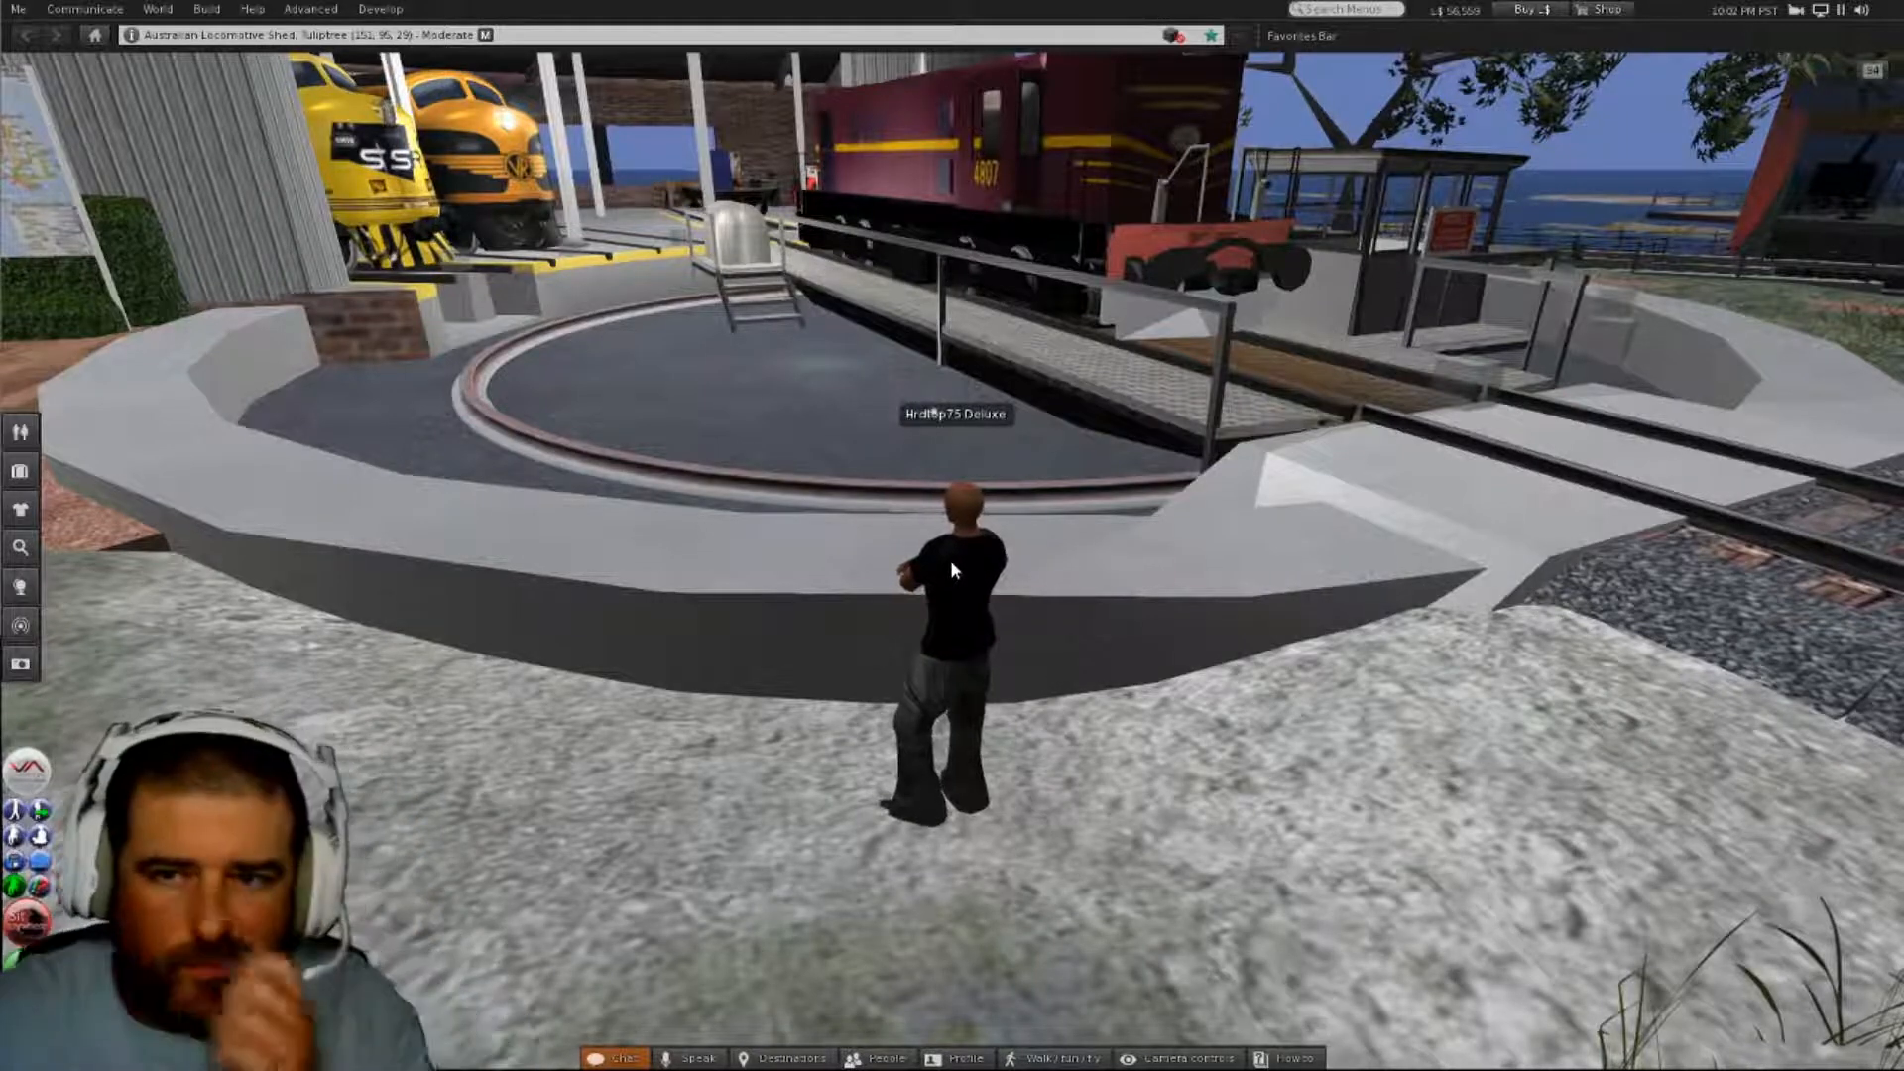
left_click_drag(1032, 391, 1033, 397, "alt")
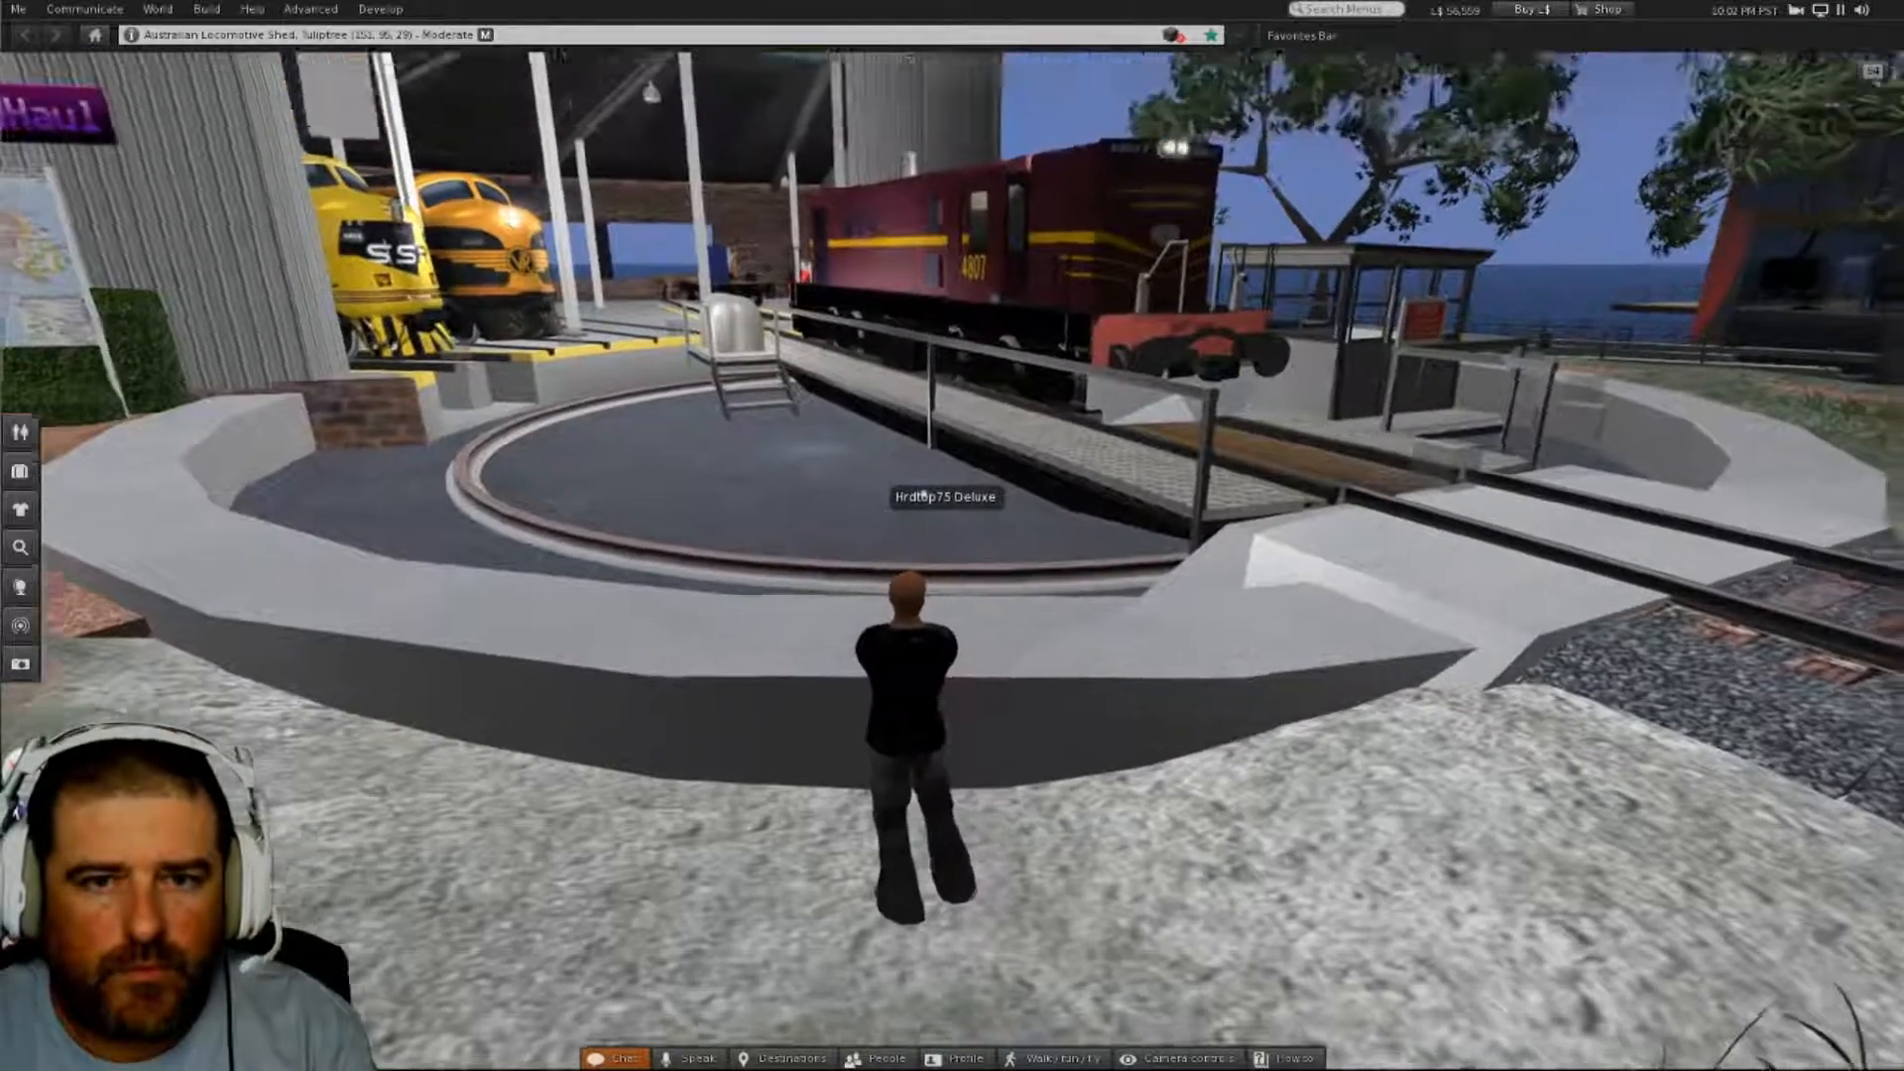
left_click_drag(808, 652, 949, 555, "alt")
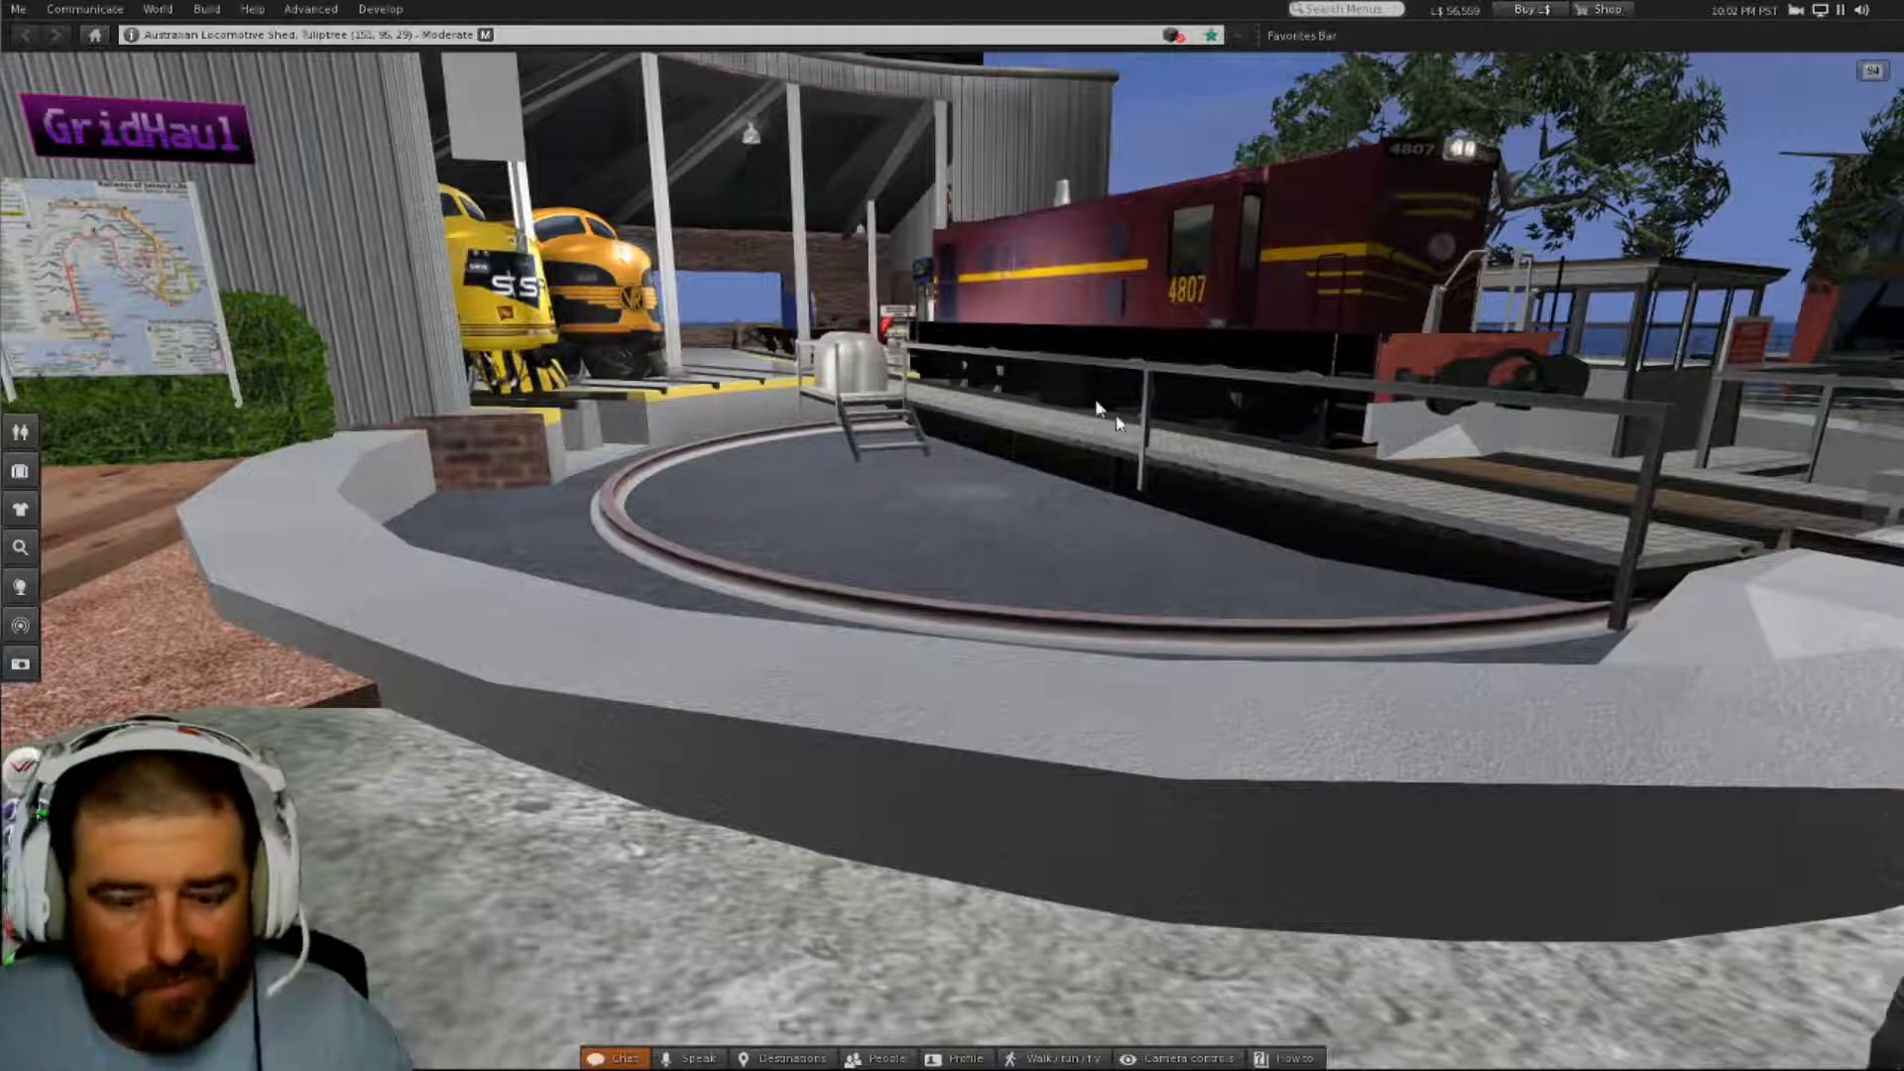
left_click(1348, 551)
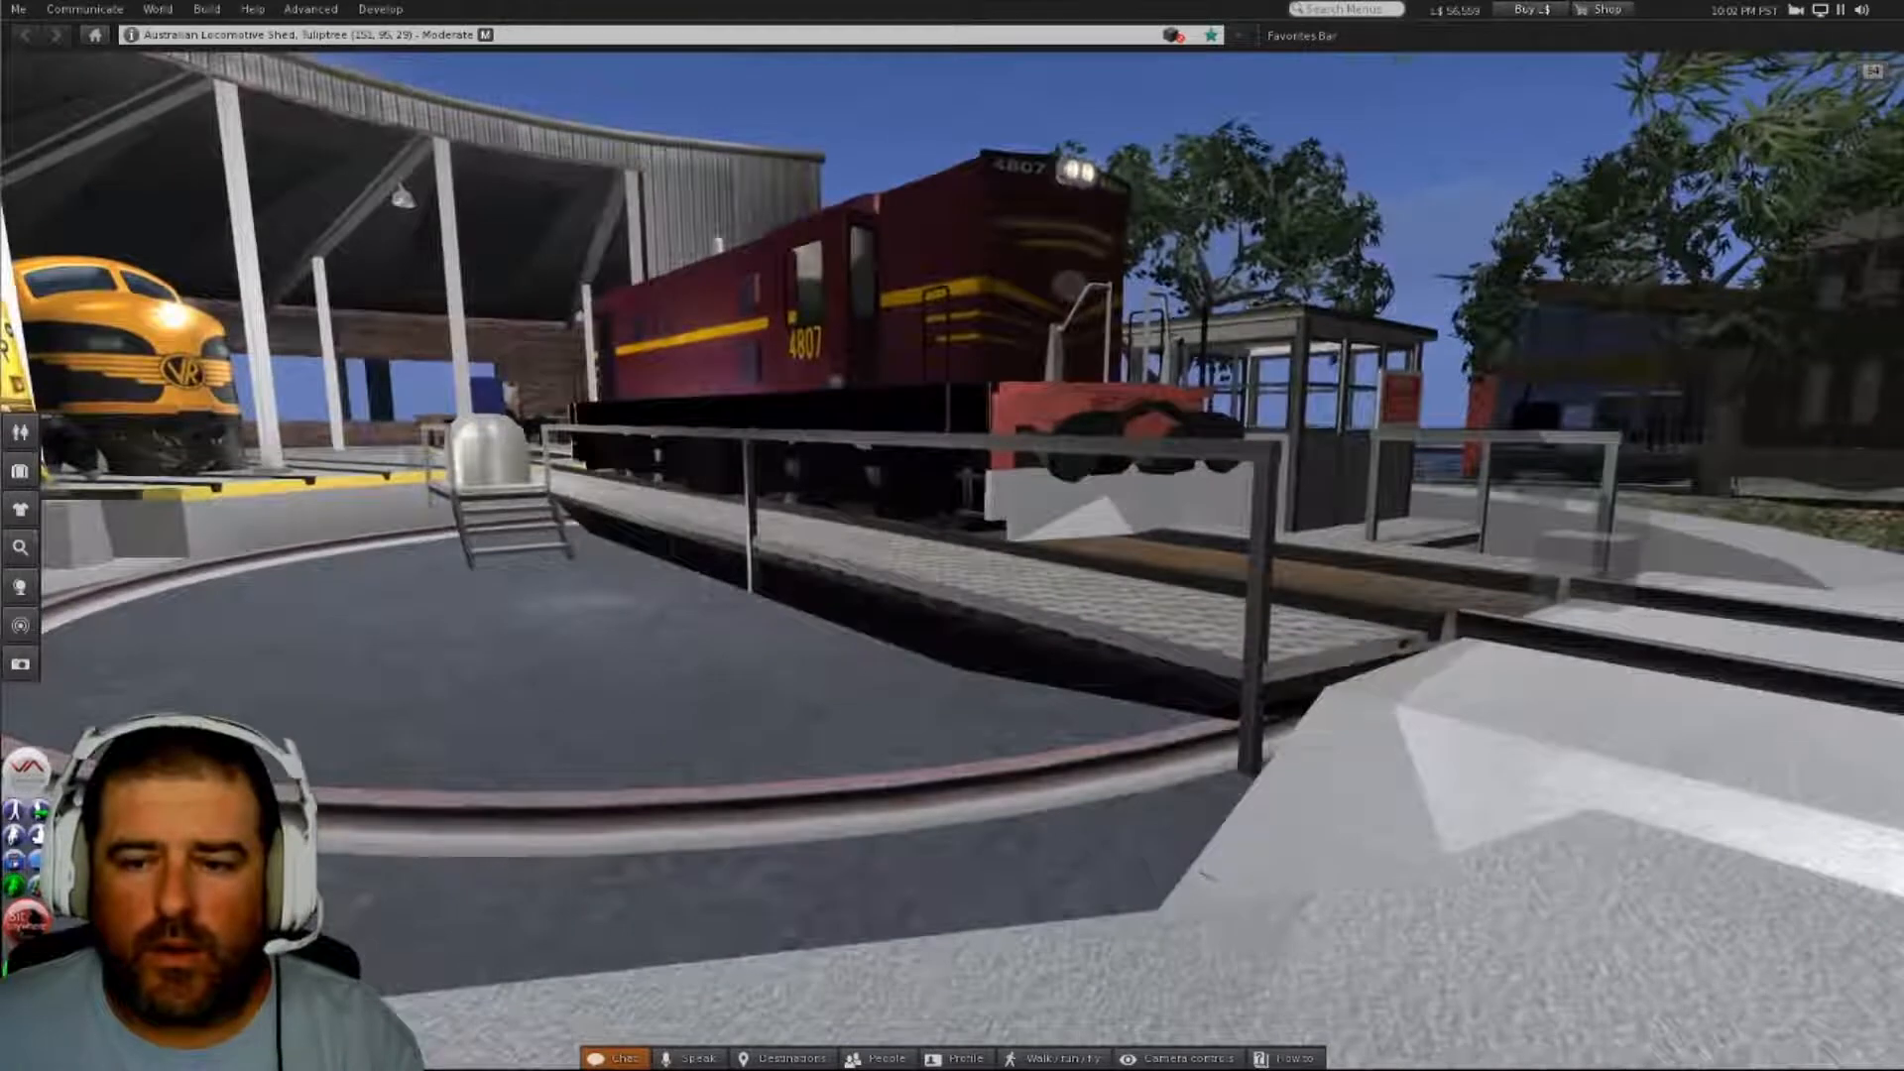
left_click_drag(958, 571, 1091, 635, "alt")
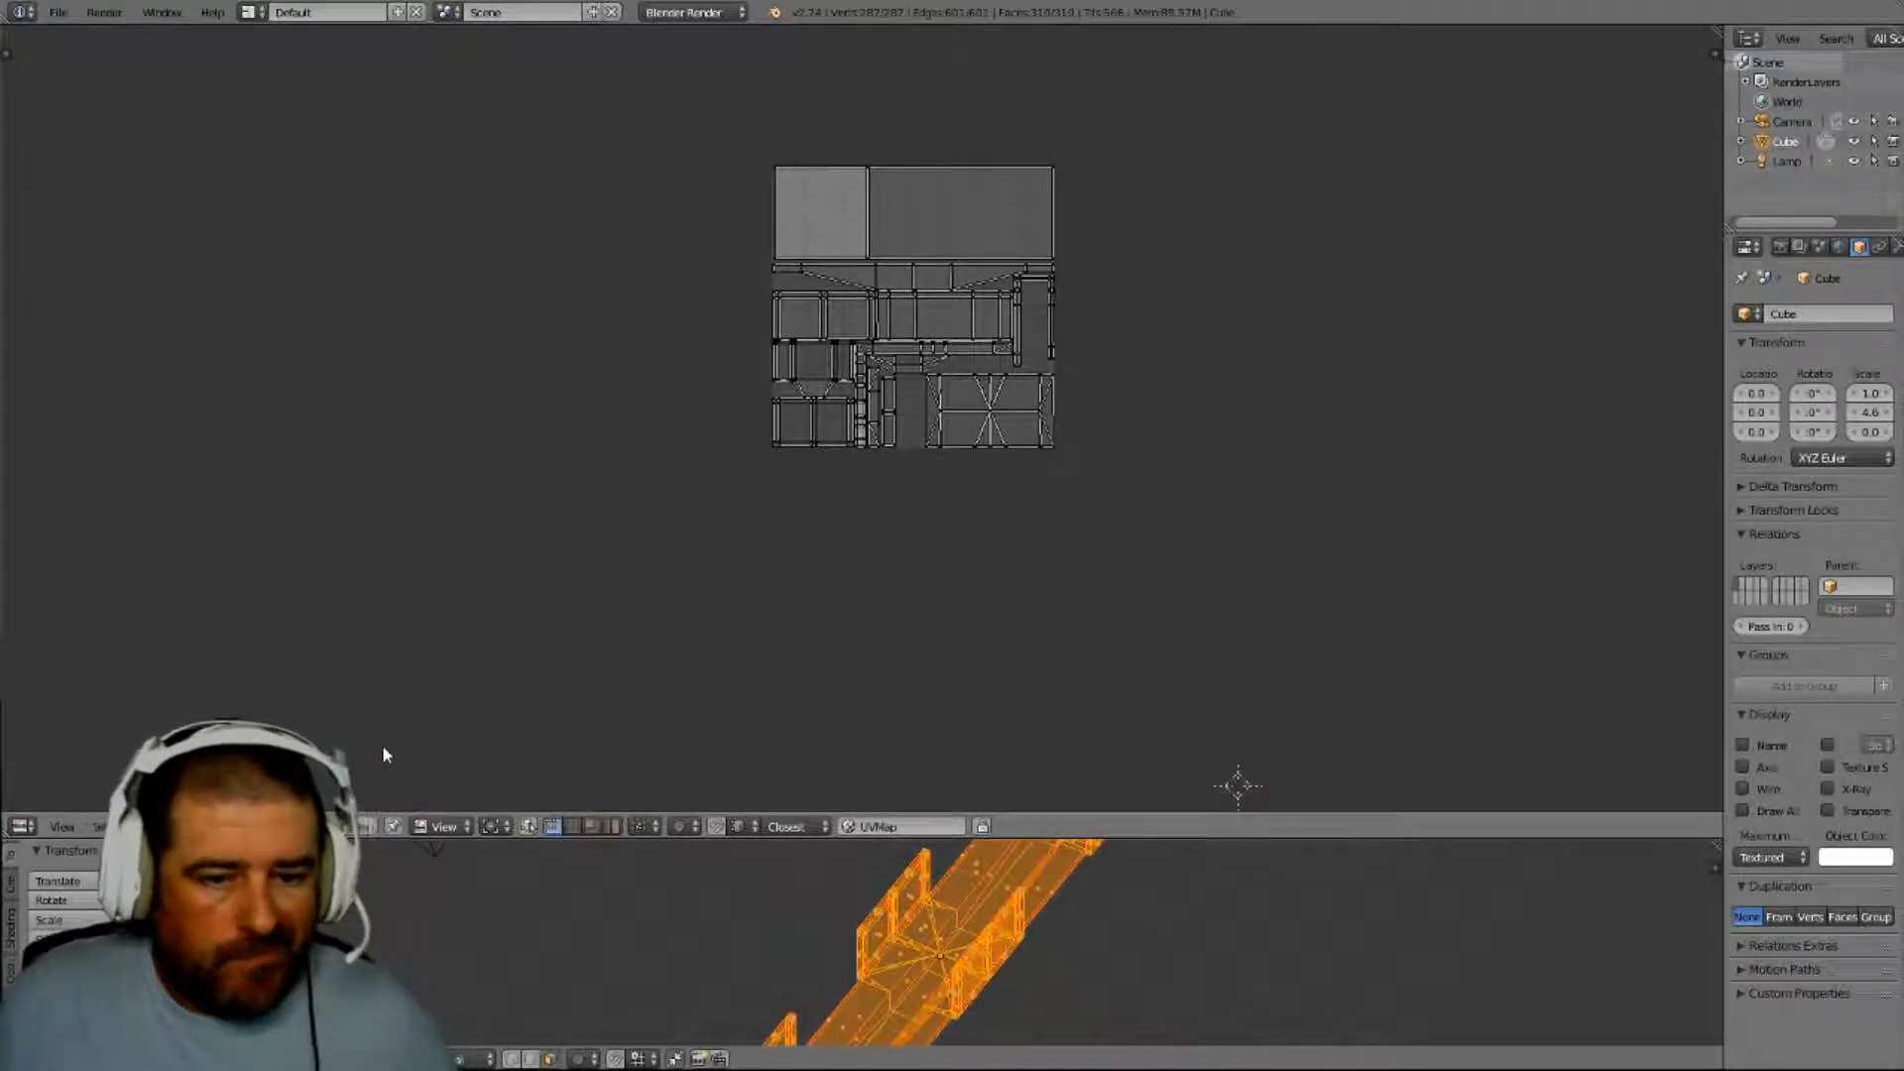
- Toggle the sync between UV and mesh selection on and off to compare how the UV layout is displayed
left_click(529, 826)
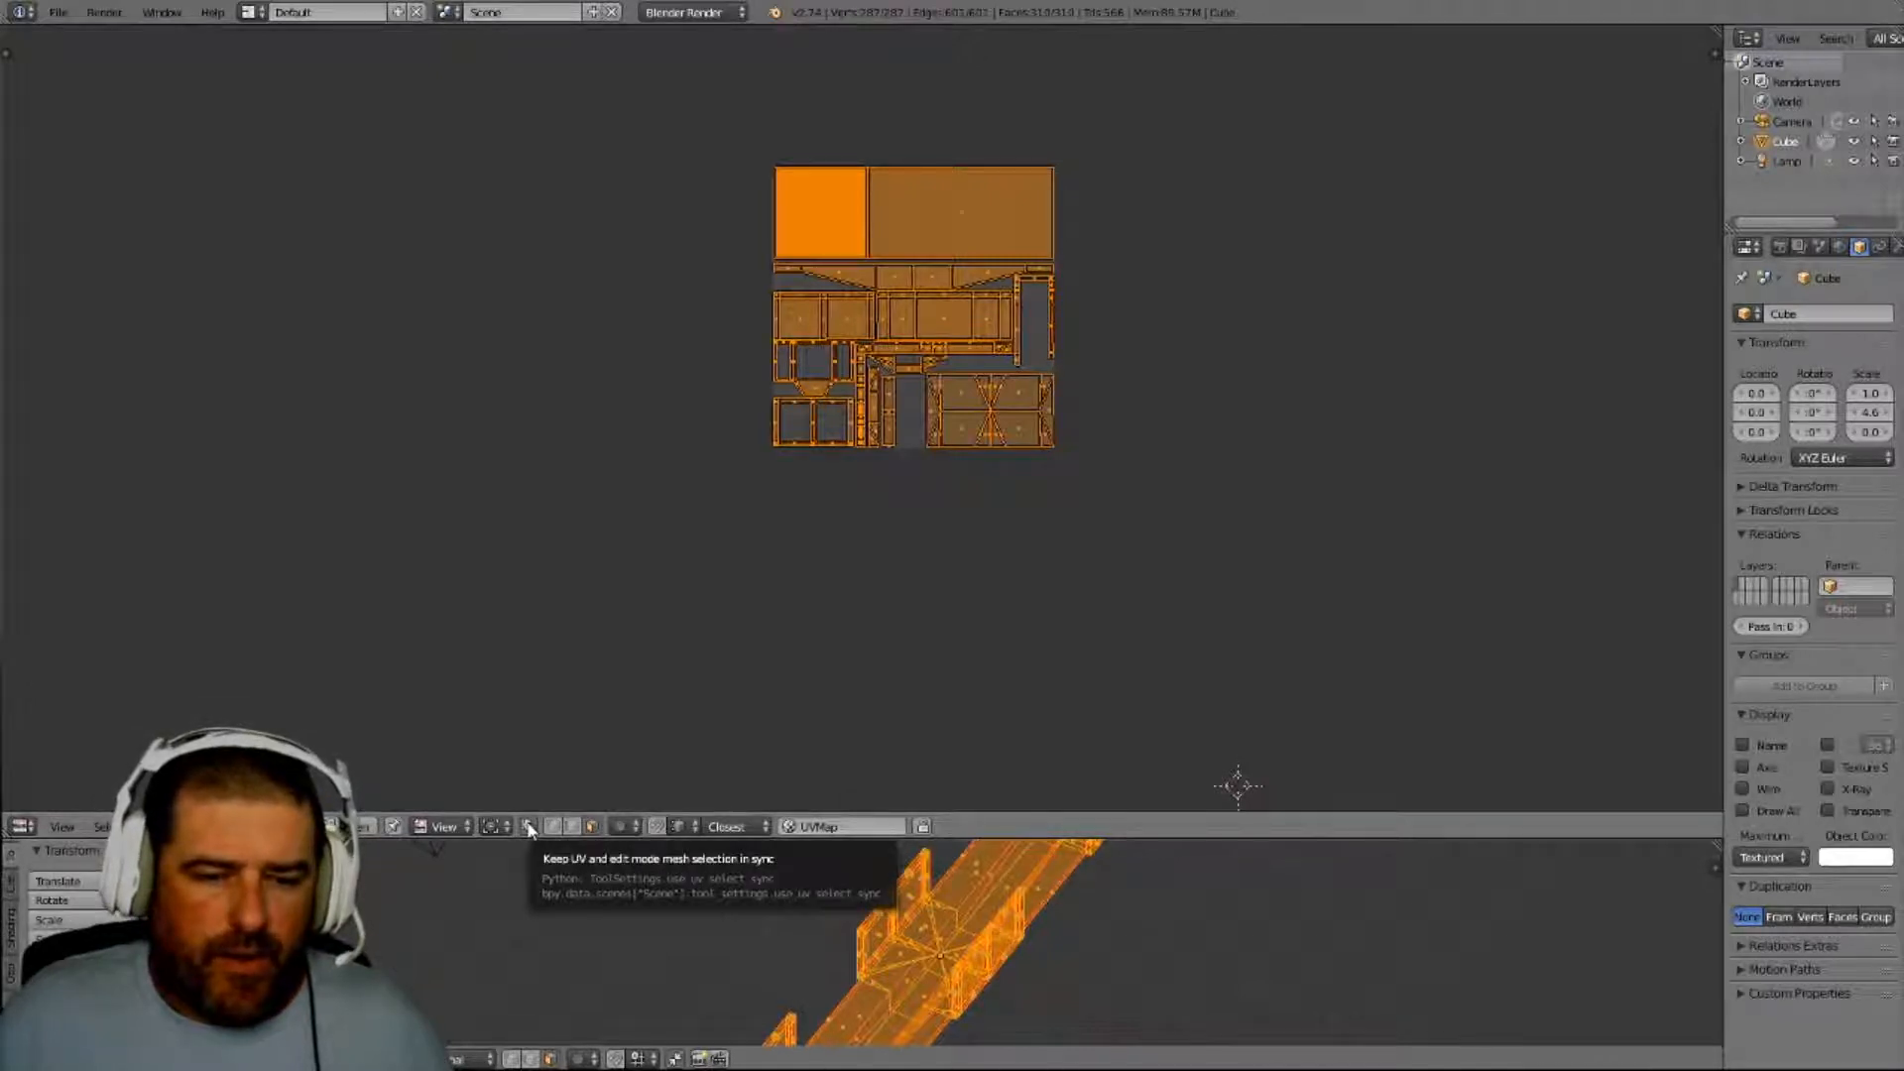
left_click(528, 827)
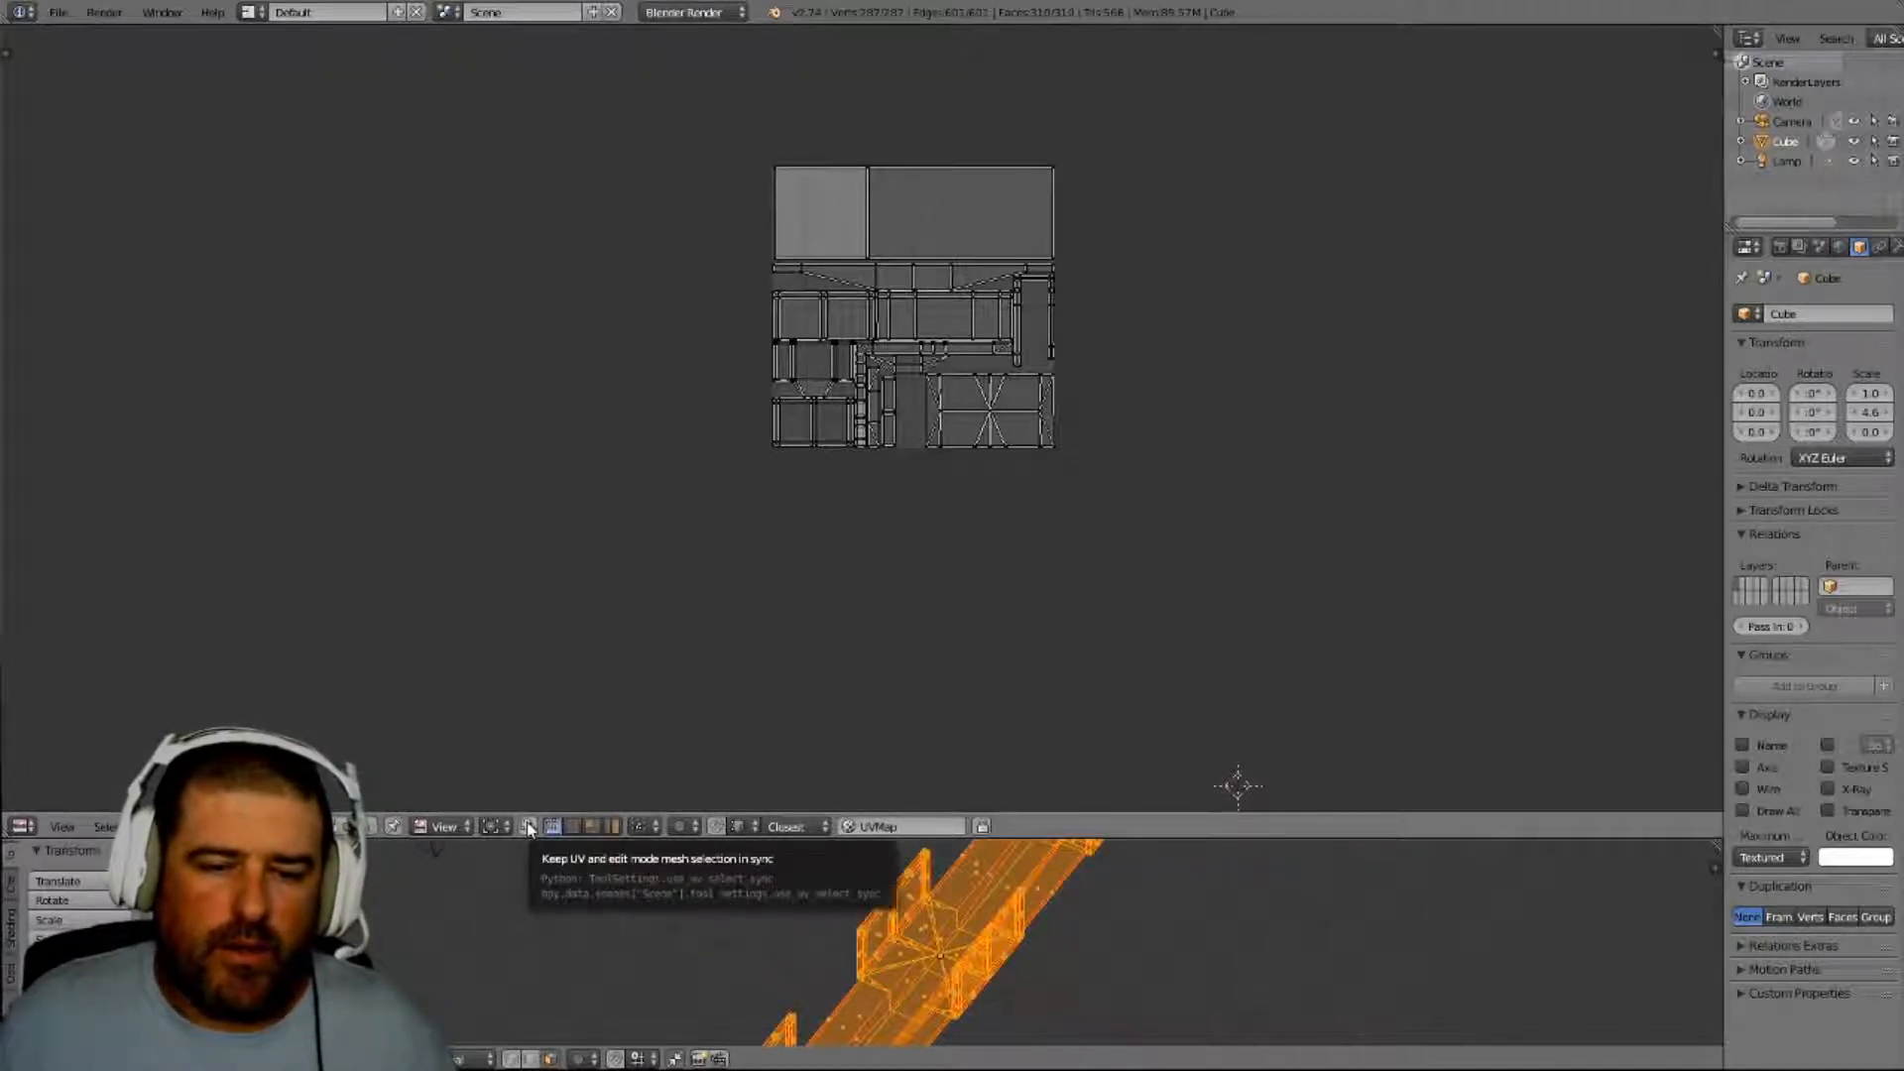
left_click(528, 827)
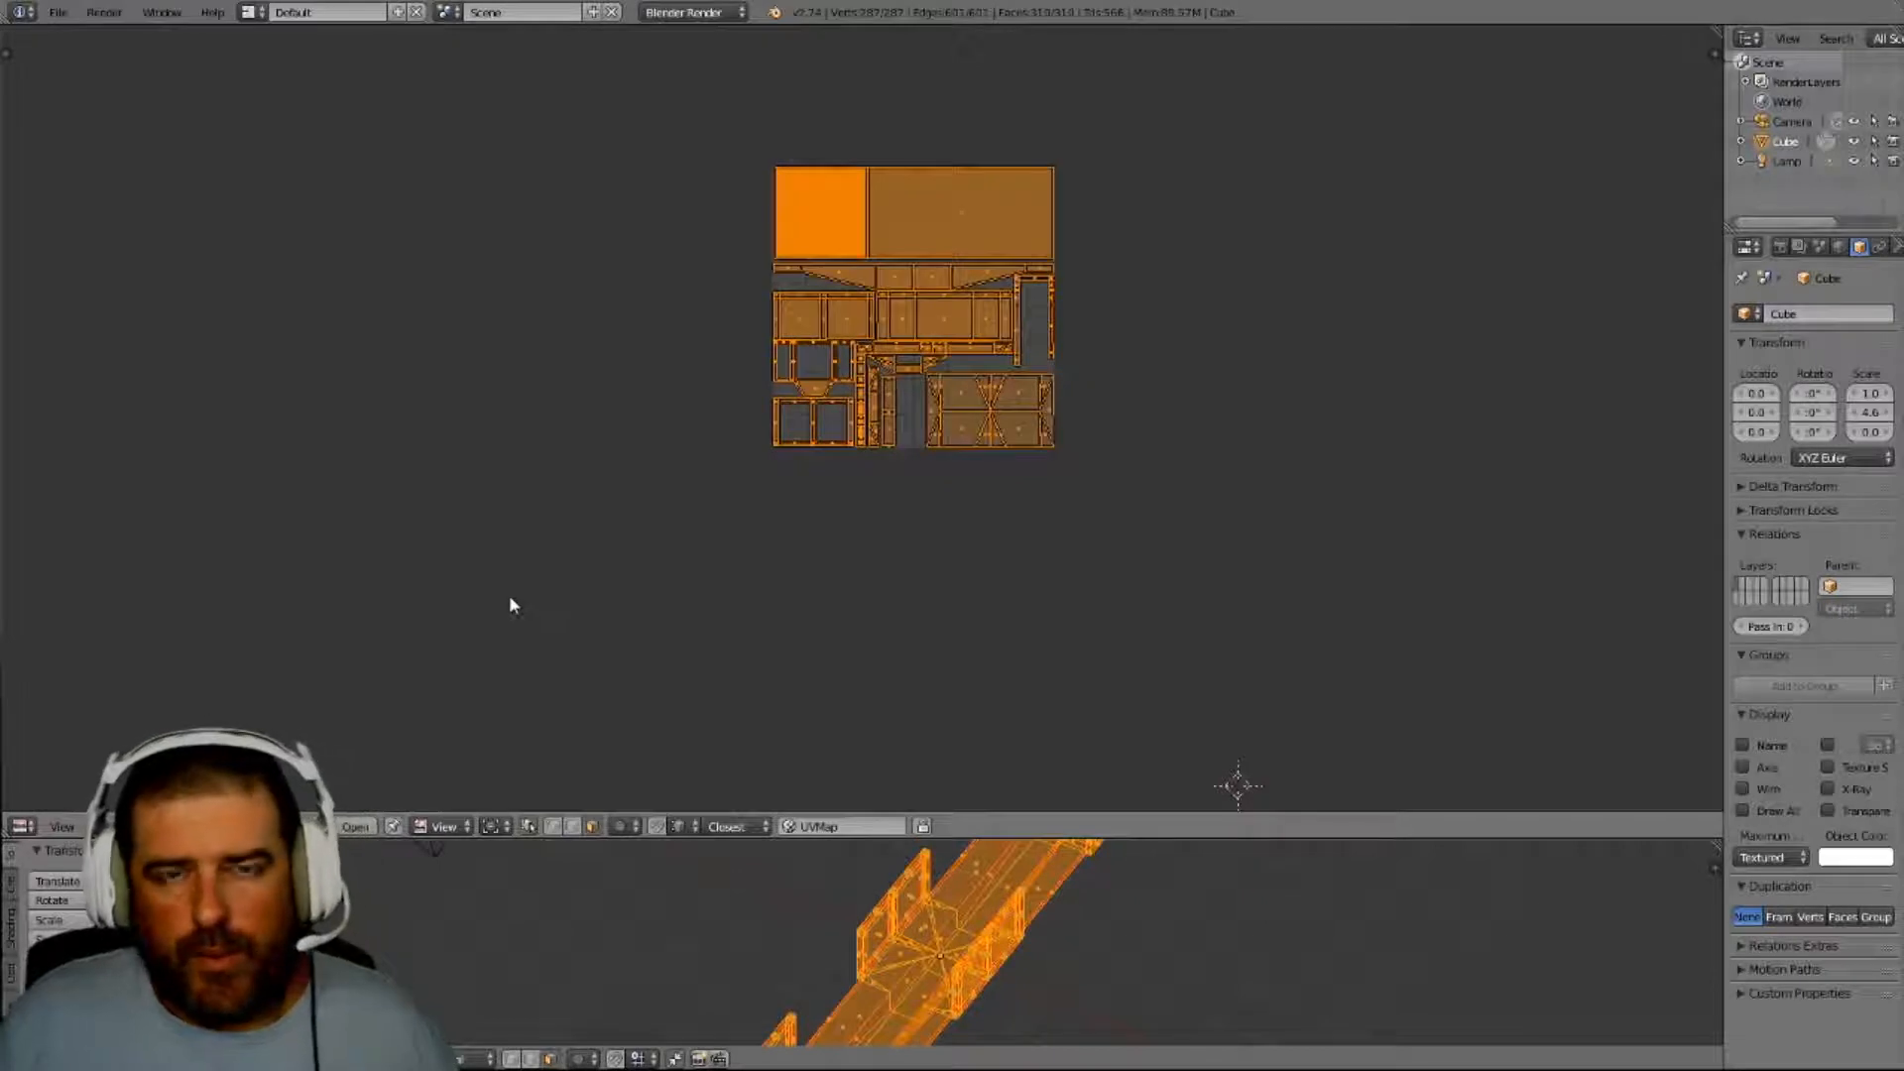
left_click(527, 829)
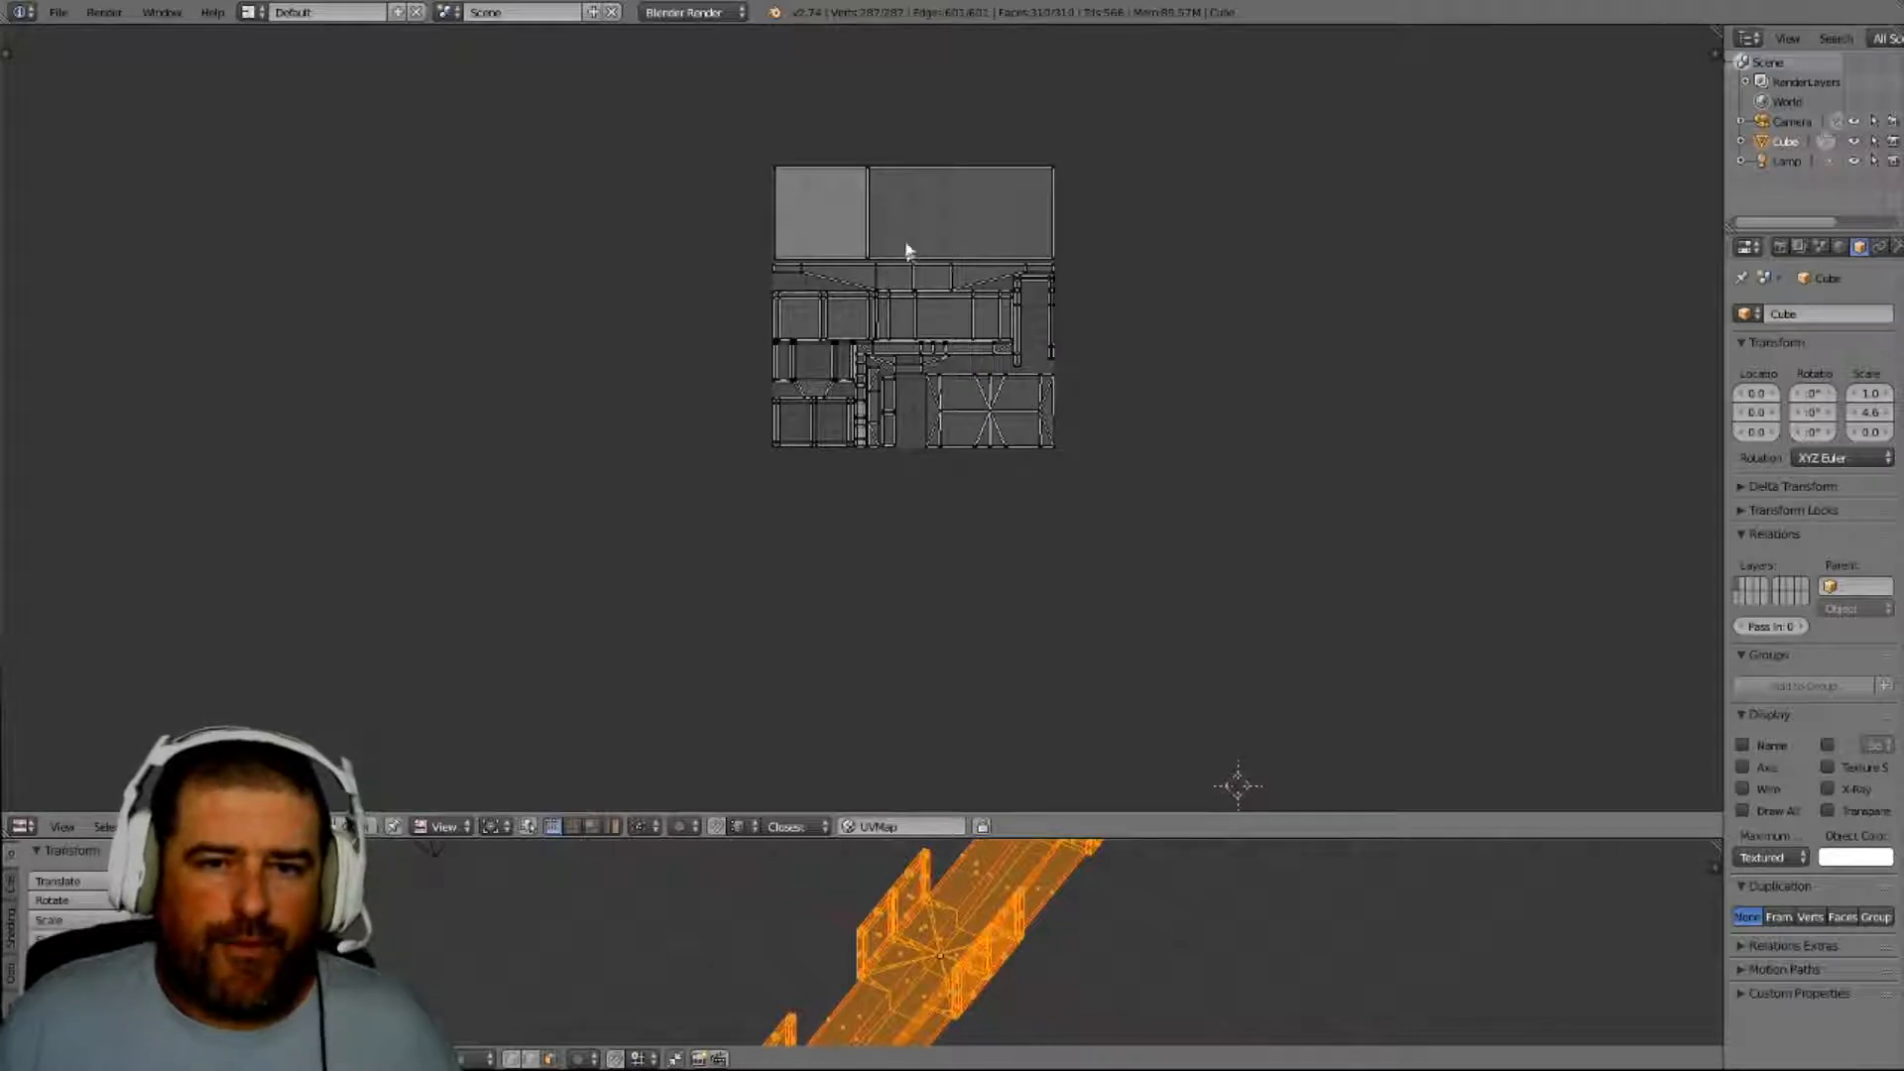
- Examine the UV islands up close, with the UV and mesh selection sync off and on
scroll(918, 352, "up", 6)
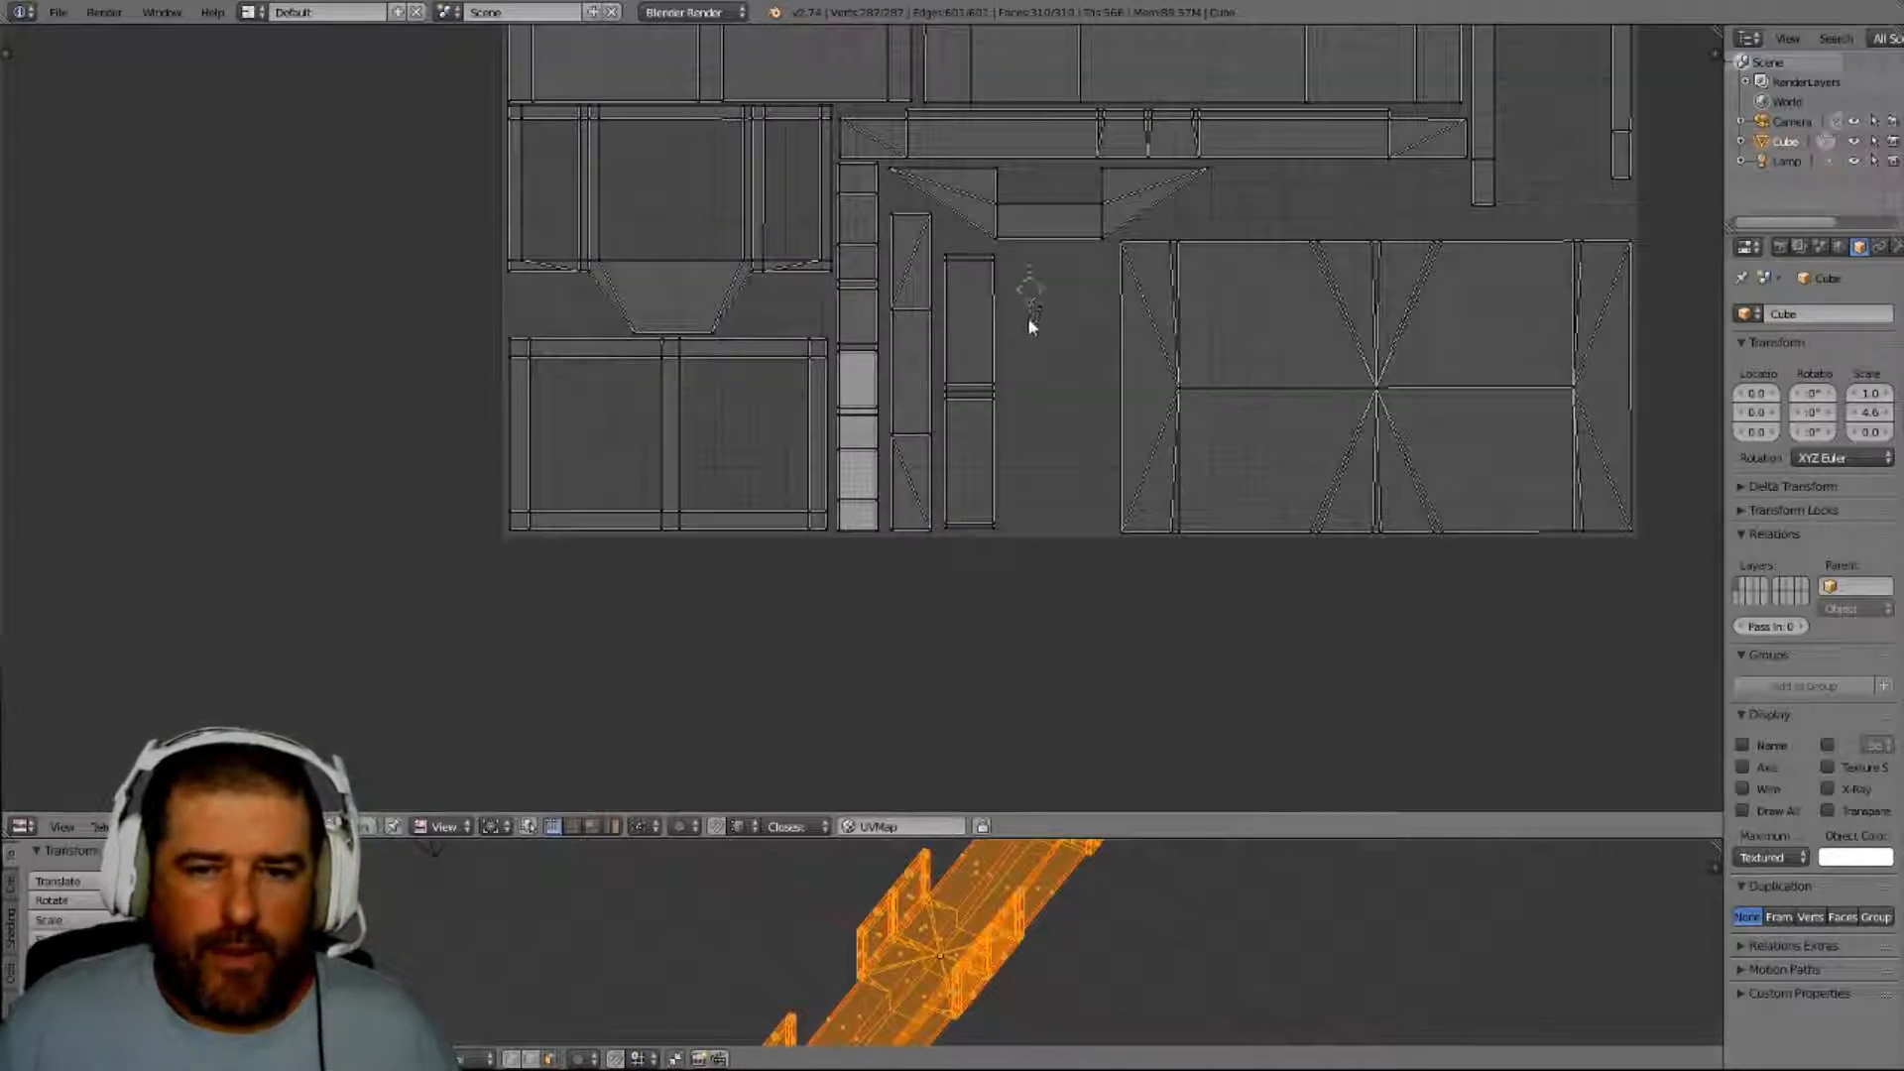
scroll(1089, 666, "down", 1)
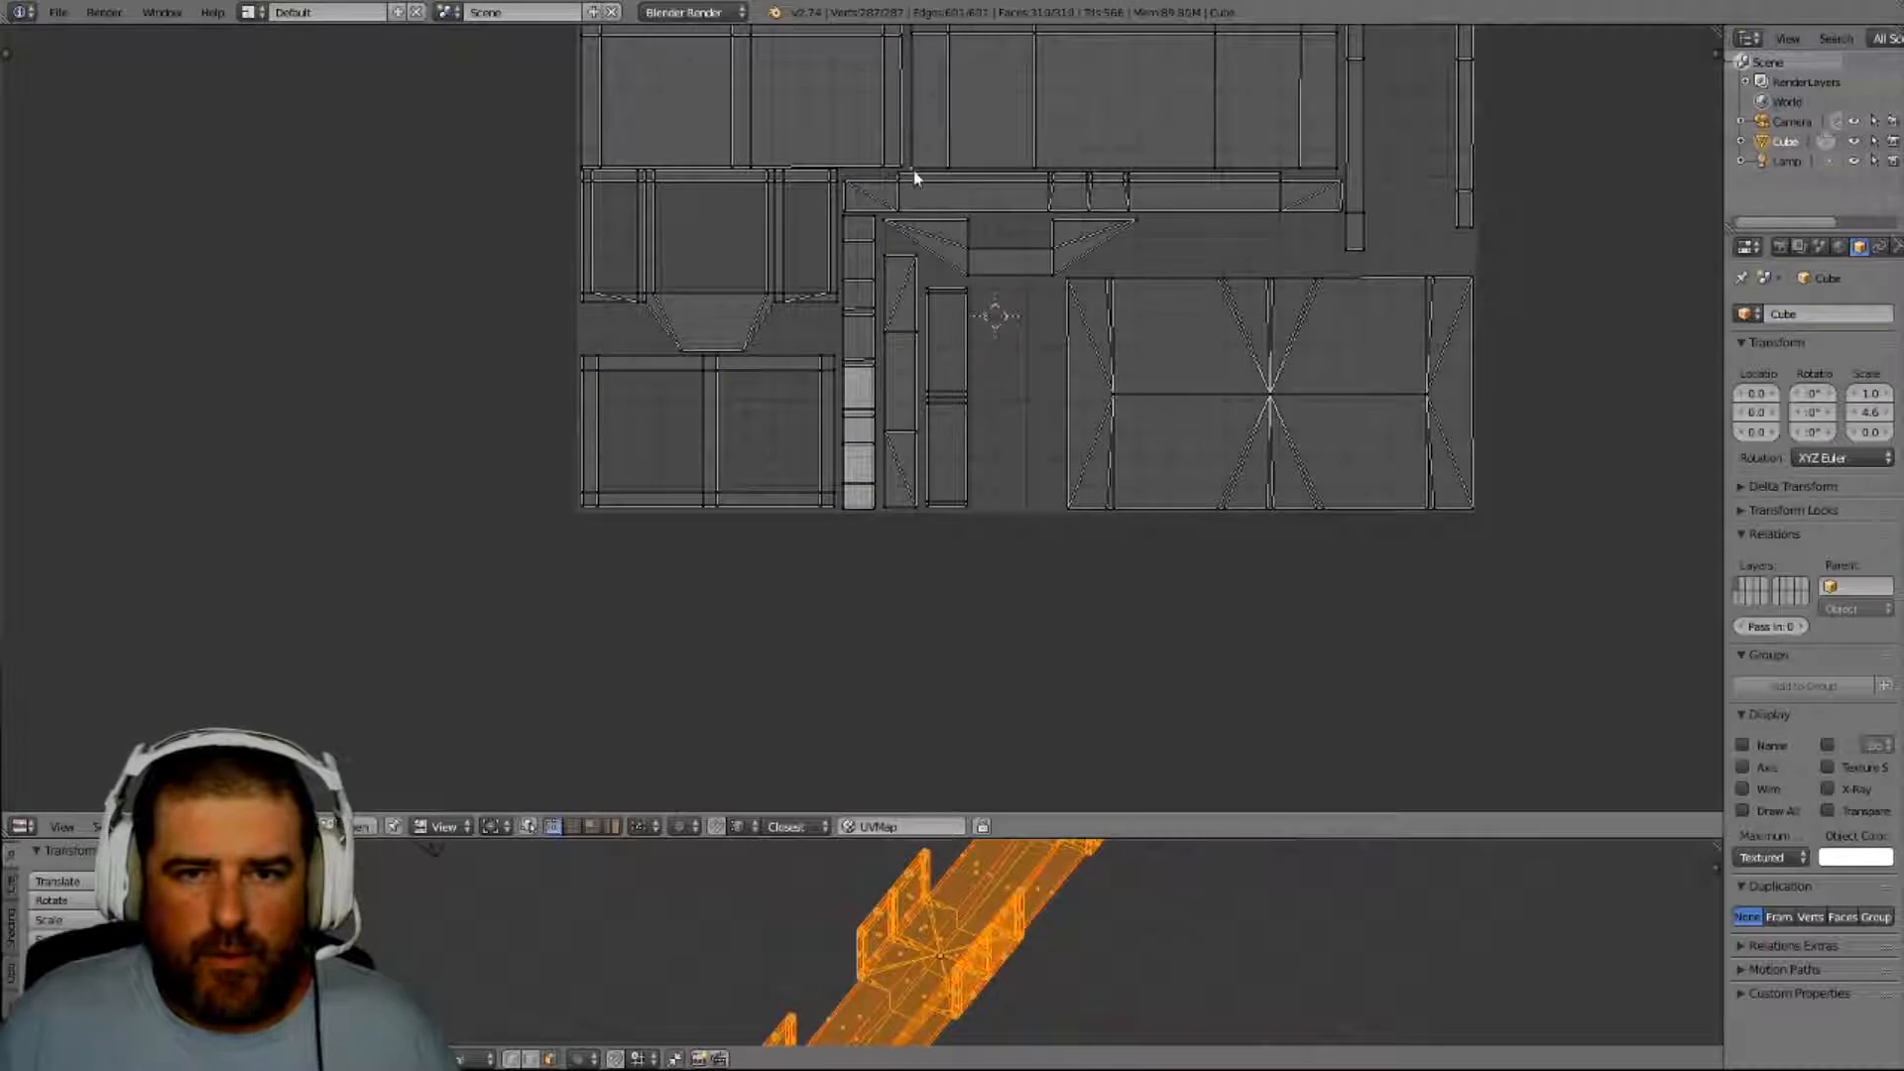
key("KP_Decimal")
scroll(940, 190, "down", 13)
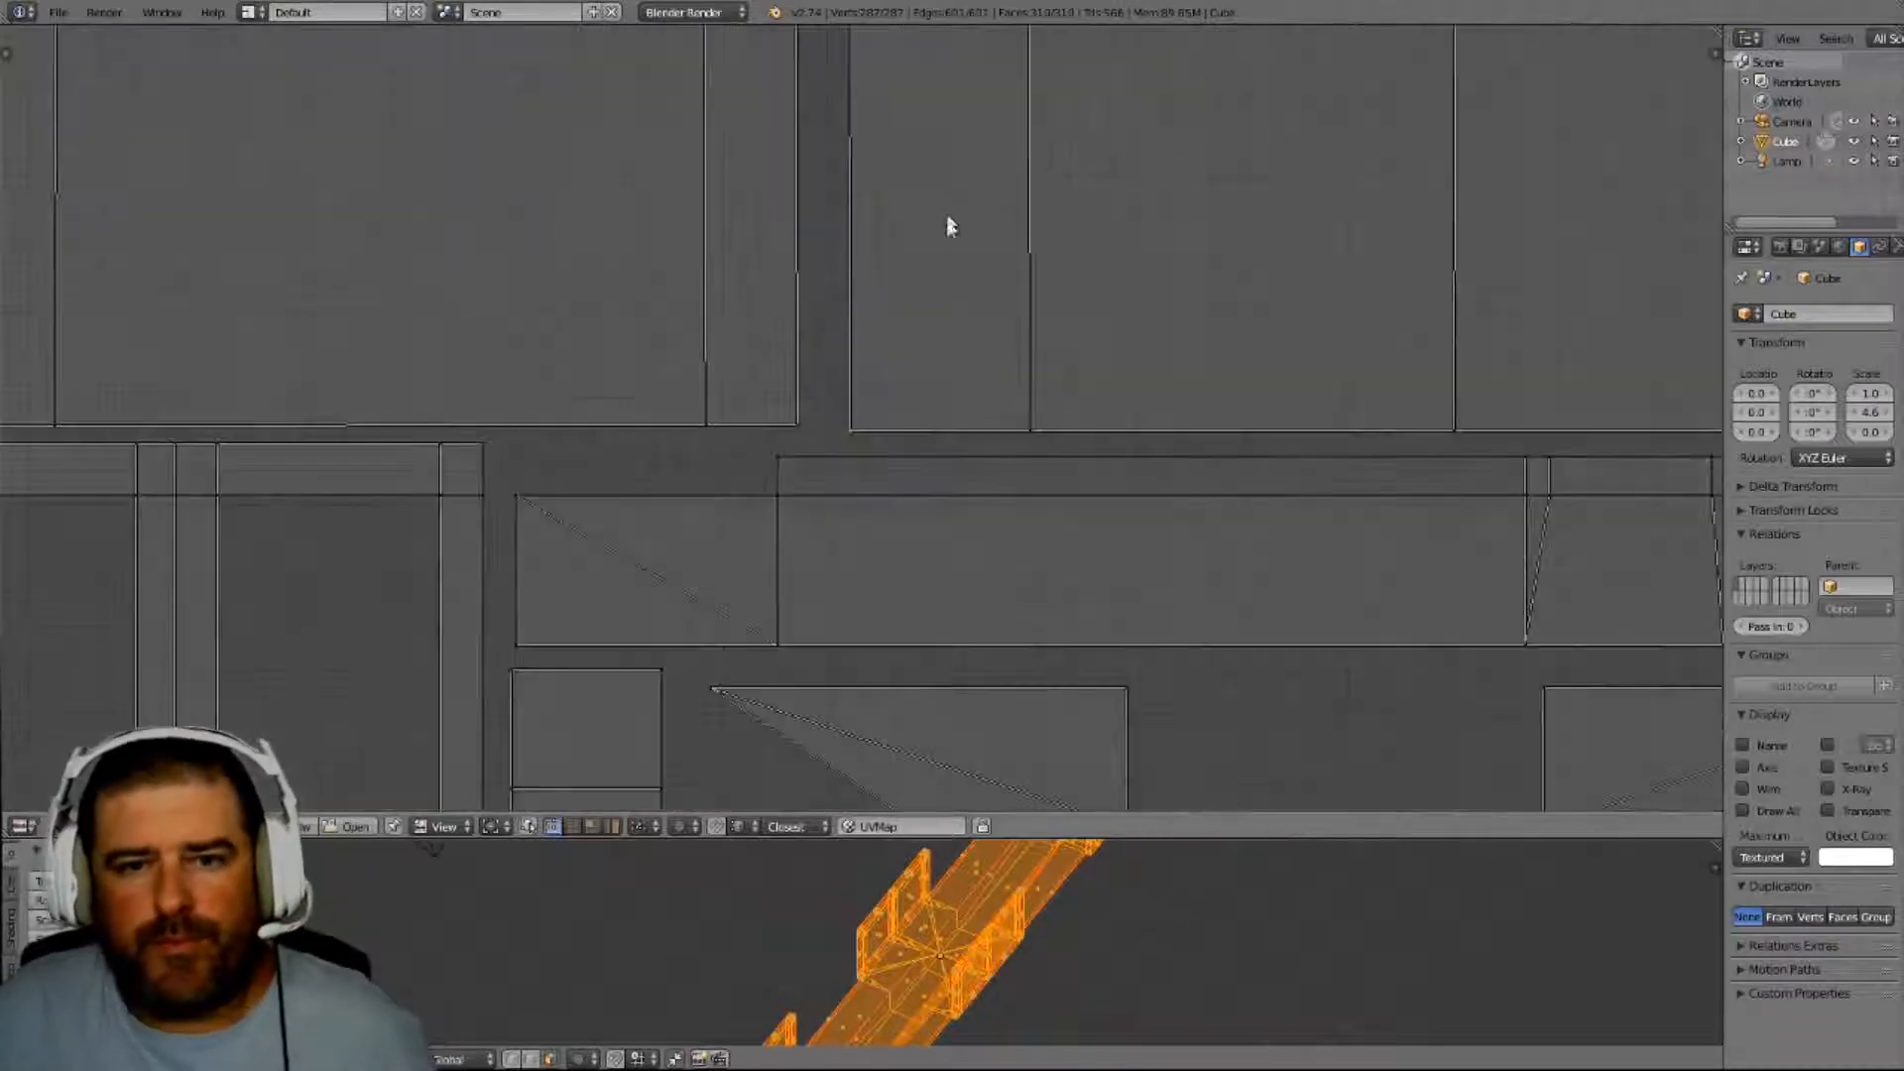
scroll(948, 506, "down", 5)
scroll(948, 506, "up", 6)
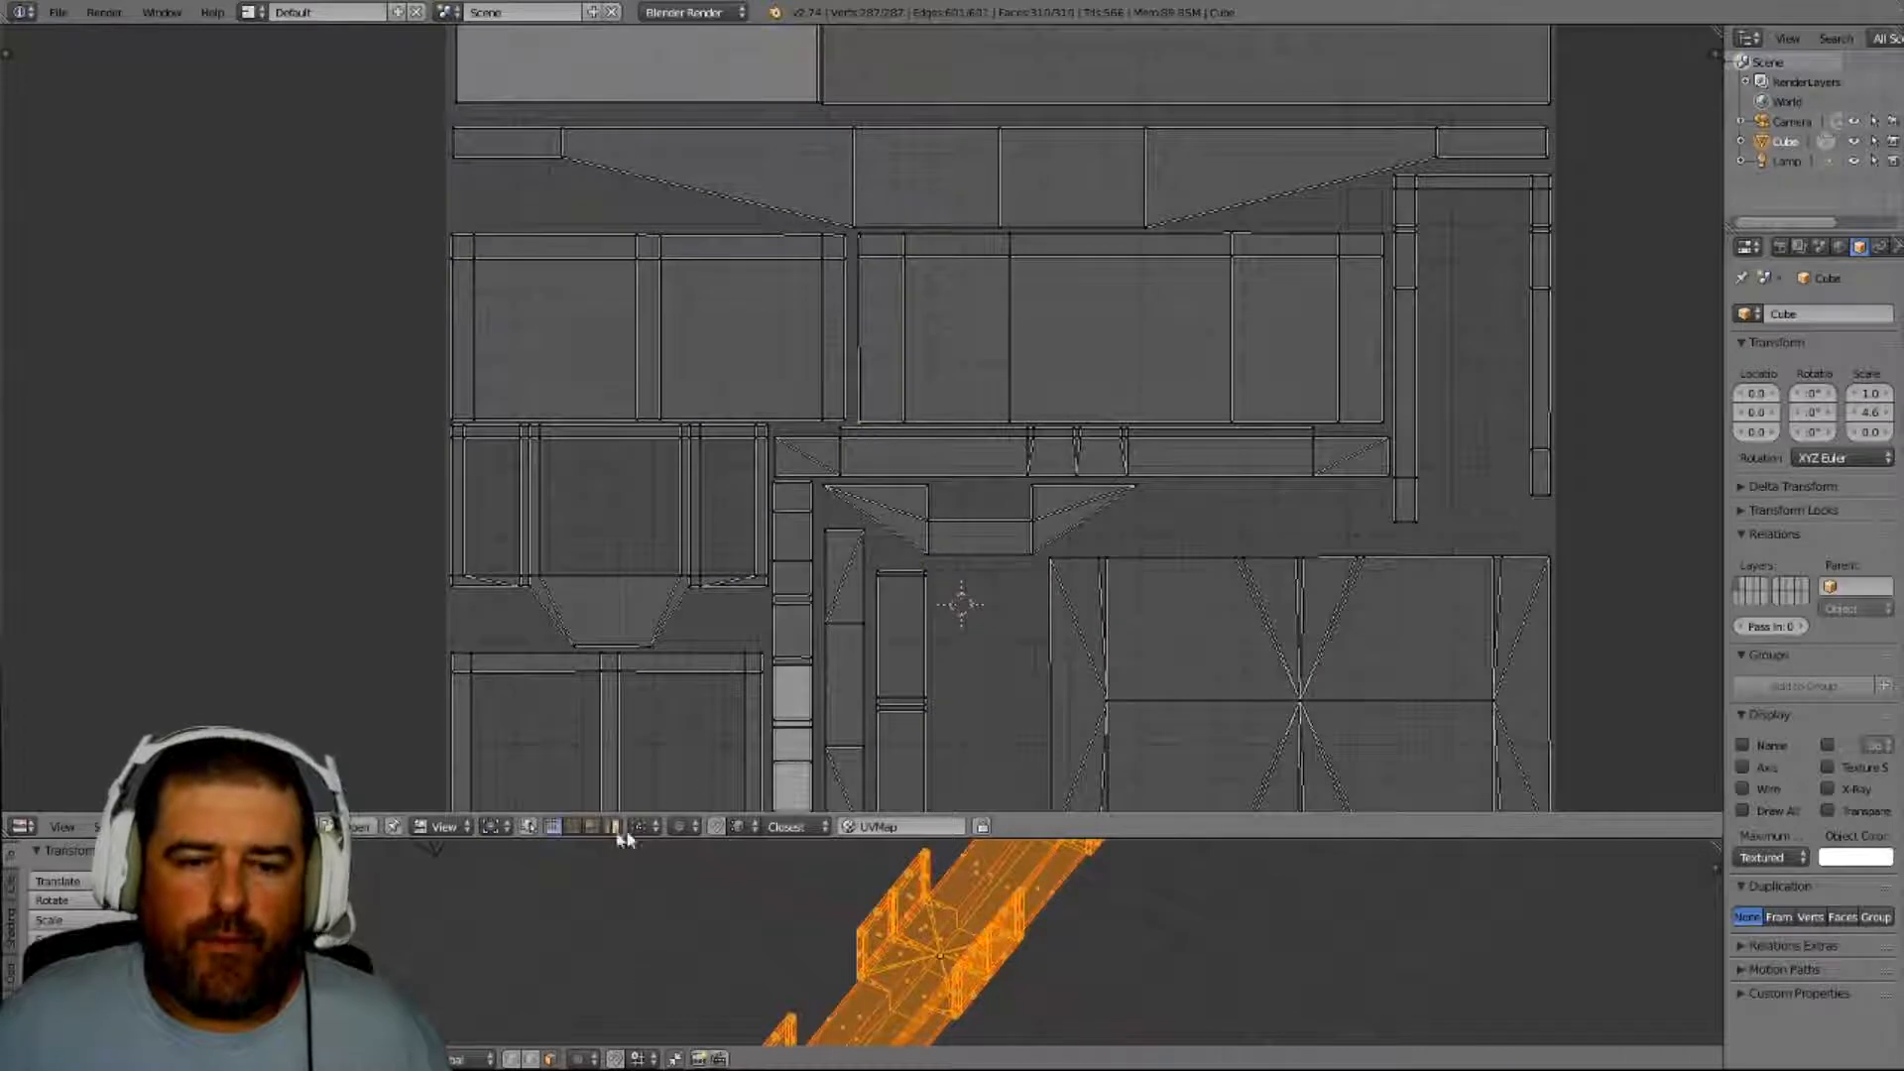
left_click(526, 826)
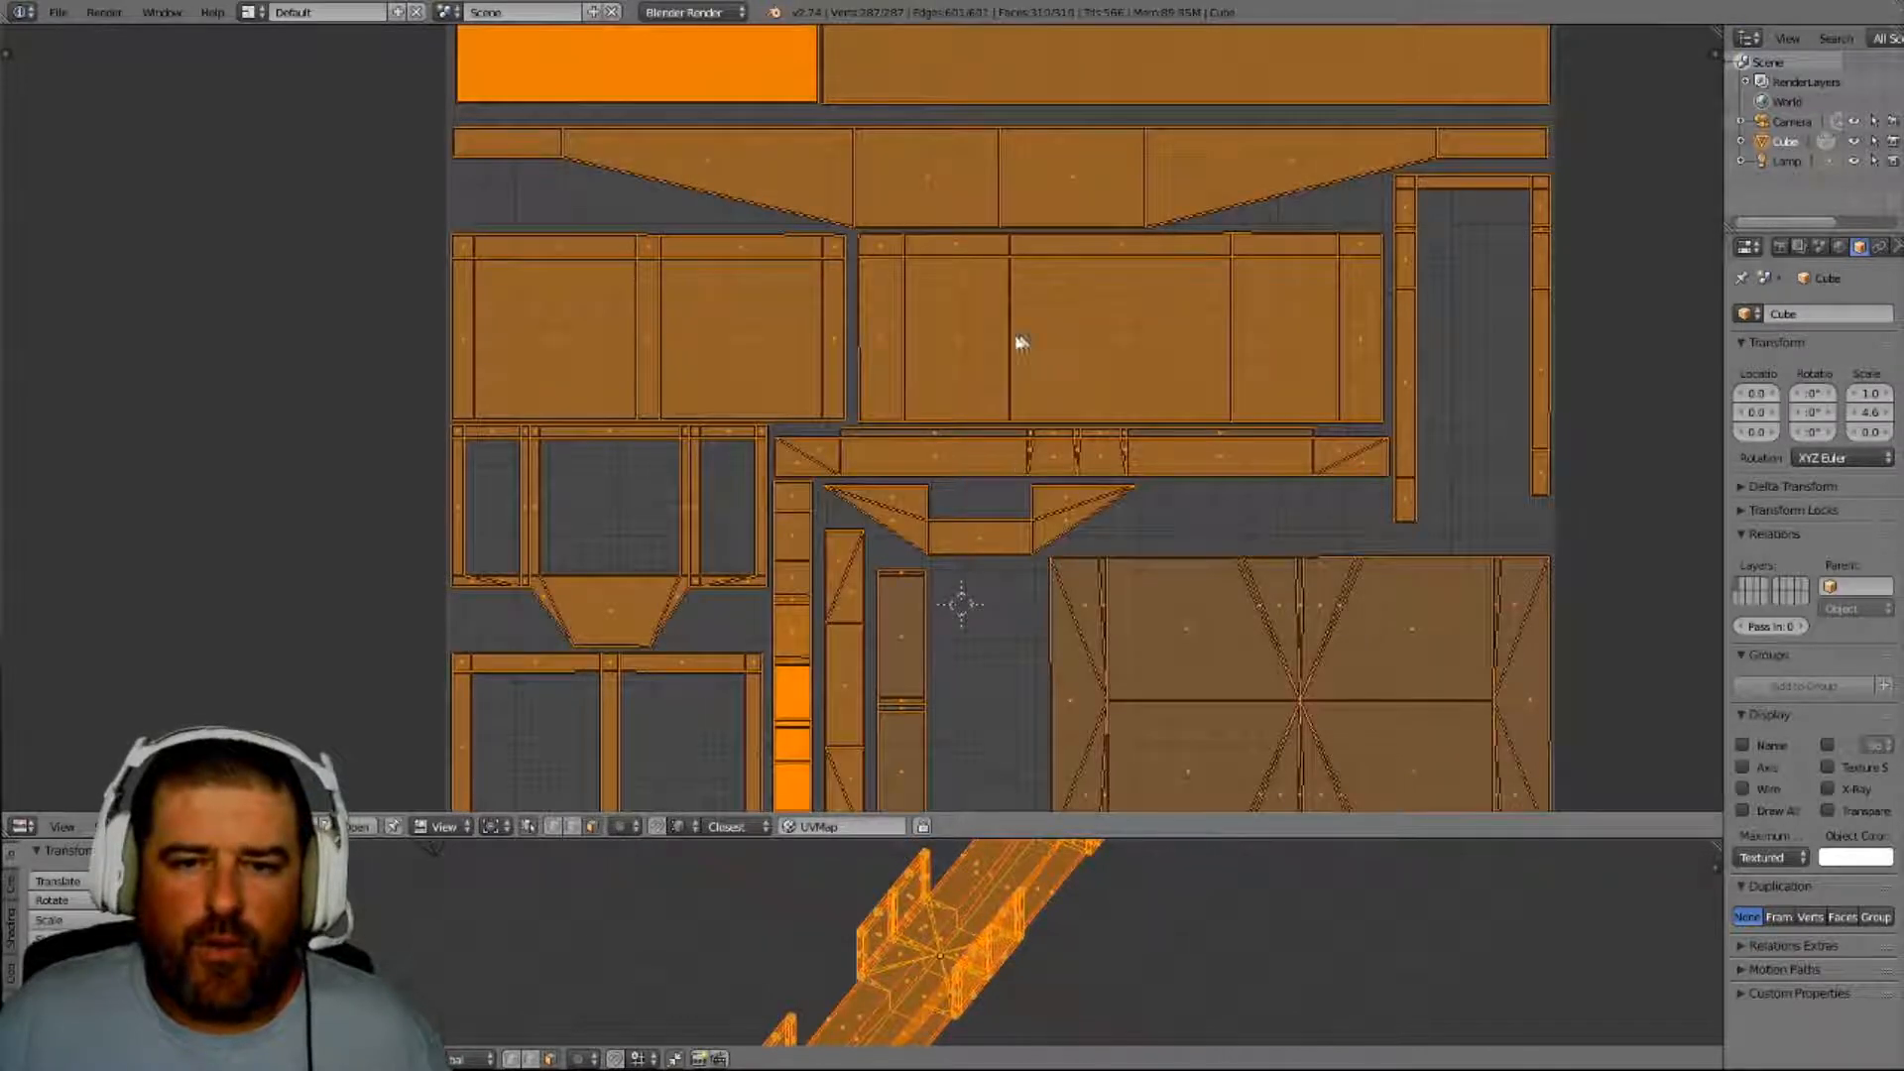
scroll(932, 389, "down", 3)
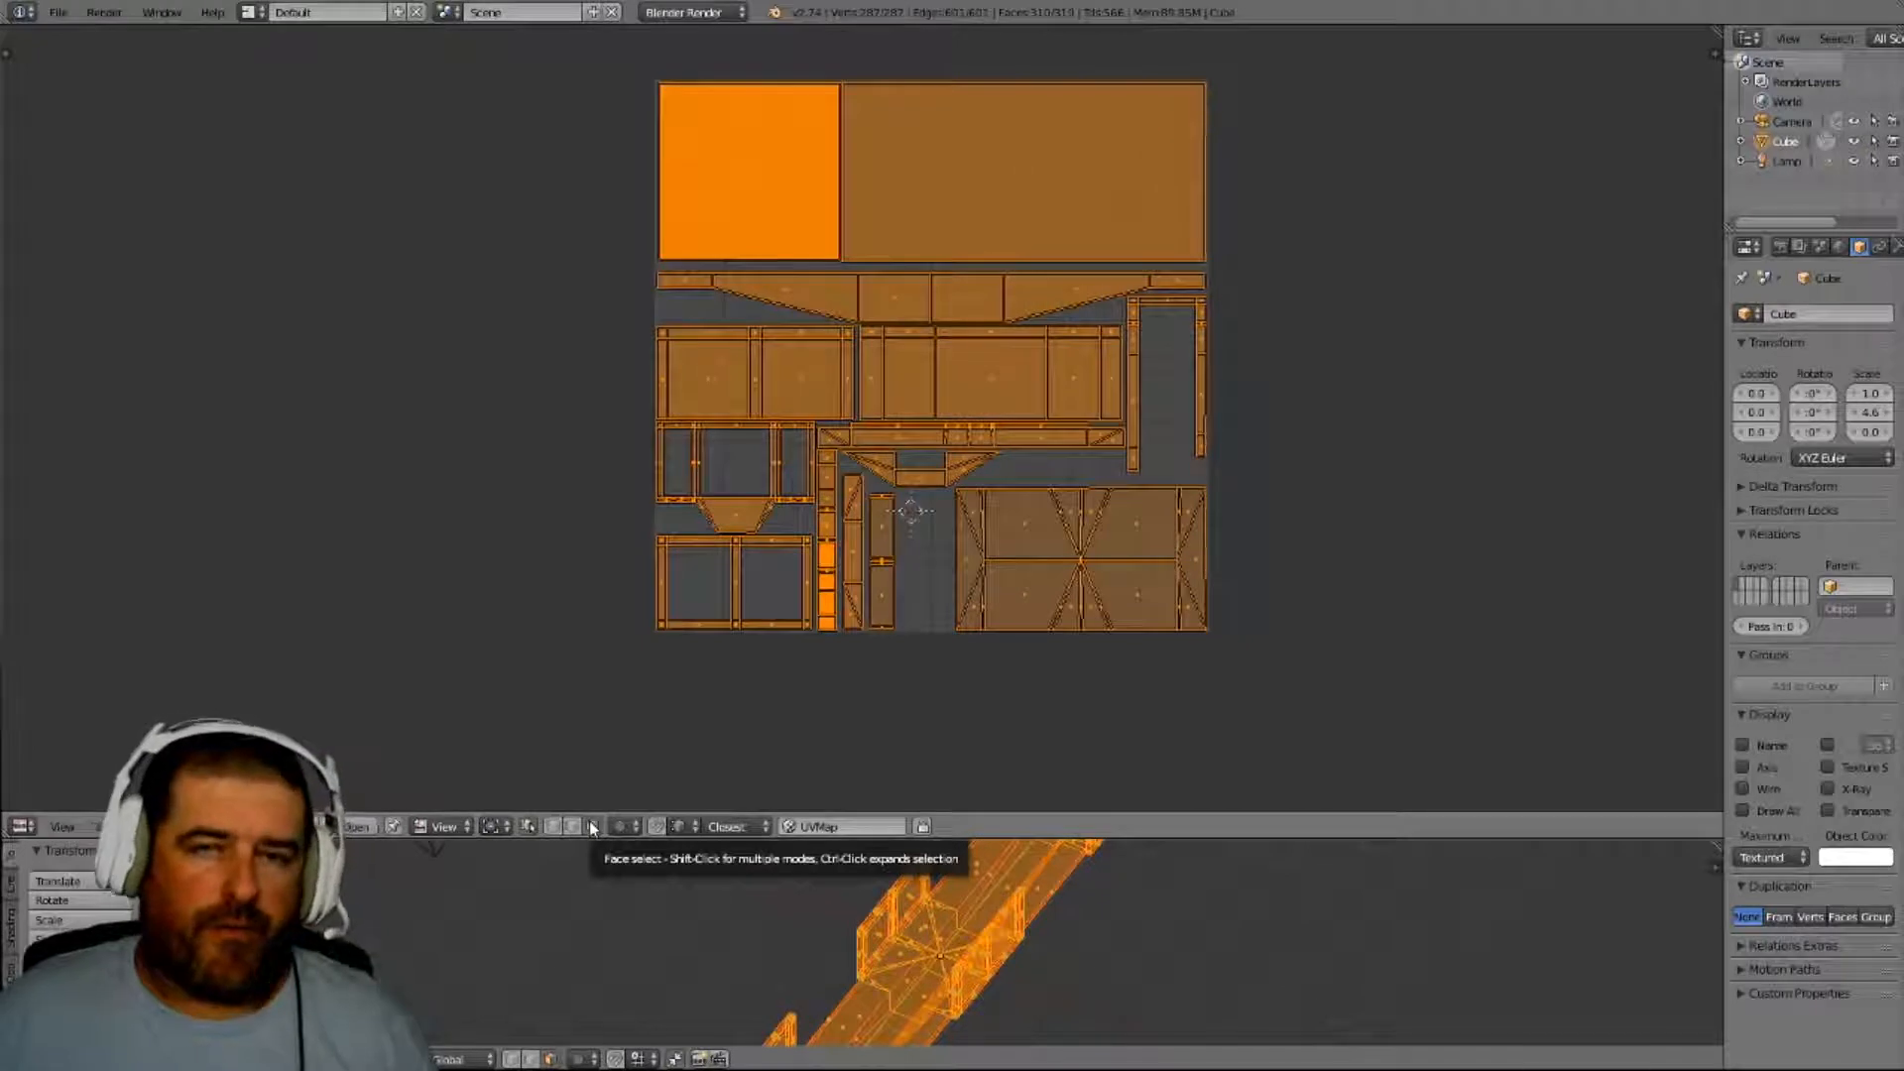
left_click(527, 826)
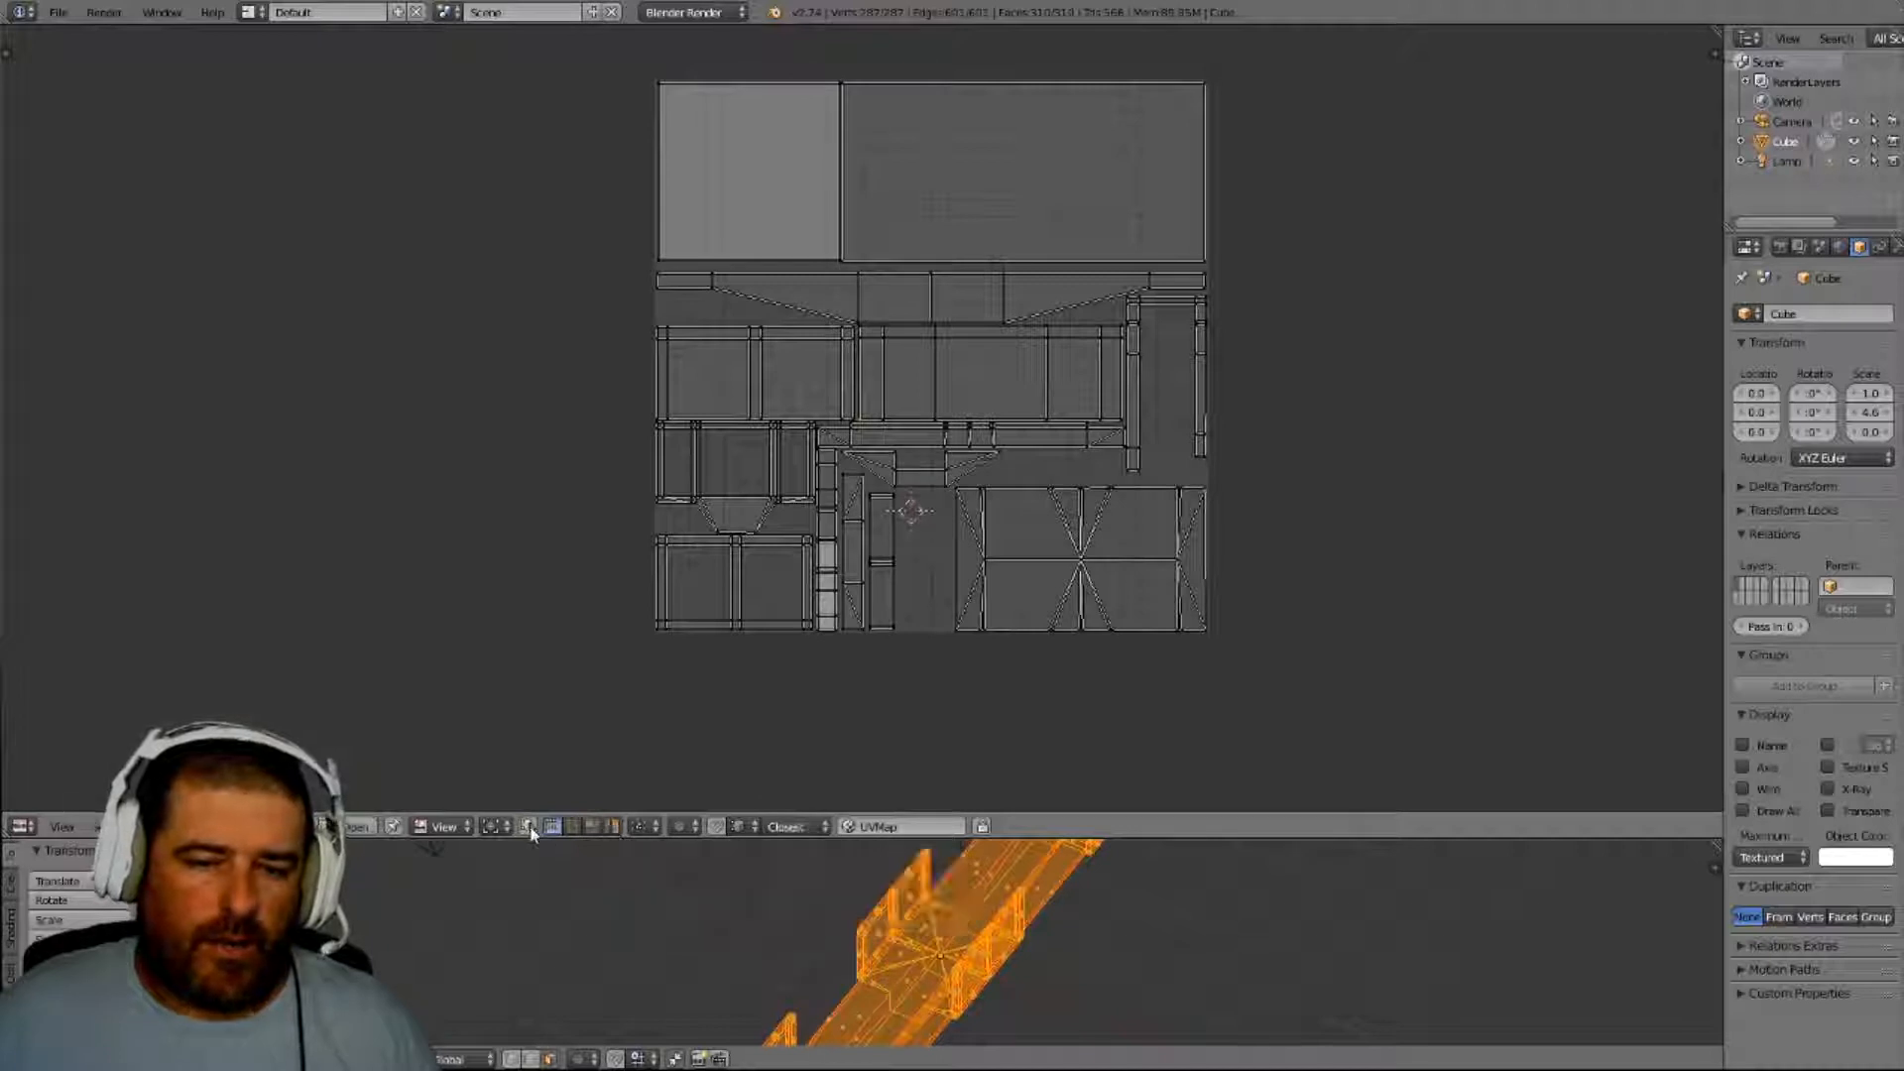
- Compare the UV selection modes available with selection sync enabled and disabled, leaving the sync off
left_click(593, 827)
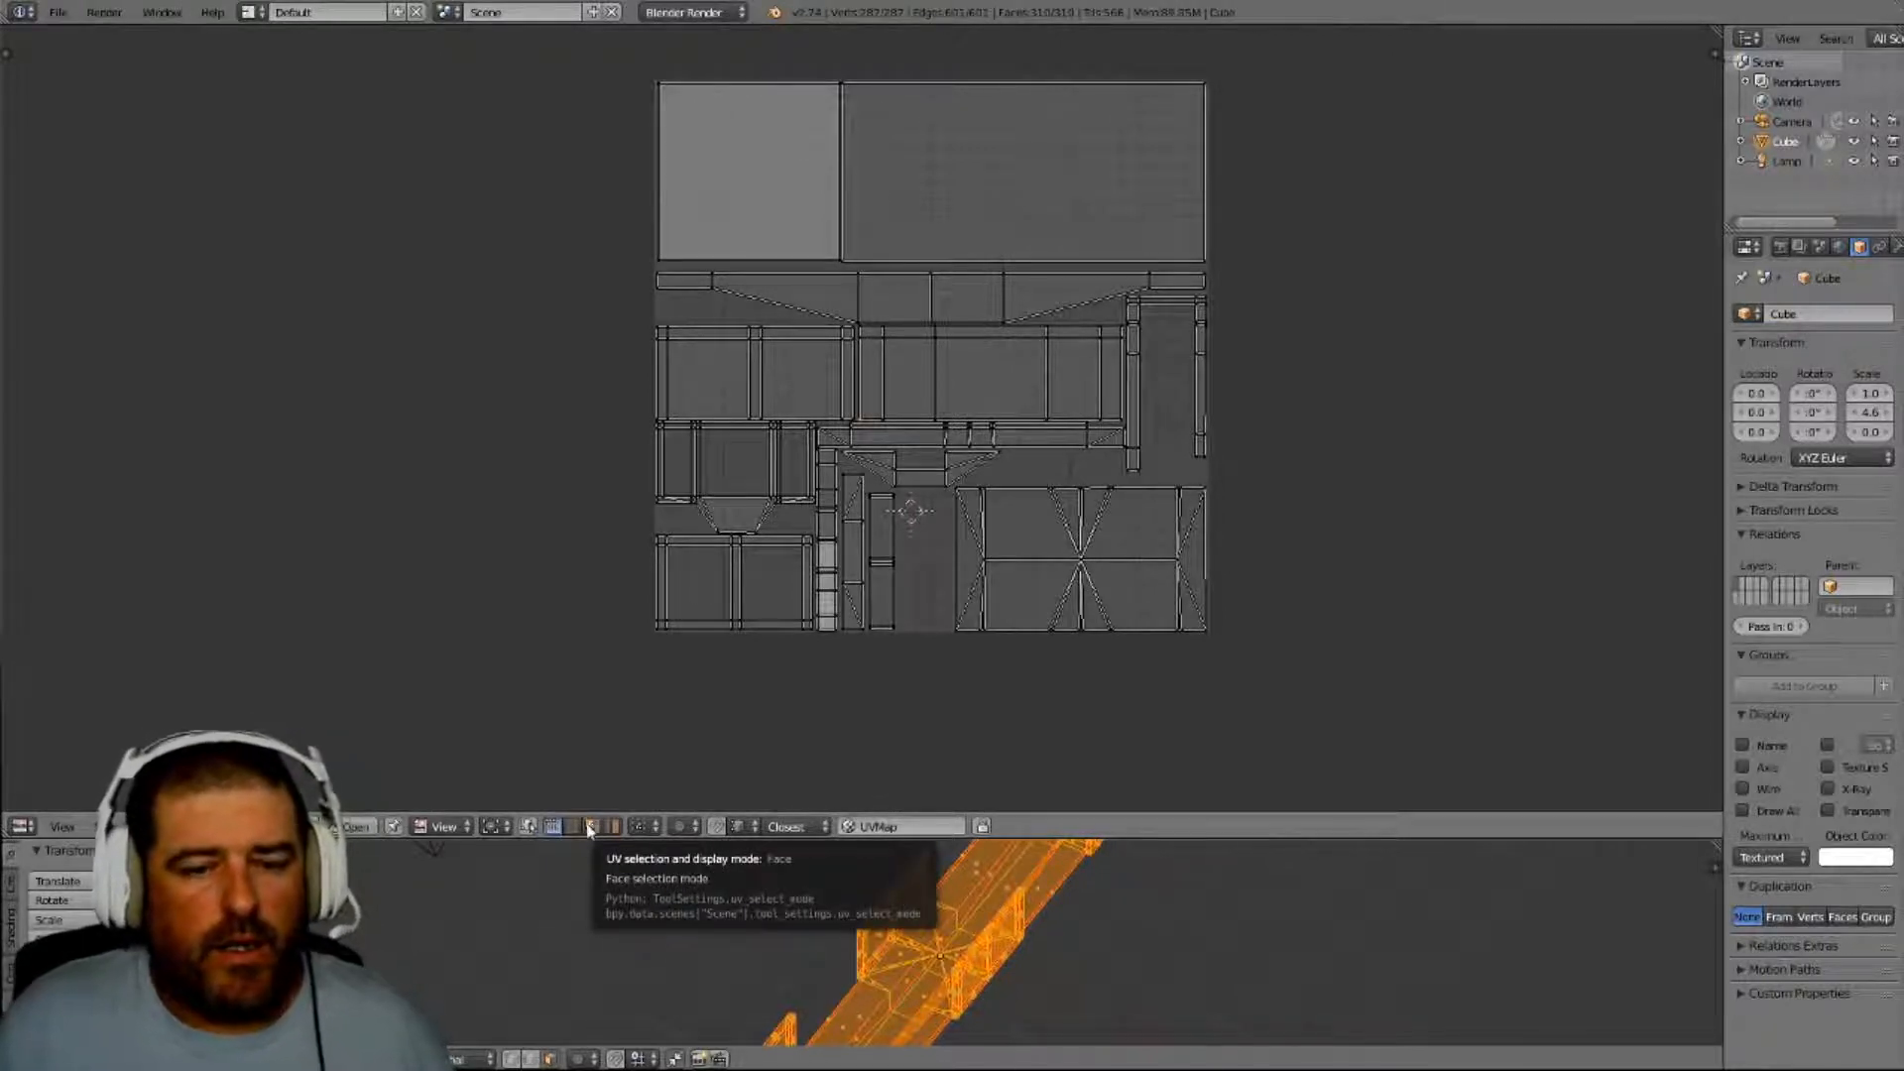
left_click(530, 827)
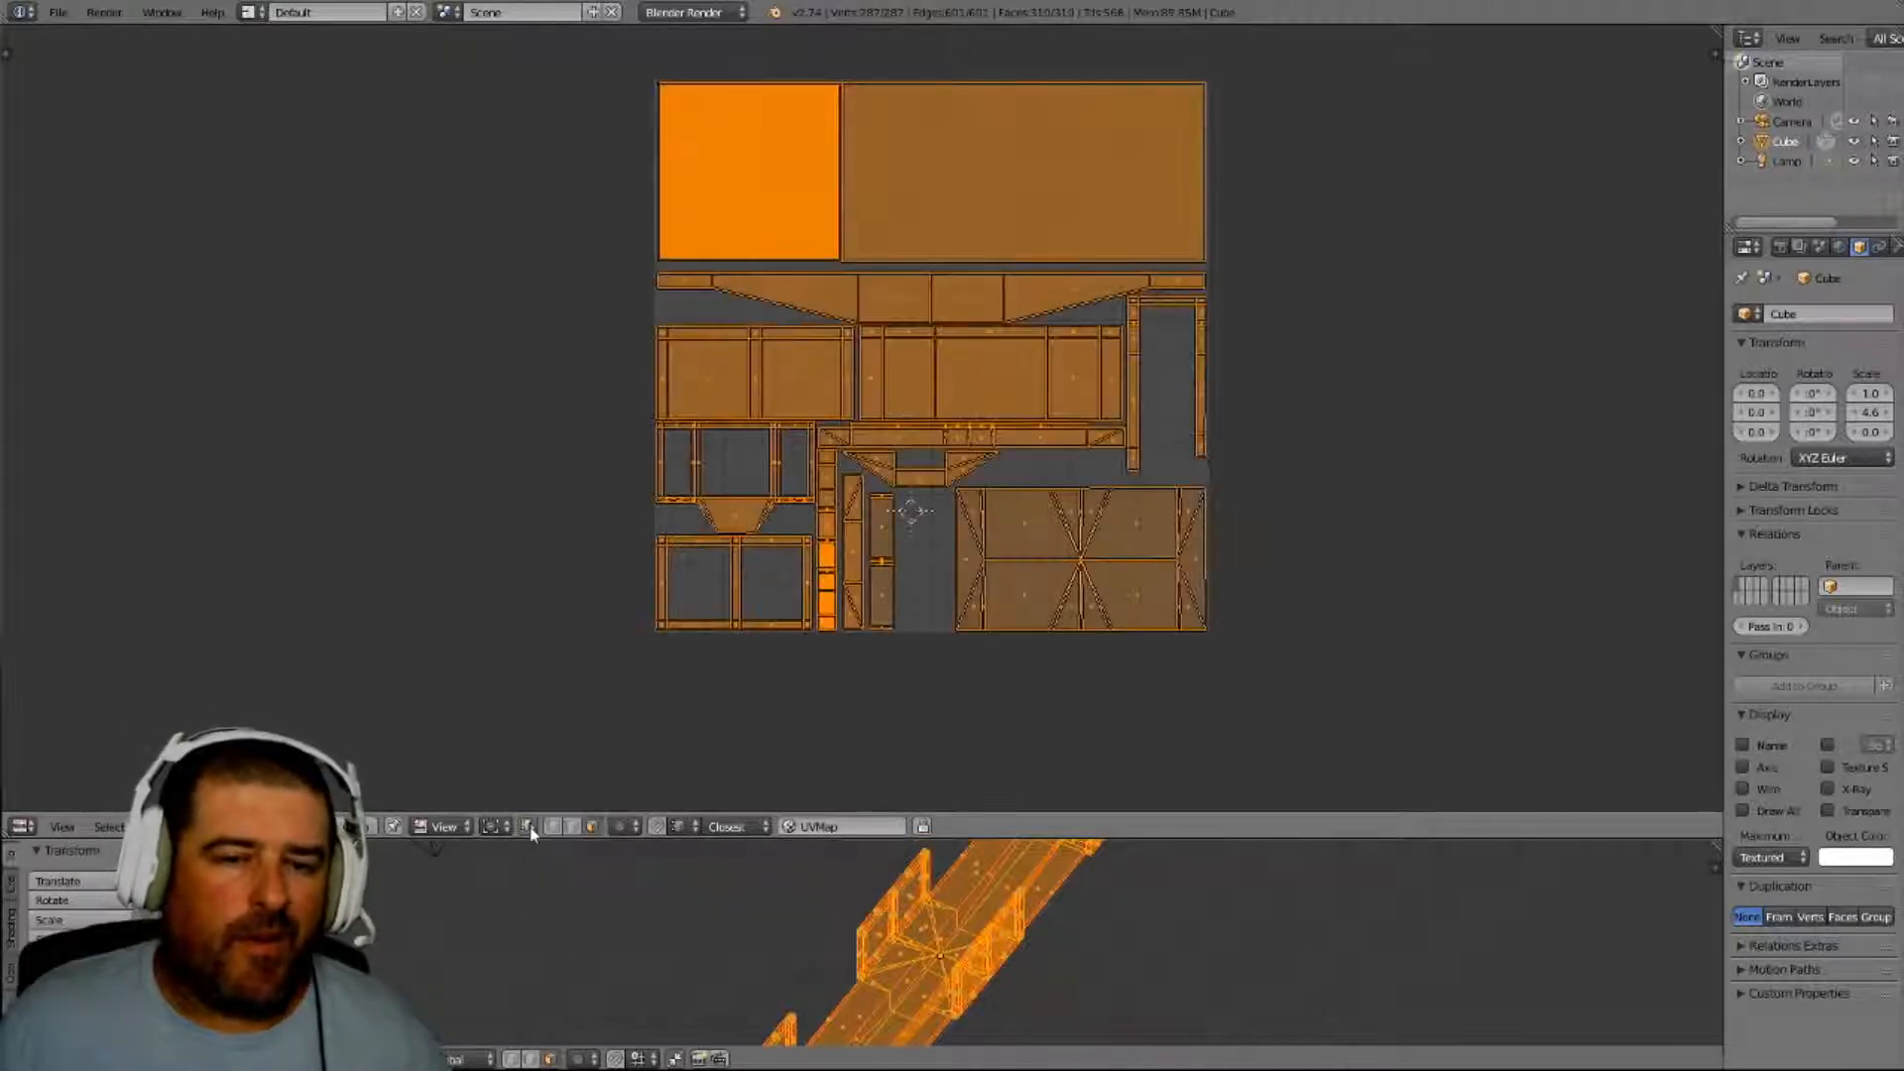
left_click(530, 827)
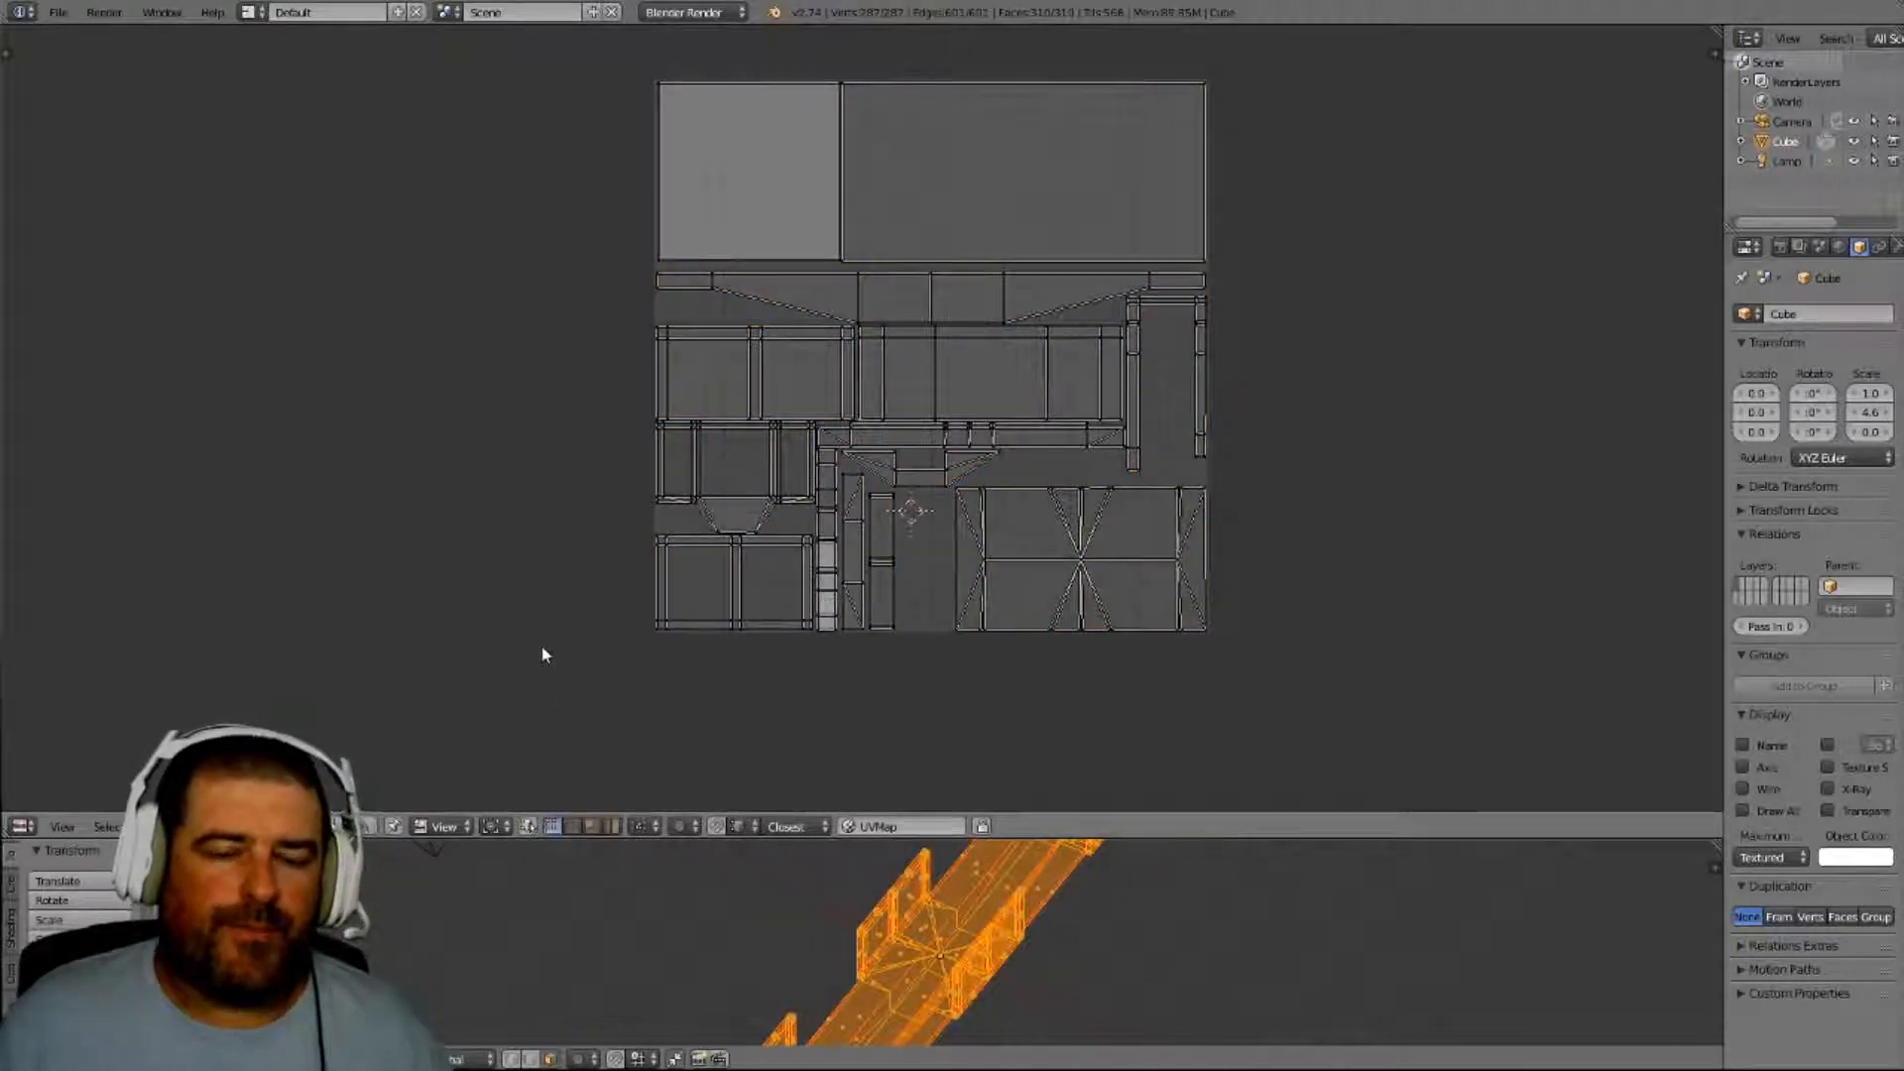
left_click(530, 827)
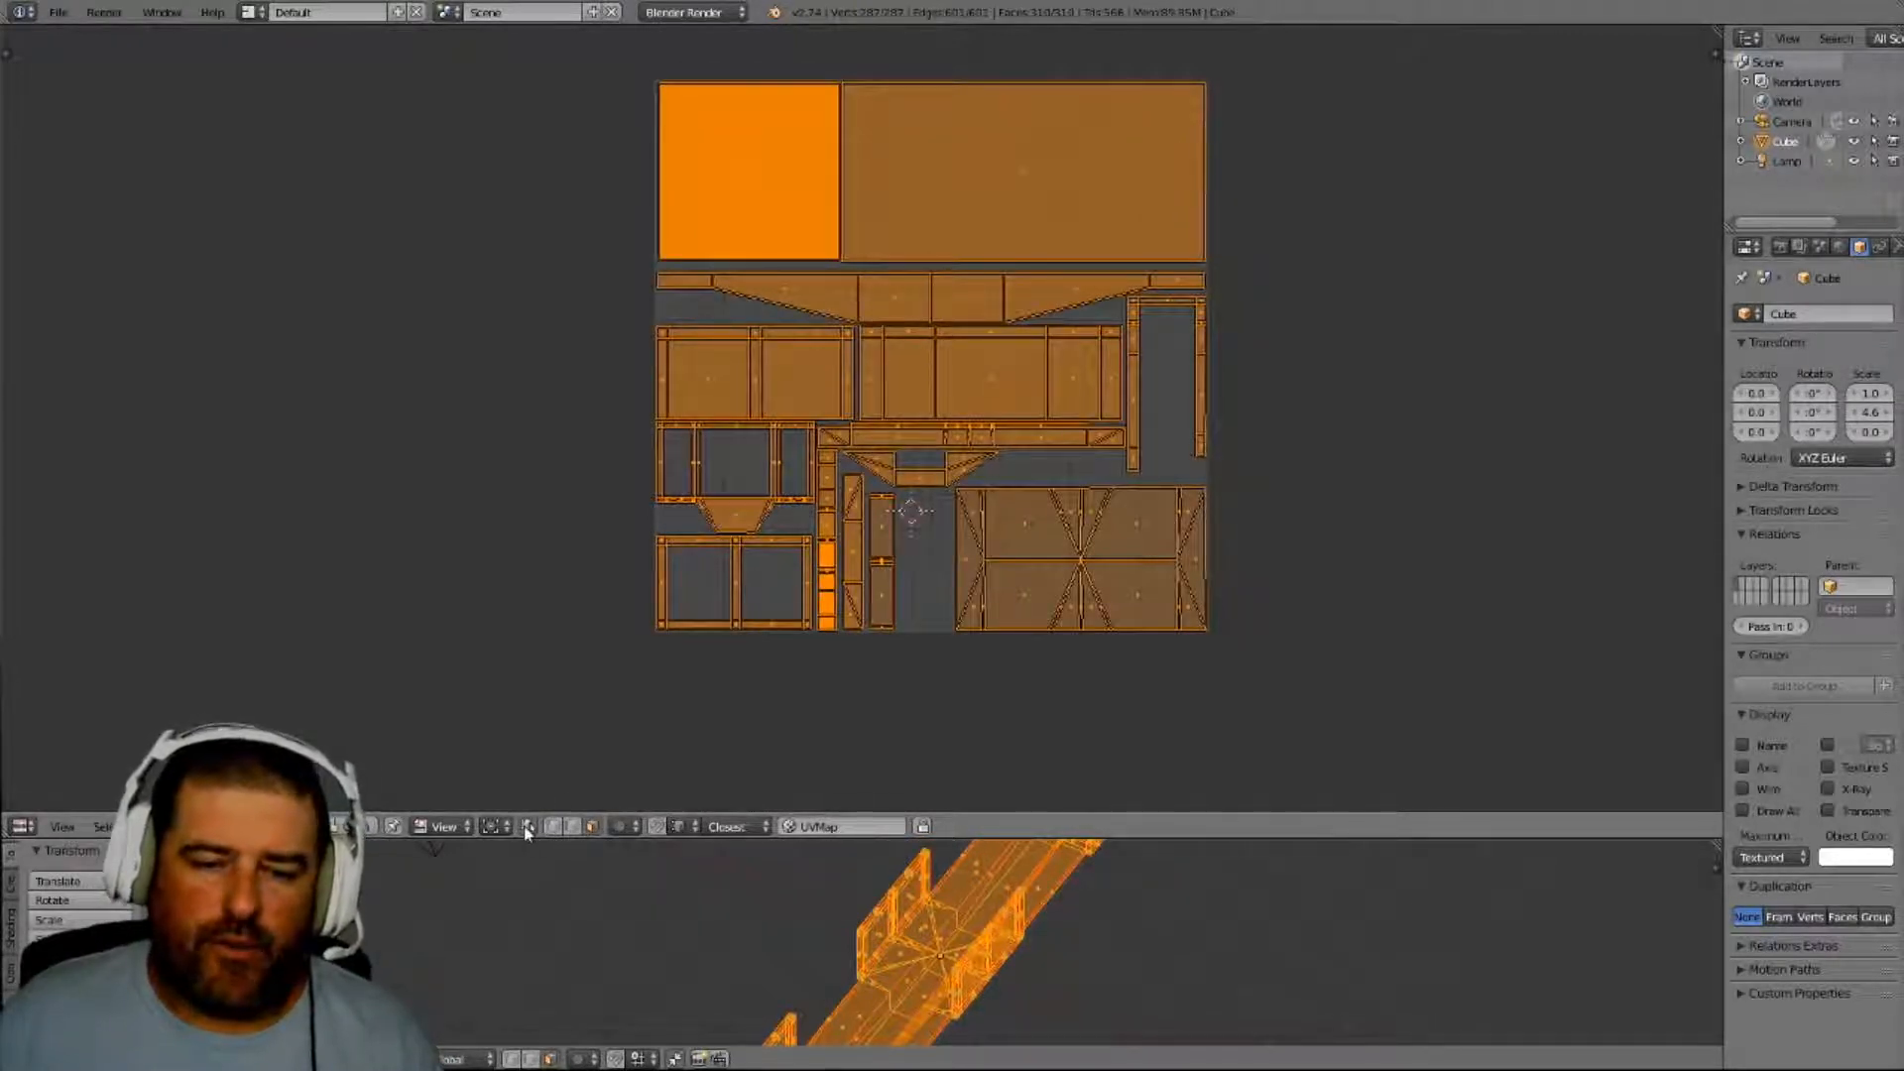
left_click(526, 826)
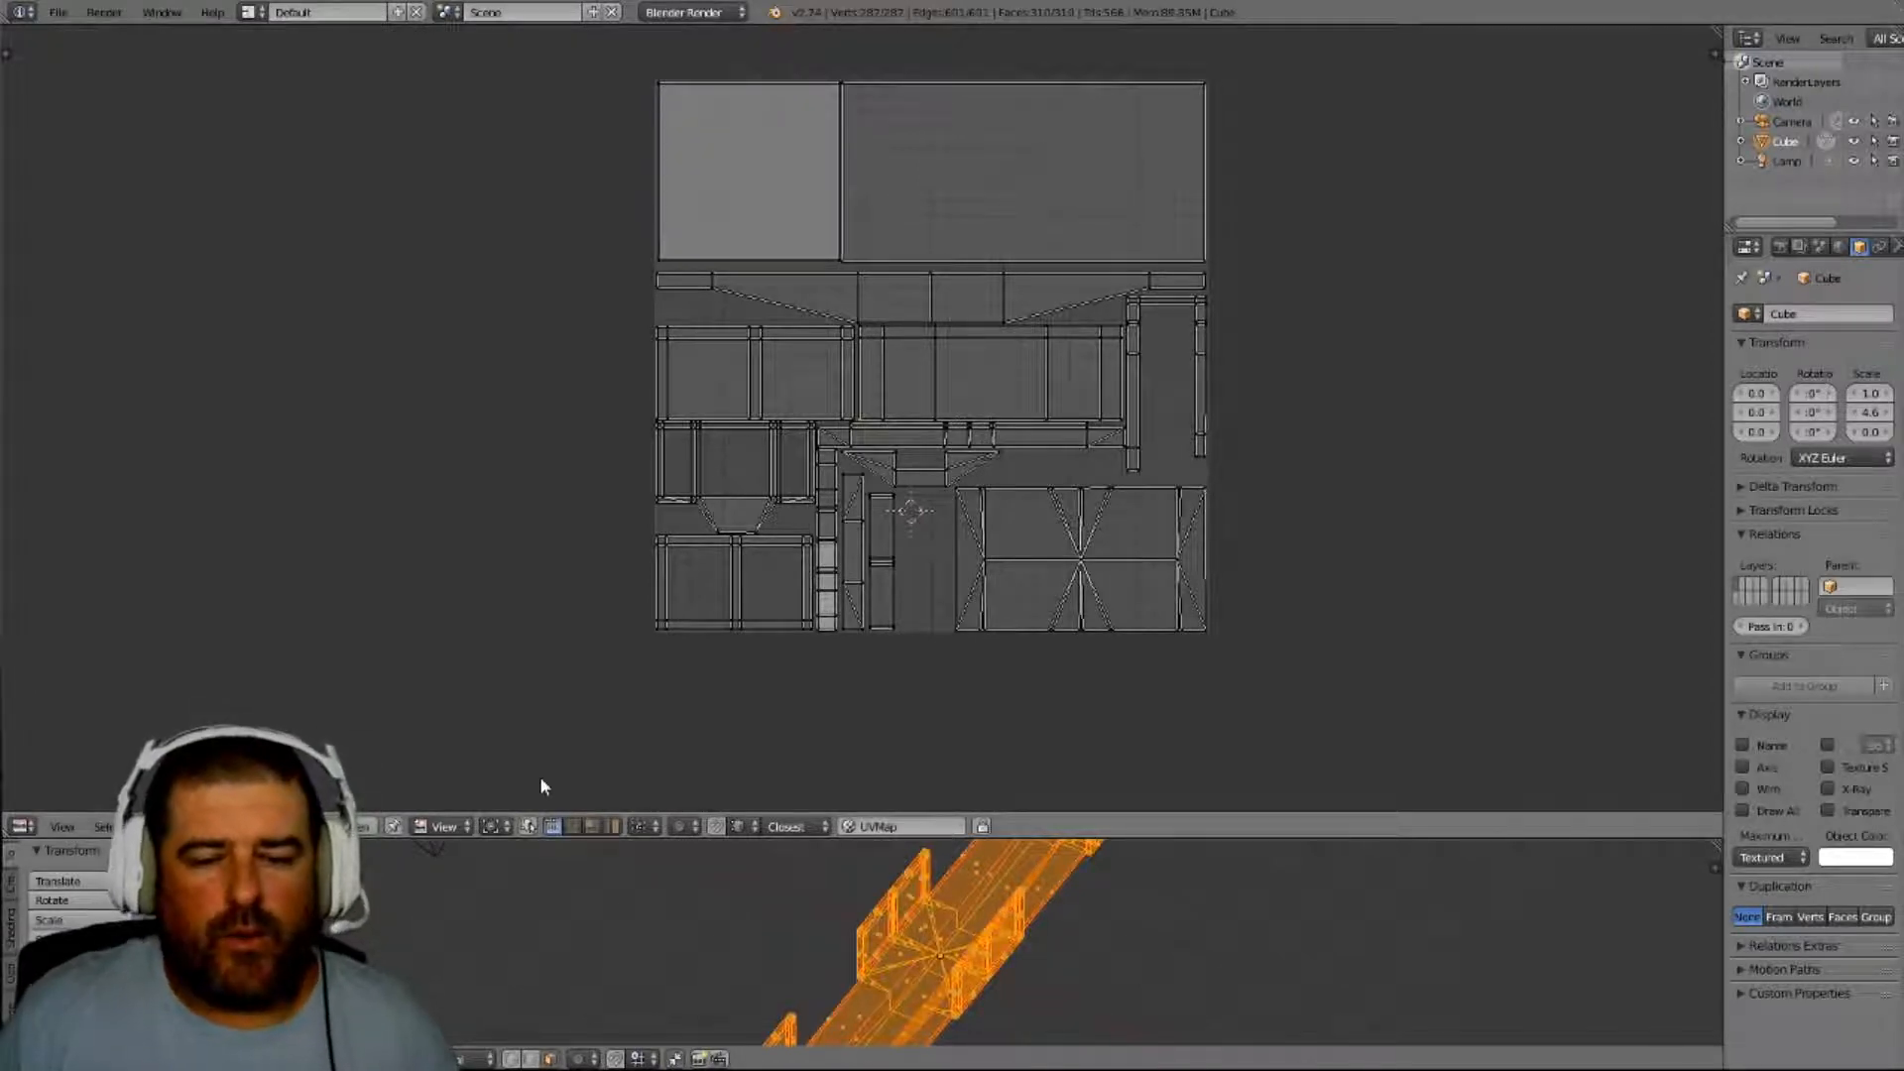
- Switch to the web browser and search Google in a new tab for "Select one vert at a time UVmapping"
key("alt+Tab")
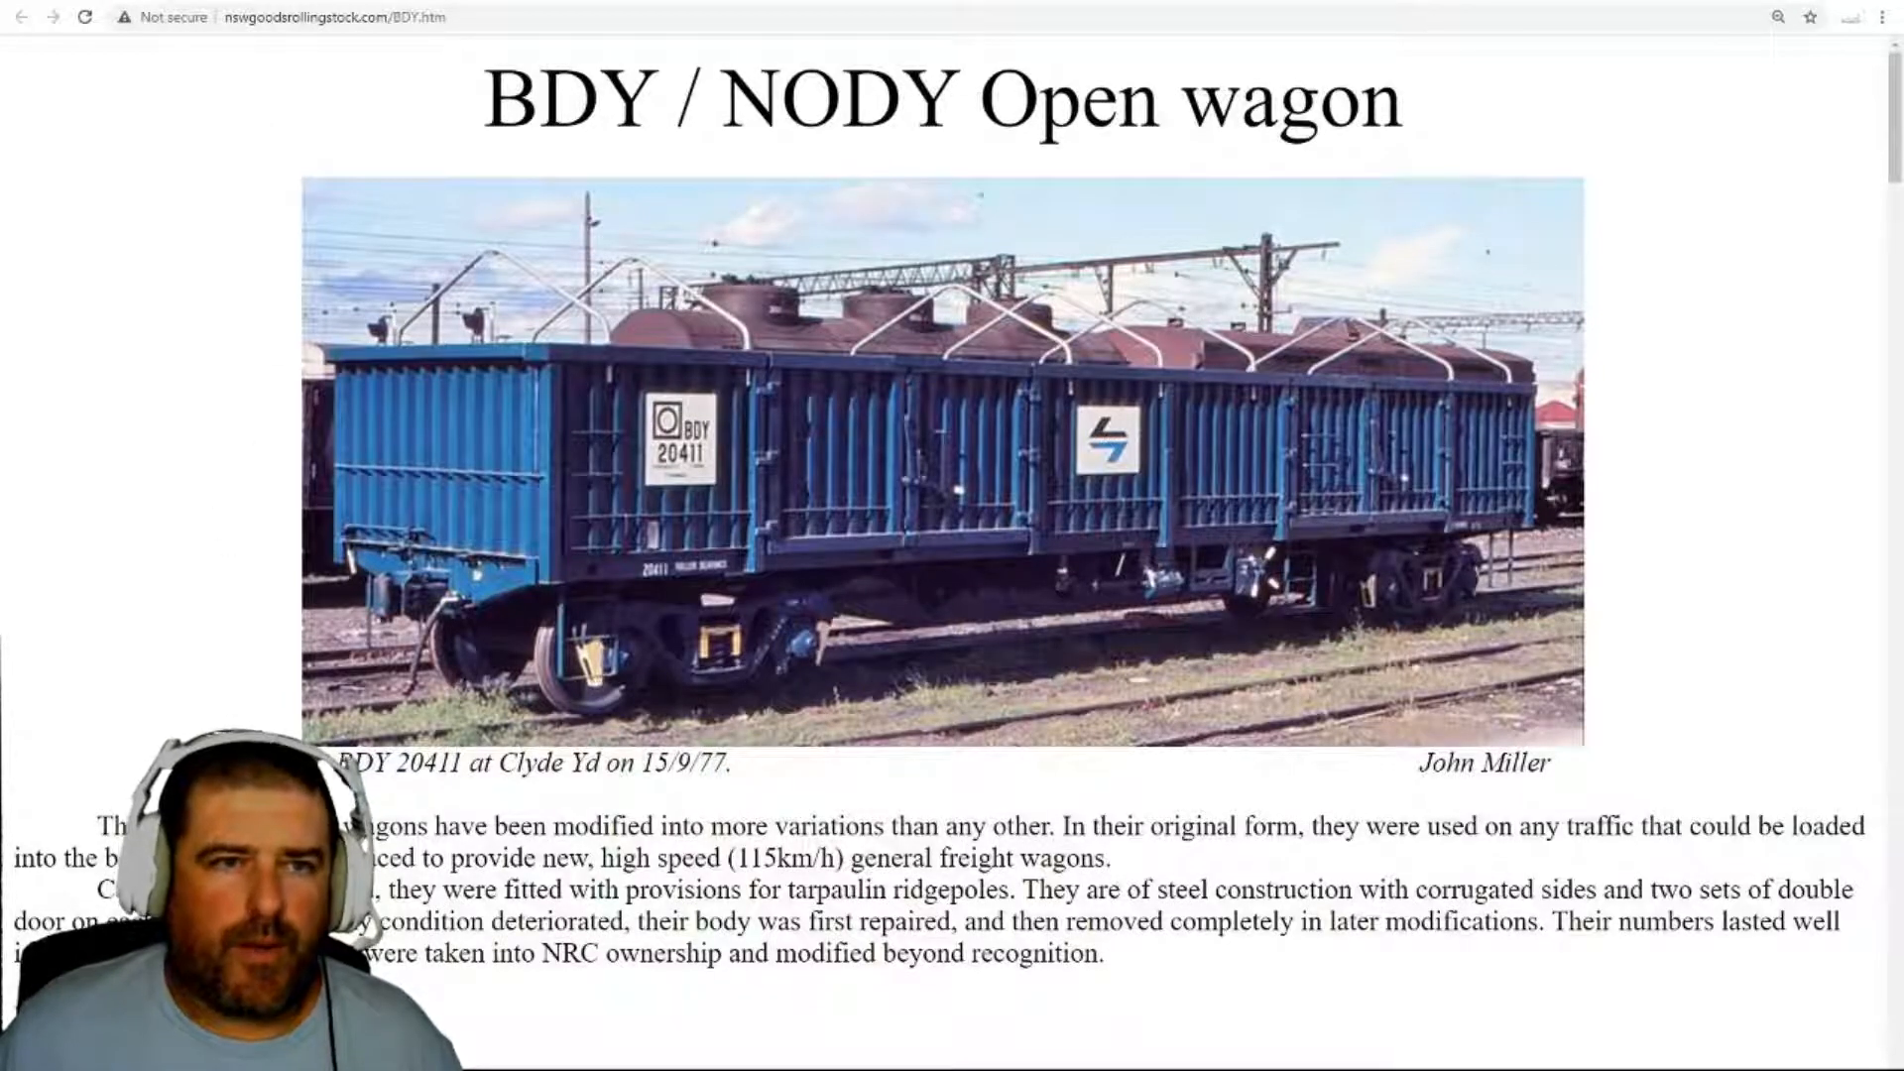
key("ctrl+t")
left_click(886, 349)
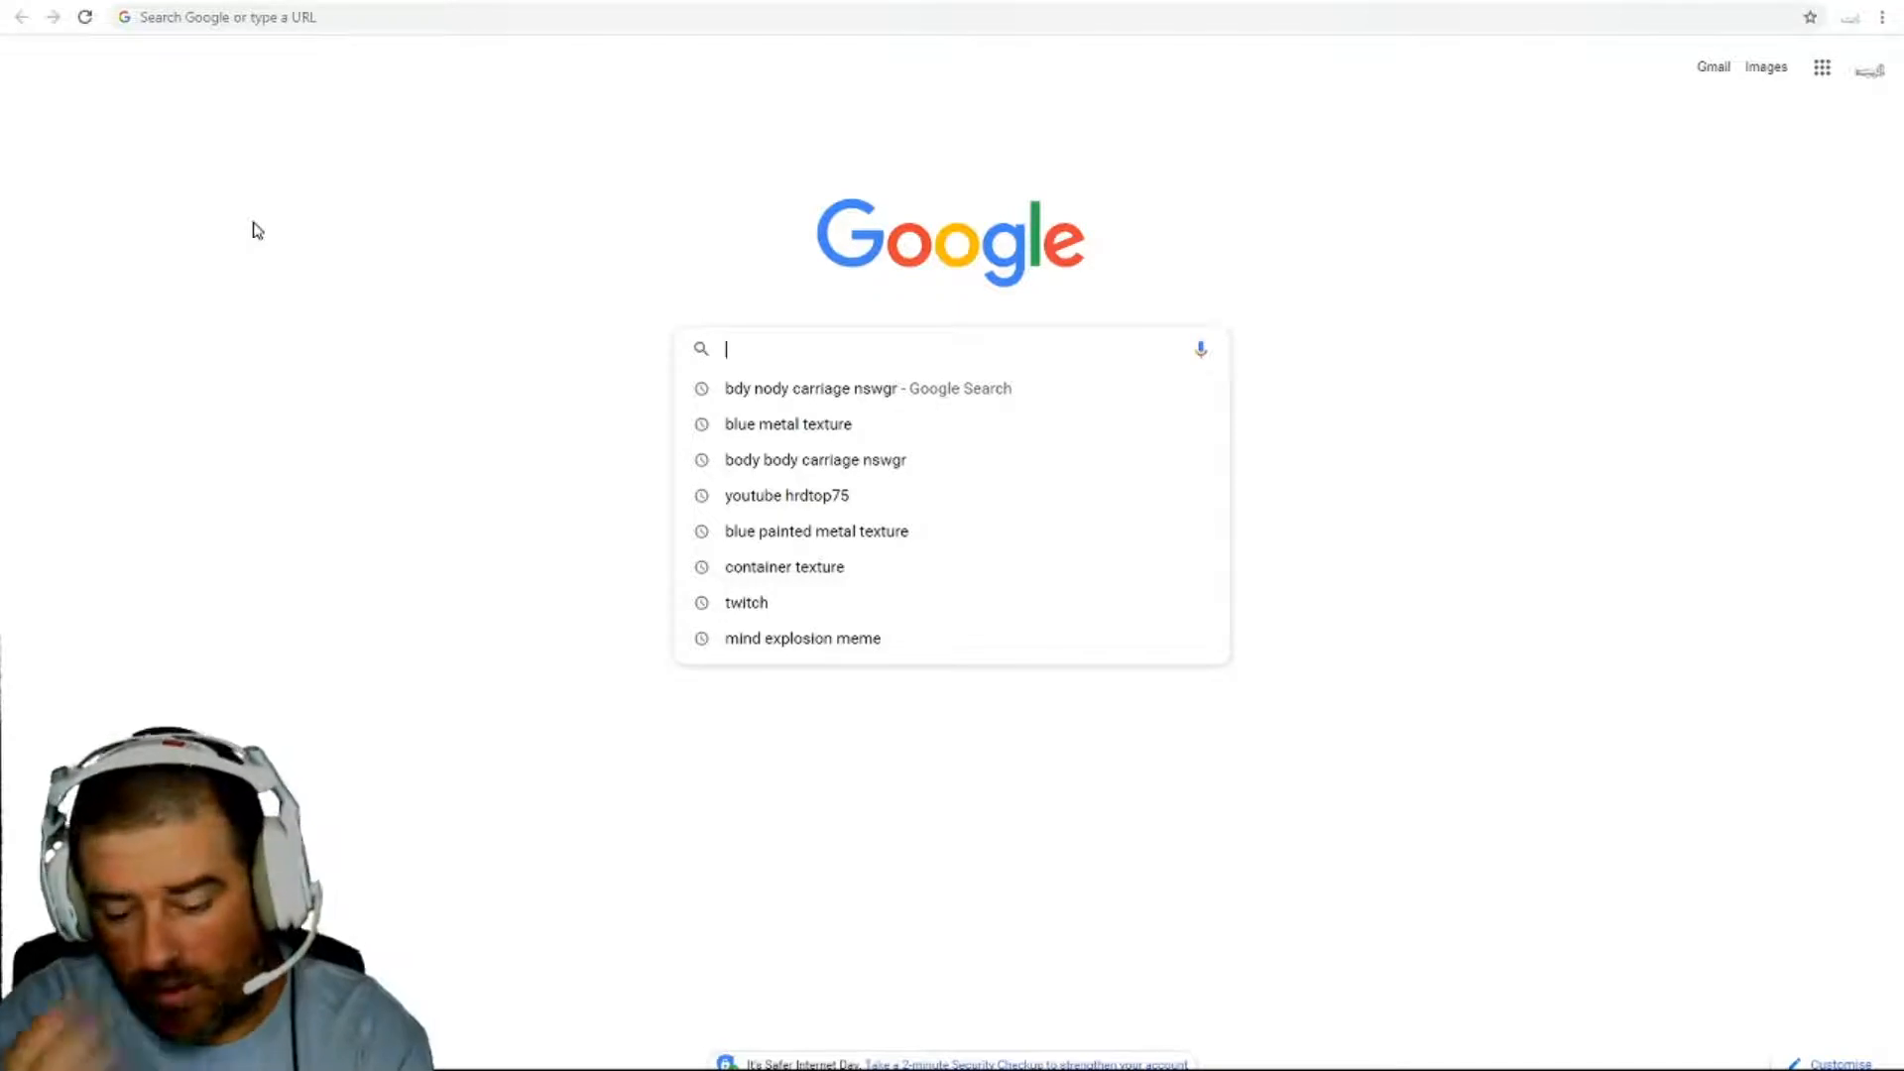
type("Select ")
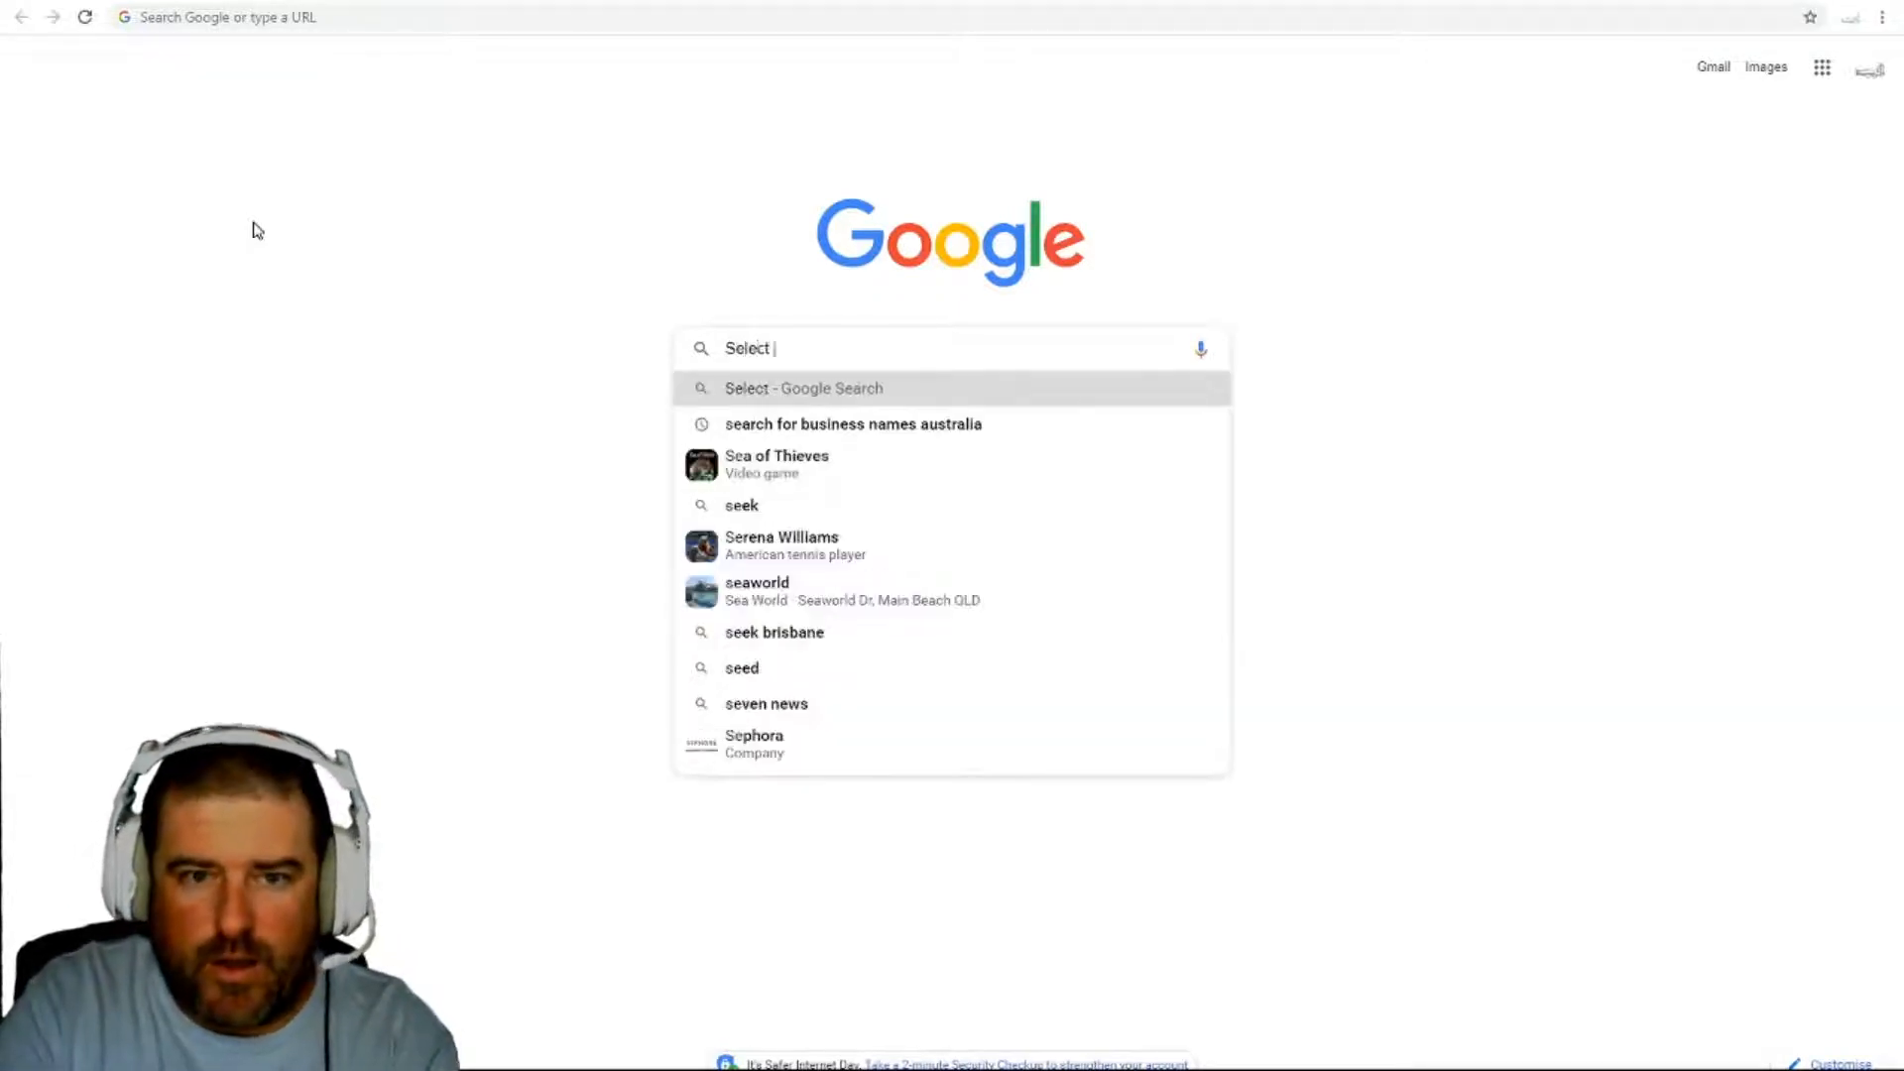
type("one vert ")
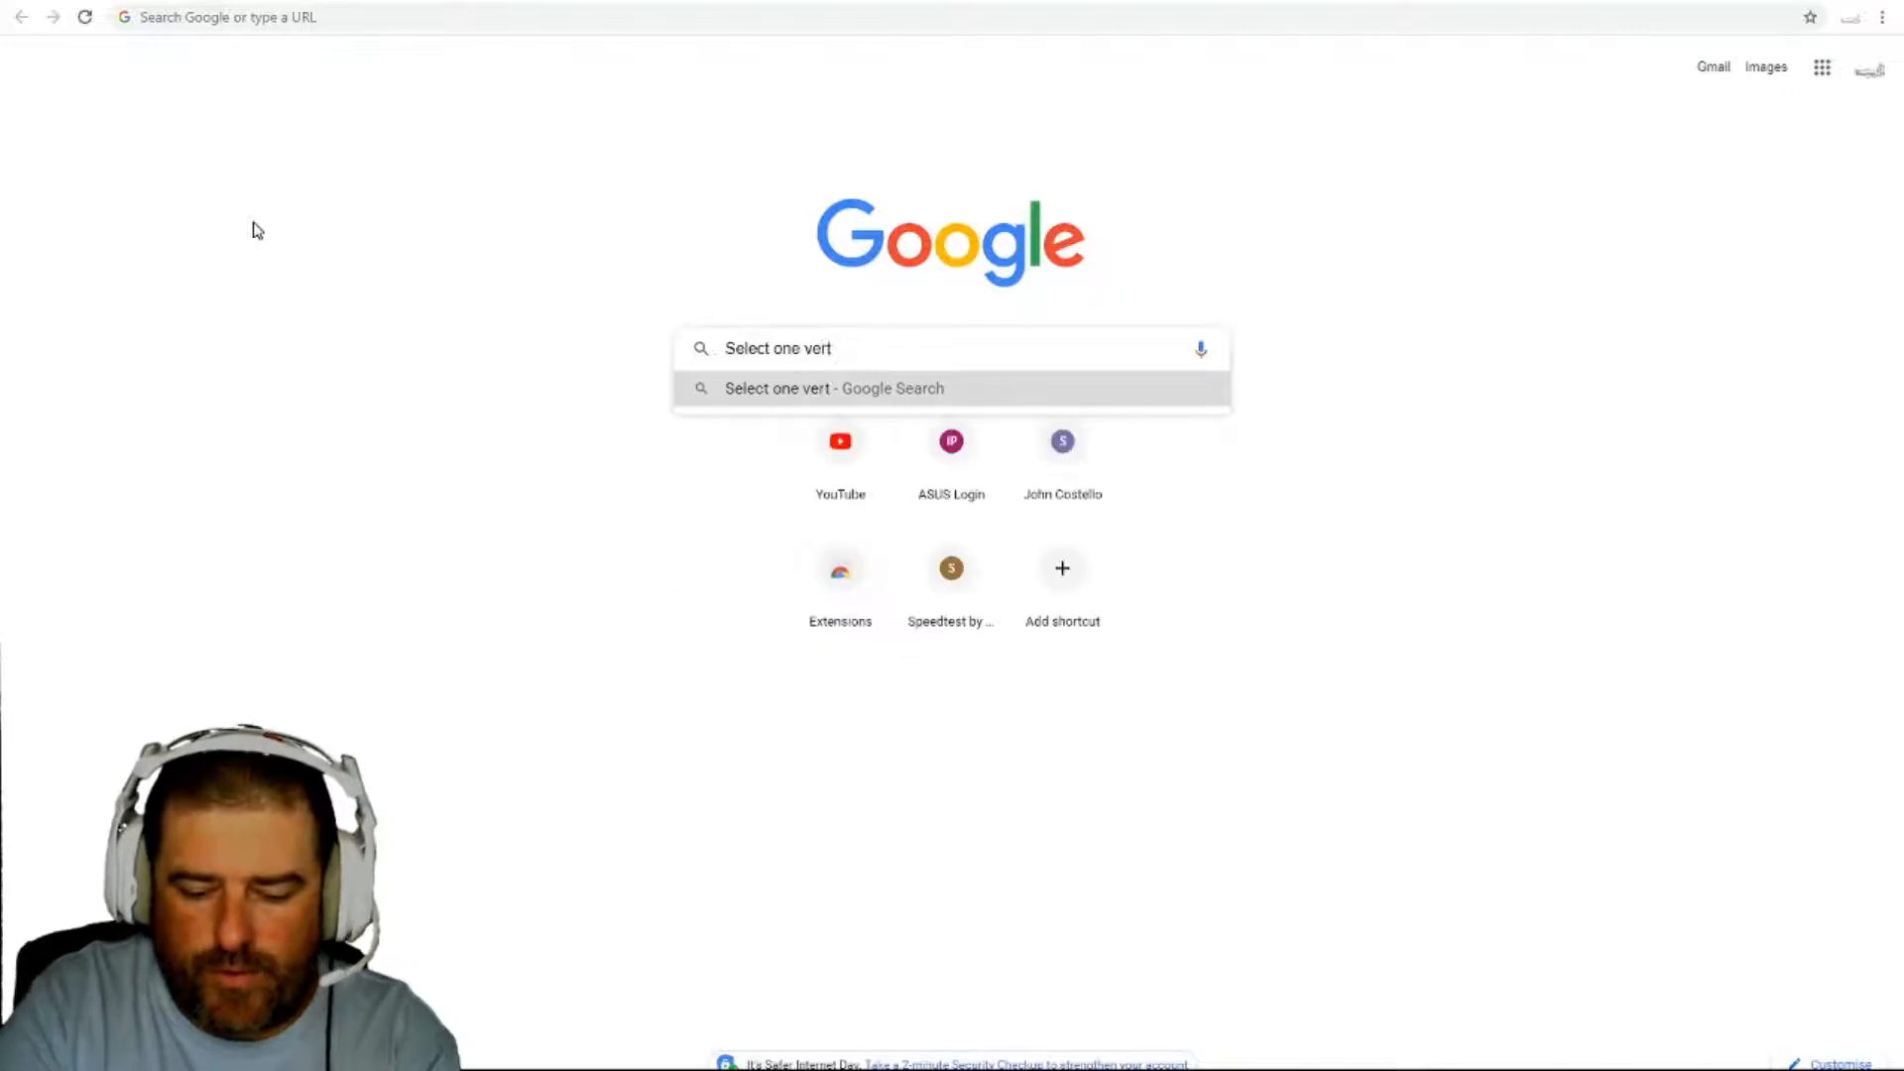
type("at a")
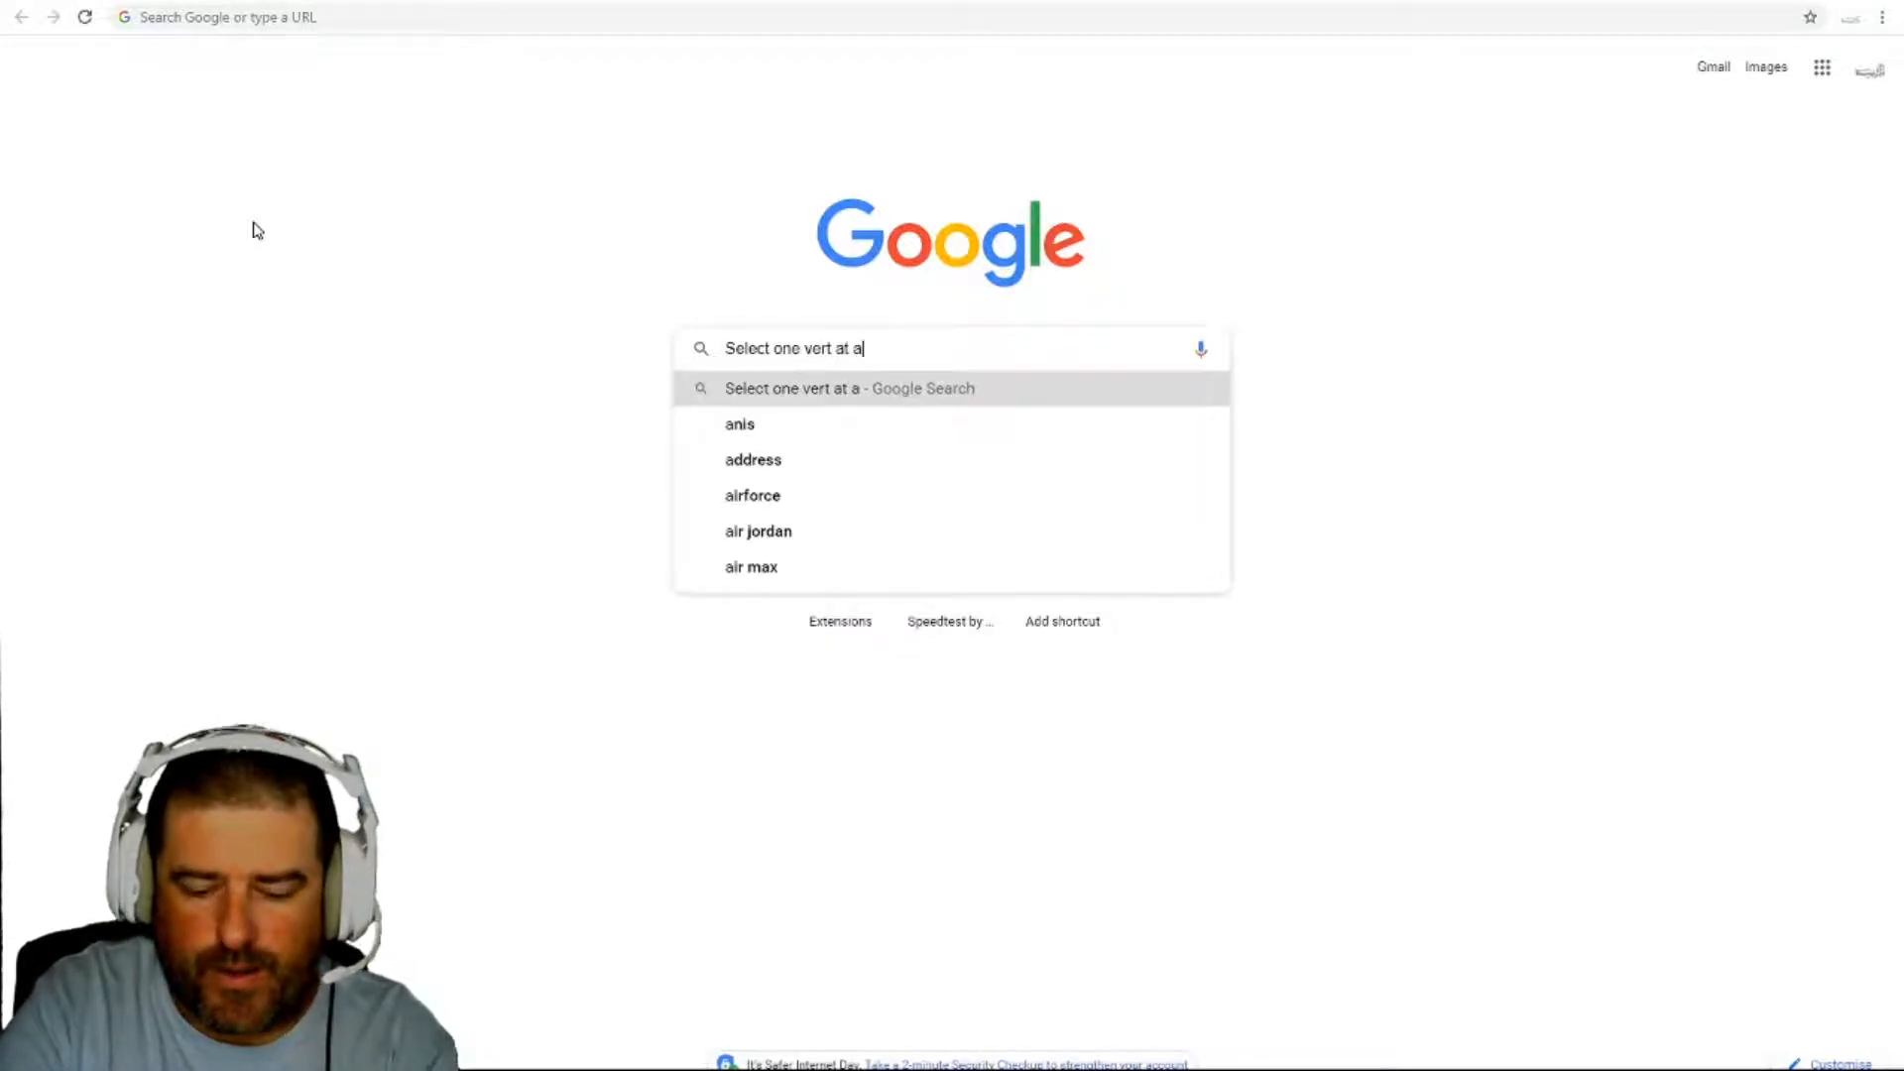
type(" time UV")
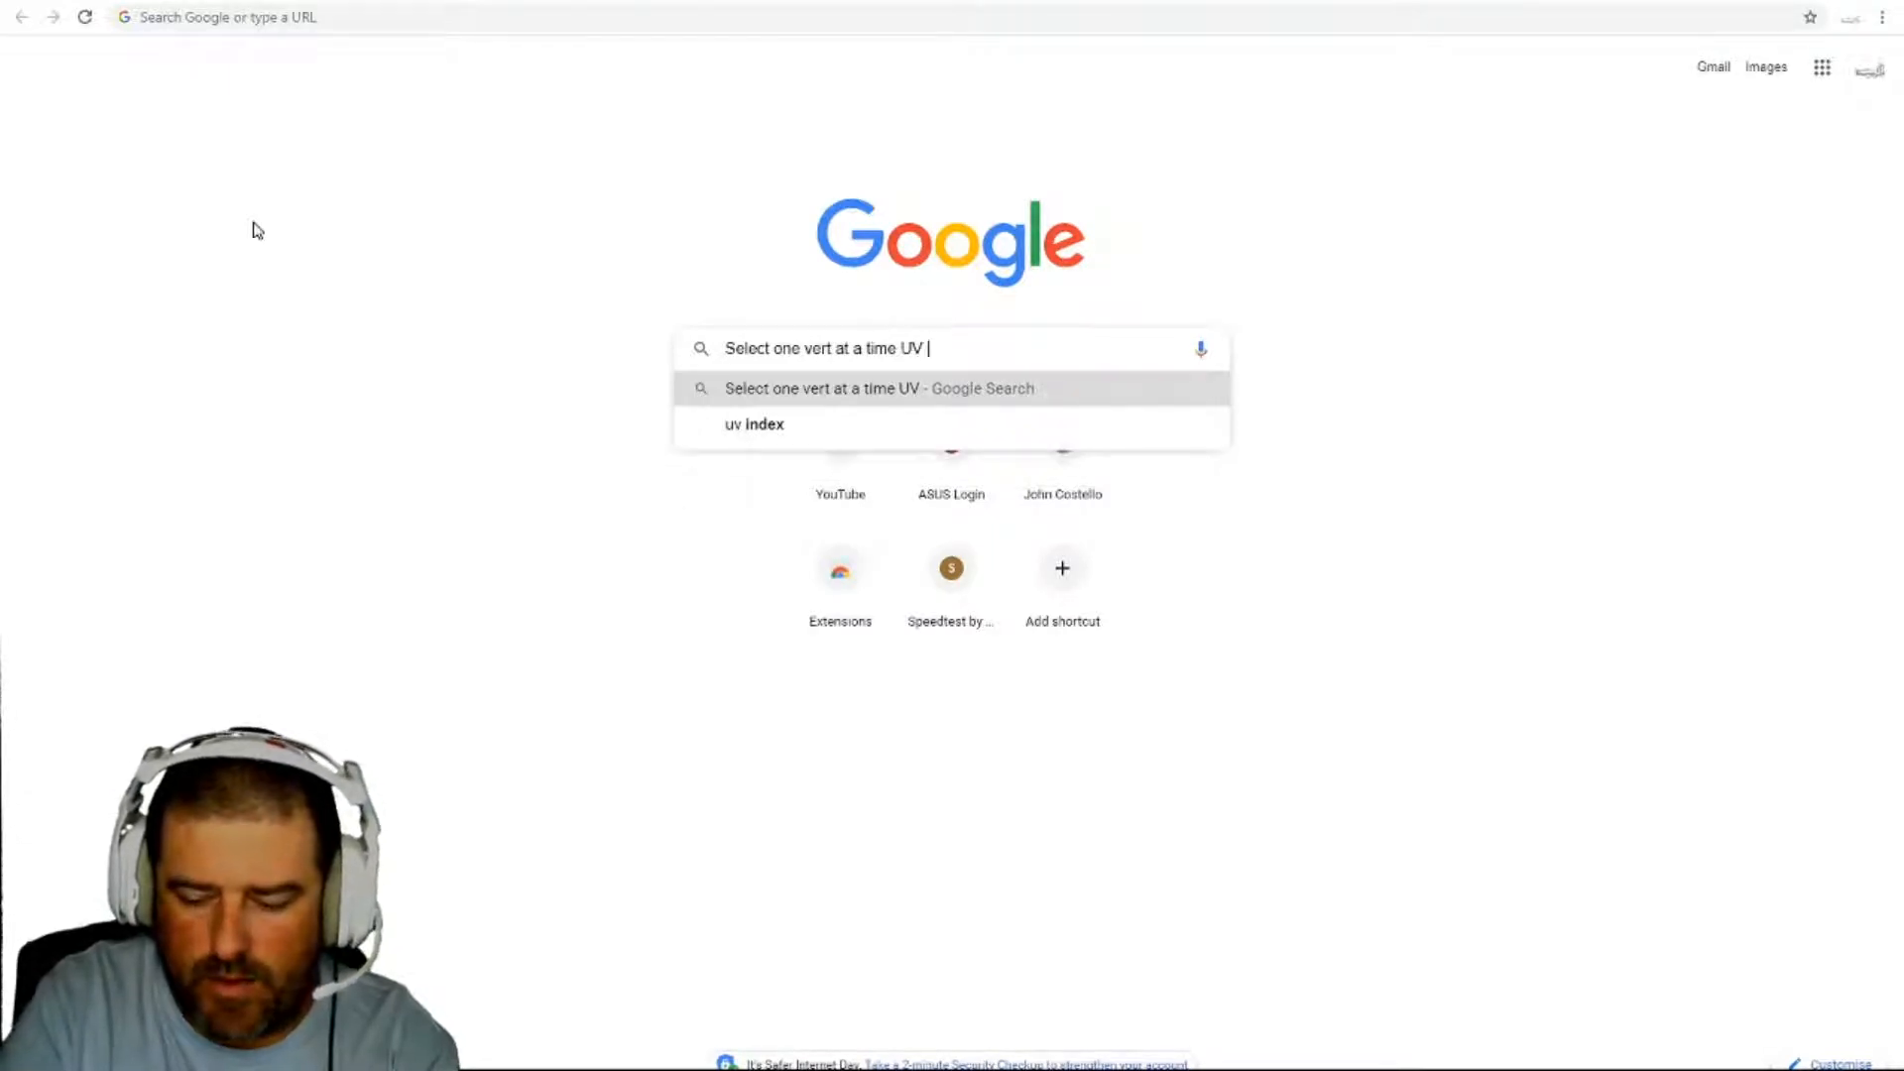
key("BackSpace")
type("mapping")
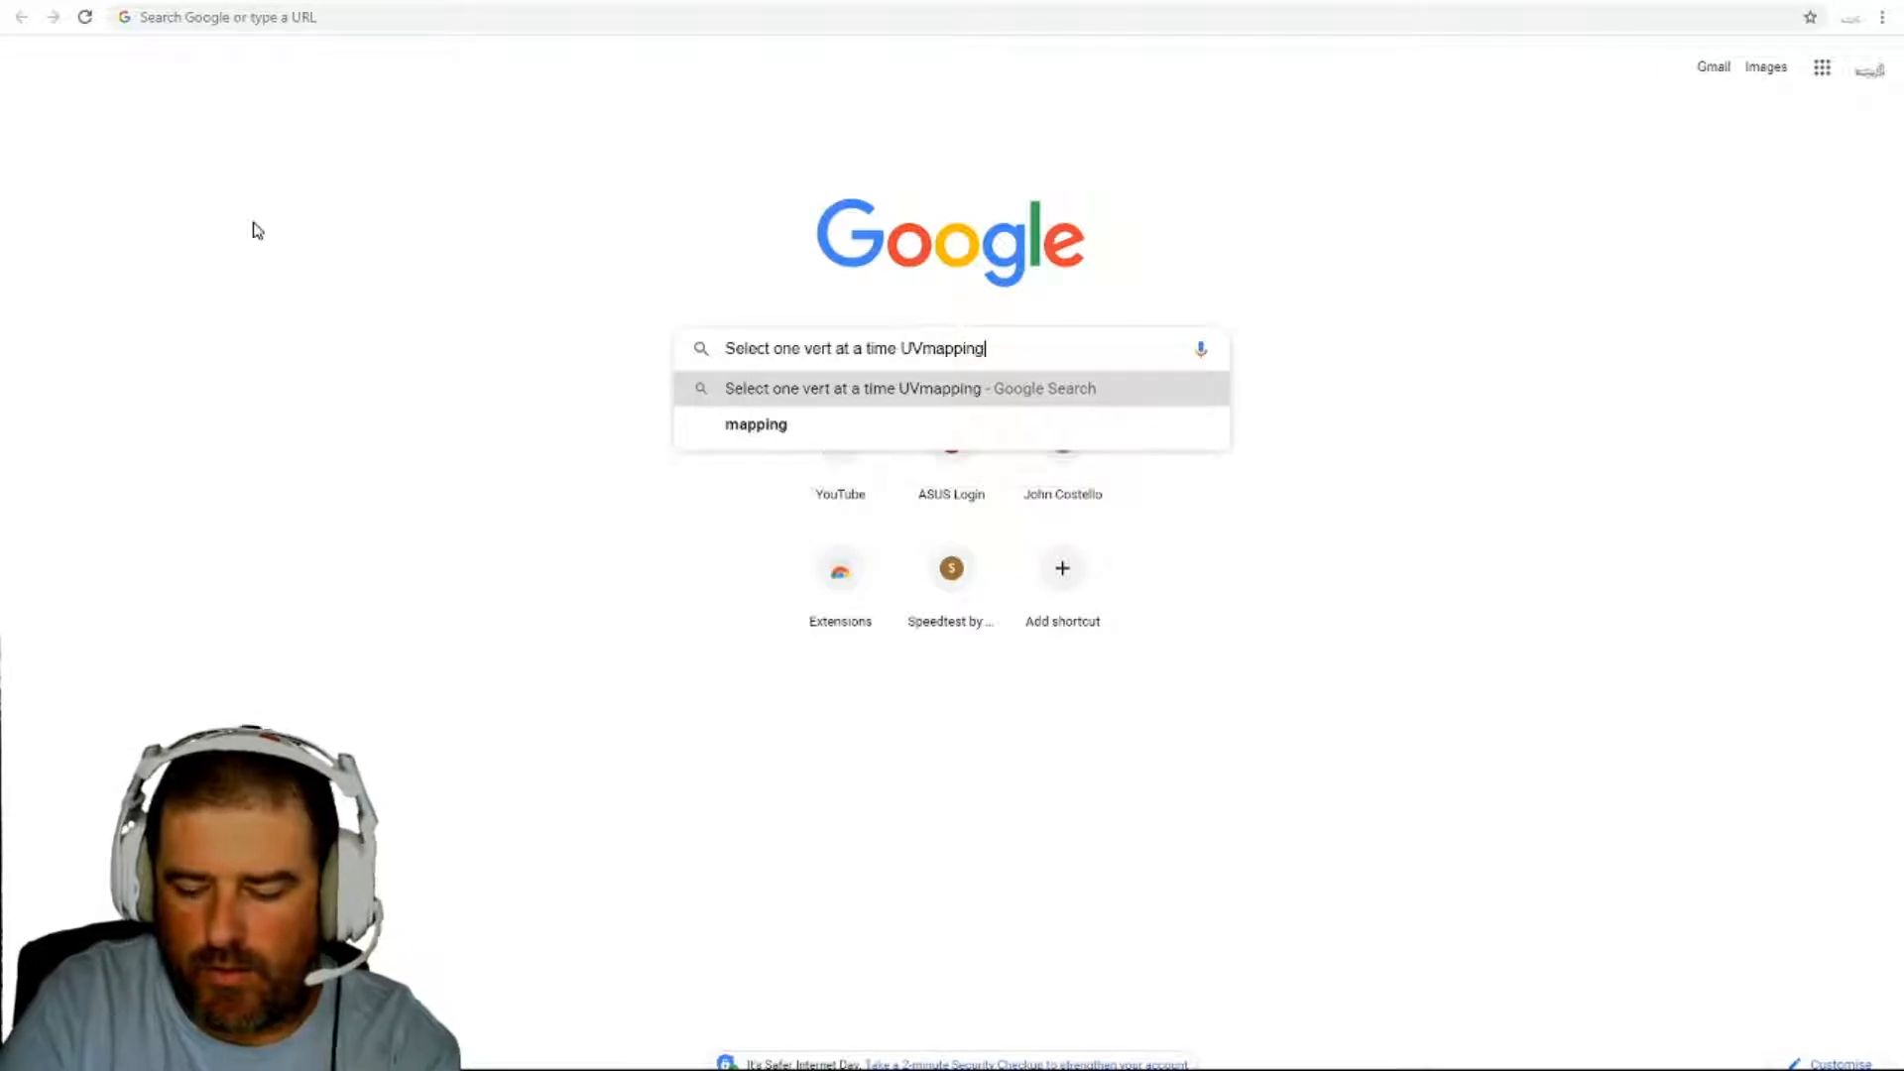
key("Return")
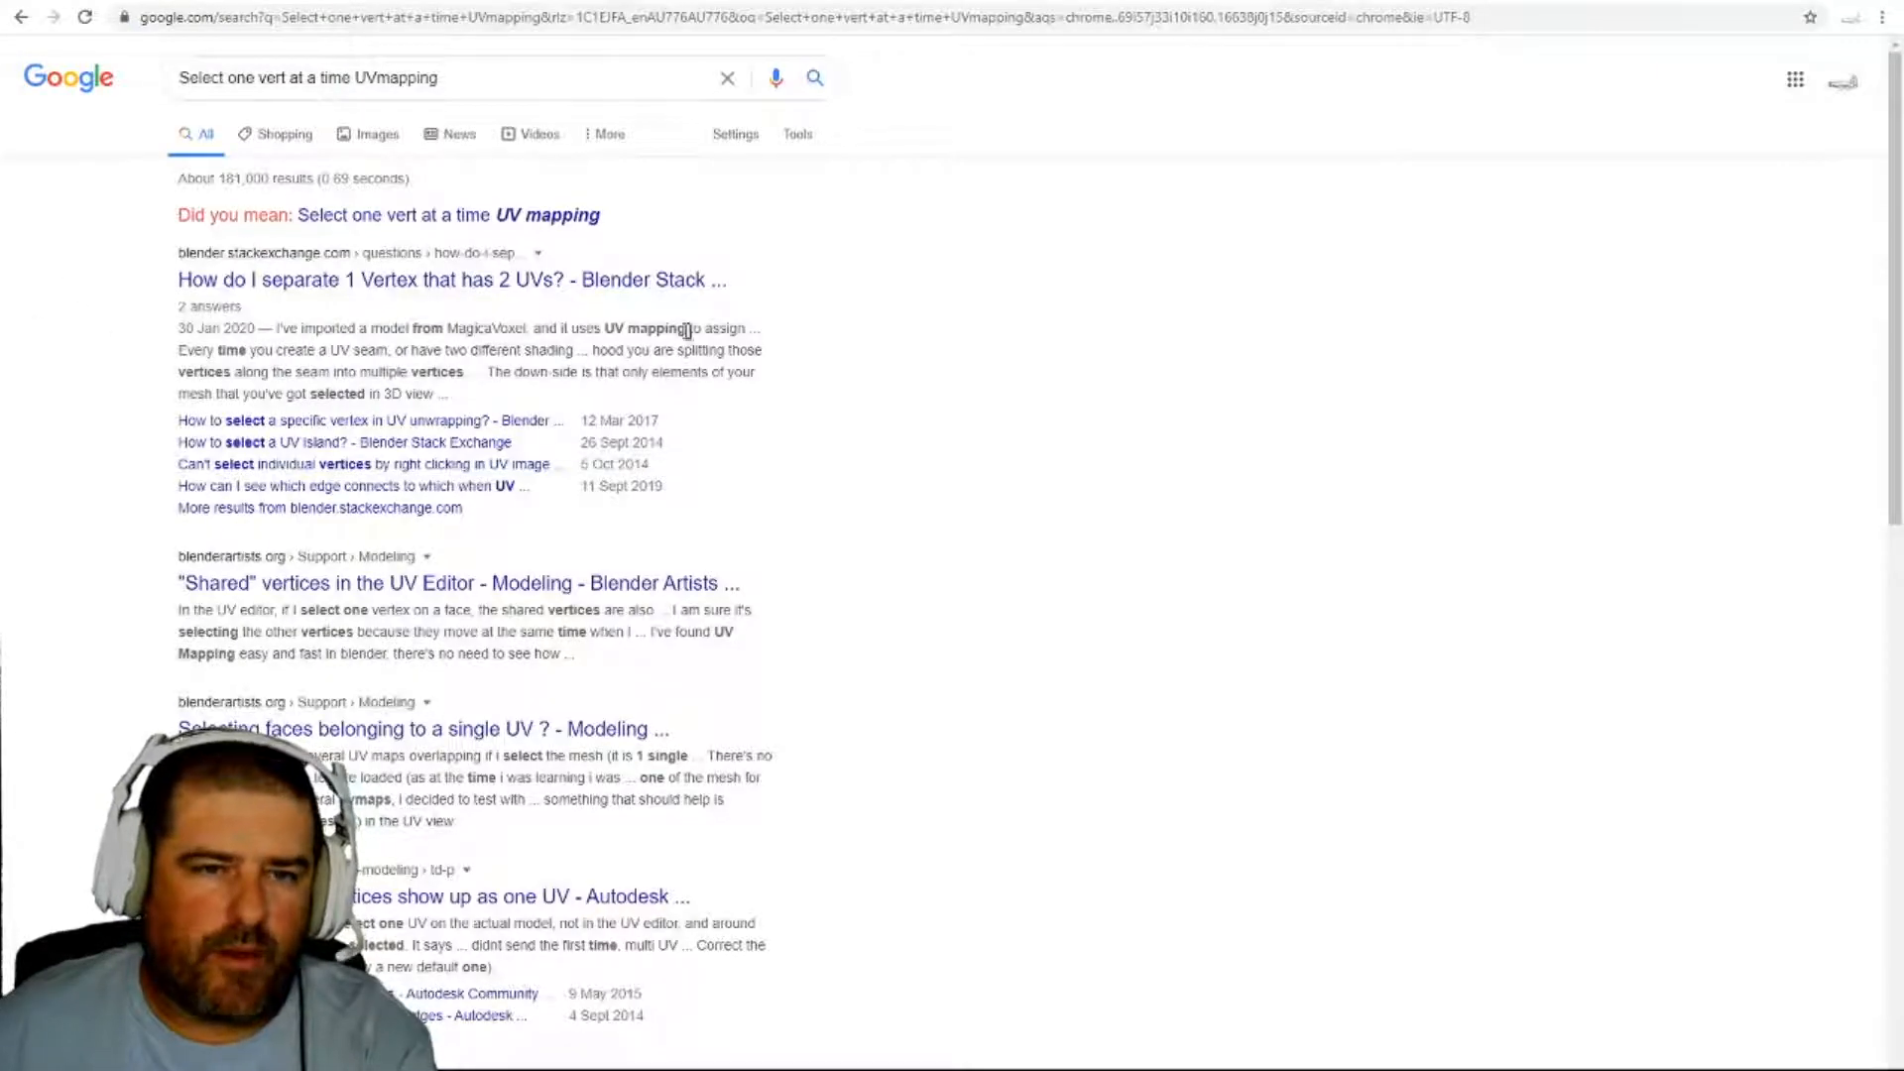
- Skim the search results on selecting single UV vertices, leave them for the wagon page, and switch back to Blender
scroll(952, 393, "down", 8)
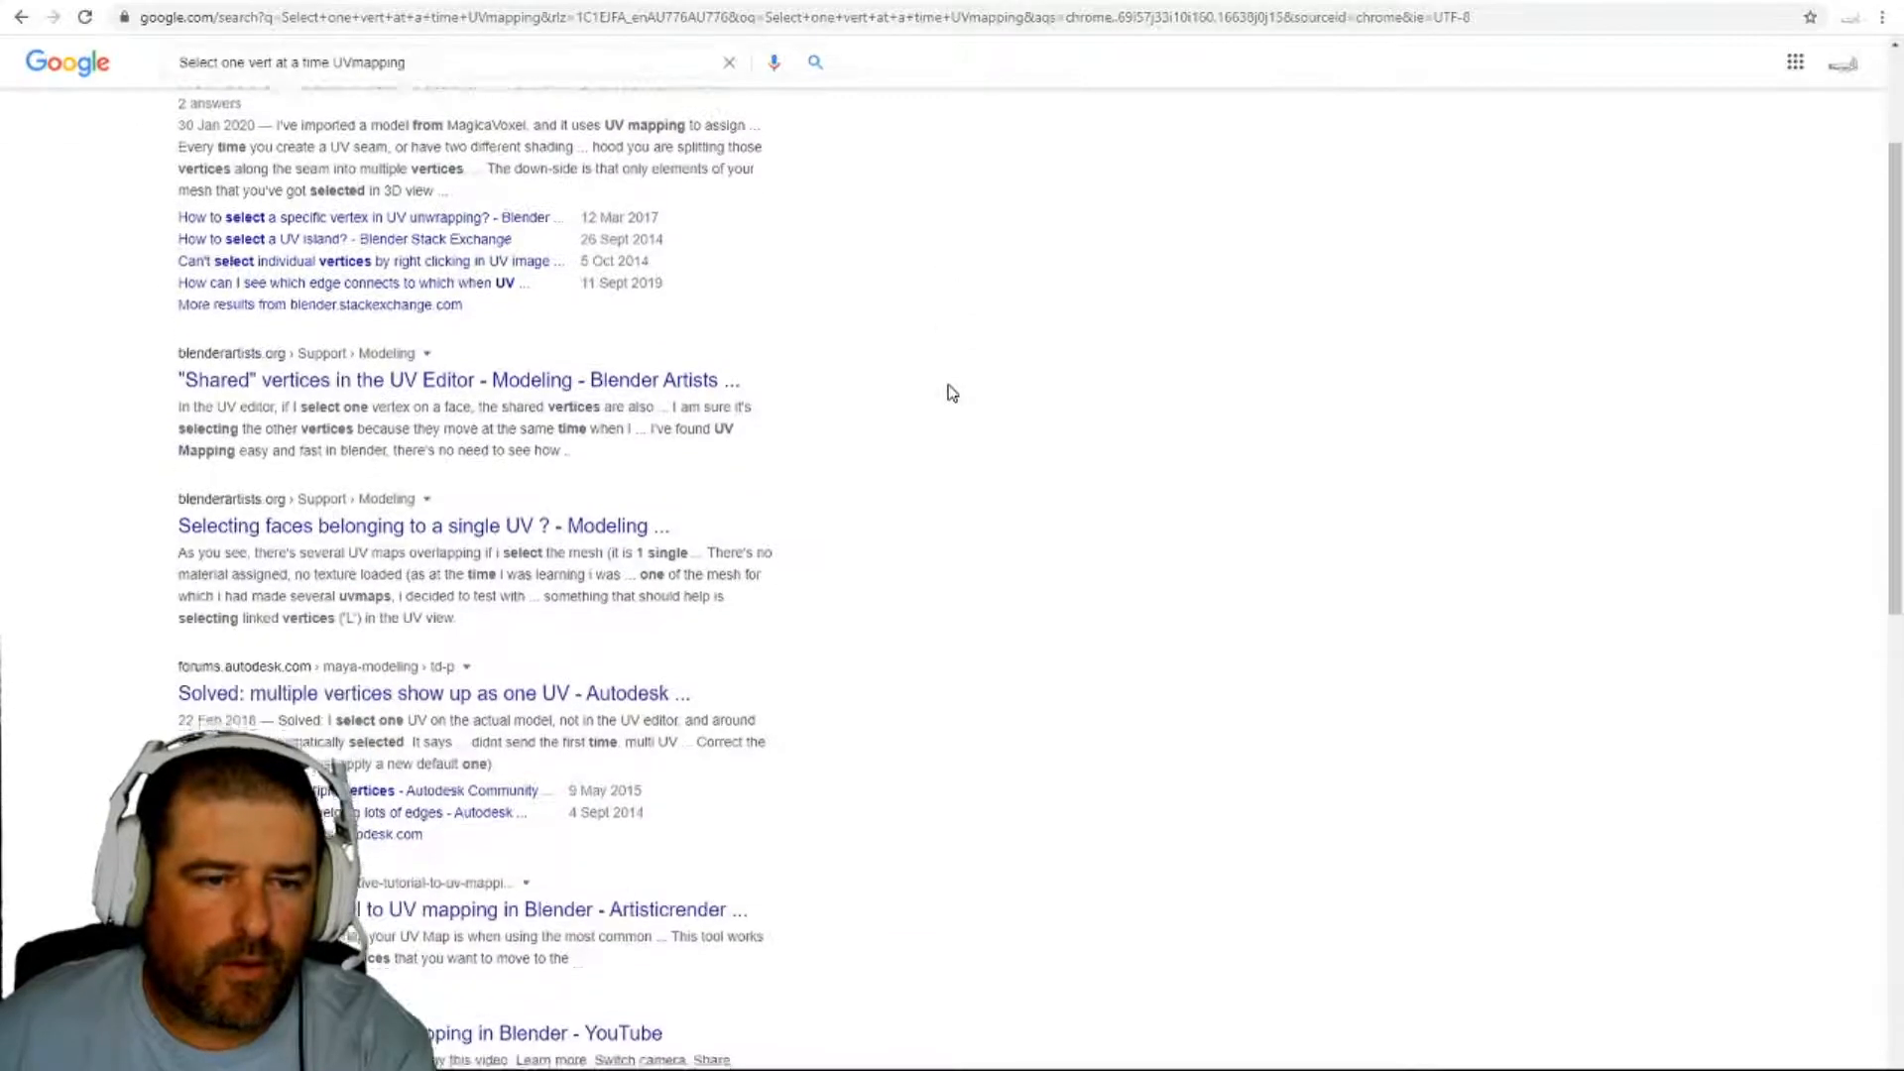
scroll(950, 393, "up", 8)
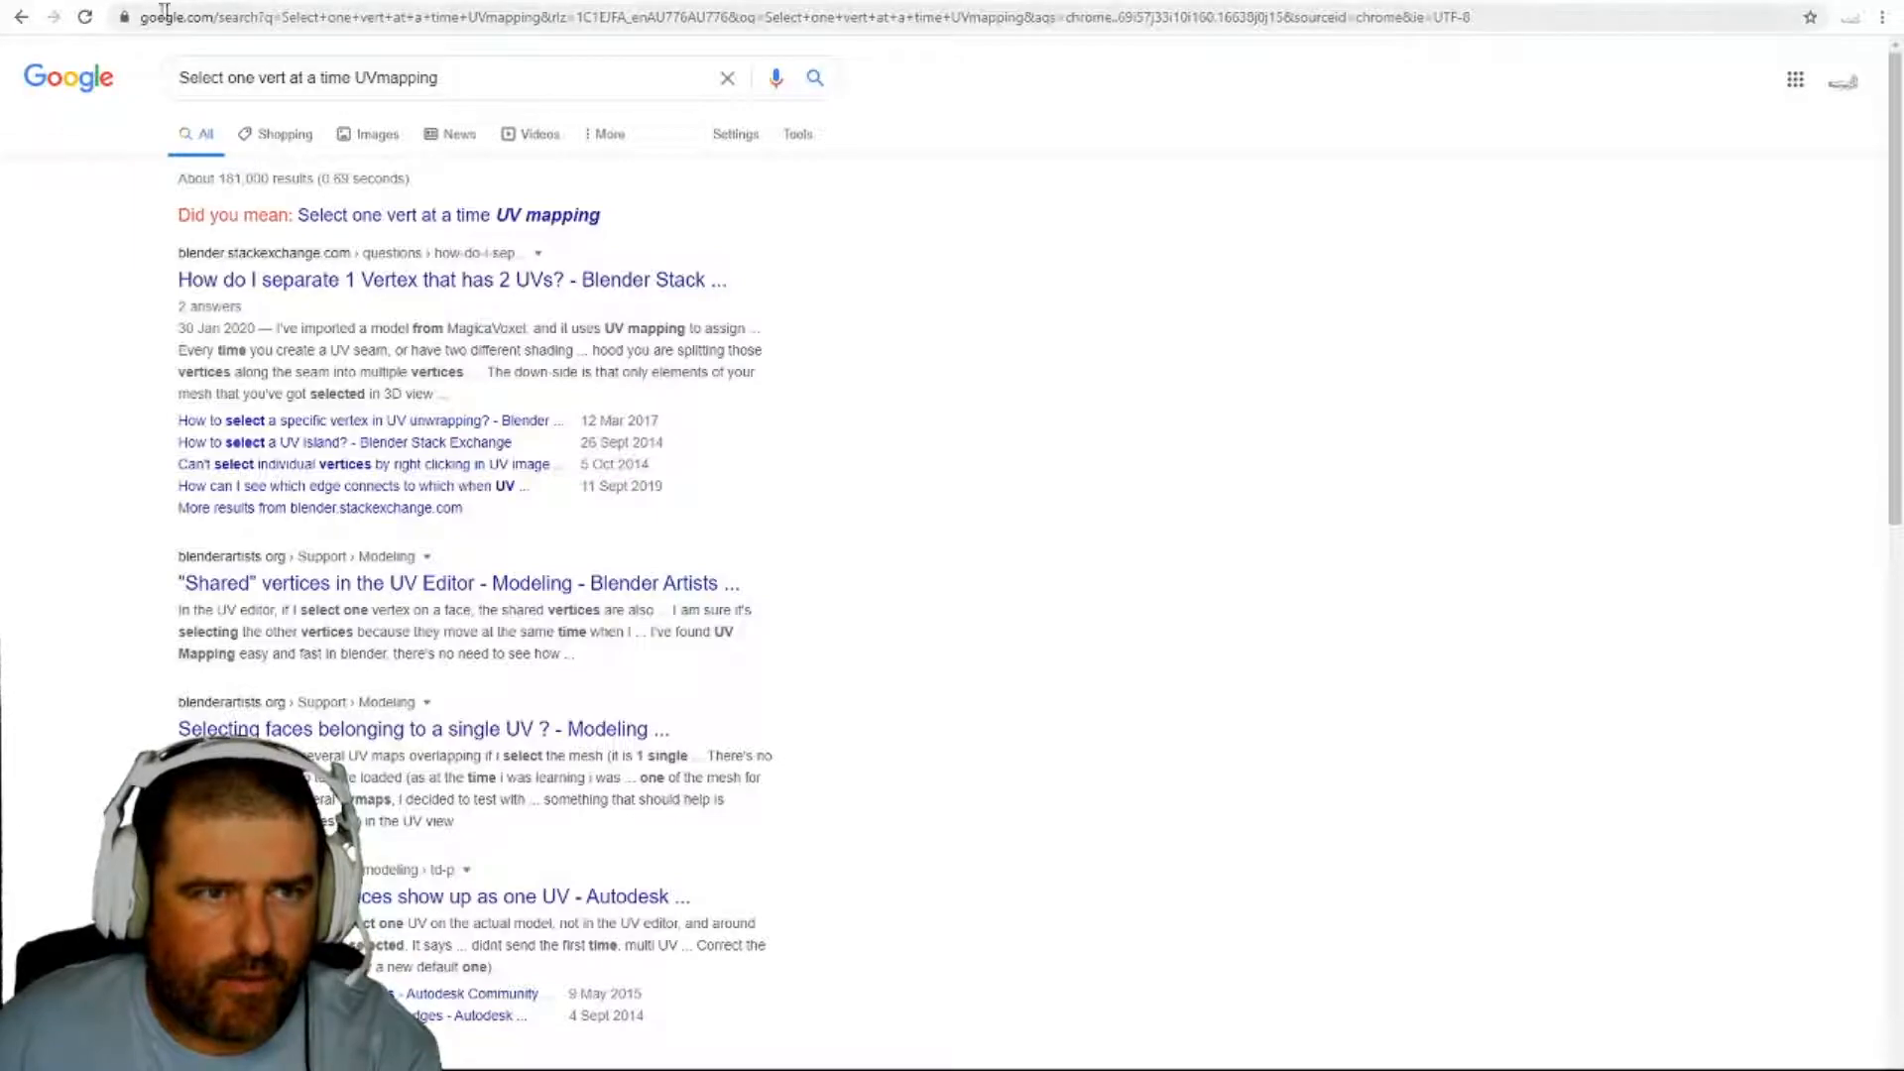
left_click(134, 0)
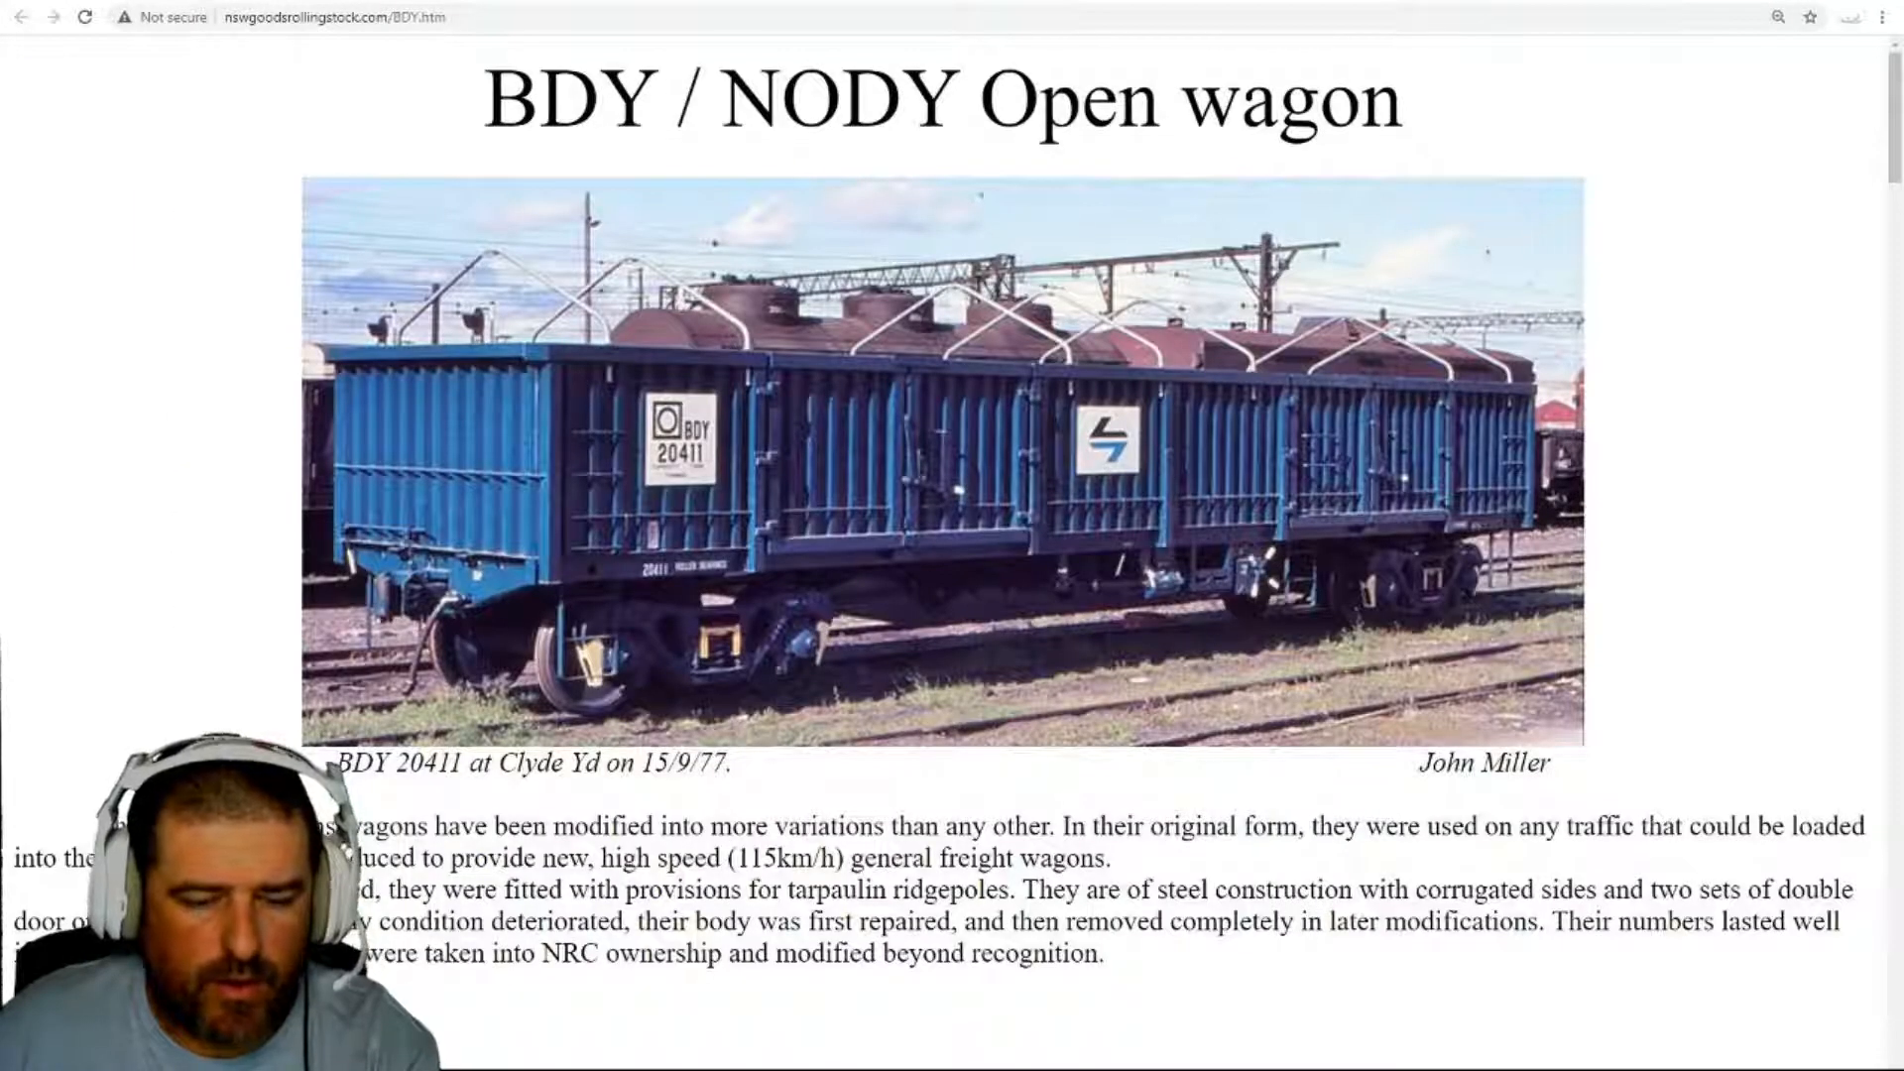
key("alt+Tab")
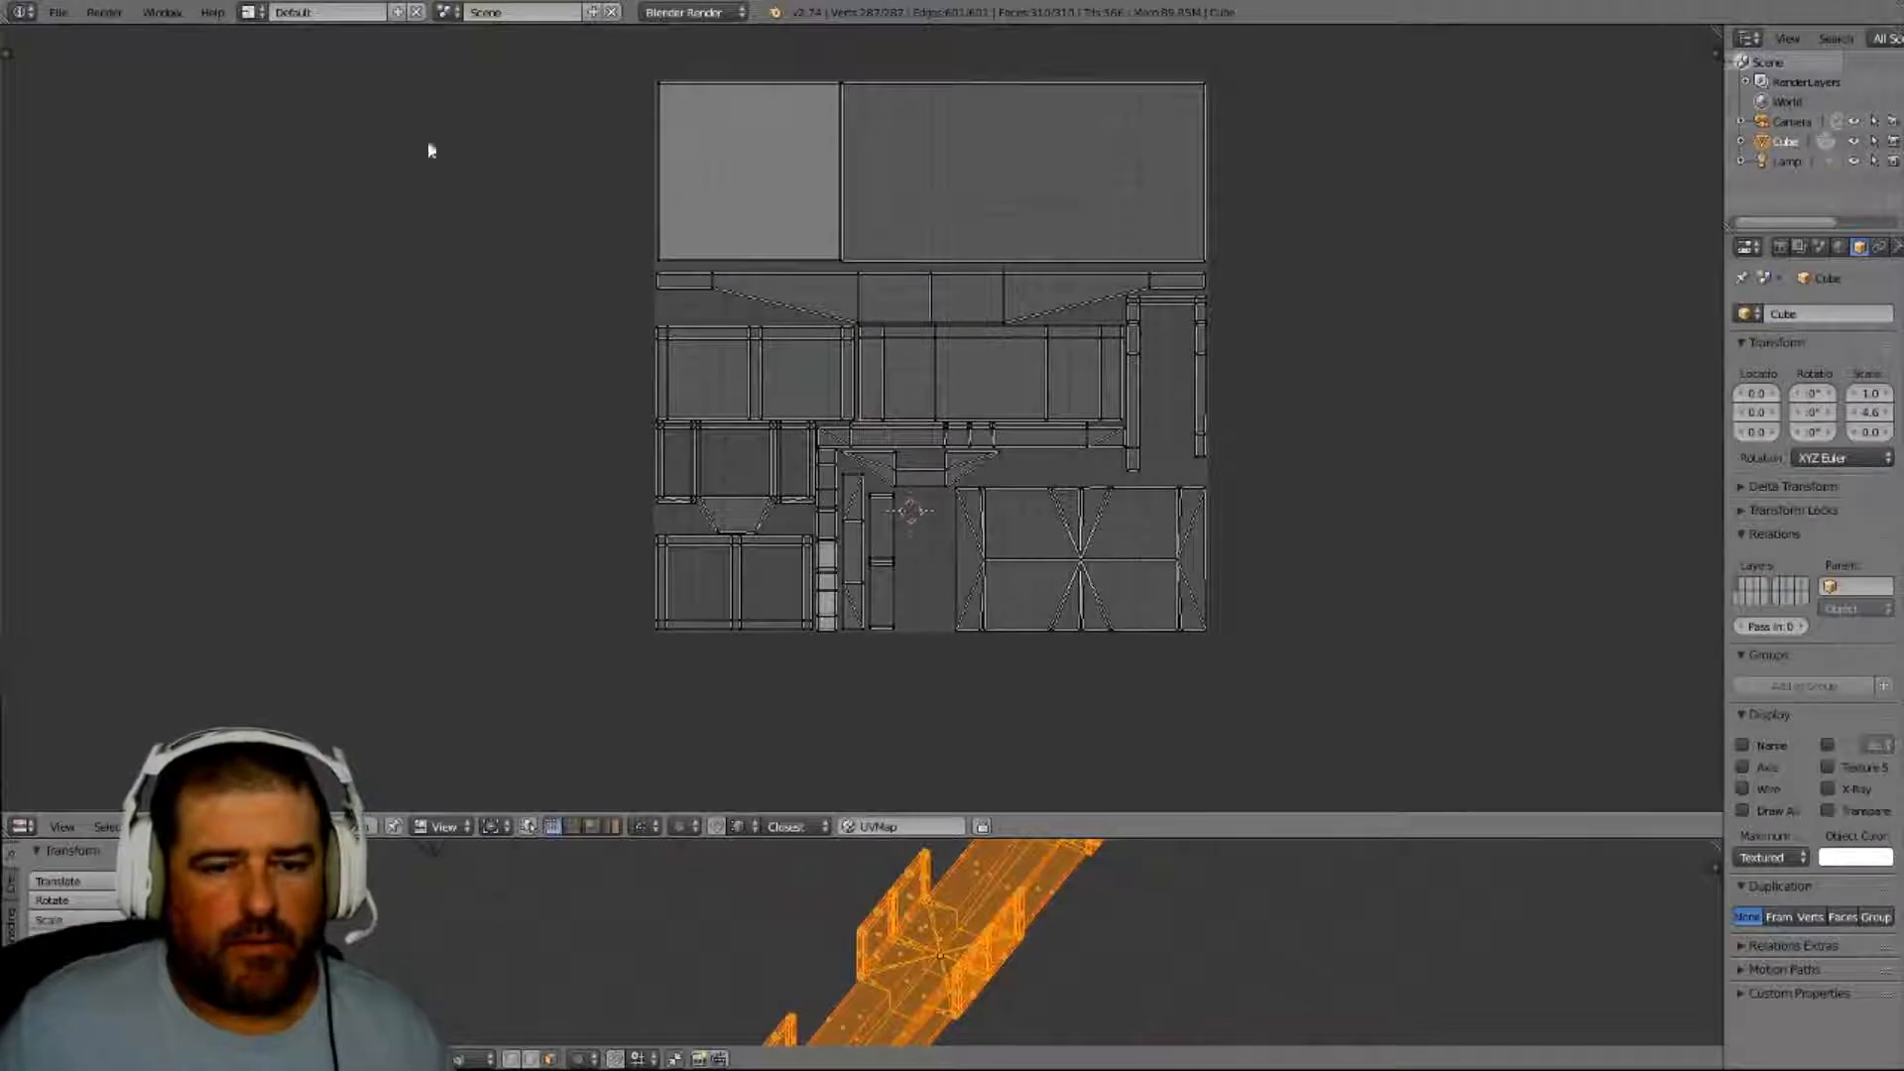
left_click(63, 16)
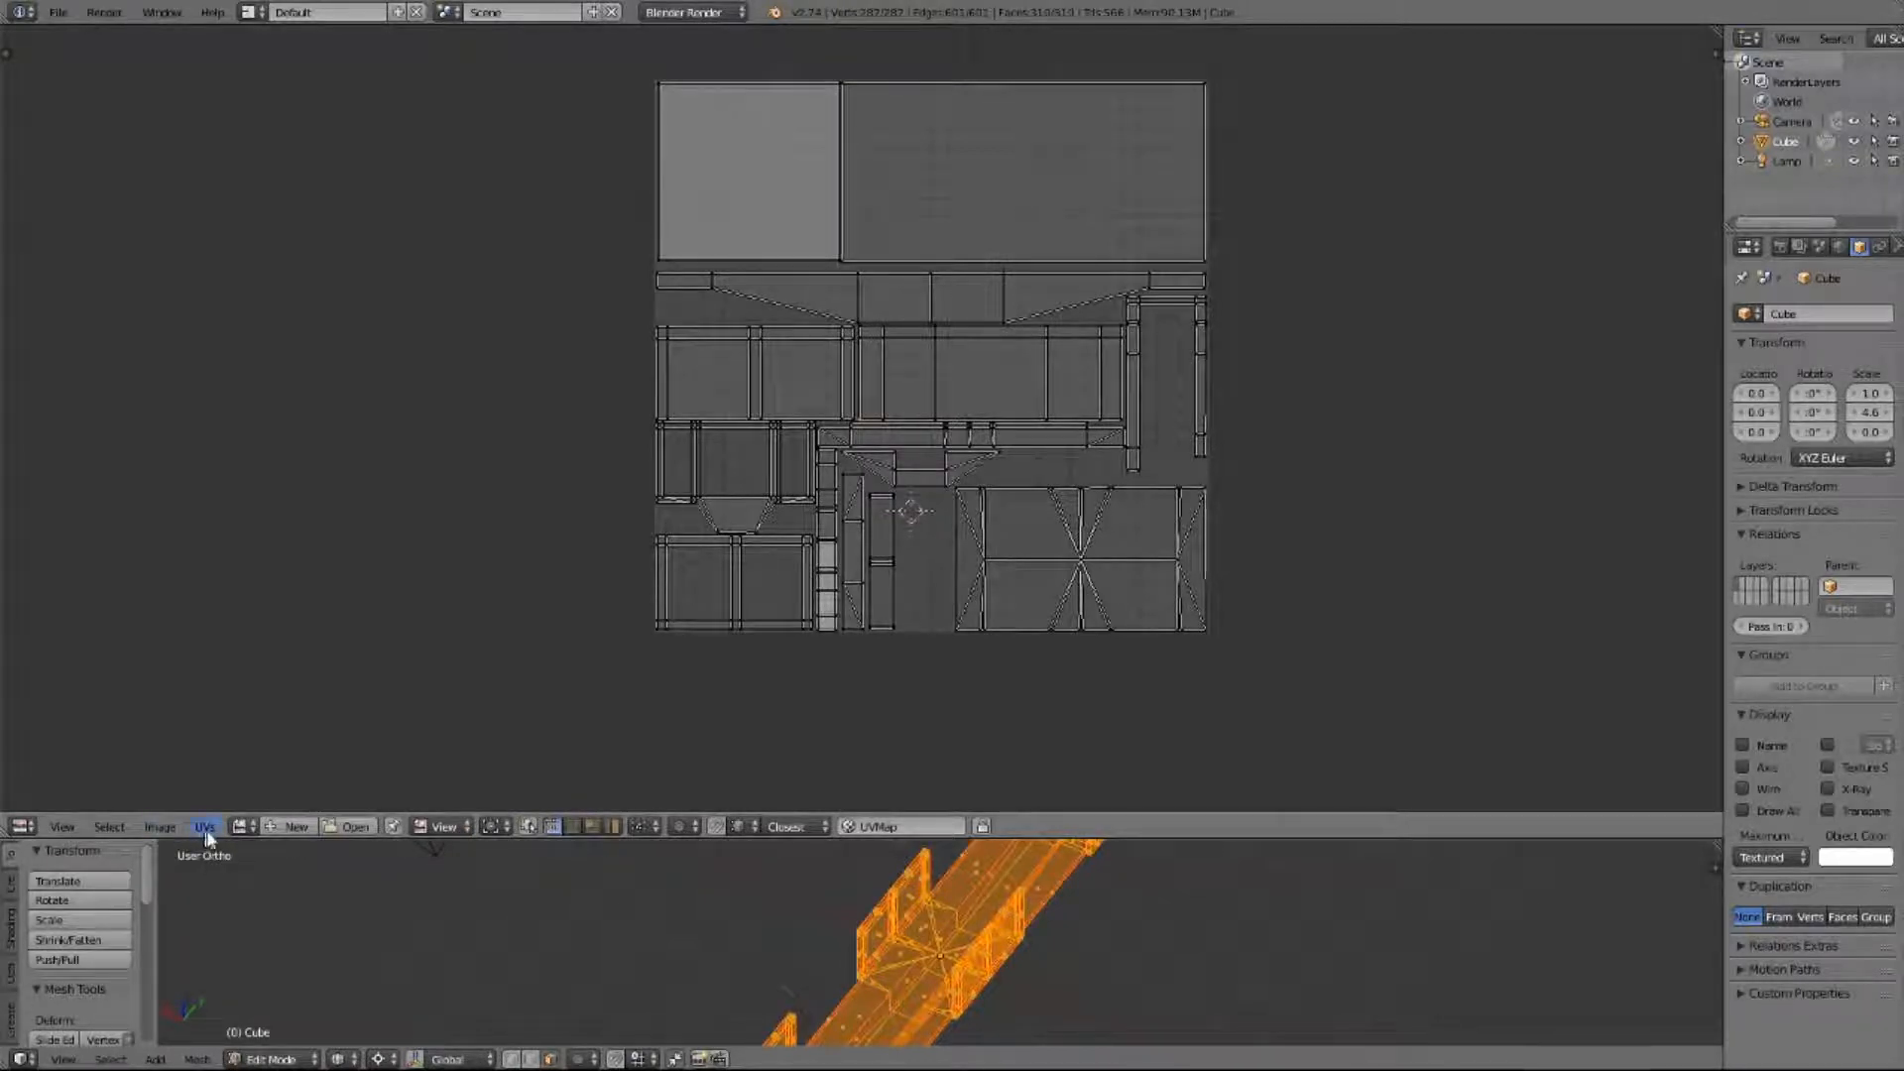
left_click(206, 827)
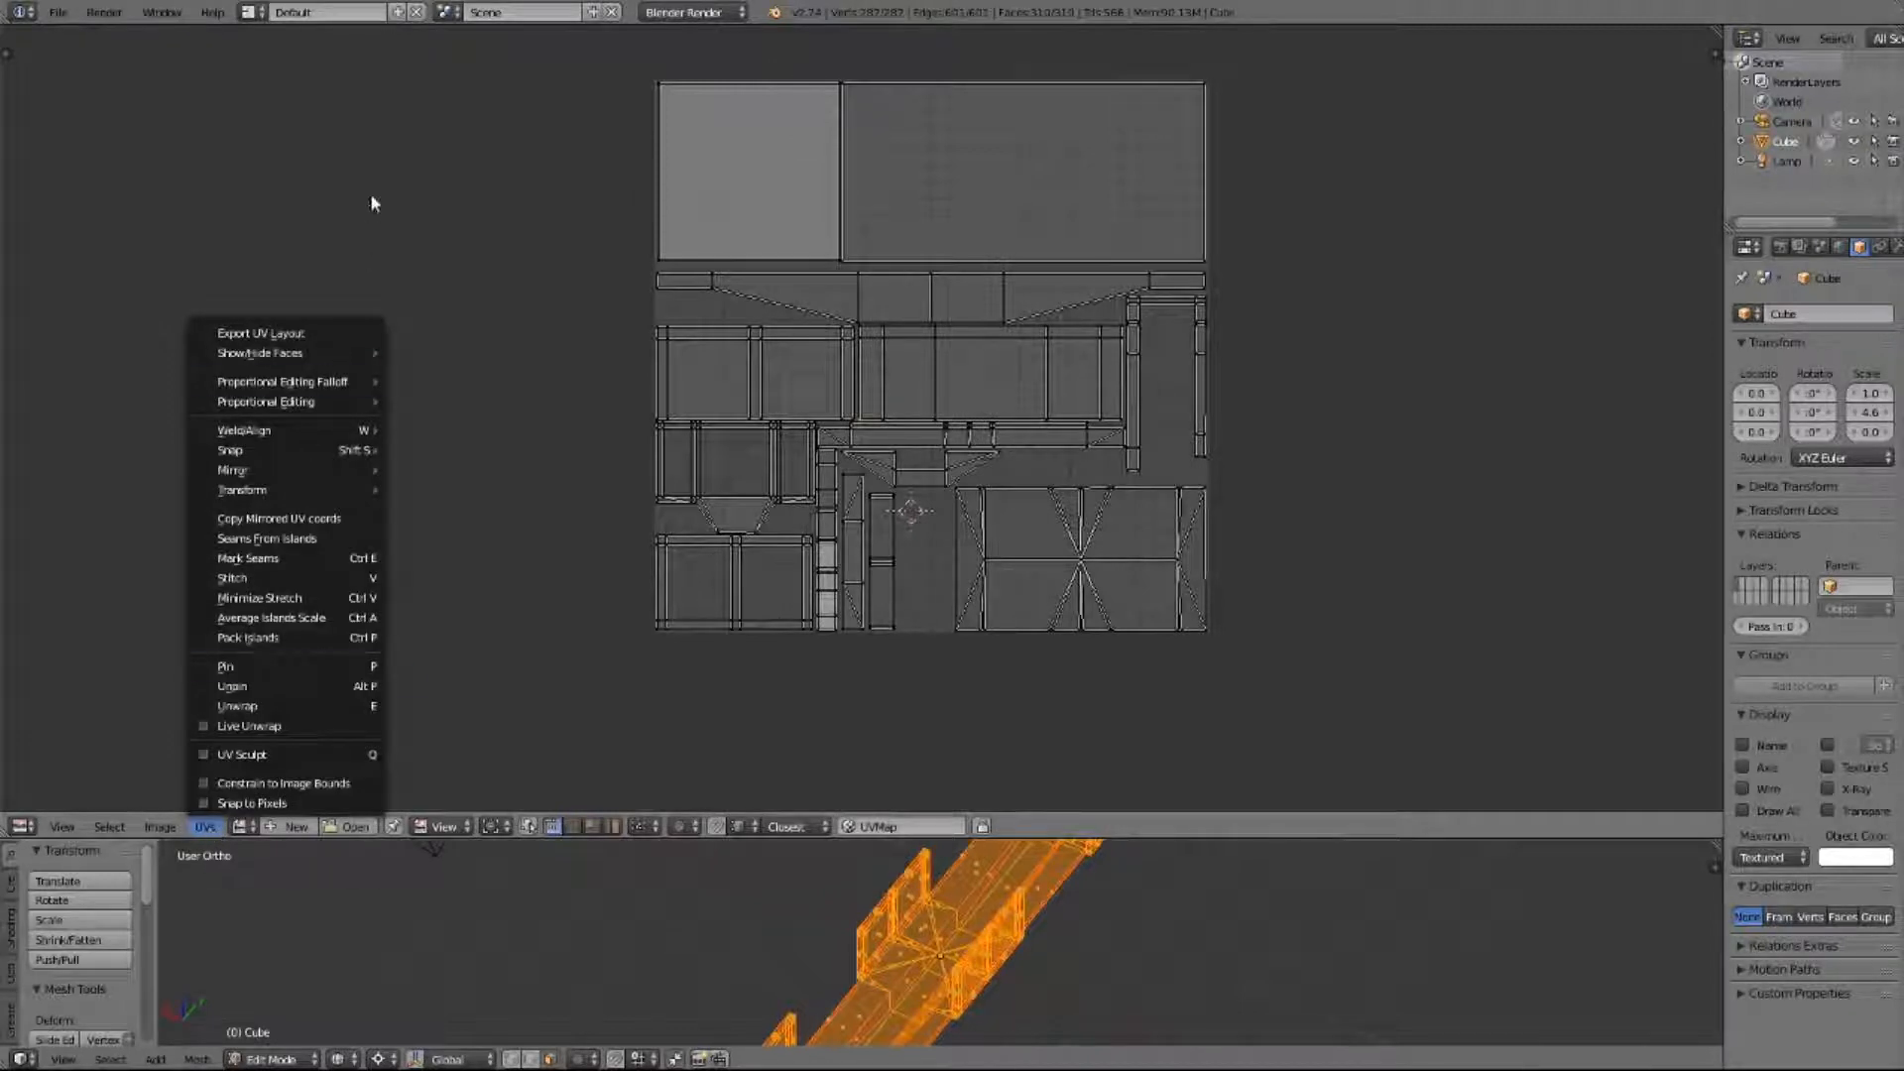
left_click(206, 827)
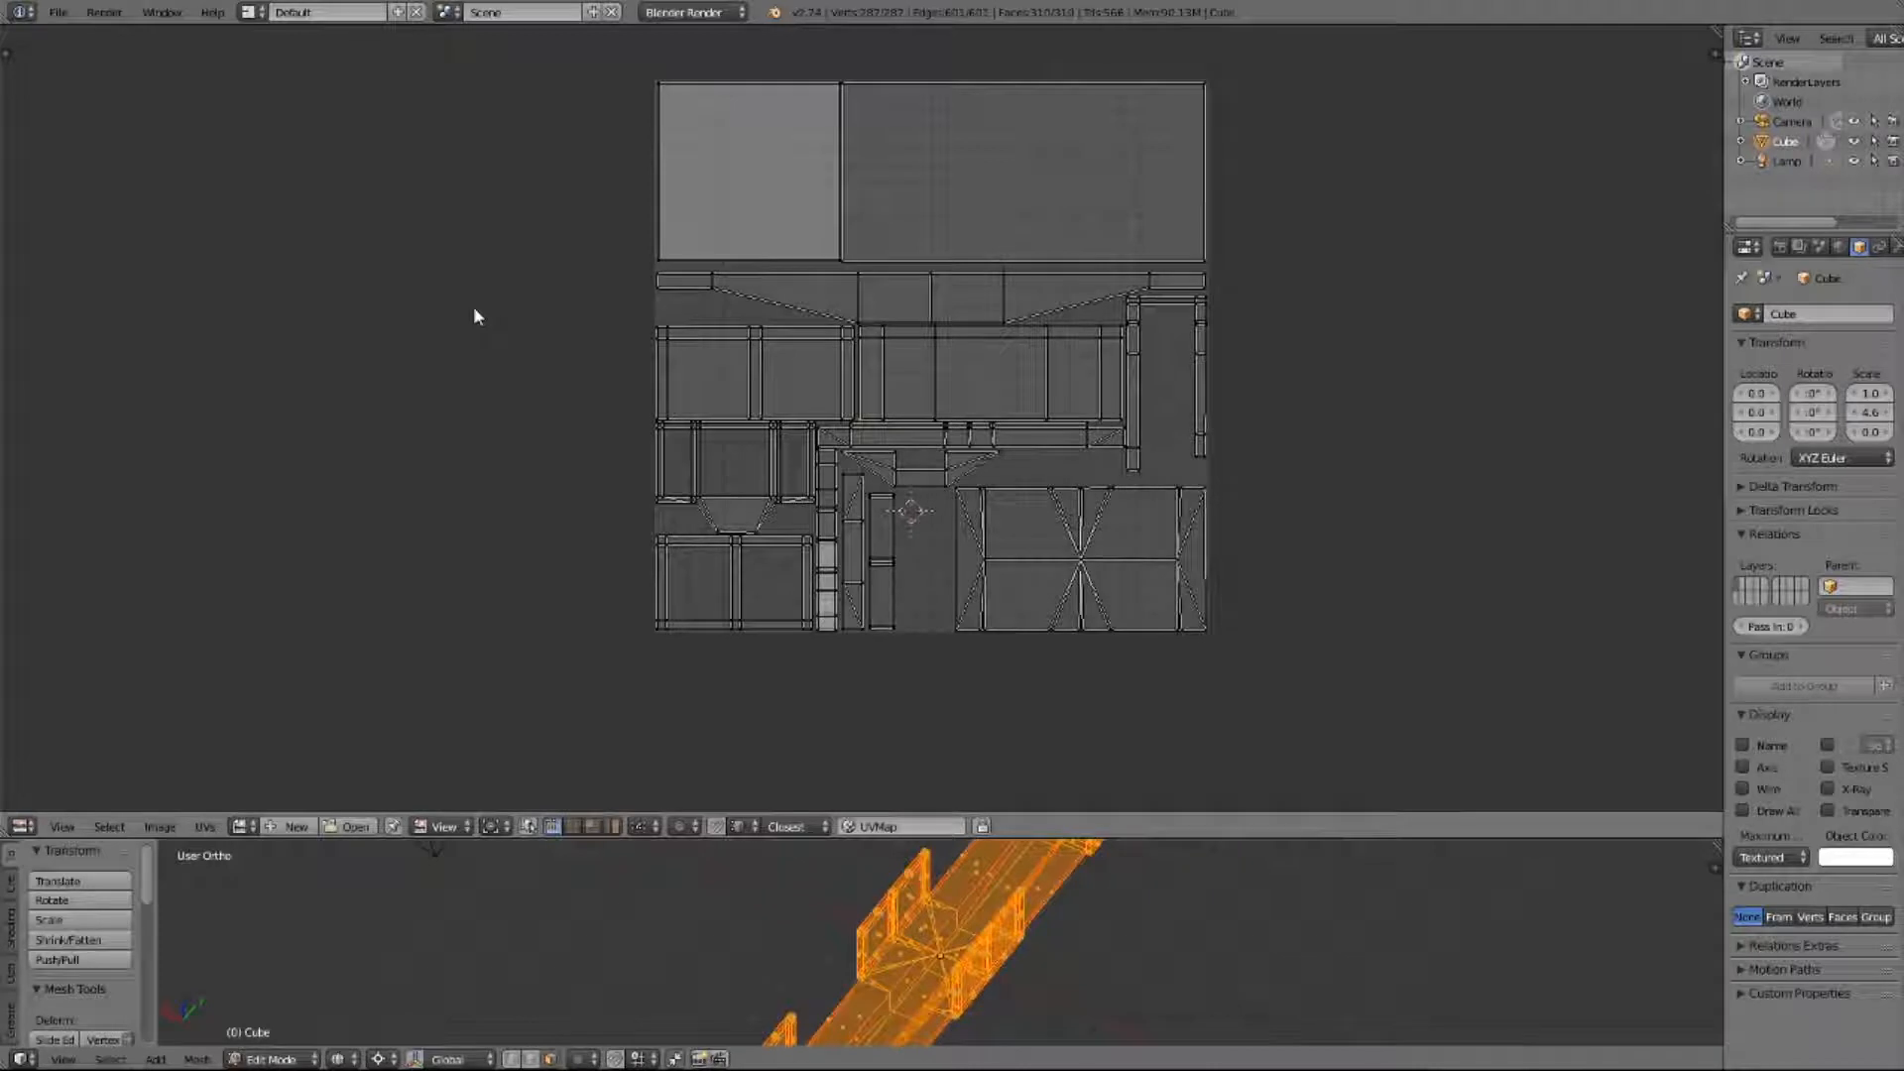
- Export the wagon chassis UV layout as the image NODYChassisUVLayout.png
left_click(203, 827)
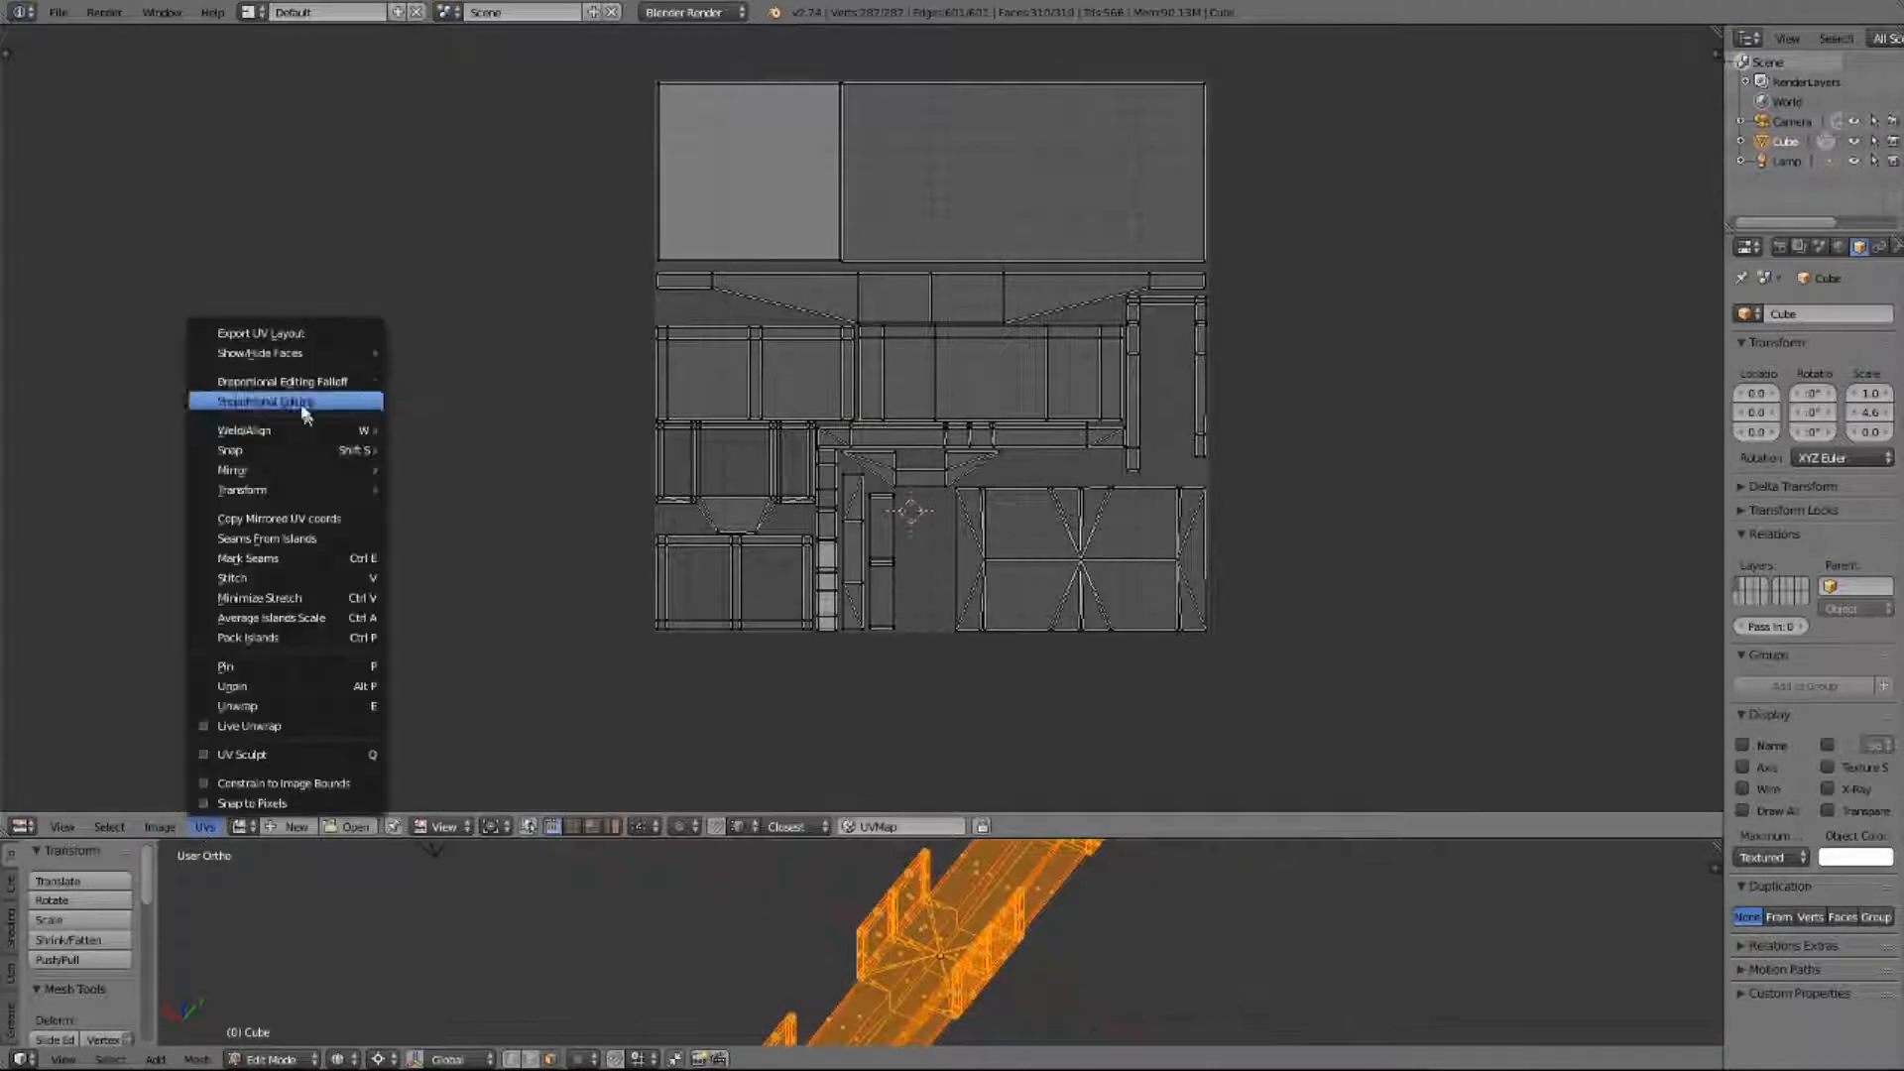
left_click(260, 334)
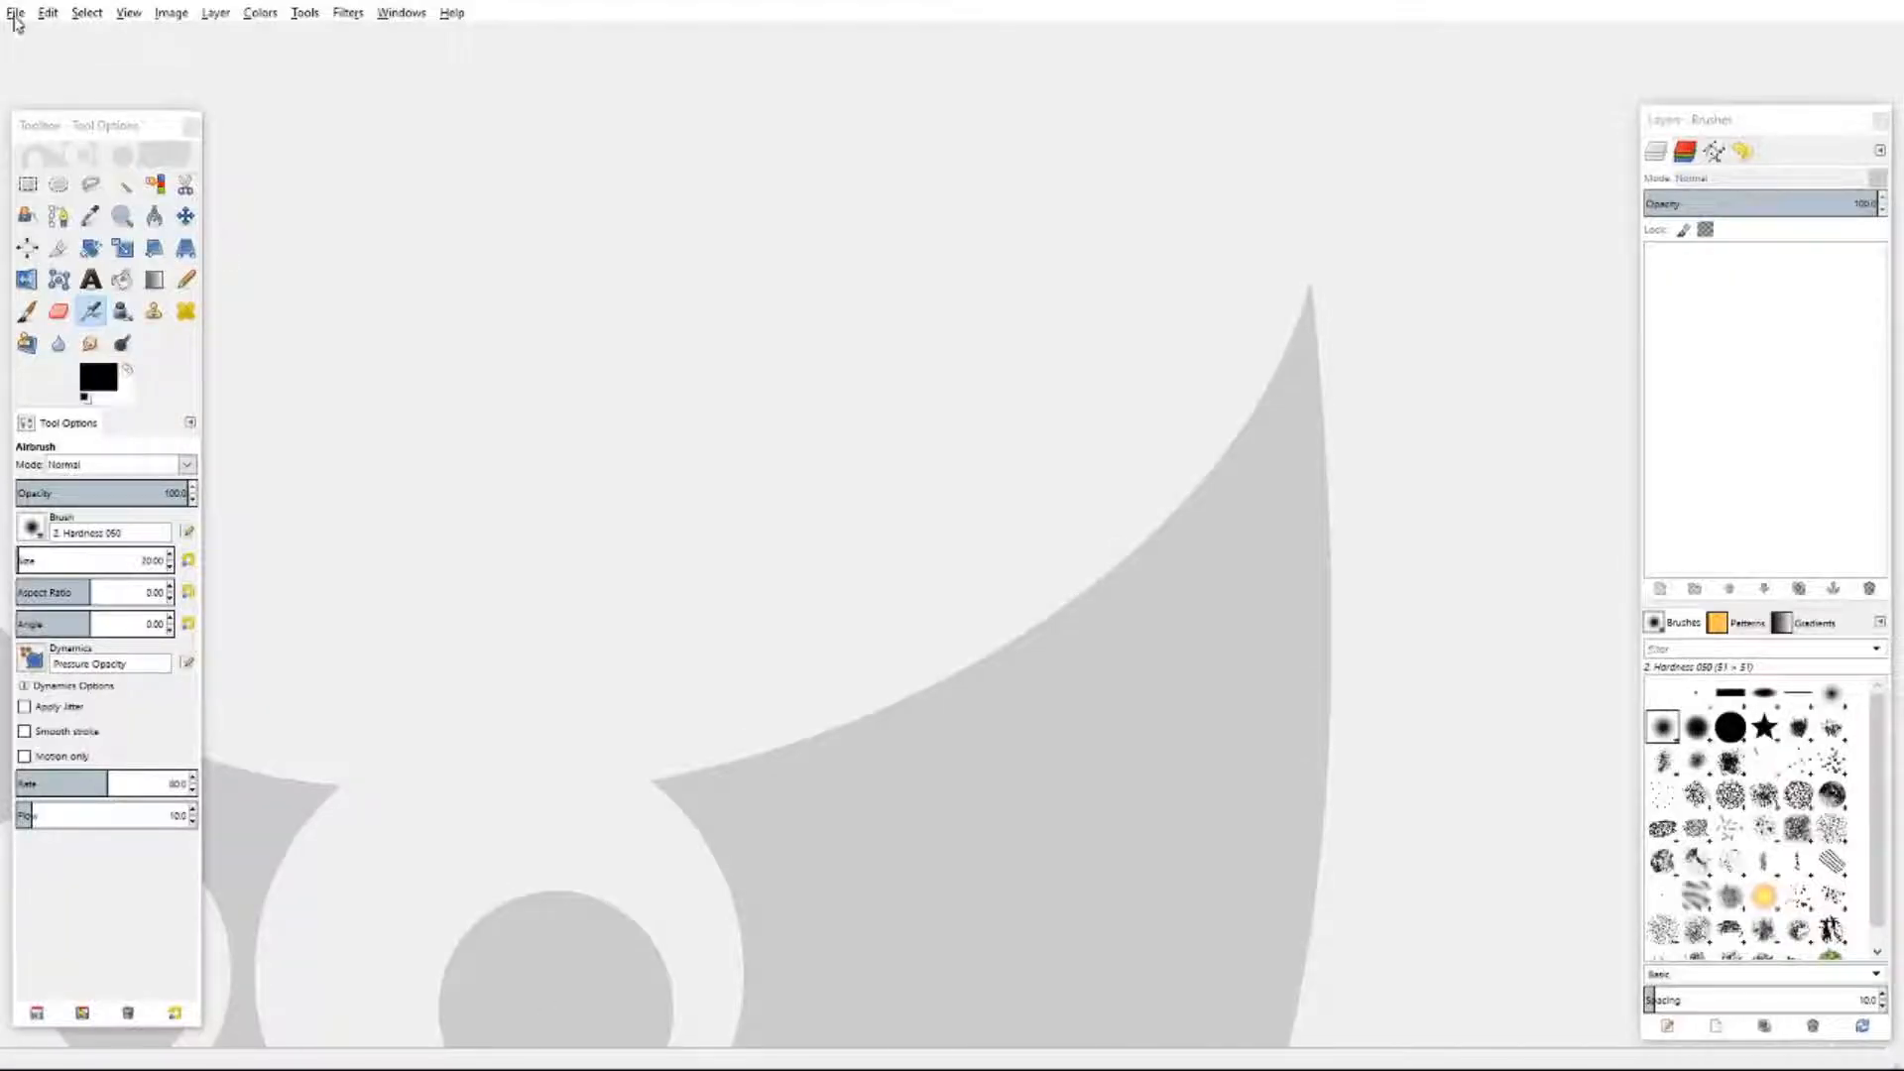
- Switch to GIMP and open NODYChassisUVLayout.png as a layer from the SecondLife folder's BDY.NODY.open.wagon subfolder on the HP SimpleSave drive
left_click(15, 12)
mouse_move(47, 12)
key("Escape")
left_click(15, 11)
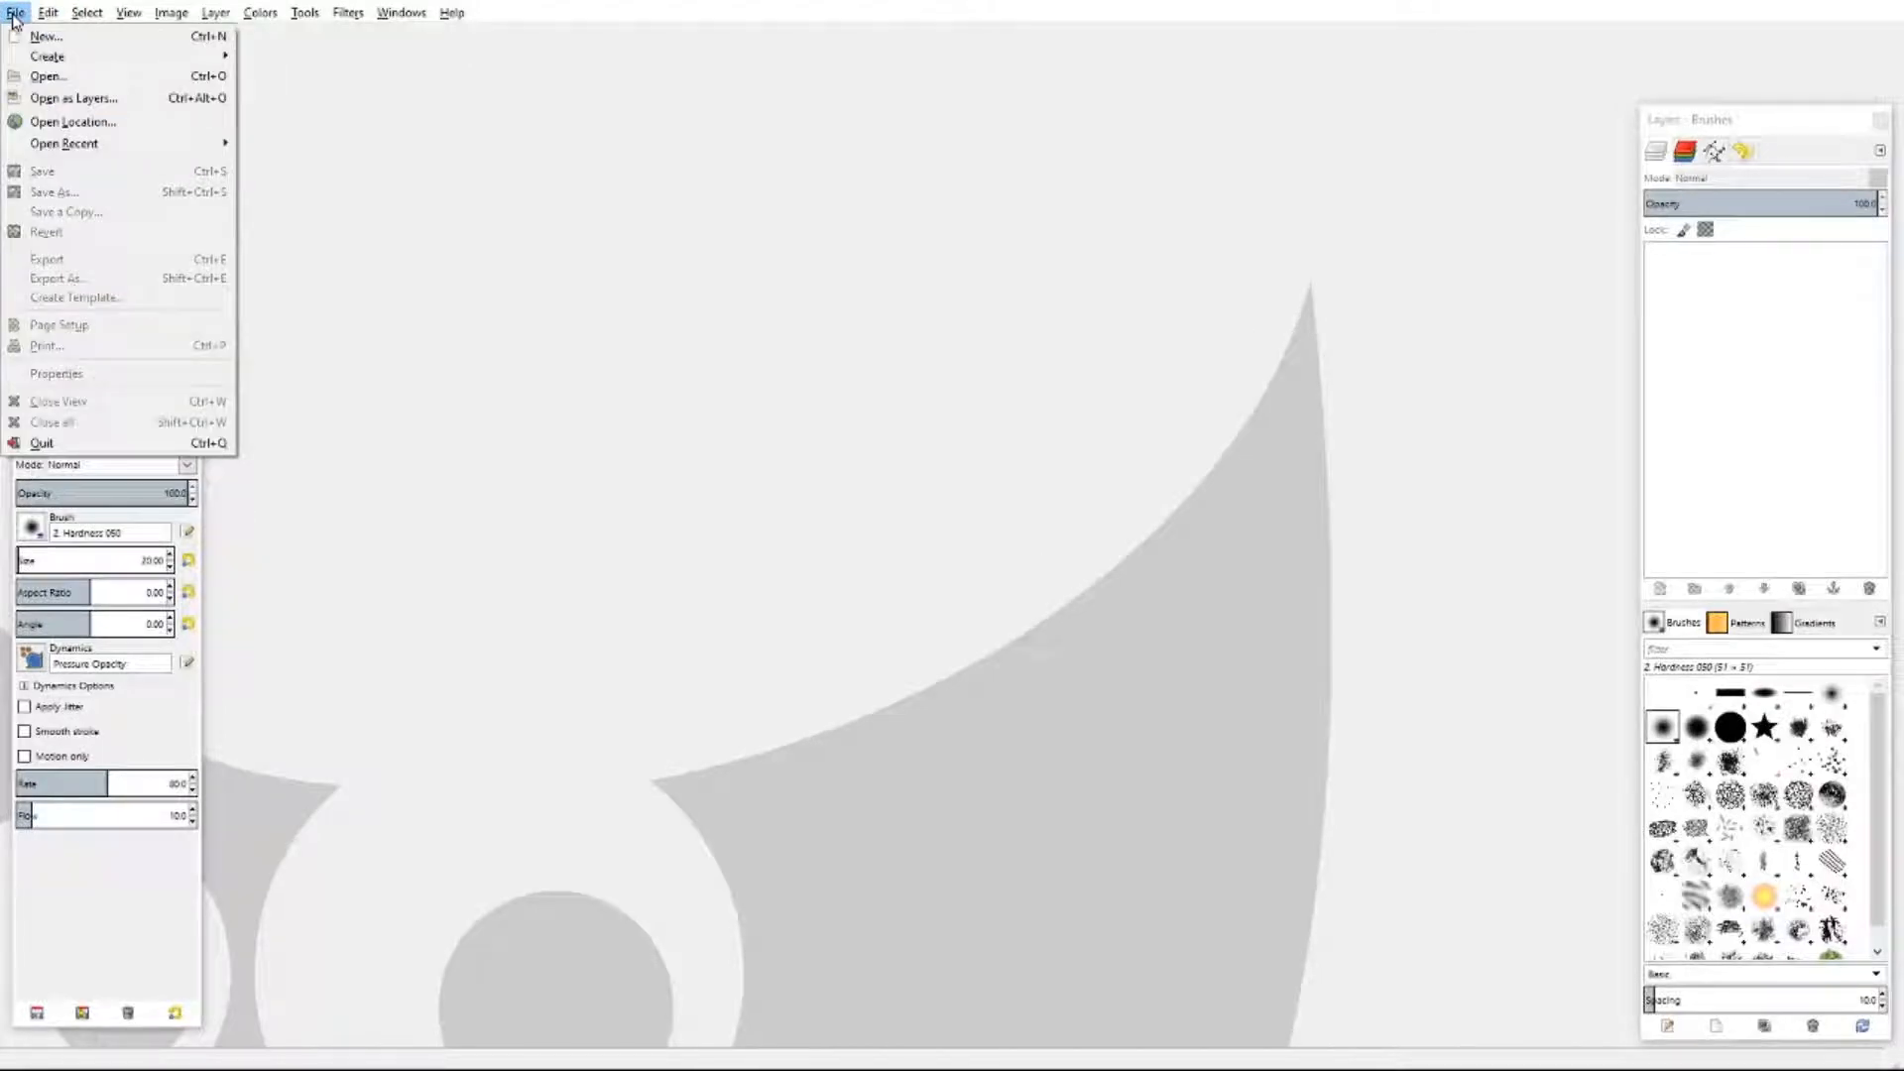
left_click(60, 102)
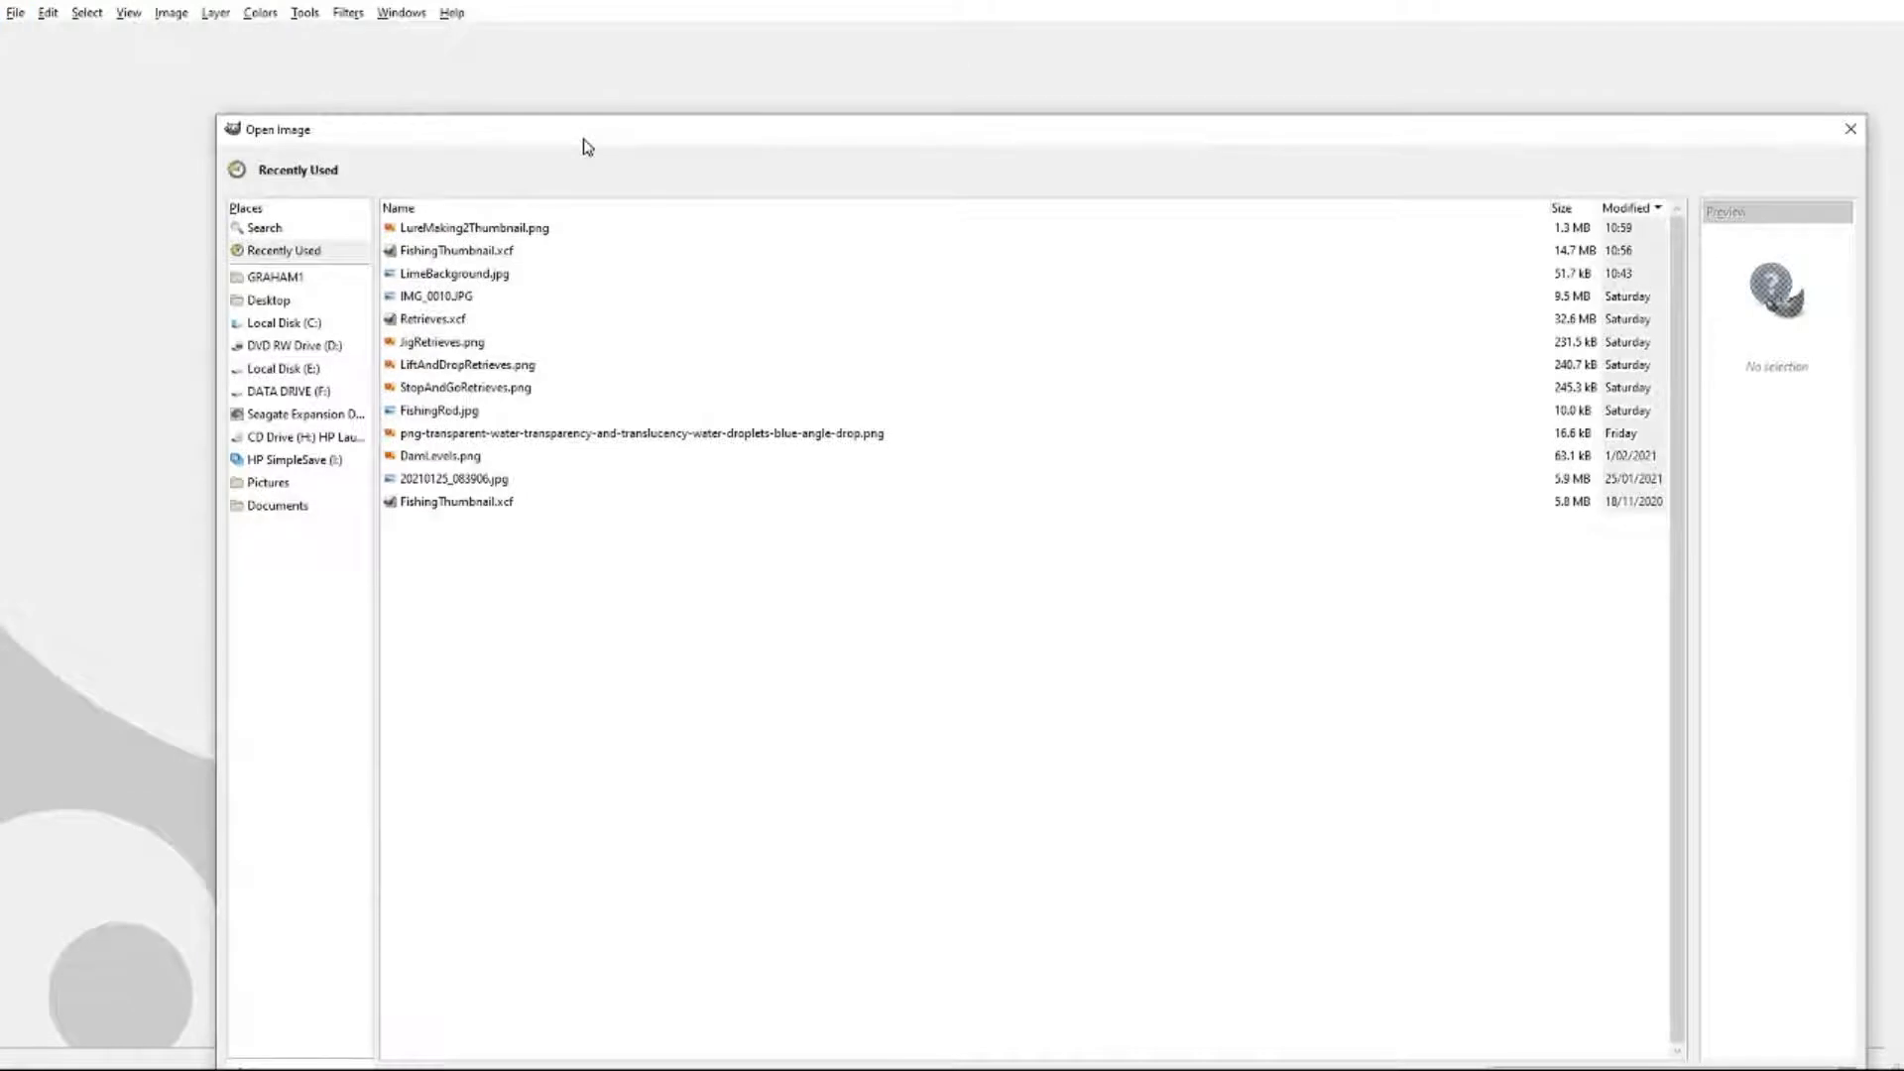
left_click(280, 461)
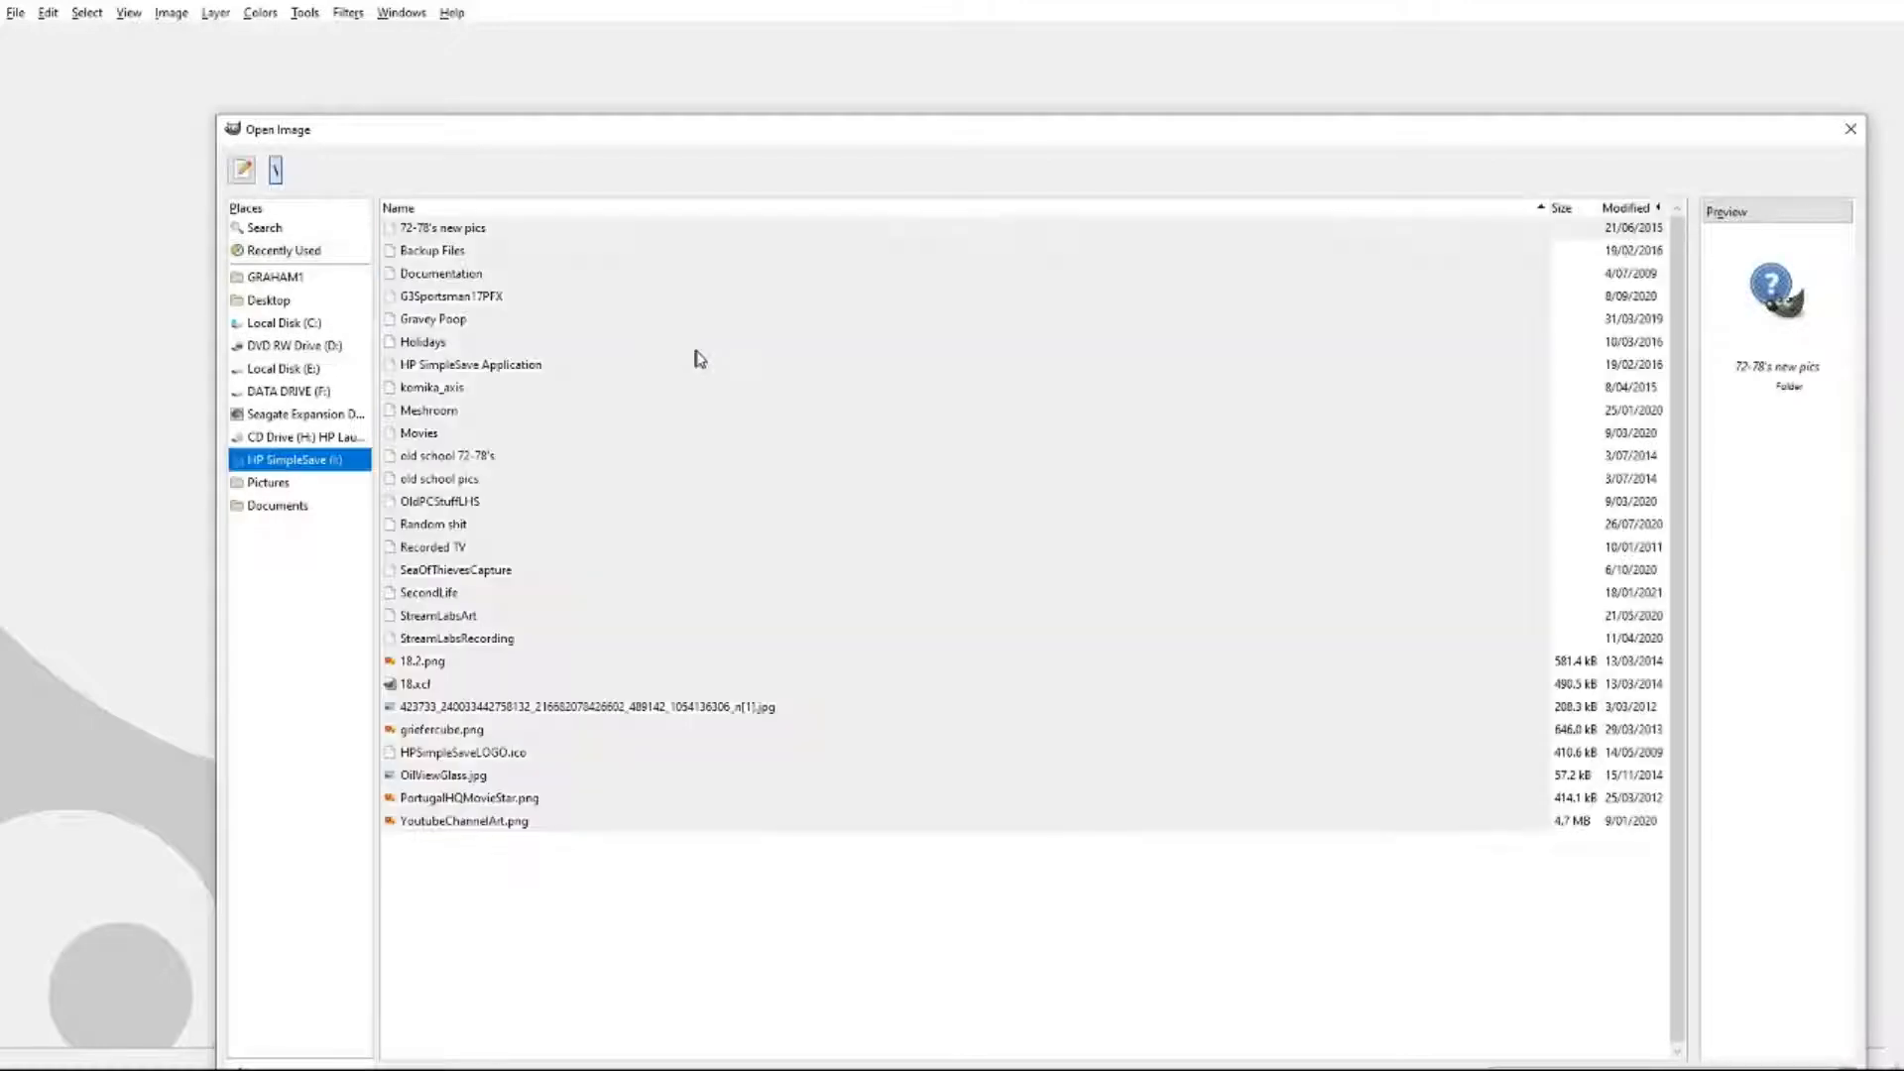
double_click(436, 595)
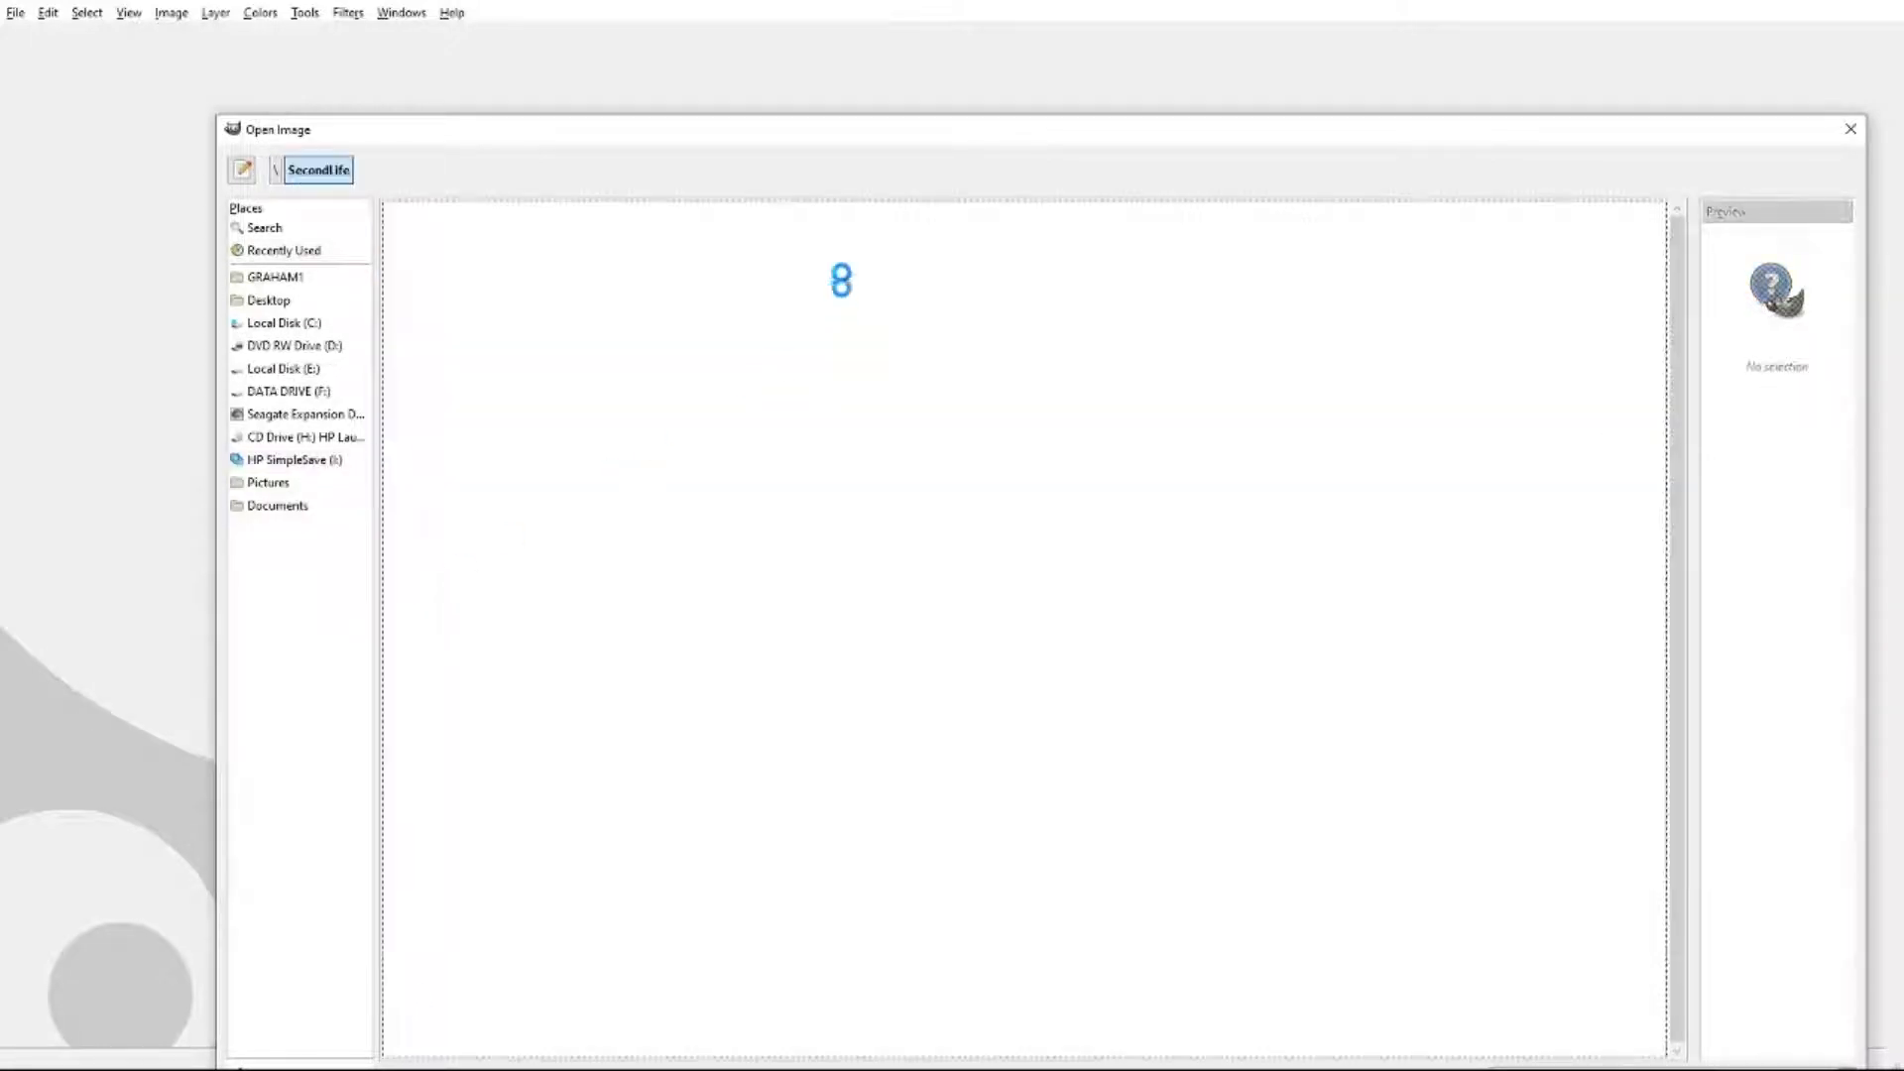
left_click_drag(522, 136, 1903, 85)
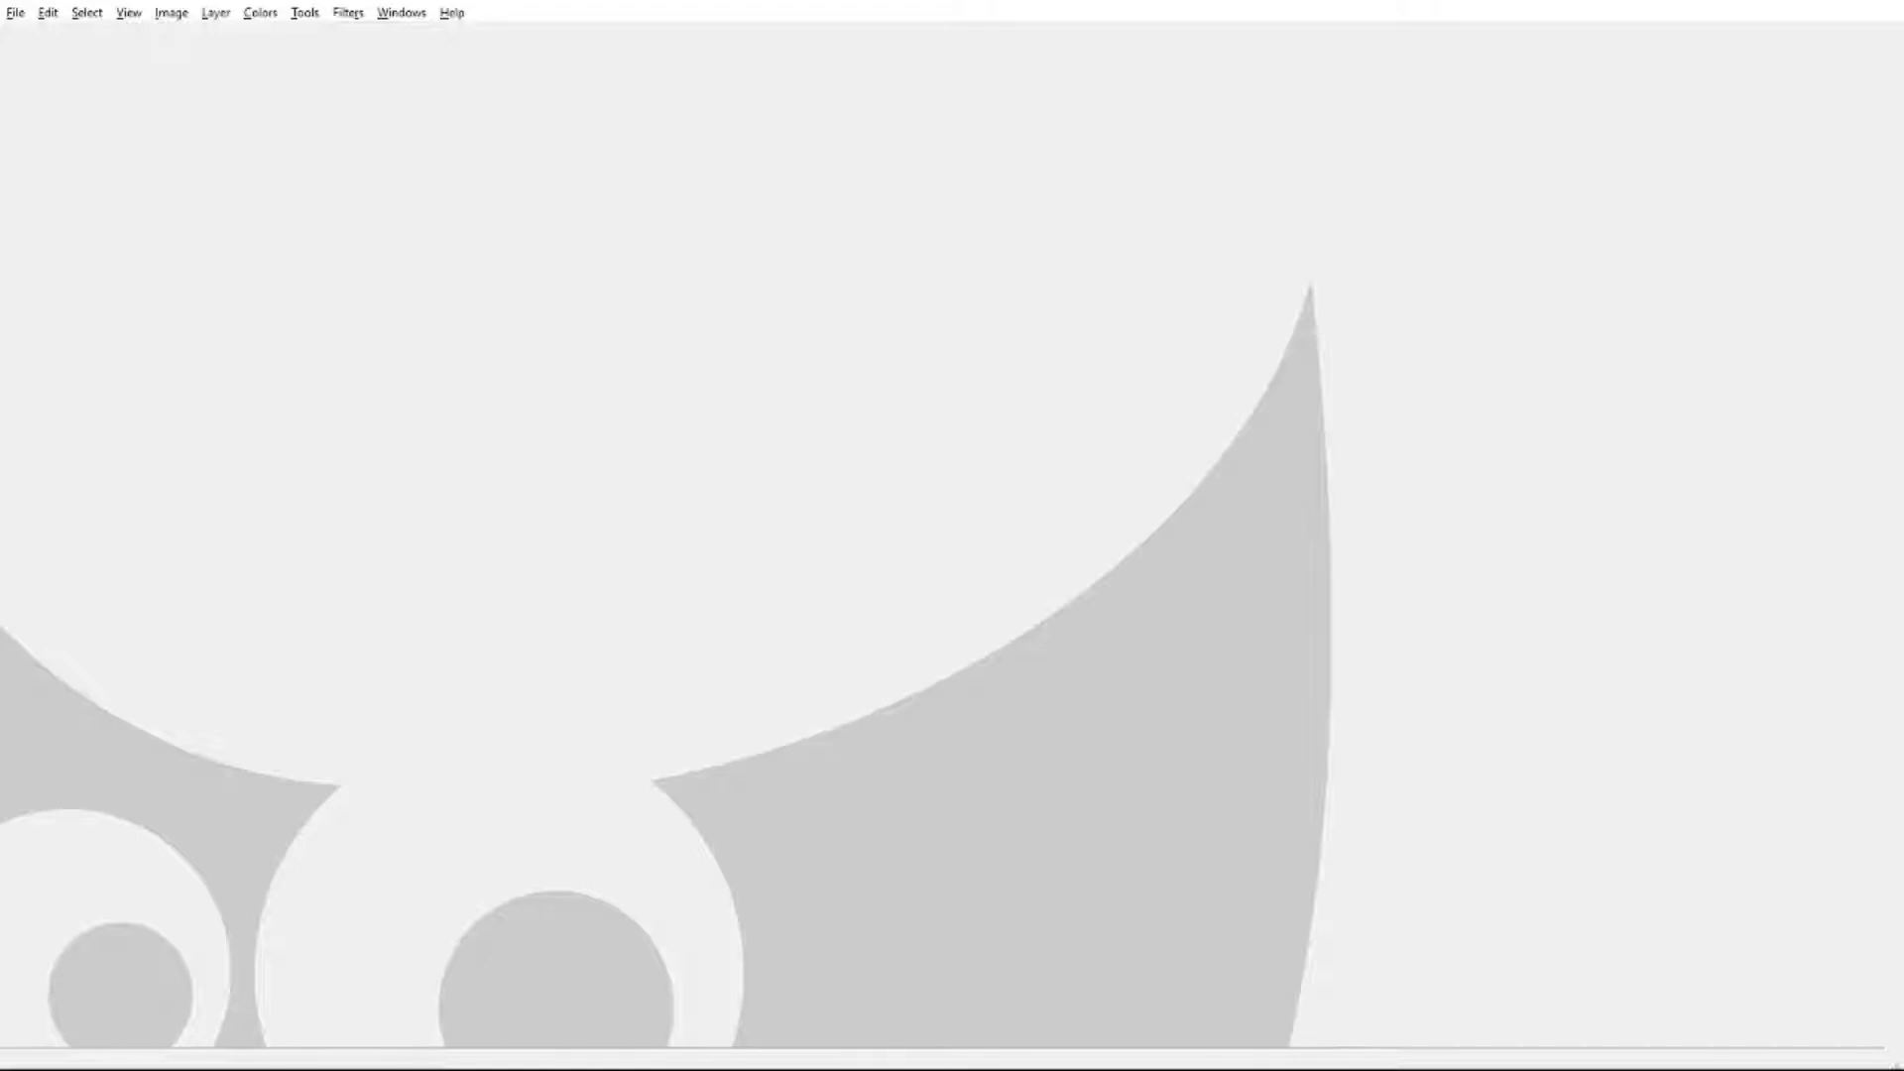
left_click_drag(1903, 267, 587, 67)
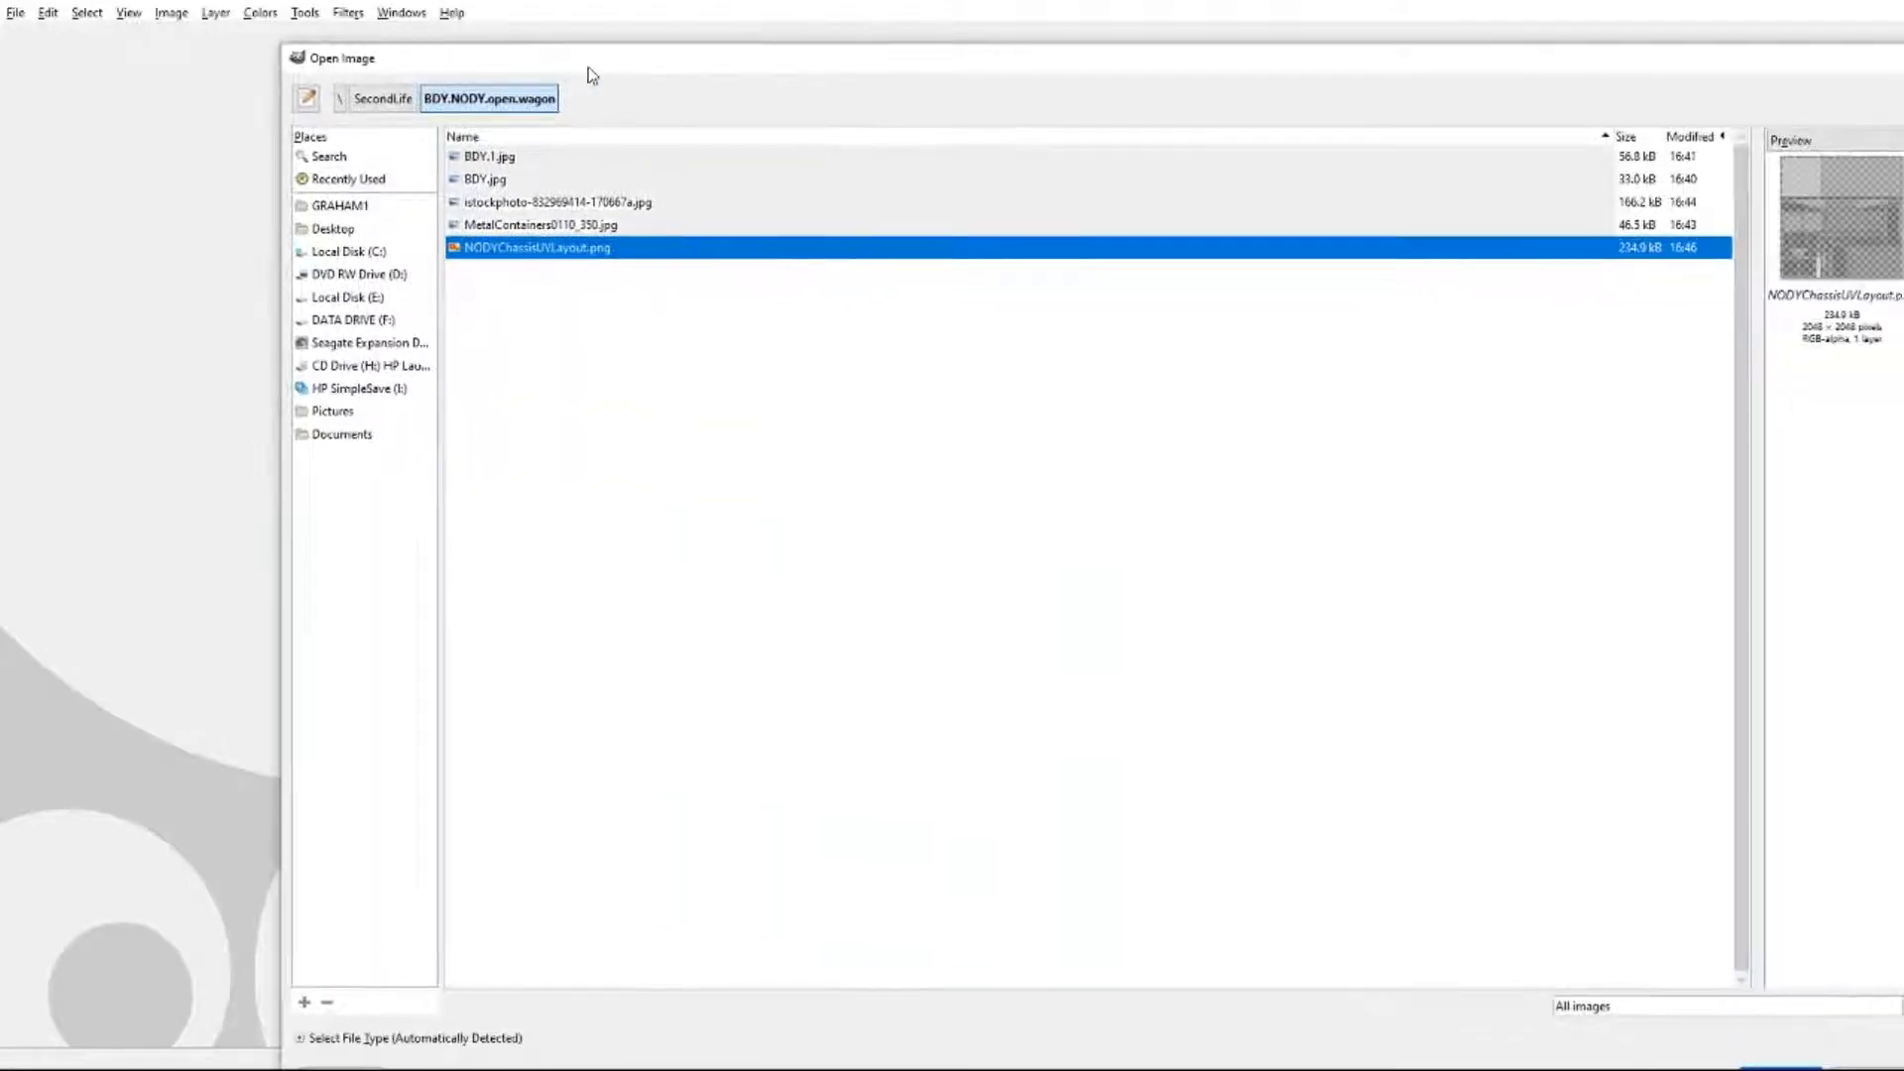
left_click(1779, 1067)
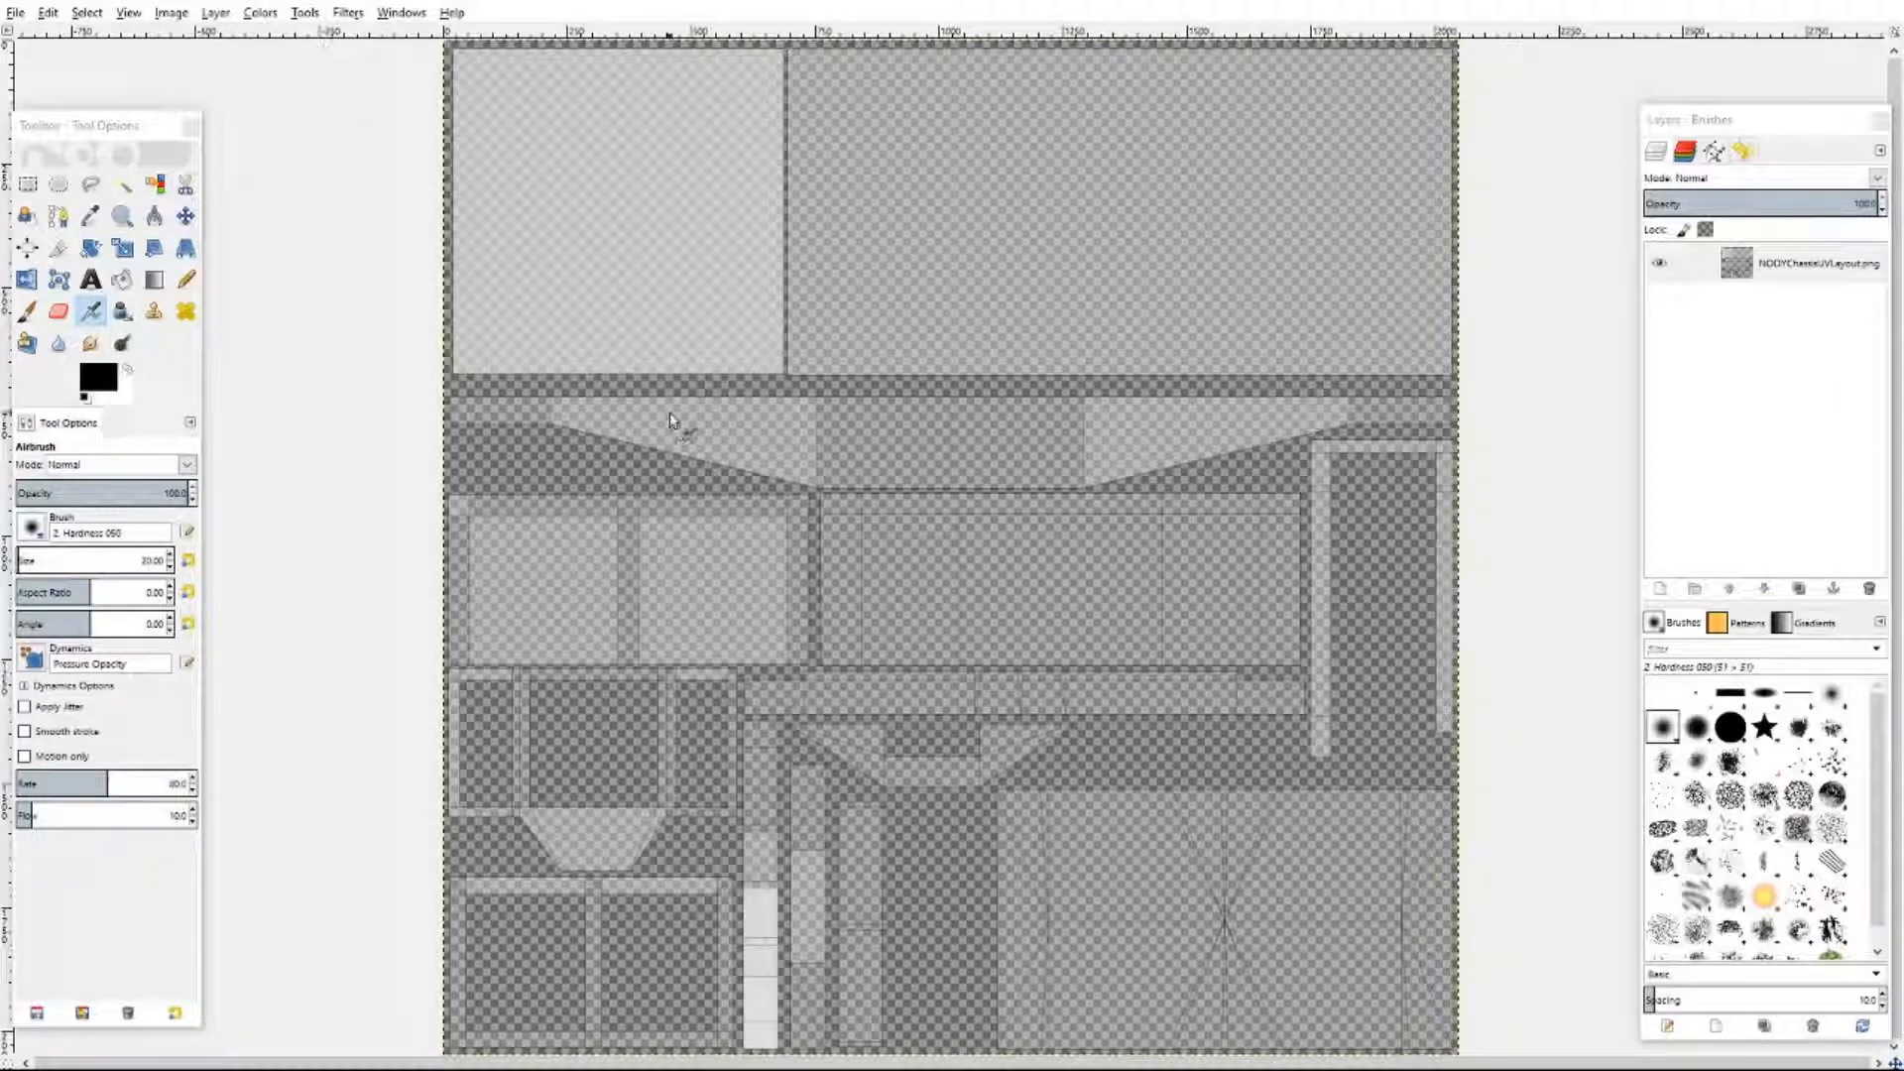
- Duplicate the NODYChassisUVLayout.png layer twice
left_click(129, 12)
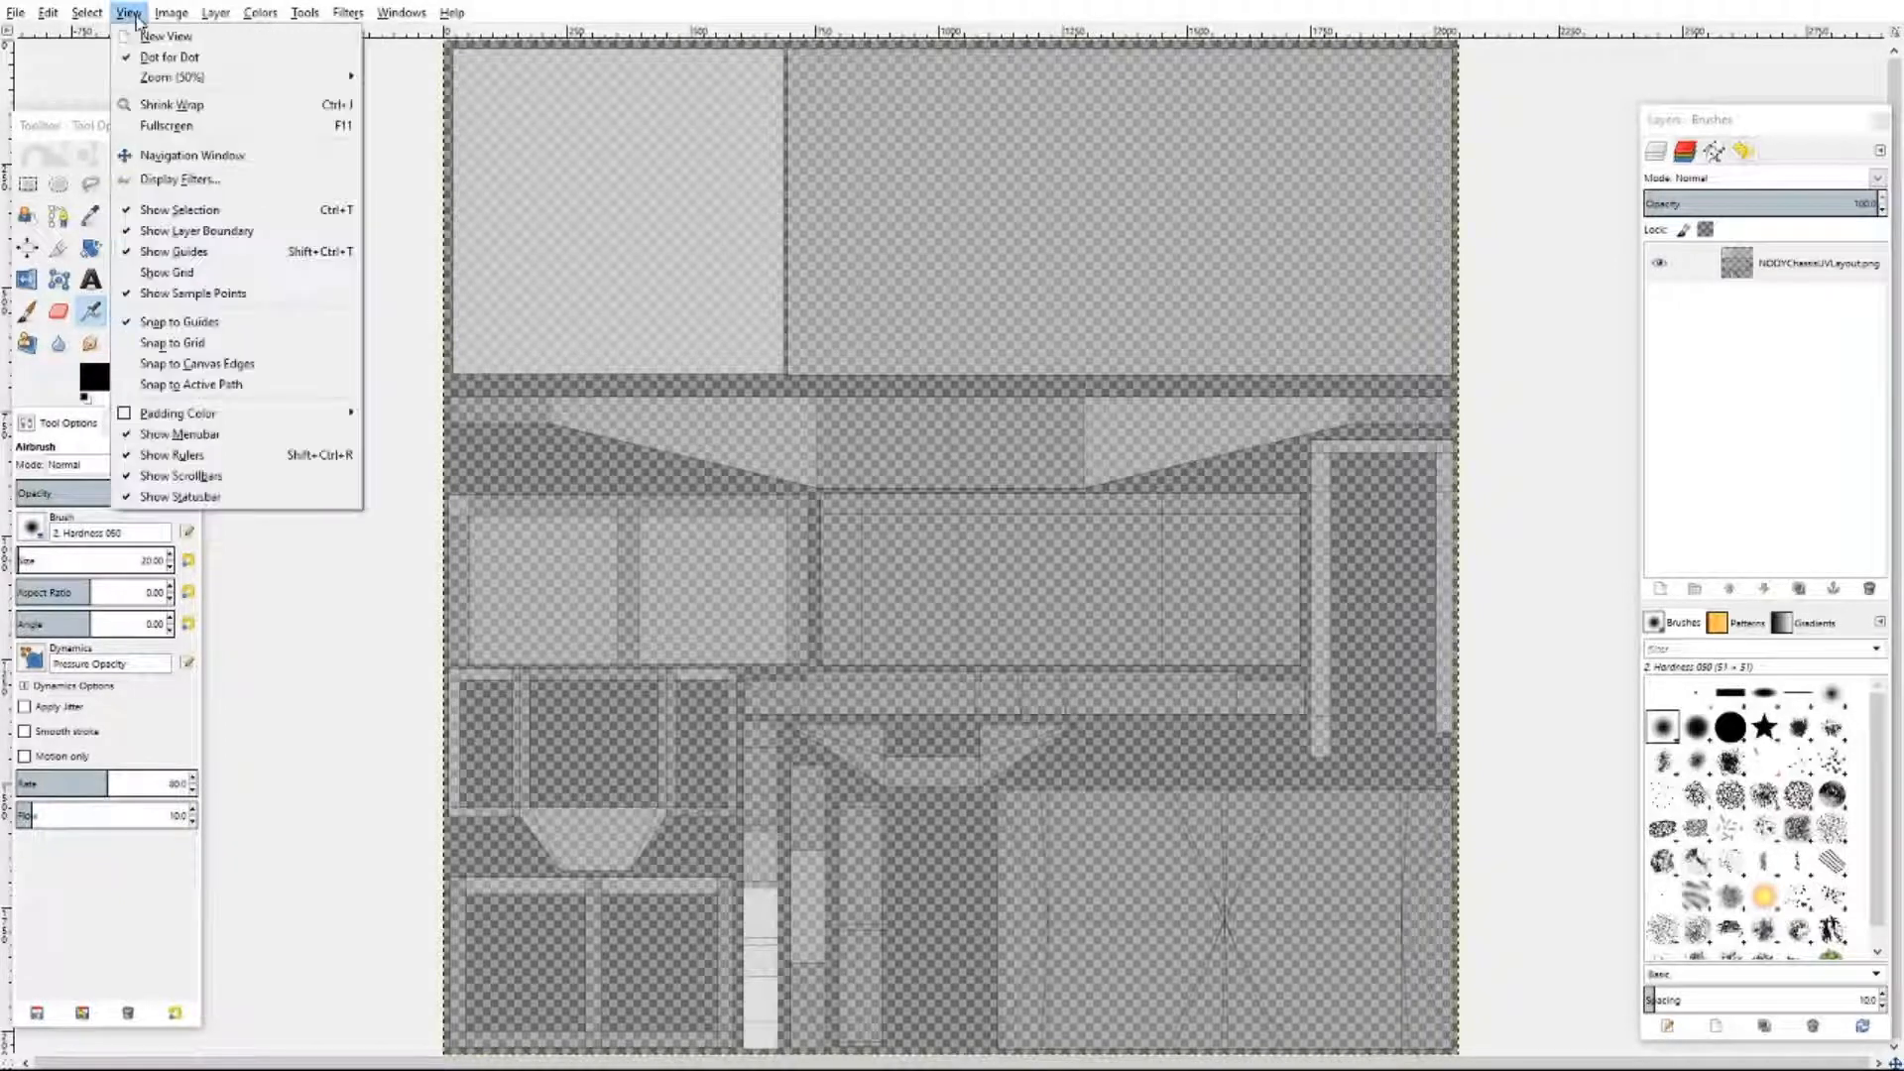
mouse_move(187, 80)
left_click(455, 313)
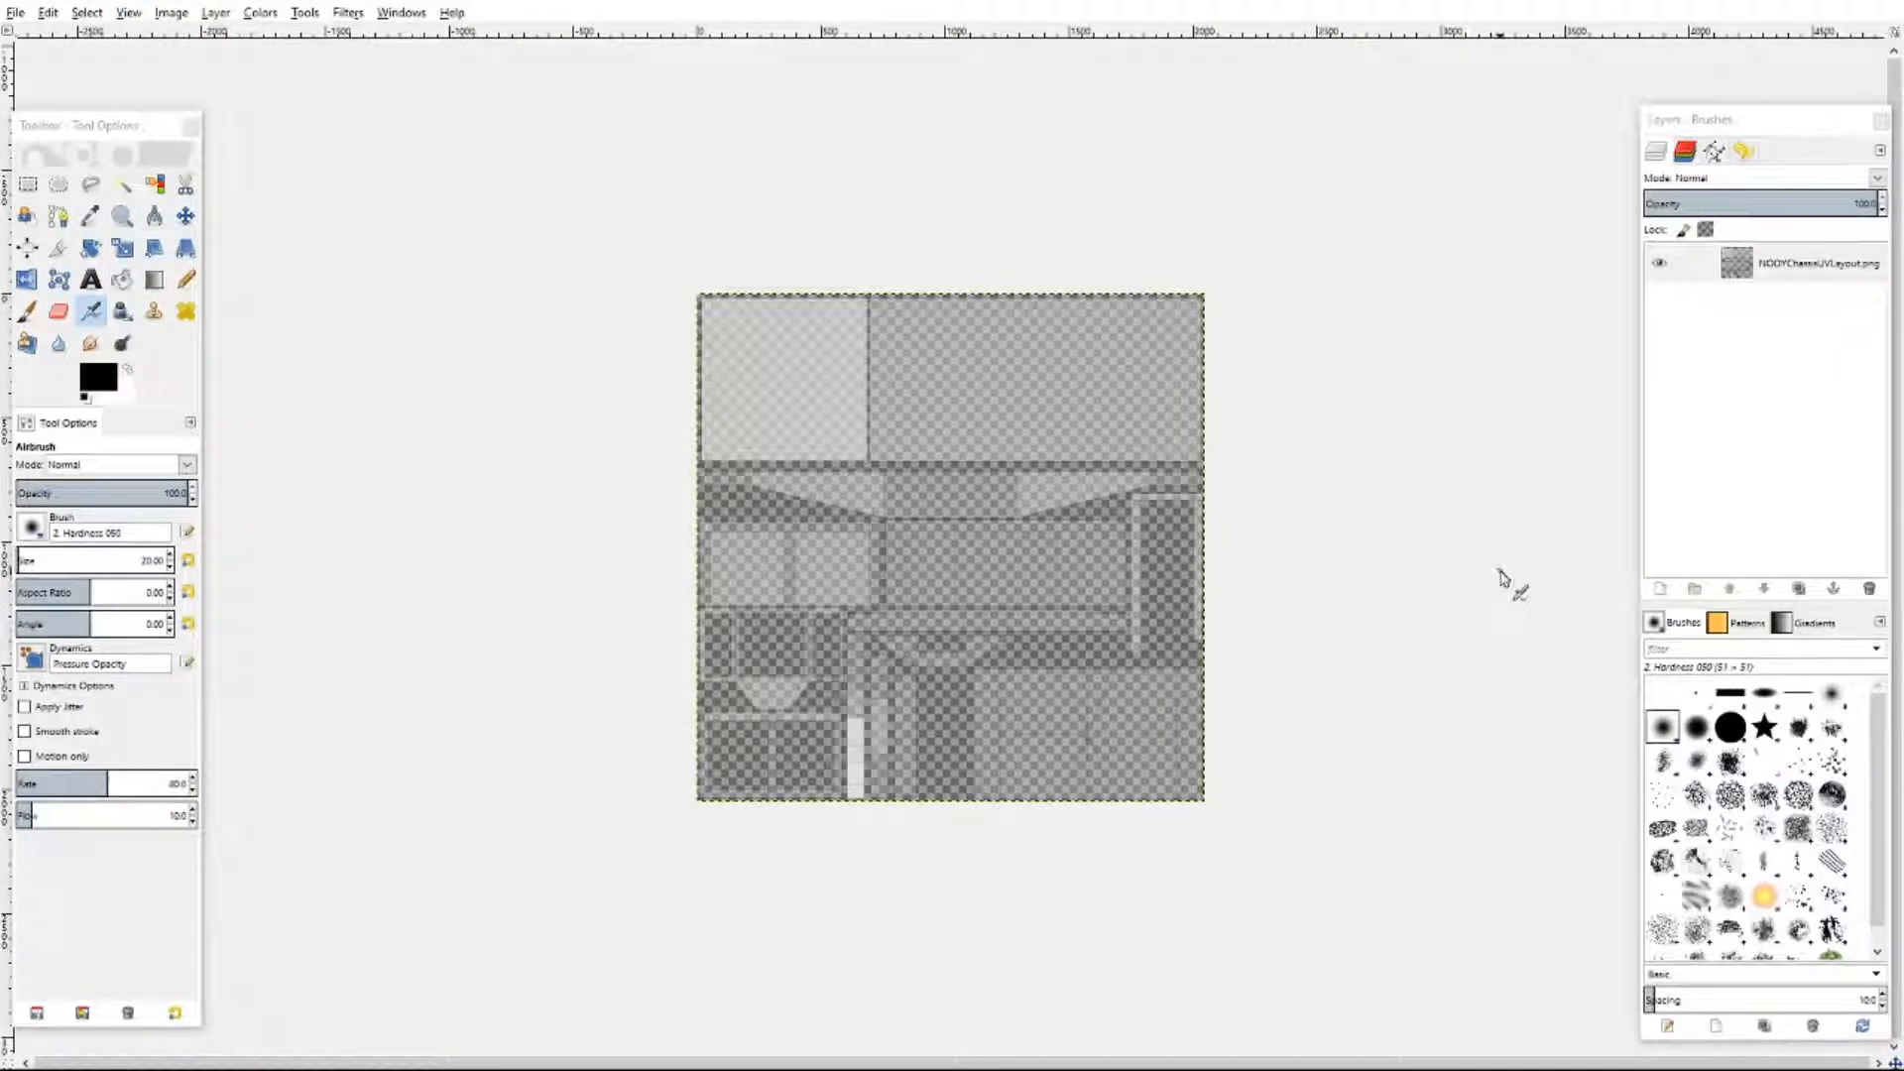
right_click(1804, 266)
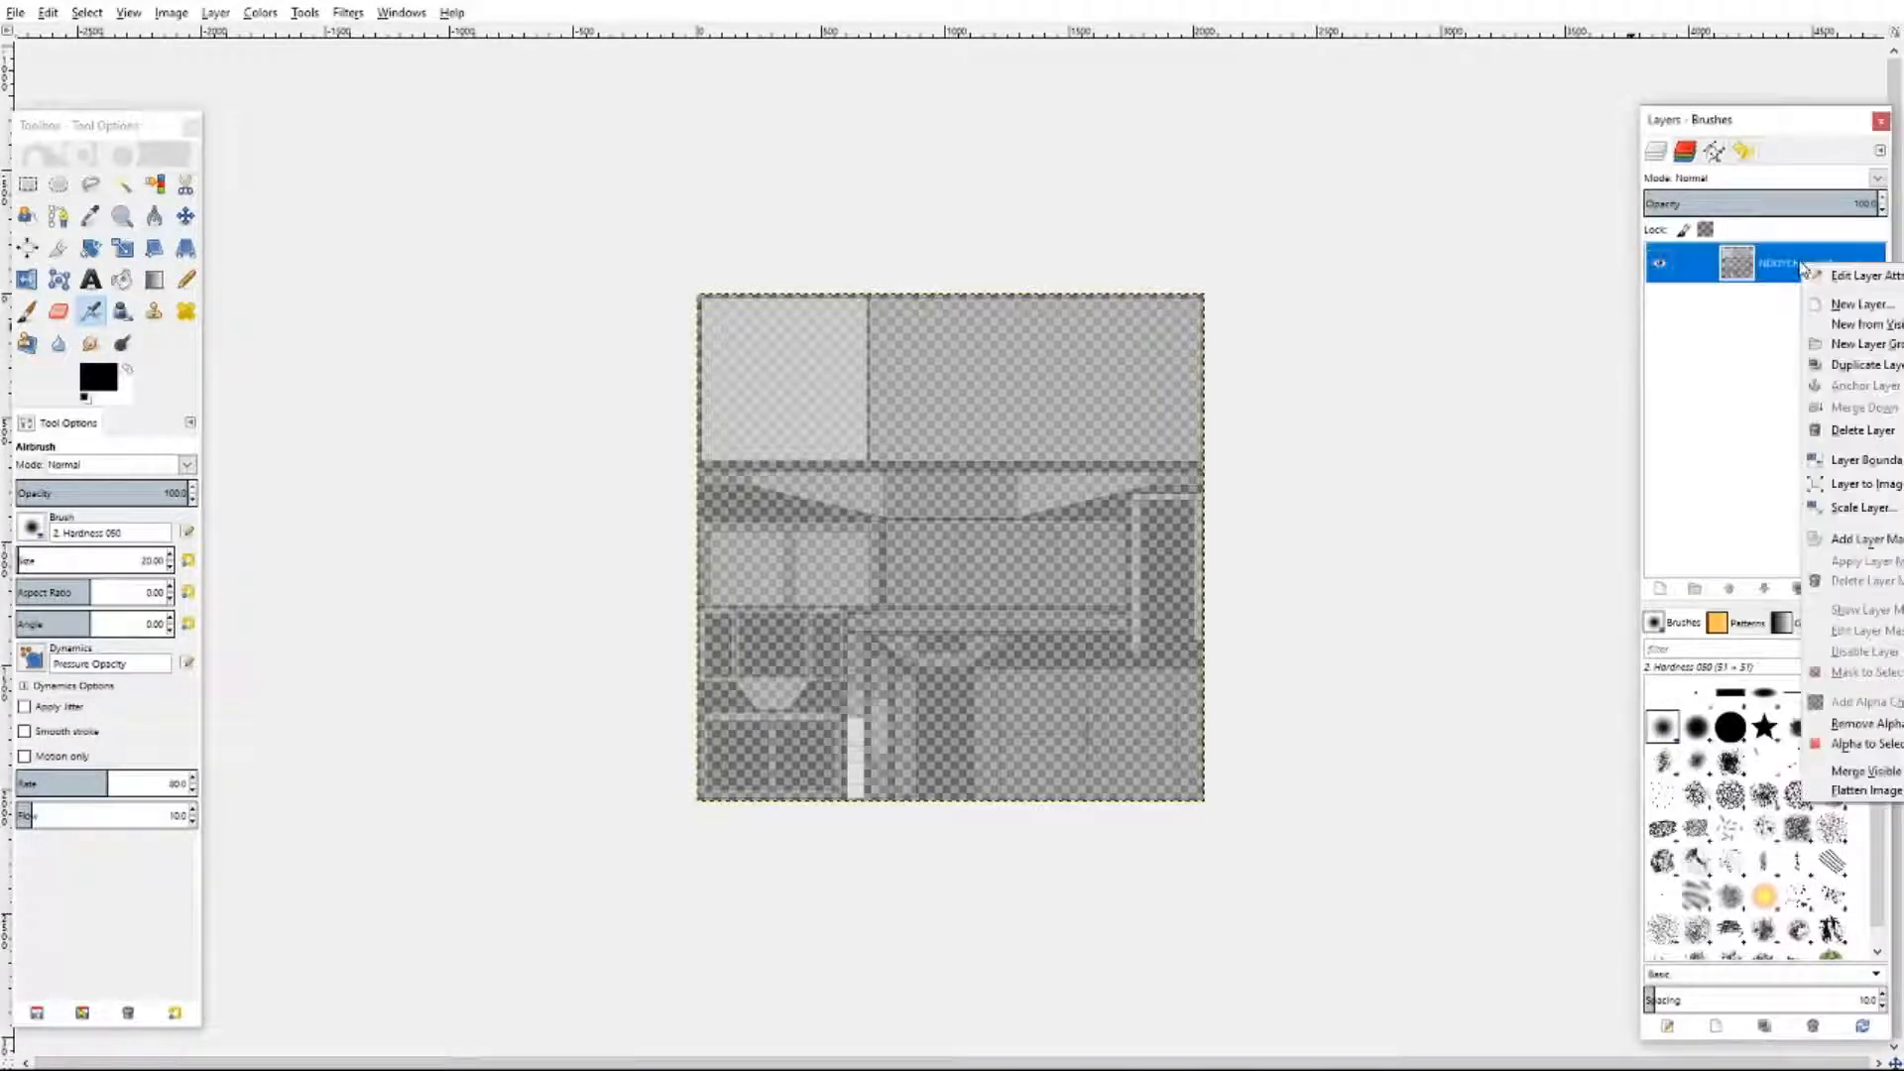
left_click(1853, 367)
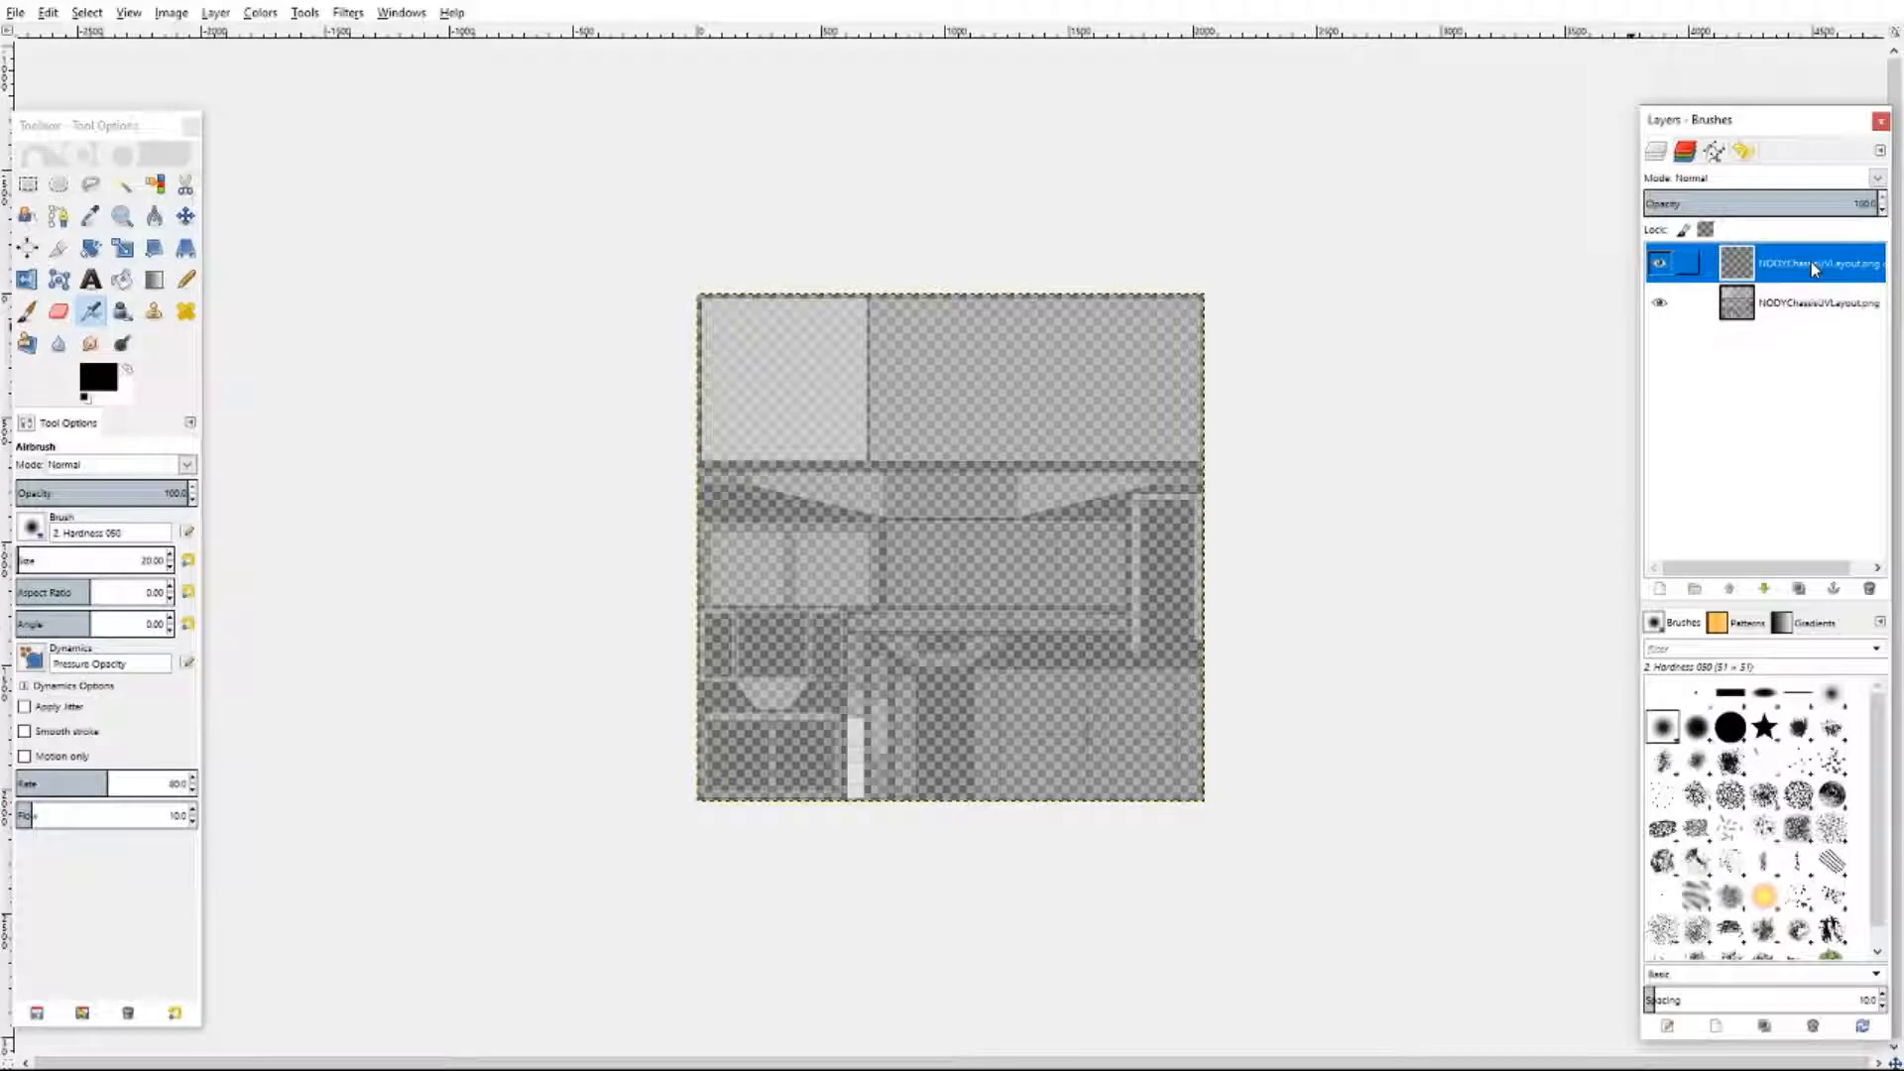
right_click(1821, 263)
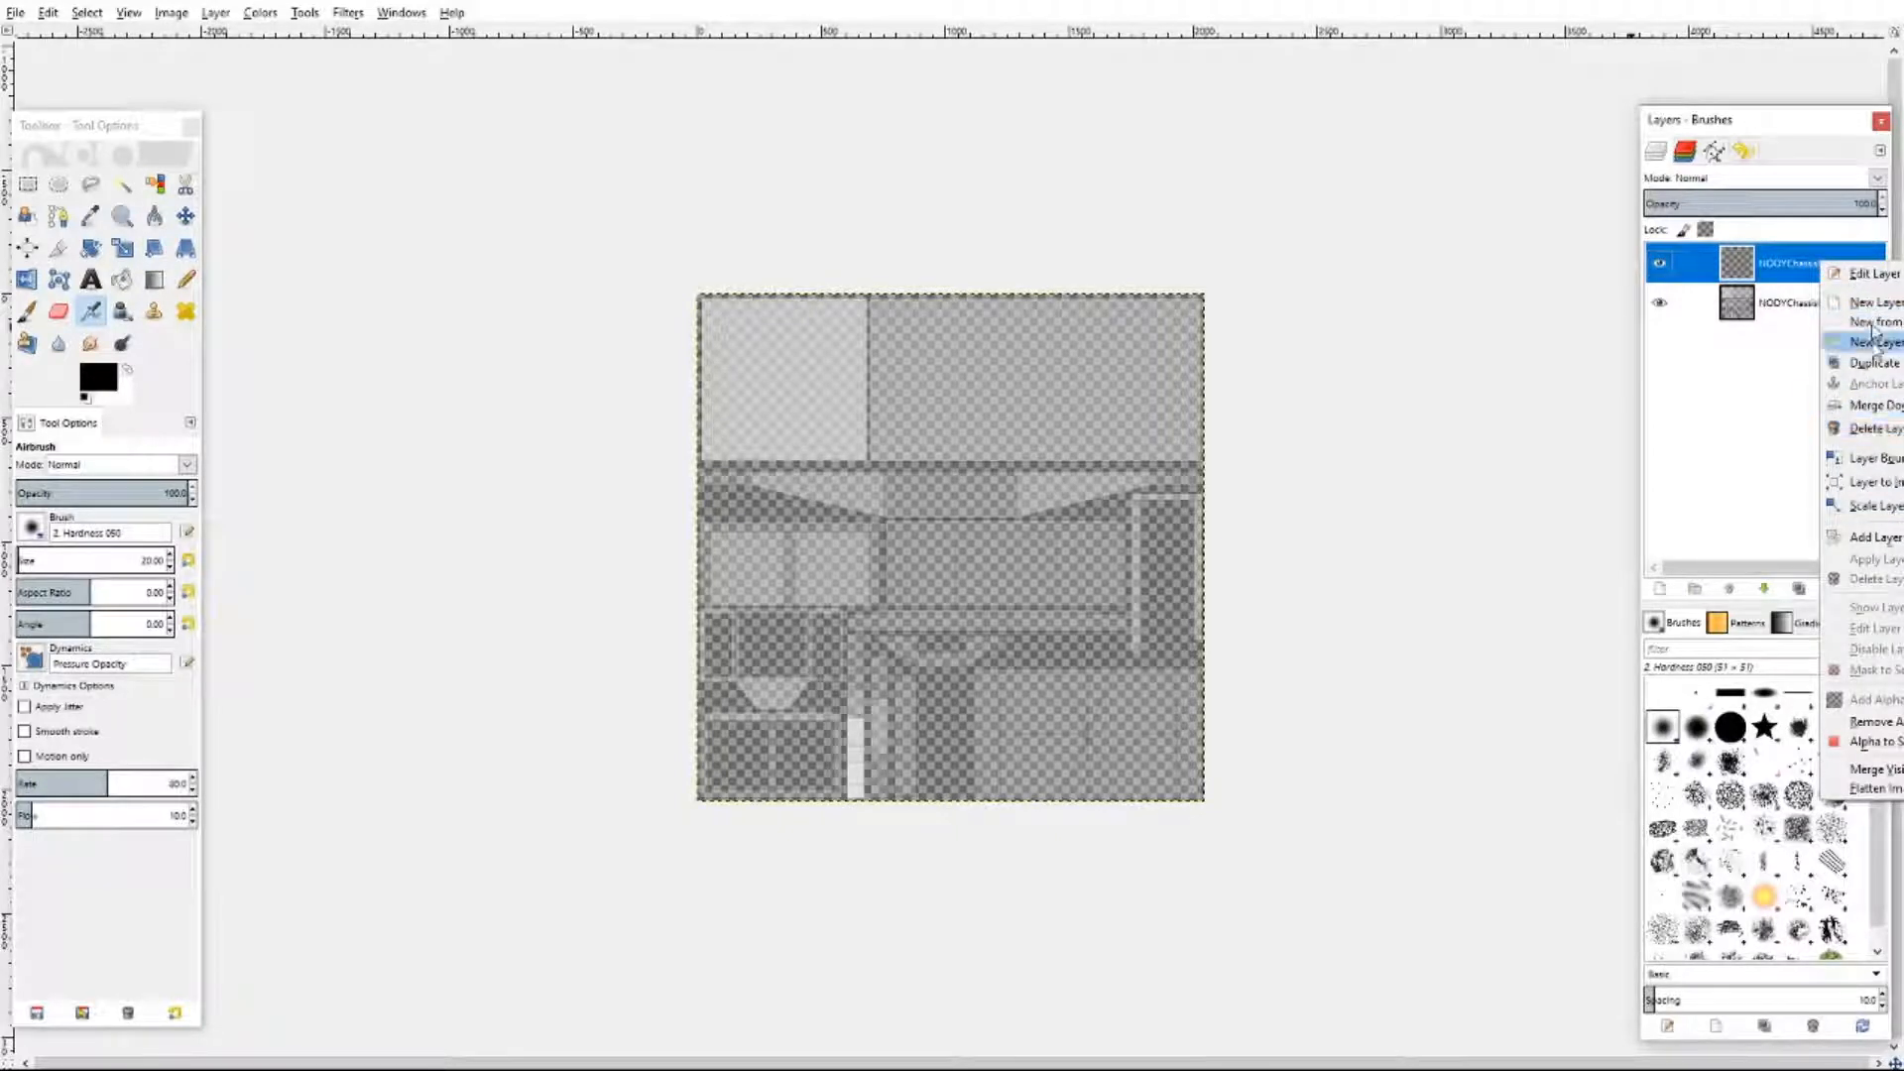
left_click(1874, 362)
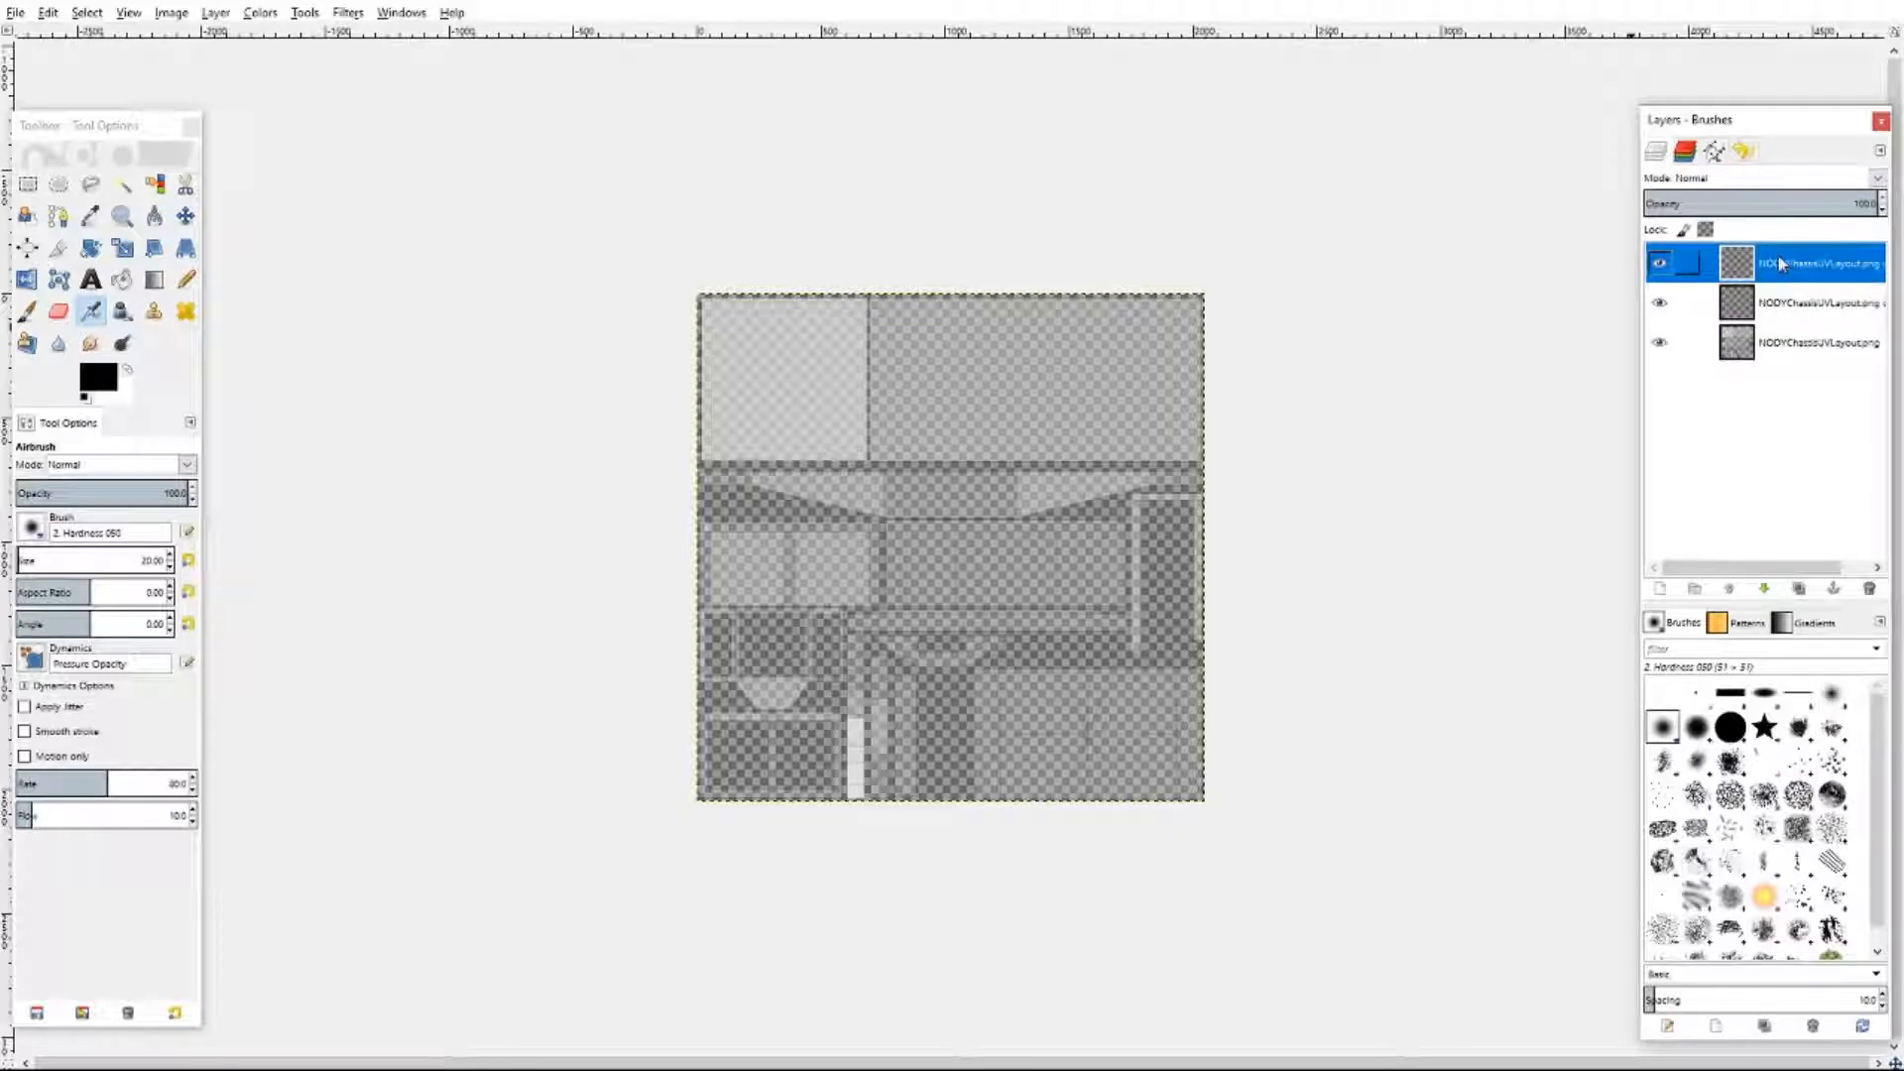
left_click(1634, 140)
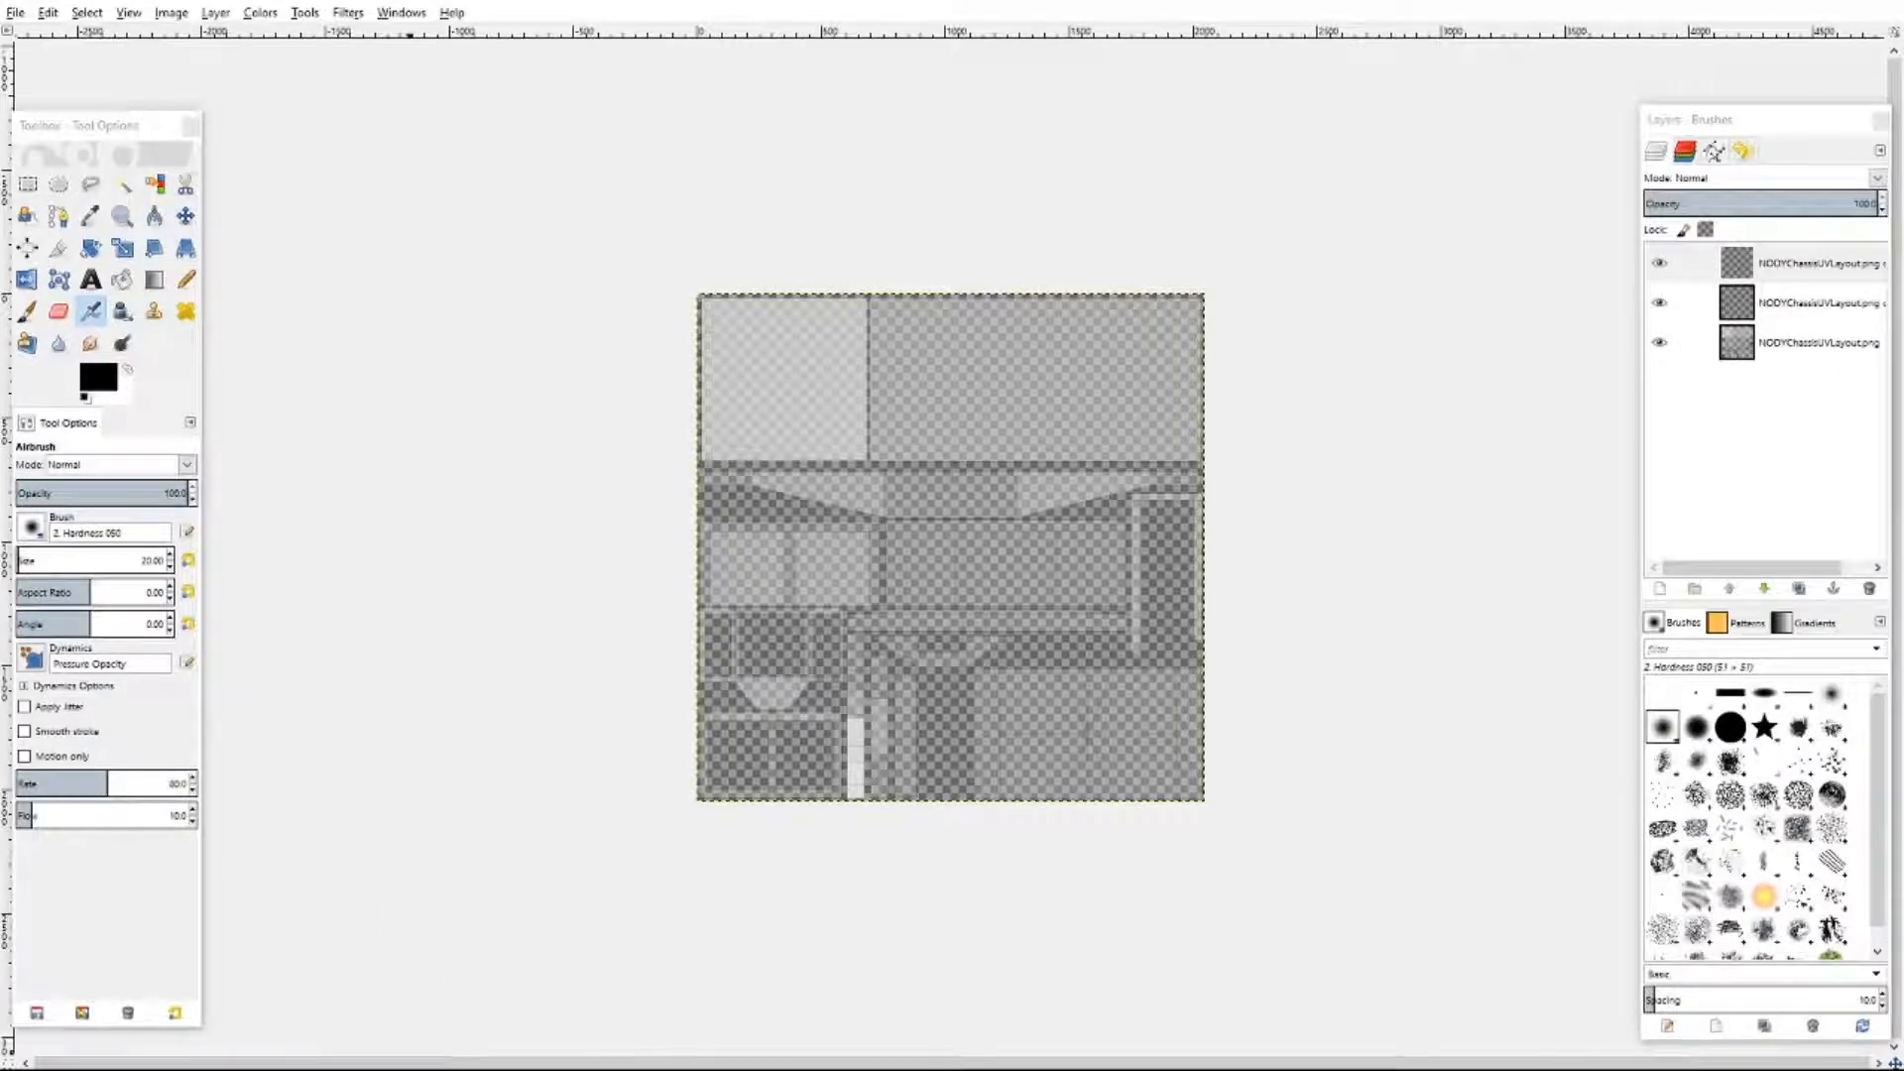
- Check the wagon photo in the browser, return to GIMP and add MetalContainers0110_350.jpg as a new layer
left_click(409, 1068)
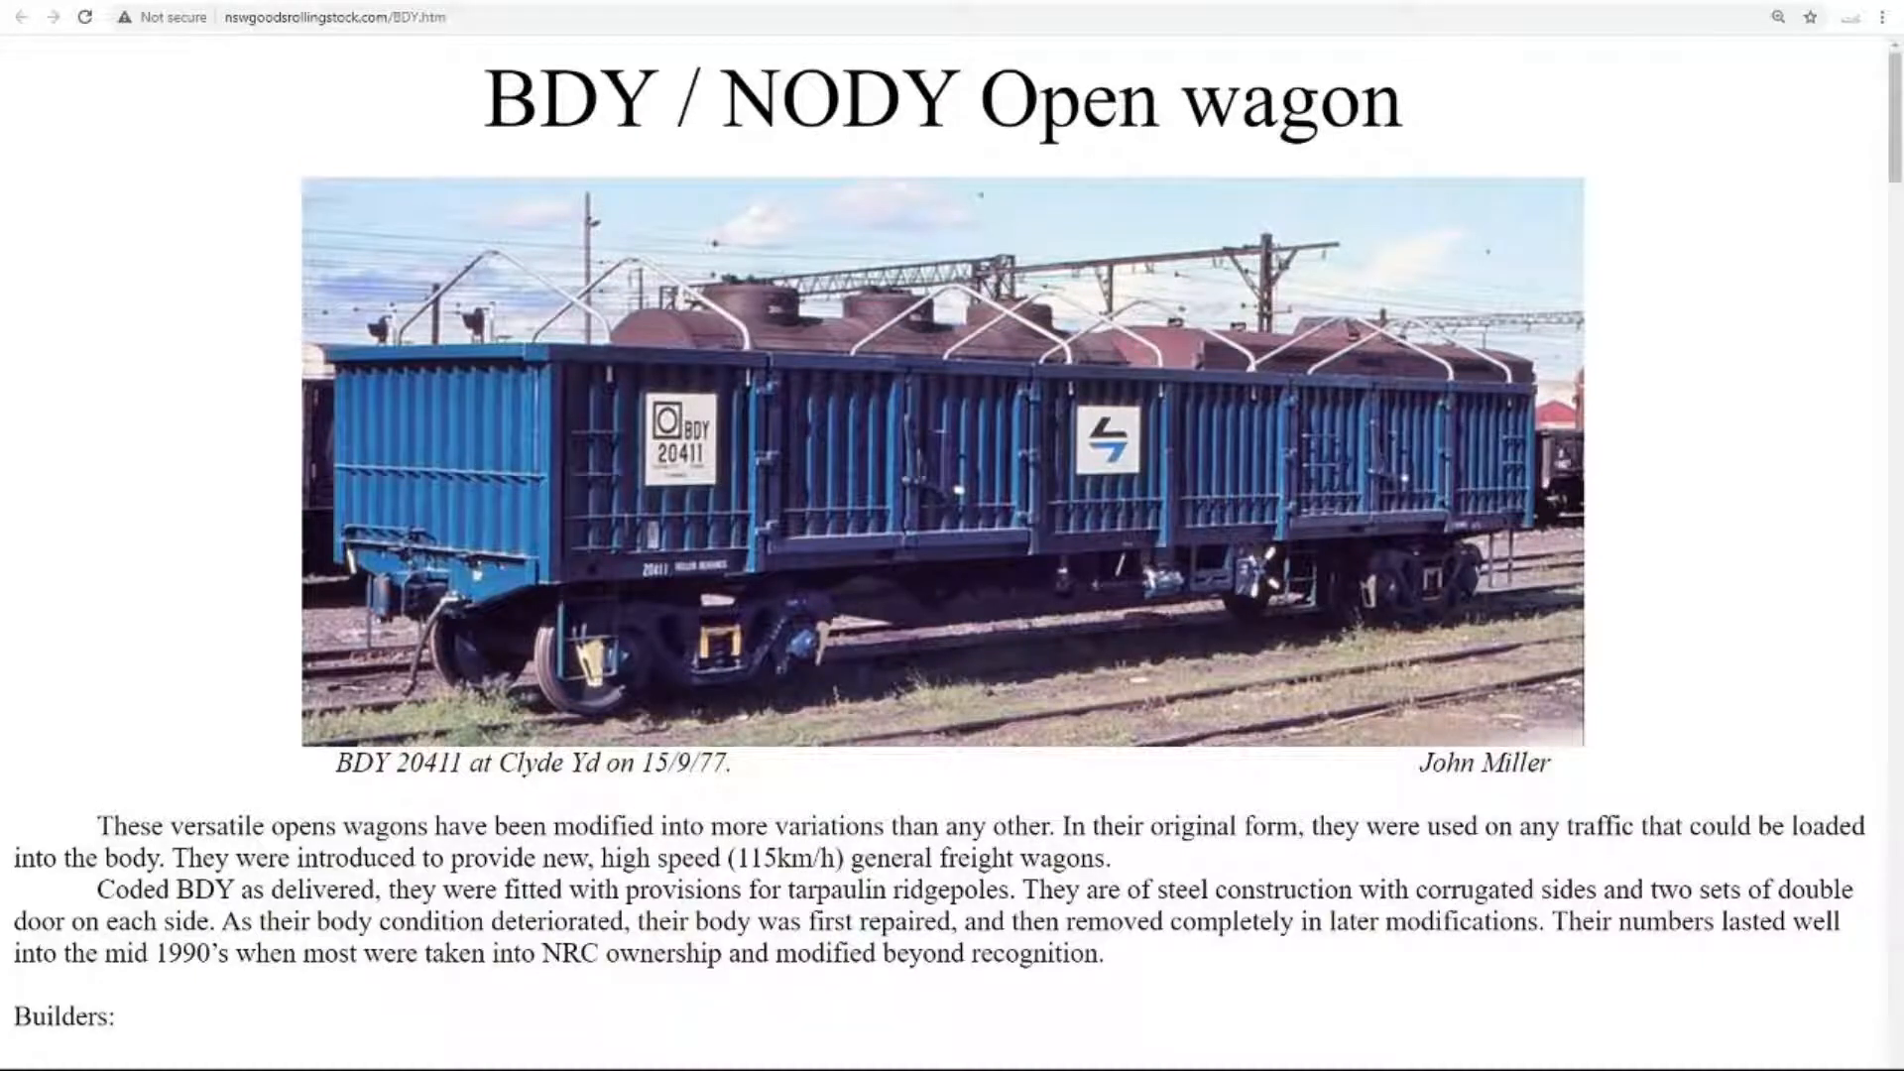
key("alt+Tab")
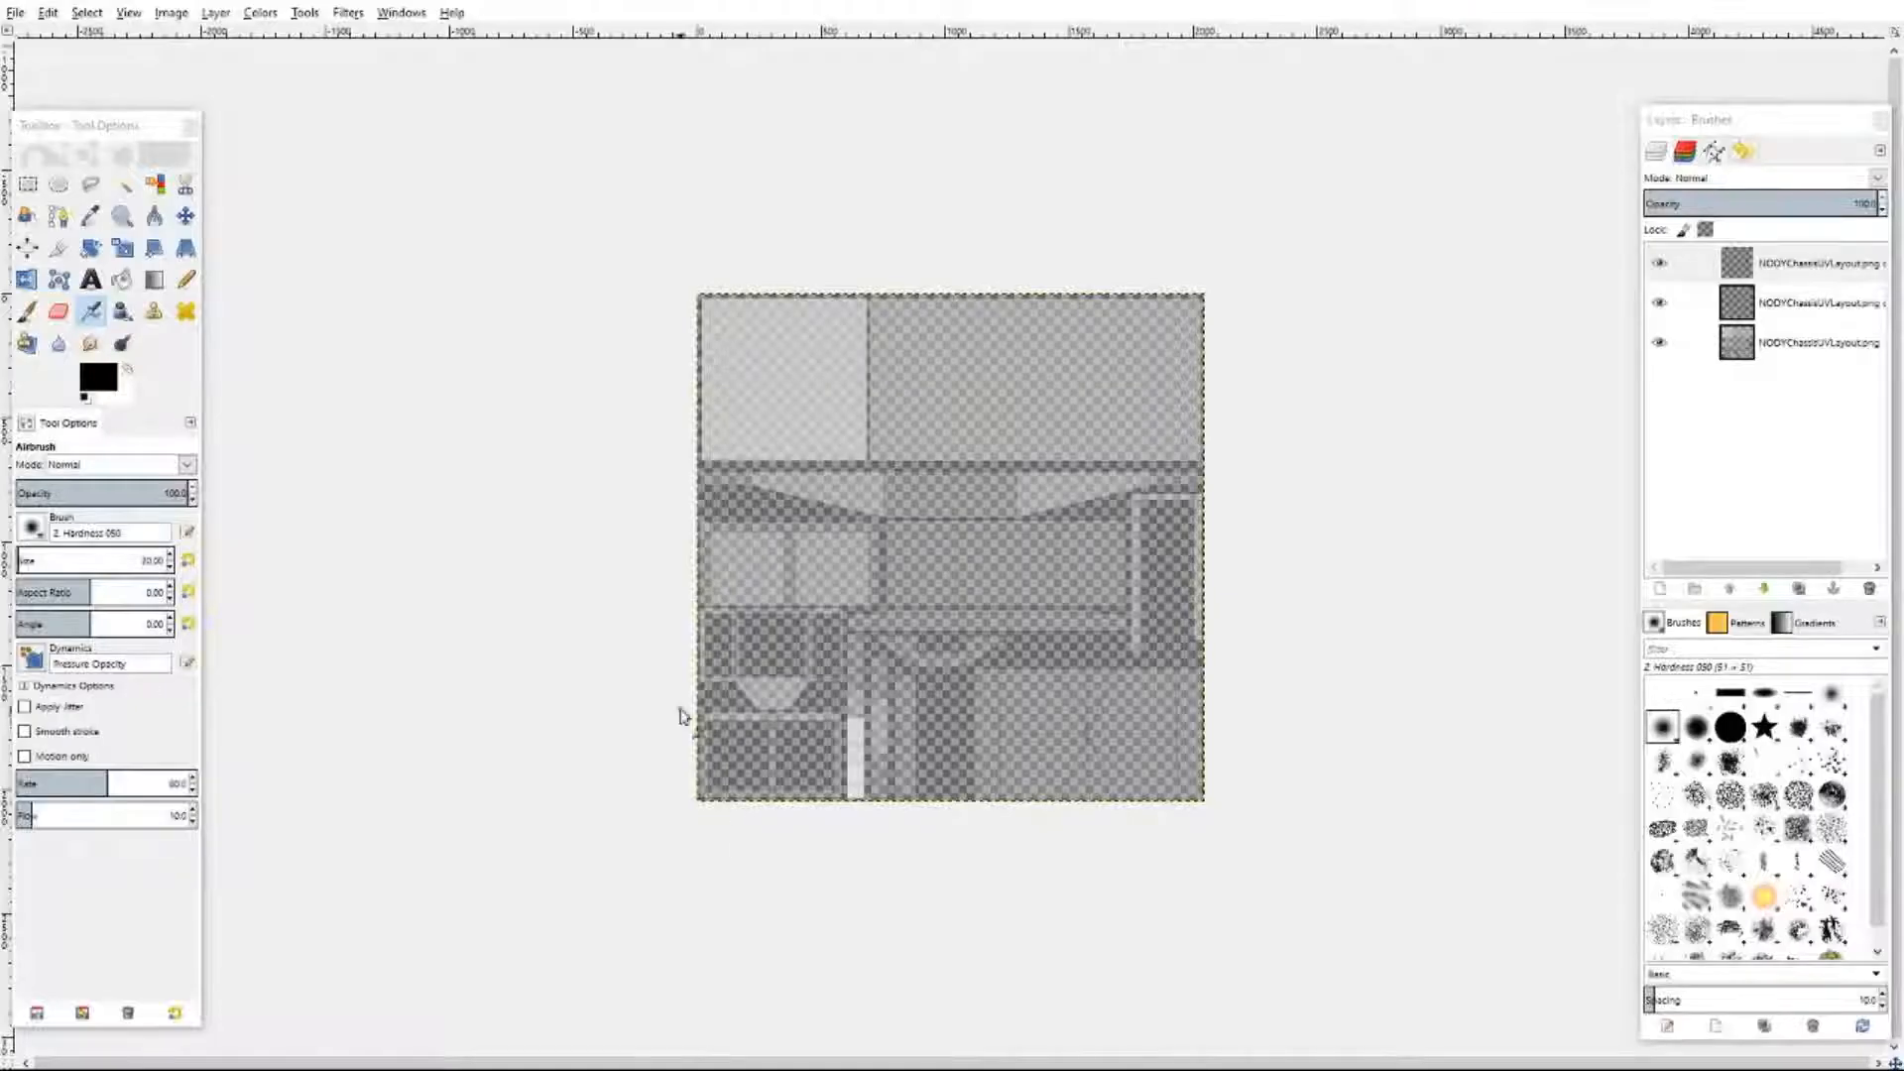
left_click(17, 13)
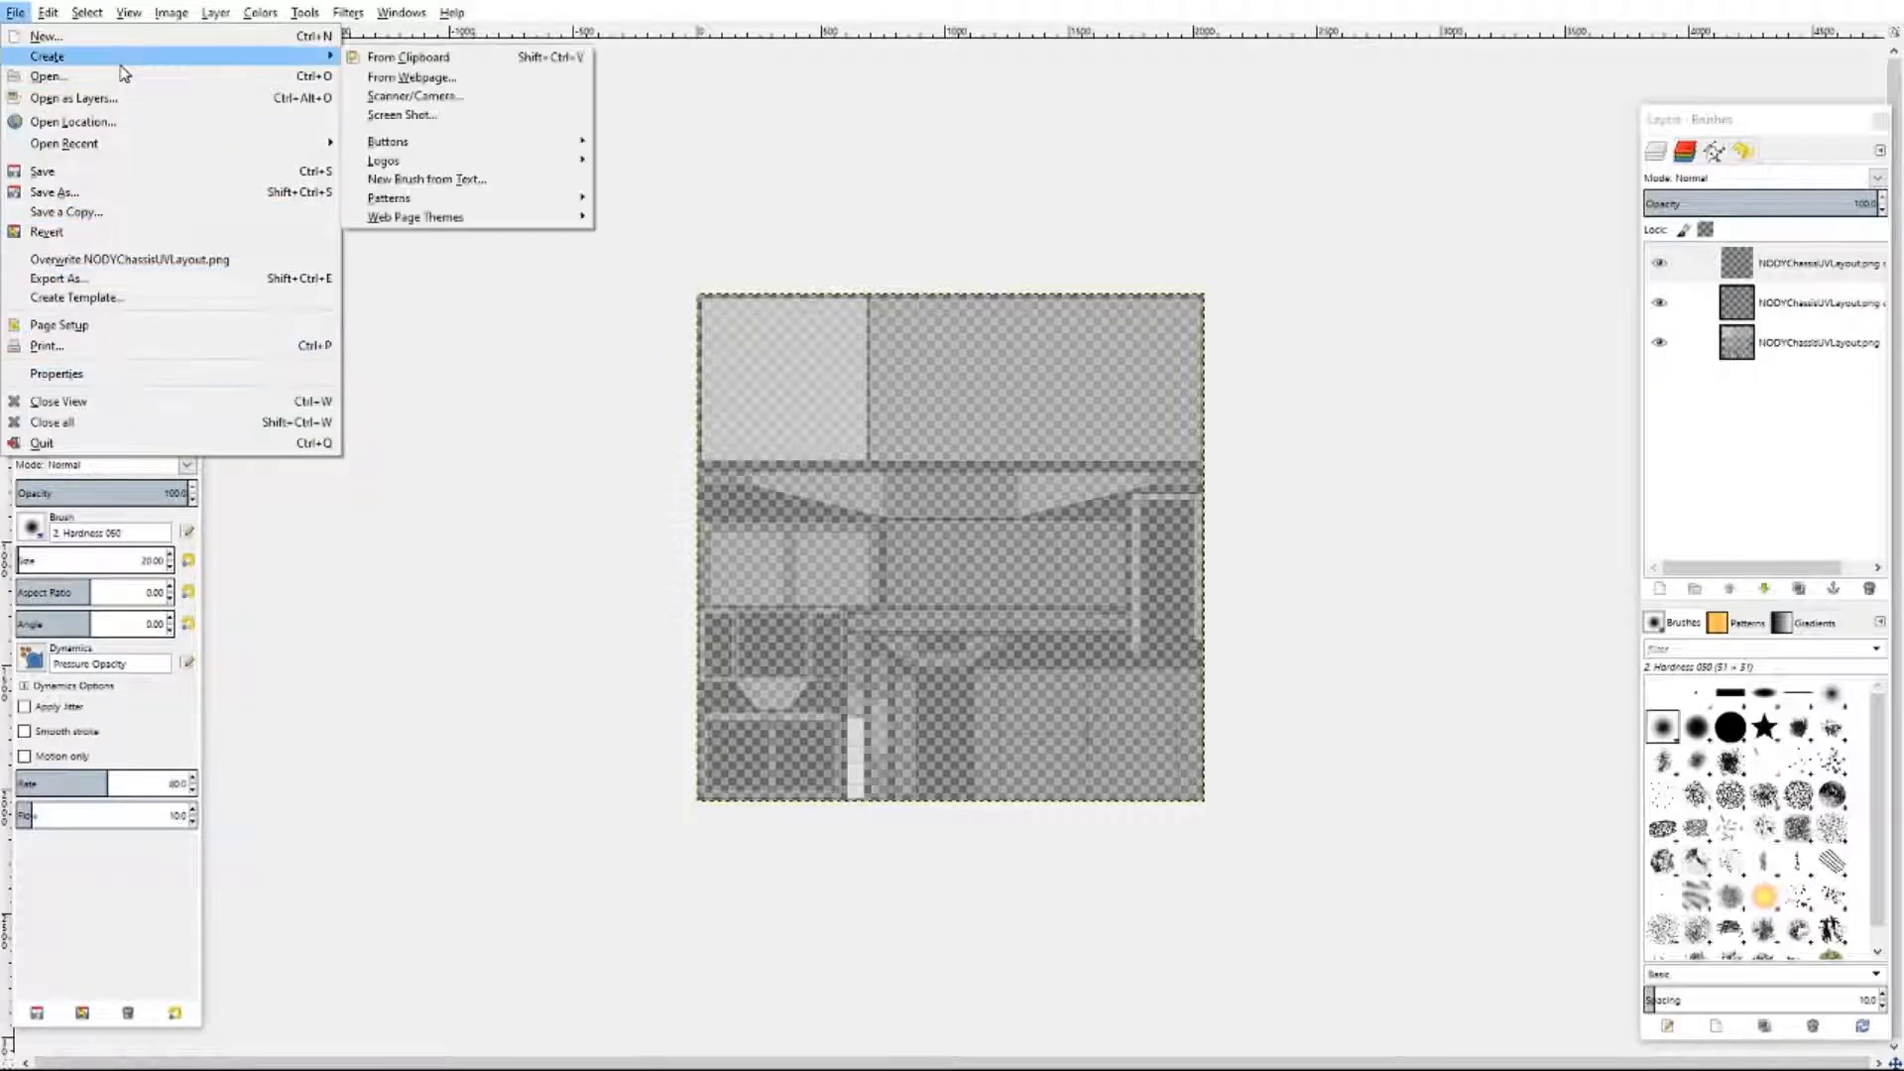
left_click(99, 100)
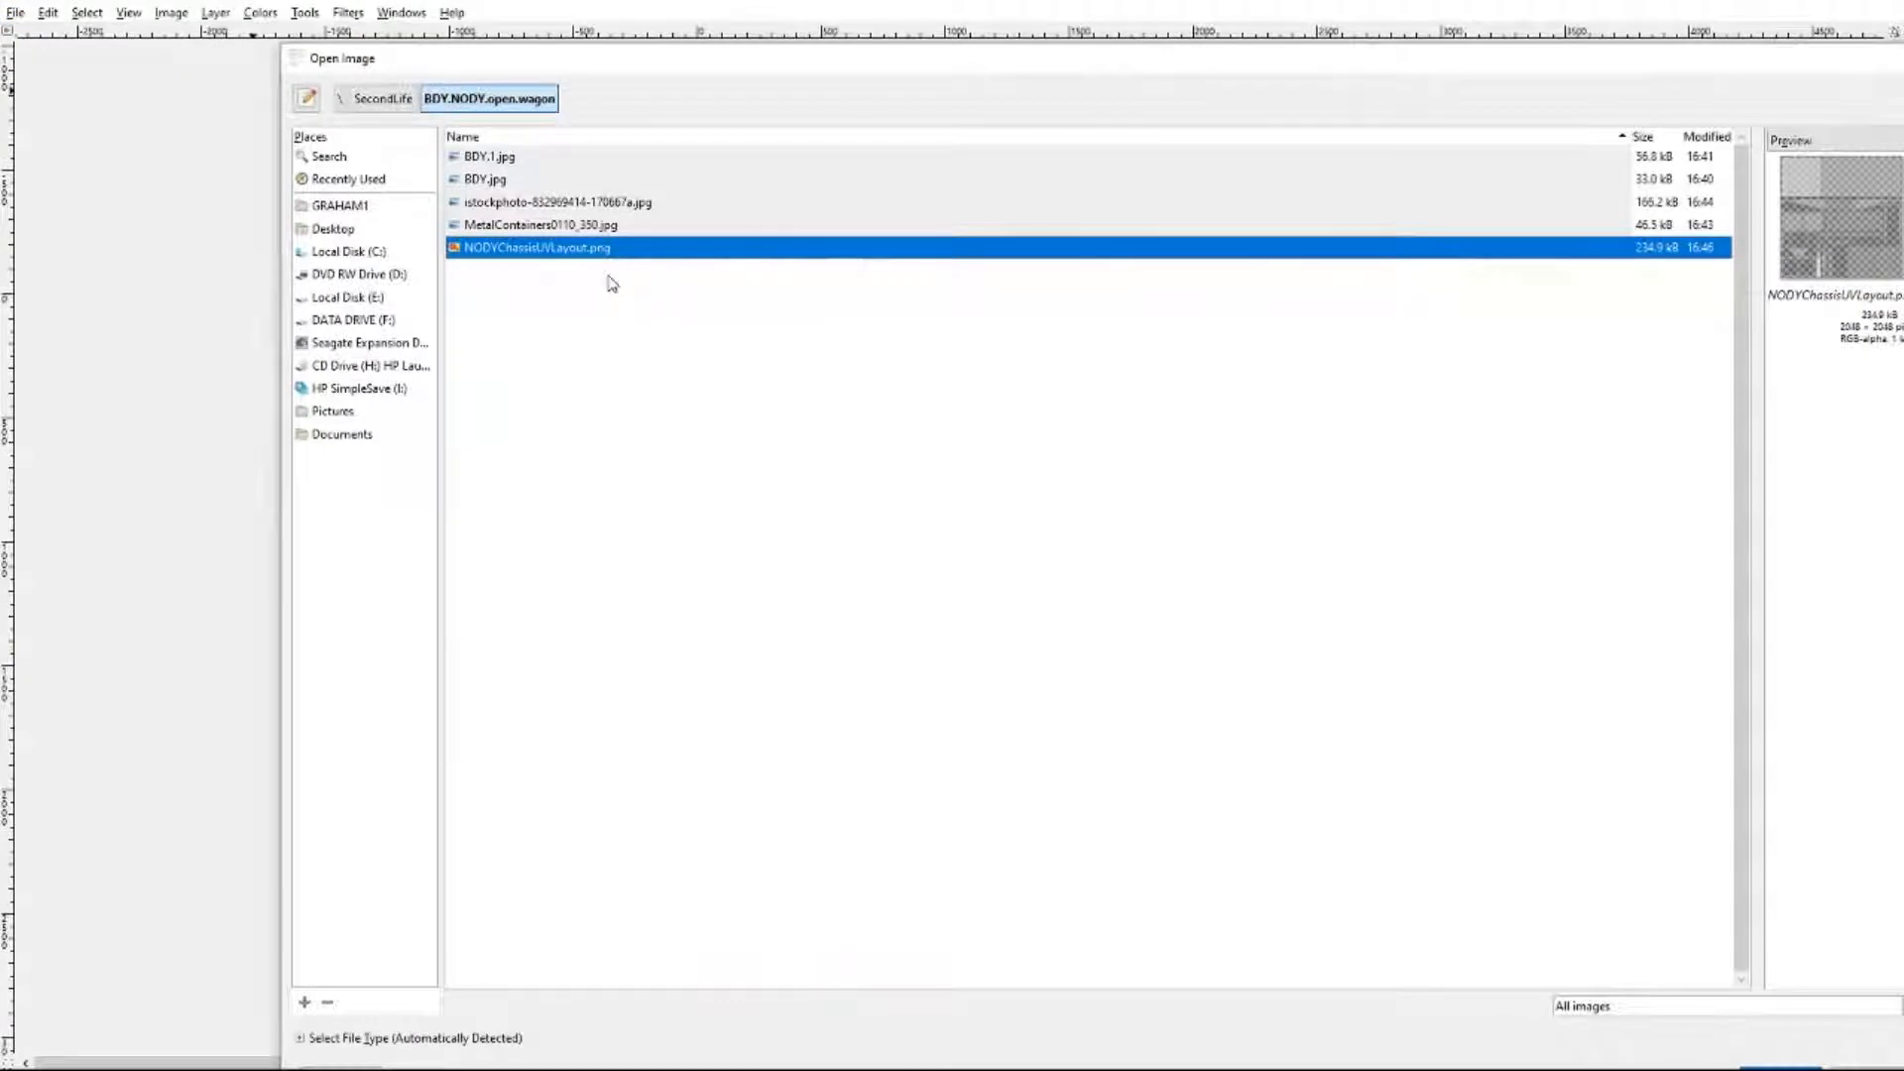
left_click(530, 224)
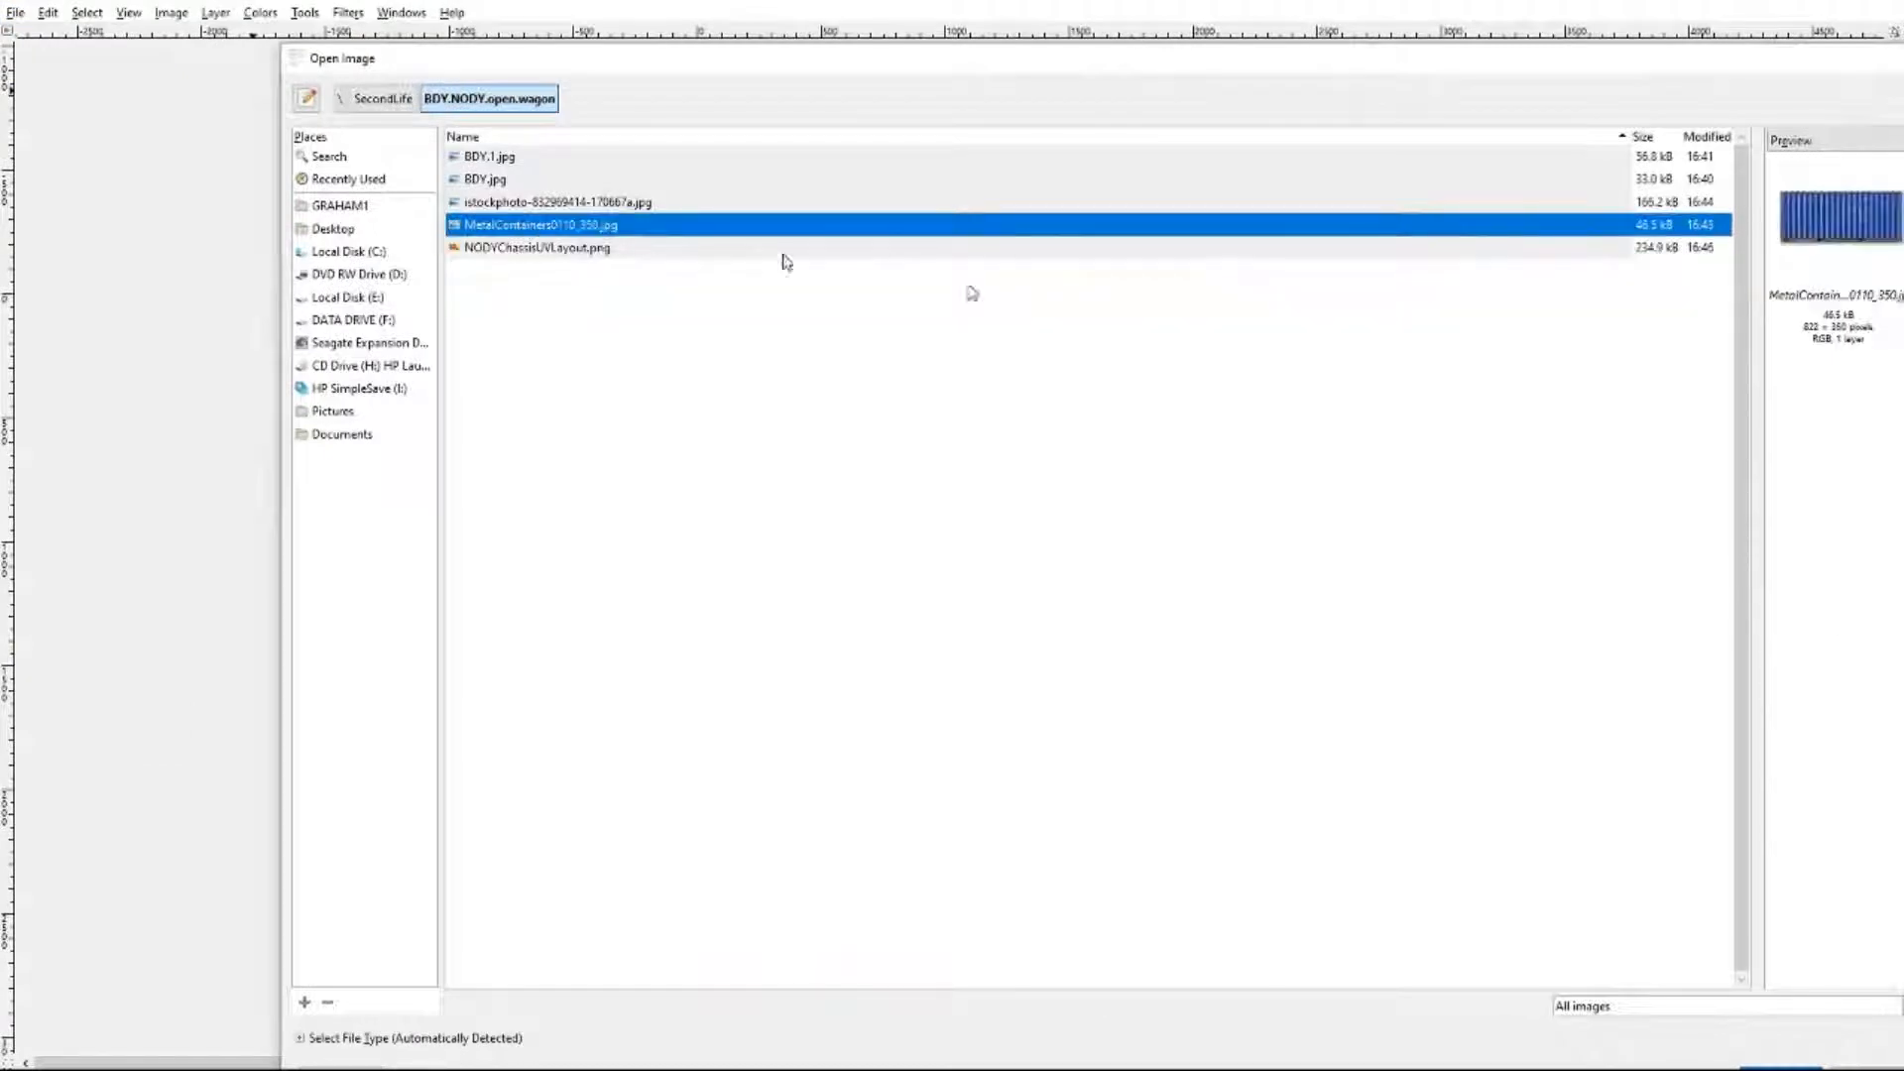
left_click(1801, 1063)
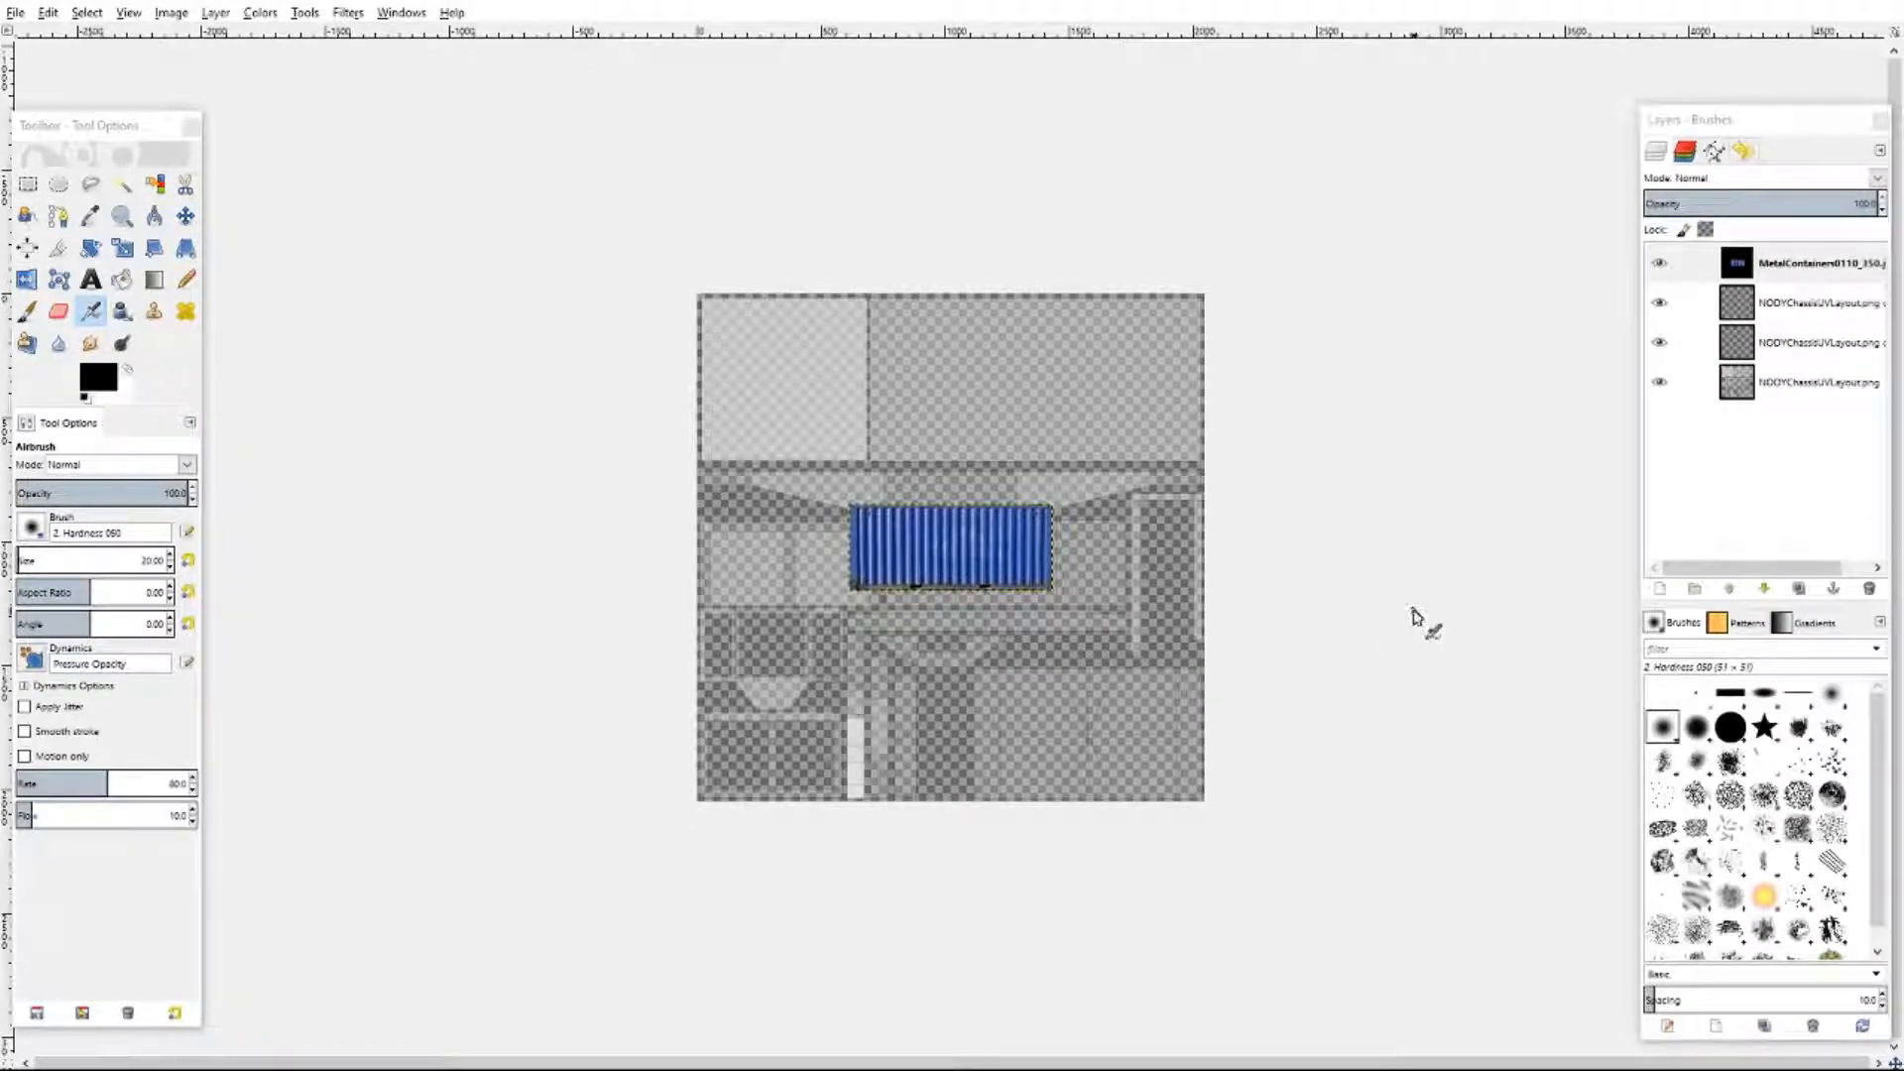
- Inspect the blue corrugated container image up close, and compare it with the BDY / NODY wagon photo in the browser
left_click(127, 15)
mouse_move(175, 80)
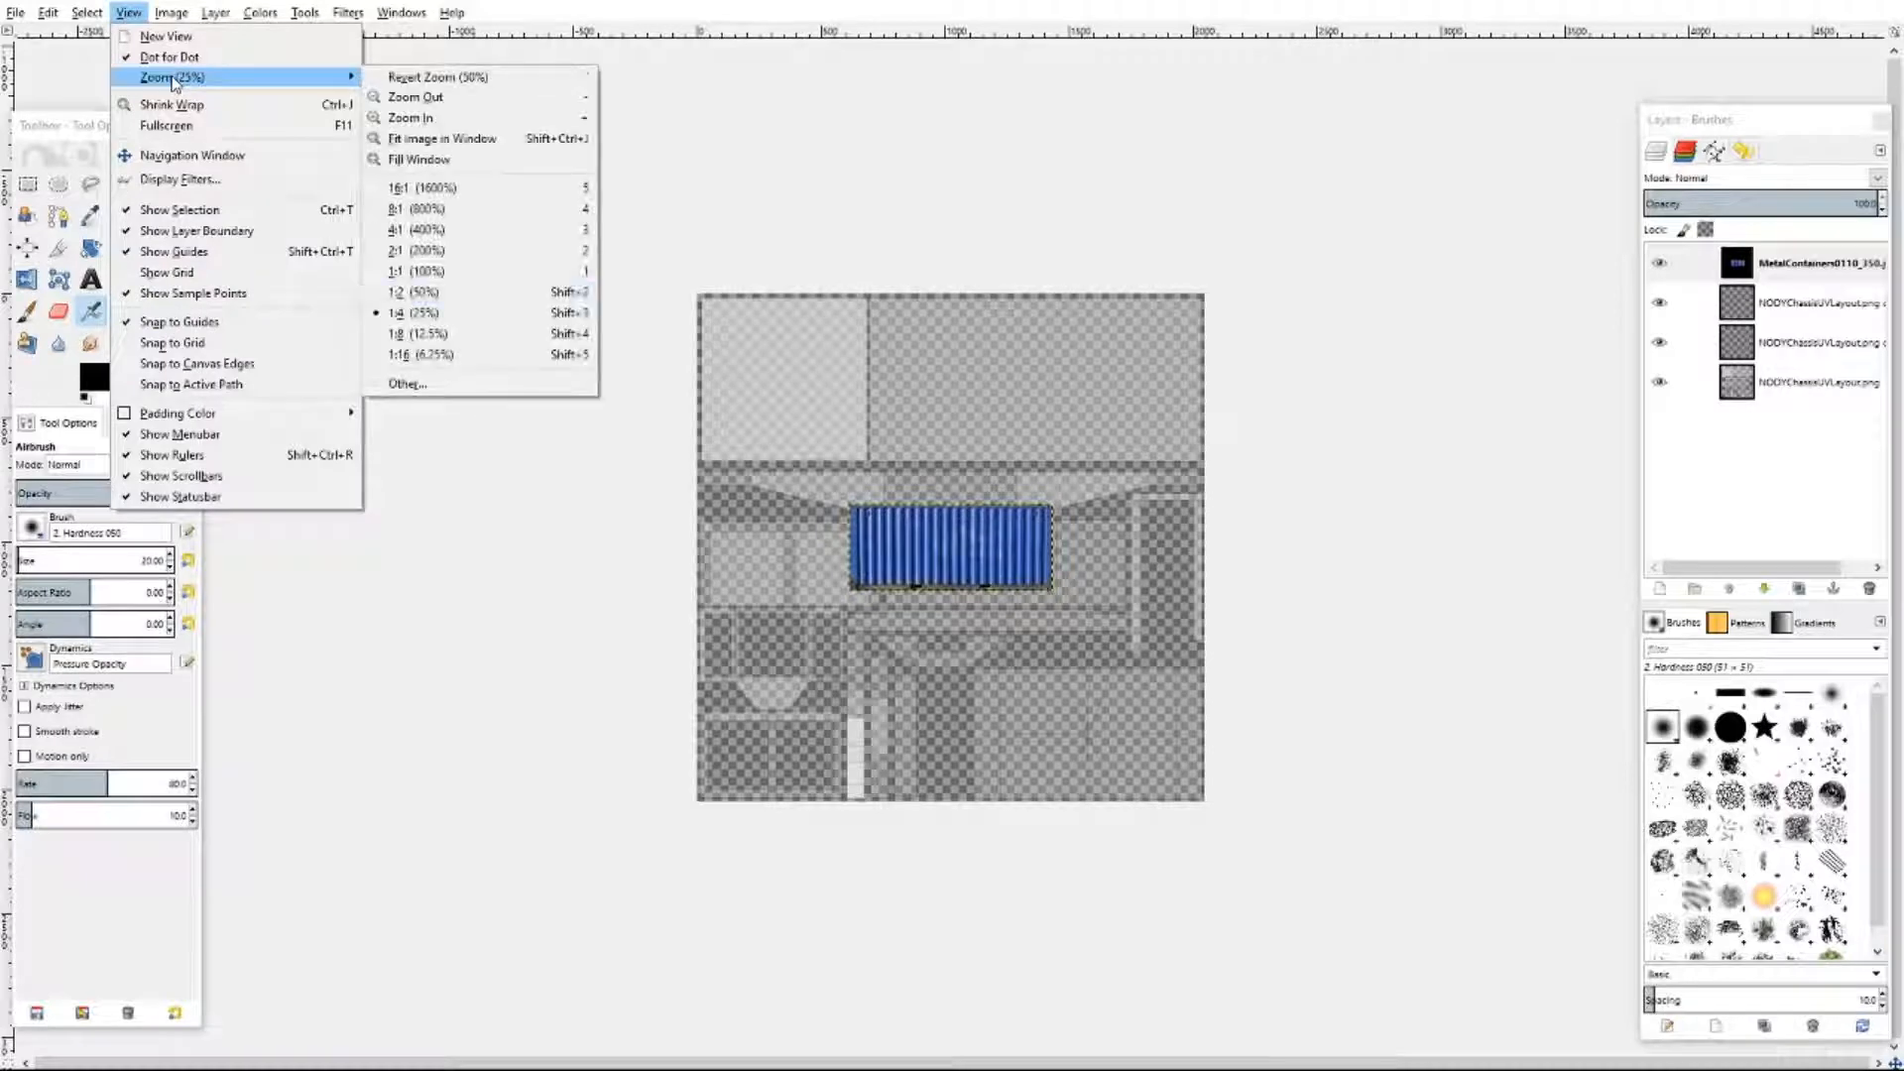
left_click(443, 251)
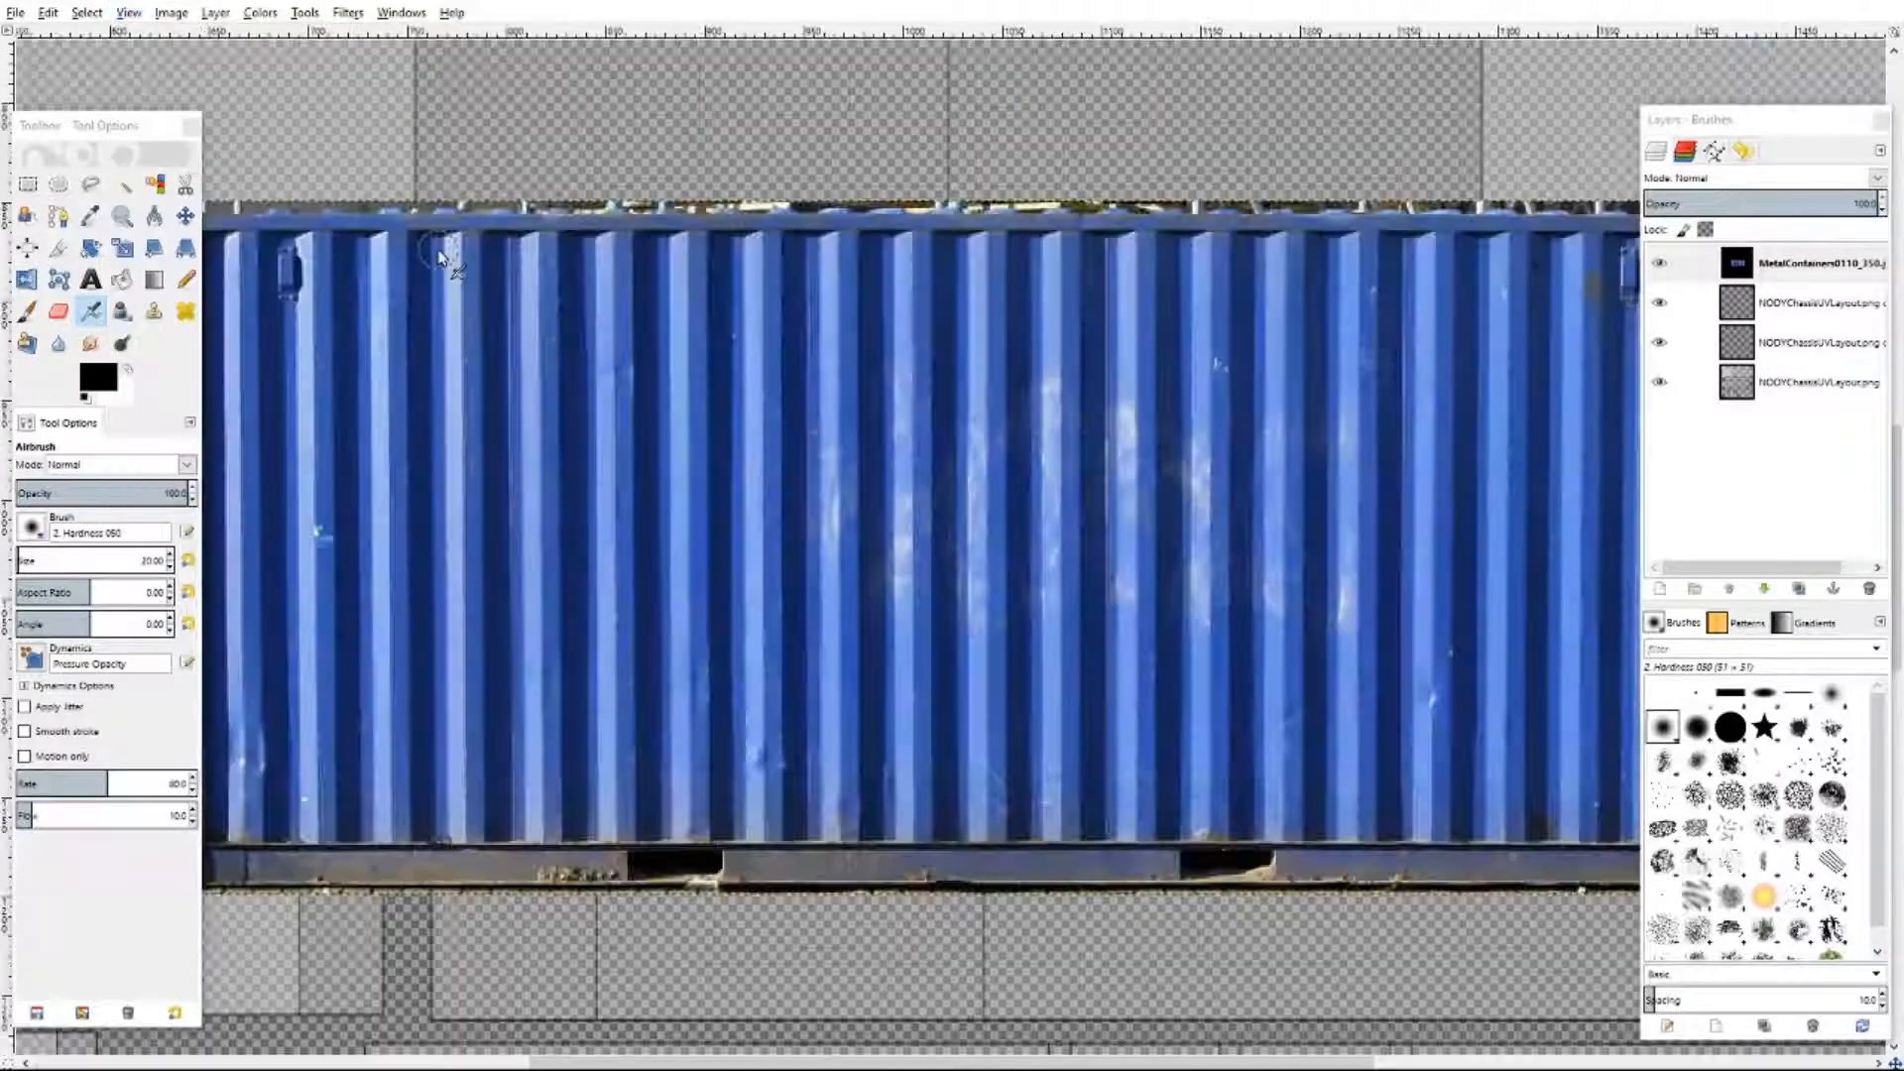
scroll(777, 651, "down", 3)
scroll(777, 651, "up", 10)
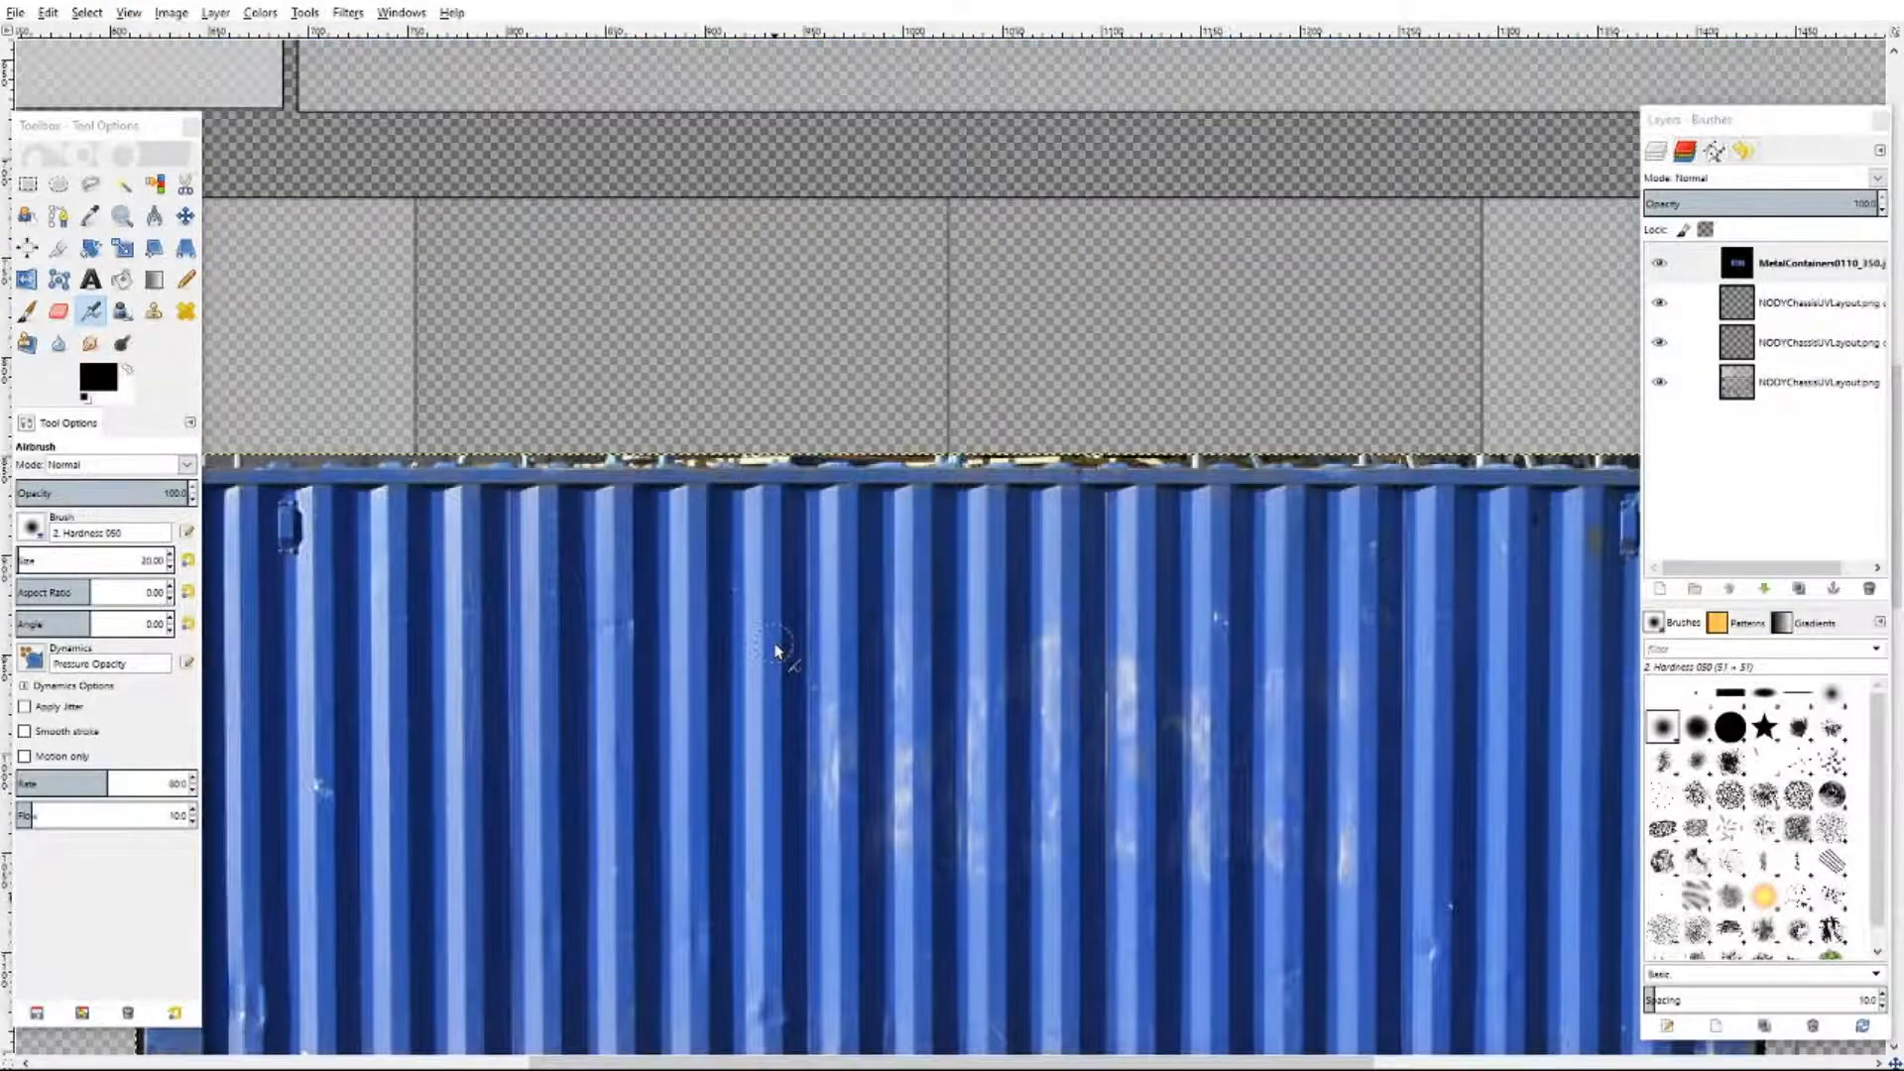
scroll(776, 652, "down", 3)
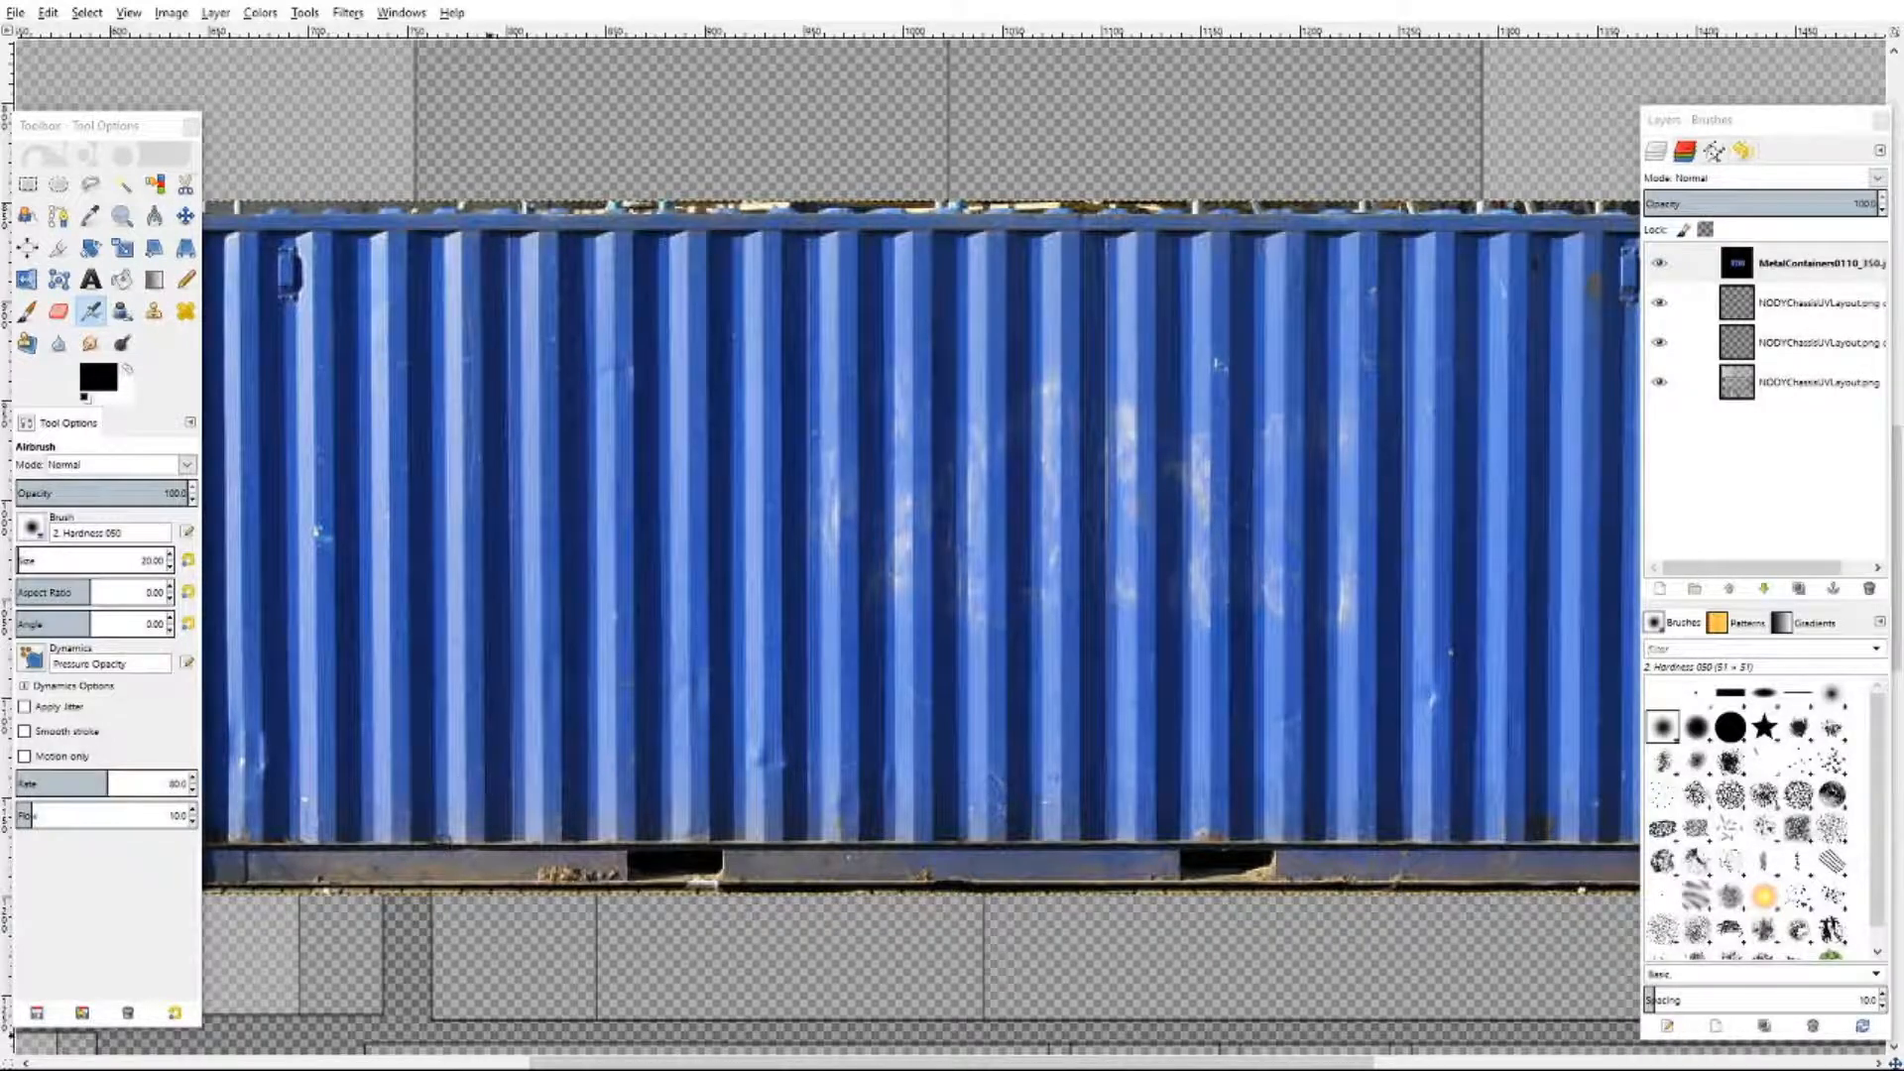
key("alt+Tab")
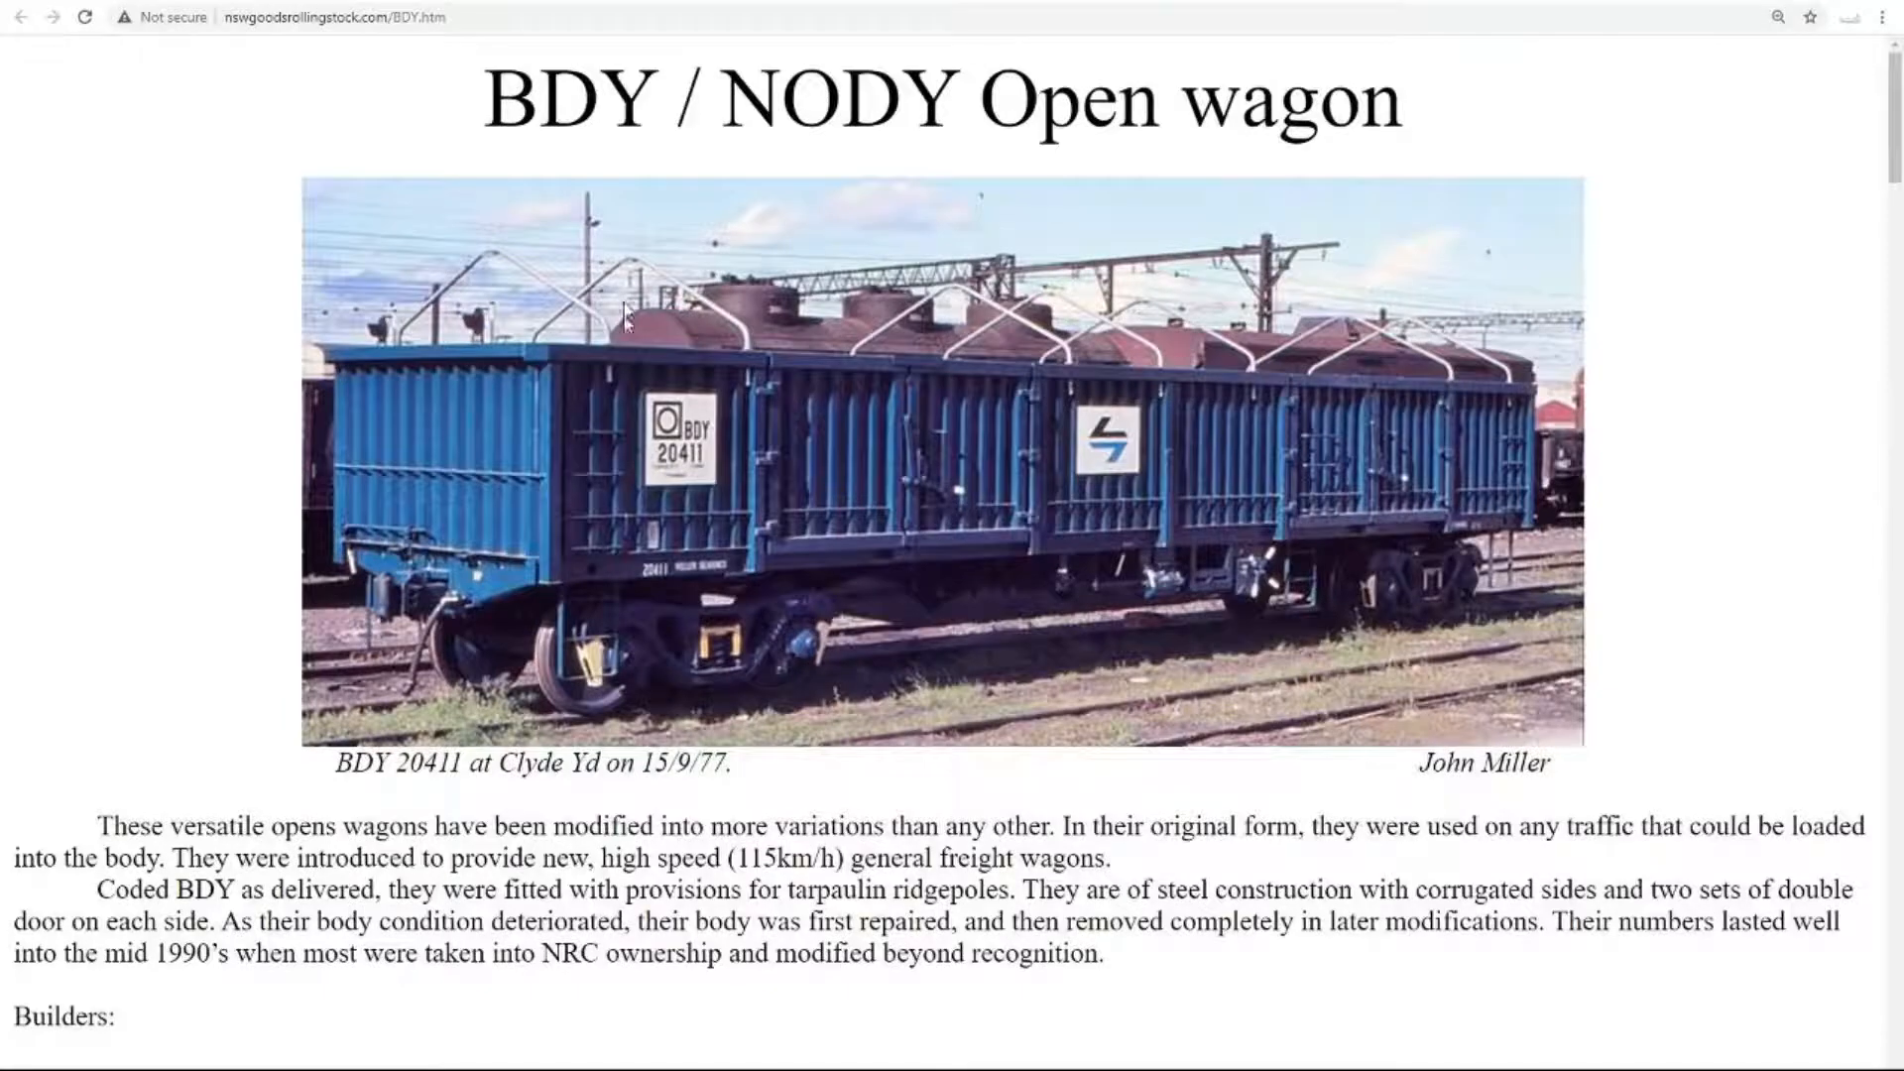
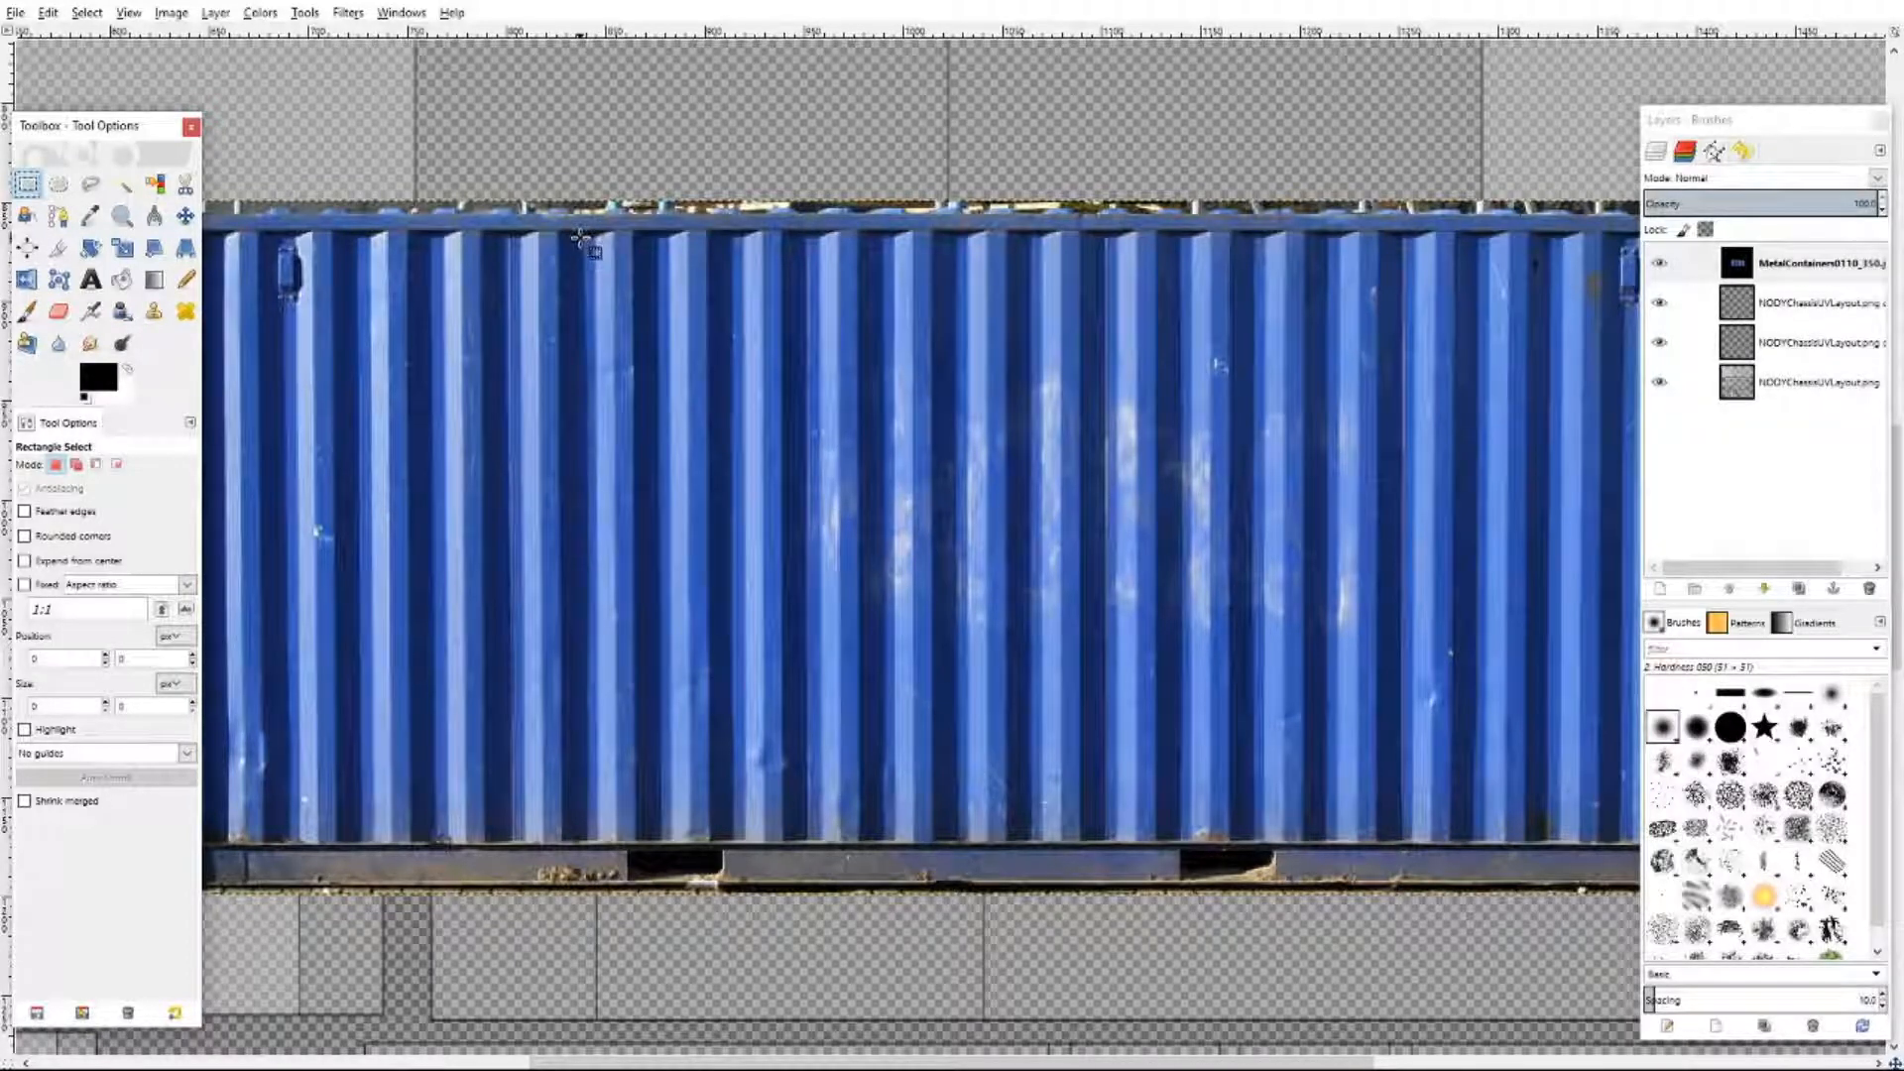
- Back in GIMP, make a rectangular selection of about 305 × 300 px around the corrugated panels in the container image's middle
left_click_drag(580, 239, 1516, 839)
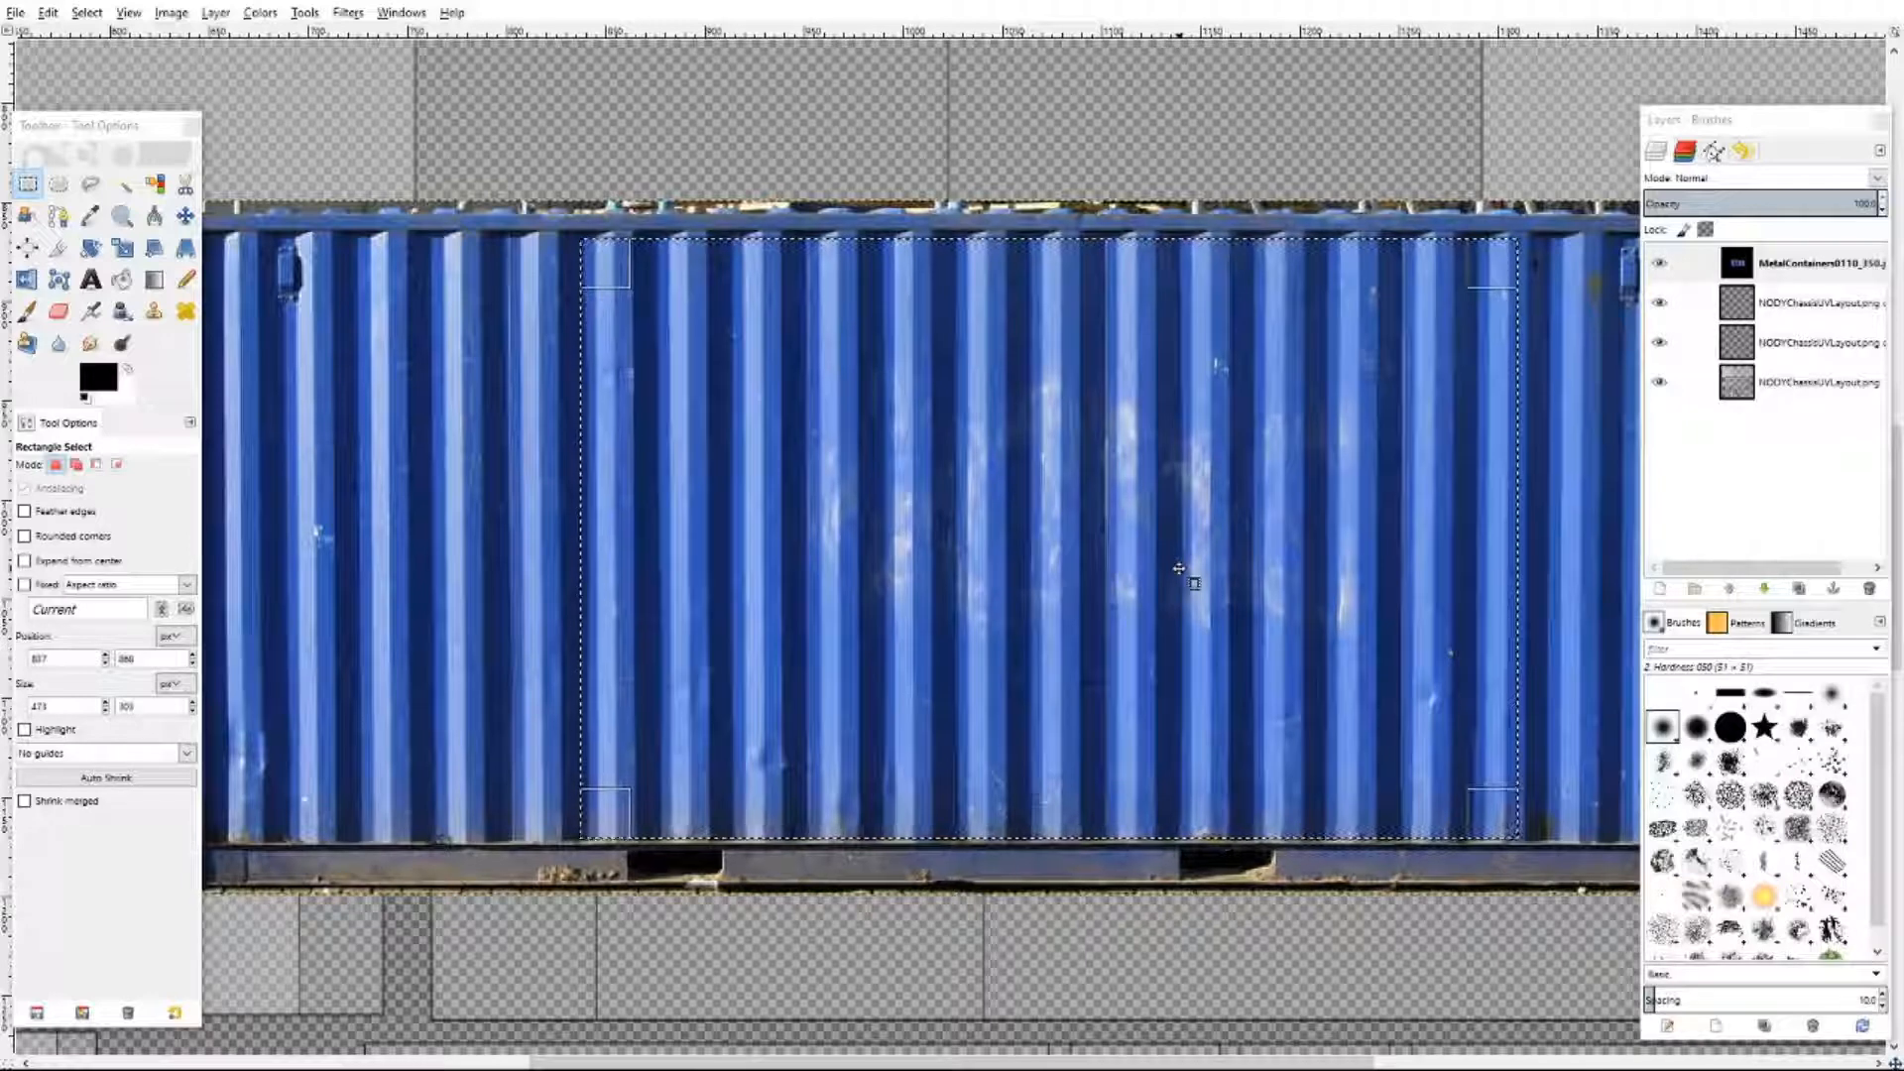
left_click_drag(1503, 555, 1249, 579)
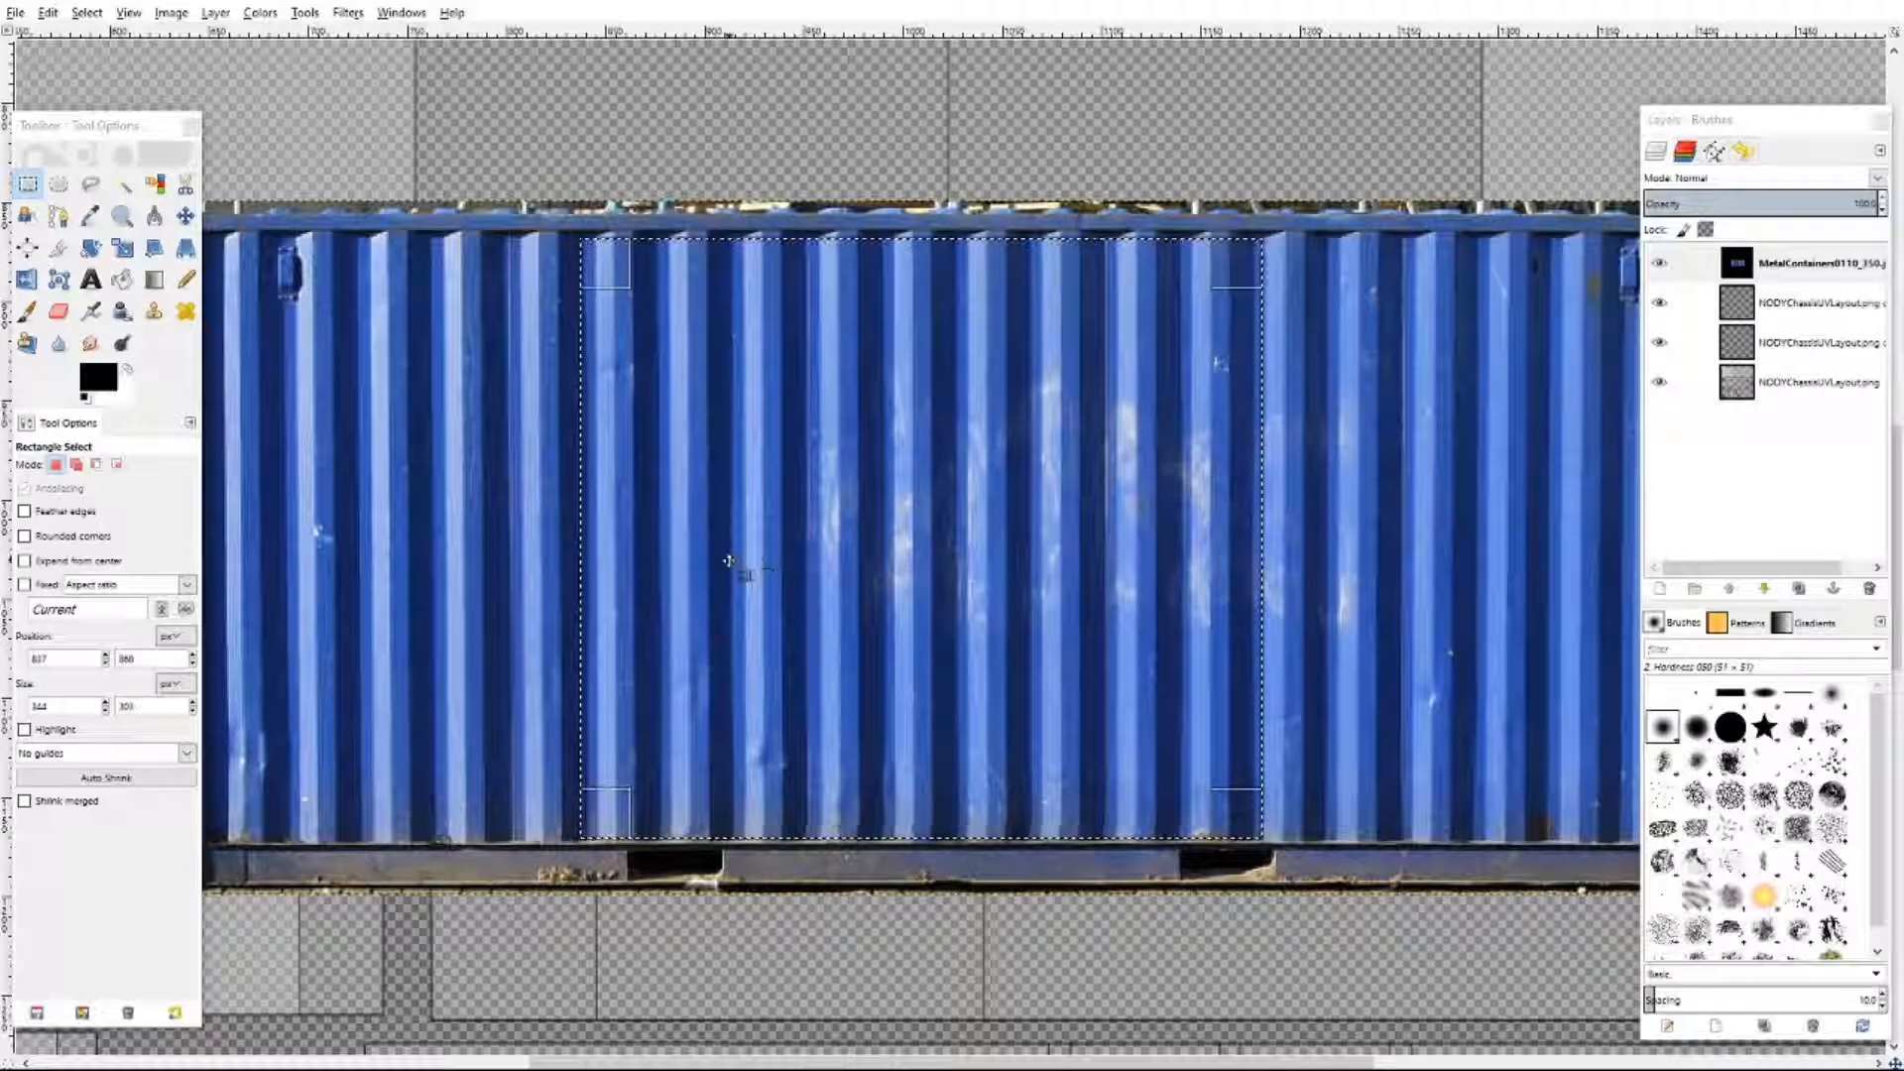
left_click_drag(1240, 523, 1136, 527)
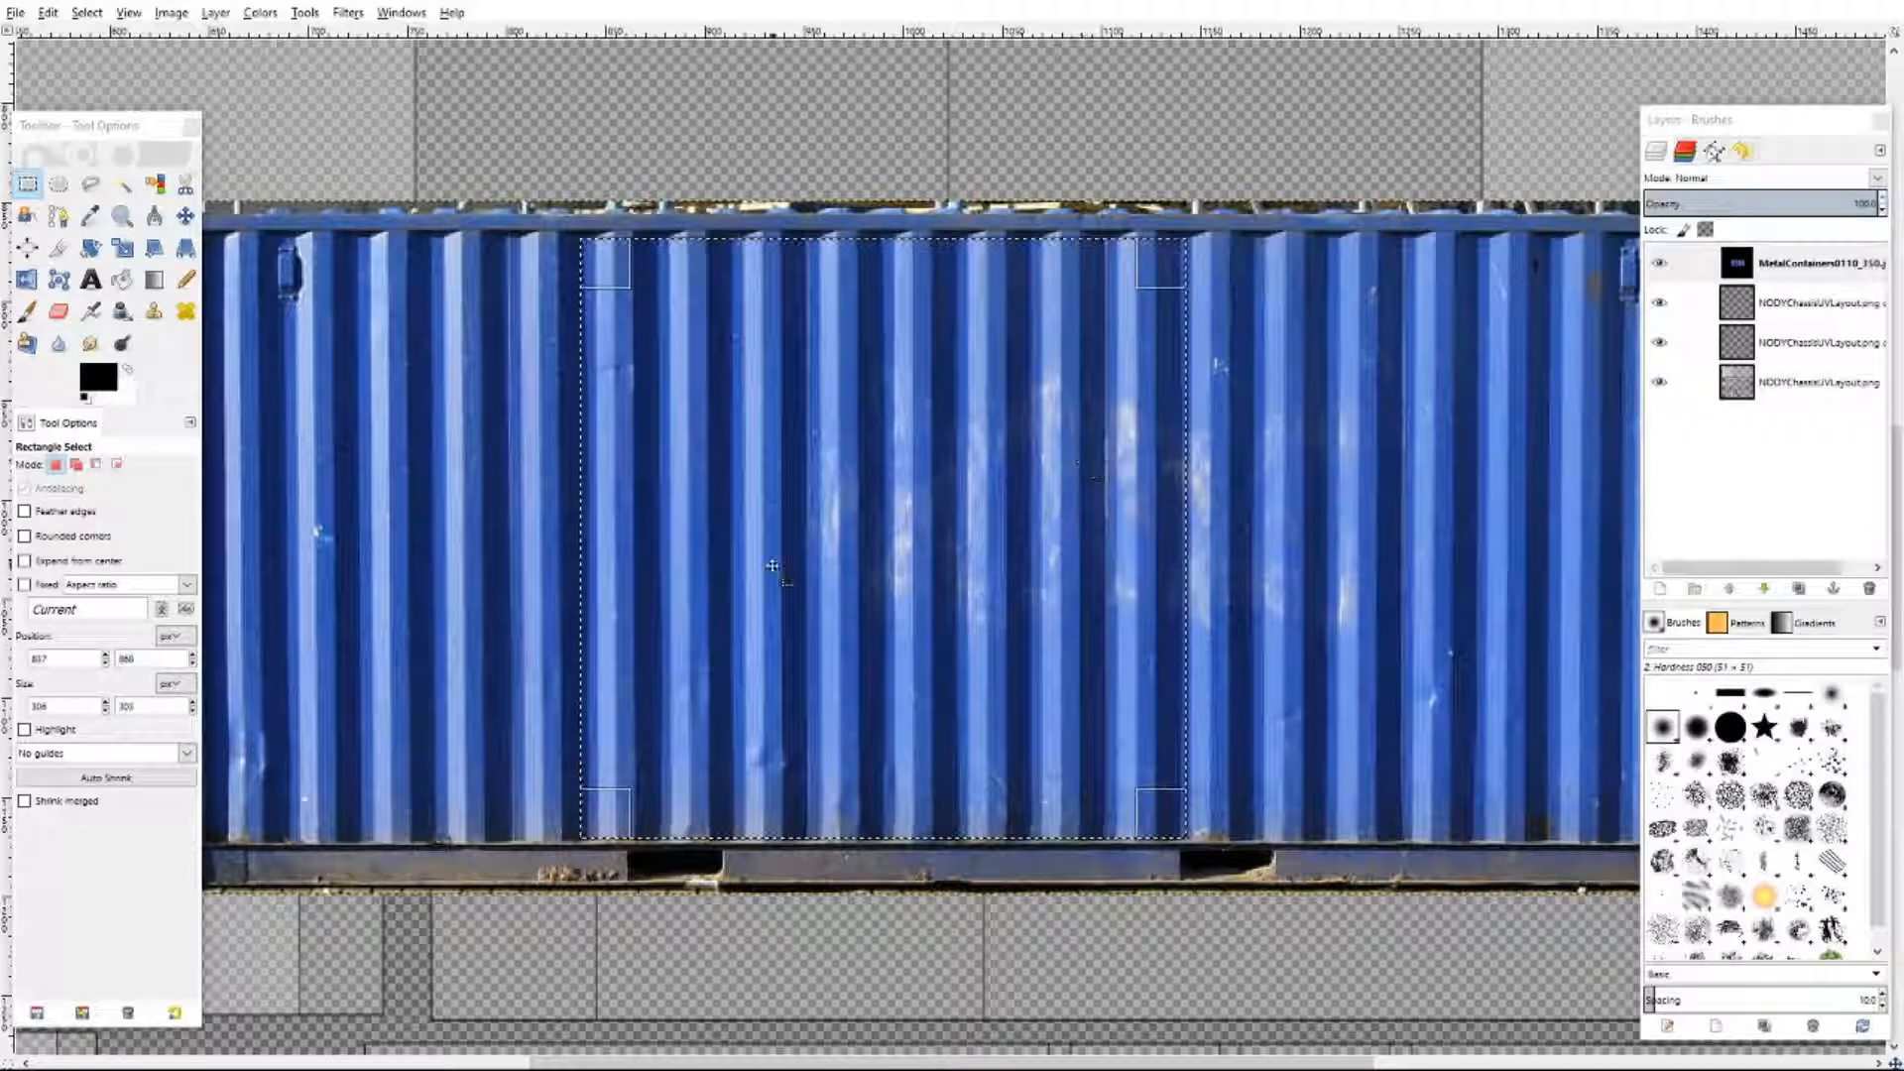
- Copy the selected corrugated area and hide the MetalContainers0110_350.jpg layer
left_click(185, 217)
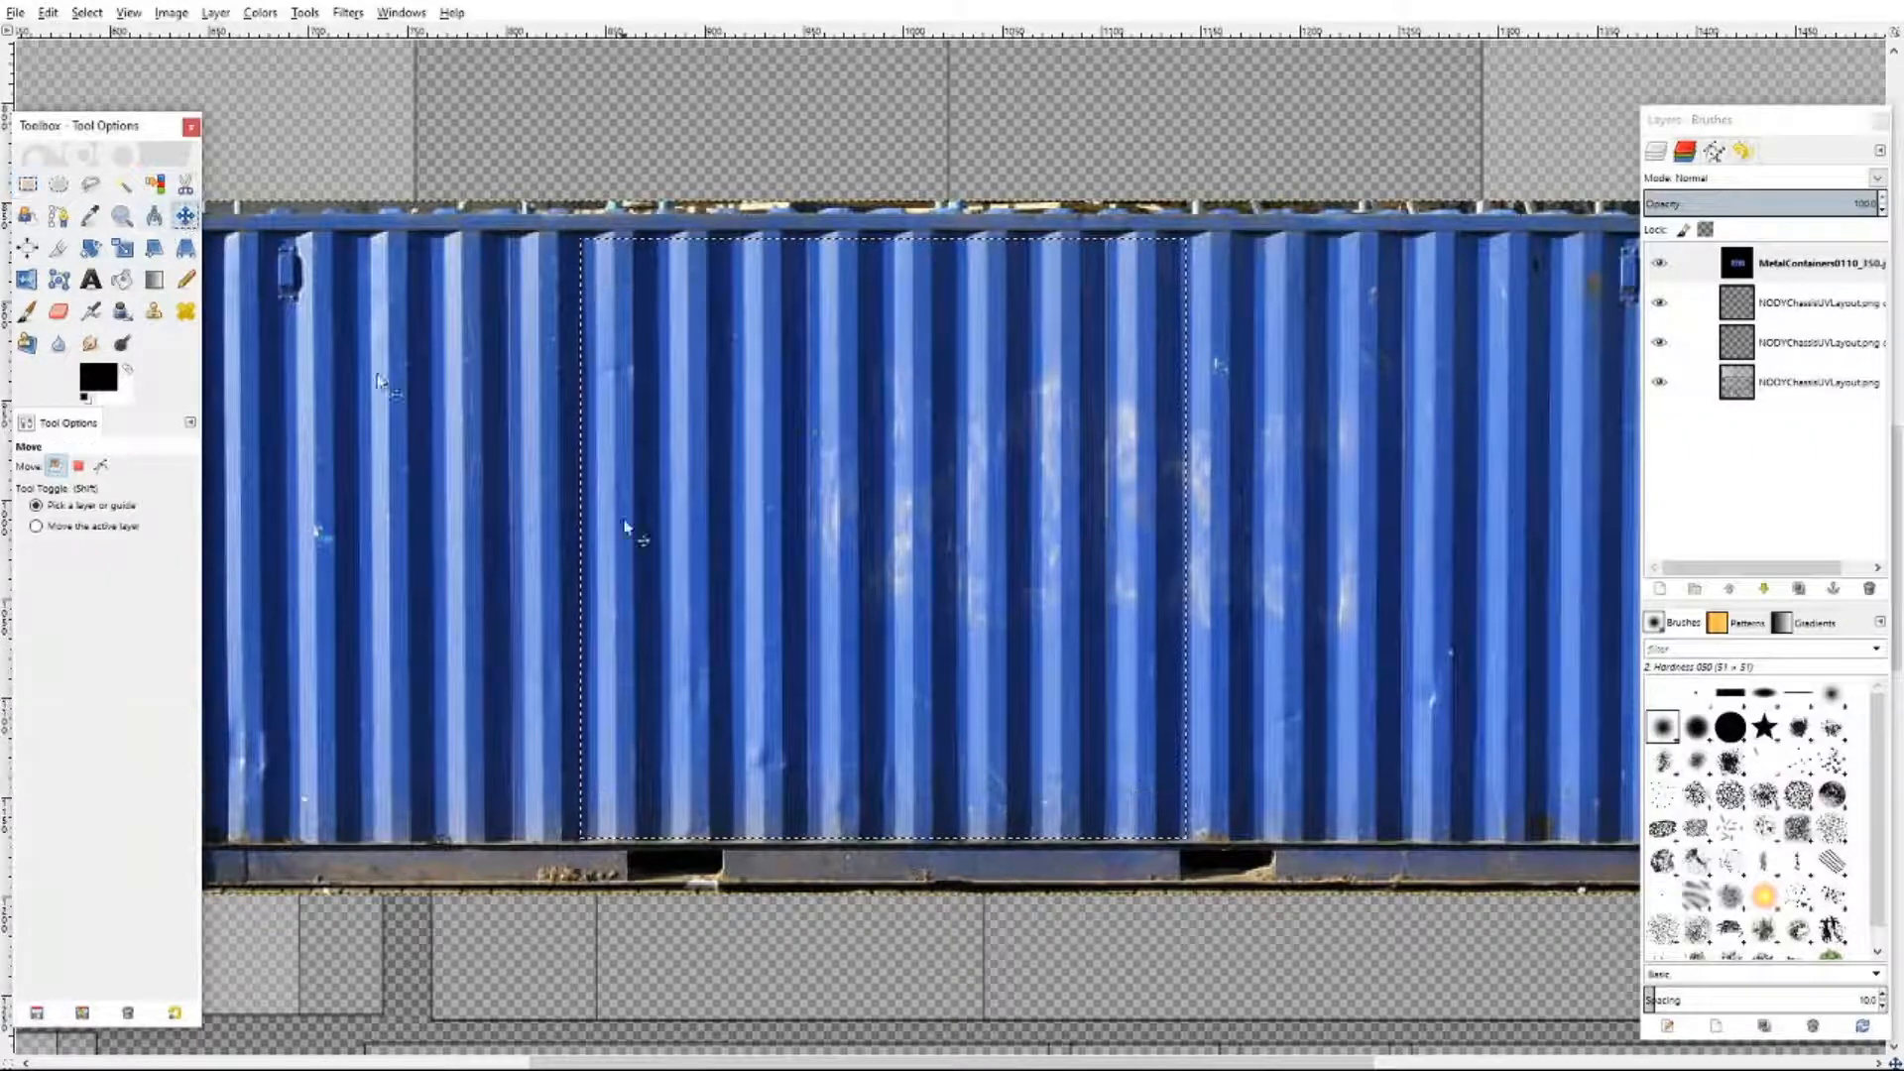
right_click(899, 526)
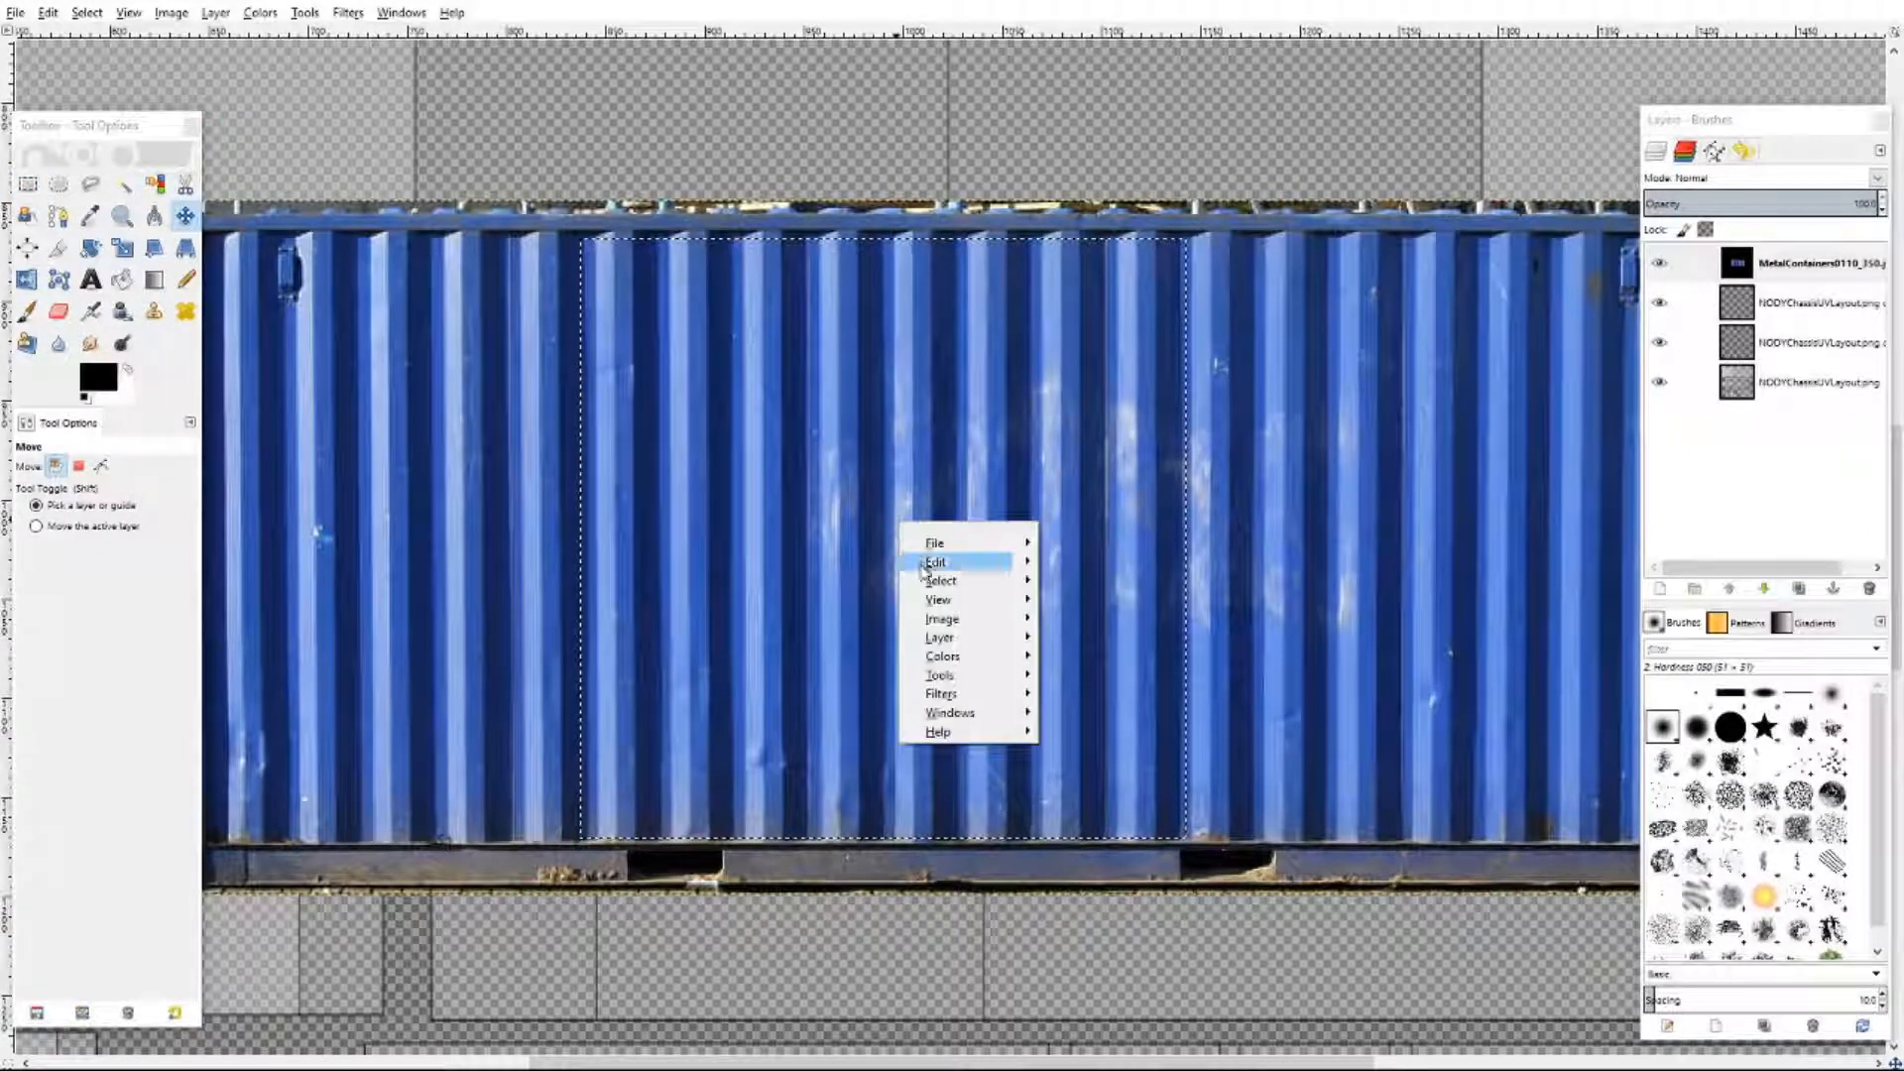
mouse_move(927, 562)
left_click(1101, 694)
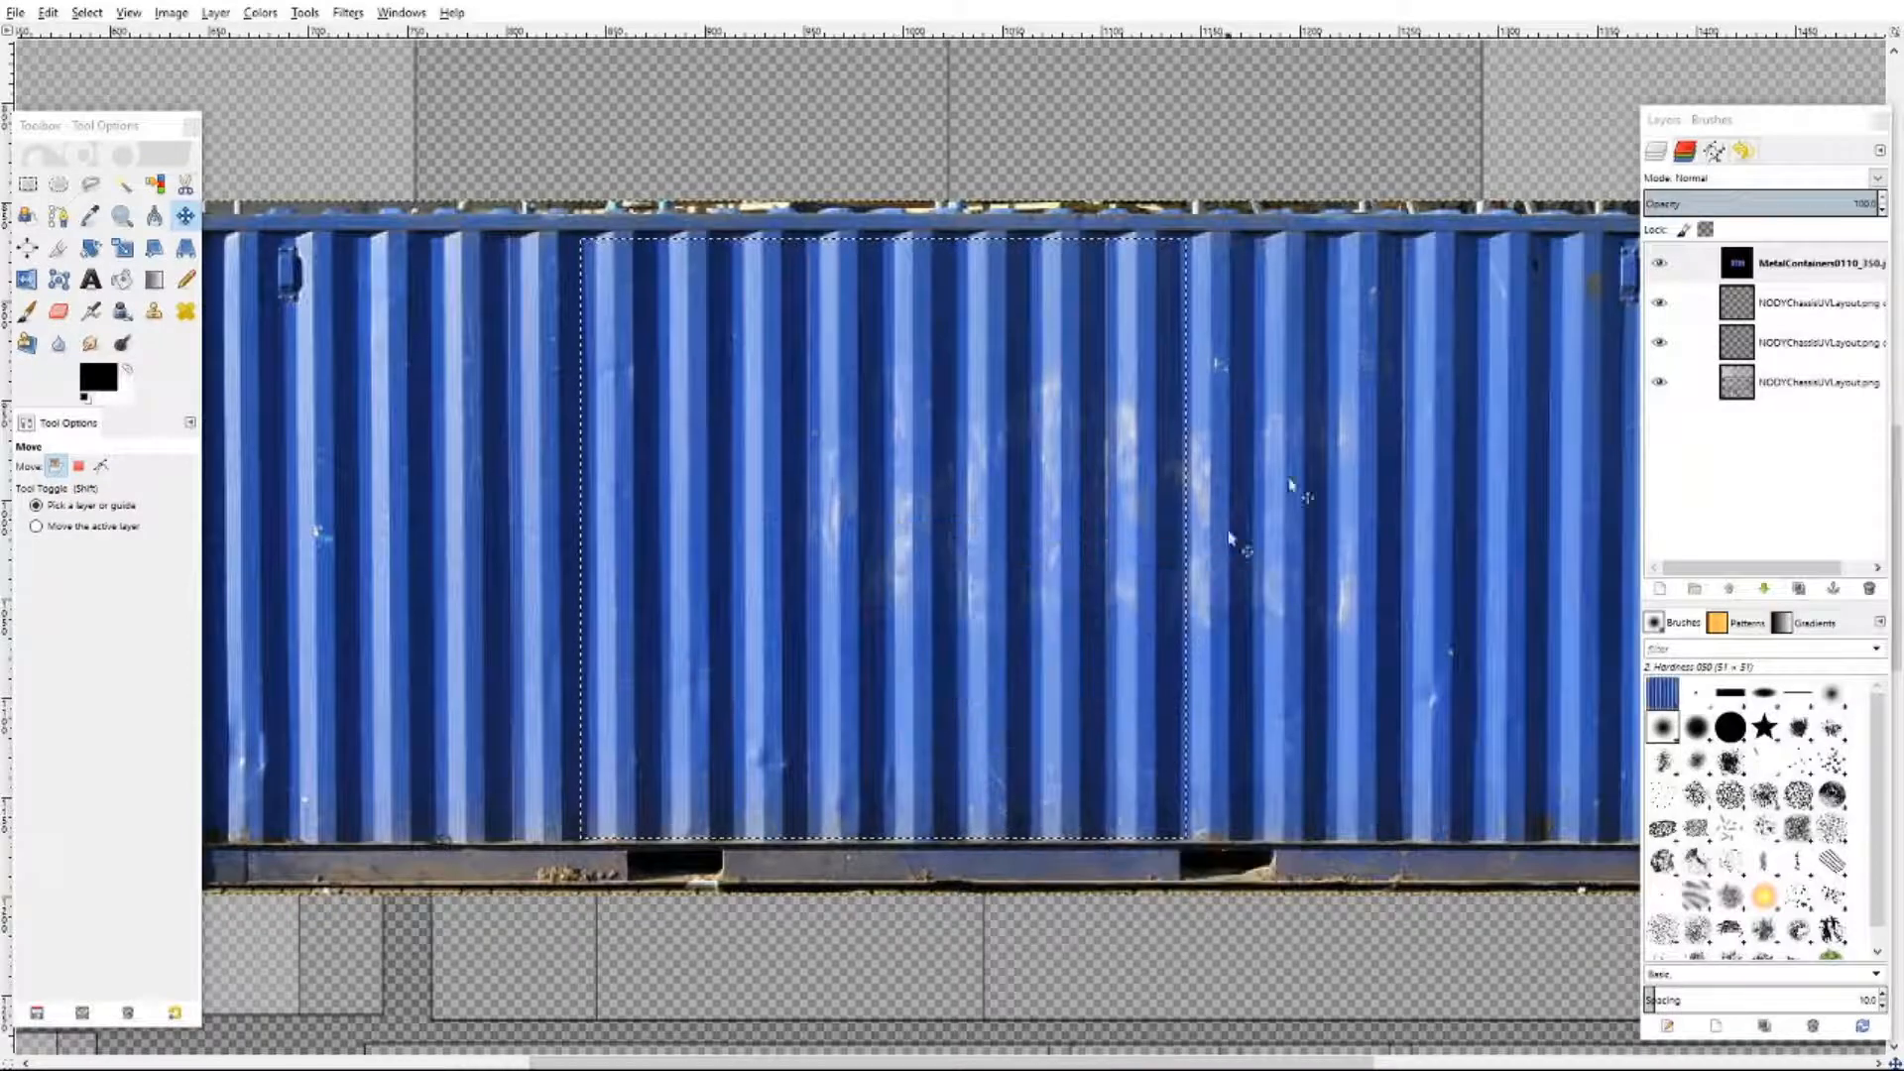
left_click(1660, 263)
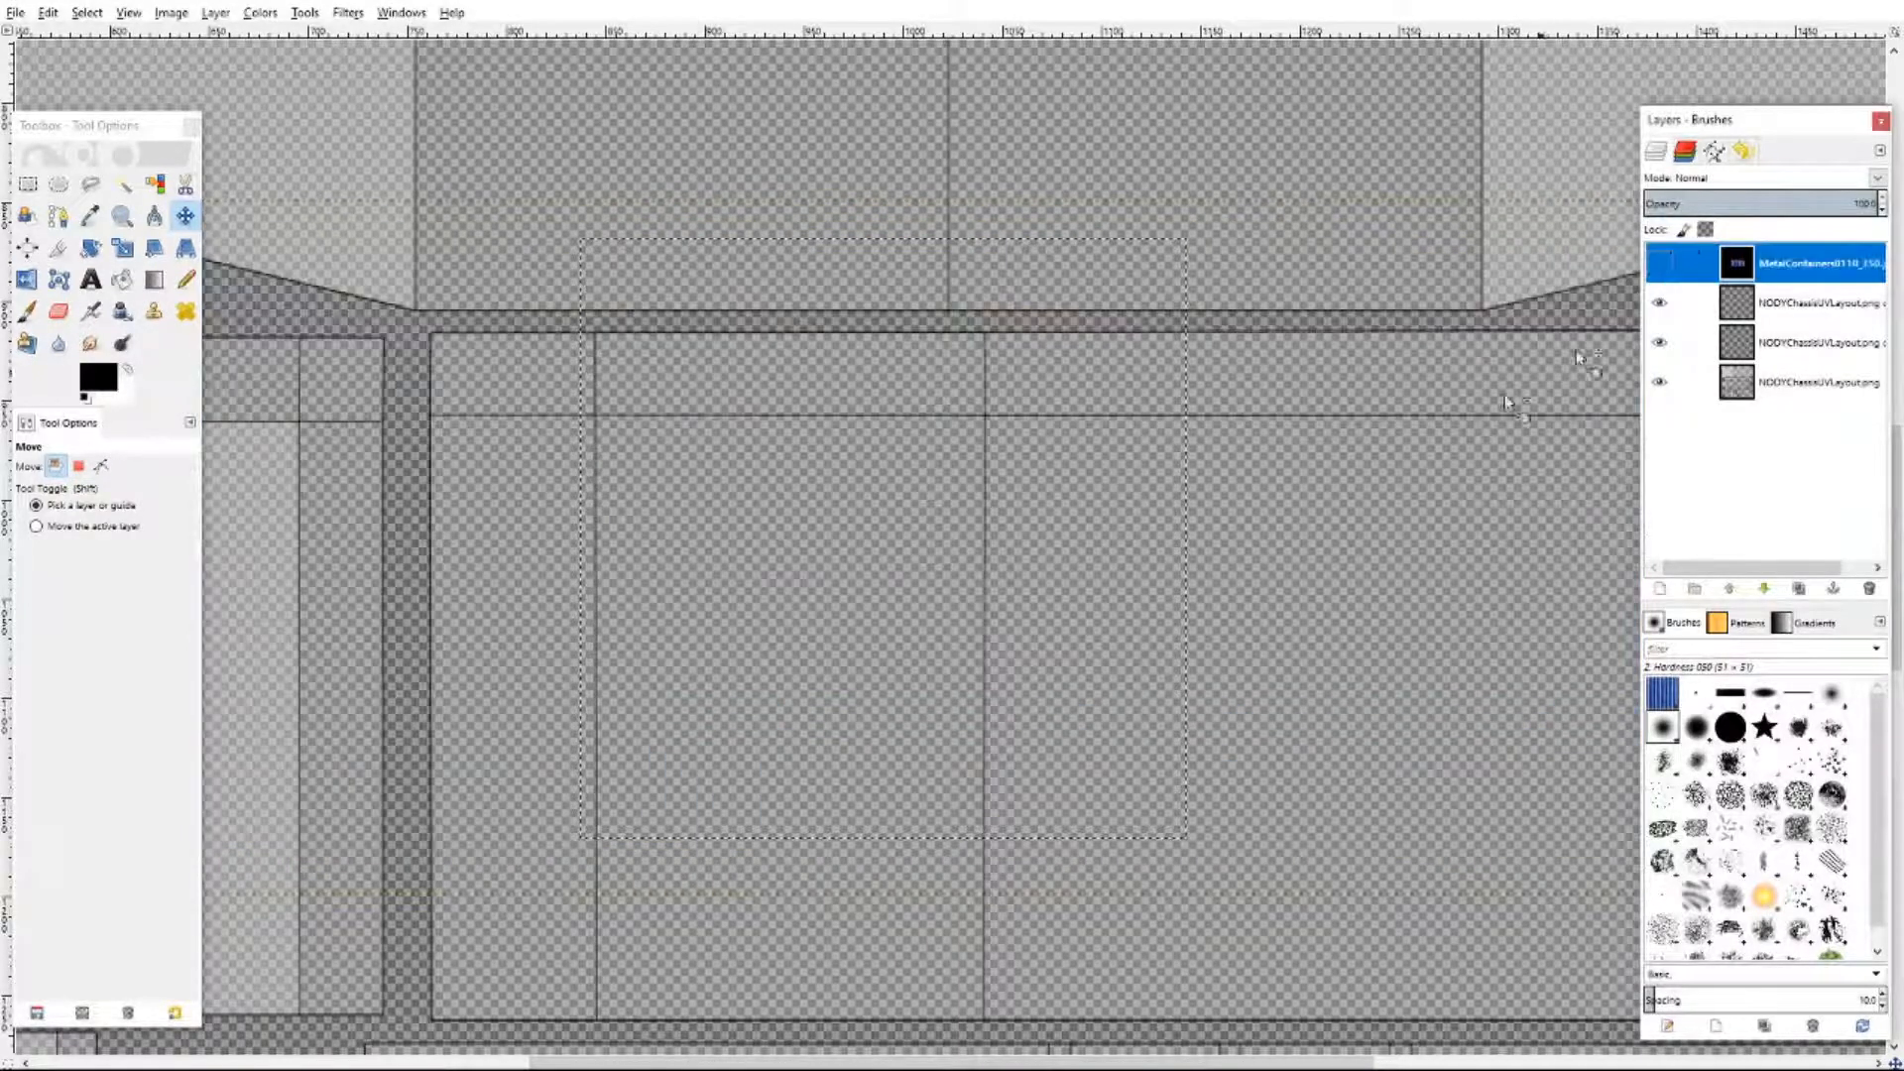
- Activate the uppermost NODYChassisUVLayout.png copy layer, directly below the hidden container layer, and paste the copied corrugated area onto it
left_click(129, 14)
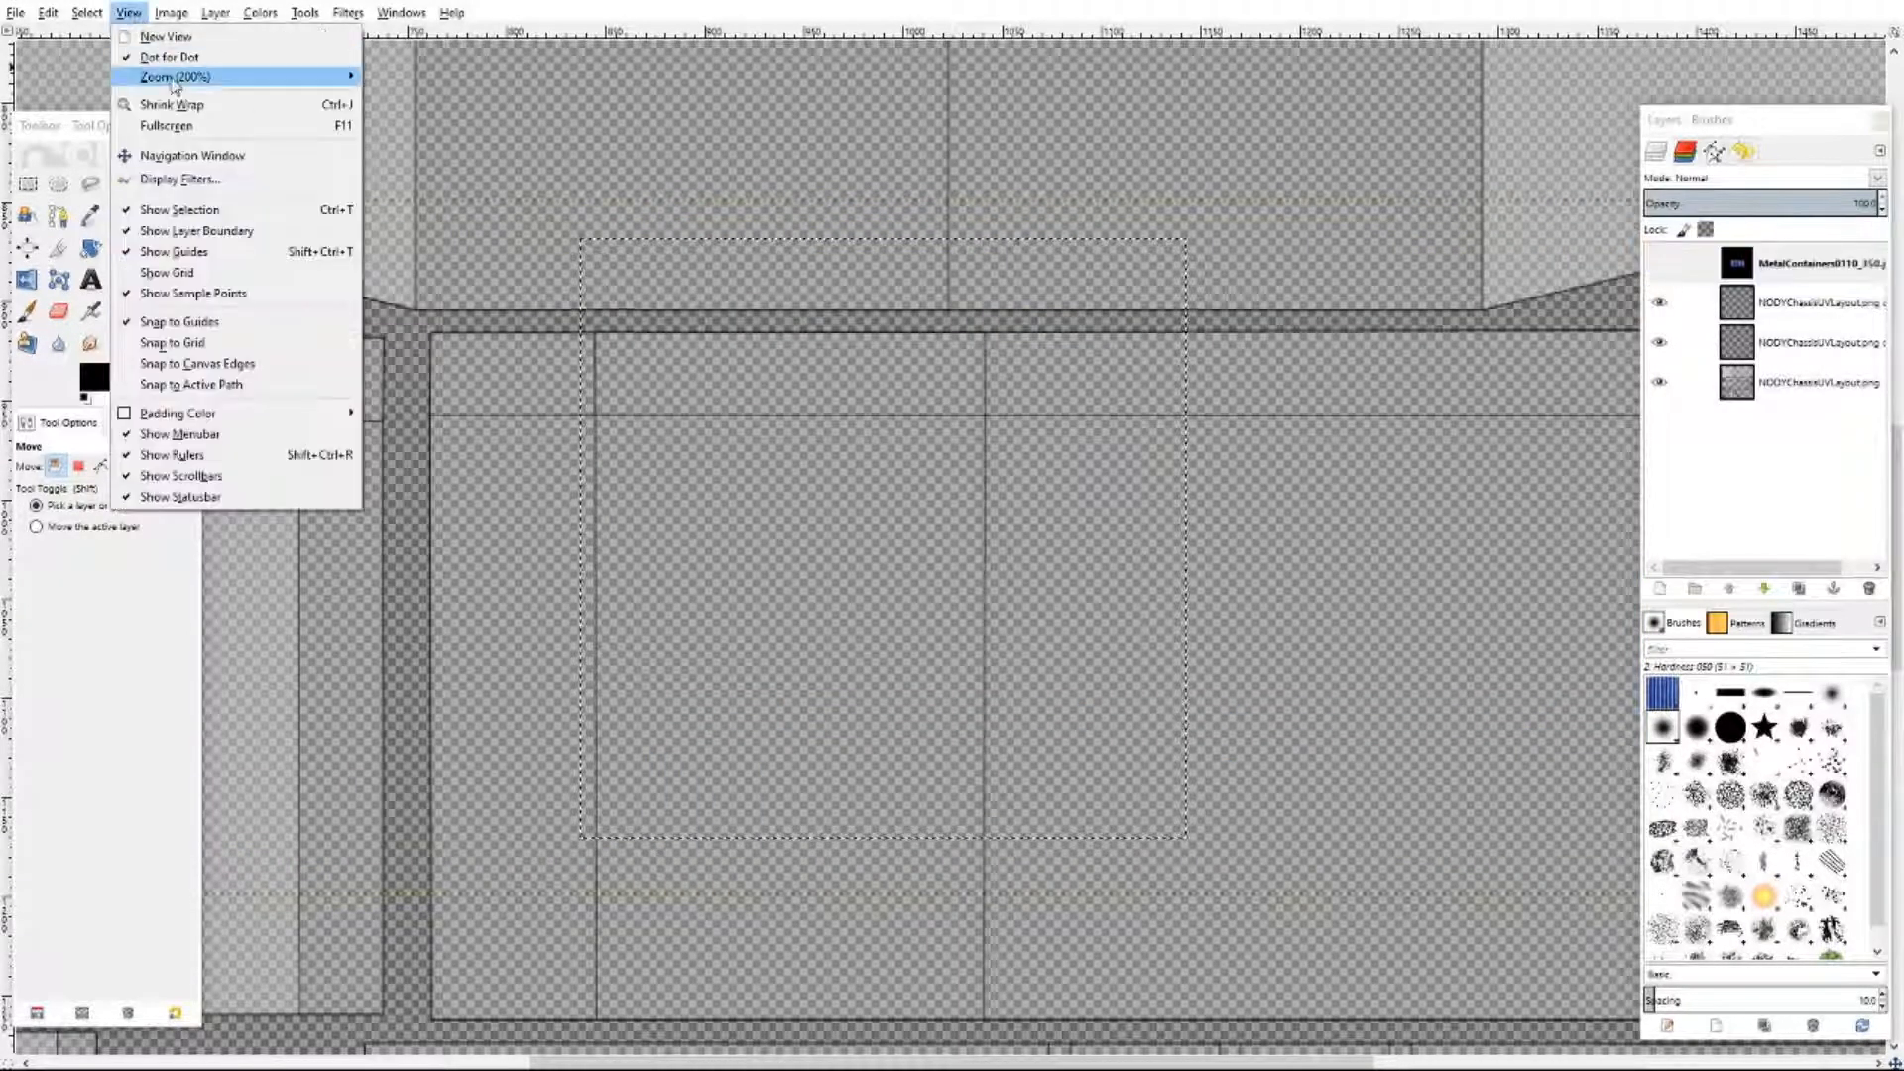
mouse_move(199, 76)
left_click(434, 271)
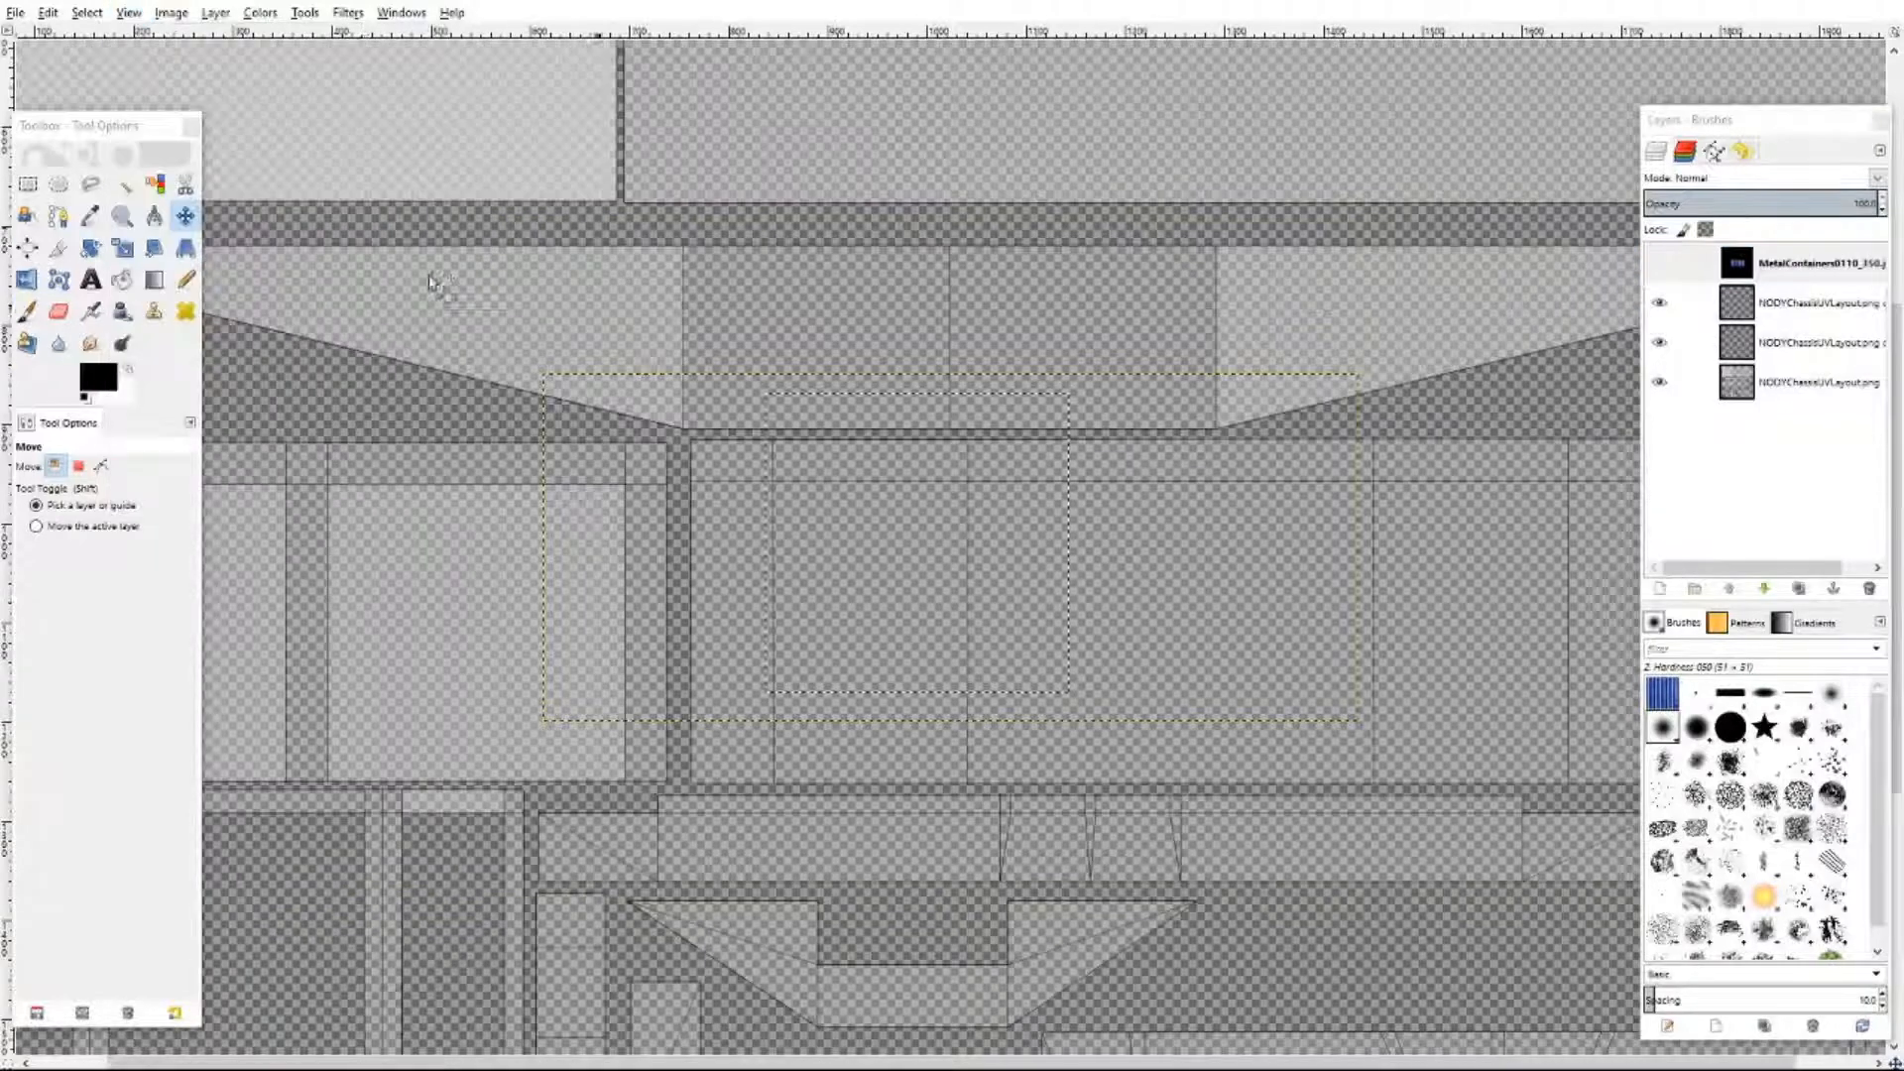
scroll(555, 650, "down", 3)
scroll(668, 636, "up", 8)
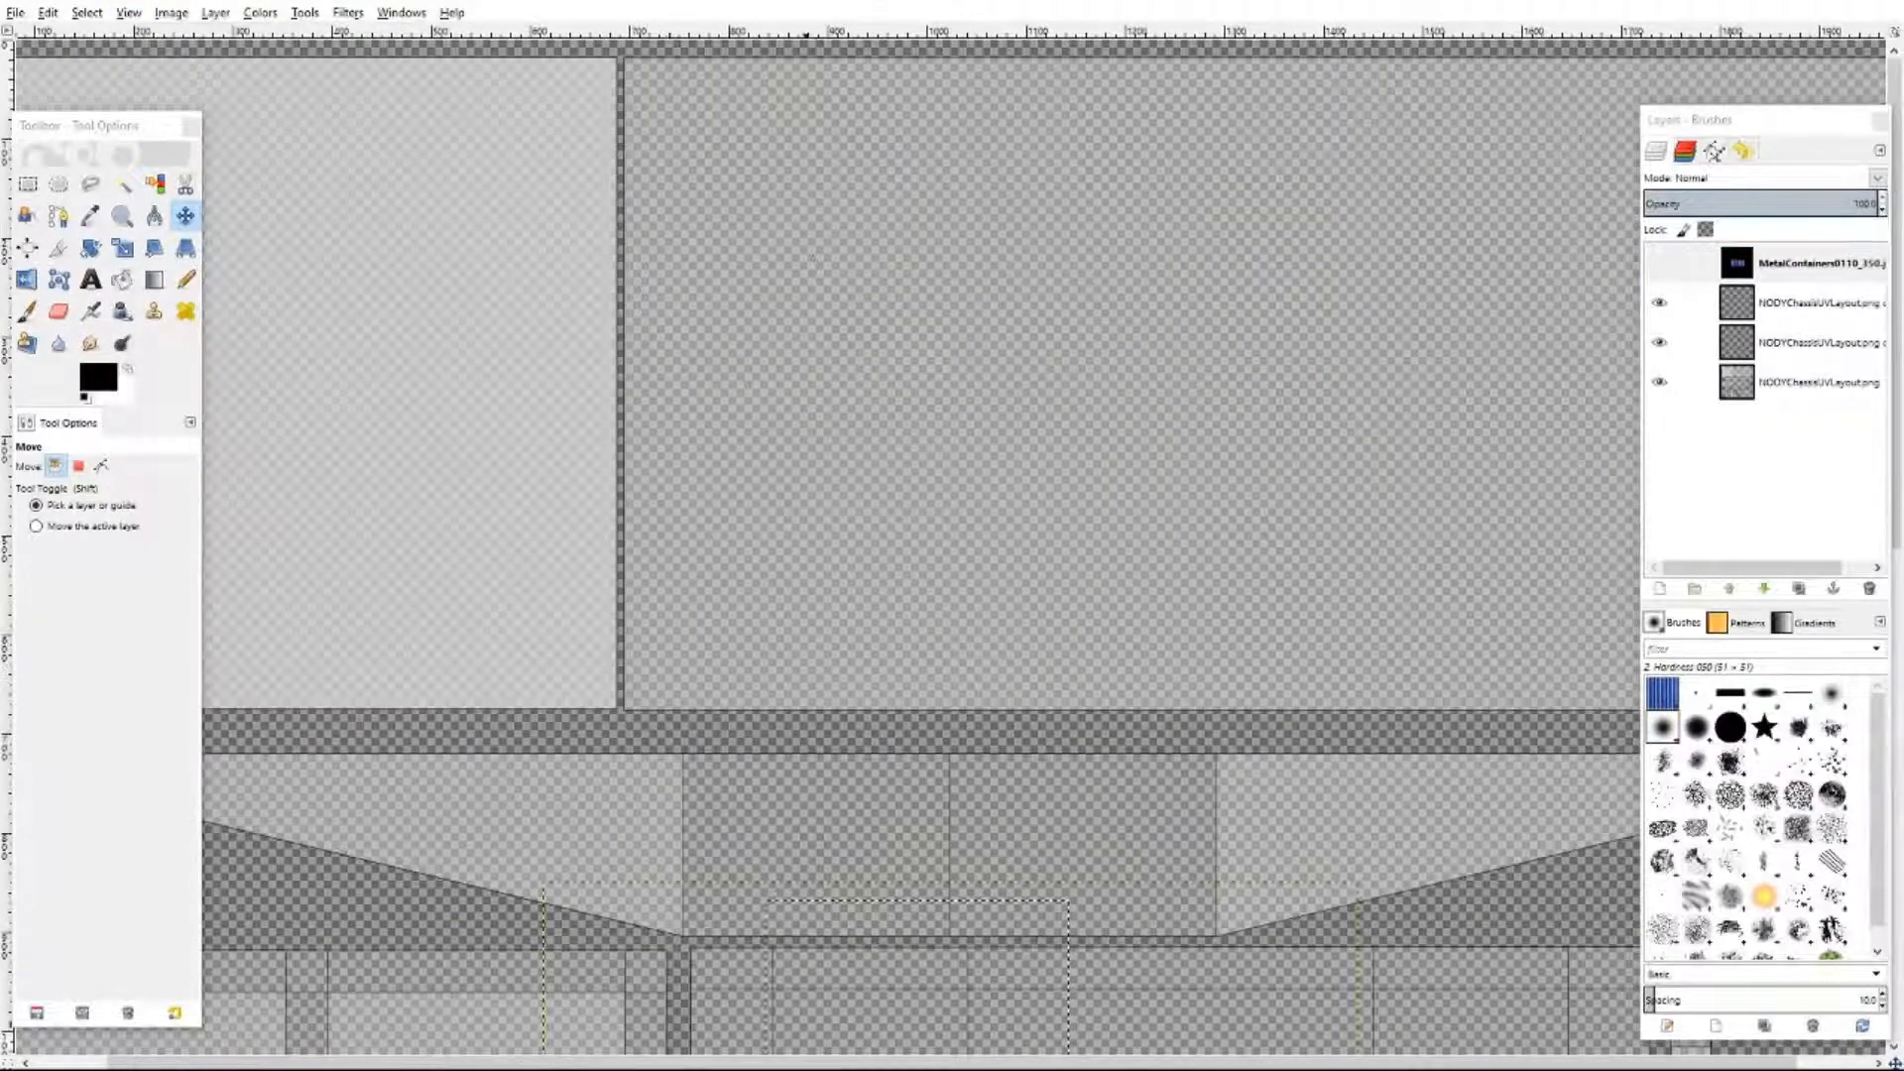
left_click_drag(792, 1062, 670, 1060)
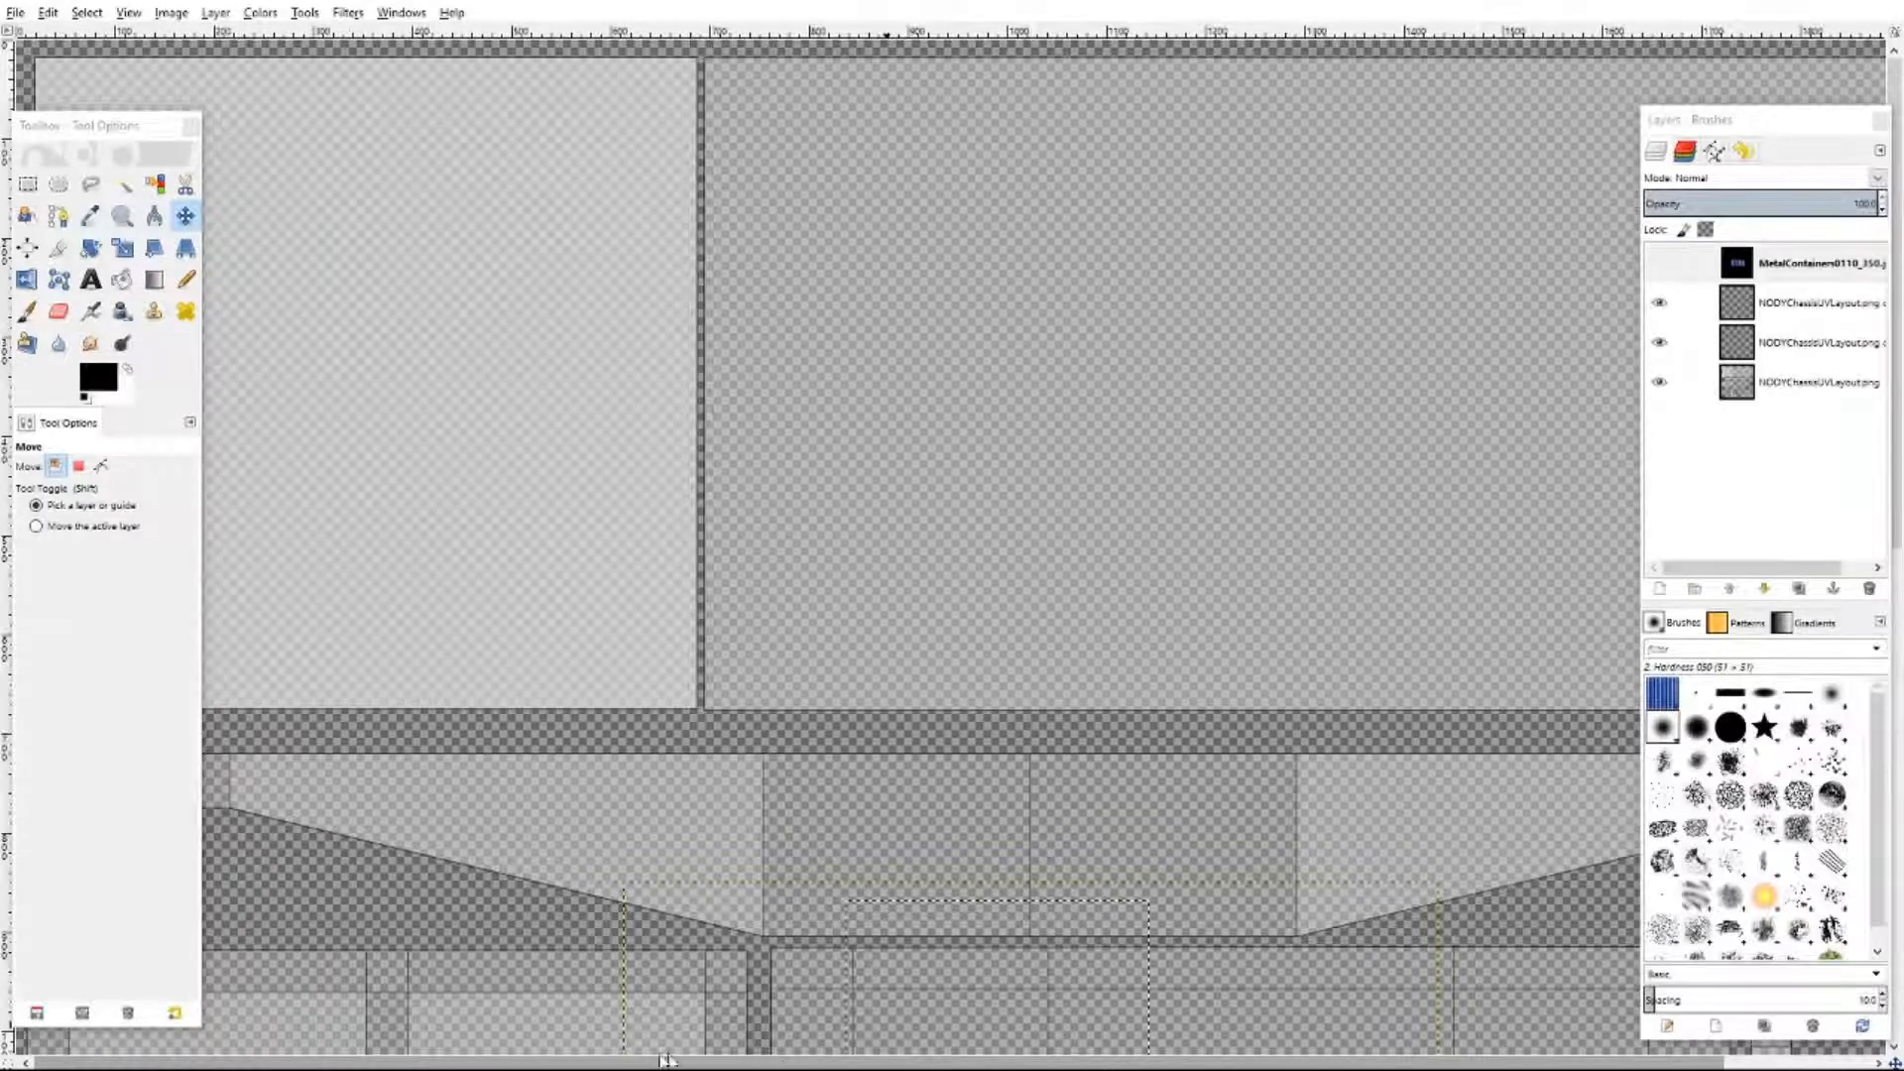
left_click(1805, 302)
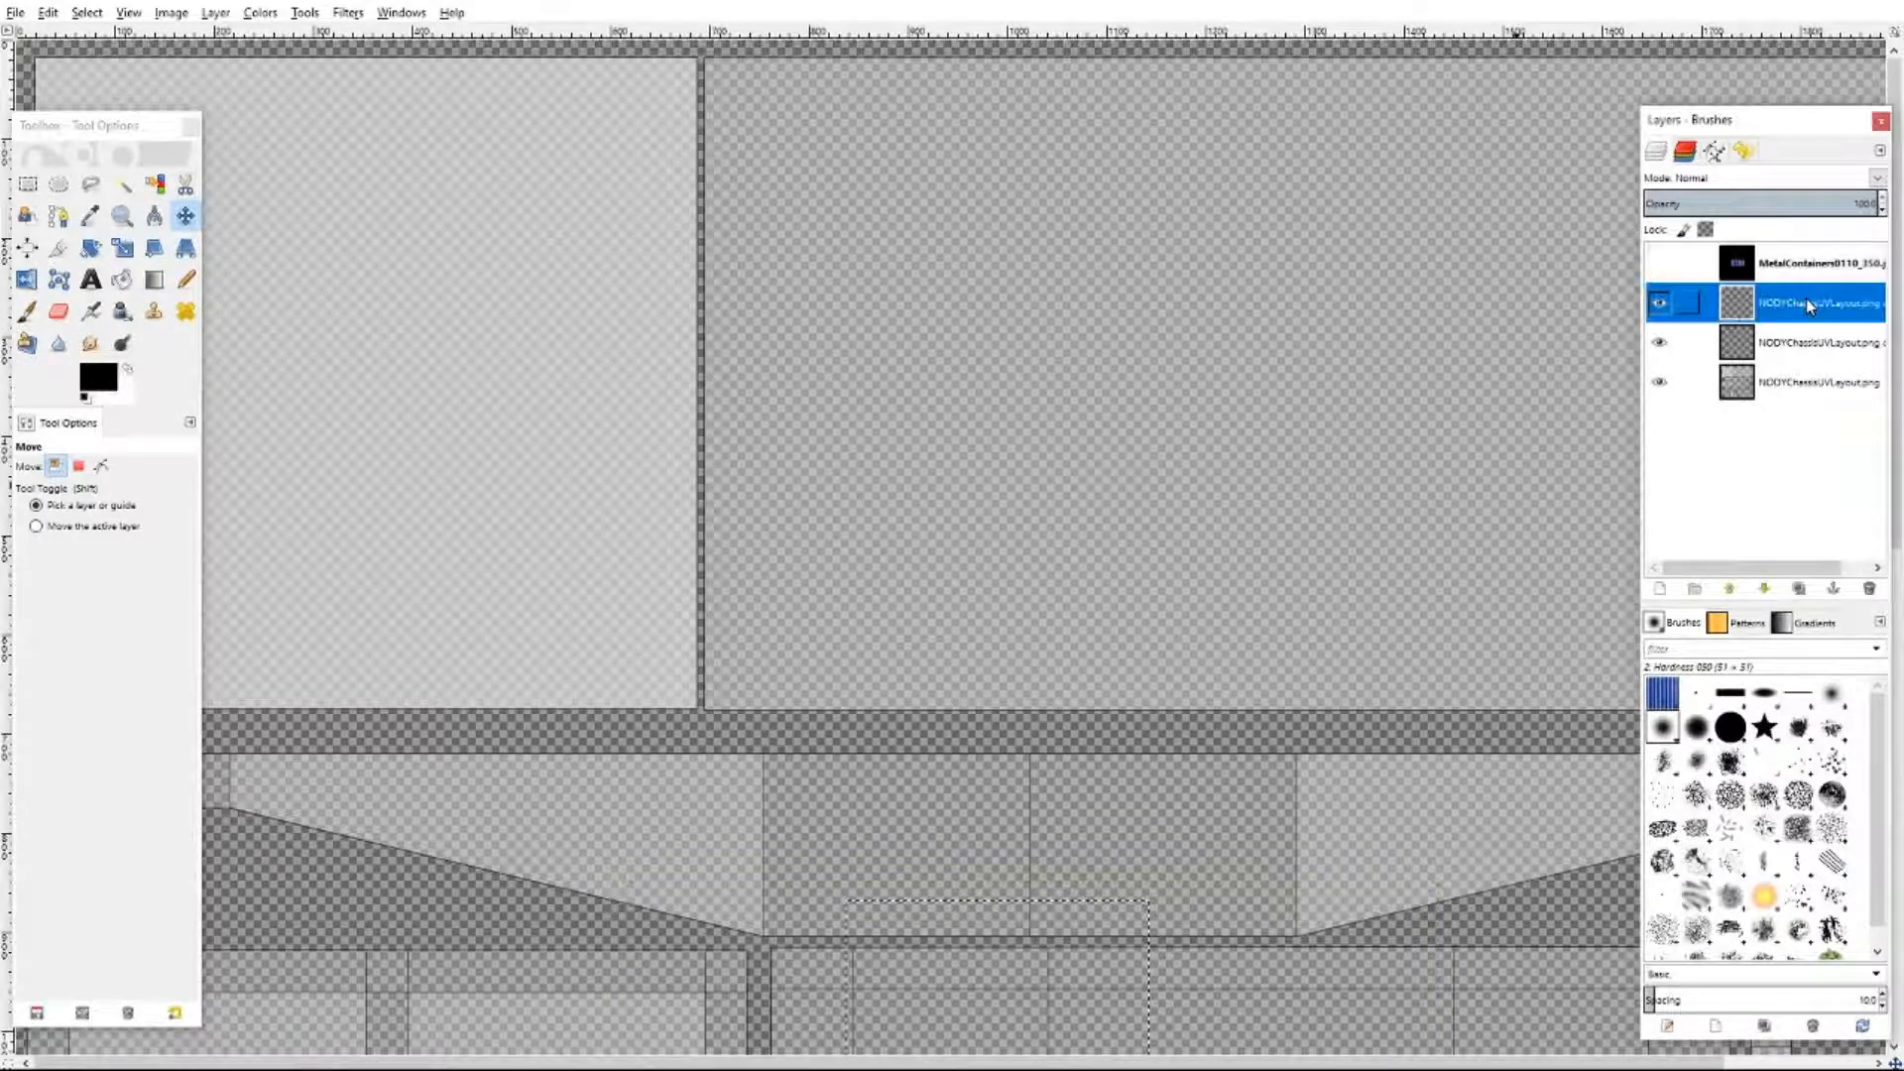
right_click(839, 524)
mouse_move(871, 558)
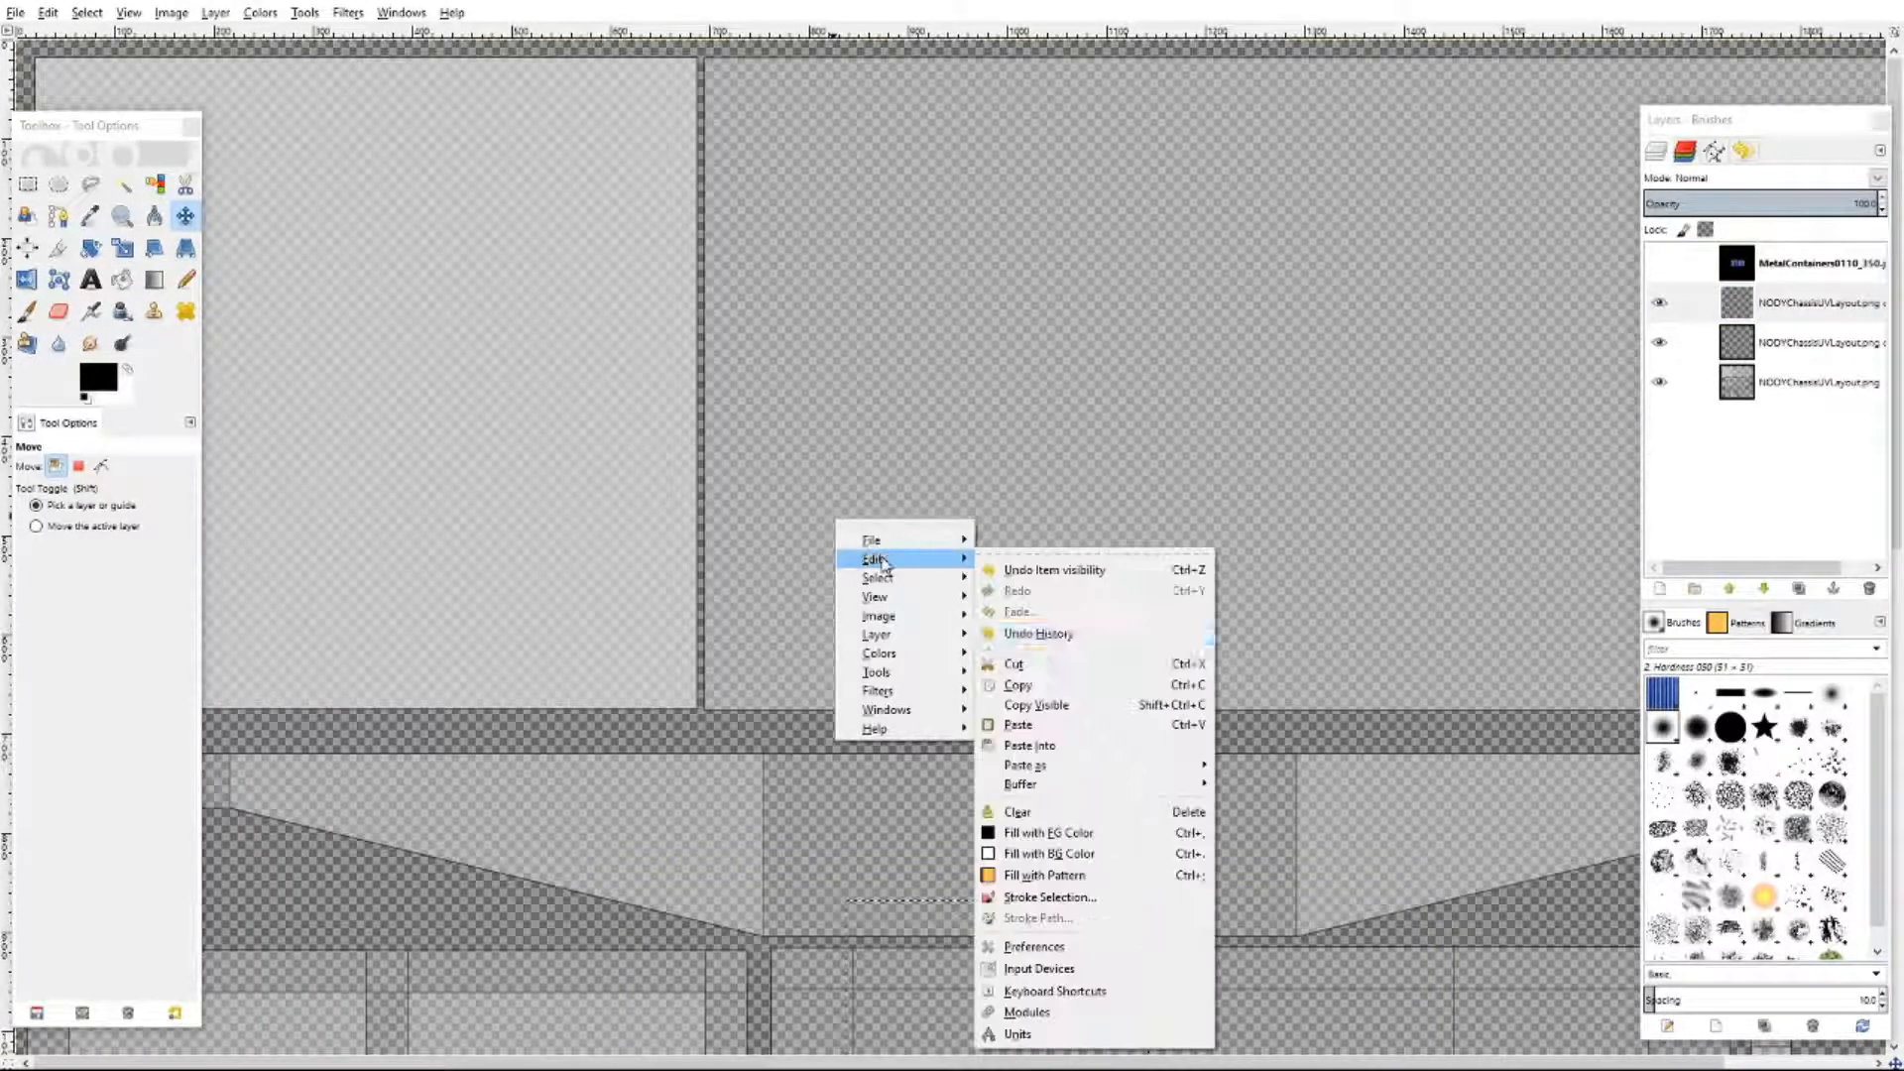
left_click(1026, 727)
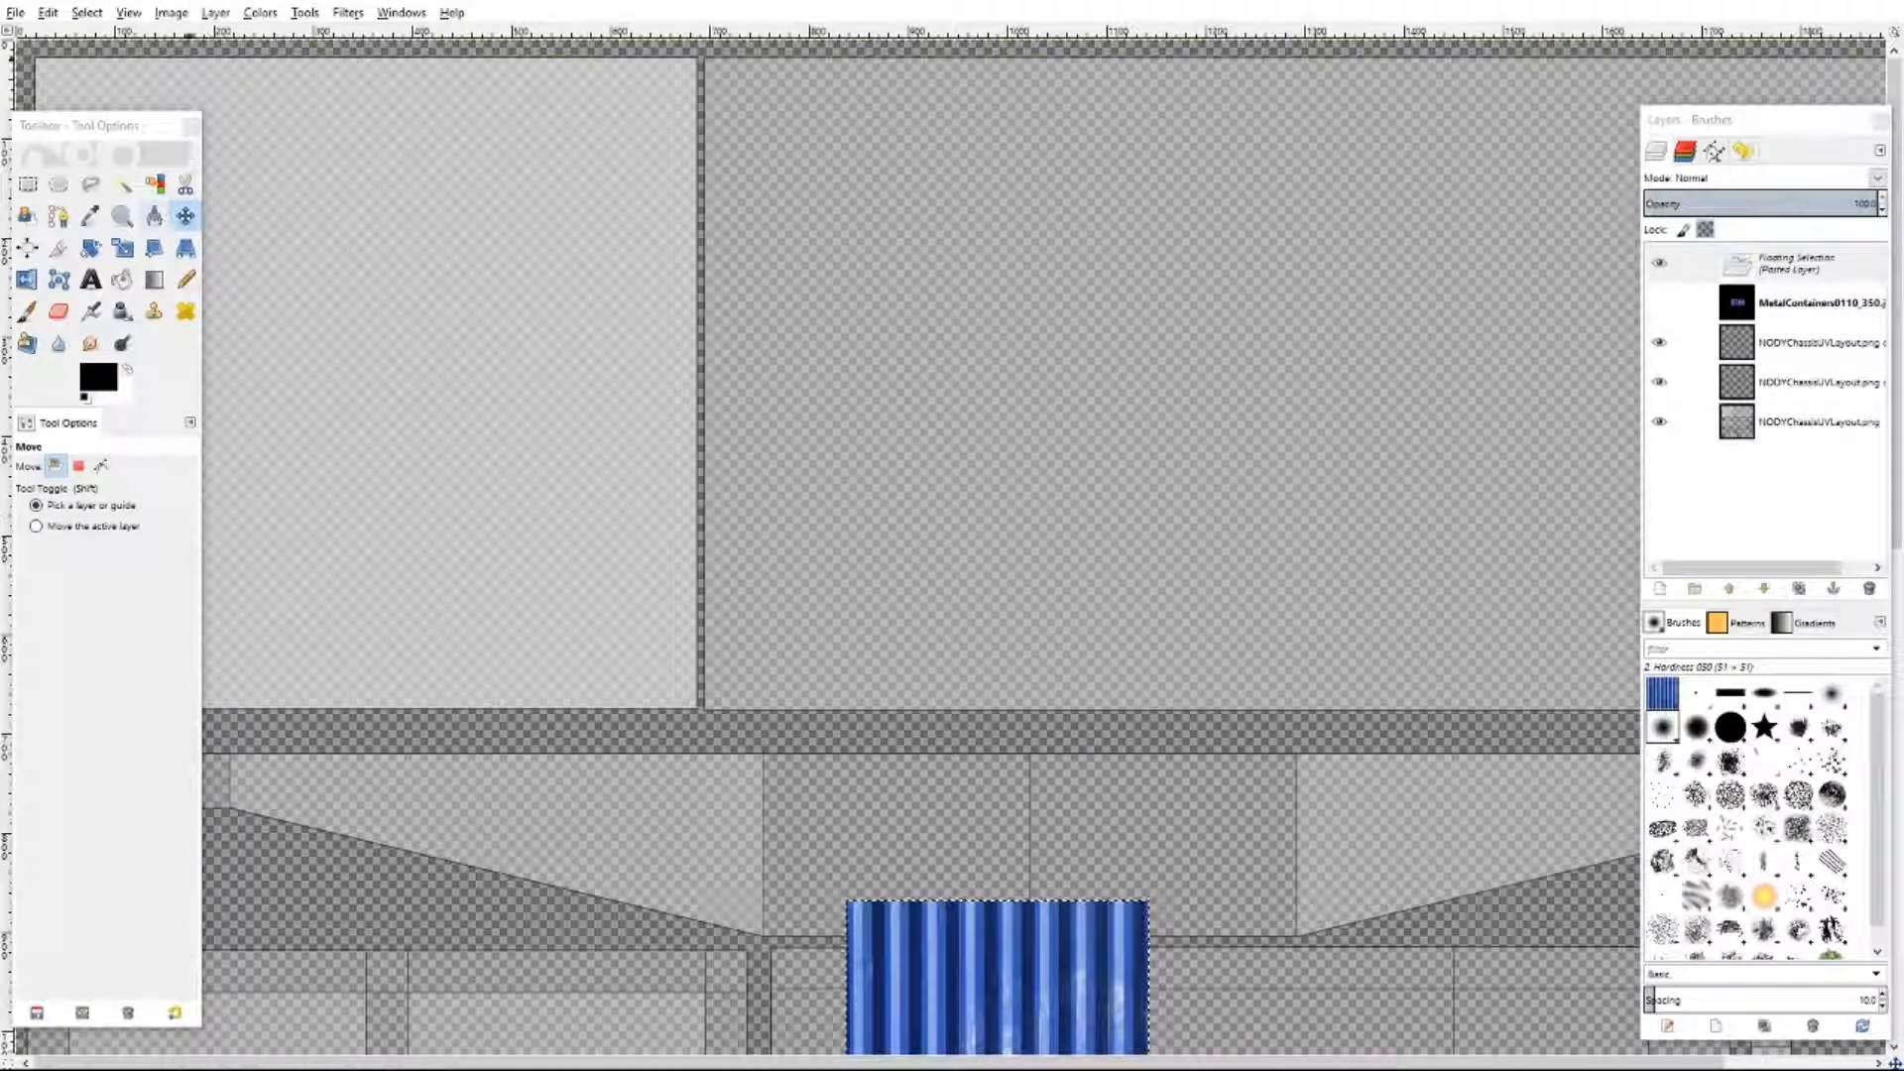
- Move the pasted corrugated piece into the upper-left corner of the layout's light grey top-left panel
left_click(129, 13)
mouse_move(199, 72)
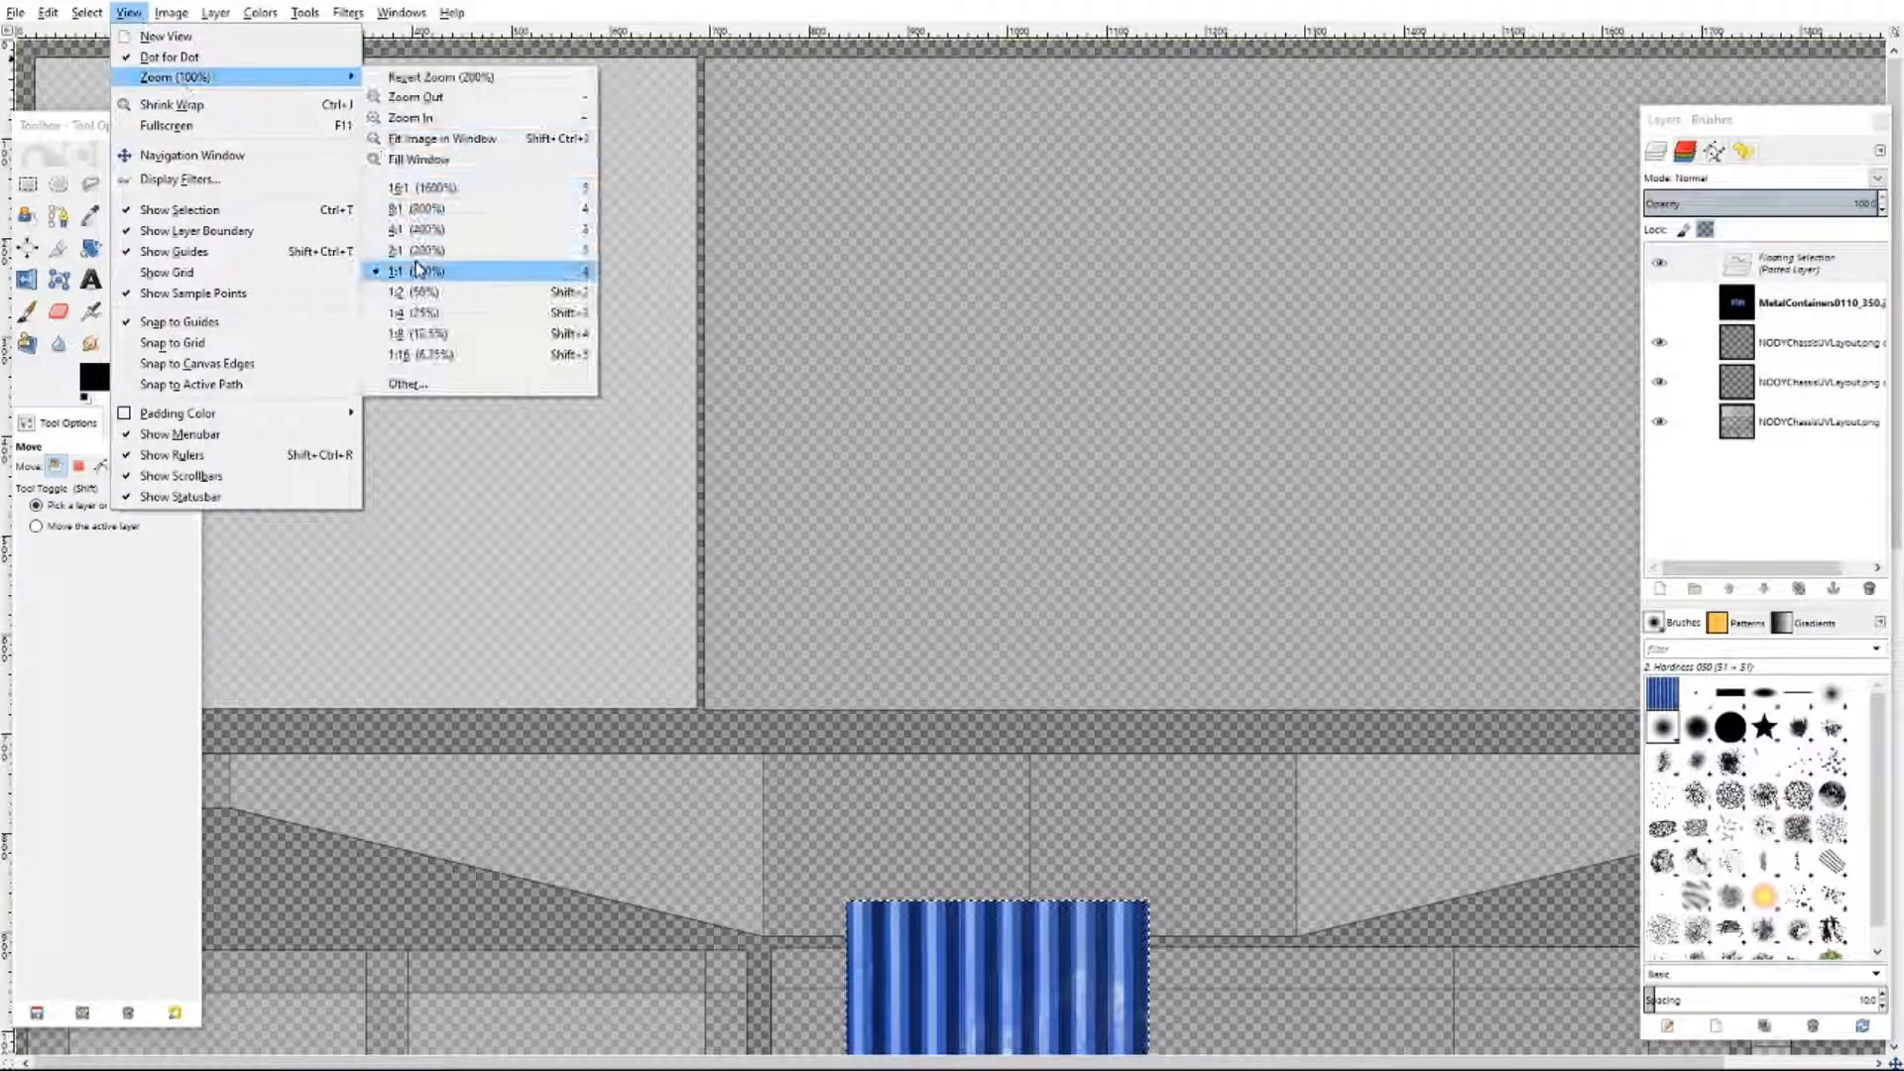
left_click(424, 291)
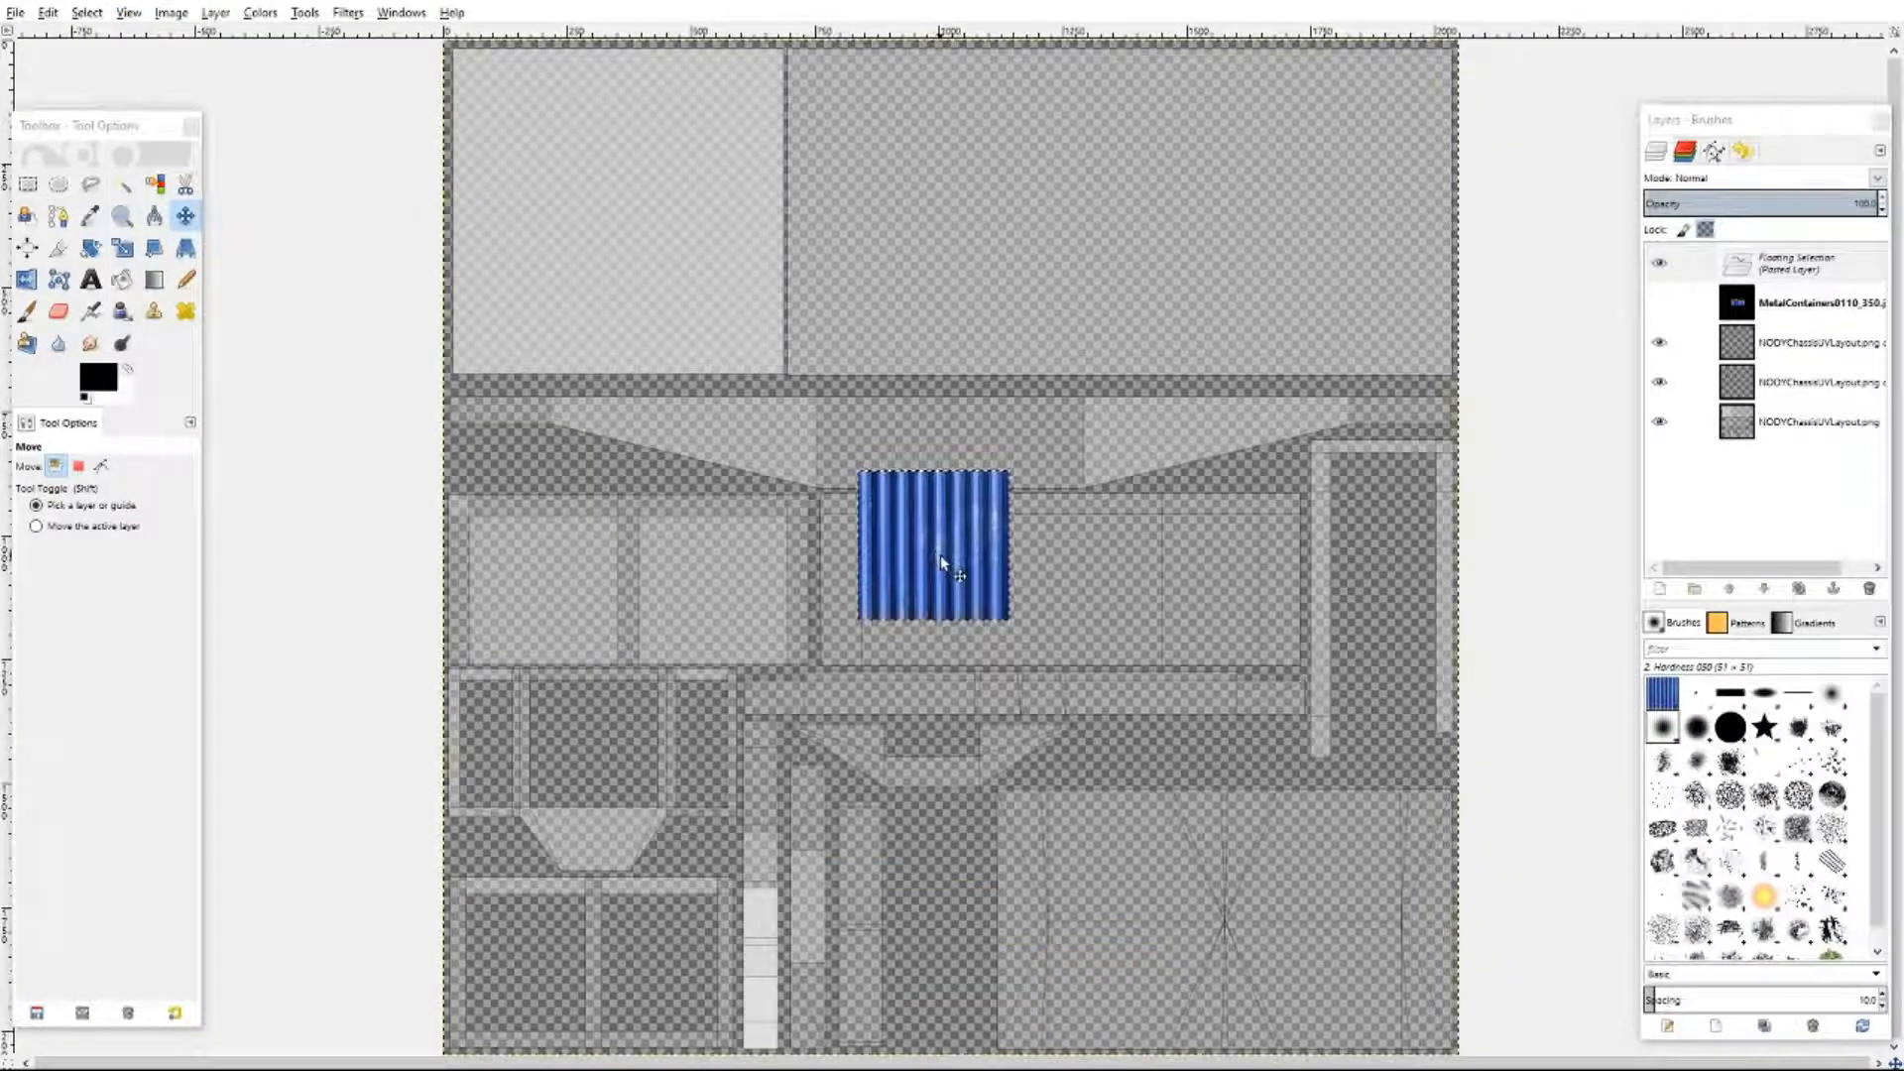
left_click_drag(911, 528, 534, 130)
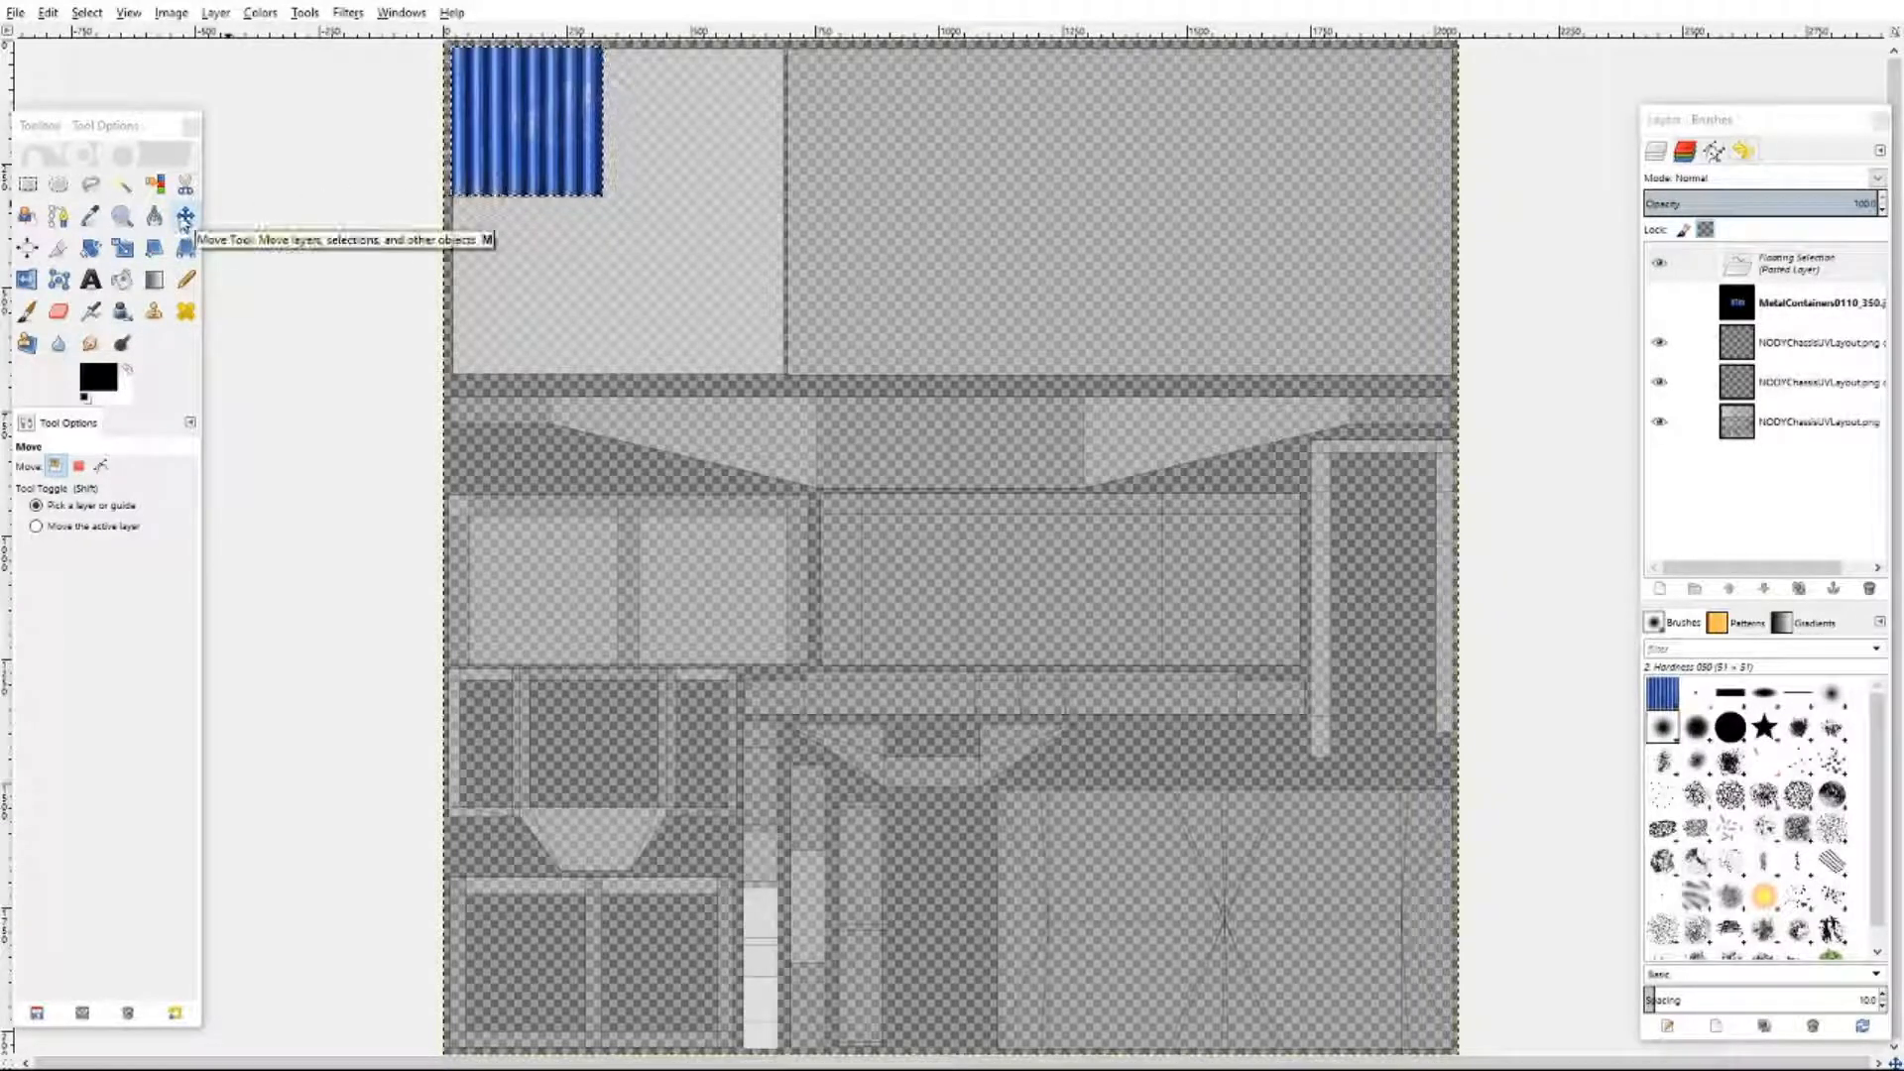
- Scale the floating corrugated piece to about 670 × 665 px so it covers the layout's top-left panel
left_click(122, 248)
left_click(645, 189)
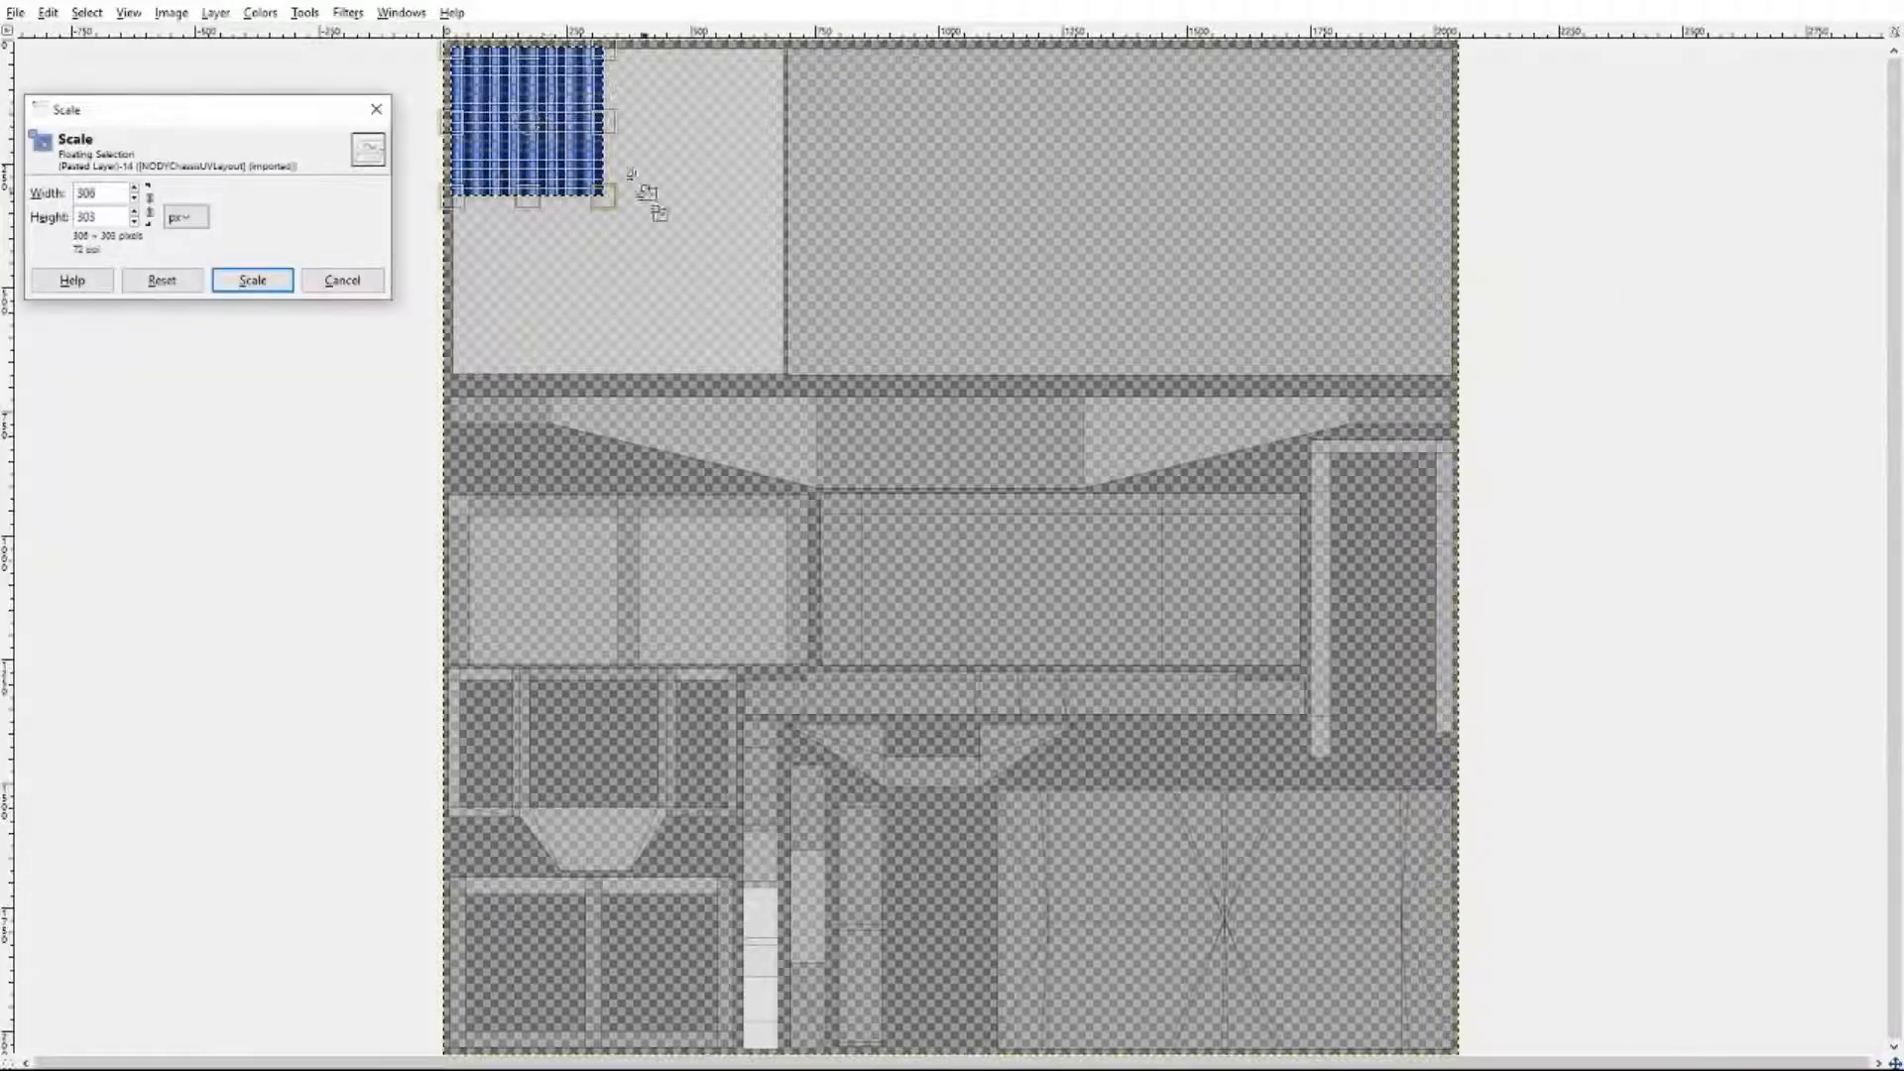
key("Tab")
left_click_drag(616, 204, 802, 398)
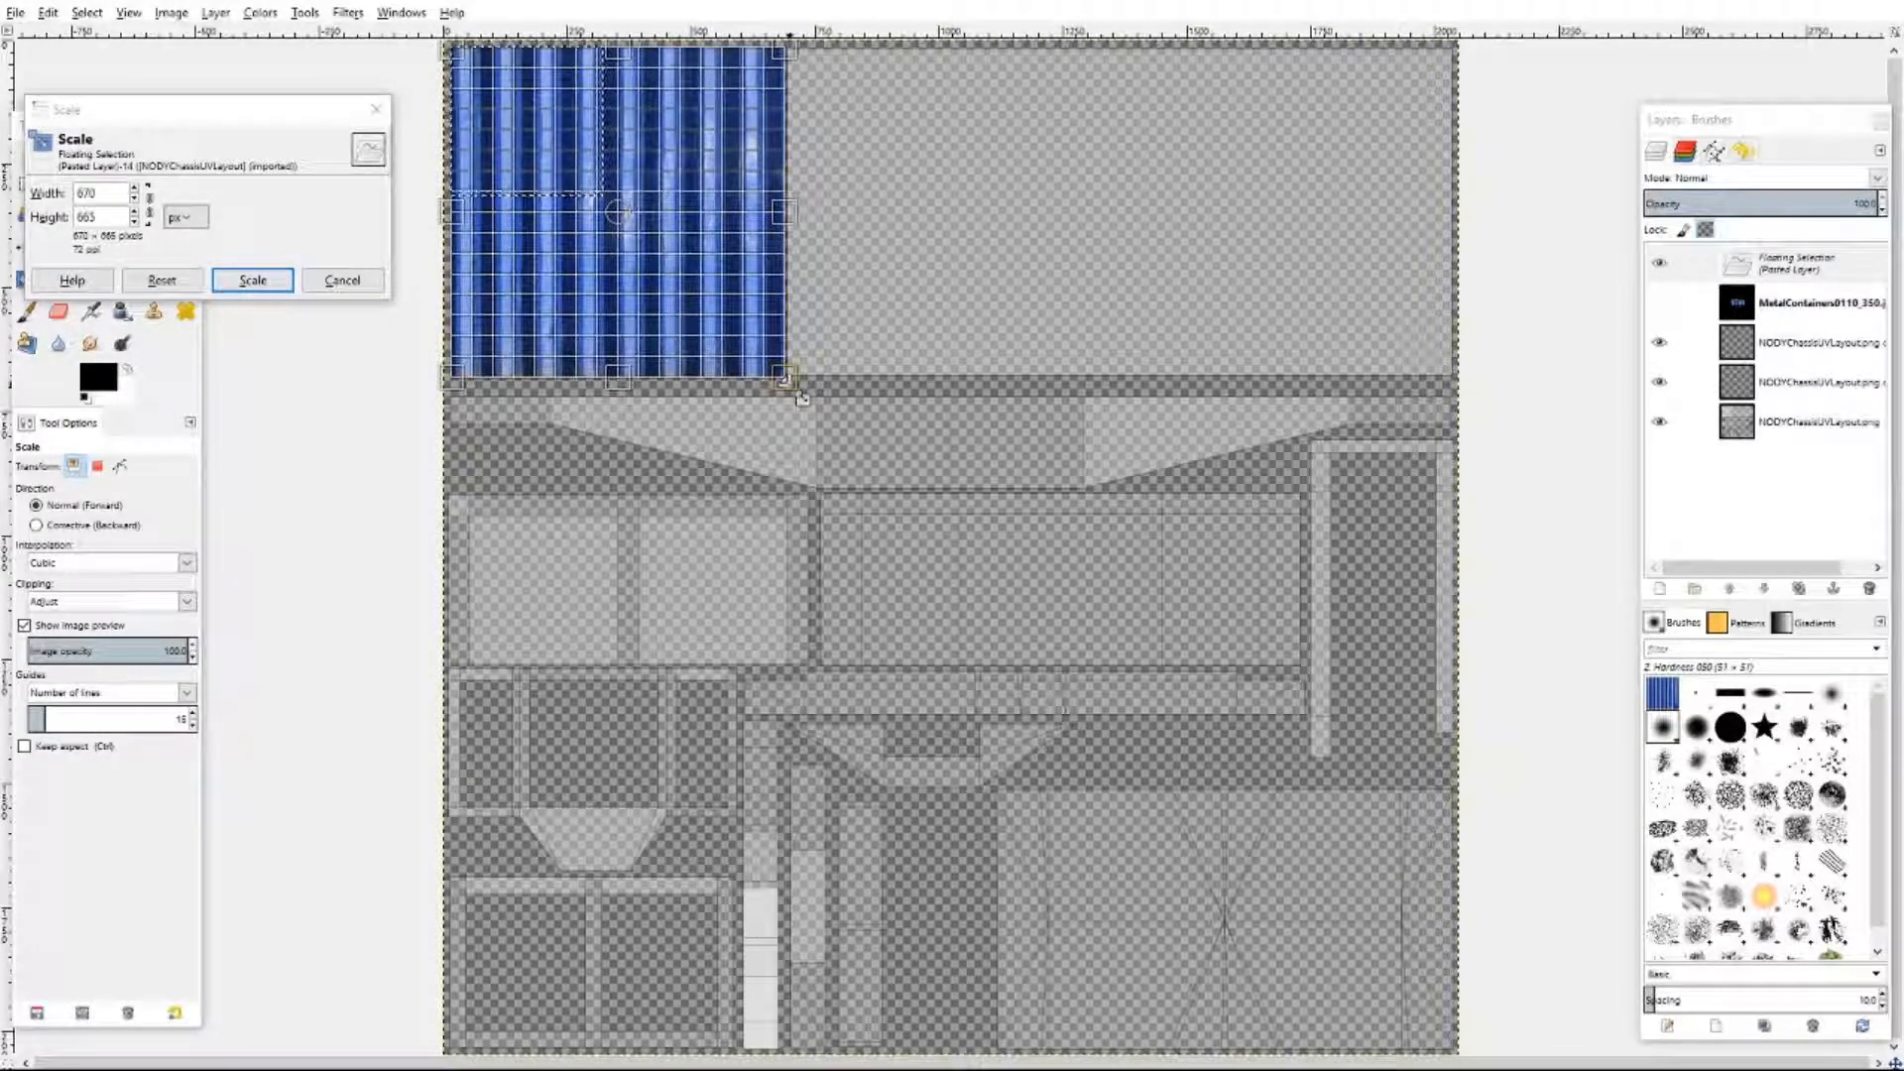
left_click(260, 282)
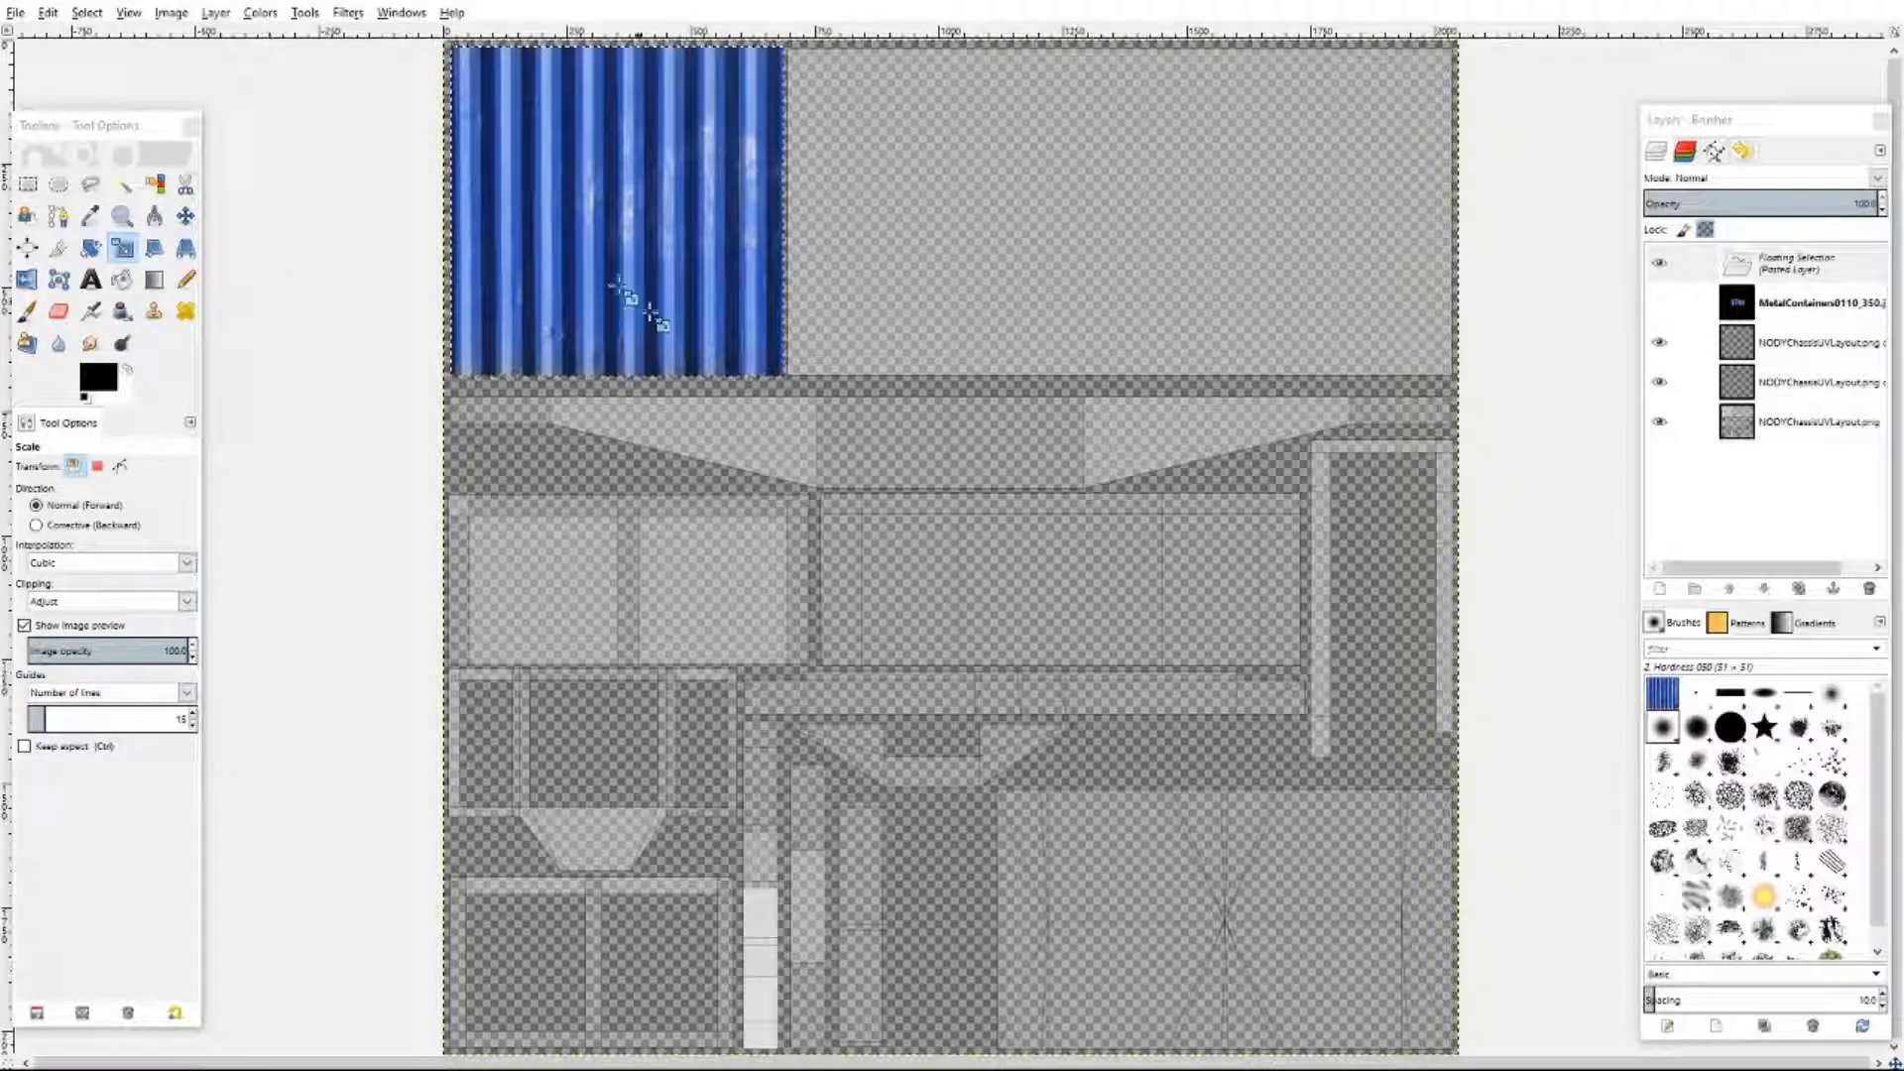
- Nudge the floating corrugated piece slightly up and left to cover the panel's upper-left edges
left_click(129, 12)
mouse_move(188, 76)
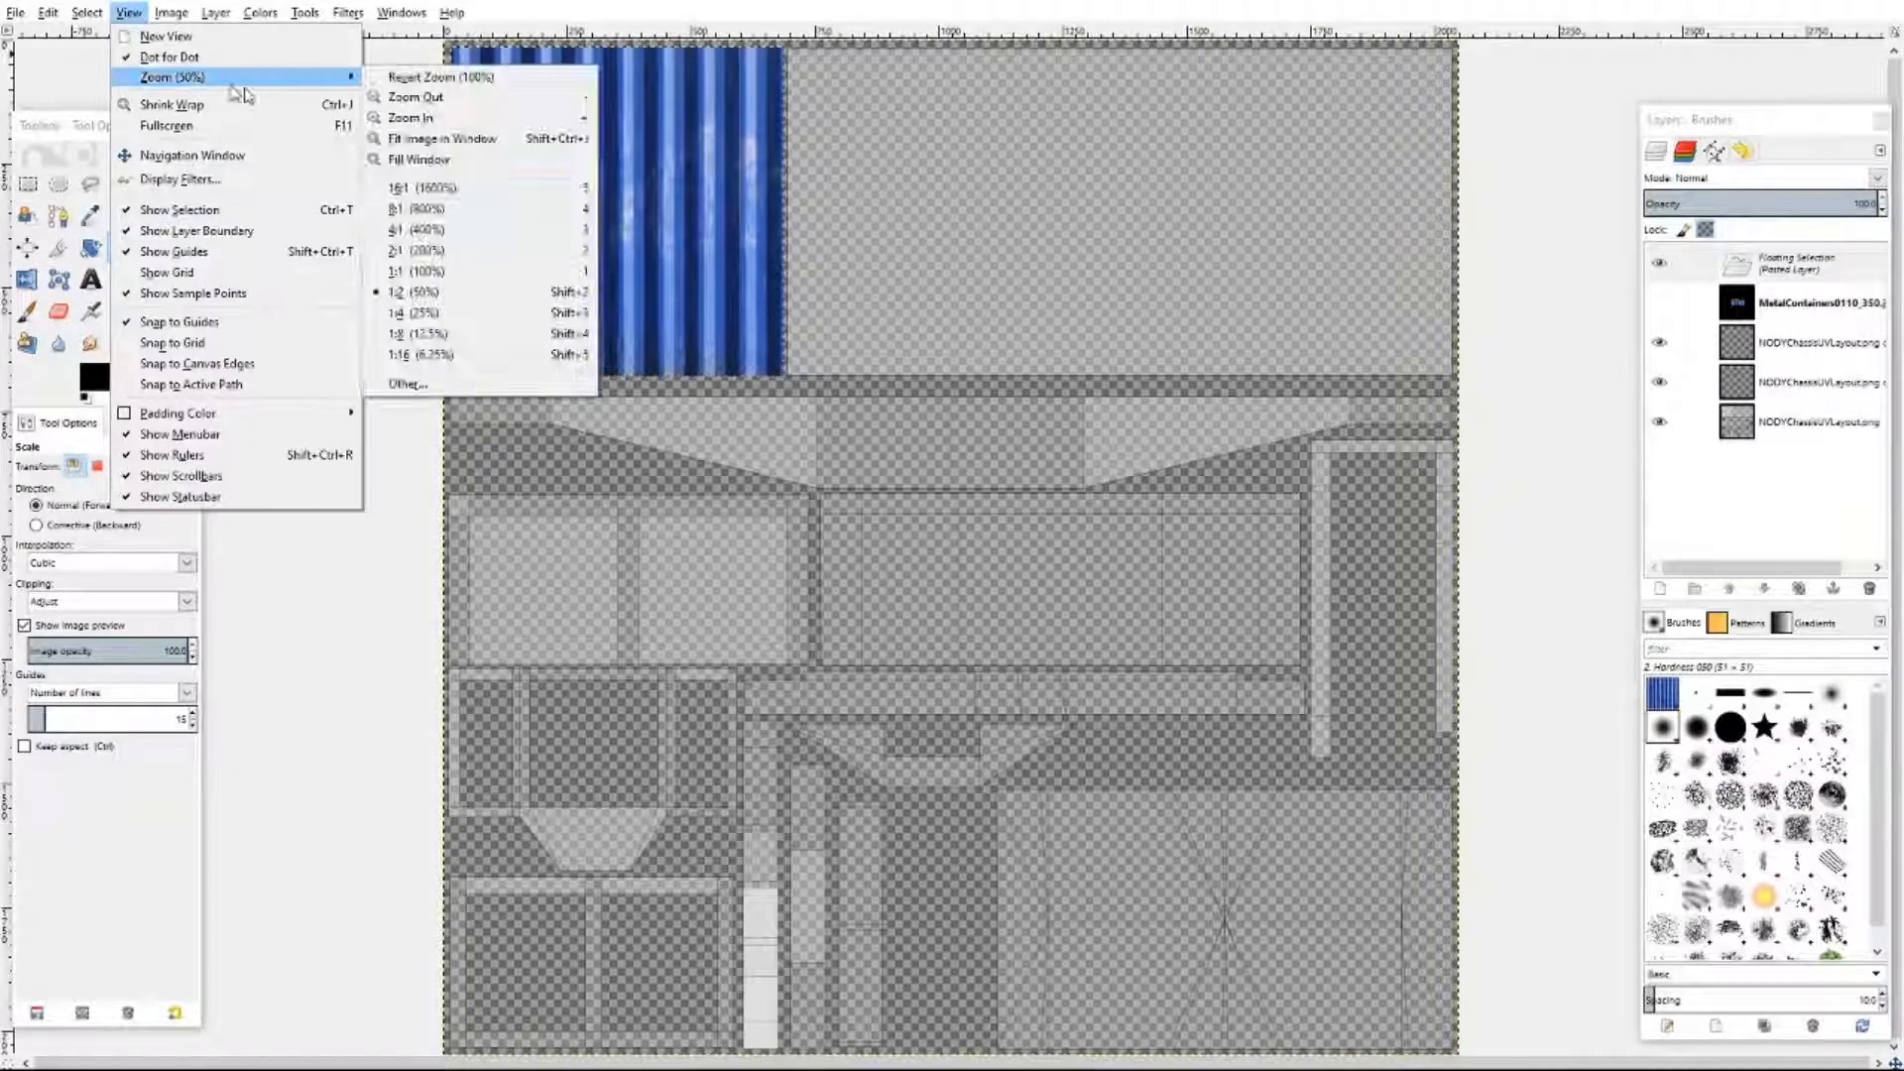
left_click(427, 277)
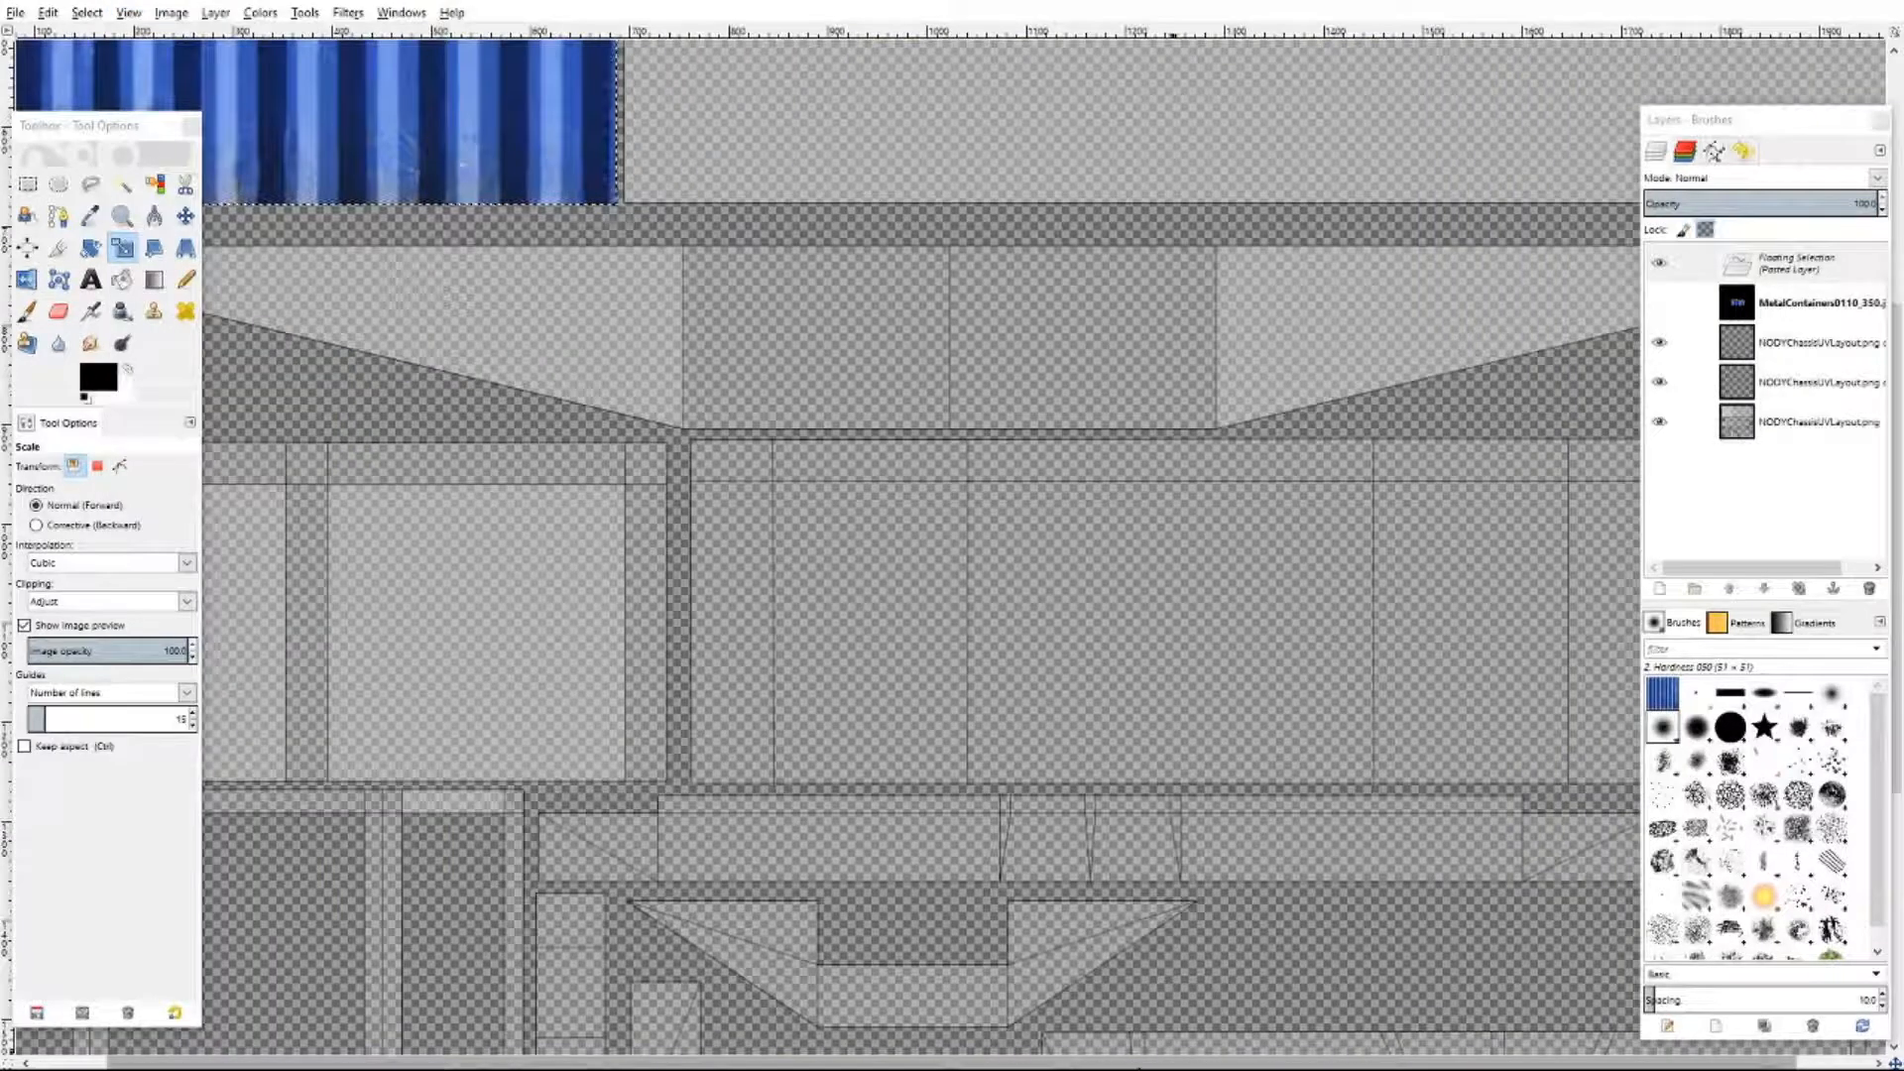
left_click_drag(1177, 1065, 1101, 1065)
scroll(645, 496, "up", 5)
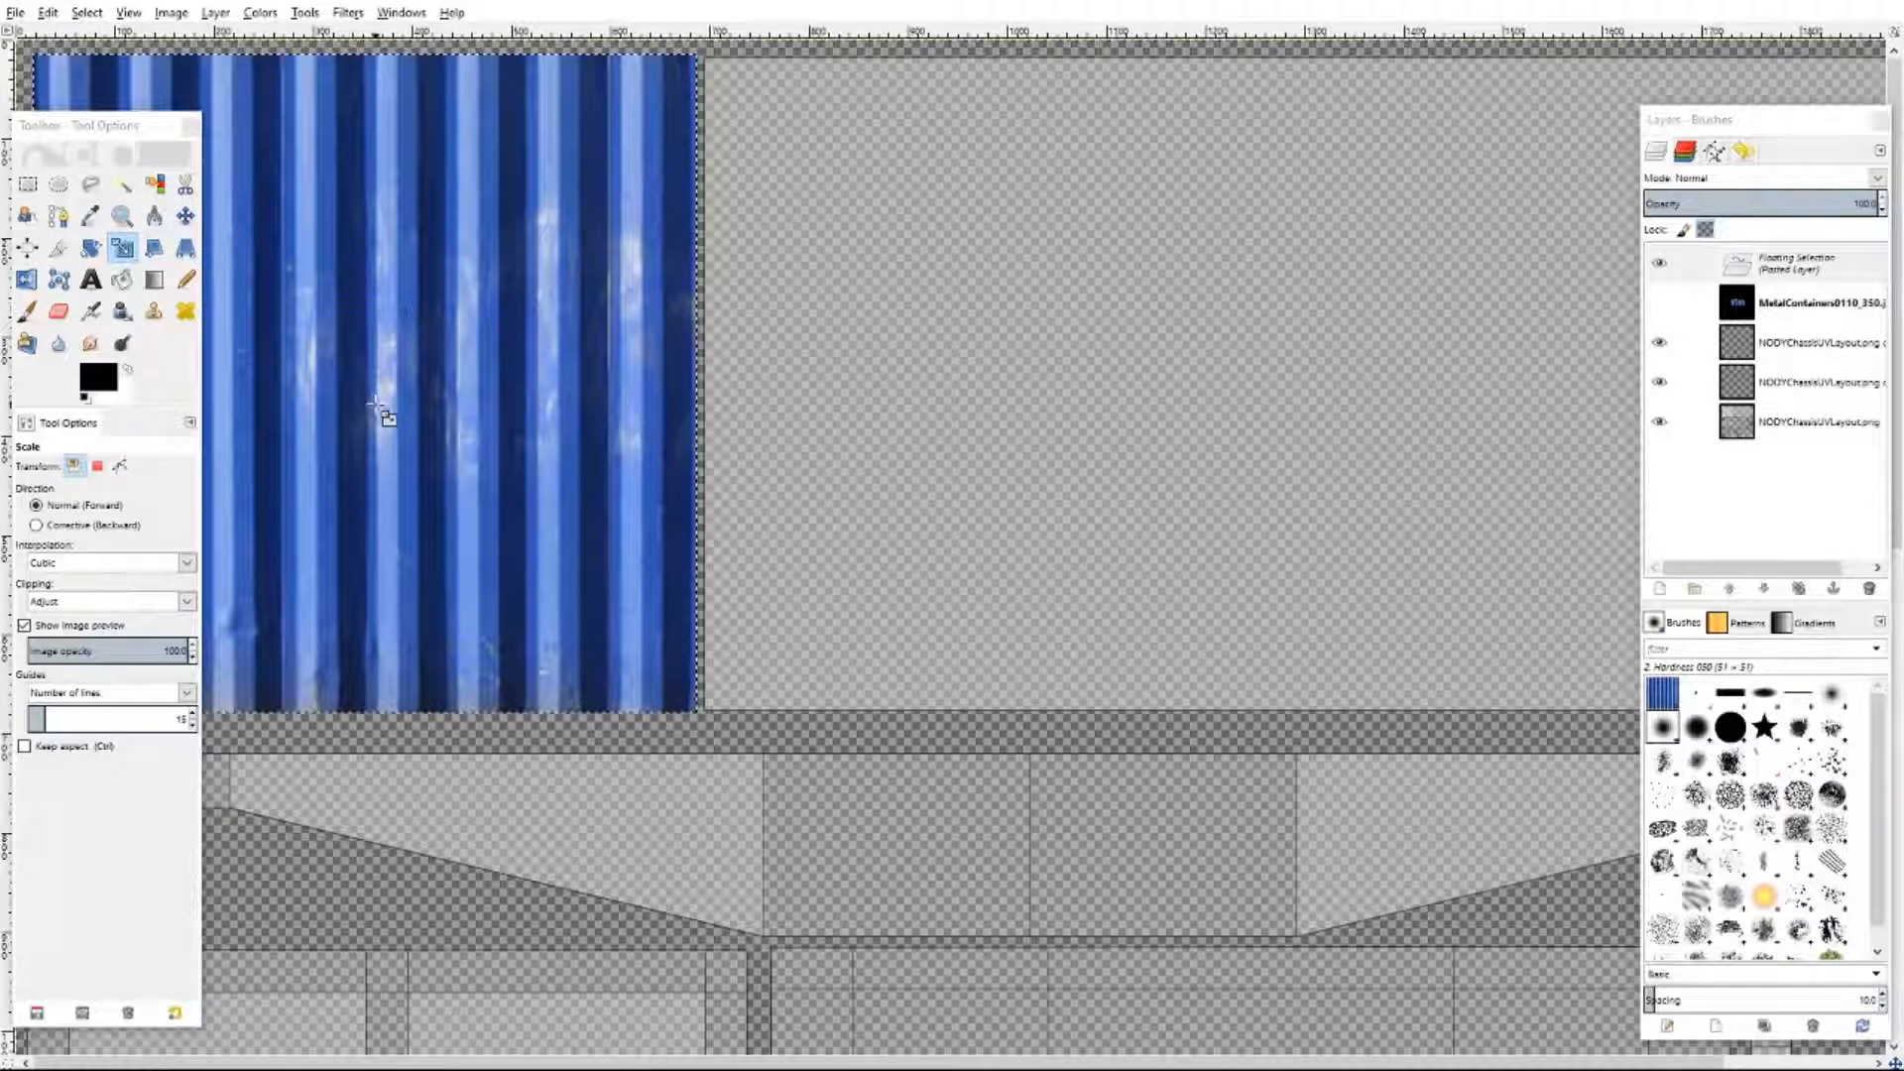
left_click_drag(375, 404, 416, 471)
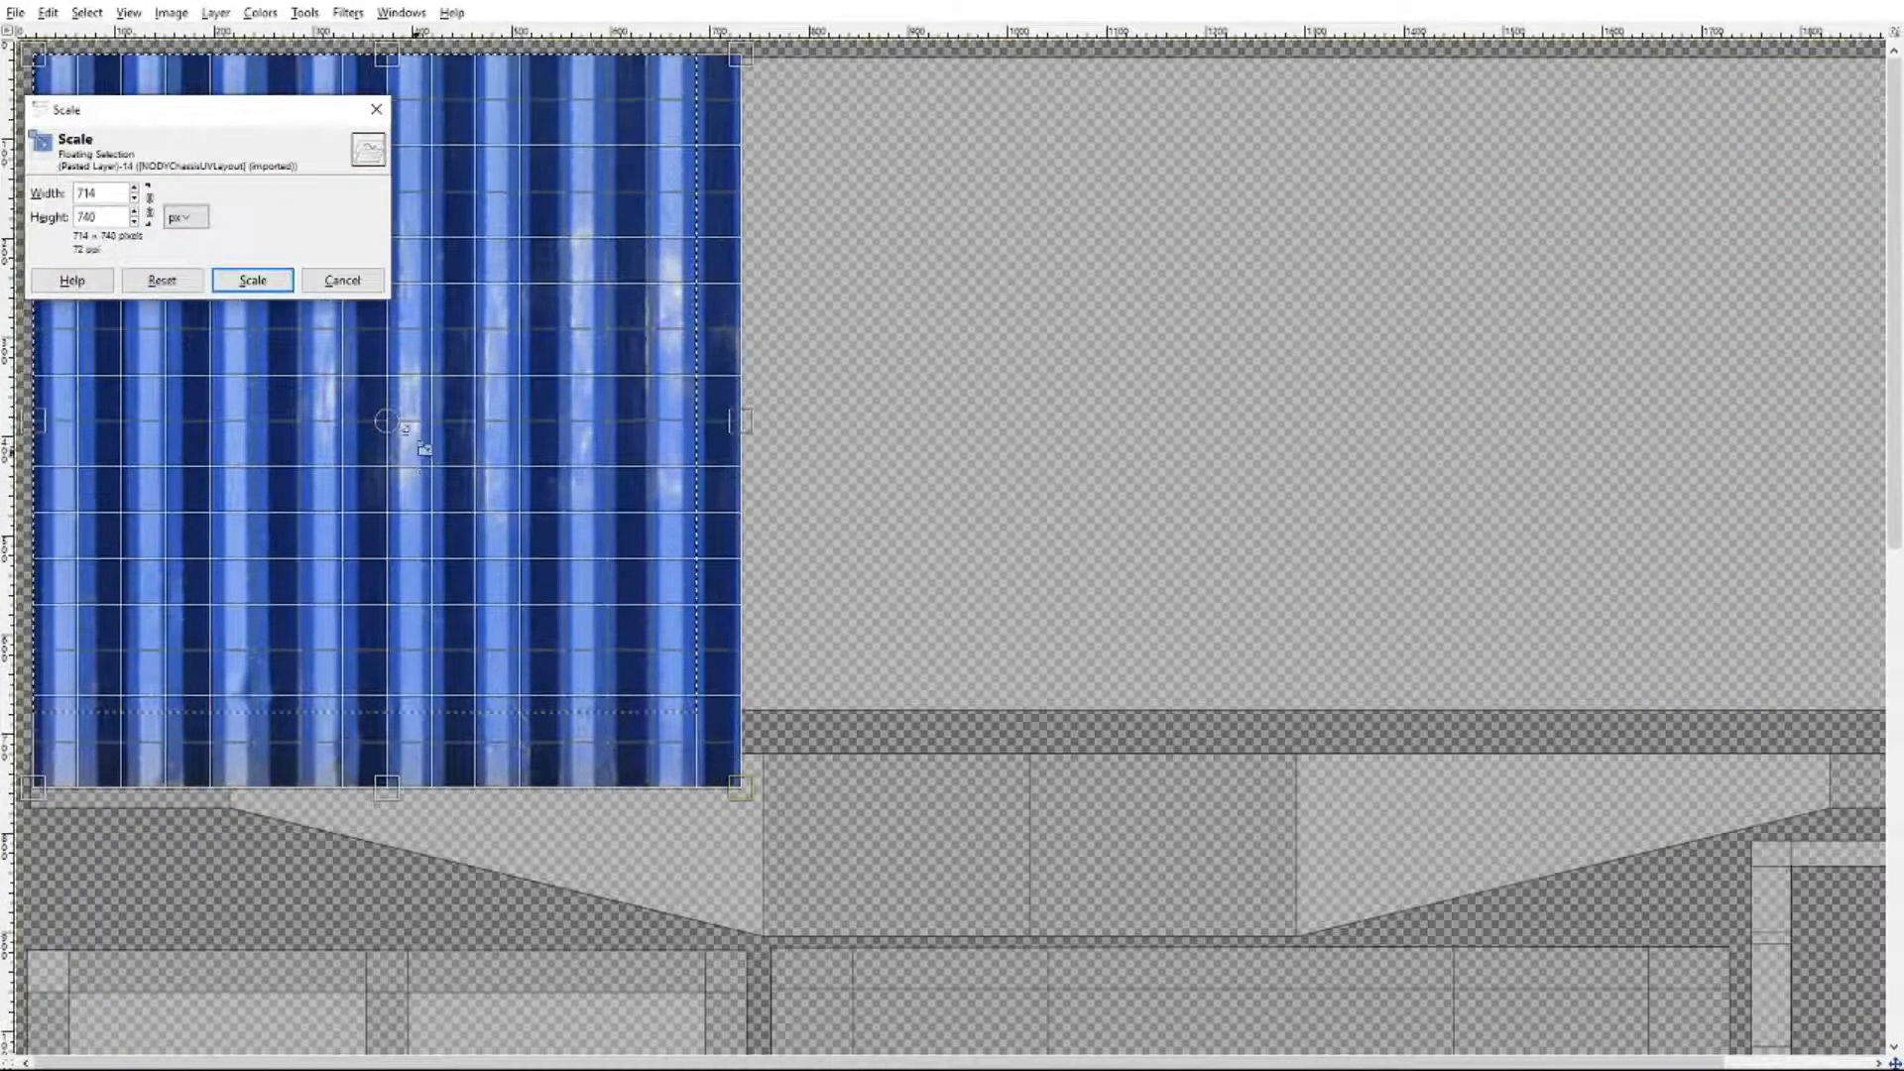
left_click(342, 280)
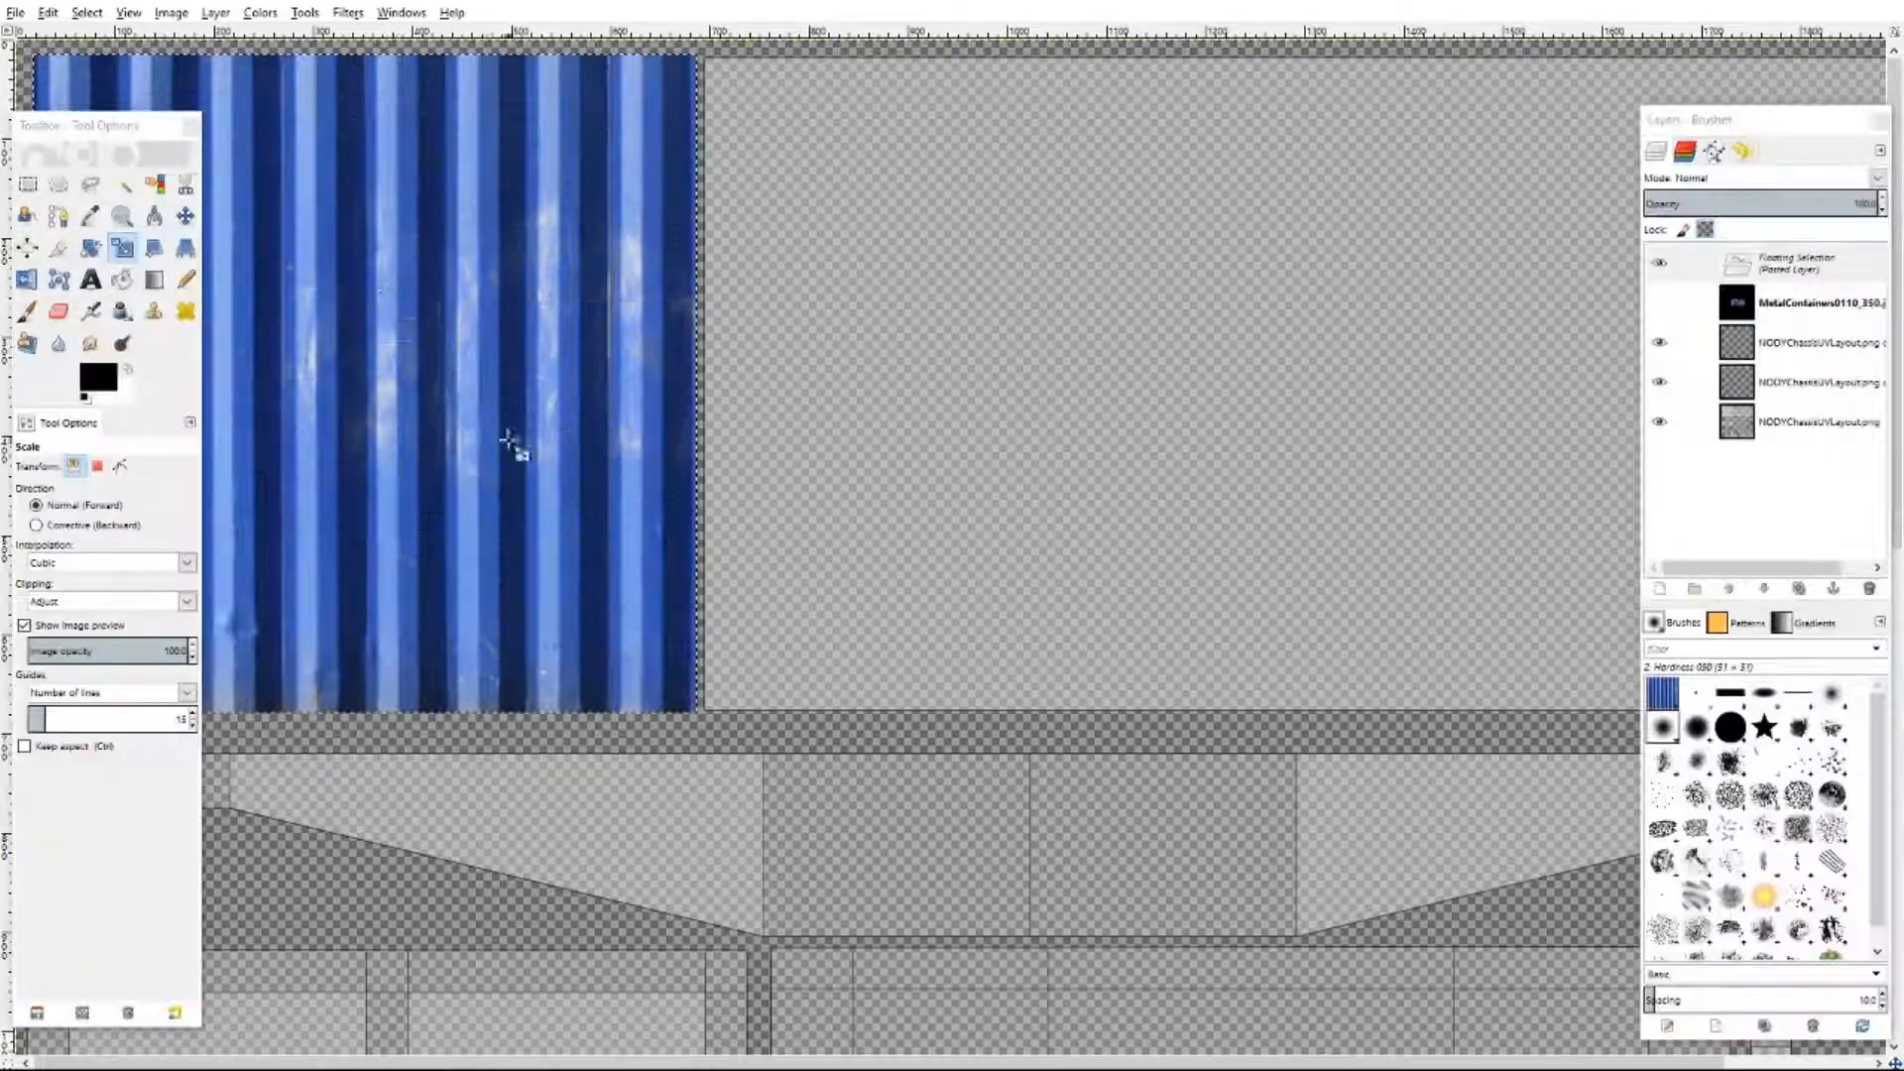
left_click(185, 223)
mouse_move(276, 216)
left_mouse_down()
mouse_move(301, 255)
mouse_move(274, 219)
left_mouse_up()
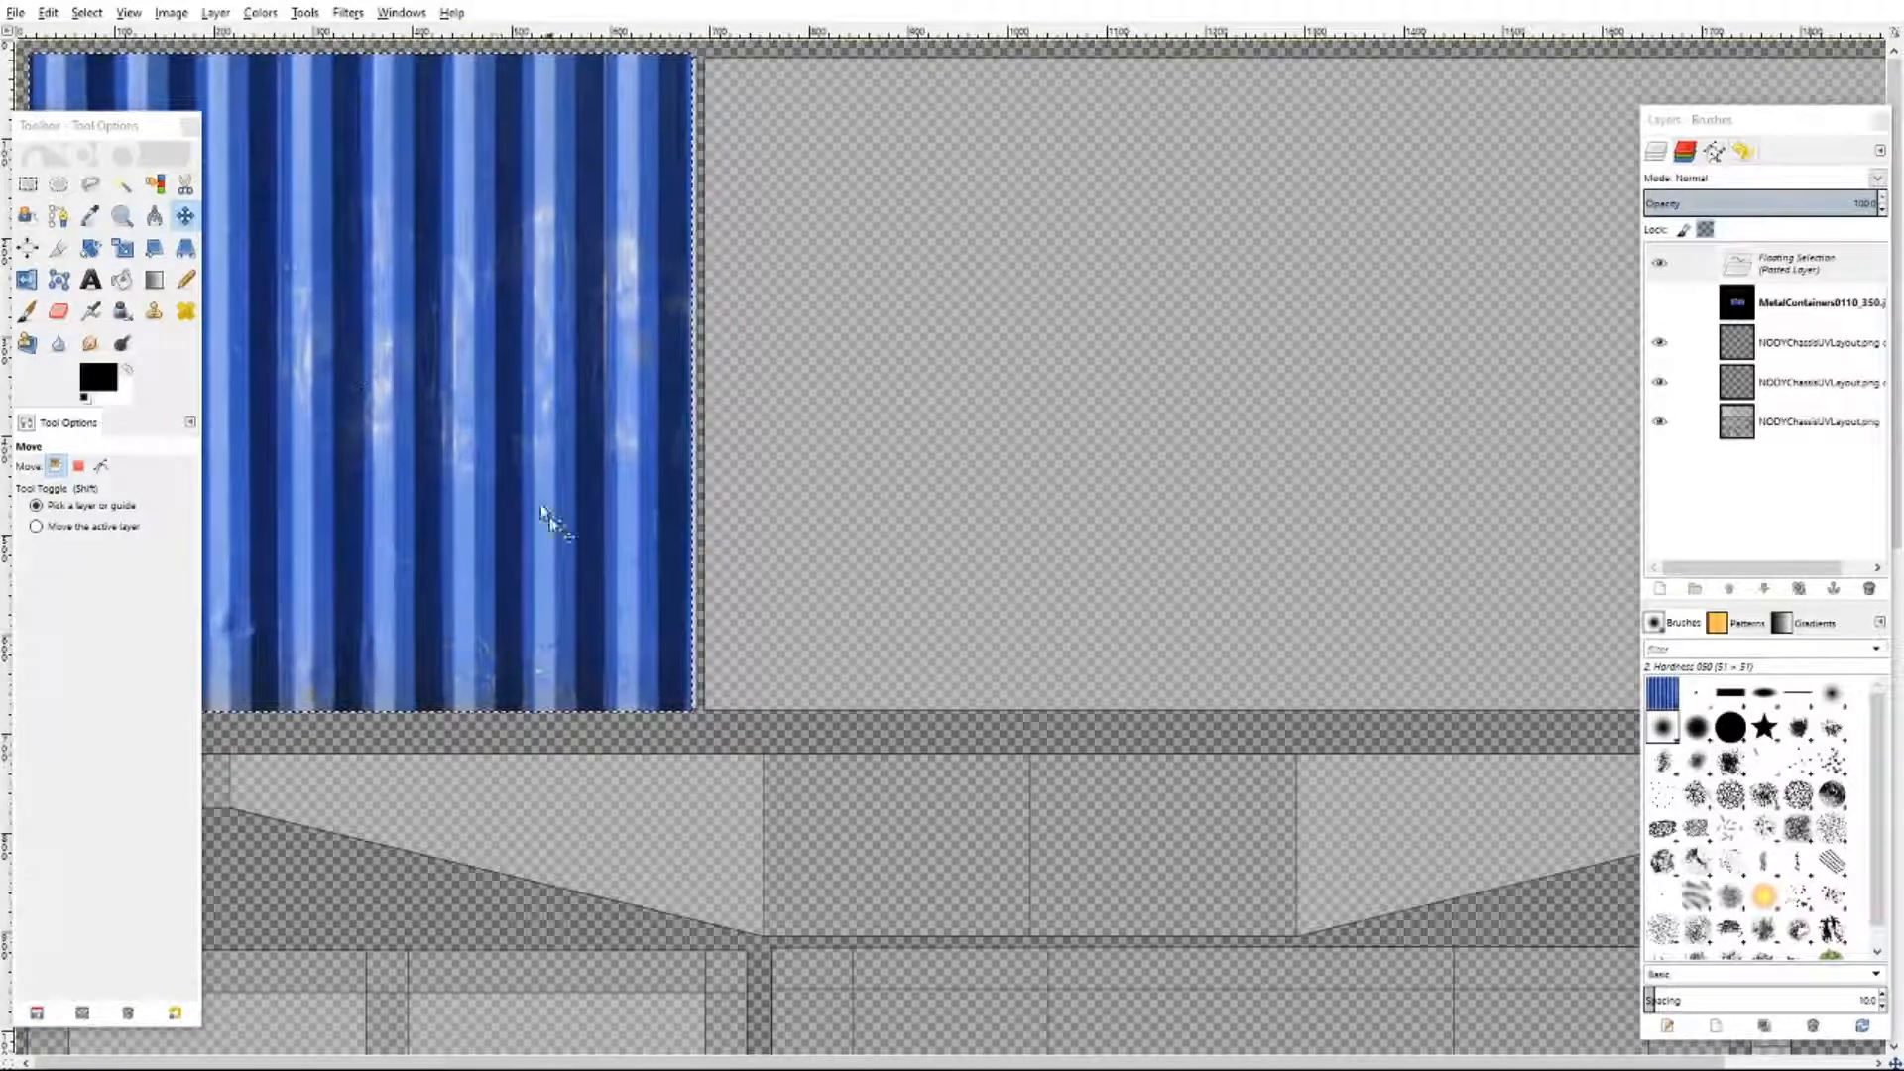
- Scale the floating corrugated piece to 677 × 670 px to reach the panel's right and lower edges
left_click(129, 248)
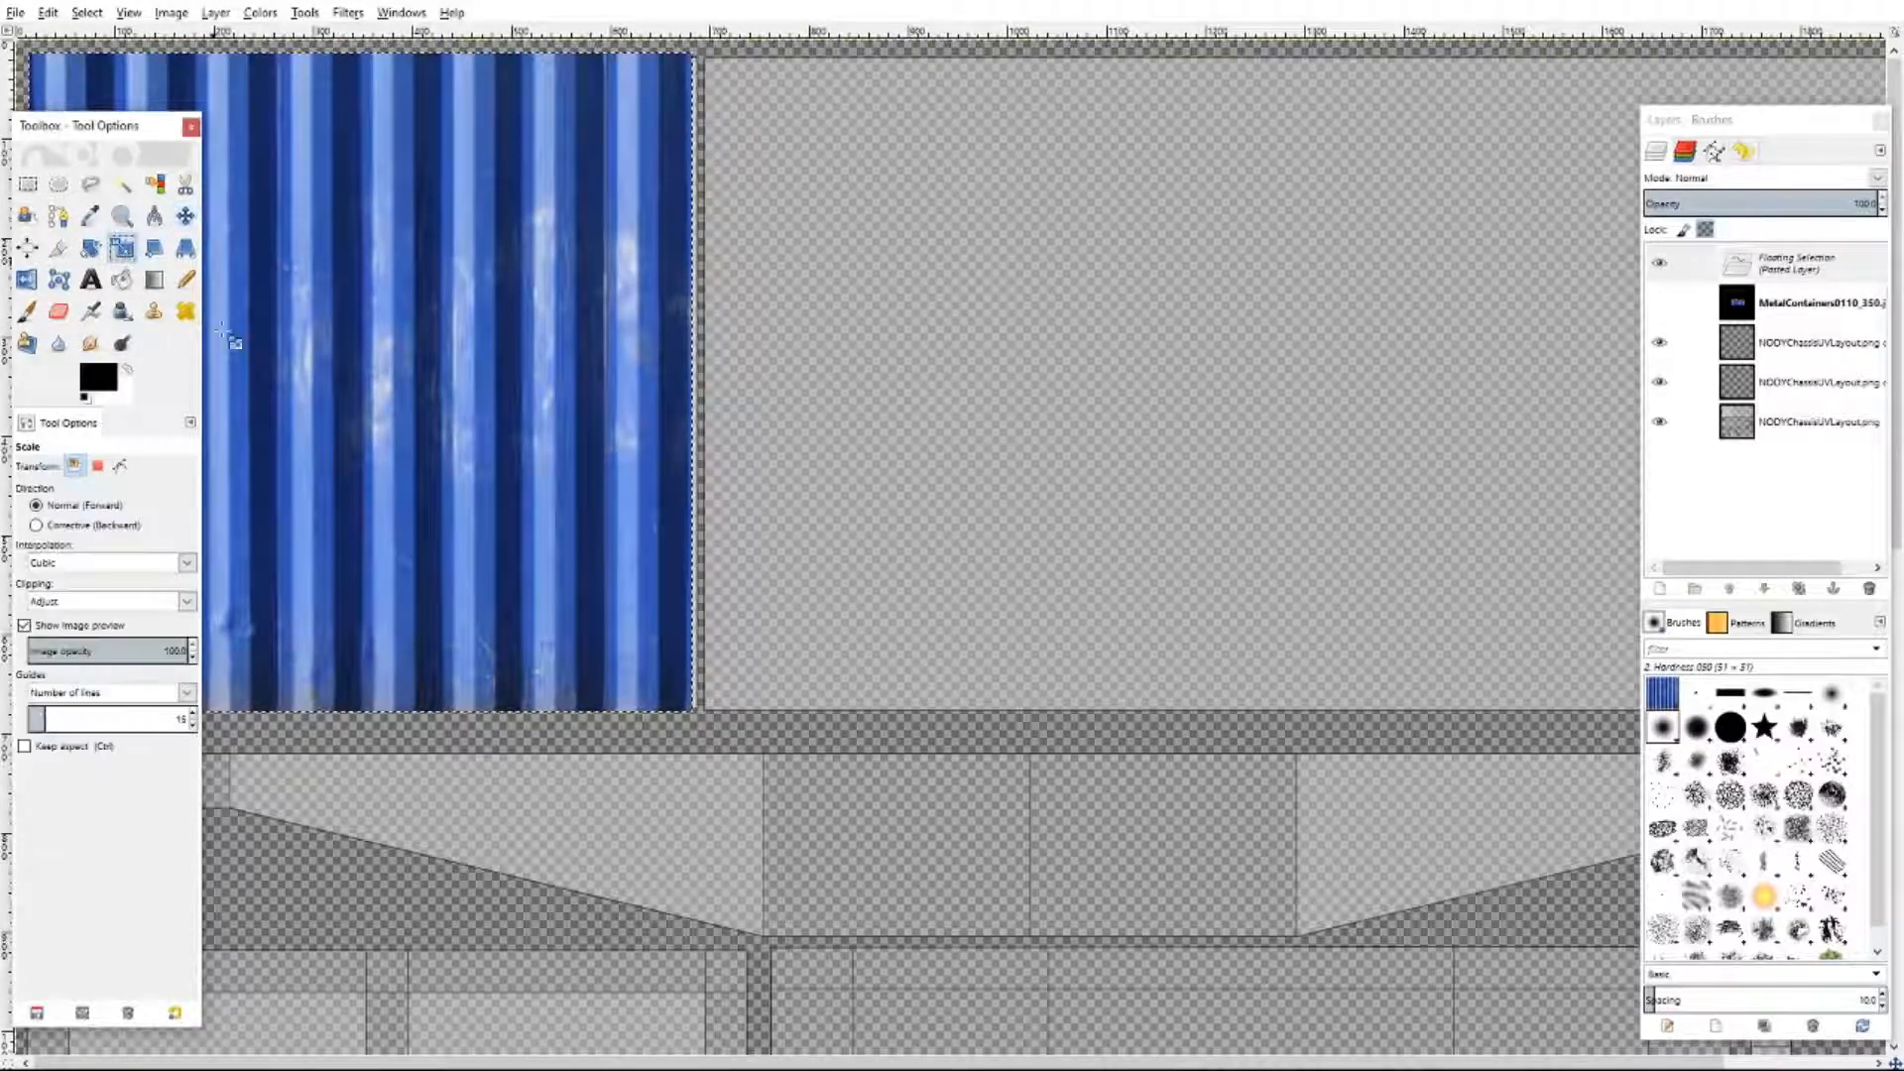
left_click(595, 629)
left_click_drag(715, 738, 721, 743)
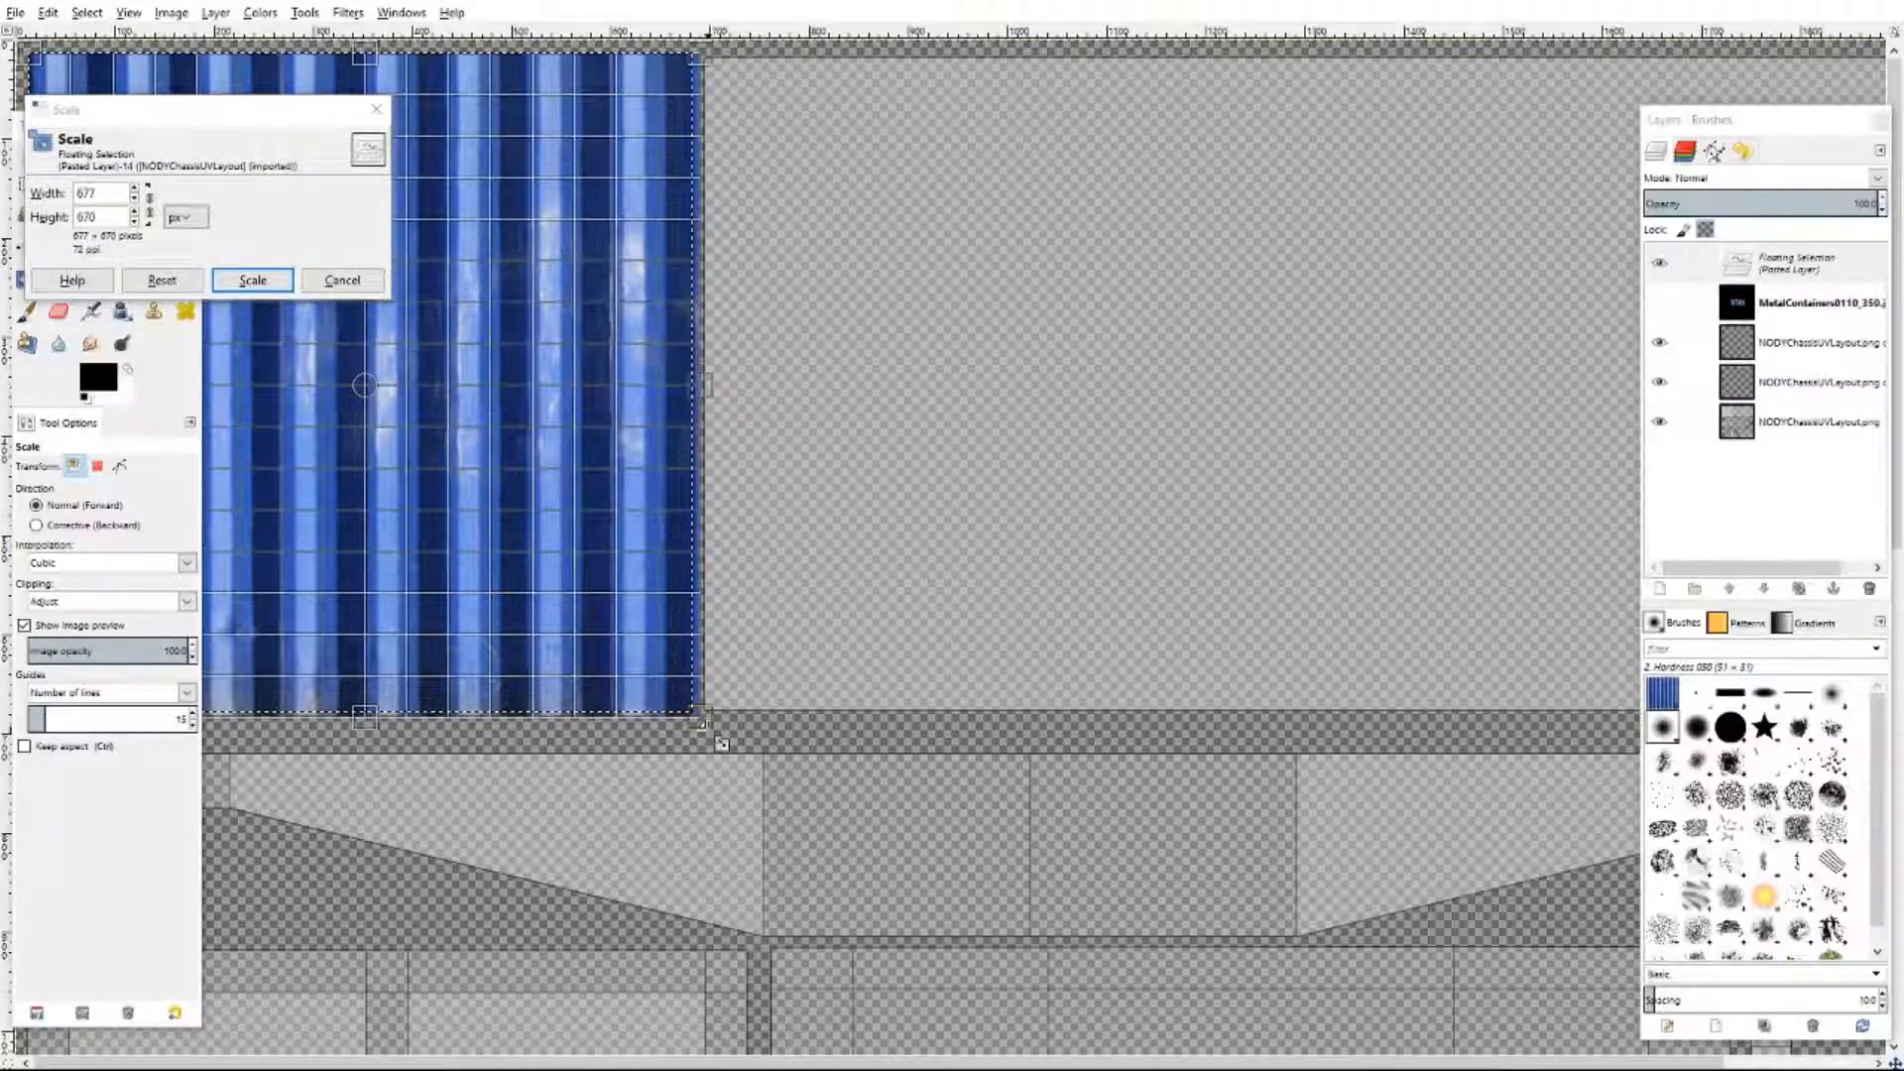
left_click(253, 280)
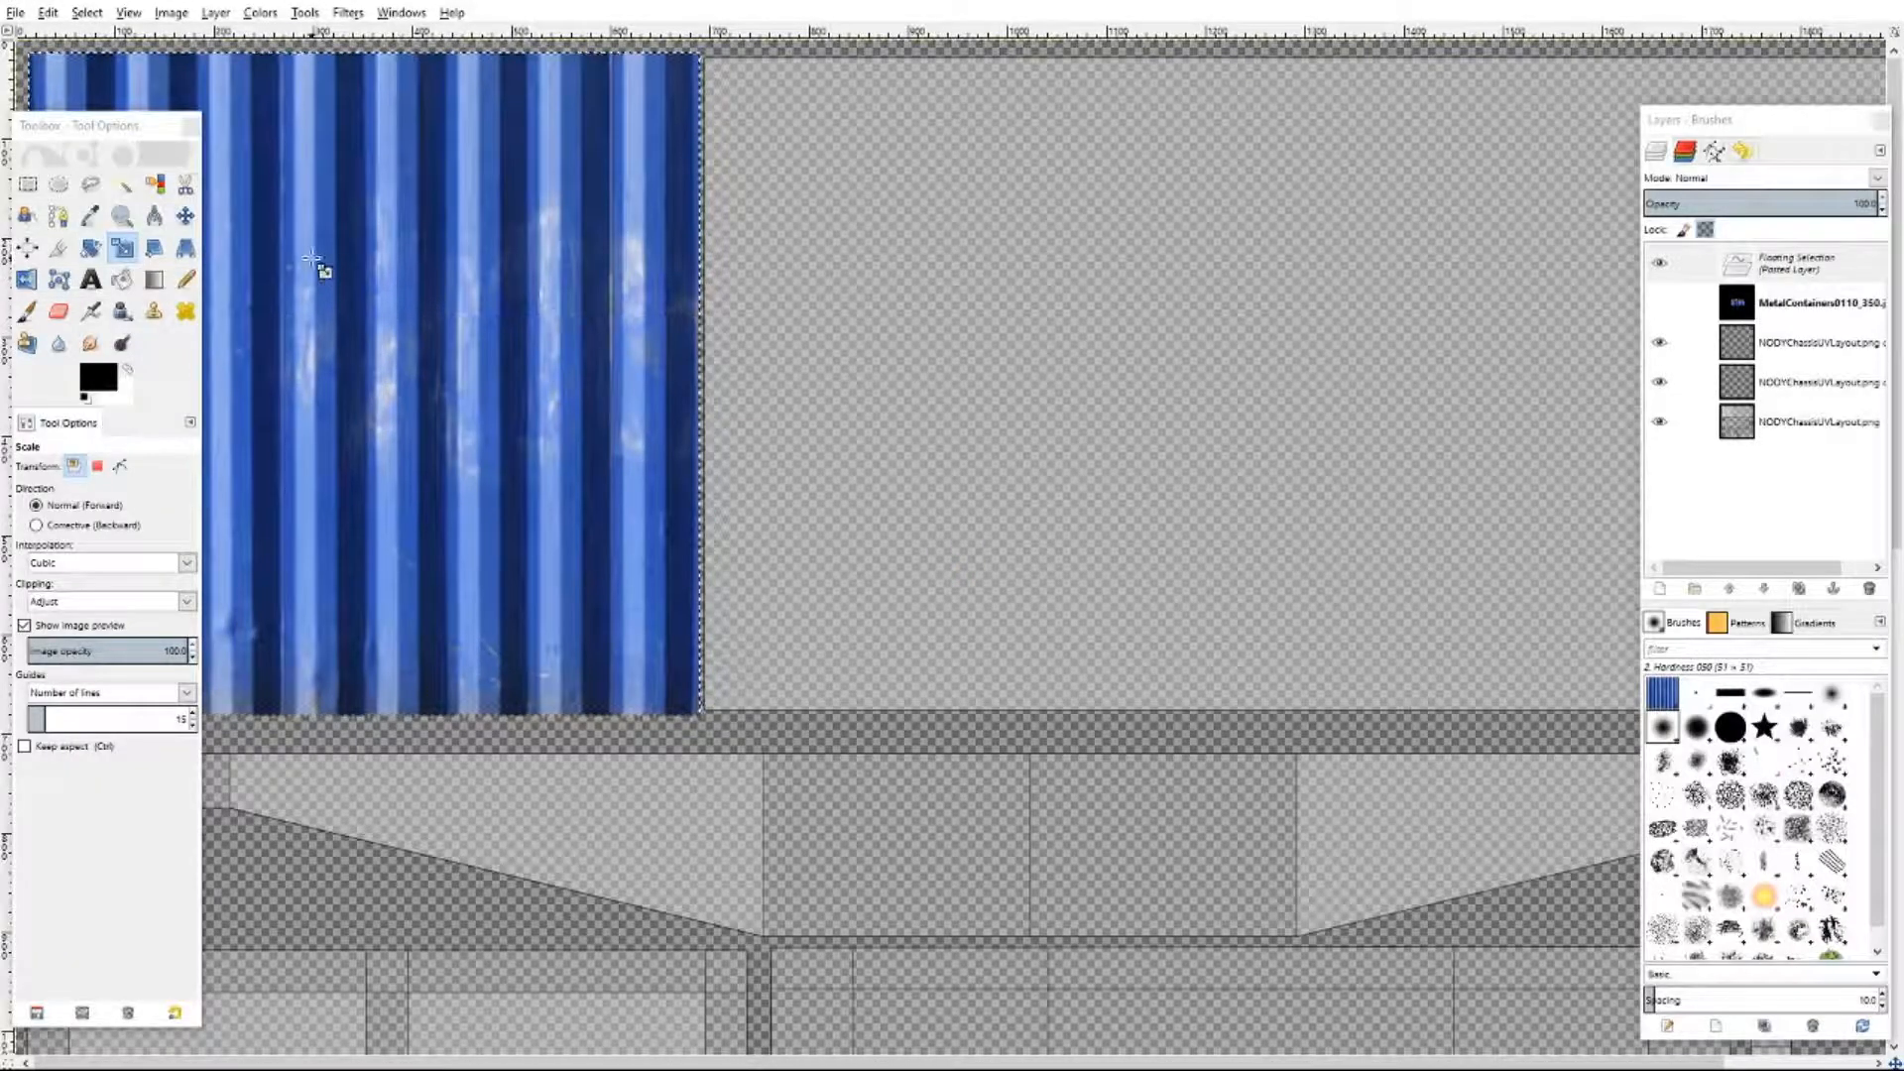
left_click(27, 183)
right_click(1809, 275)
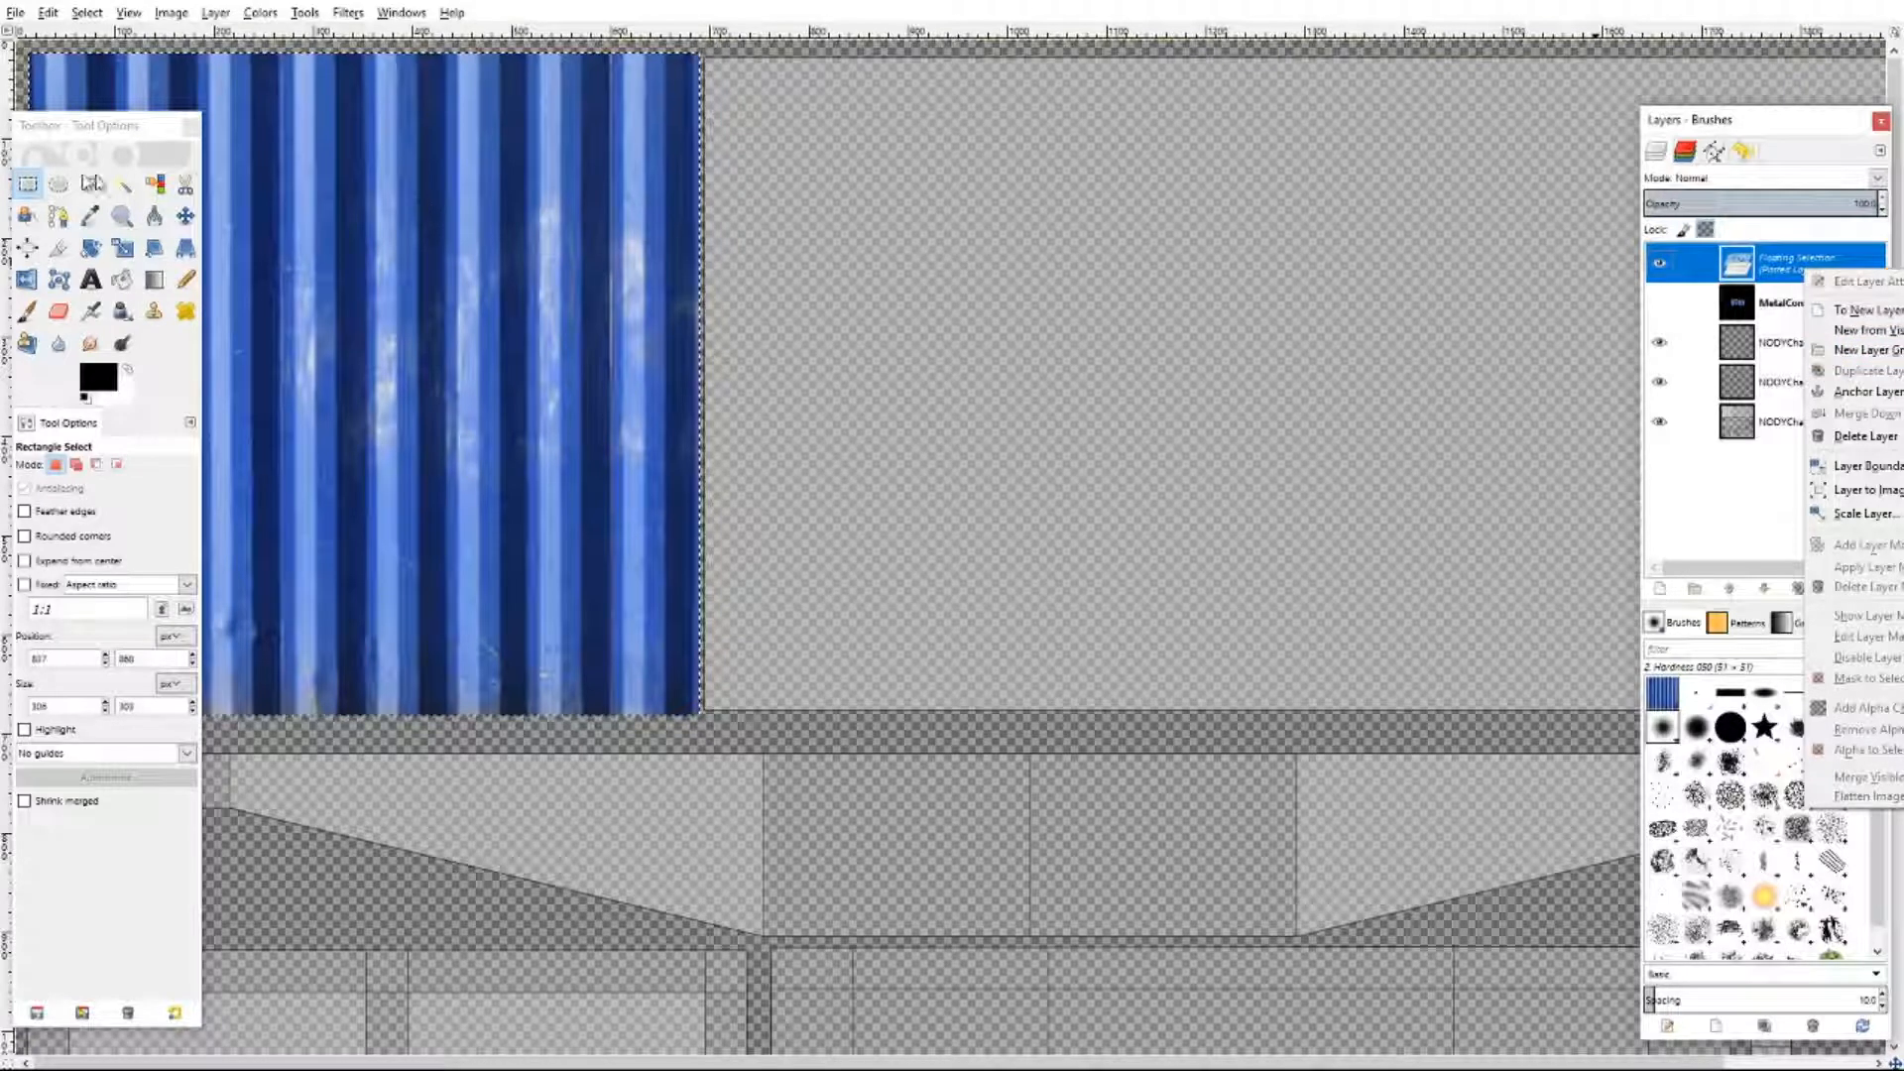
left_click(28, 191)
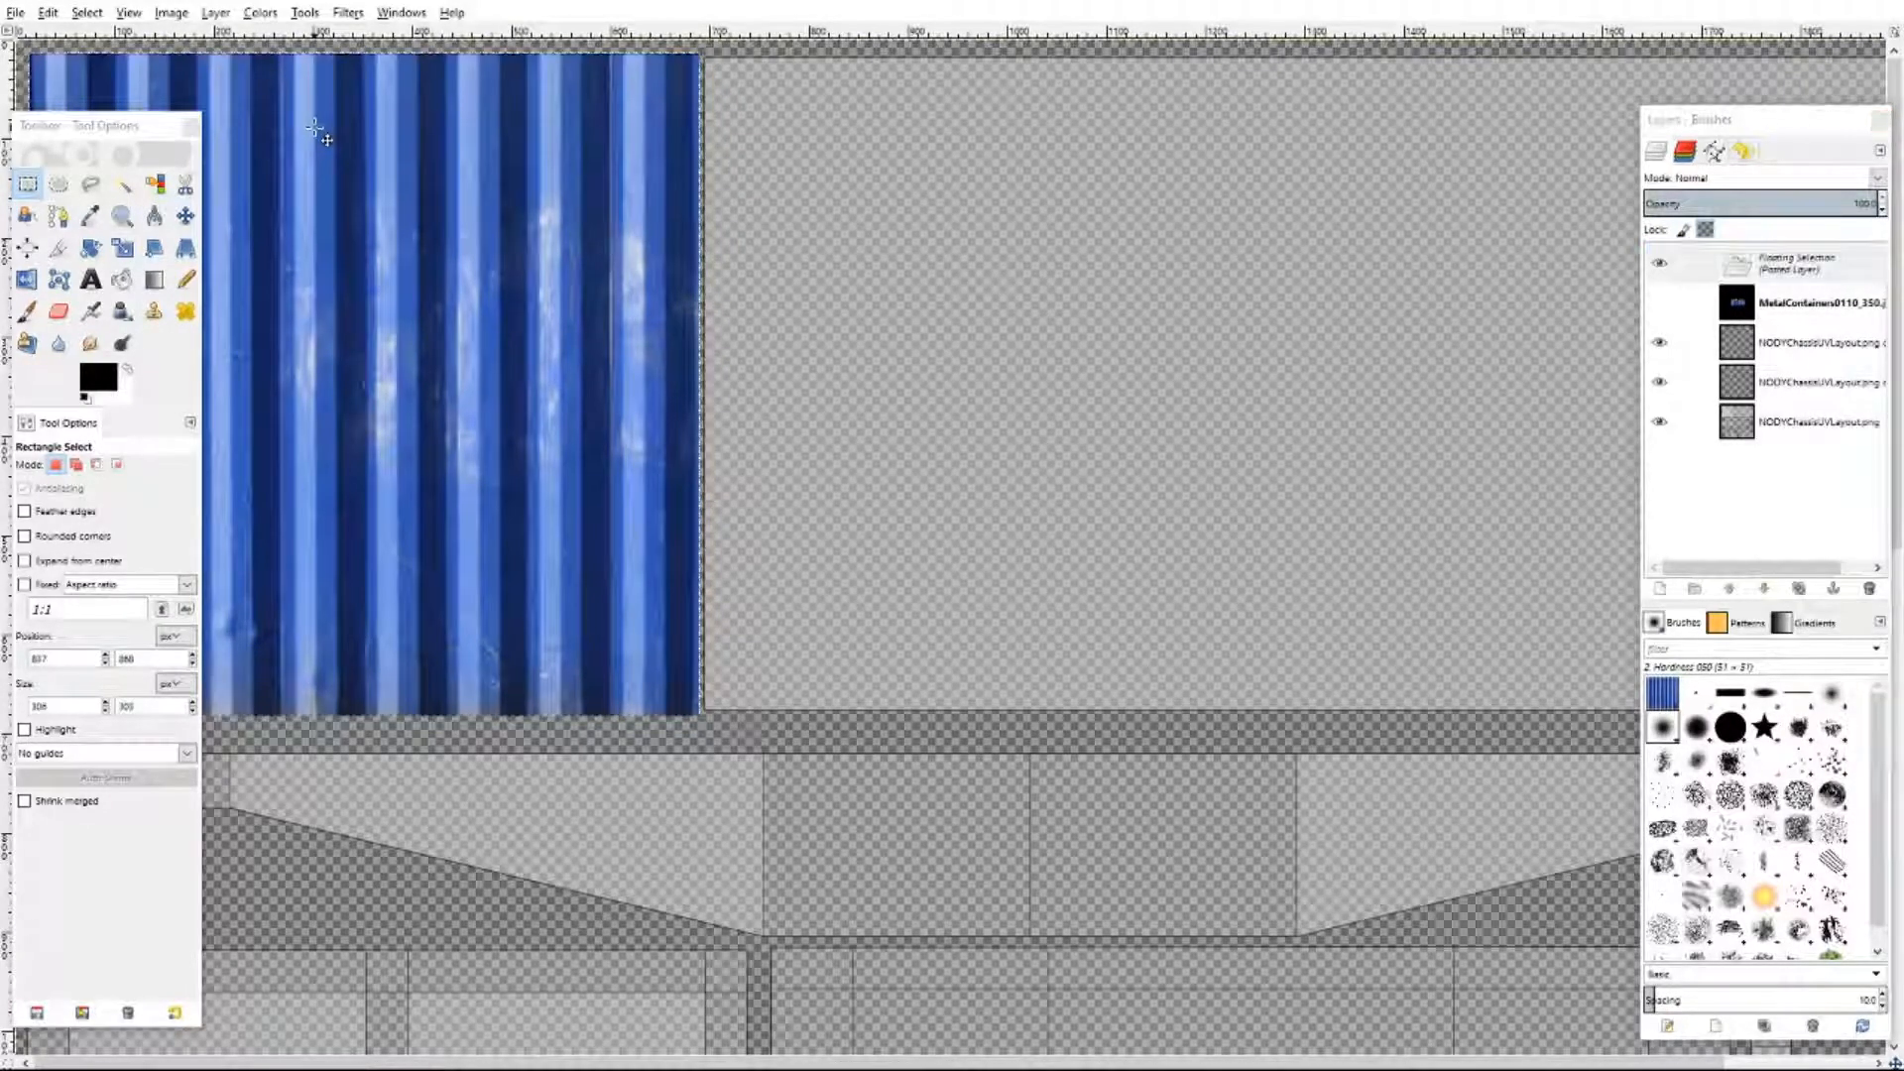
left_click_drag(316, 132, 414, 417)
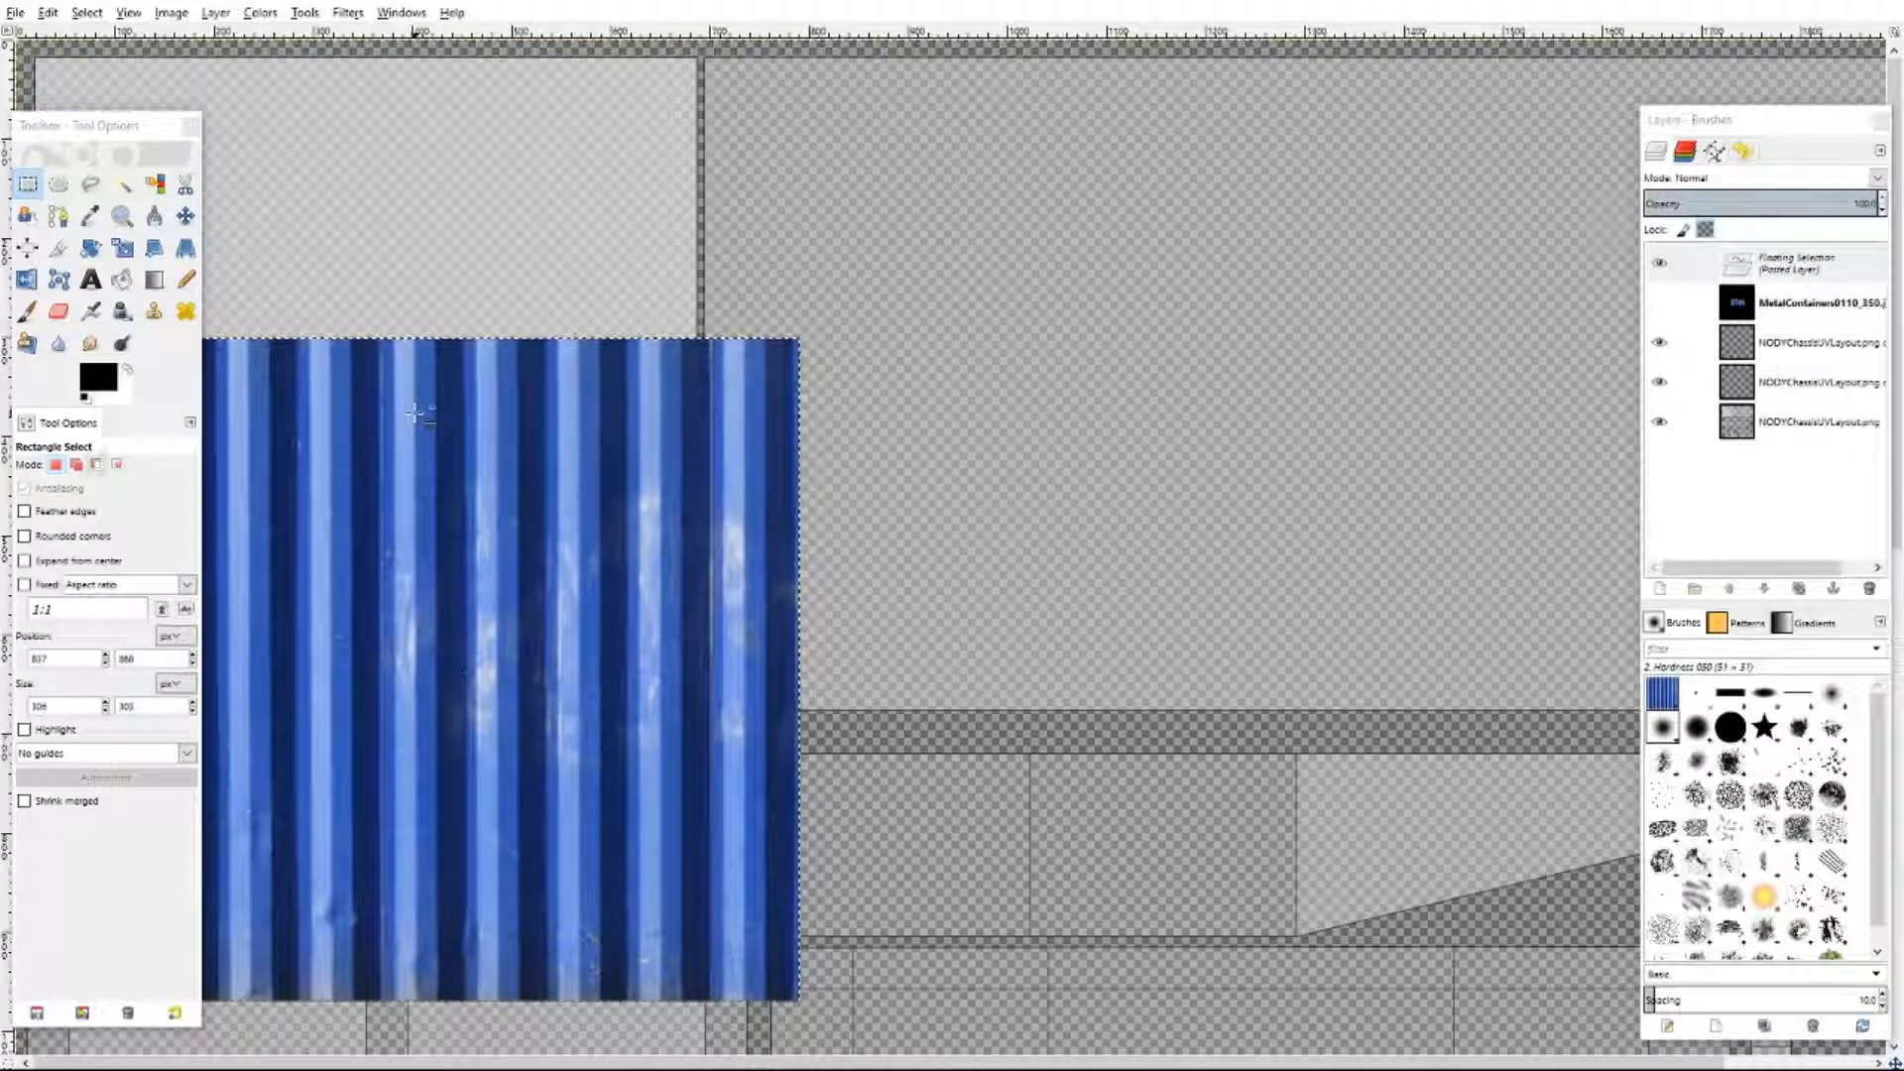
key("ctrl+z")
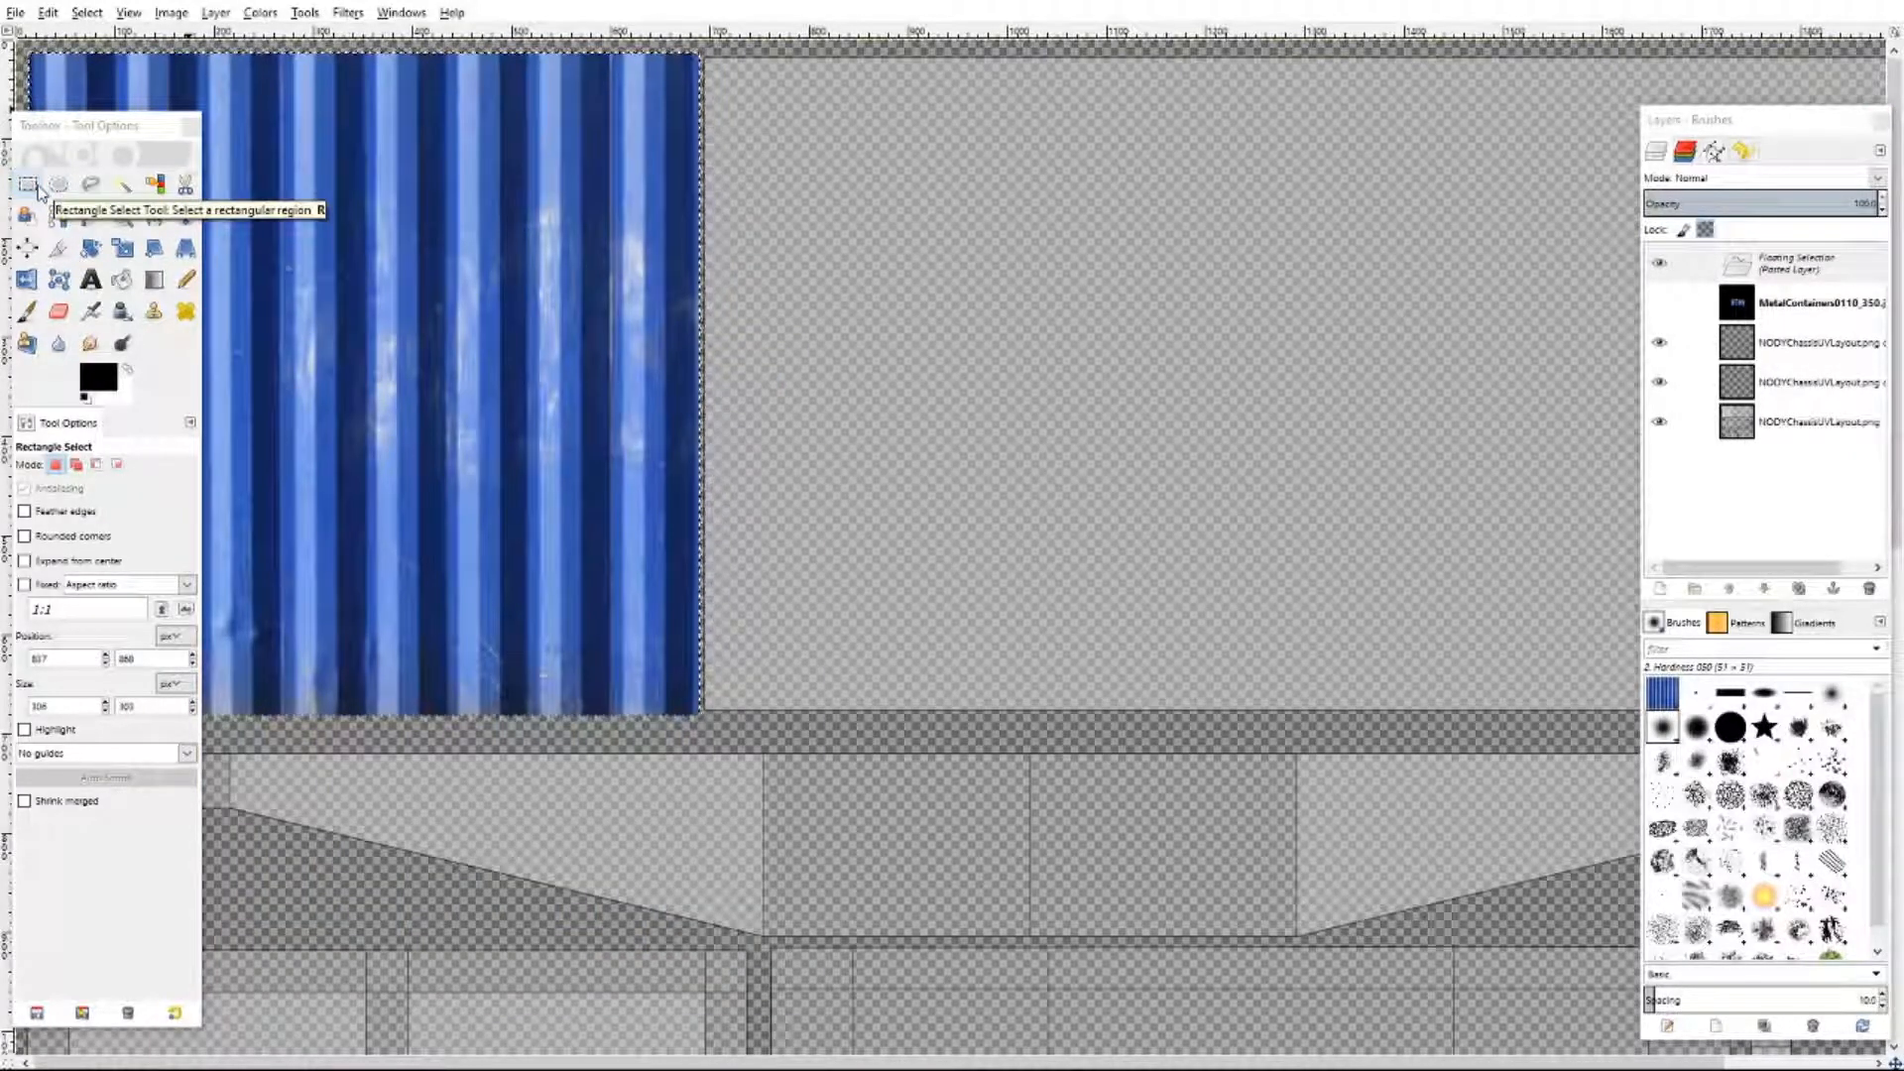
- Anchor the floating corrugated piece to the NODYChassisUVLayout.png copy layer
right_click(1790, 268)
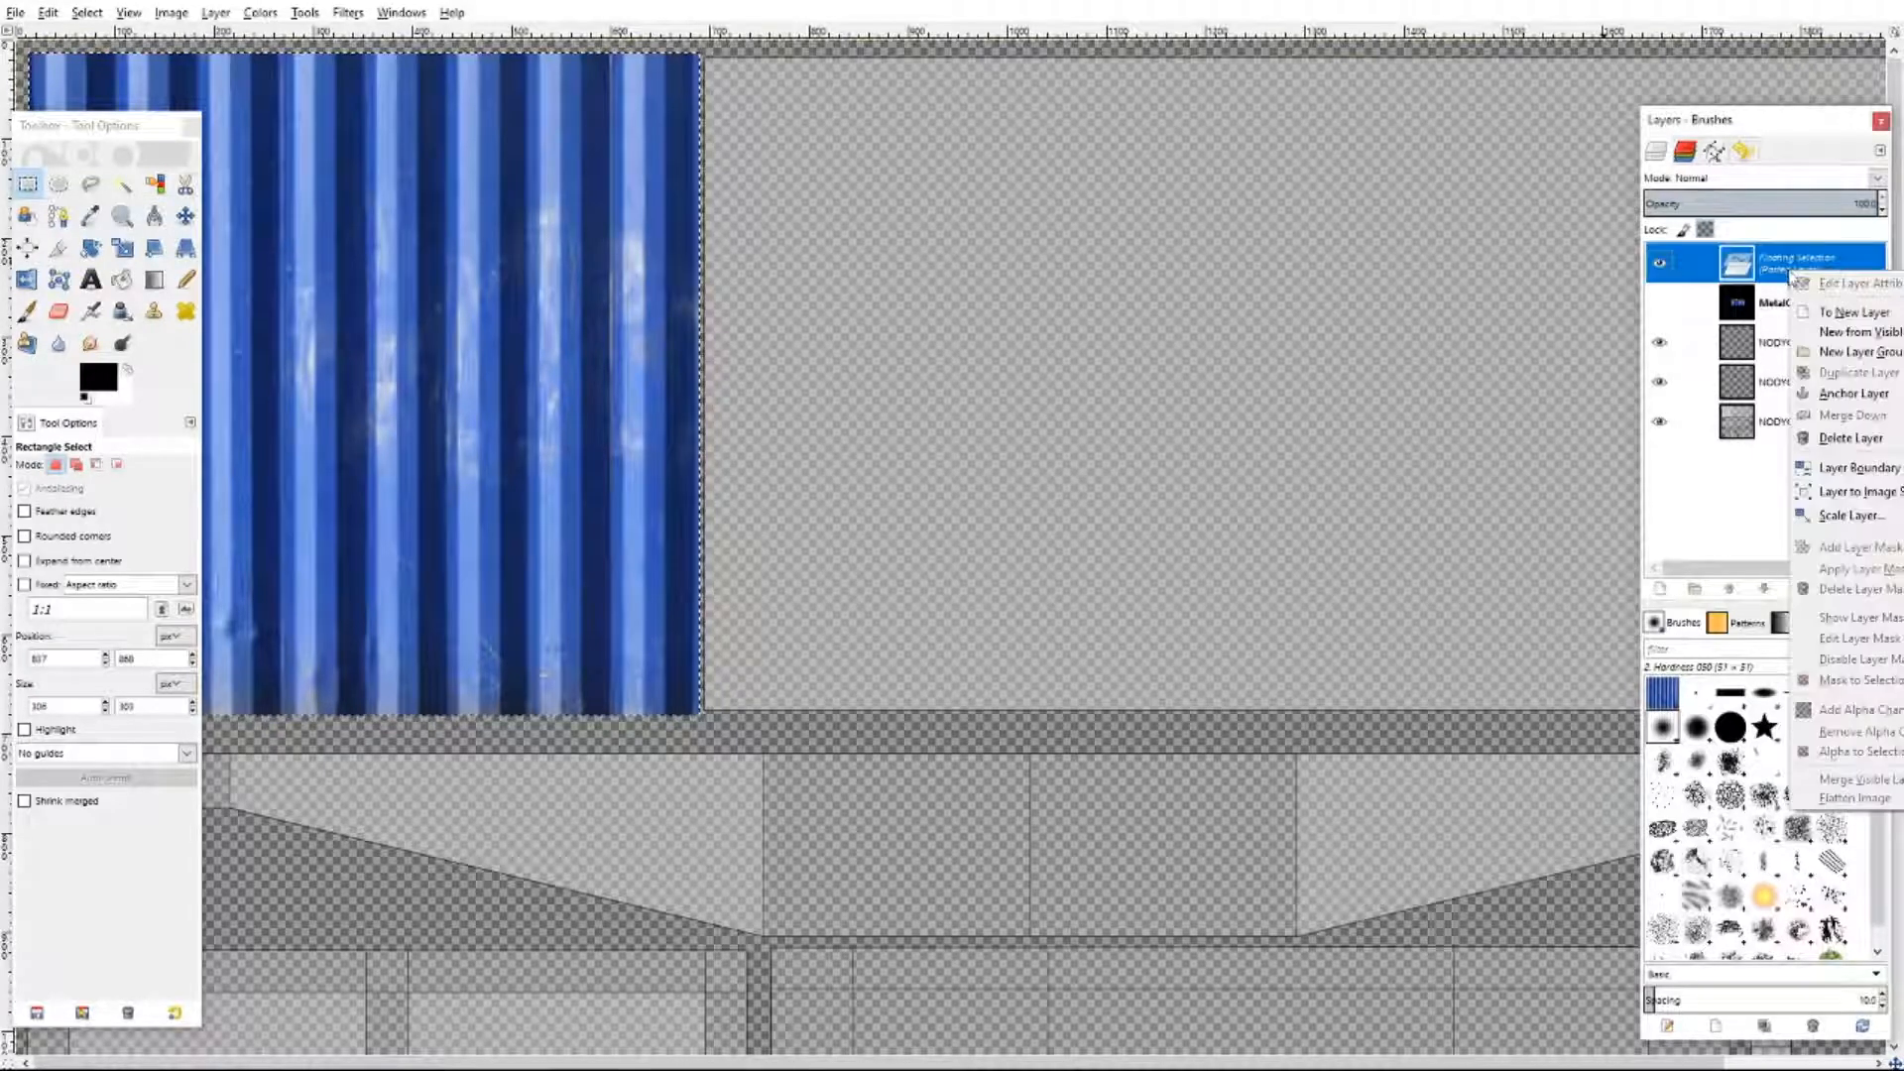
left_click(1842, 396)
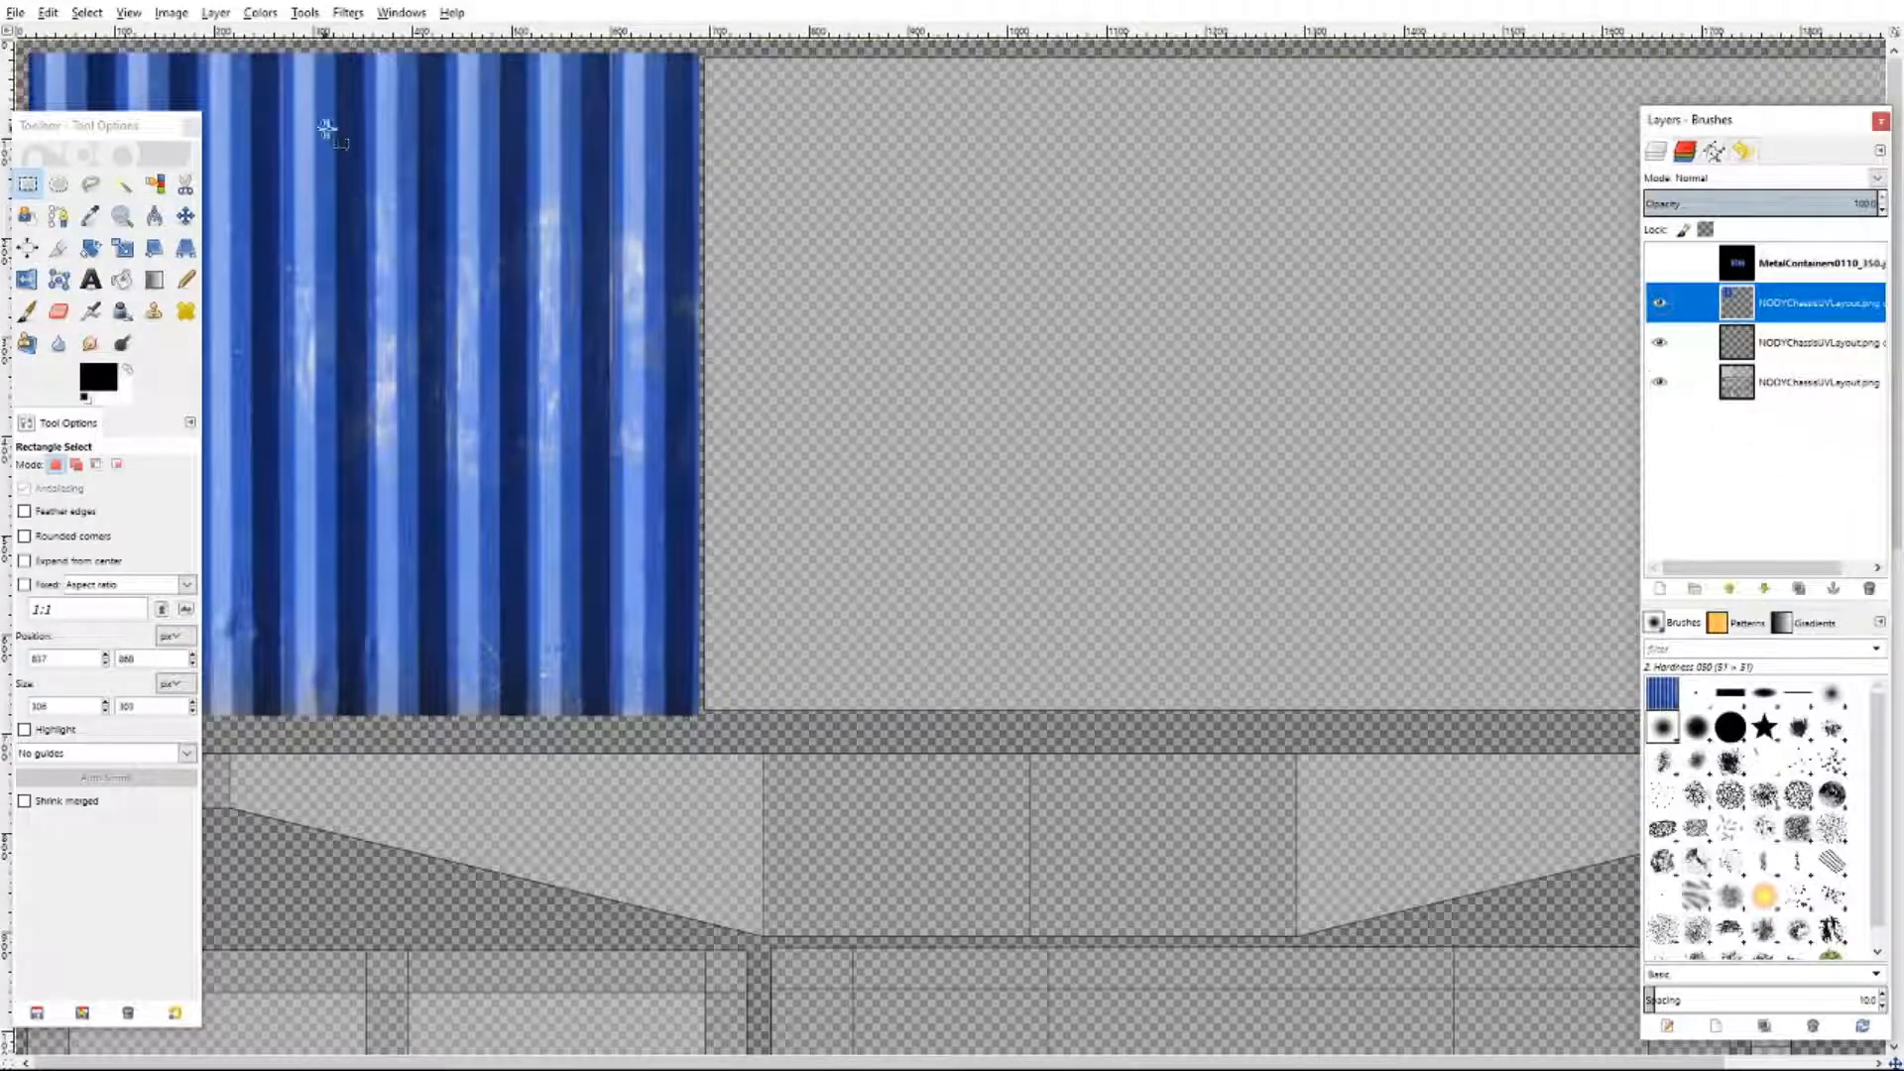
- Try a selection of about 50 × 539 px around one dark groove, clear it, and show and activate the MetalContainers0110_350.jpg layer
left_click_drag(314, 105, 357, 637)
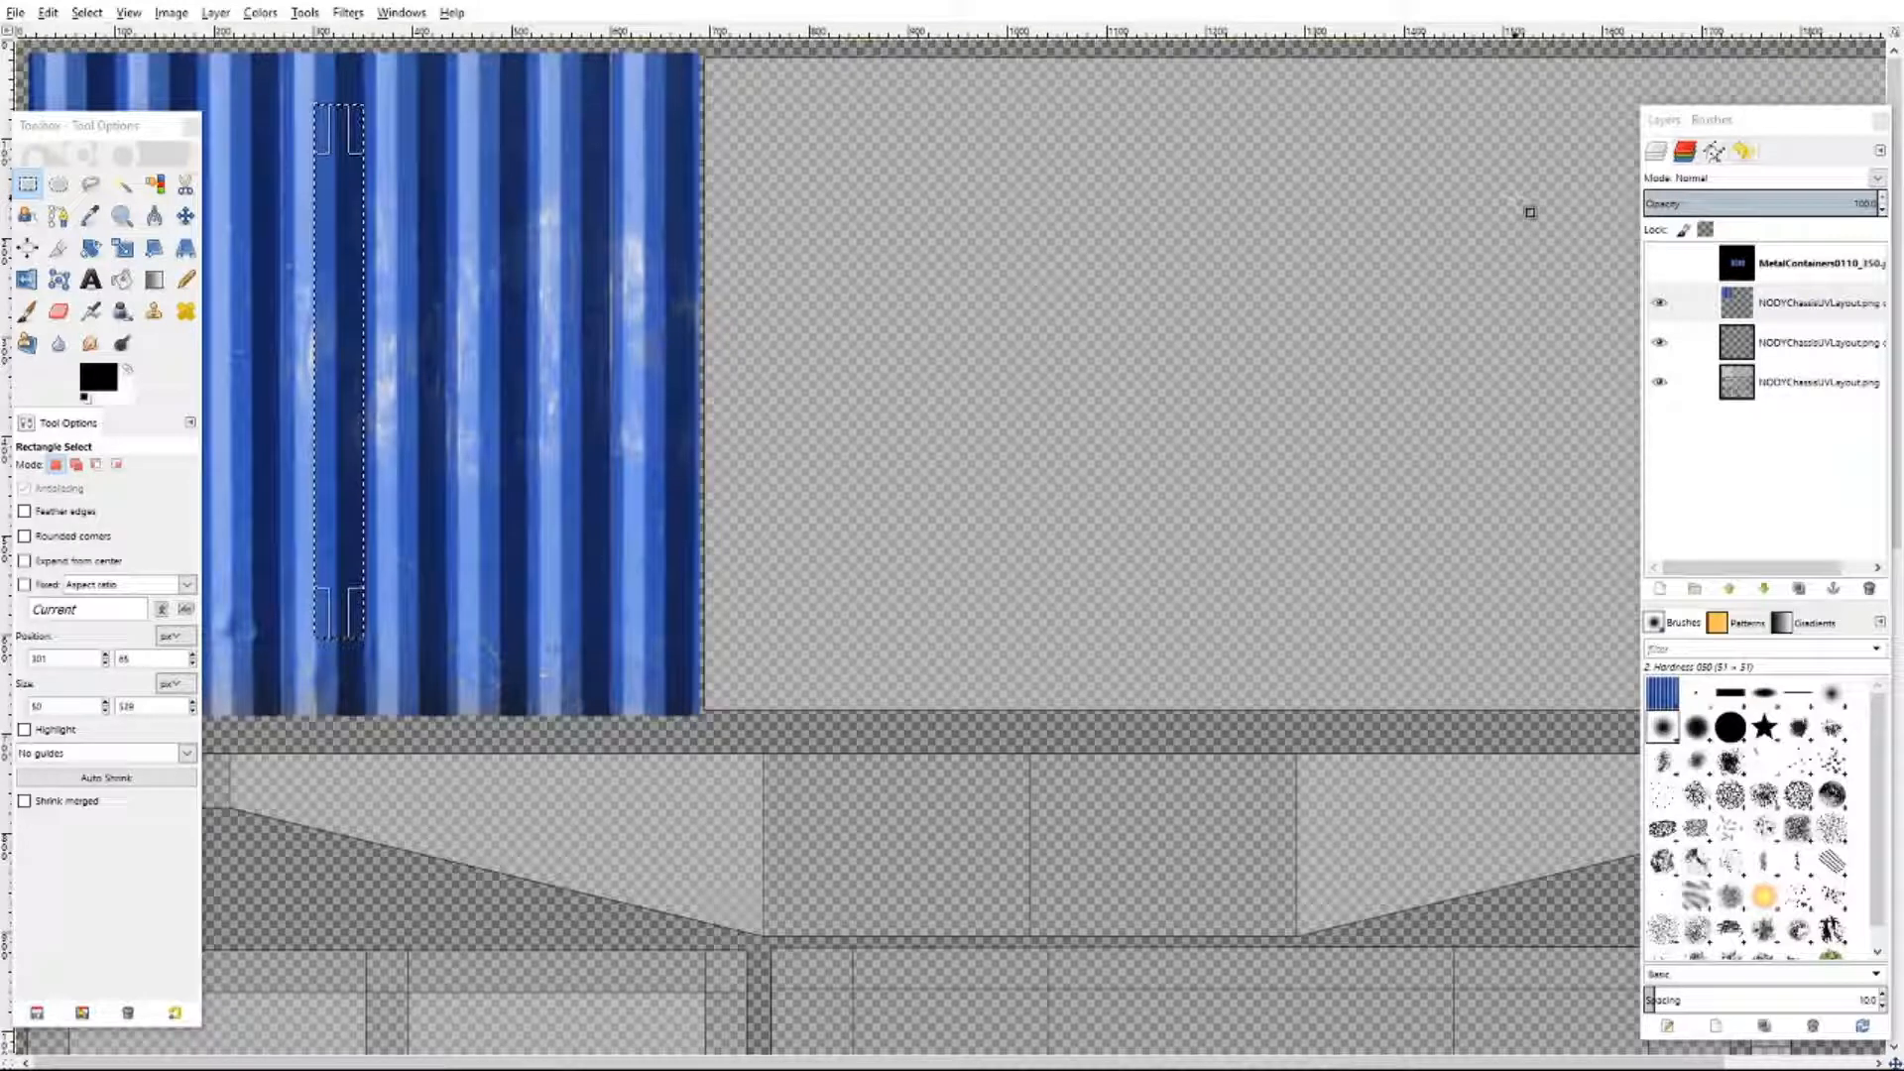
left_click(1659, 262)
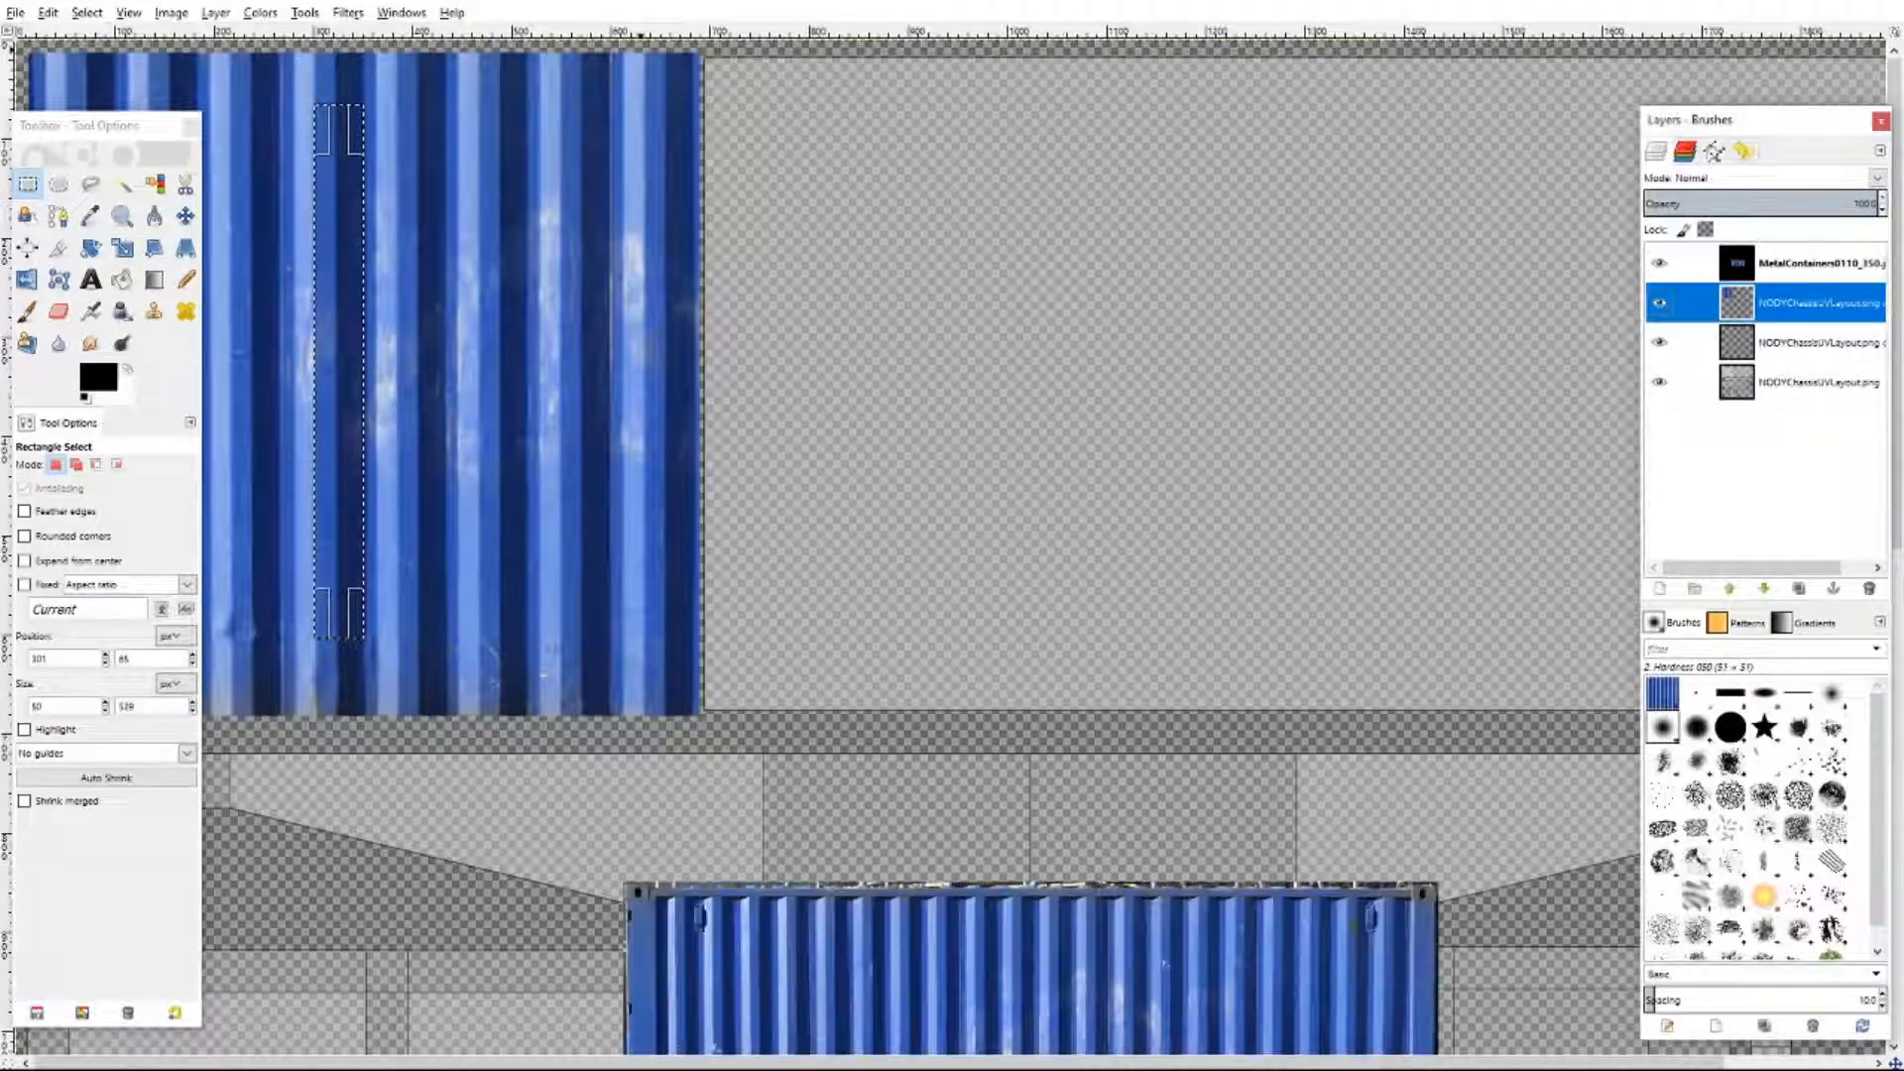
left_click(86, 13)
left_click(107, 57)
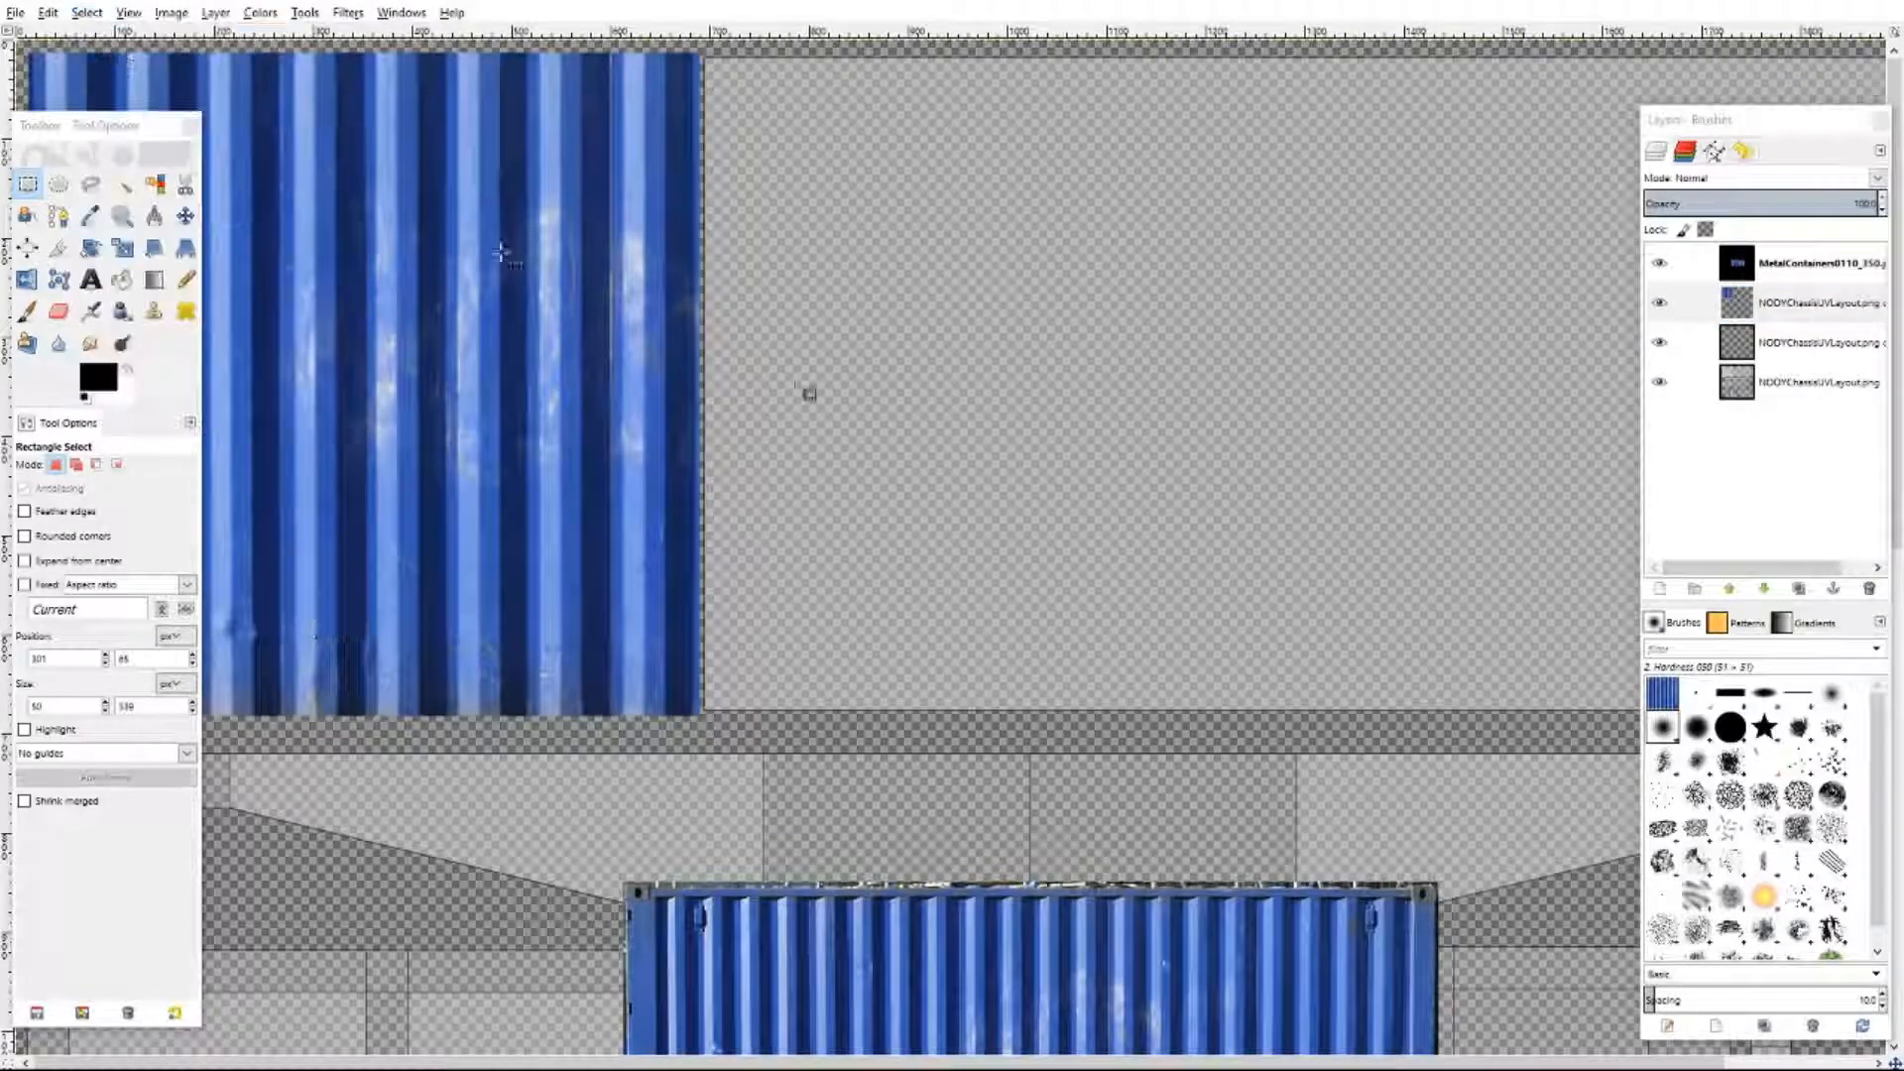
left_click(1685, 263)
- Compare the full container image with the BDY / NODY wagon photo in the browser, and return to GIMP
scroll(1210, 610, "down", 5)
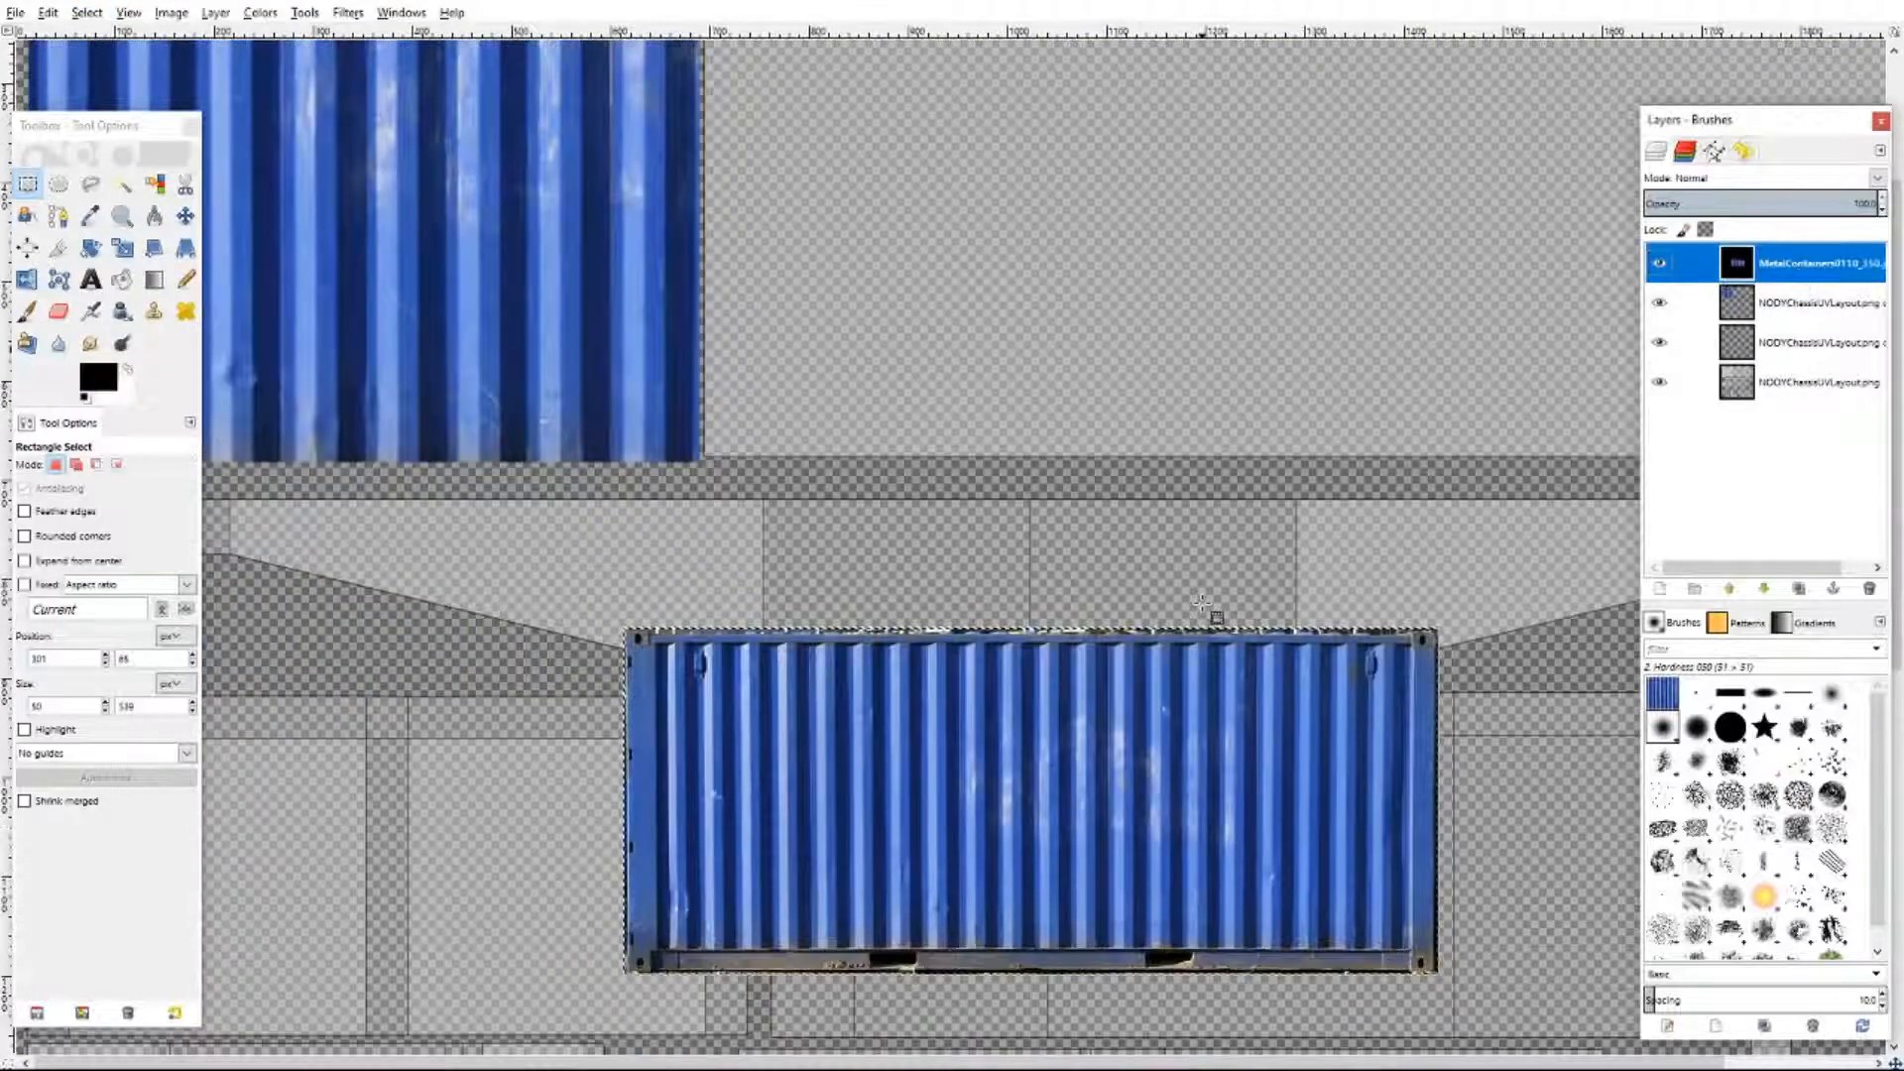
scroll(1201, 603, "up", 5)
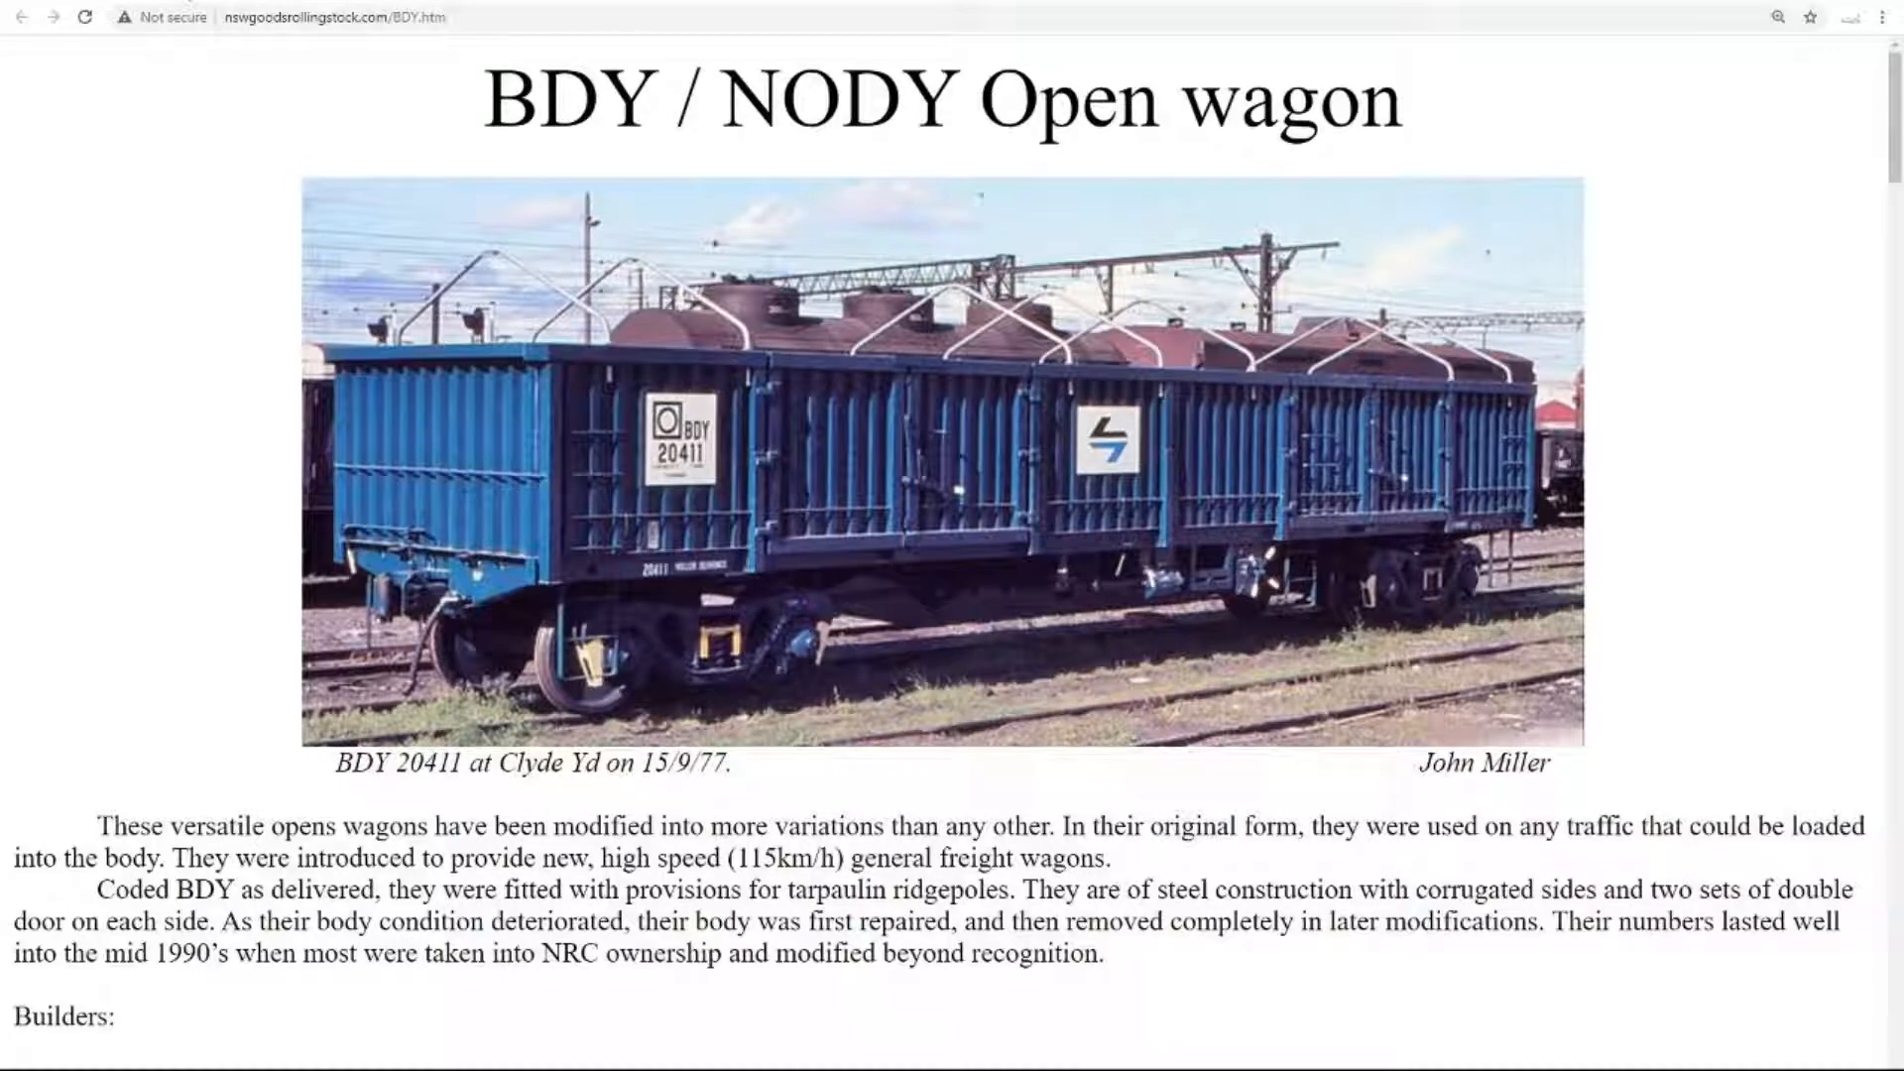
left_click(365, 1)
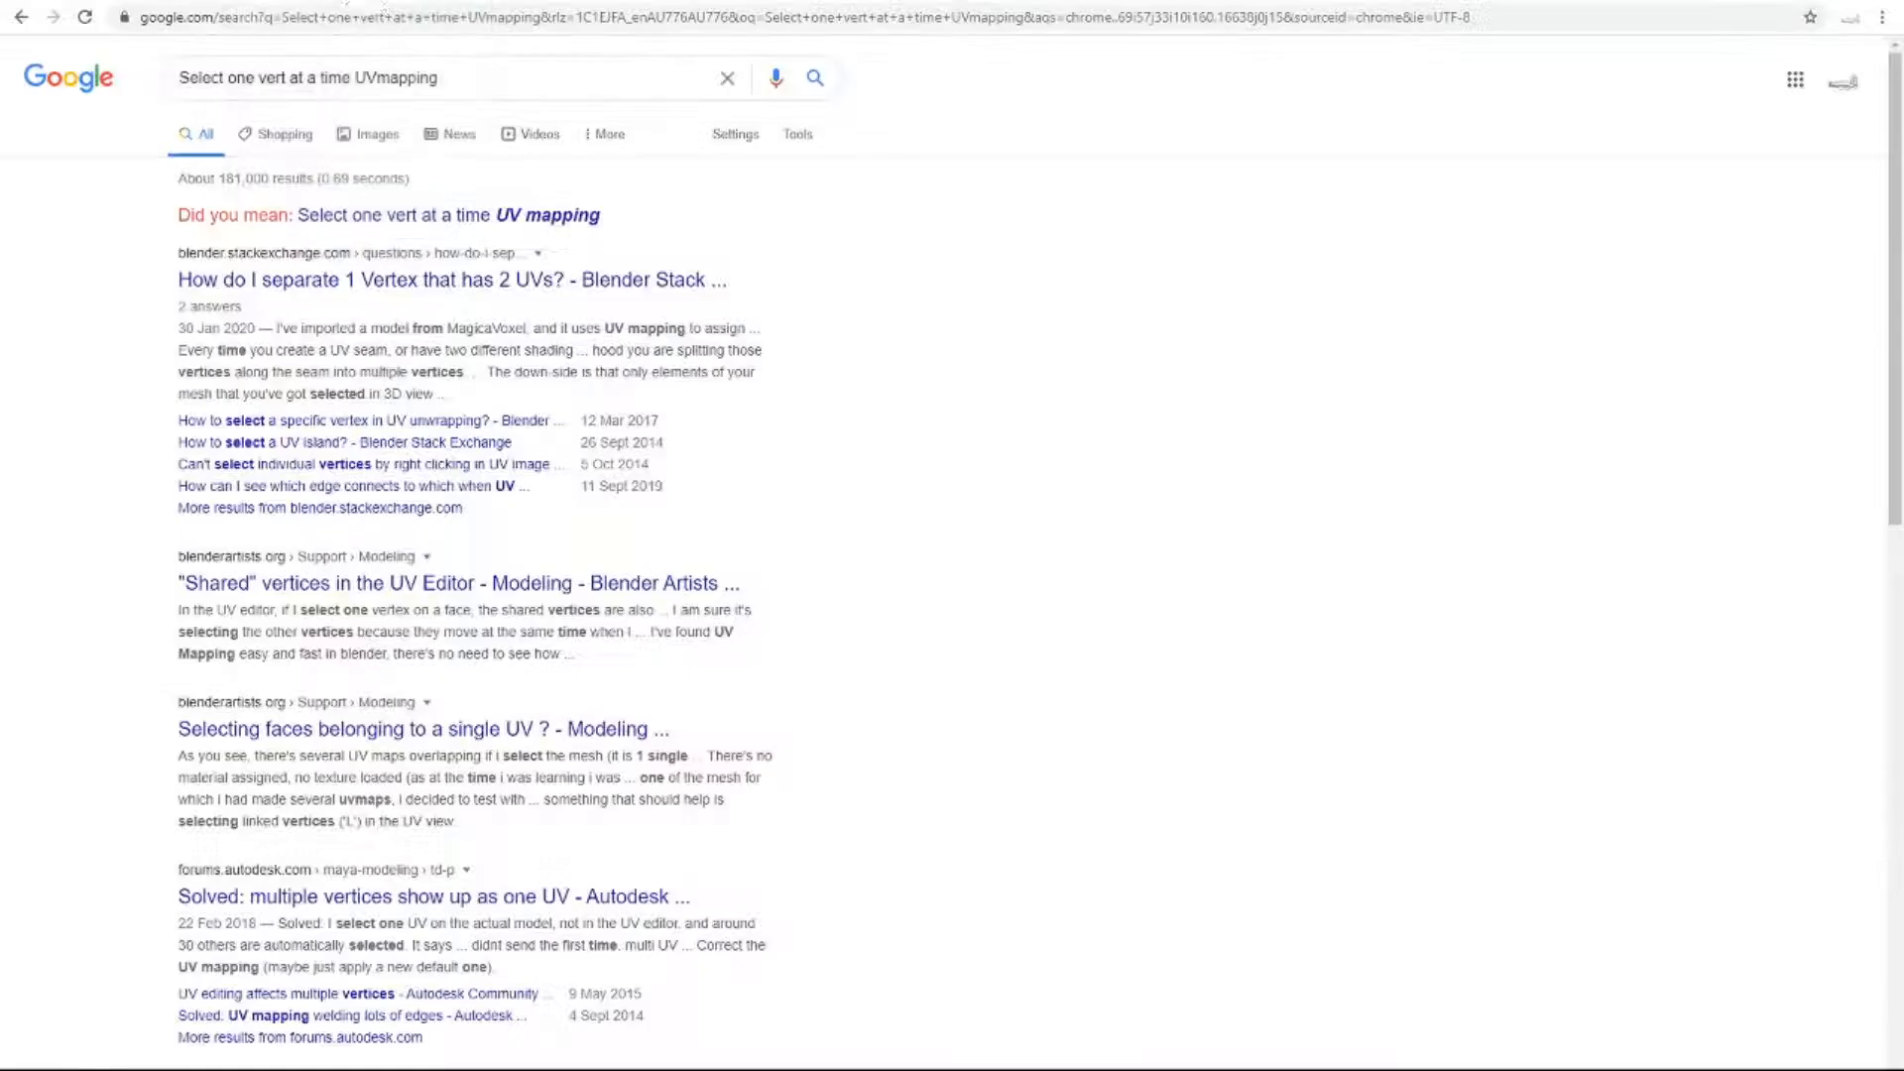
key("alt+Tab")
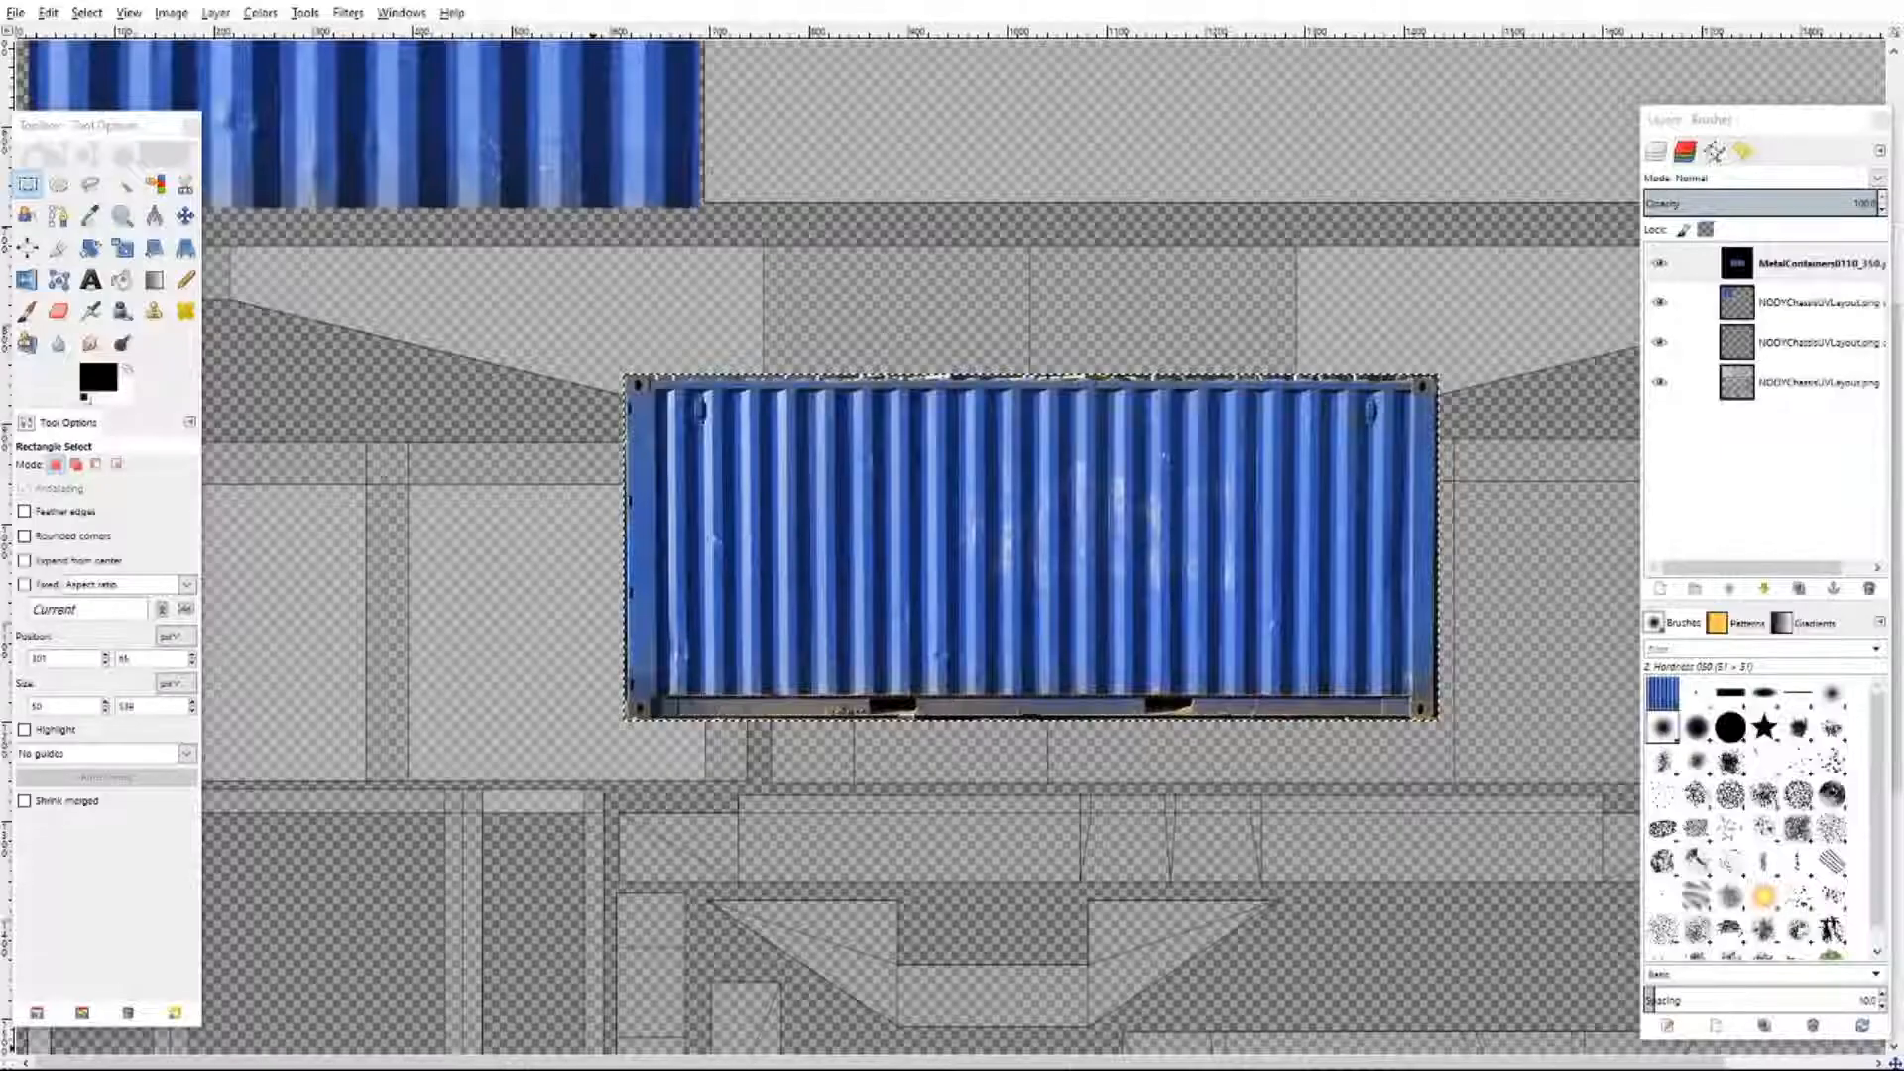
- Clear the old selection and select about 417 × 300 px of the ribs on the MetalContainers0110_350.jpg layer
left_click(26, 184)
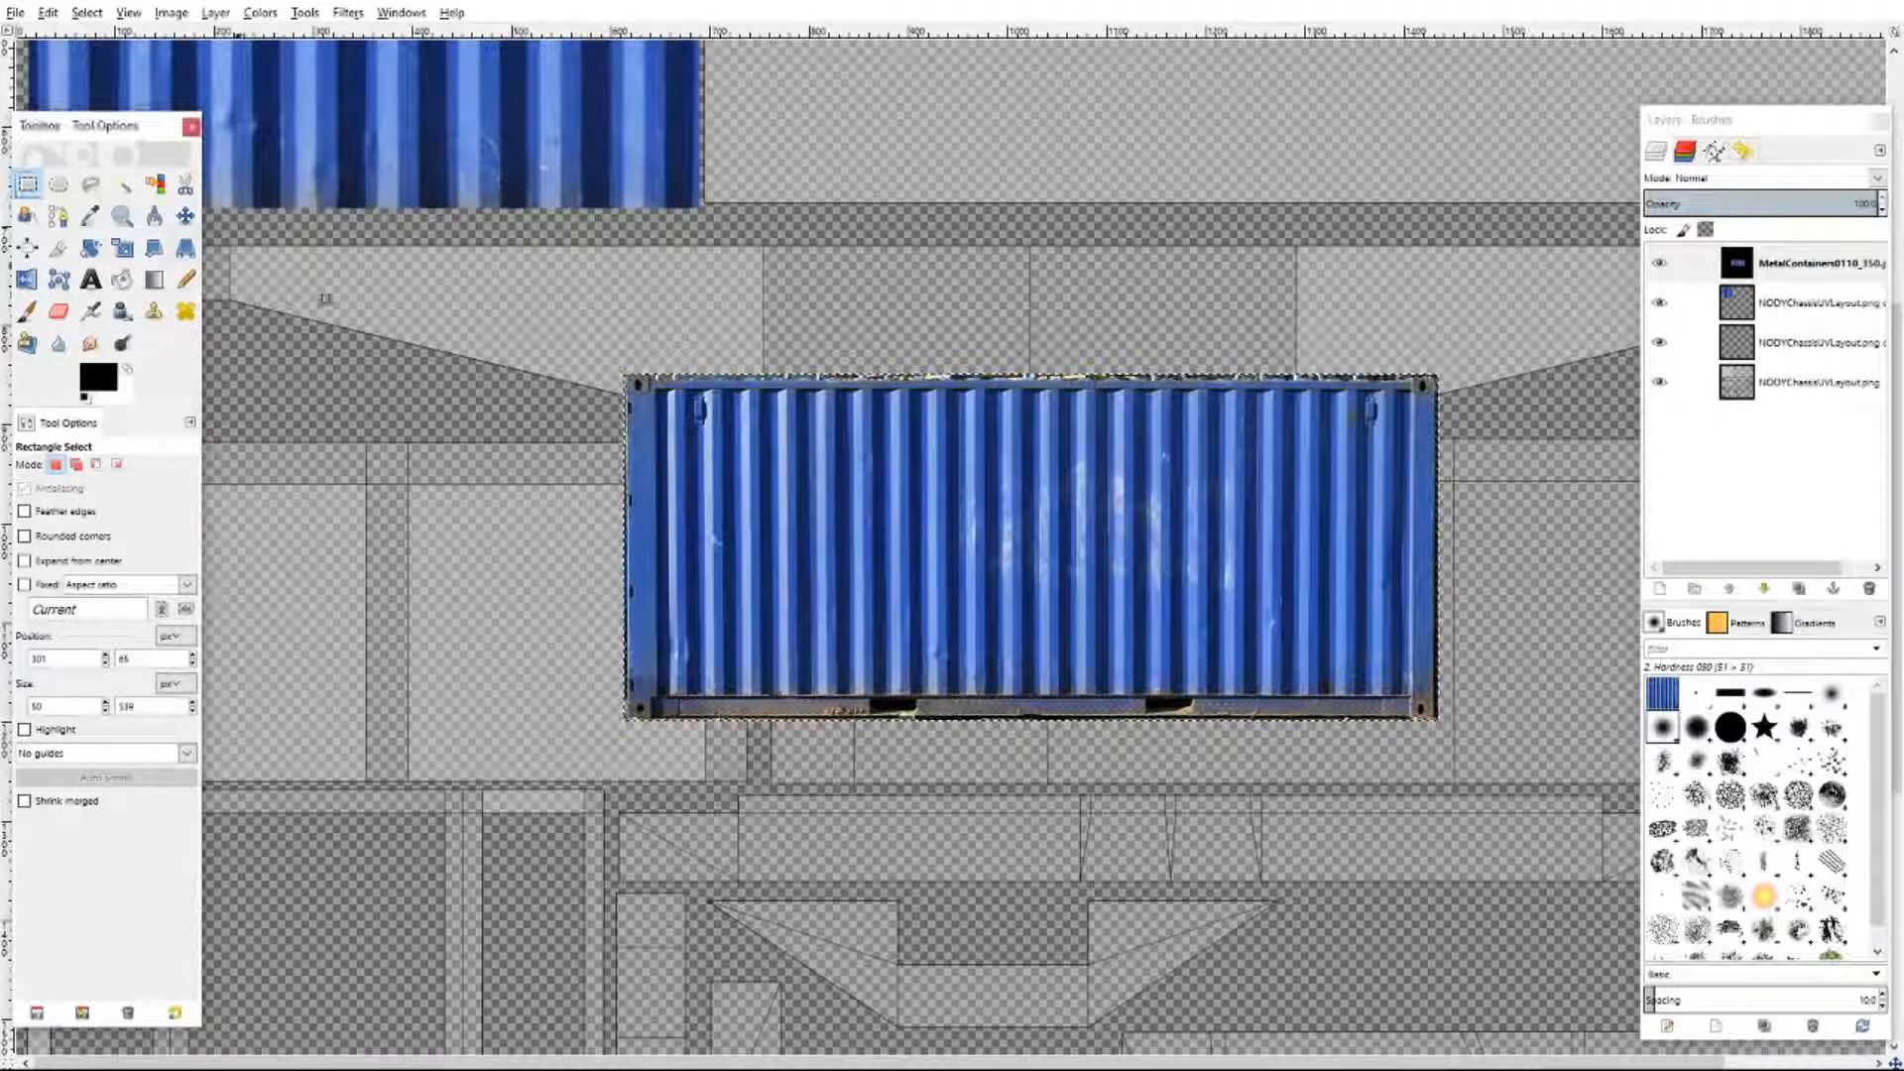
left_click(774, 396)
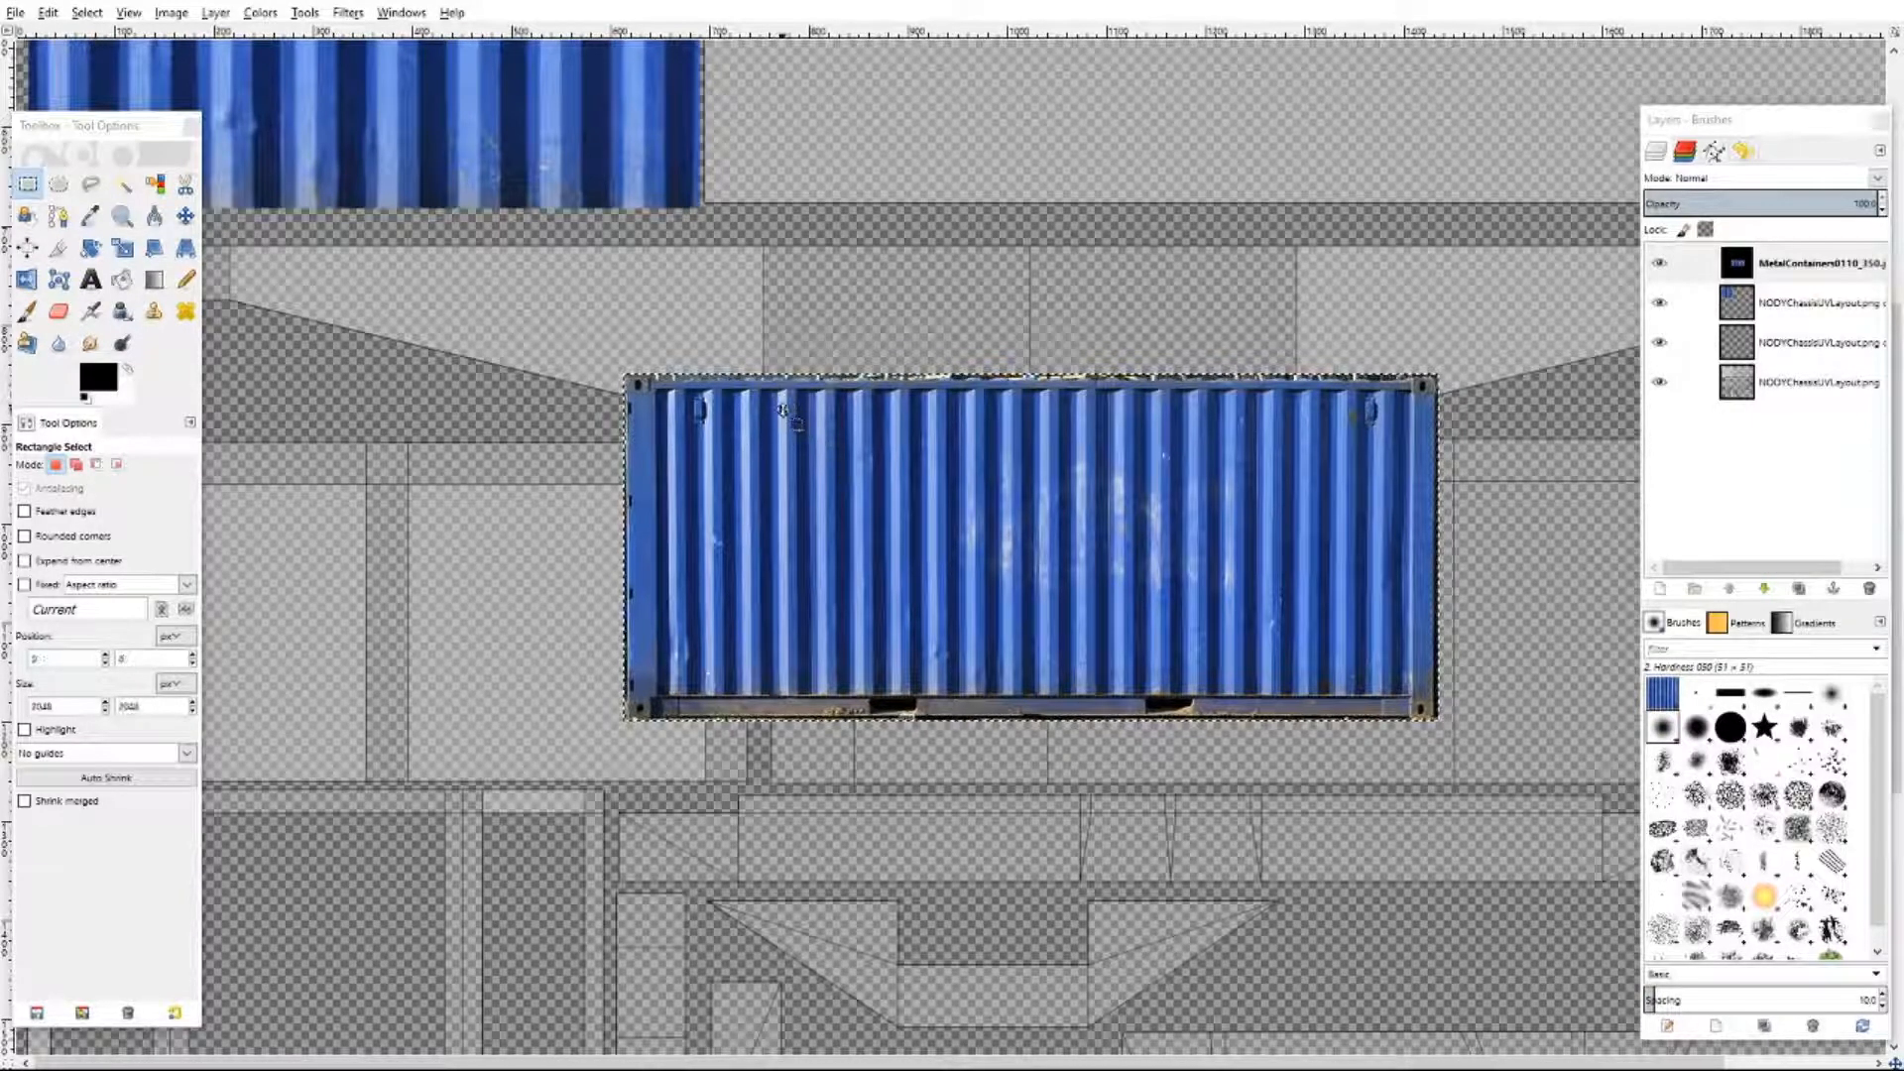
left_click(1775, 263)
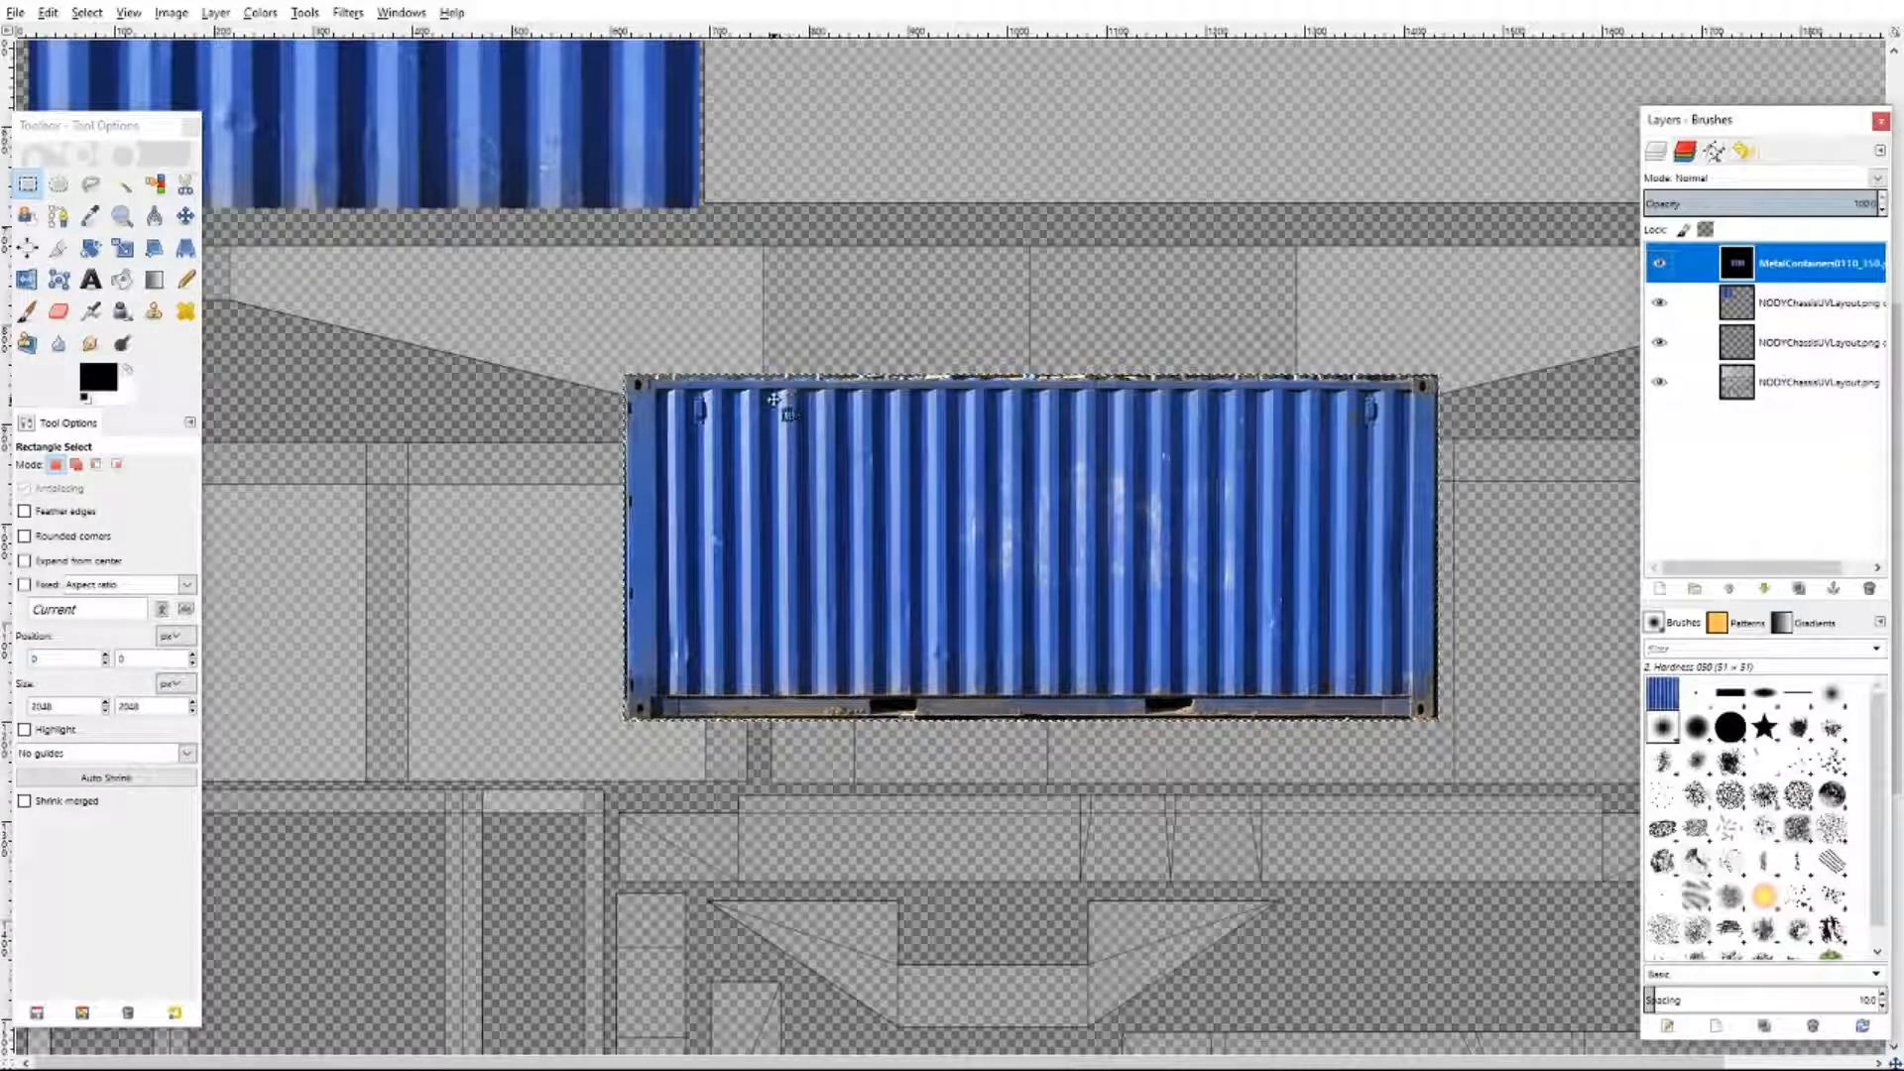
left_click(30, 185)
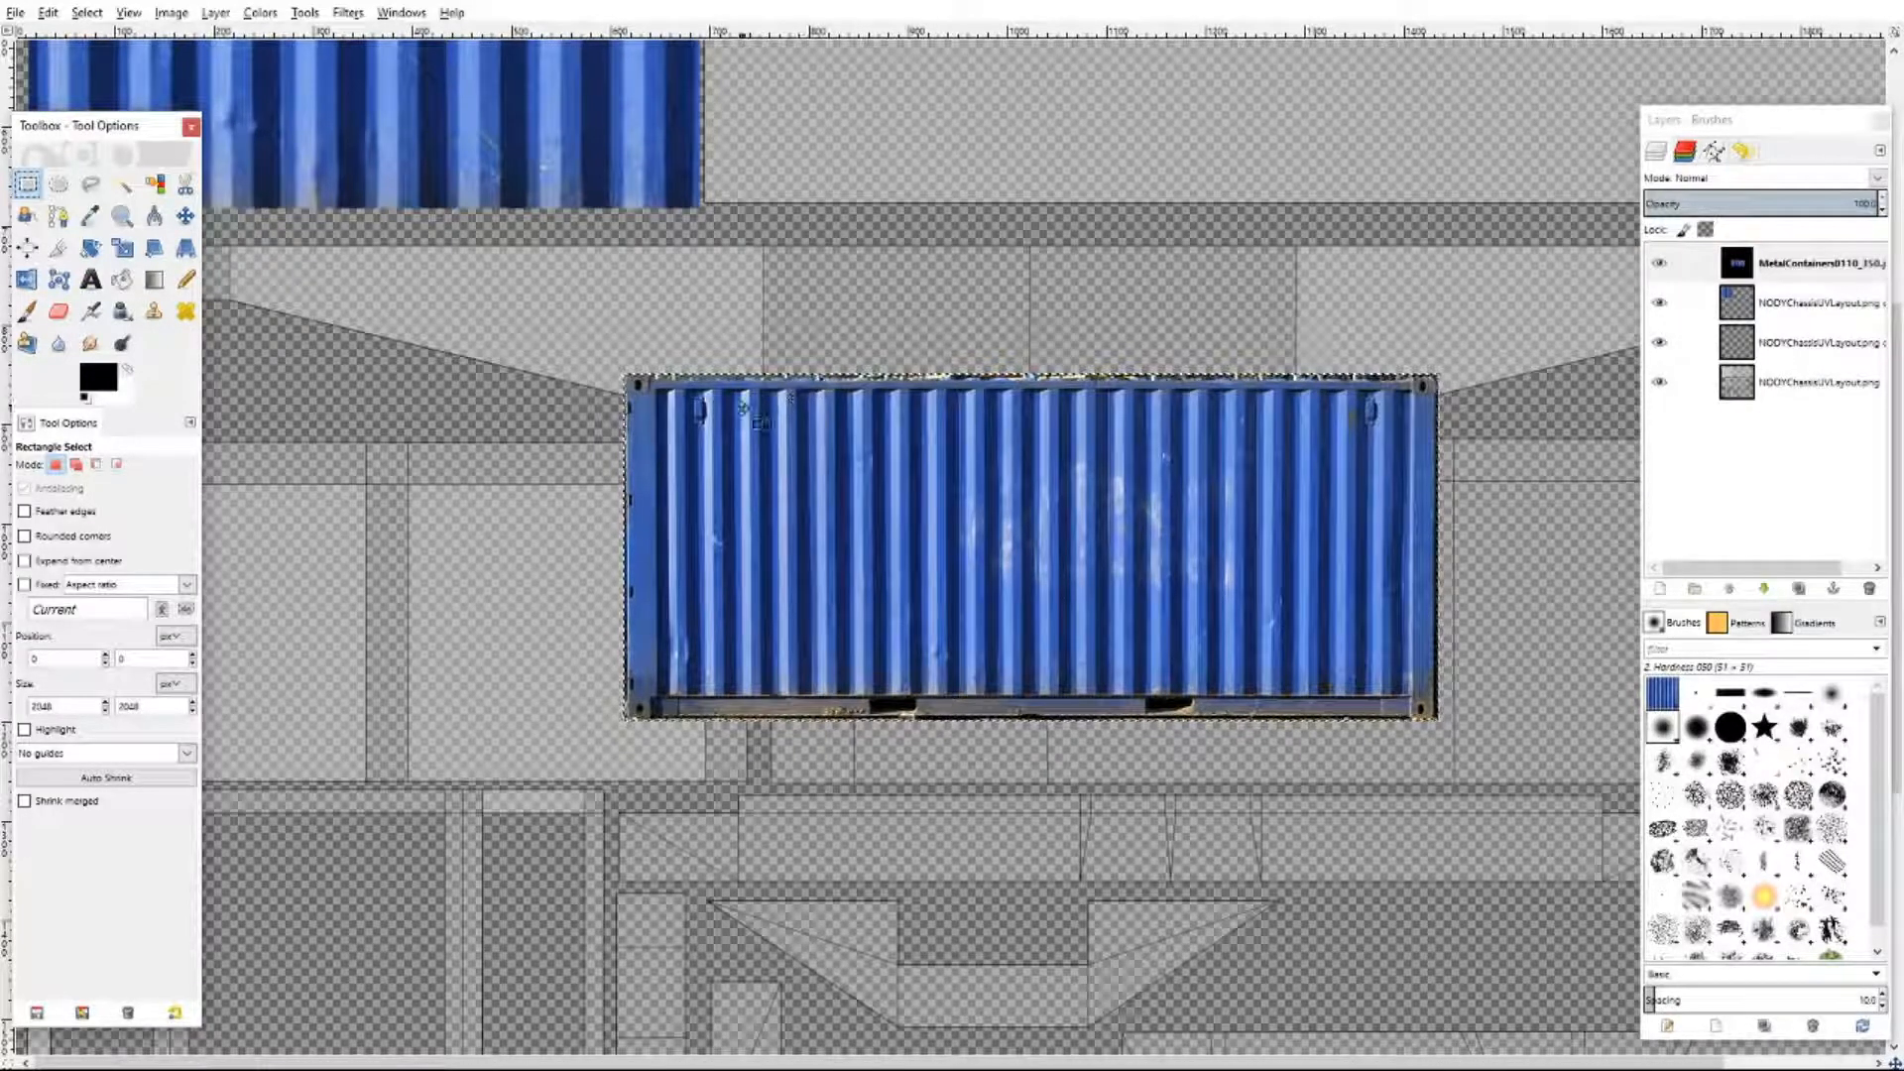
left_click(737, 397)
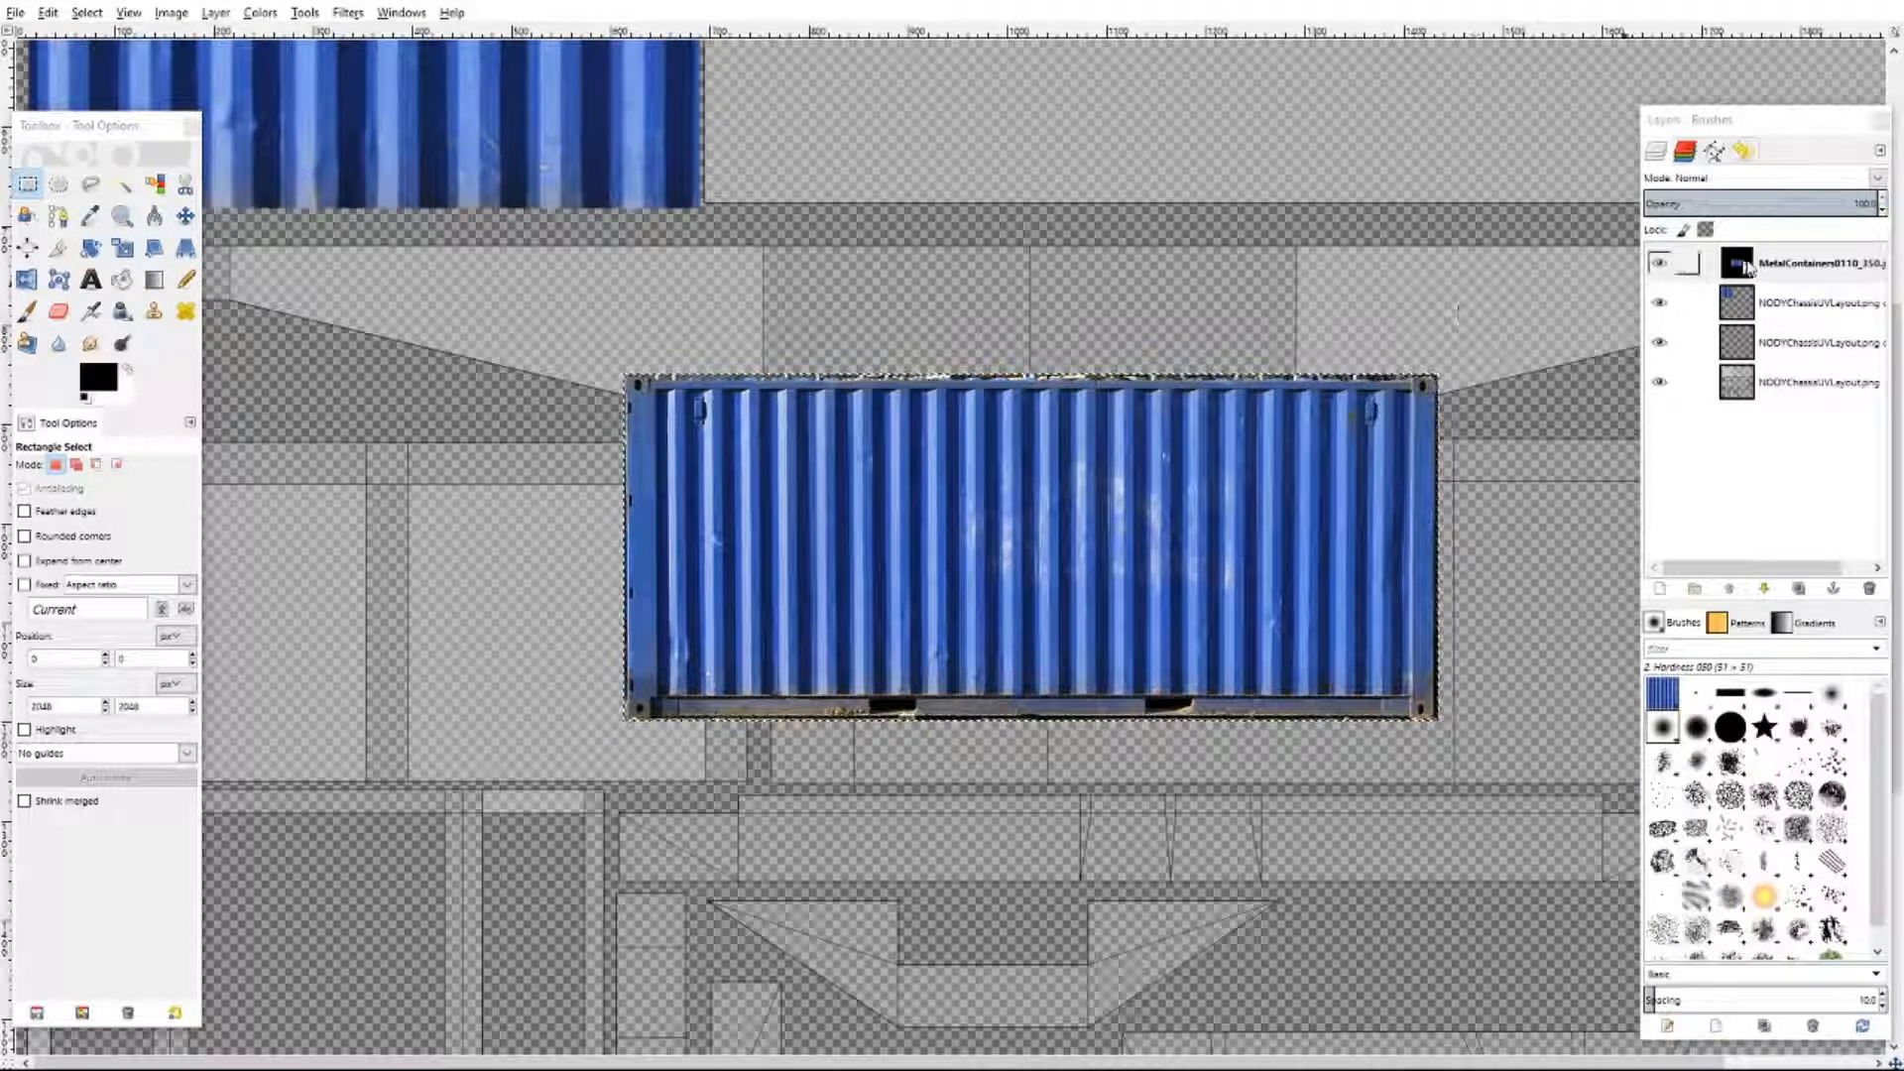
left_click(1691, 264)
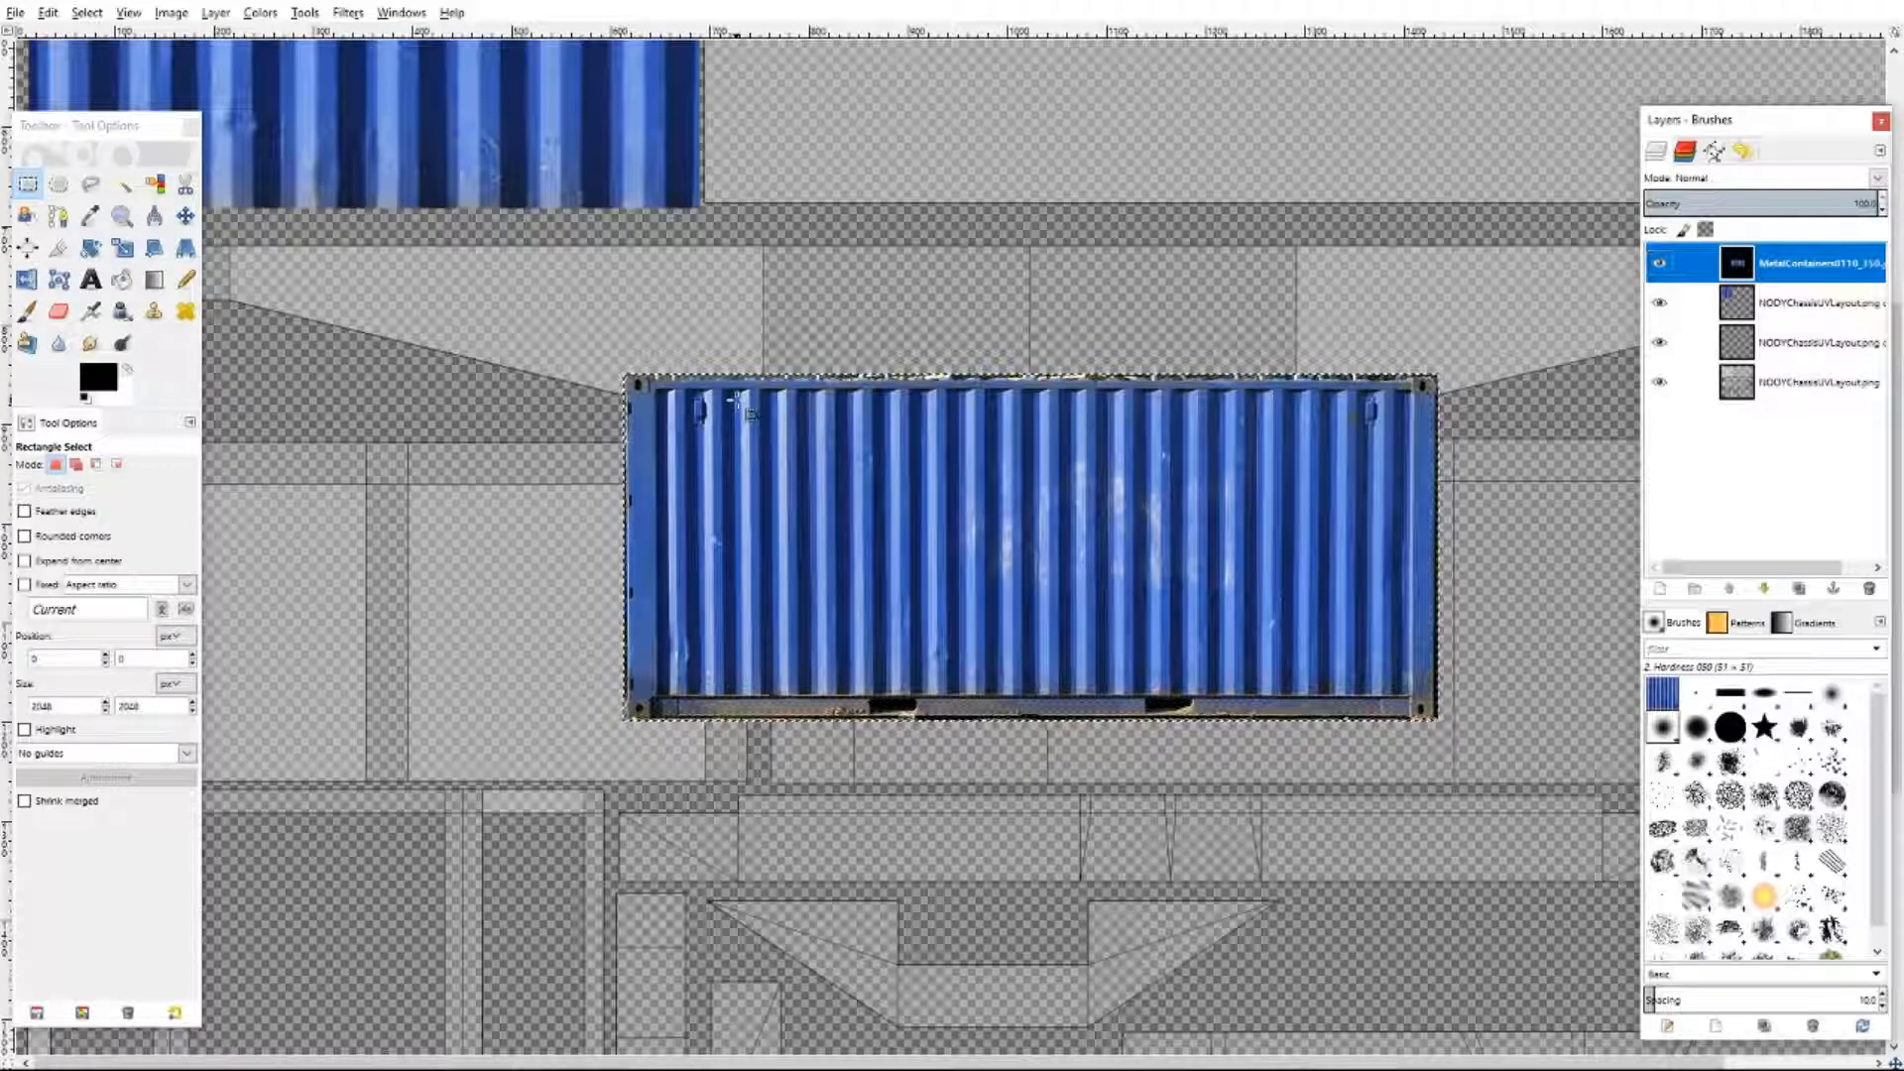
left_click_drag(736, 397, 1150, 694)
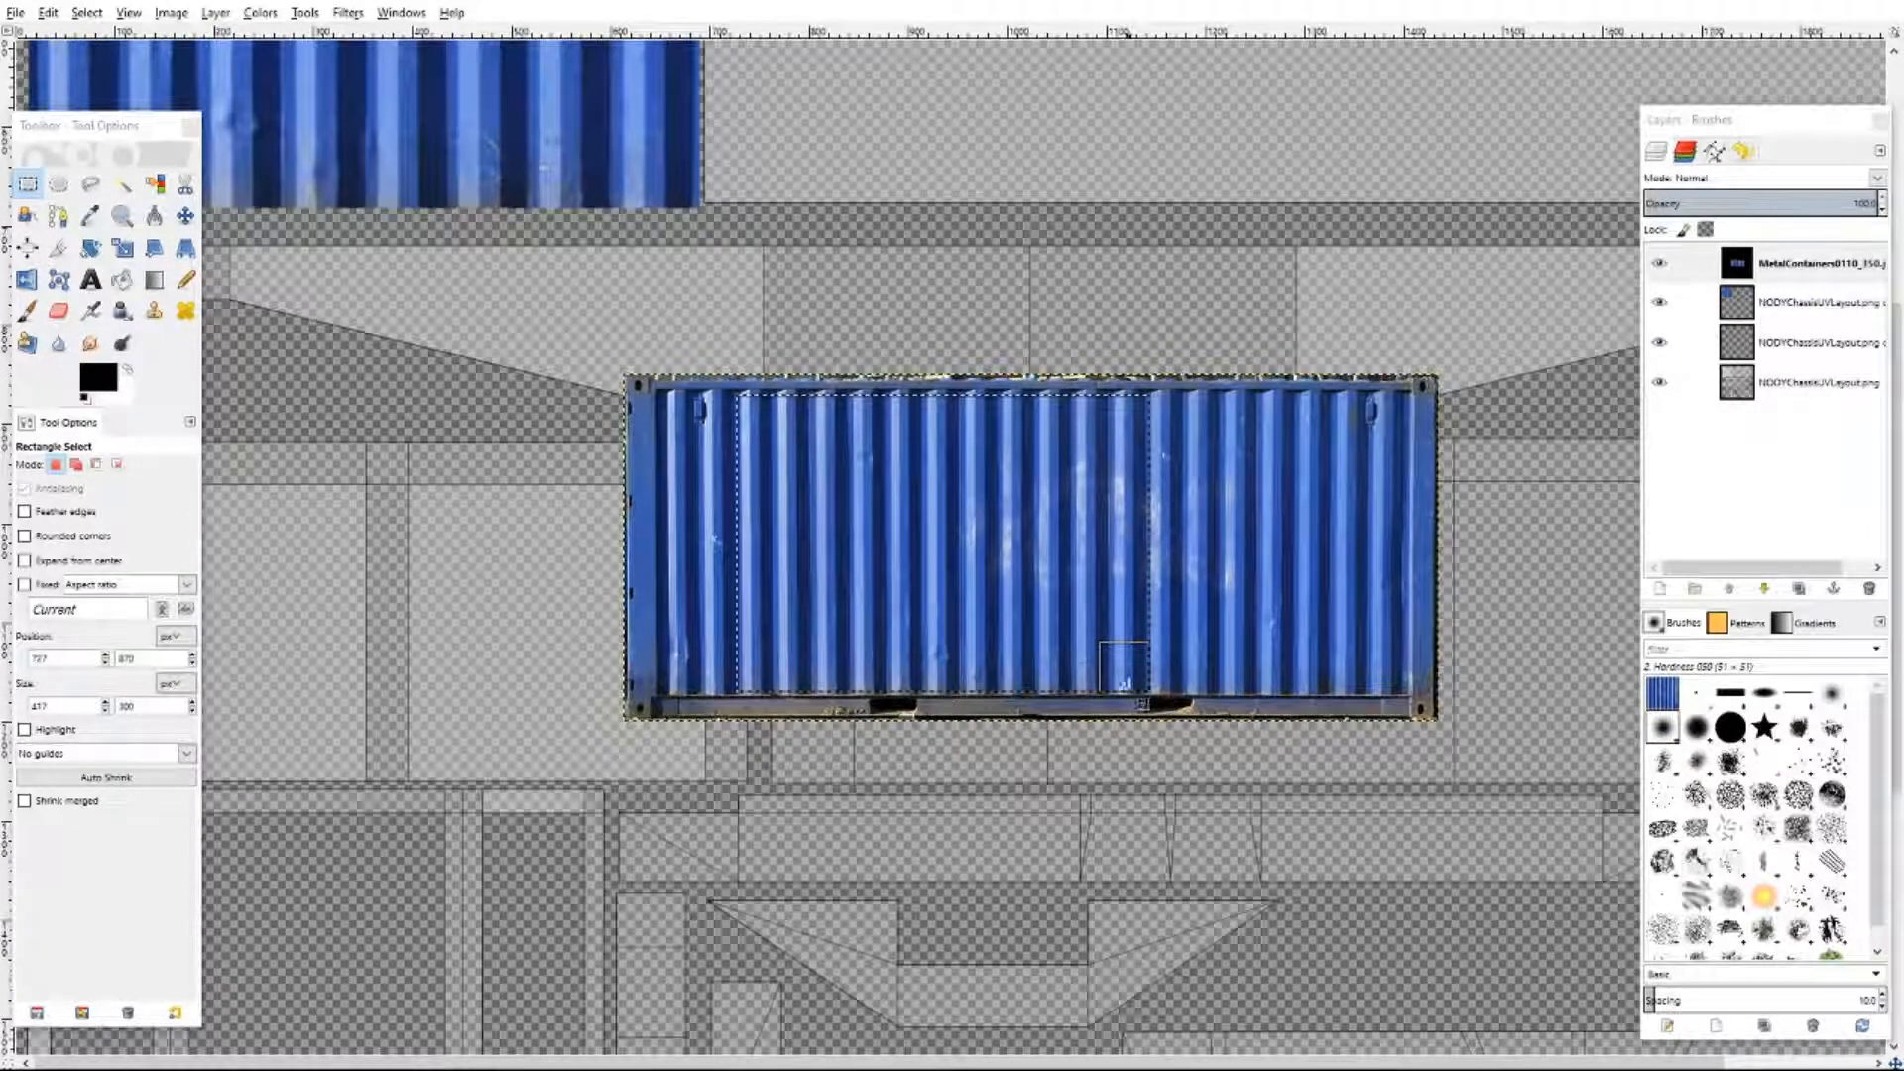
- Fine-tune the rib selection's left and upper edges, bringing it to about 419 × 303 px
left_click(129, 13)
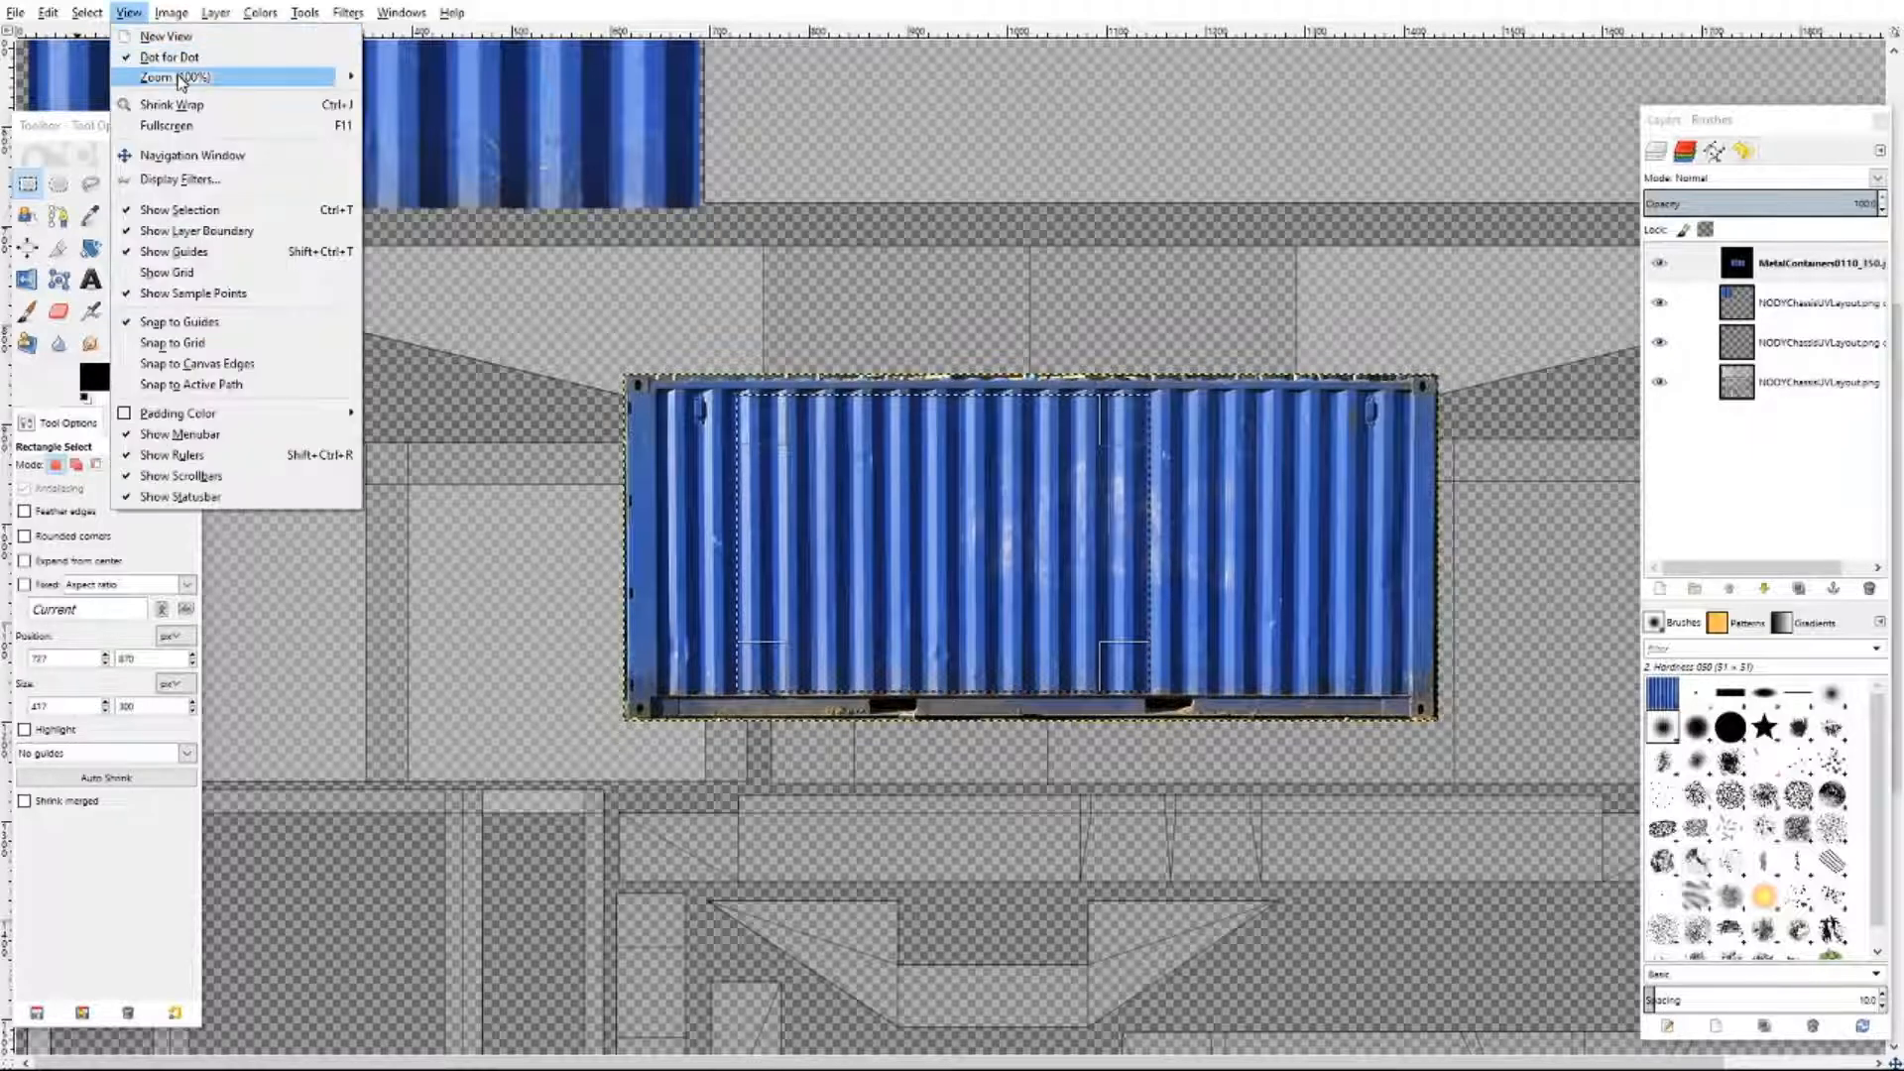
mouse_move(178, 77)
left_click(405, 243)
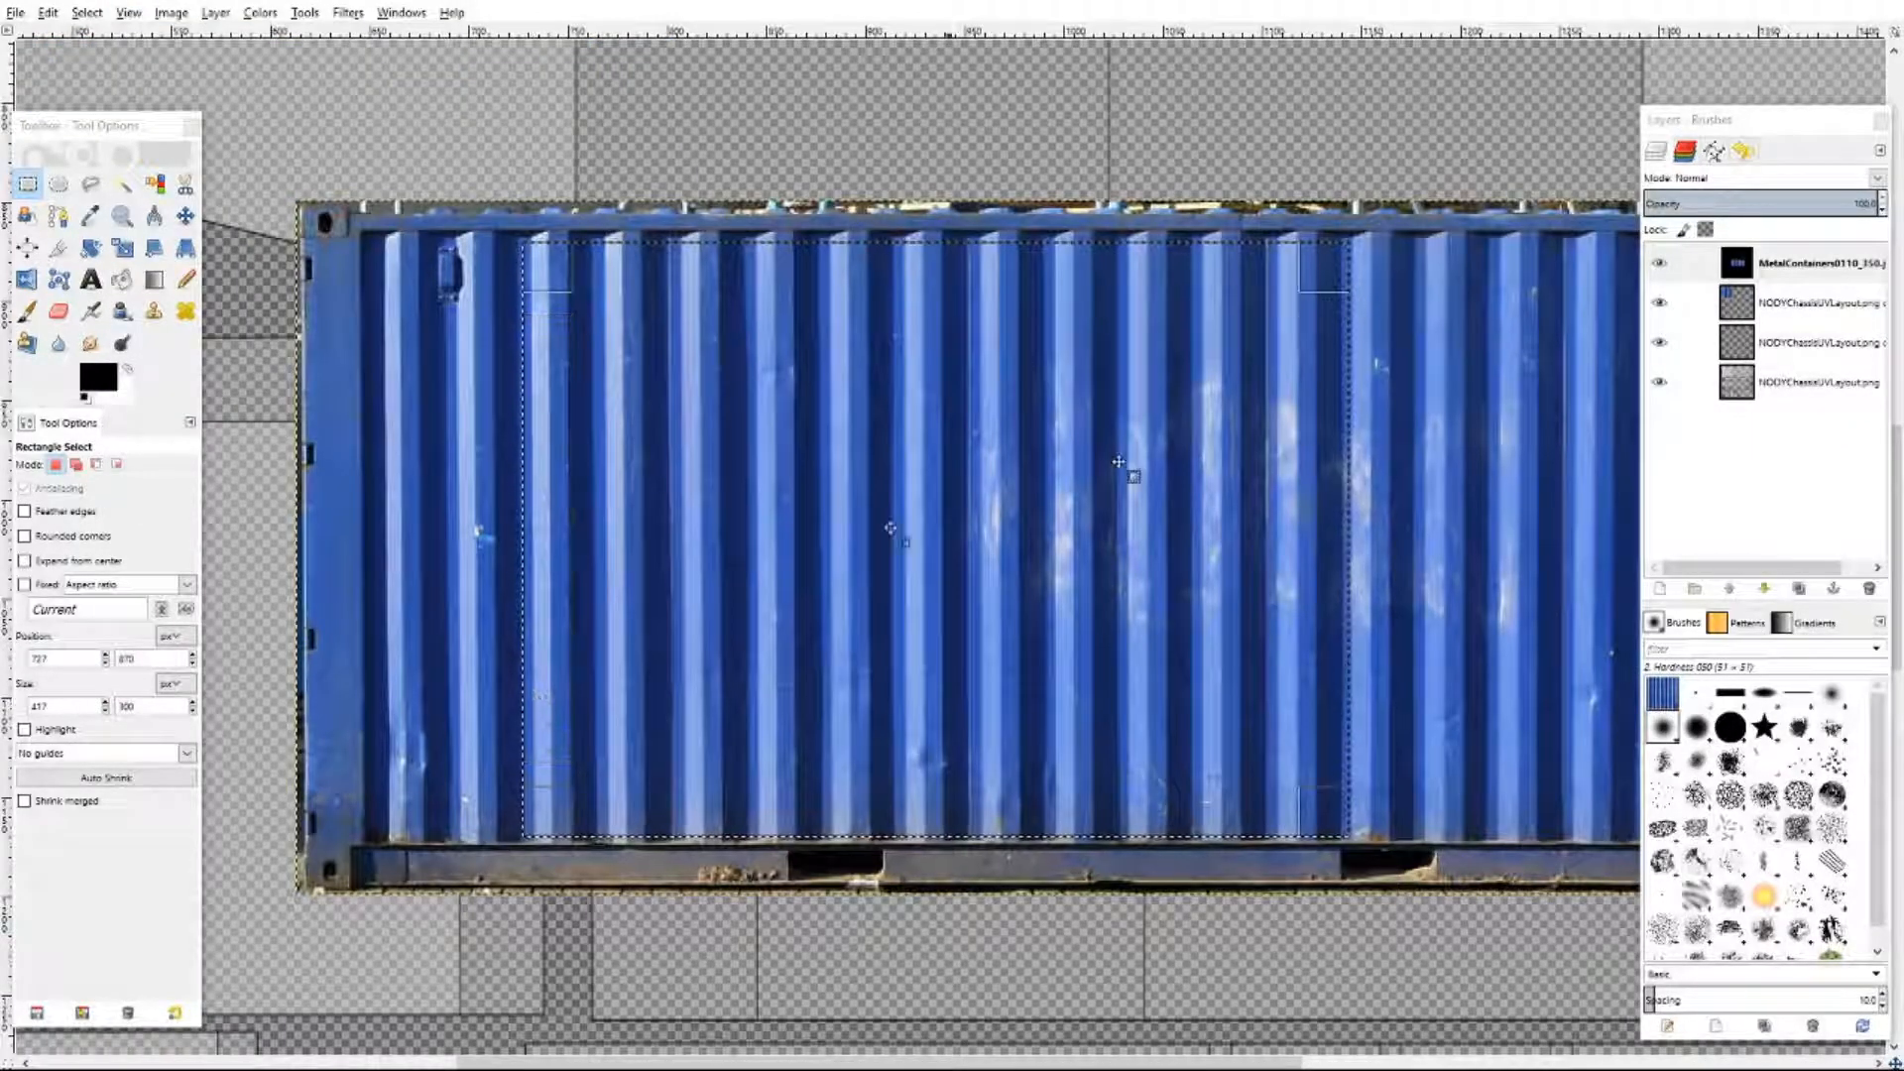
left_click_drag(547, 479, 543, 480)
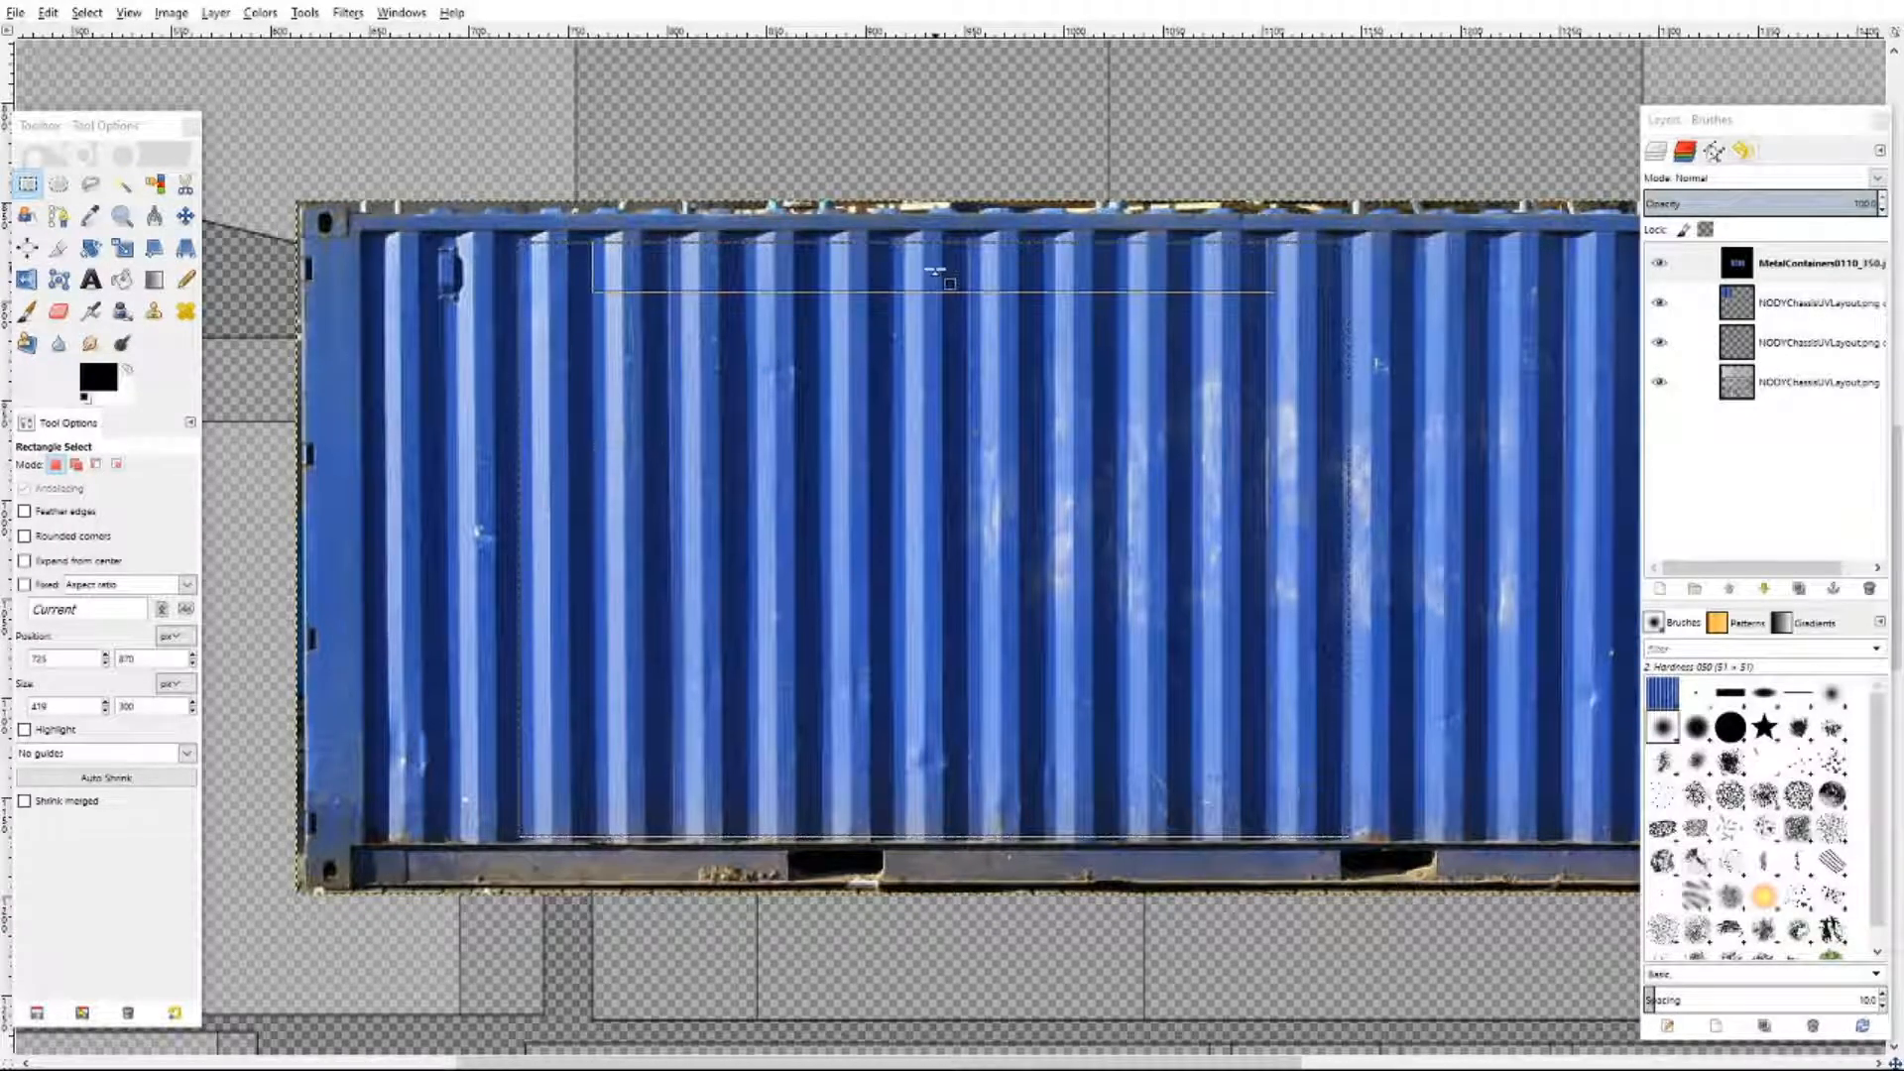
left_click_drag(935, 272, 934, 268)
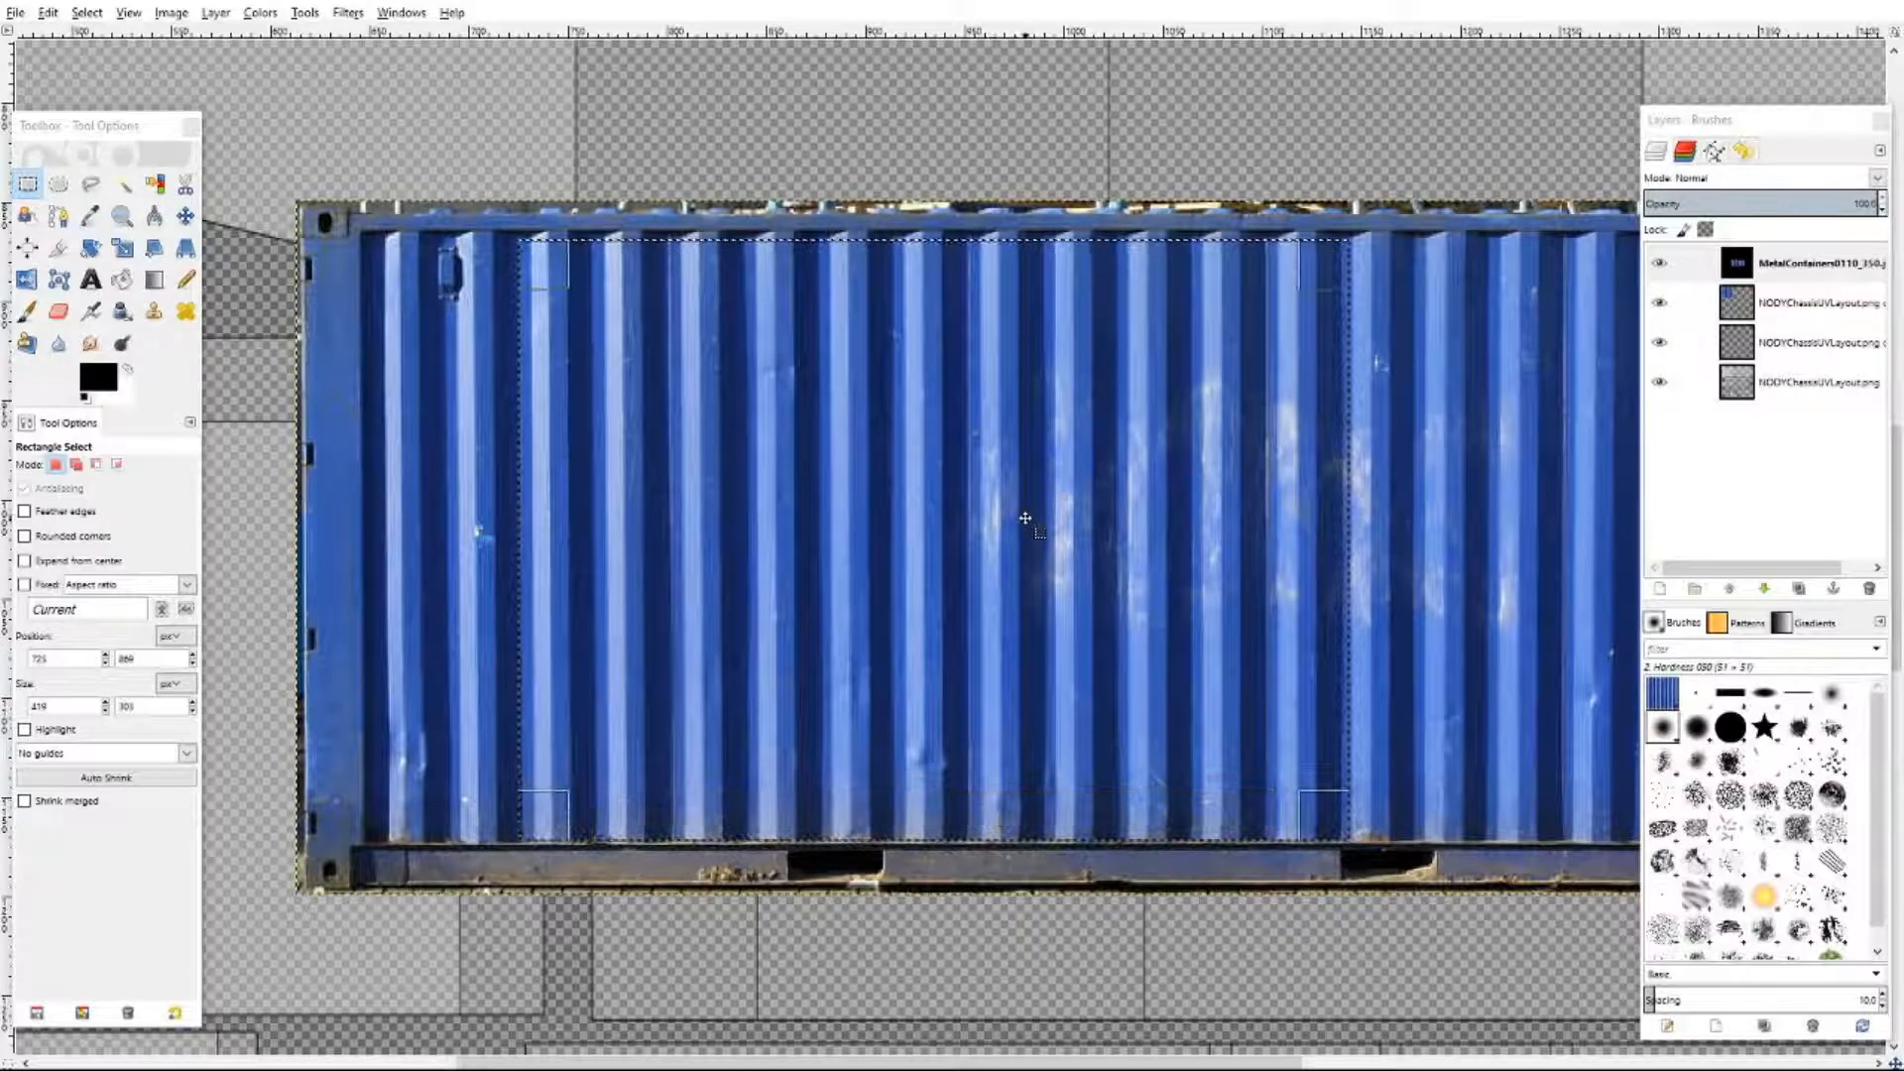
- Copy the selected corrugated area of the MetalContainers0110_350.jpg layer
key("m")
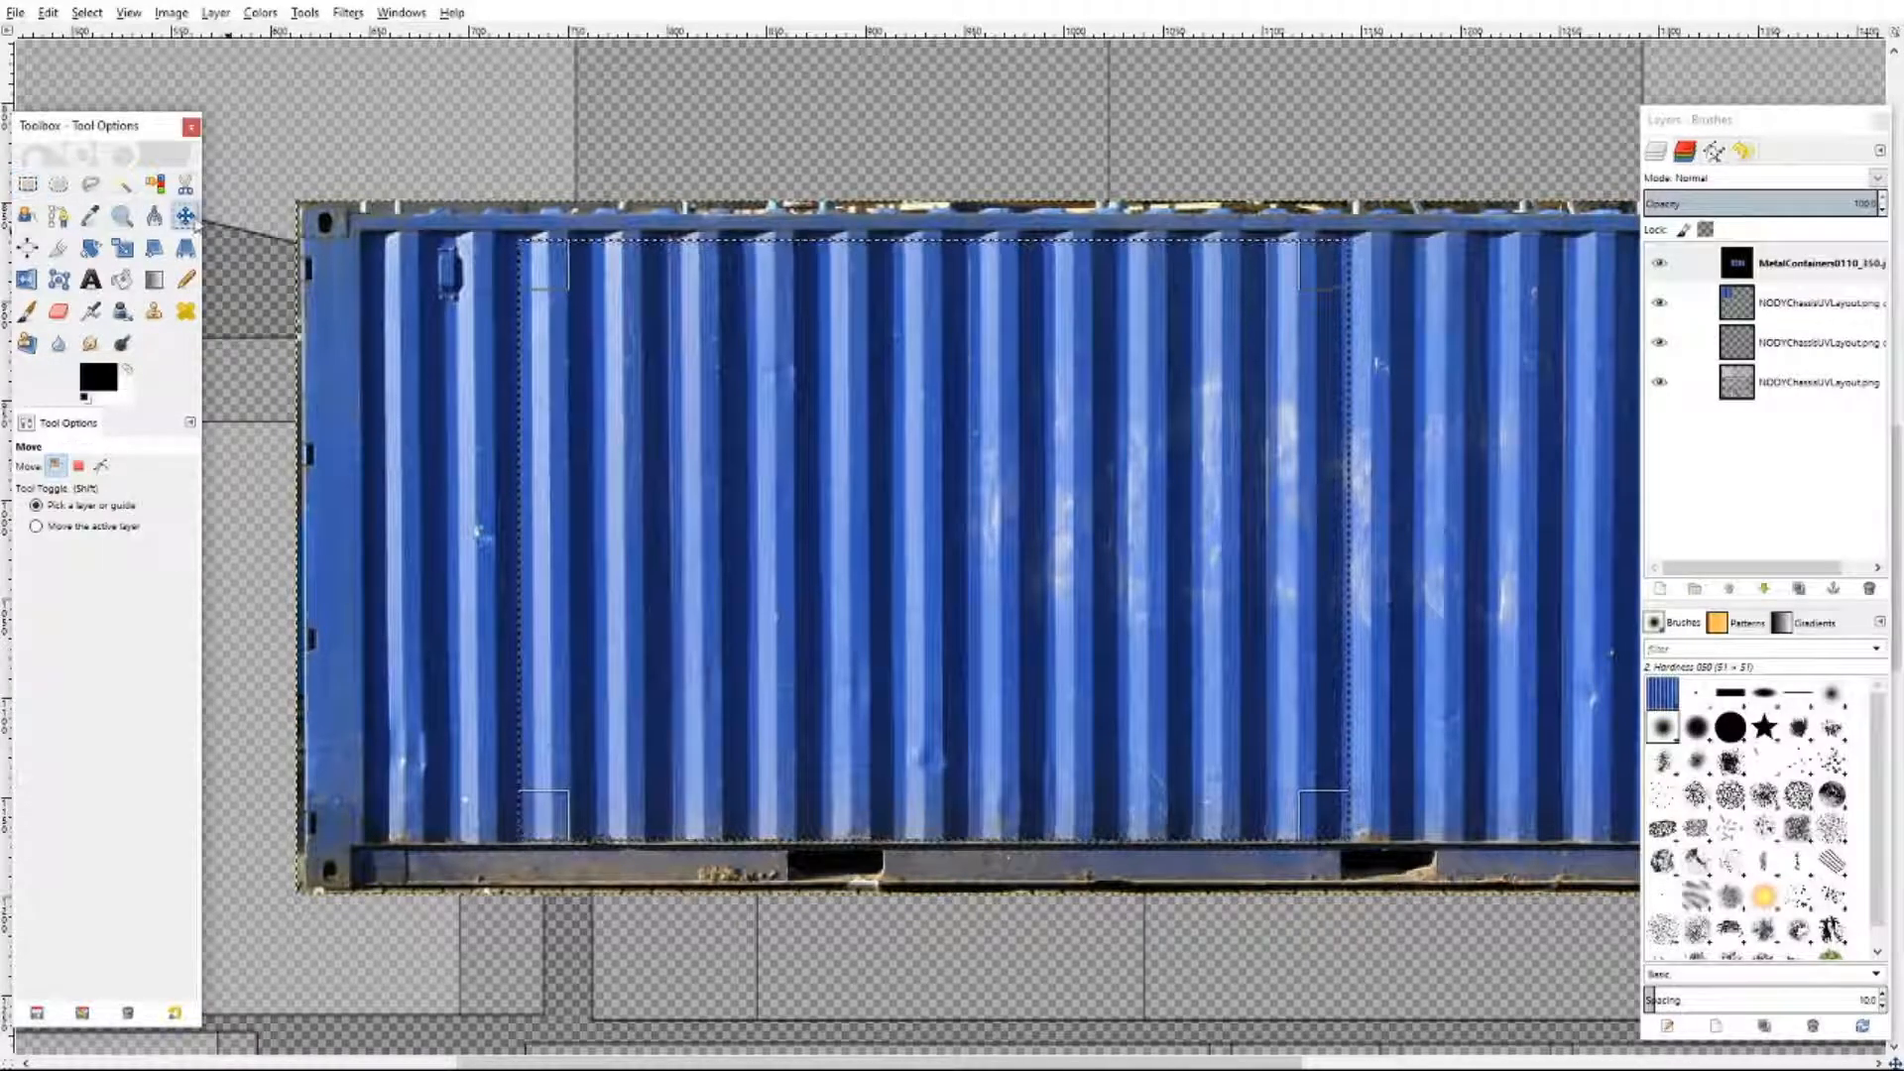
right_click(954, 505)
mouse_move(989, 540)
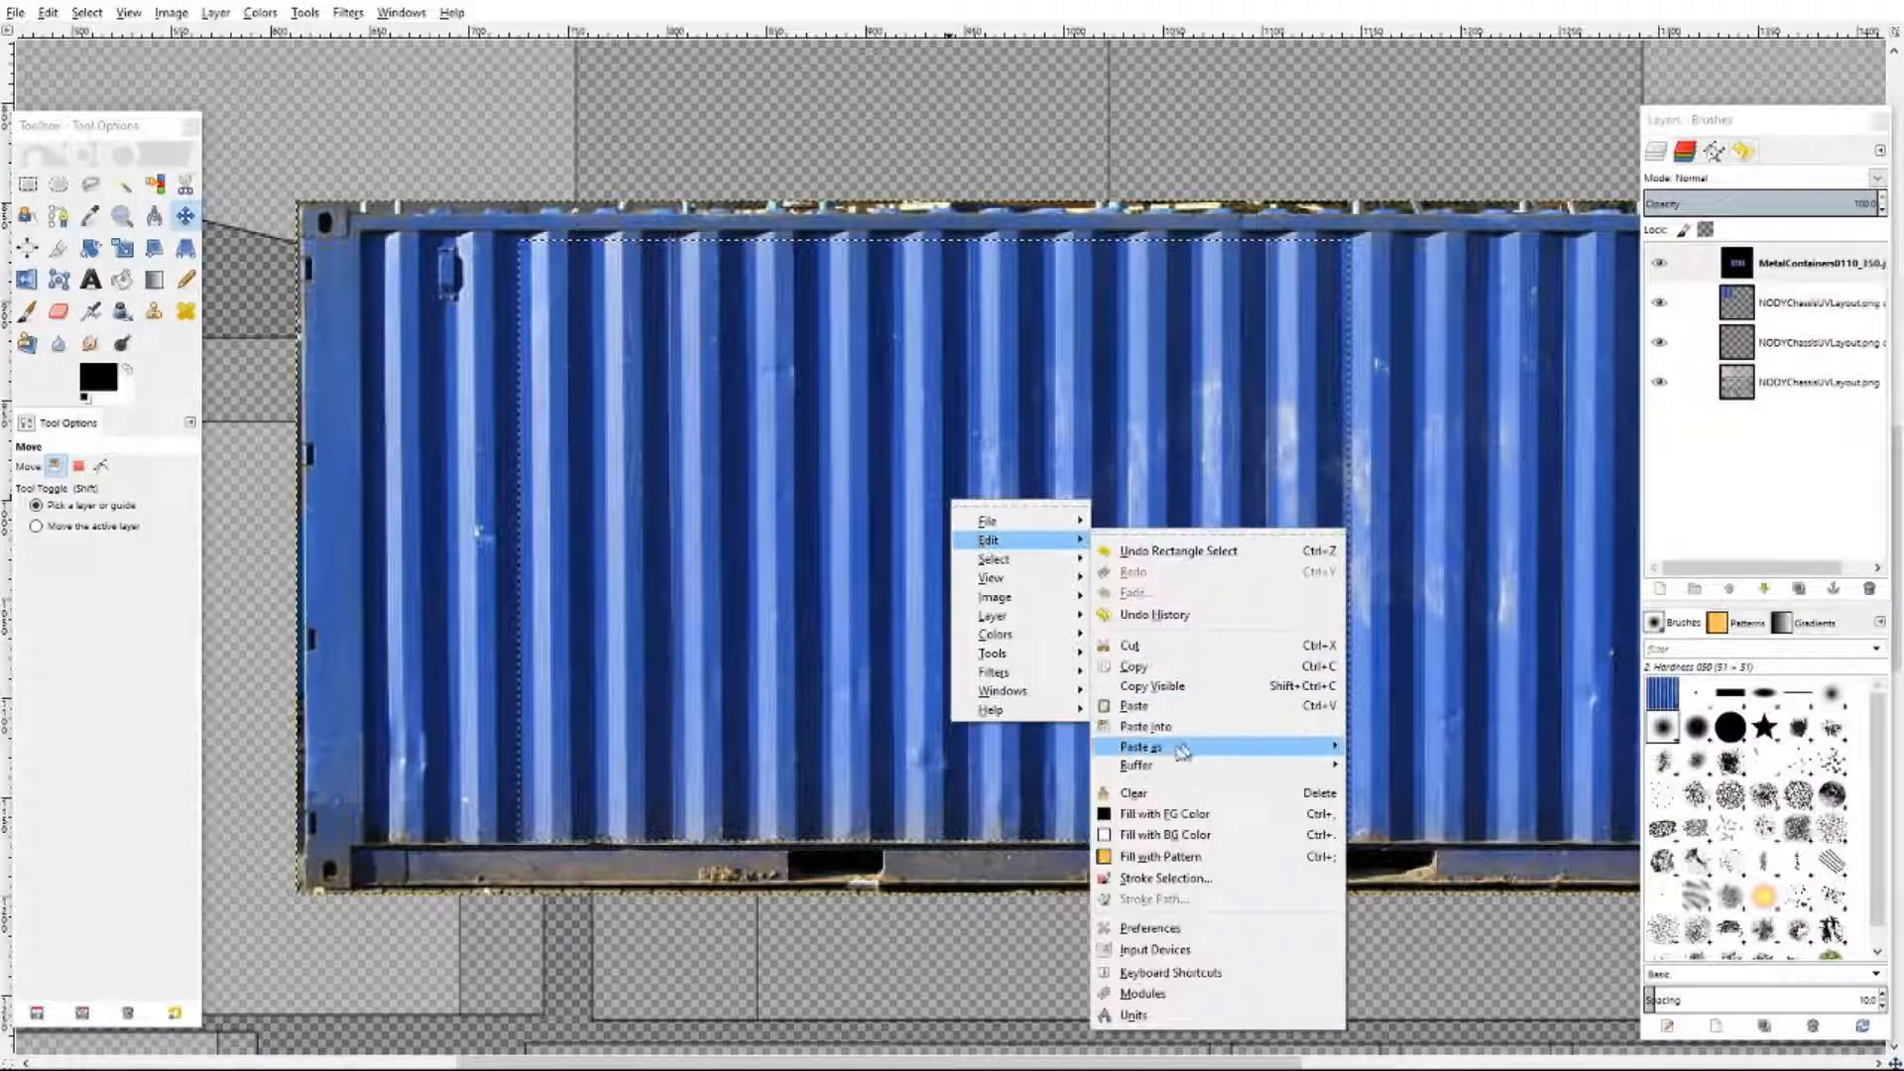
left_click(1142, 663)
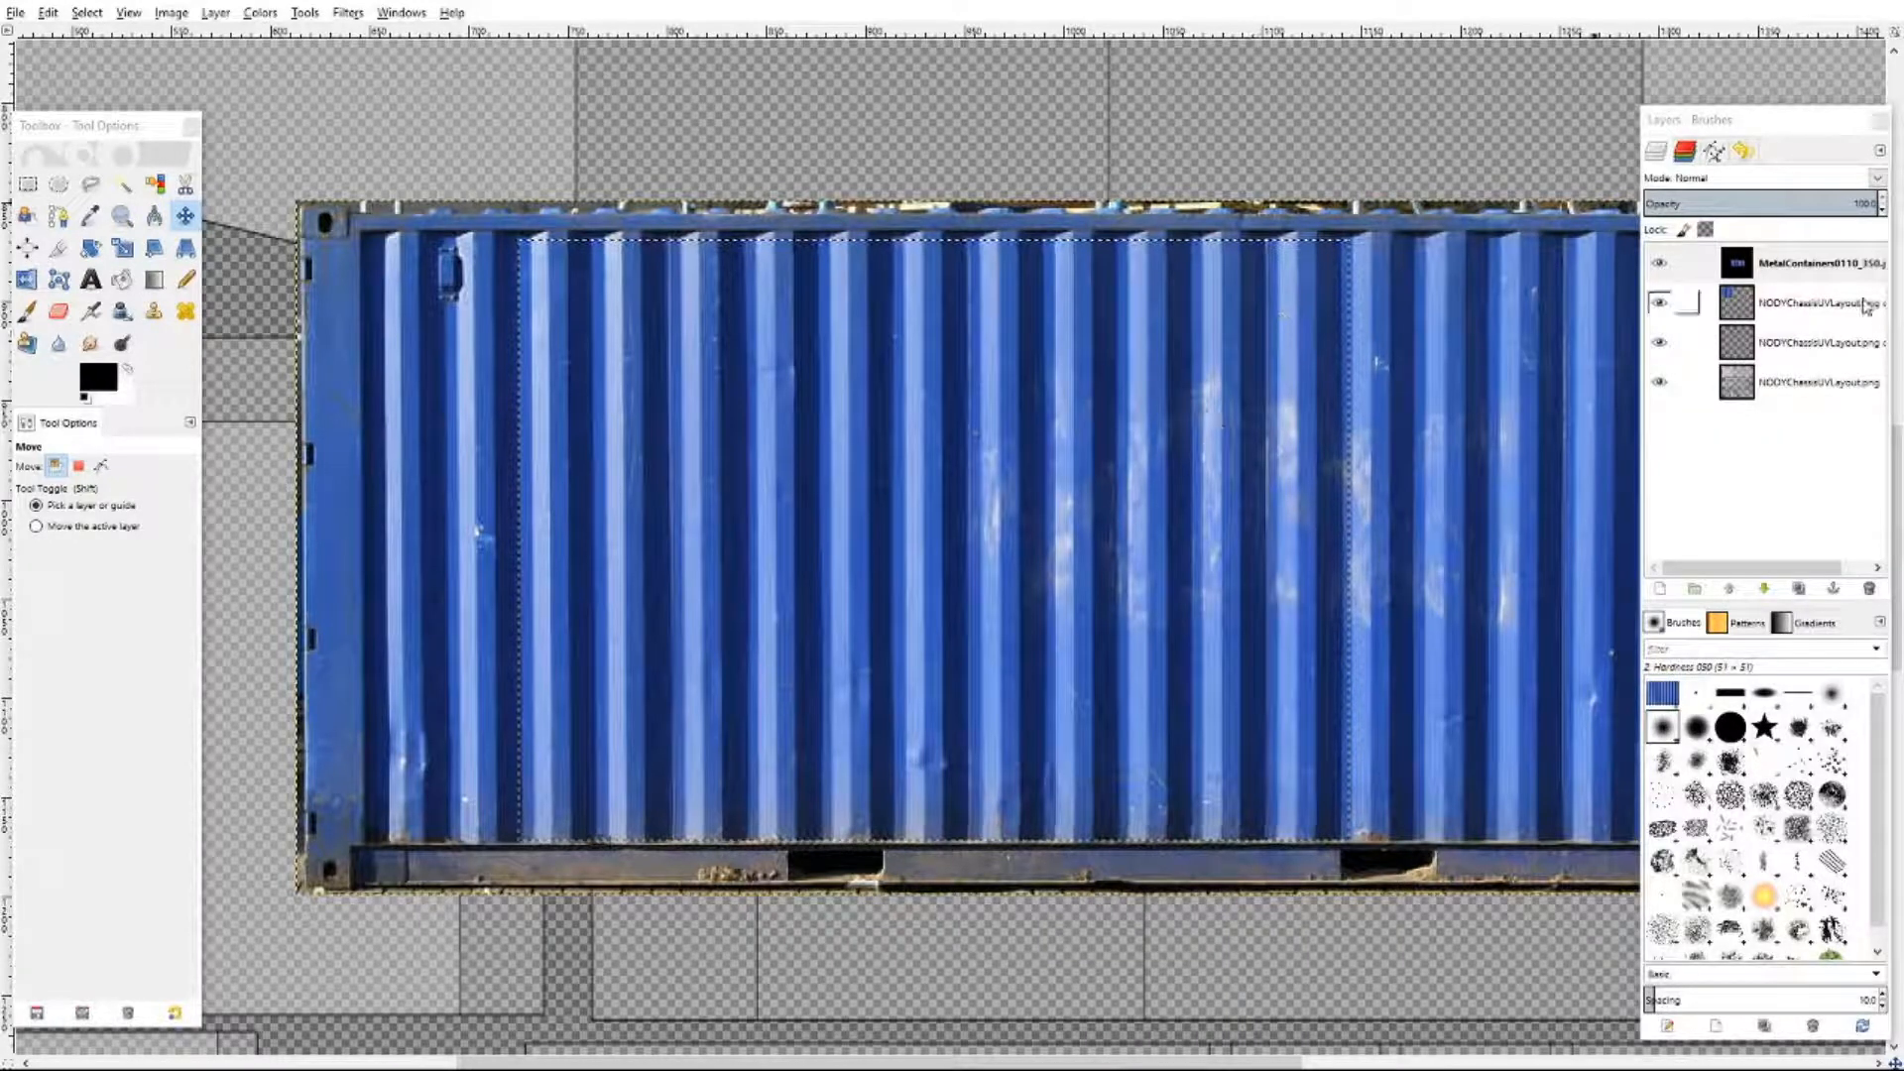
- Activate the NODYChassisUVLayout.png copy layer containing the corrugated panel and hide the MetalContainers0110_350.jpg layer
left_click(1813, 307)
left_click(1658, 264)
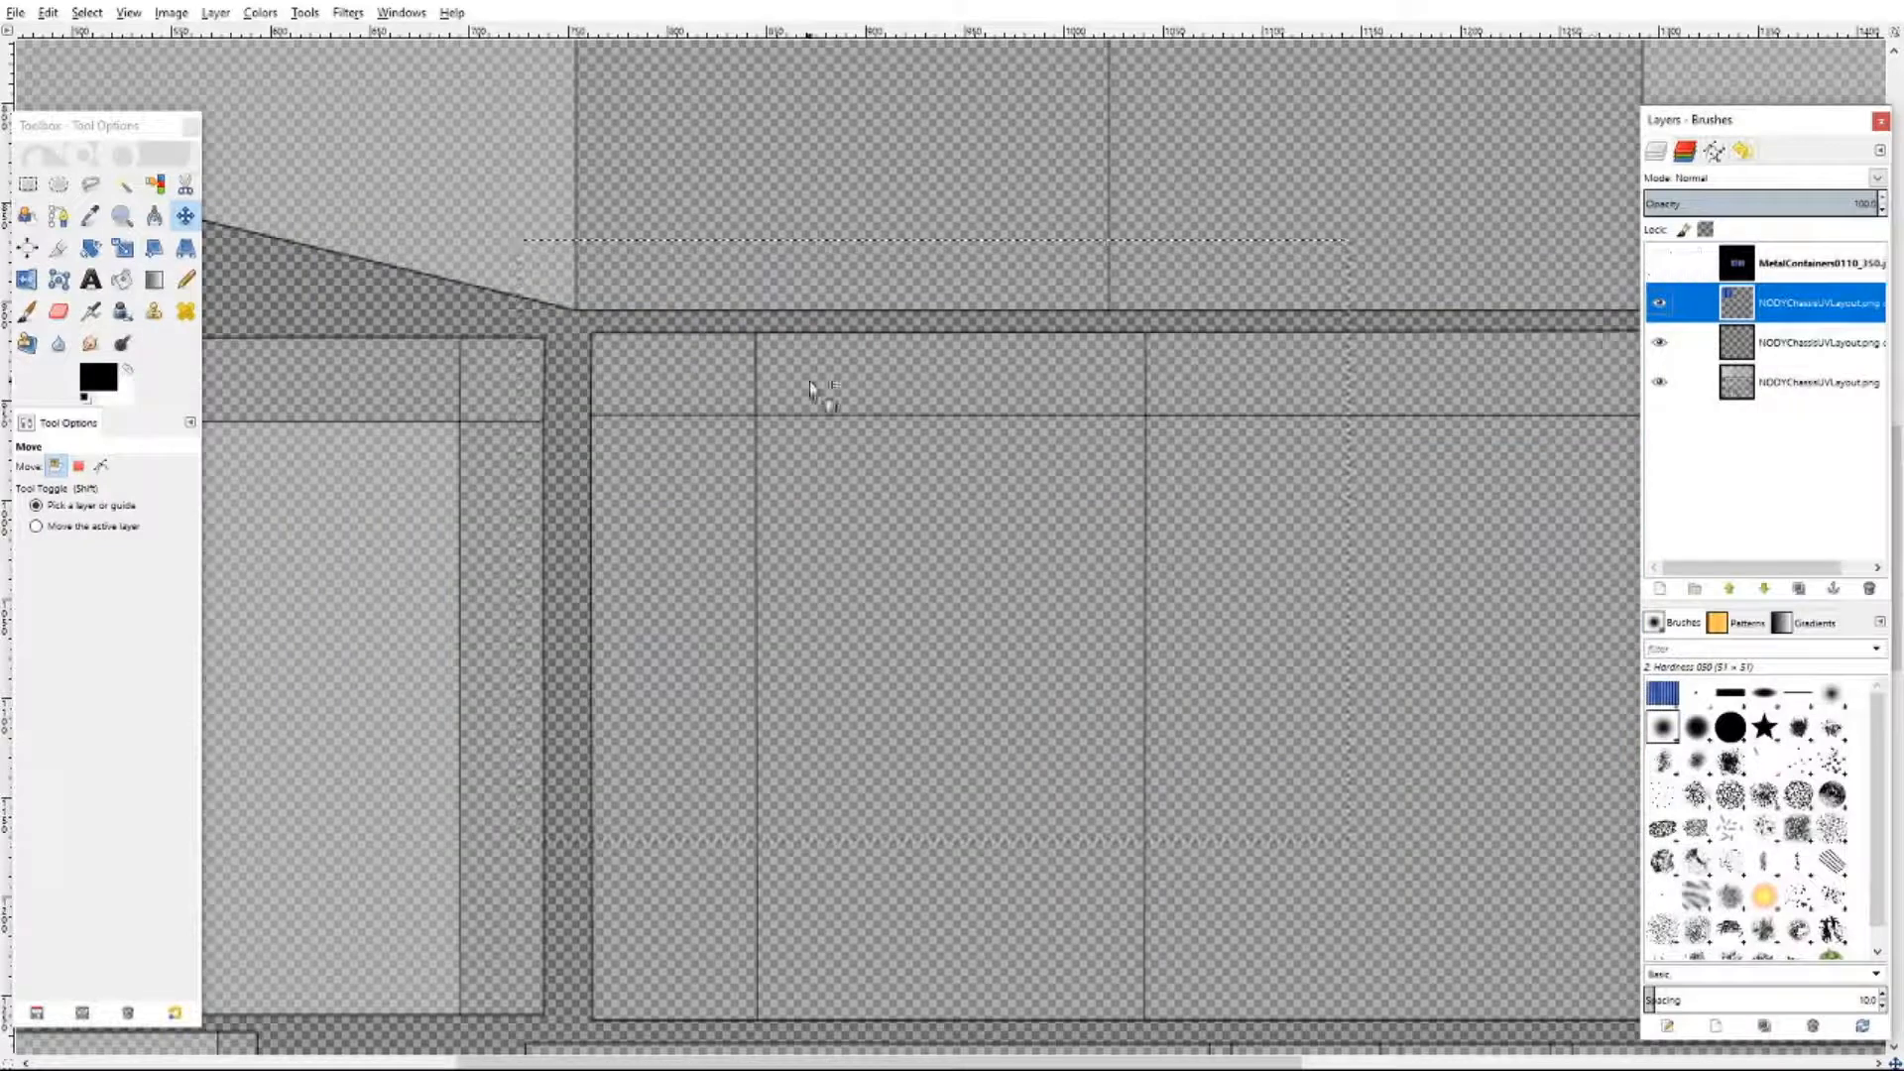
left_click(128, 12)
mouse_move(190, 79)
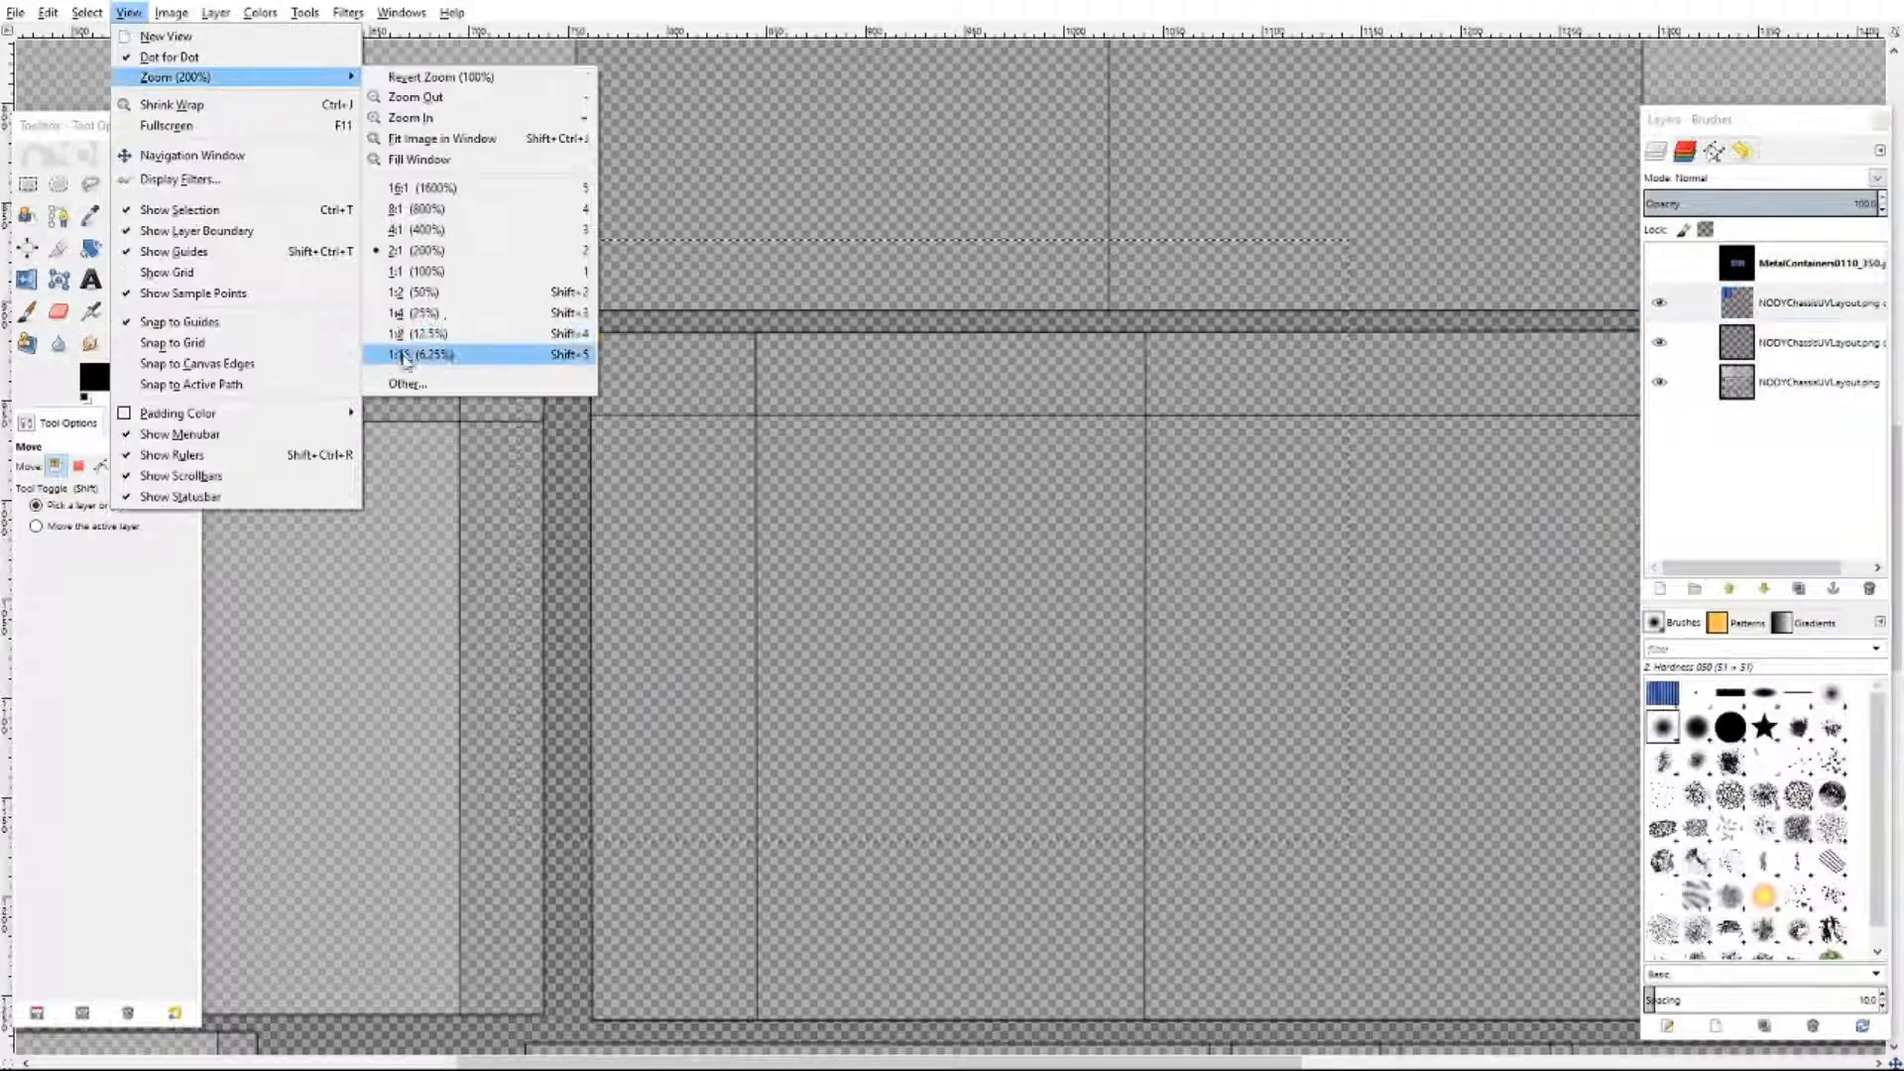
left_click(446, 293)
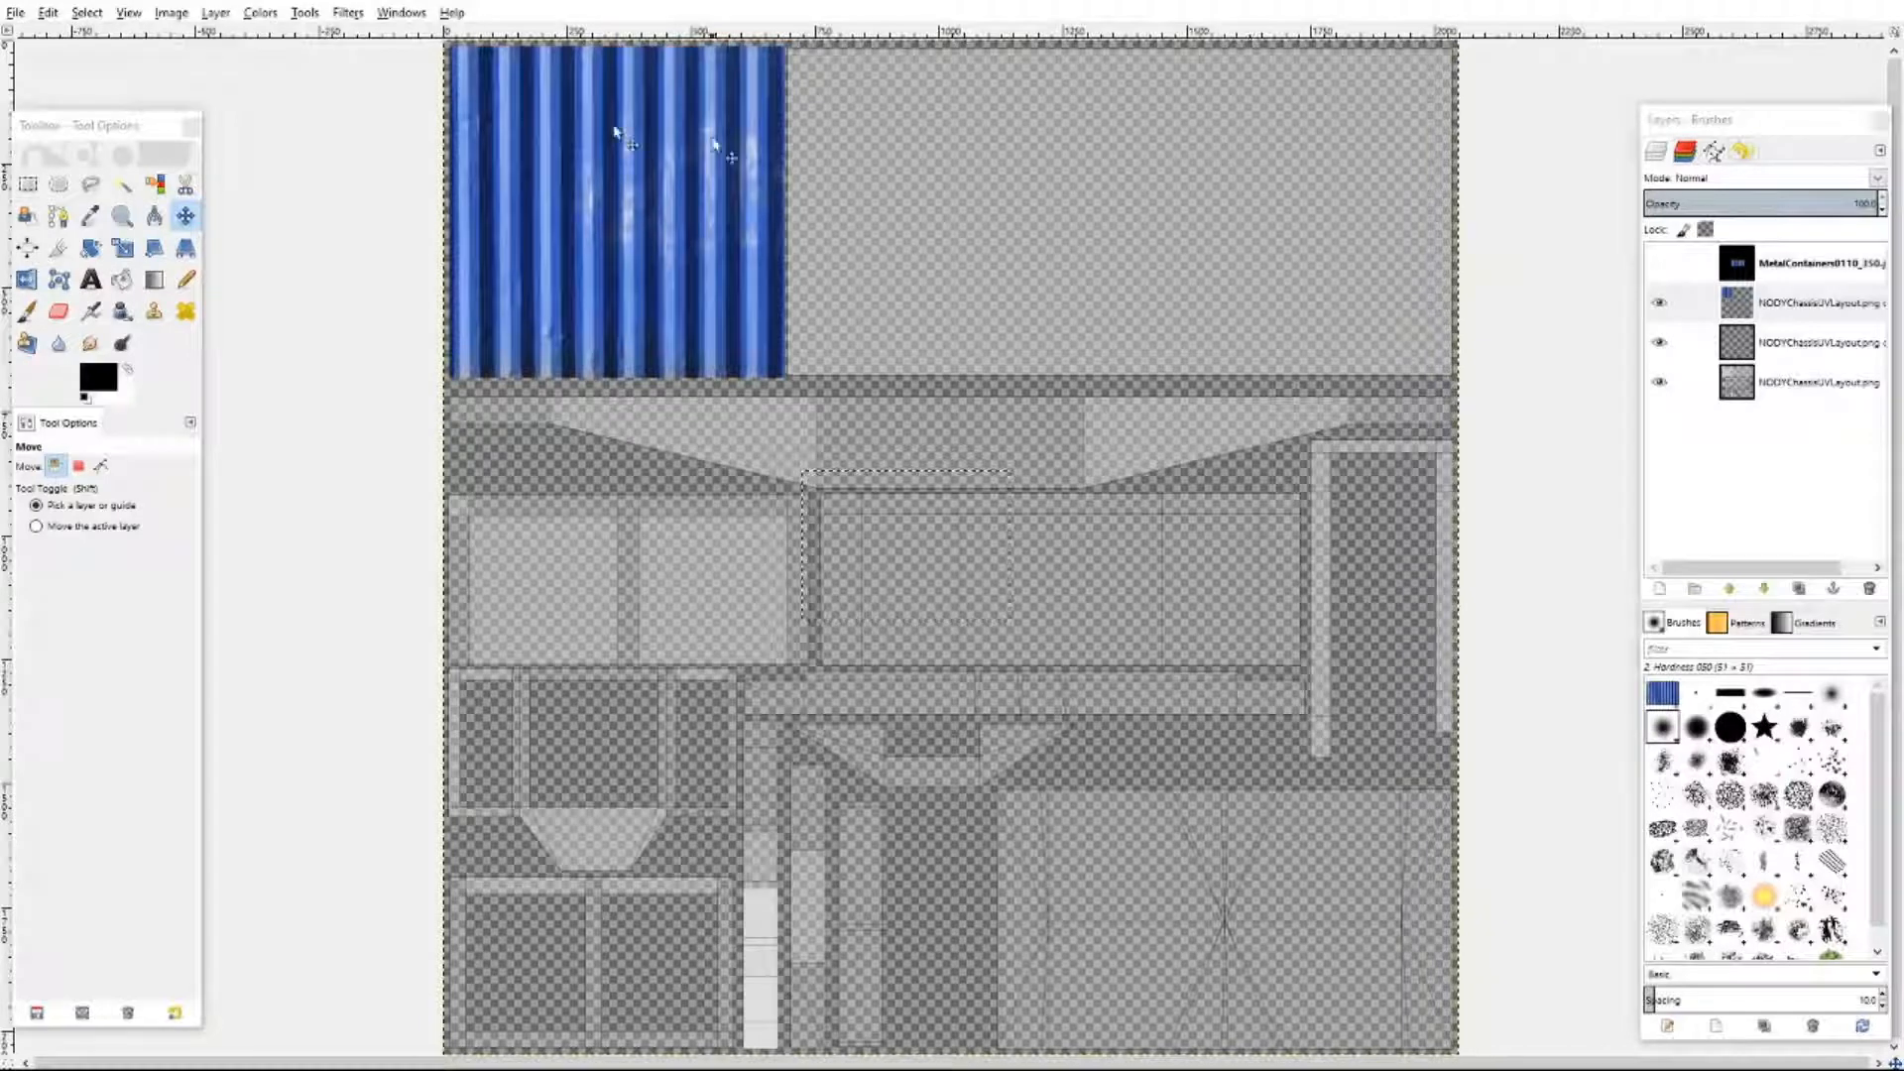
- Paste the copied ribs and move the floating piece to the layout's upper edge, against the right side of the finished corrugated panel
right_click(868, 524)
mouse_move(904, 559)
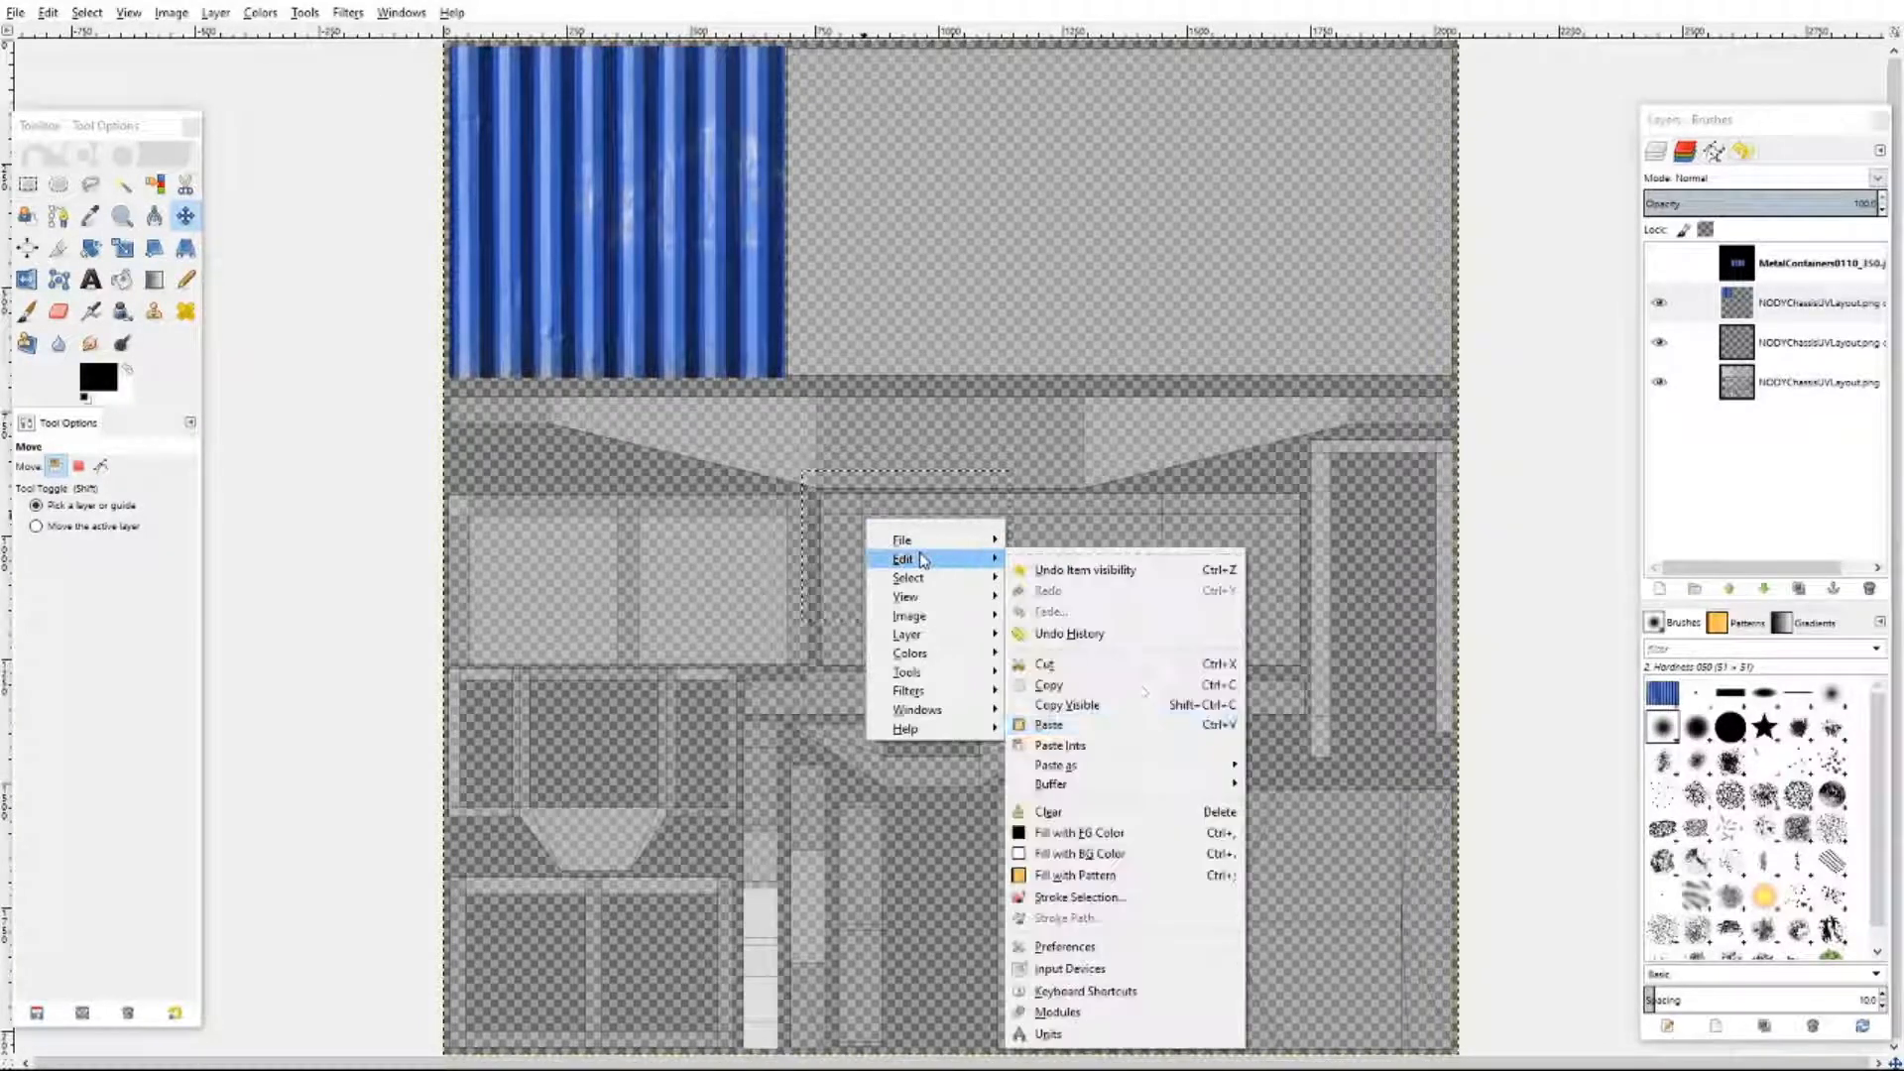
left_click(1051, 725)
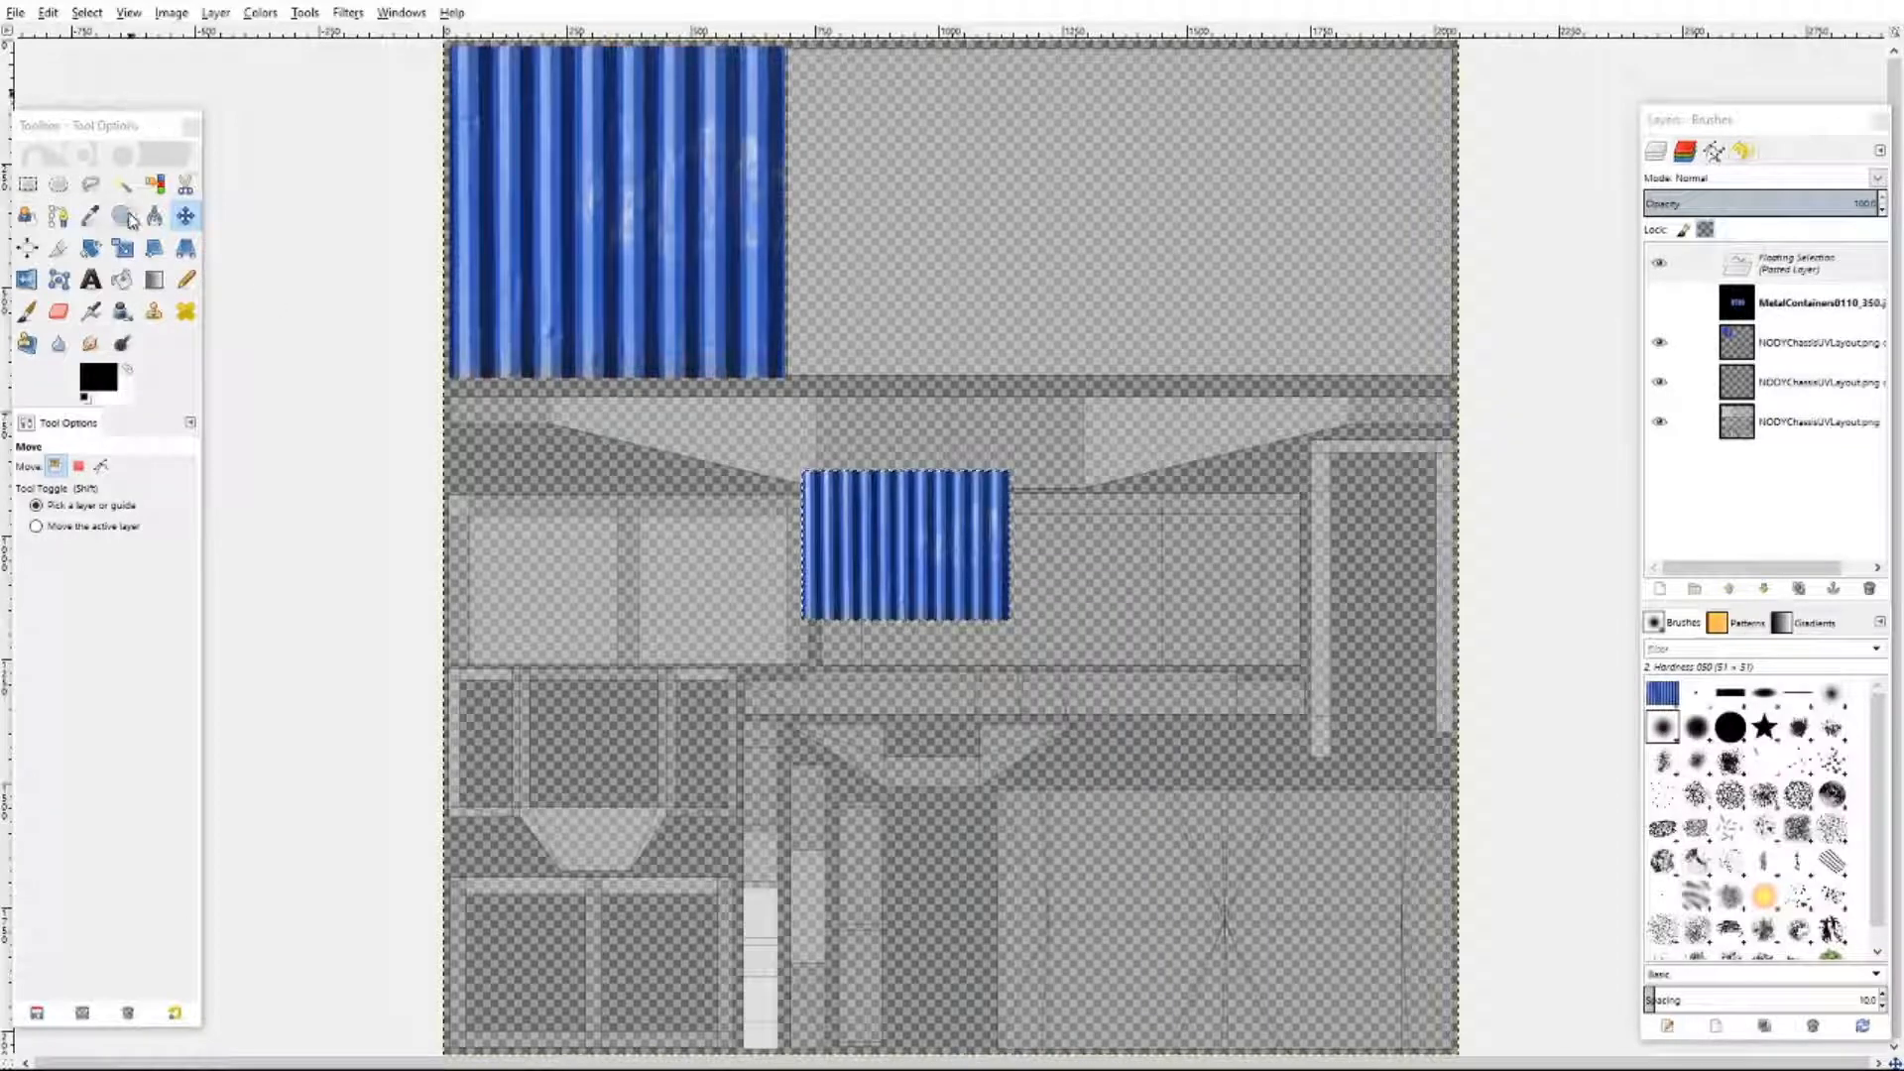
left_click(185, 215)
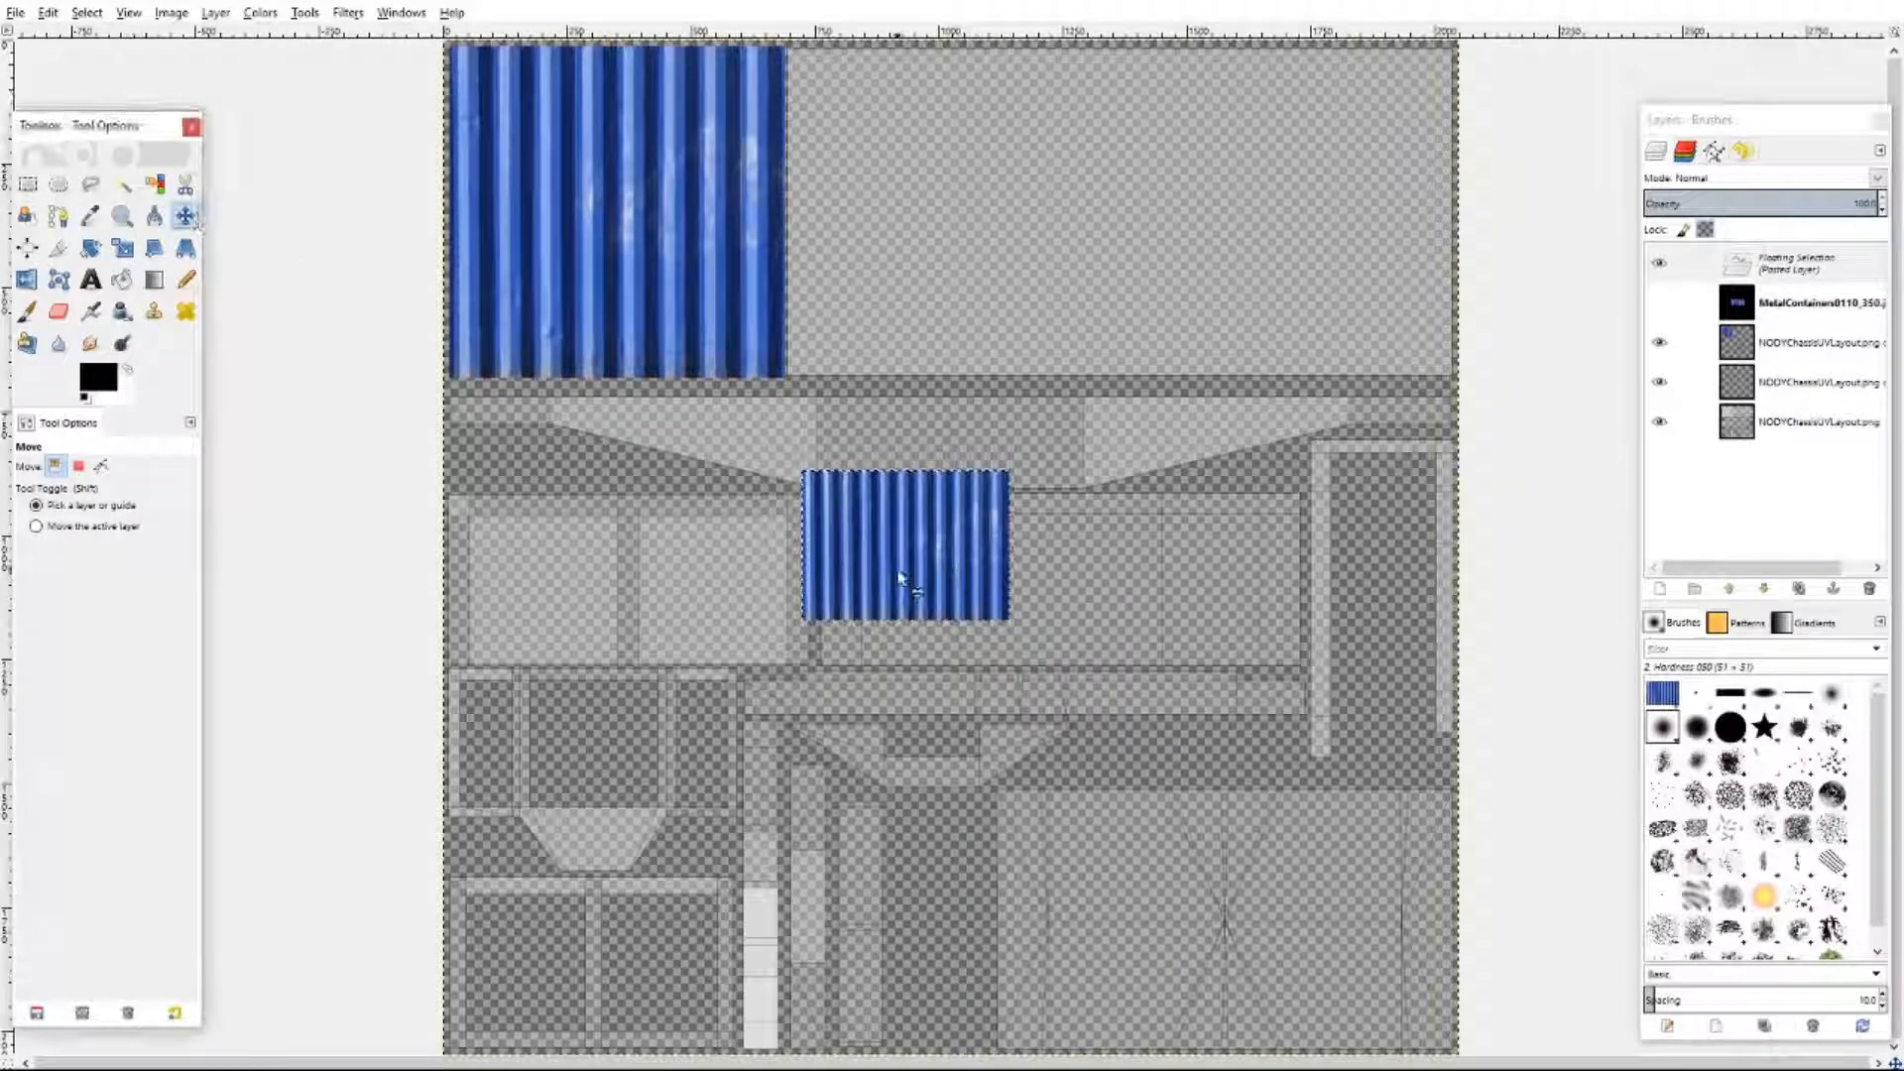
left_click_drag(888, 542, 879, 151)
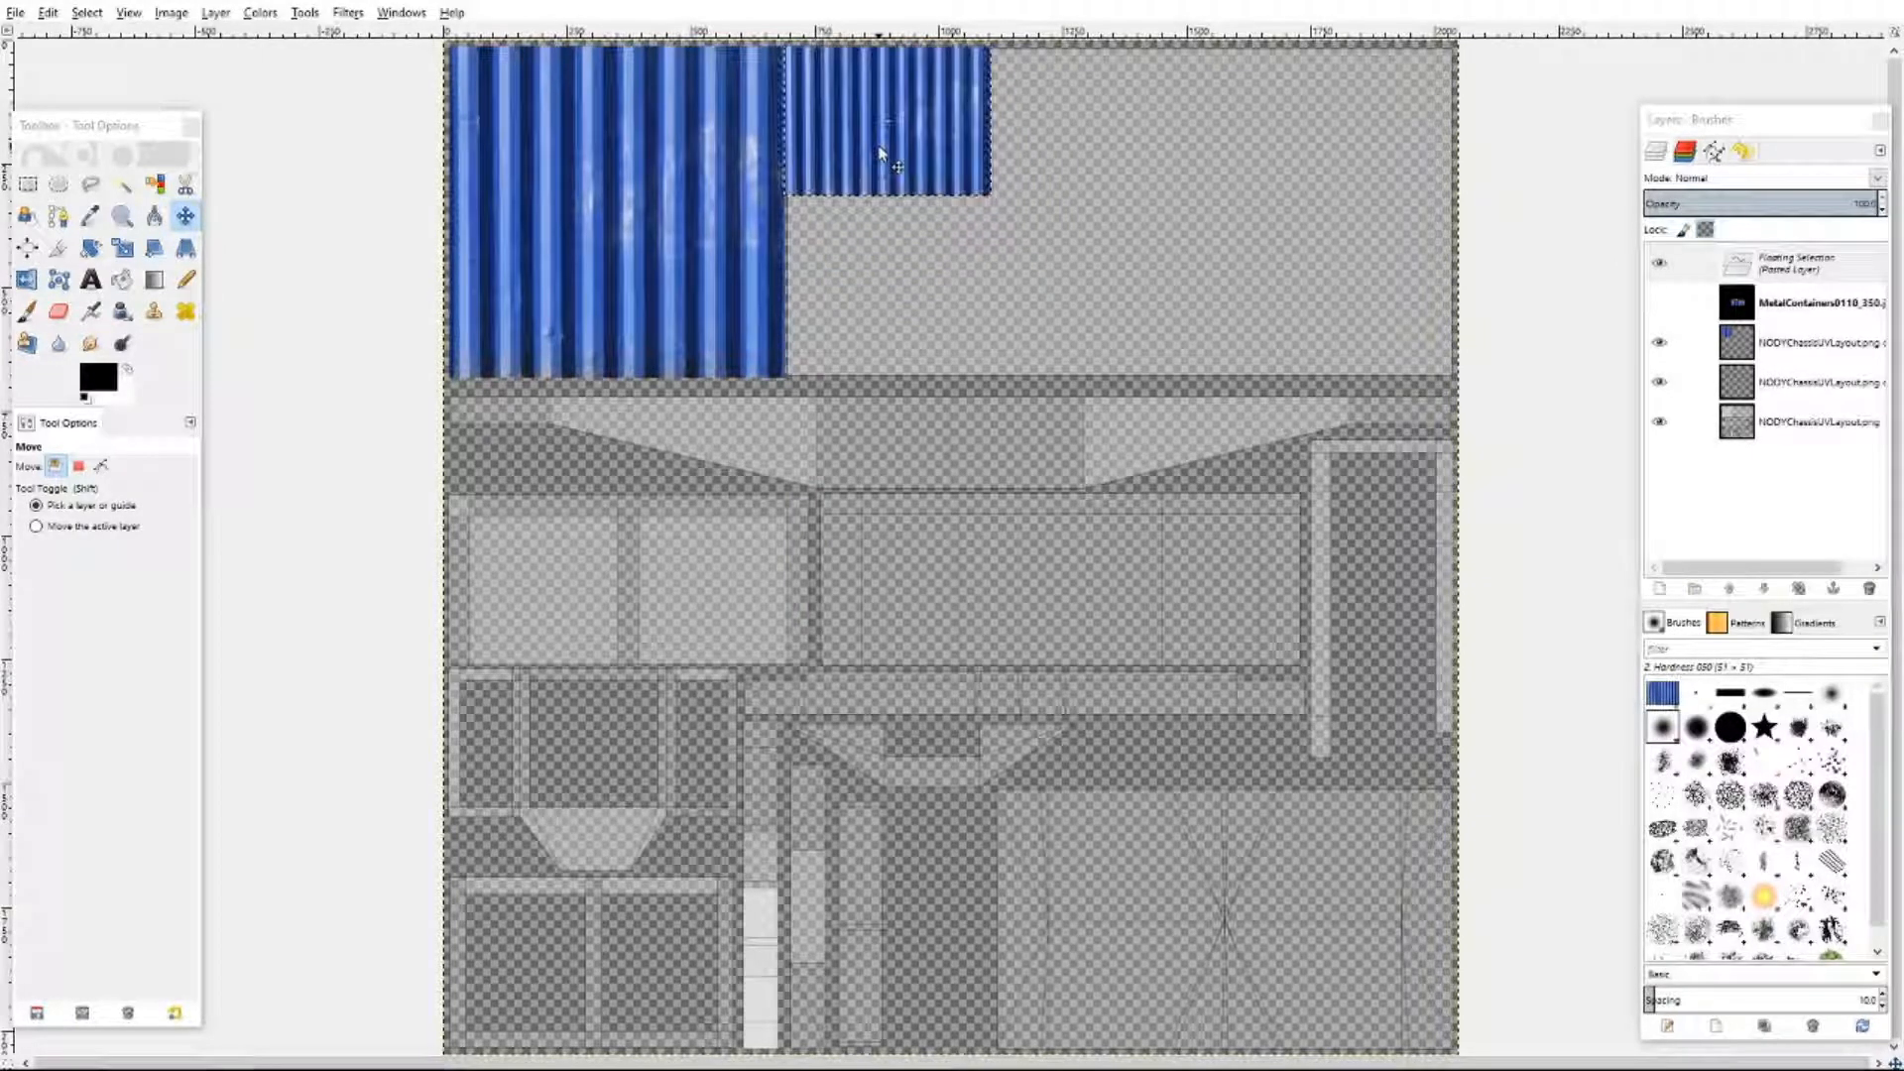
- Scale the floating corrugated piece to 1345 × 671 px to cover the rest of the upper panel
left_click(123, 250)
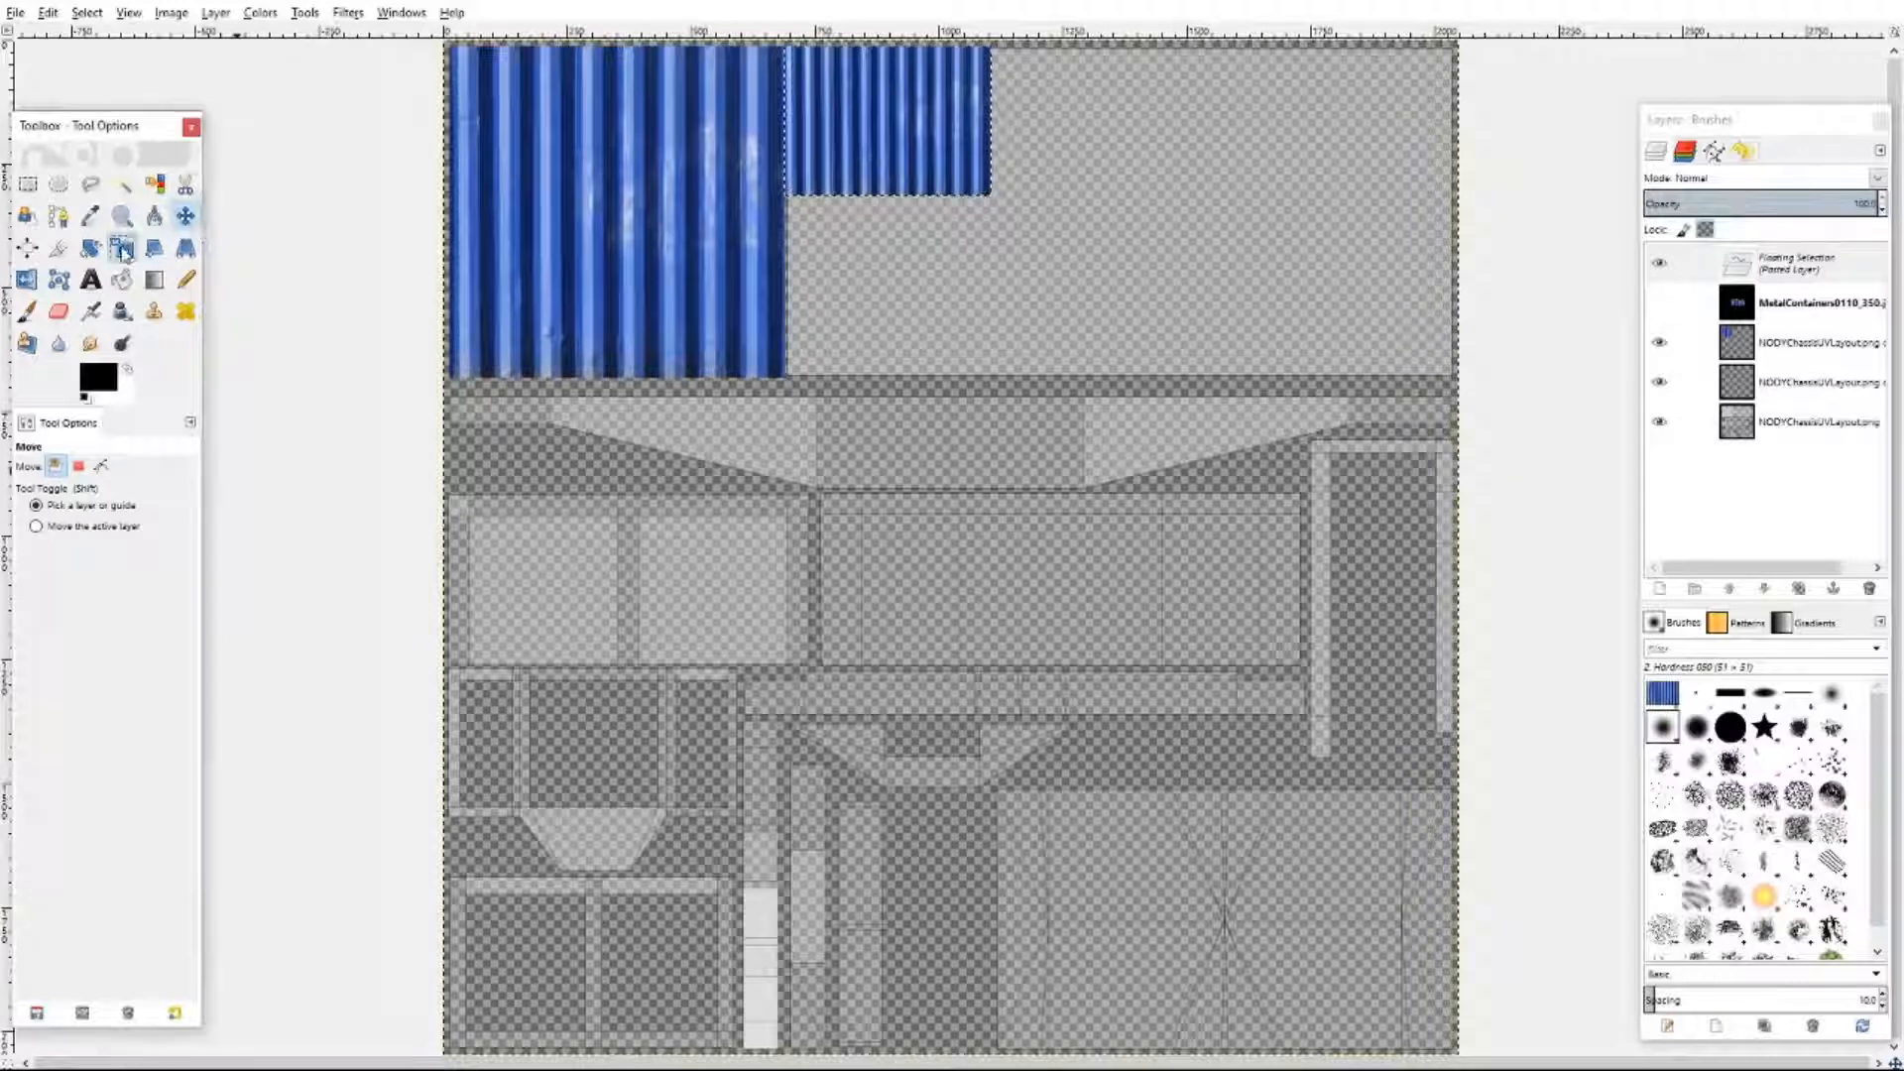
left_click(837, 169)
left_click_drag(1054, 248, 1472, 398)
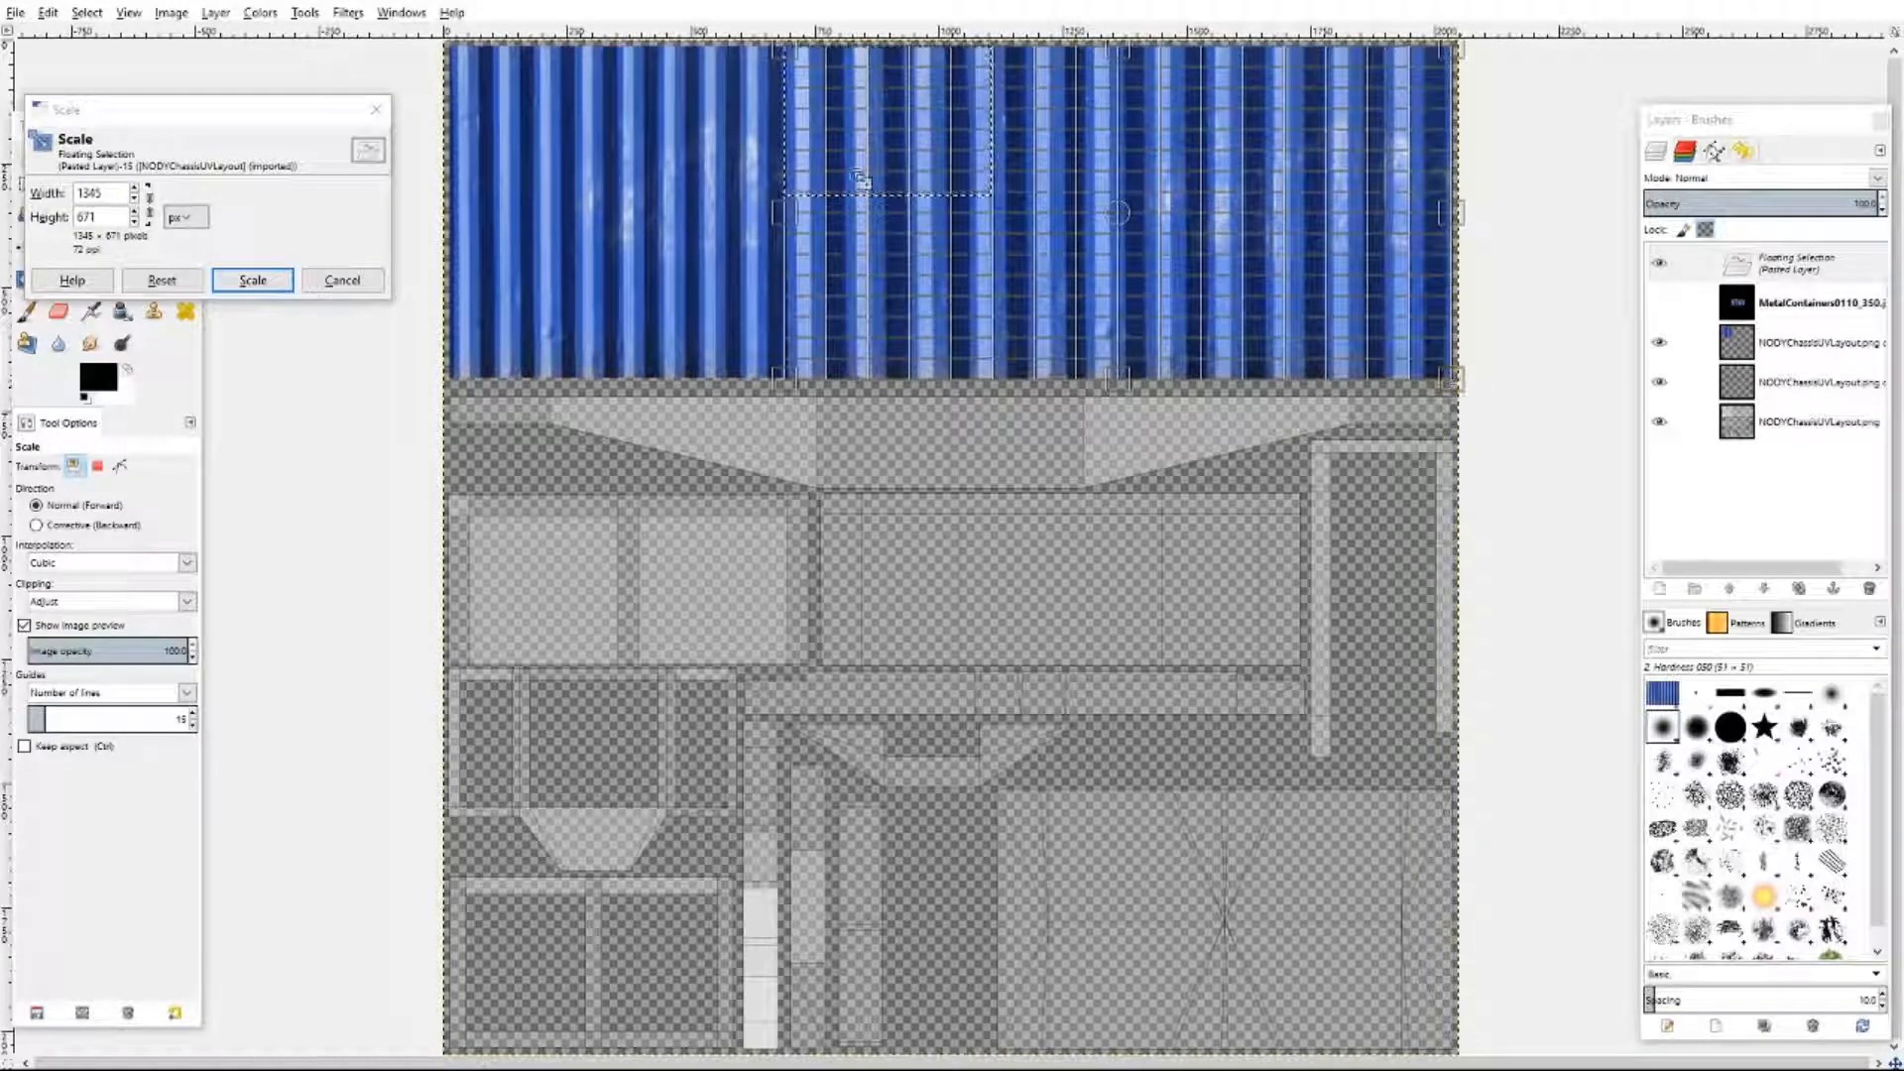
left_click(260, 282)
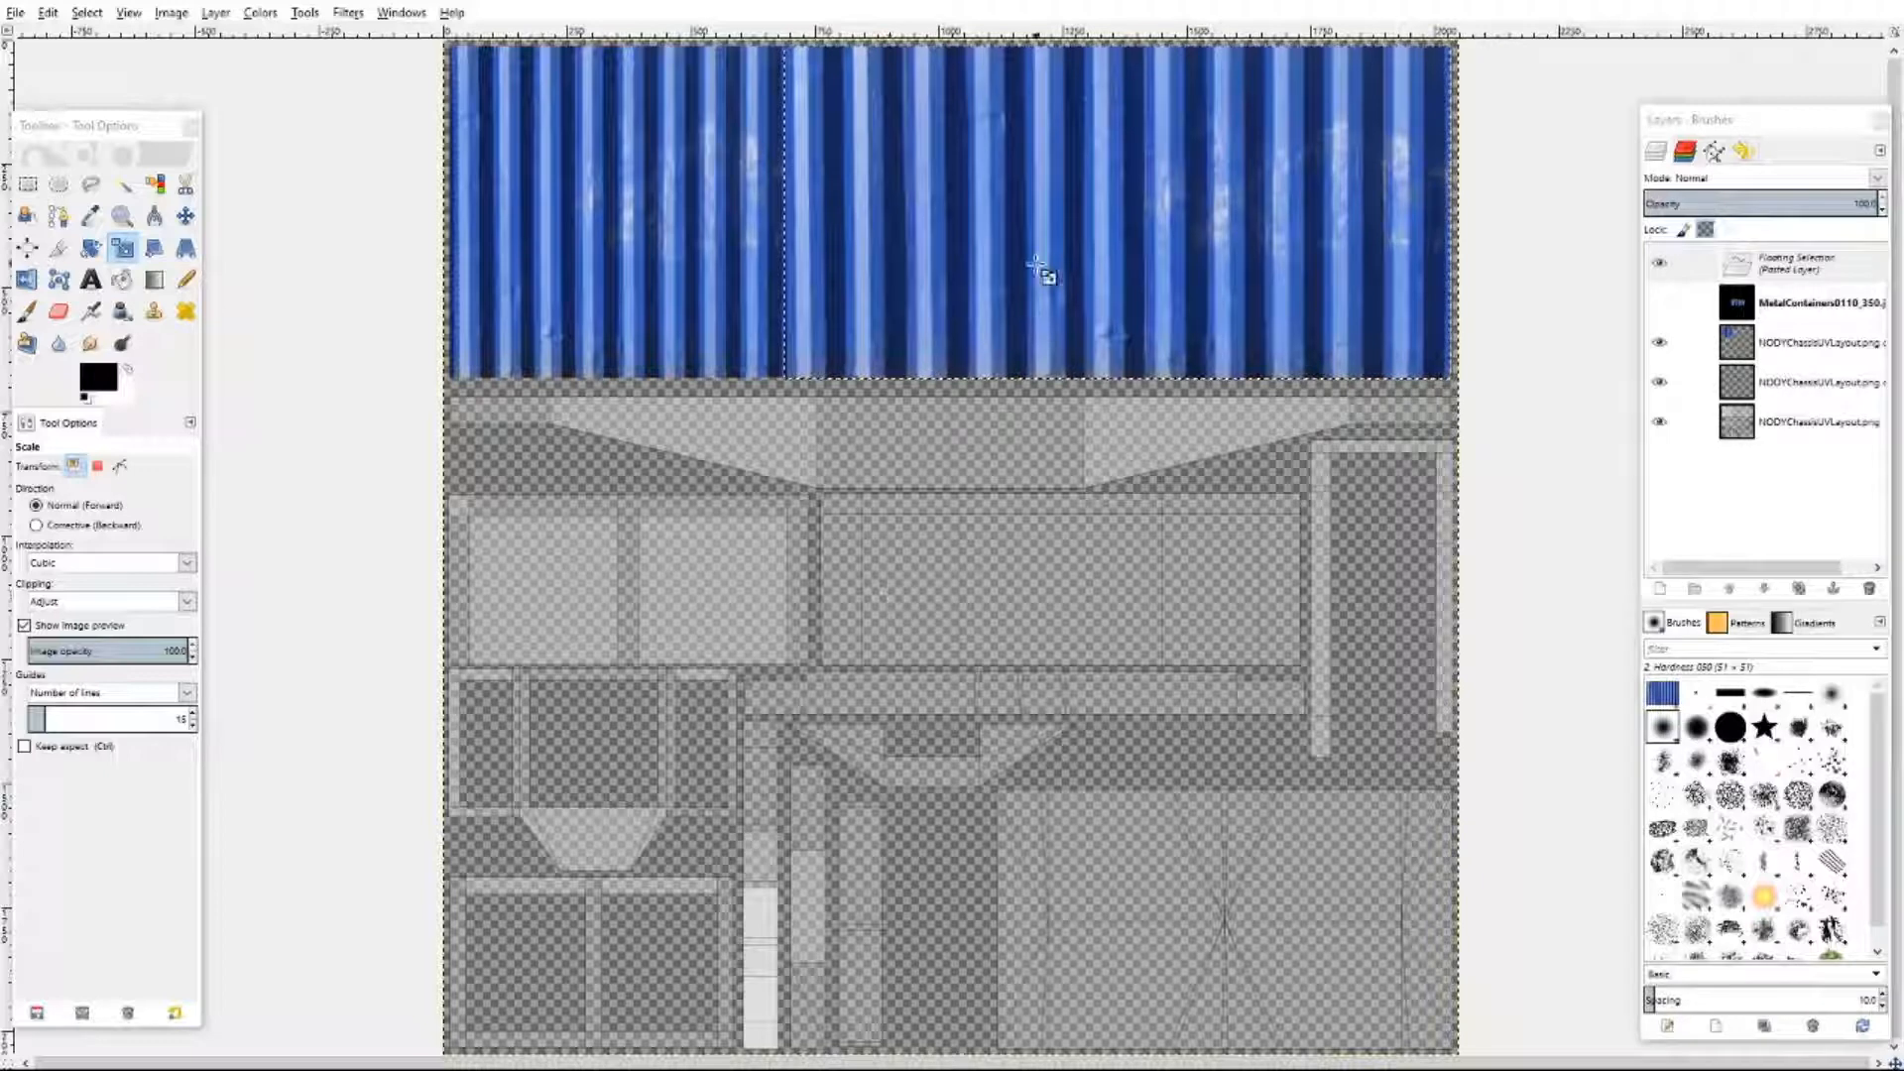
- Widen the floating piece to 1353 × 671 px and anchor it to the NODYChassisUVLayout.png copy layer
left_click(1431, 191)
left_click_drag(1456, 211, 1460, 211)
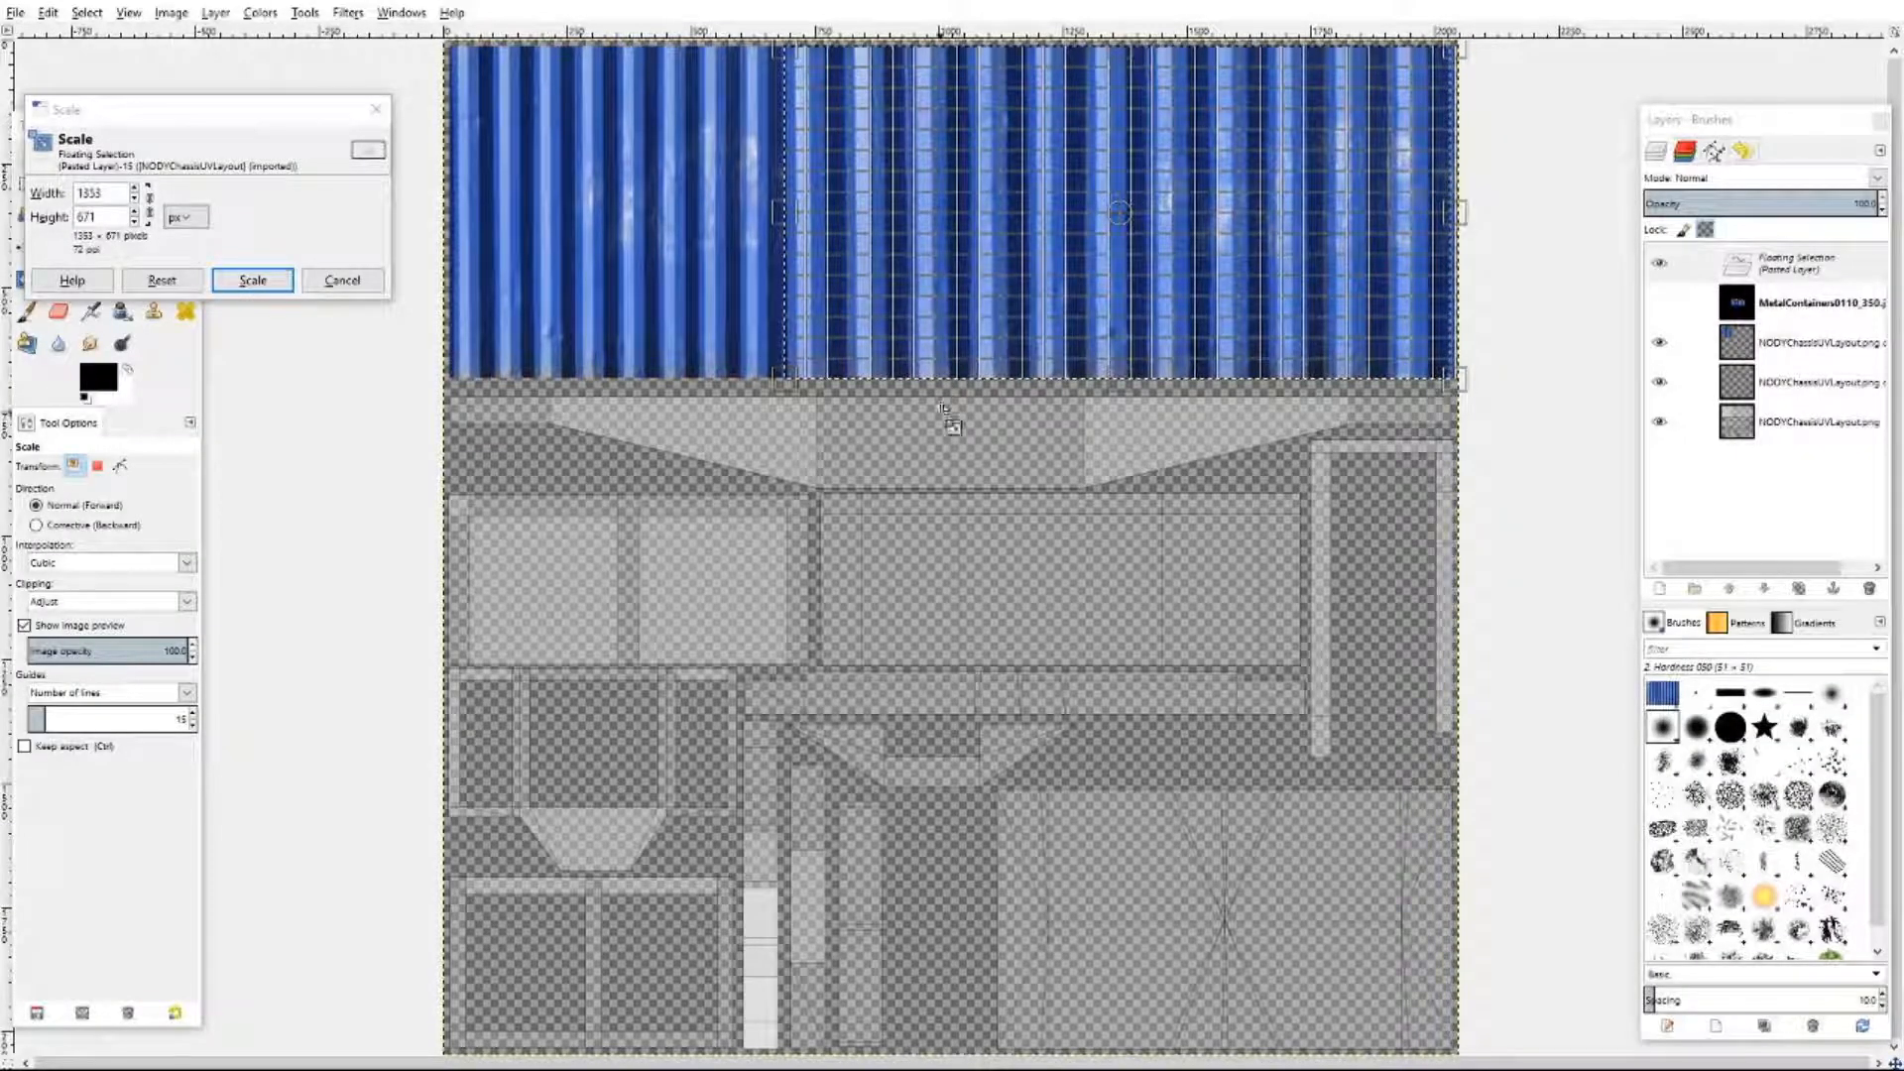
left_click(252, 280)
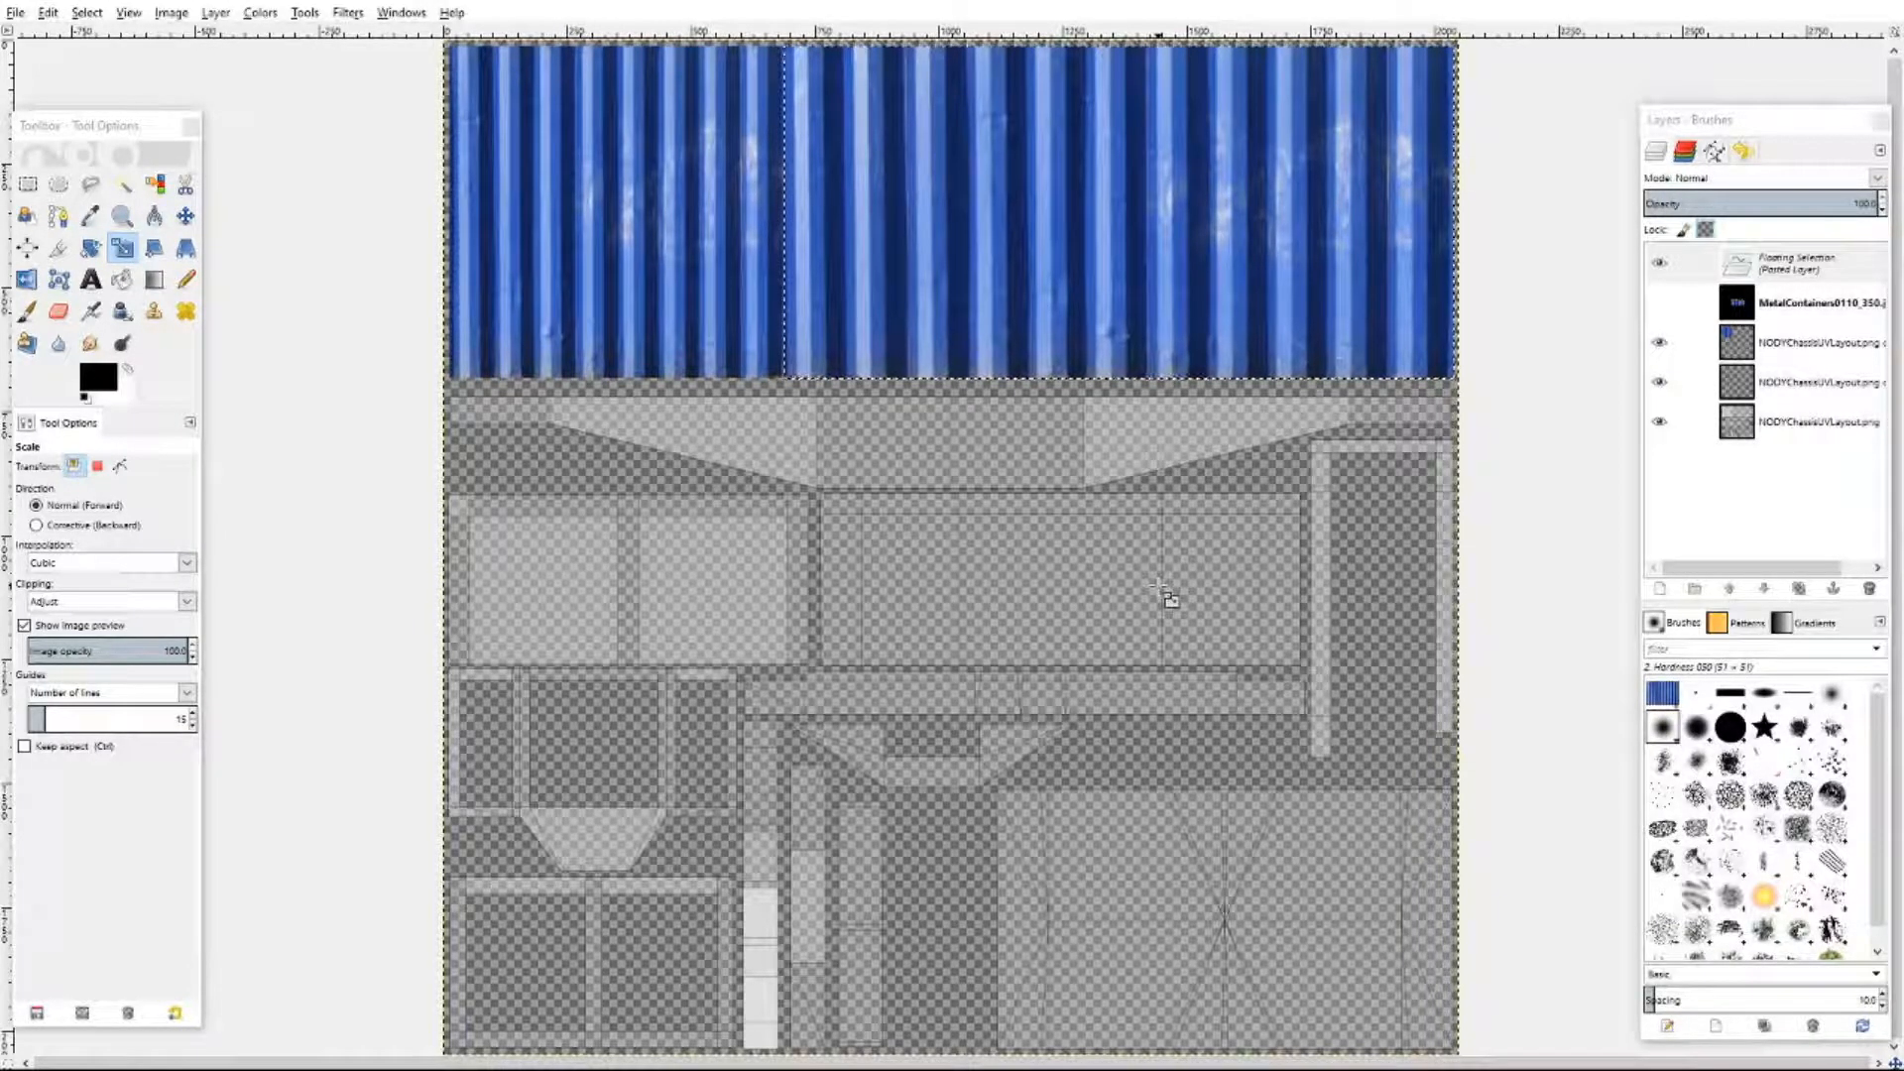
right_click(1782, 266)
left_click(1848, 394)
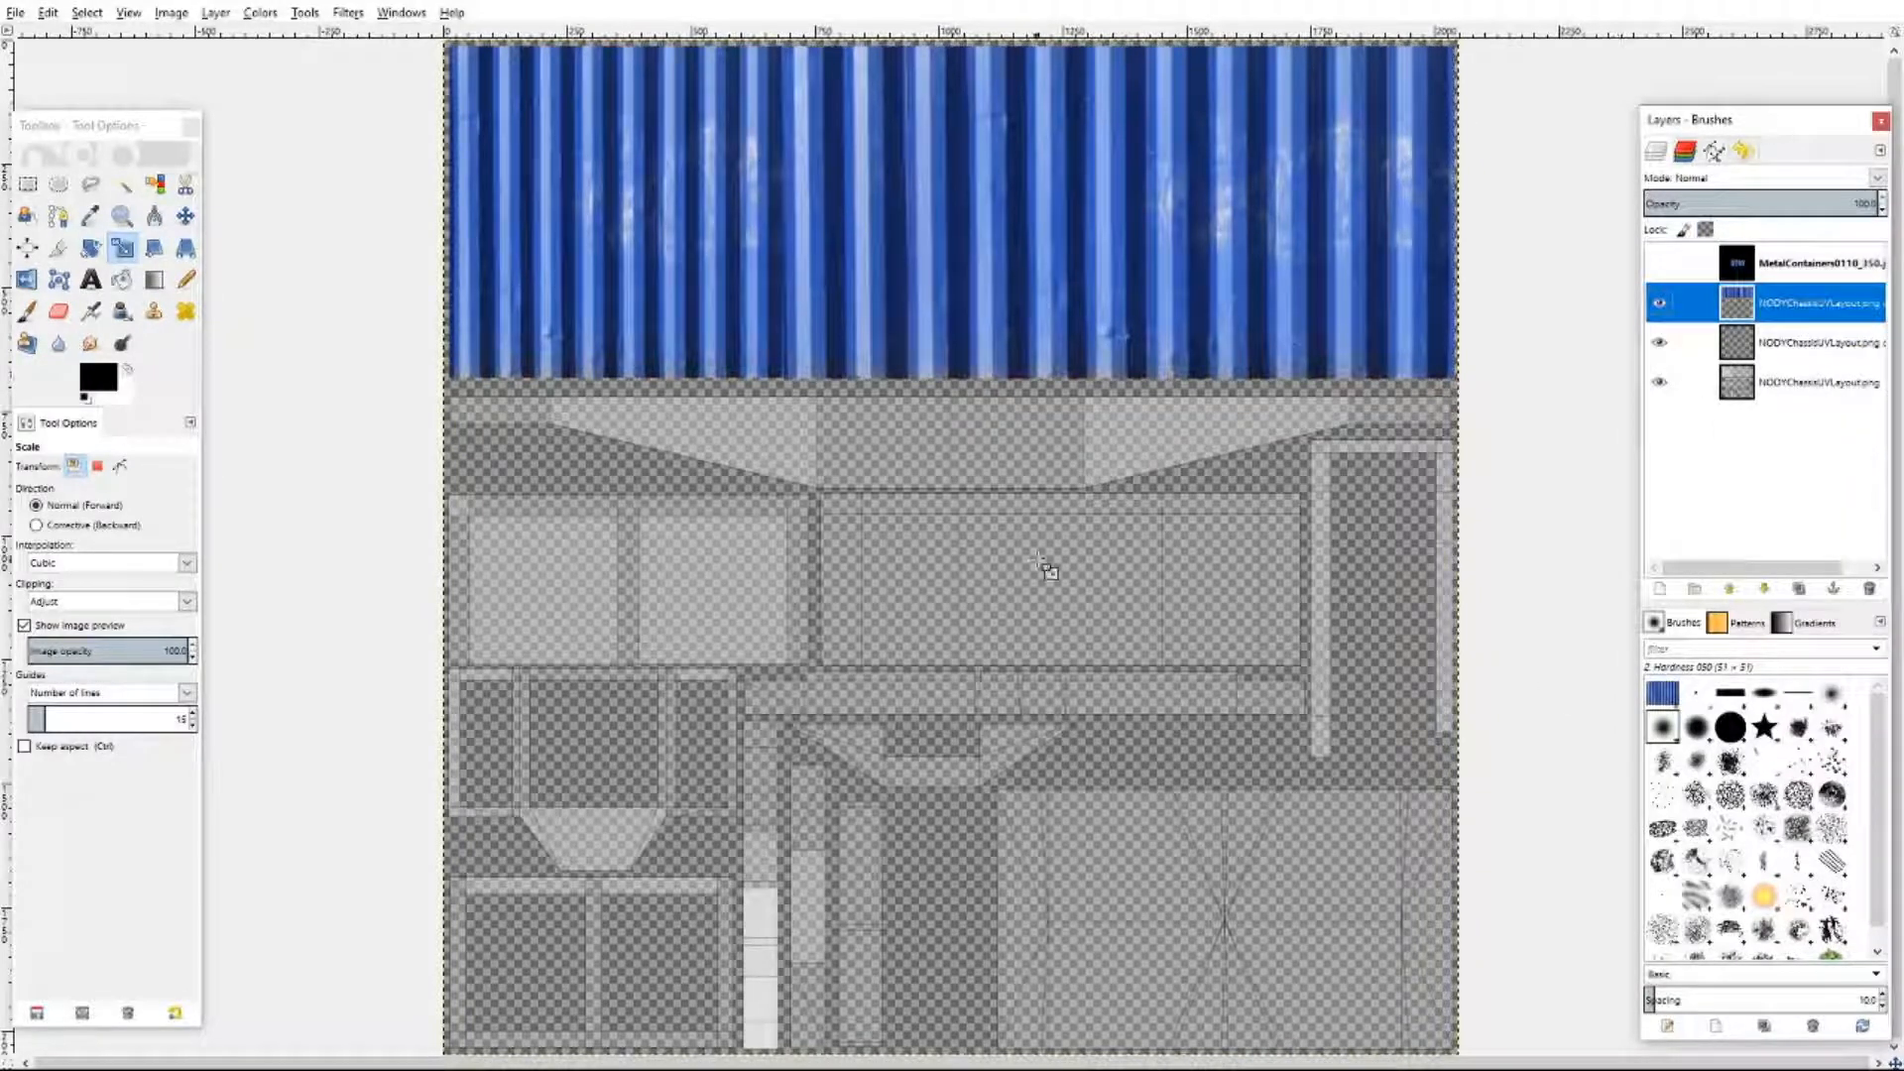
- Paste another copy of the corrugated ribs as a floating selection
right_click(995, 583)
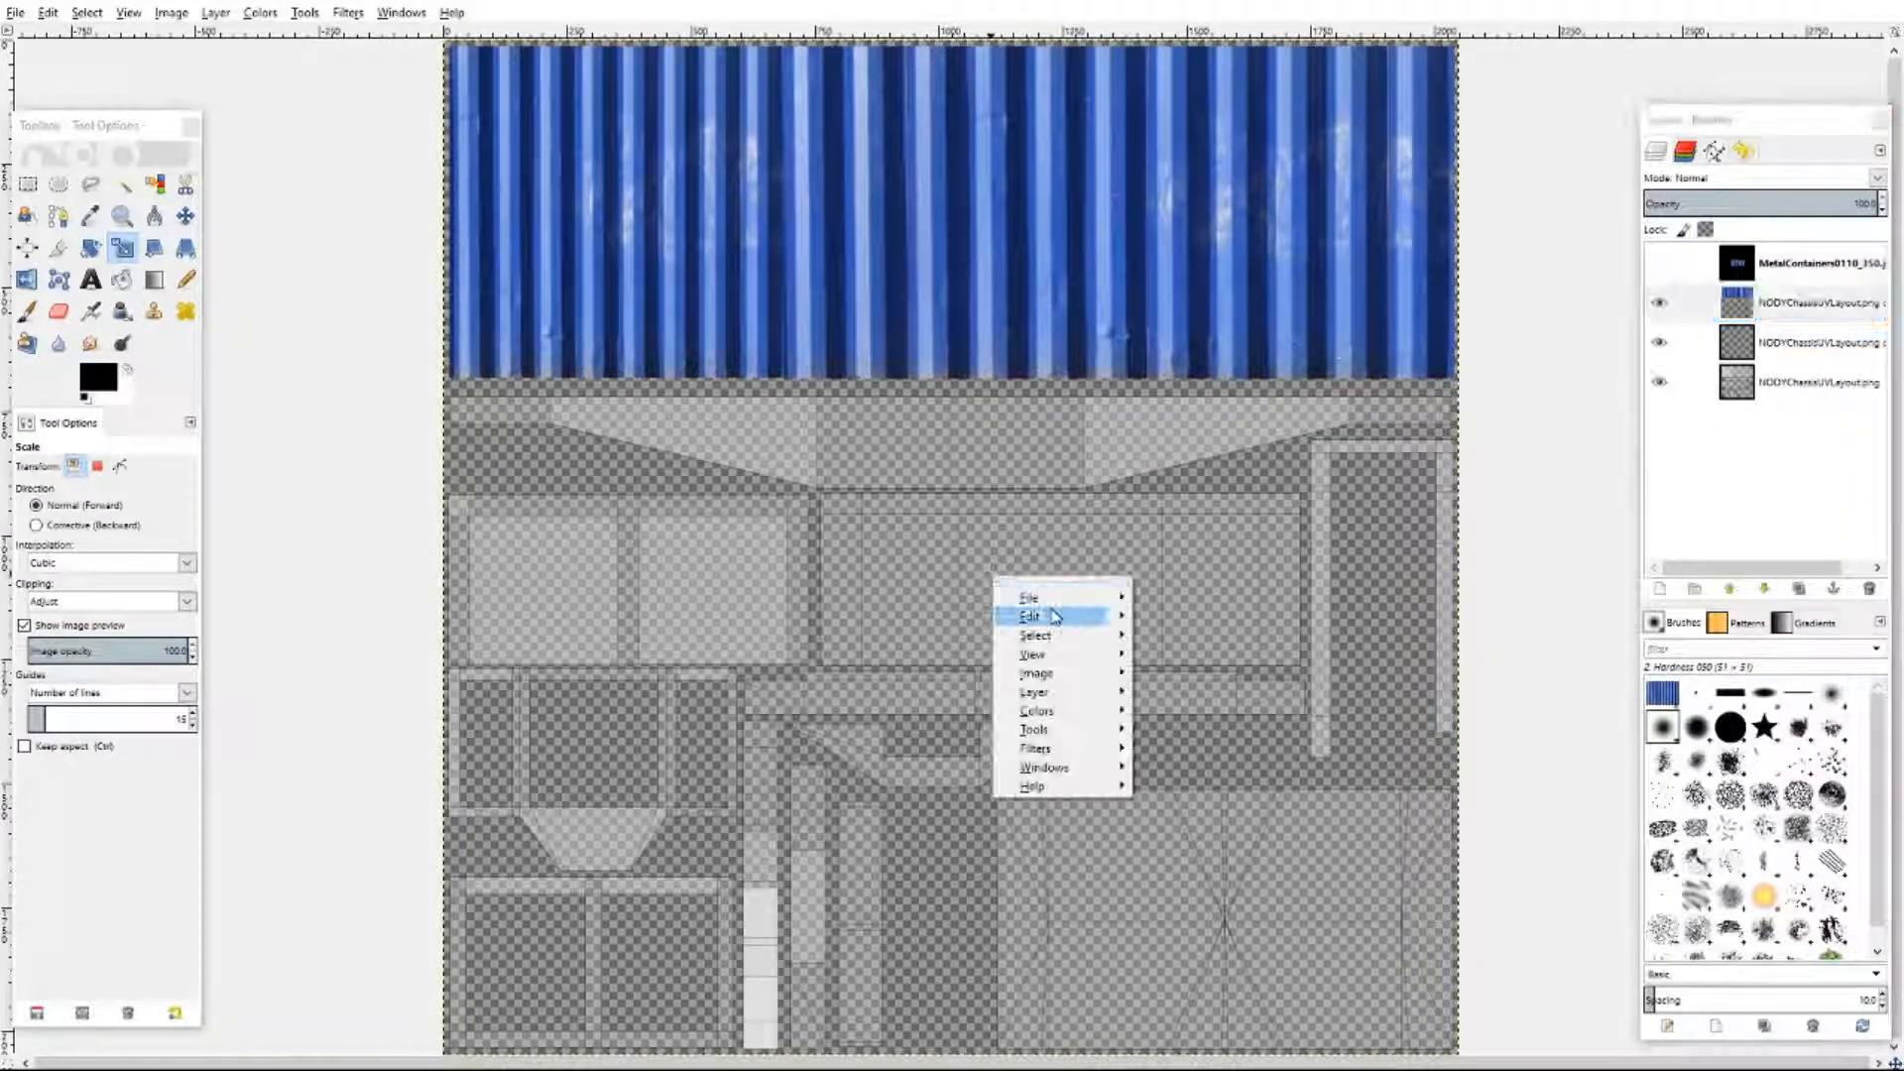
mouse_move(1054, 614)
left_click(1177, 784)
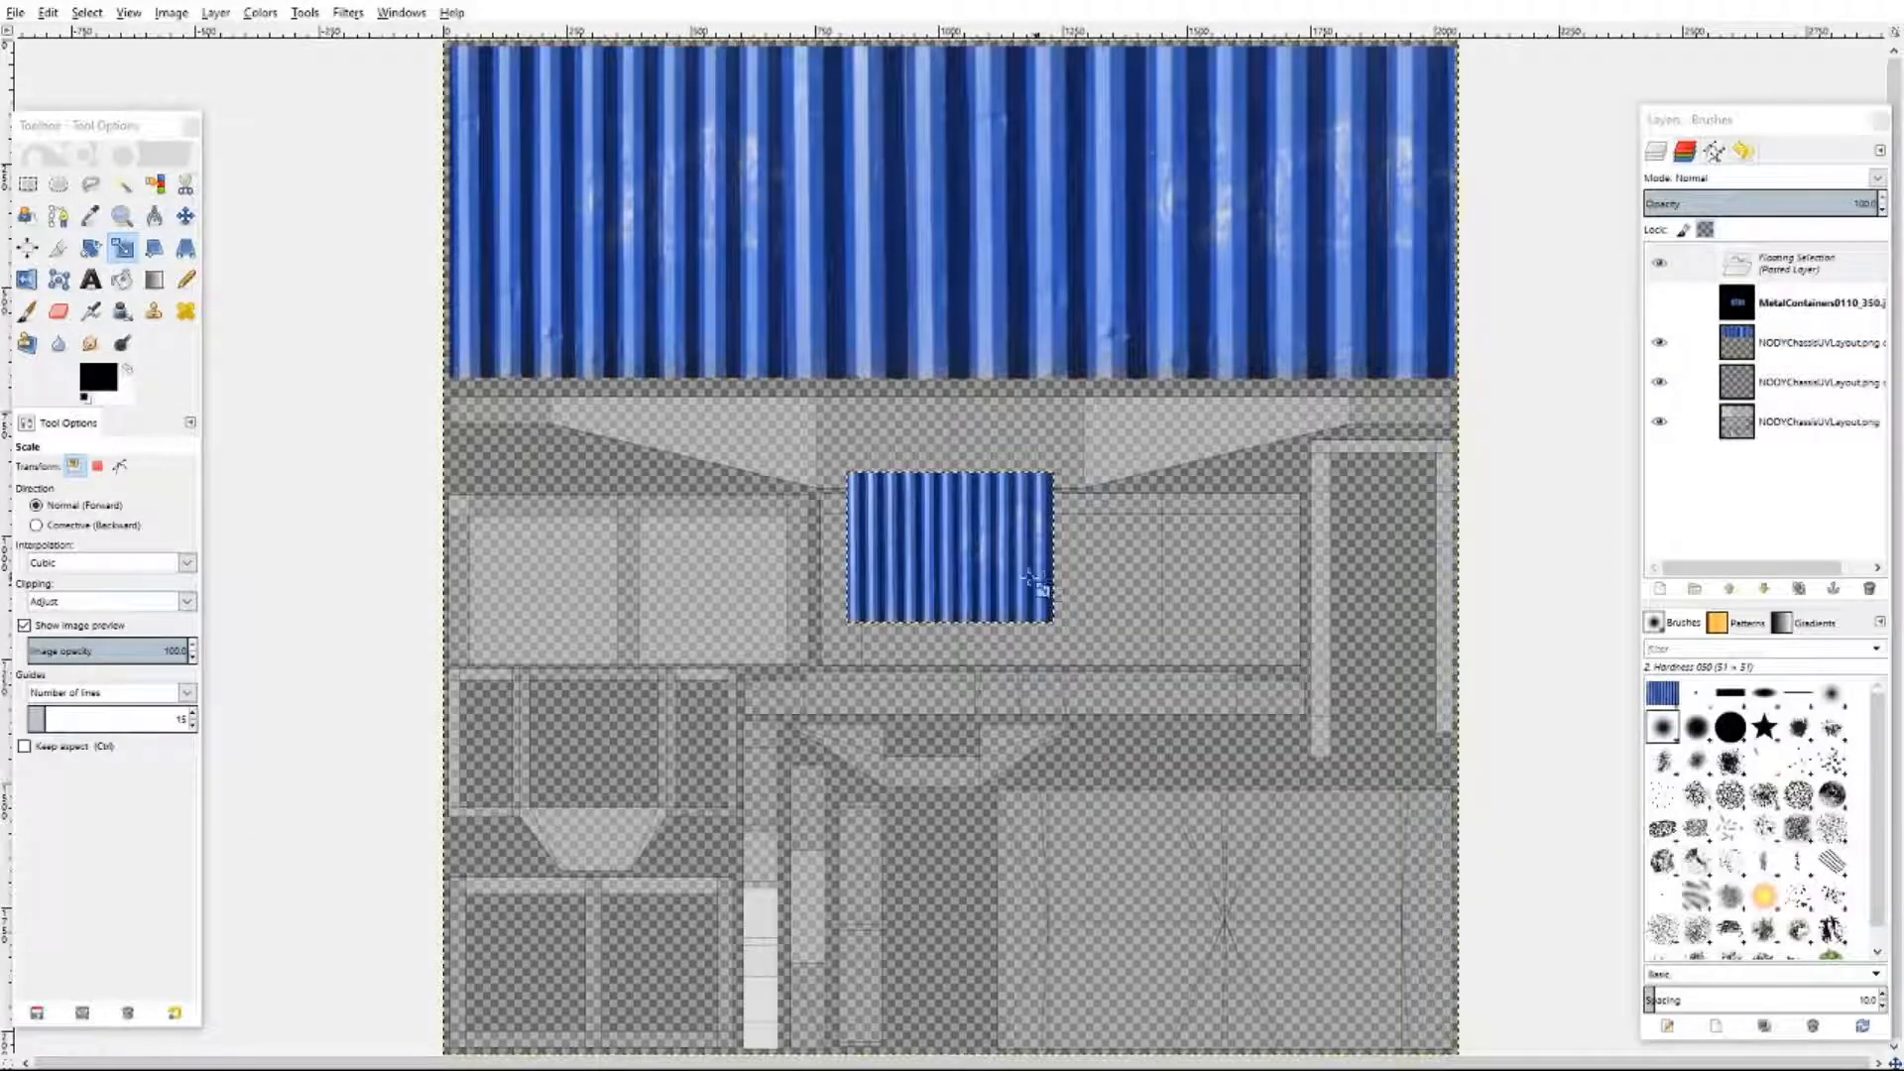
key("Tab")
left_click(982, 556)
left_click_drag(1069, 610, 987, 560)
left_click(336, 281)
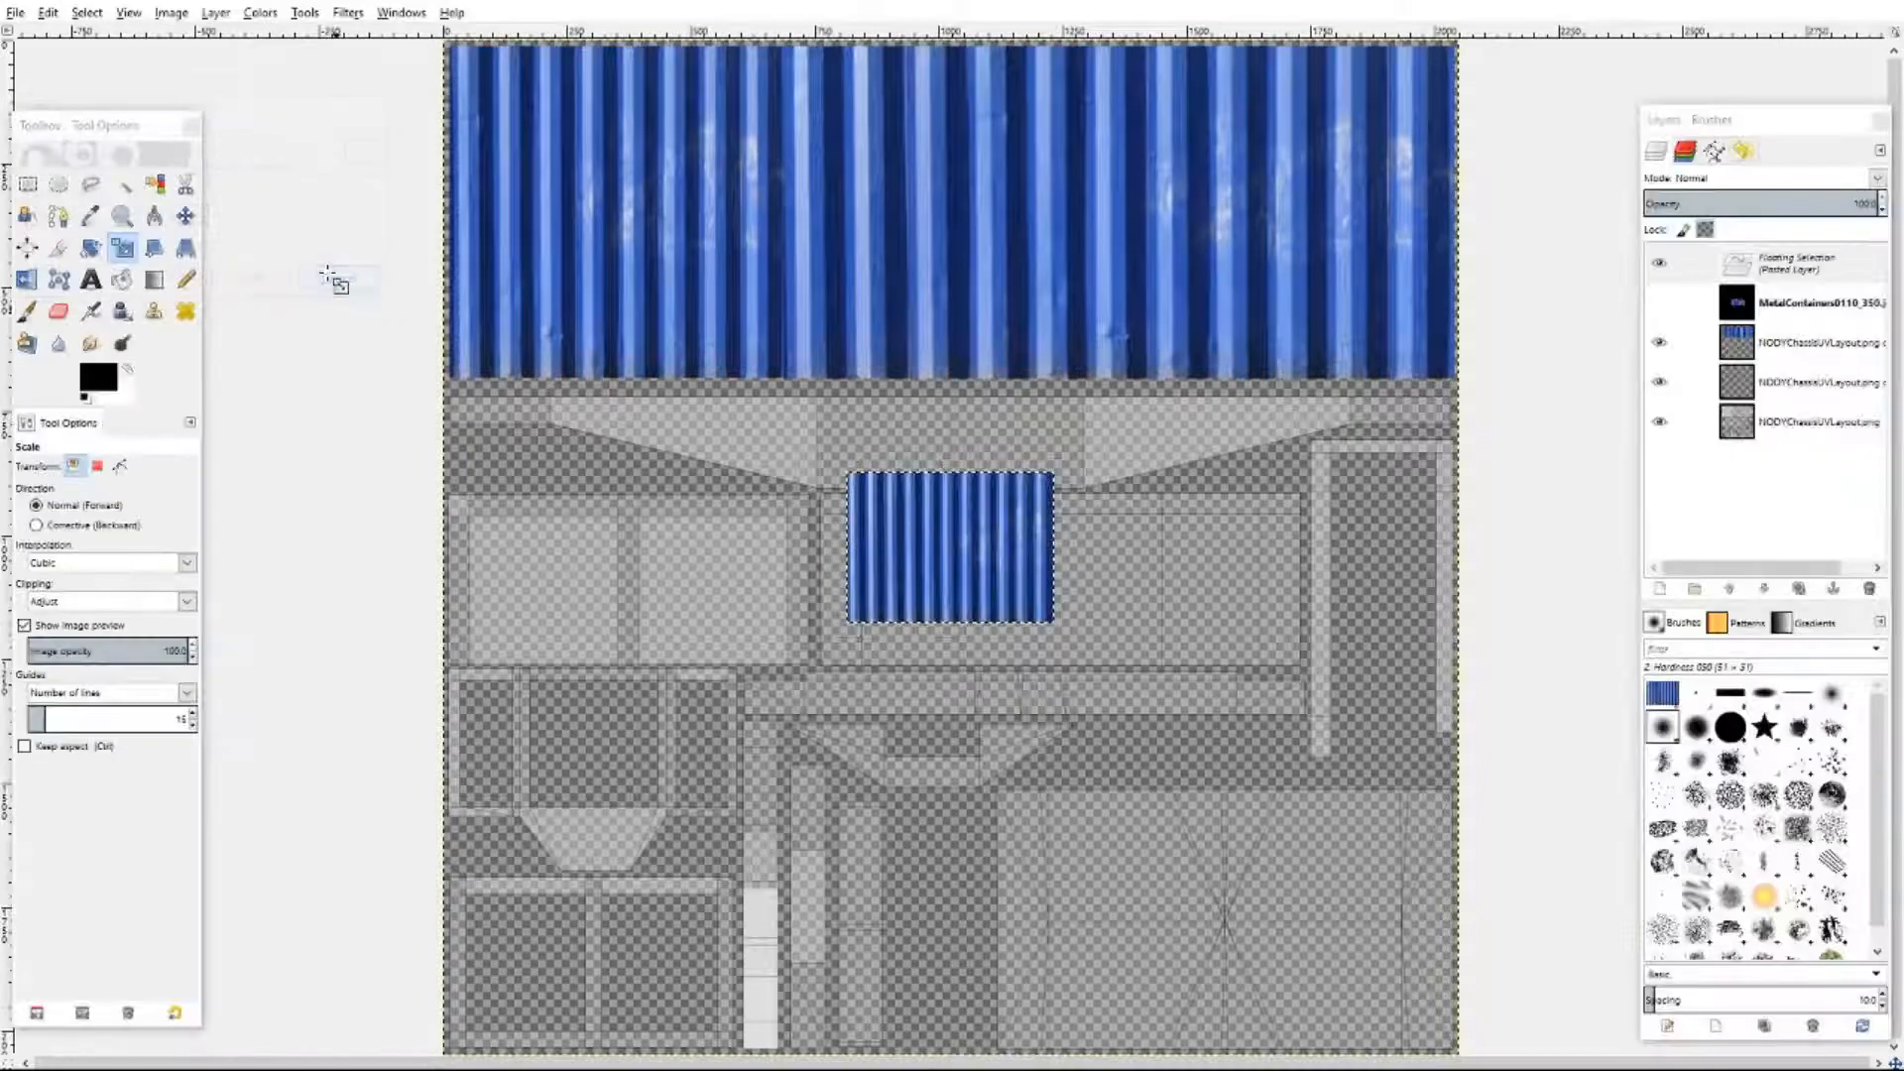
- Move the floating corrugated piece onto the middle section of the central panel below the finished upper panel
left_click(185, 215)
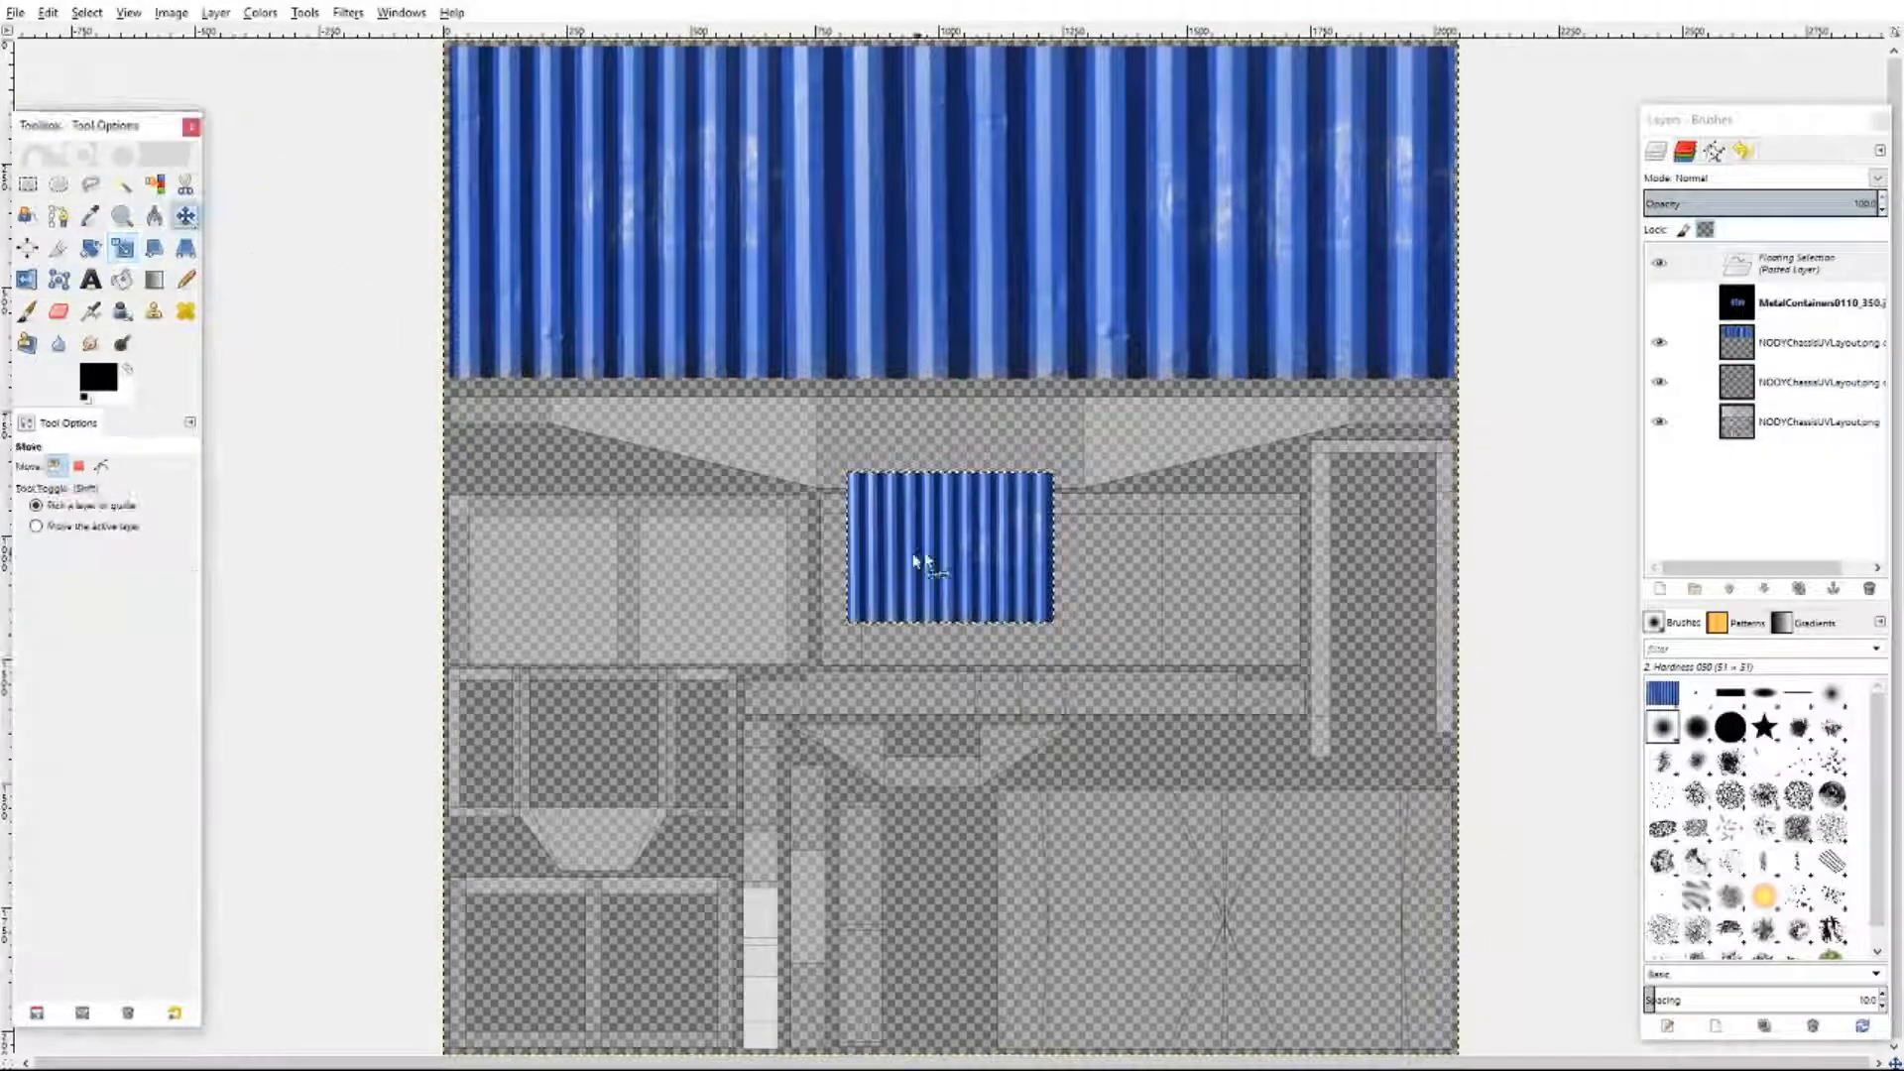
left_click_drag(944, 554, 1054, 599)
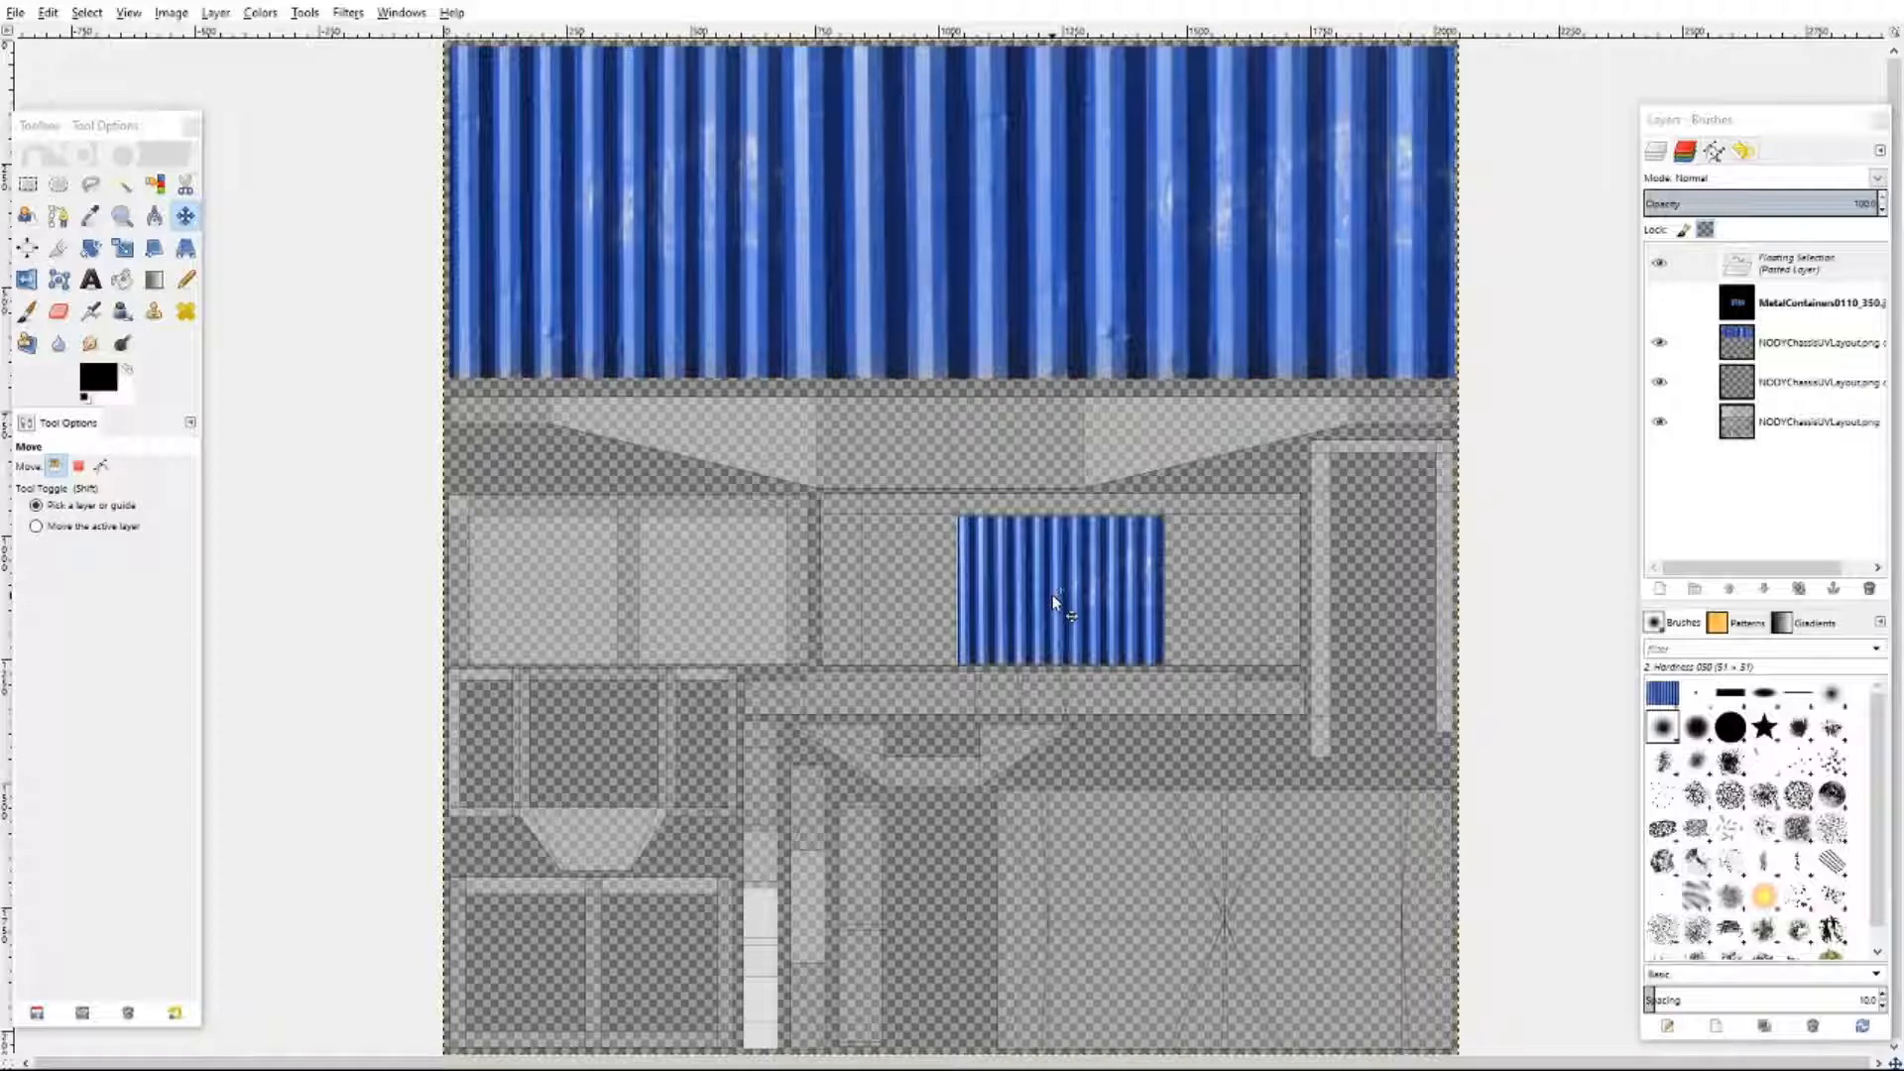
left_click(128, 12)
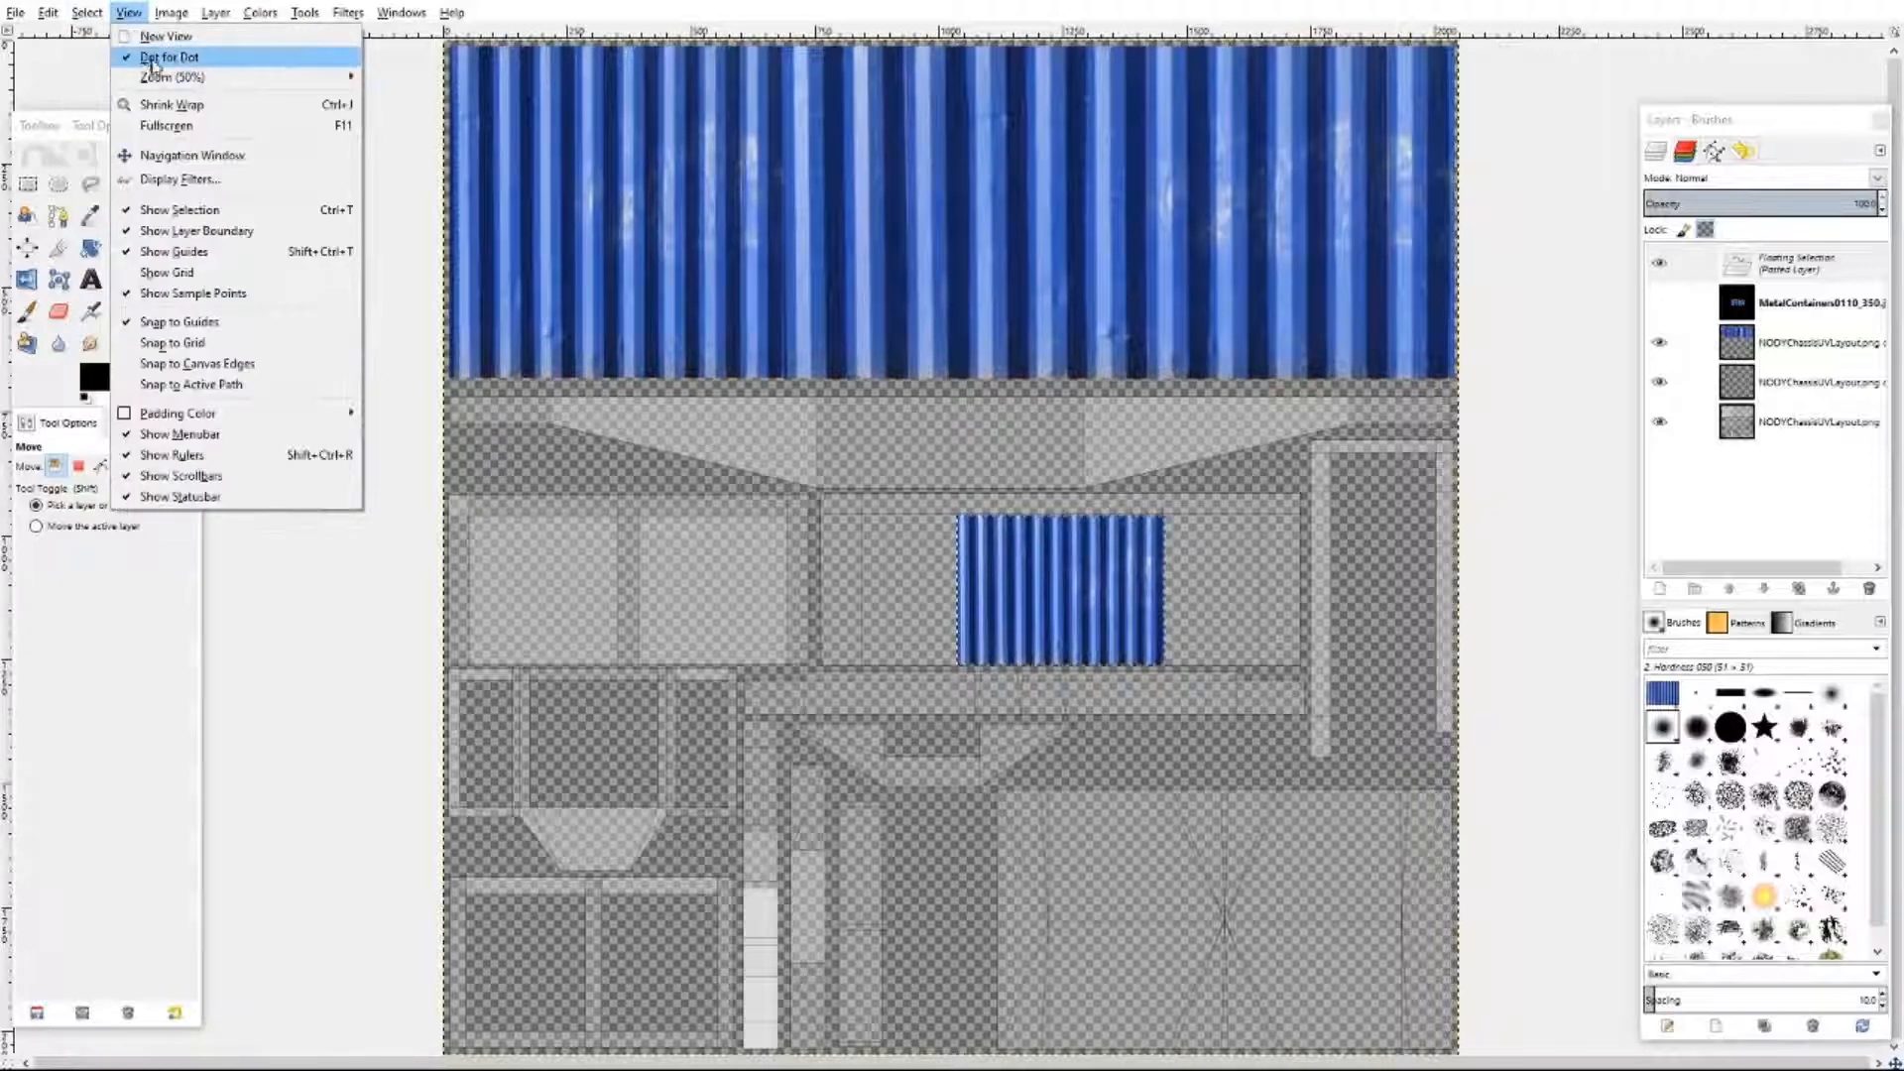
mouse_move(154, 76)
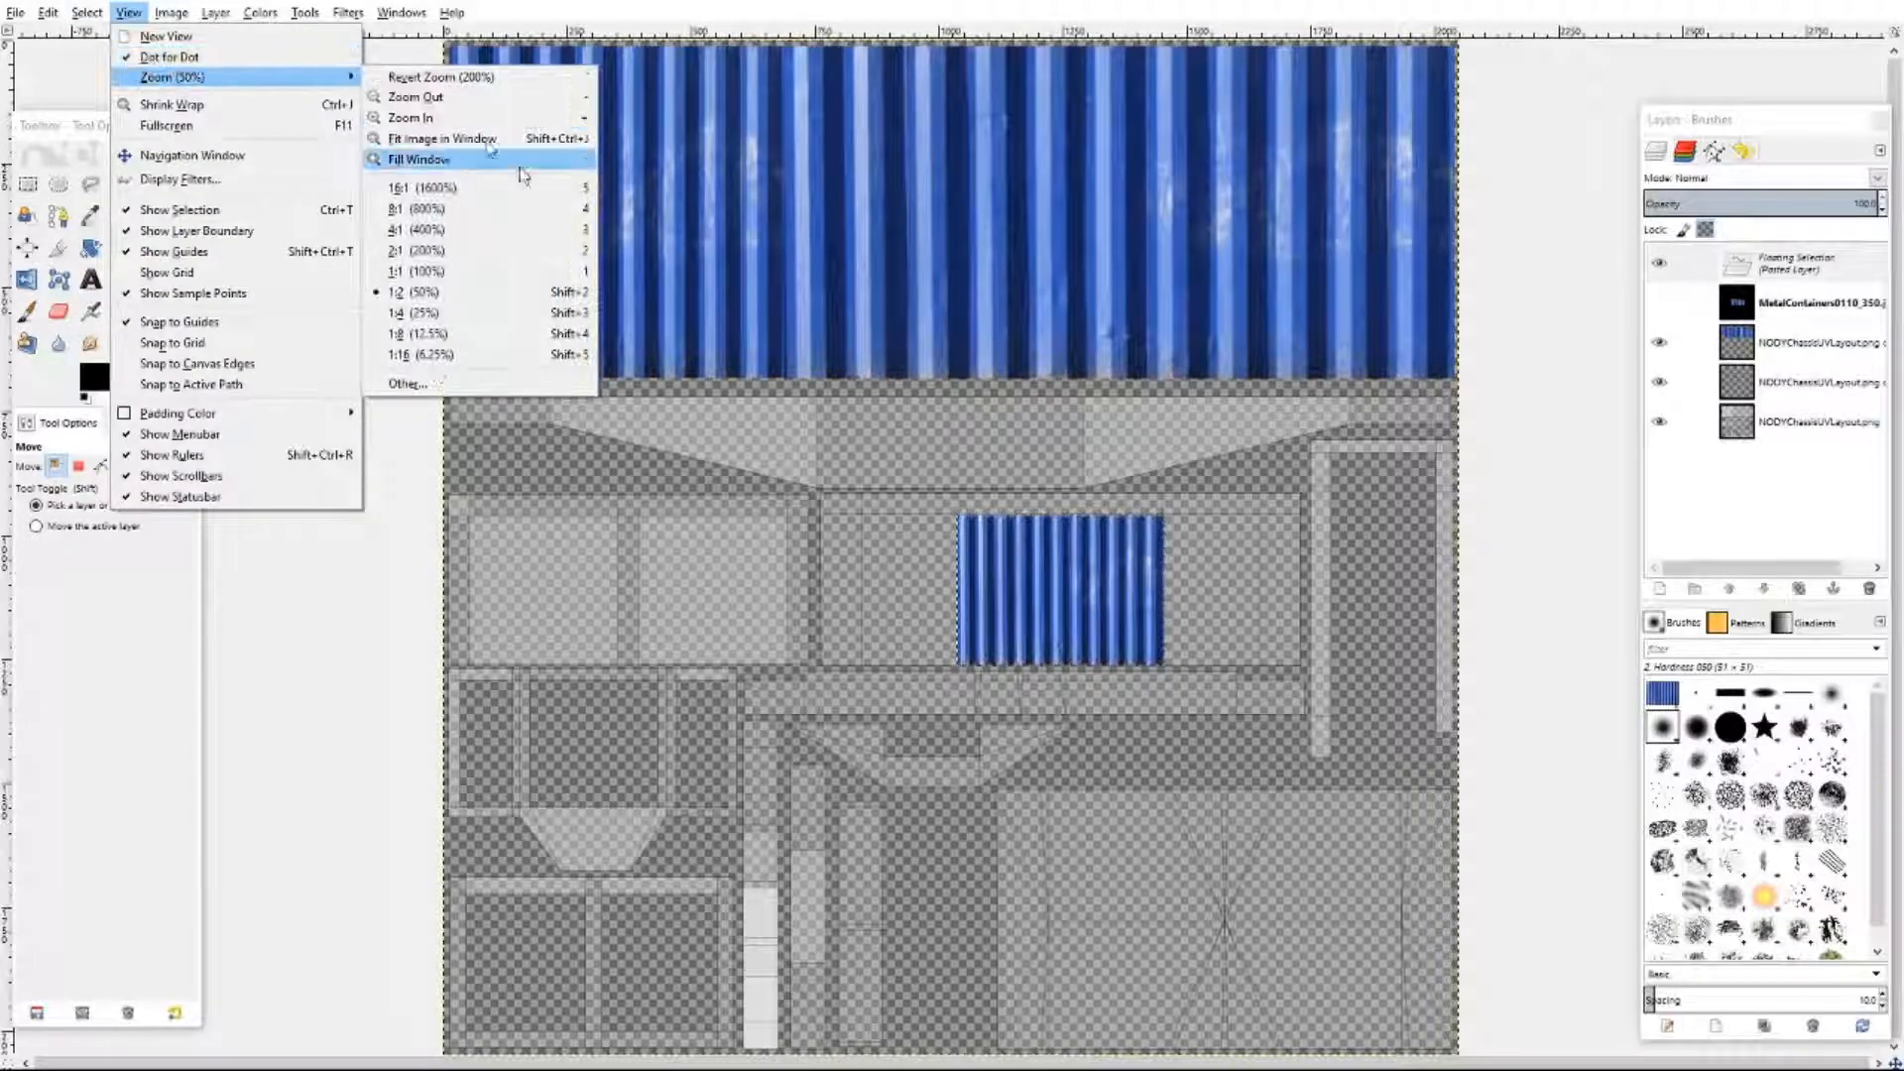
left_click(427, 276)
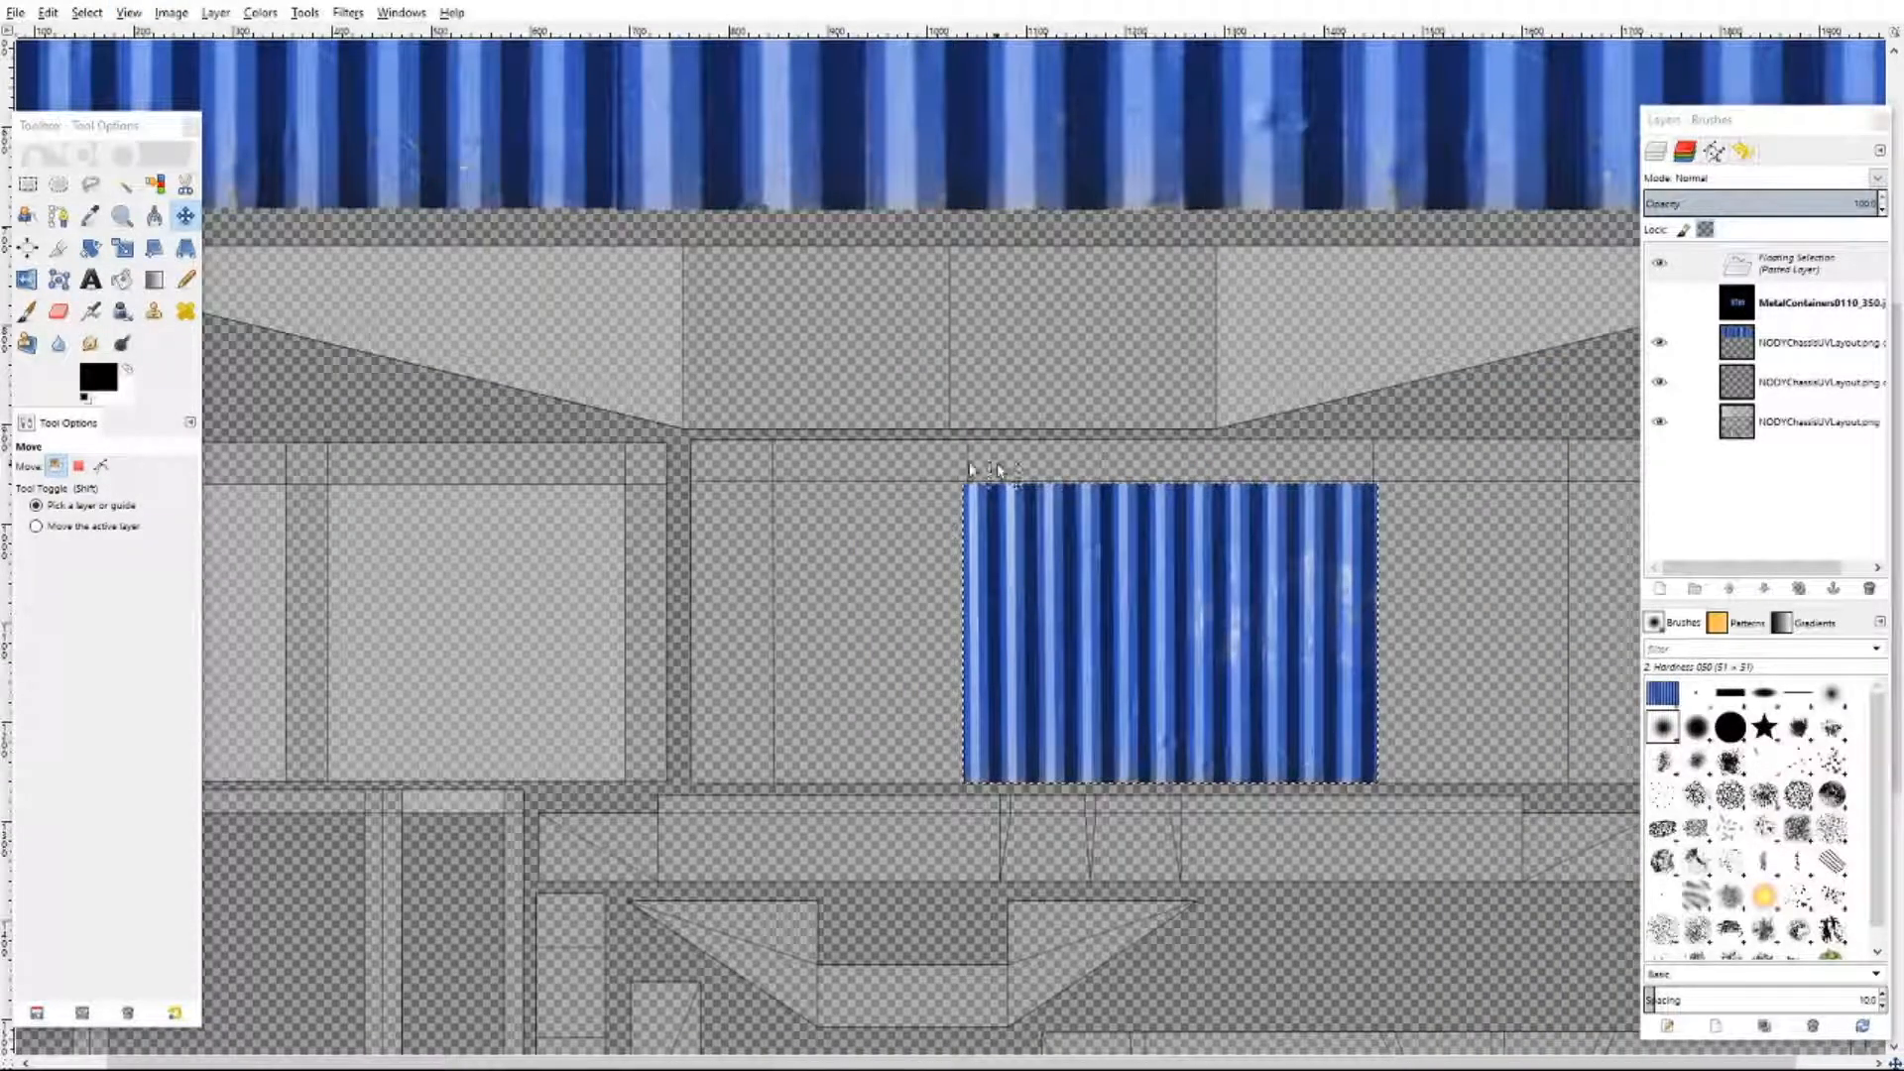
scroll(942, 526, "down", 5)
scroll(1147, 474, "up", 8)
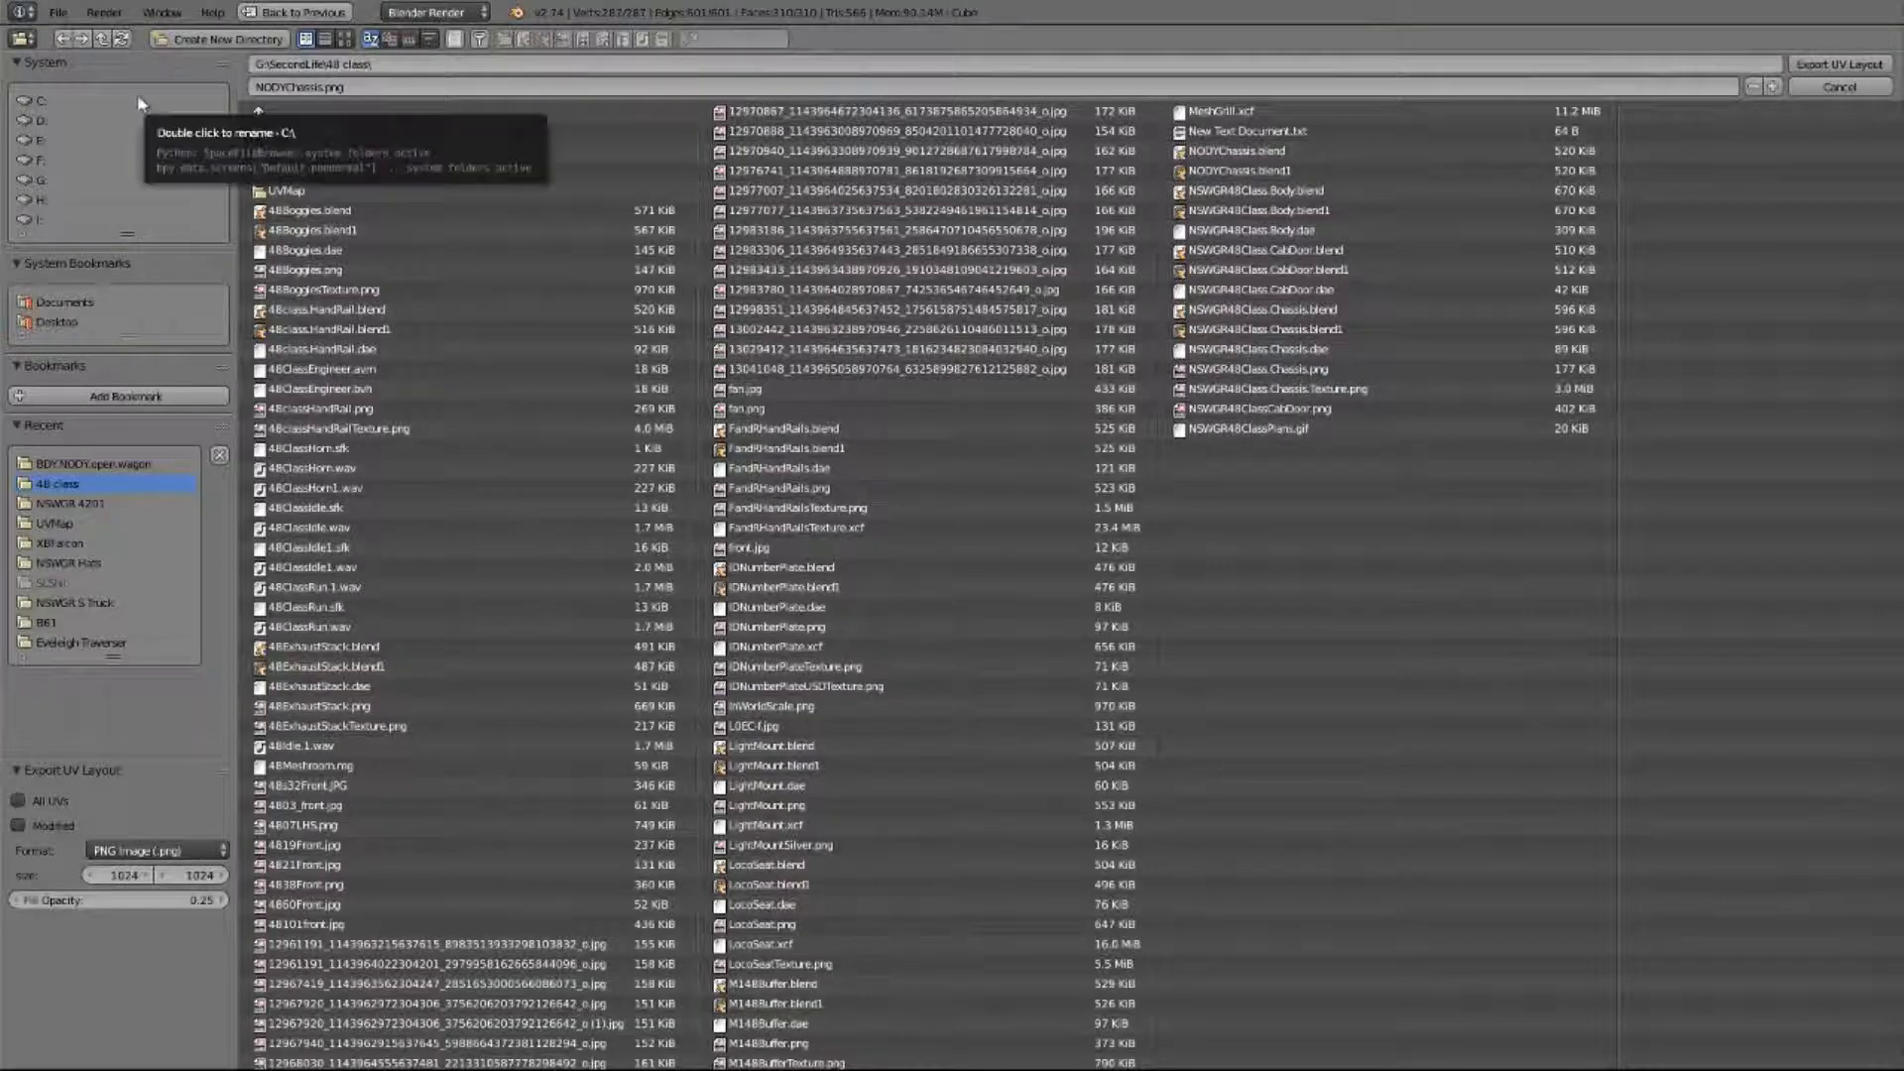
- Switch to Blender, cancel the UV layout export and enlarge the 3D viewport around the wagon chassis
left_click(1840, 89)
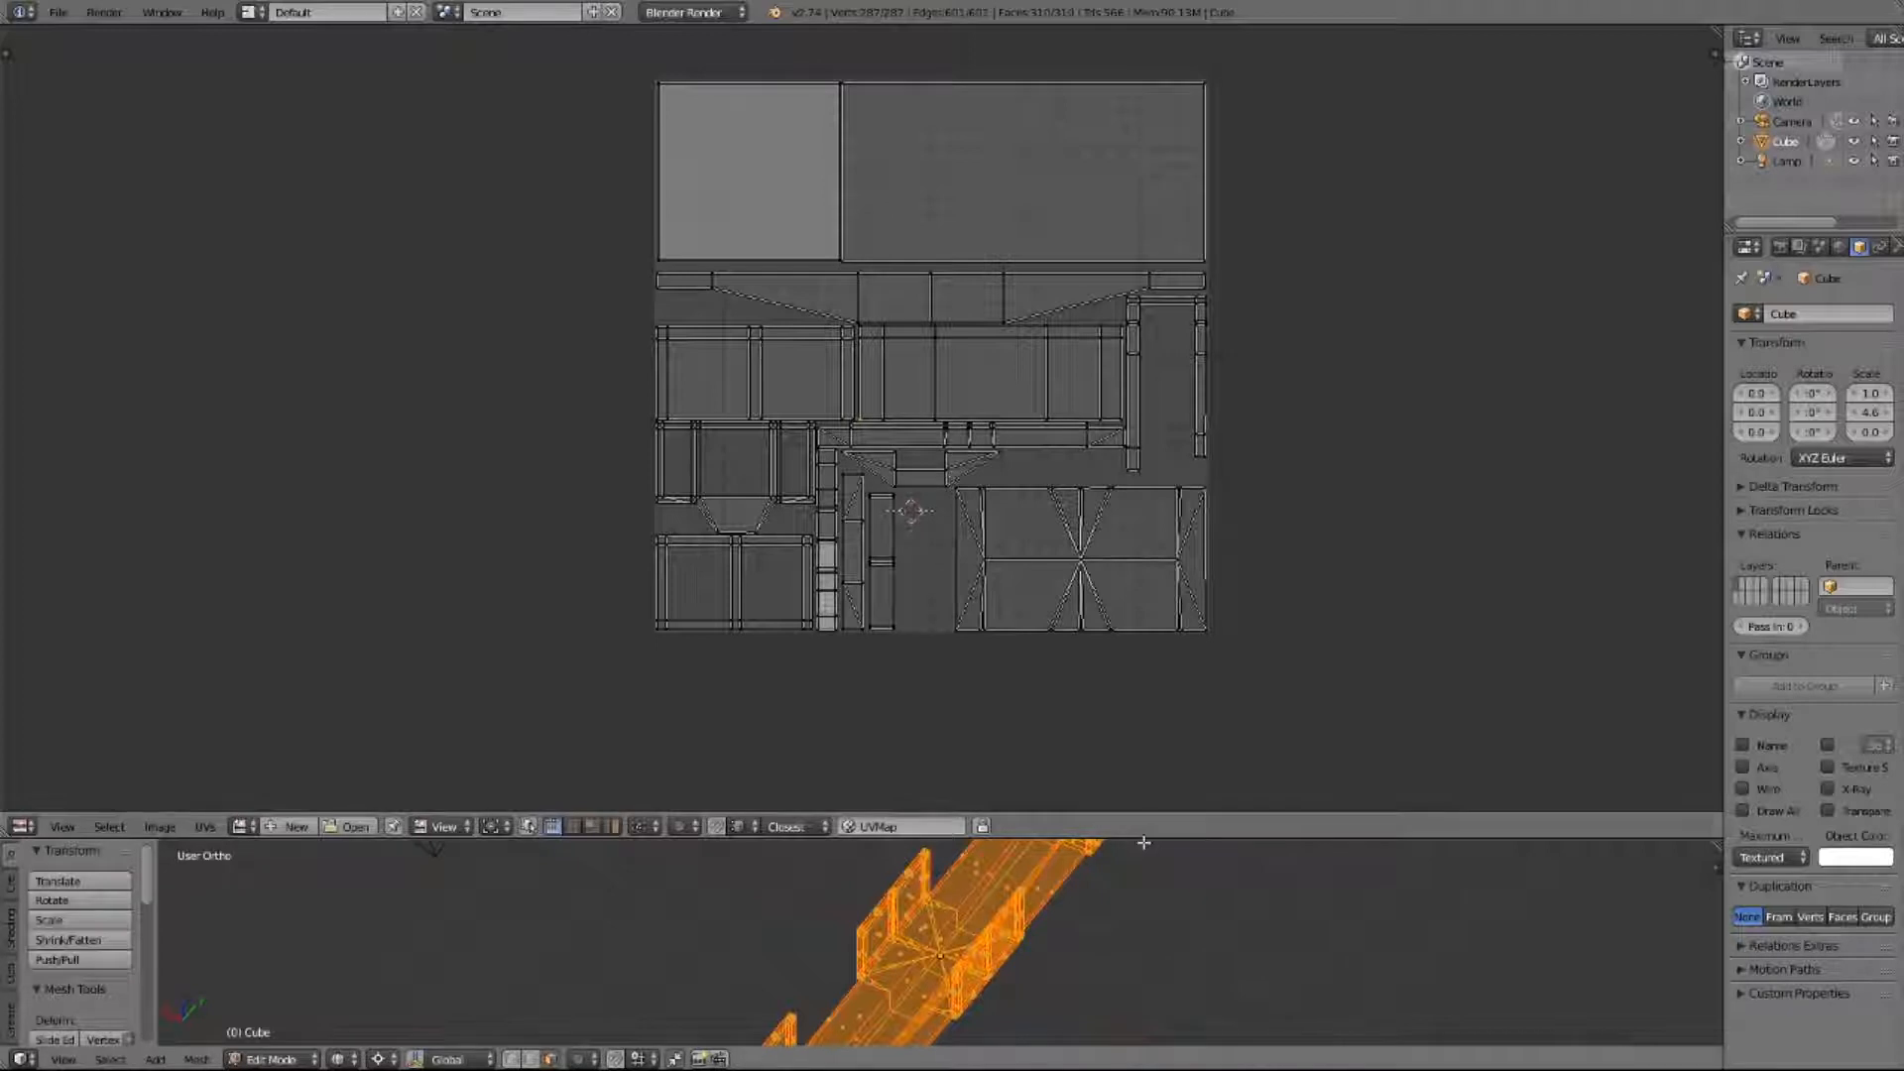
left_click_drag(1145, 837, 1154, 273)
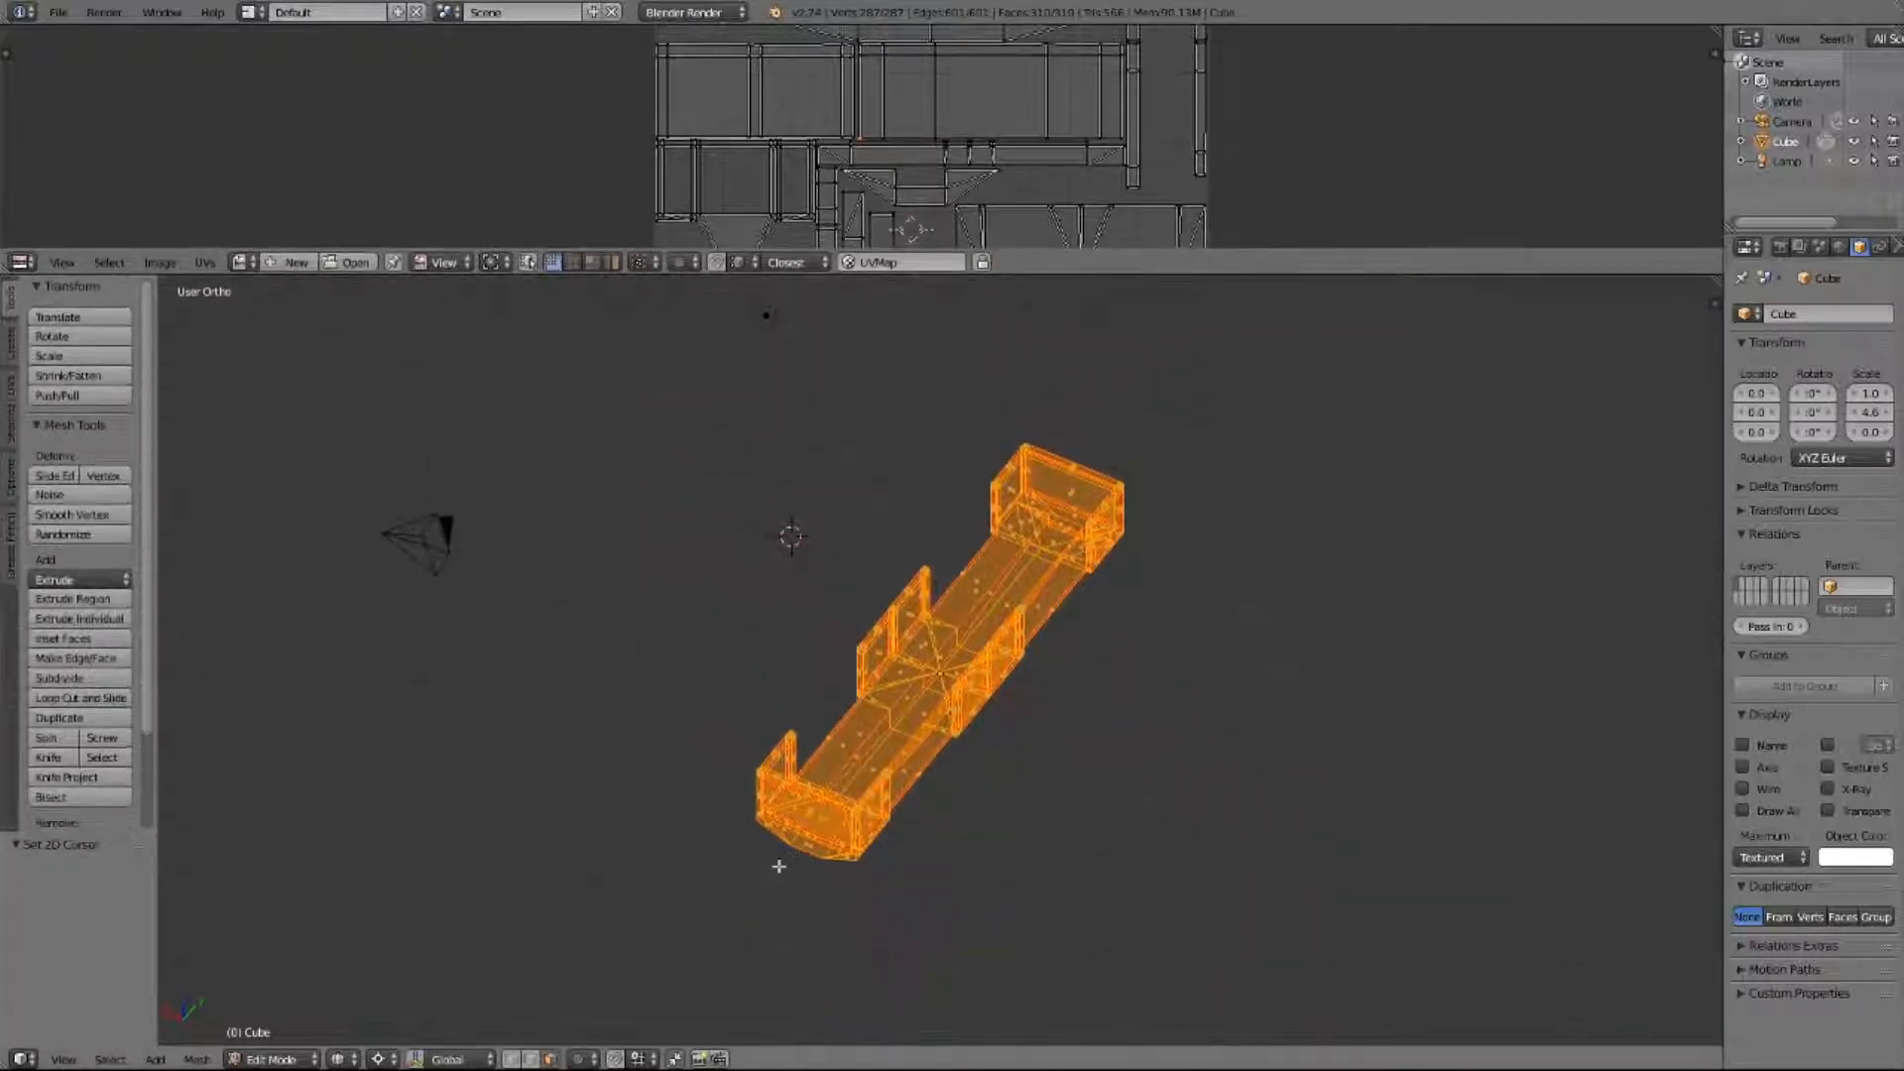
scroll(927, 764, "up", 2)
scroll(927, 764, "down", 1)
- Deselect the whole mesh, display it in solid shading and examine the wagon's side and end panels from above
key("a")
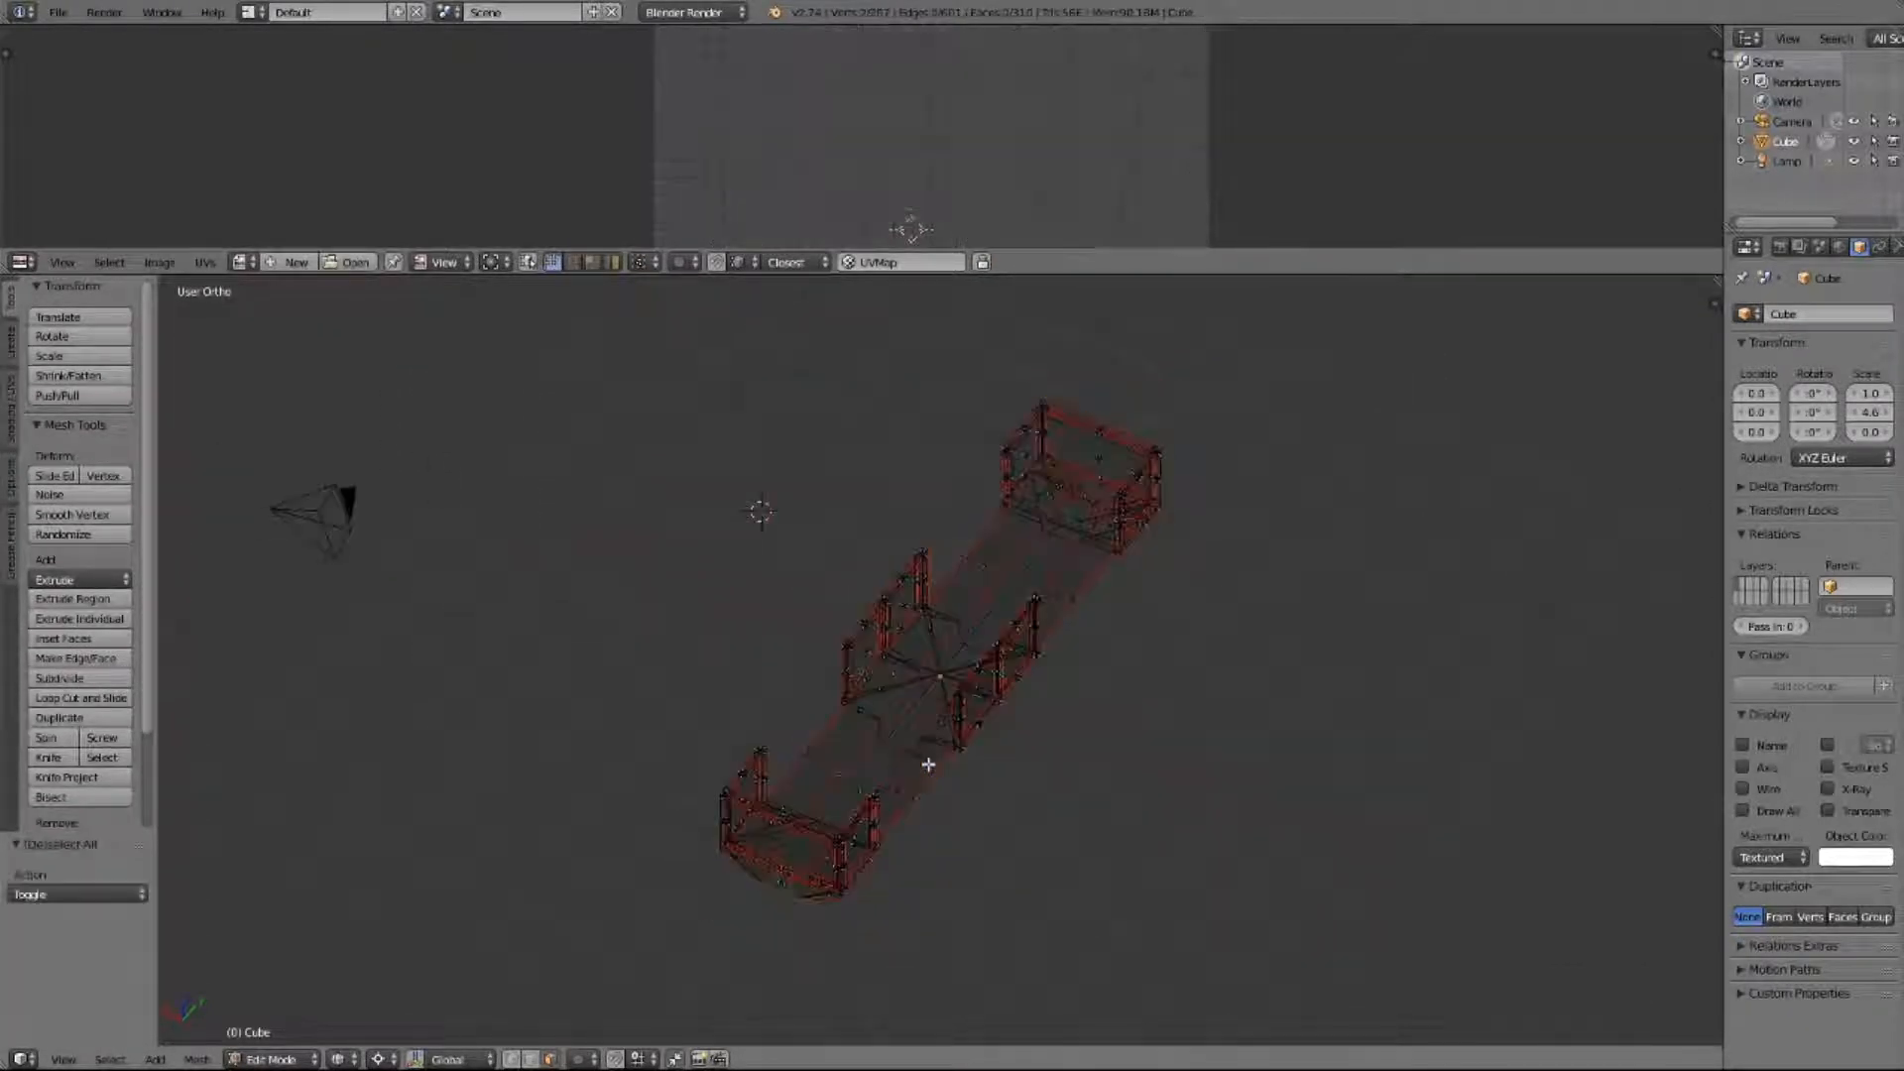
left_click(342, 1059)
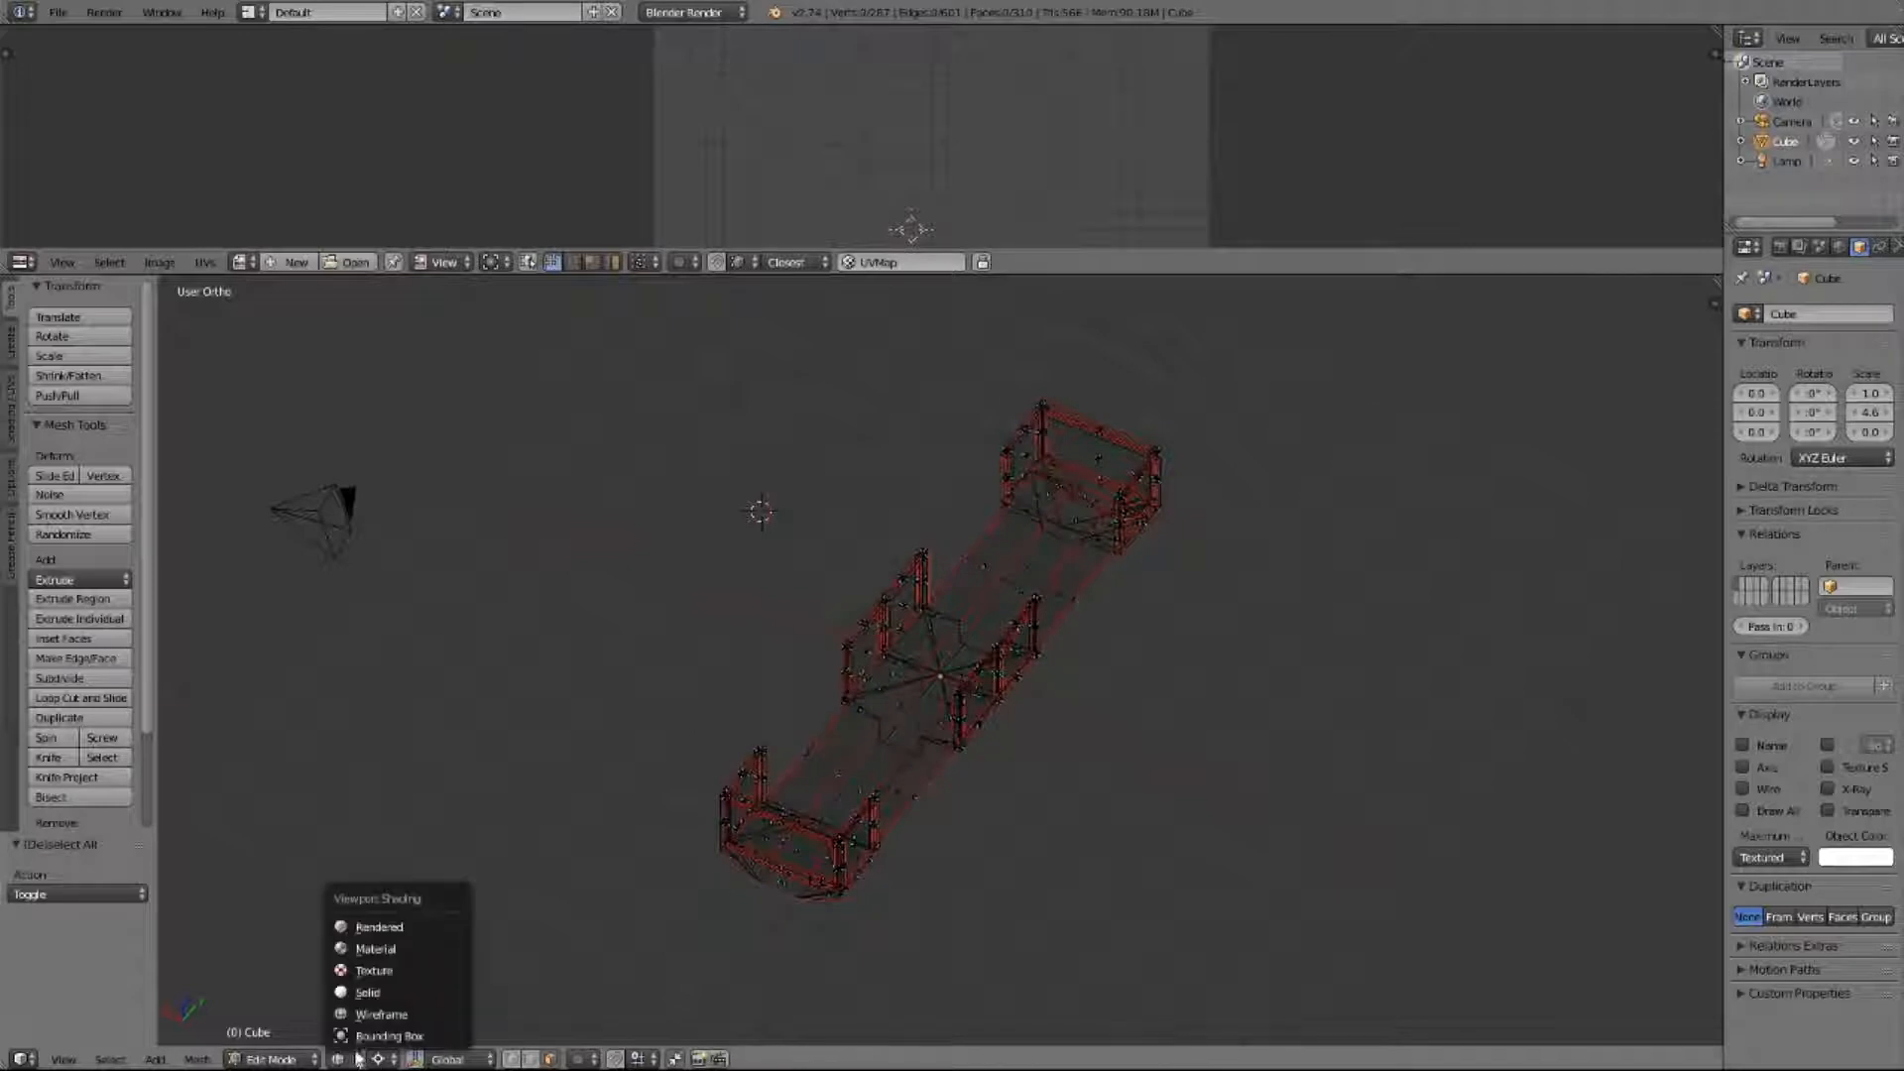
left_click(373, 993)
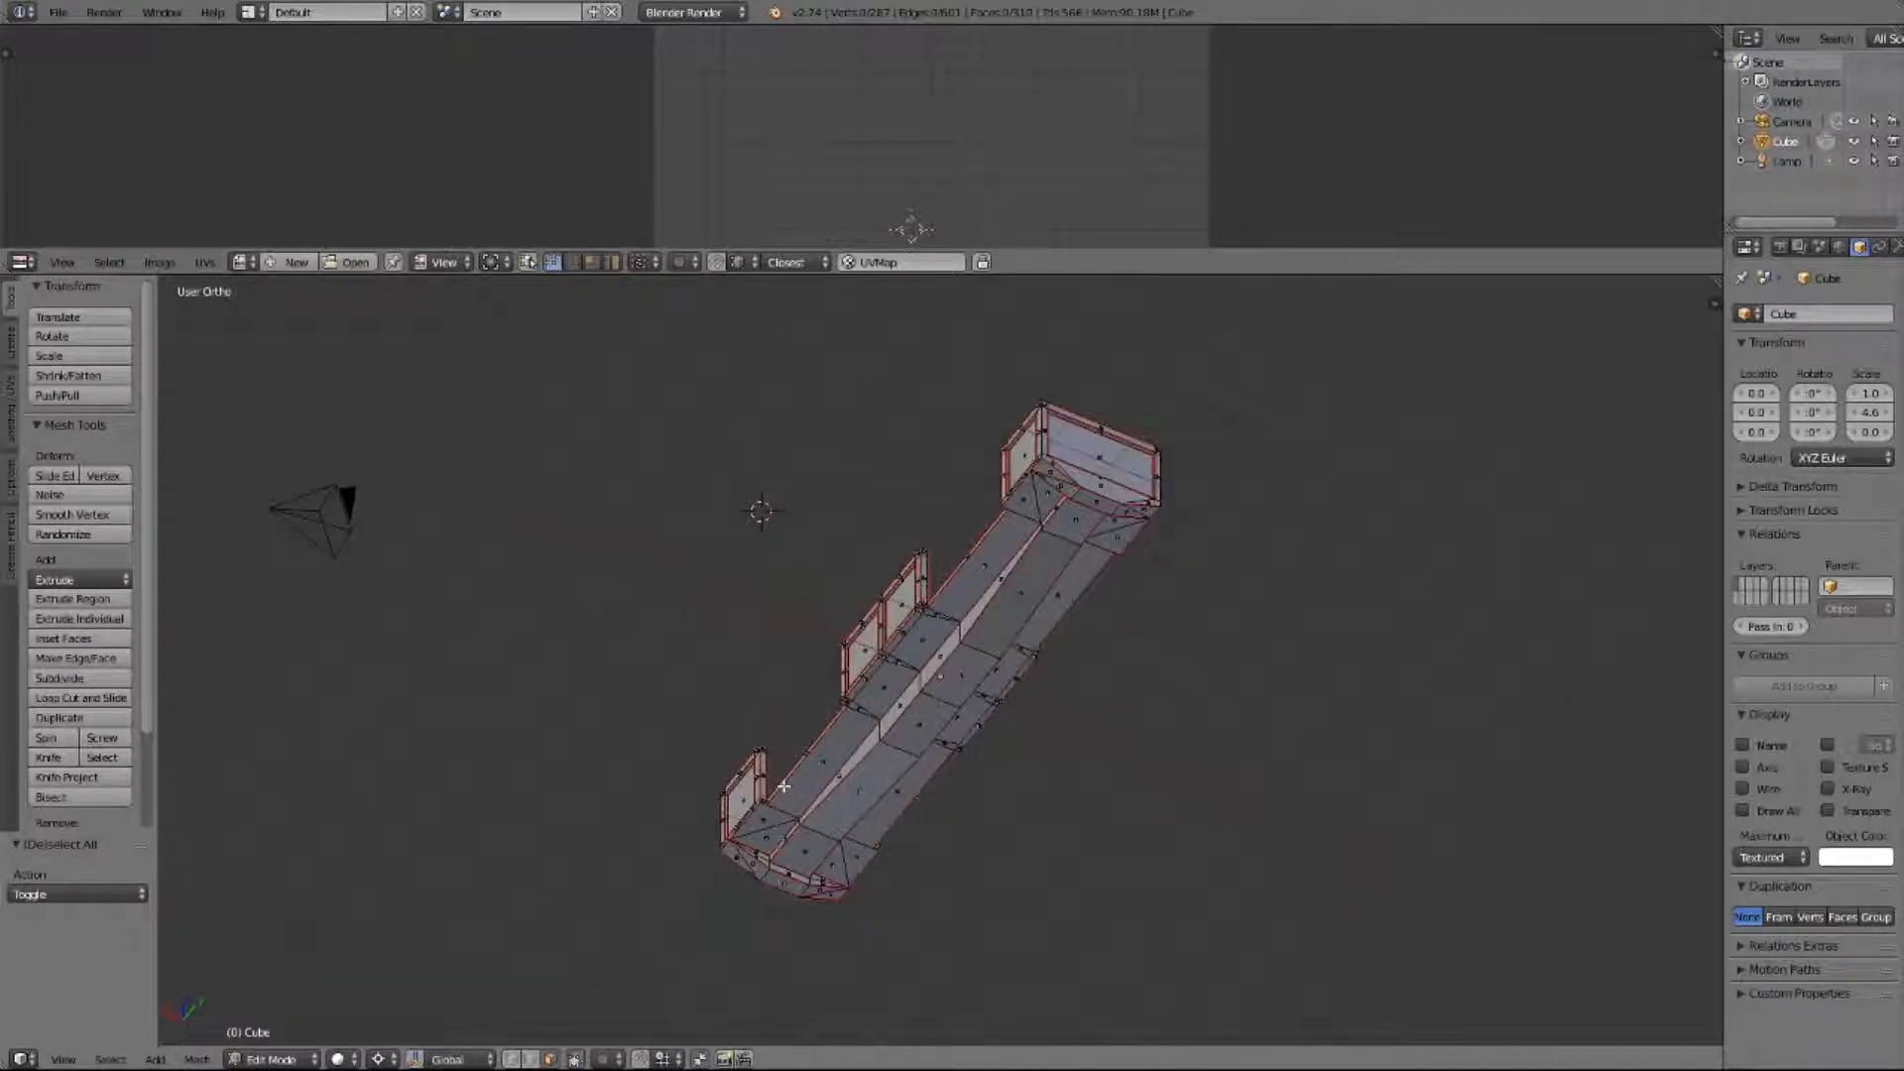
key("KP_8")
key("KP_8")
key("KP_8")
key("KP_8")
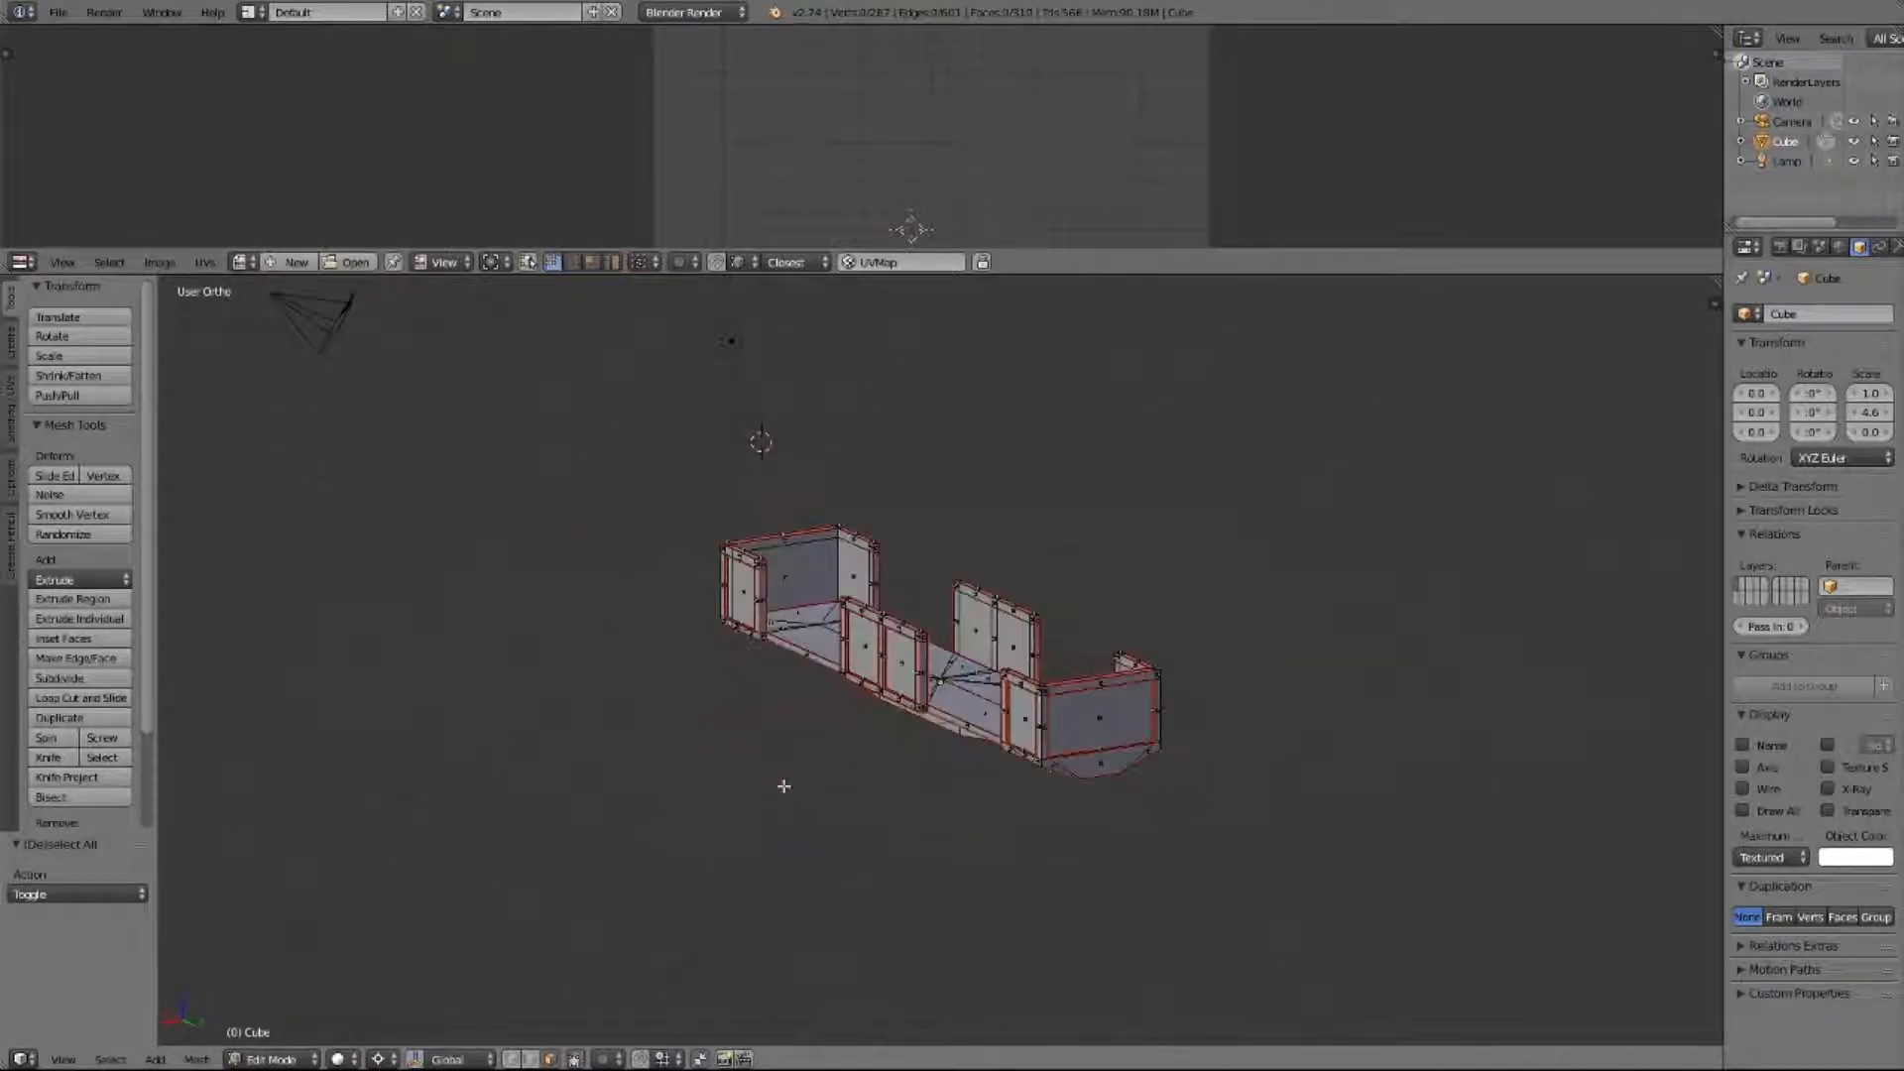
scroll(784, 785, "up", 5)
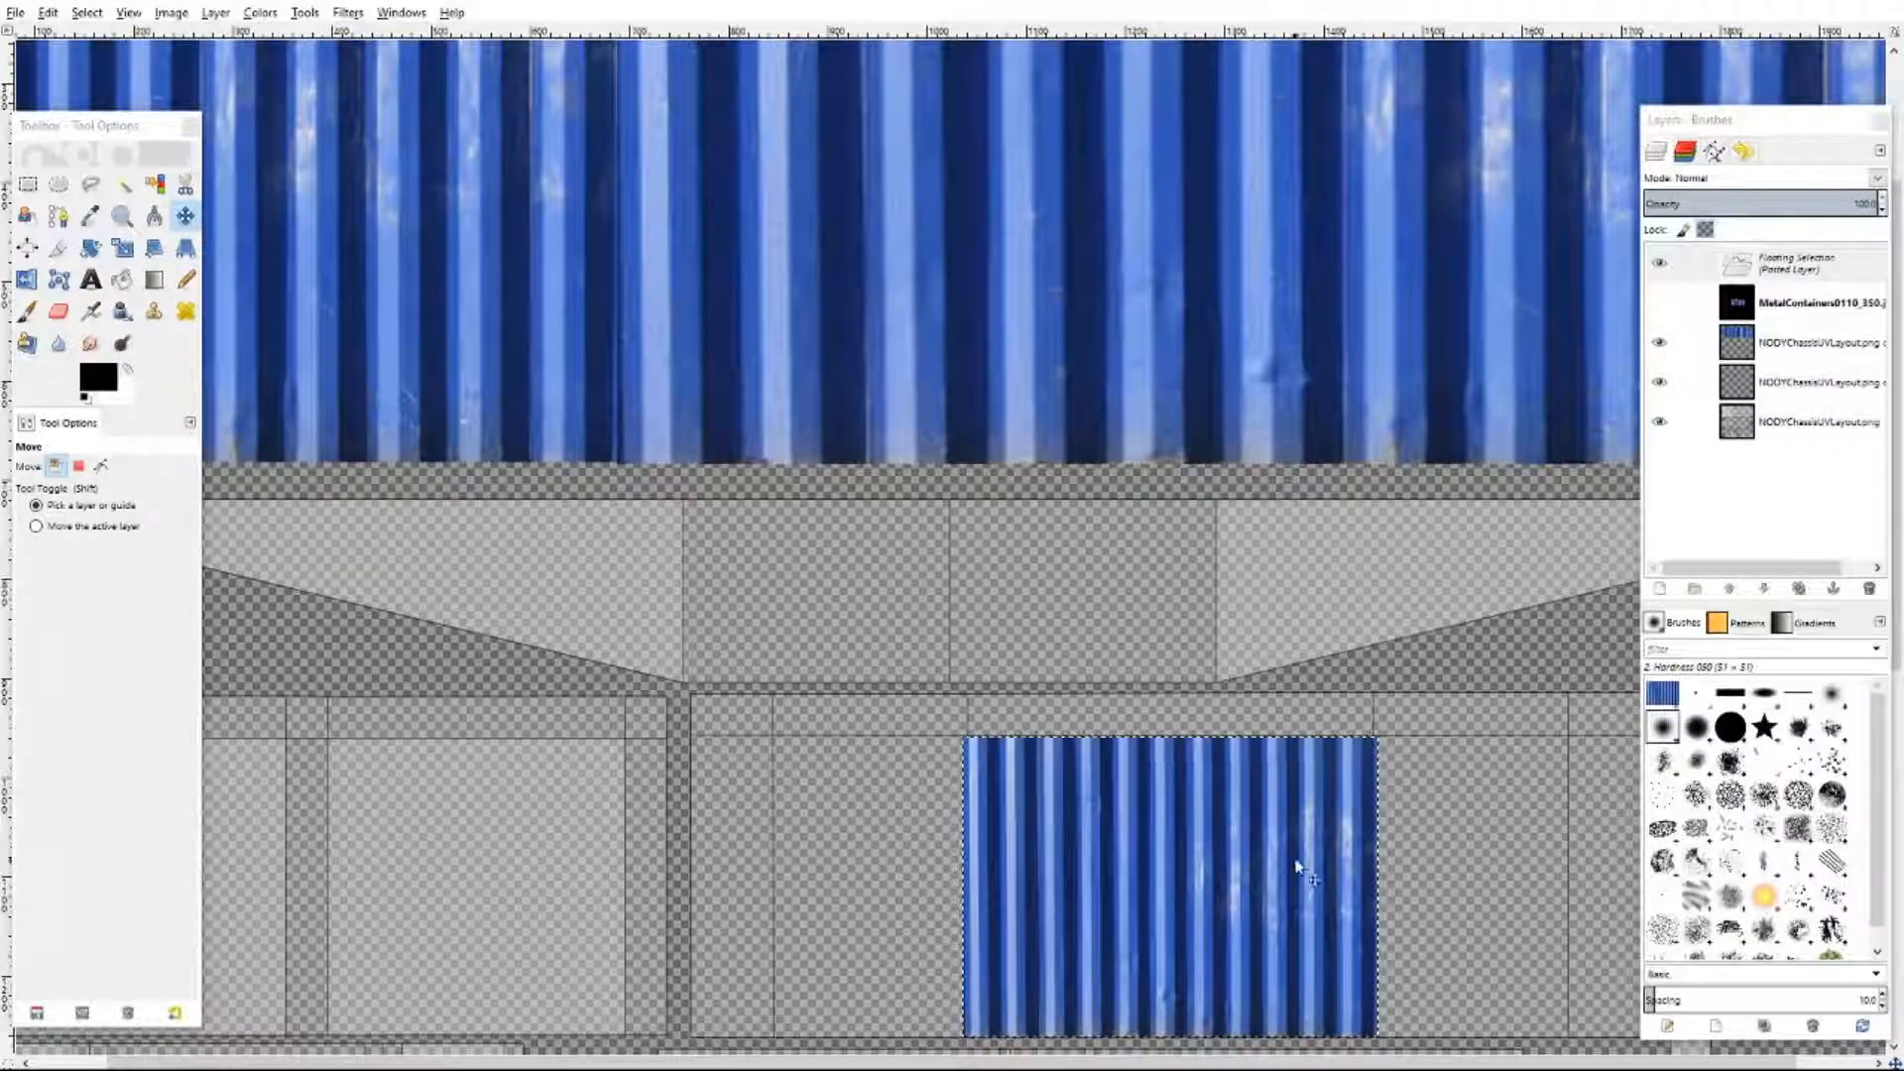
- Switch back to GIMP and scale the floating corrugated piece to 412 × 306 px to fit the middle section
left_click(120, 250)
left_click(1115, 865)
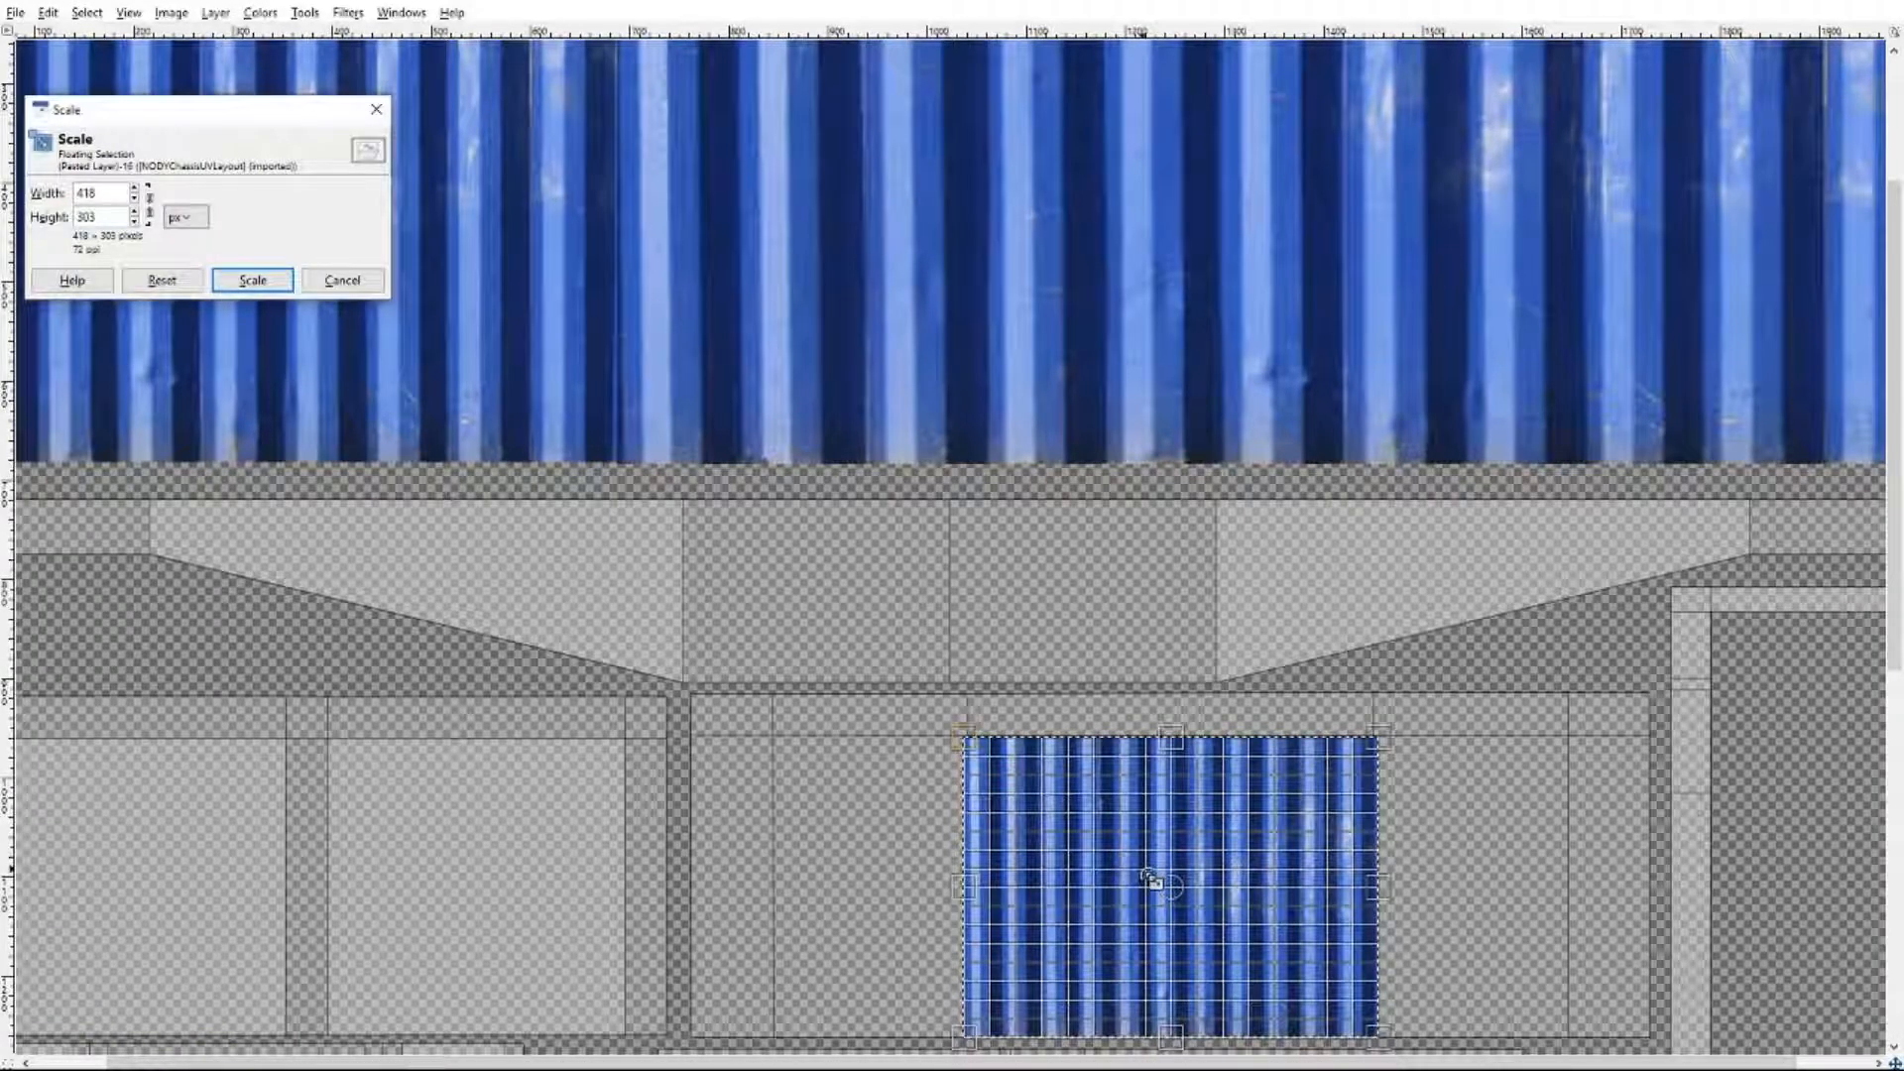
left_click_drag(1144, 871, 1149, 869)
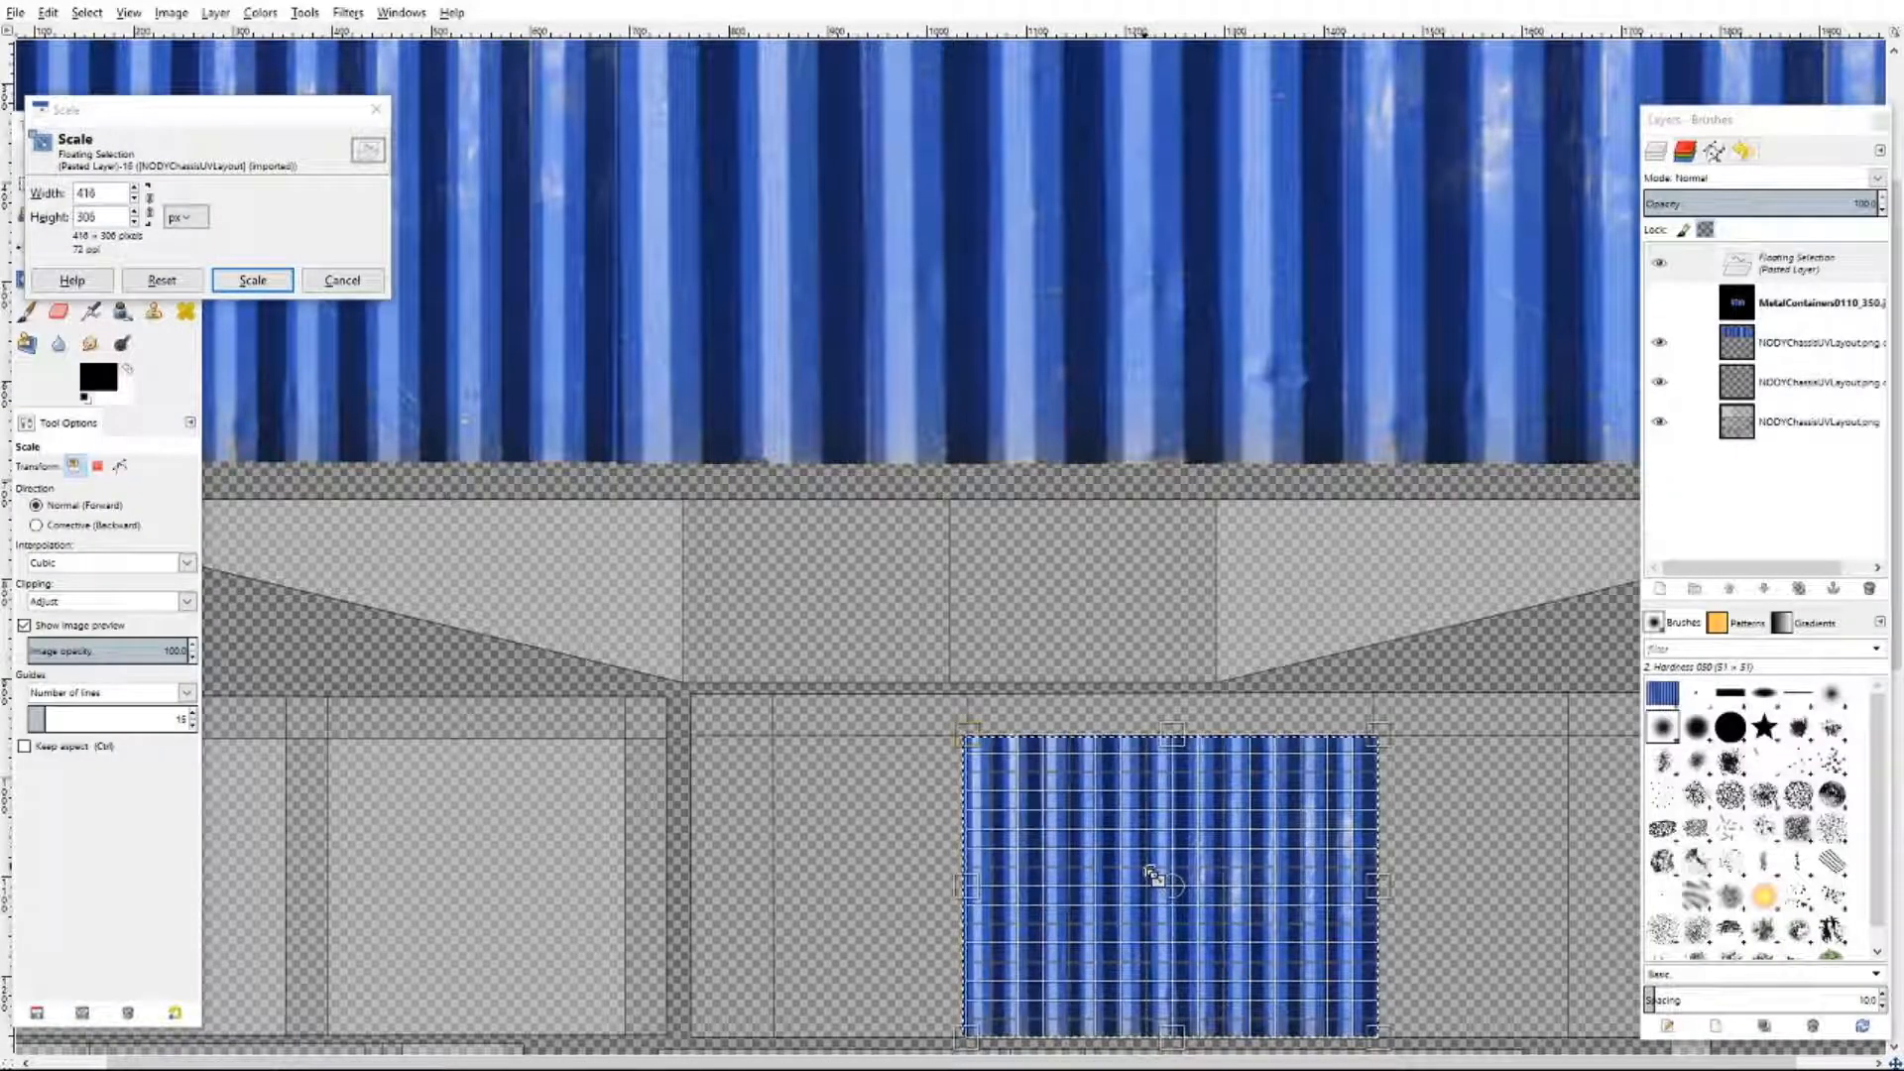
left_click_drag(1191, 740, 1190, 737)
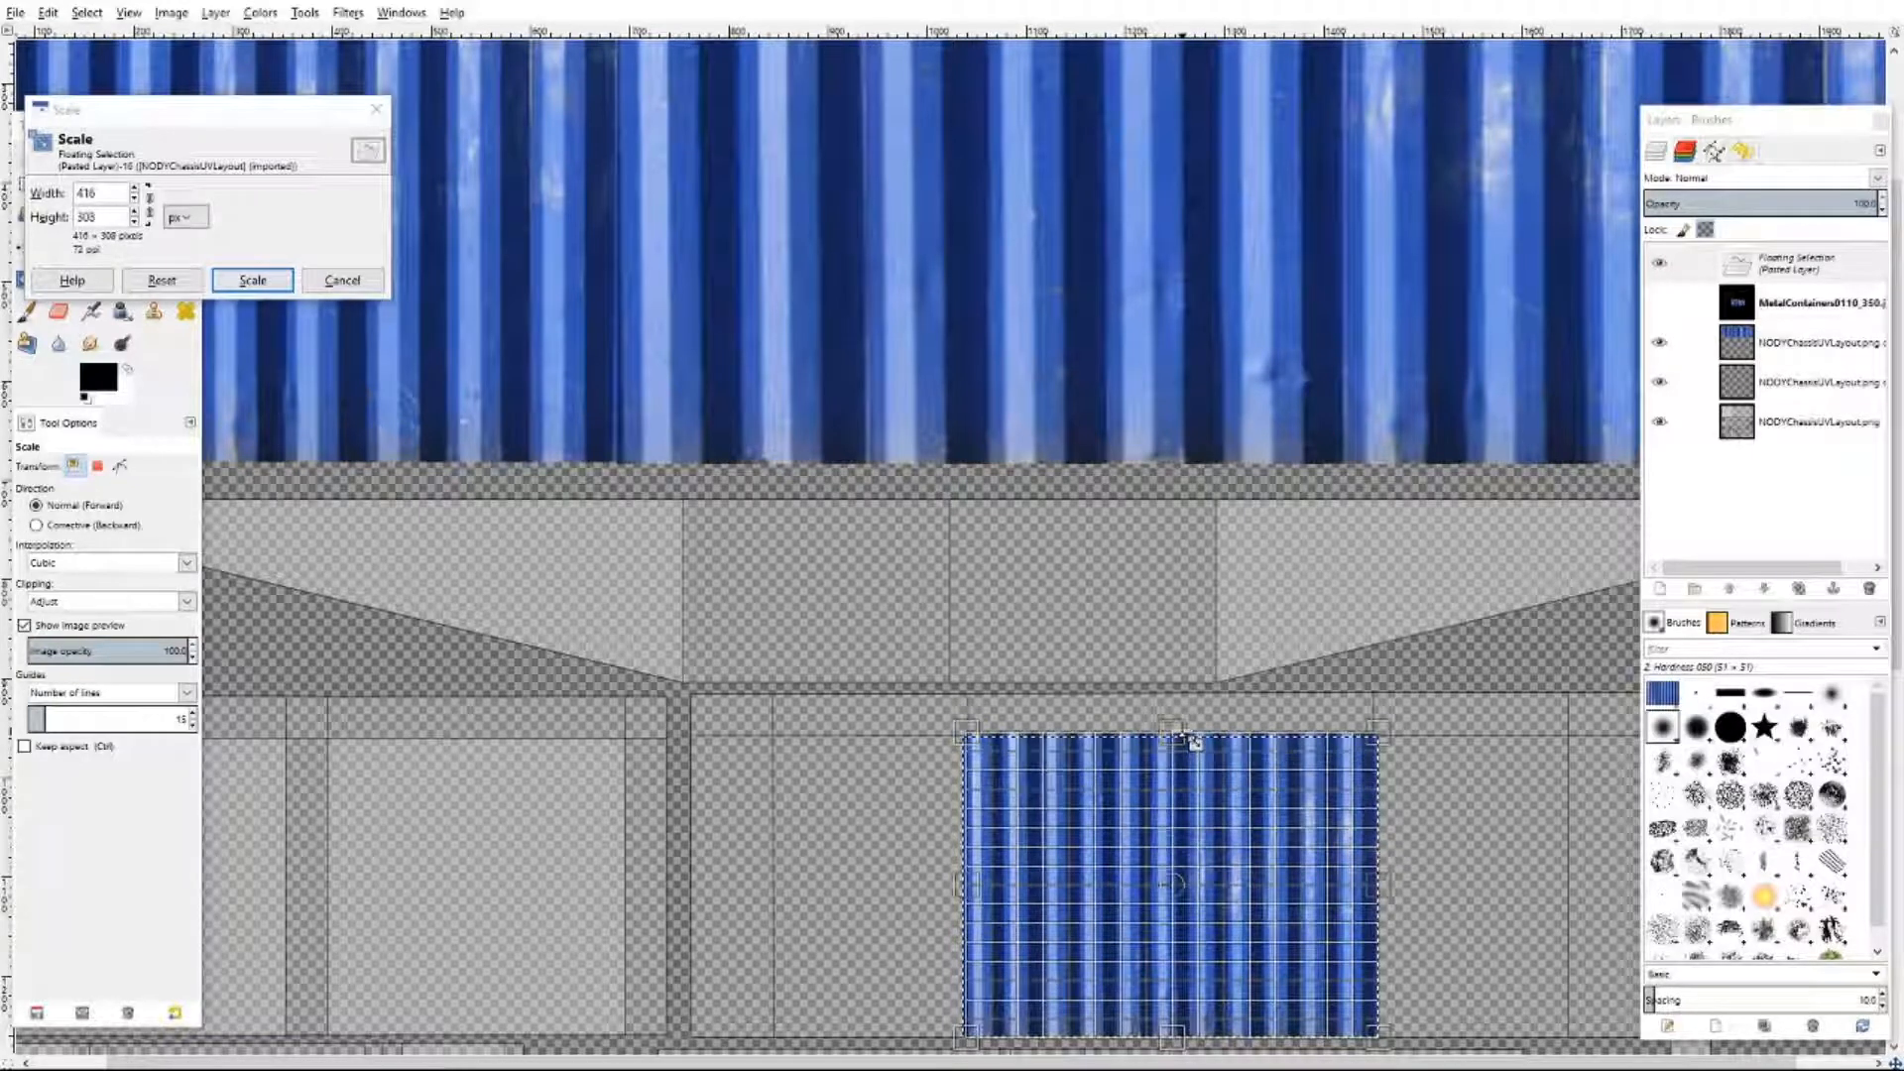
left_click_drag(1400, 910, 1399, 896)
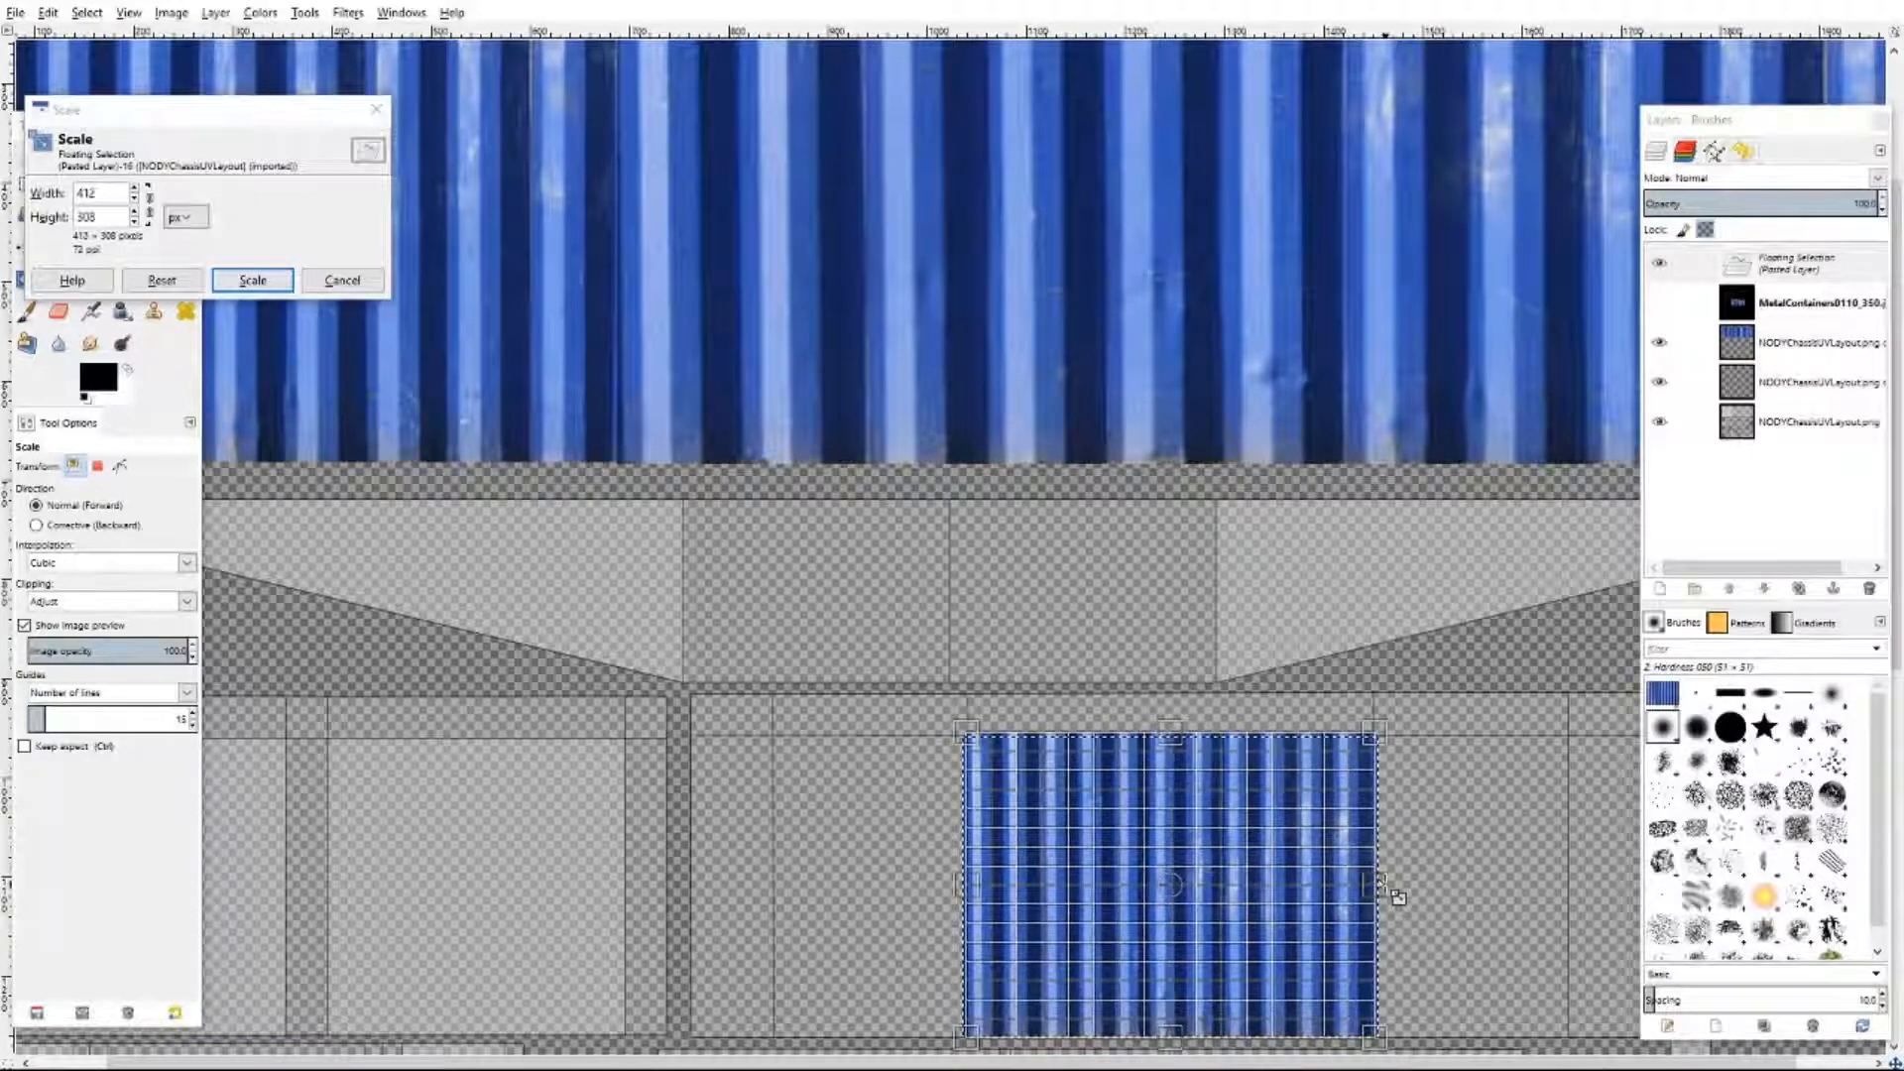
scroll(1398, 896, "down", 5)
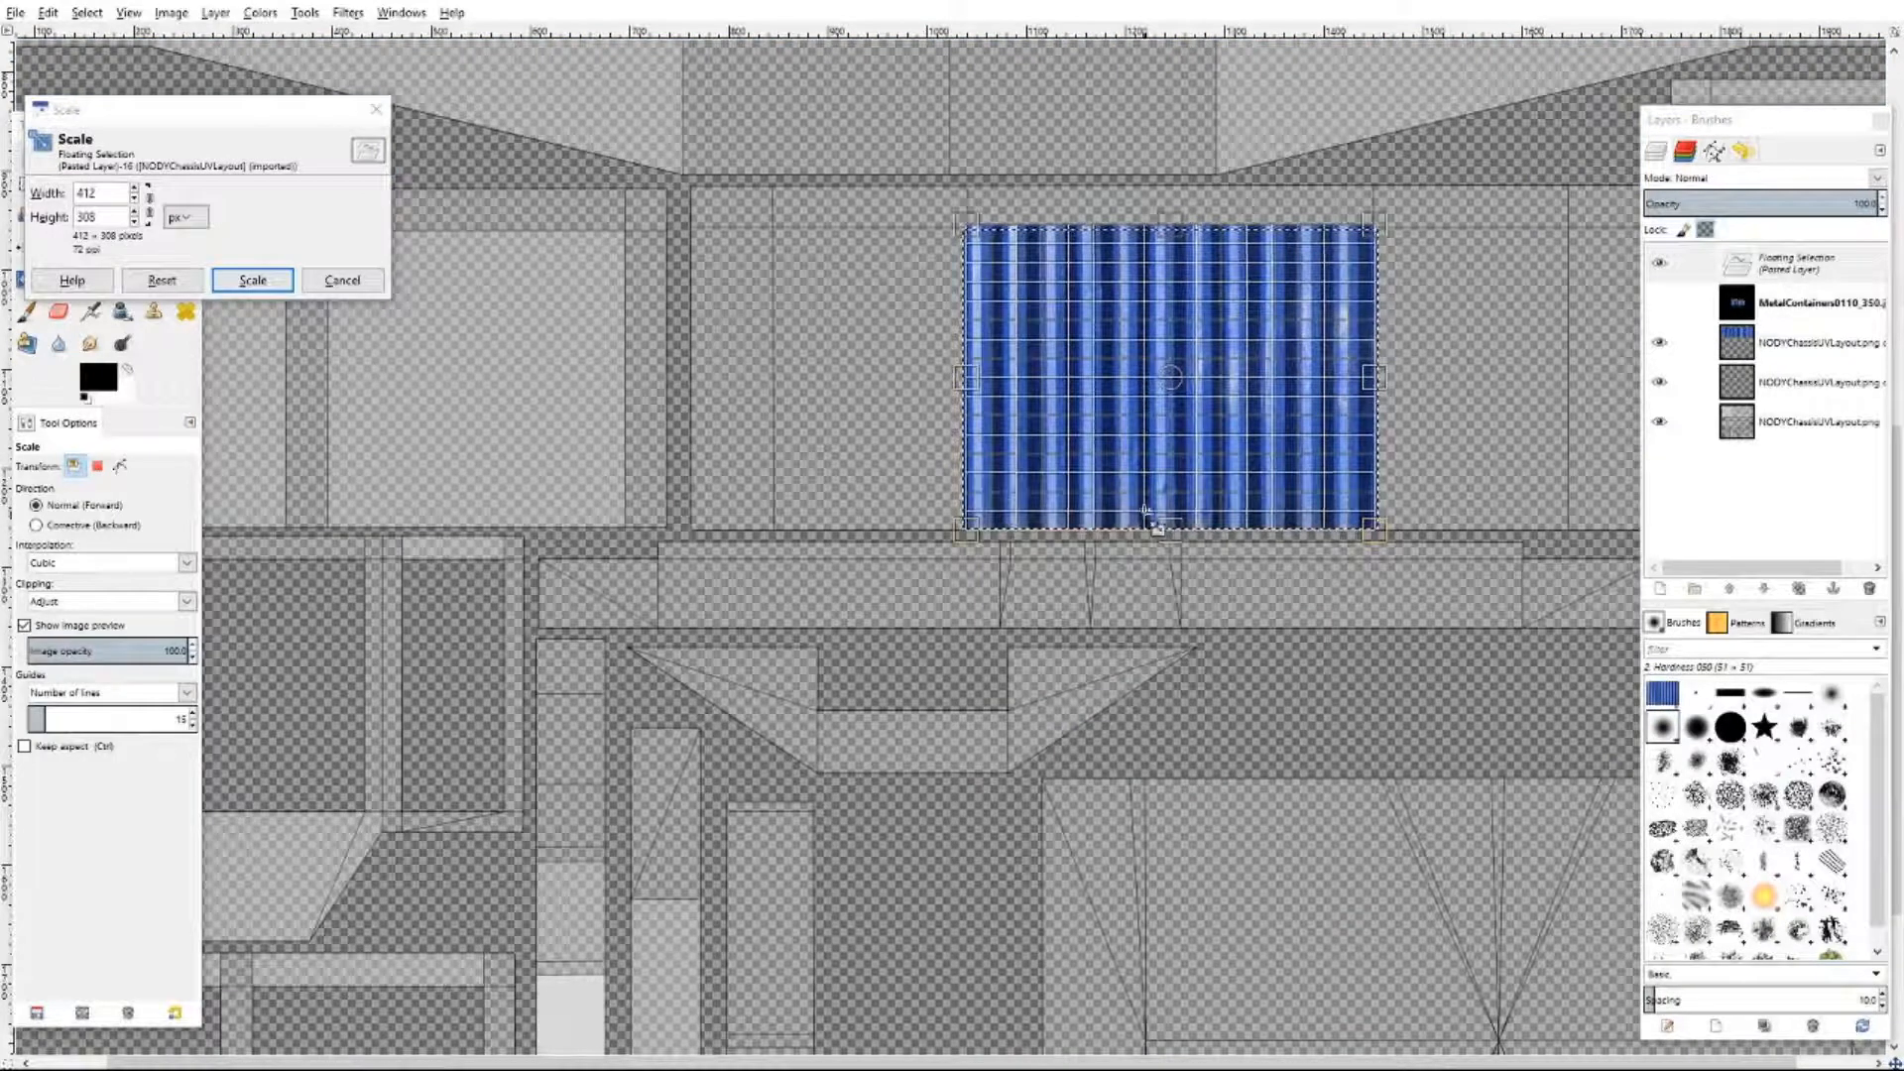
left_click_drag(1175, 541, 1173, 543)
left_click_drag(1178, 226, 1179, 229)
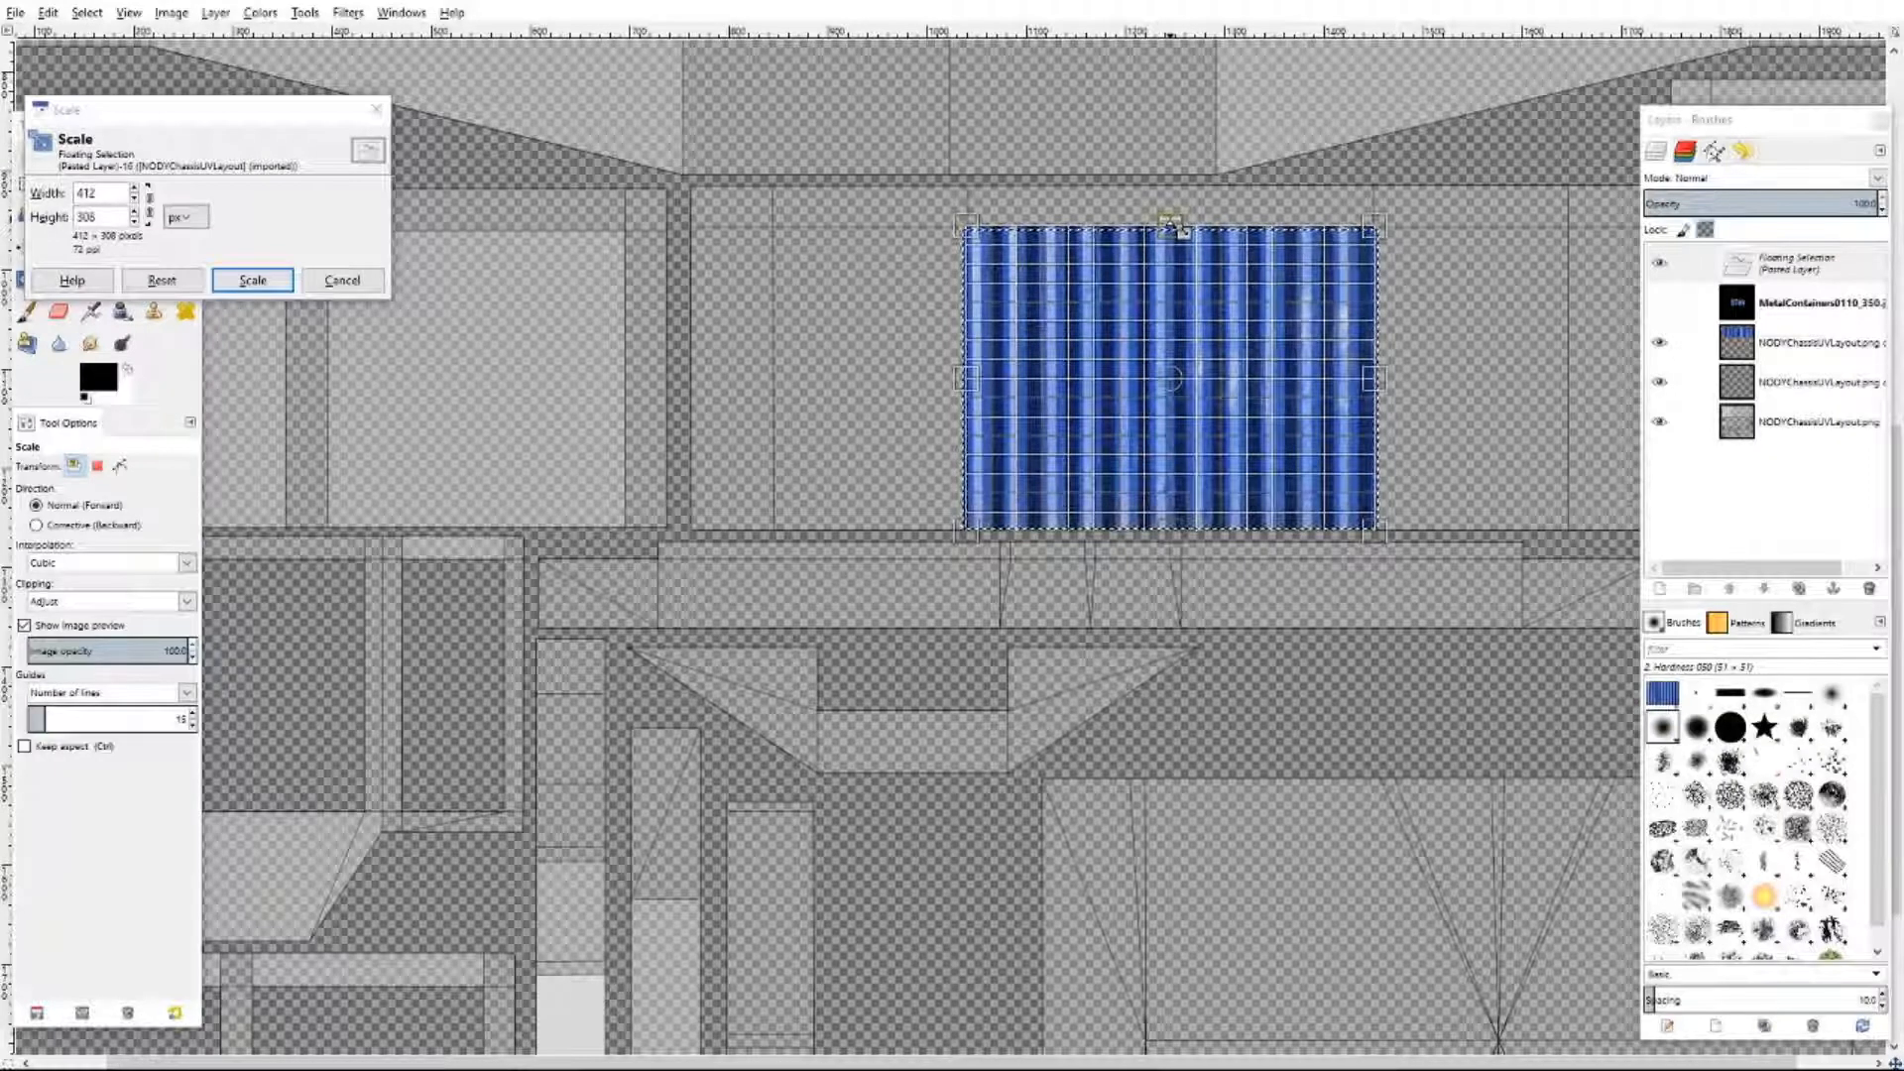
left_click(252, 281)
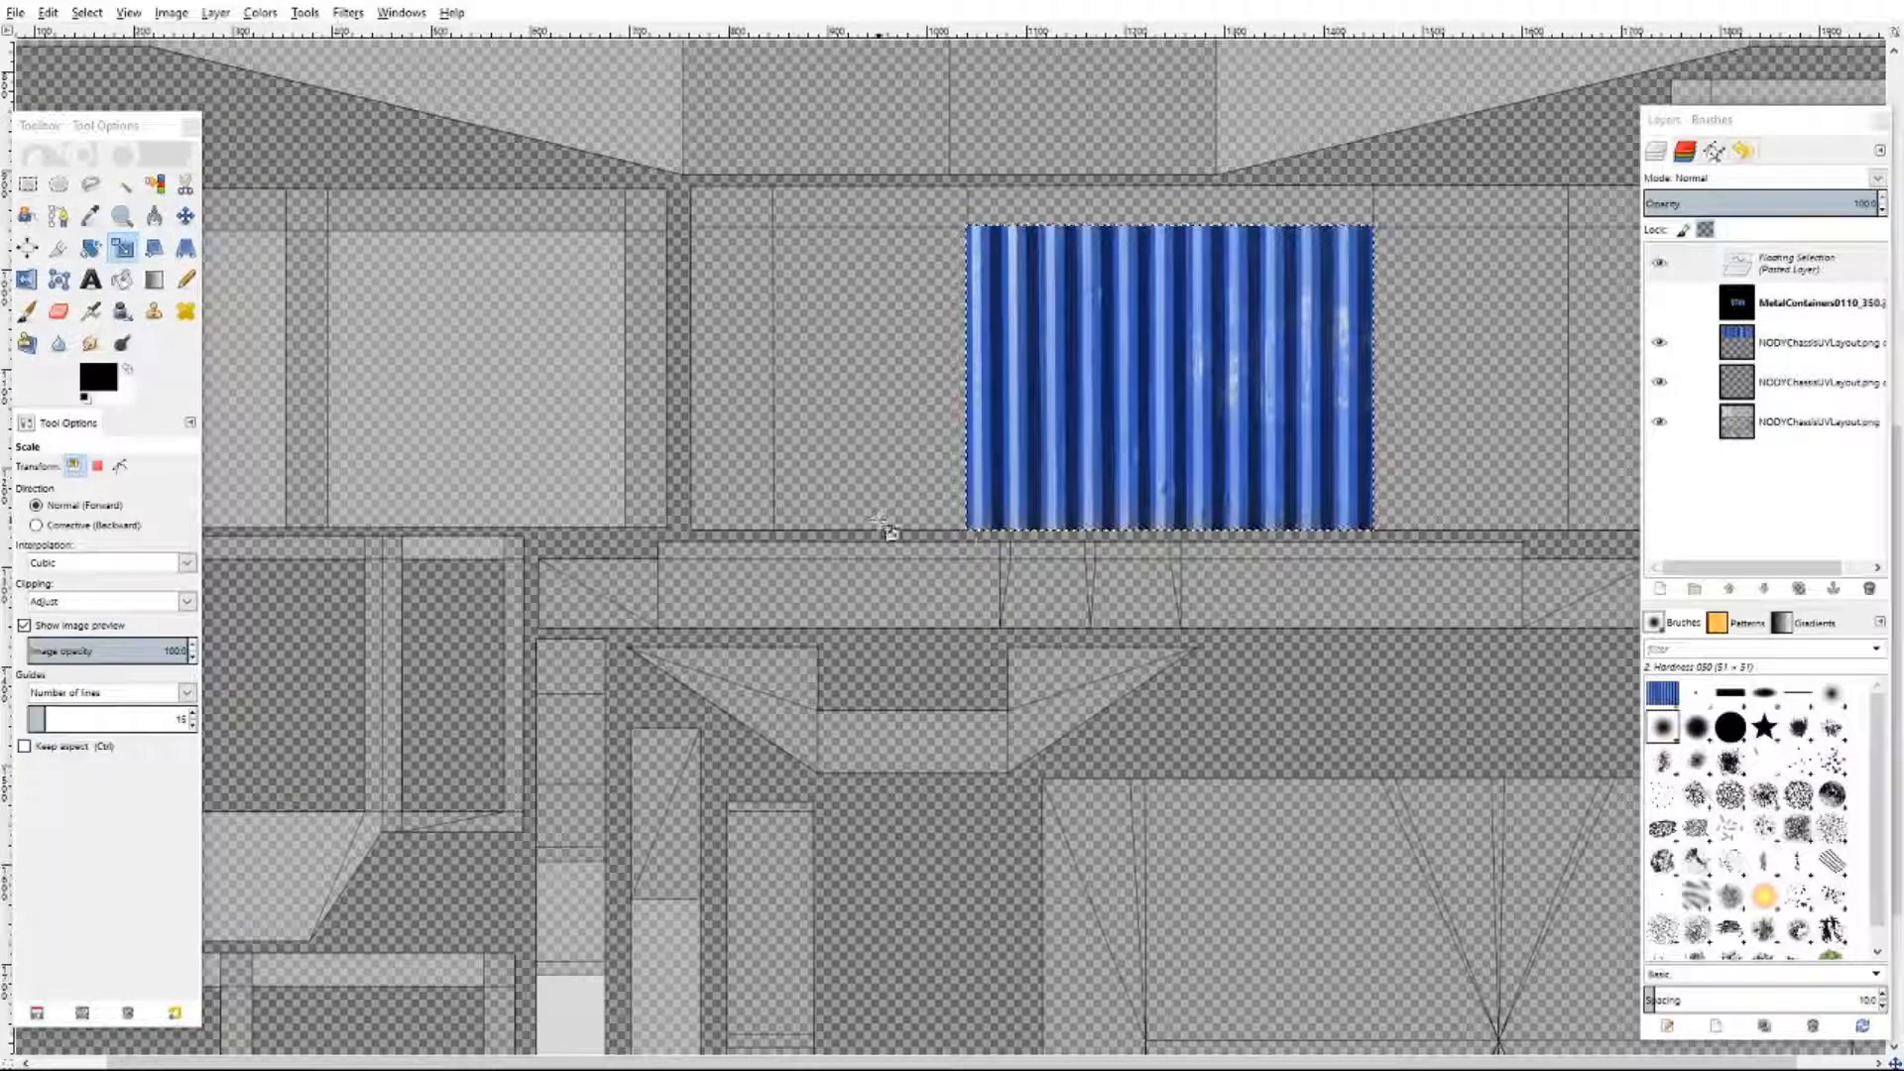
- Anchor the floating corrugated piece to the NODYChassisUVLayout.png copy layer
scroll(1217, 446, "up", 8)
left_click(1795, 264)
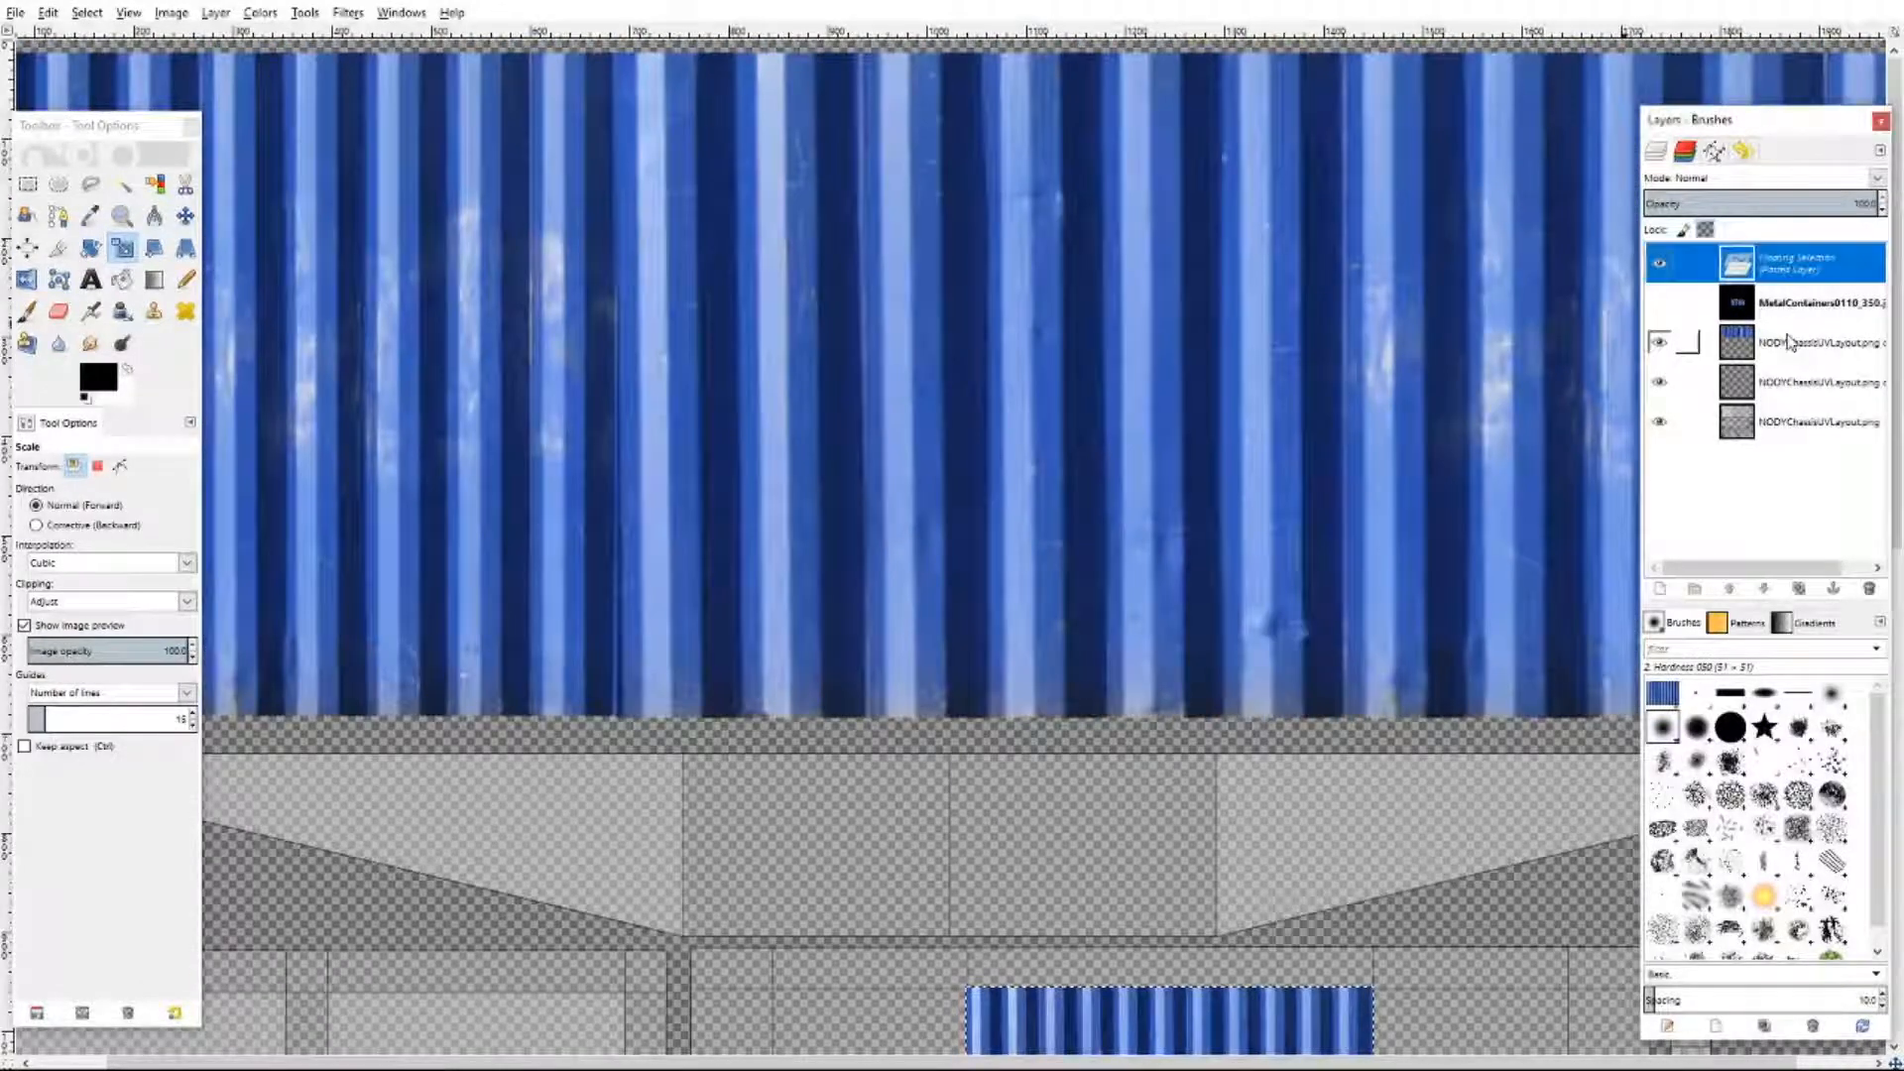
right_click(1790, 293)
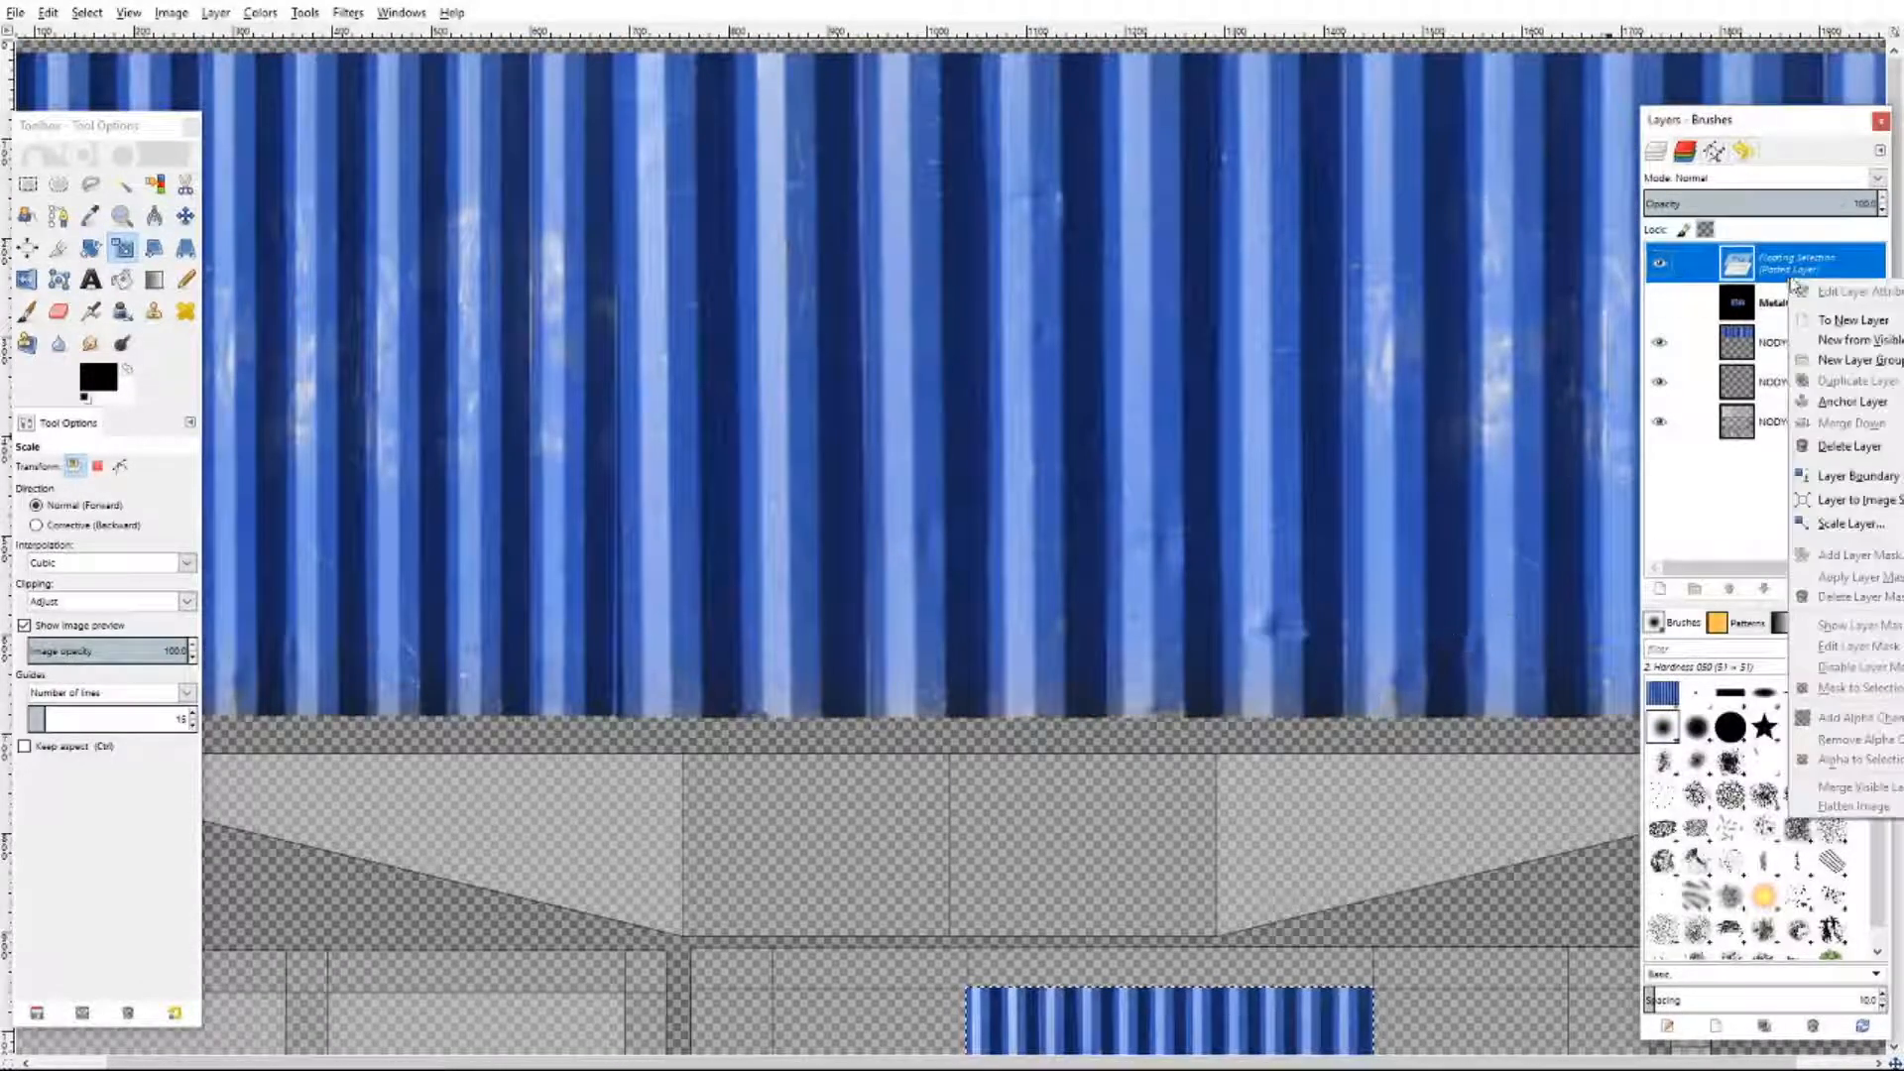
left_click(1843, 411)
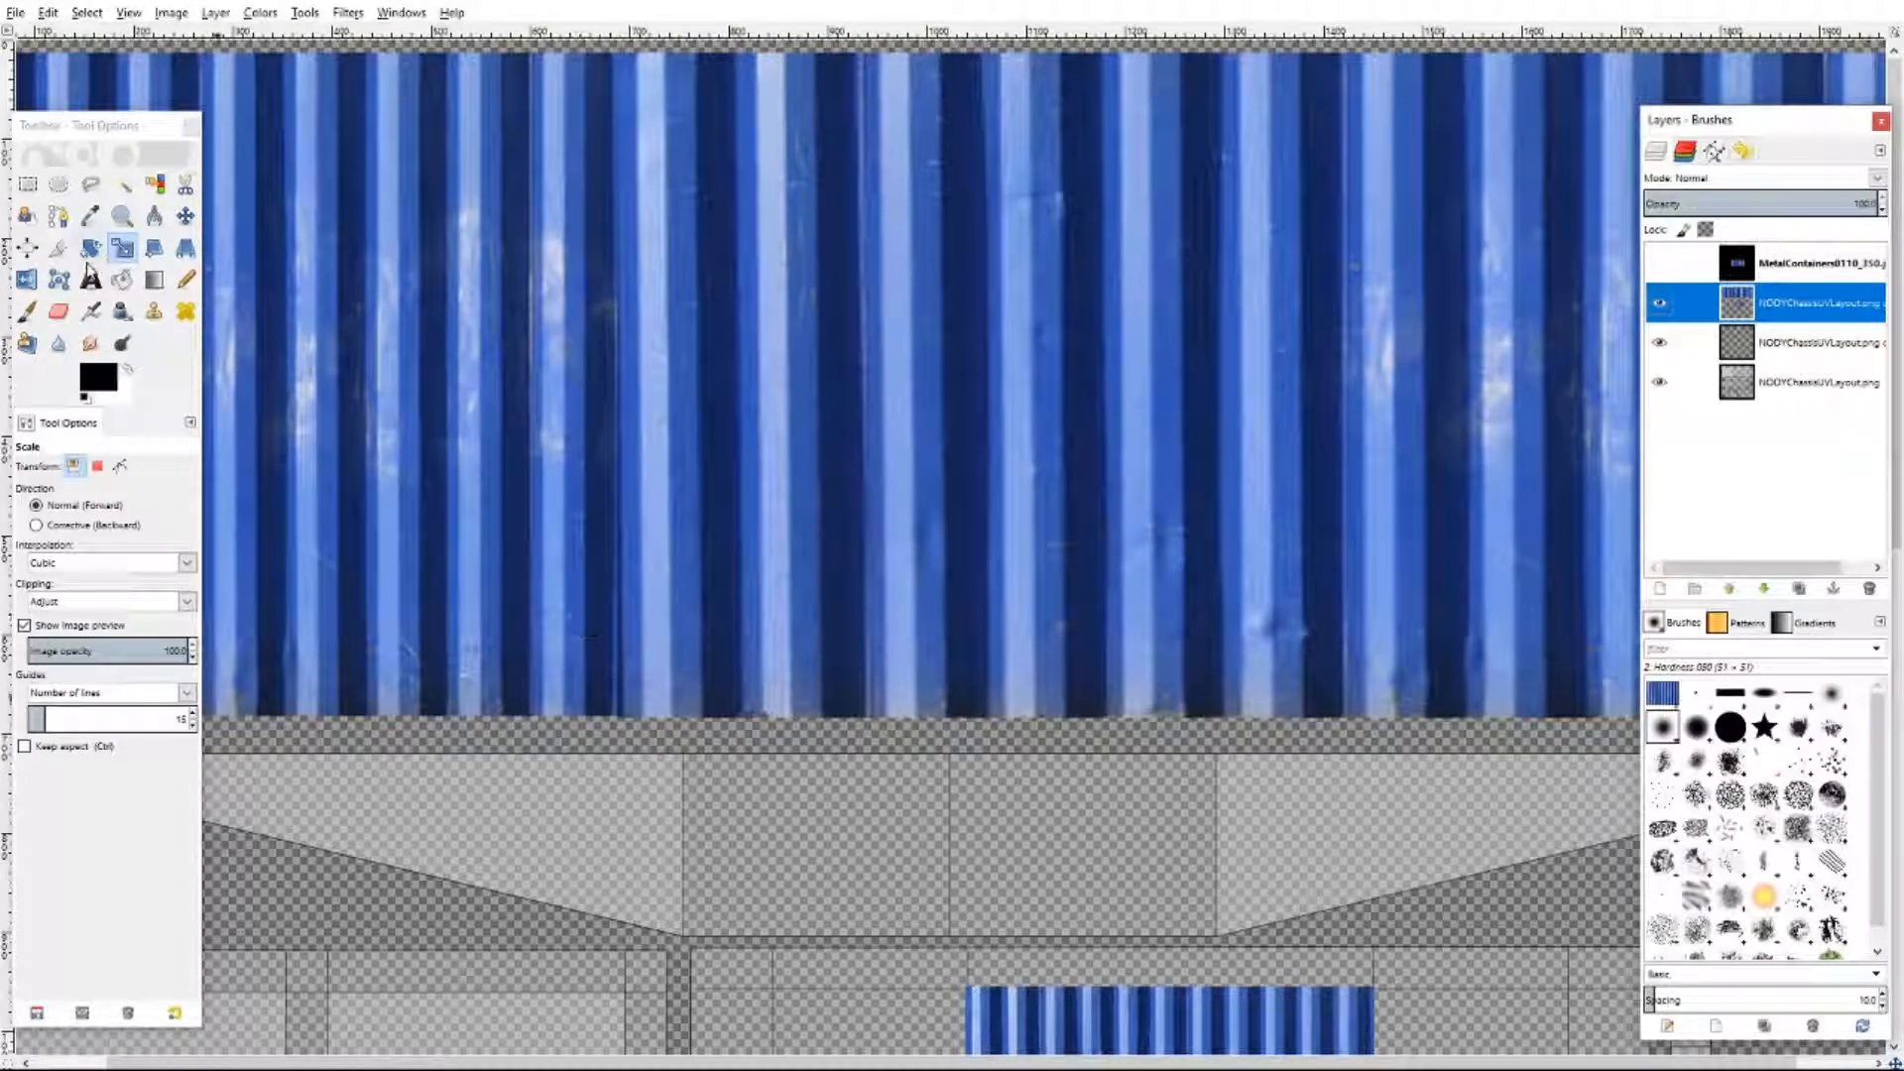
- Temporarily hide the corrugated layer and start a rectangular selection at the lower-right corner of the upper-left panel
left_click(27, 184)
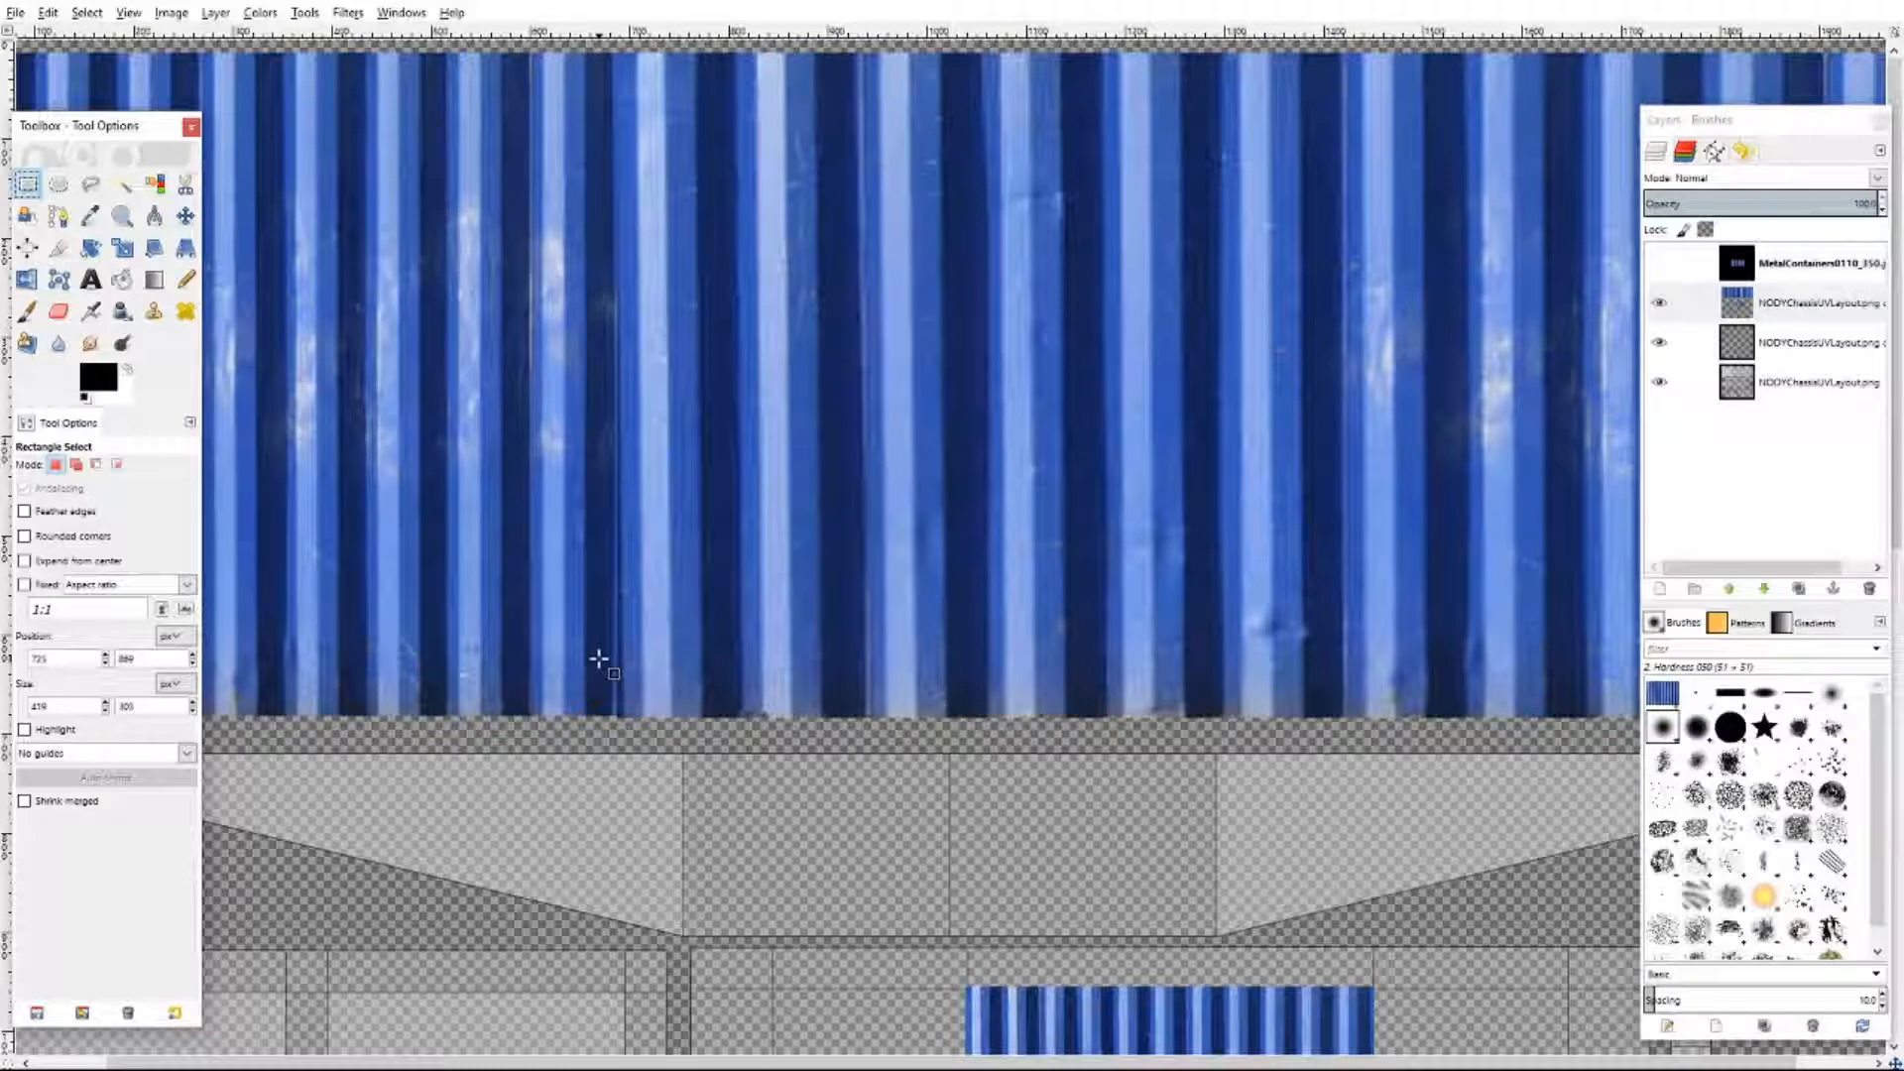
left_click_drag(864, 1053, 482, 1057)
left_click_drag(331, 1064, 256, 1065)
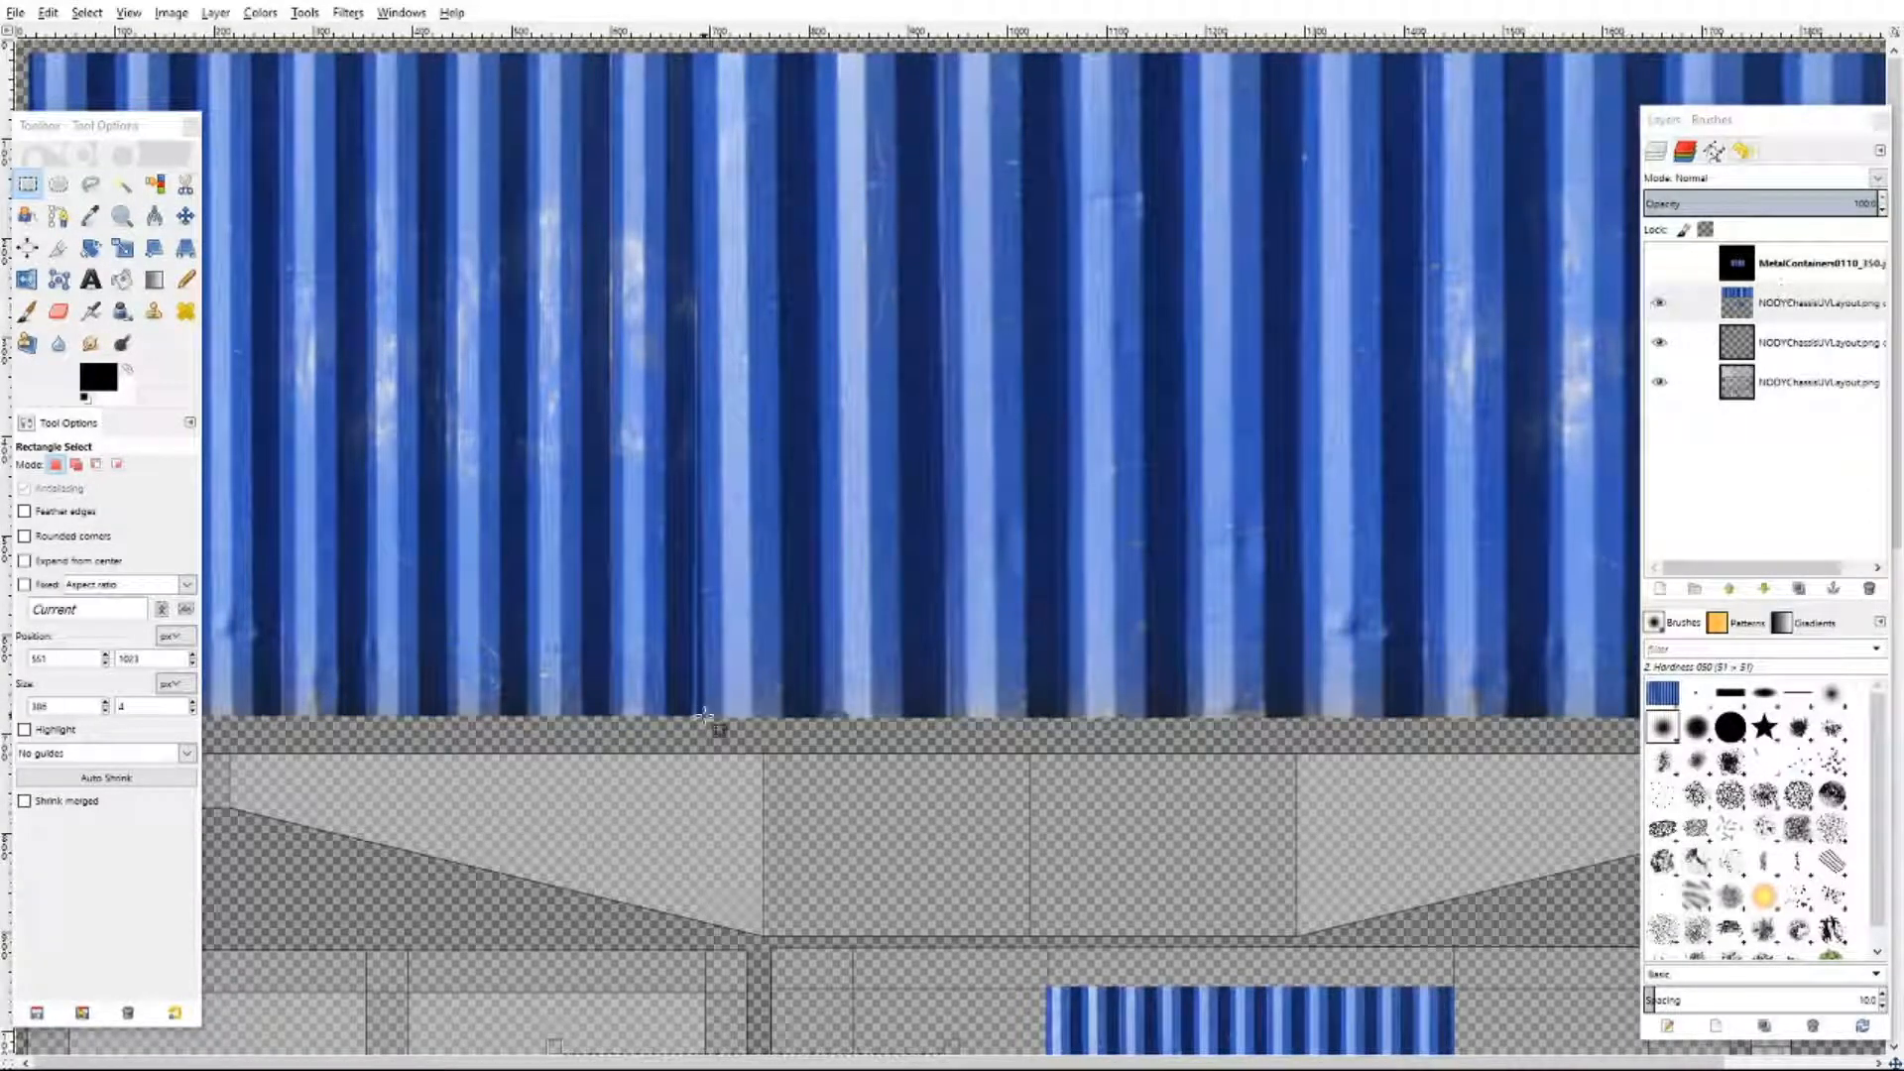
left_click(1659, 303)
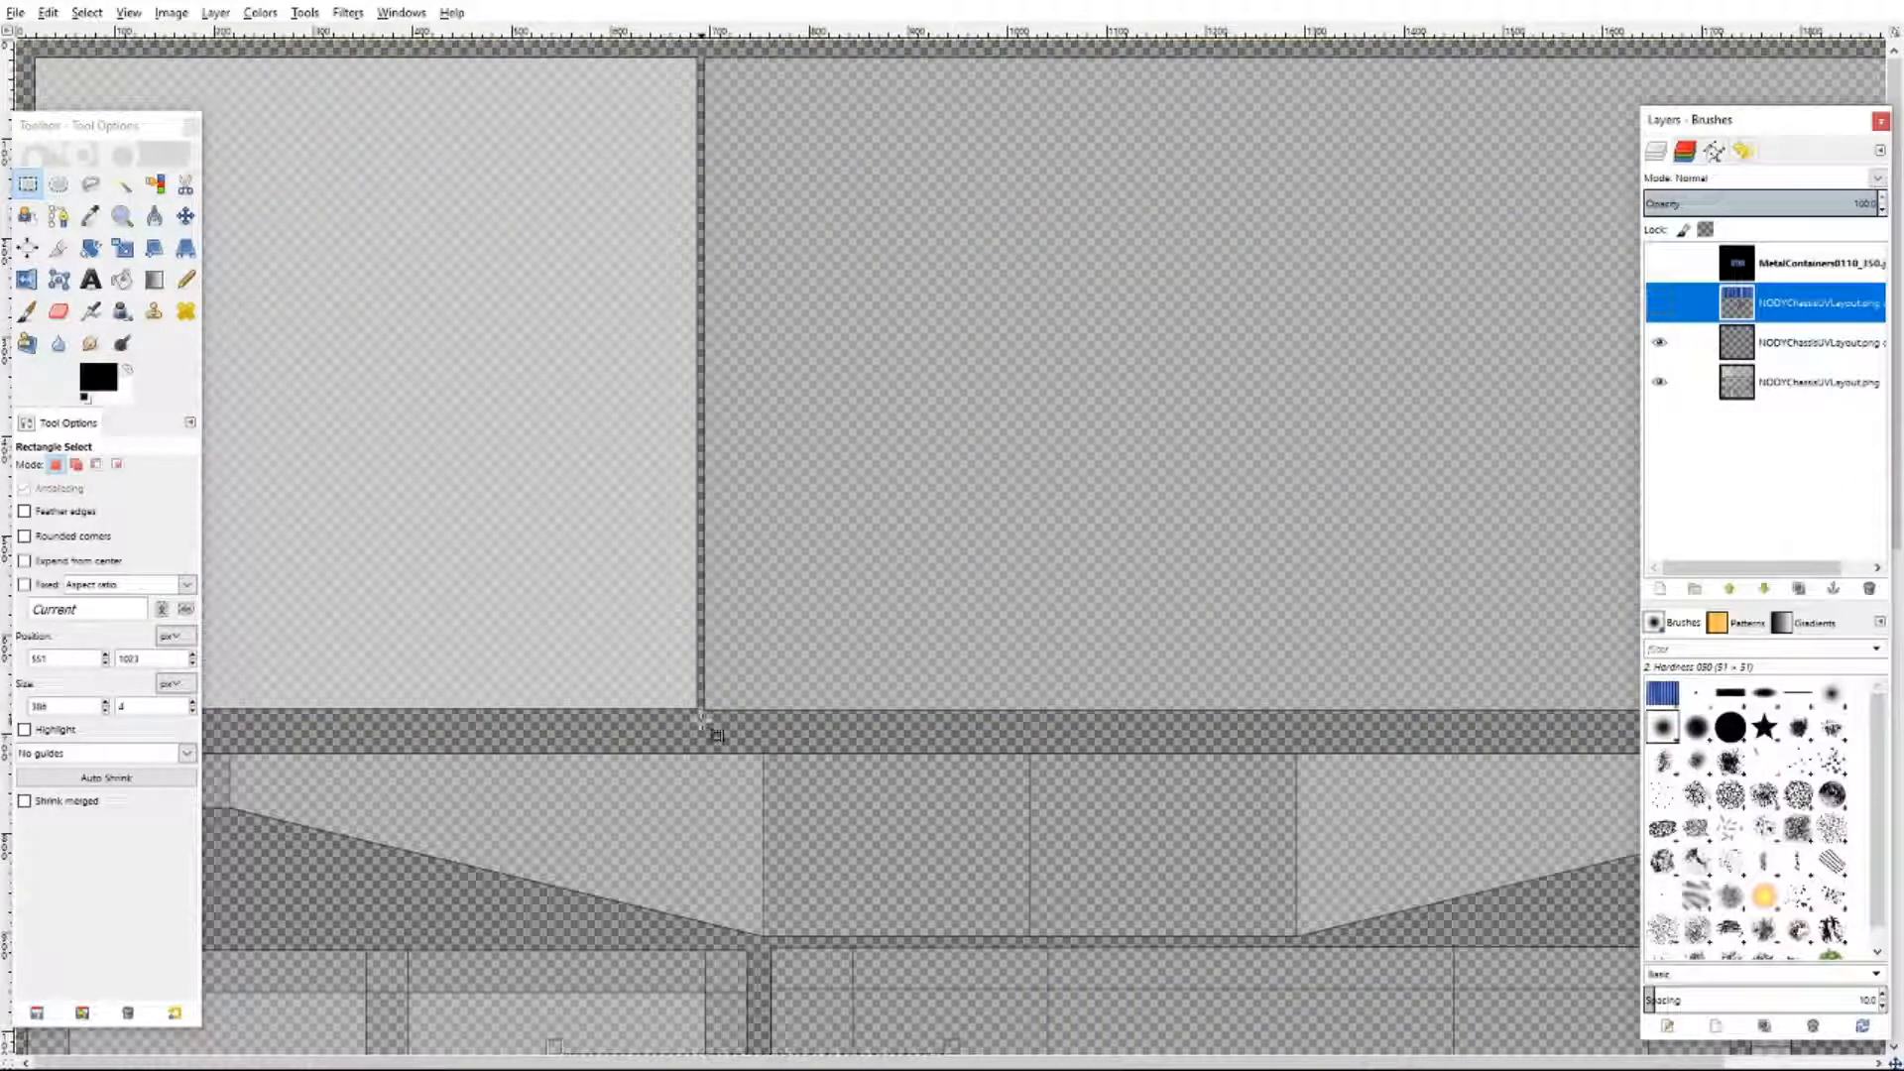
left_click_drag(701, 716, 618, 622)
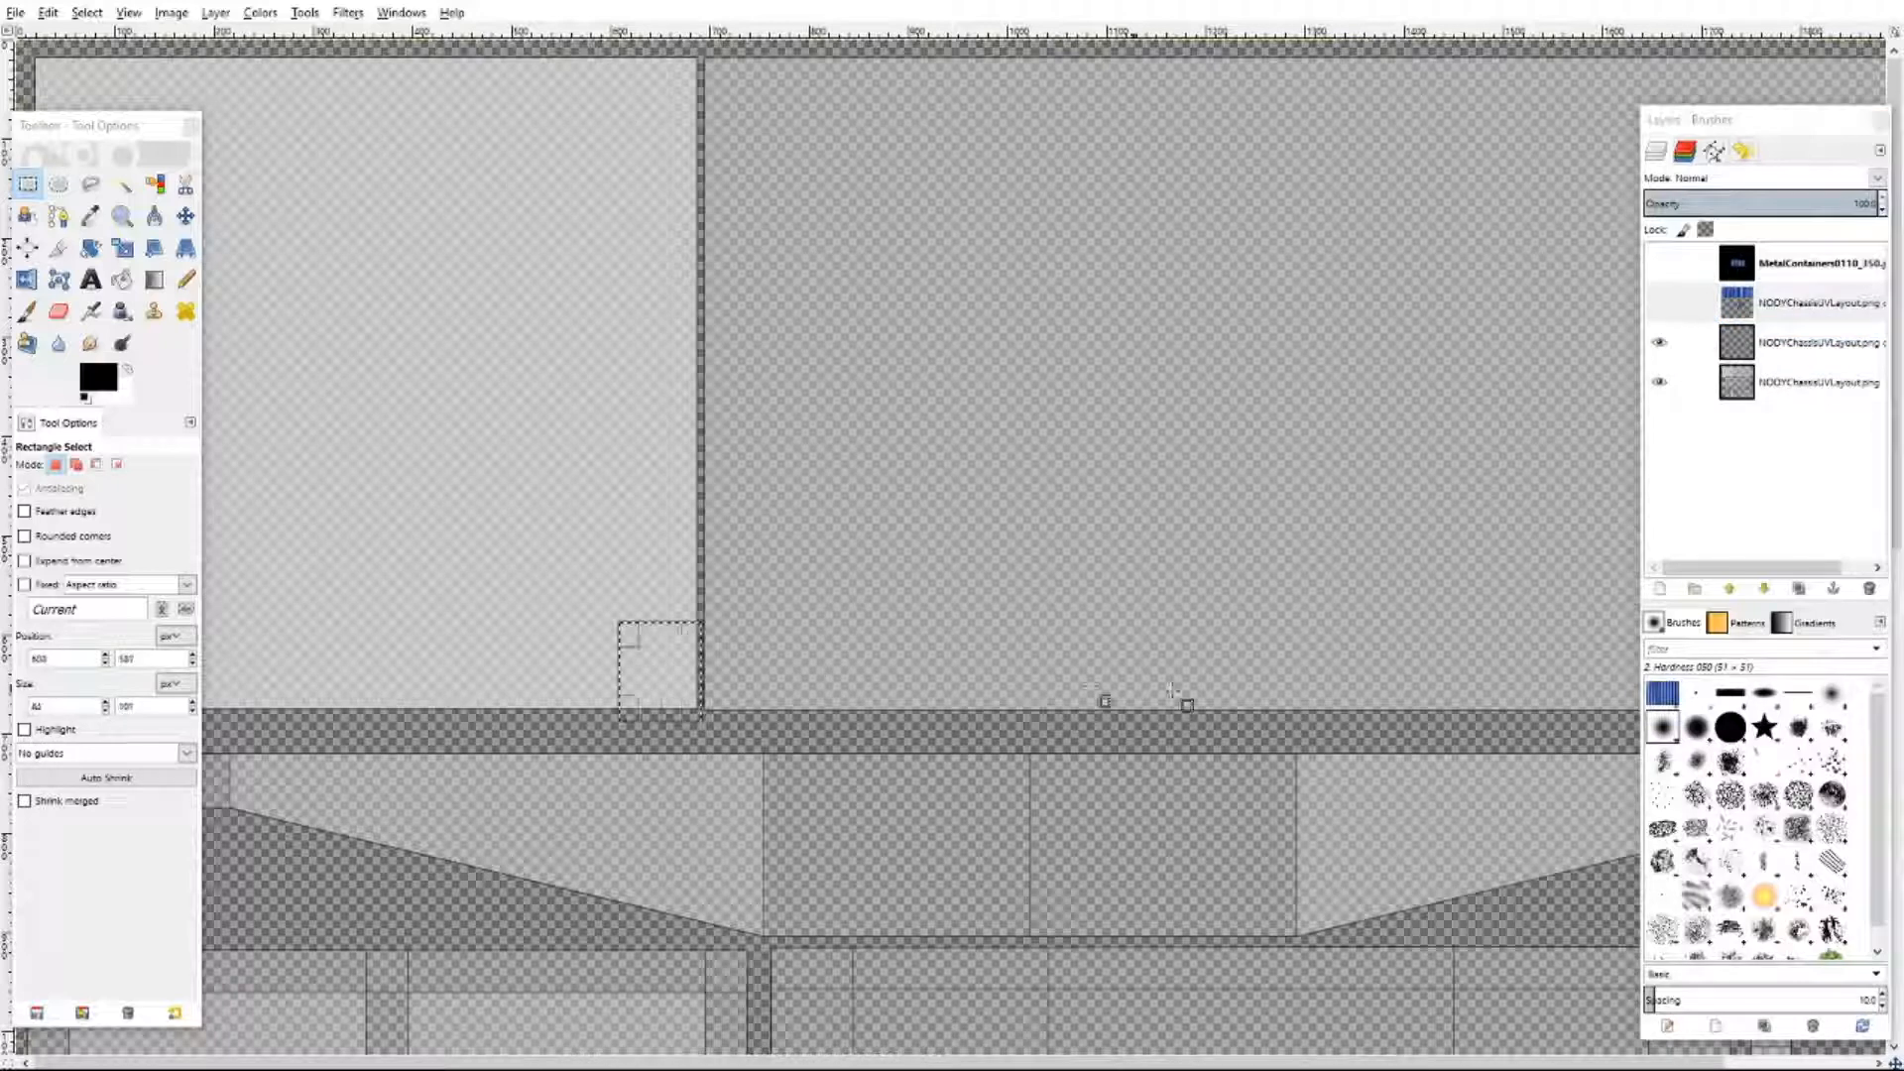
left_click(1658, 303)
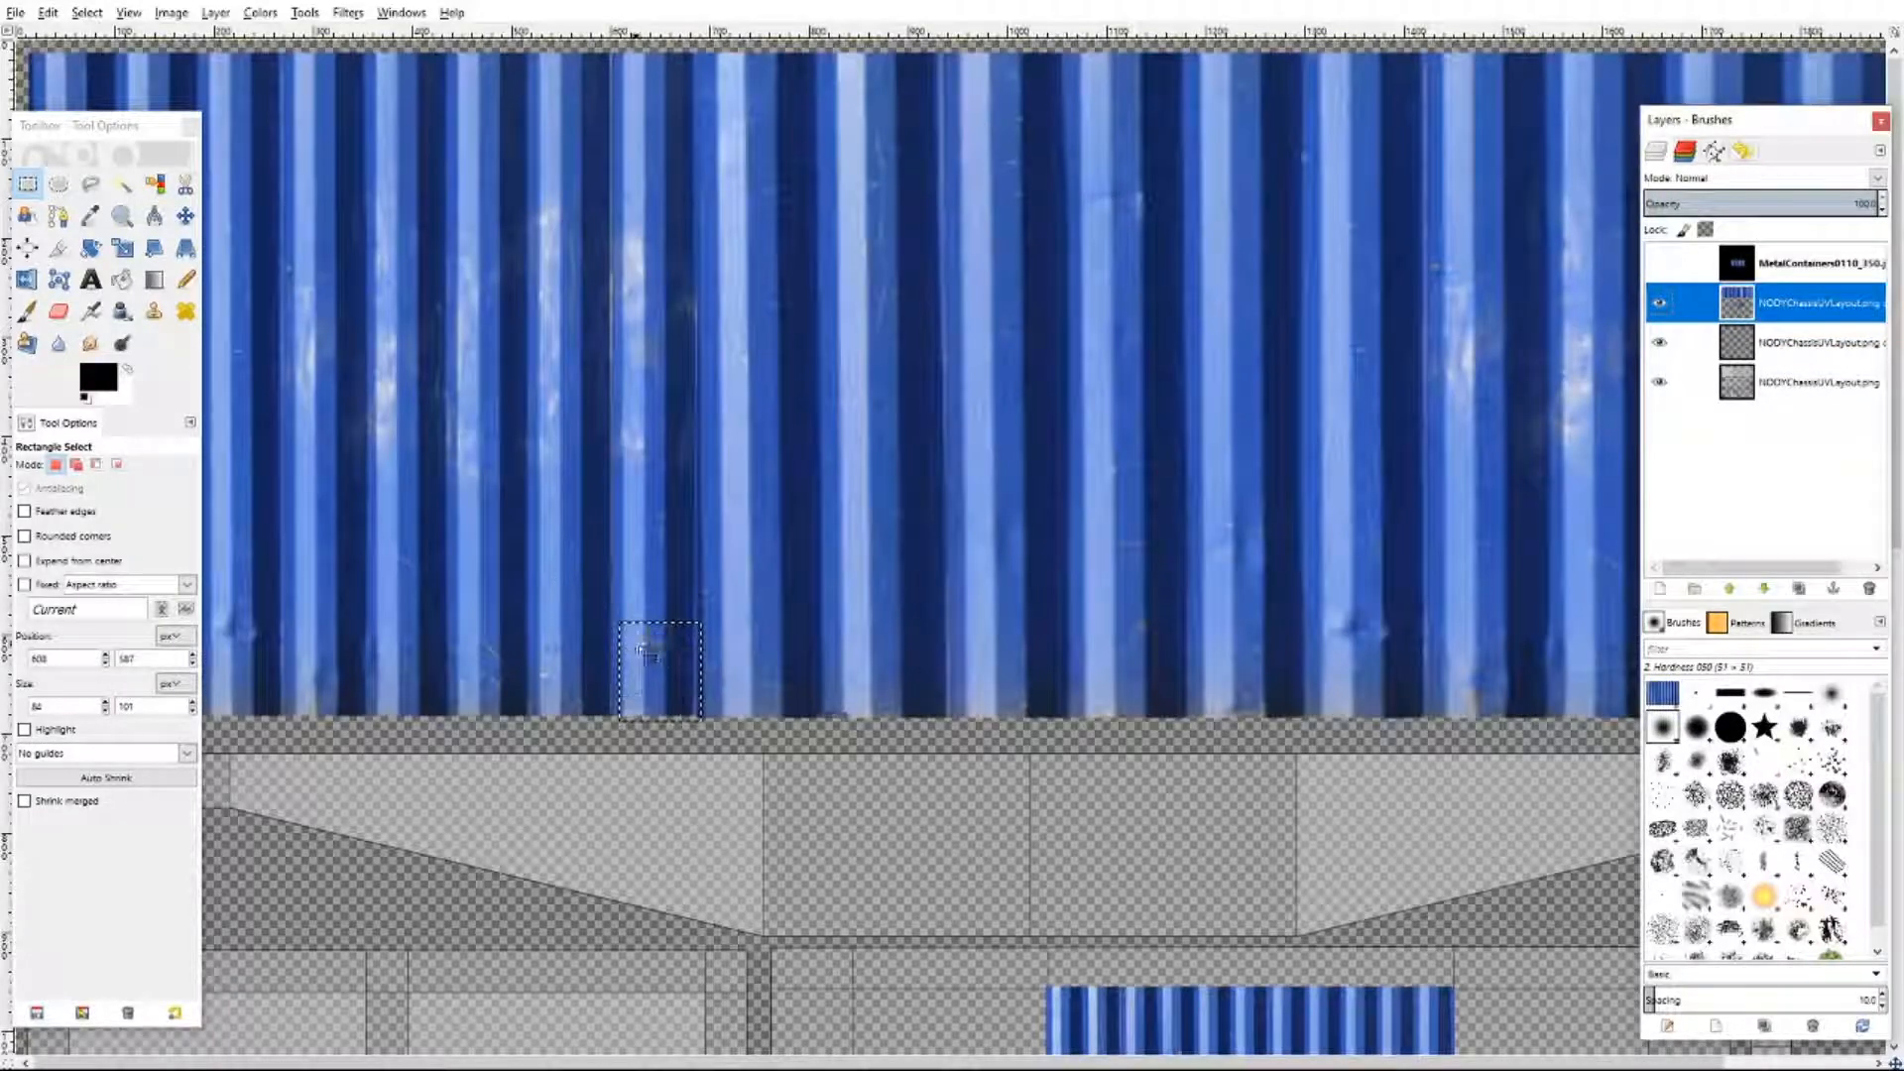
- Extend the selection to about 691 × 693 px over the upper-left corrugated panel and copy its ribs
left_click_drag(640, 645, 176, 149)
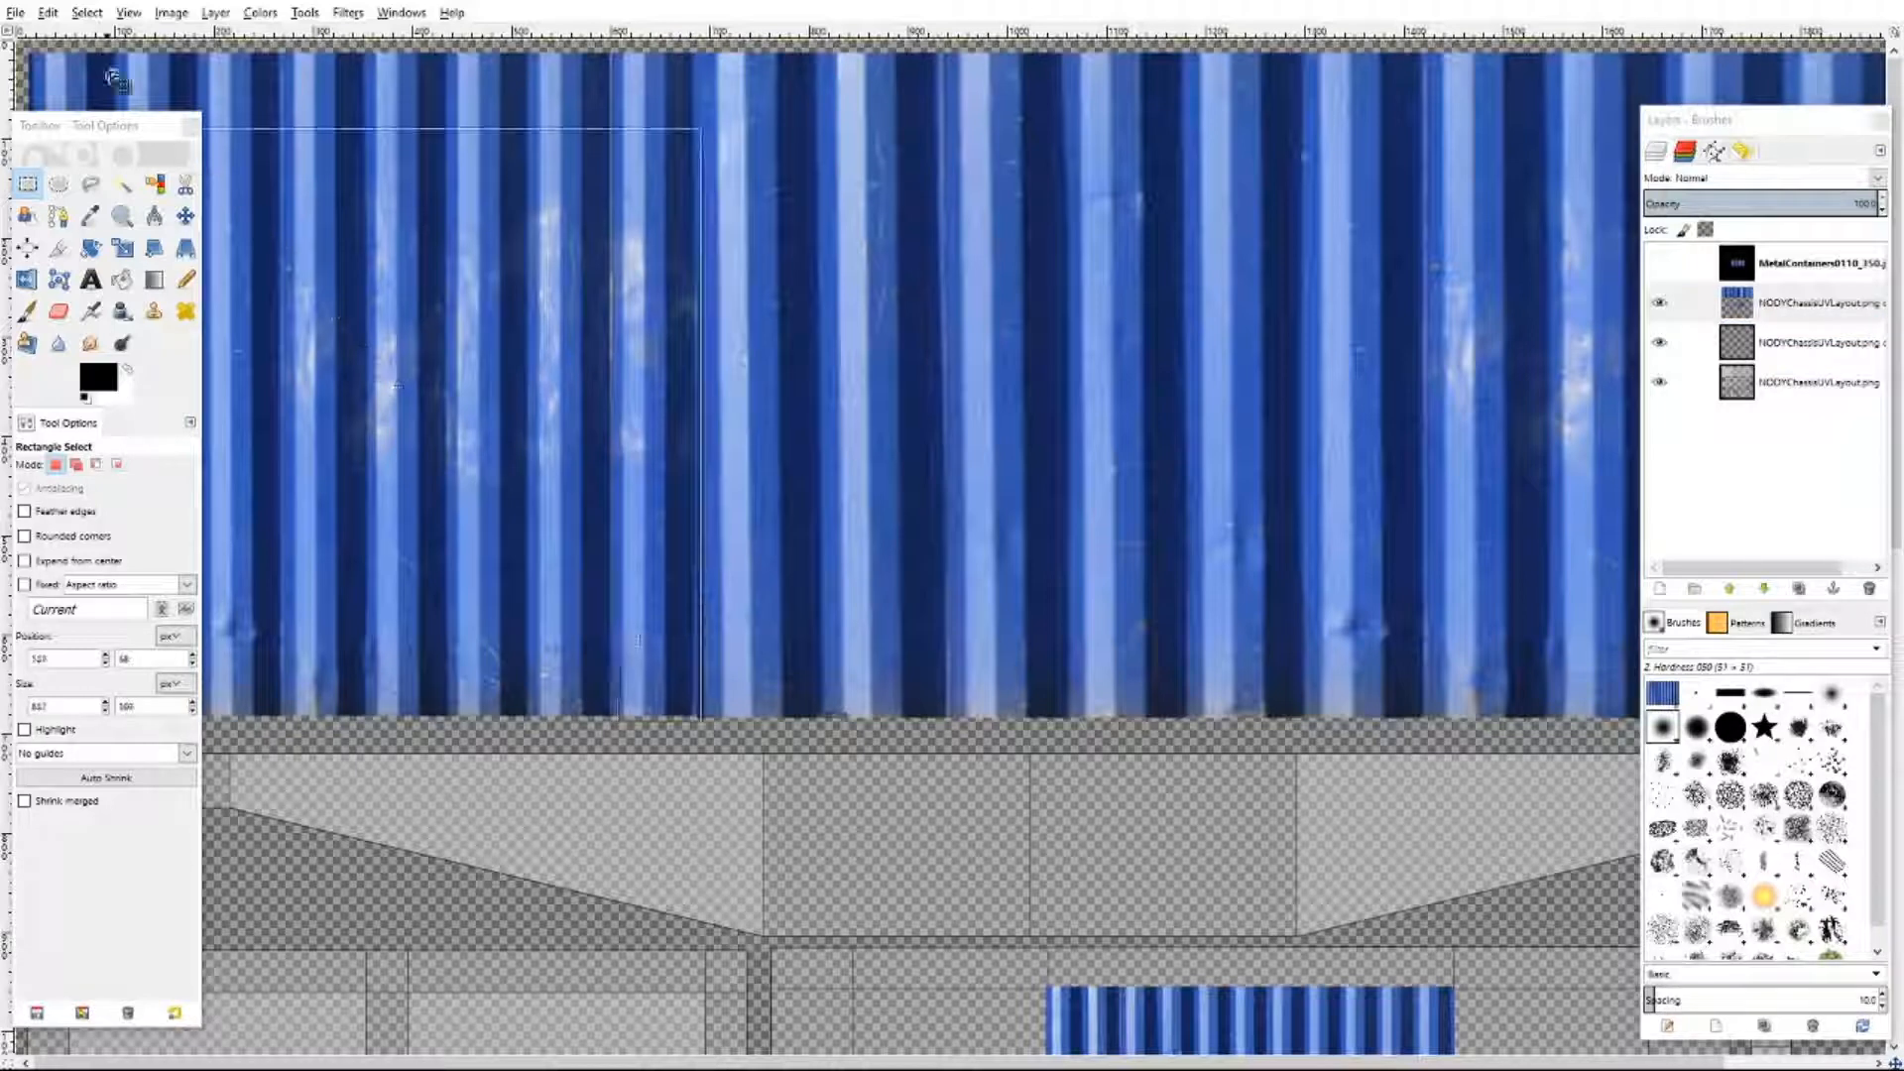
left_click_drag(116, 81, 30, 49)
left_click(1825, 309)
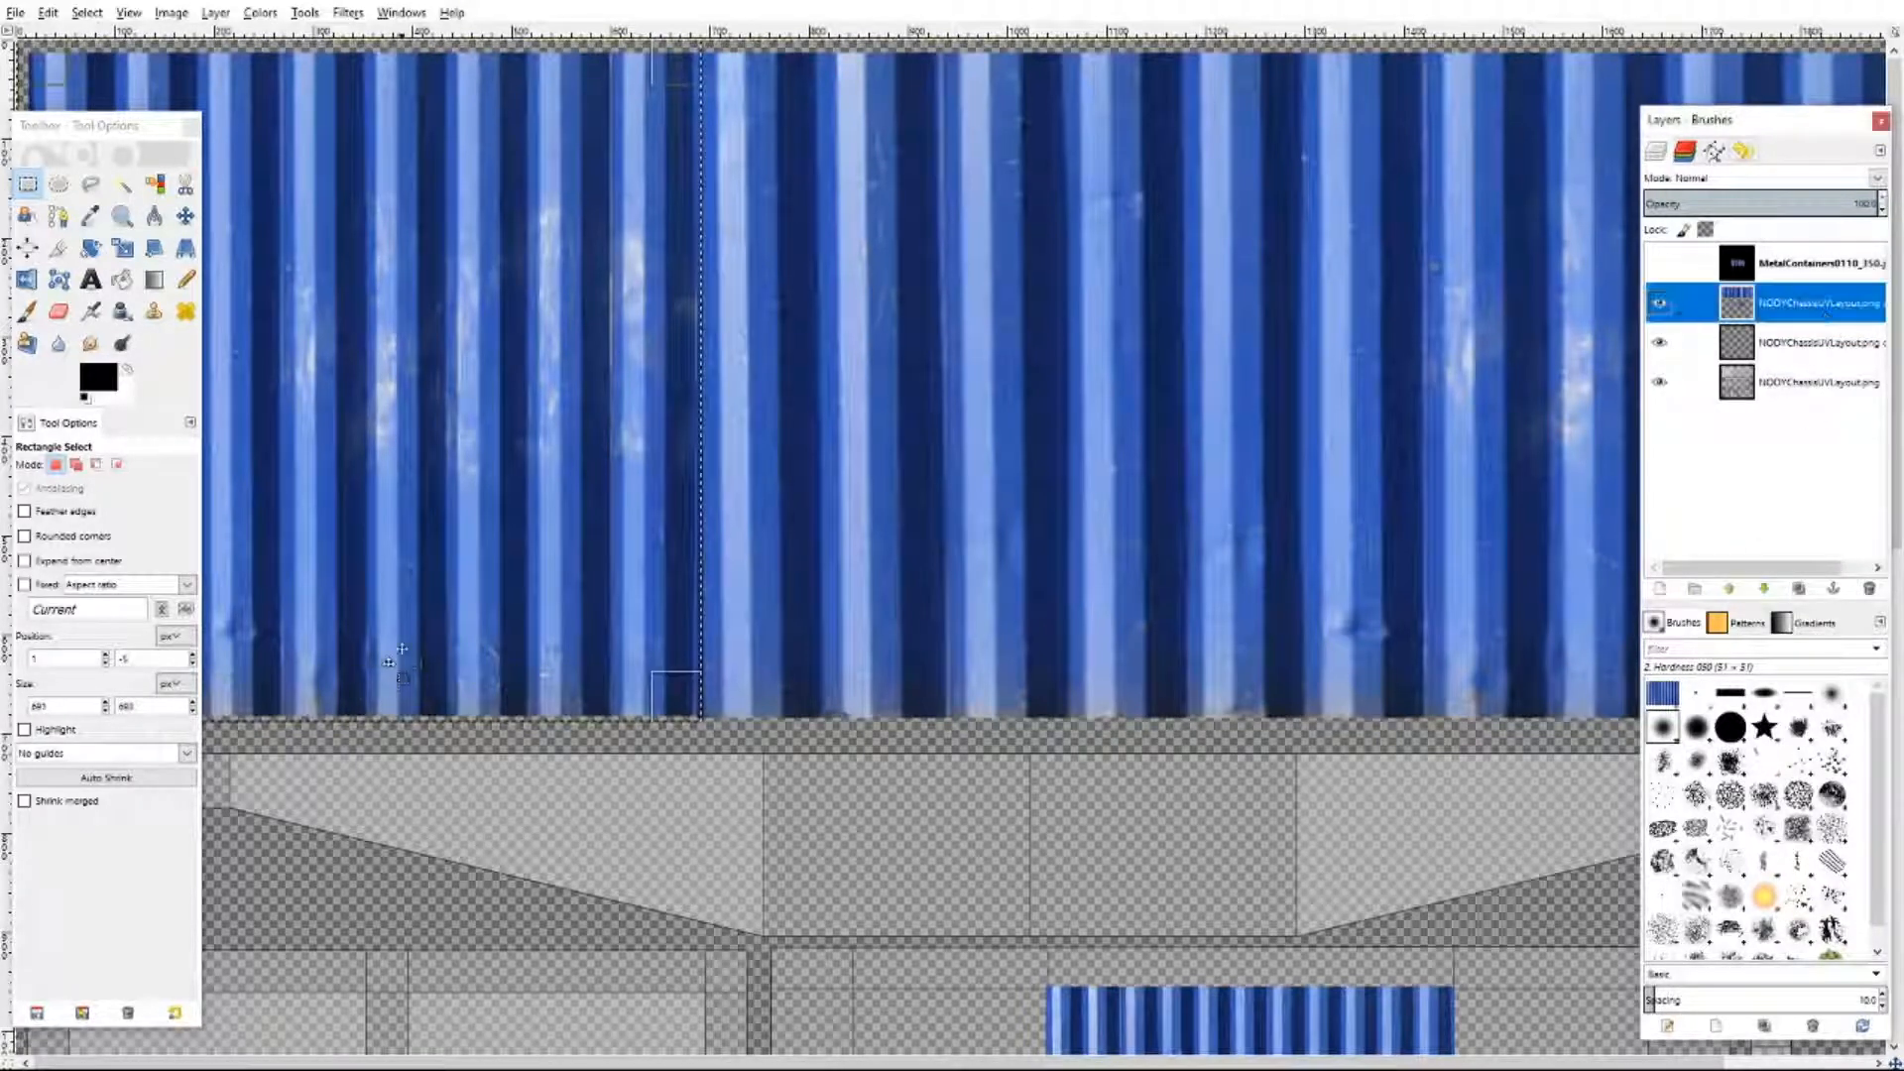
right_click(464, 440)
mouse_move(499, 478)
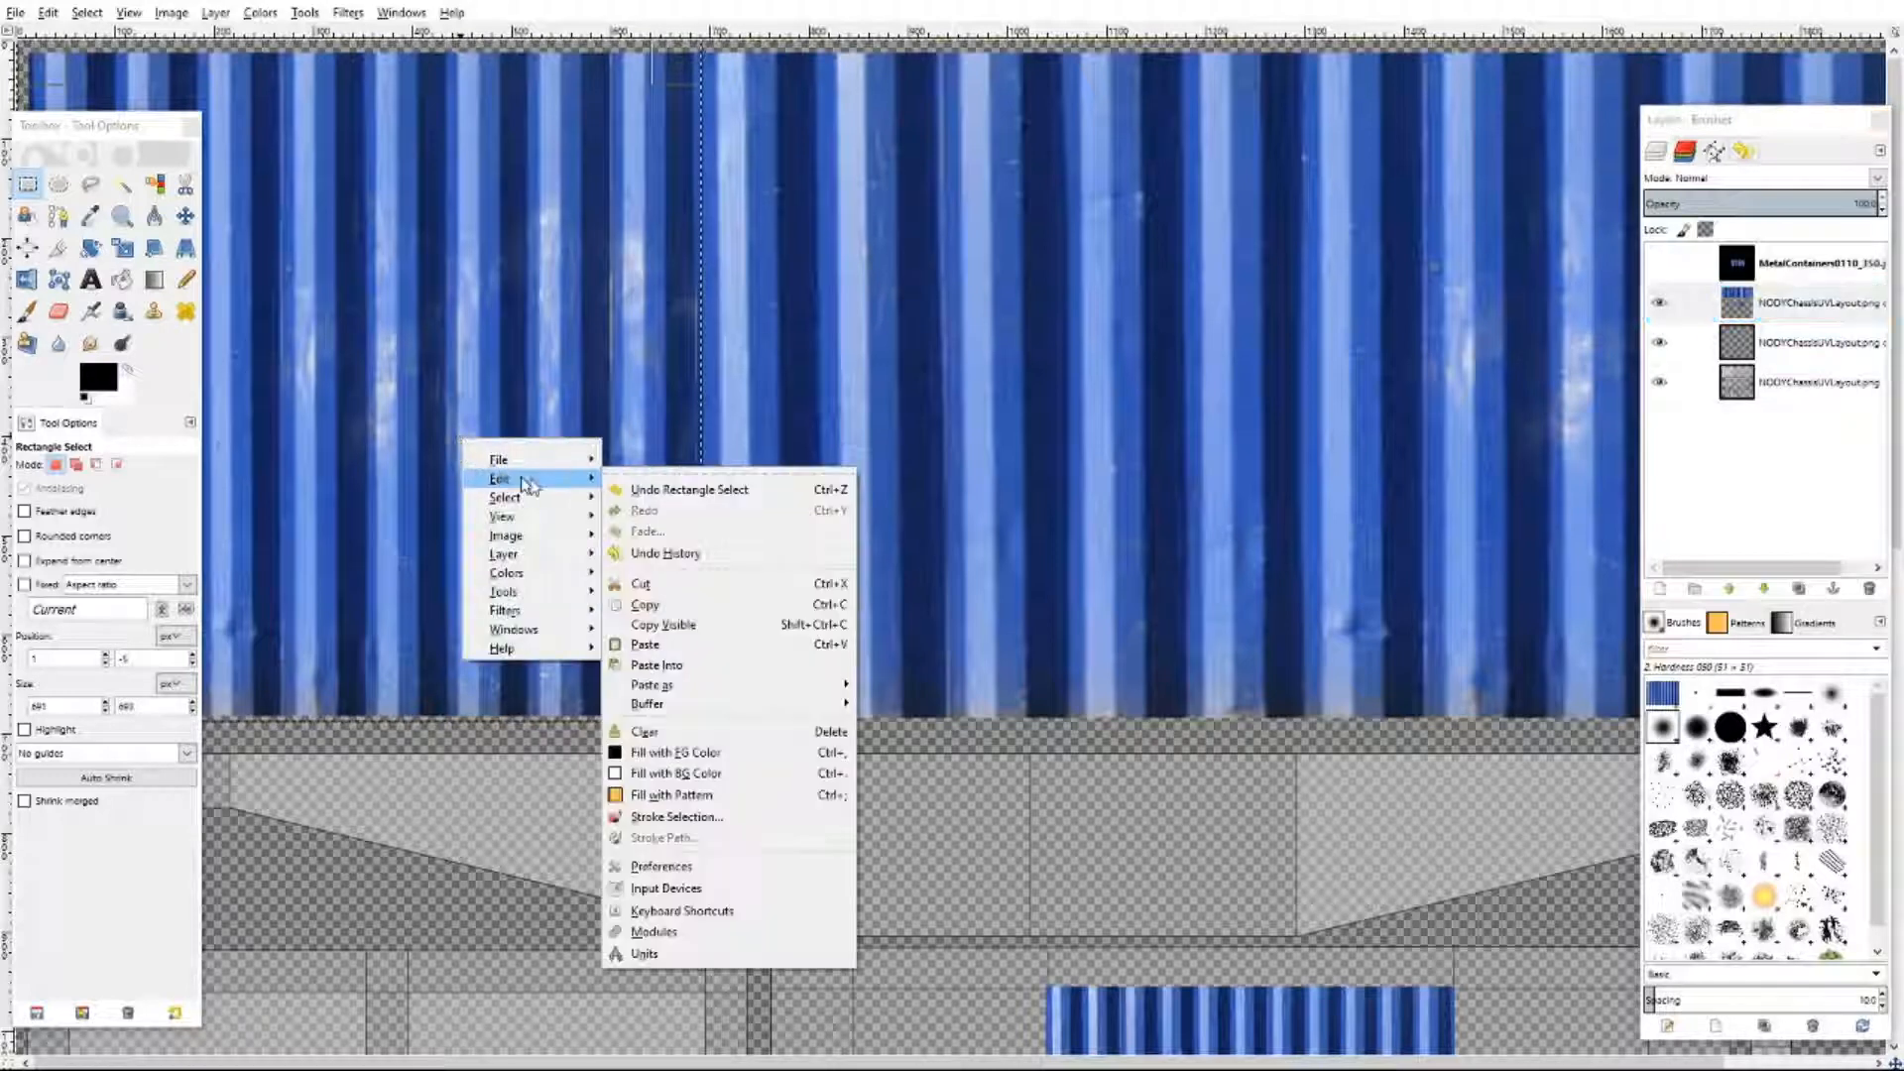
left_click(649, 604)
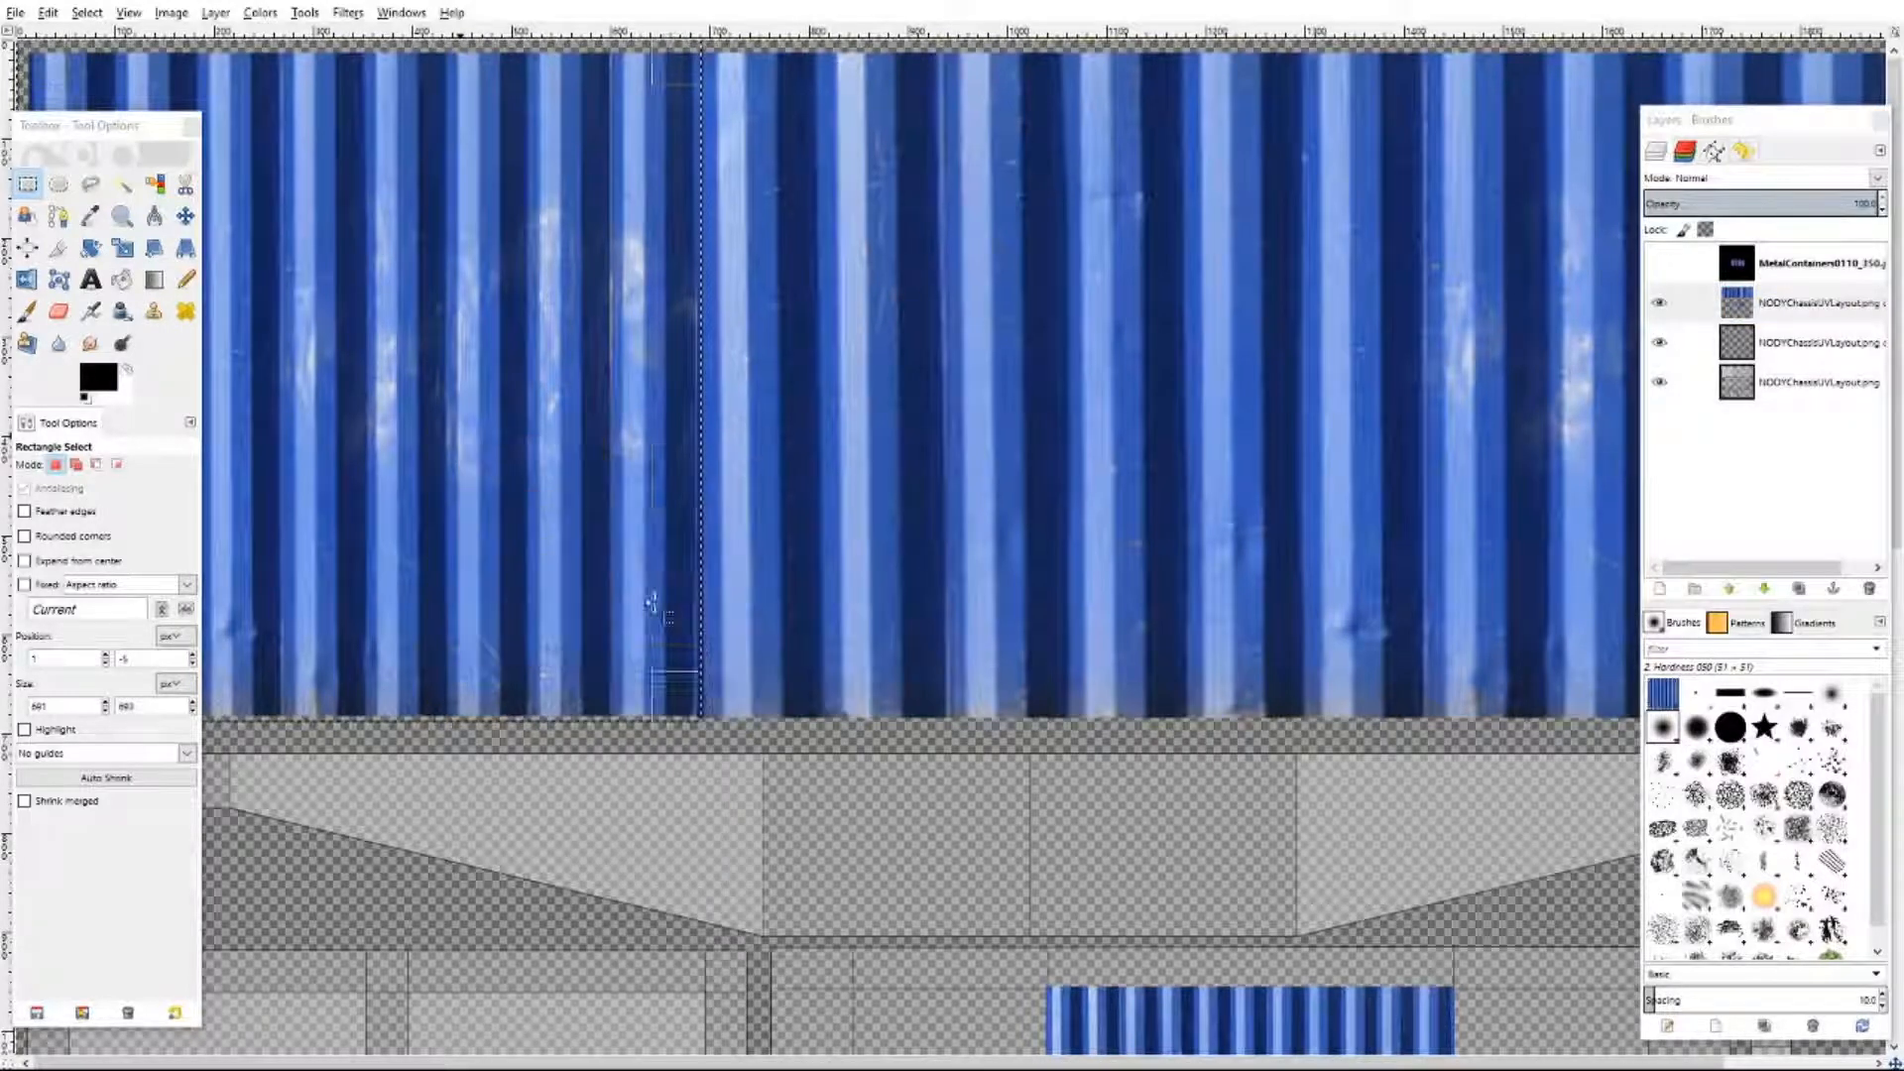
- Paste the copied upper-left panel ribs as a floating selection
left_click(1780, 311)
scroll(783, 515, "down", 8)
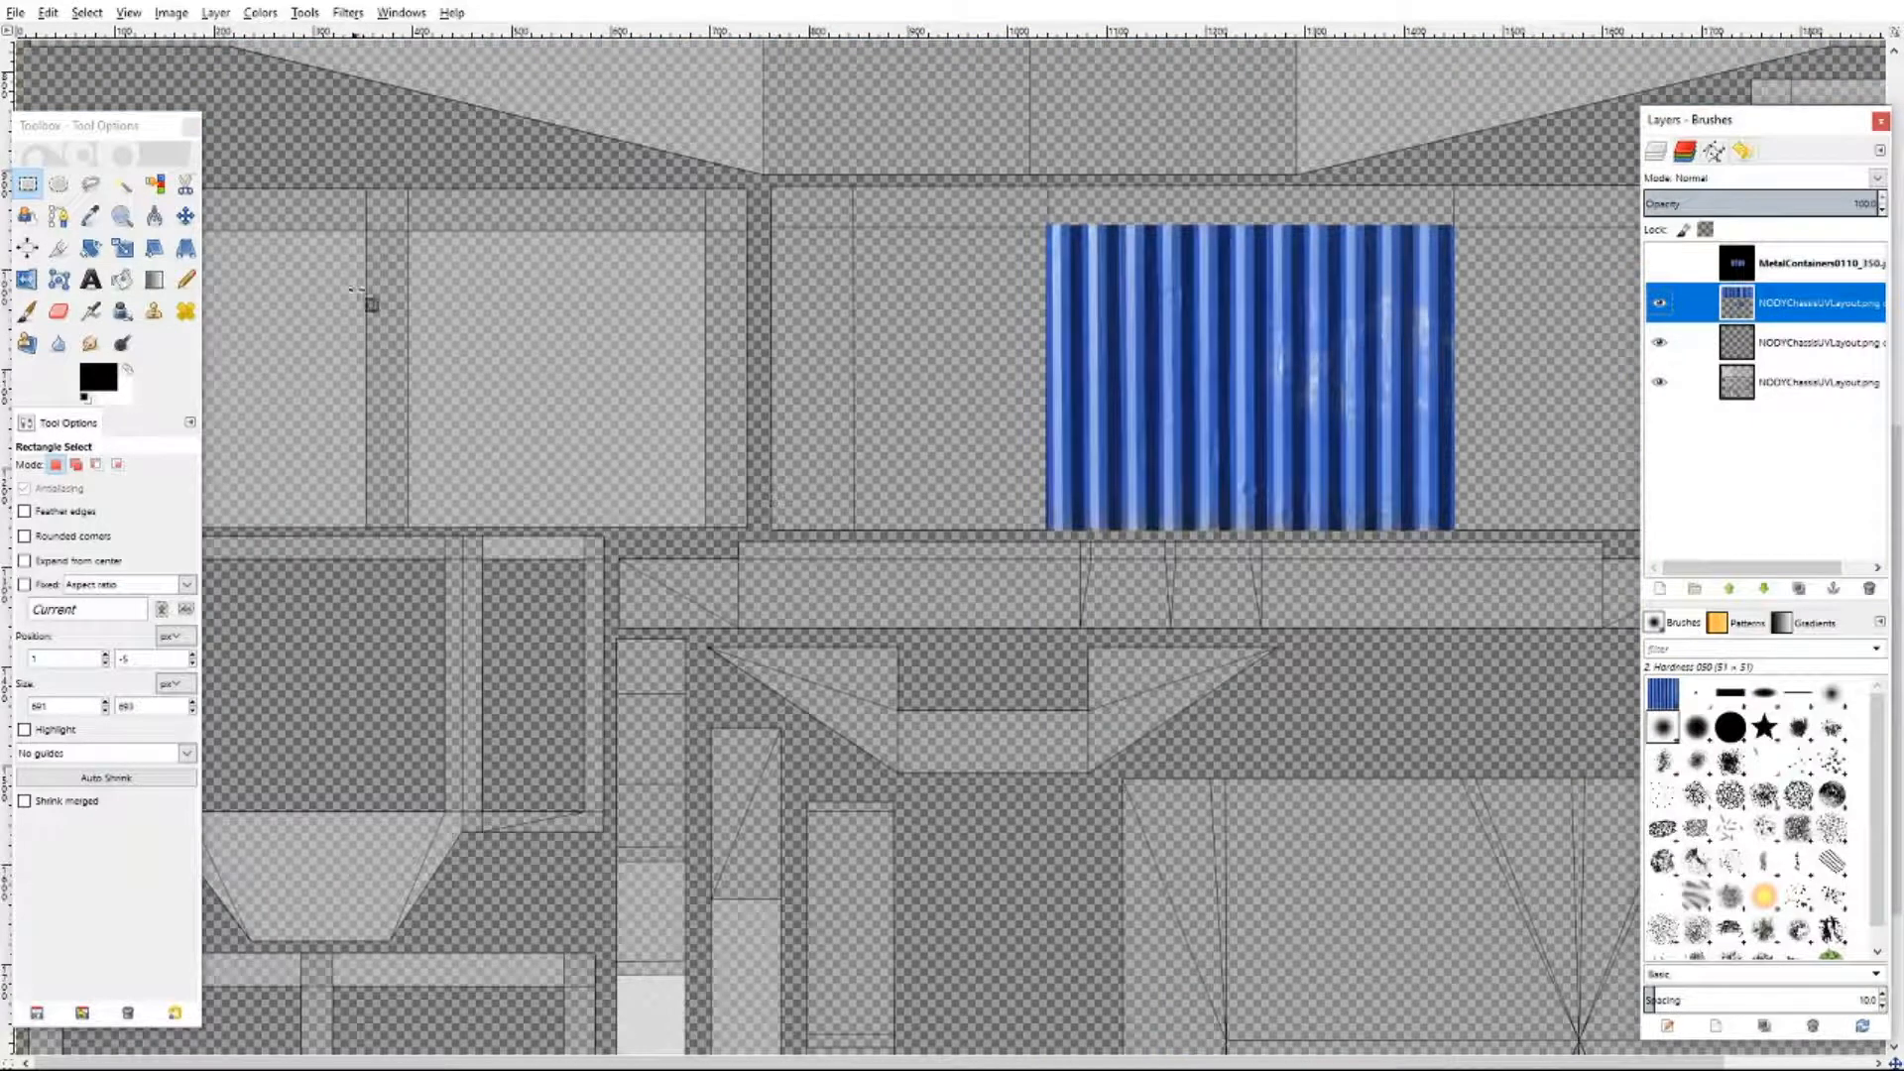
left_click(187, 217)
right_click(831, 407)
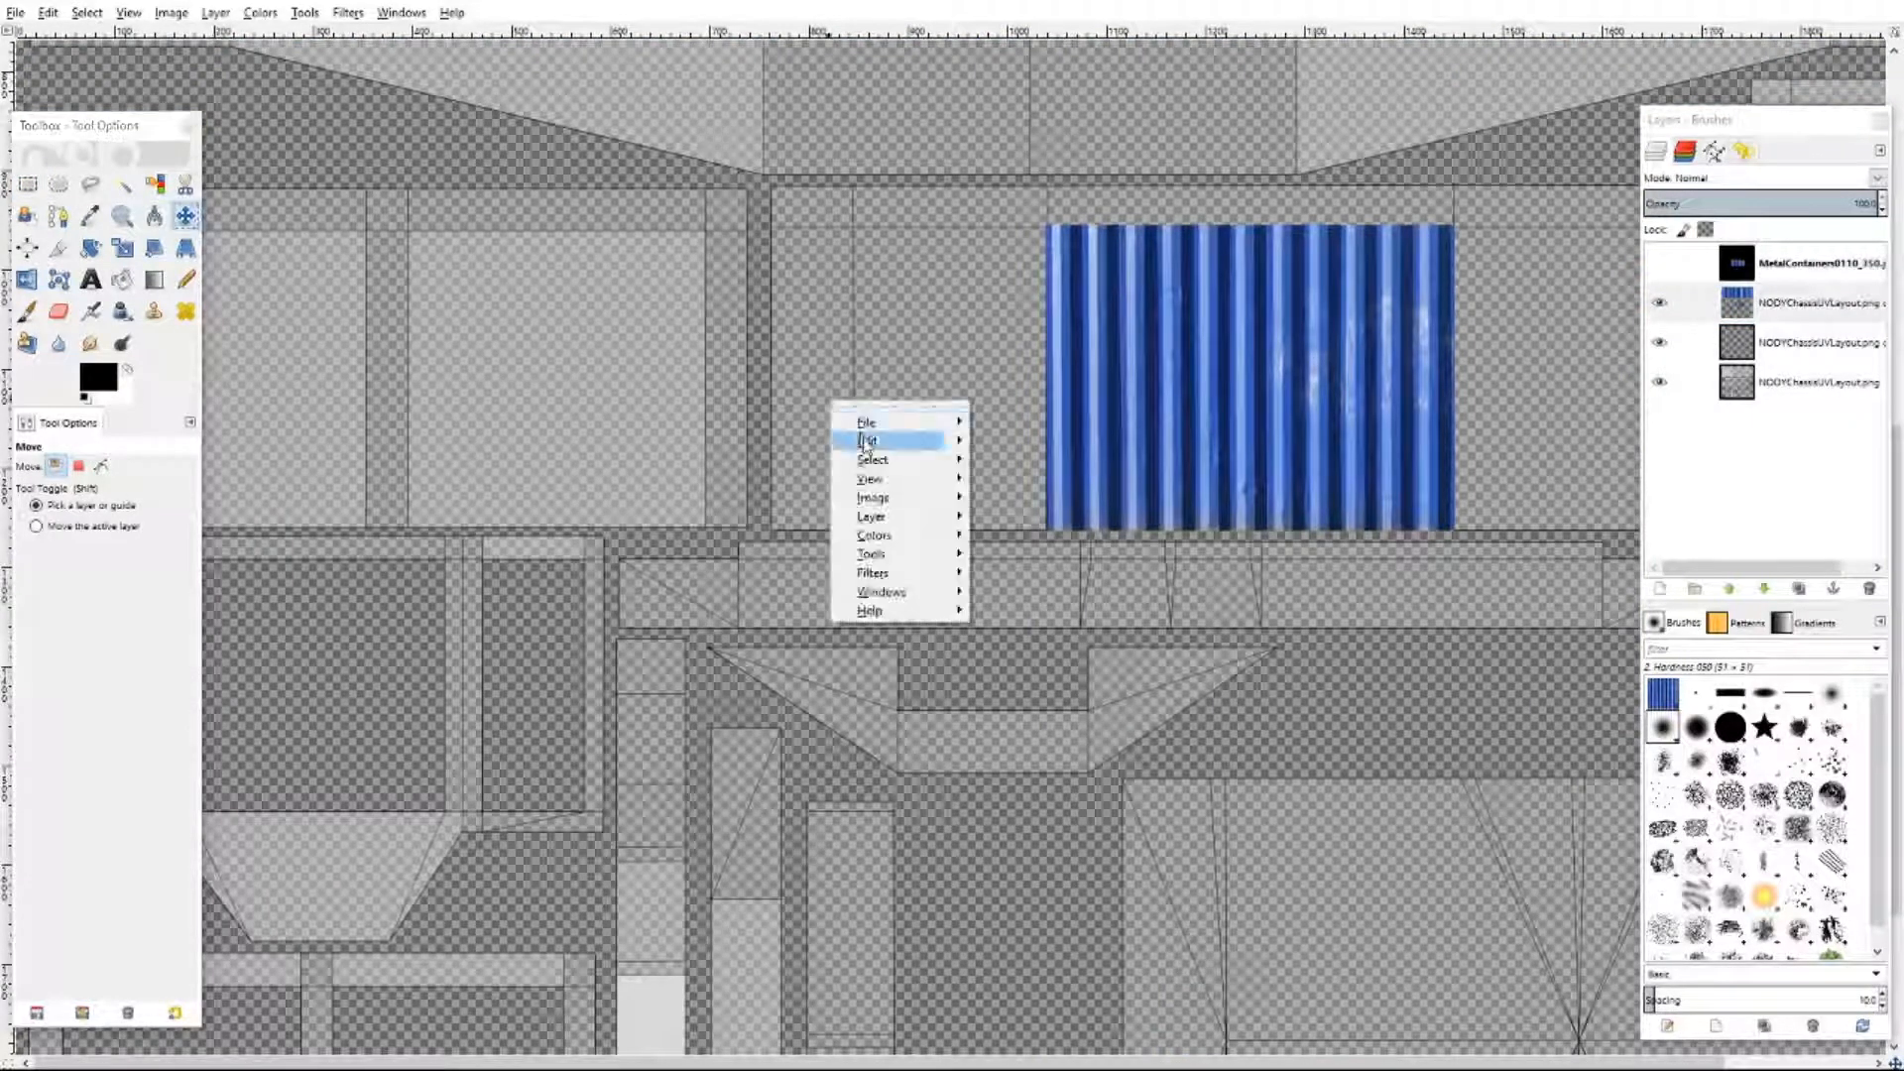
mouse_move(873, 437)
left_click(1031, 605)
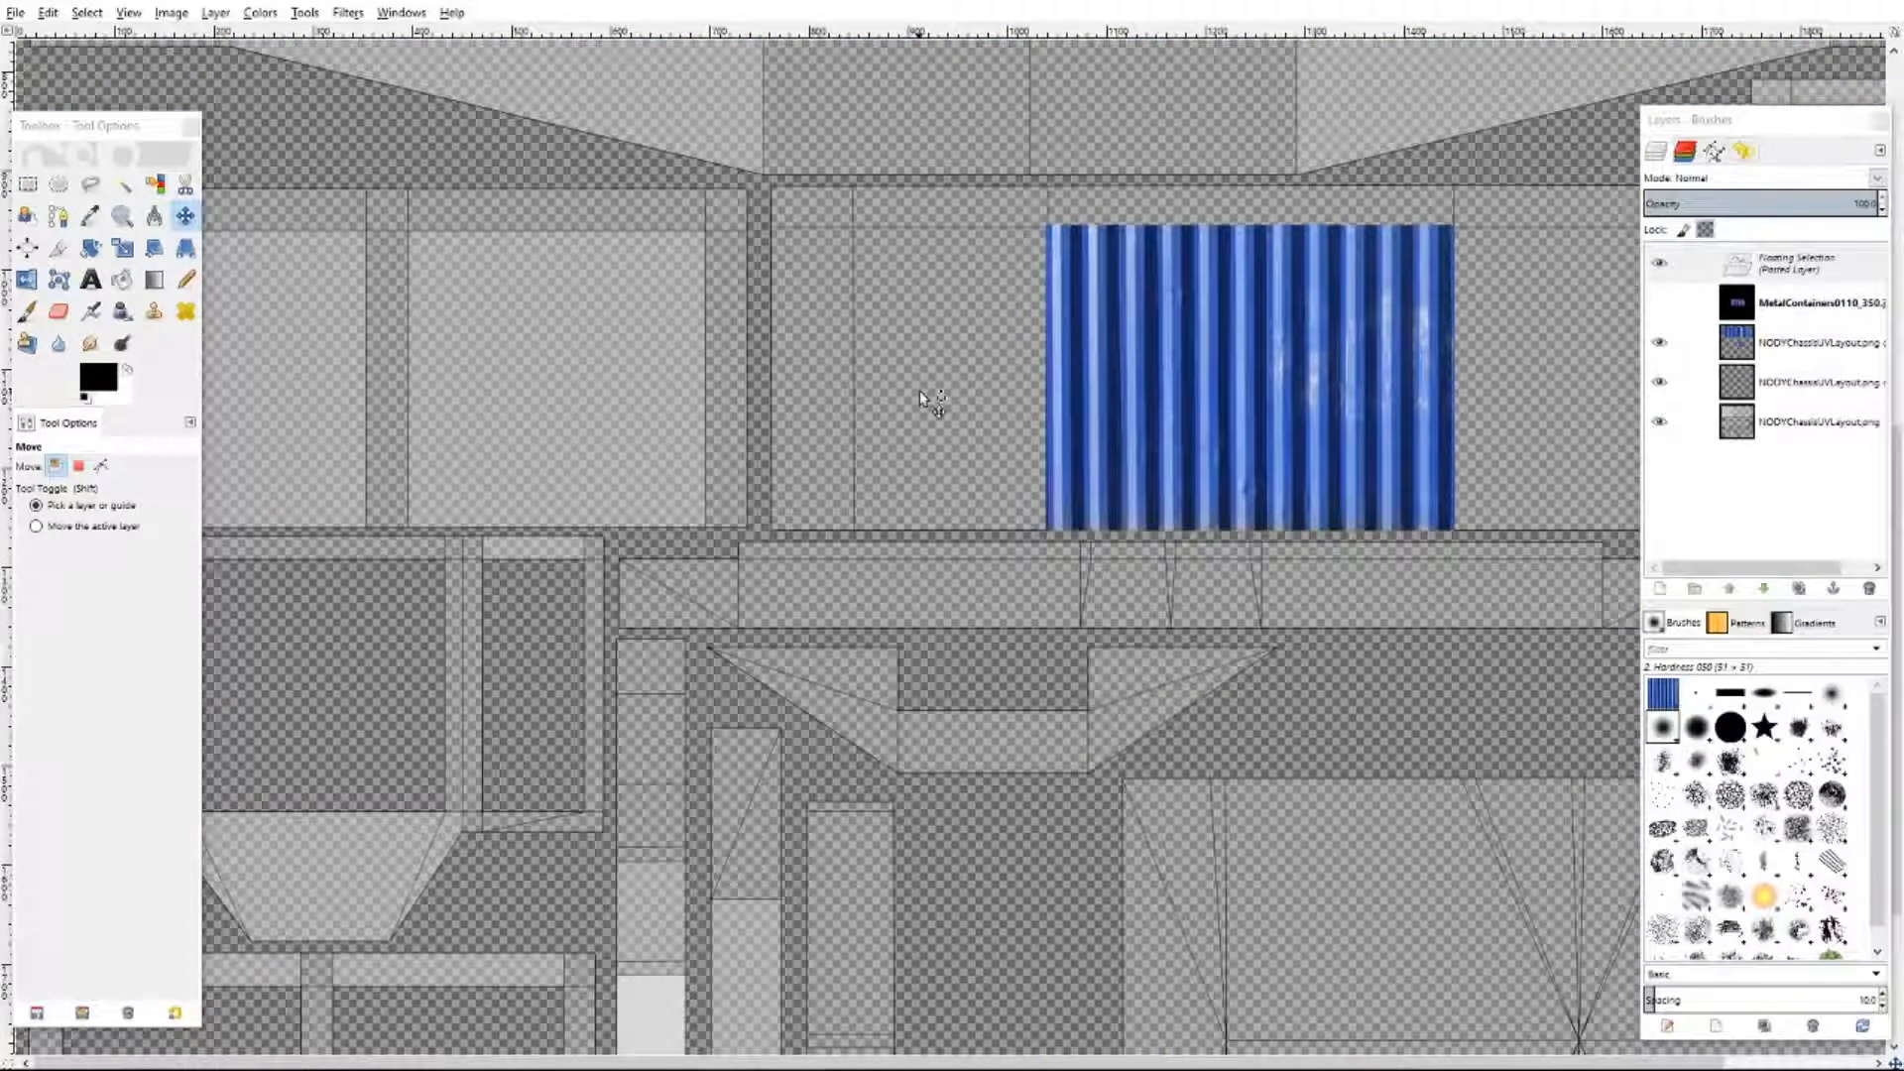
- Move the floating ribs down until their lower-right corner meets the lower-left corner of the wide panel's corrugated middle section
scroll(932, 476, "up", 8)
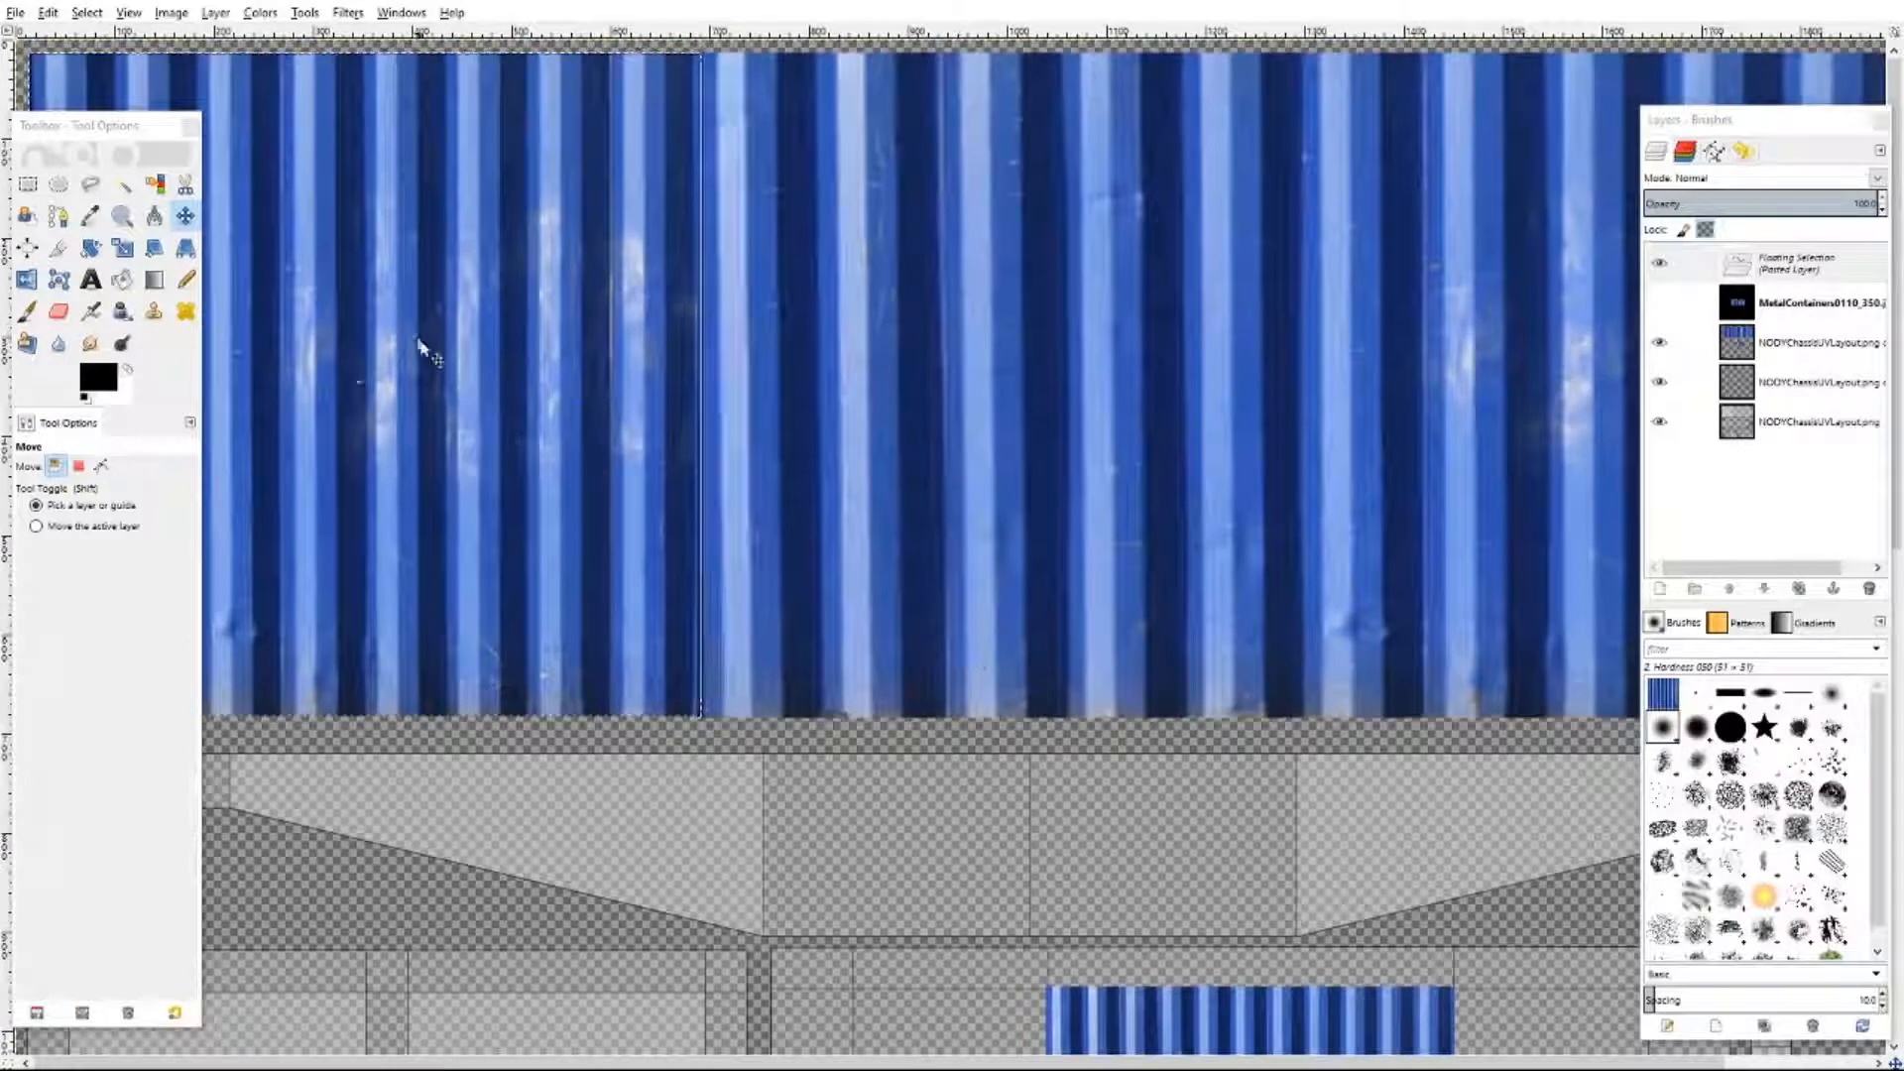
left_click_drag(425, 353, 745, 710)
scroll(1208, 599, "down", 5)
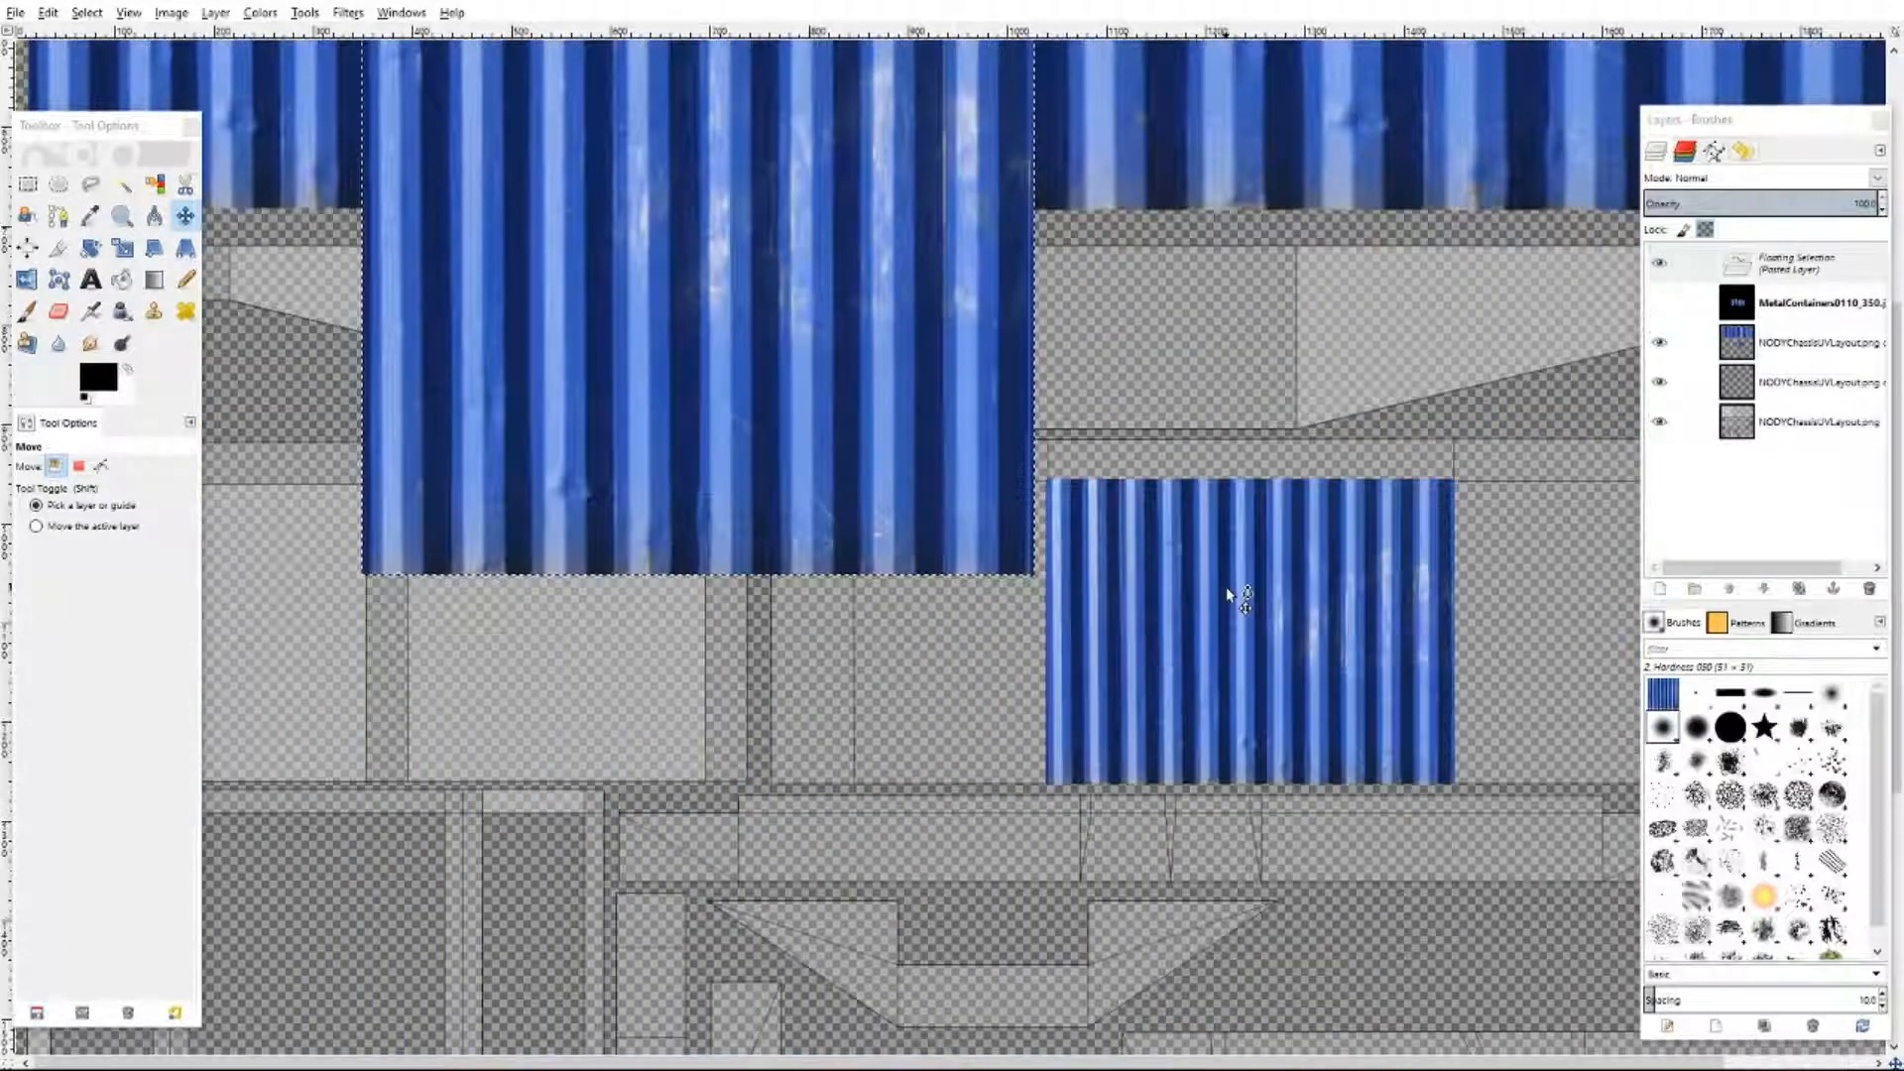
left_click_drag(793, 260, 787, 463)
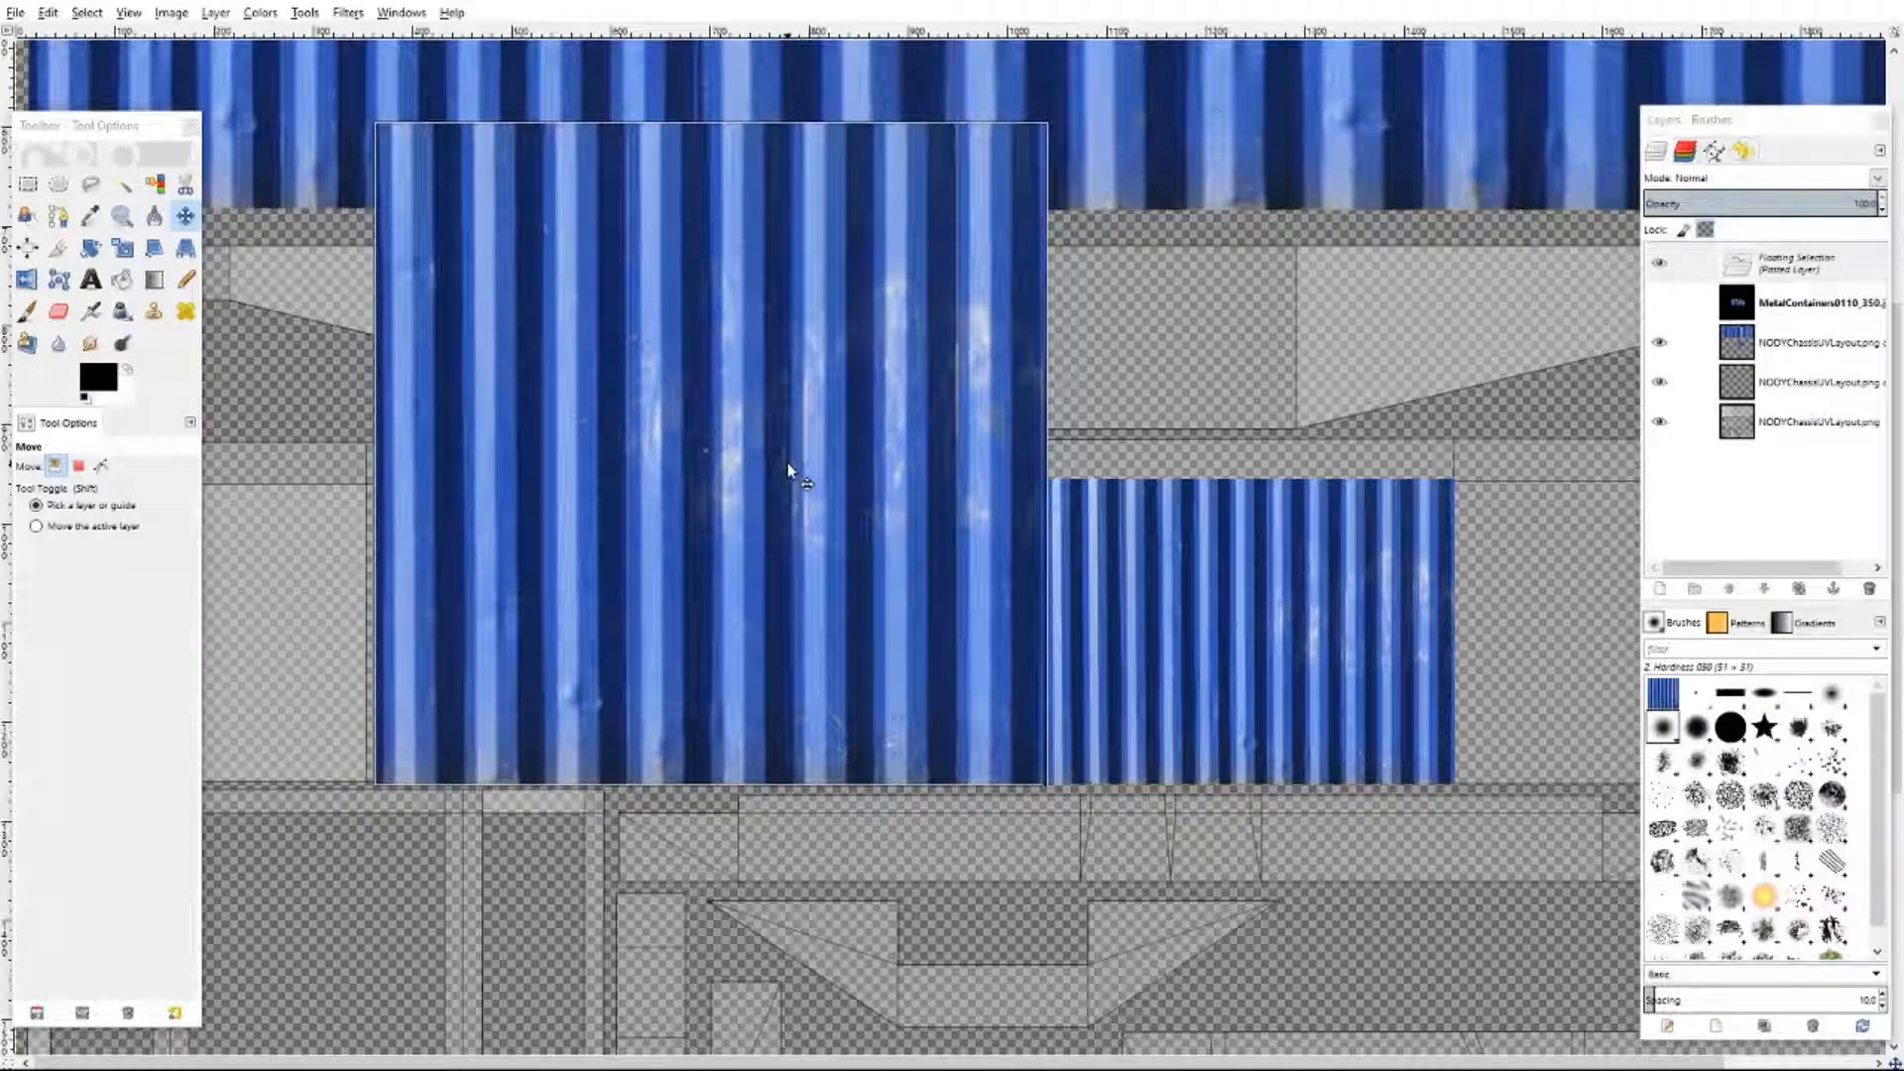
left_click(39, 187)
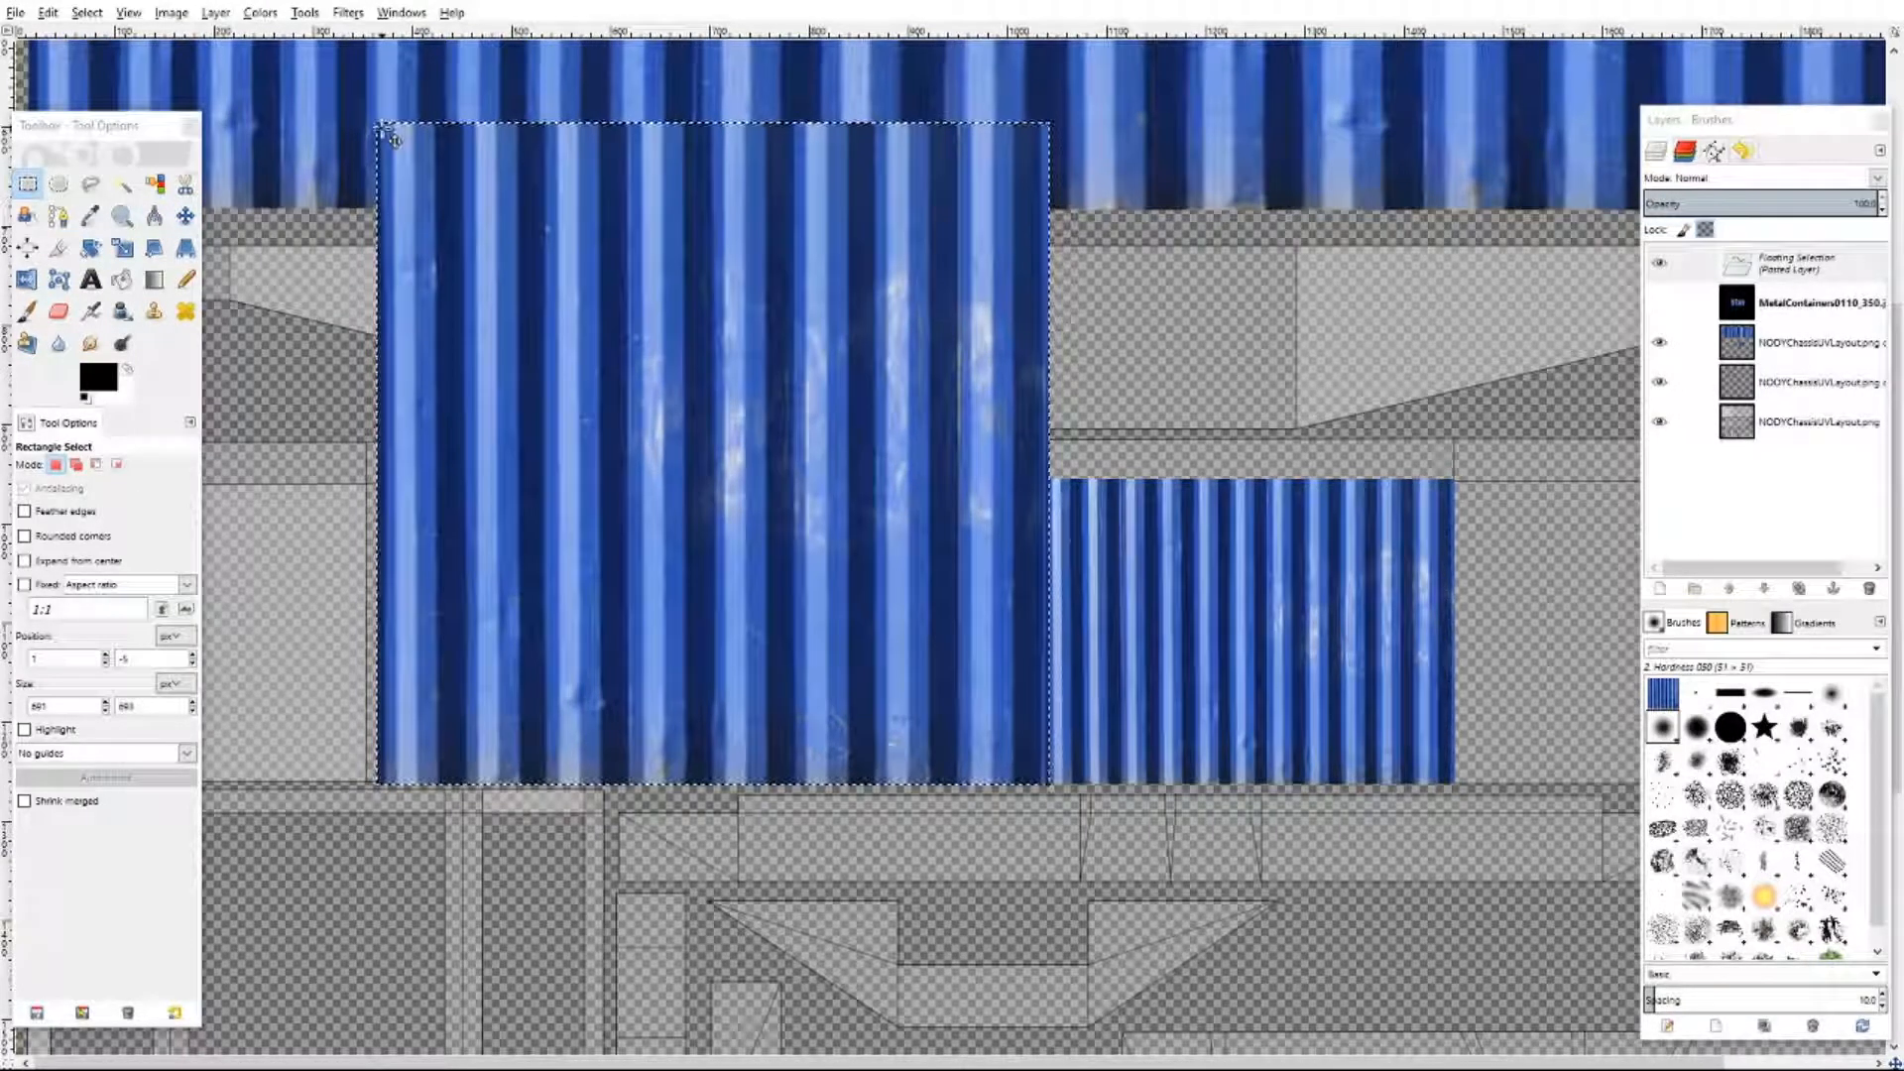
left_click(154, 249)
left_click(716, 340)
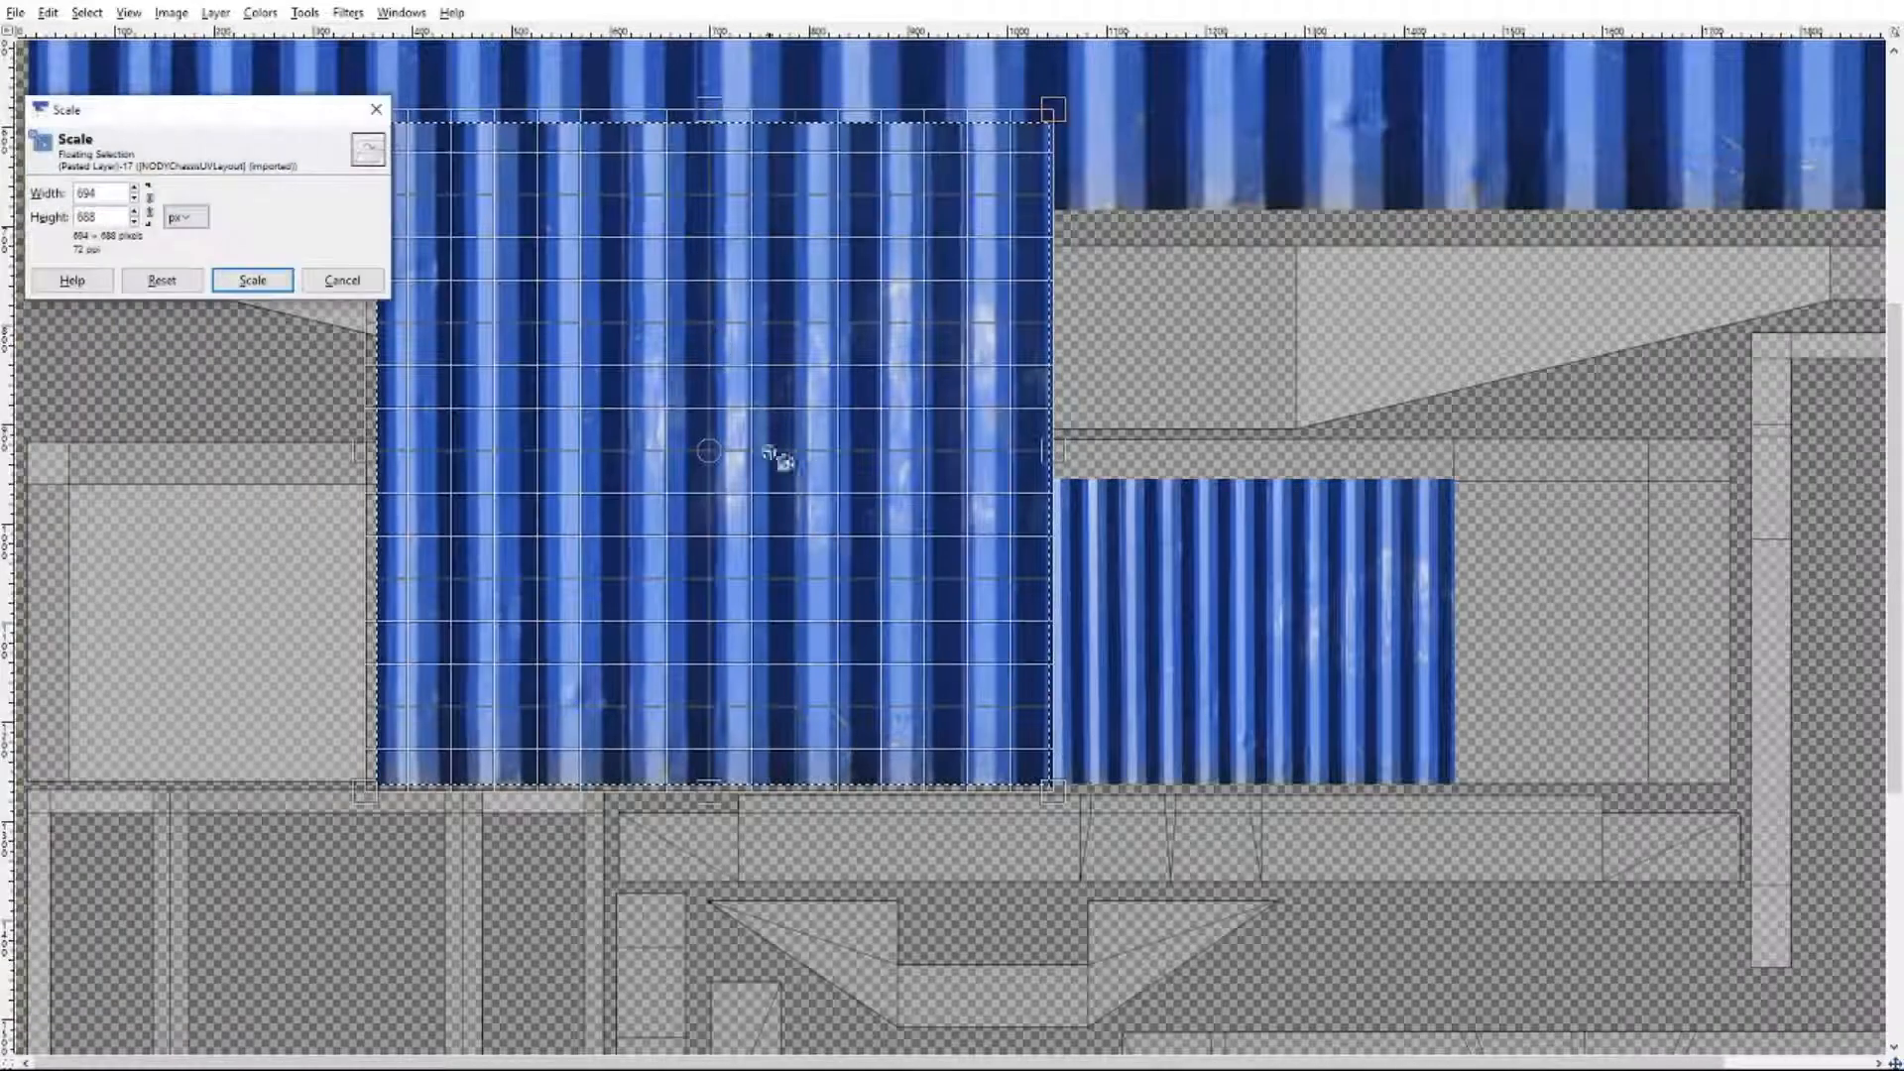
left_click_drag(811, 462, 814, 458)
left_click(343, 280)
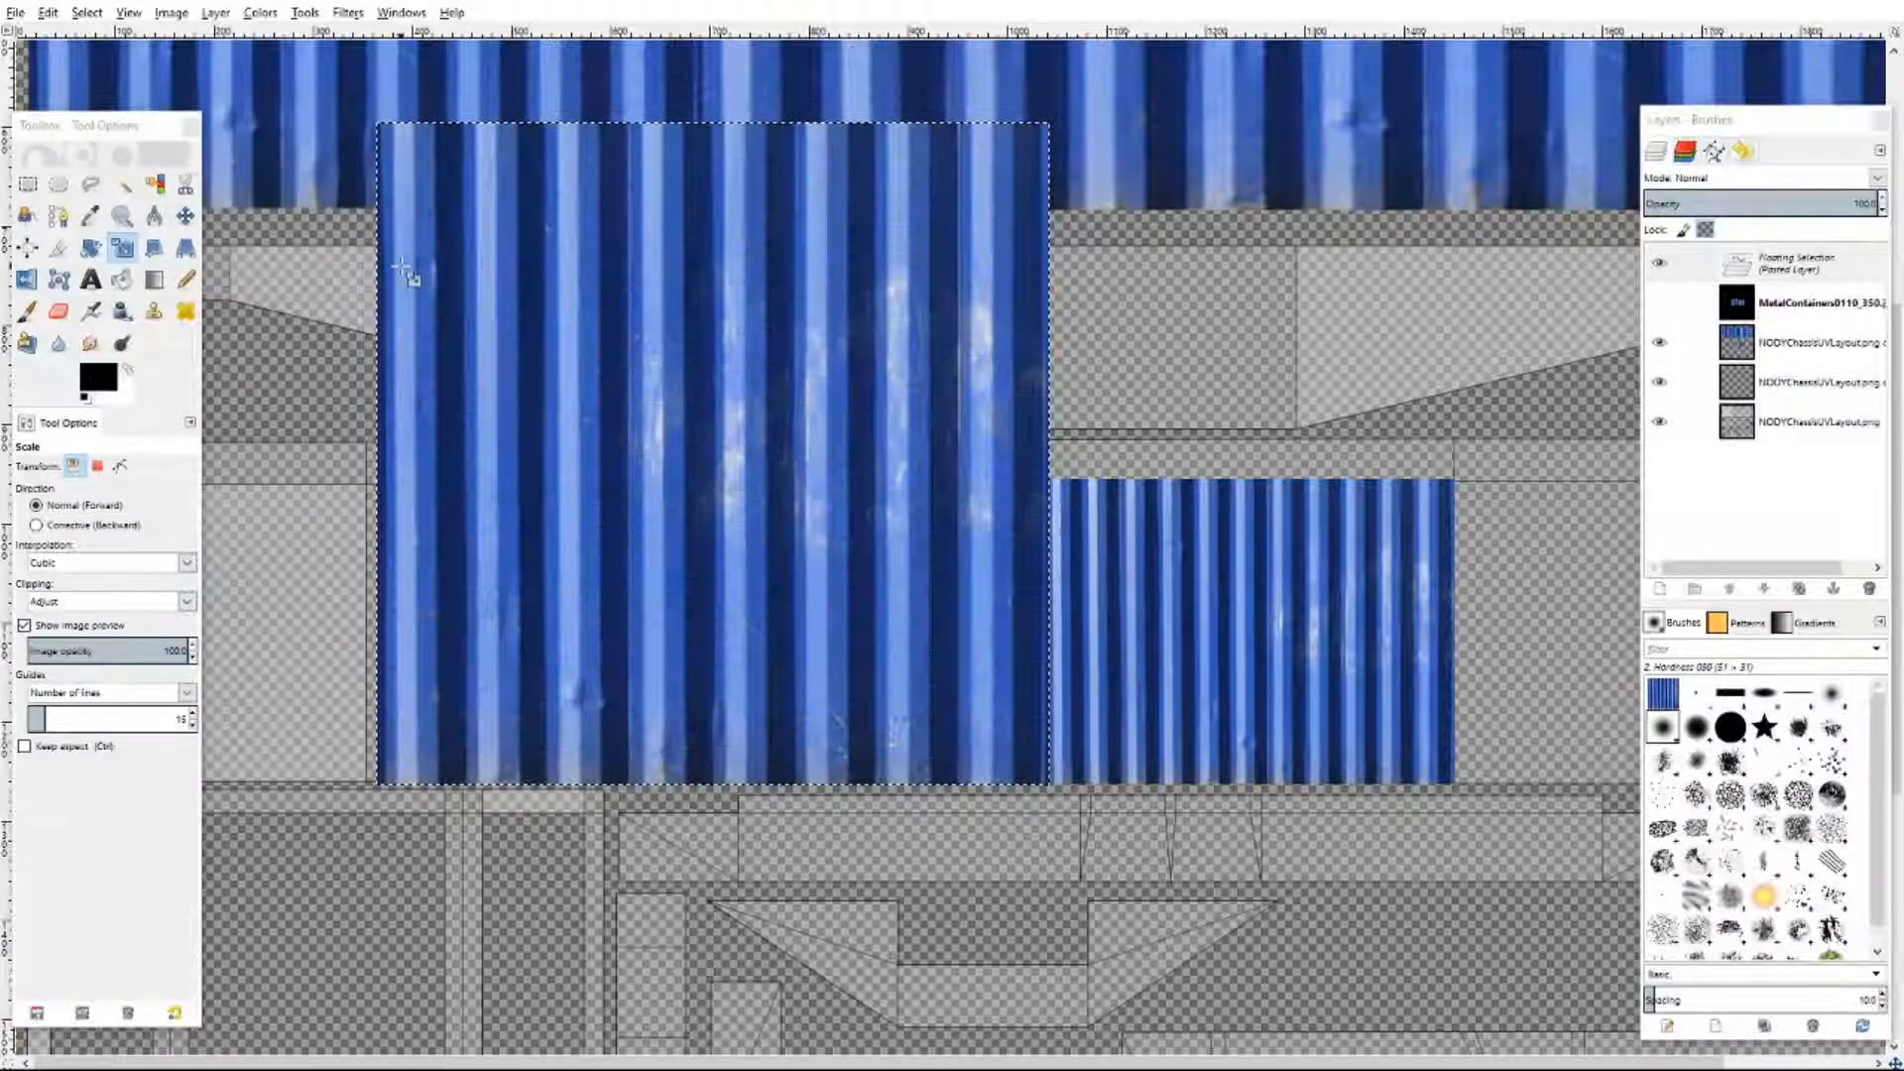
- Scale the floating ribs down to about 364 × 314 px, keeping their lower-right corner beside the corrugated middle section
key("Tab")
left_click(779, 496)
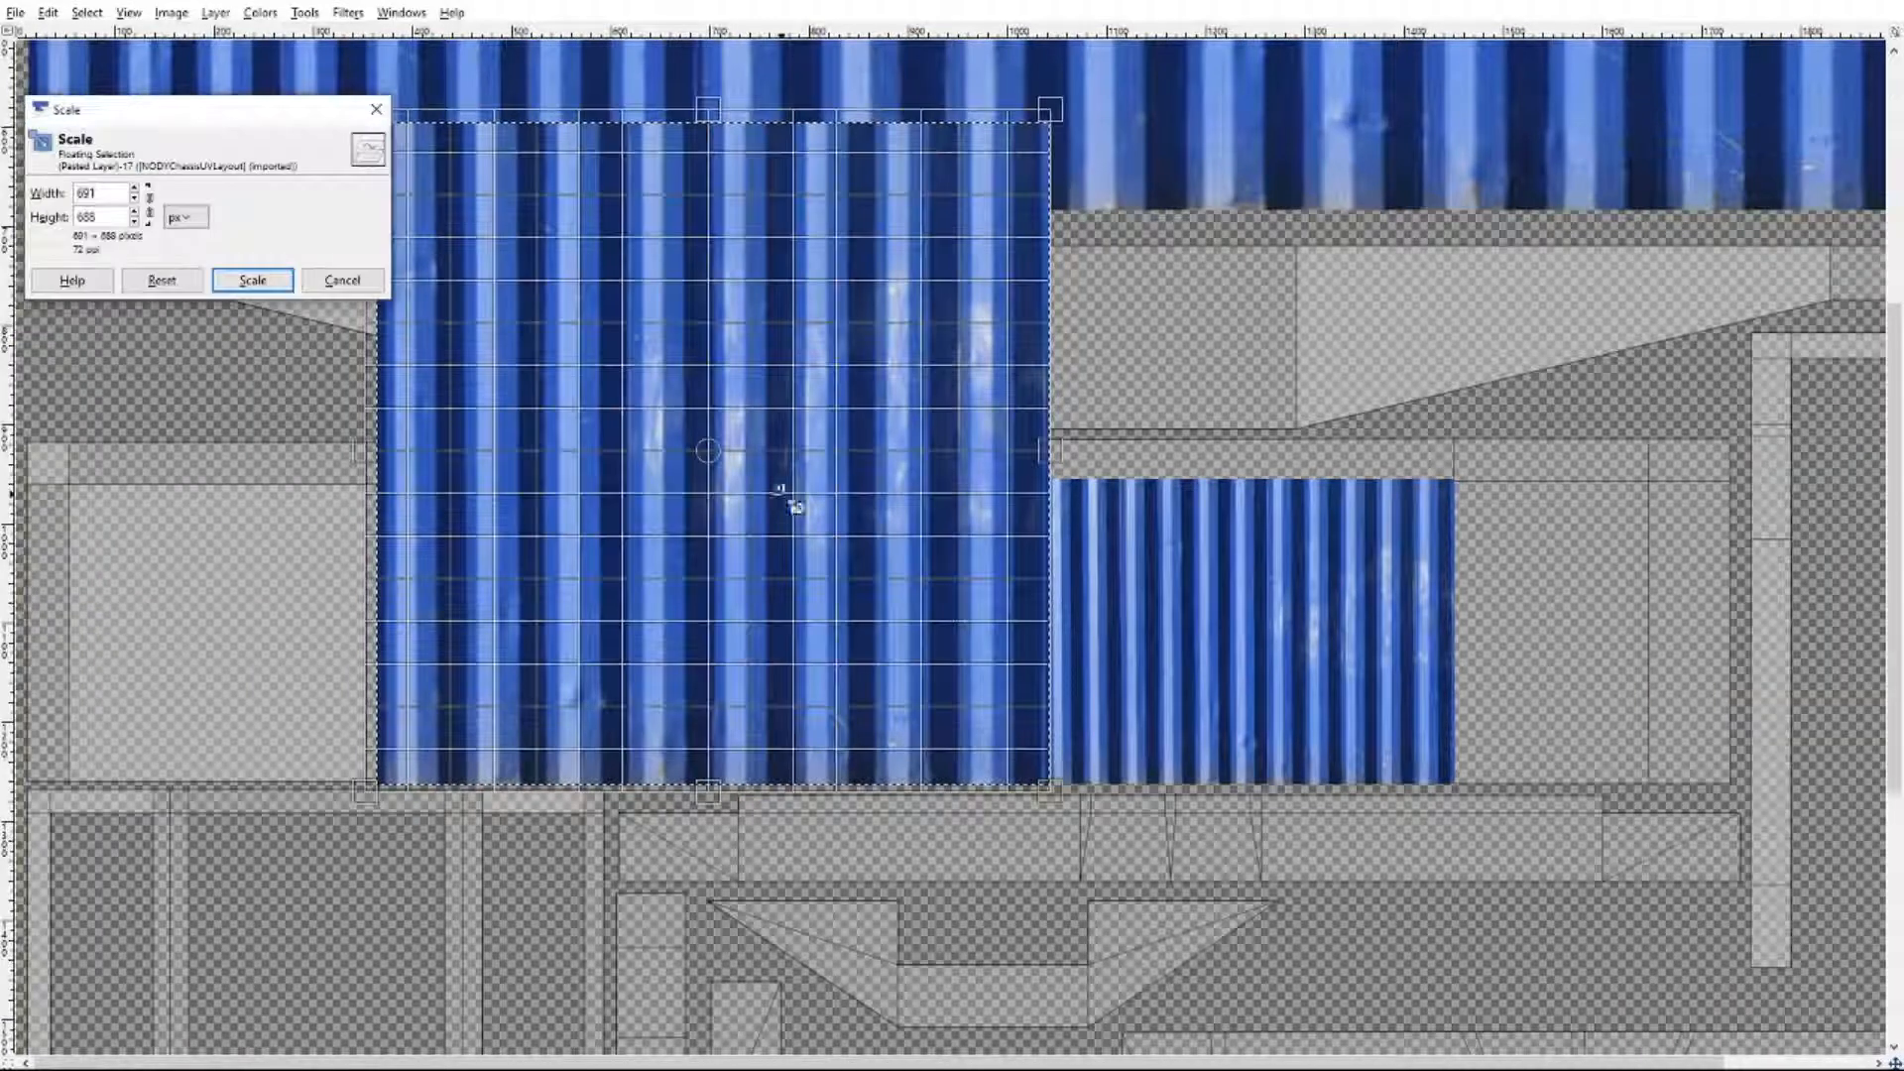
mouse_move(1057, 457)
left_mouse_down()
mouse_move(1021, 457)
mouse_move(1056, 474)
left_mouse_up()
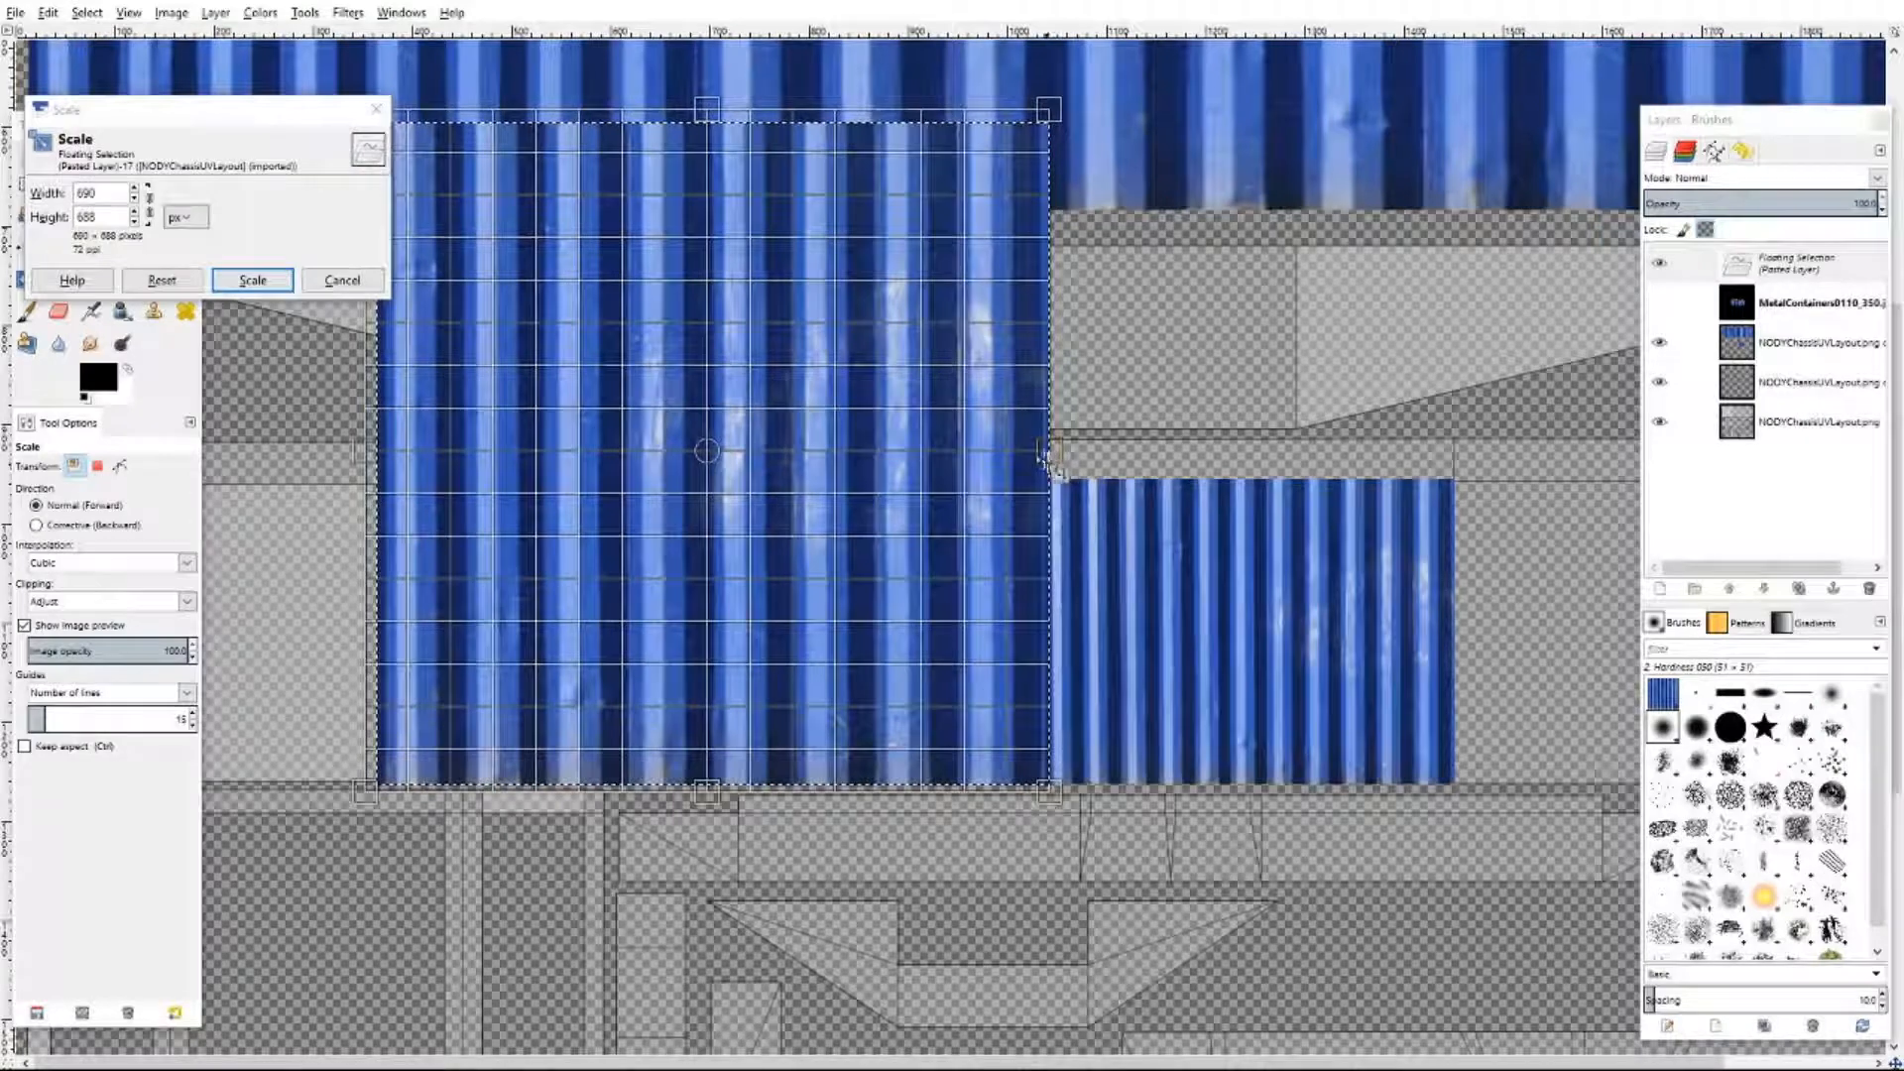
left_click_drag(706, 117, 754, 492)
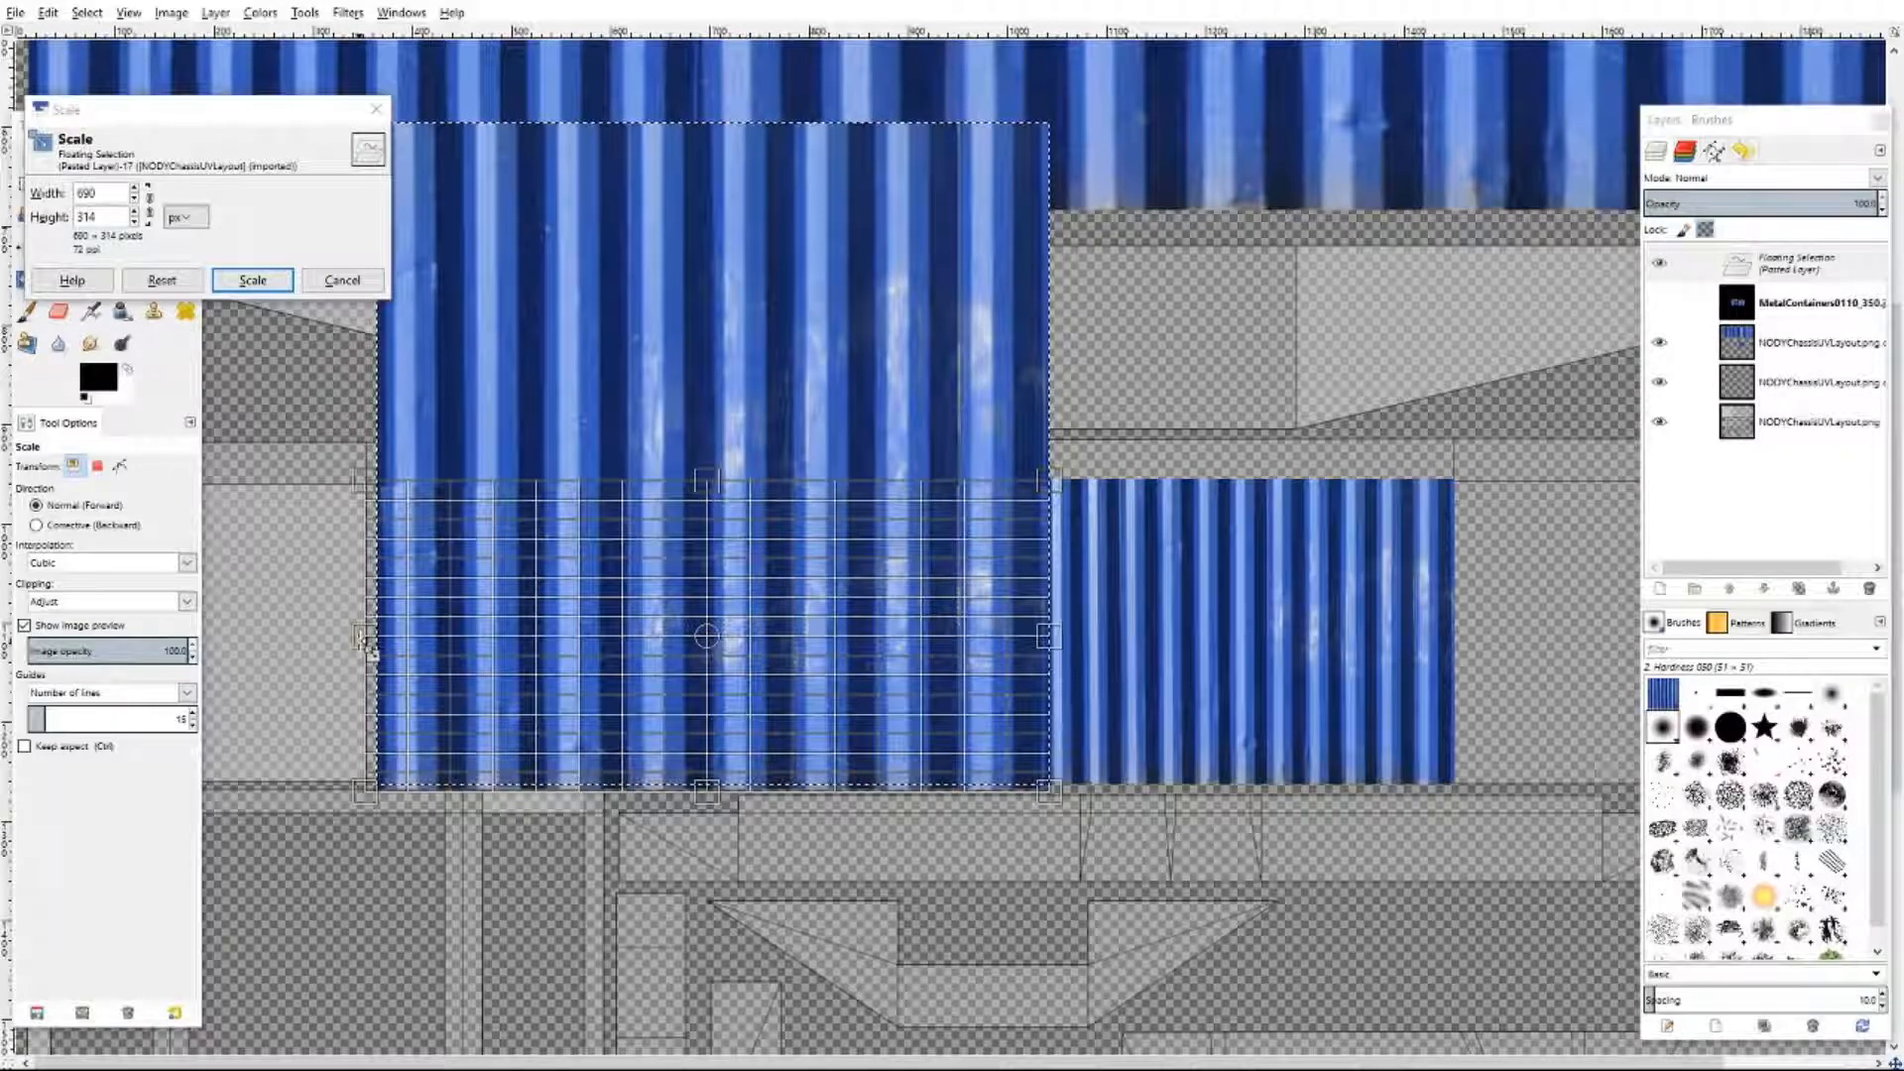
scroll(360, 638, "down", 1)
left_click_drag(360, 638, 684, 593)
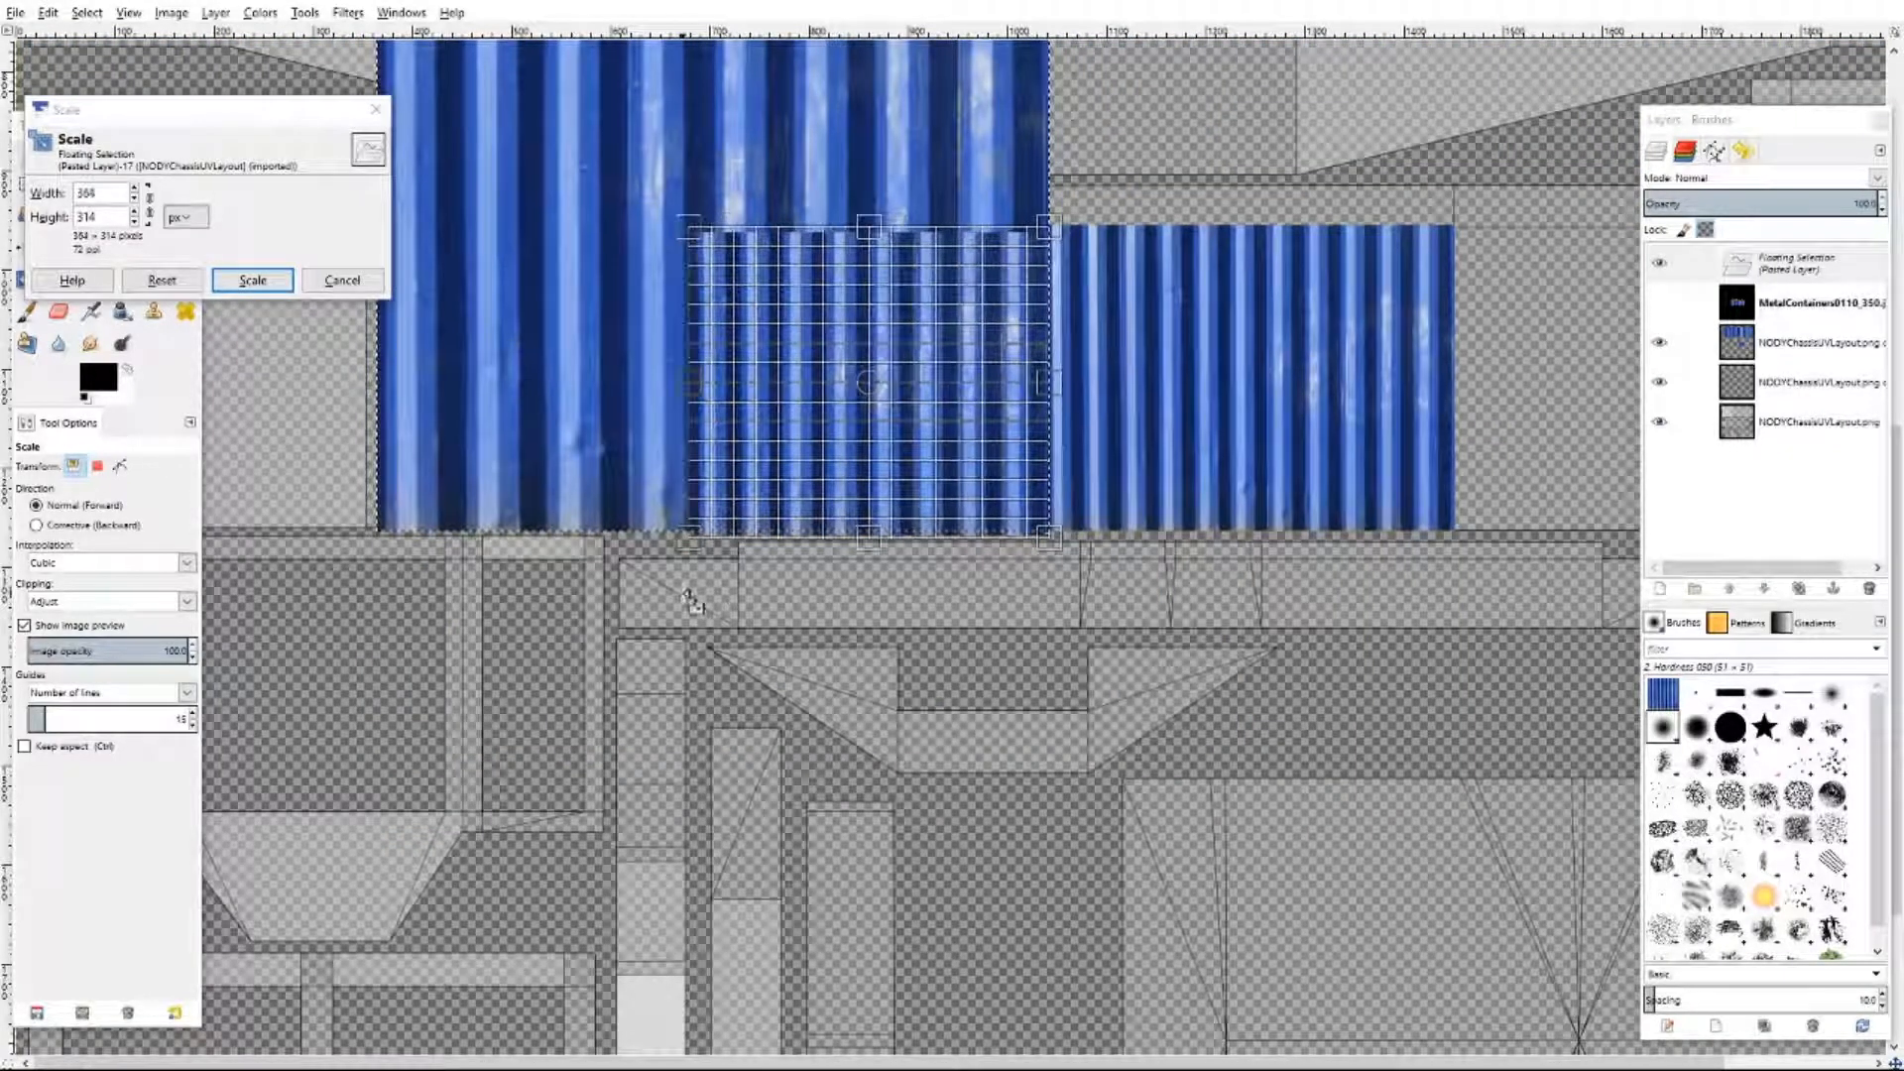
left_click(268, 279)
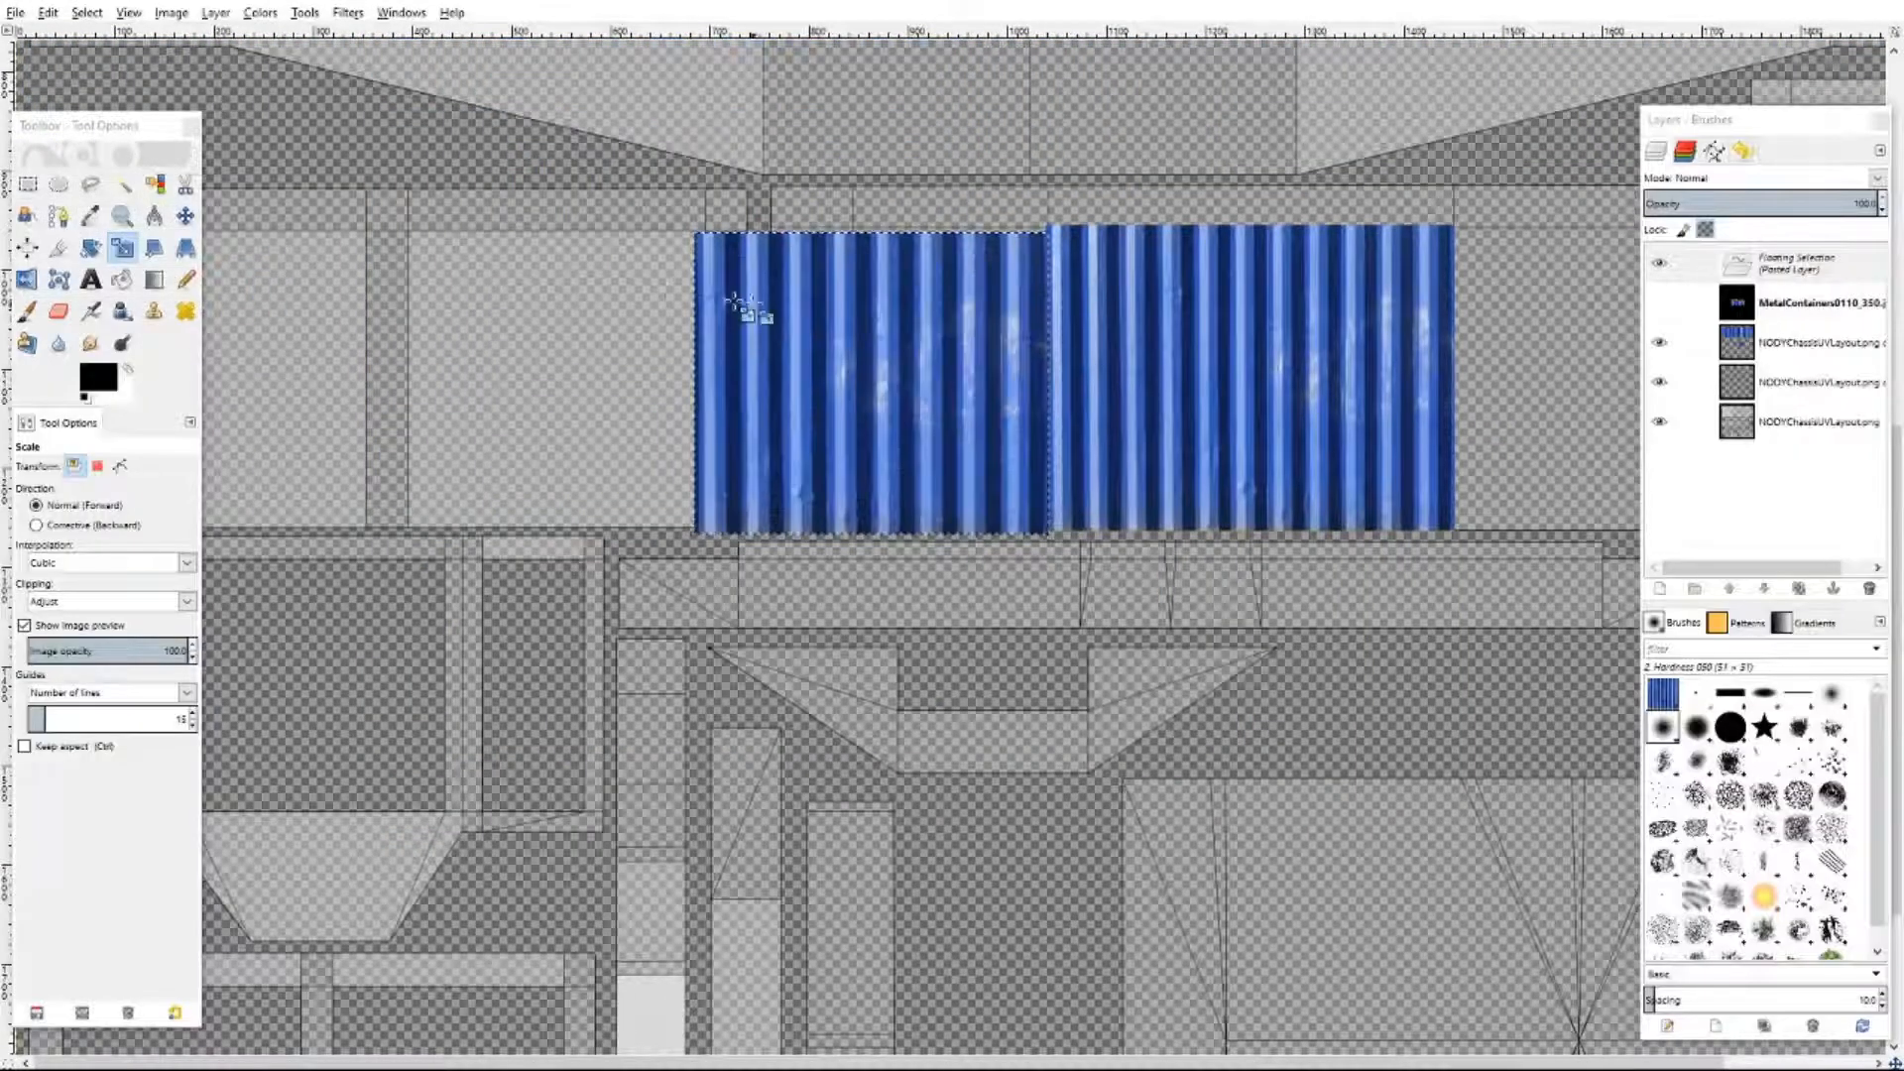
- Scale the floating ribs to about 198 × 313 px to fit the narrow section left of the corrugated middle section
left_click(836, 343)
key("Tab")
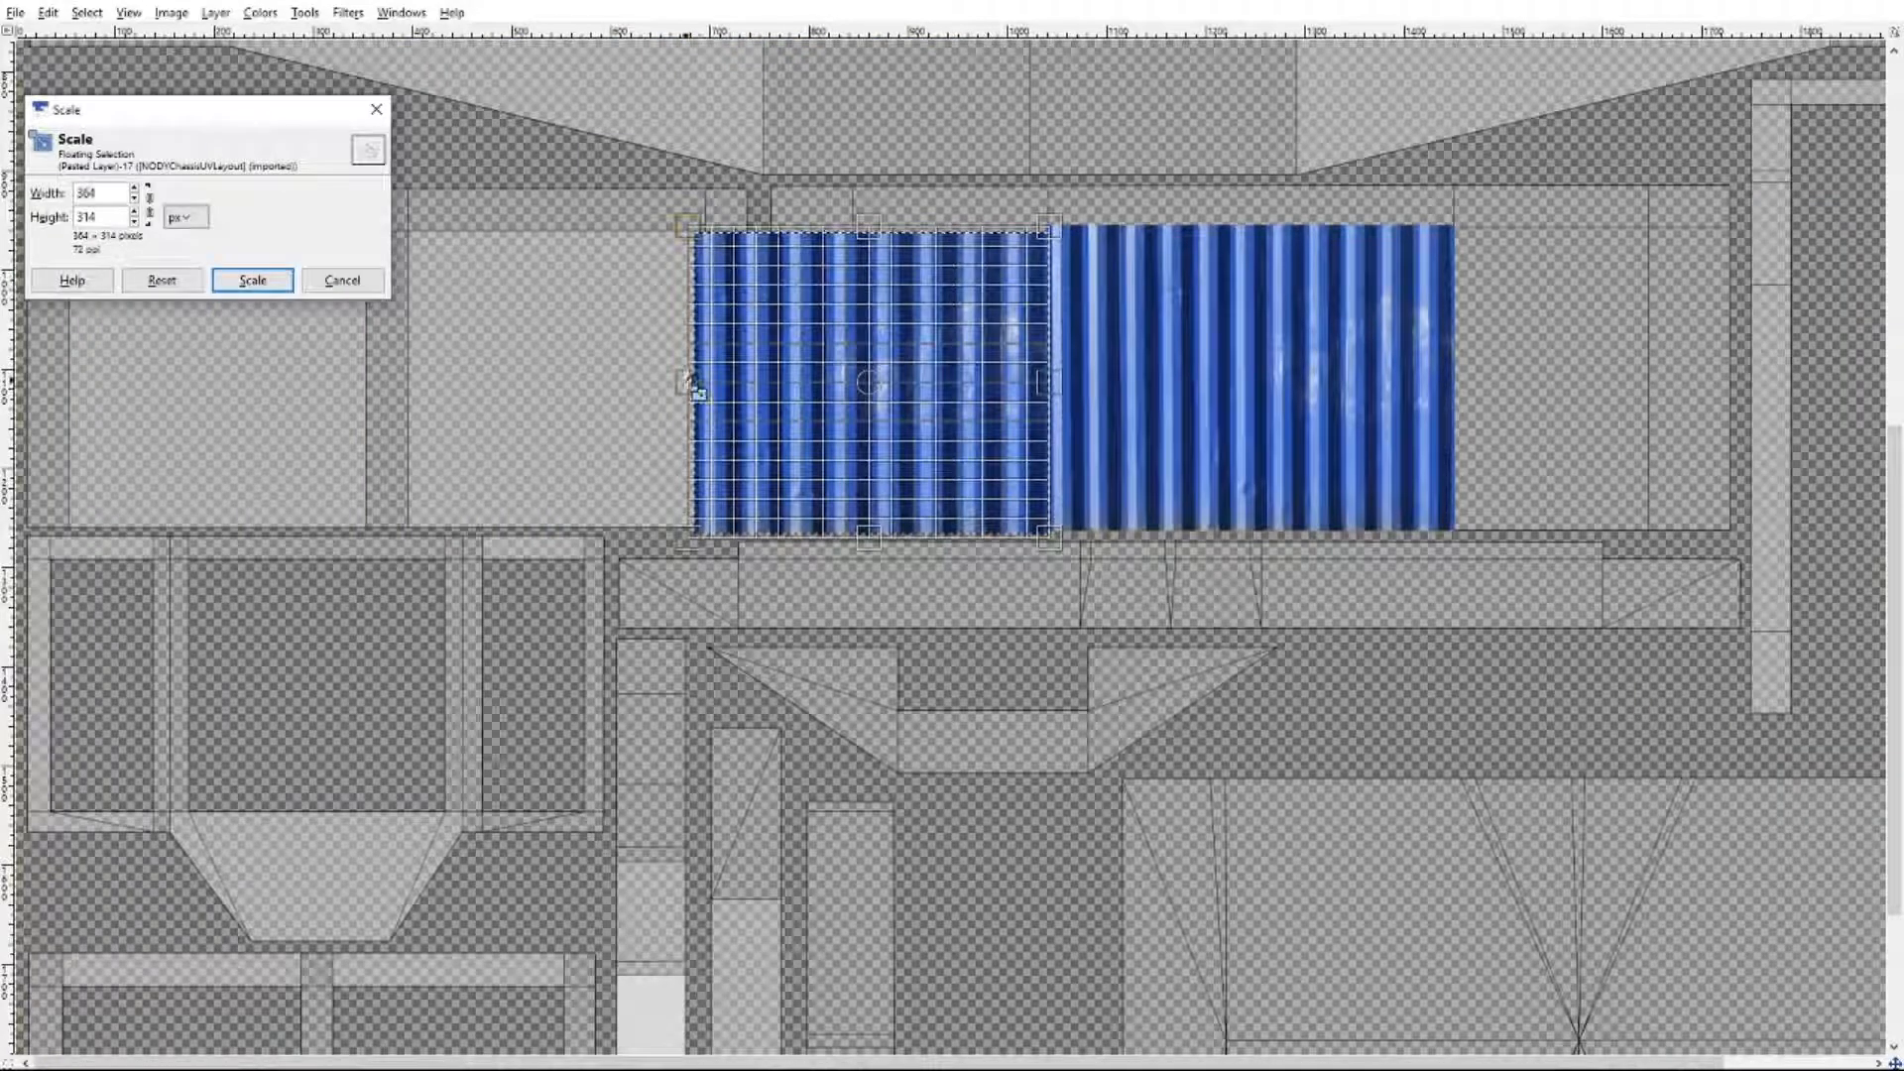
left_click_drag(697, 390, 700, 392)
key("Tab")
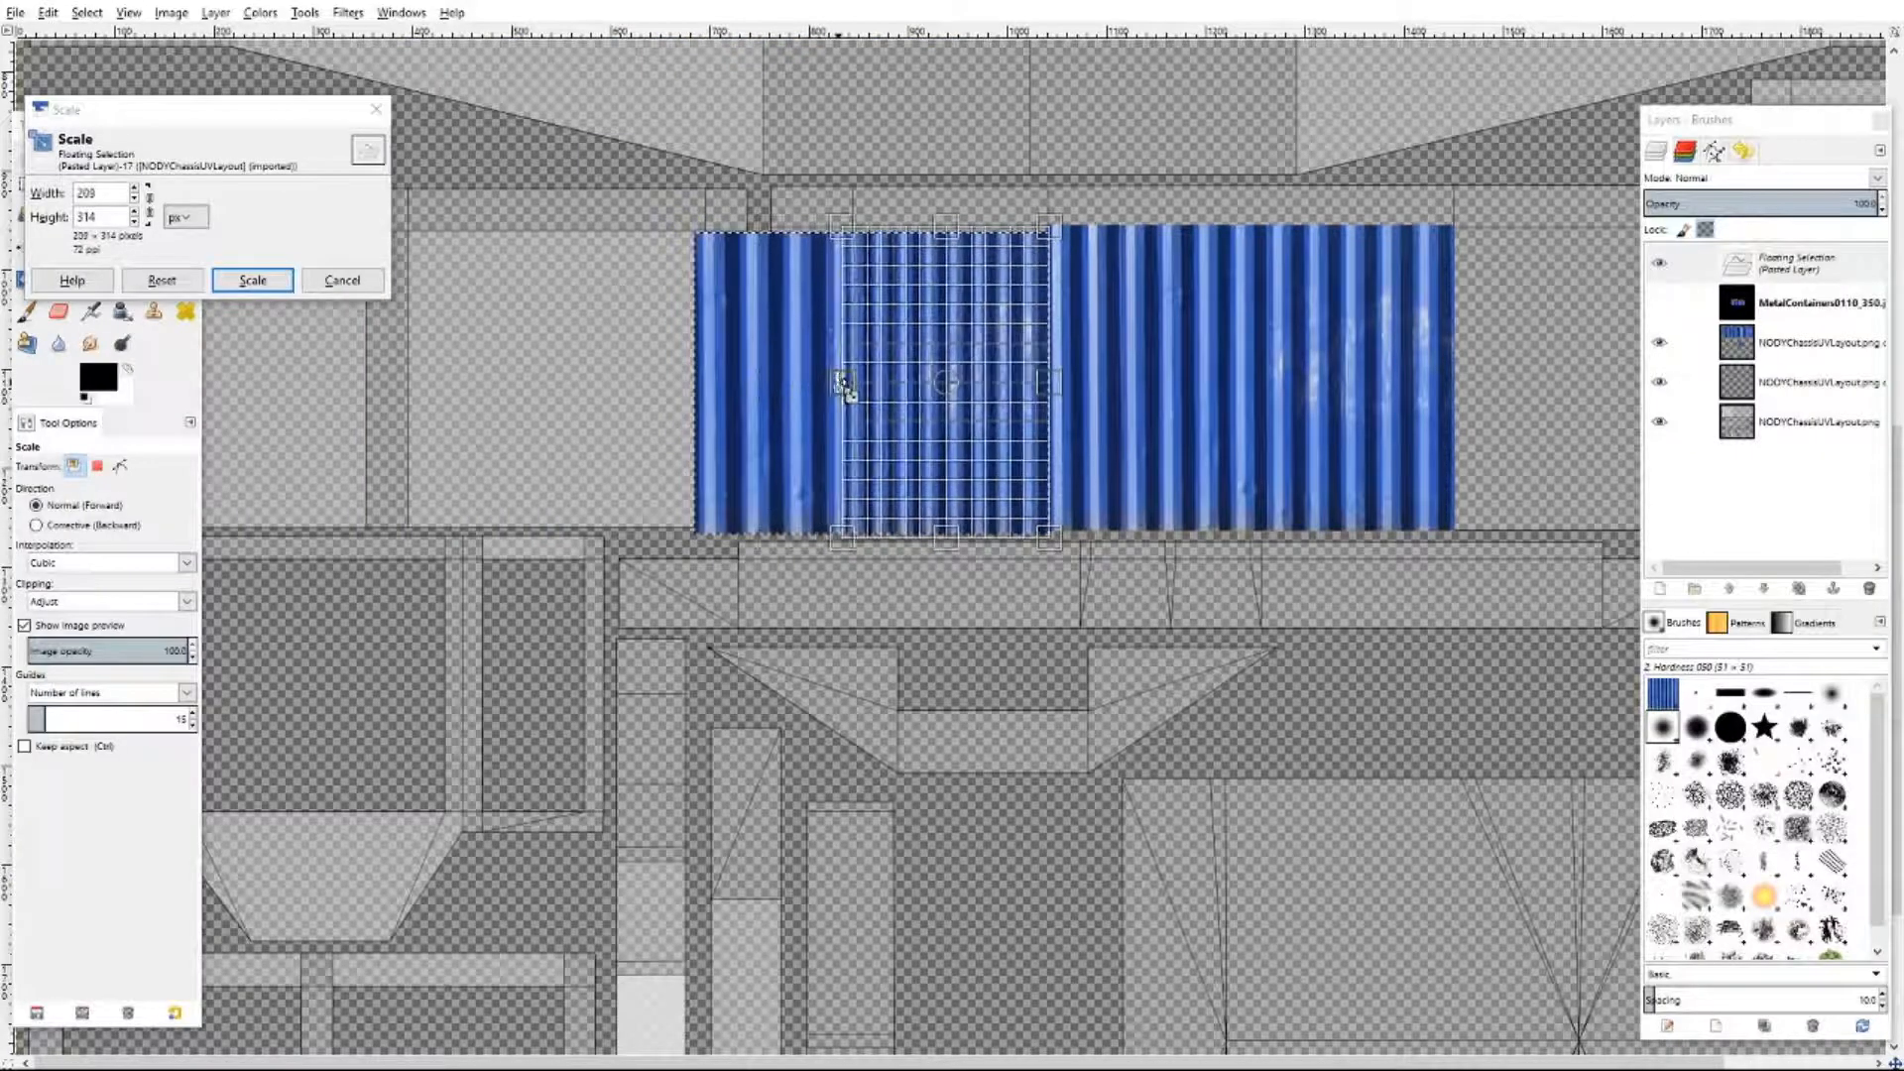
left_click_drag(844, 383, 856, 389)
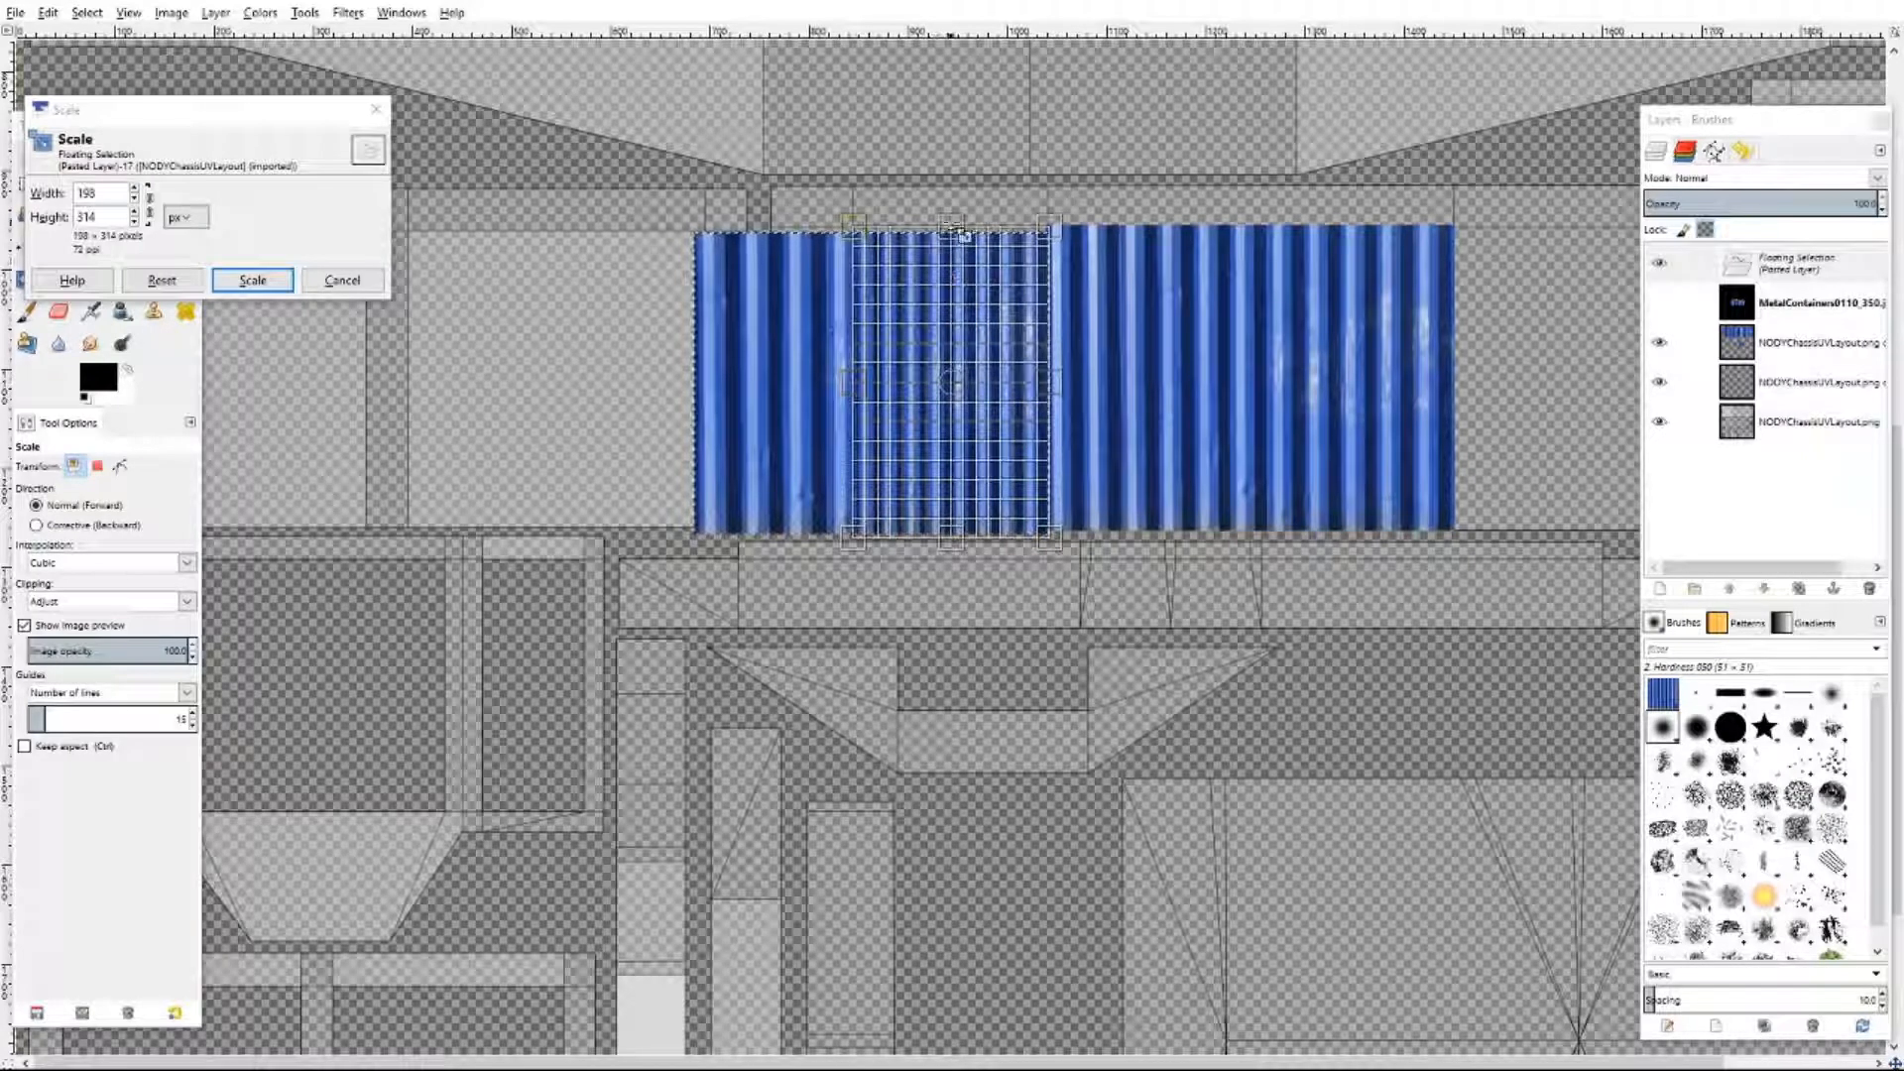
left_click_drag(959, 232, 956, 227)
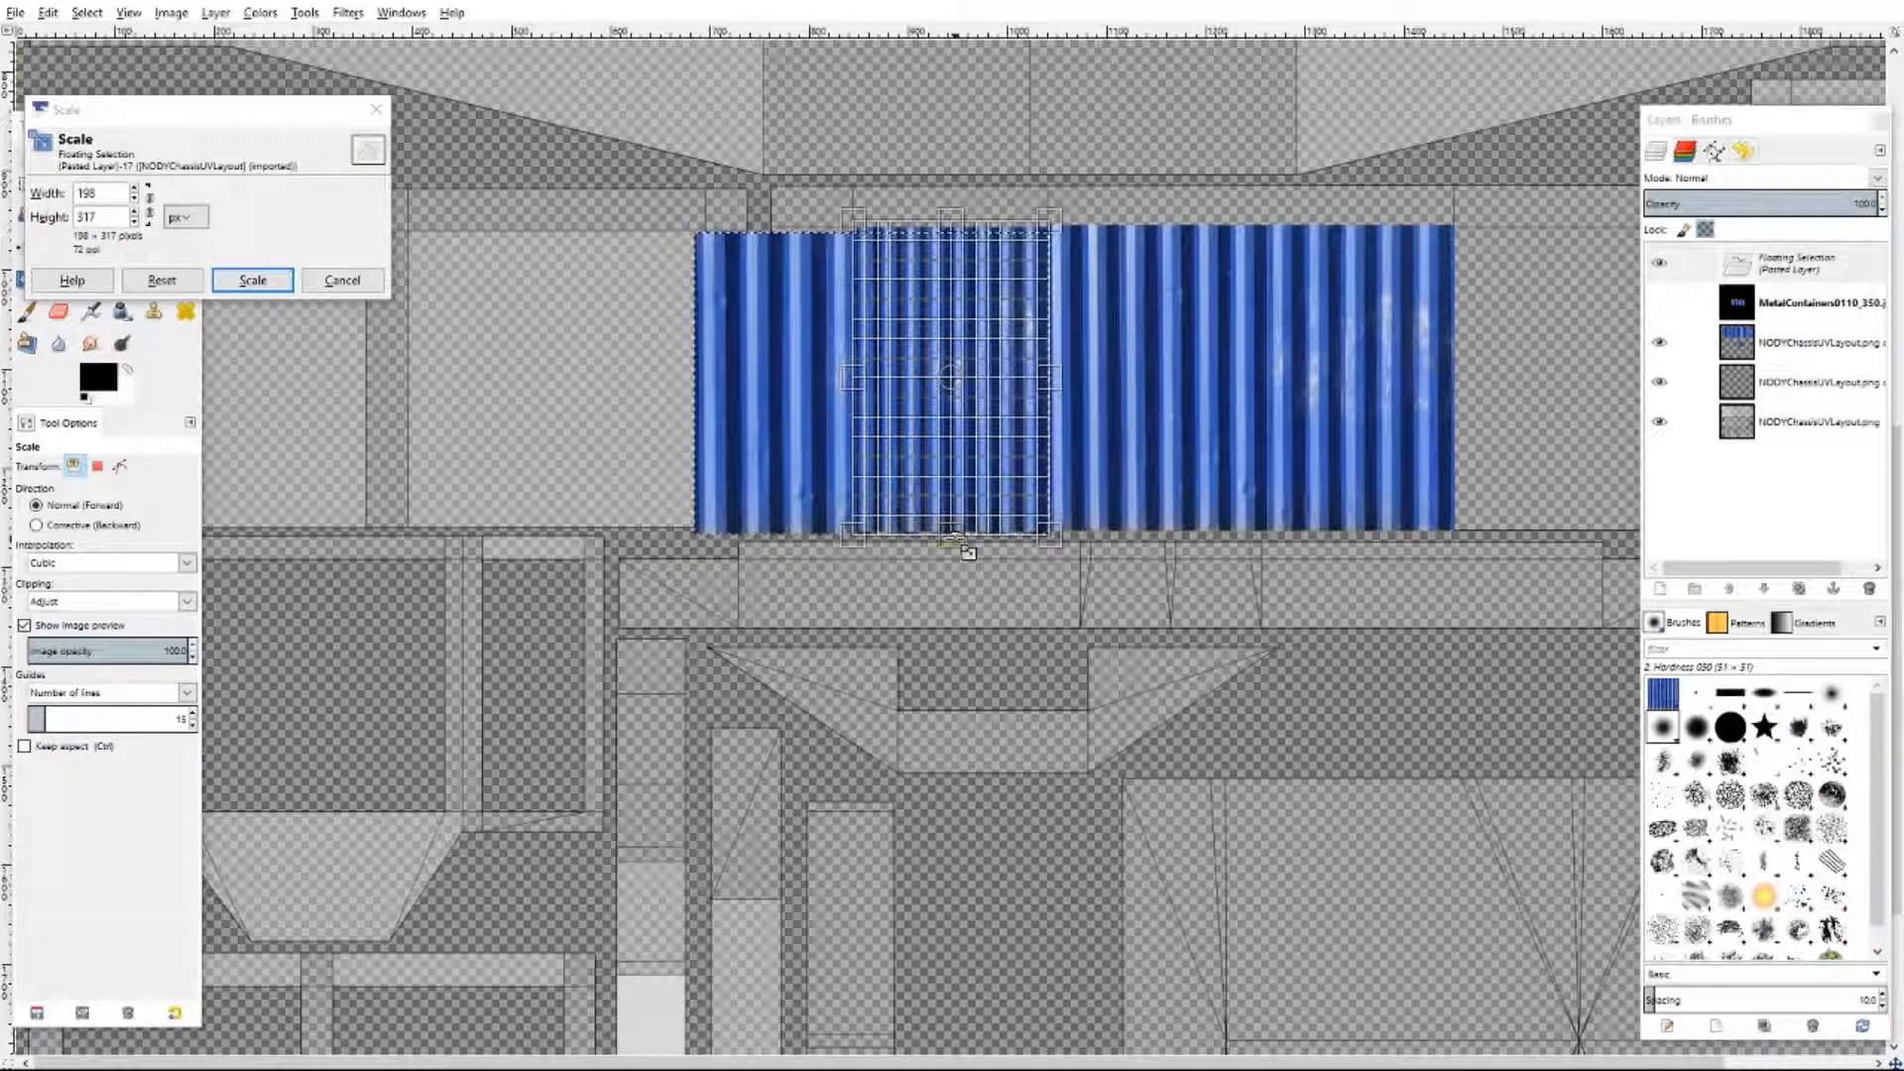
left_click_drag(954, 540, 955, 533)
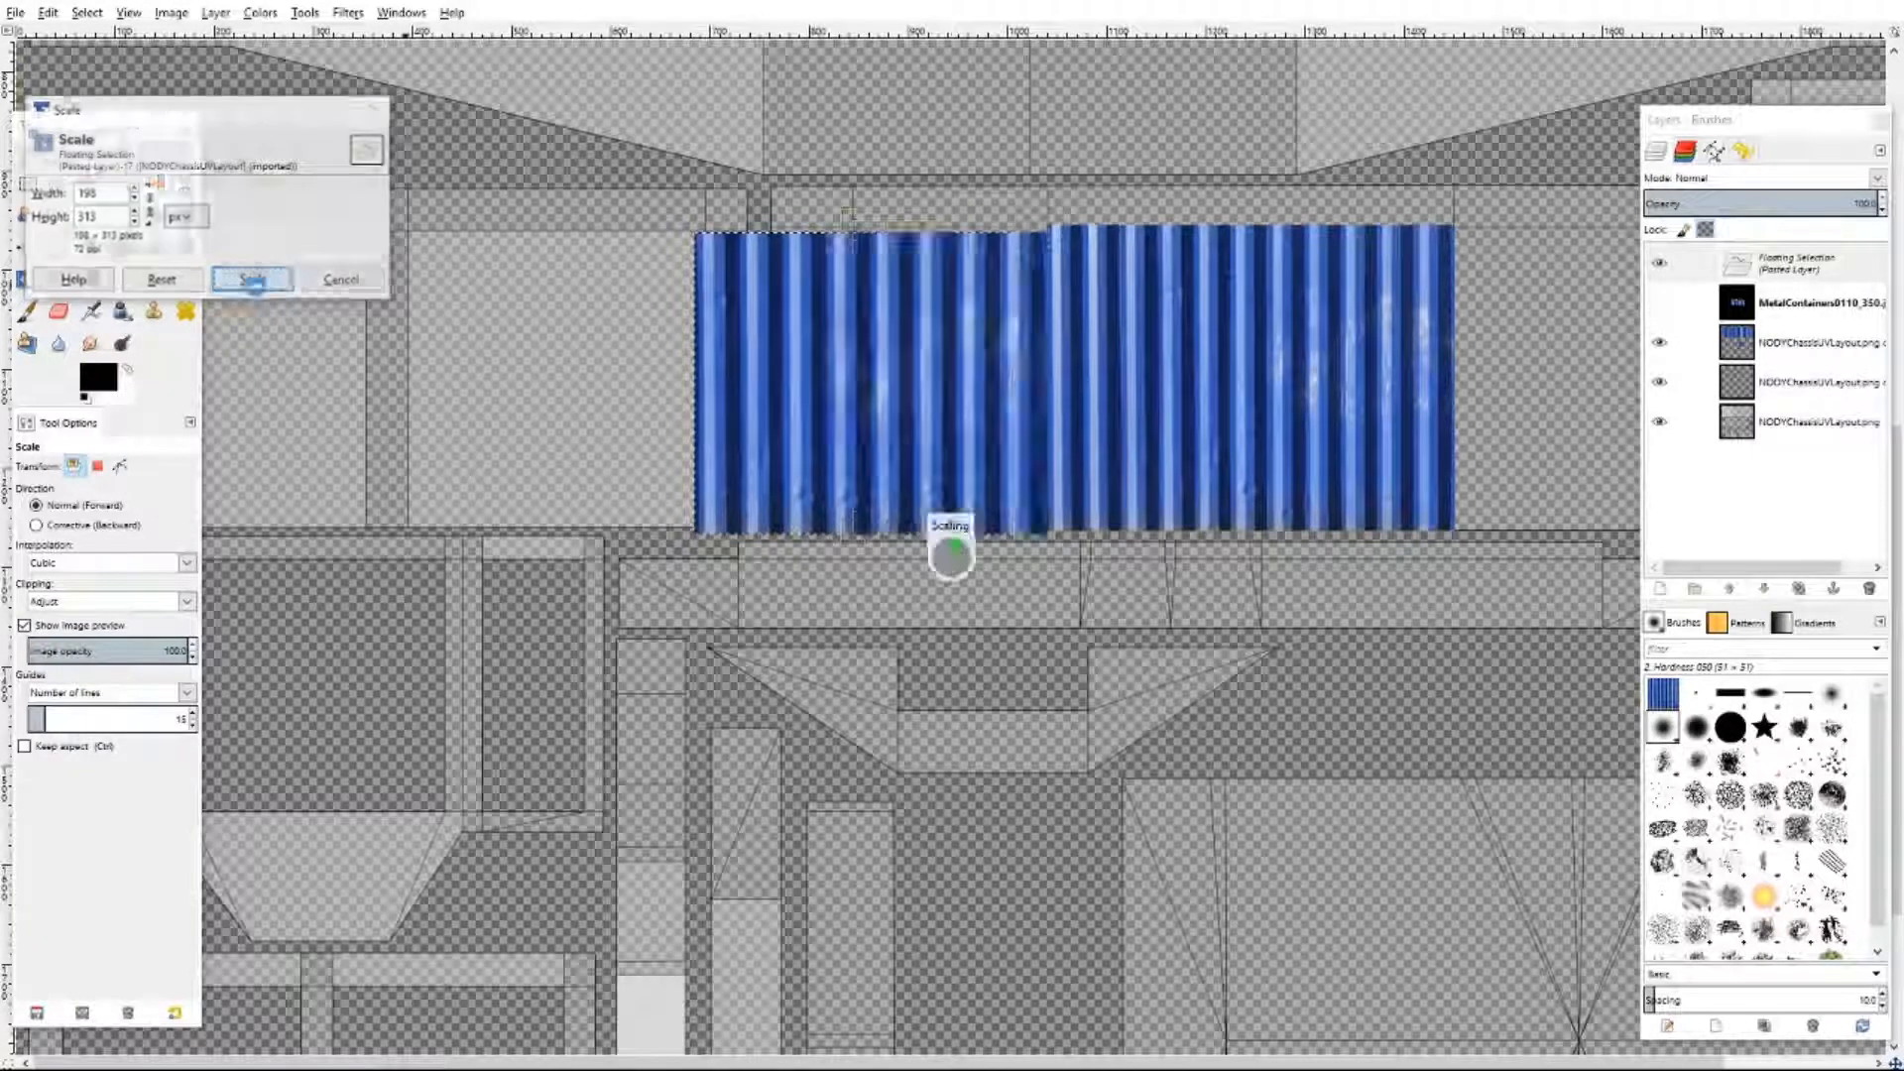
left_click(256, 282)
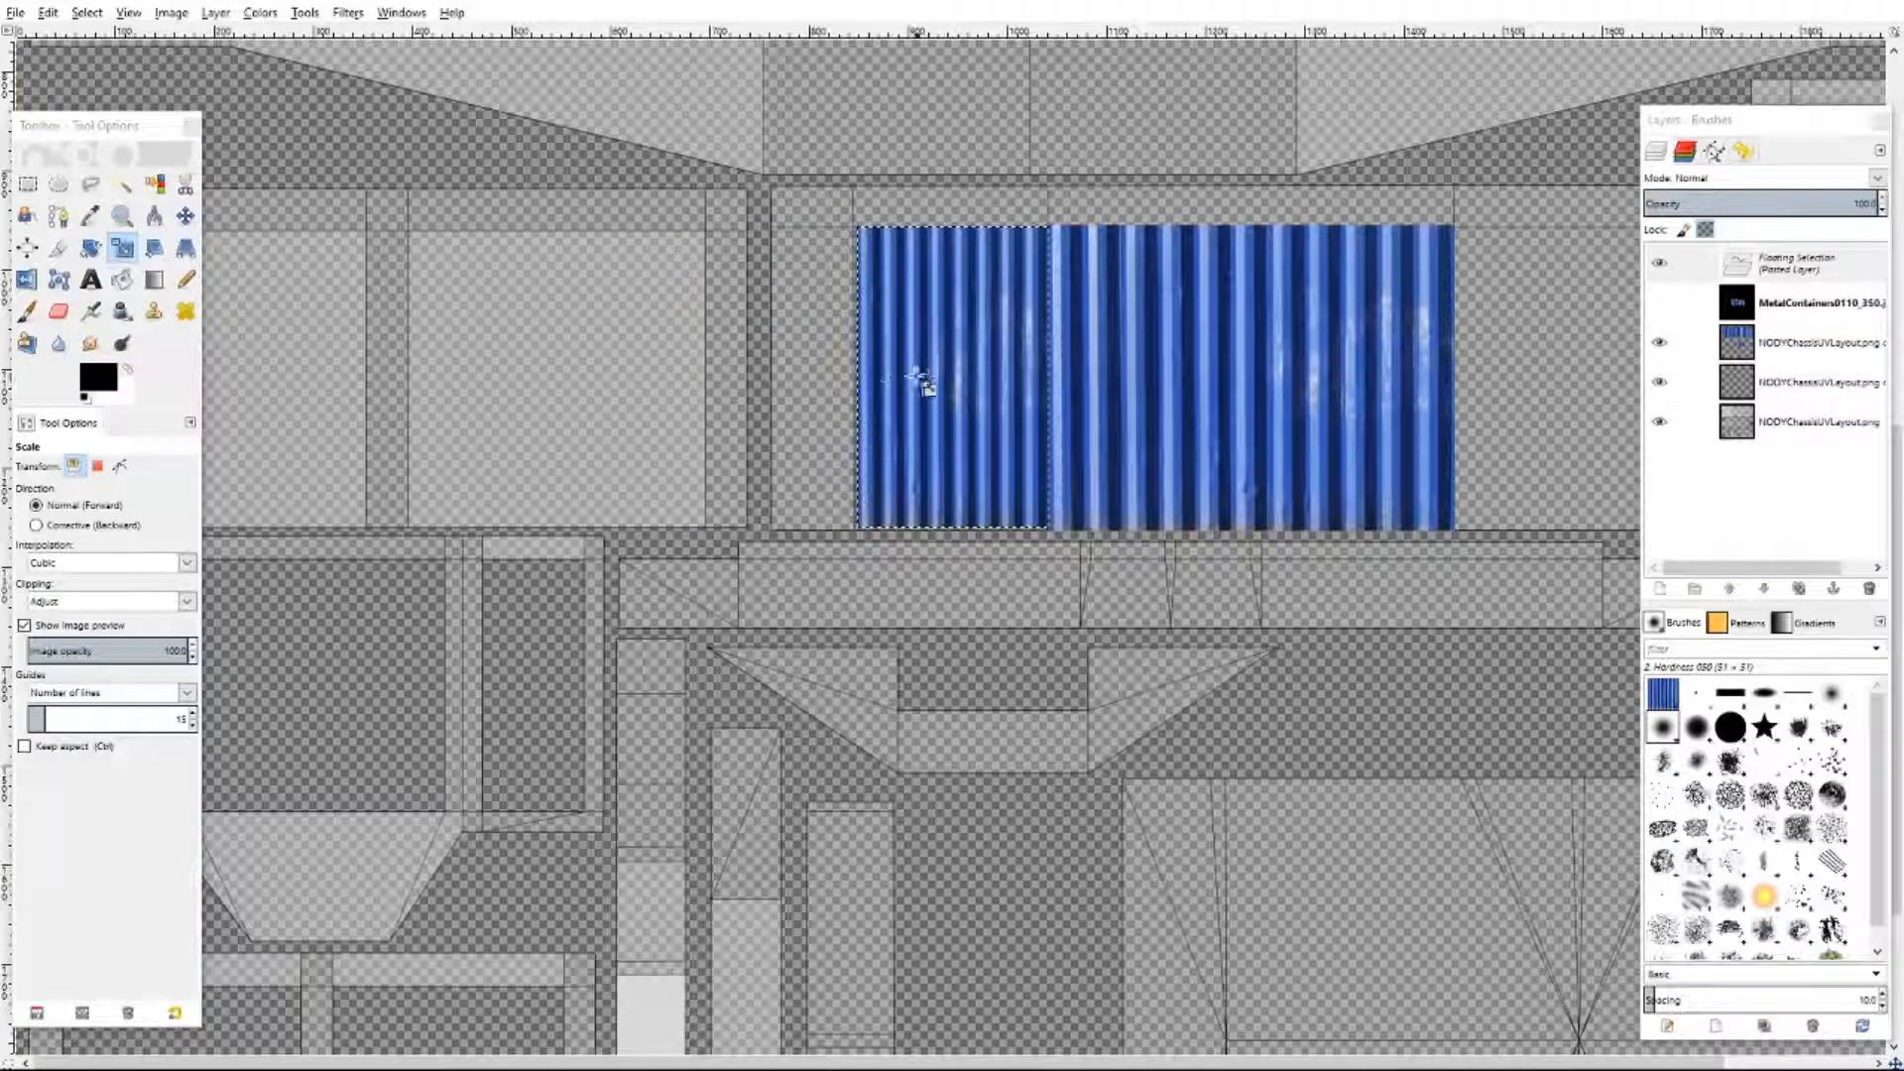
- Stretch the floating ribs' left edge slightly outward to meet the narrow section's left boundary line
left_click(937, 382)
key("Tab")
key("Tab")
left_click_drag(861, 391, 854, 393)
left_click(260, 281)
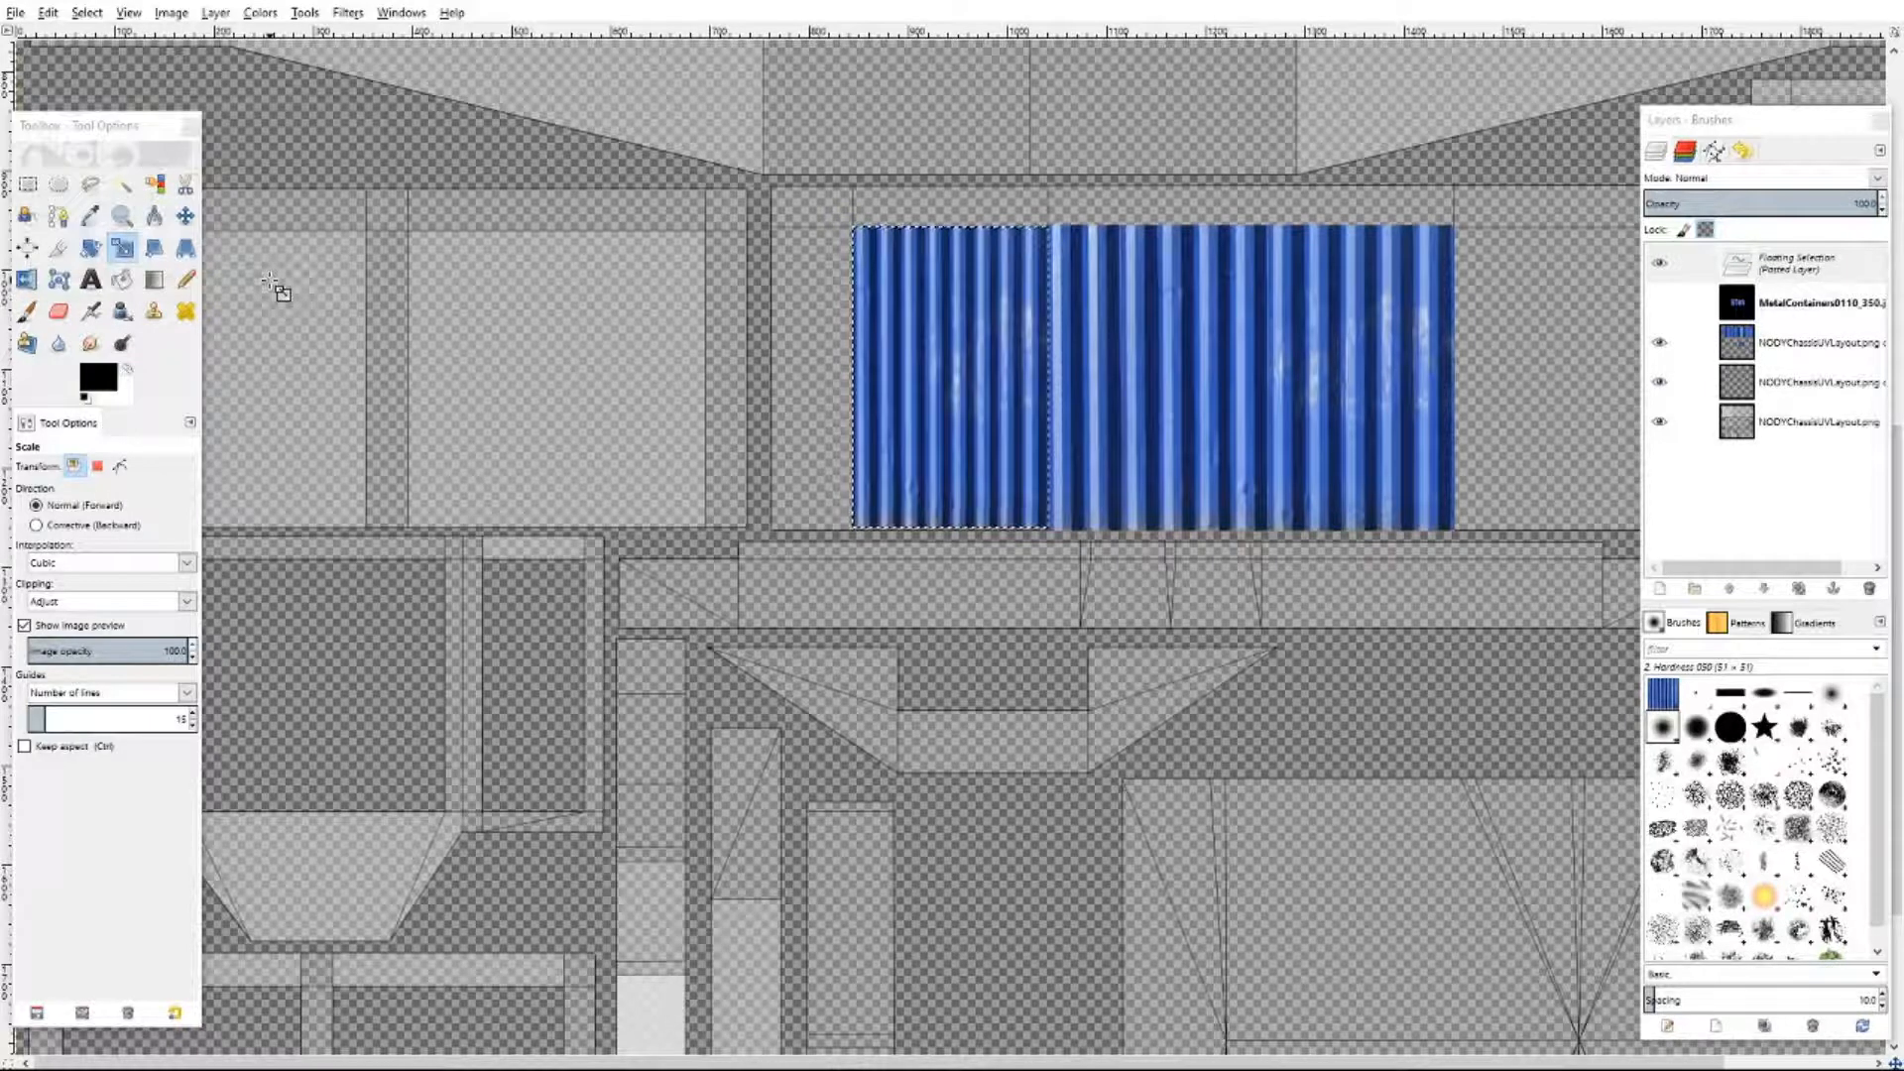
- Copy the fitted narrow rib piece and anchor the floating selection to its layer
left_click(186, 215)
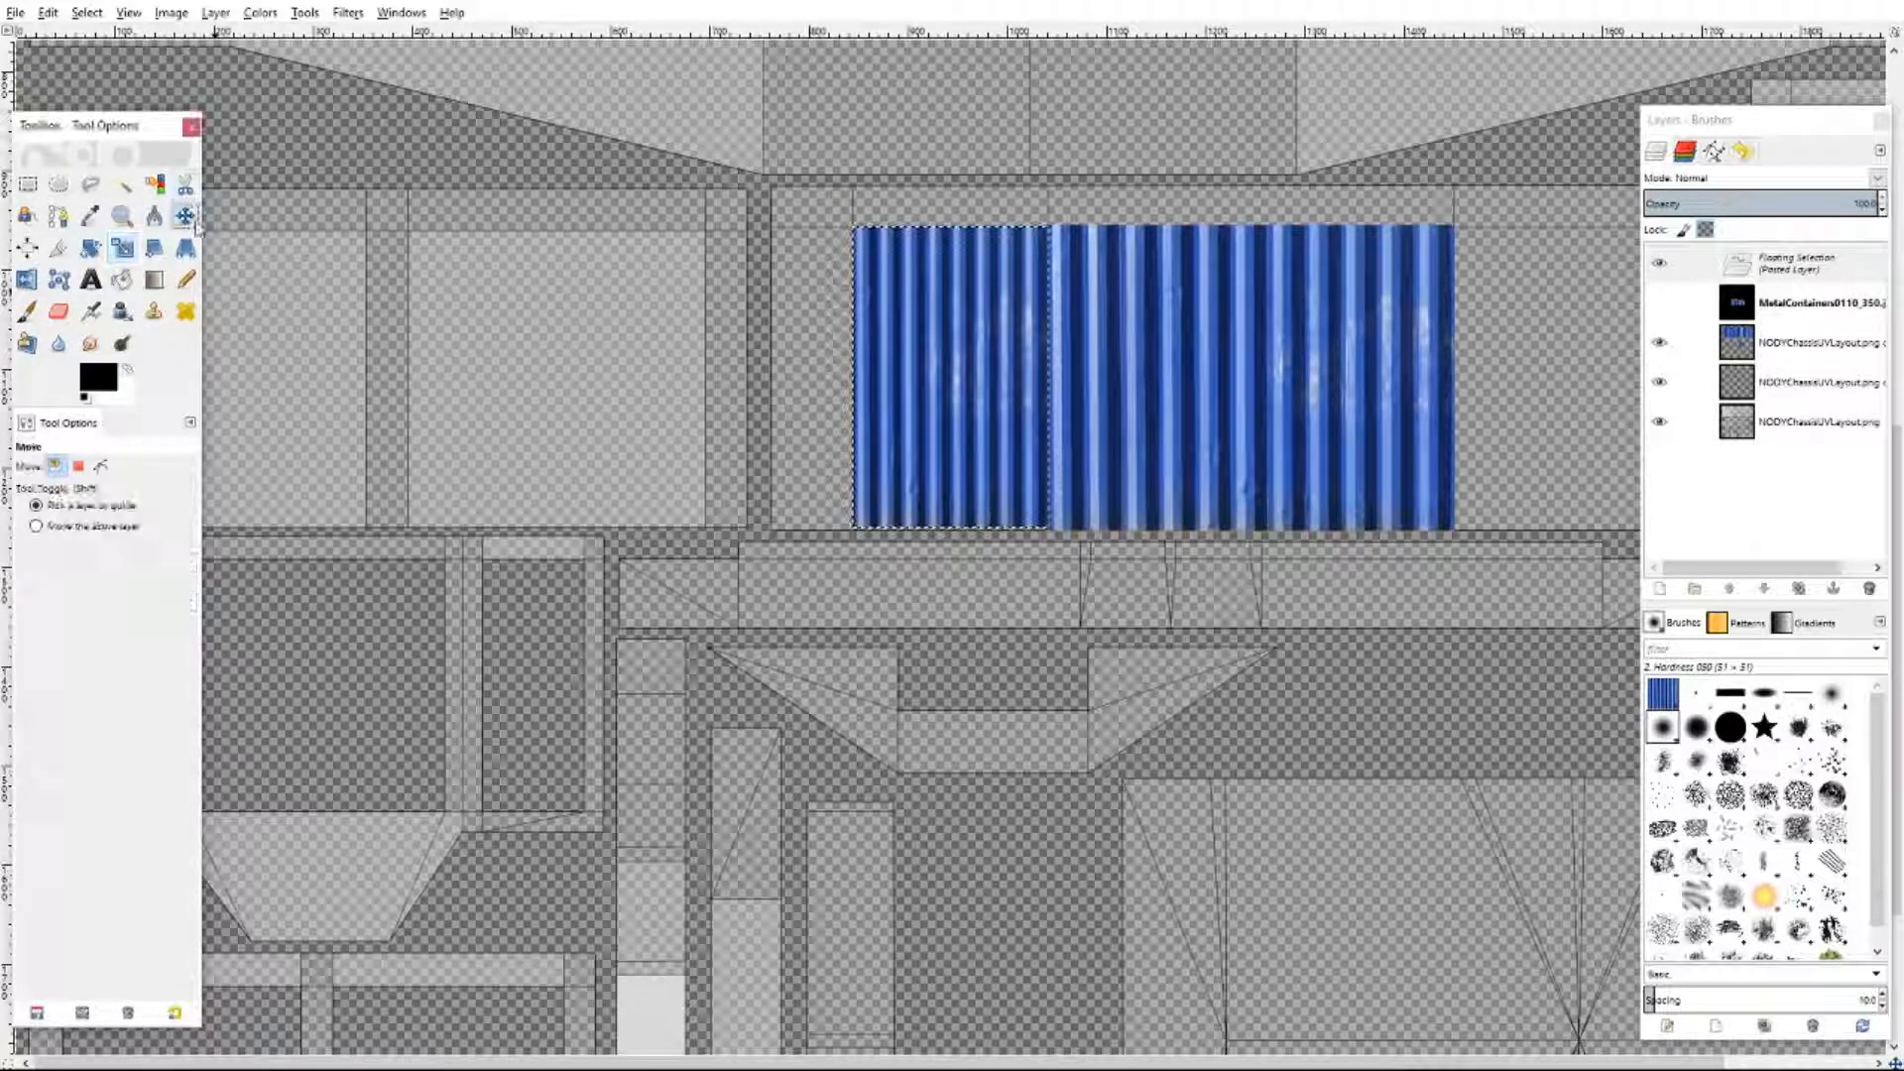
right_click(902, 402)
mouse_move(937, 436)
left_click(1108, 568)
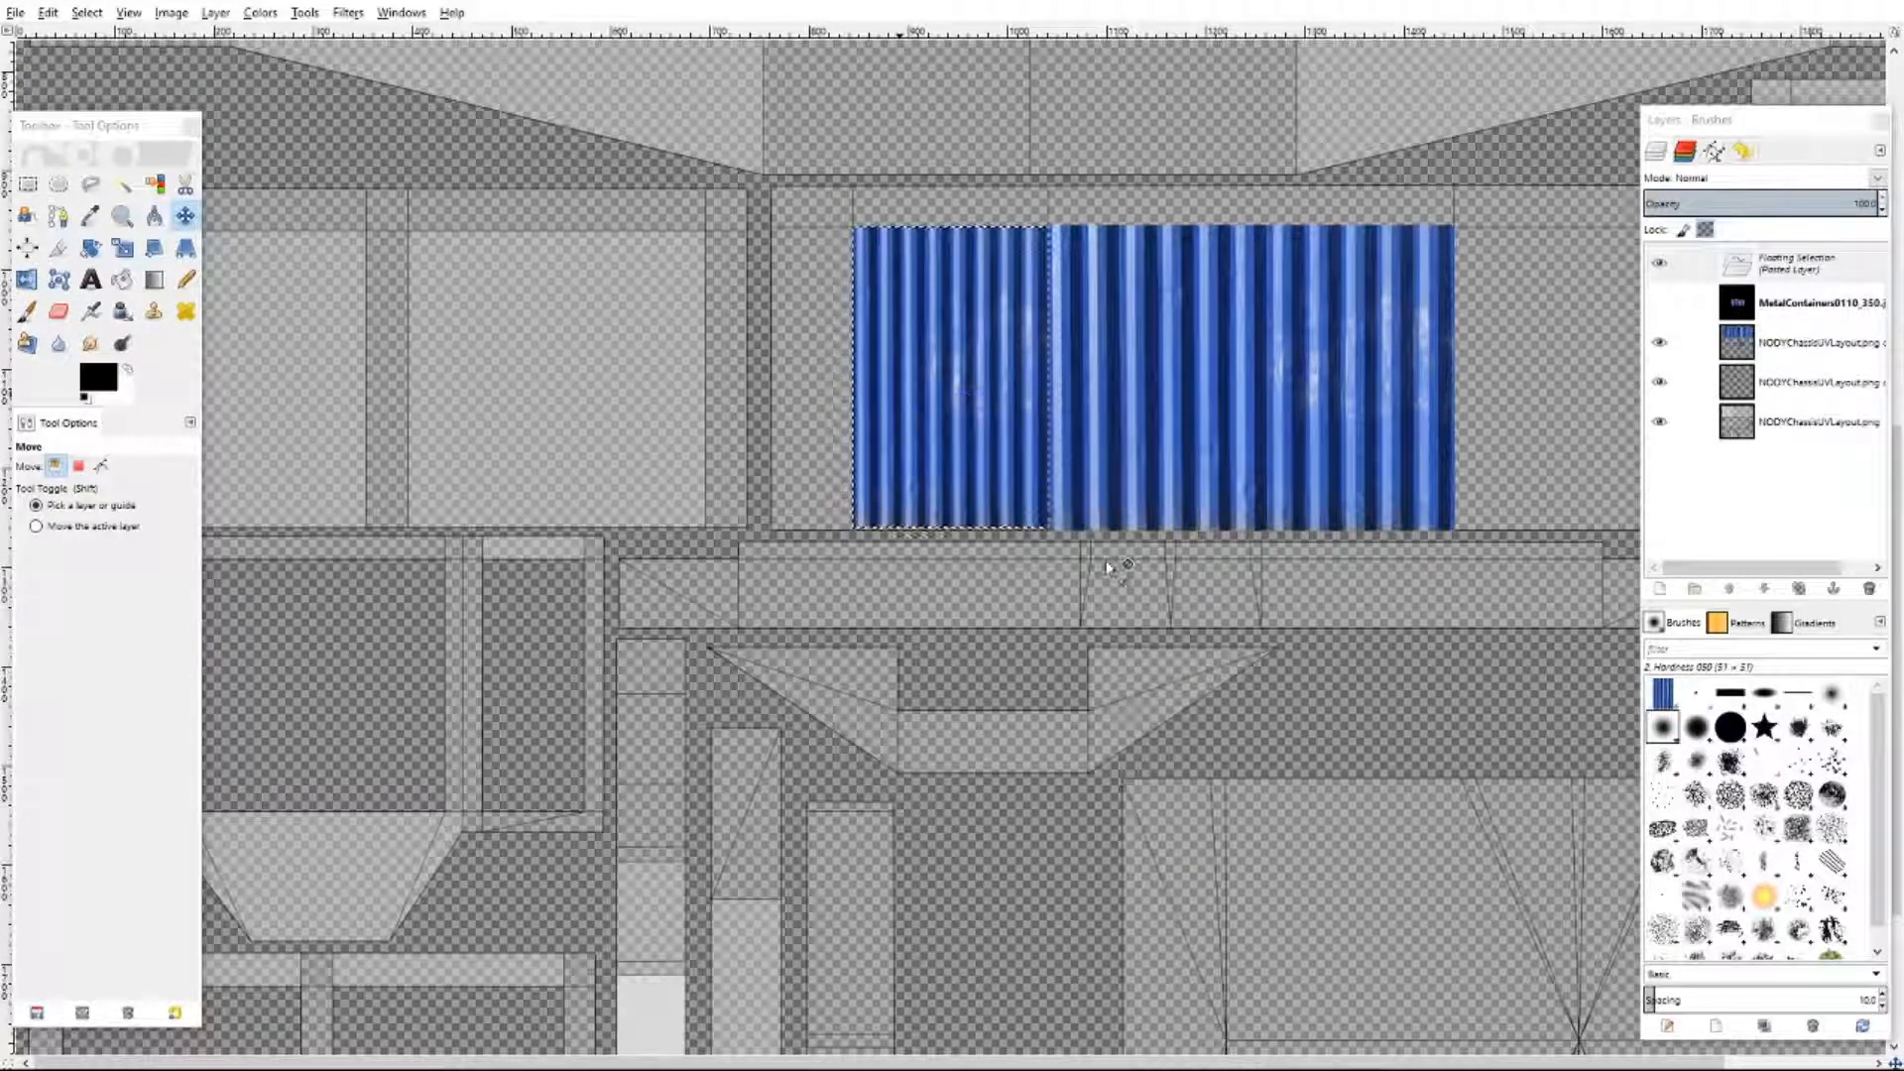
right_click(1817, 270)
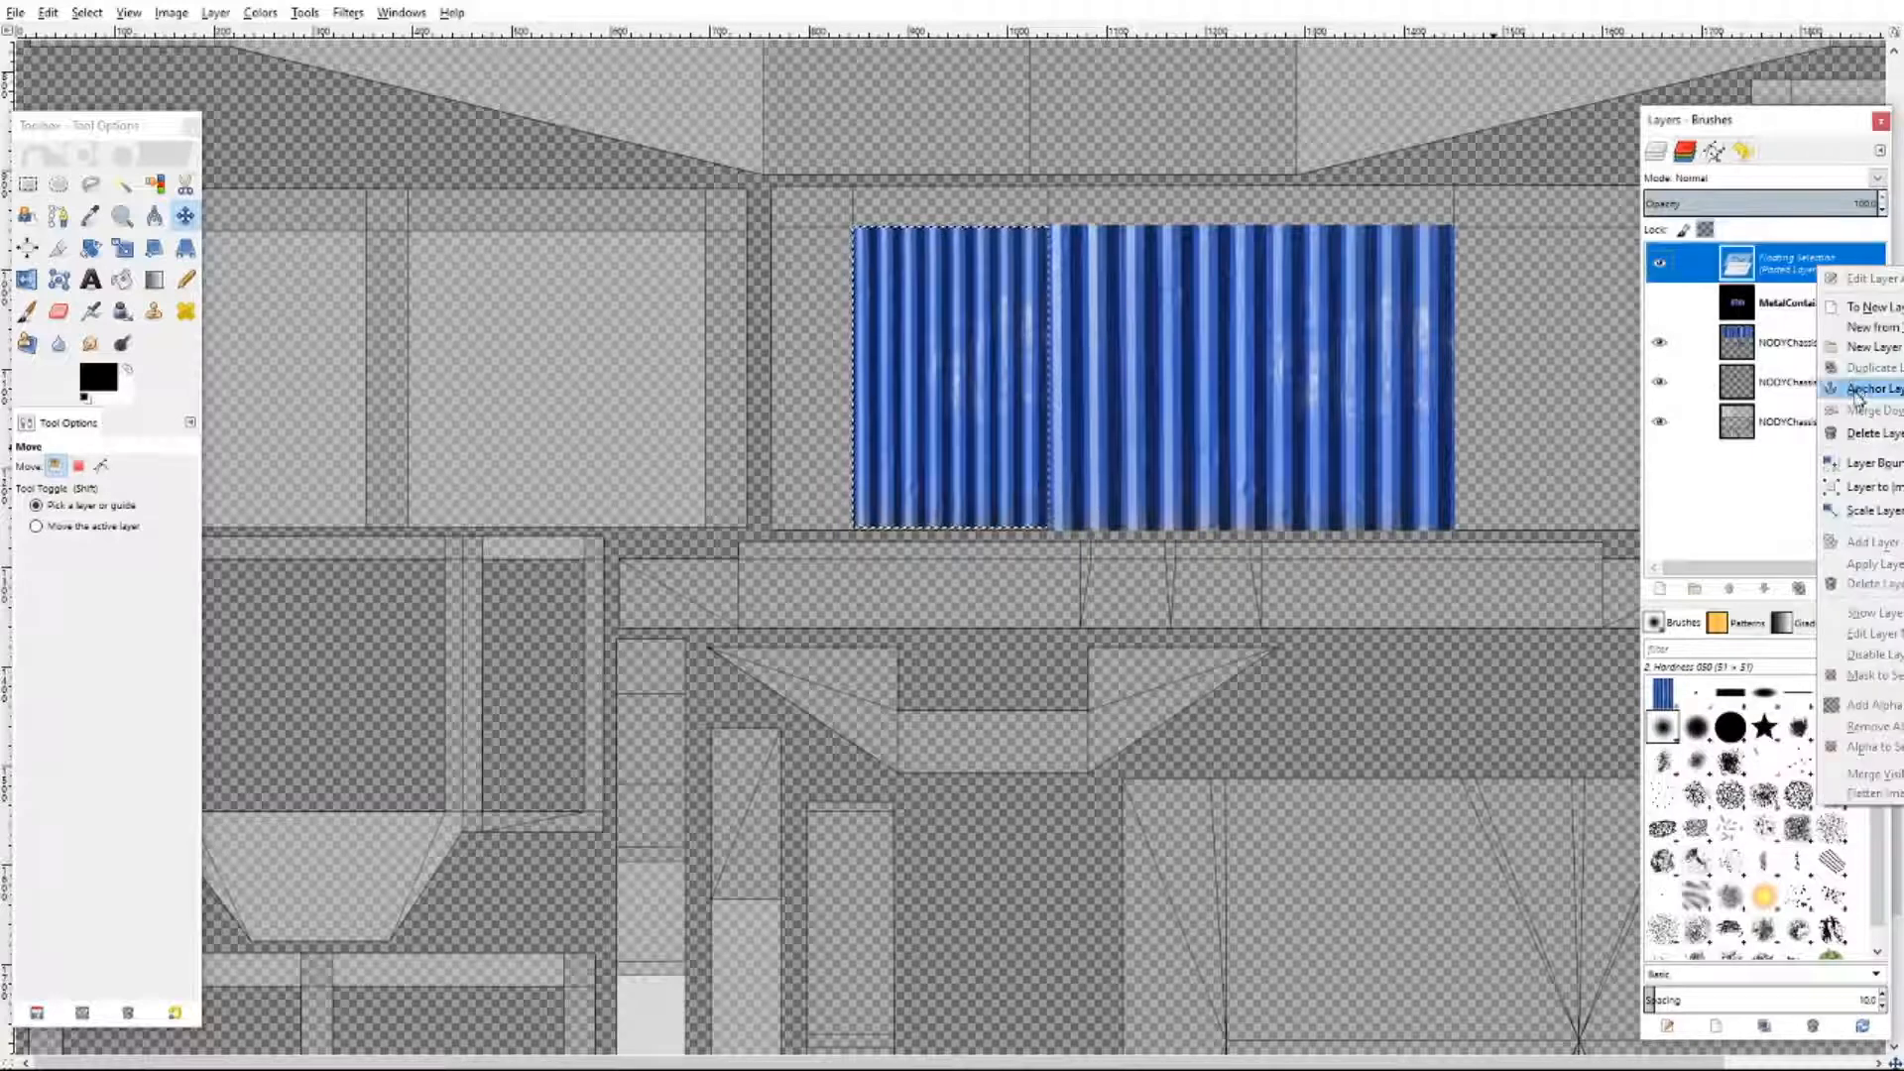
left_click(1858, 400)
- Paste the narrow rib piece, align it in the section right of the corrugated middle section, and anchor it
right_click(1312, 359)
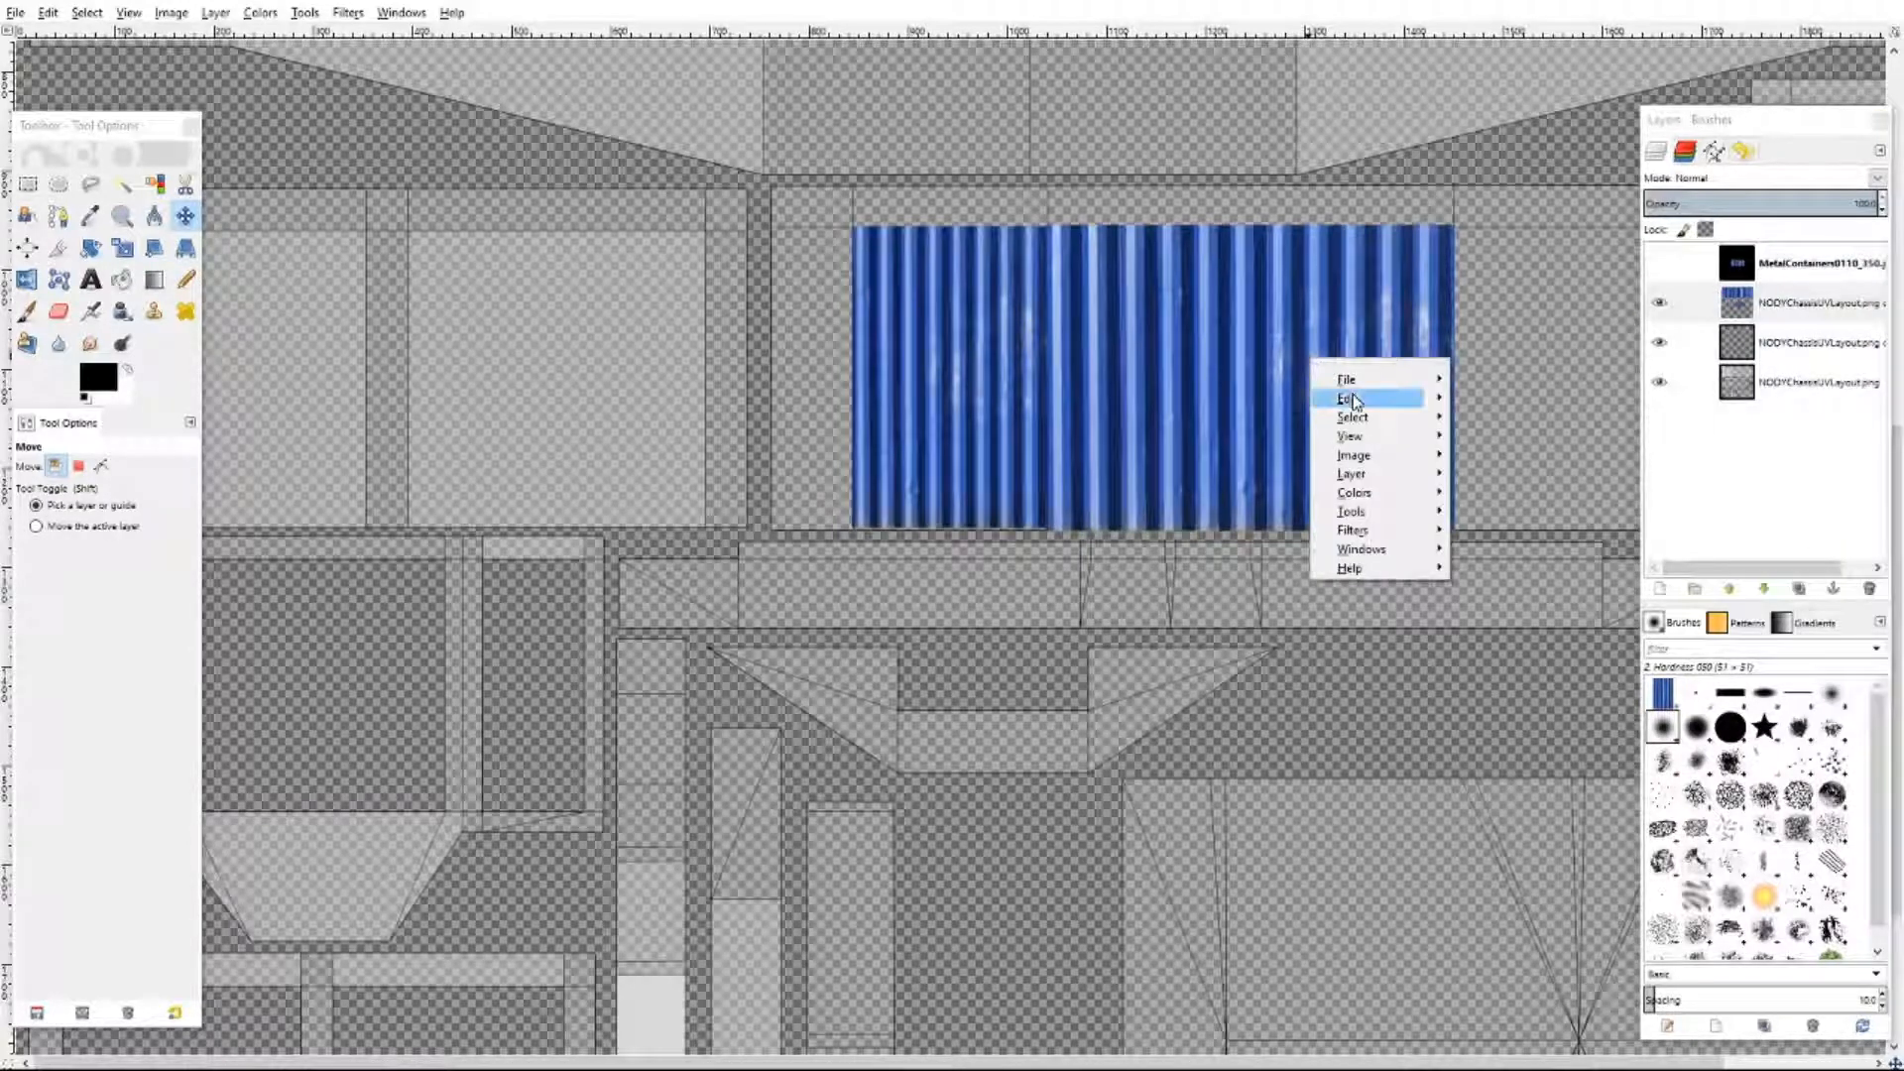
mouse_move(1351, 399)
left_click(1502, 564)
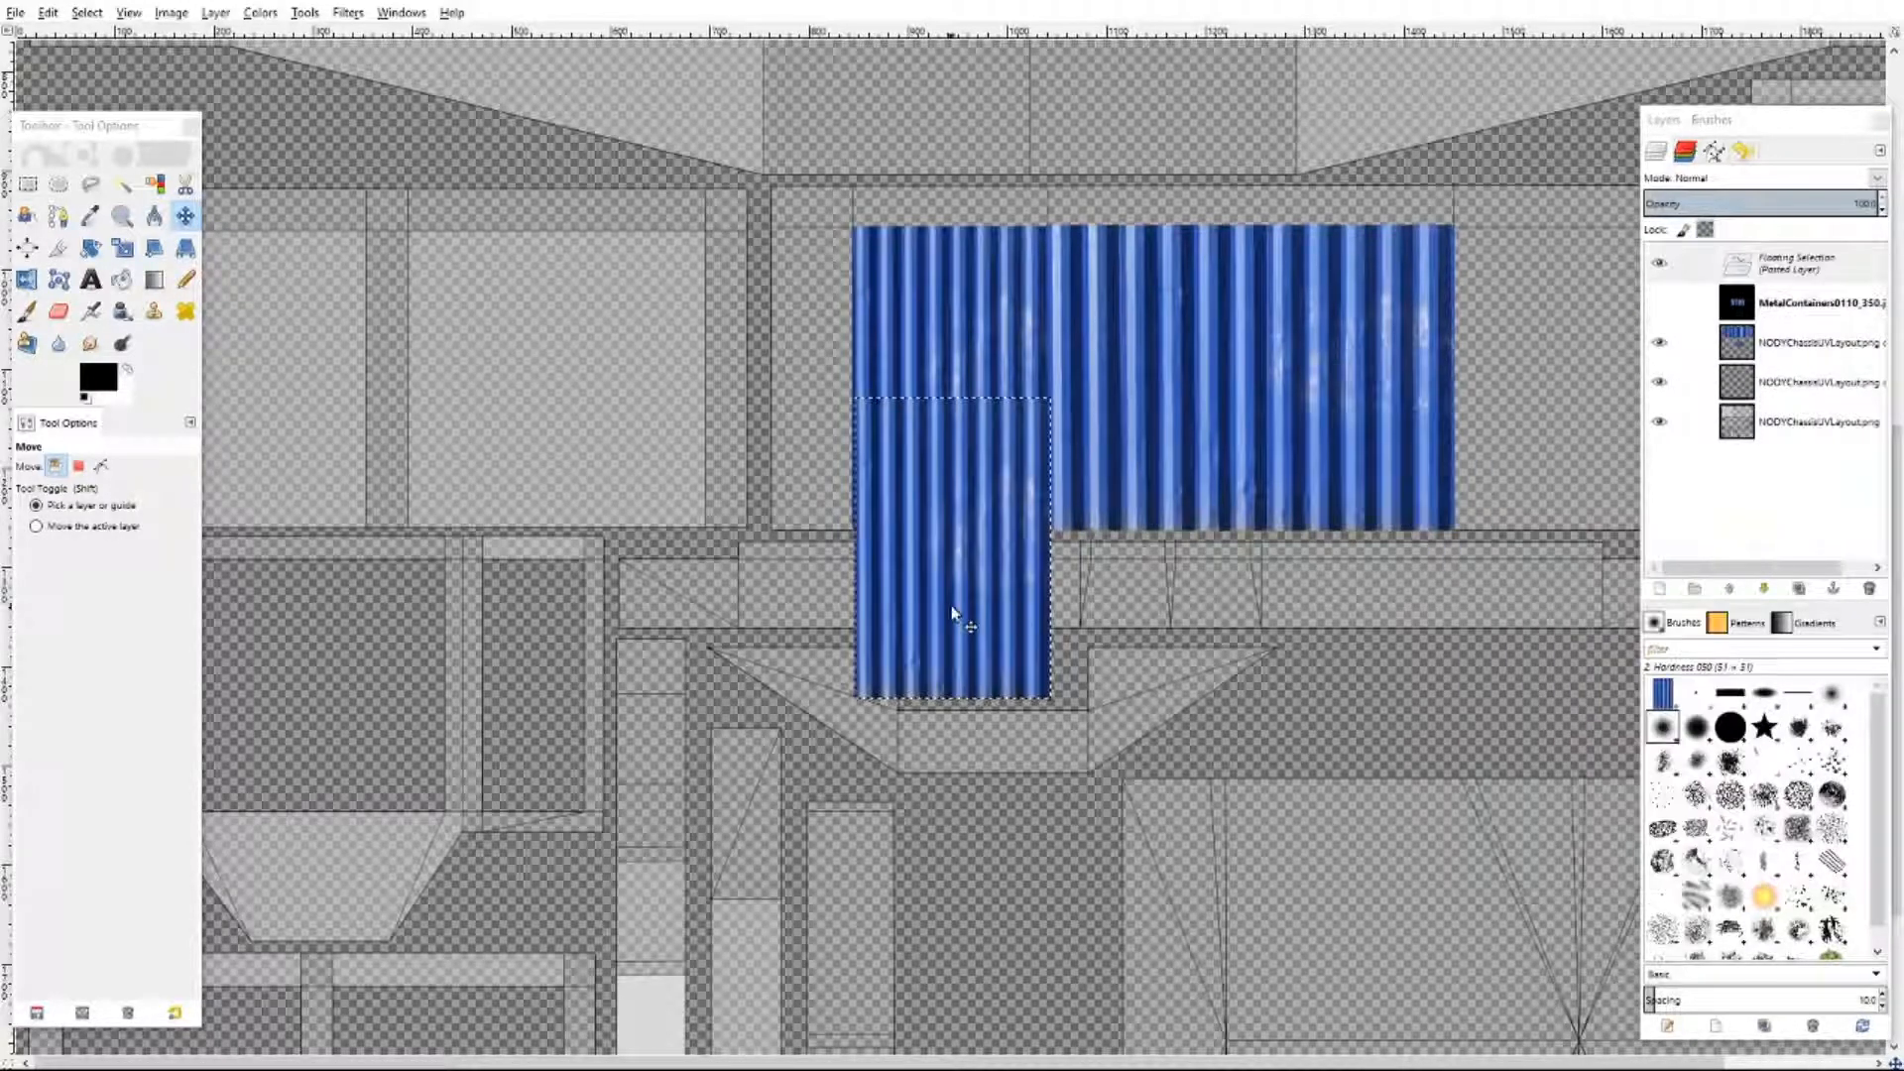
left_click_drag(956, 616, 1535, 430)
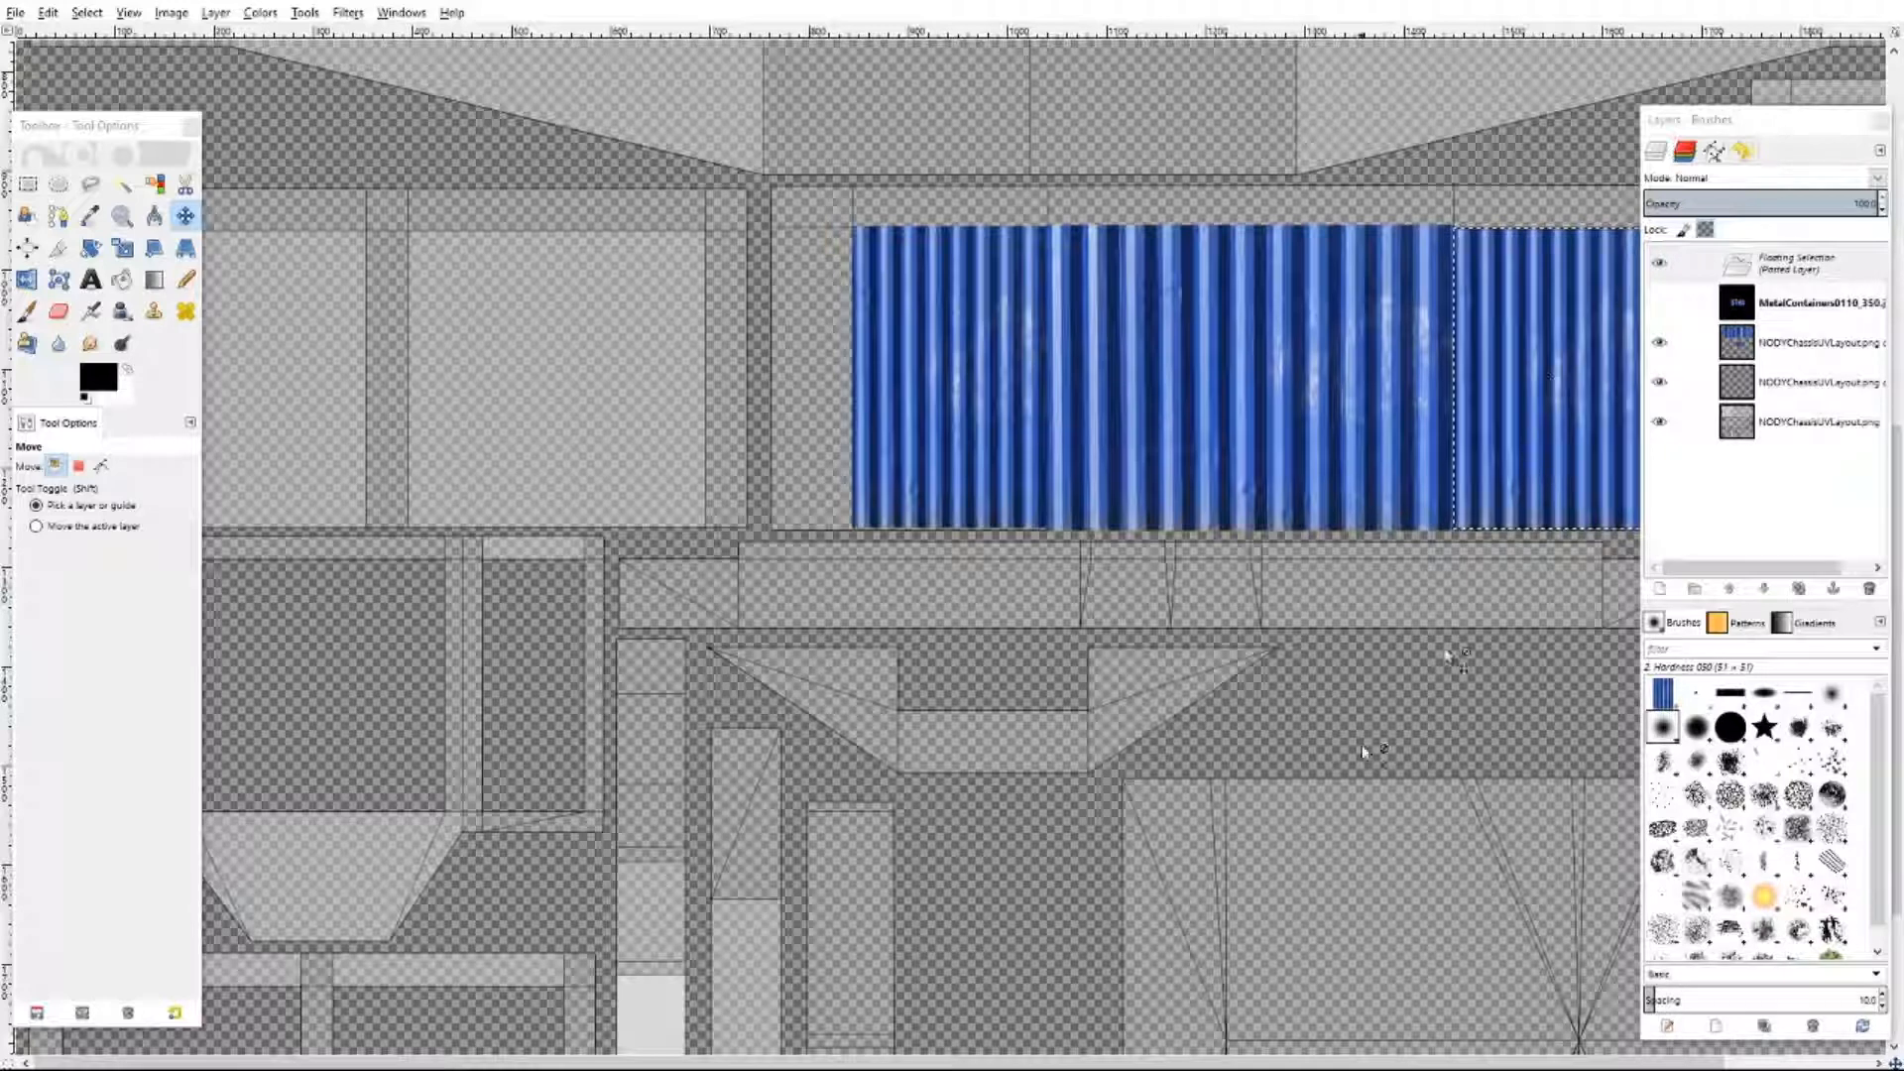
left_click_drag(872, 1062, 977, 1061)
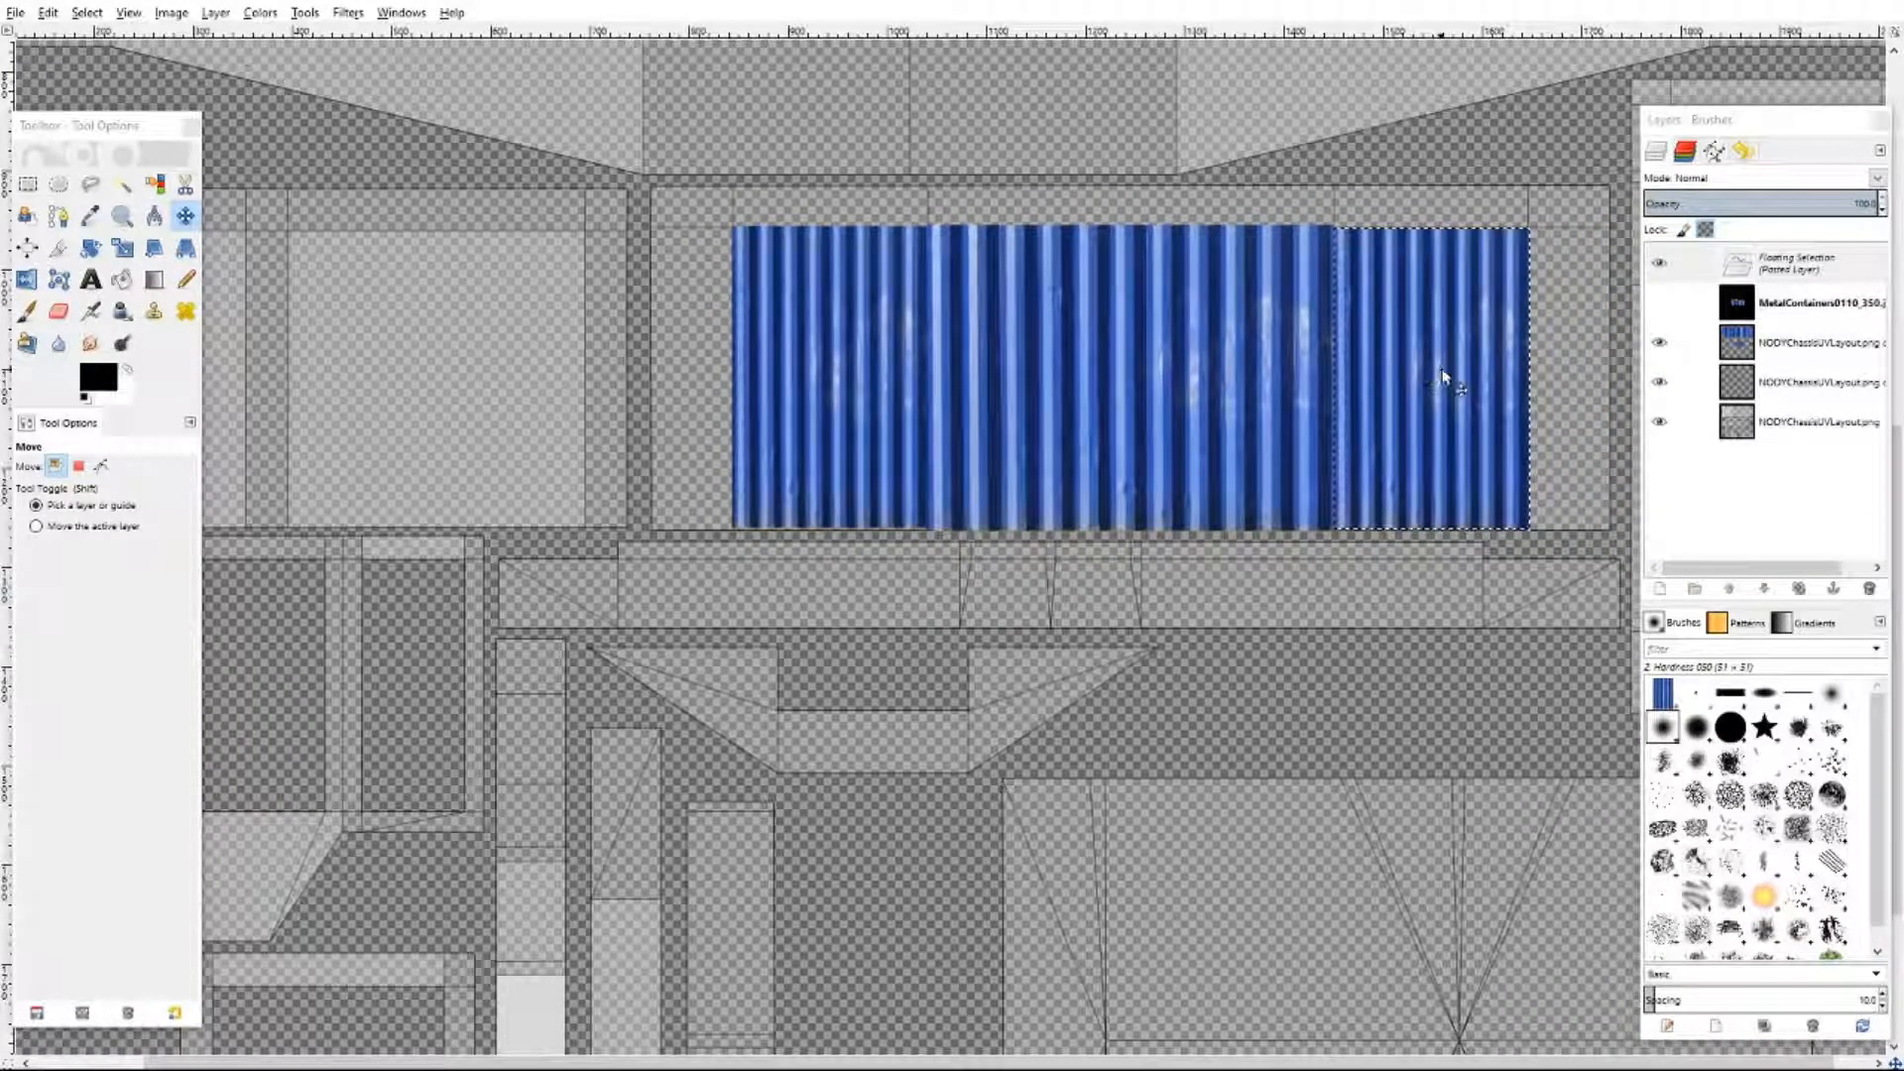
left_click_drag(1444, 374, 1443, 379)
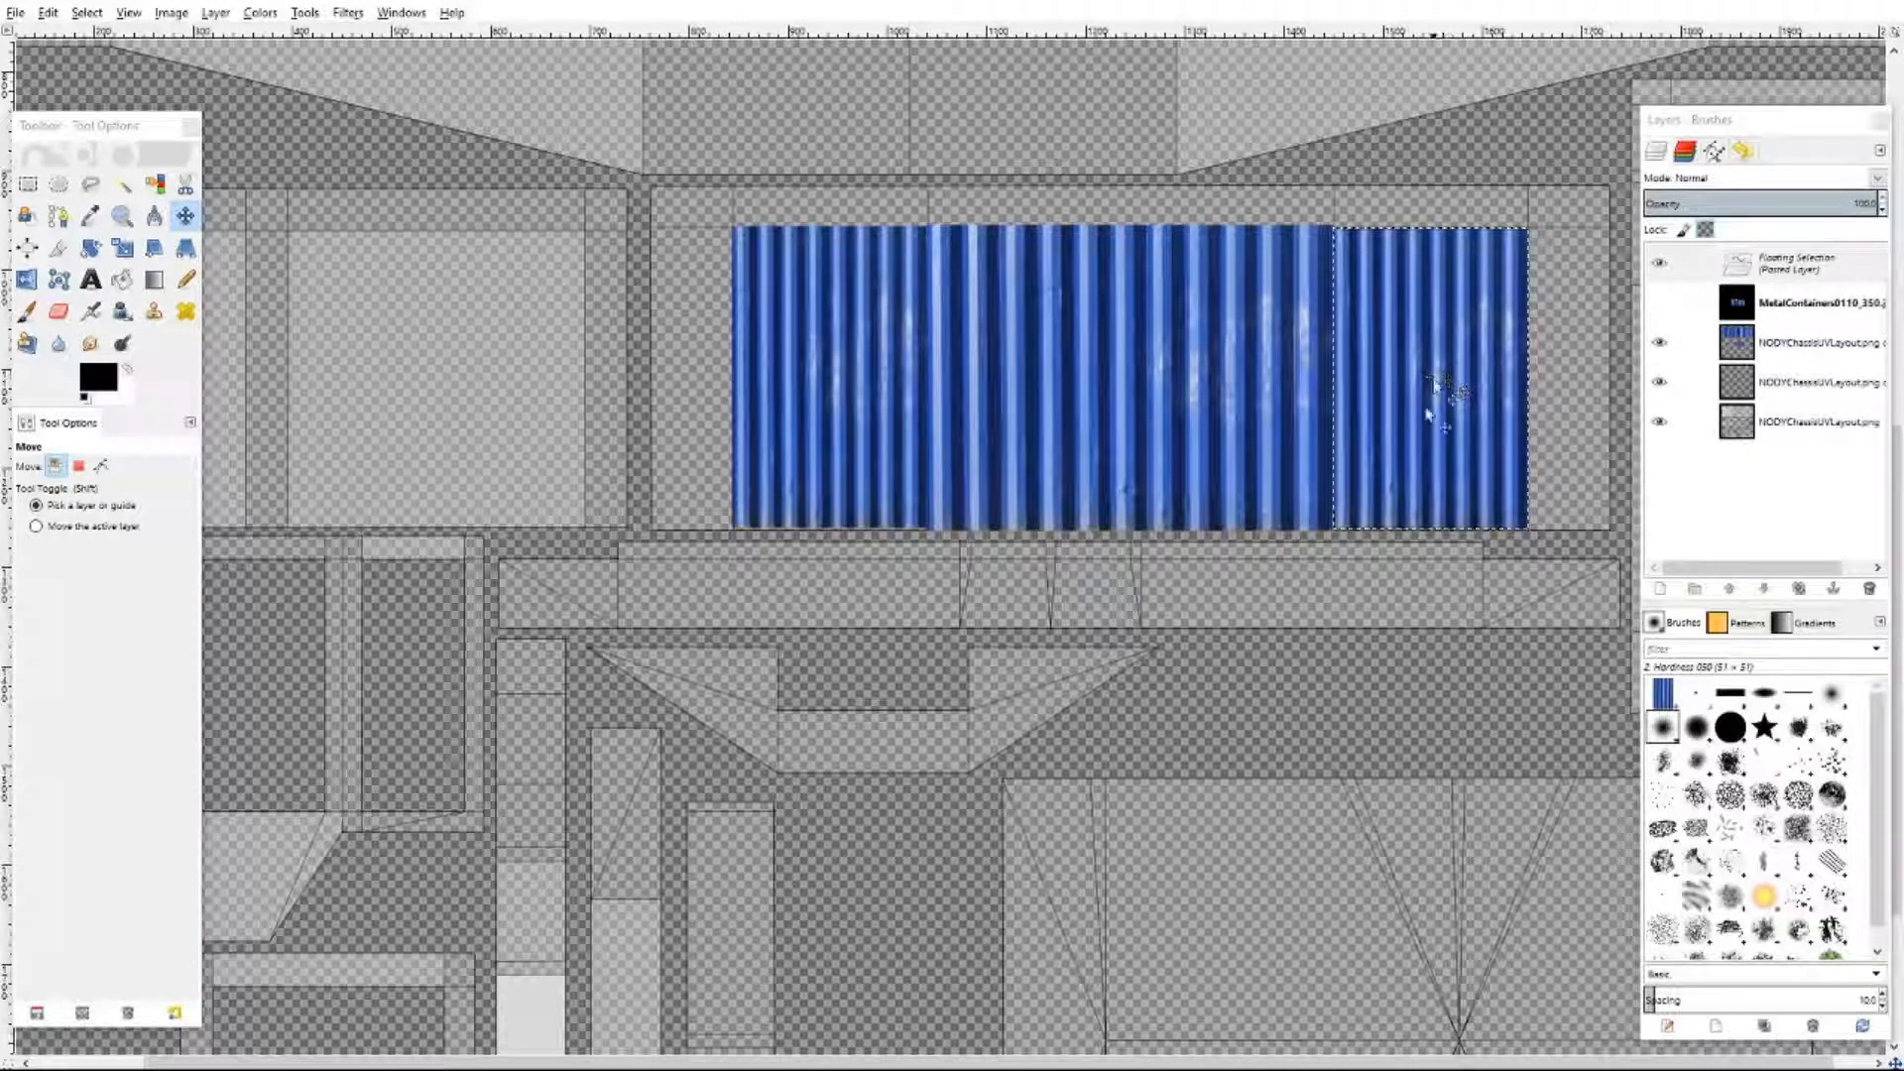
left_click(533, 397)
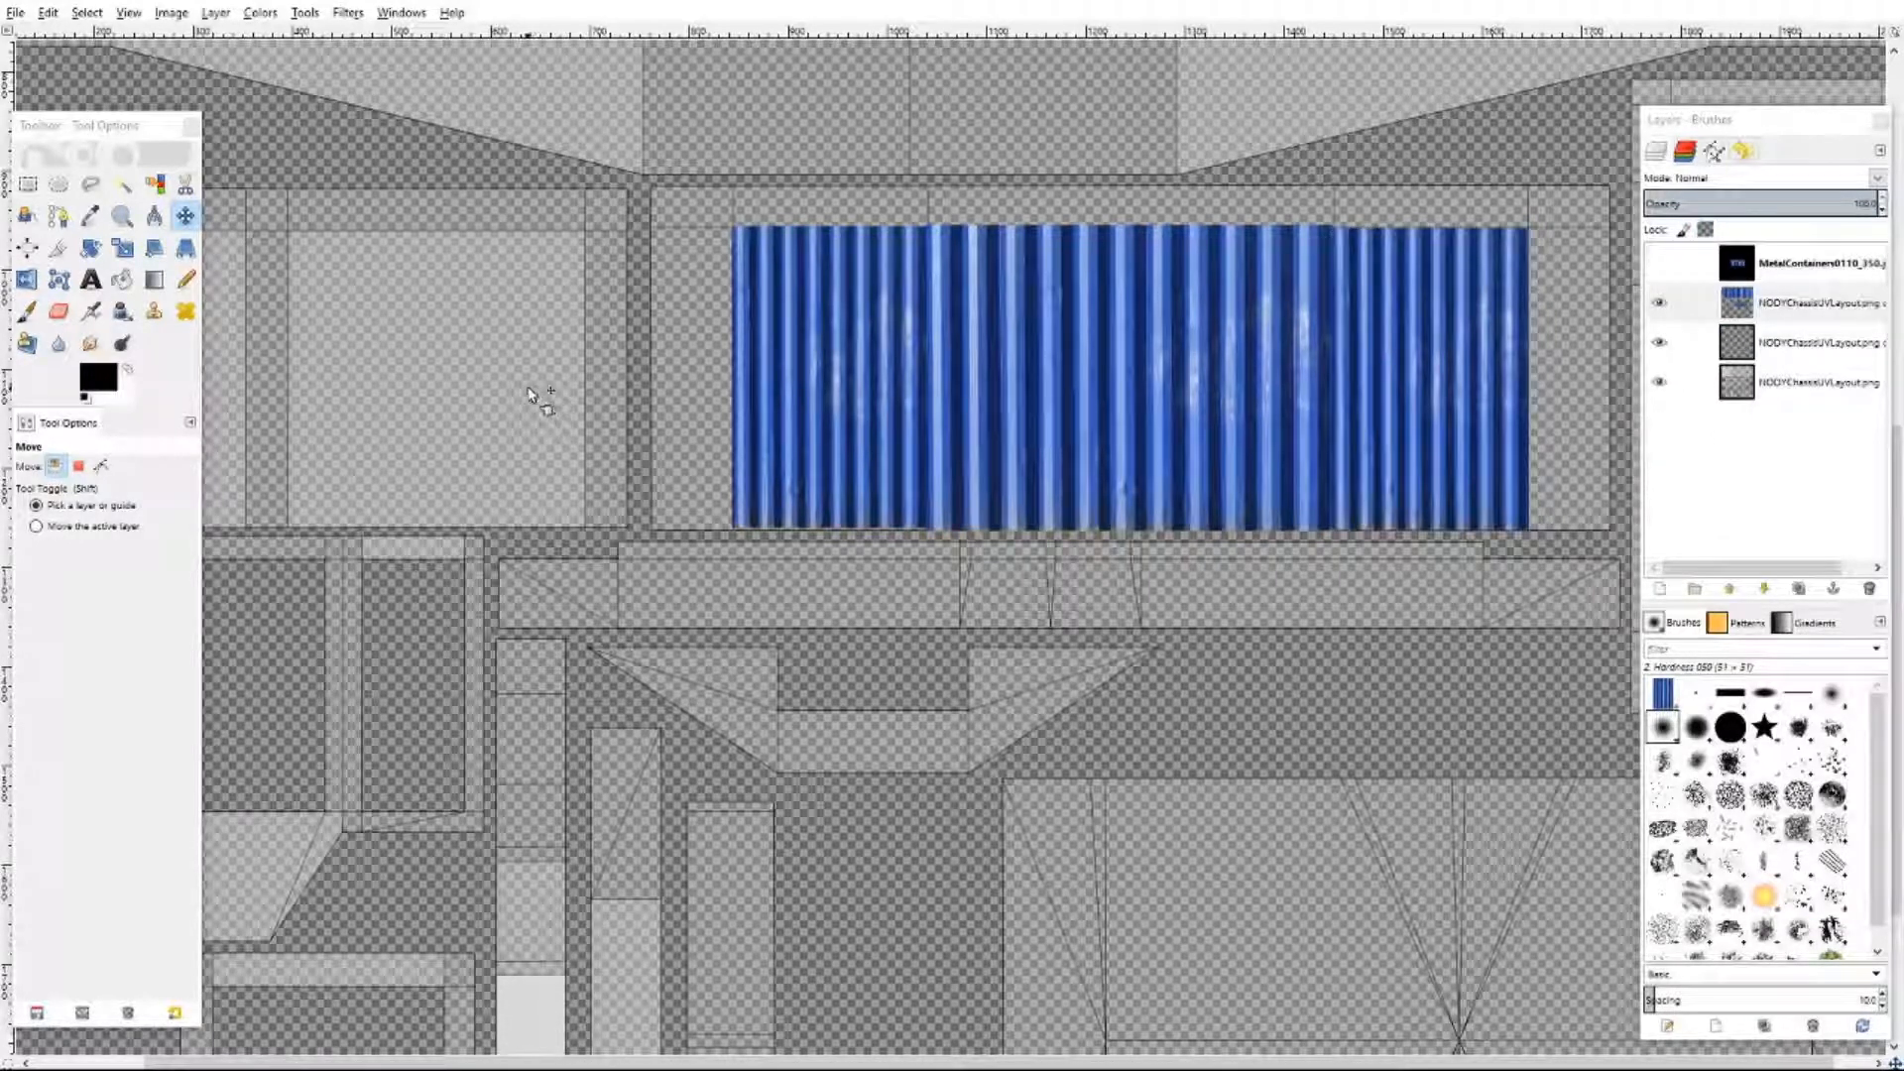
- Paste another narrow rib piece and align it with the left edge of the empty panel left of the wide one
right_click(444, 362)
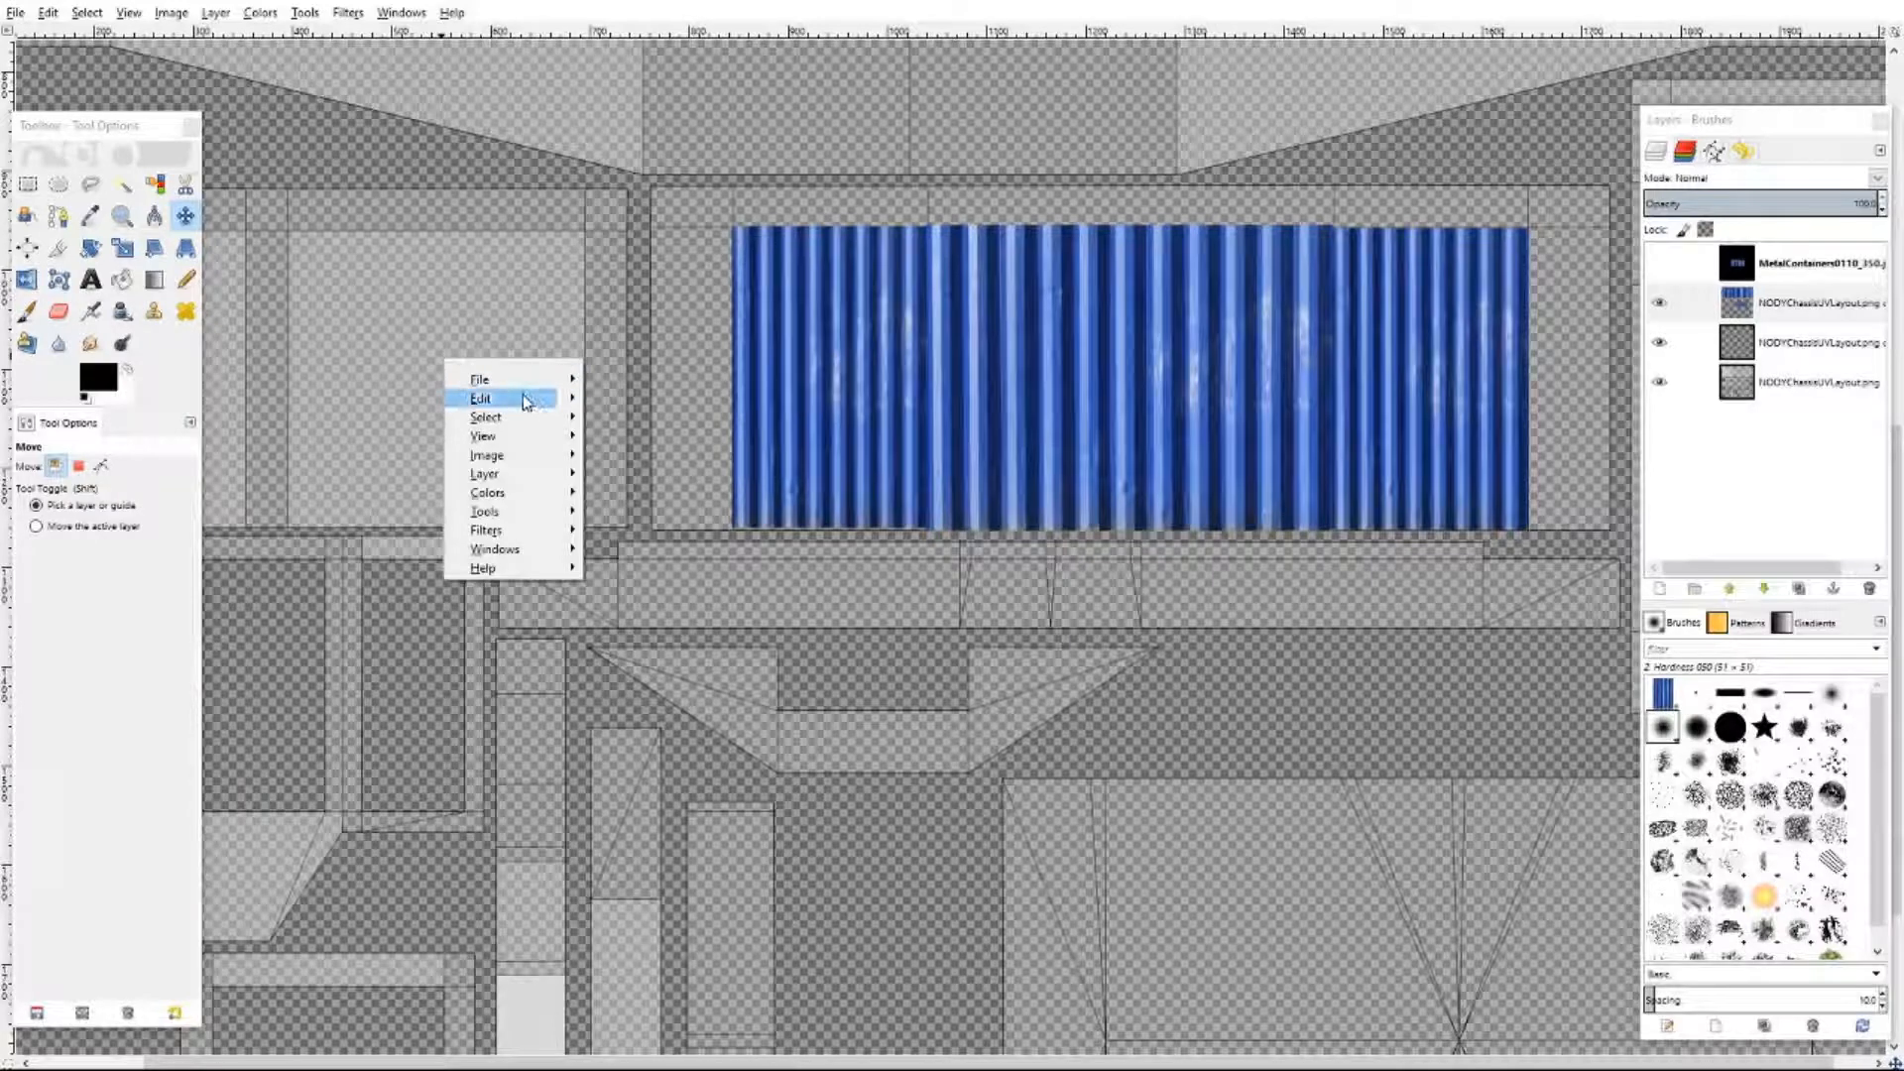
mouse_move(526, 395)
left_click(645, 562)
left_click_drag(942, 565, 375, 396)
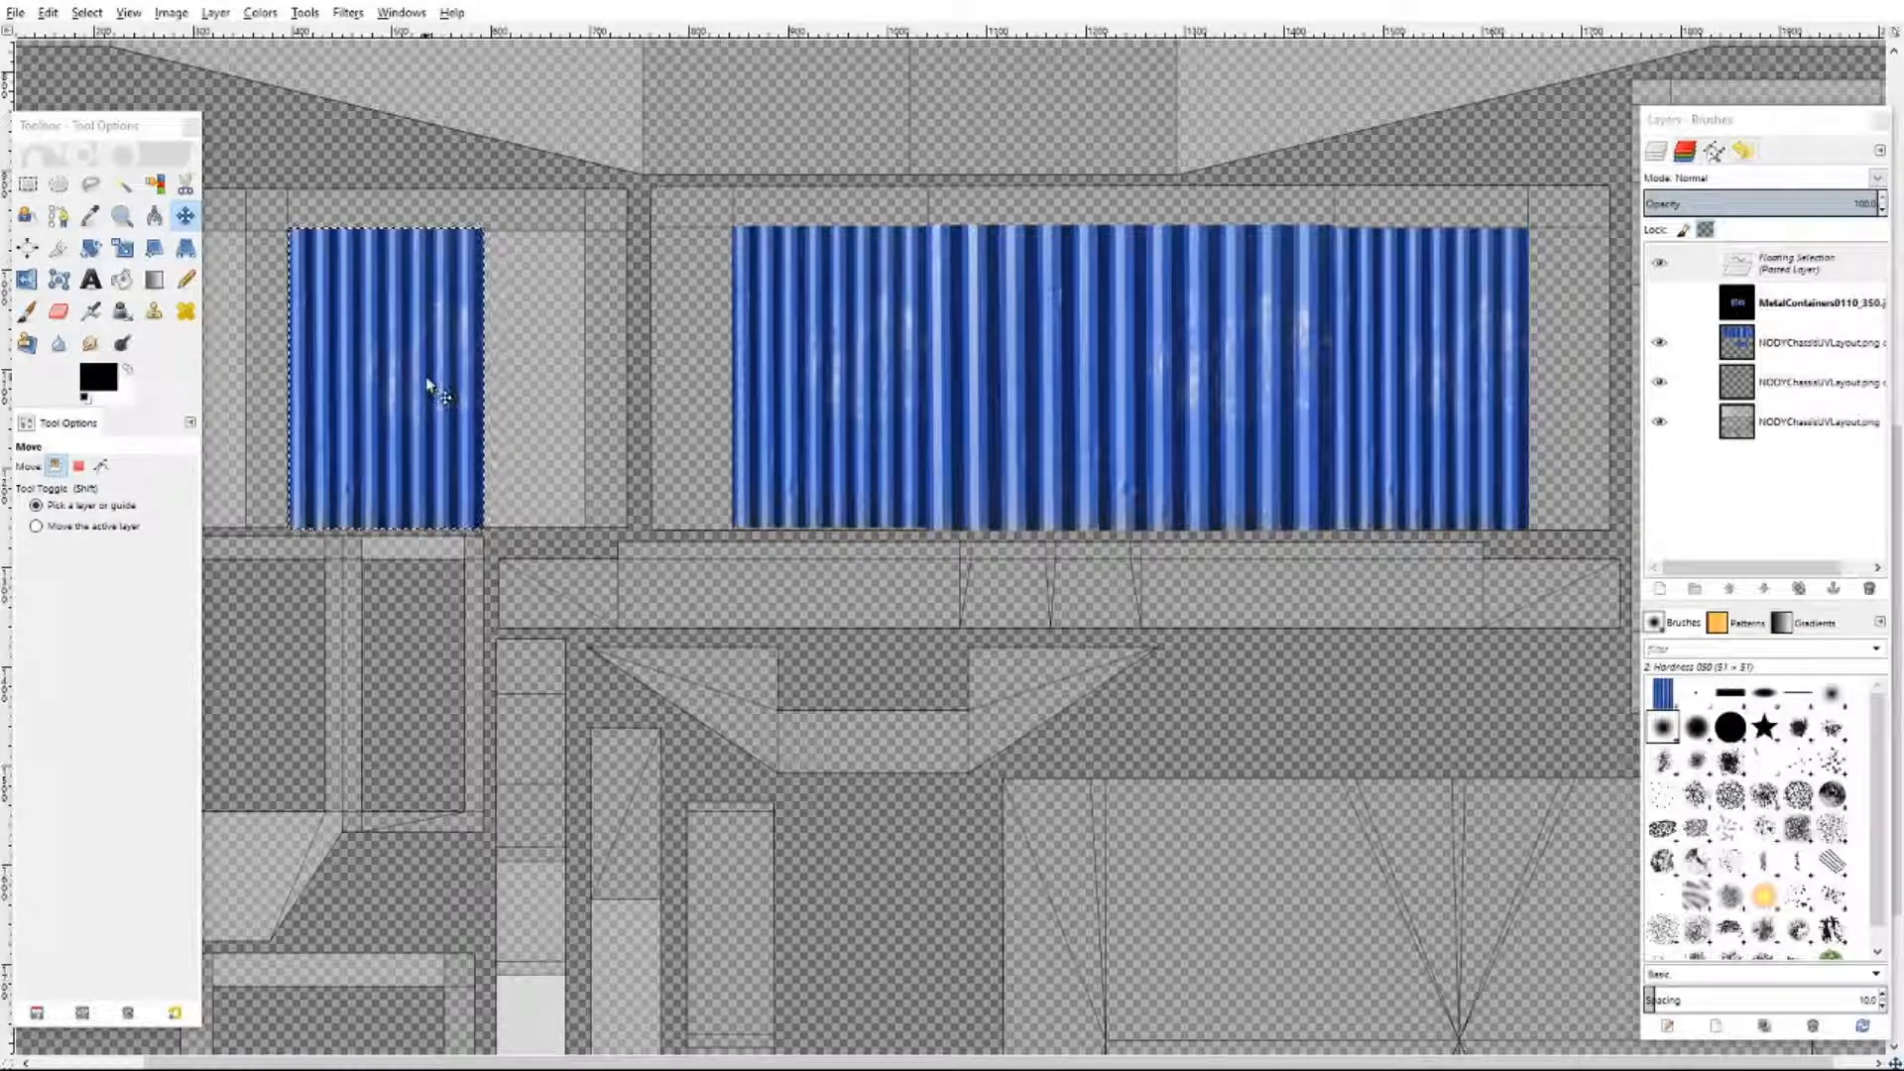
- Widen the pasted rib piece to about 305 × 314 px, reaching the panel's right boundary line
left_click(122, 248)
left_click(431, 357)
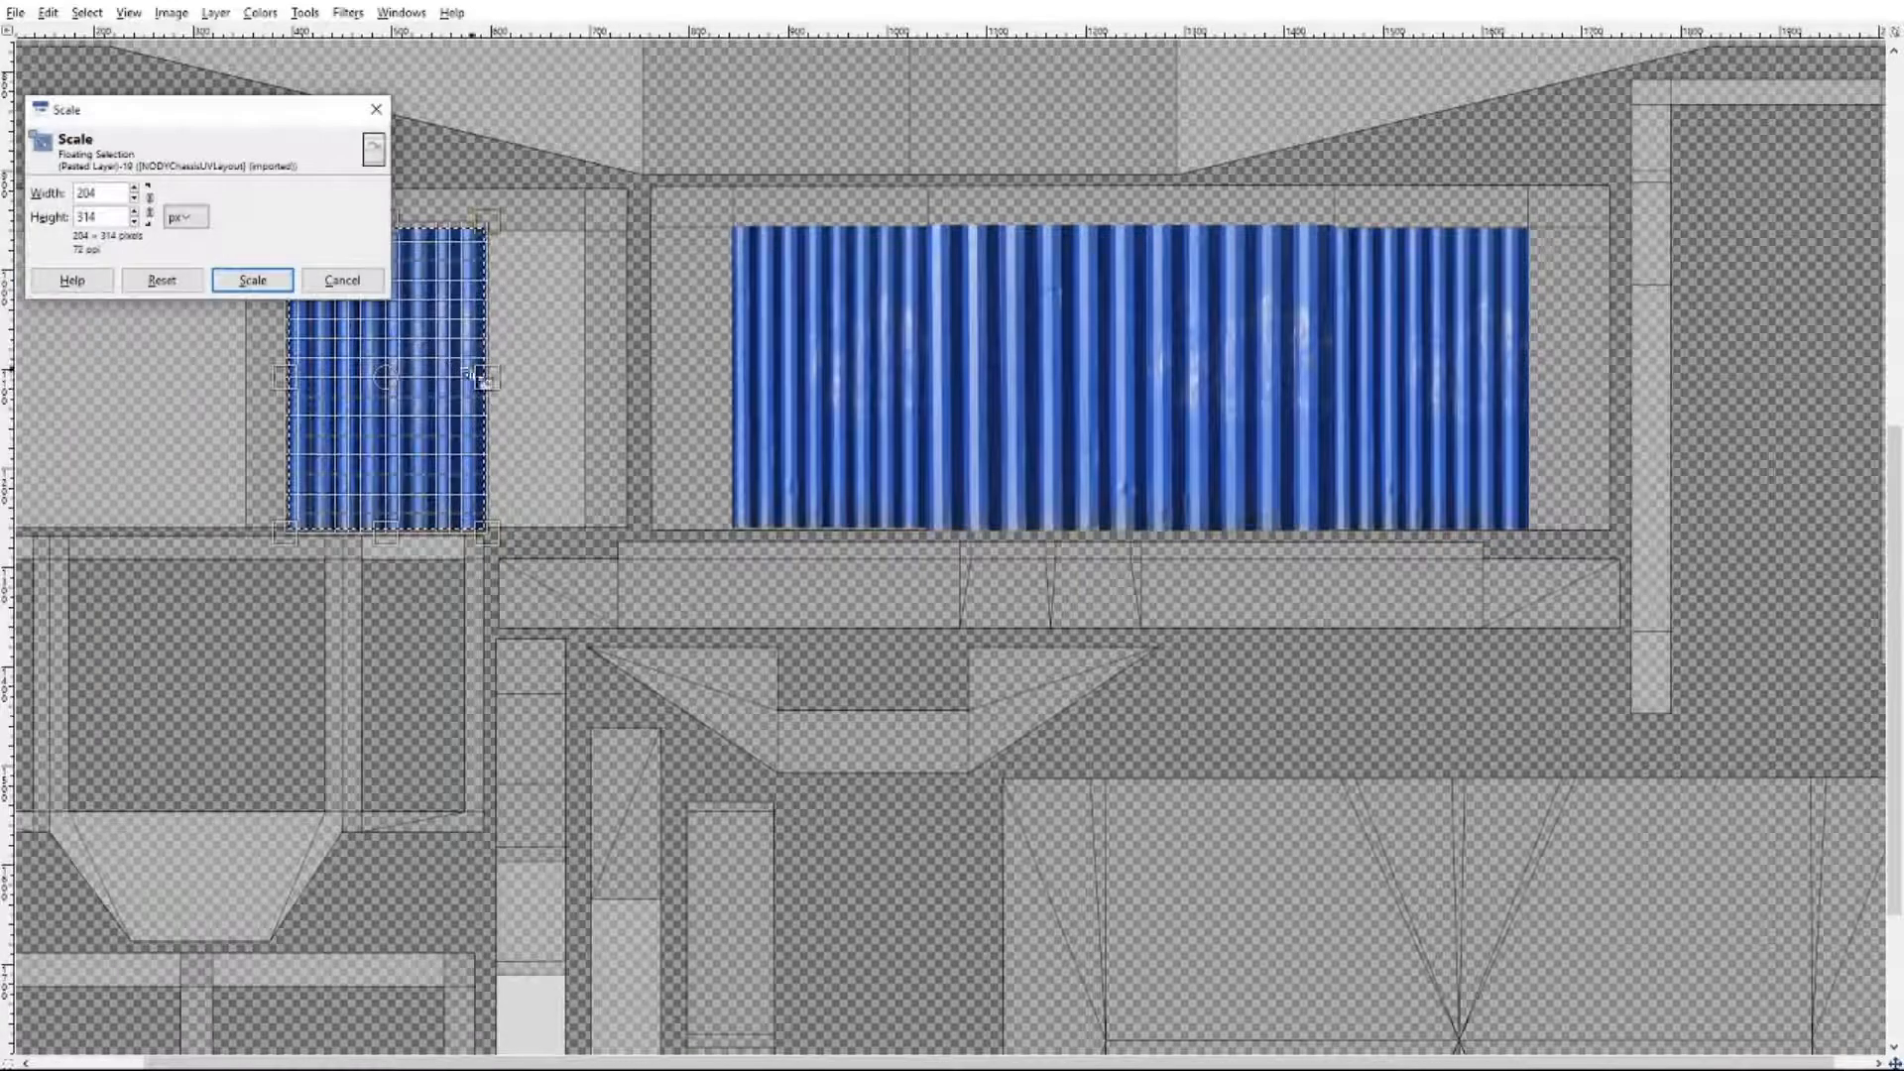
key("Tab")
left_click_drag(494, 384, 595, 396)
left_click(249, 281)
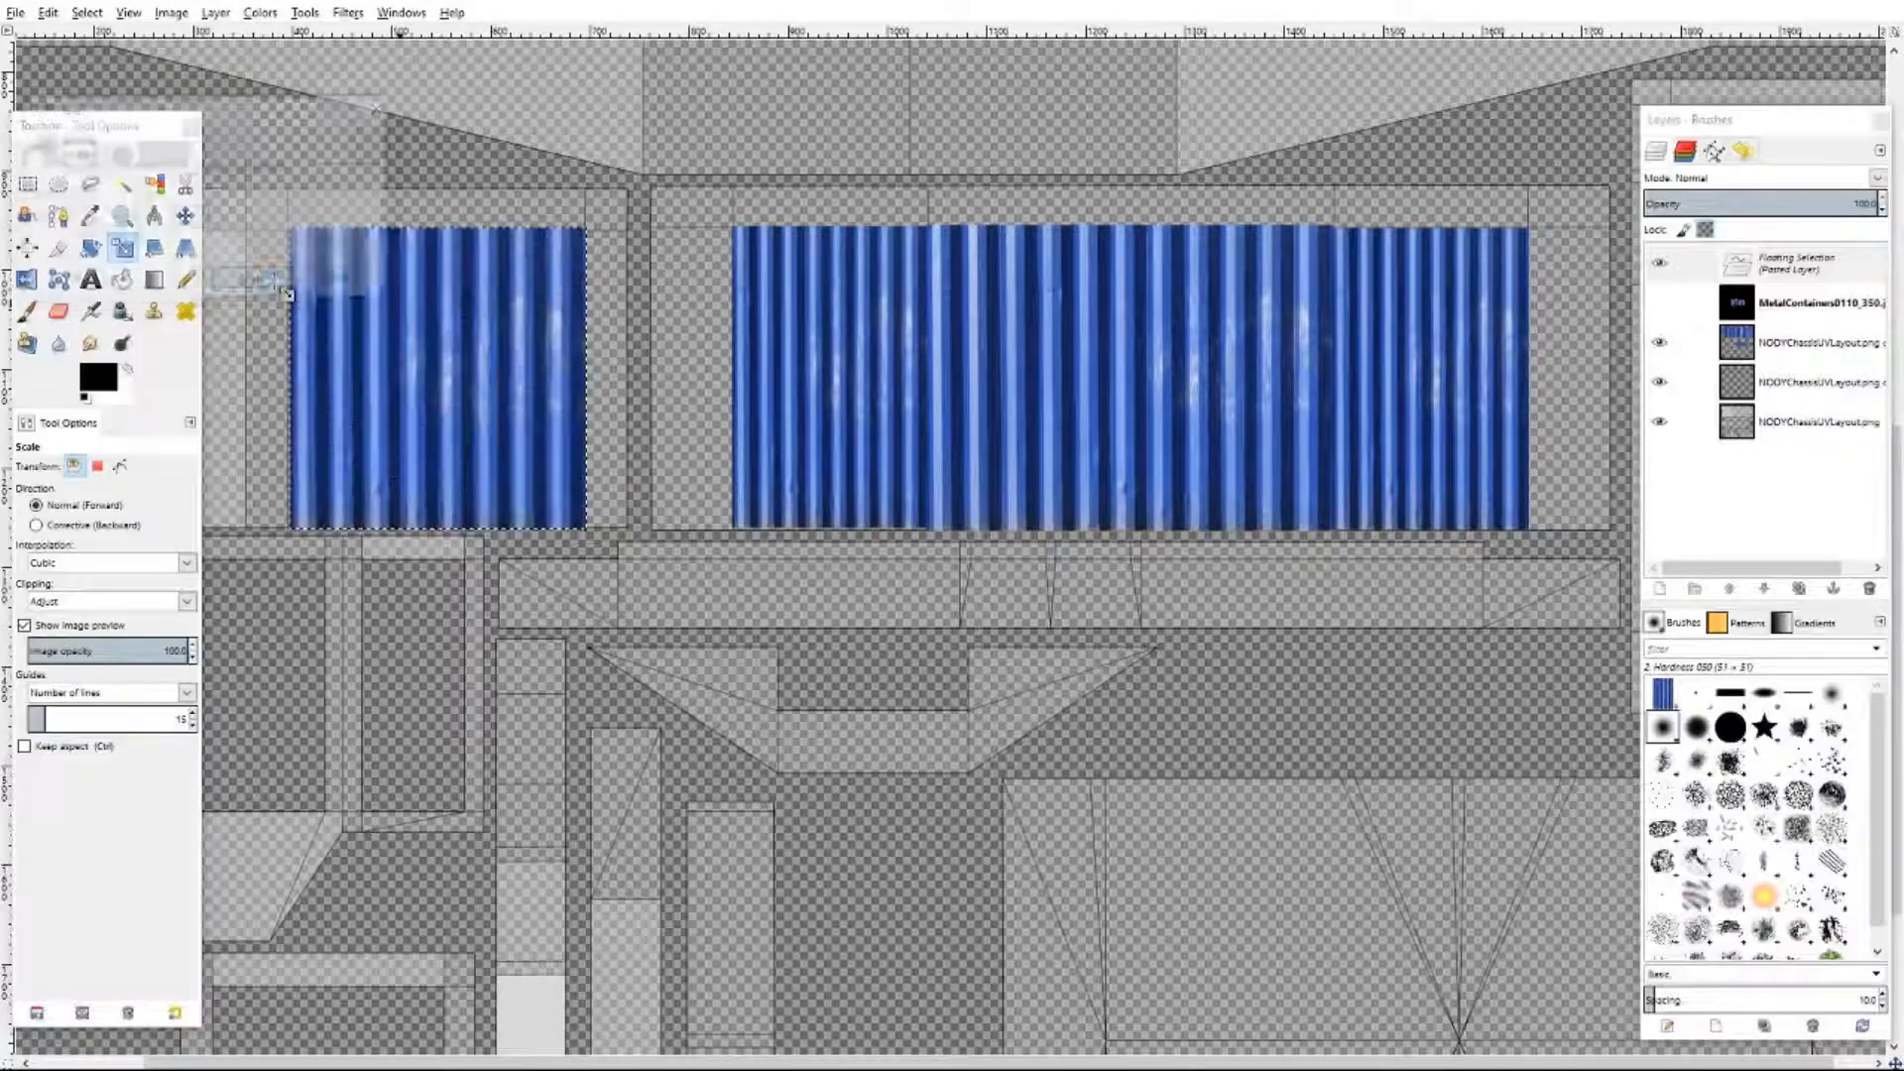
- Extend the rib piece's left edge slightly to the panel's boundary line and copy the fitted piece
left_click(336, 375)
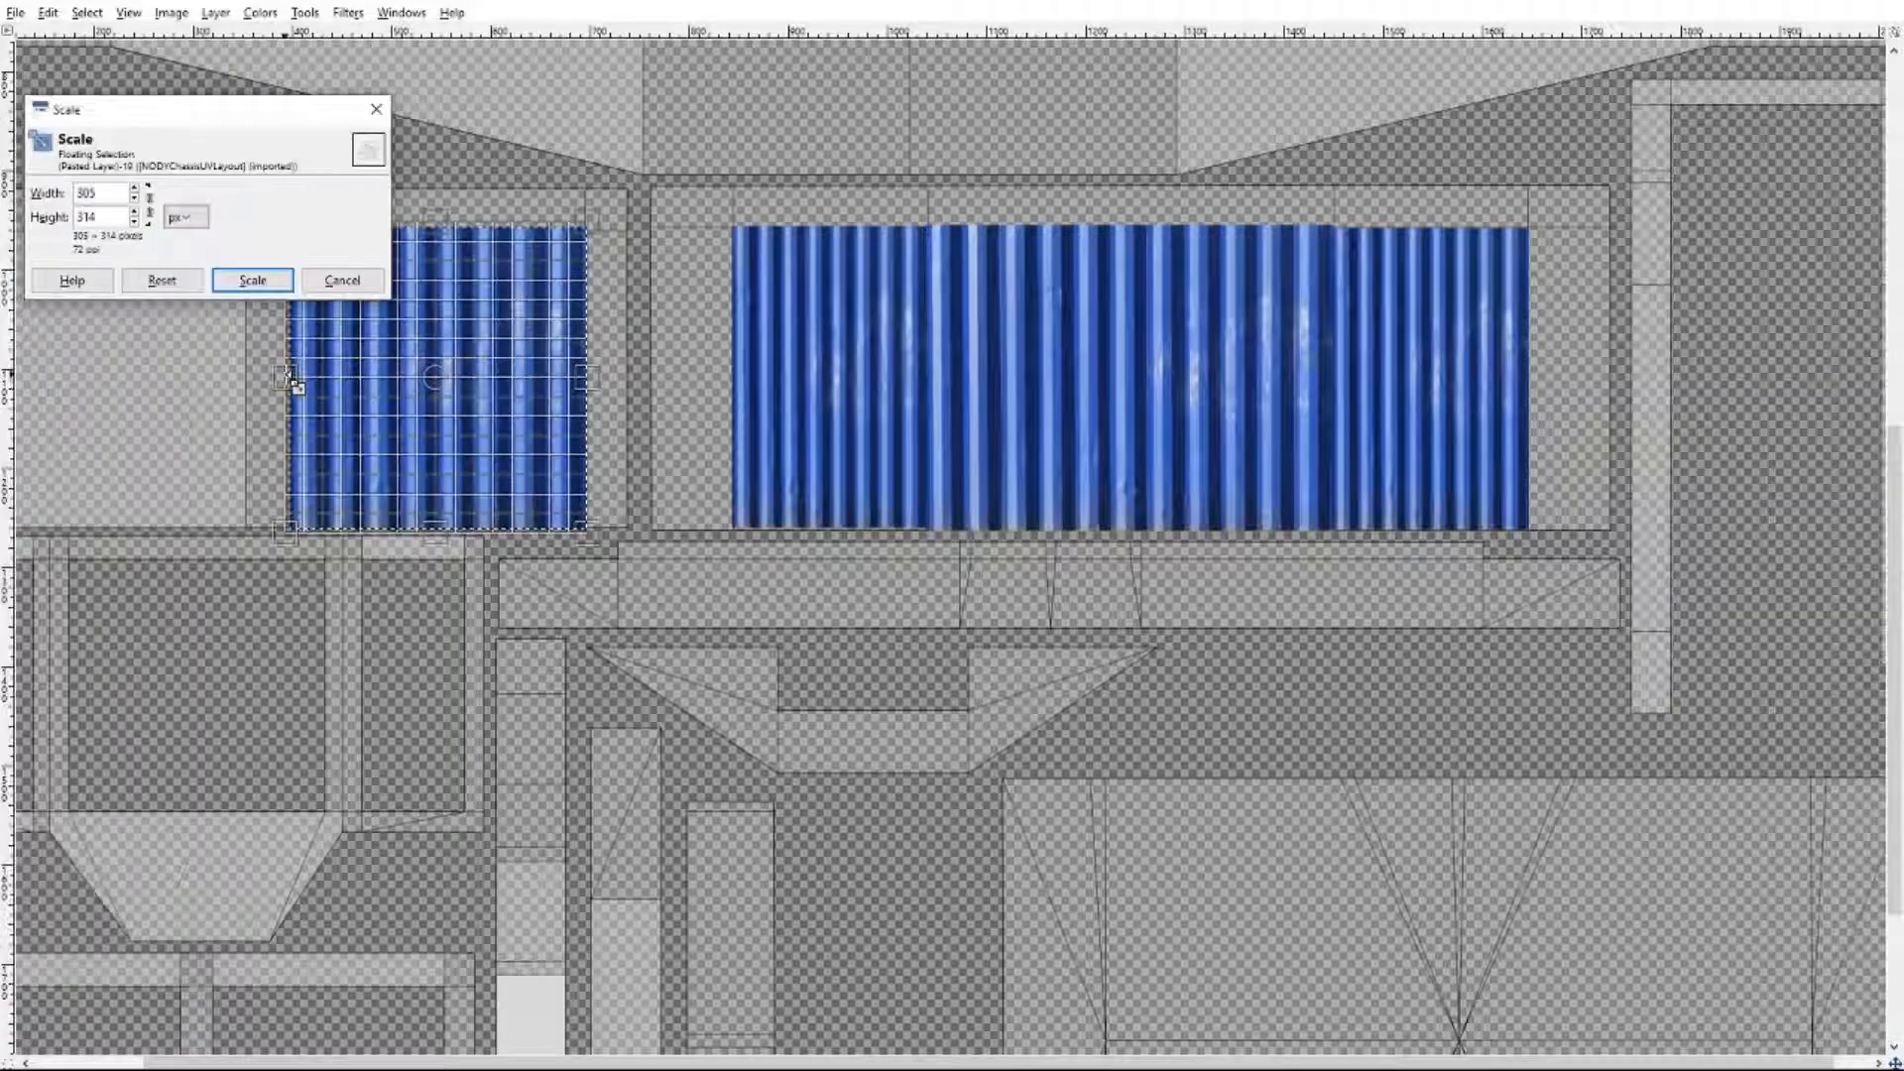
left_click_drag(292, 377, 284, 377)
left_click(253, 281)
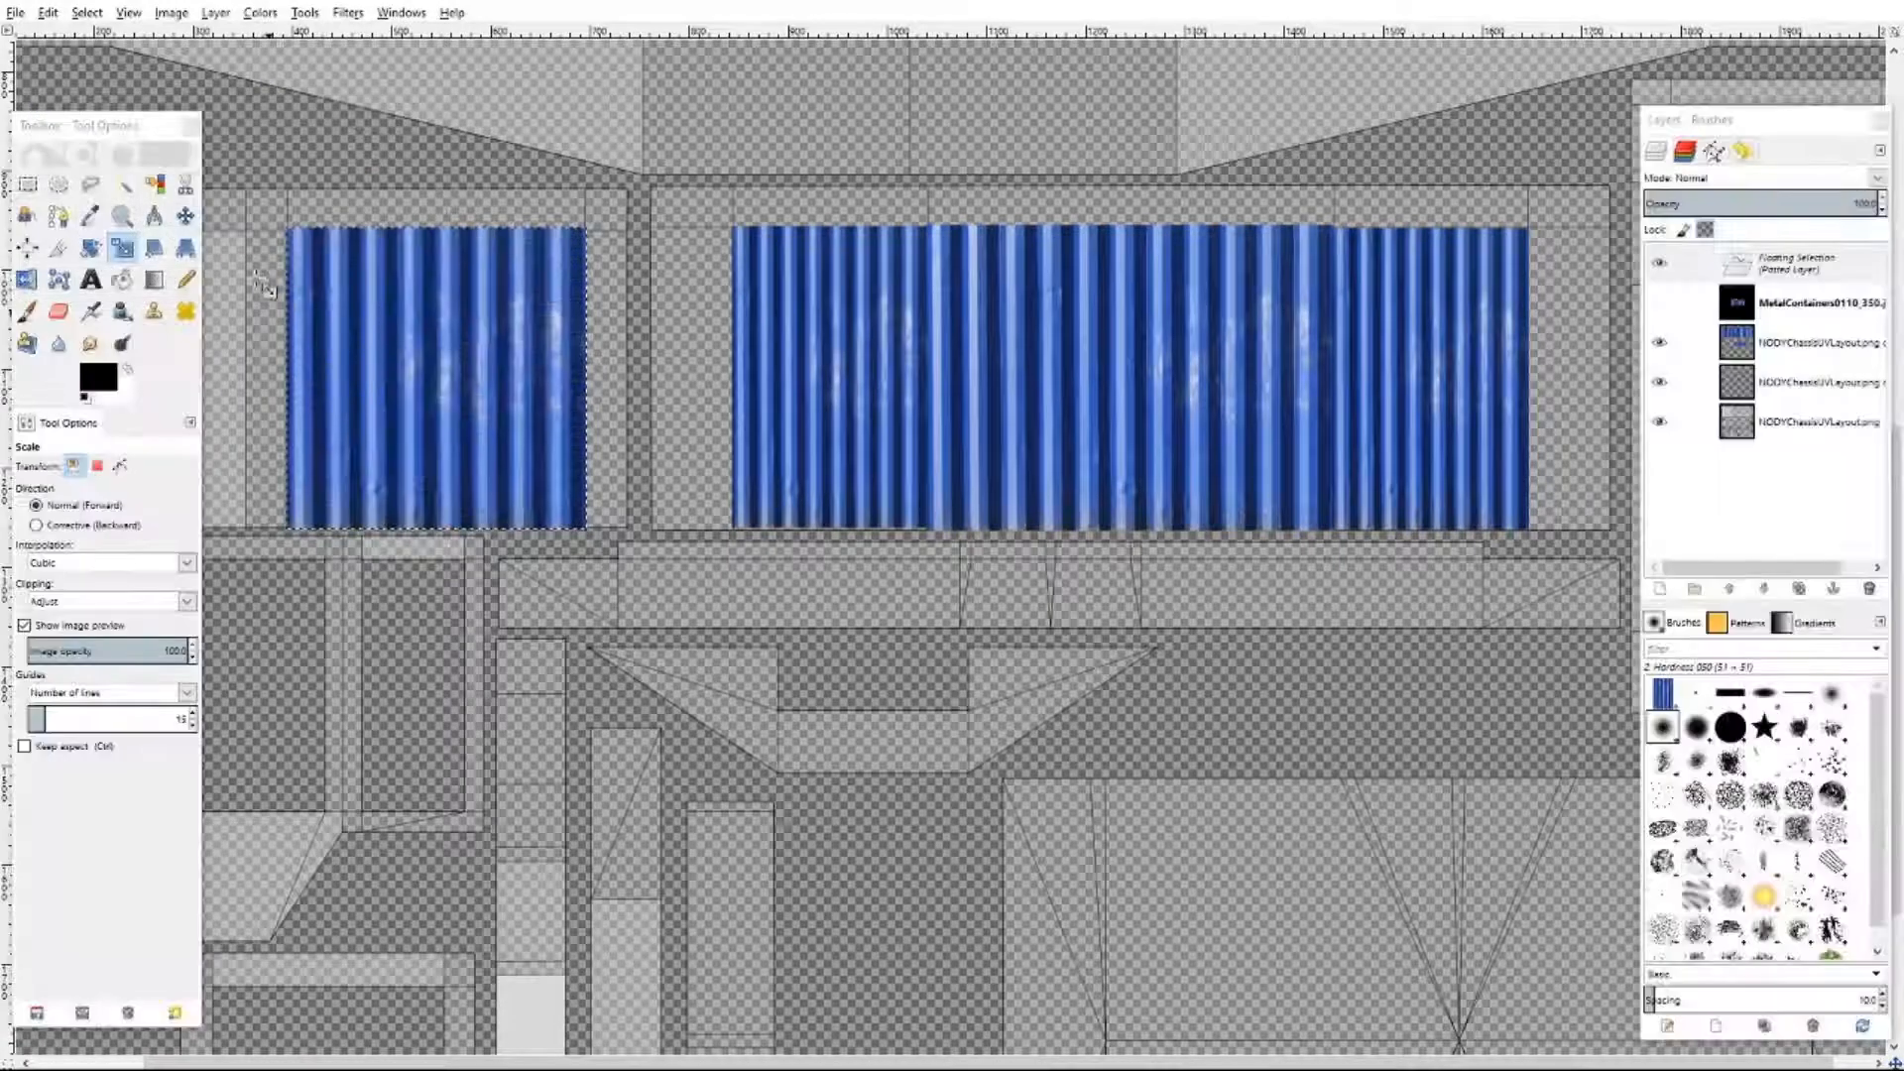
right_click(478, 389)
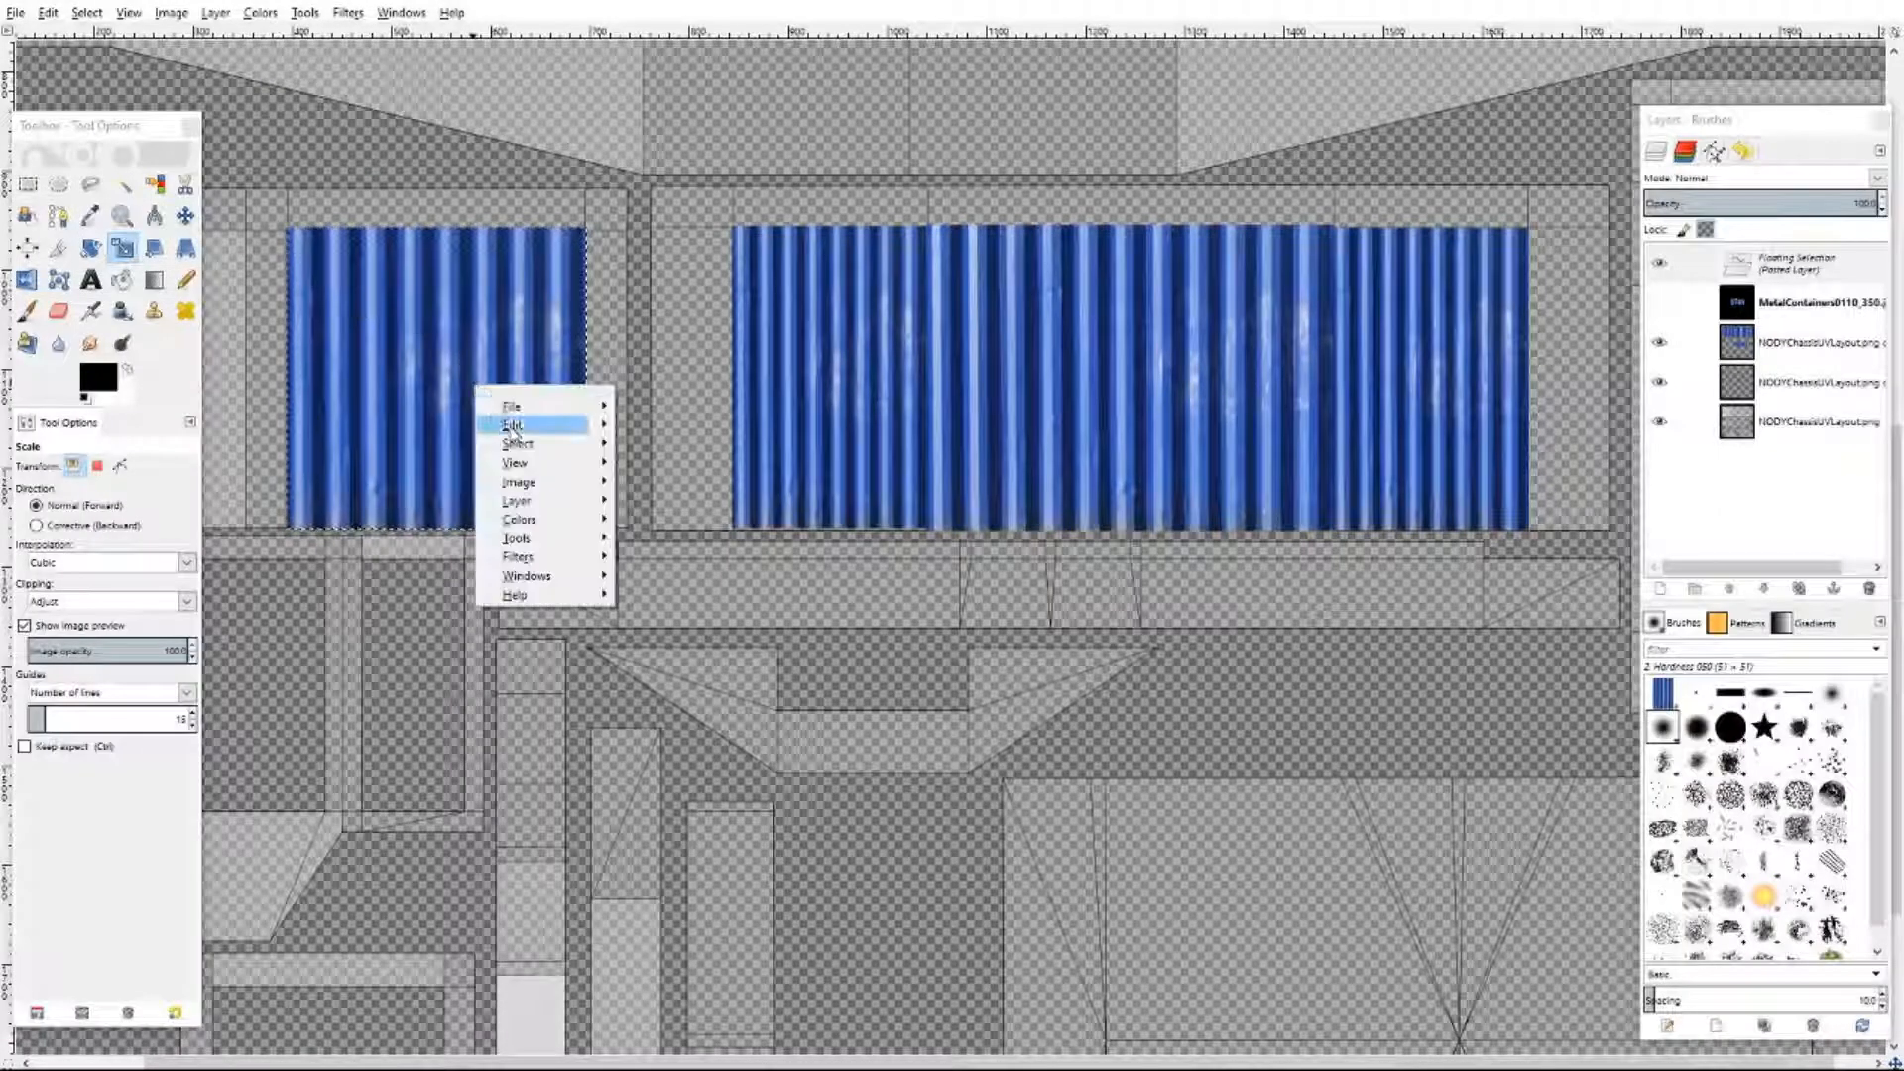
mouse_move(556, 424)
left_click(658, 551)
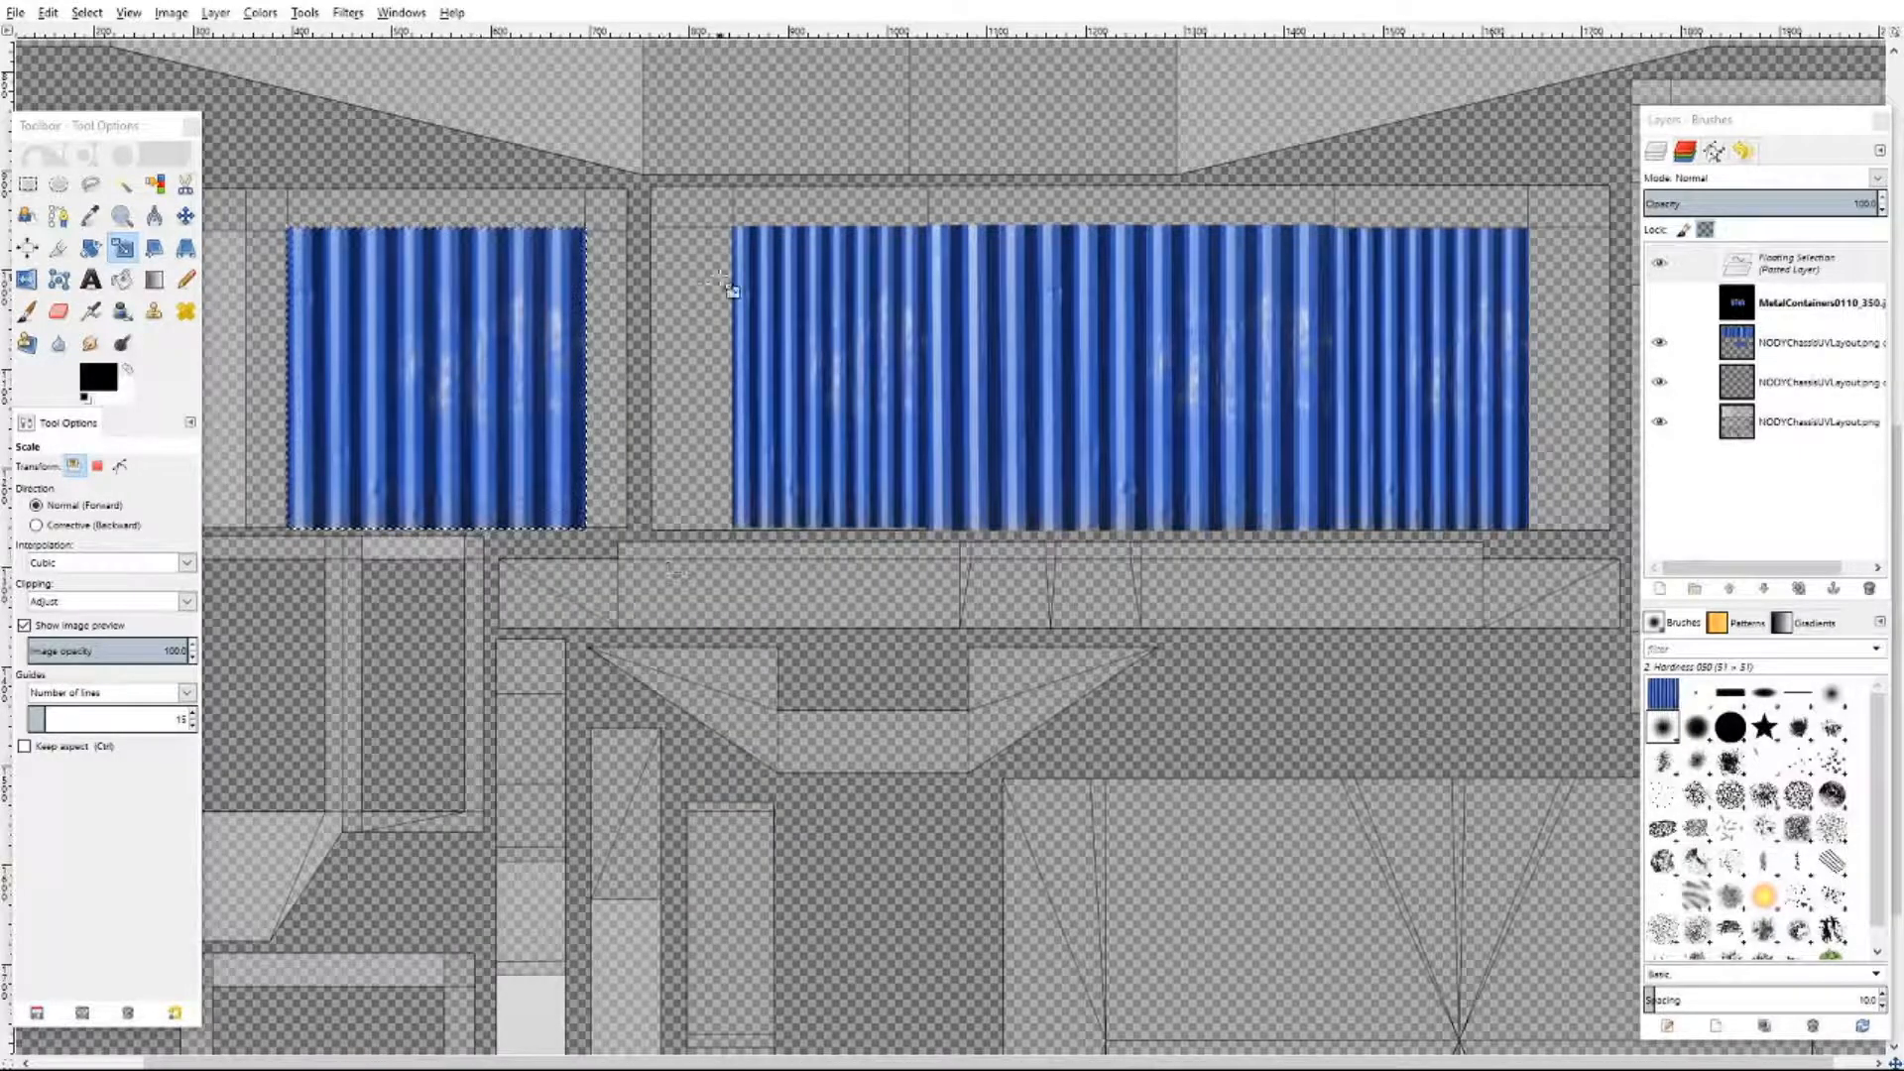
- Anchor the fitted rib piece, and paste and anchor another copy of it aligned within the leftmost empty panel
key("m")
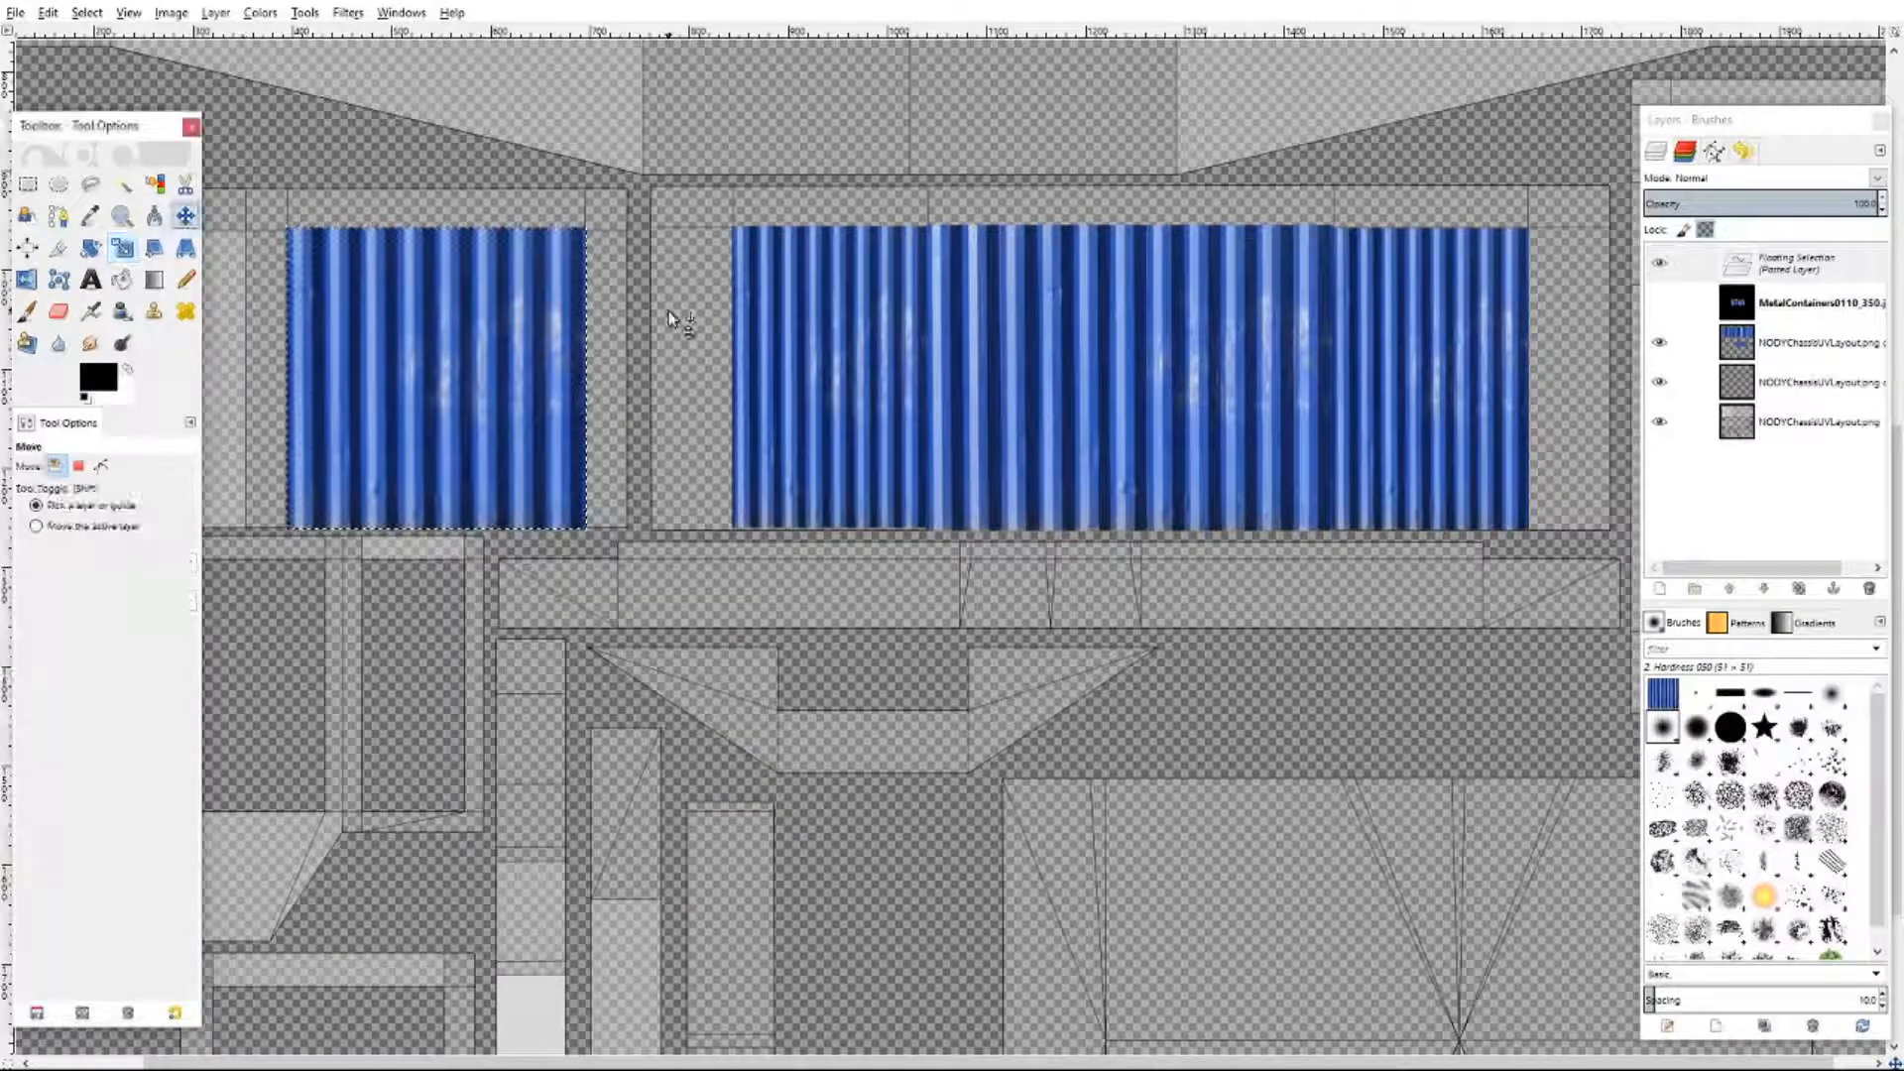
key("ctrl+h")
scroll(283, 395, "left", 3)
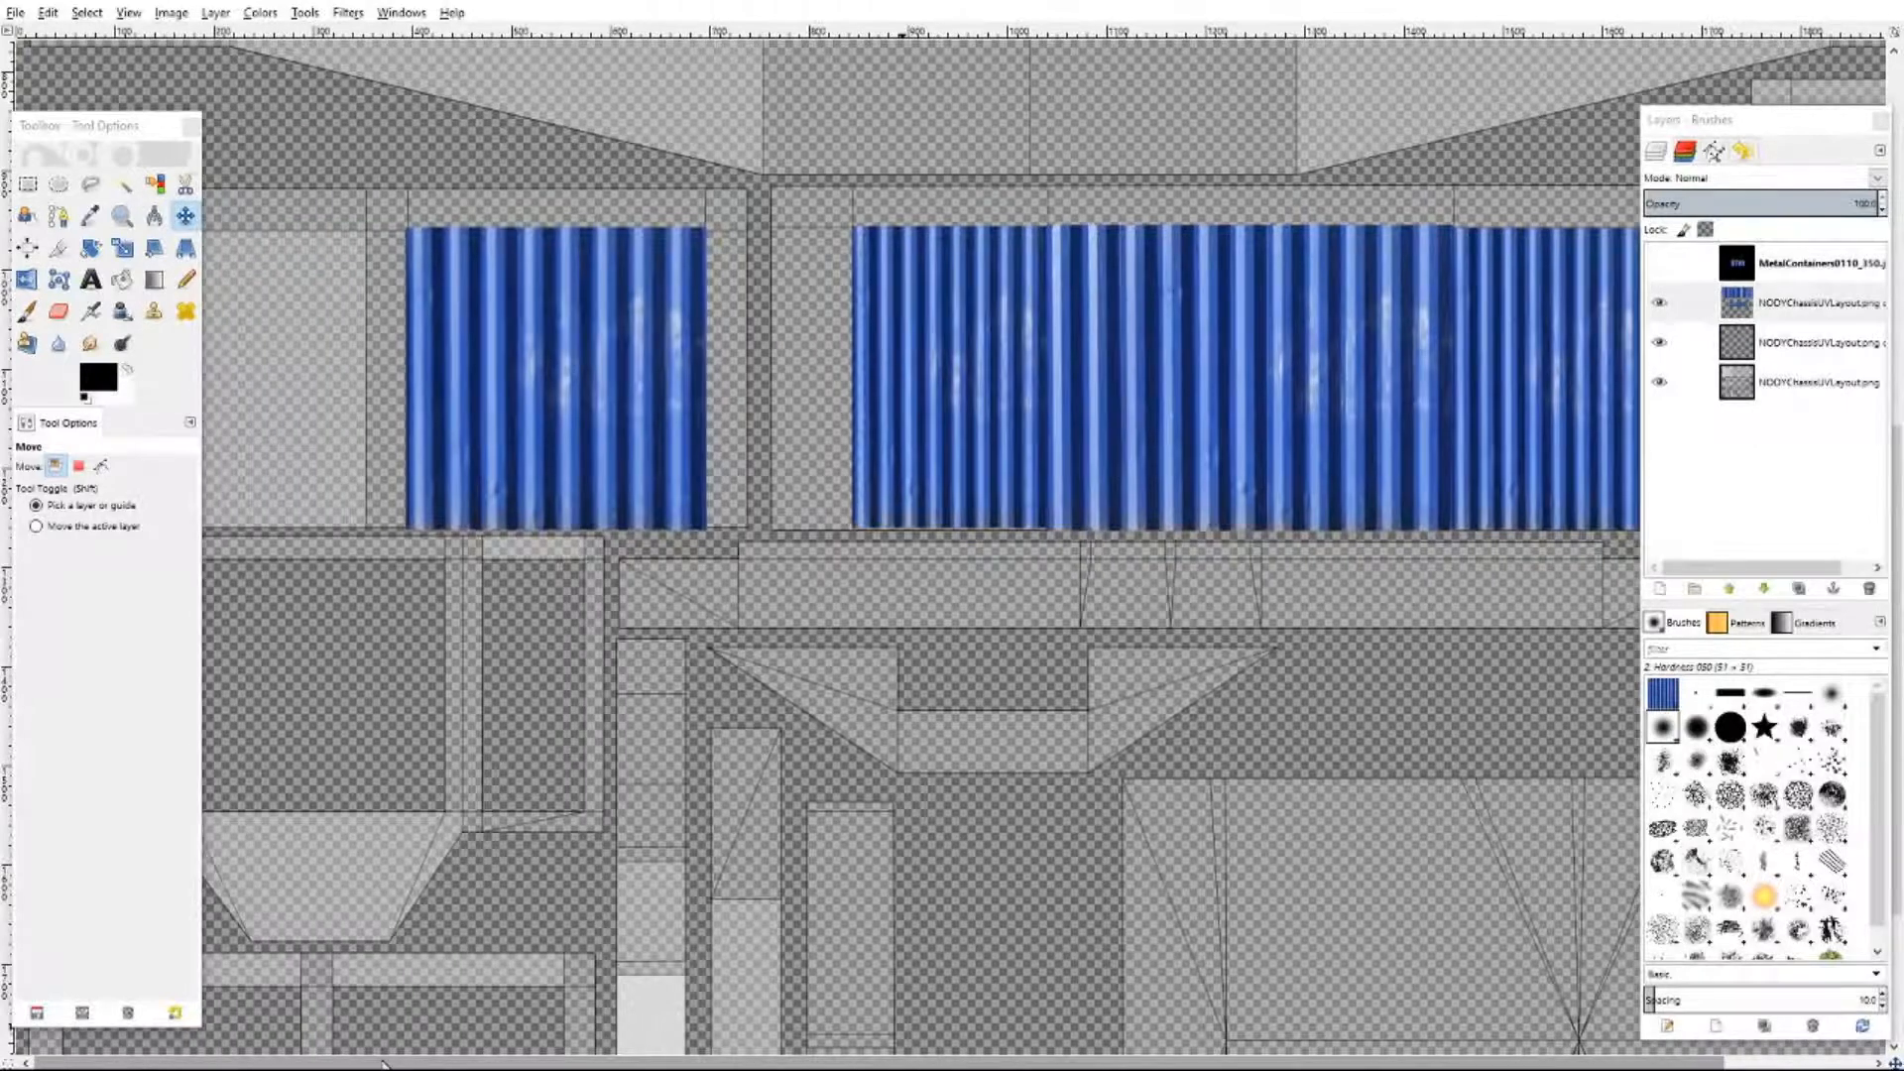
left_click_drag(115, 126, 1140, 182)
right_click(183, 332)
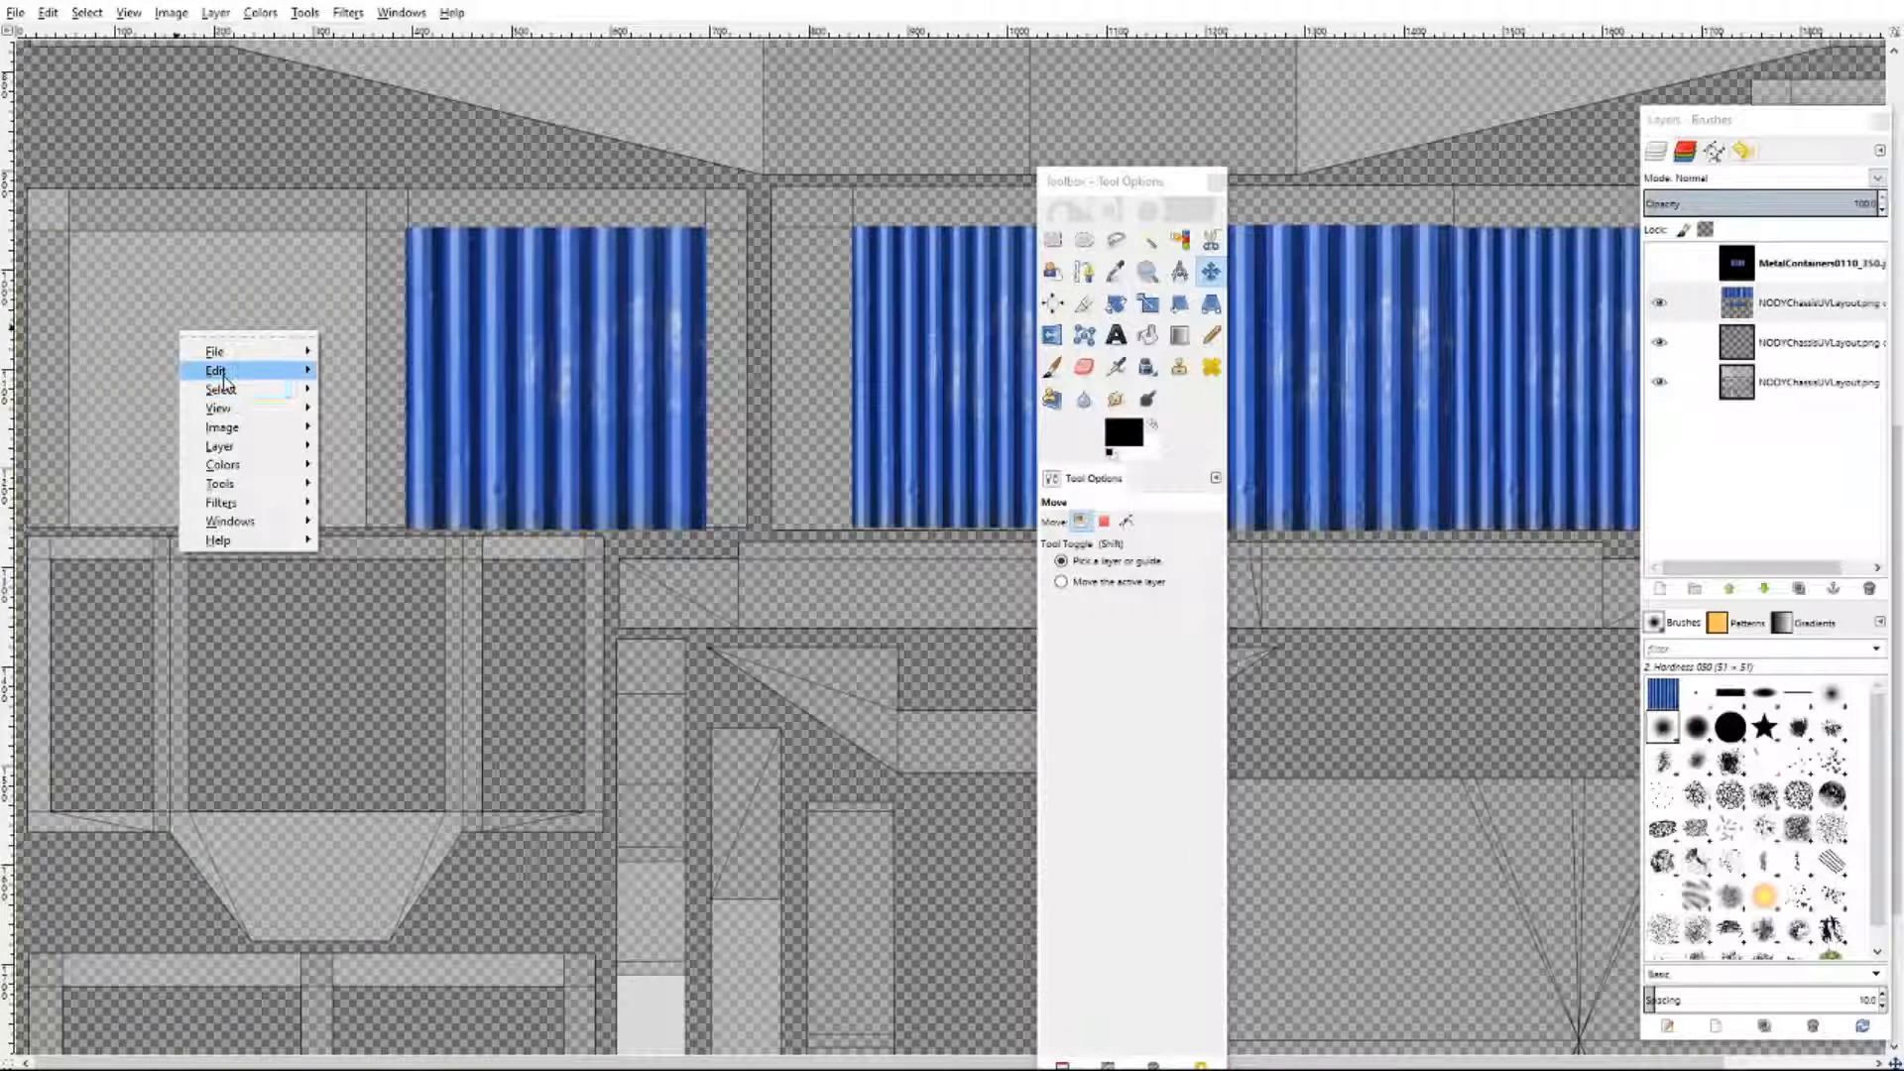
mouse_move(223, 372)
left_click(362, 536)
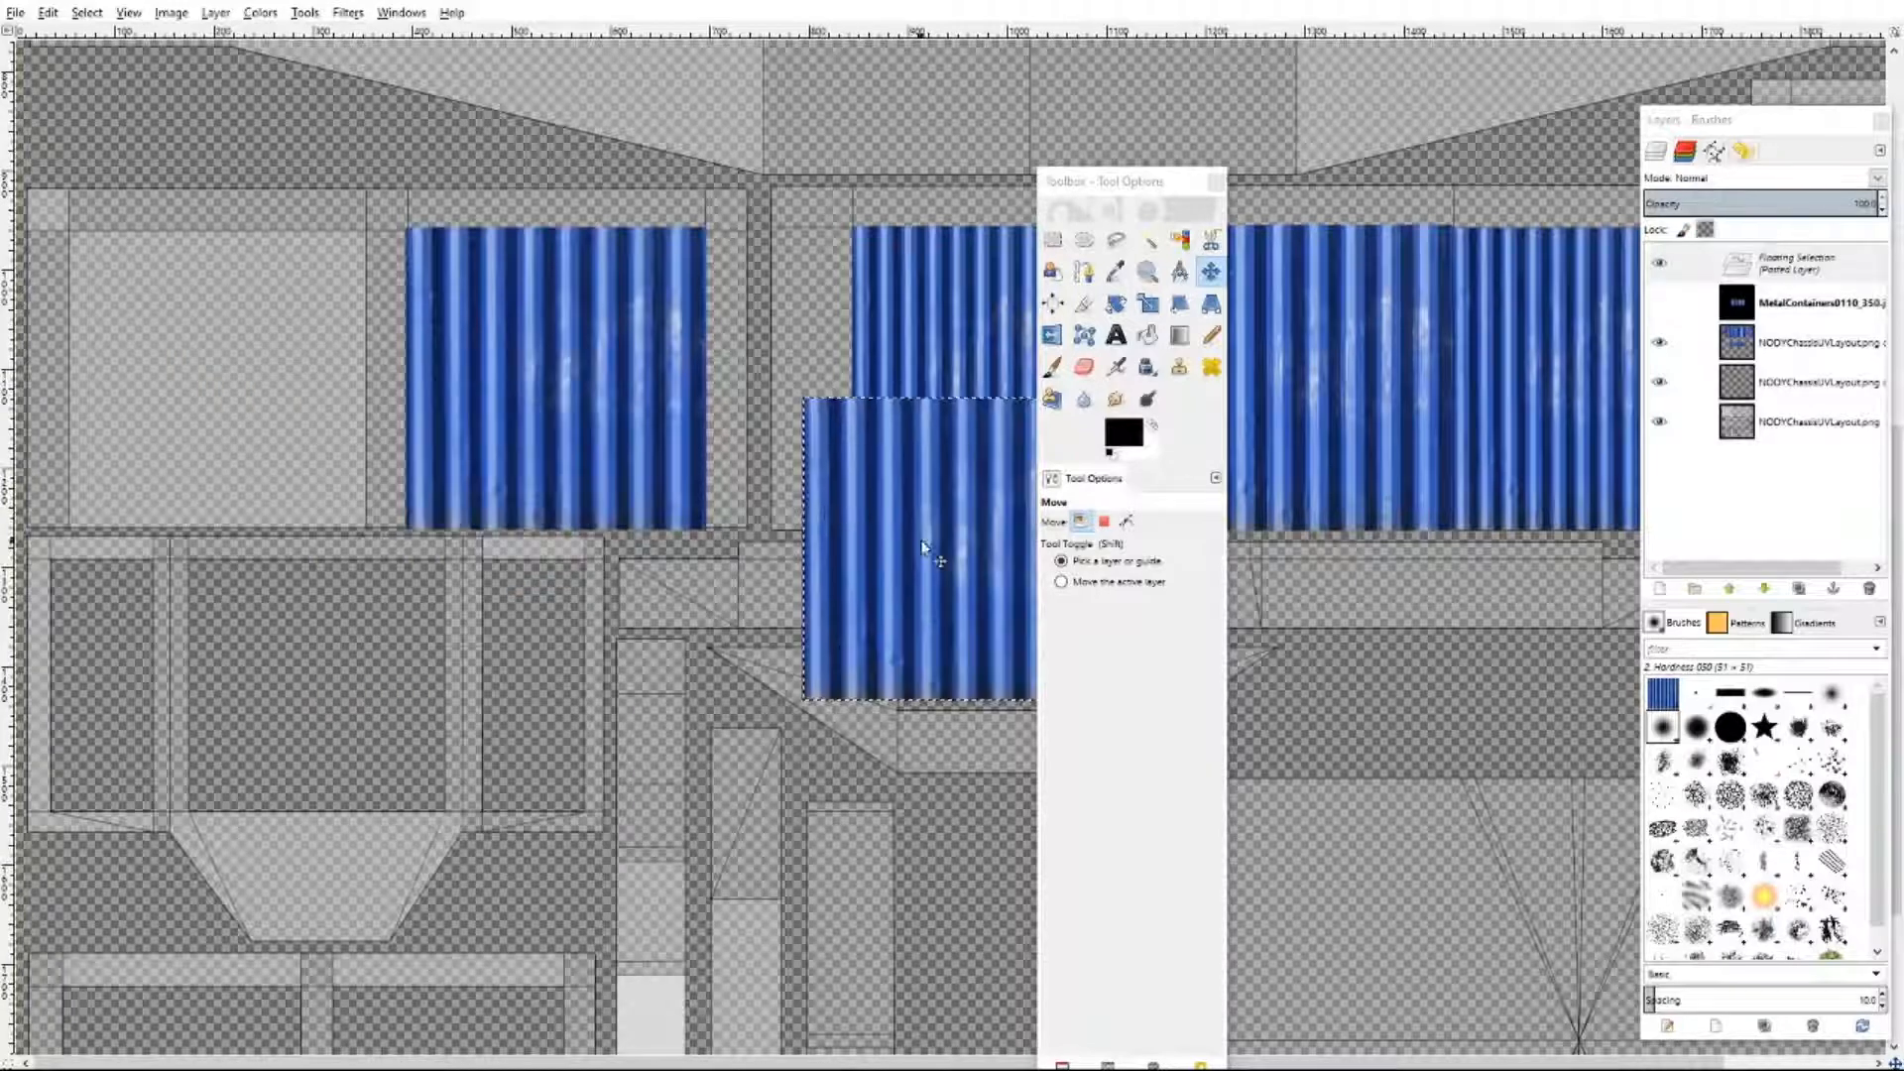
left_click_drag(264, 453, 184, 371)
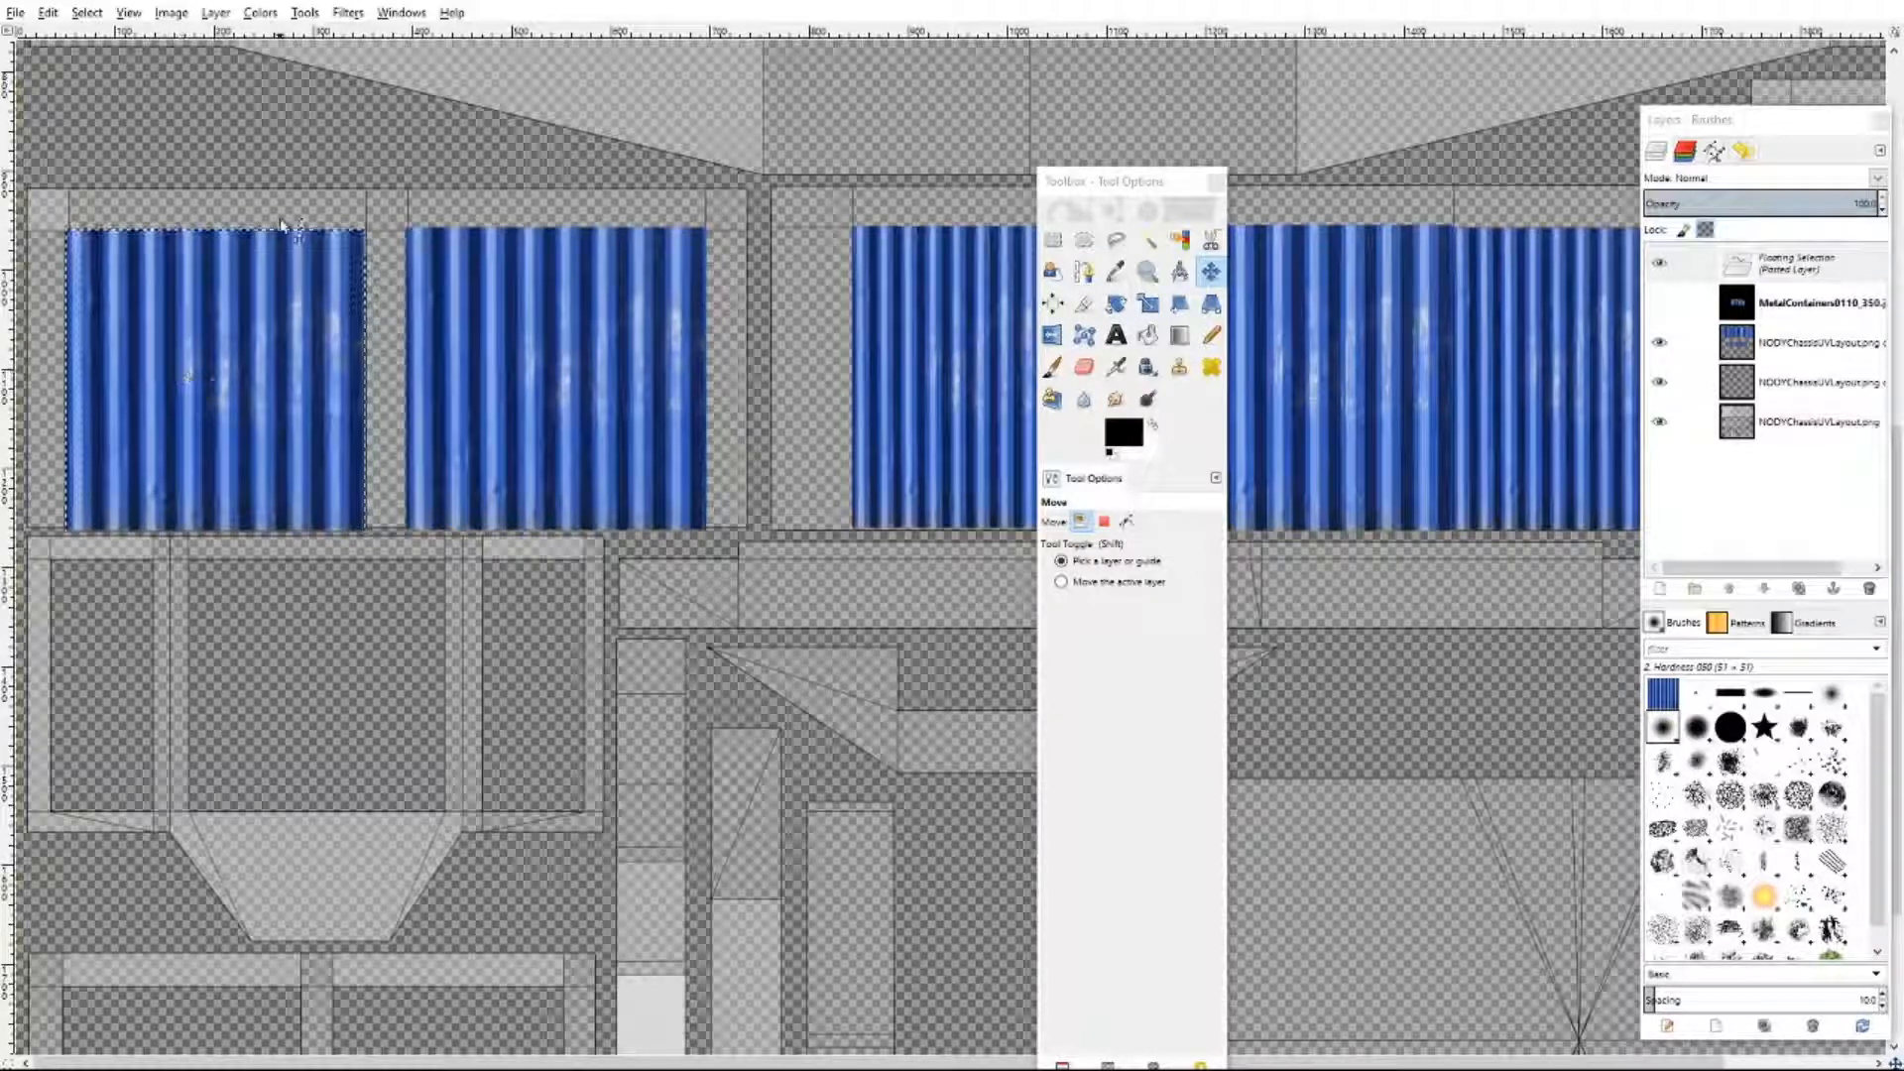
left_click(279, 204)
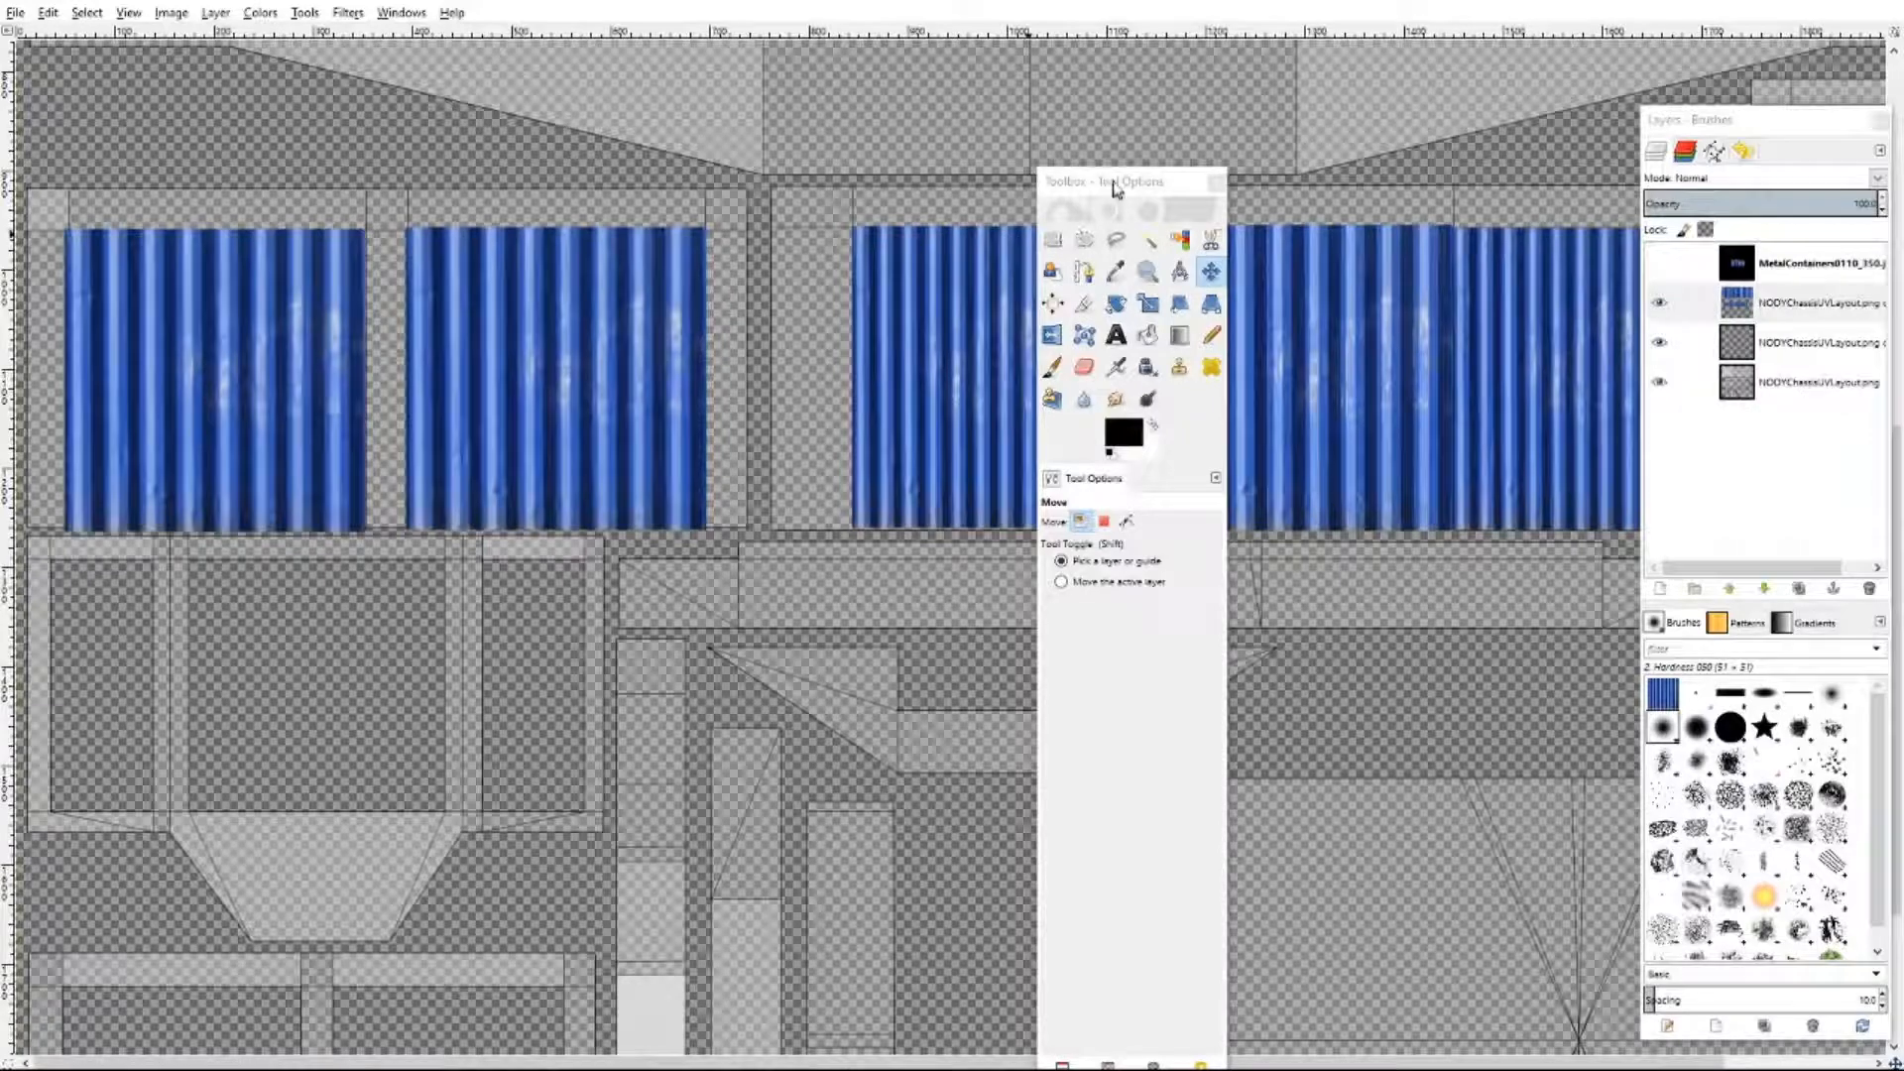
- Examine the remaining UV panels and switch to the browser to study the BDY / NODY Open wagon page's reference photos
scroll(788, 592, "down", 3)
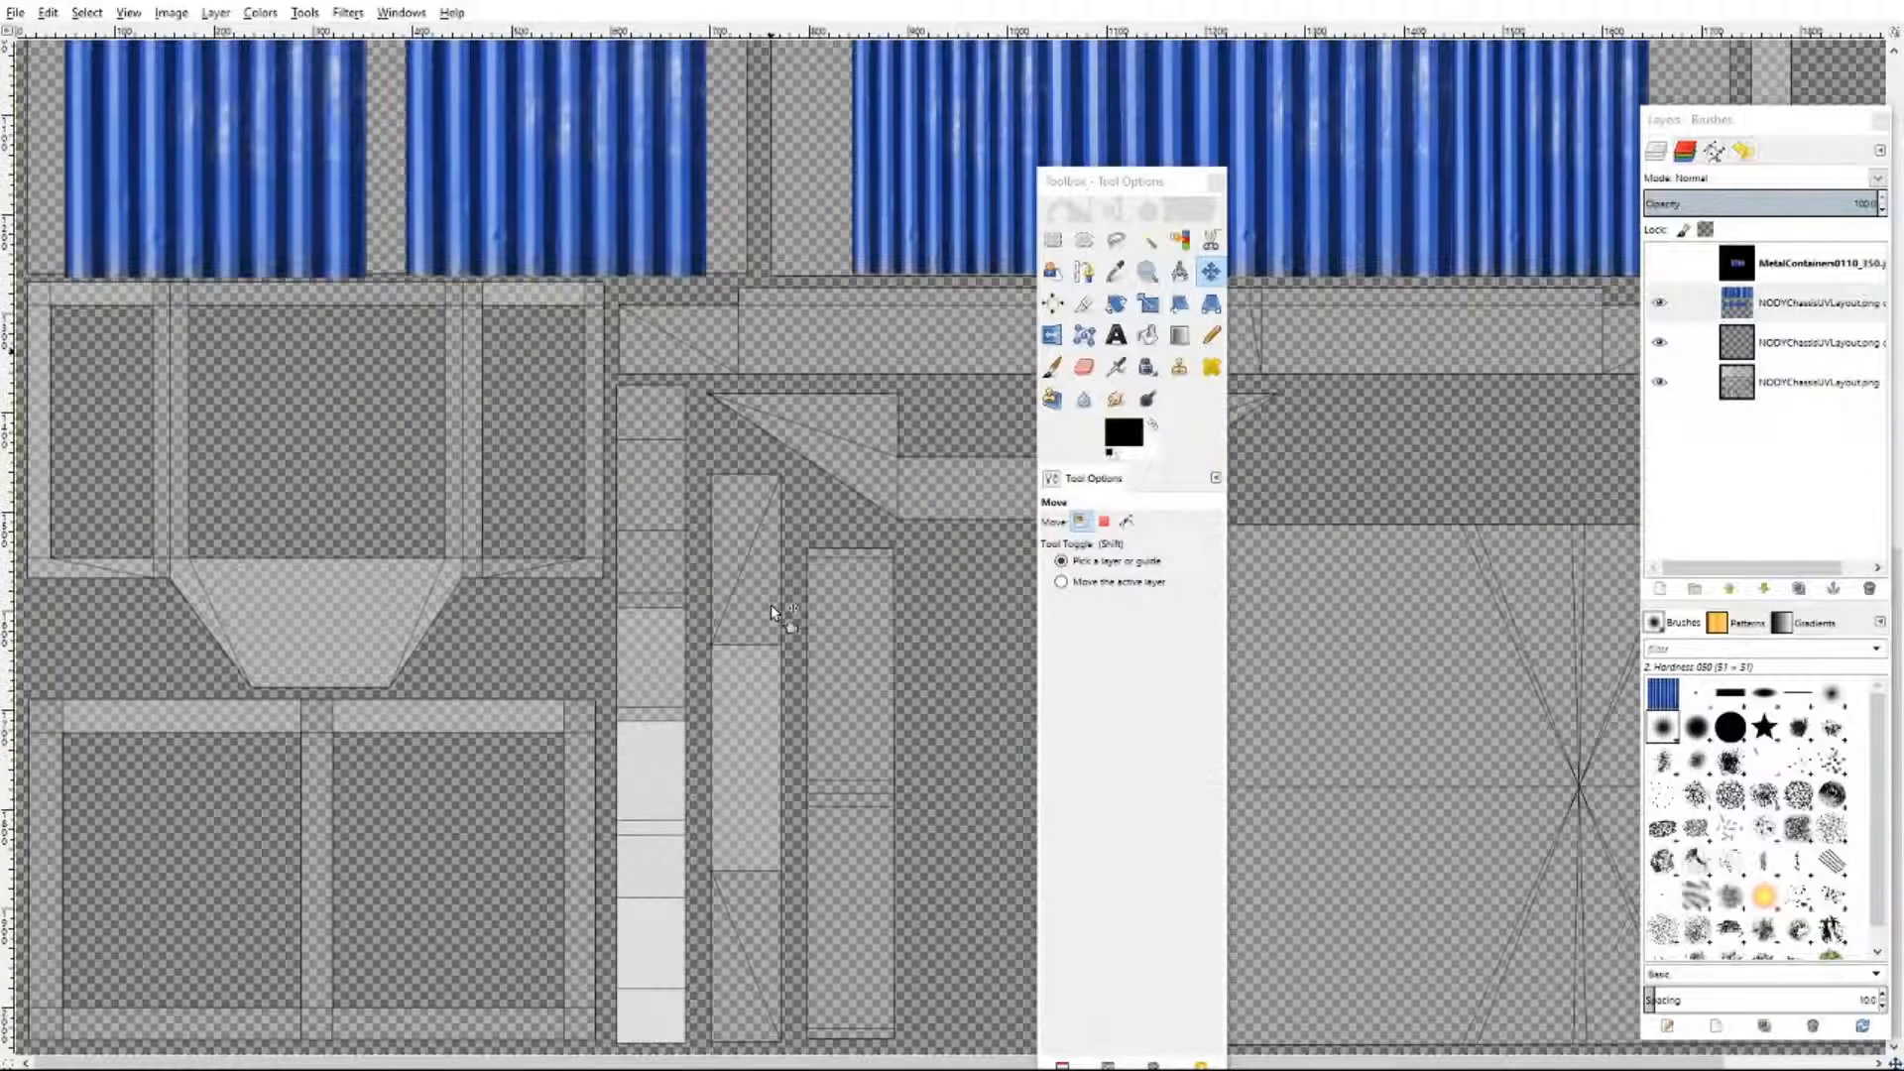
left_click_drag(1185, 183, 410, 118)
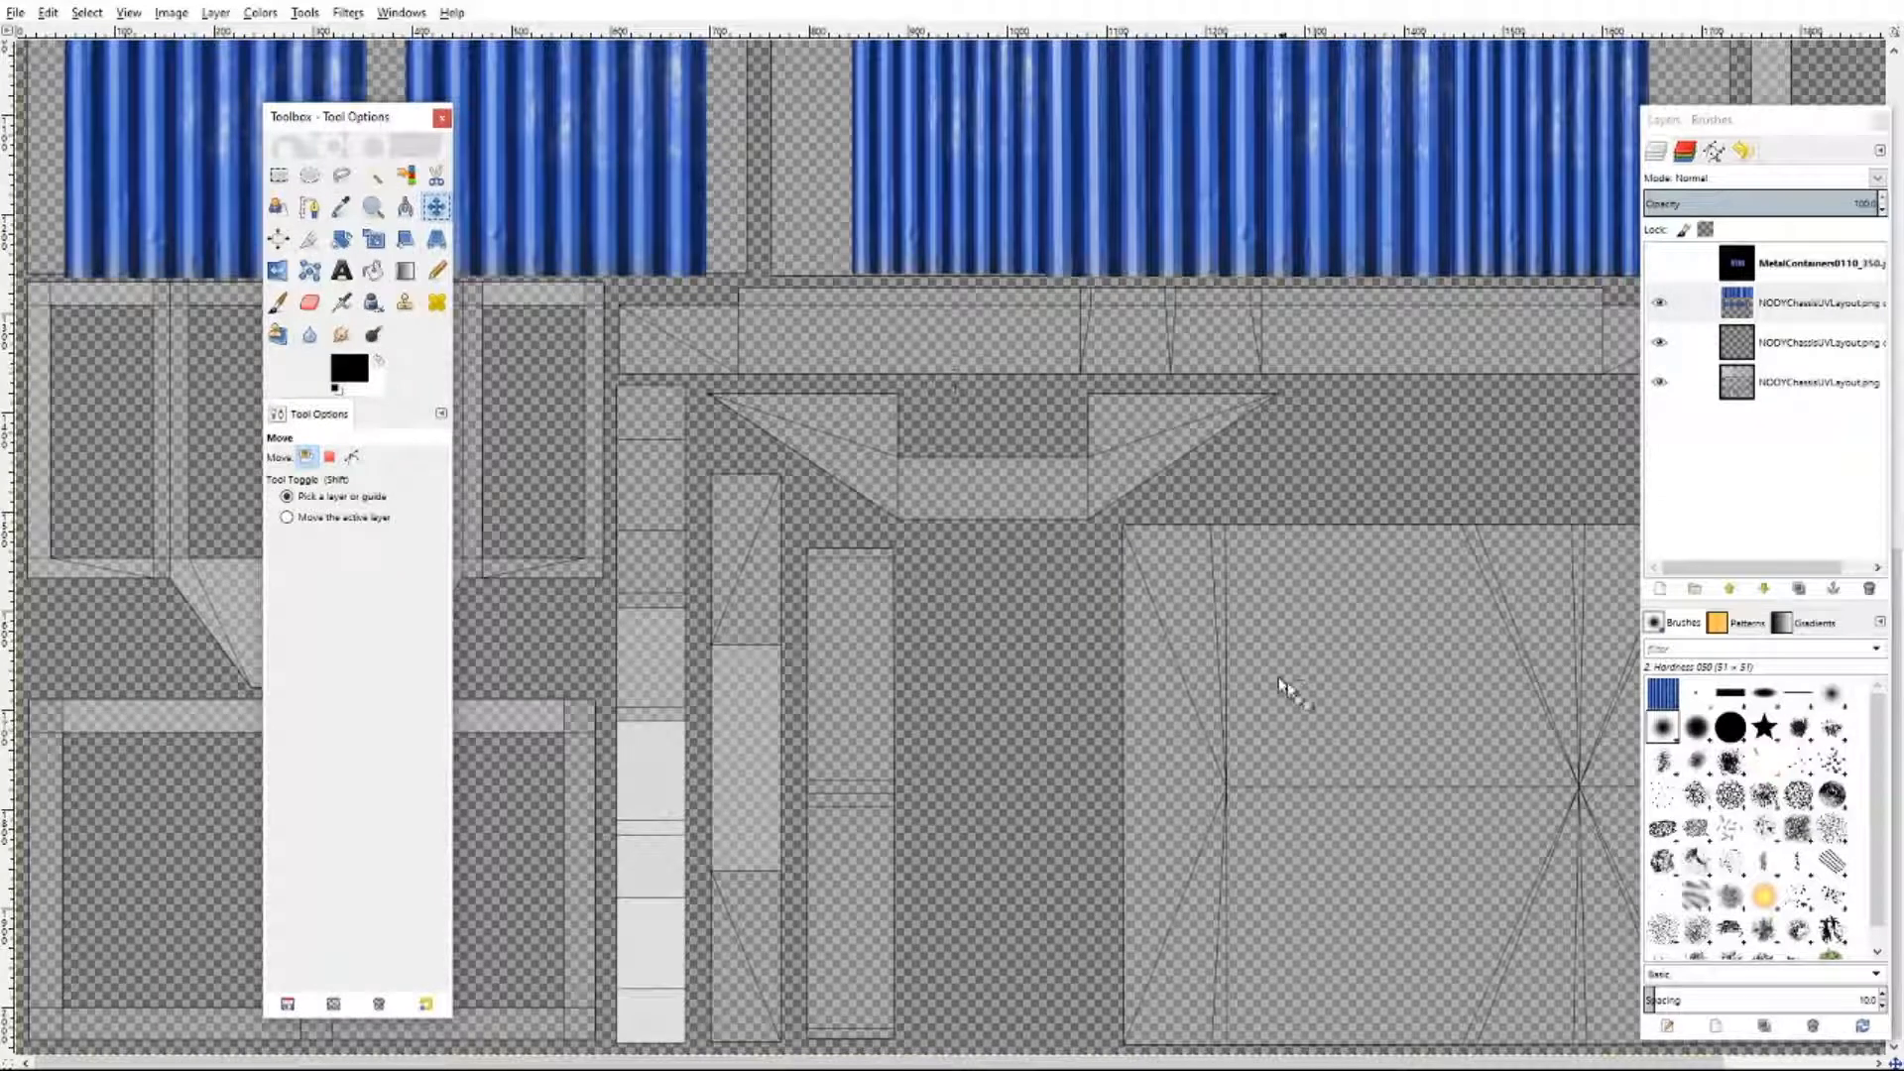
scroll(1146, 646, "right", 2, "shift")
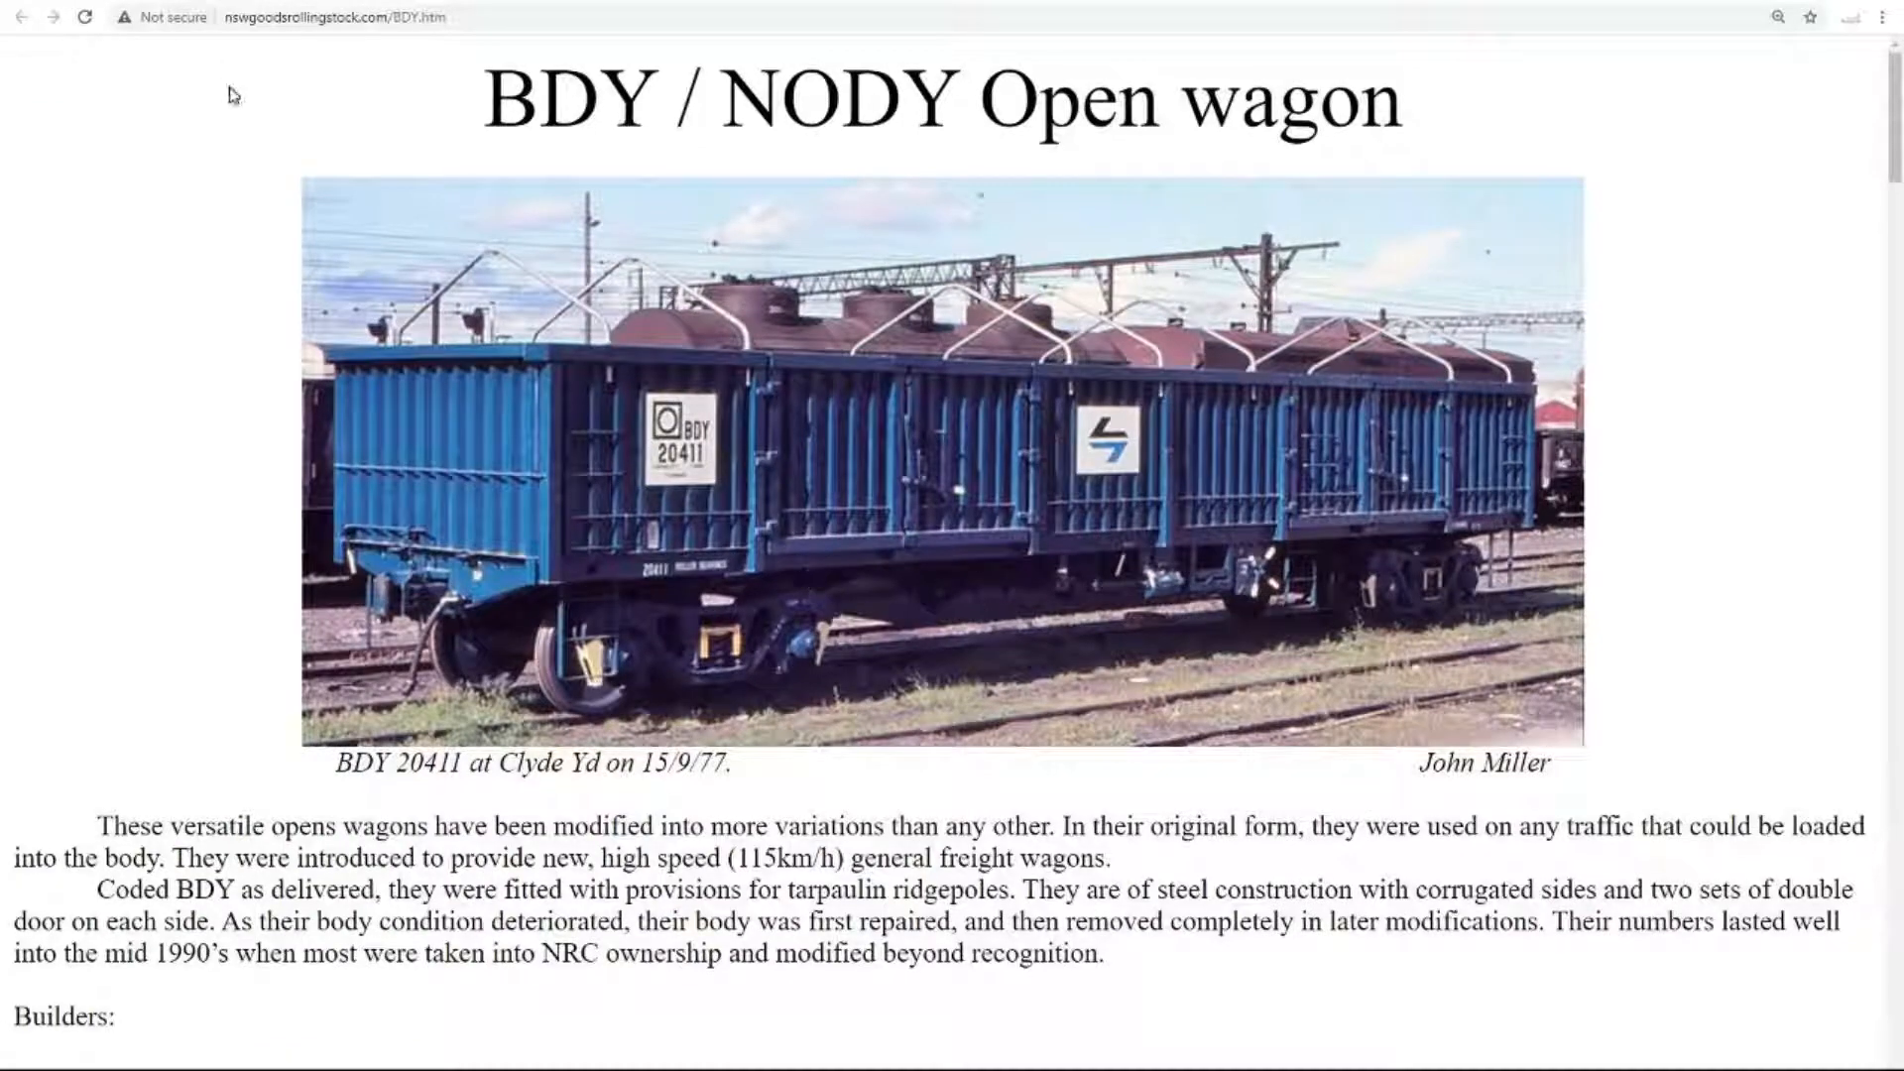
scroll(752, 644, "down", 20)
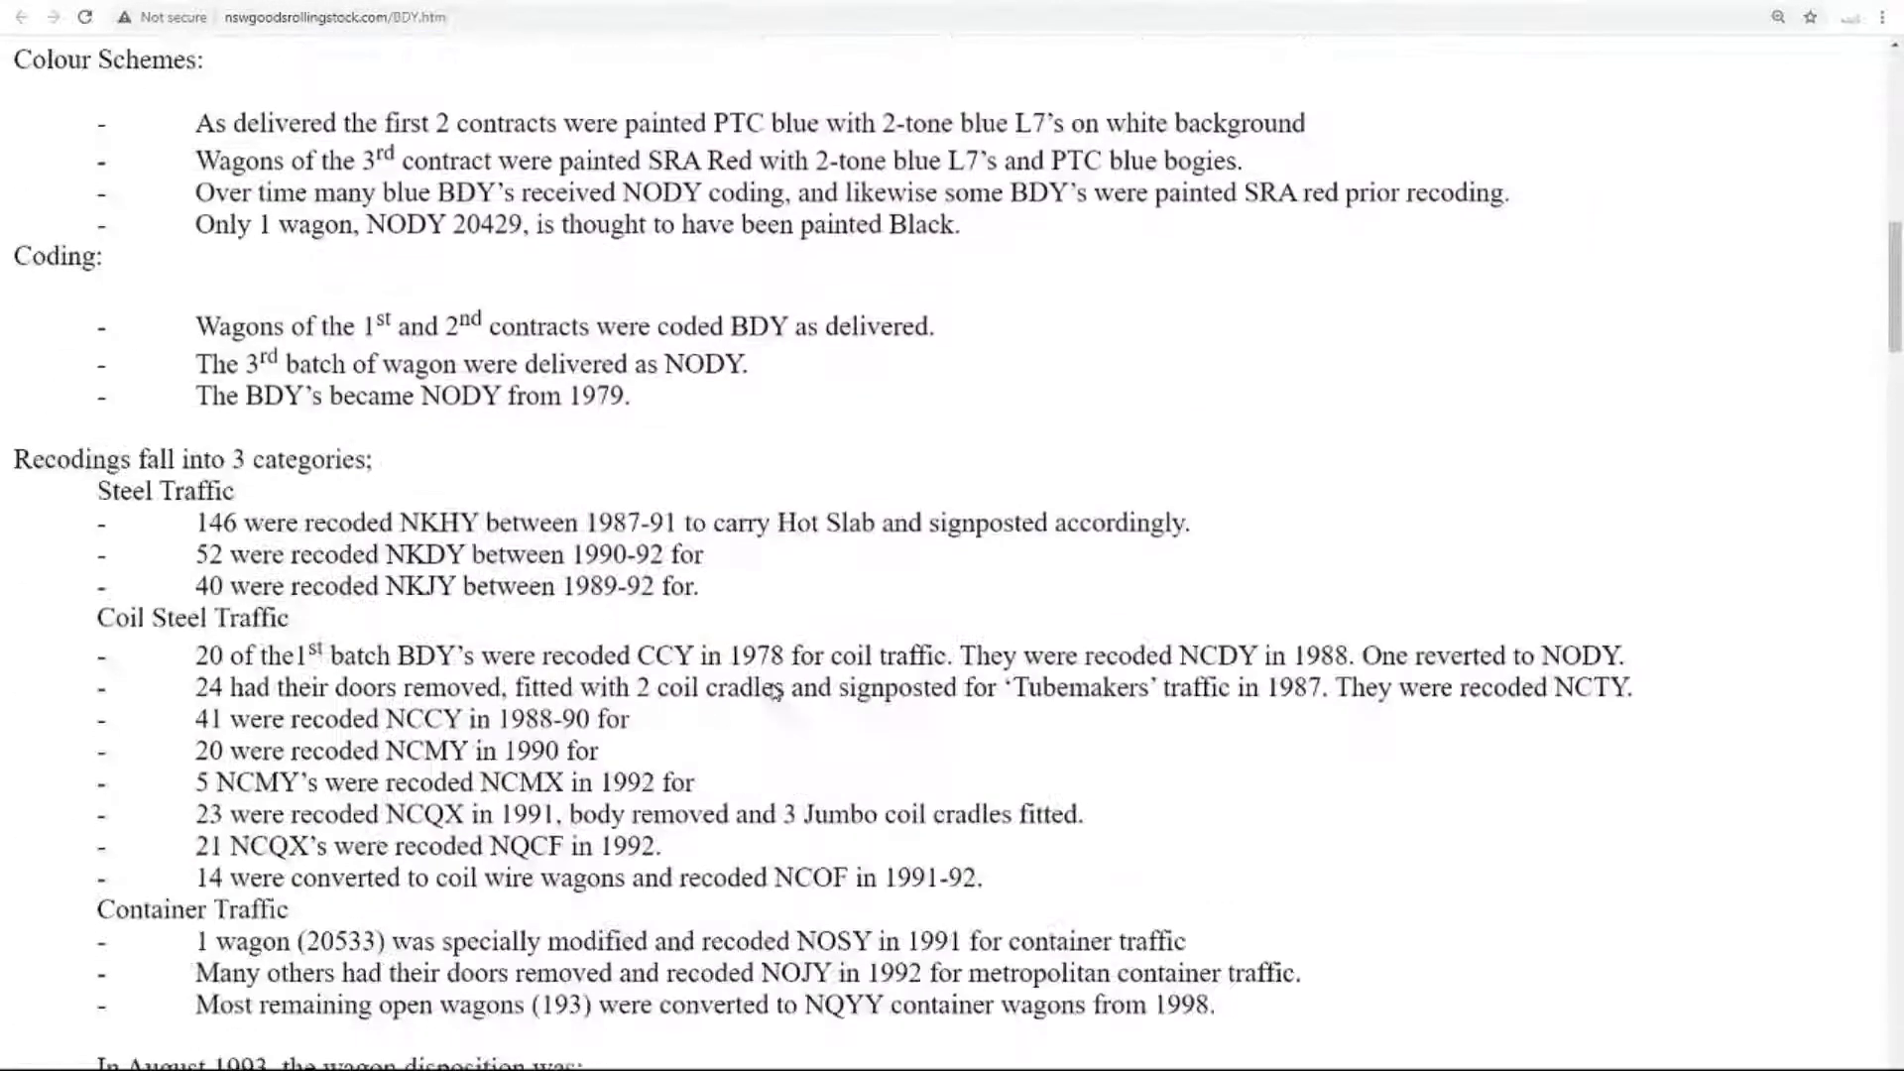
scroll(775, 687, "down", 13)
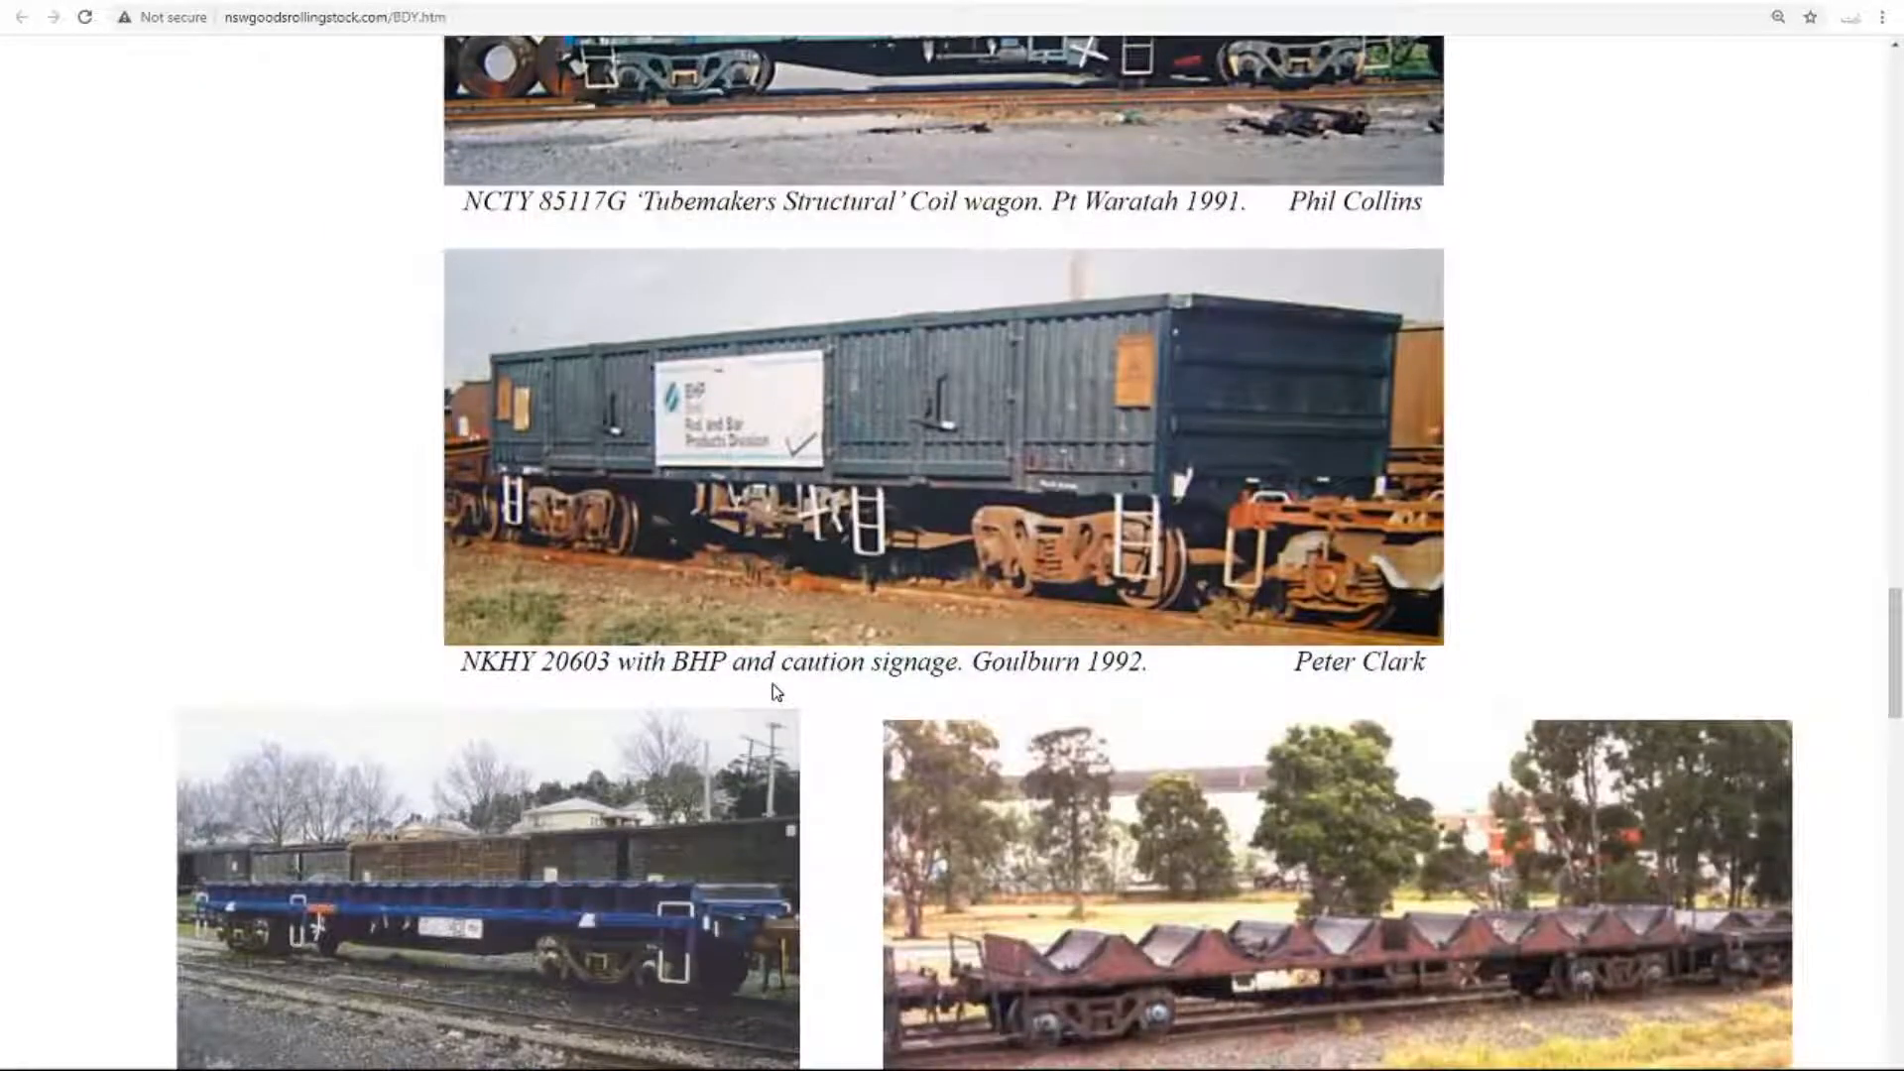
scroll(776, 691, "down", 11)
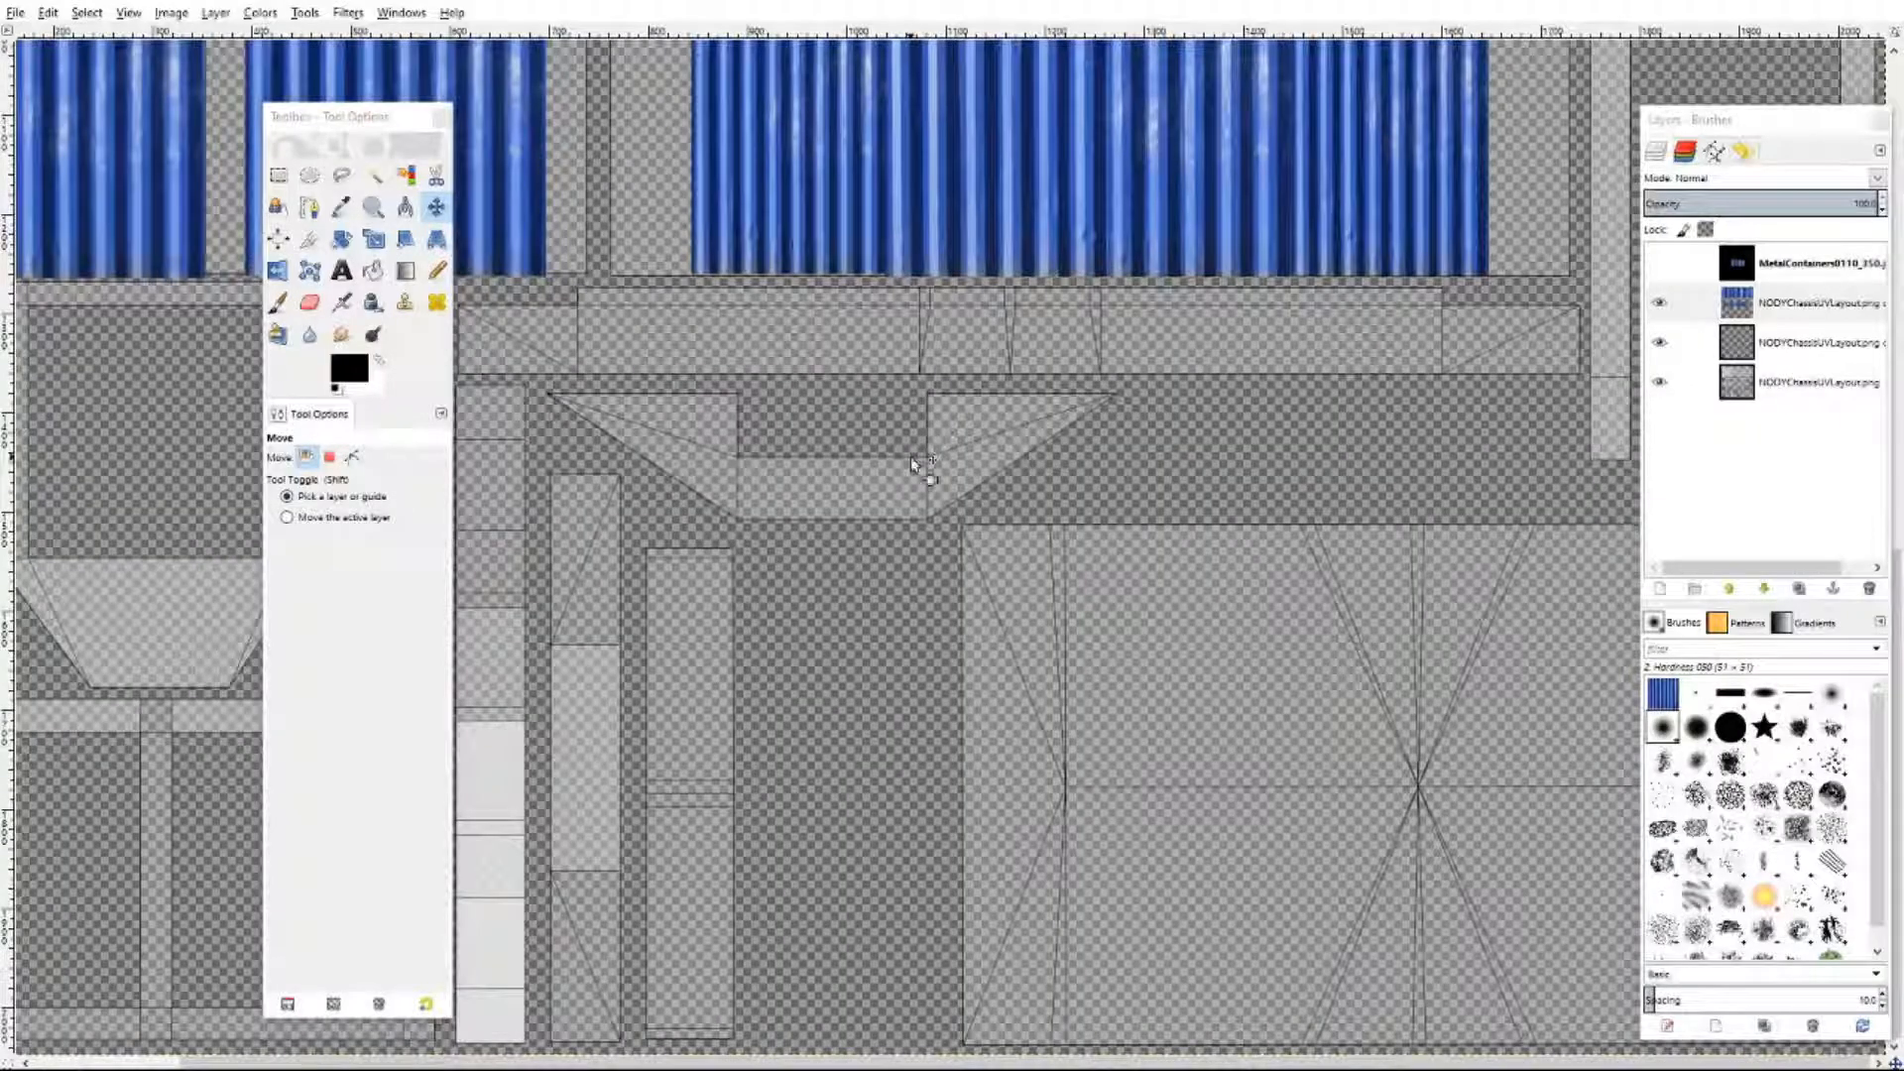
- Switch back to GIMP, move the corrugated texture layer below the blank UV layout copy, and rename it ContainerTexture
left_click_drag(378, 124, 191, 134)
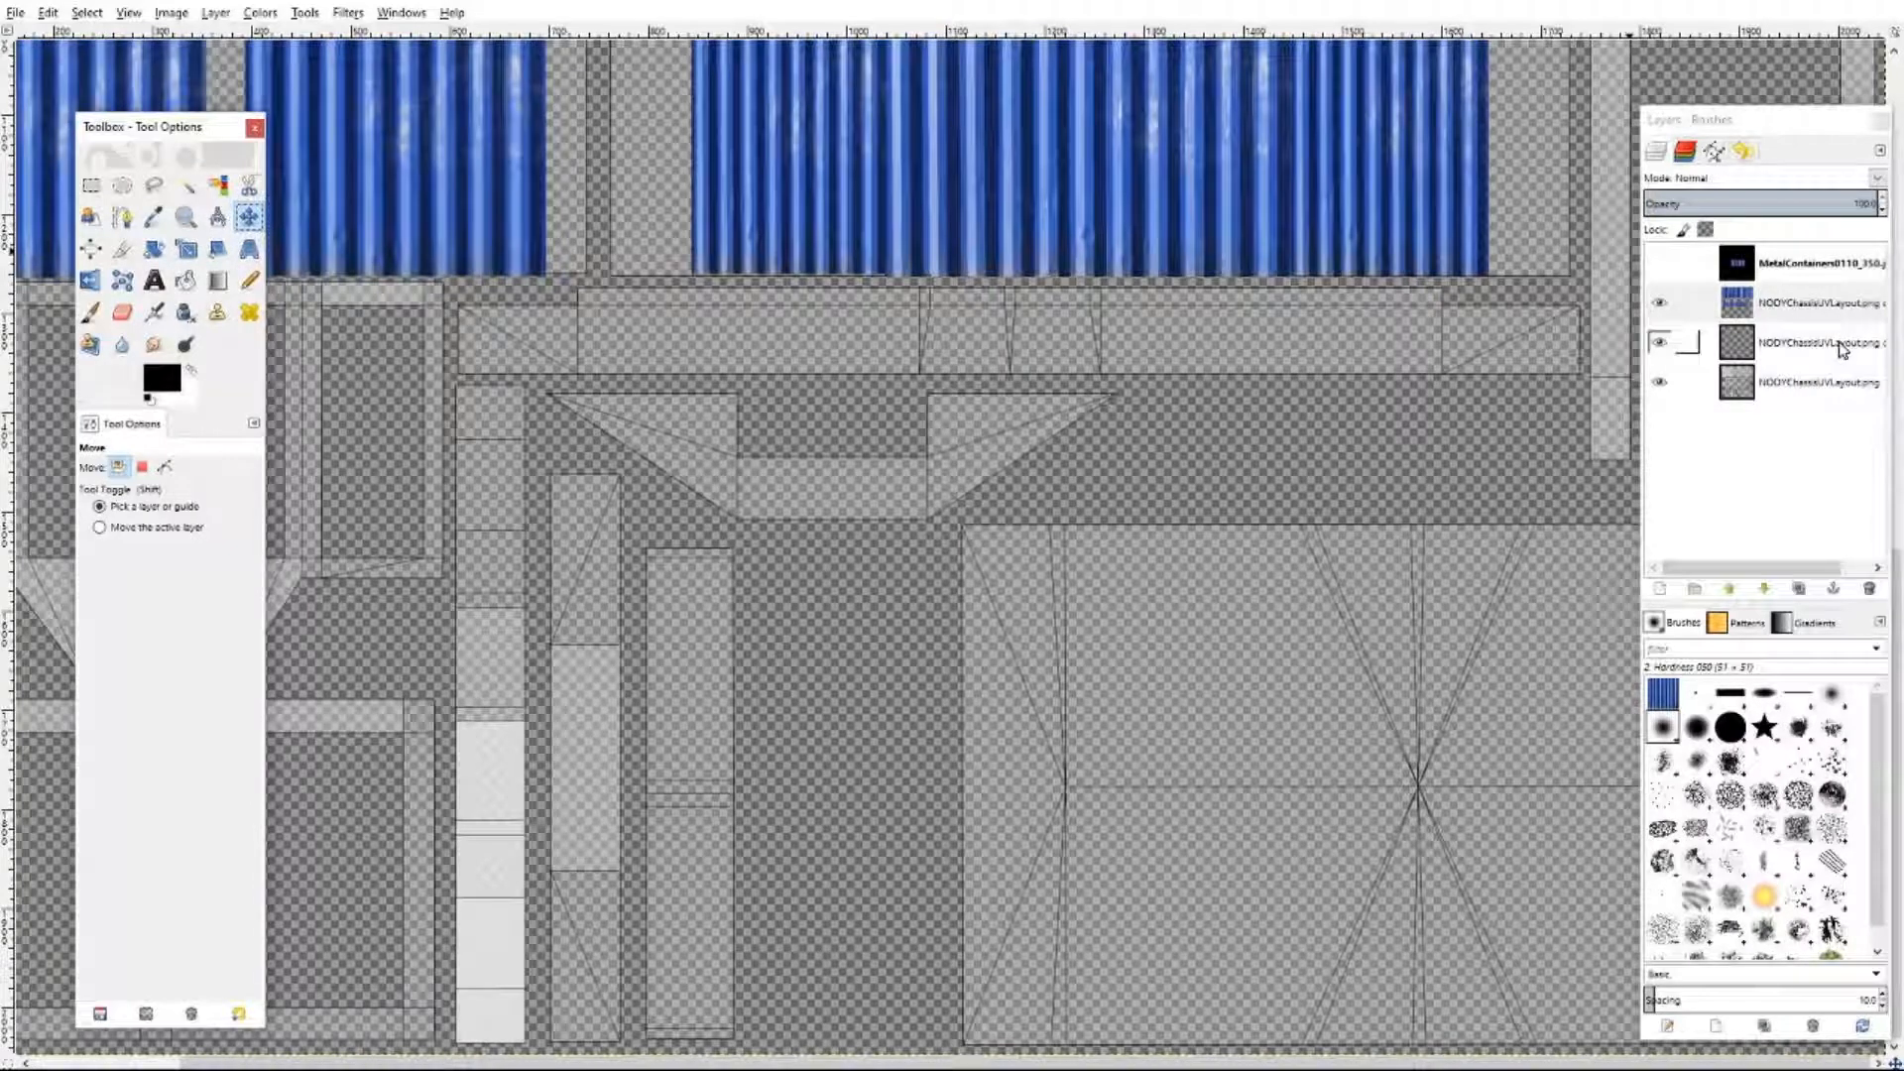
left_click_drag(1780, 302, 1790, 375)
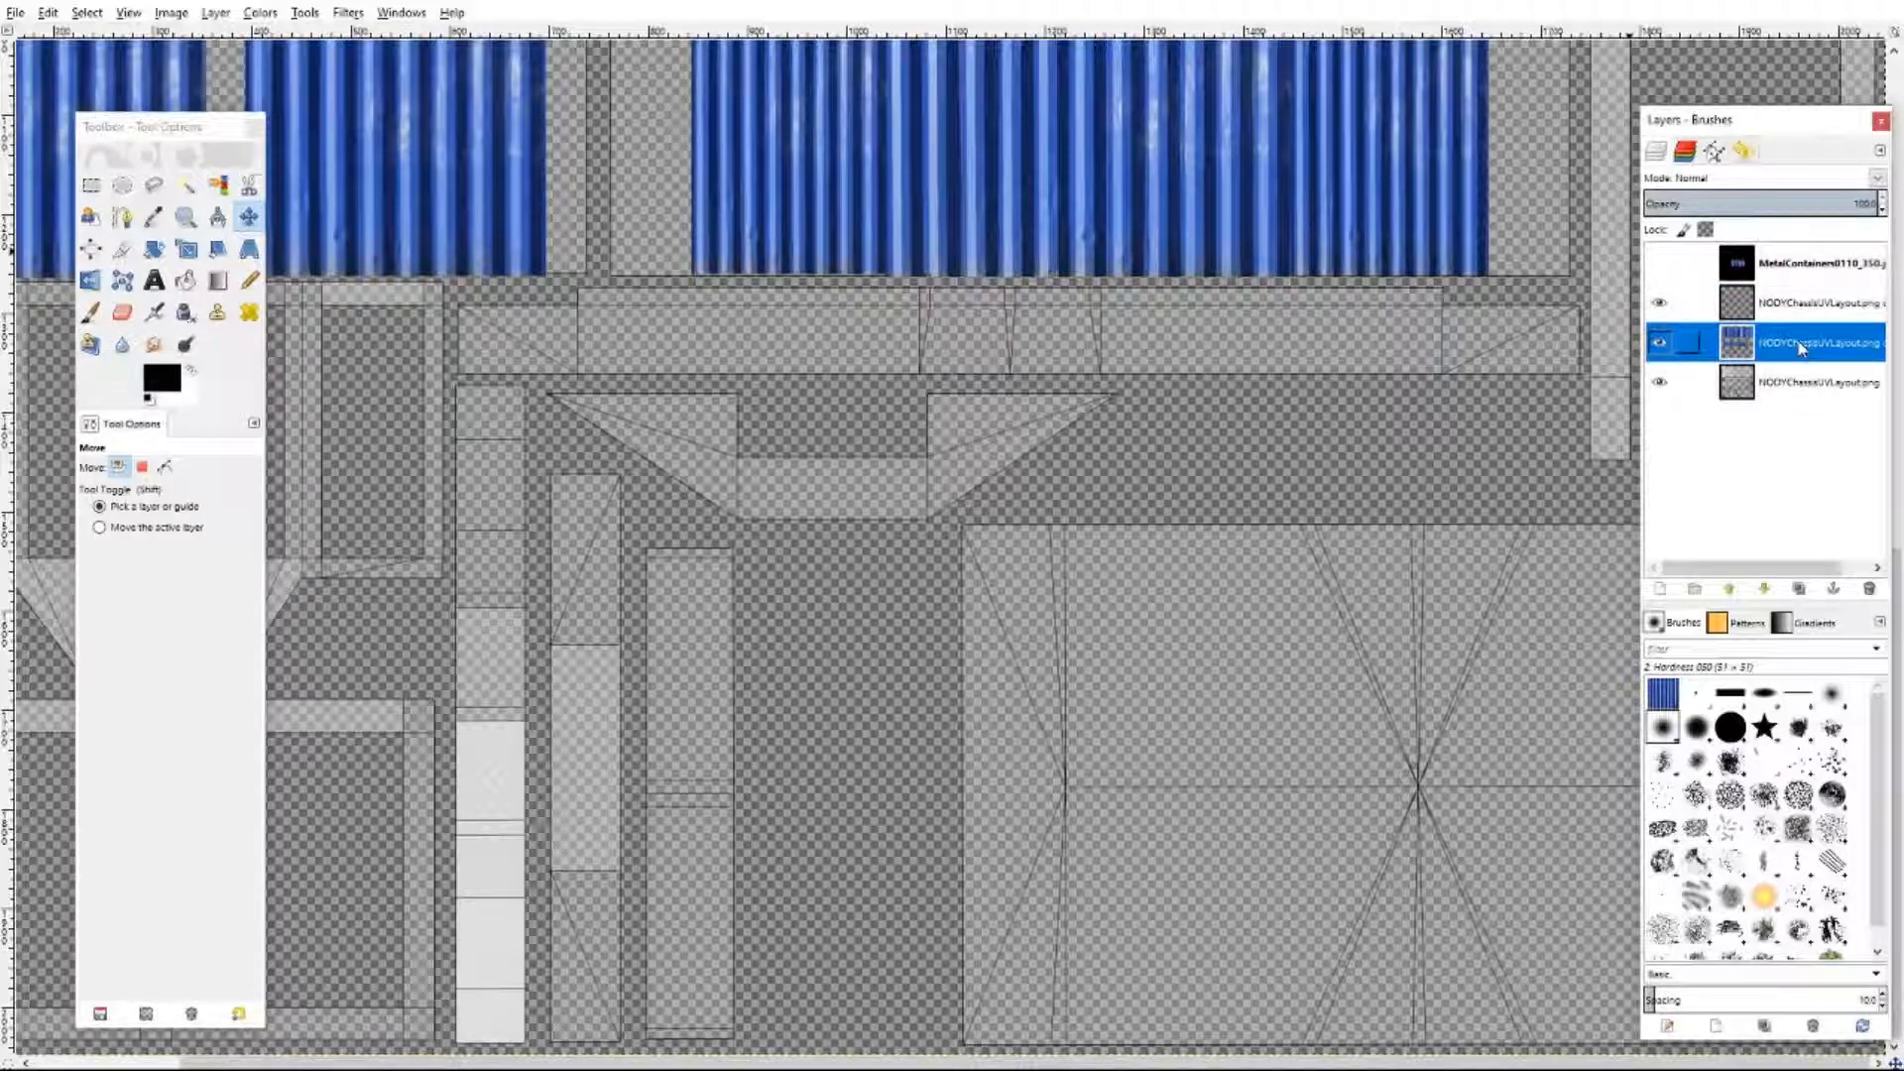
right_click(1800, 349)
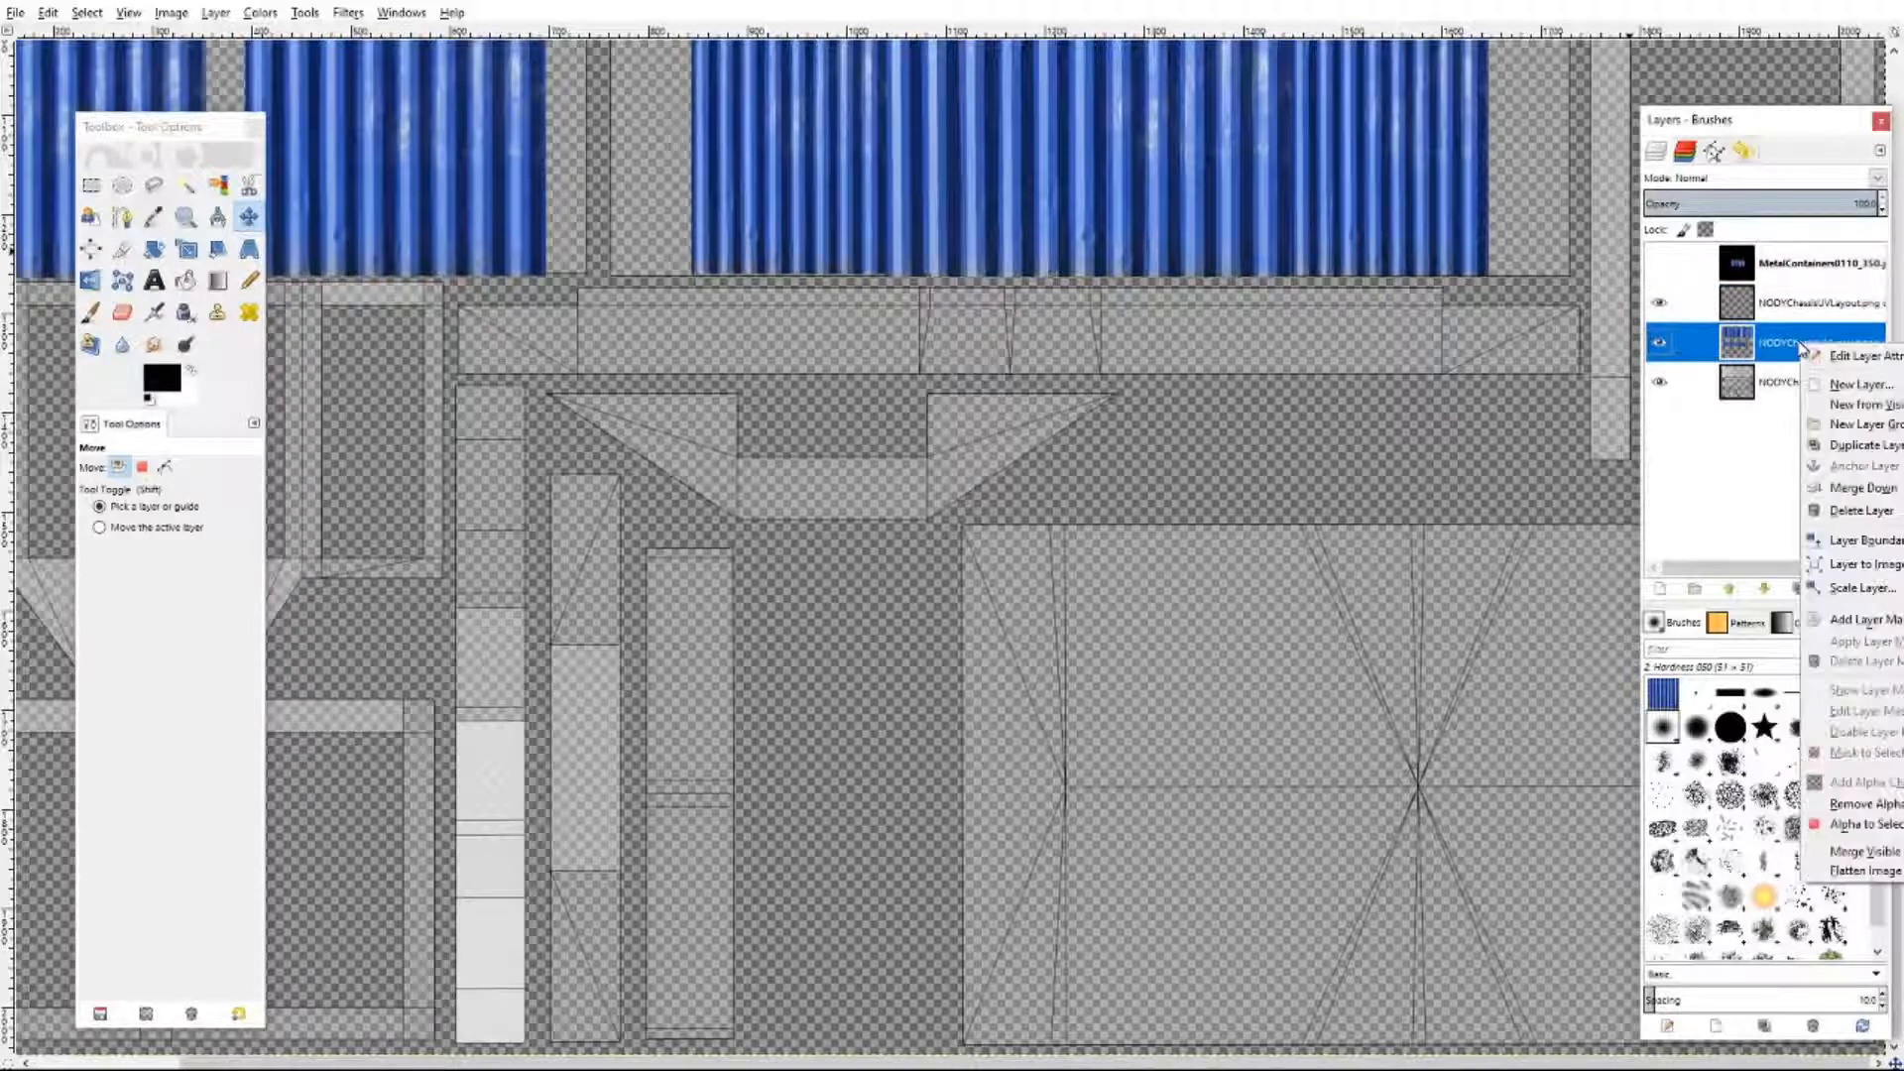
left_click(1865, 355)
left_click_drag(130, 107, 985, 403)
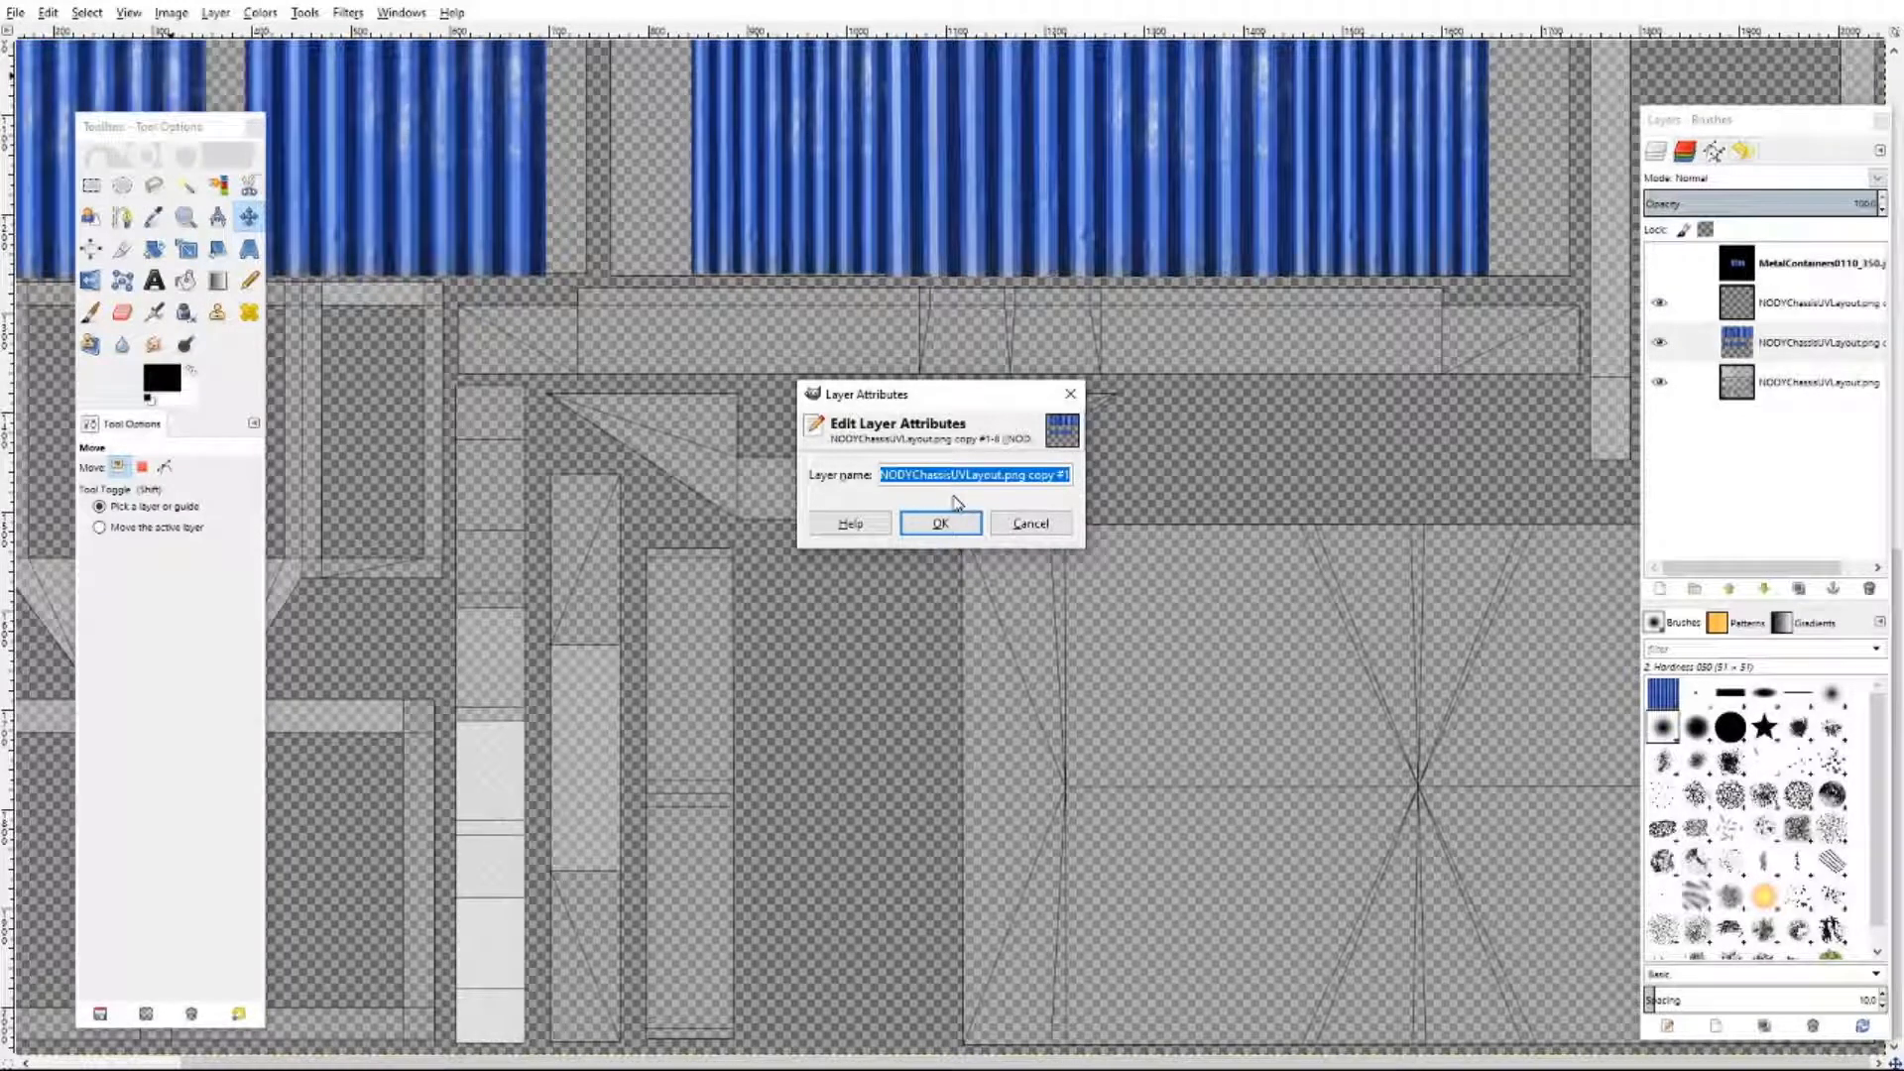
type("Containe")
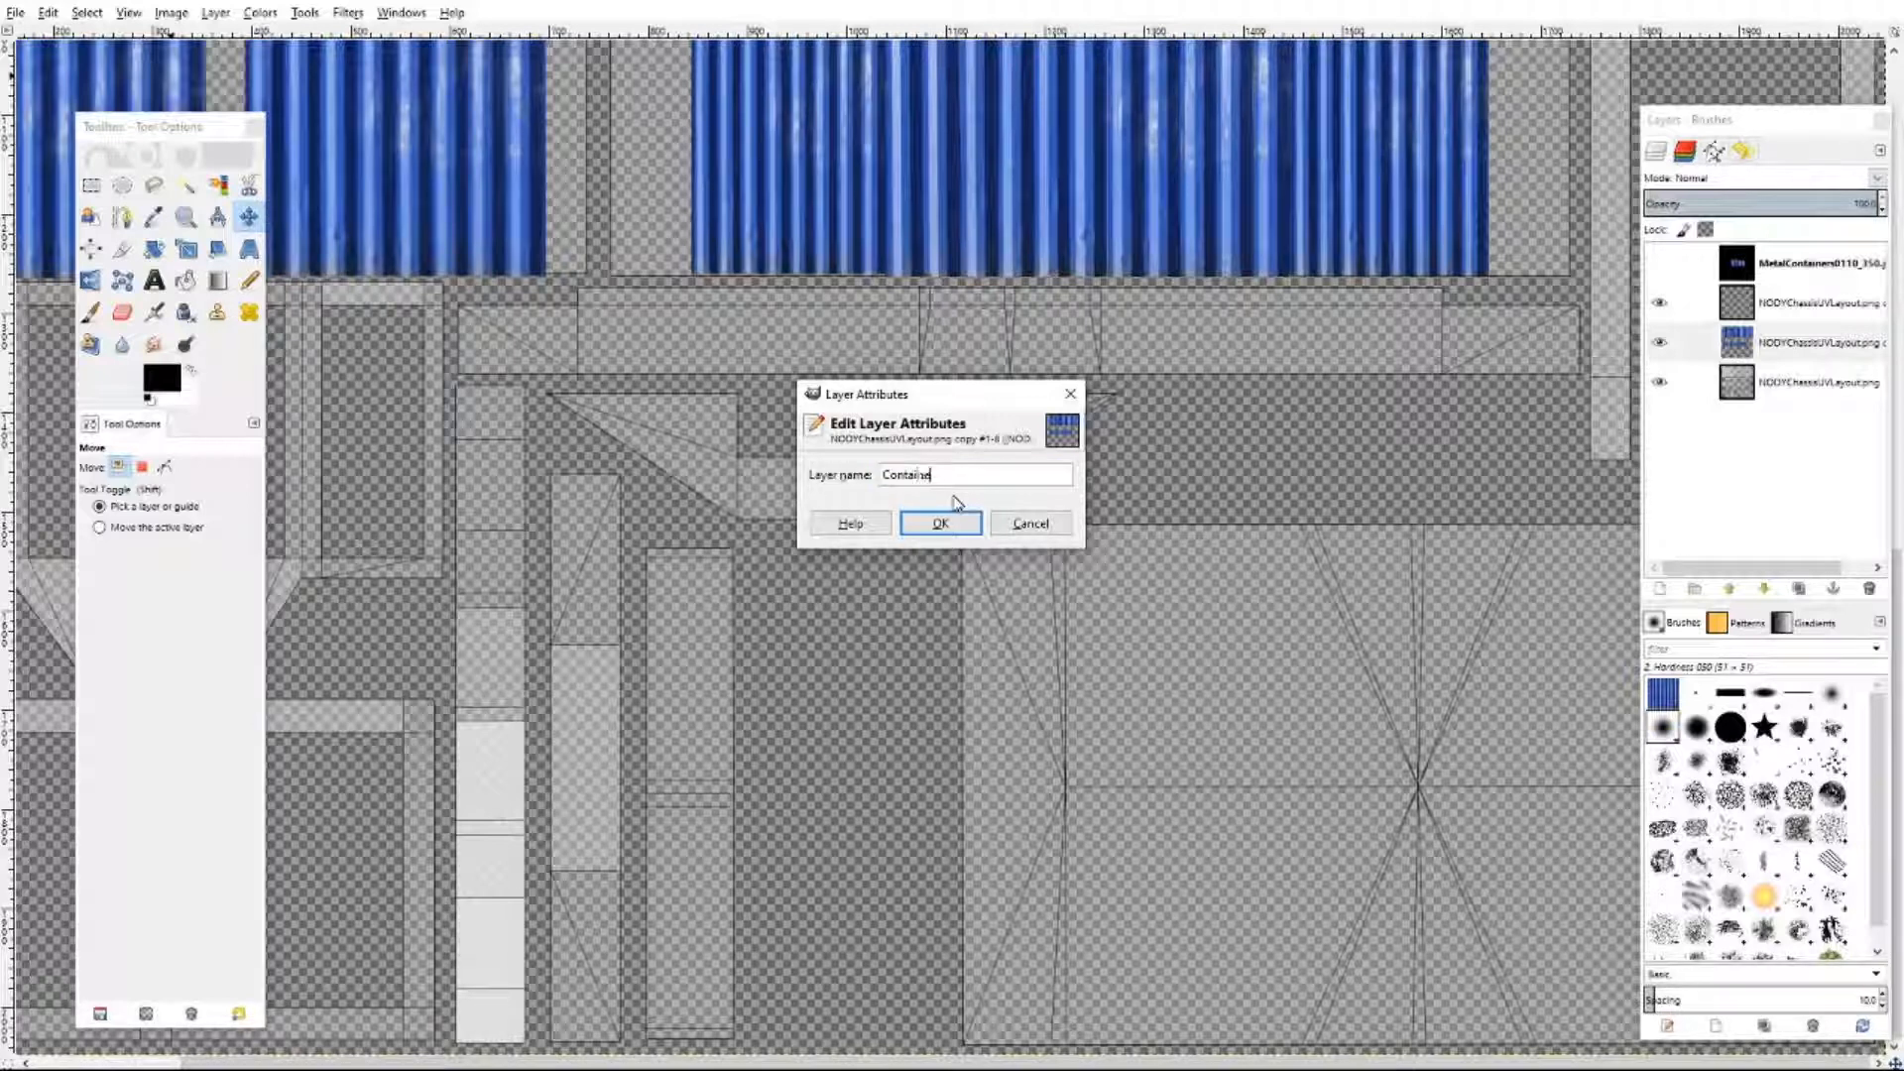
type("rTexture")
left_click(952, 526)
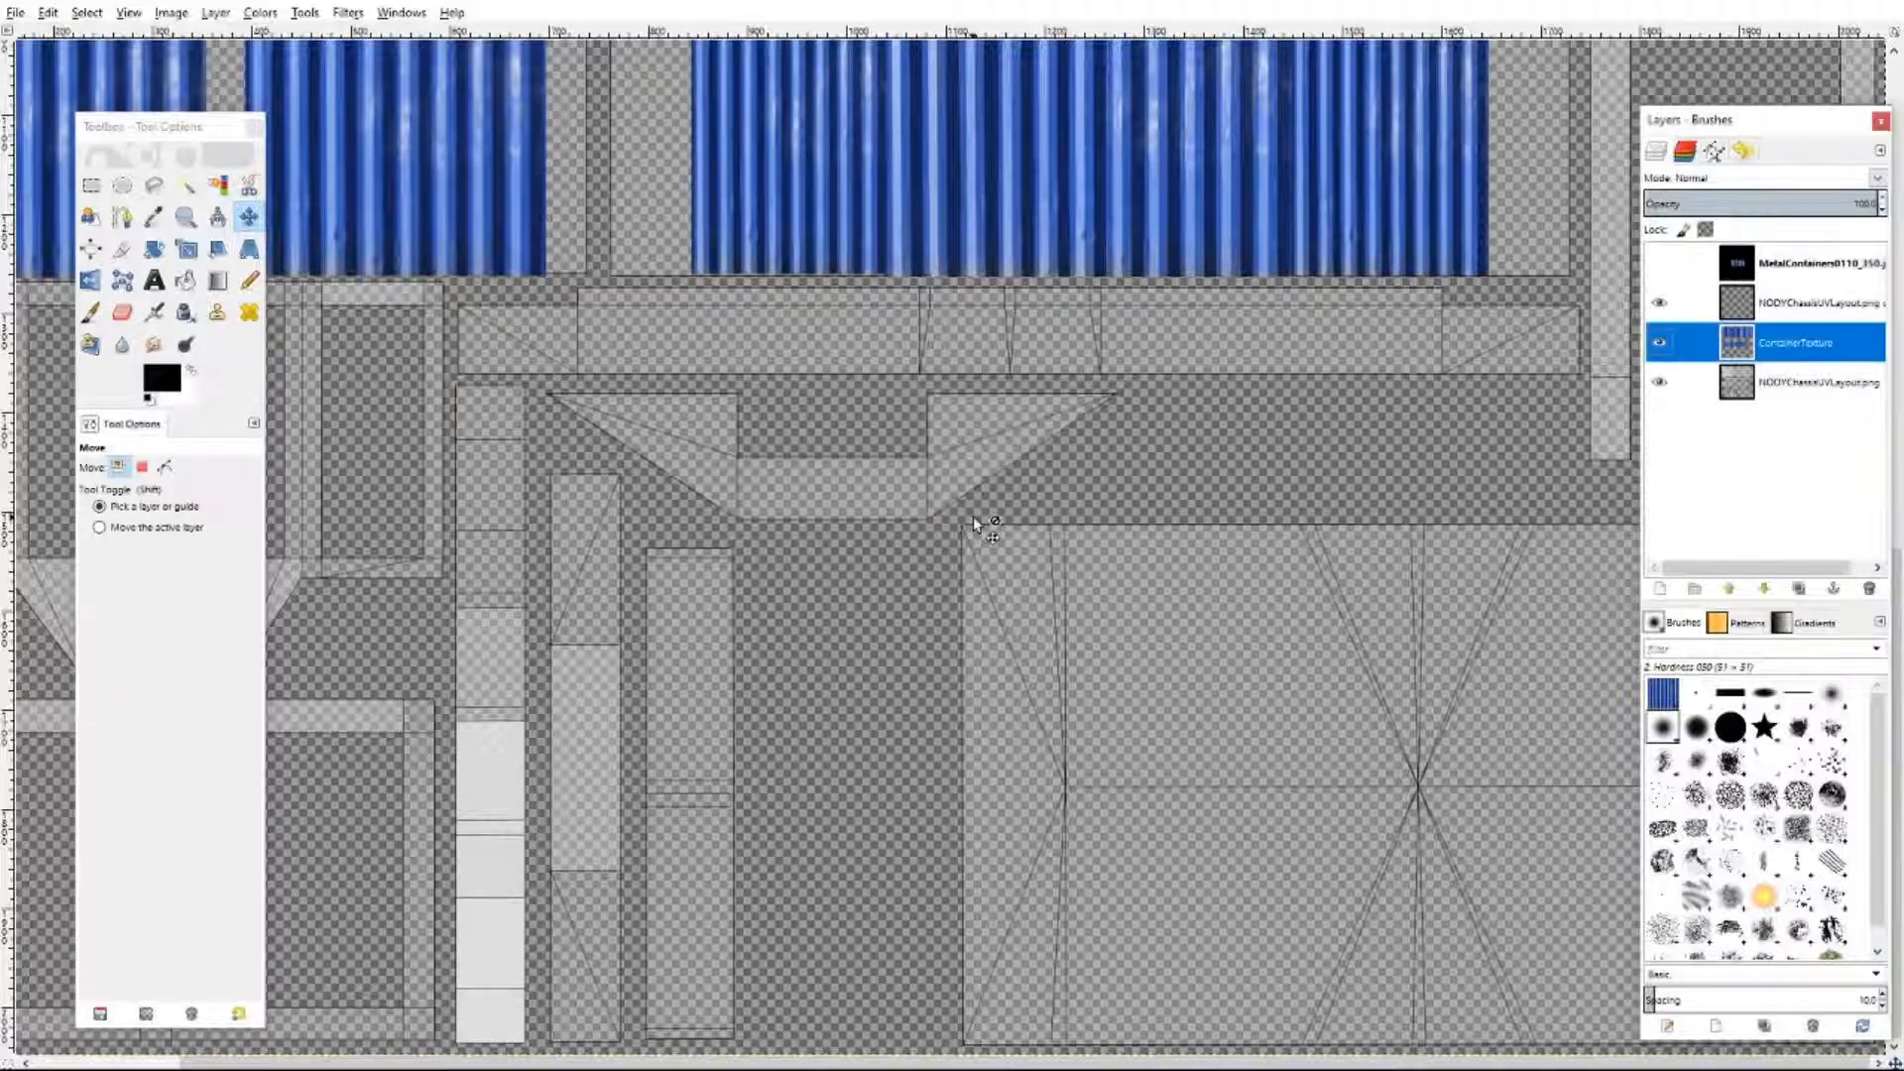
- Rename the blank UV layout copy layer above ContainerTexture as FlatBluePaintedMetal
left_click(1797, 309)
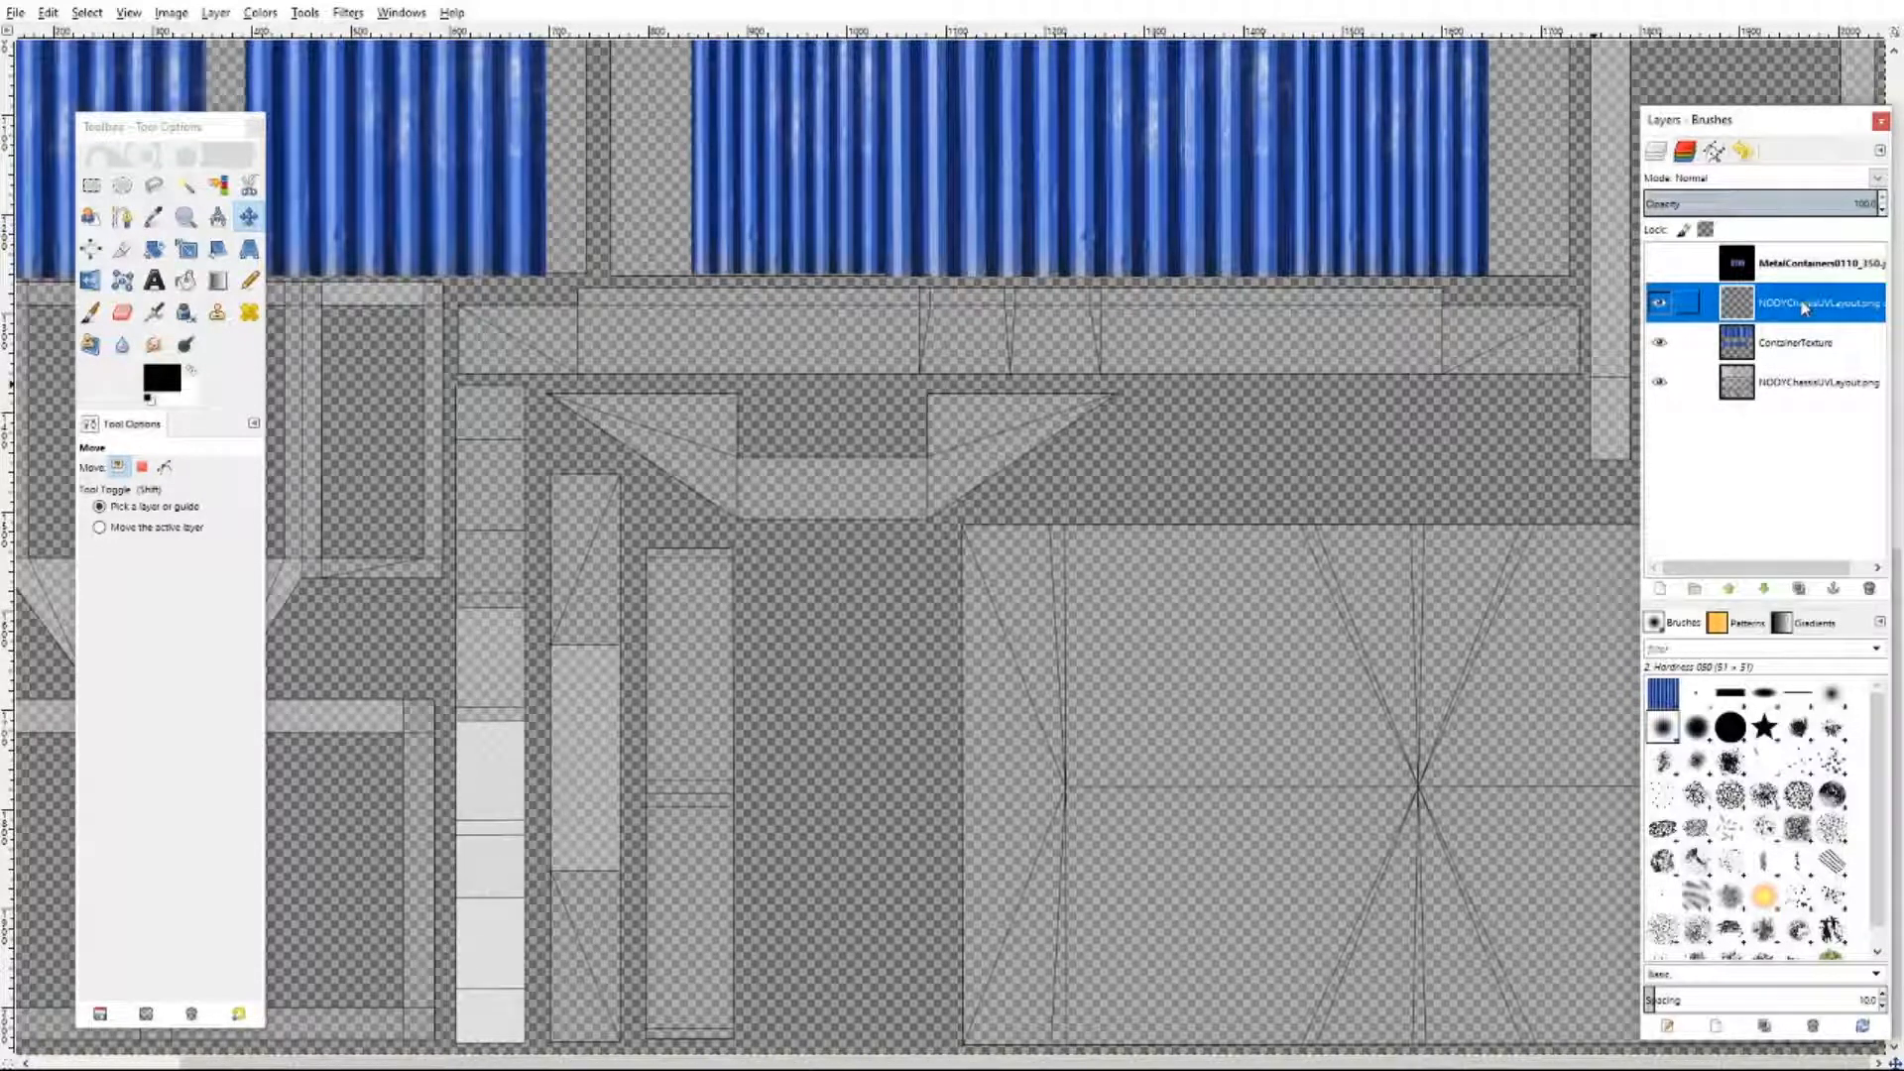
right_click(1804, 308)
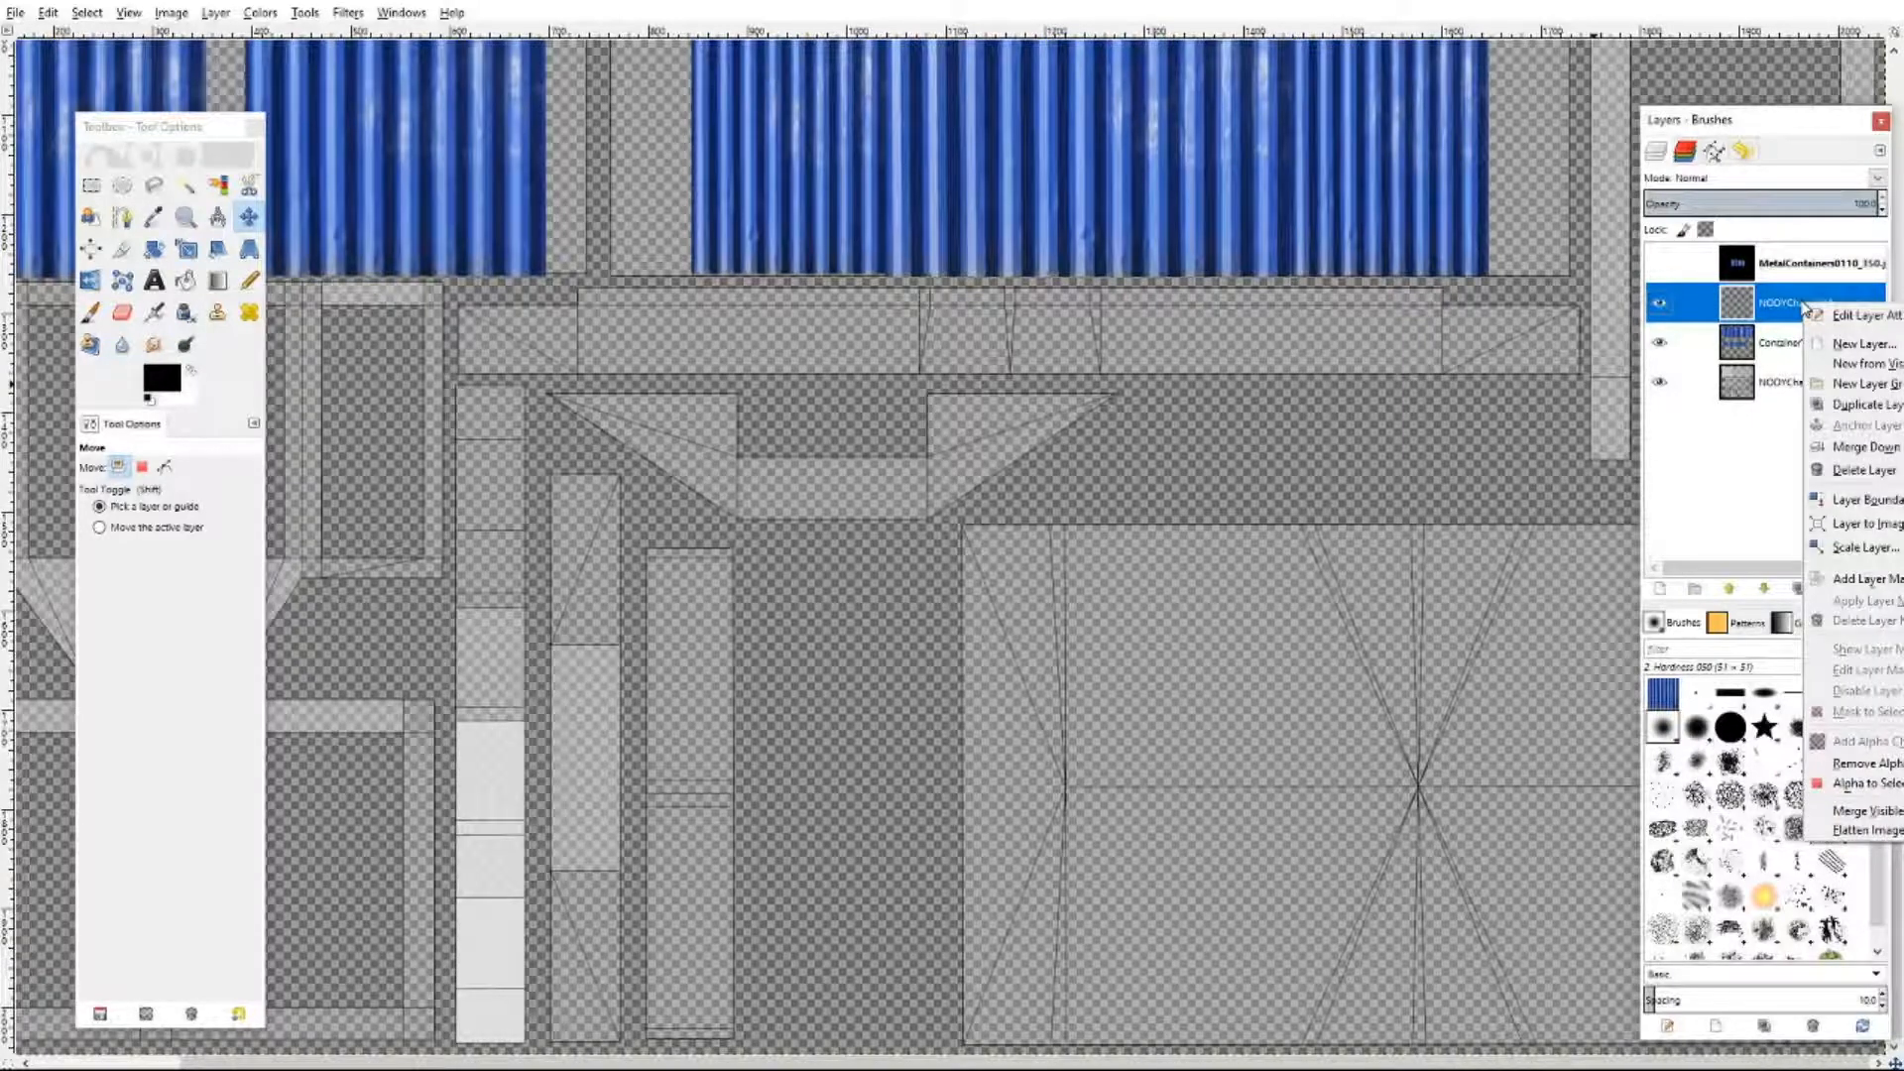
left_click(1839, 316)
left_click_drag(144, 127, 795, 312)
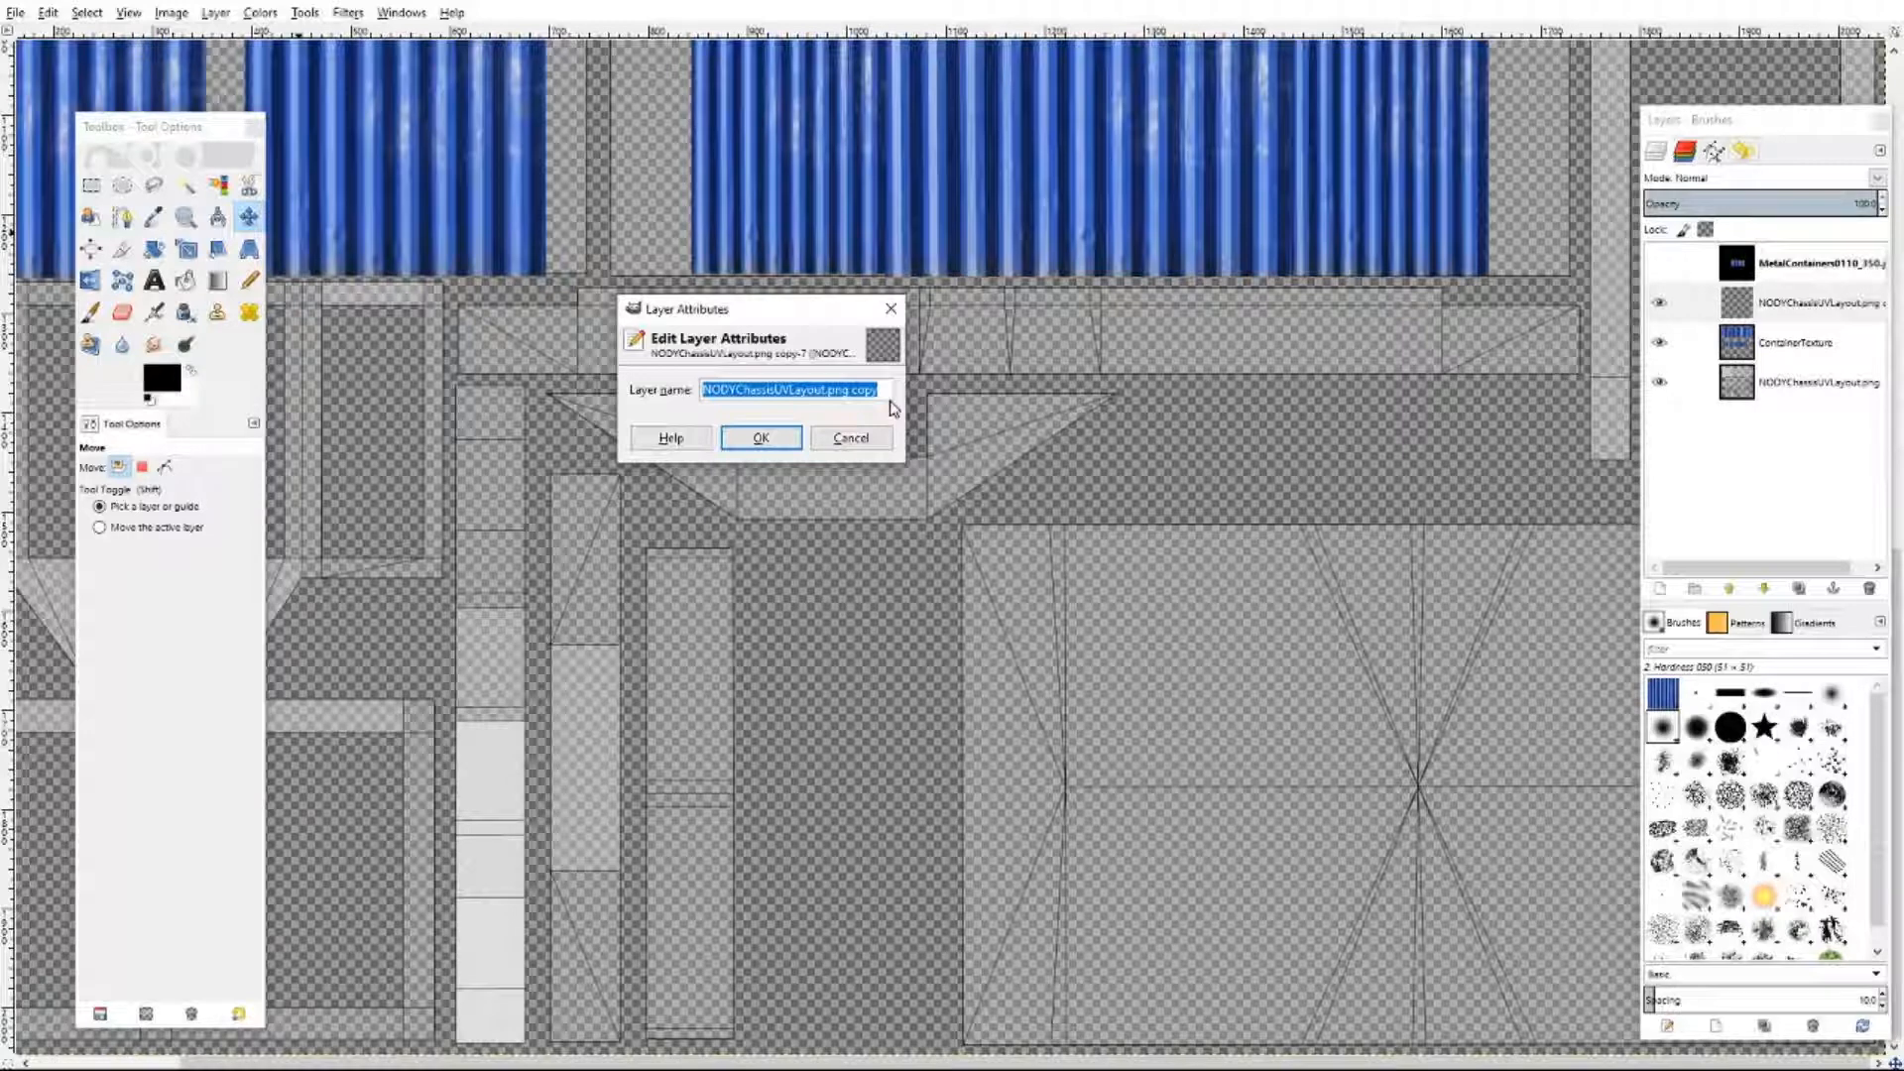
type("Hla")
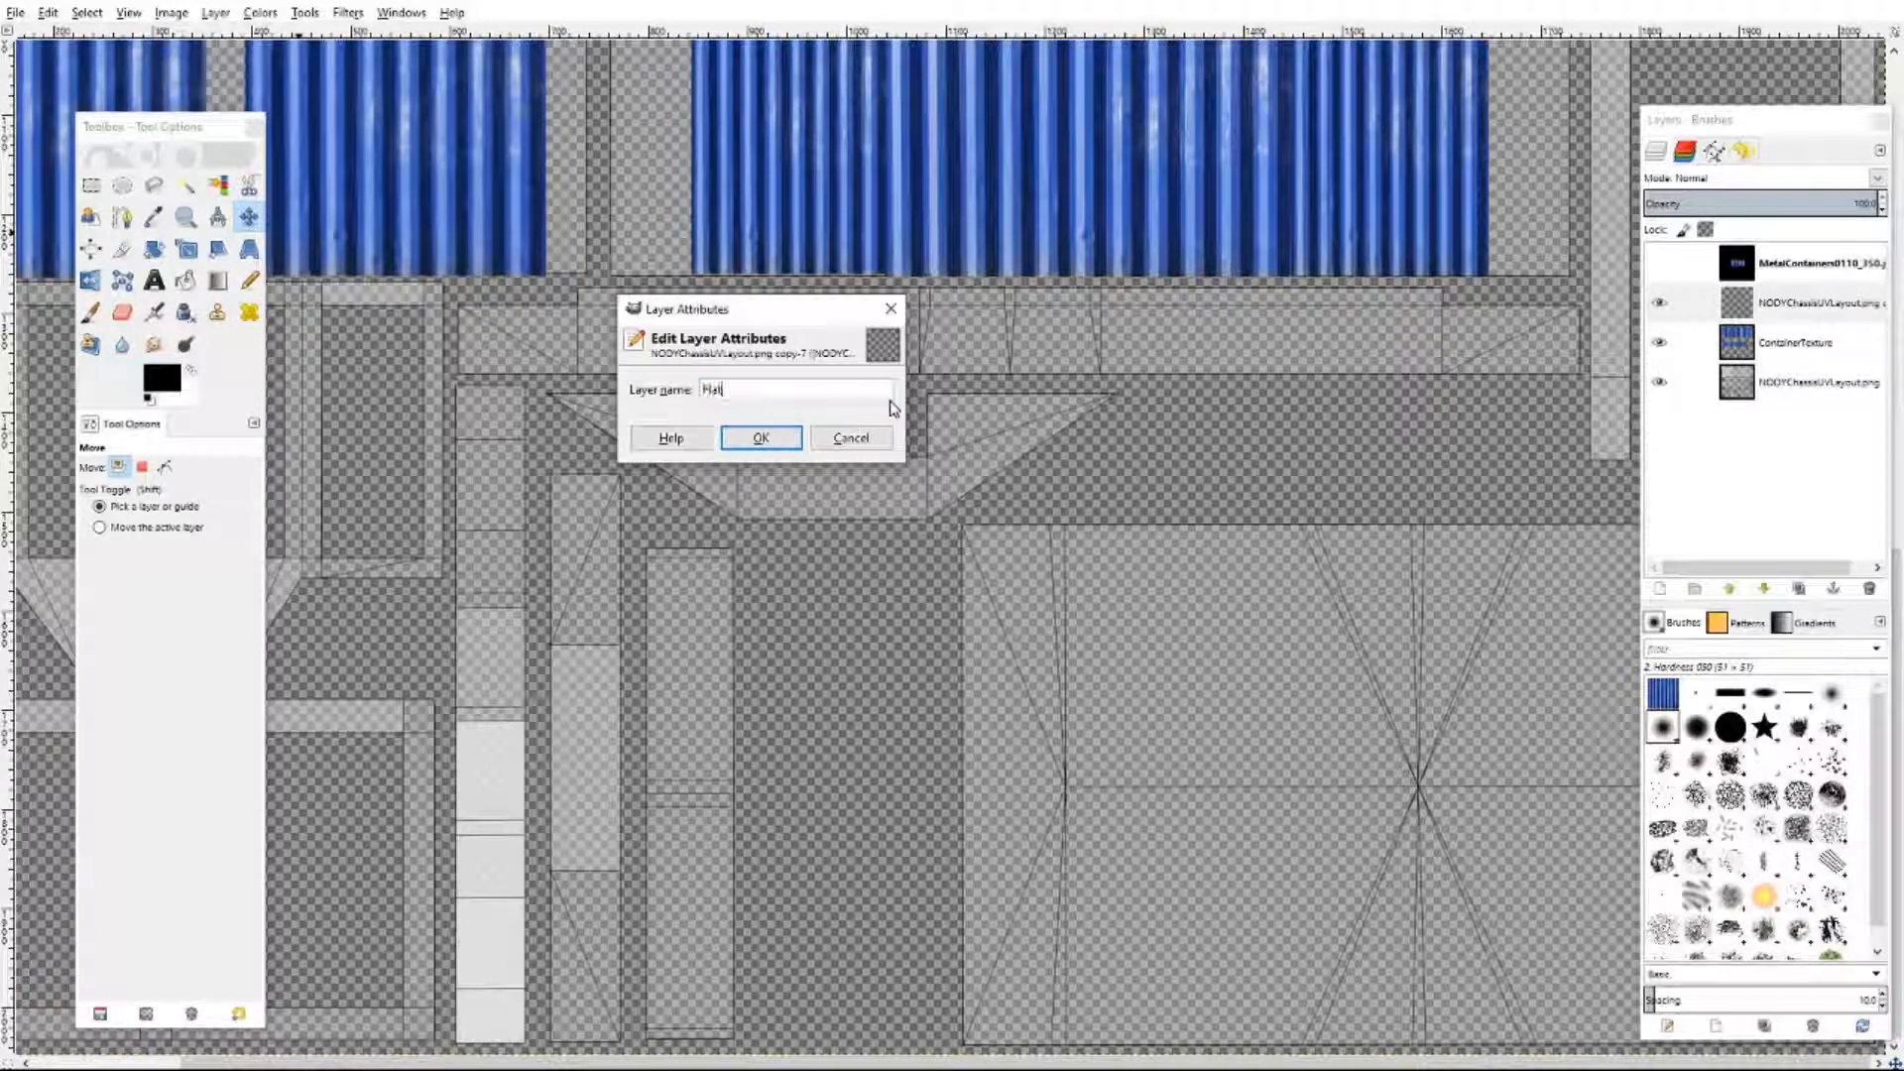
type("tBluePainted")
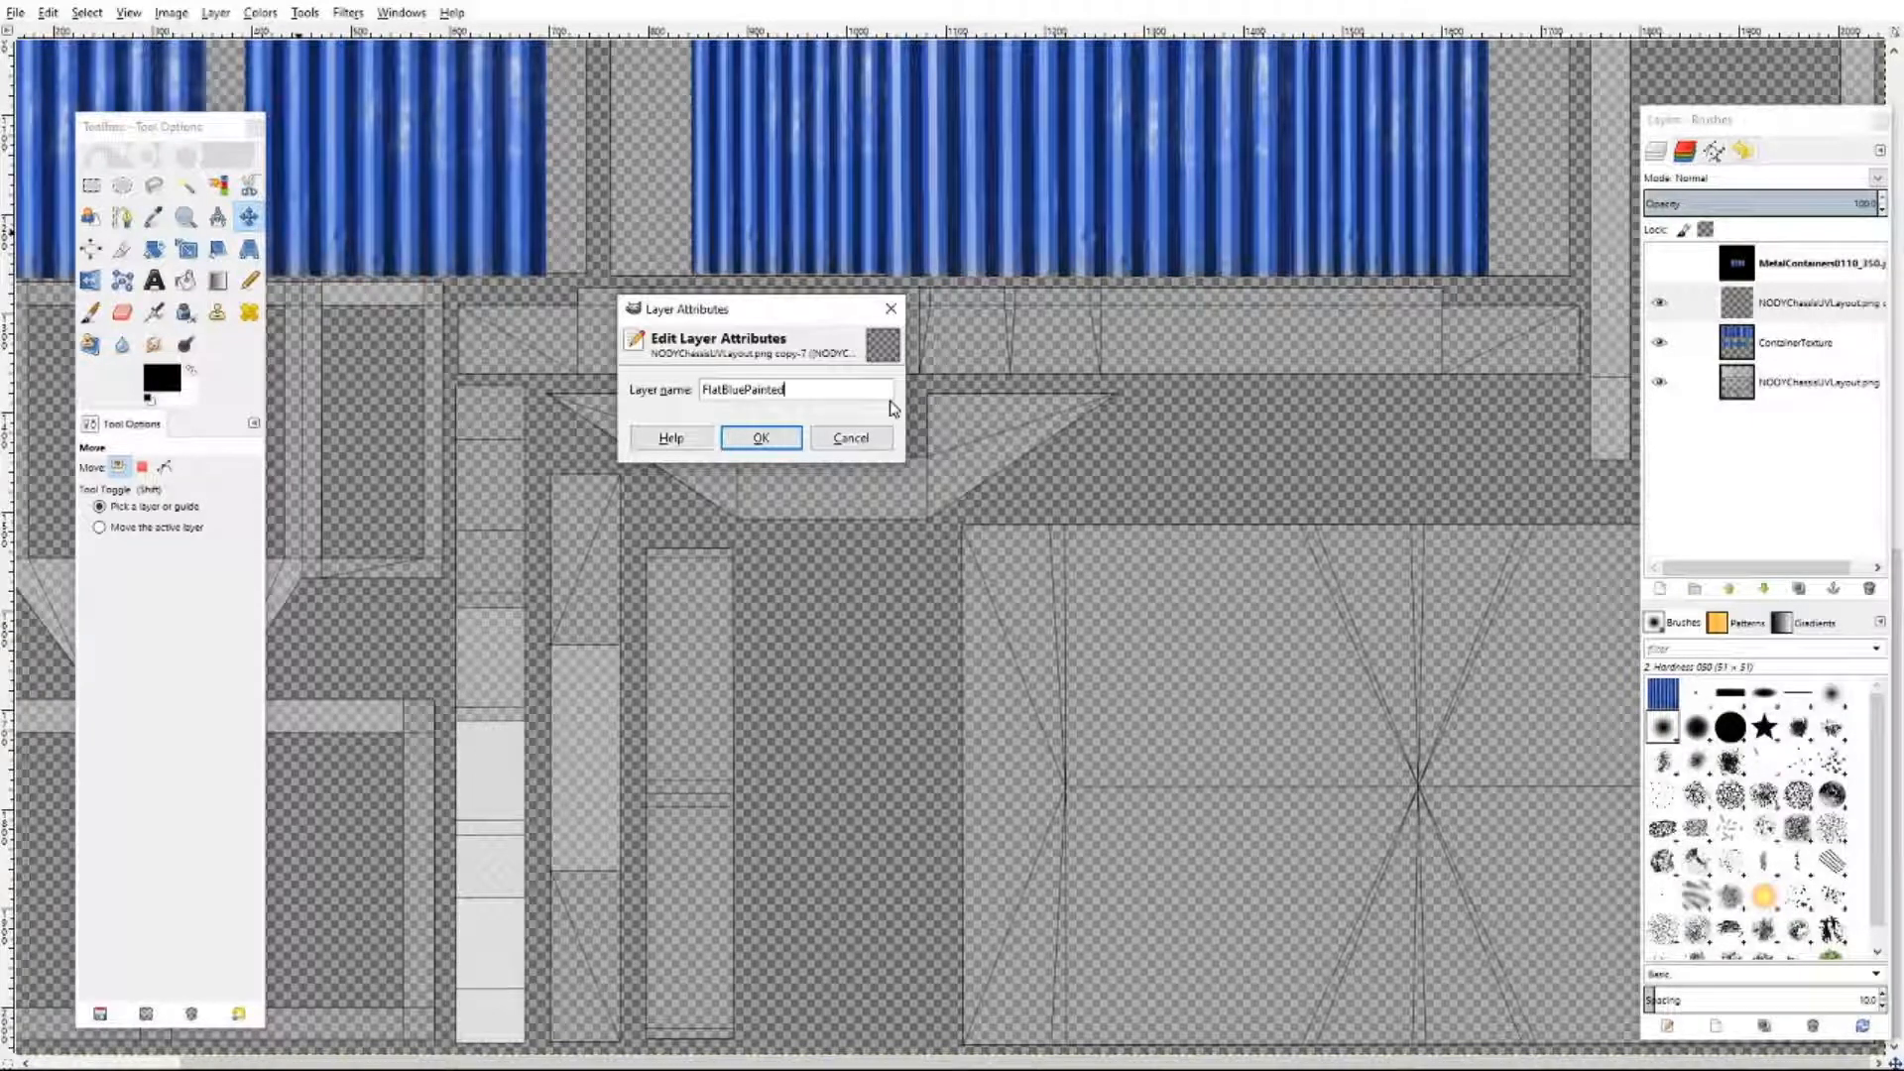
type("Metal")
left_click(756, 438)
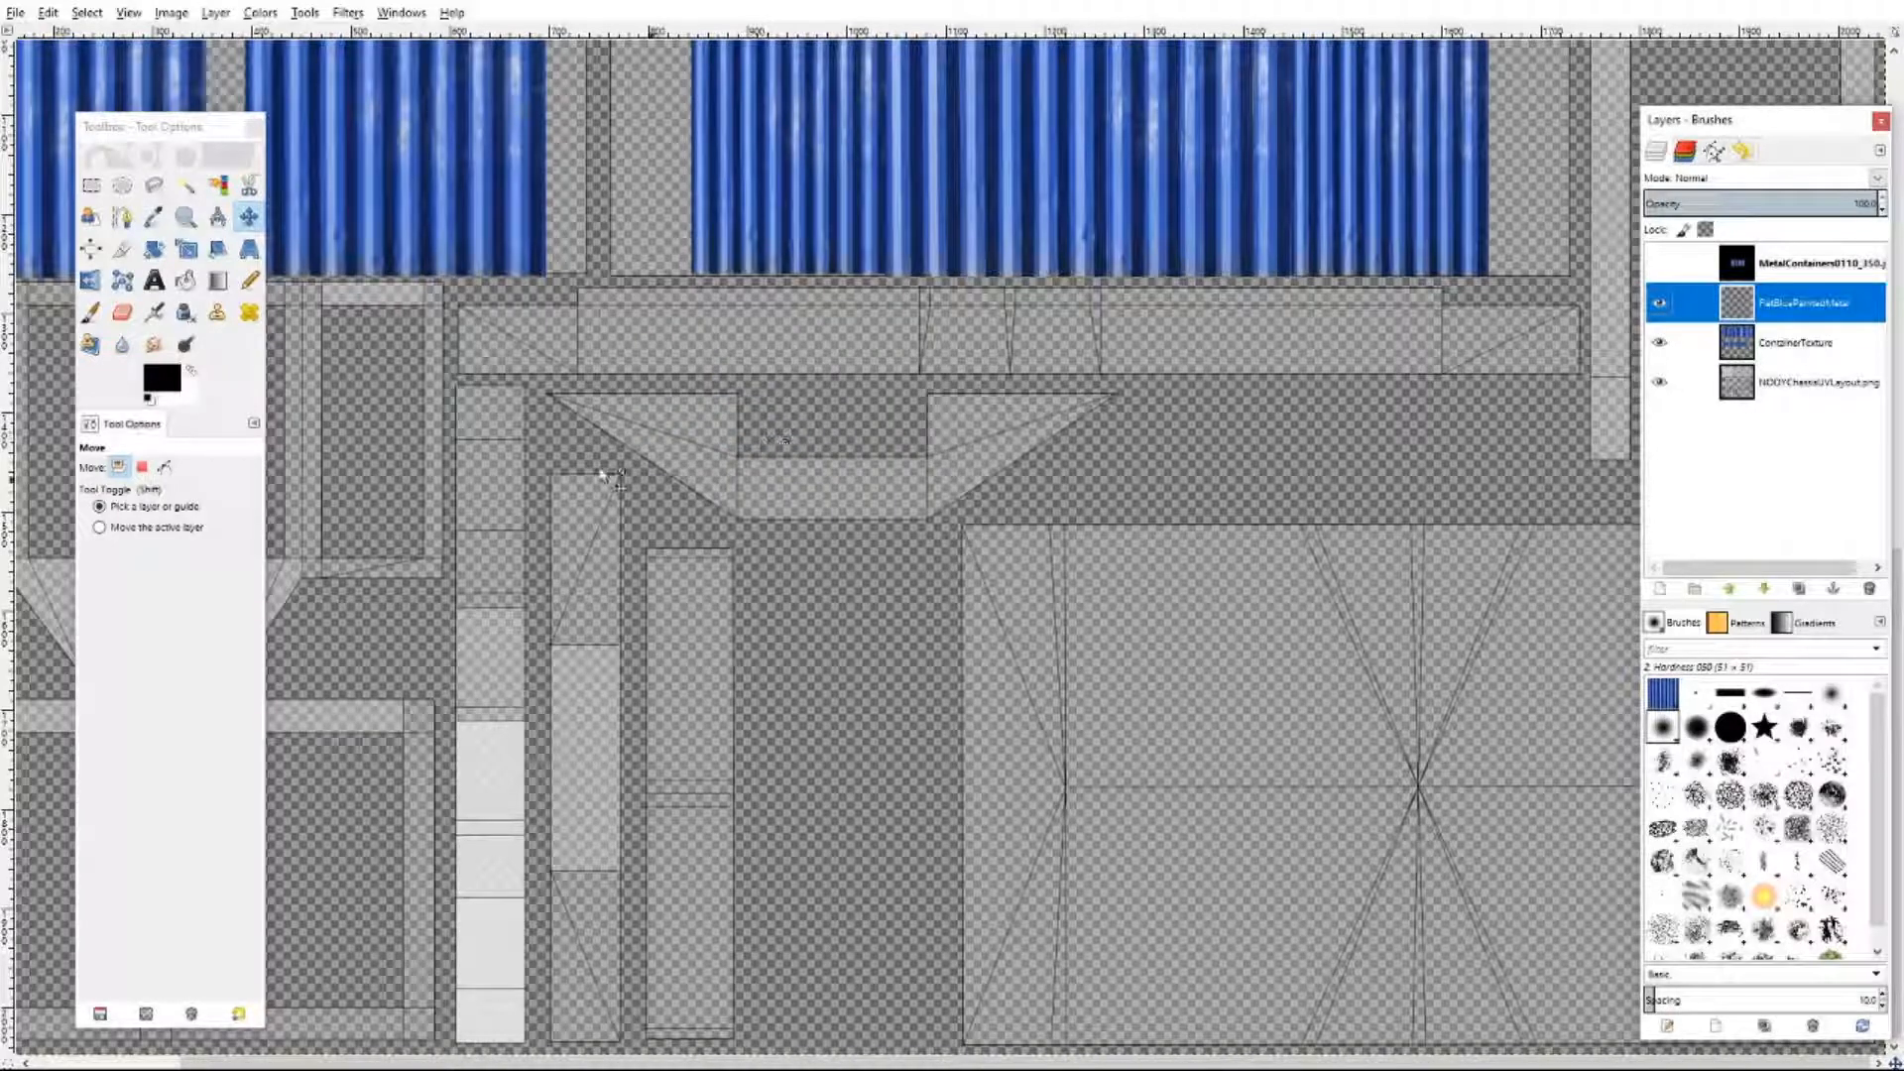
- Duplicate the FlatBluePaintedMetal layer and rename the copy Shading
left_click_drag(207, 129, 251, 132)
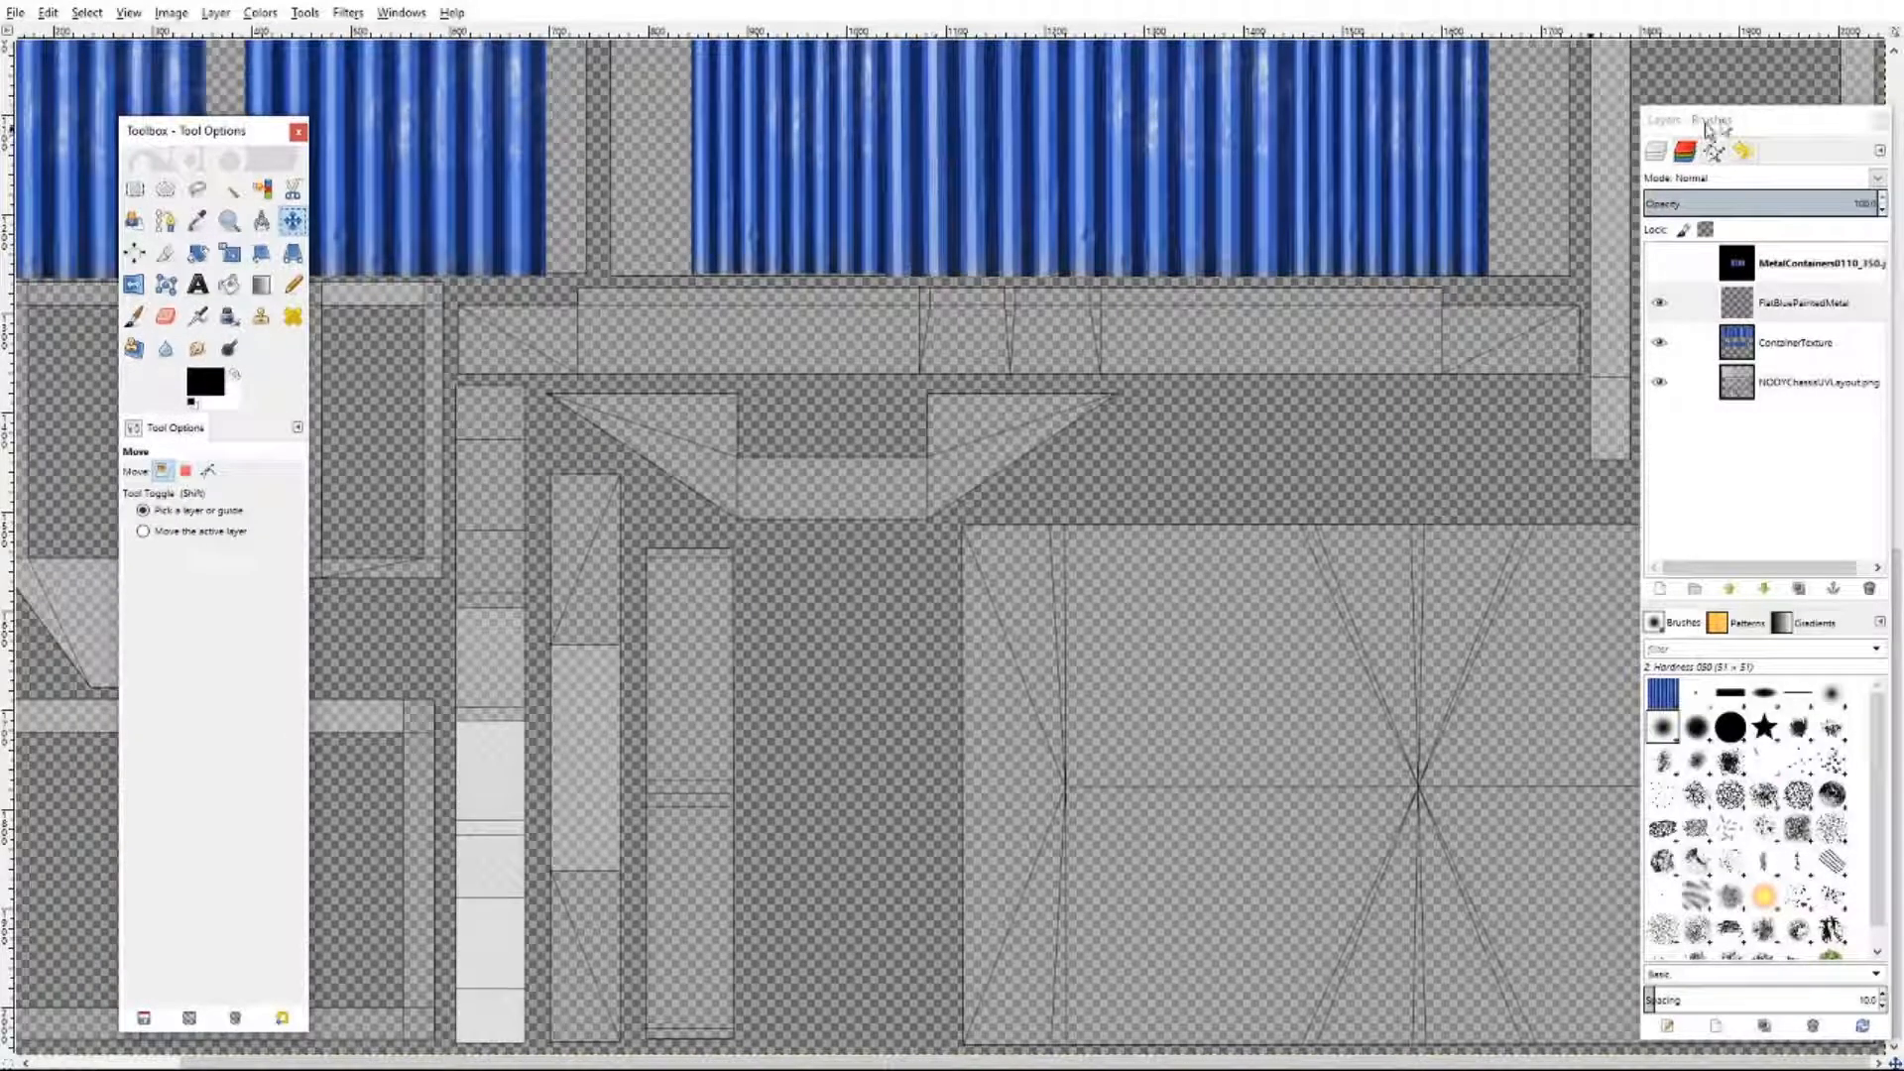
mouse_move(1747, 121)
left_mouse_down()
mouse_move(1589, 217)
mouse_move(1262, 300)
mouse_move(1564, 195)
mouse_move(1659, 96)
left_mouse_up()
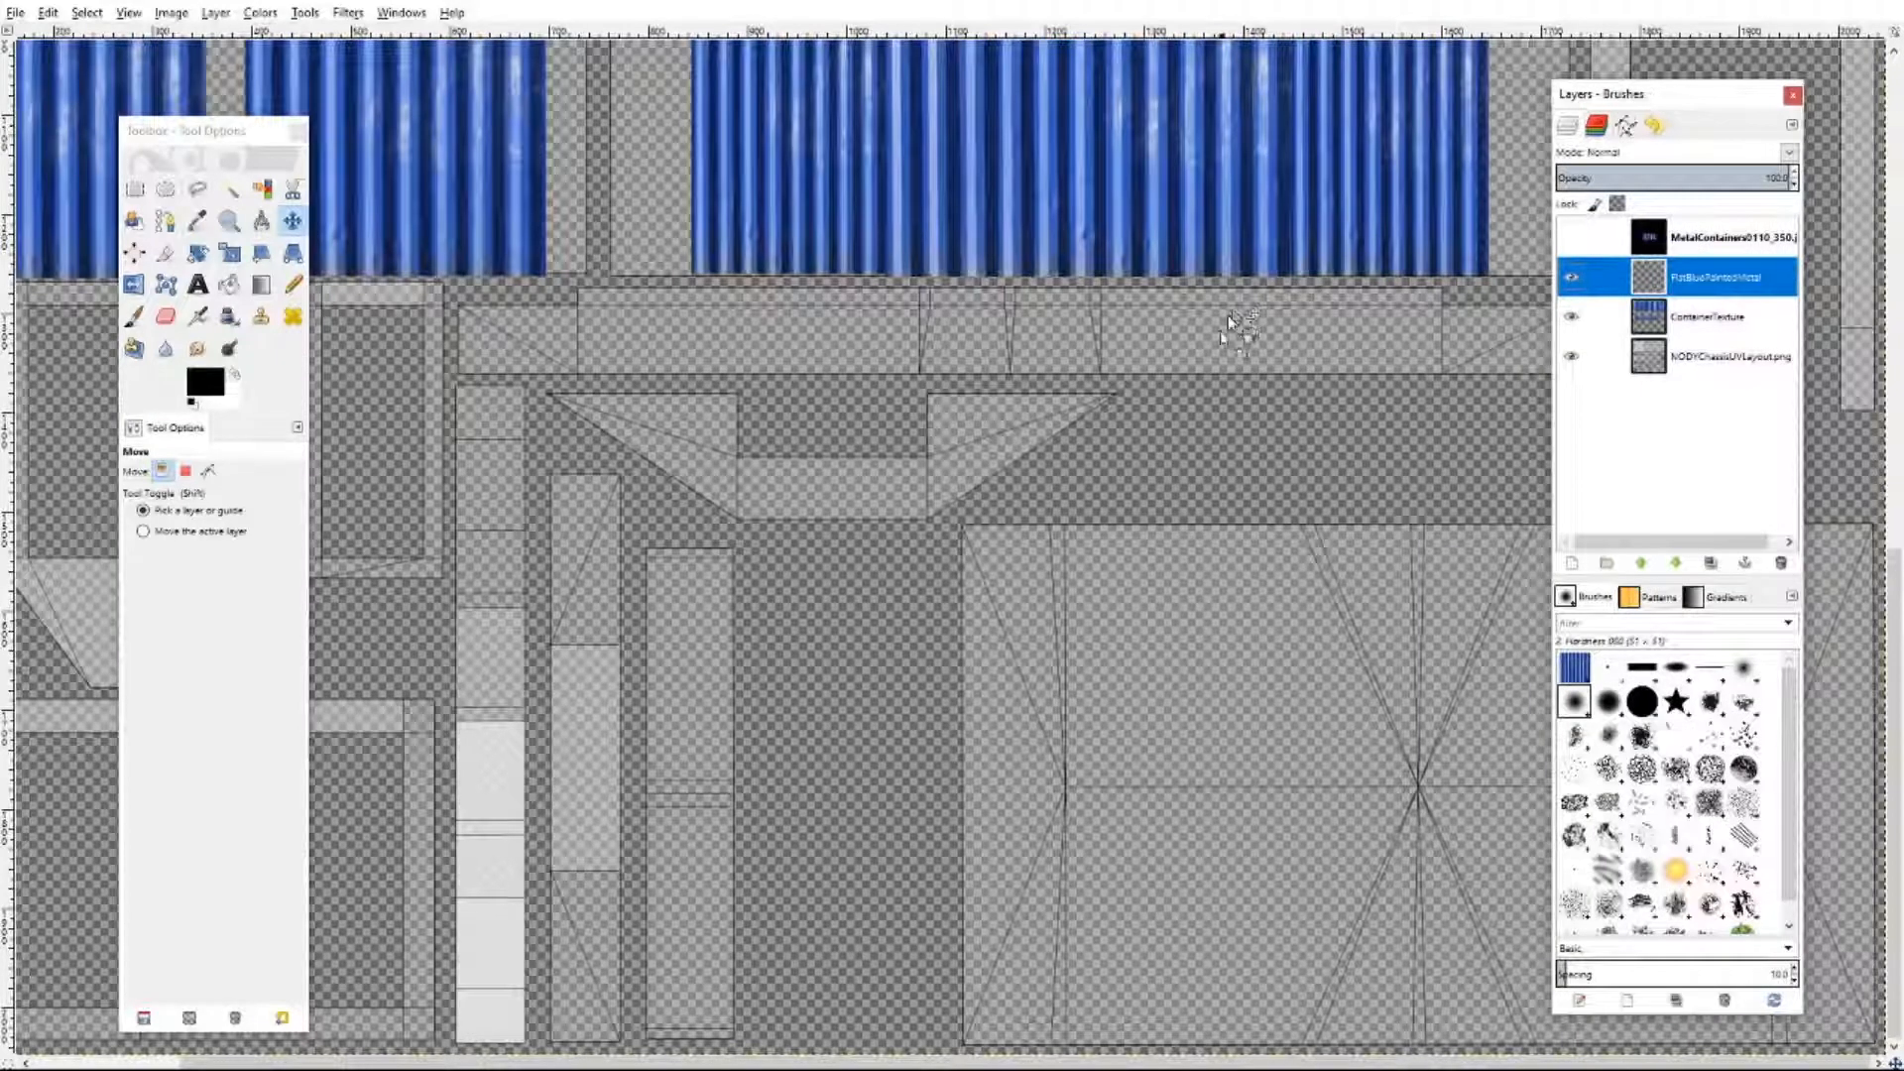
scroll(1225, 342, "up", 10)
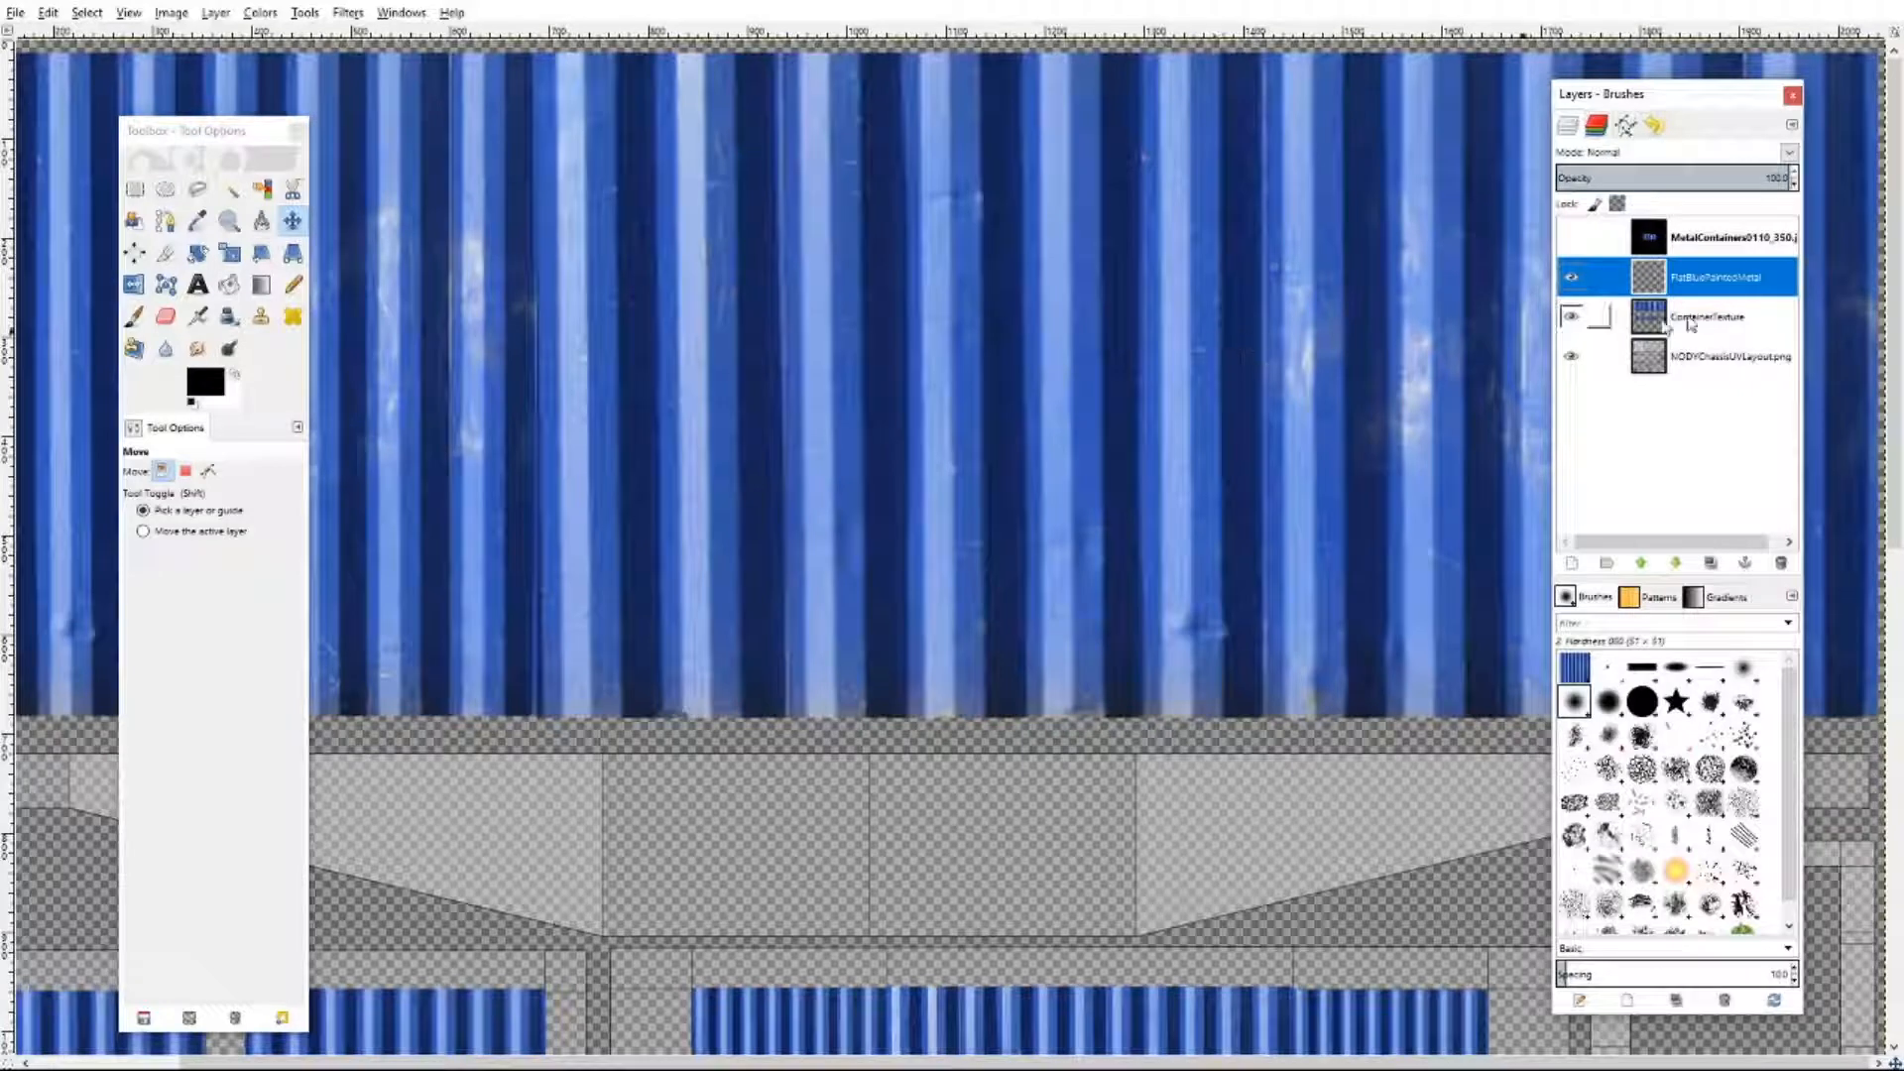
right_click(1718, 281)
left_click(1775, 383)
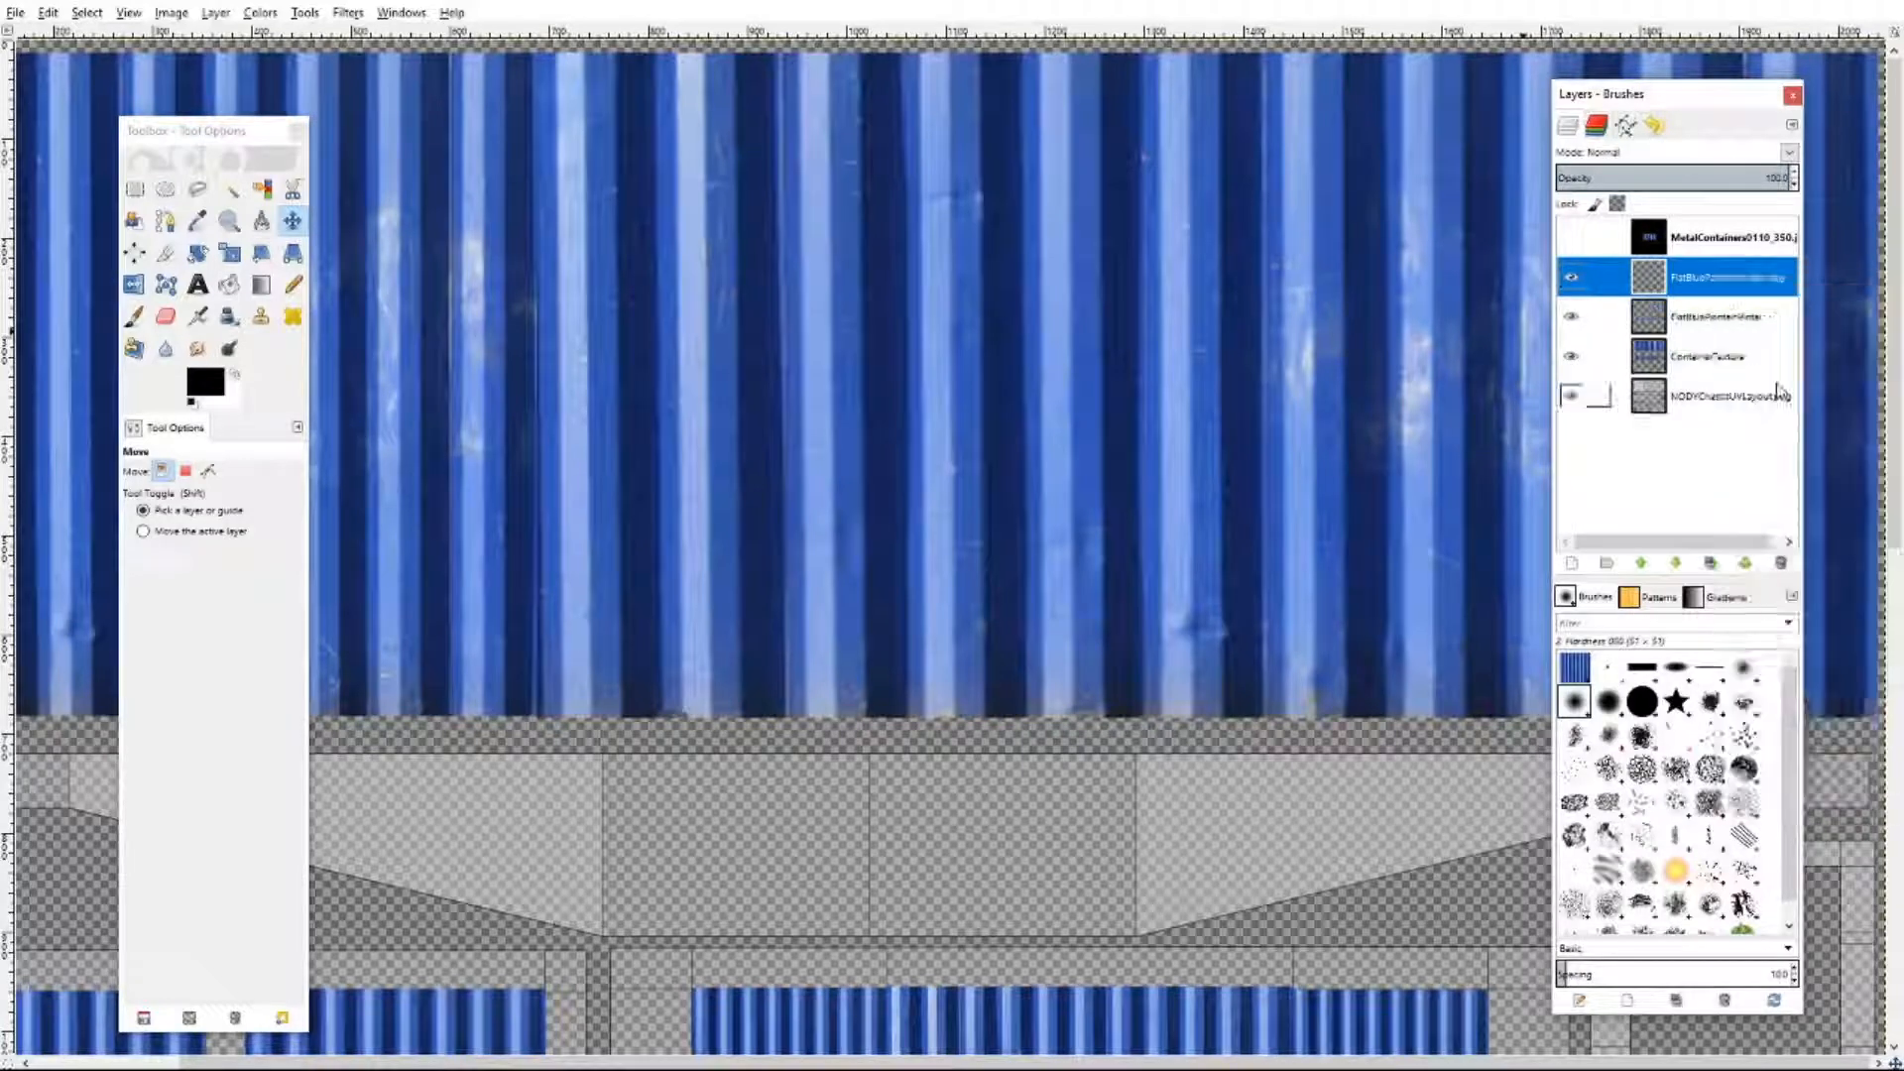
right_click(1703, 288)
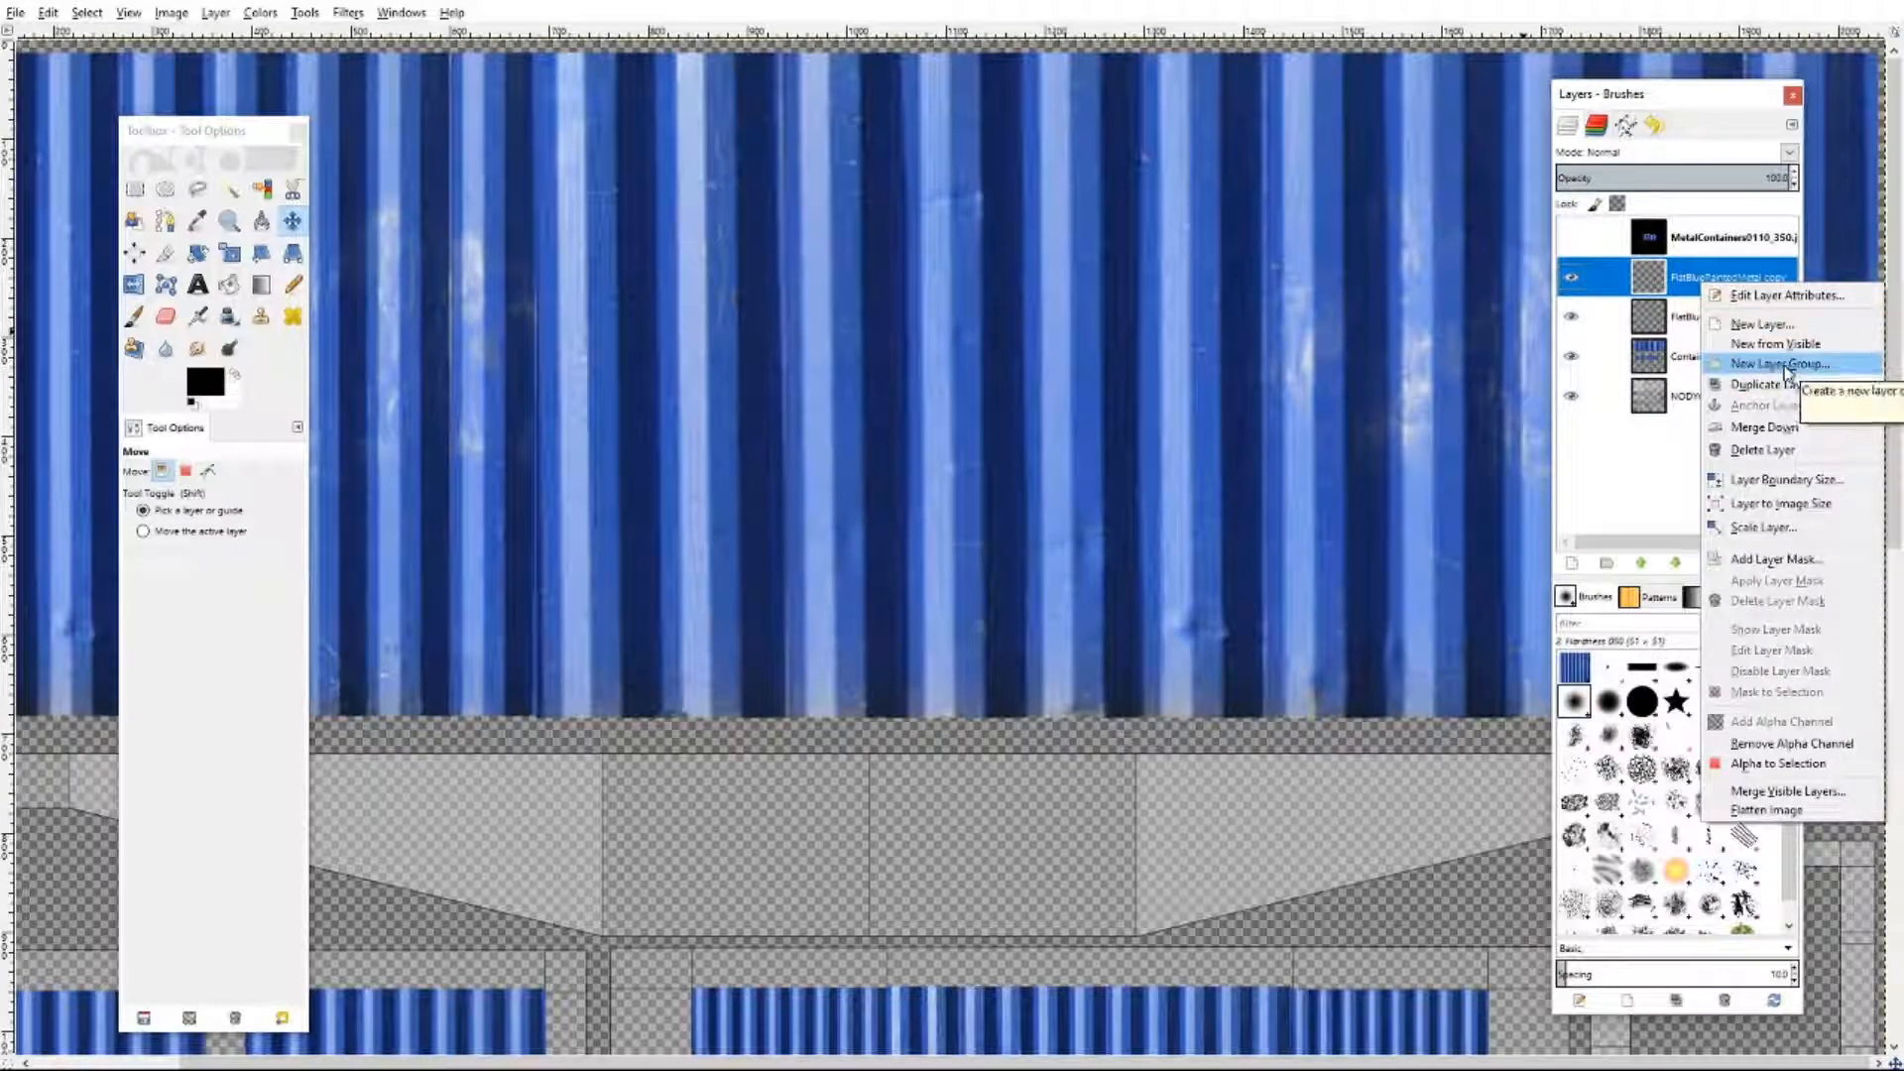
left_click(1755, 295)
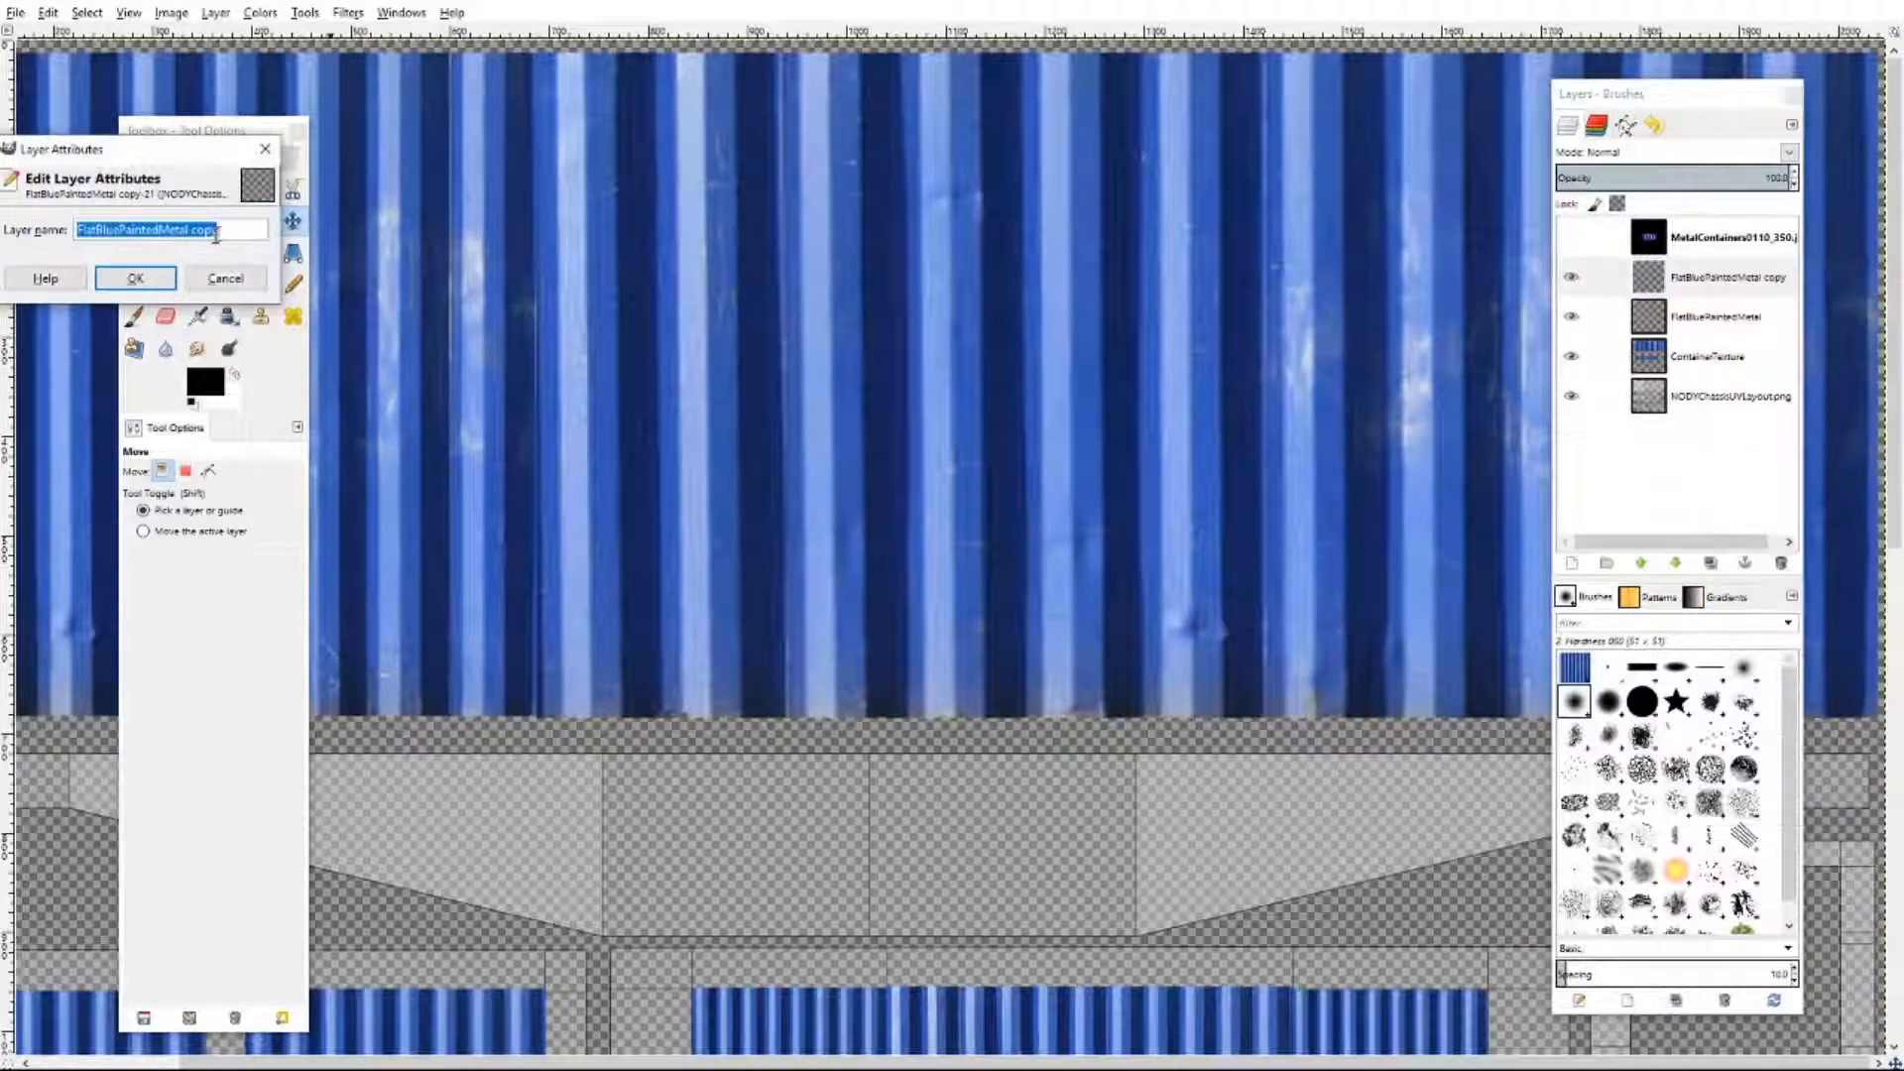
type("S")
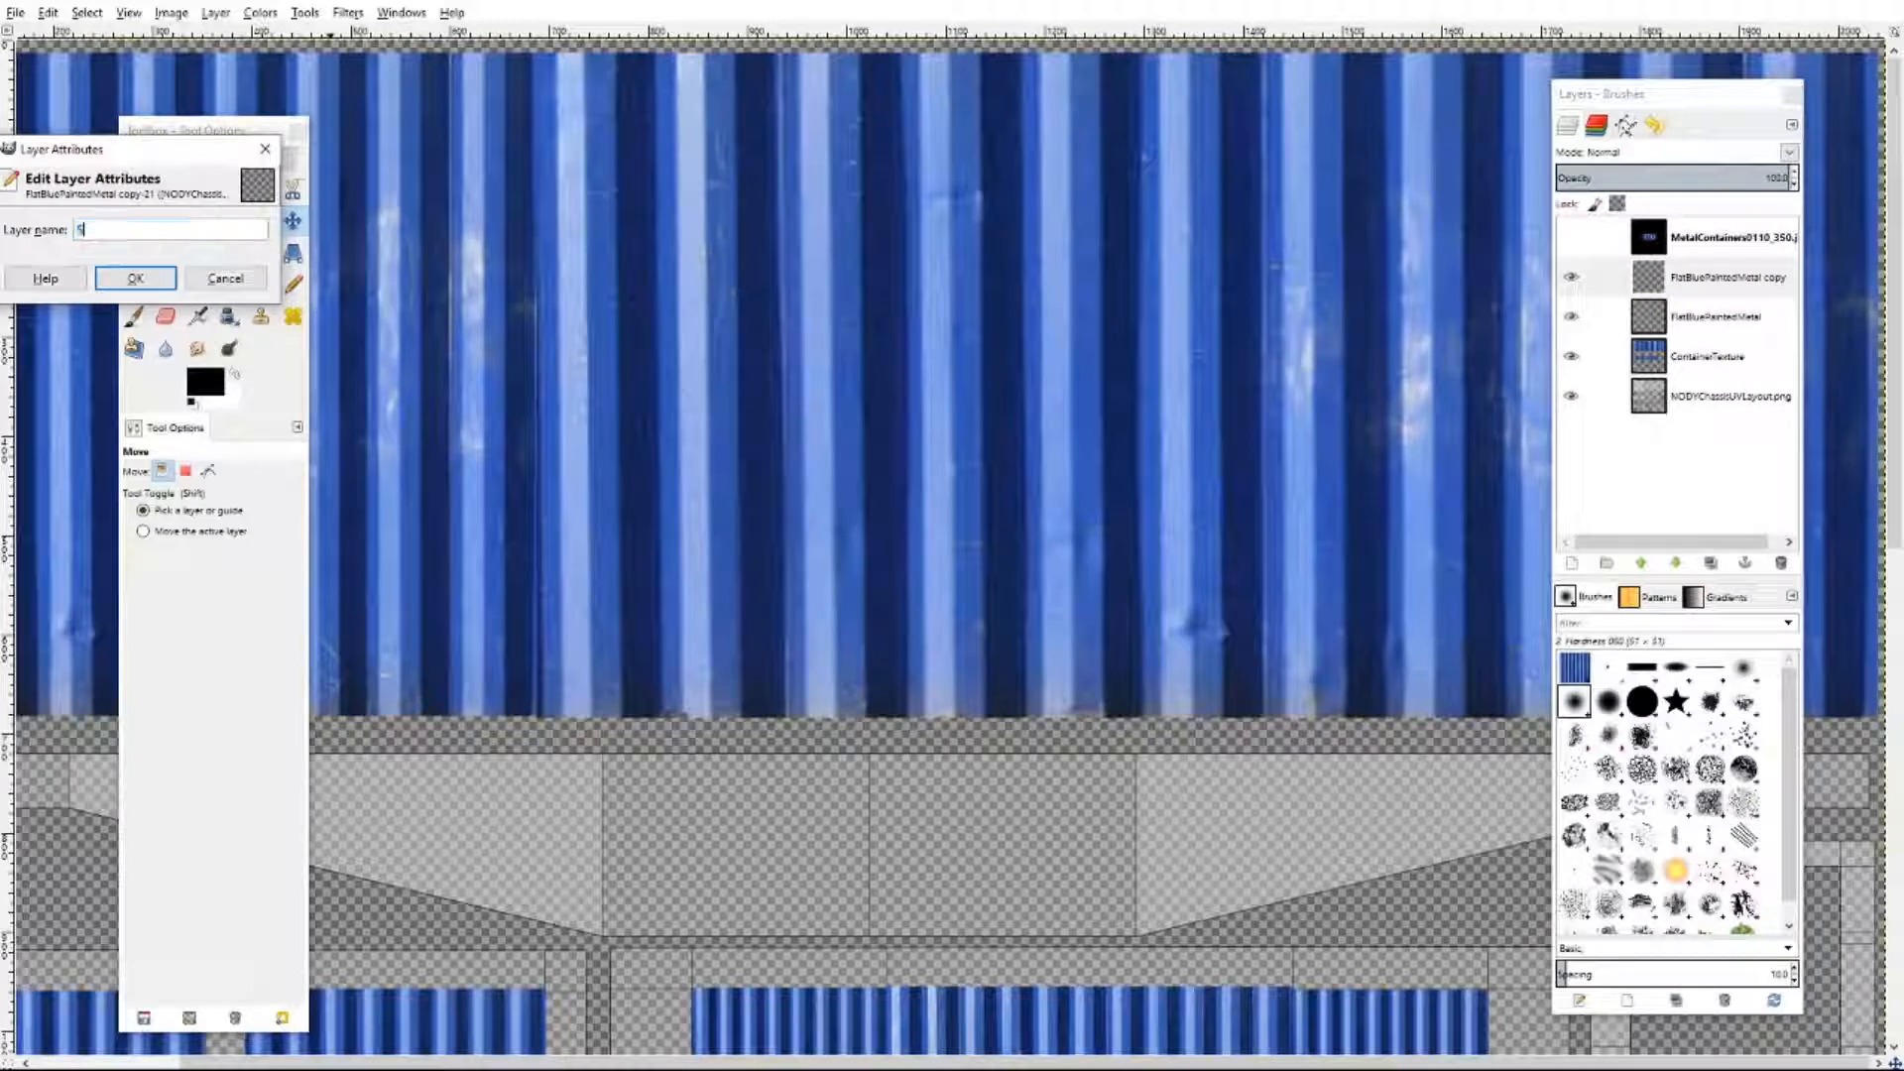
type("hading")
left_click(135, 278)
left_click(1717, 317)
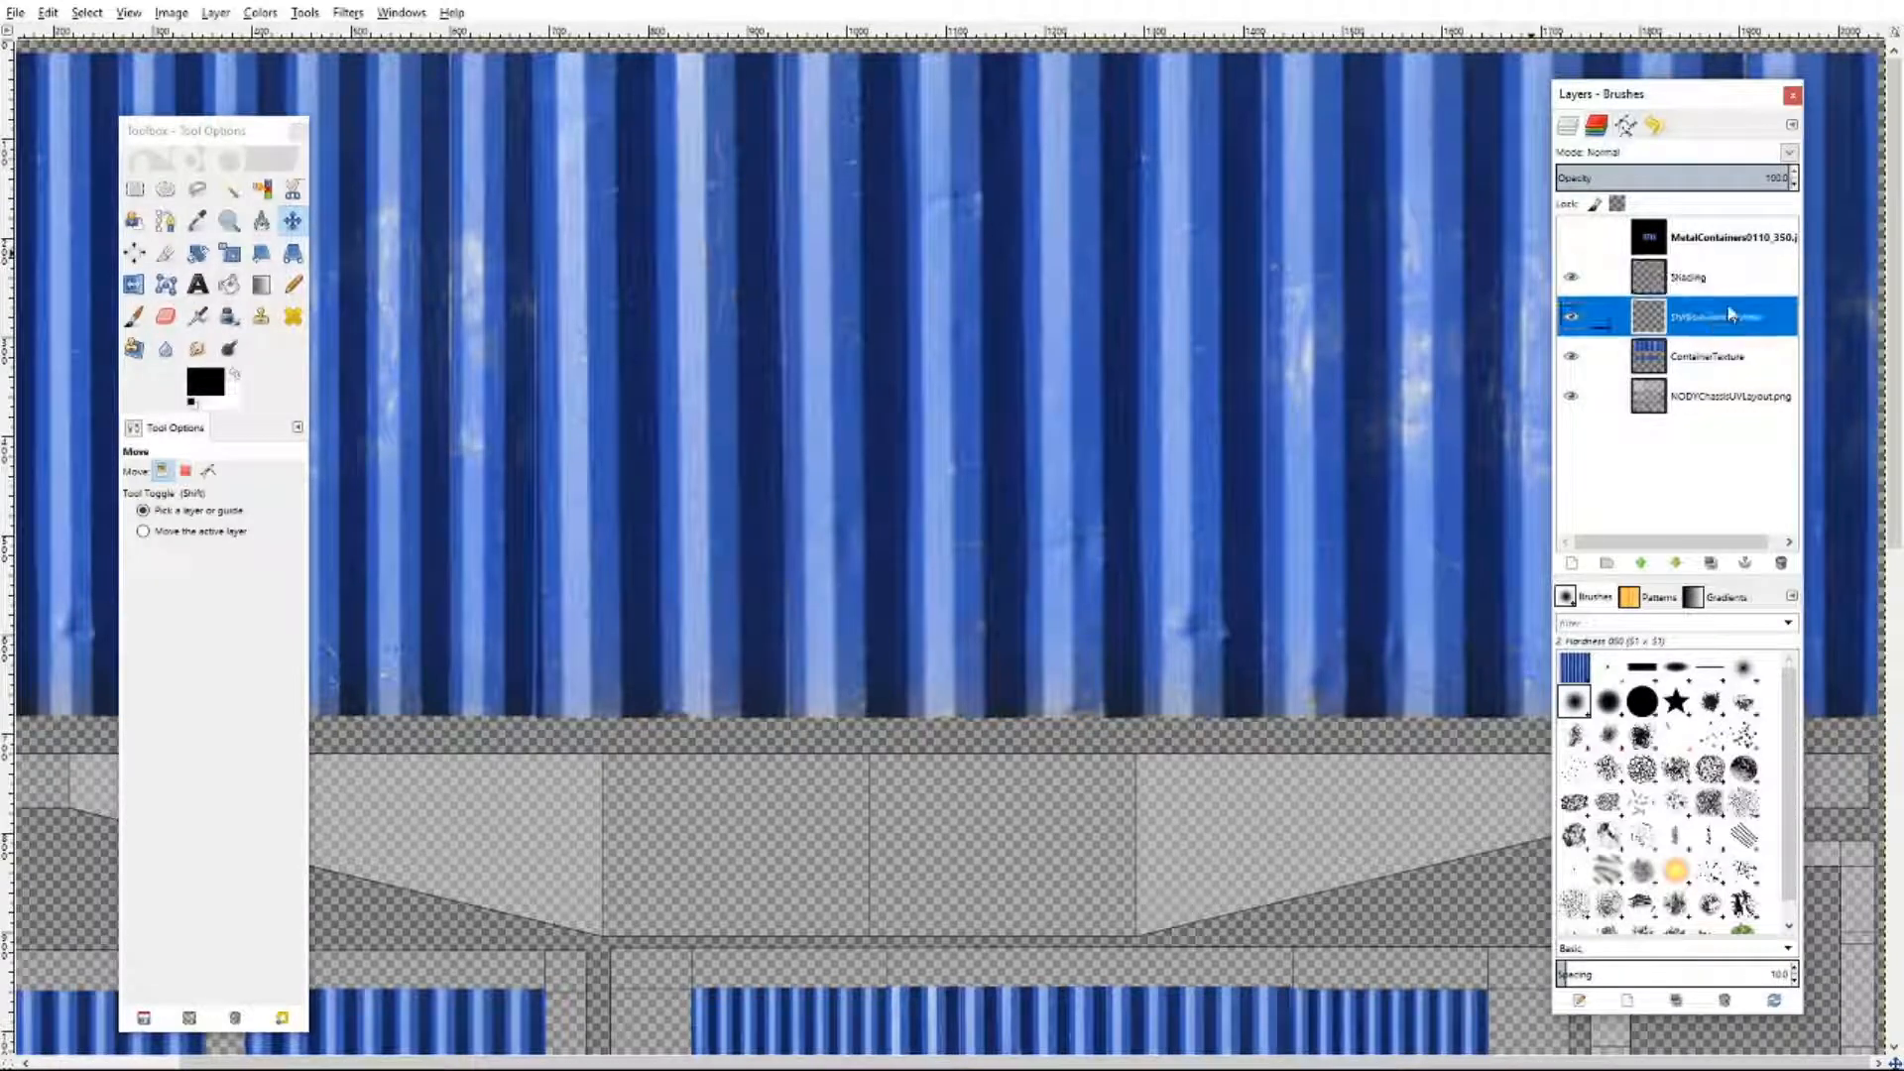
left_click(20, 13)
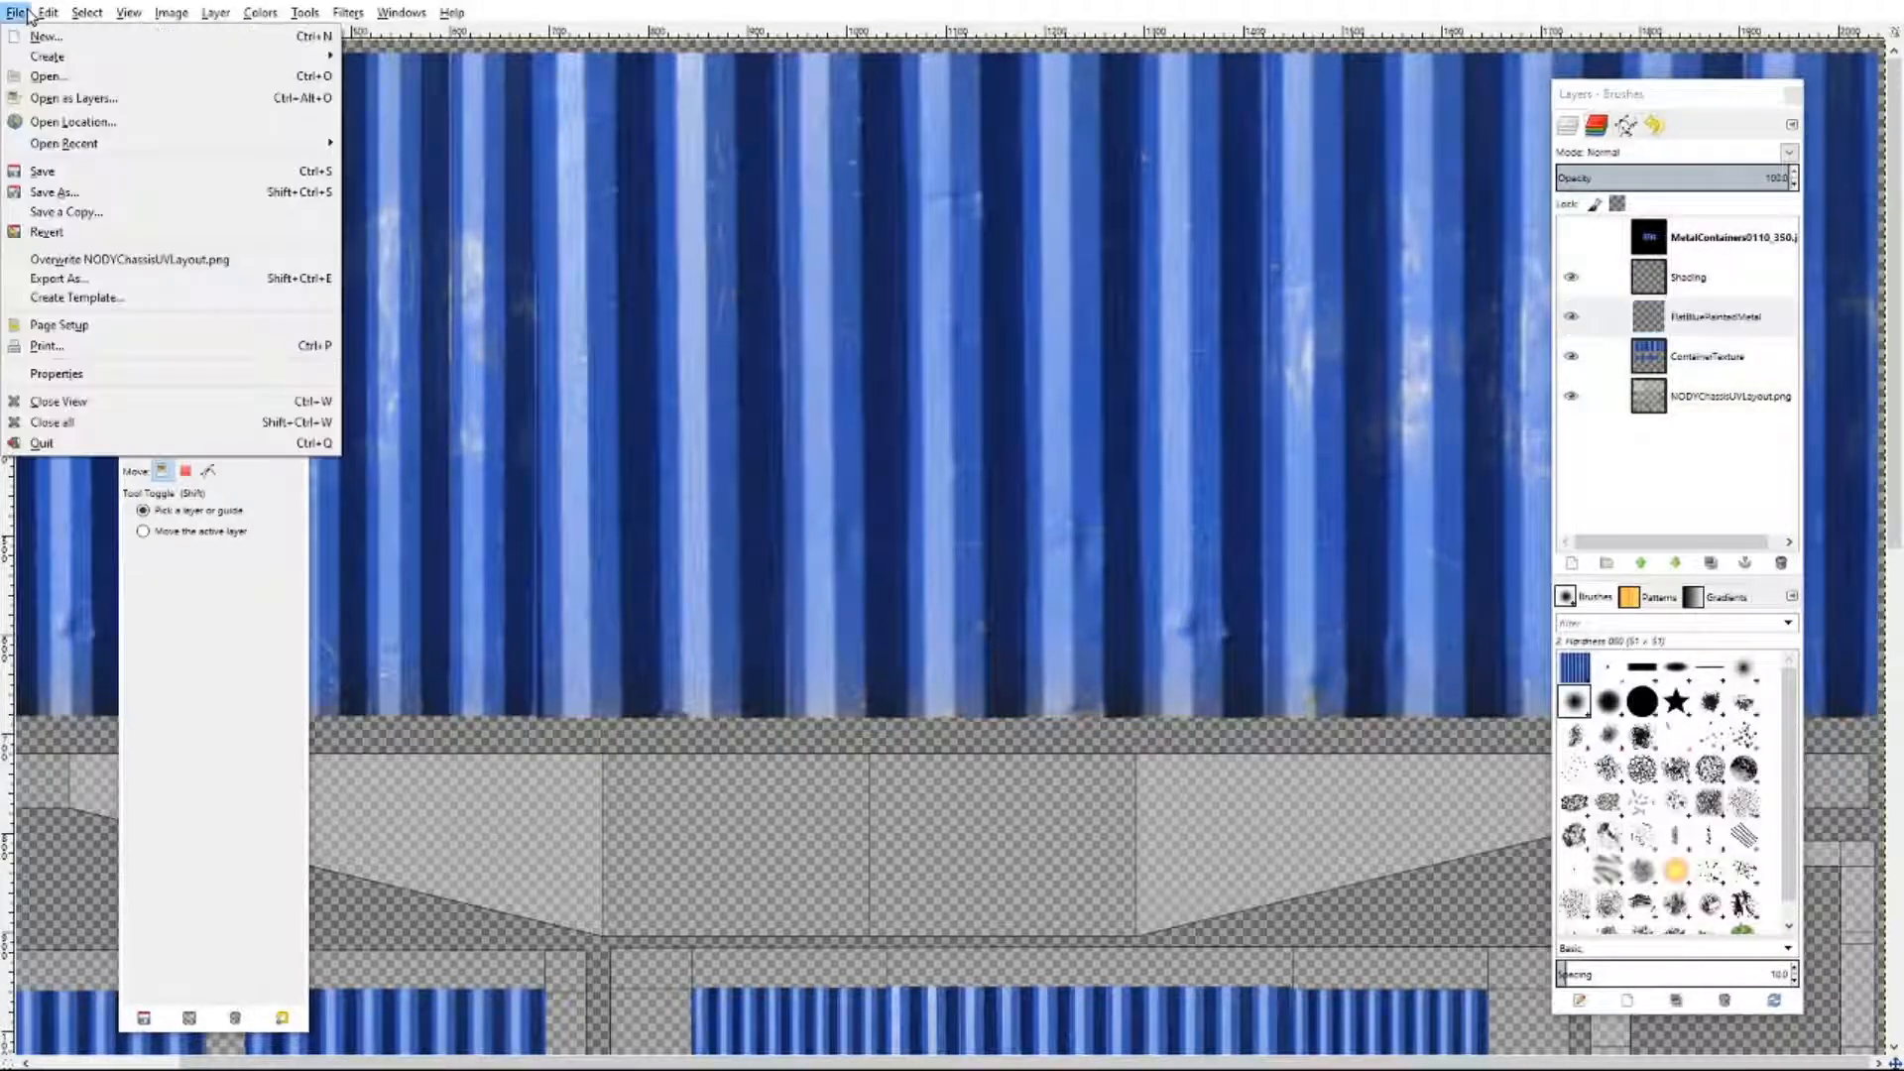
left_click(85, 103)
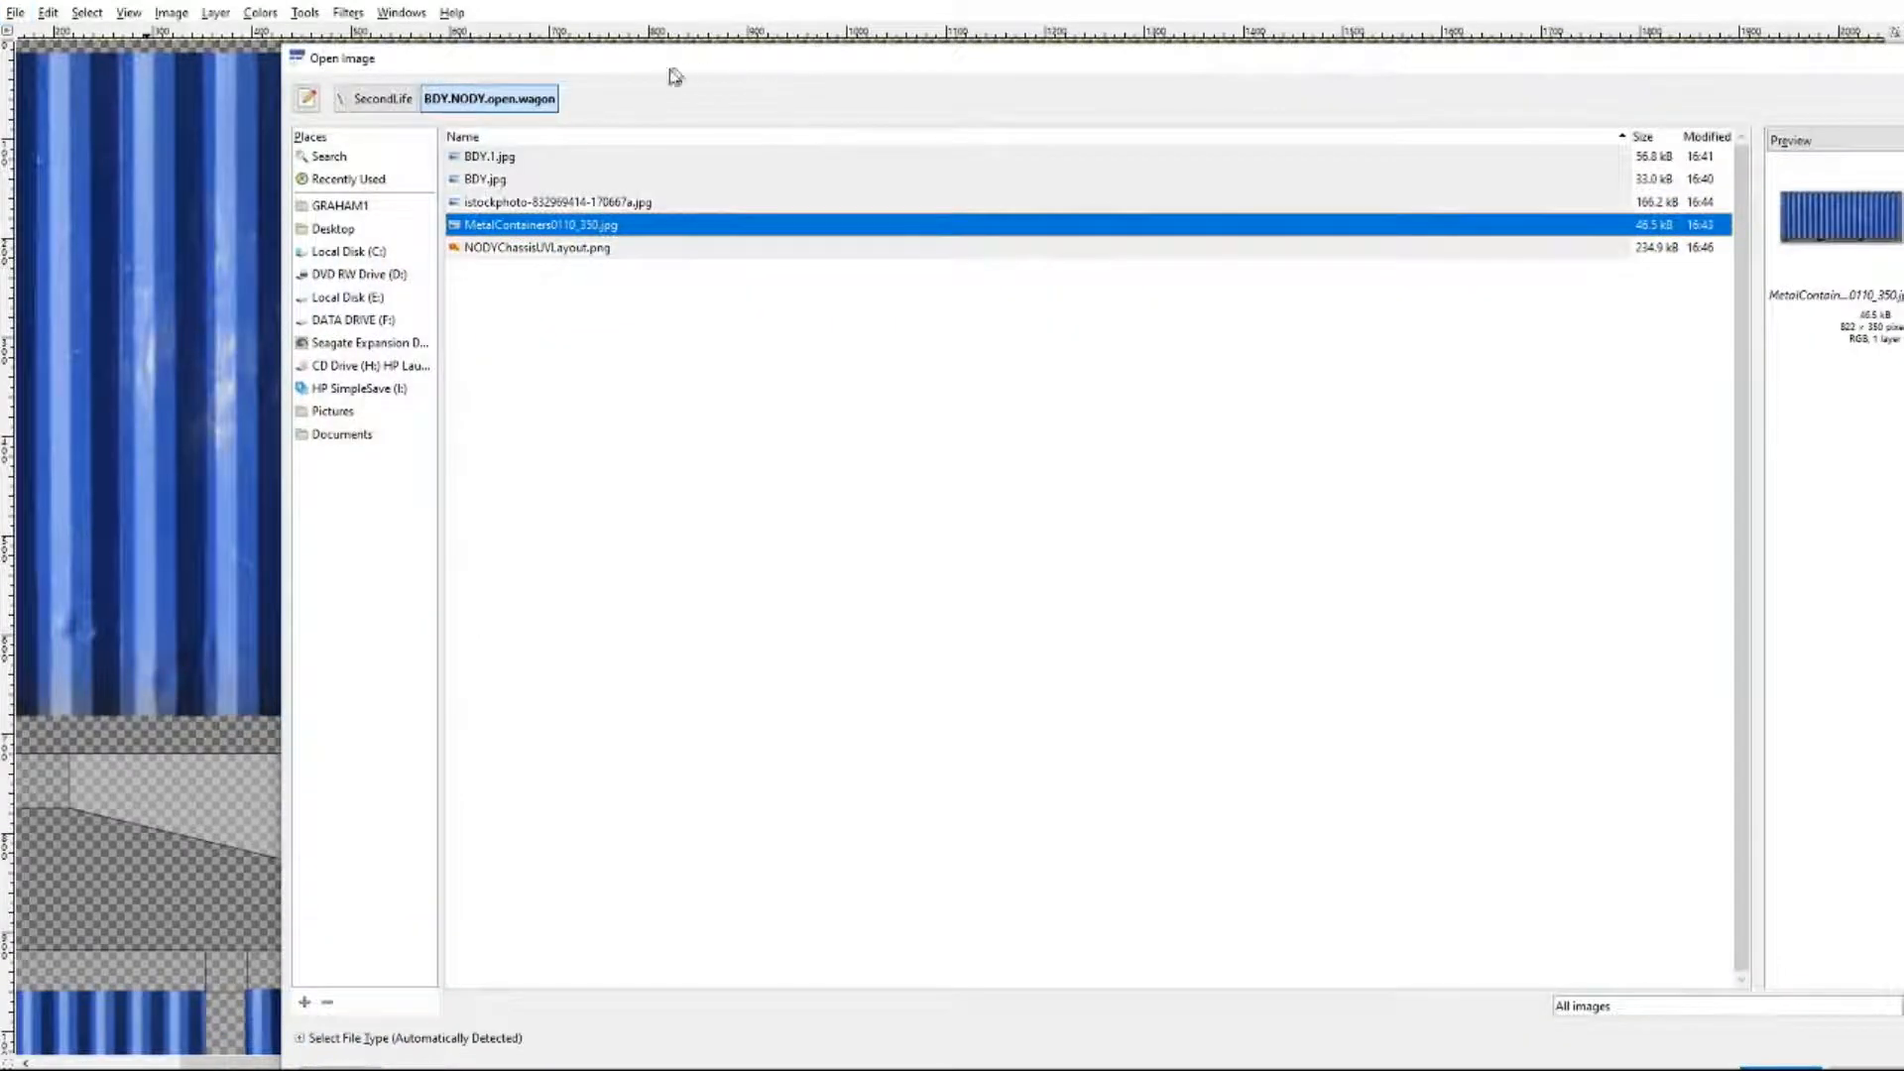
left_click(508, 204)
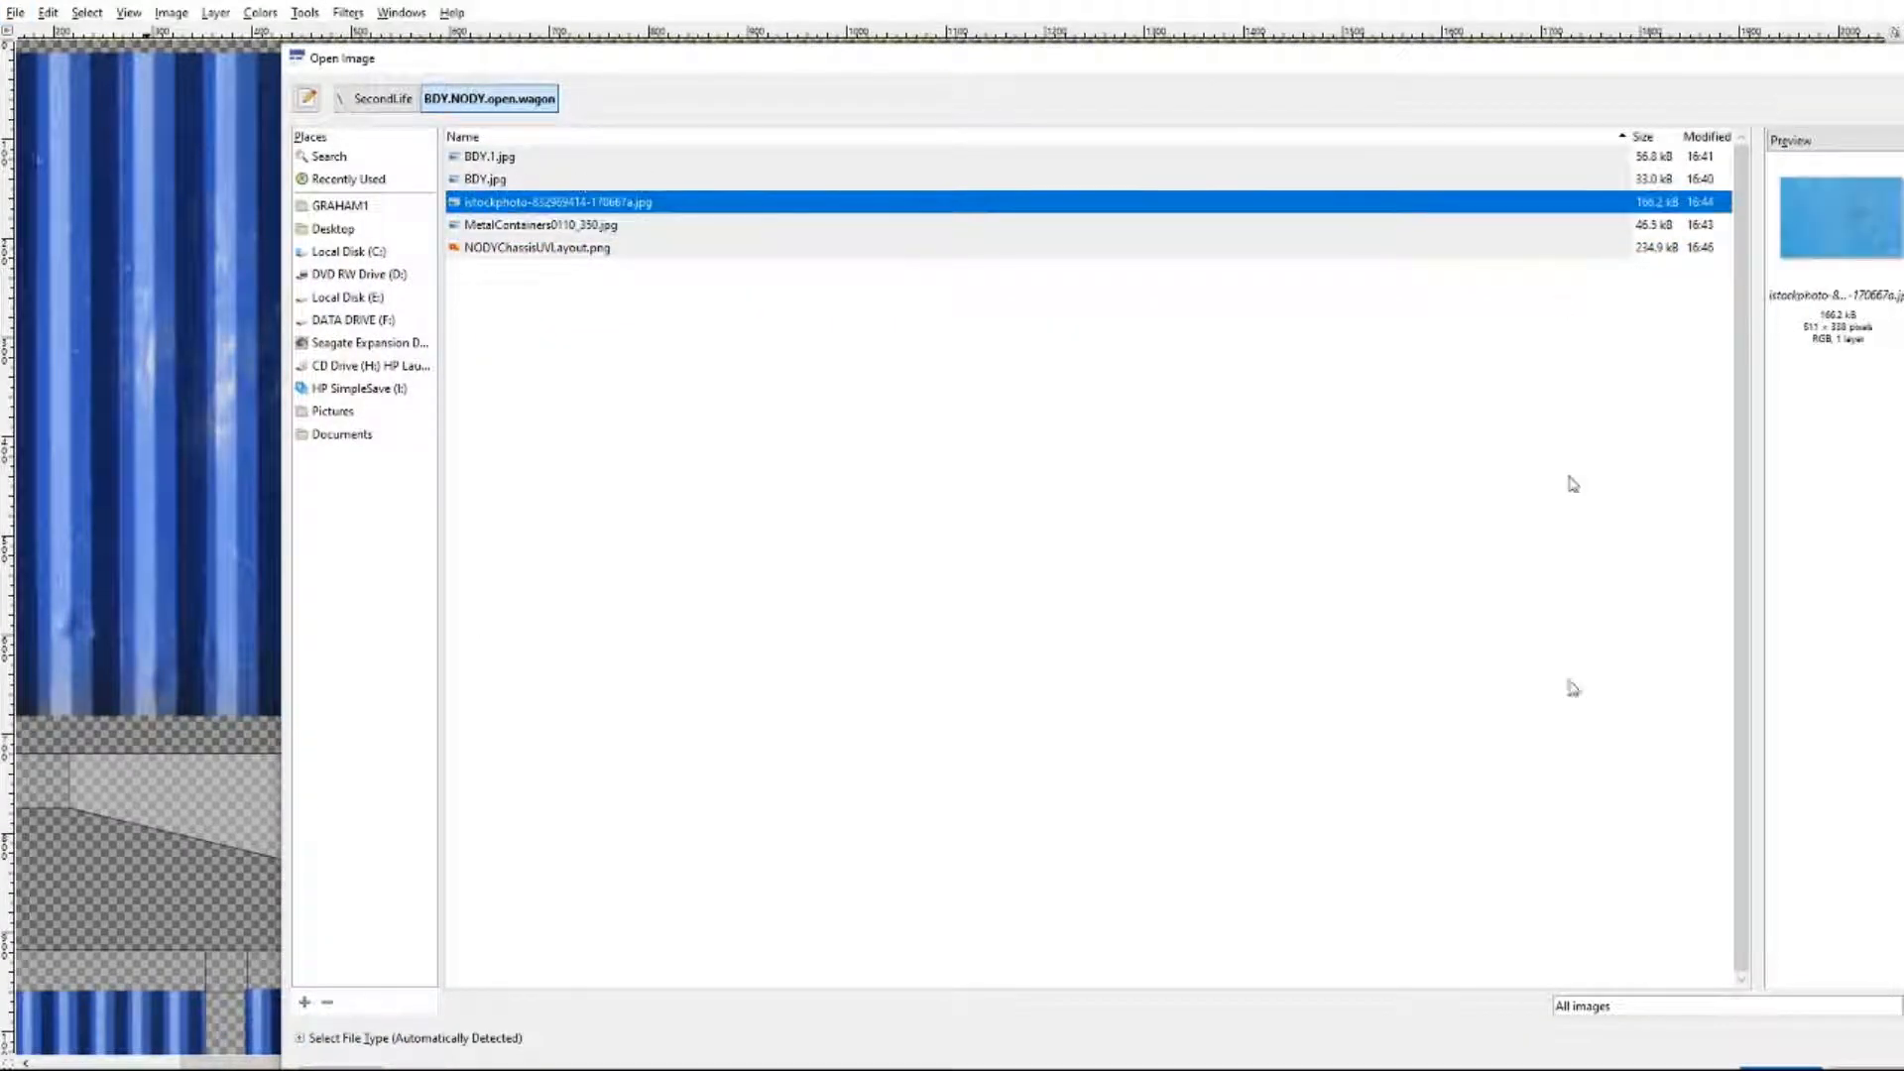
key("Return")
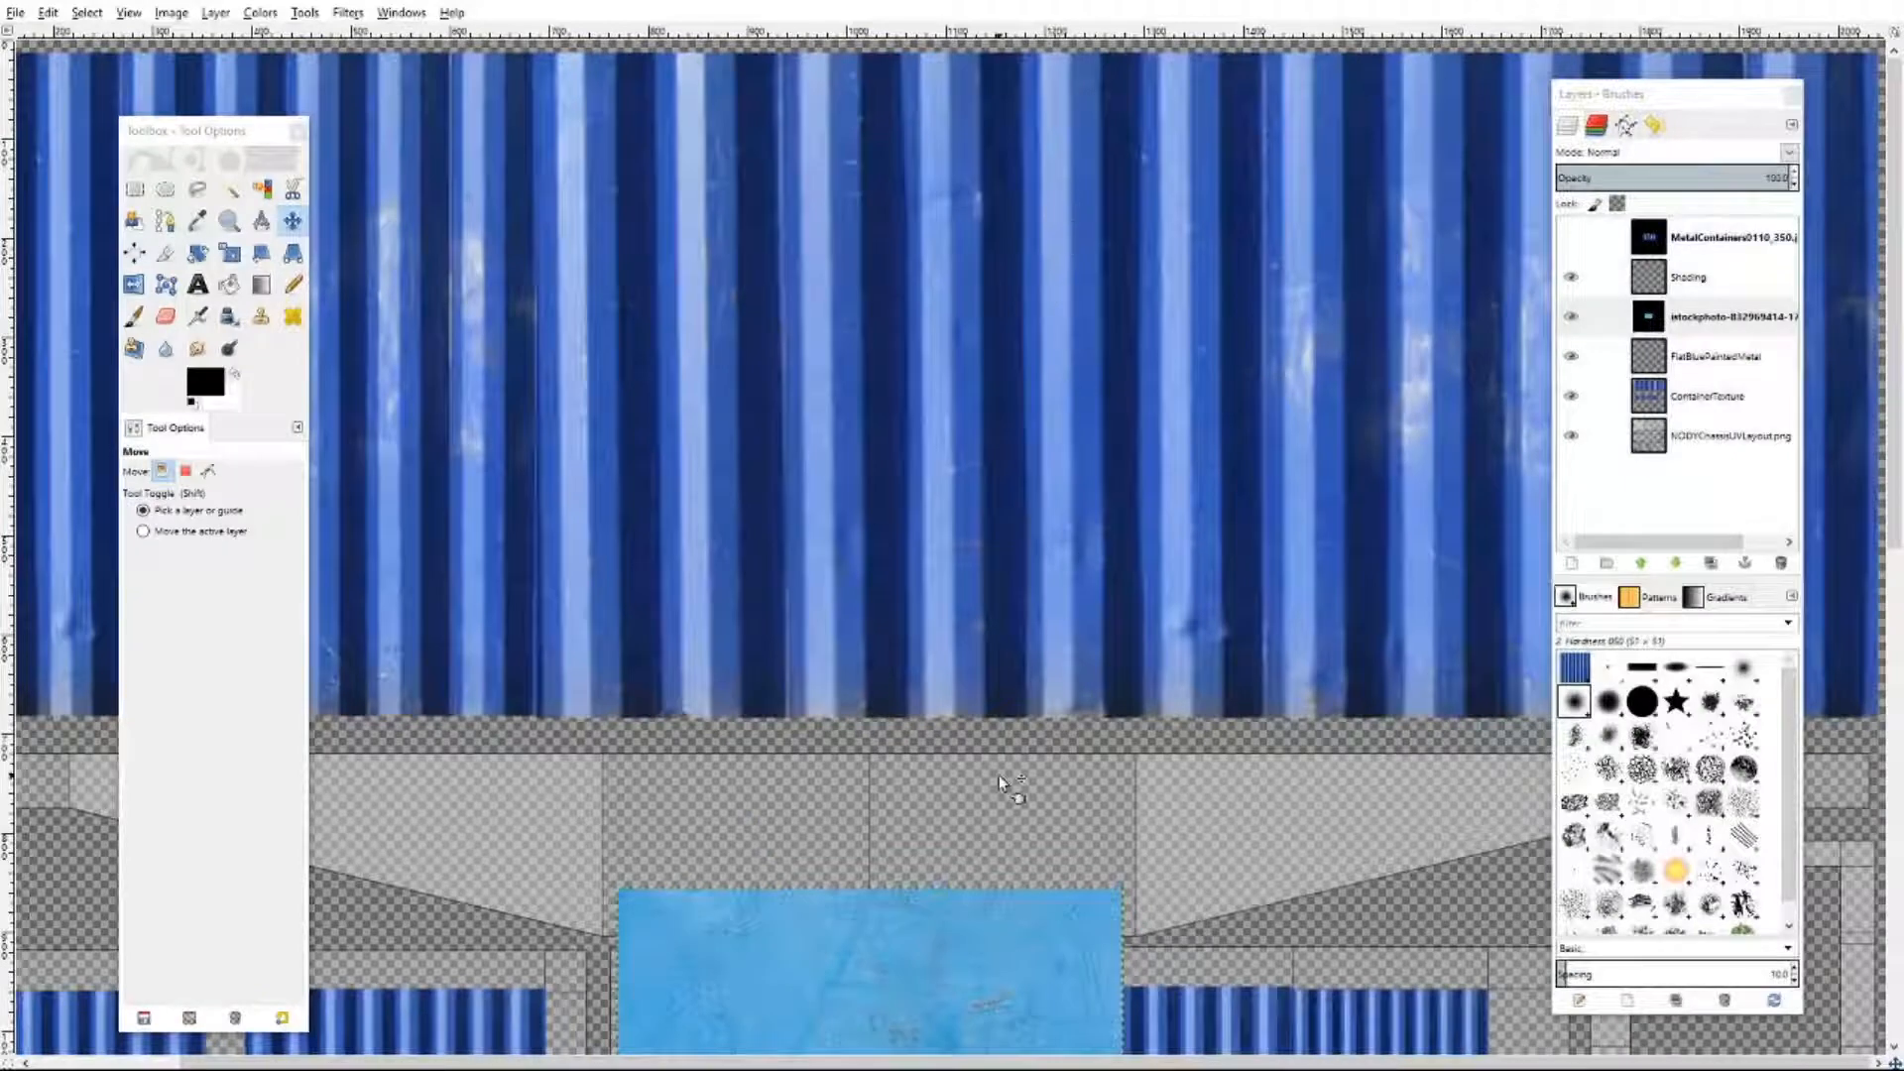
- Copy the imported flat blue metal image and hide its source layer
scroll(997, 776, "down", 5)
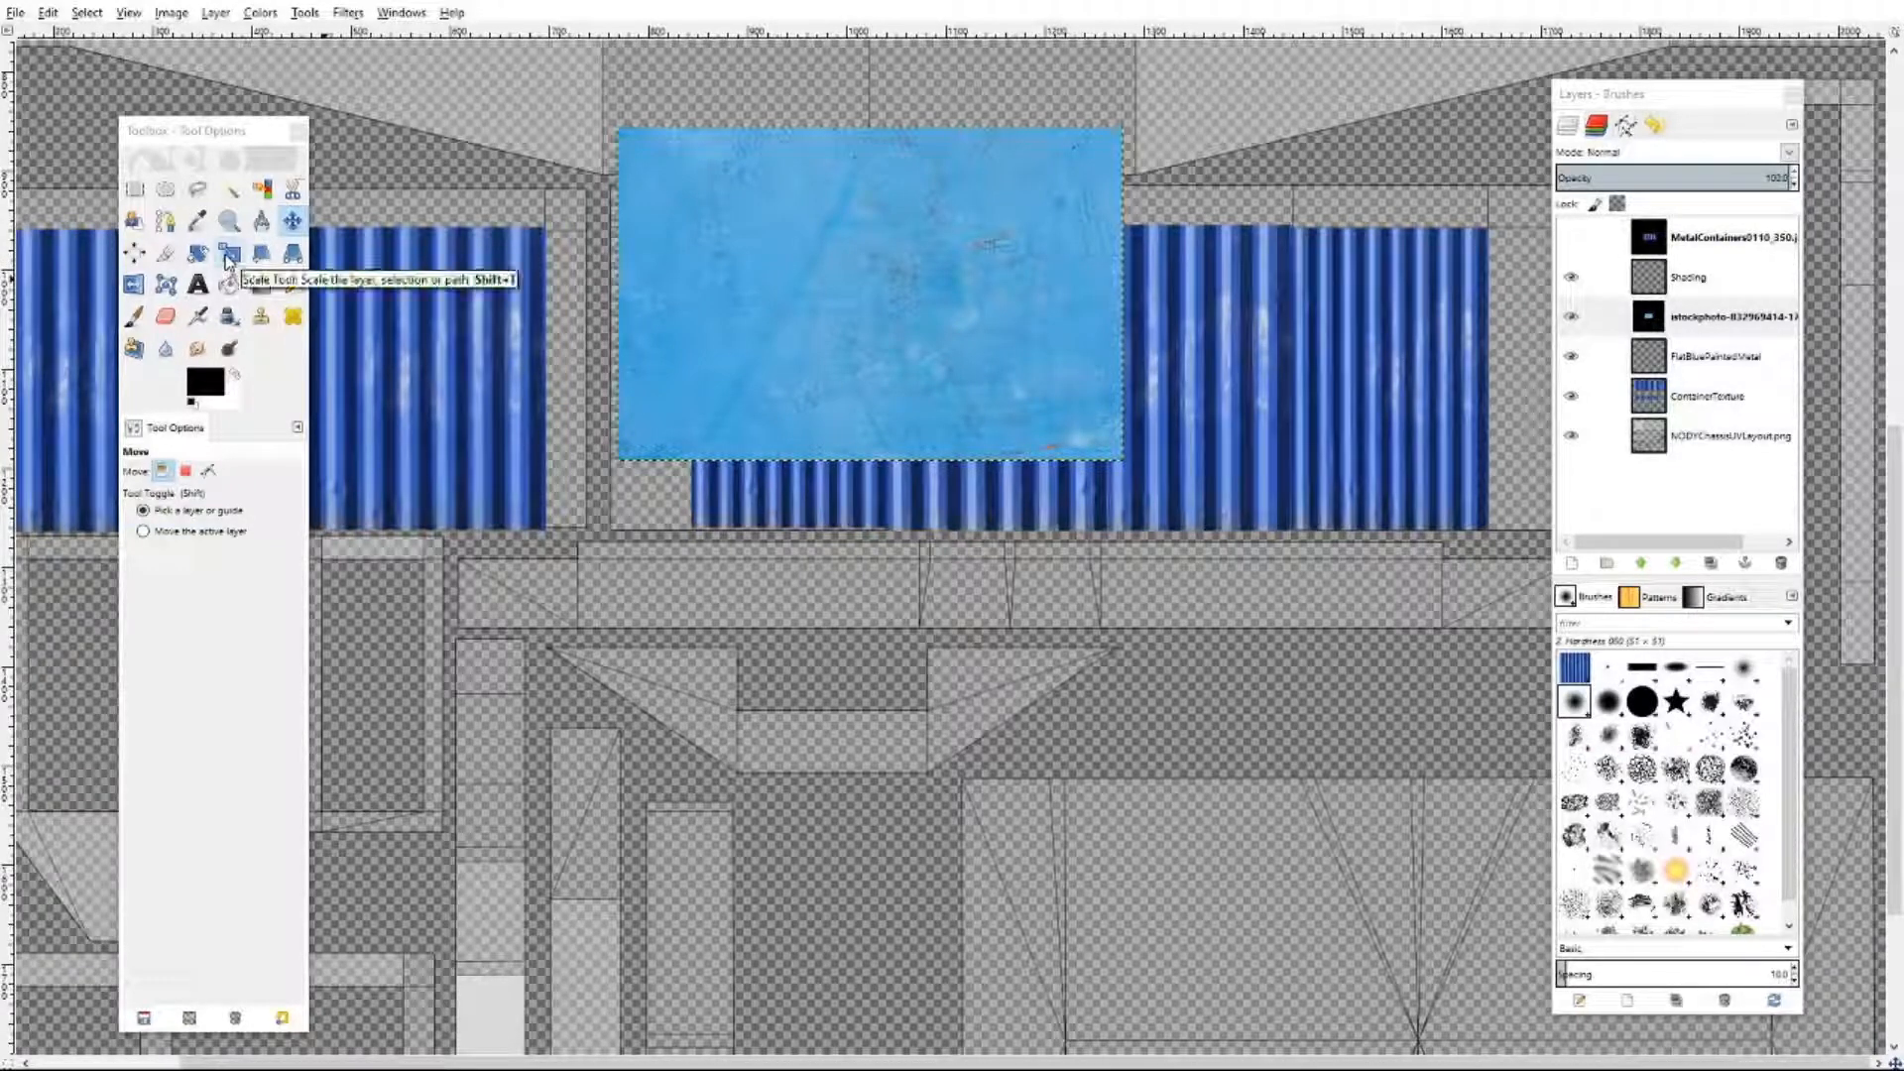
right_click(799, 239)
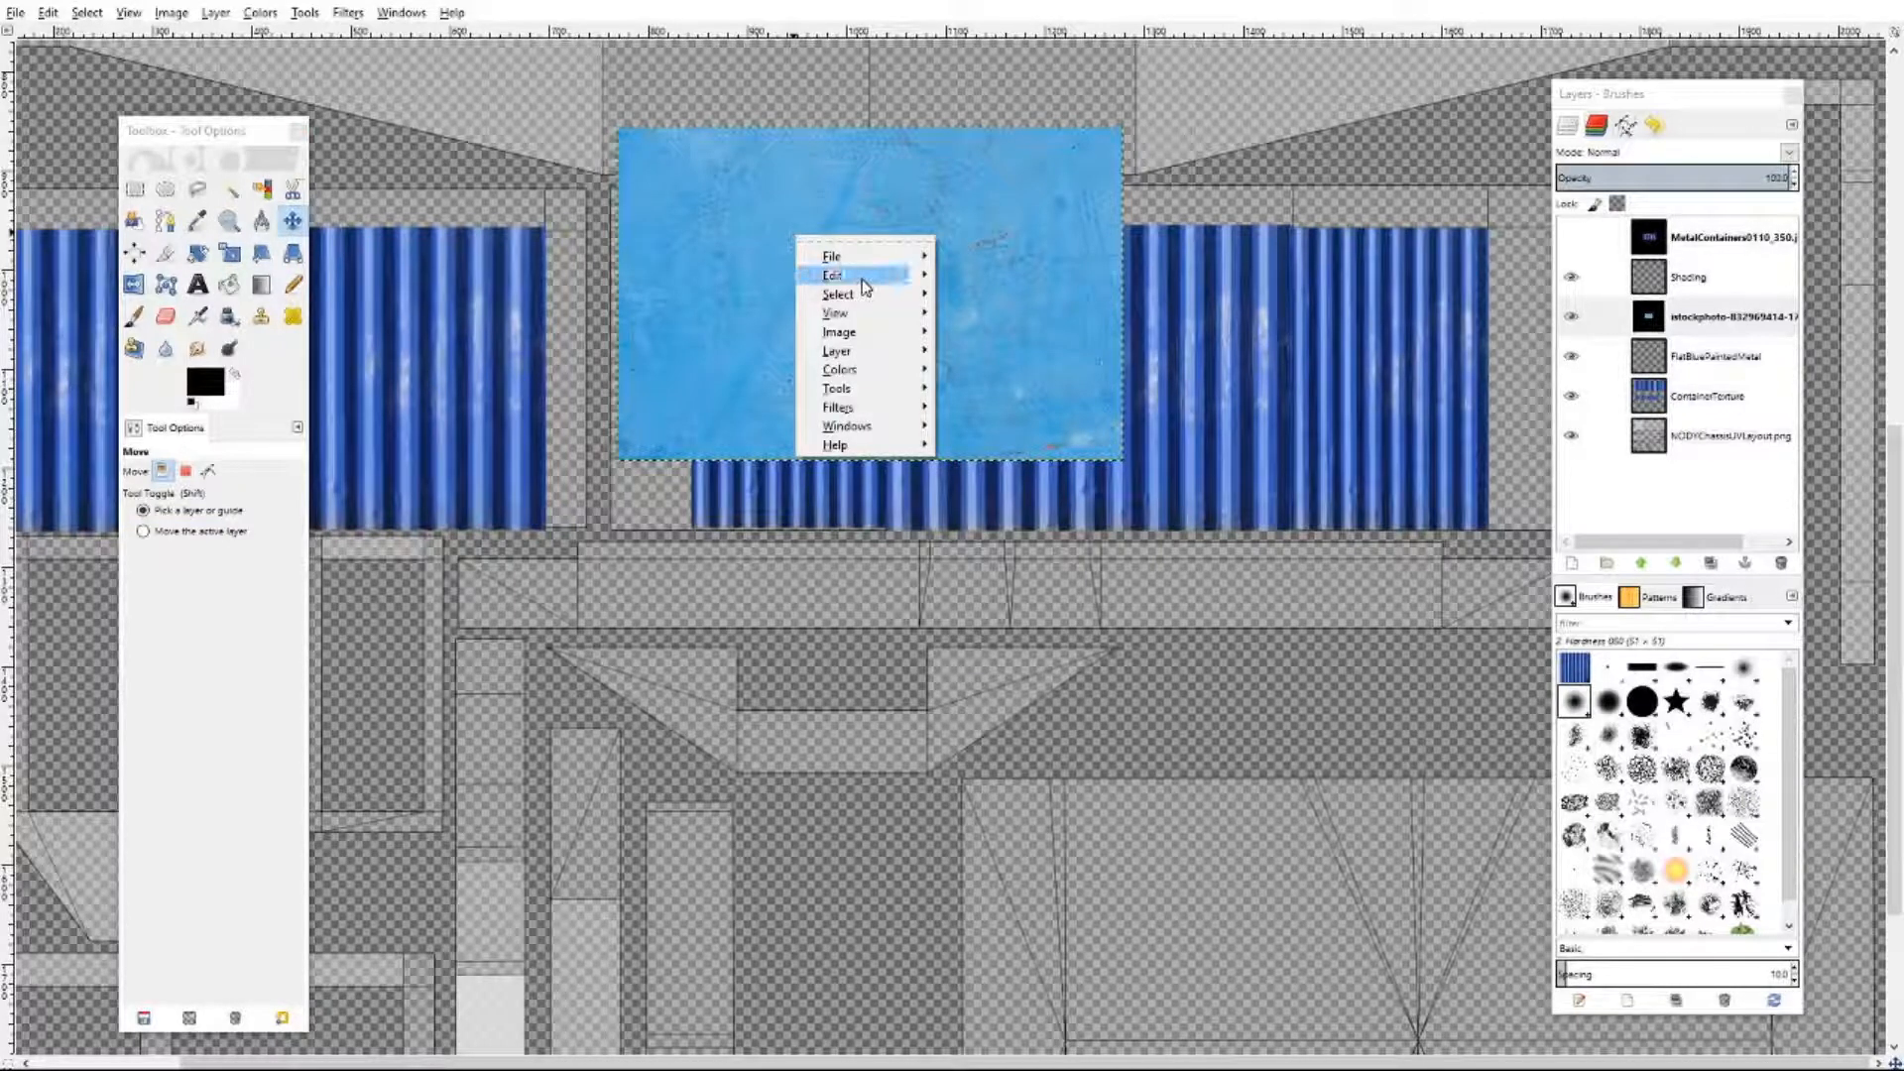
mouse_move(864, 287)
left_click(1008, 402)
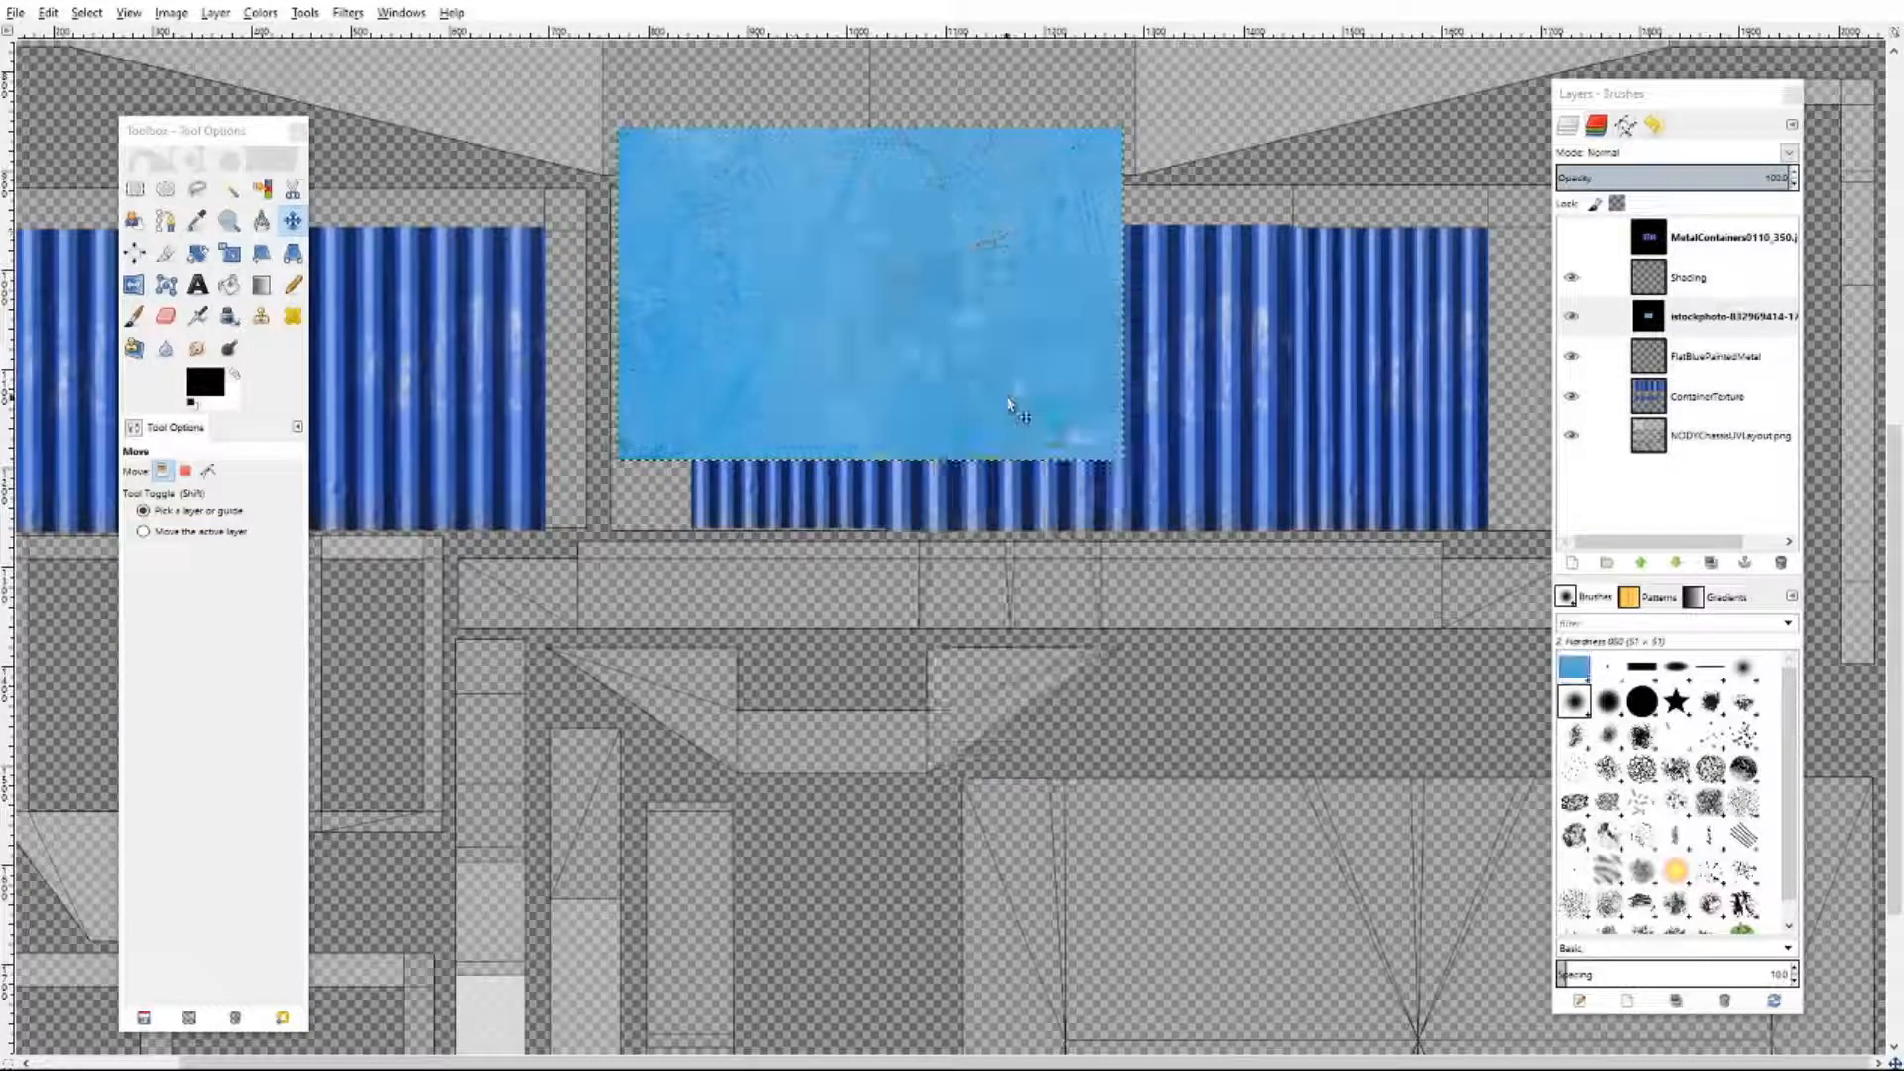
left_click(1571, 319)
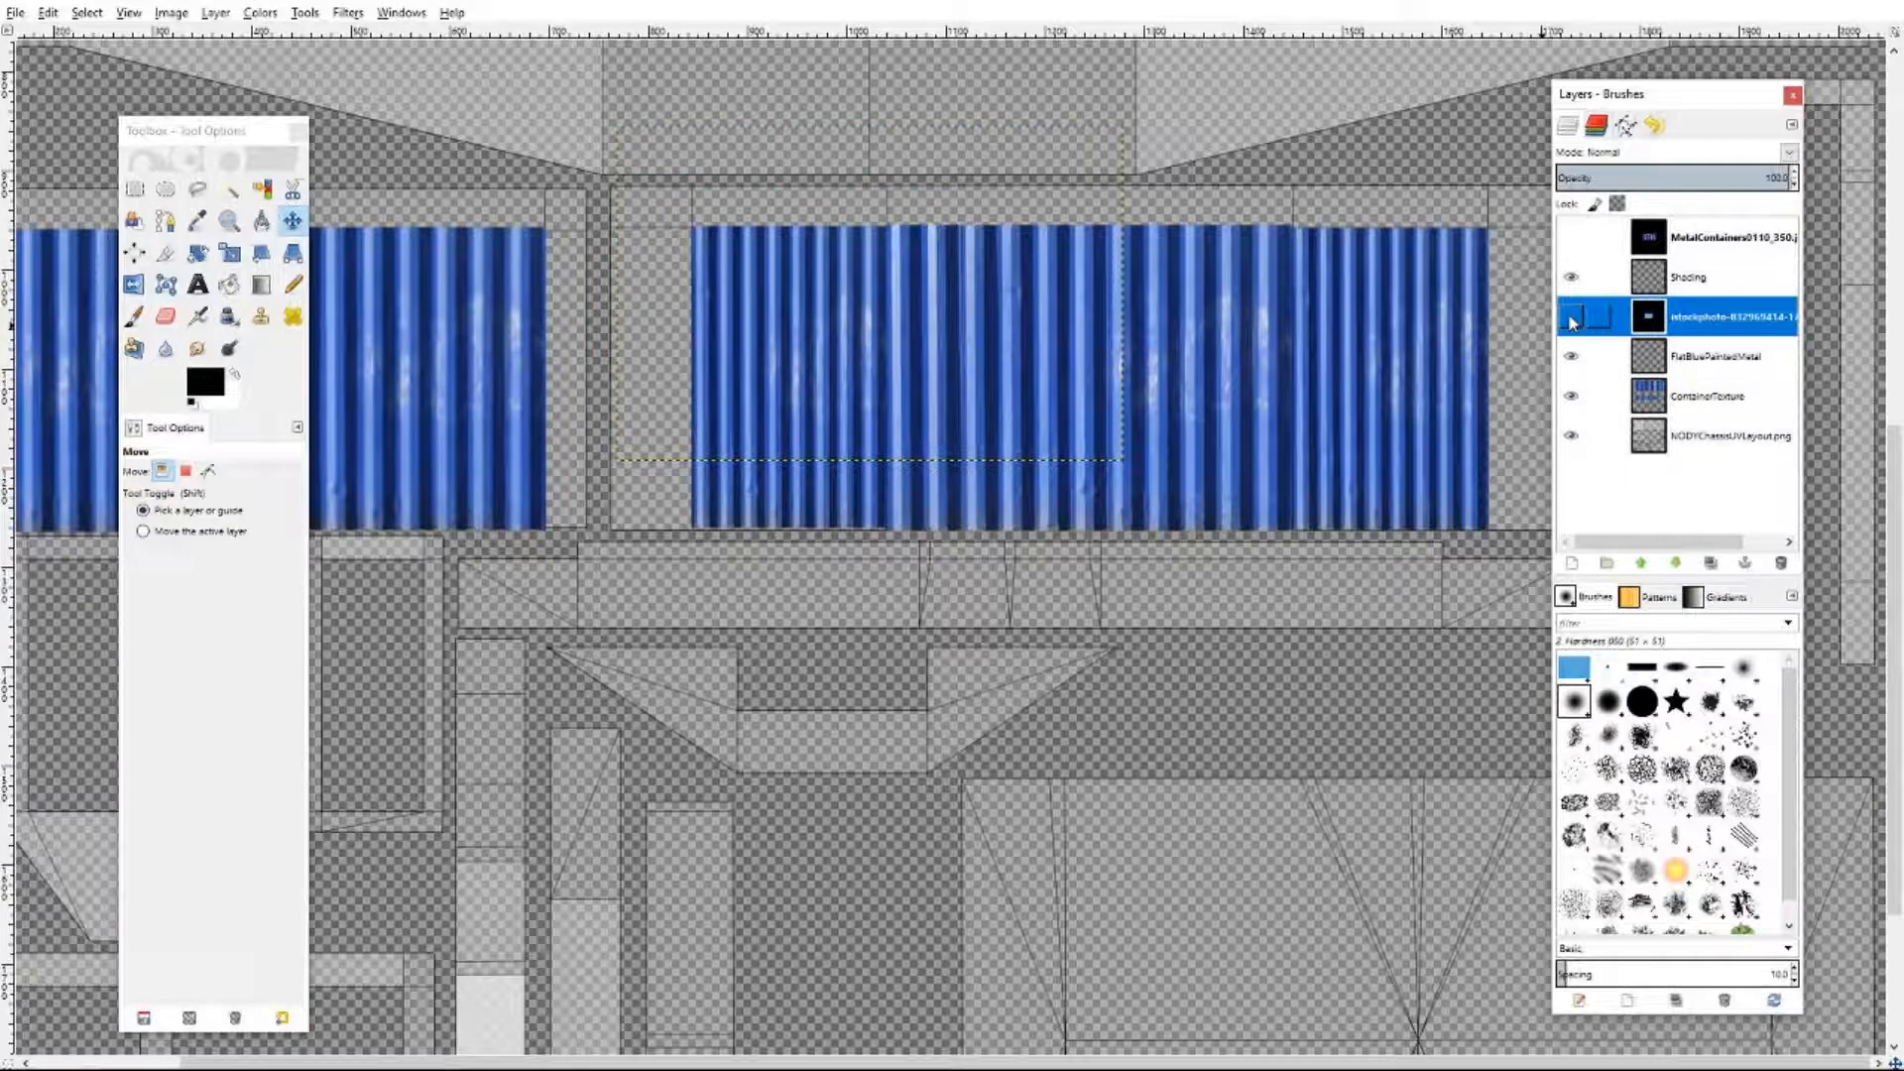
- Paste the blue metal image onto FlatBluePaintedMetal and align it with the upper-left corner of the large rectangular UV panel
left_click(1713, 363)
scroll(1081, 772, "down", 5)
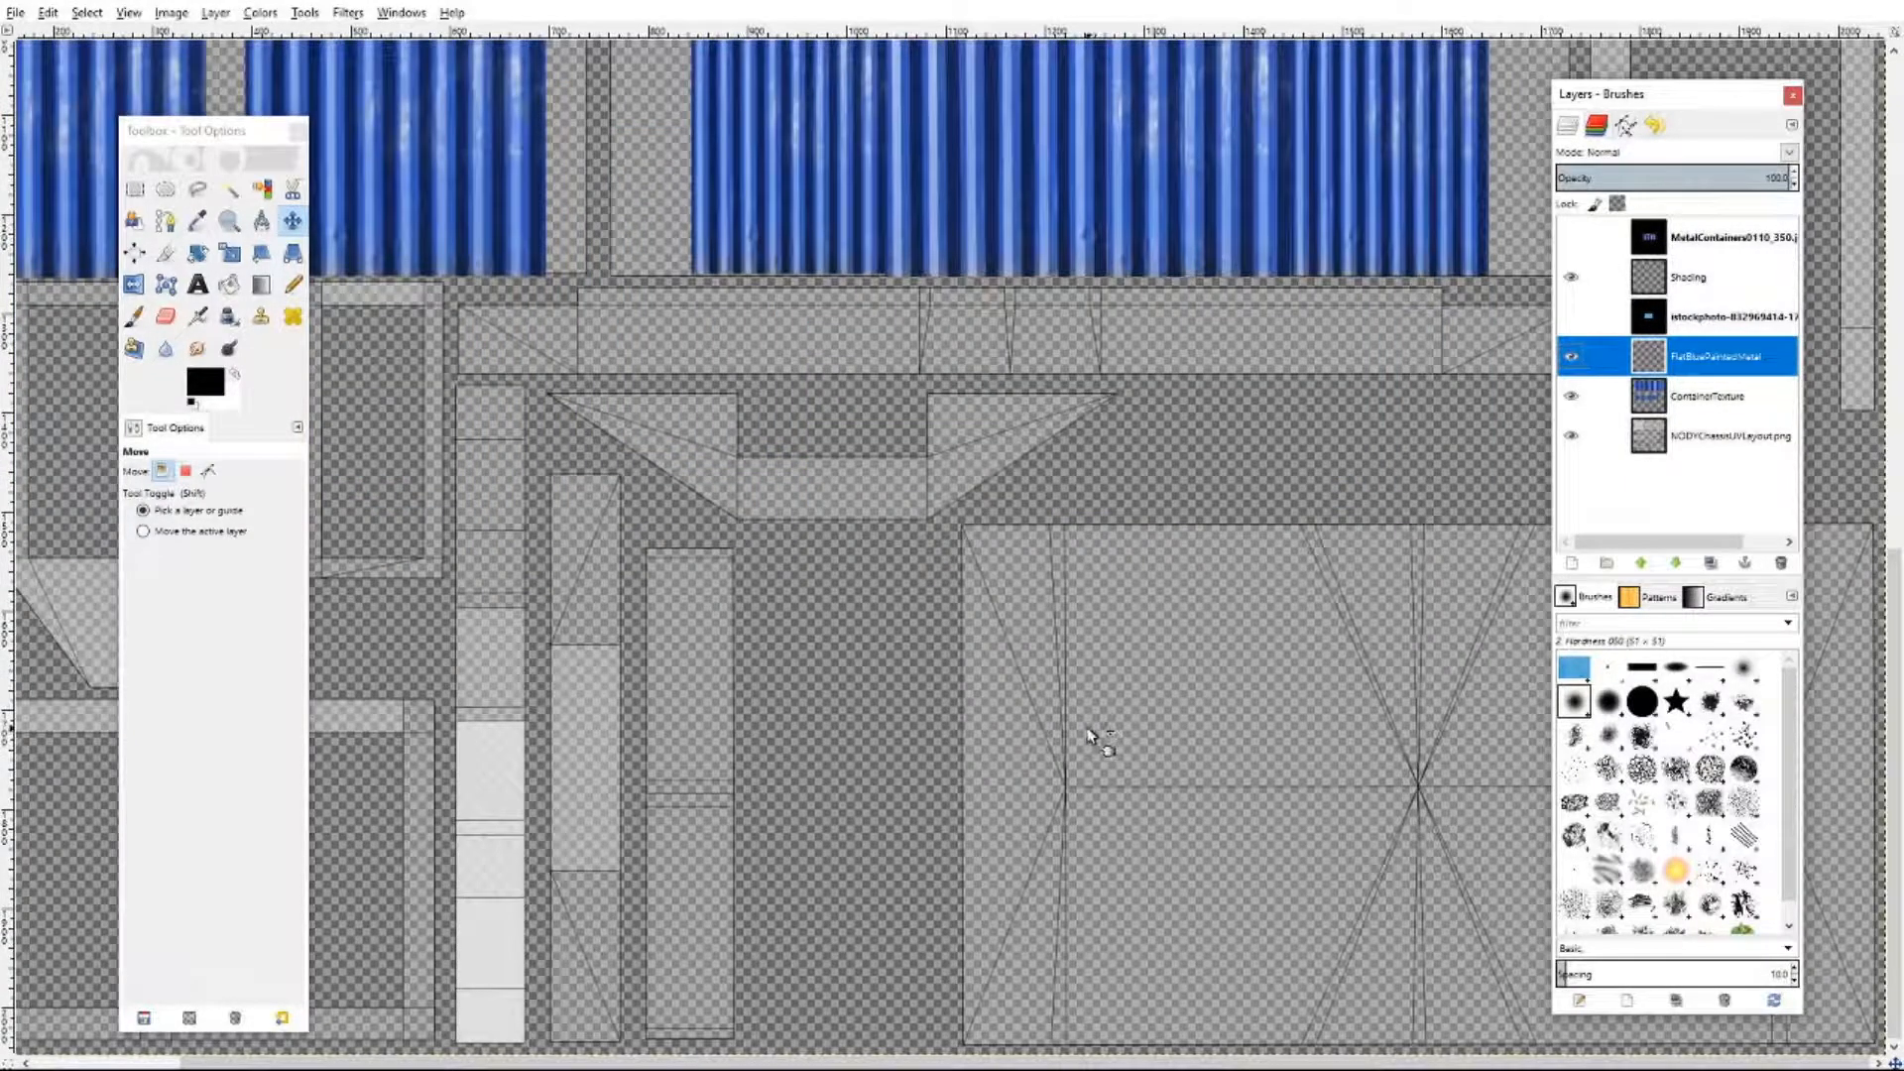
right_click(868, 627)
mouse_move(903, 661)
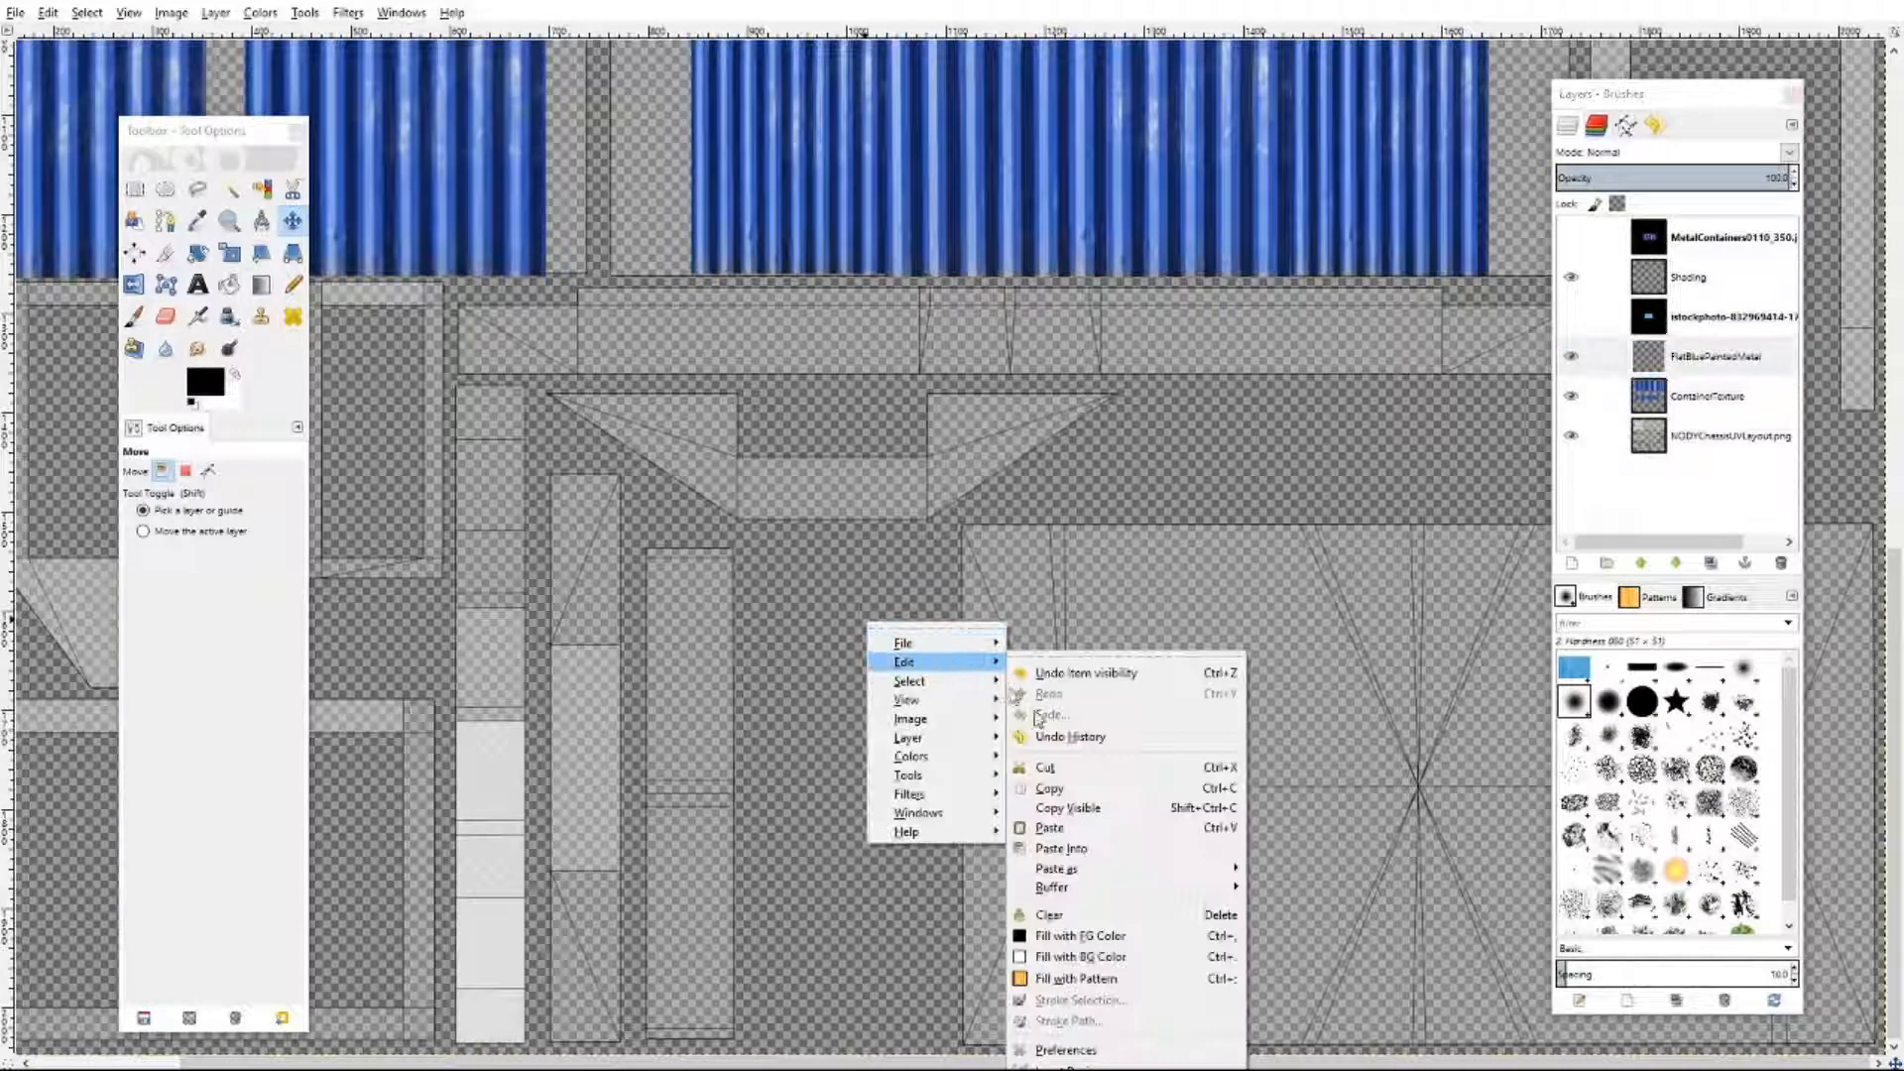
left_click(1091, 809)
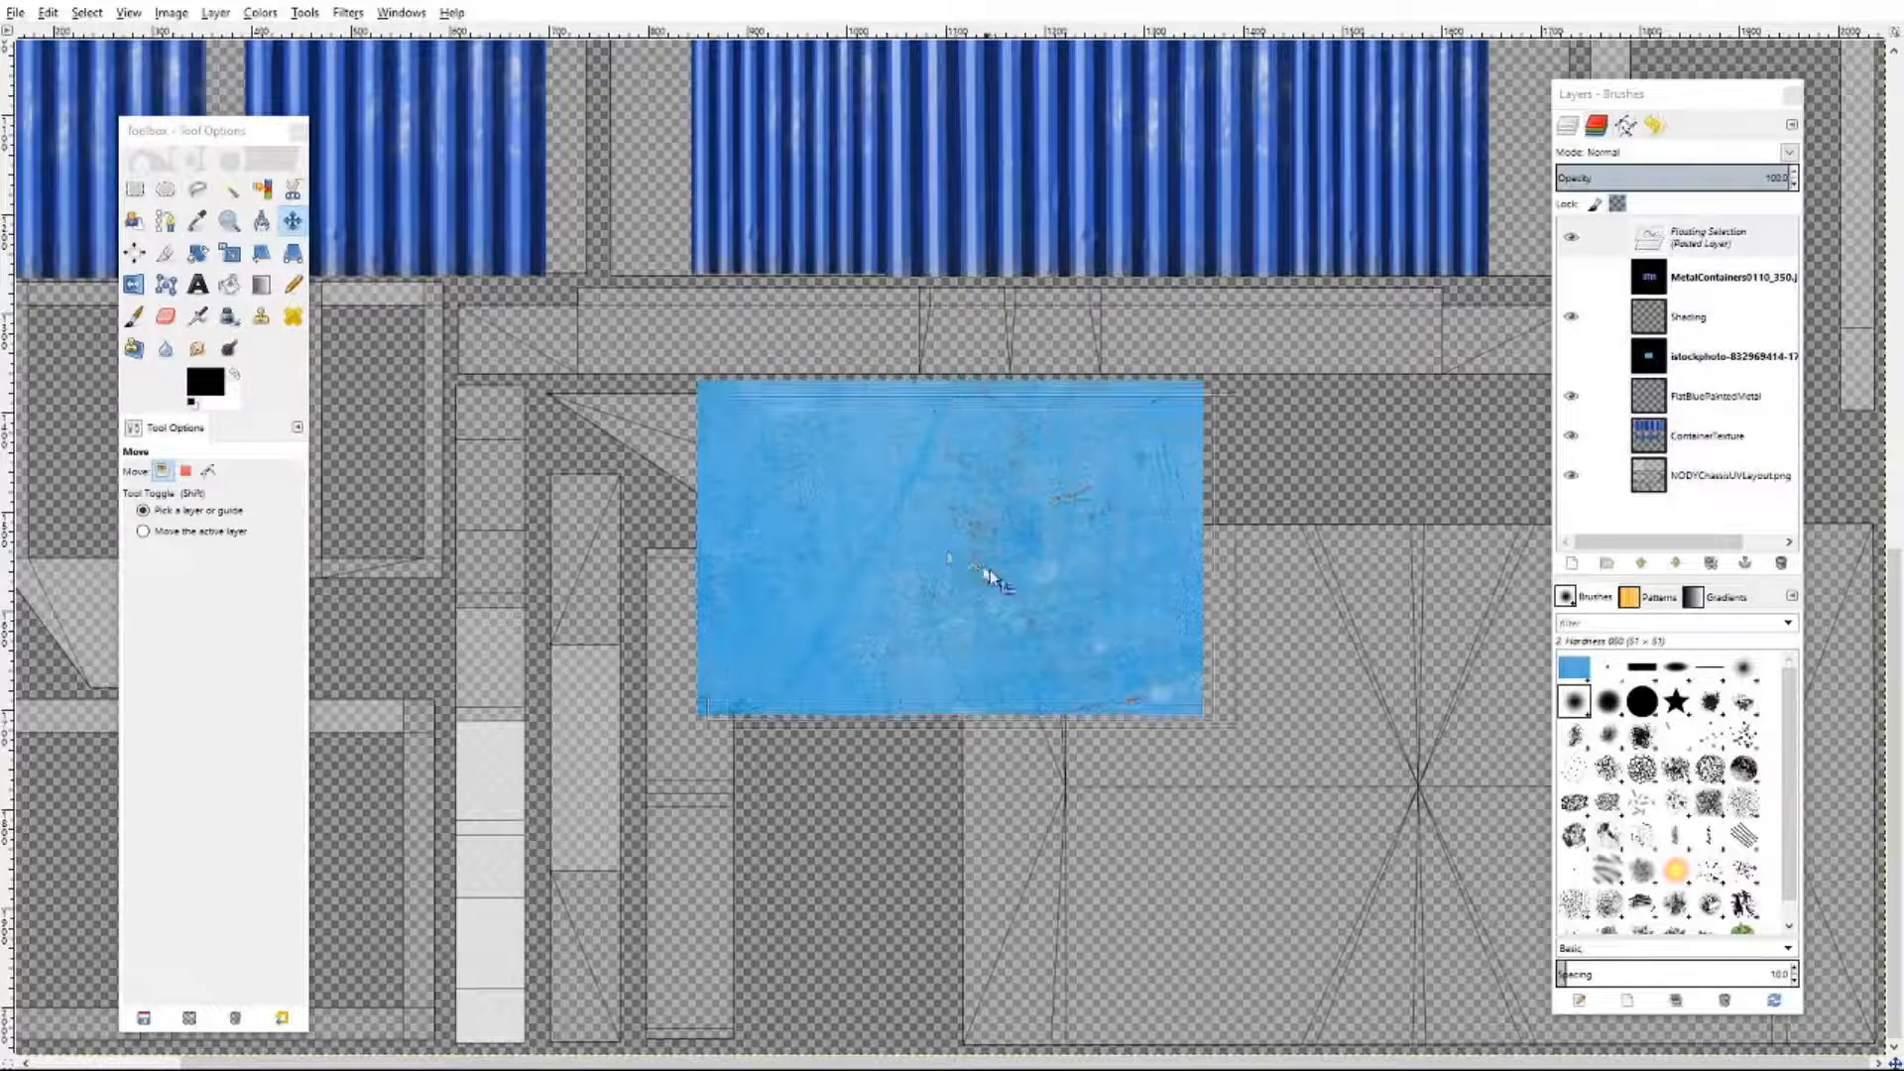
left_click_drag(986, 566, 1198, 686)
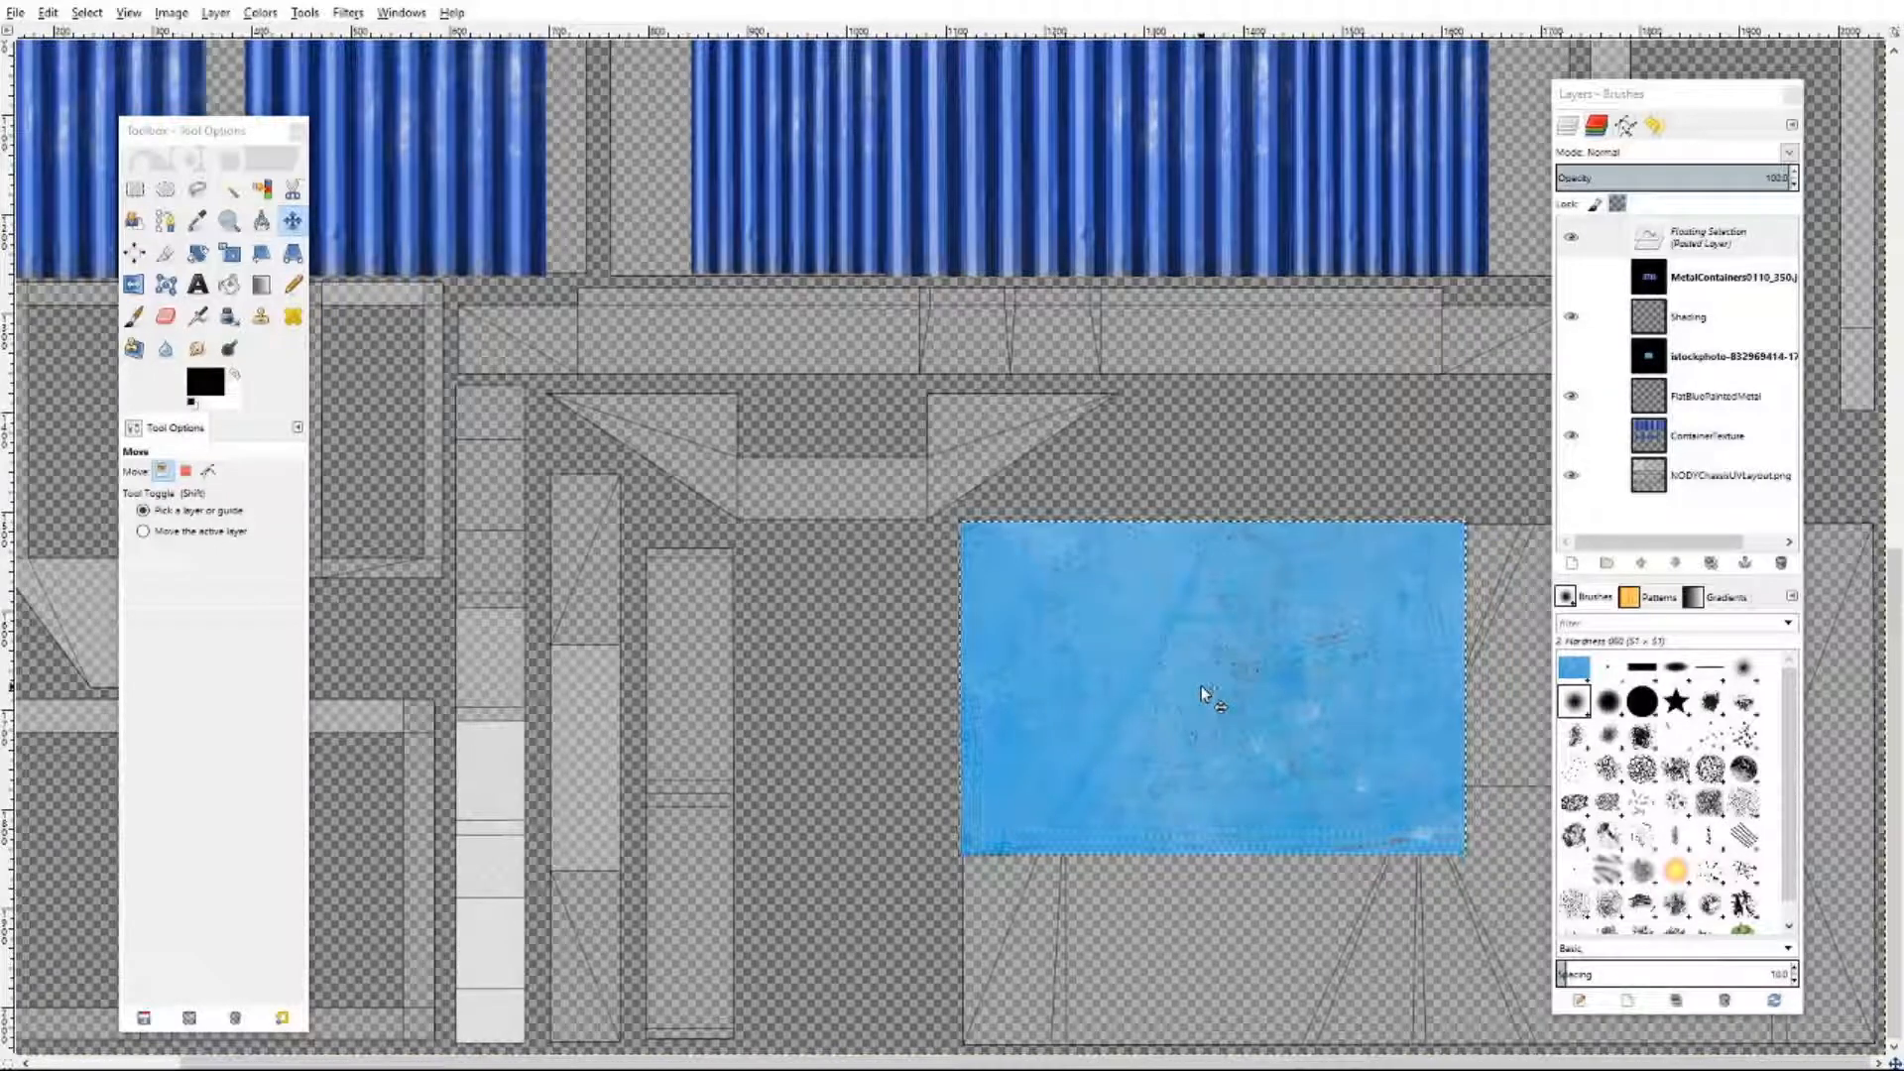
- Try to scale the pasted blue metal to about 928 × 531 px so it covers the whole large UV panel
left_click(229, 253)
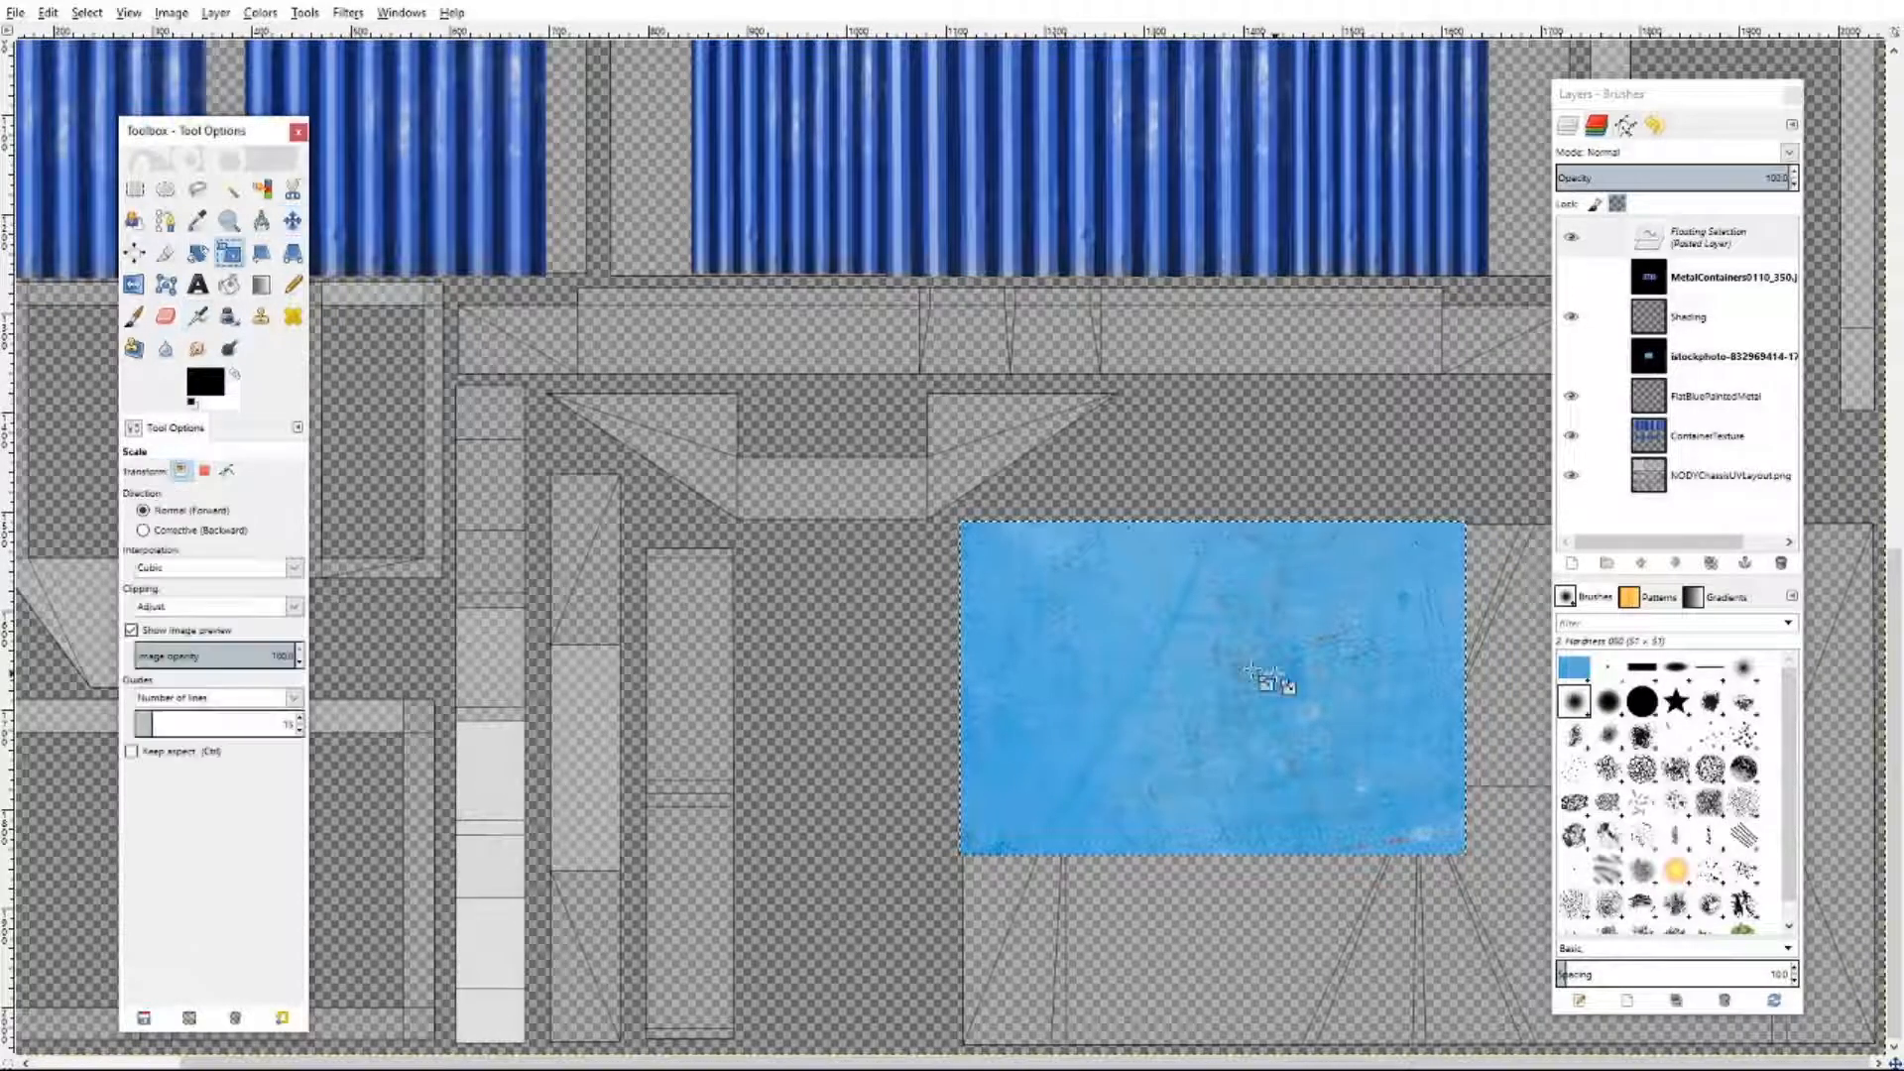
mouse_move(1669, 105)
left_mouse_down()
mouse_move(702, 155)
mouse_move(630, 99)
left_mouse_up()
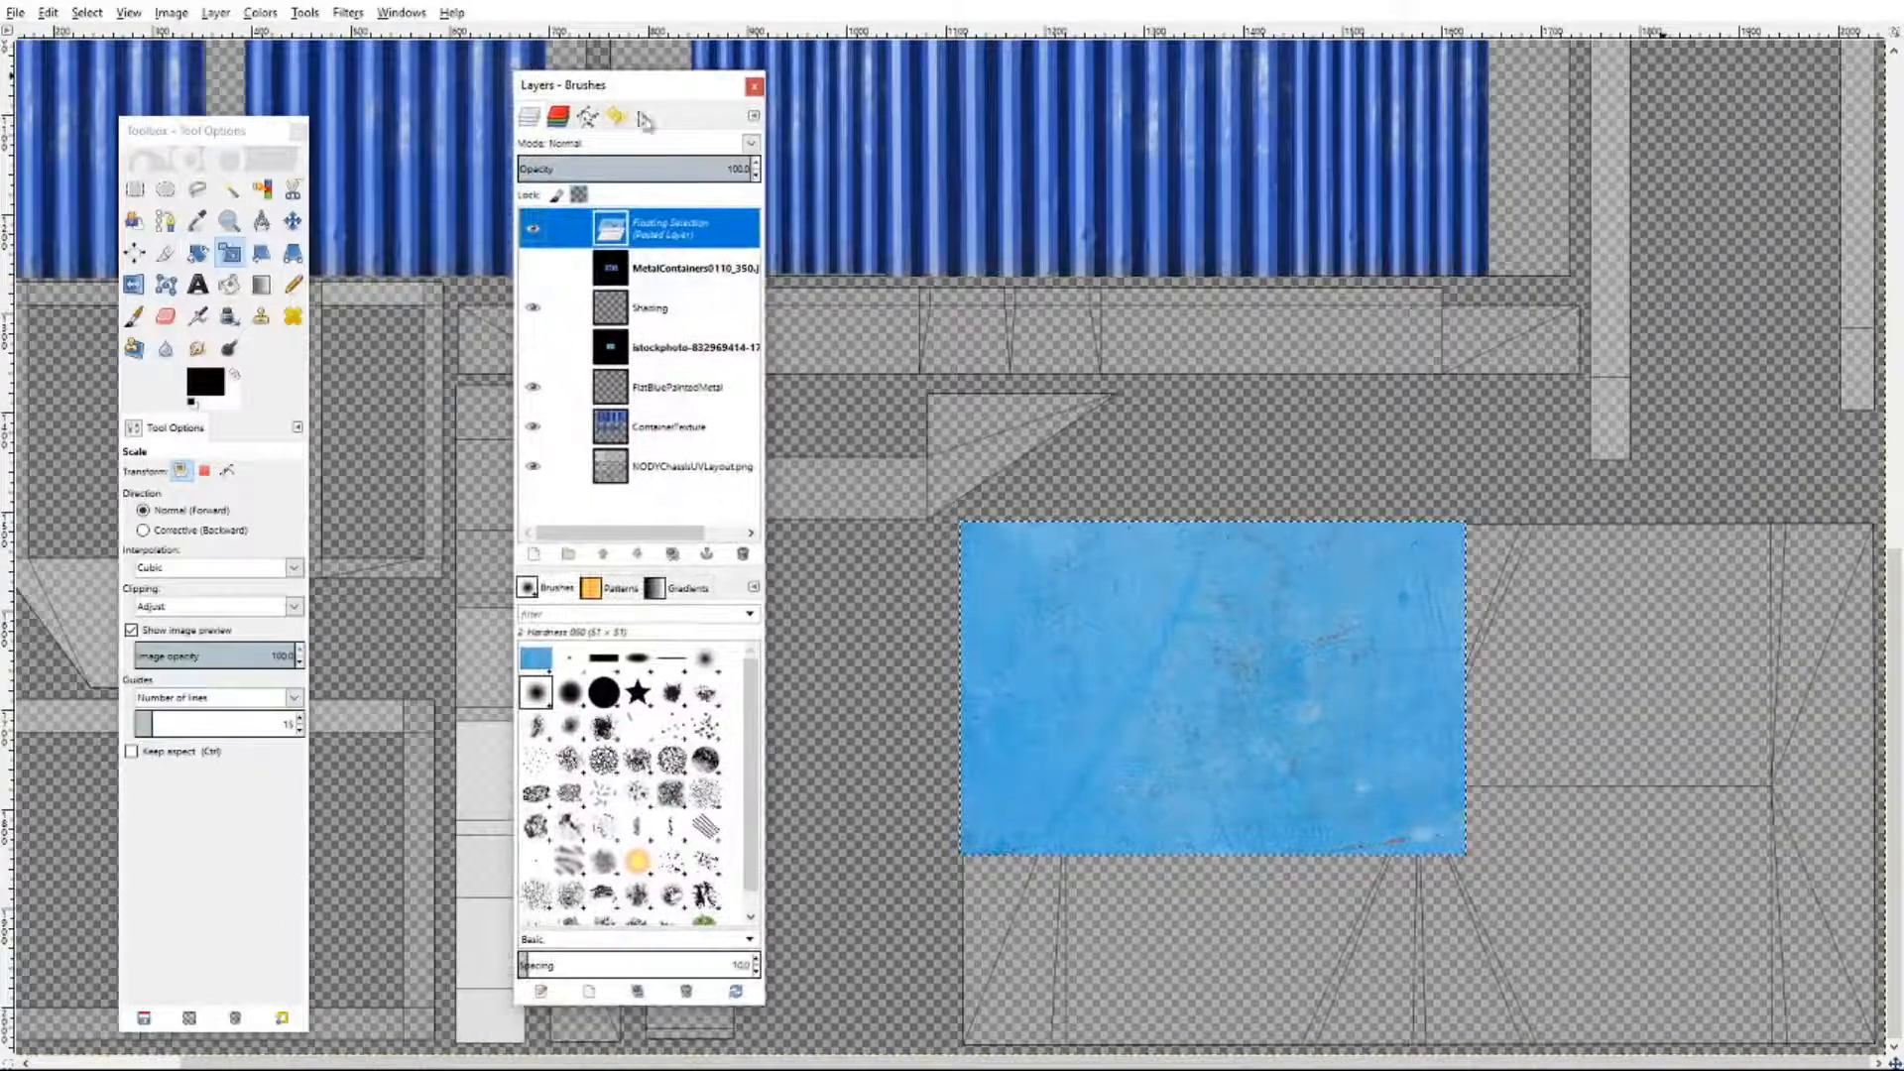
left_click(1262, 688)
key("Tab")
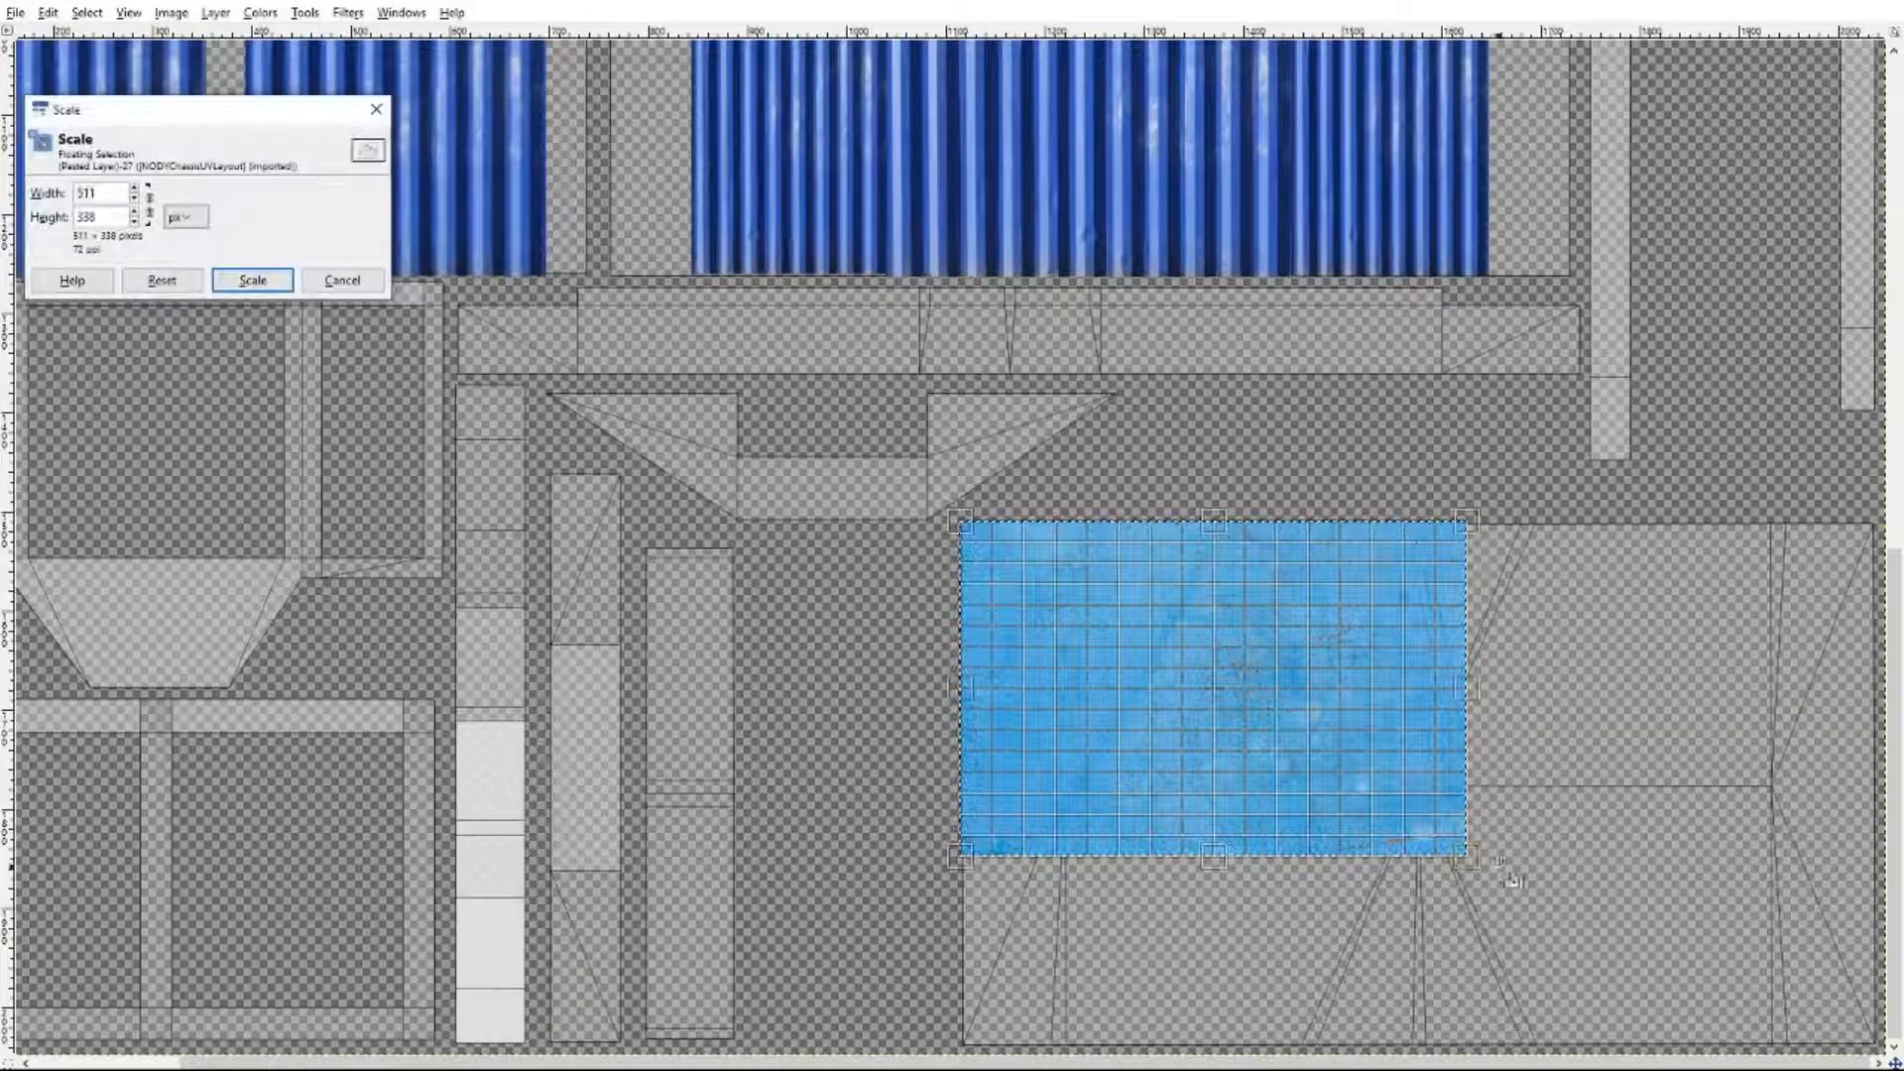
key("Tab")
mouse_move(1499, 861)
left_mouse_down()
mouse_move(1705, 1002)
mouse_move(1877, 1053)
left_mouse_up()
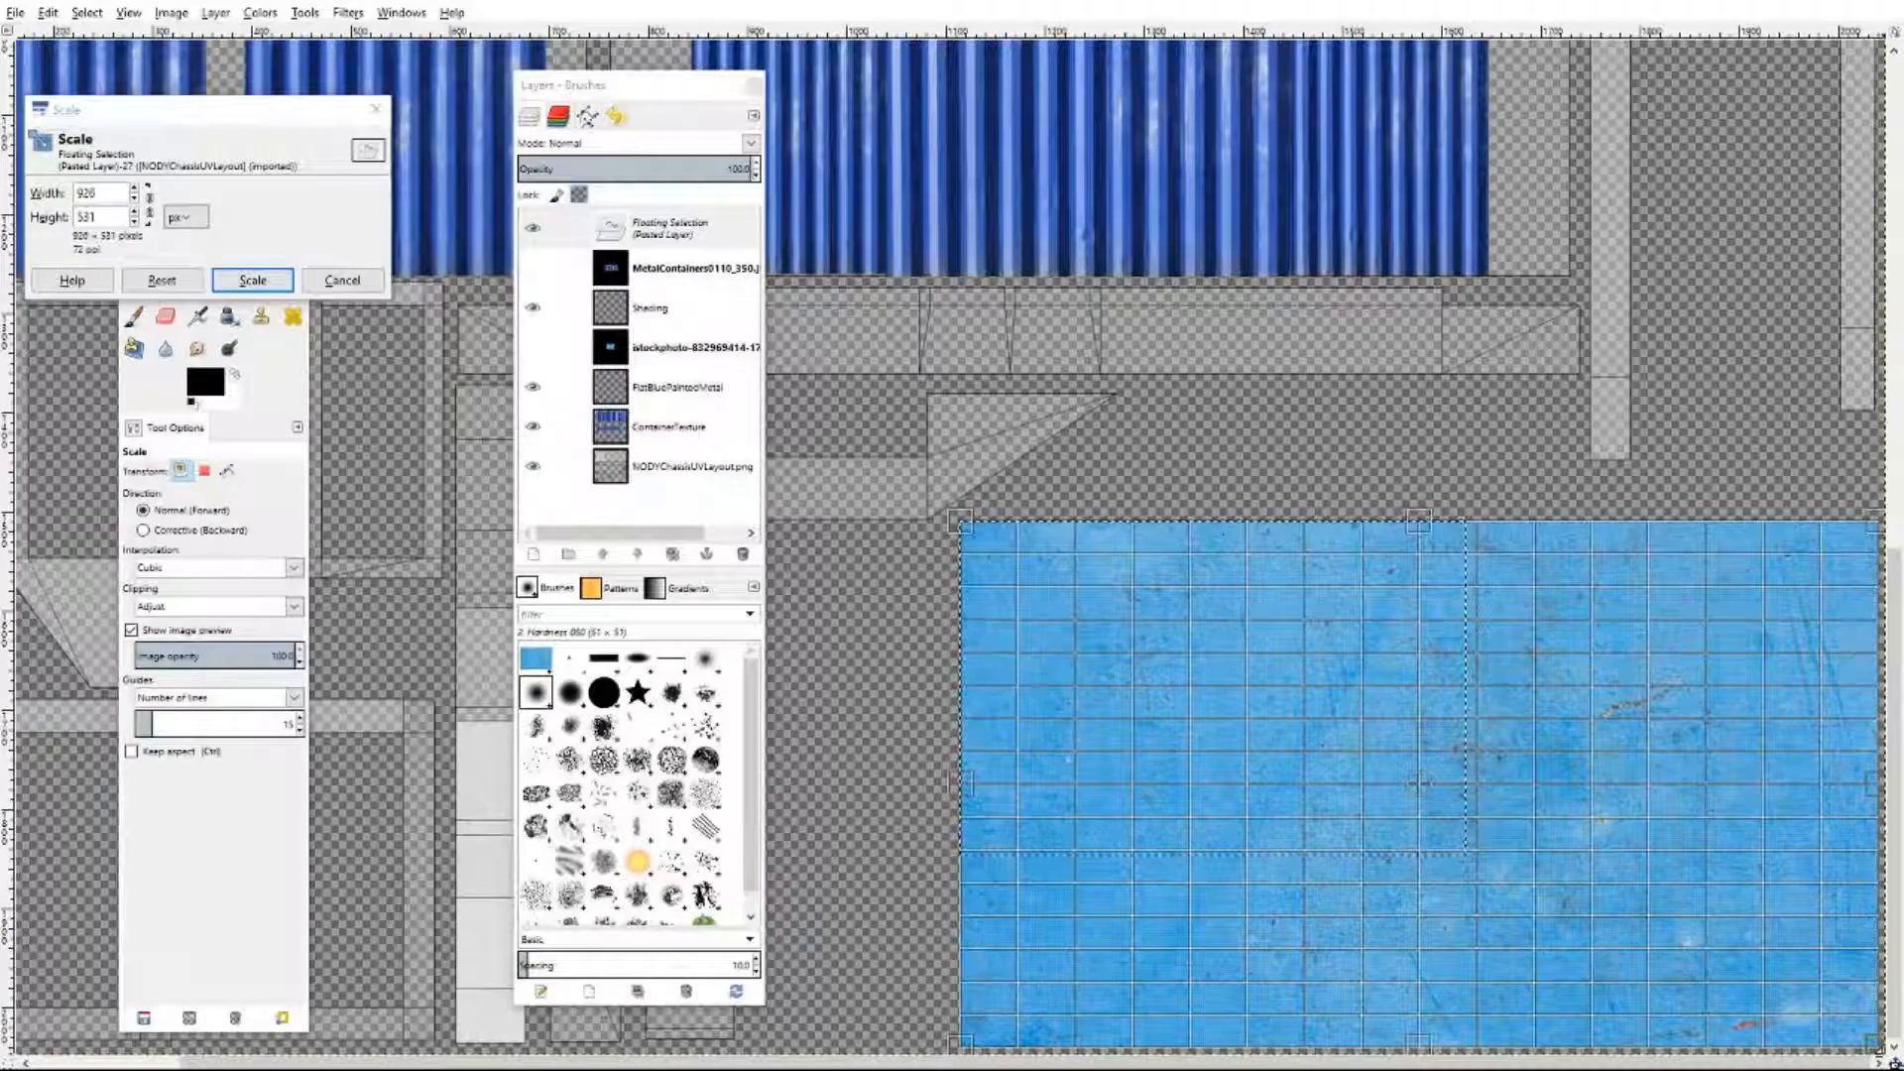
left_click(241, 285)
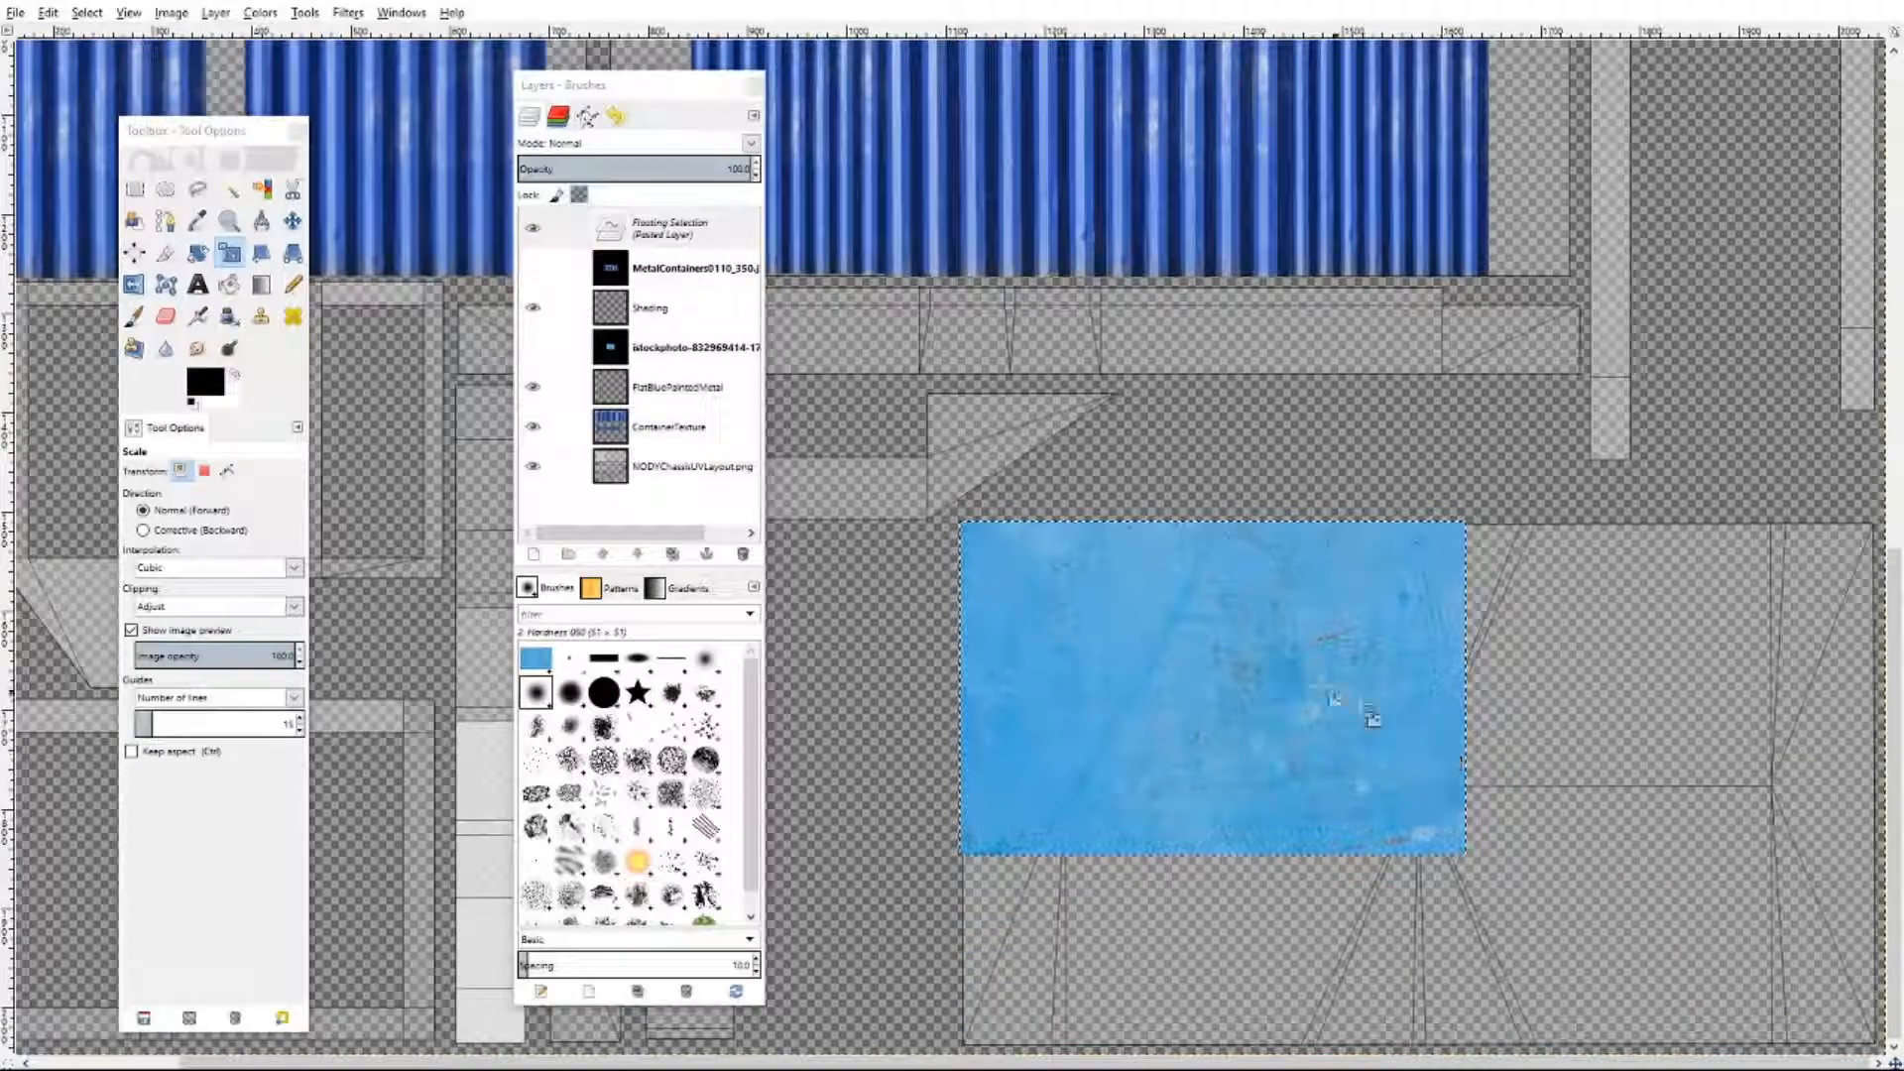
- Scale the pasted blue metal down to 282 × 268 px, ending at the large panel's horizontal middle line
key("Tab")
left_click(1294, 682)
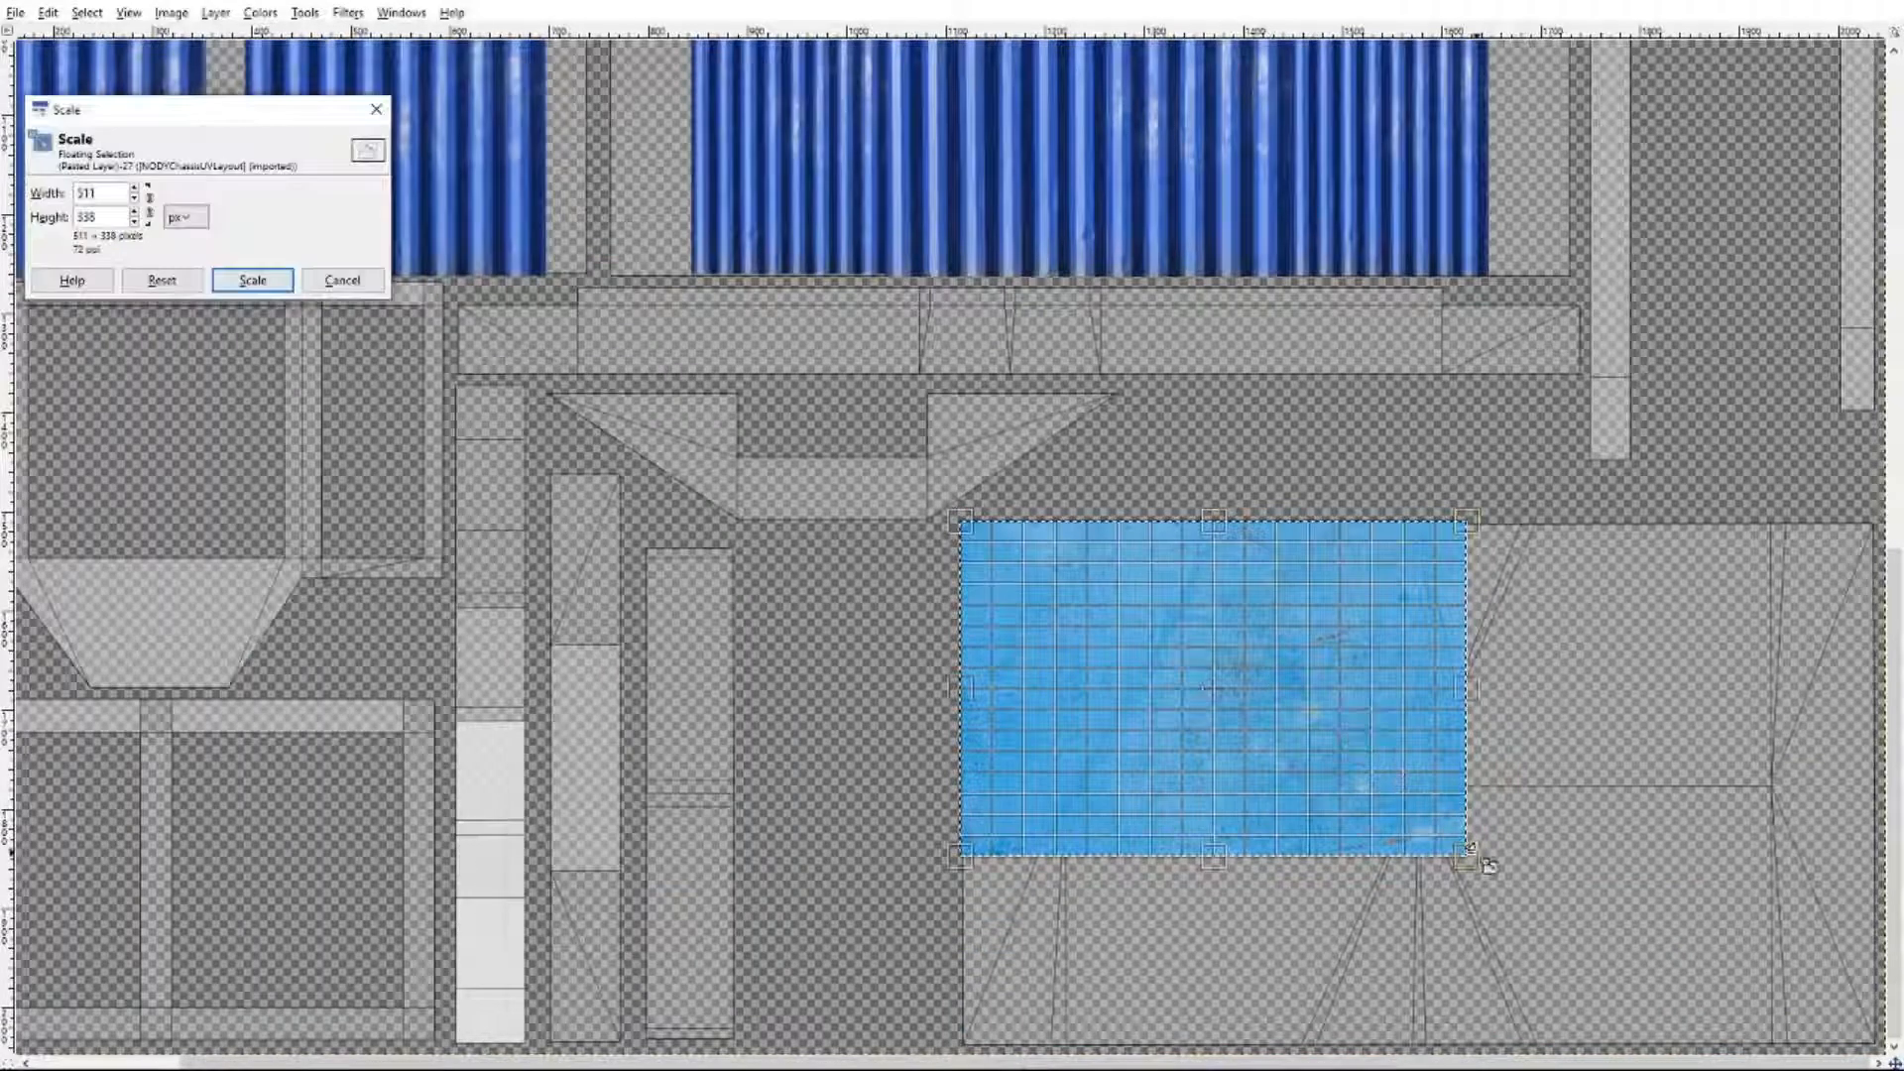
key("Tab")
left_click_drag(1487, 865, 1263, 803)
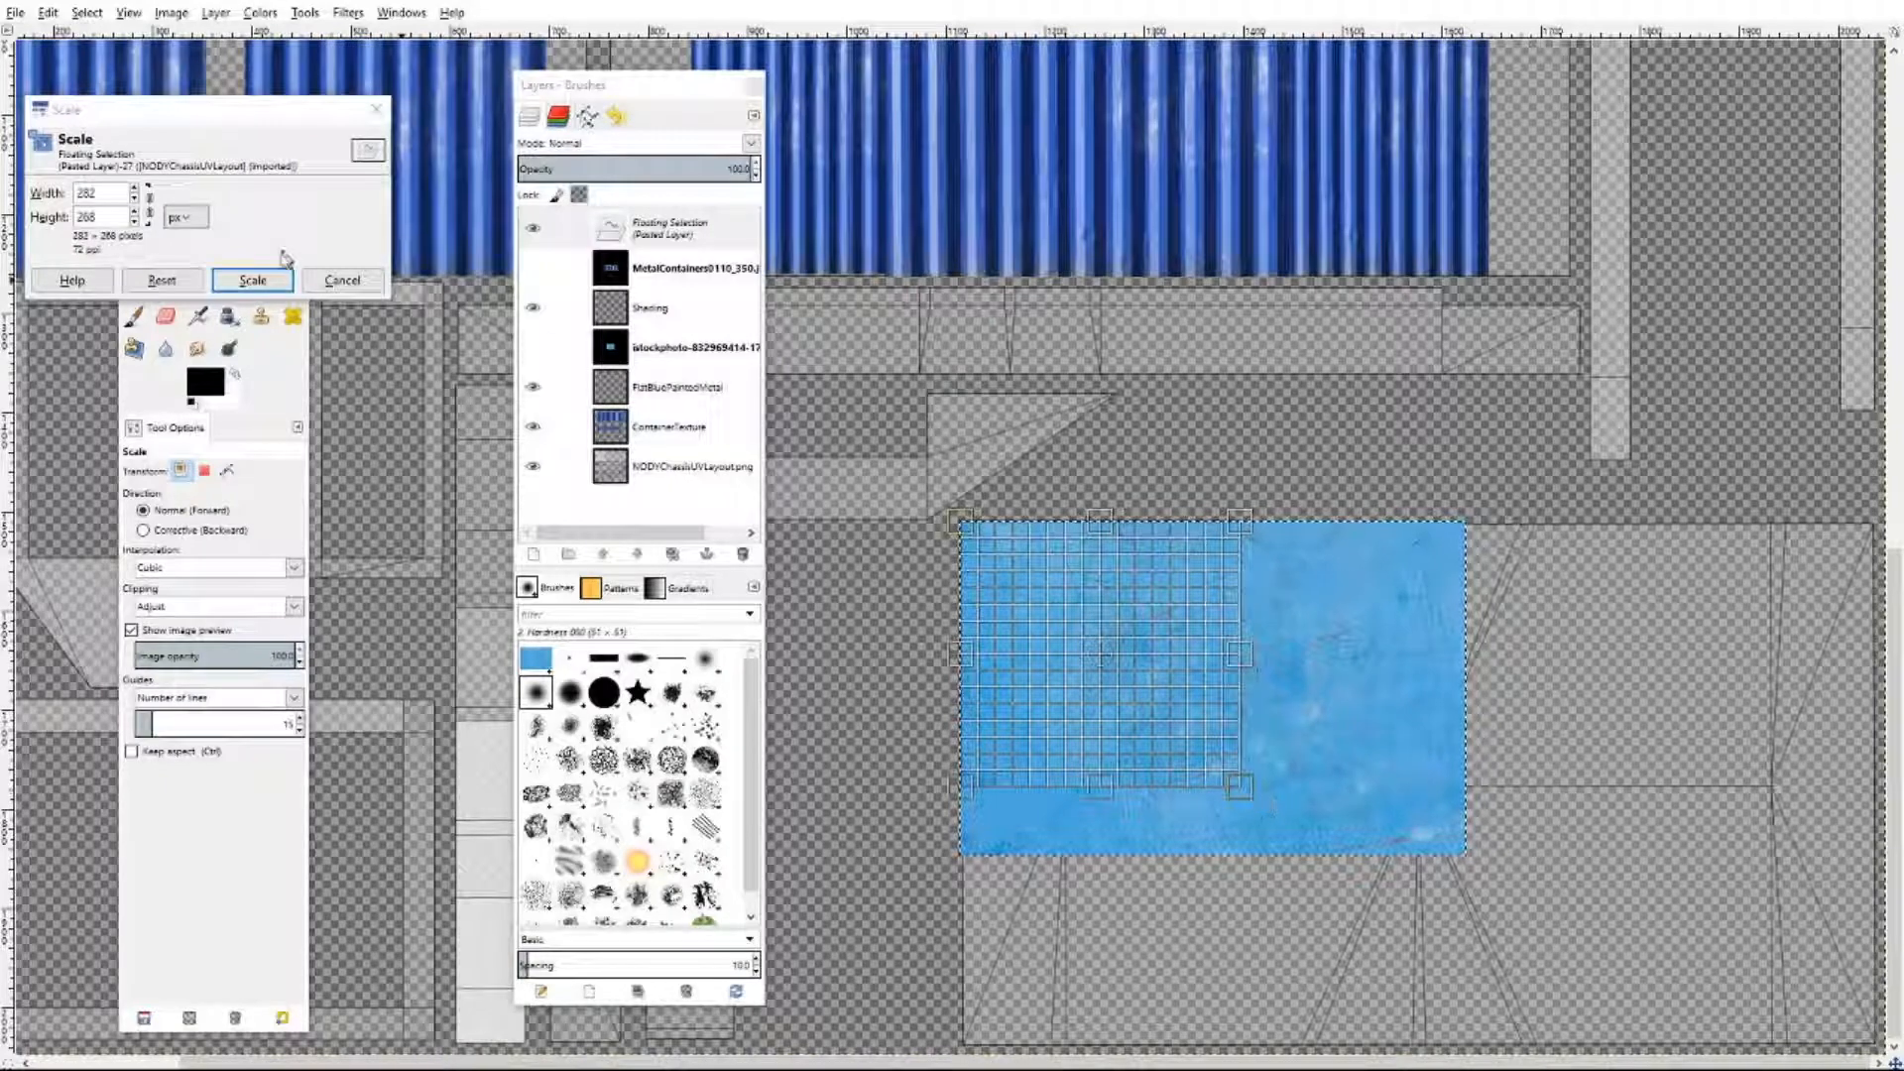
left_click(253, 279)
- Copy the scaled blue piece and anchor the floating selection into the FlatBluePaintedMetal layer
right_click(1128, 642)
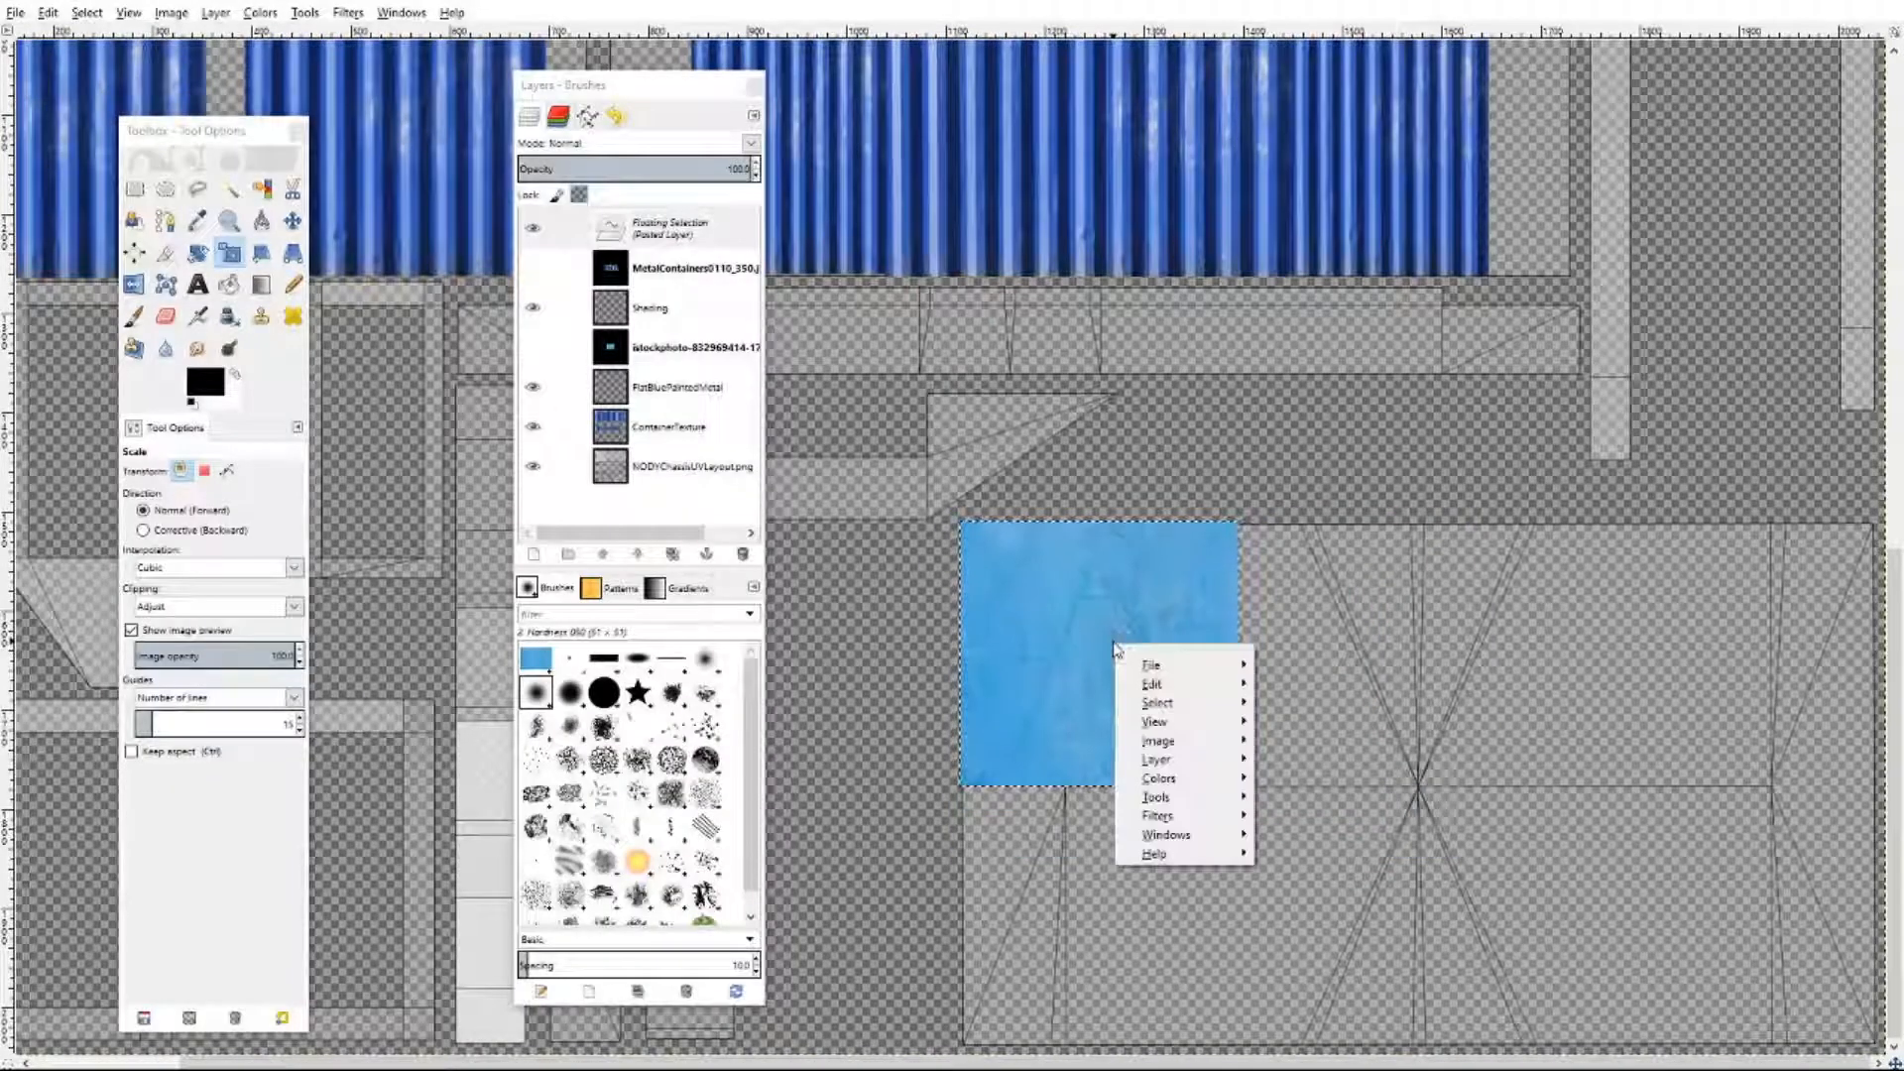
mouse_move(1150, 683)
left_click(1295, 809)
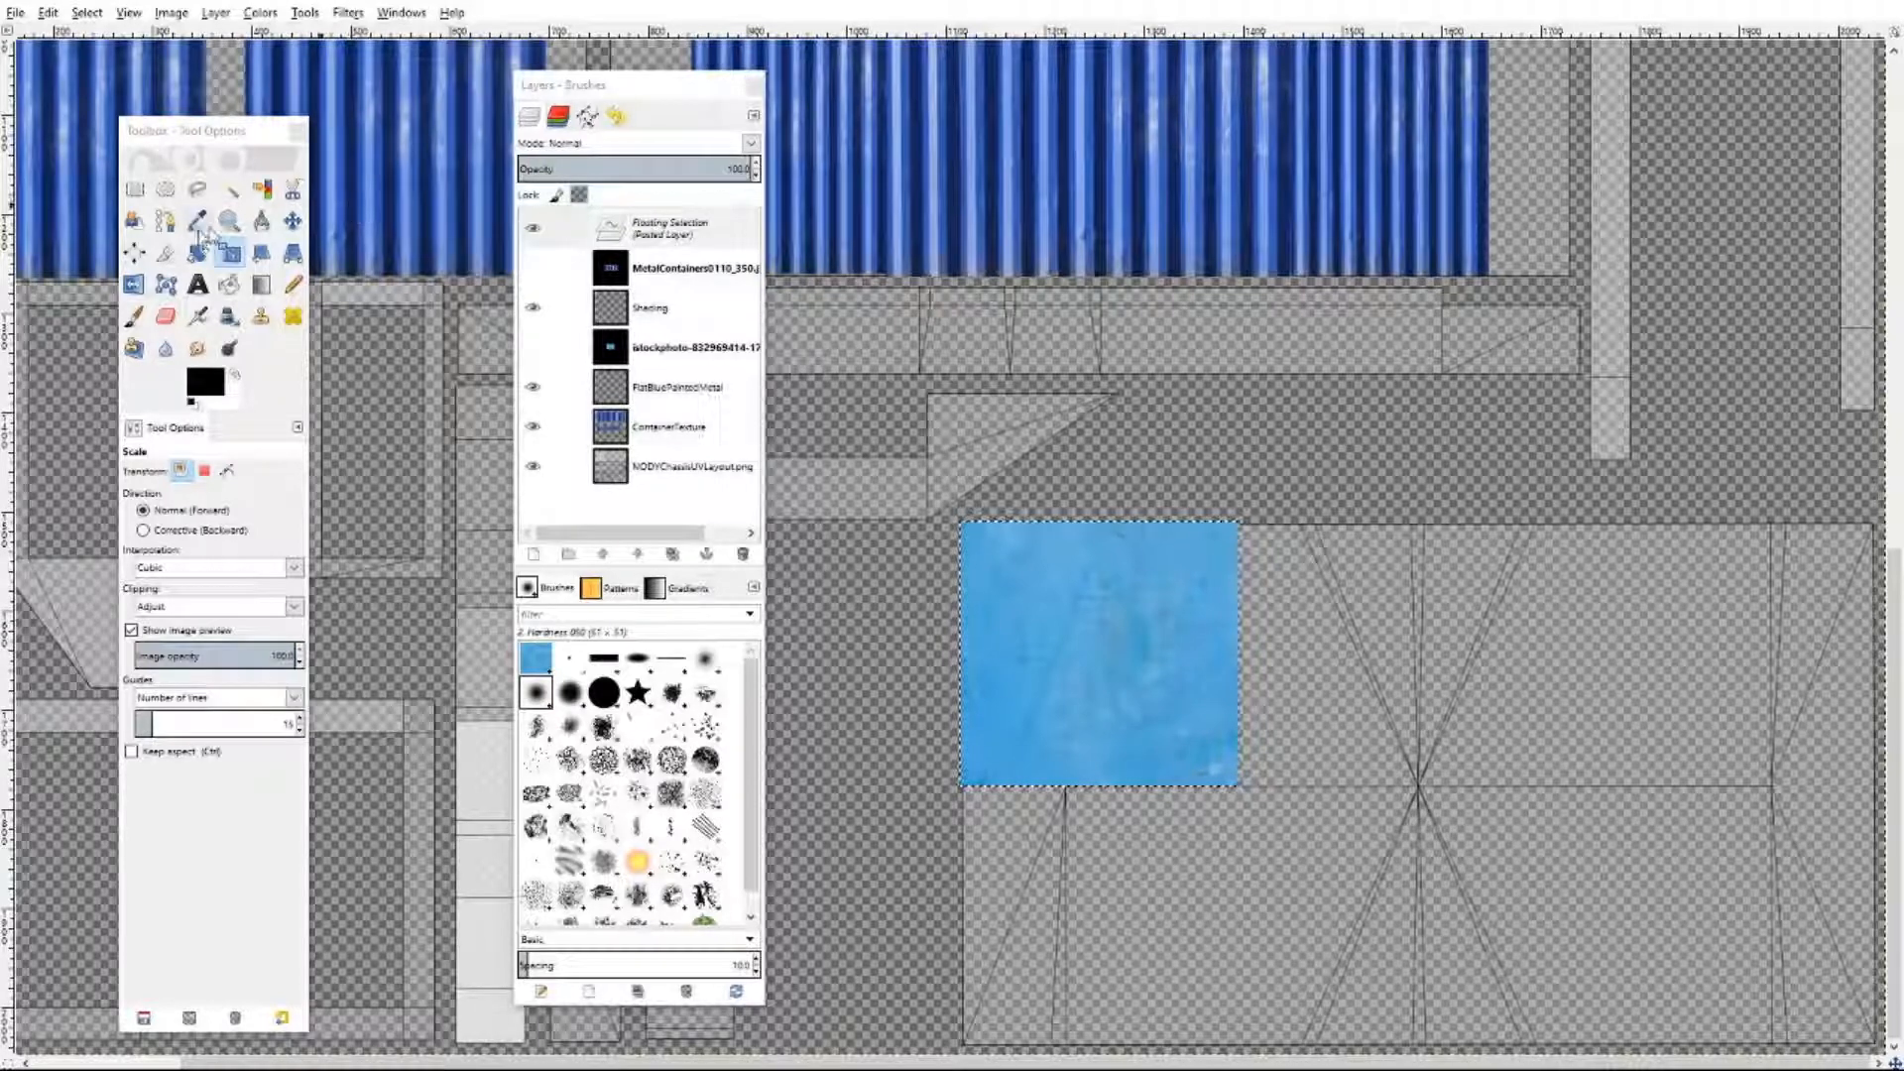
left_click(293, 220)
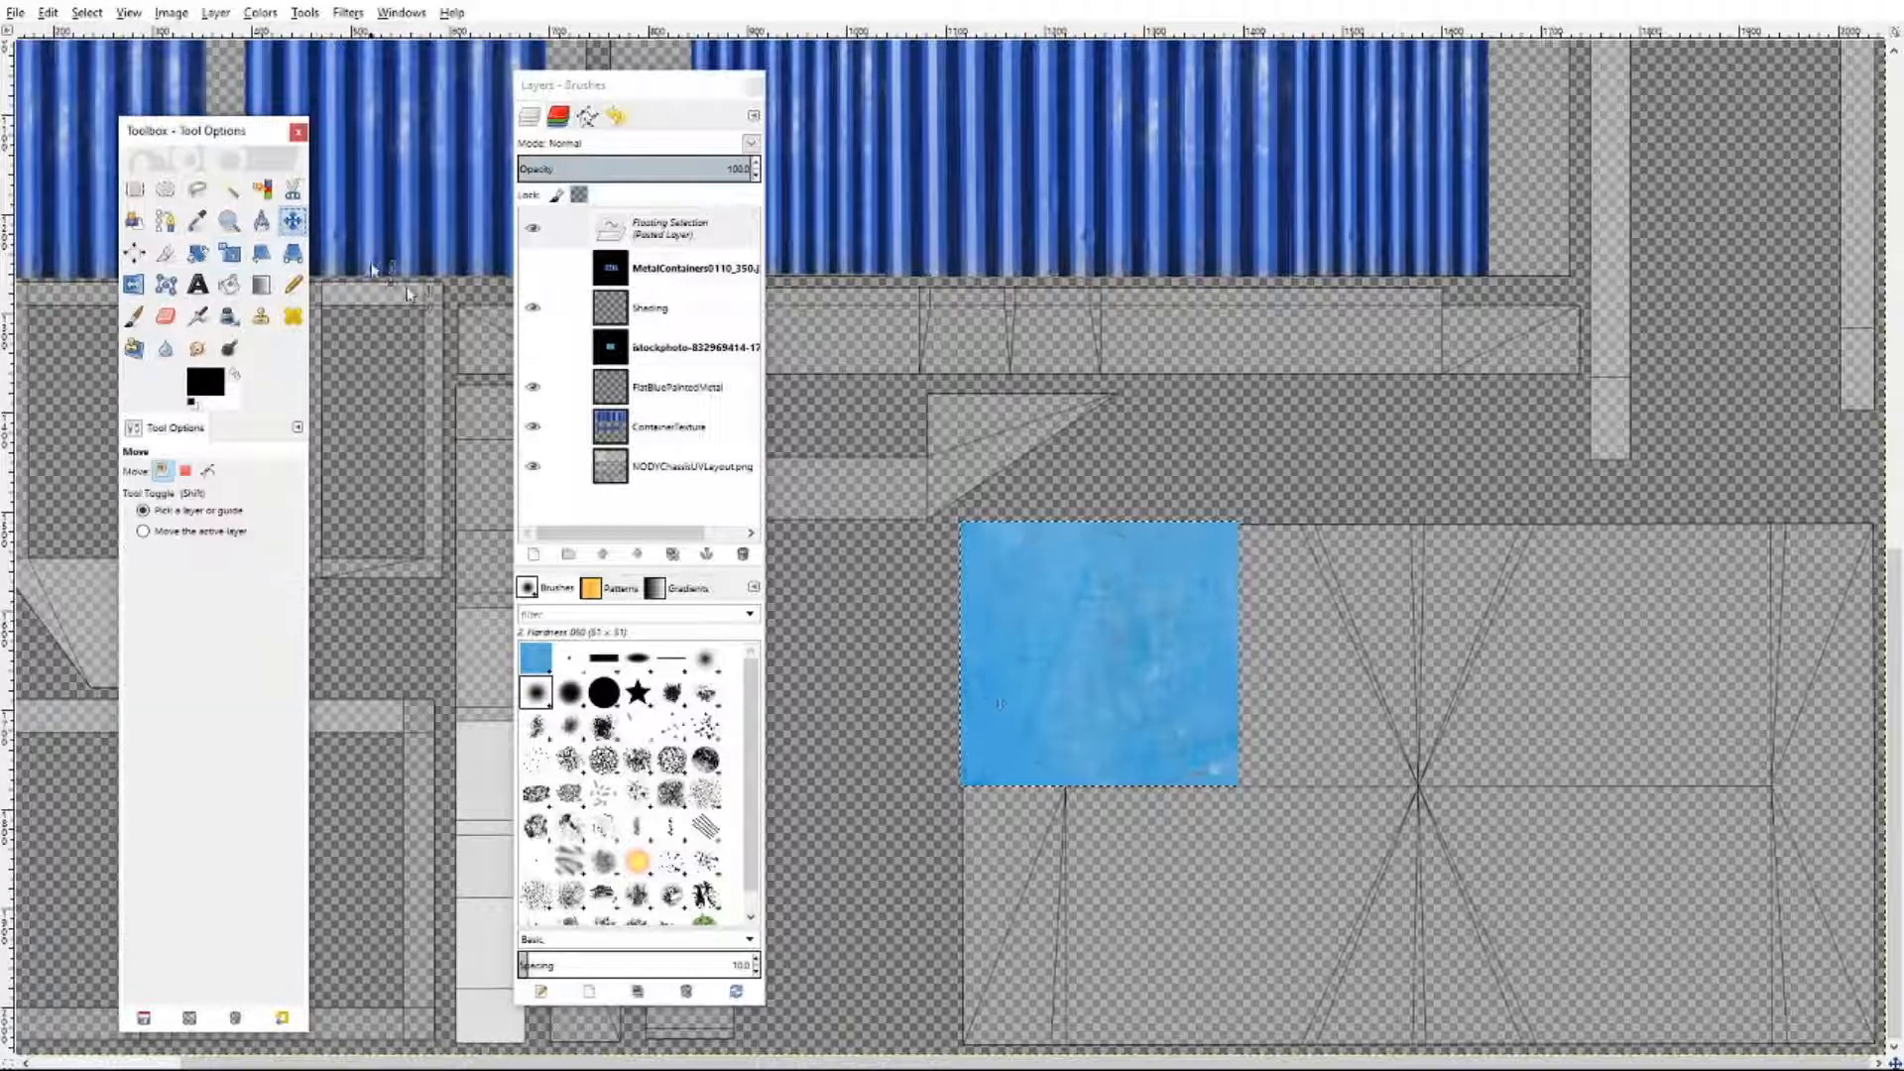
right_click(1157, 680)
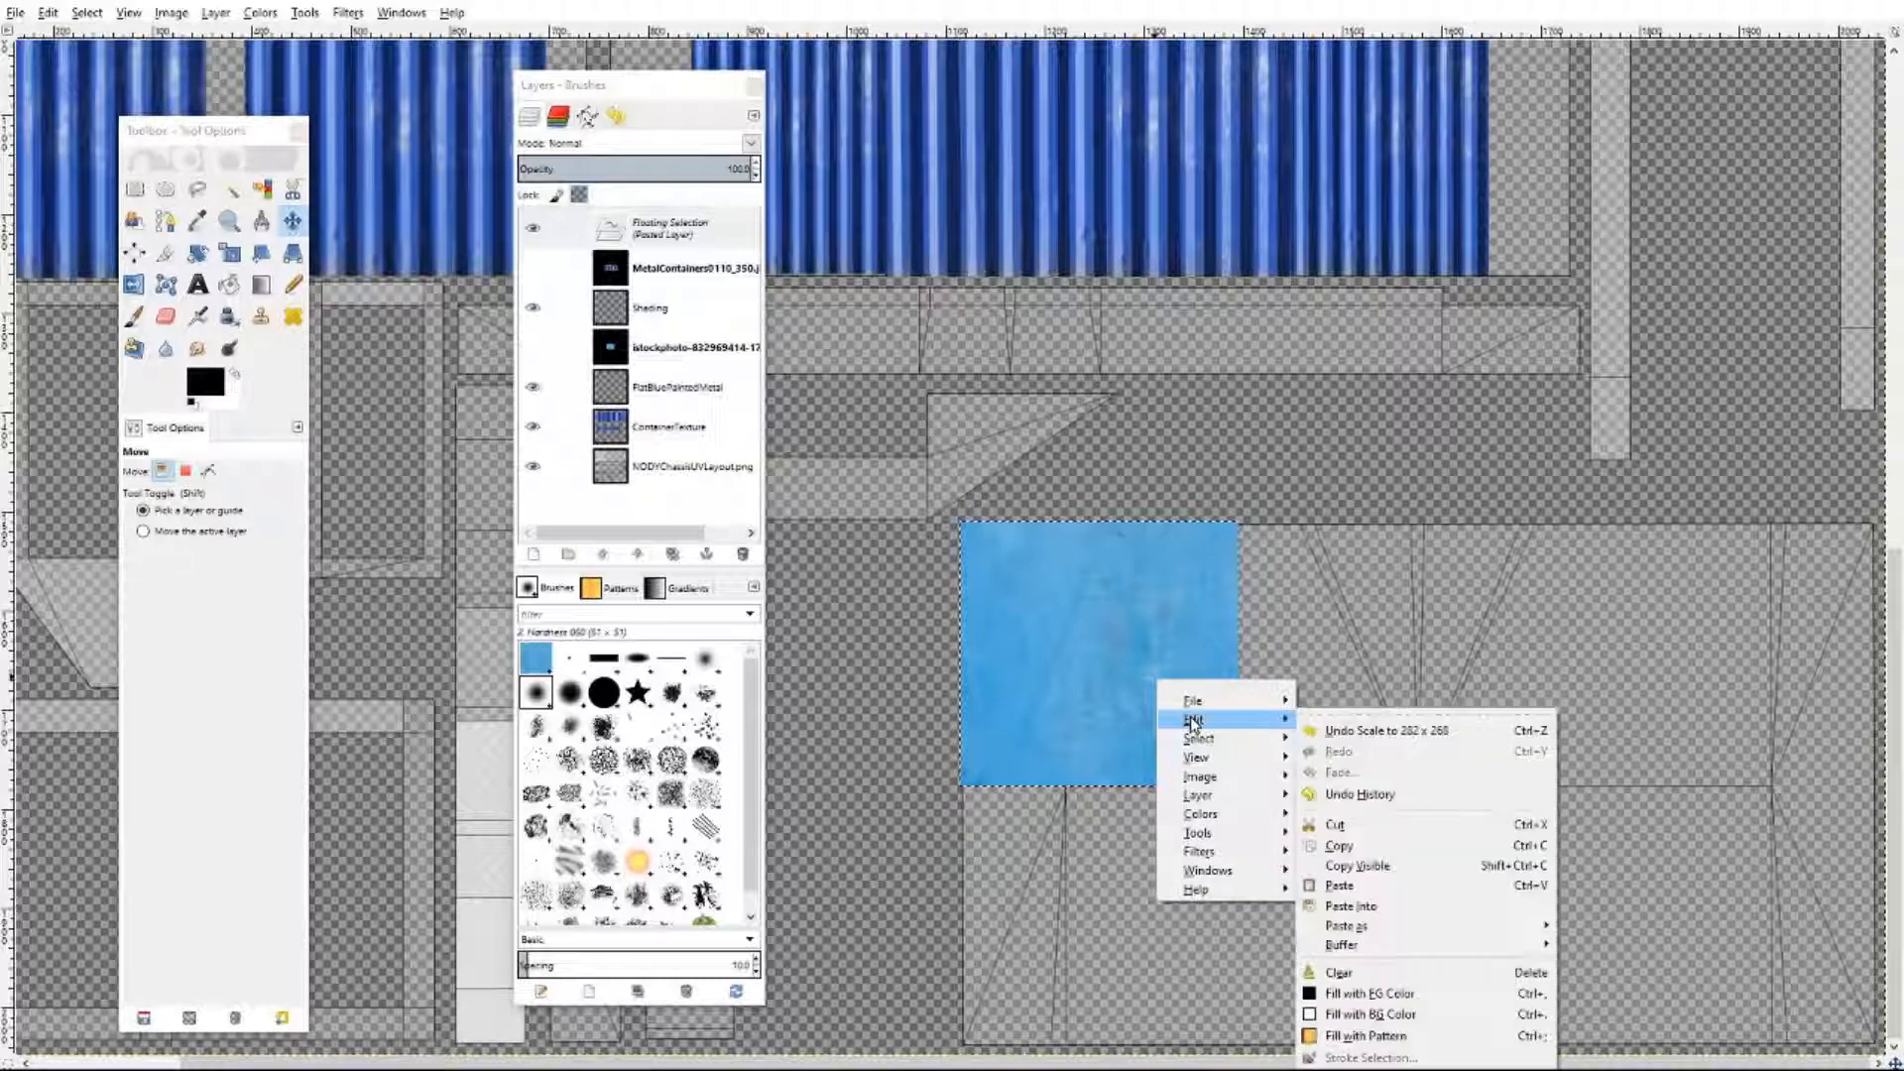
left_click(1128, 644)
left_click(1244, 633)
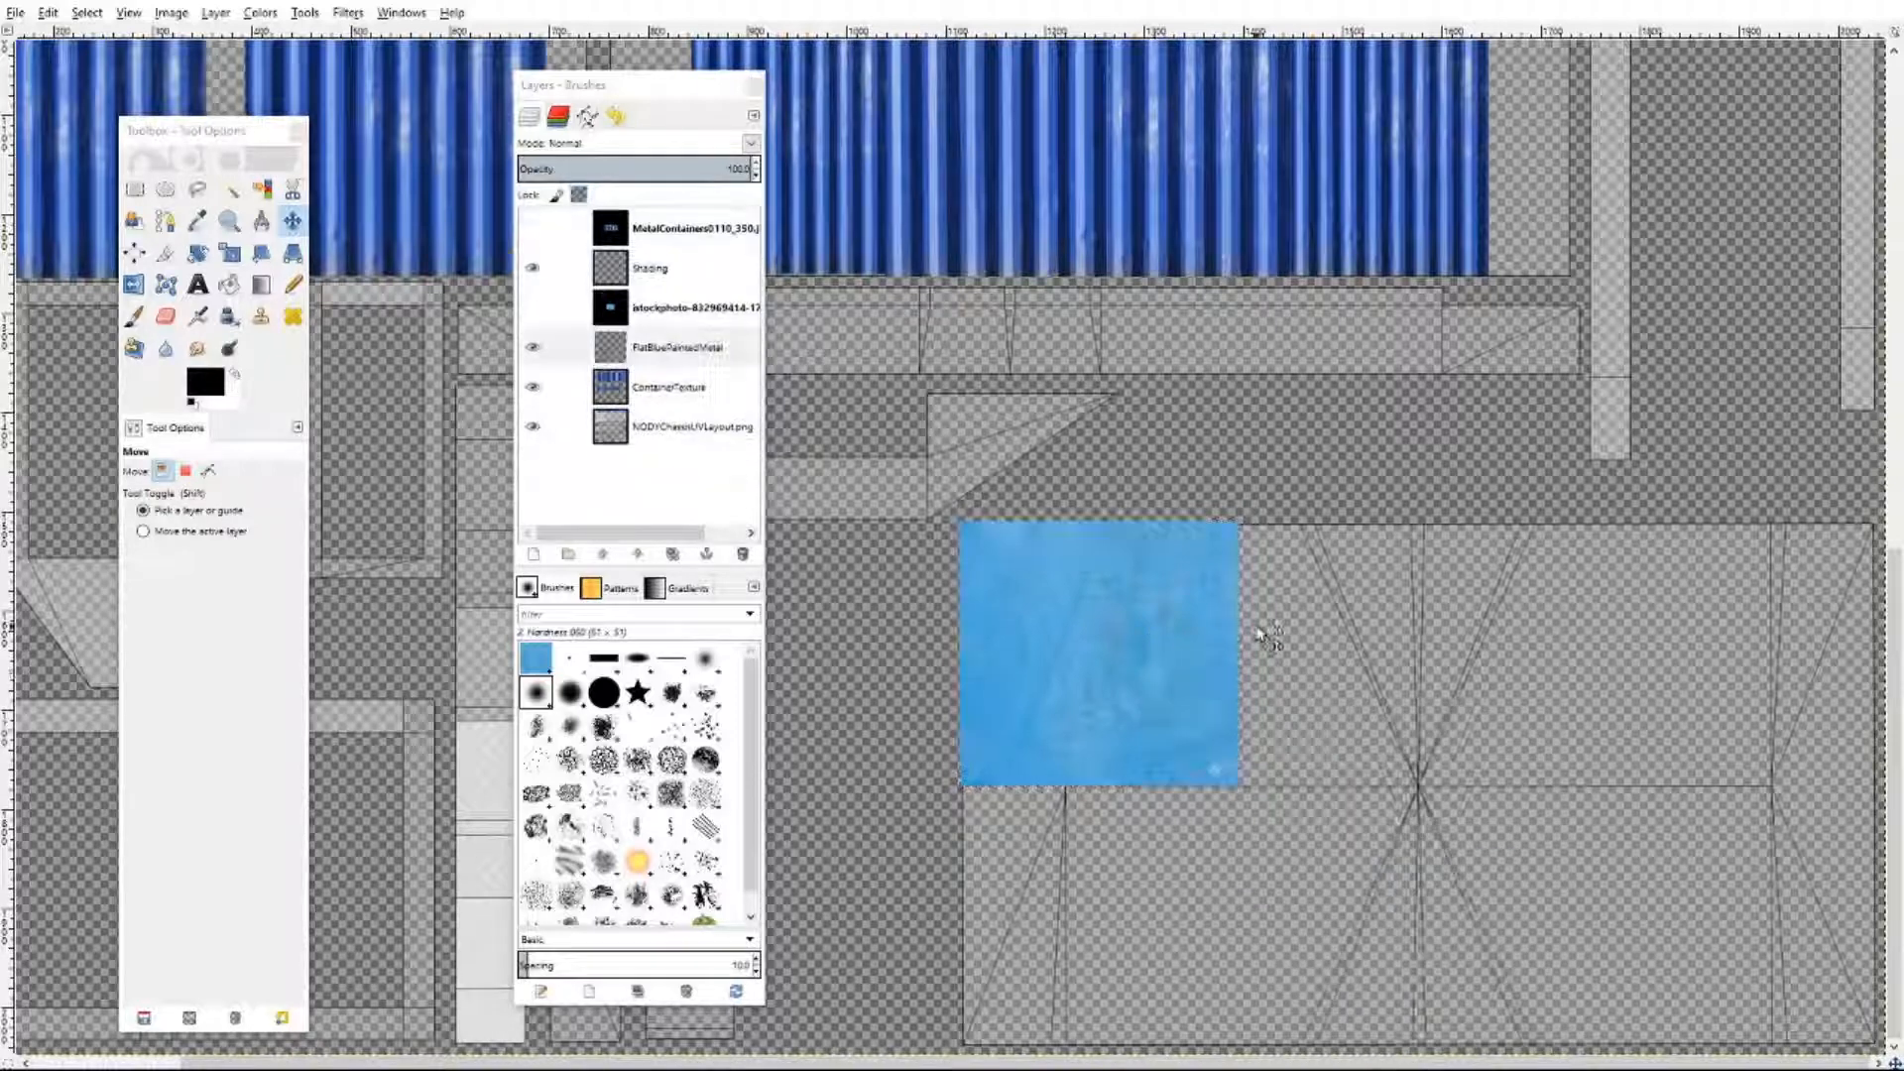
- Paste a second copy of the blue piece and place it flush against the first piece's right edge
right_click(1094, 673)
mouse_move(1126, 717)
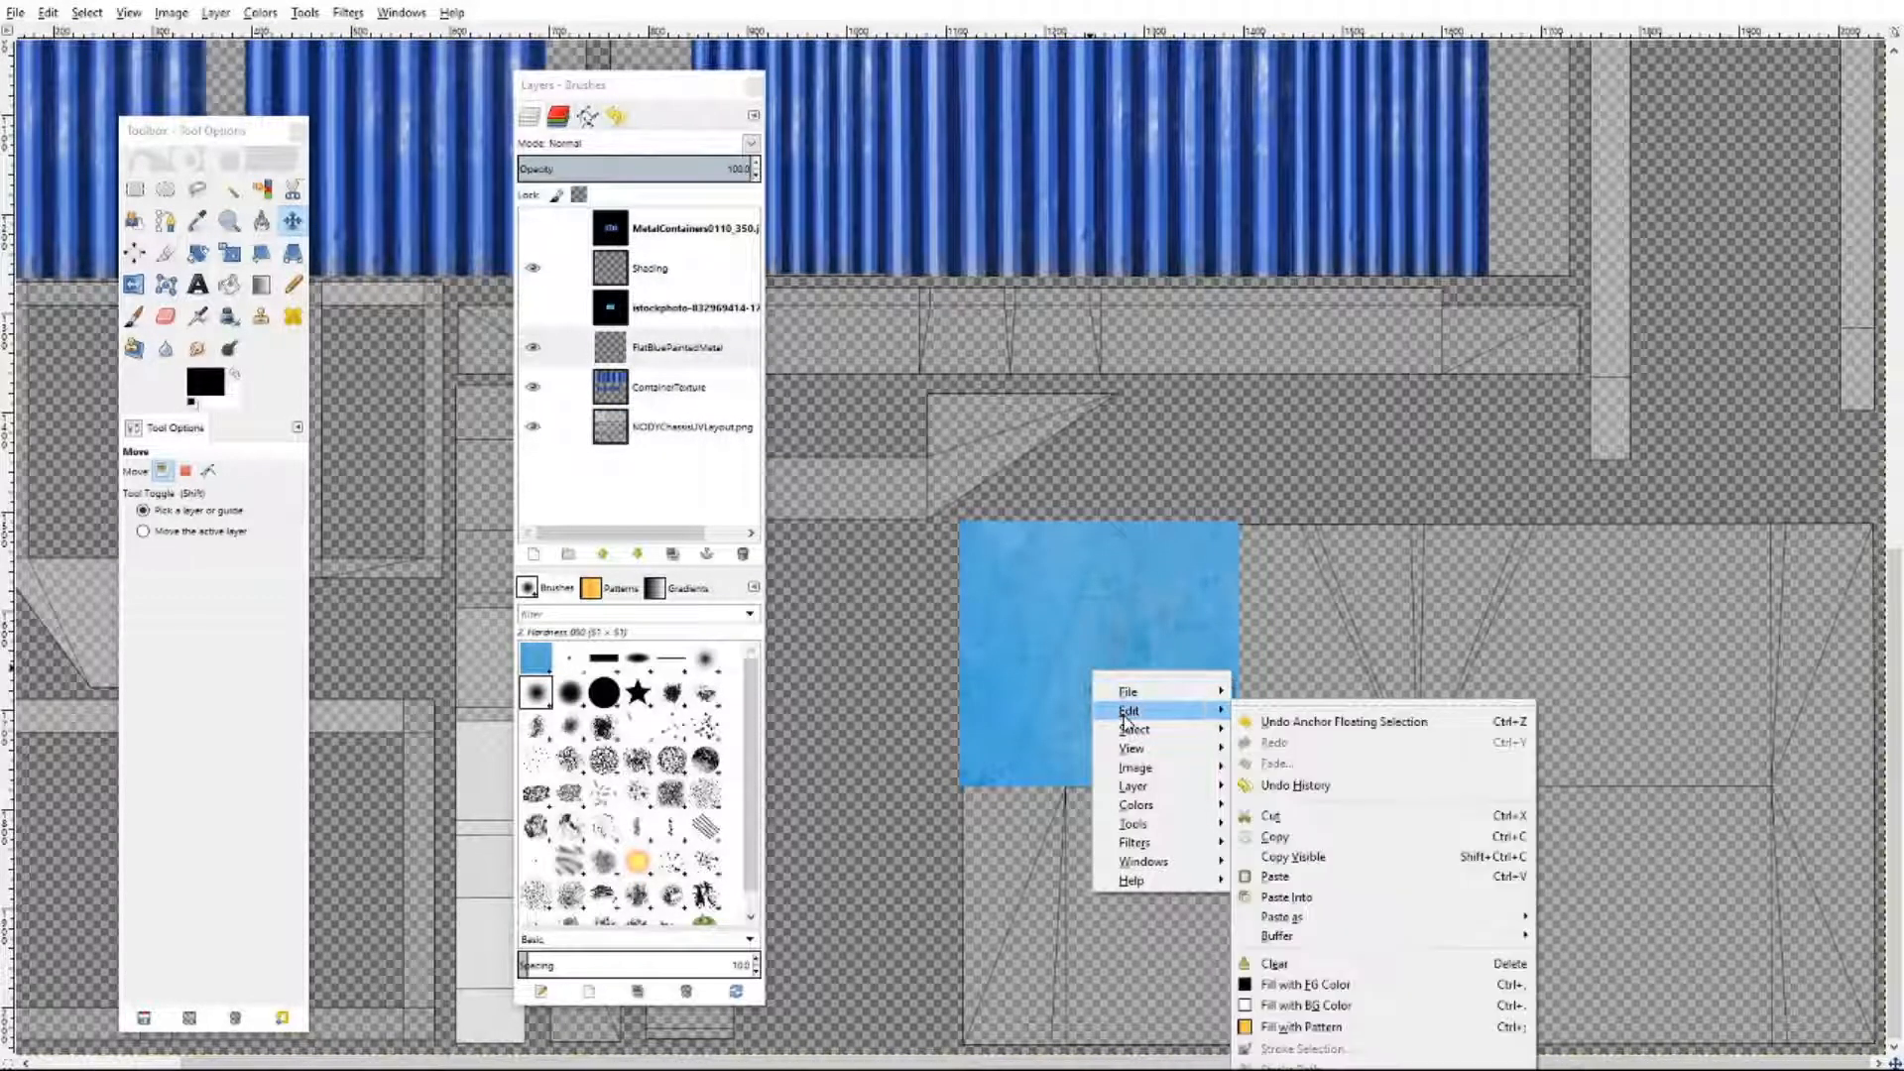
left_click(1277, 875)
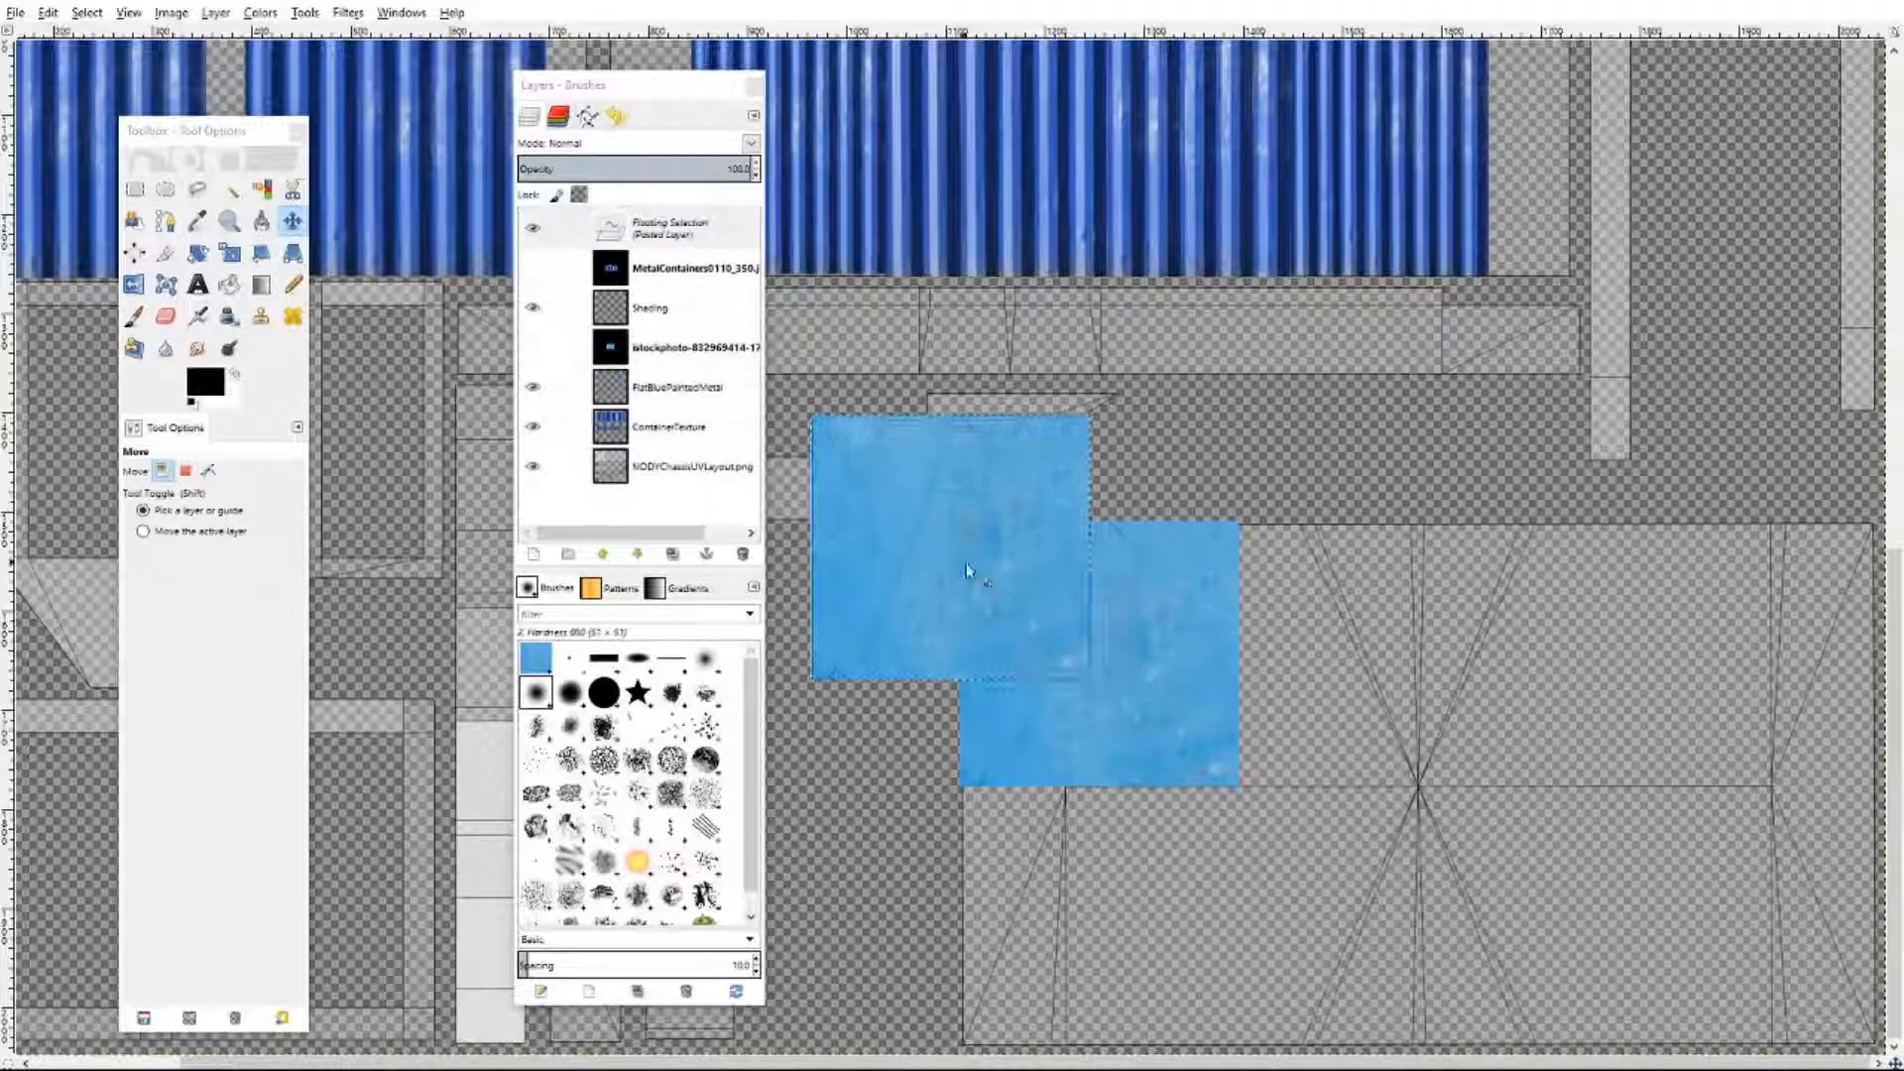
left_click_drag(968, 567, 1390, 666)
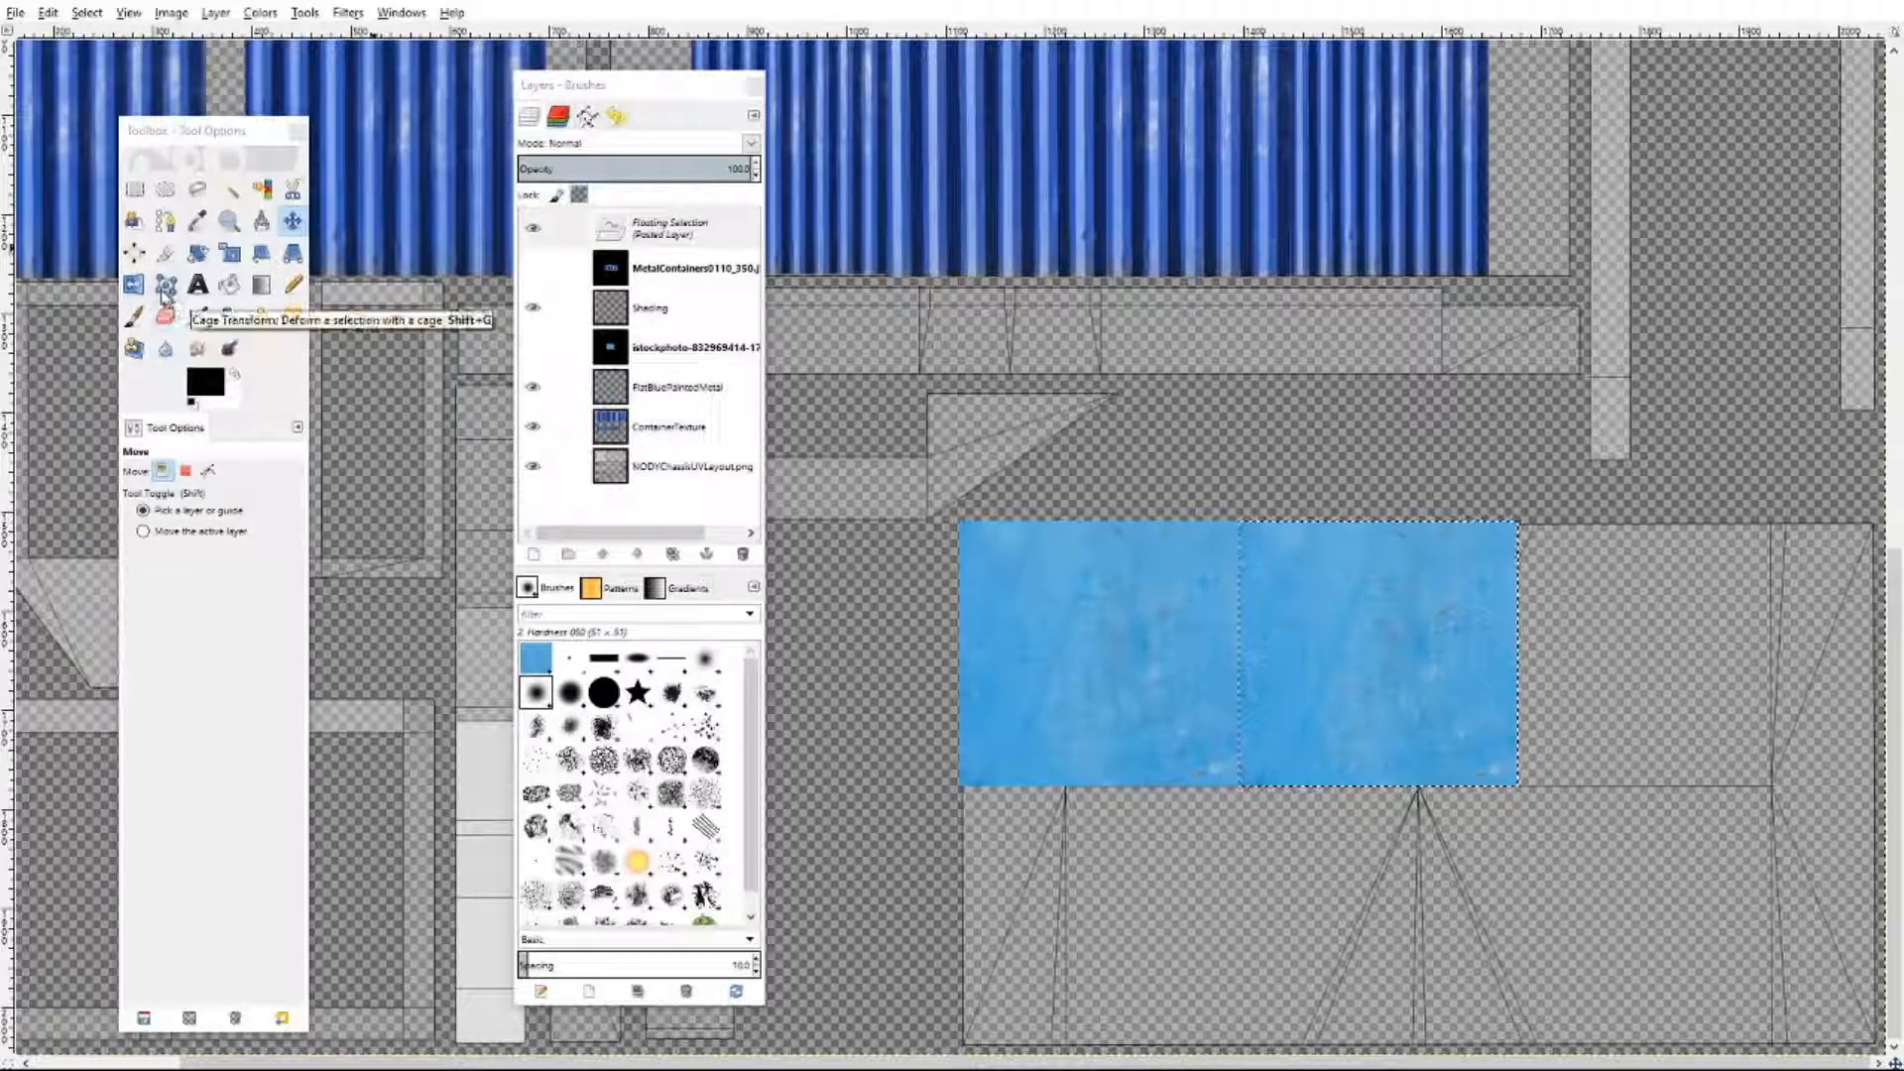
- Flip the second blue piece vertically
left_click(133, 285)
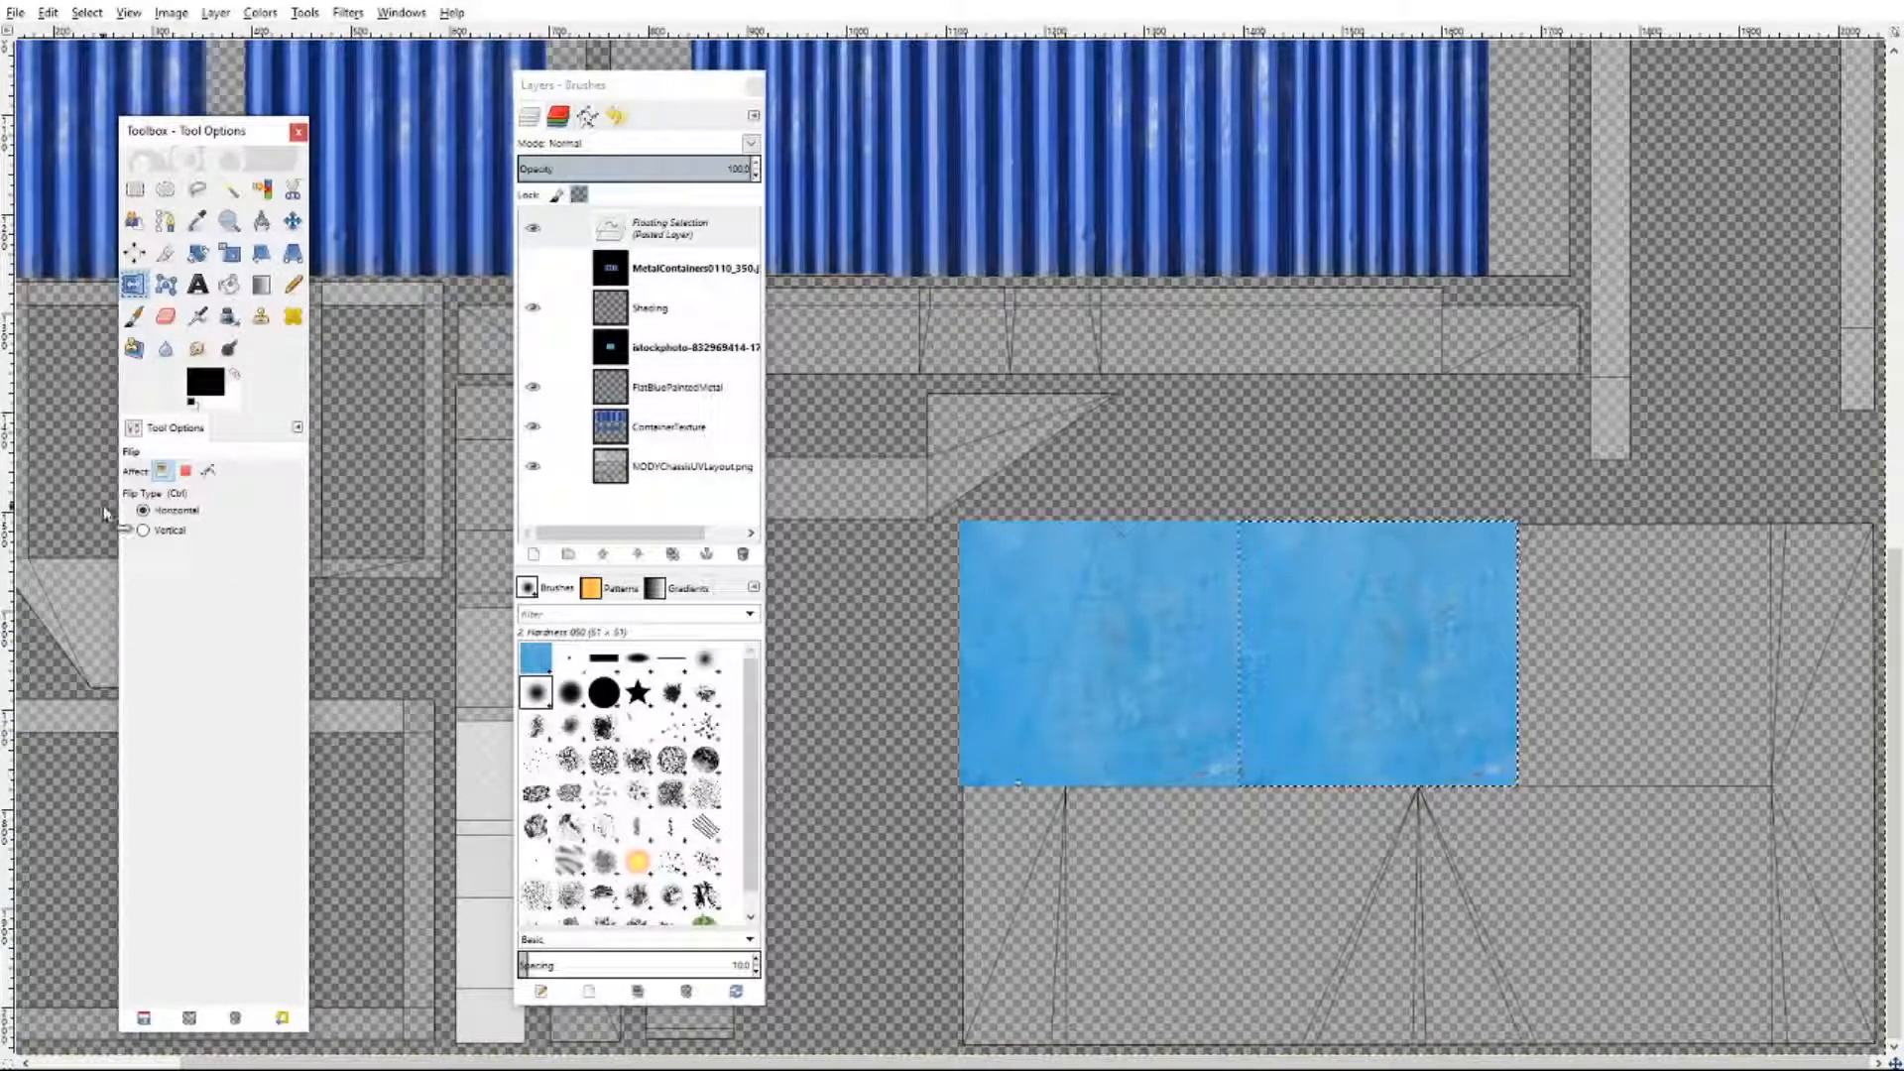
left_click(144, 530)
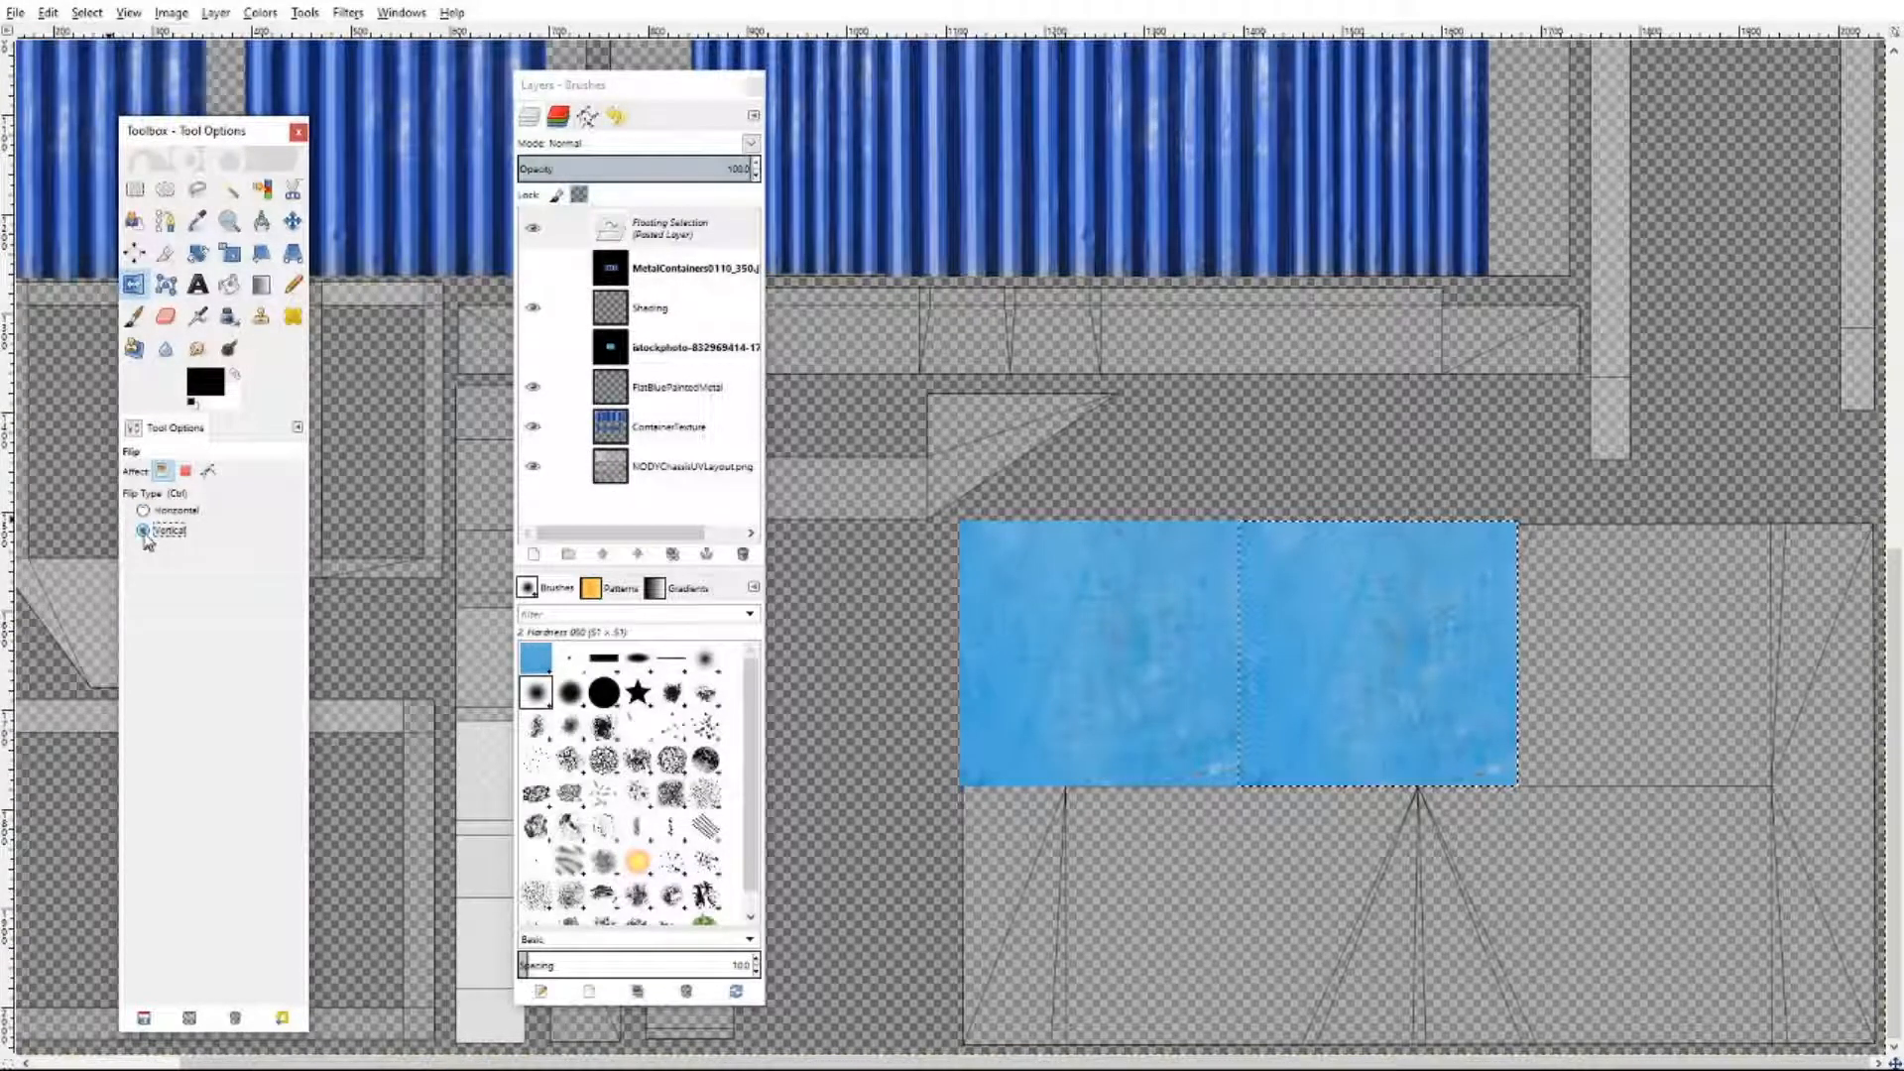
left_click(1387, 656)
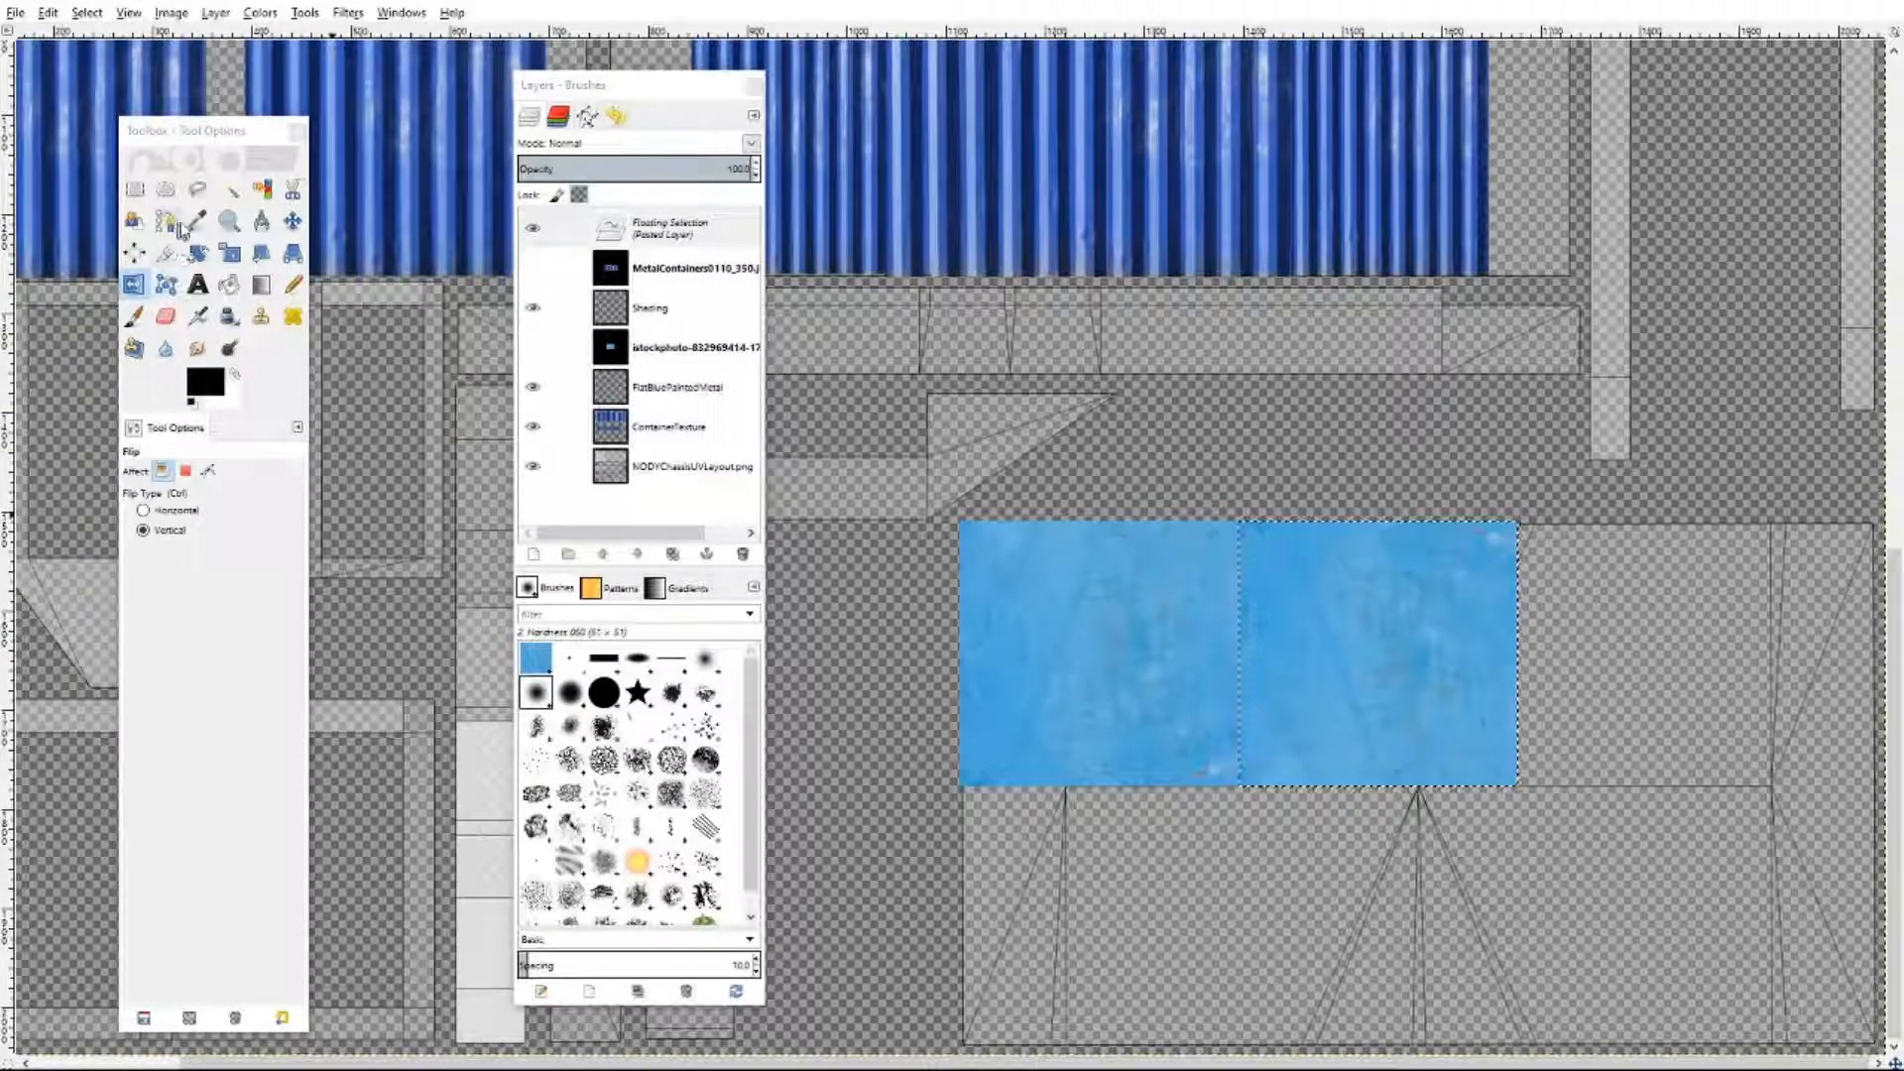
- Move the flipped second blue piece a little to the right, leaving a gap beside the first piece
left_click(293, 220)
left_click_drag(1391, 708, 1451, 674)
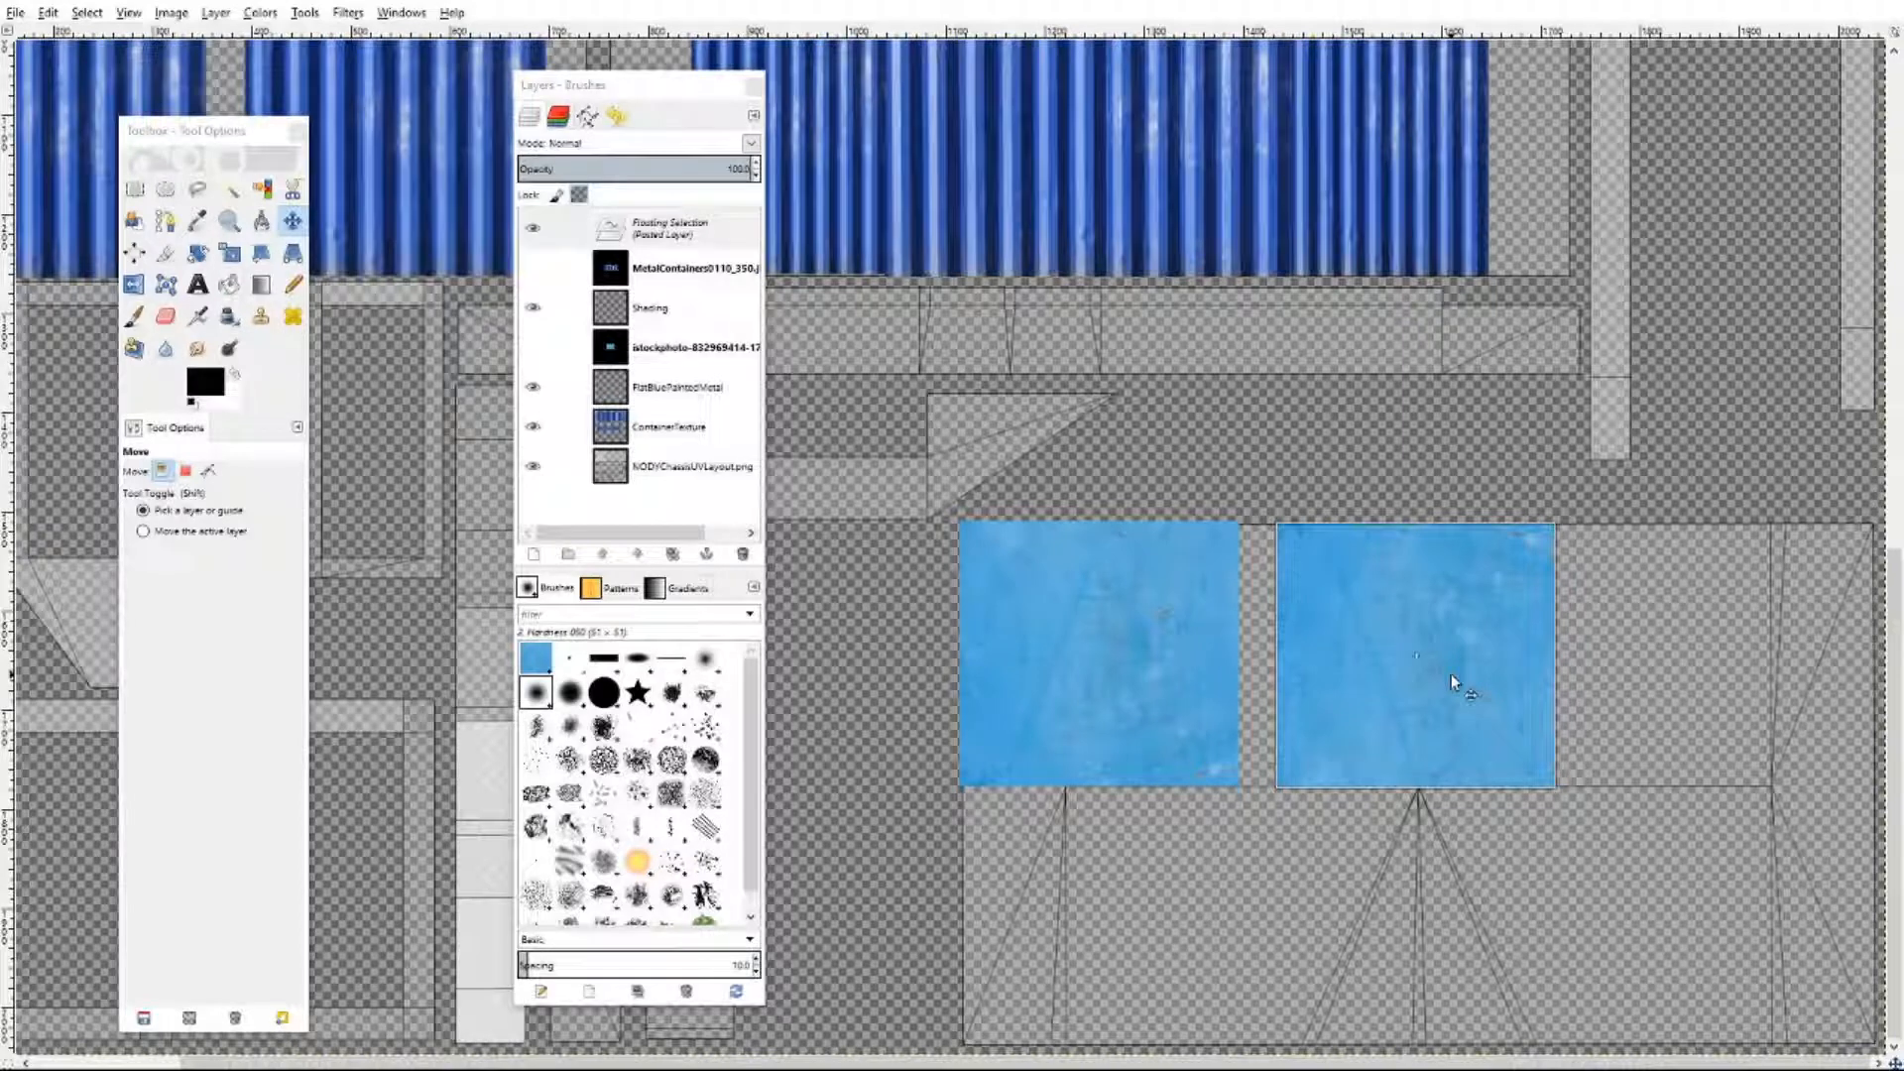
left_click_drag(1450, 674, 1450, 674)
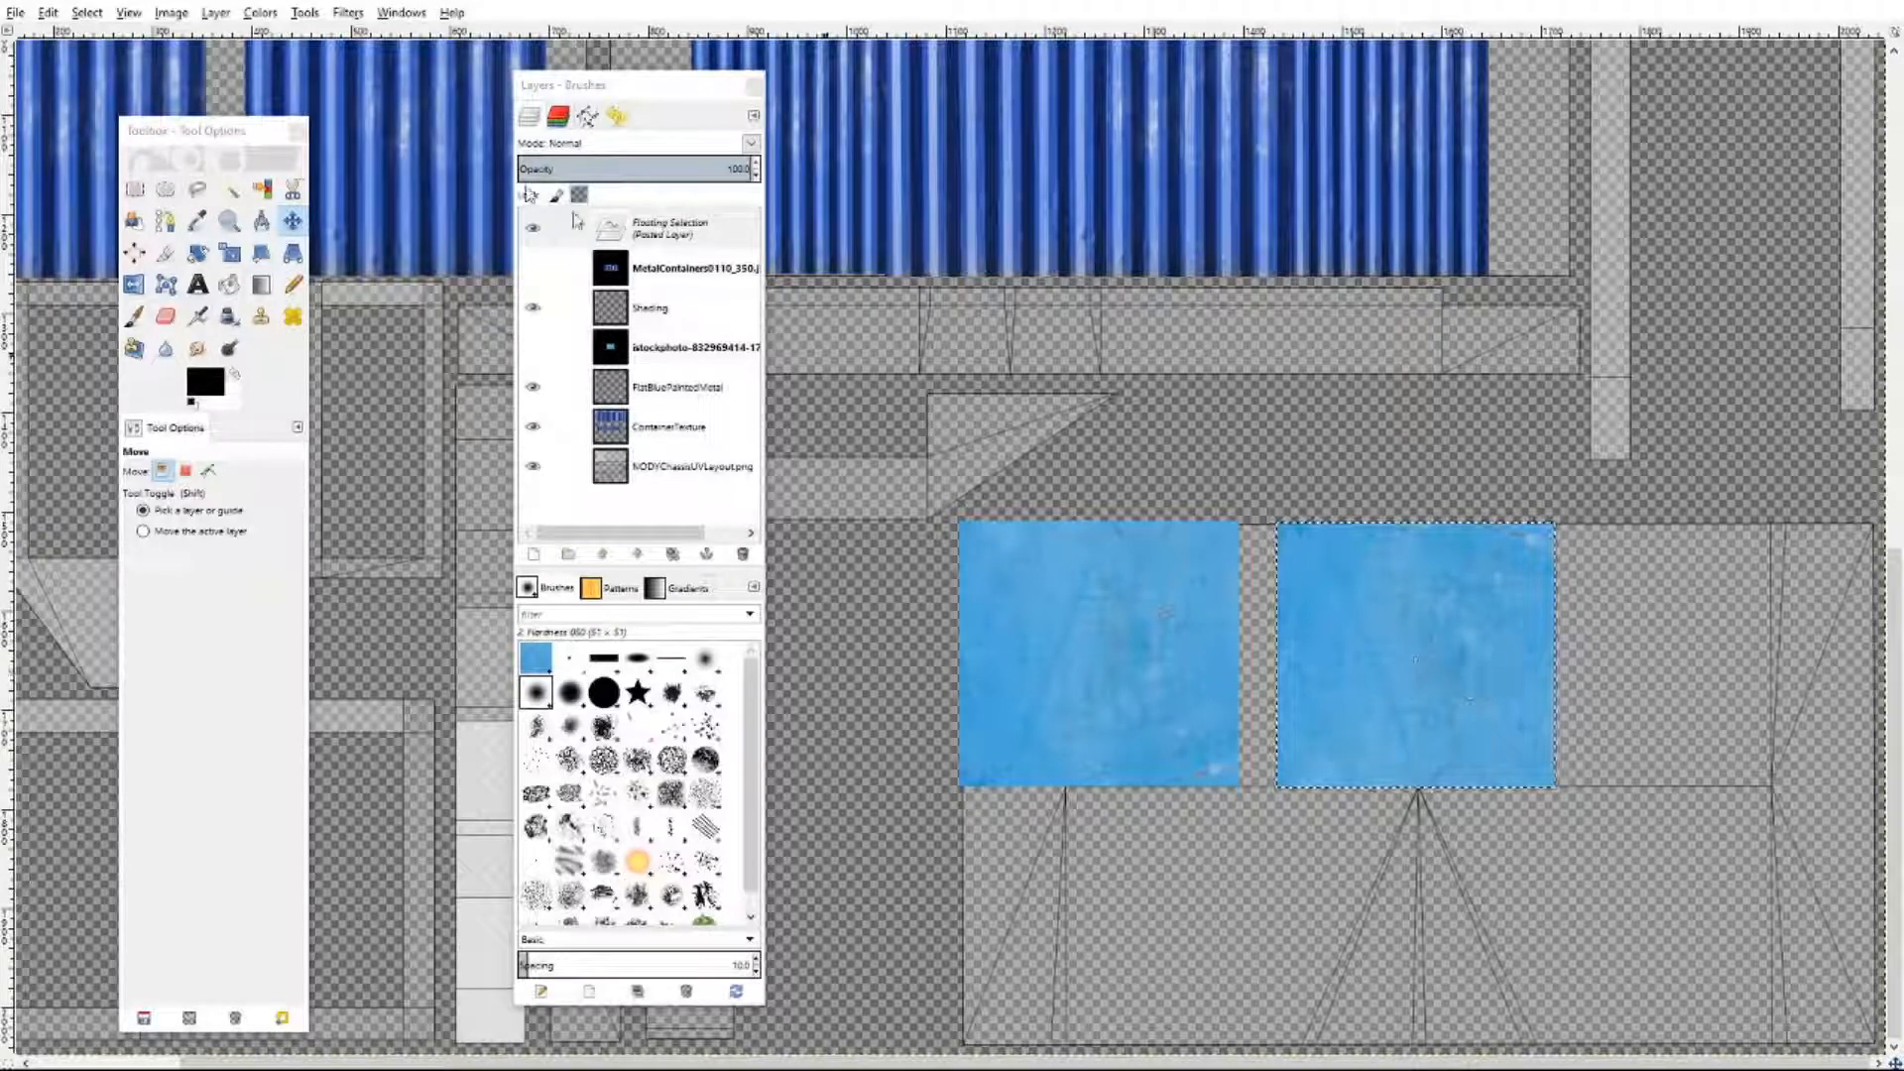
- Scale the second blue piece horizontally to 346 × 268 px so its left edge meets the first piece
left_click(231, 254)
key("Tab")
left_click(1341, 685)
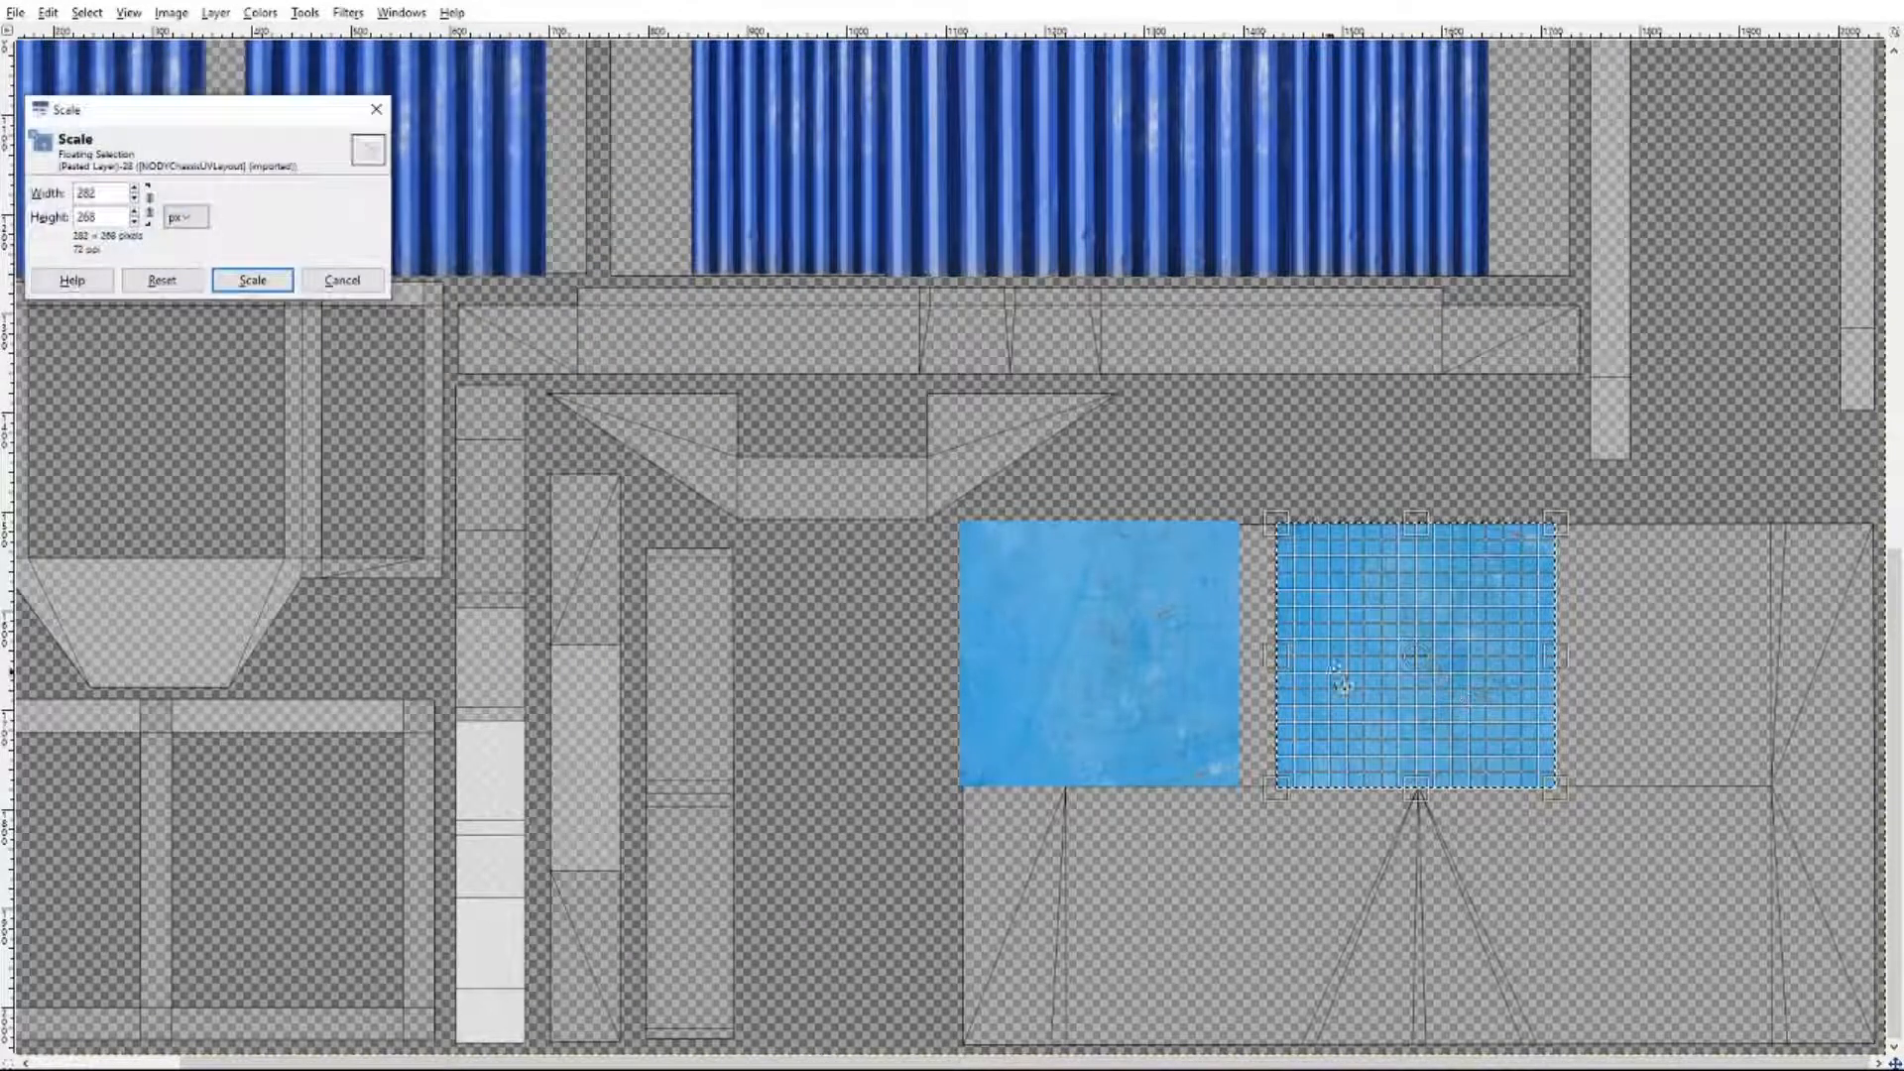
key("Tab")
left_click_drag(1279, 678, 1239, 675)
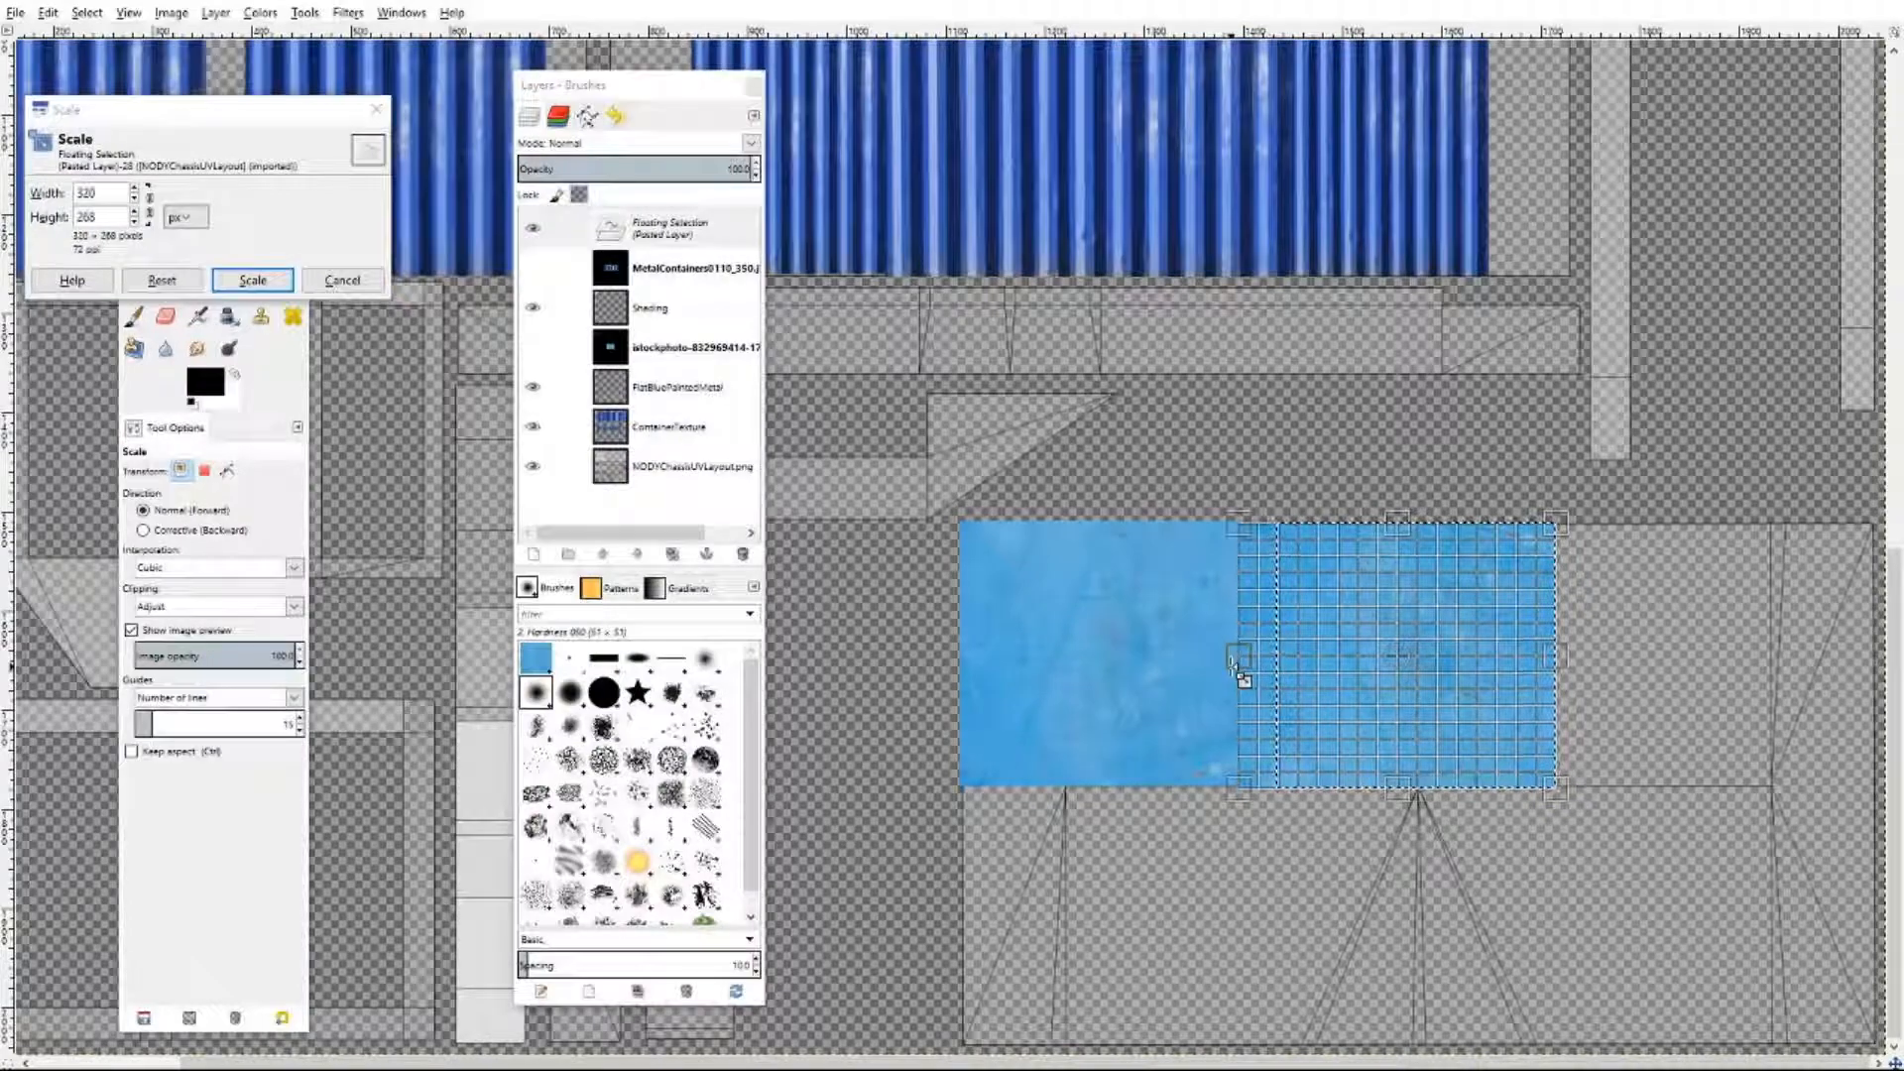
left_click_drag(1572, 668, 1598, 668)
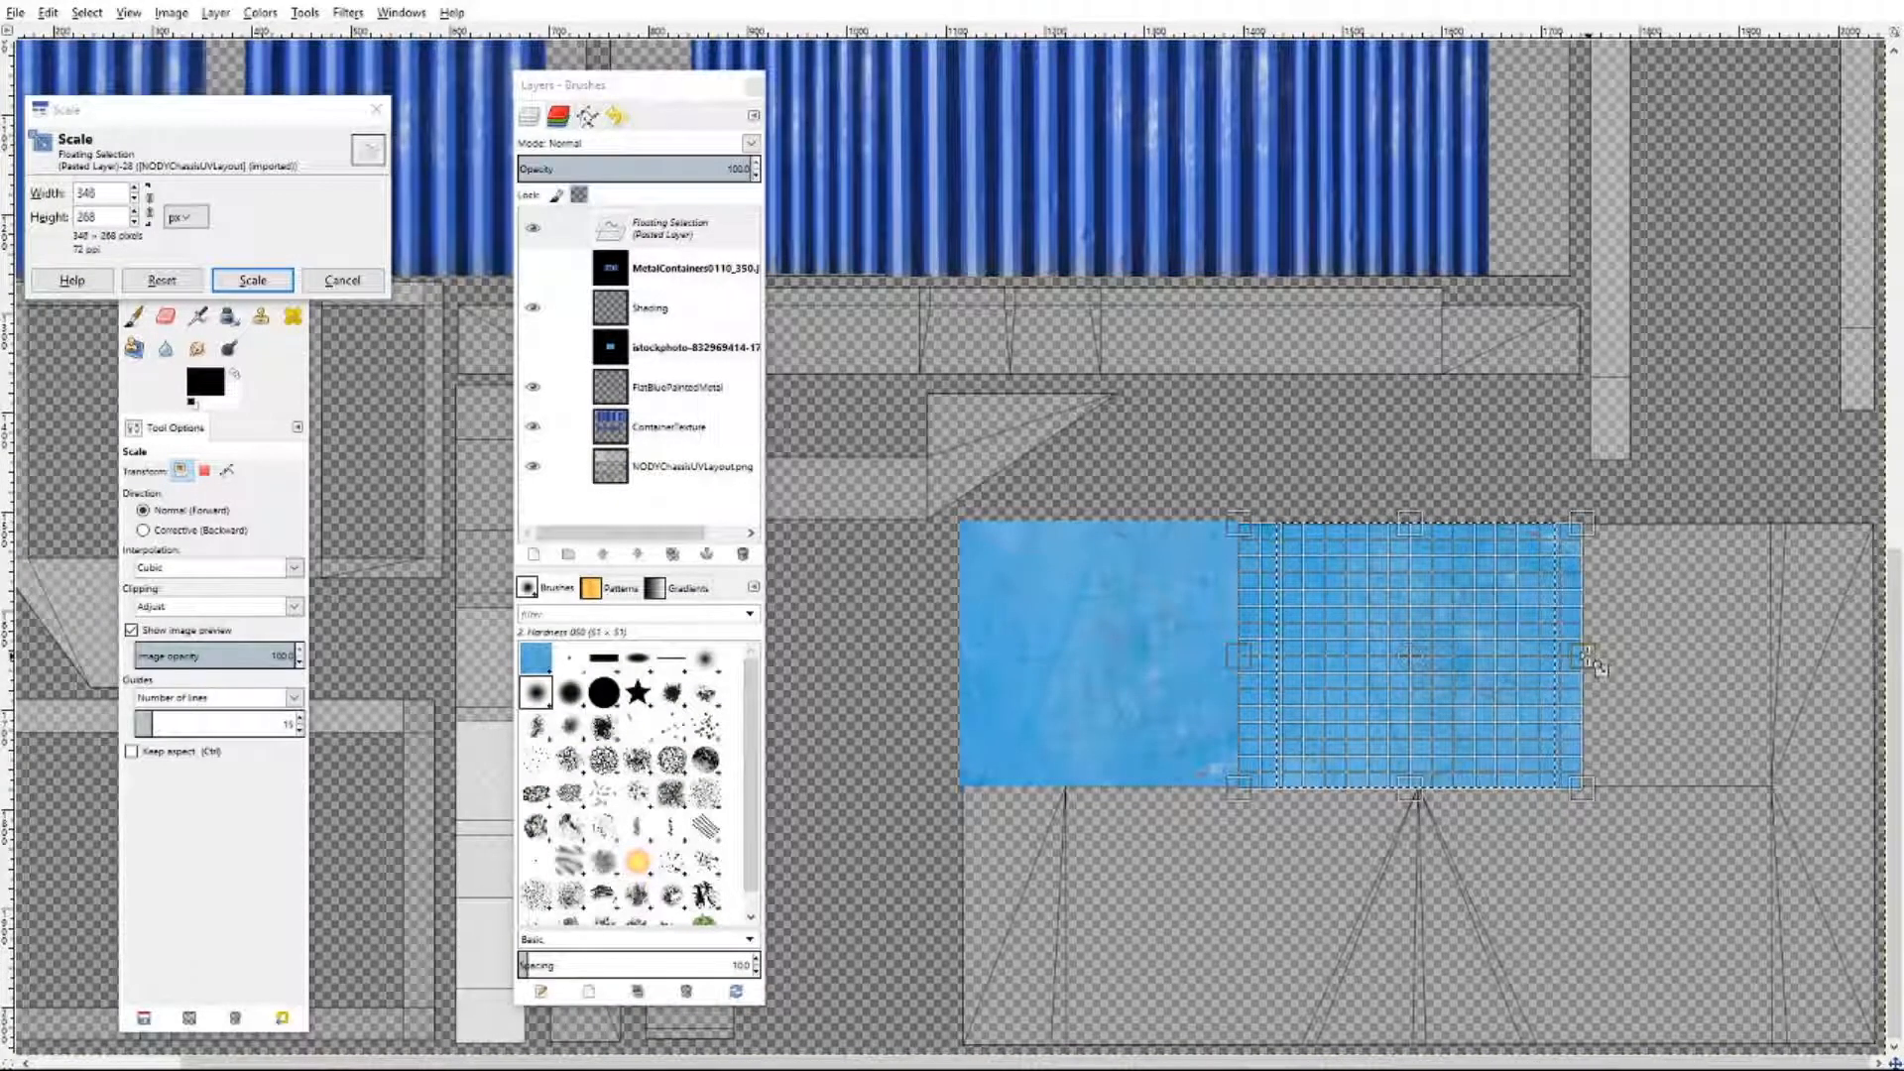
left_click(253, 280)
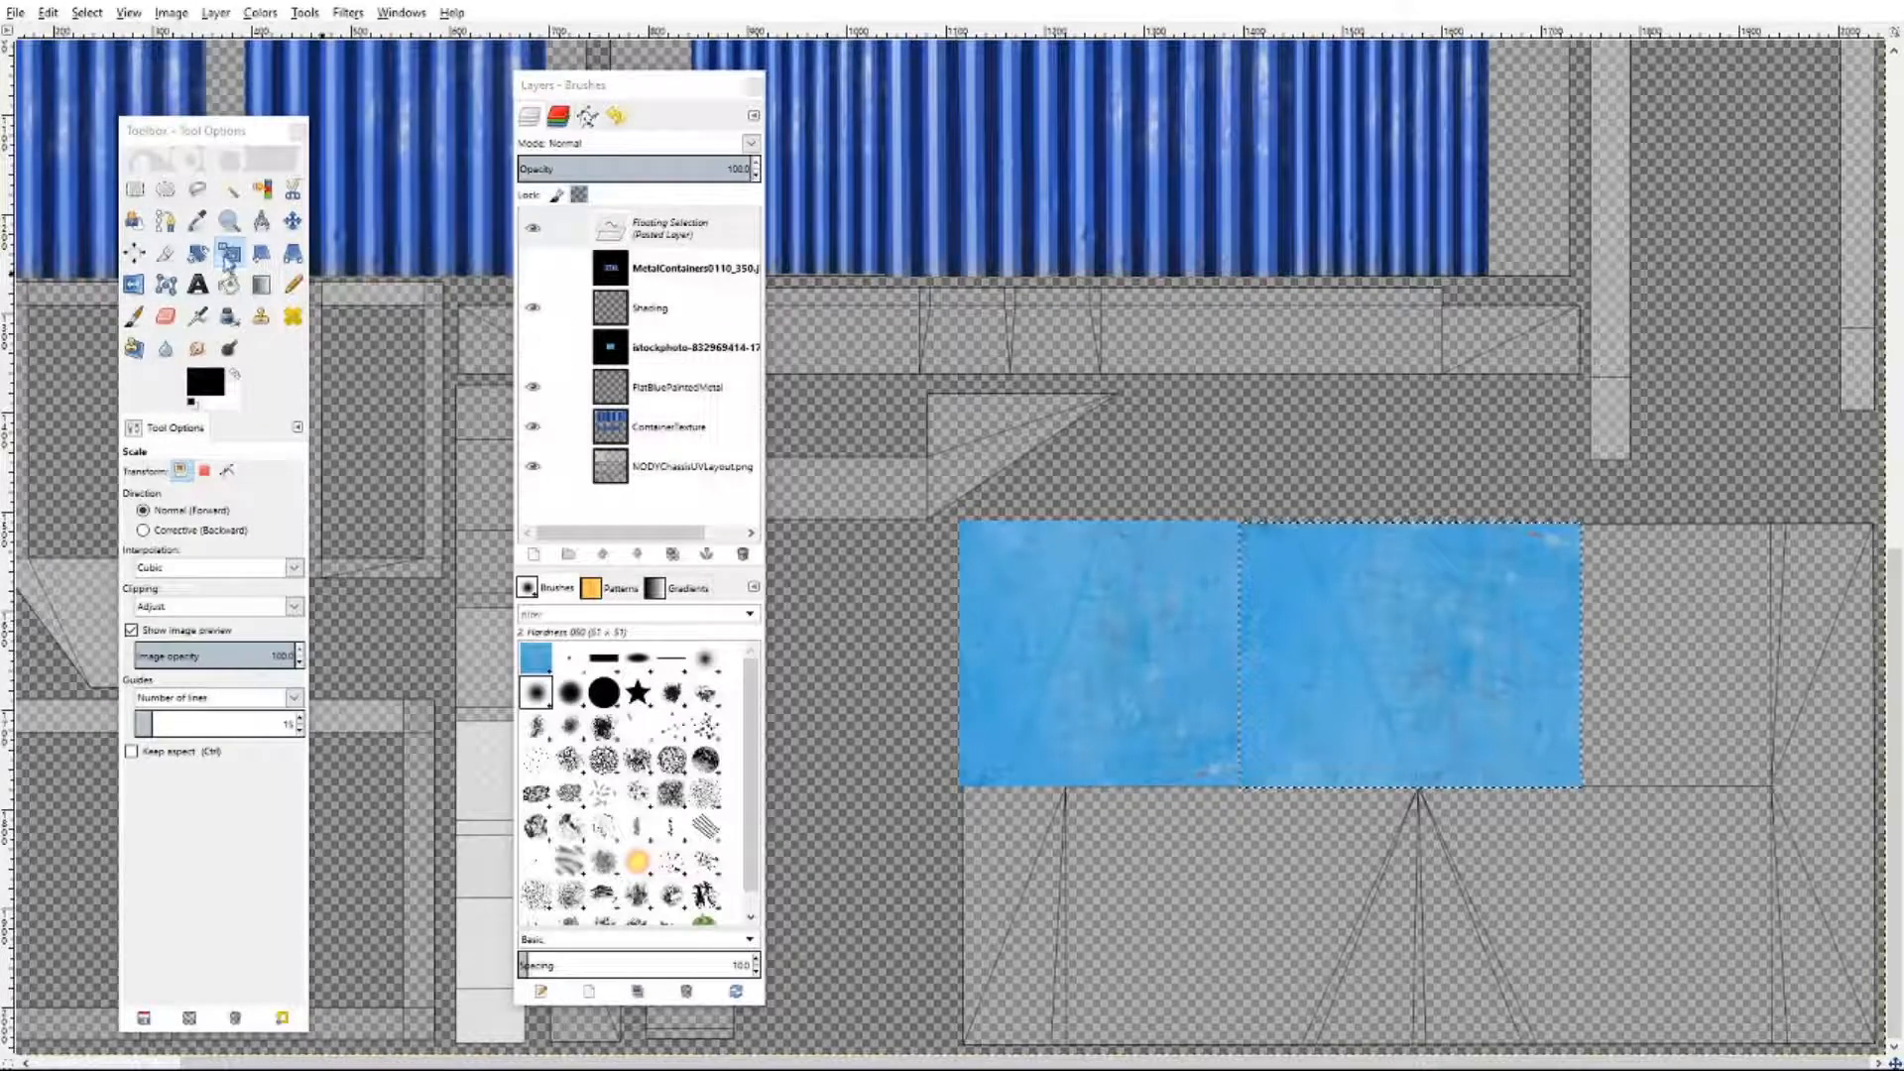
- Copy the widened blue piece and anchor the floating selection into the FlatBluePaintedMetal layer
left_click(292, 221)
left_click(1621, 593)
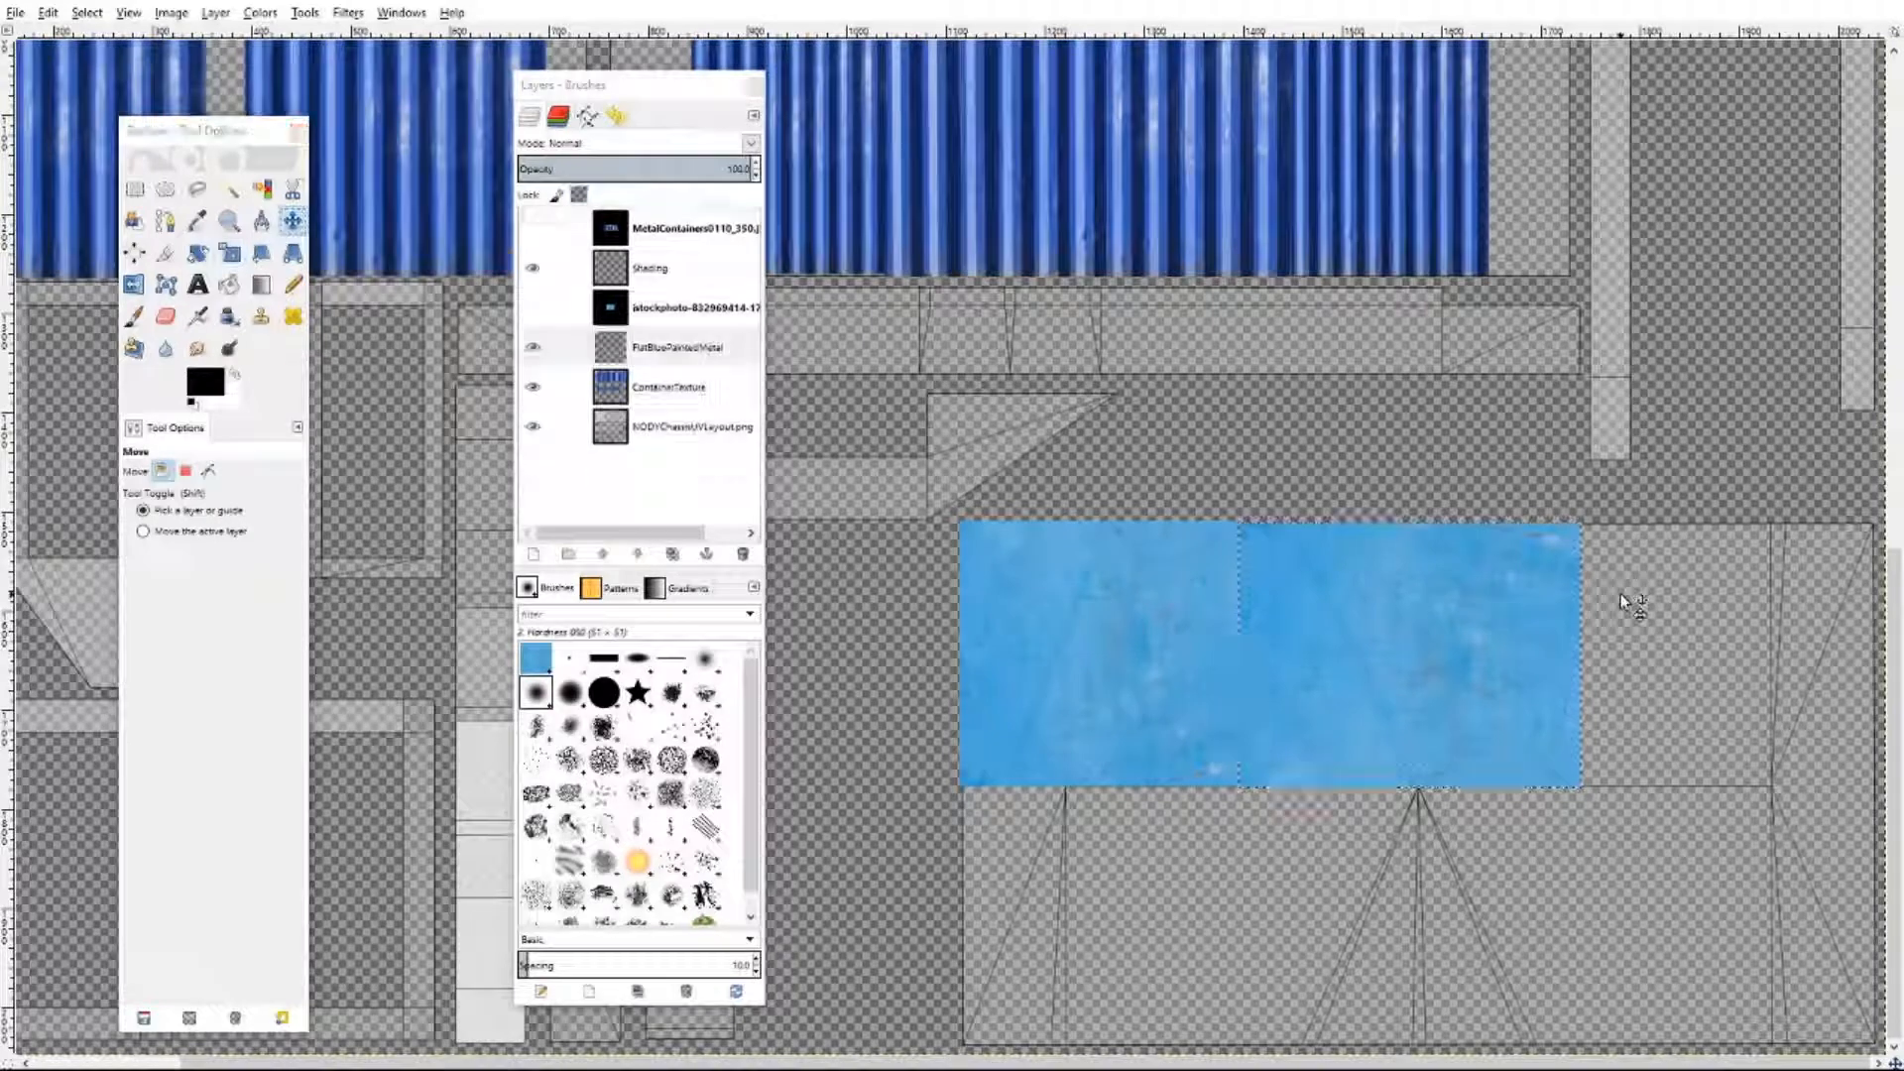
key("ctrl+v")
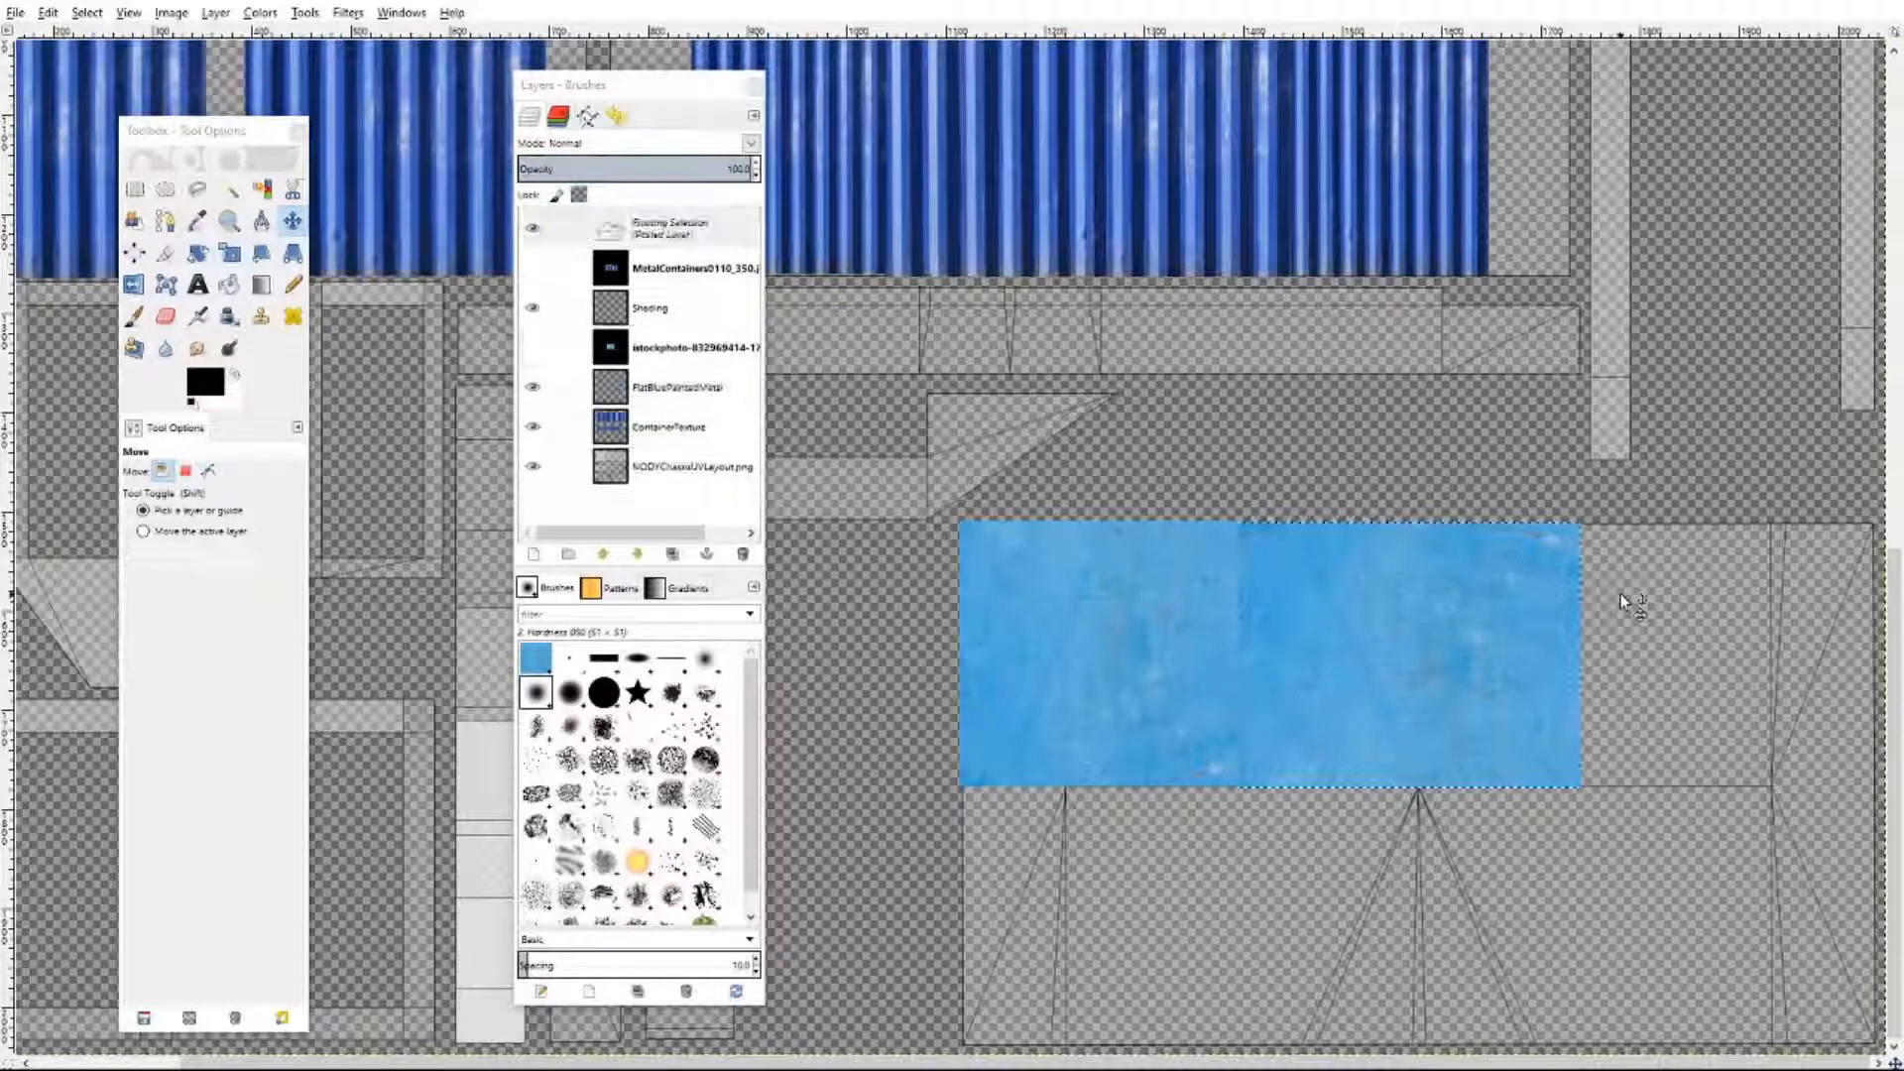
right_click(1424, 632)
mouse_move(1457, 667)
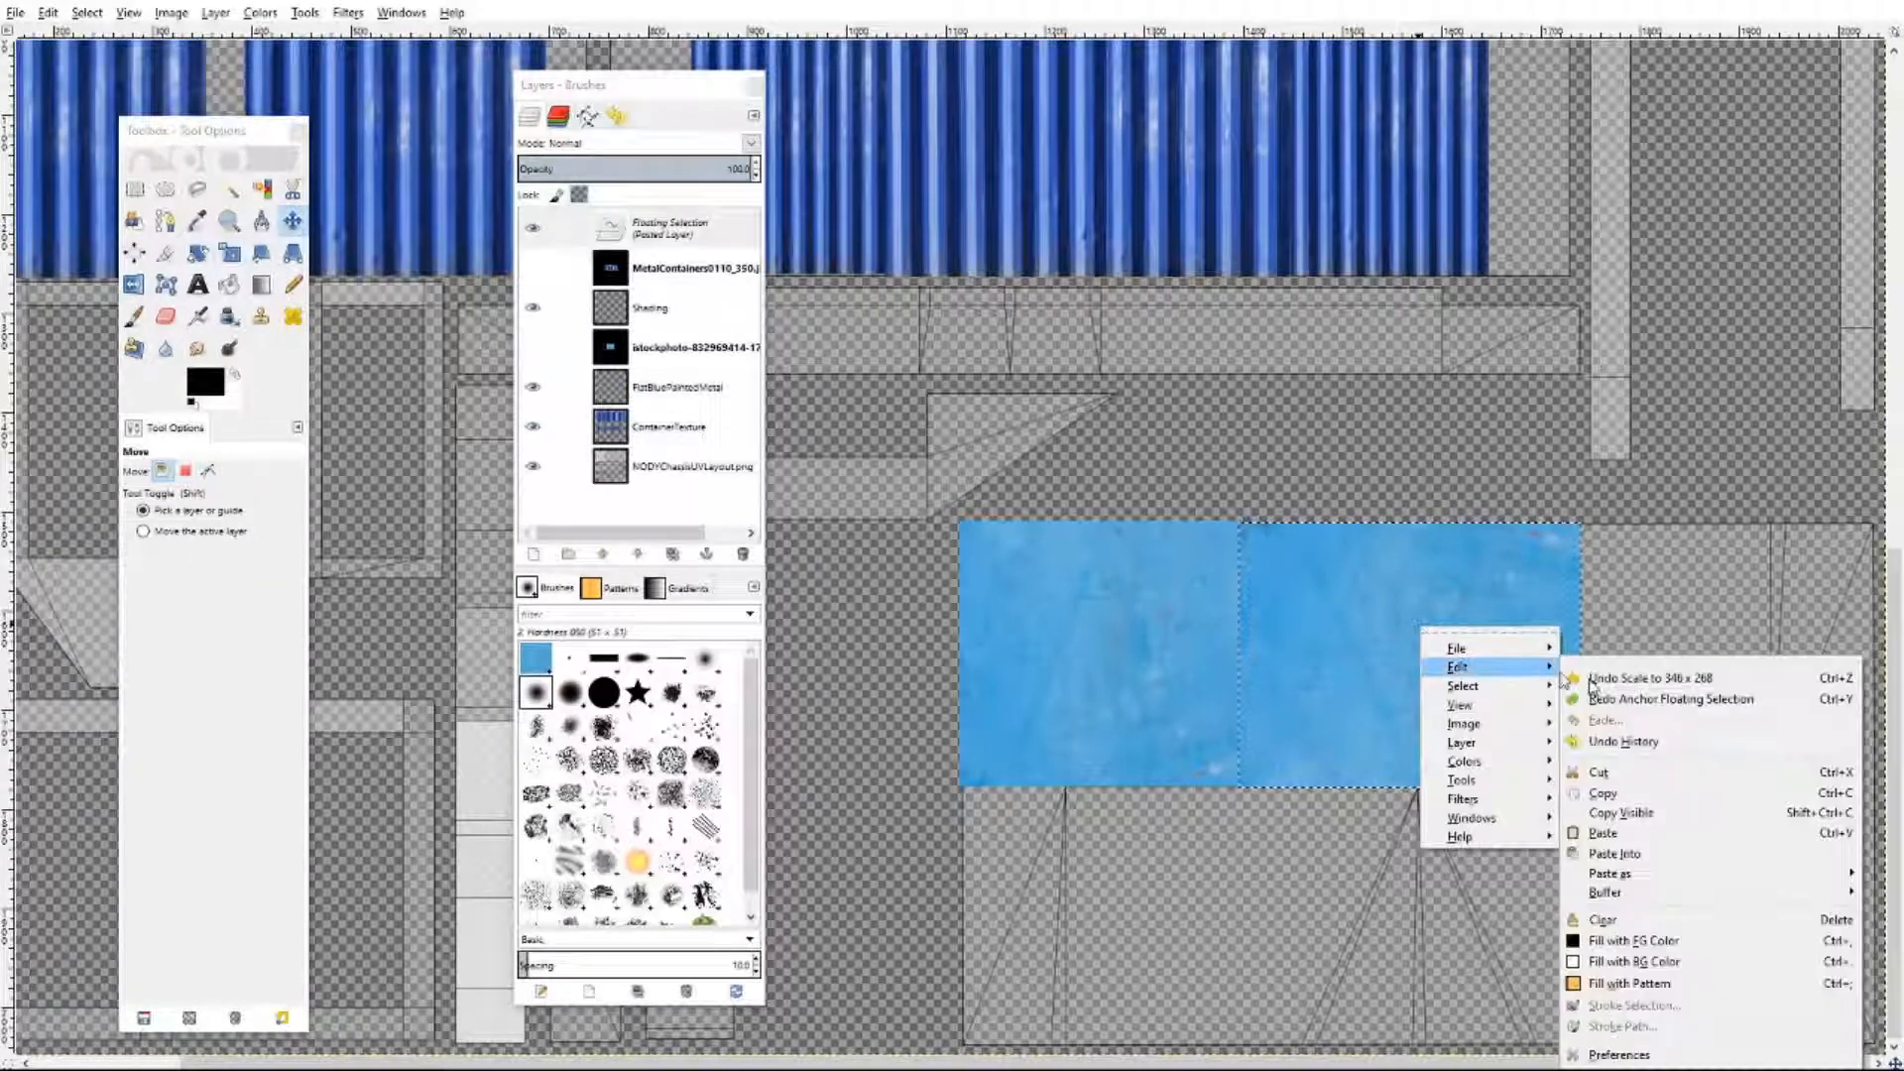
left_click(1604, 793)
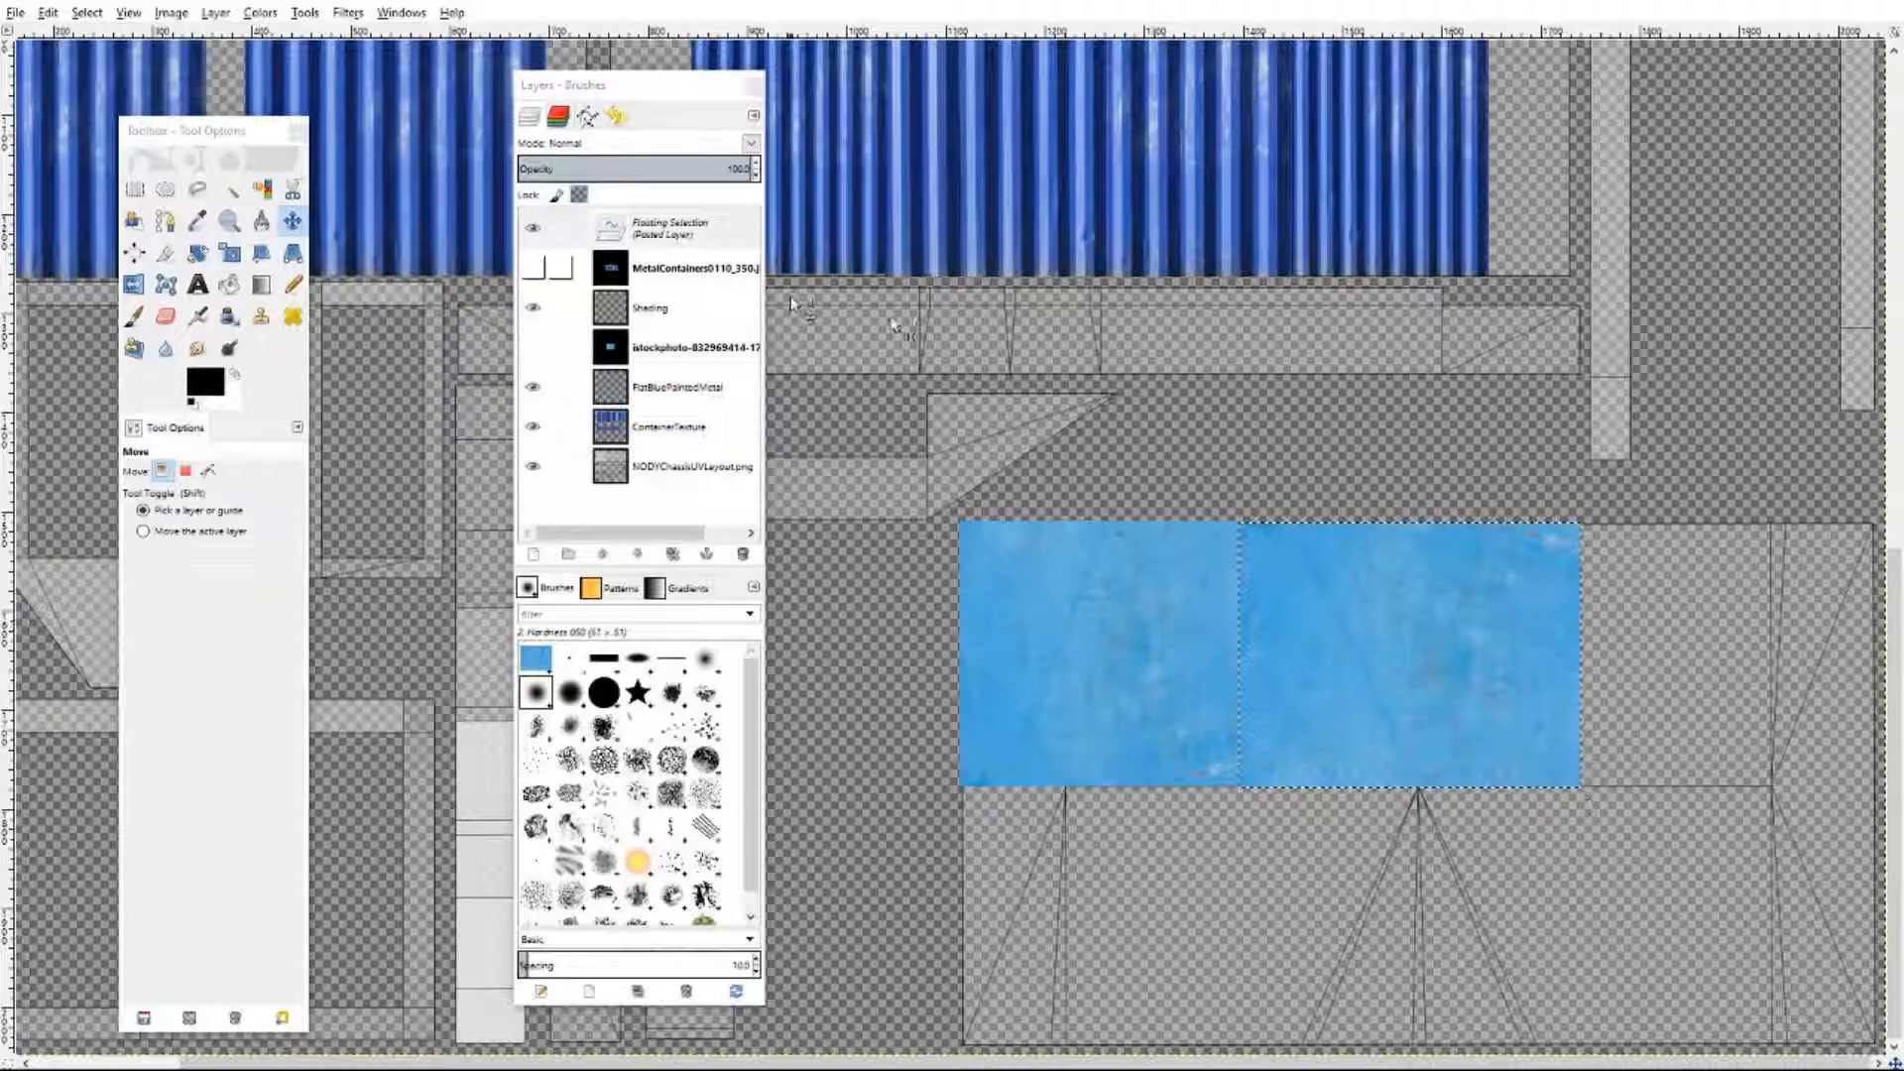
left_click(1709, 650)
- Paste the widened blue piece, fit it into the large panel's lower-left corner below the first piece, and anchor it
right_click(1631, 607)
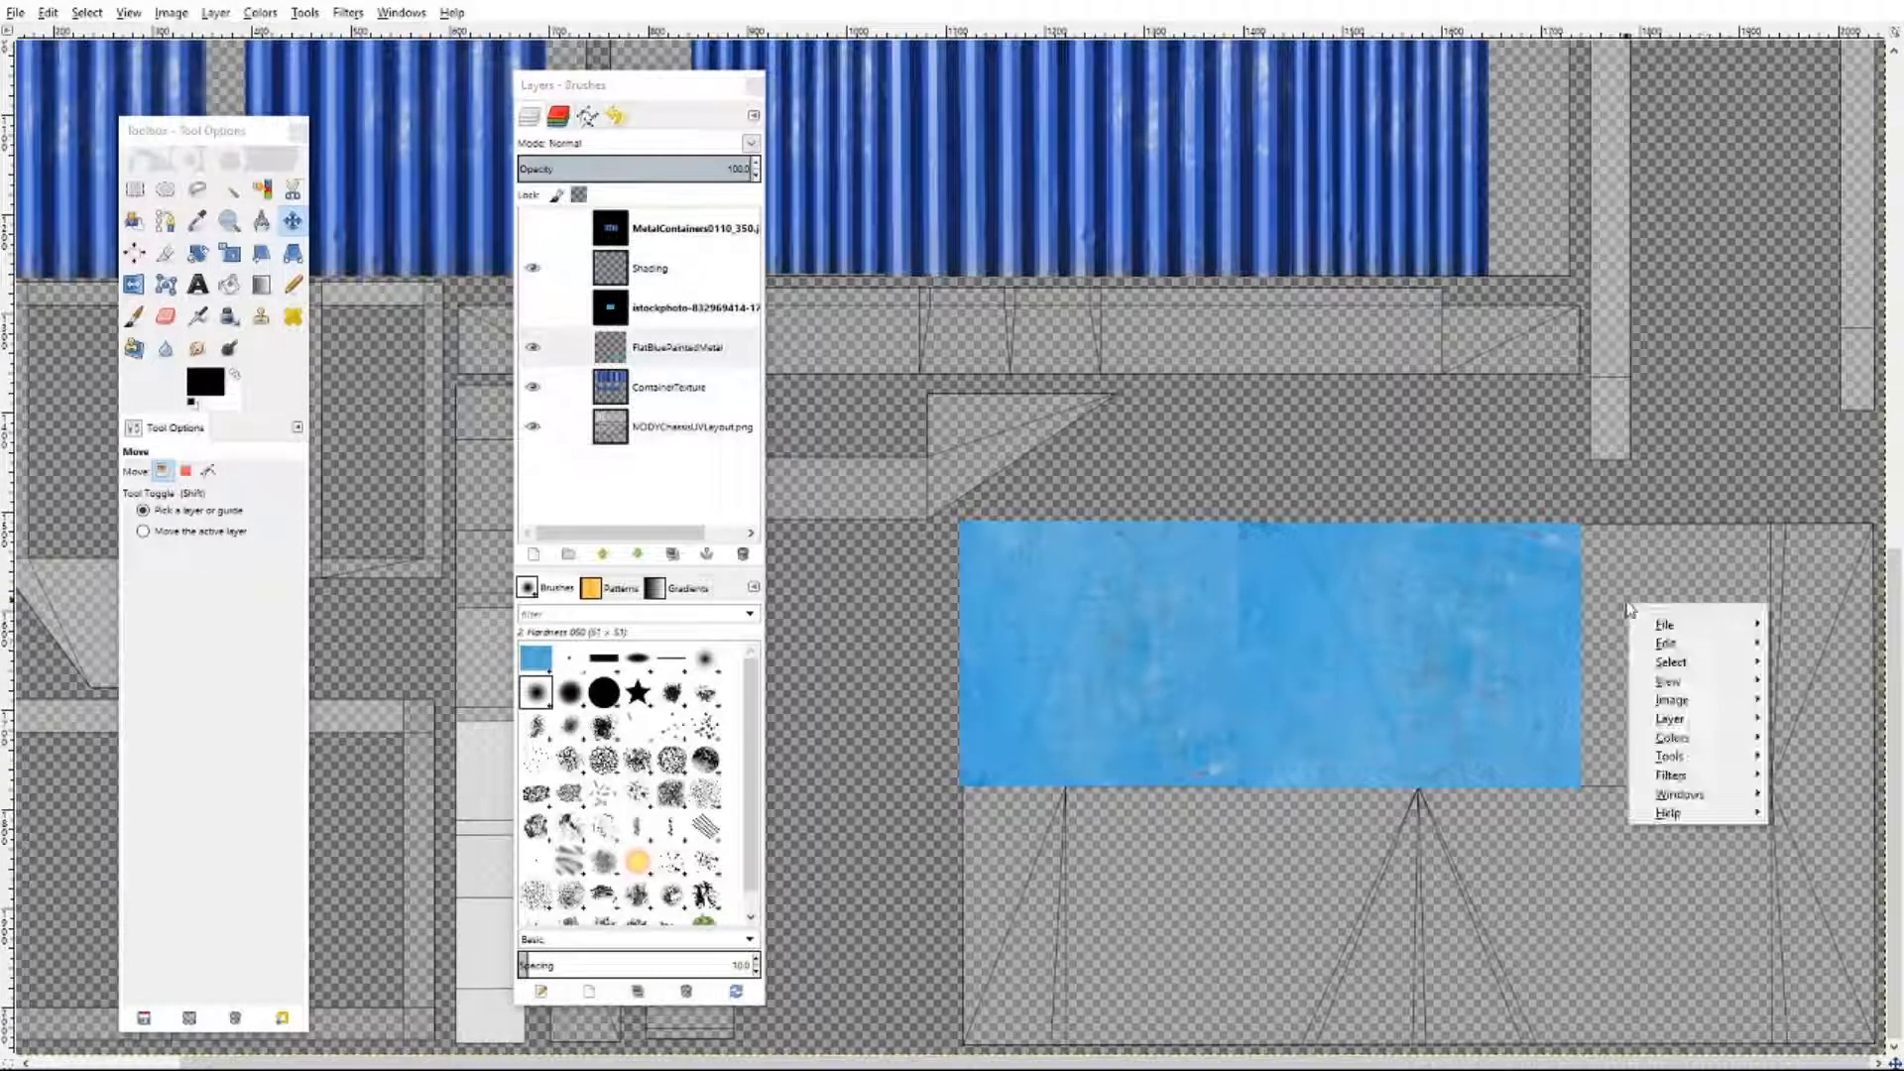
mouse_move(1656, 643)
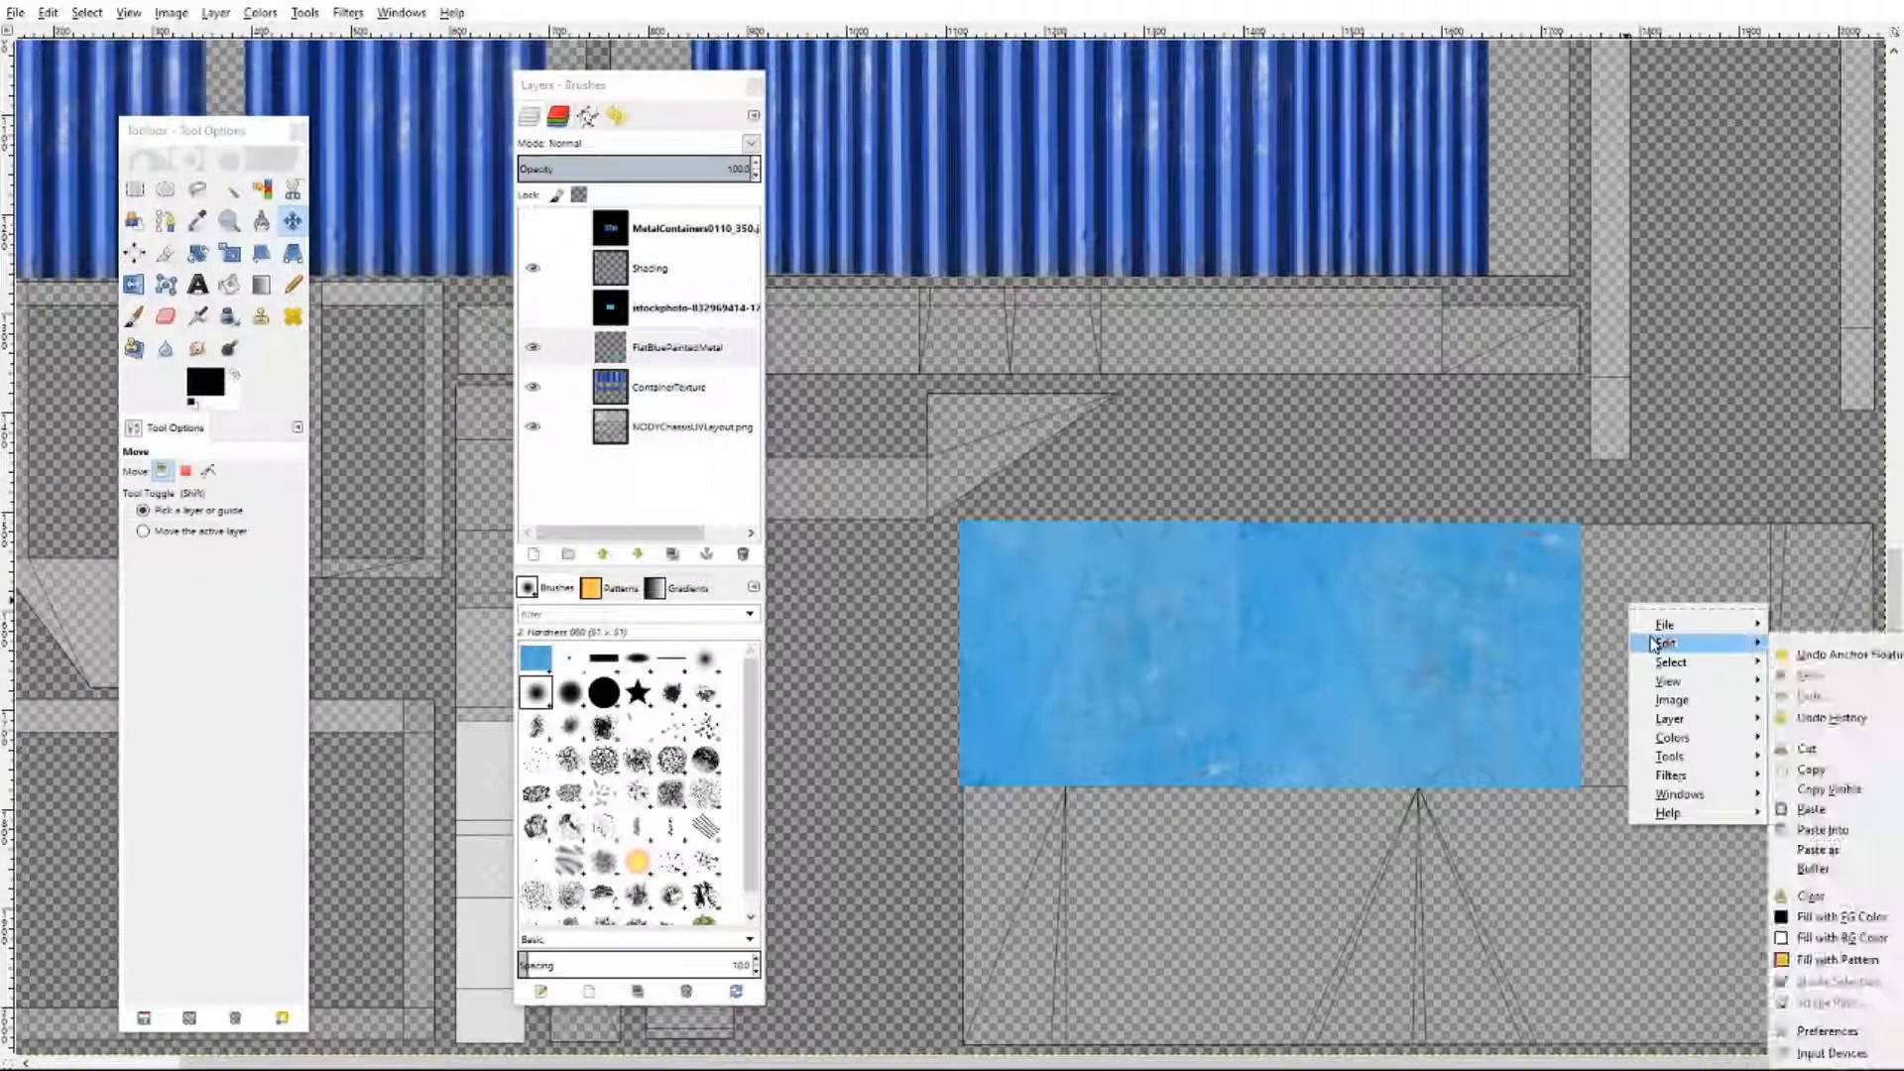
left_click(1811, 809)
left_click_drag(1307, 902, 1113, 934)
key("ctrl+h")
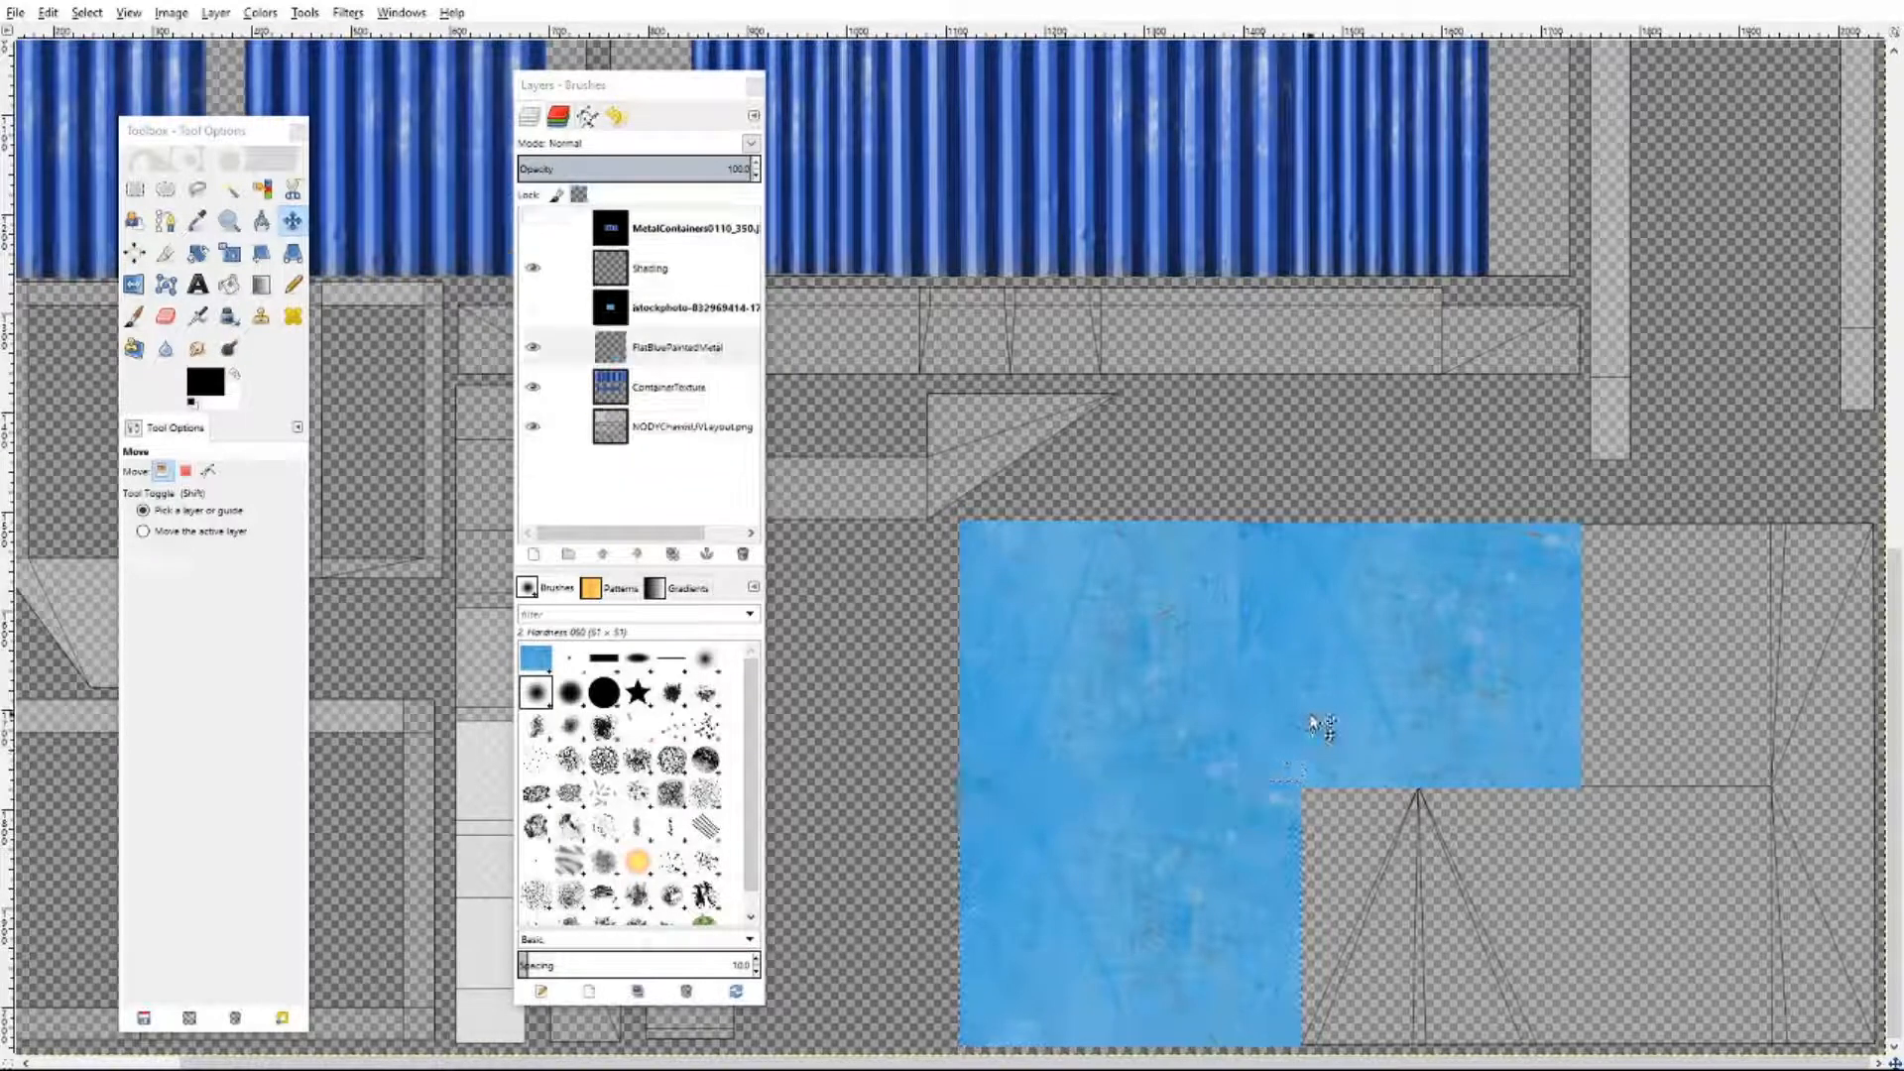
- Paste another copy of the widened blue piece and flip it vertically and horizontally
right_click(1404, 711)
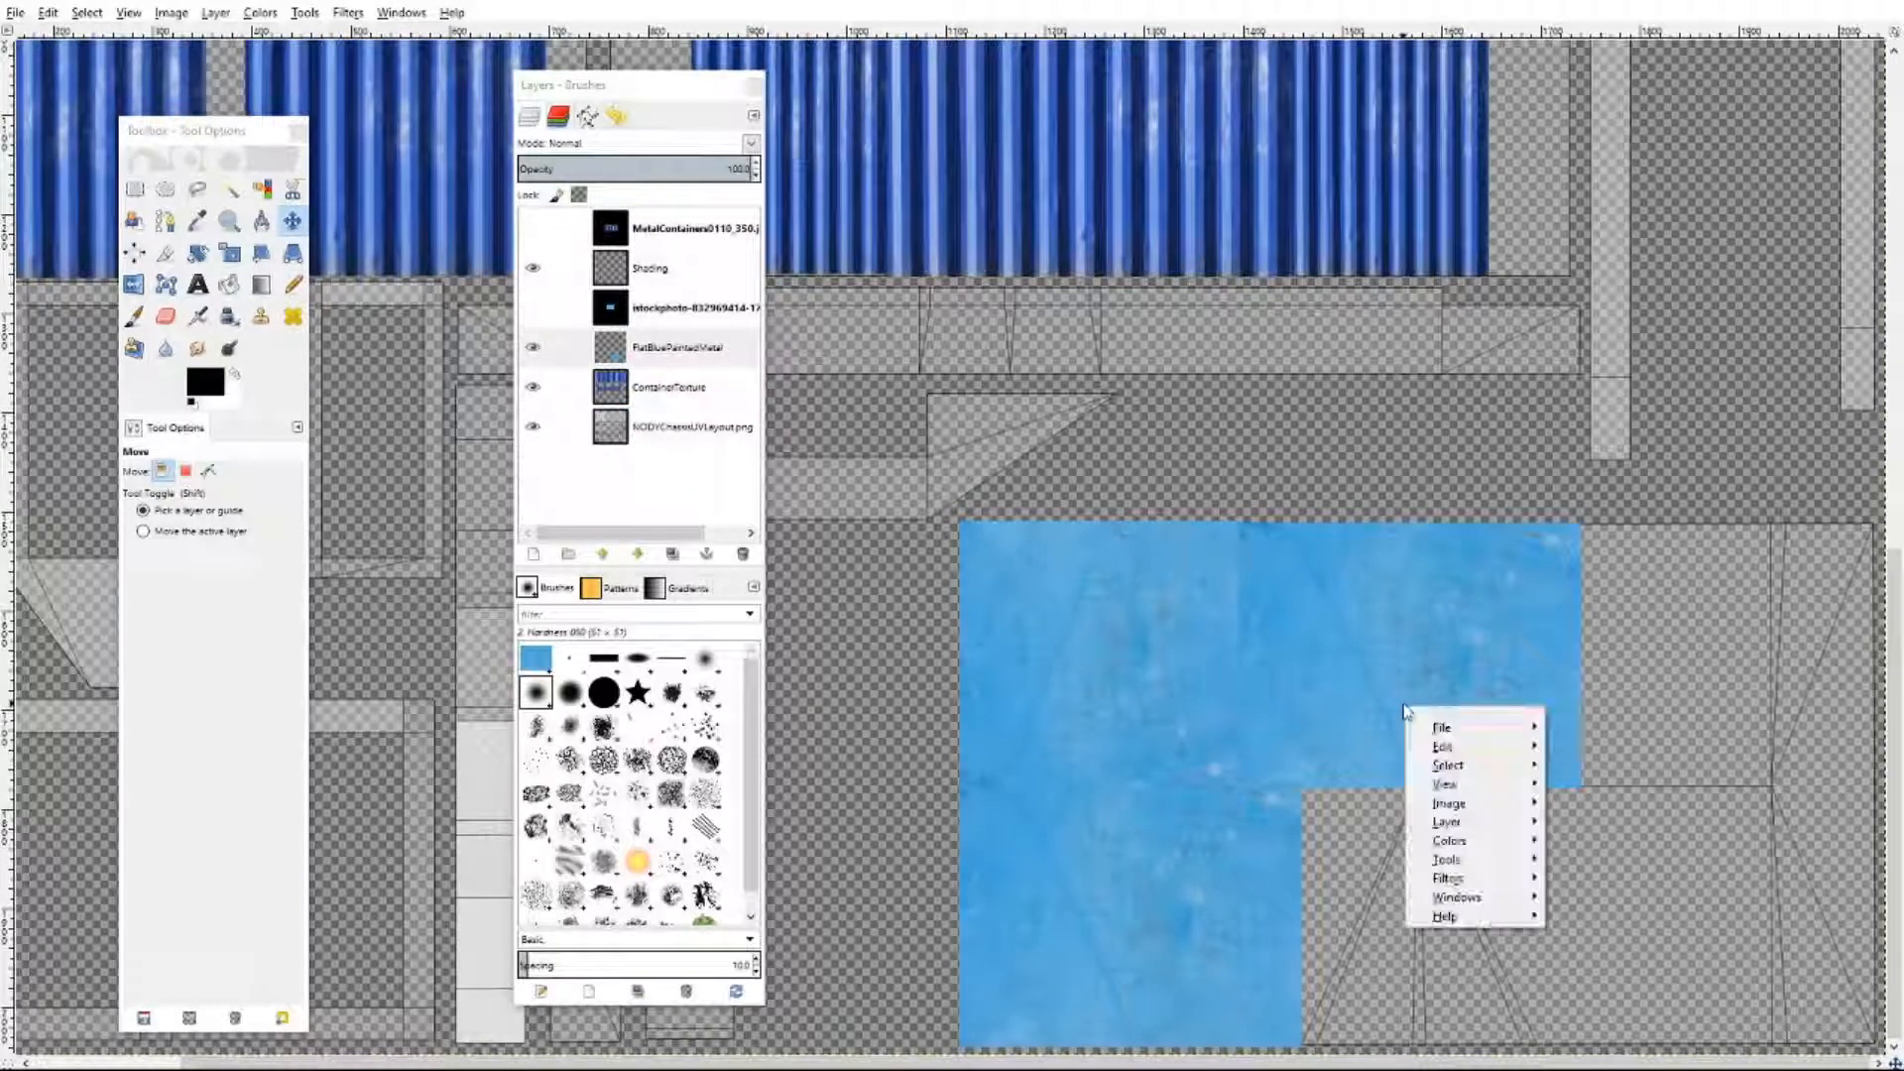
mouse_move(1443, 746)
left_click(1590, 913)
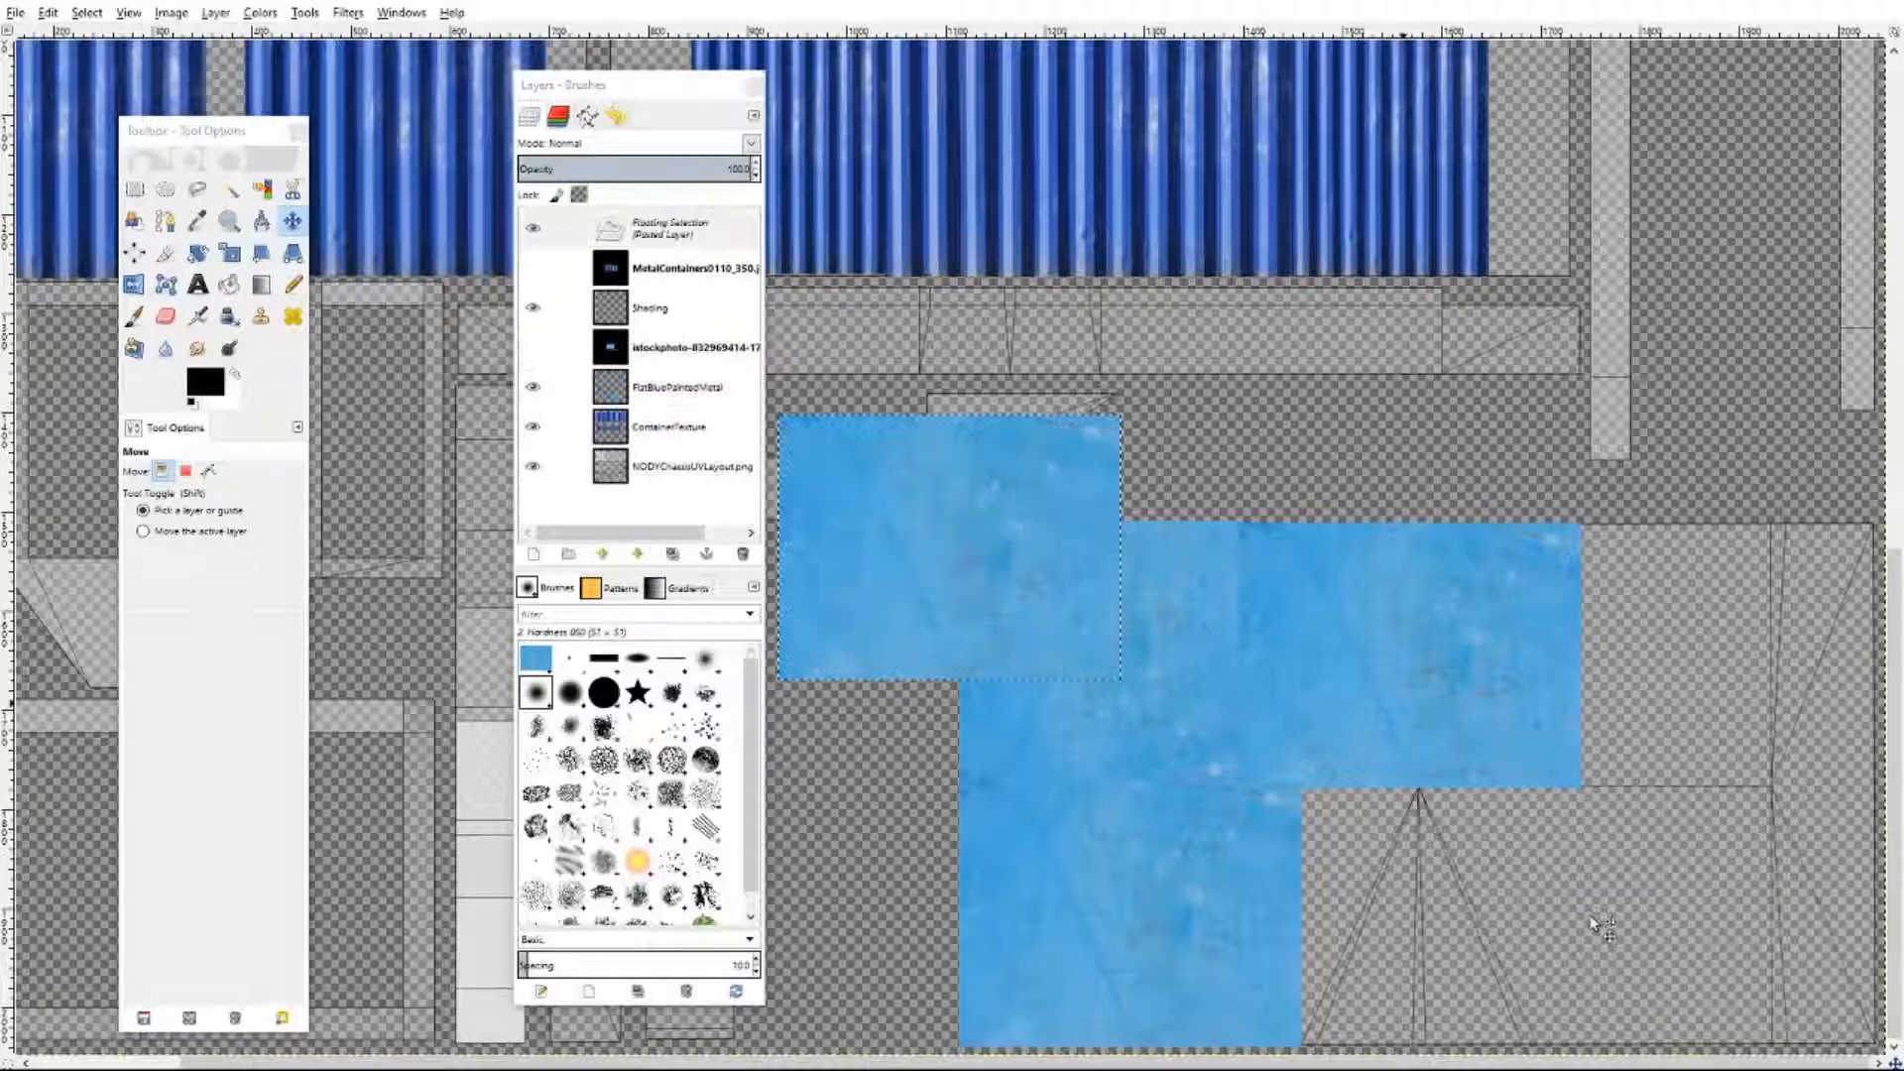
left_click(133, 285)
left_click(956, 501)
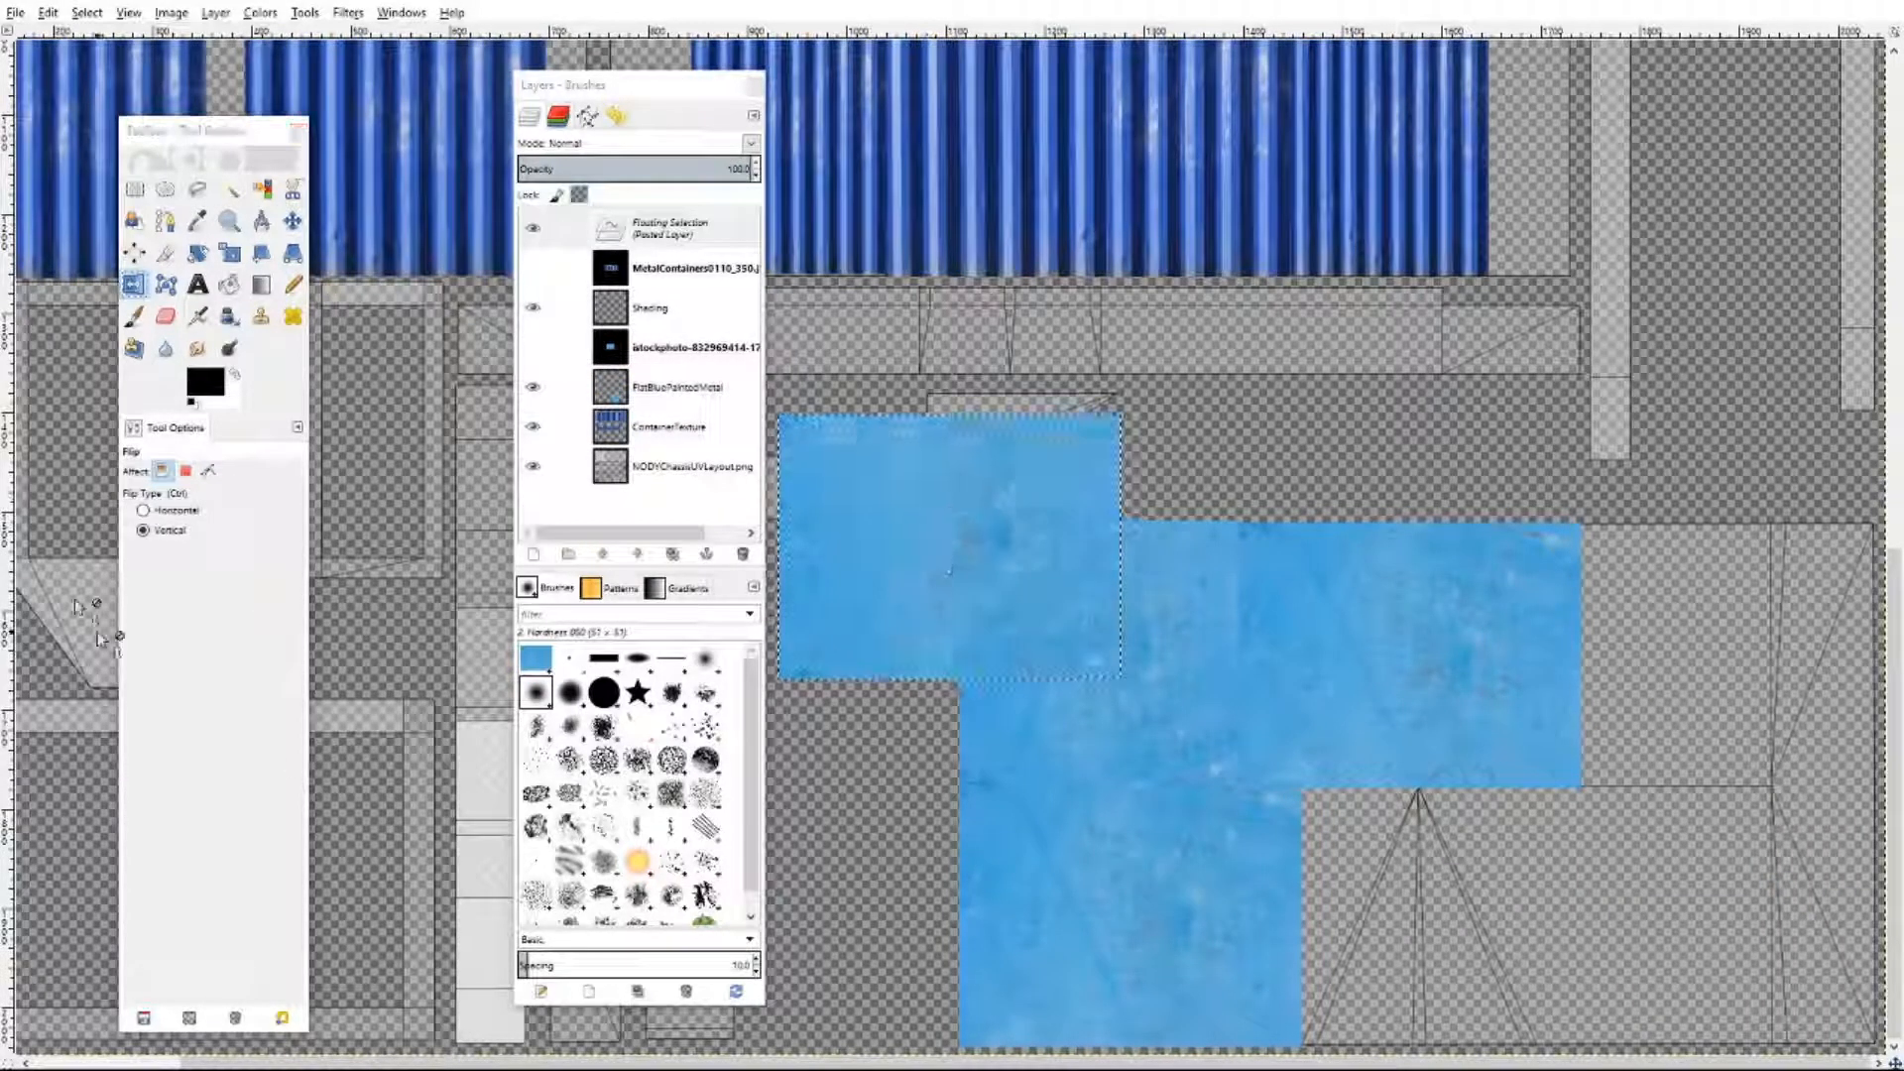
left_click(142, 510)
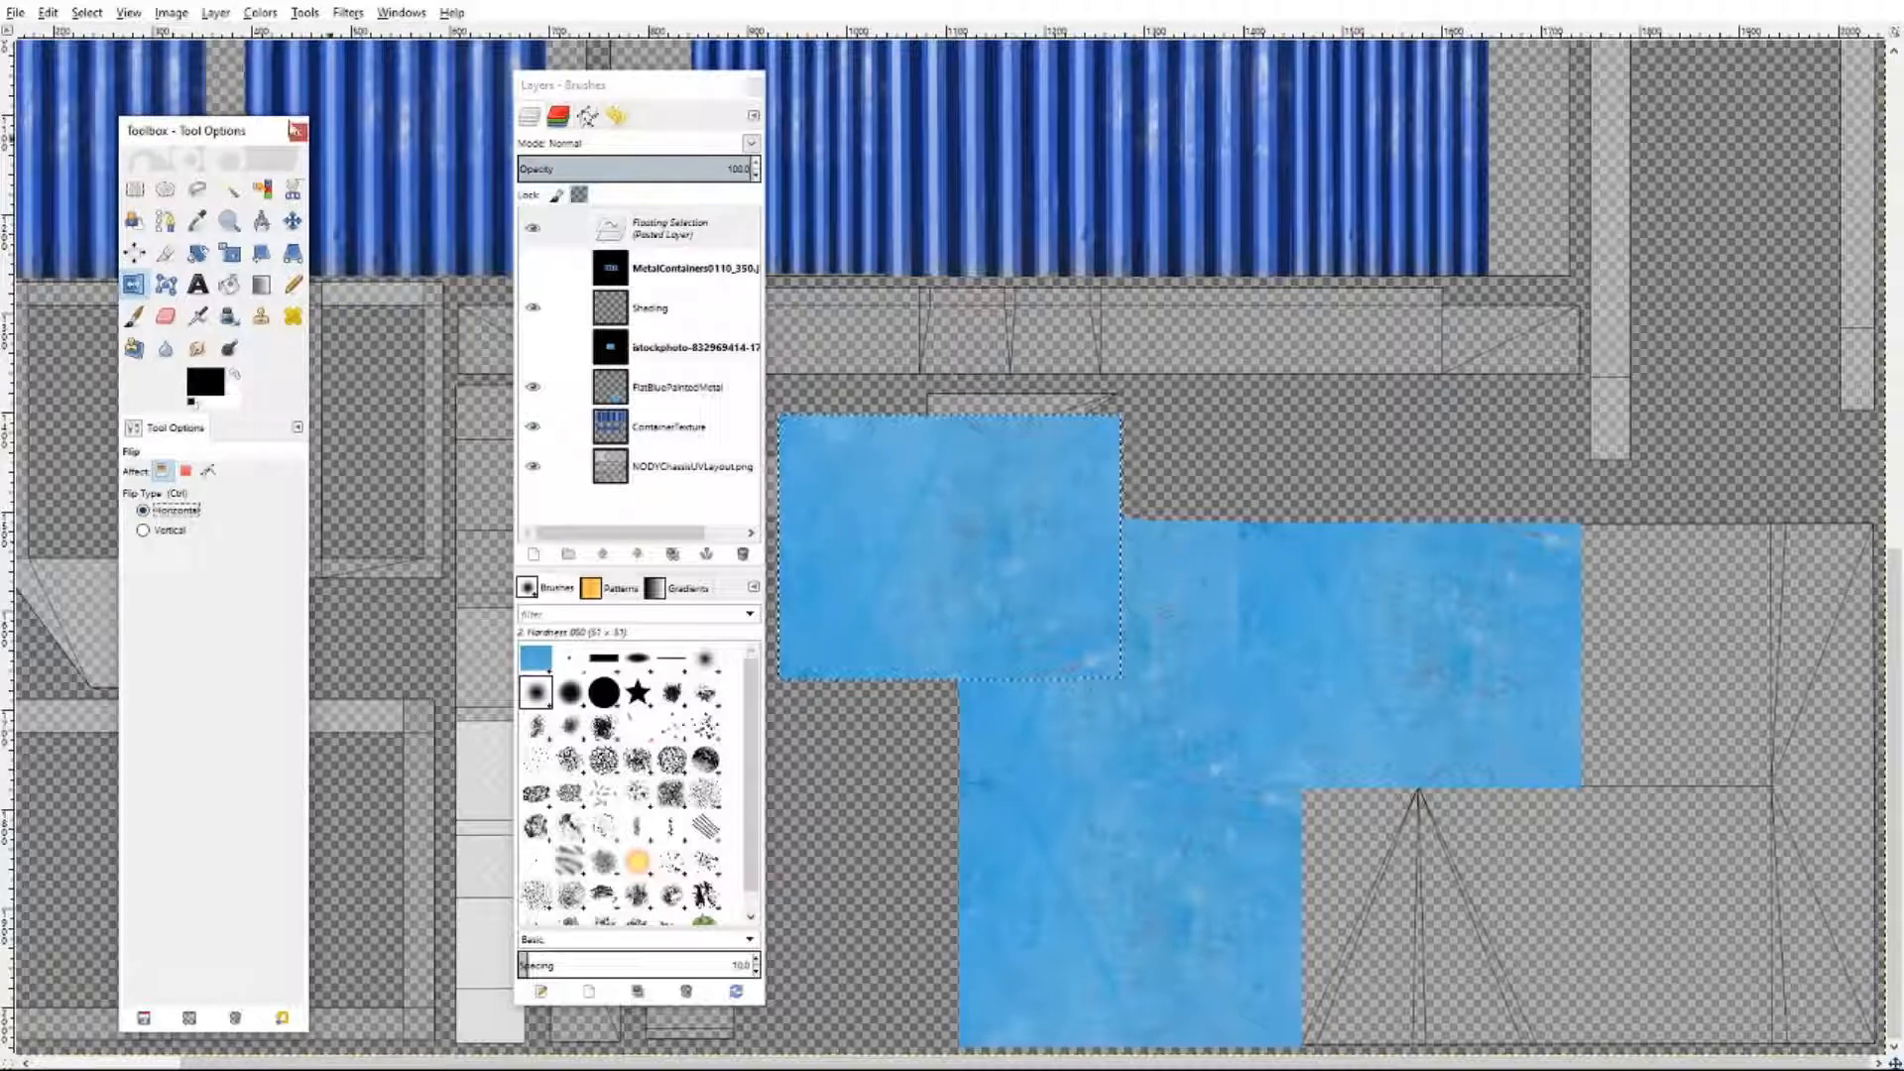
left_click(1027, 563)
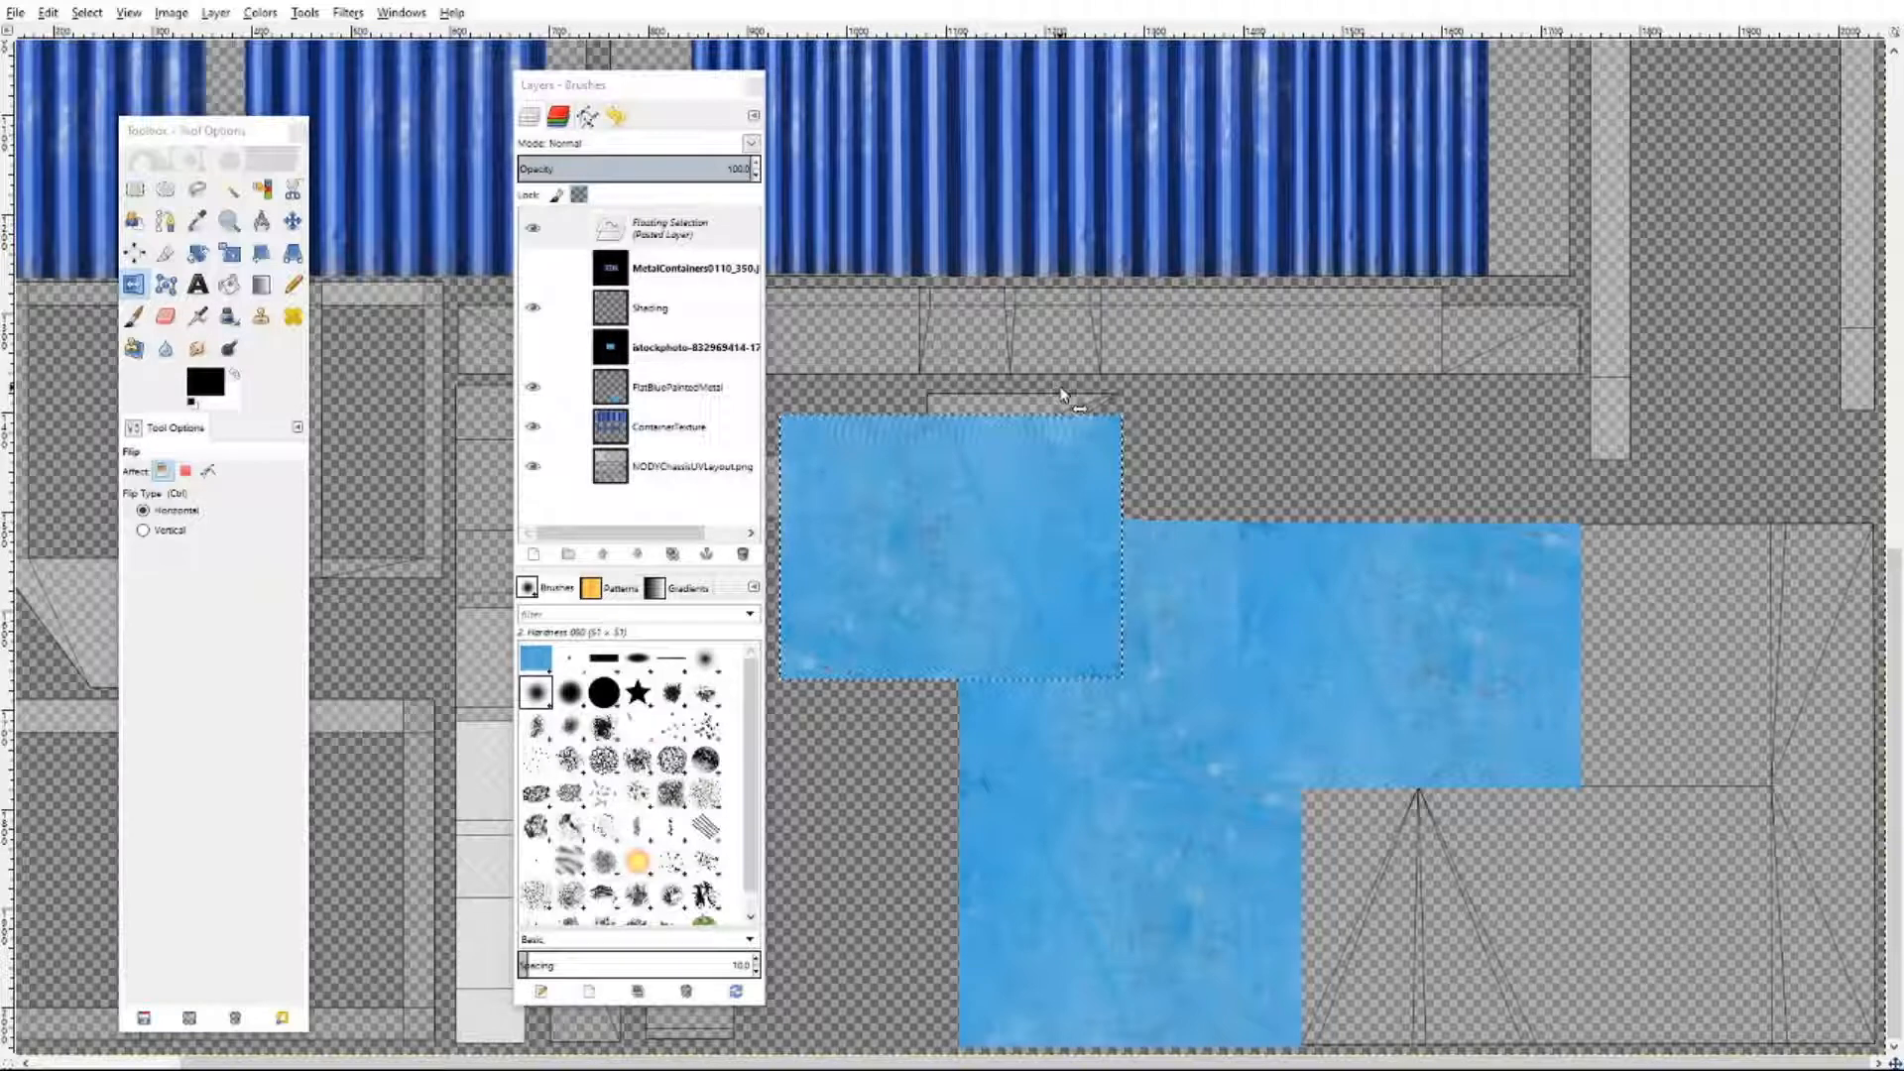
- Move the flipped piece into the large panel's upper-right corner, overlapping the neighbouring piece, and anchor it
left_click(290, 222)
left_click_drag(914, 539, 1676, 644)
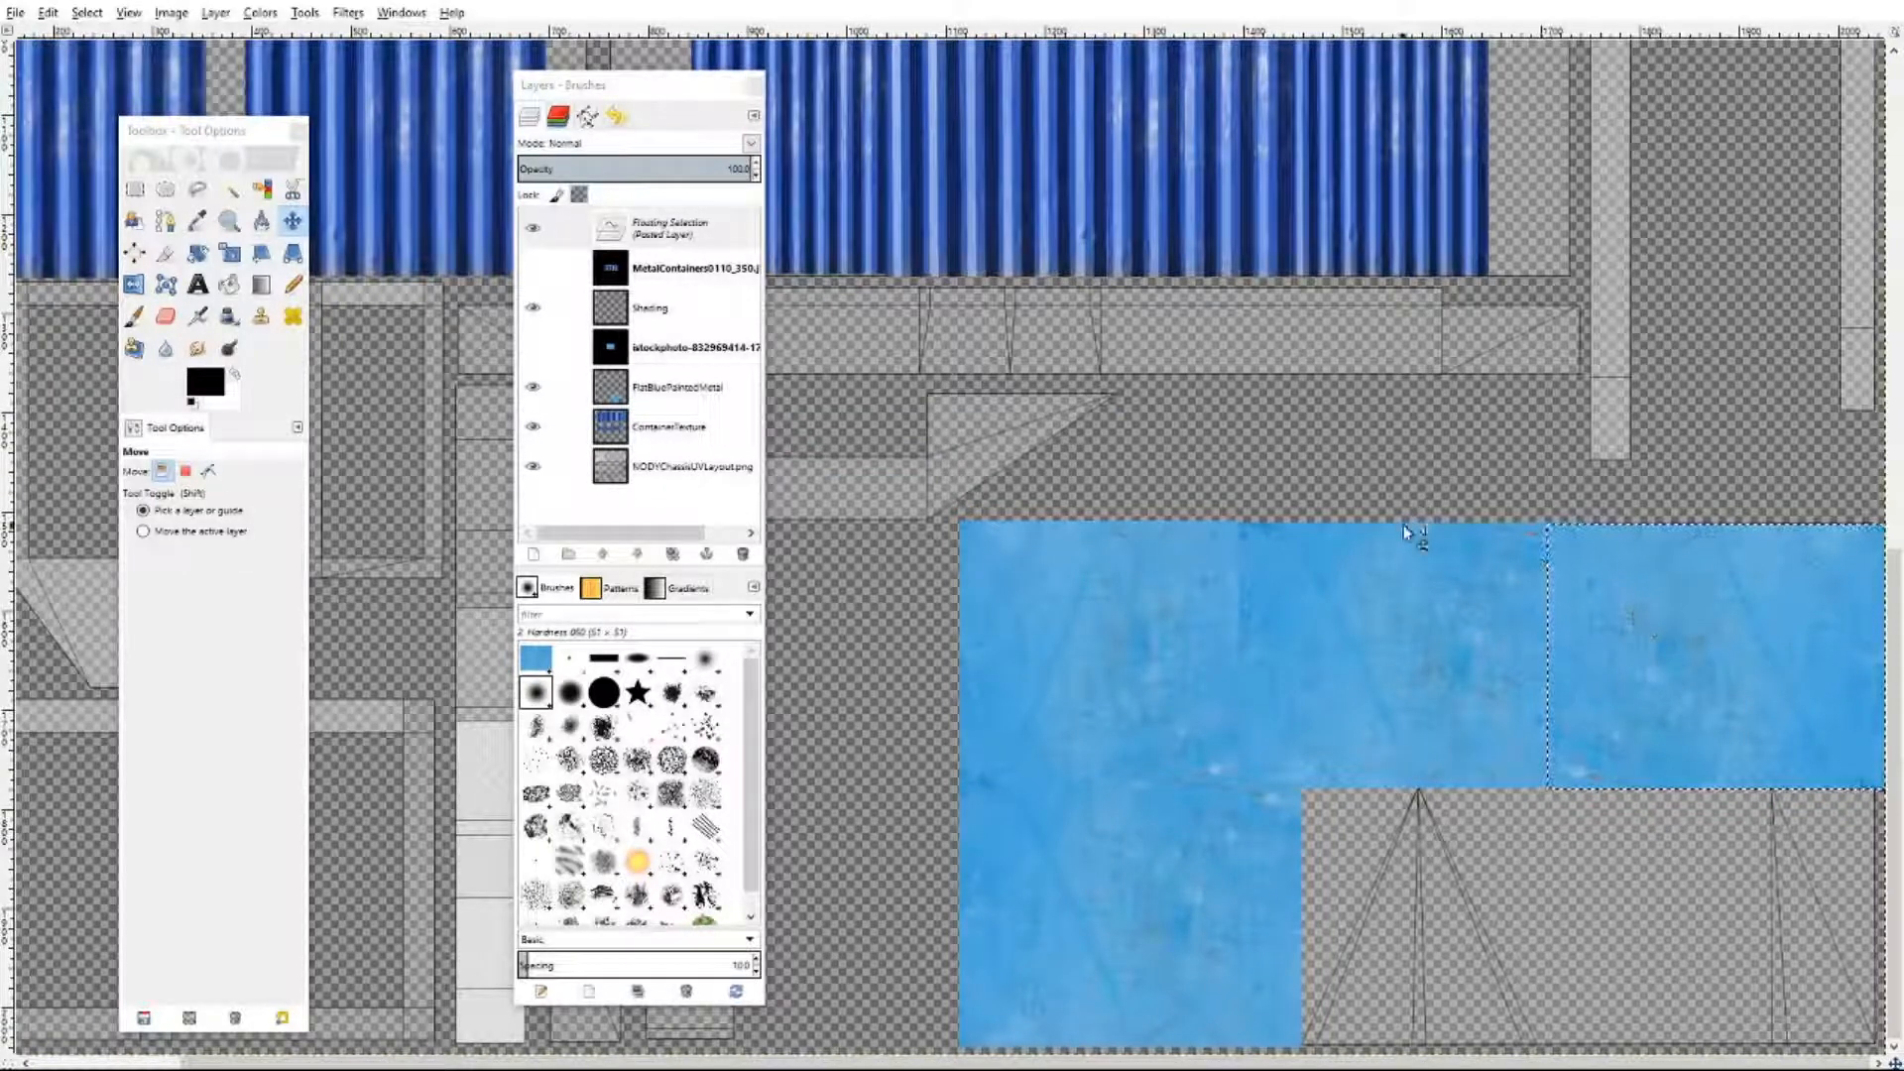
right_click(1790, 687)
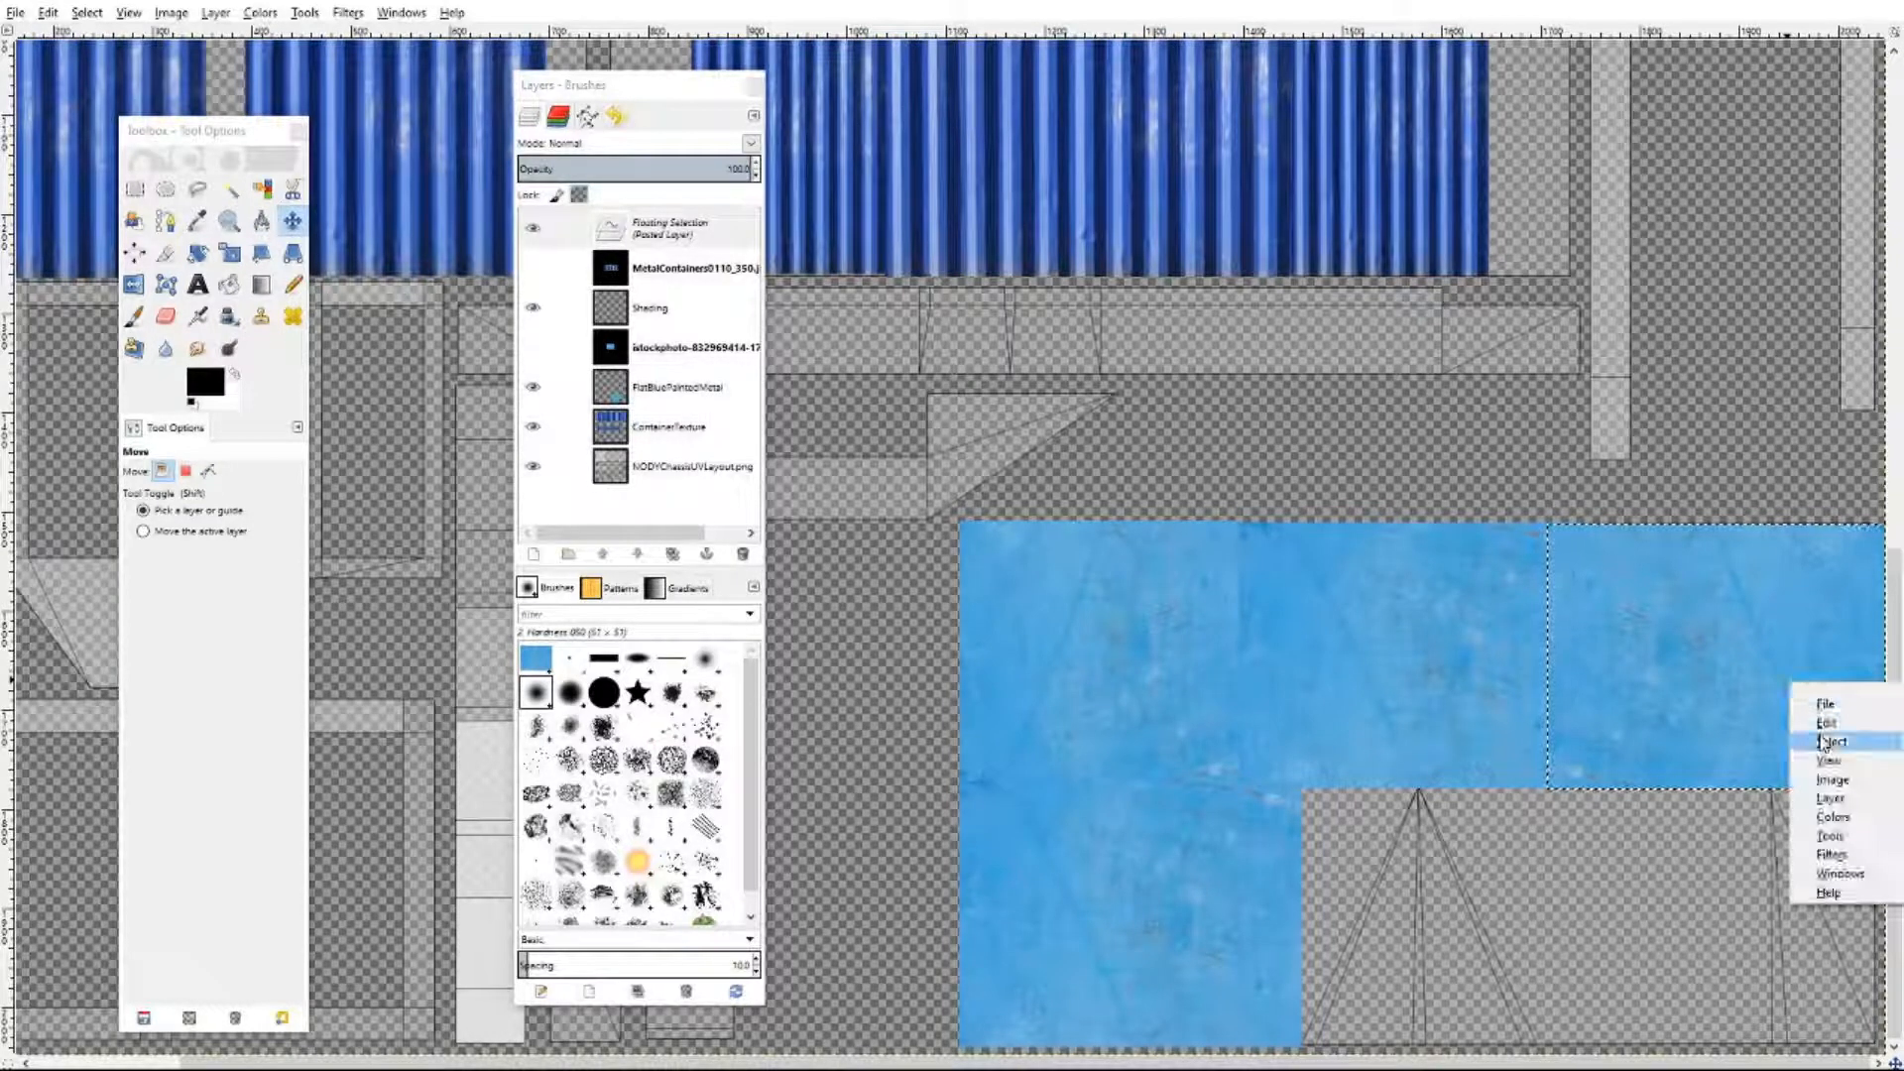
left_click(1482, 635)
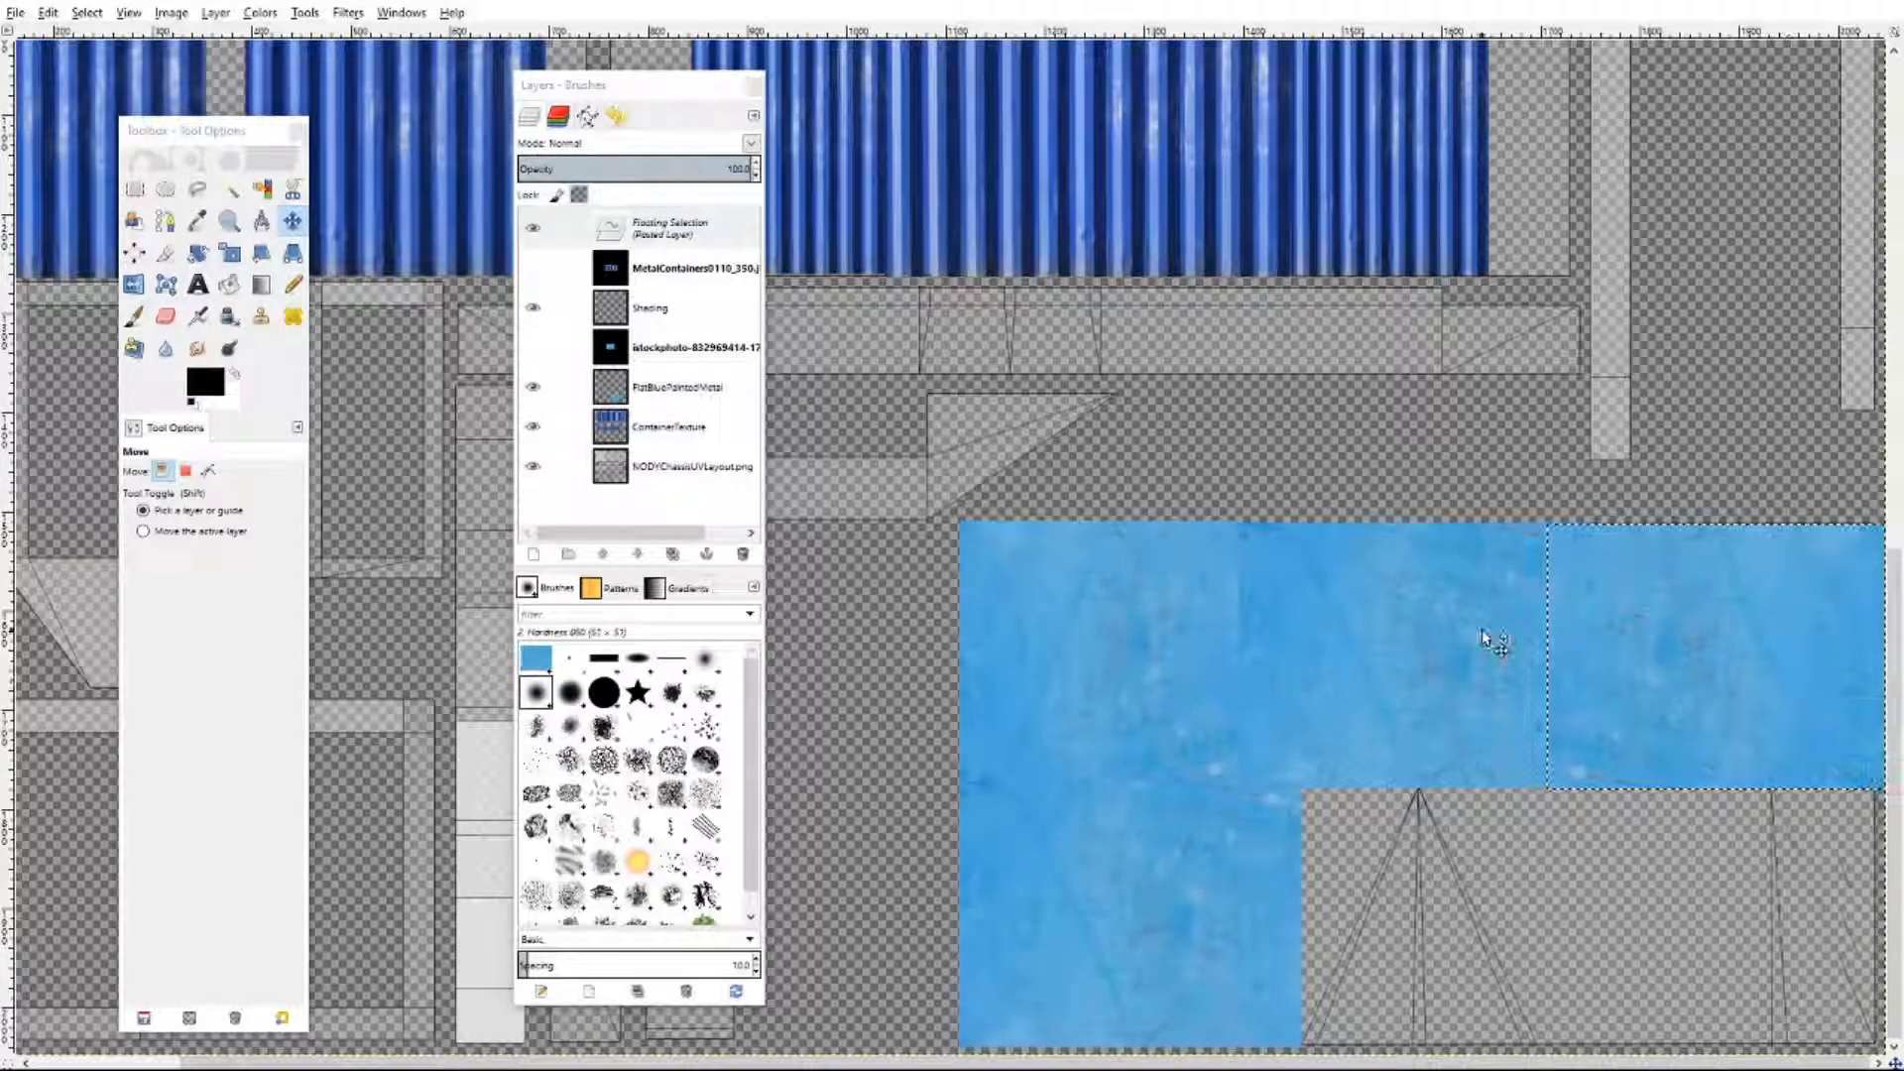
left_click(1485, 649)
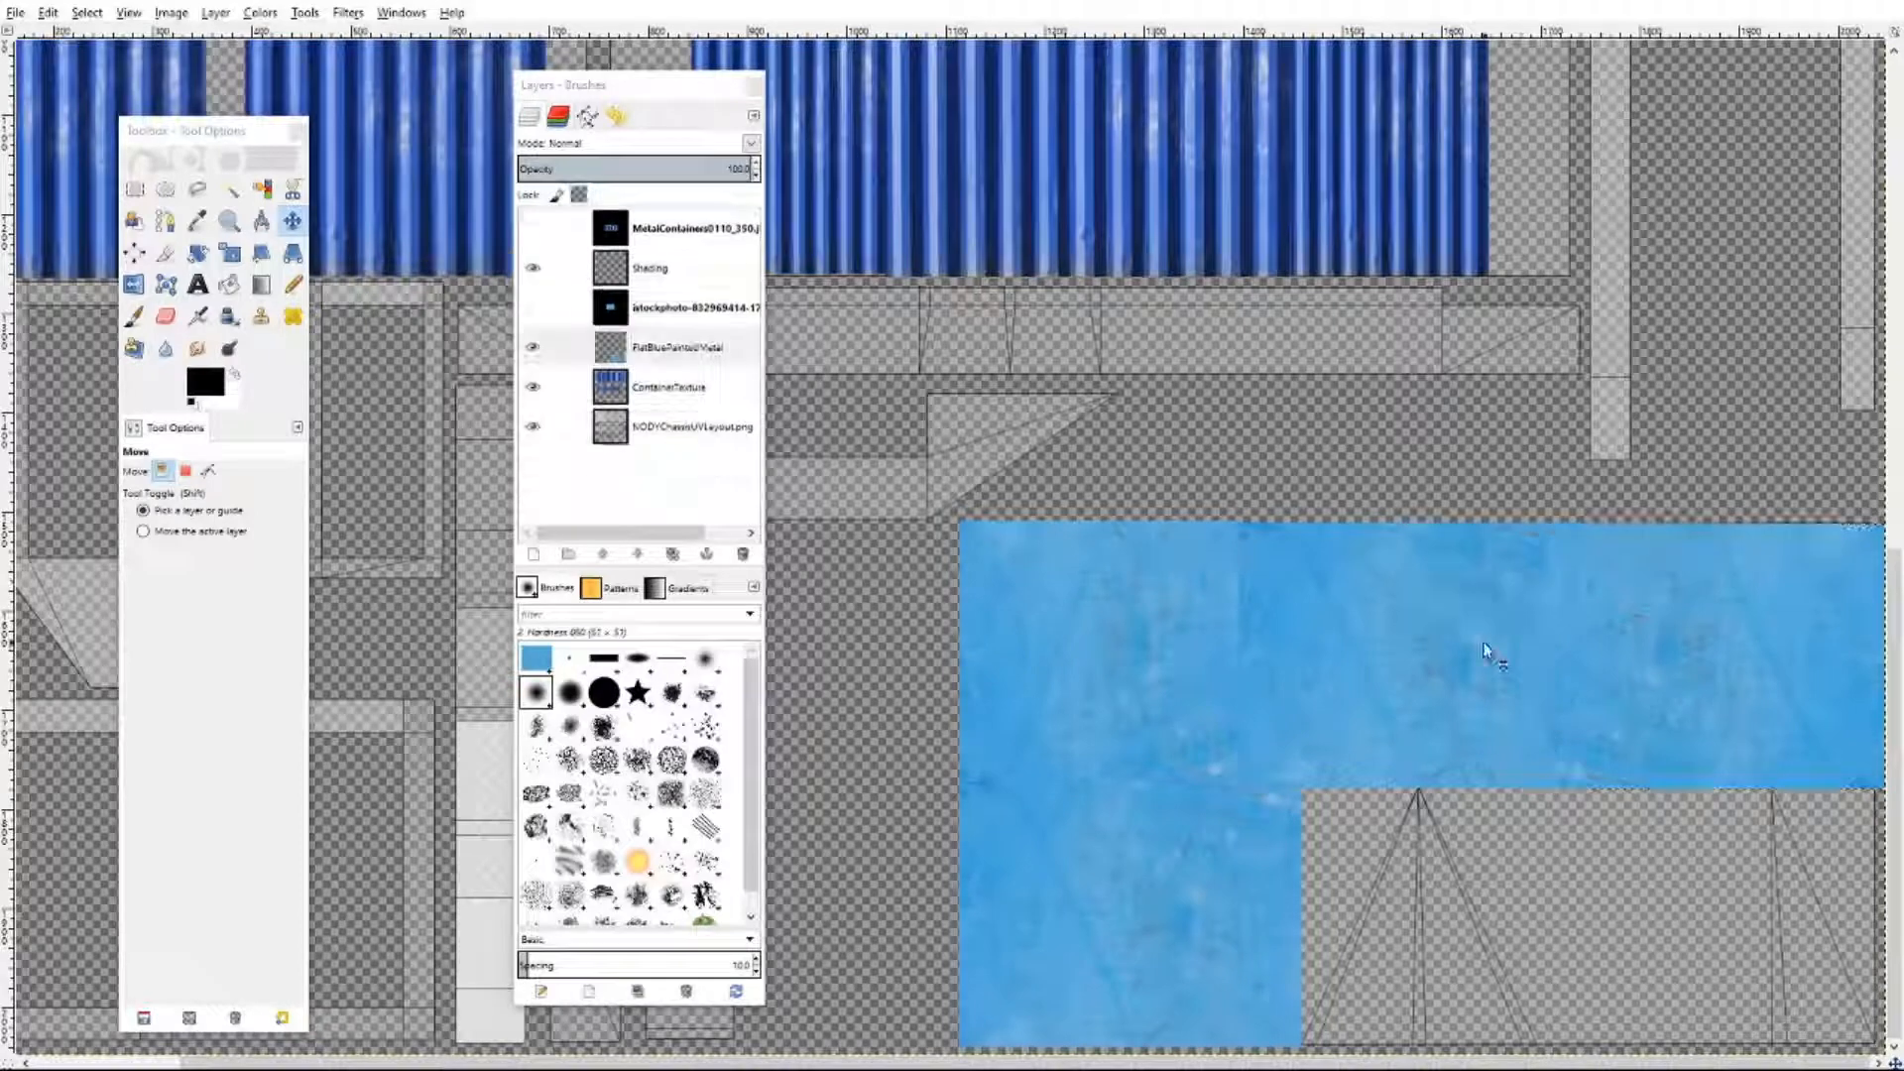
- Paste another widened blue piece, place it in the middle of the panel's lower half, overlapping the lower-left piece, and anchor it
right_click(1416, 891)
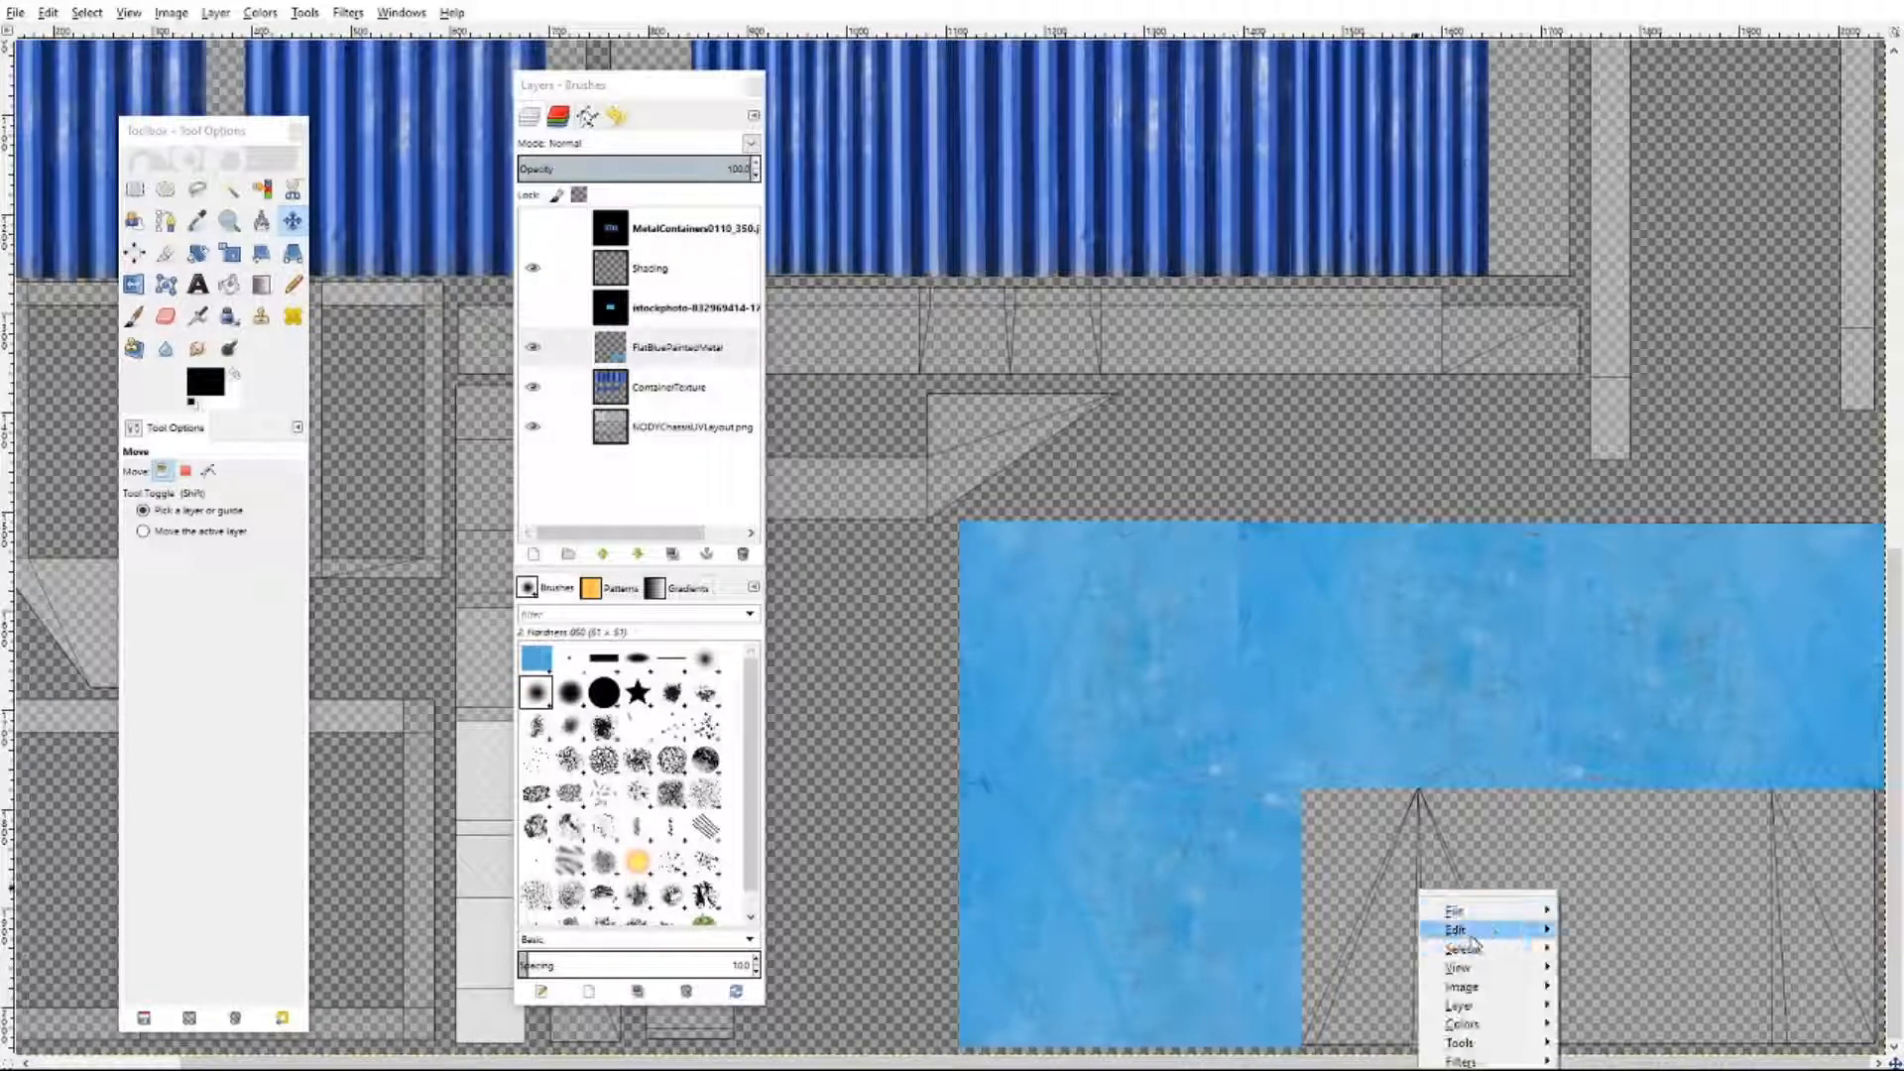
mouse_move(1480, 934)
left_click(1720, 1056)
left_click_drag(865, 511, 1721, 931)
left_click_drag(1548, 916, 1448, 920)
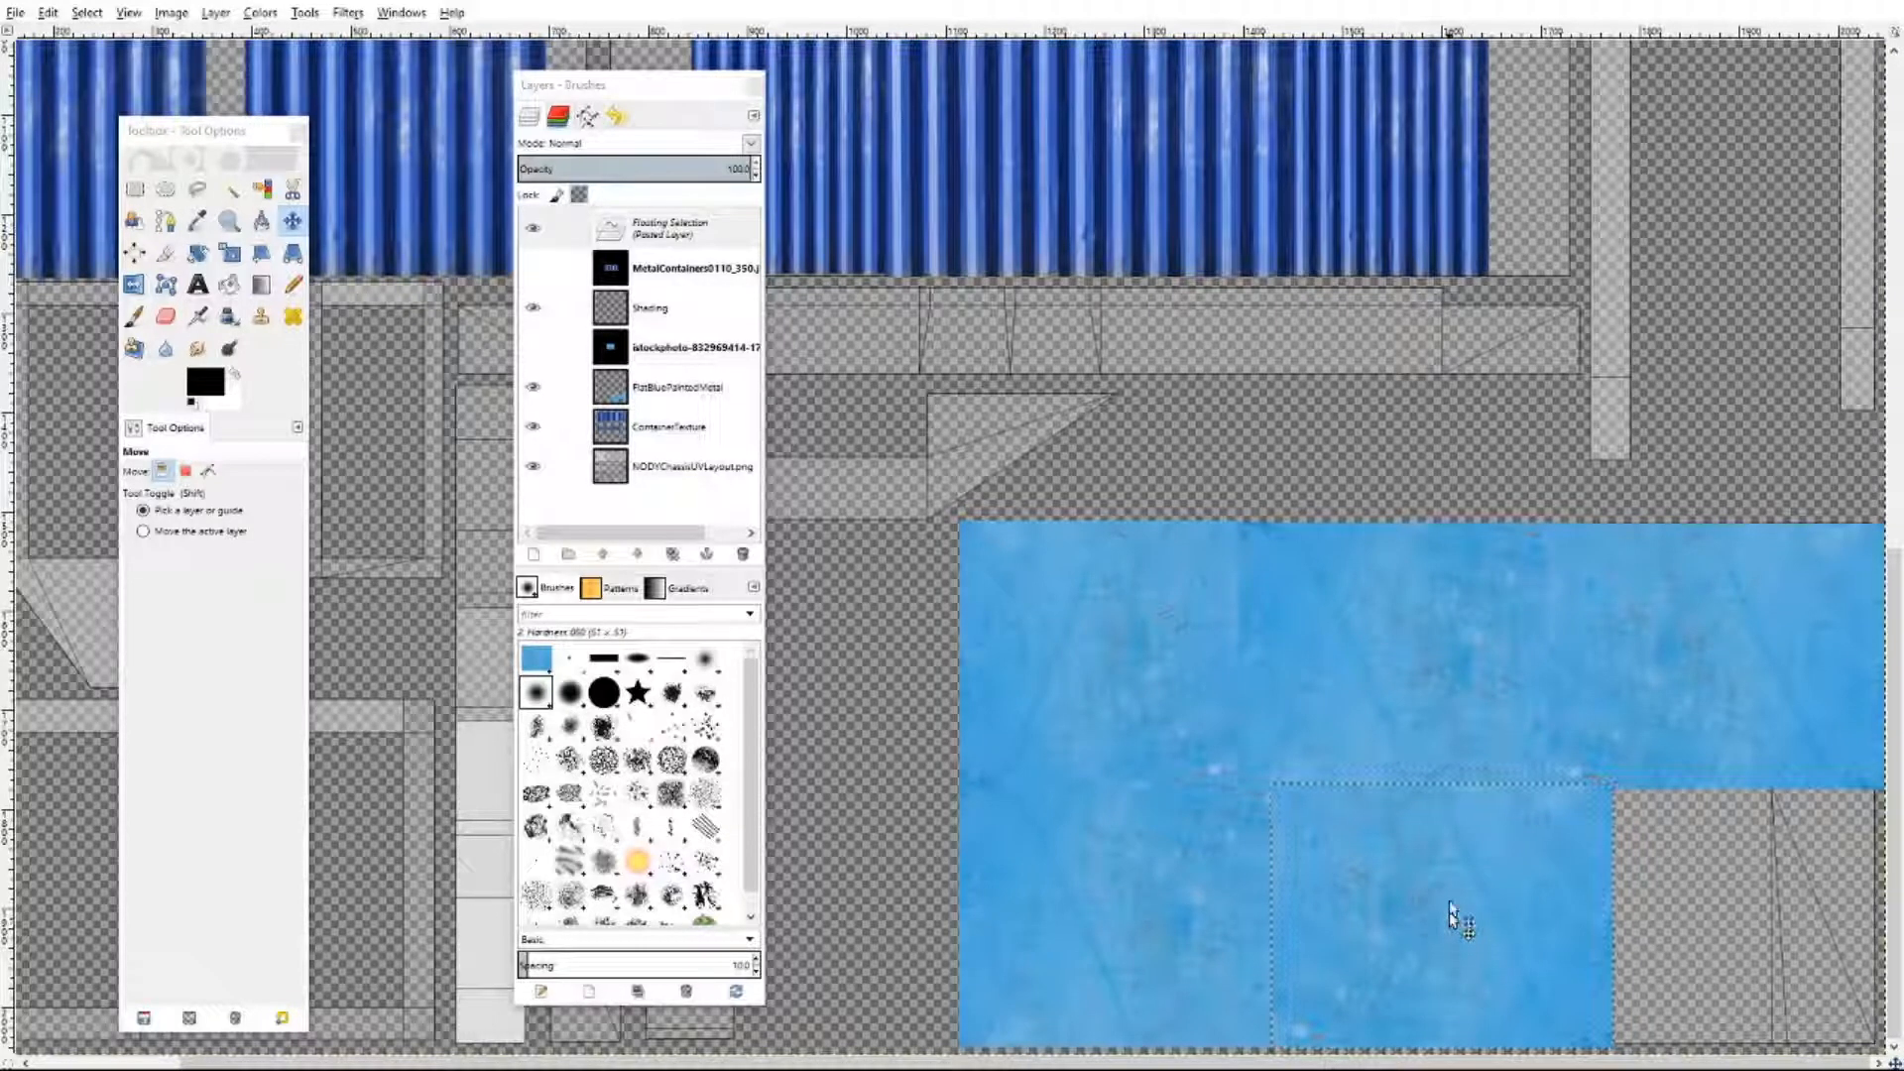
left_click(1451, 702)
- Paste one more widened blue piece and place it over the empty lower-right corner of the large panel
right_click(1478, 756)
mouse_move(1522, 791)
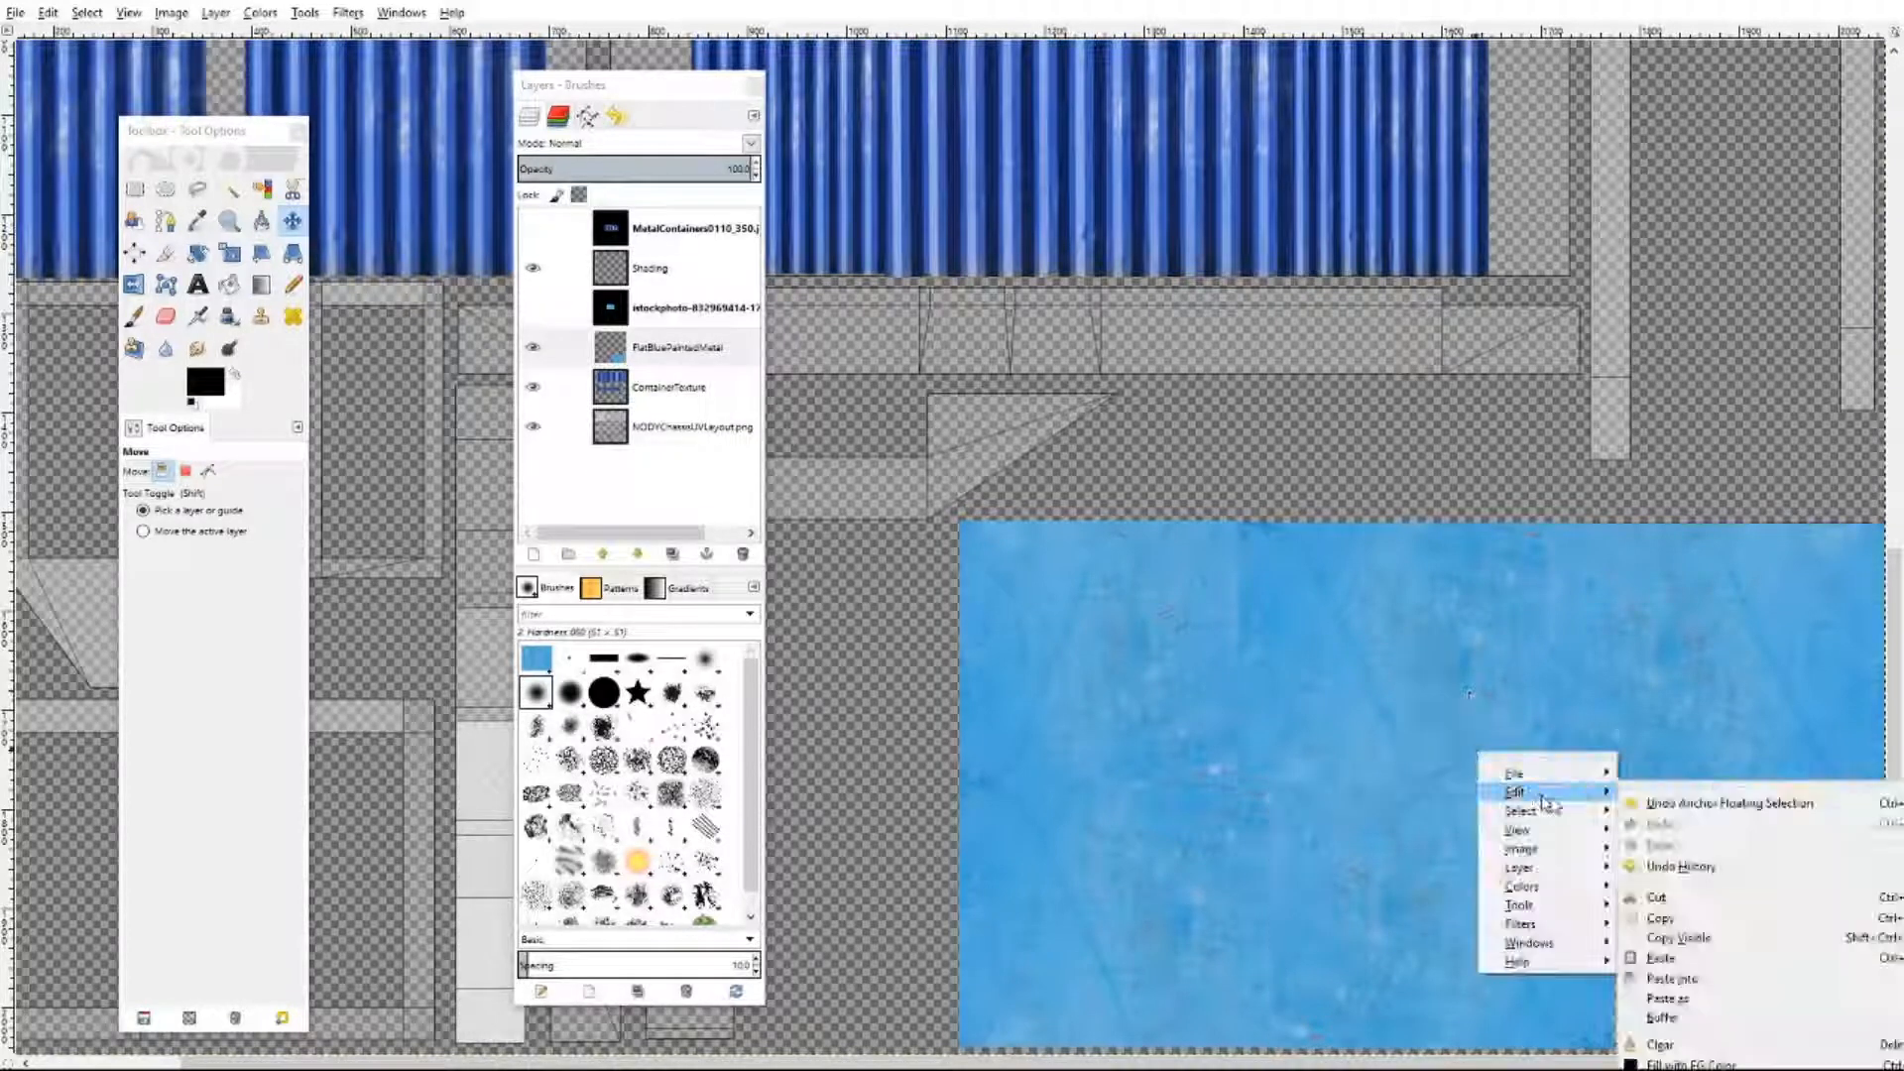
left_click(1656, 947)
left_click_drag(954, 571, 1752, 939)
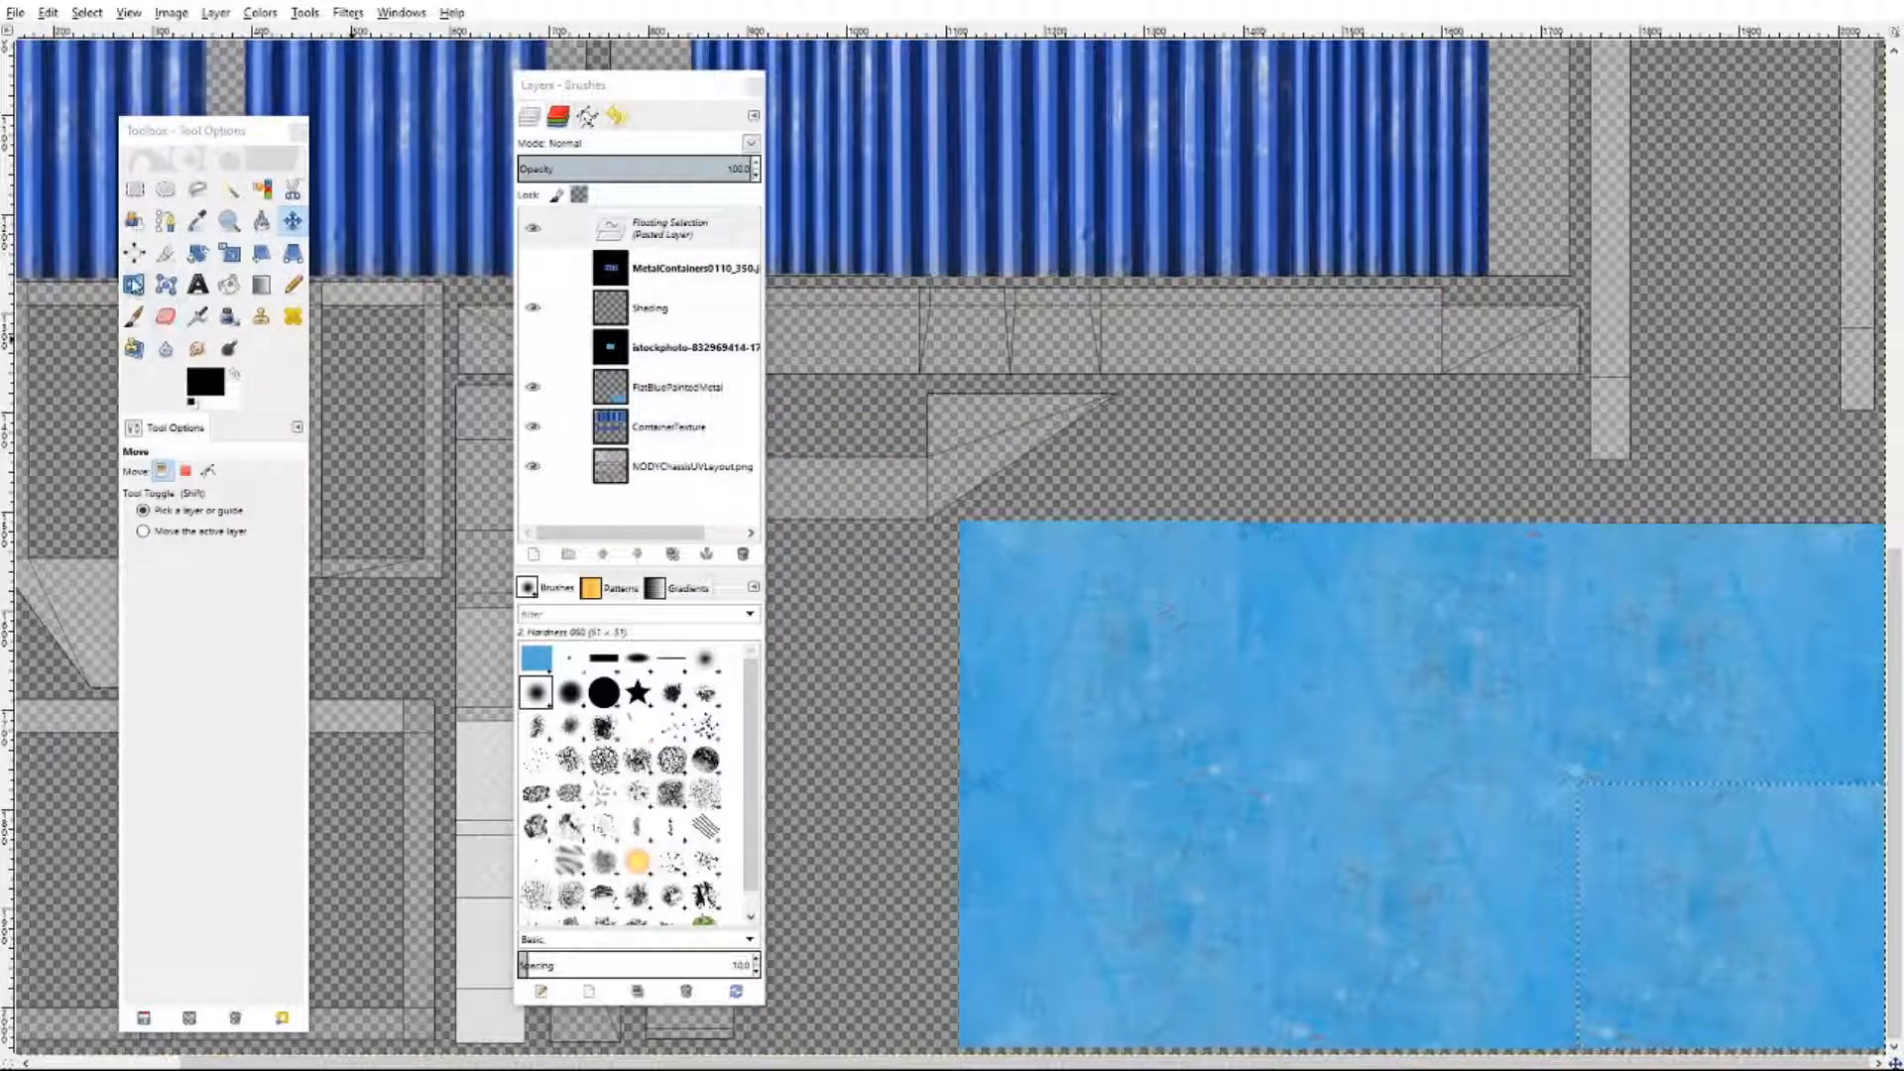
- Flip the lower-right piece vertically and anchor it into the FlatBluePaintedMetal layer
left_click(133, 285)
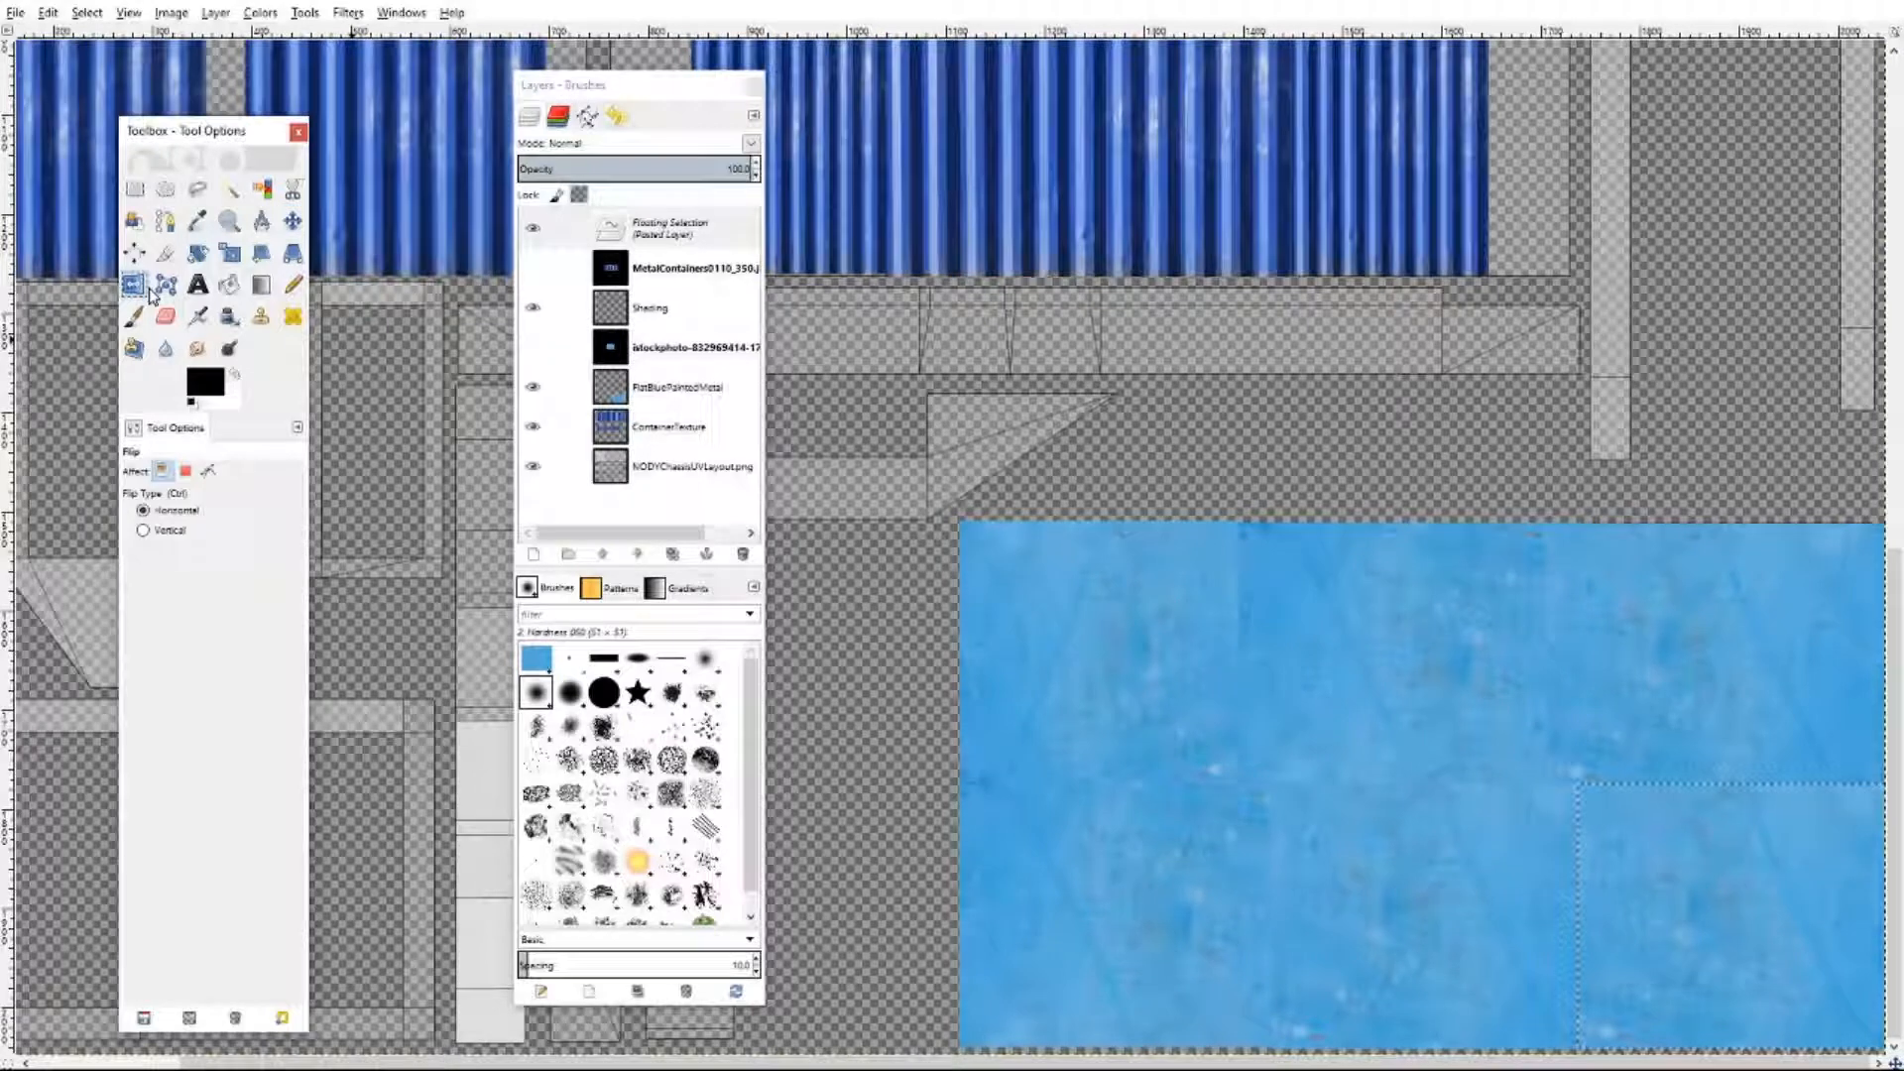
left_click(145, 530)
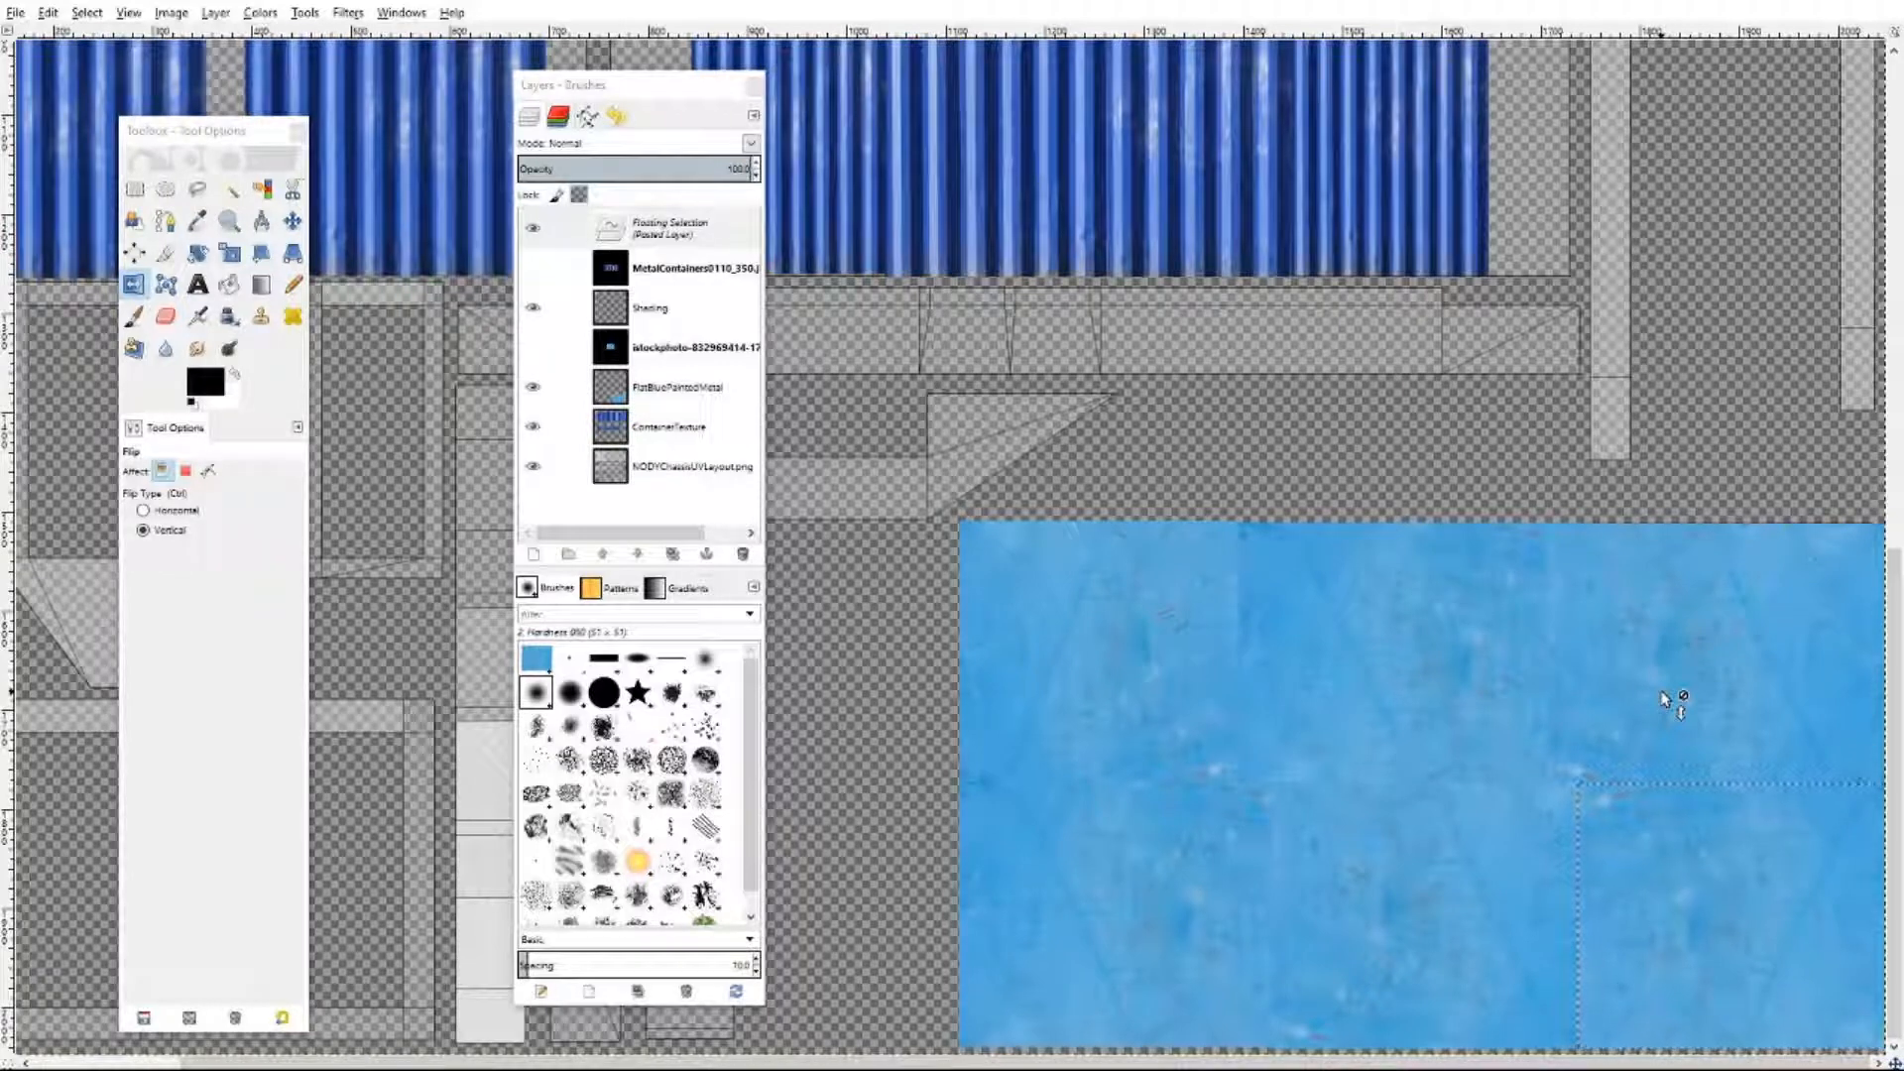
left_click(294, 223)
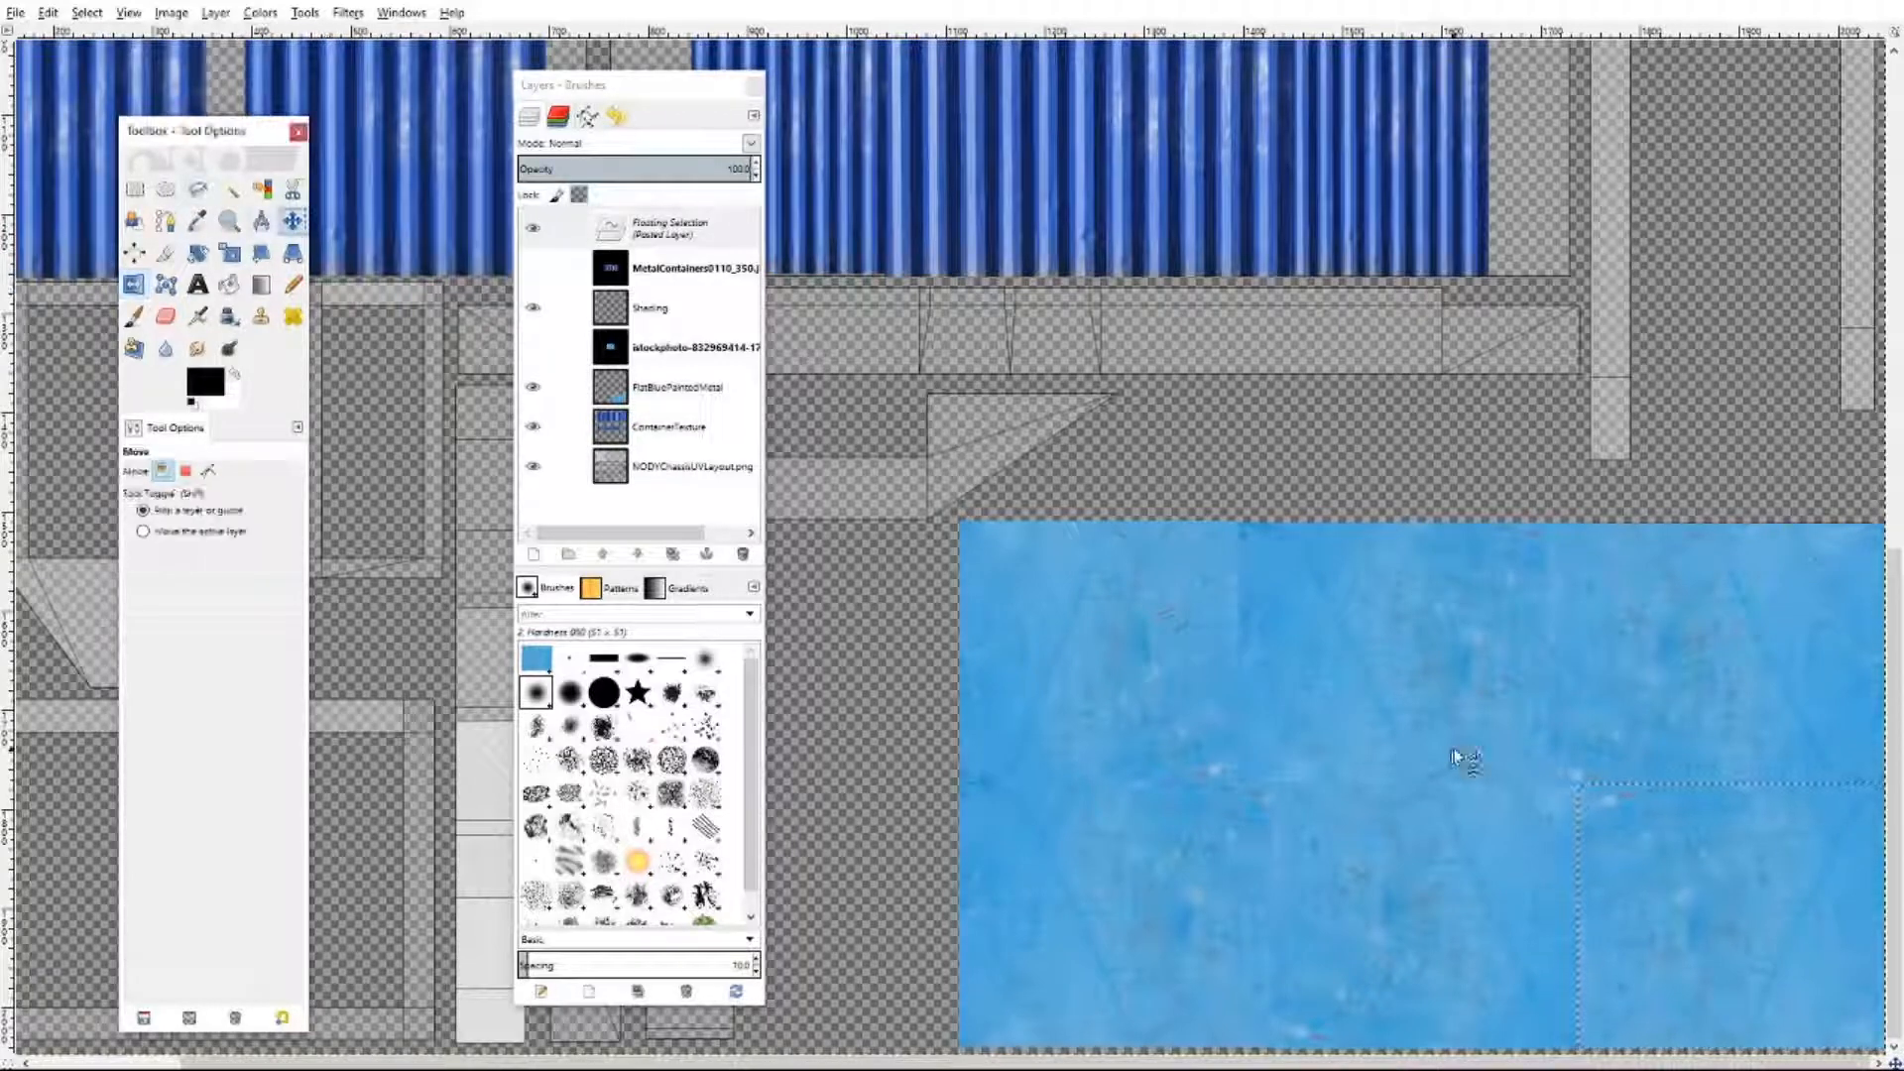
key("ctrl+h")
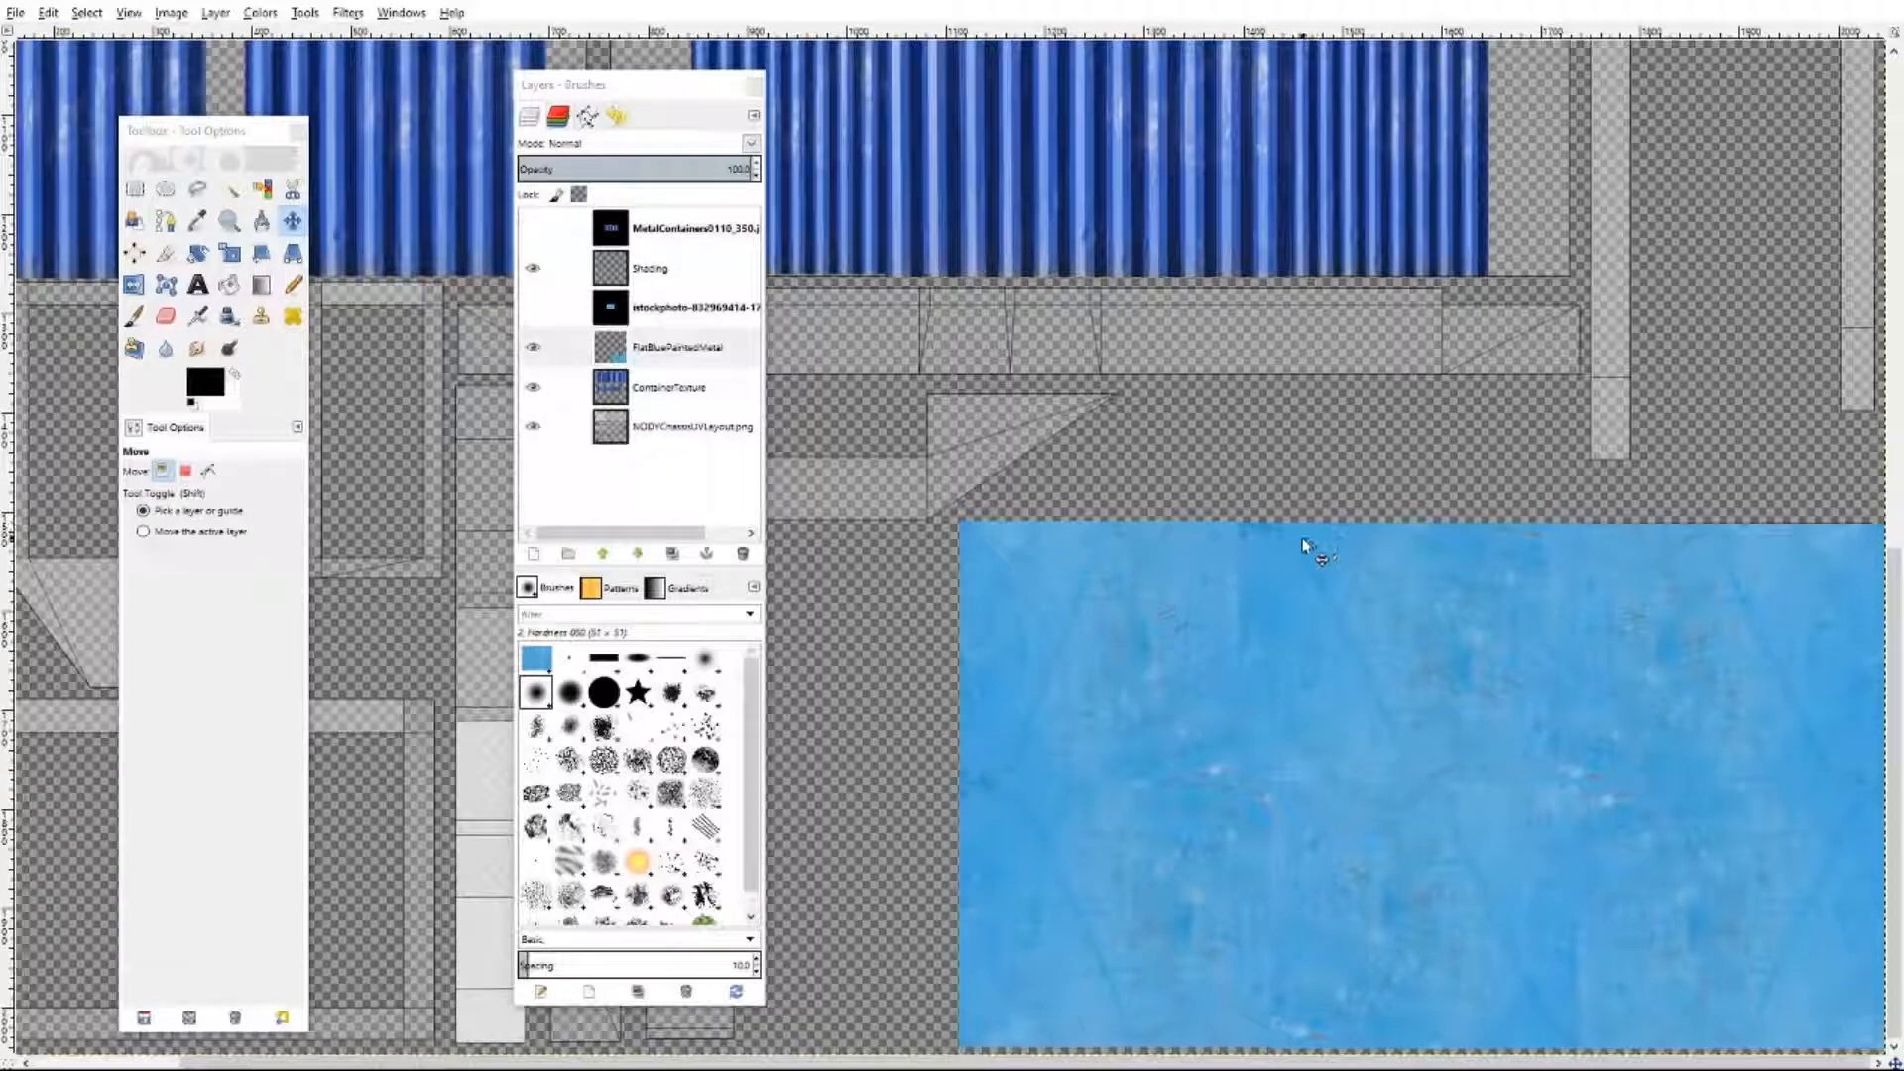
- Show the istockphoto layer, make it active, and copy its original blue painted metal image
scroll(1371, 507, "up", 4)
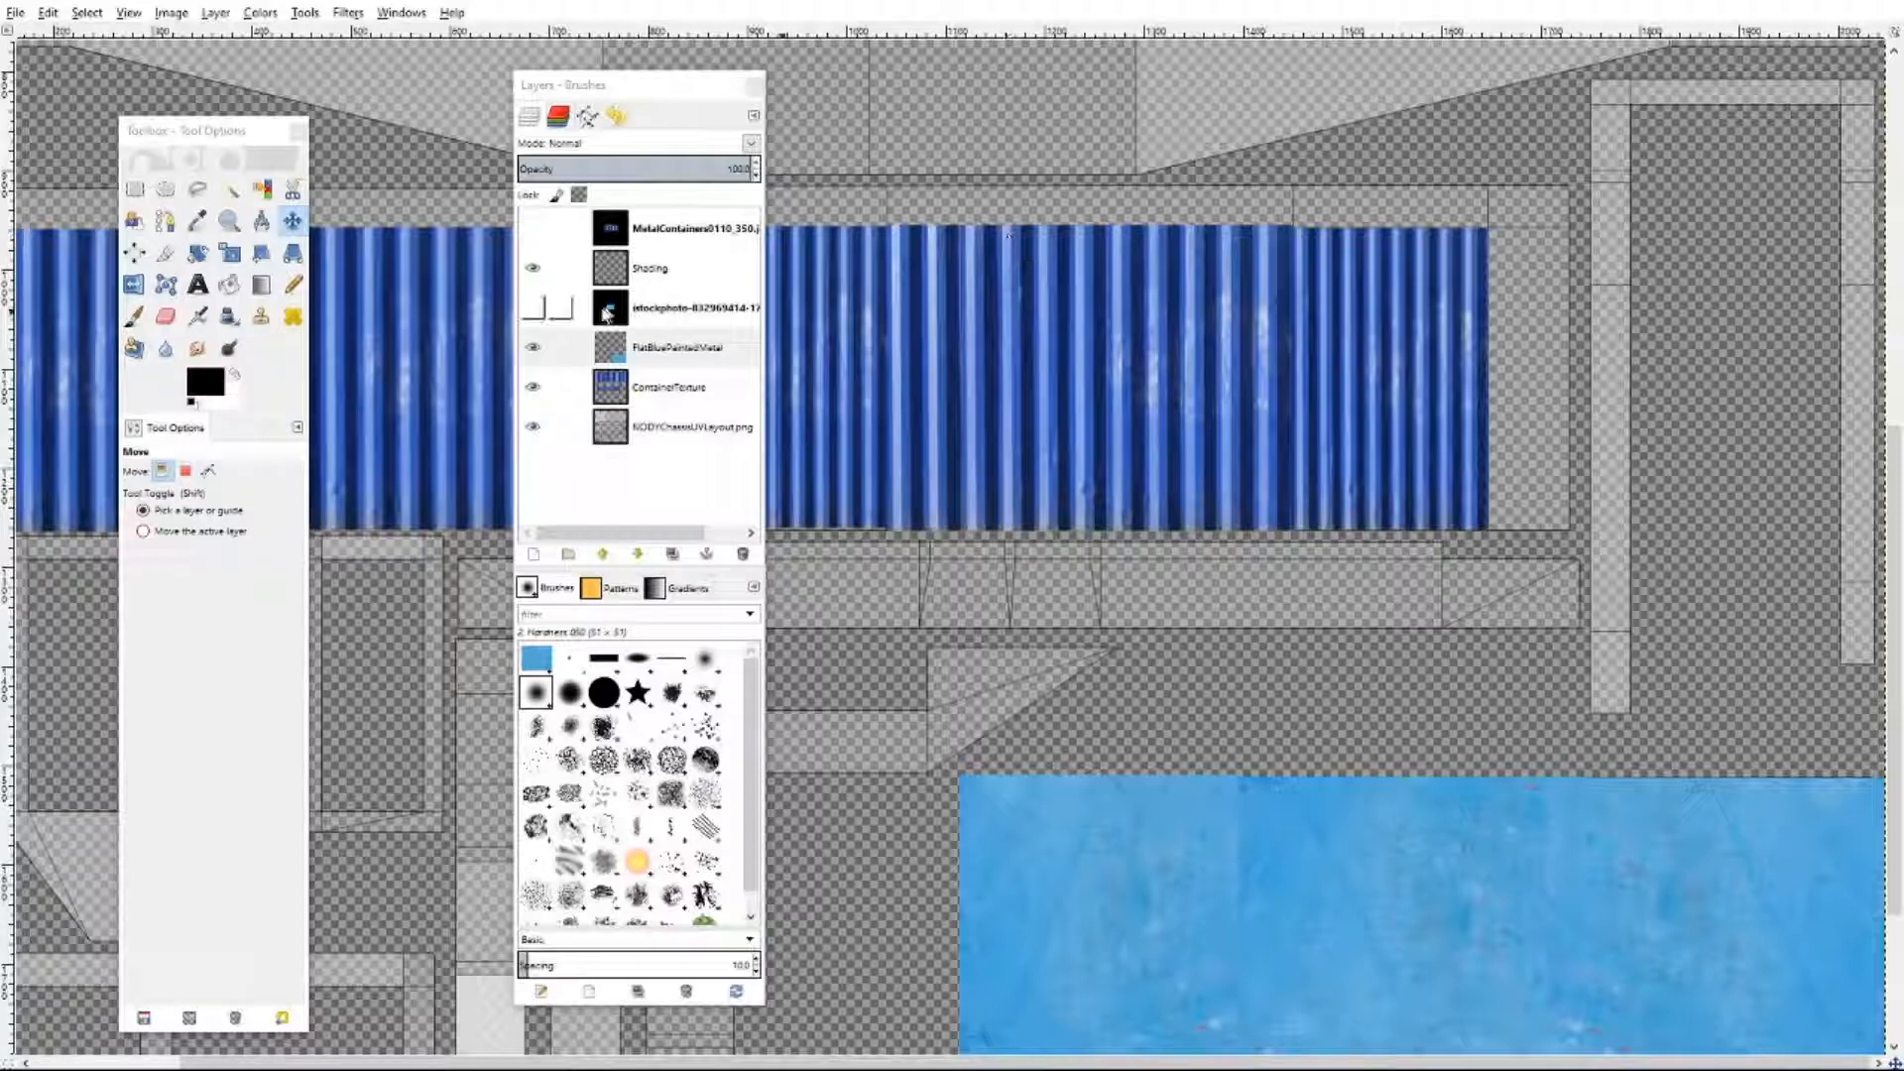
left_click(532, 308)
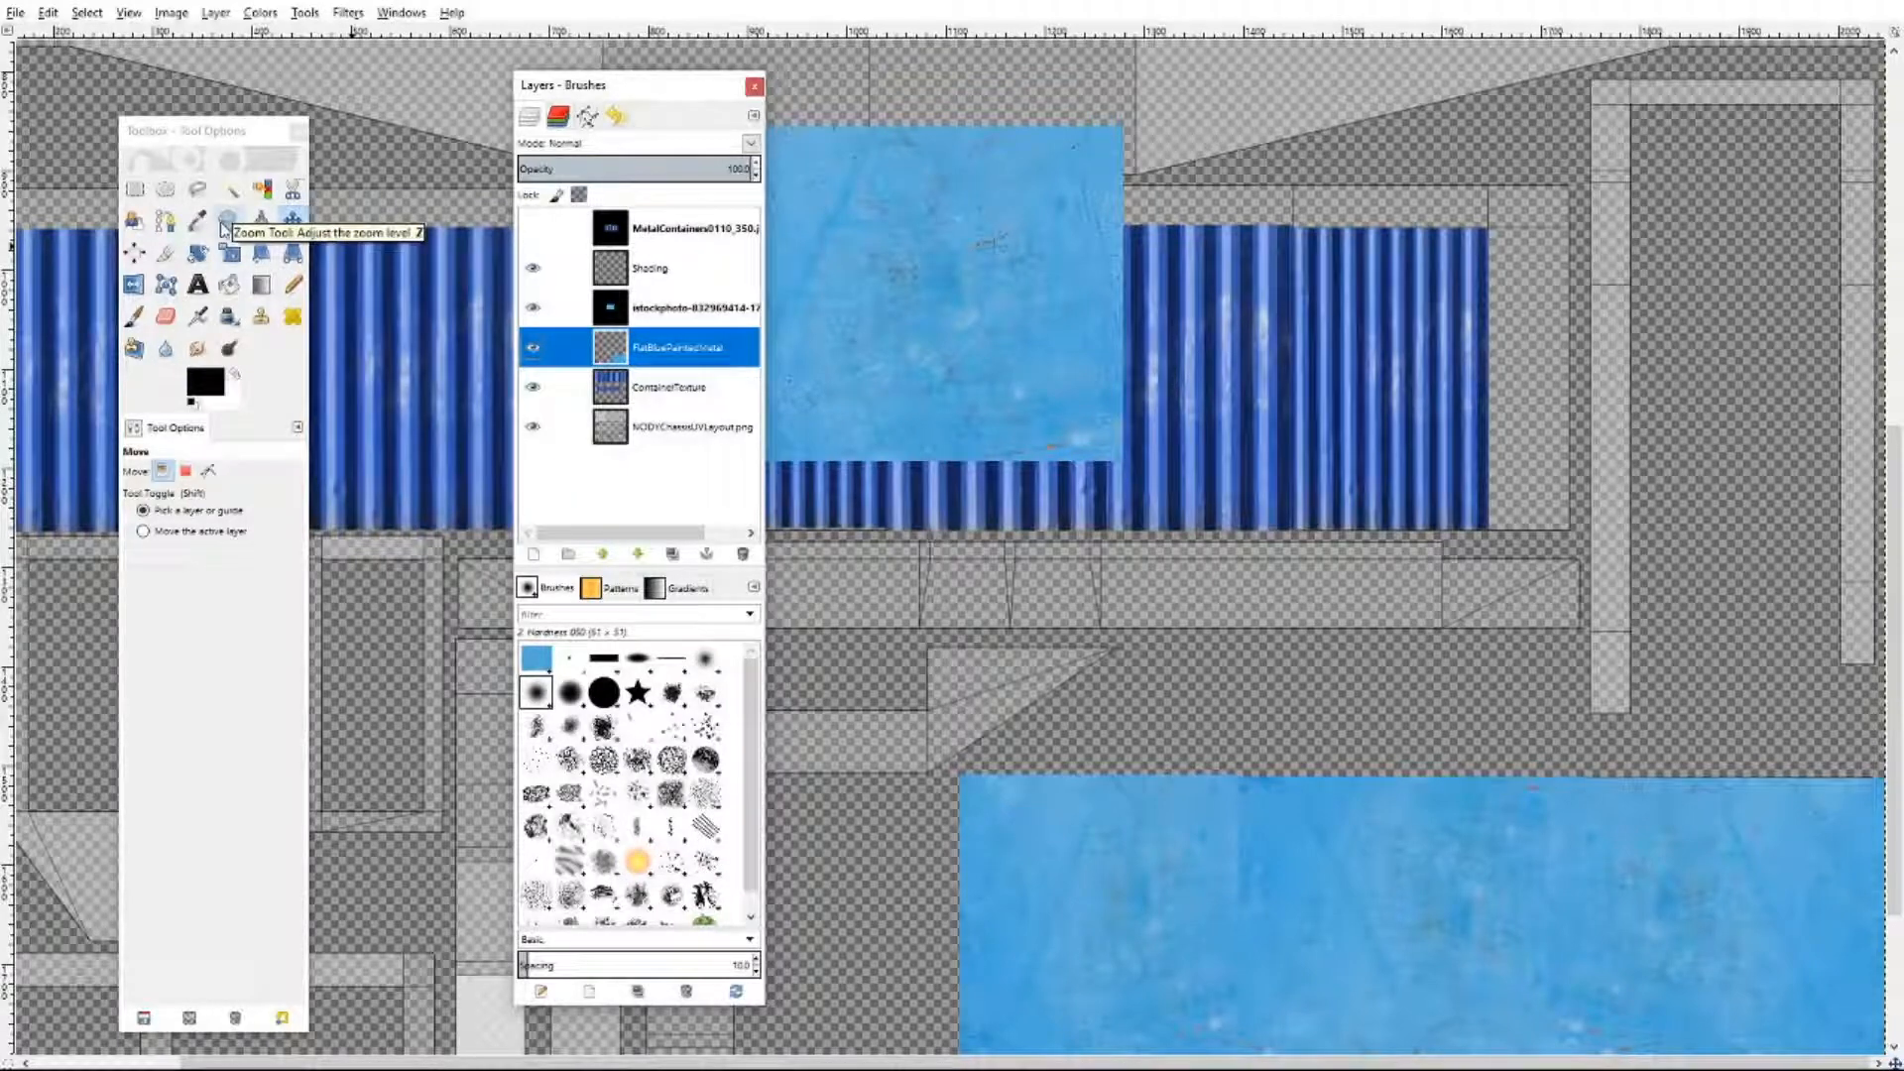
left_click(292, 220)
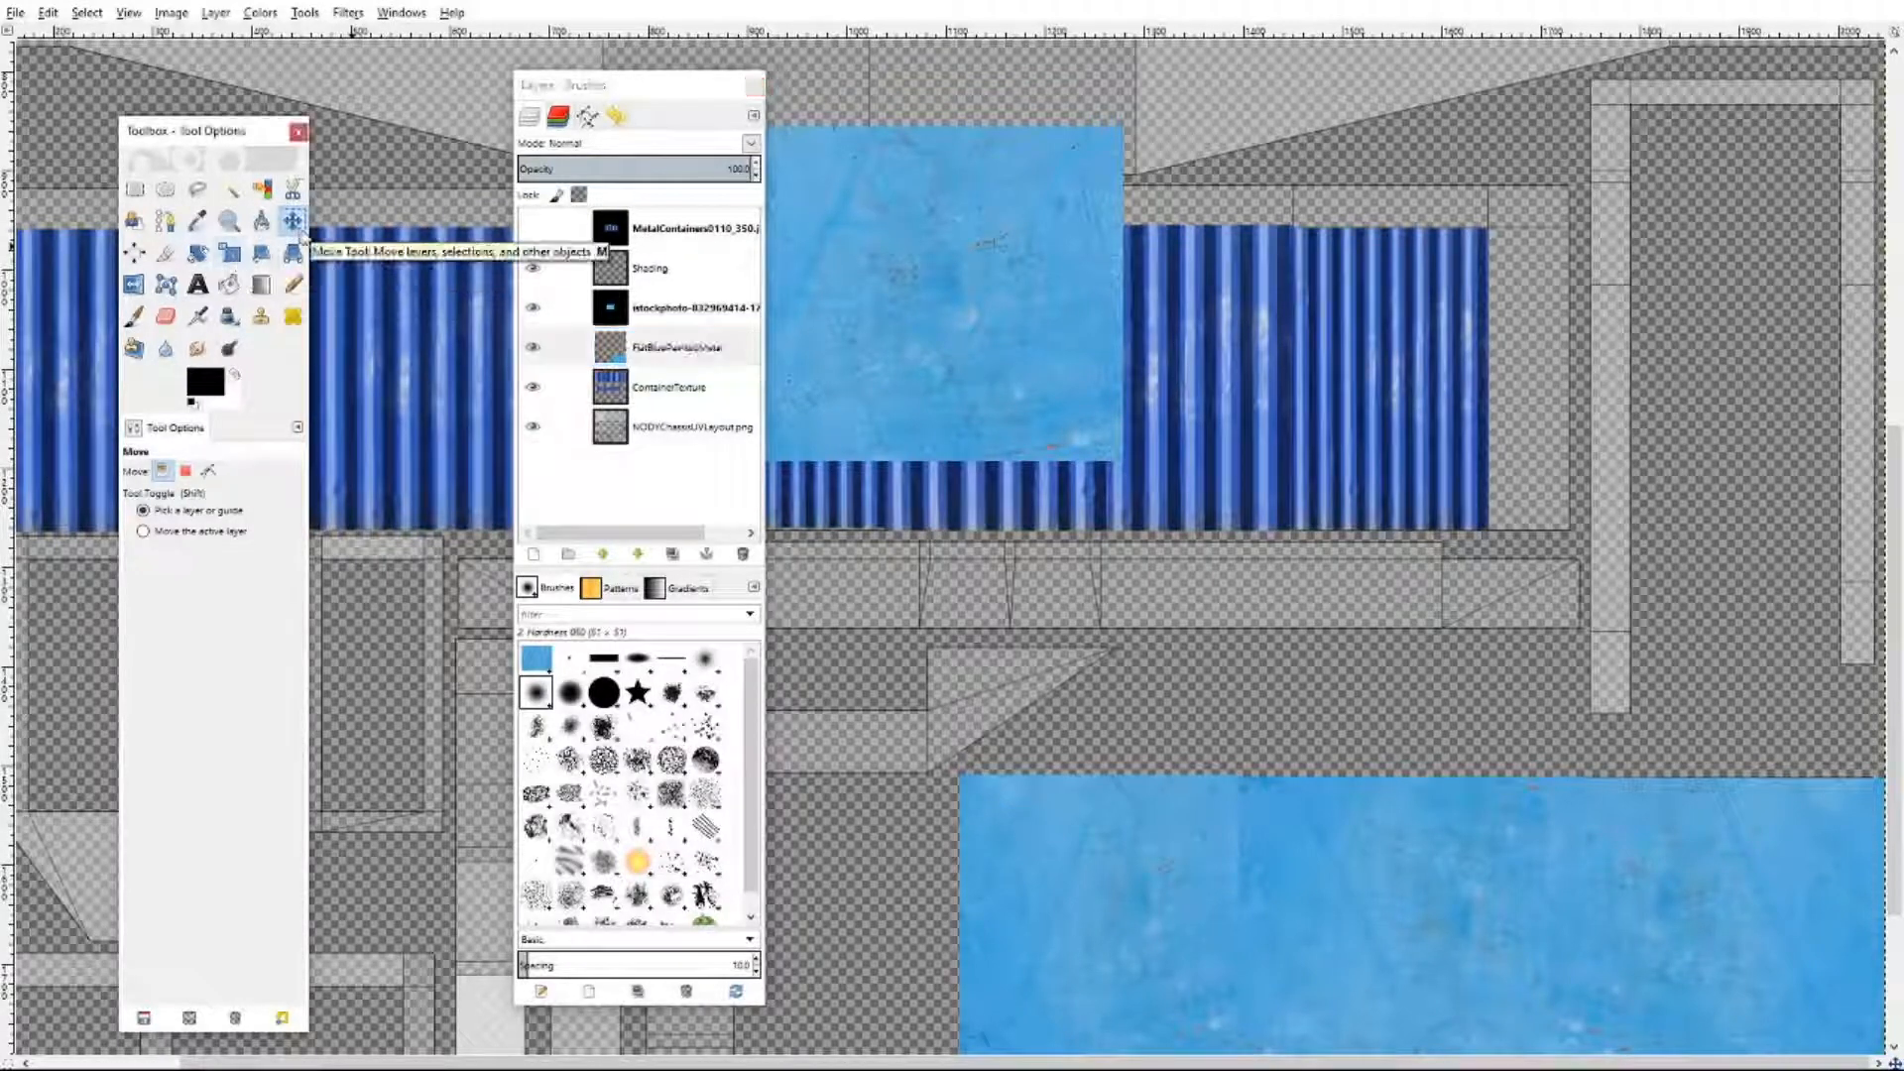
left_click(681, 315)
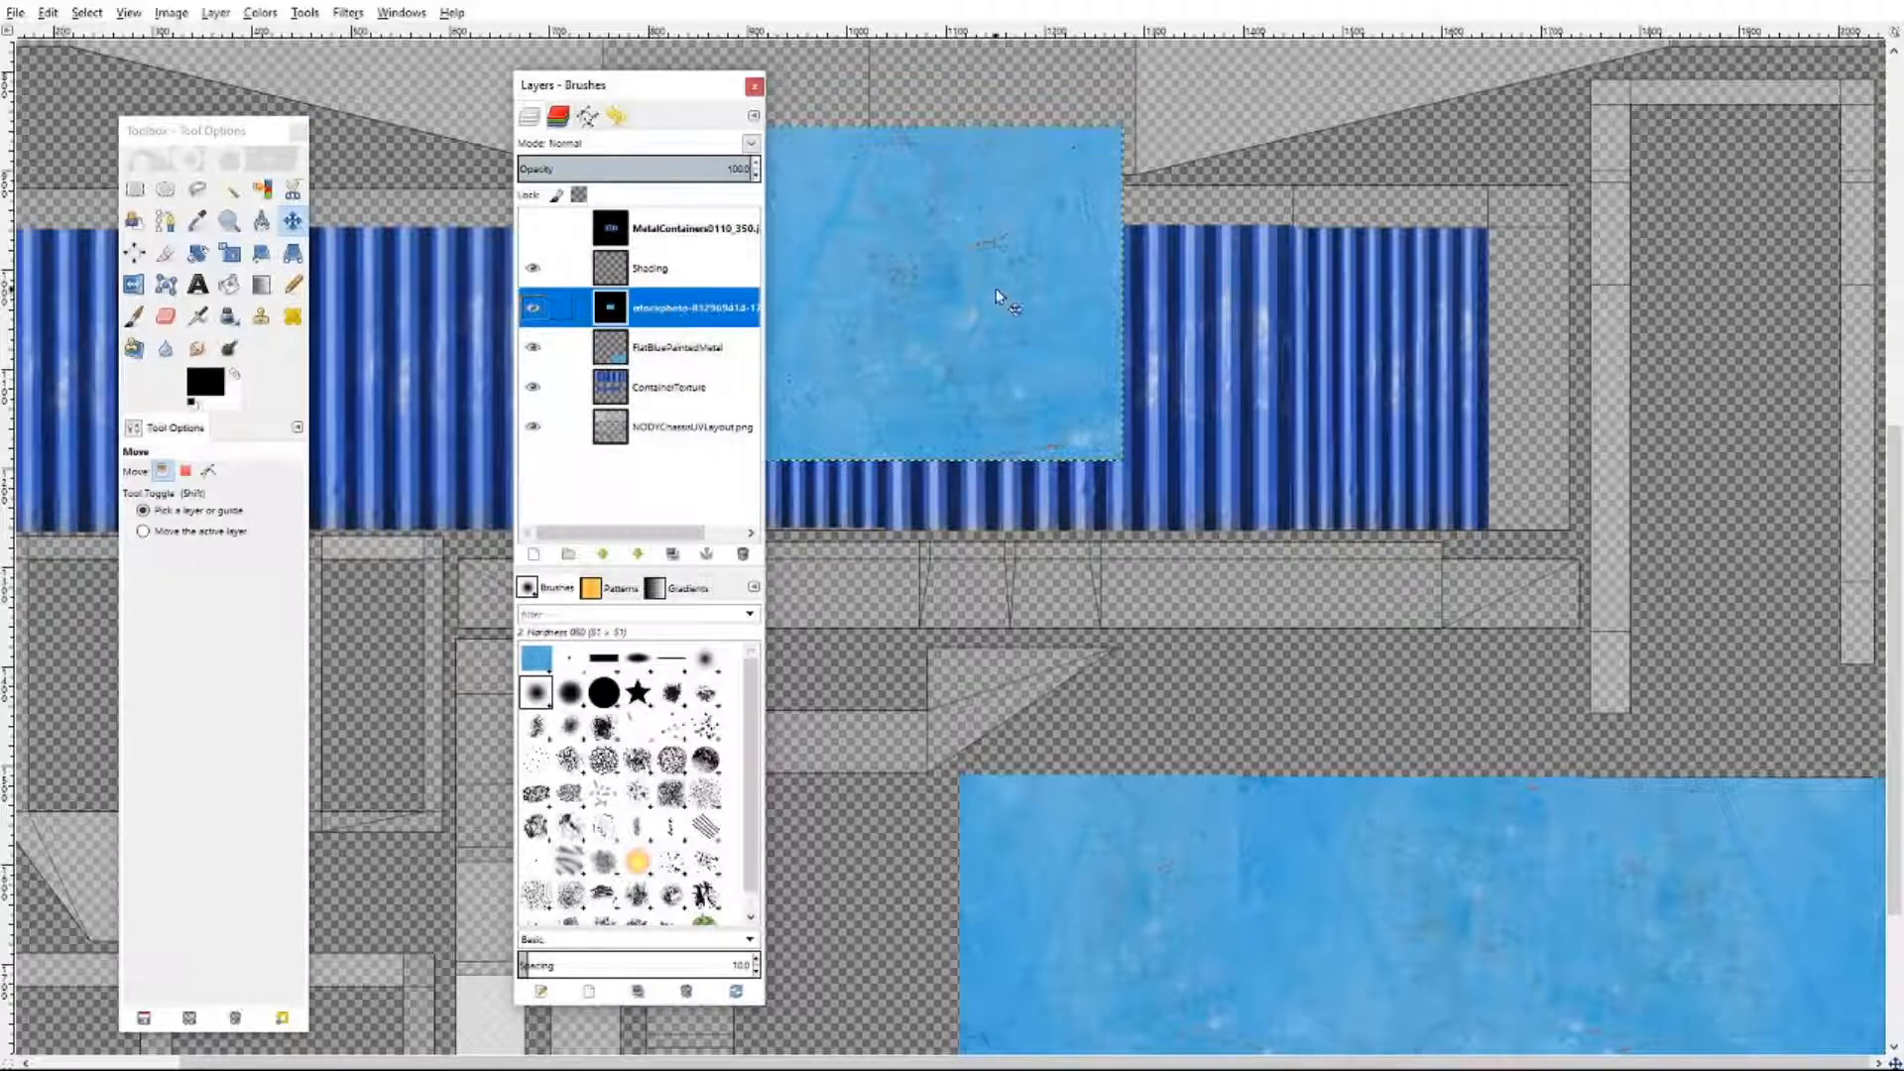
right_click(996, 295)
mouse_move(1061, 328)
left_click(1202, 444)
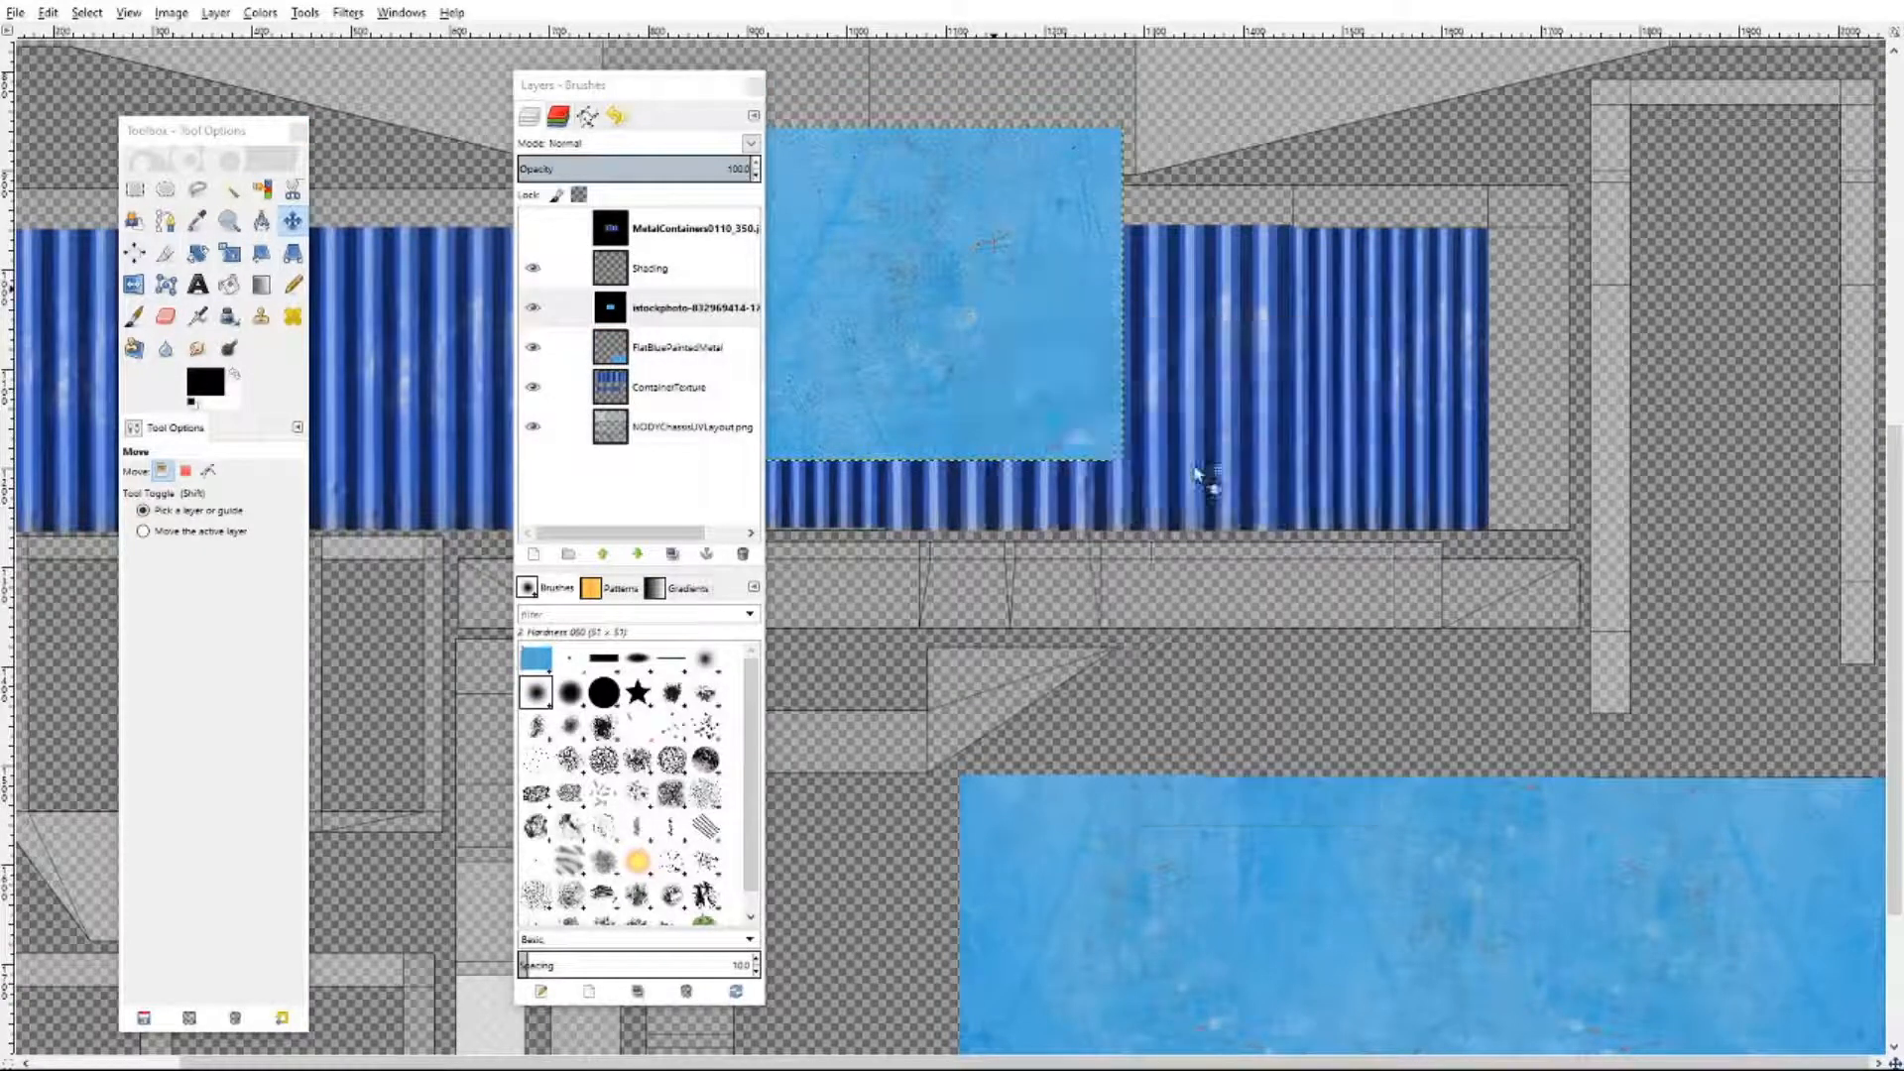
- Make FlatBluePaintedMetal the active layer and hide the istockphoto layer
left_click(671, 89)
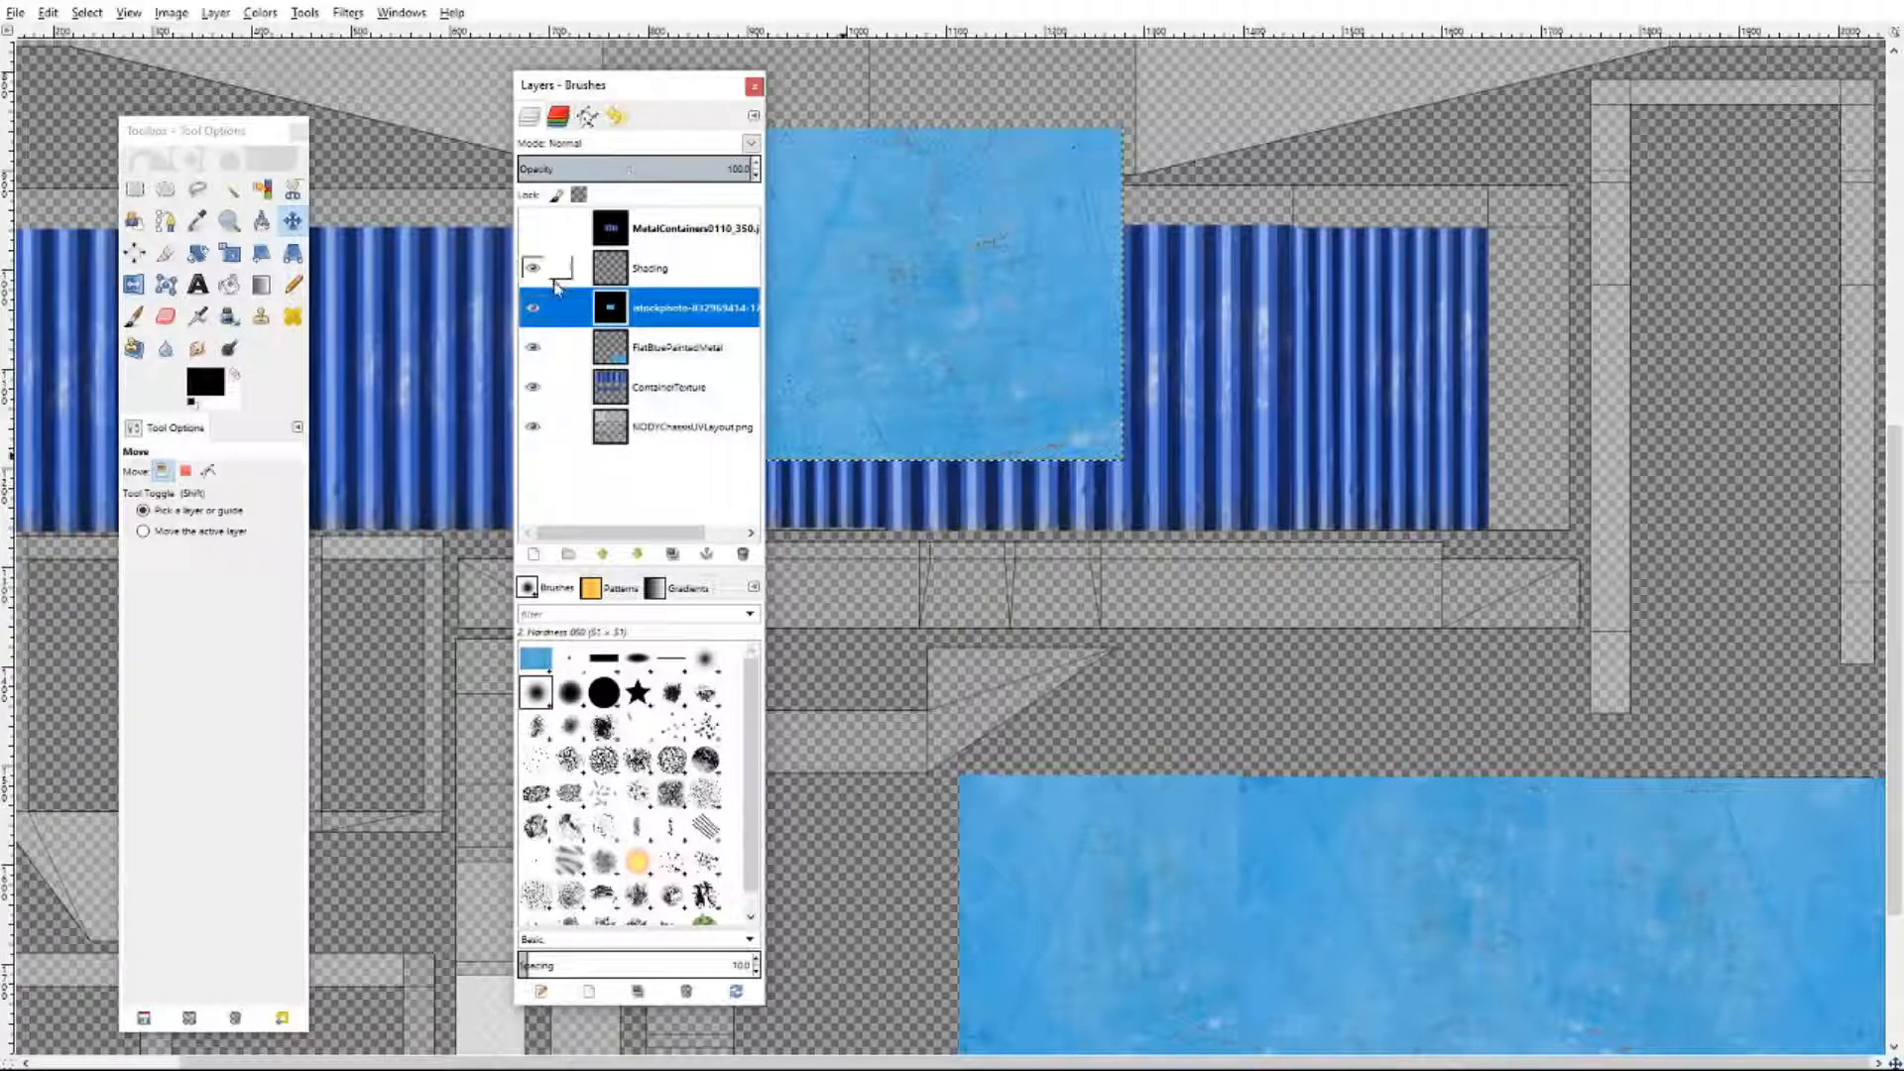
left_click(663, 353)
left_click(533, 307)
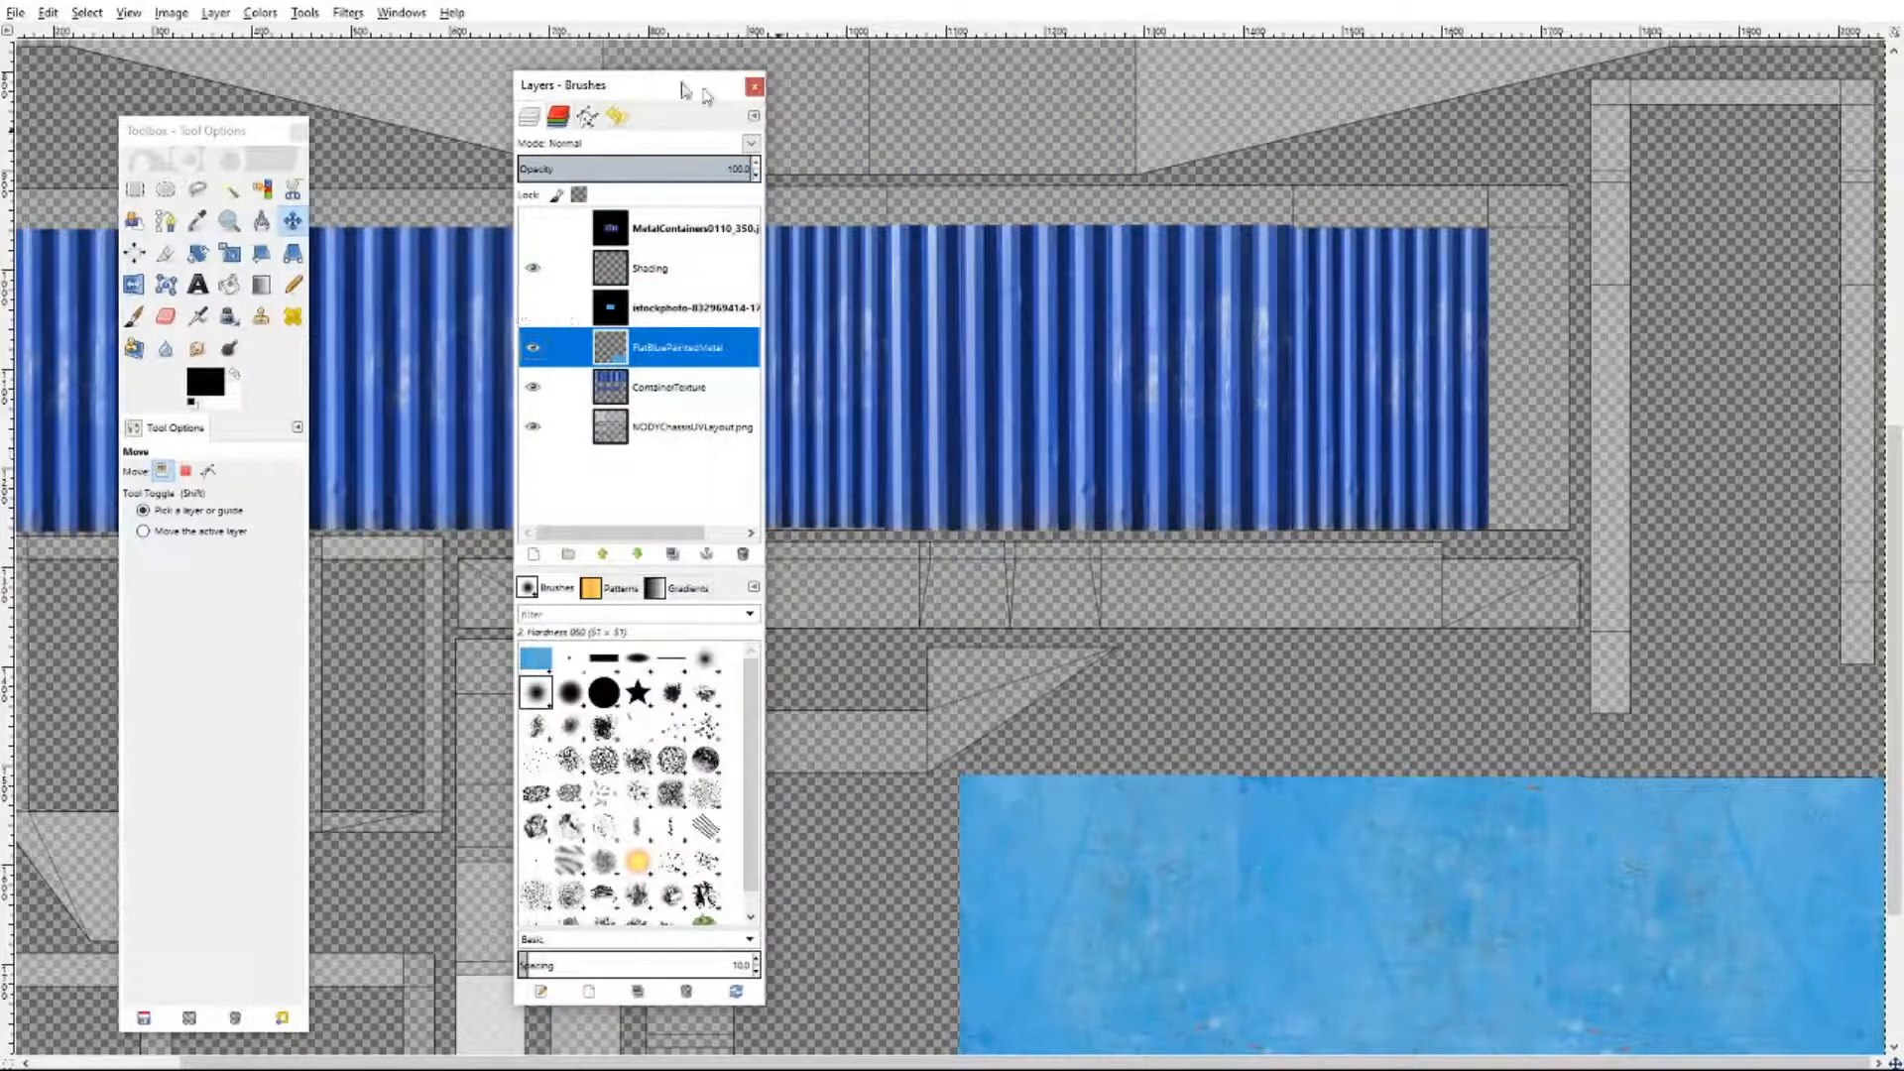
- Paste the copied blue painted metal image and place it near the tall frame panel at the layout's right edge
left_click(129, 12)
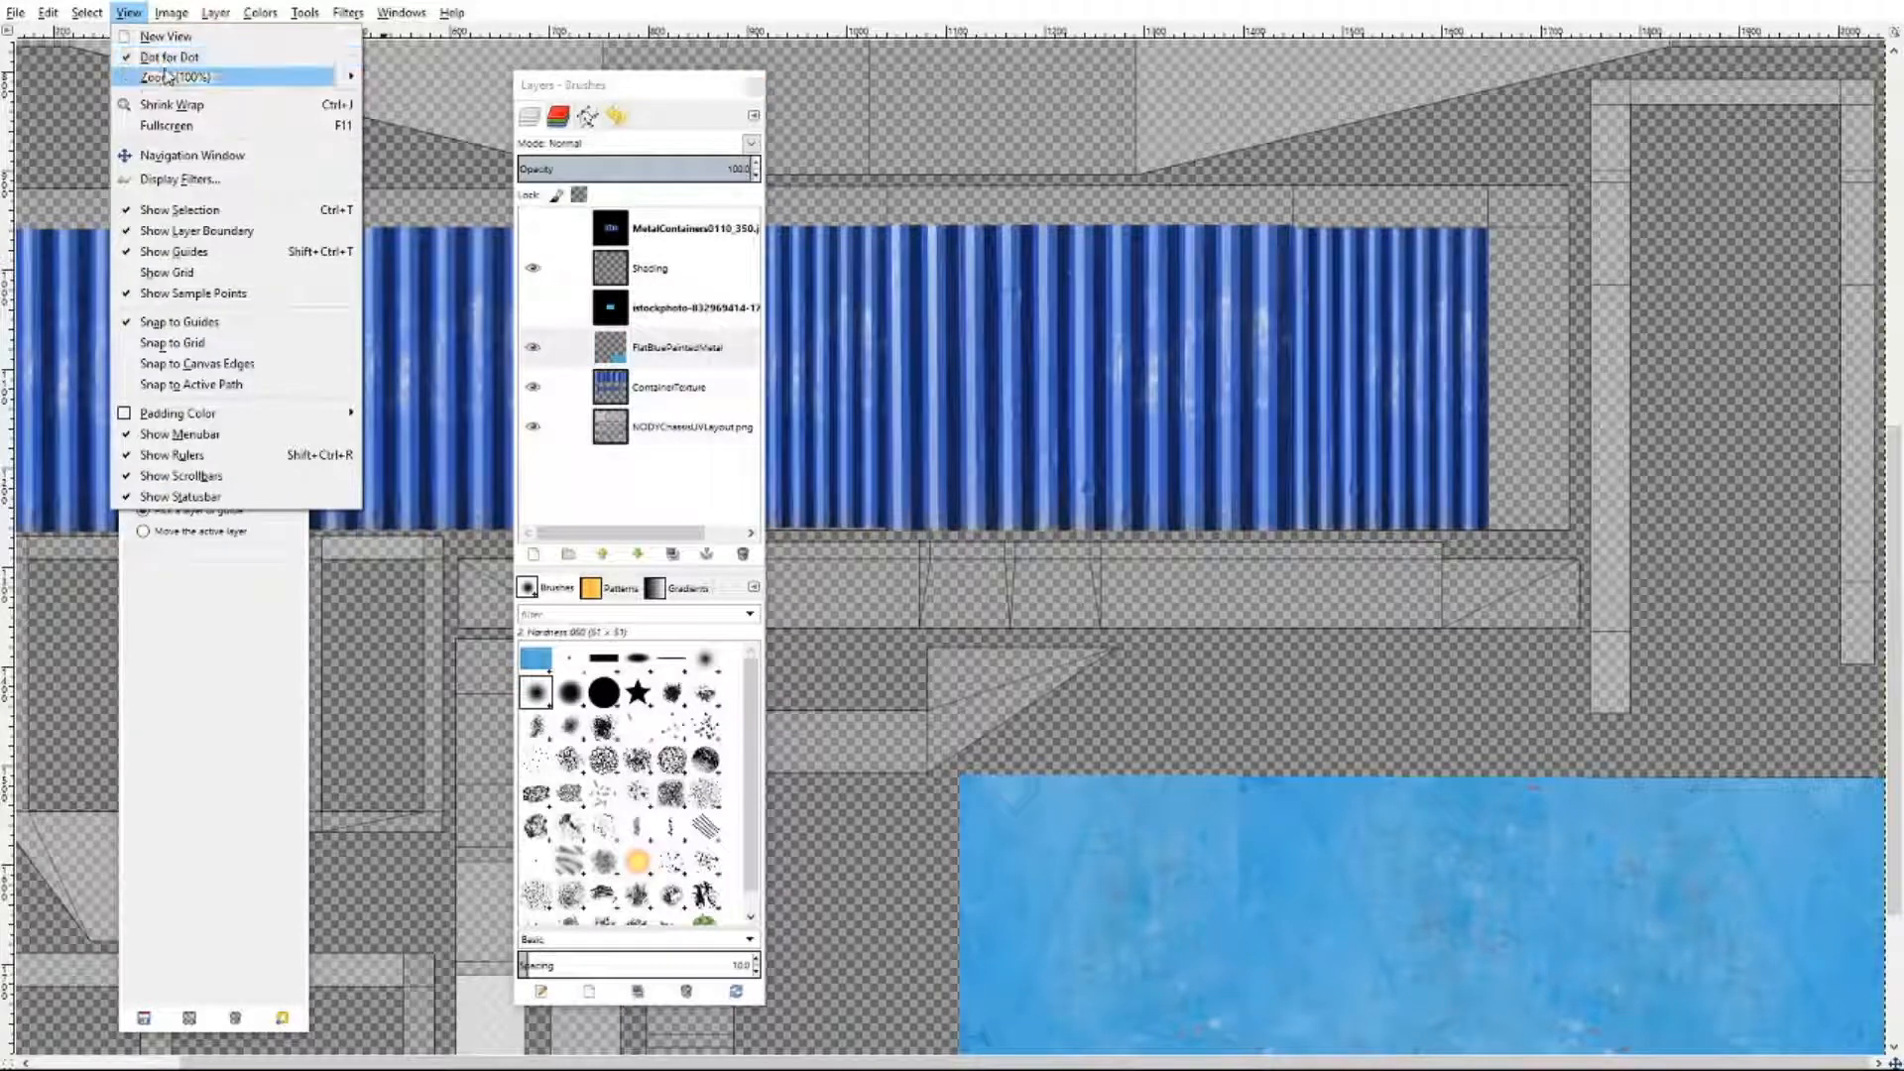
mouse_move(248, 76)
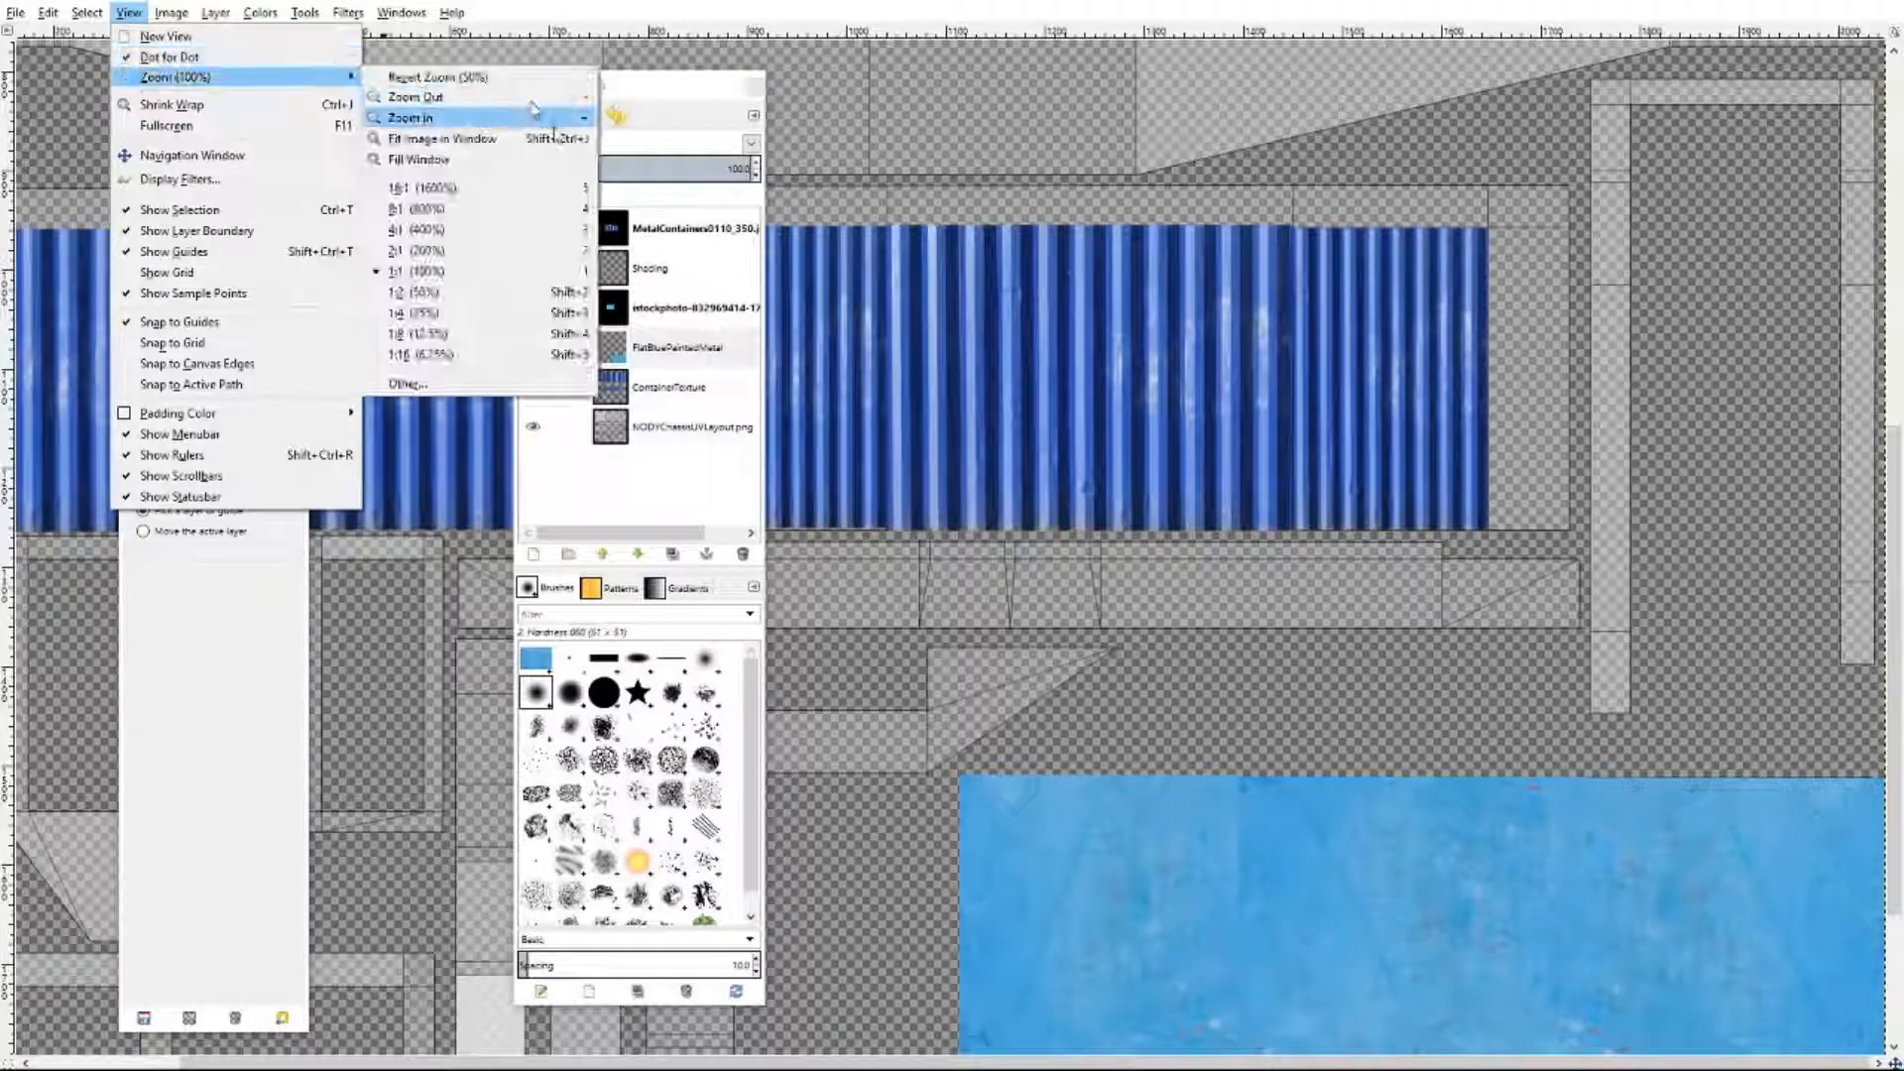
left_click(441, 293)
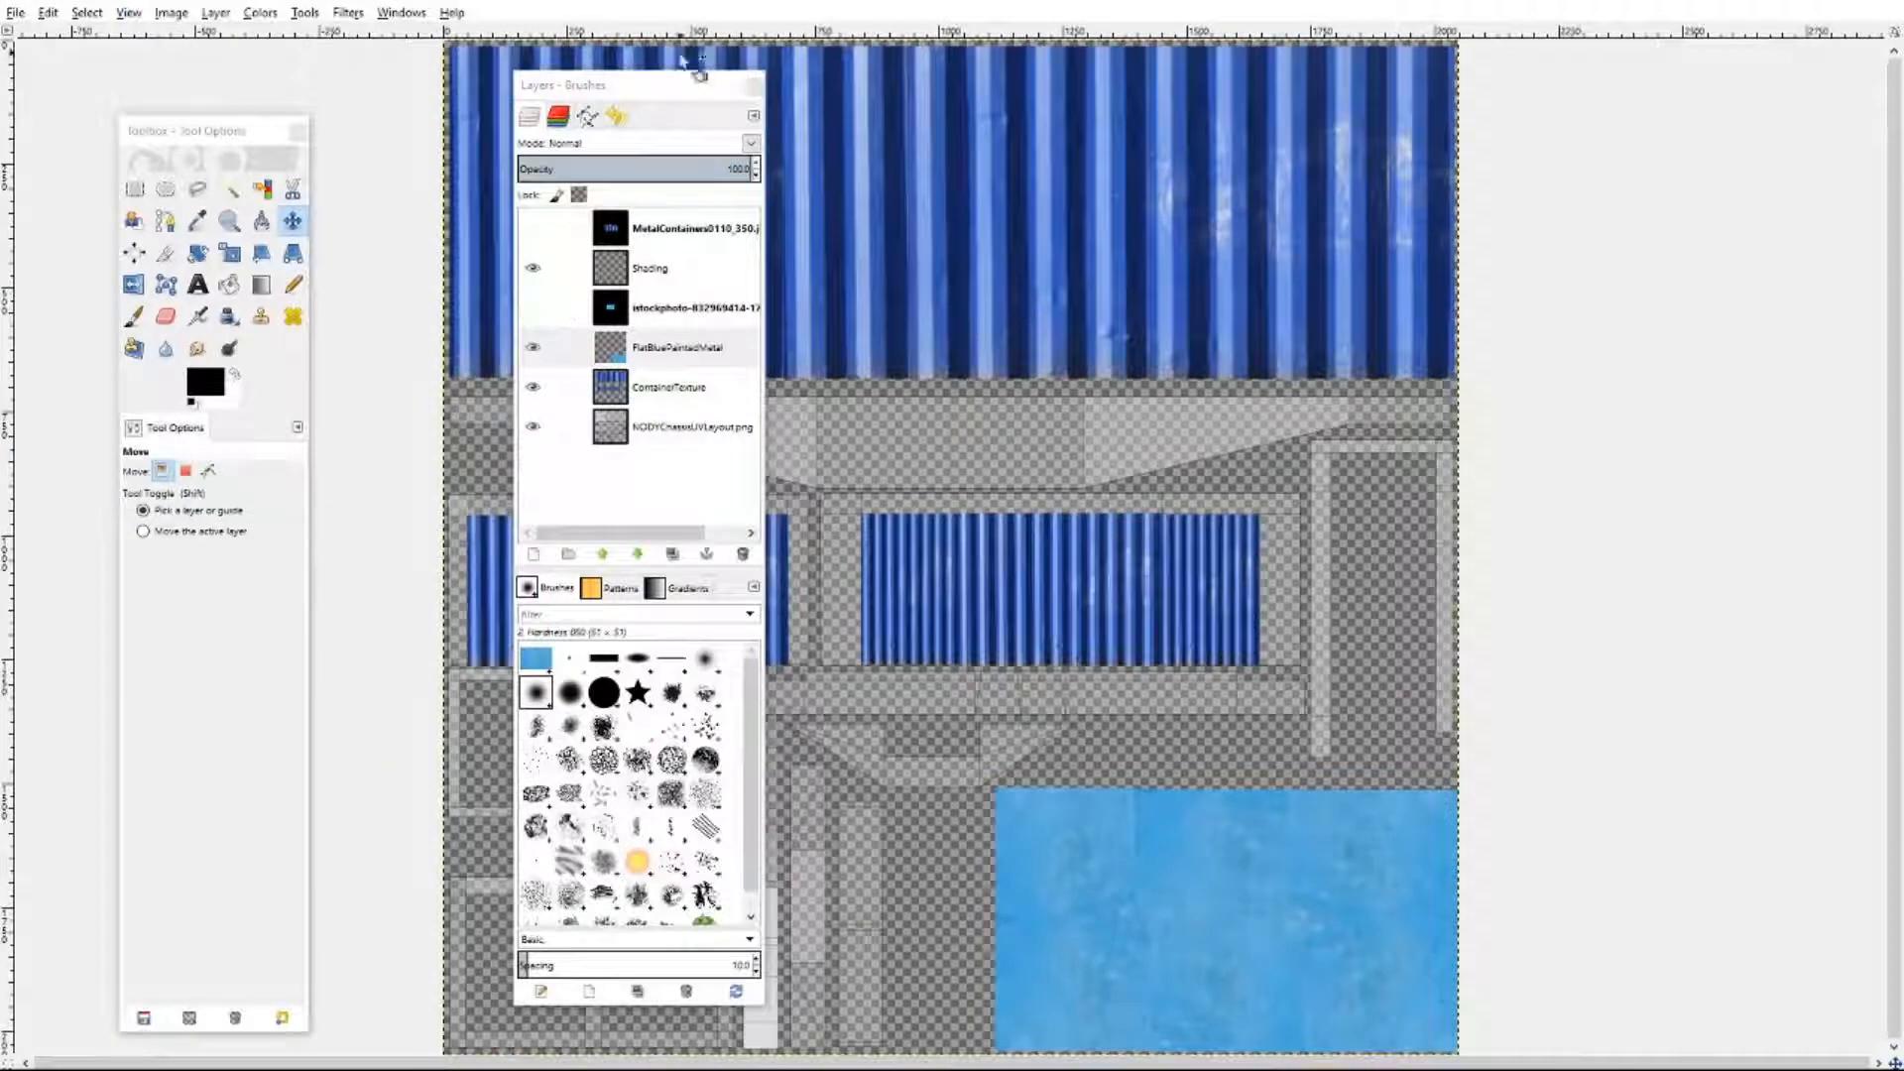
mouse_move(639, 81)
left_mouse_down()
mouse_move(950, 154)
mouse_move(1692, 115)
mouse_move(1737, 87)
left_mouse_up()
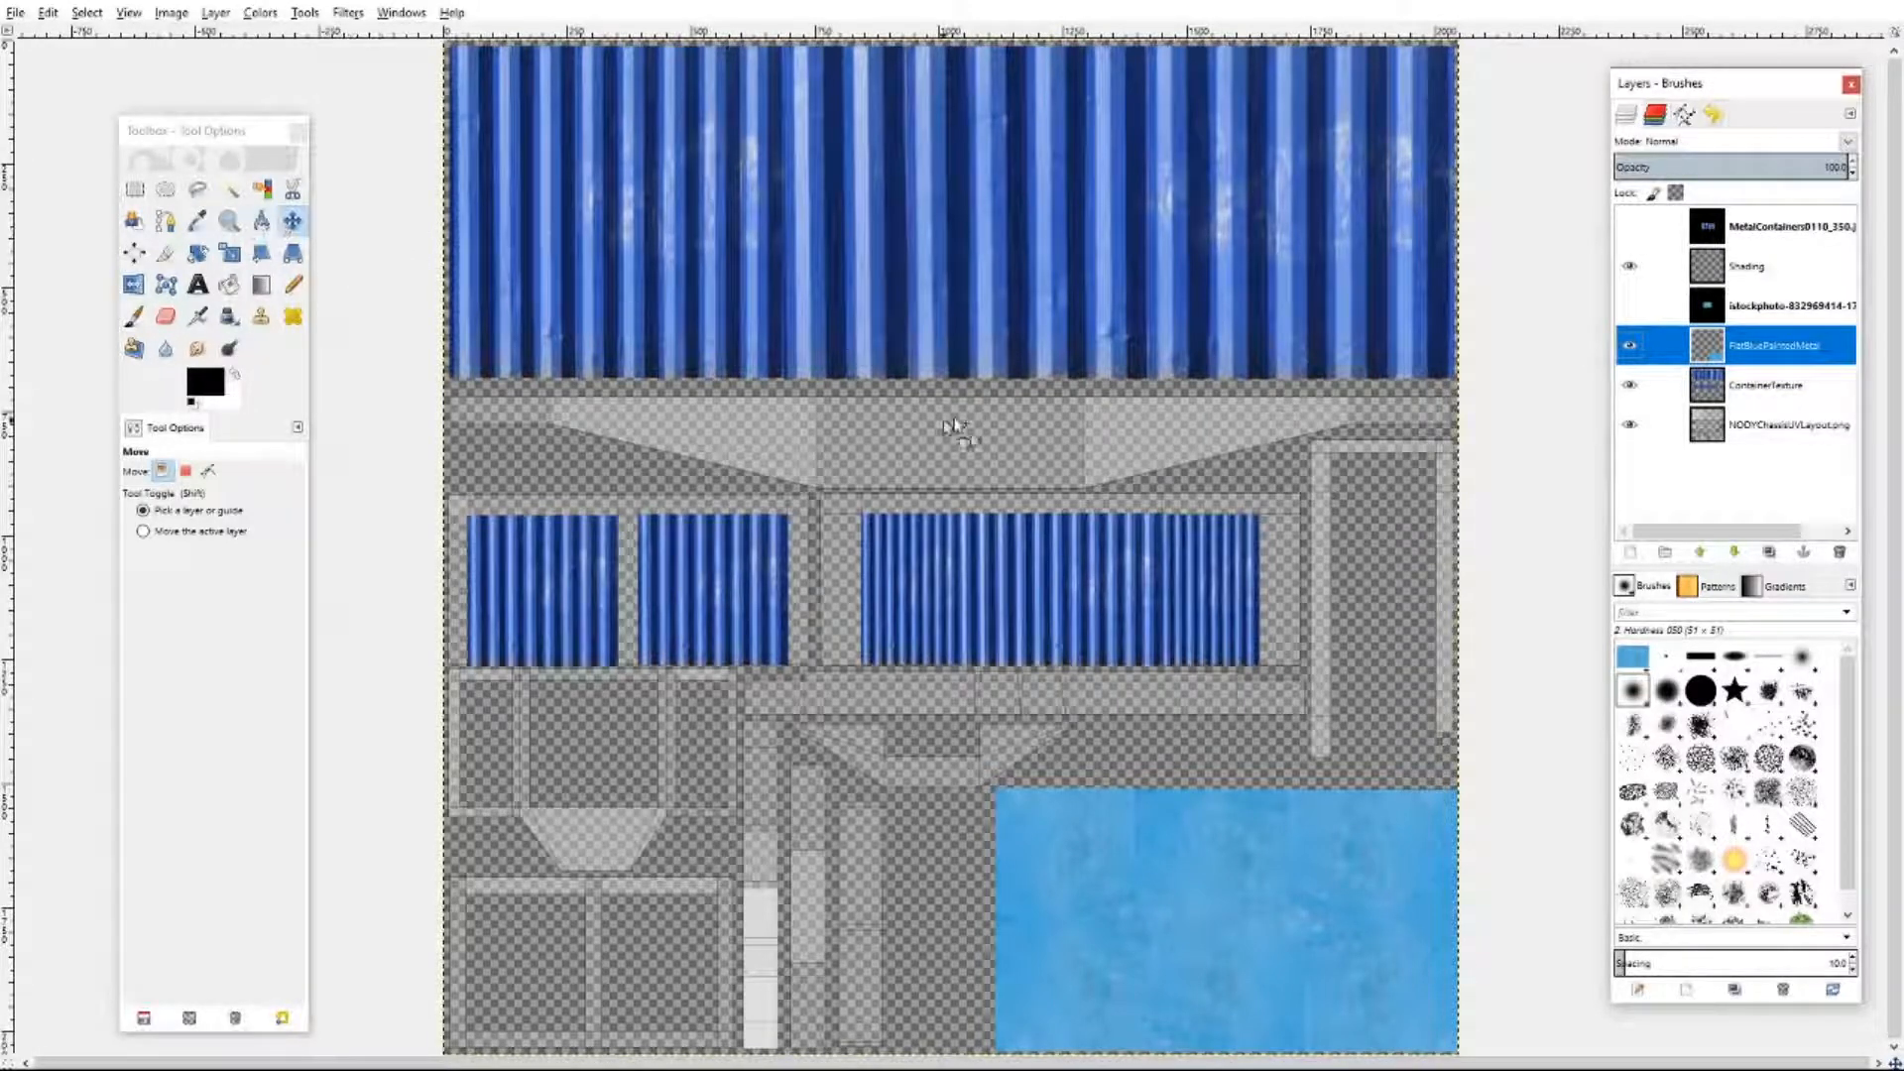
right_click(1318, 561)
mouse_move(1343, 587)
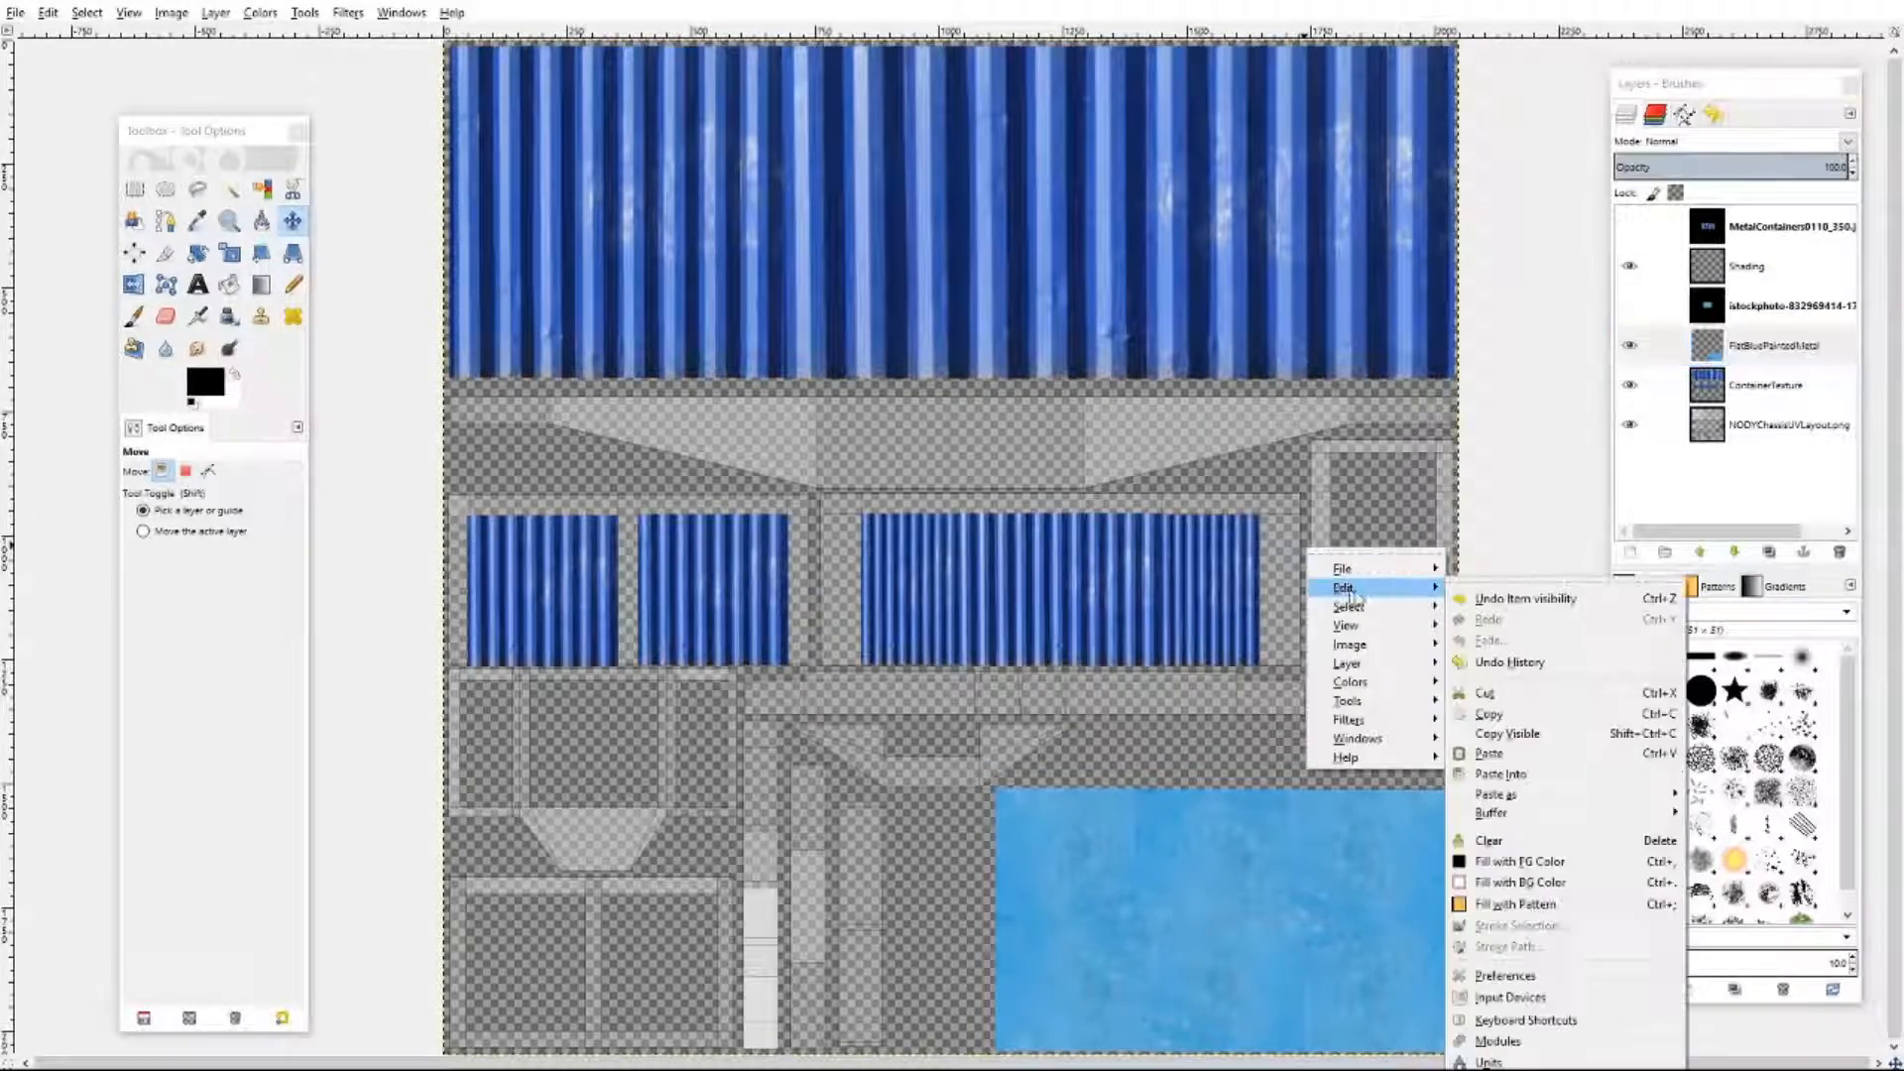
left_click(1478, 756)
left_click_drag(913, 532, 1276, 523)
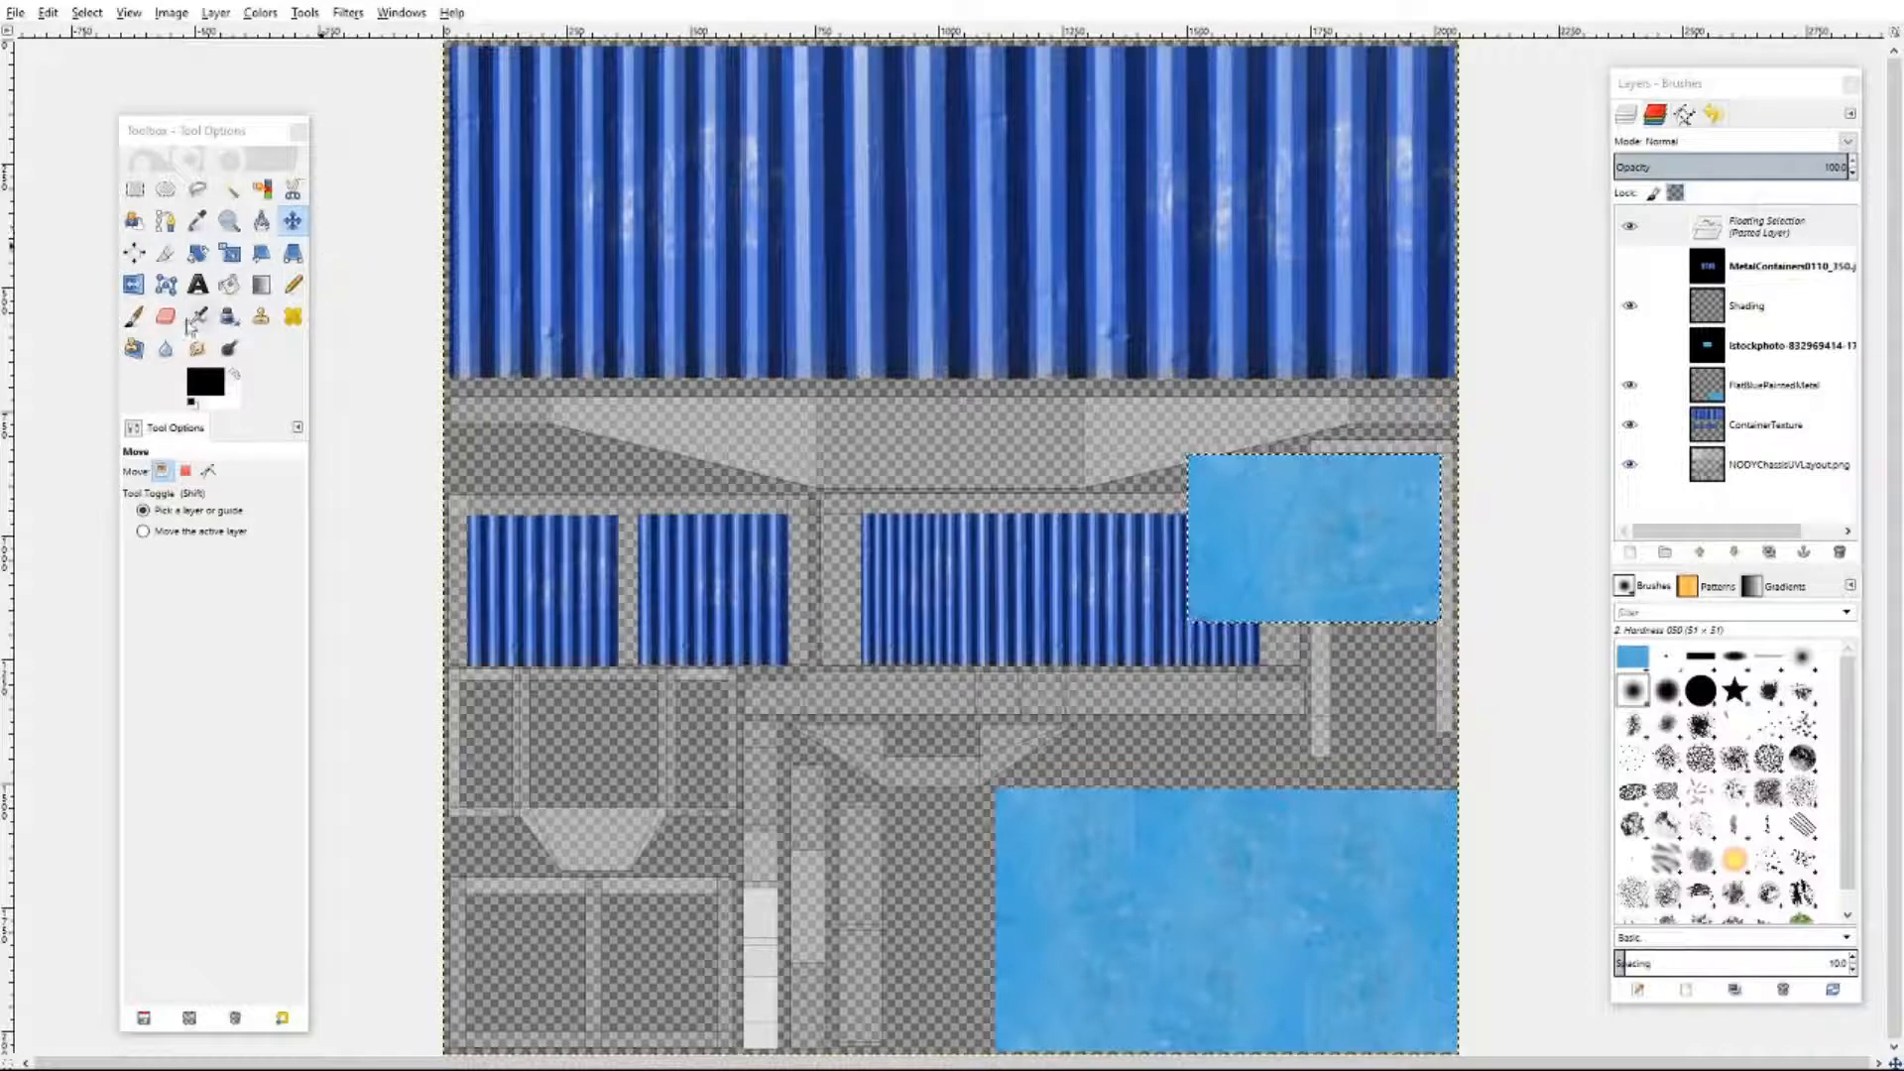
- Rotate the pasted blue piece by 90 degrees and move it over the tall frame panel at the layout's right edge
left_click(198, 253)
left_click(1334, 522)
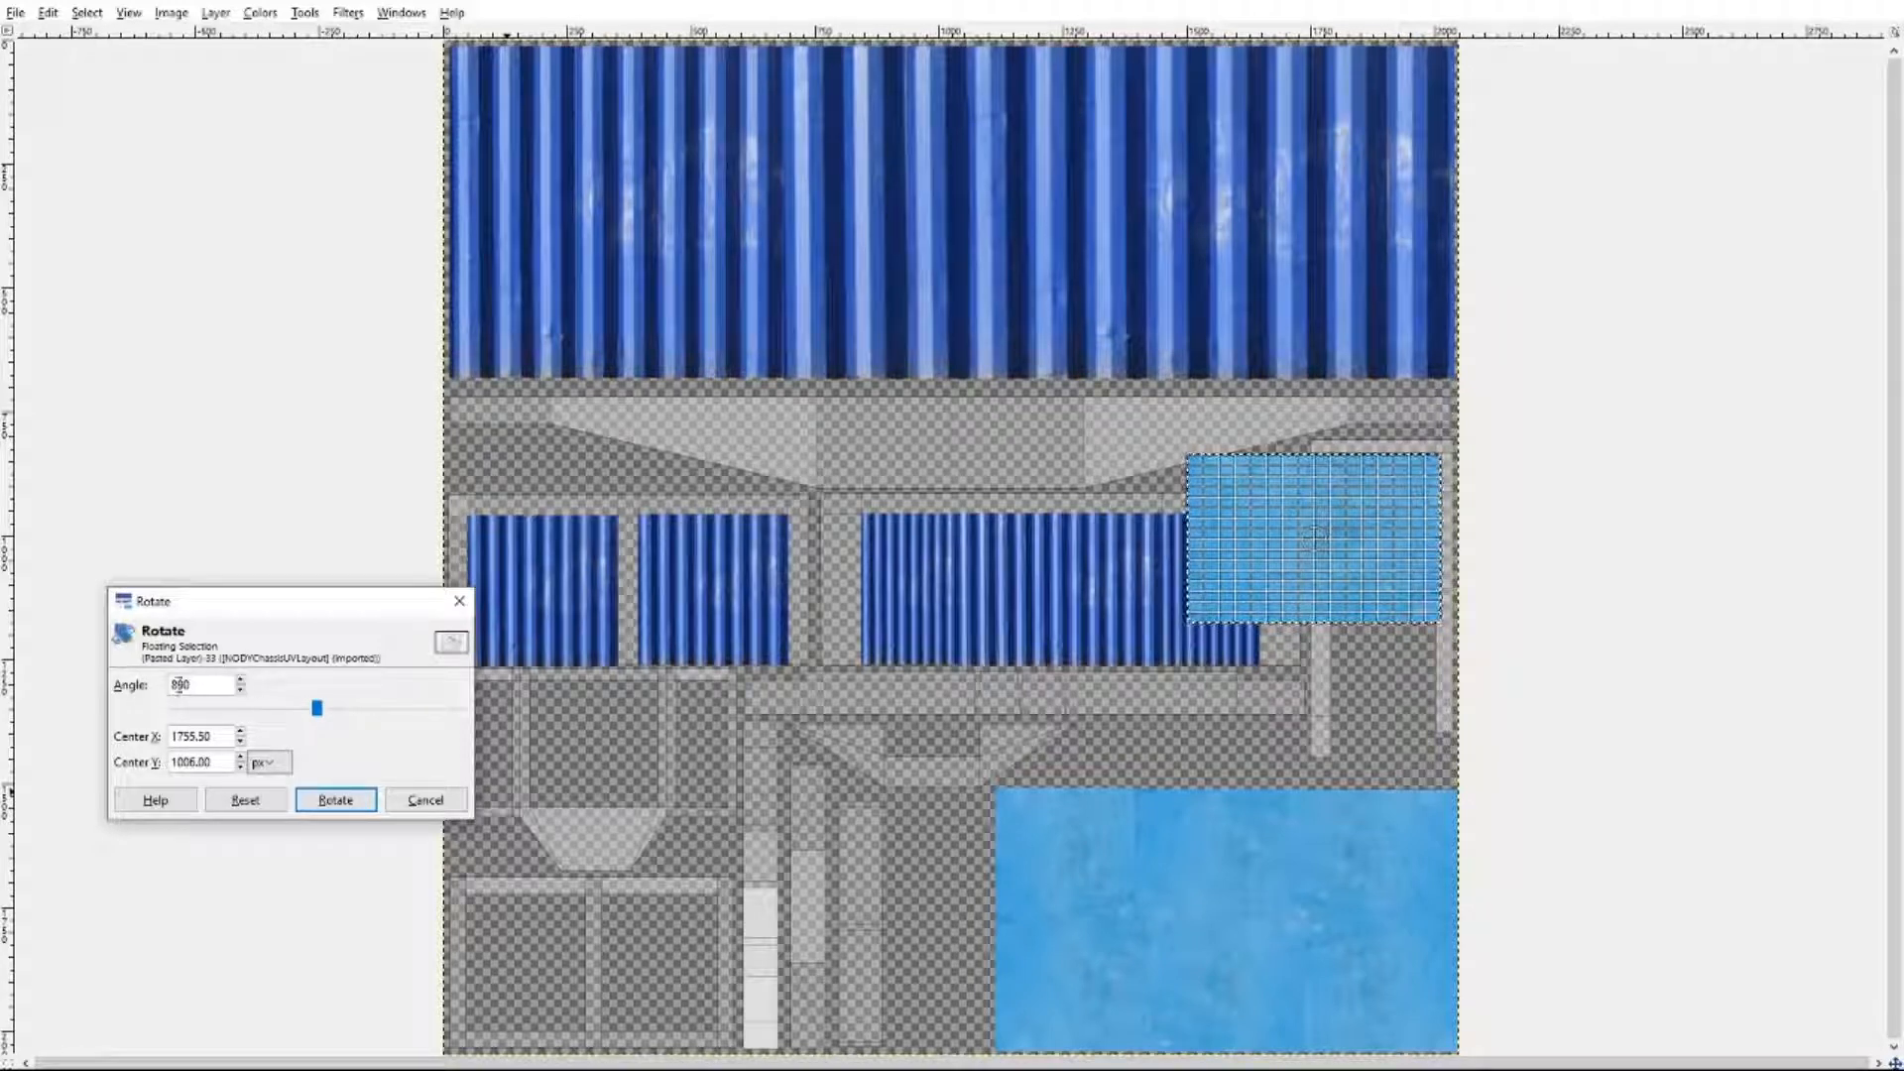
left_click(334, 800)
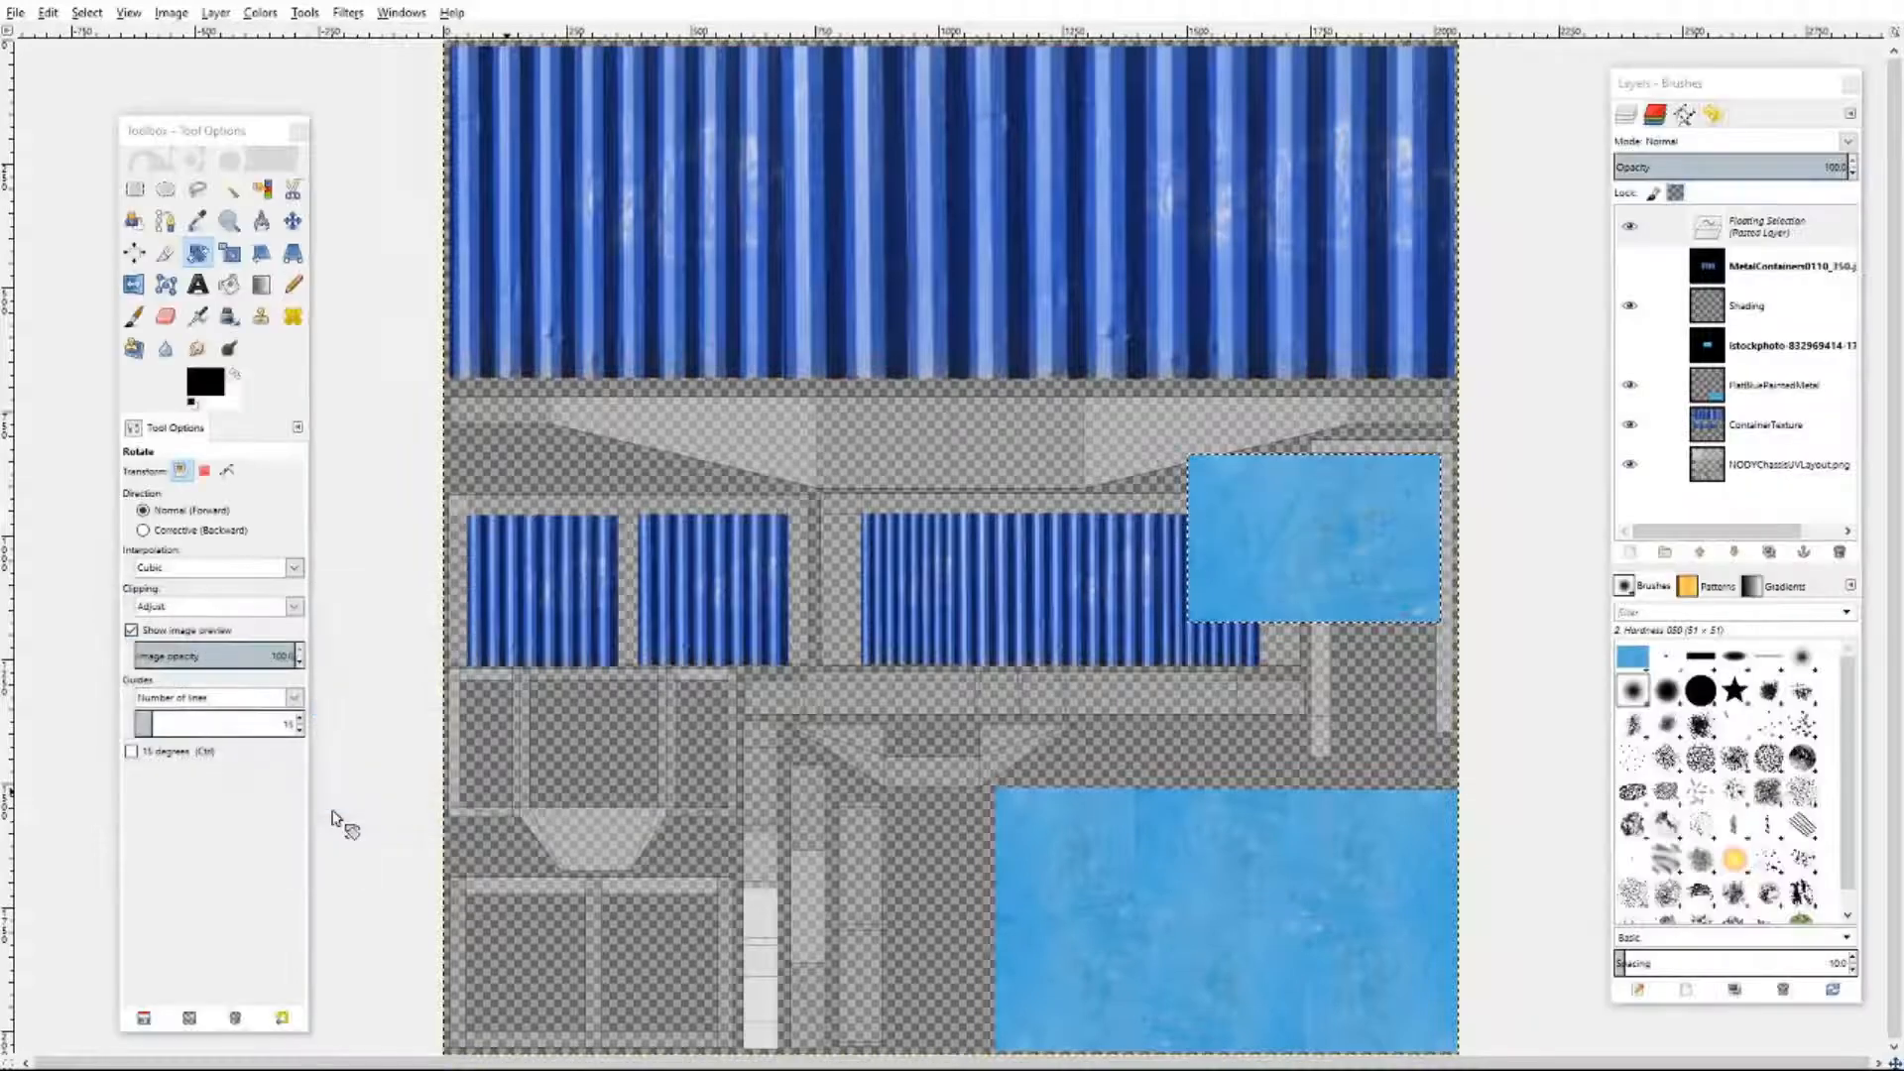
left_click(1315, 533)
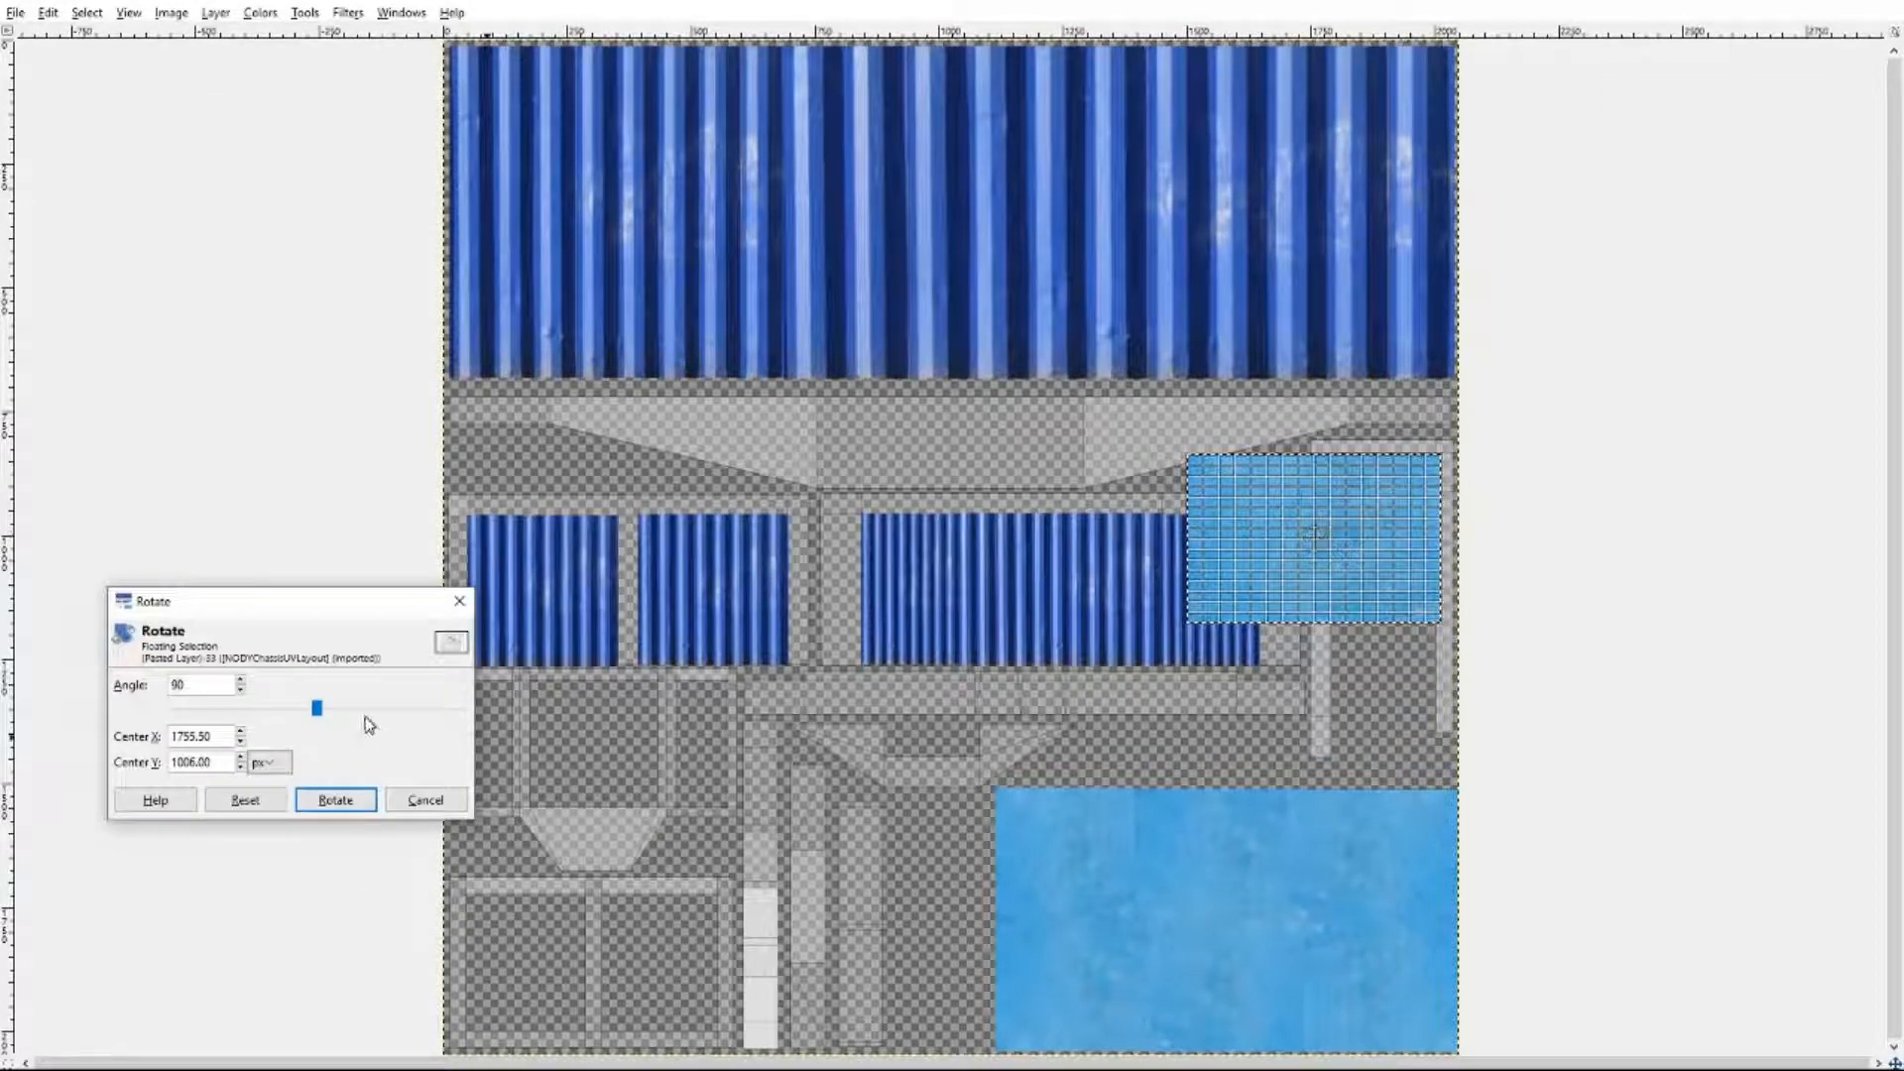
left_click(240, 680)
left_click(240, 681)
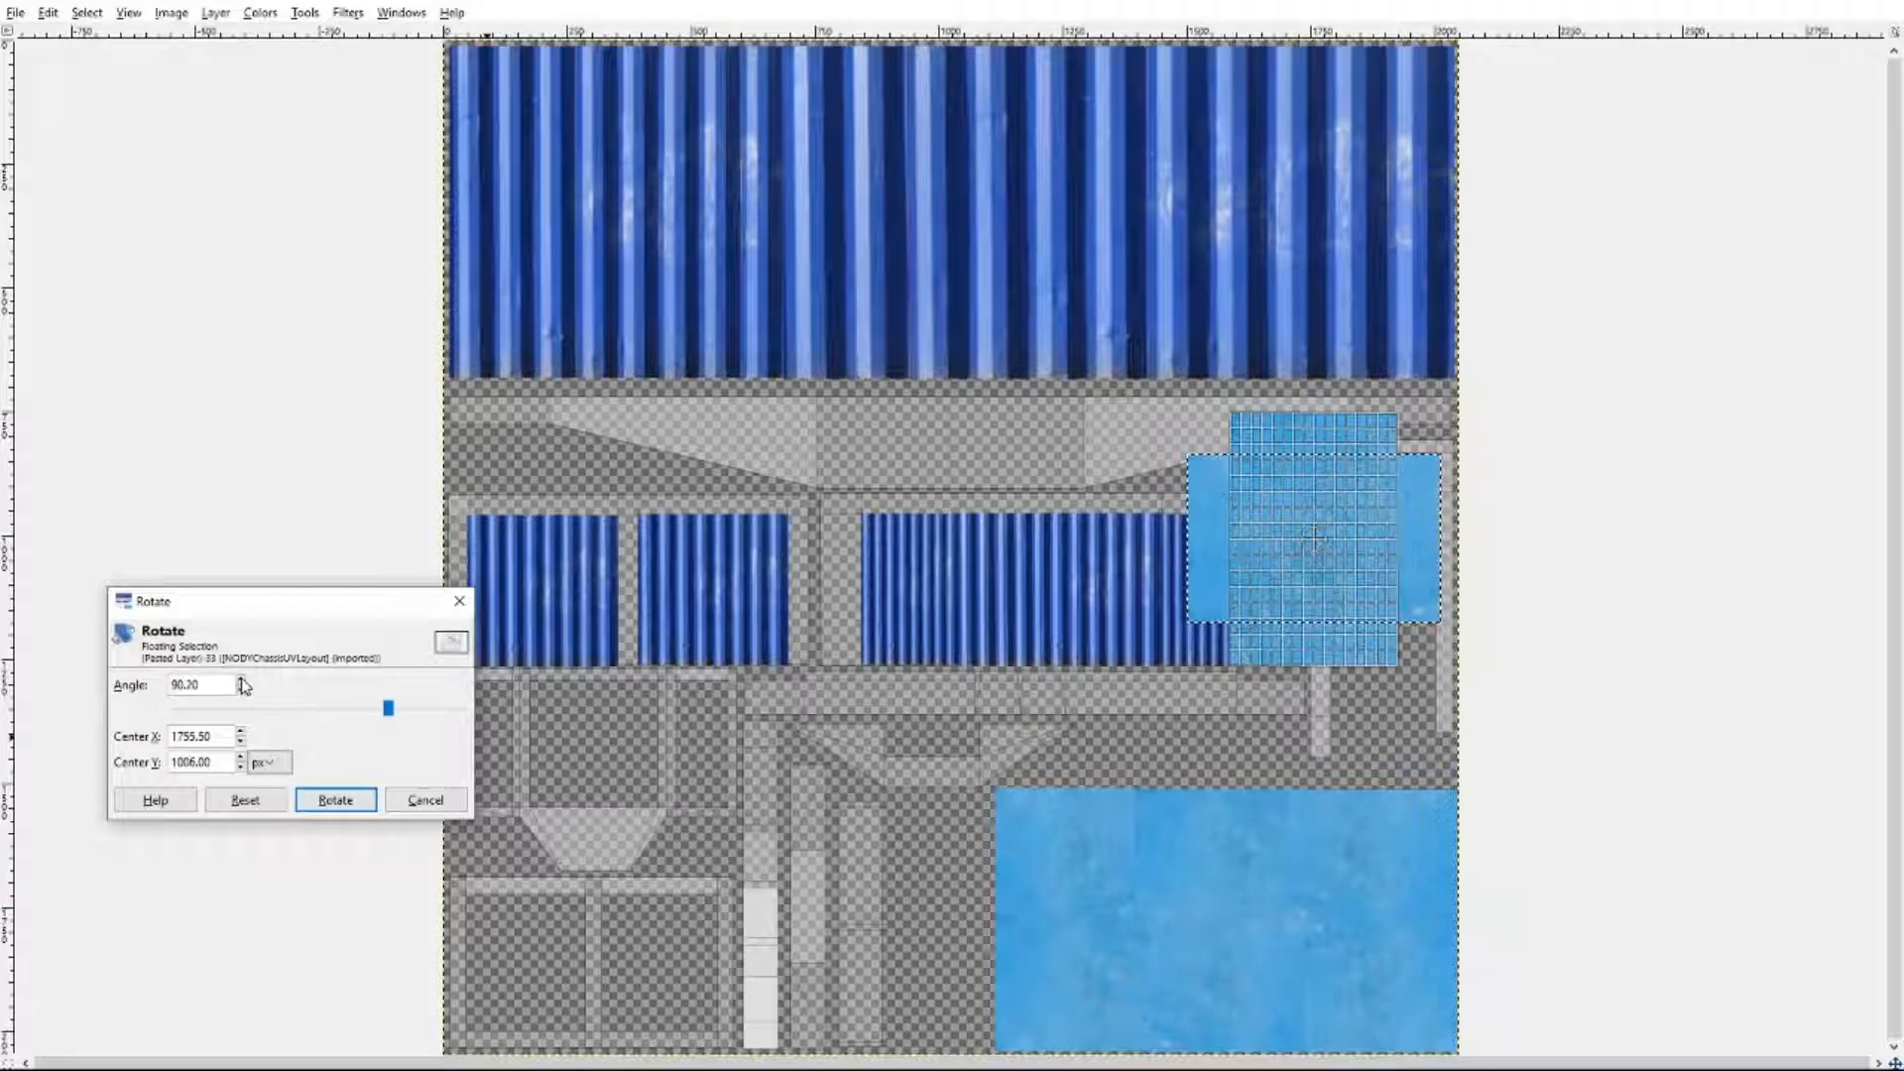
left_click(240, 690)
left_click(240, 689)
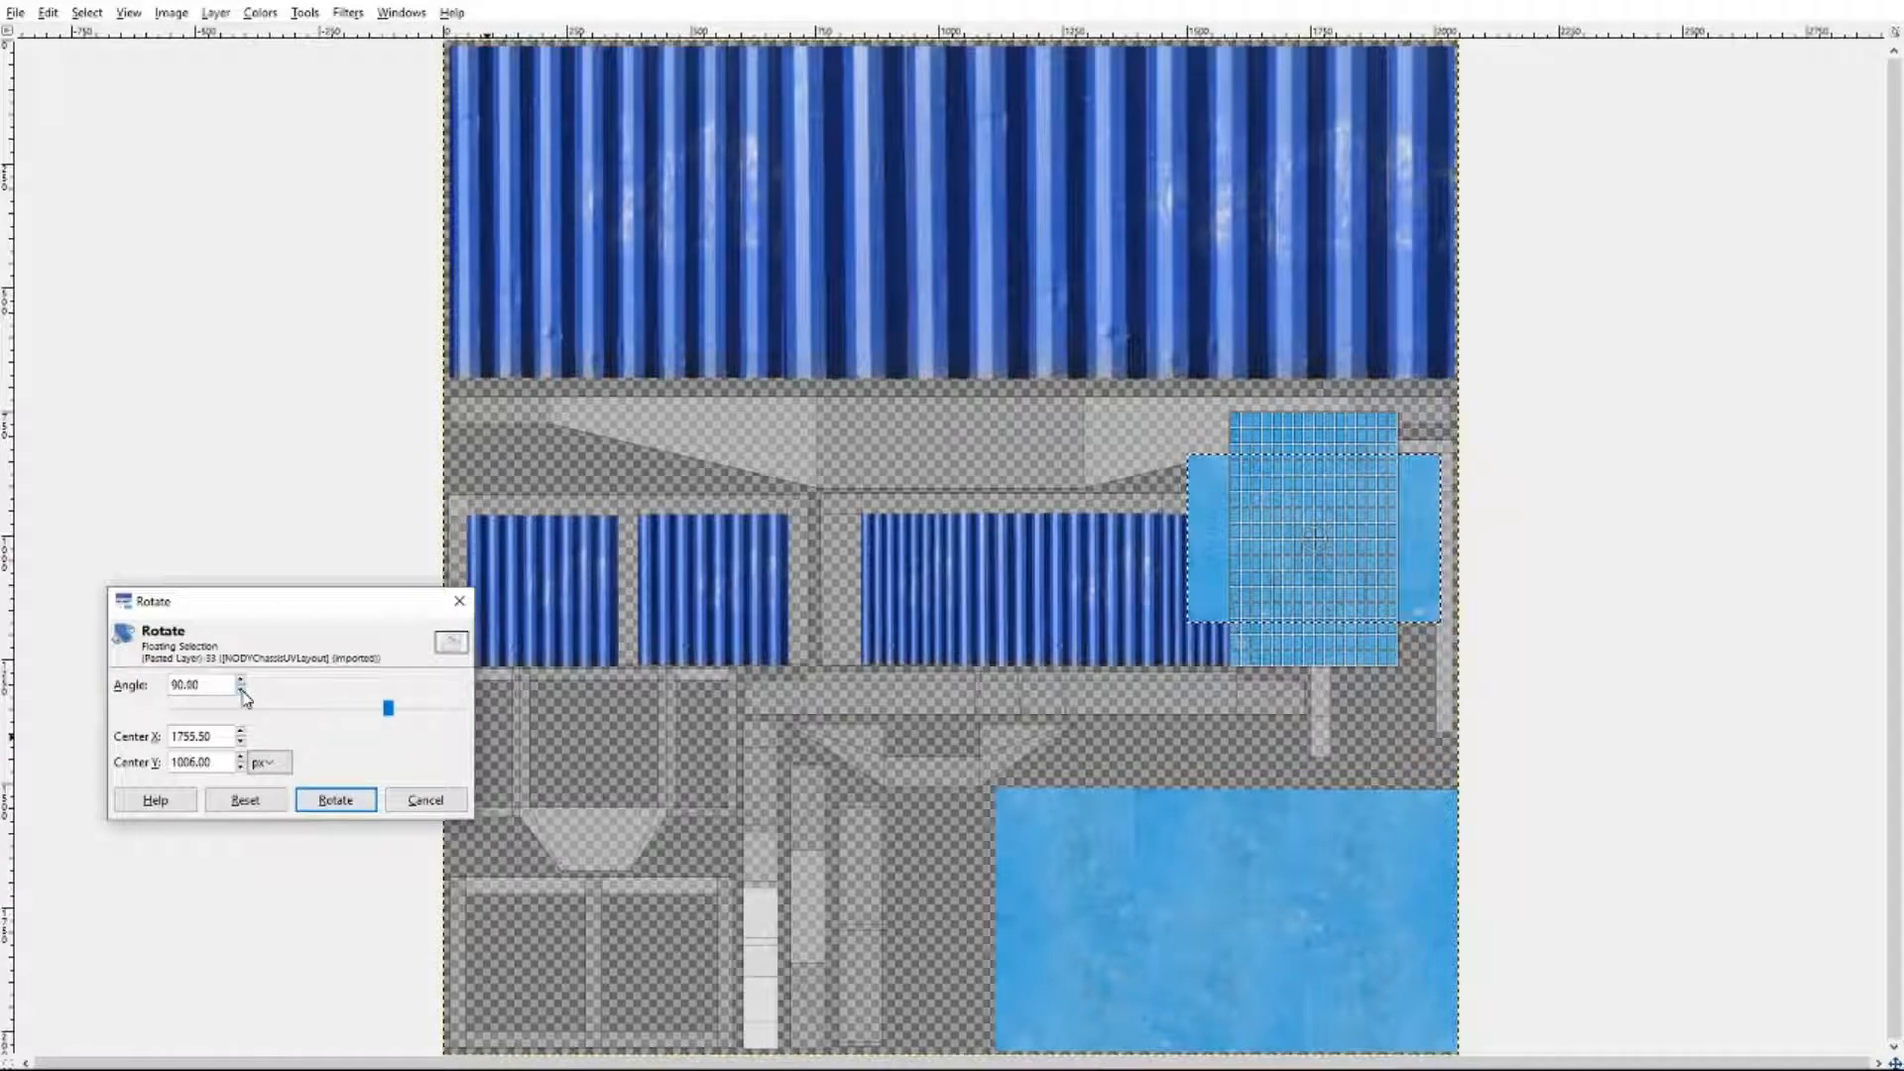
left_click(335, 799)
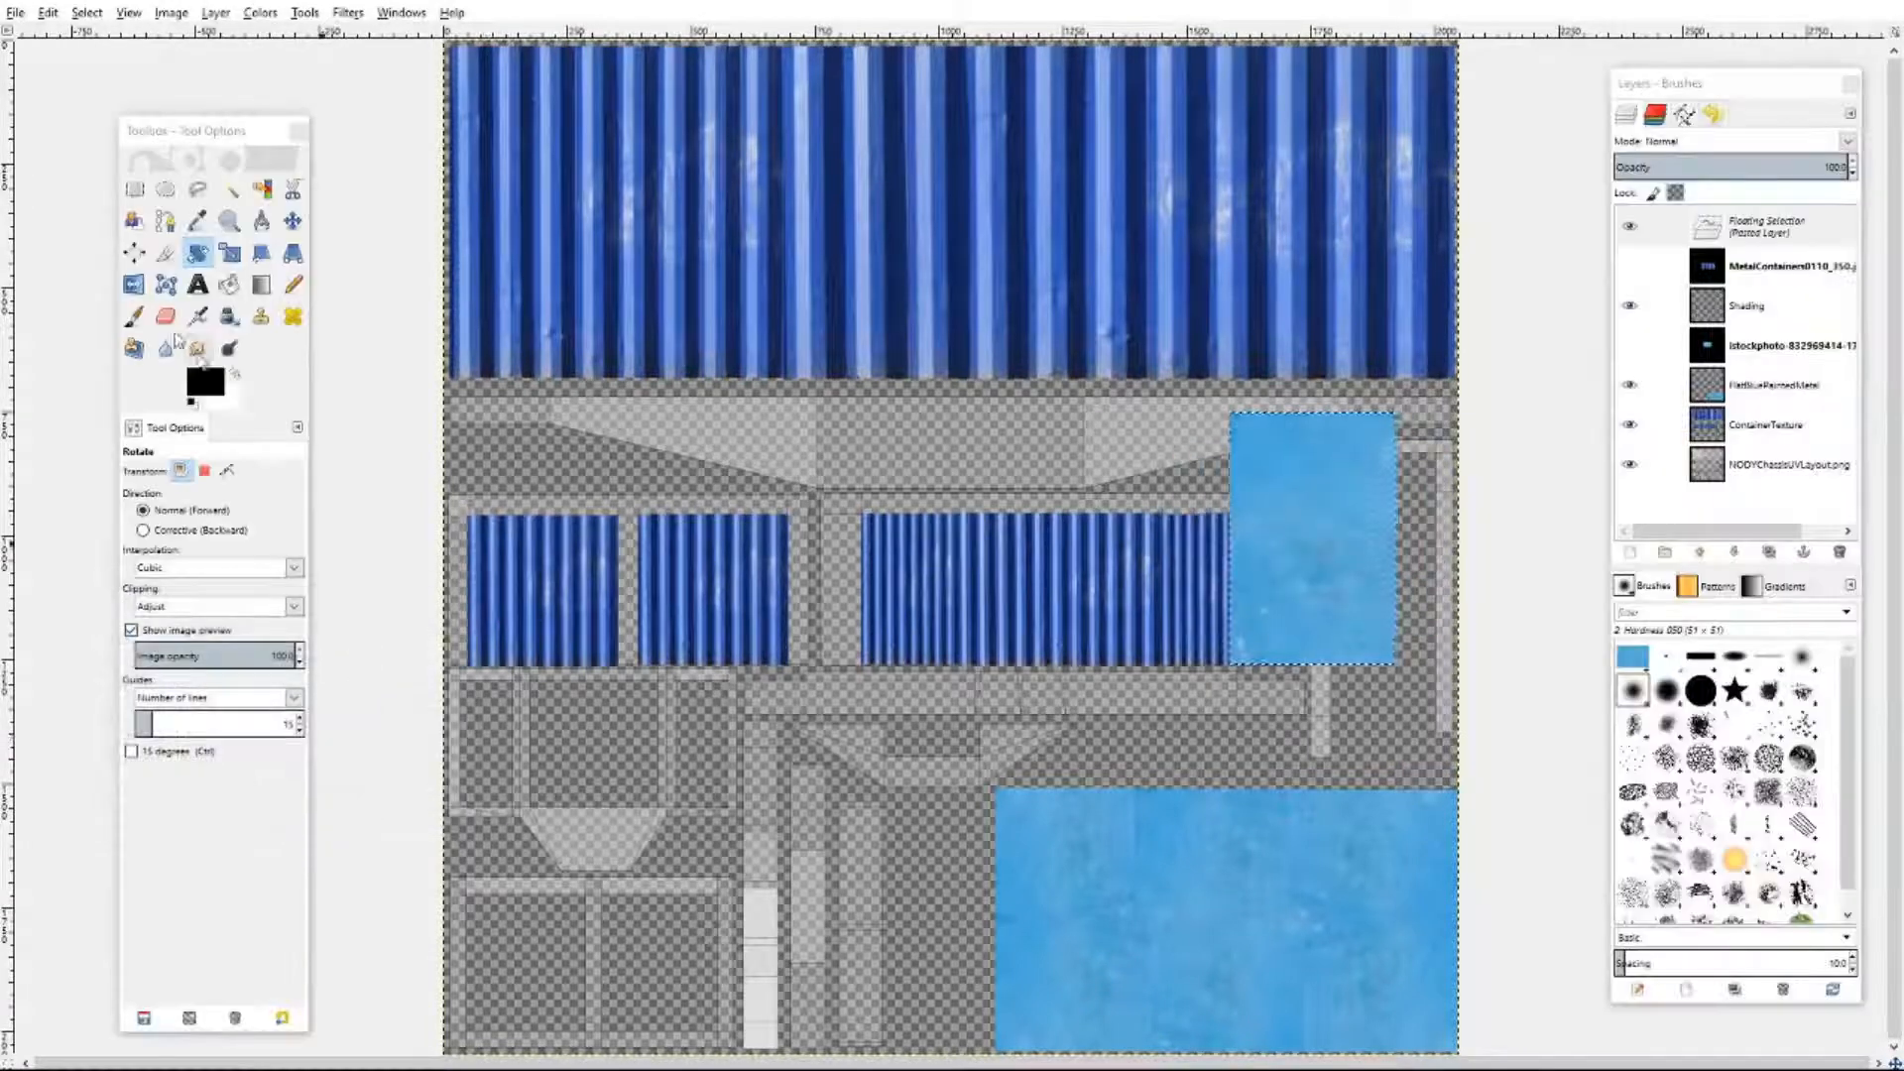
left_click(293, 220)
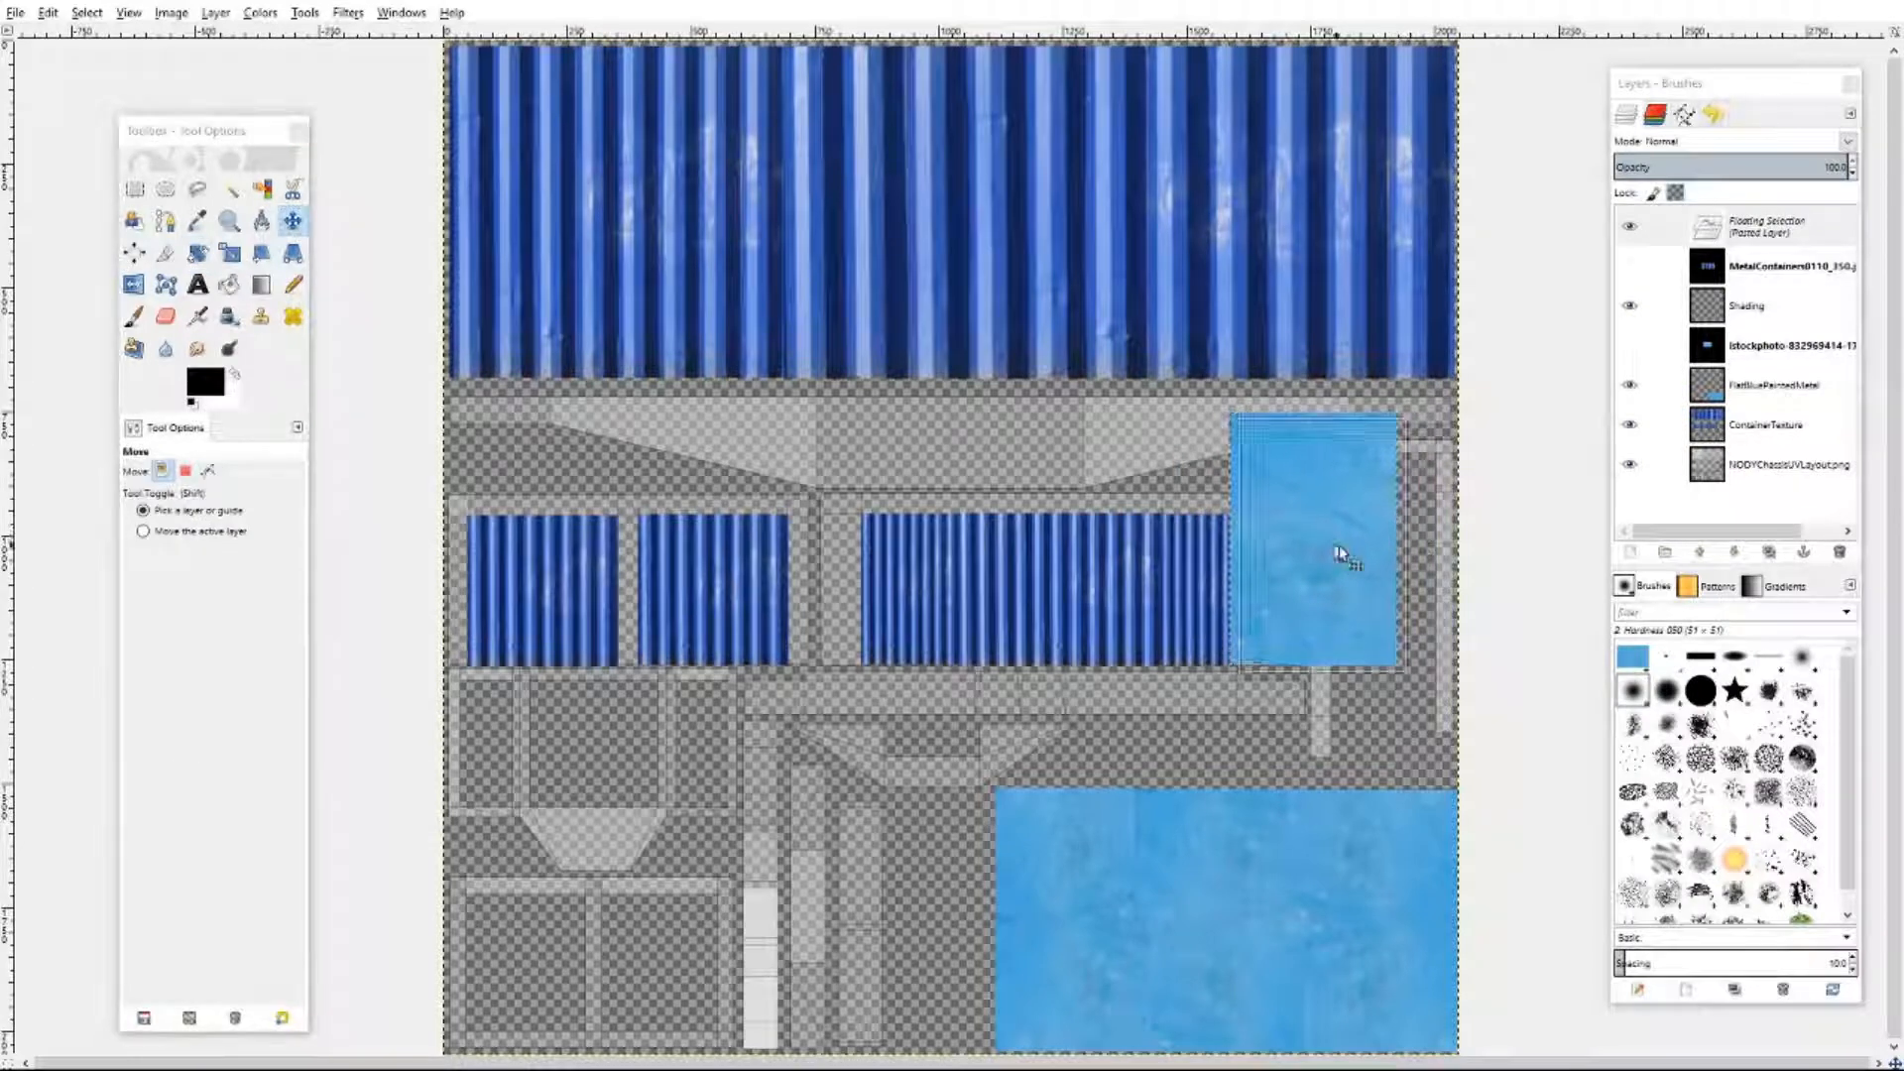
left_click_drag(1339, 553, 1402, 569)
- Scale the rotated piece to 339 × 658 px so it covers the tall frame panel, and anchor it into the FlatBluePaintedMetal layer
left_click(229, 252)
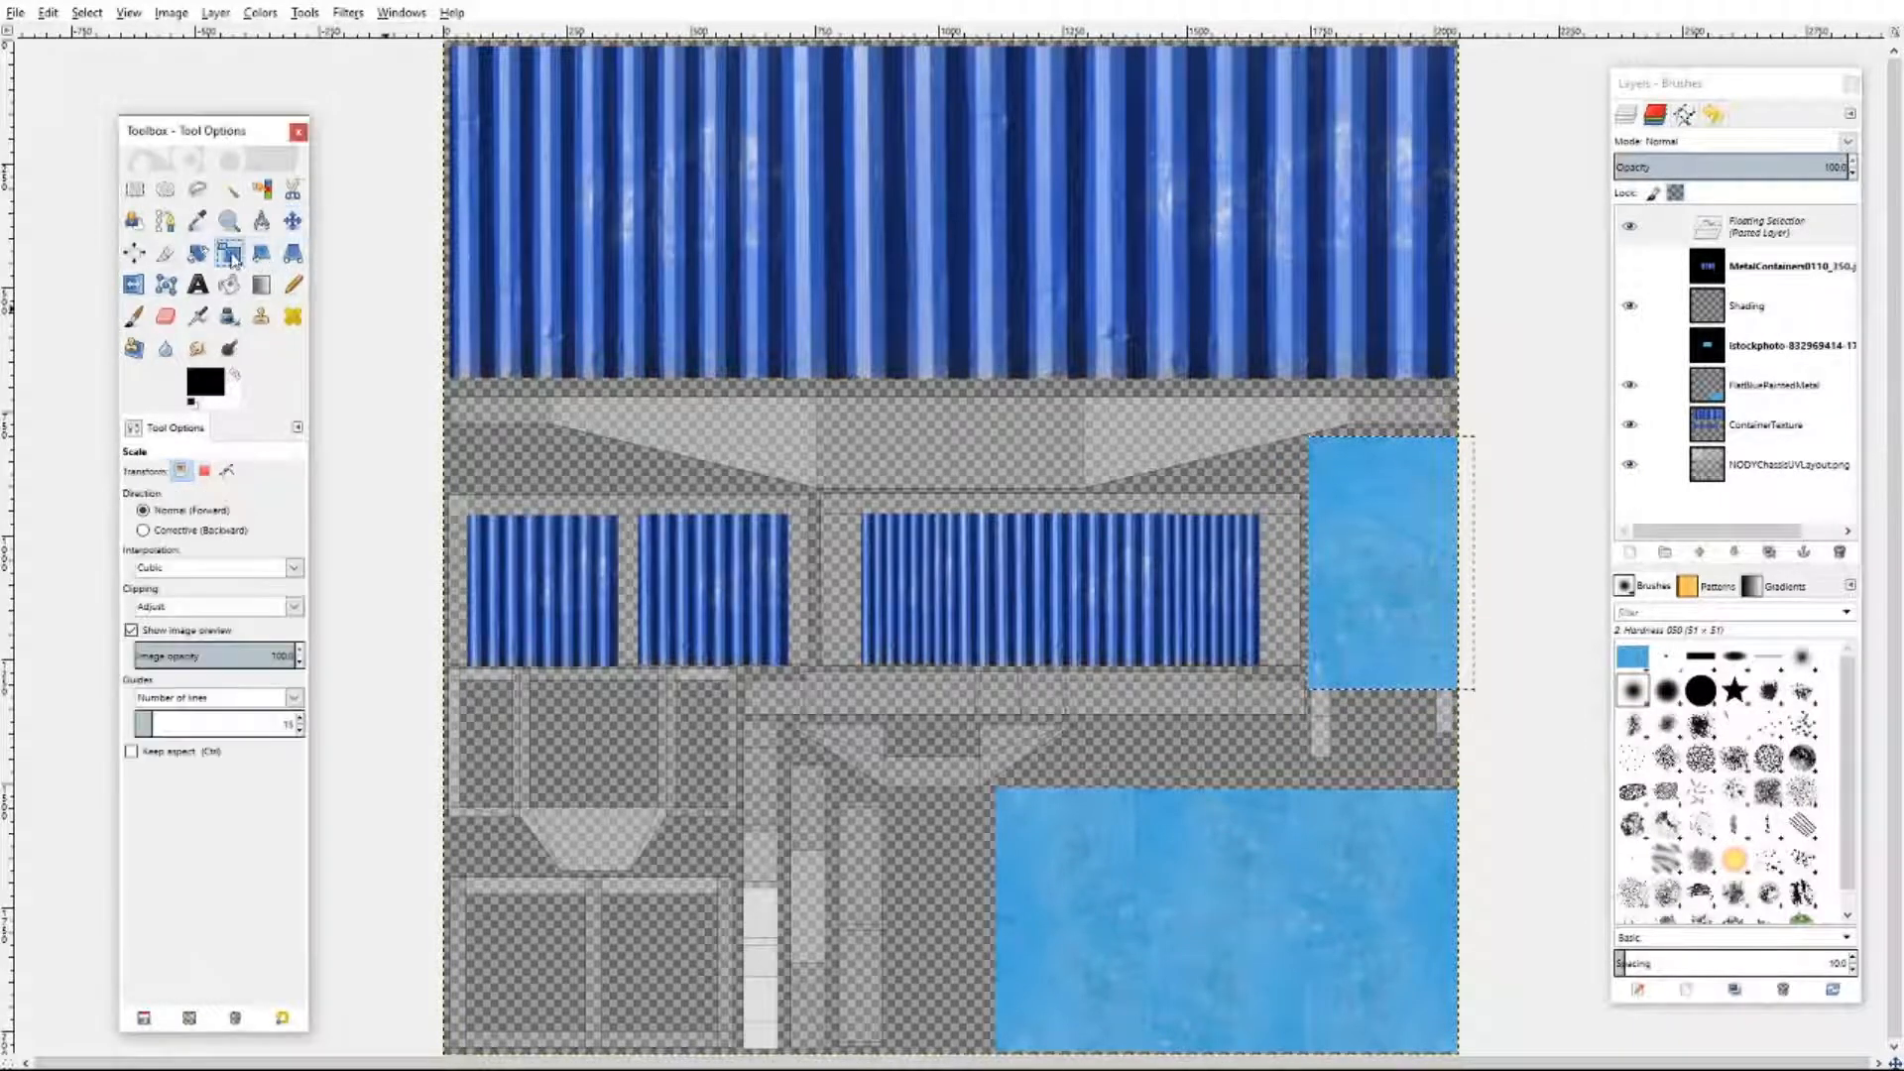
left_click(1349, 556)
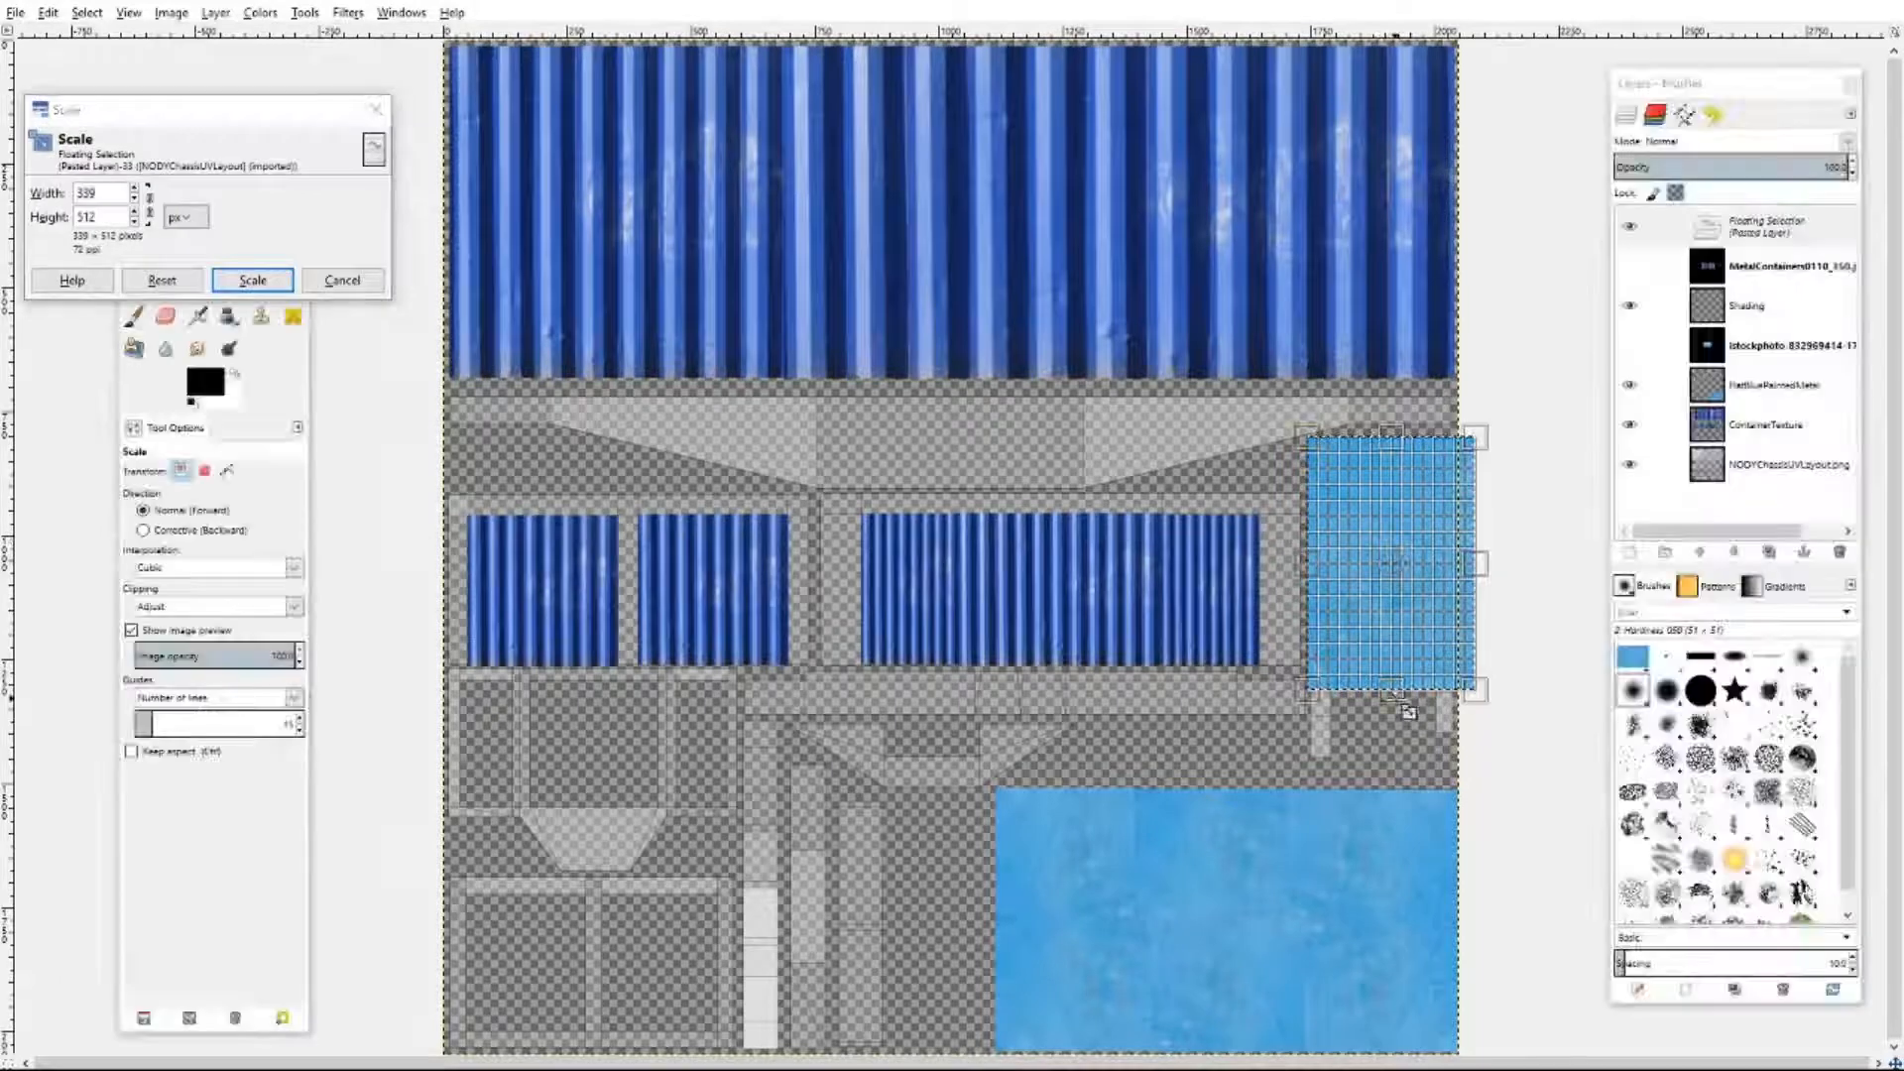
left_click_drag(1408, 710, 1406, 784)
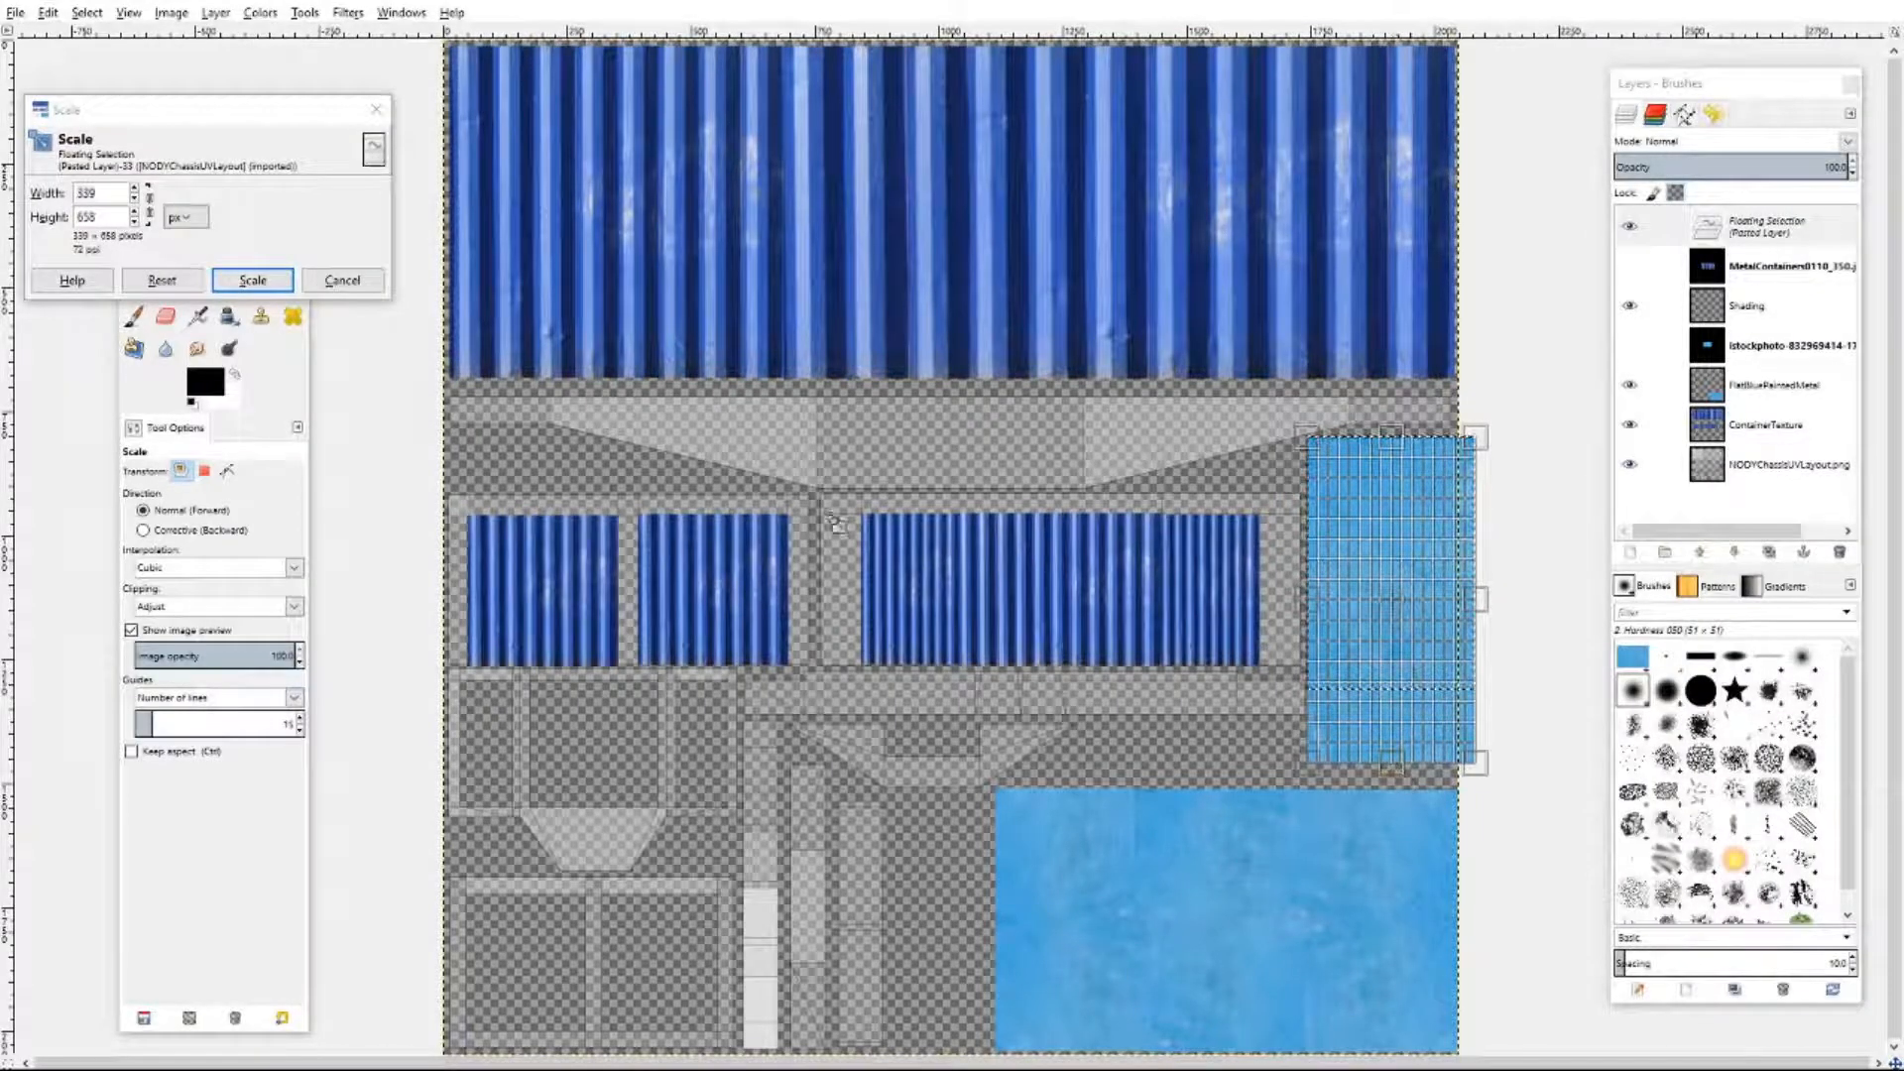
left_click(274, 282)
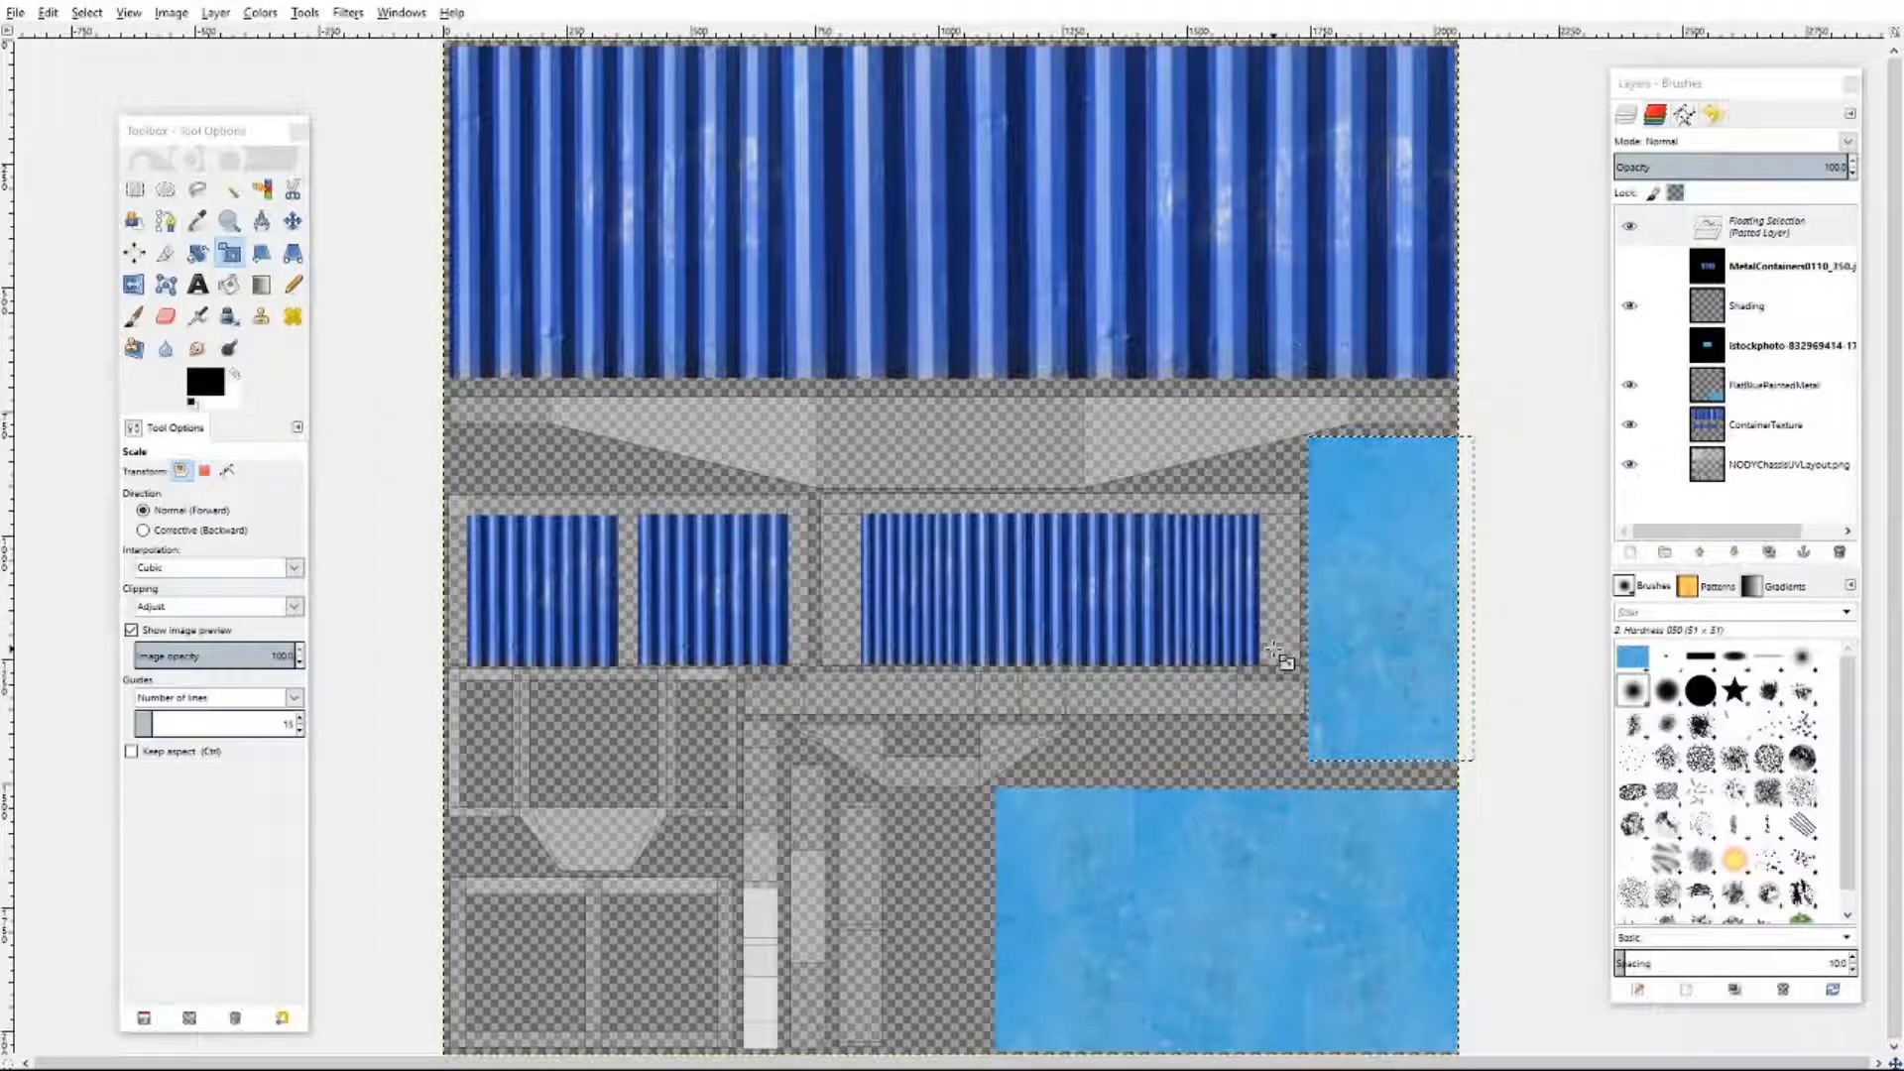
left_click(290, 224)
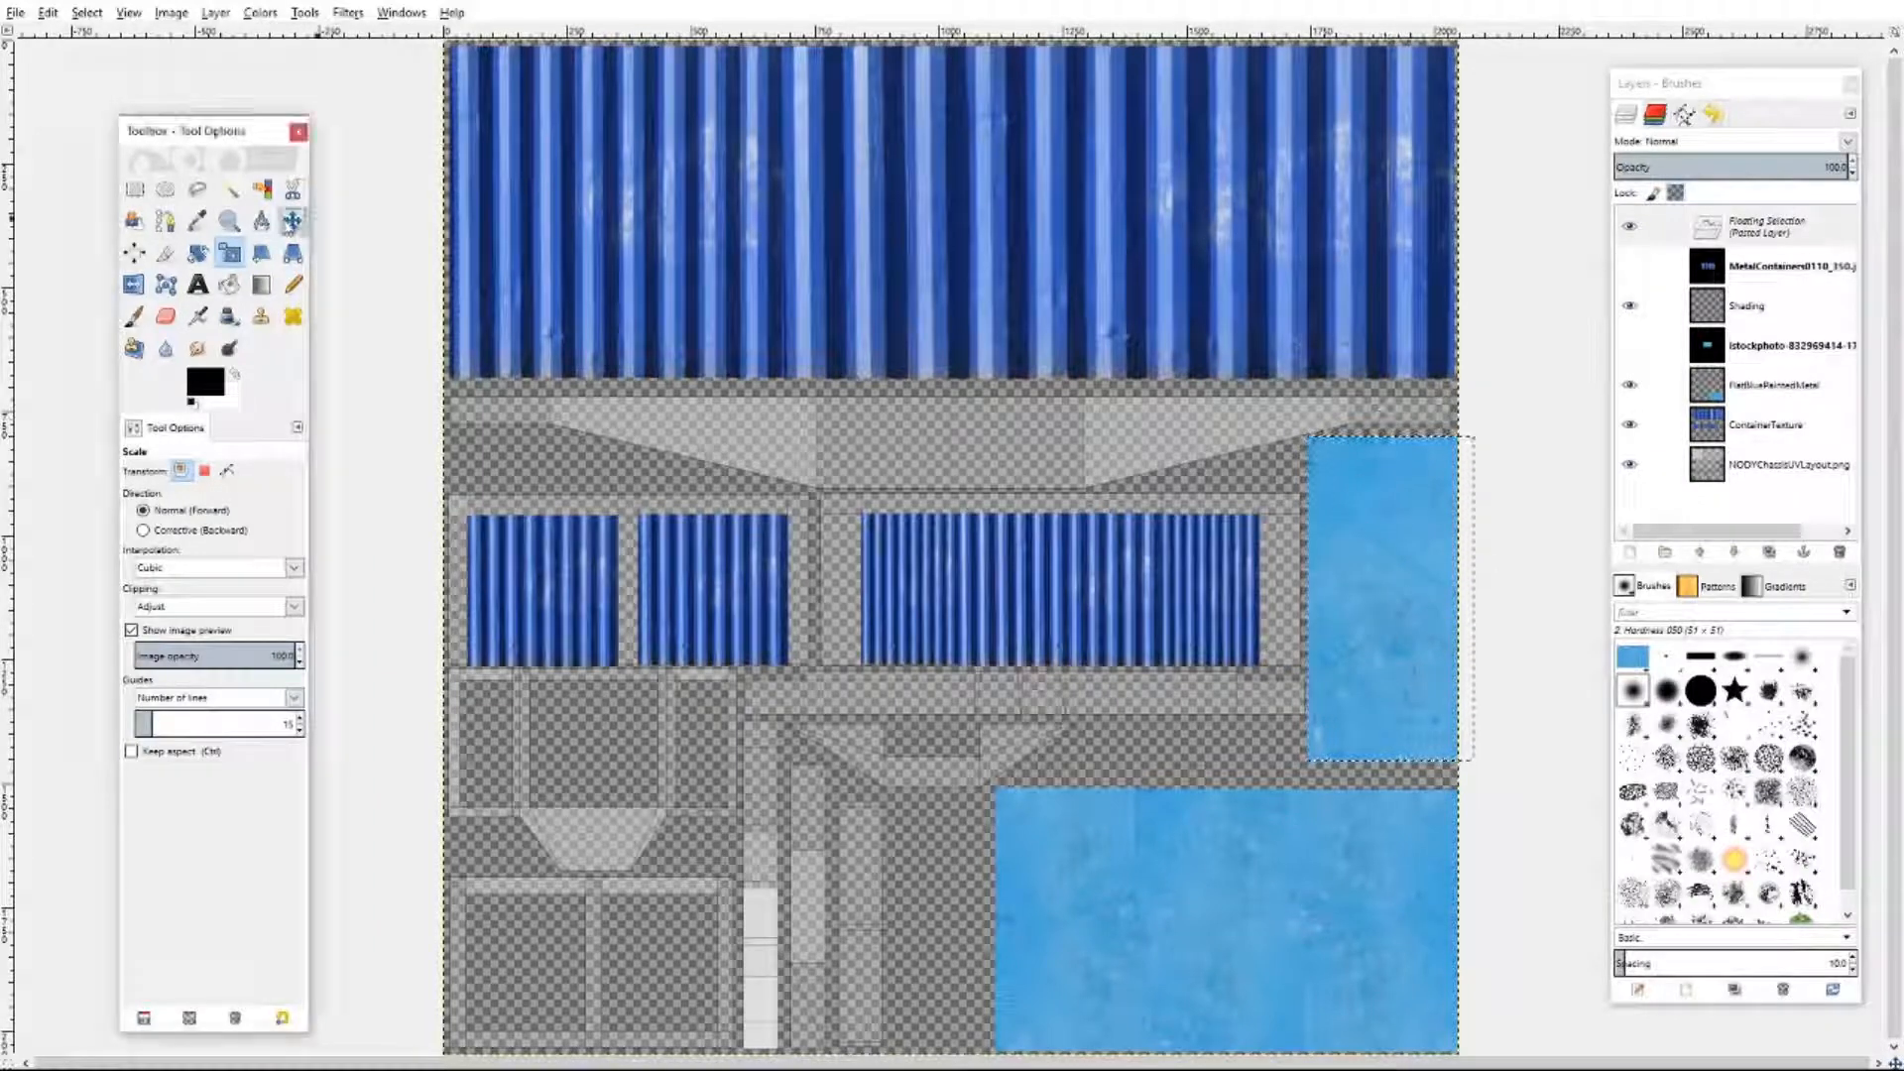
left_click(1235, 433)
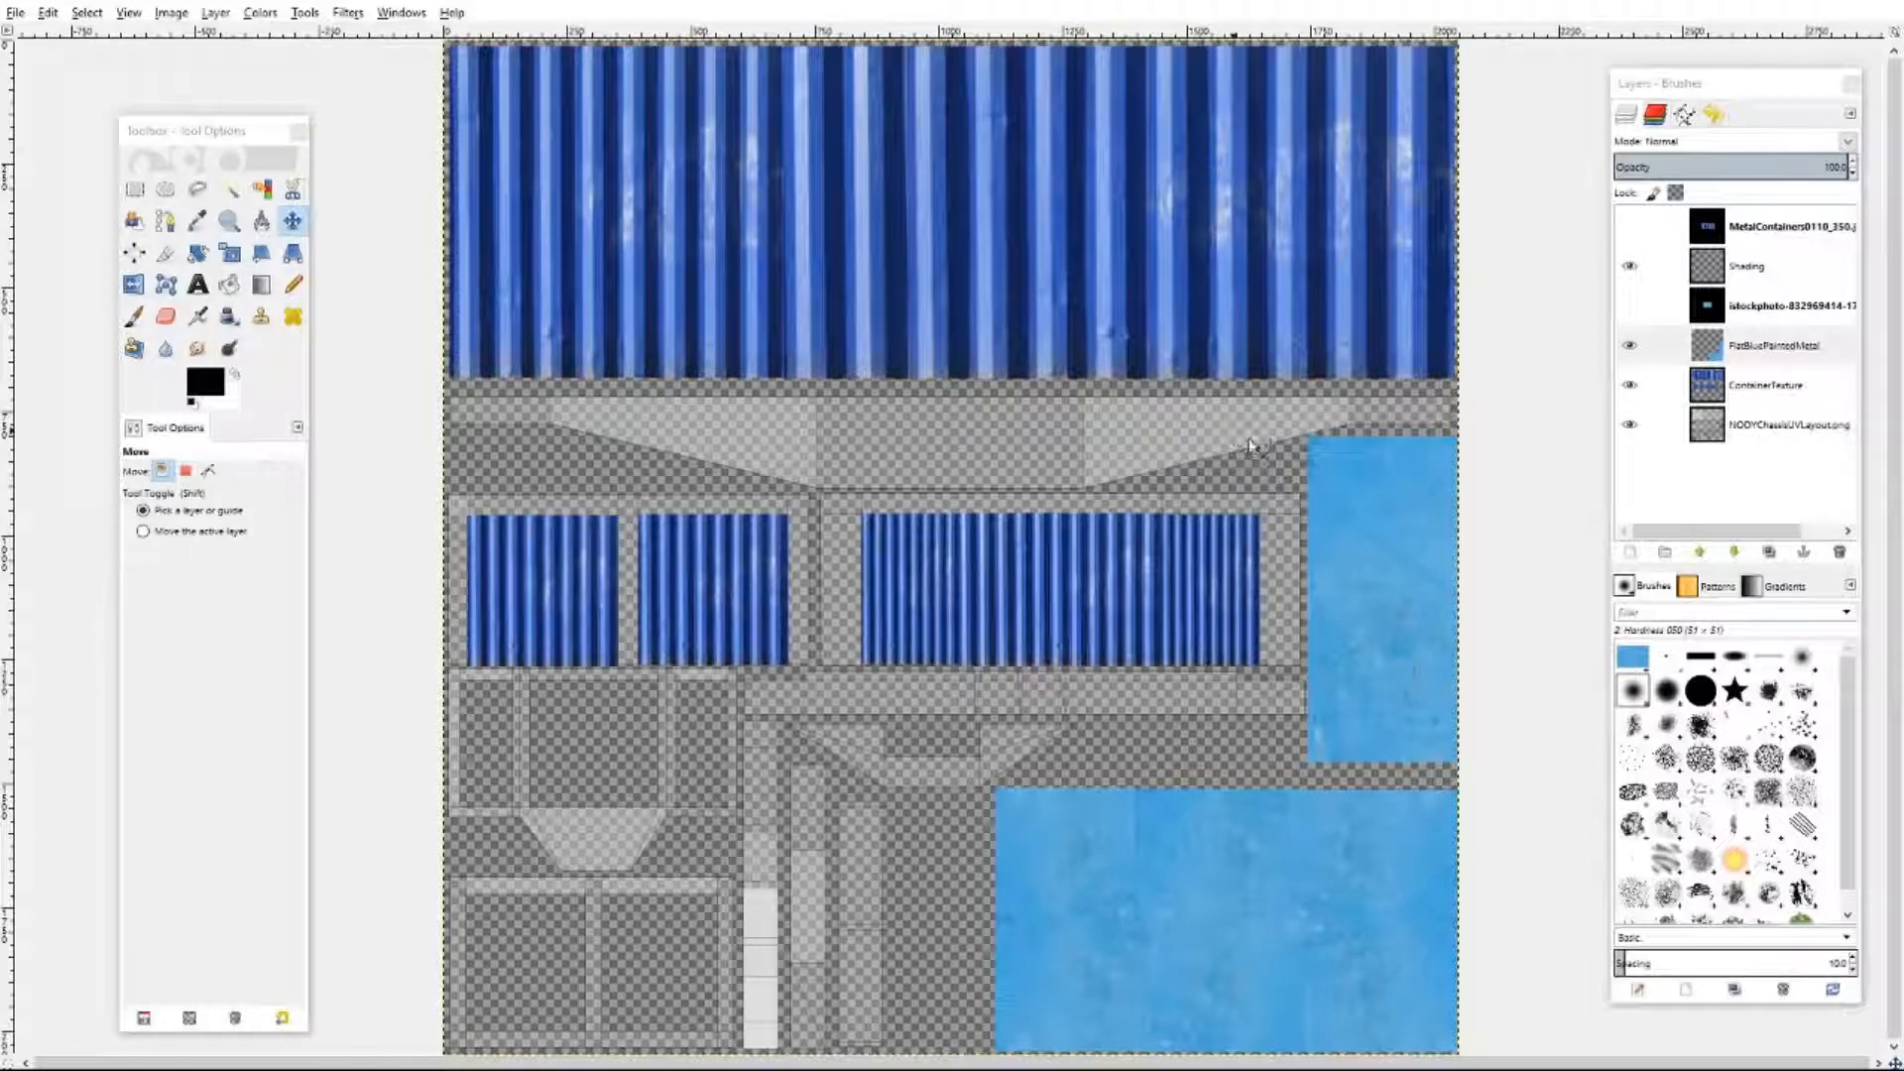
- Select the whole large blue panel in the layout's lower-right corner with a rectangle and copy it
left_click(135, 189)
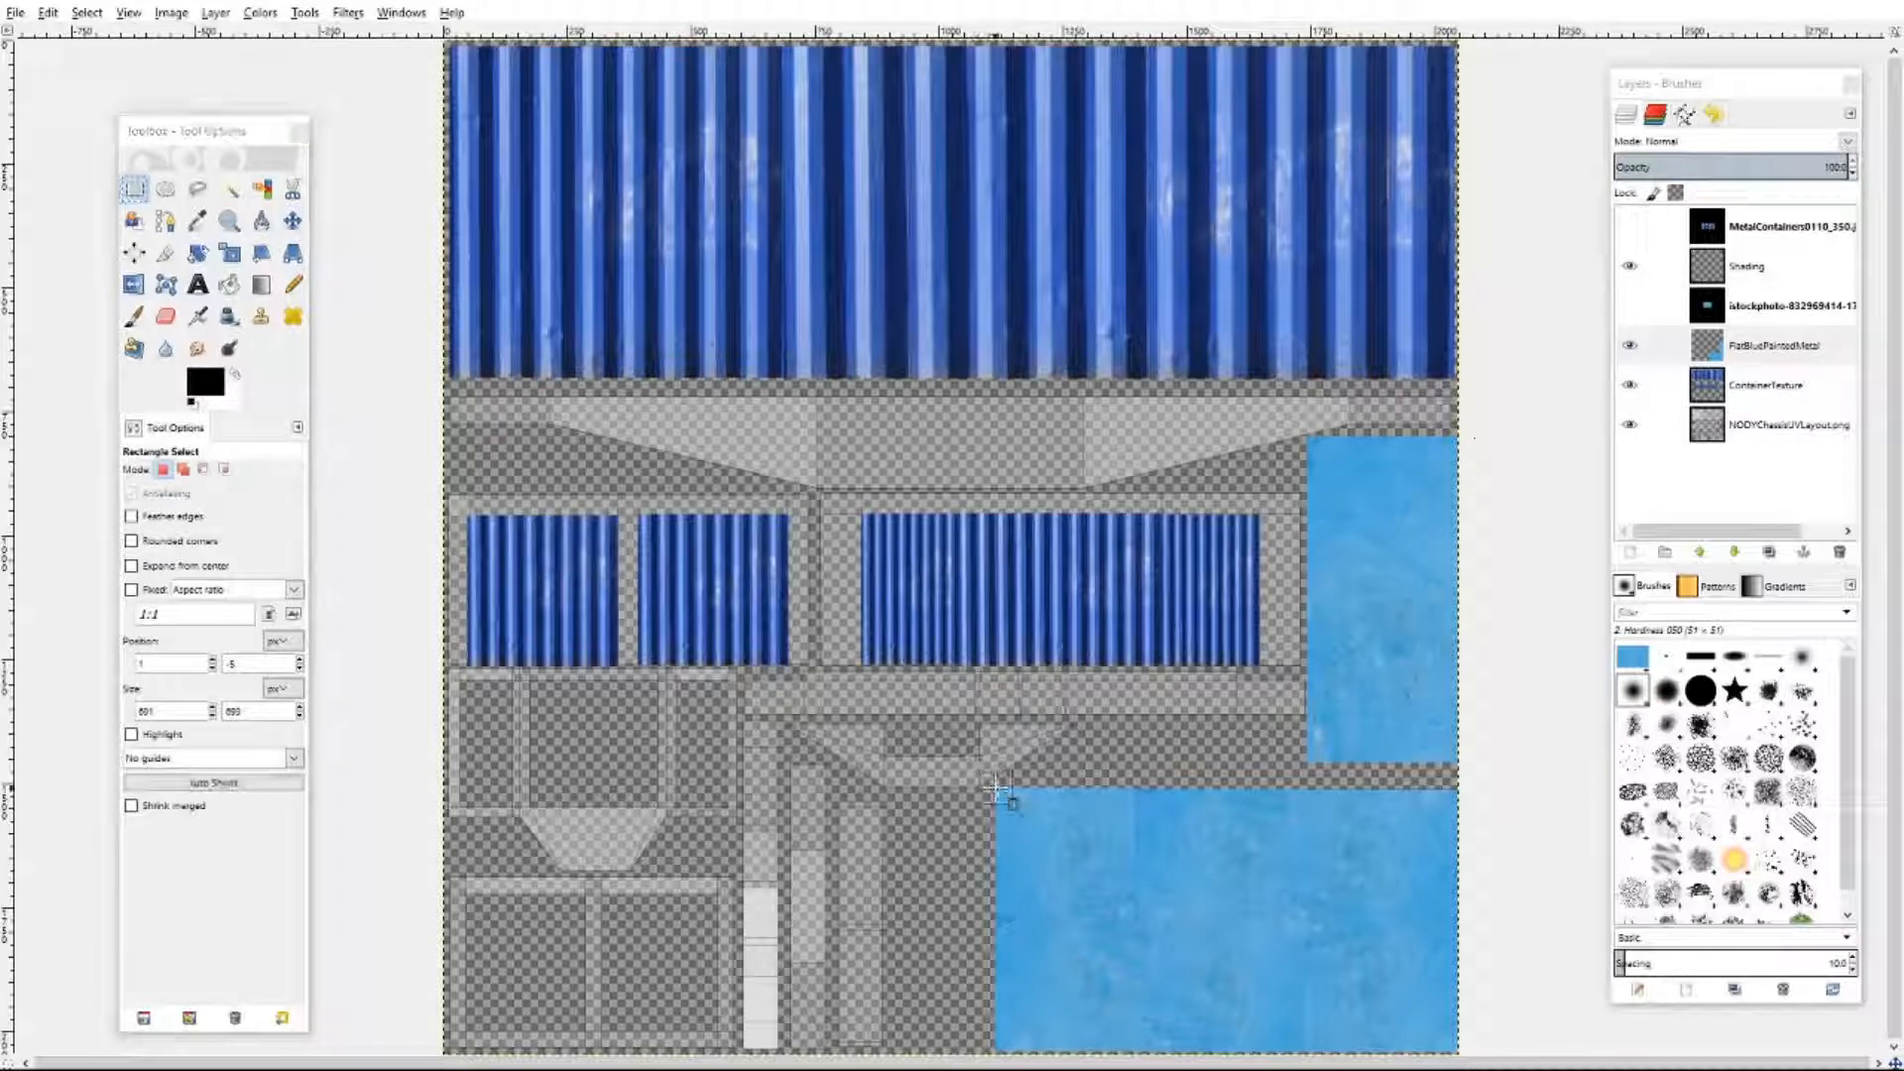
left_click_drag(999, 788, 1467, 1064)
right_click(1244, 957)
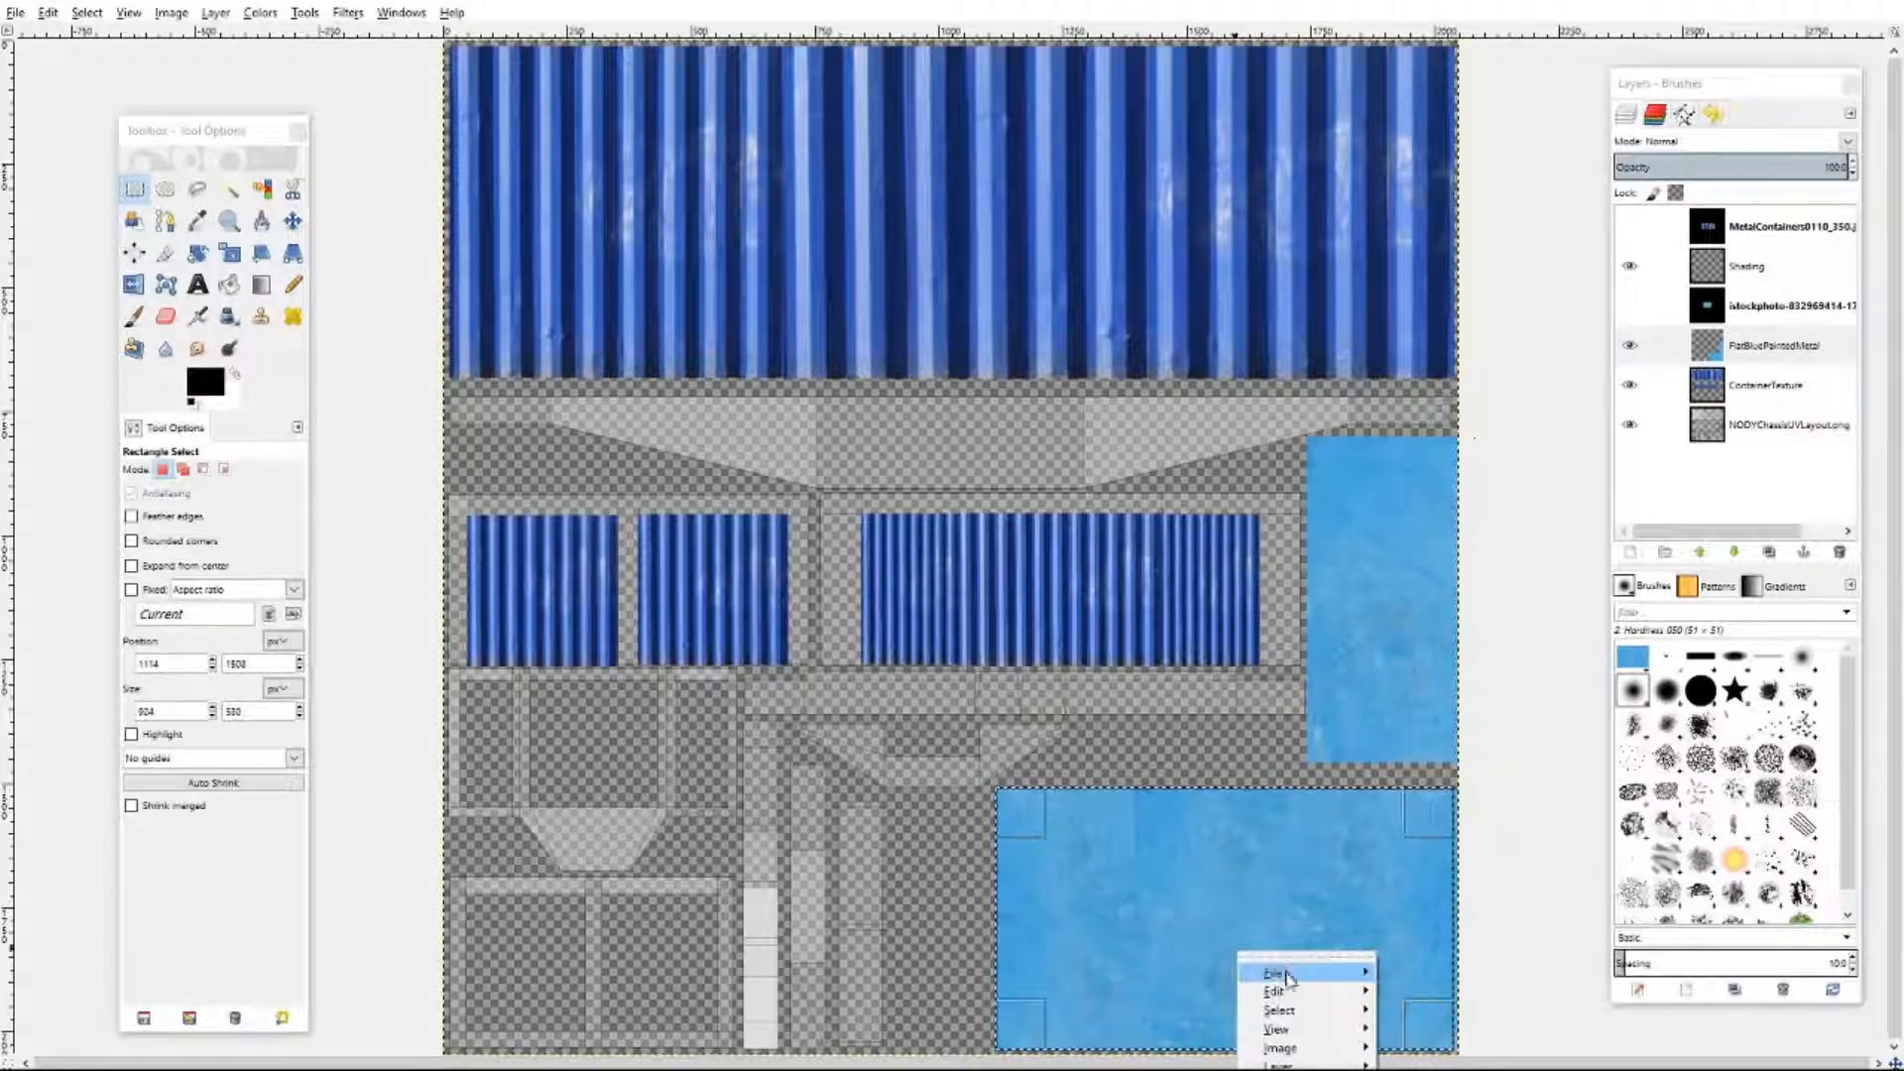
mouse_move(1275, 990)
left_click(1416, 1017)
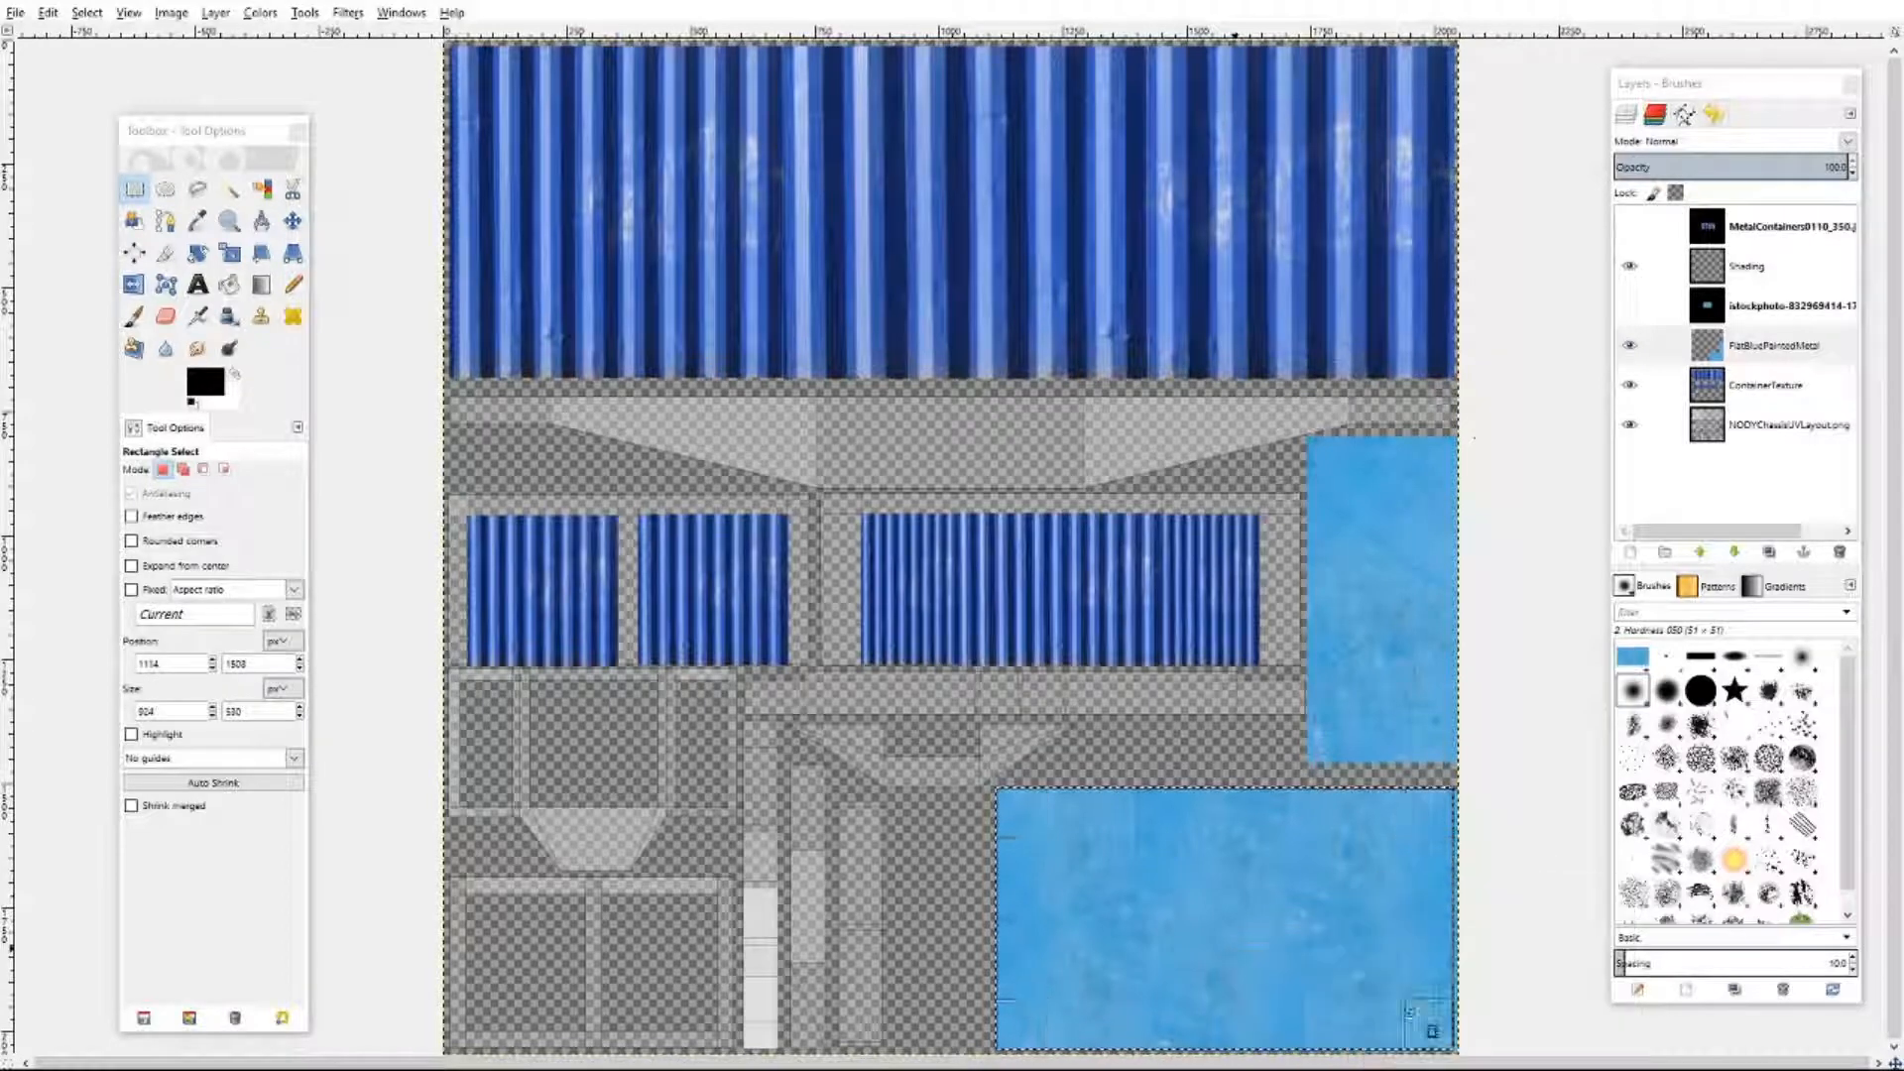
- Paste the copied blue panel and place it over the lower-left frame panels, directly below the two small corrugated panels
left_click(293, 220)
right_click(650, 756)
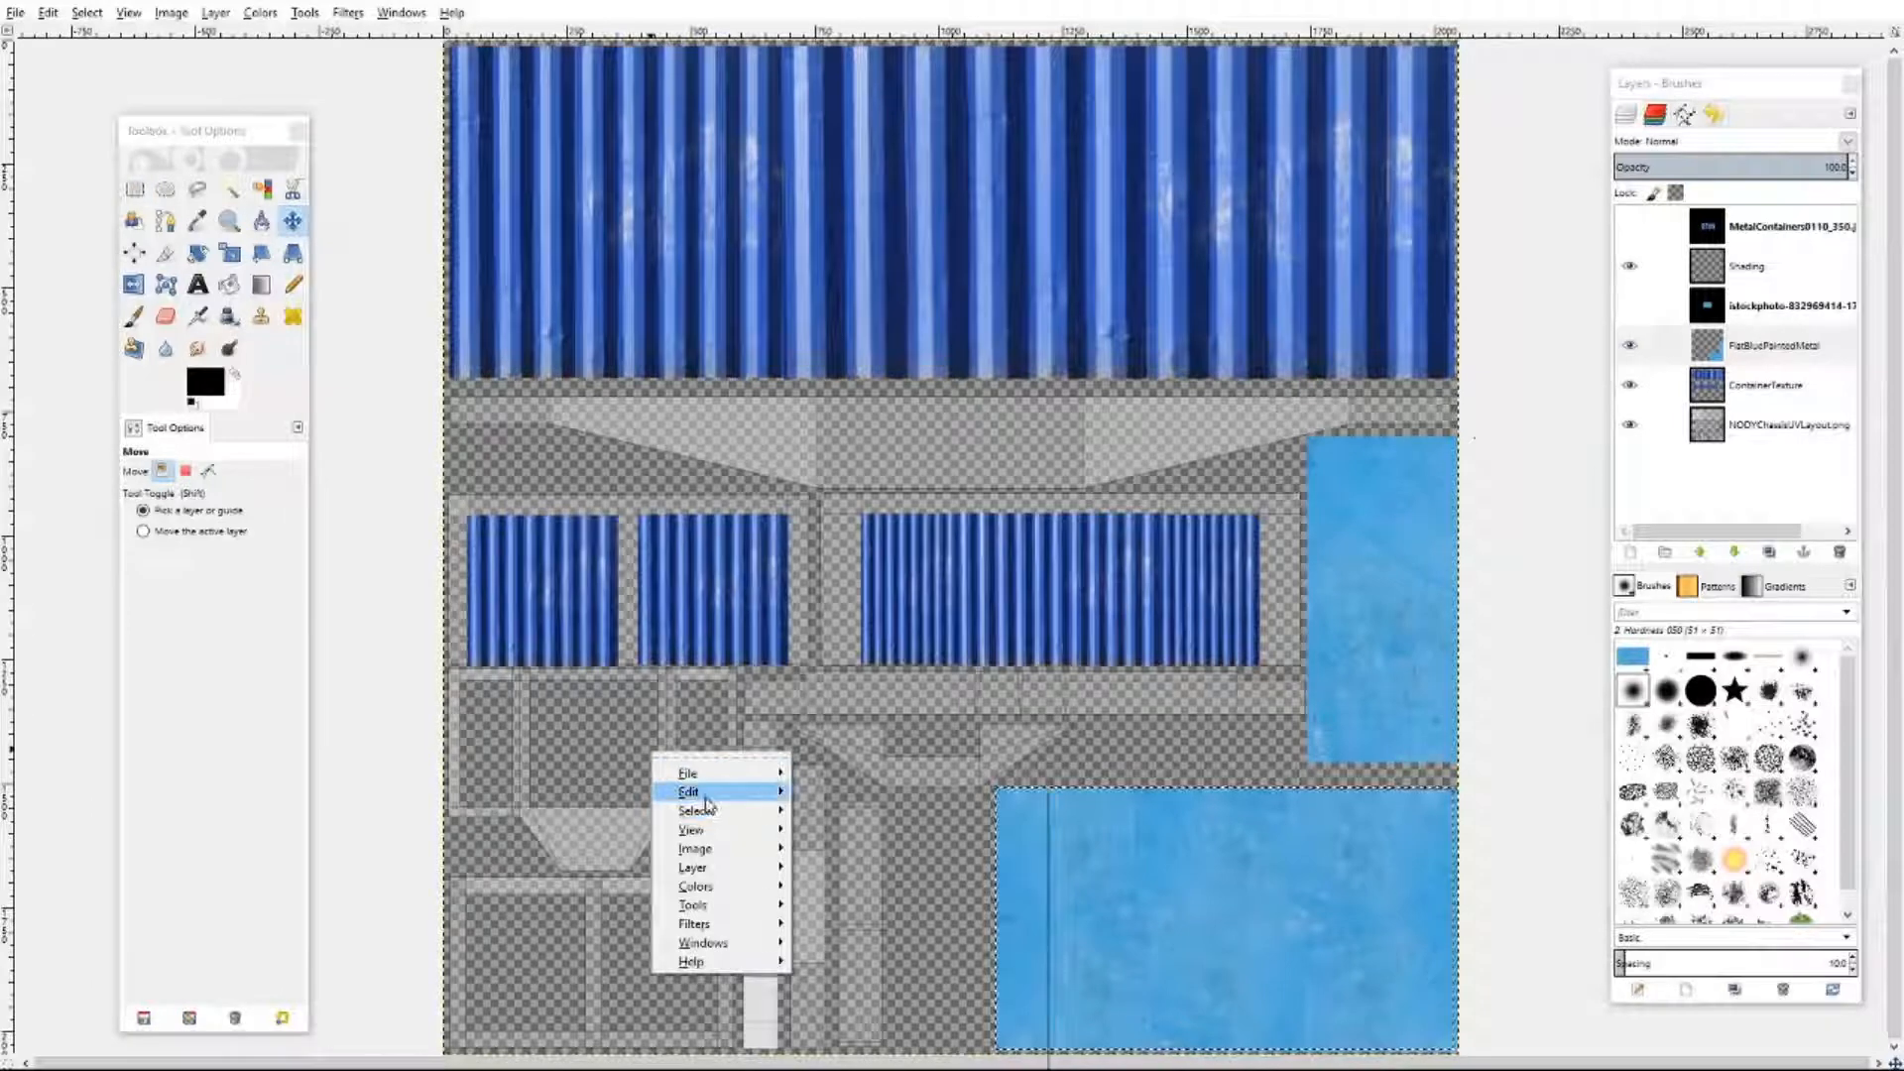
mouse_move(714, 792)
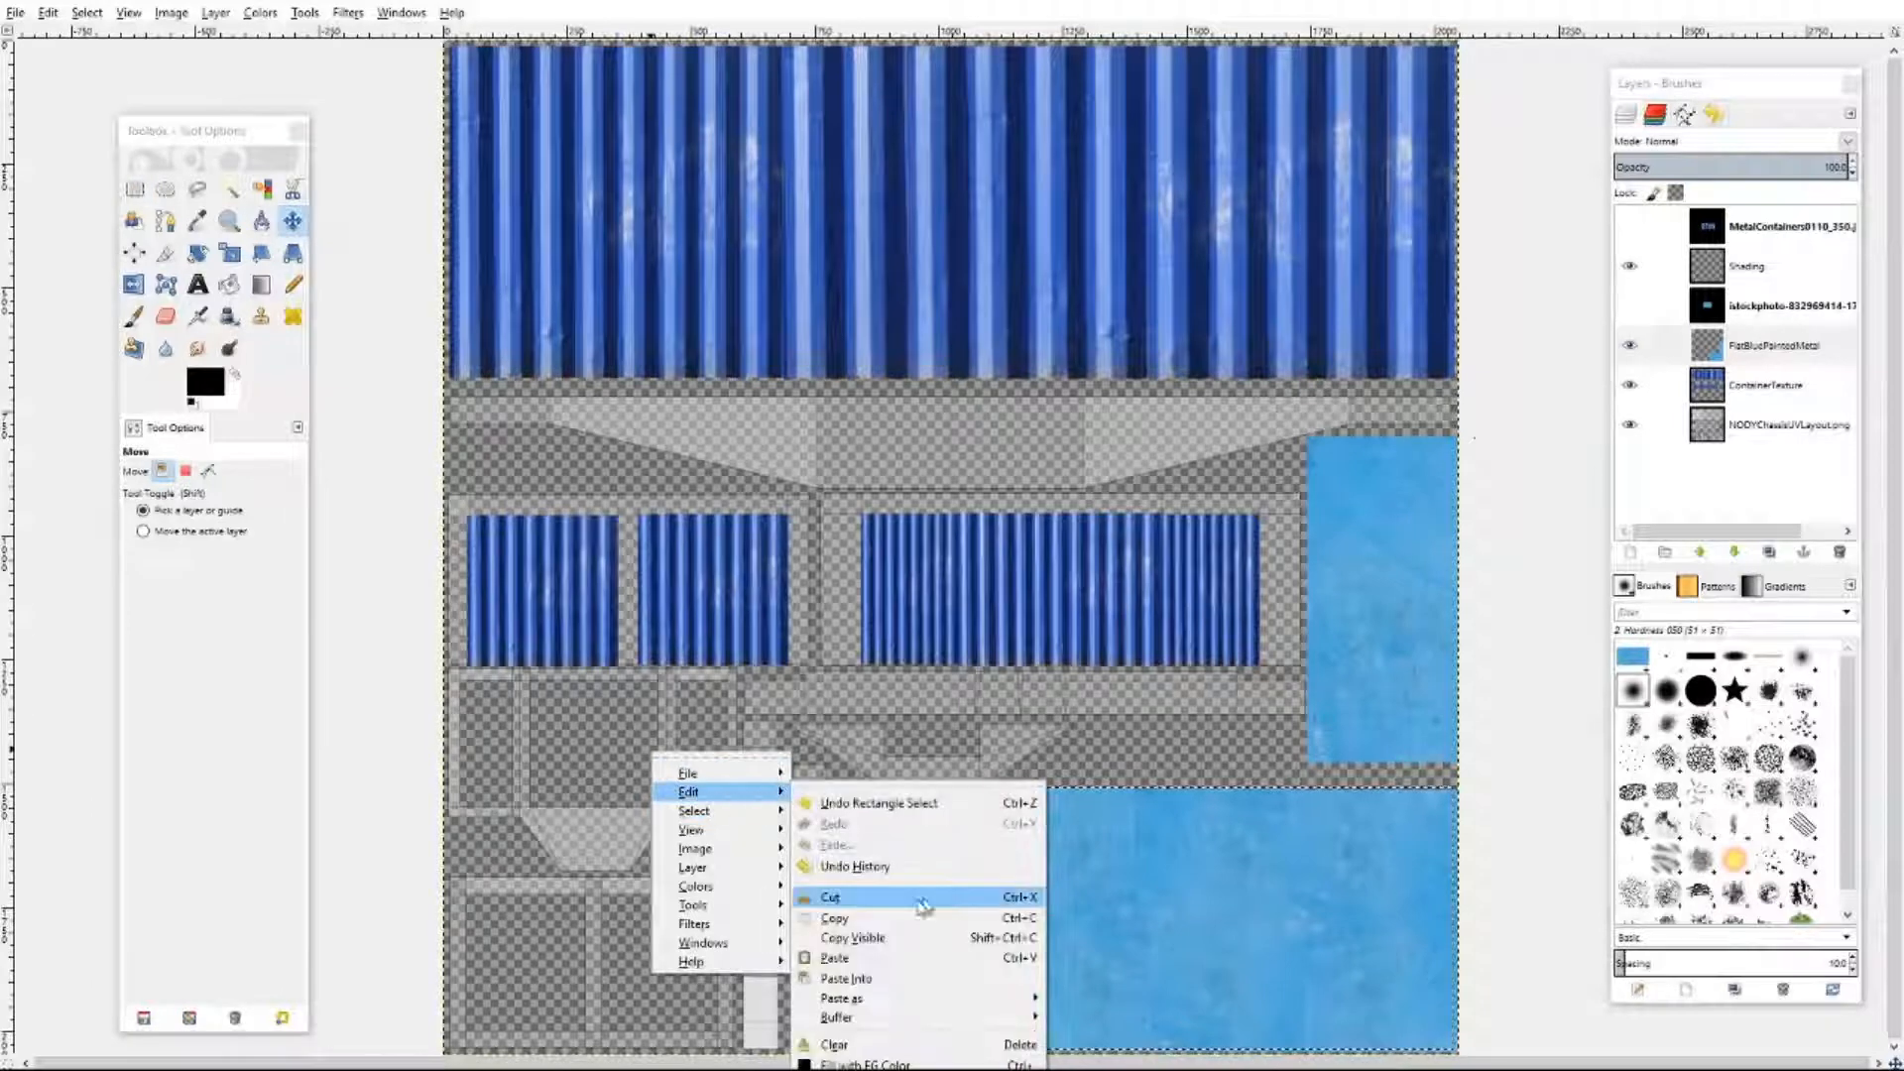
left_click(838, 958)
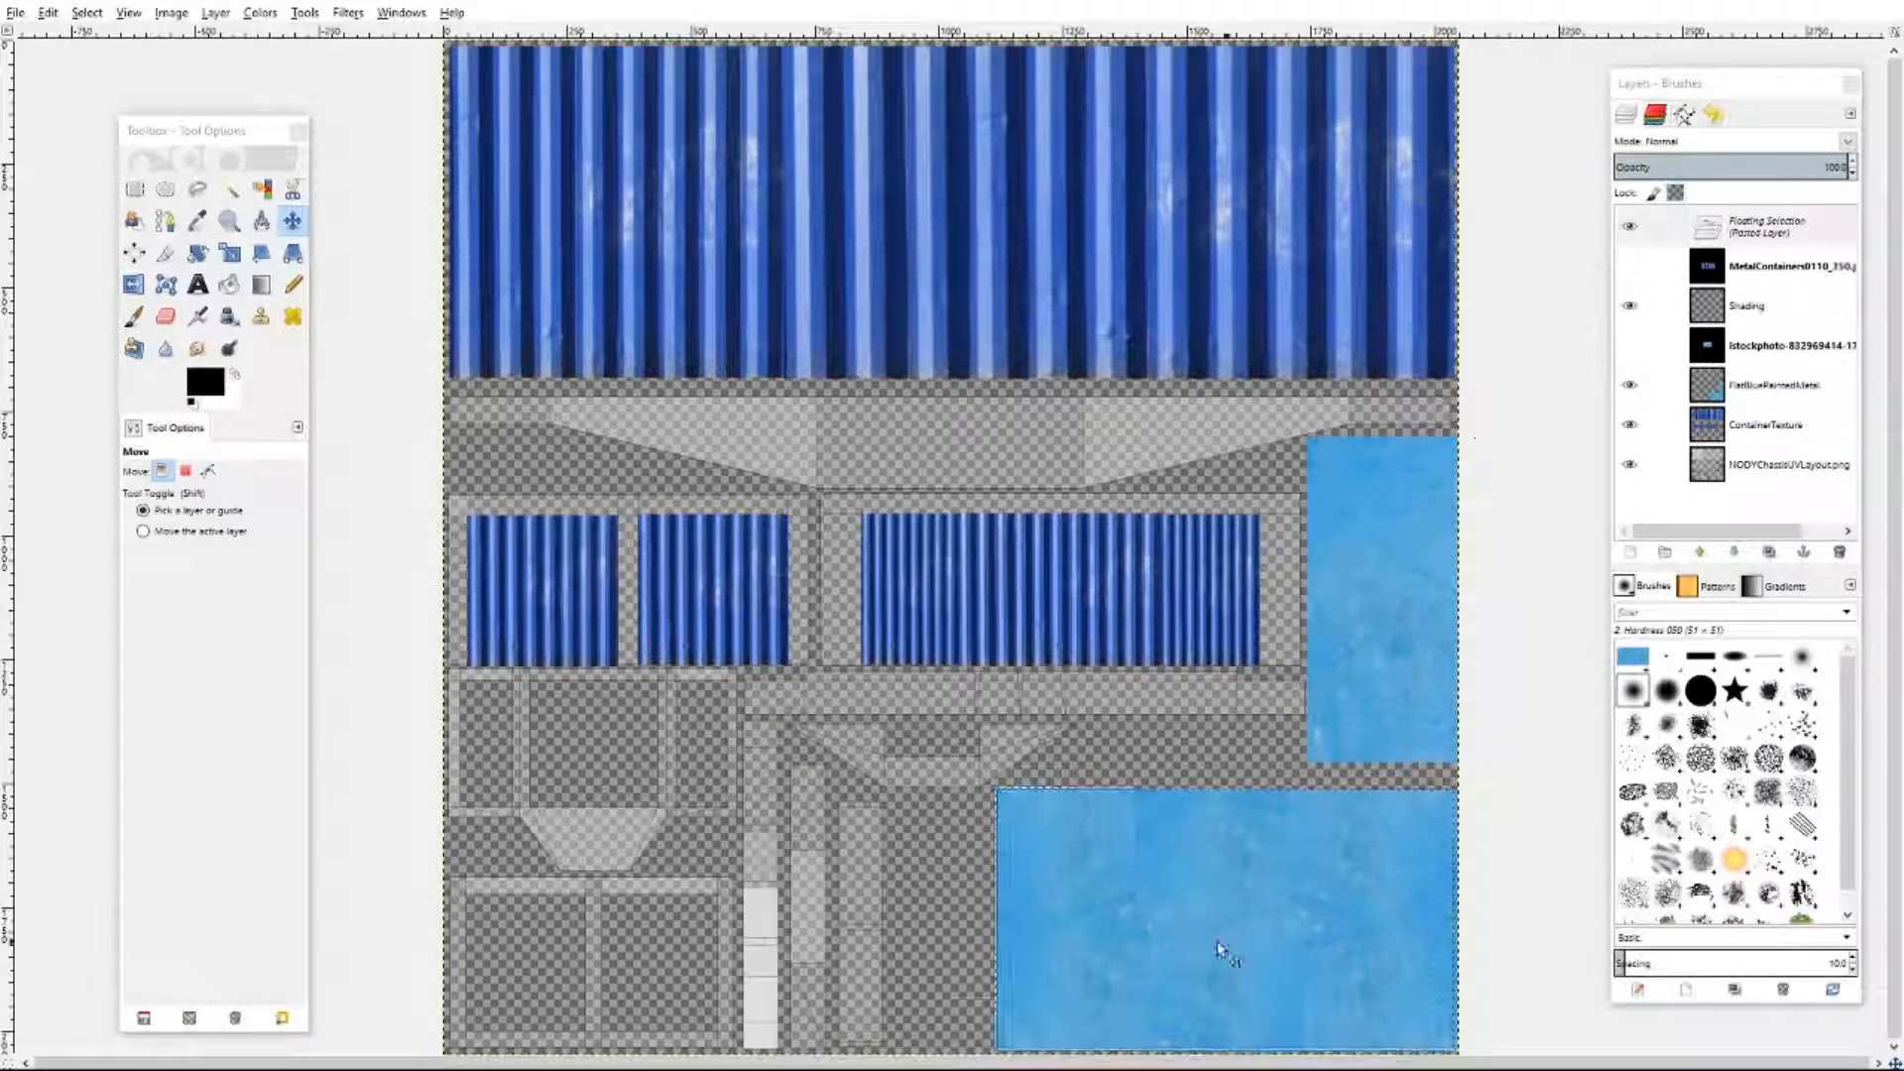
left_click_drag(1230, 949, 522, 829)
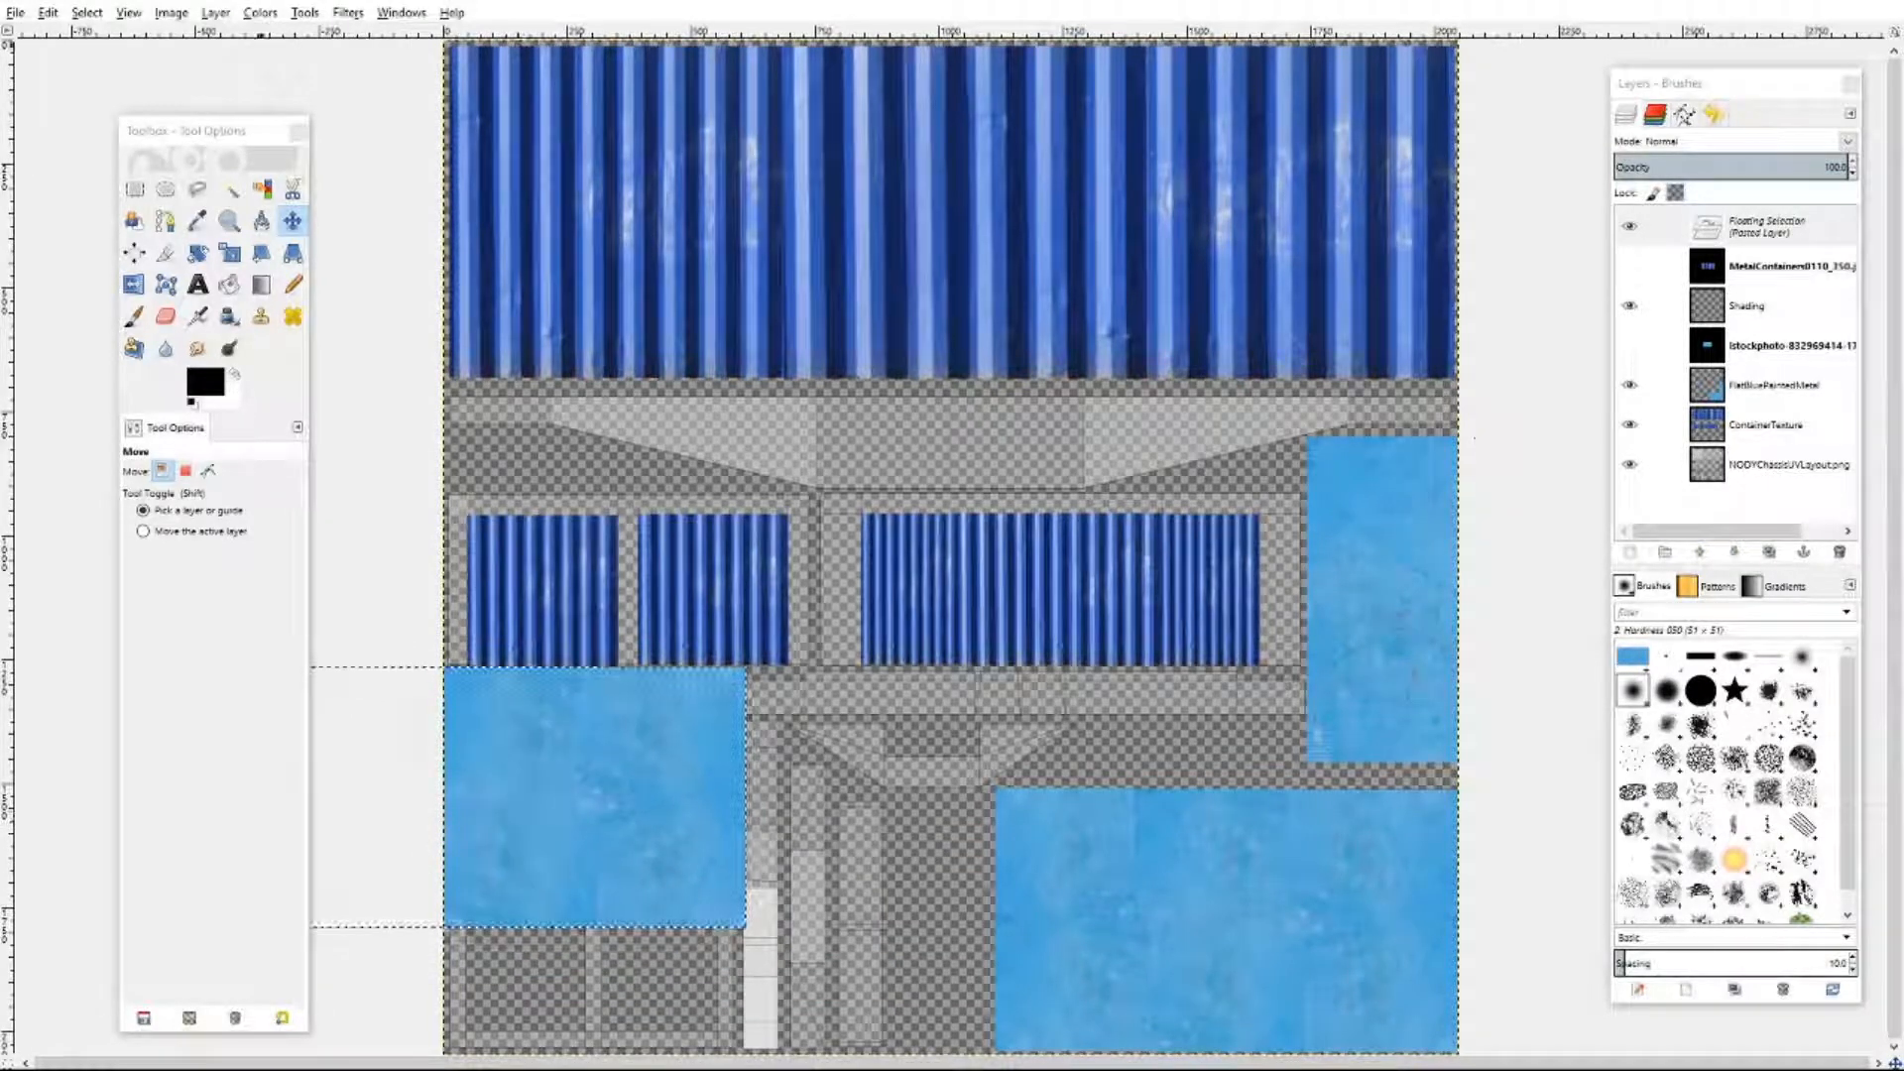
- Shift the pasted blue piece slightly up and left so it meets the small corrugated panels and clears the narrow vertical strip beside it
left_click(129, 14)
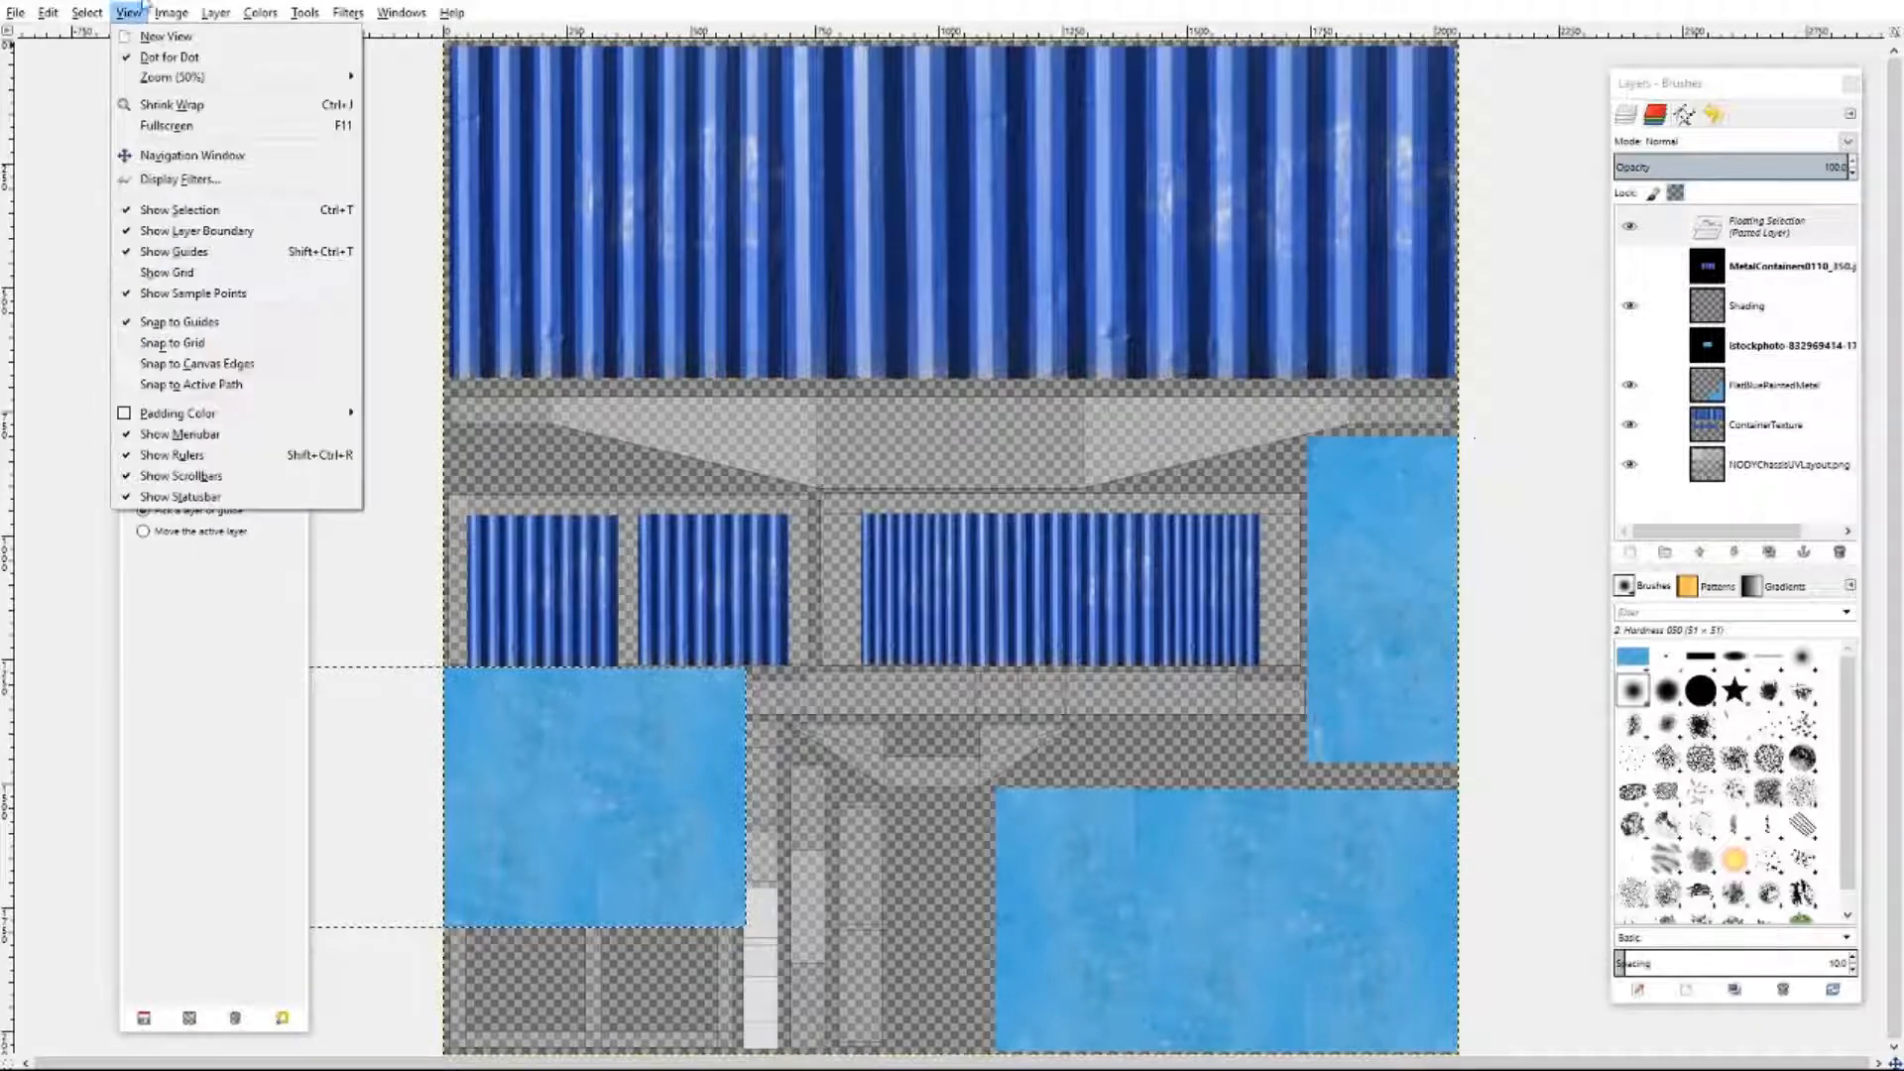
mouse_move(177, 84)
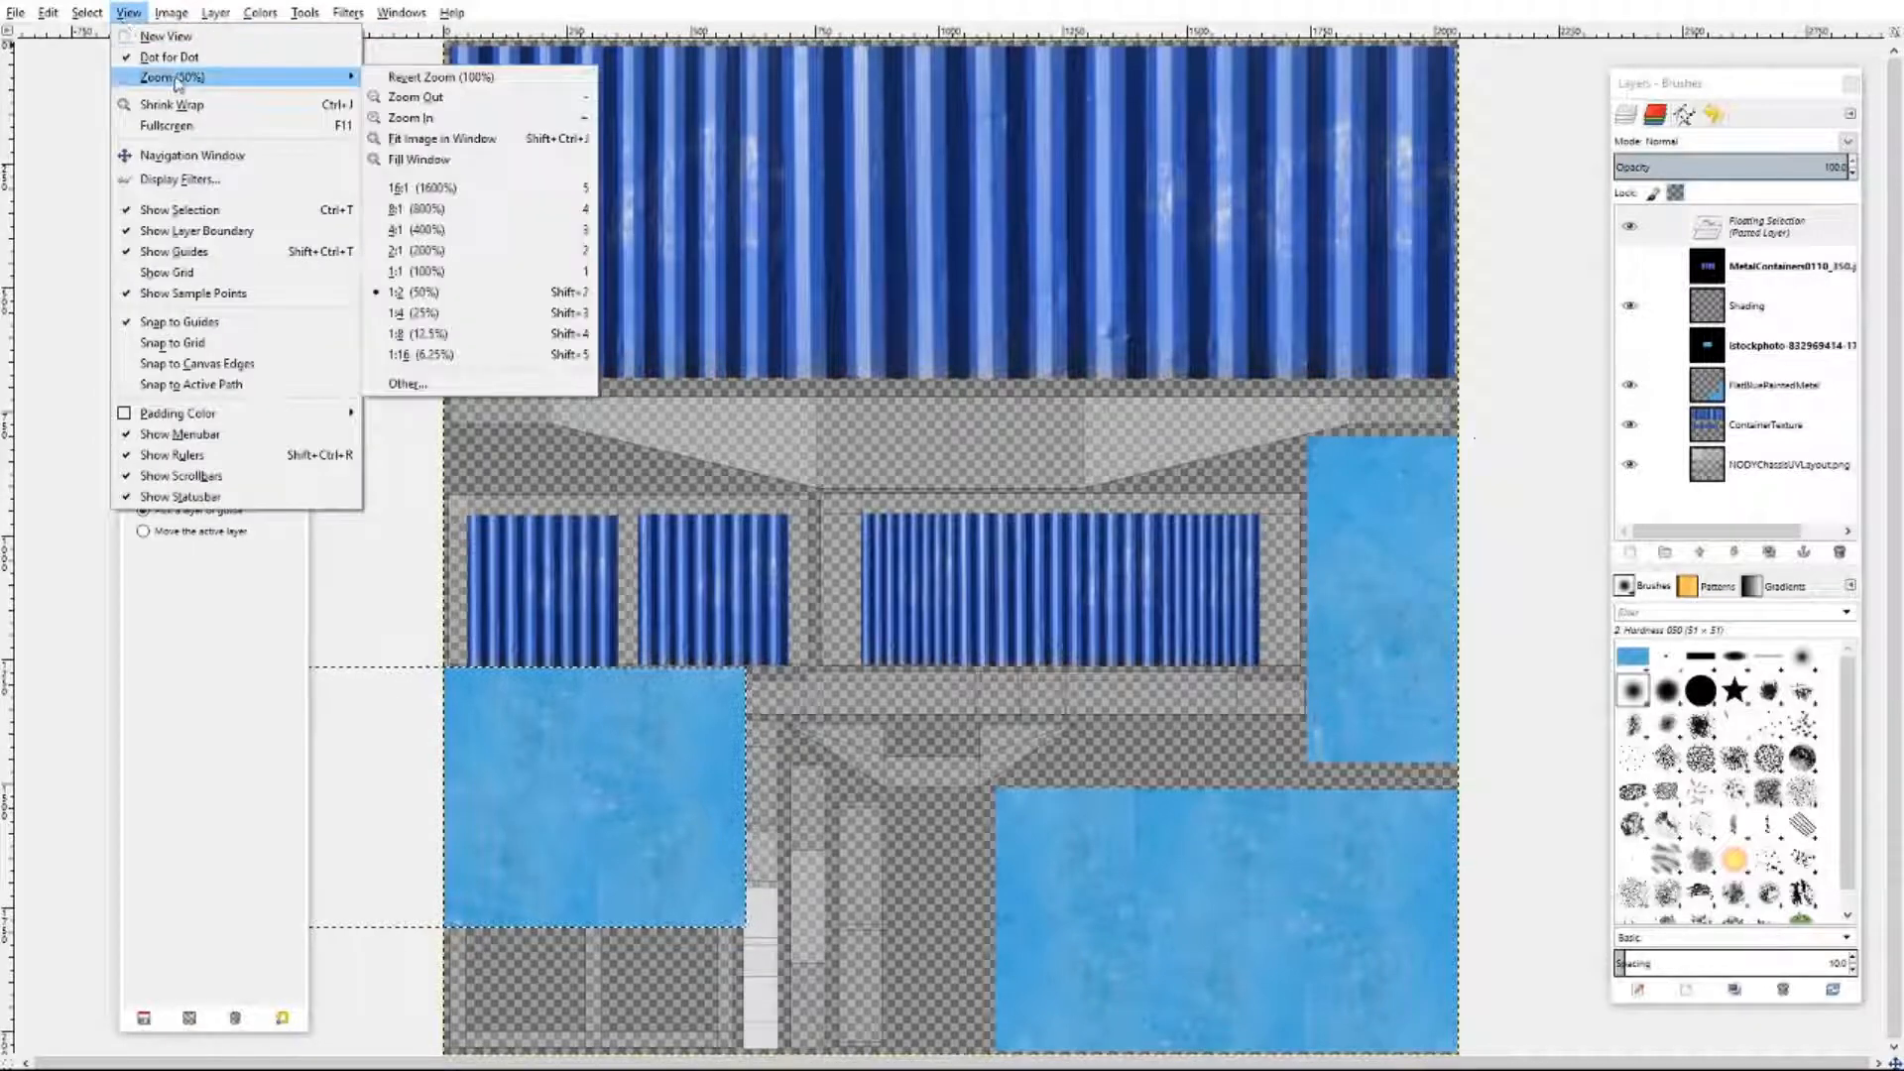
left_click(416, 254)
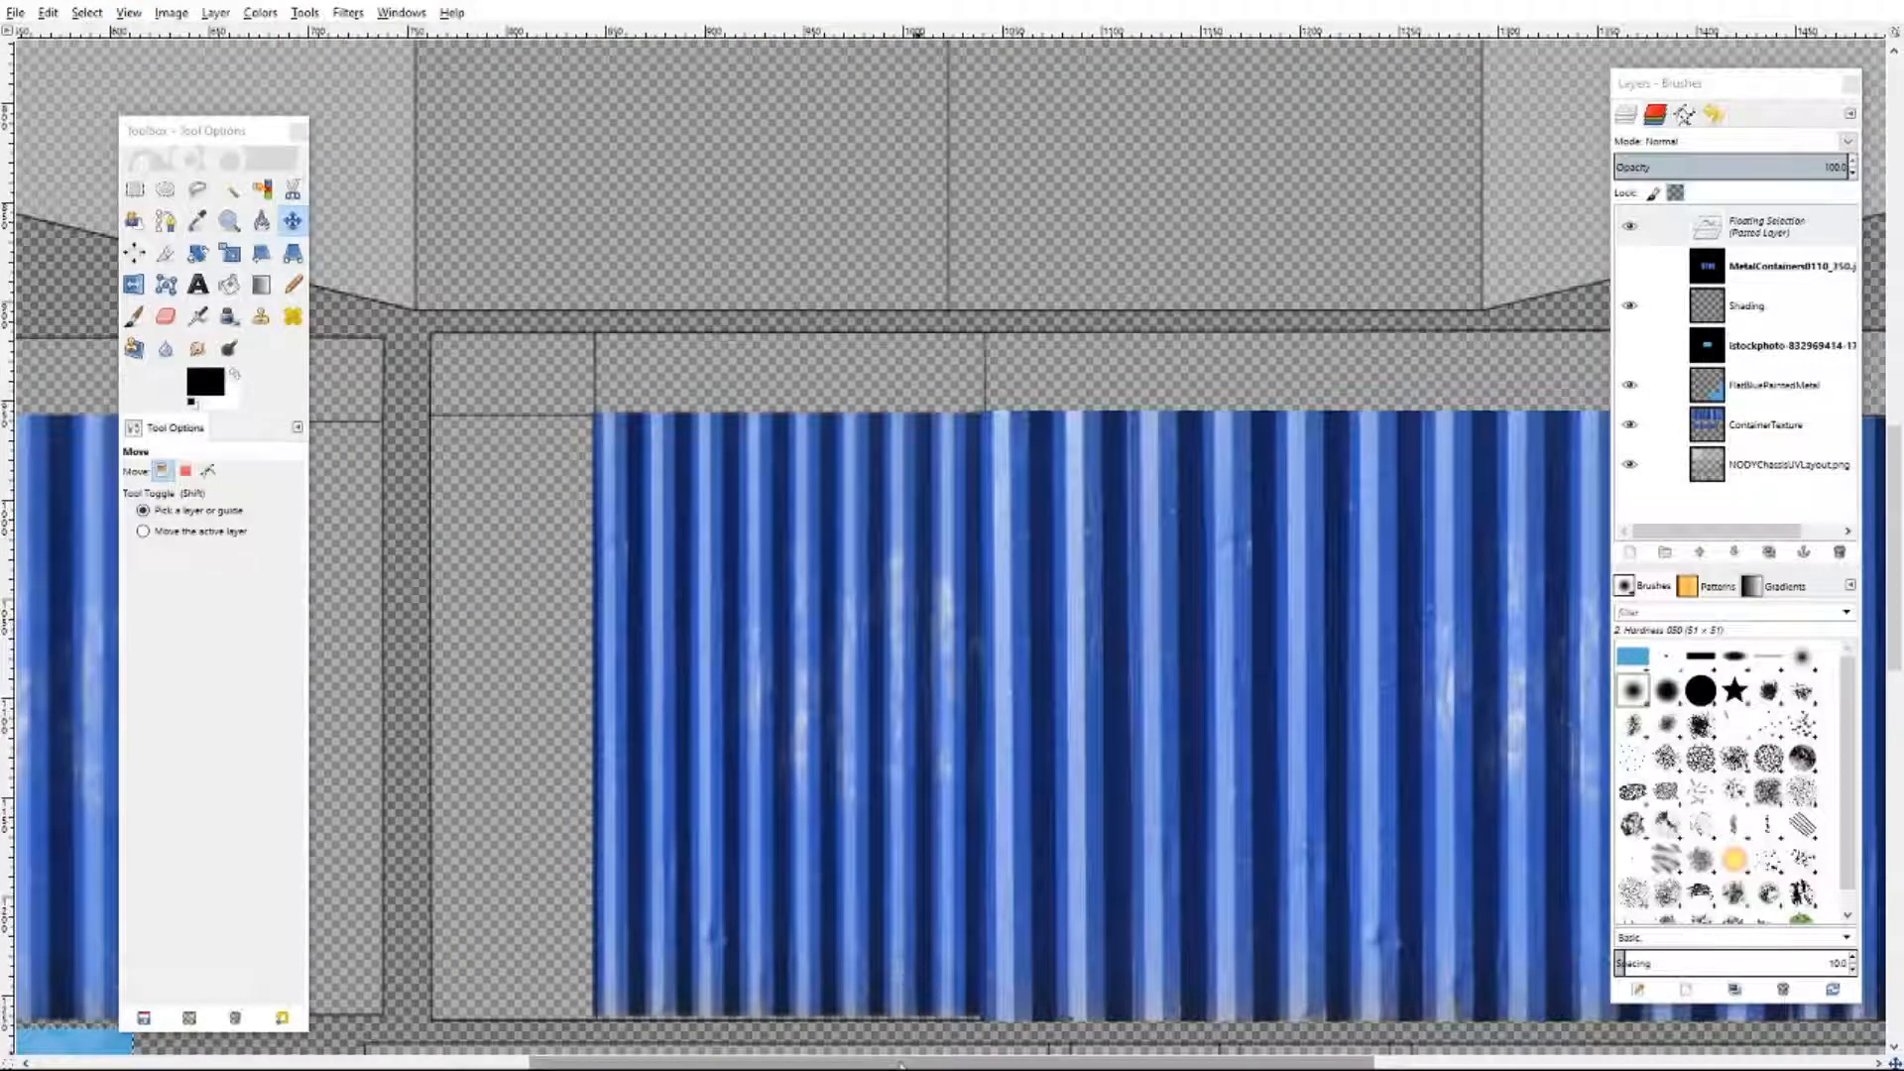
left_click_drag(952, 1062, 455, 1062)
scroll(515, 403, "down", 3)
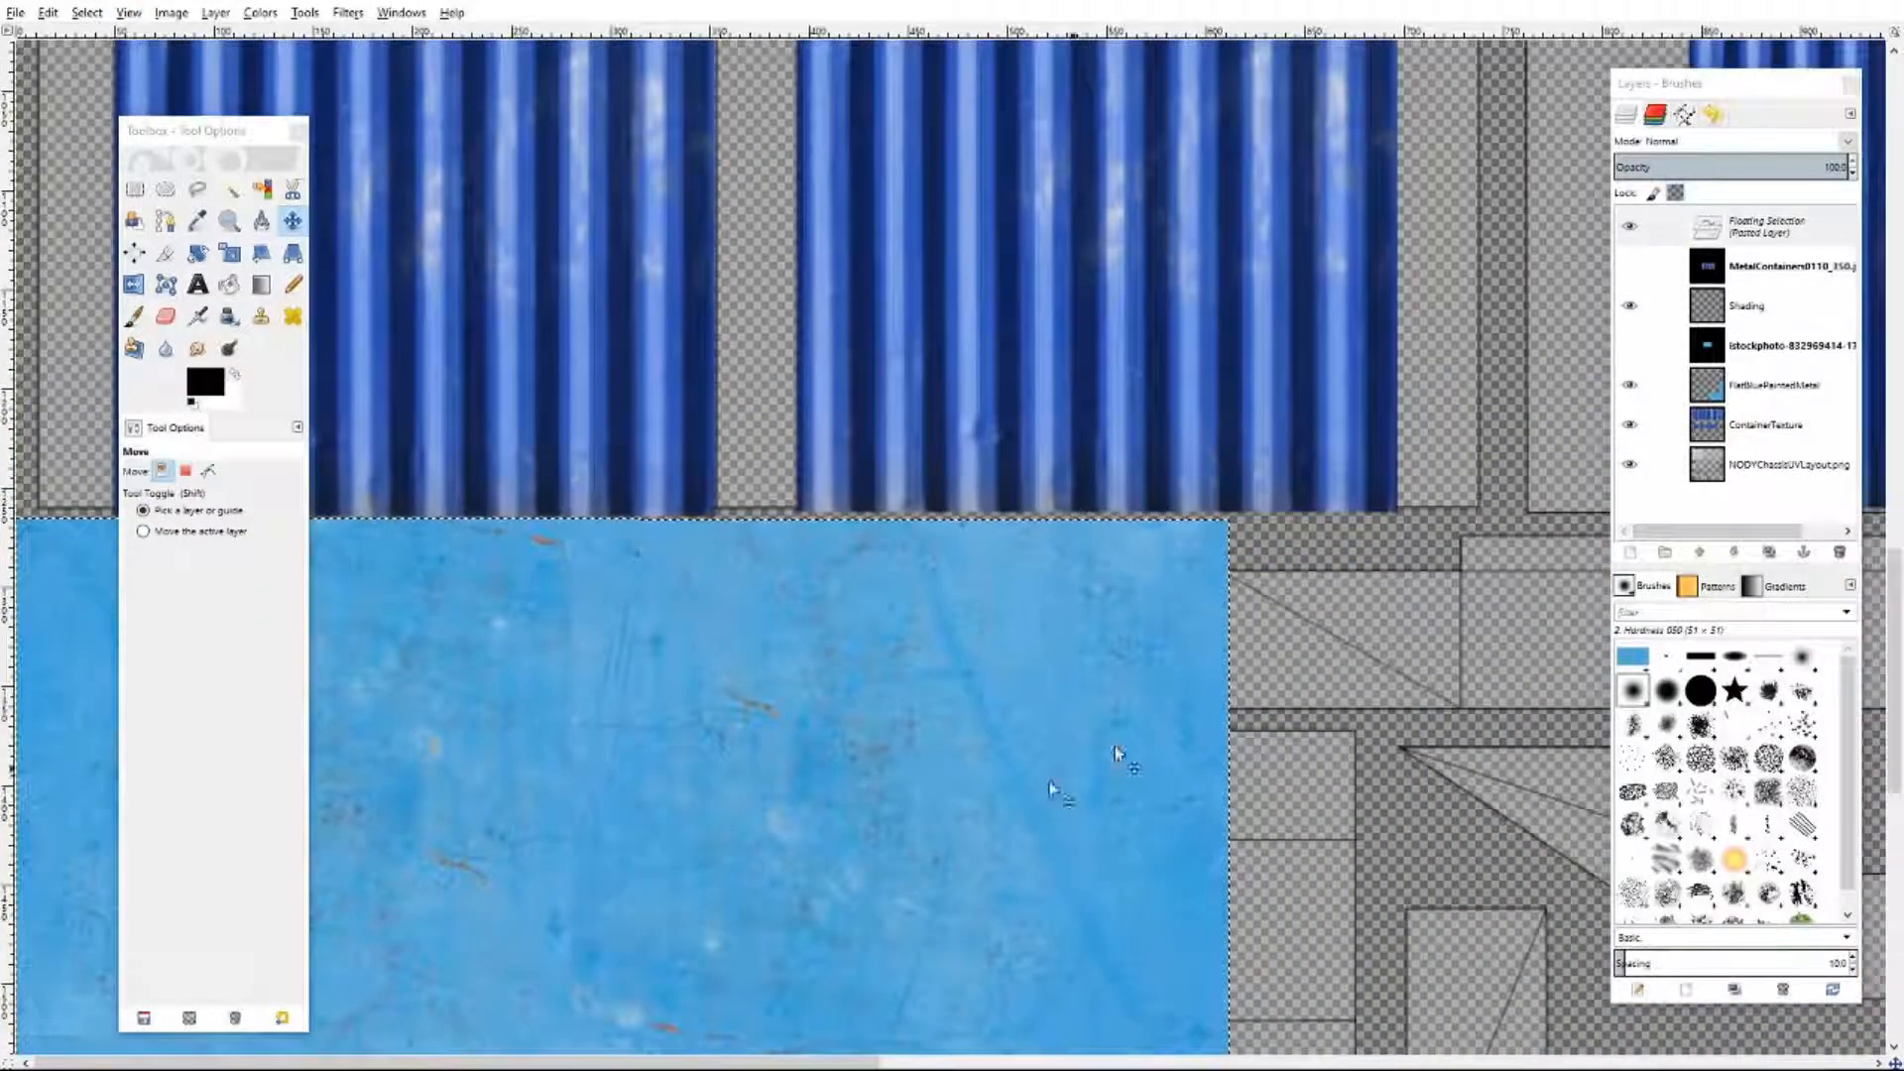
scroll(986, 794, "down", 5)
scroll(985, 794, "up", 5)
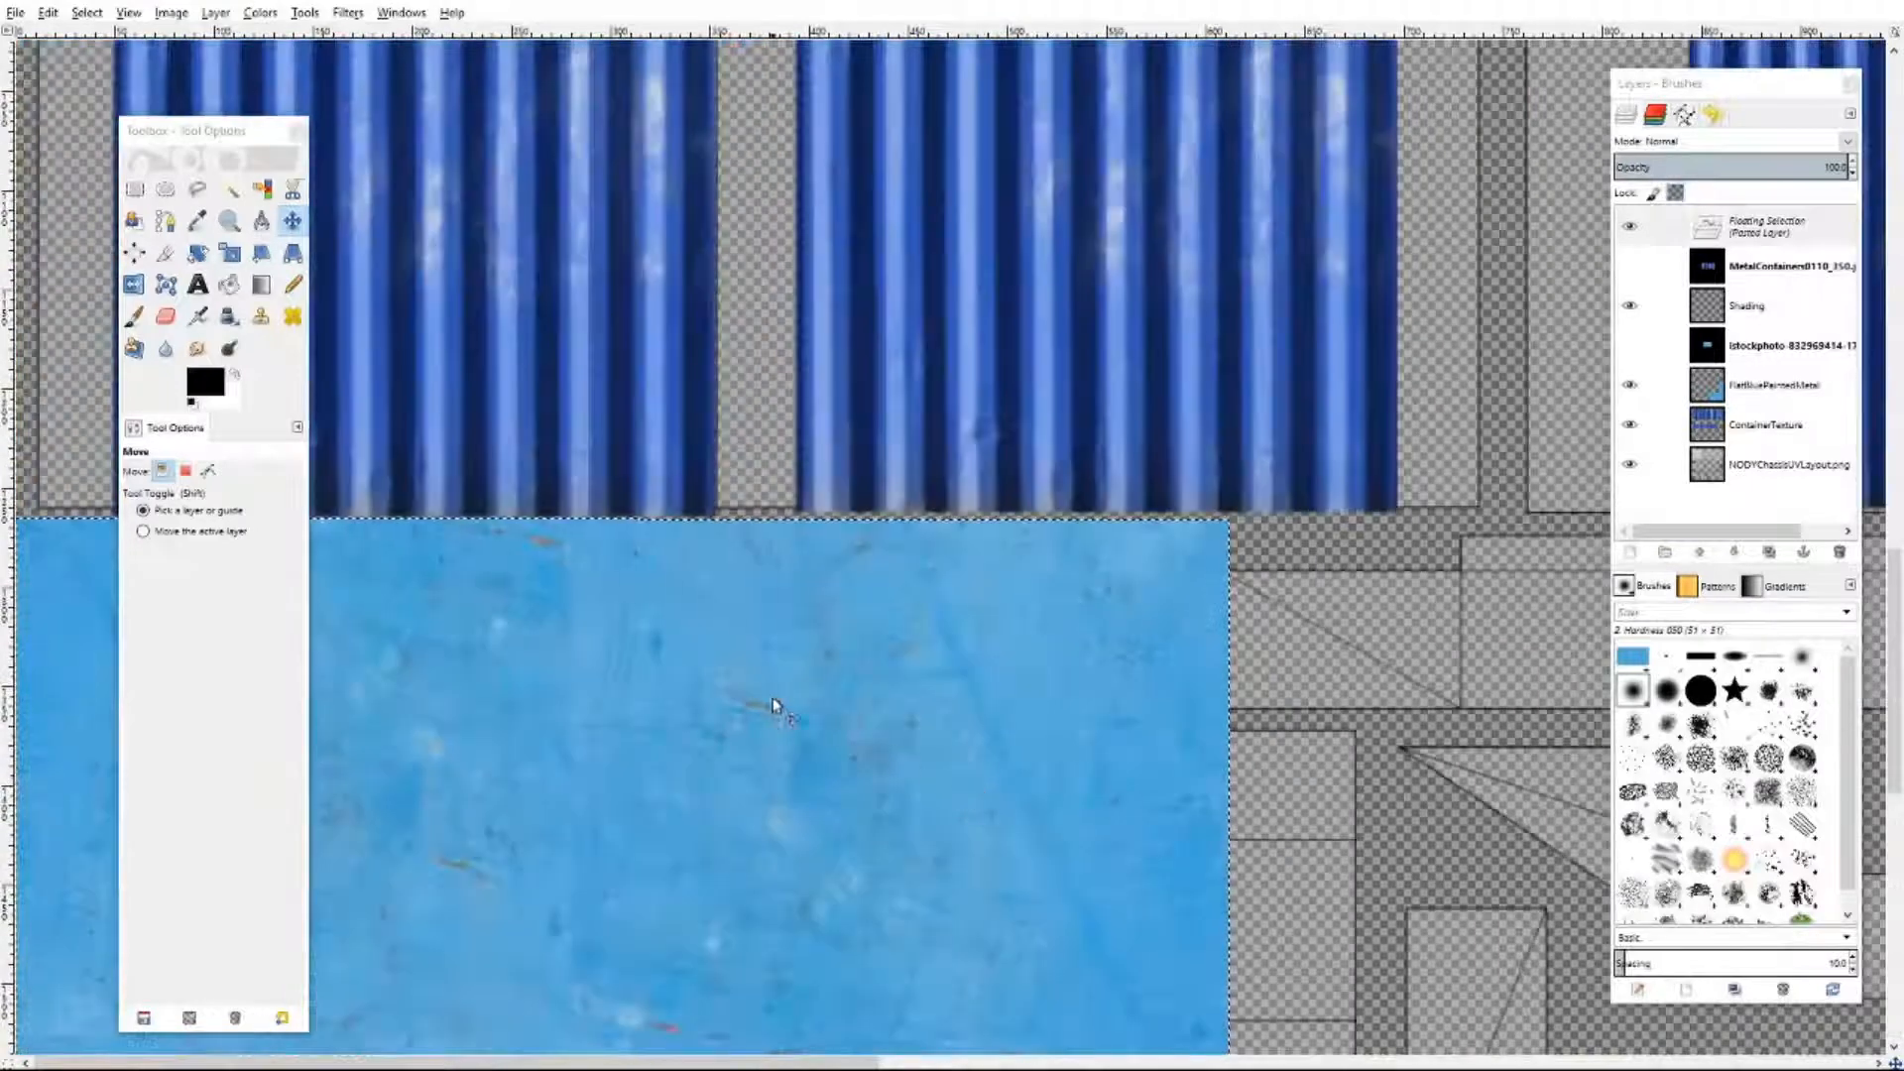
left_click_drag(770, 705, 724, 682)
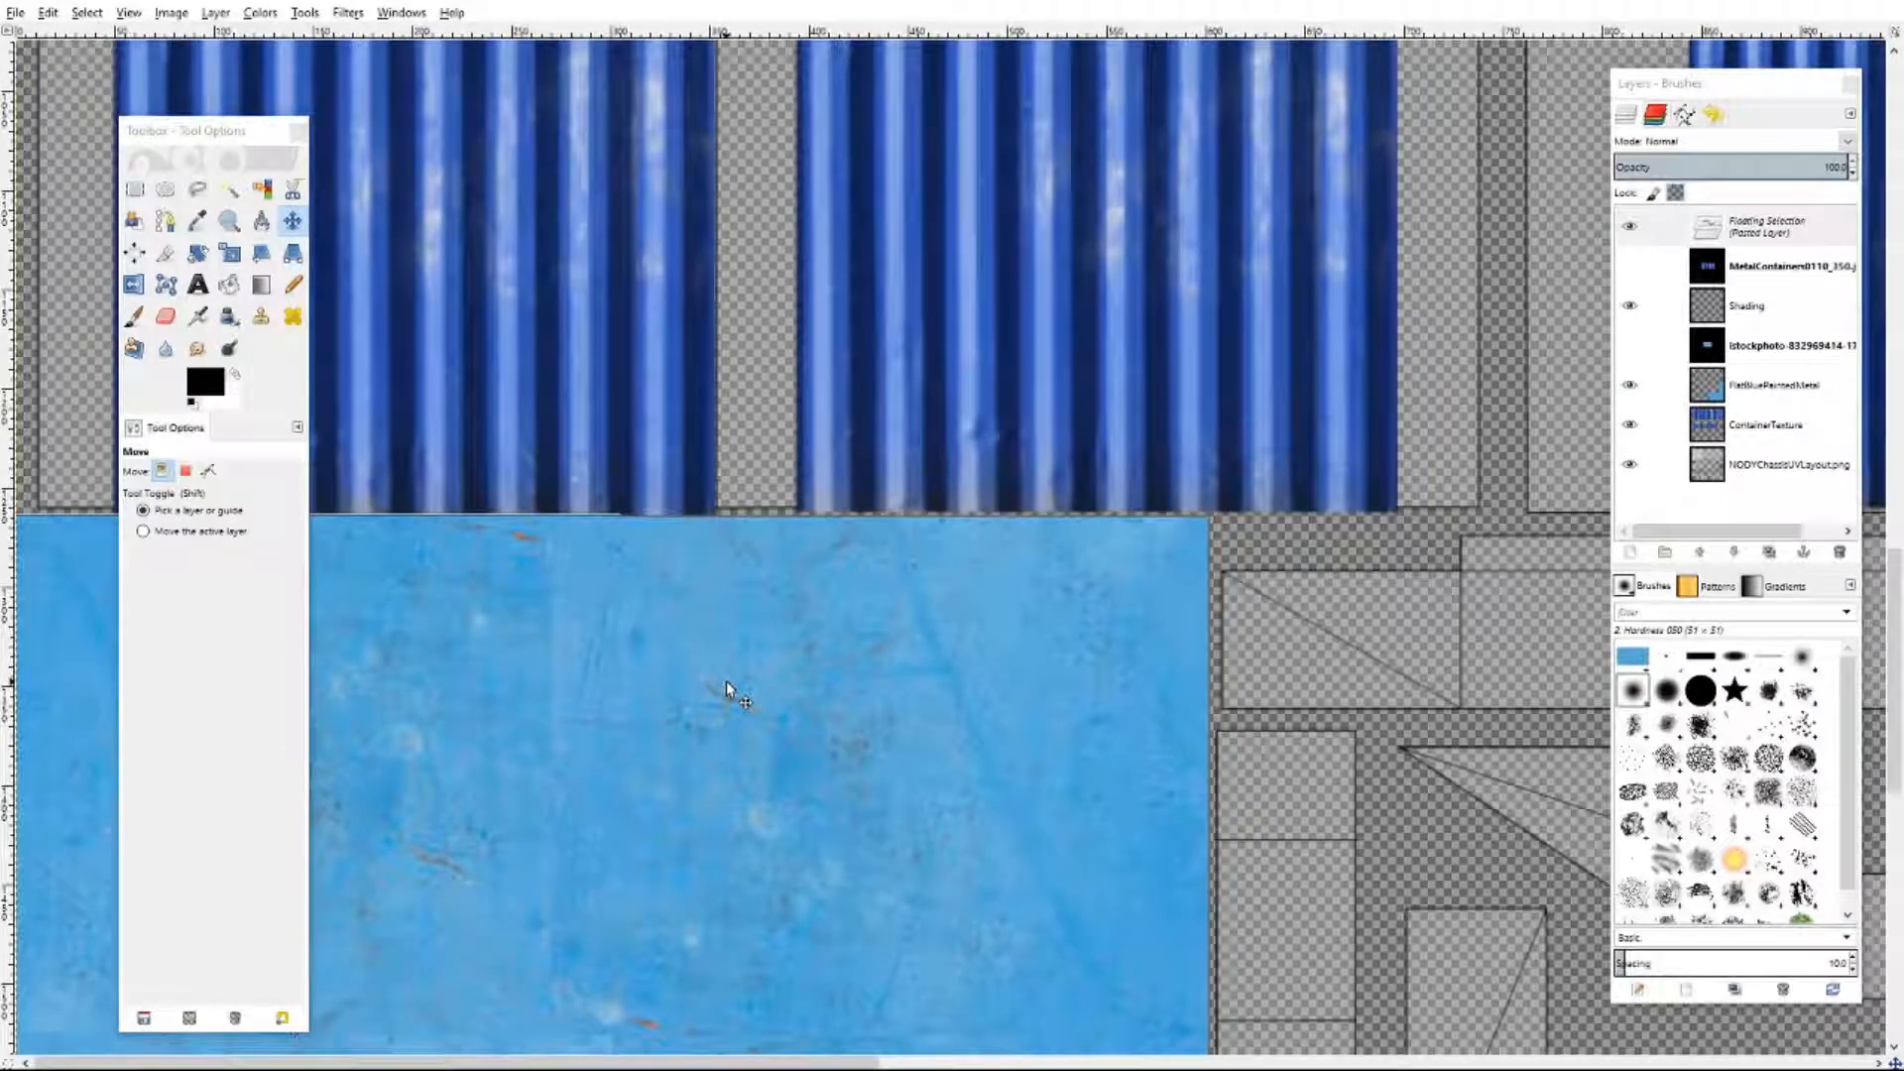
scroll(1275, 756, "down", 10)
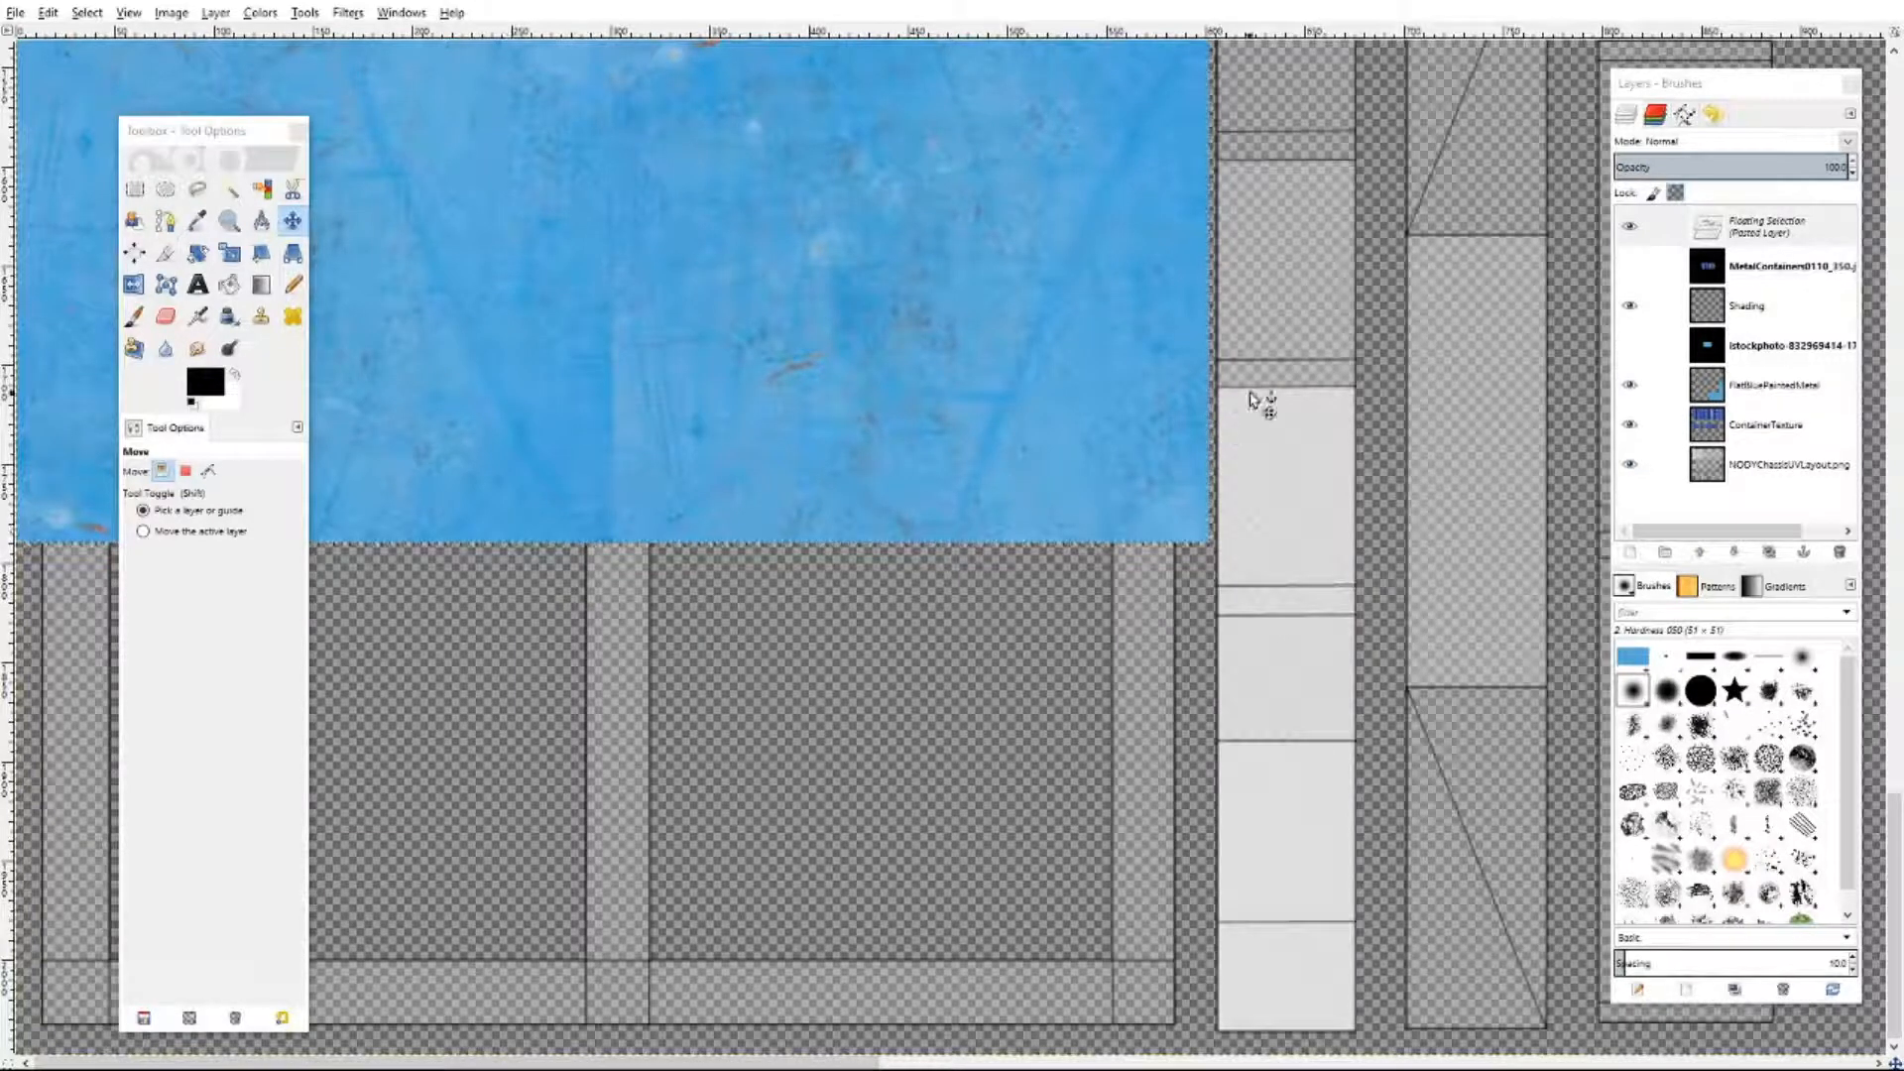
- Anchor the pasted blue piece into the FlatBluePaintedMetal layer and lower that layer's opacity to 69
left_click(1294, 387)
left_click(1755, 347)
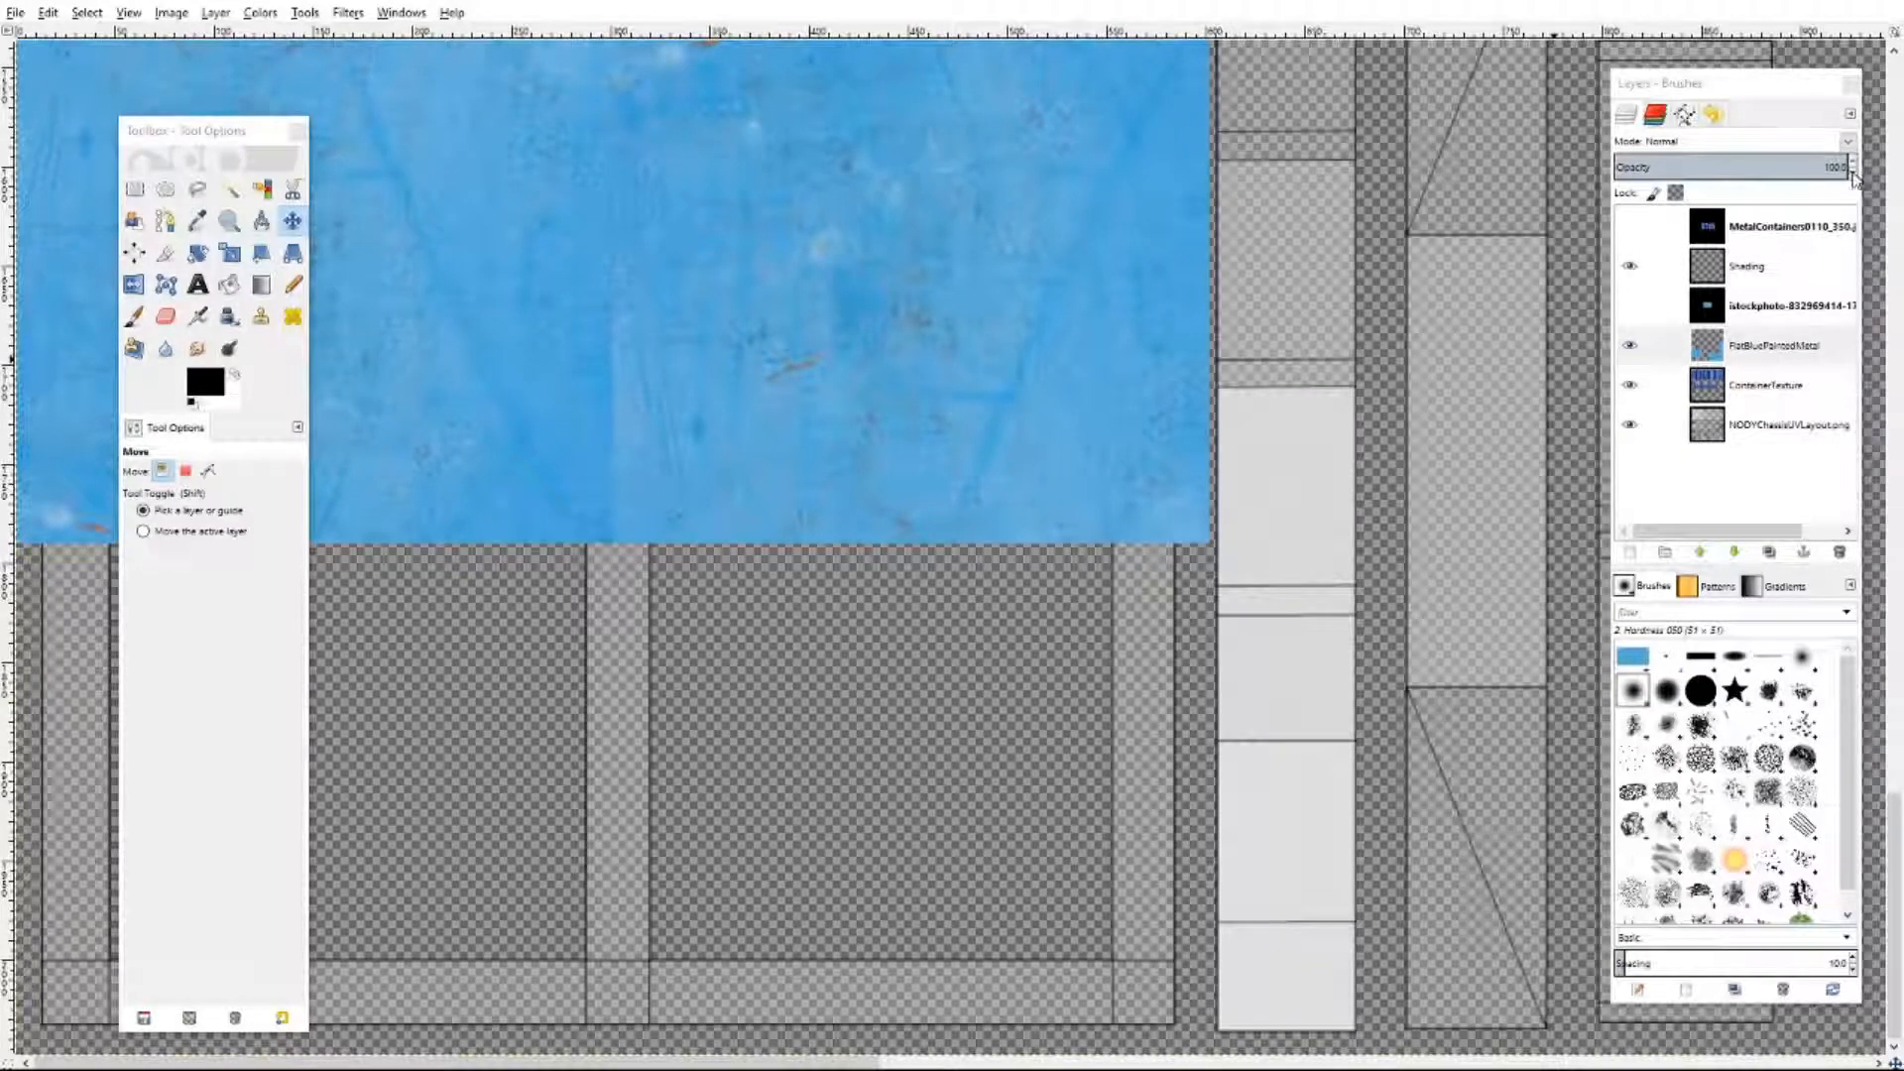
left_click(1852, 175)
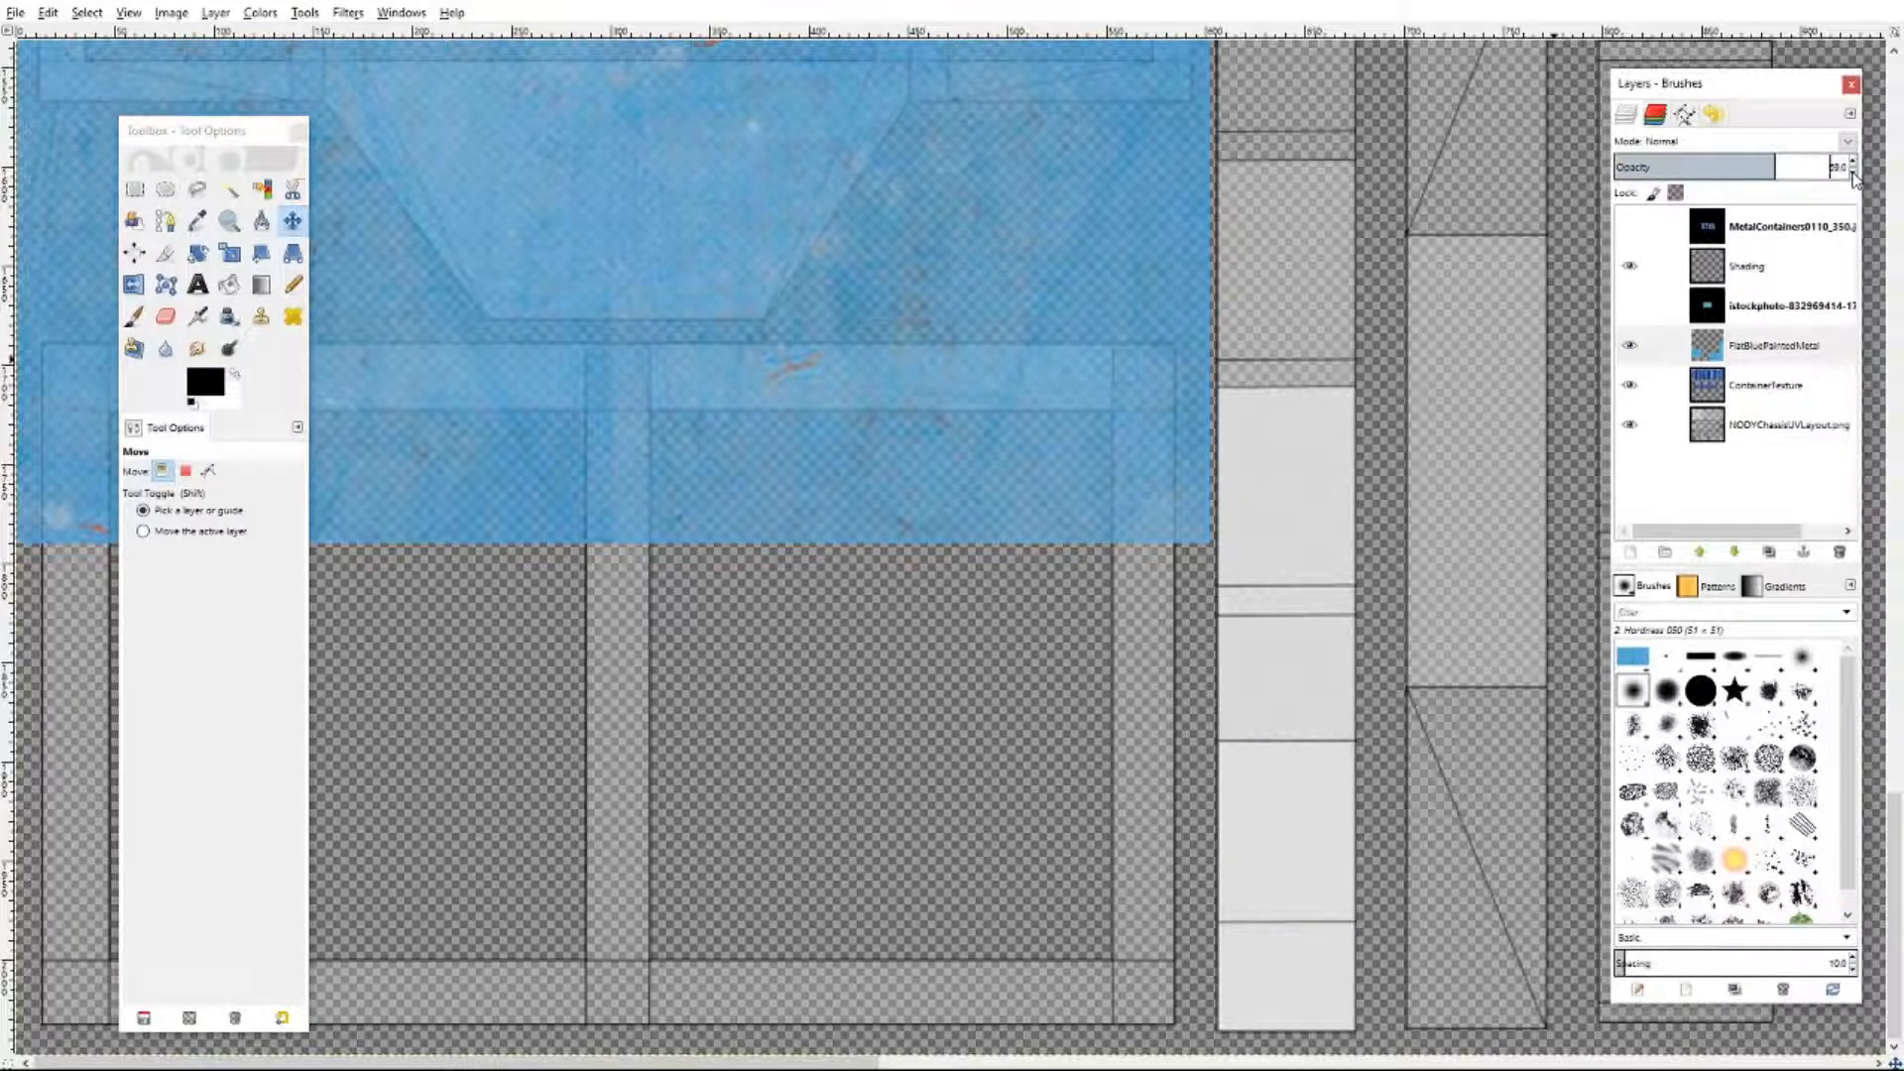
- Select the blue strip overlapping the bottom-left frame panel with a rectangle from just above its upper edge, about 631 × 182 px, and delete it
left_click(135, 190)
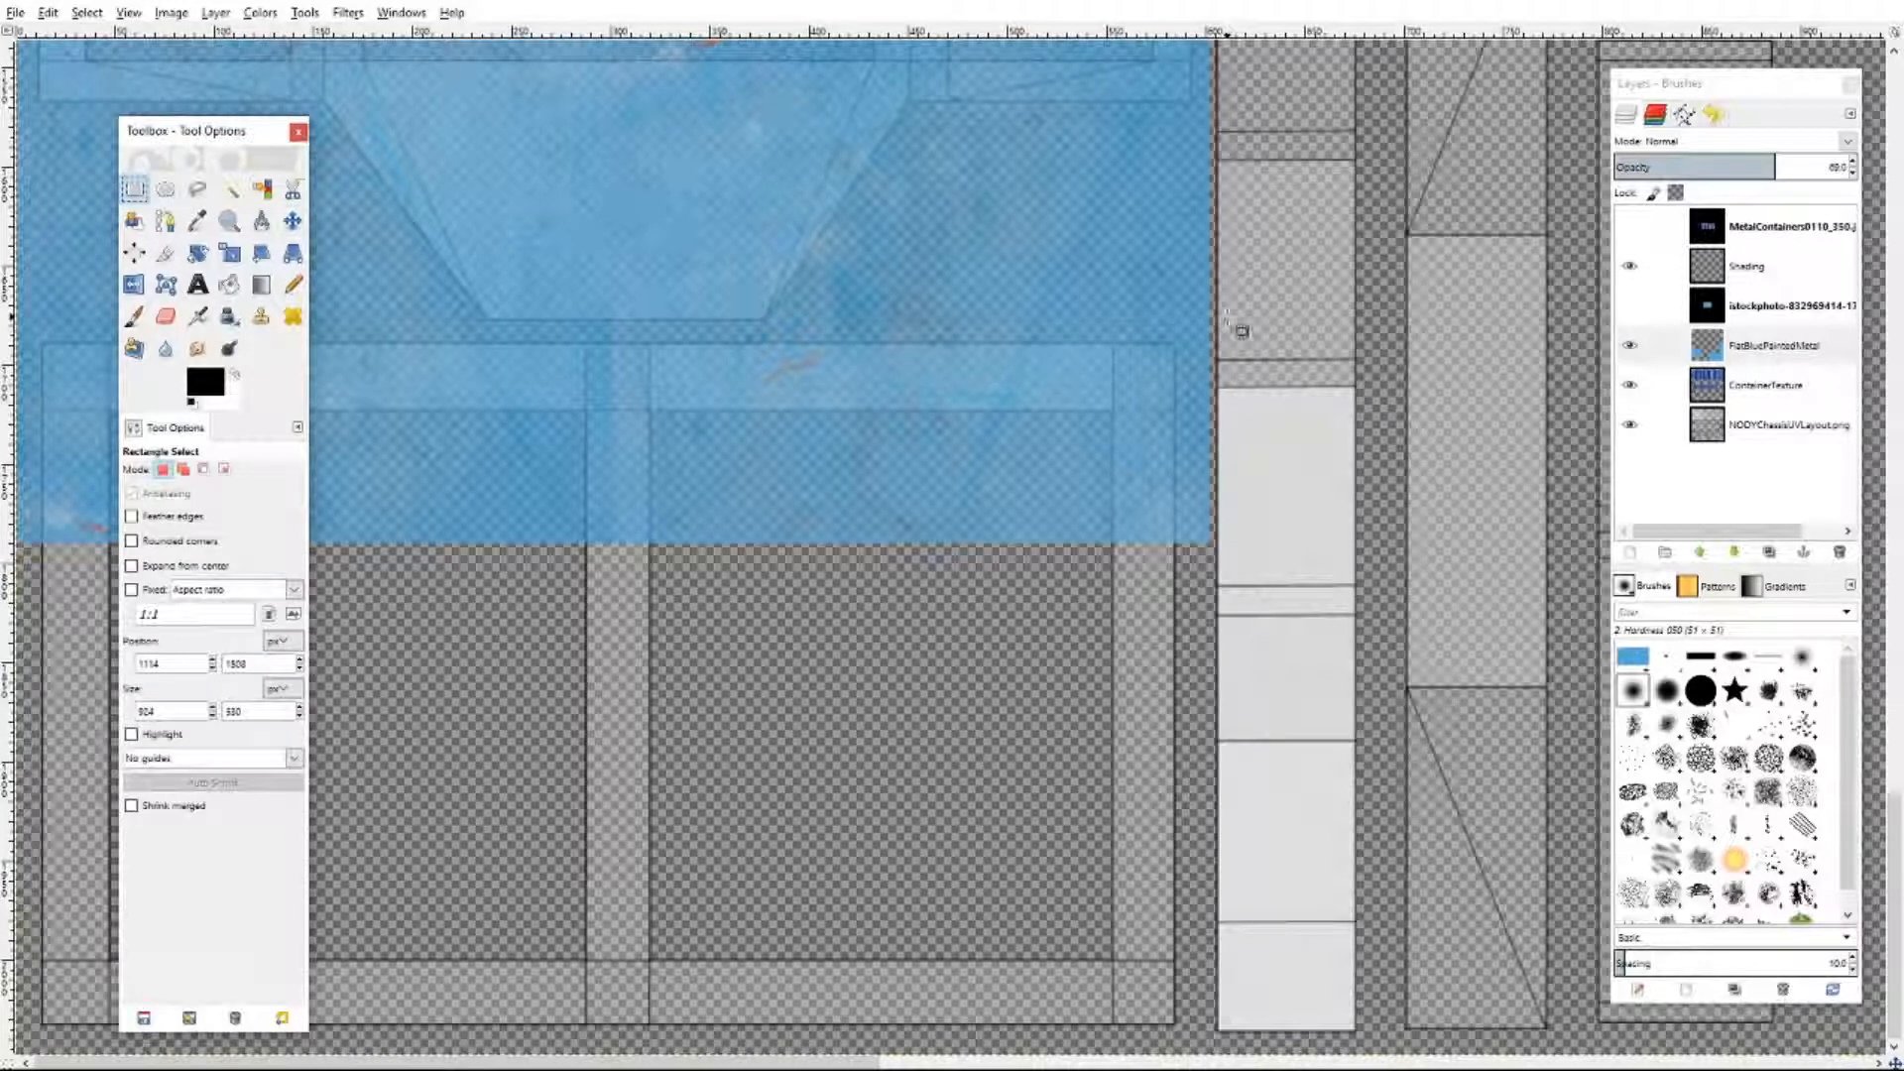
left_click_drag(1227, 318, 18, 688)
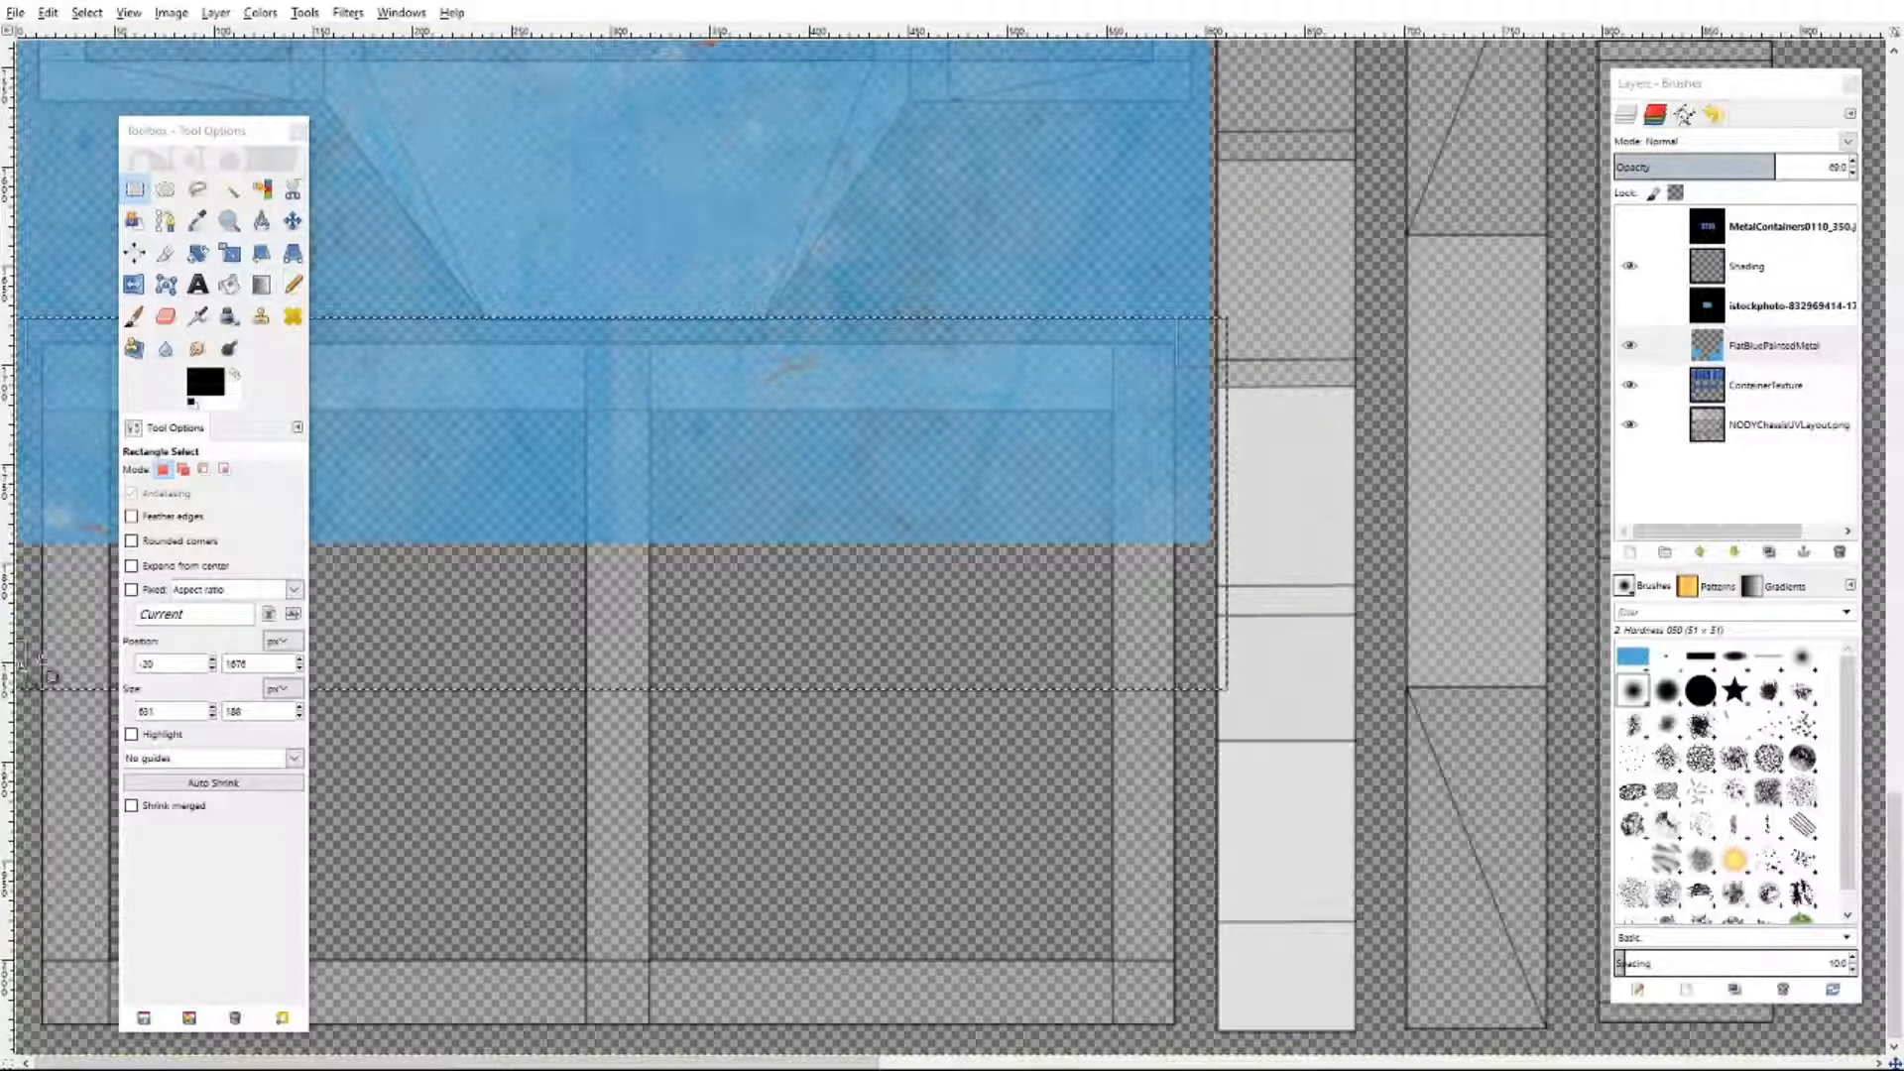
left_click_drag(583, 348, 586, 357)
key("Delete")
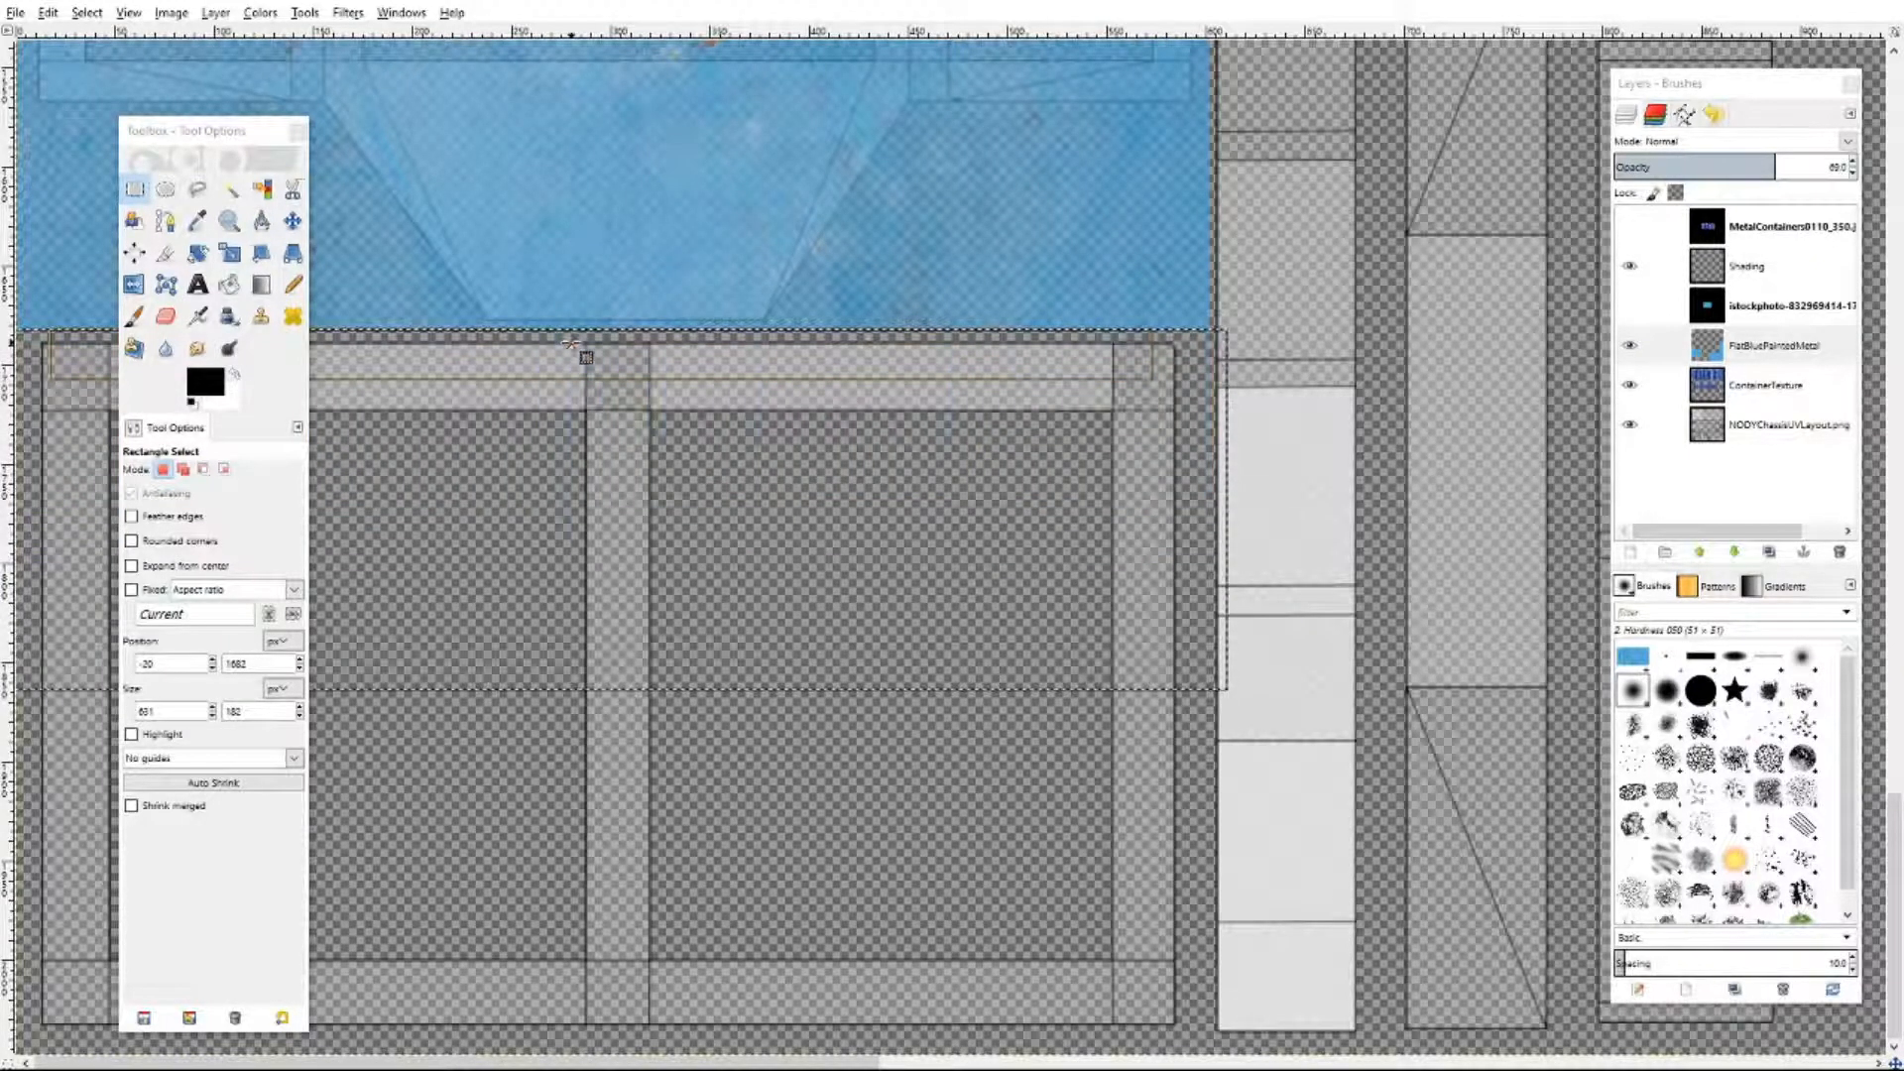
- Restore the FlatBluePaintedMetal layer's opacity to 100 and clear the selection
left_click(1854, 161)
left_click(1854, 161)
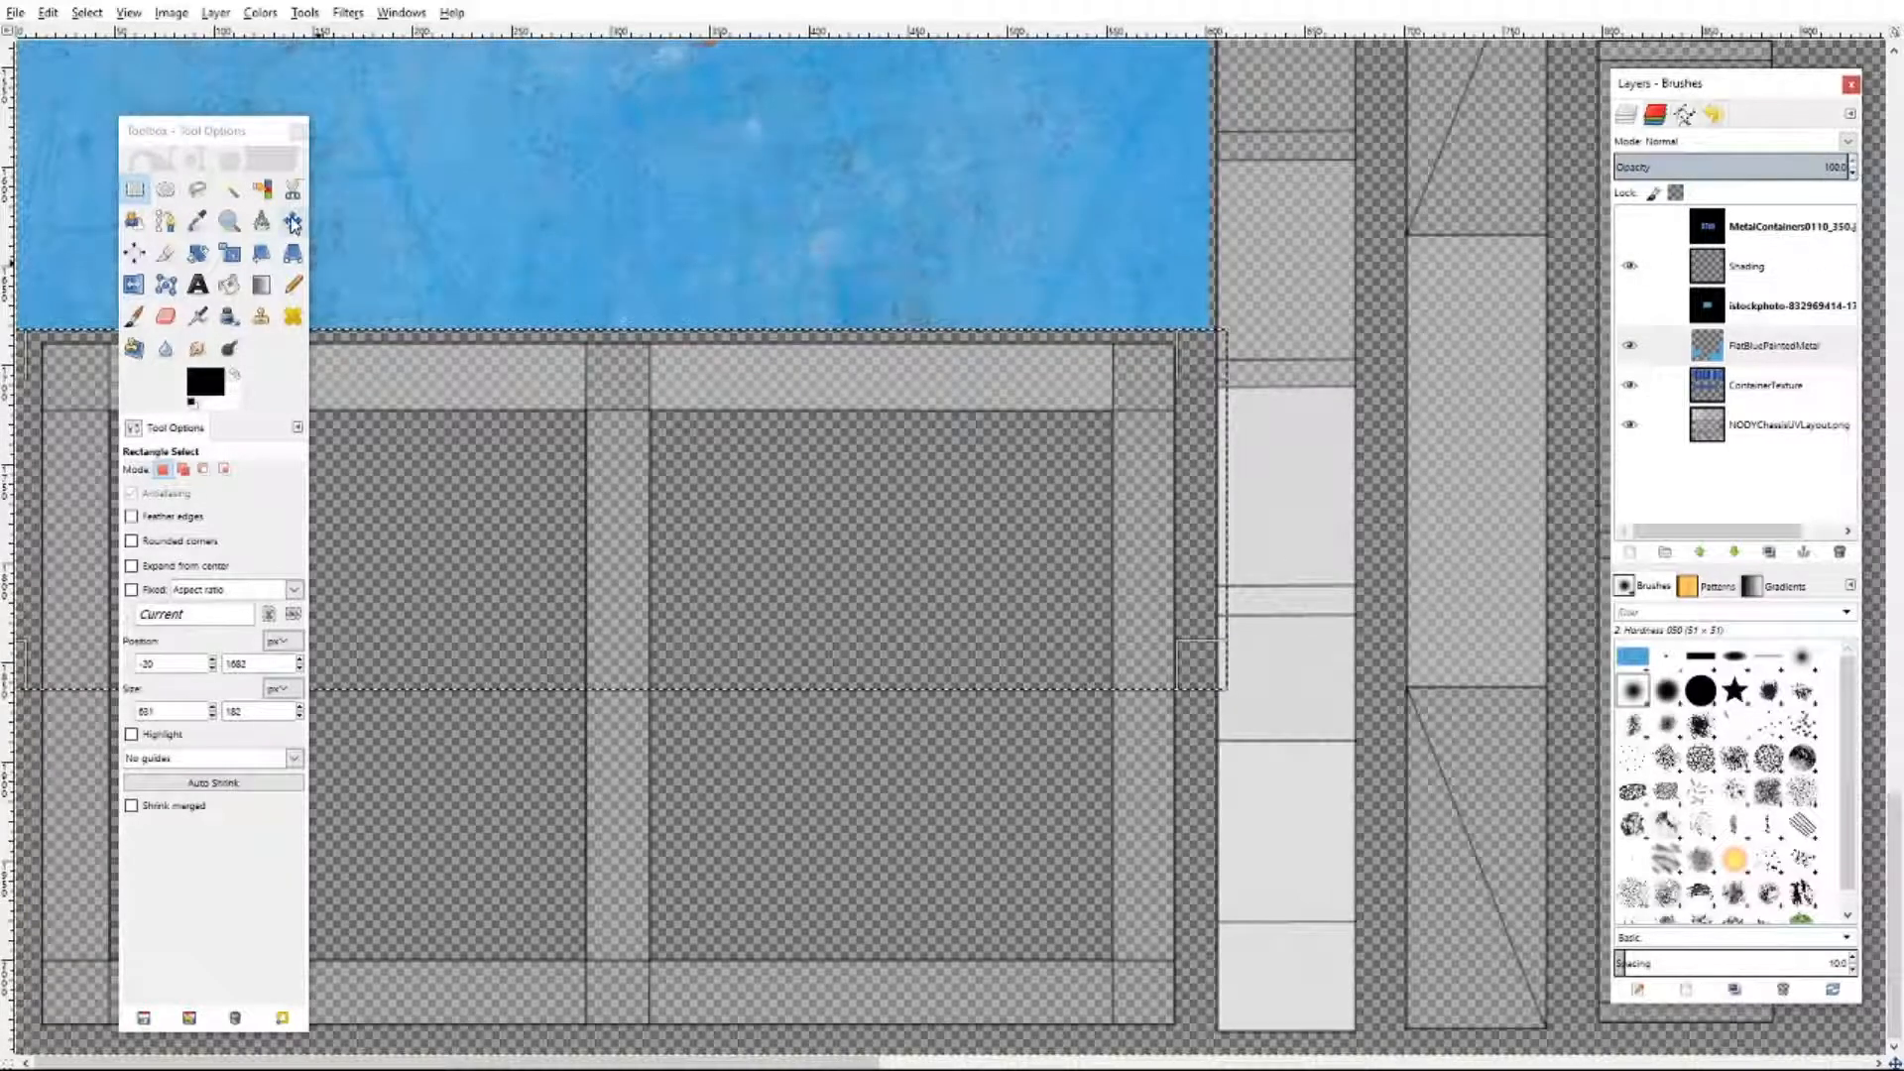
left_click(87, 12)
left_click(100, 56)
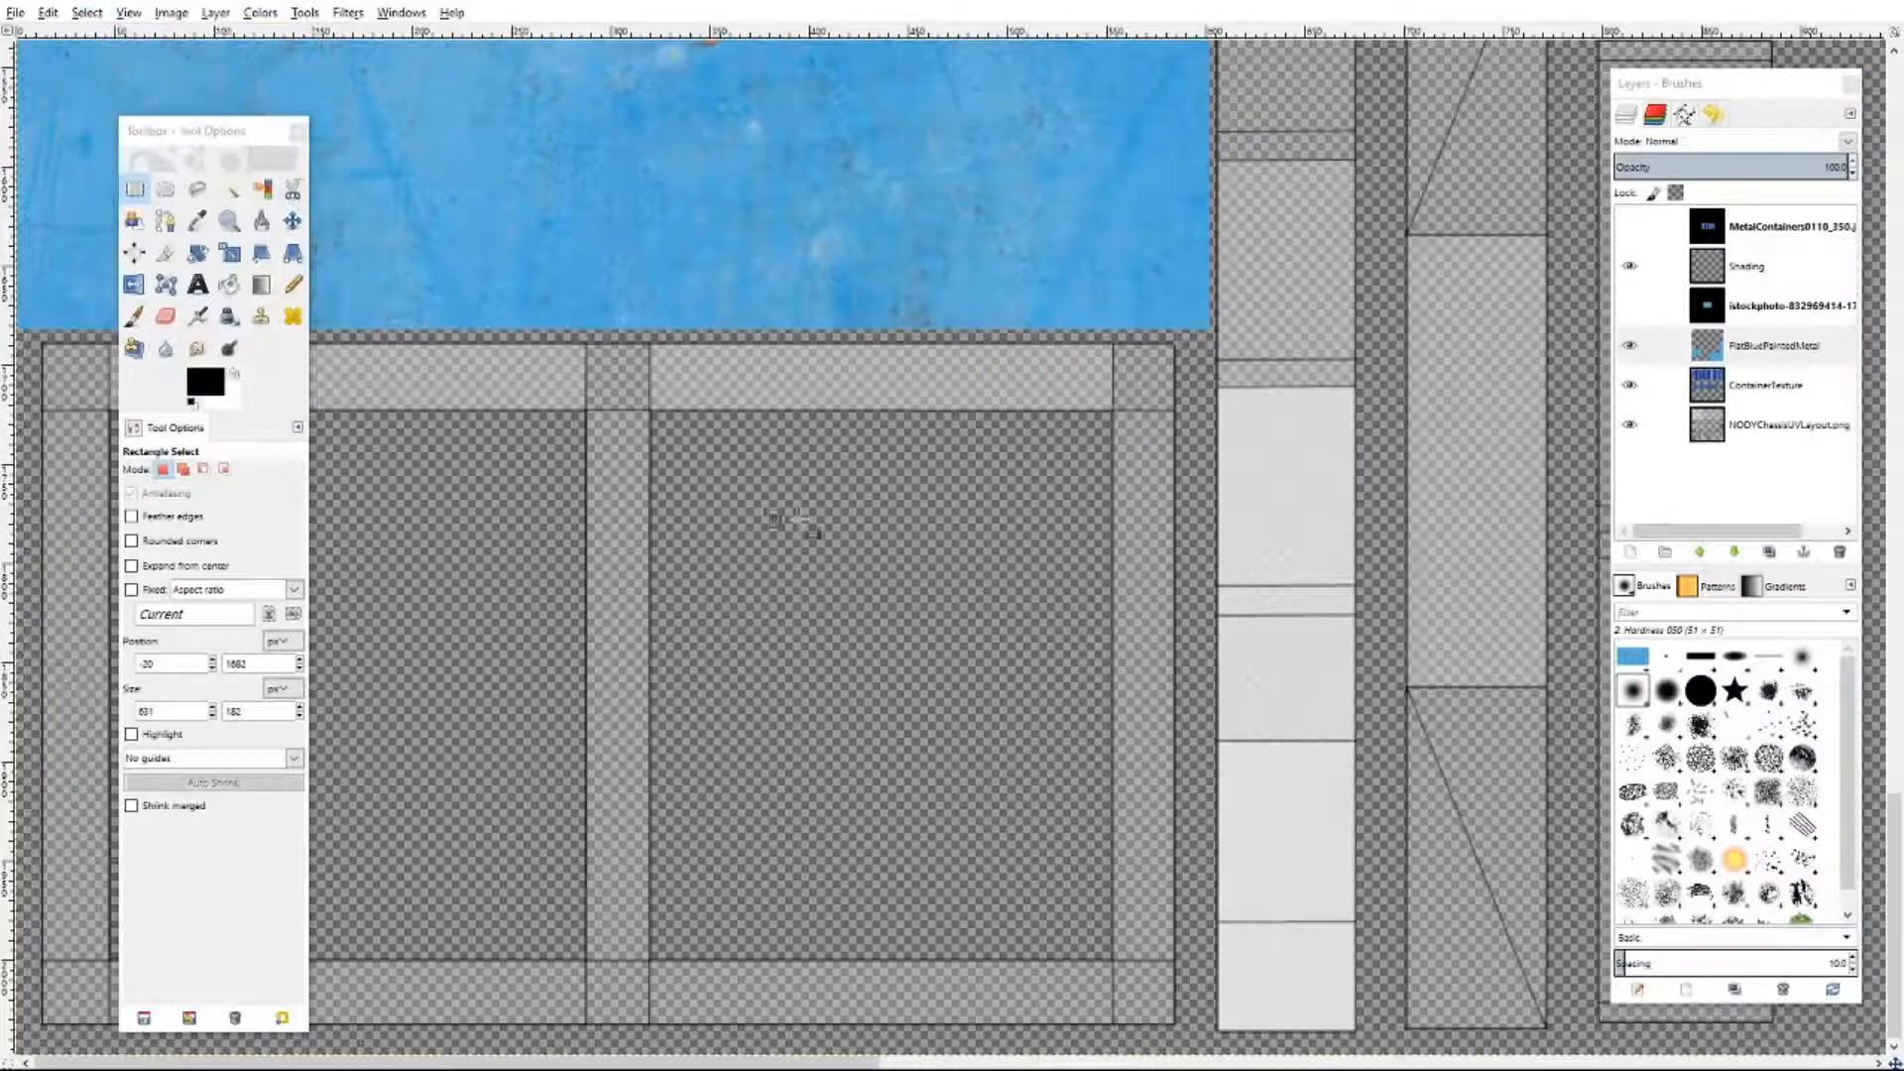
- Select the large blue panel in the layout's lower-right corner with a rectangle about 918 × 514 px and copy it
left_click_drag(195, 138, 126, 91)
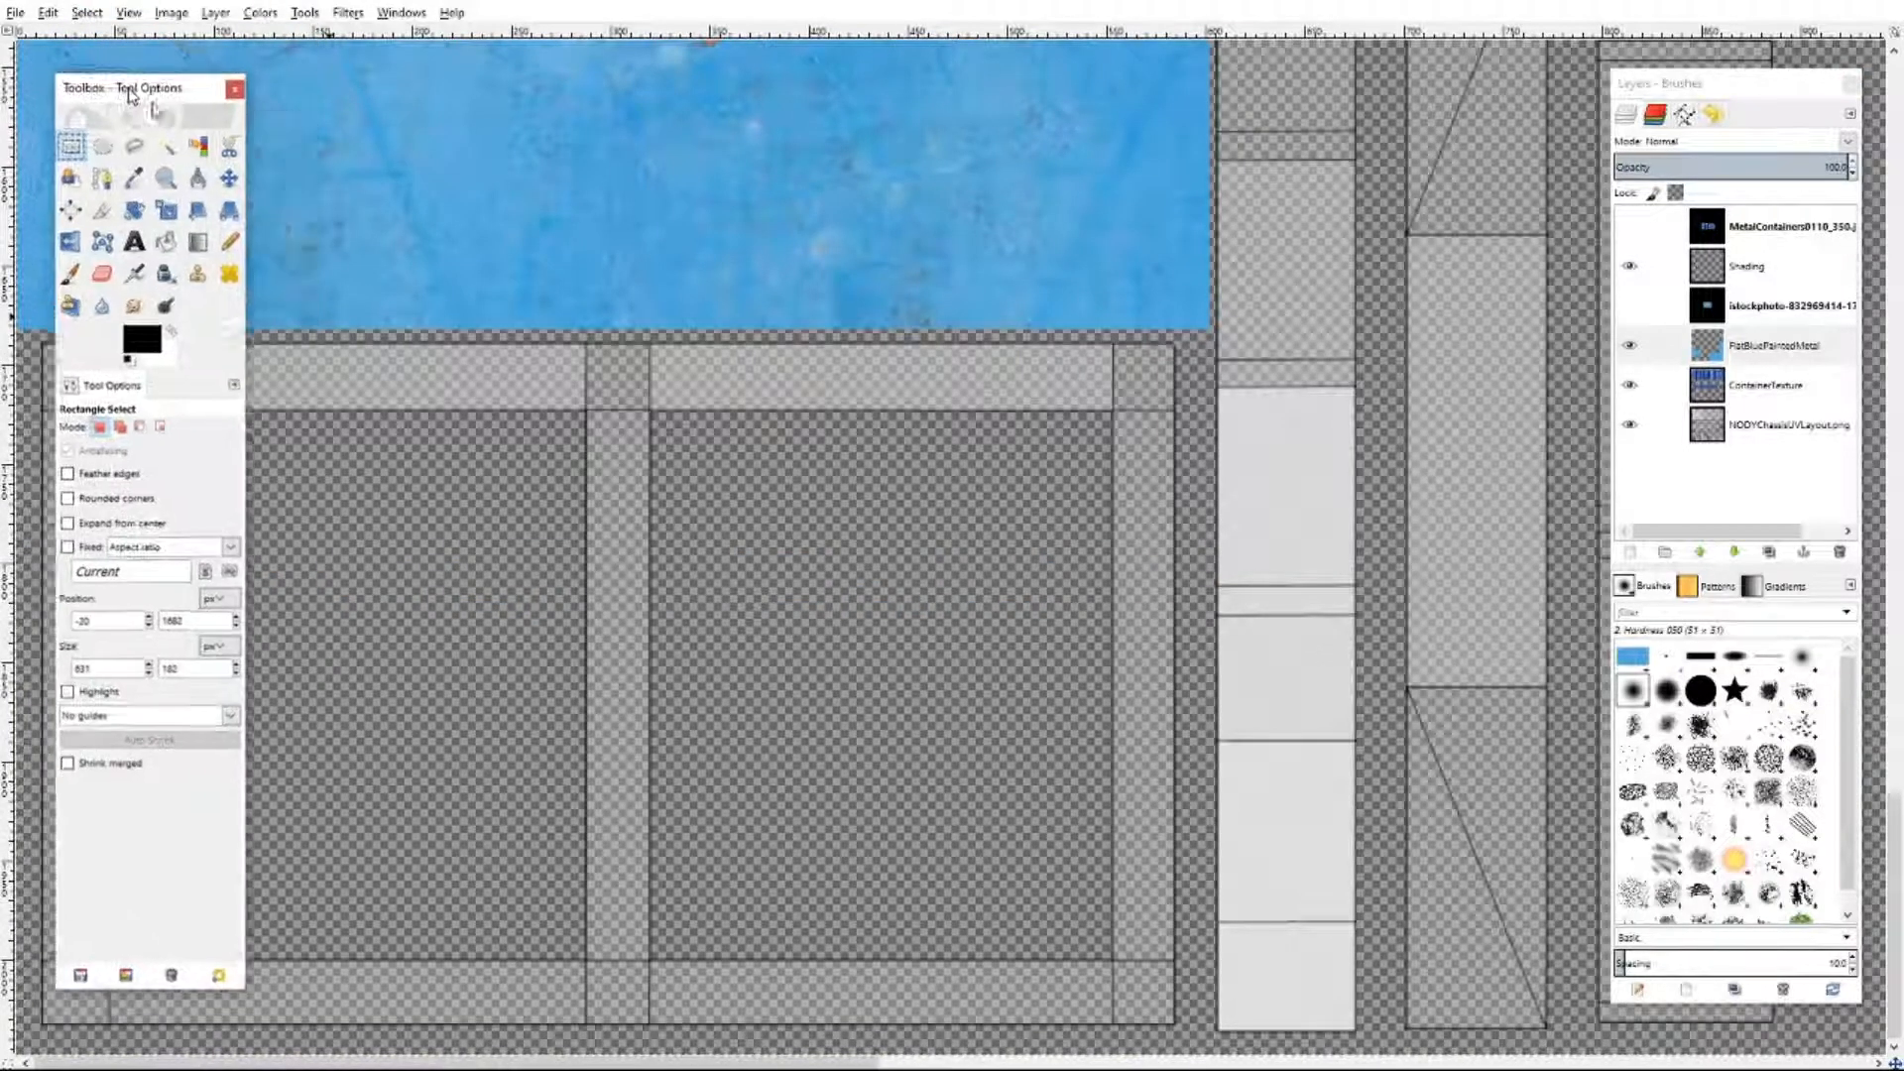
left_click(129, 12)
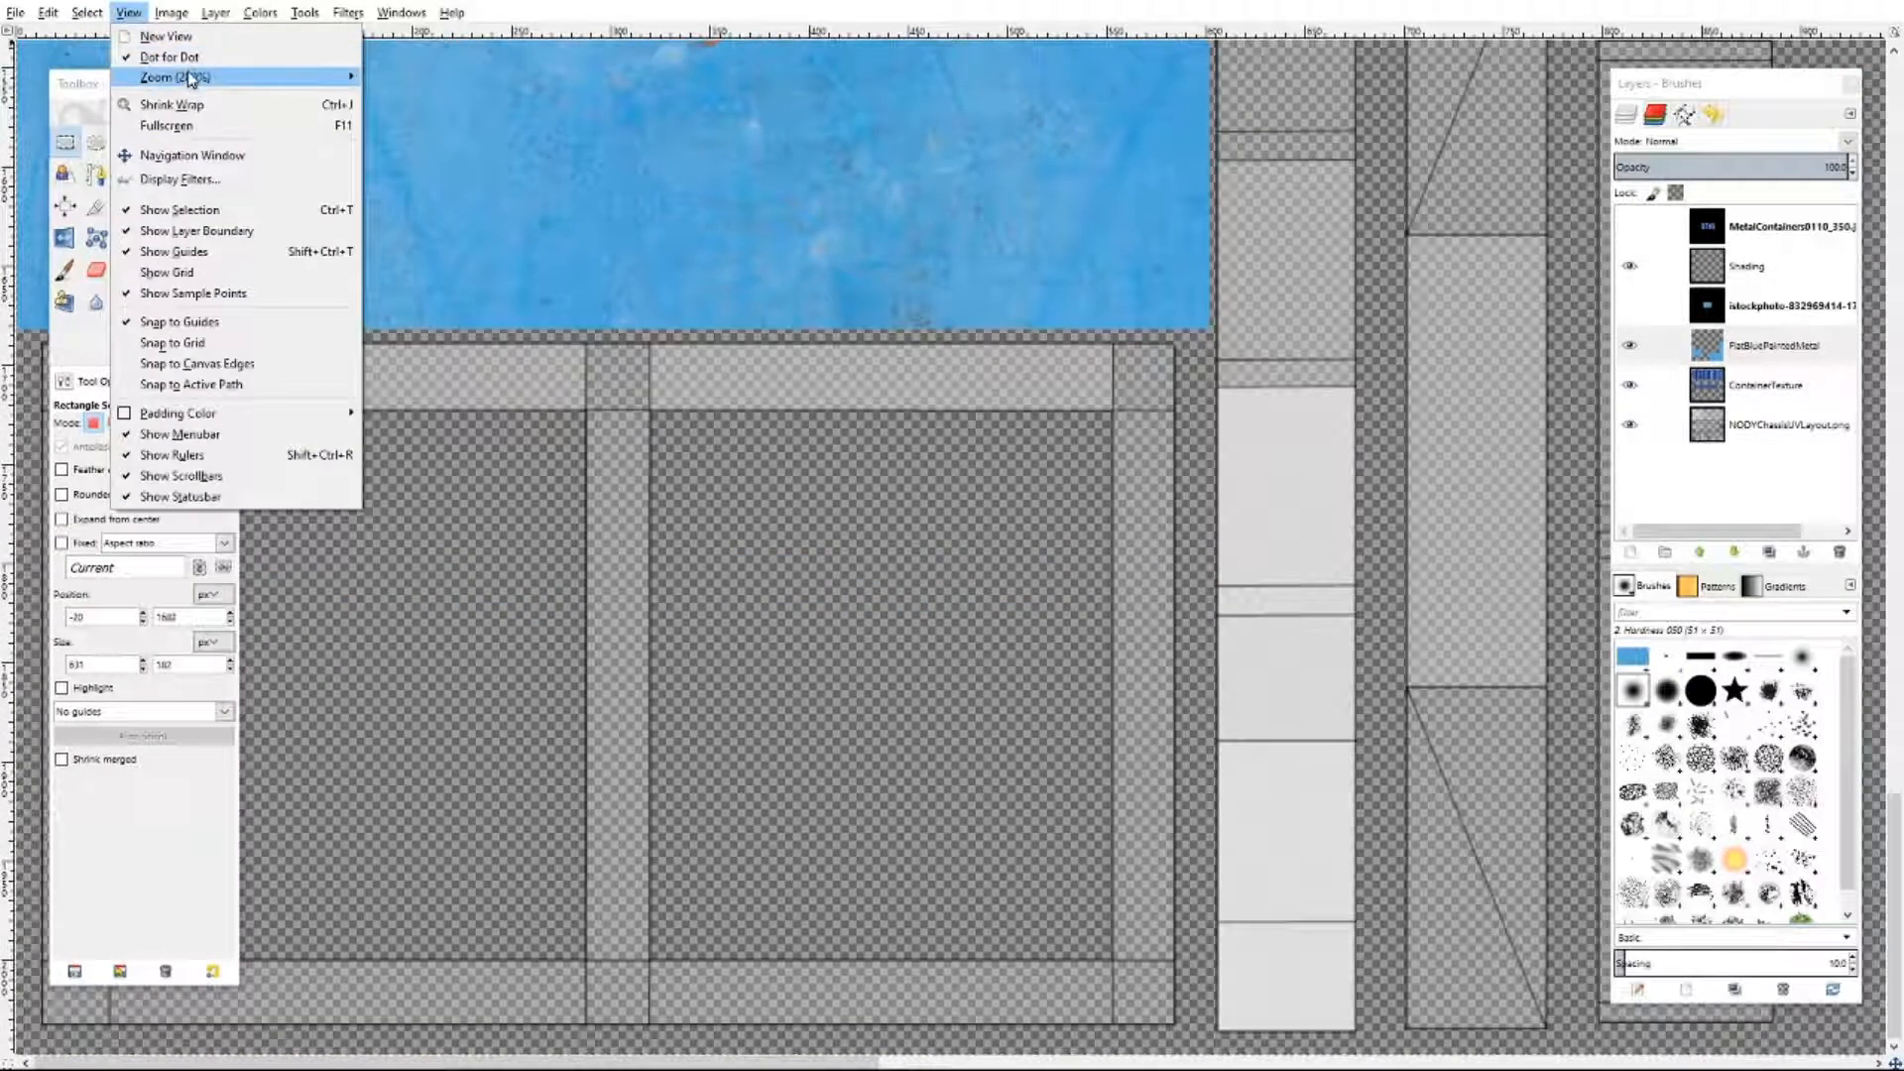
mouse_move(192, 78)
left_click(446, 291)
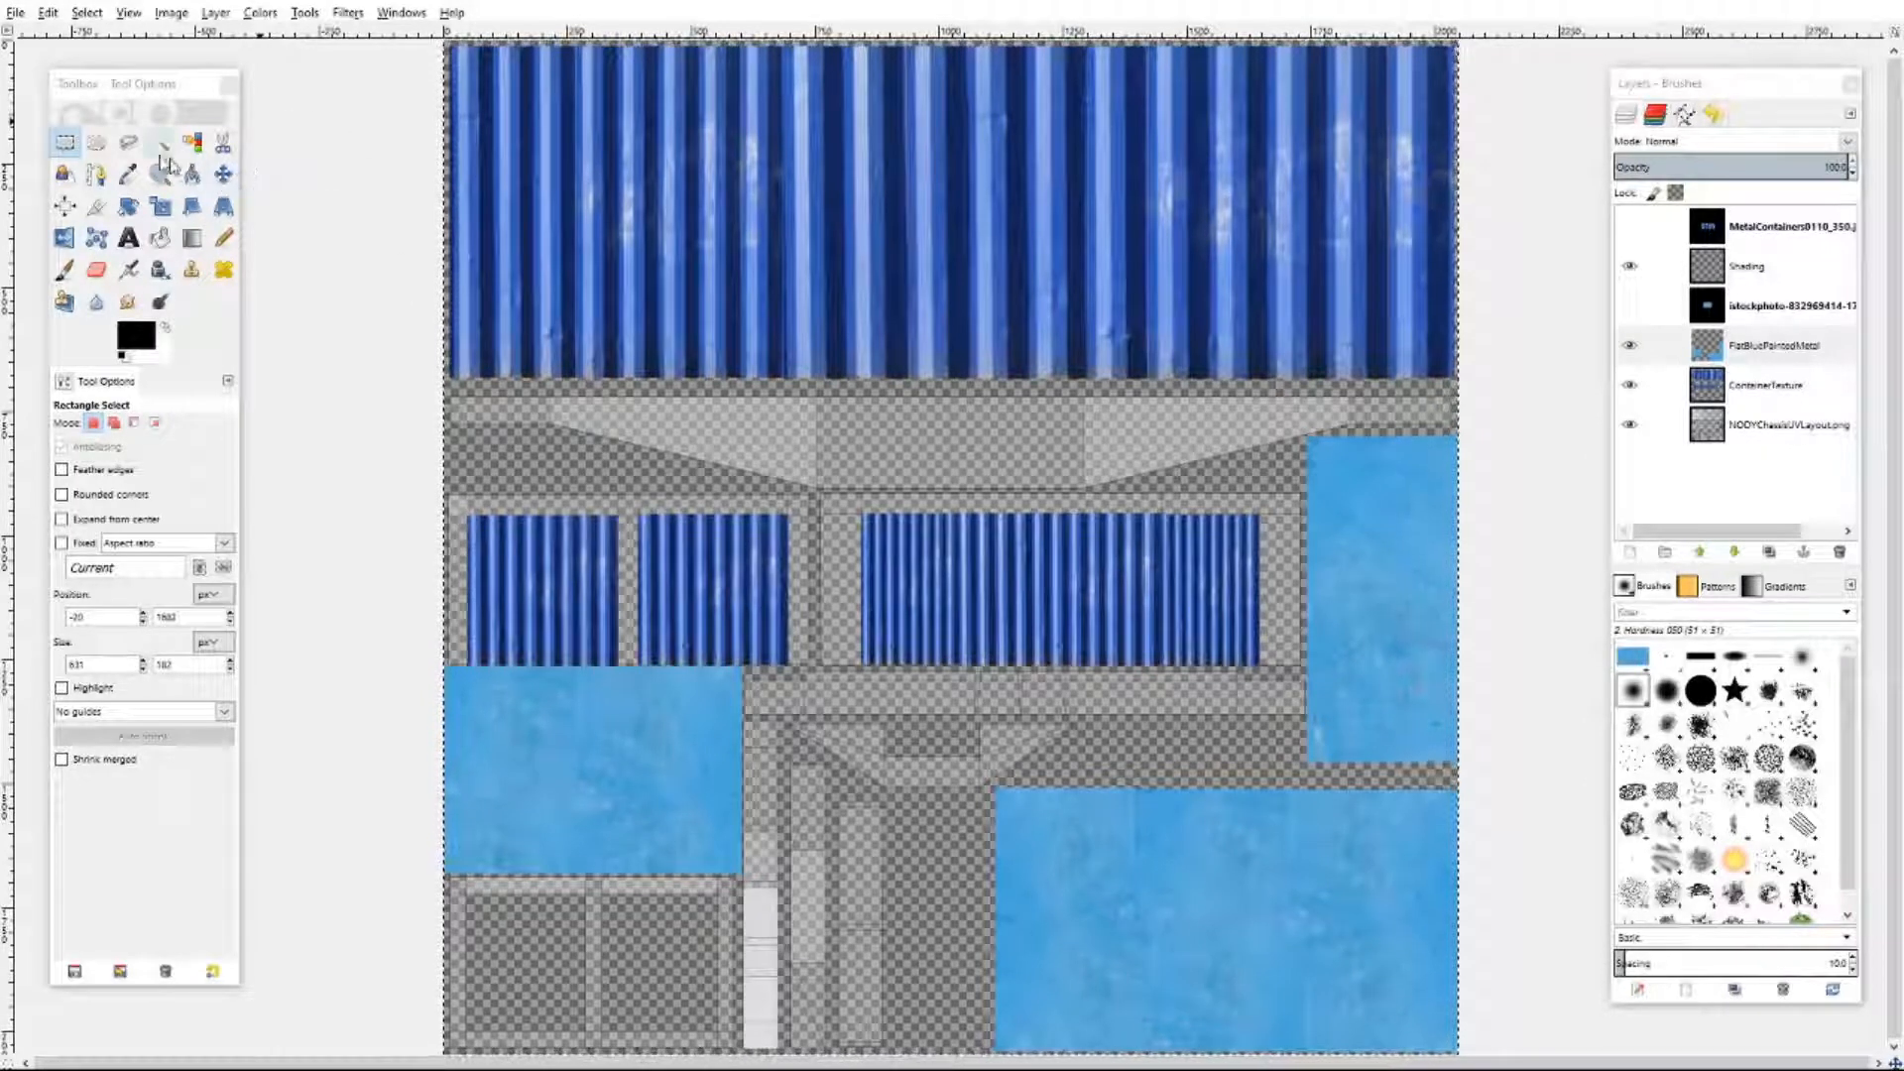
left_click(65, 142)
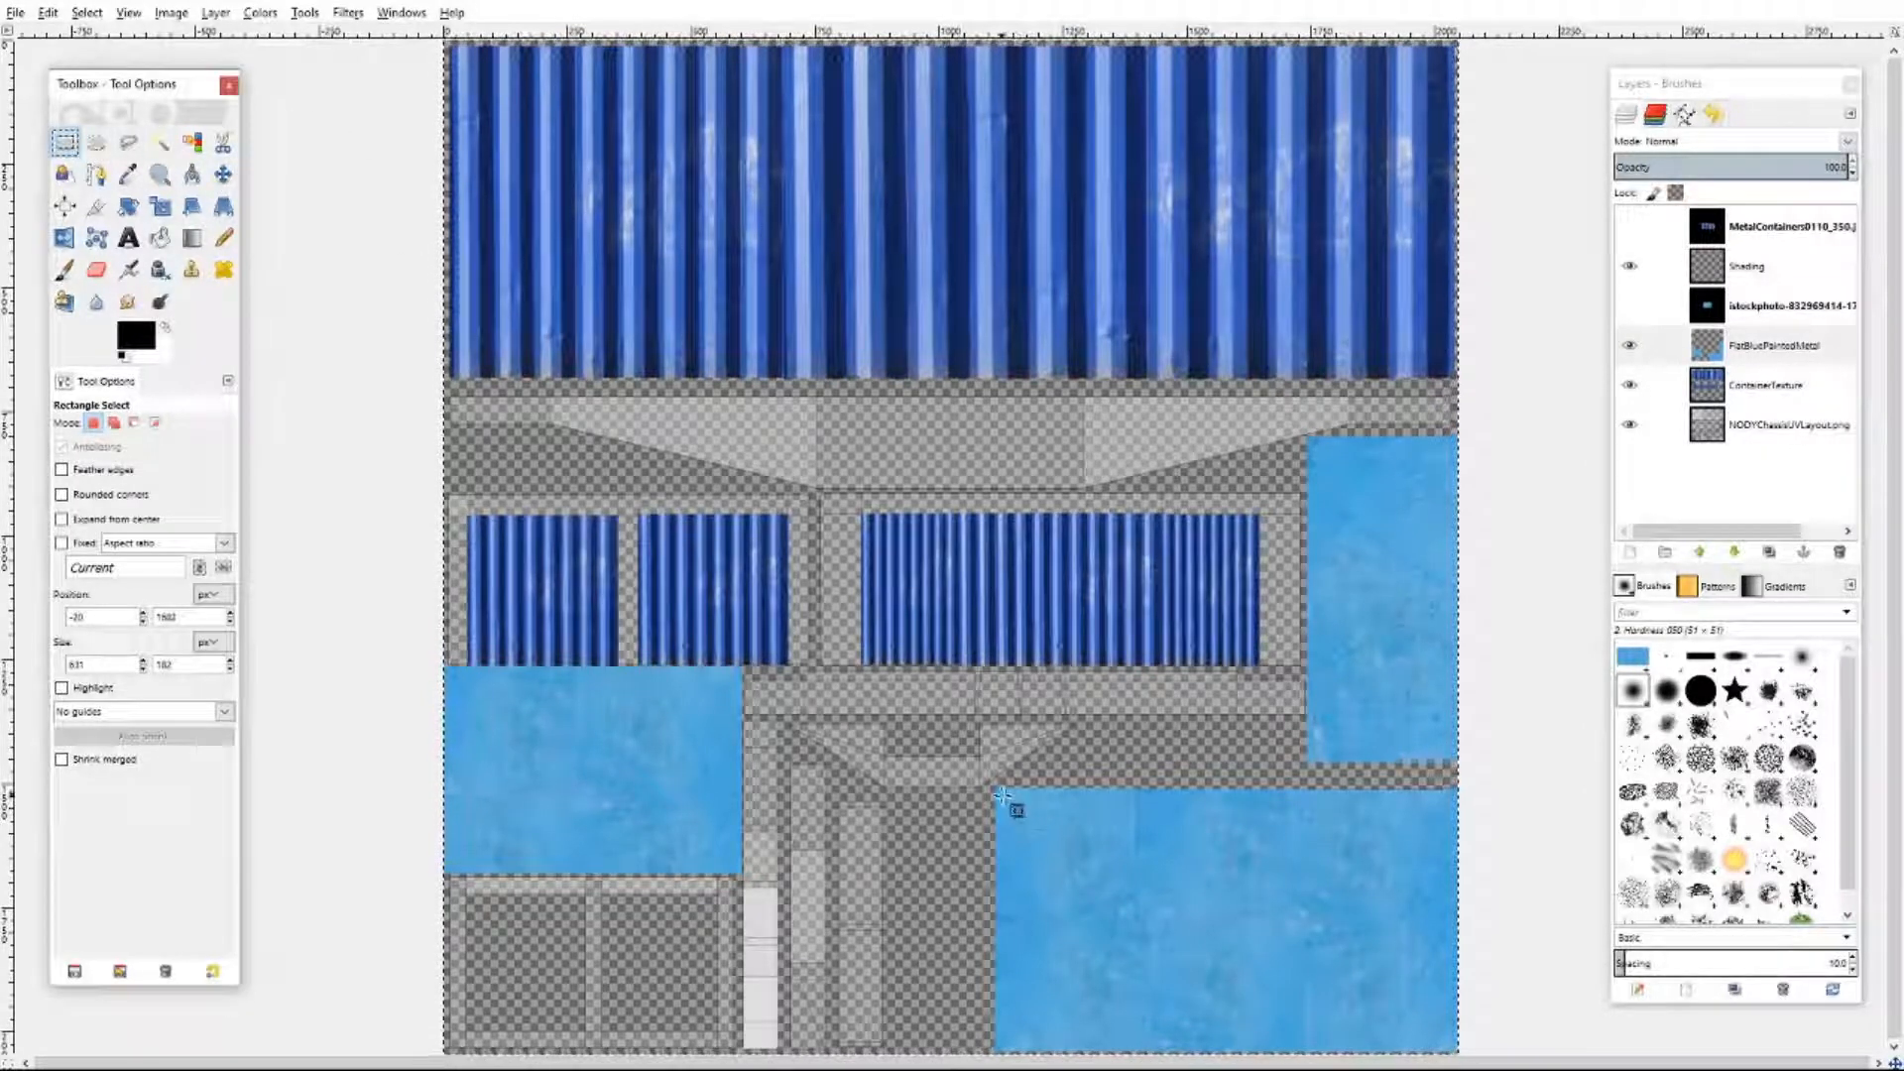
left_click_drag(1000, 791, 1443, 1043)
right_click(1277, 976)
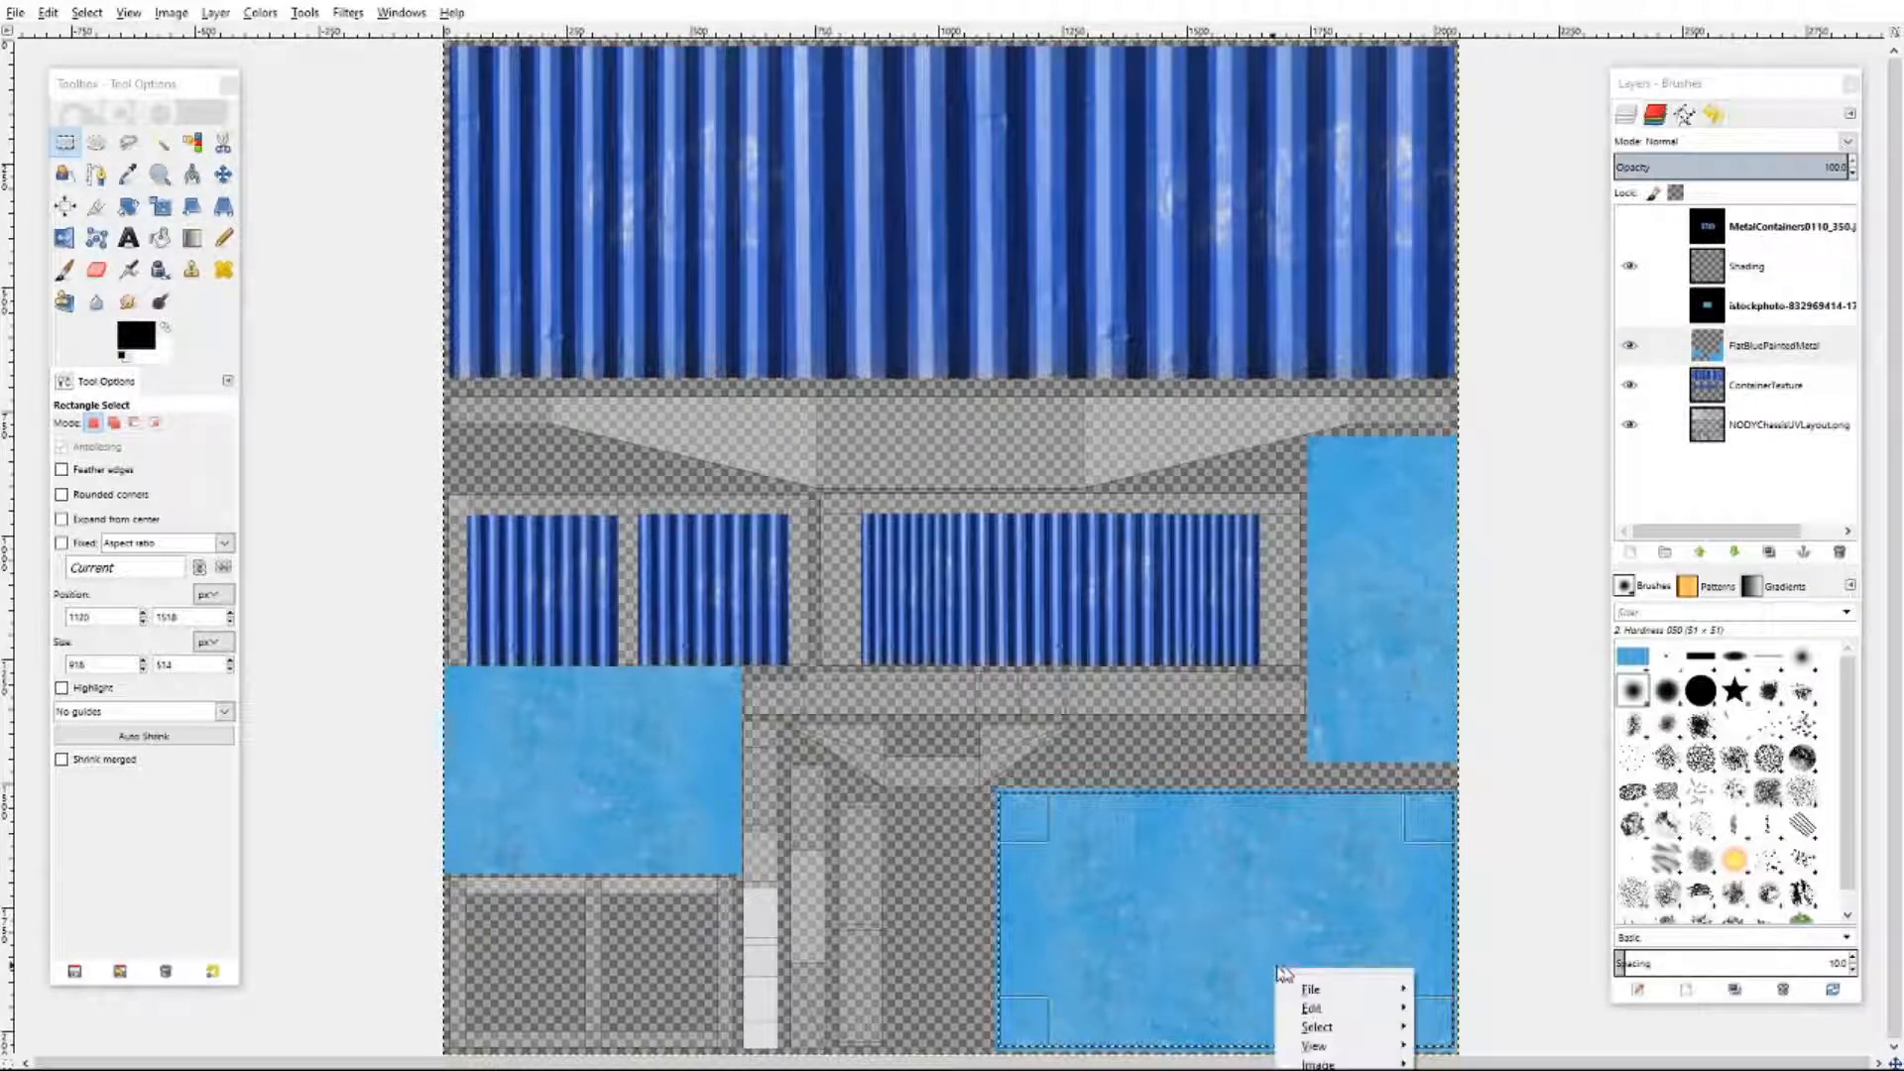
mouse_move(1322, 1008)
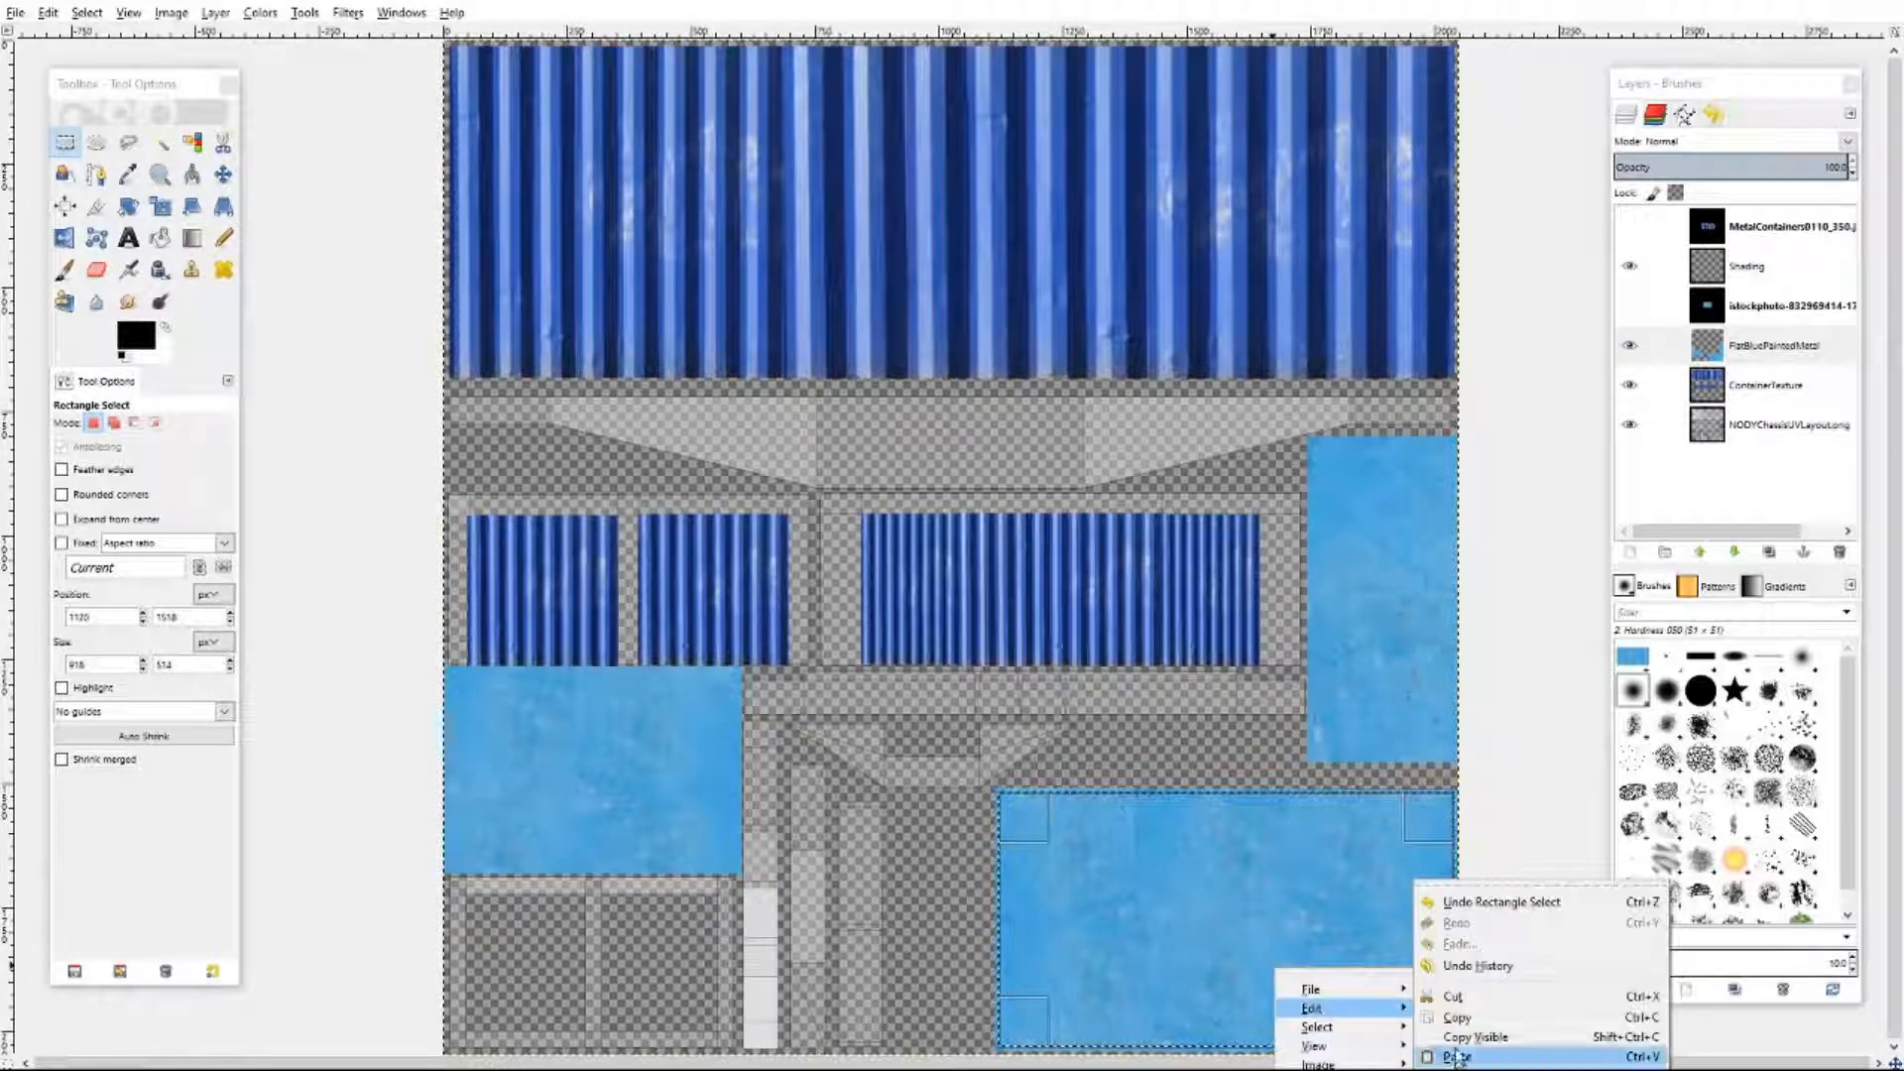
left_click(1457, 1016)
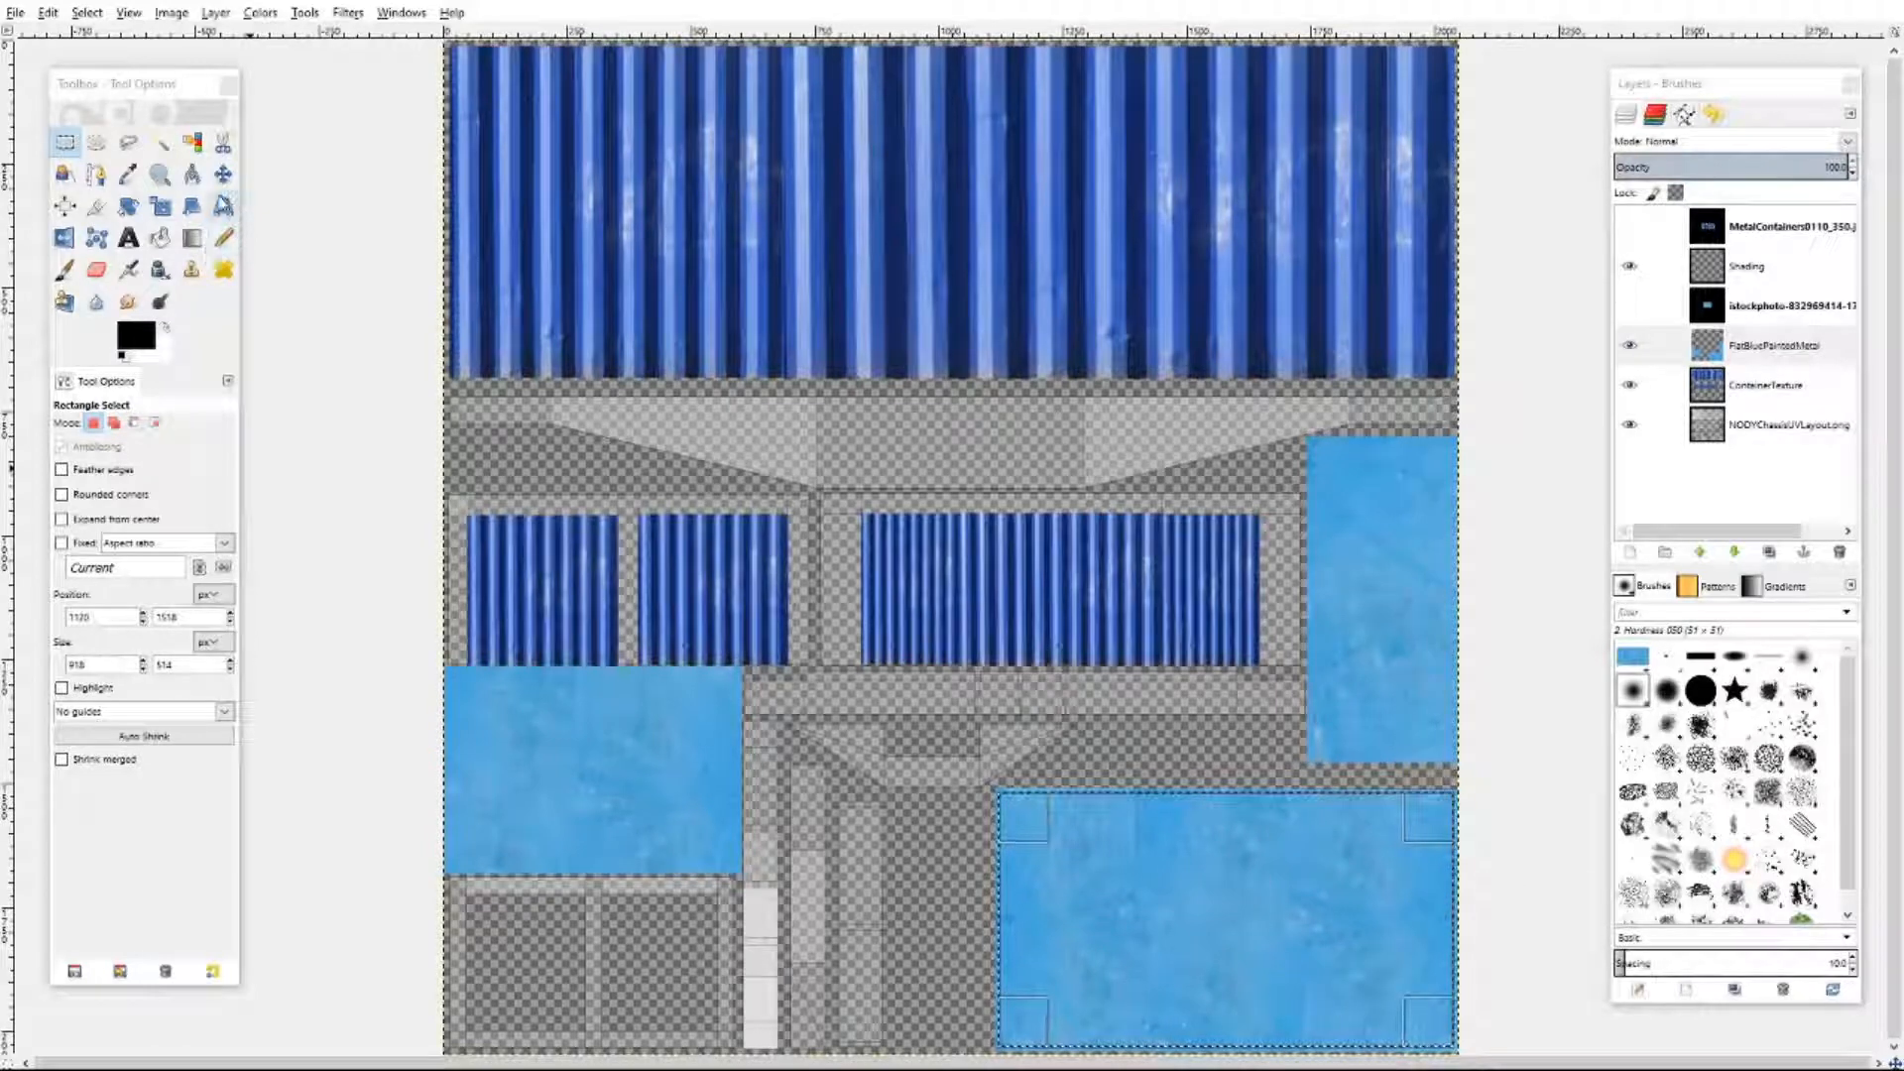
- Paste the copied blue panel over the bottom-left frame panel, directly below the existing blue piece, and anchor it into the FlatBluePaintedMetal layer
left_click(223, 175)
right_click(1180, 920)
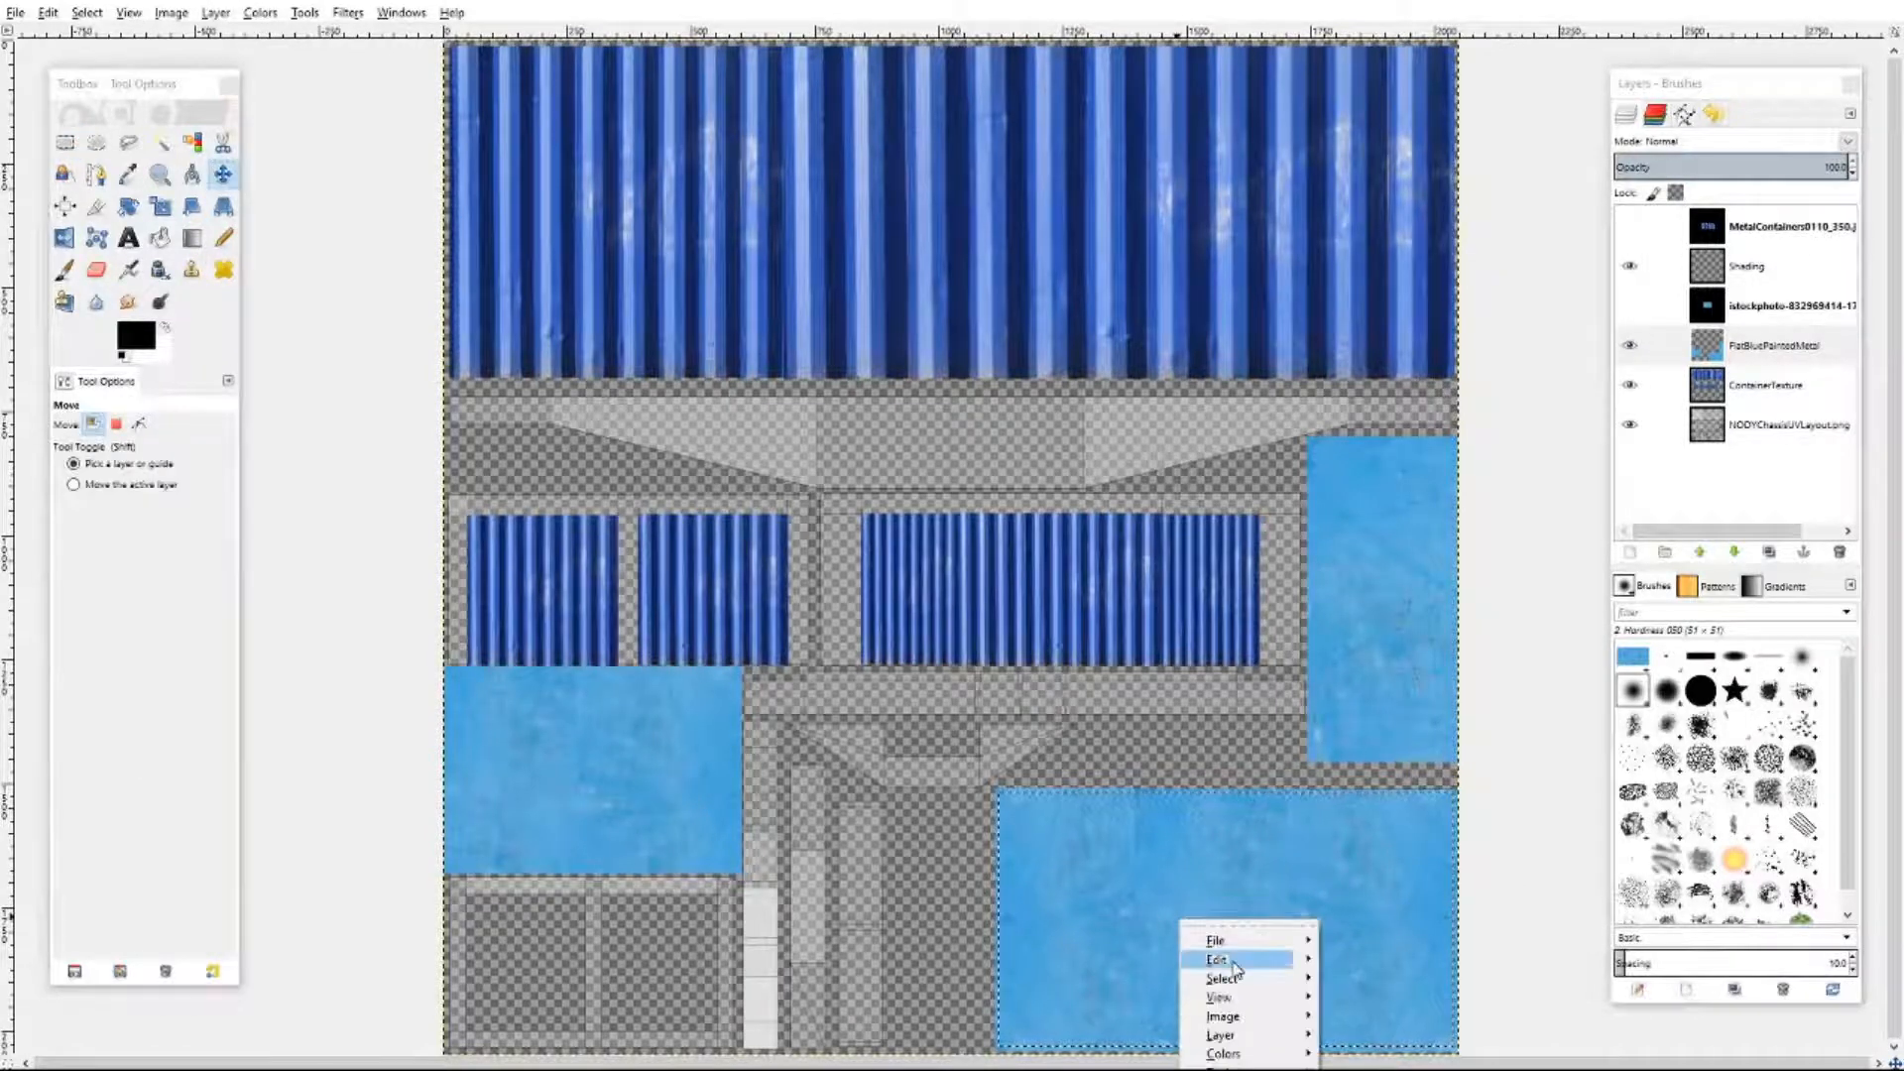
mouse_move(1235, 962)
left_click(1361, 1057)
left_click_drag(1241, 900, 552, 1007)
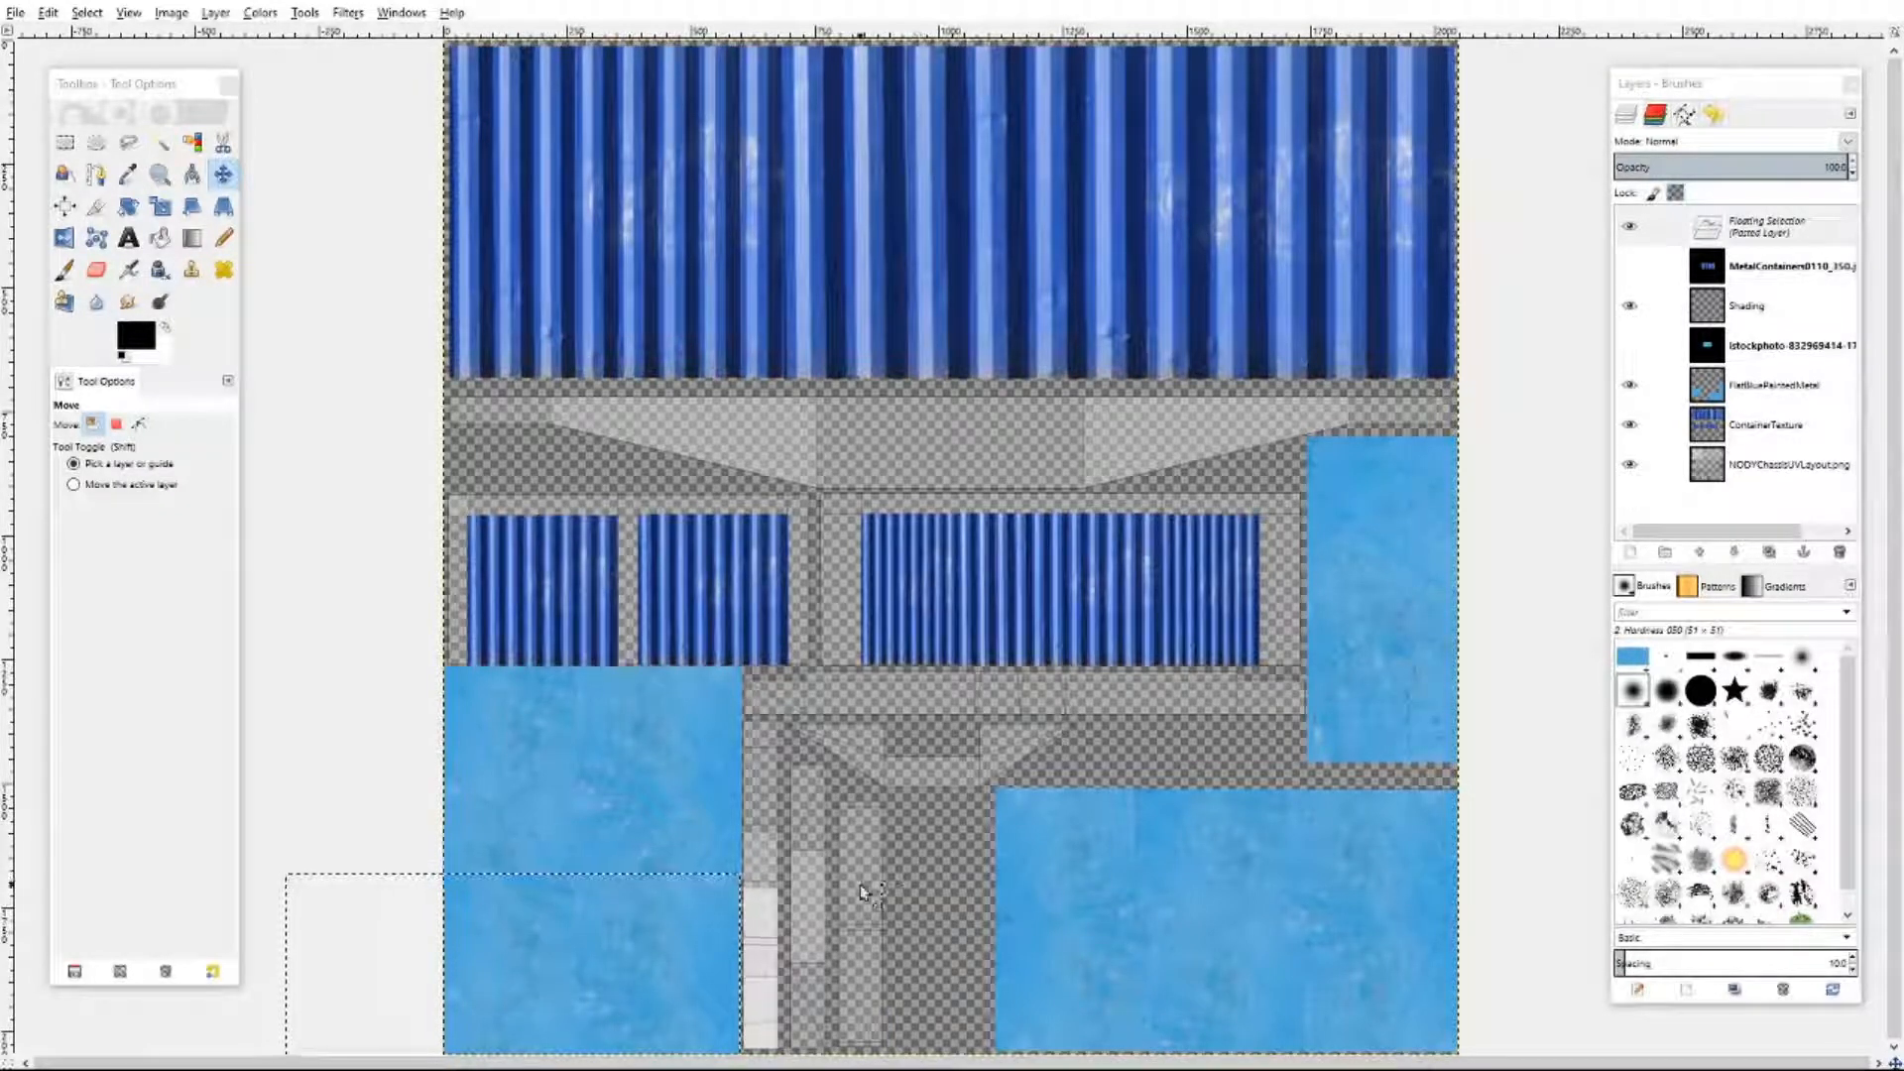
key("ctrl+h")
- Paste another copy of the blue panel and rotate it about 90° so it stands upright
right_click(795, 766)
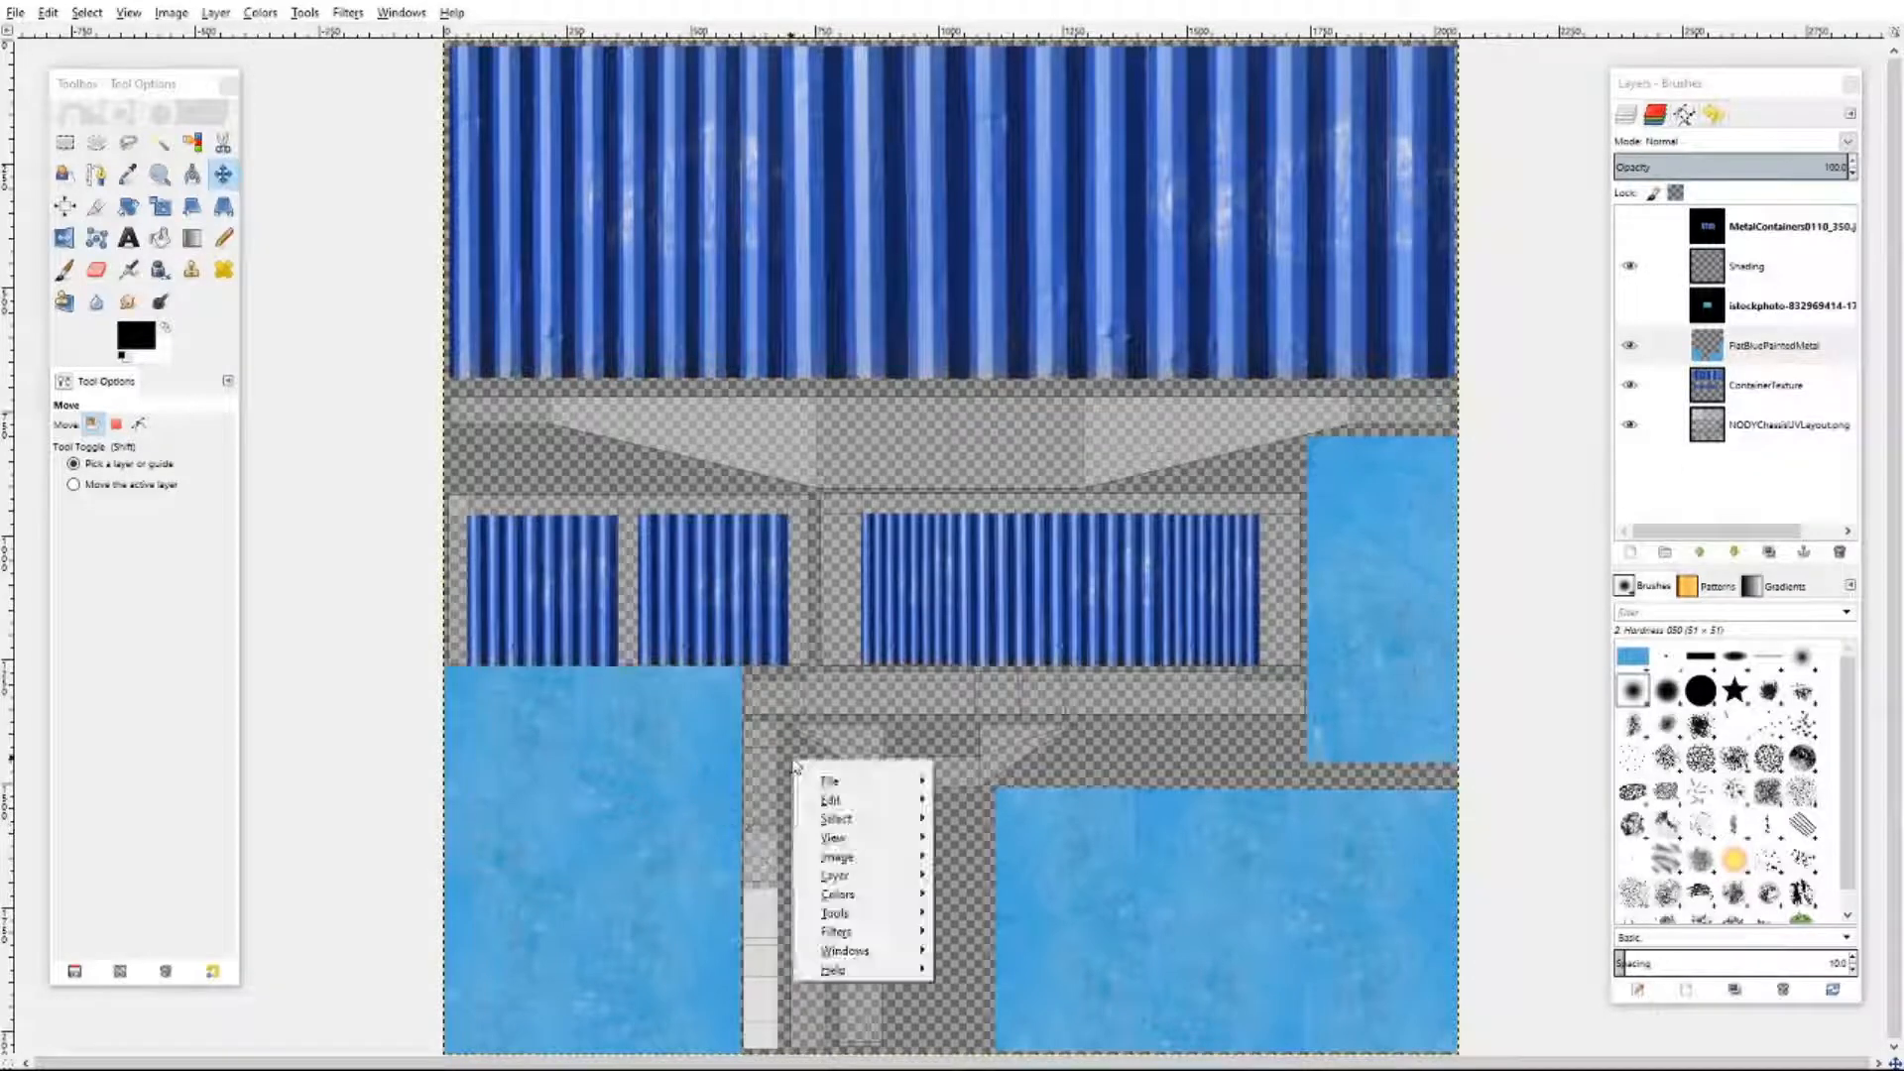
mouse_move(838, 801)
left_click(1031, 966)
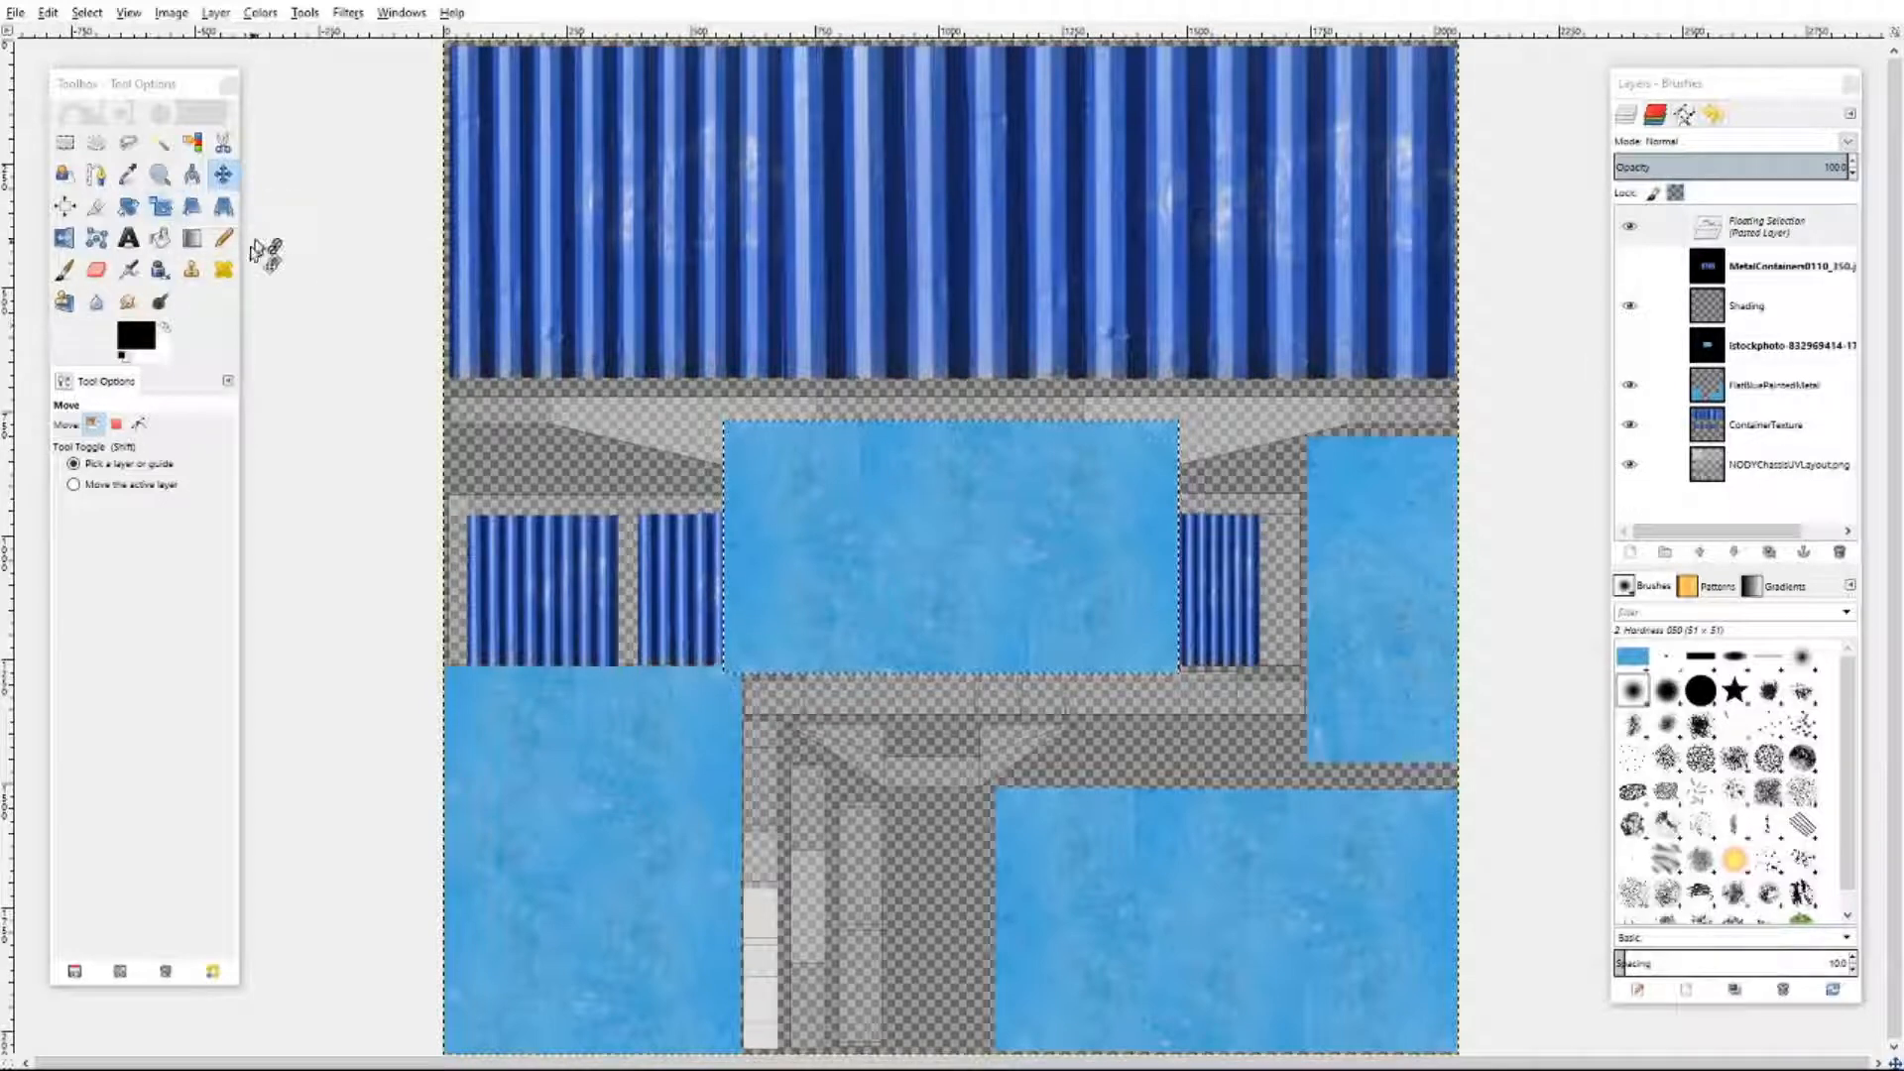
left_click(128, 207)
key("Tab")
left_click(1019, 610)
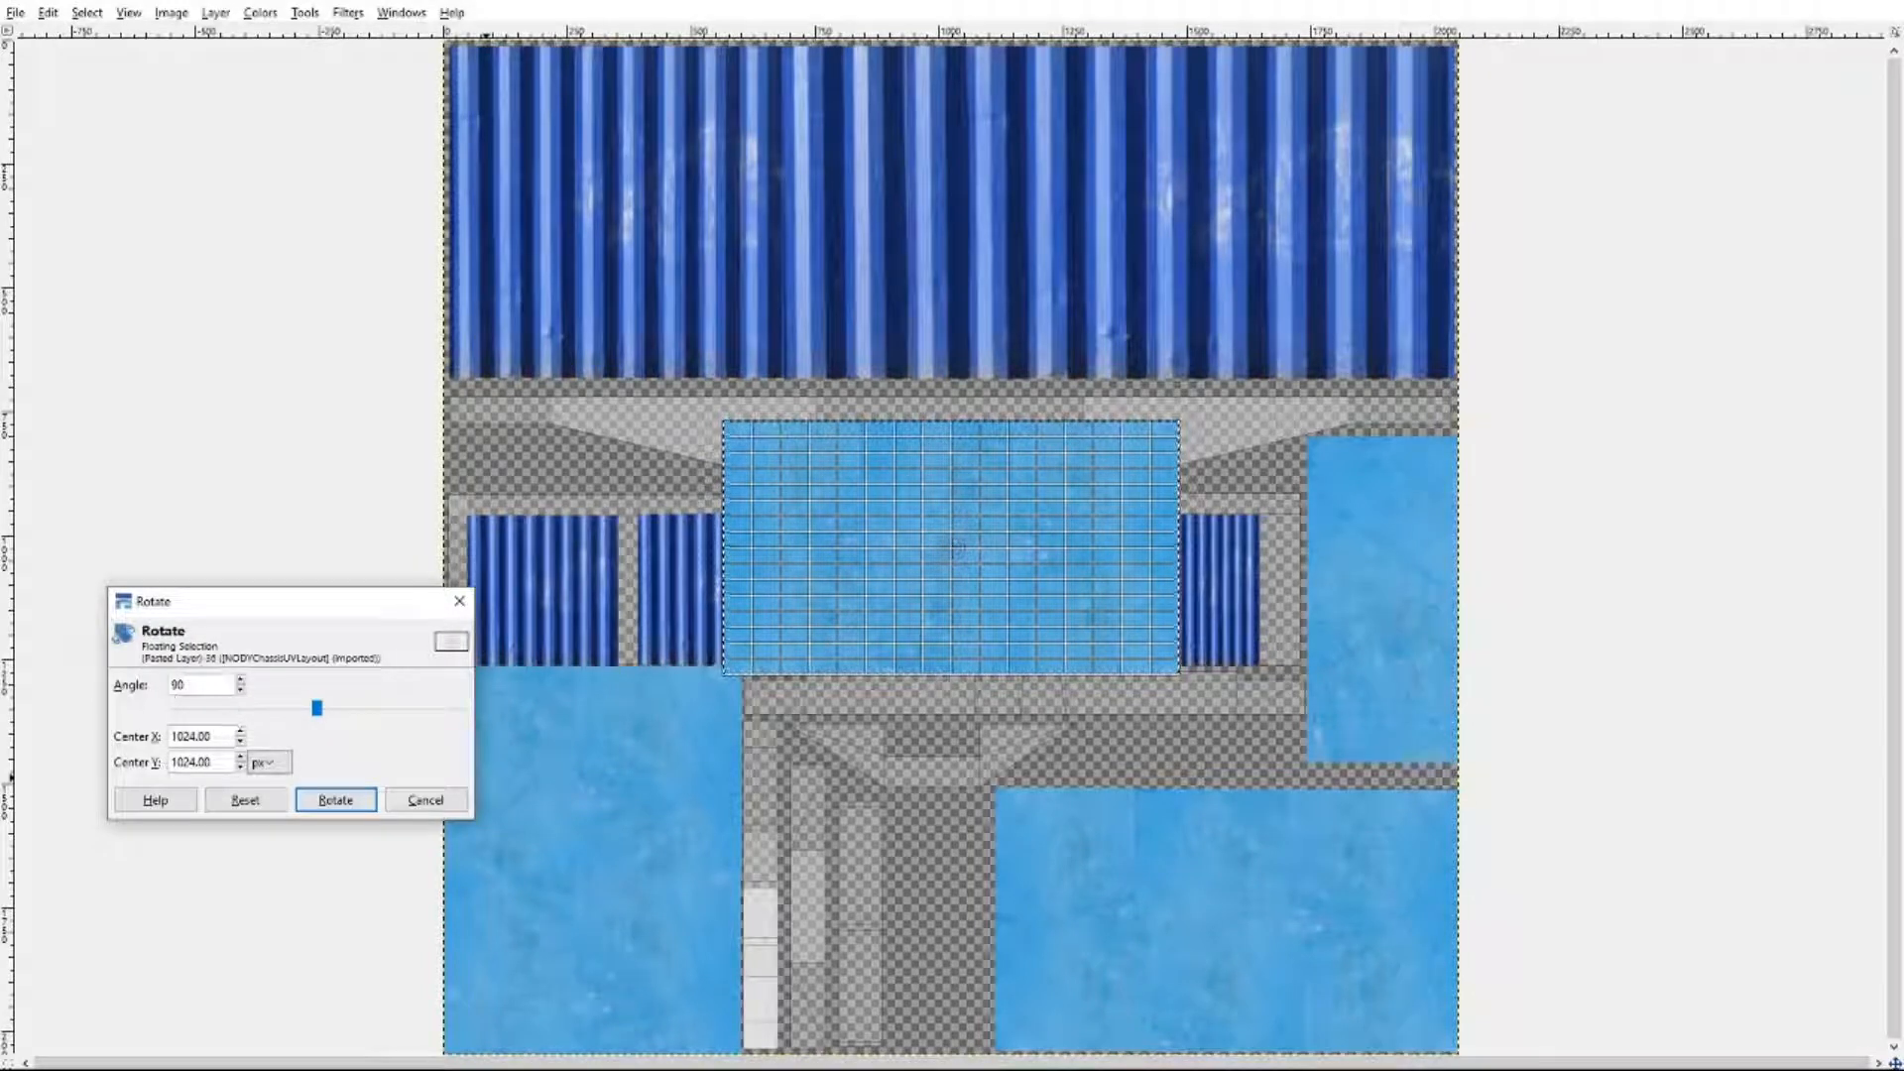
left_click(241, 680)
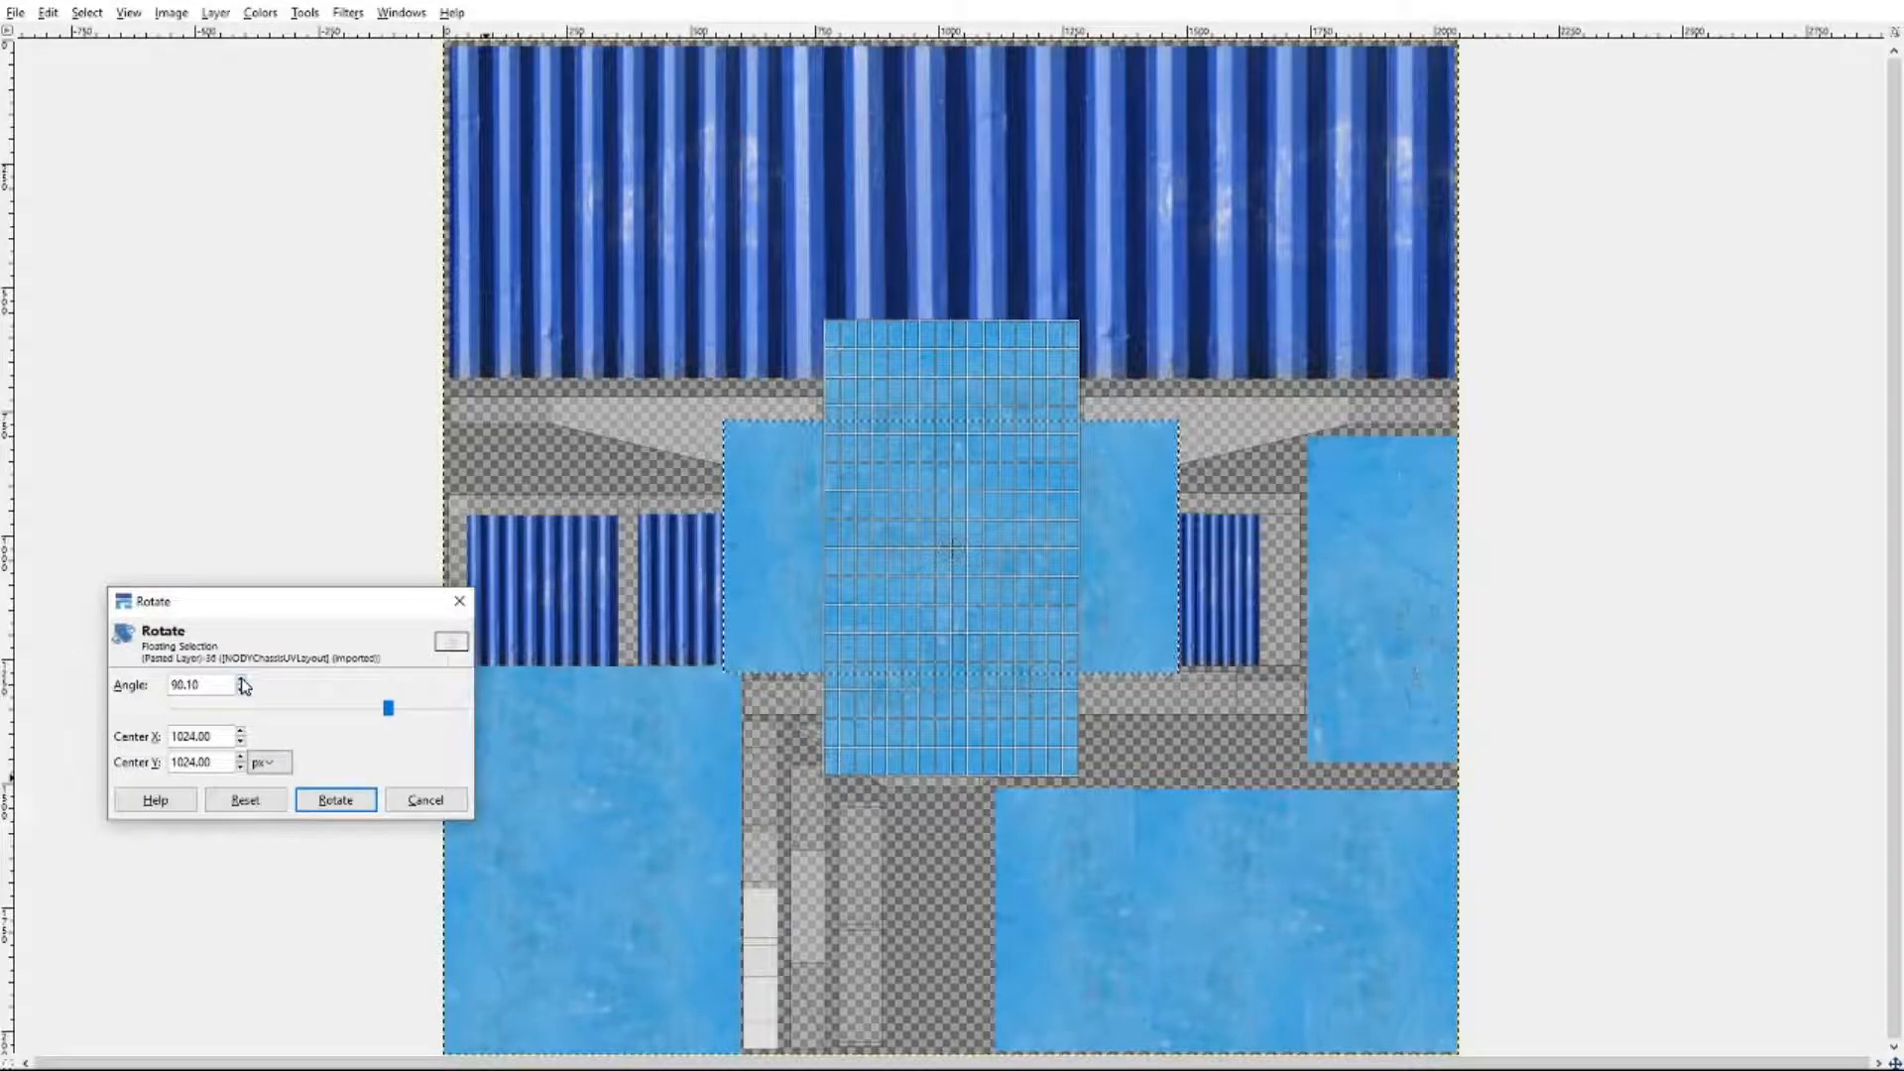
left_click(337, 805)
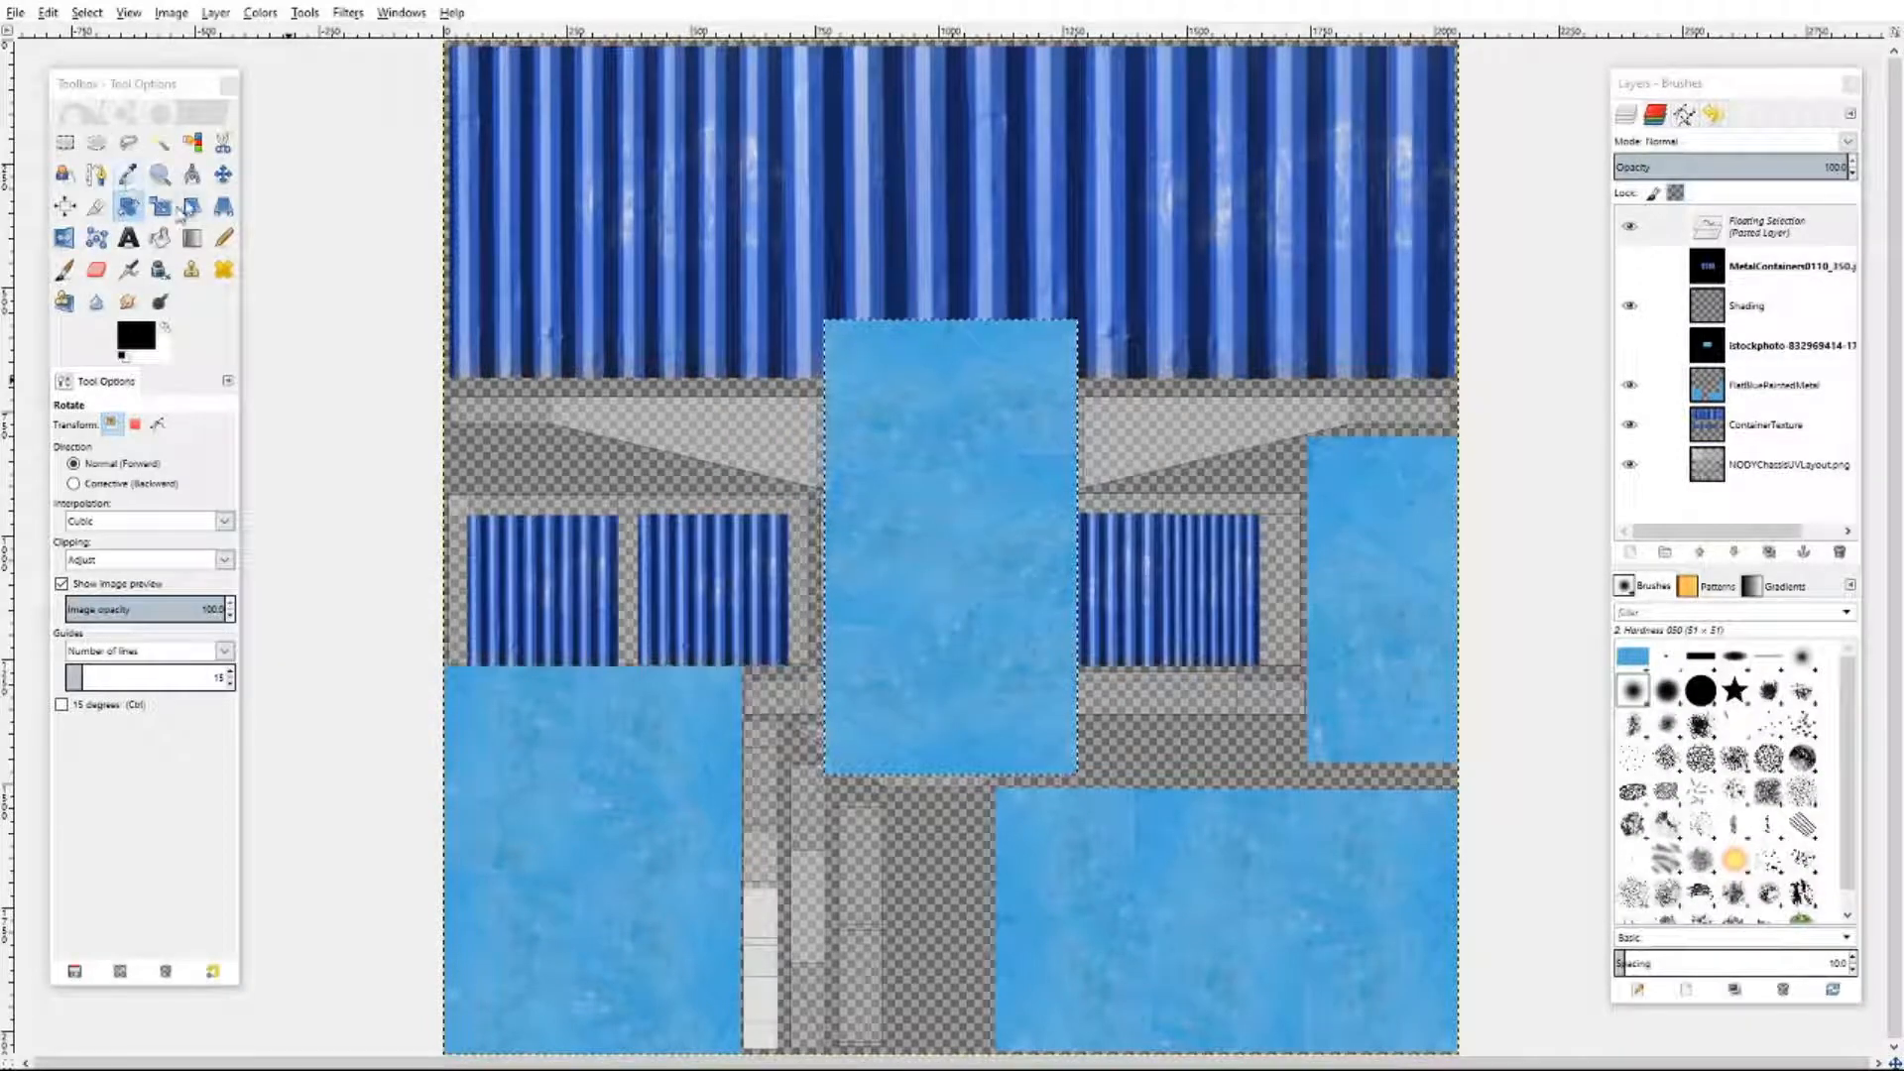
- Place the upright blue piece over the narrow vertical strips, filling the gap between the lower-left and lower-right blue areas
left_click(222, 174)
left_click_drag(980, 499, 898, 888)
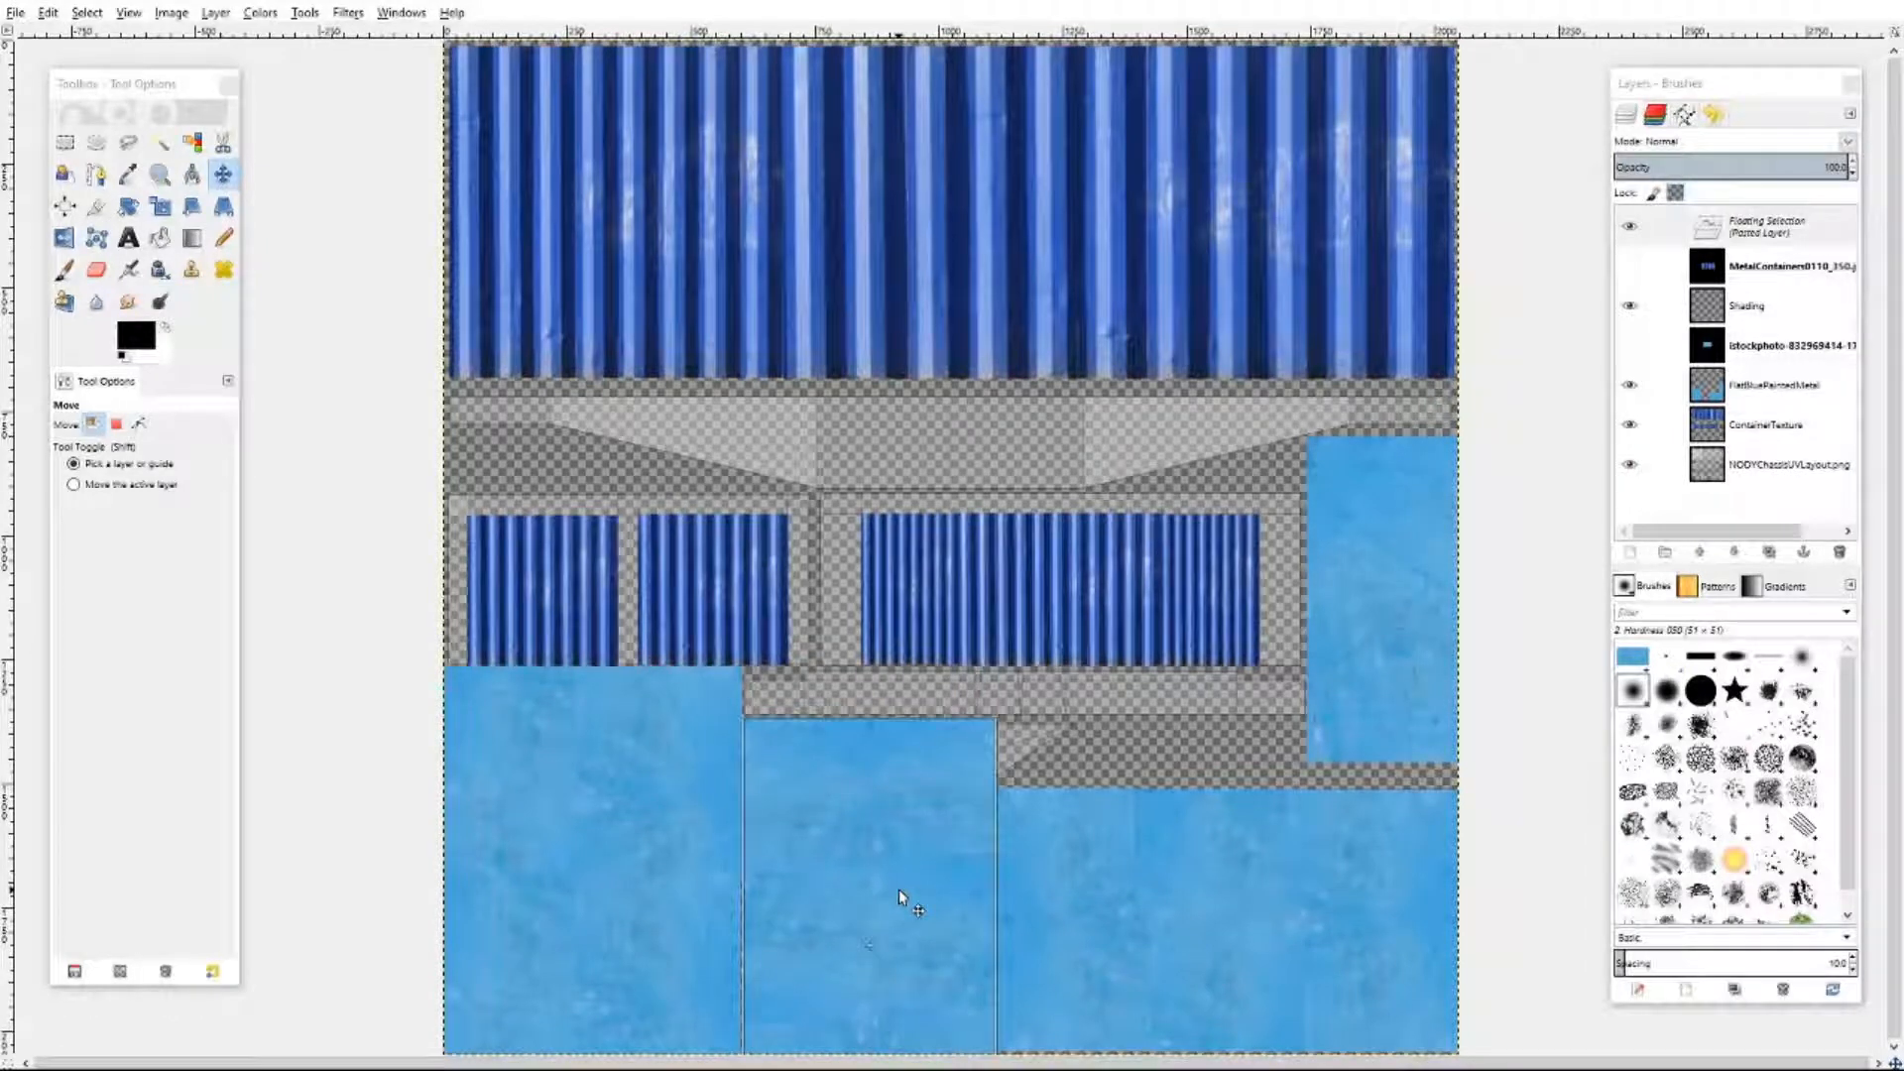
left_click_drag(898, 888, 899, 889)
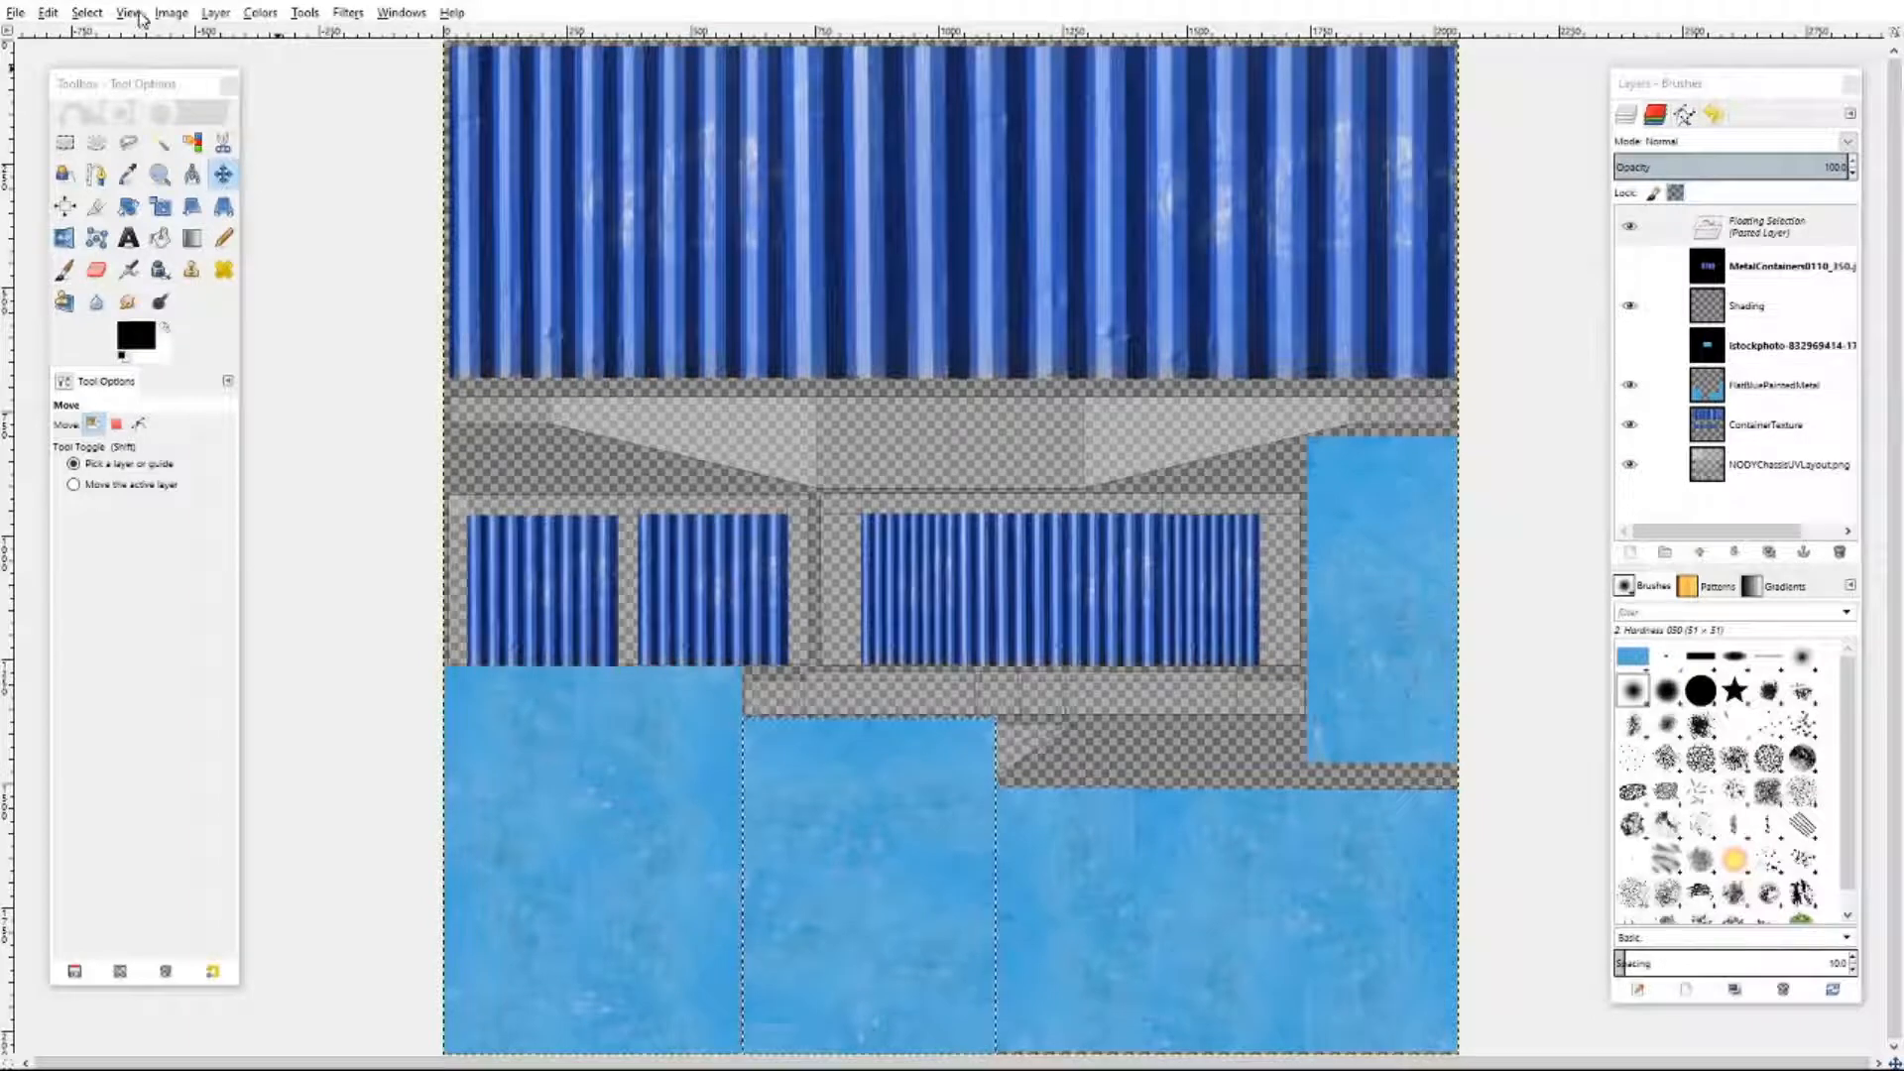
- Anchor the pasted blue metal floating selection onto the FlatBluePaintedMetal layer
left_click(129, 12)
mouse_move(171, 76)
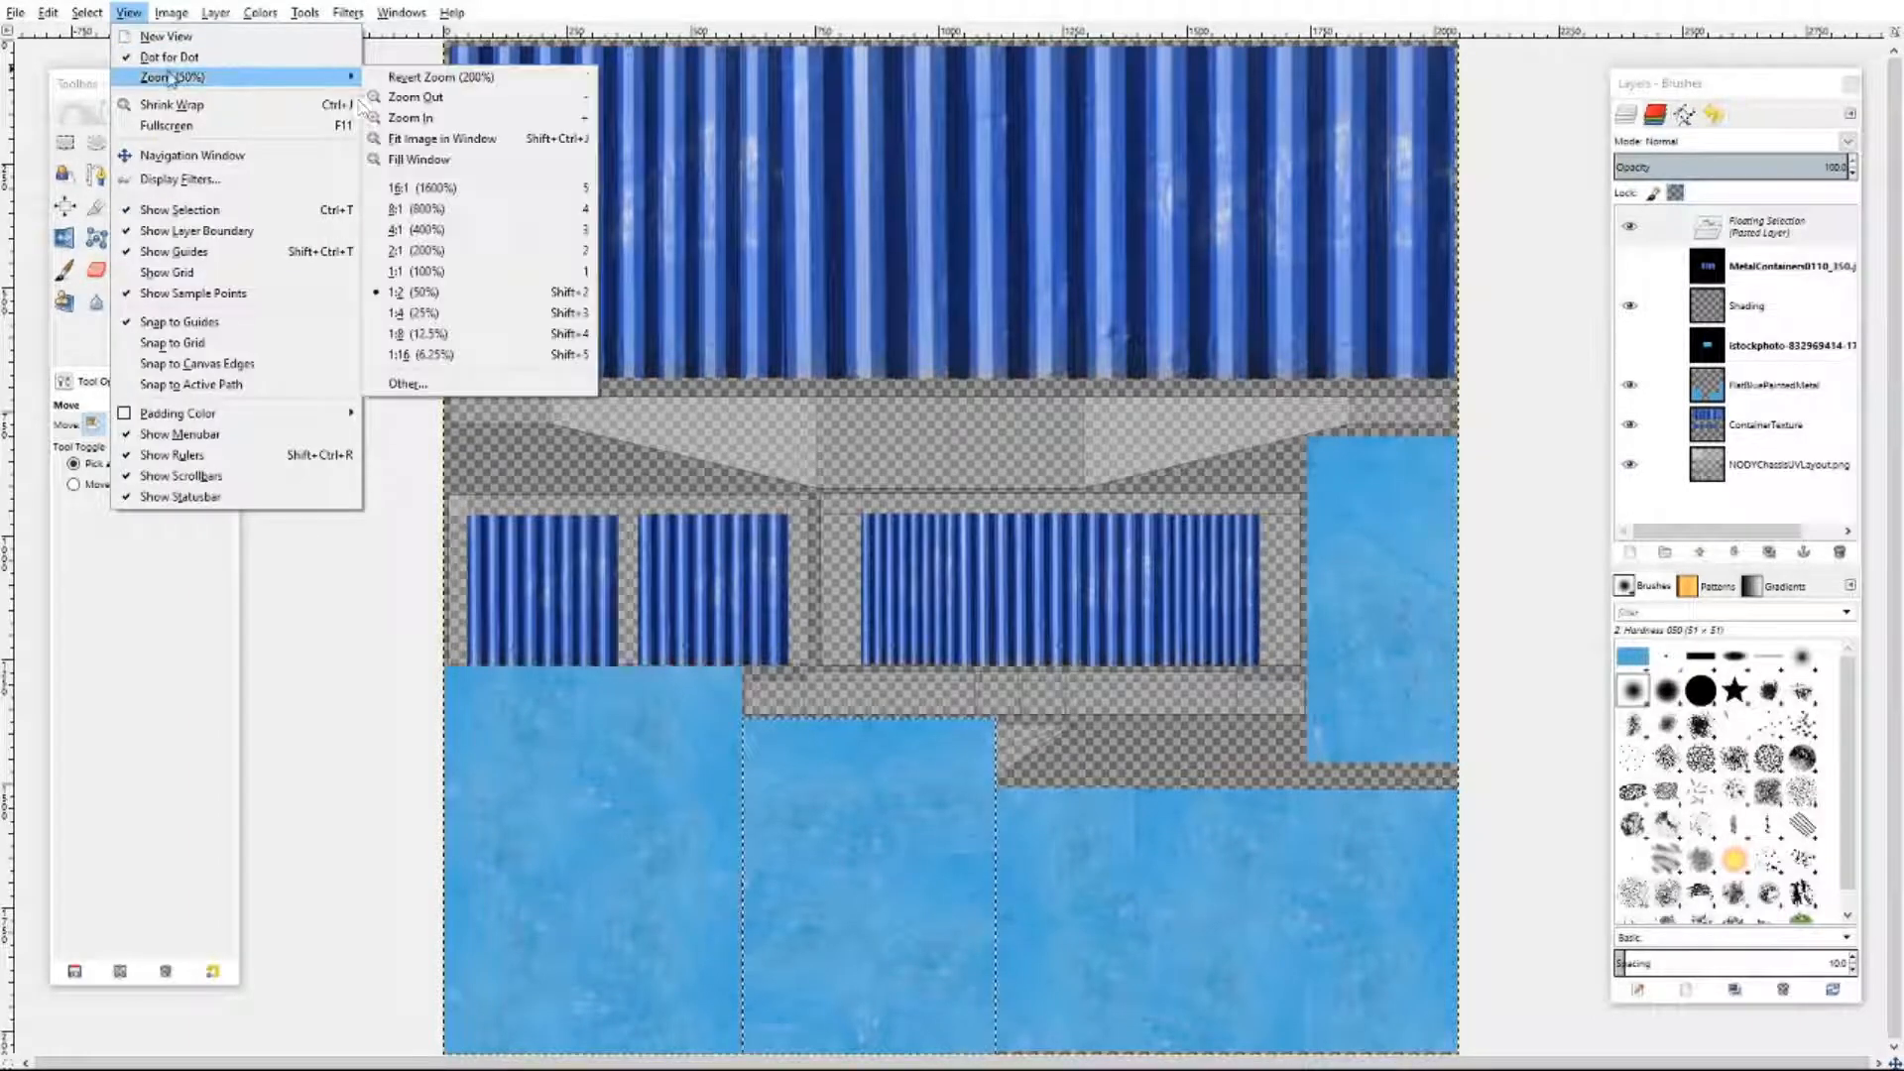
left_click(423, 265)
scroll(833, 674, "down", 5)
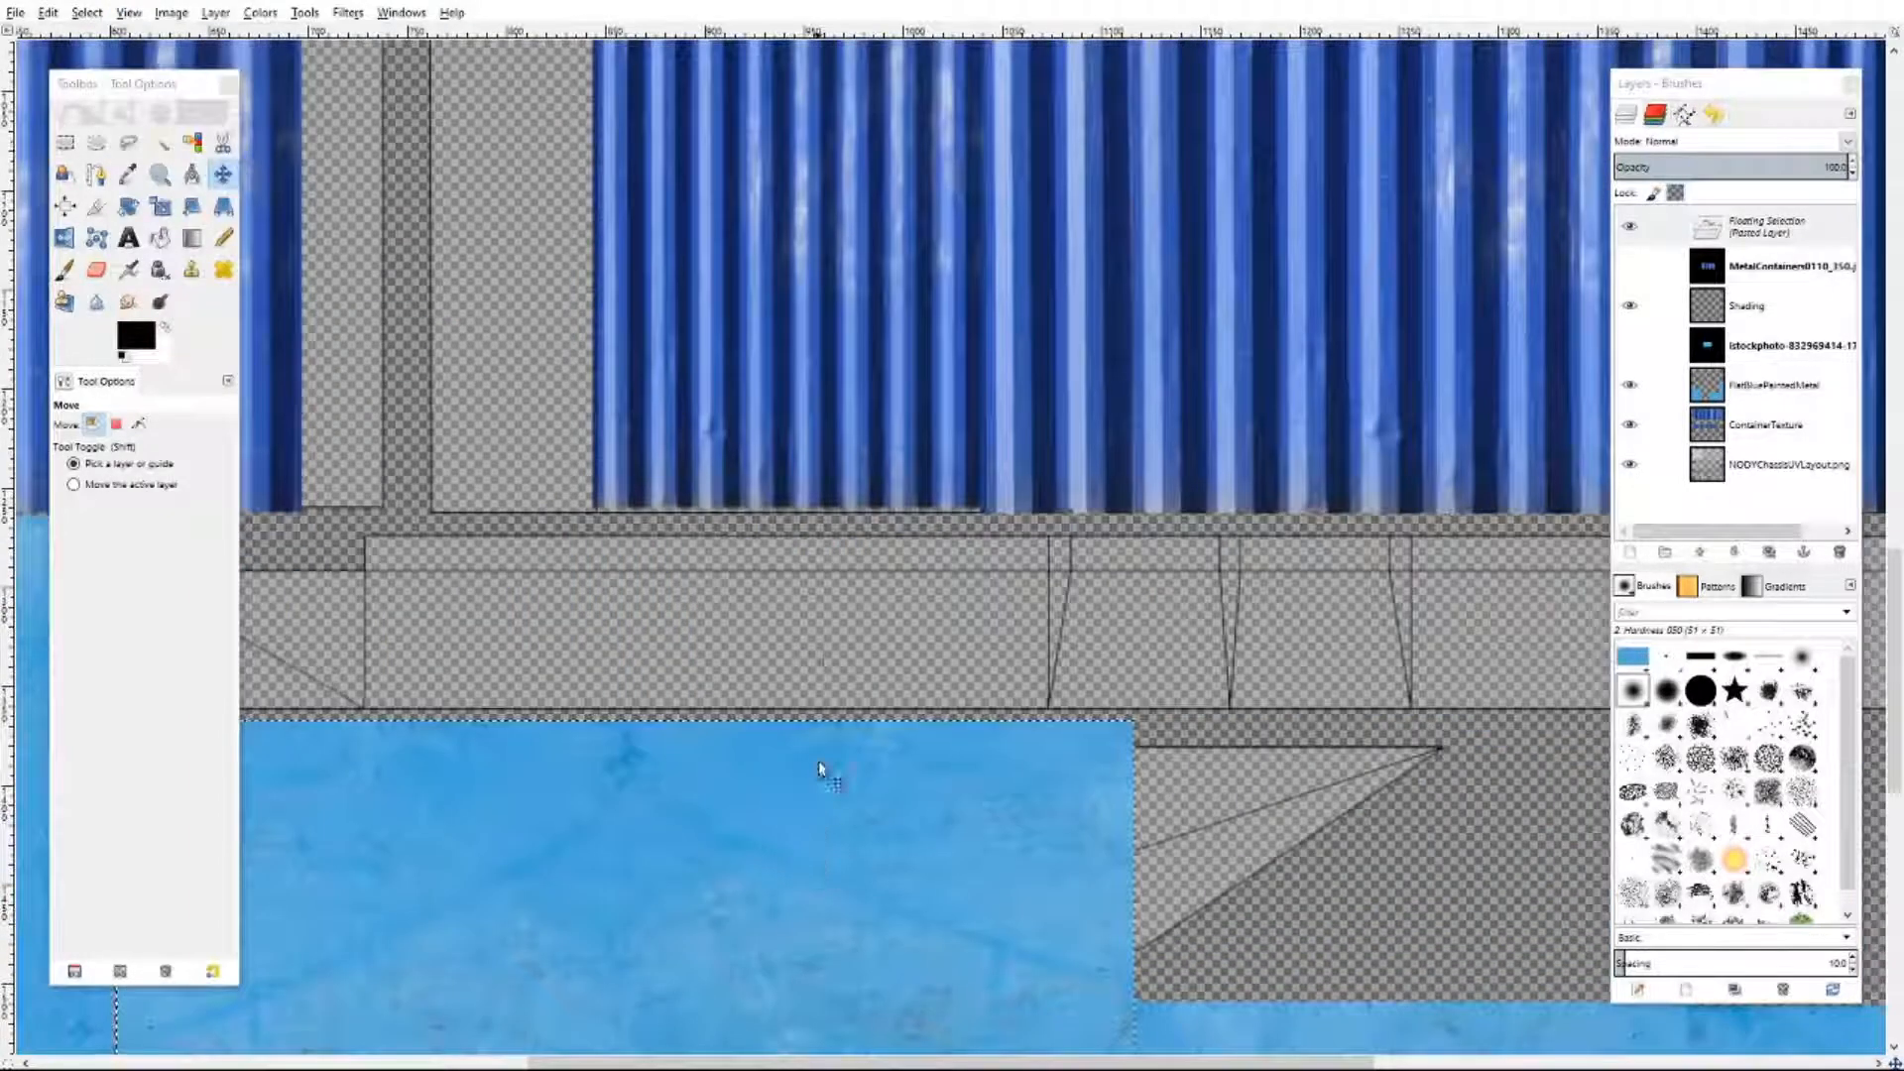
scroll(826, 744, "down", 5)
left_click_drag(1107, 1059, 875, 1059)
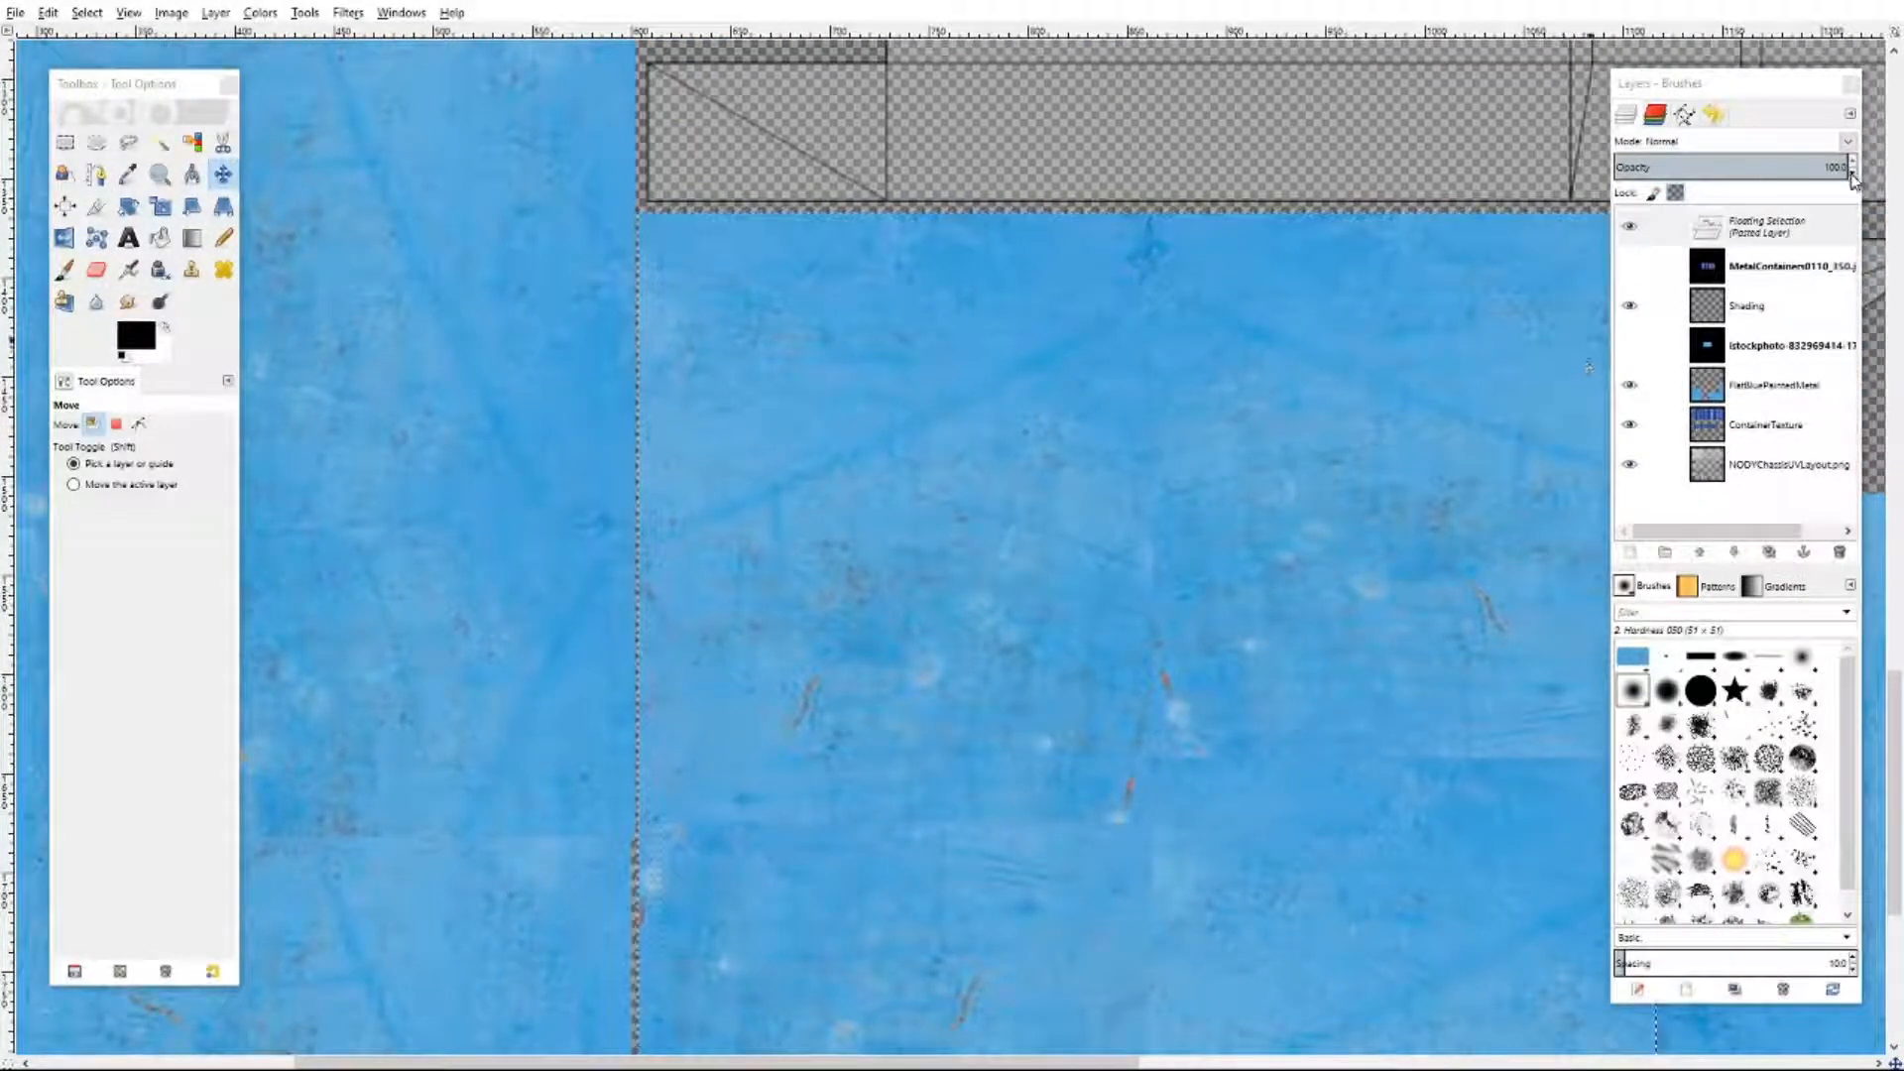
left_click(1419, 149)
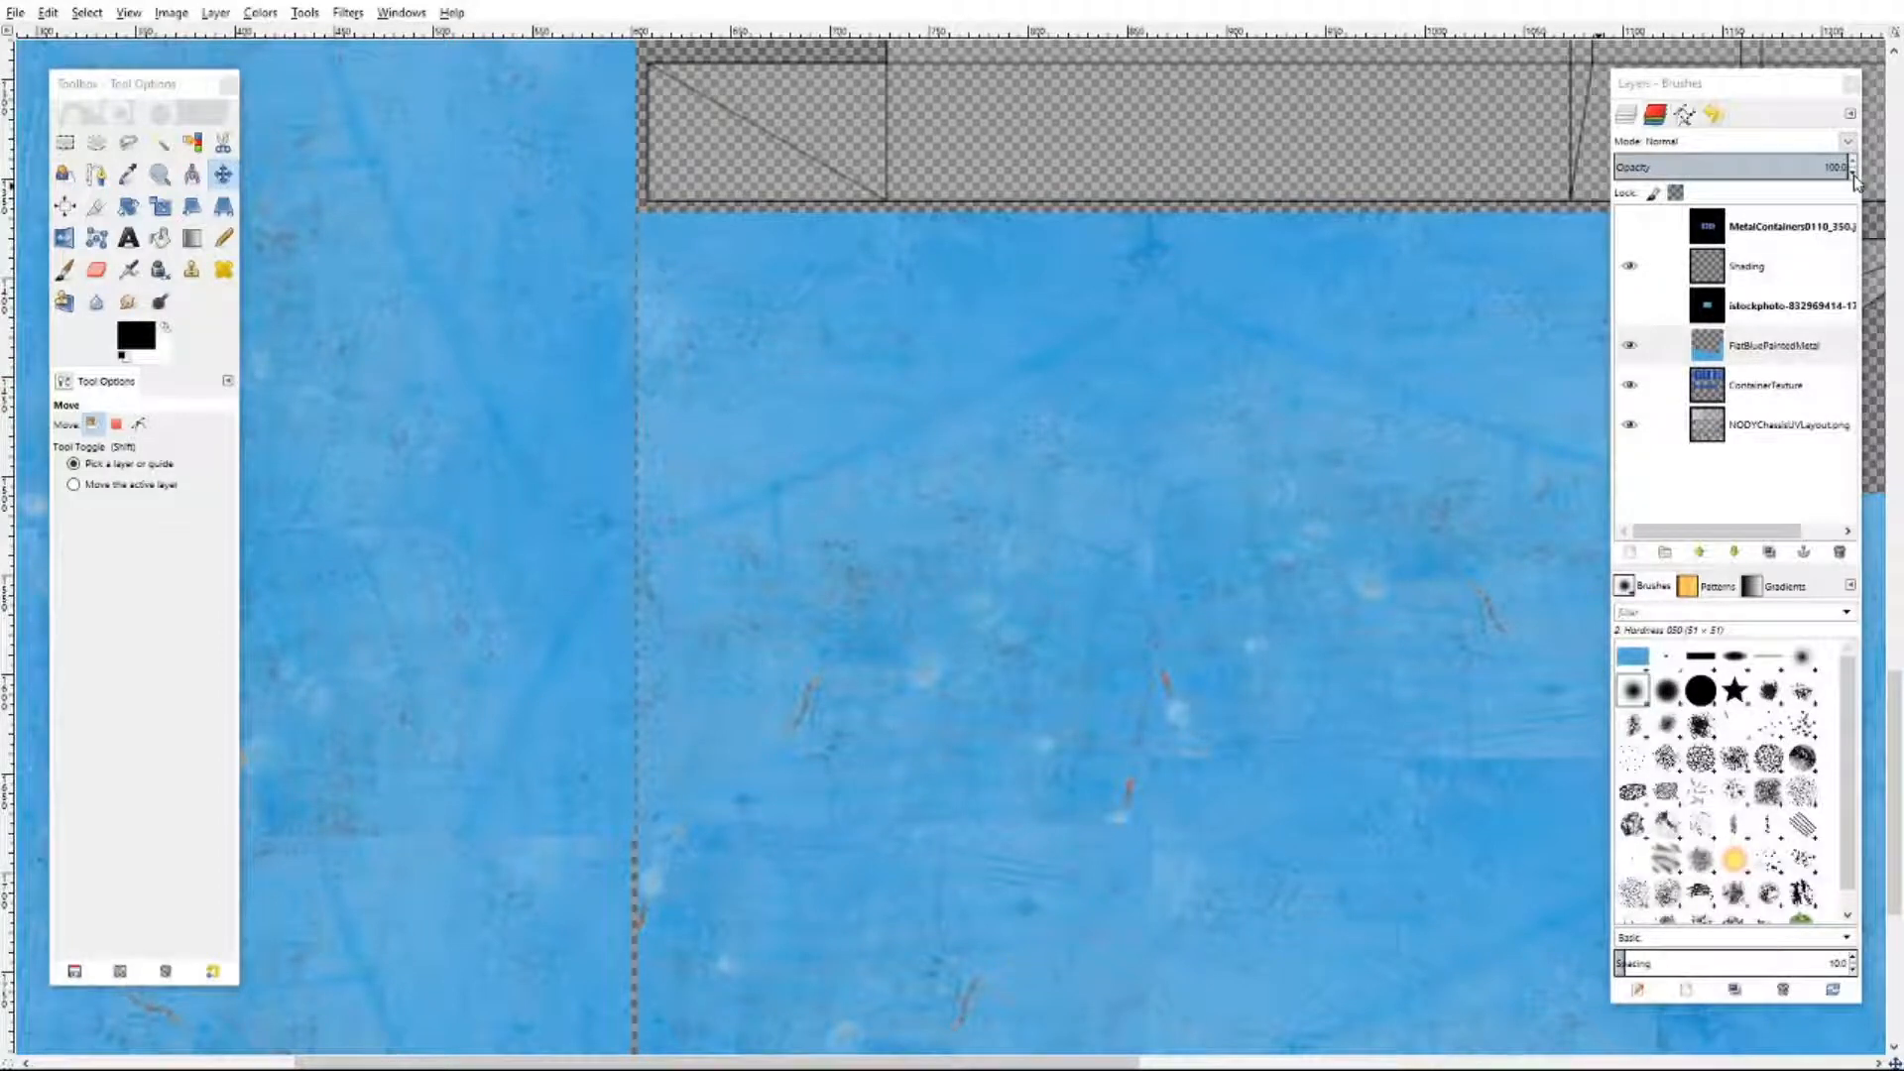
- Move the istockphoto layer directly above the Shading layer and keep its opacity at 100
left_click_drag(1775, 306, 1745, 257)
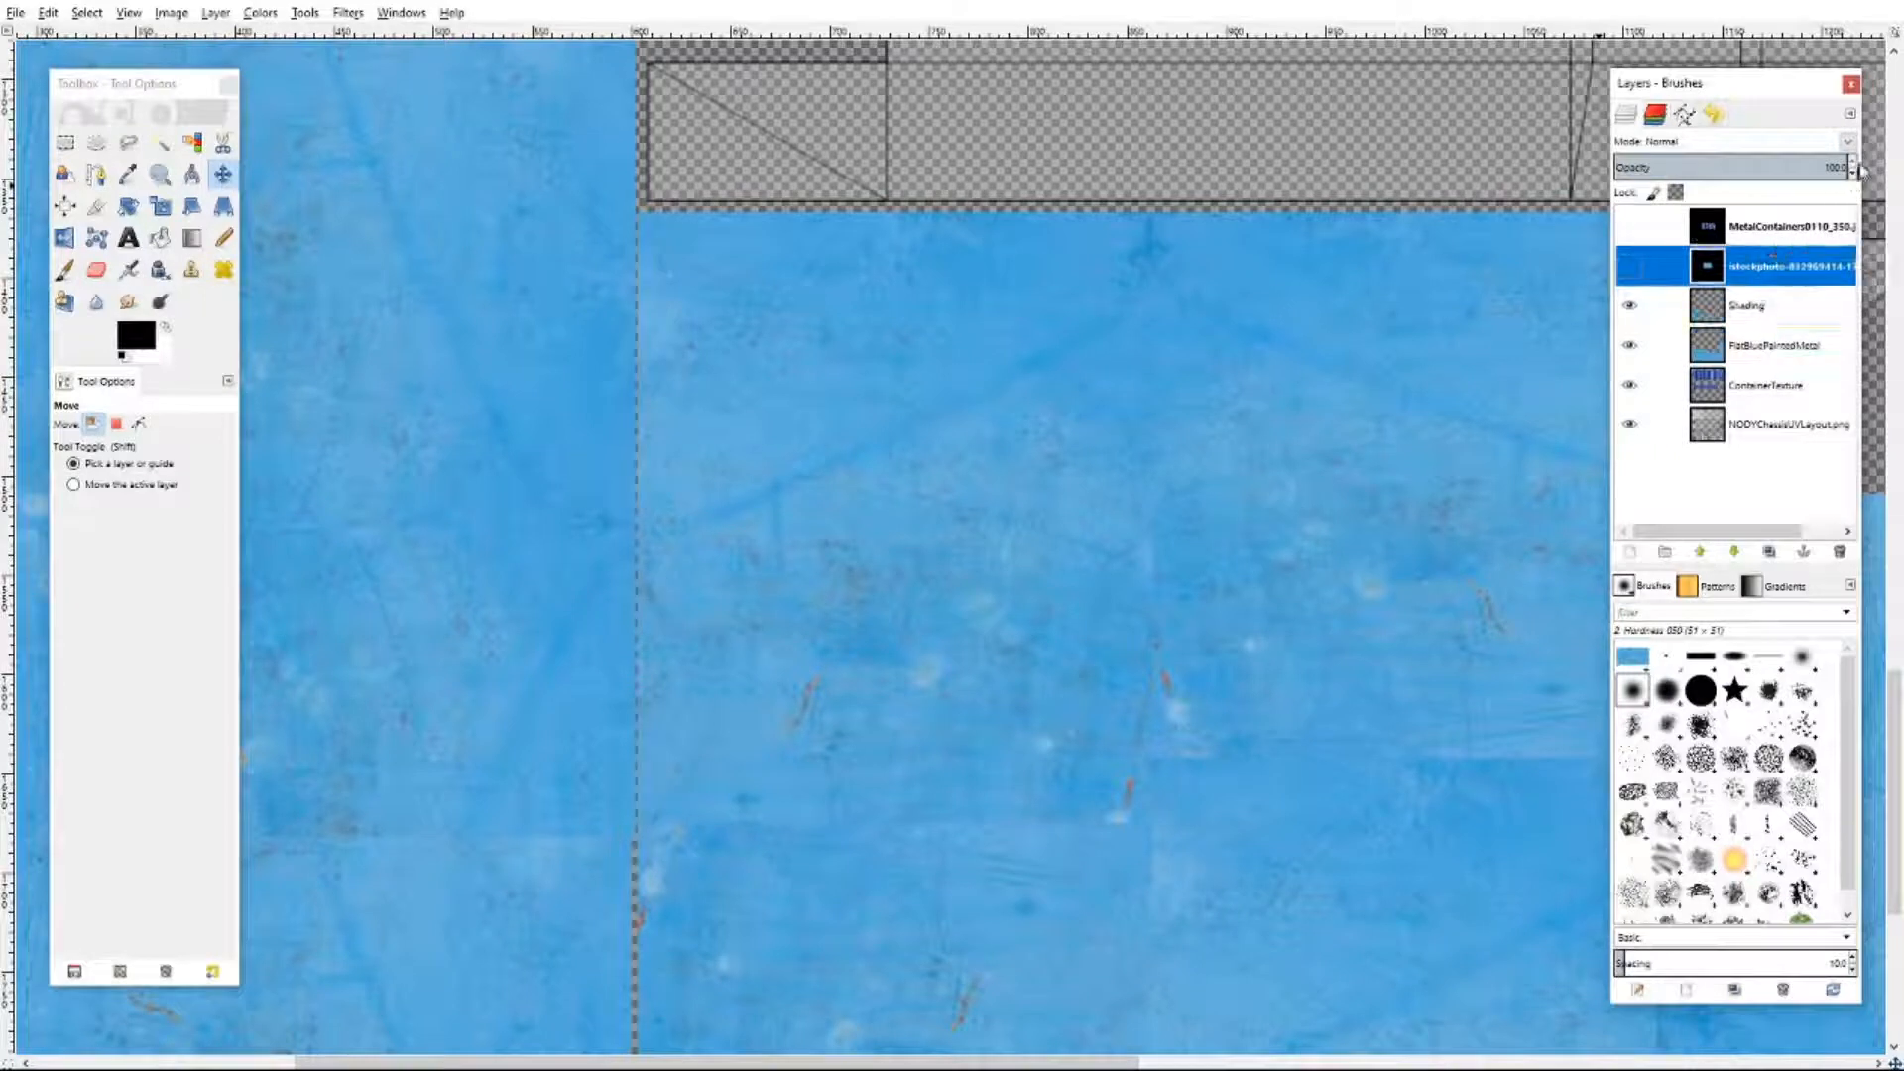
left_click(1850, 174)
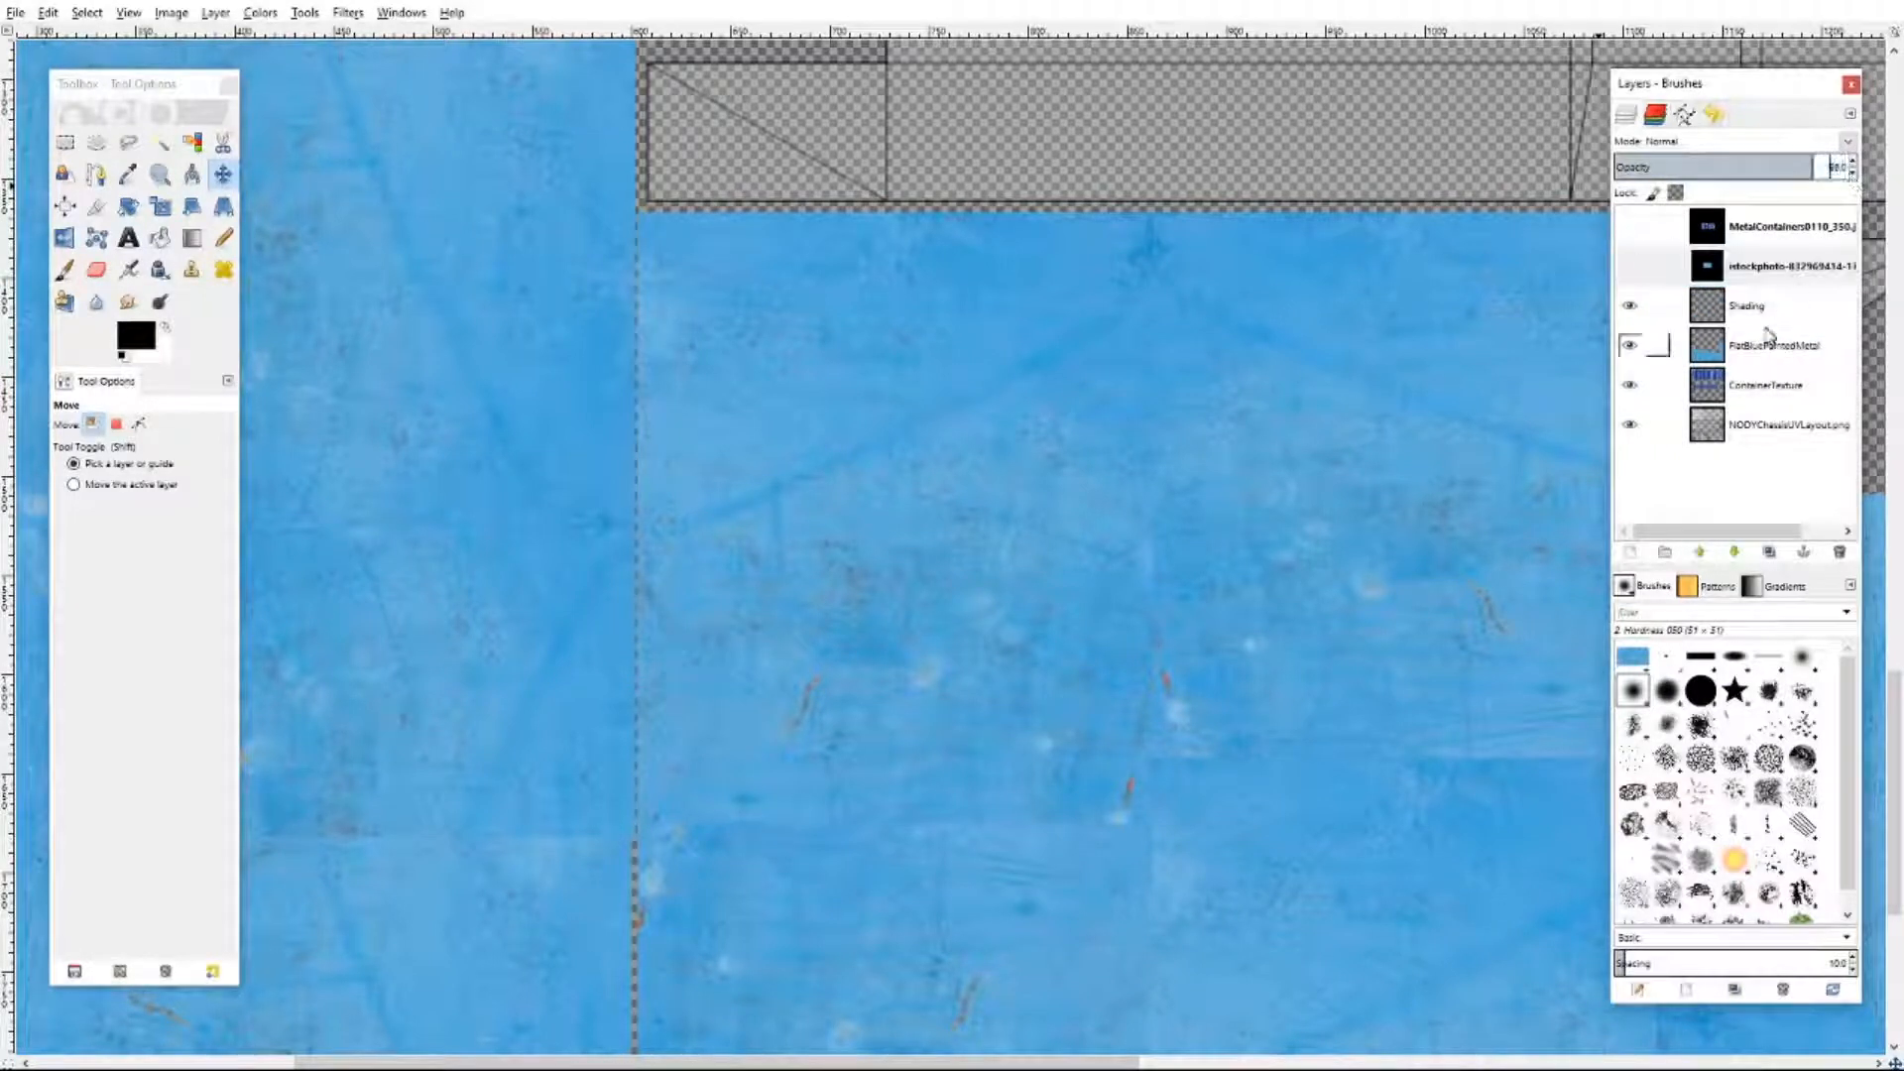
left_click(1852, 161)
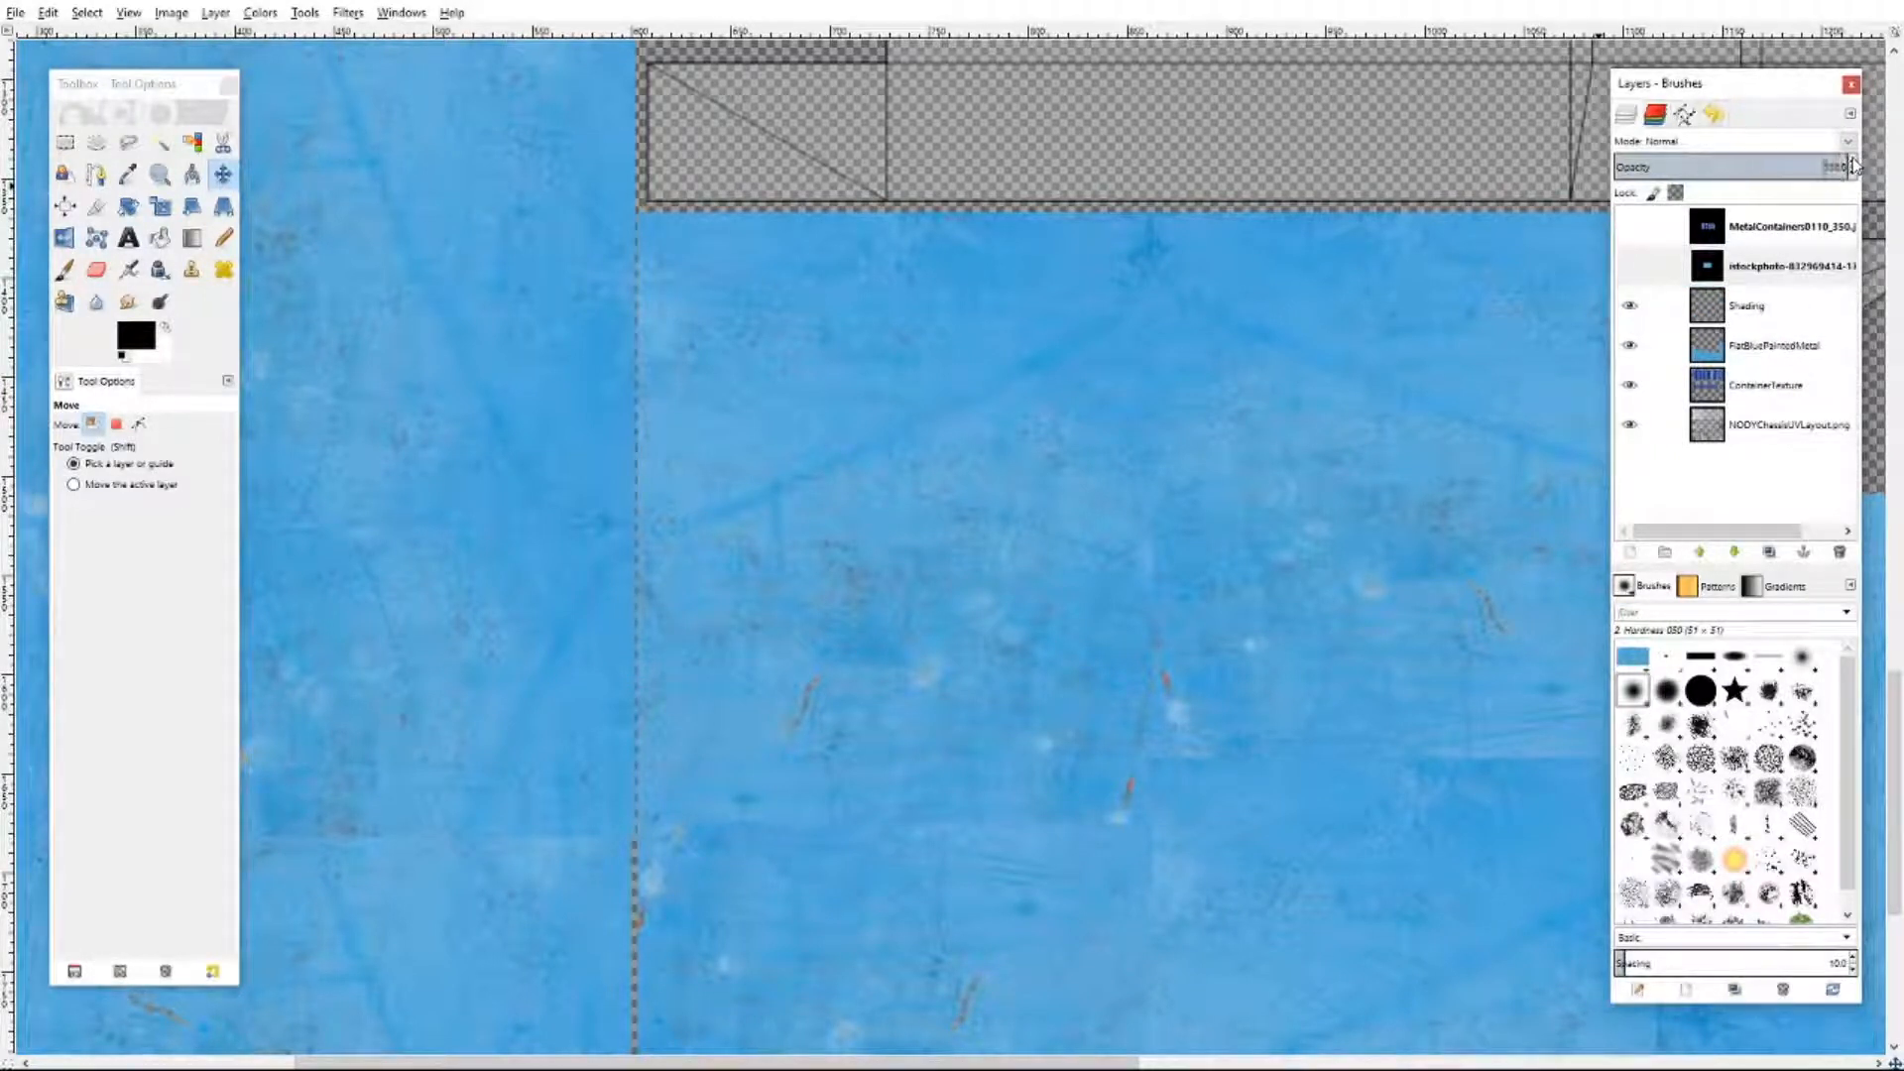
- Lower the FlatBluePaintedMetal layer's opacity to about 42 to expose the UV layout beneath it
left_click(1761, 349)
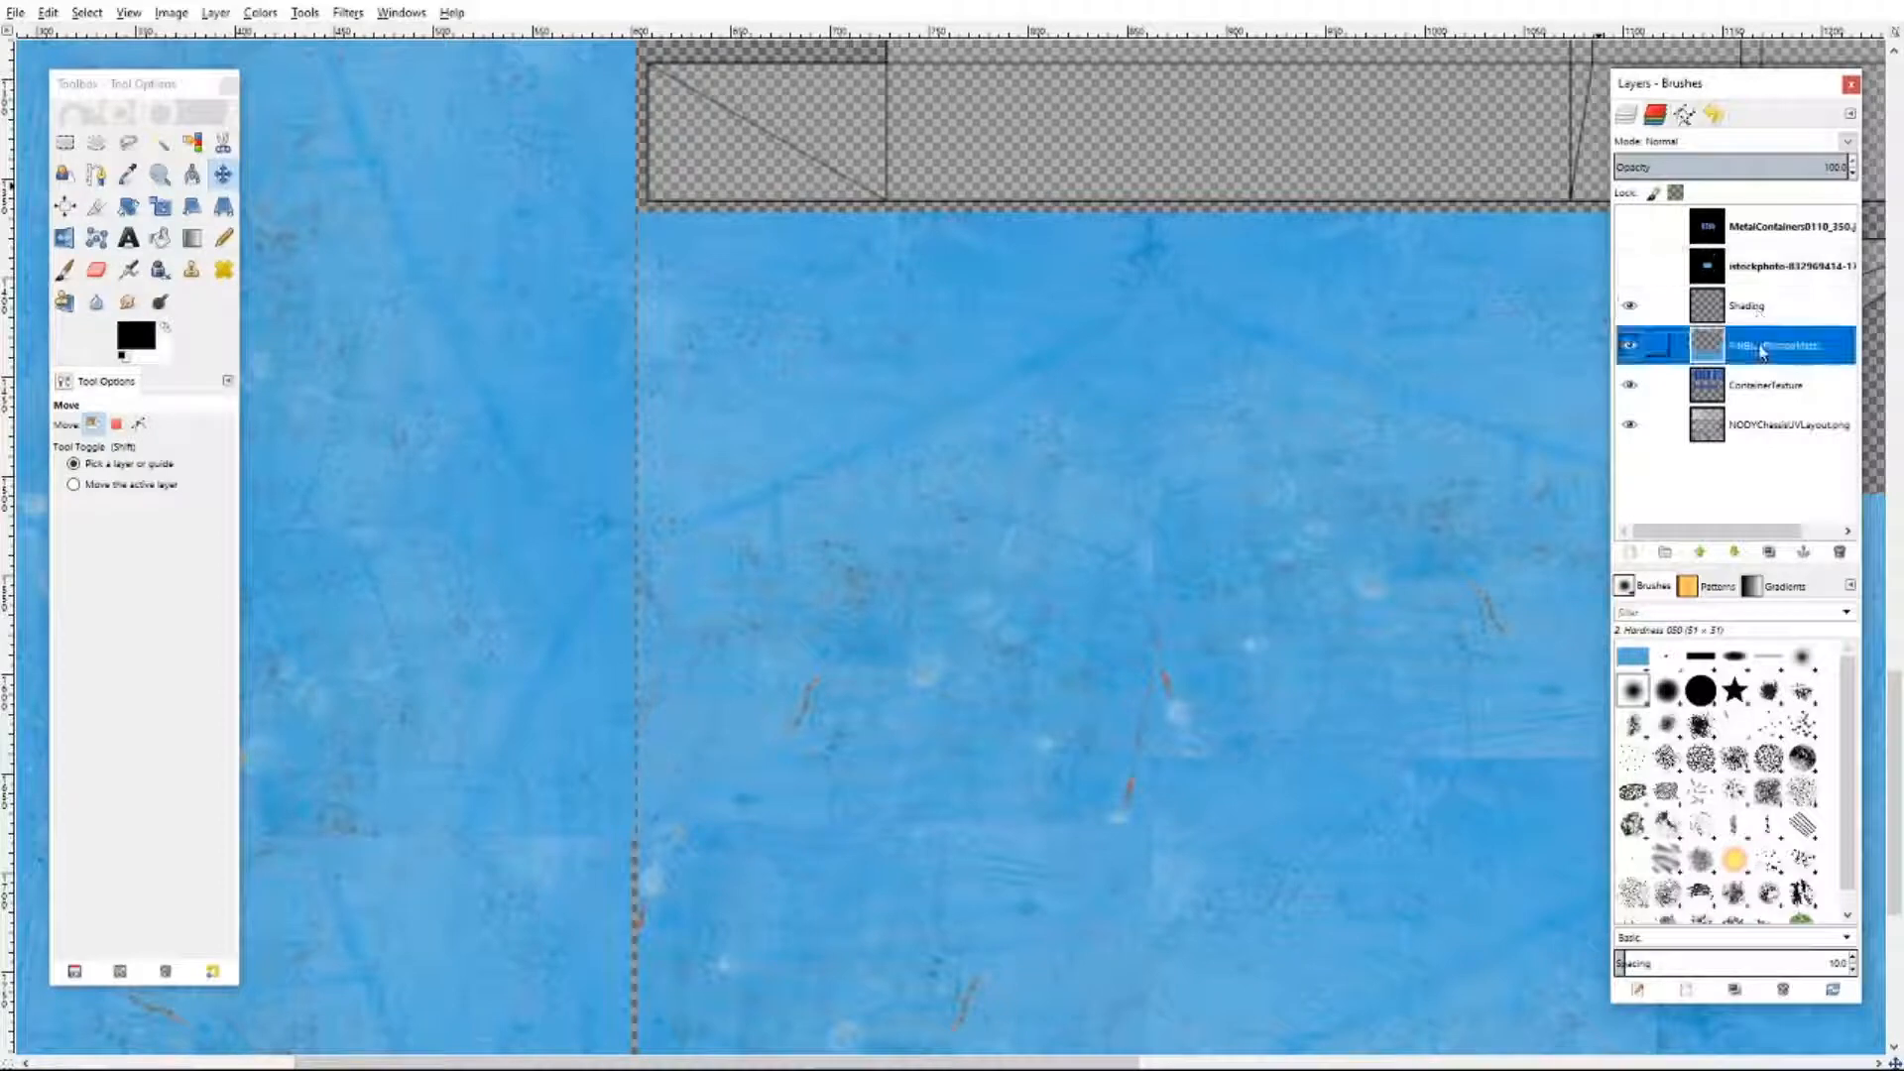
left_click(1852, 176)
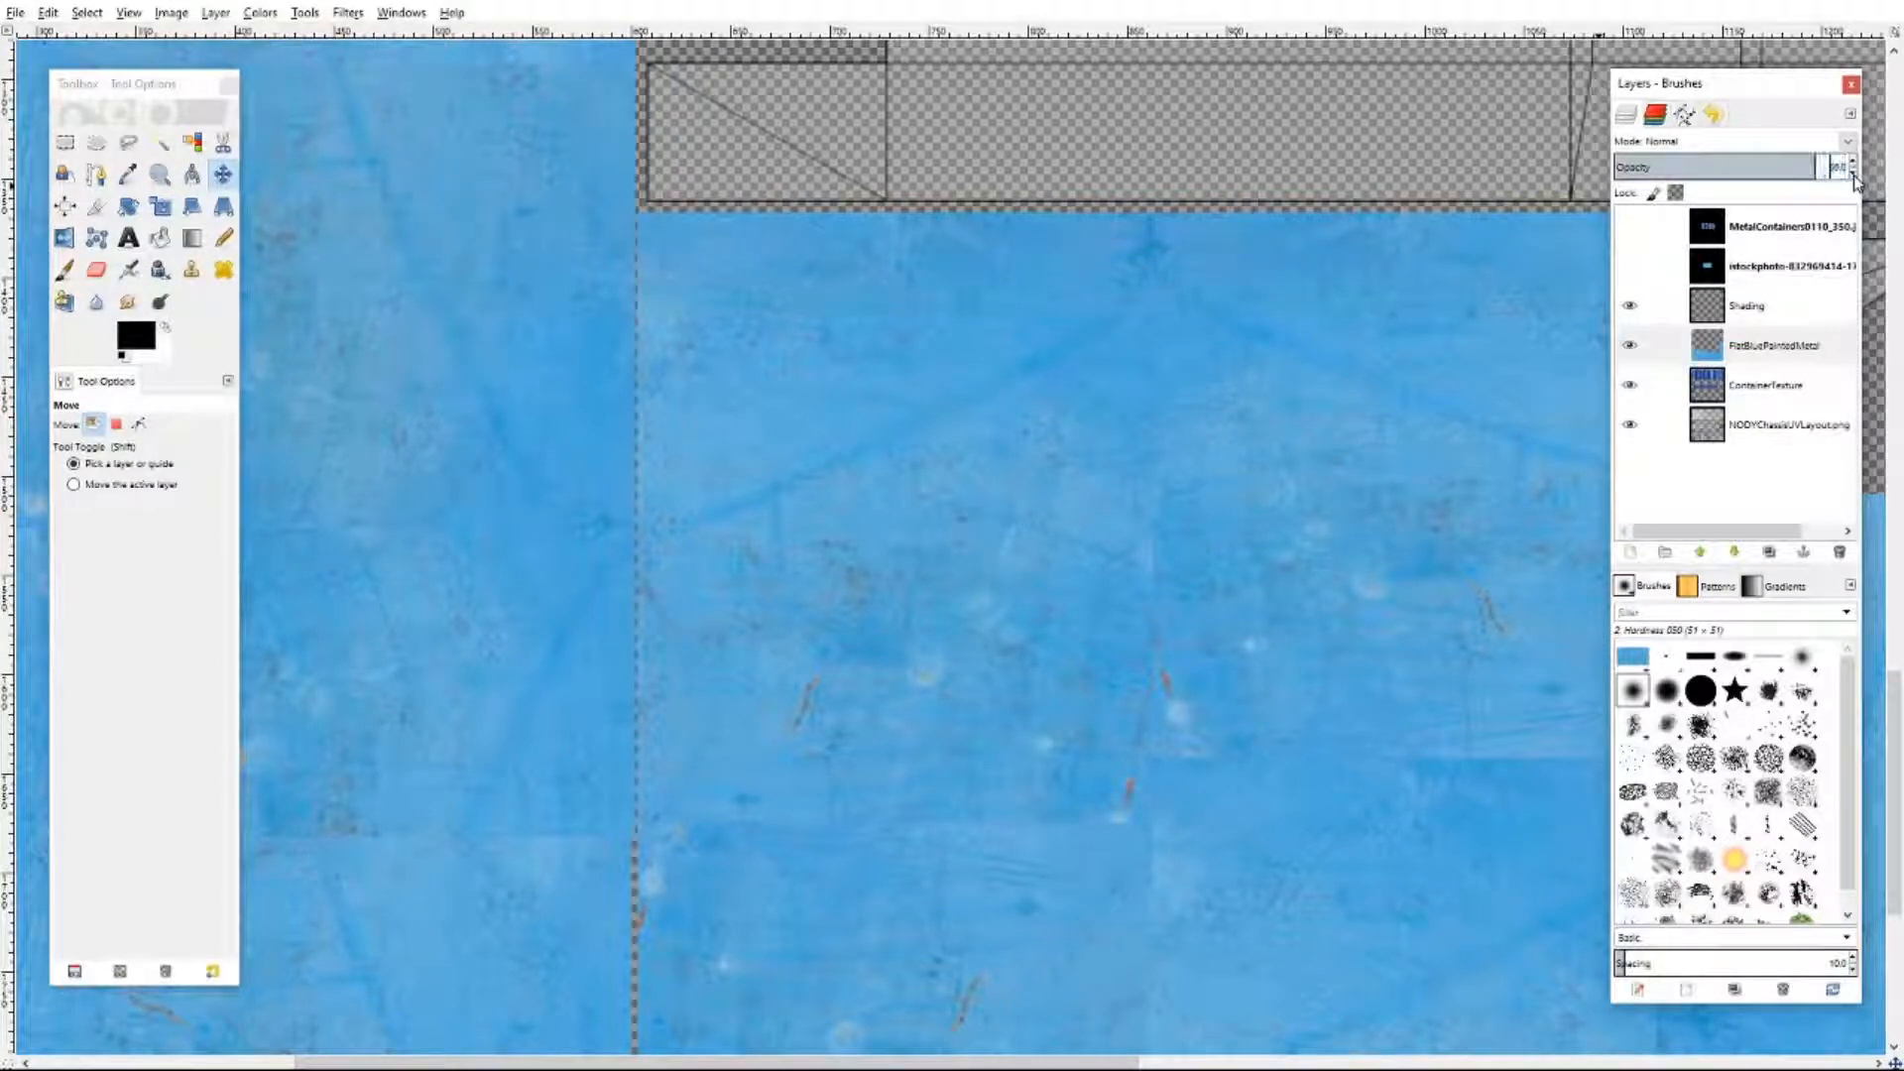
scroll(1509, 517, "down", 5)
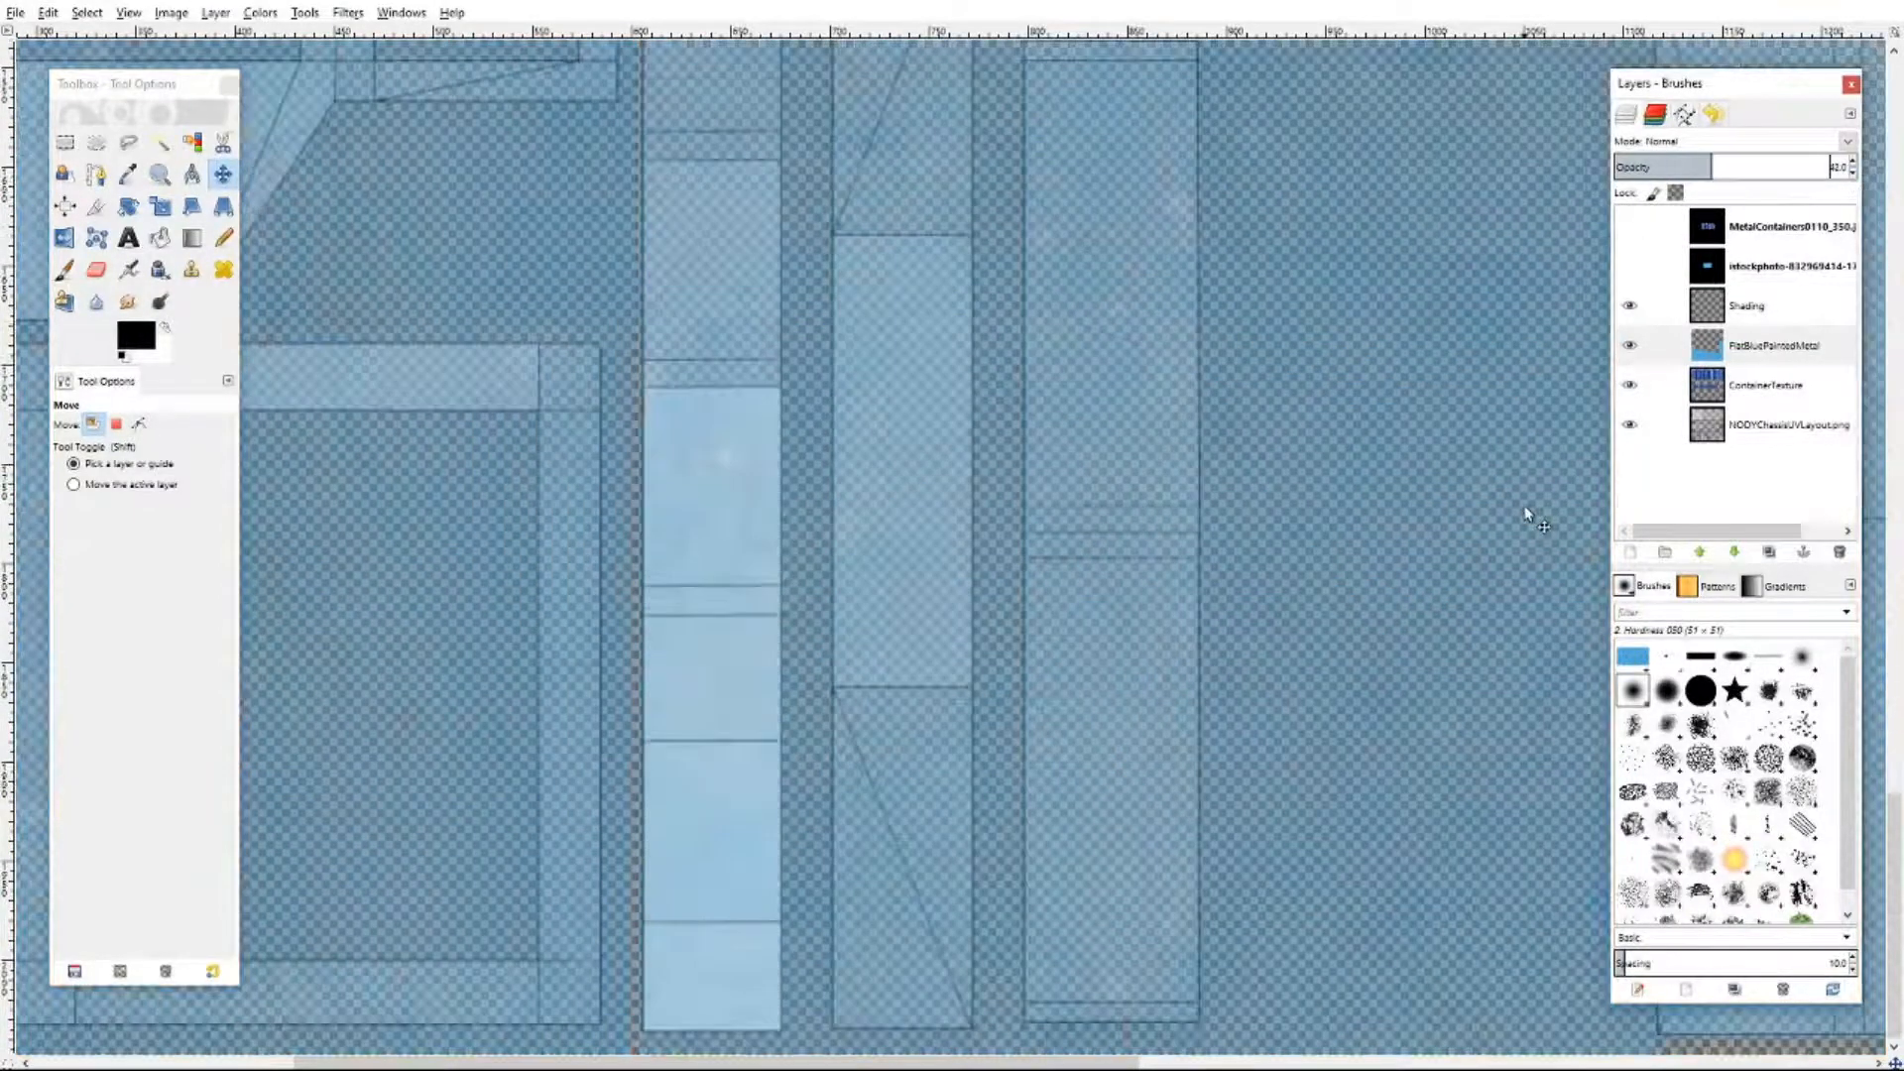
- Outline the wide trapezoid-shaped UV piece below the long horizontal strip with the Paths tool, leaving a small margin around it
scroll(1509, 516, "up", 12)
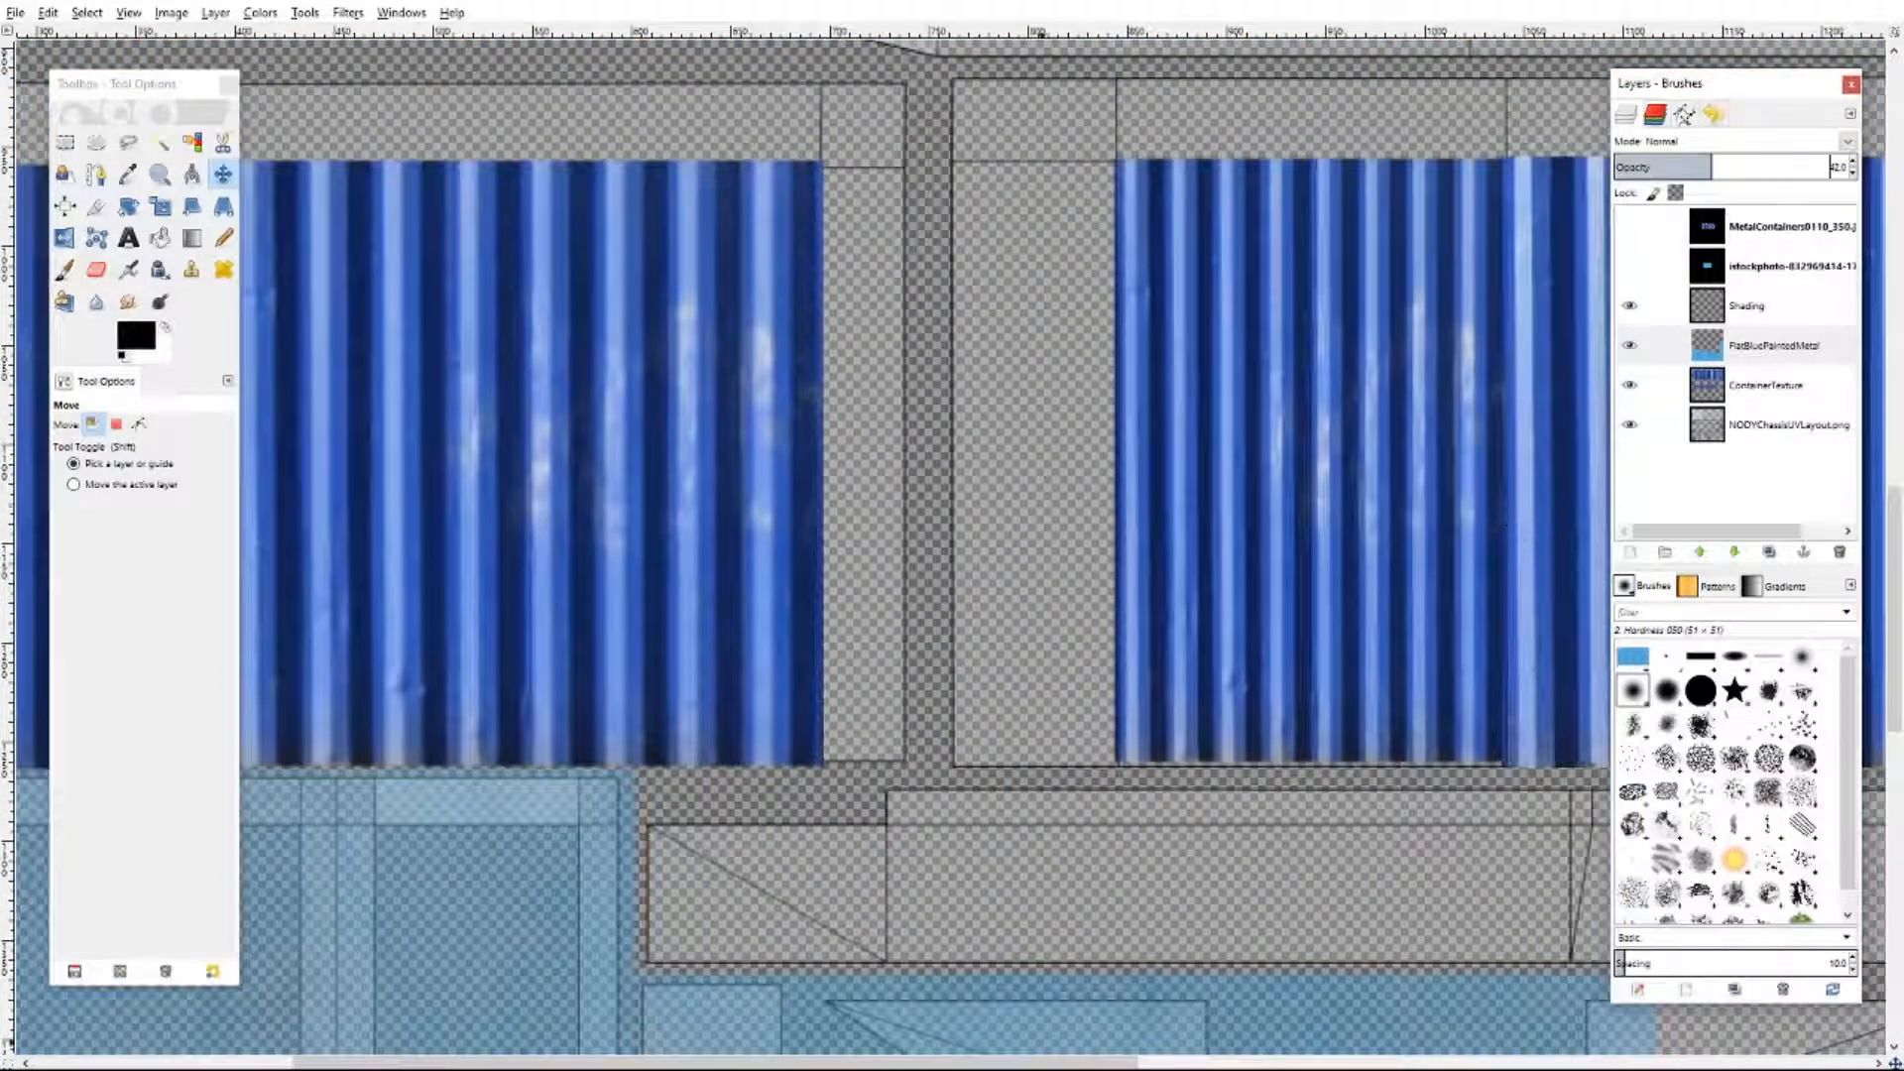
left_click_drag(883, 1062, 1064, 1062)
scroll(831, 731, "down", 5)
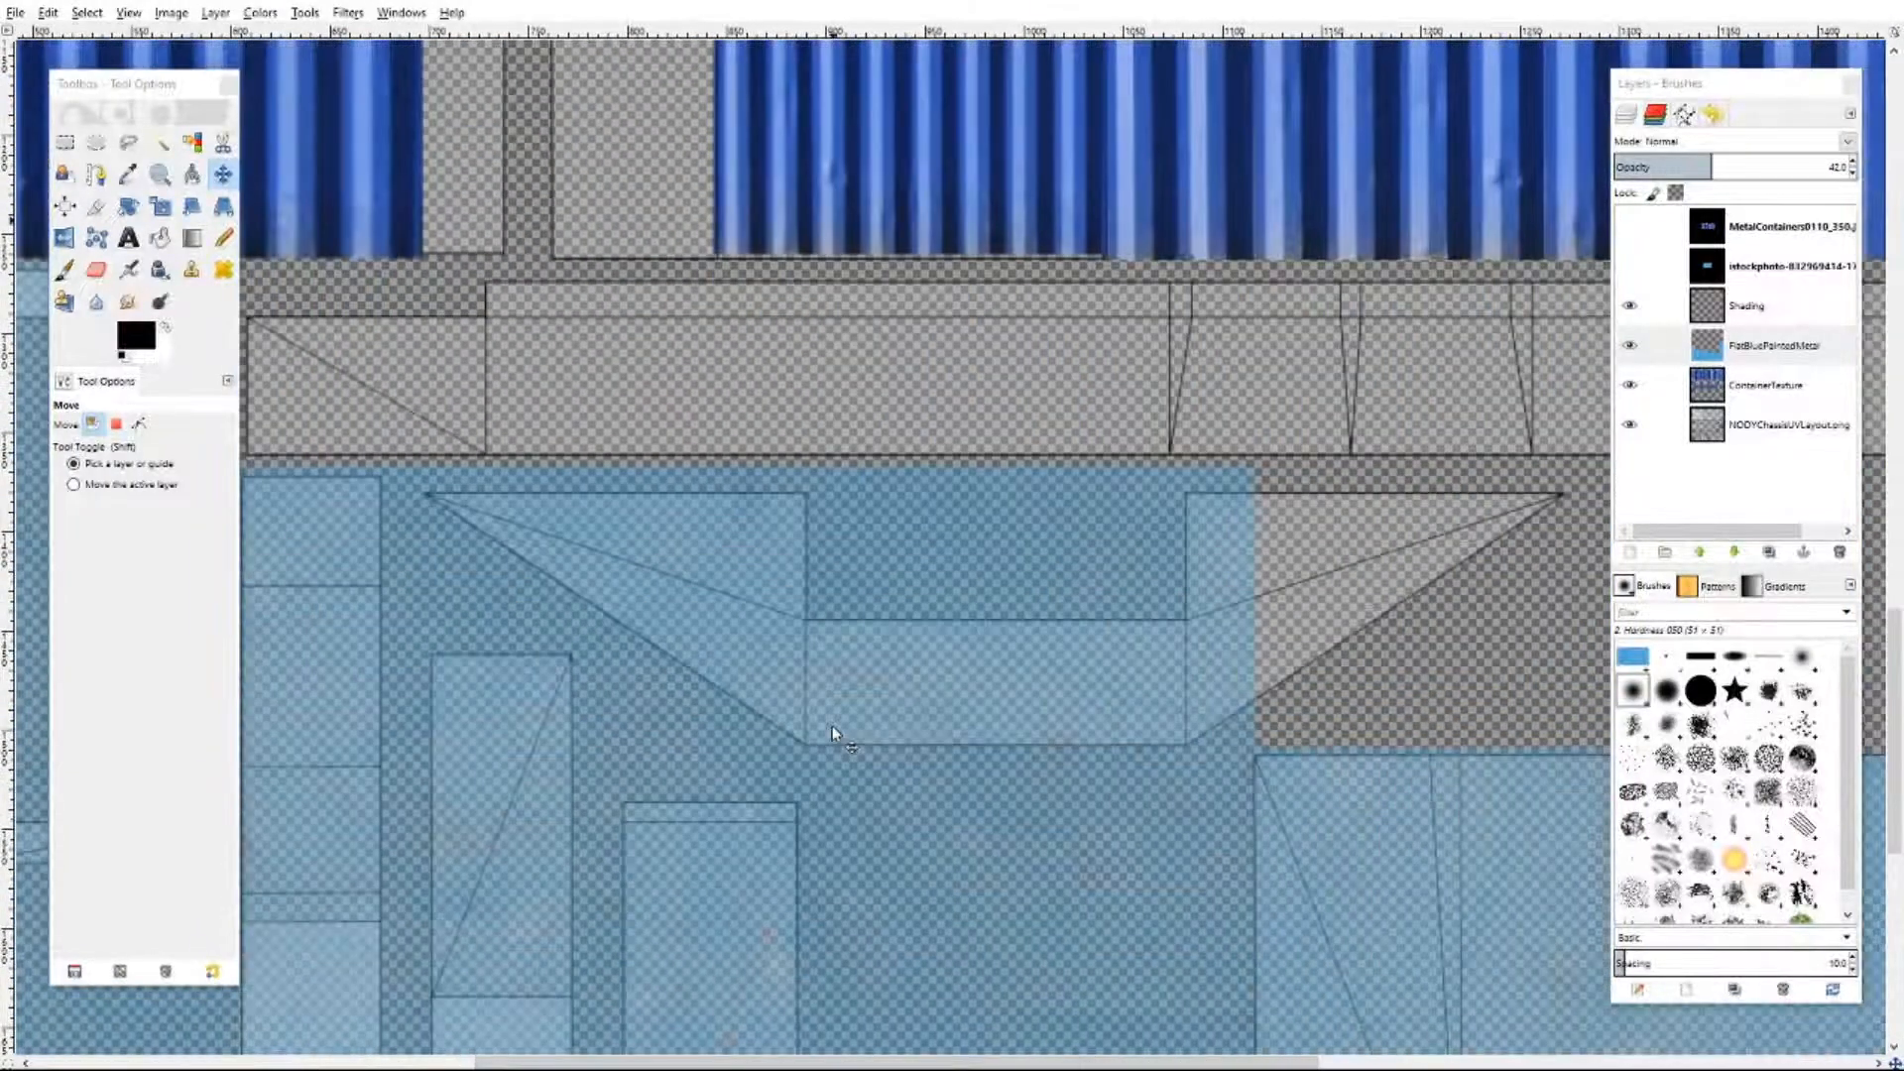
left_click(96, 173)
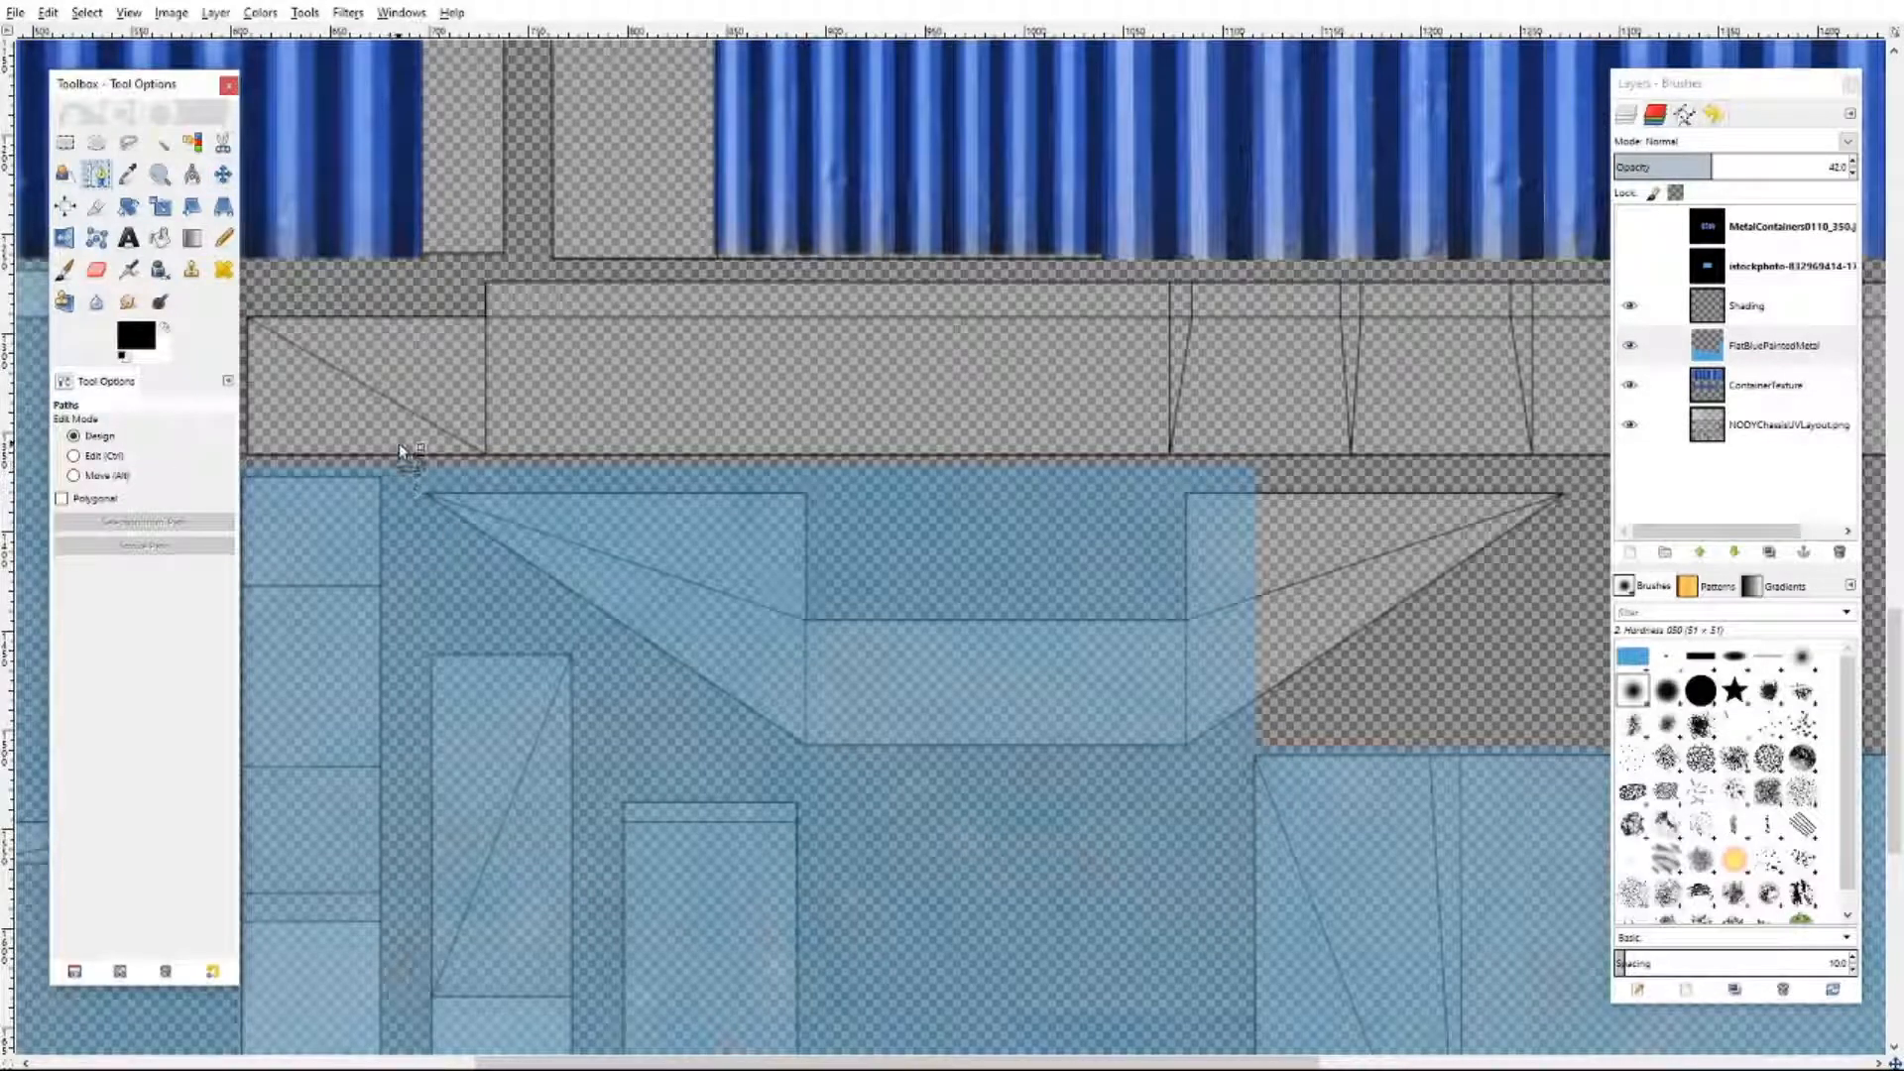
left_click(399, 443)
left_click(407, 514)
left_click(487, 594)
left_click(625, 677)
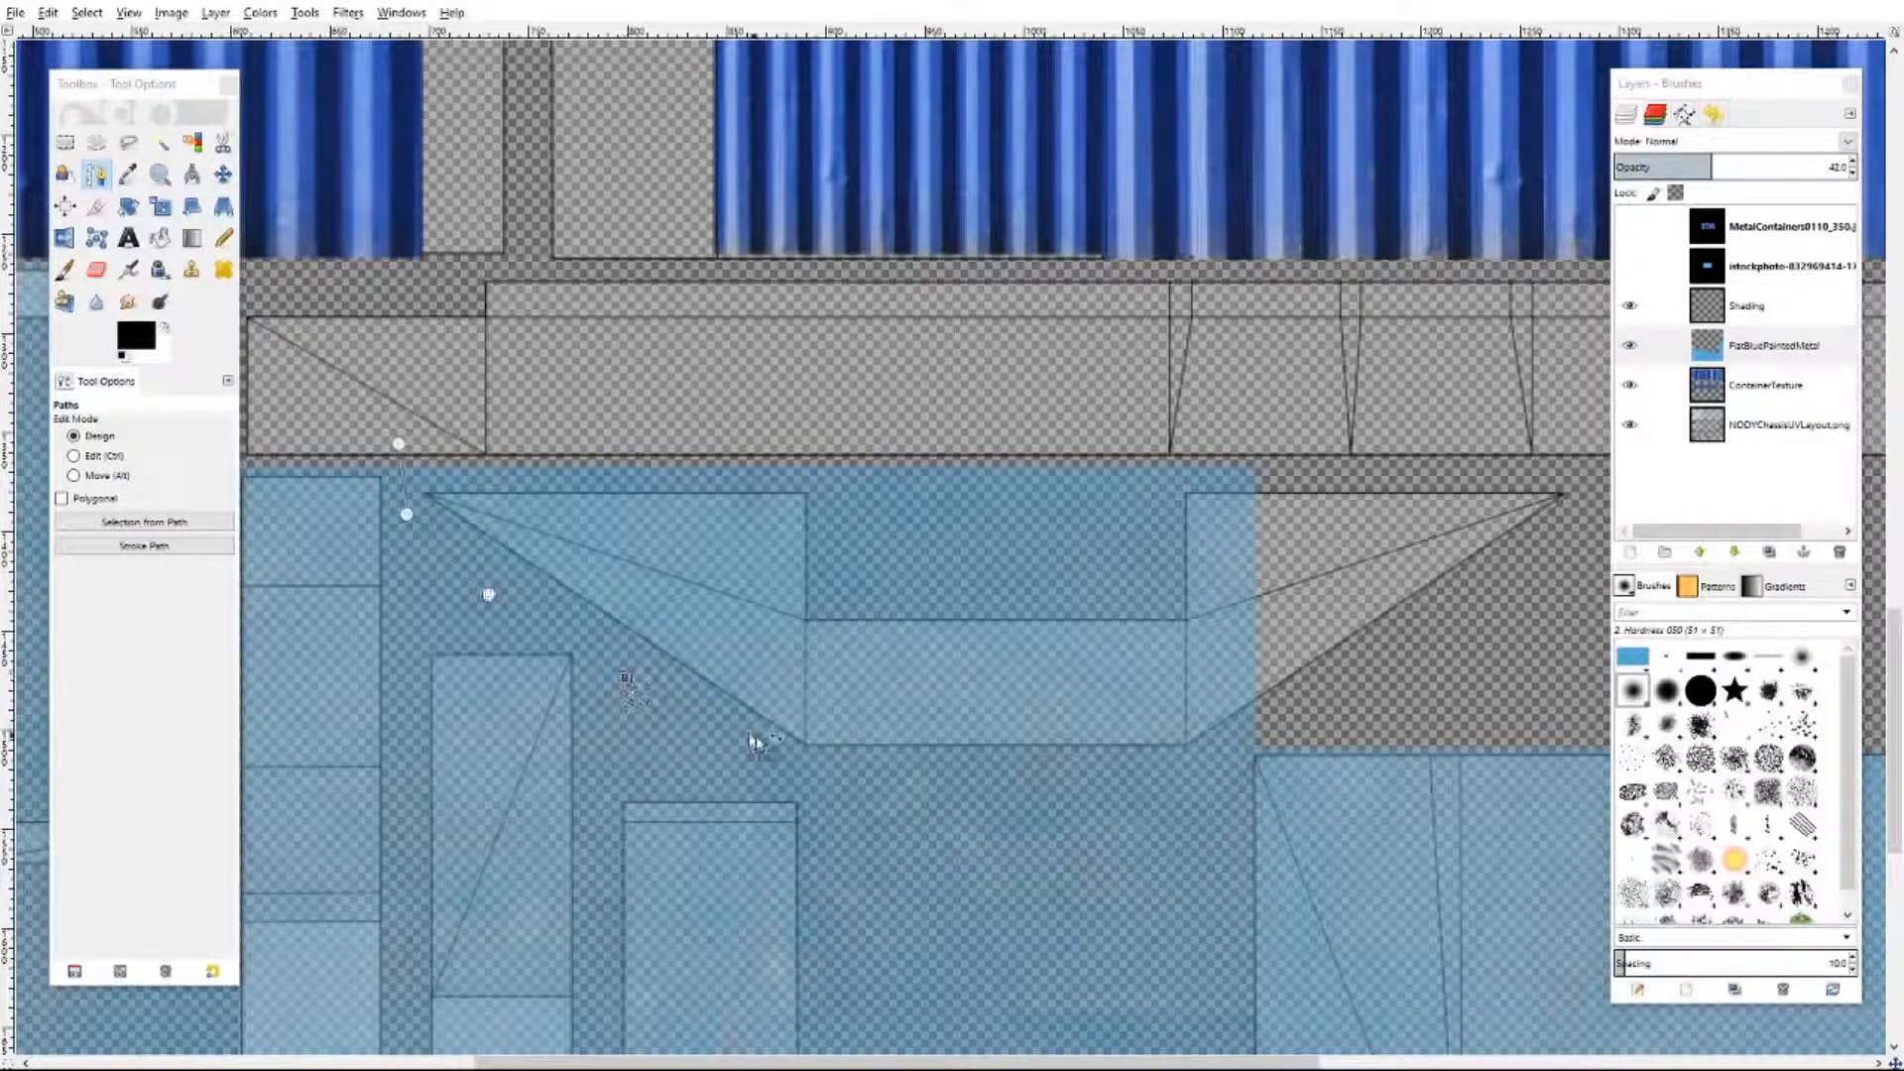
left_click(882, 788)
left_click(1150, 783)
left_click(1251, 734)
left_click(1323, 692)
left_click(1471, 592)
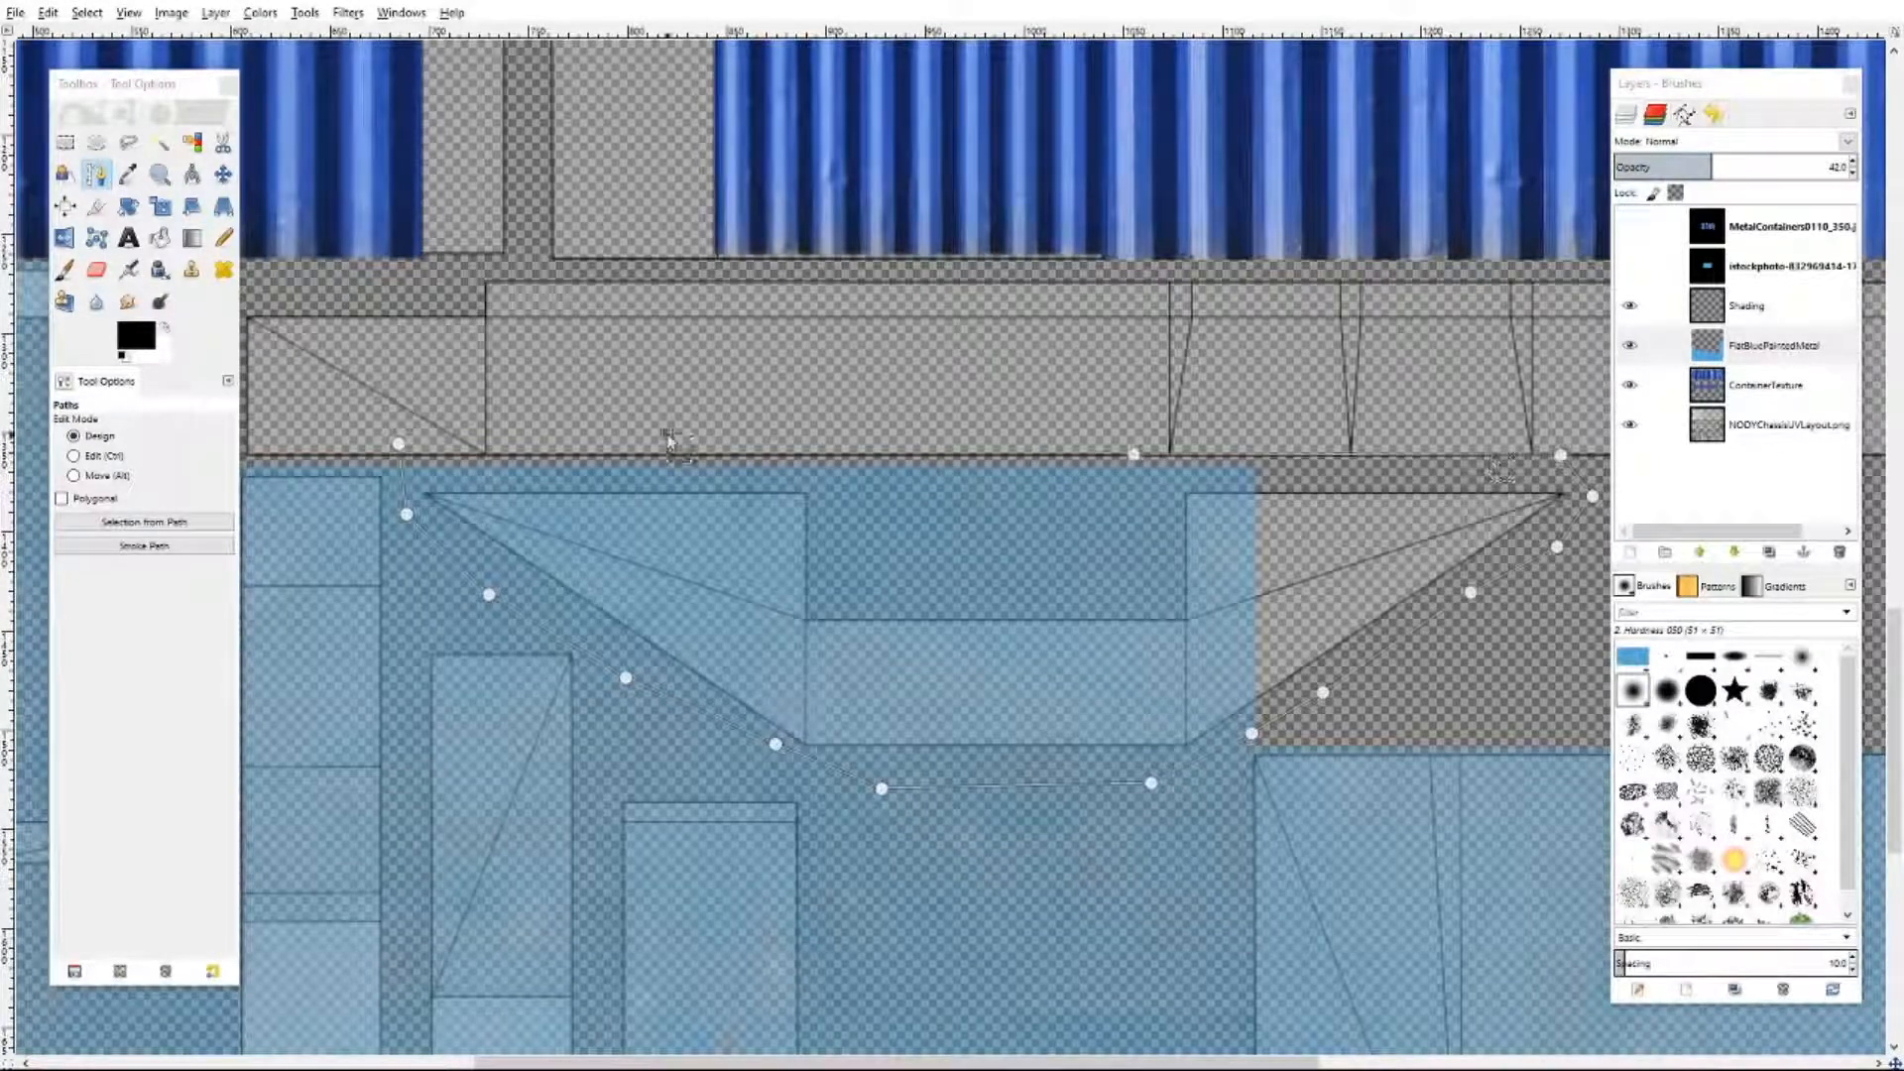
left_click(412, 422)
- Convert the path to a selection and delete the blue metal inside it
left_click(153, 523)
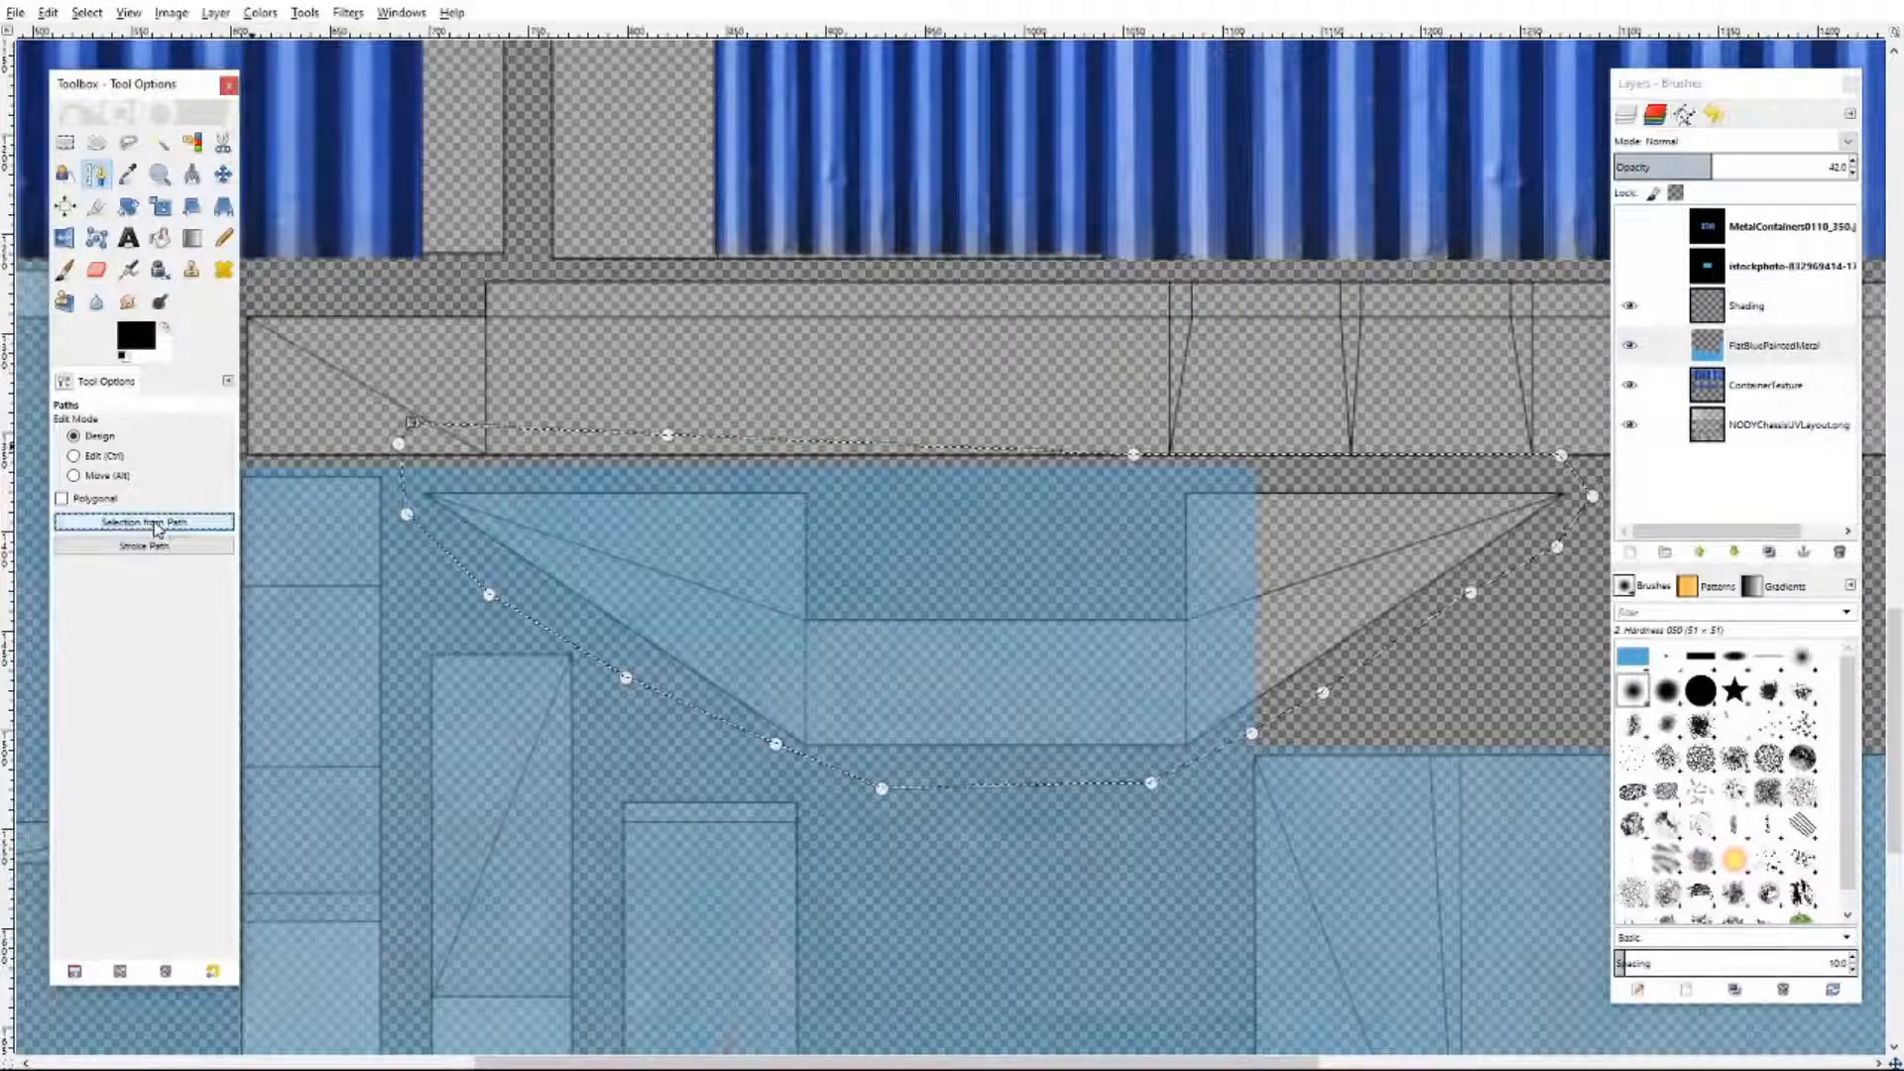
key("Delete")
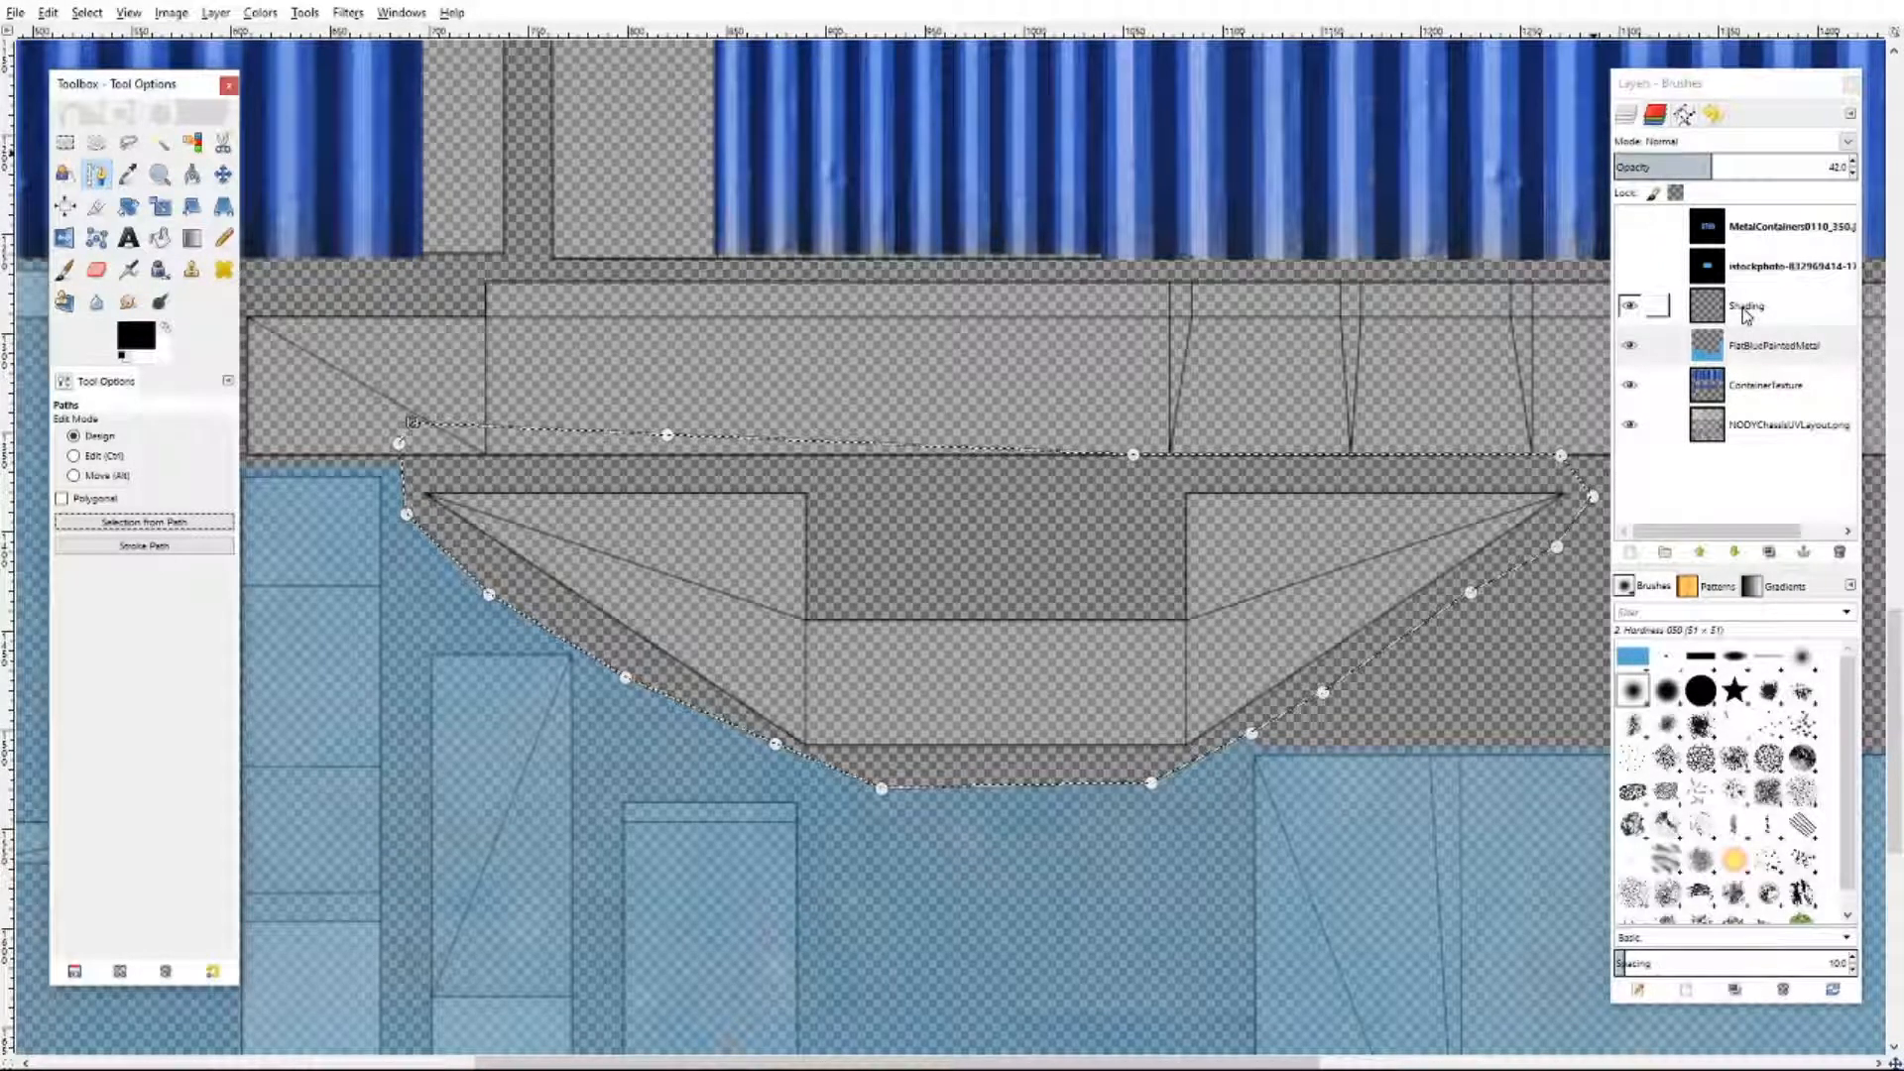
- Restore the FlatBluePaintedMetal layer's opacity to 100, clear the selection and switch to the Move tool
left_click_drag(1853, 163, 1852, 163)
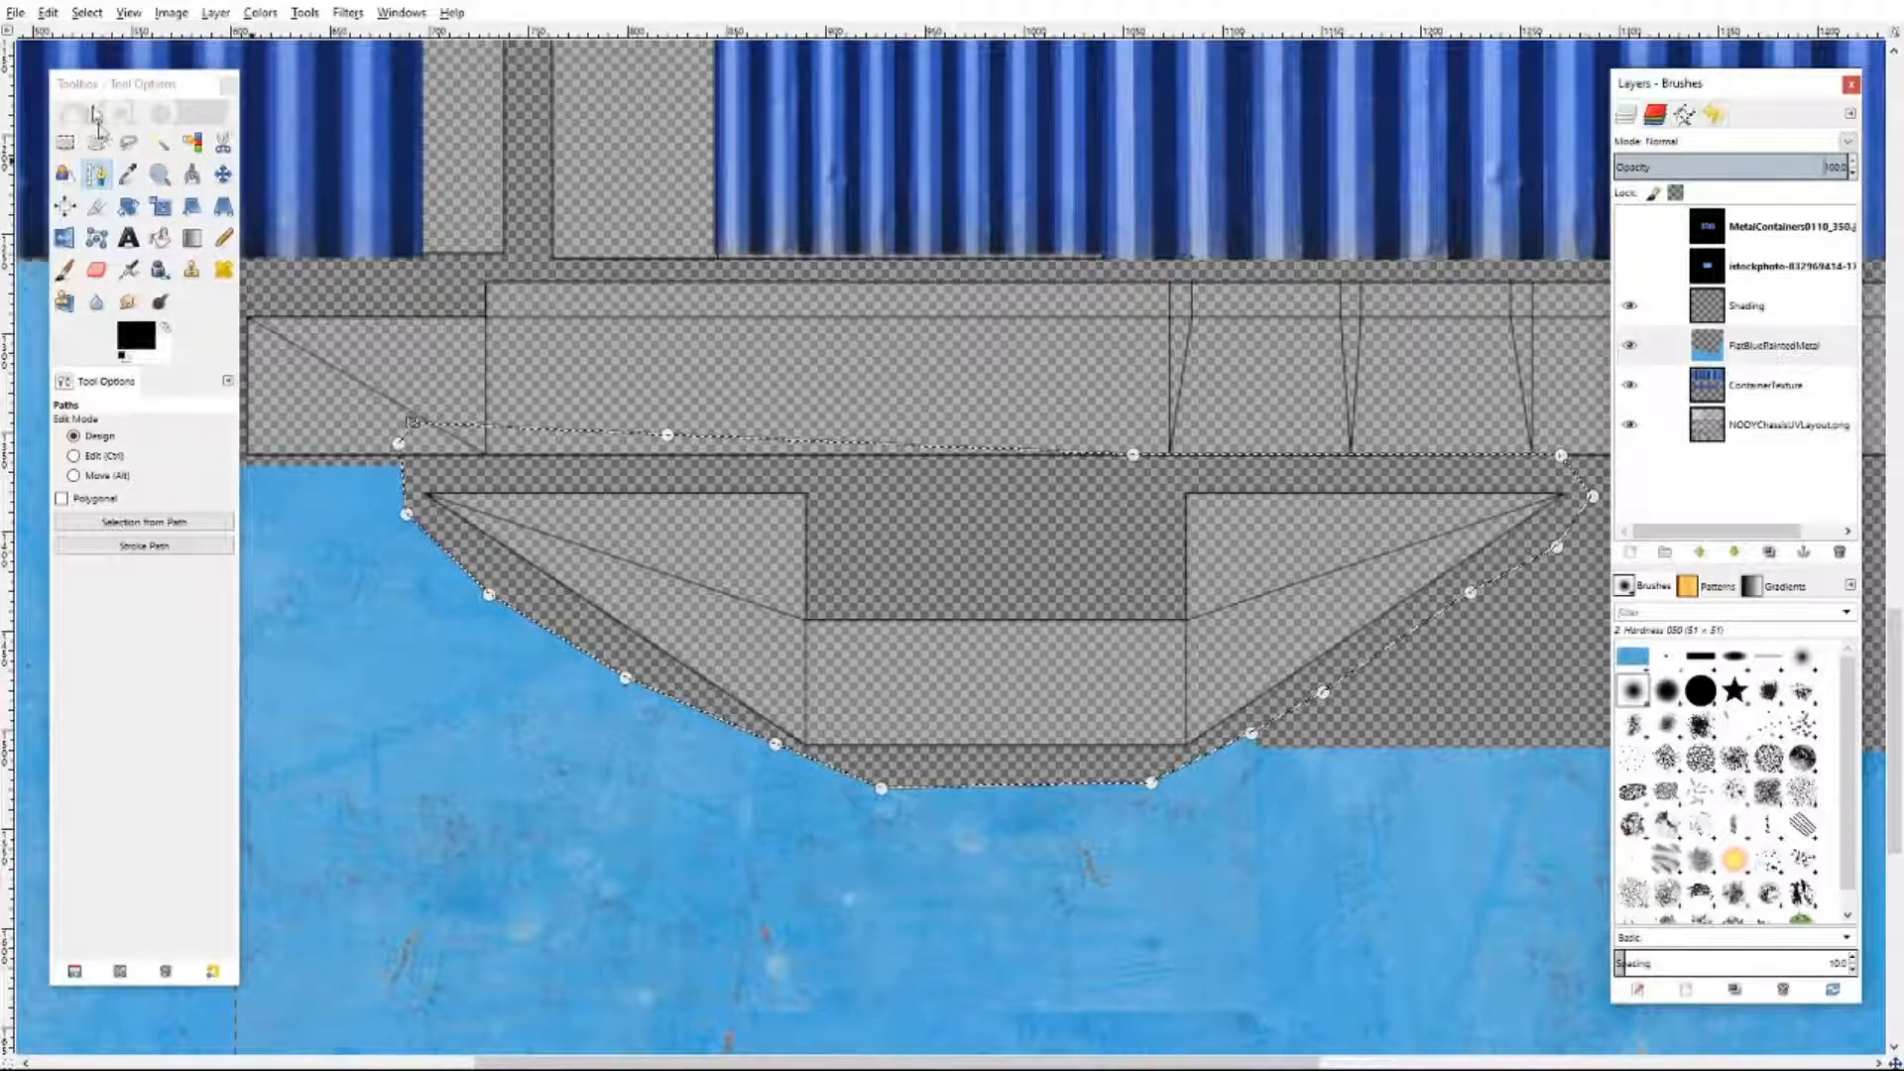
left_click(88, 12)
left_click(112, 39)
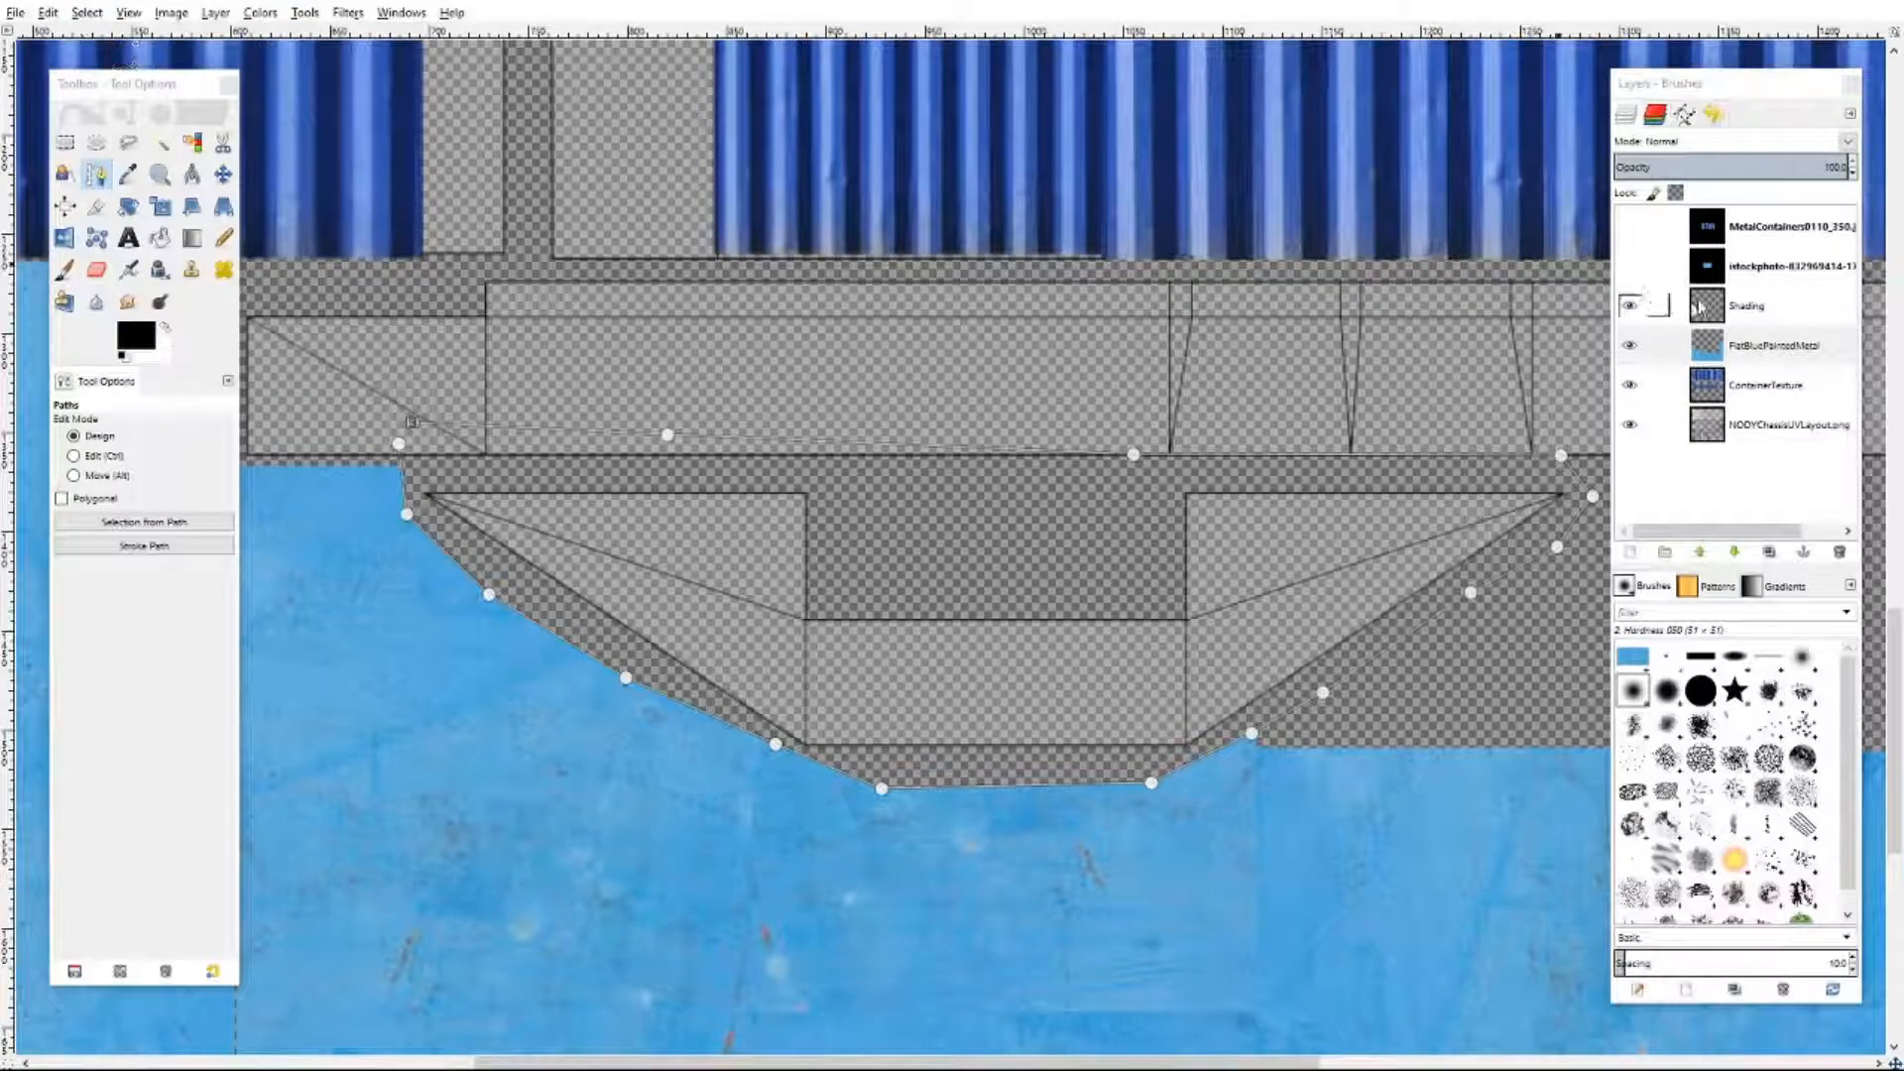
left_click(221, 177)
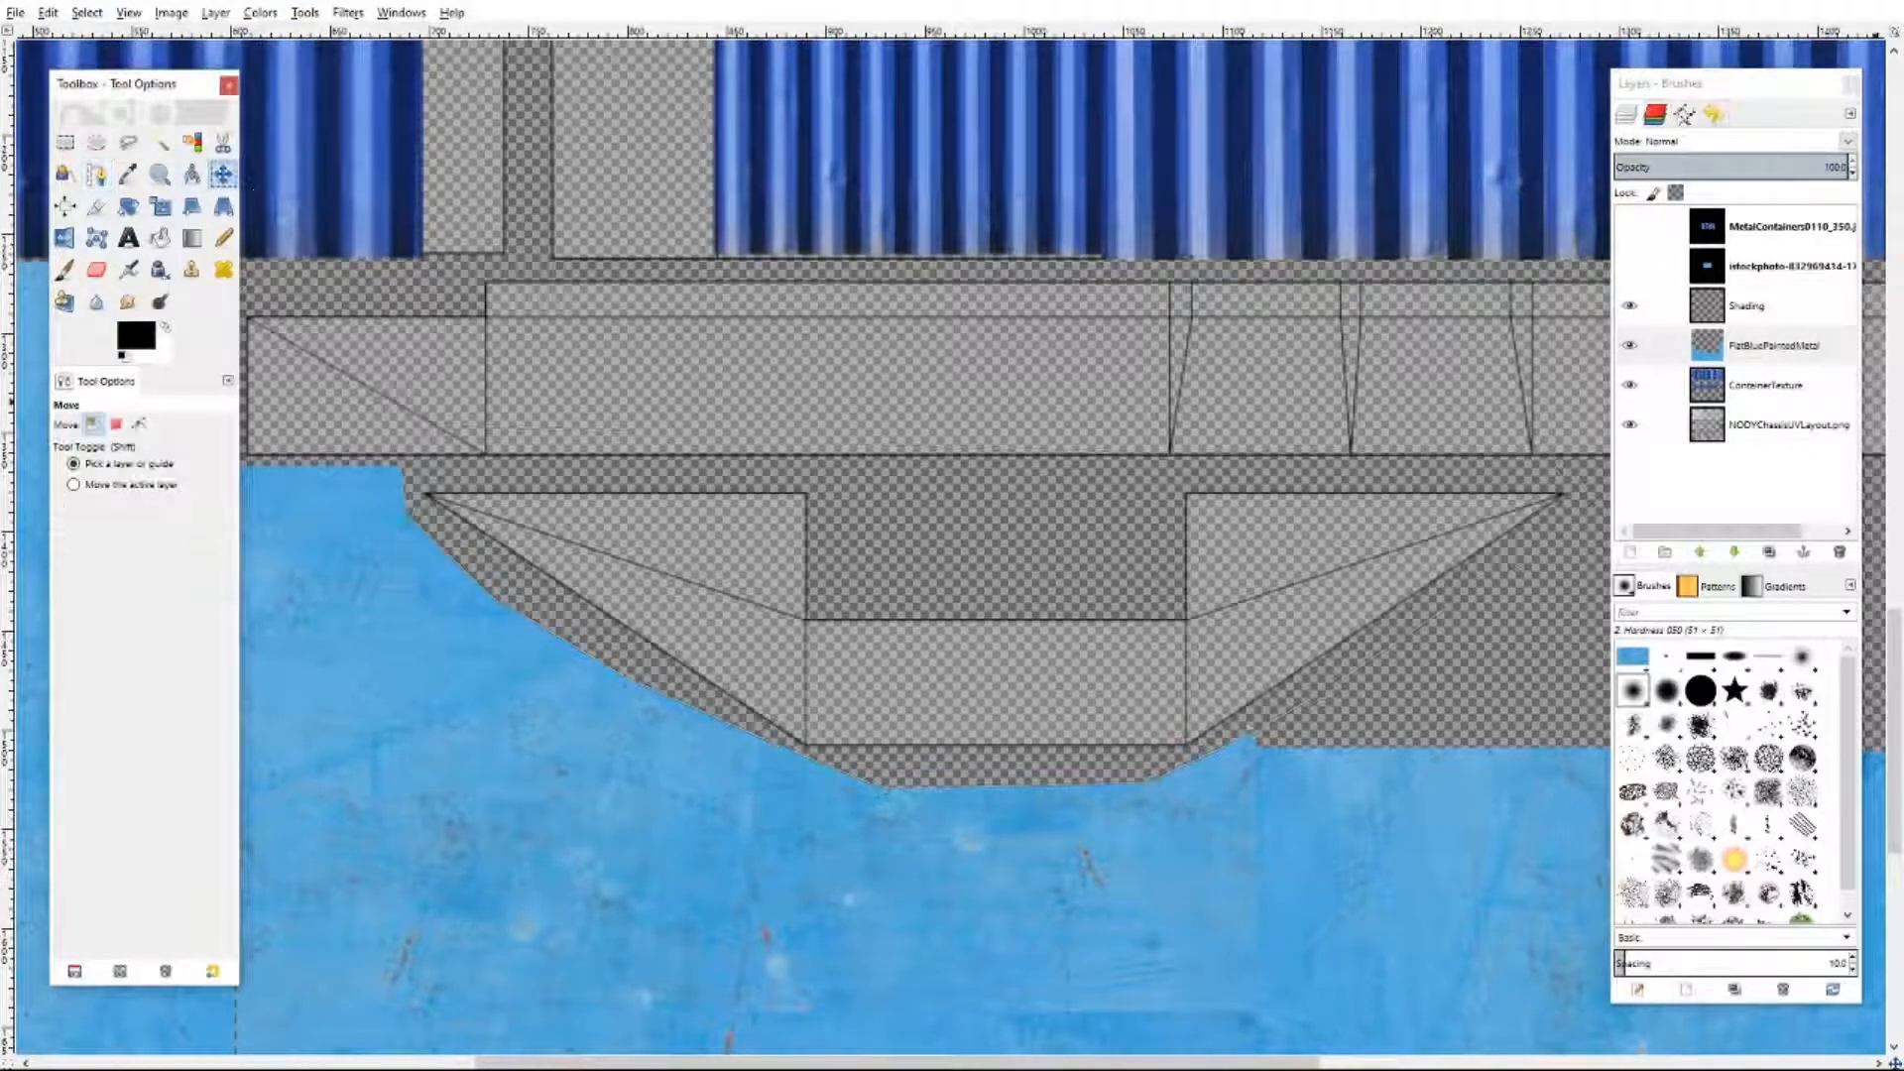
- Duplicate the FlatBluePaintedMetal layer and clear the copy's contents
left_click(1772, 345)
right_click(1771, 347)
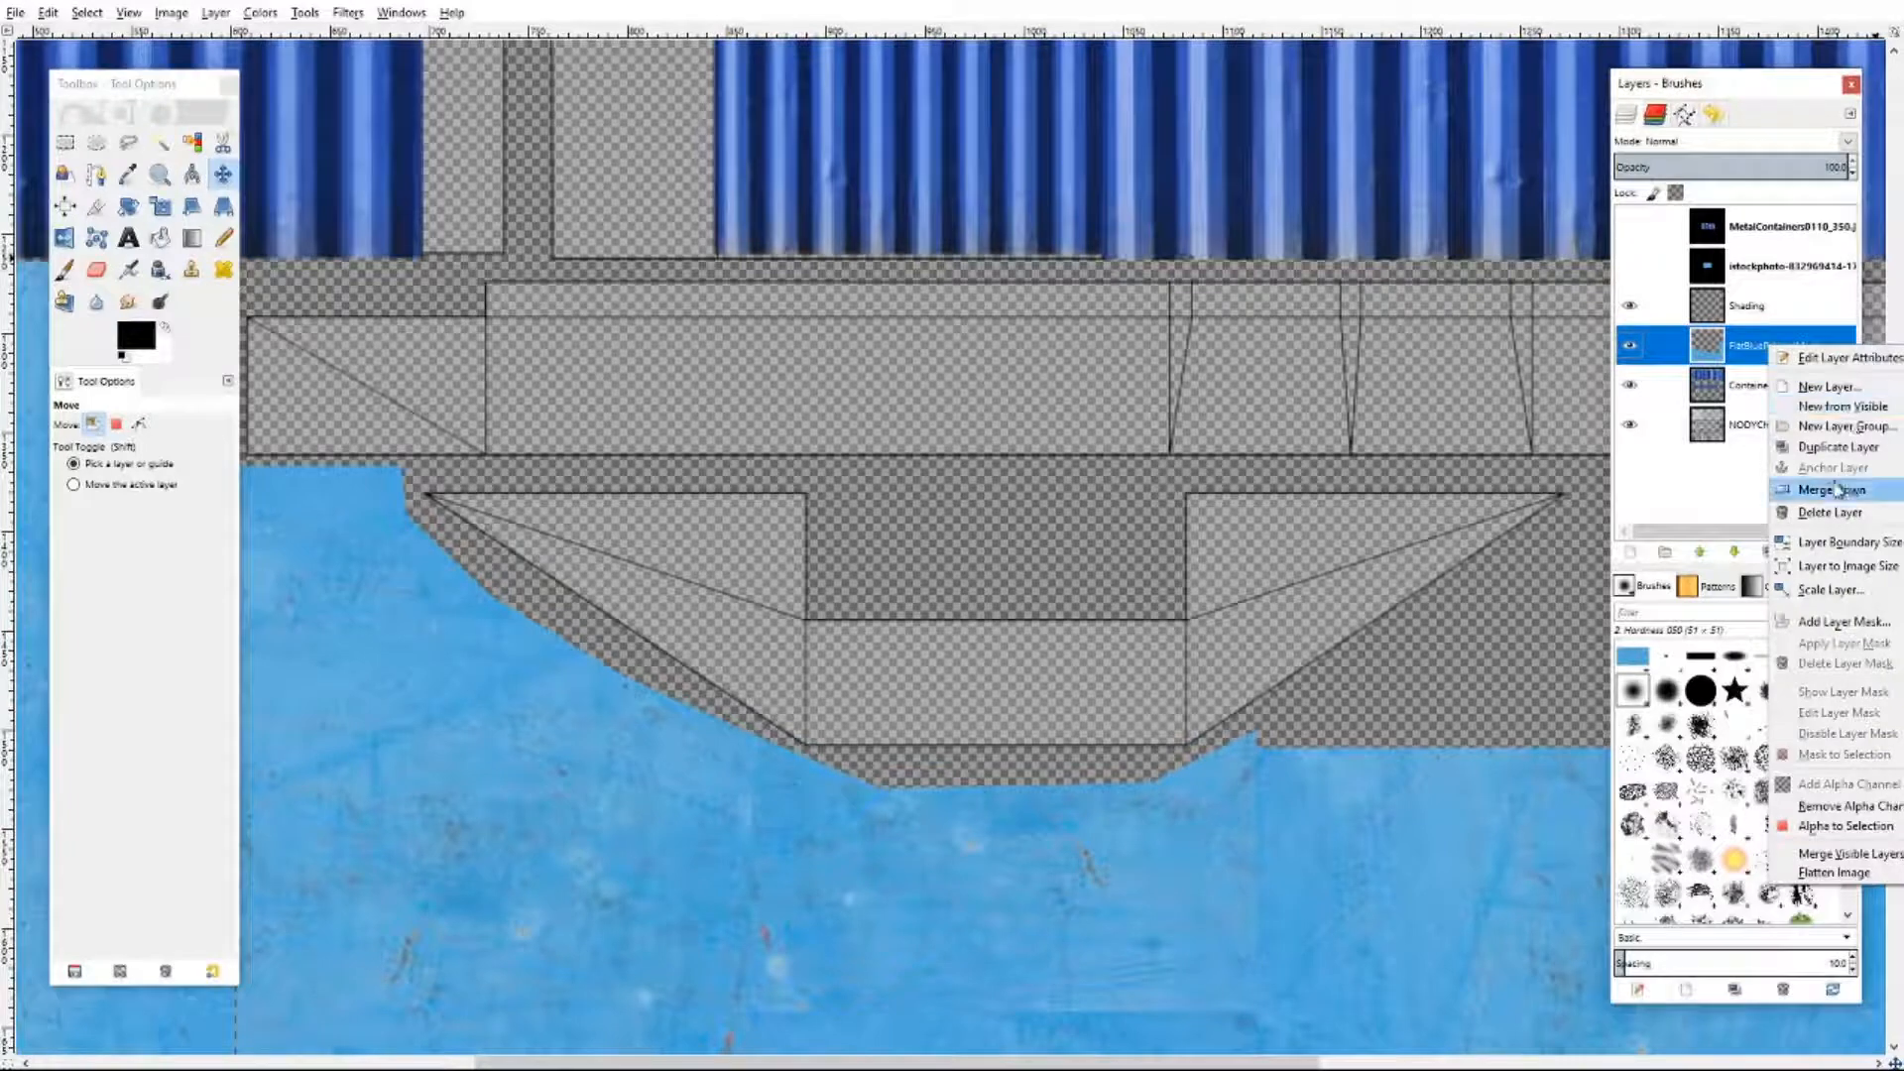
left_click(1838, 446)
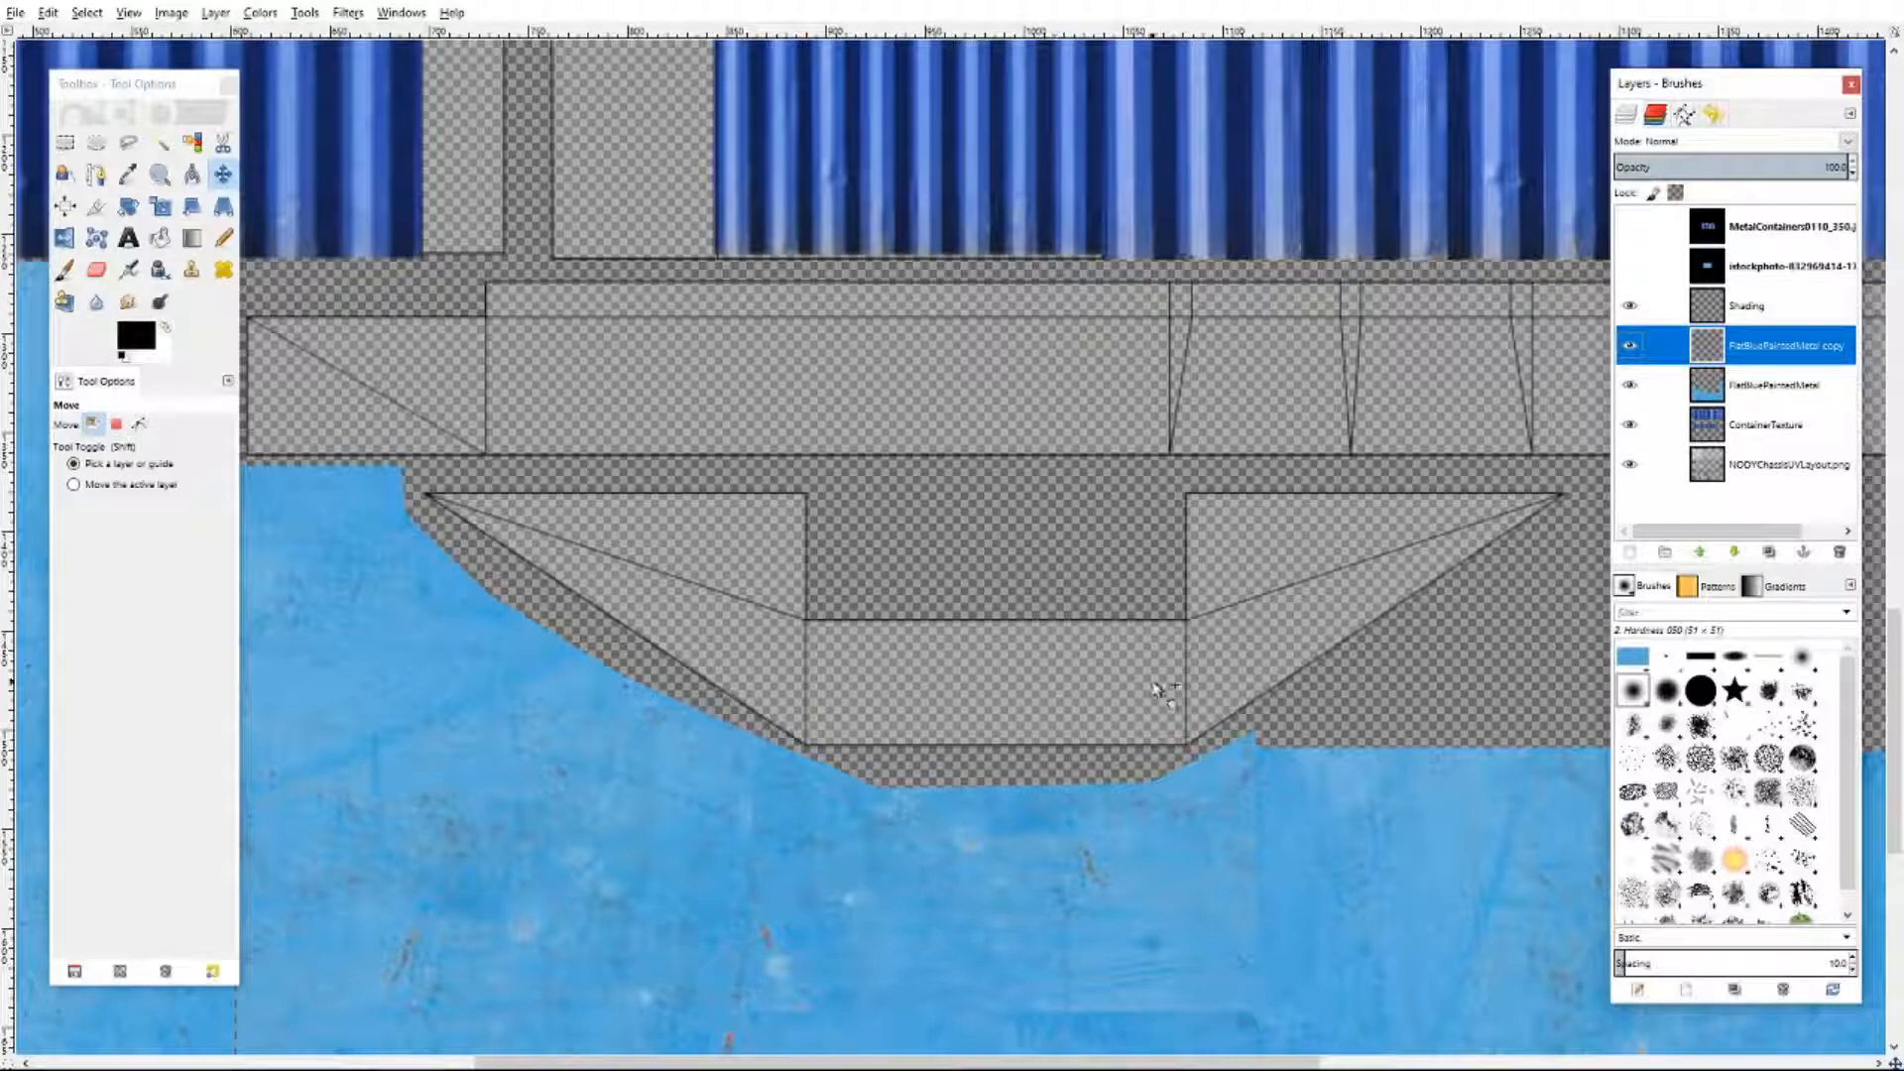
- Show the istockphoto blue metal layer and copy its texture
left_click(1630, 267)
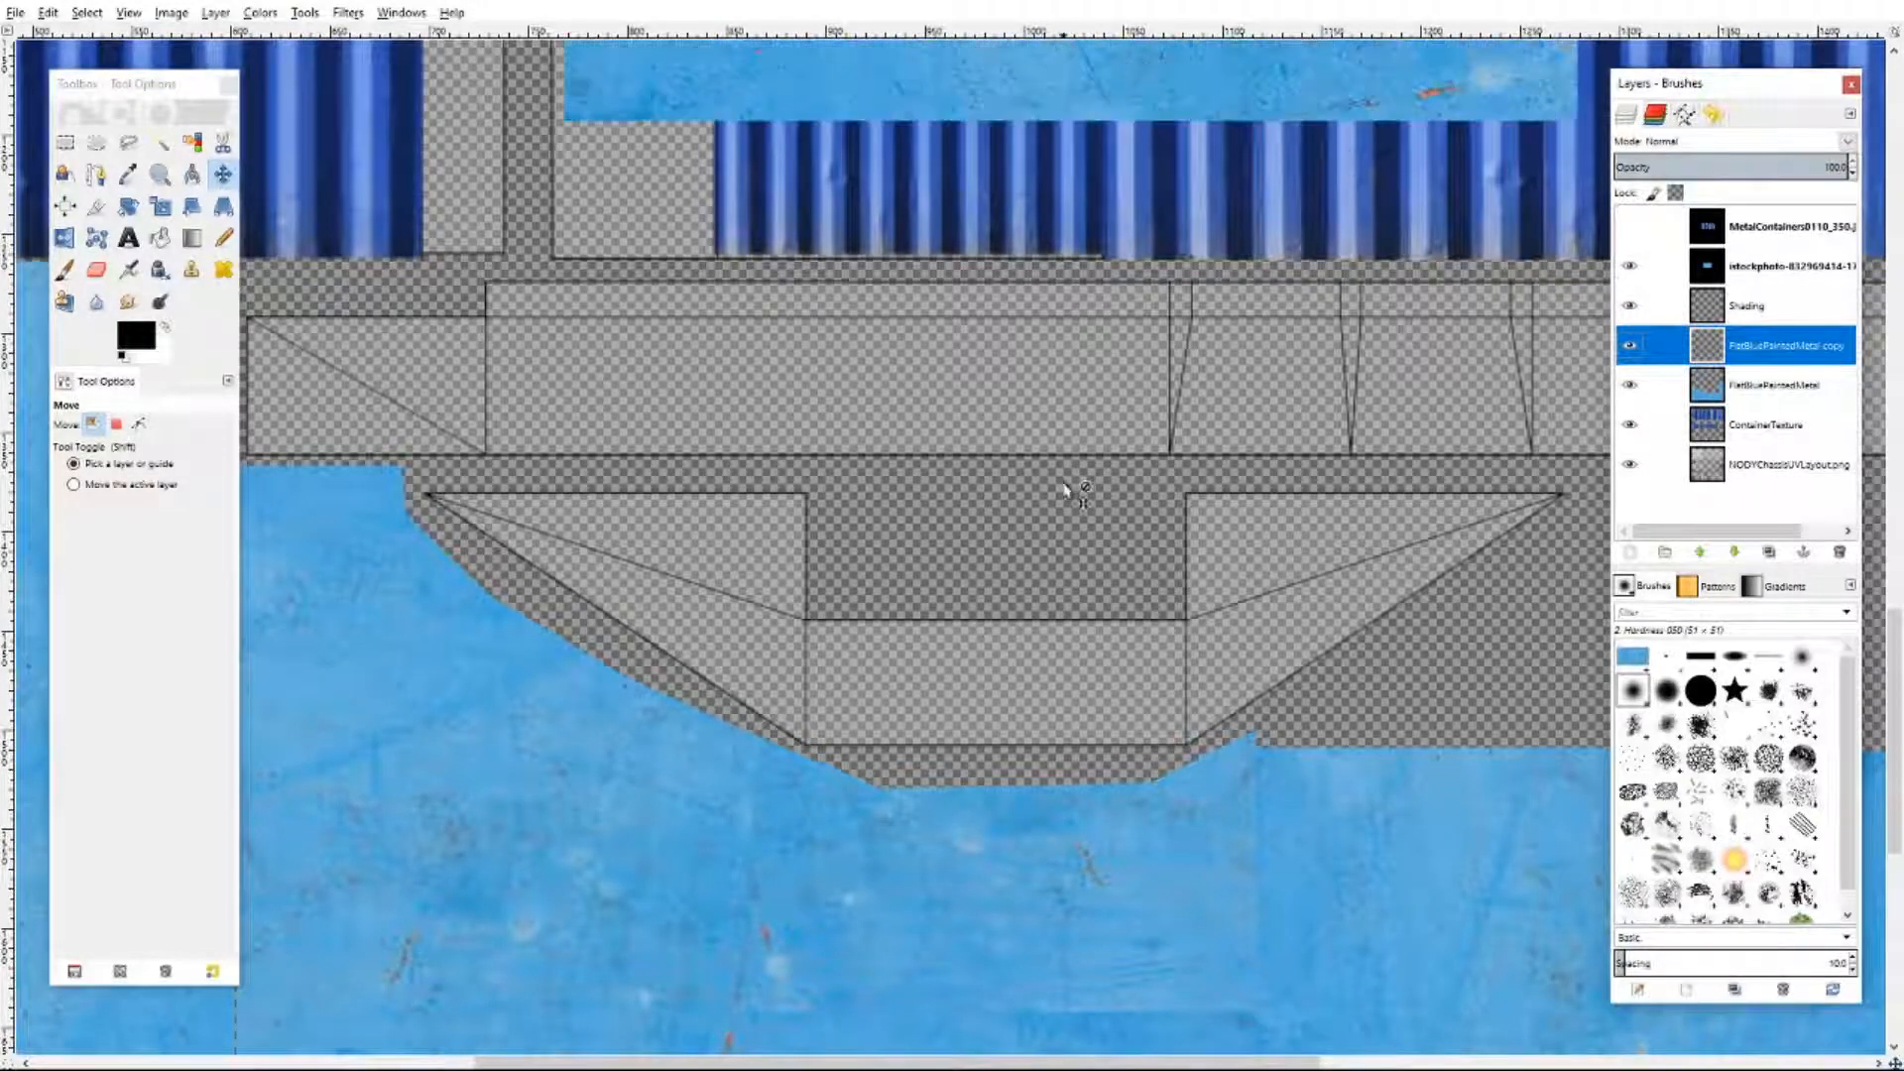
scroll(1064, 489, "up", 10)
left_click(1764, 273)
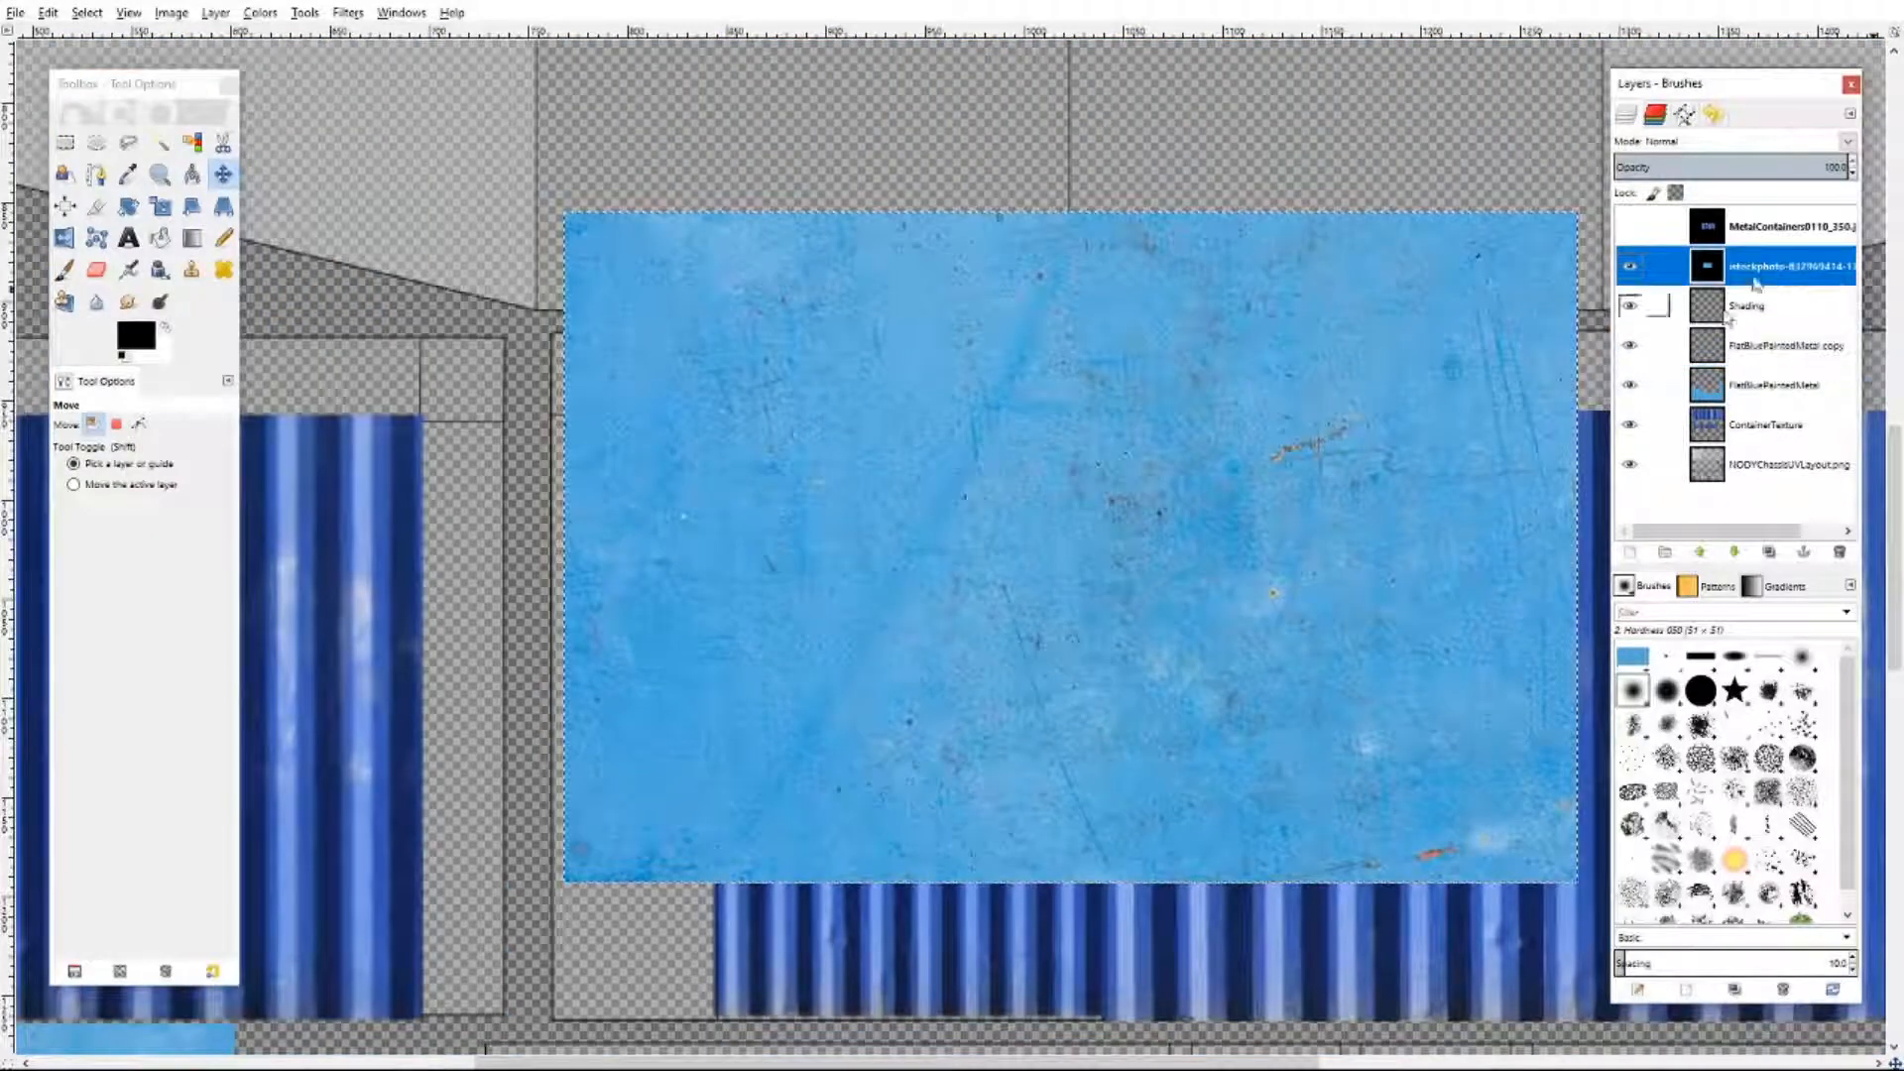
right_click(1086, 556)
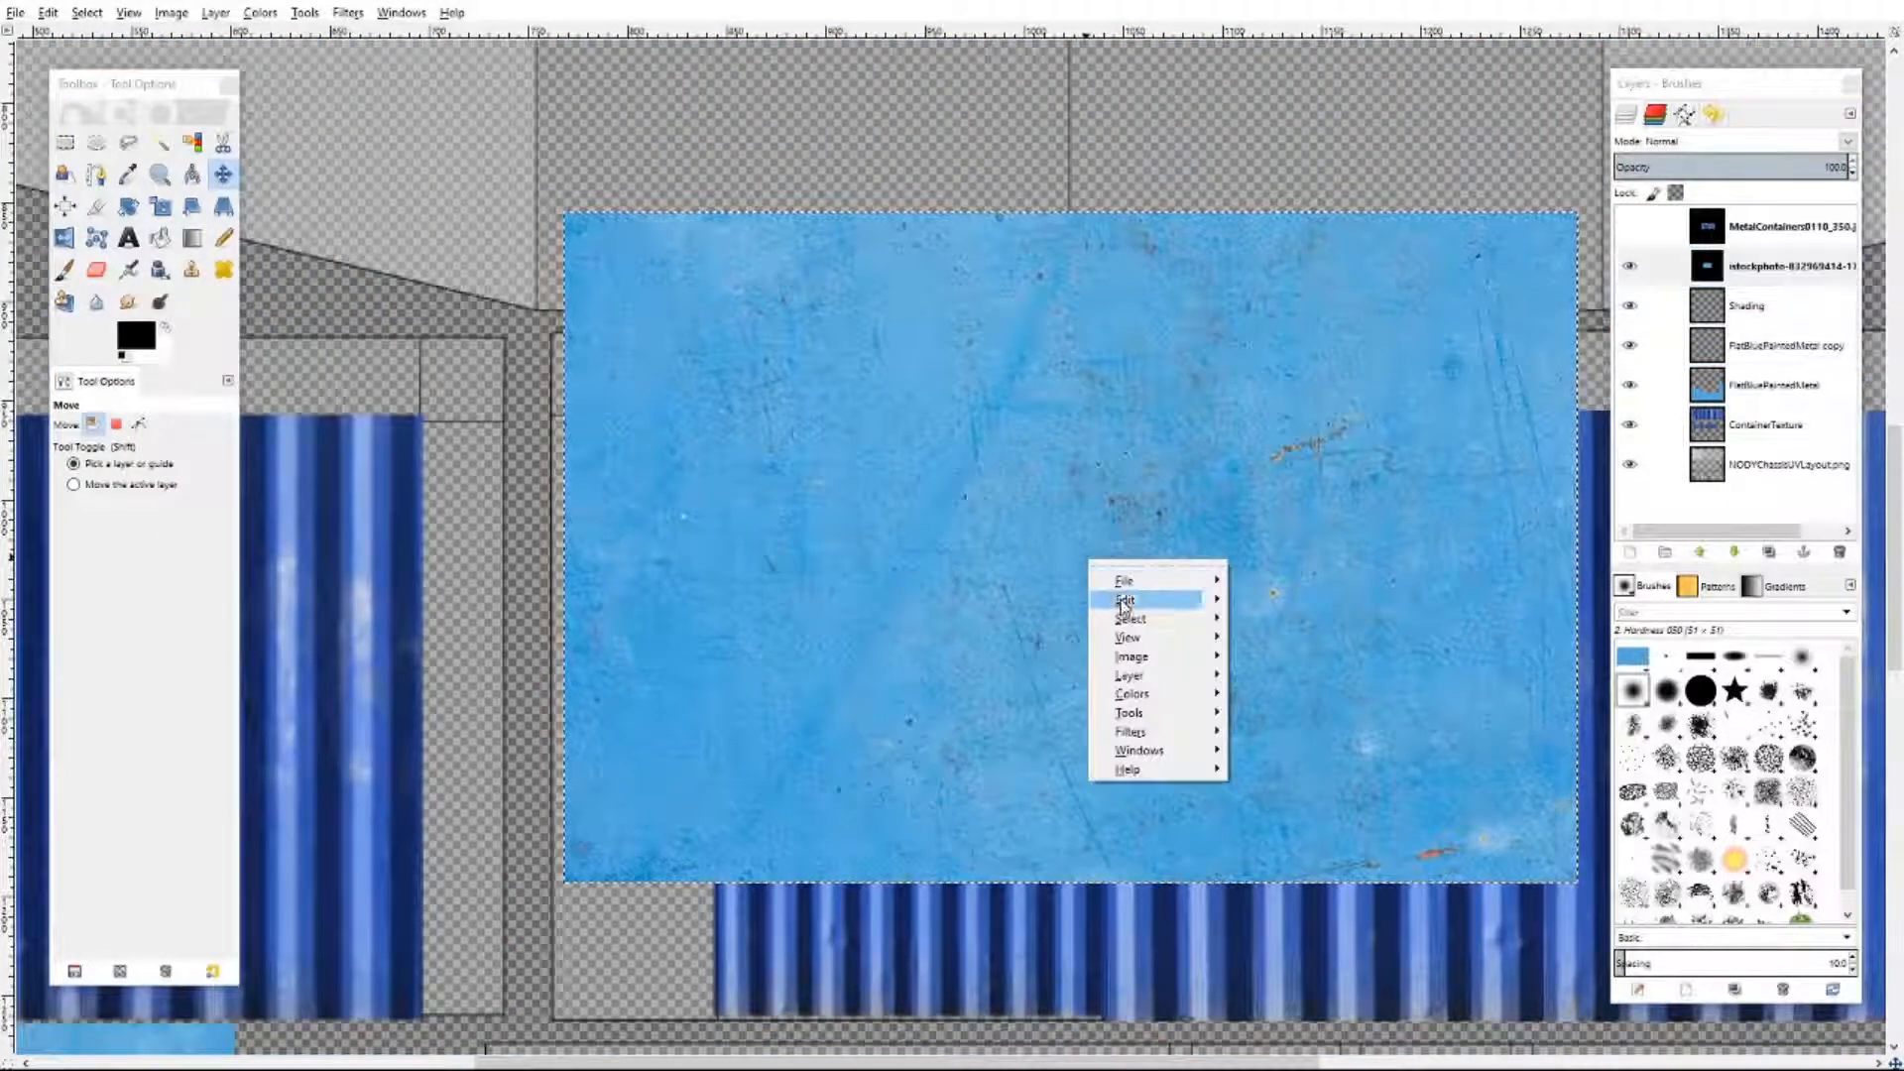
mouse_move(1124, 599)
left_click(1271, 727)
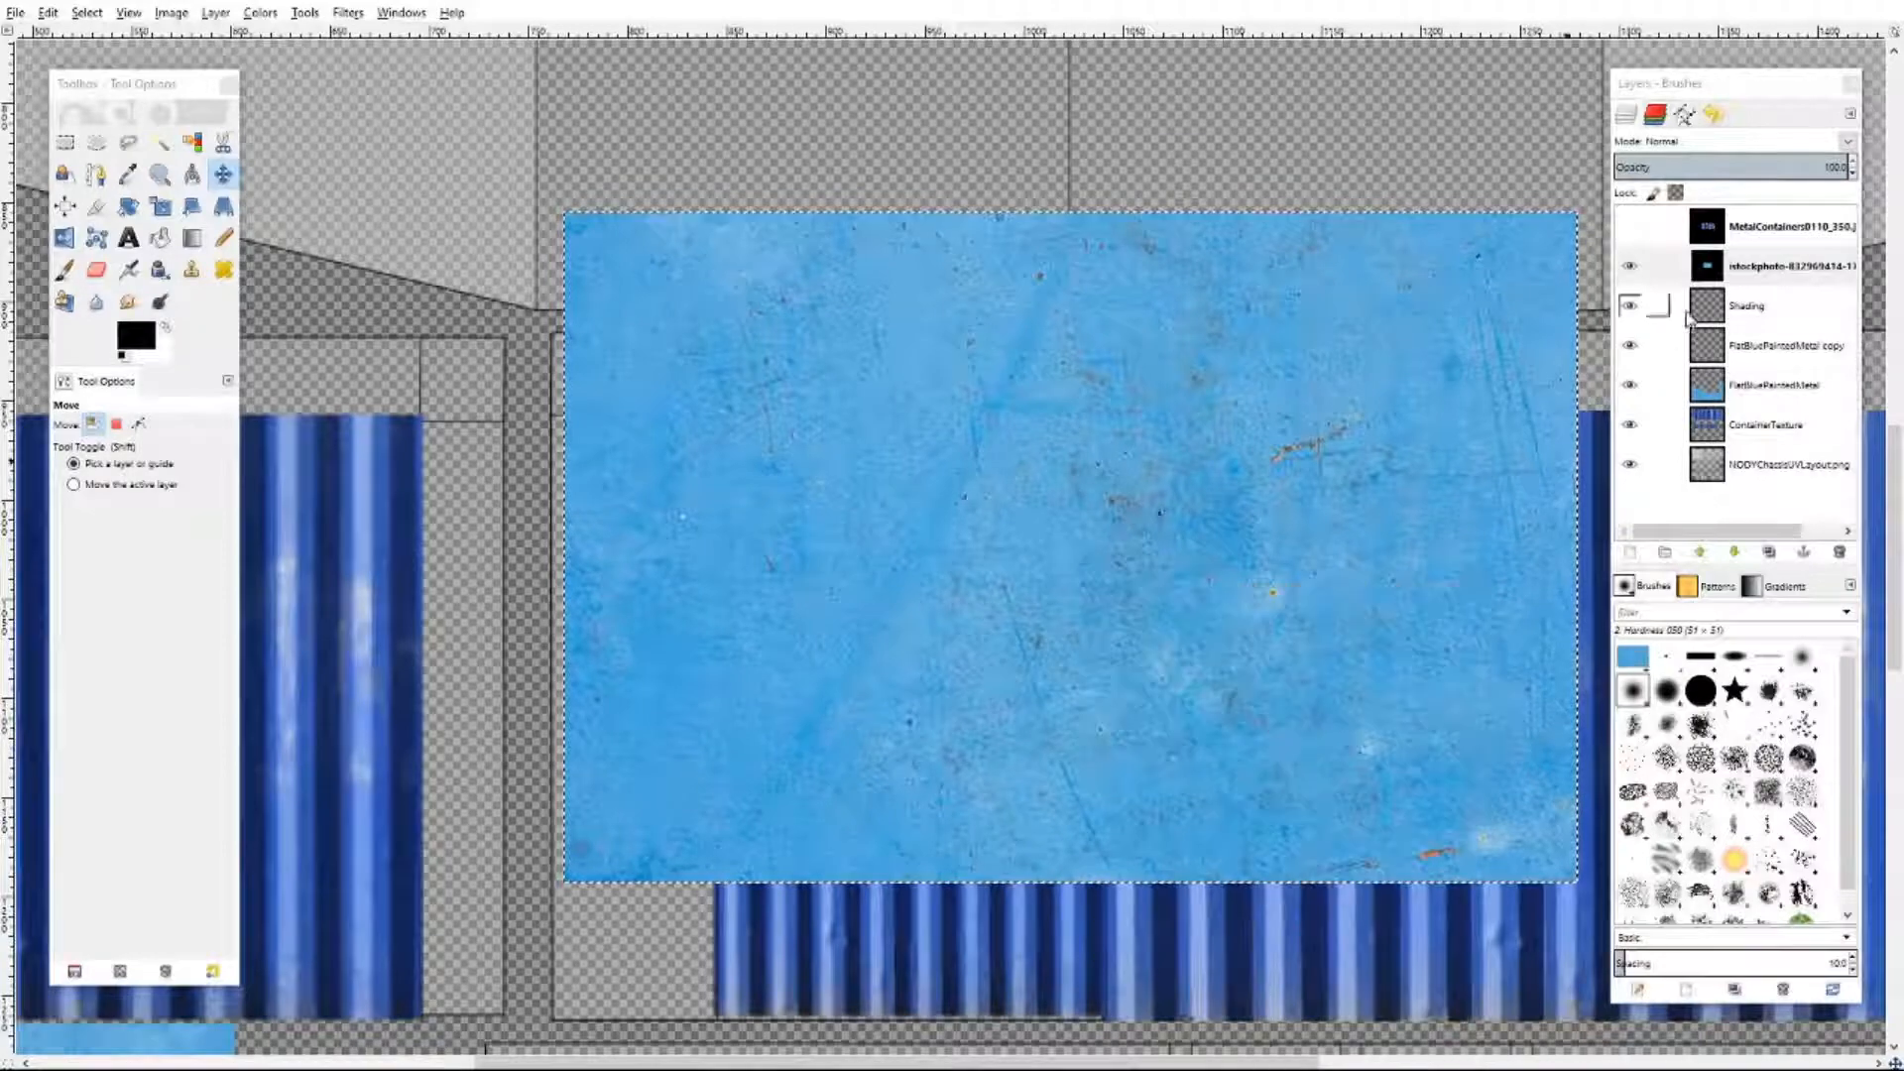
- Hide the istockphoto layer and paste the copied blue metal texture as a floating selection
left_click(1629, 265)
scroll(1152, 666, "down", 7)
scroll(1140, 635, "down", 10)
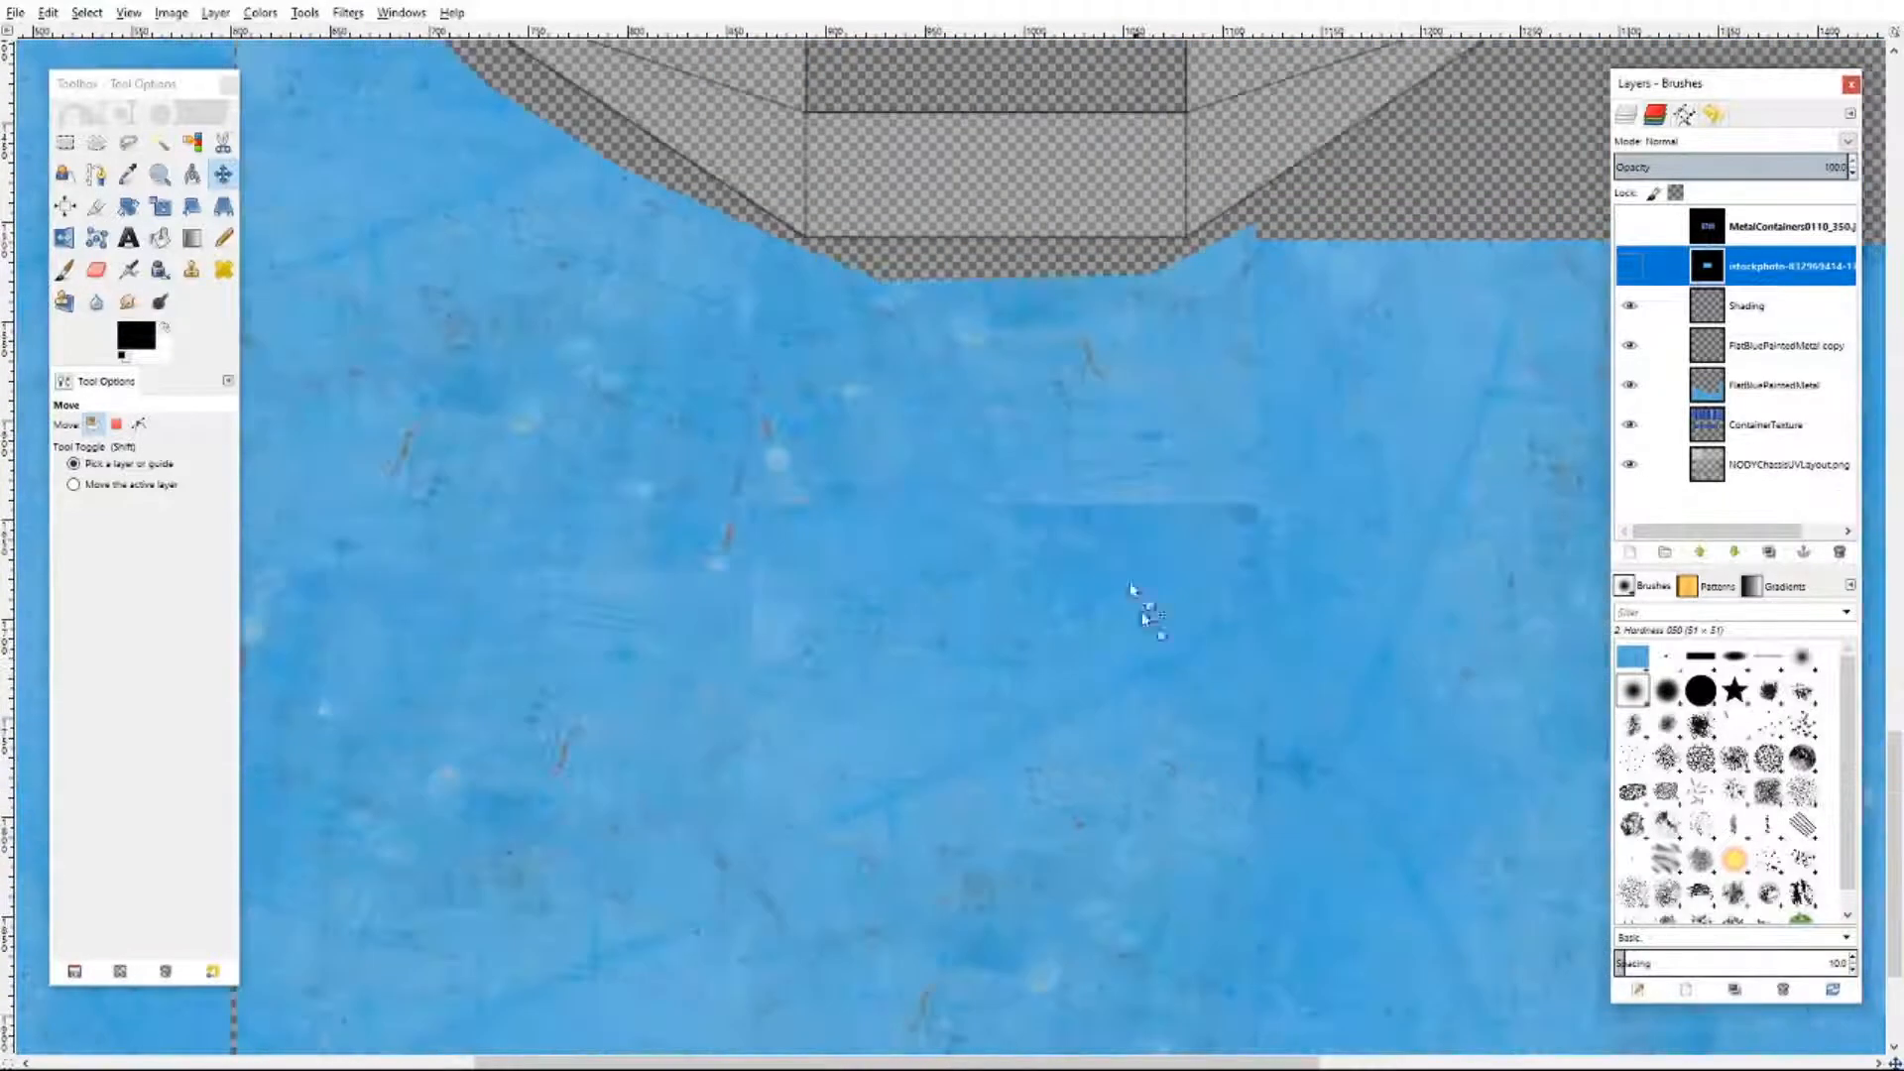
scroll(1084, 353, "up", 8)
right_click(974, 596)
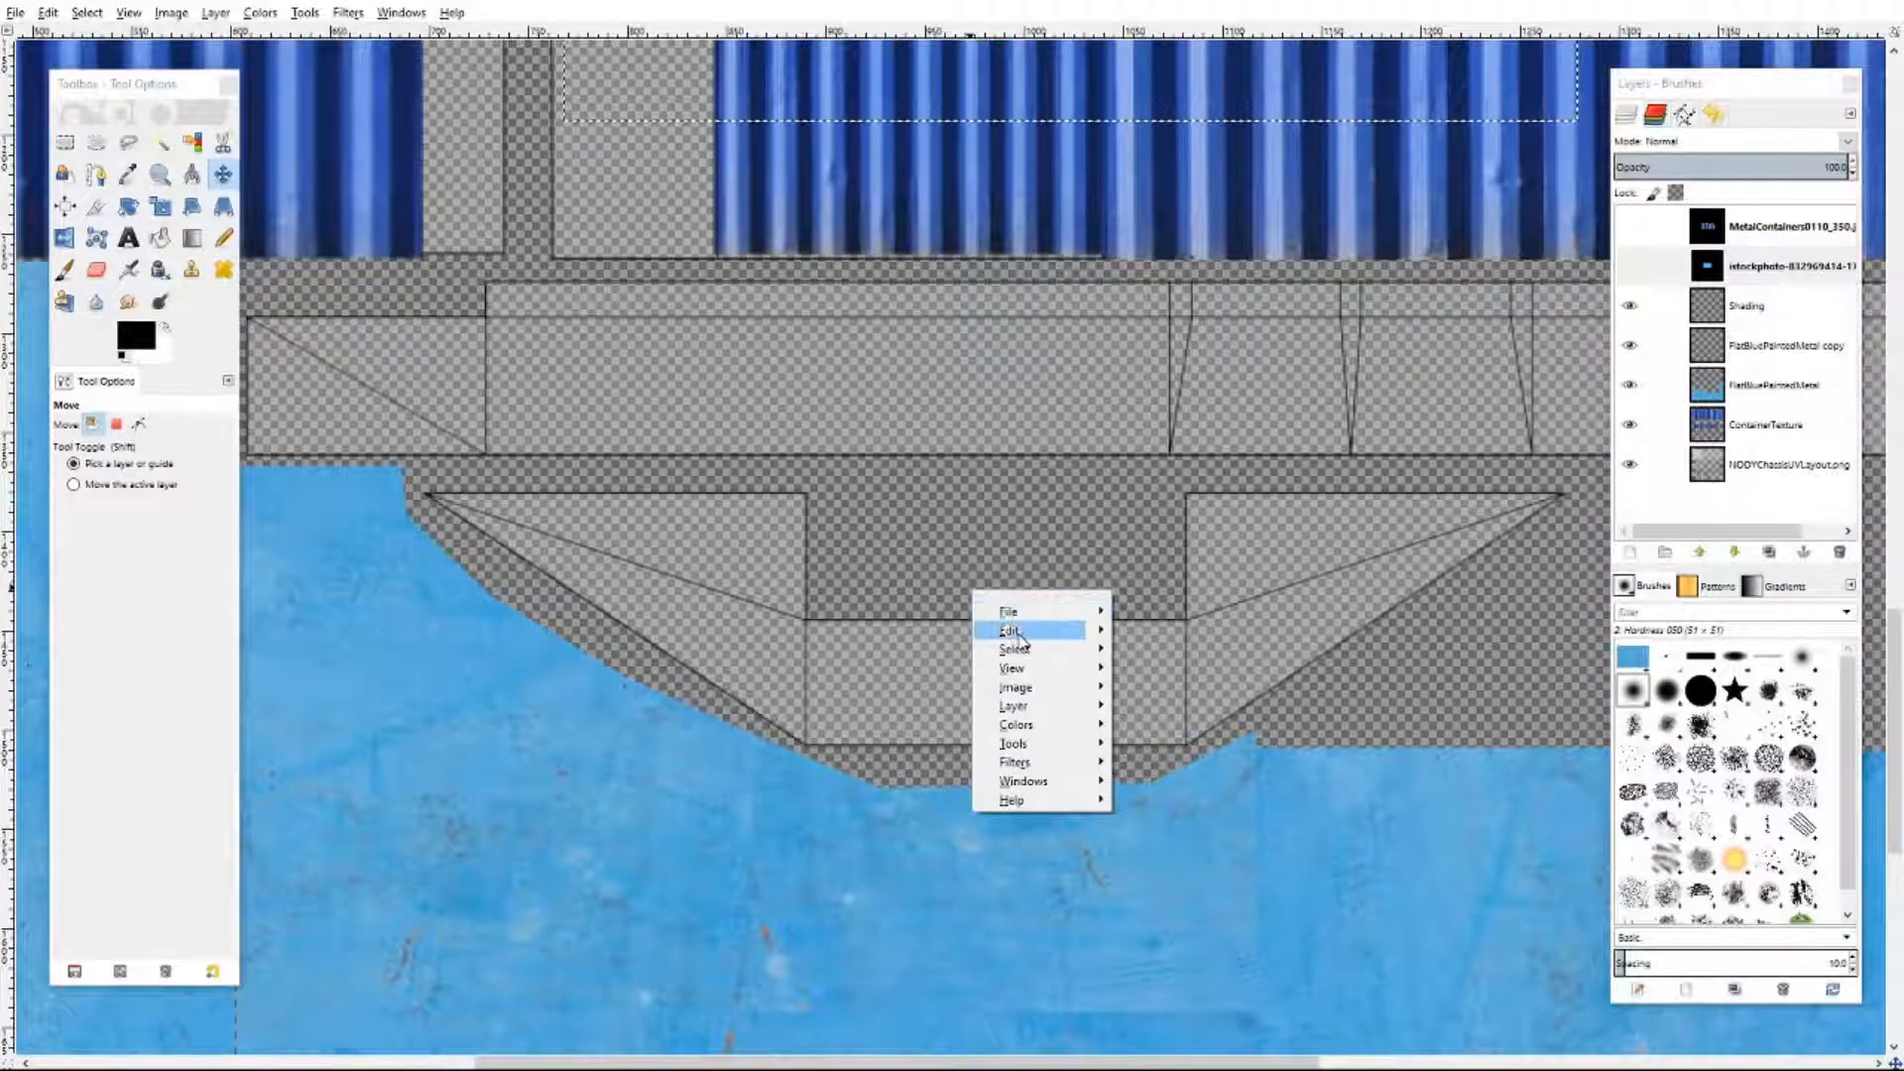
mouse_move(1041, 631)
left_click(1158, 790)
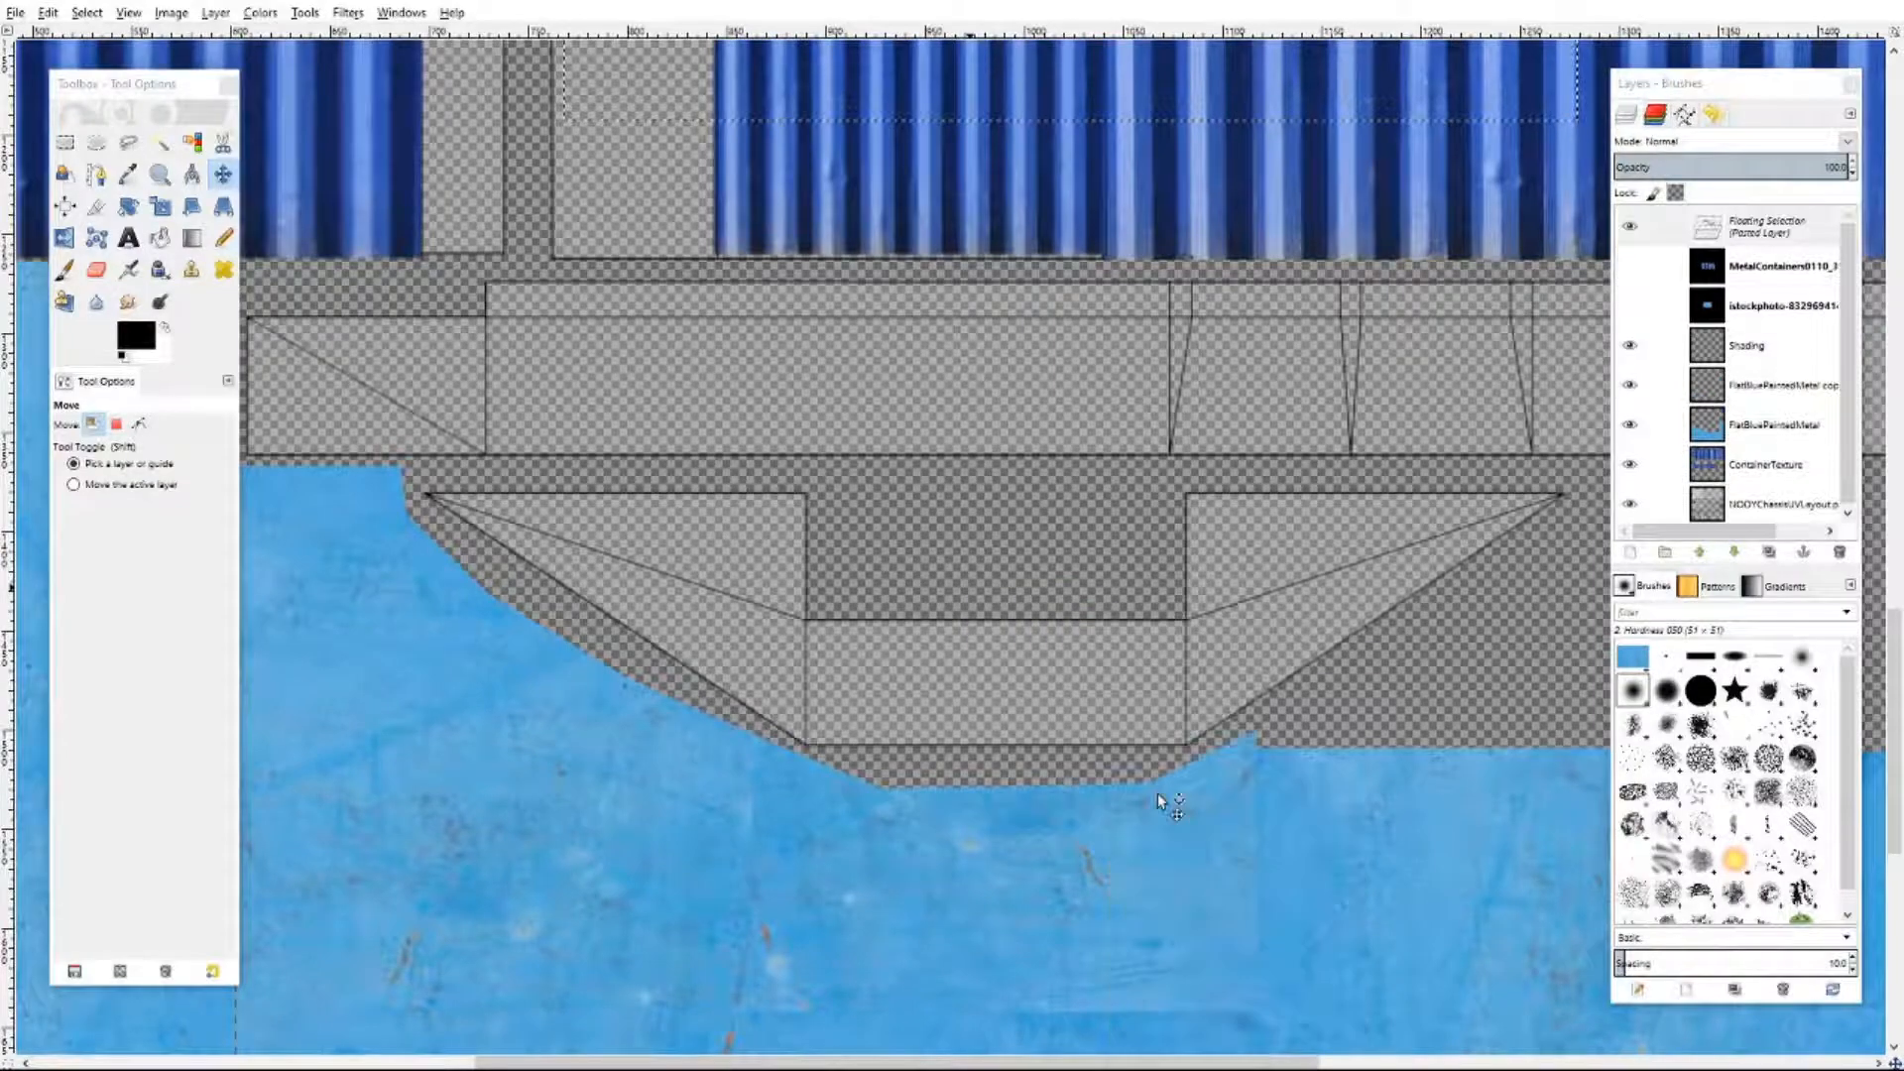
- Set the view zoom to 100% and anchor the pasted floating selection
scroll(1247, 823, "up", 12)
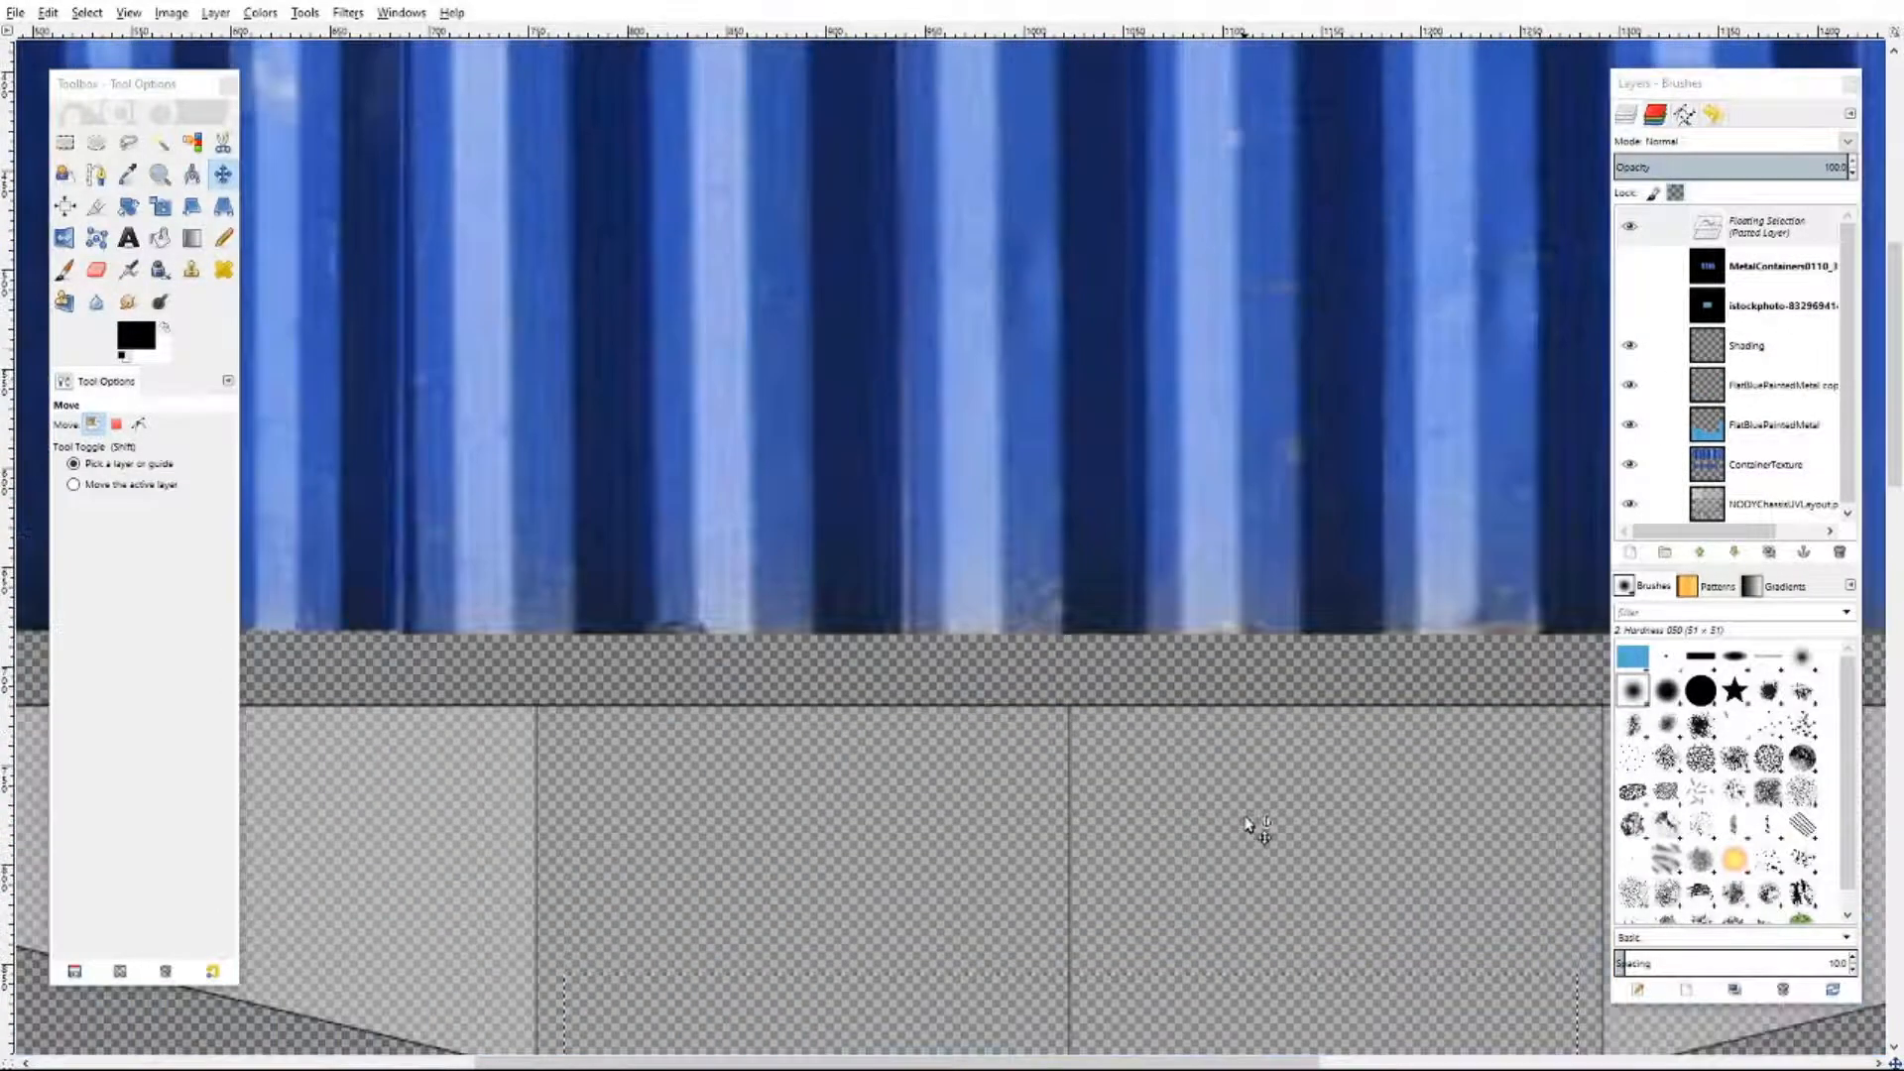
scroll(1247, 823, "down", 20)
scroll(1247, 823, "up", 10)
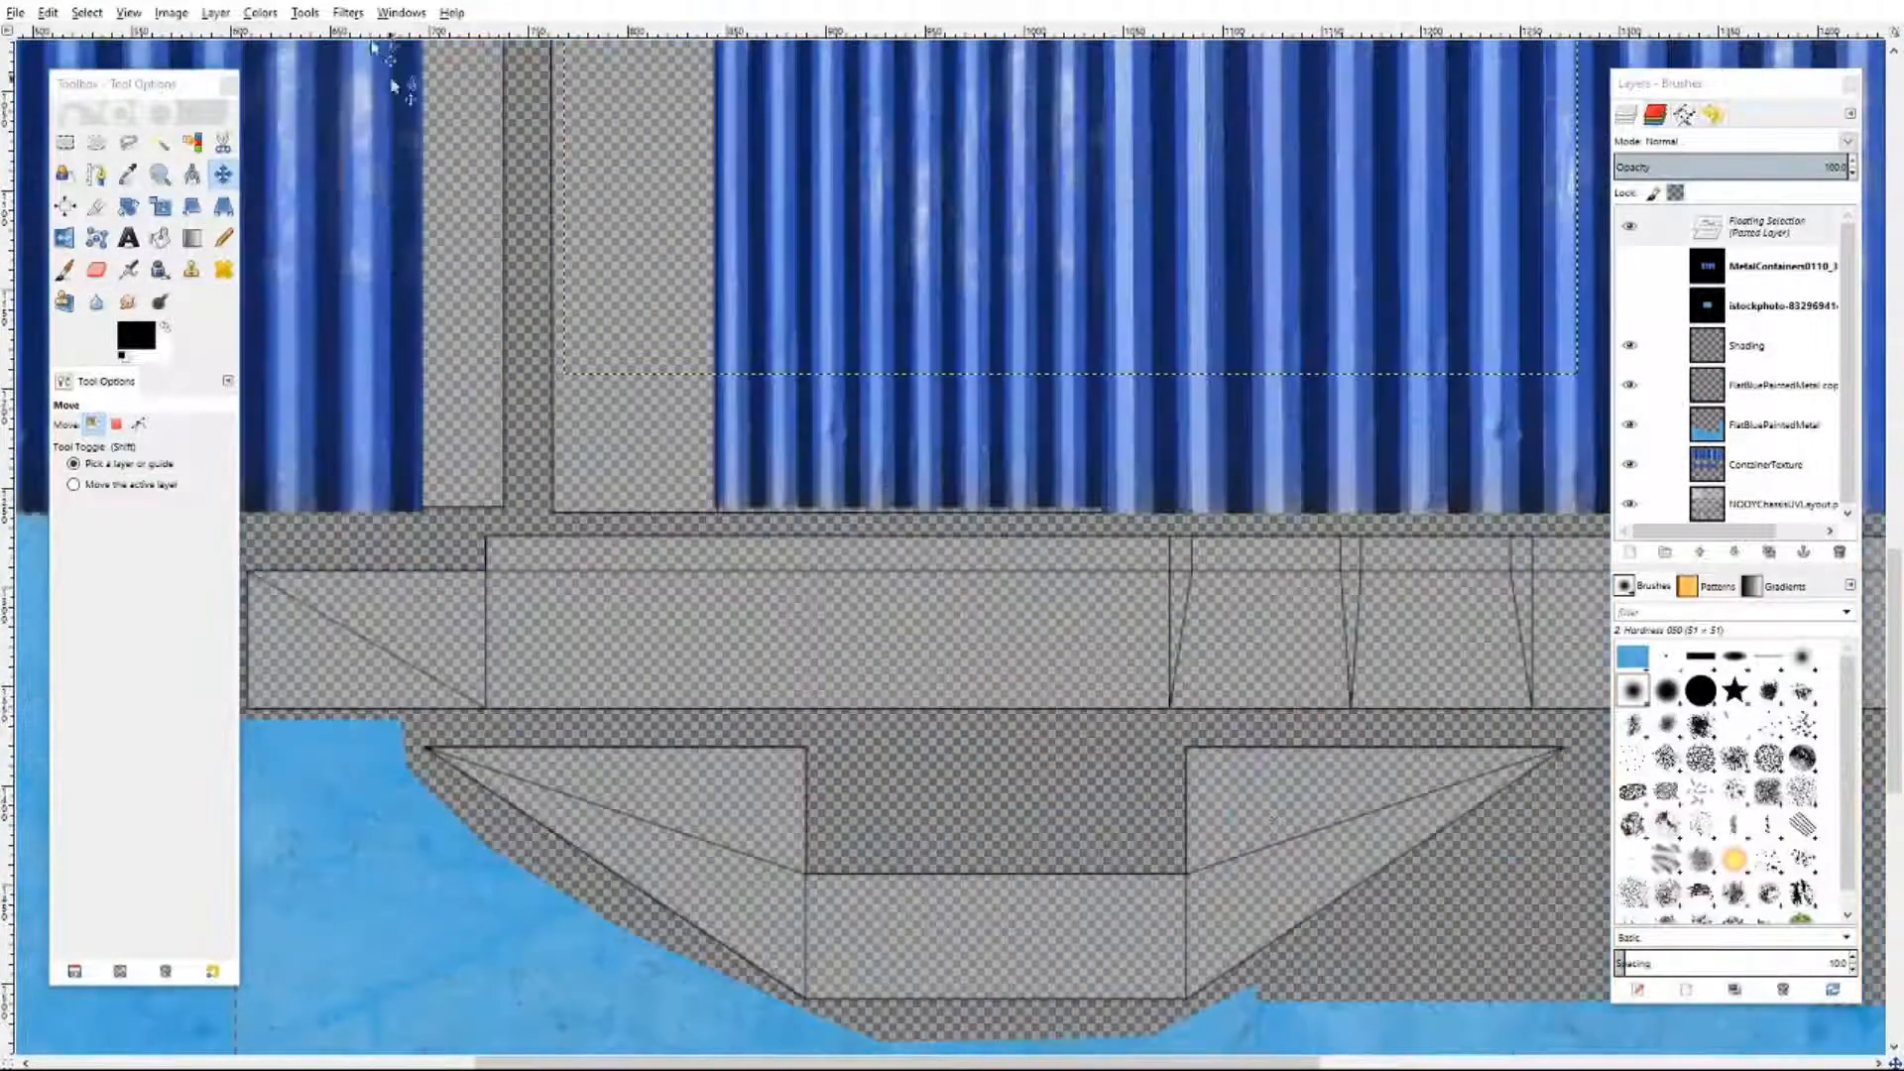
left_click(129, 12)
mouse_move(174, 76)
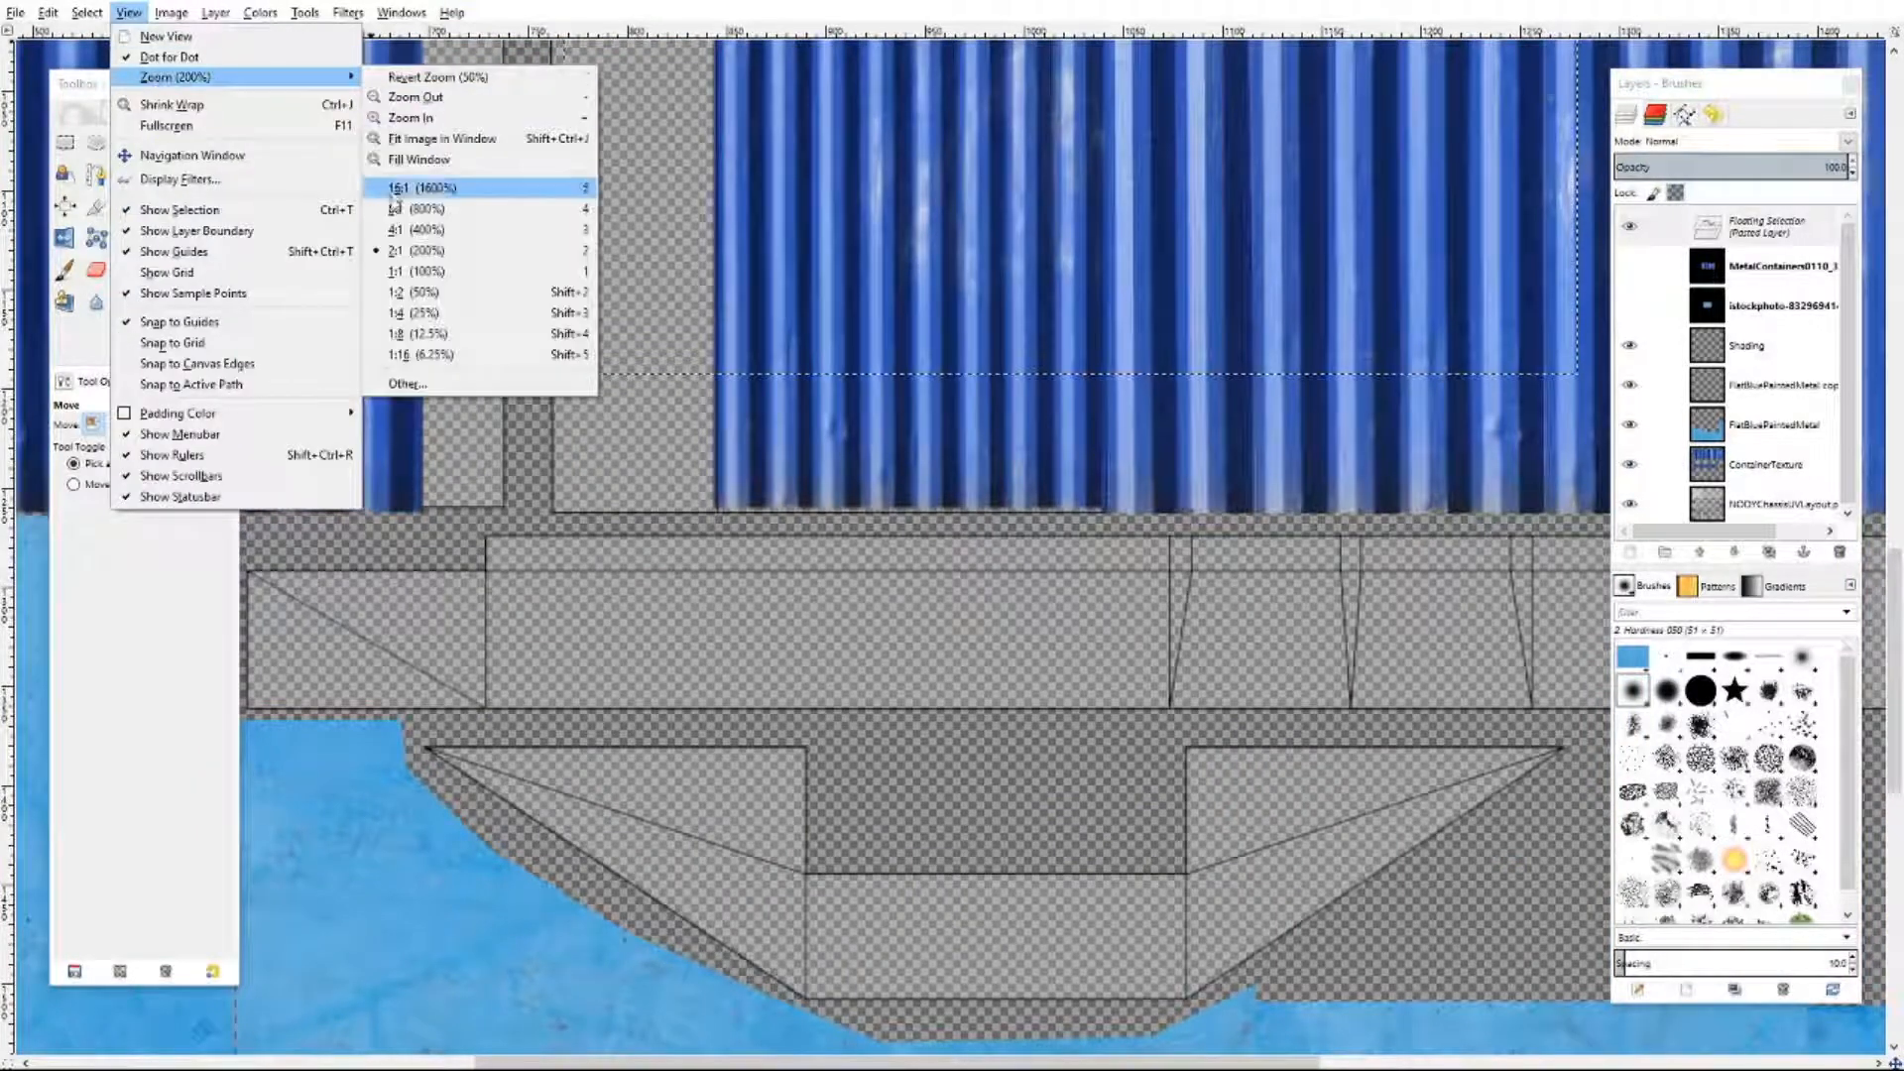
left_click(402, 271)
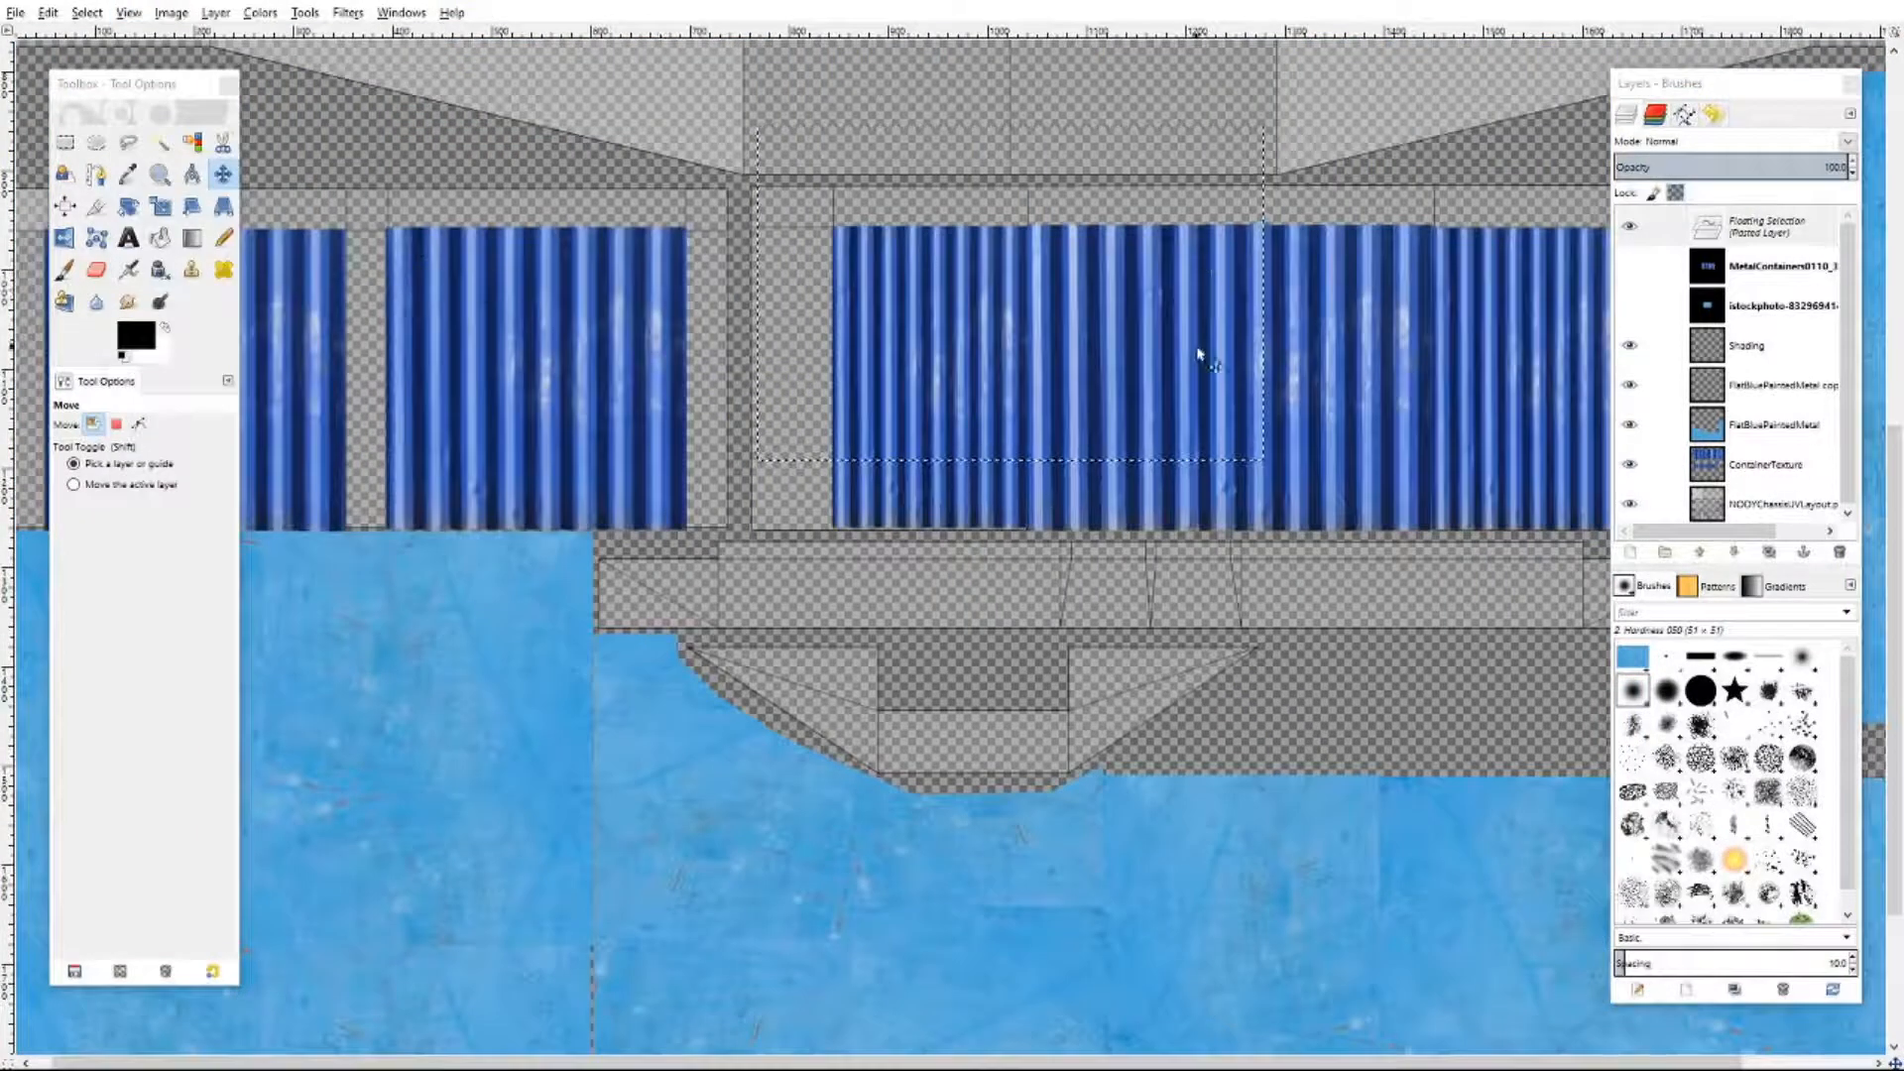
scroll(1200, 354, "down", 5)
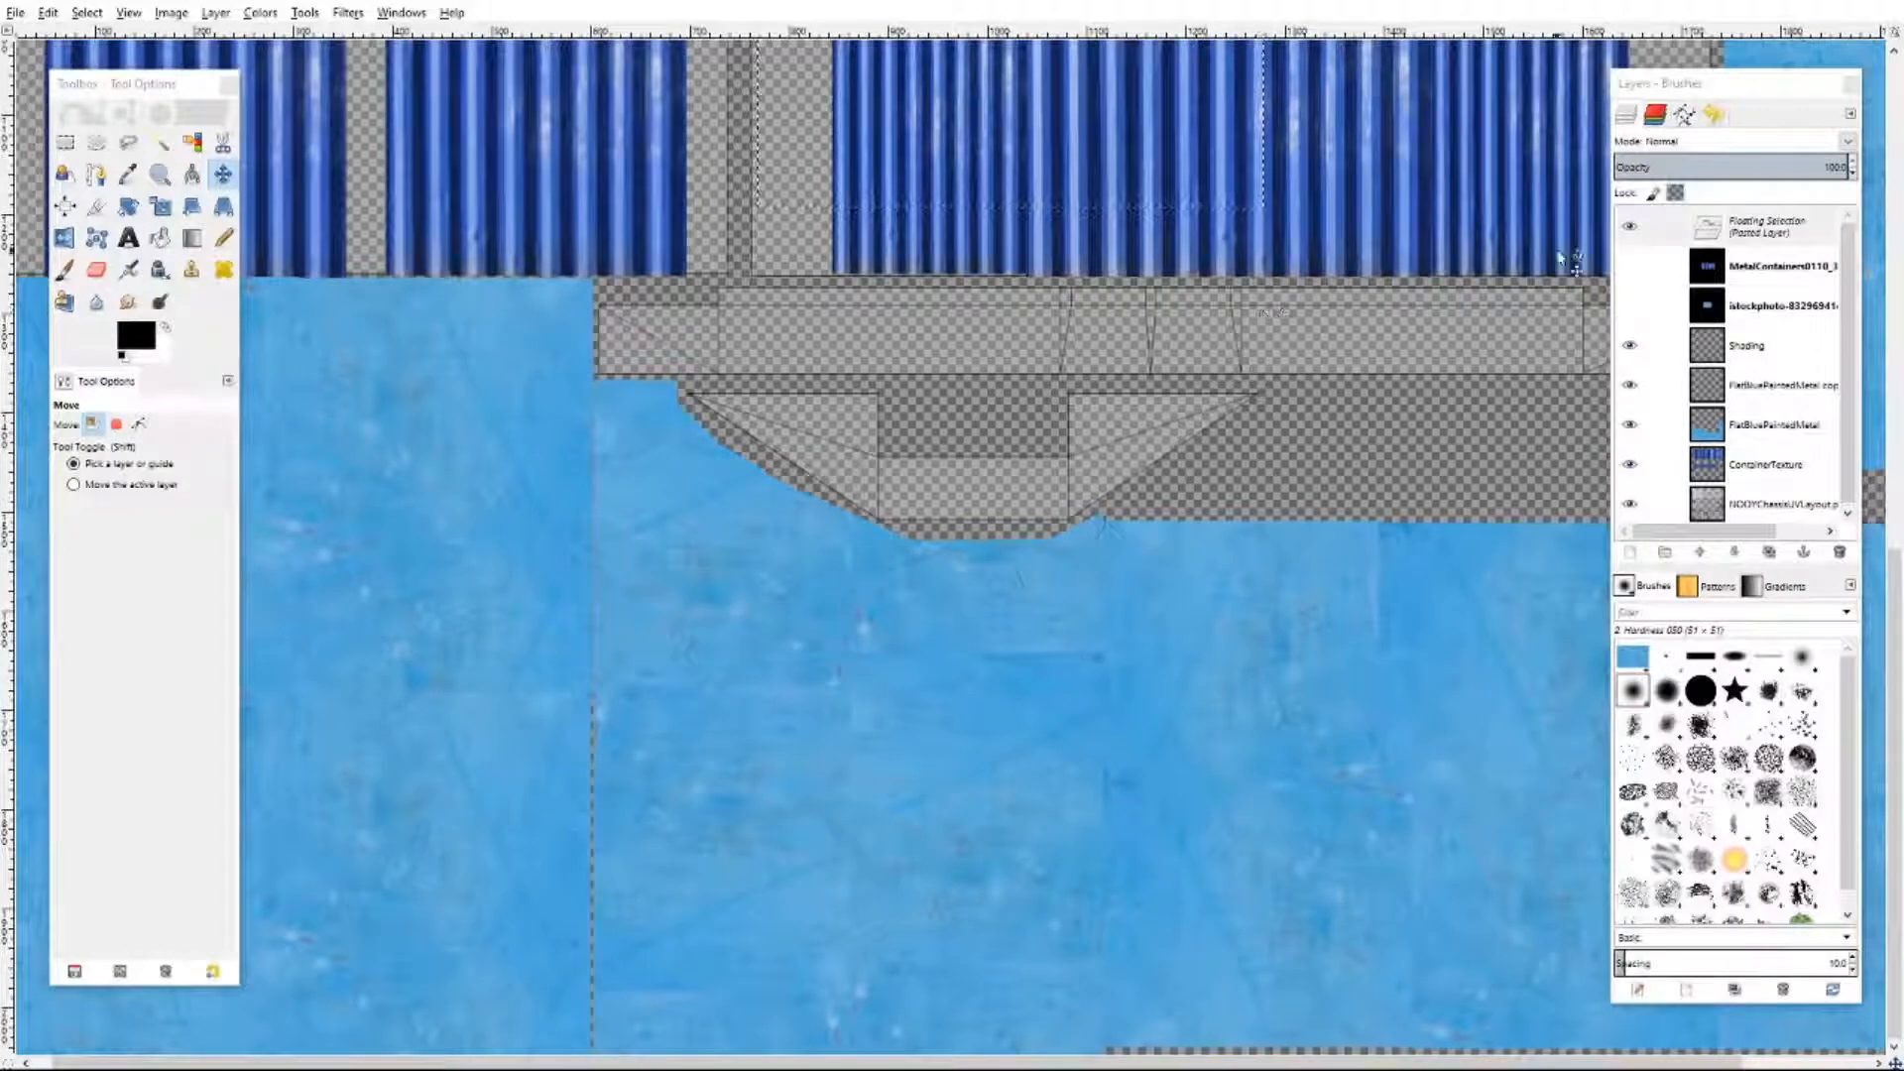
key("ctrl+h")
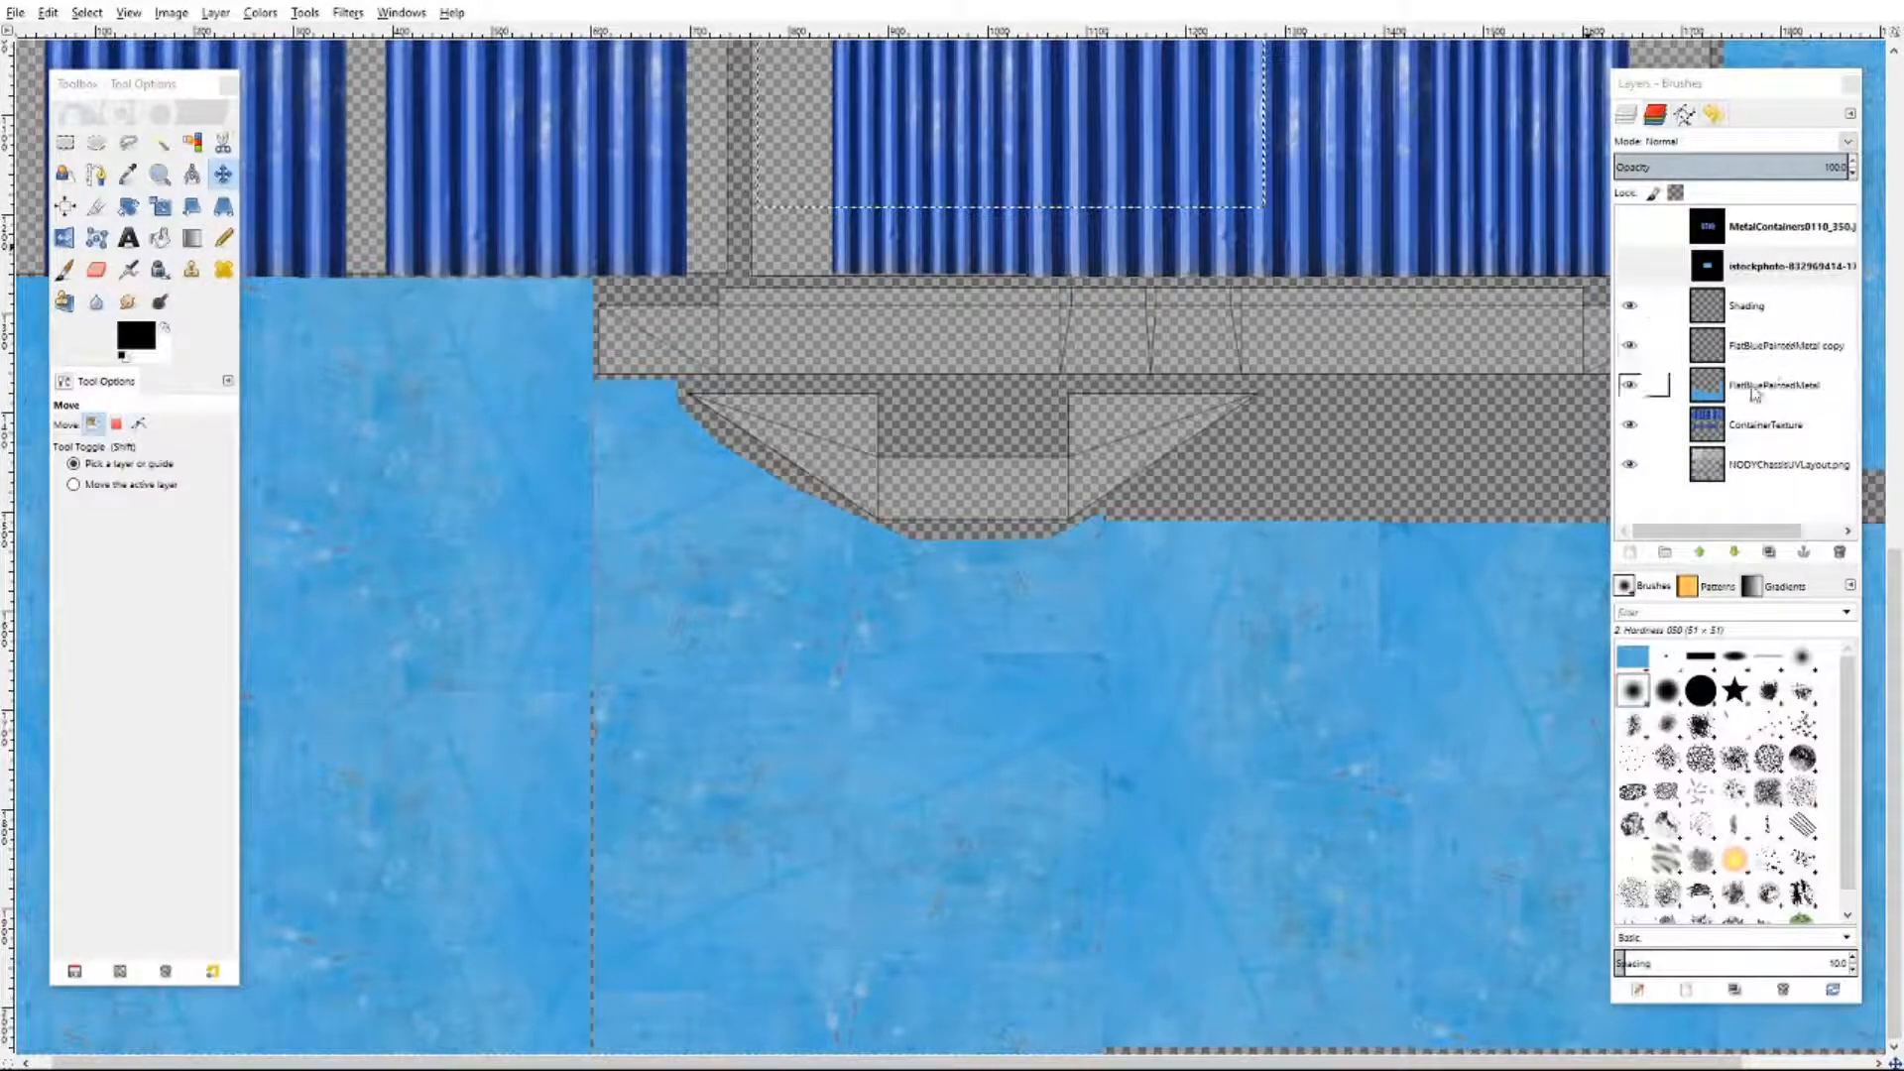
- Paste the copied blue metal onto the FlatBluePaintedMetal copy layer and move it over the curved piece below the long strip
left_click(1758, 347)
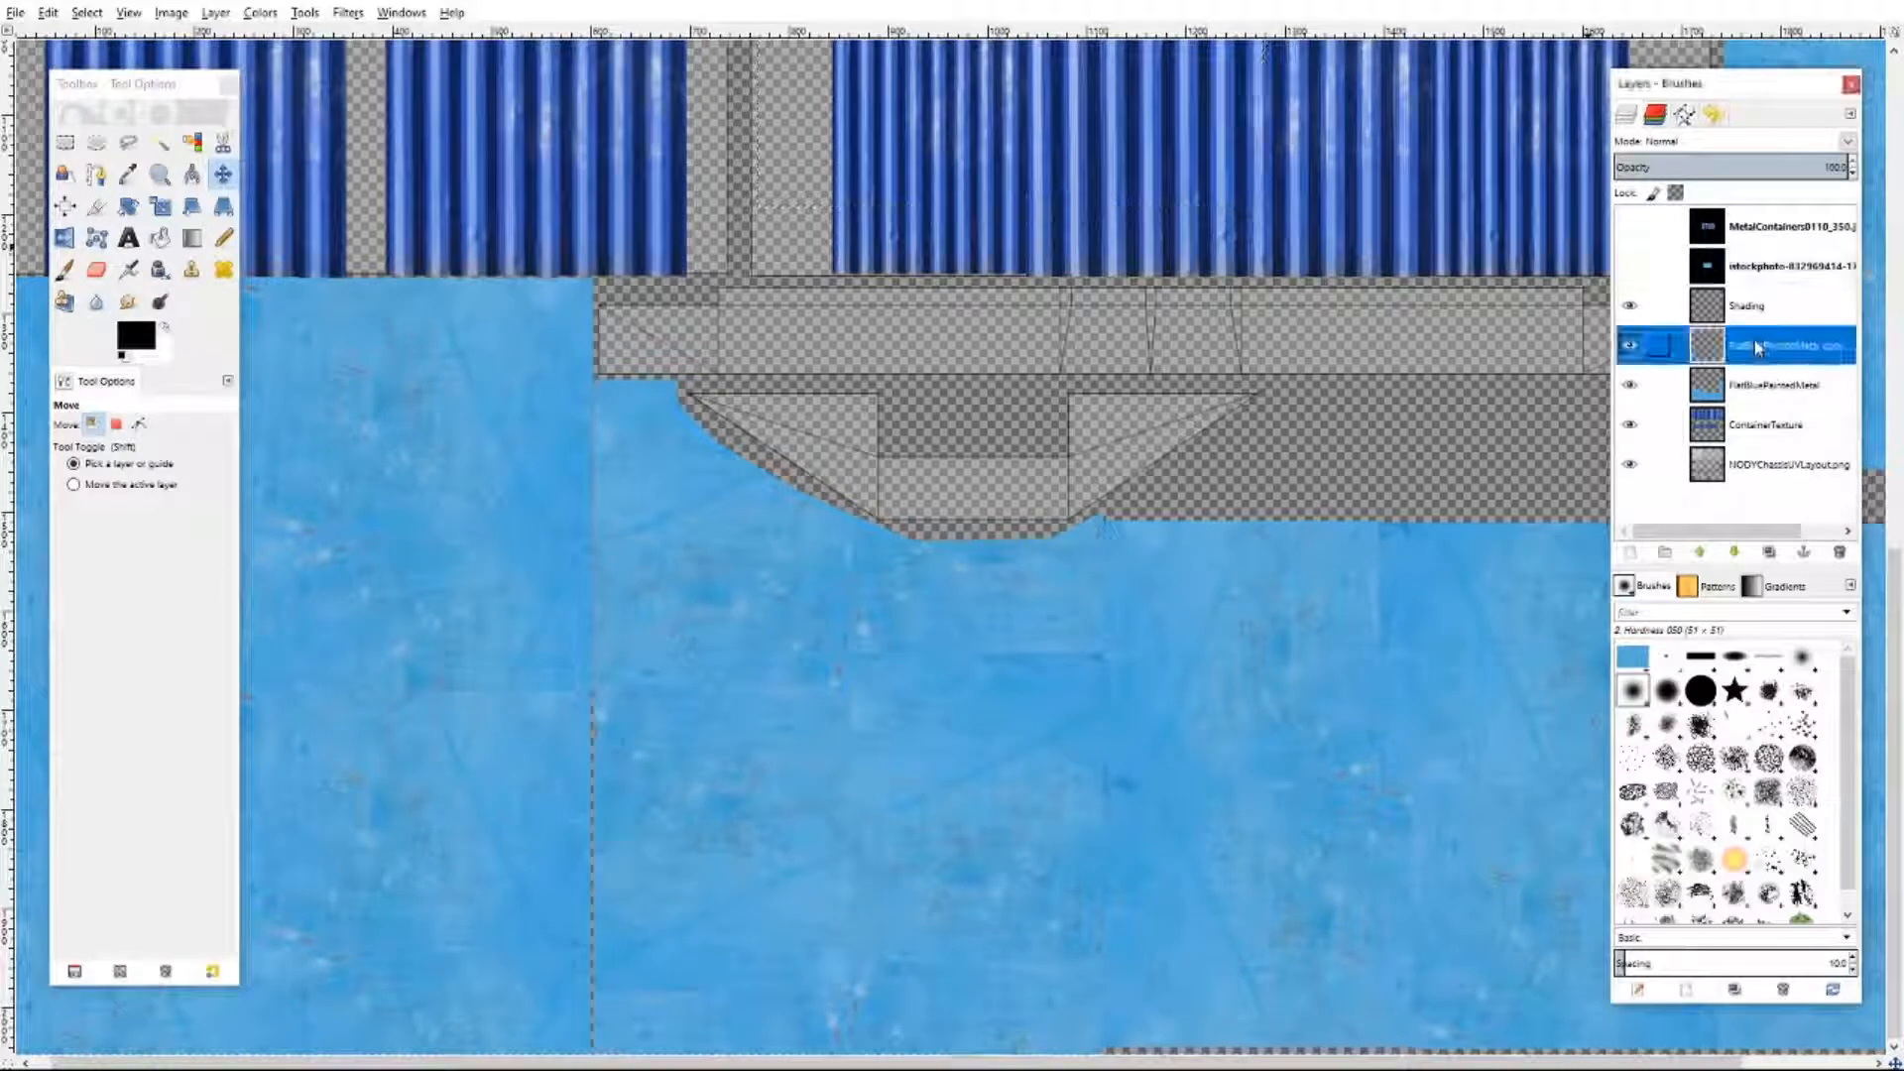
right_click(978, 222)
mouse_move(1013, 261)
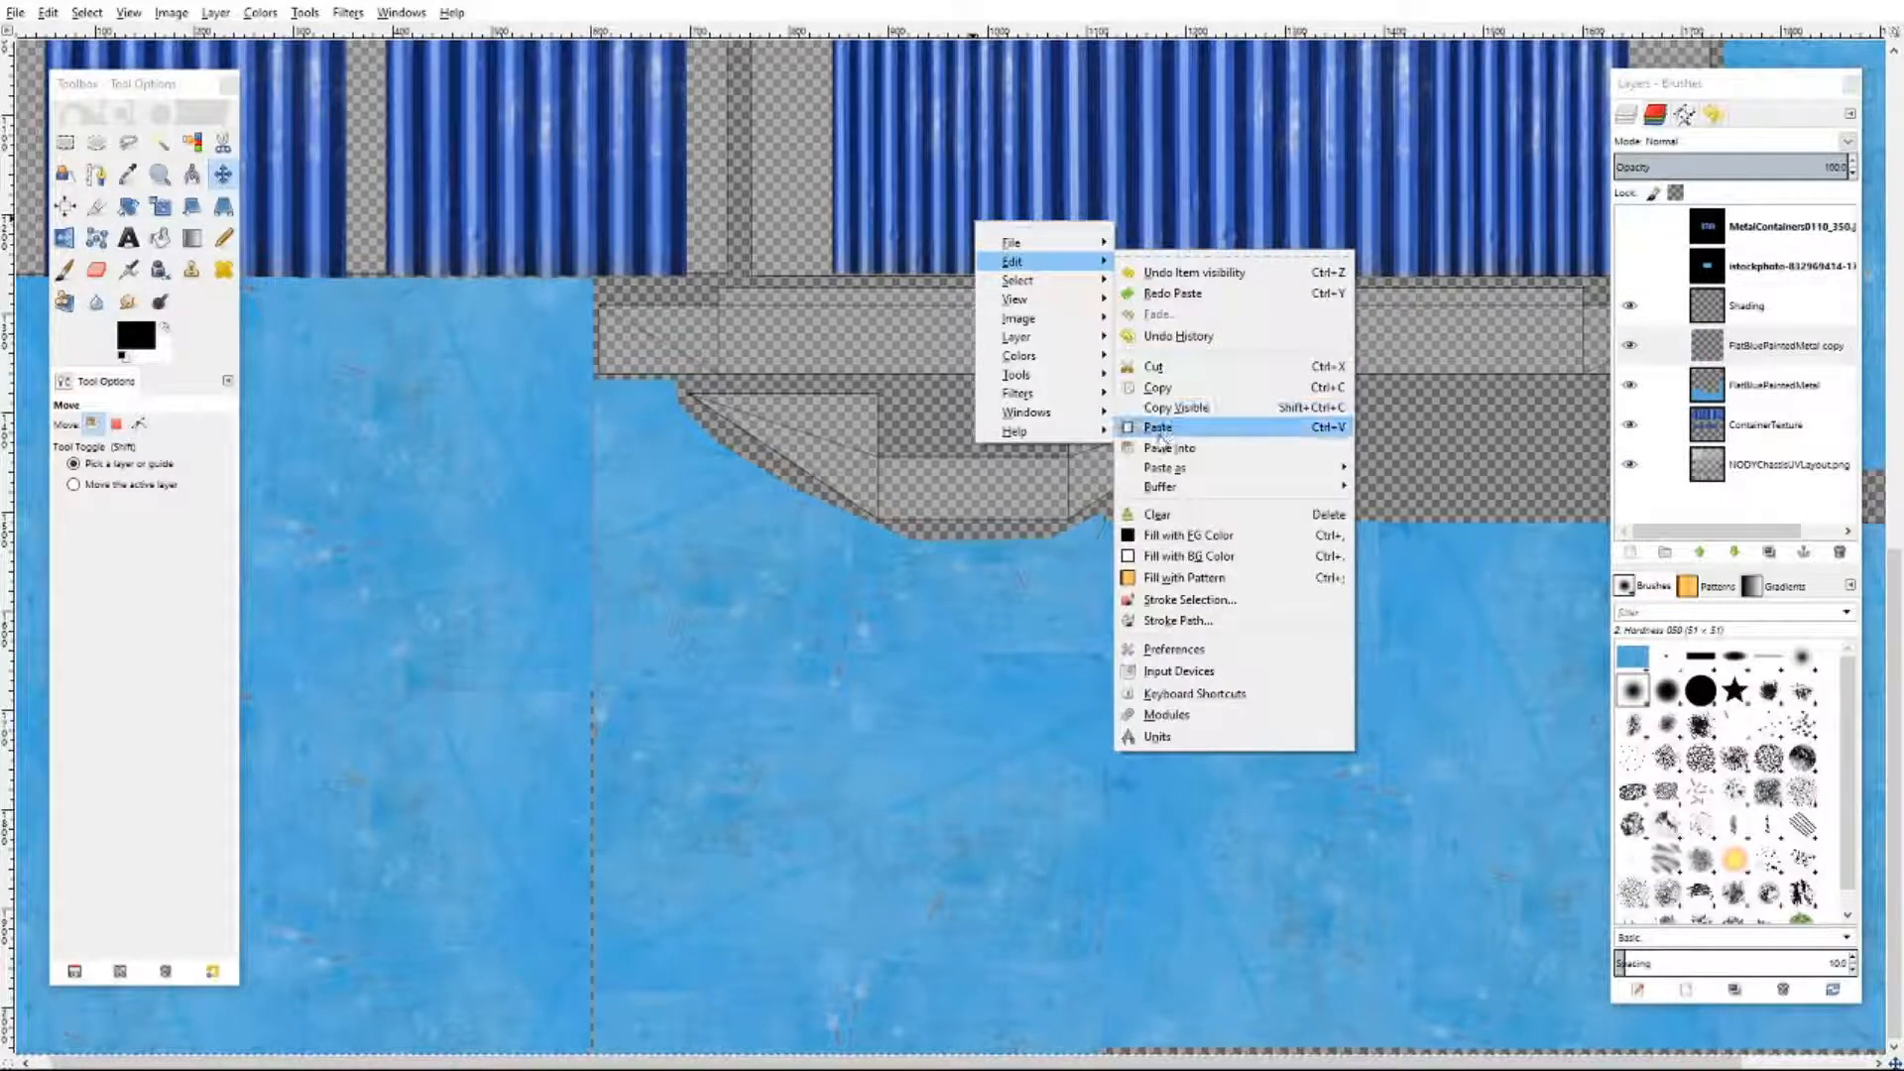
left_click(1157, 427)
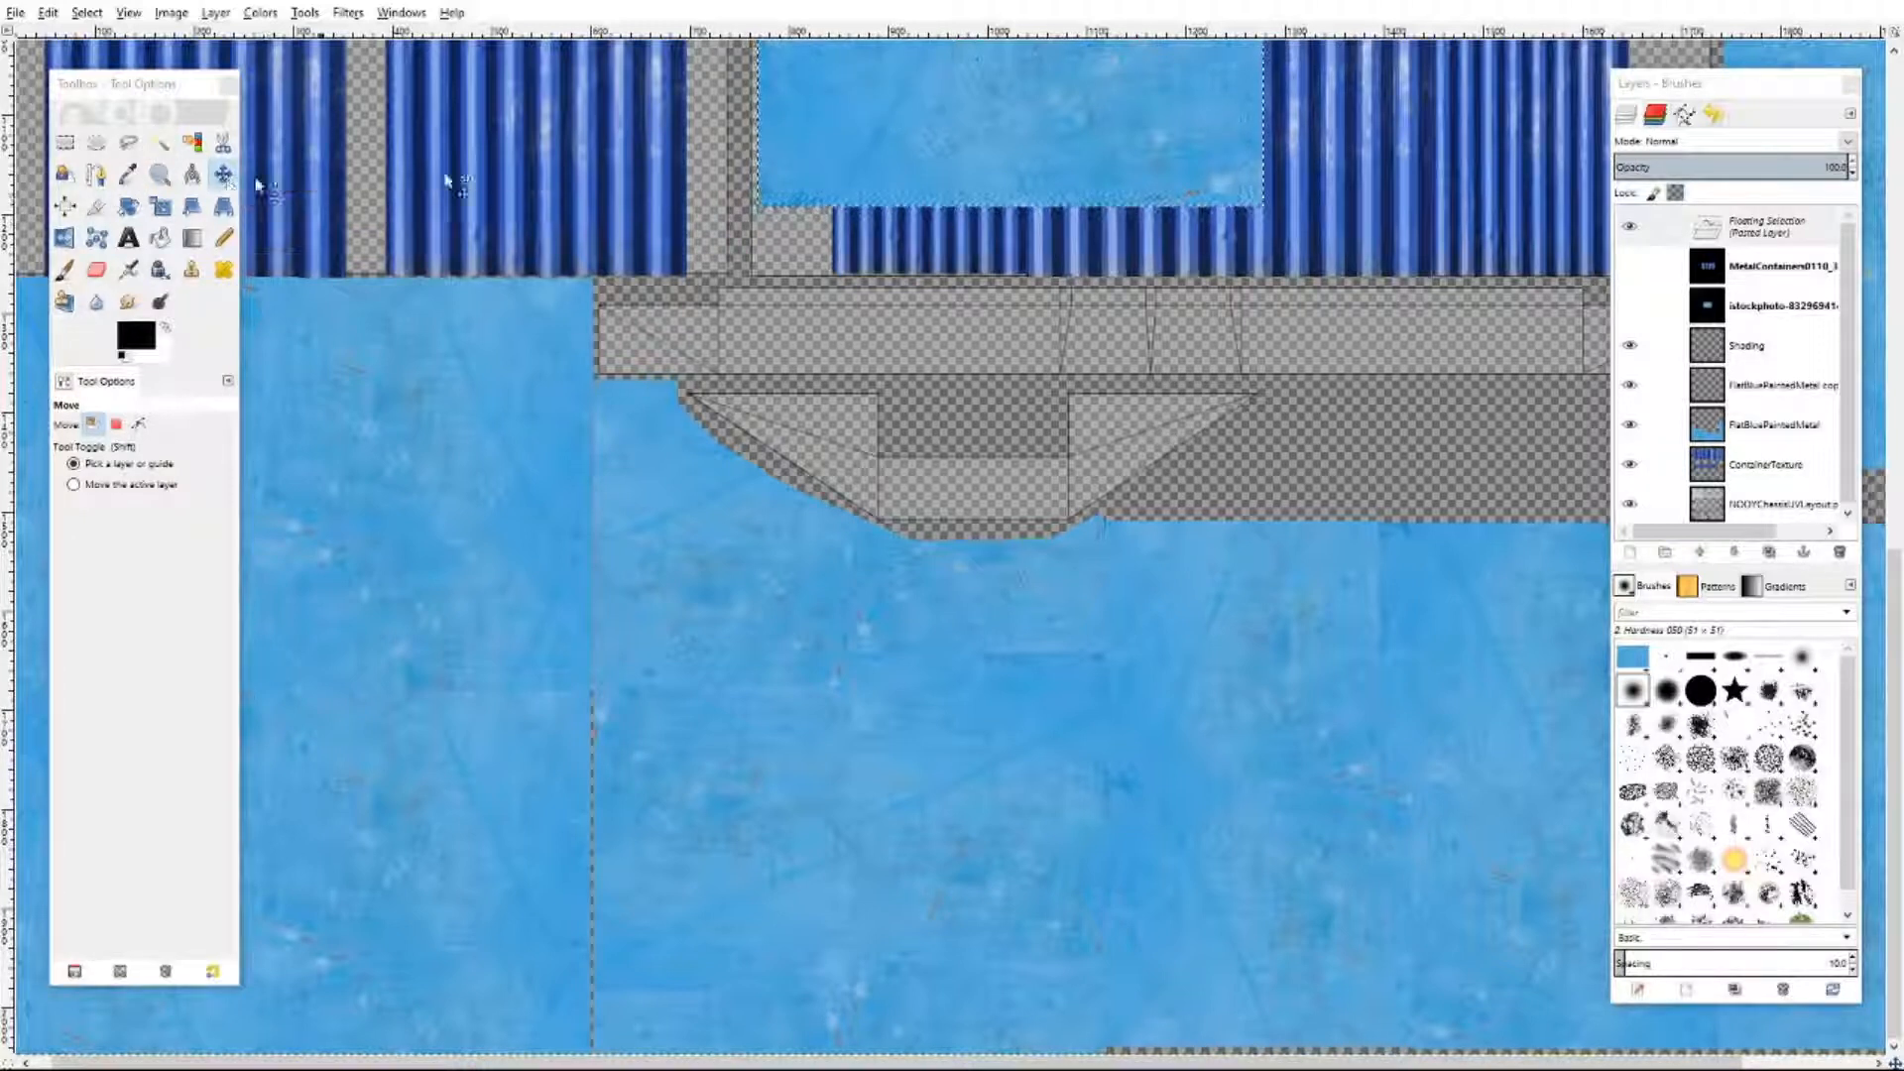
left_click_drag(991, 134, 909, 632)
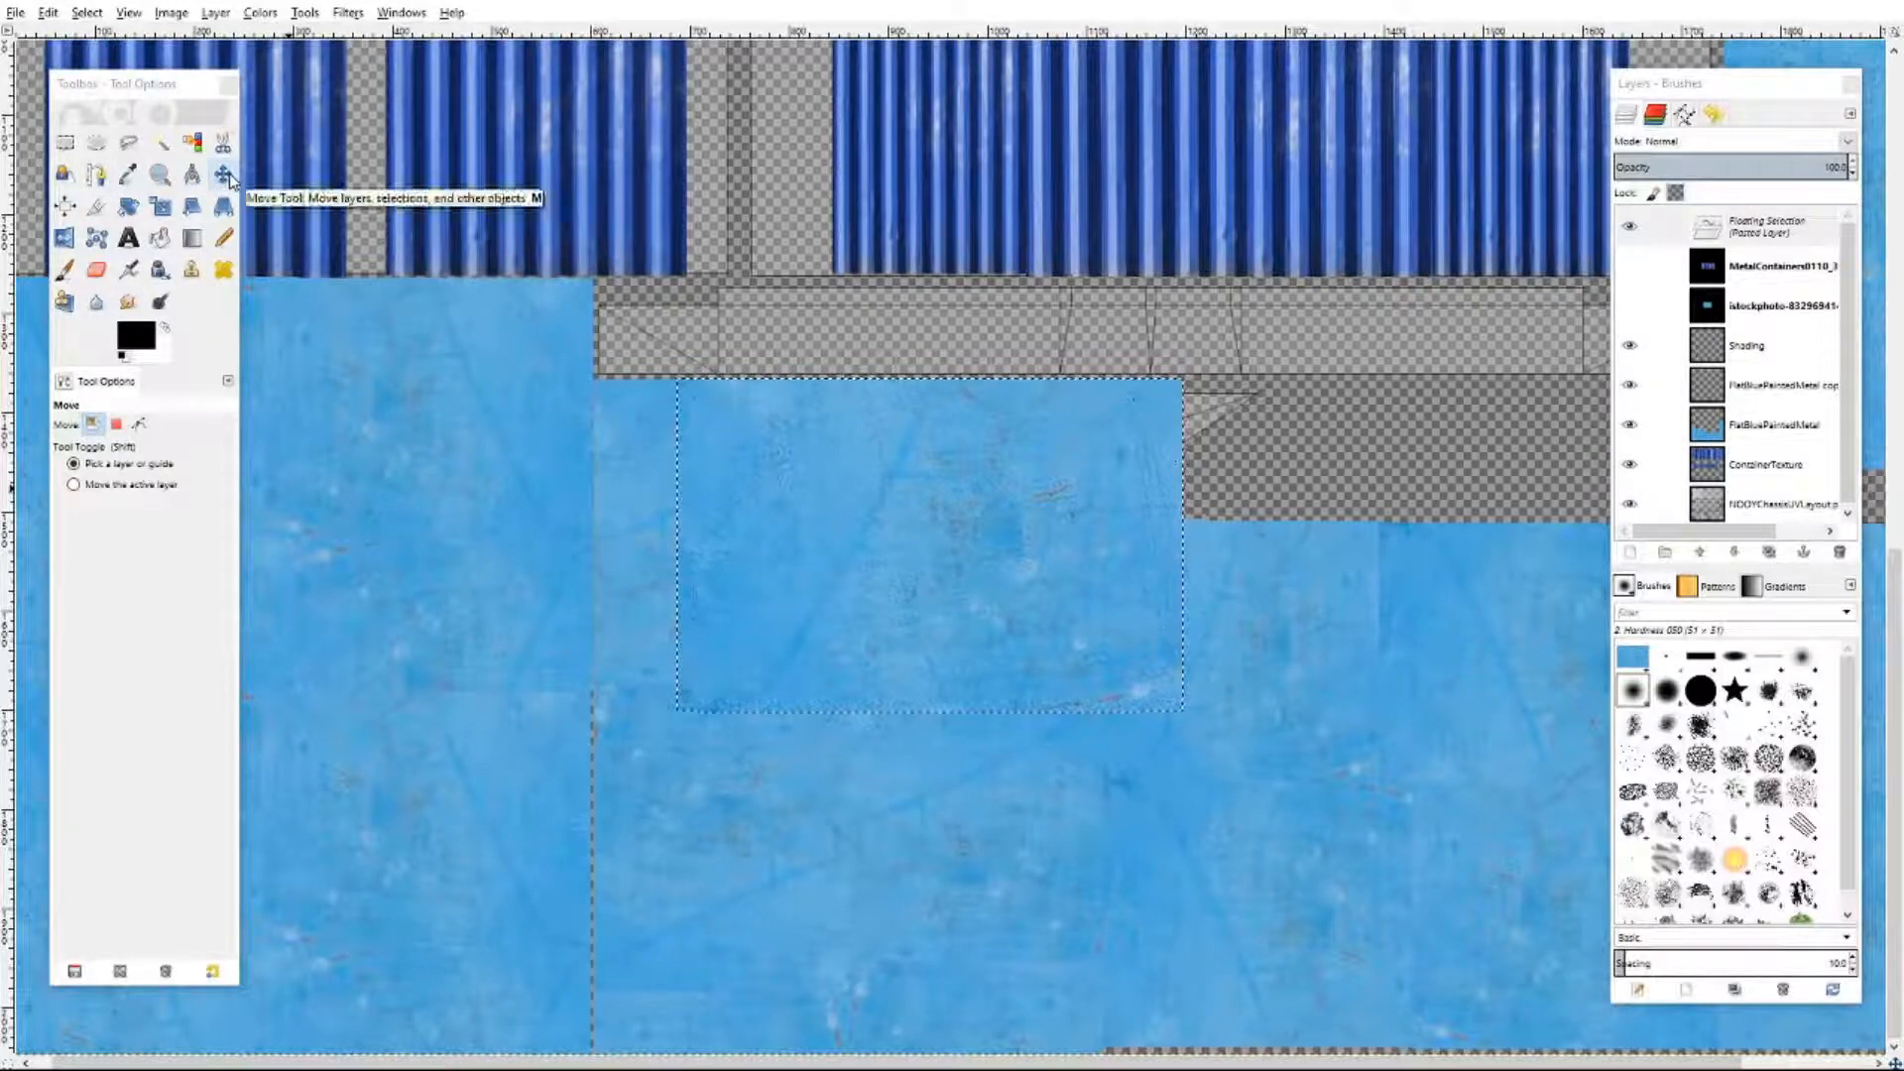
- Scale the pasted texture to 603 × 338 px to span the curved piece and anchor it to the FlatBluePaintedMetal copy layer
left_click(161, 205)
left_click(1076, 508)
left_click_drag(1196, 545, 1277, 555)
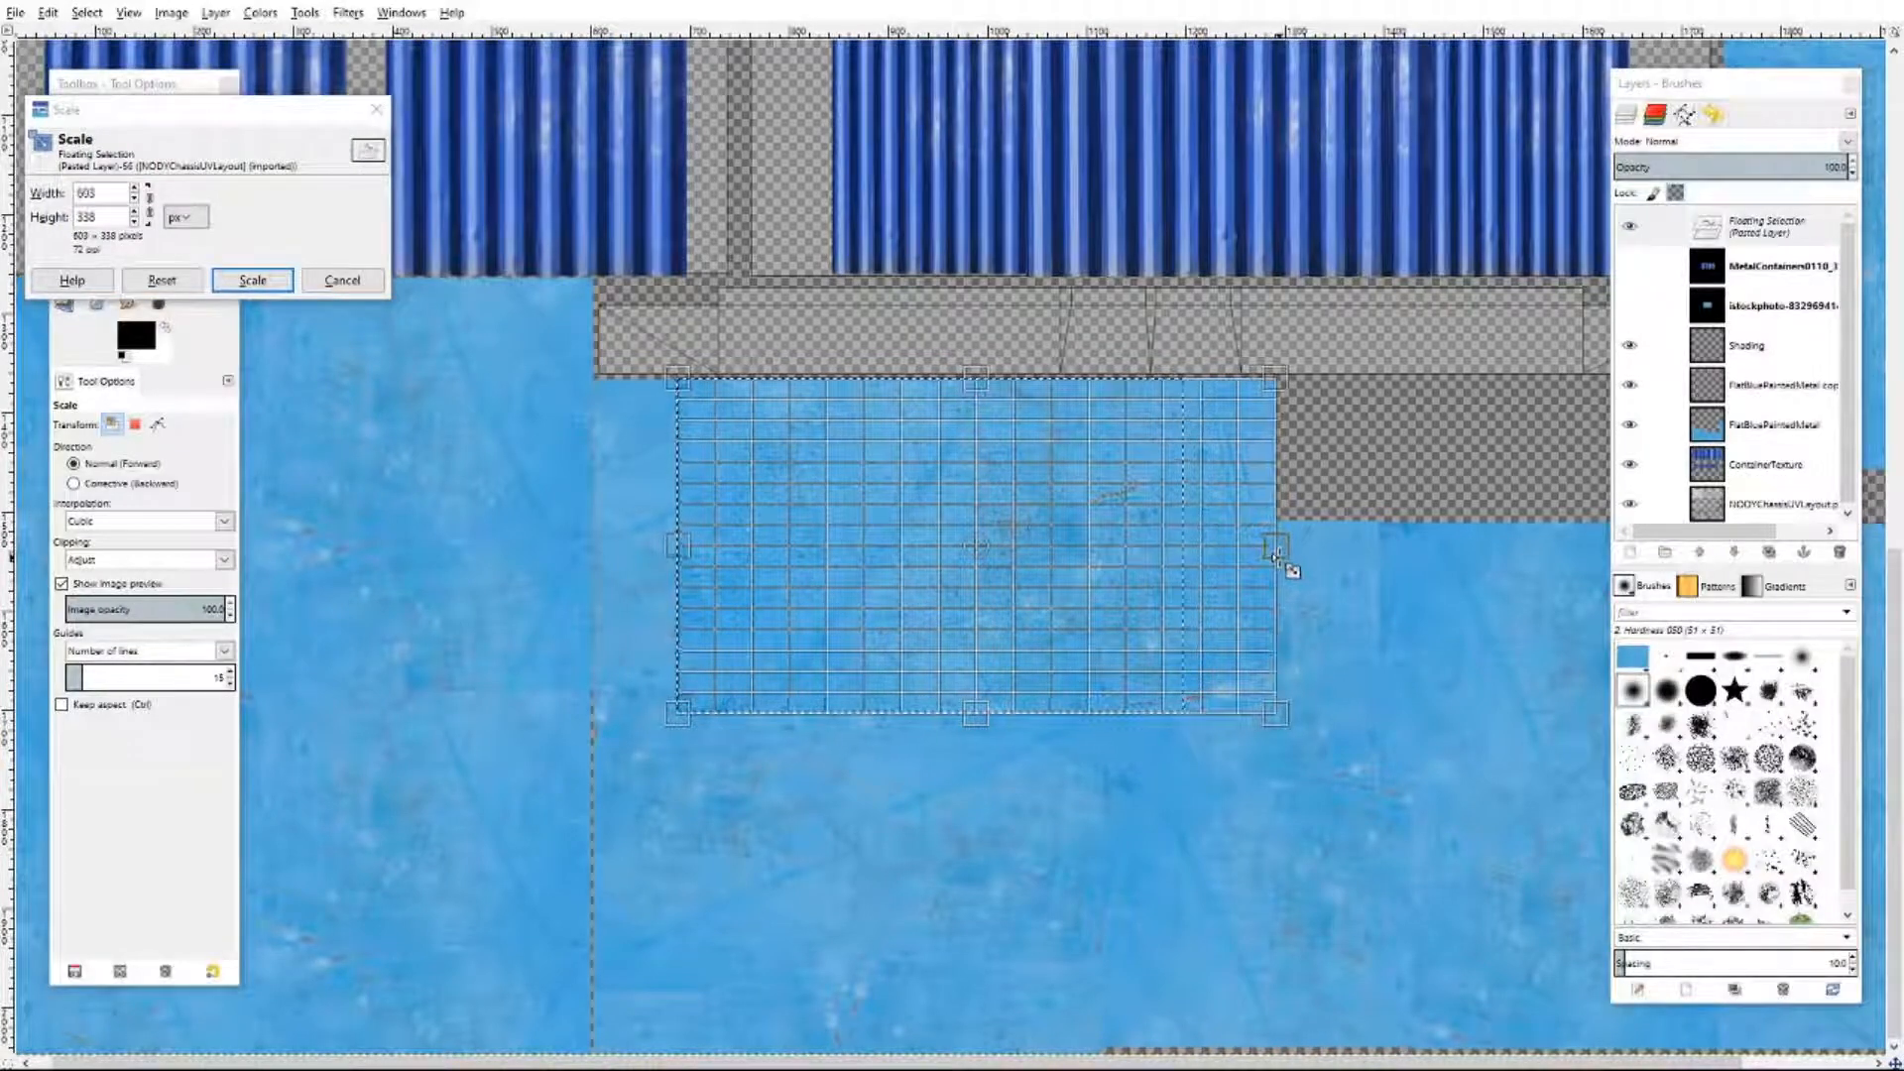
left_click(252, 279)
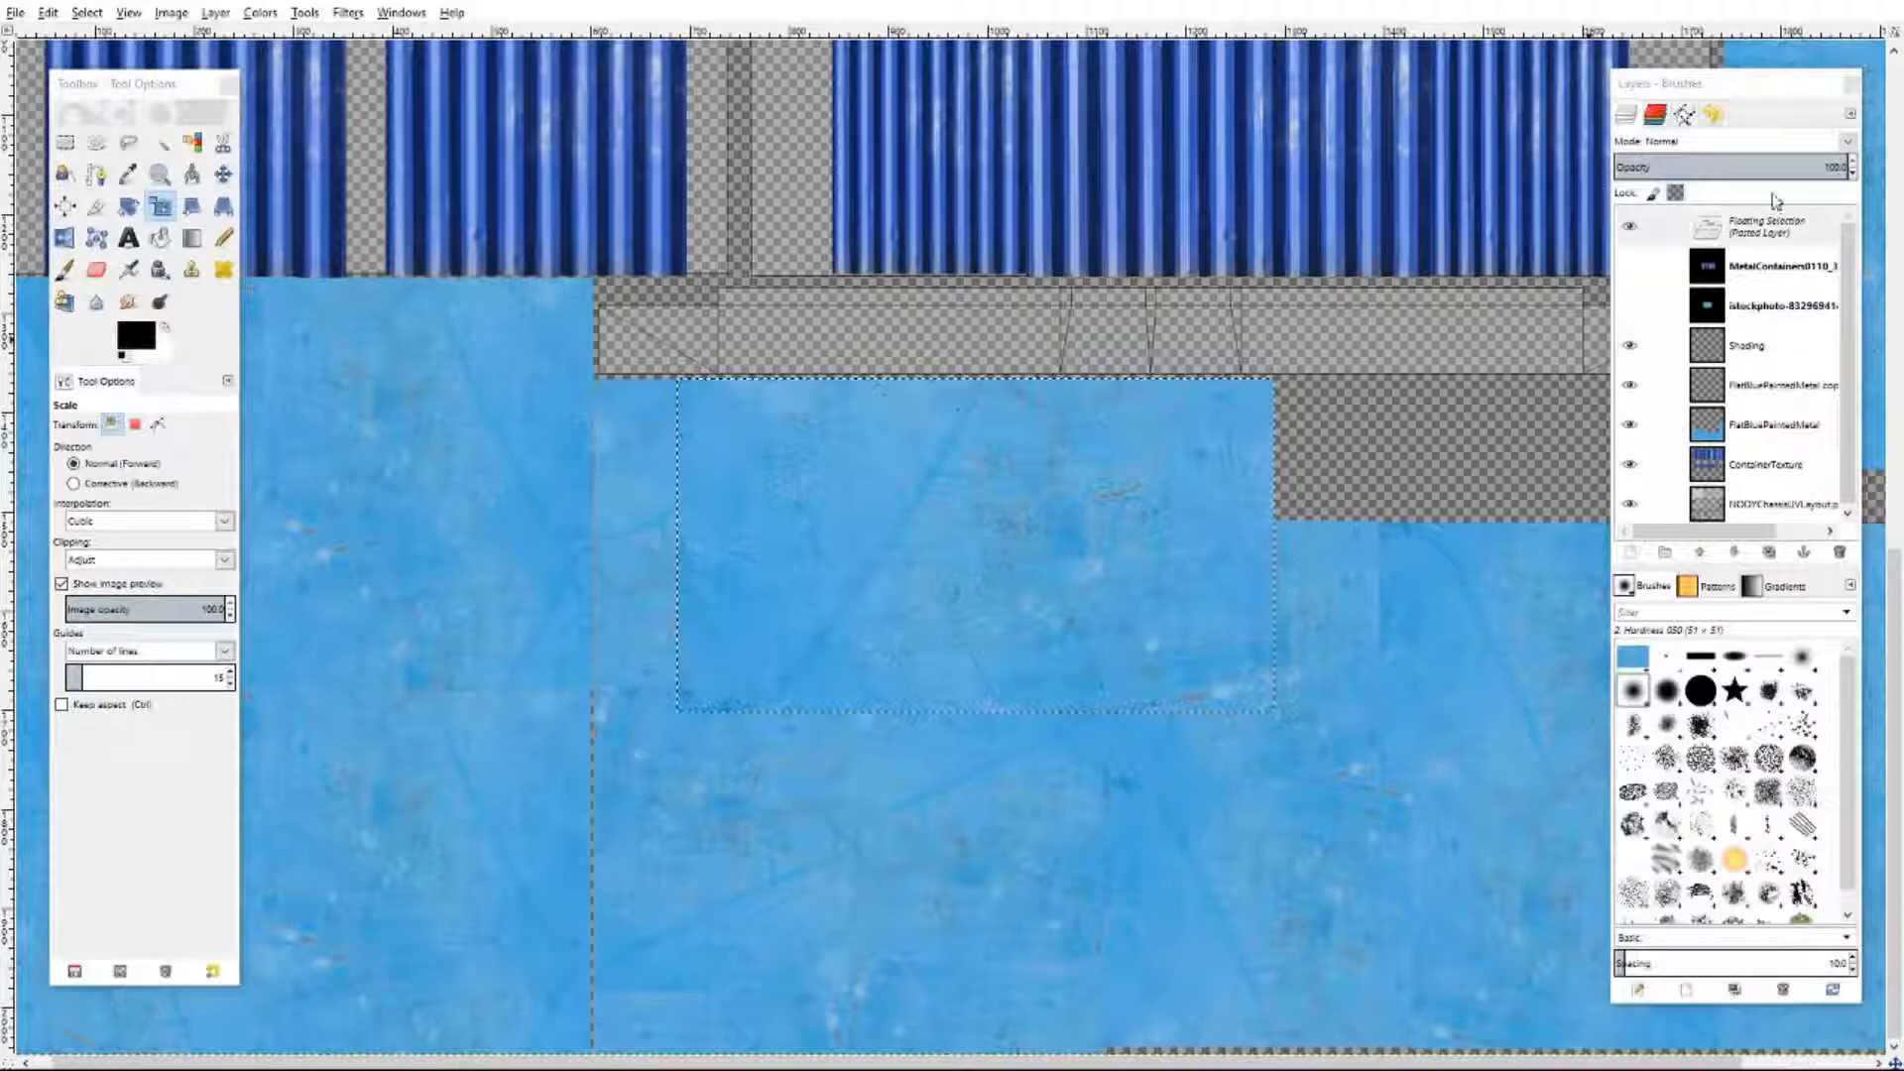
right_click(1760, 236)
left_click(1823, 363)
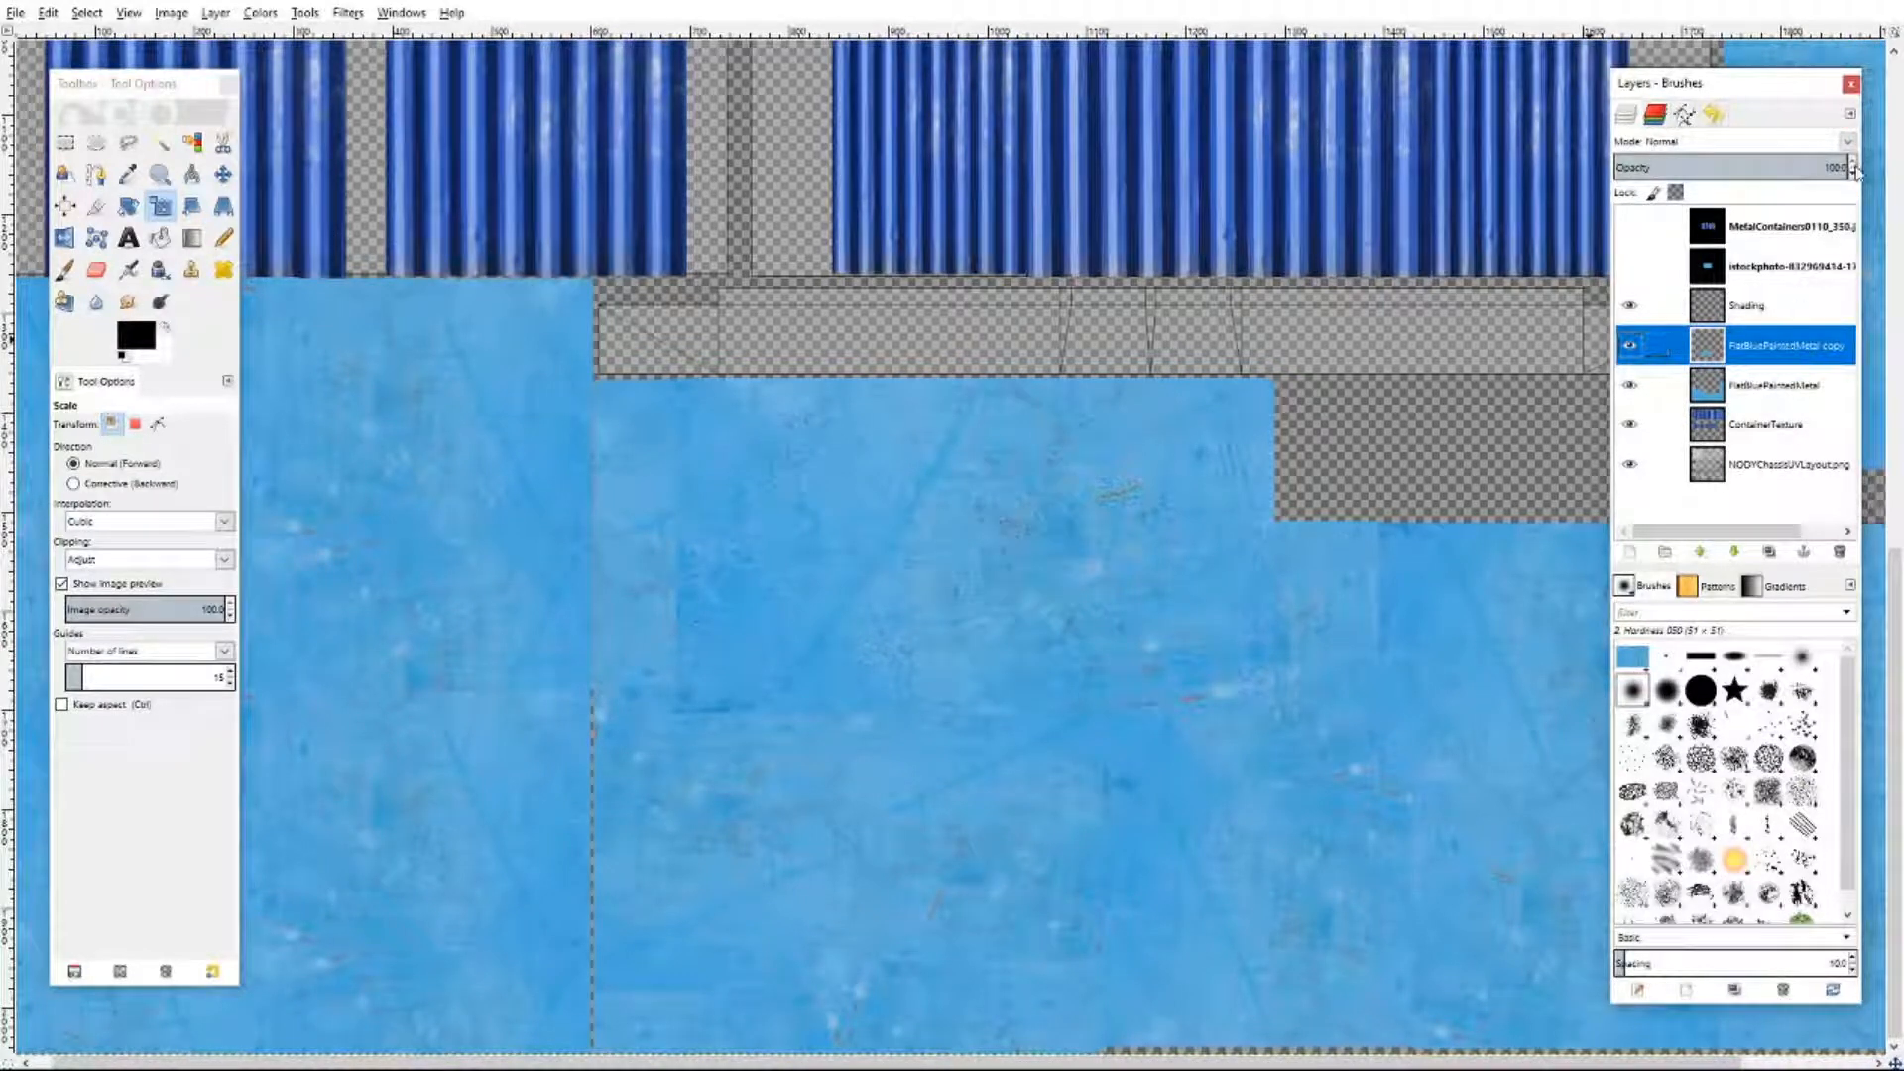
- Hide the FlatBluePaintedMetal layer and lower the FlatBluePaintedMetal copy layer's opacity to about 49
left_click(1629, 384)
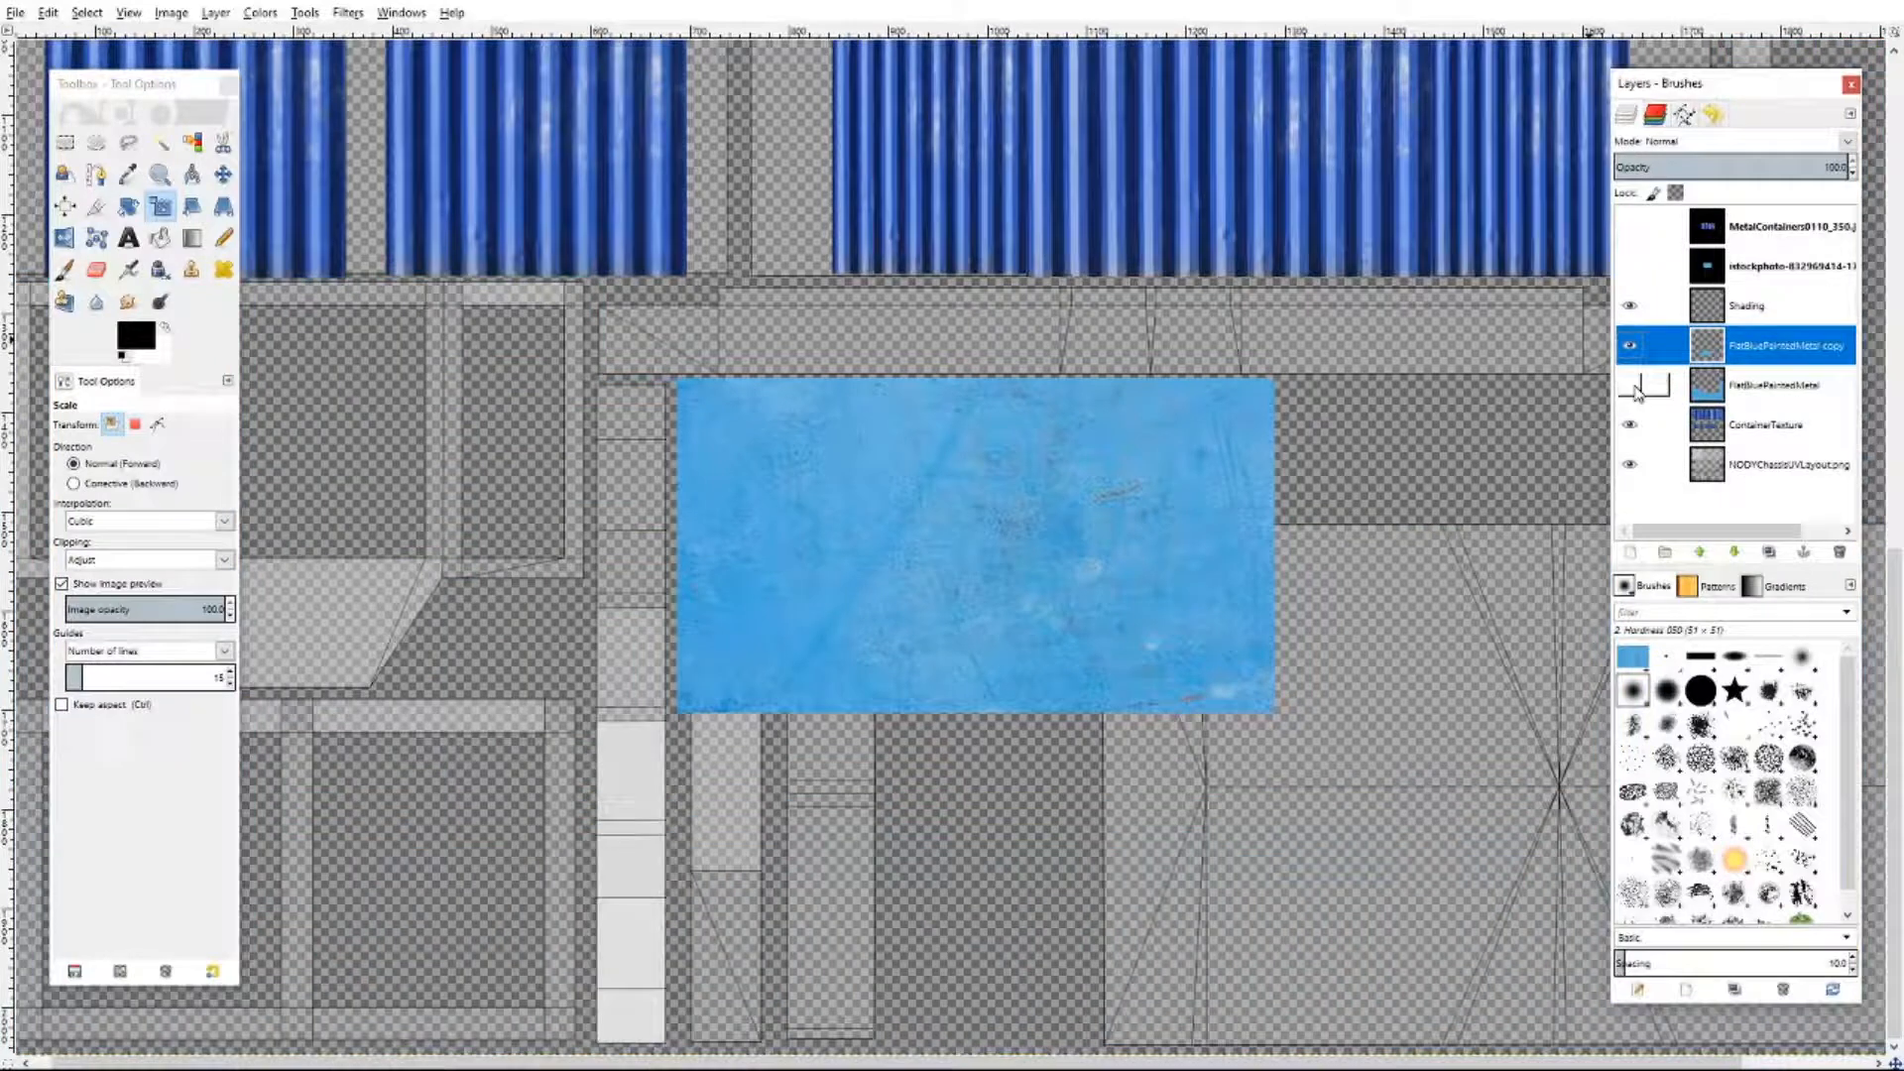
left_click(1851, 176)
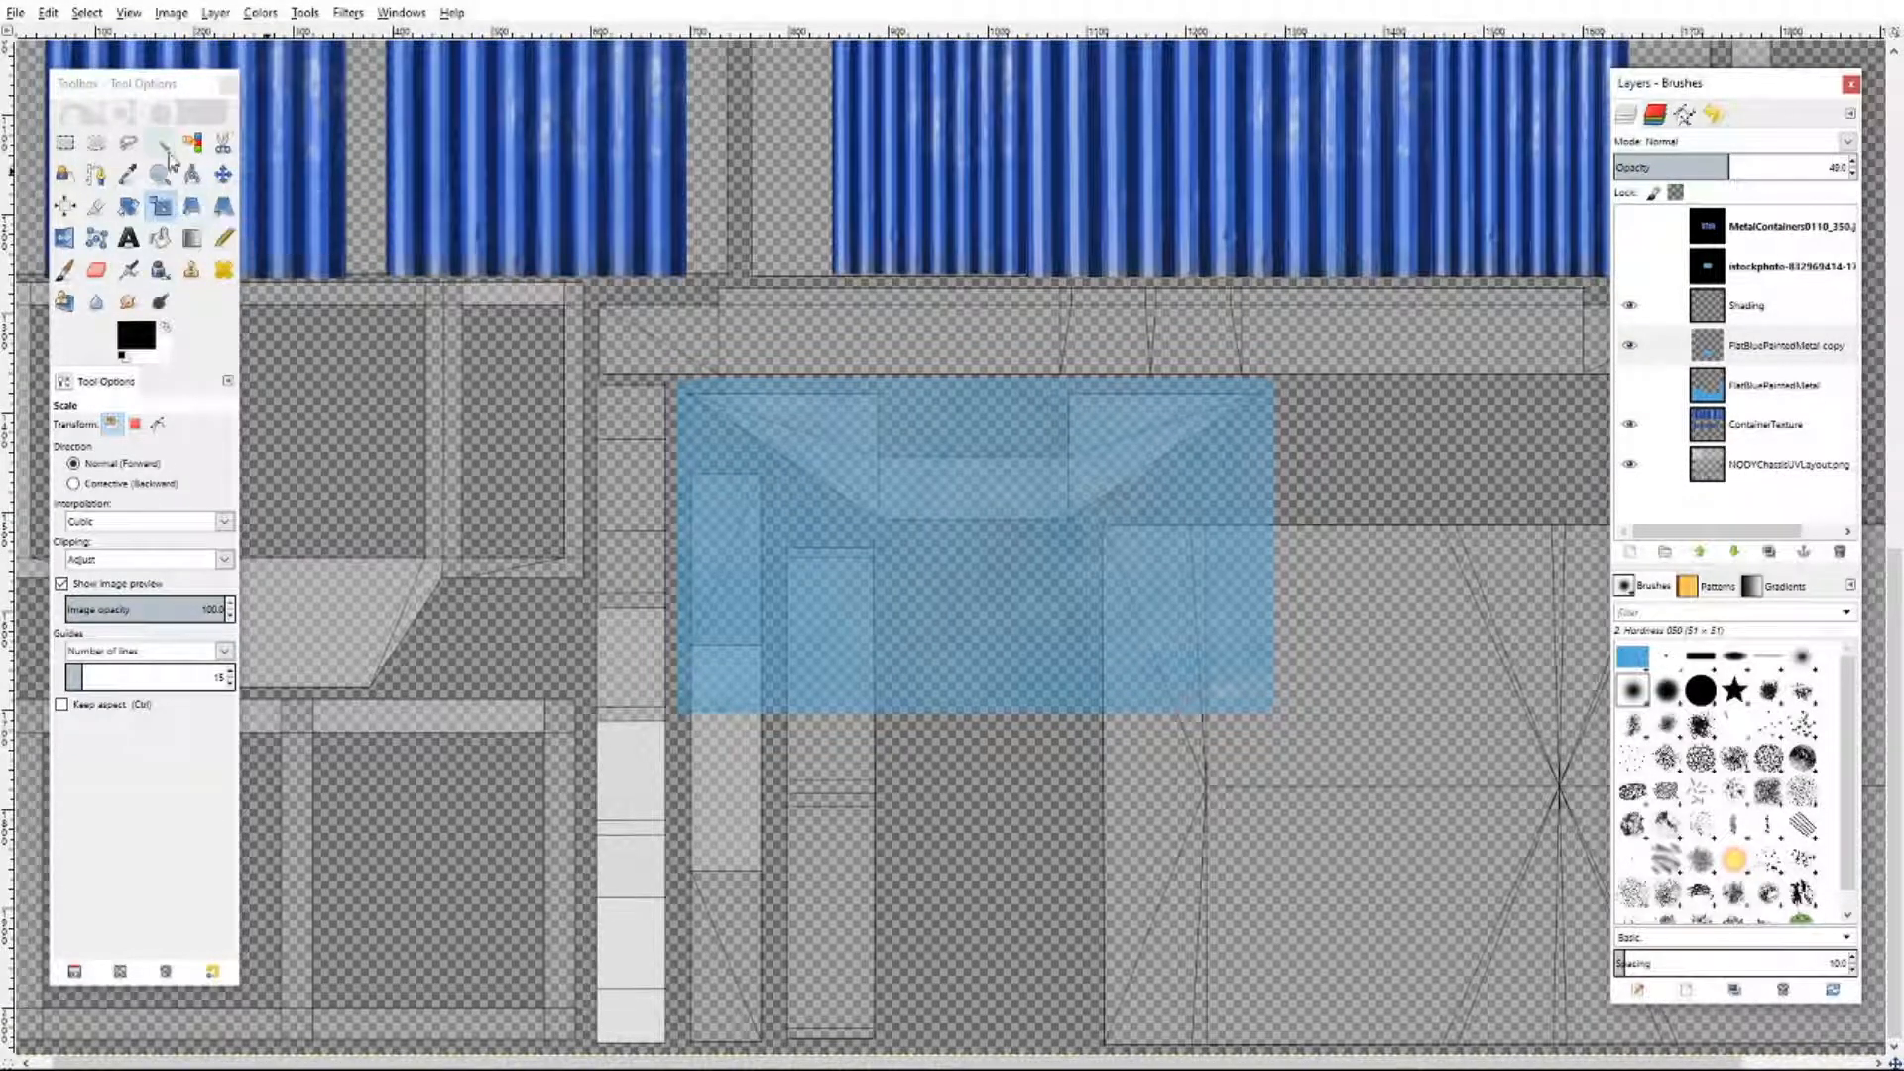
- Outline the excess blue texture below the curved piece's lower edge with a path, then clear it through a selection from that path
left_click(96, 177)
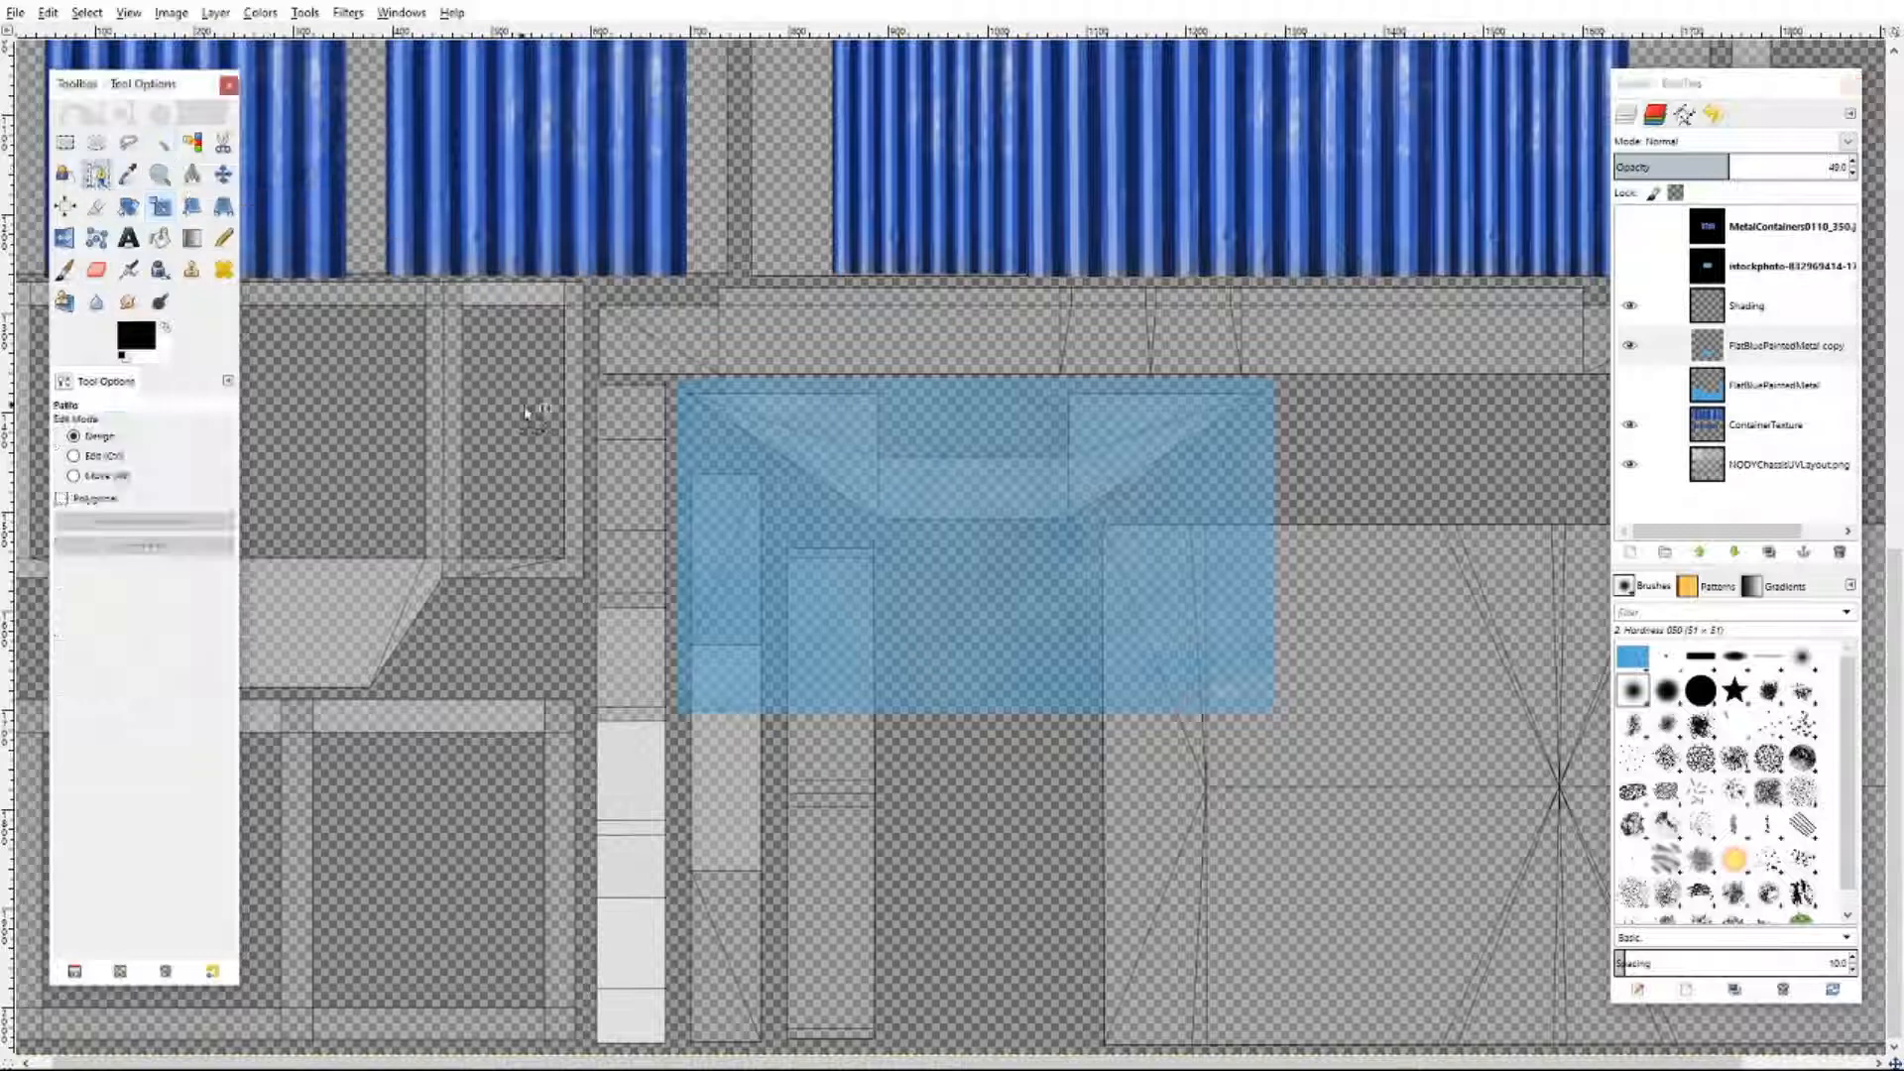
left_click(673, 420)
left_click(736, 445)
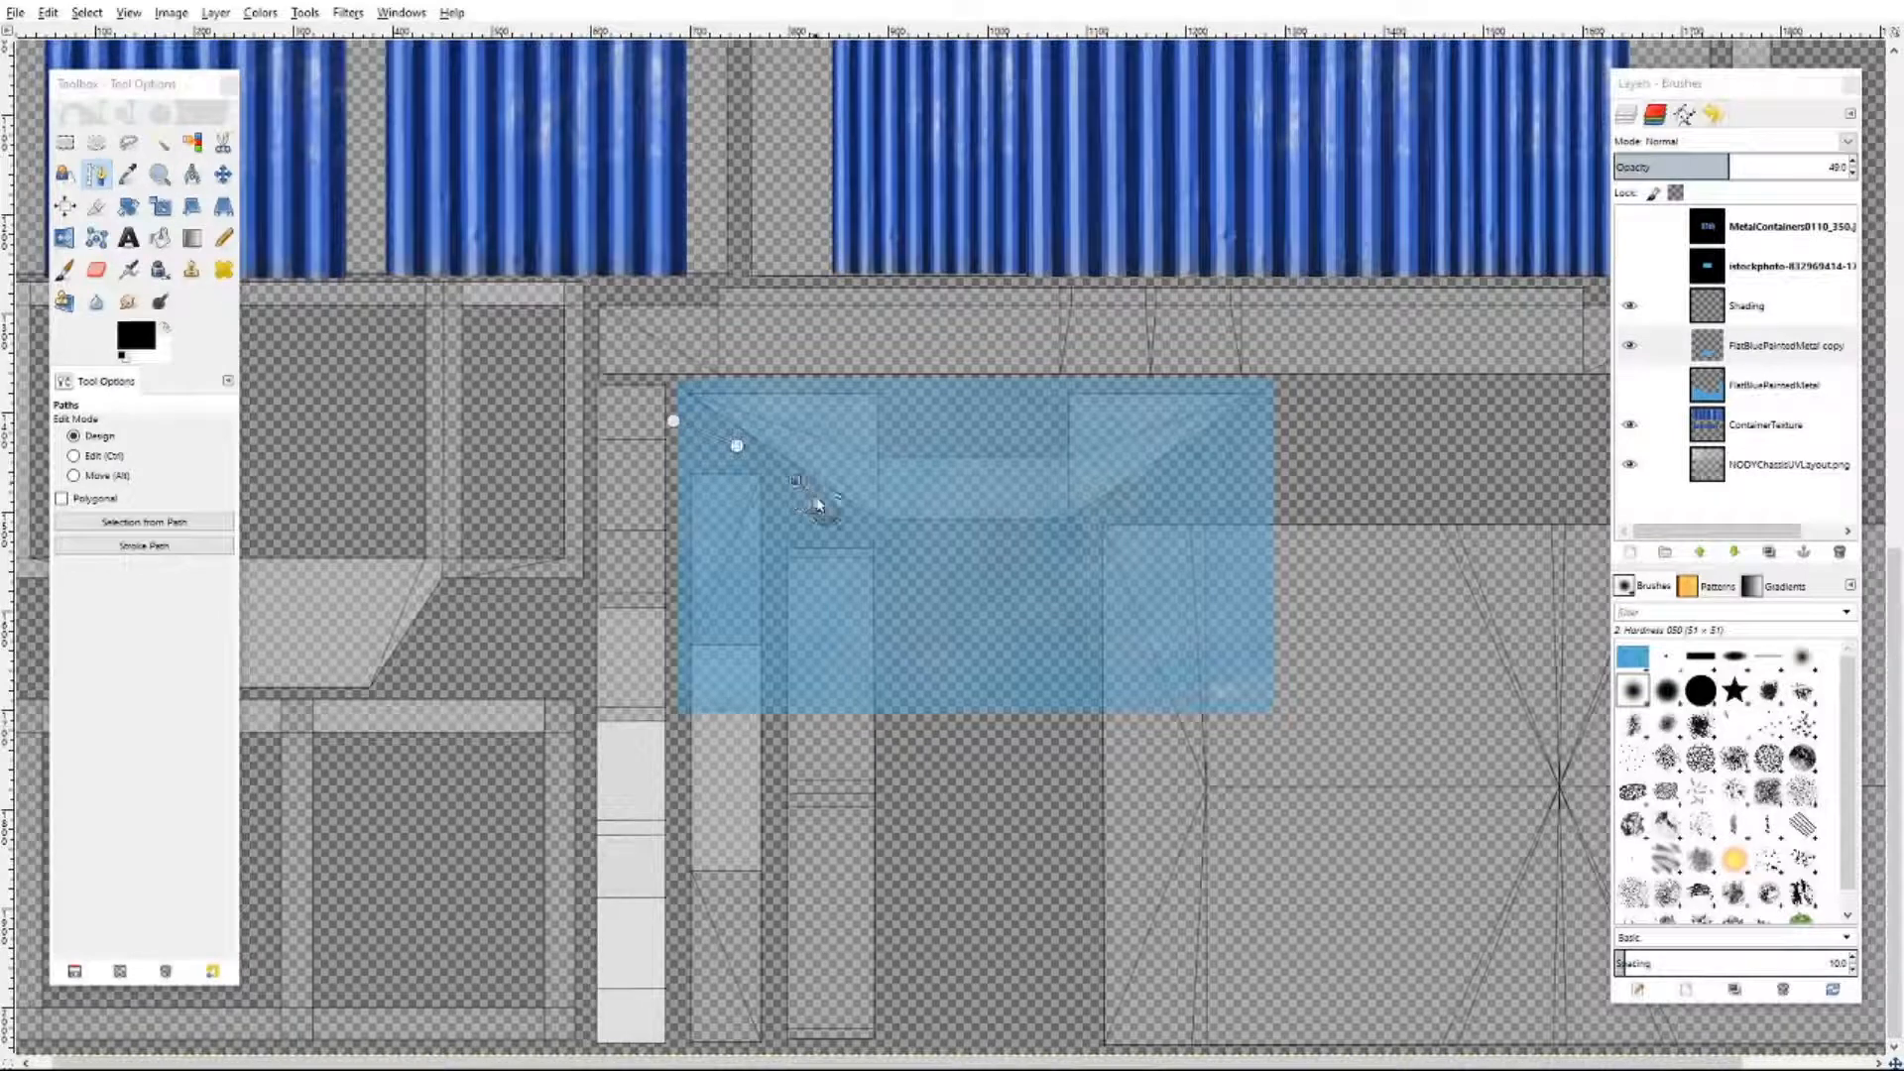
left_click(846, 512)
left_click(994, 548)
left_click(1054, 544)
left_click(1189, 469)
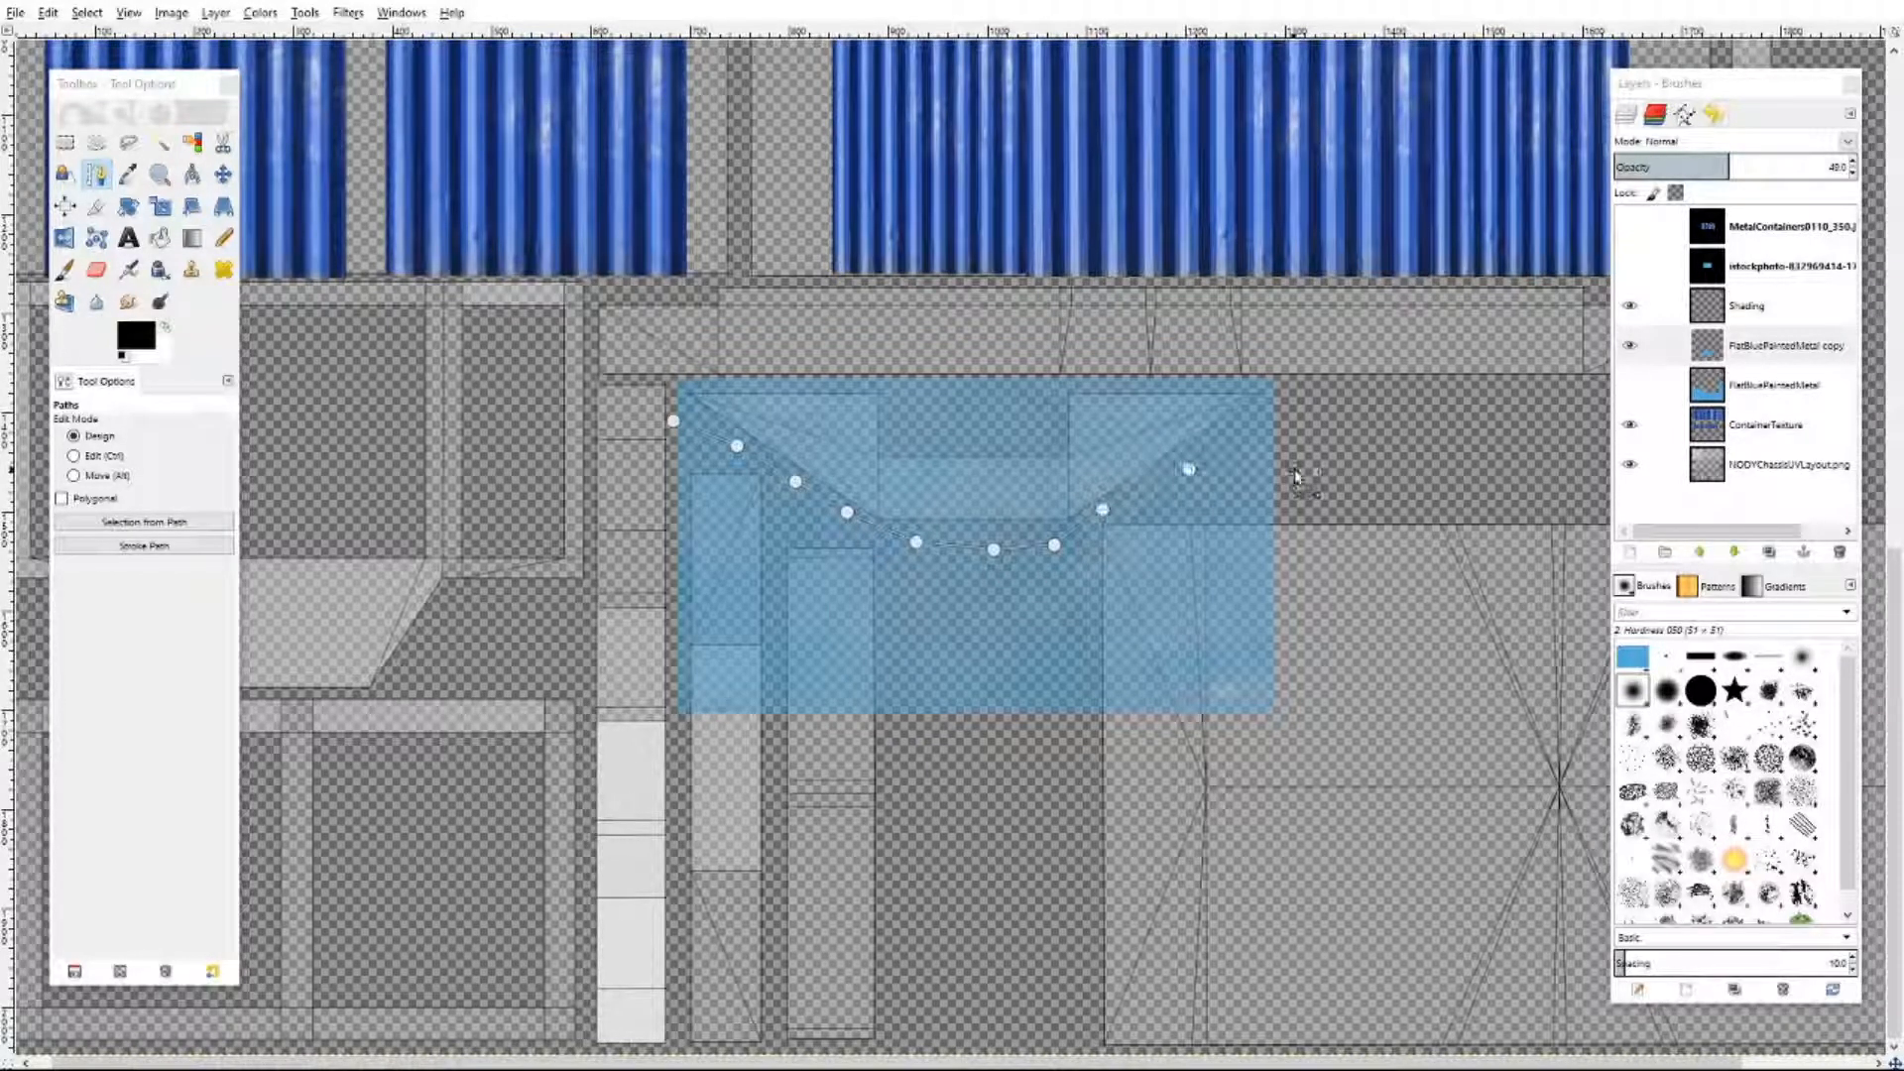
left_click(1294, 470)
left_click(1328, 753)
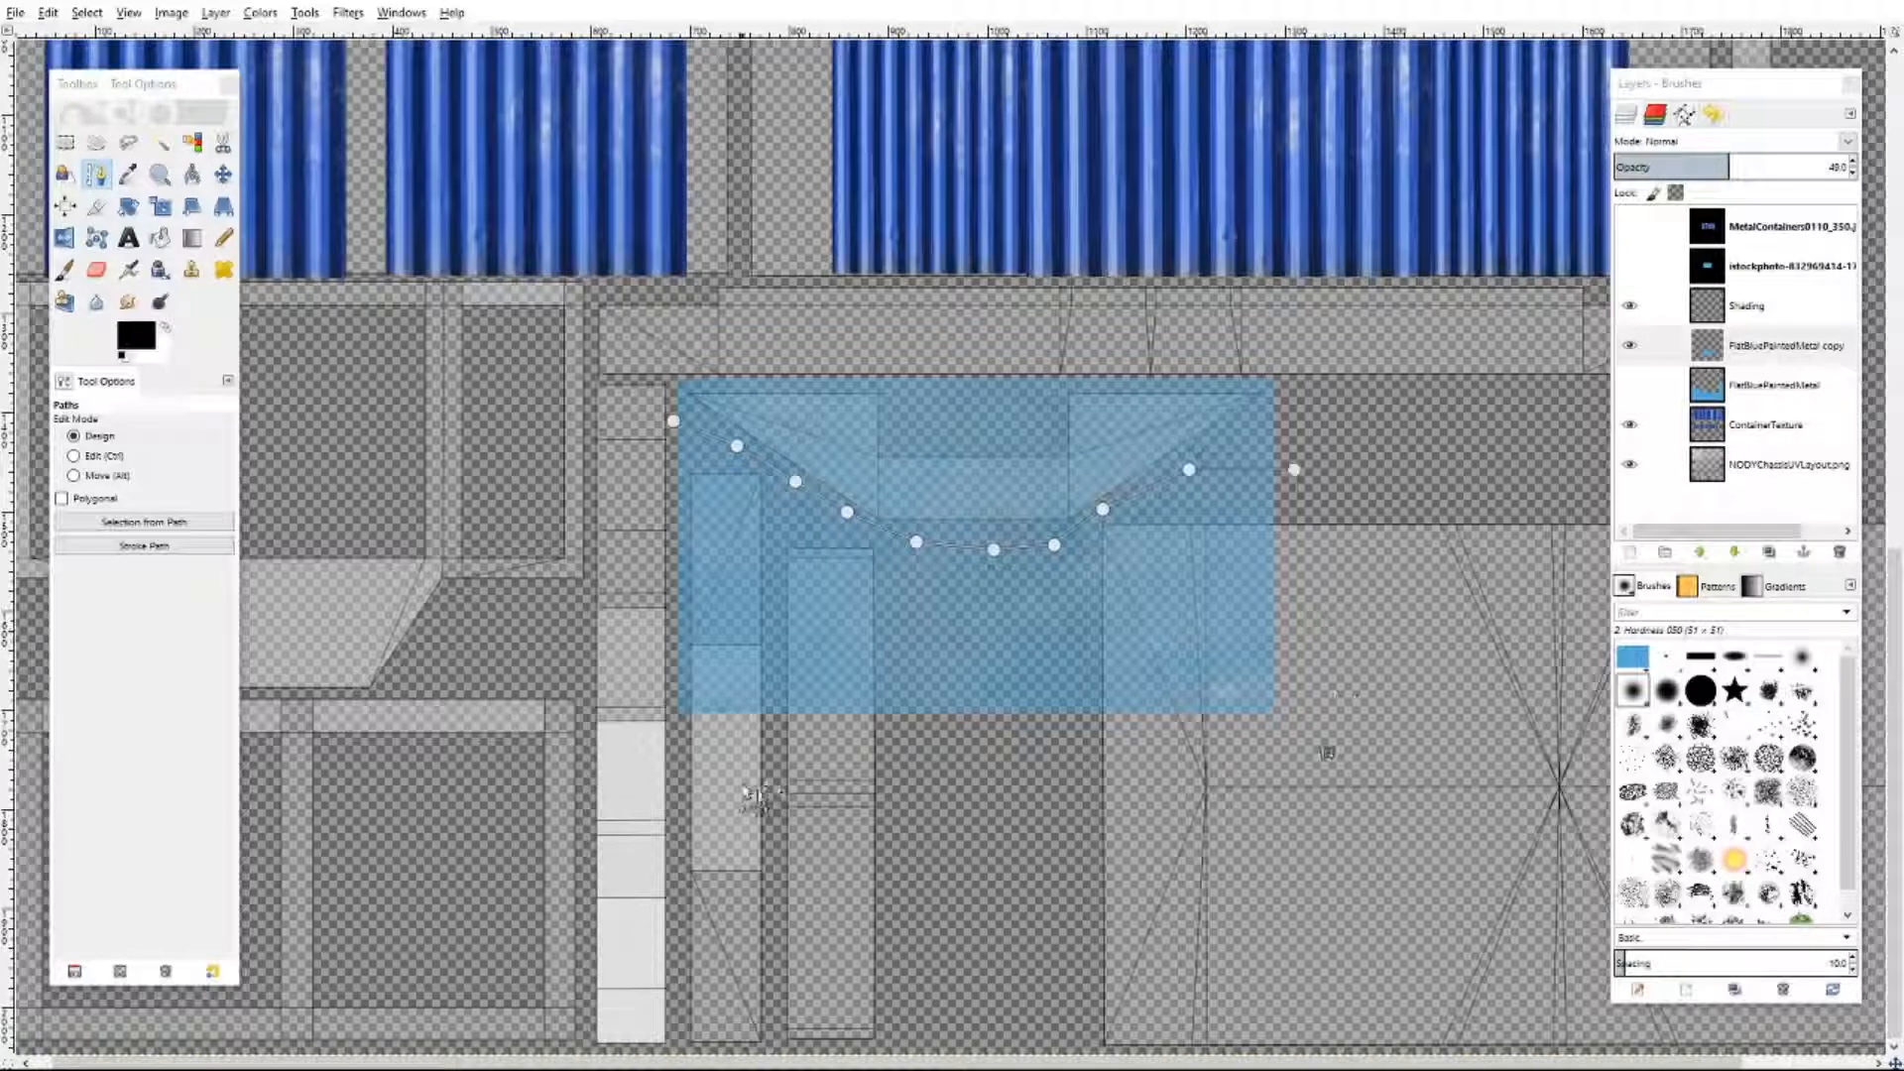
left_click(615, 745)
left_click(661, 433)
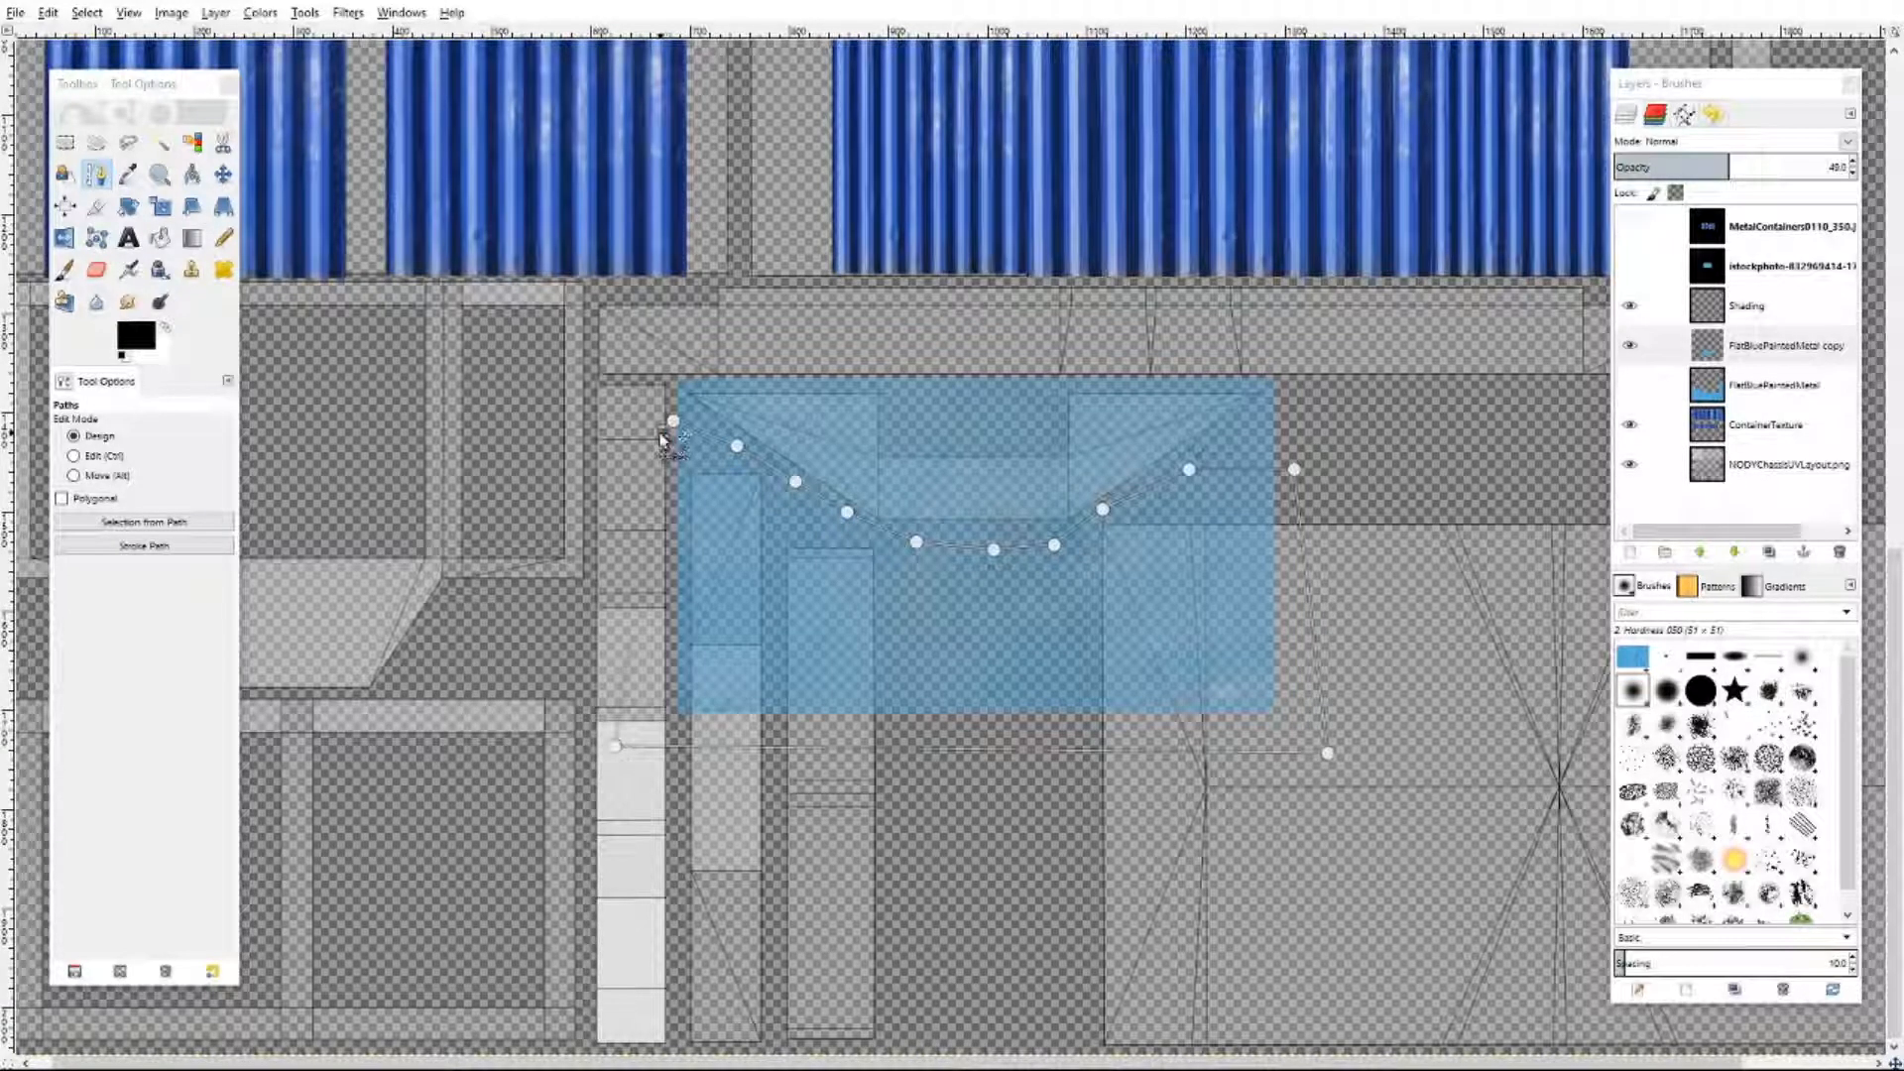
left_click(146, 523)
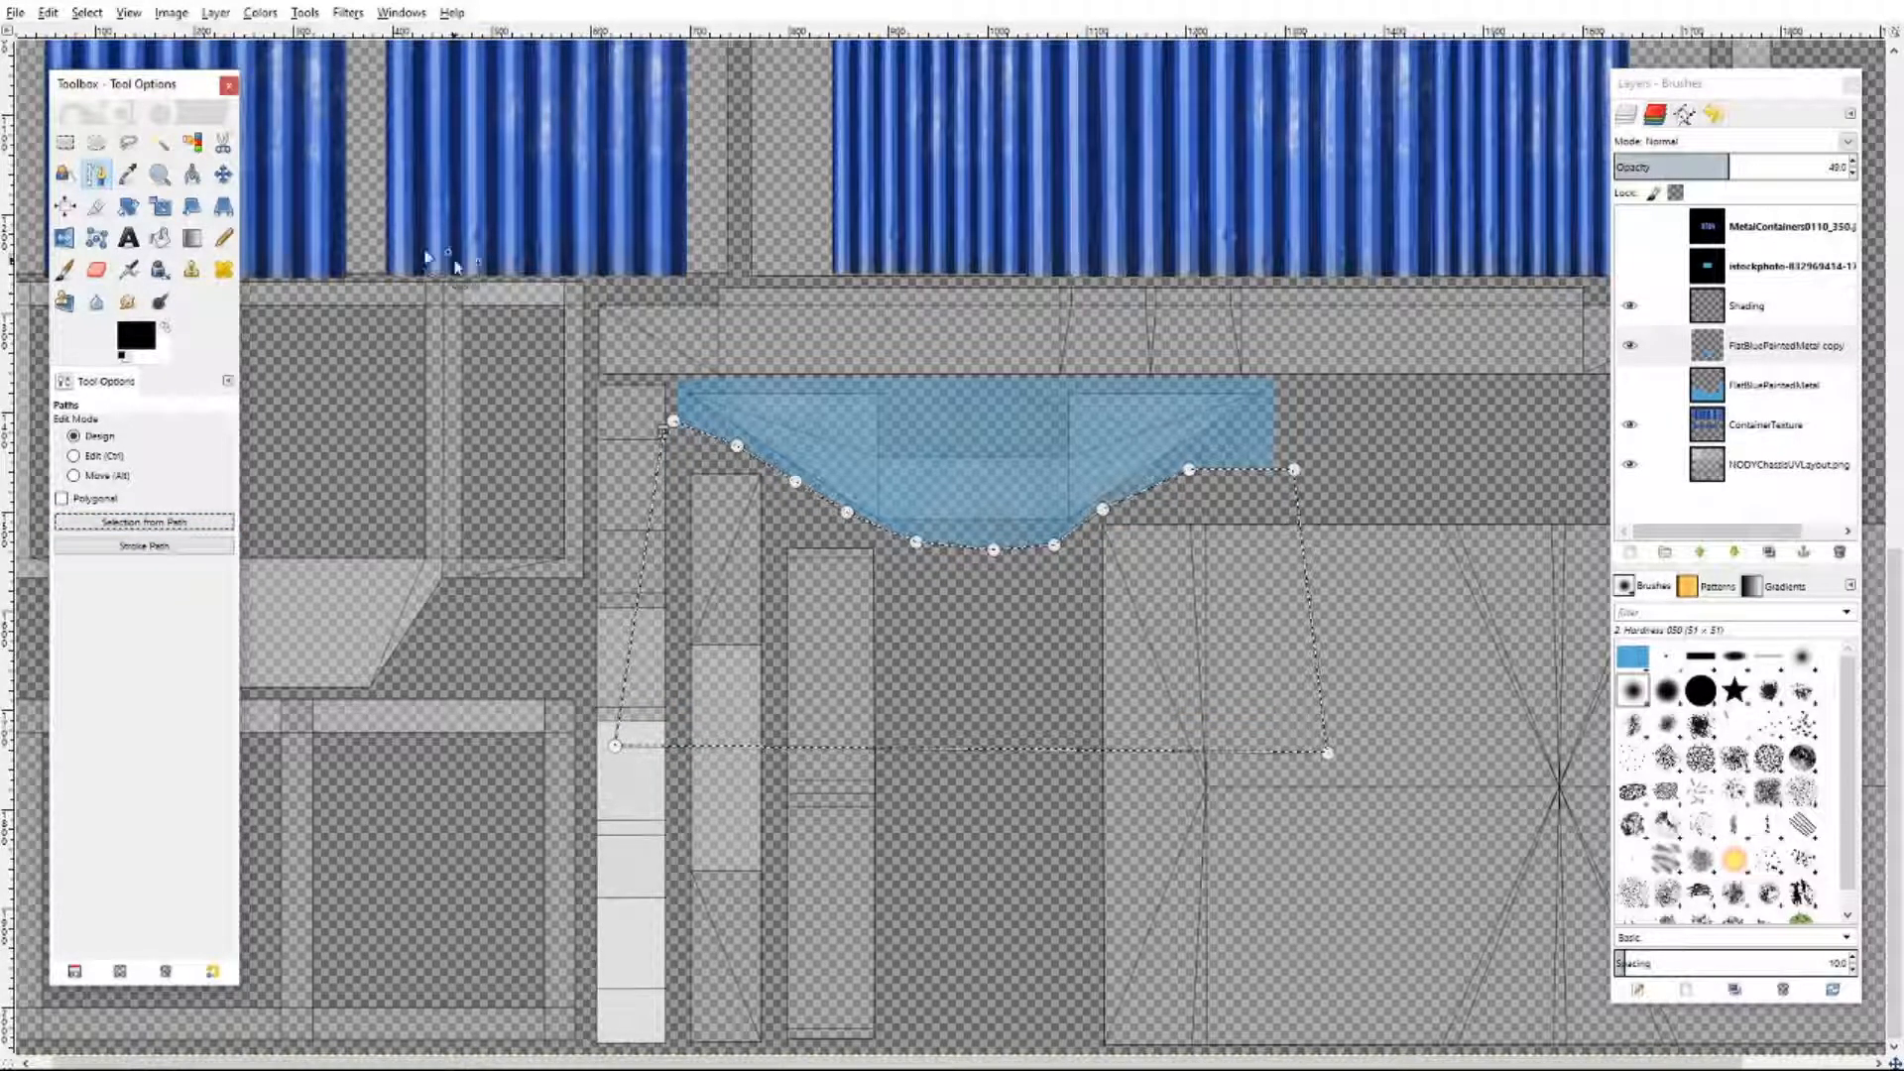
- Show the FlatBluePaintedMetal layer again and restore the FlatBluePaintedMetal copy layer's opacity to 100
left_click(223, 174)
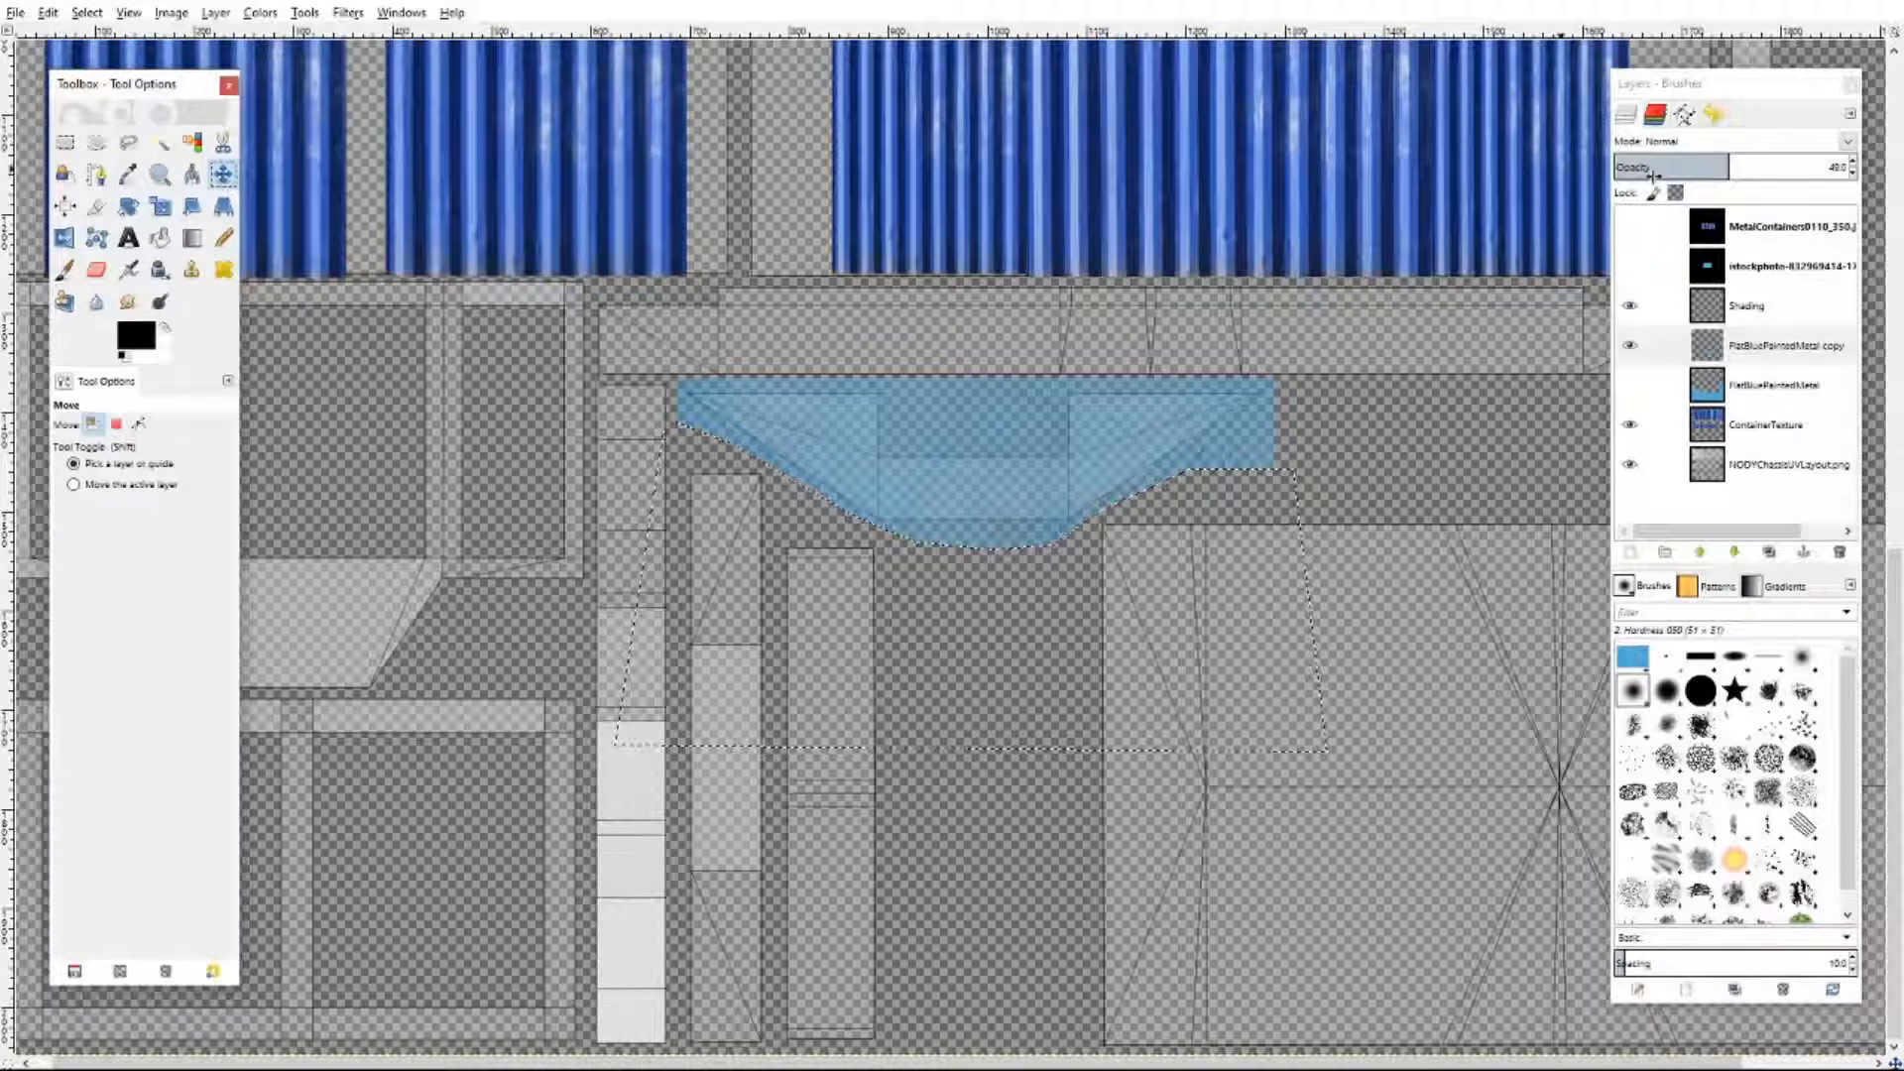
left_click(1629, 384)
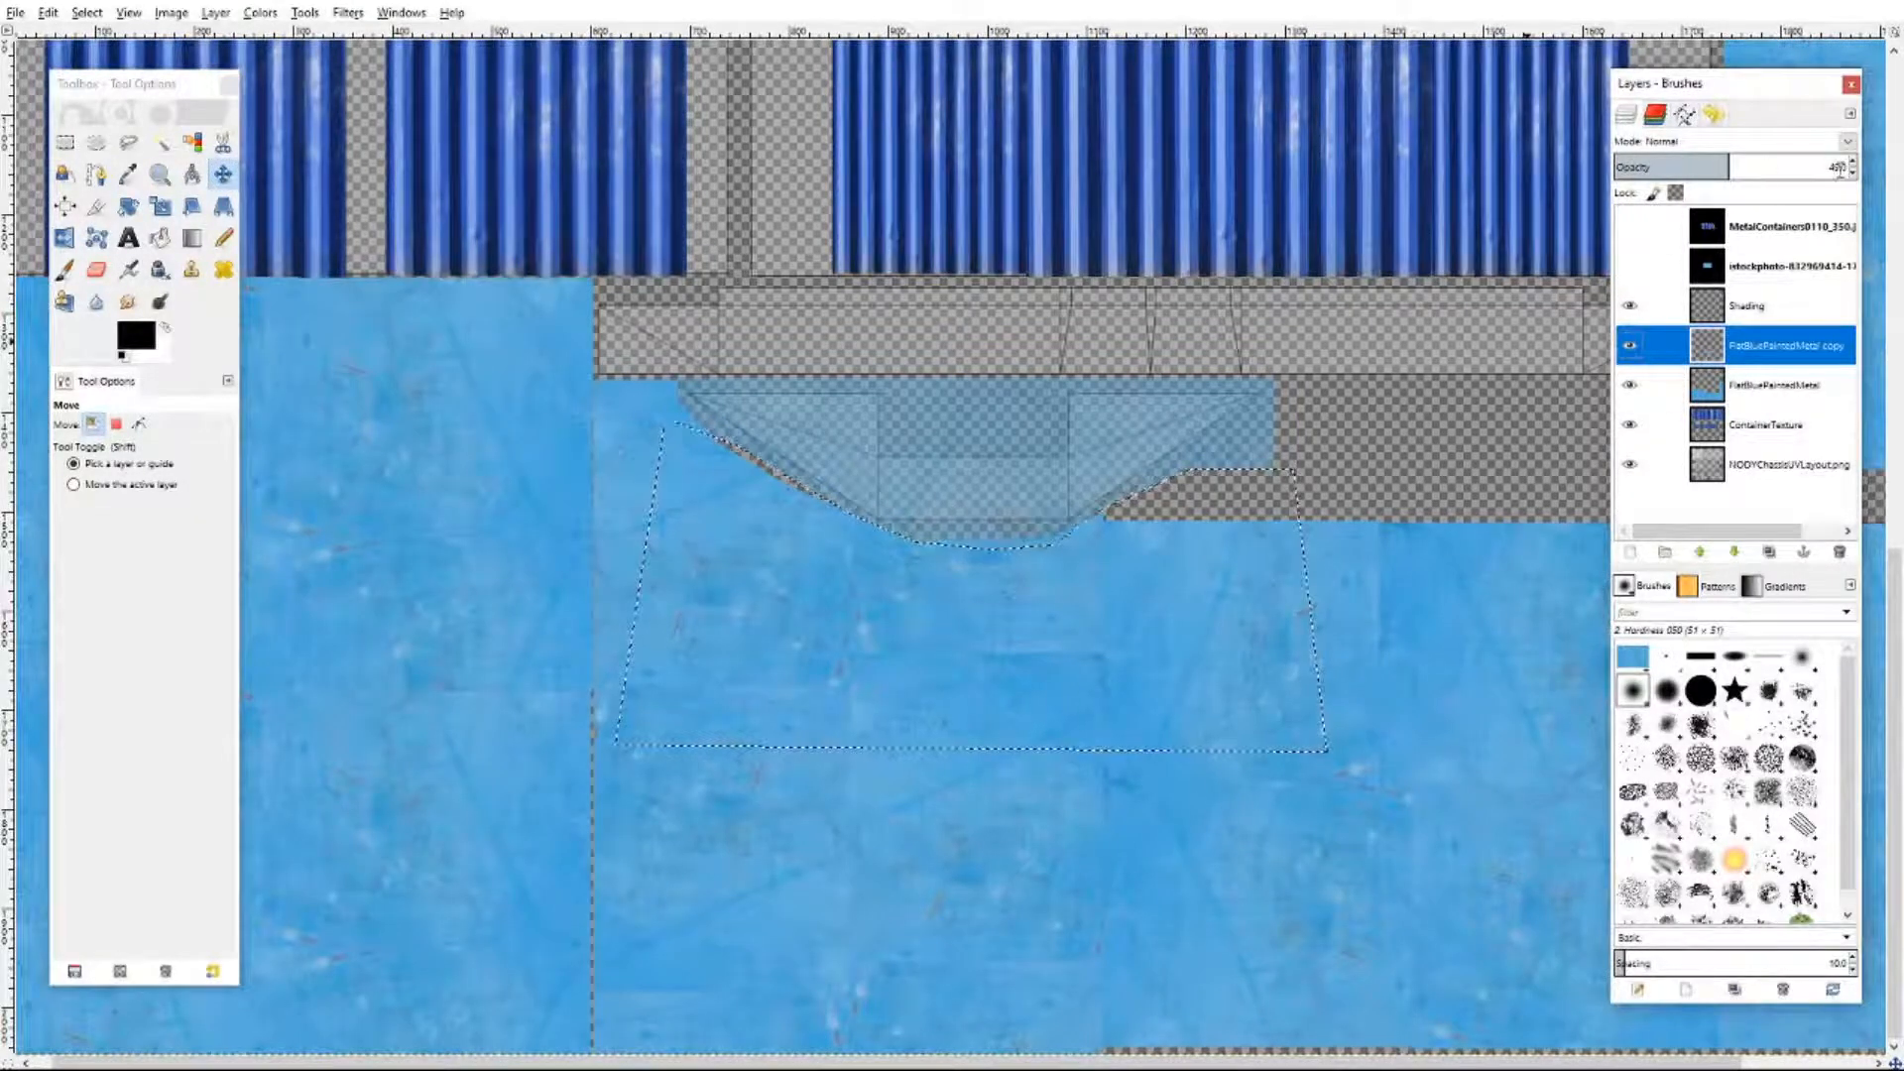
left_click_drag(1843, 171, 1854, 170)
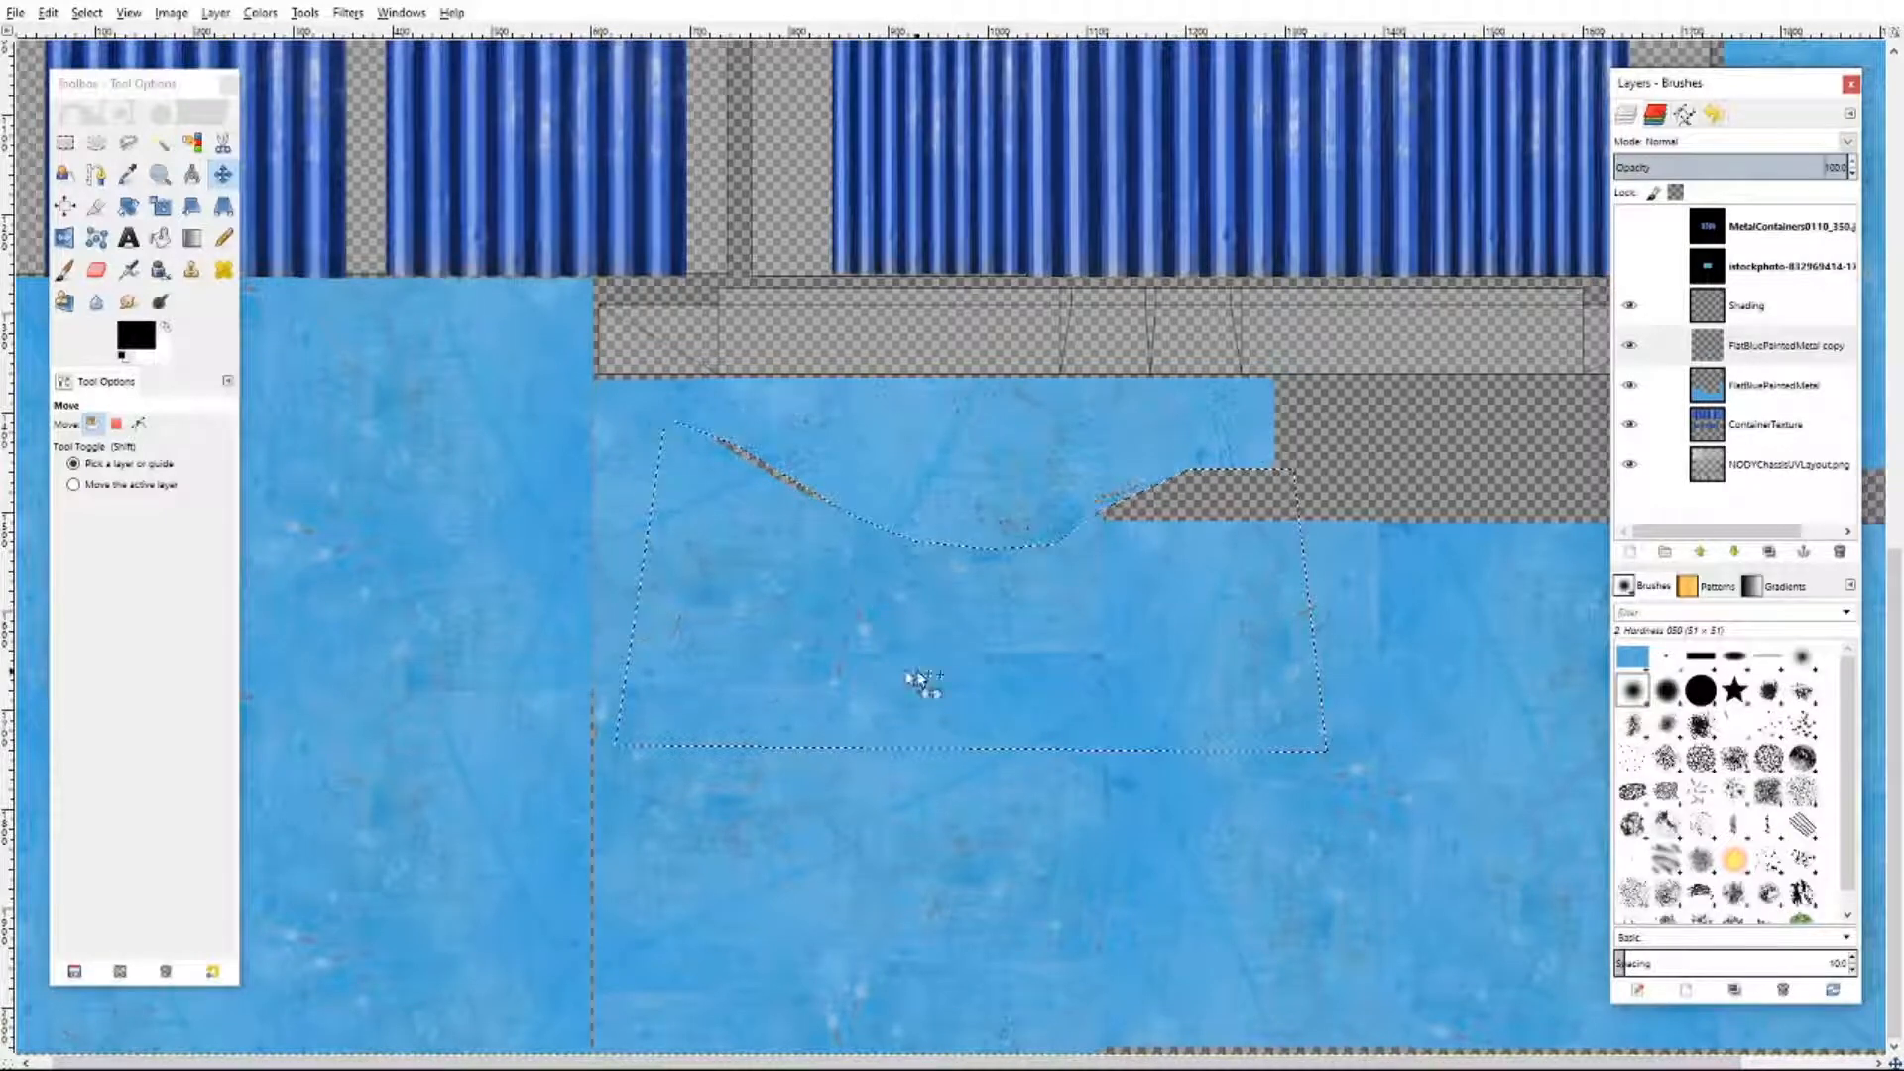
- Temporarily show the istockphoto layer to copy its blue metal texture
scroll(931, 602, "up", 10)
scroll(930, 601, "down", 7)
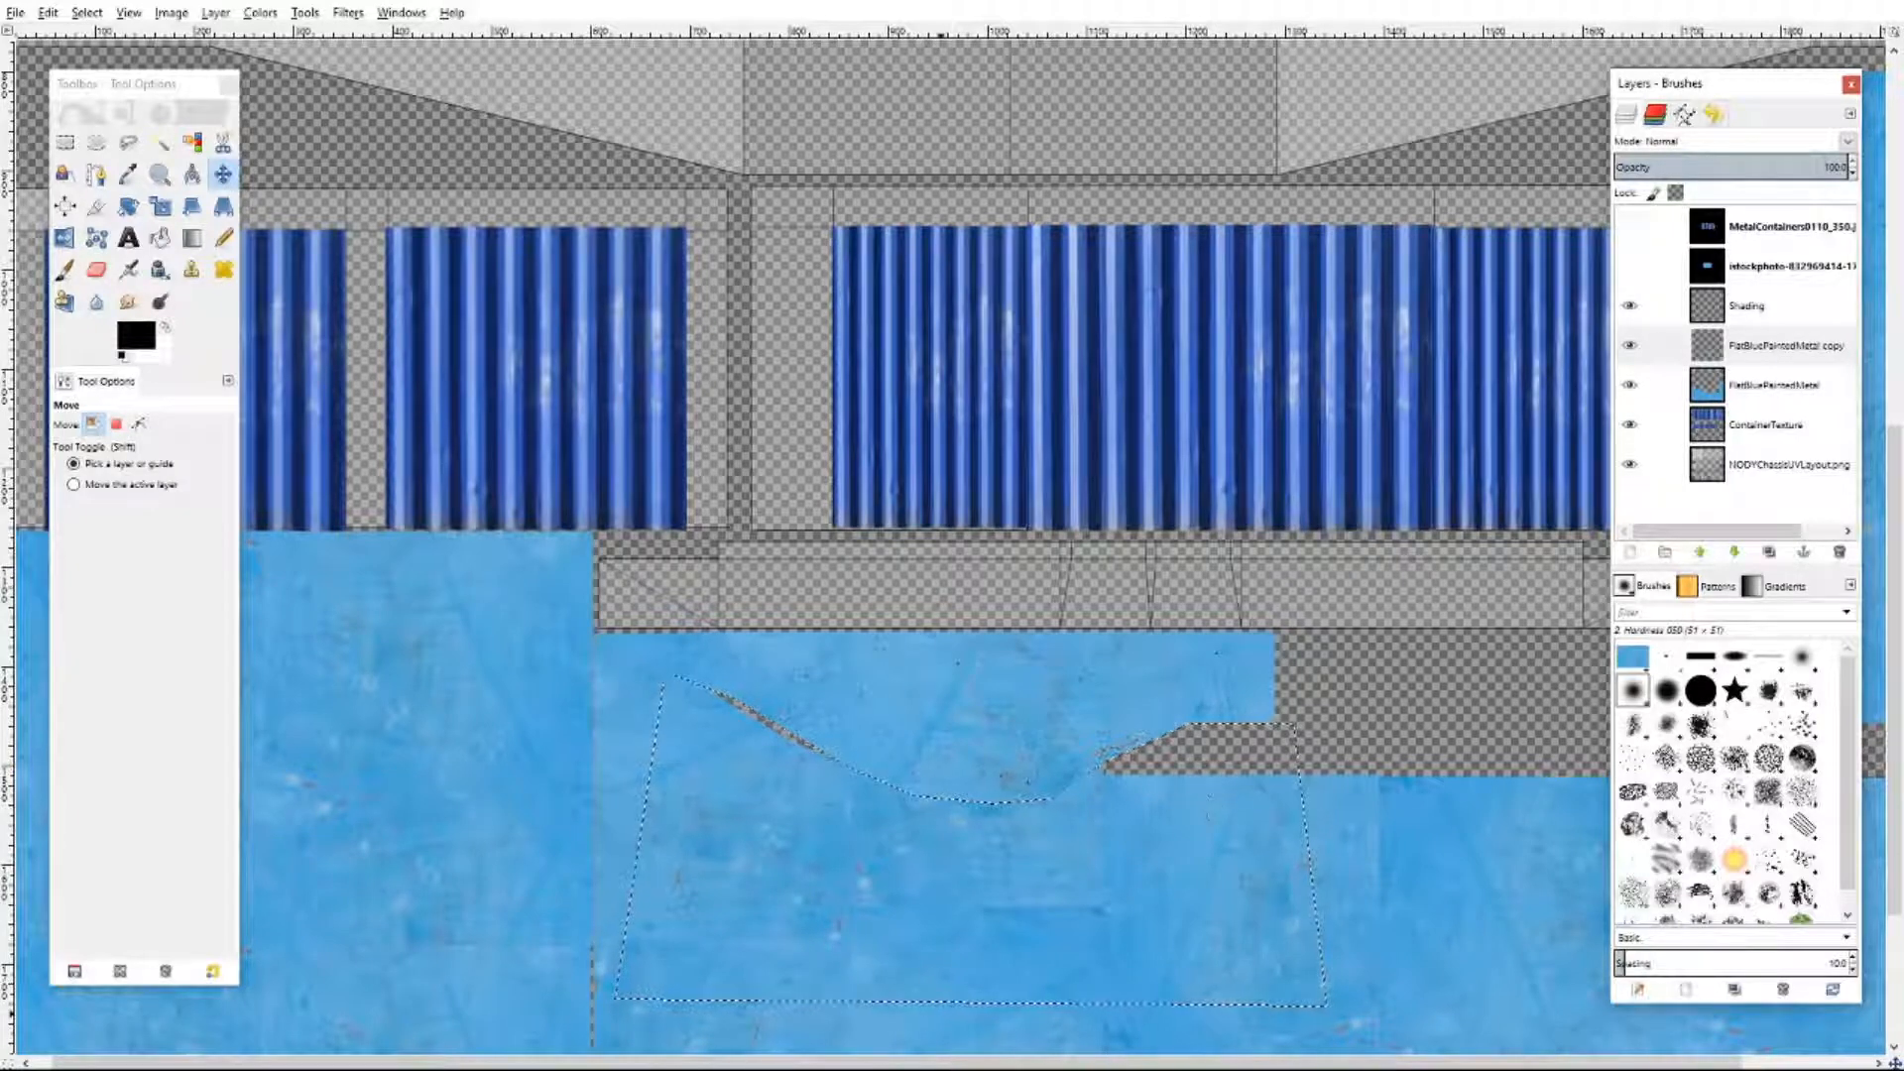
left_click_drag(811, 1063, 940, 1065)
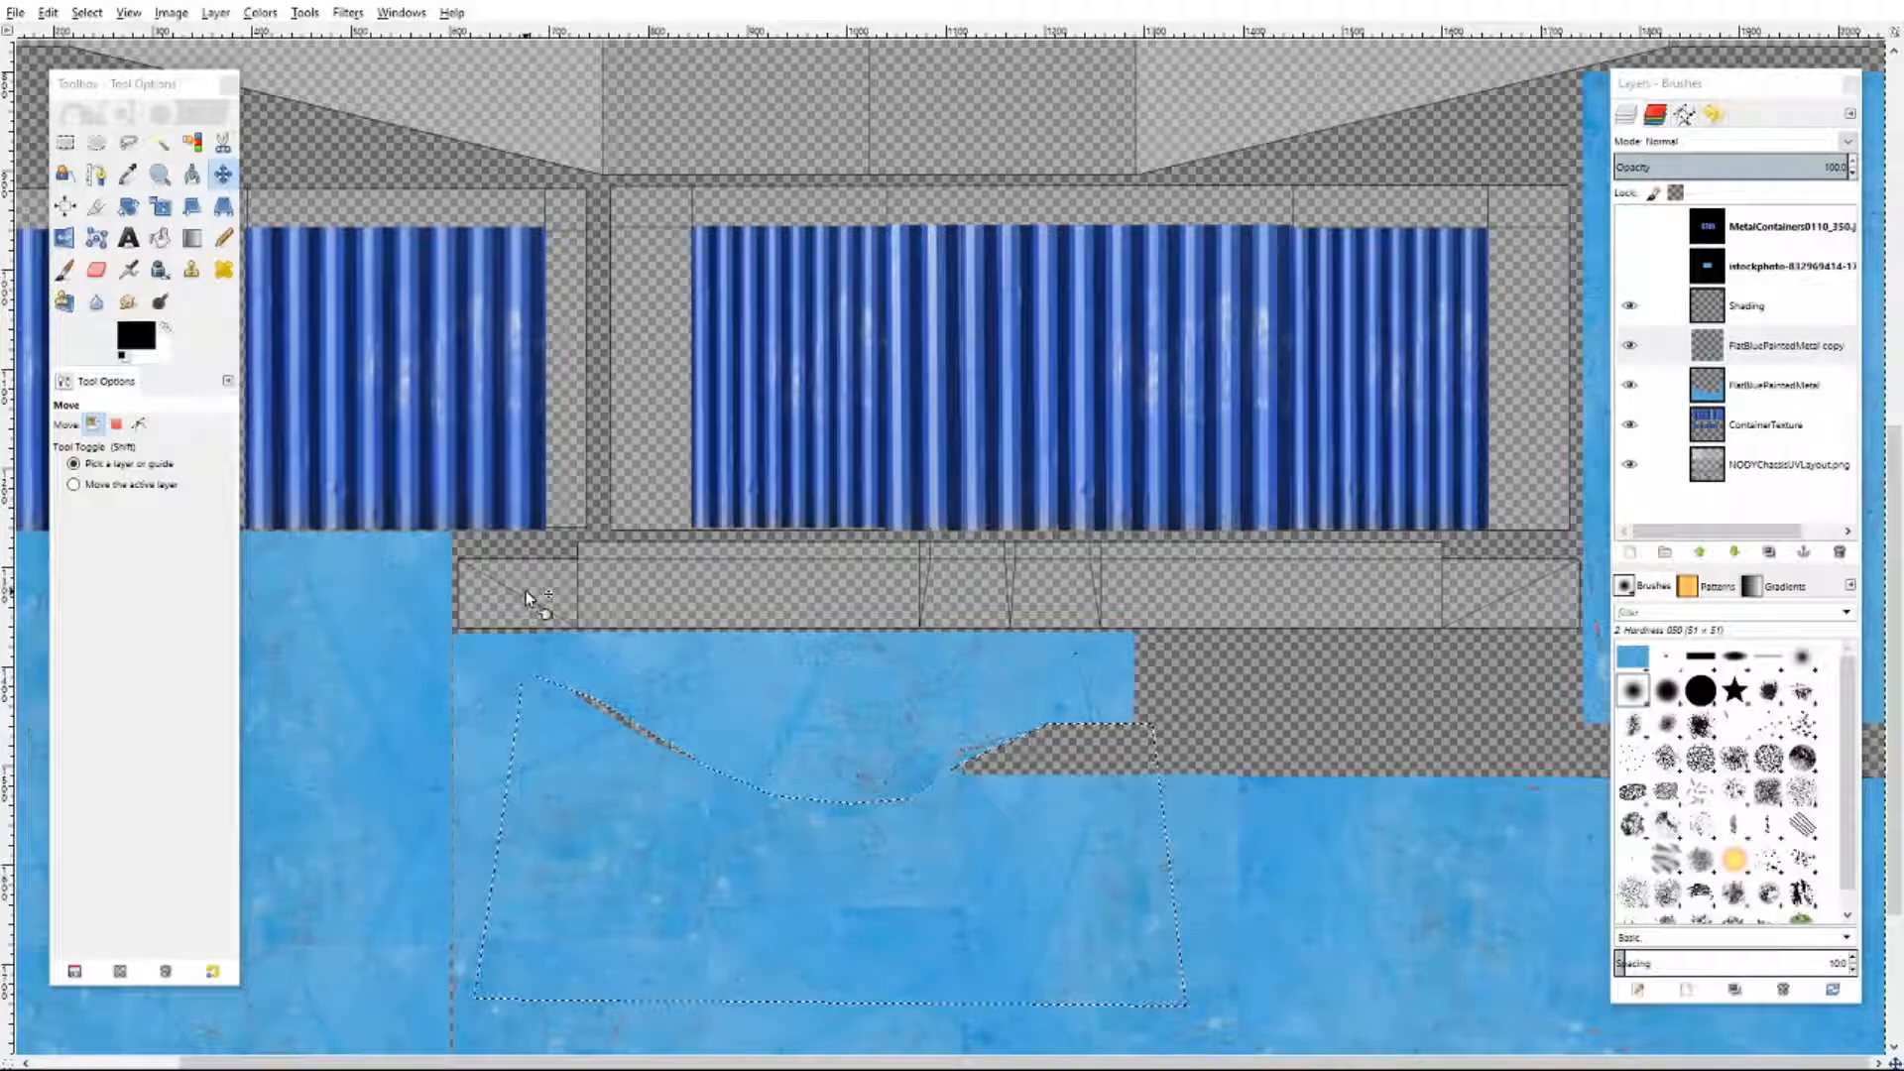
left_click(1748, 396)
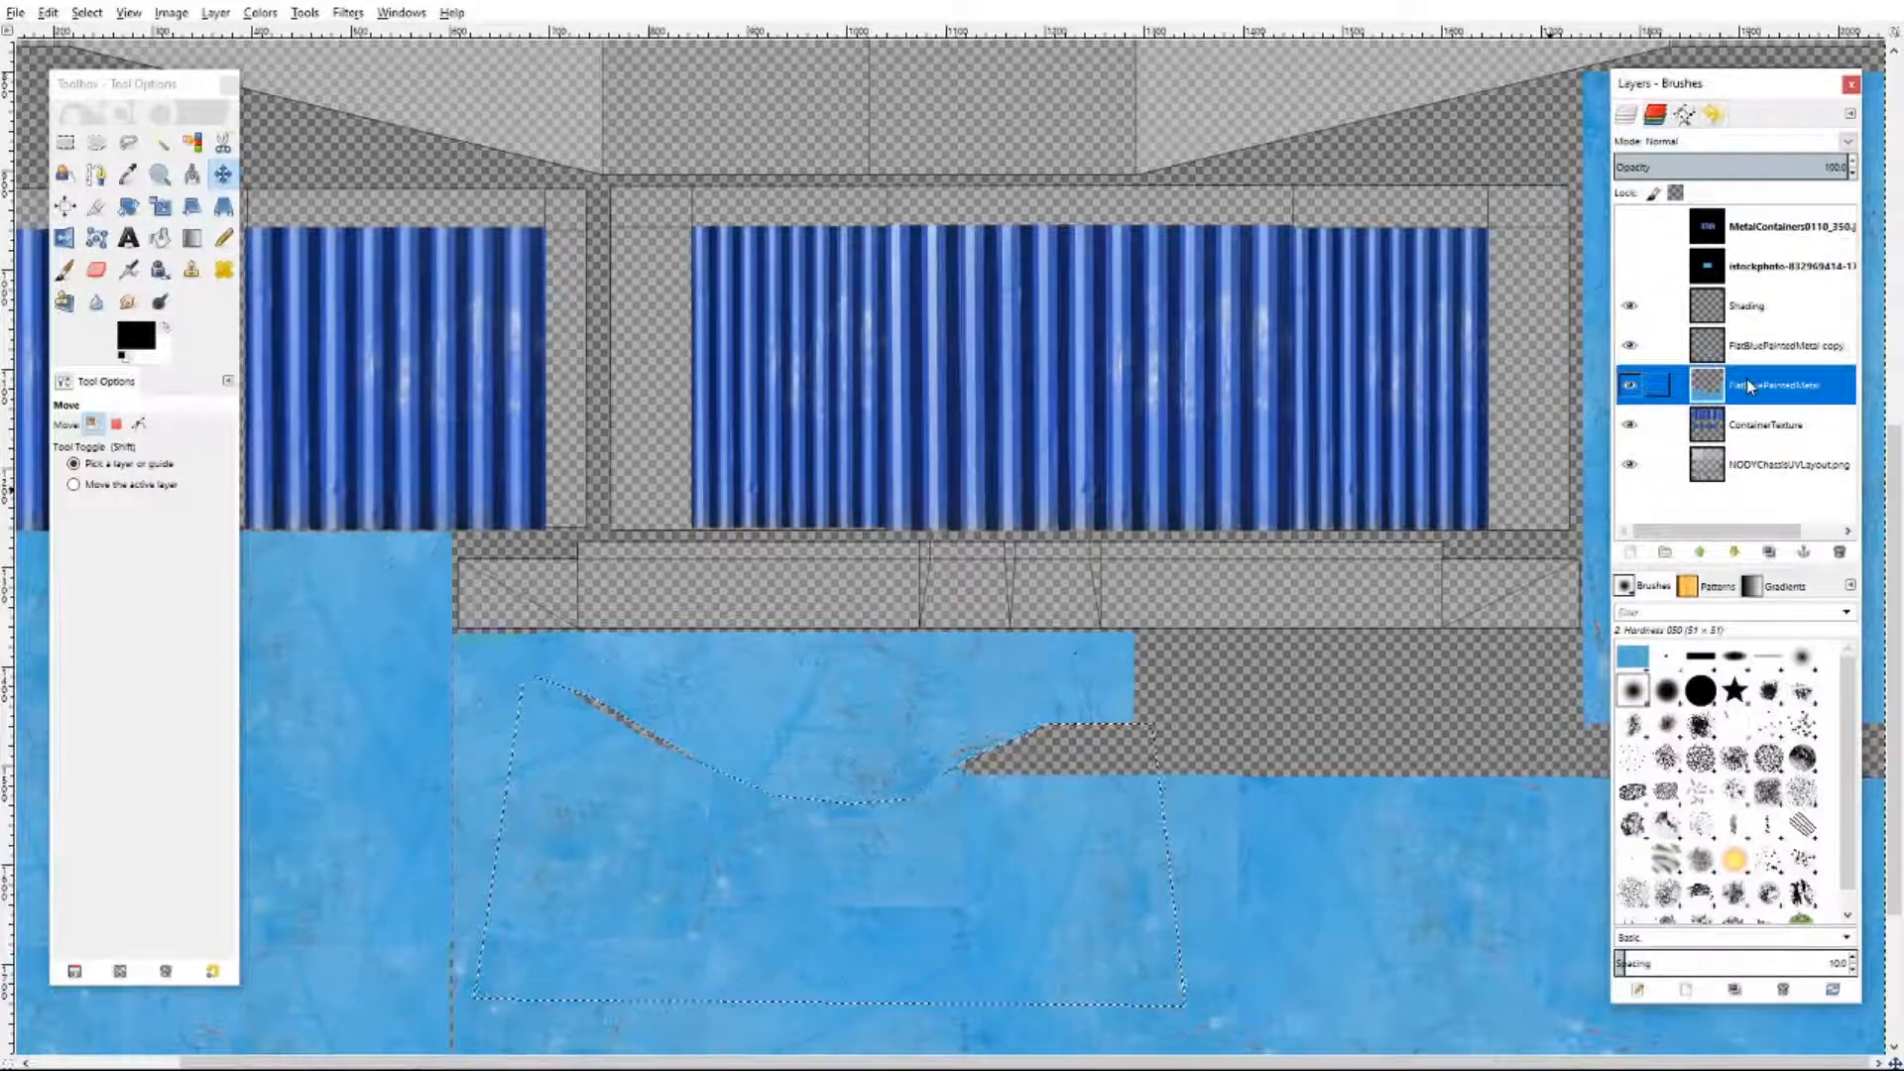
left_click(1629, 266)
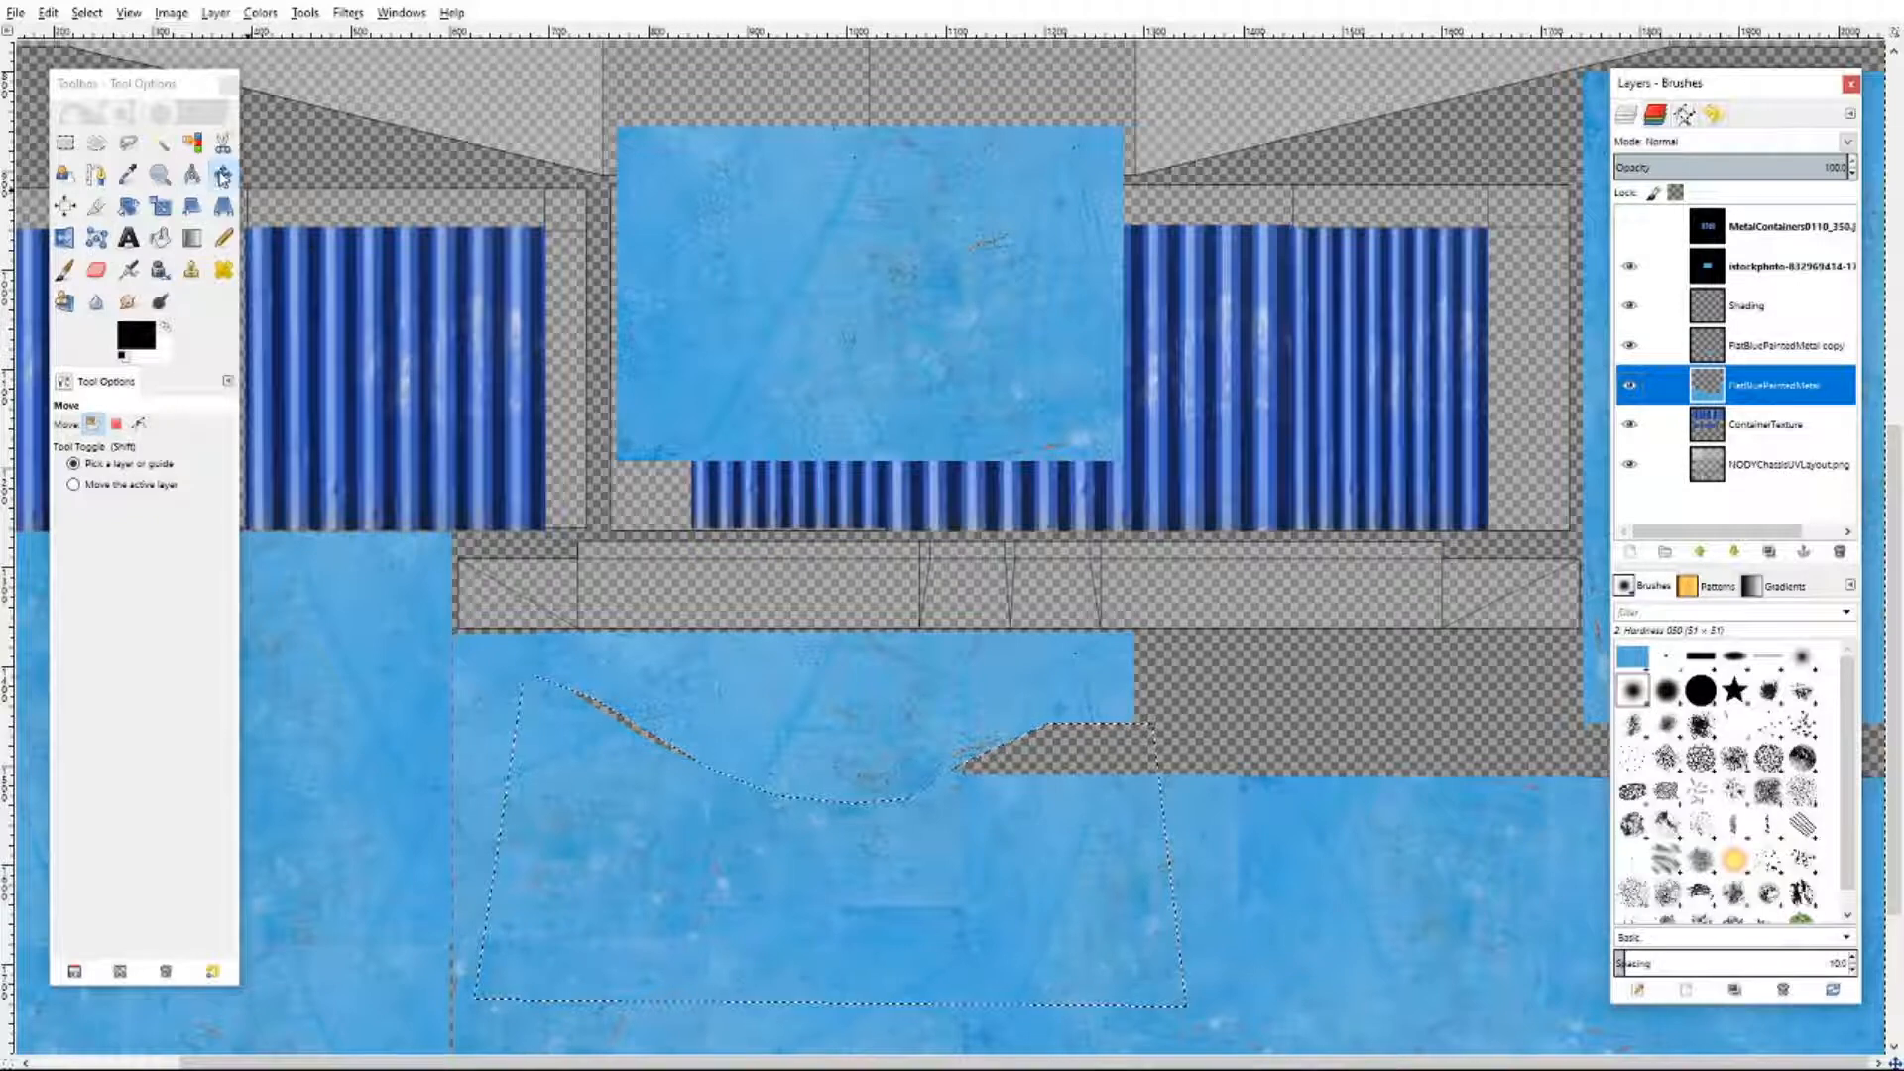
left_click(223, 176)
left_click(1021, 302)
right_click(838, 284)
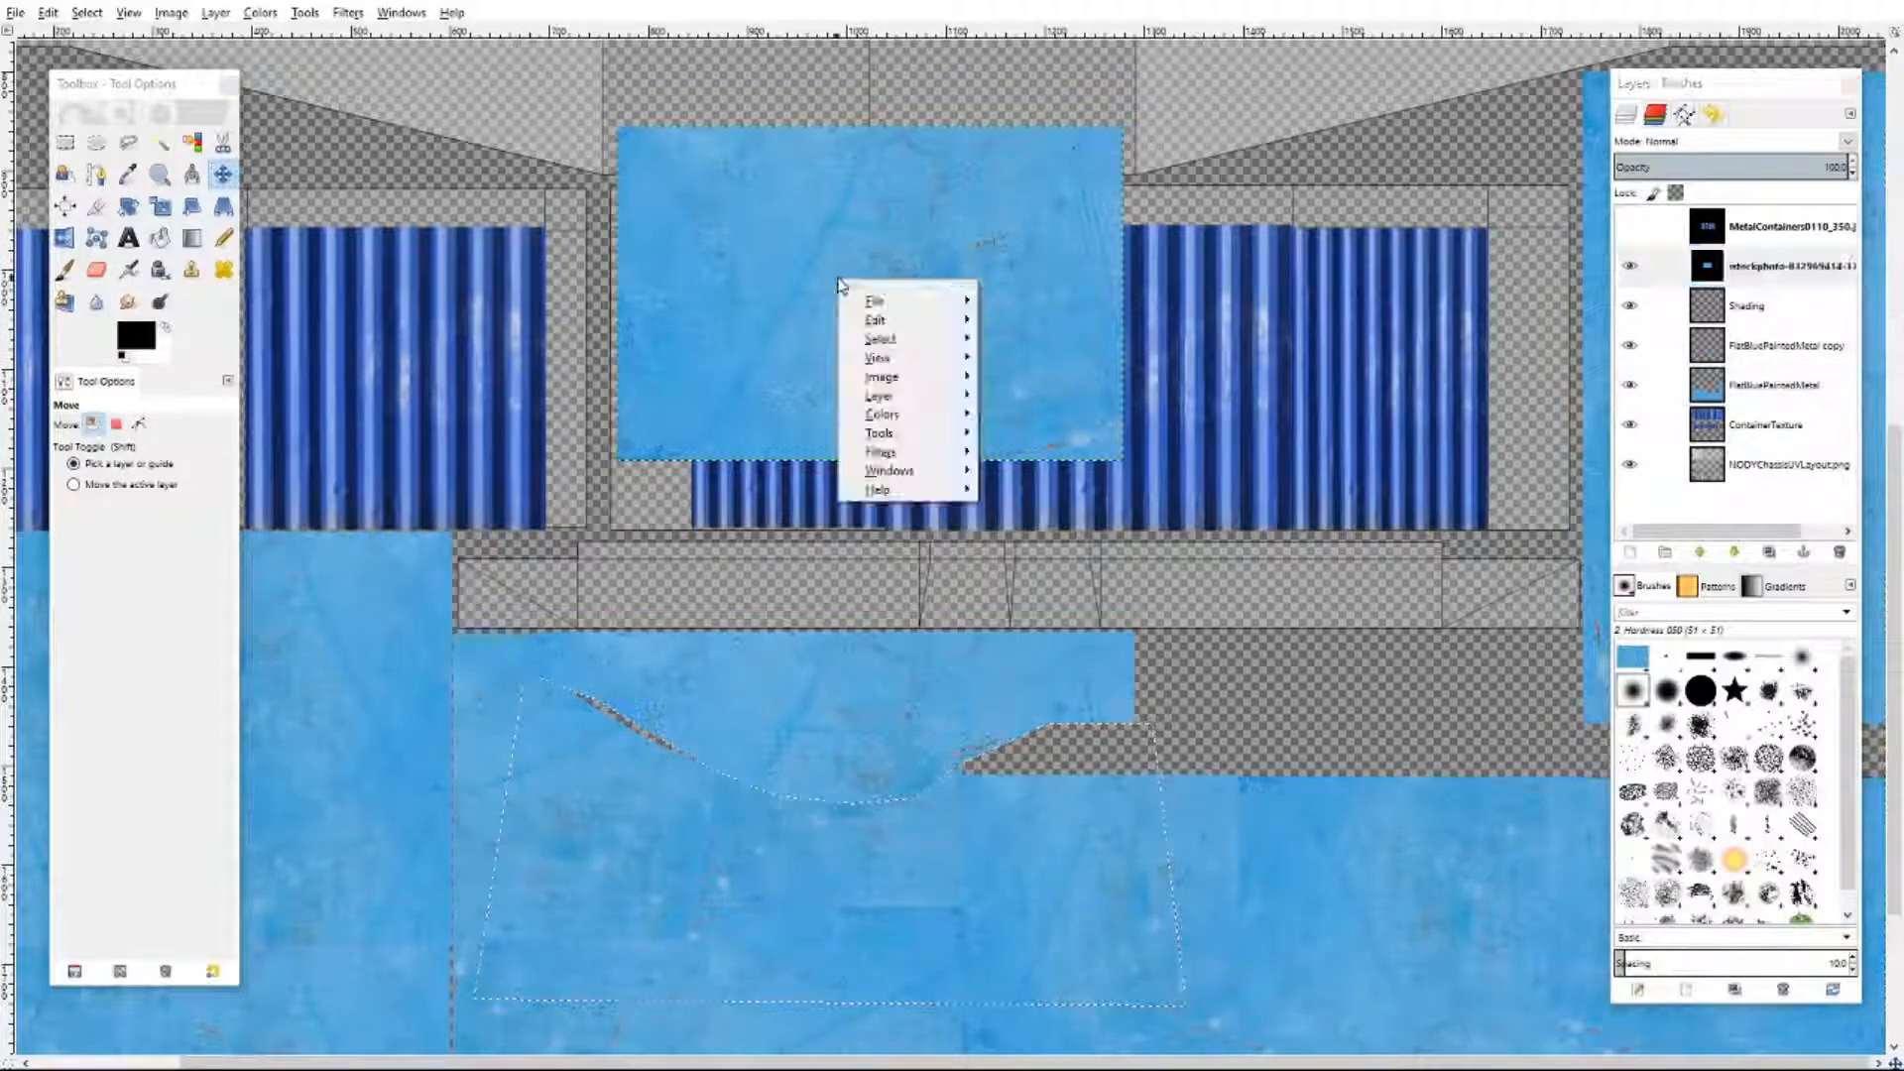
mouse_move(898, 320)
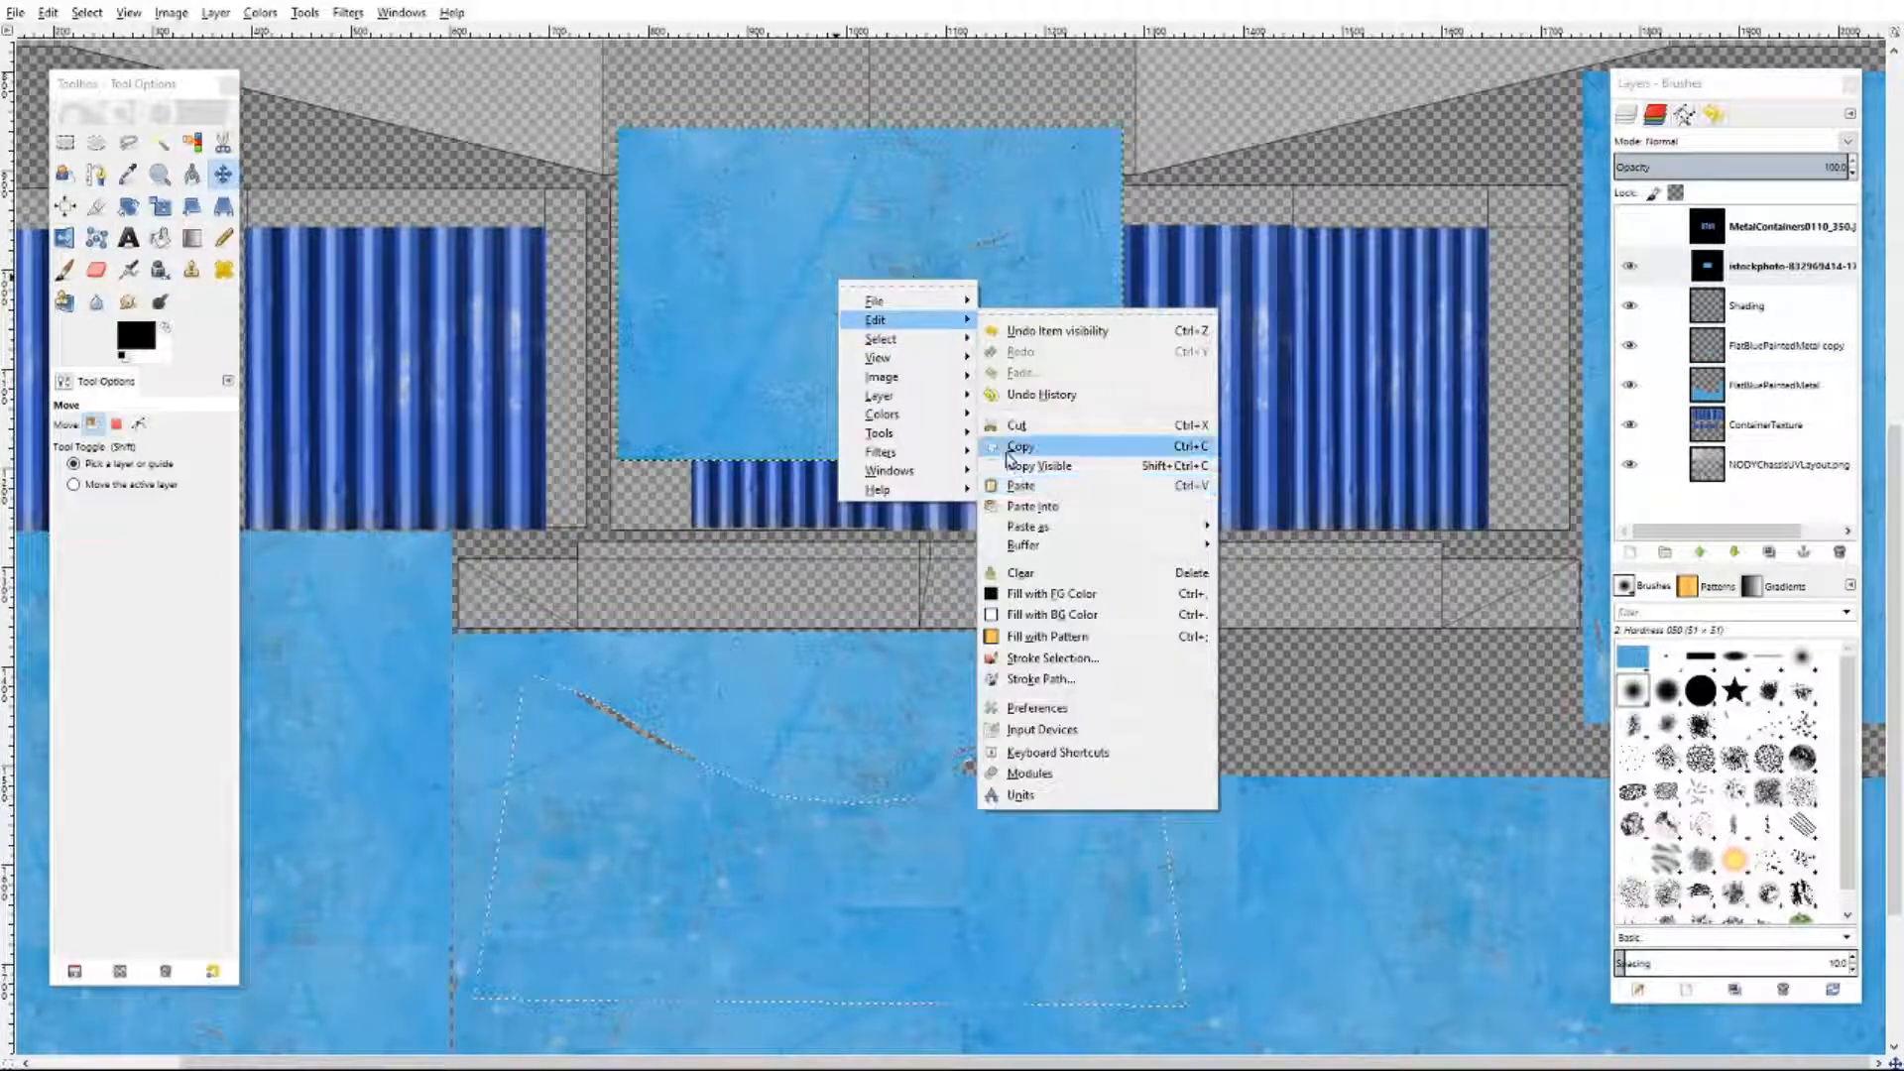
left_click(1009, 454)
left_click(1629, 267)
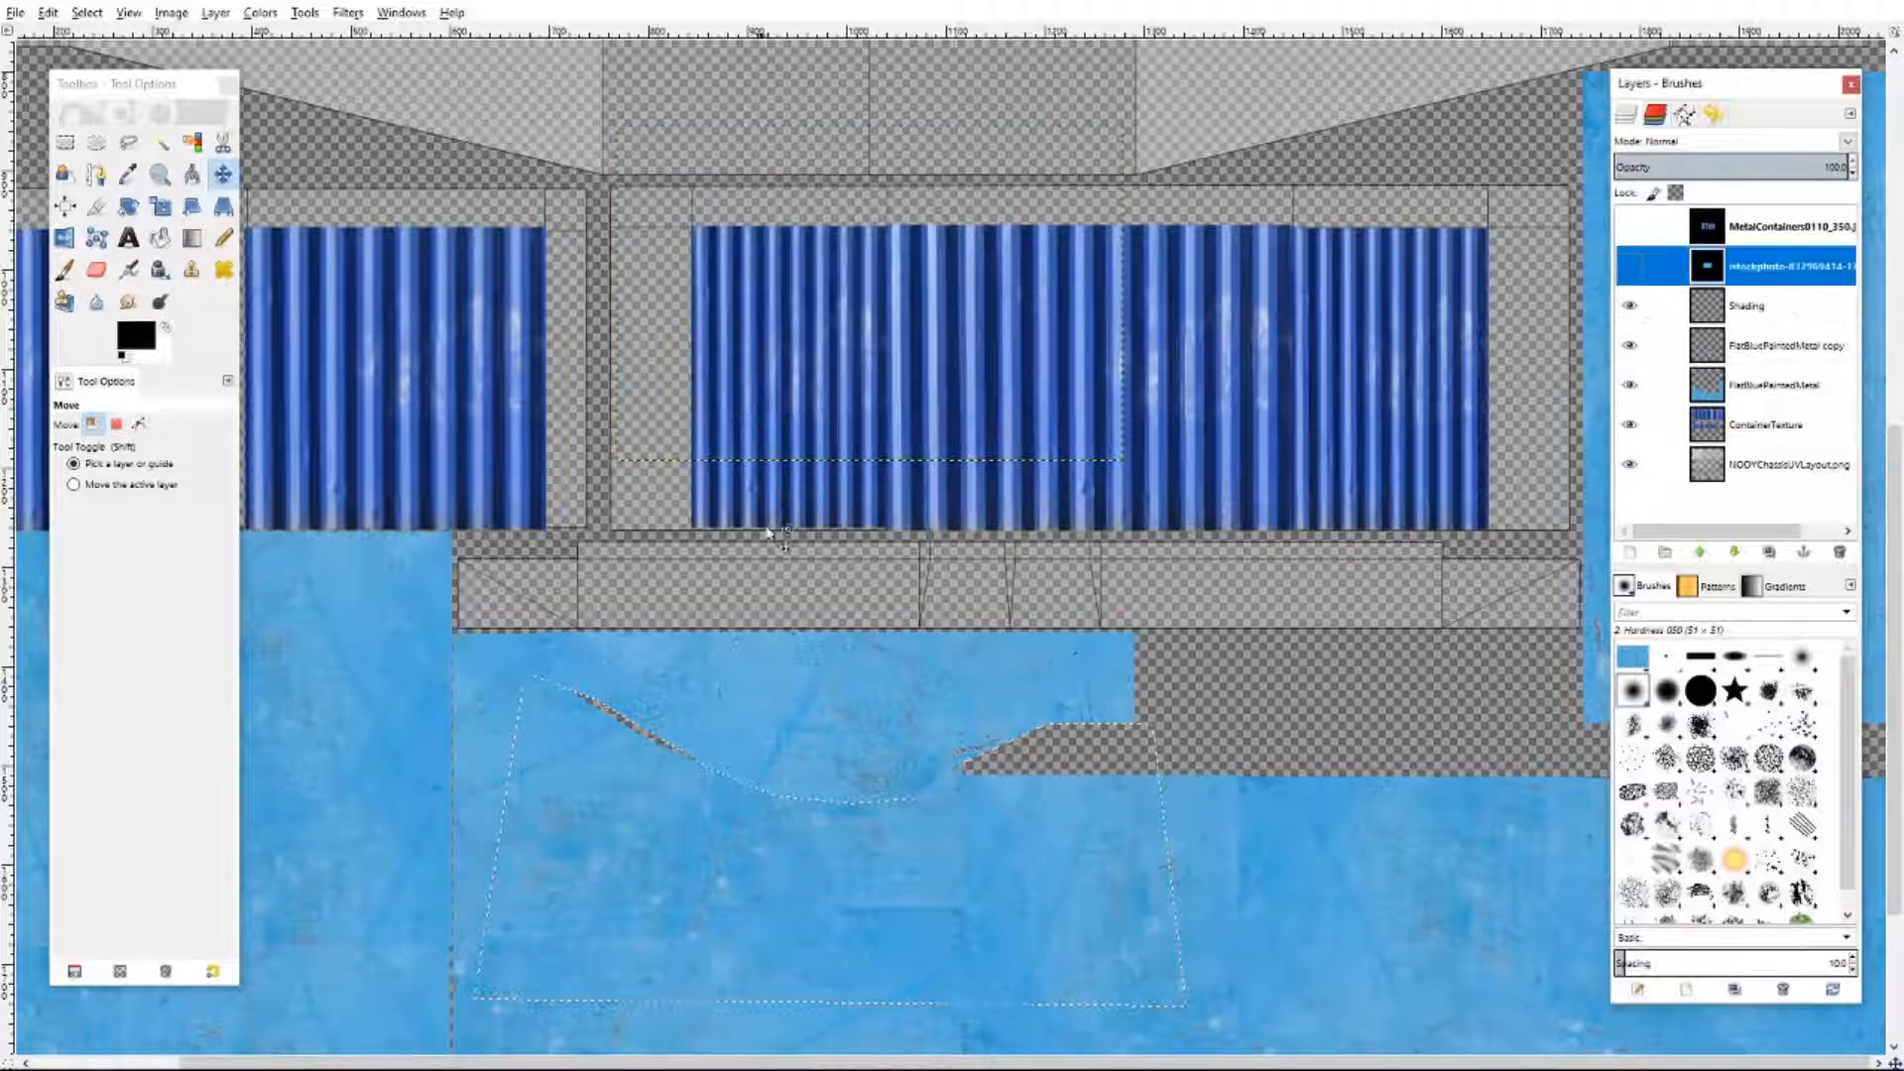
- Paste the blue metal onto the FlatBluePaintedMetal copy layer and align its lower-left corner with that of the long strip
left_click(1761, 387)
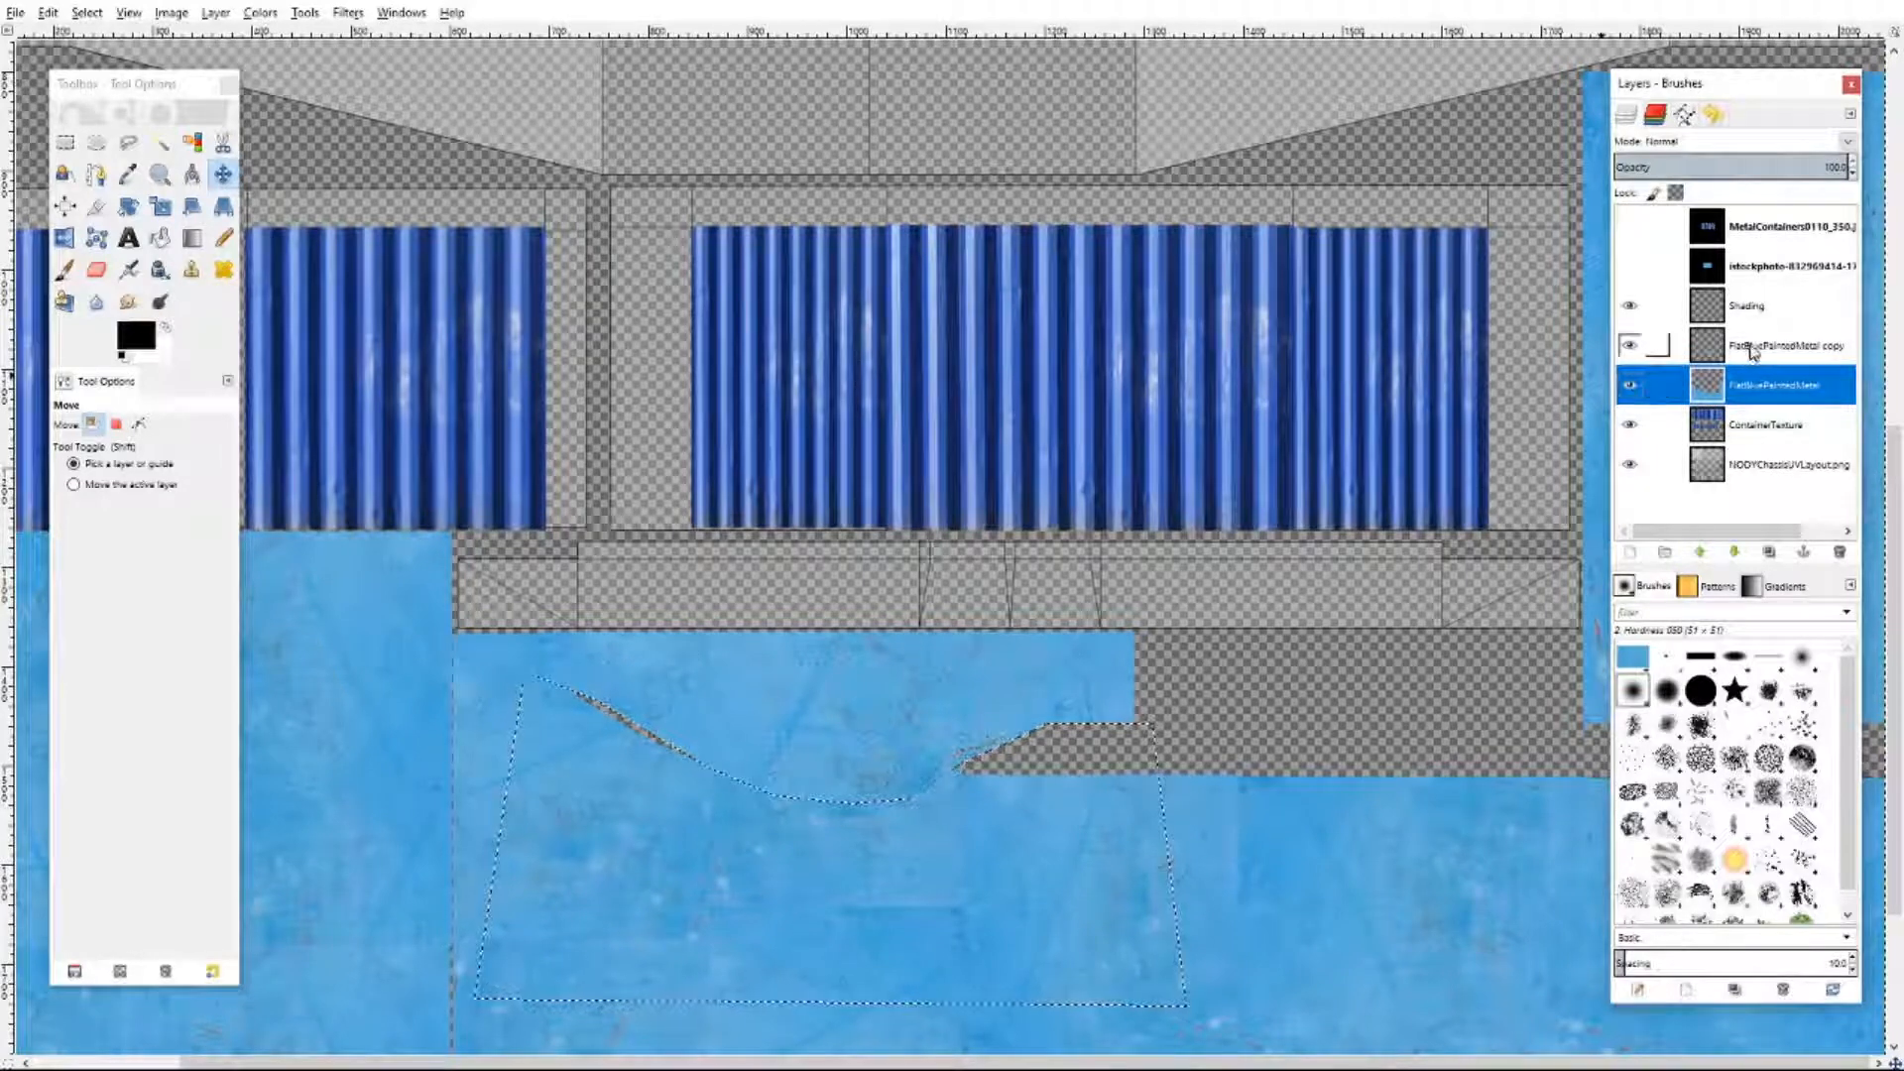
left_click(1772, 349)
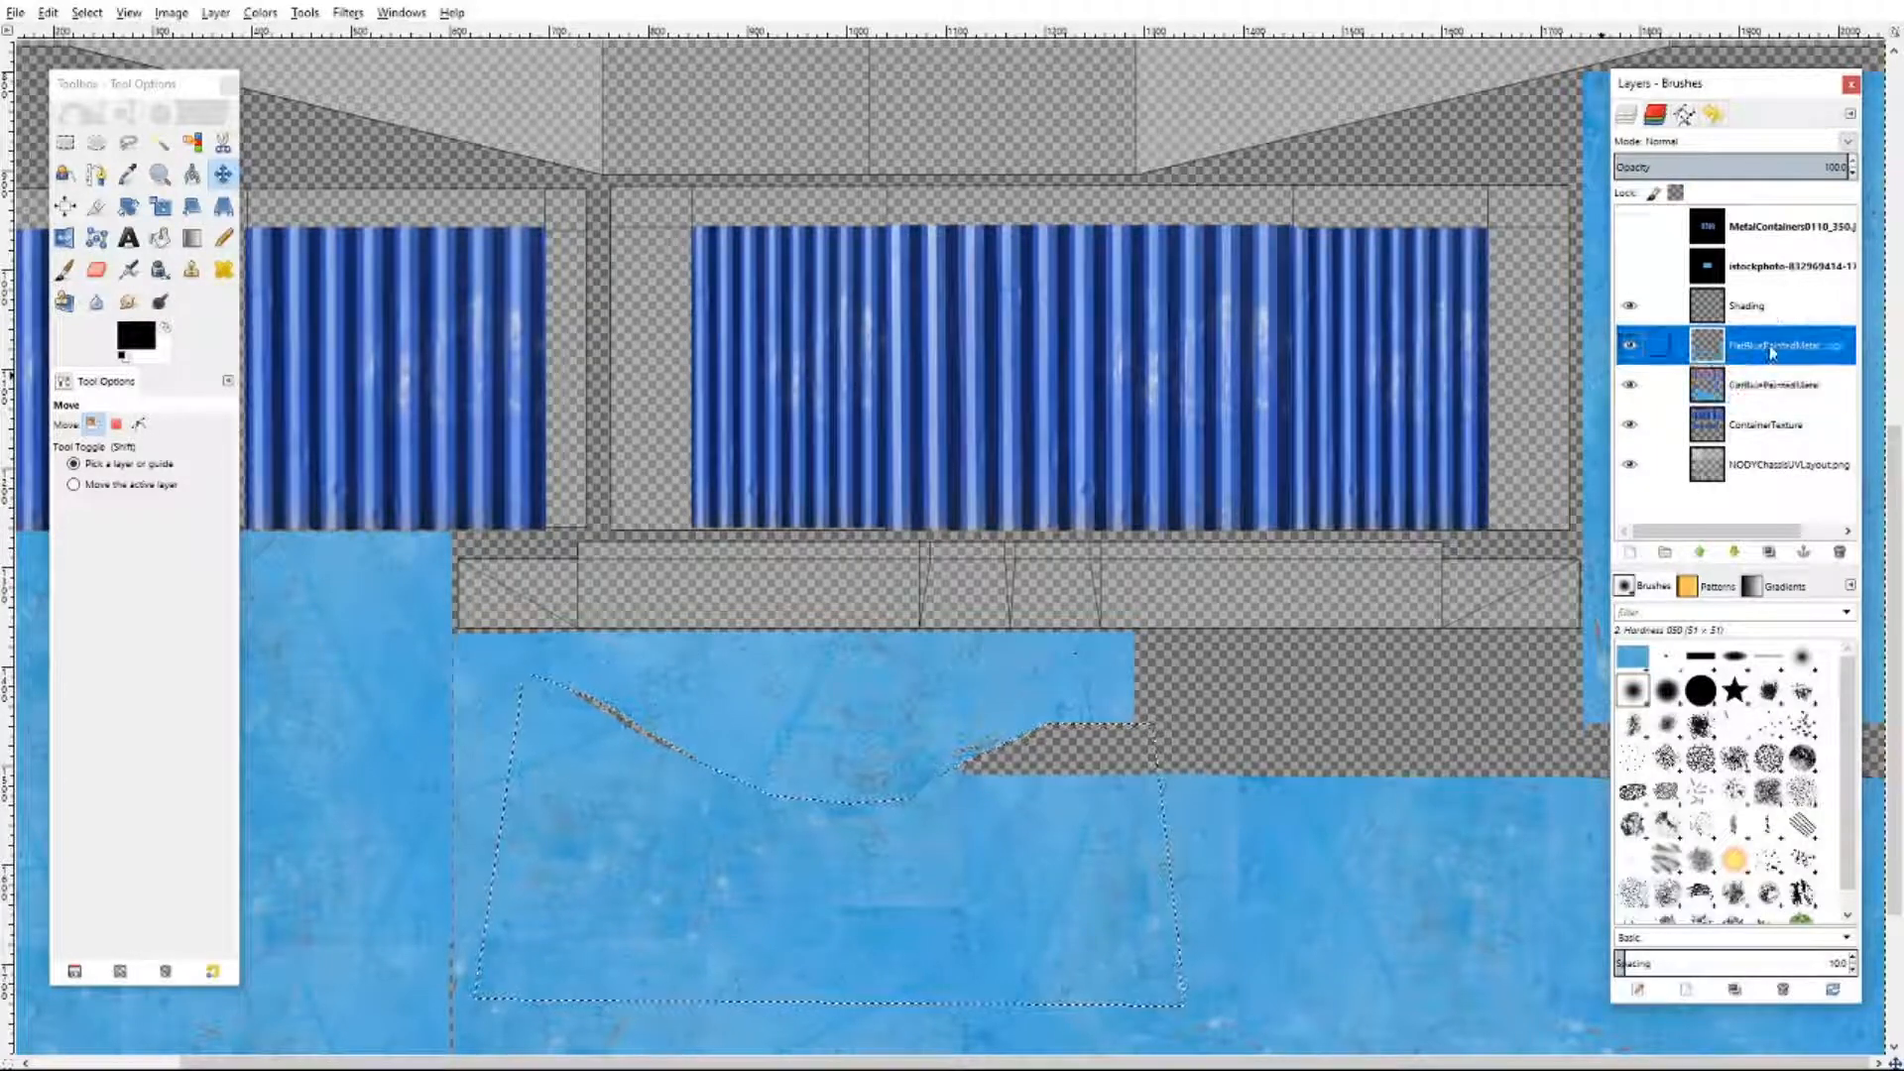
right_click(863, 553)
mouse_move(910, 592)
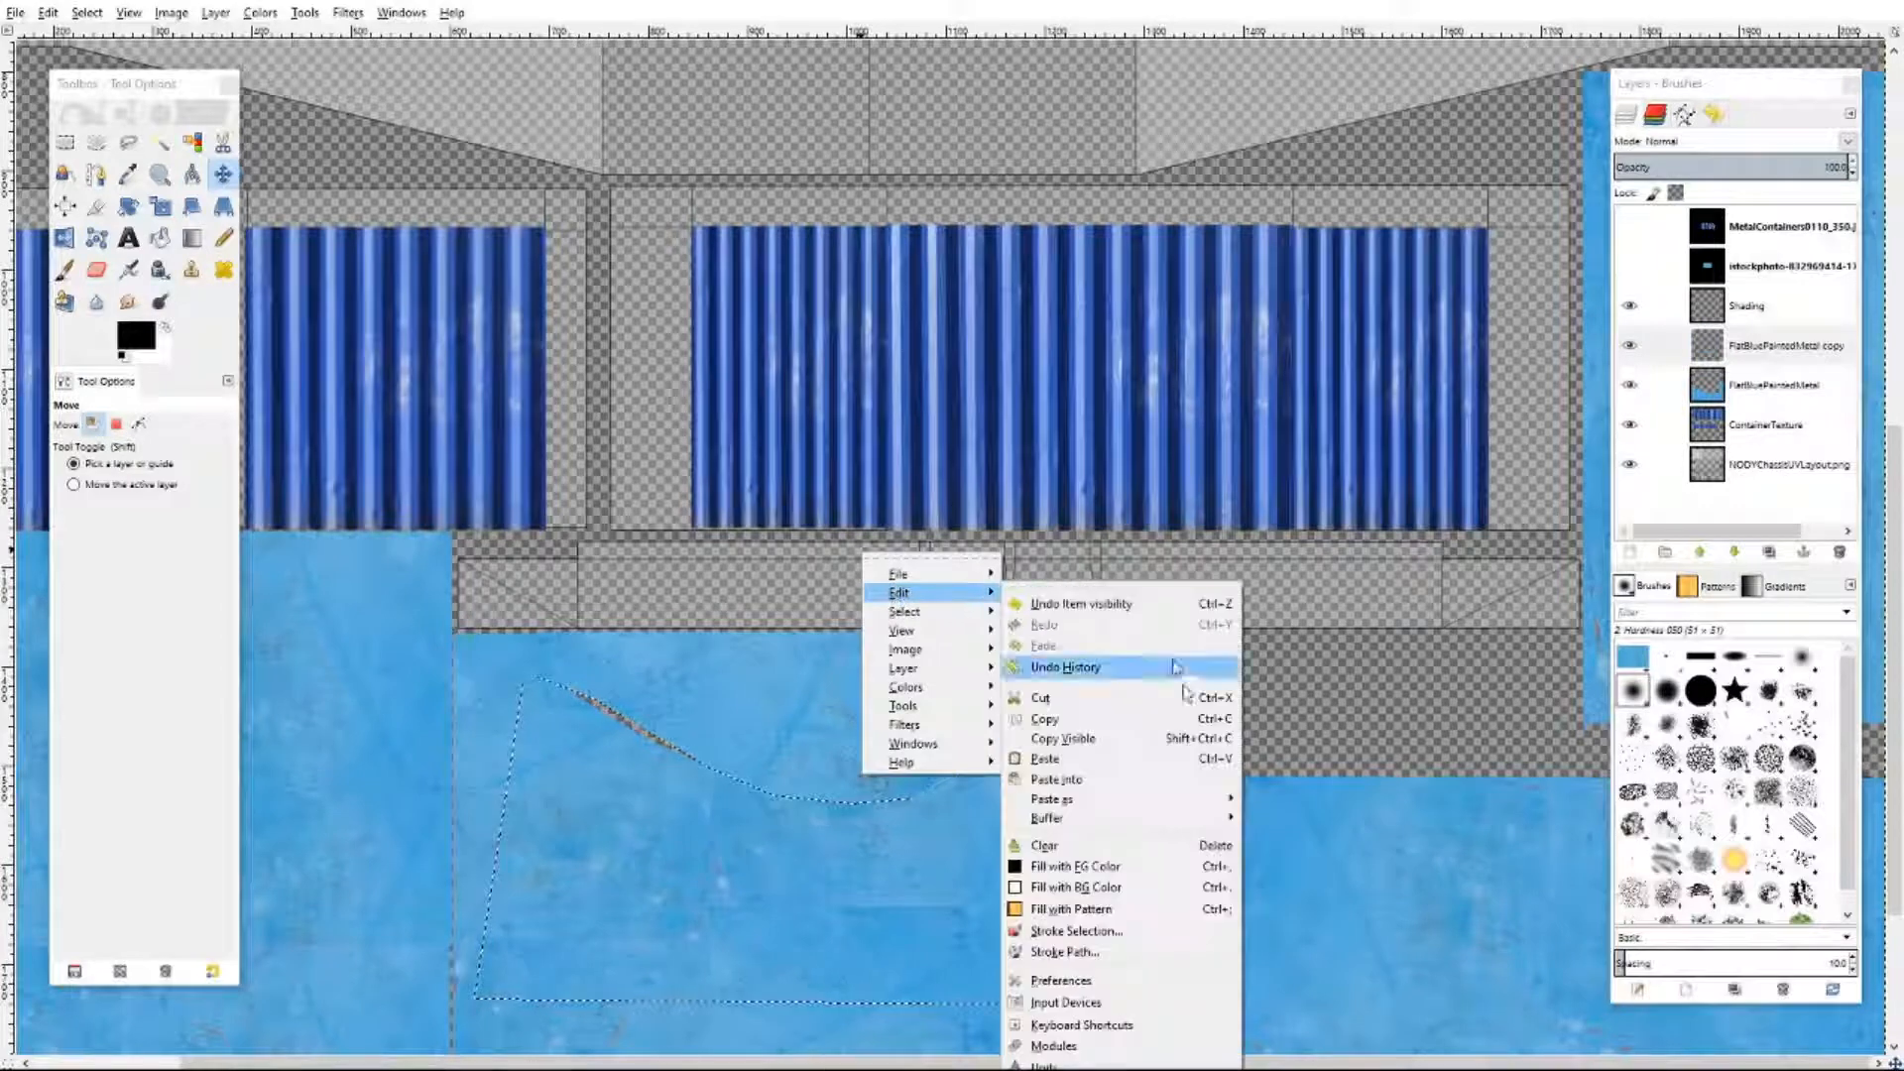
left_click(1046, 760)
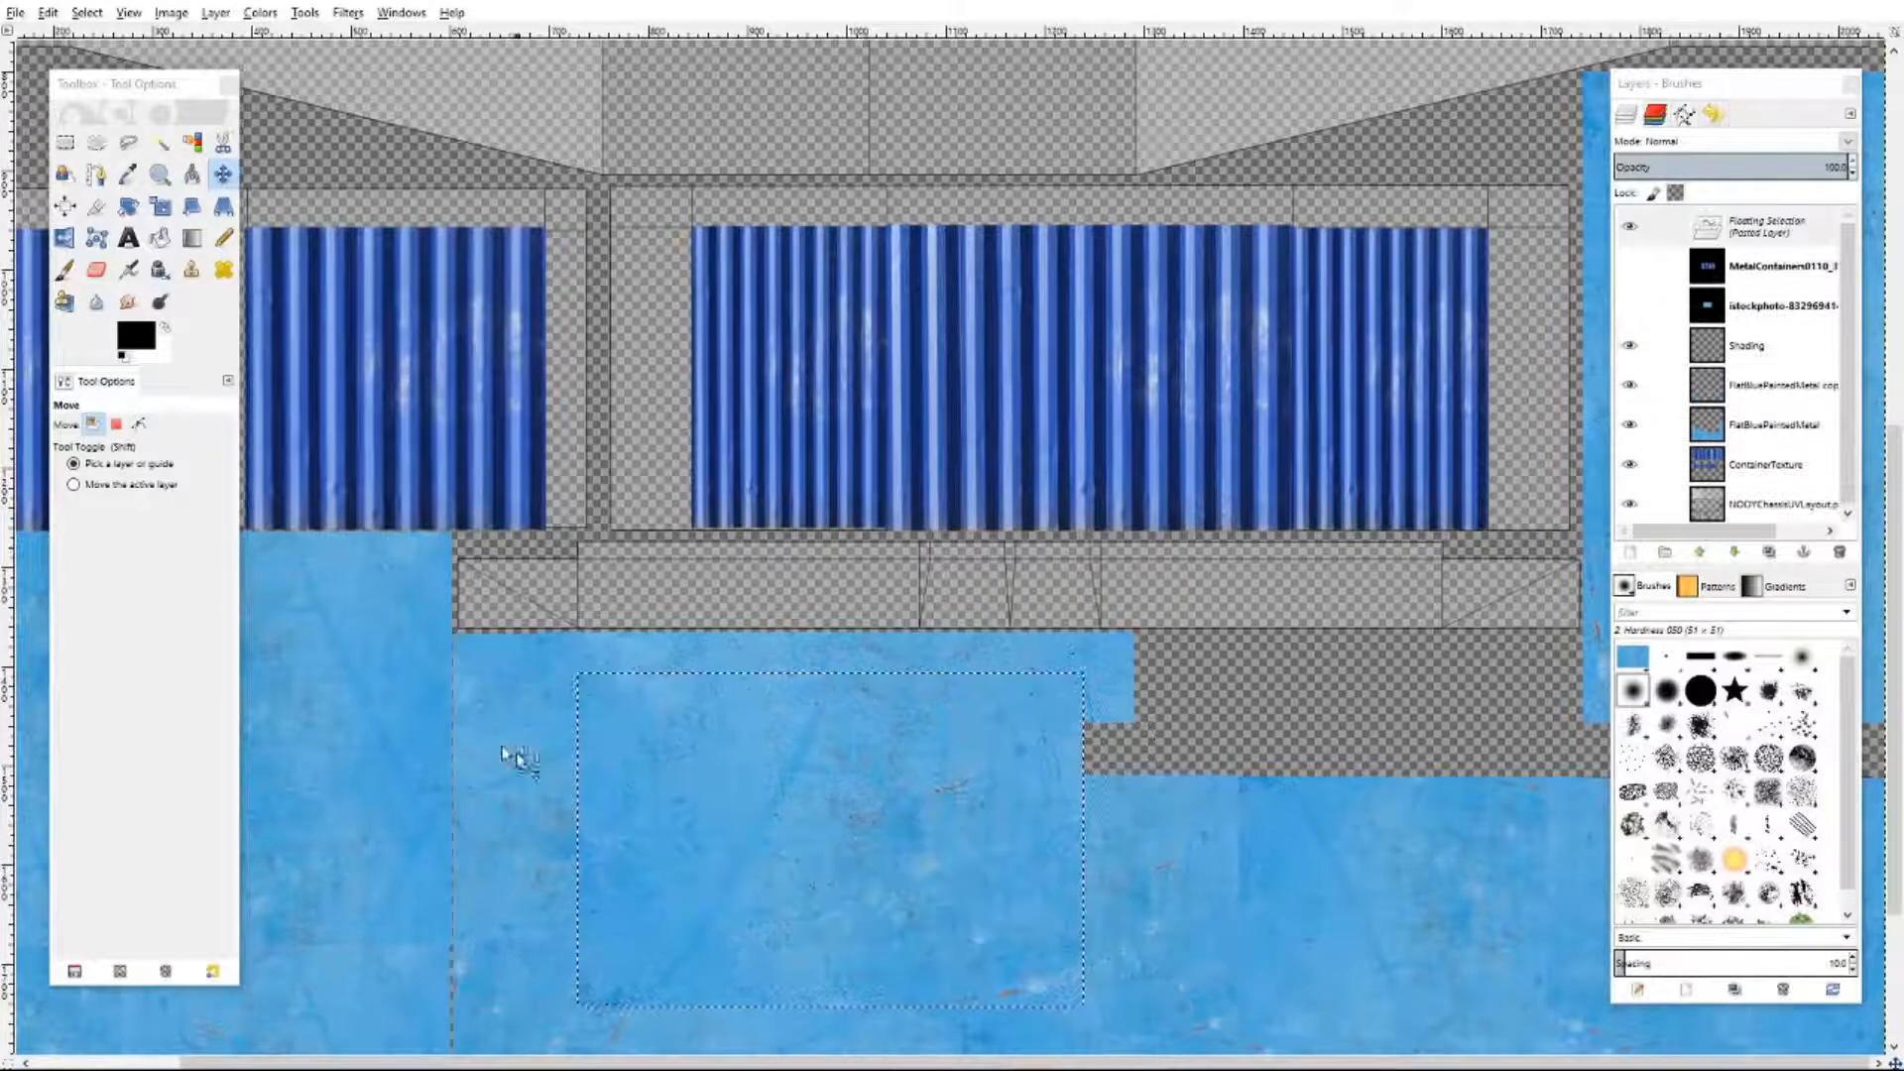
left_click_drag(760, 913, 632, 536)
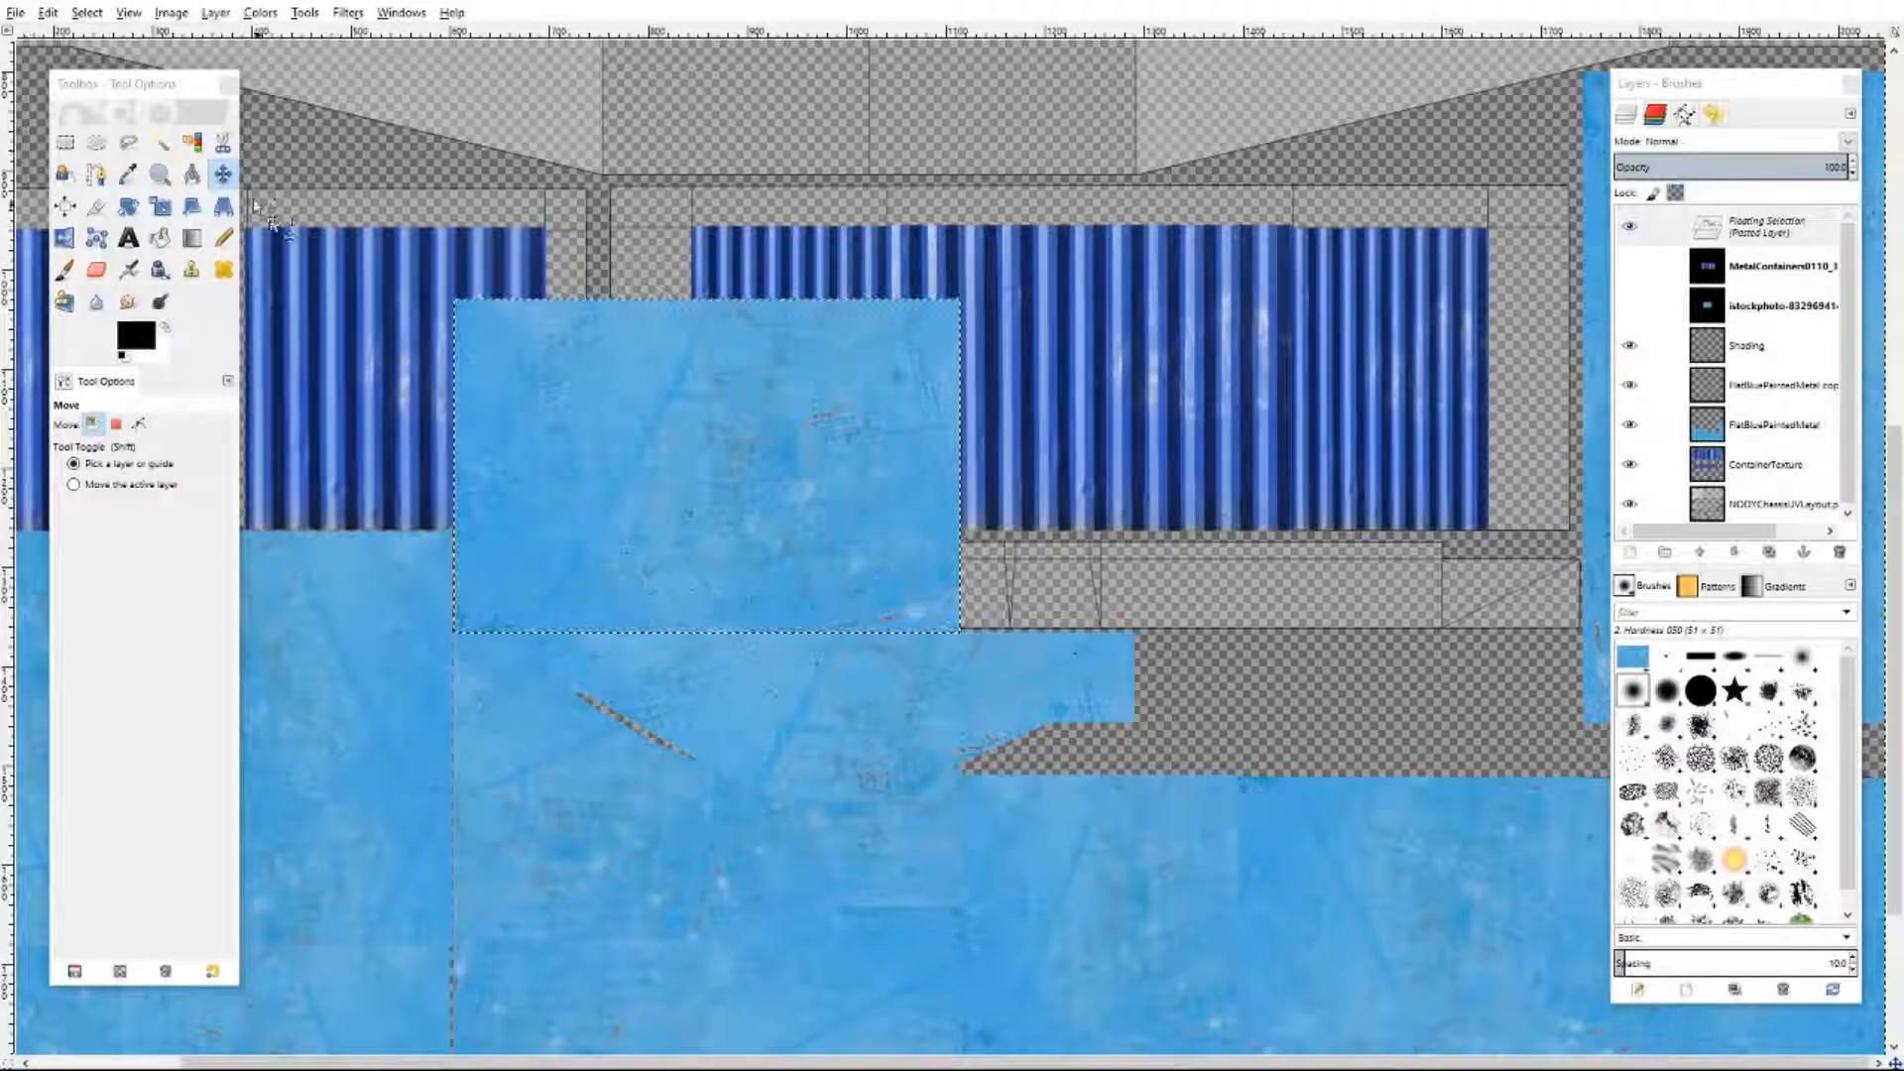
- Scale the floating blue metal selection to 1138 × 102 px so it covers the long strip below the corrugated panel
left_click(159, 206)
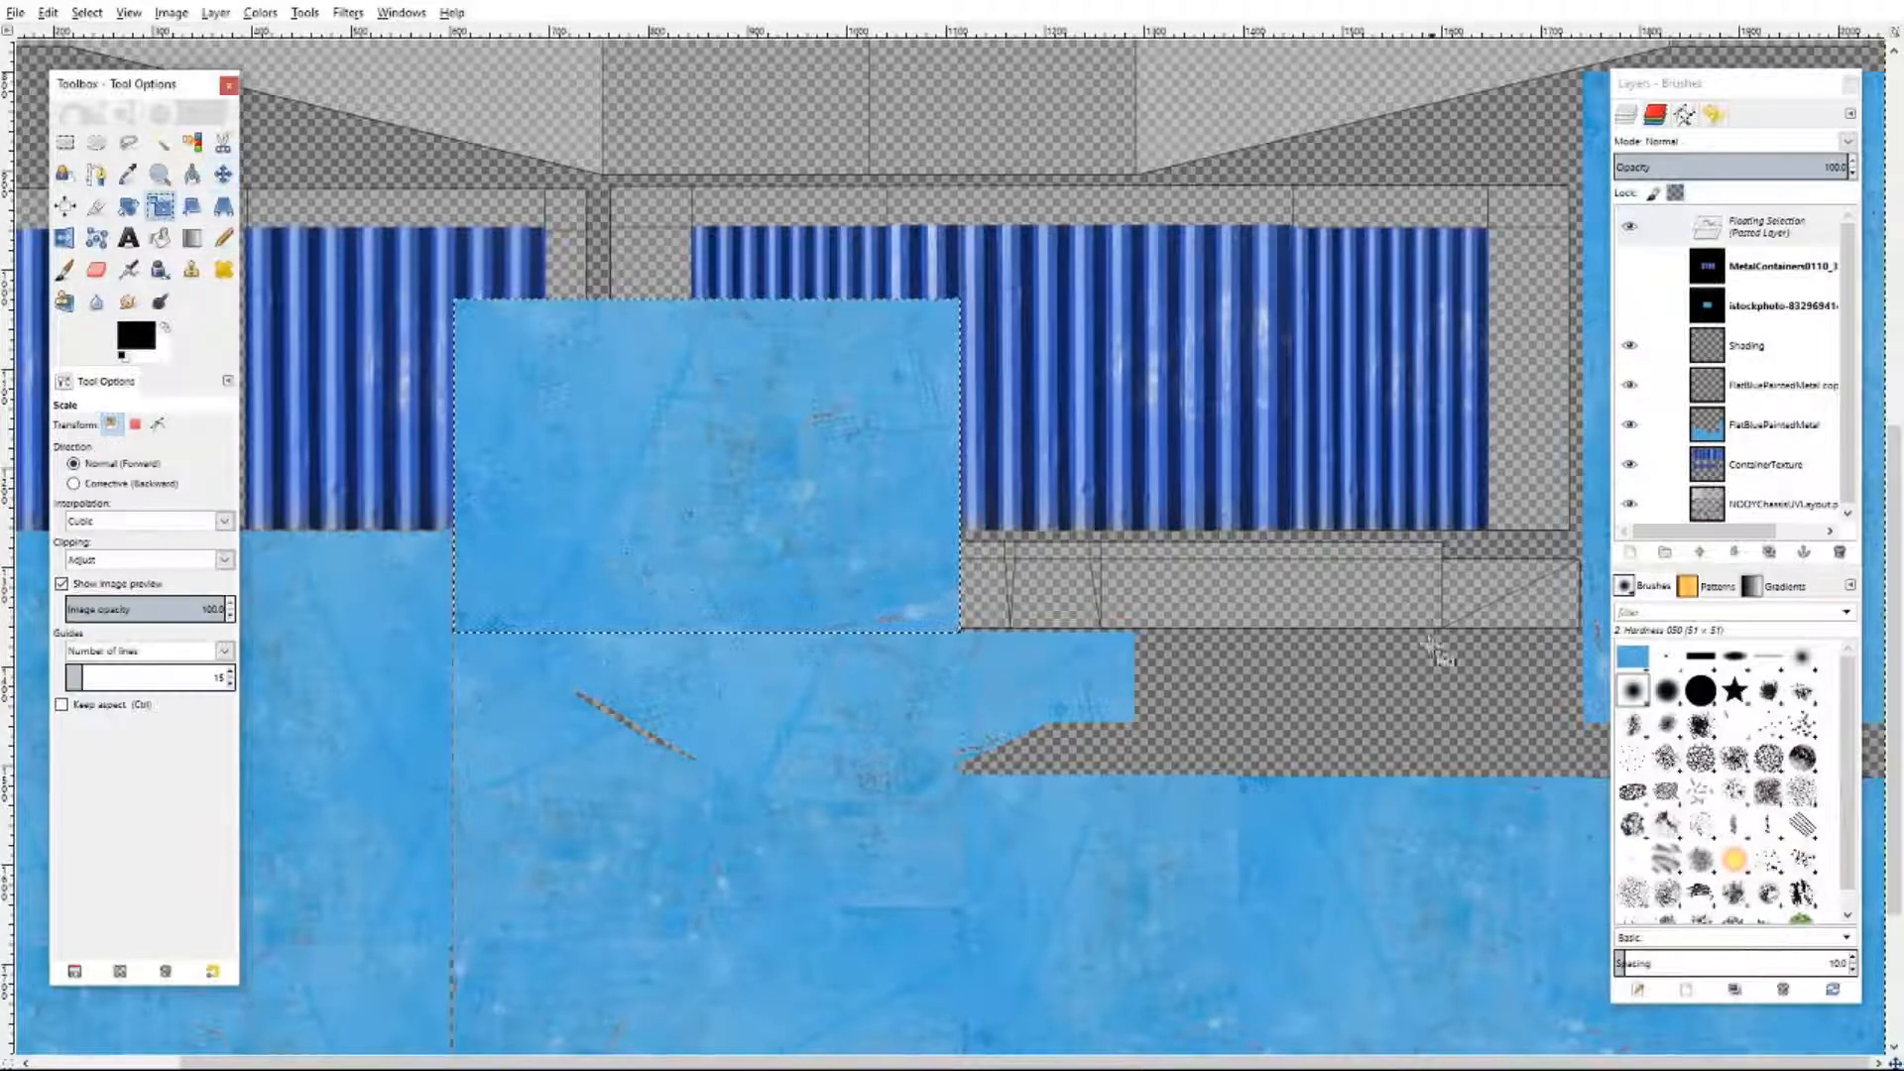
left_click(889, 467)
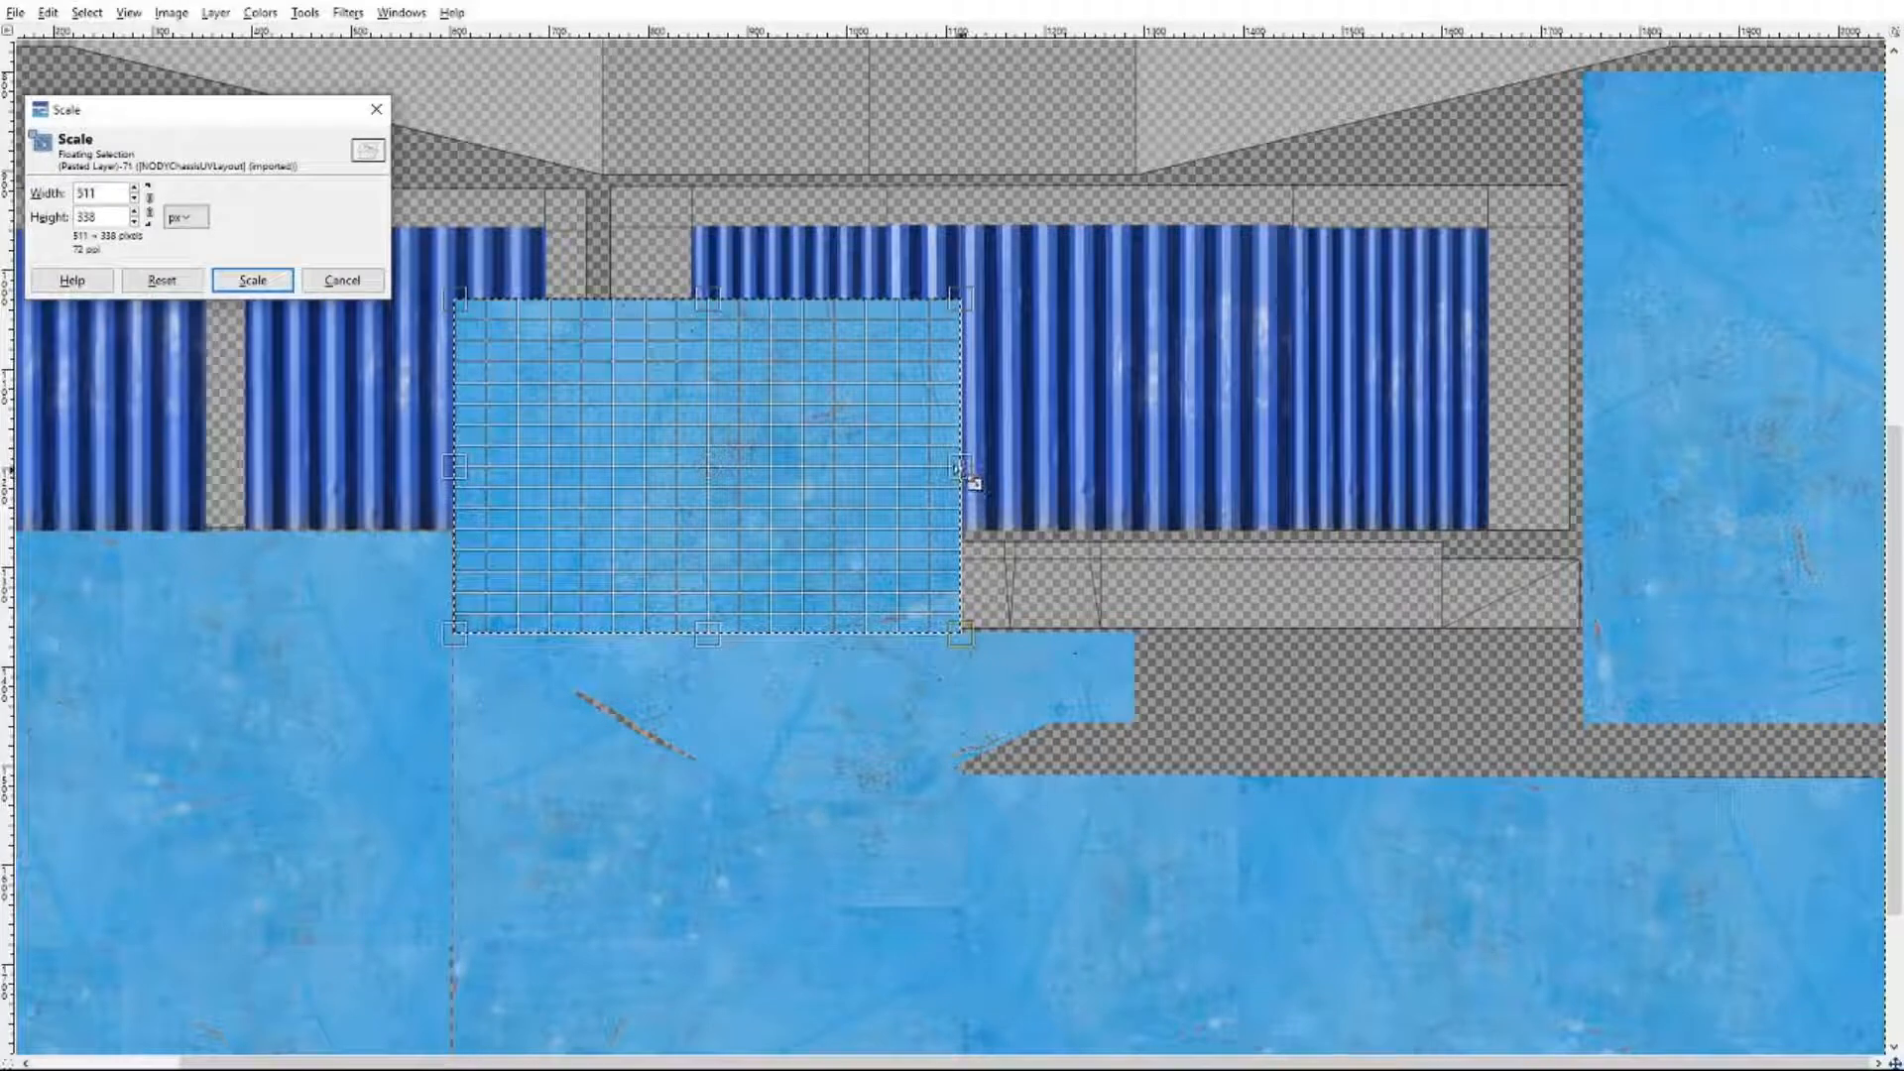
left_click_drag(958, 470, 1574, 477)
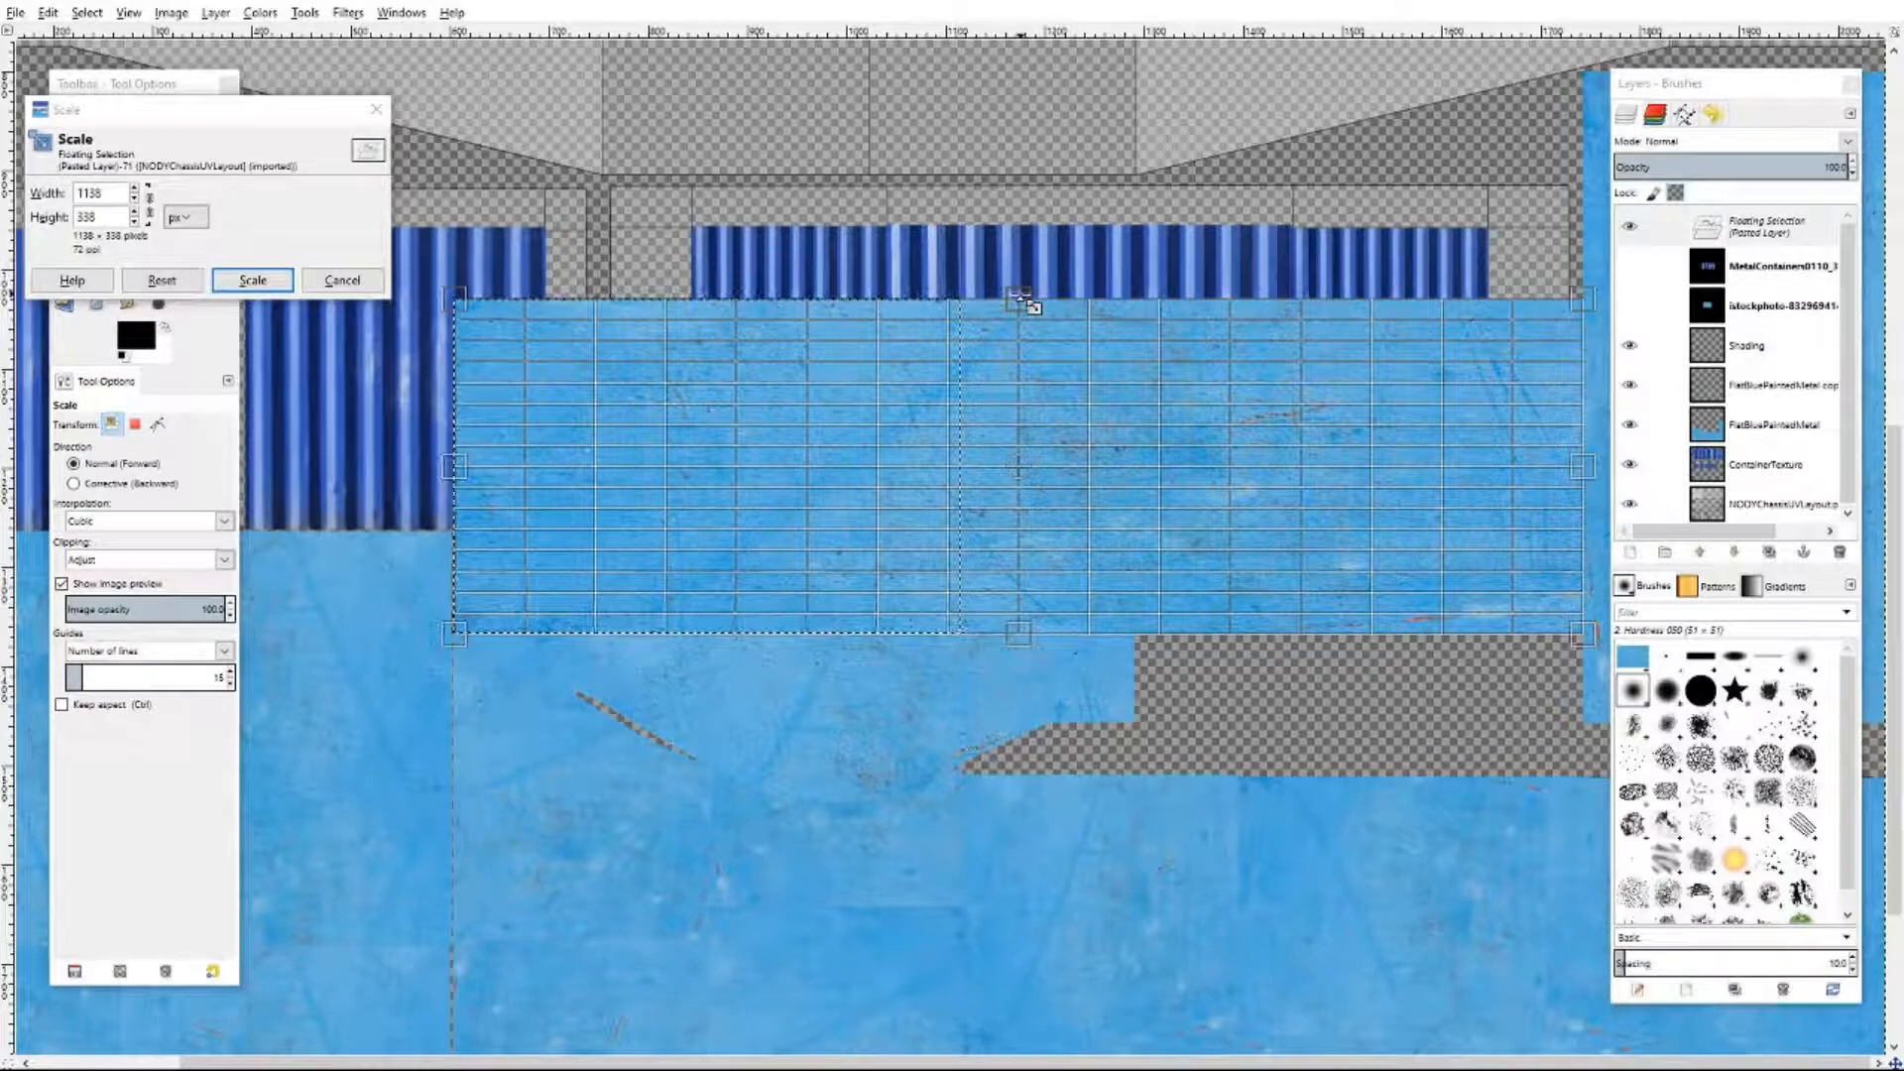
left_click_drag(1027, 303, 1023, 532)
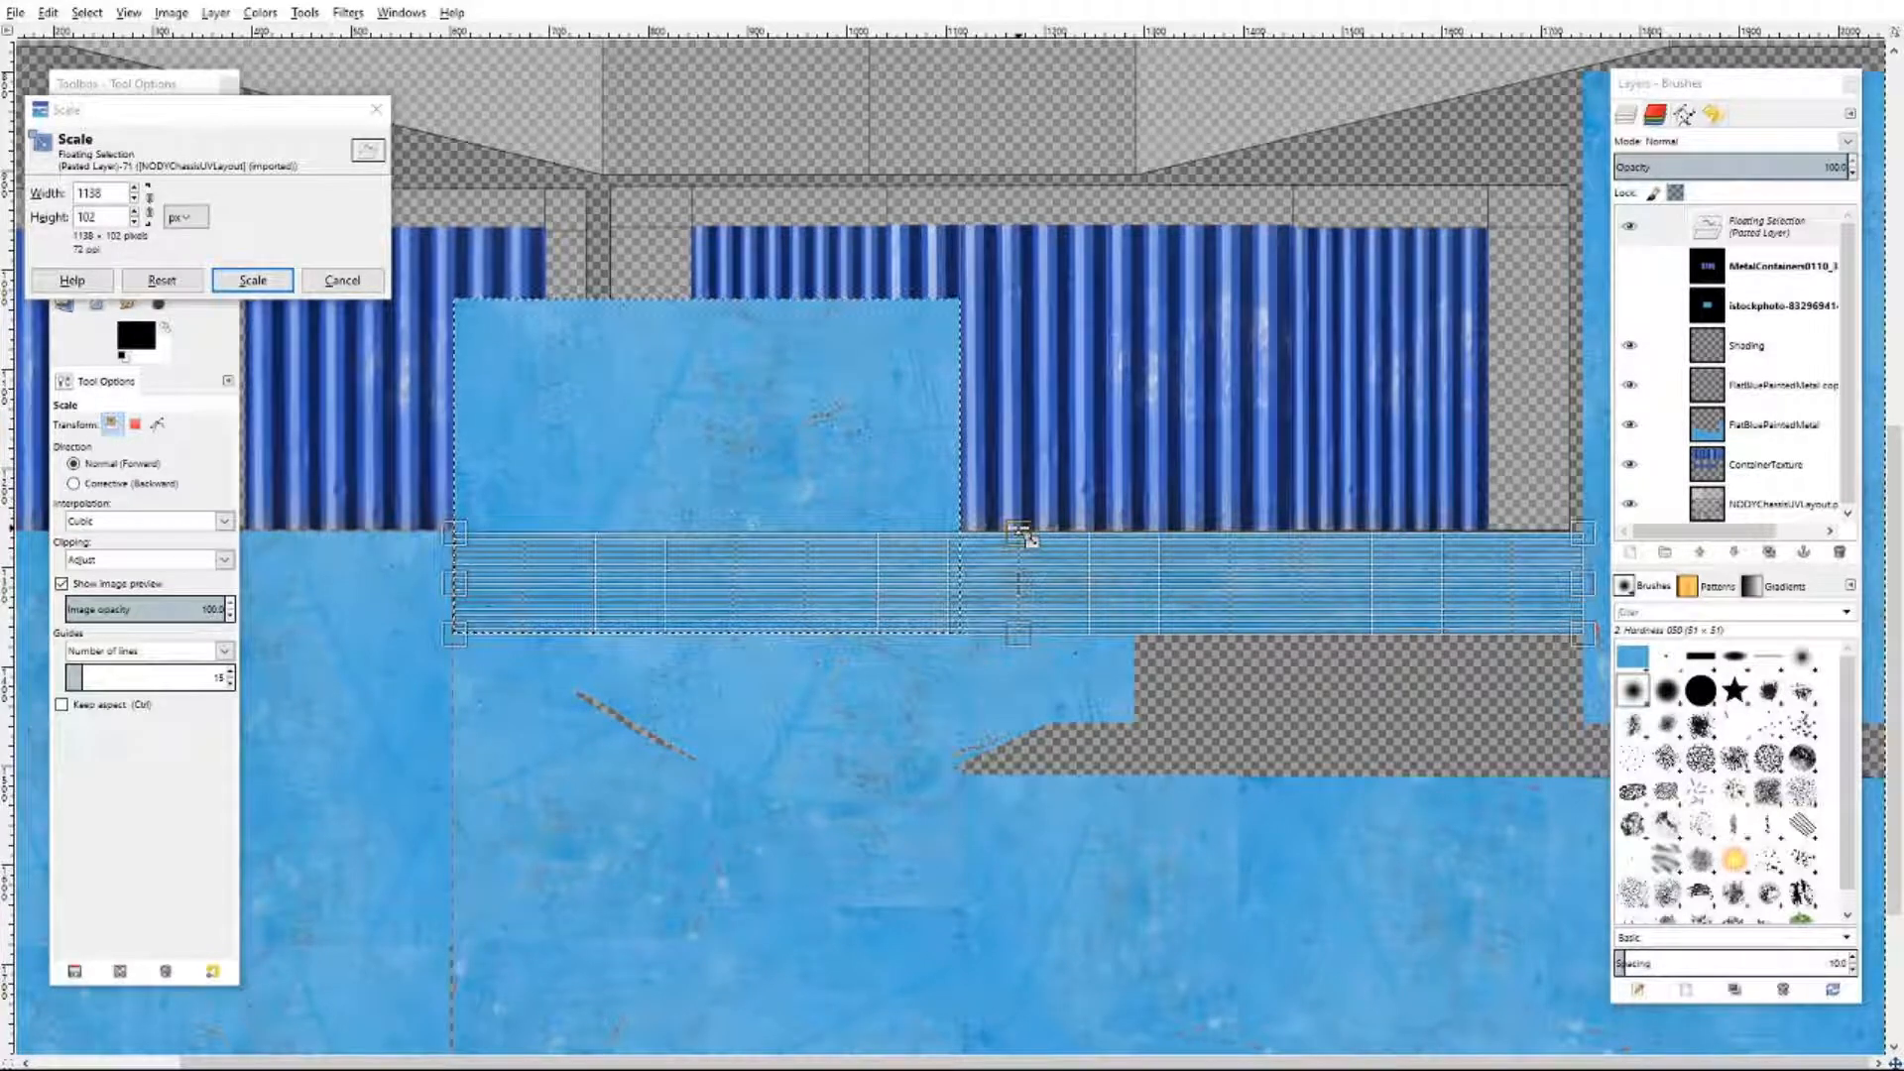
left_click(253, 279)
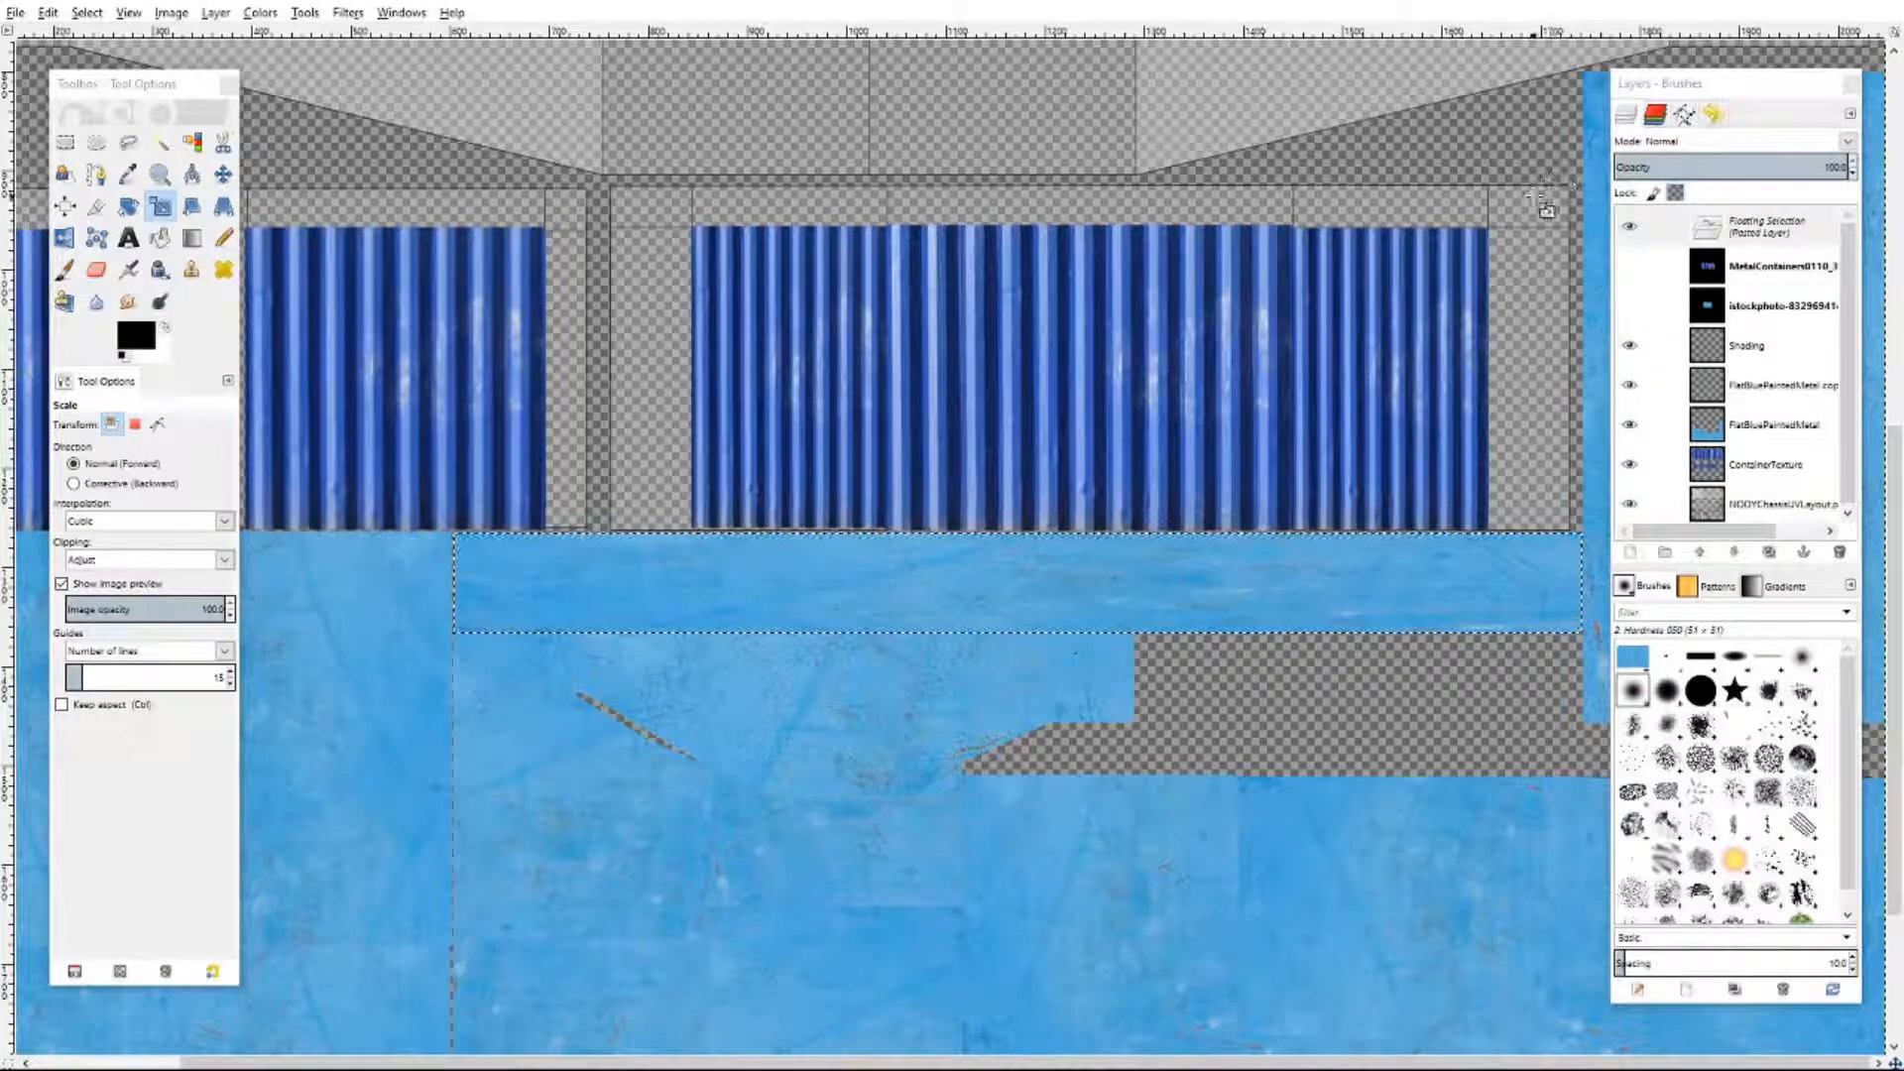
- Anchor the scaled blue metal strip to the FlatBluePaintedMetal copy layer
left_click(222, 176)
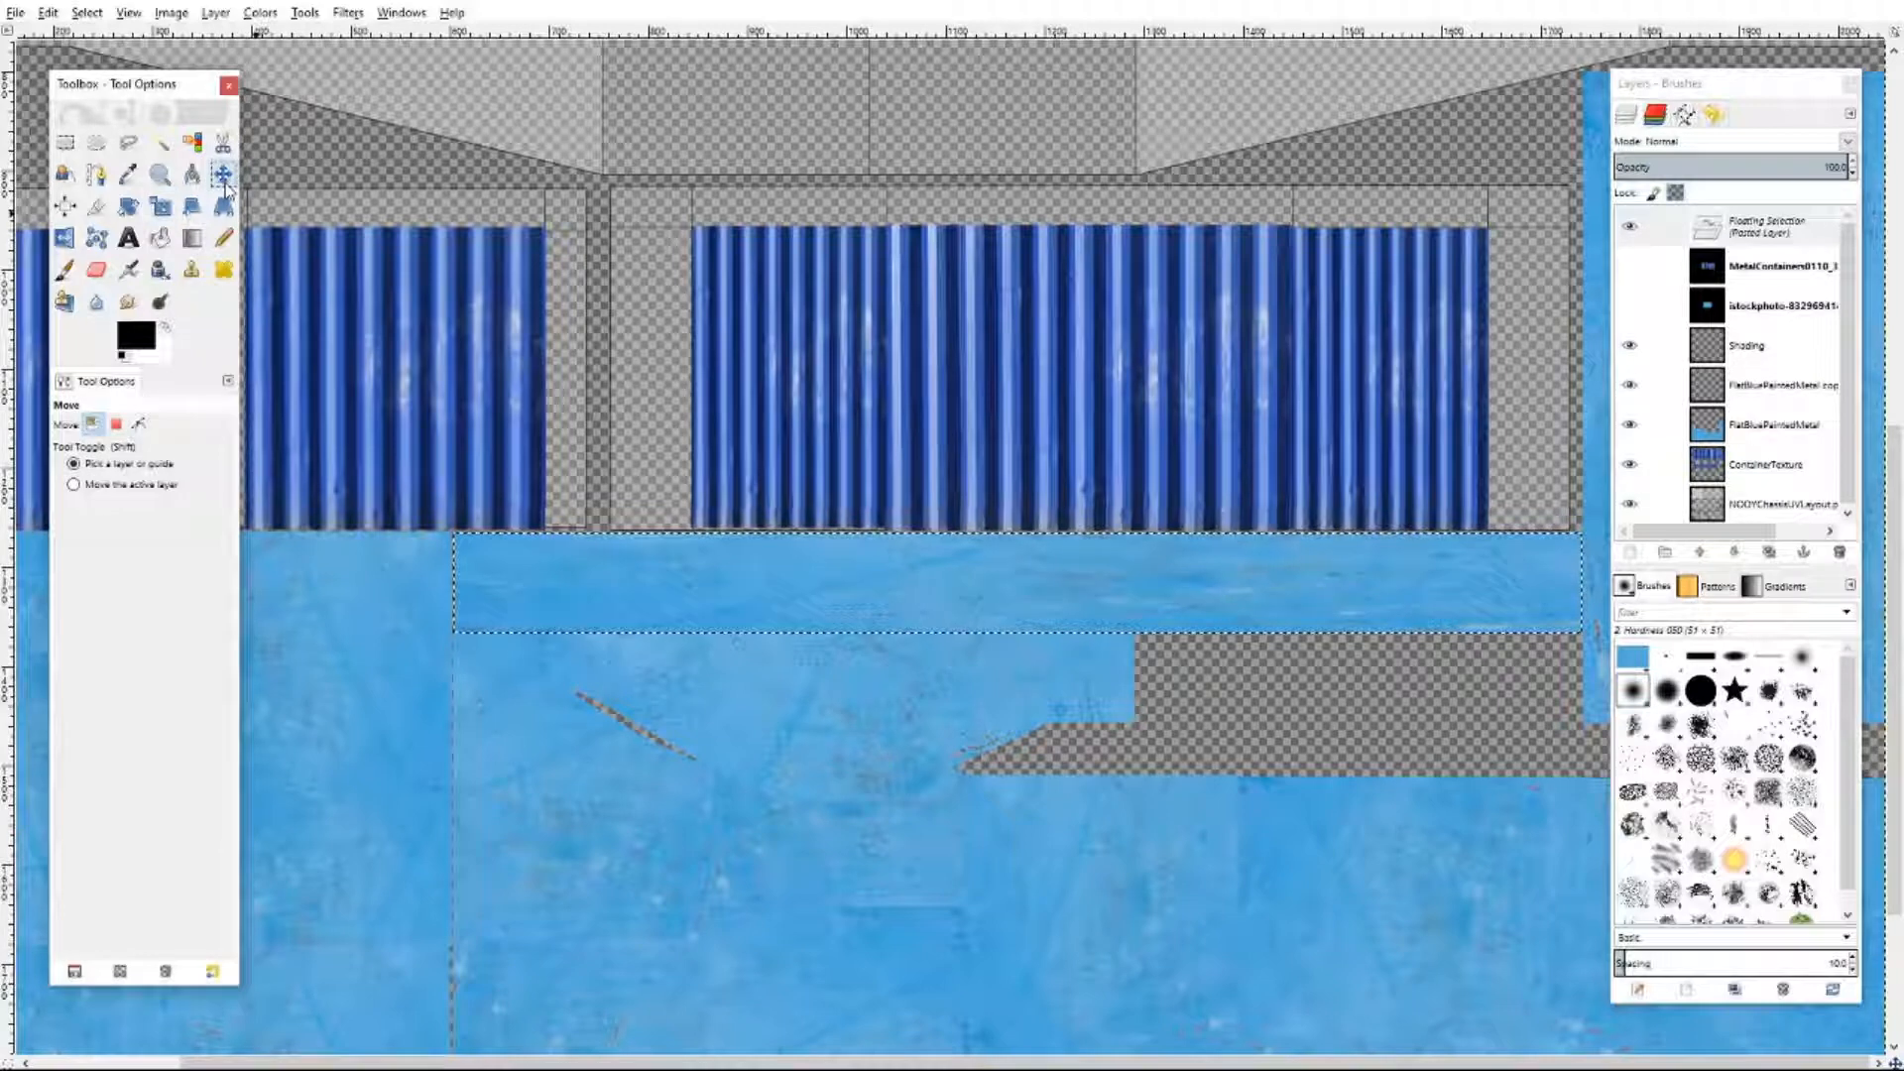
left_click(851, 315)
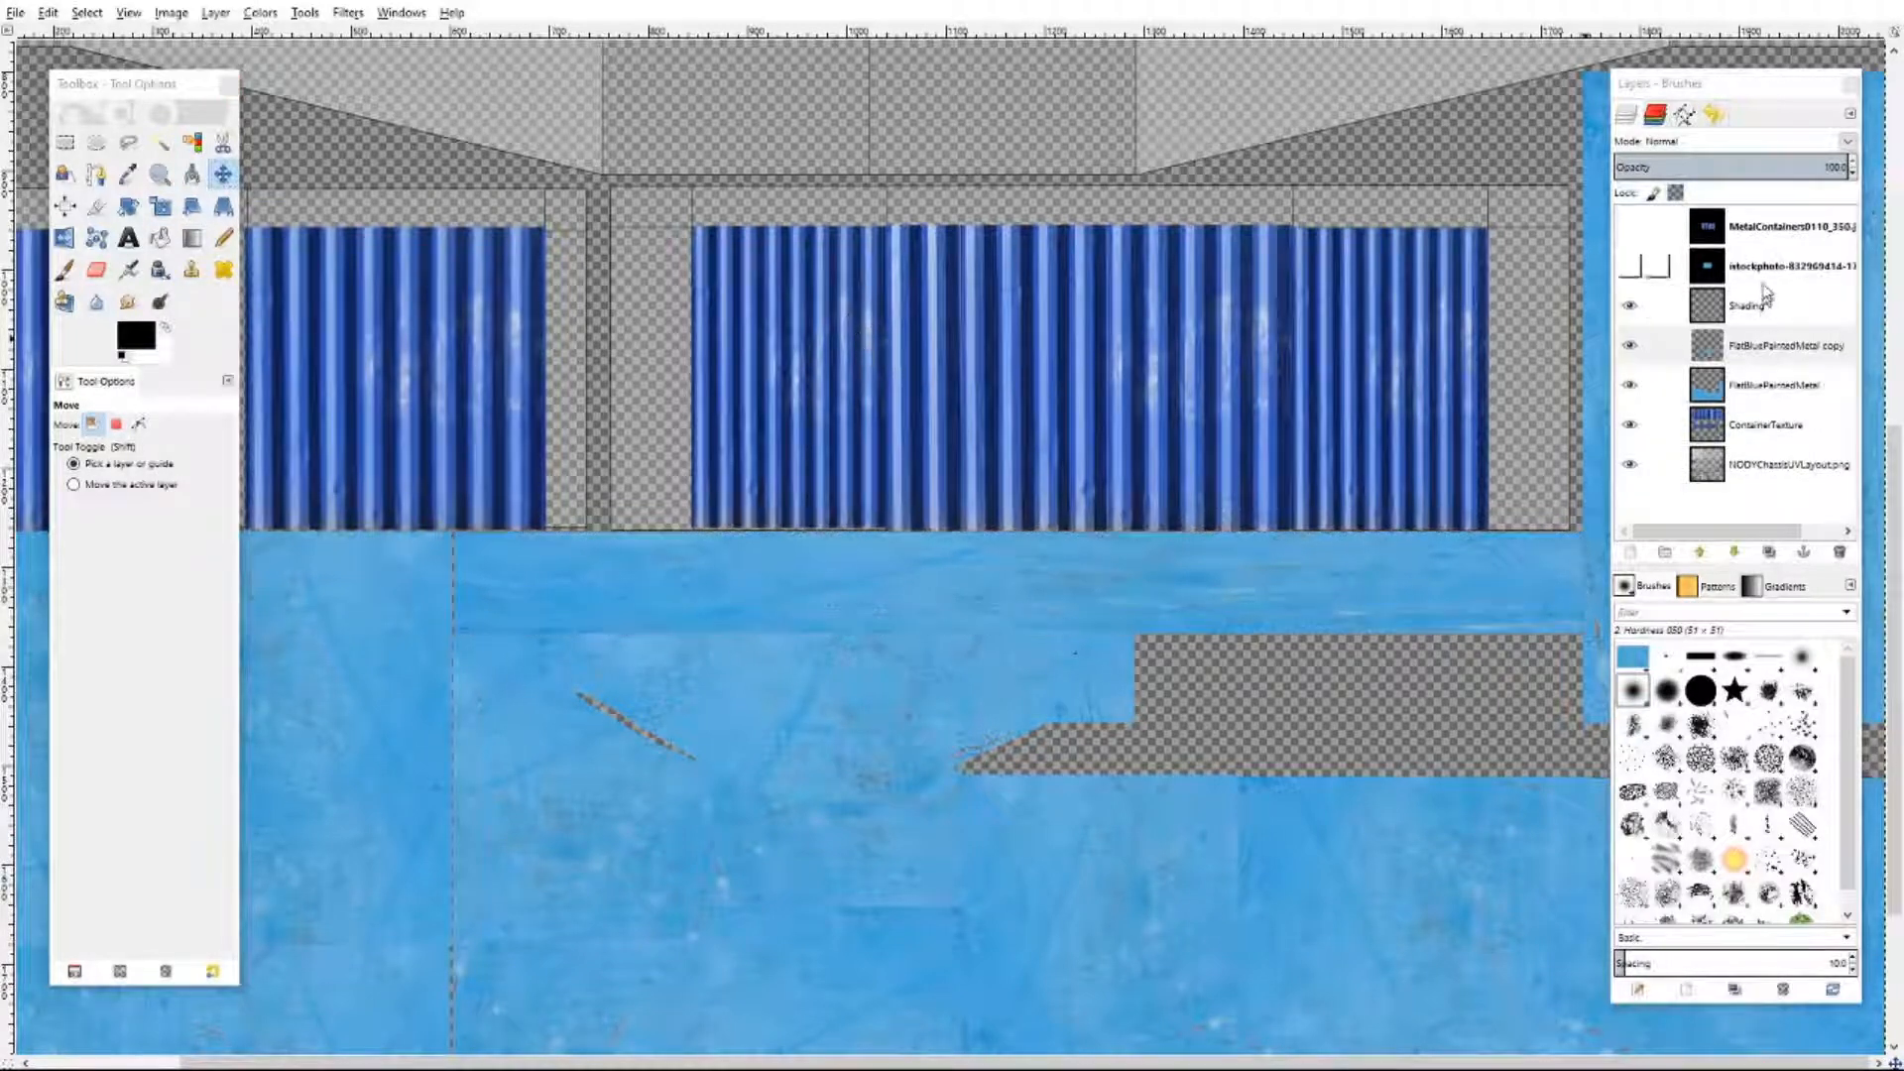
left_click(128, 12)
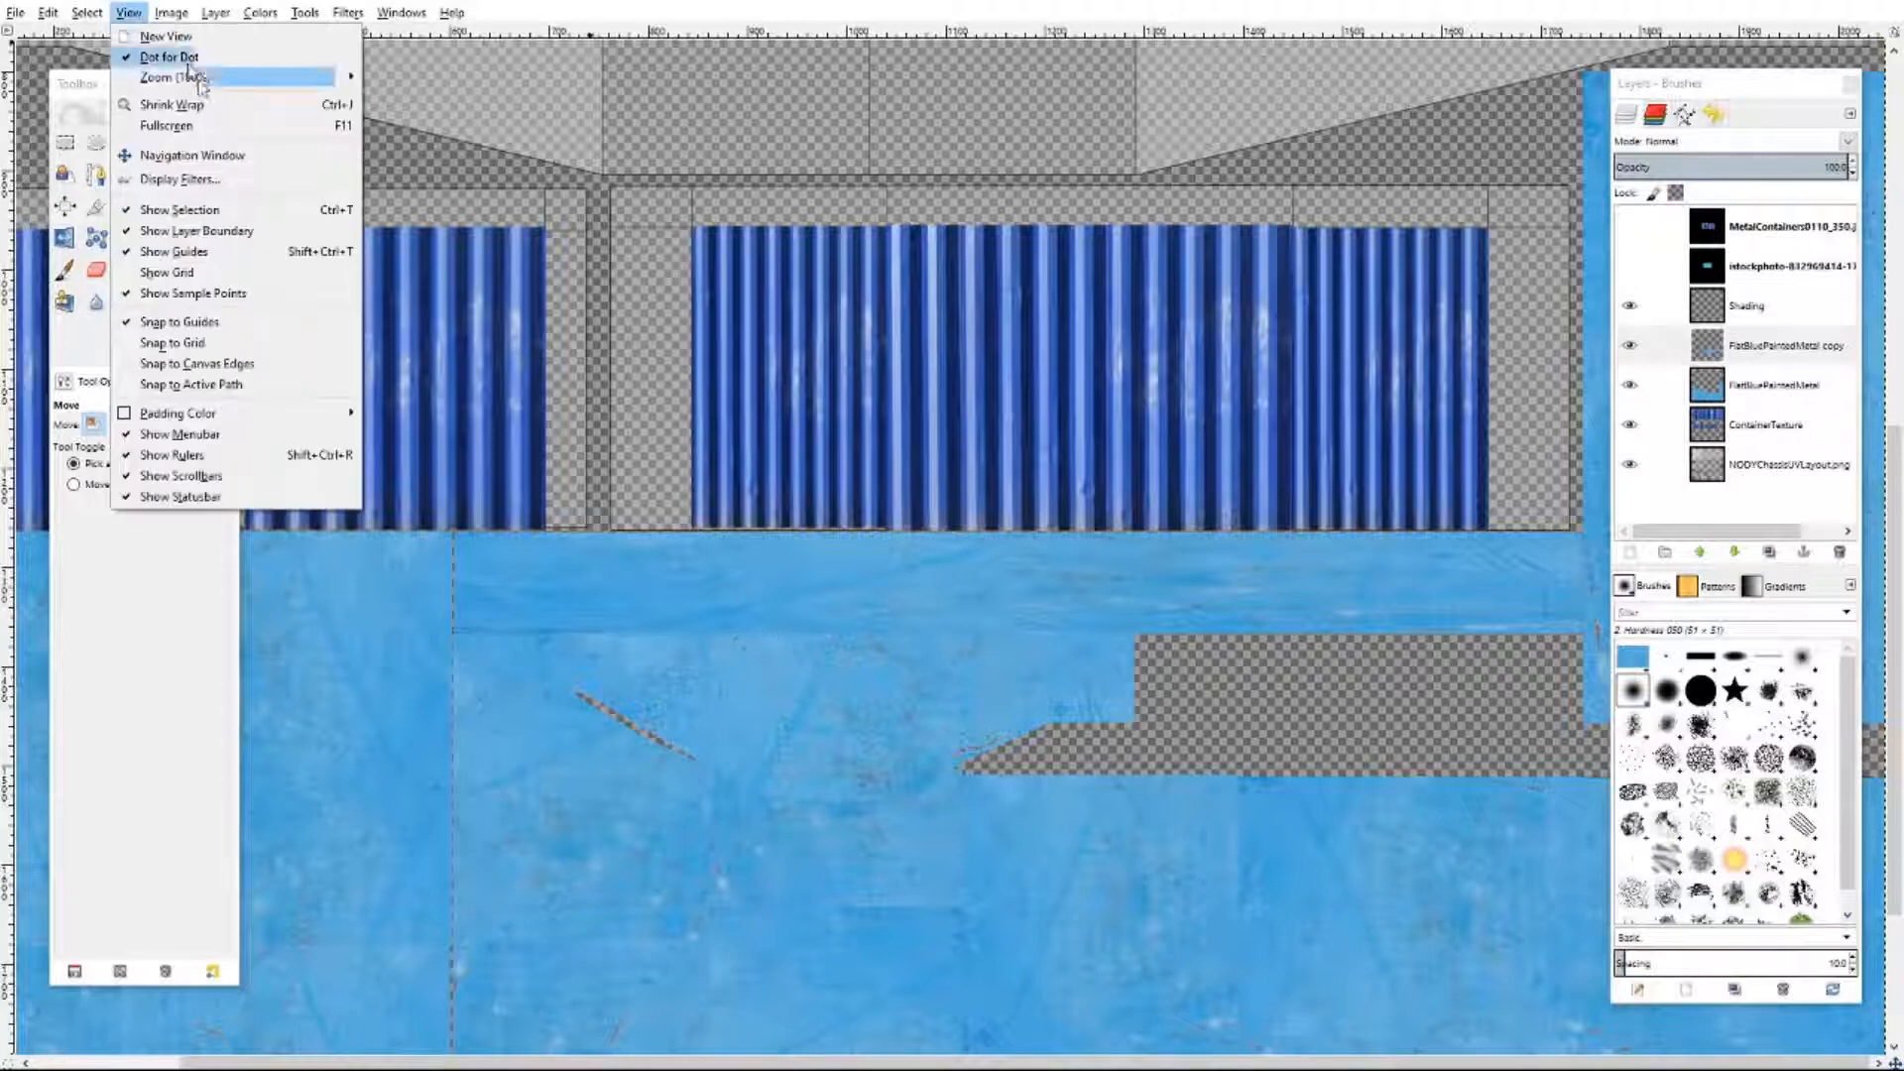
mouse_move(188, 77)
left_click(422, 293)
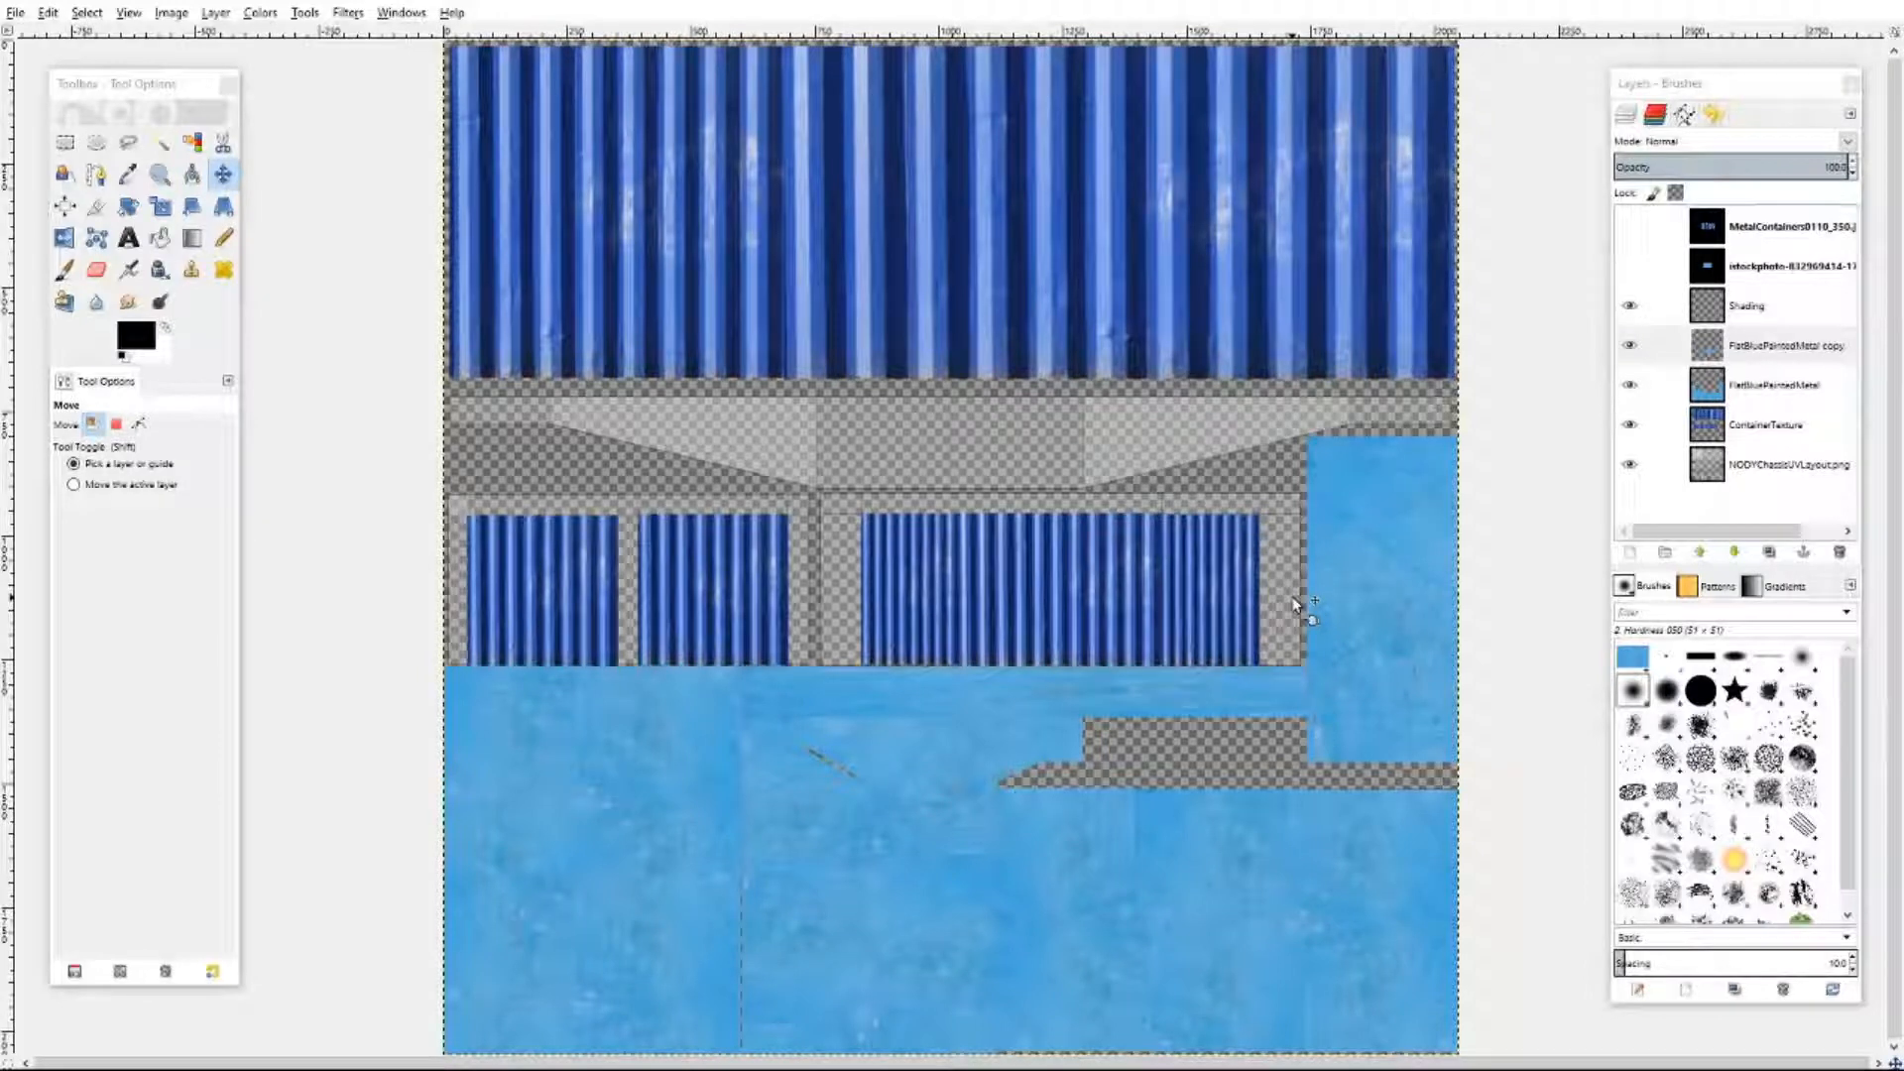
right_click(967, 442)
mouse_move(1003, 476)
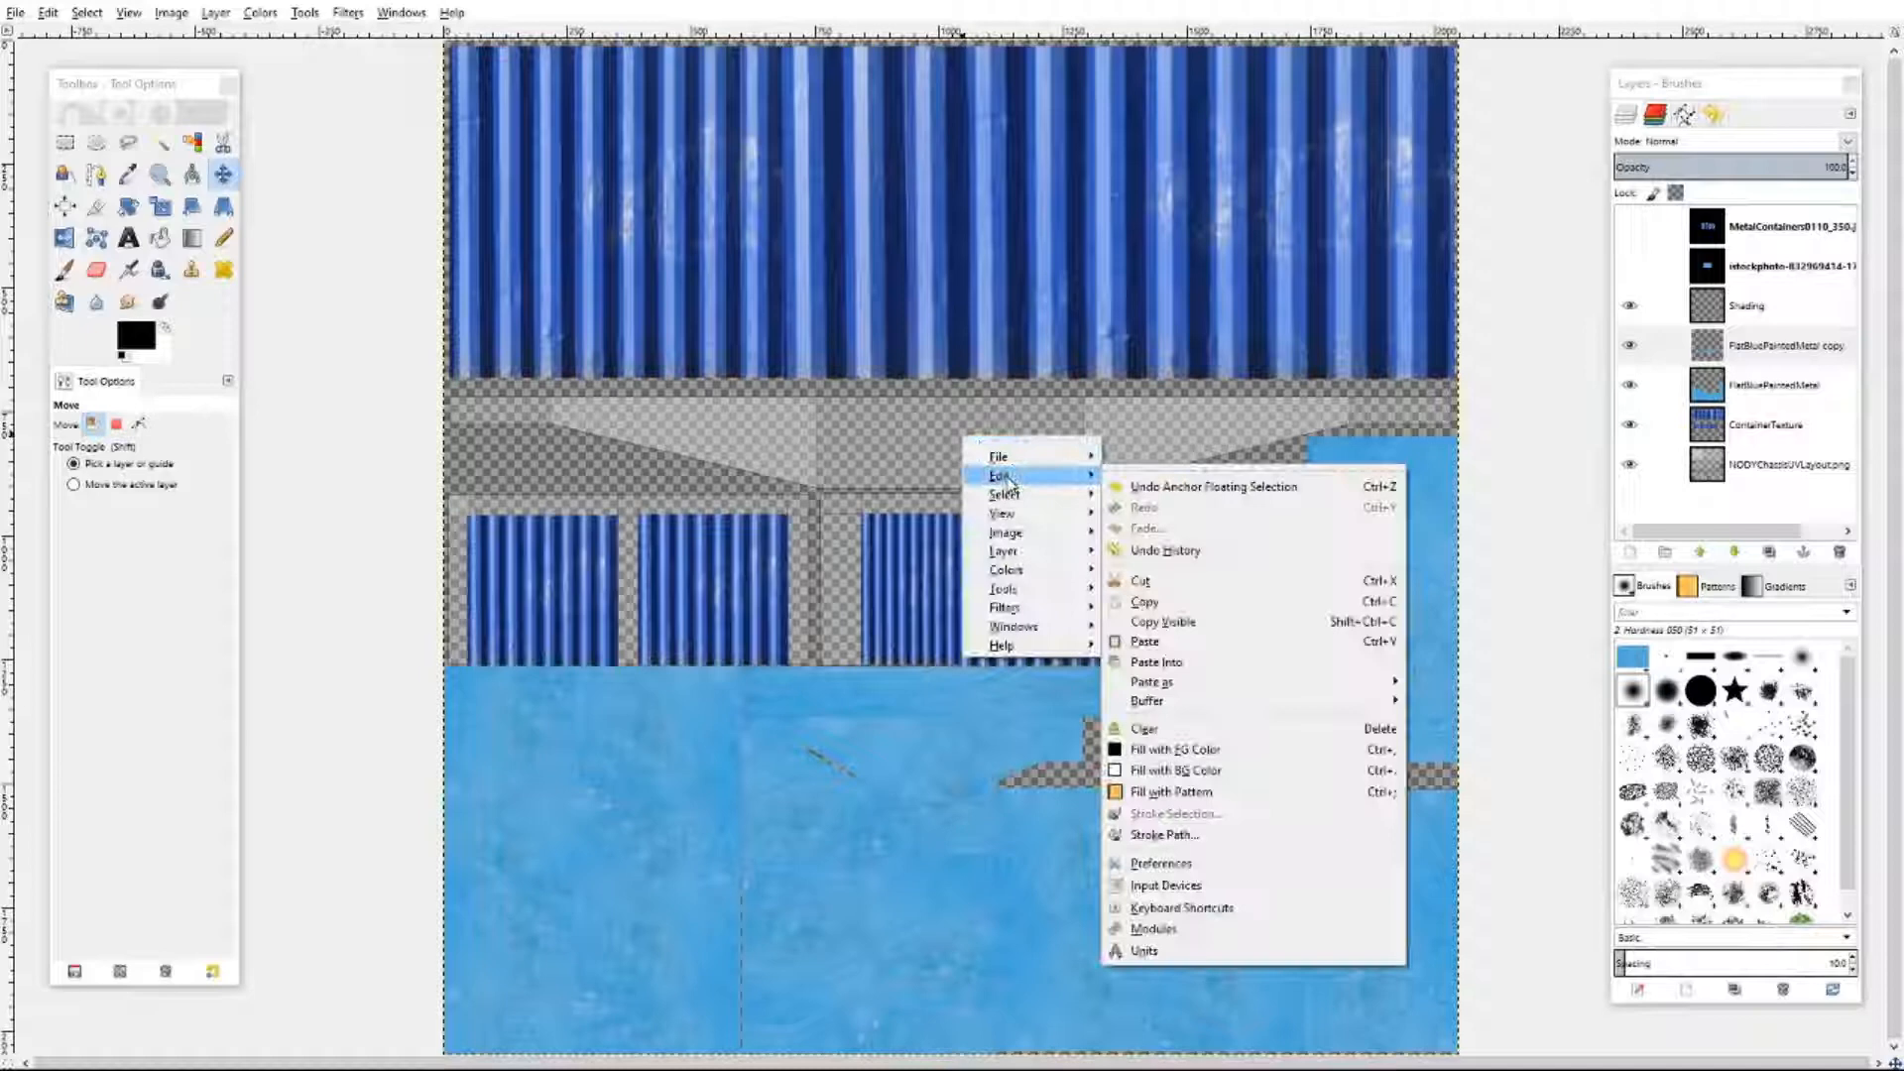
left_click(1145, 641)
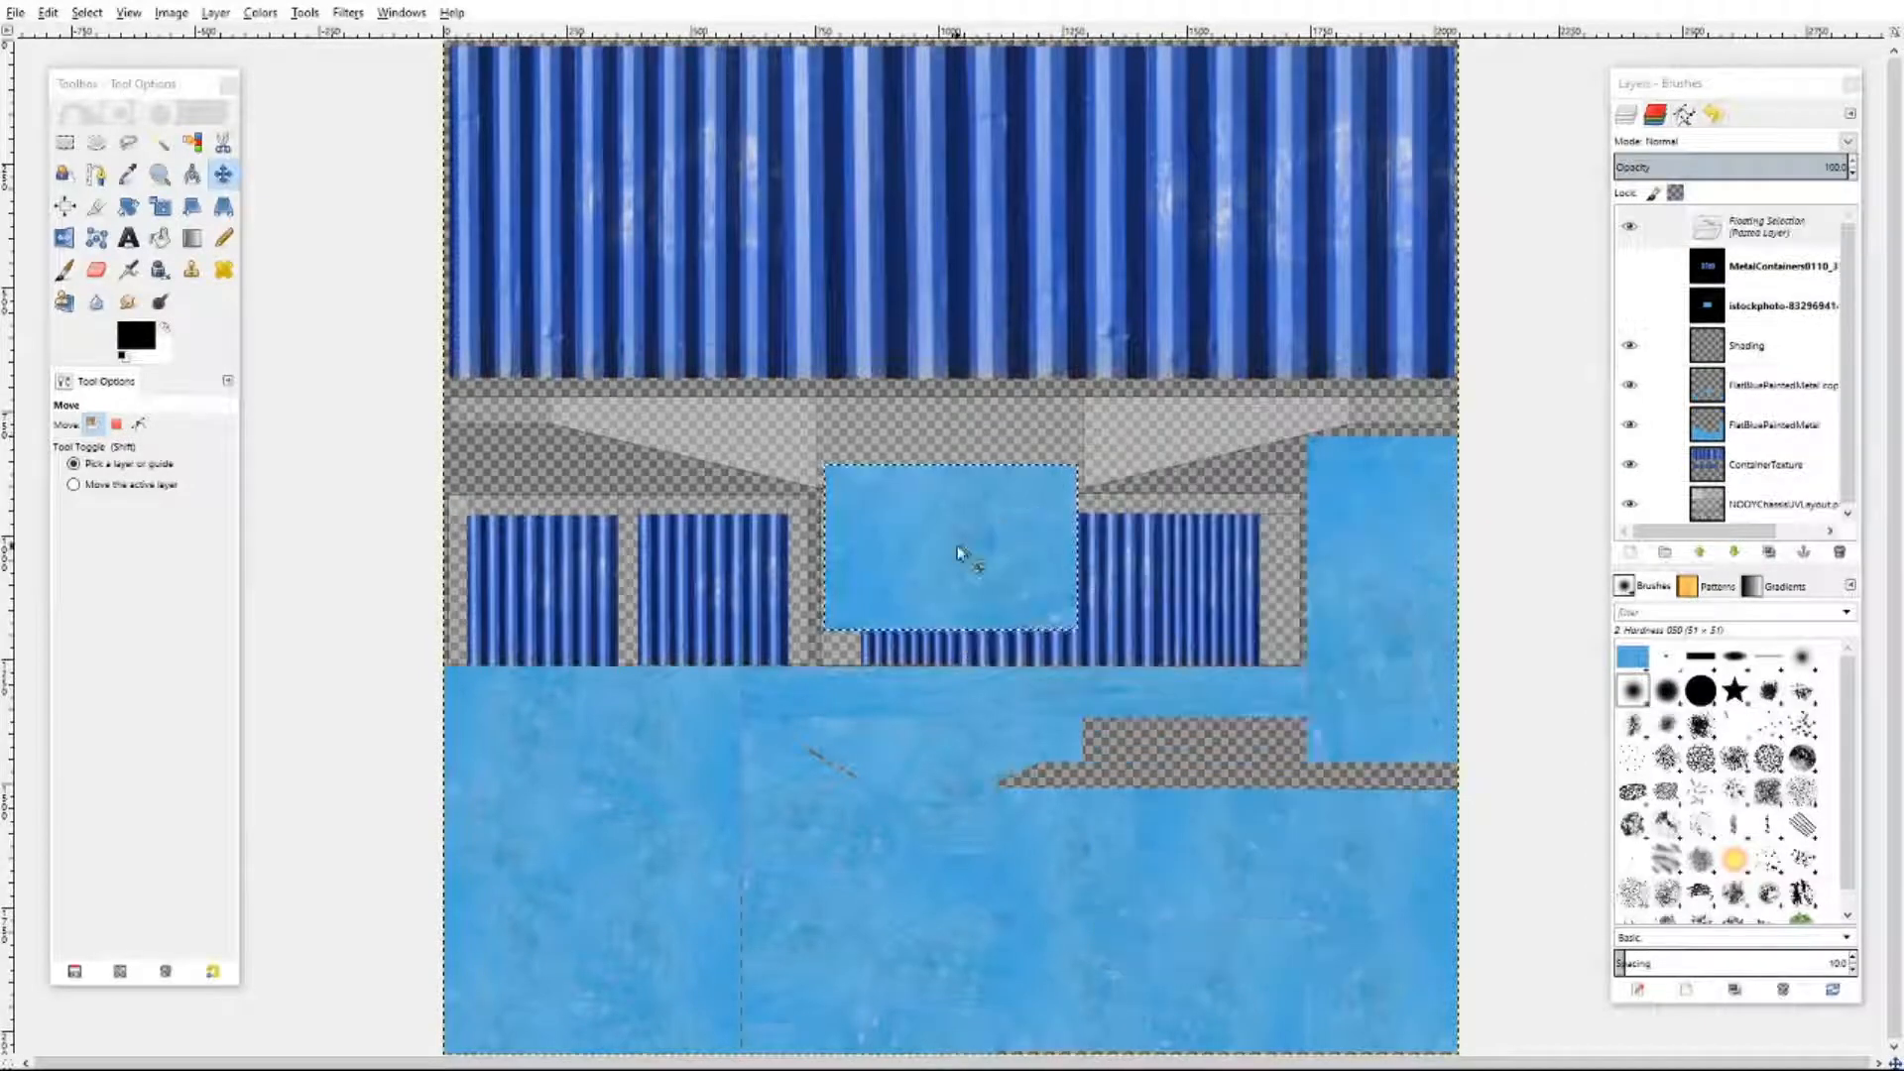
left_click_drag(969, 552, 914, 438)
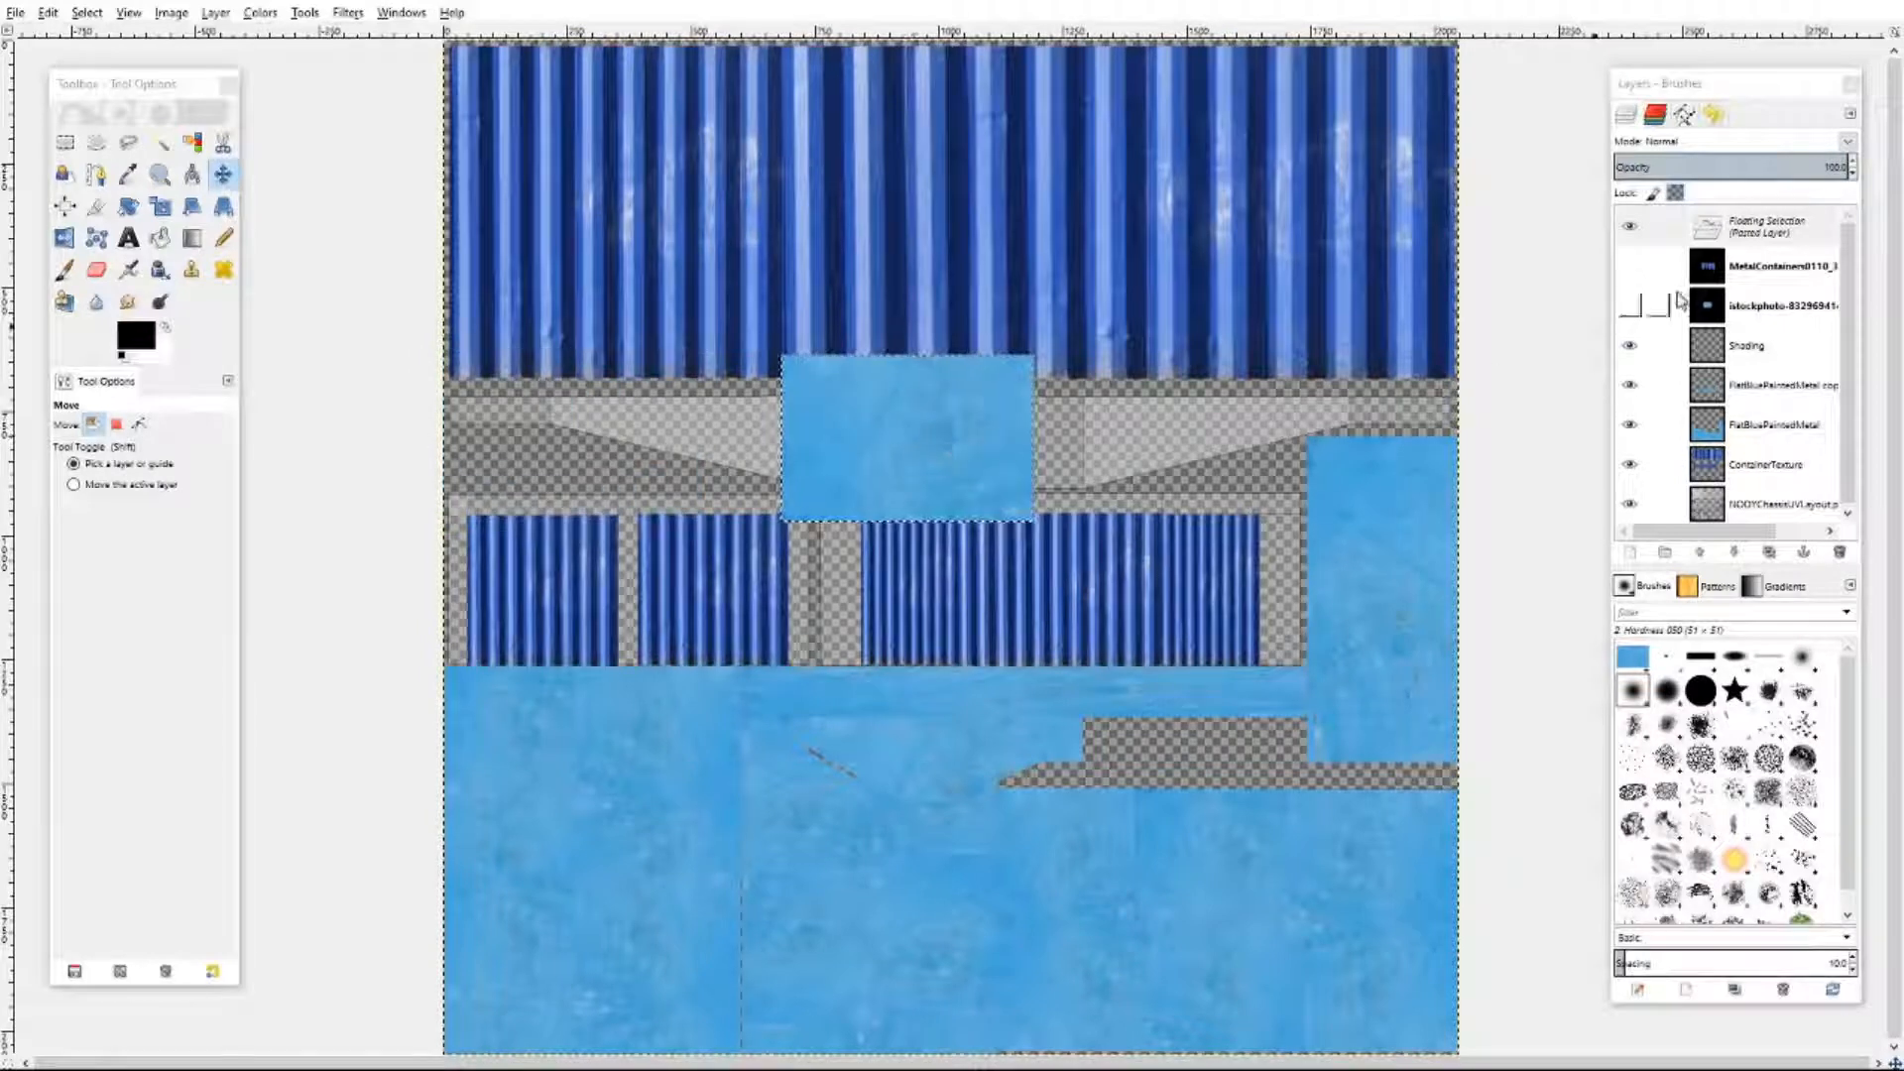
key("ctrl+z")
key("ctrl+z")
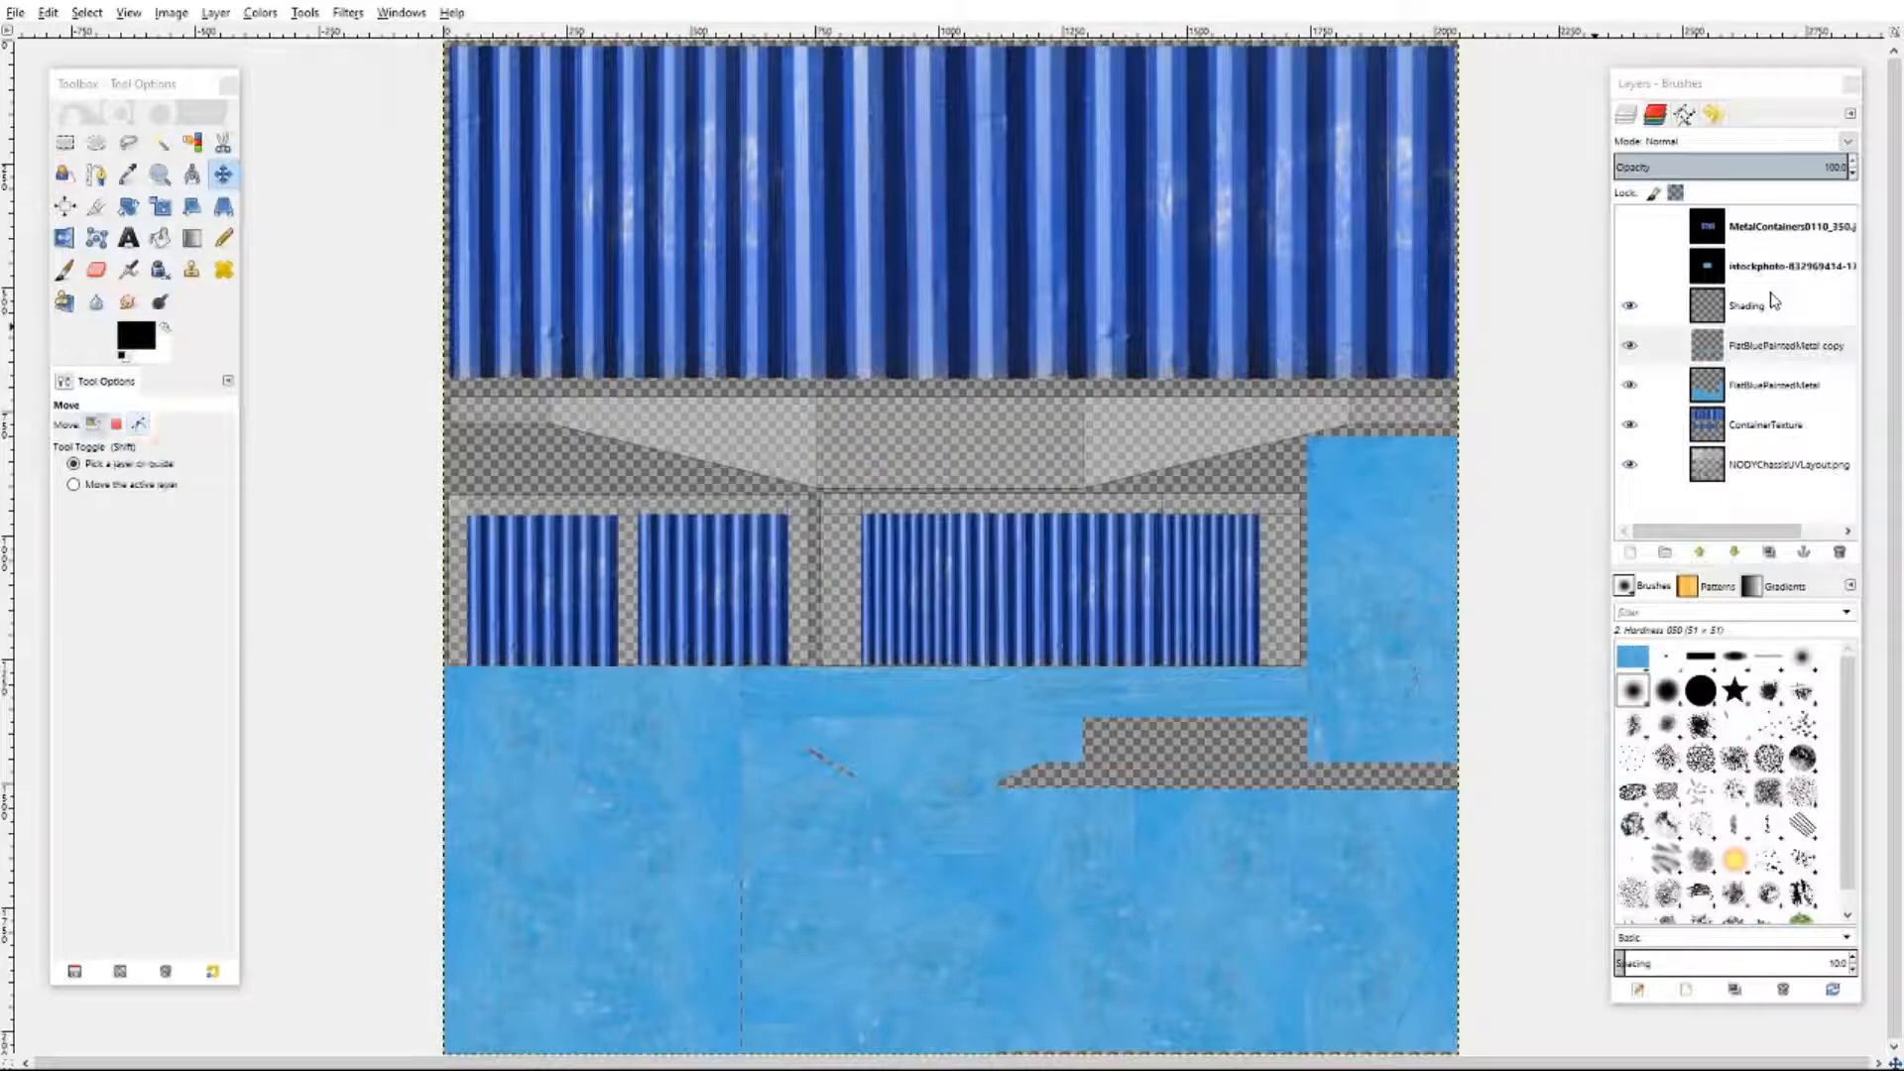
- Paste the blue metal onto the FlatBluePaintedMetal copy layer and place it over the middle of the uncovered band below the large corrugated panel
left_click(1759, 348)
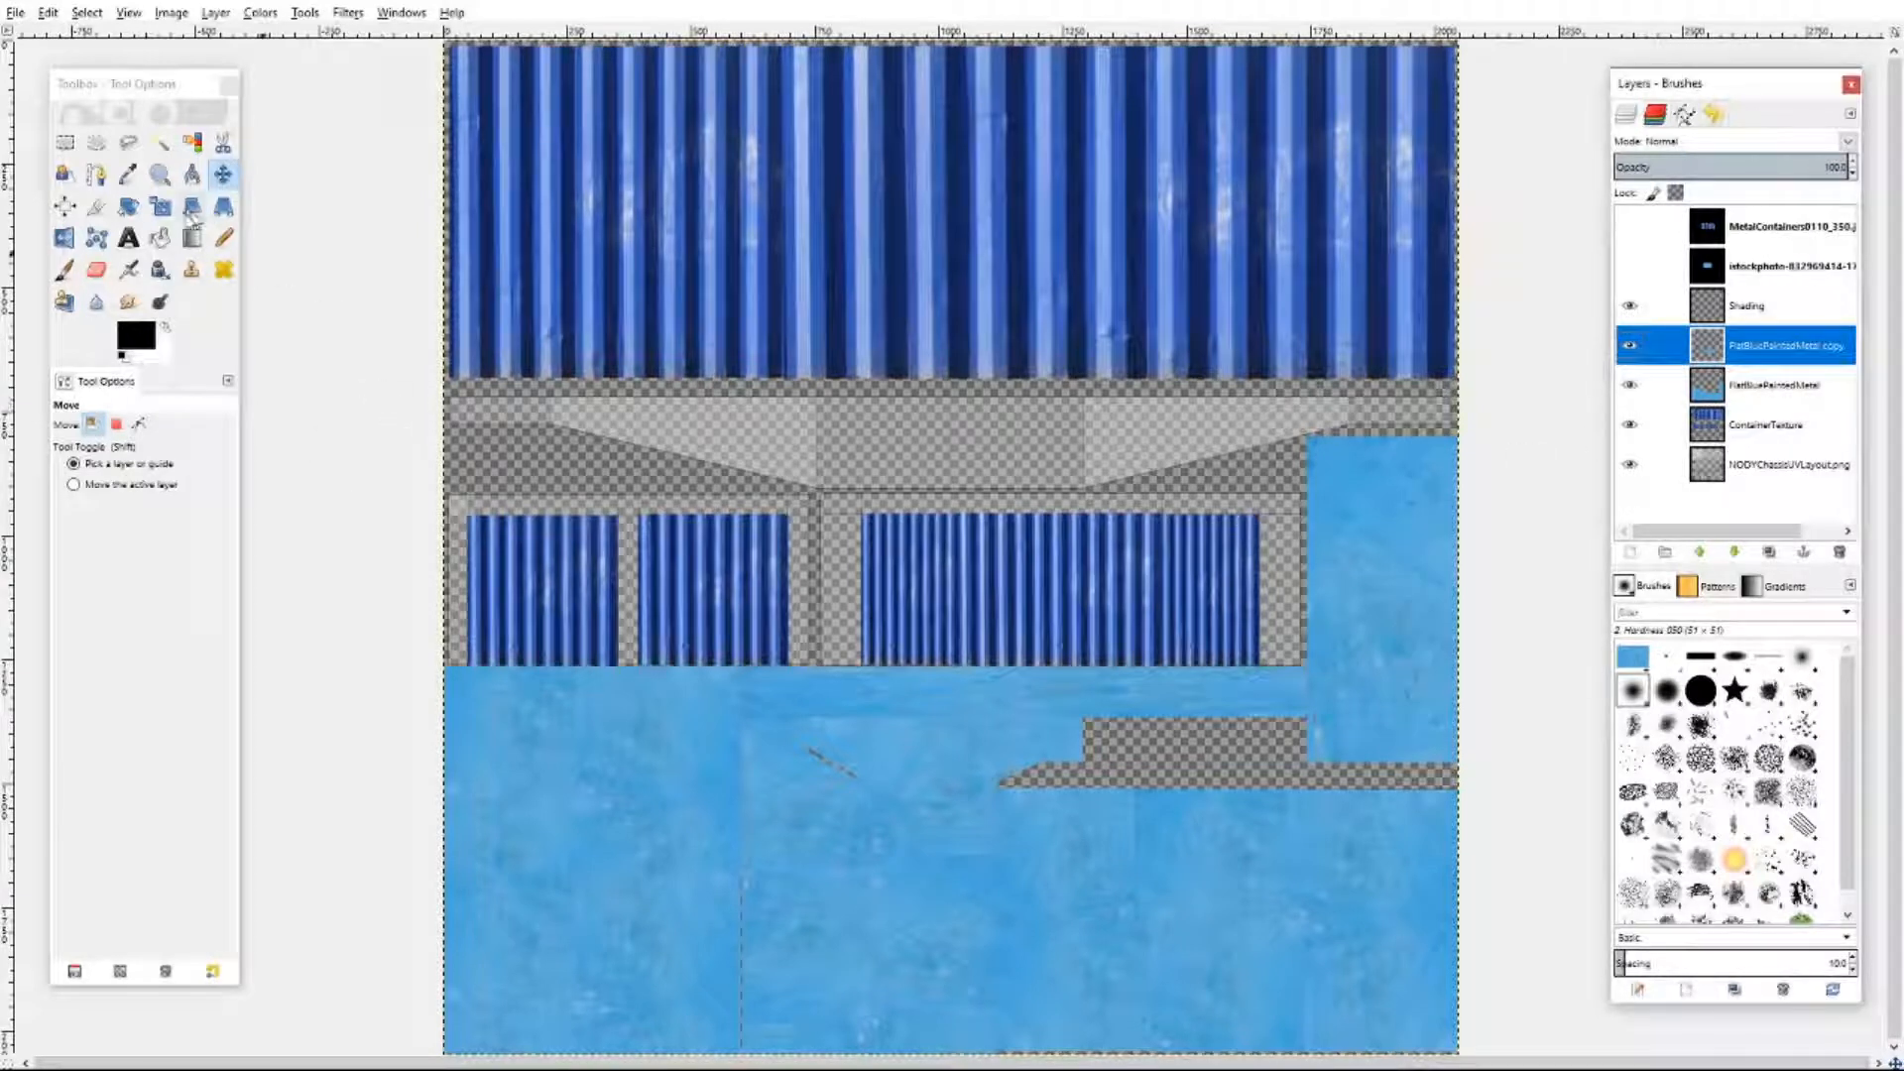
left_click(160, 206)
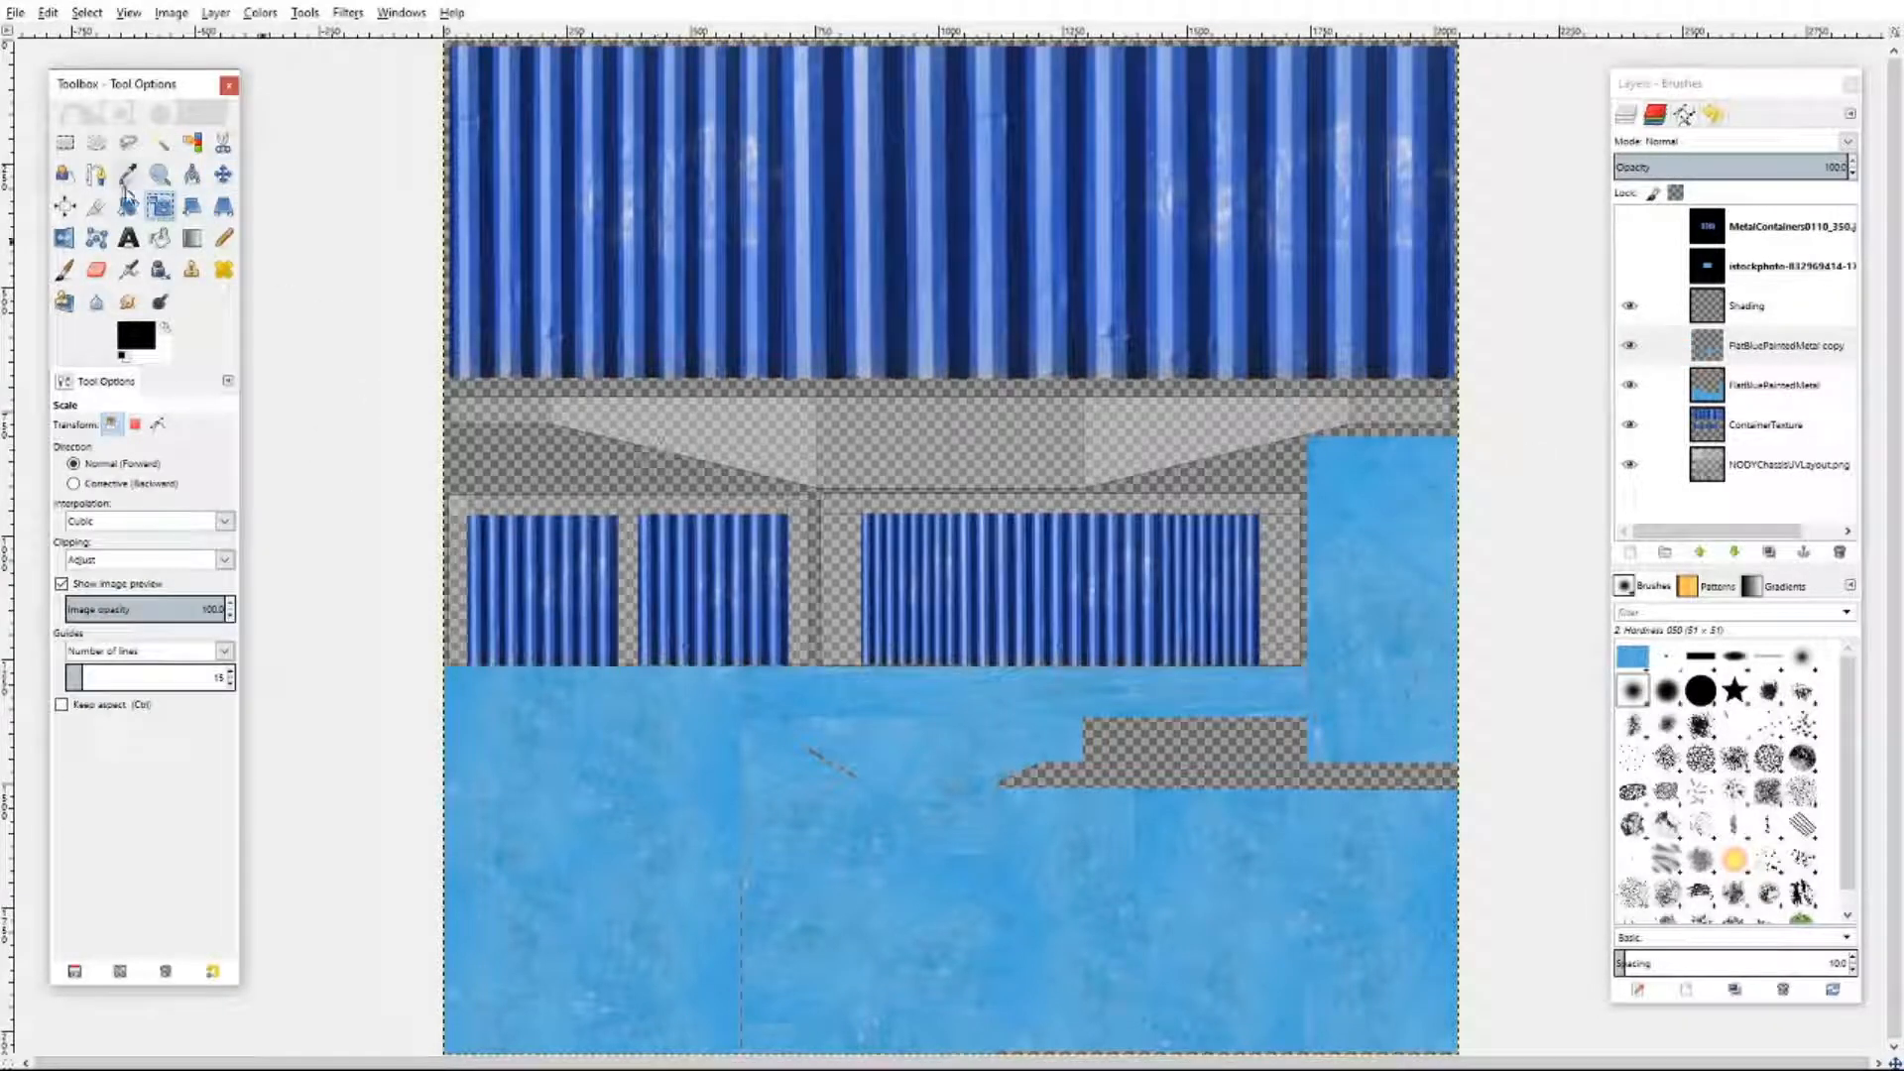
left_click(223, 174)
right_click(692, 473)
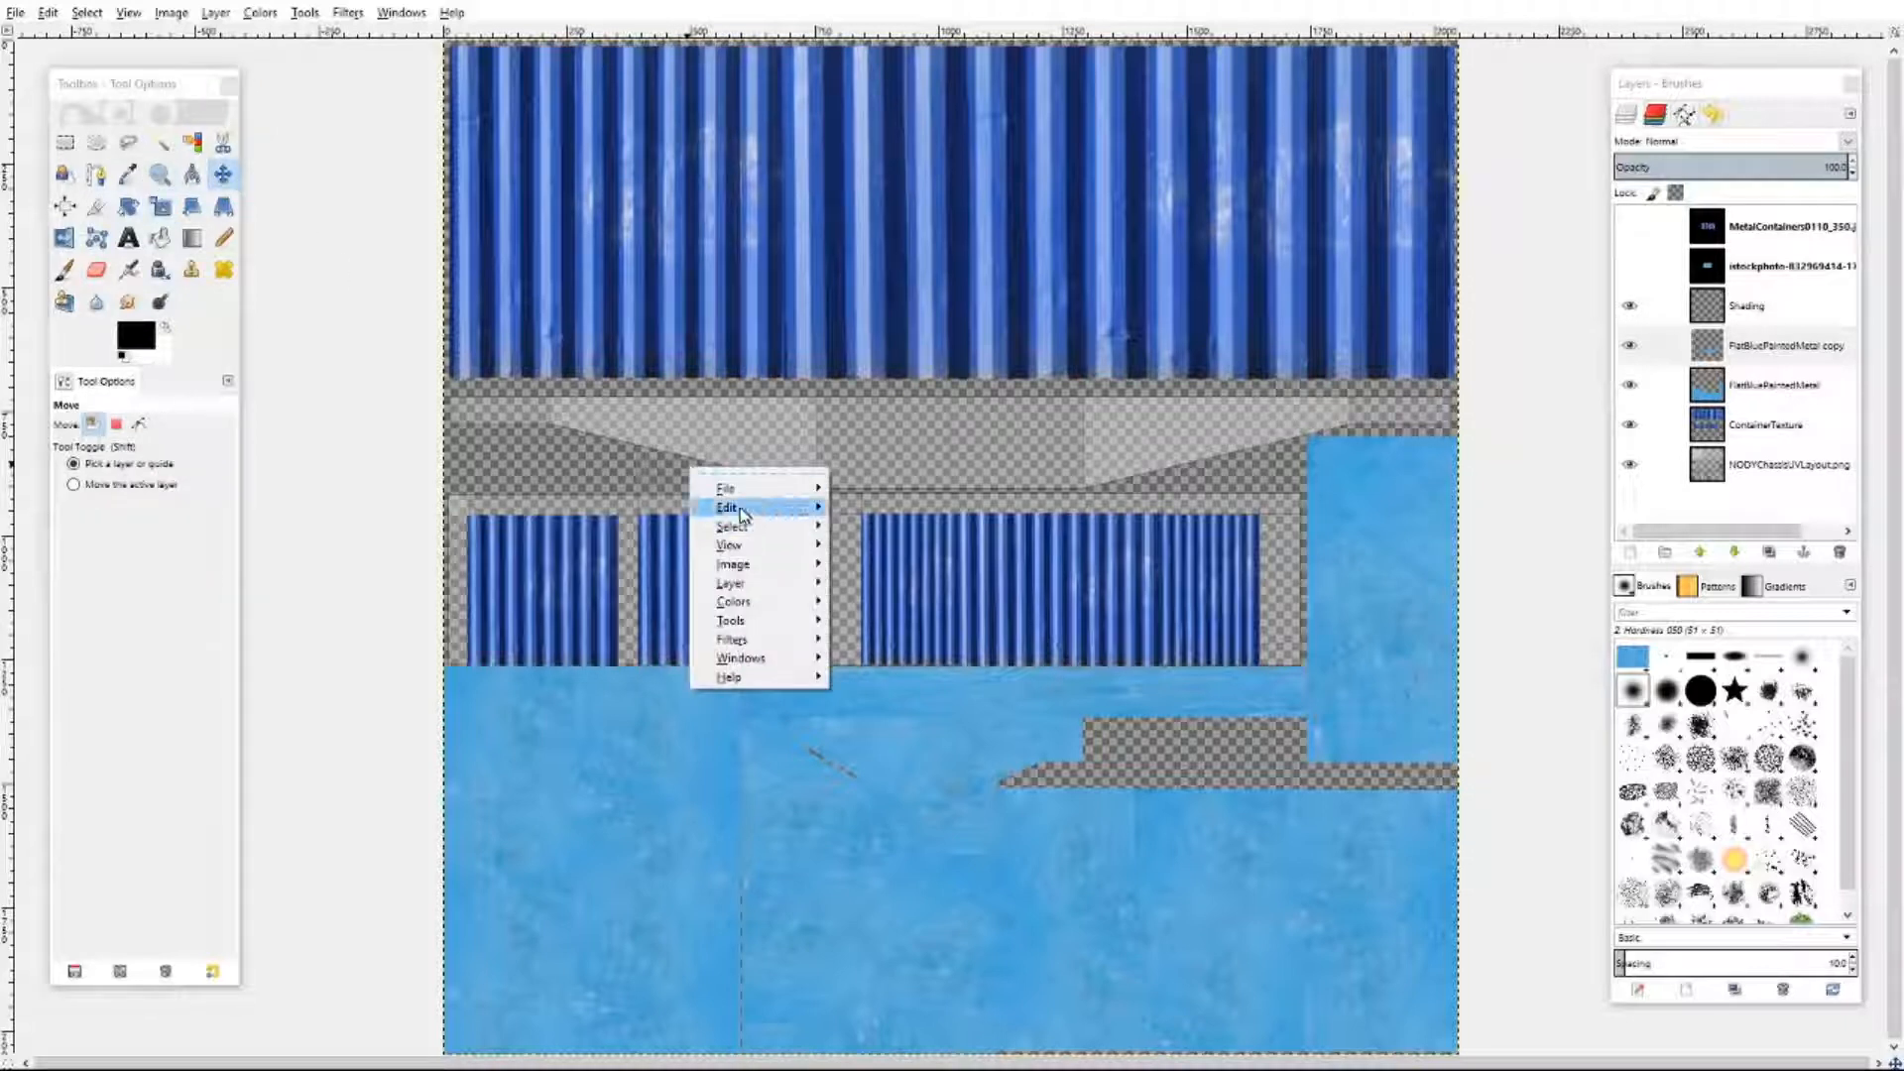
mouse_move(734, 506)
left_click(874, 673)
left_click_drag(948, 557, 959, 447)
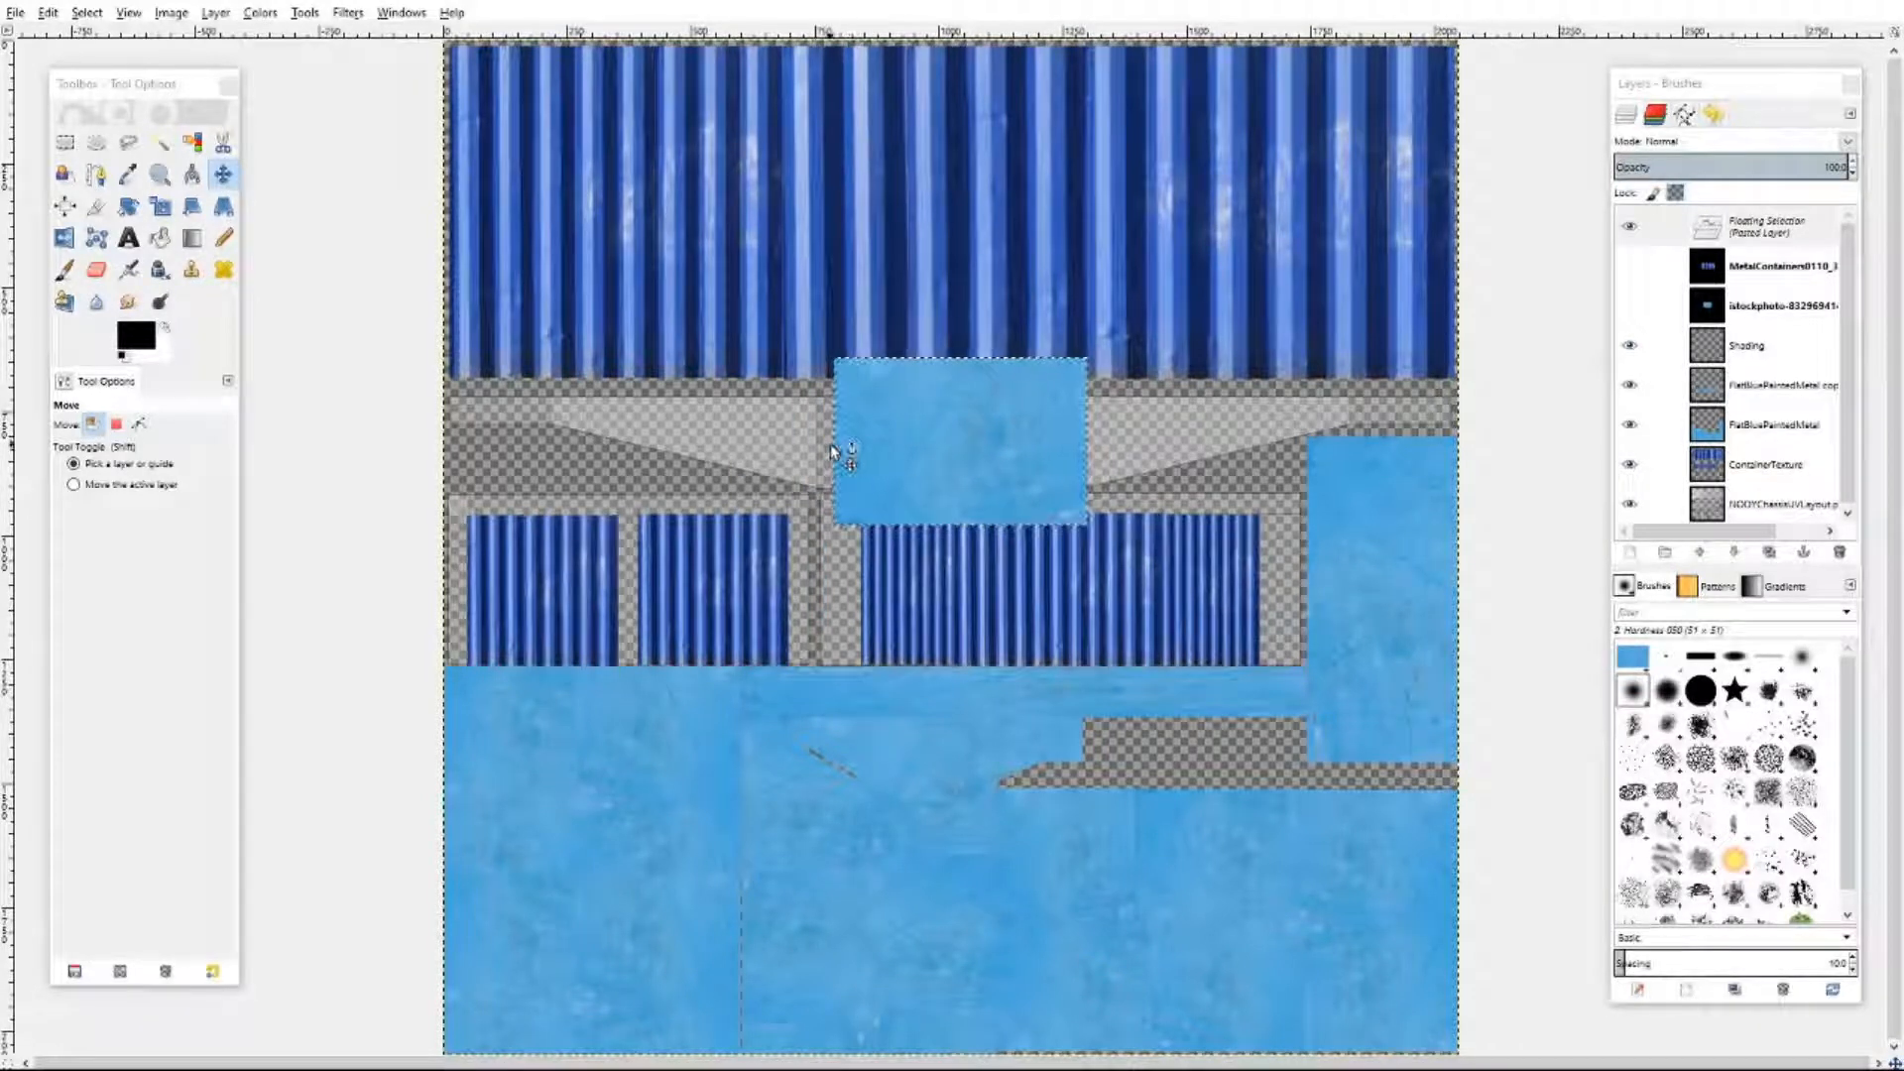
- Scale the floating blue metal to 545 × 338 px, extending its left edge to the edge of the band's central section
left_click(193, 206)
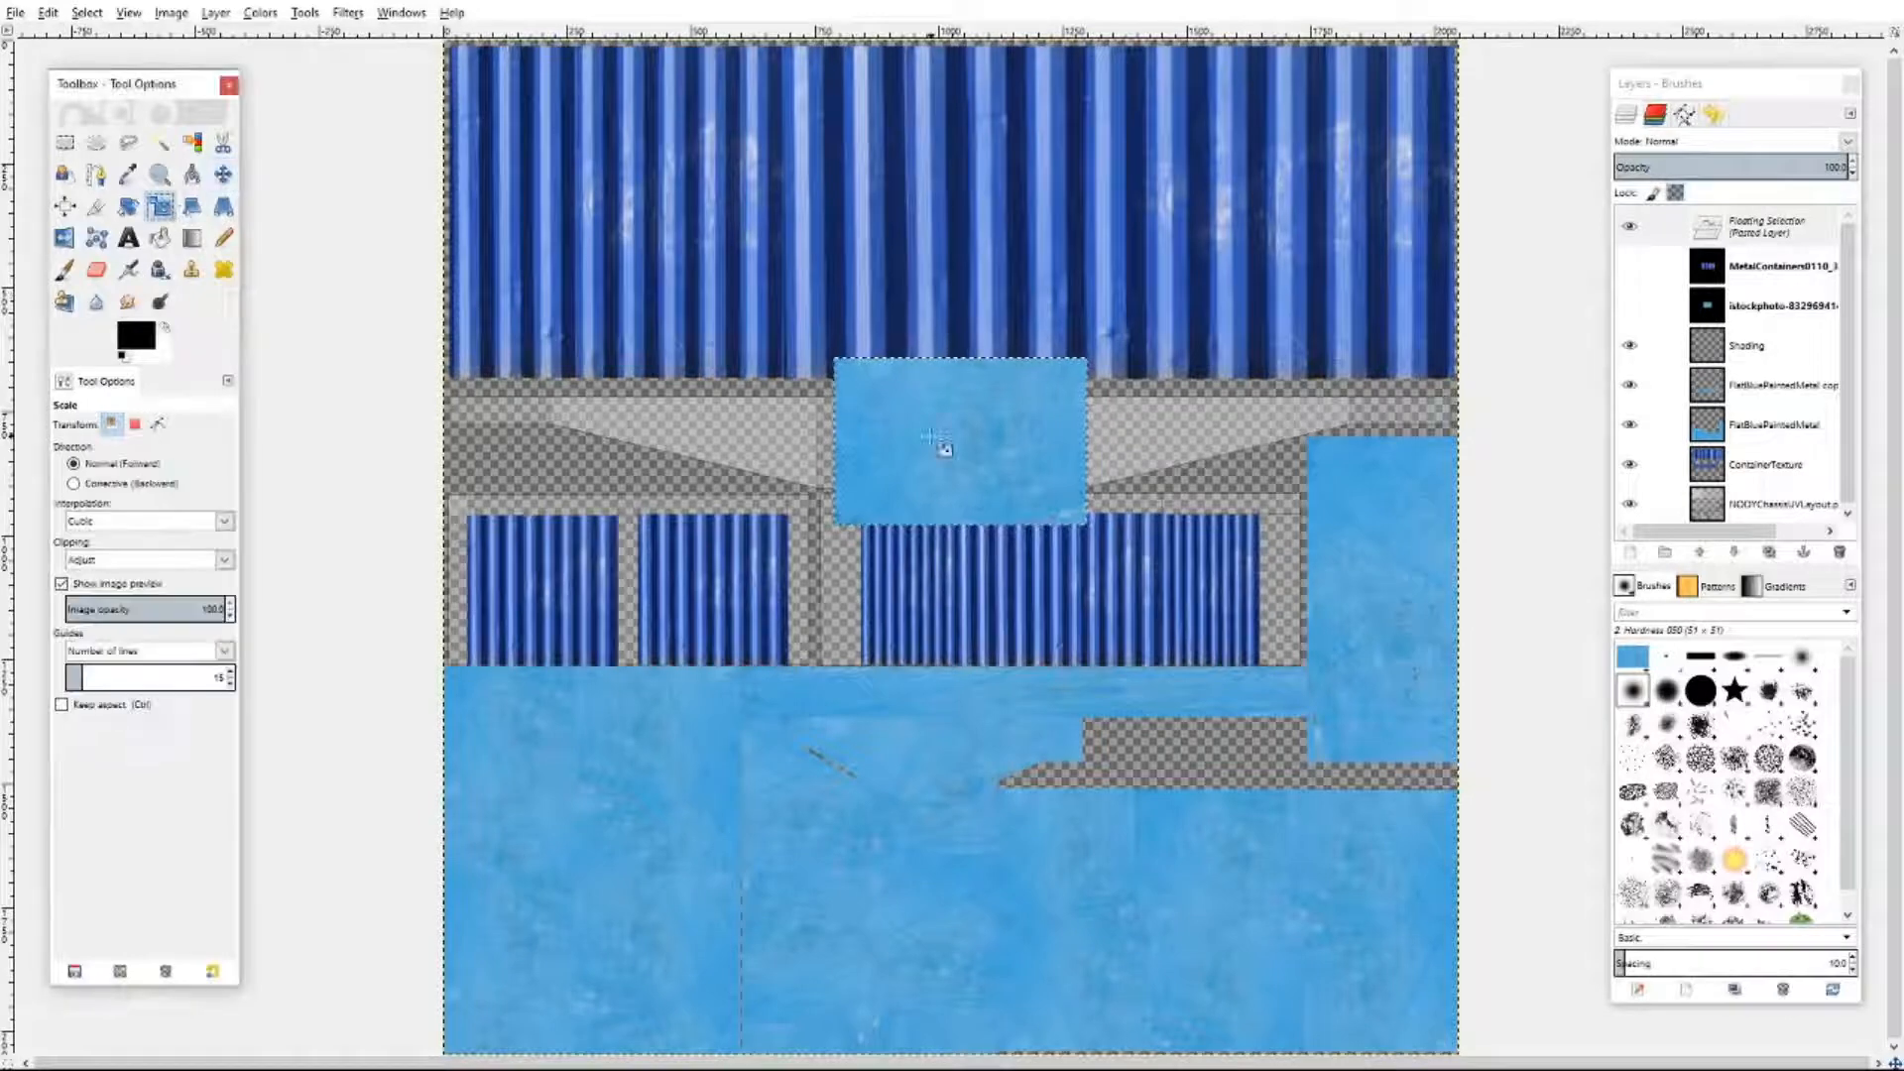
key("Tab")
left_click(937, 443)
key("Tab")
left_click_drag(838, 453, 823, 458)
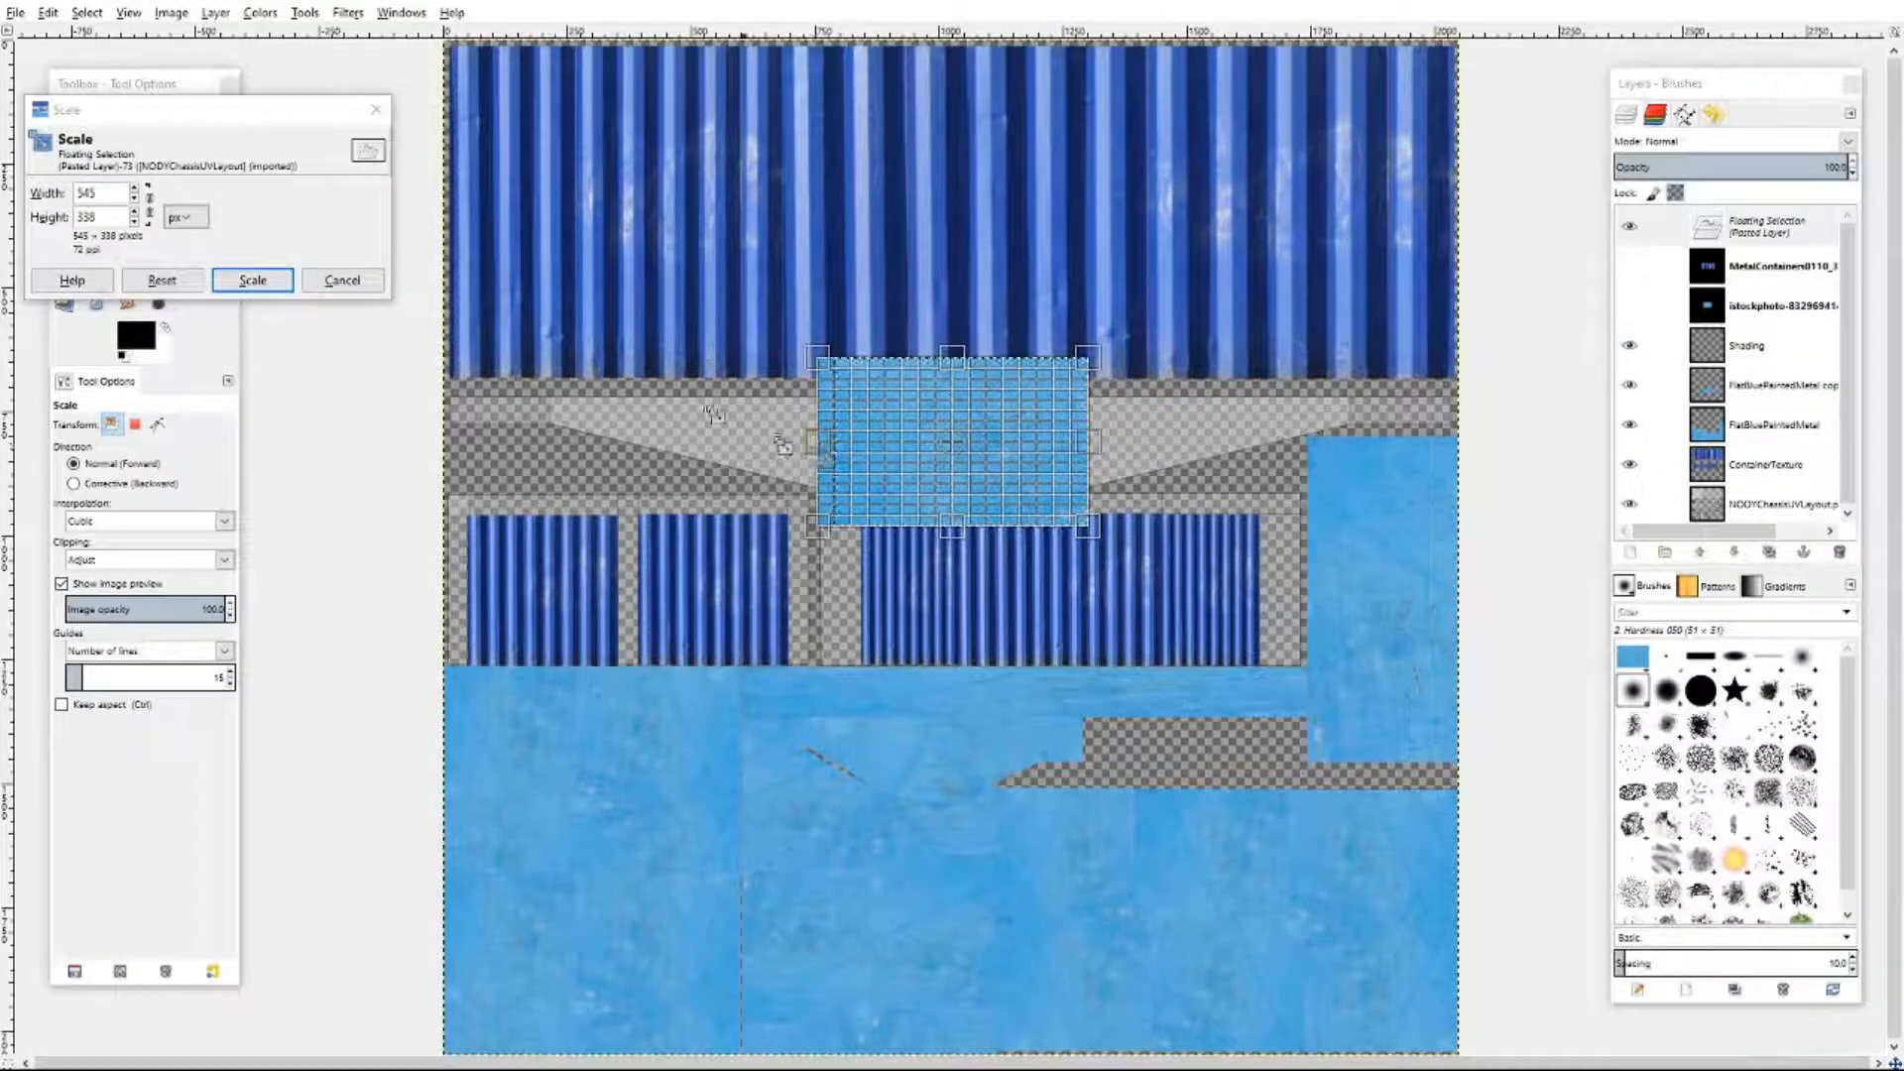
left_click(253, 281)
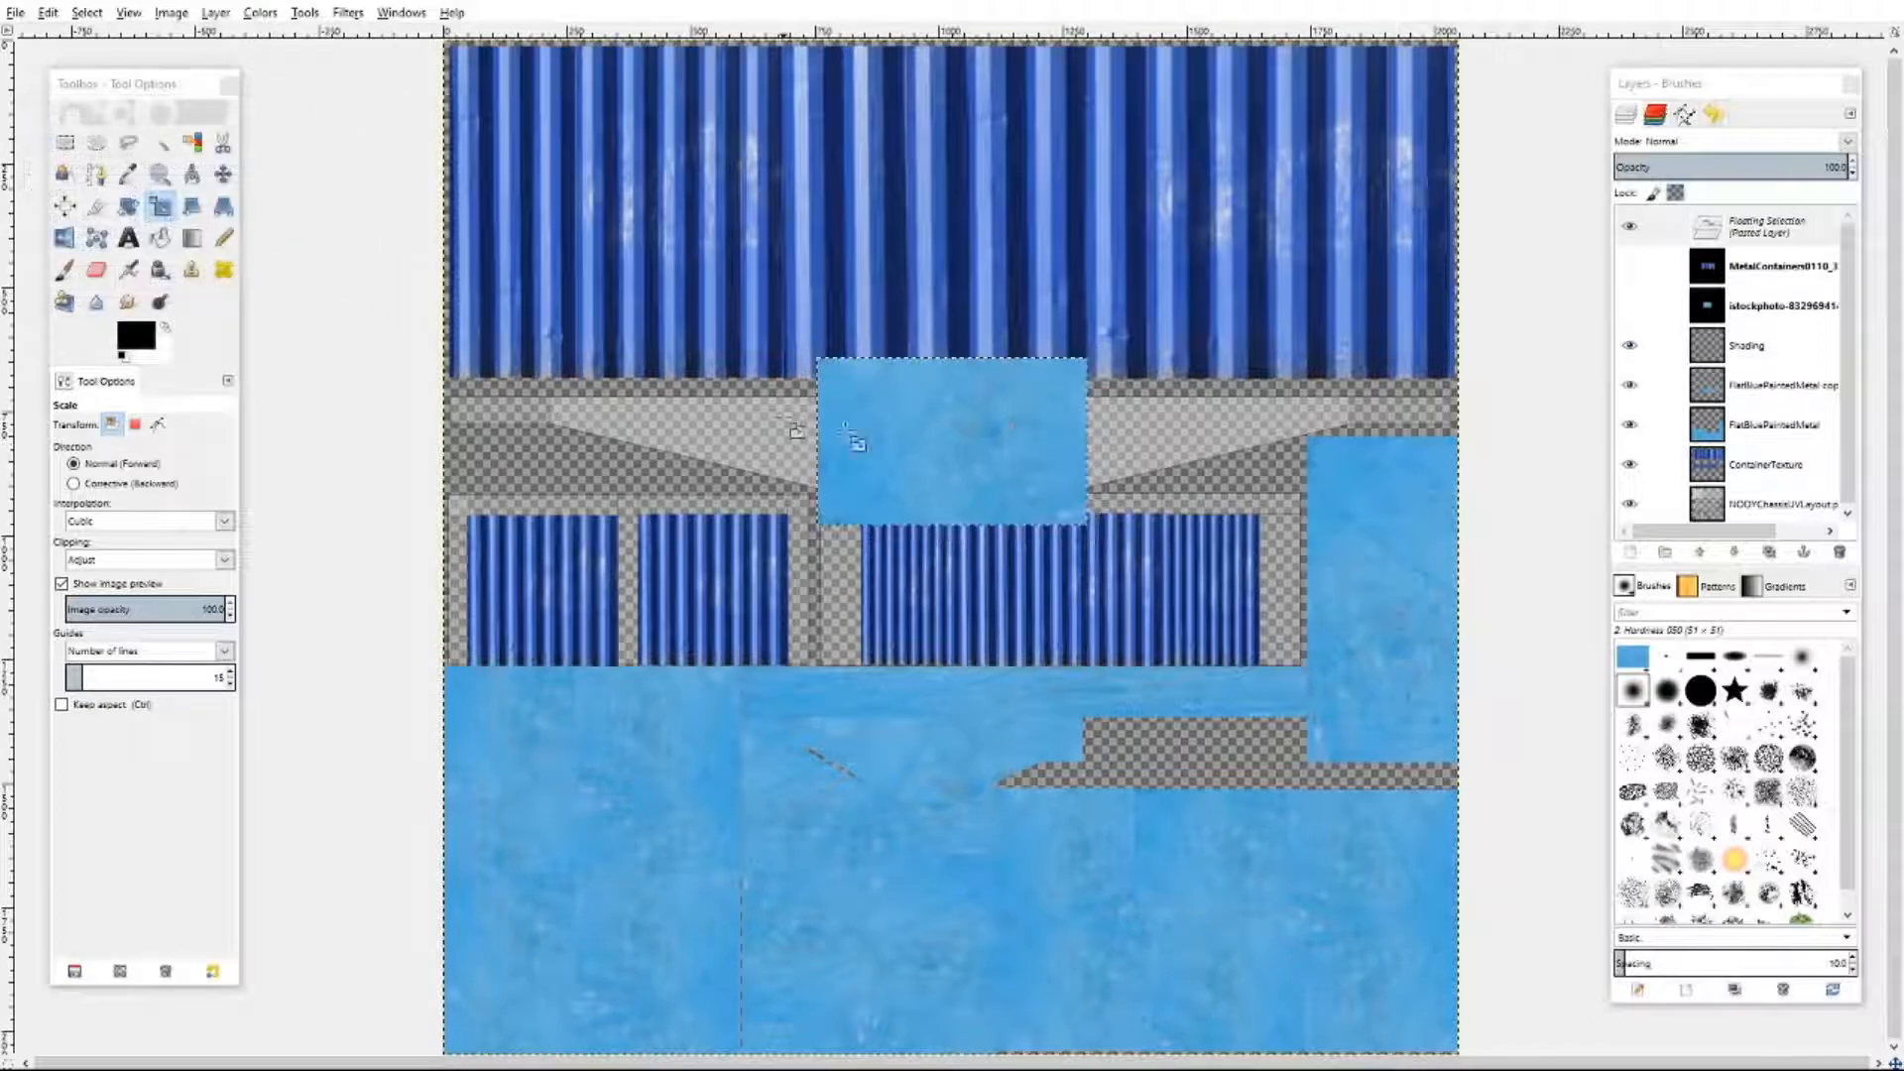
- Copy the scaled blue metal piece and anchor it to the FlatBluePaintedMetal copy layer
left_click(223, 175)
right_click(981, 455)
mouse_move(1024, 493)
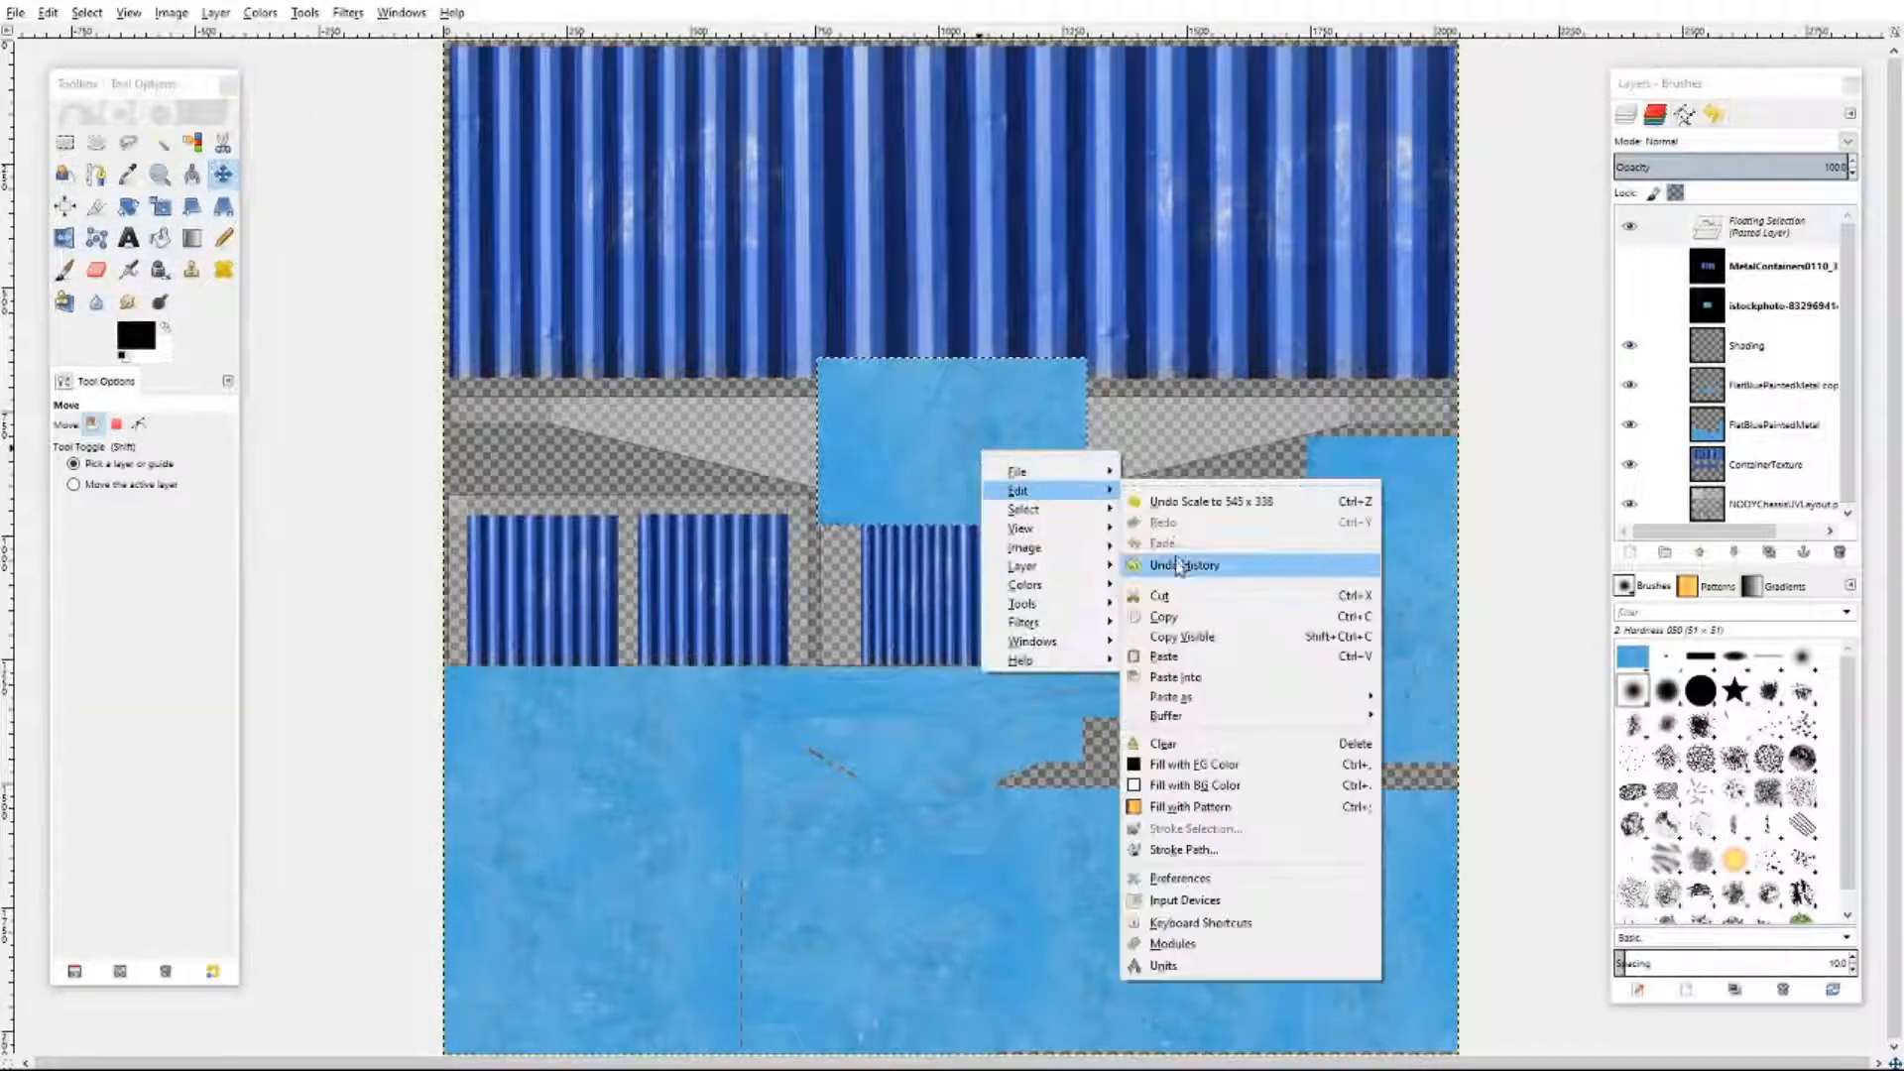
left_click(1159, 621)
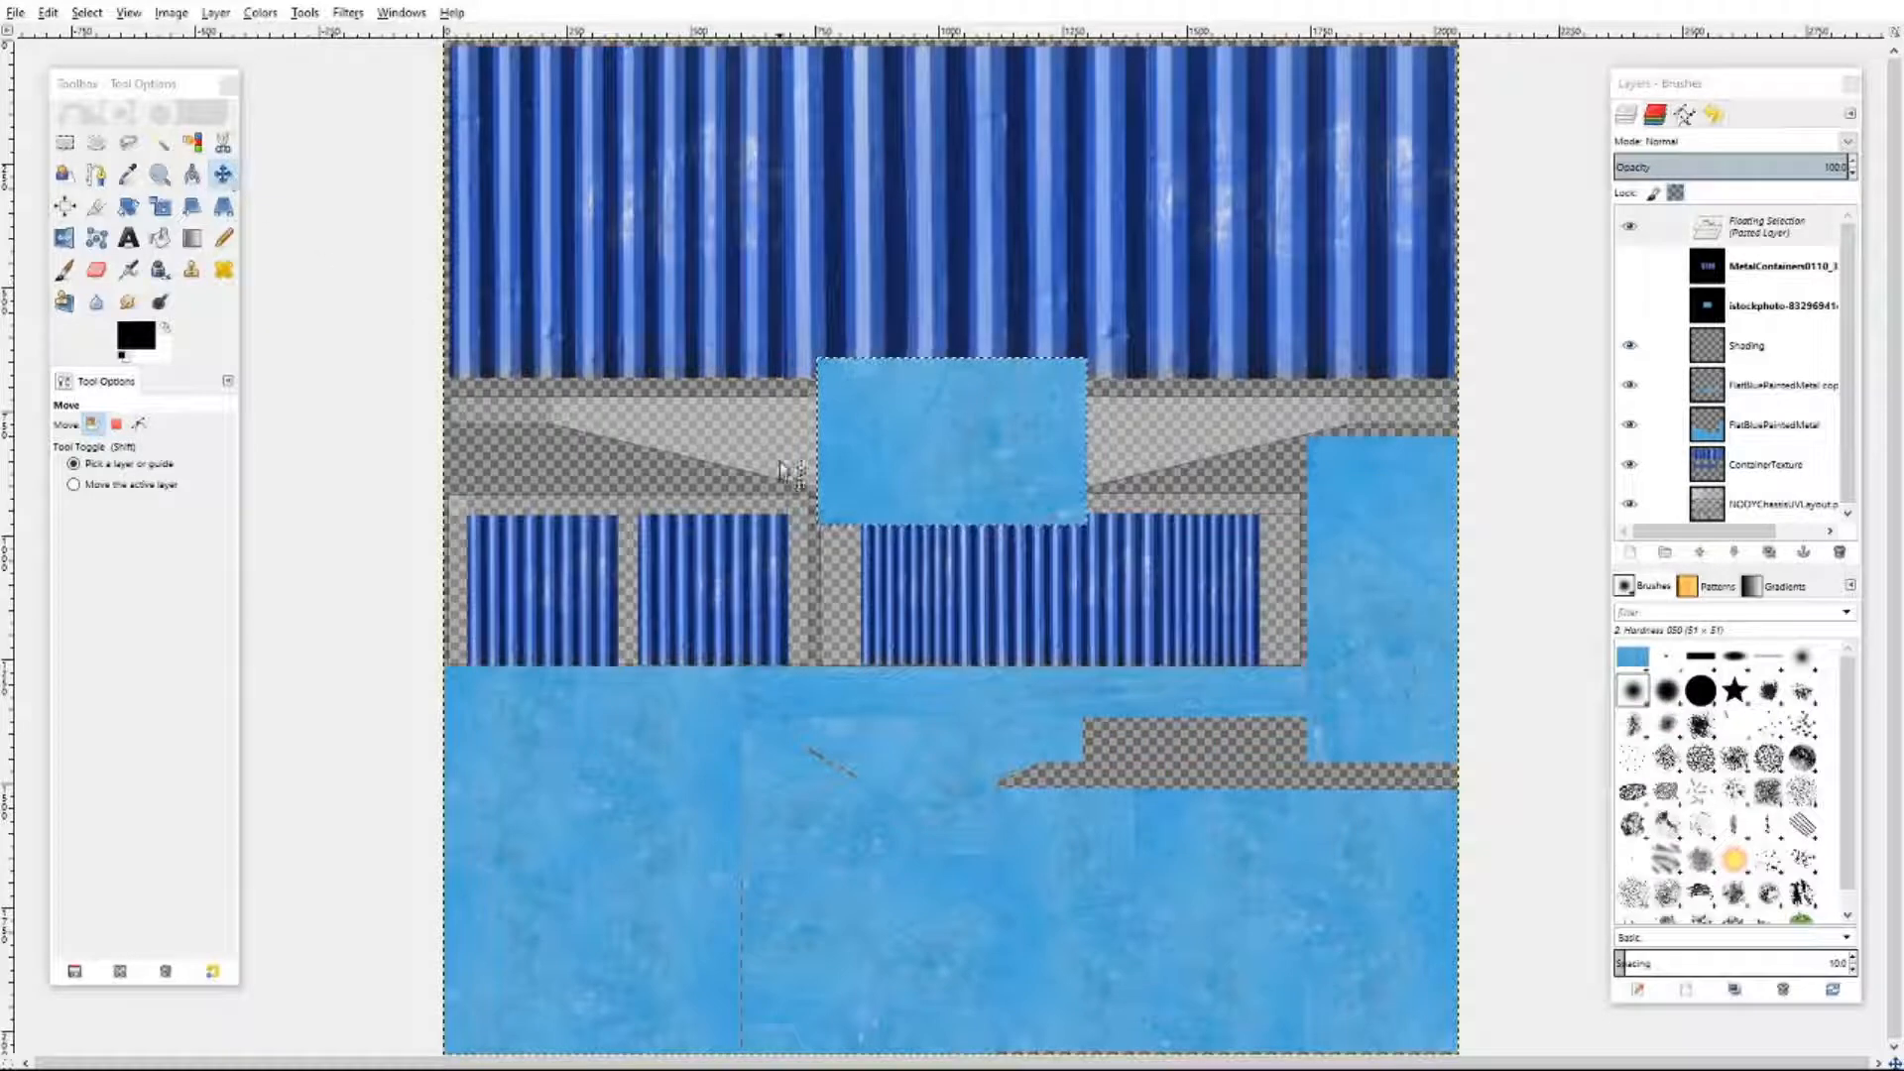
left_click(746, 429)
- Paste another blue metal piece directly against the left side of the central one and anchor it
right_click(865, 437)
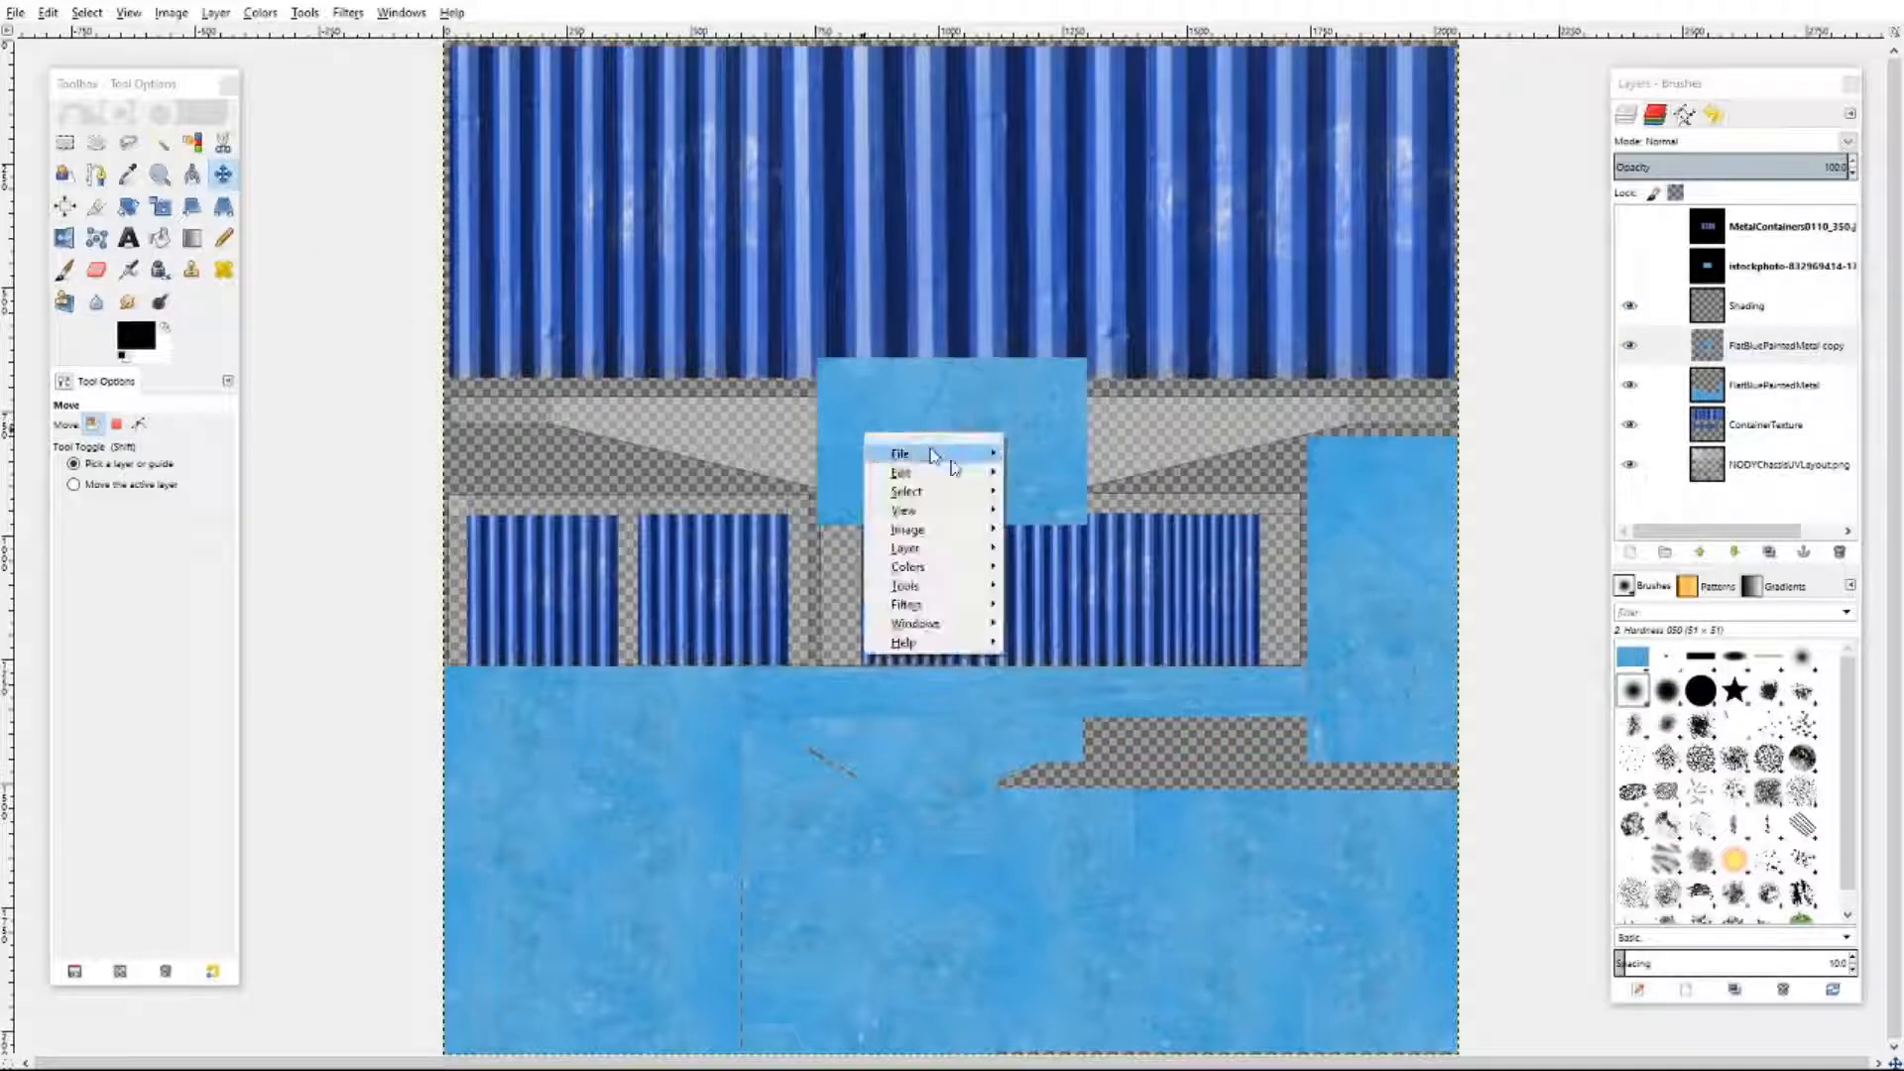
mouse_move(902, 473)
left_click(1100, 642)
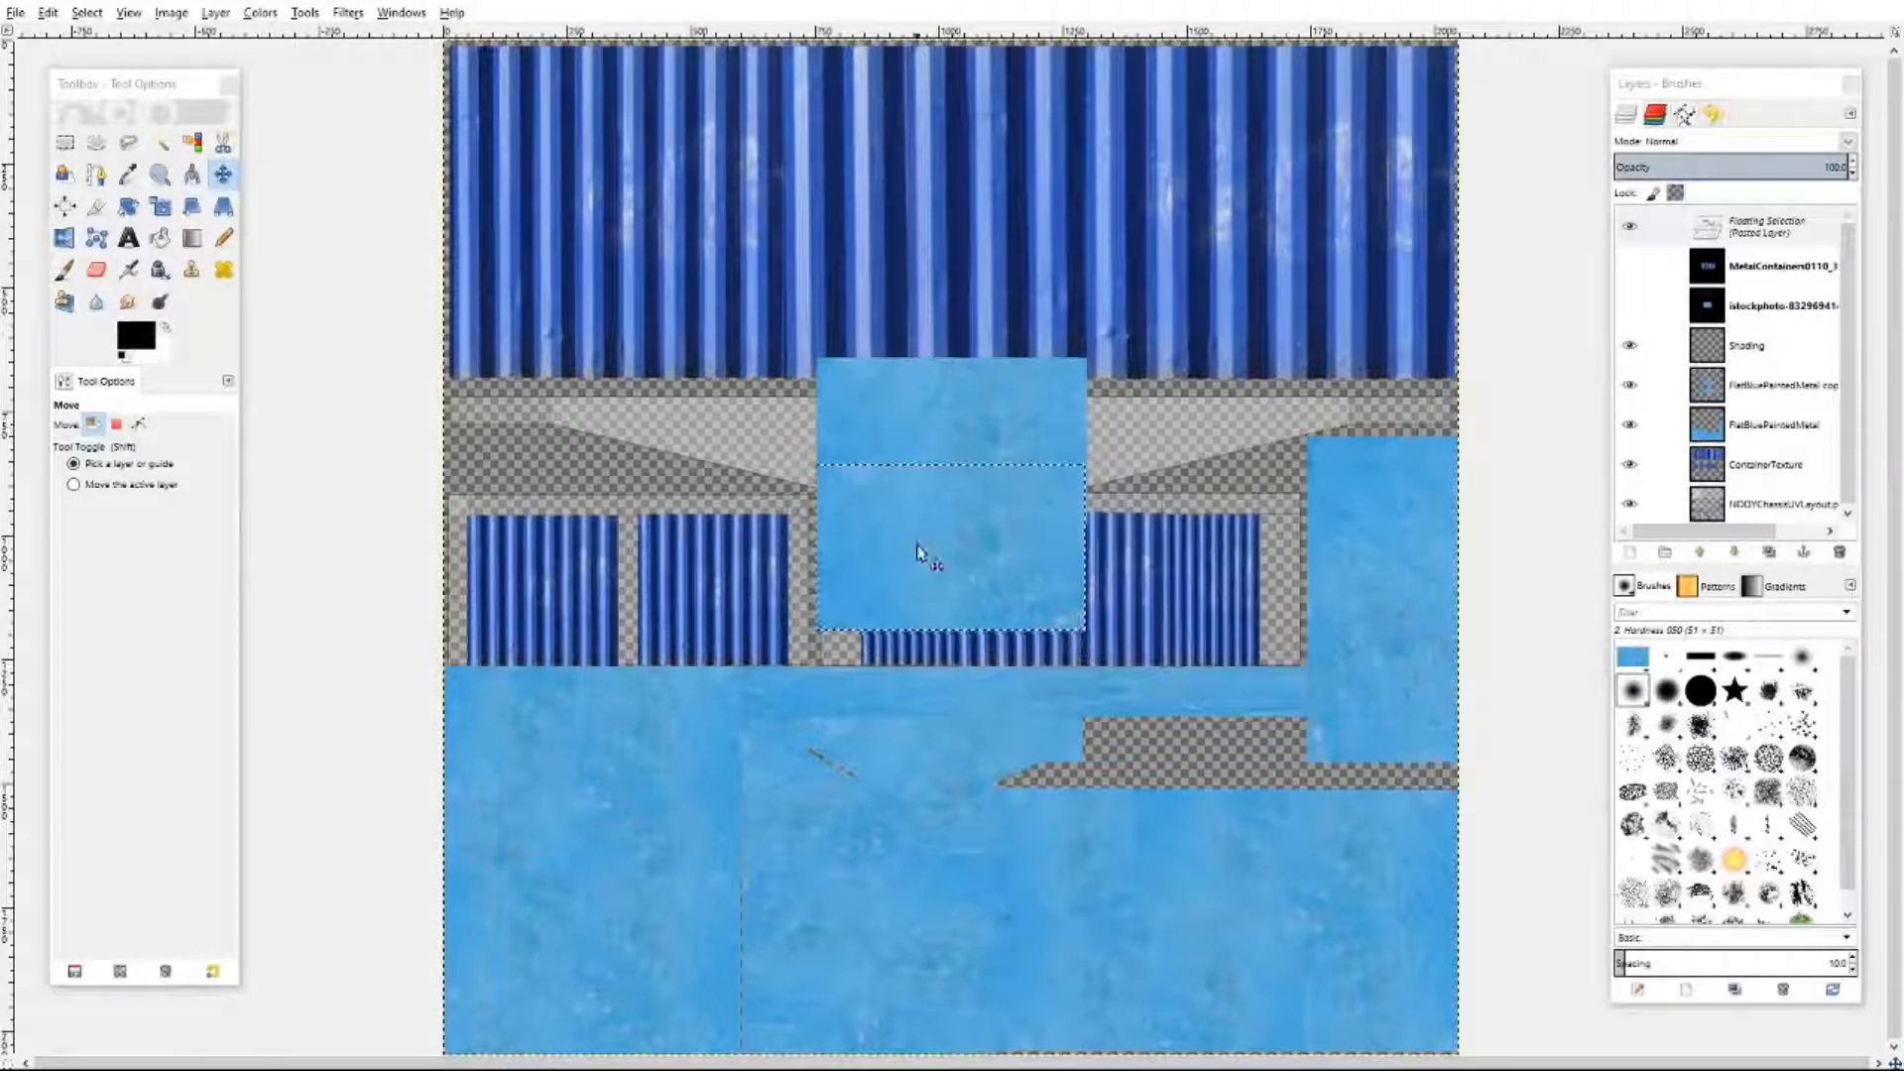
left_click_drag(918, 552, 651, 443)
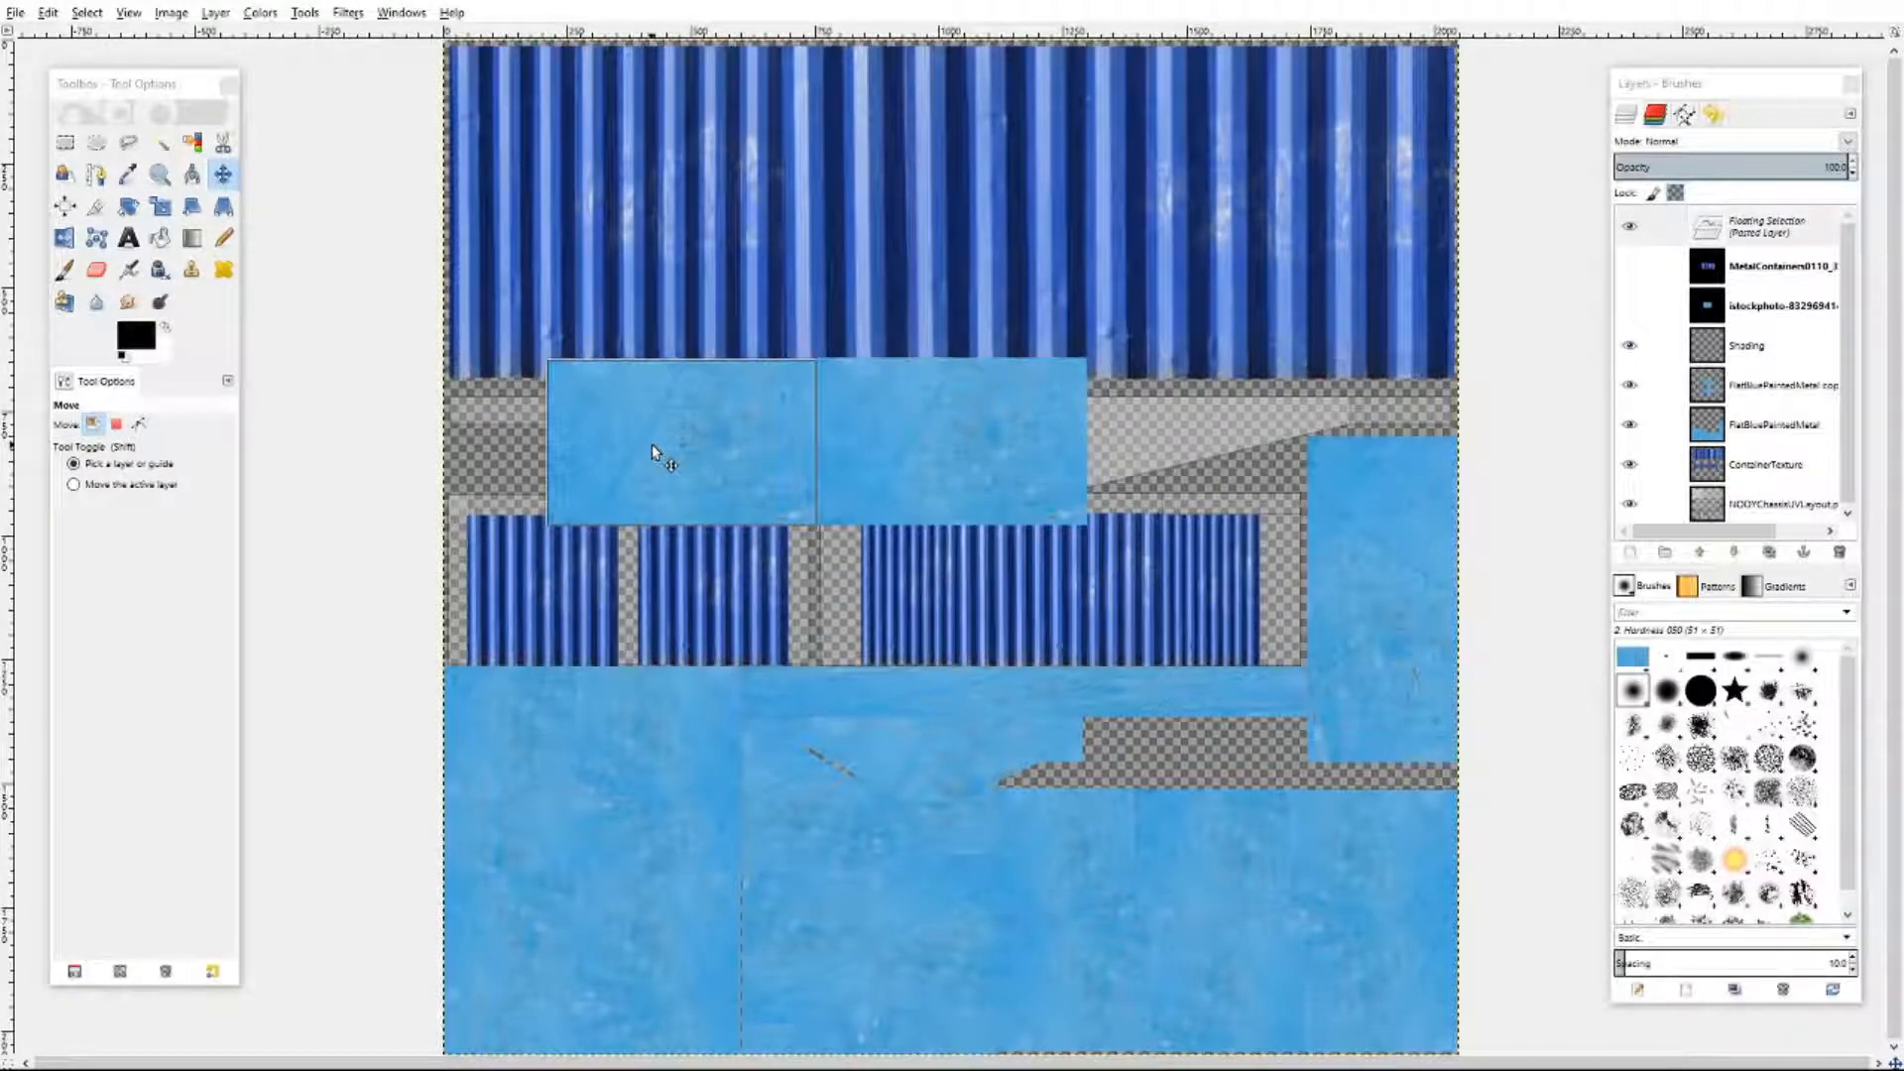
left_click(833, 579)
- Paste another blue metal piece directly against the right side of the central one and anchor it
right_click(1112, 441)
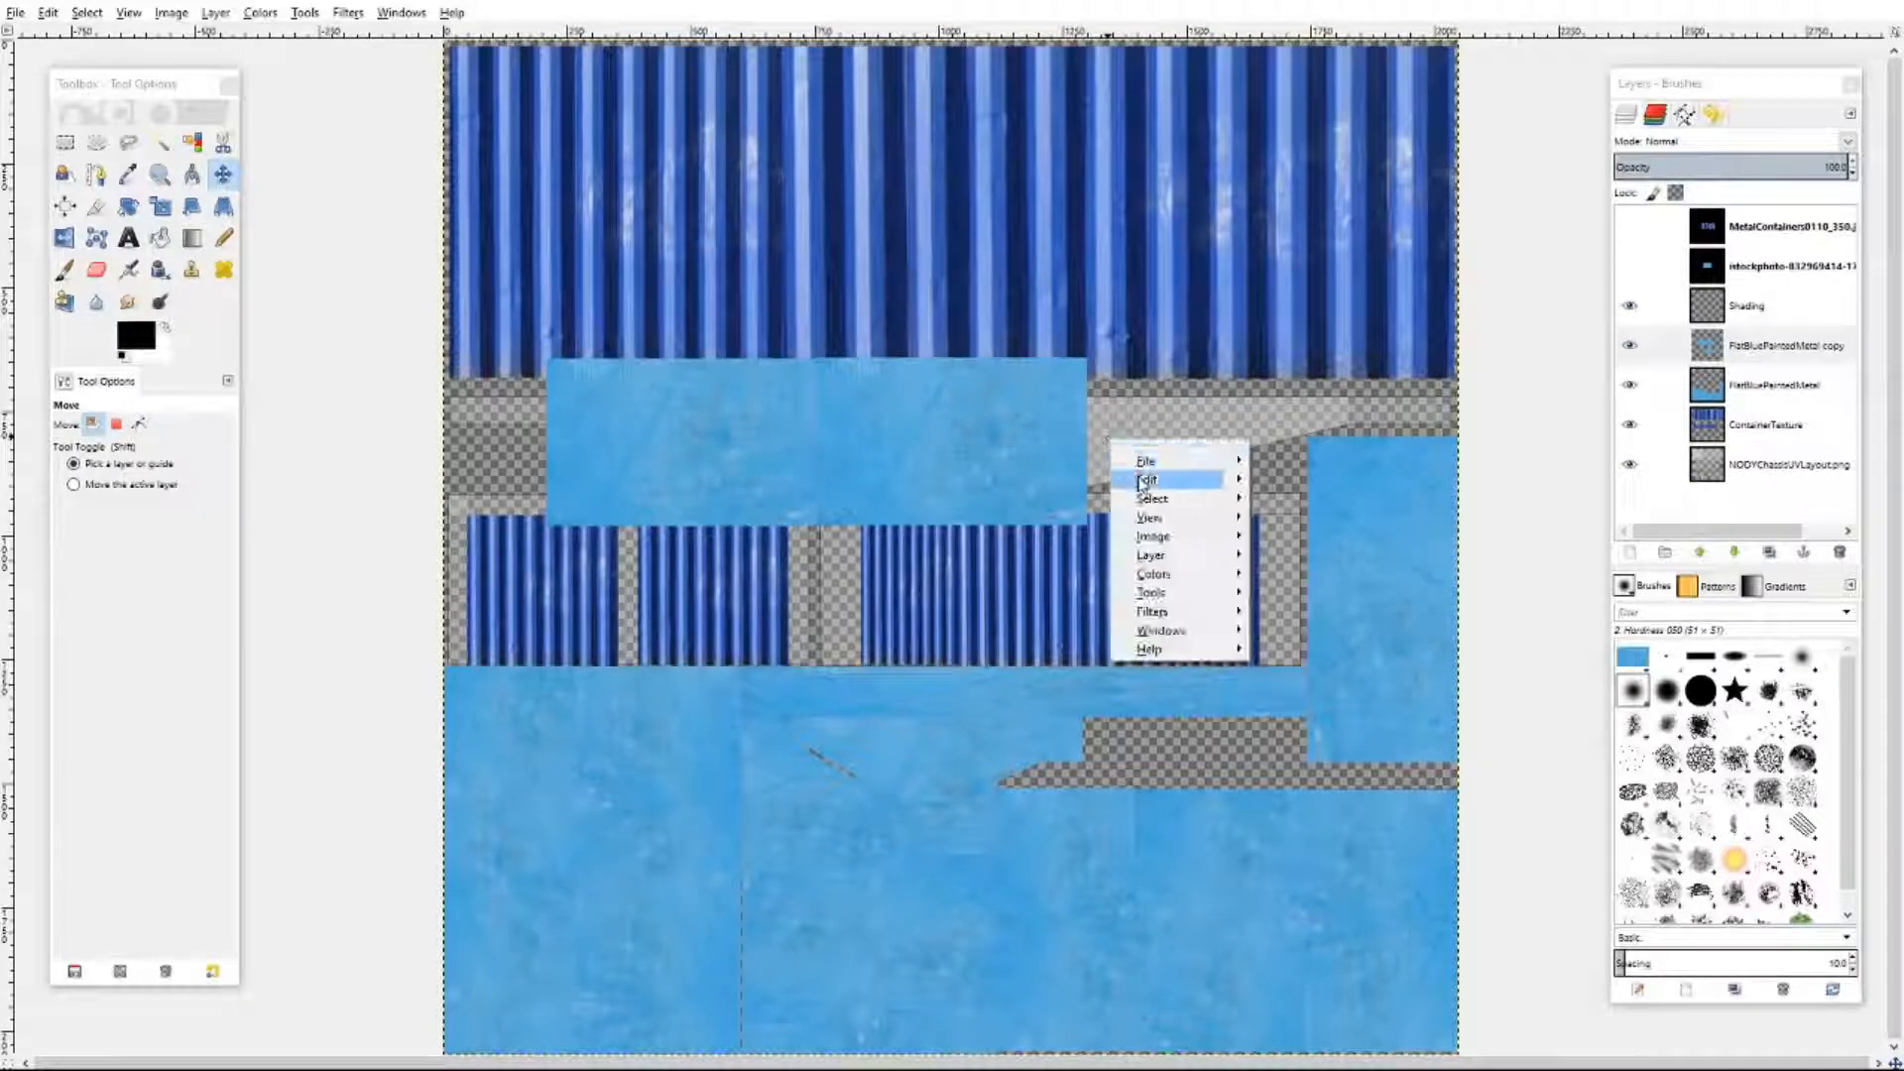
mouse_move(1177, 485)
left_click(1291, 646)
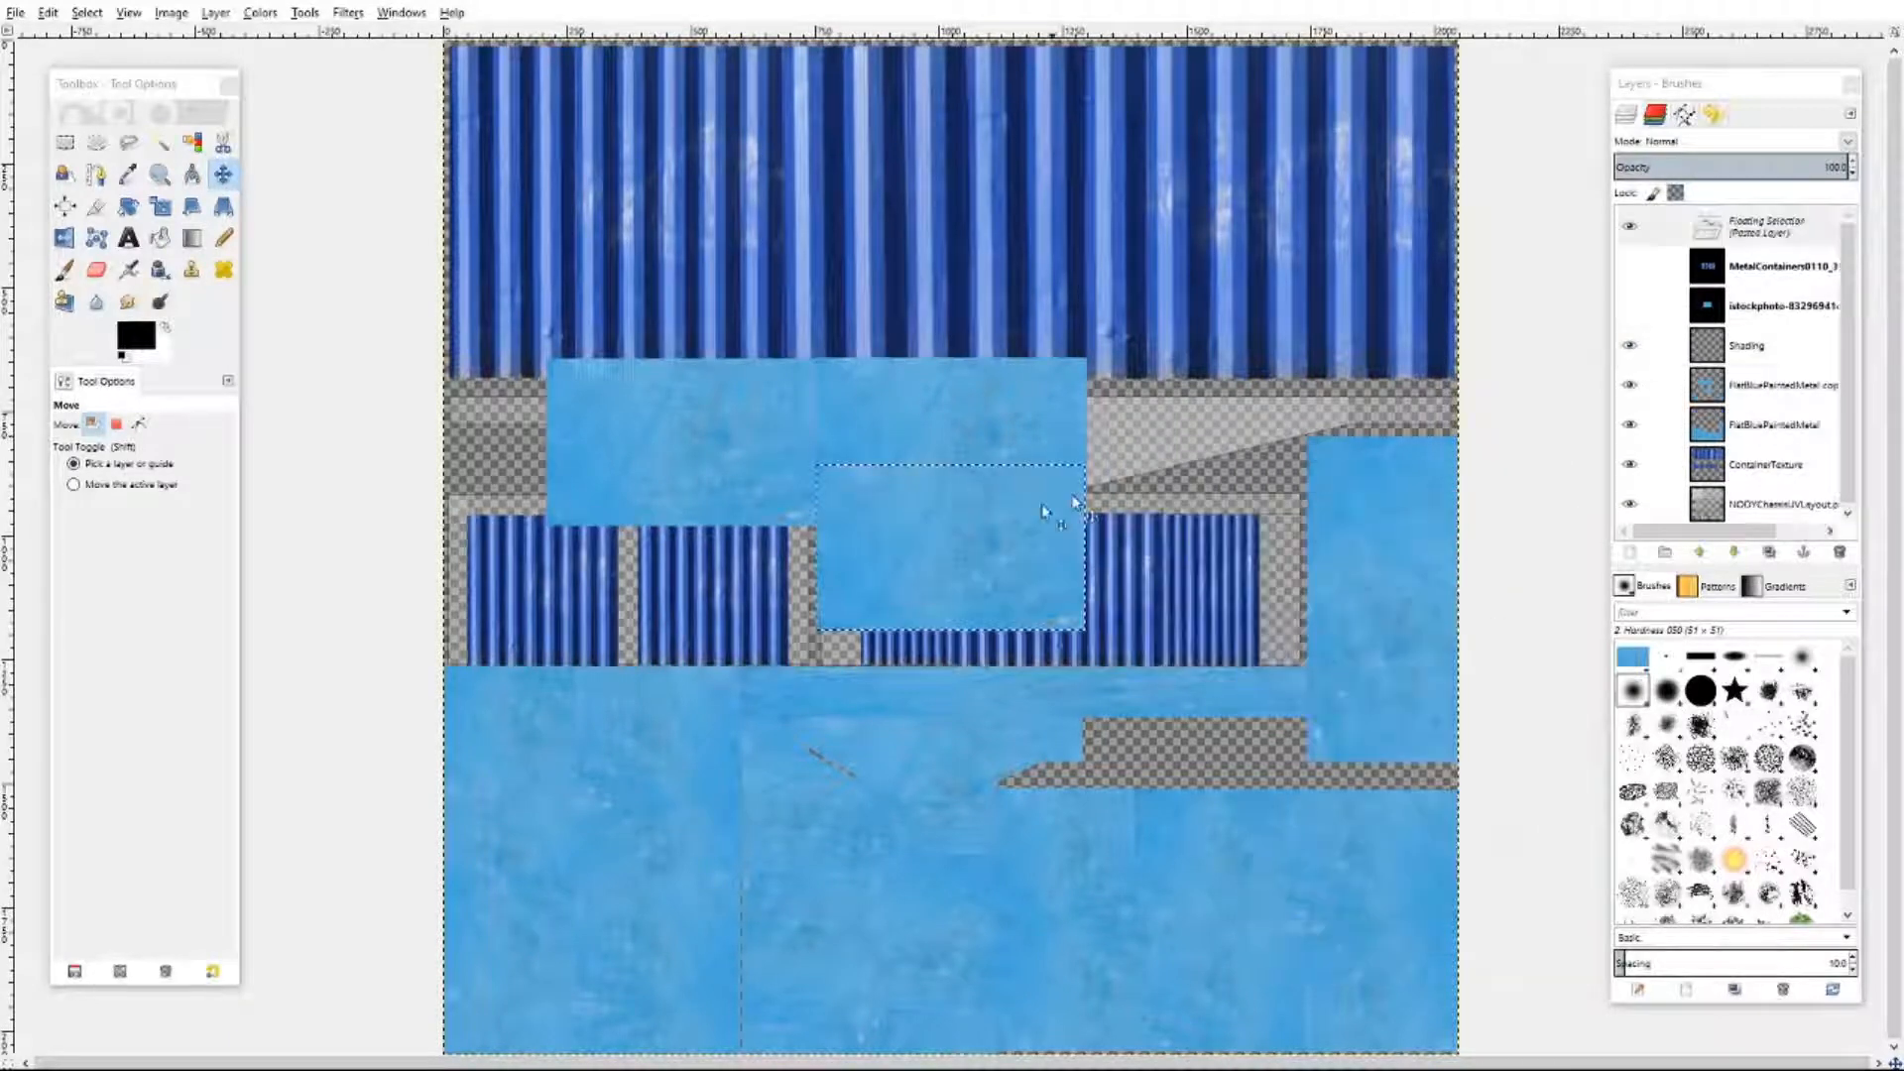
left_click_drag(1158, 513, 1227, 456)
left_click(1150, 650)
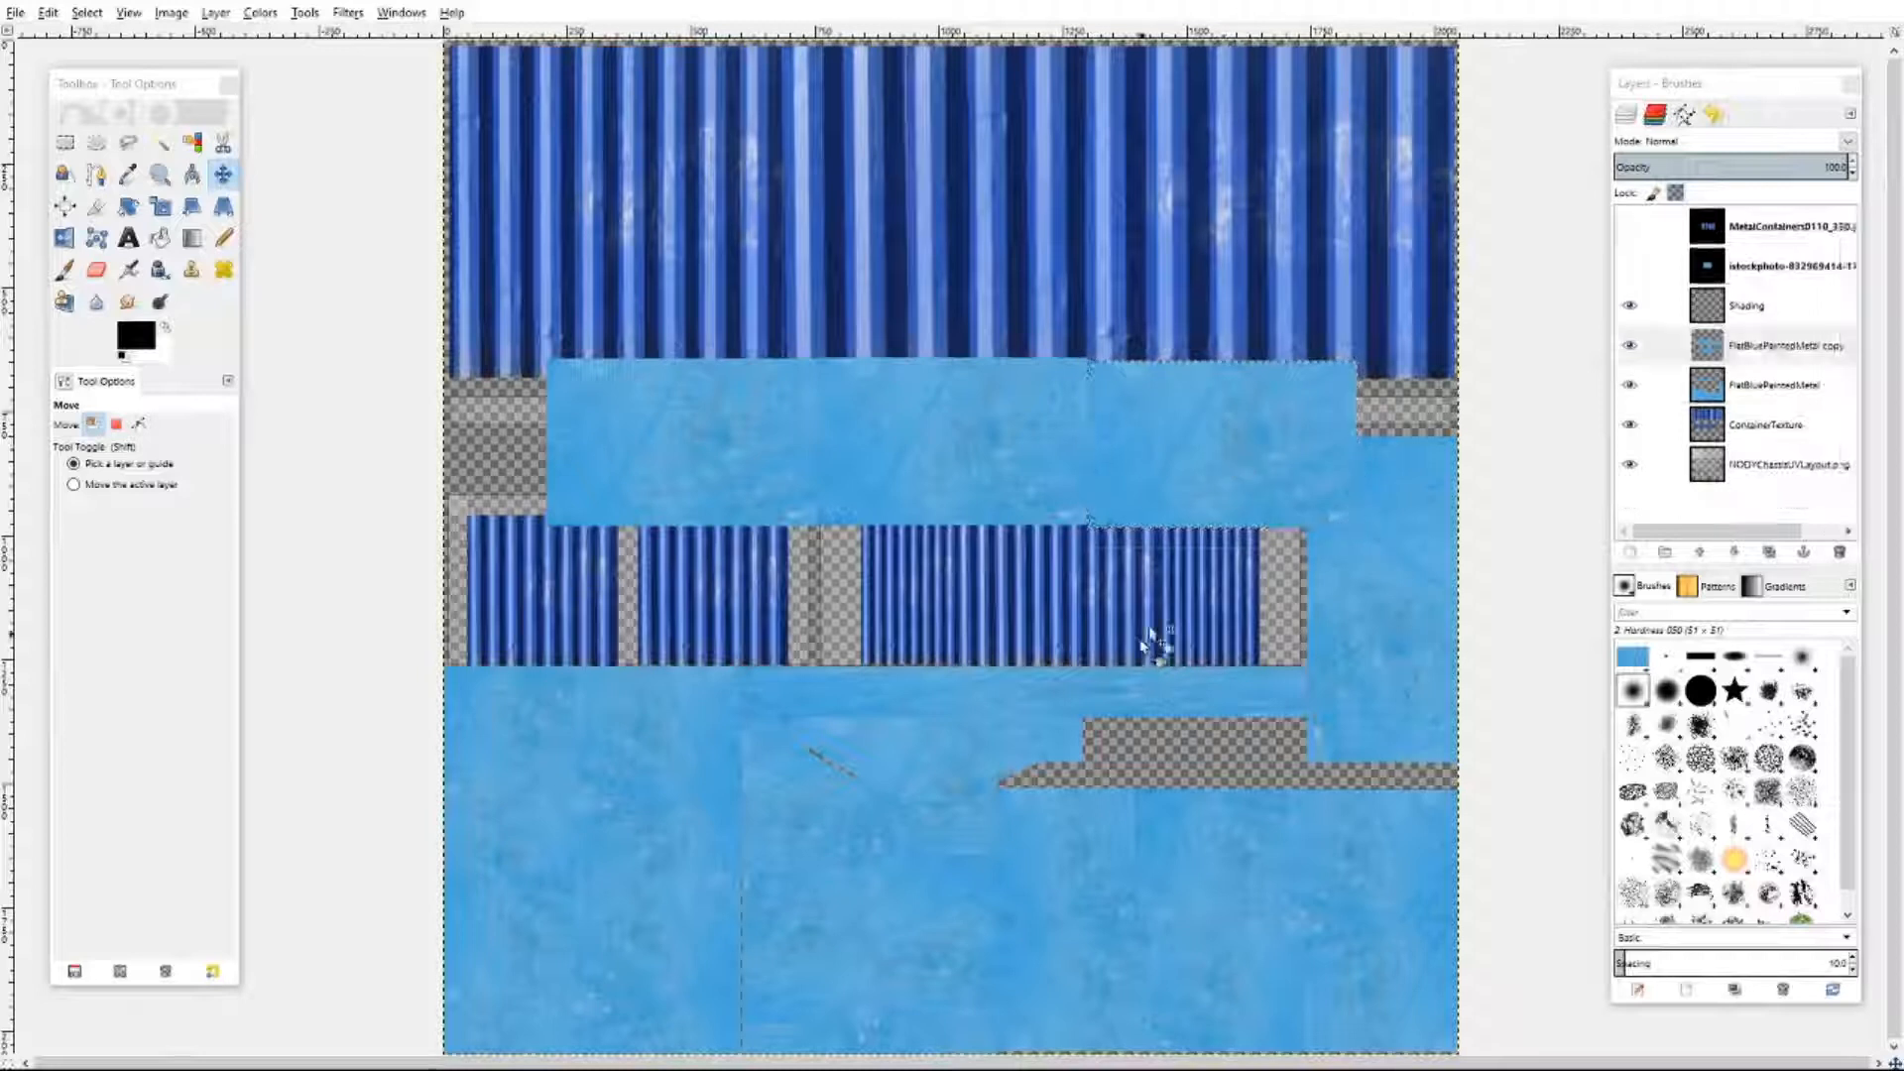
- Paste a blue metal piece over the band's right end, running past the canvas edge, and anchor it
right_click(1302, 445)
mouse_move(1369, 485)
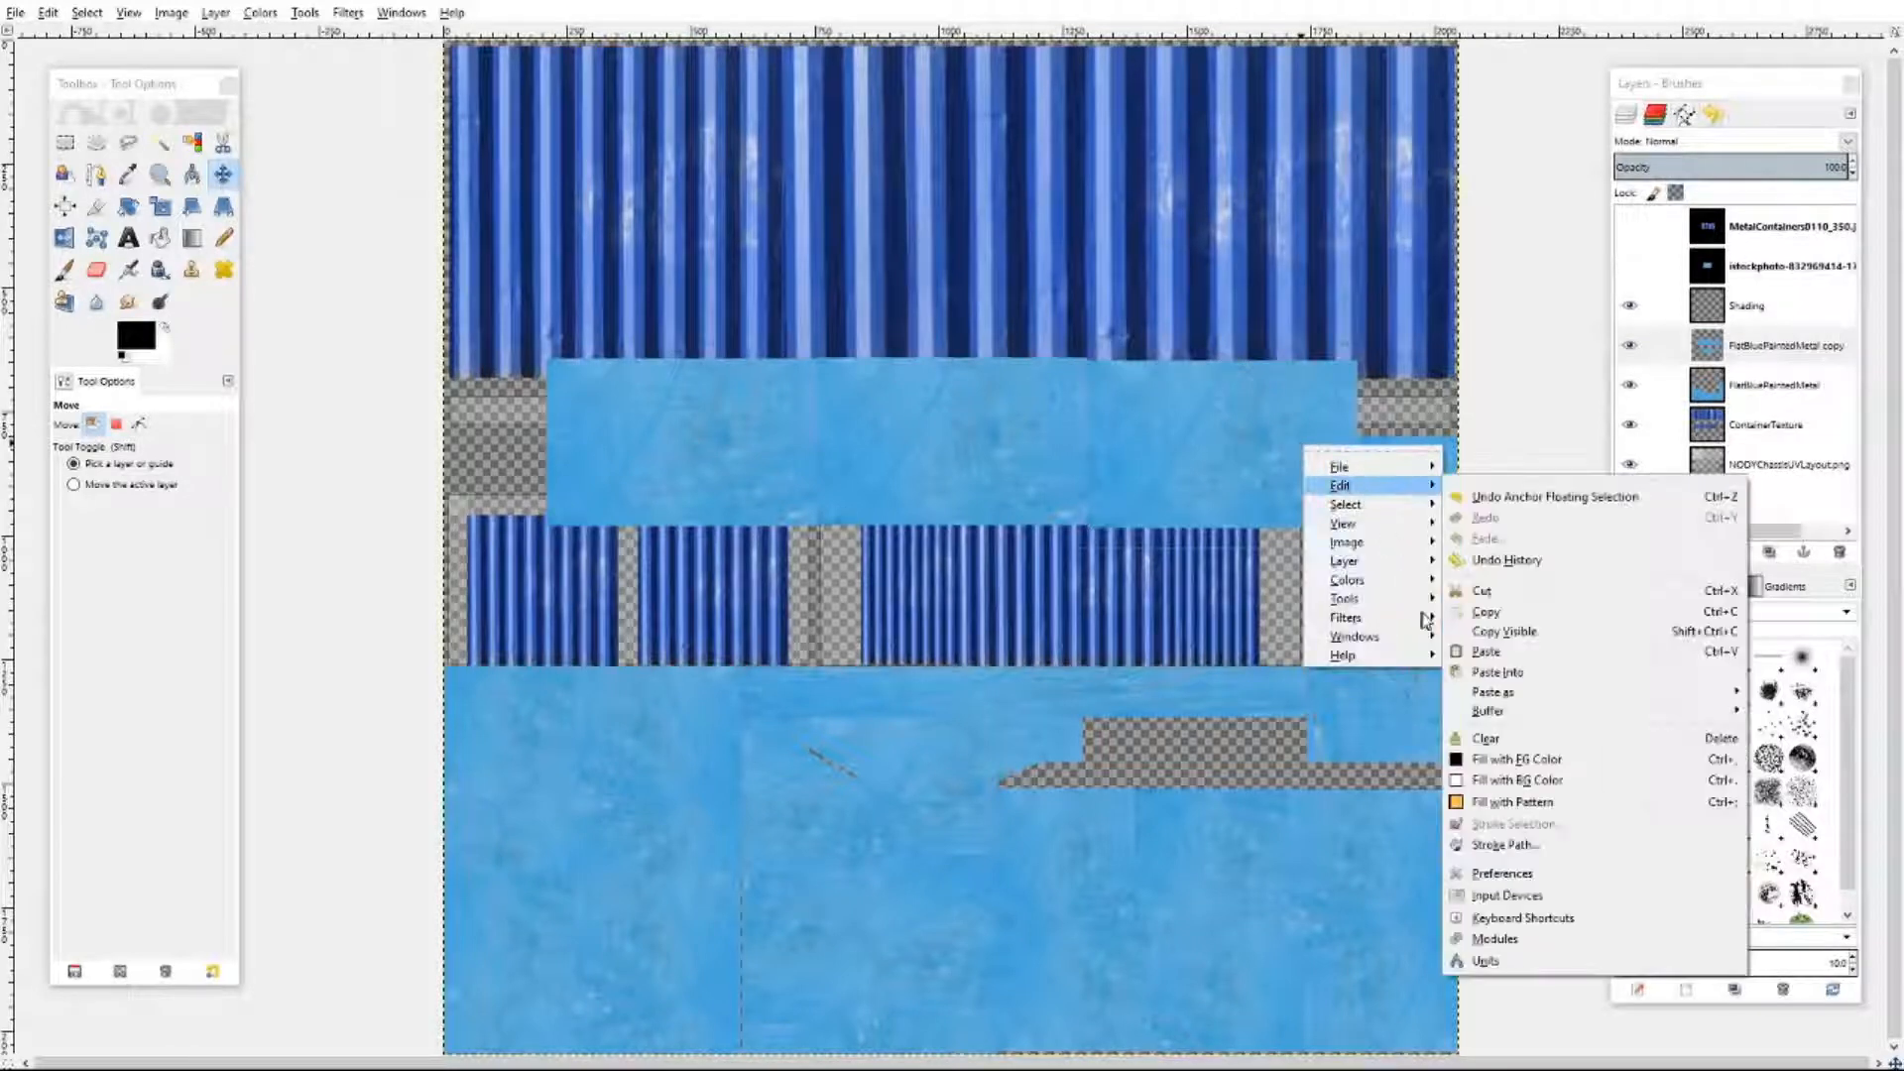
left_click(1485, 651)
left_click_drag(960, 527, 1379, 475)
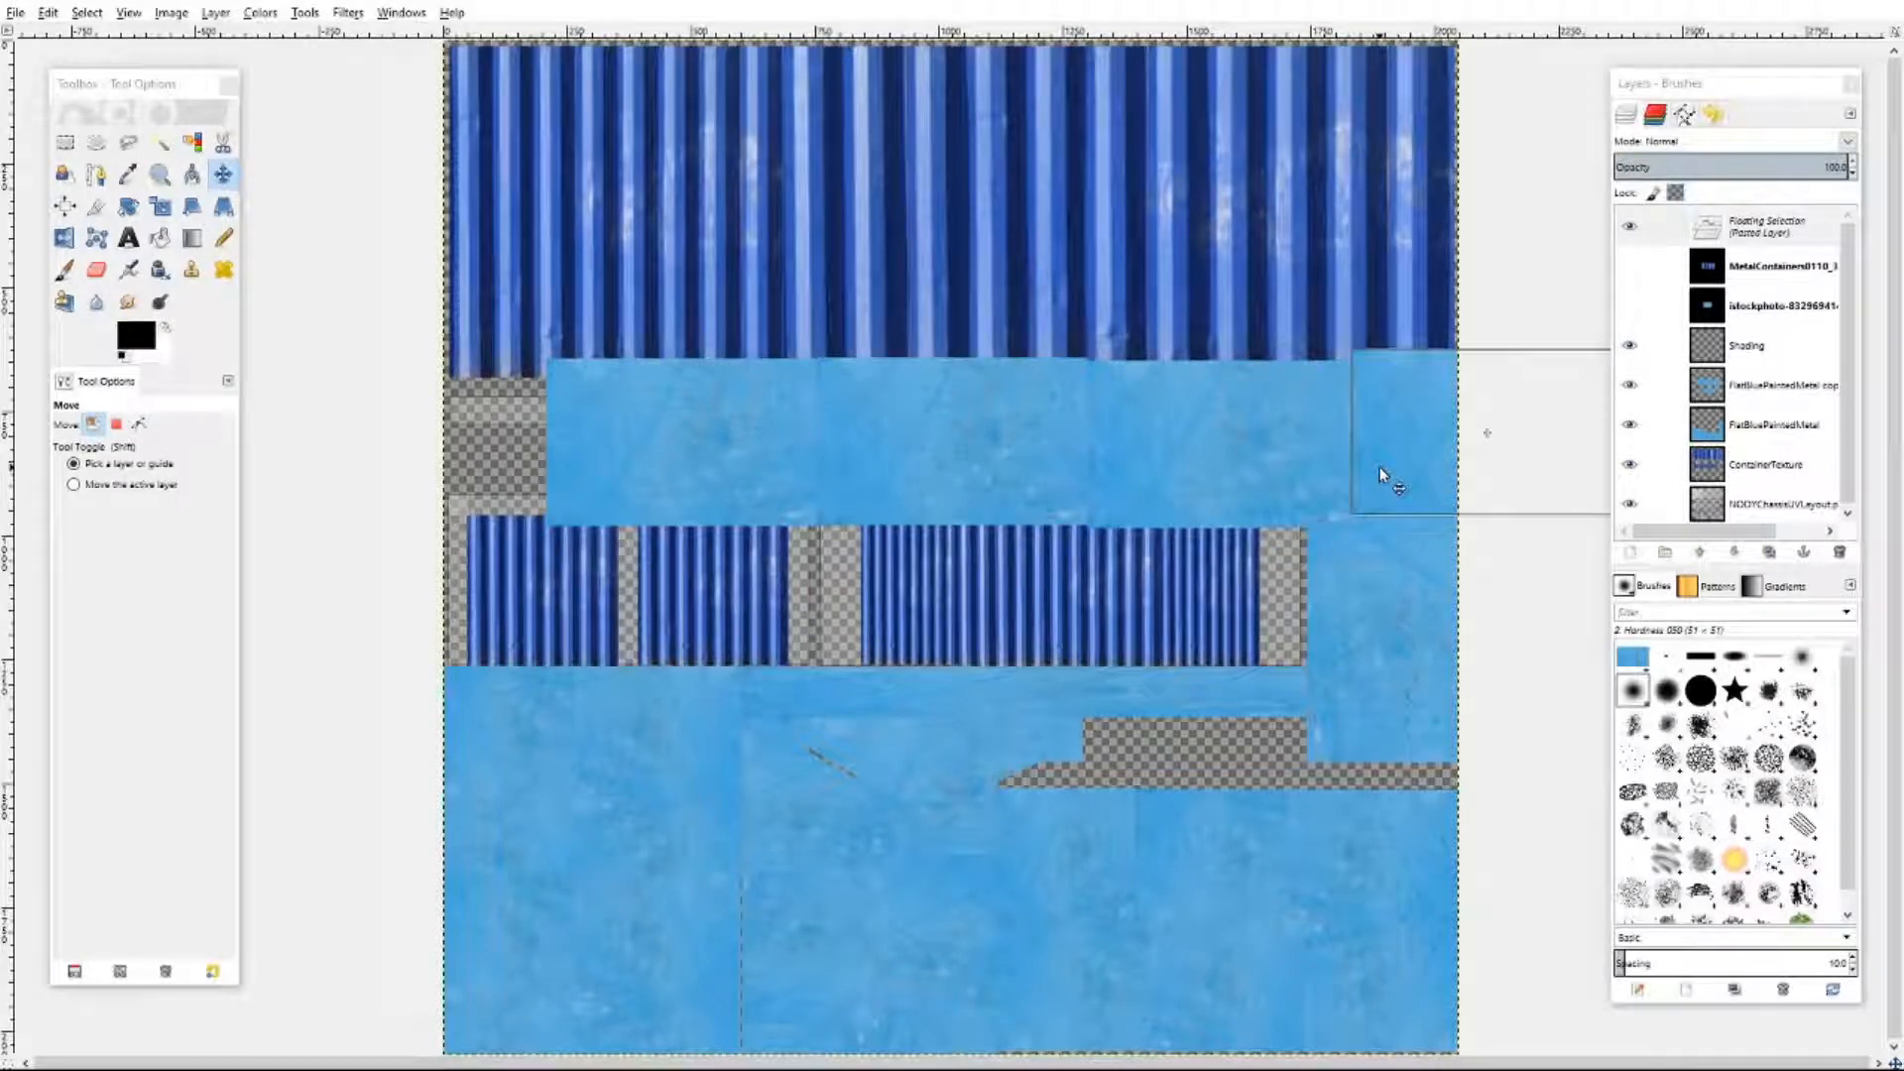
left_click(1294, 593)
- Paste a blue metal piece over the band's left end, running past the canvas edge, and anchor it
right_click(844, 540)
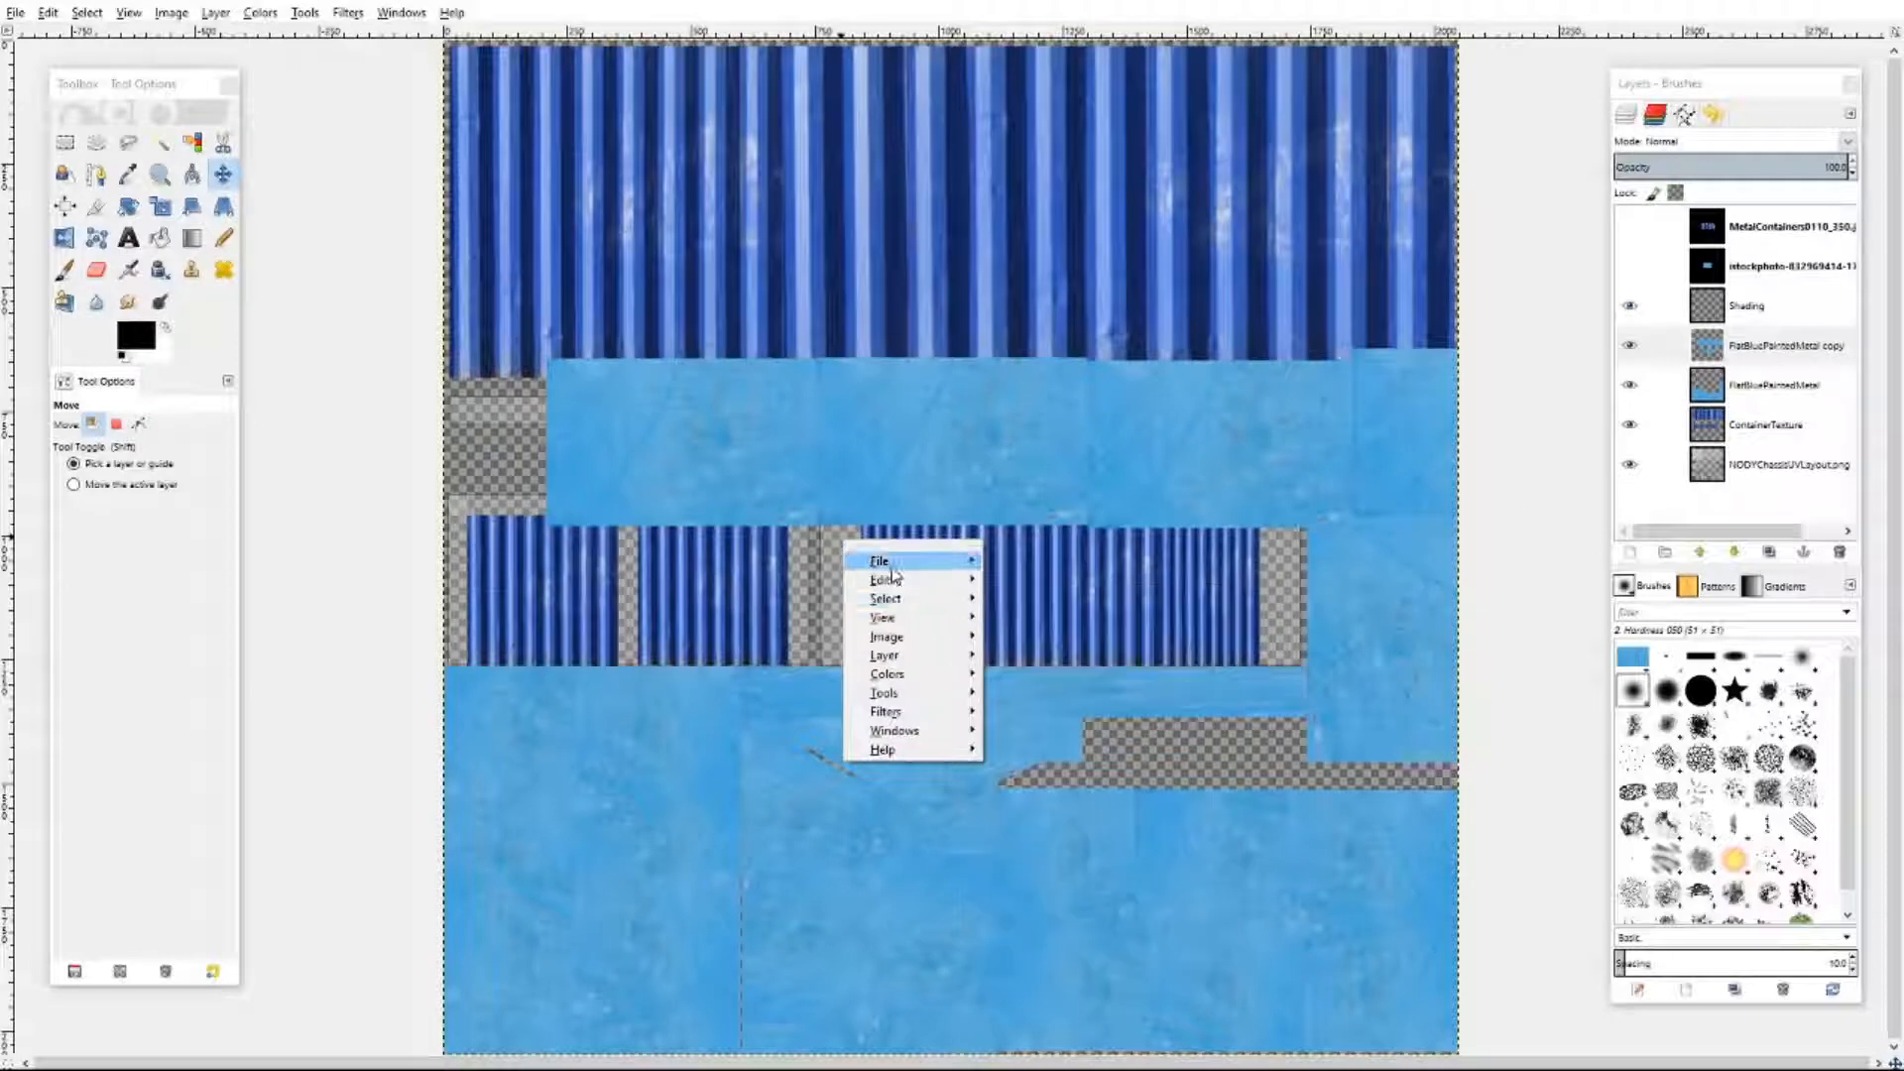
mouse_move(882, 580)
left_click(1038, 743)
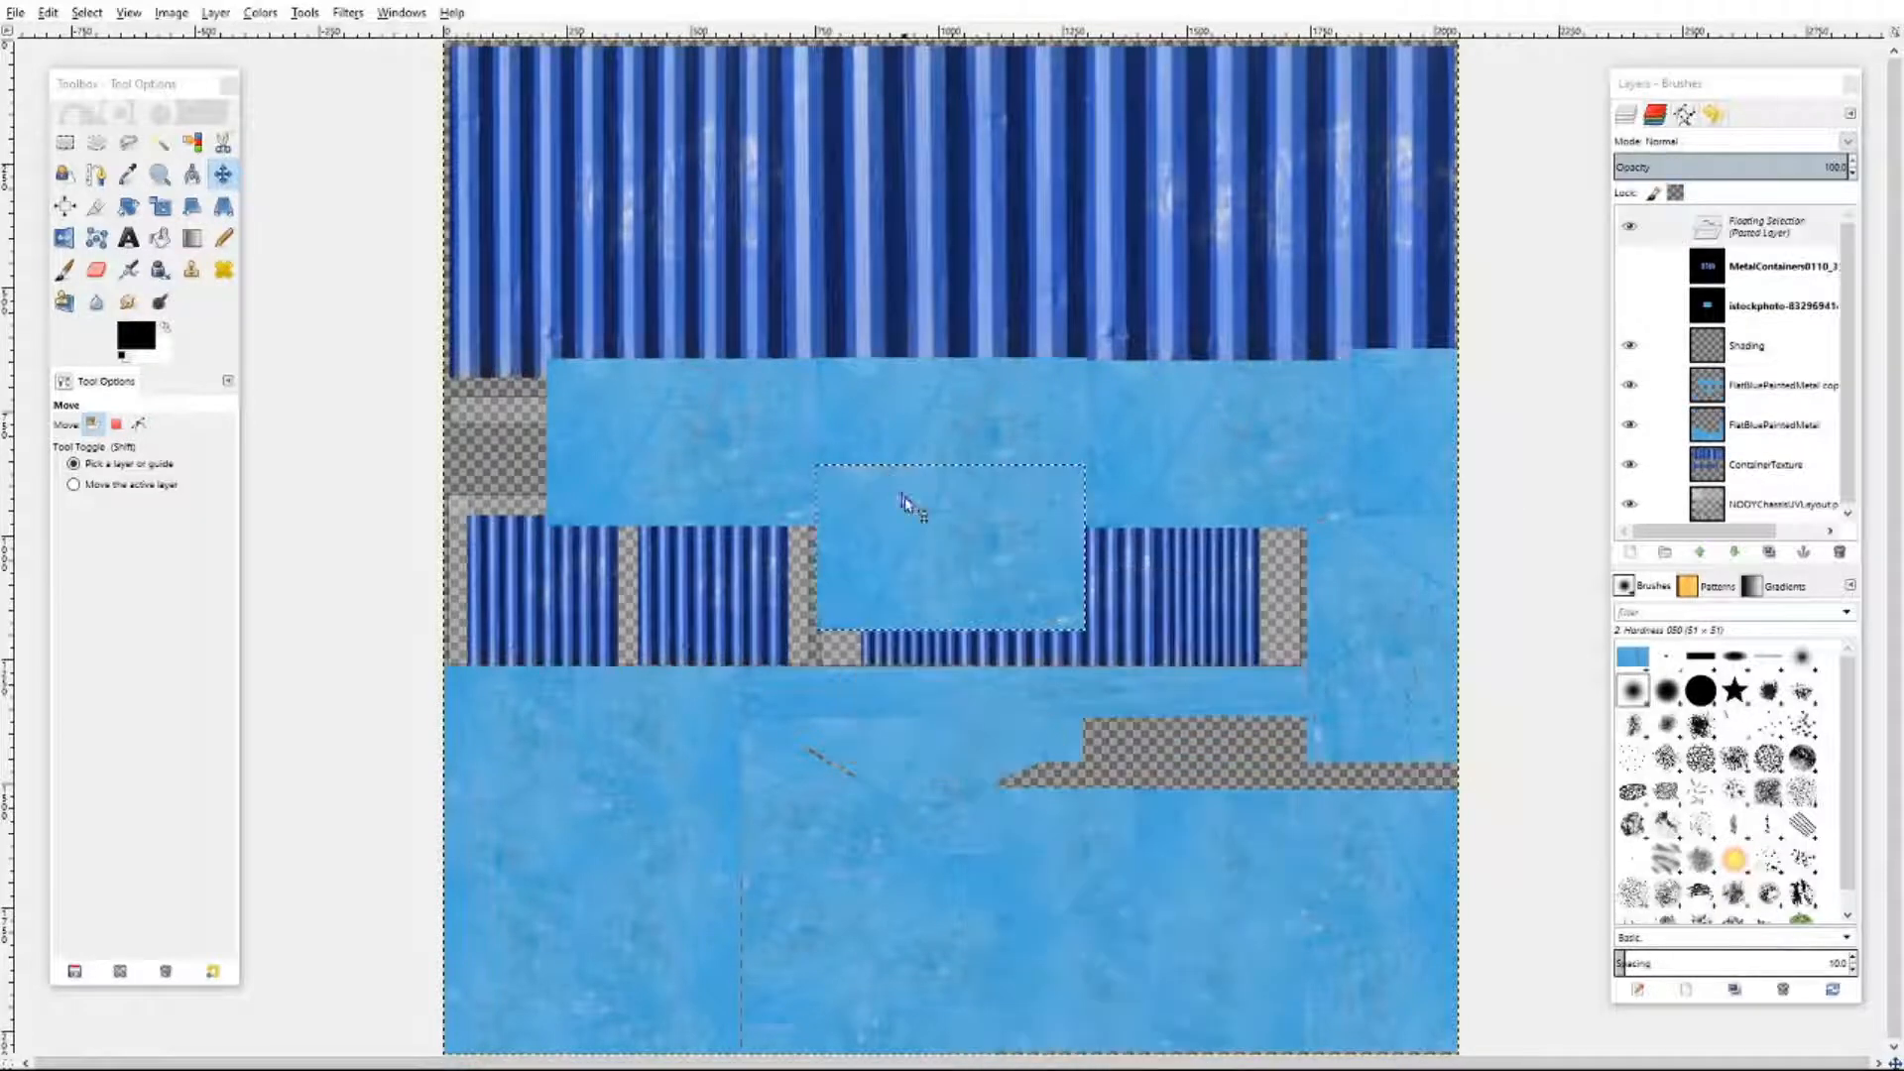
left_click_drag(906, 510, 413, 424)
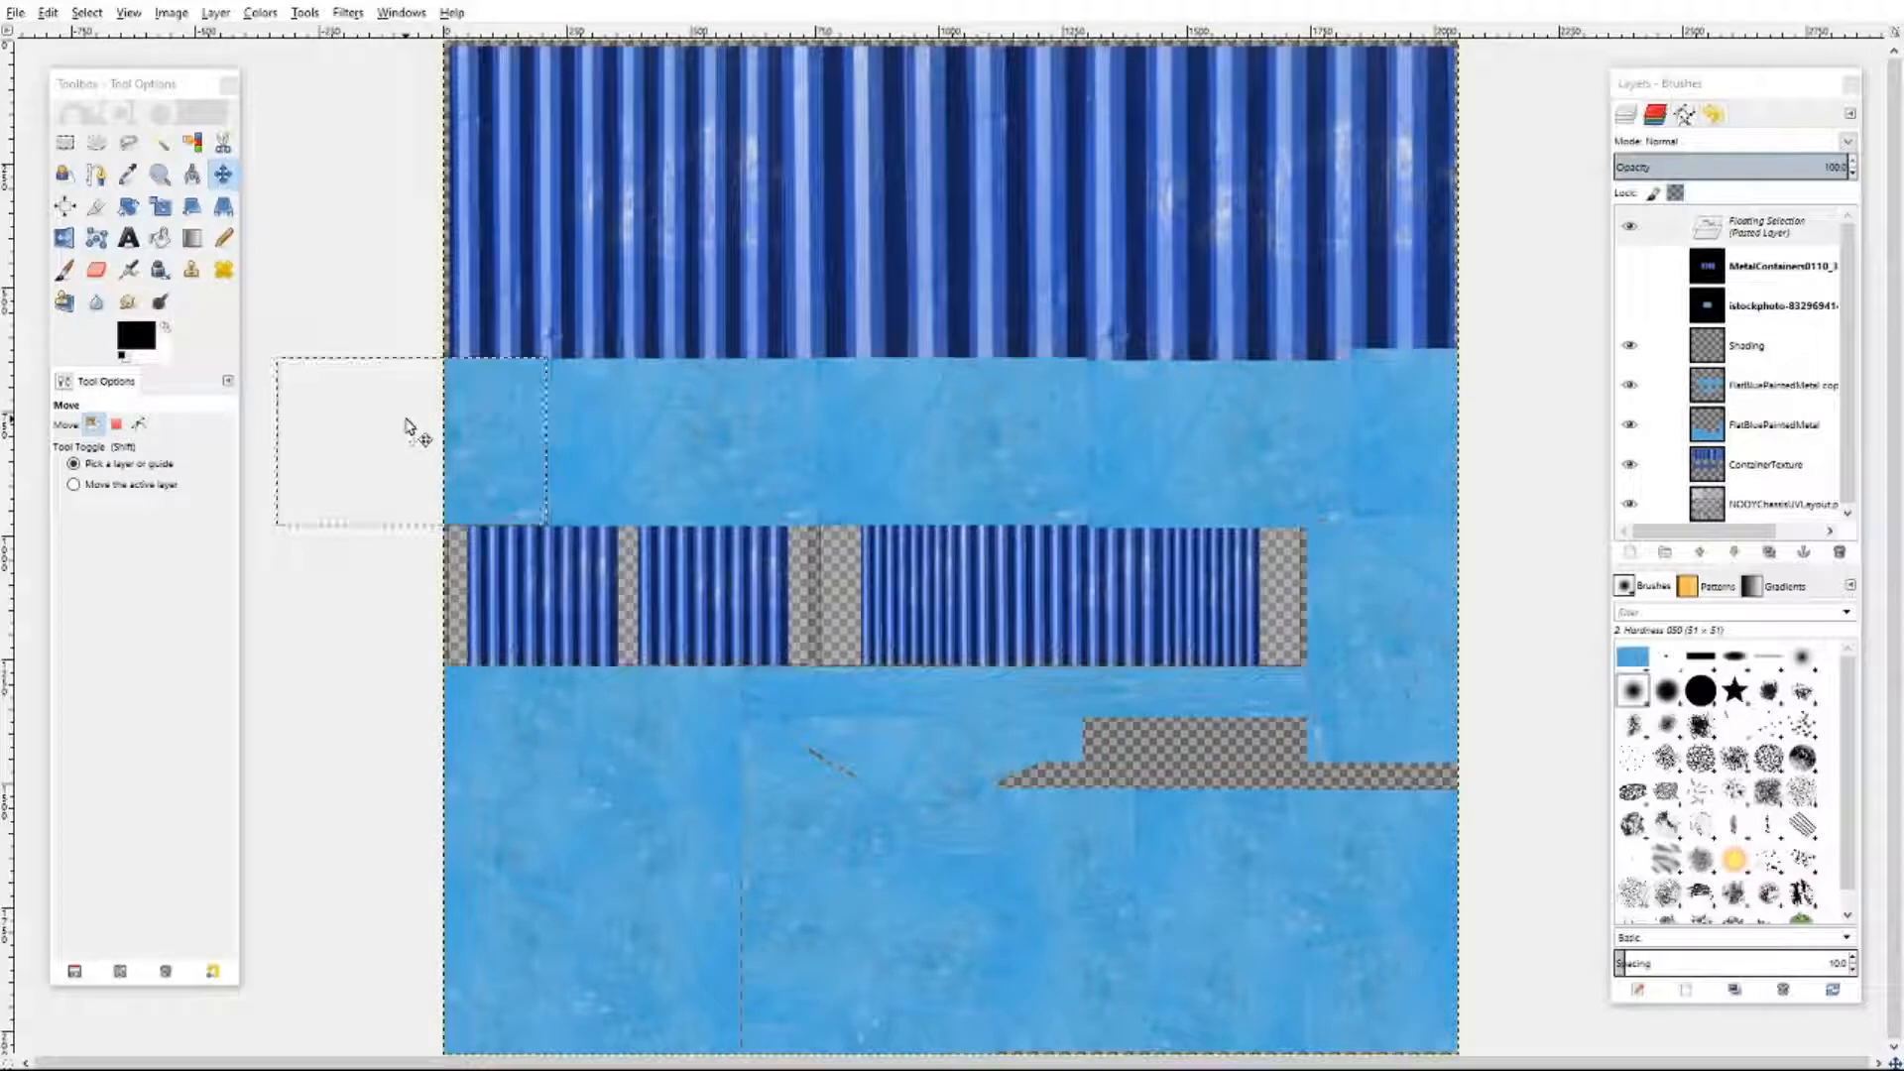
left_click(716, 567)
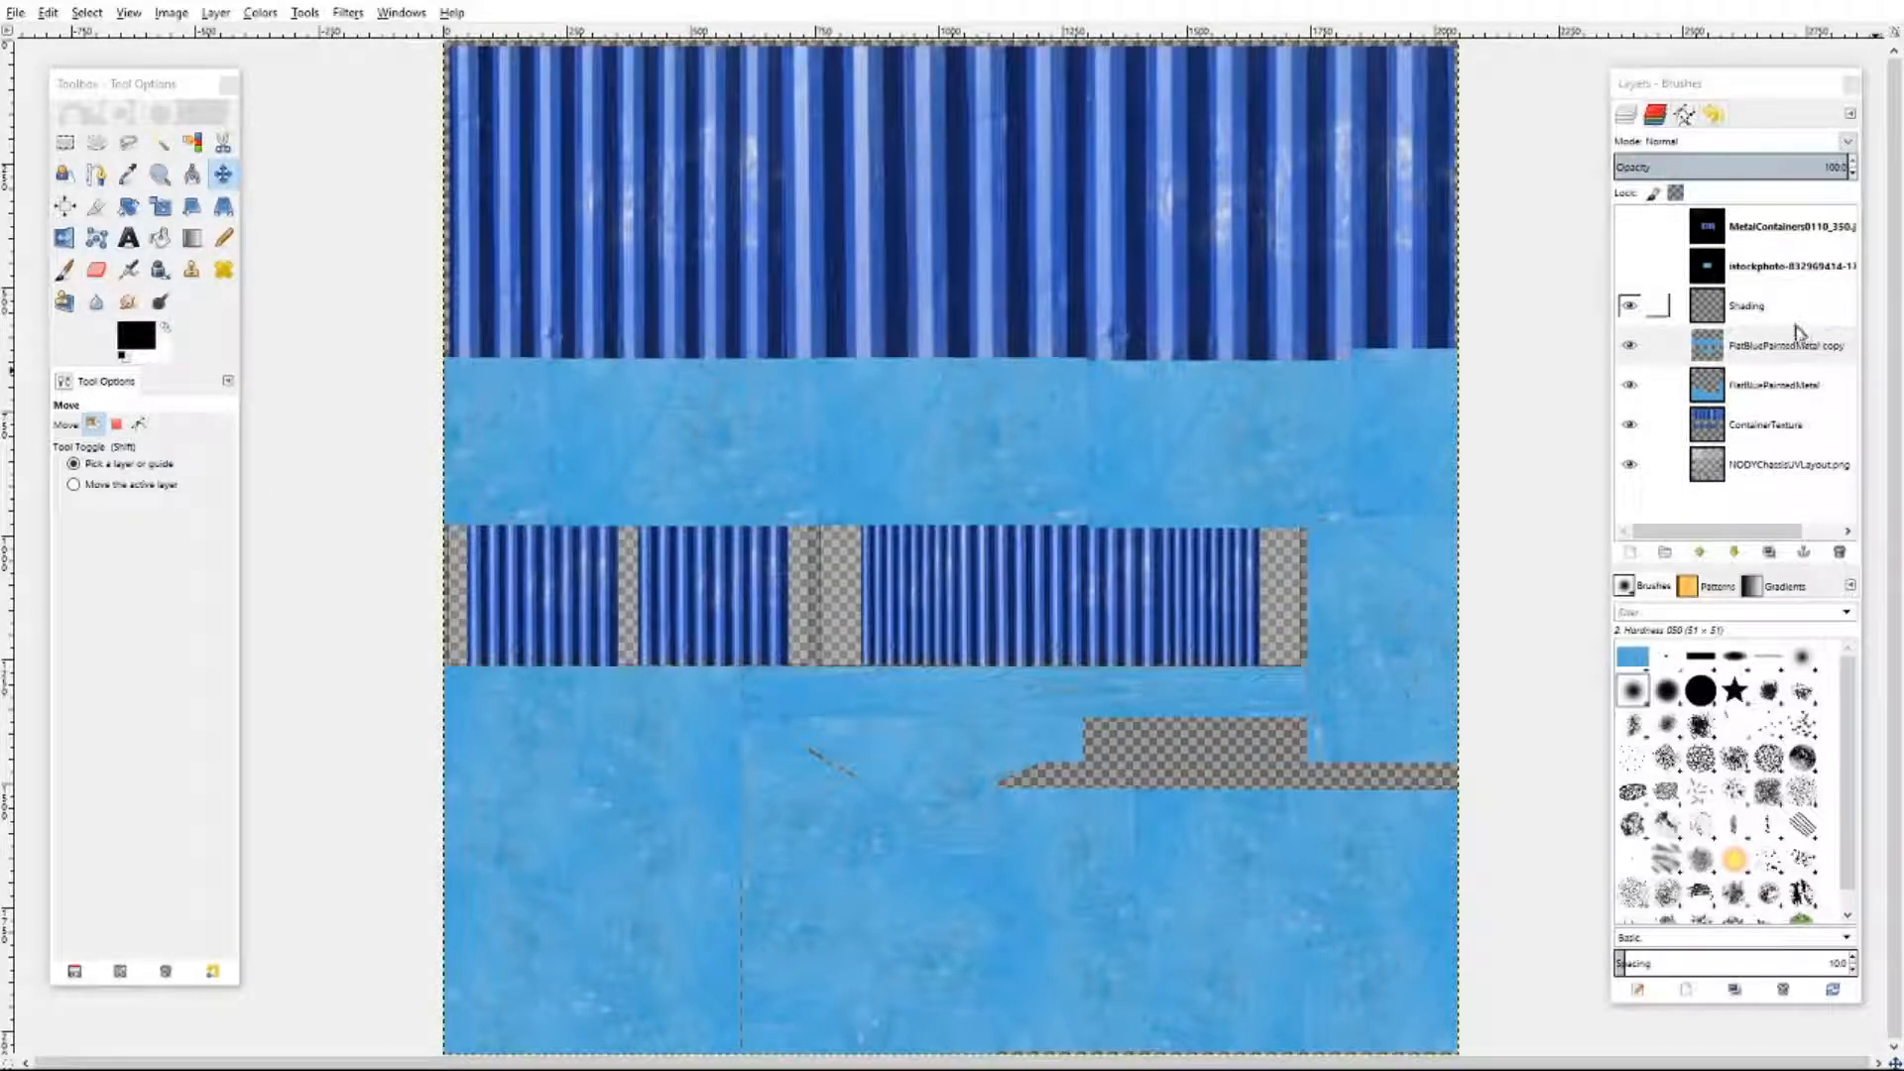
- Hide the FlatBluePaintedMetal layer and lower the FlatBluePaintedMetal copy layer's opacity to 37 to reveal the UV layout beneath
left_click(1630, 386)
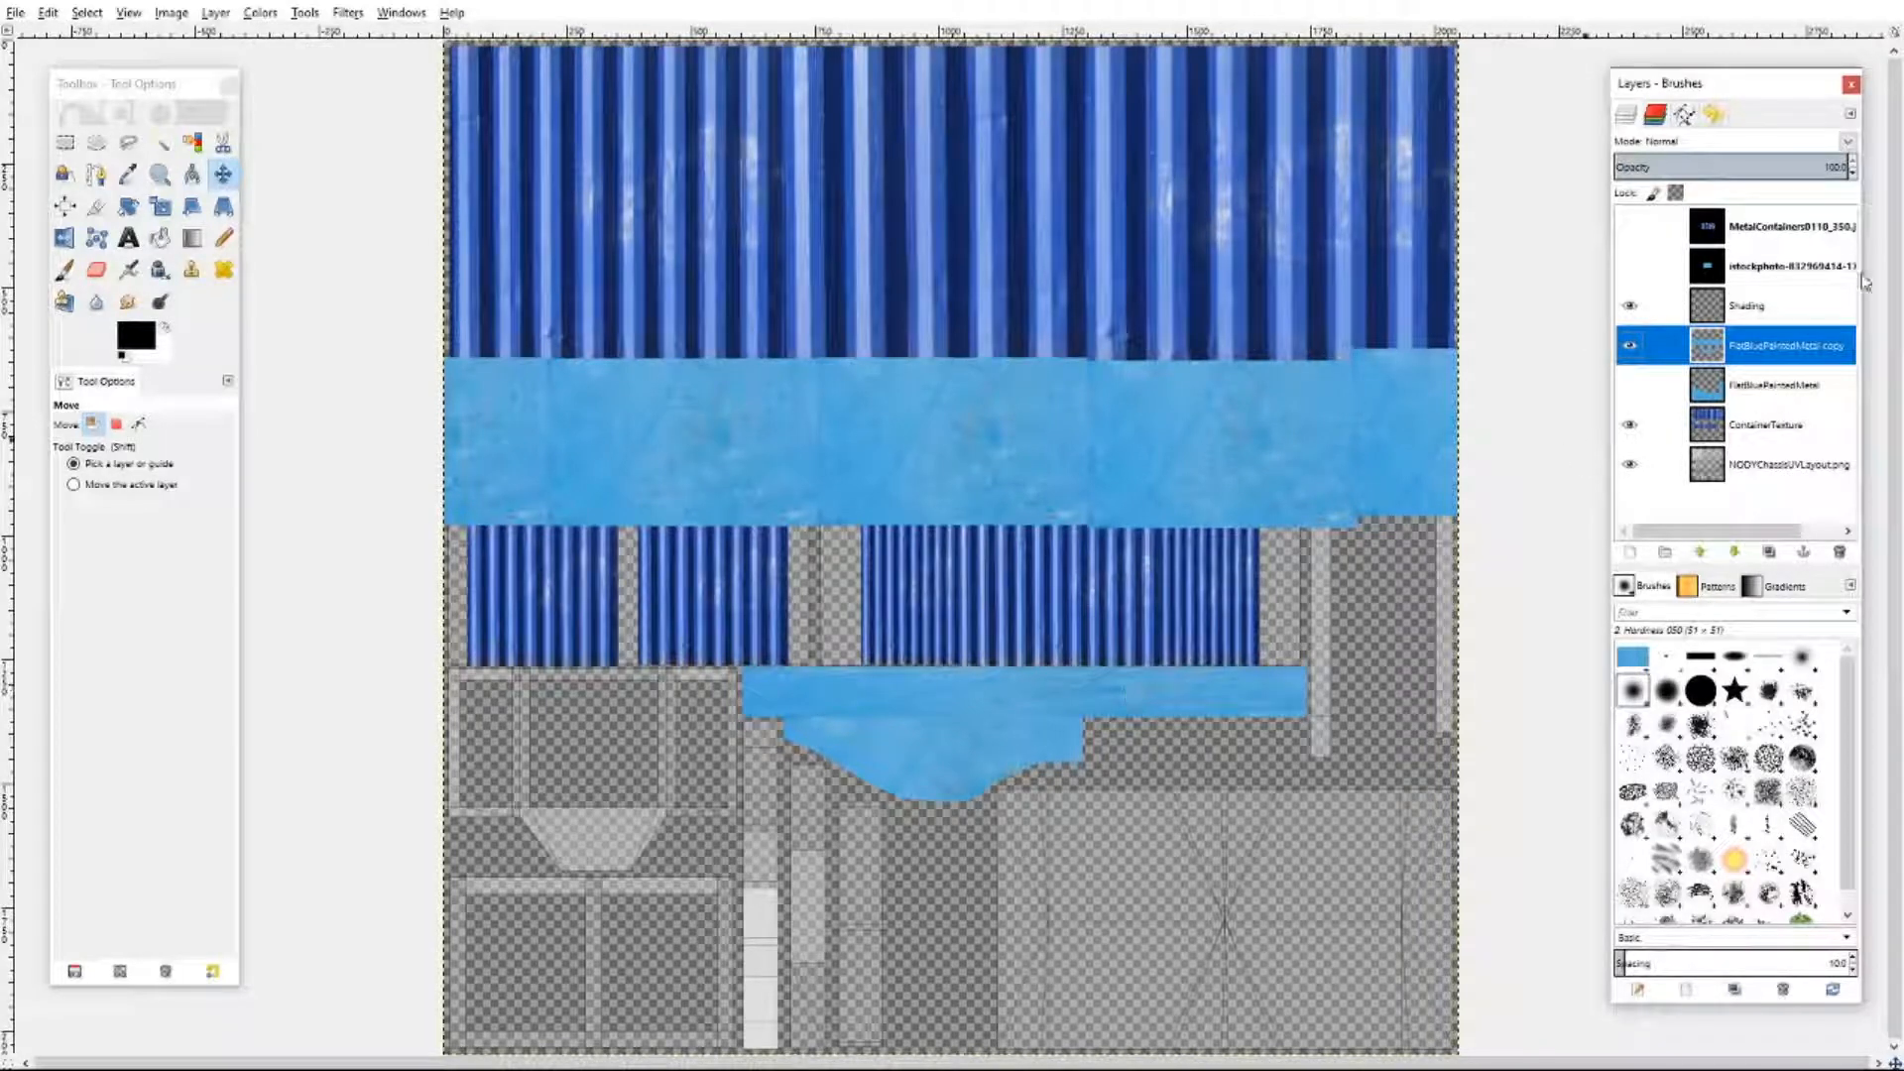
left_click(1854, 176)
left_click(1854, 174)
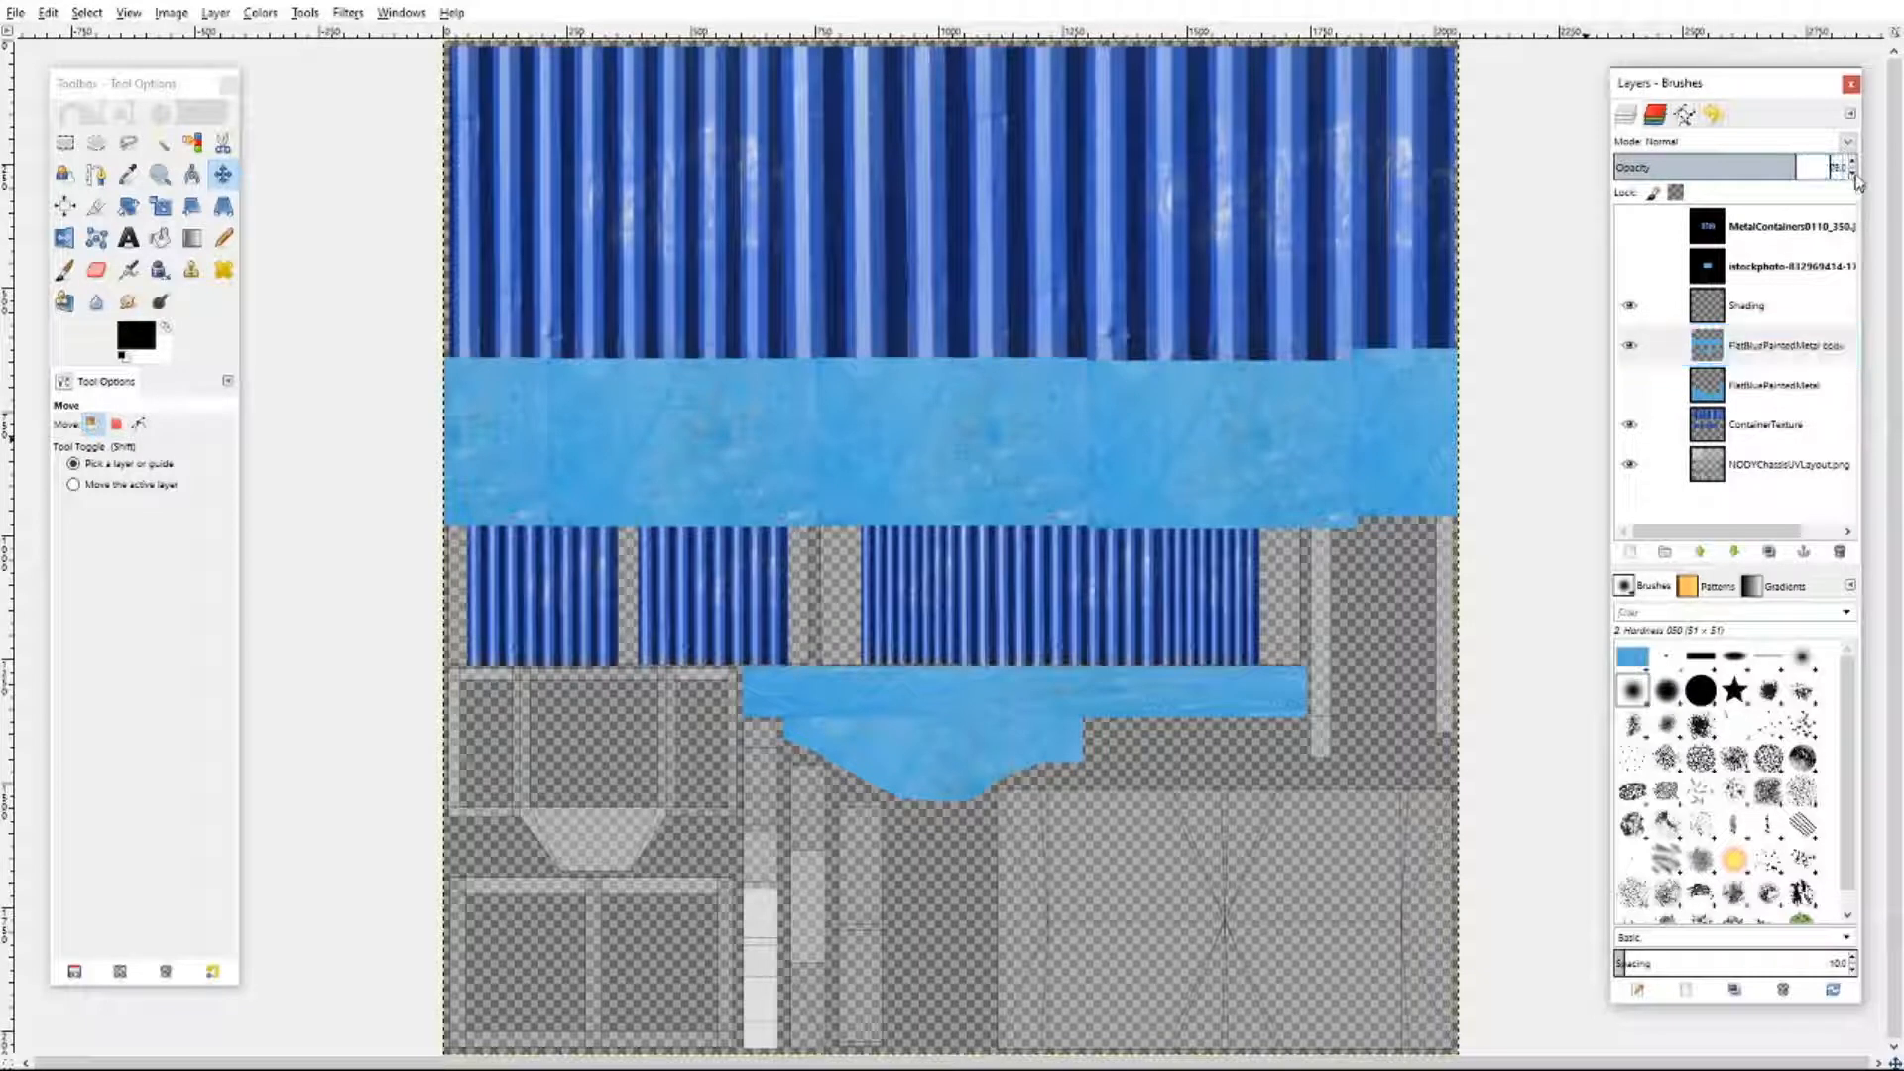
left_click(1854, 174)
left_click(1854, 175)
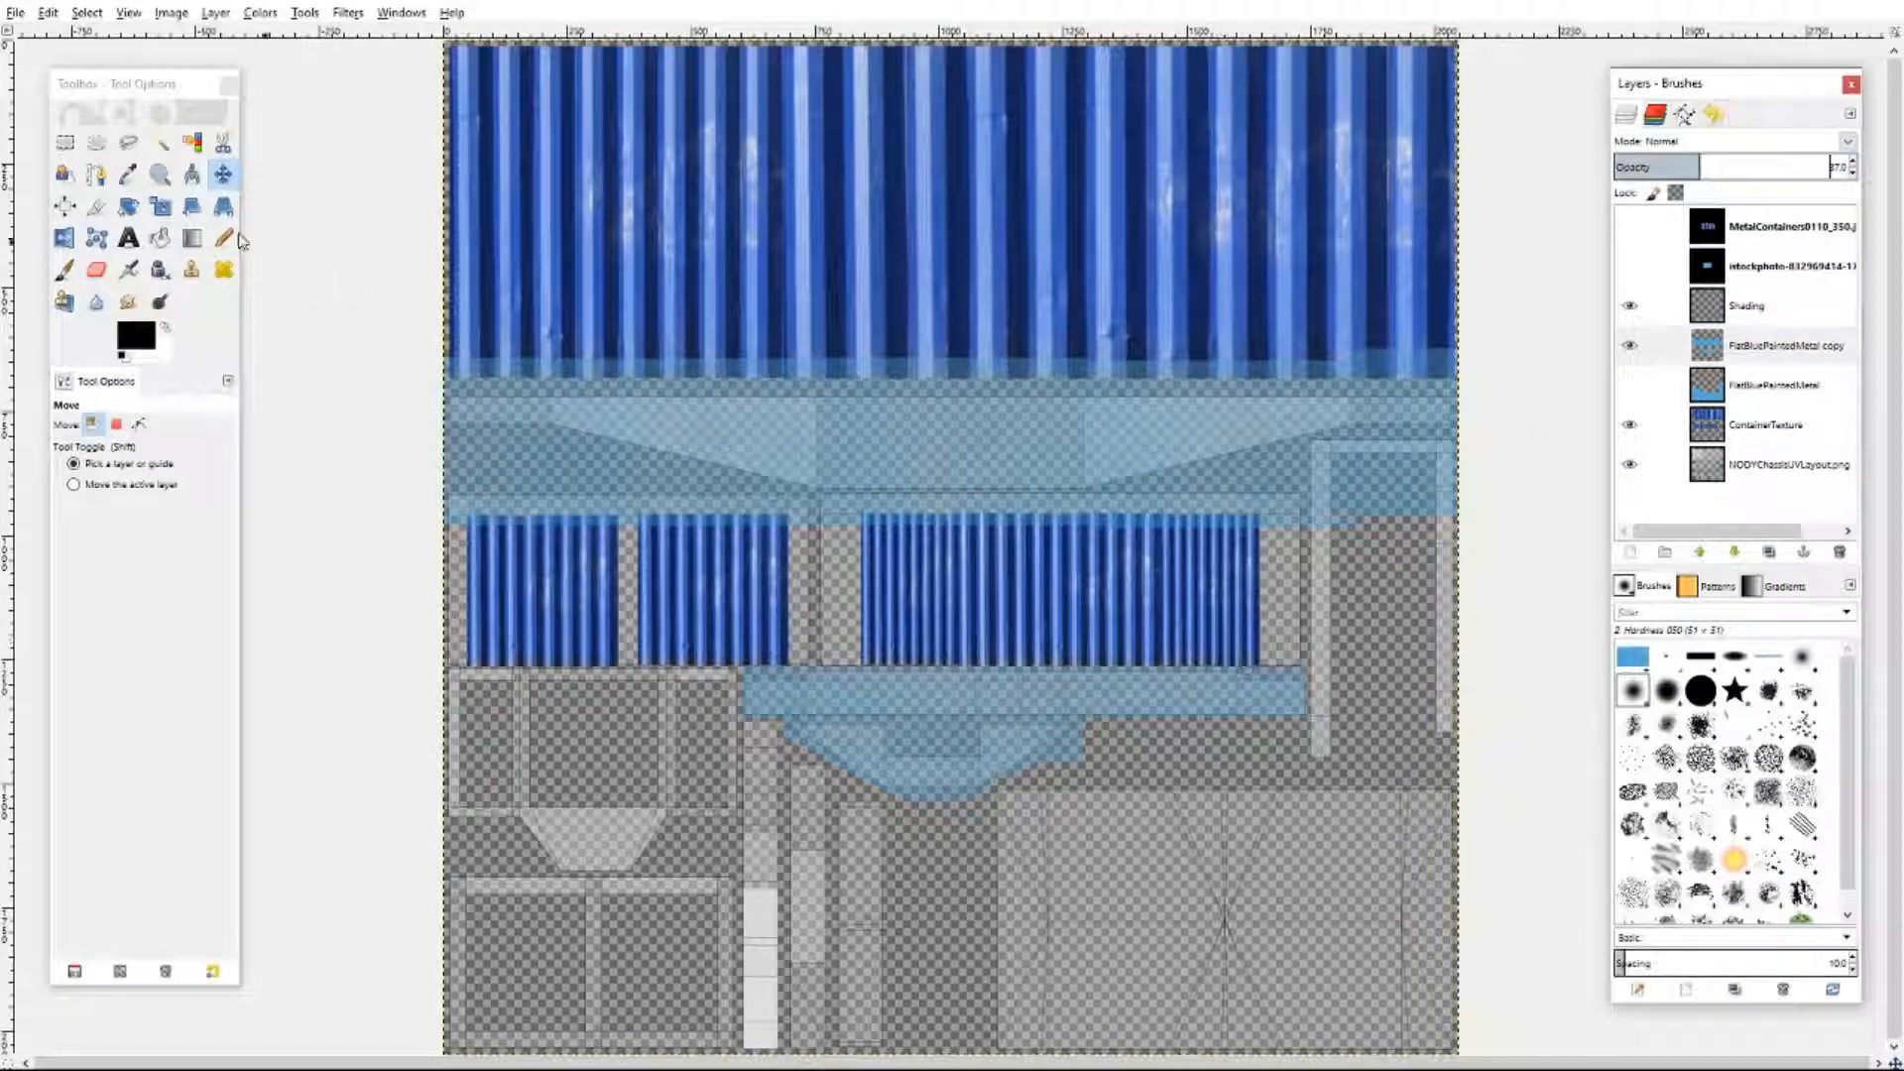
- Clear the surplus blue metal above and below the upper band and where it overlaps the tall right-hand piece, using rectangular selections
left_click(64, 142)
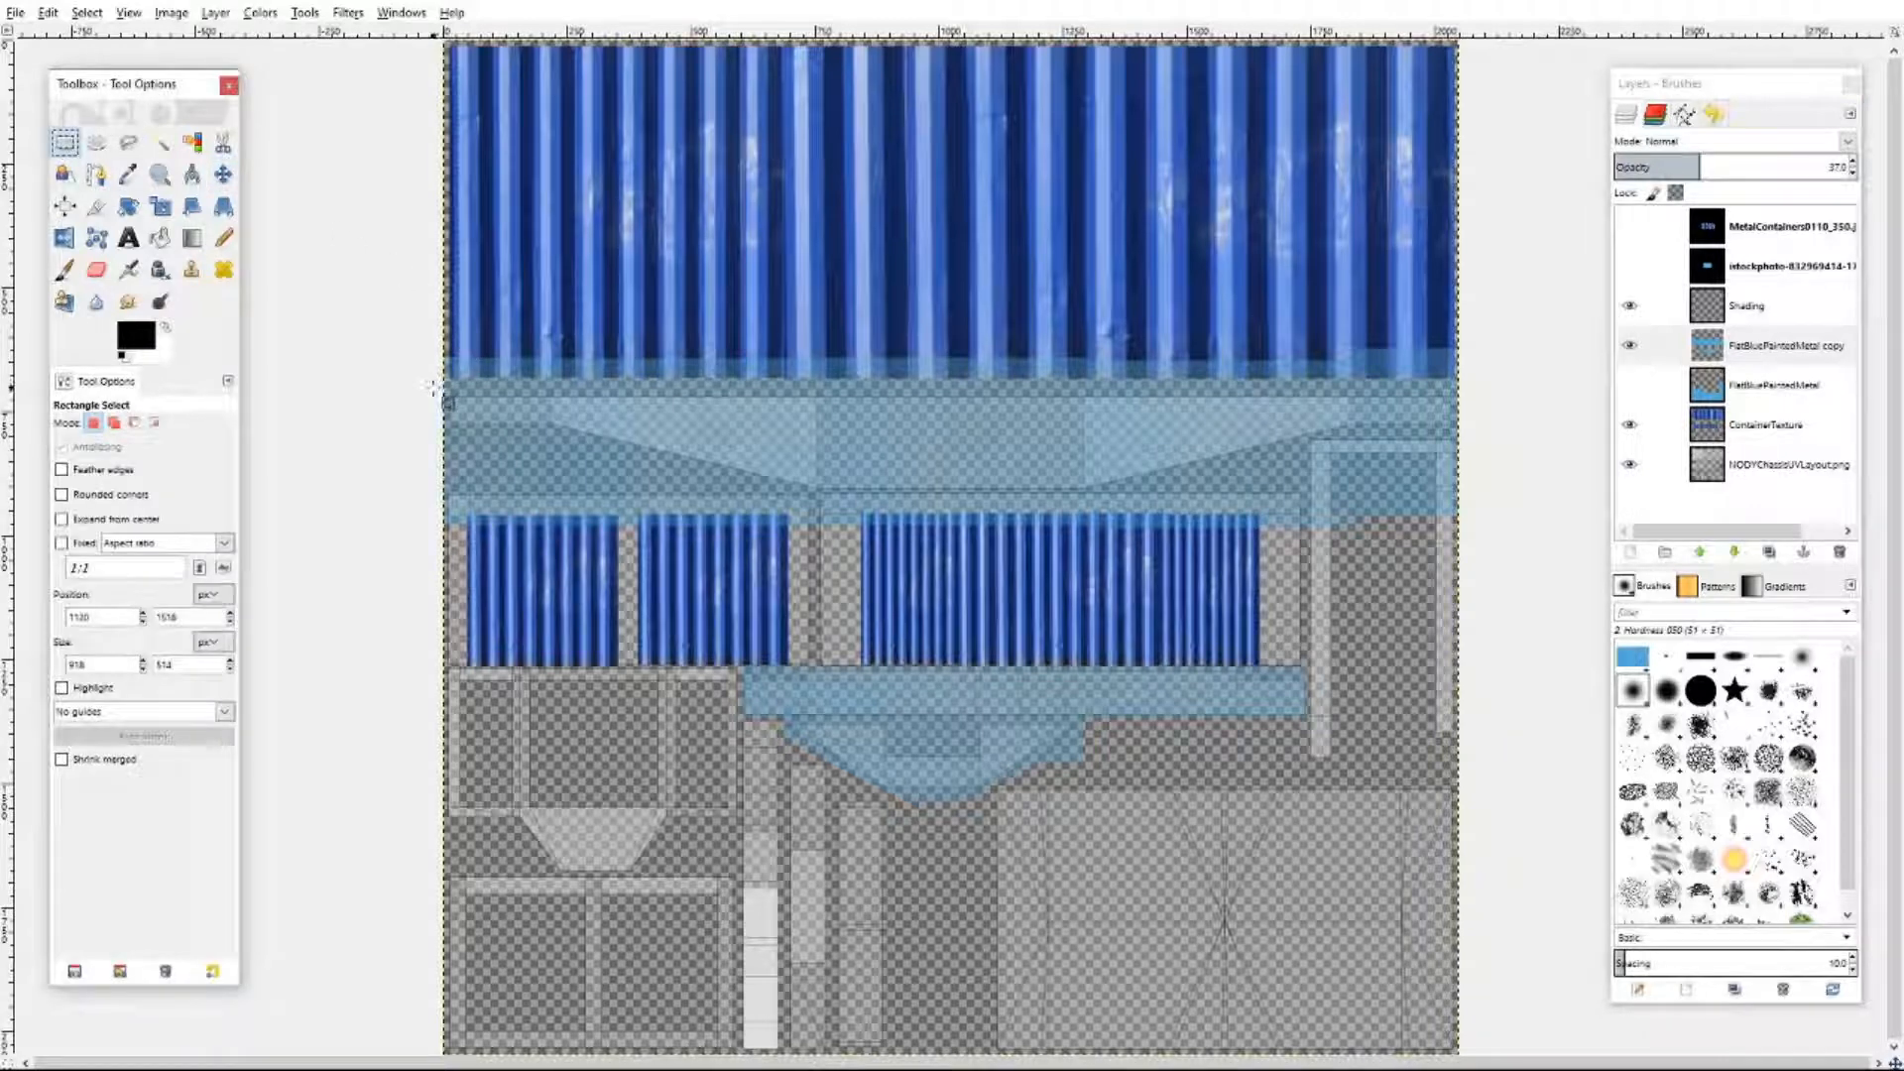
left_click_drag(432, 386, 1482, 329)
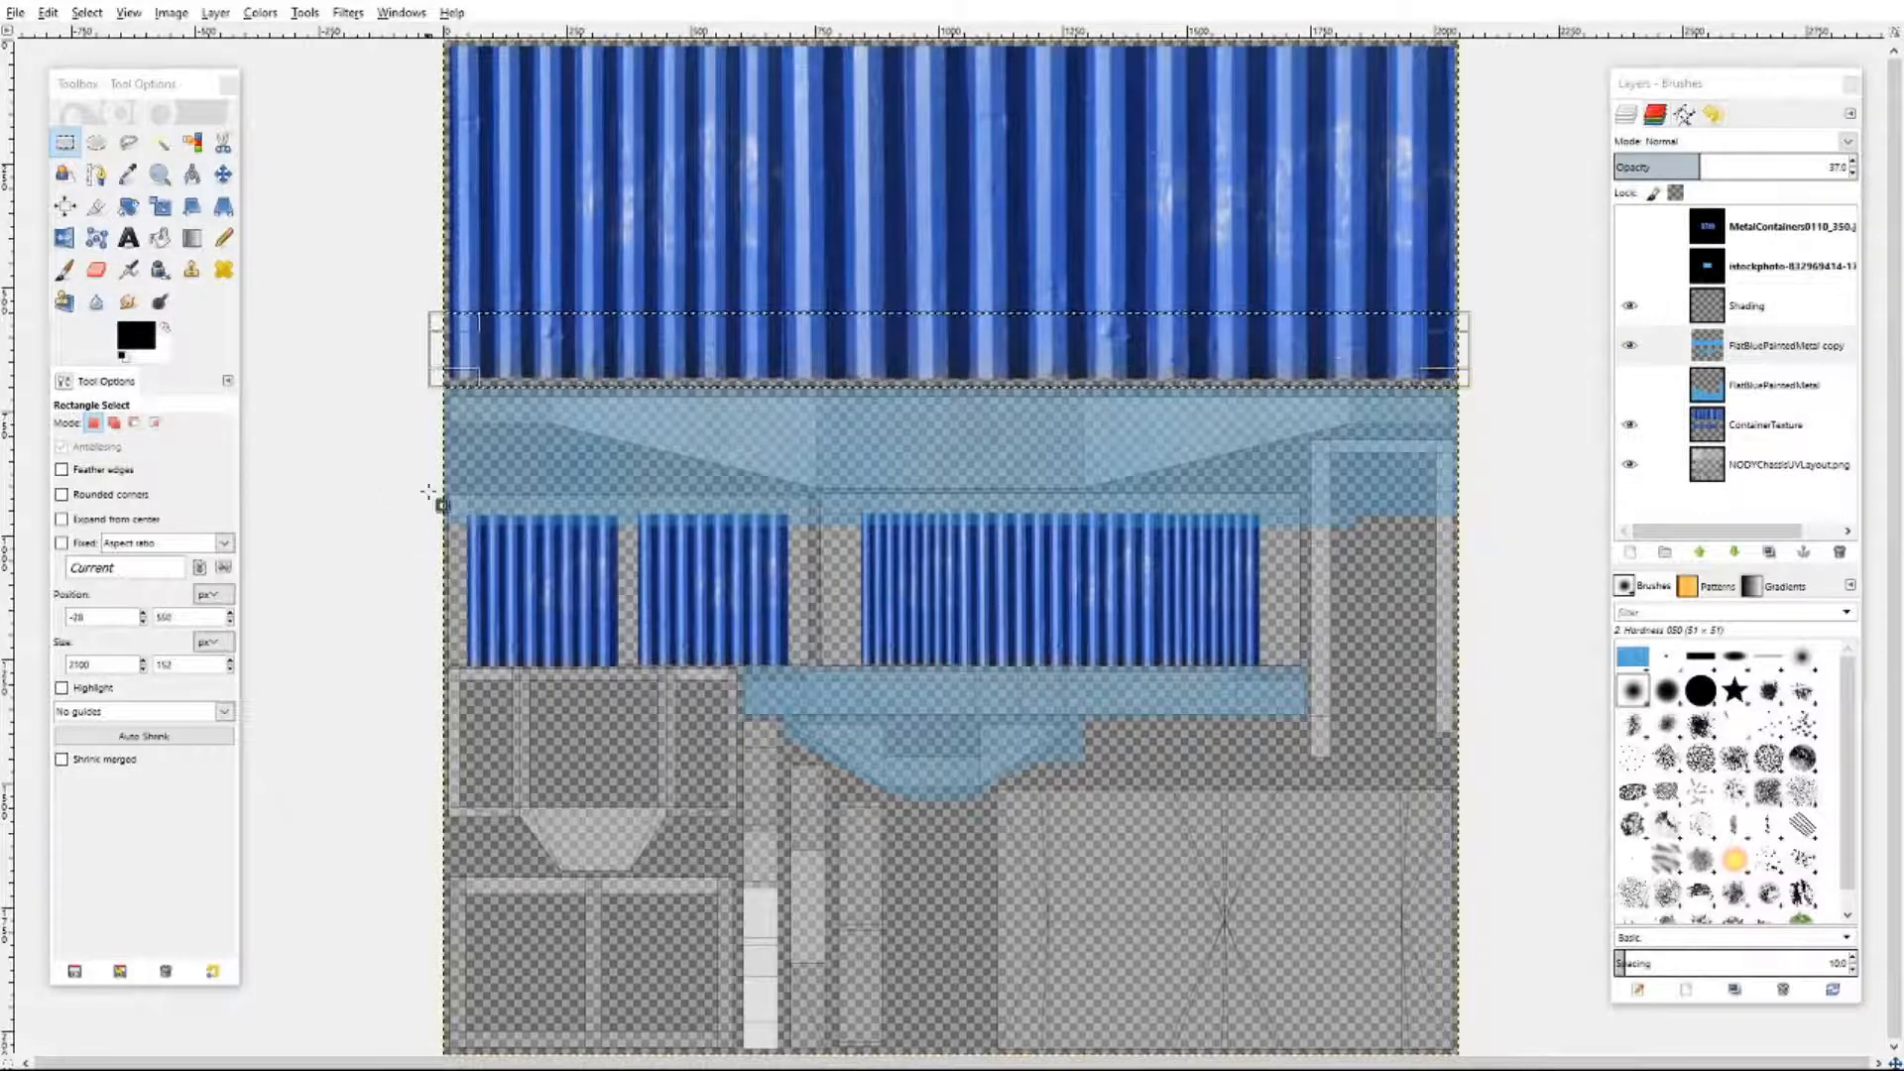
left_click_drag(439, 491, 1467, 547)
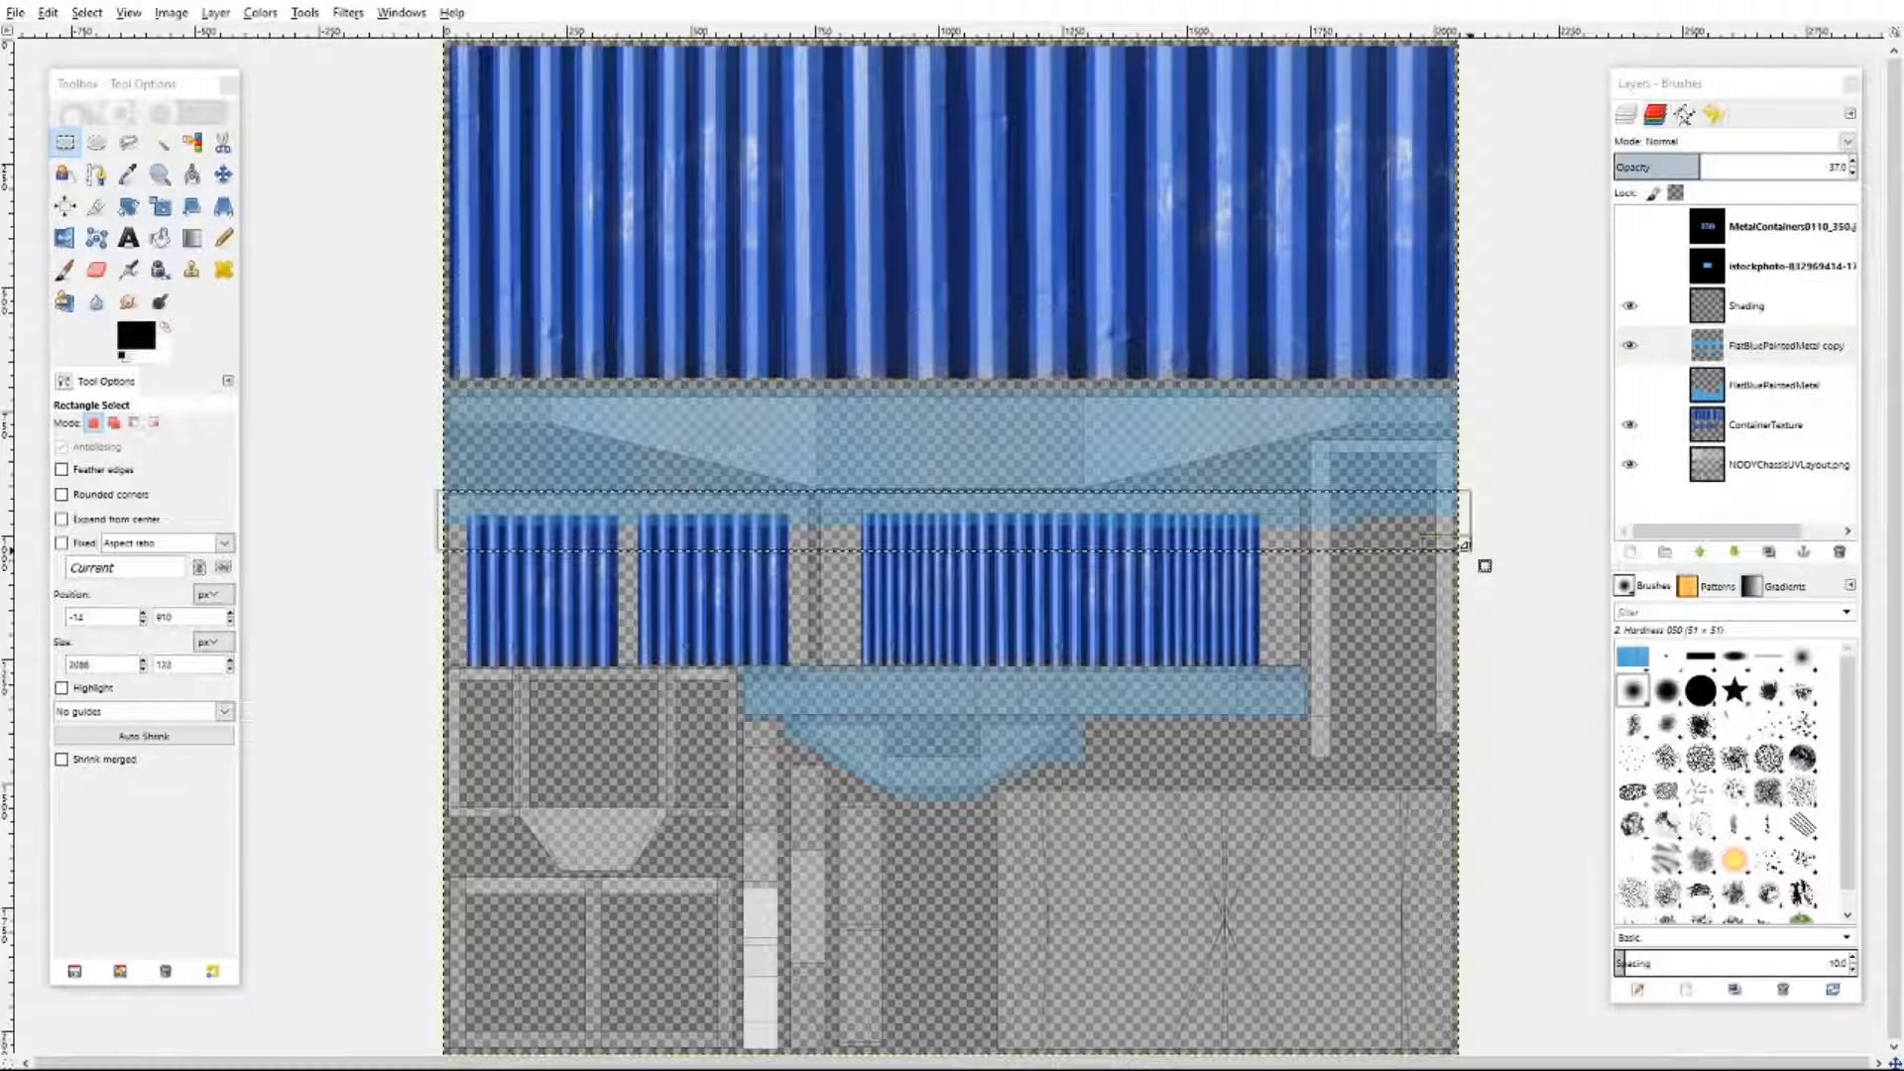
key("Delete")
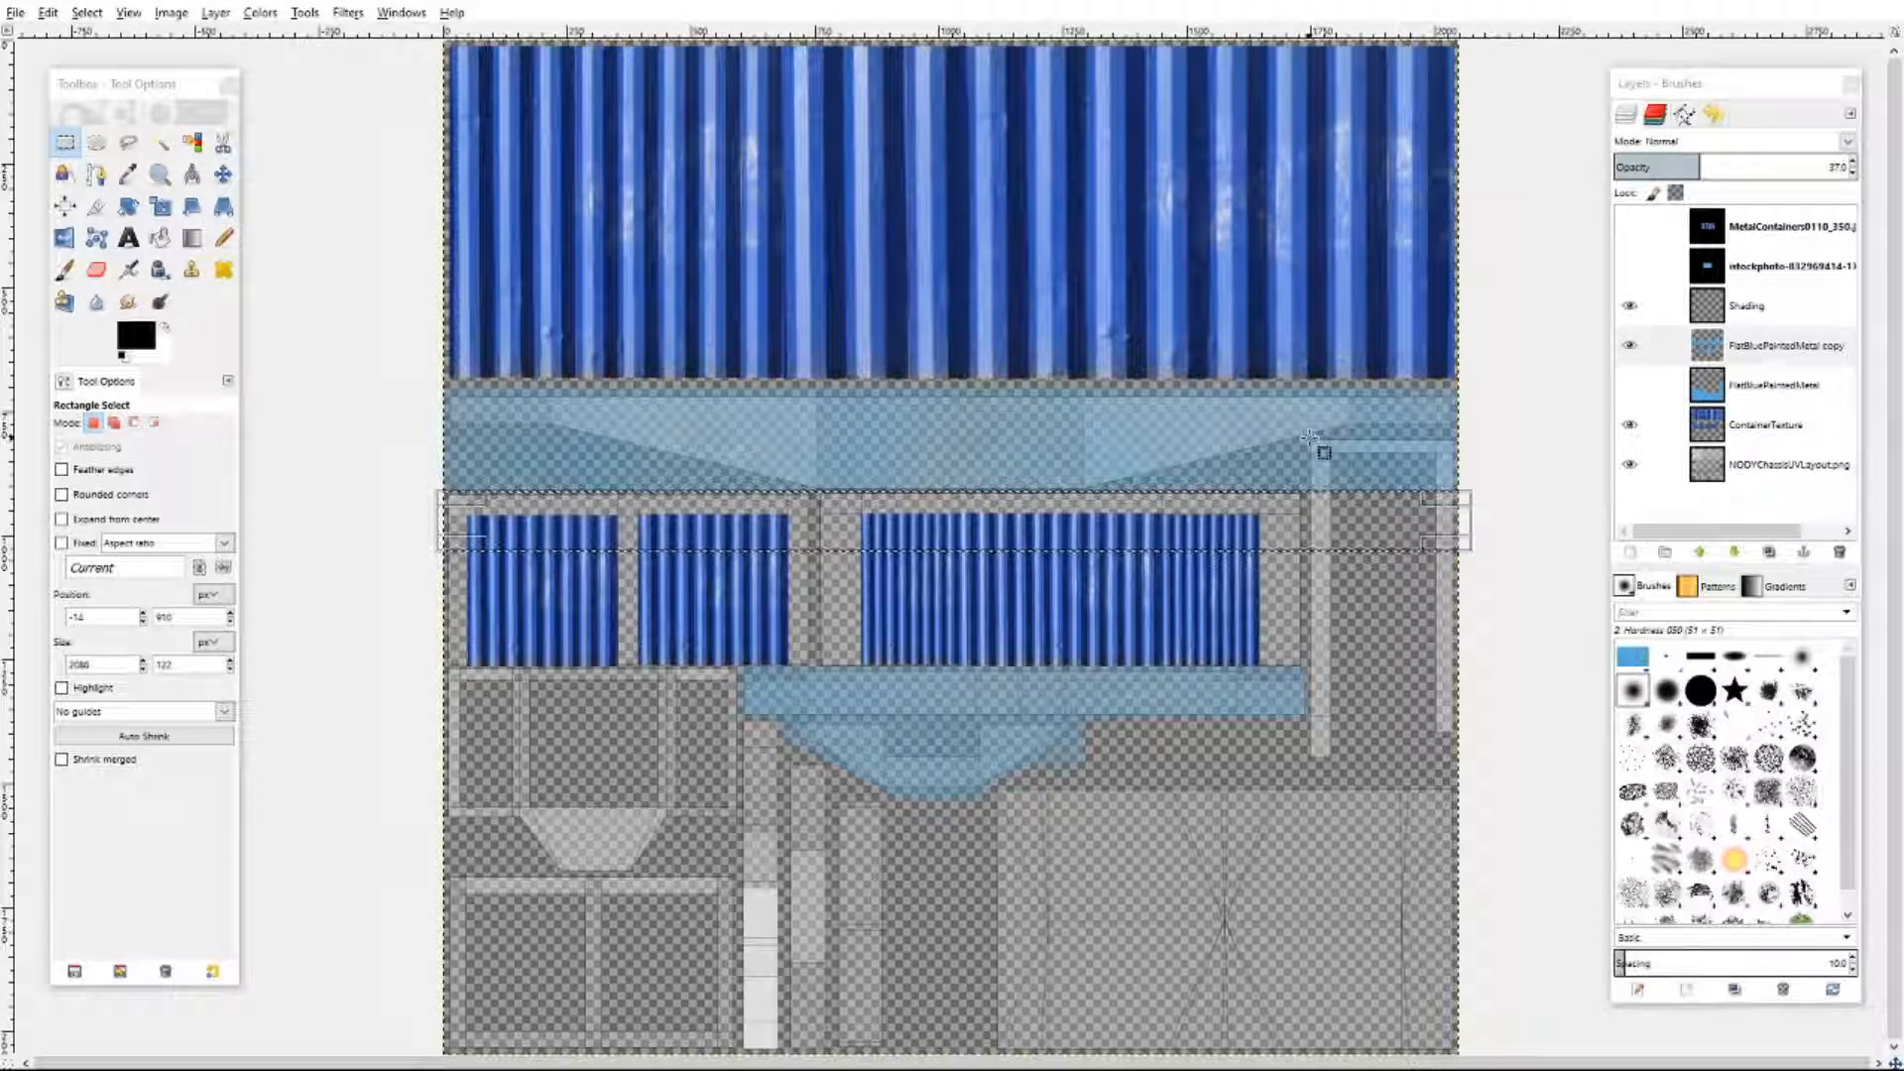
left_click_drag(1309, 439, 1461, 510)
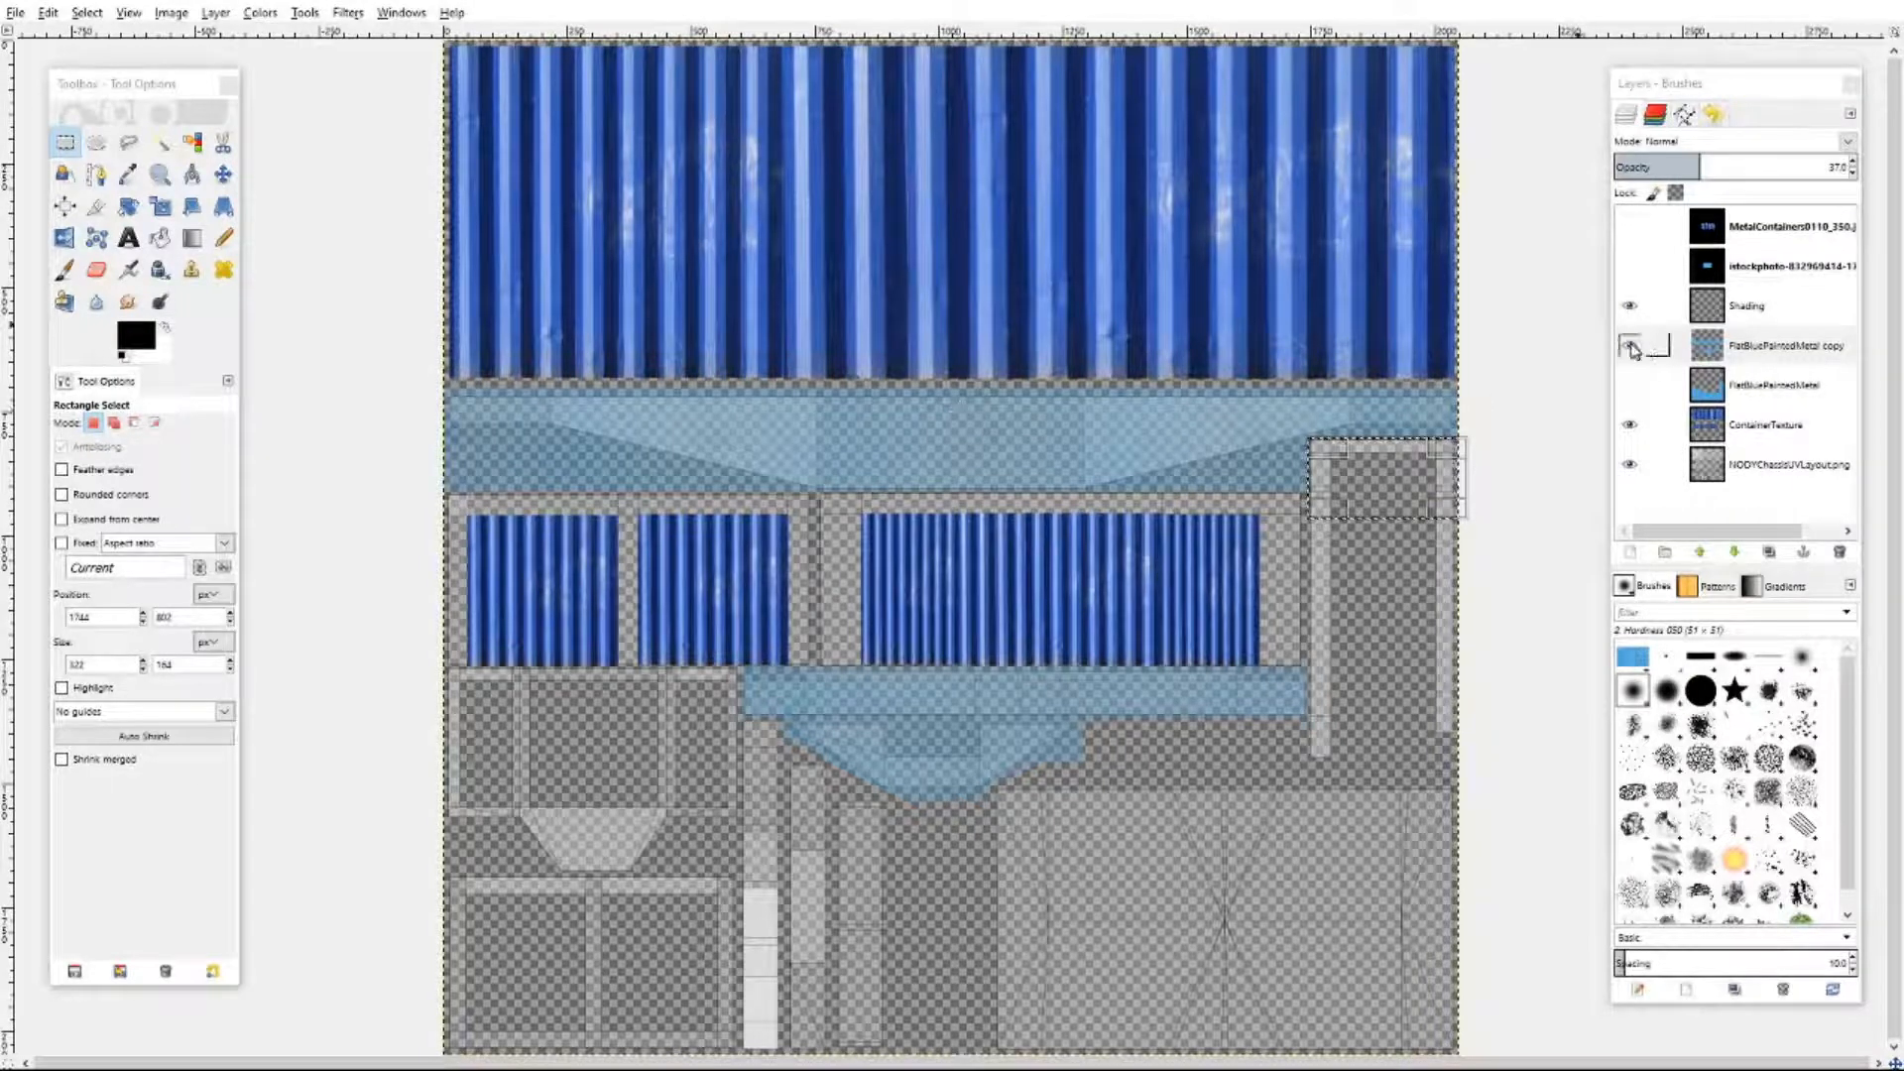
- Restore the FlatBluePaintedMetal copy layer to 100 opacity and show the FlatBluePaintedMetal layer, toggling the copy's visibility to compare their coverage
left_click(1630, 346)
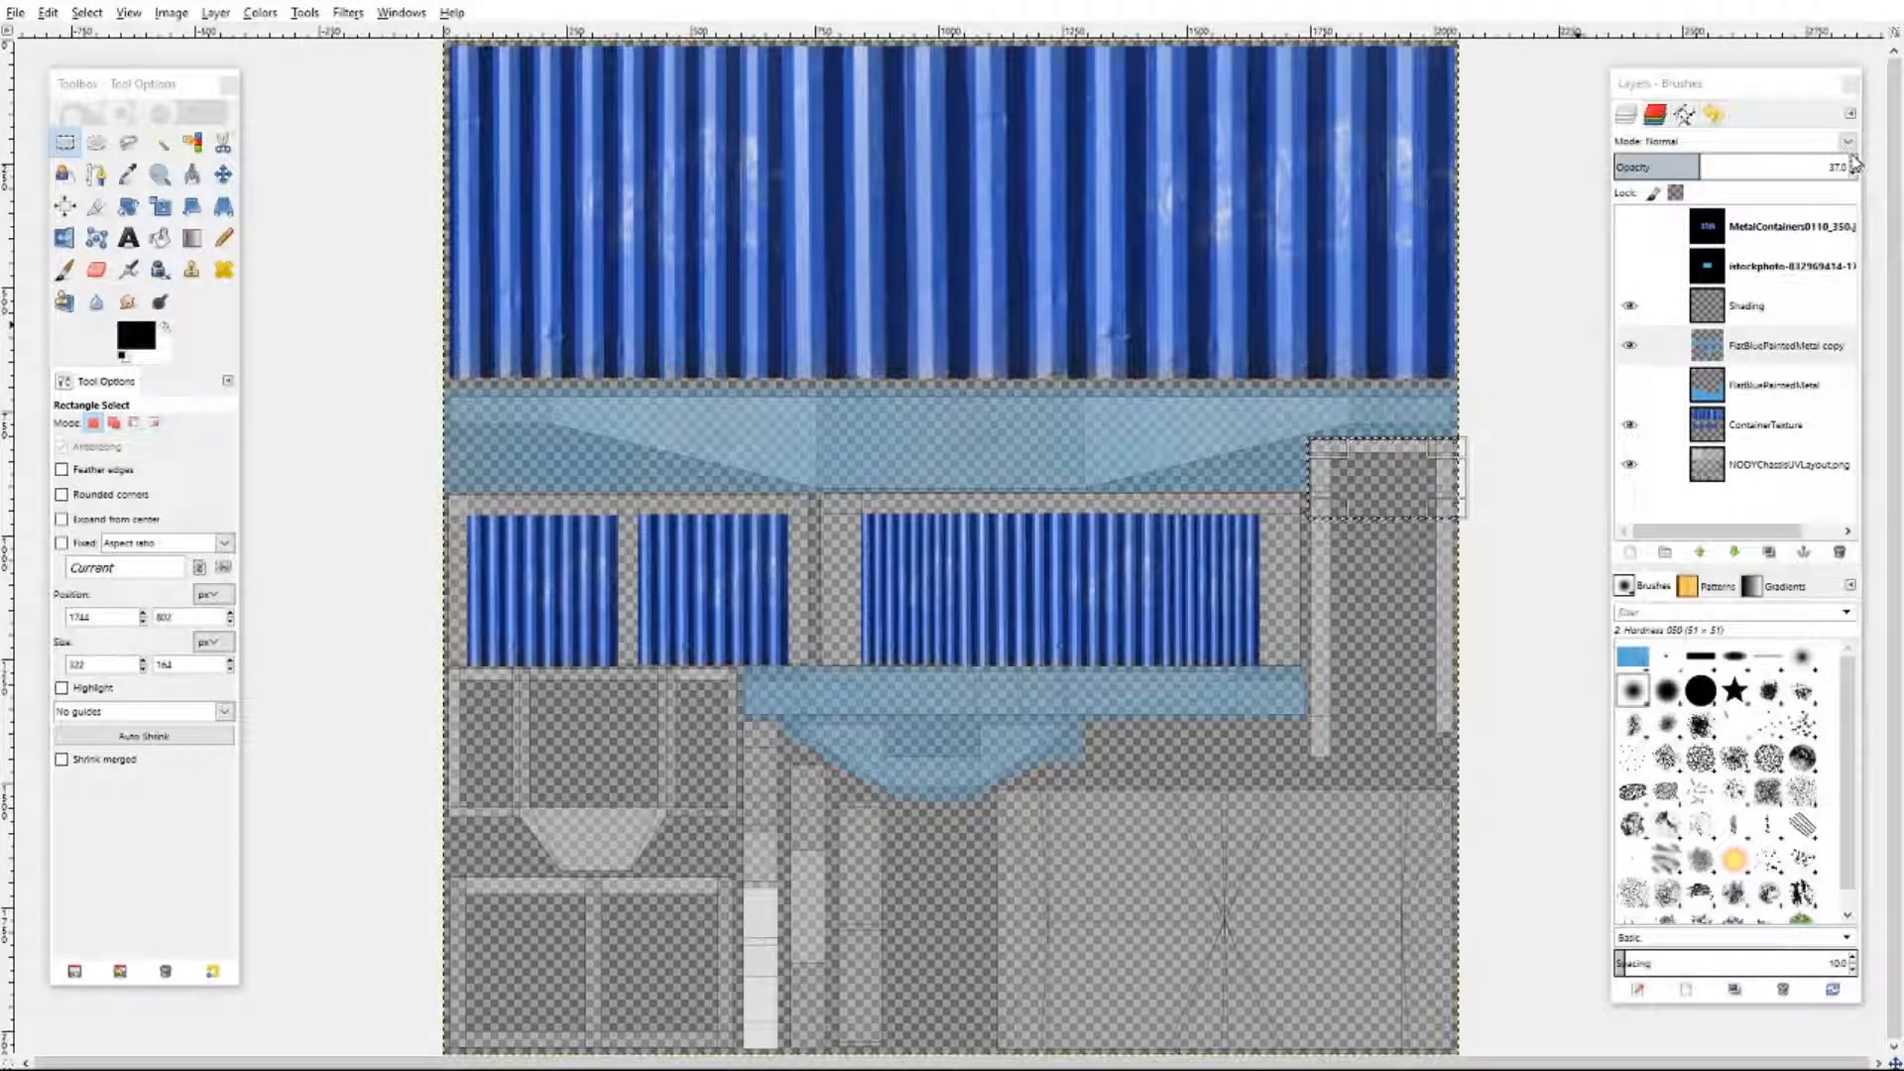
left_click_drag(1854, 161, 1854, 164)
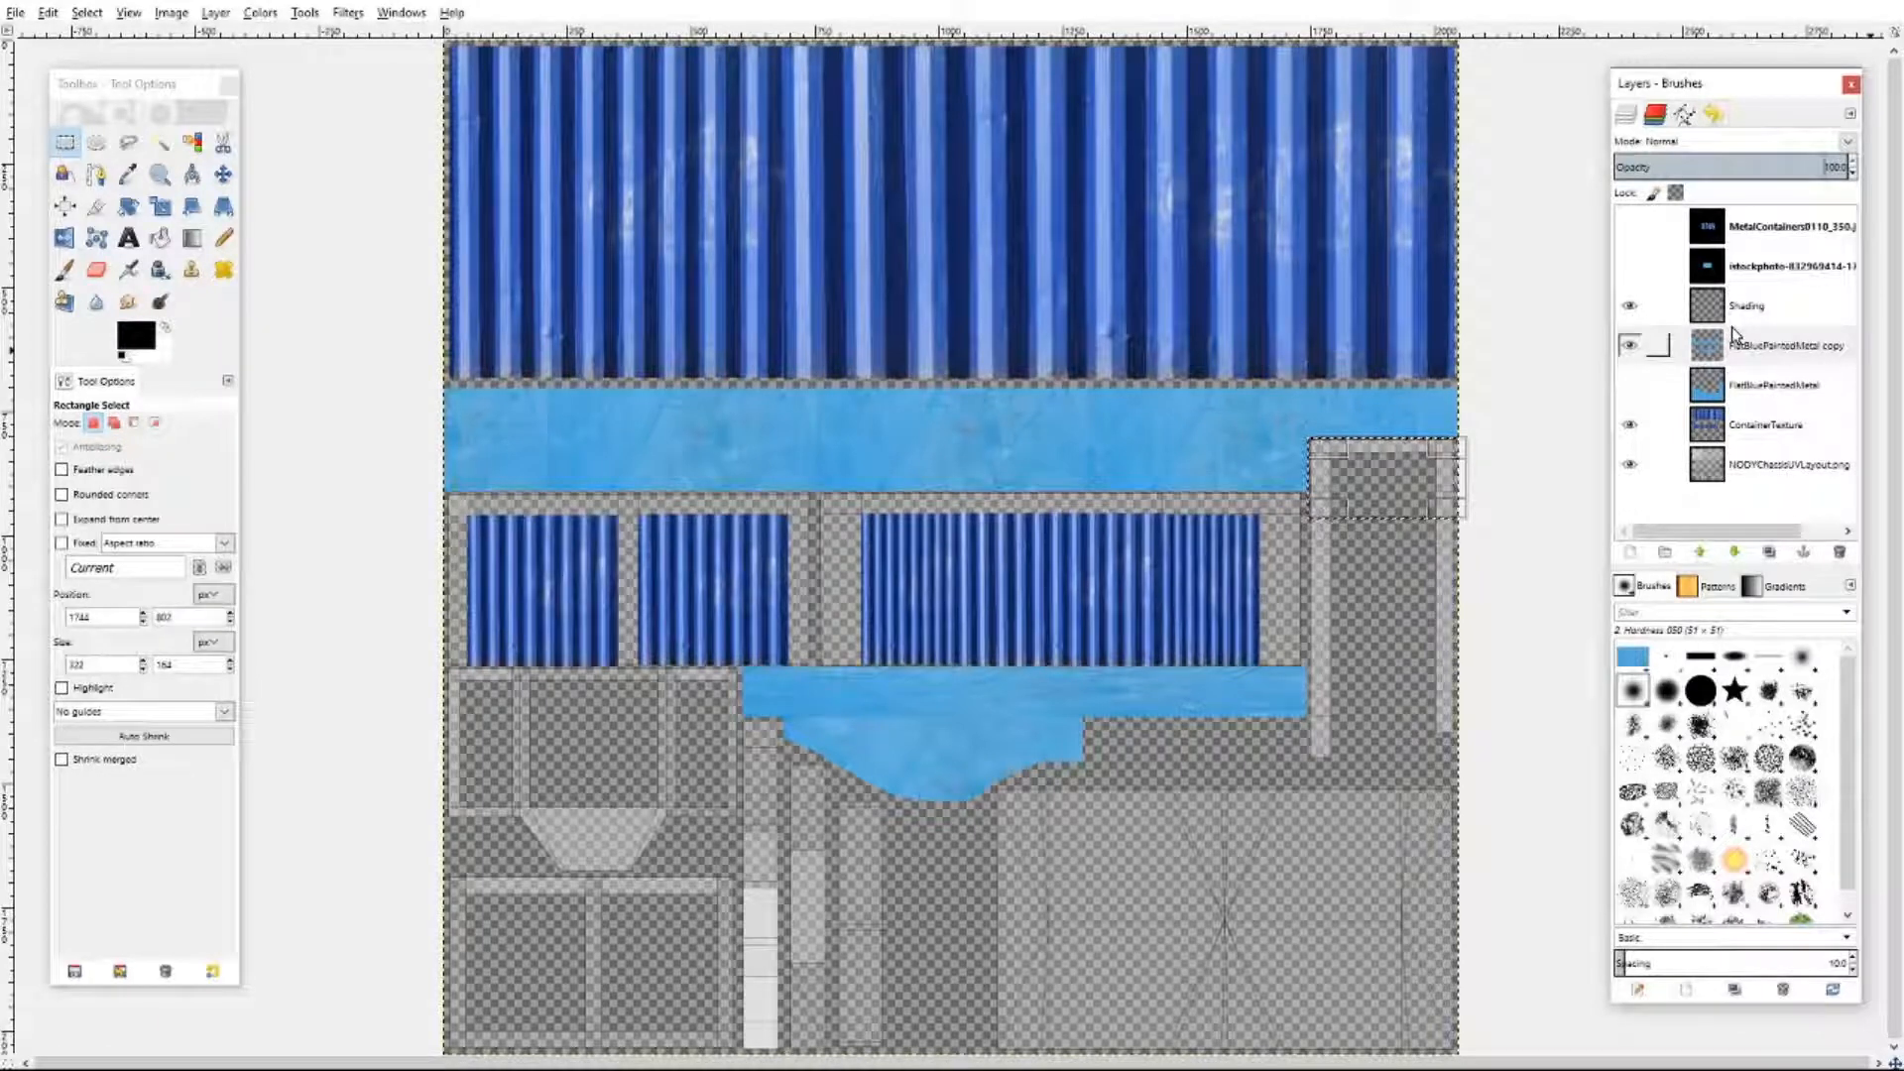
left_click(1629, 386)
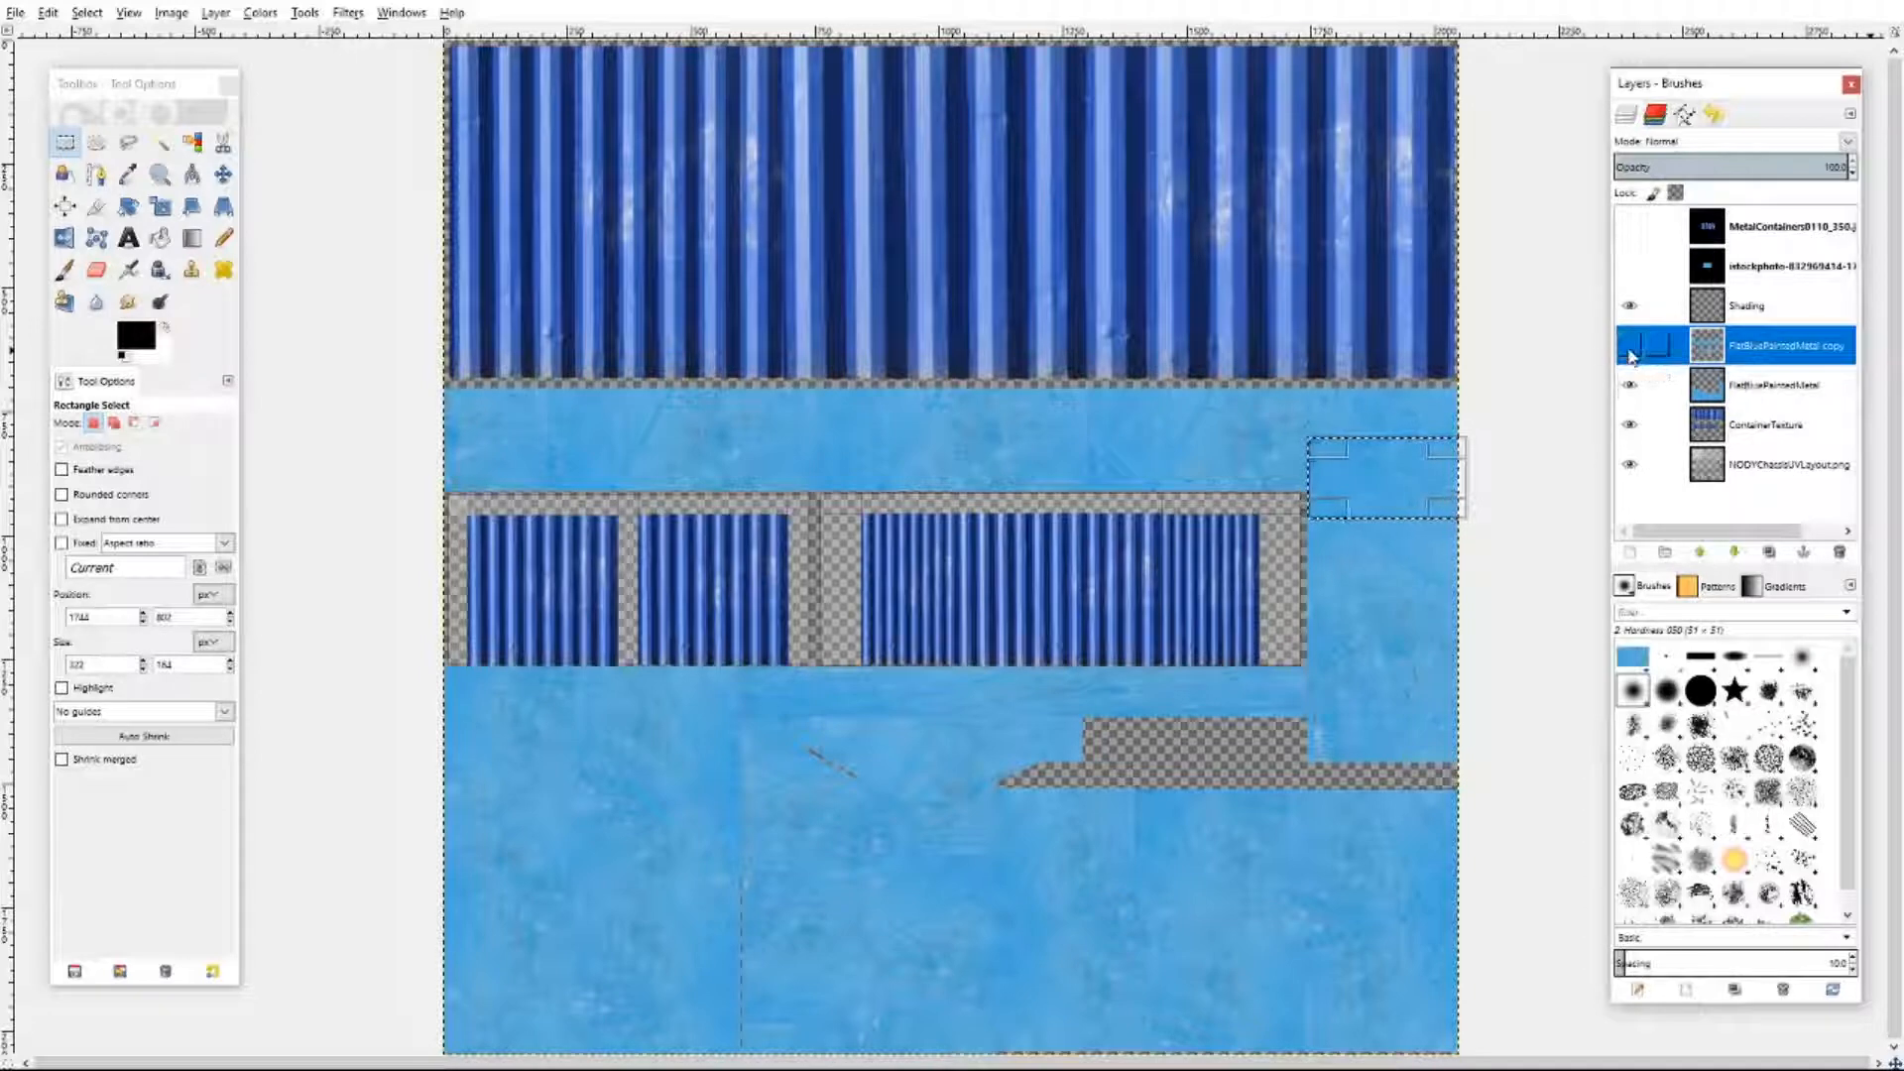
left_click(1631, 347)
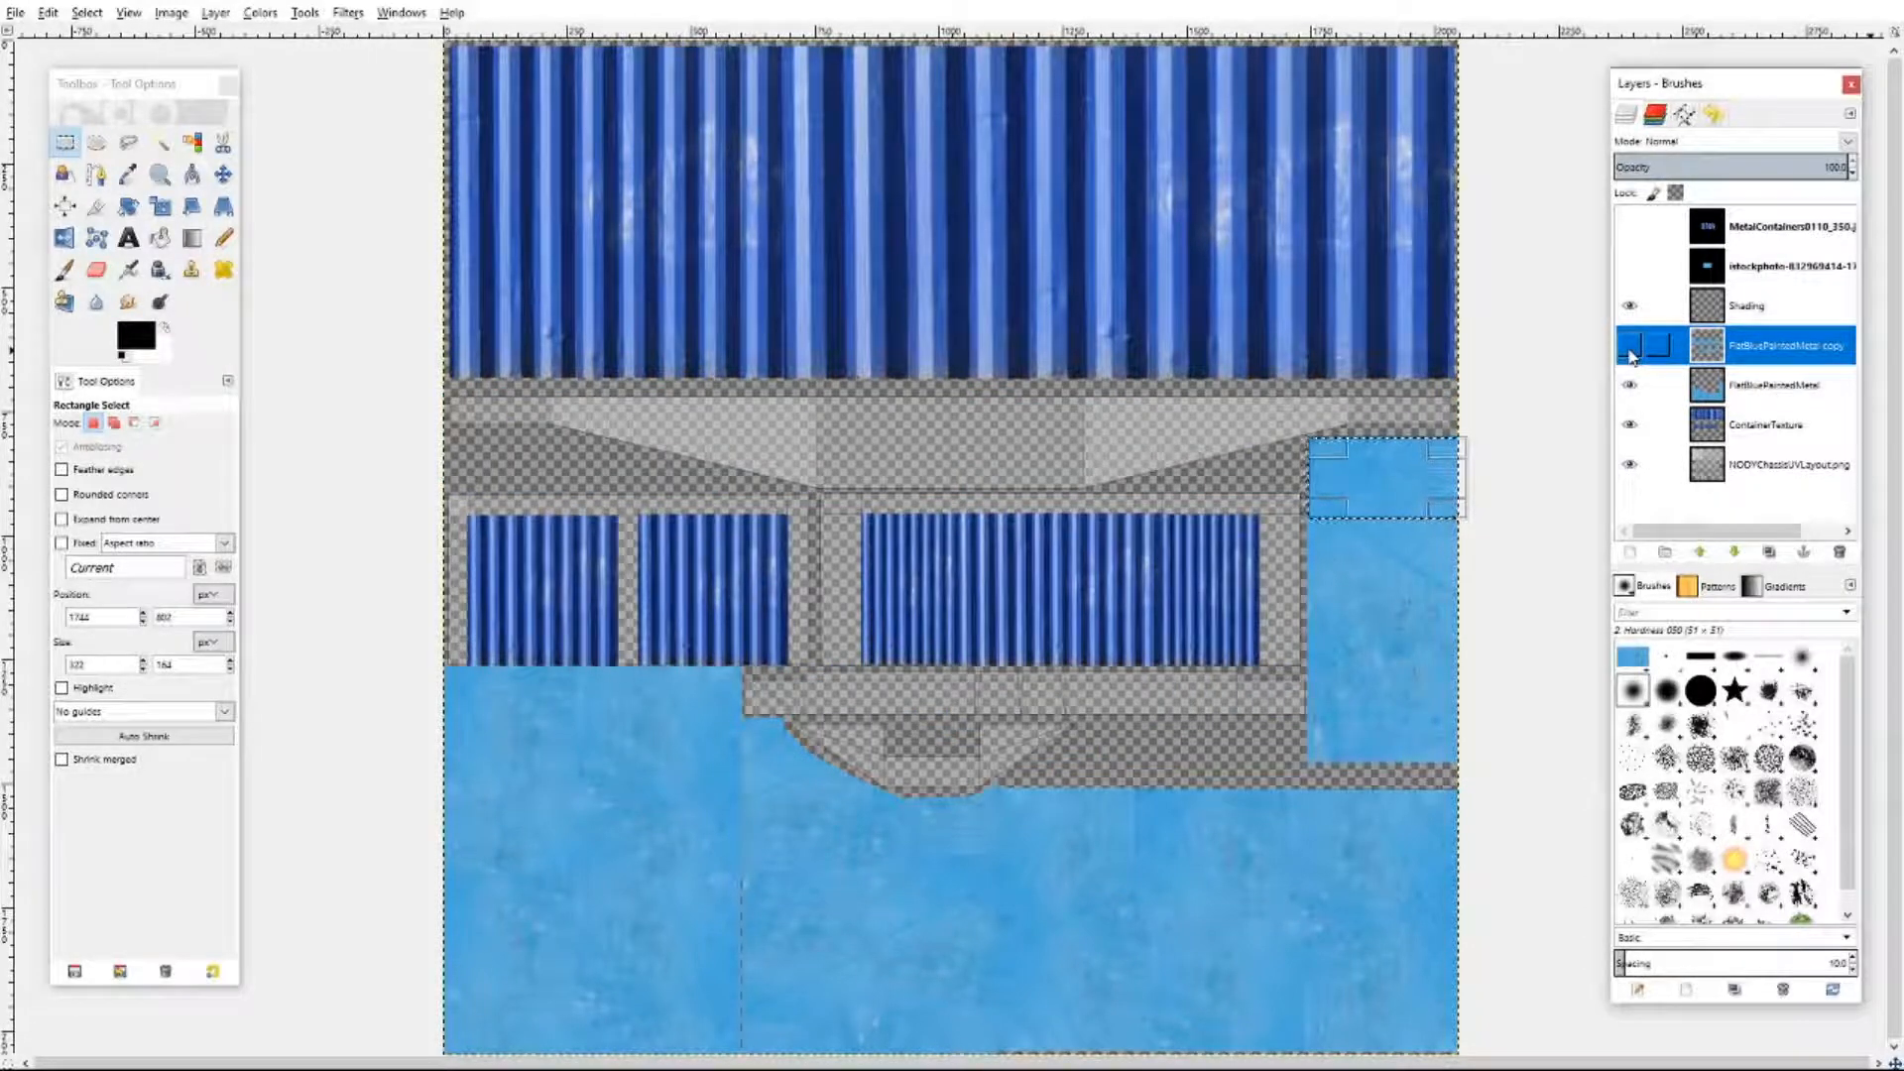
left_click(1630, 347)
left_click(1630, 347)
left_click(1630, 347)
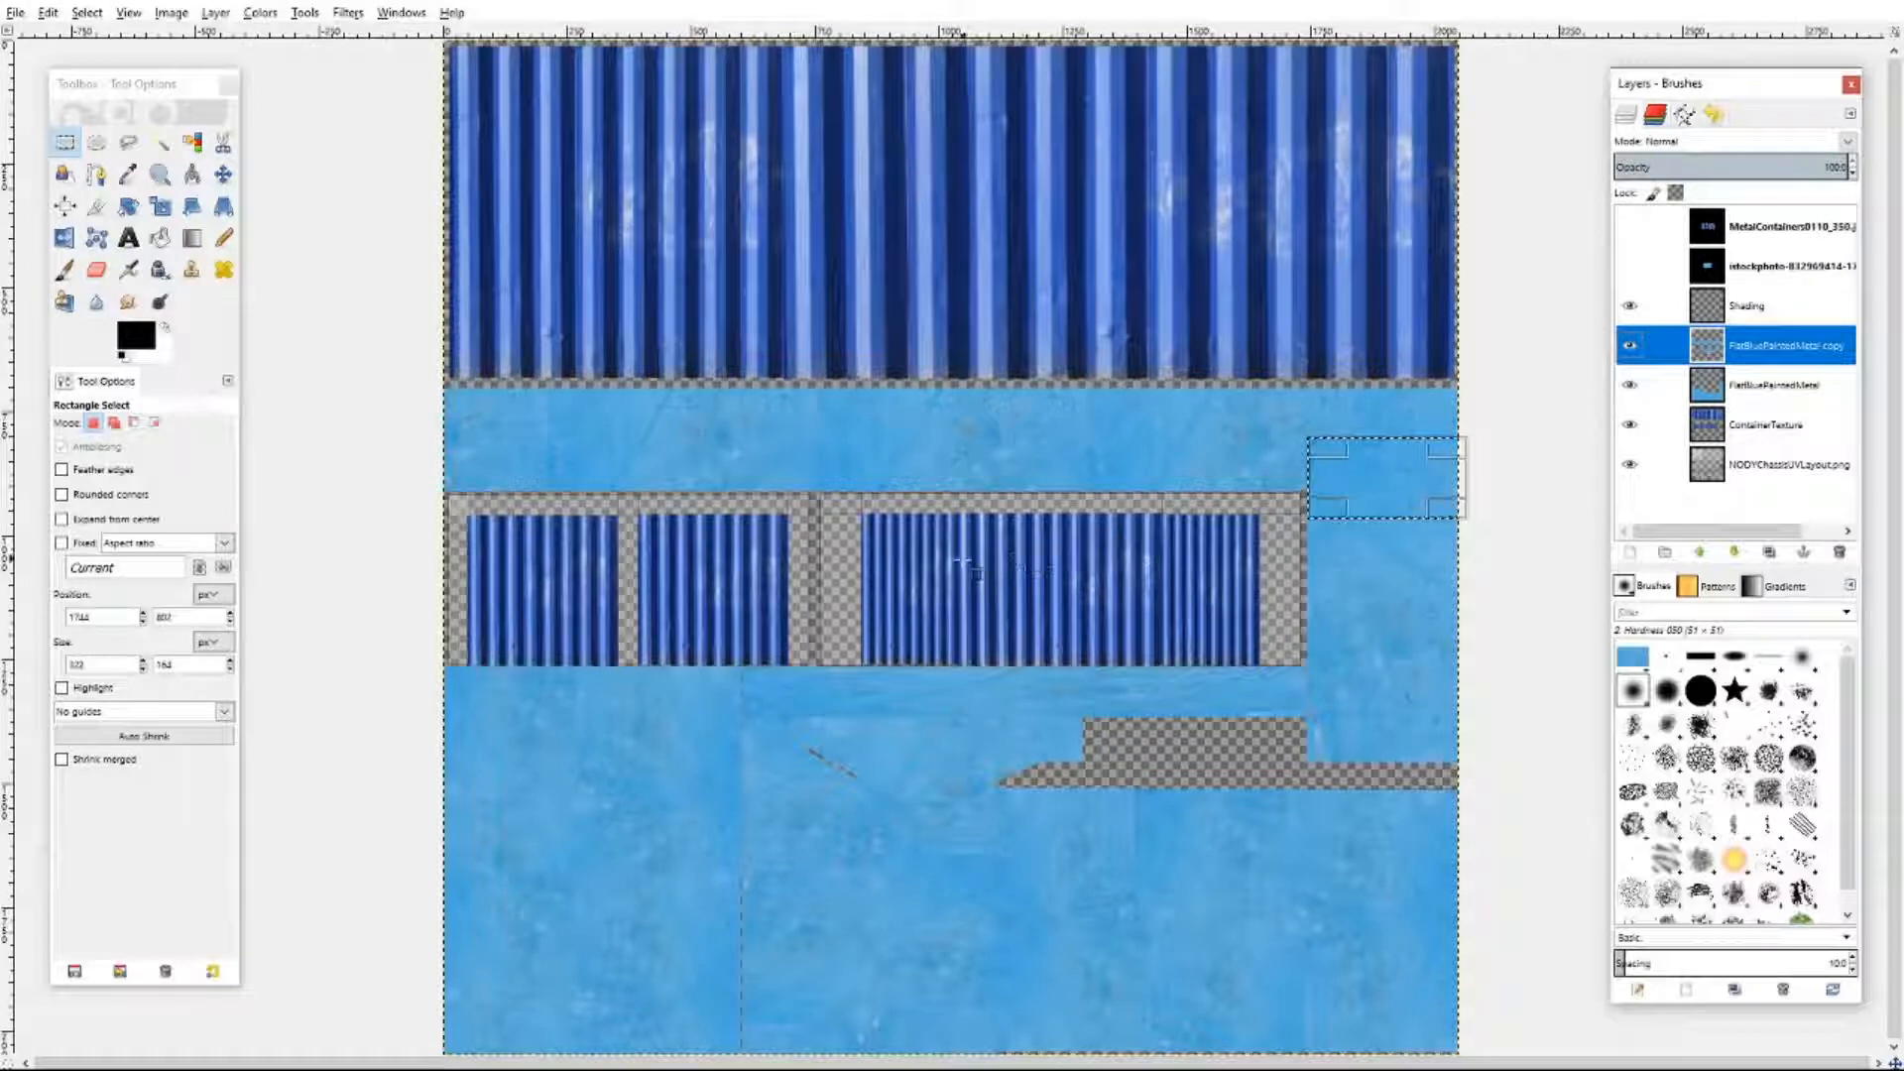
- Paste a blue metal piece into the FlatBluePaintedMetal layer and align it with the upper-right corner of the wide corrugated panel's area
left_click(223, 173)
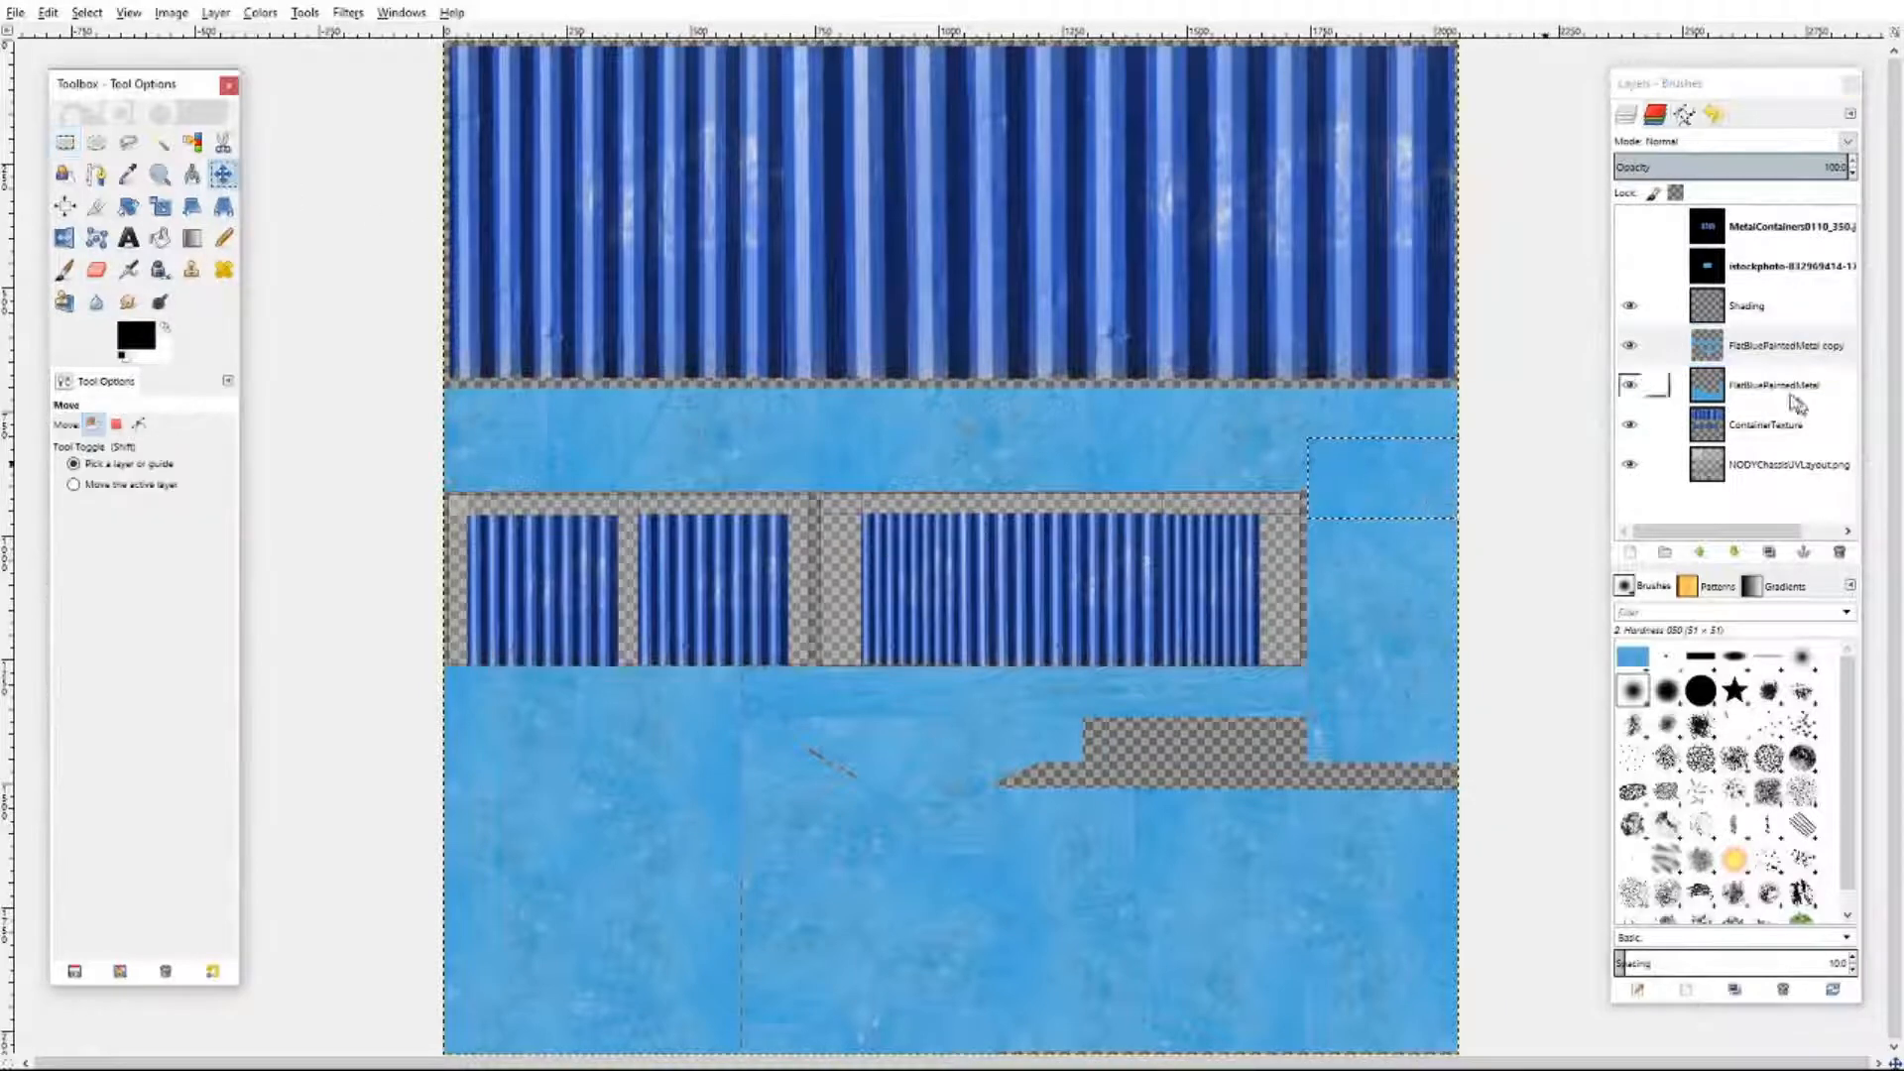
left_click(1065, 592)
right_click(984, 571)
mouse_move(1021, 607)
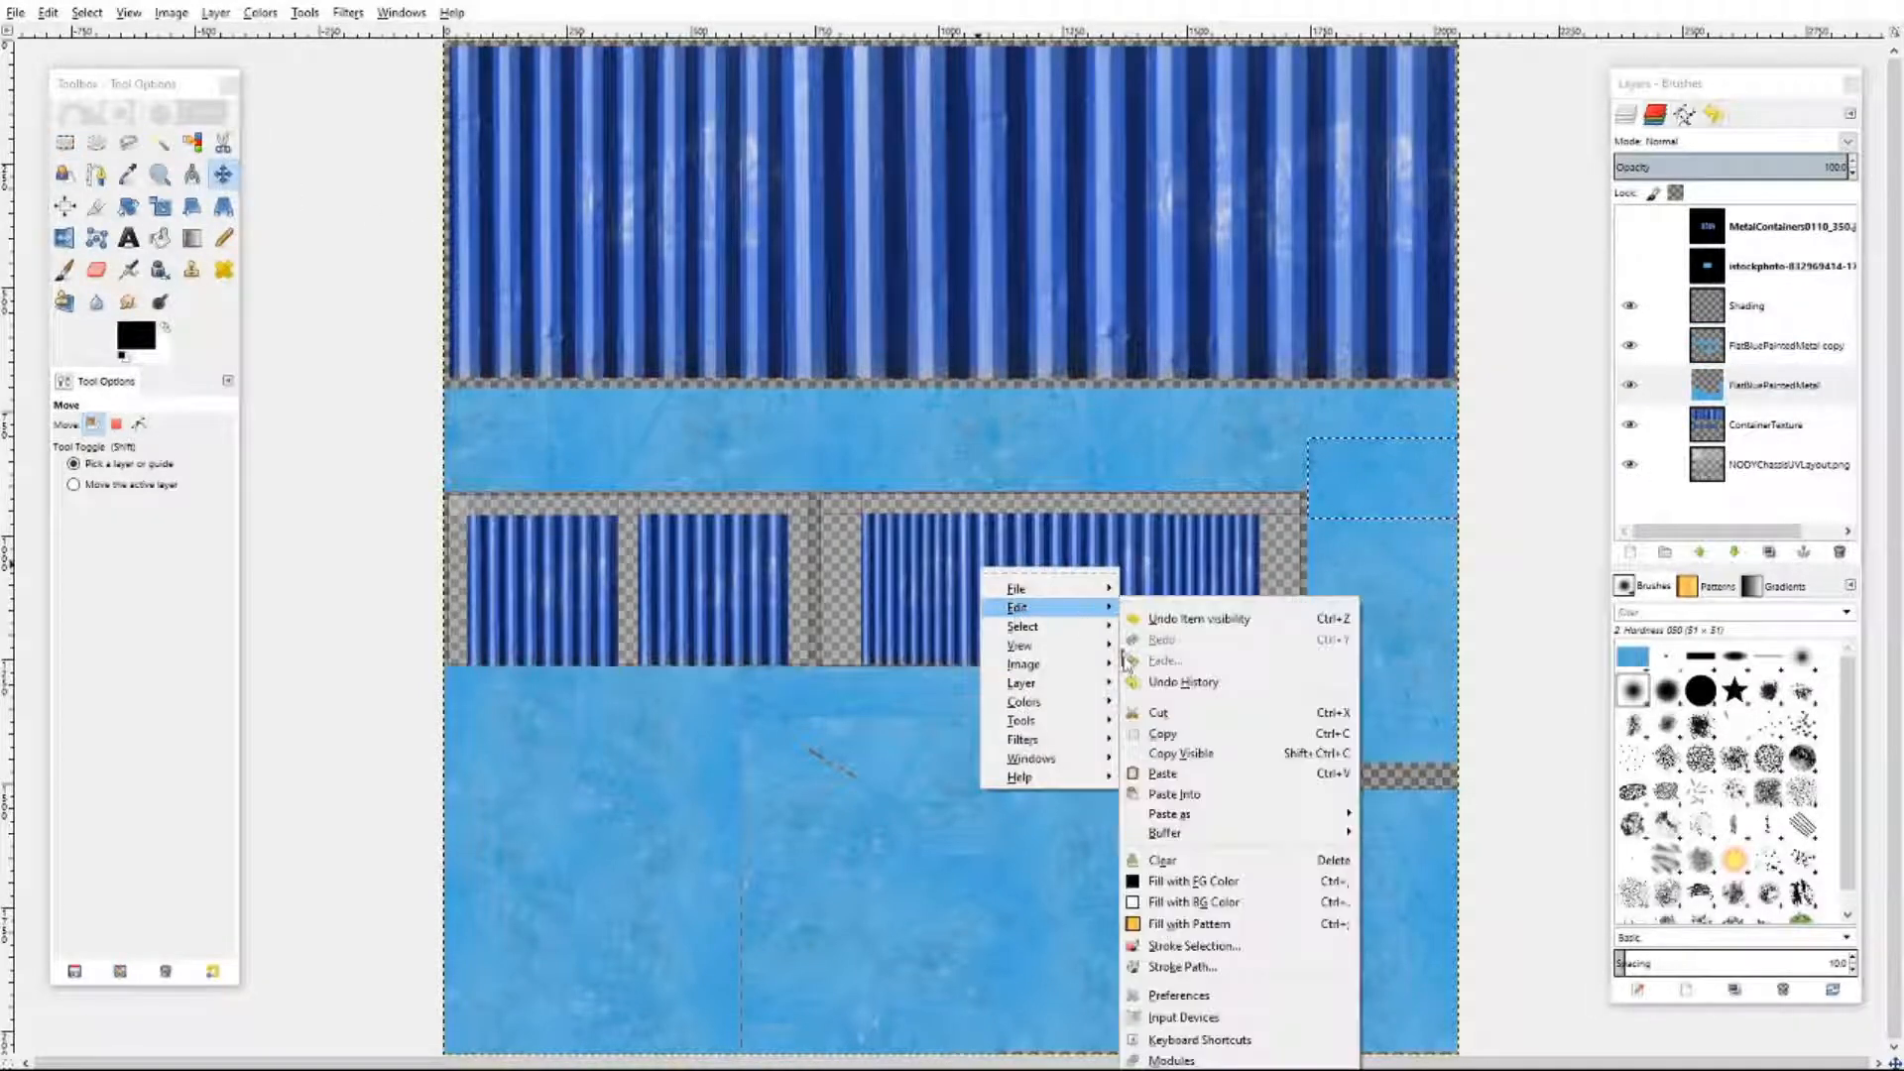
left_click(1169, 774)
left_click_drag(1432, 492, 1214, 581)
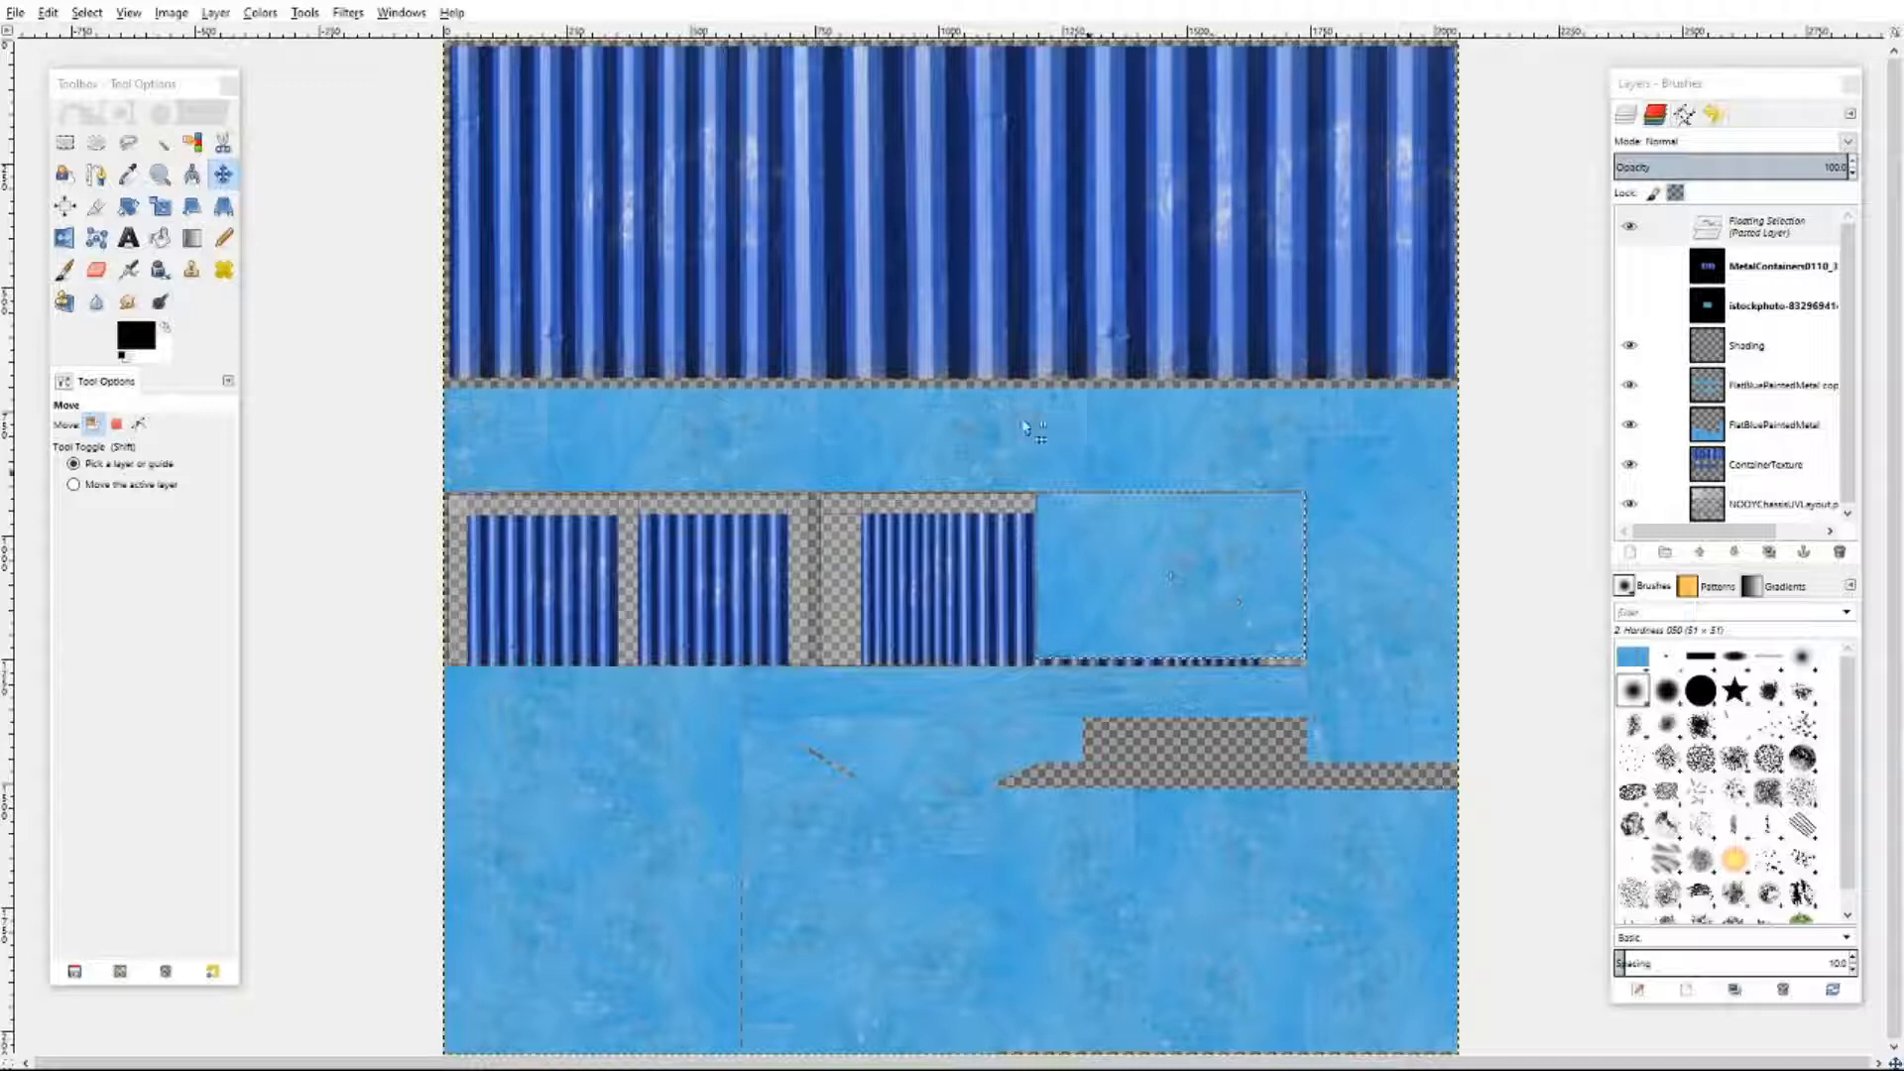
- Scale the pasted piece to 986 x 351 px so it covers the whole wide panel area in the middle row
left_click(129, 12)
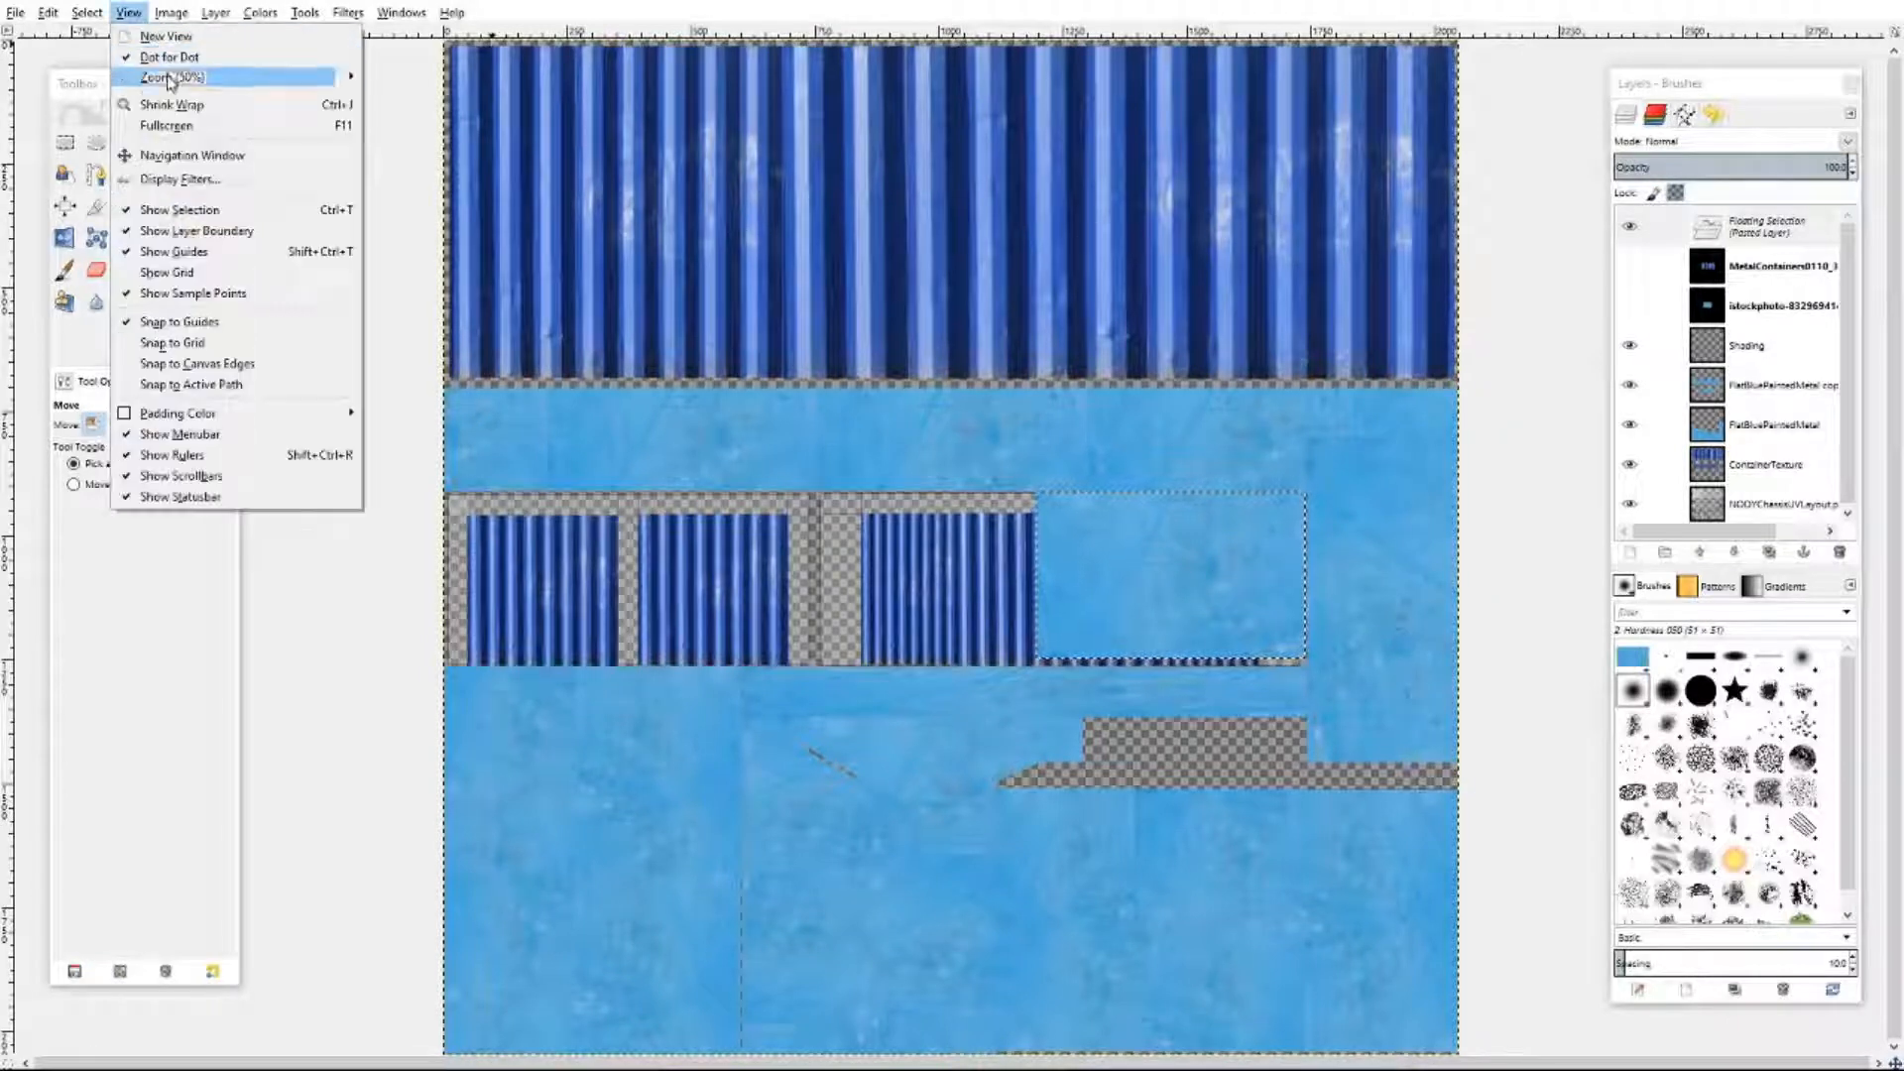
mouse_move(166, 77)
left_click(422, 271)
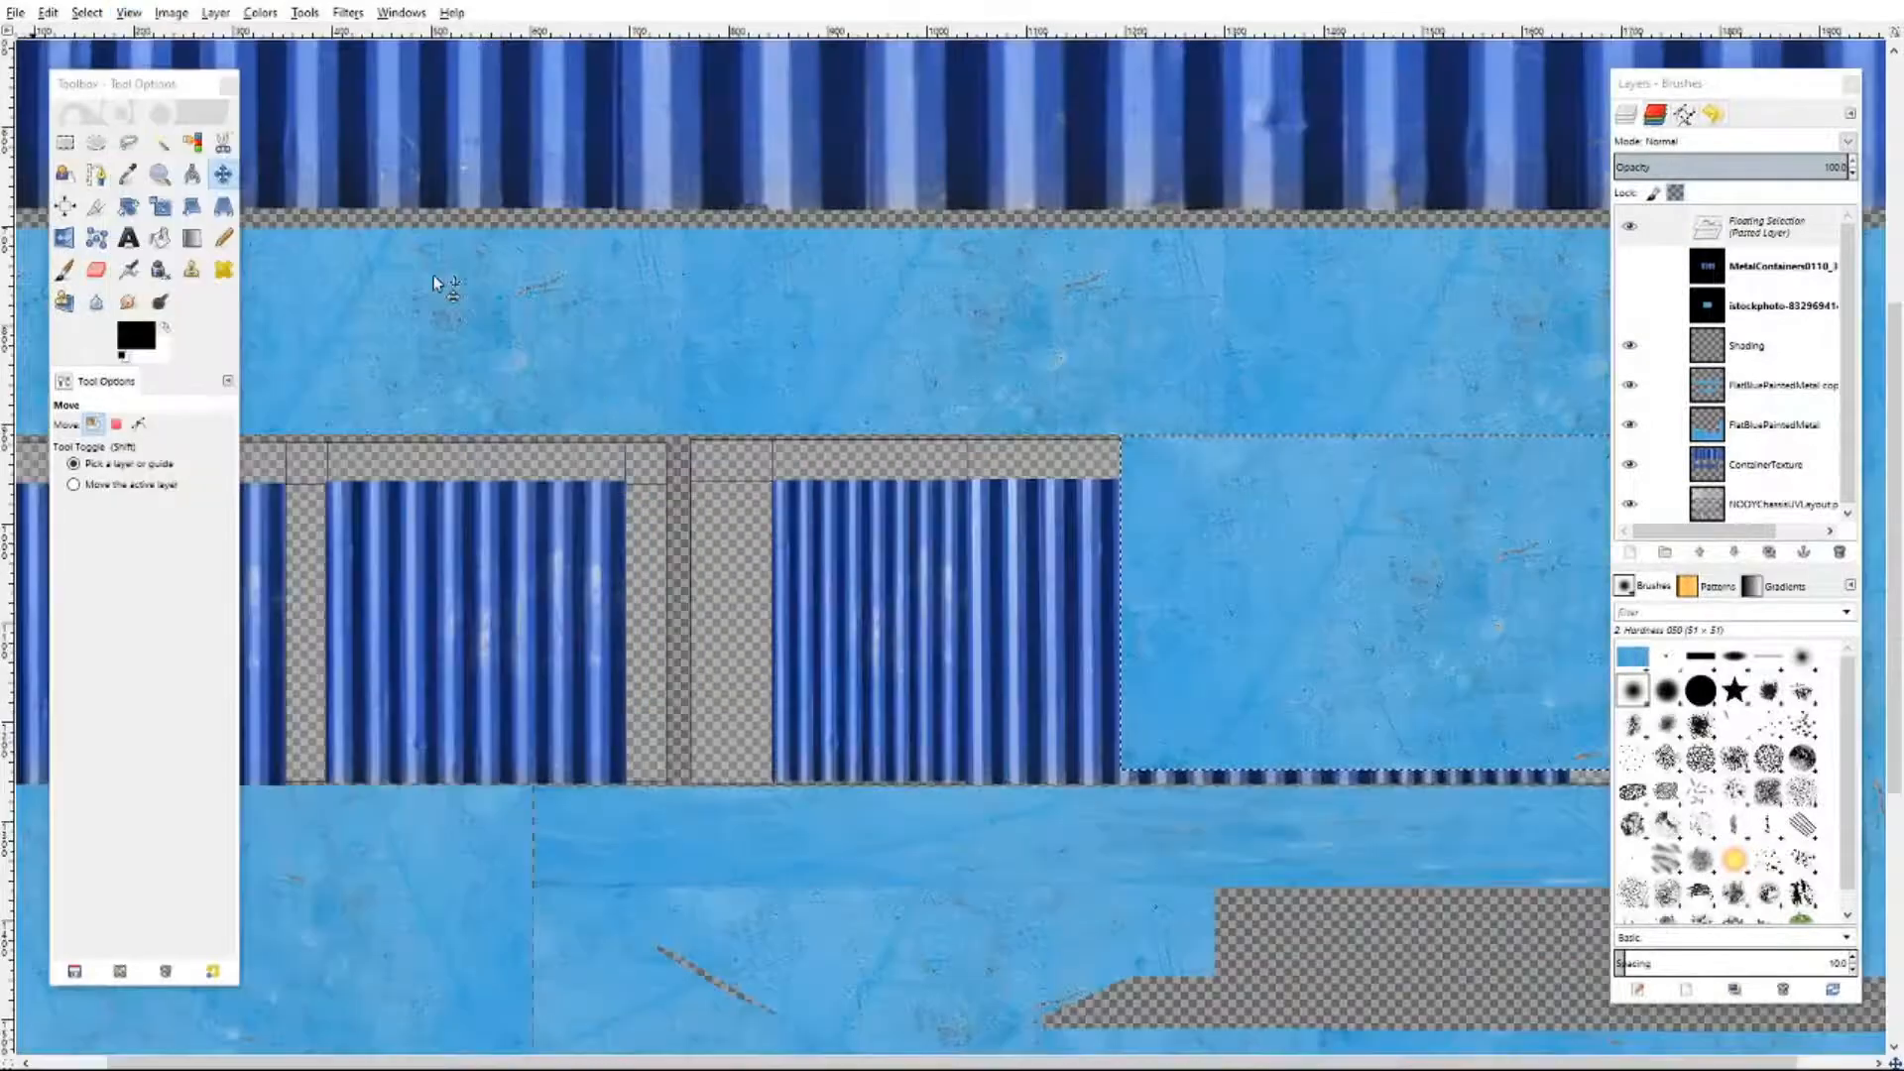
left_click(159, 206)
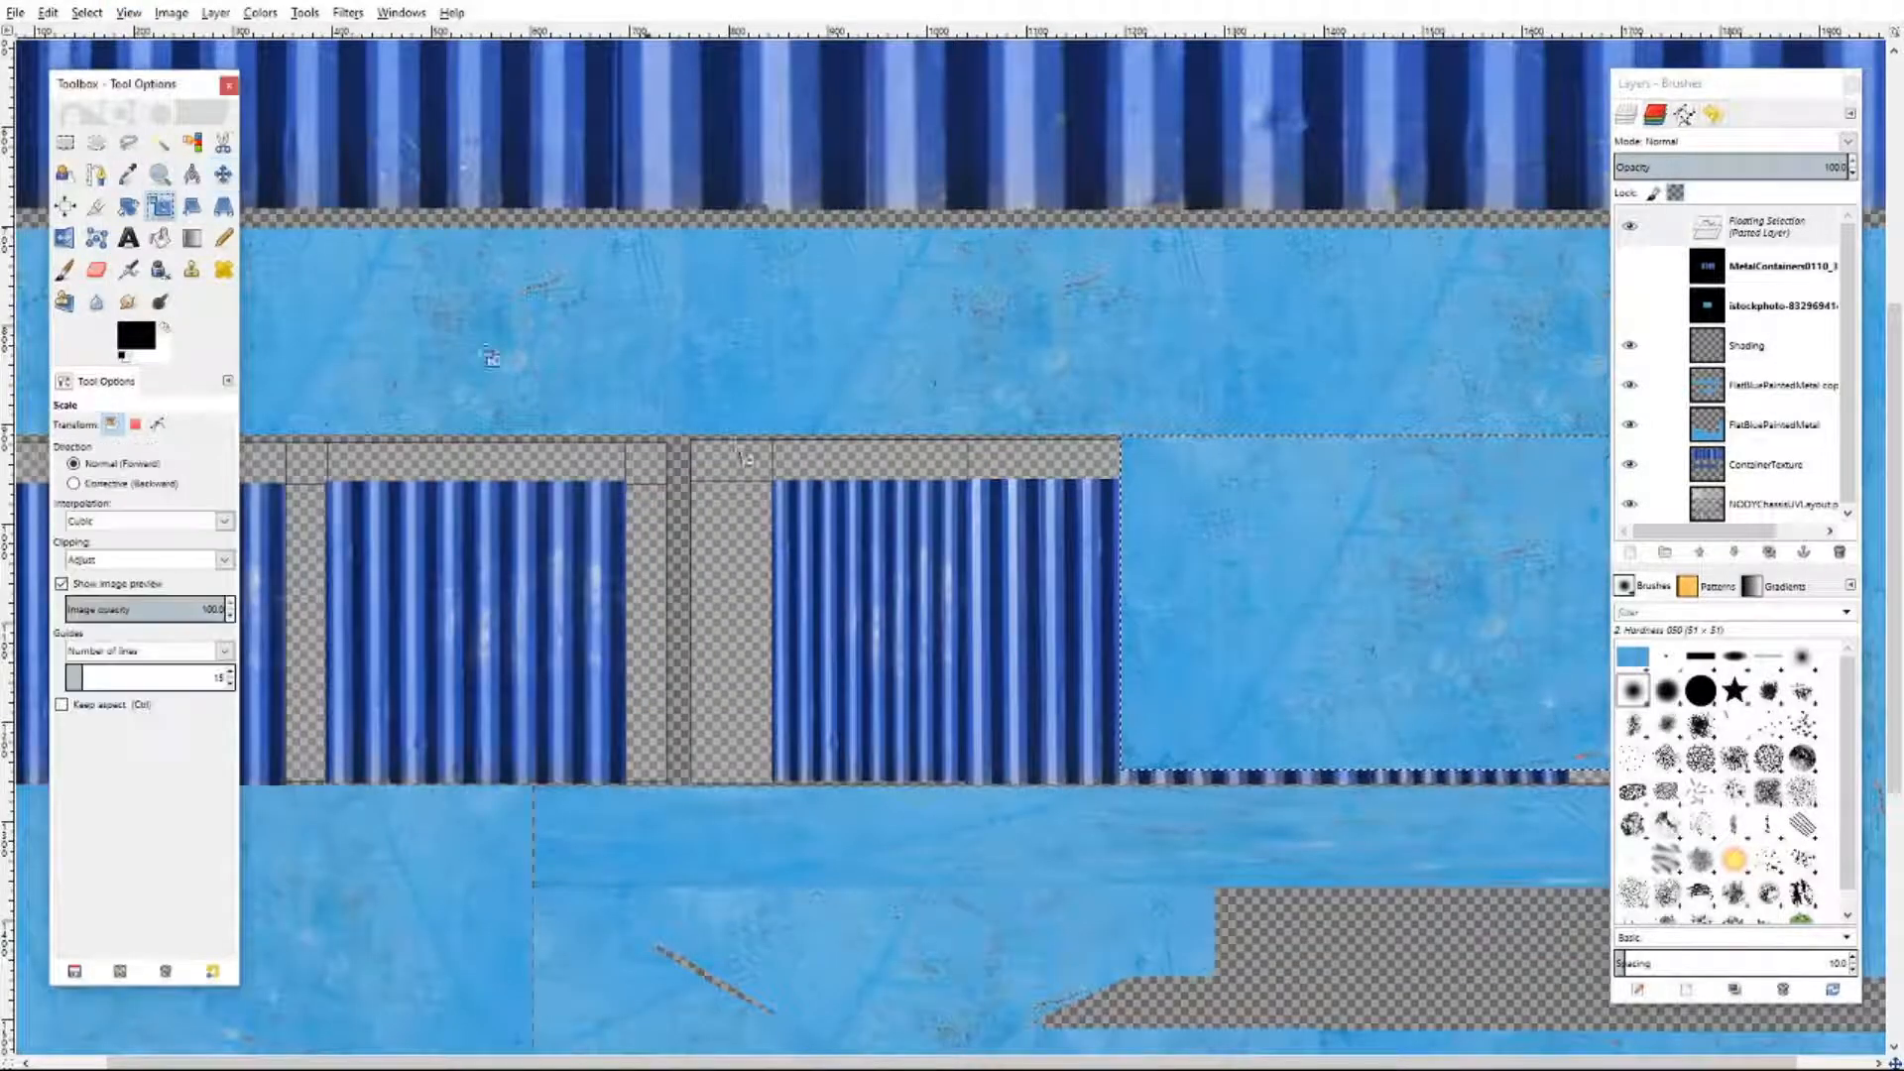
left_click(1337, 617)
left_click_drag(1118, 609, 689, 626)
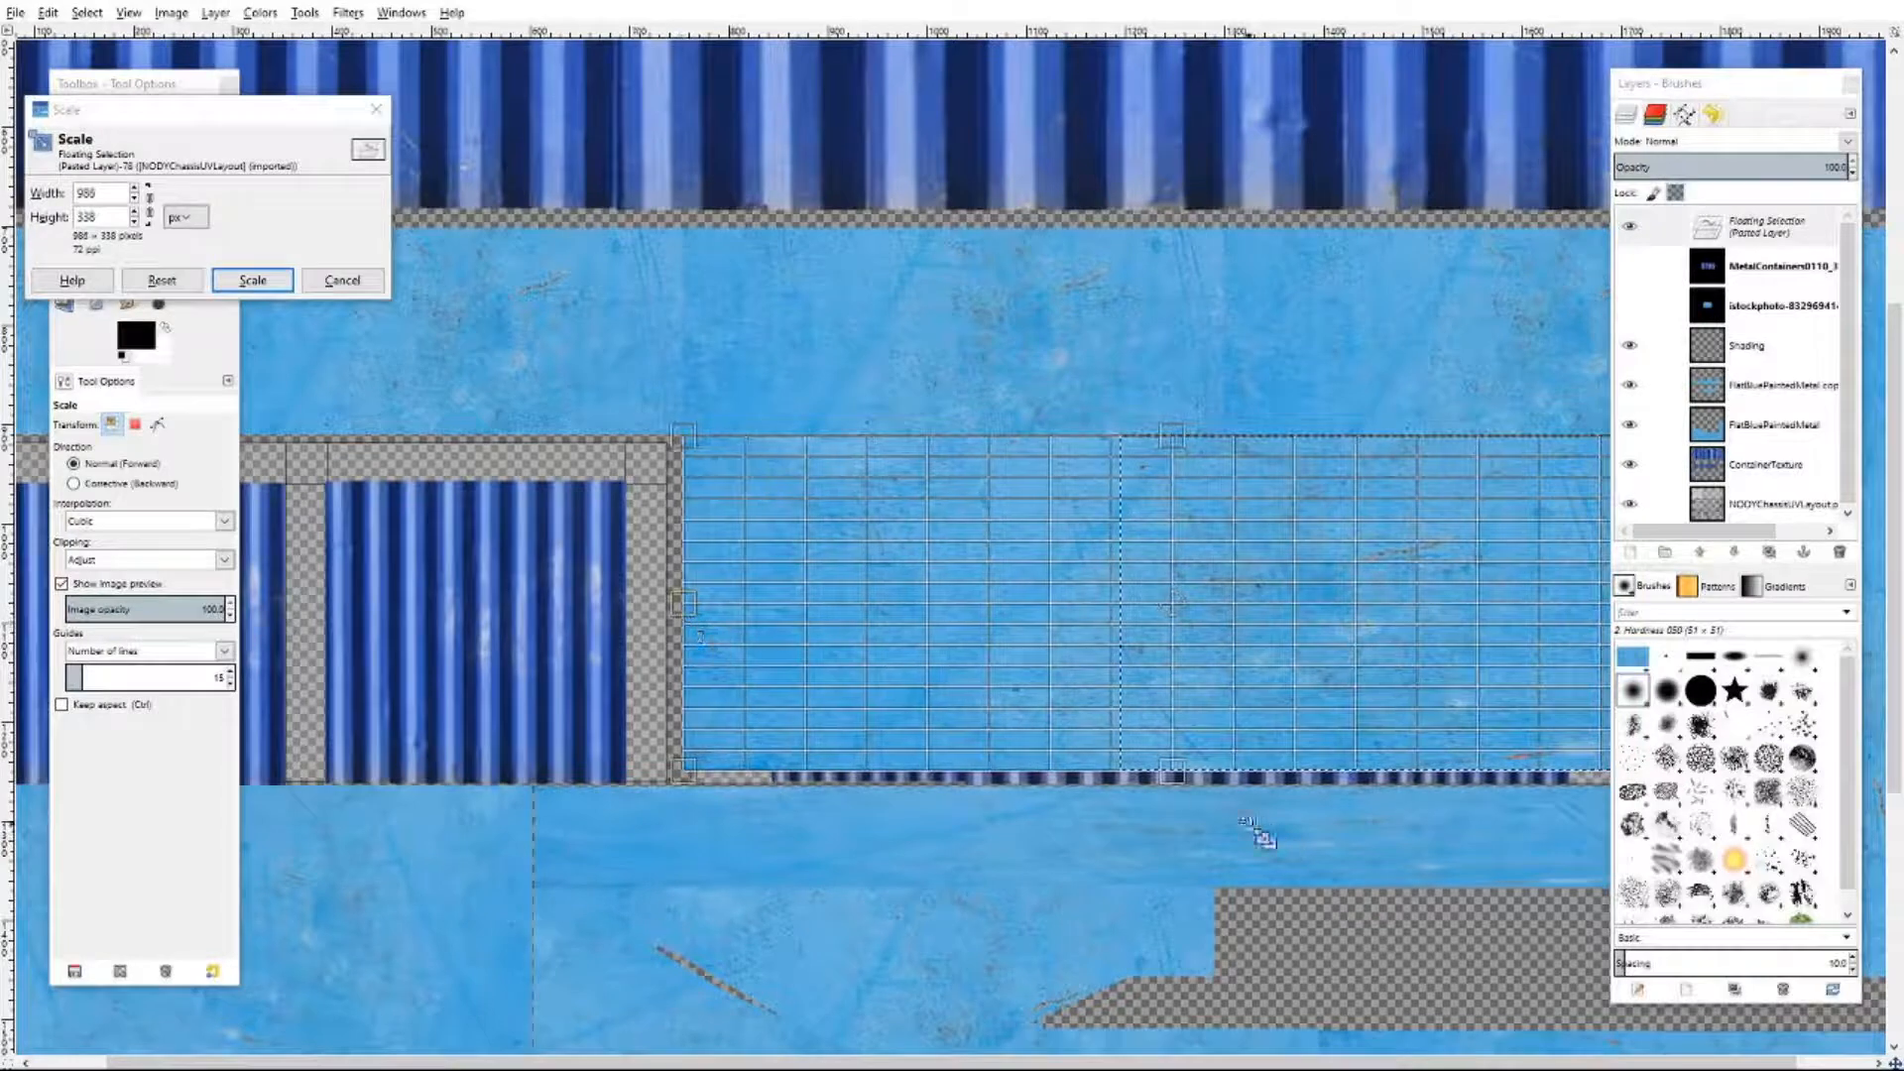
left_click_drag(1172, 773, 1175, 786)
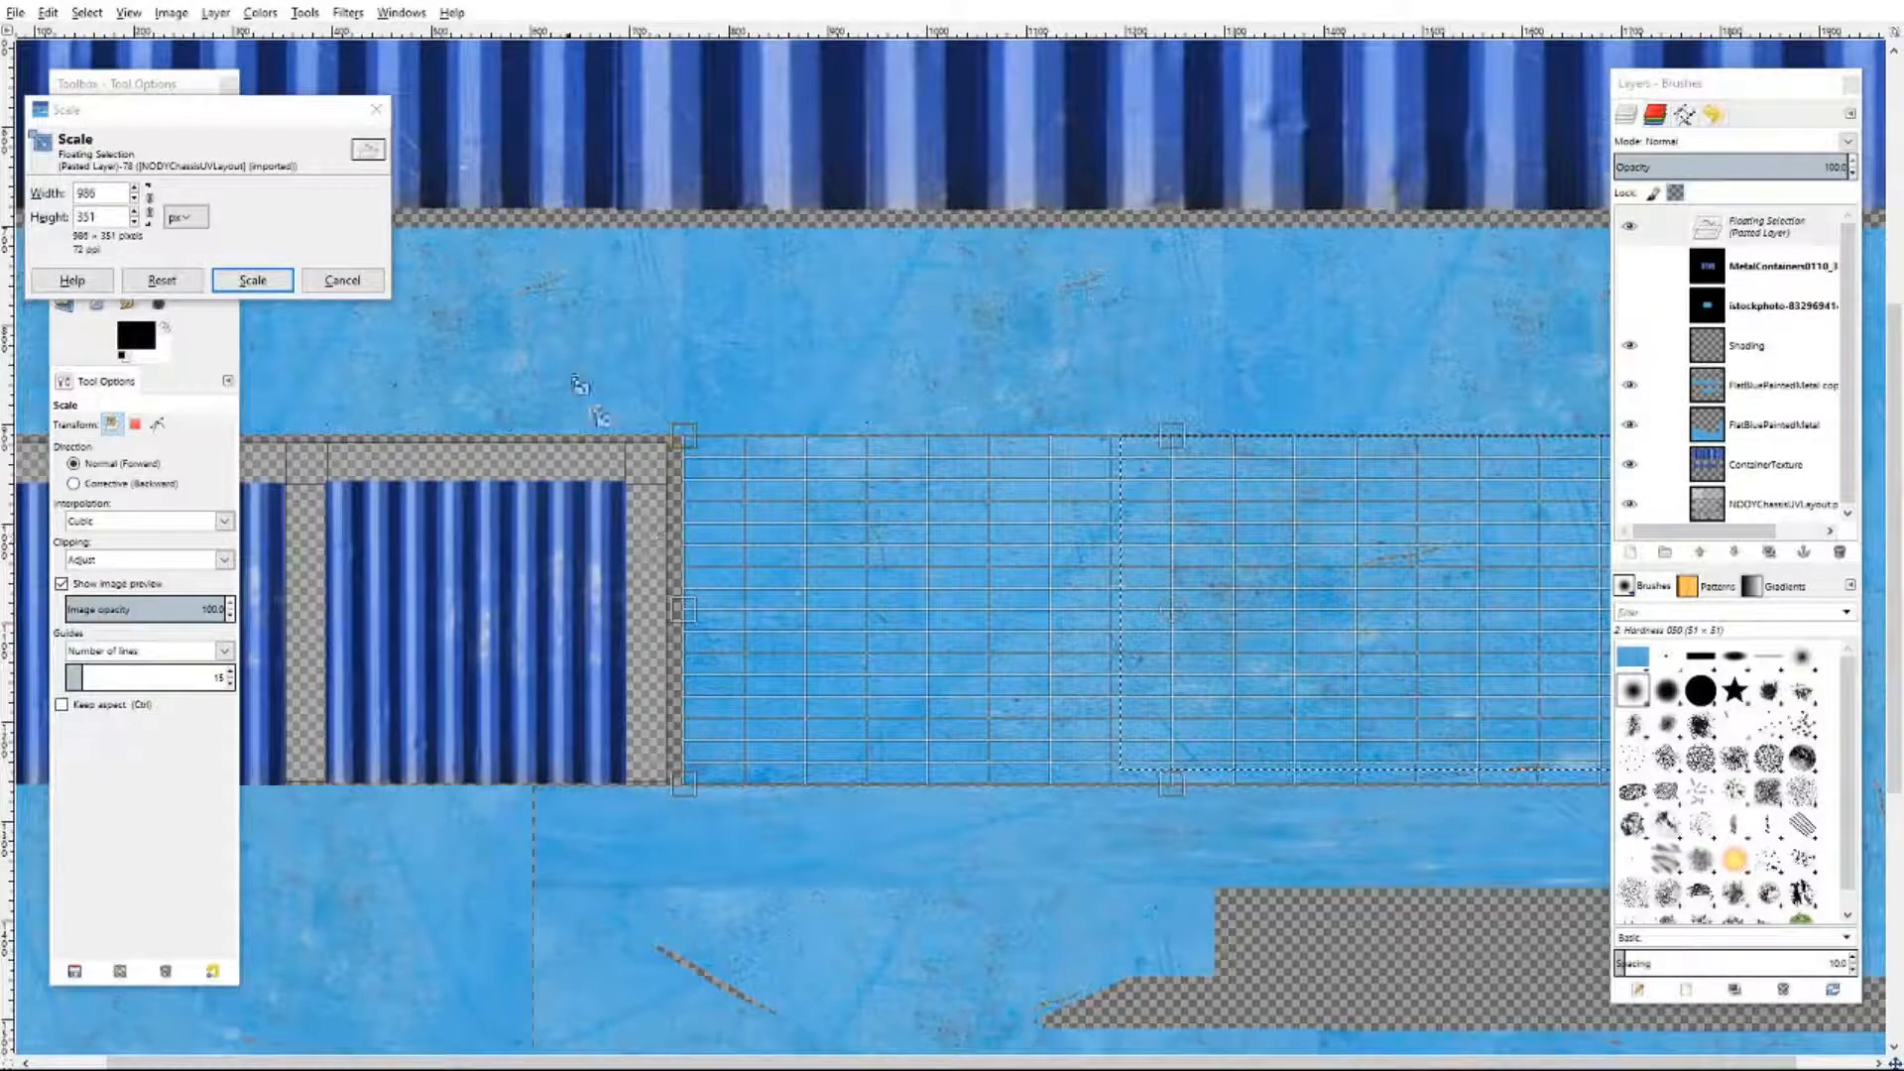
left_click(294, 278)
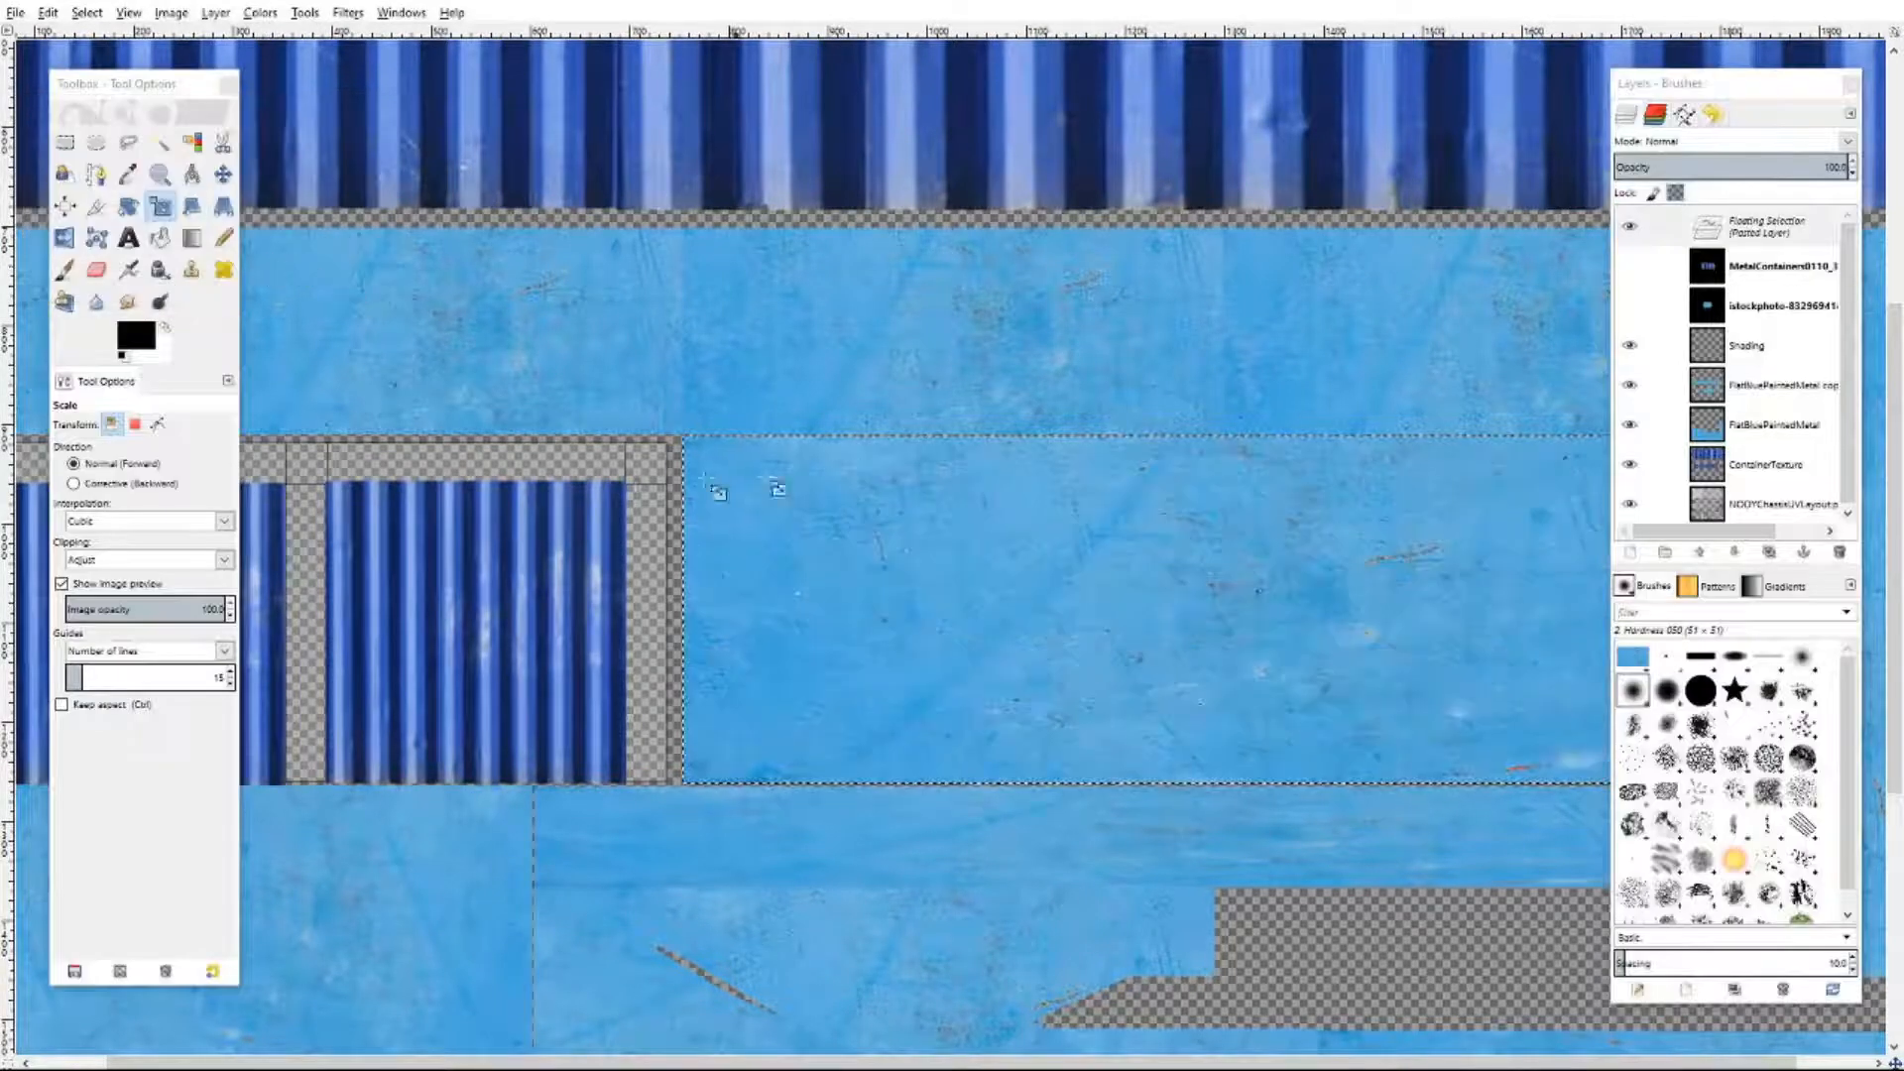
- Copy the scaled blue metal piece and anchor it to the FlatBluePaintedMetal layer
left_click(223, 173)
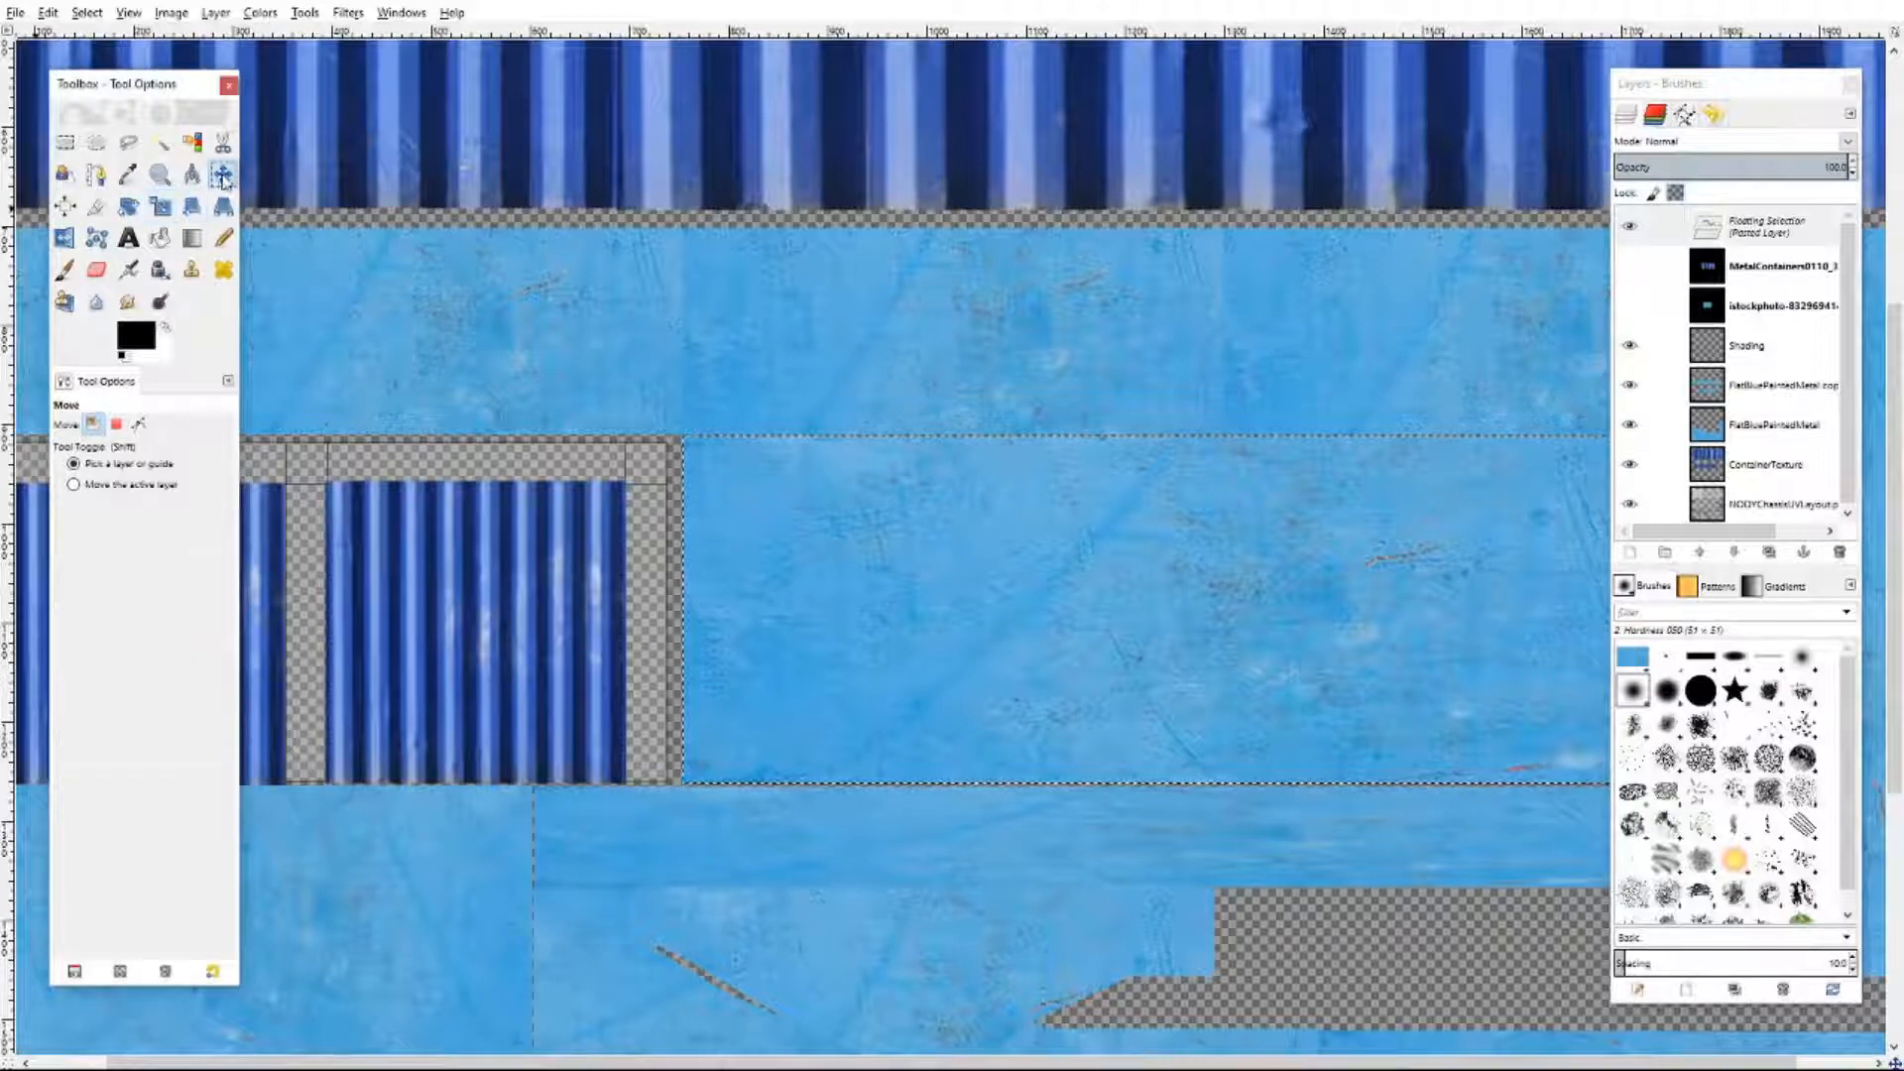
right_click(936, 575)
mouse_move(972, 611)
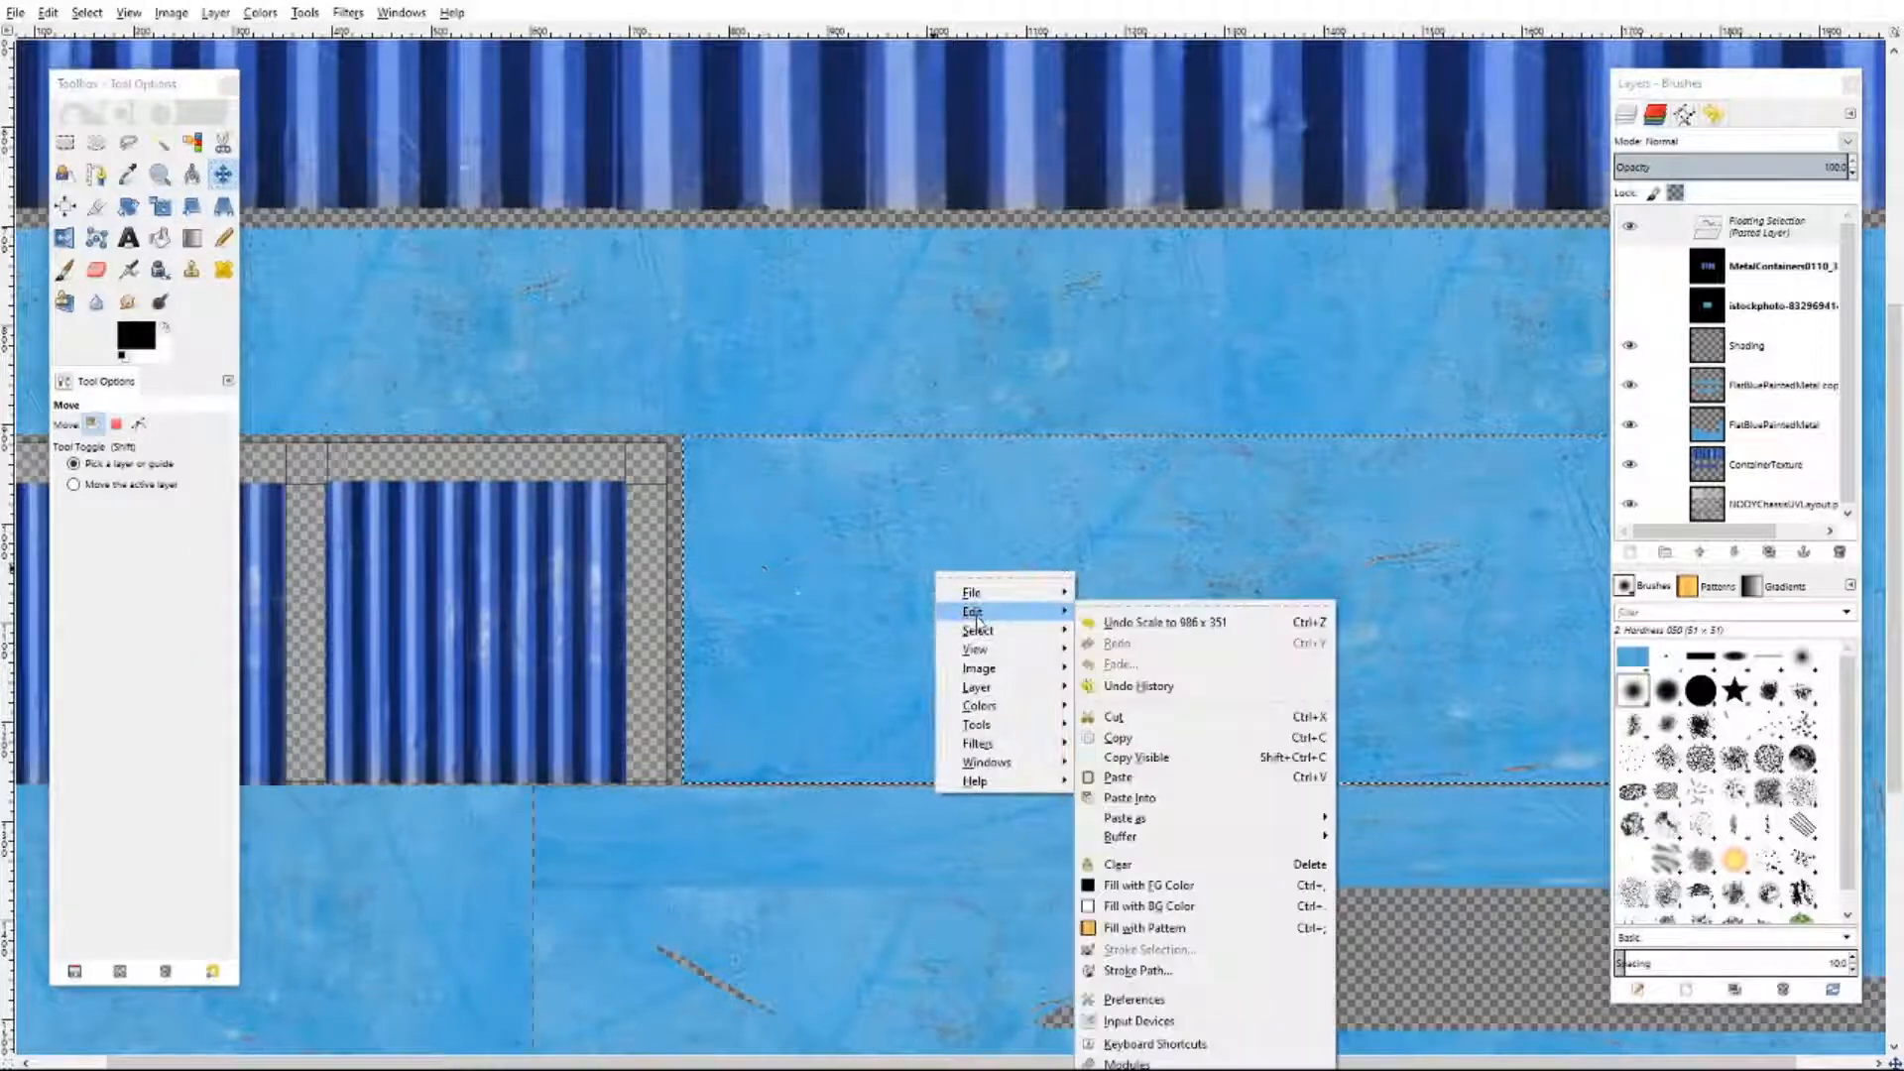
left_click(1140, 739)
left_click(984, 312)
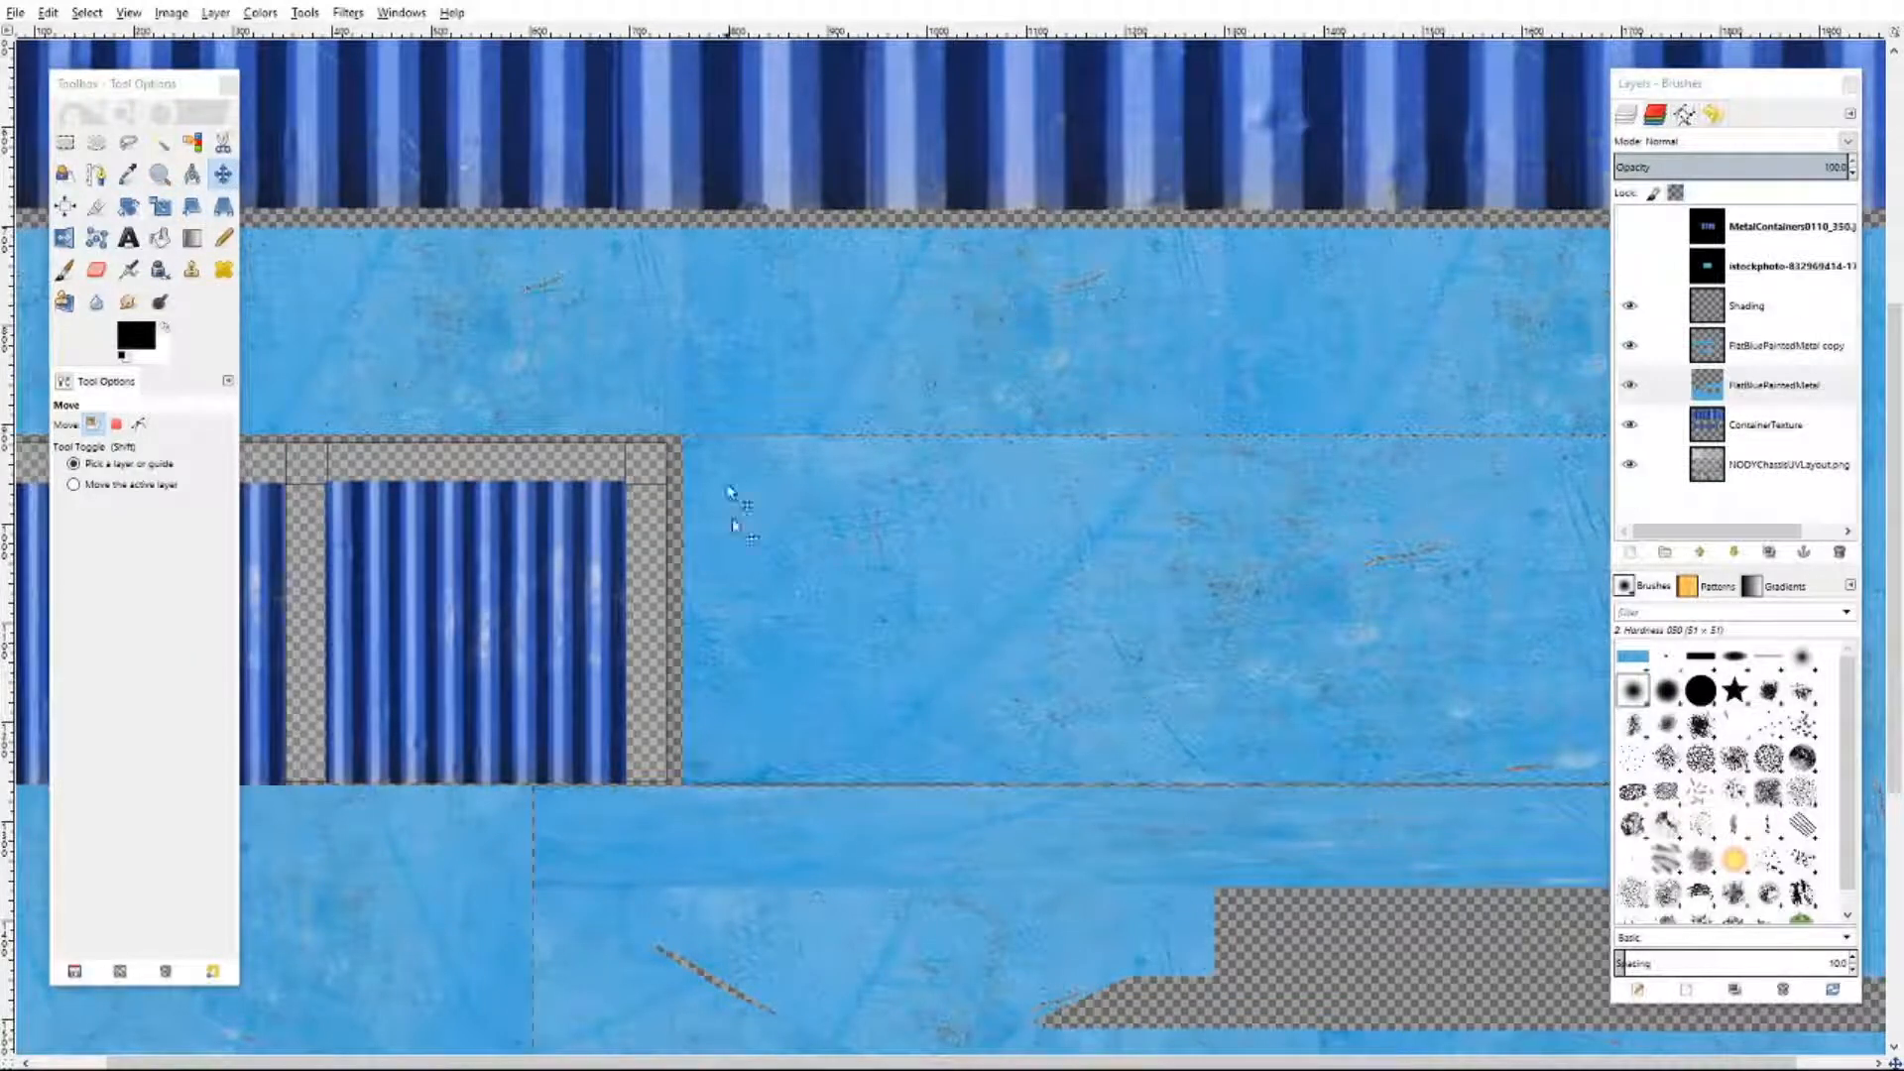
- Paste the scaled piece over the two smaller corrugated panels, flush against the wide piece's left edge, and anchor it
right_click(490, 557)
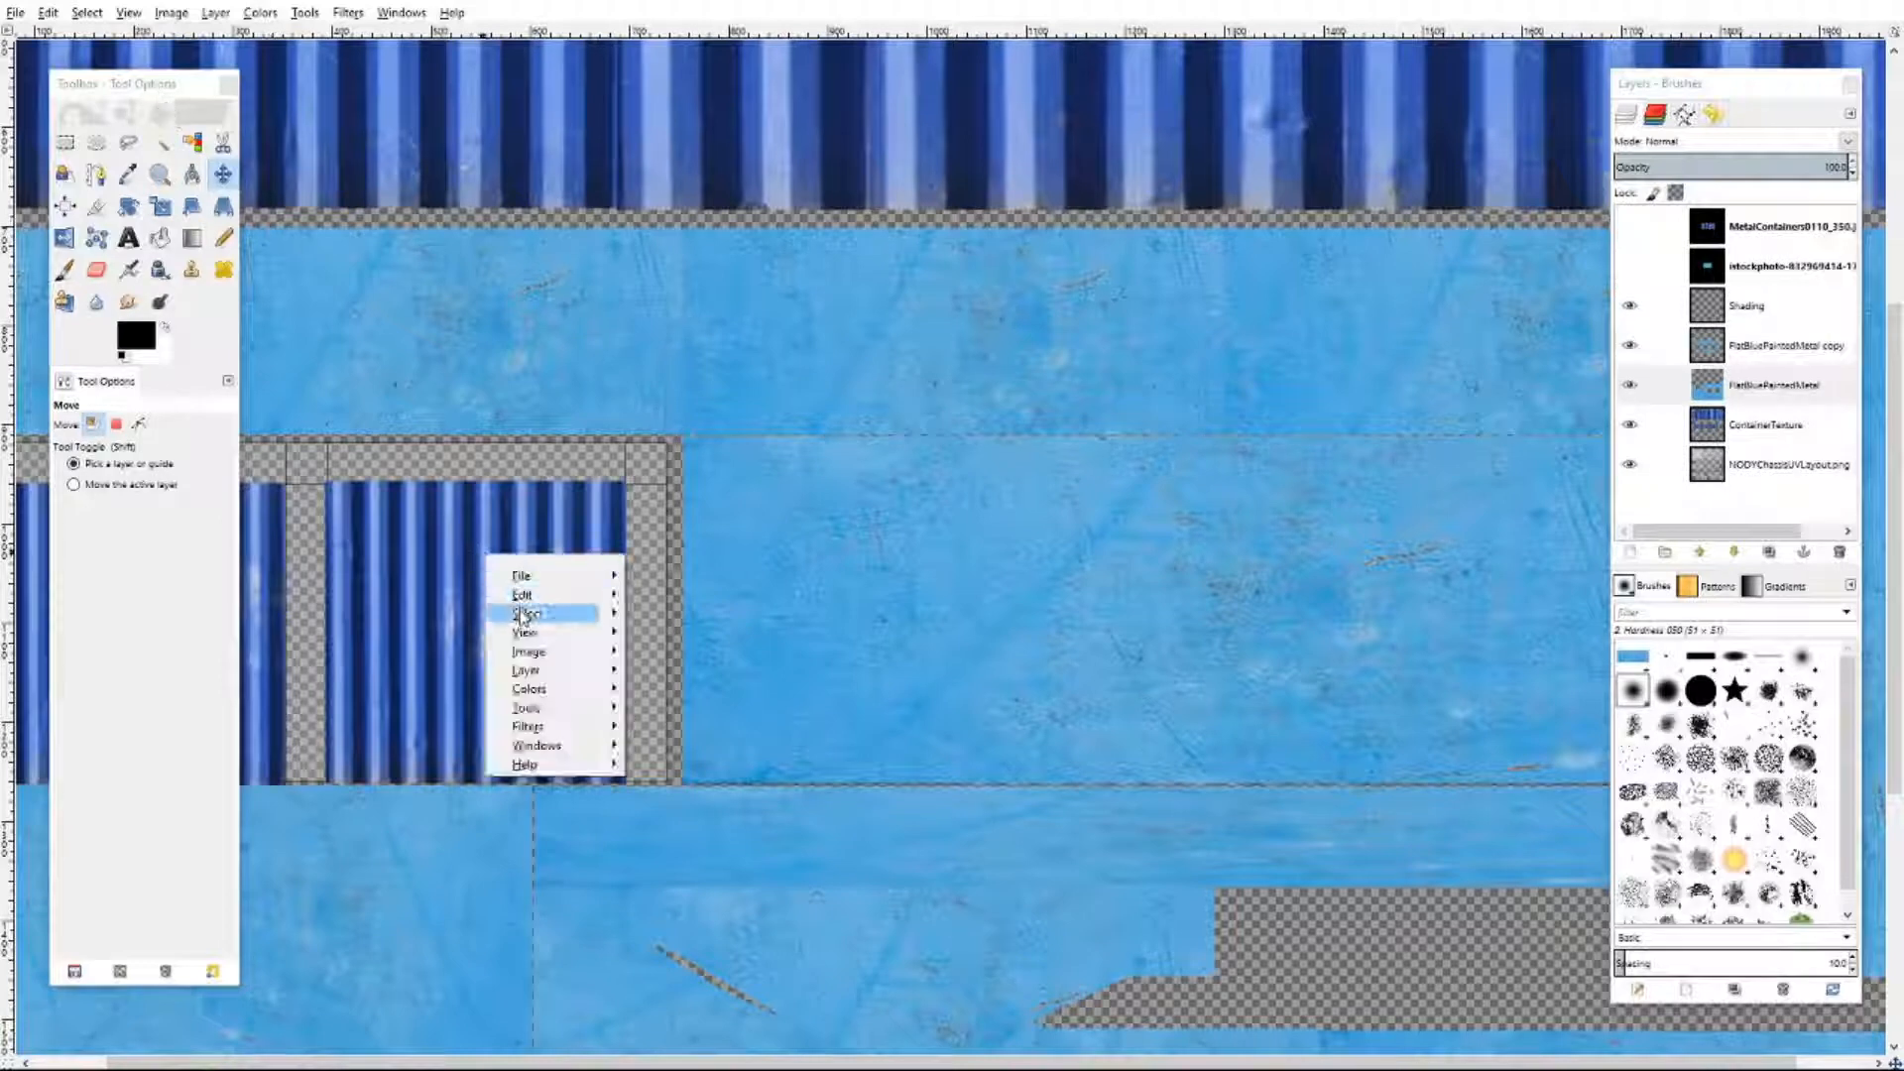
mouse_move(517, 594)
left_click(731, 727)
left_click_drag(672, 769, 320, 598)
left_click(729, 369)
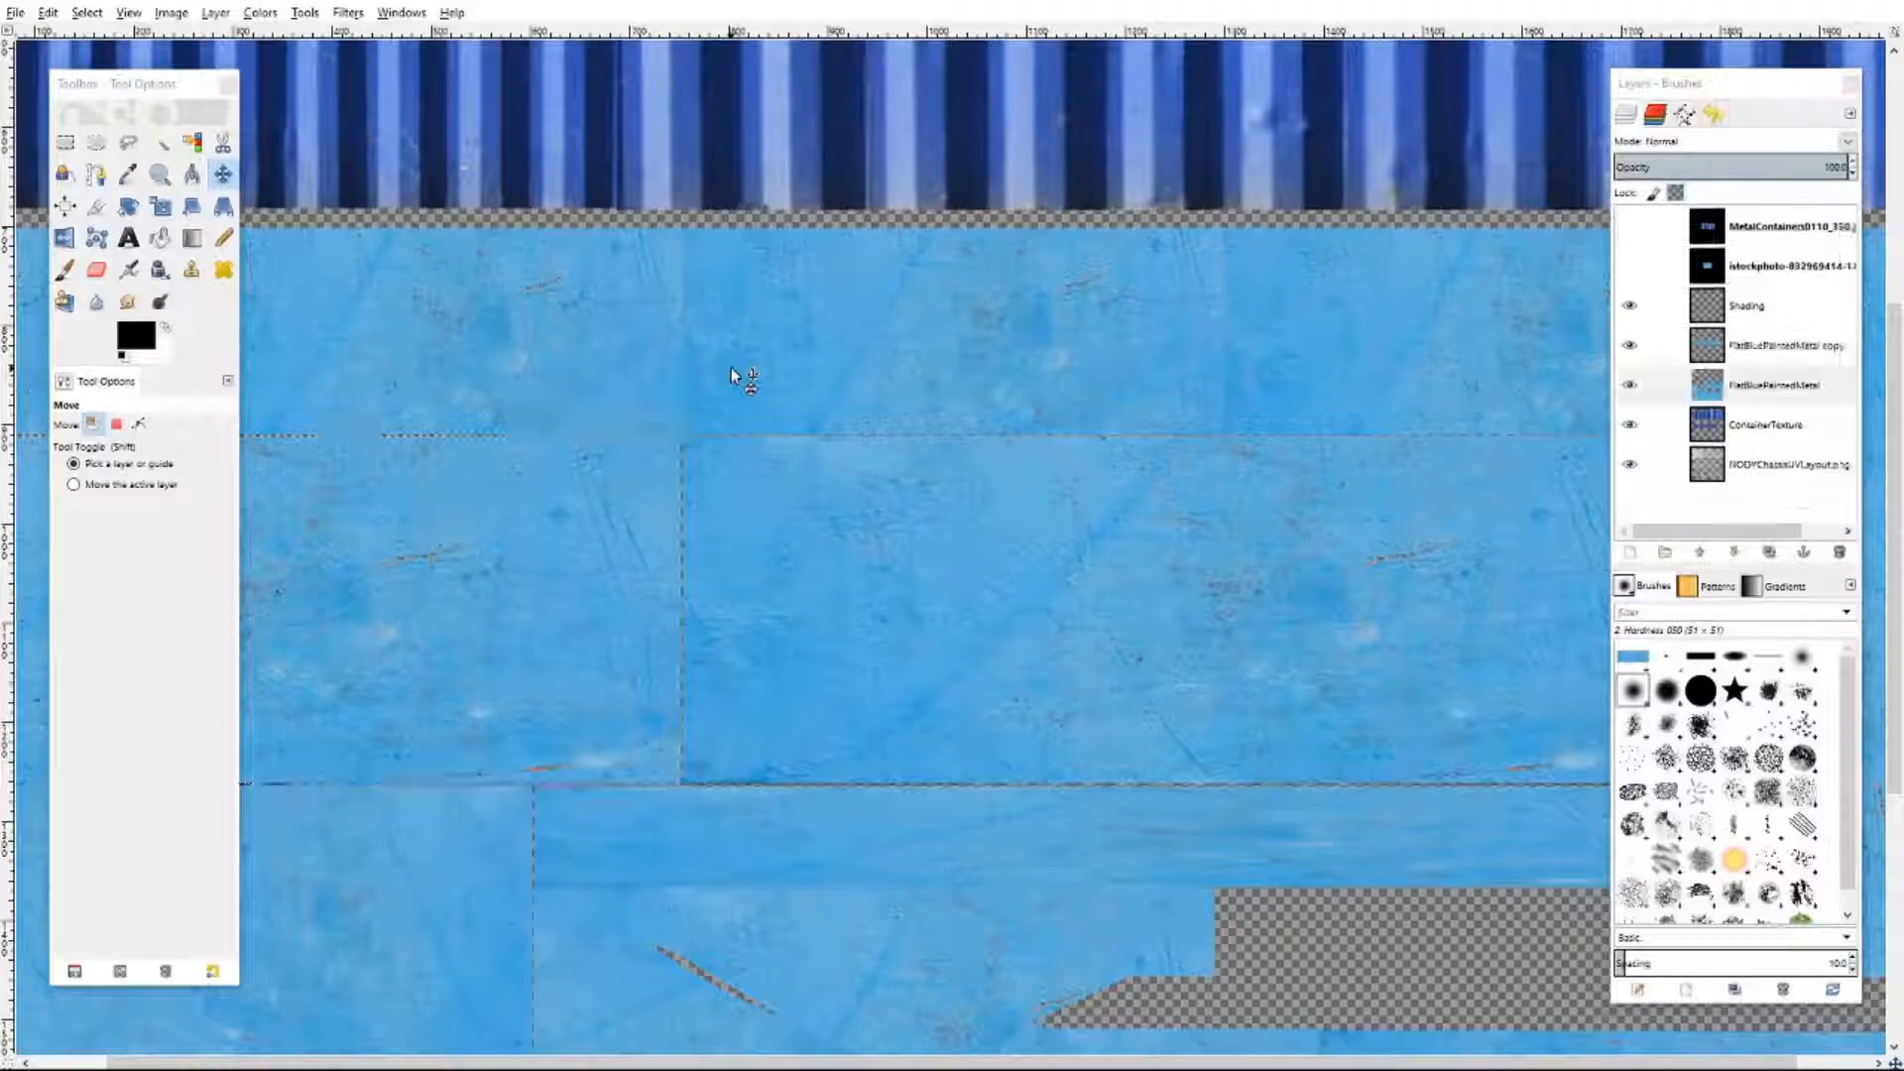
- Merge the FlatBluePaintedMetal copy layer down into the FlatBluePaintedMetal layer
left_click(128, 13)
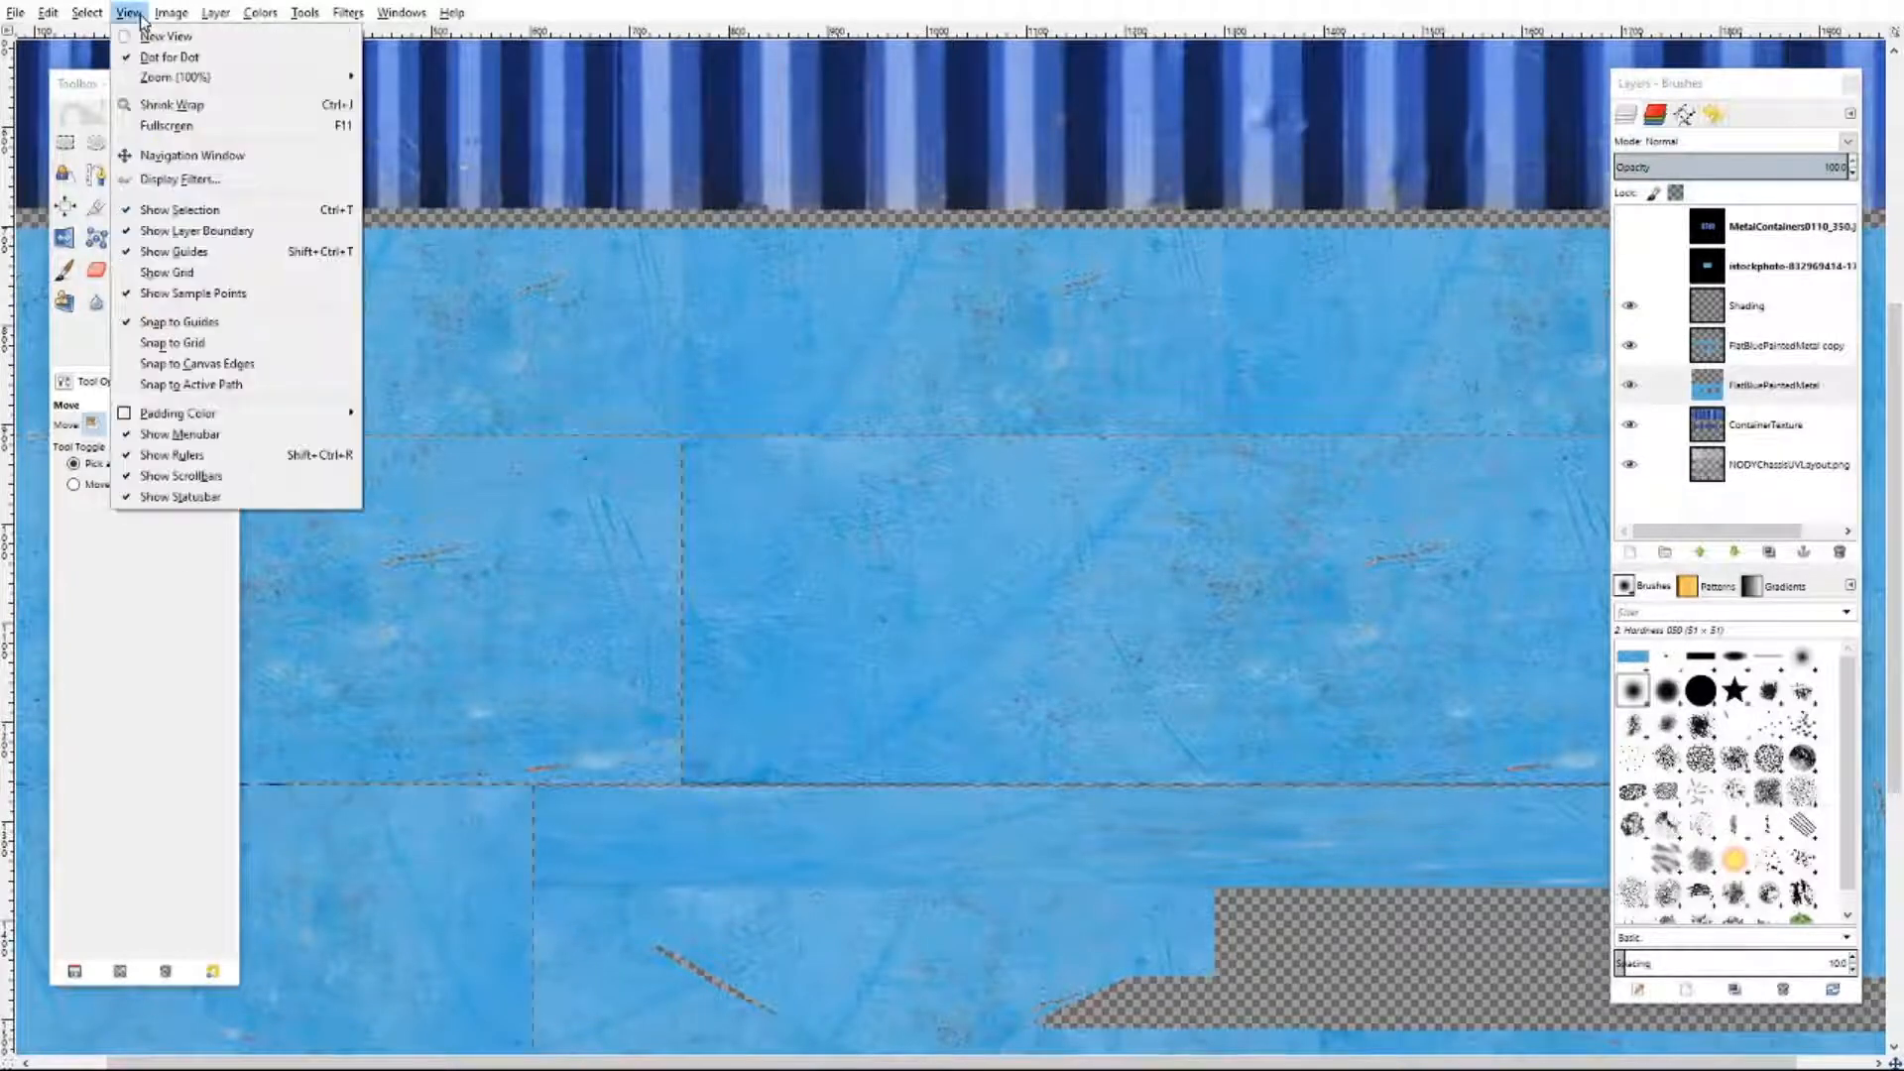
mouse_move(149, 78)
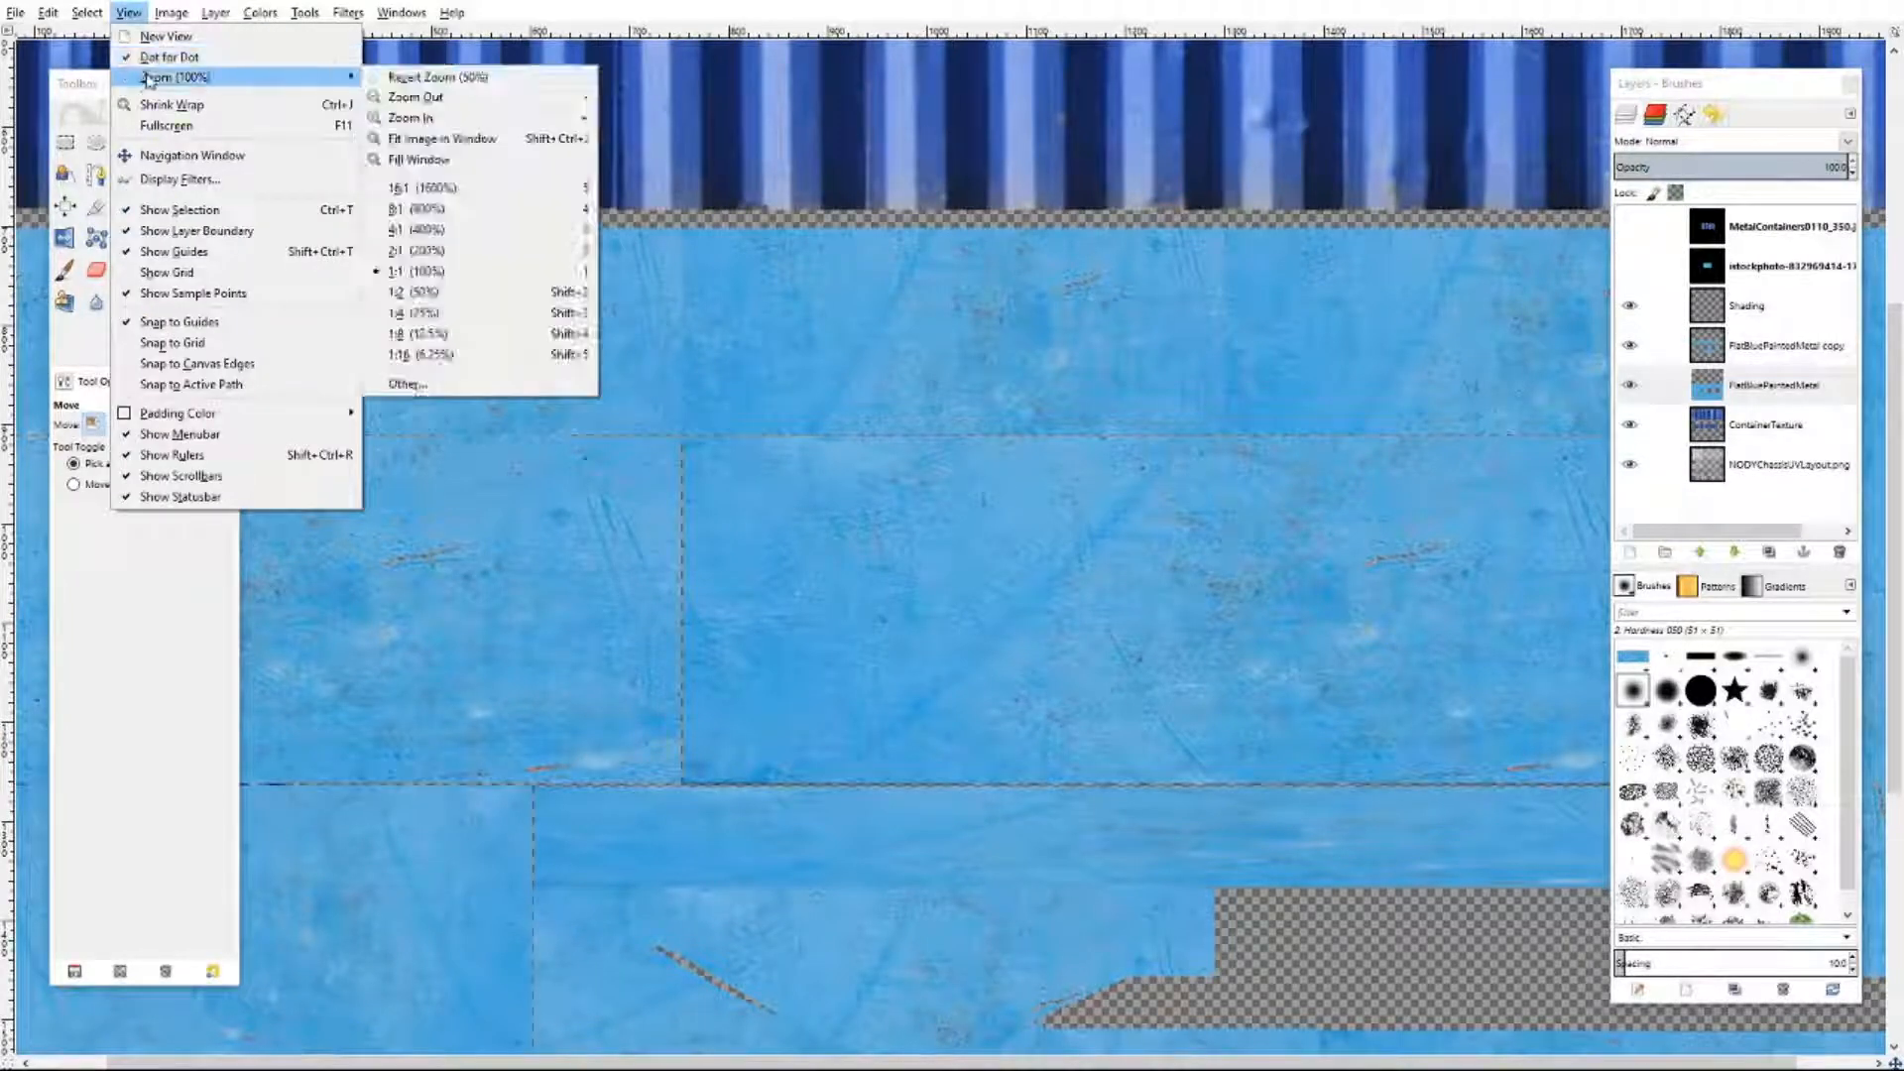
left_click(434, 294)
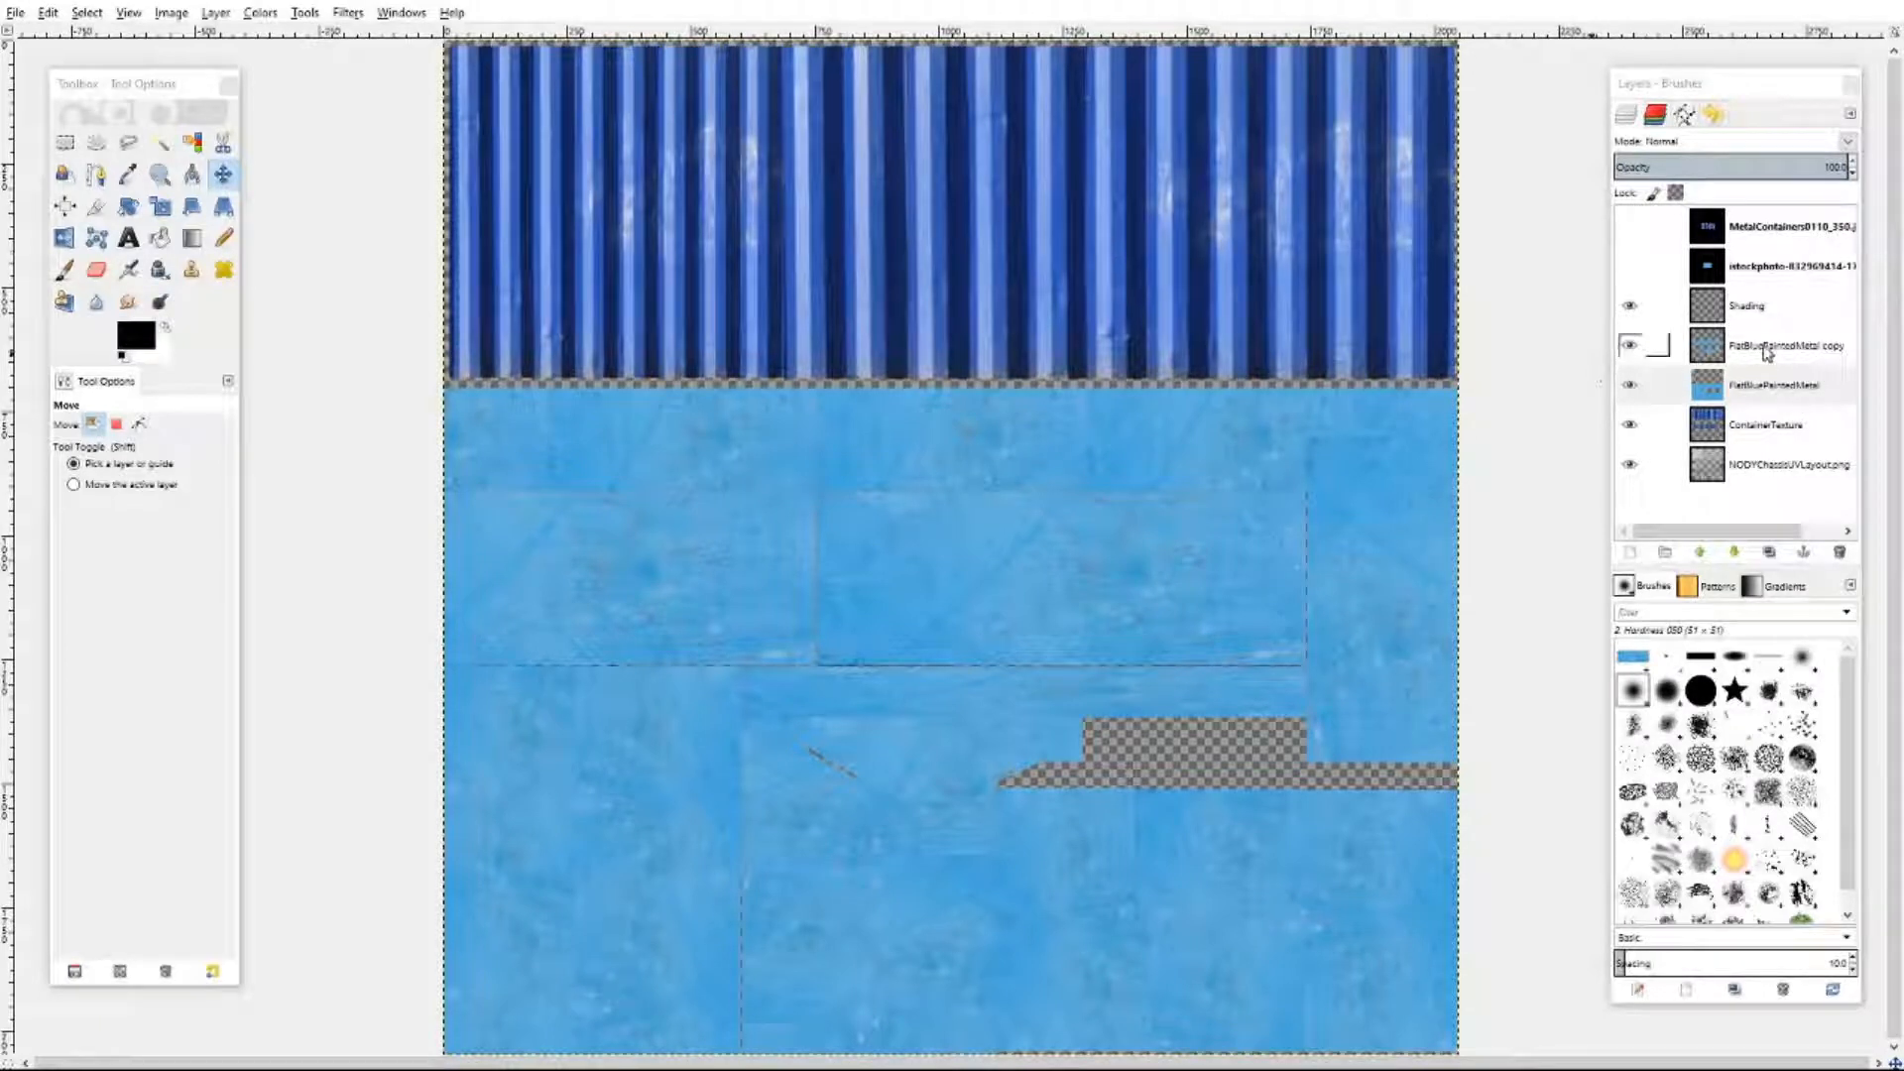
left_click(1766, 353)
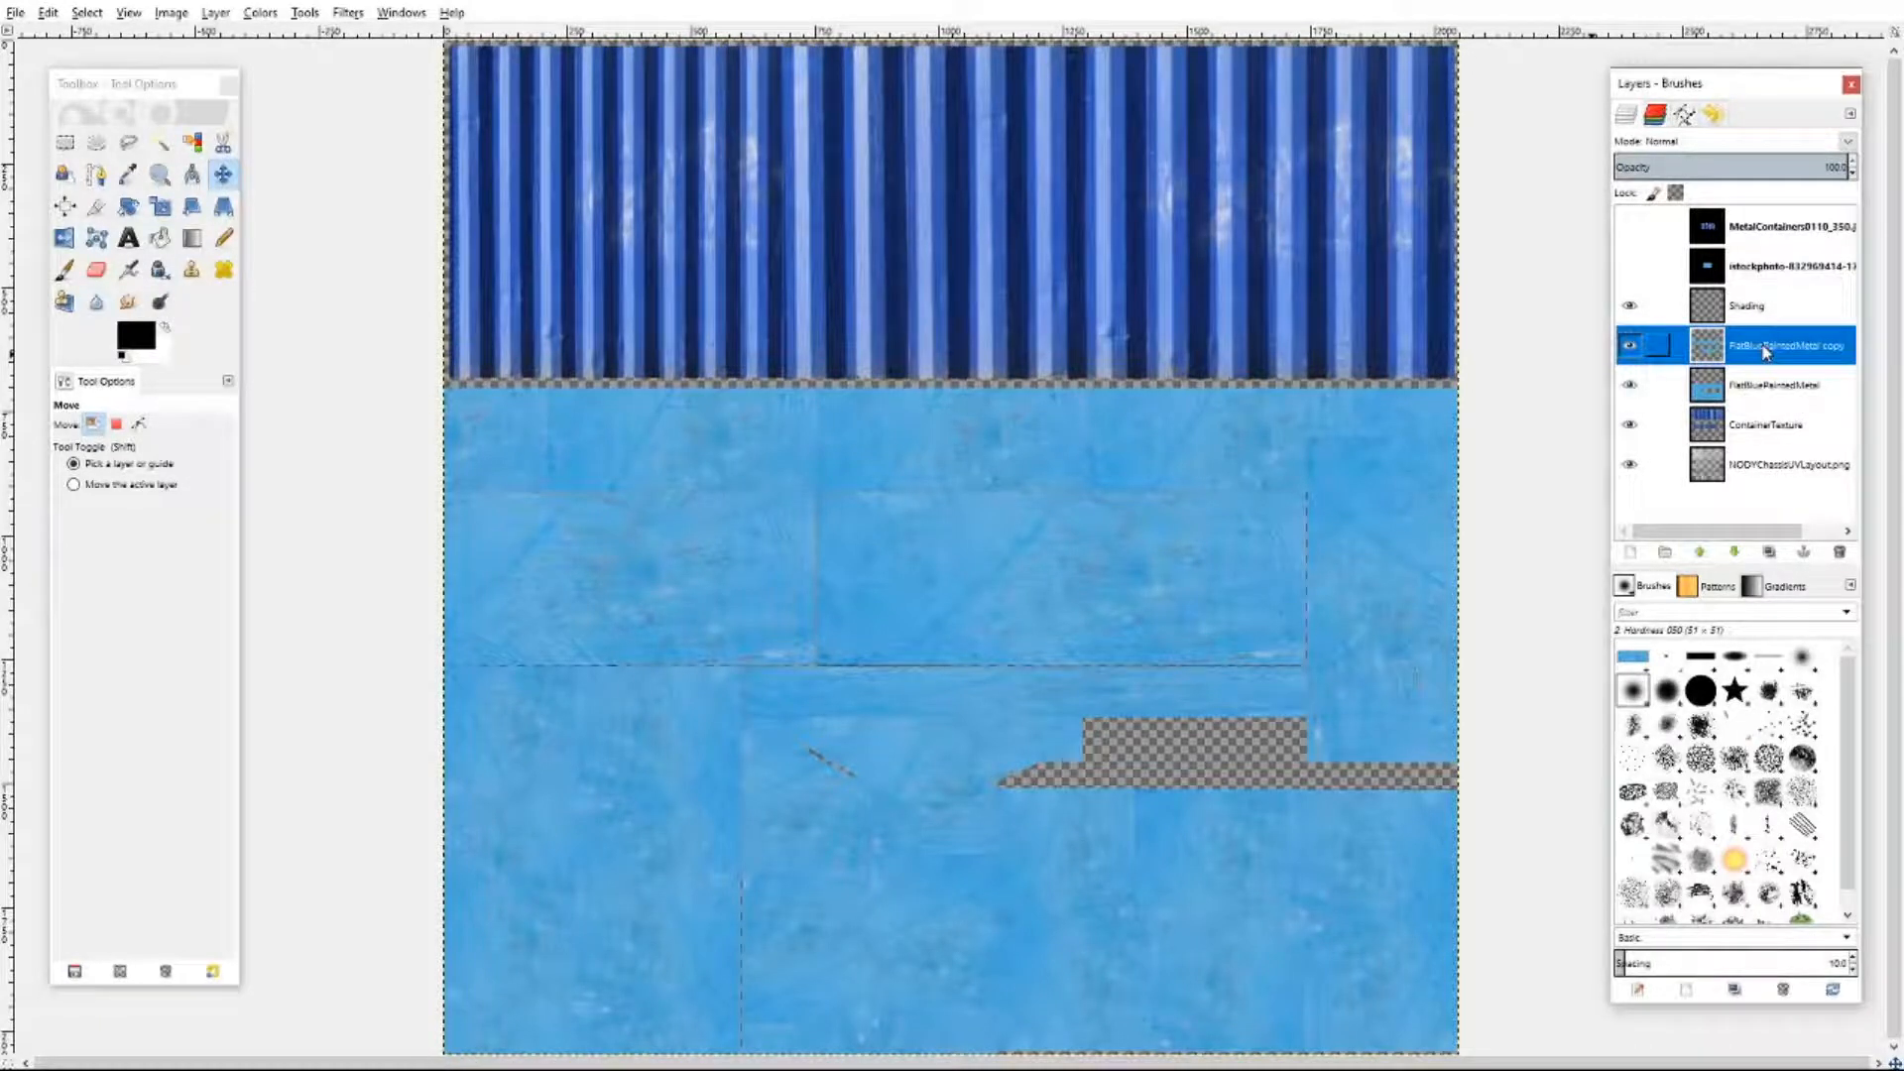
right_click(1766, 353)
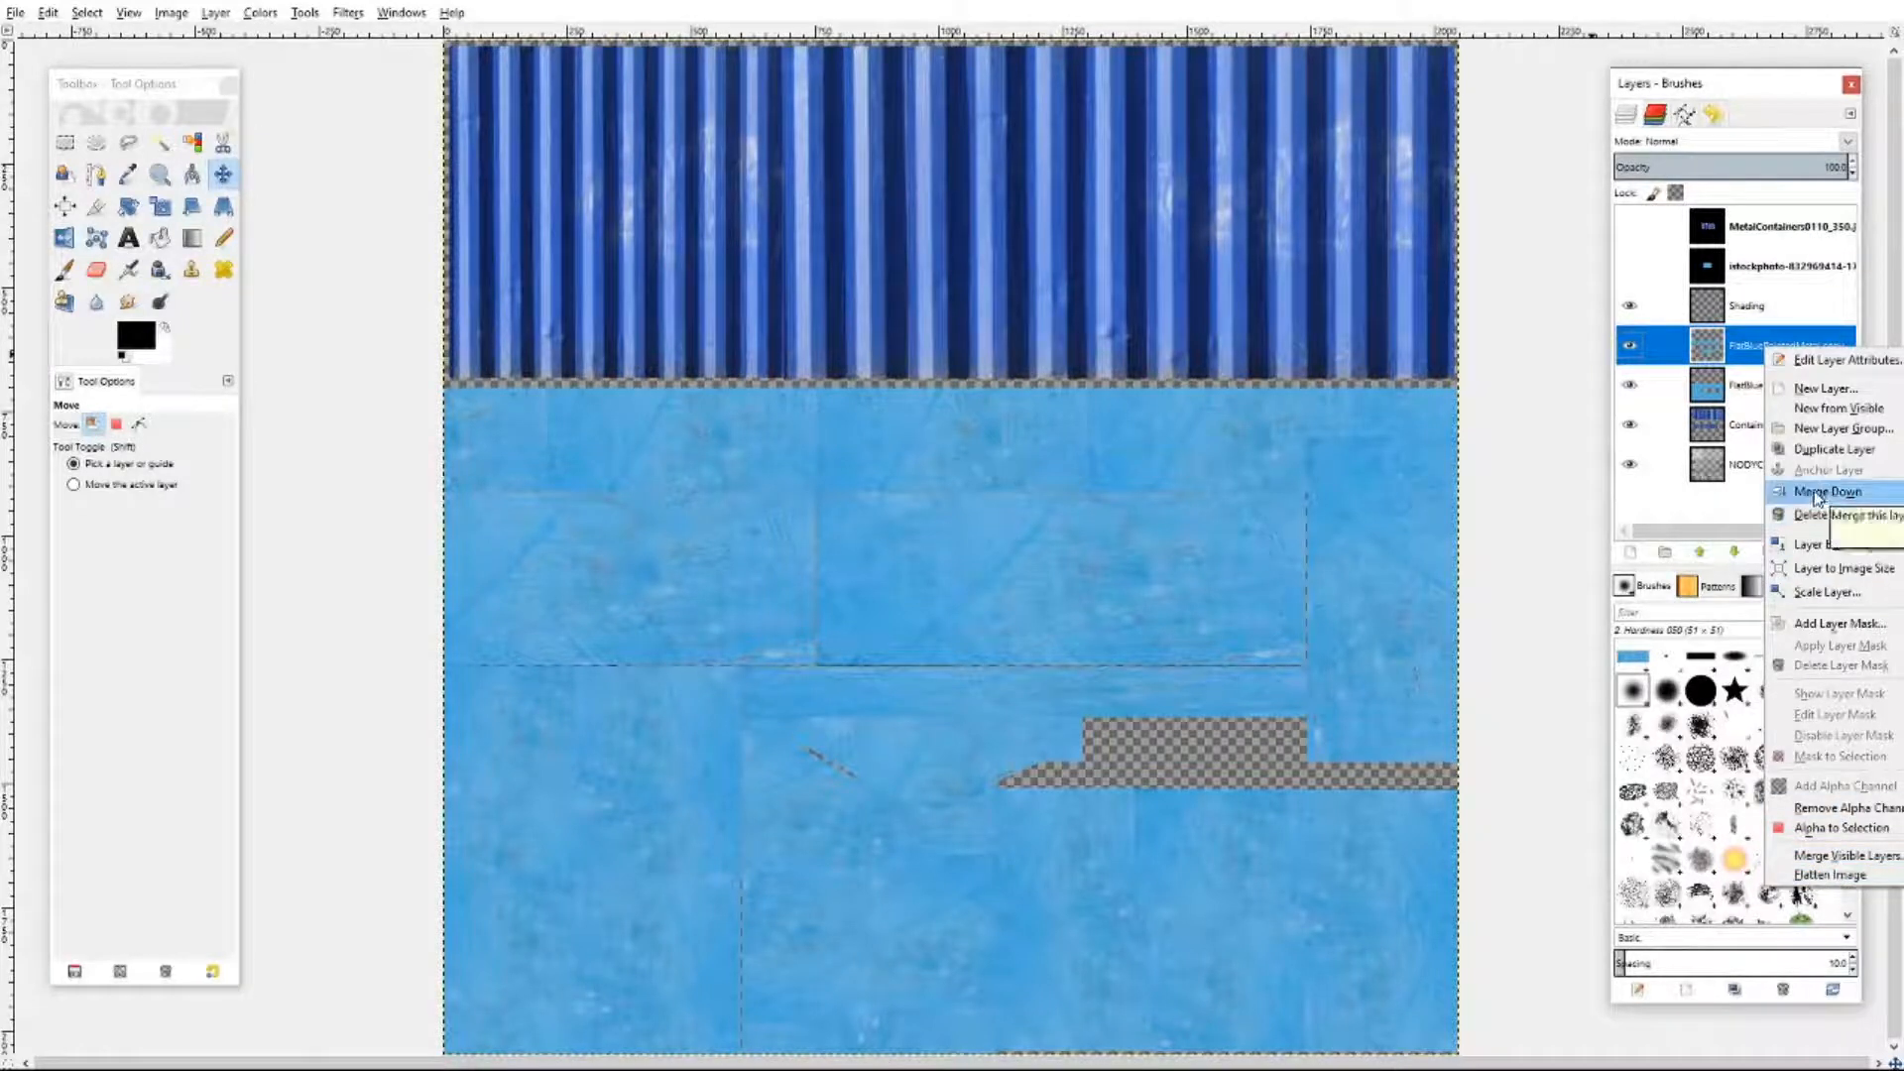
left_click(1817, 492)
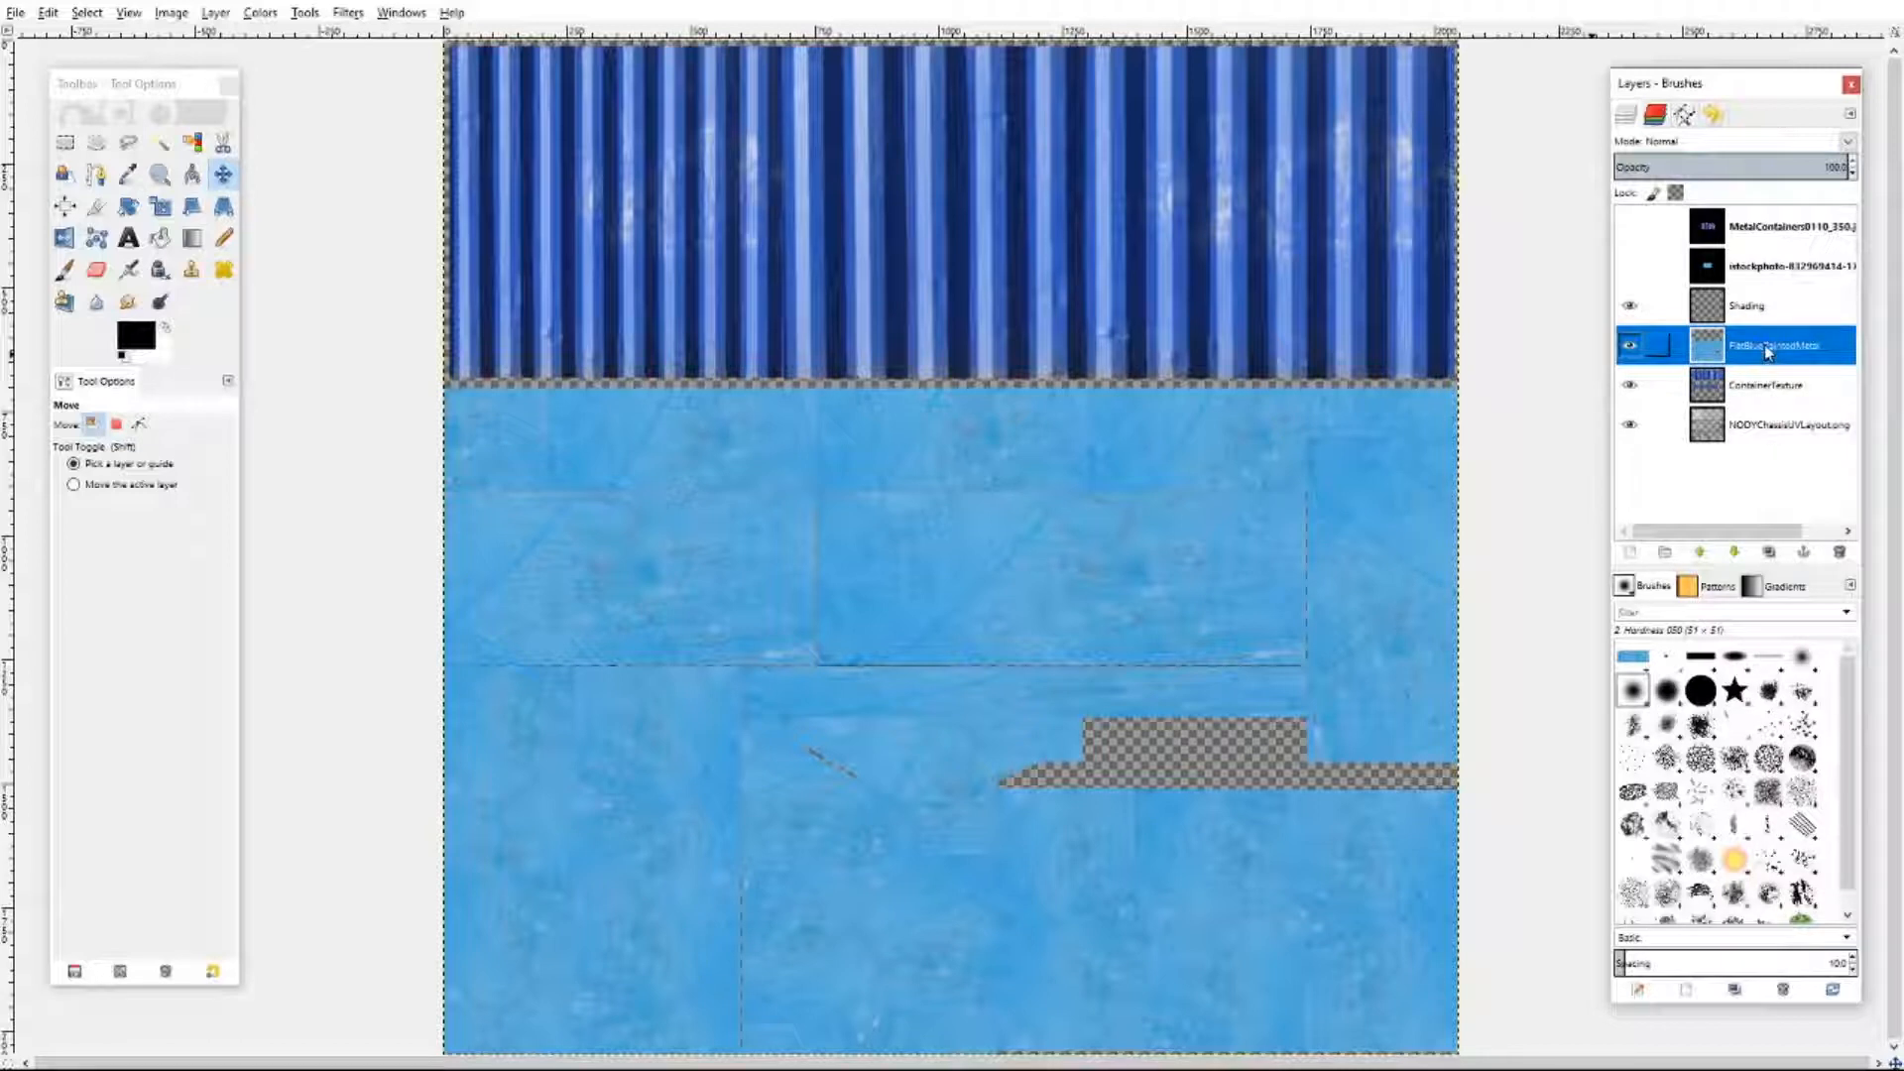
- Duplicate the merged FlatBluePaintedMetal layer and clear the duplicate's contents to leave an empty layer
right_click(1768, 352)
left_click(1793, 441)
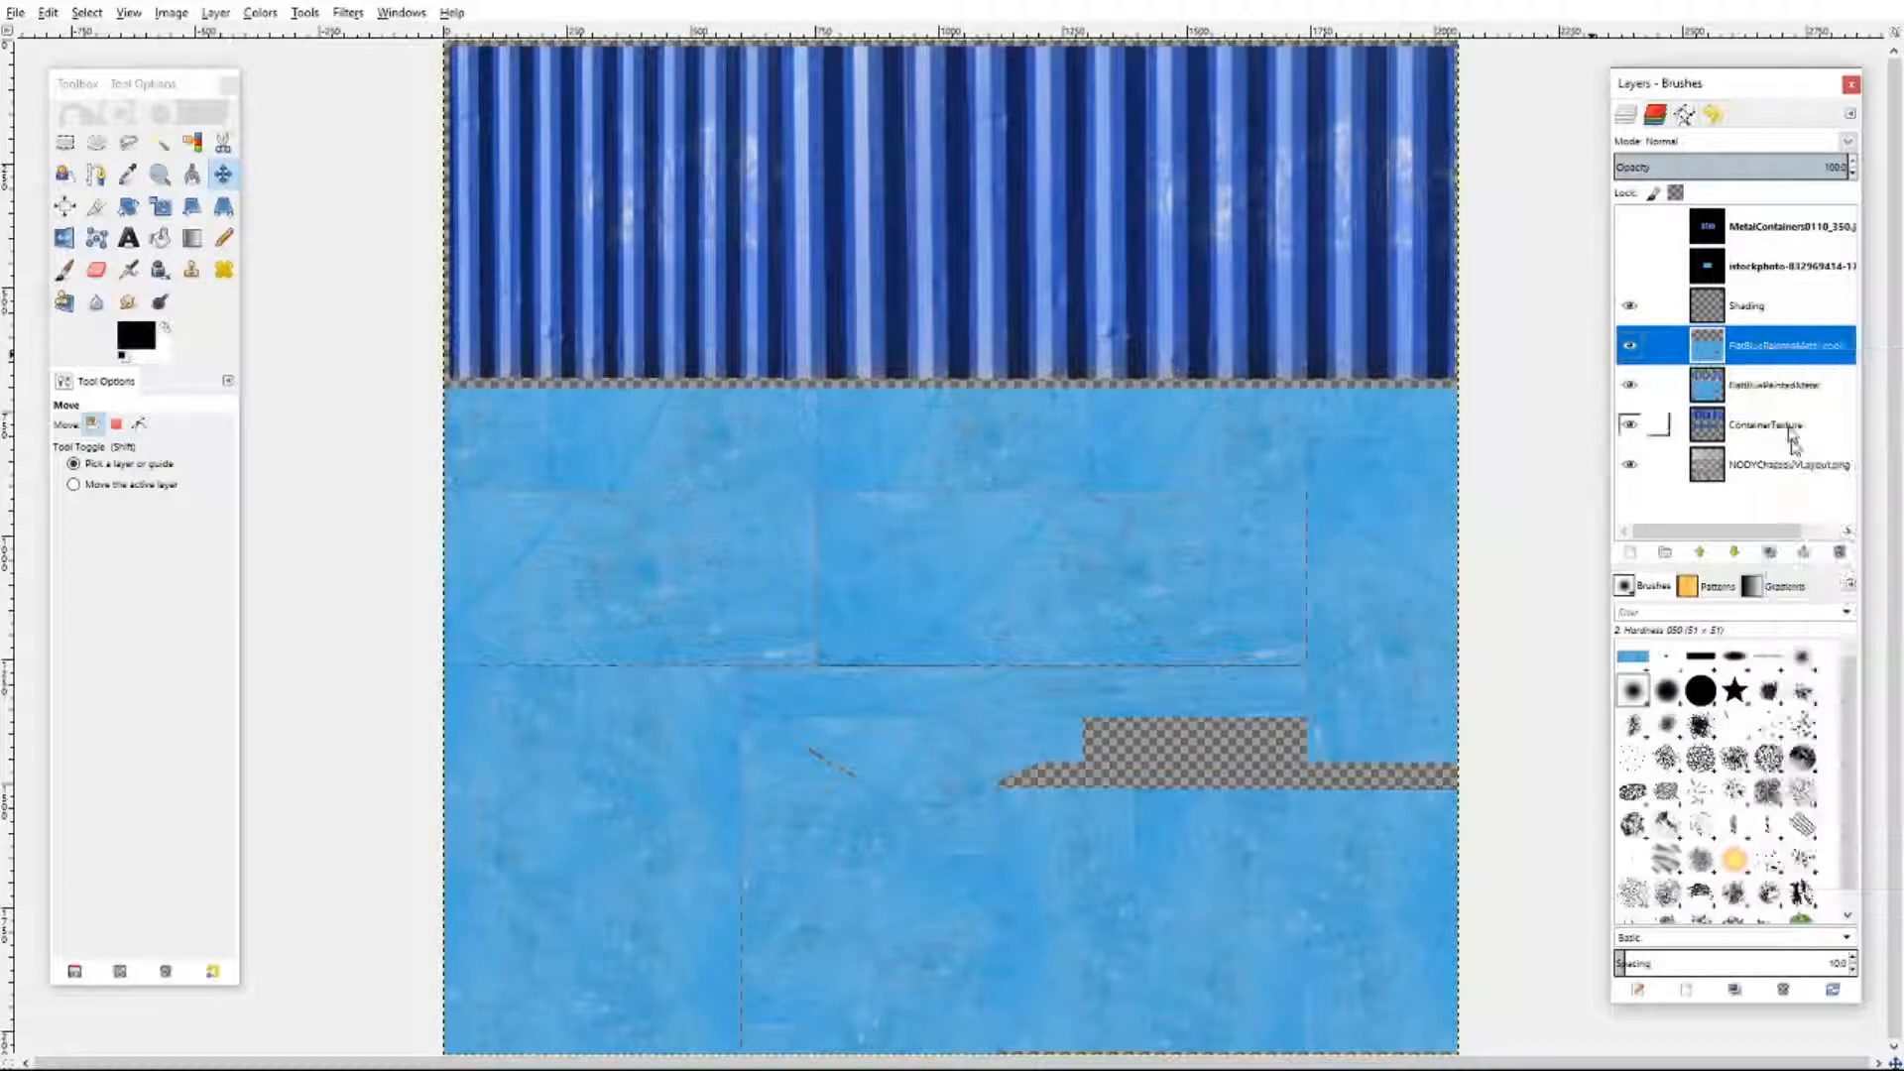
key("Delete")
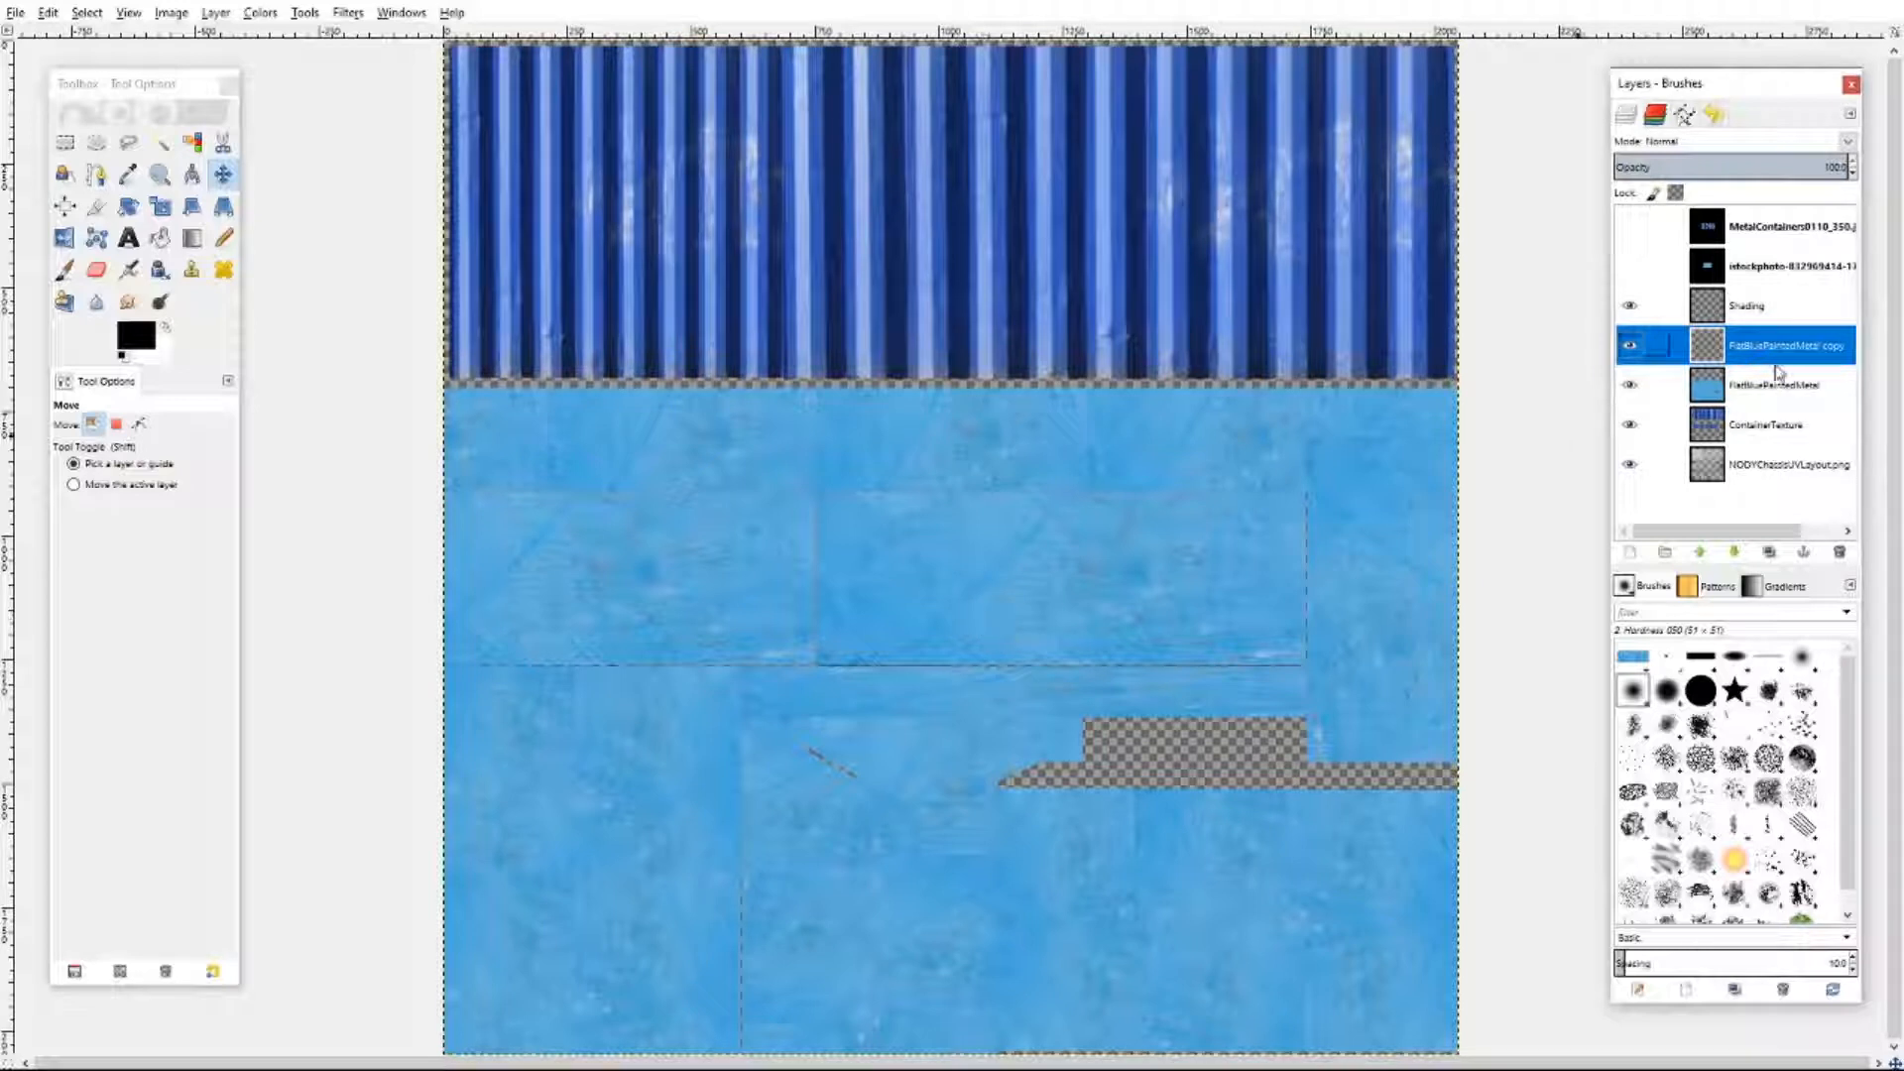
- Hide the ContainerTexture layer and lower the FlatBluePaintedMetal layer's opacity to about 43 to reveal the UV layout
left_click(1764, 394)
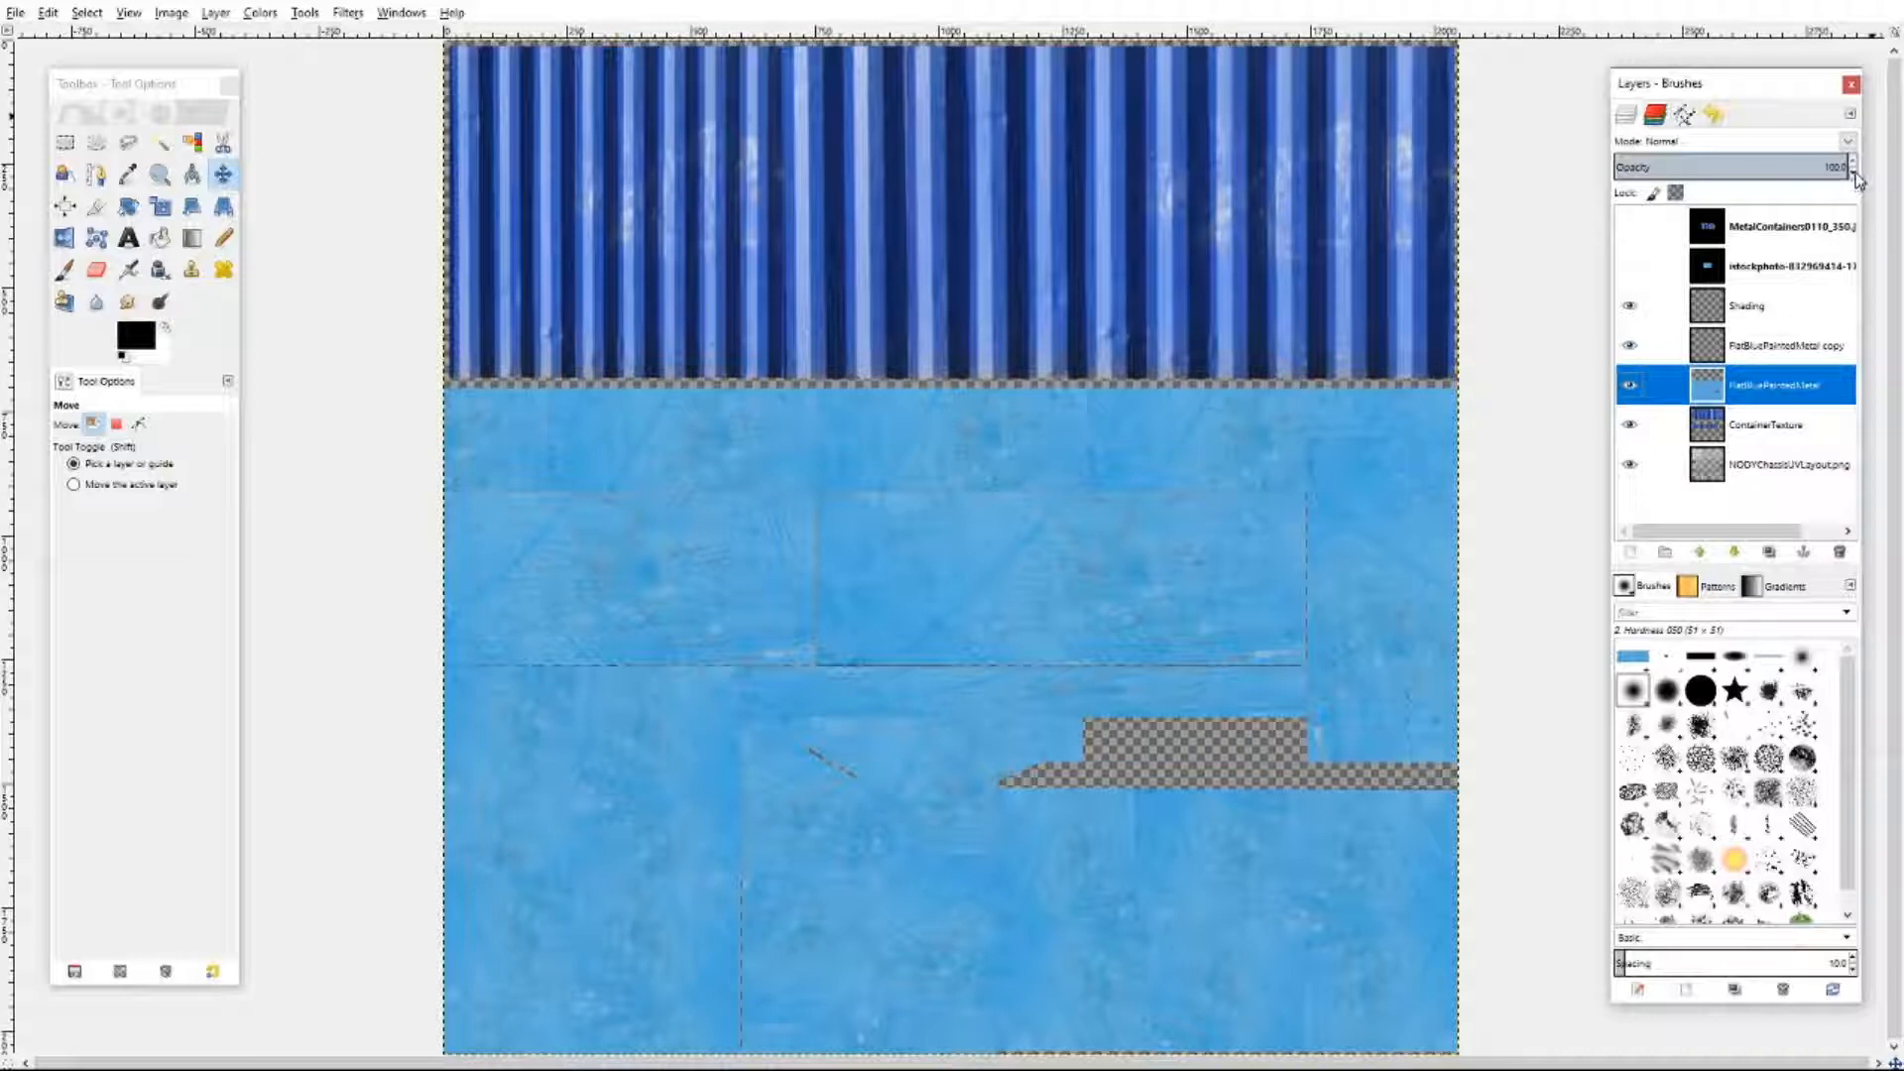
left_click(1630, 424)
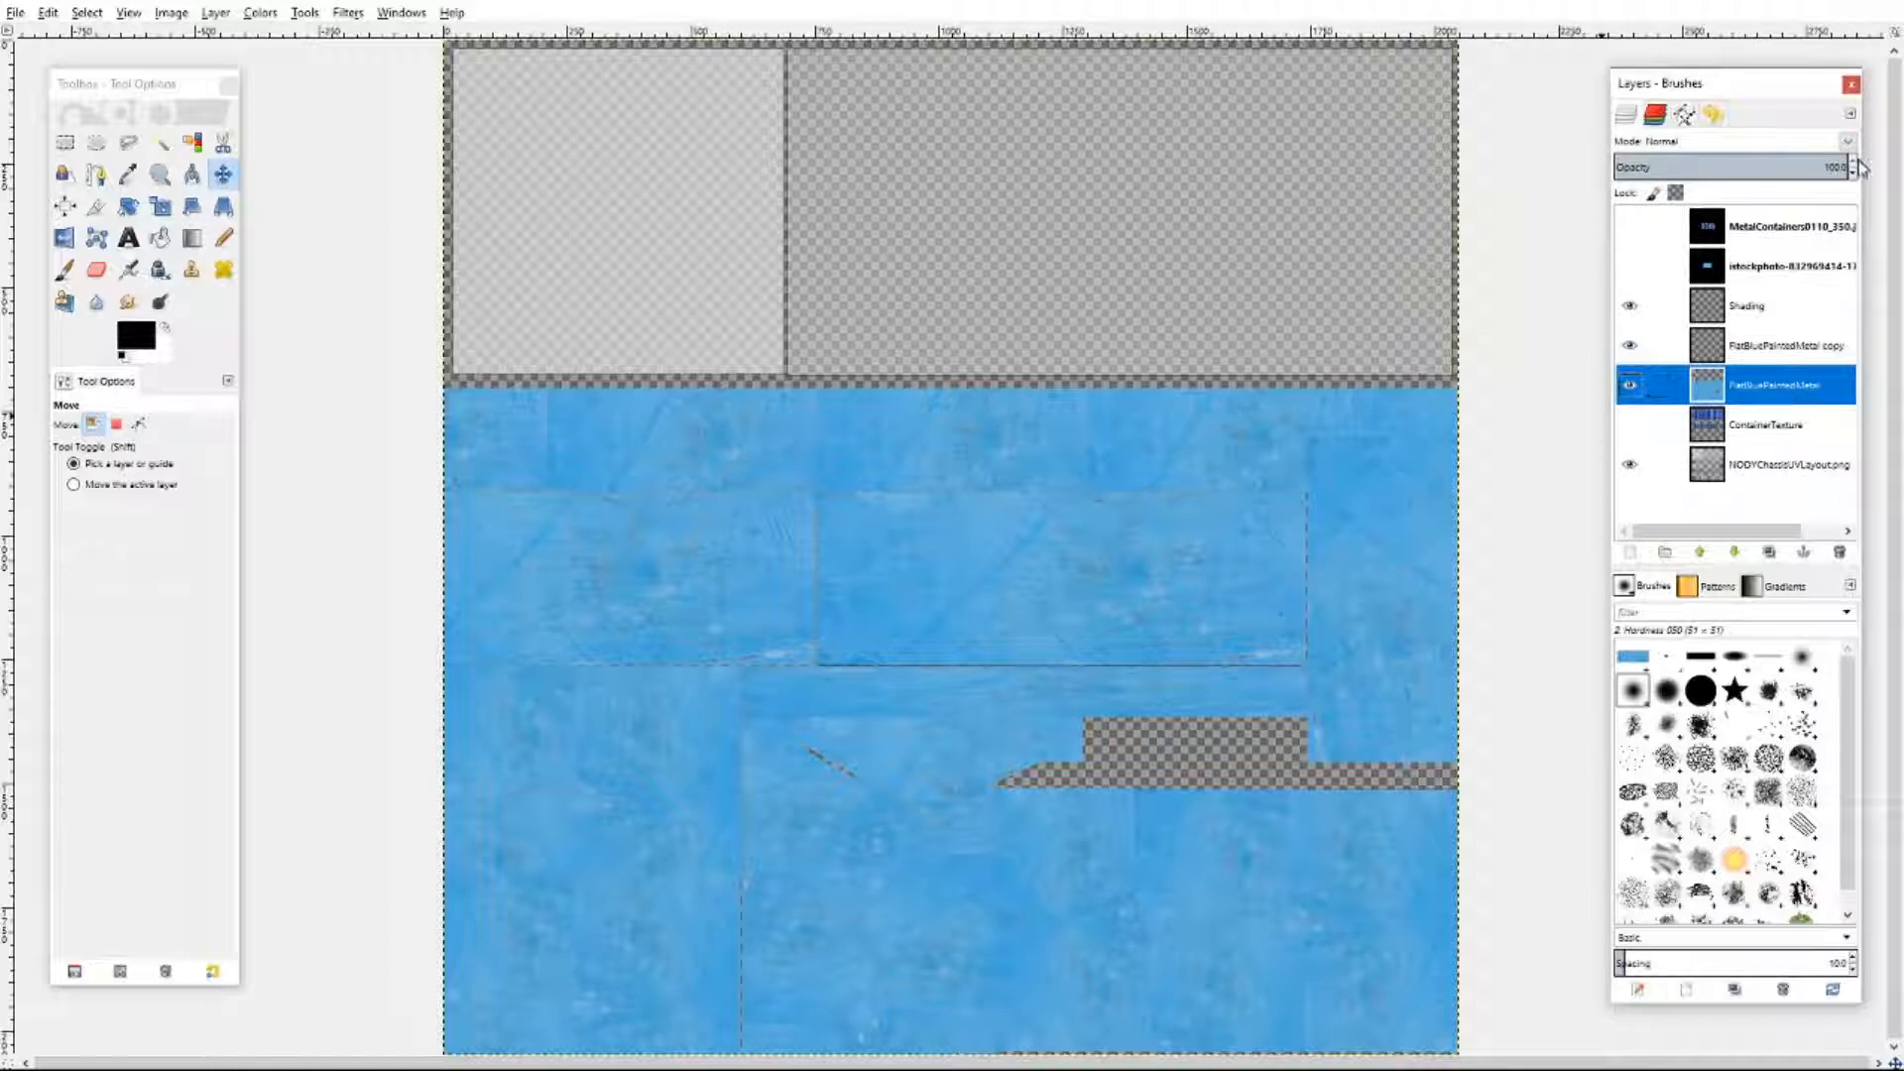
left_click_drag(1851, 176, 1851, 175)
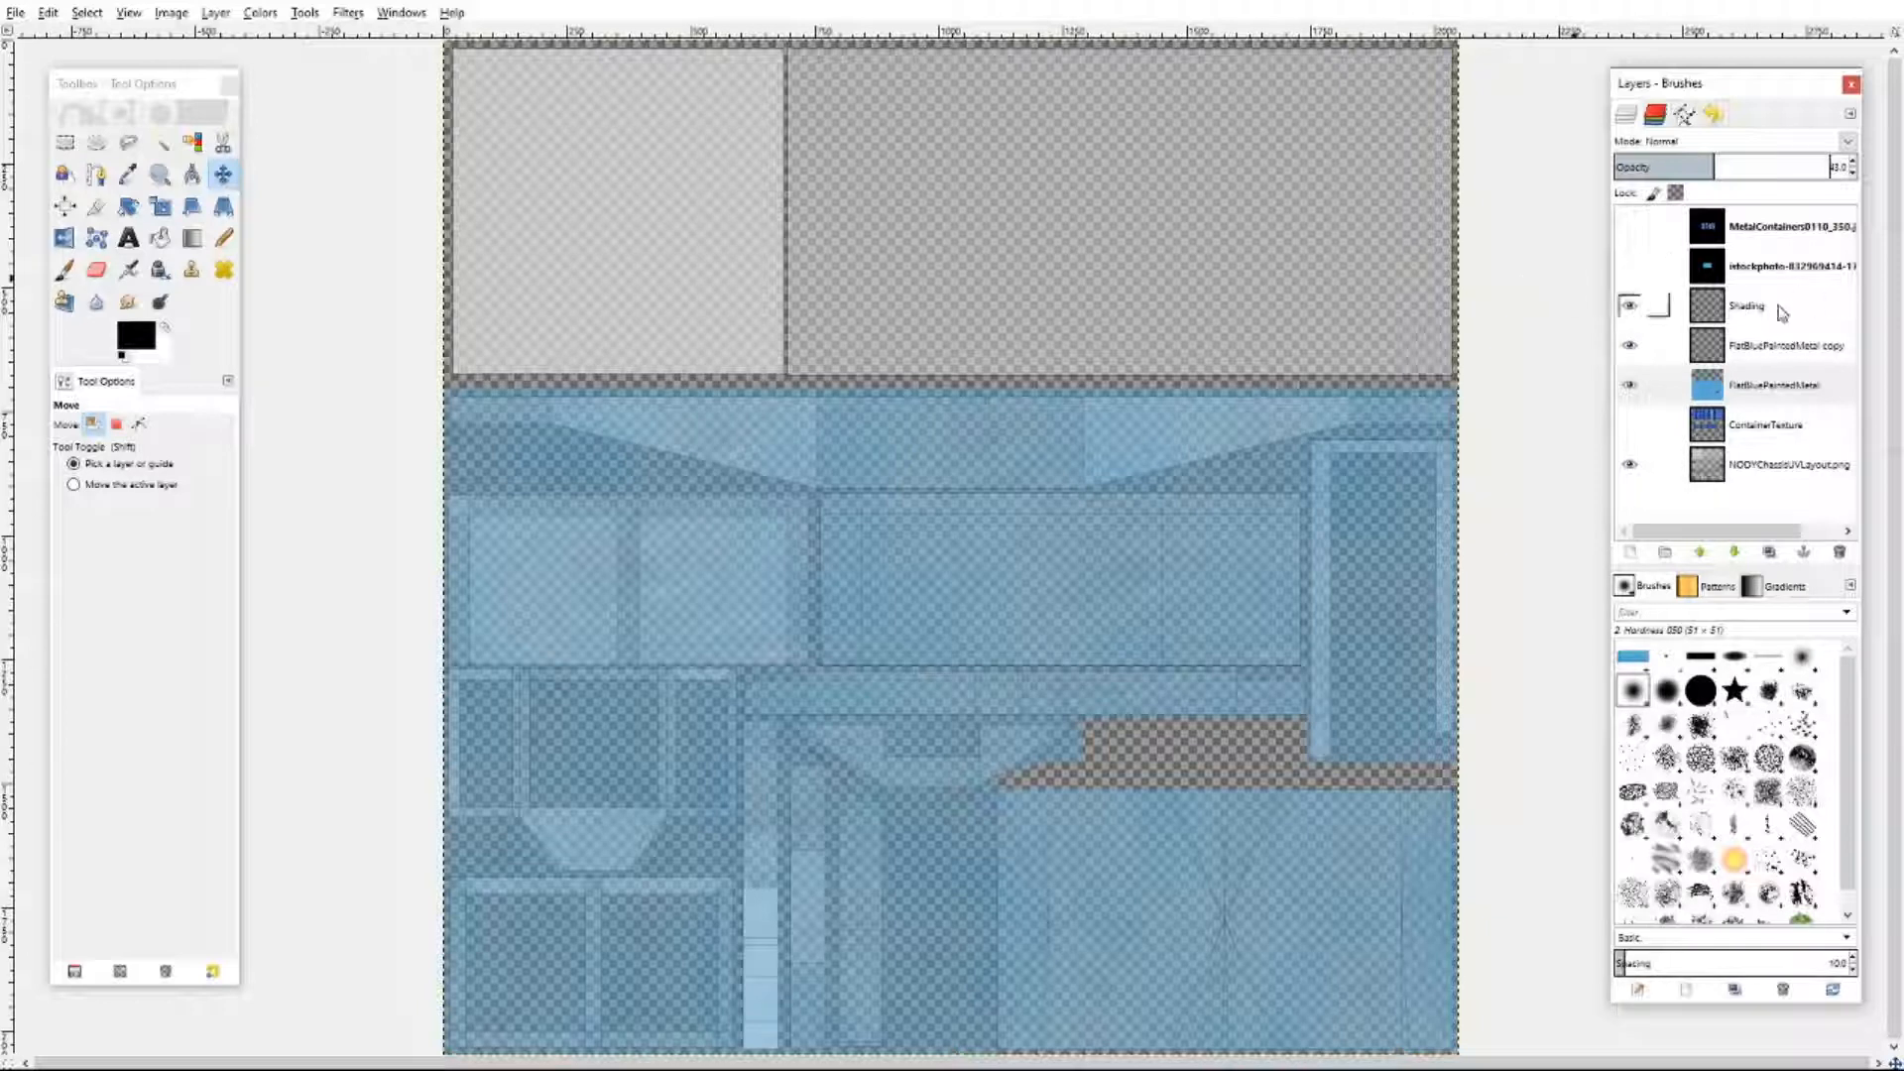
- Restore the FlatBluePaintedMetal layer to 100 opacity and show the ContainerTexture layer again
left_click(1853, 162)
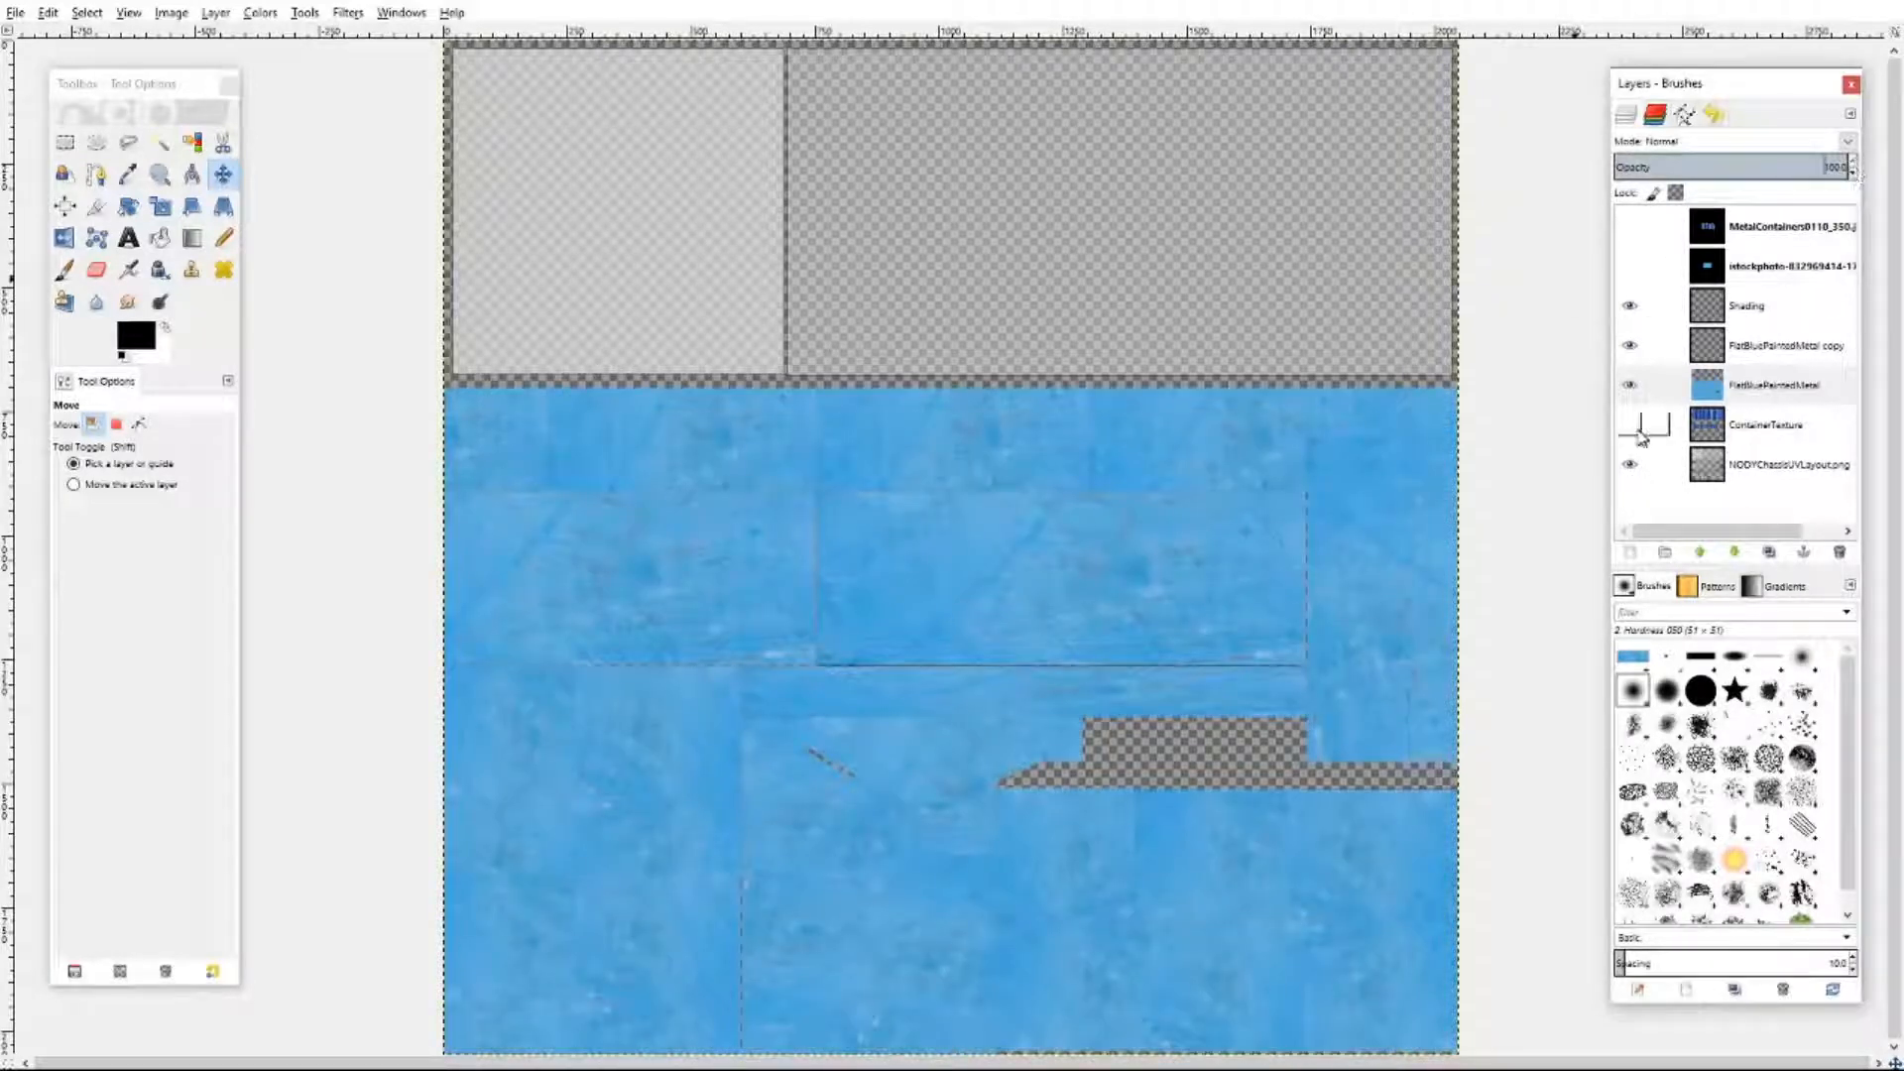
left_click(1631, 425)
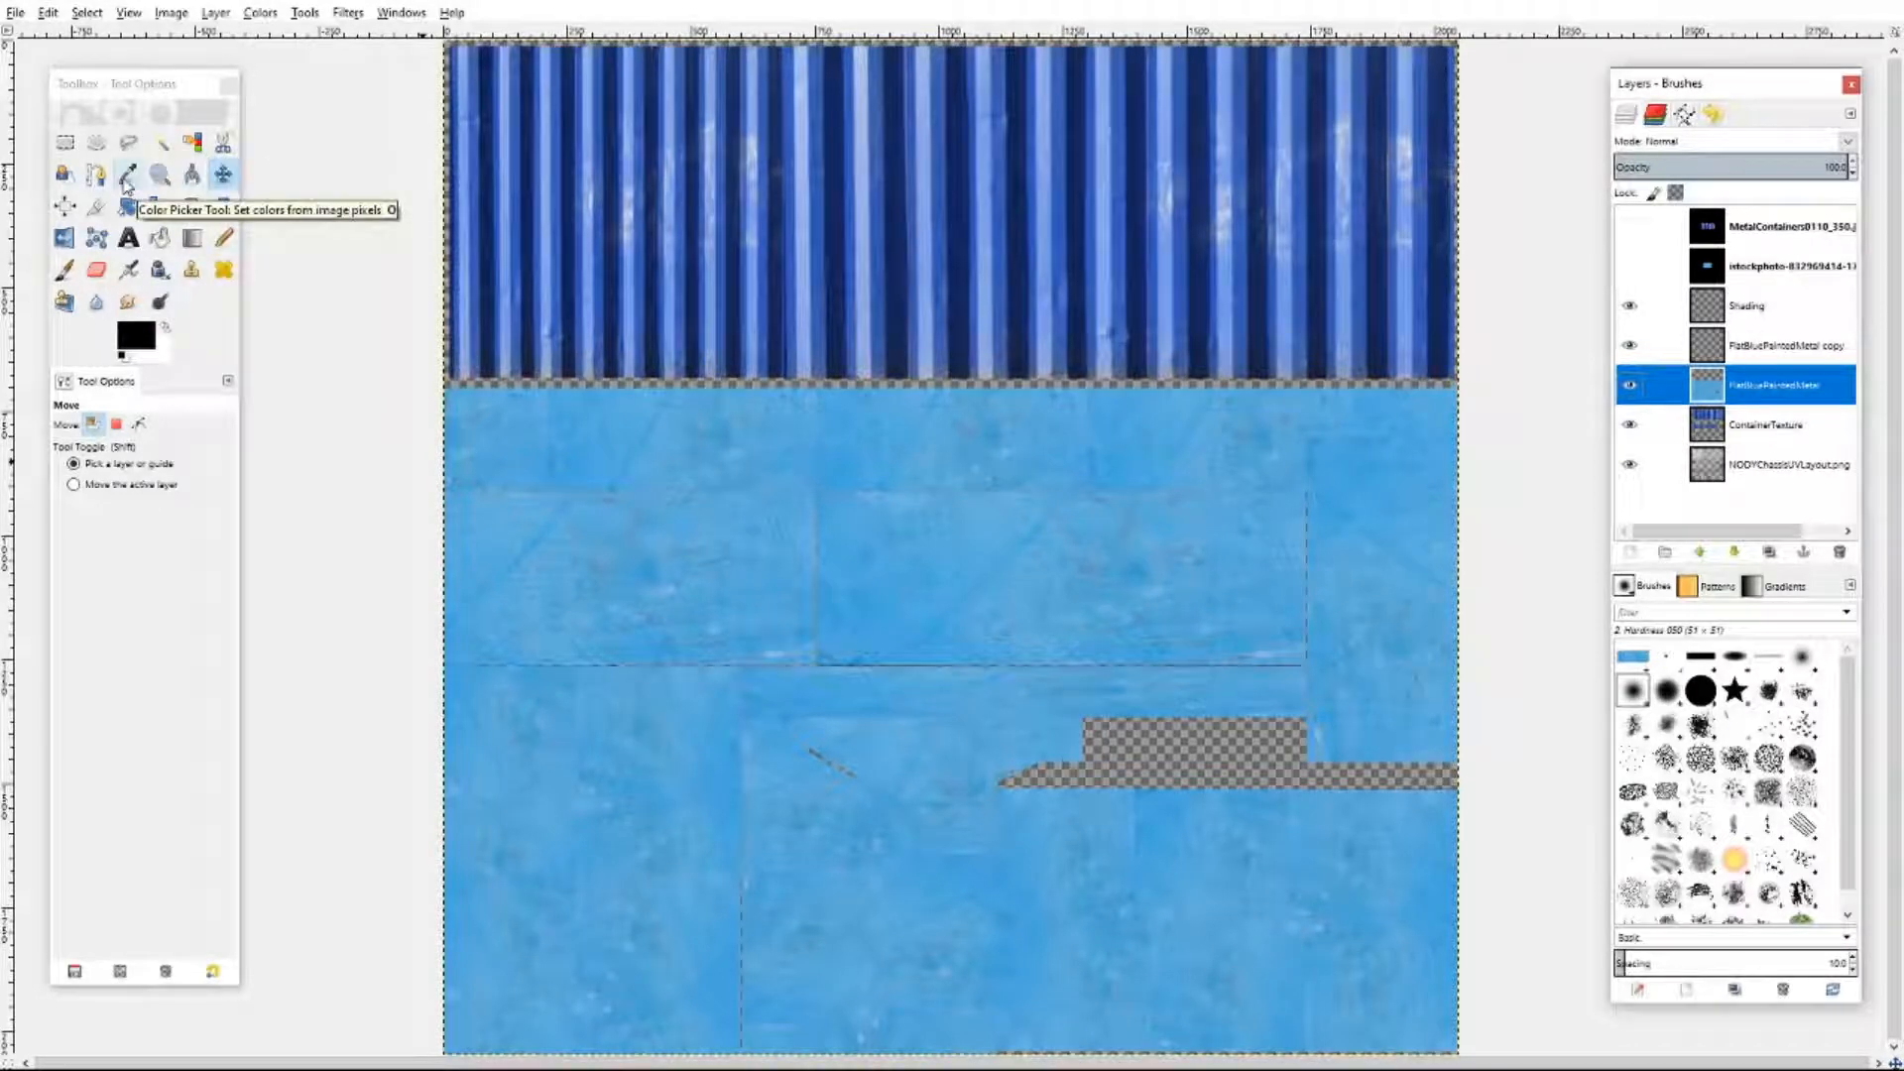
- Sample a medium blue from the corrugated metal on the ContainerTexture layer as the foreground color
left_click(127, 179)
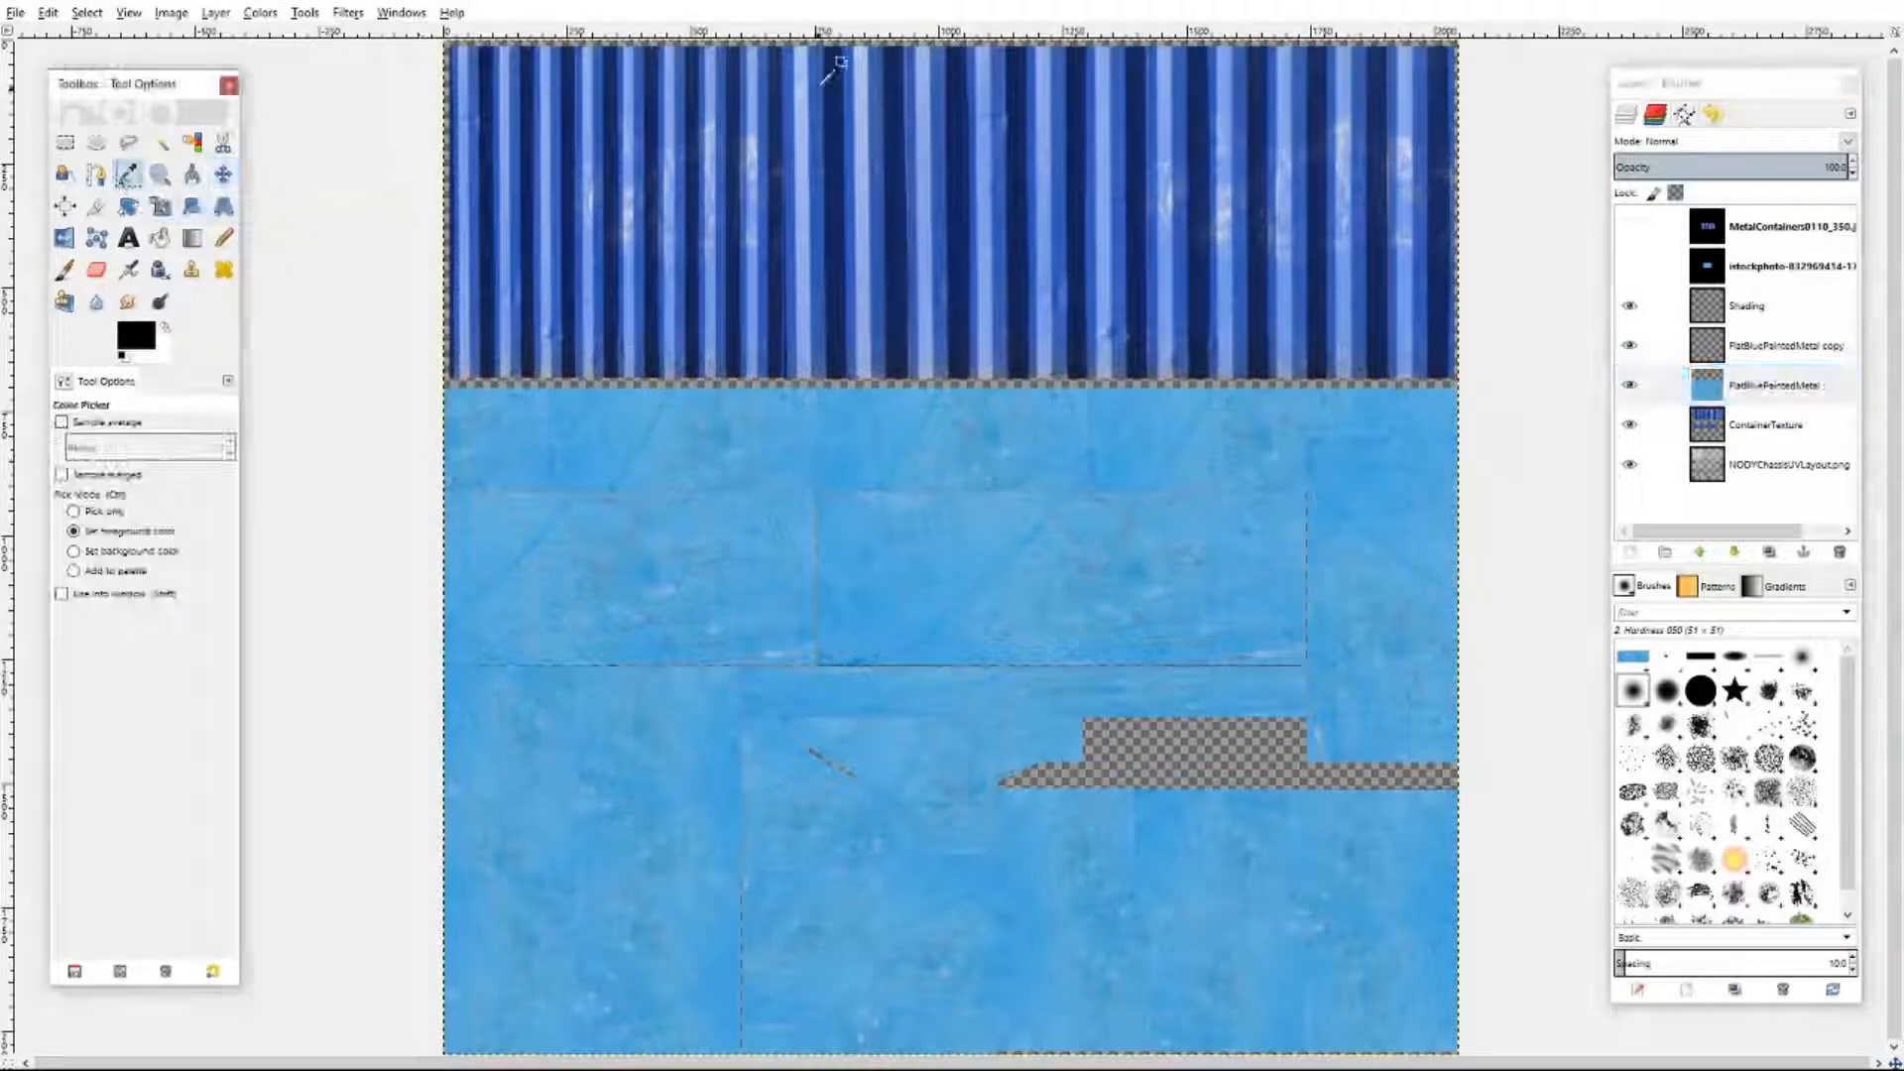
left_click(1765, 426)
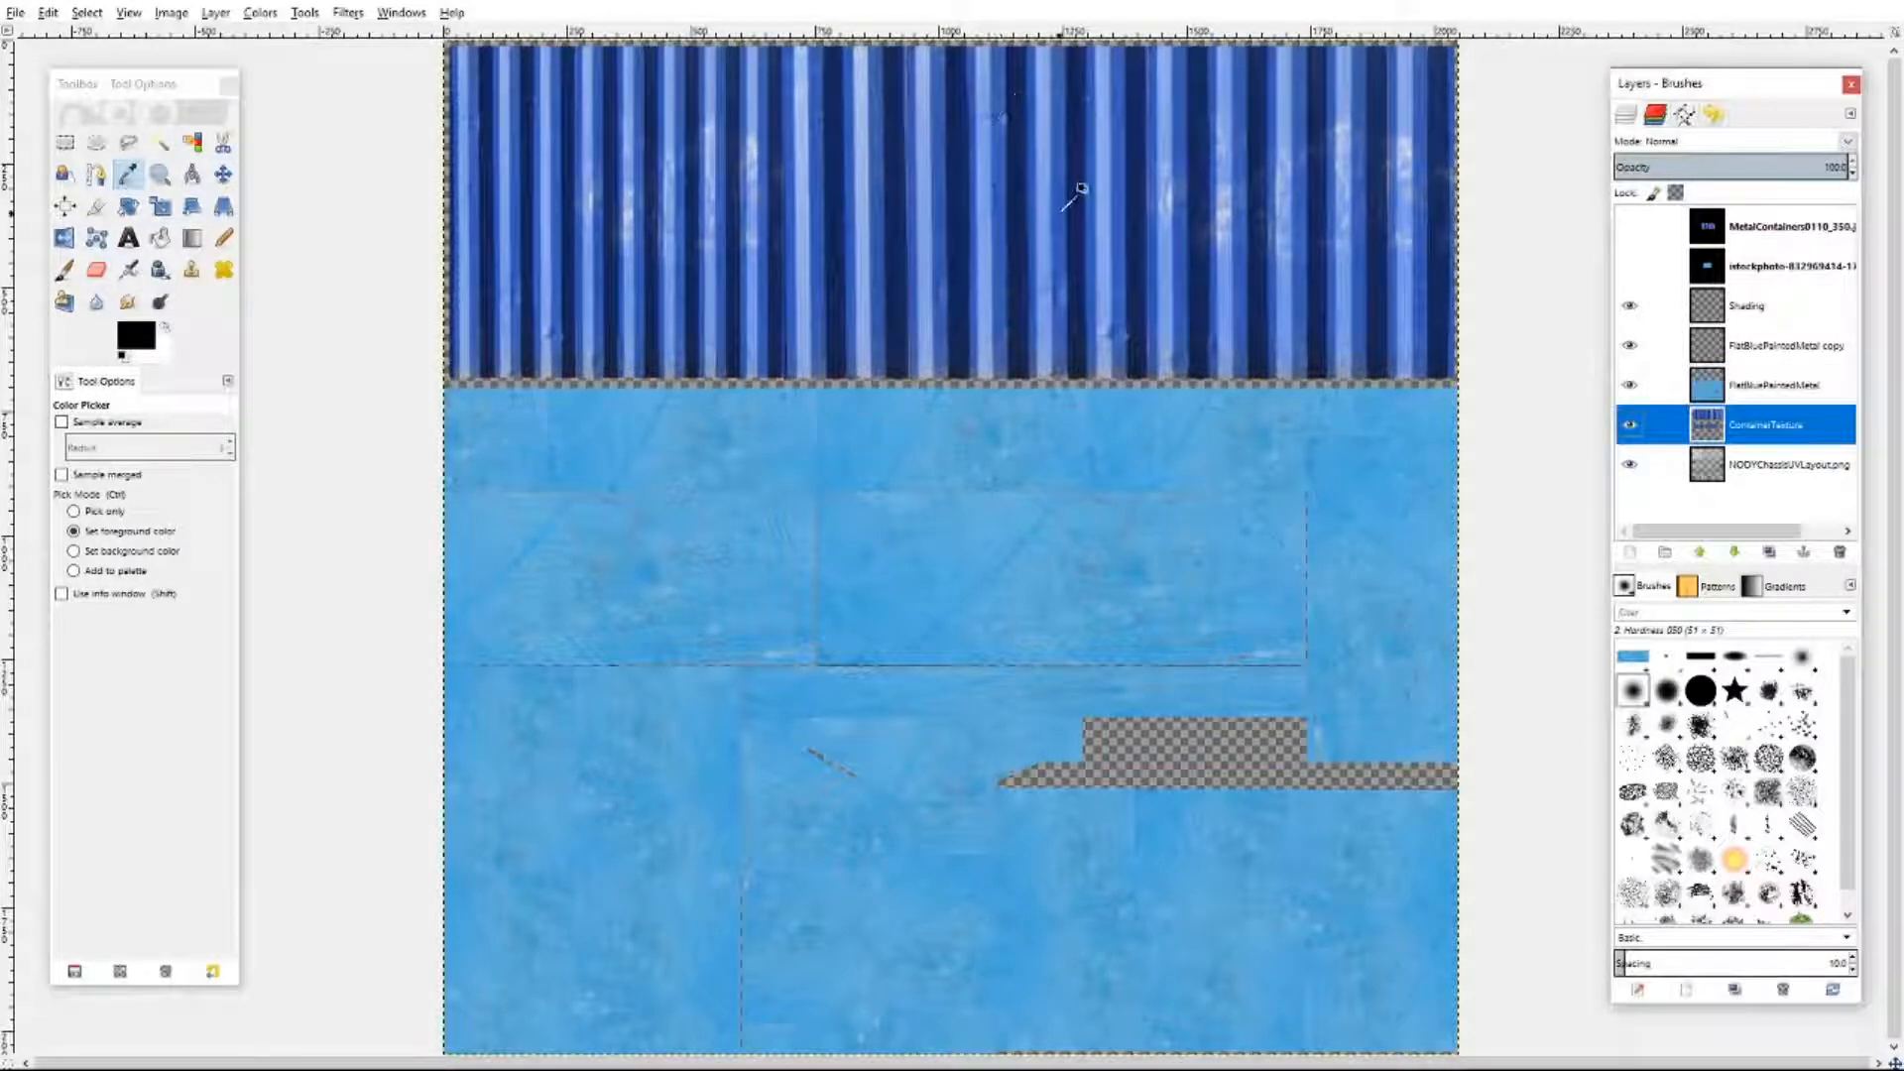
left_click(1062, 211)
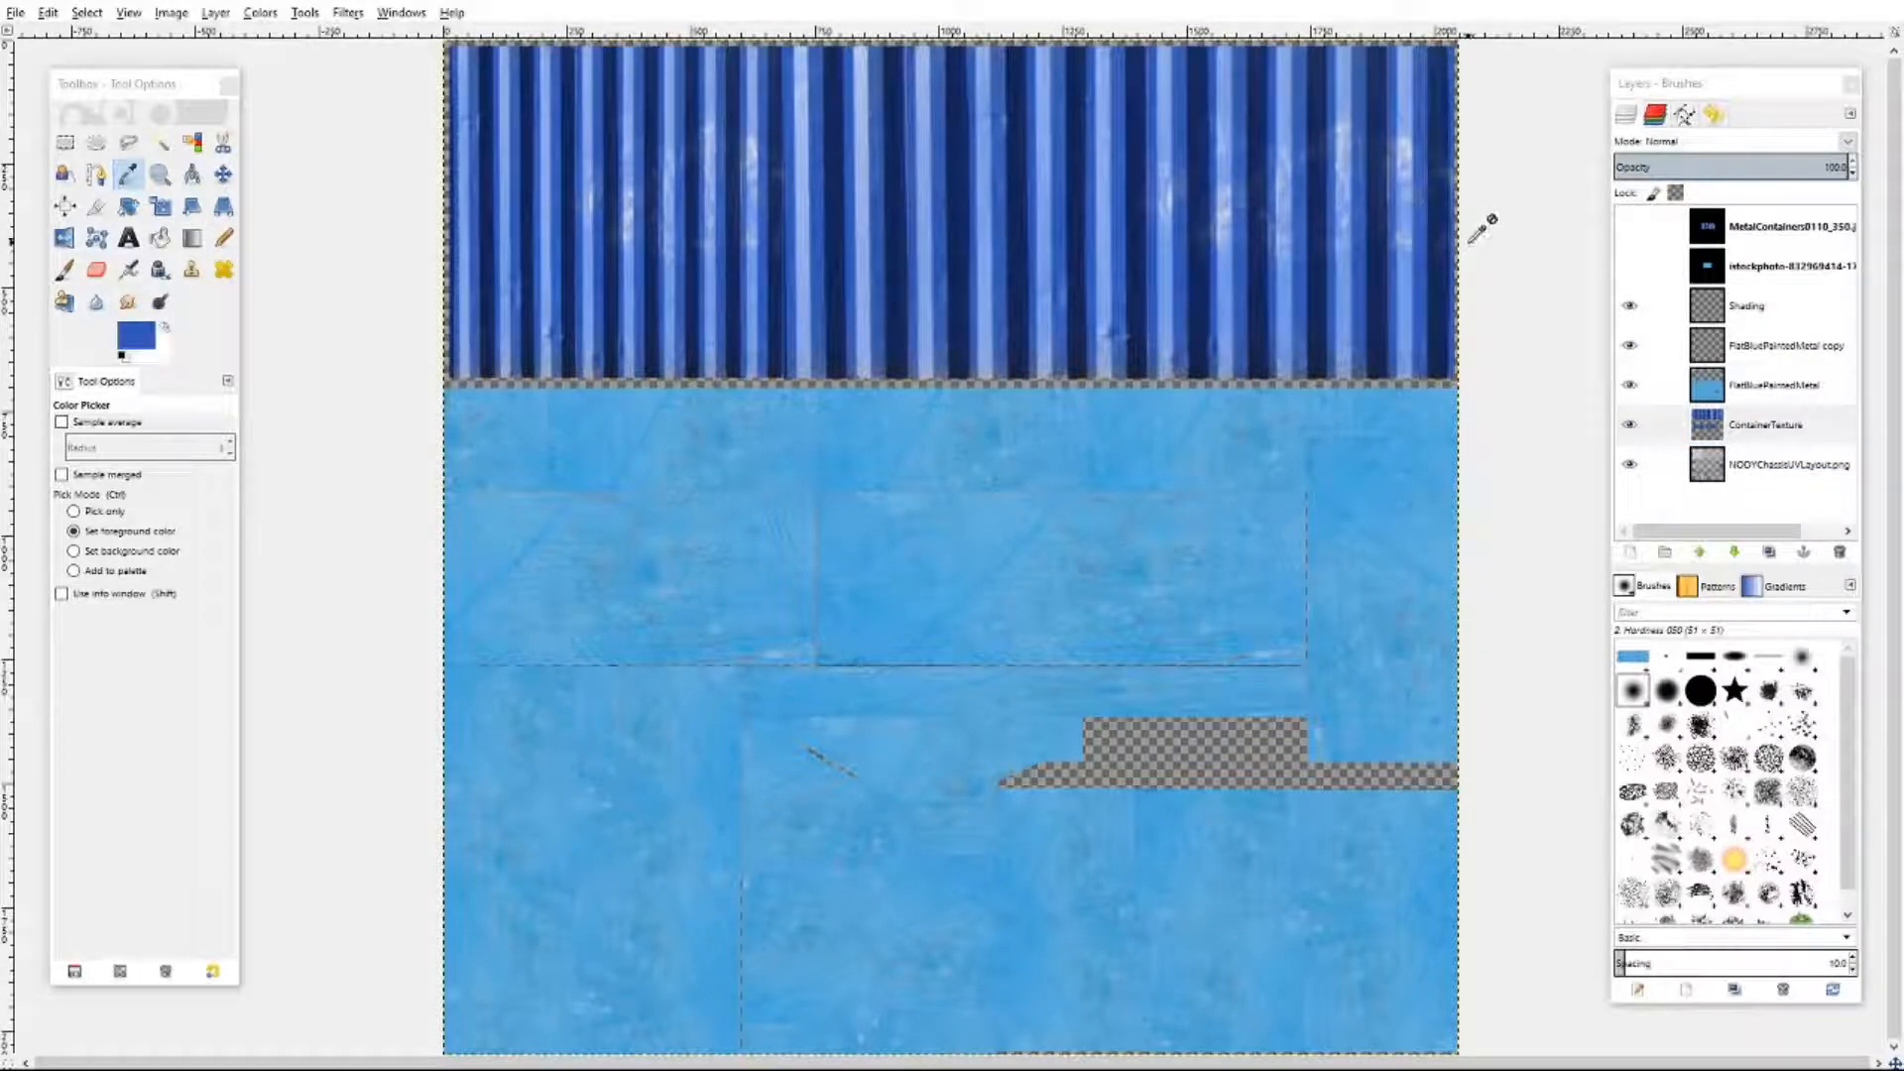
- Bucket-fill the whole Shading layer with the sampled blue and lower that layer's opacity to about 62
left_click(1755, 313)
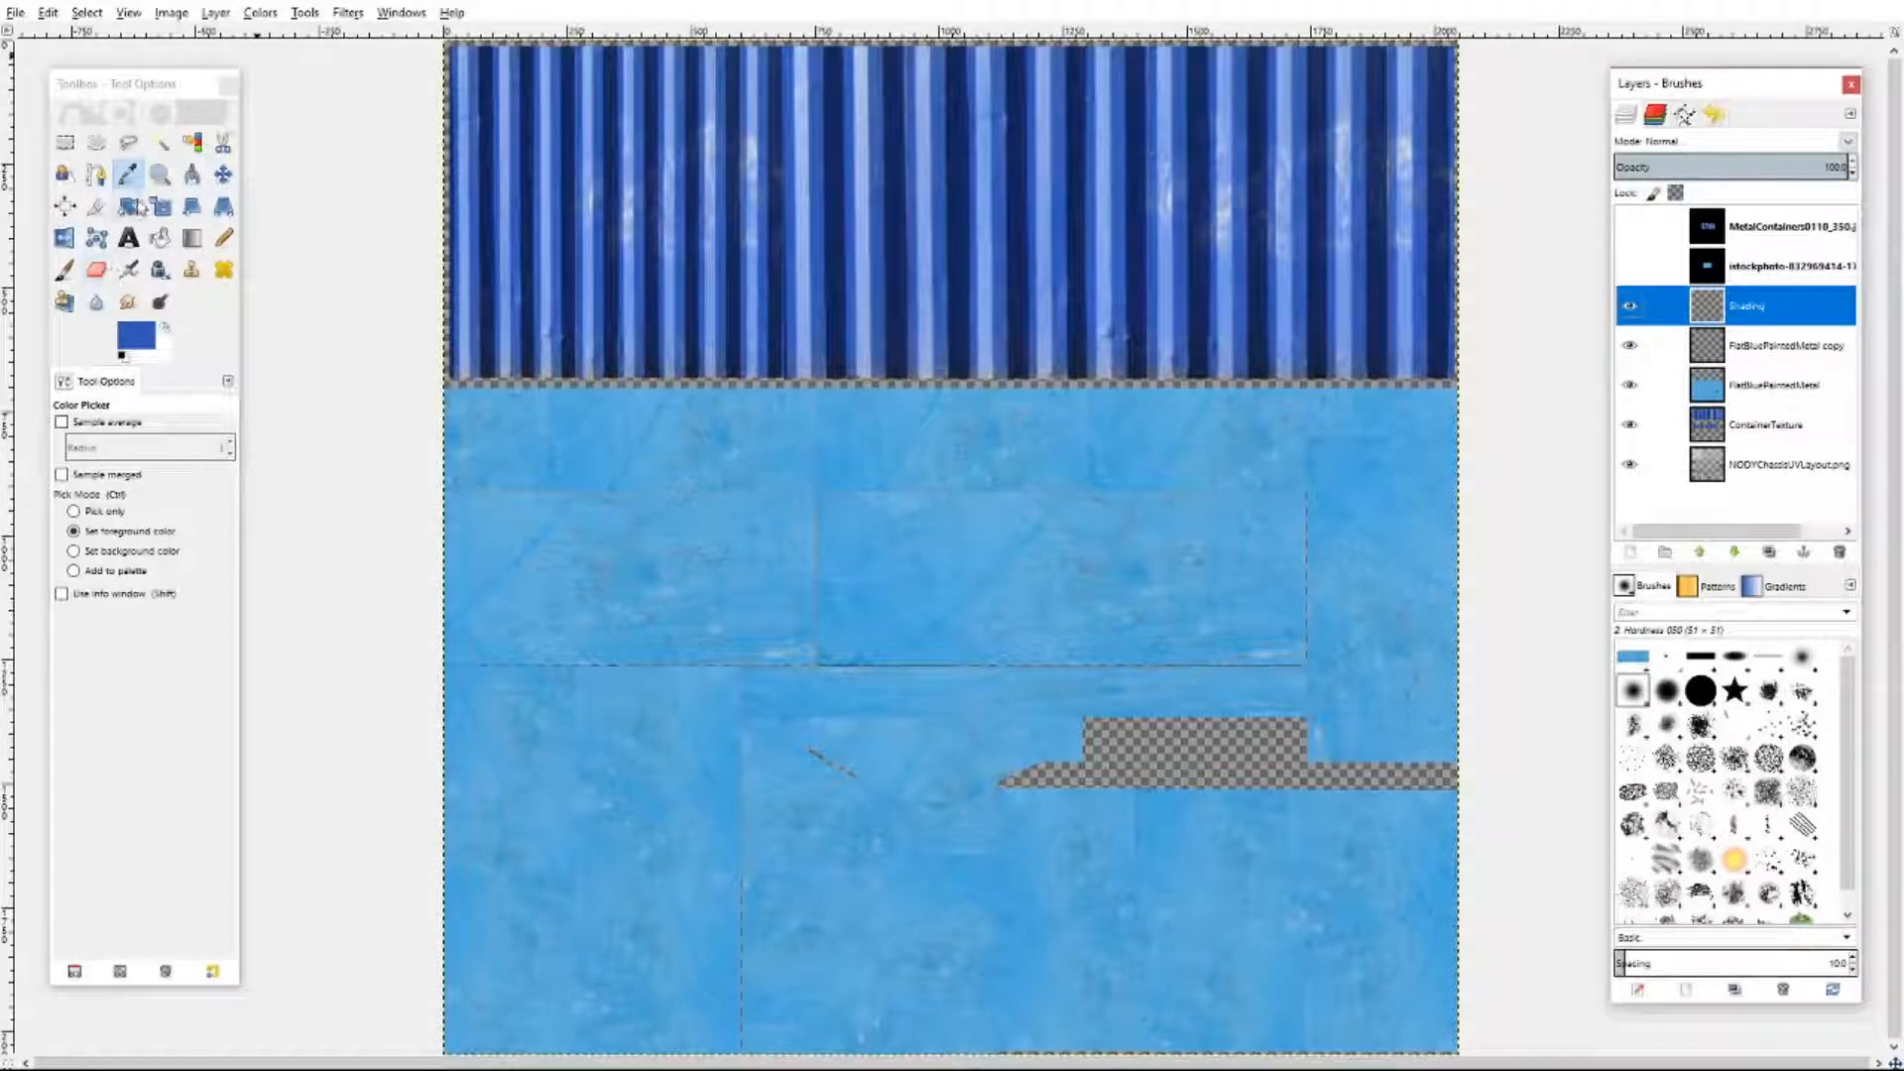
left_click(159, 238)
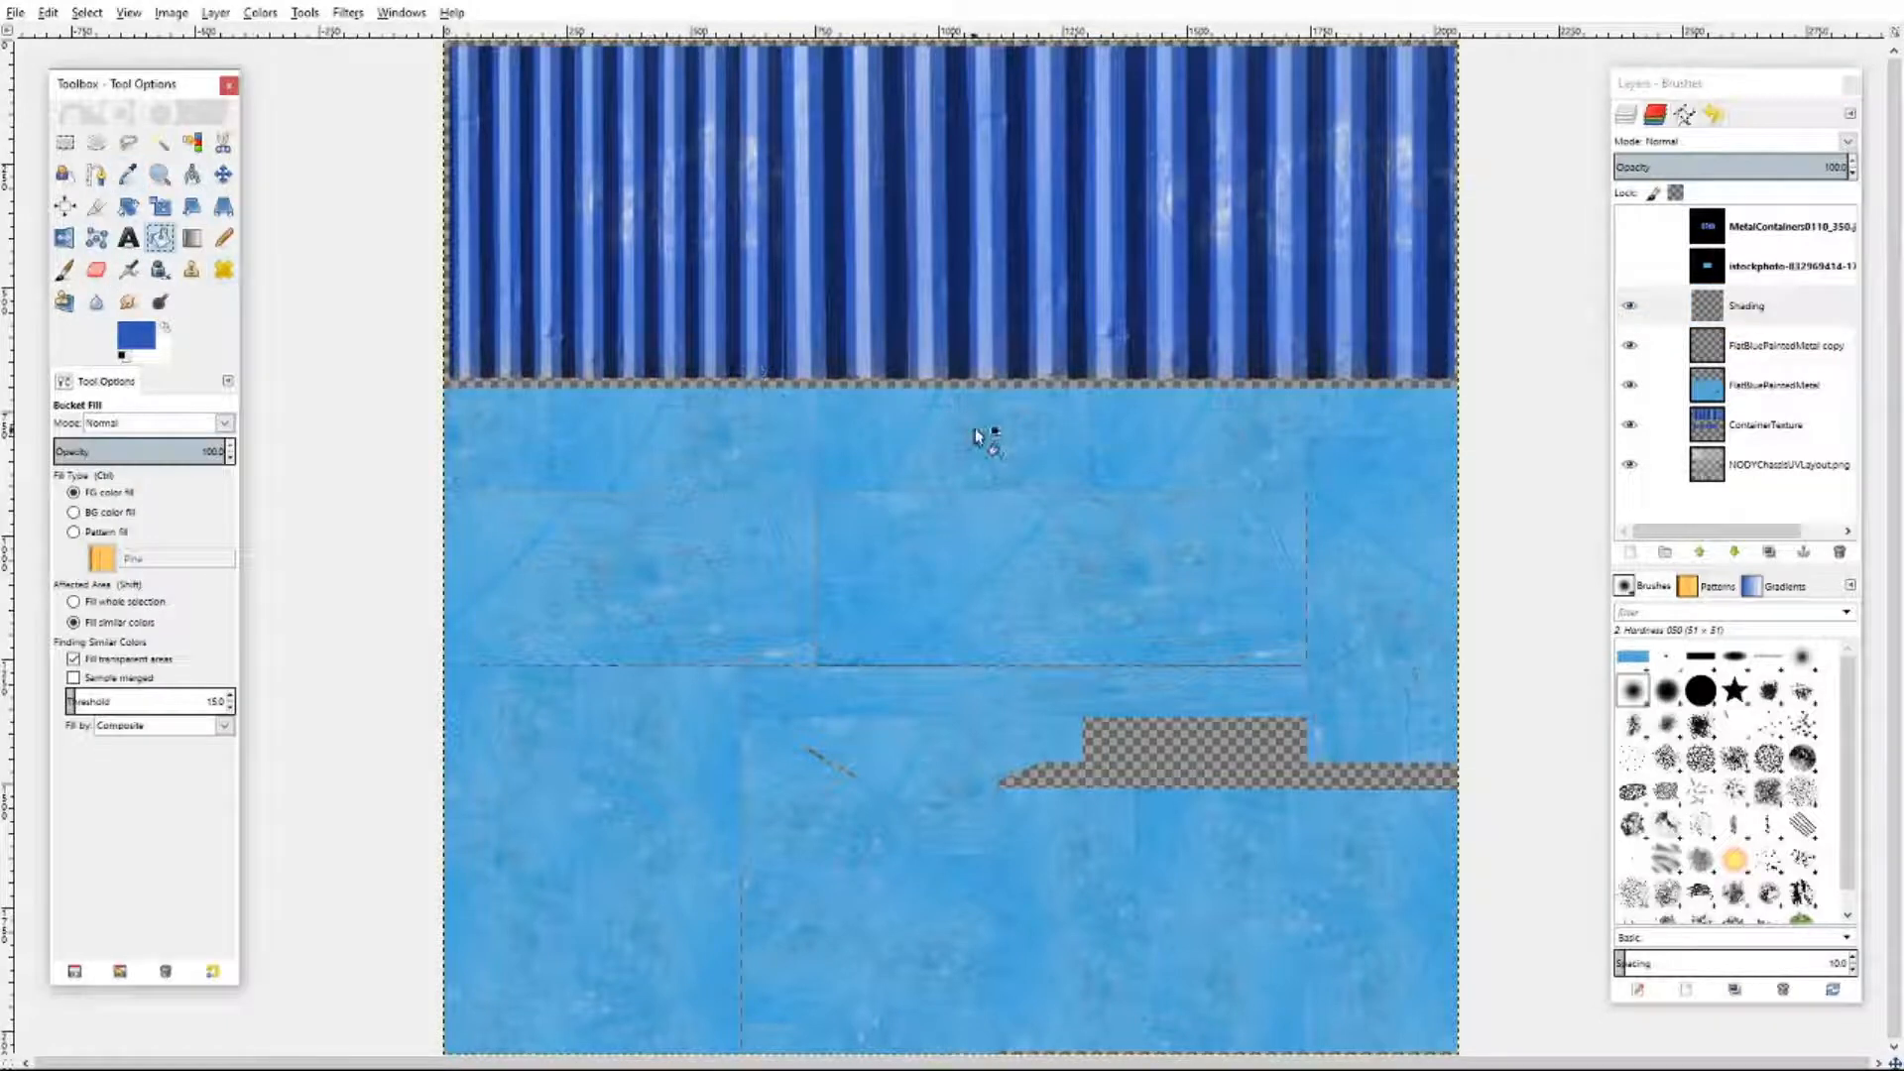
left_click(1011, 391)
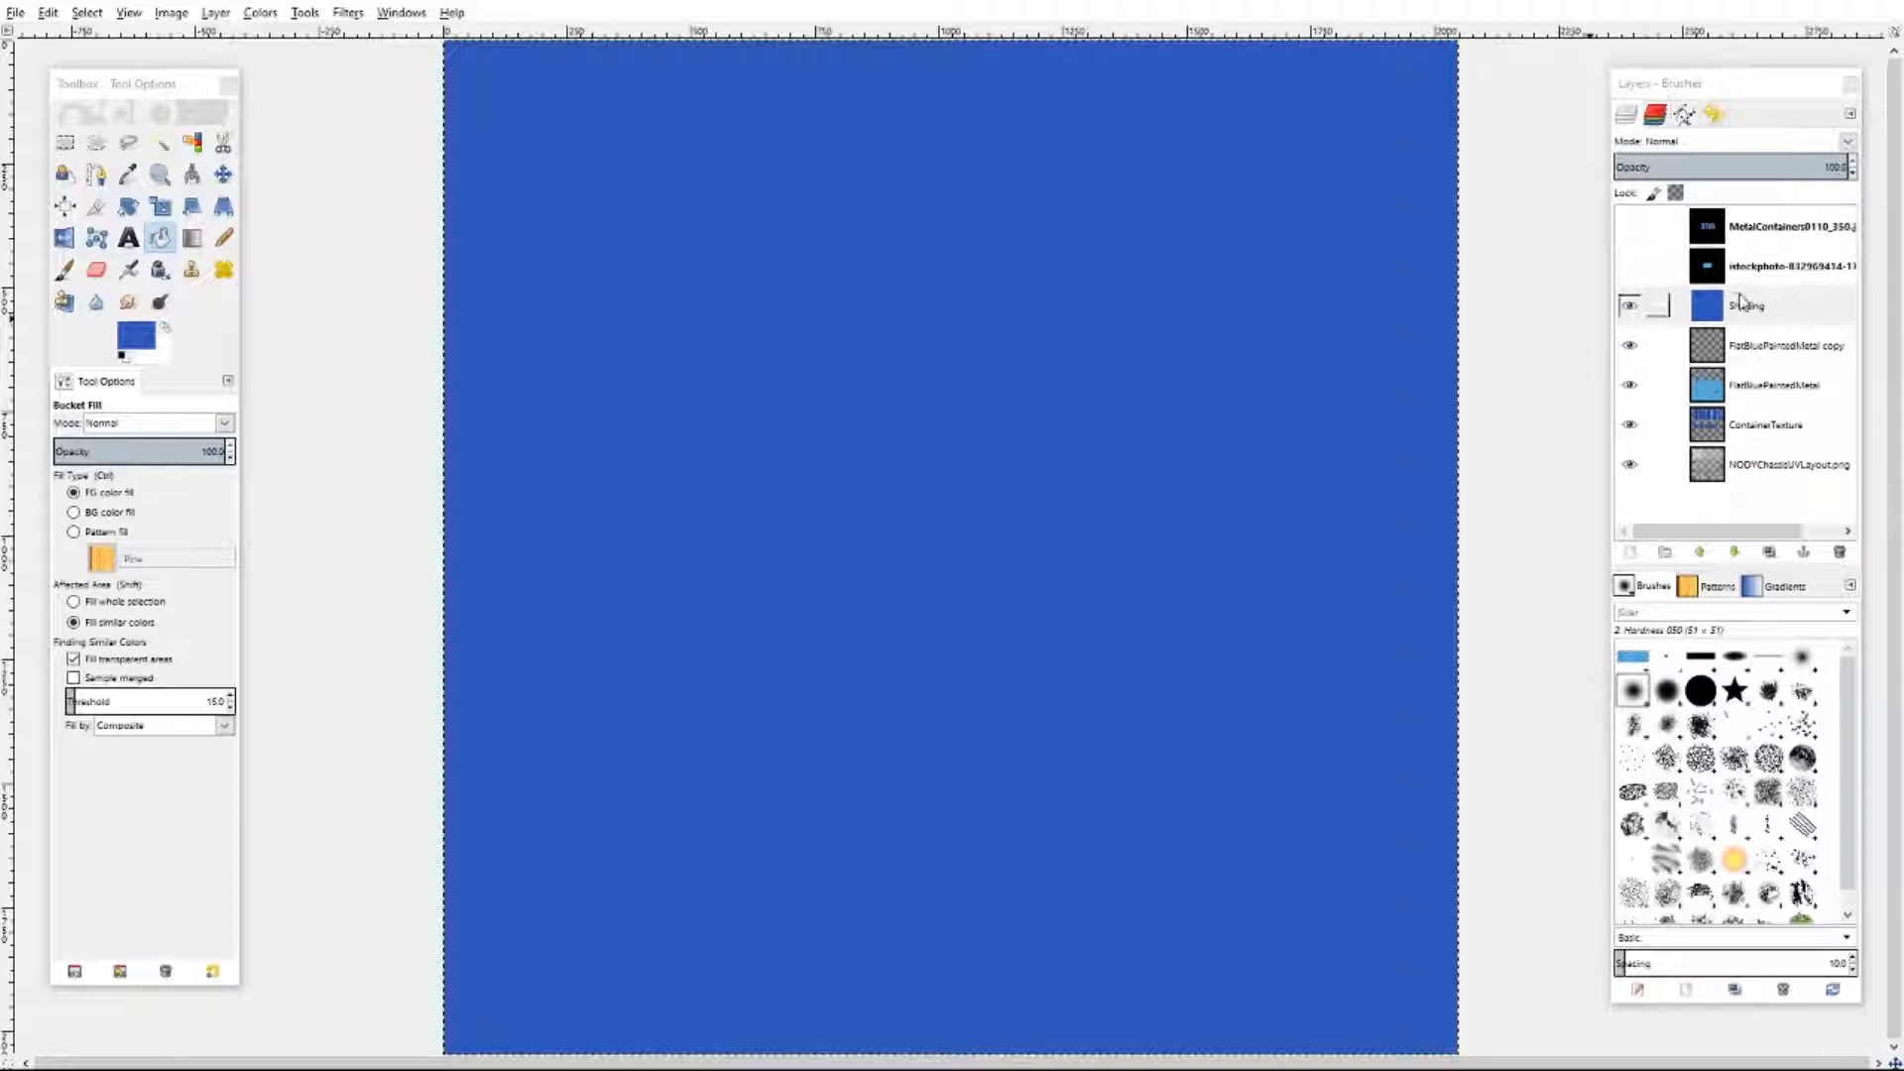
left_click_drag(1853, 176, 1853, 177)
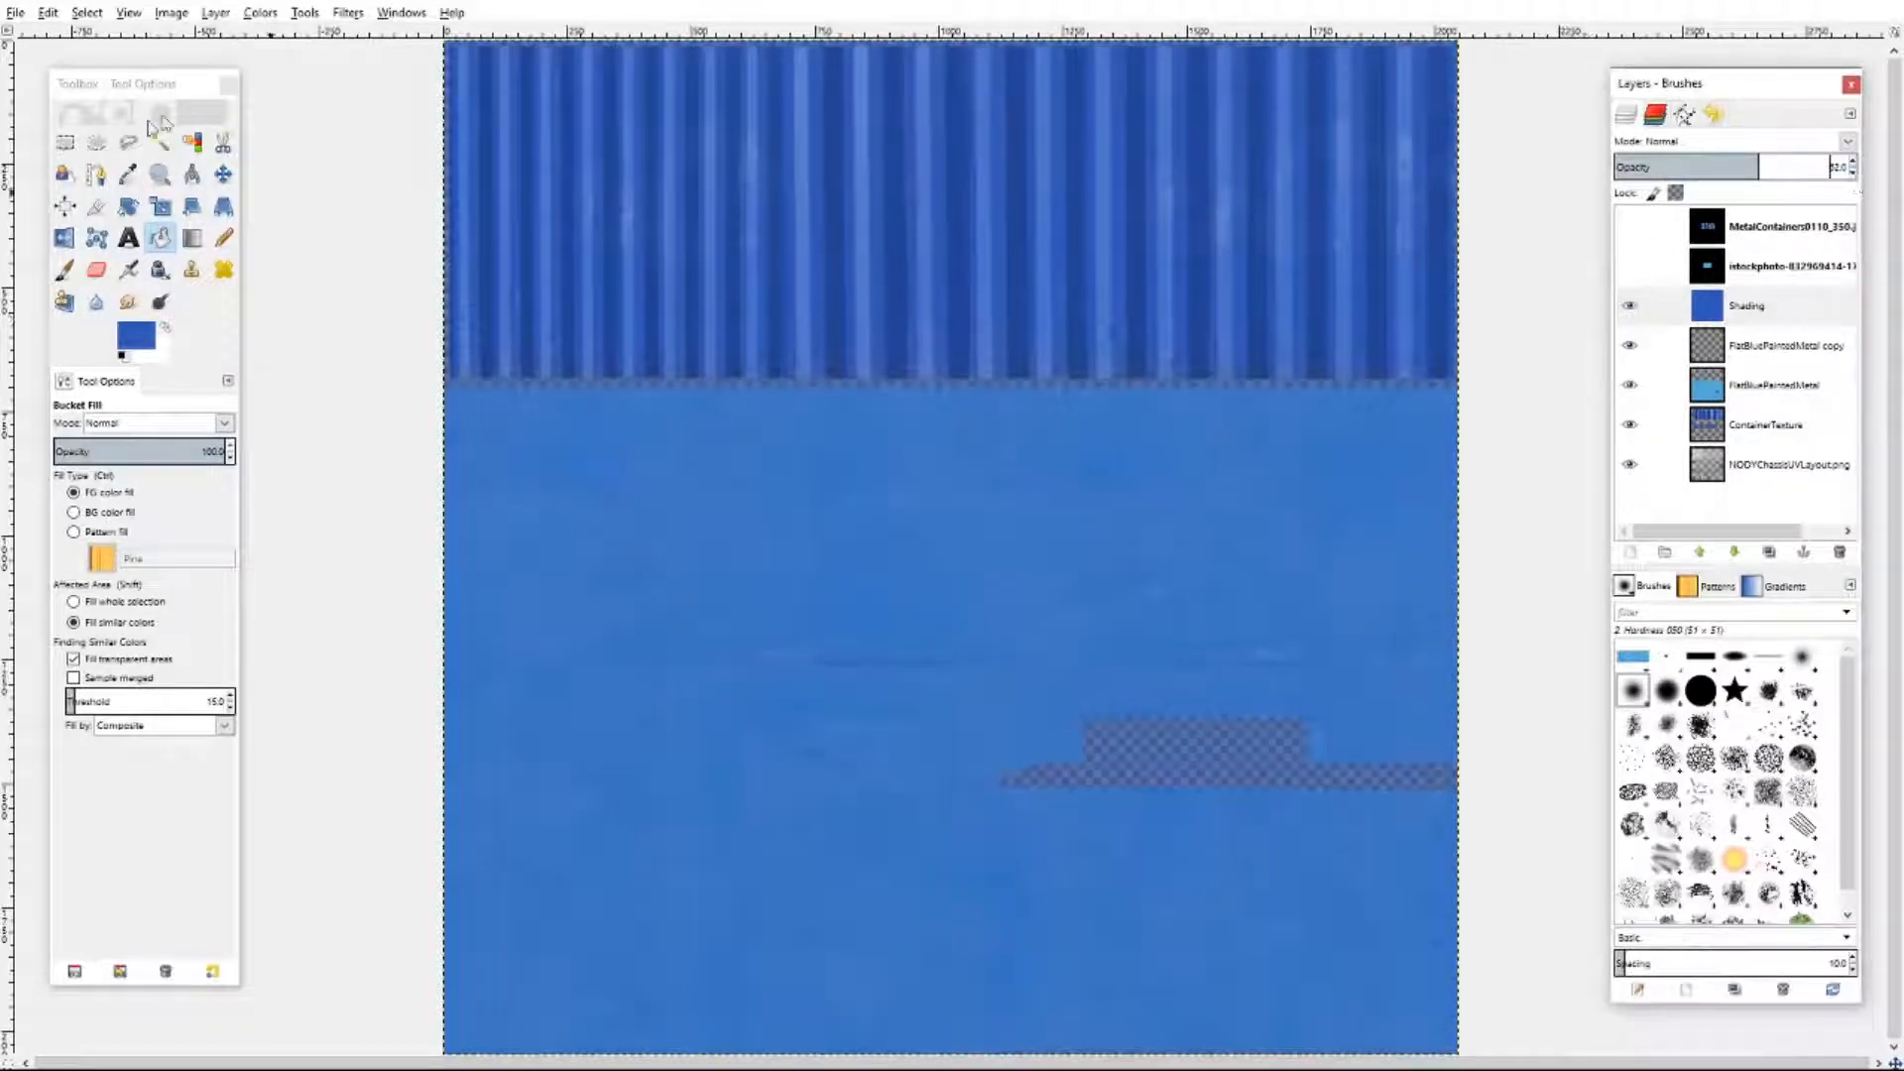
- Select the full-width corrugated strip at the top of the image and clear the blue fill there from the Shading layer
left_click(64, 143)
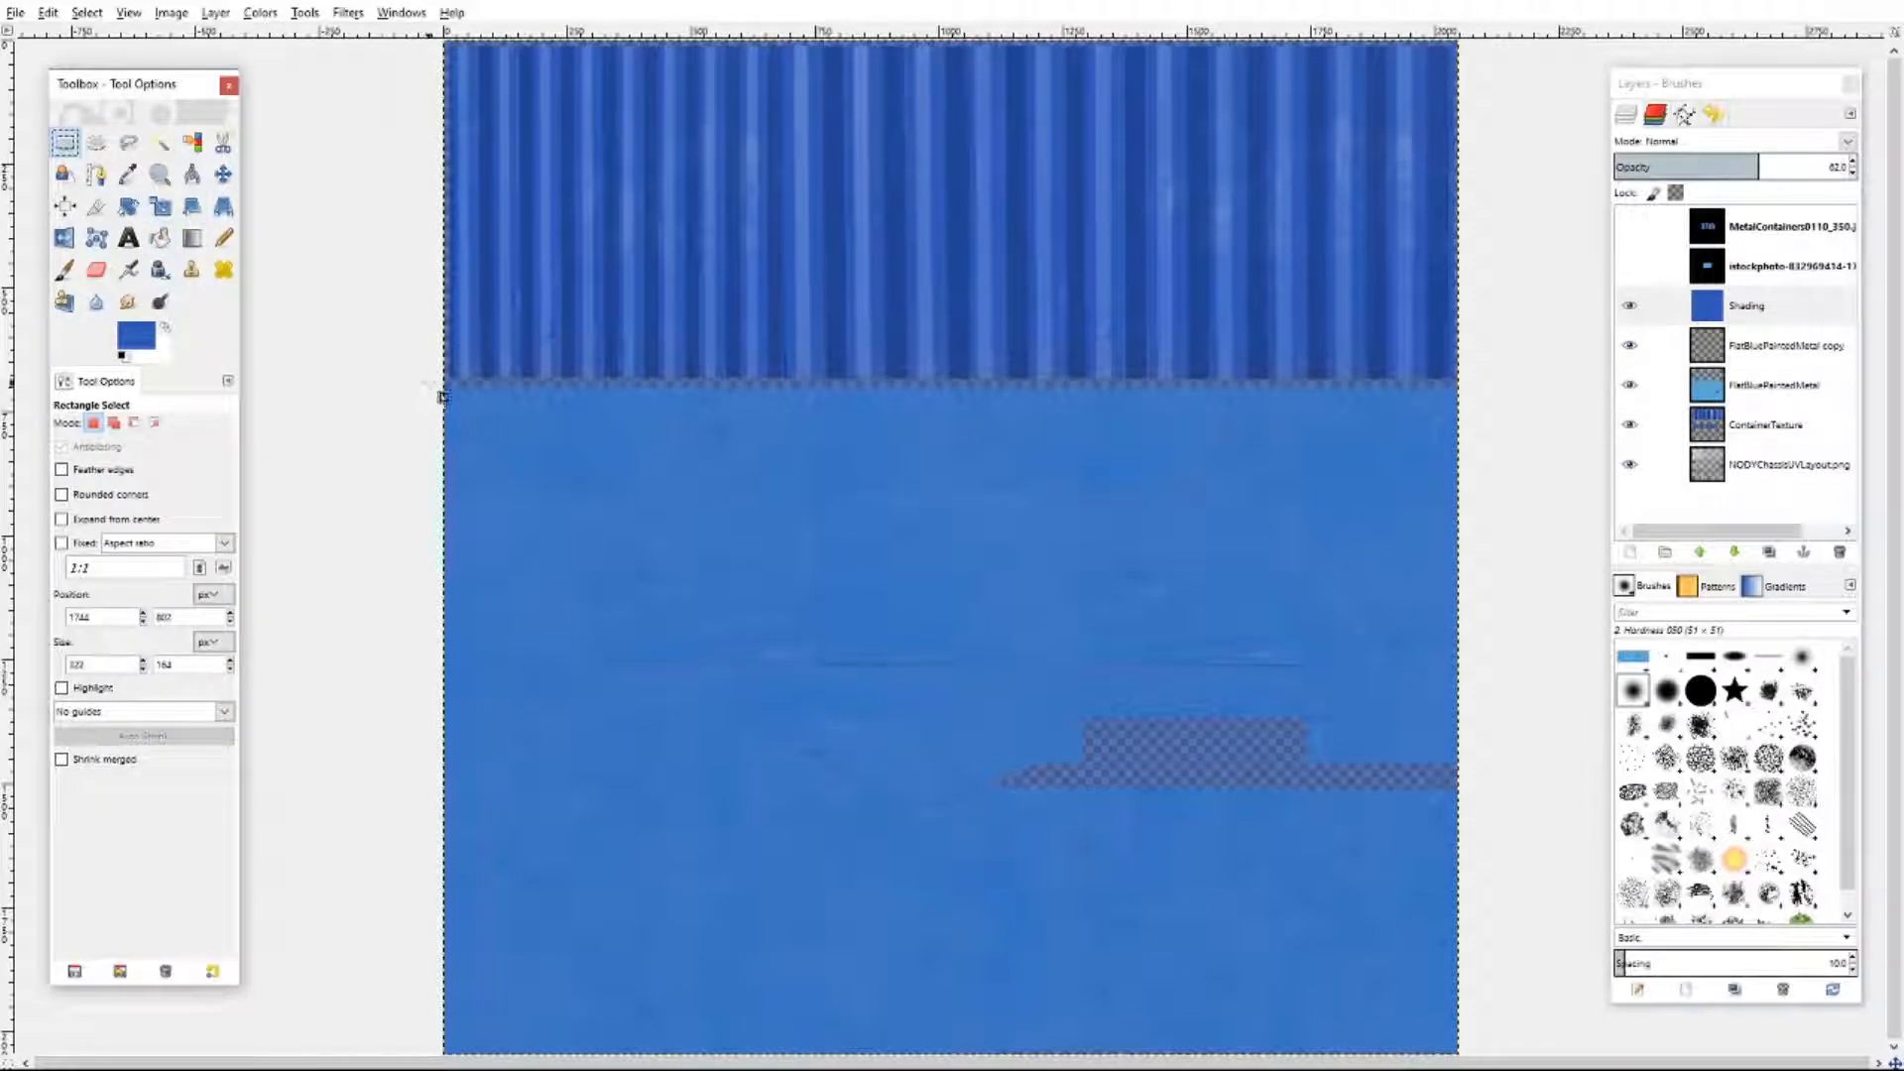
left_click_drag(429, 380, 1483, 40)
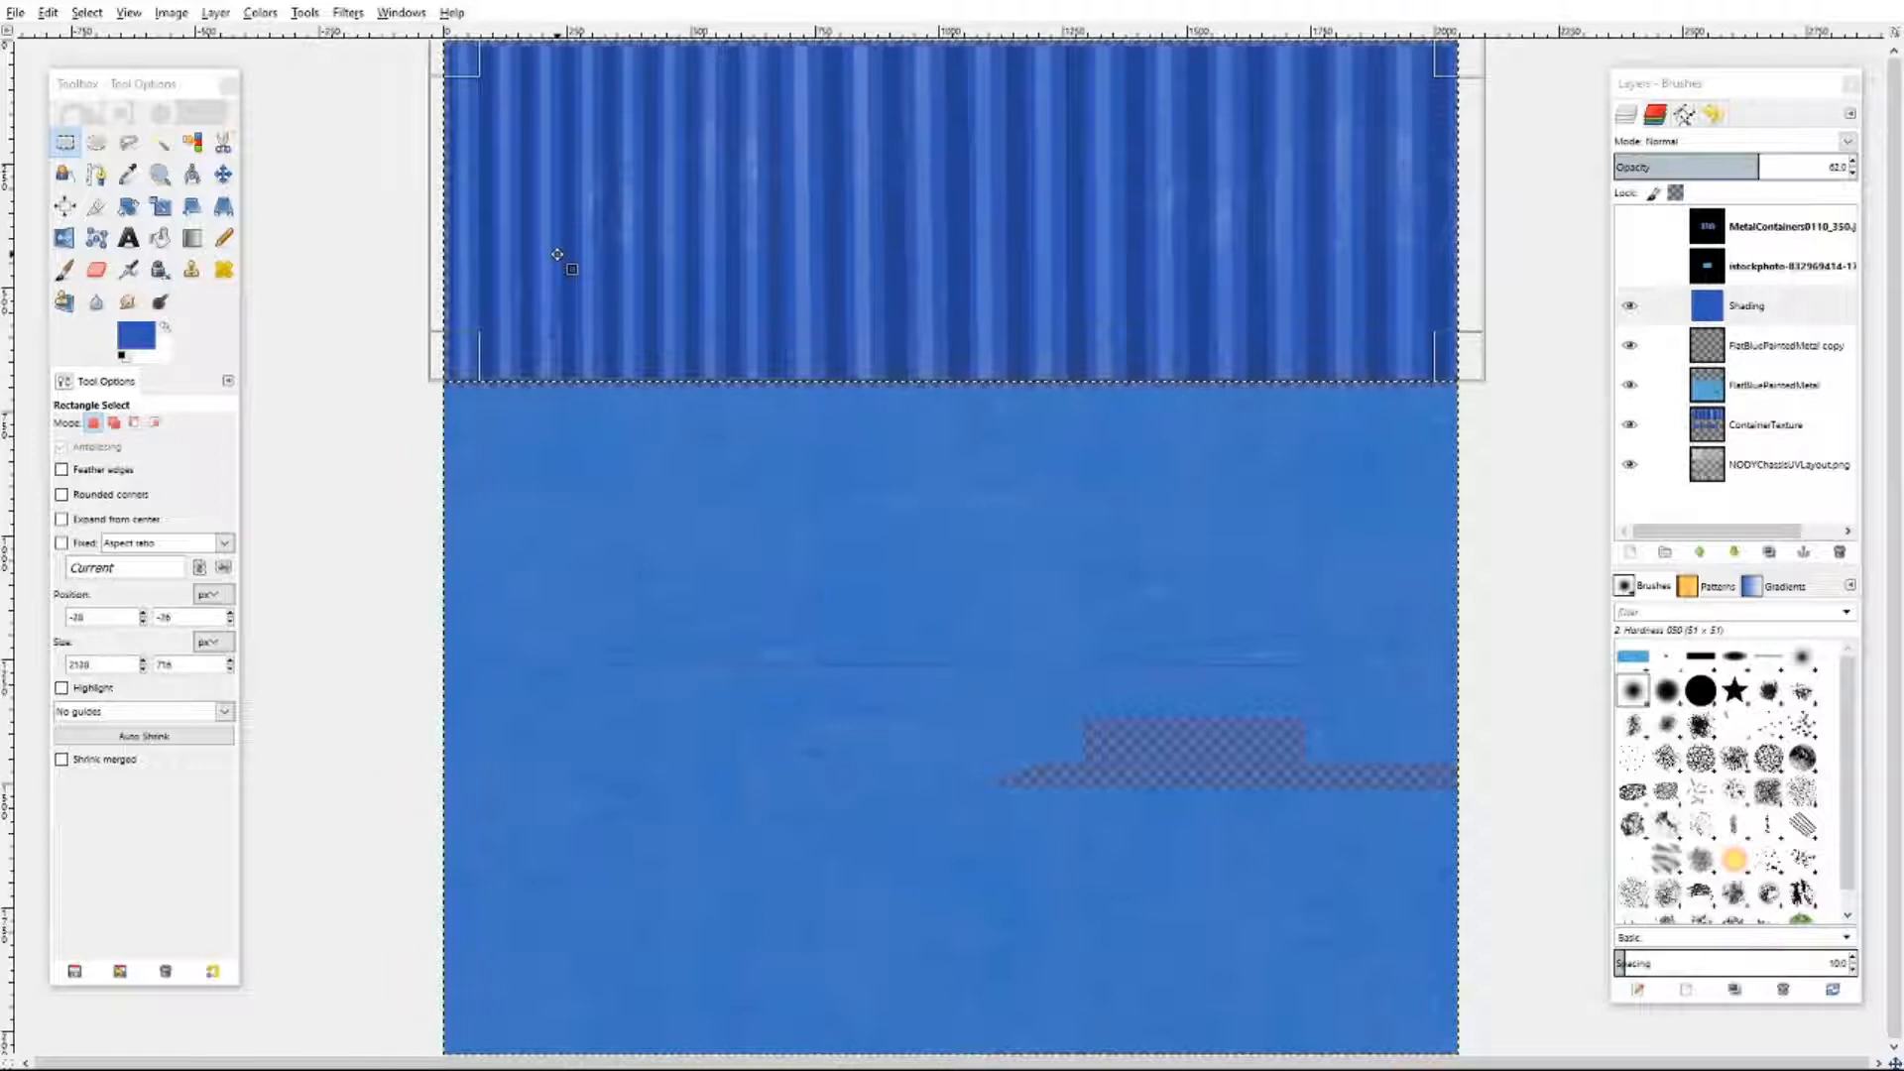
key("Delete")
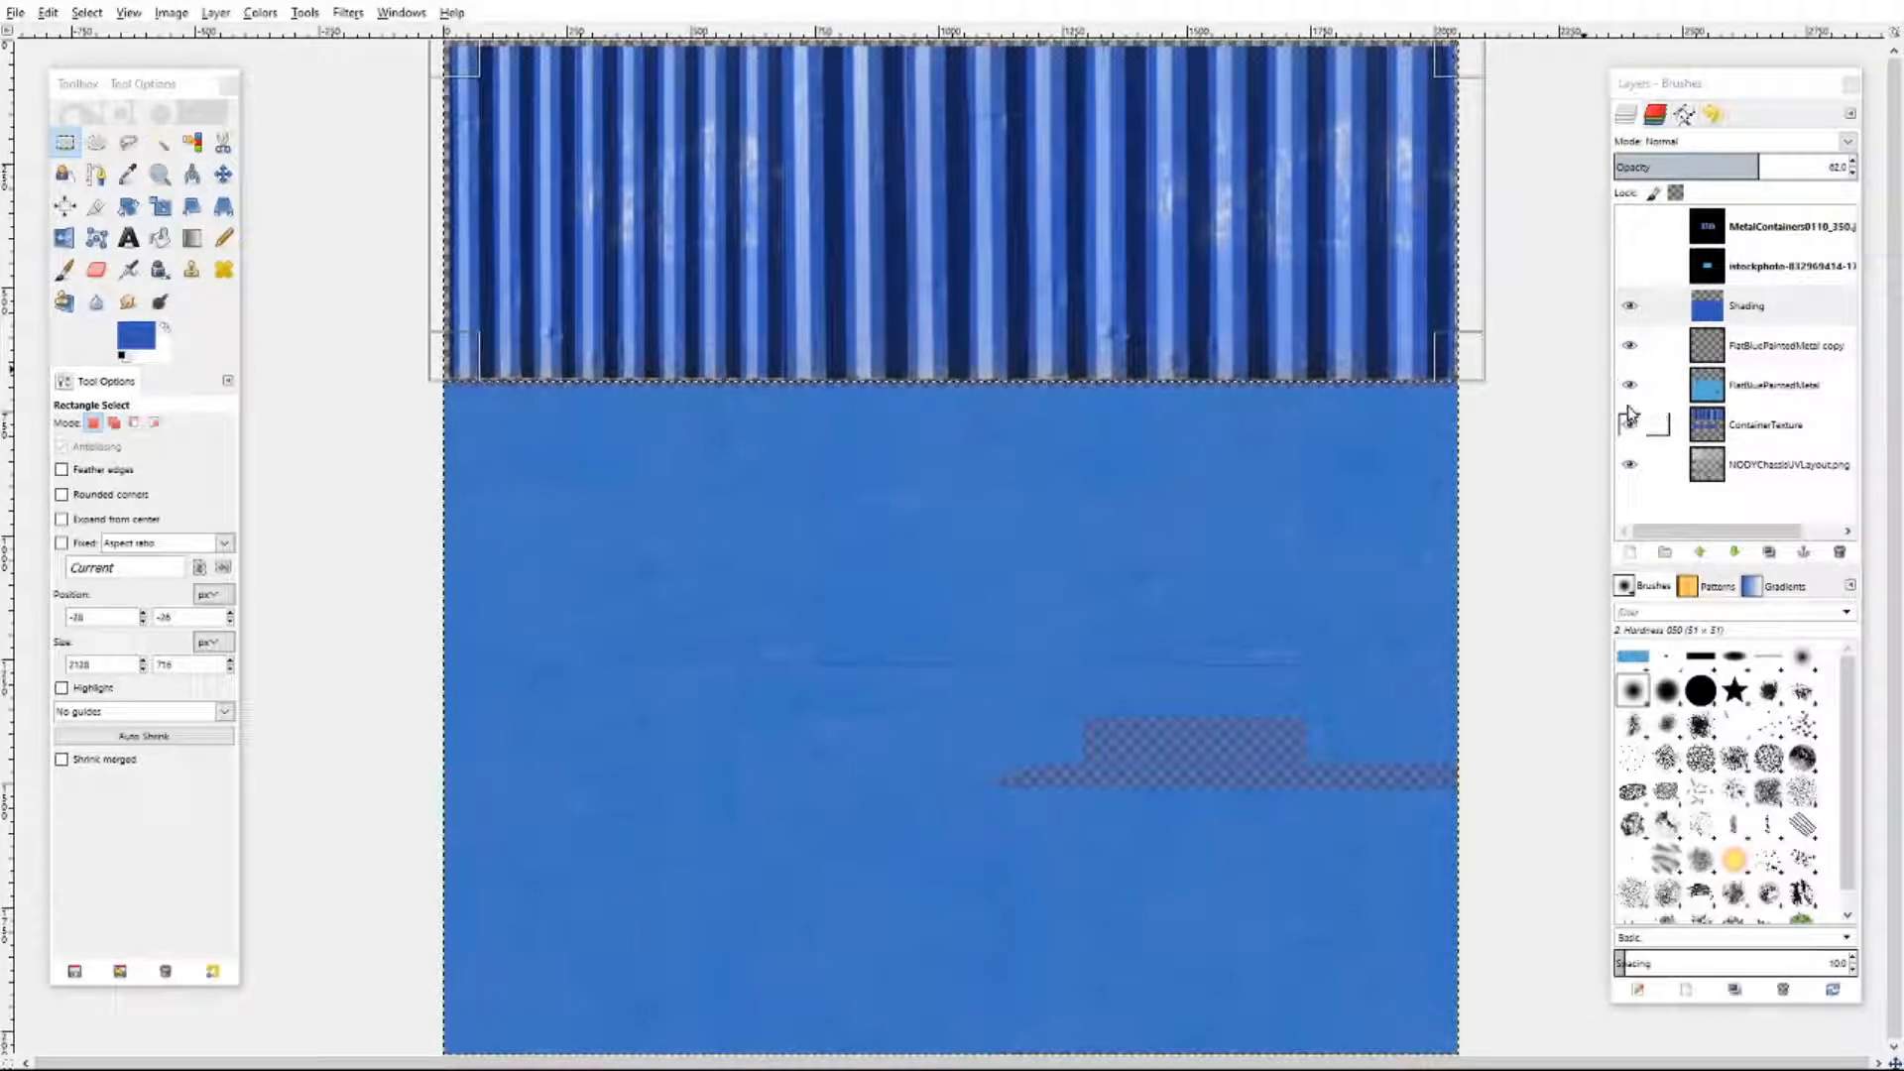
- Lower the Shading layer's opacity to about 51
left_click(1764, 395)
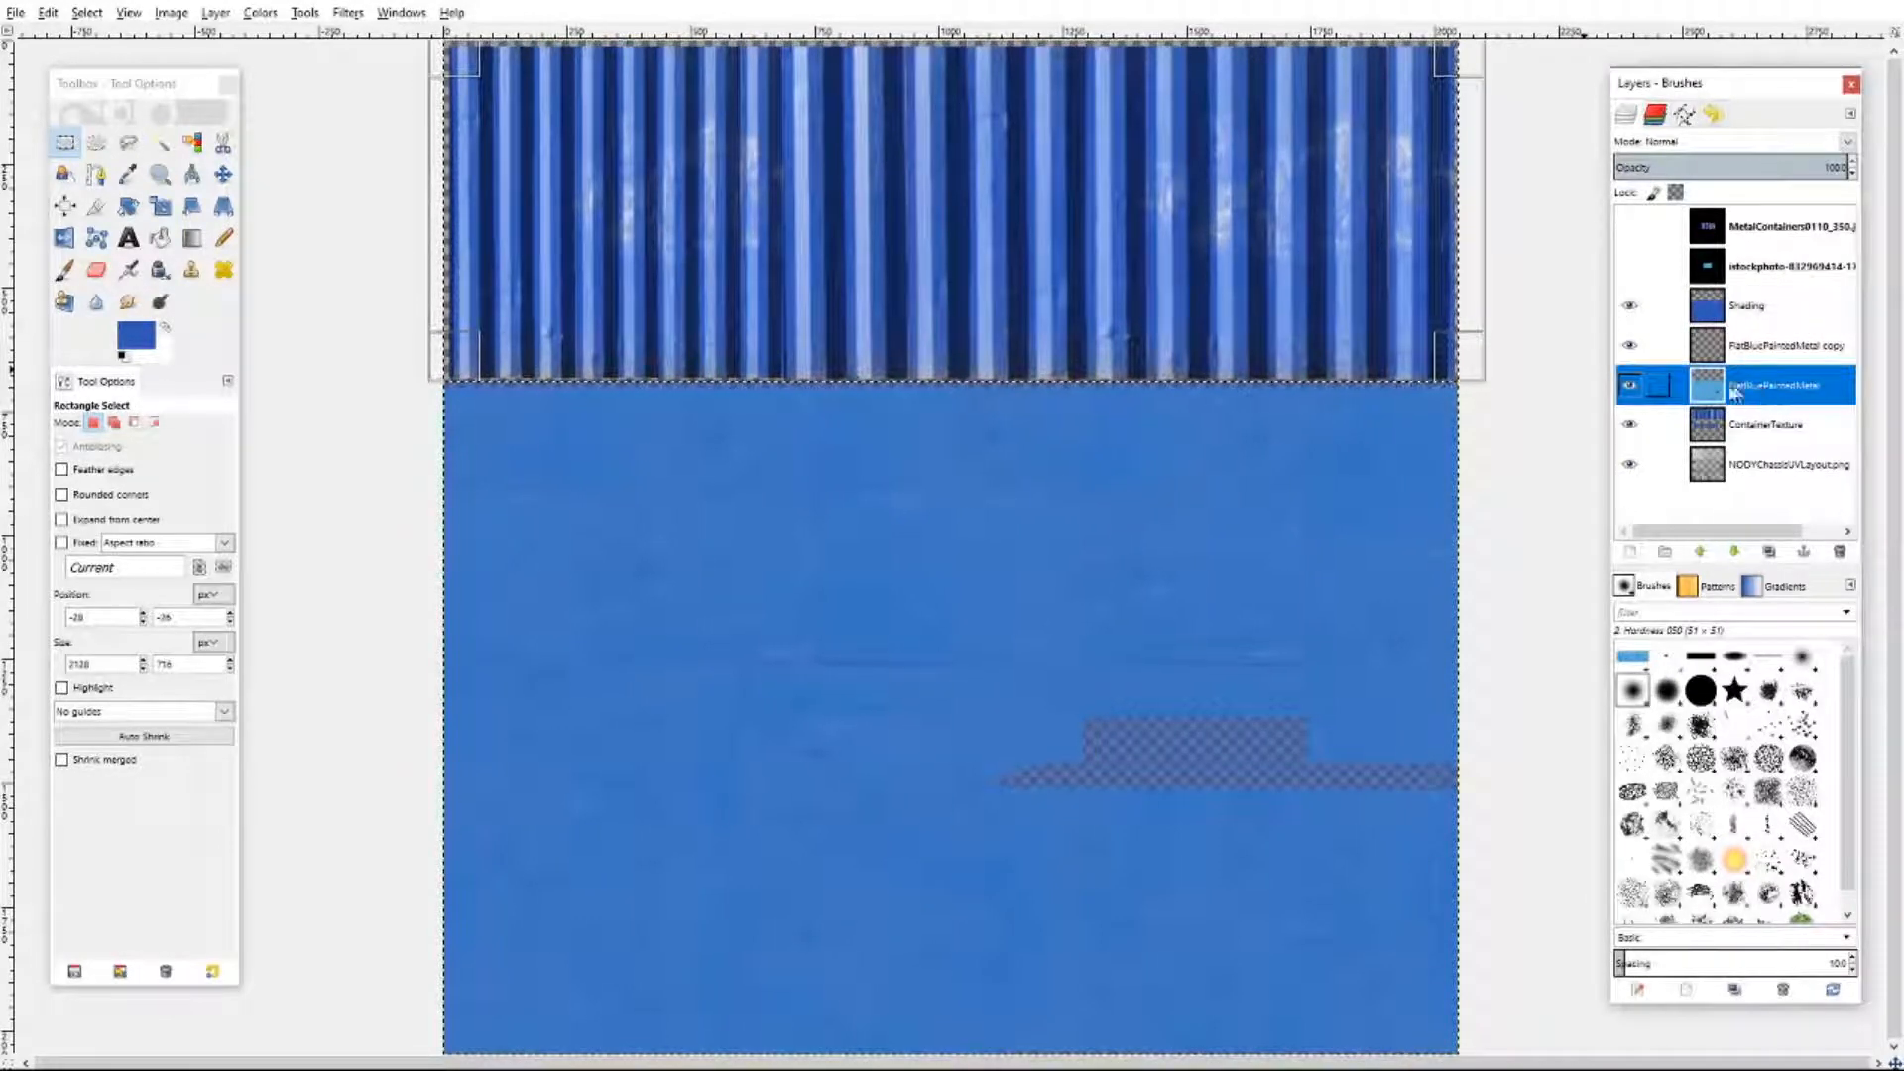
left_click(1628, 307)
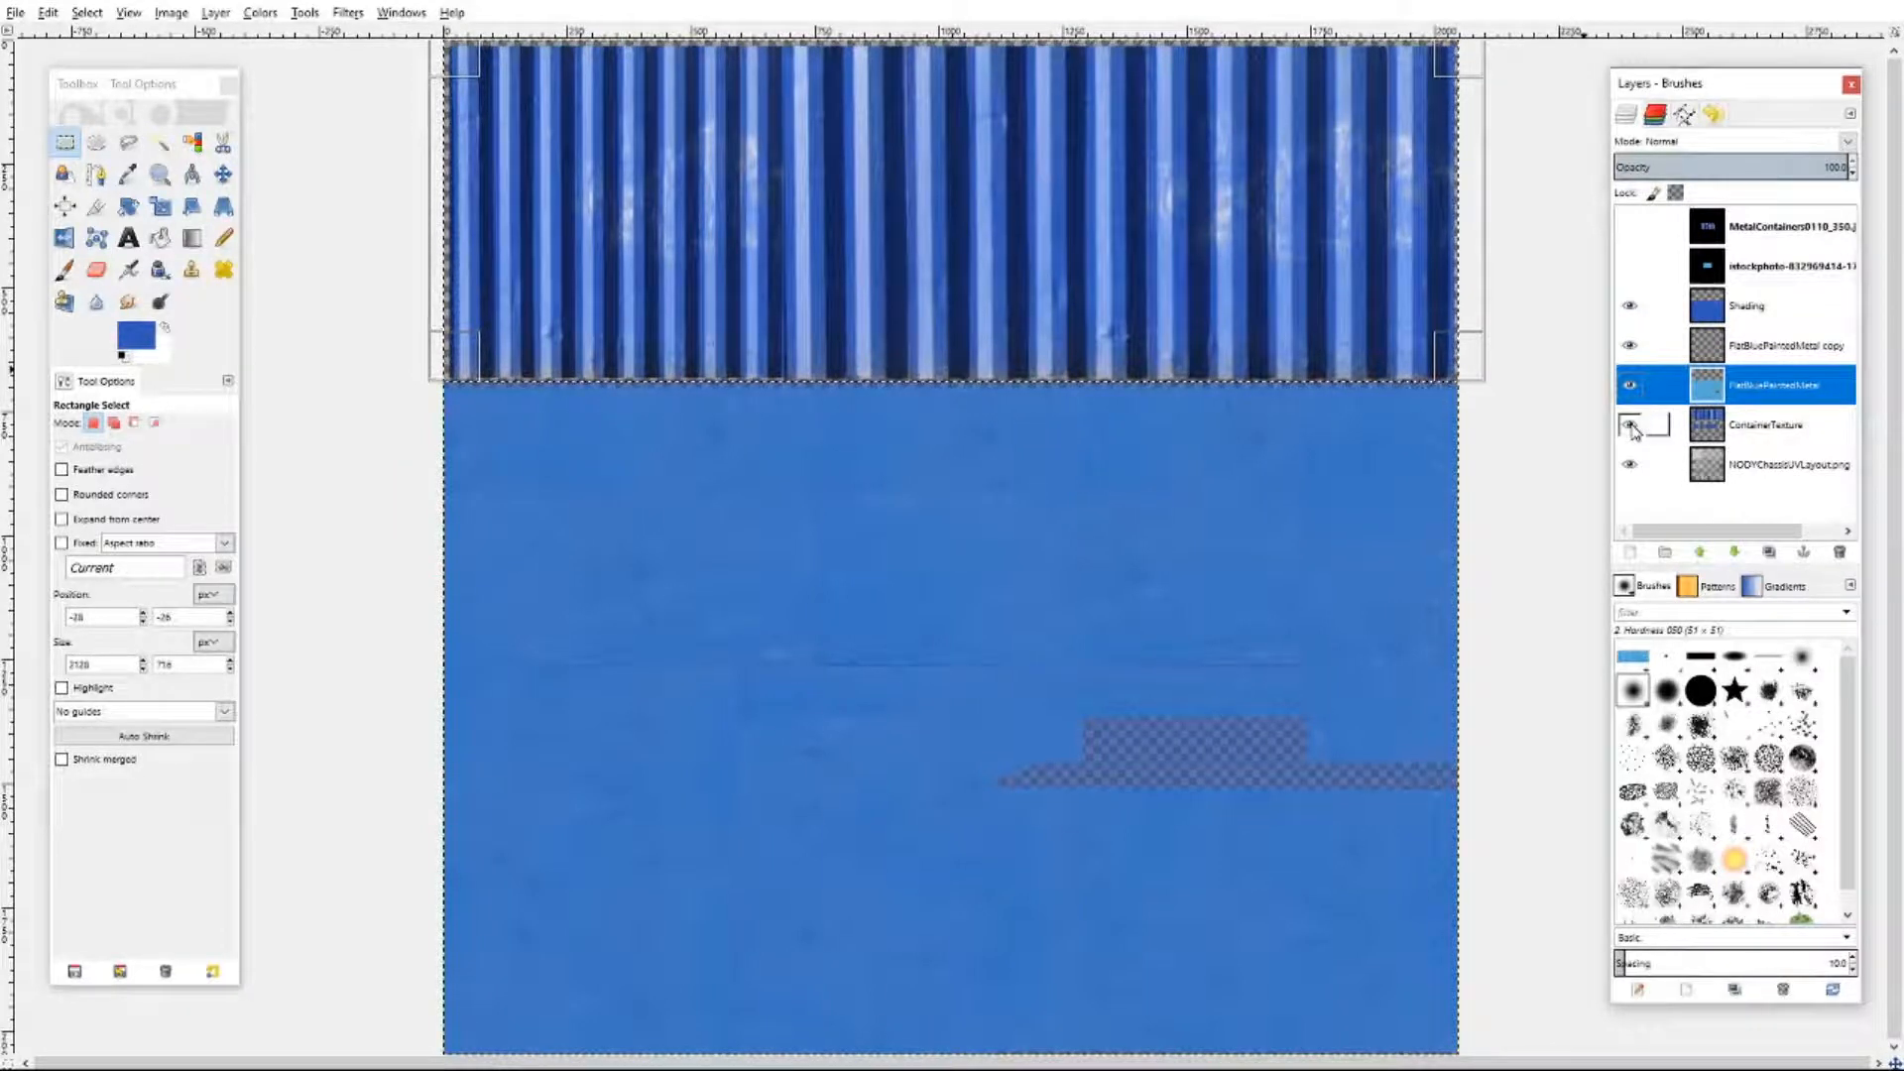
left_click(1629, 426)
left_click(1656, 307)
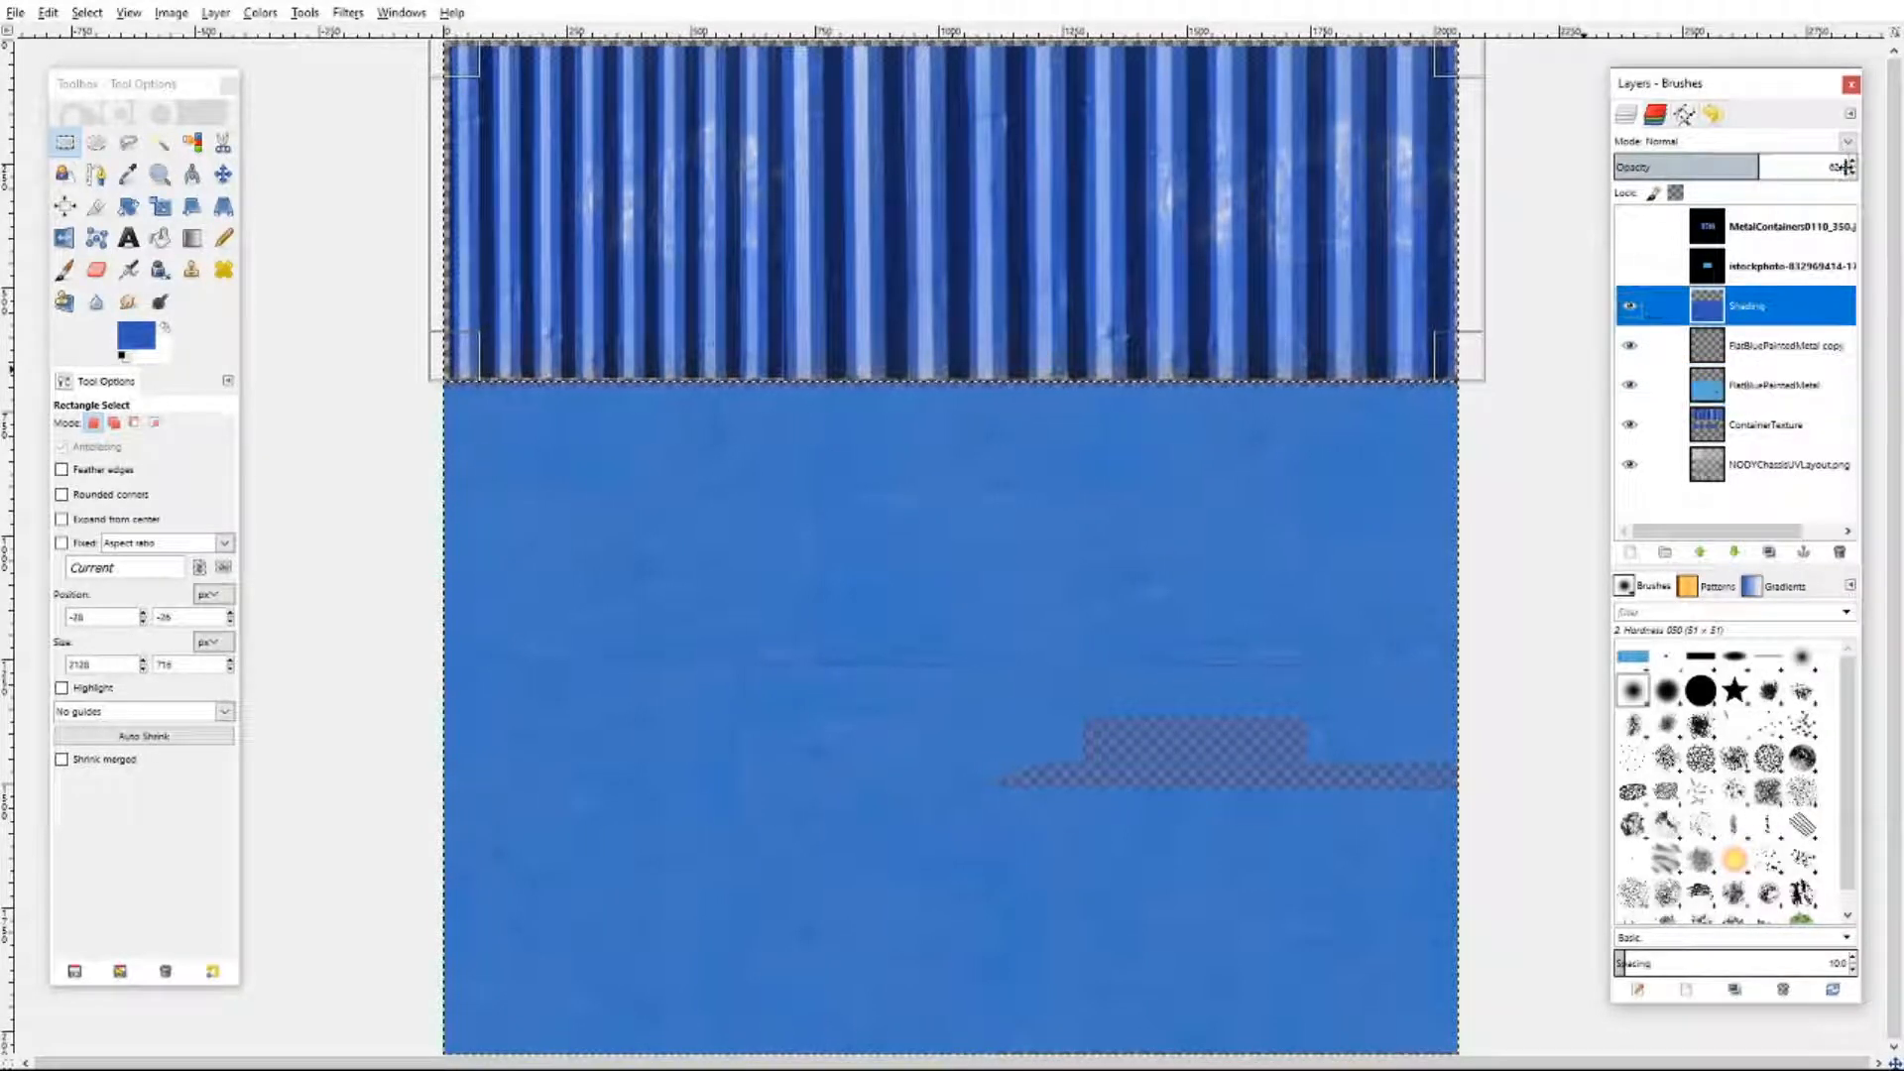
left_click(1851, 175)
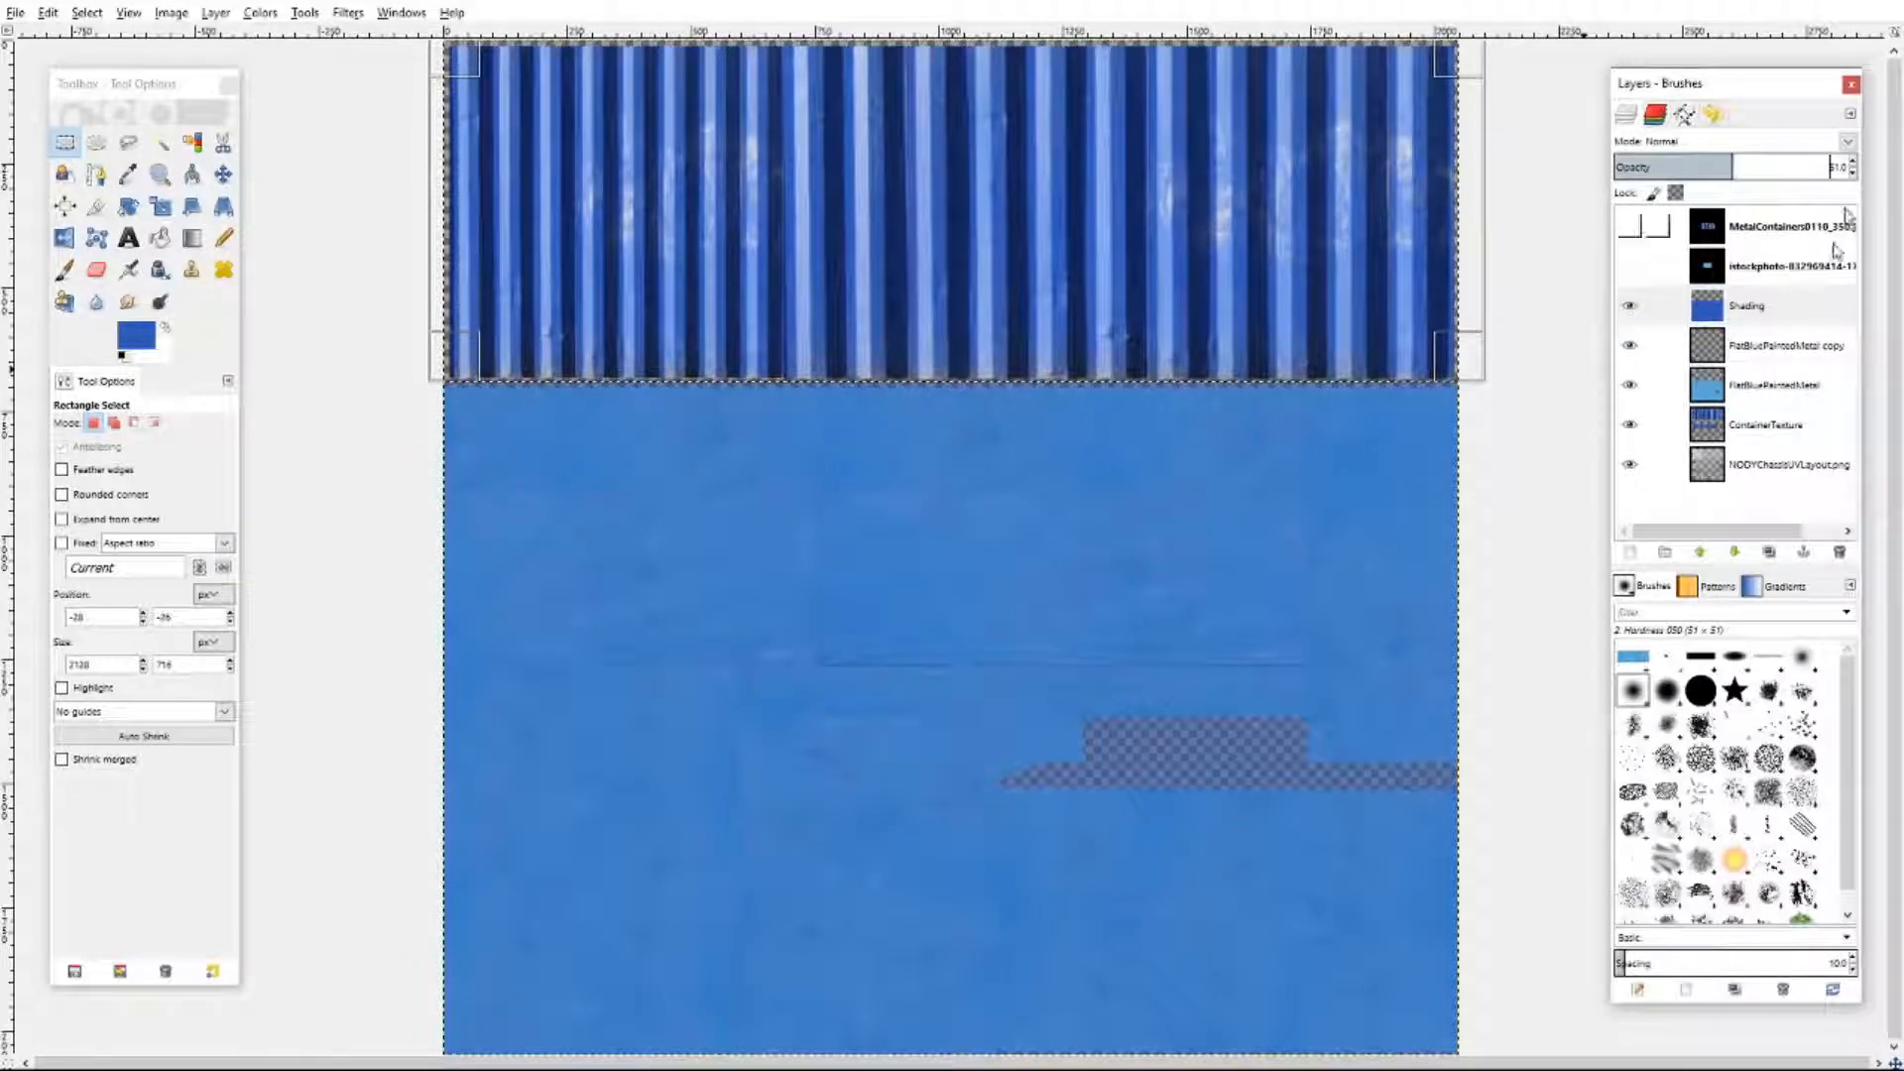
- Lower the FlatBluePaintedMetal layer's opacity to about 62 and hide the ContainerTexture layer to reveal the UV layout
left_click(1785, 386)
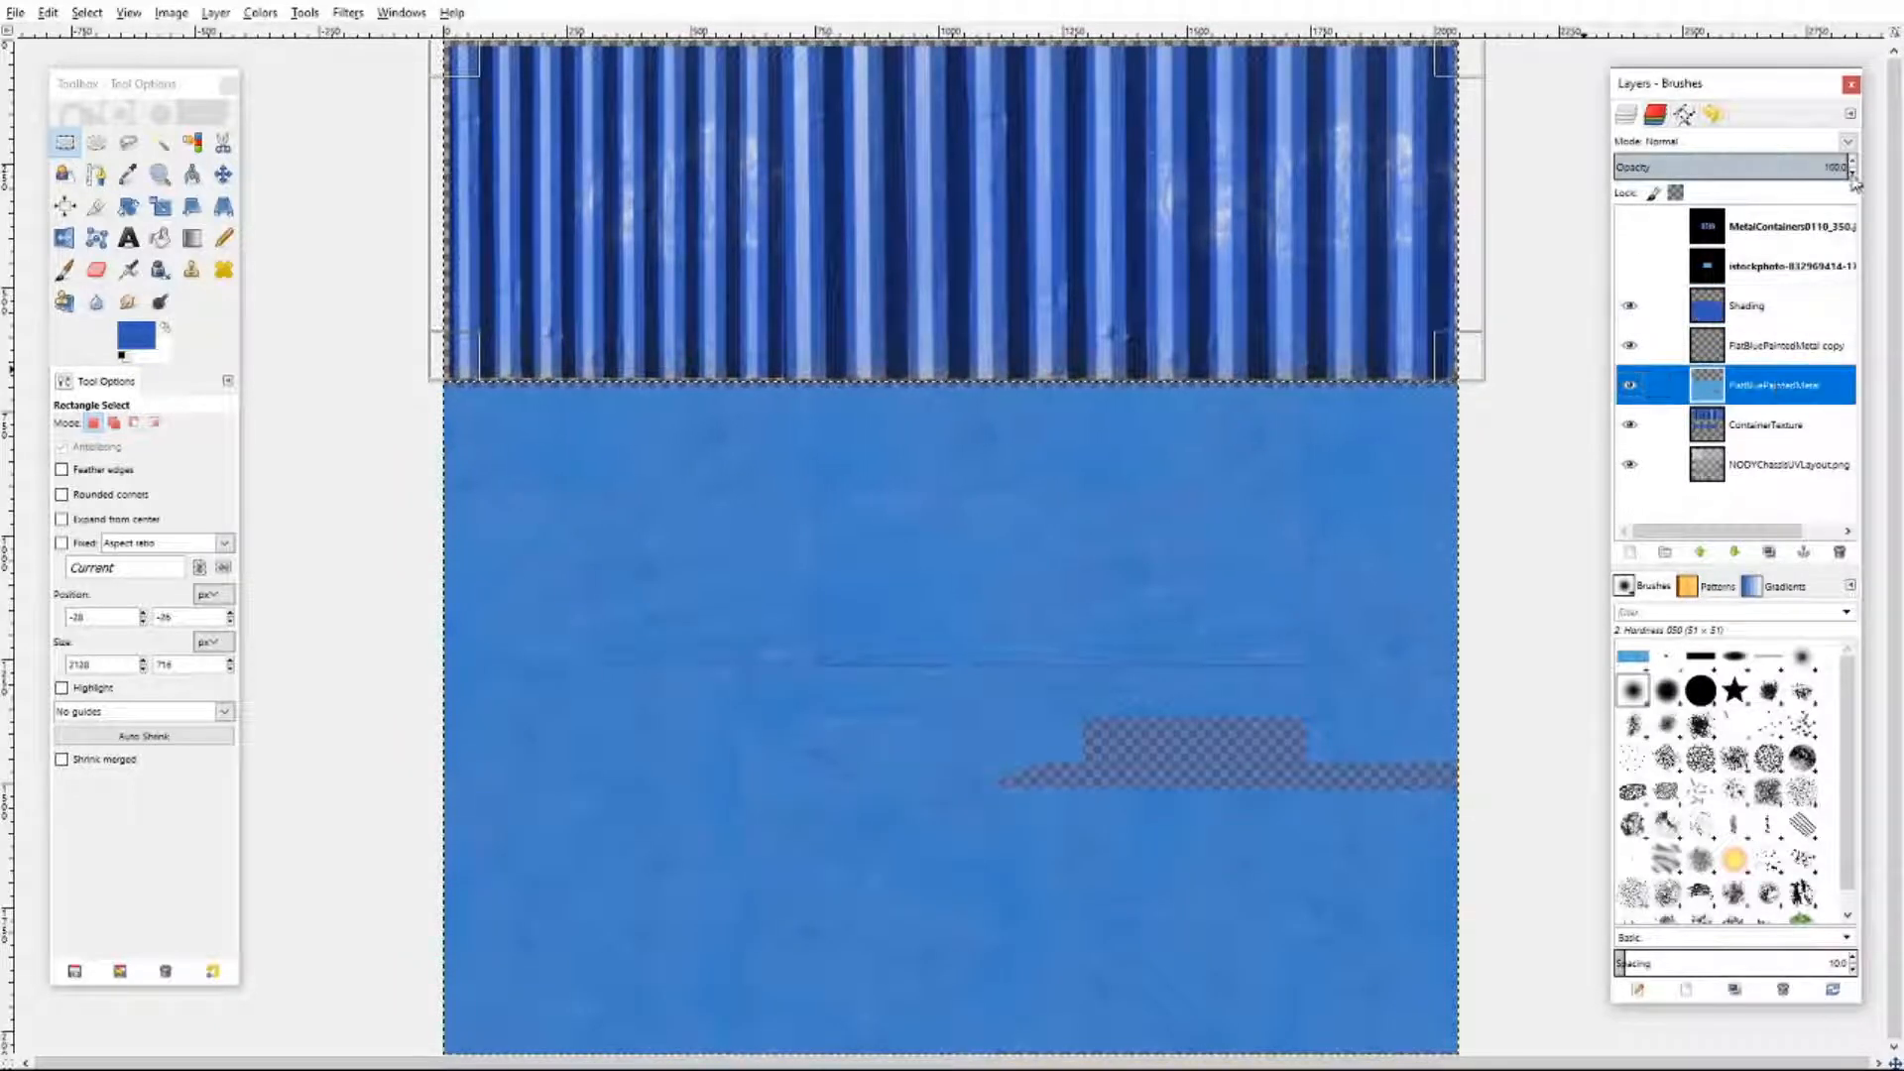
left_click(1850, 176)
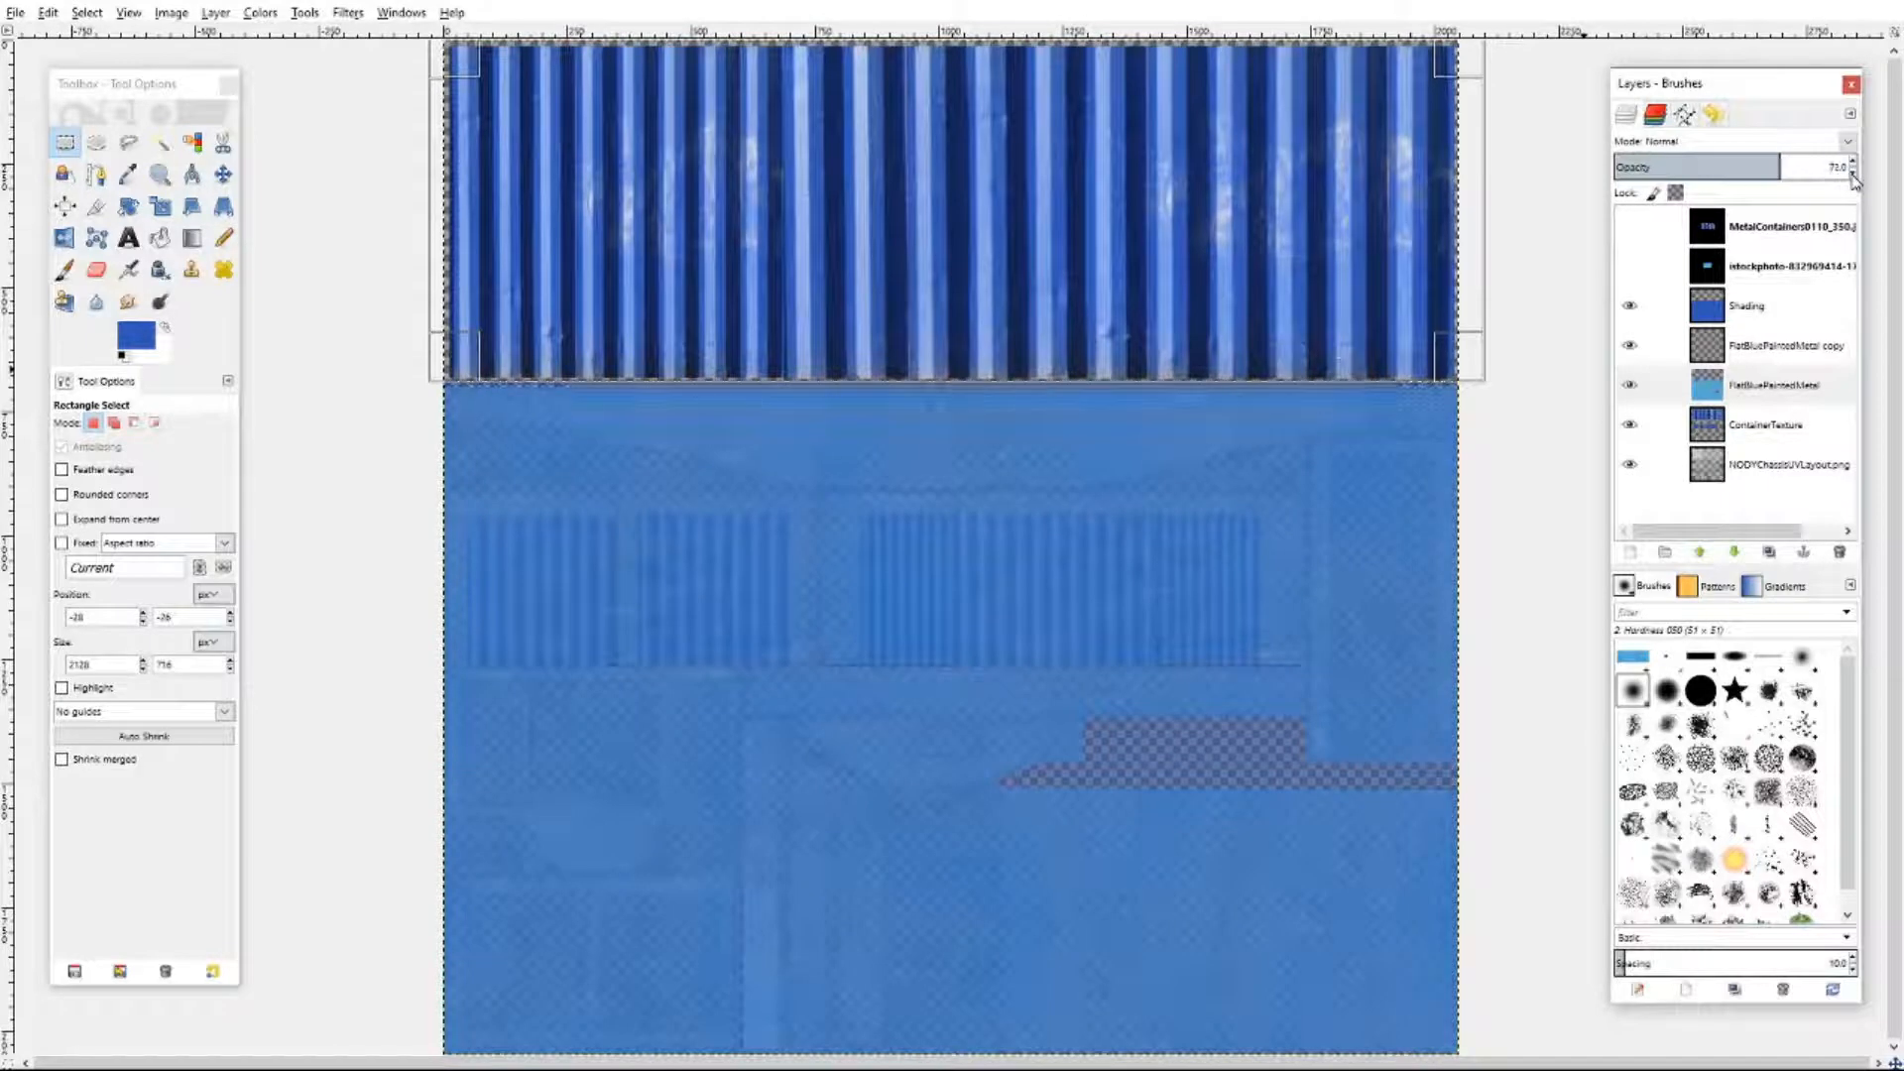
left_click(1850, 176)
left_click(1629, 425)
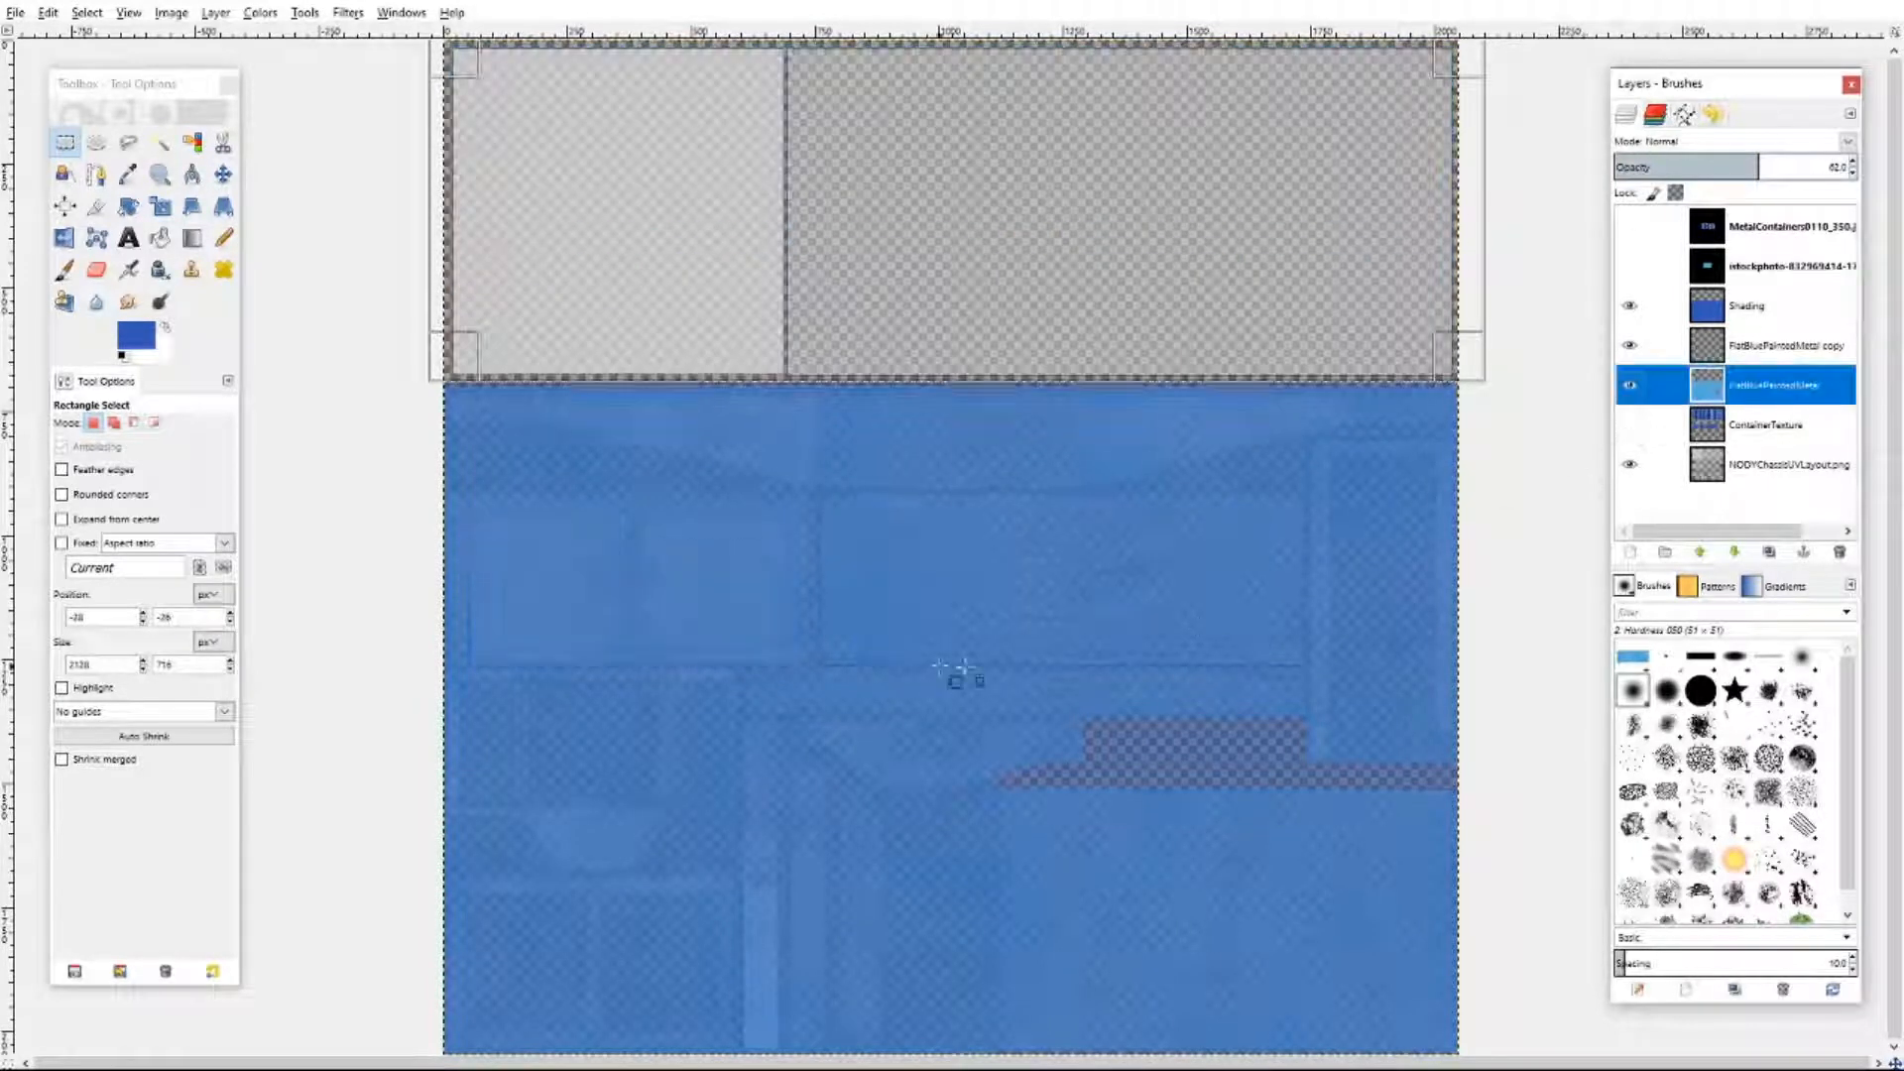
- Select the wide panel's inner rectangle, about 803 by 307 px, and clear it from the FlatBluePaintedMetal and Shading layers
left_click(94, 15)
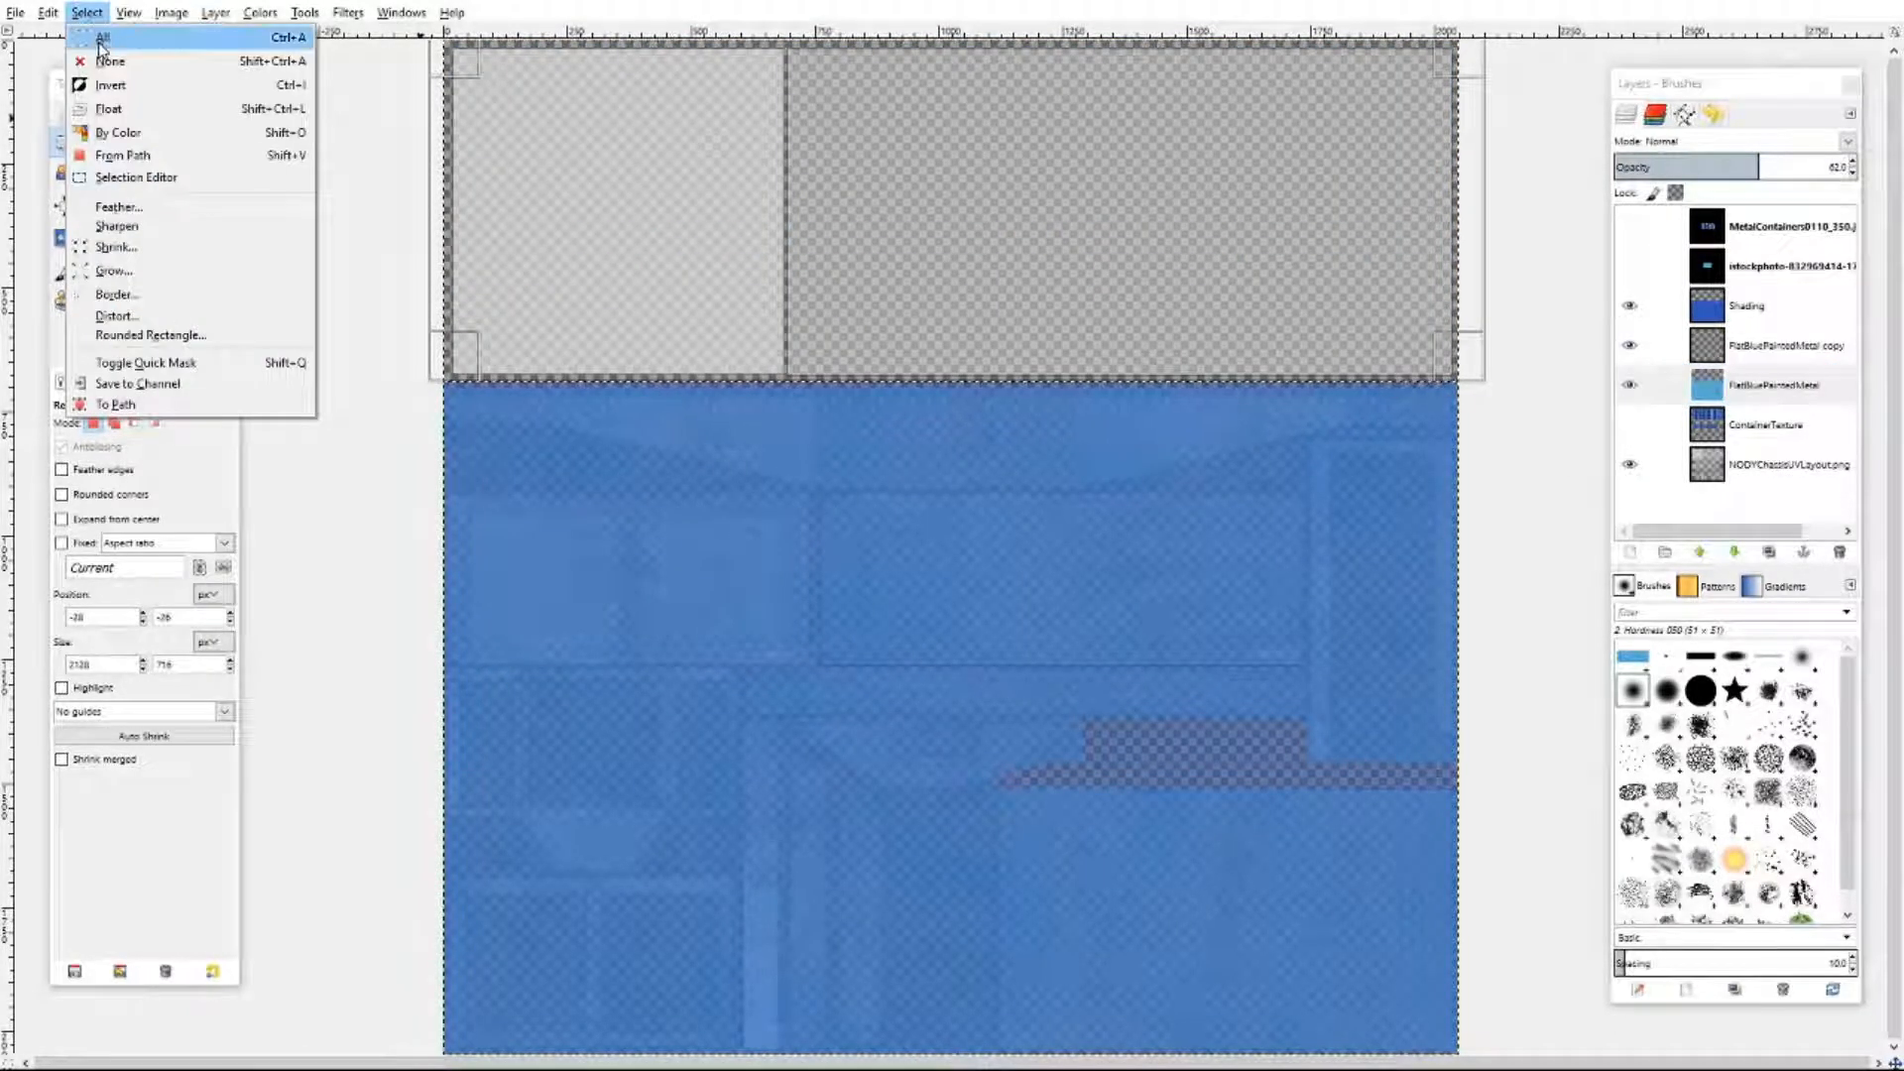
left_click(110, 37)
left_click(128, 13)
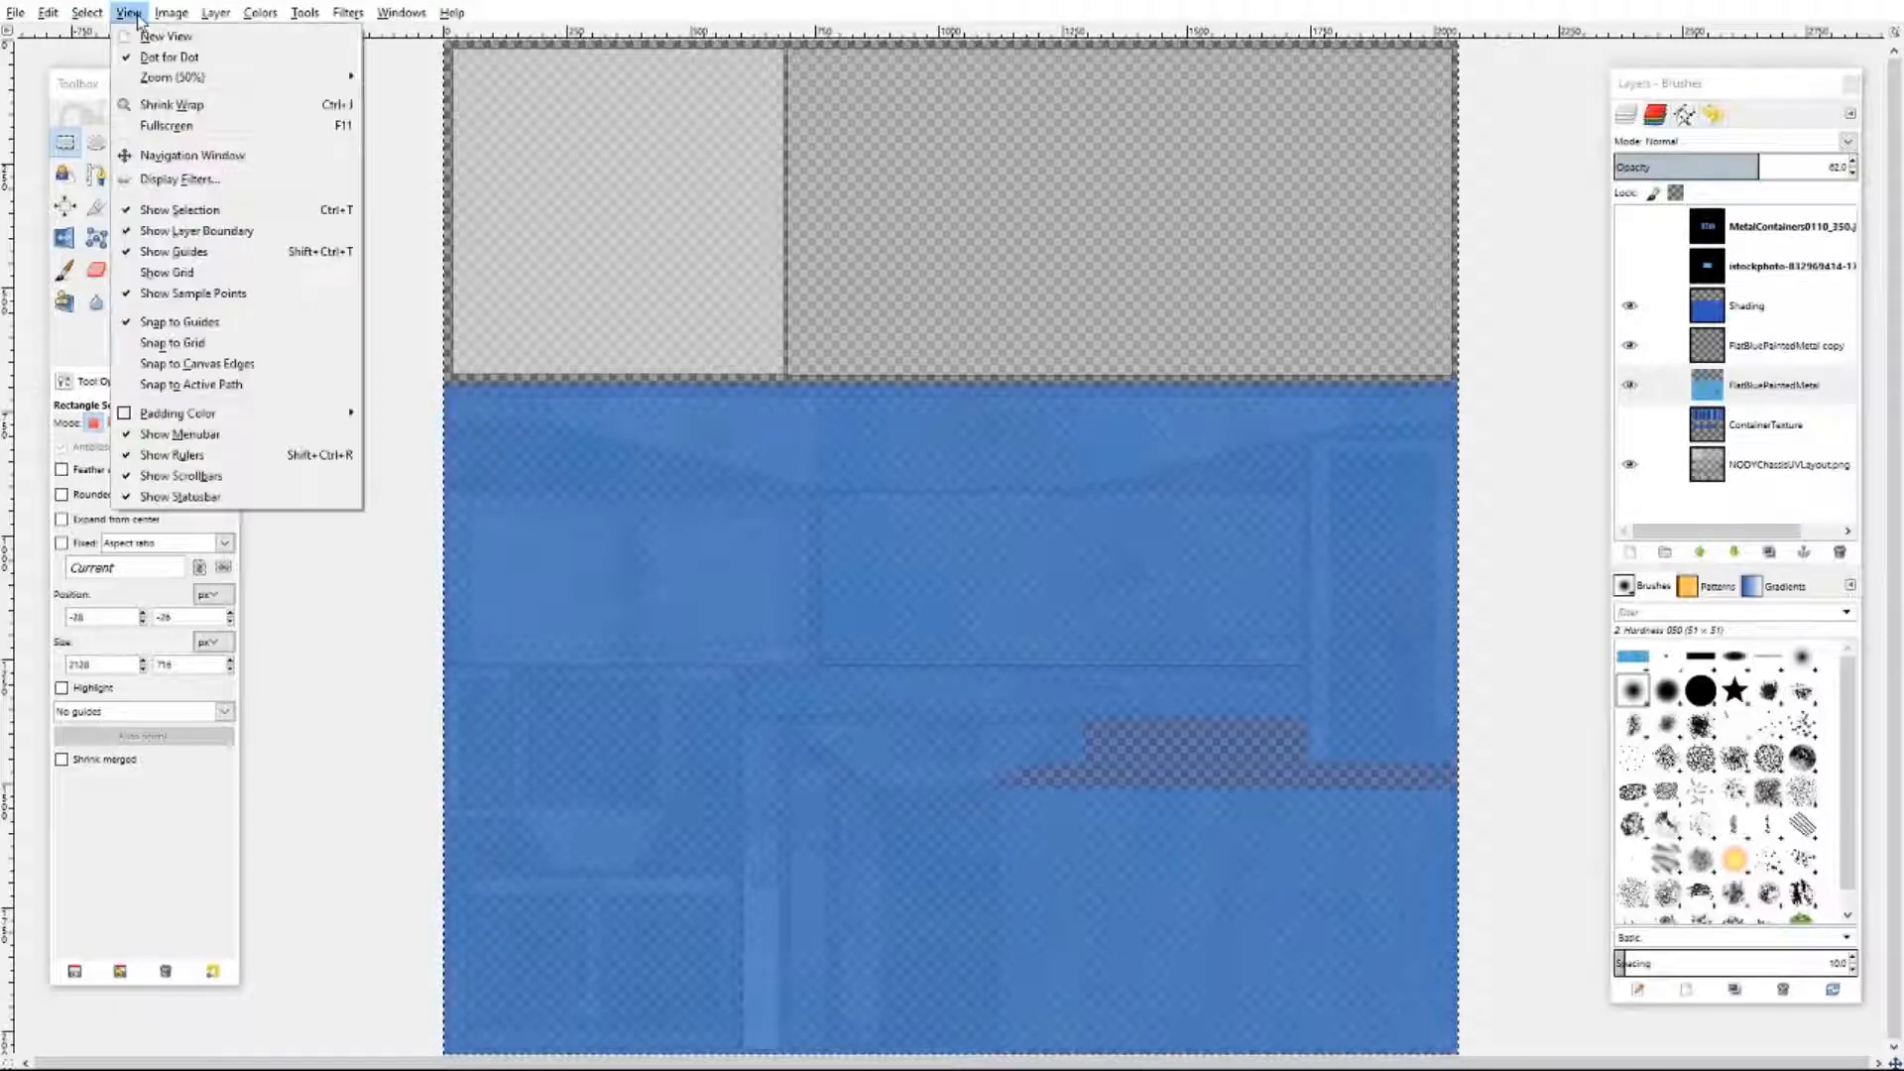
mouse_move(183, 87)
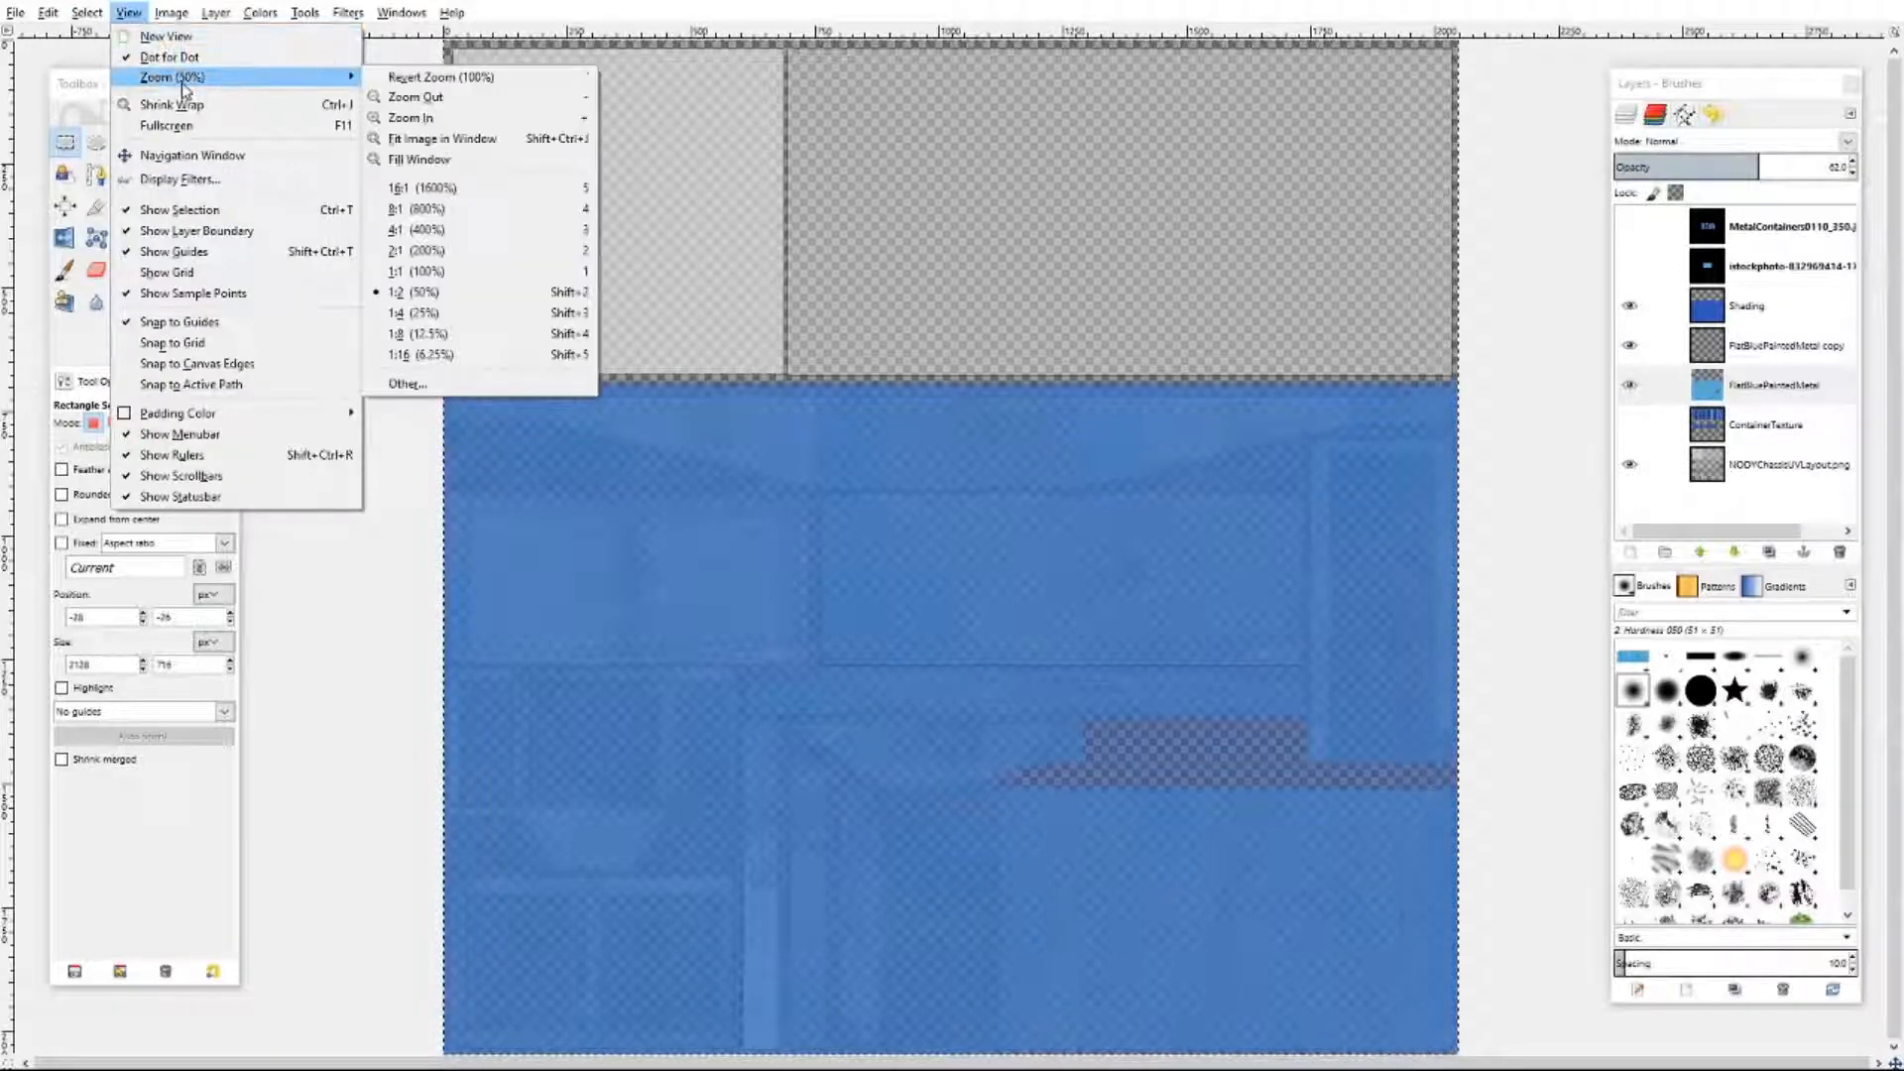
left_click(417, 271)
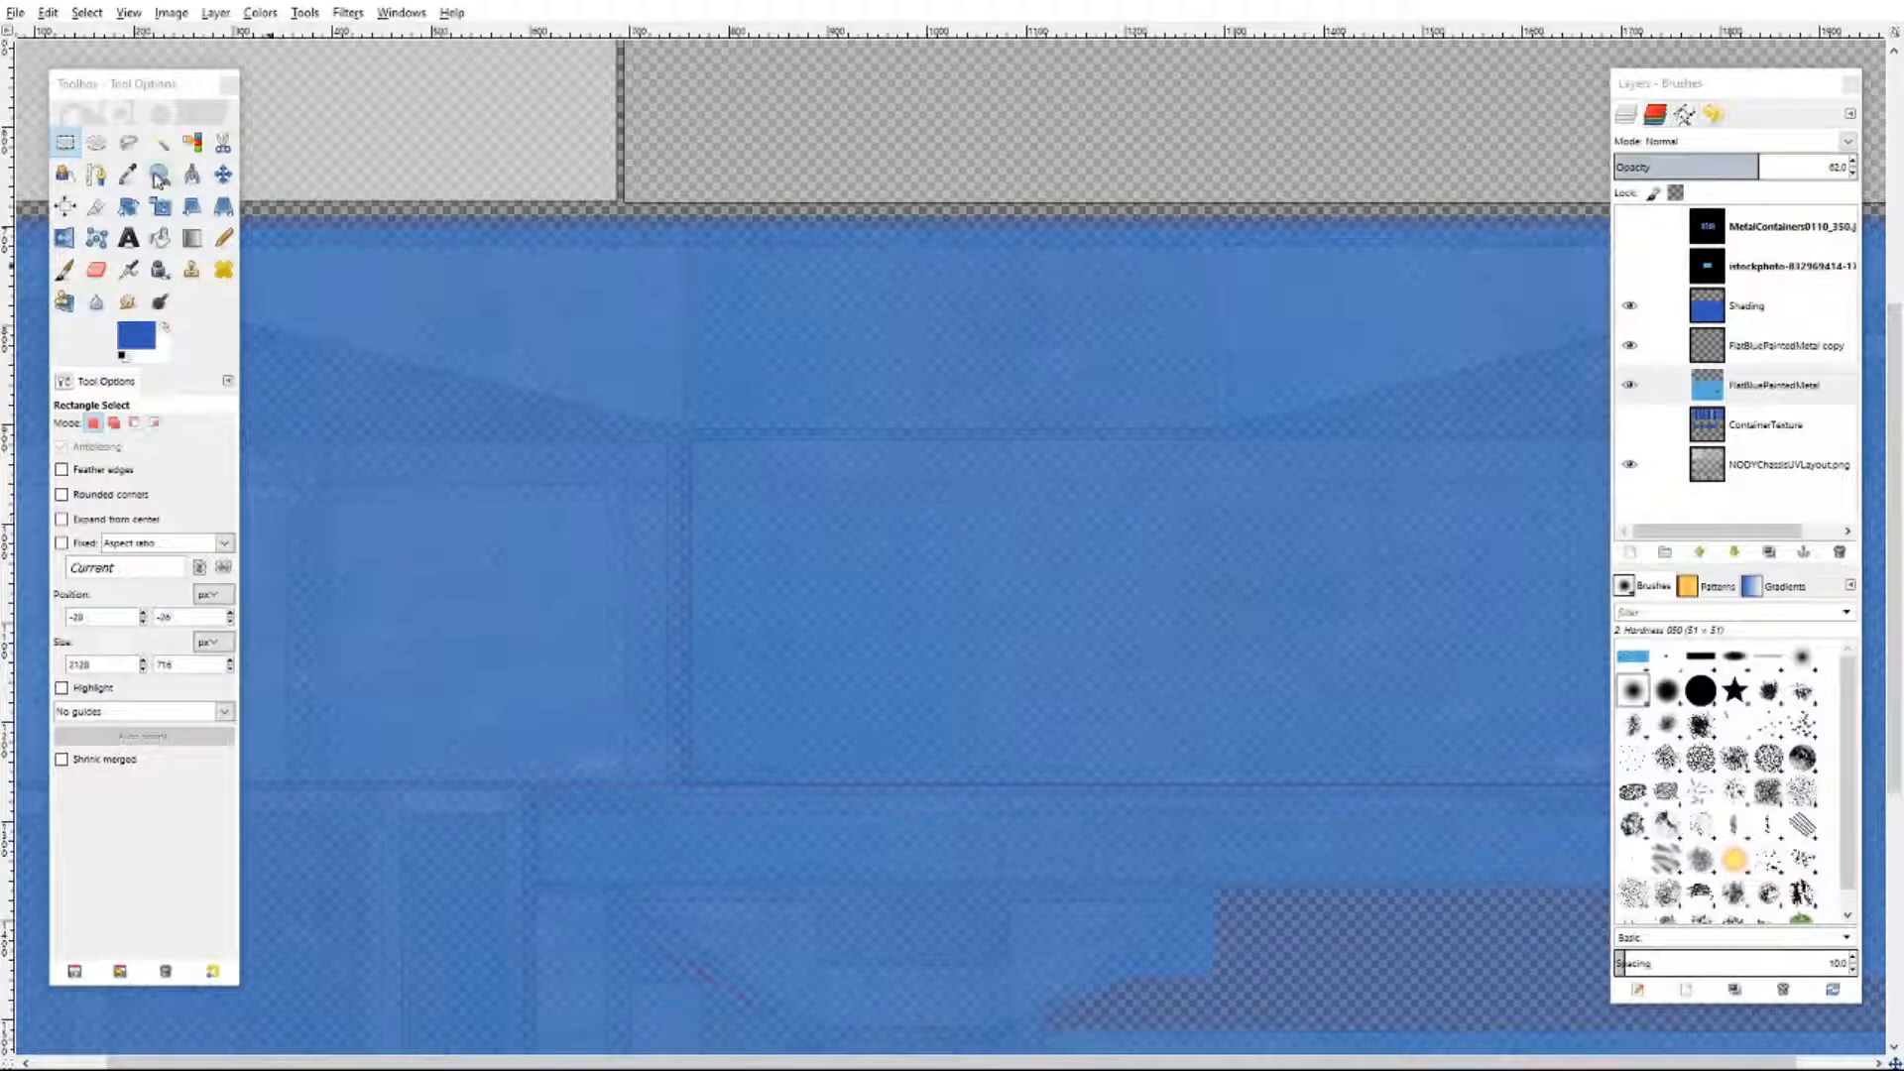
left_click(68, 146)
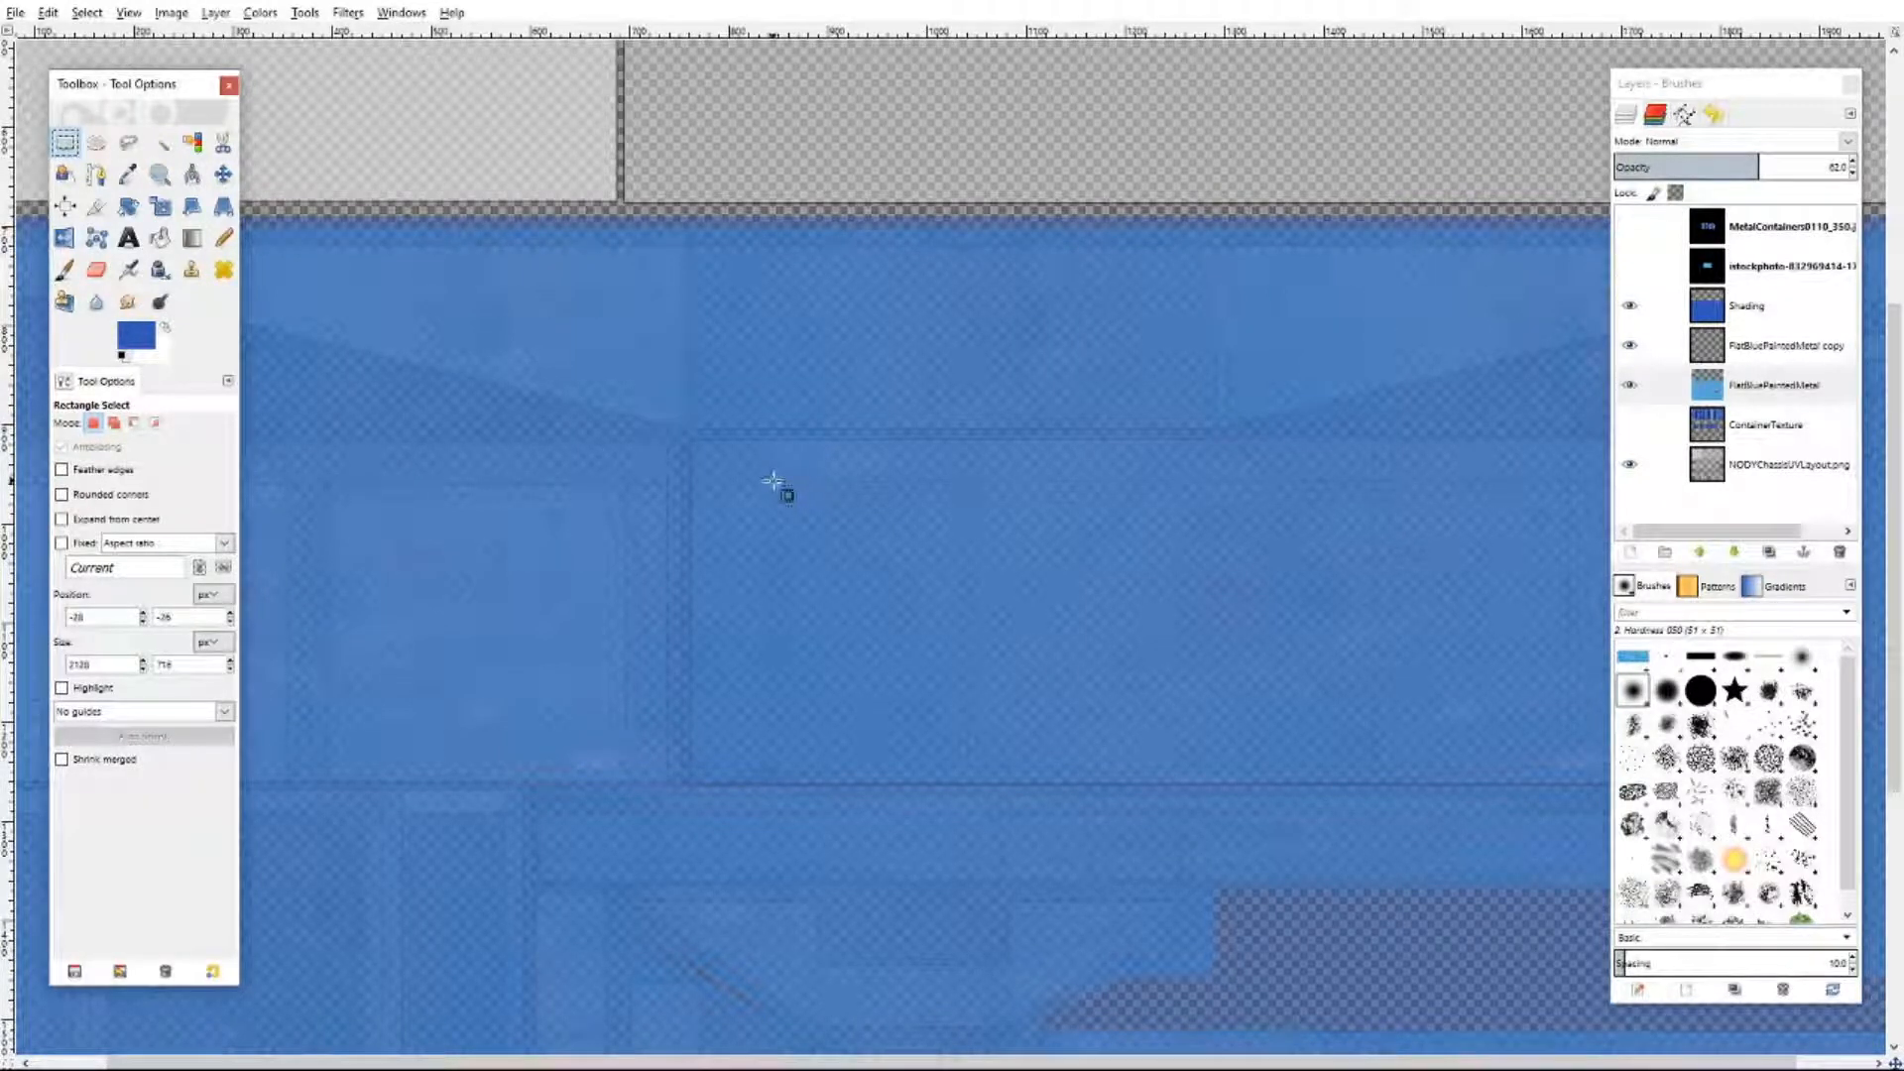
left_click_drag(773, 483, 1570, 786)
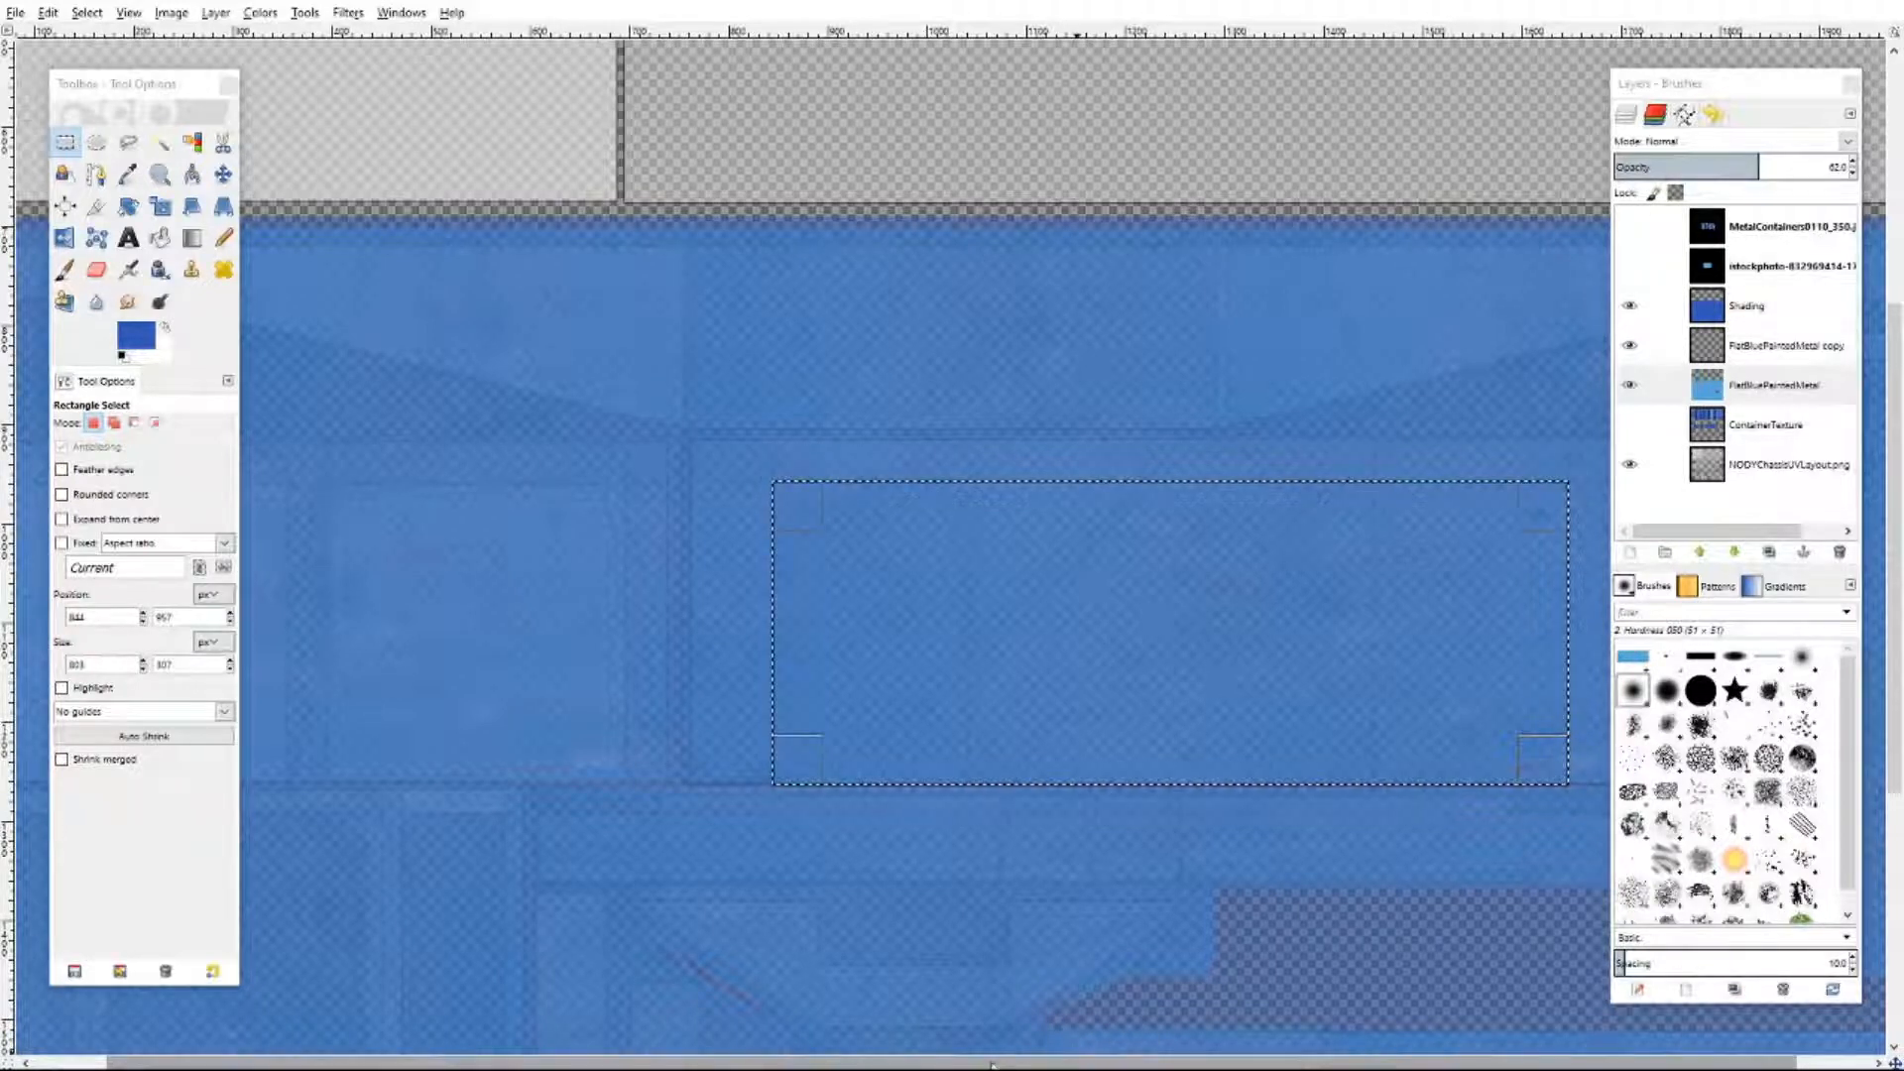
left_click_drag(1151, 1059, 1205, 1059)
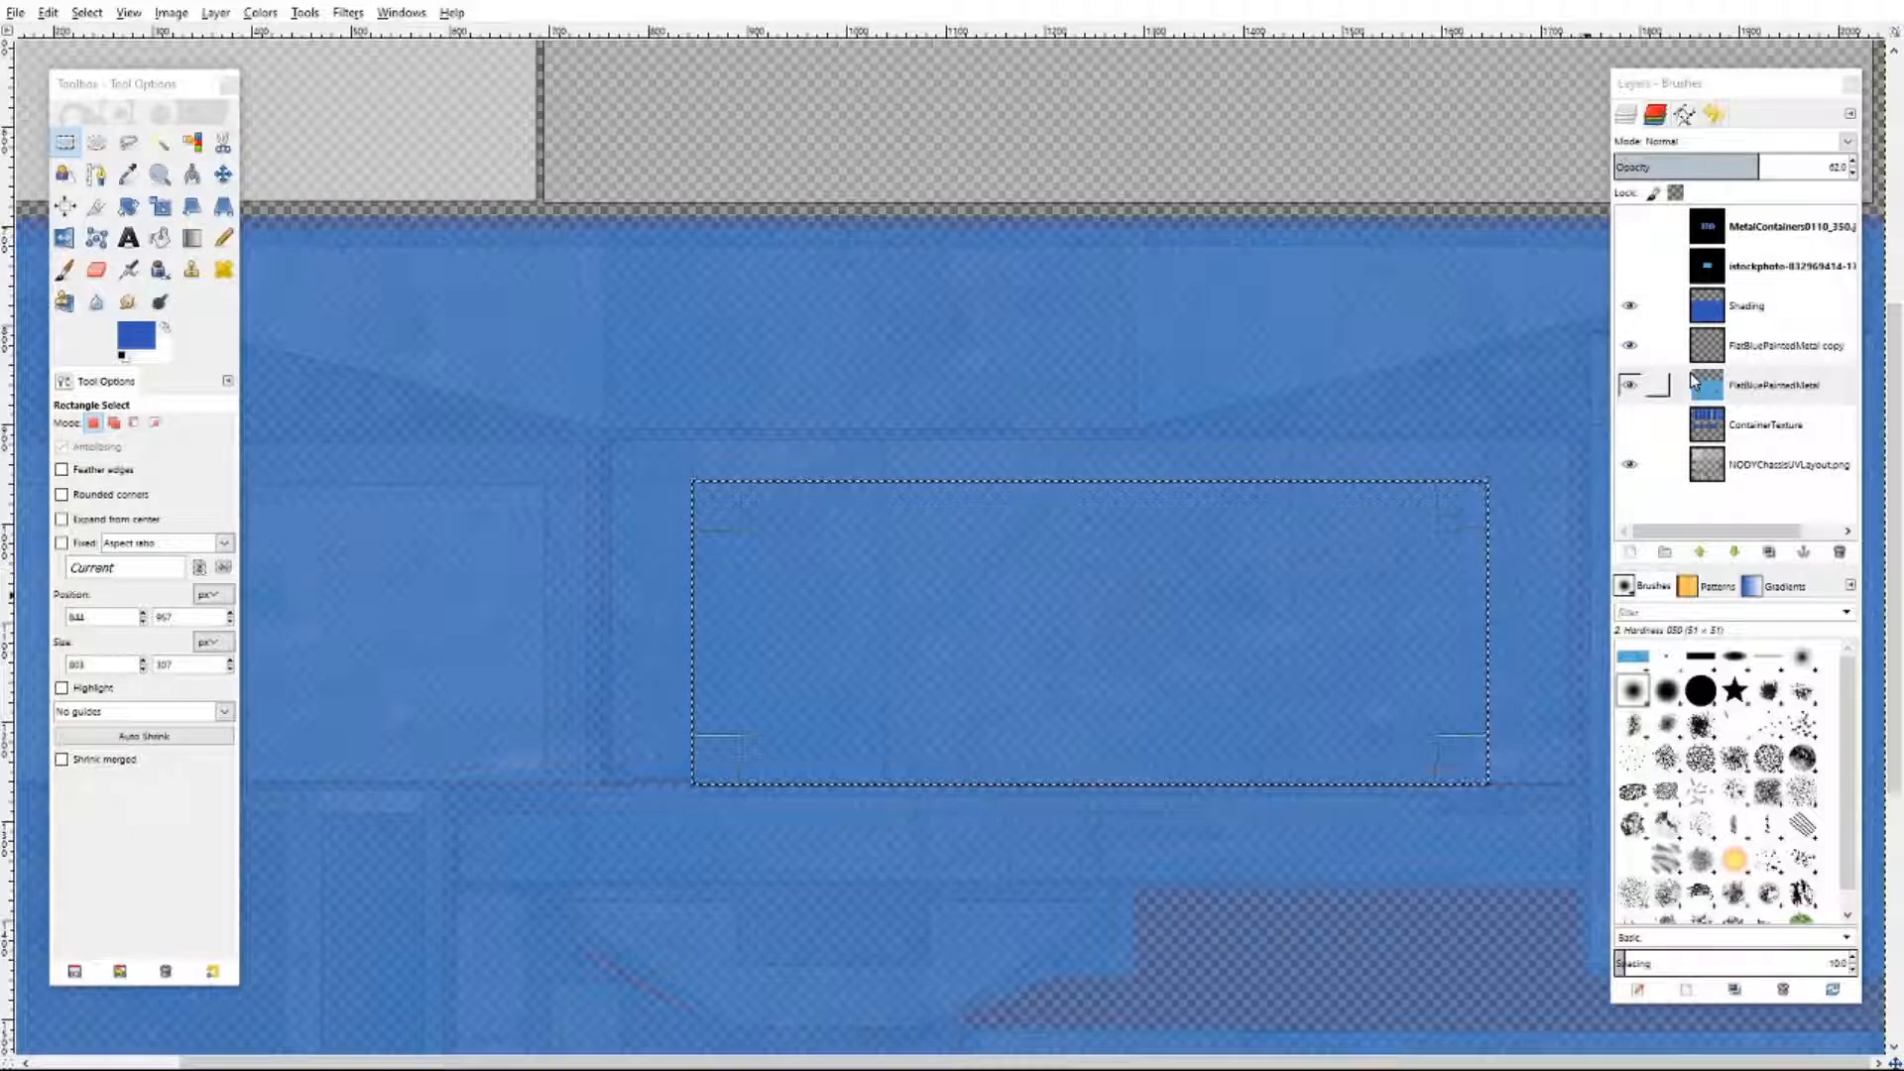
left_click(1759, 394)
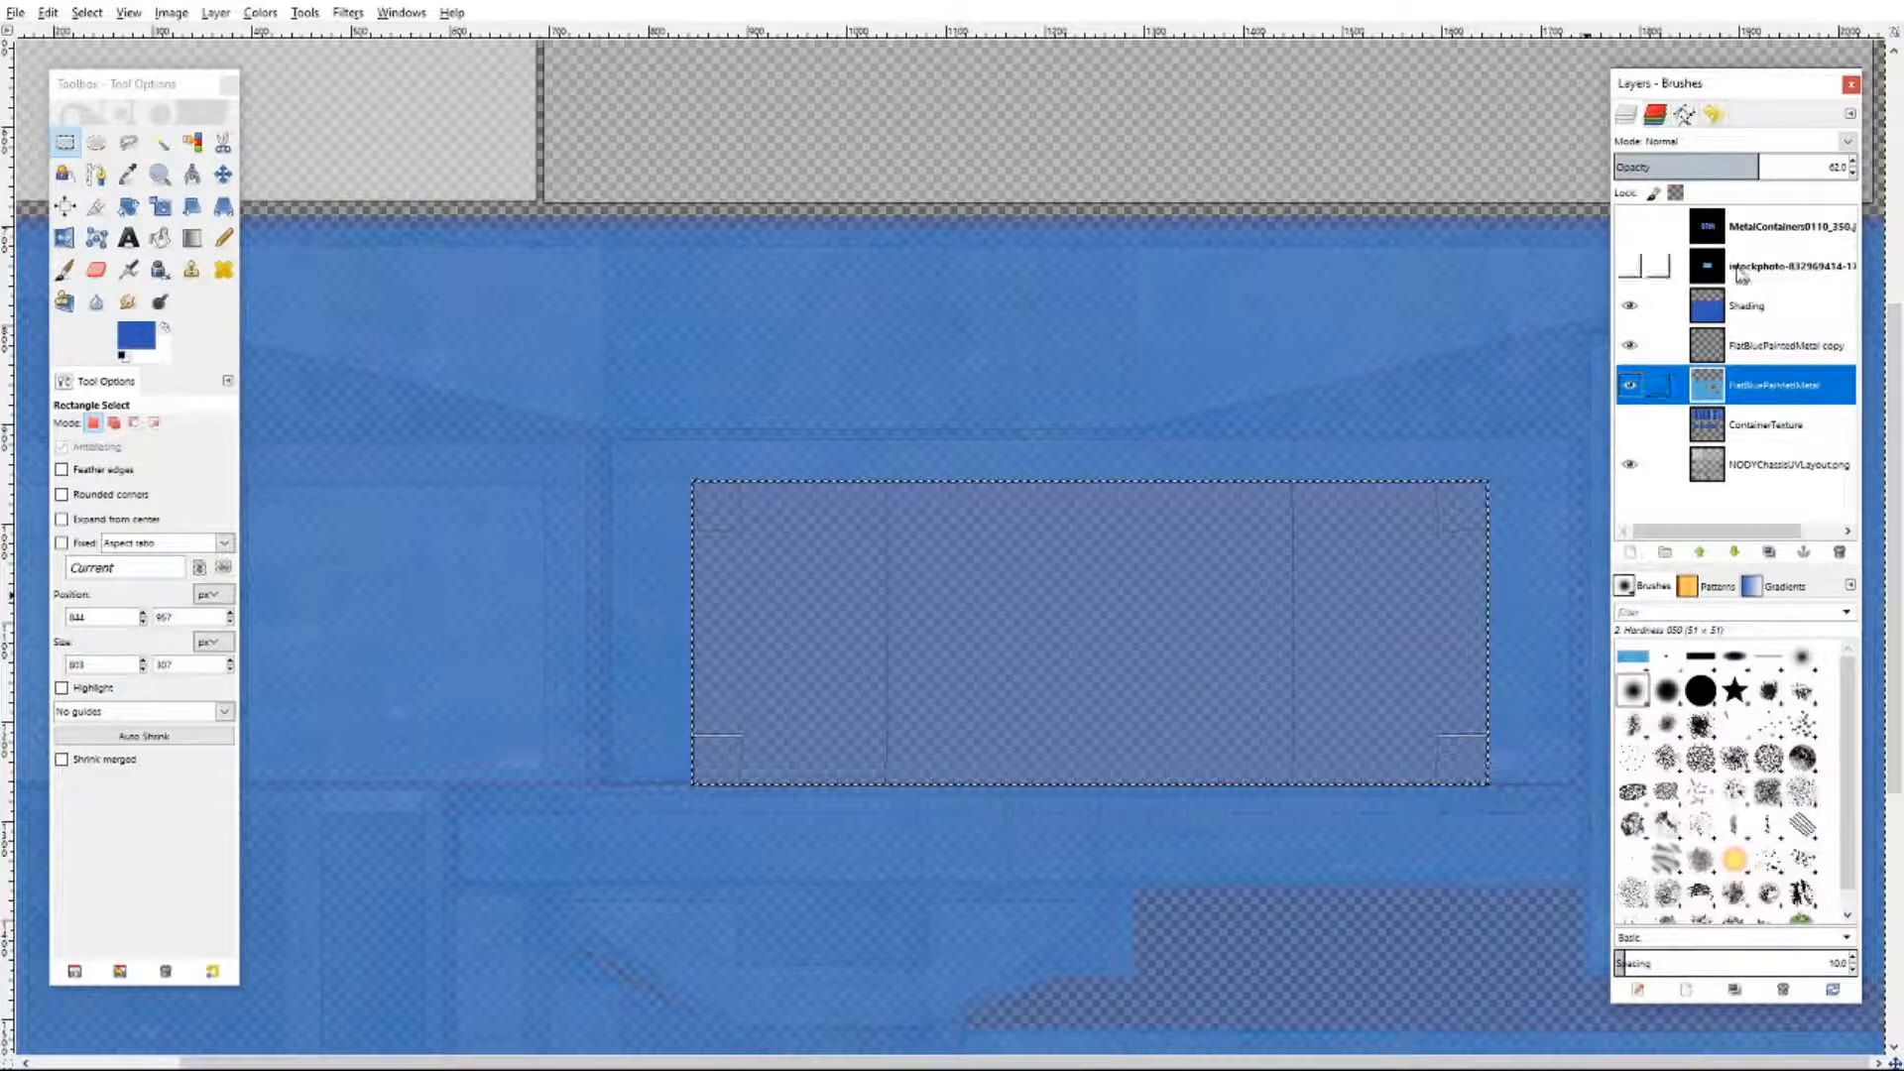
left_click(1750, 309)
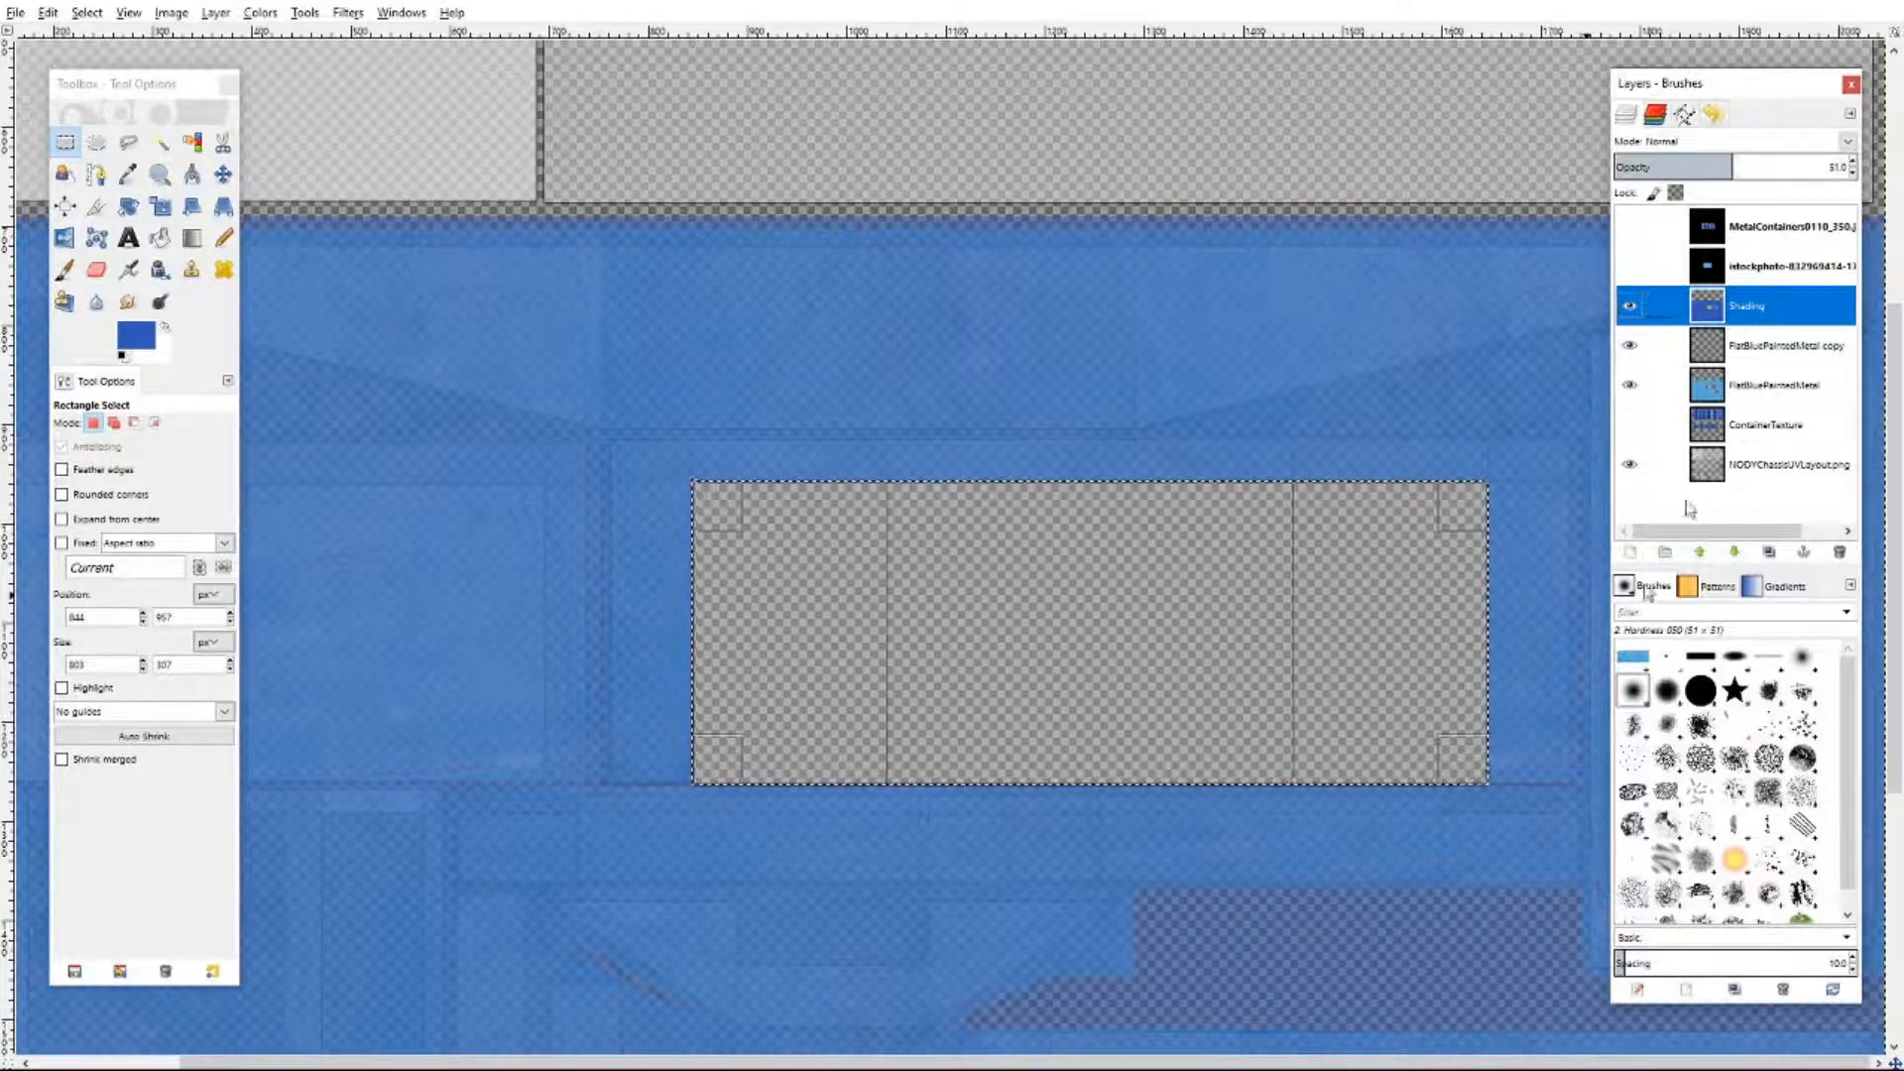
- Select the square panel left of the cleared wide opening, about 300 by 303 px, and clear it from the Shading and FlatBluePaintedMetal layers
left_click_drag(636, 1063, 486, 1063)
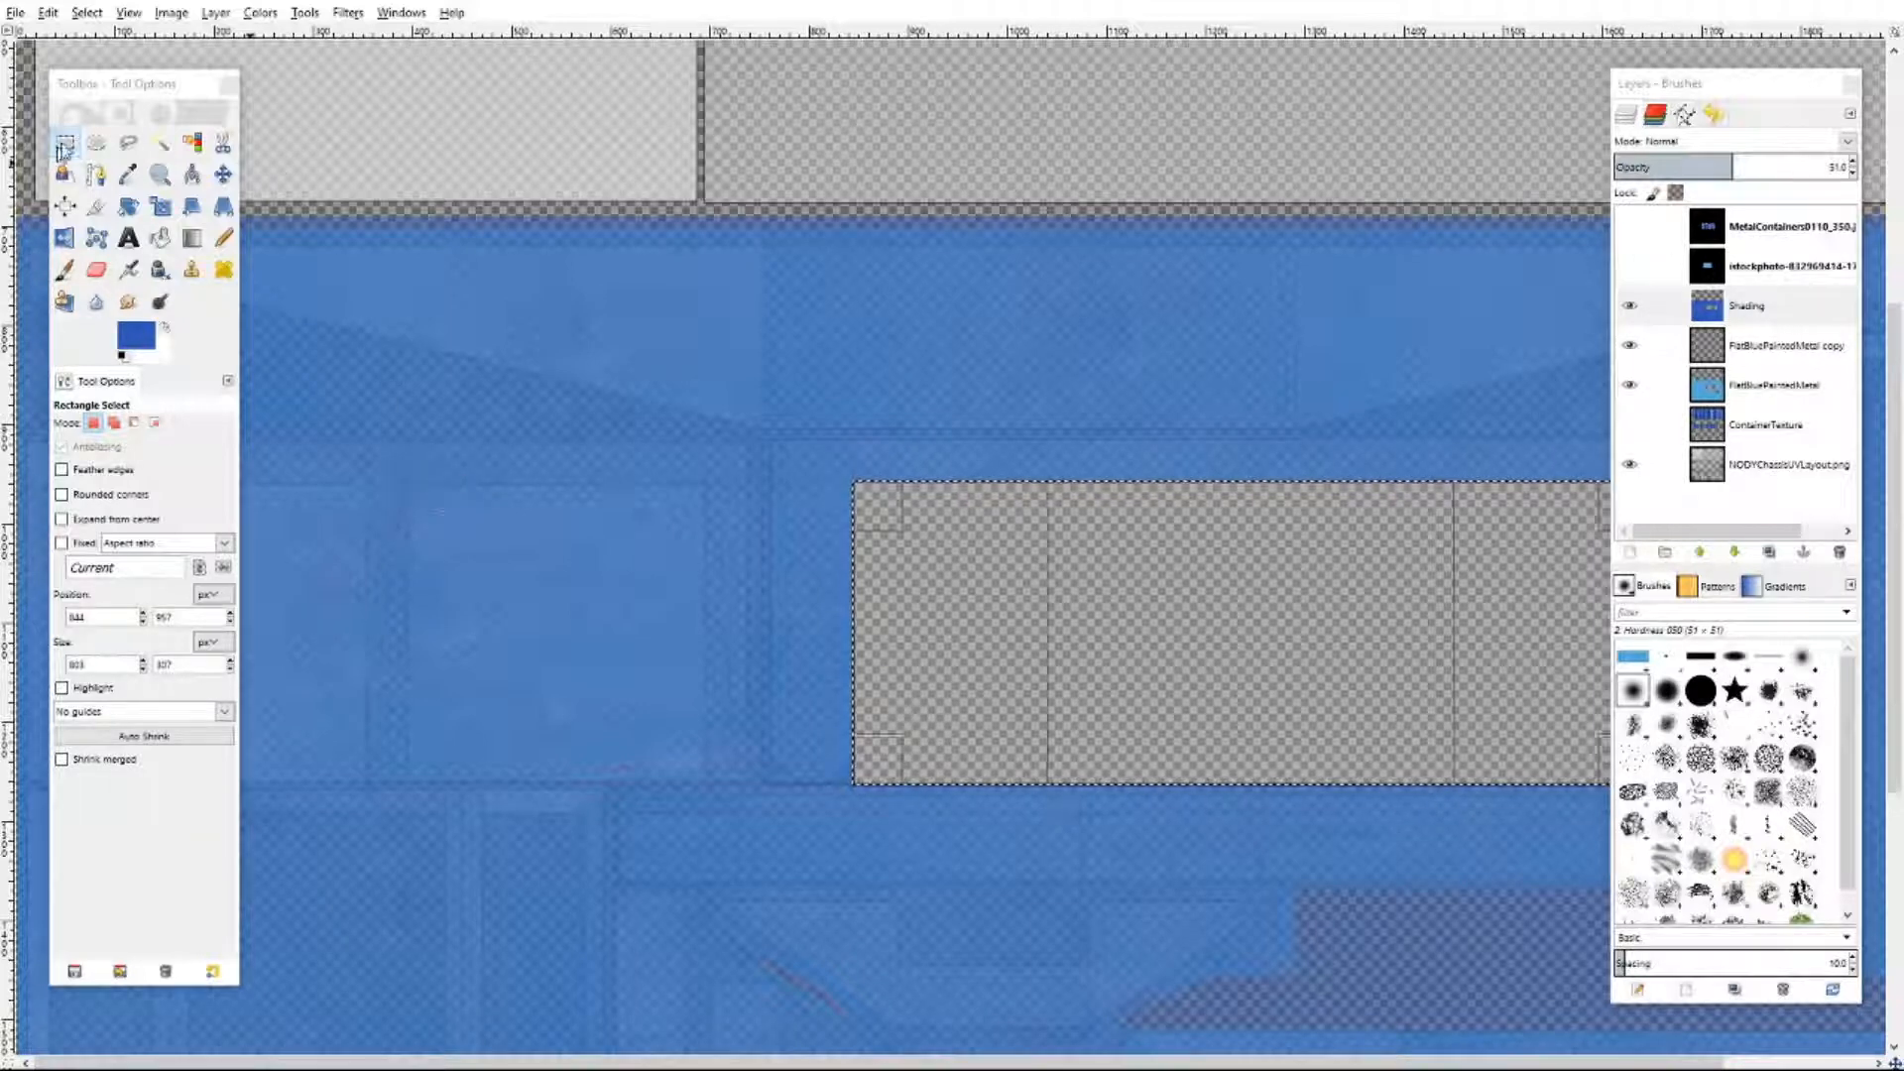
left_click(65, 144)
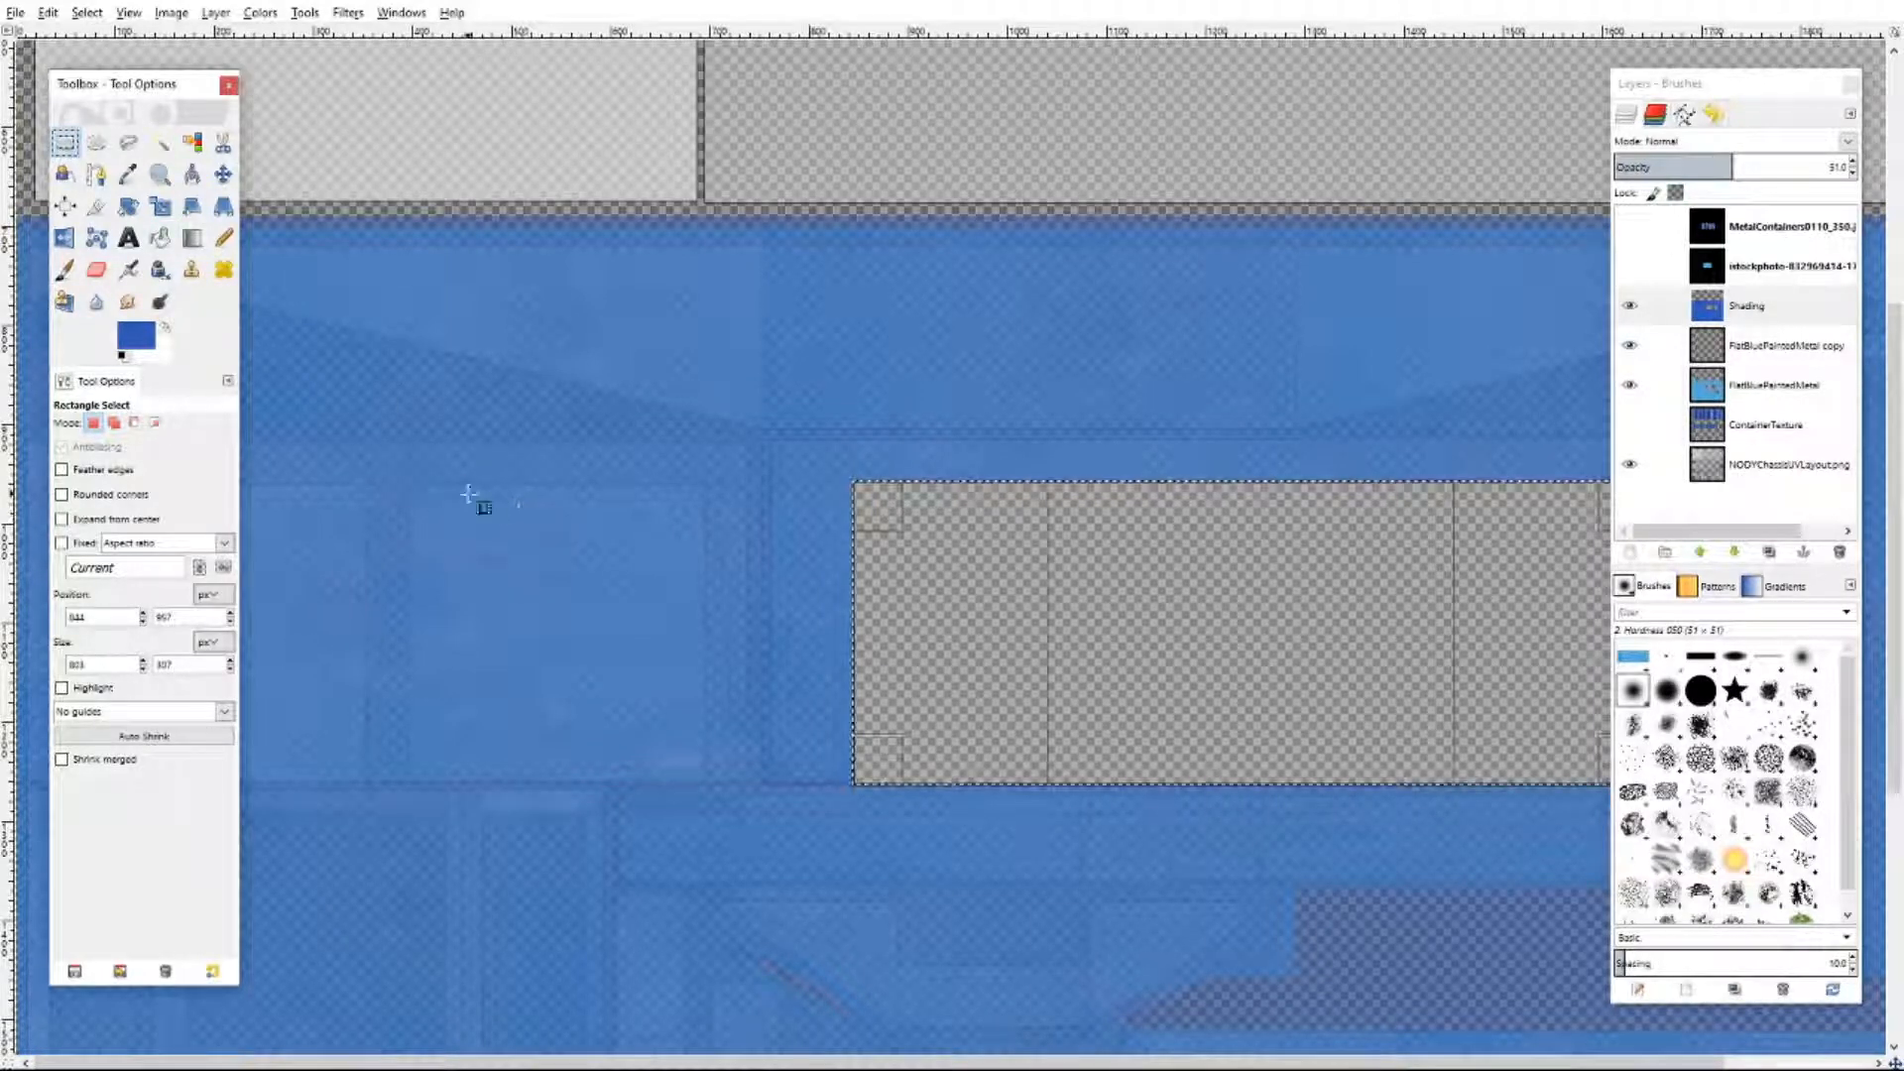
left_click(87, 18)
left_click(104, 38)
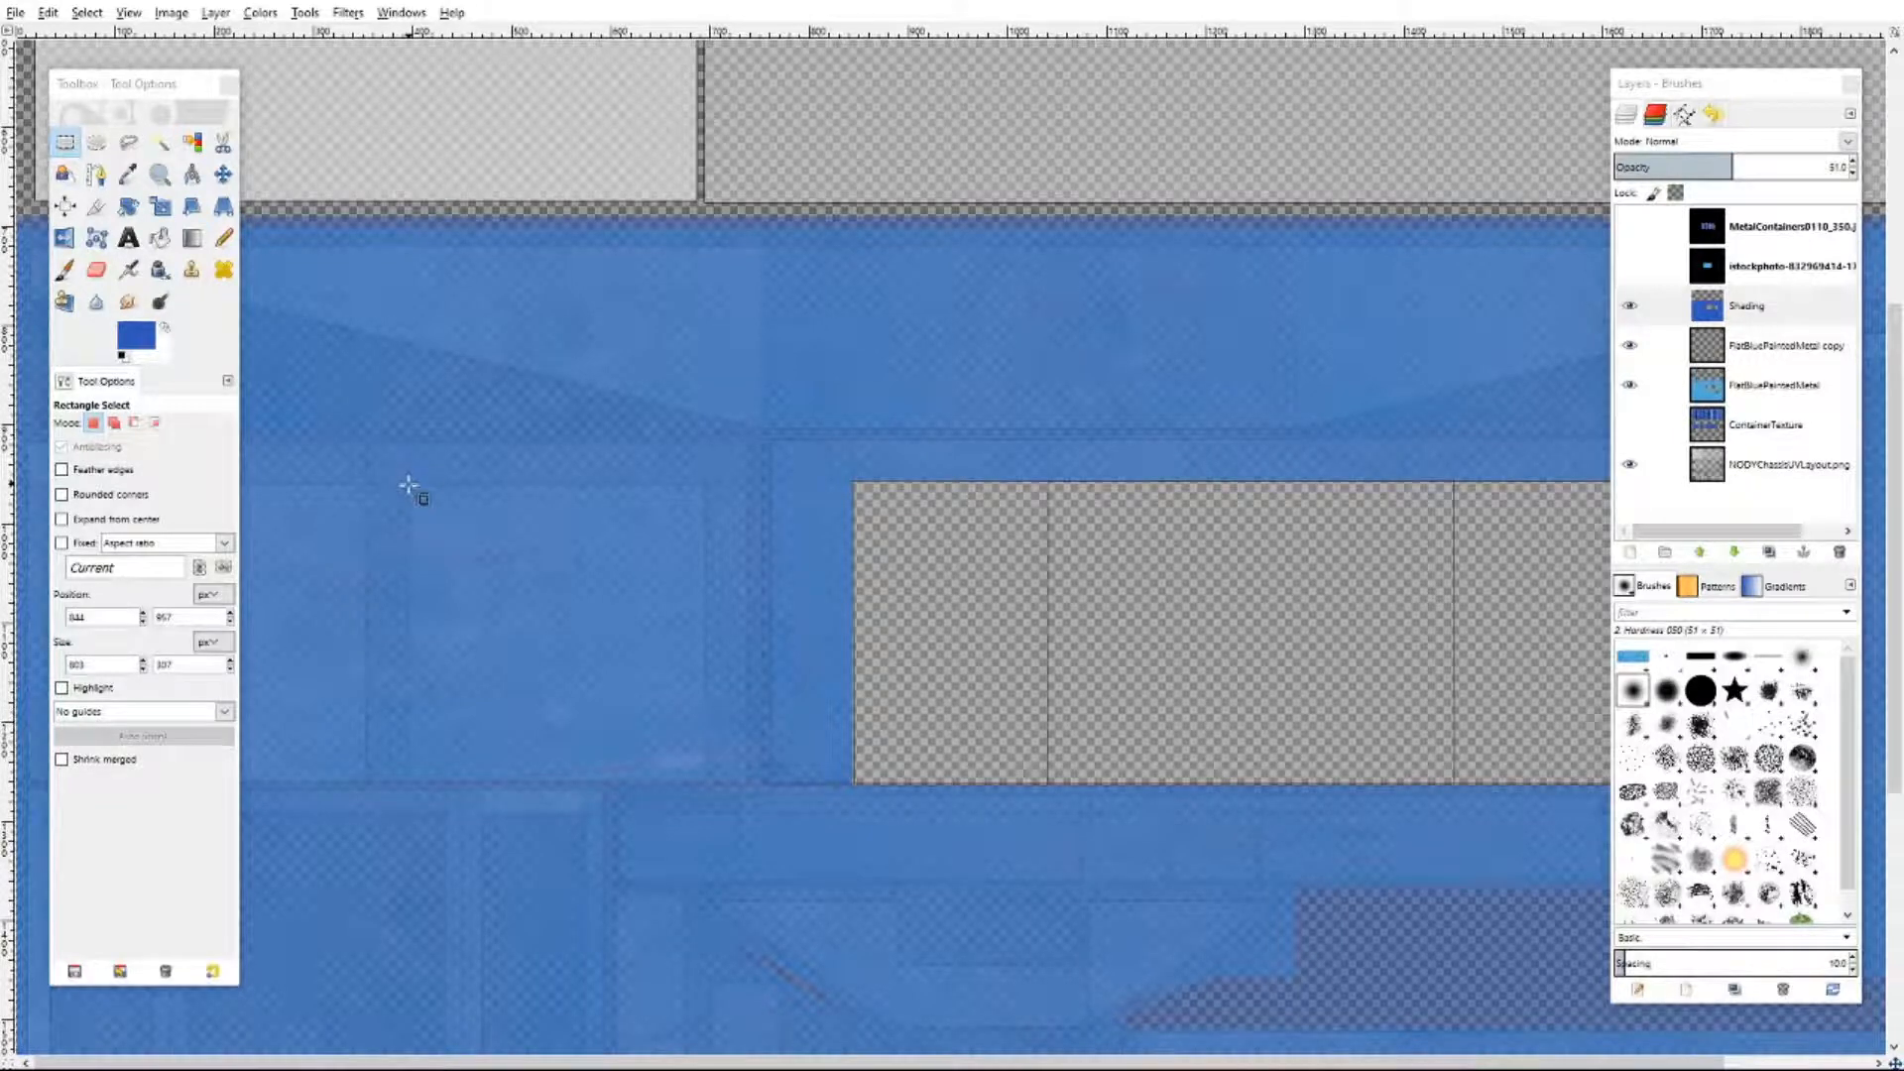
left_click_drag(410, 485, 705, 785)
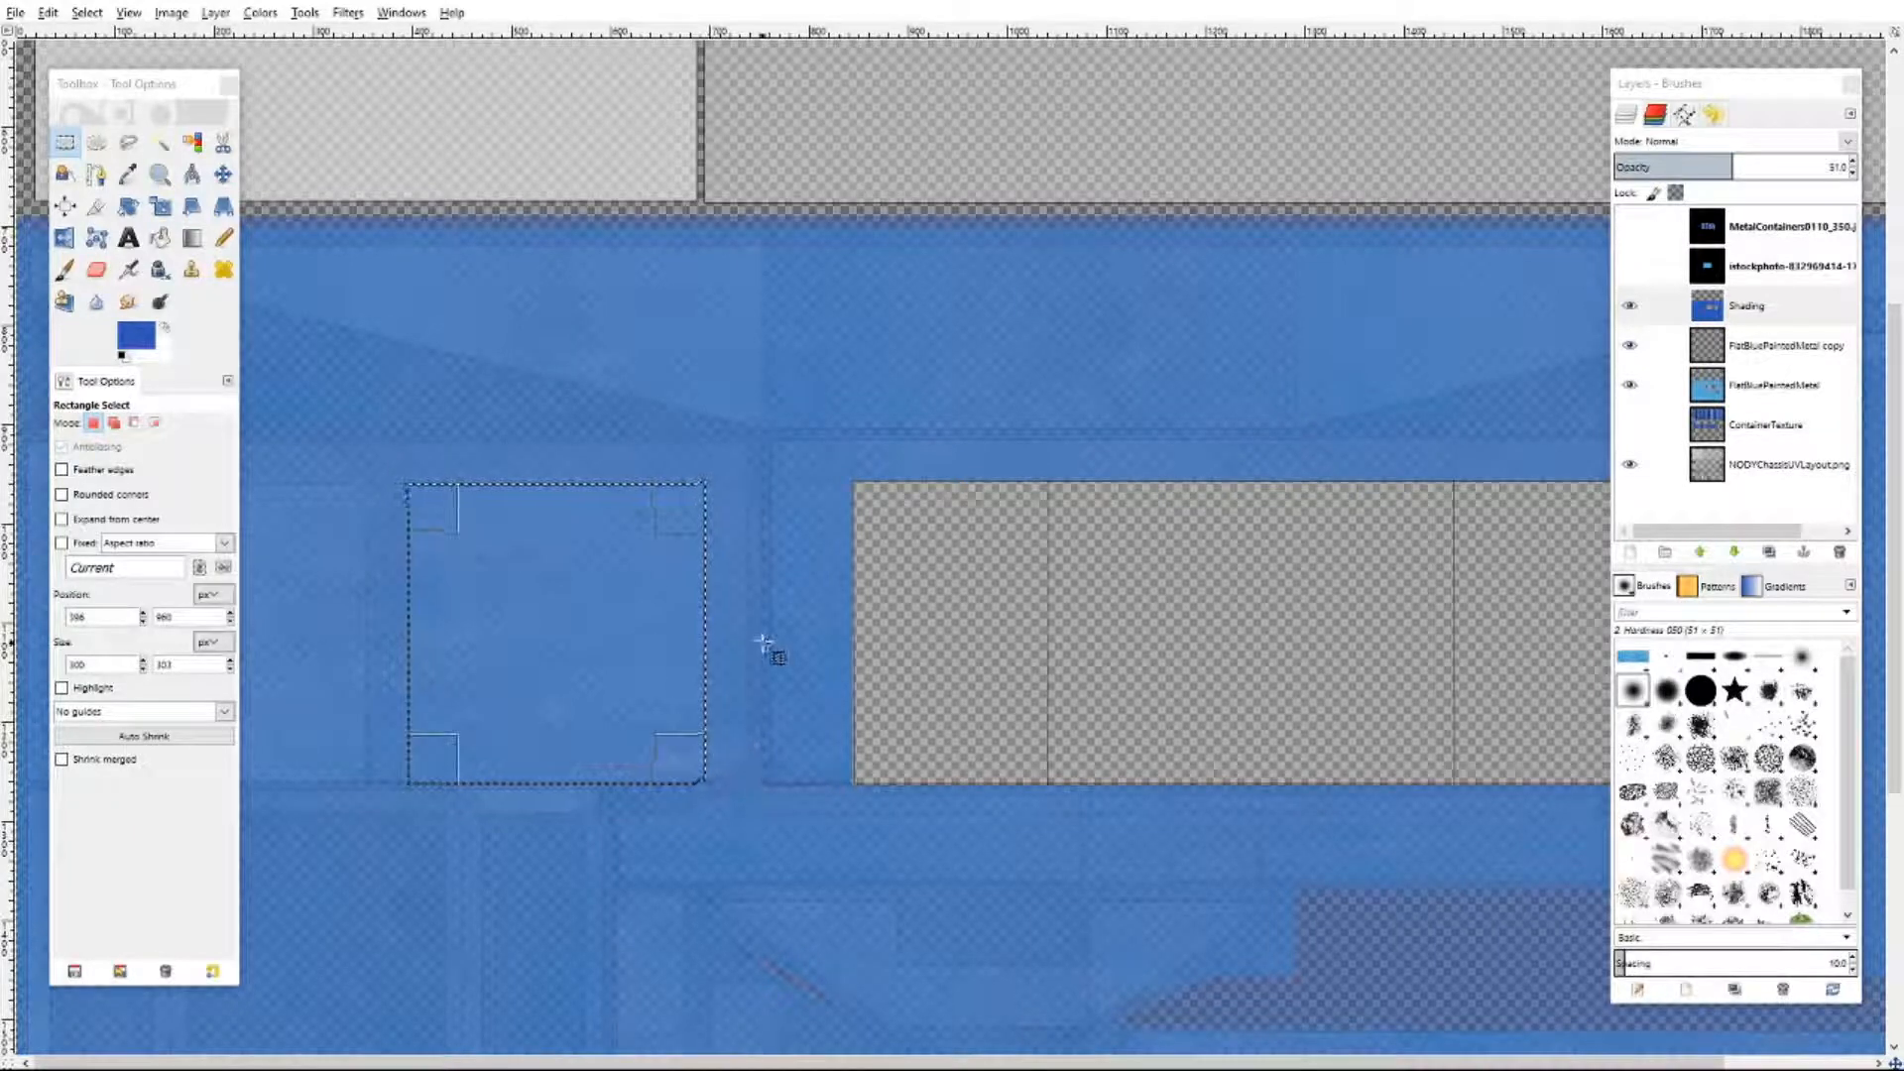
key("Delete")
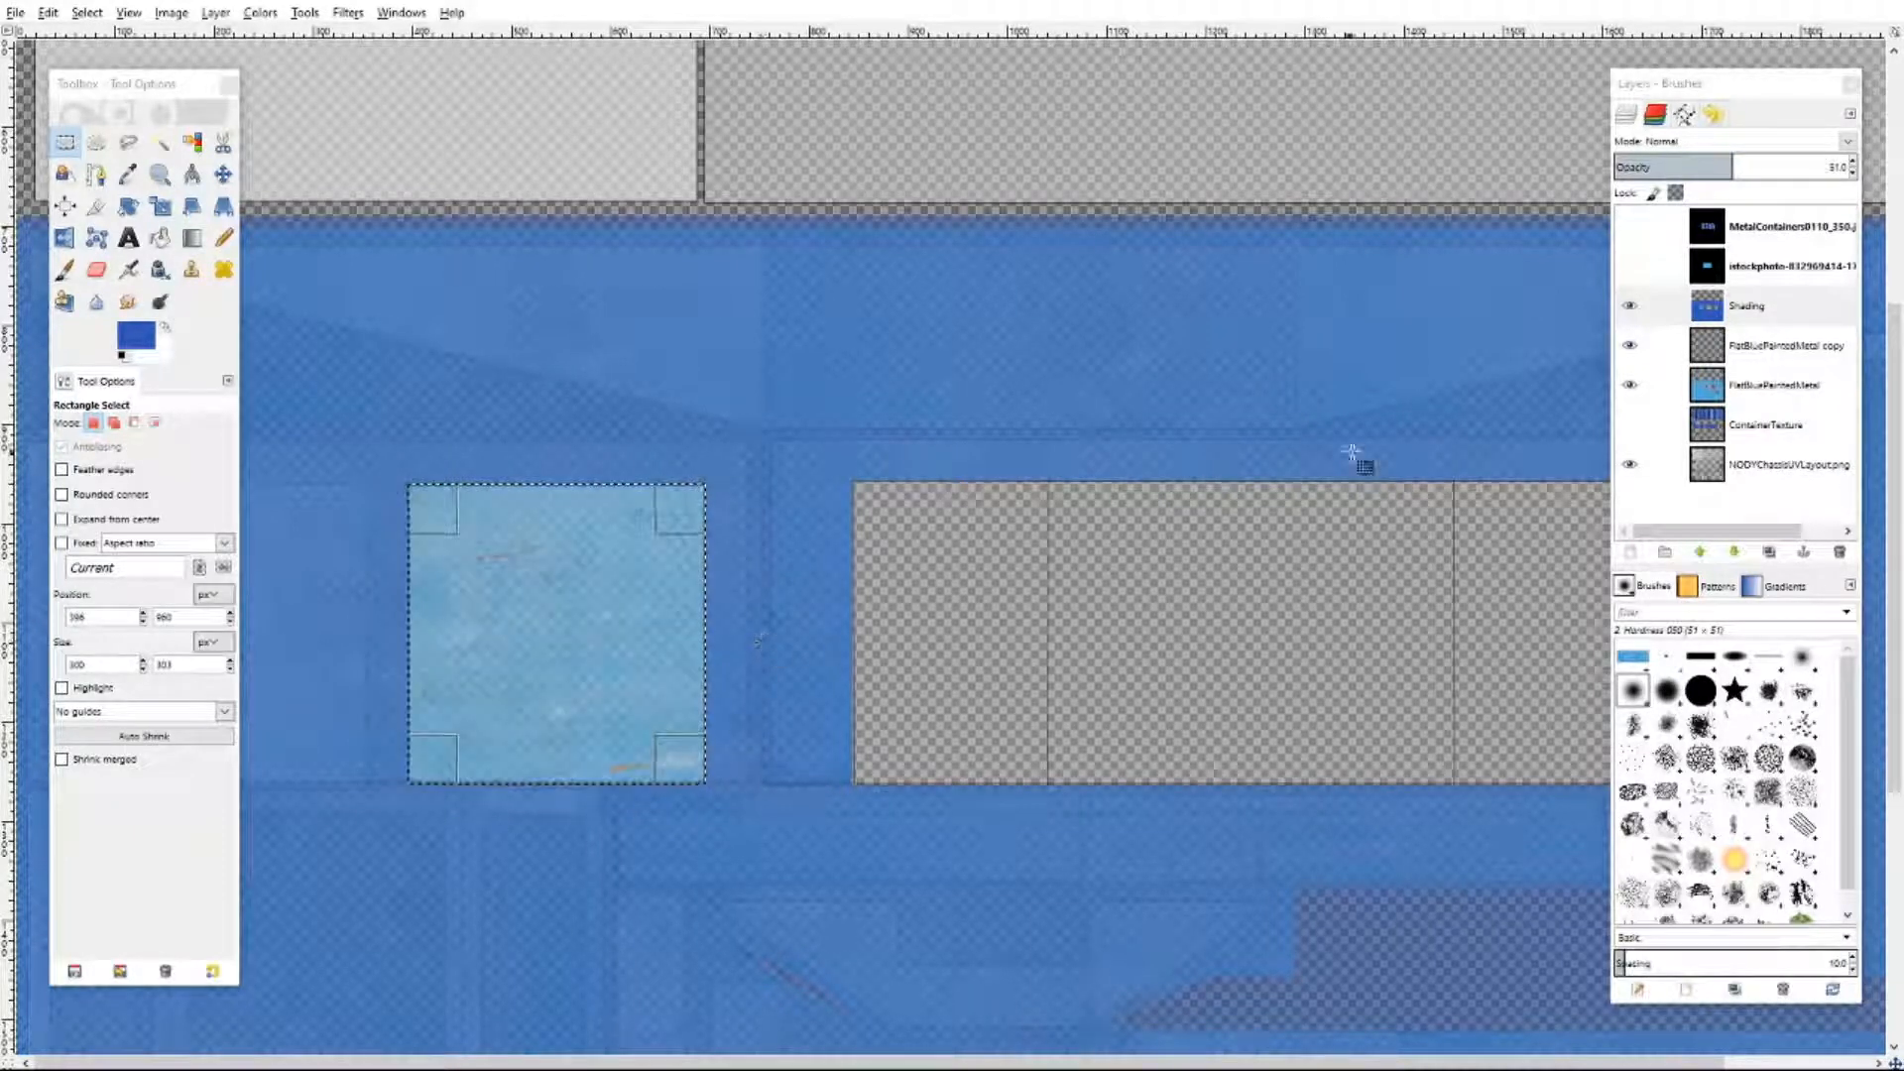
left_click(1766, 394)
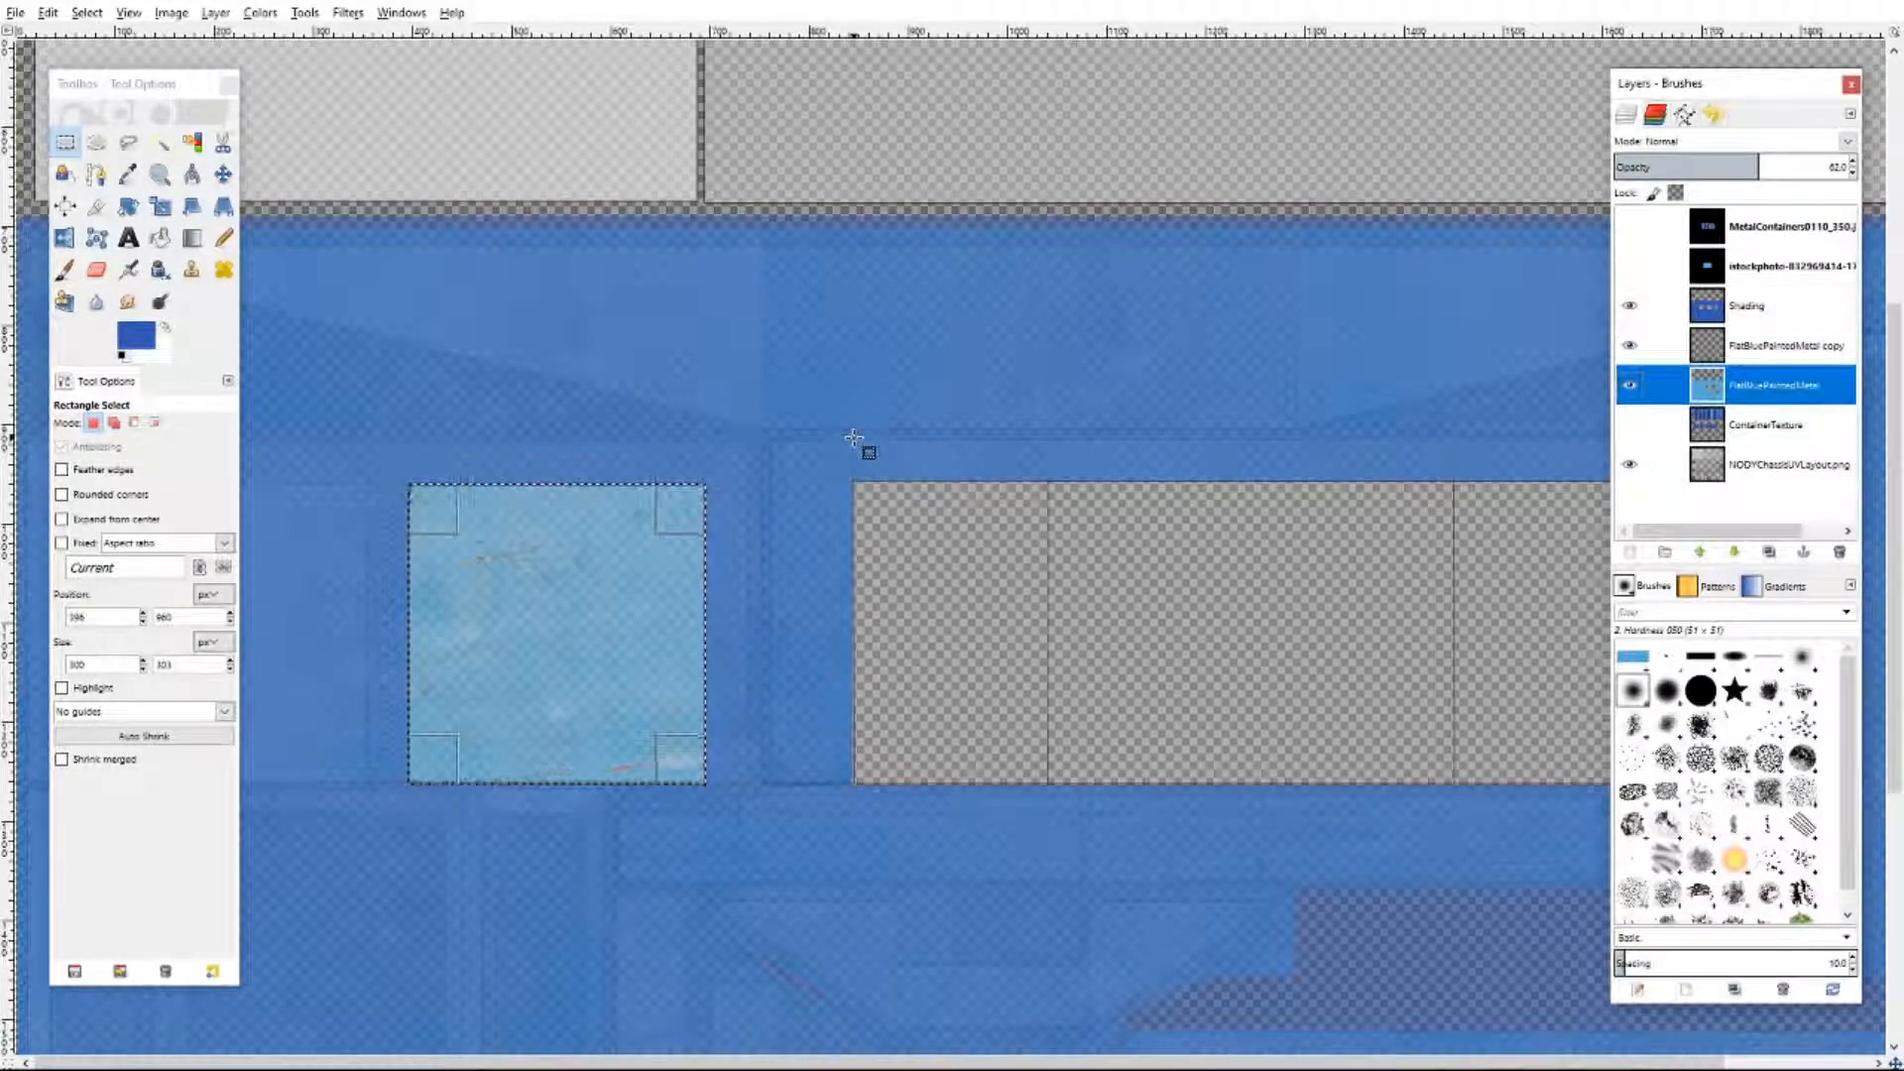
key("Delete")
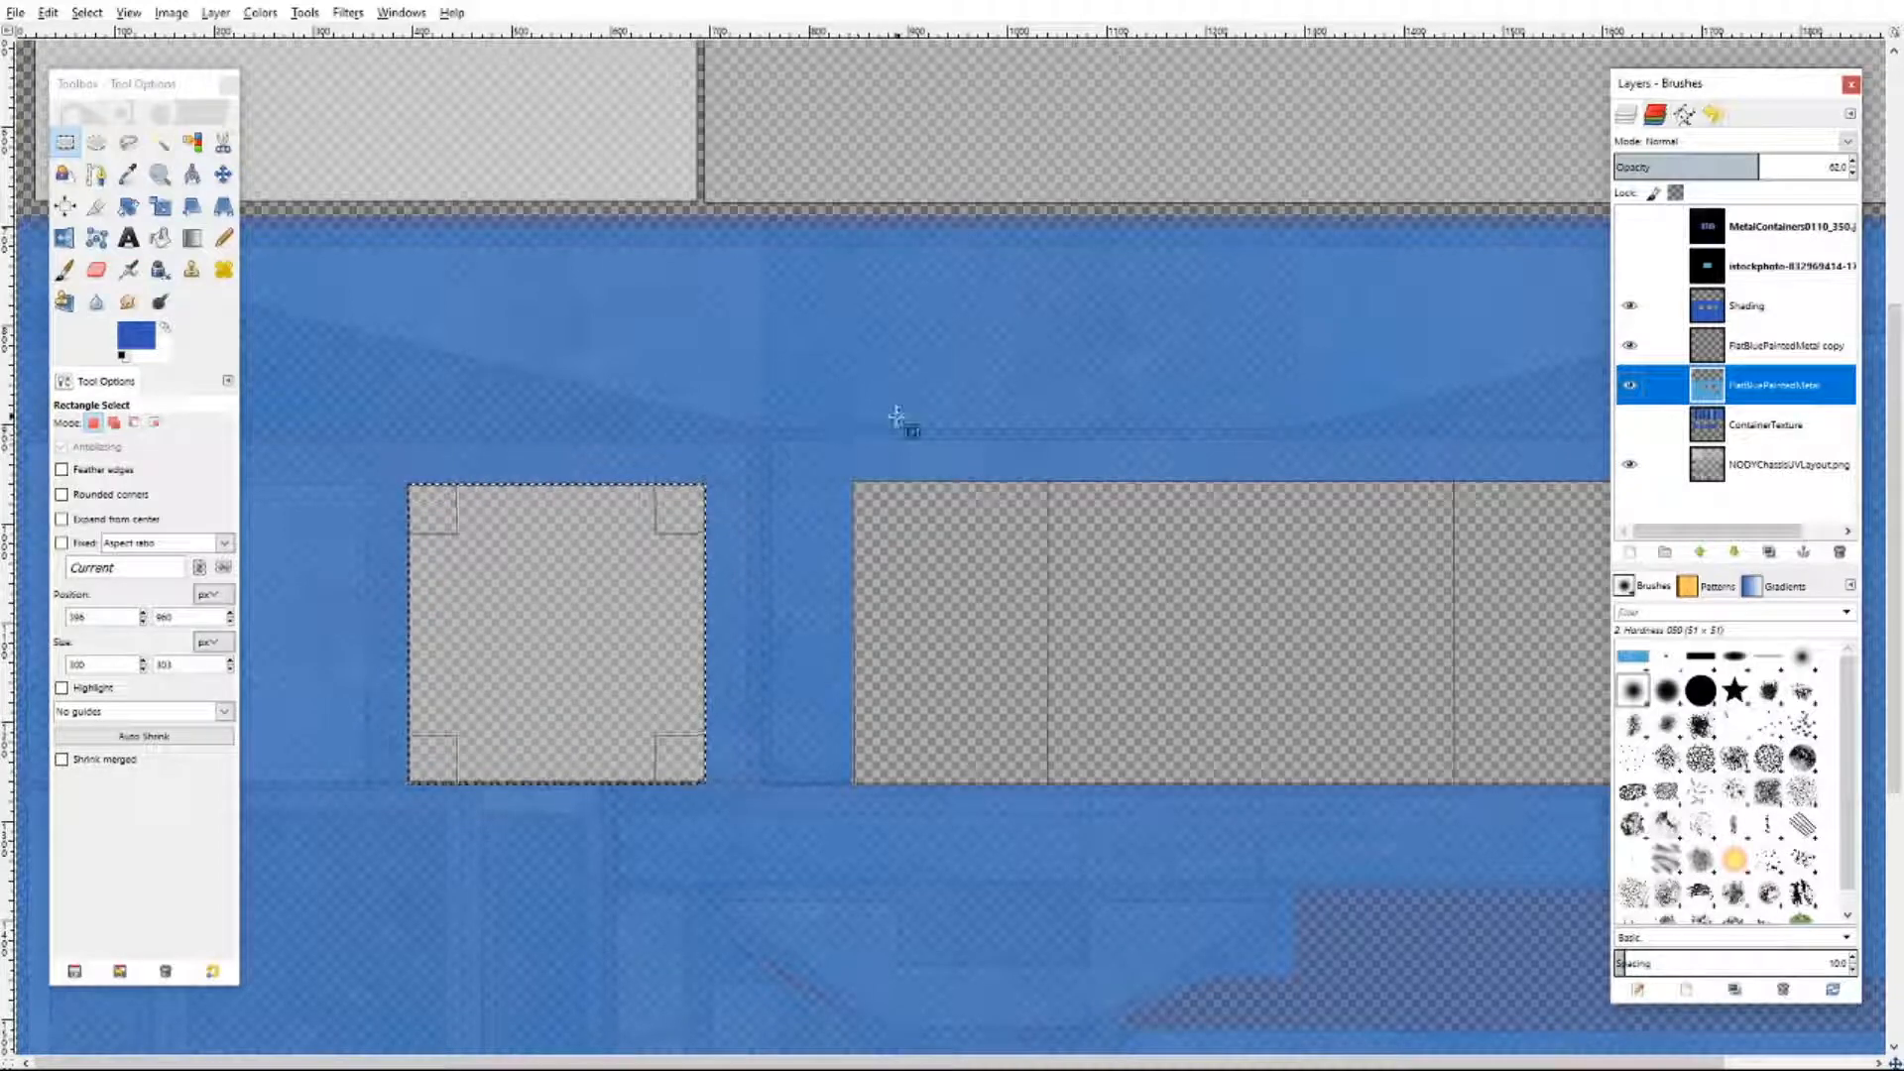
- Select the far-left square panel, about 299 by 303 px, and clear it from the FlatBluePaintedMetal and Shading layers
left_click_drag(158, 85, 647, 113)
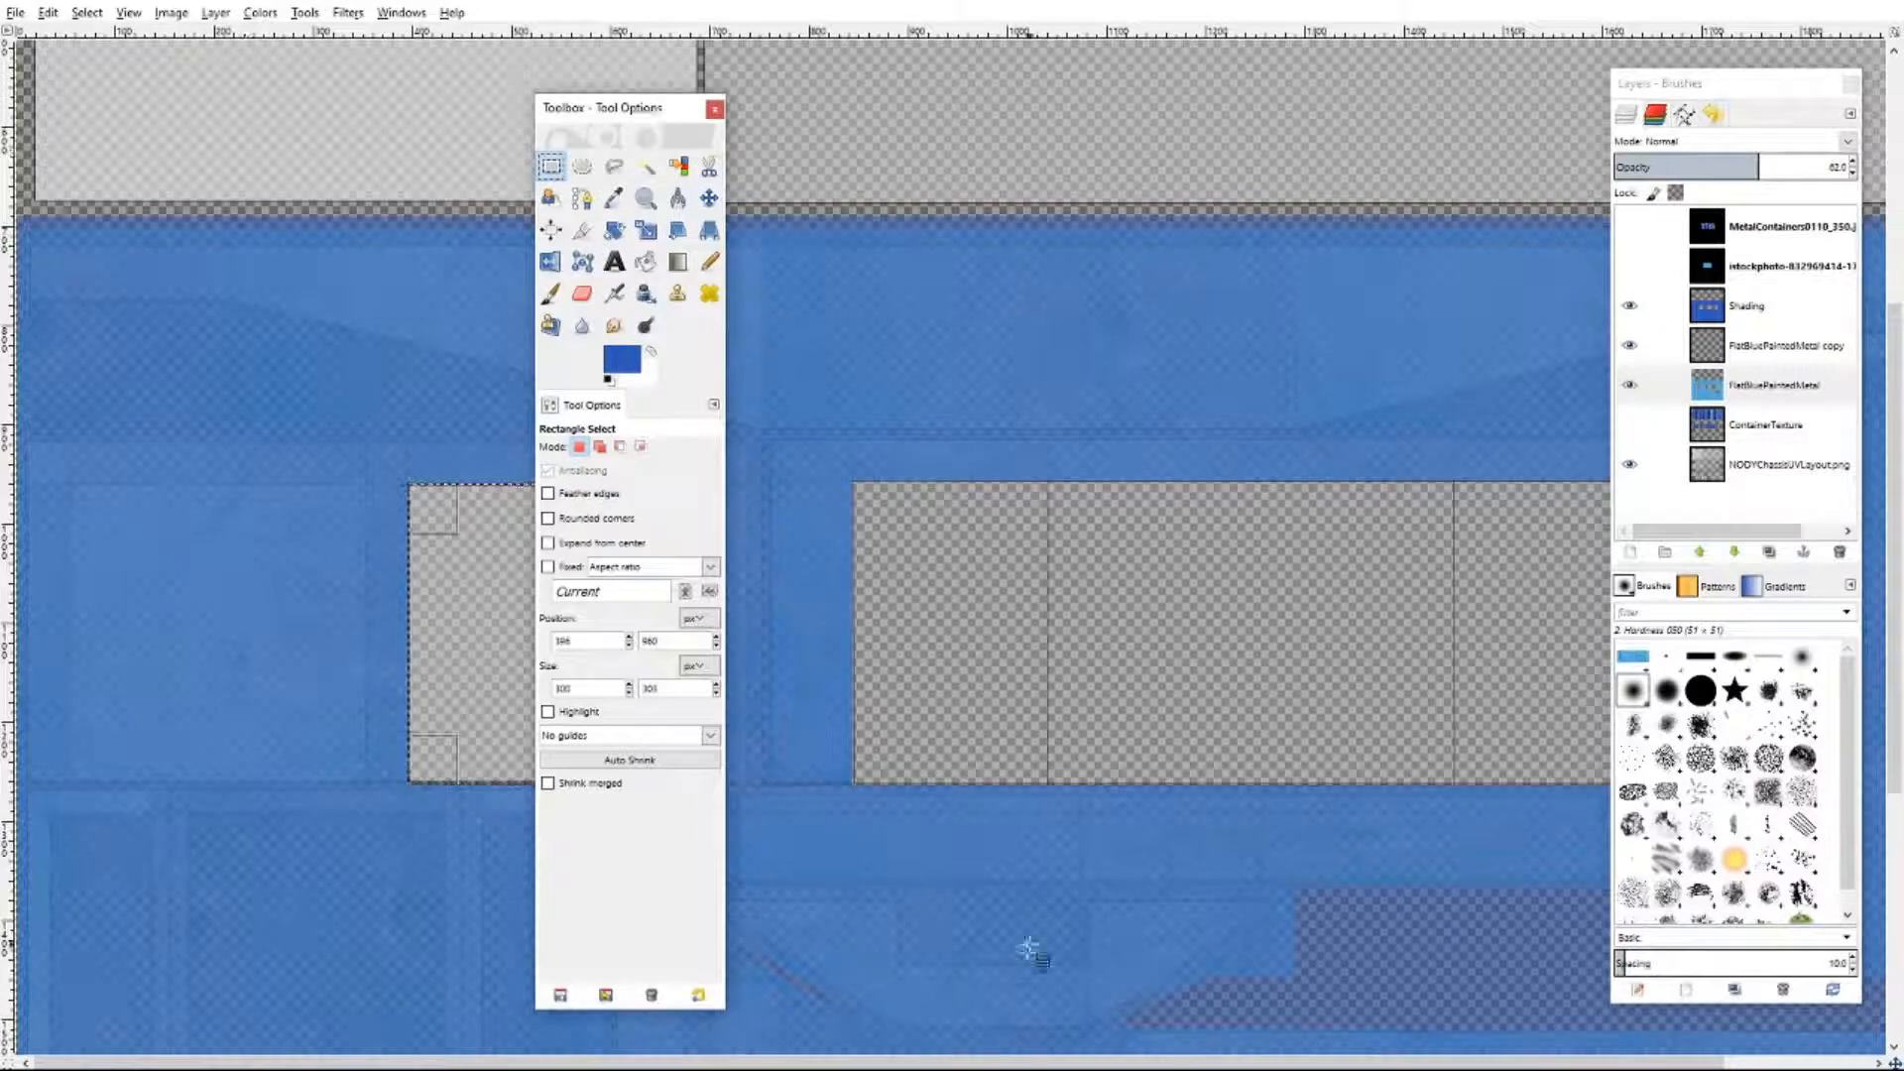
left_click(1006, 1062)
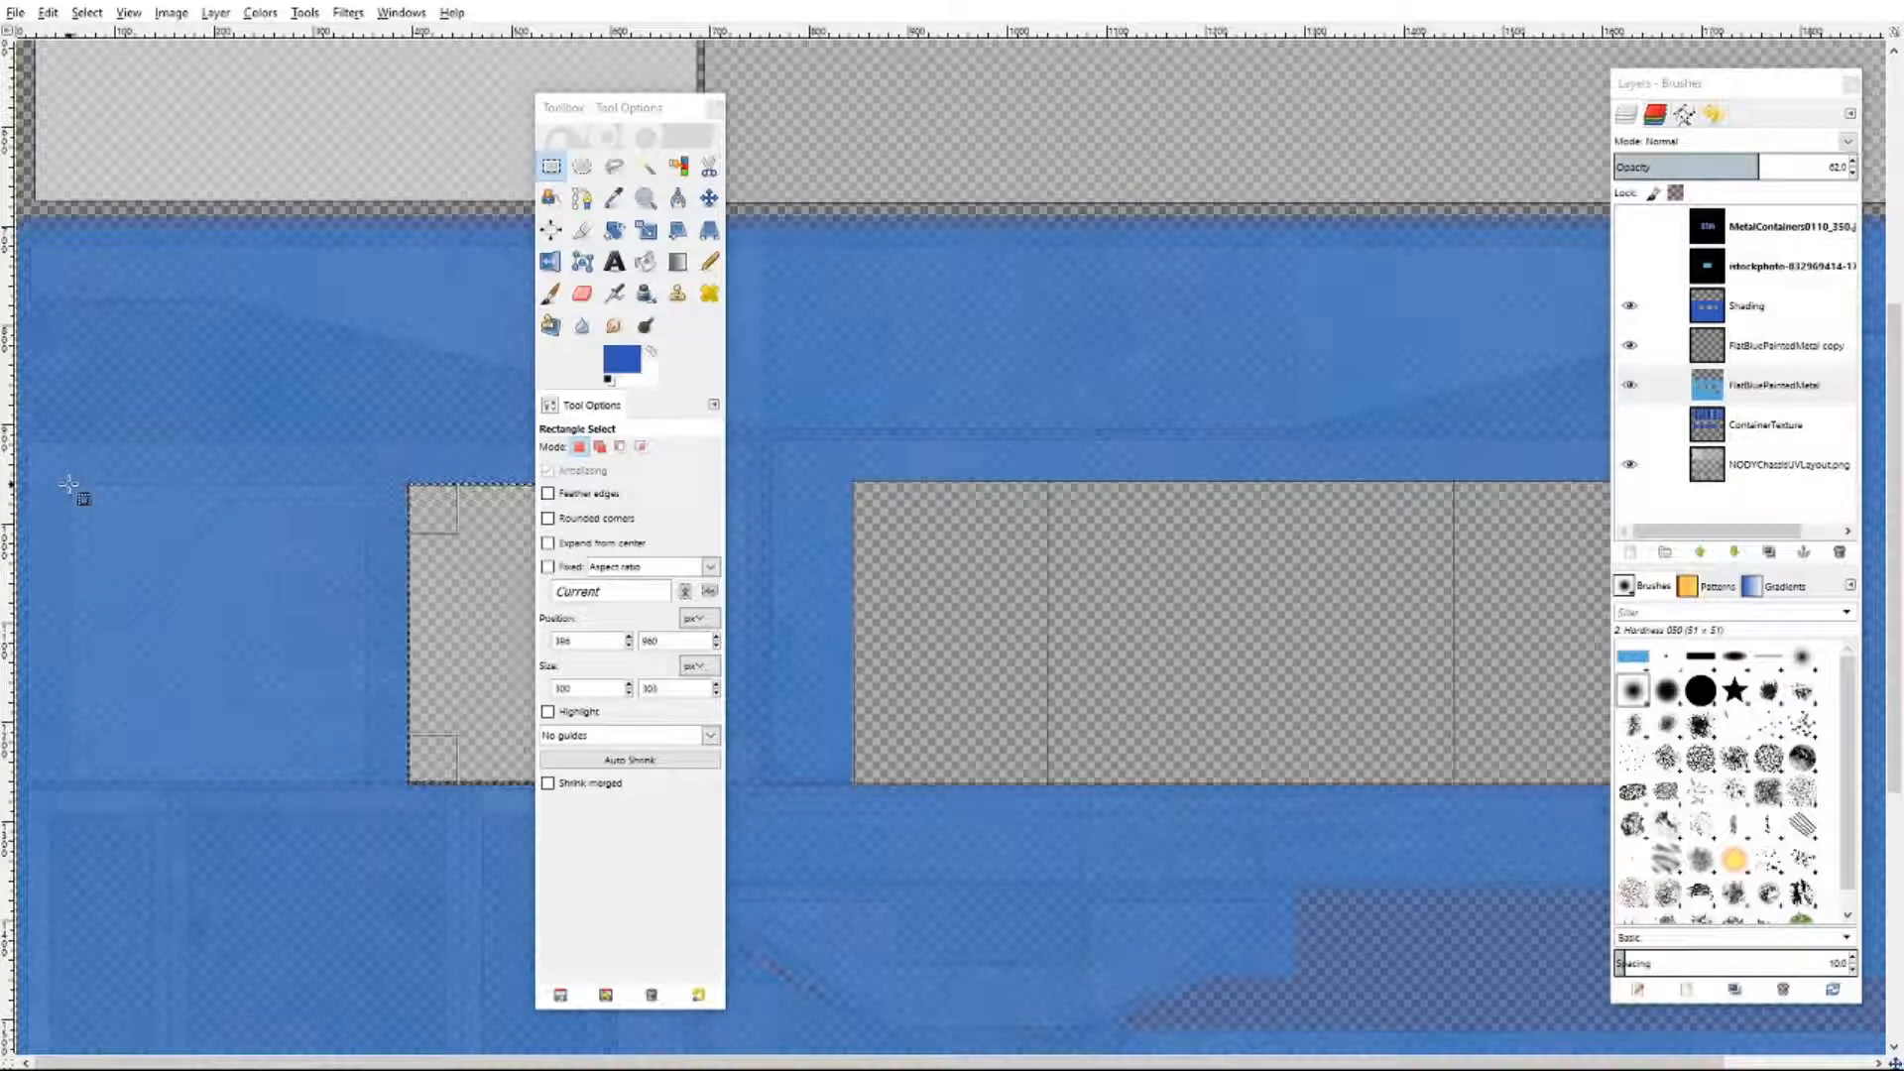
left_click_drag(69, 485, 367, 786)
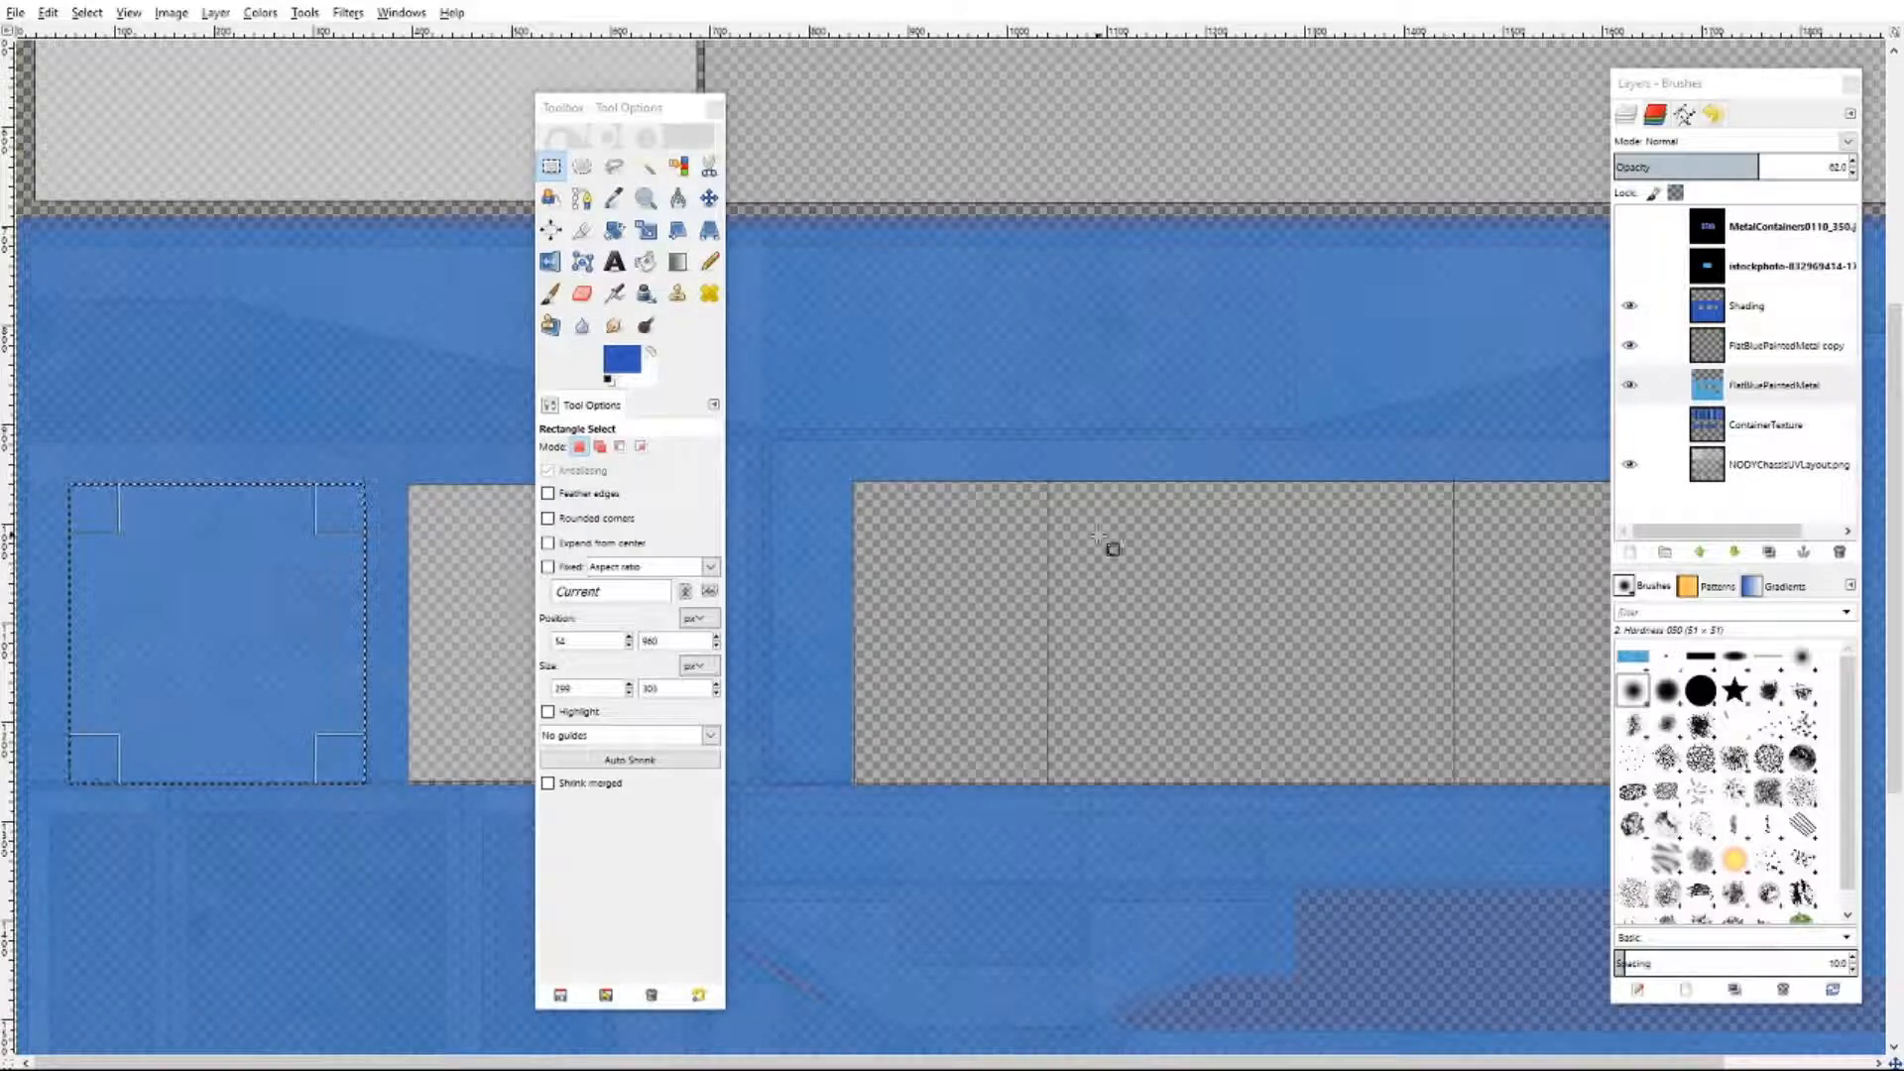
key("Delete")
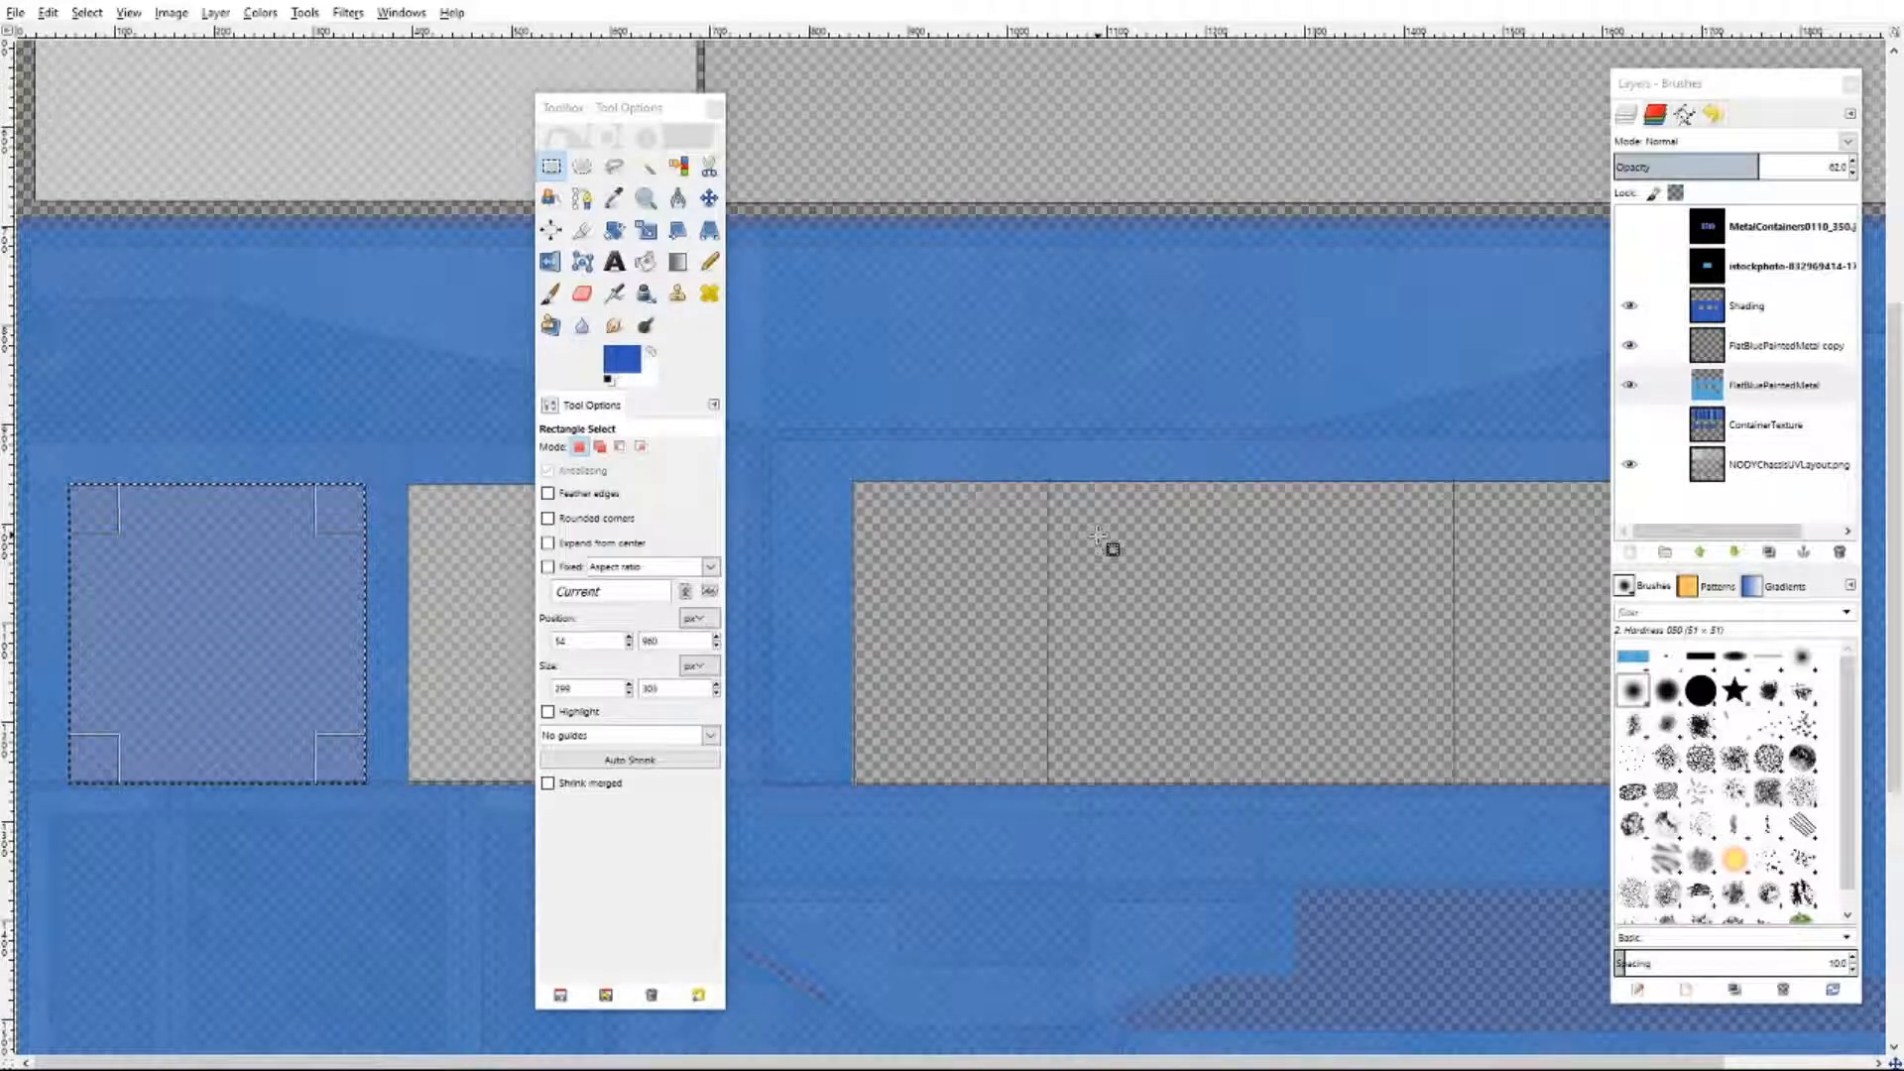
left_click(1770, 306)
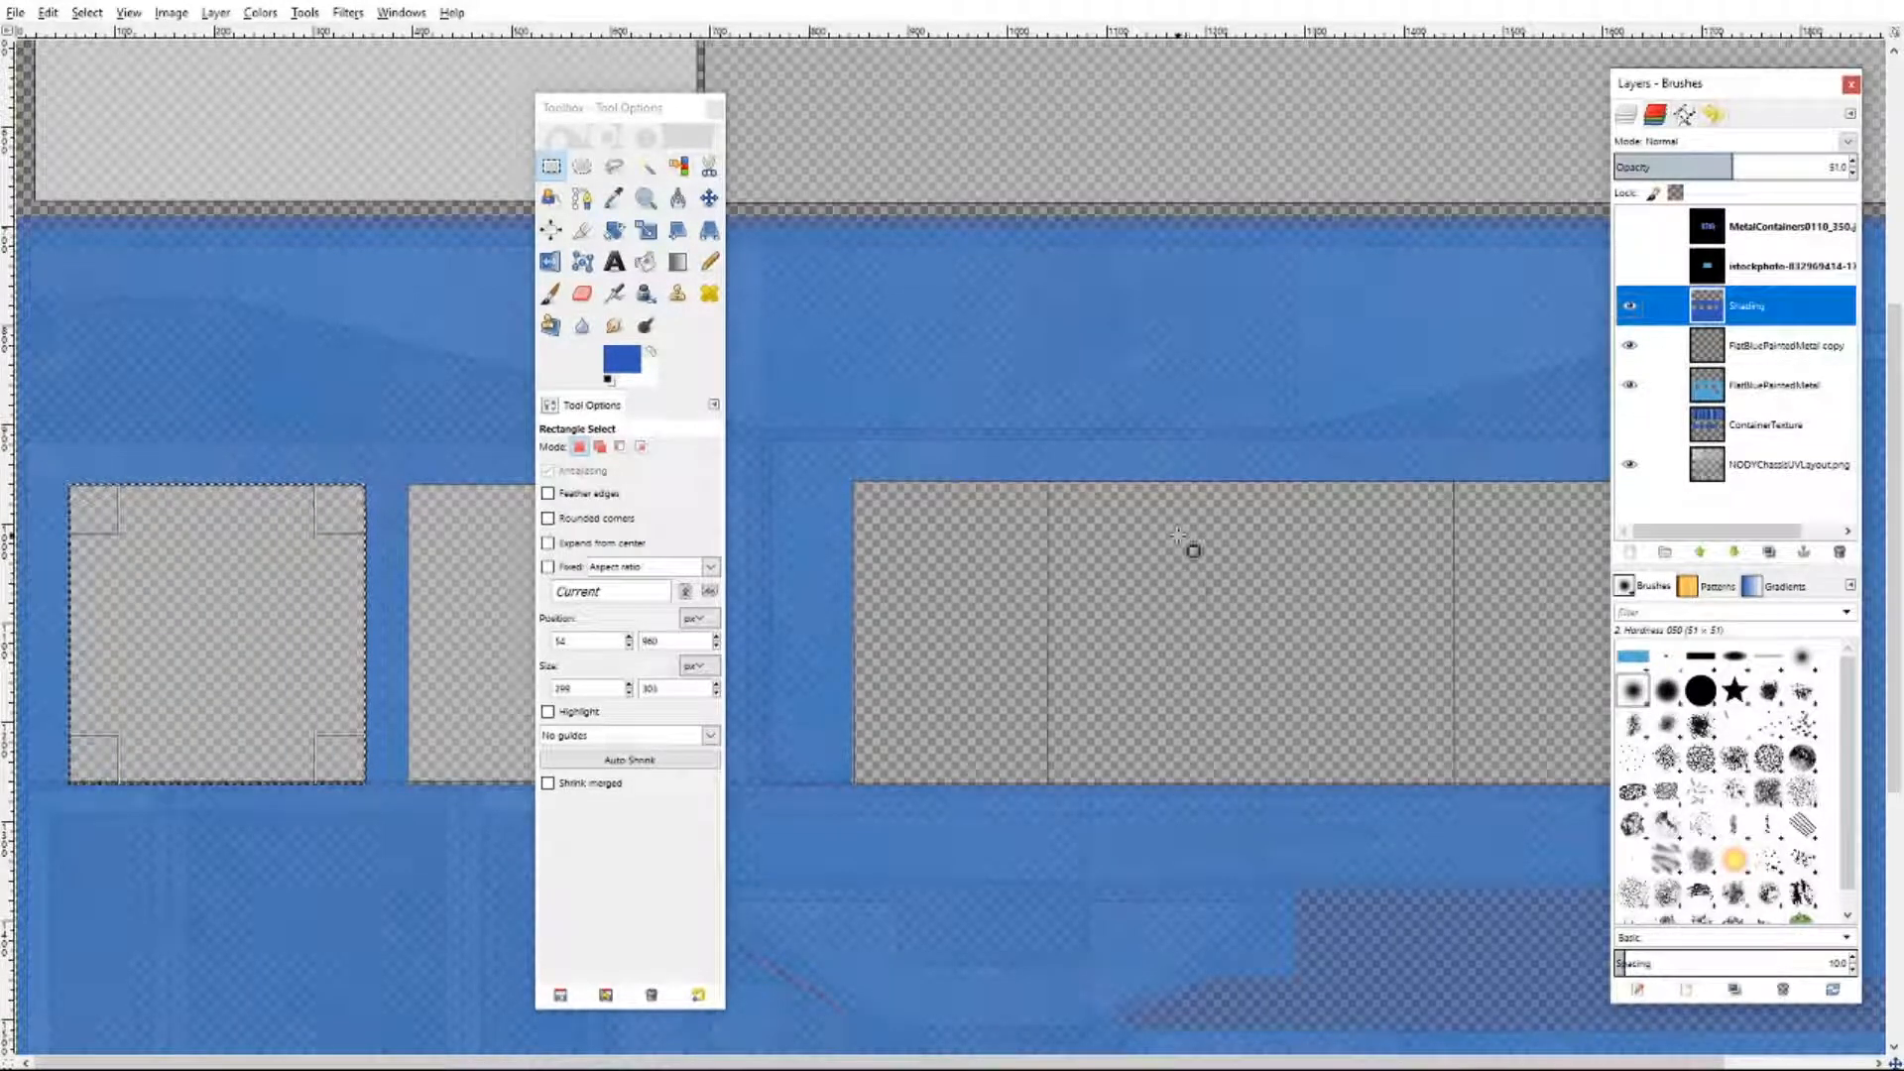
- Restore the FlatBluePaintedMetal layer's opacity to 100, remove the selection, and show the ContainerTexture layer
left_click(1632, 386)
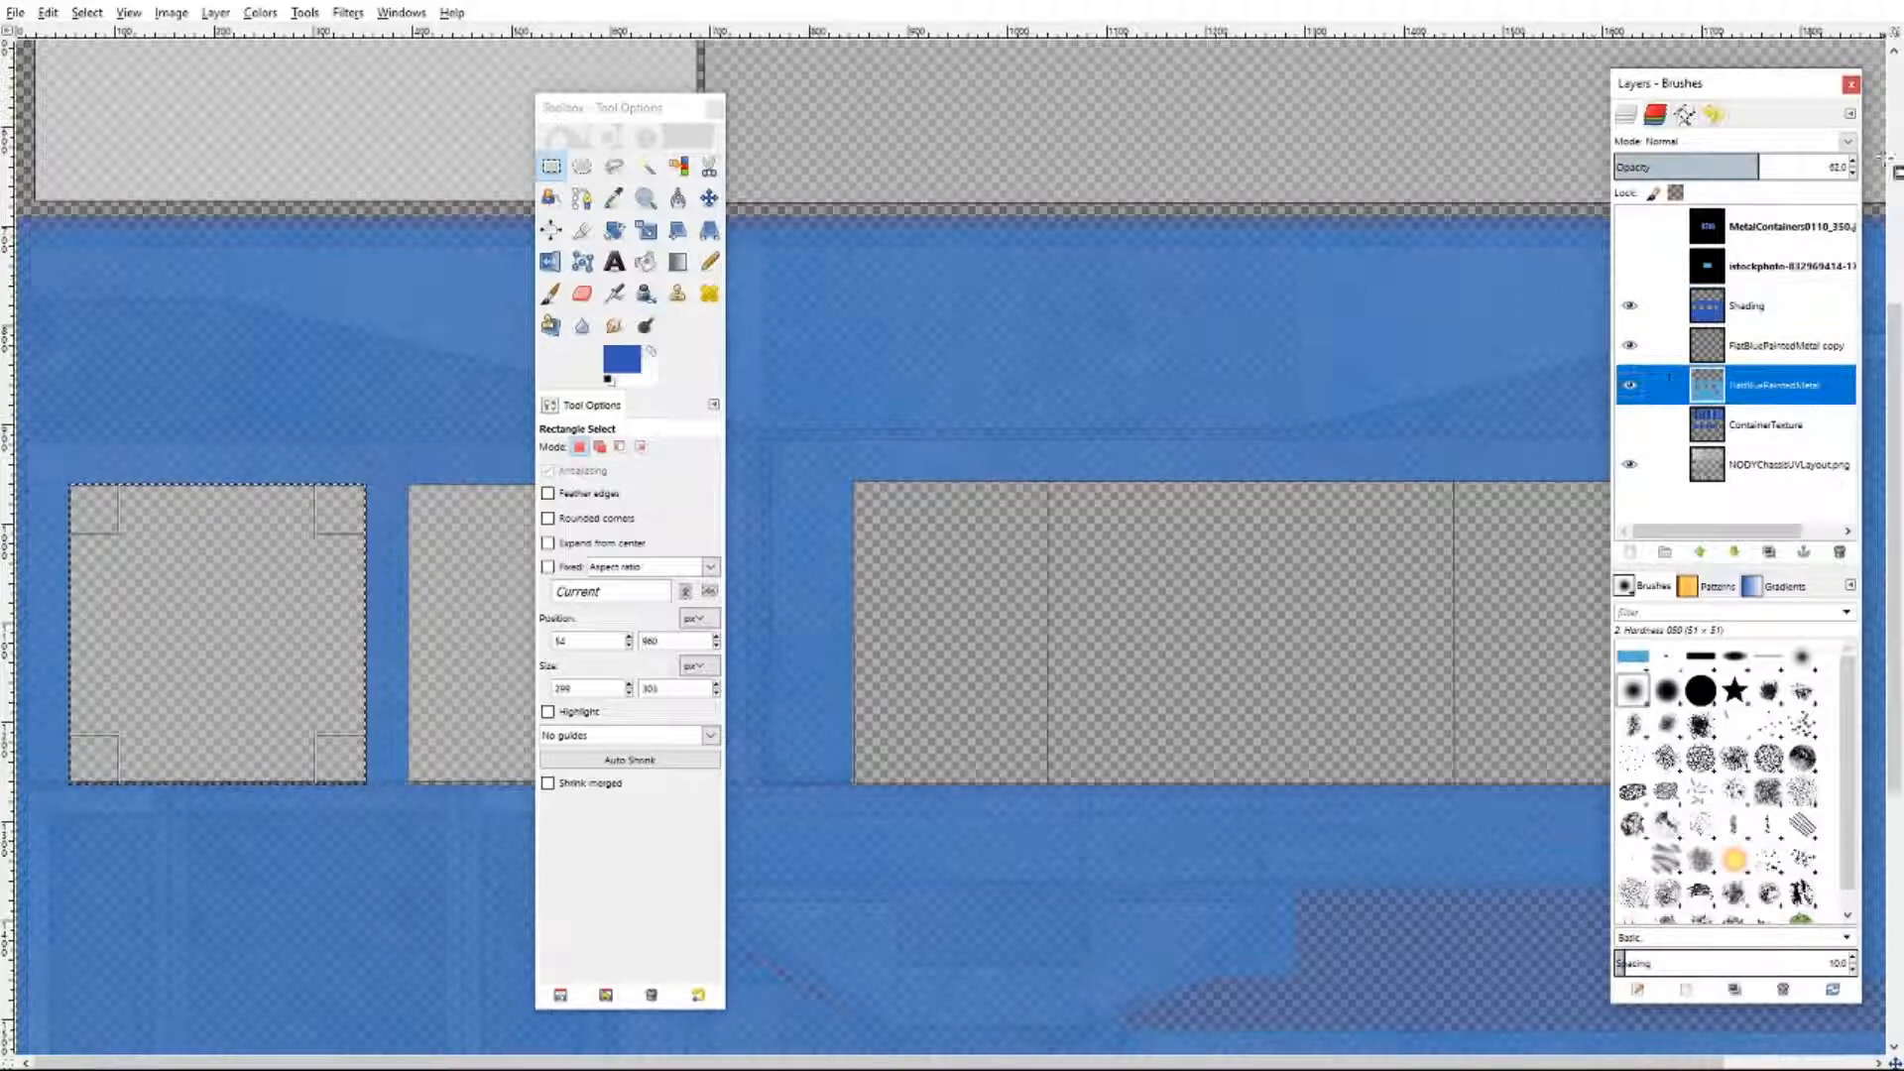
left_click(1853, 163)
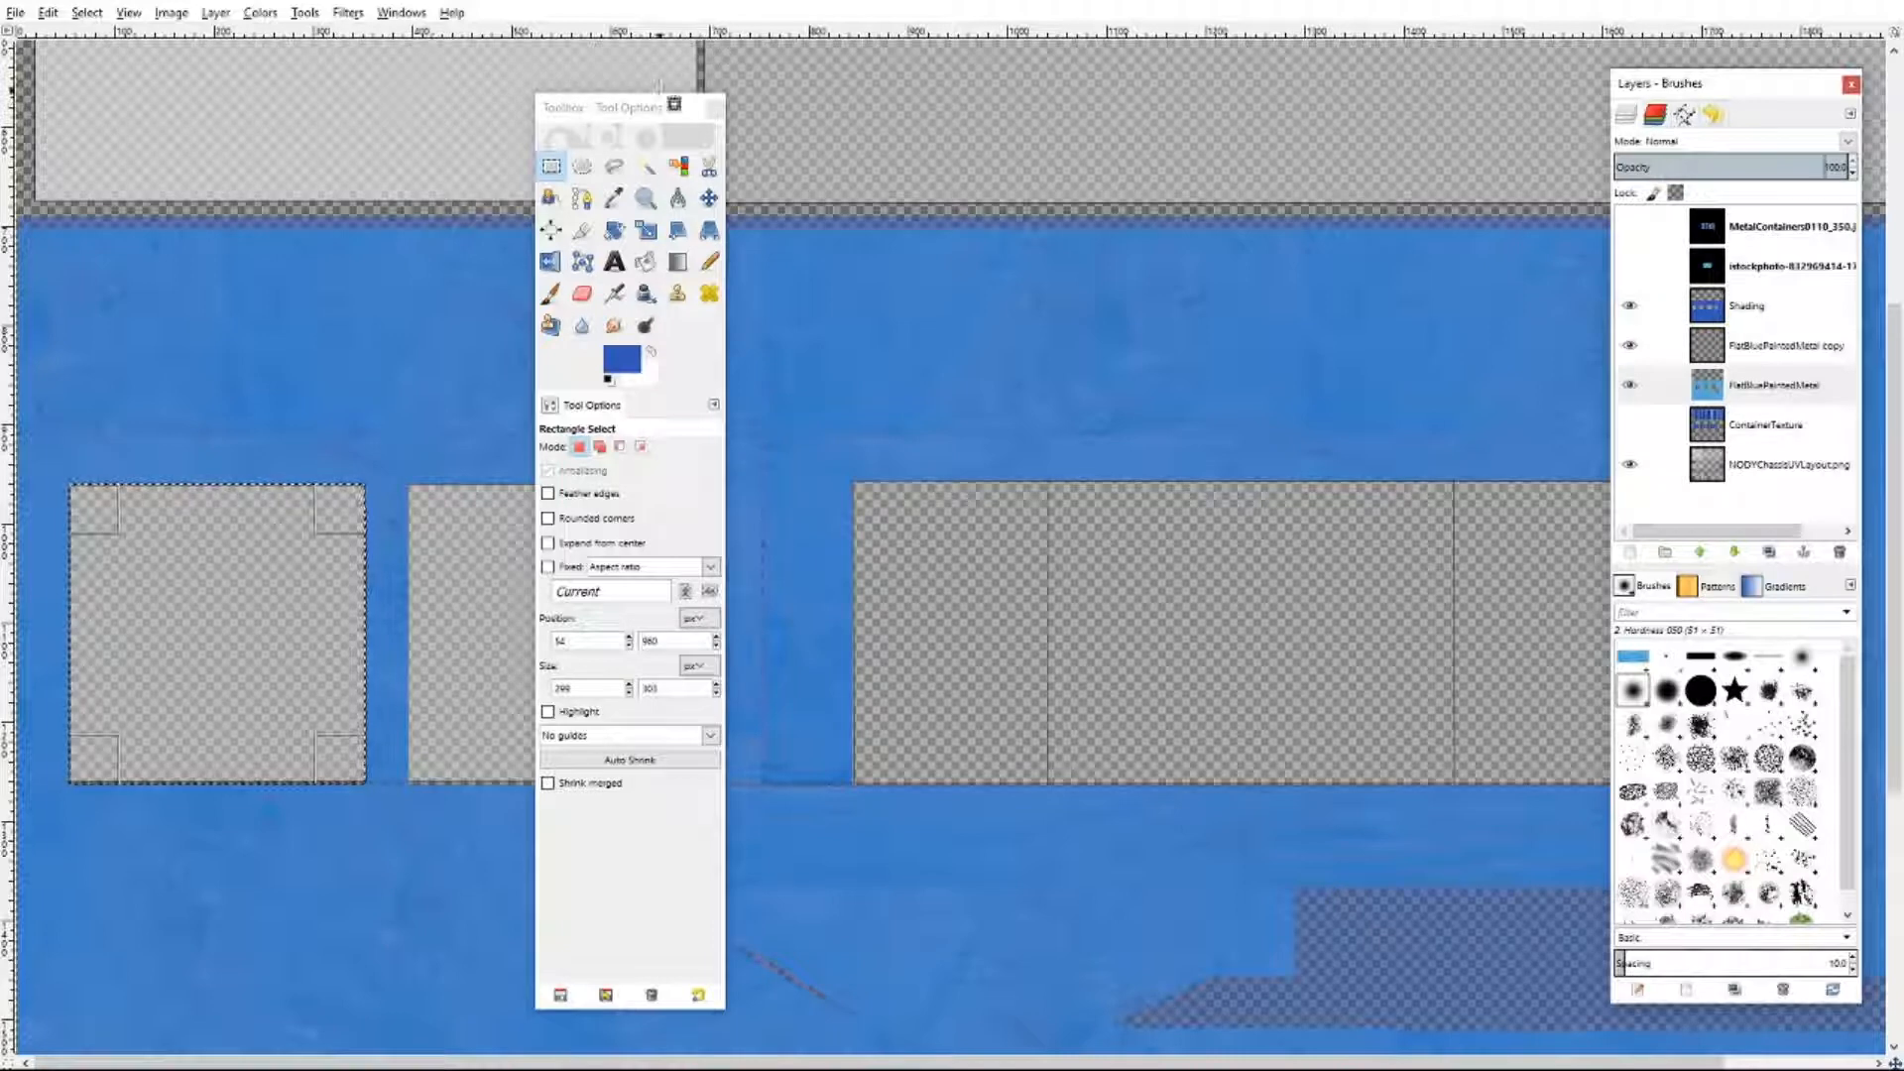
left_click_drag(659, 105, 218, 129)
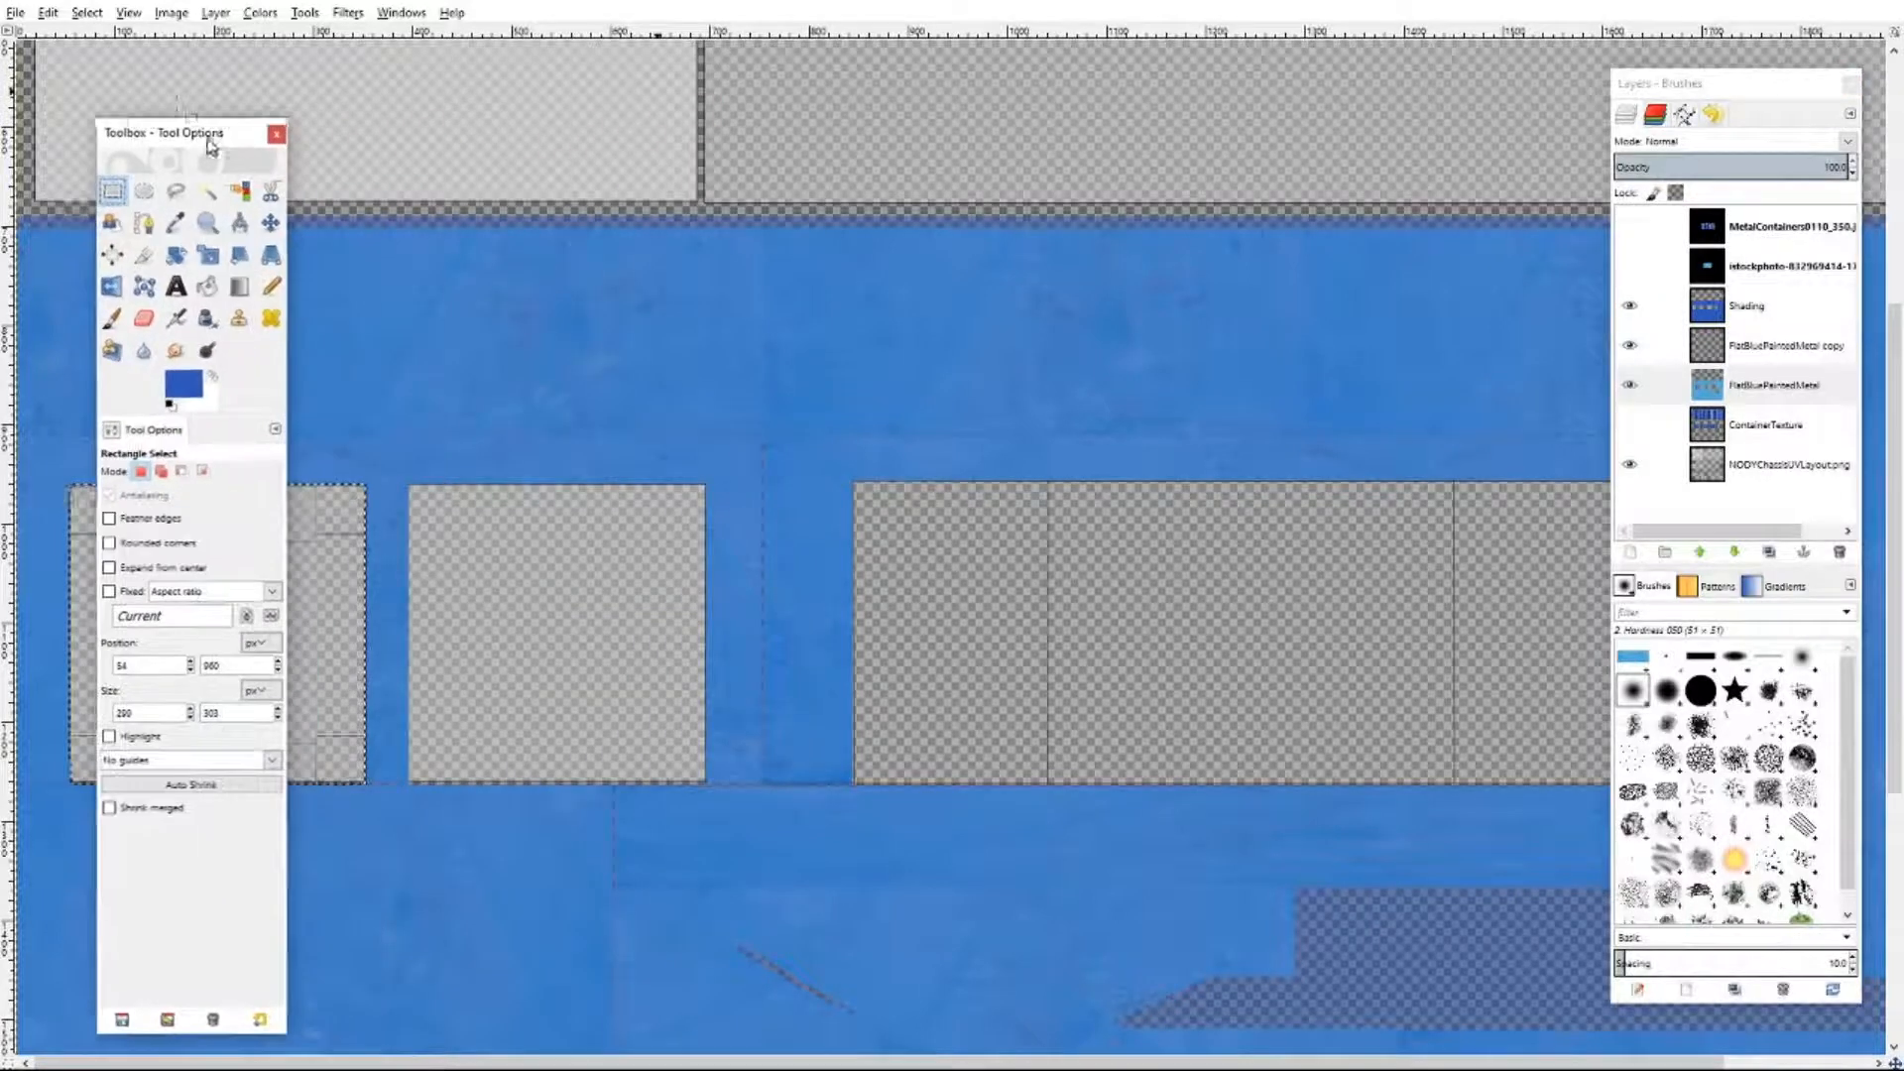
left_click(87, 13)
left_click(109, 55)
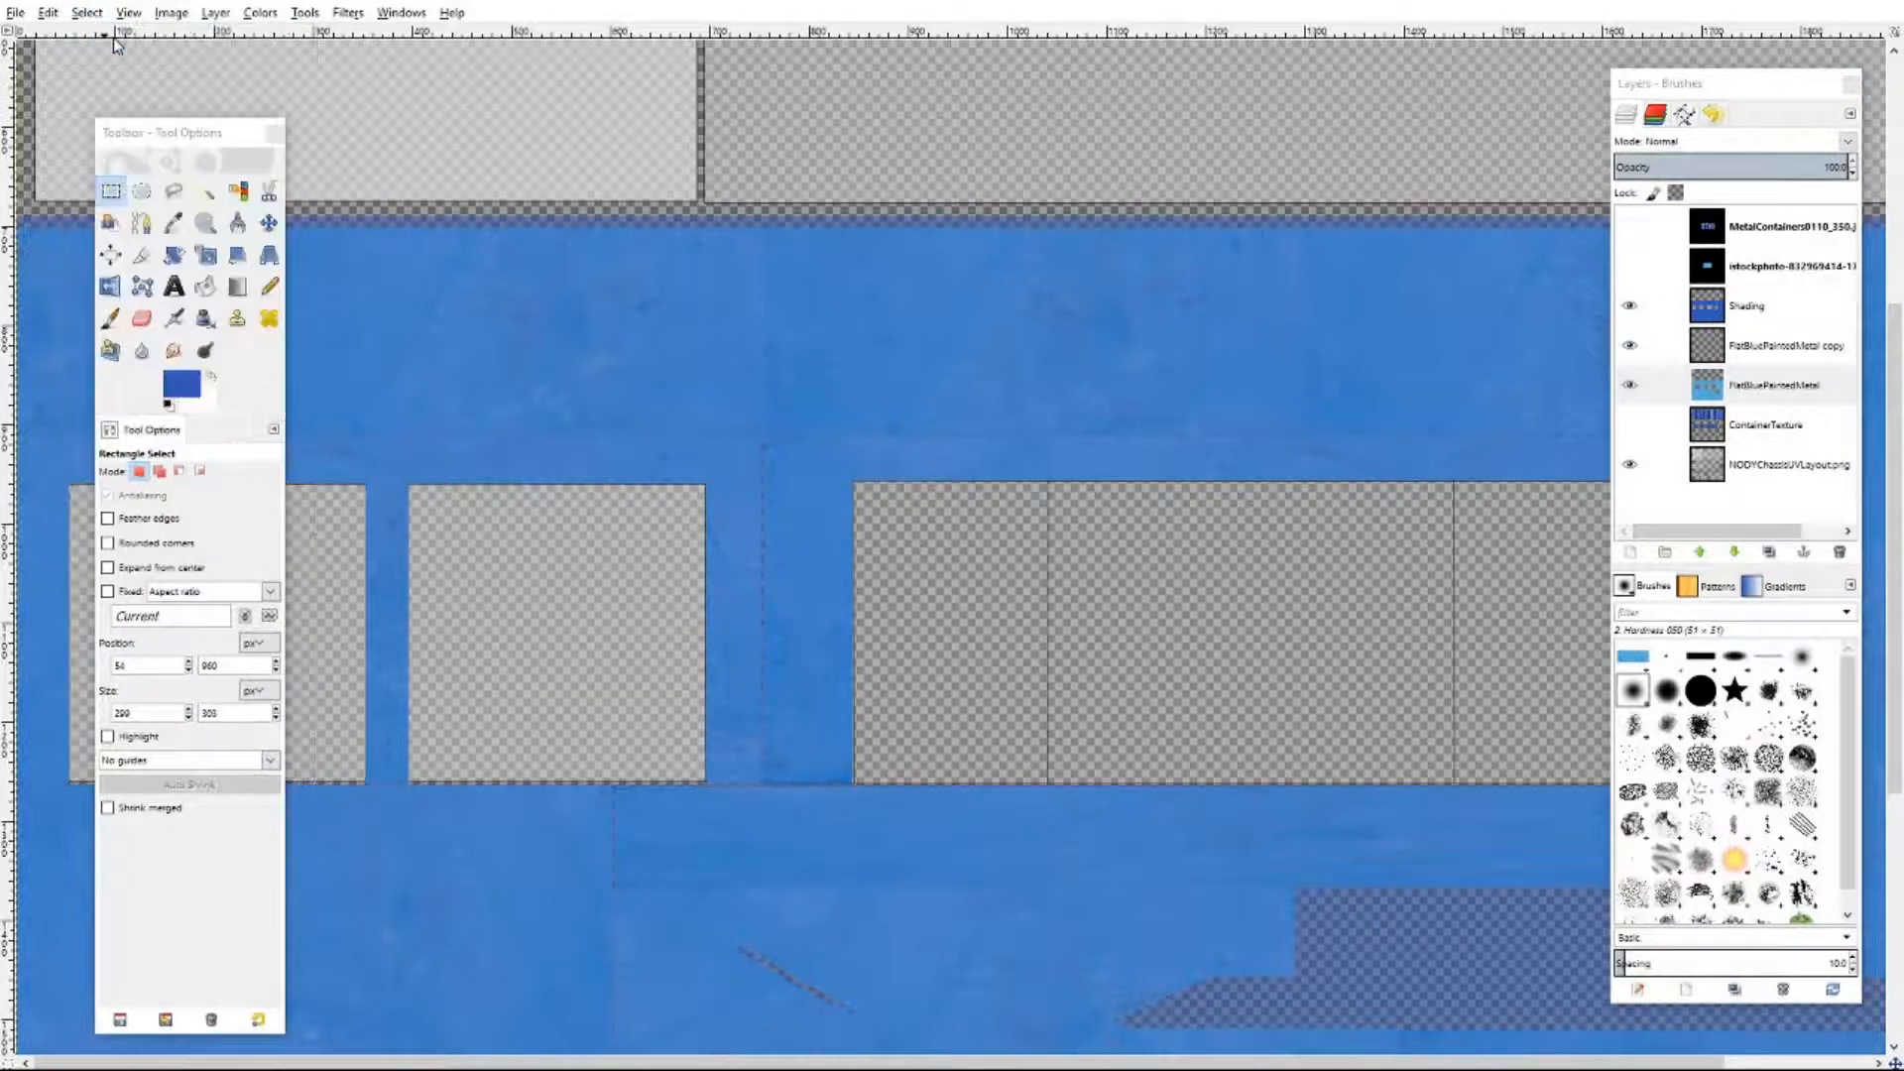
left_click(1629, 425)
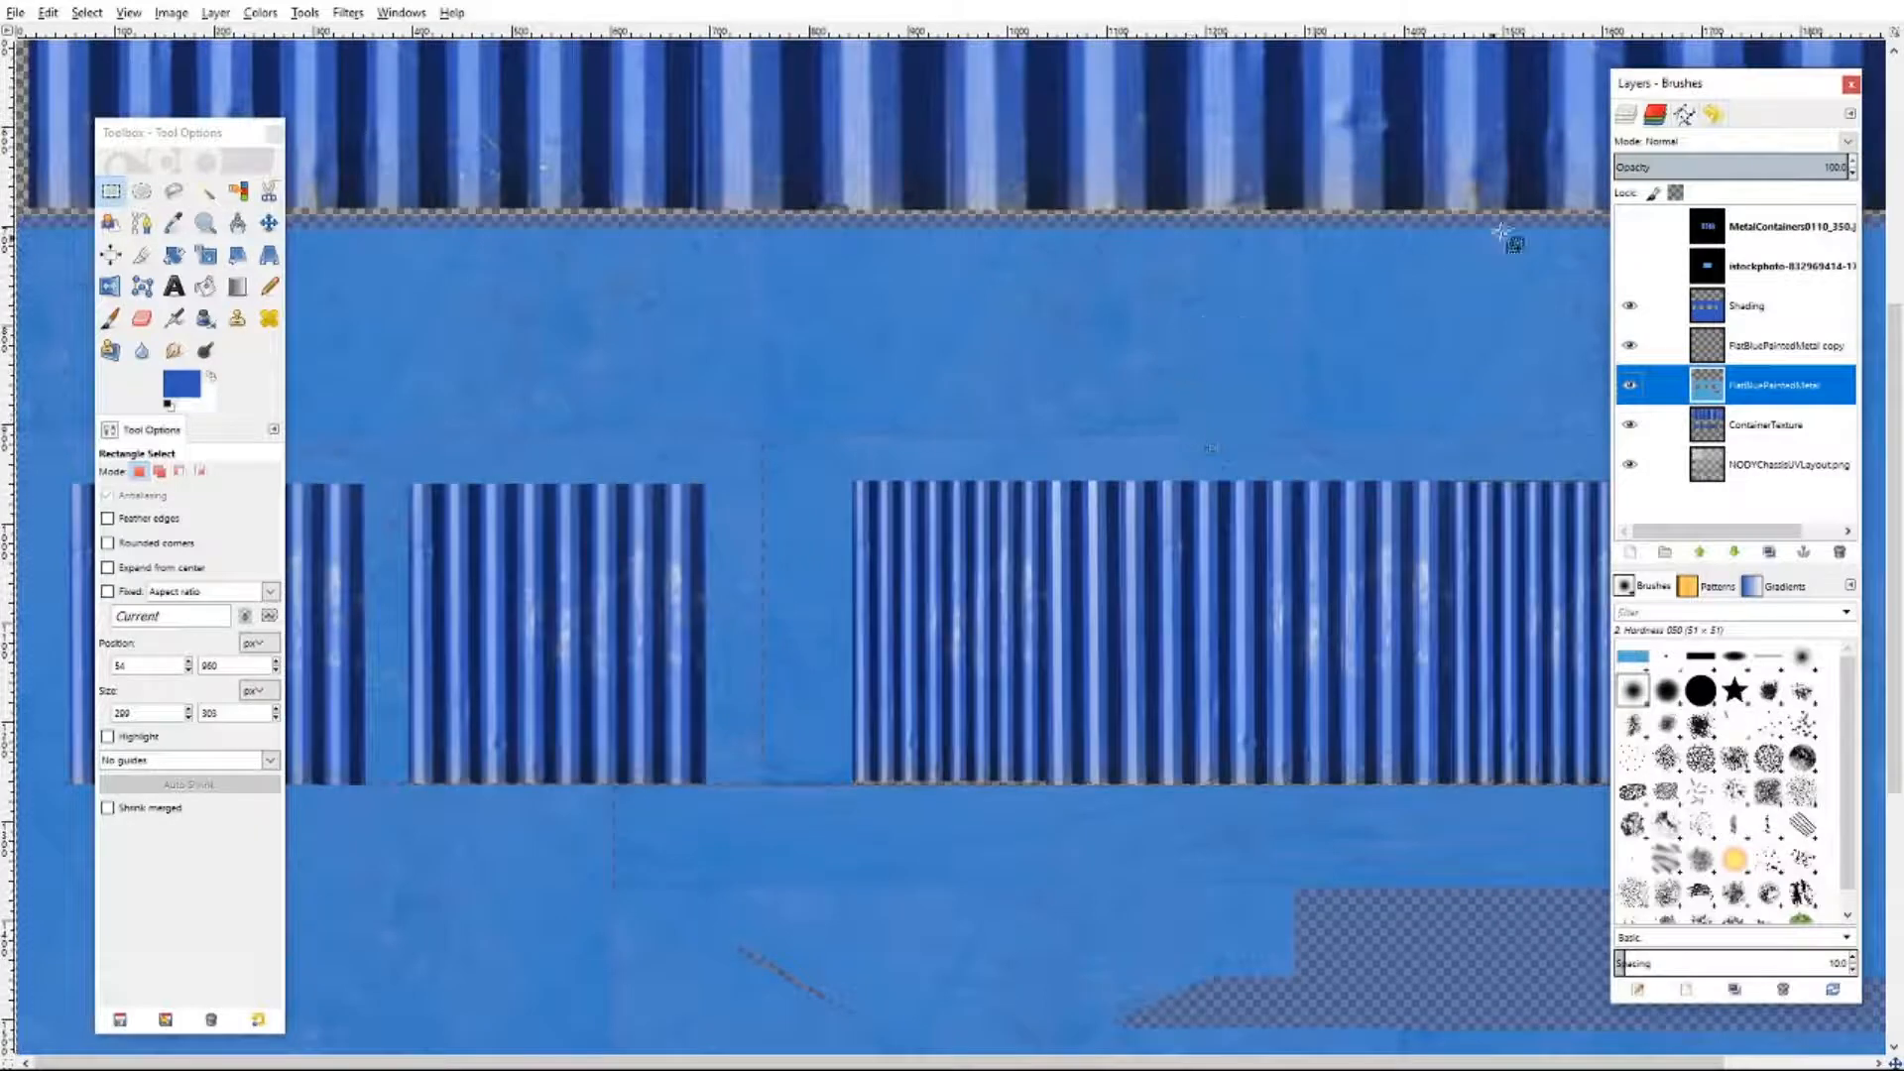
- Raise the Shading layer's opacity to about 83
left_click(1750, 305)
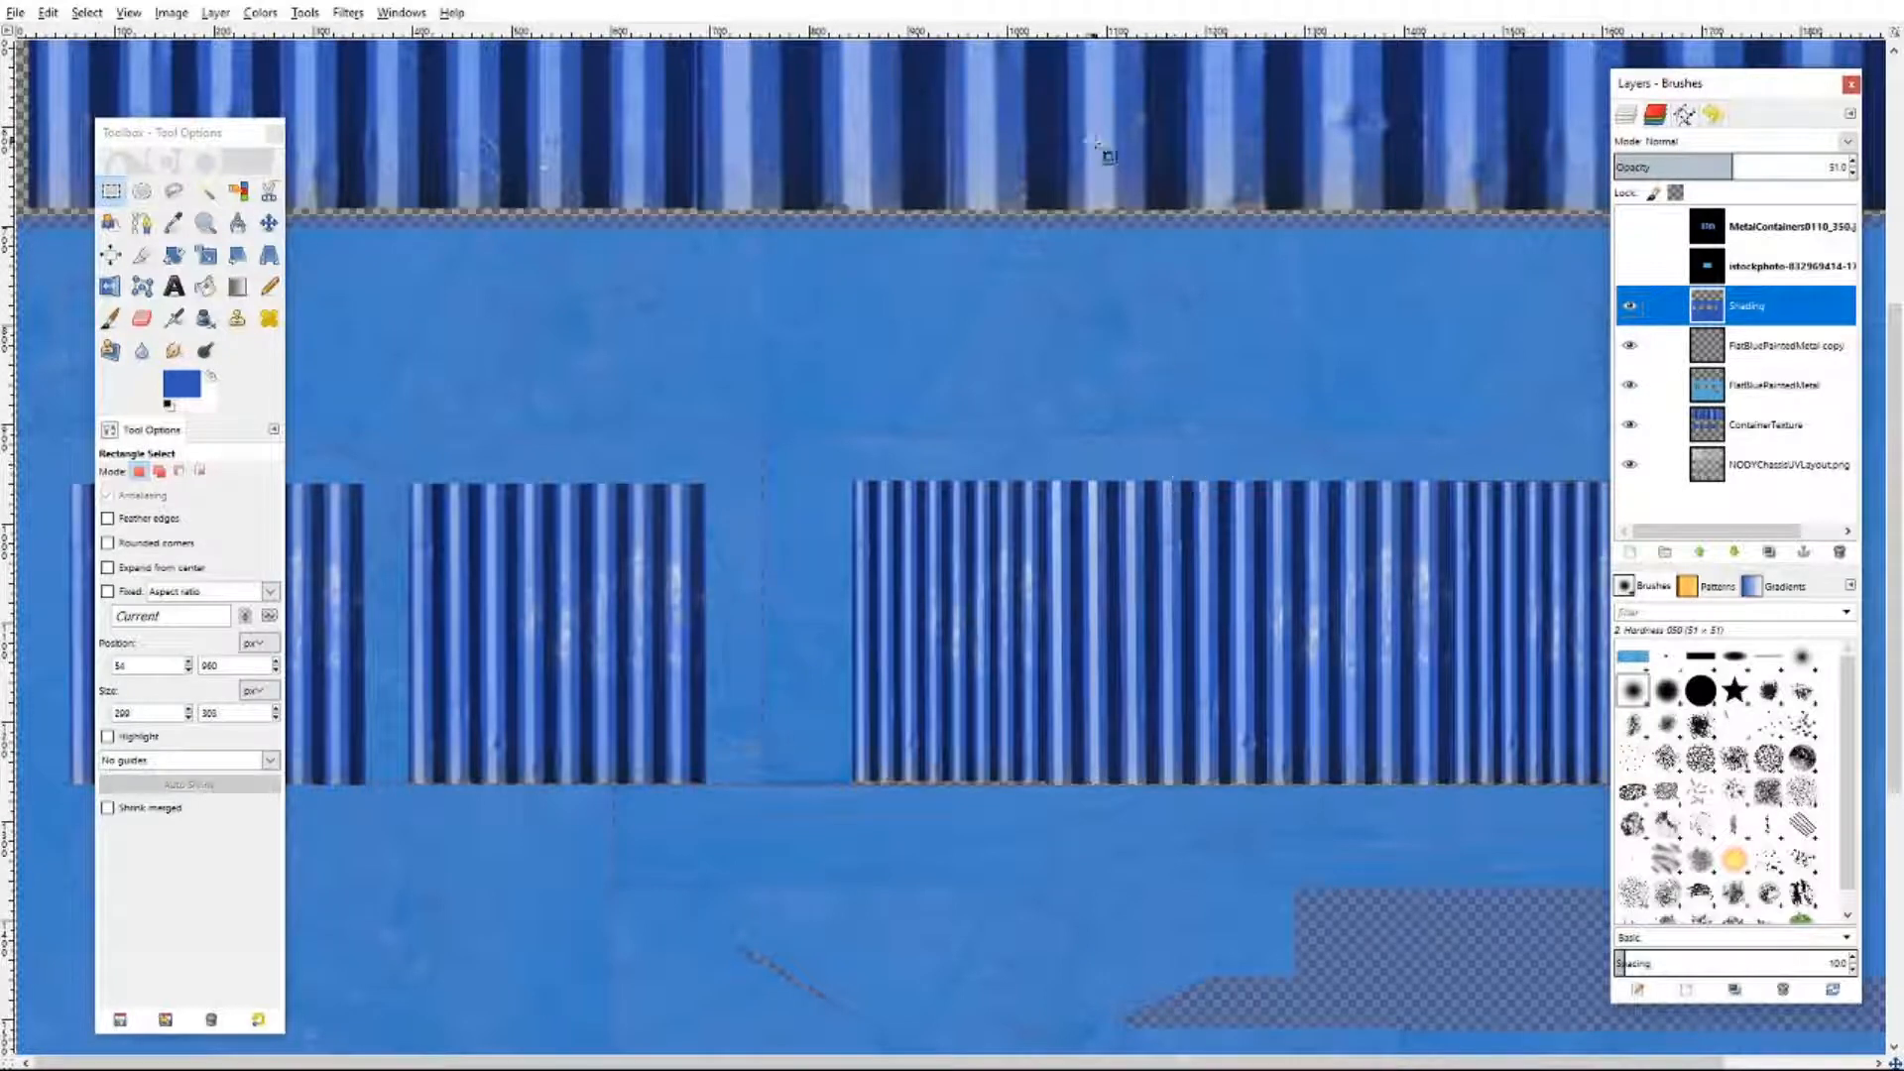
left_click_drag(1128, 149, 1130, 165)
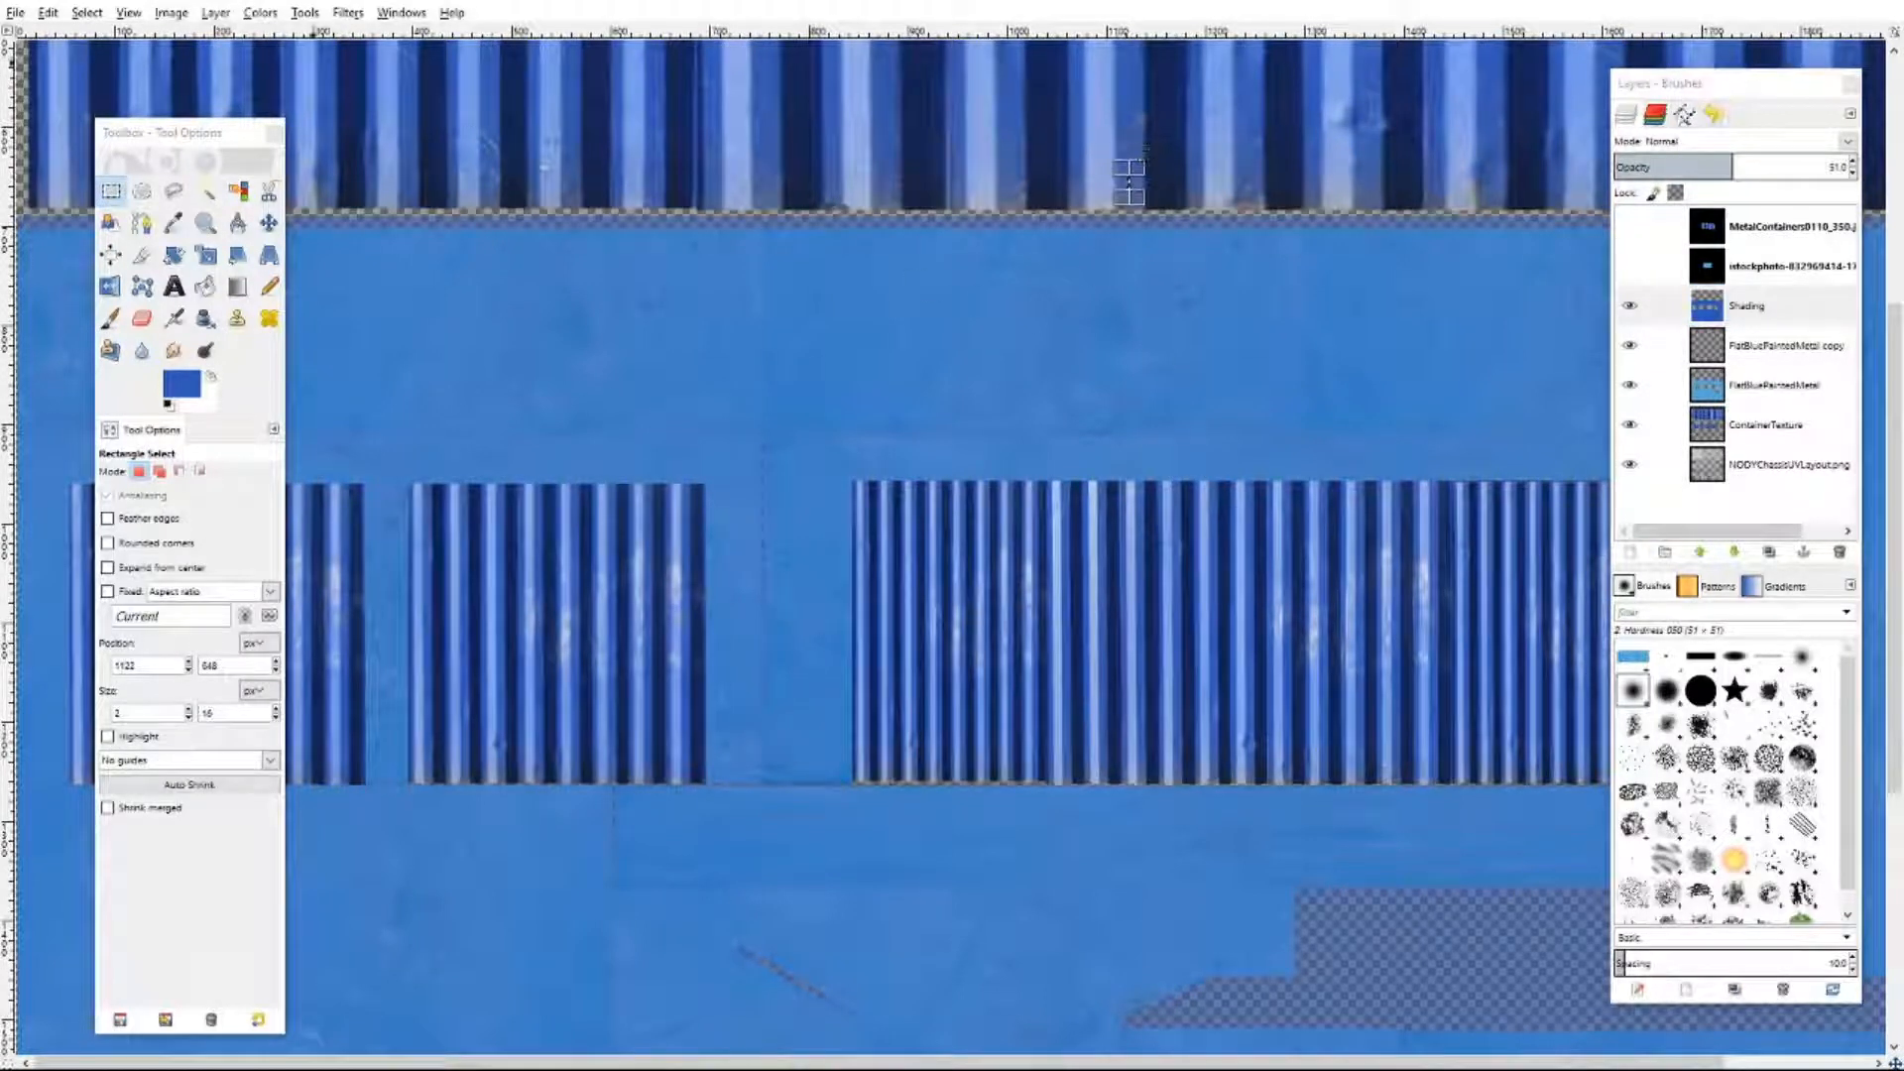
left_click(88, 13)
left_click(104, 62)
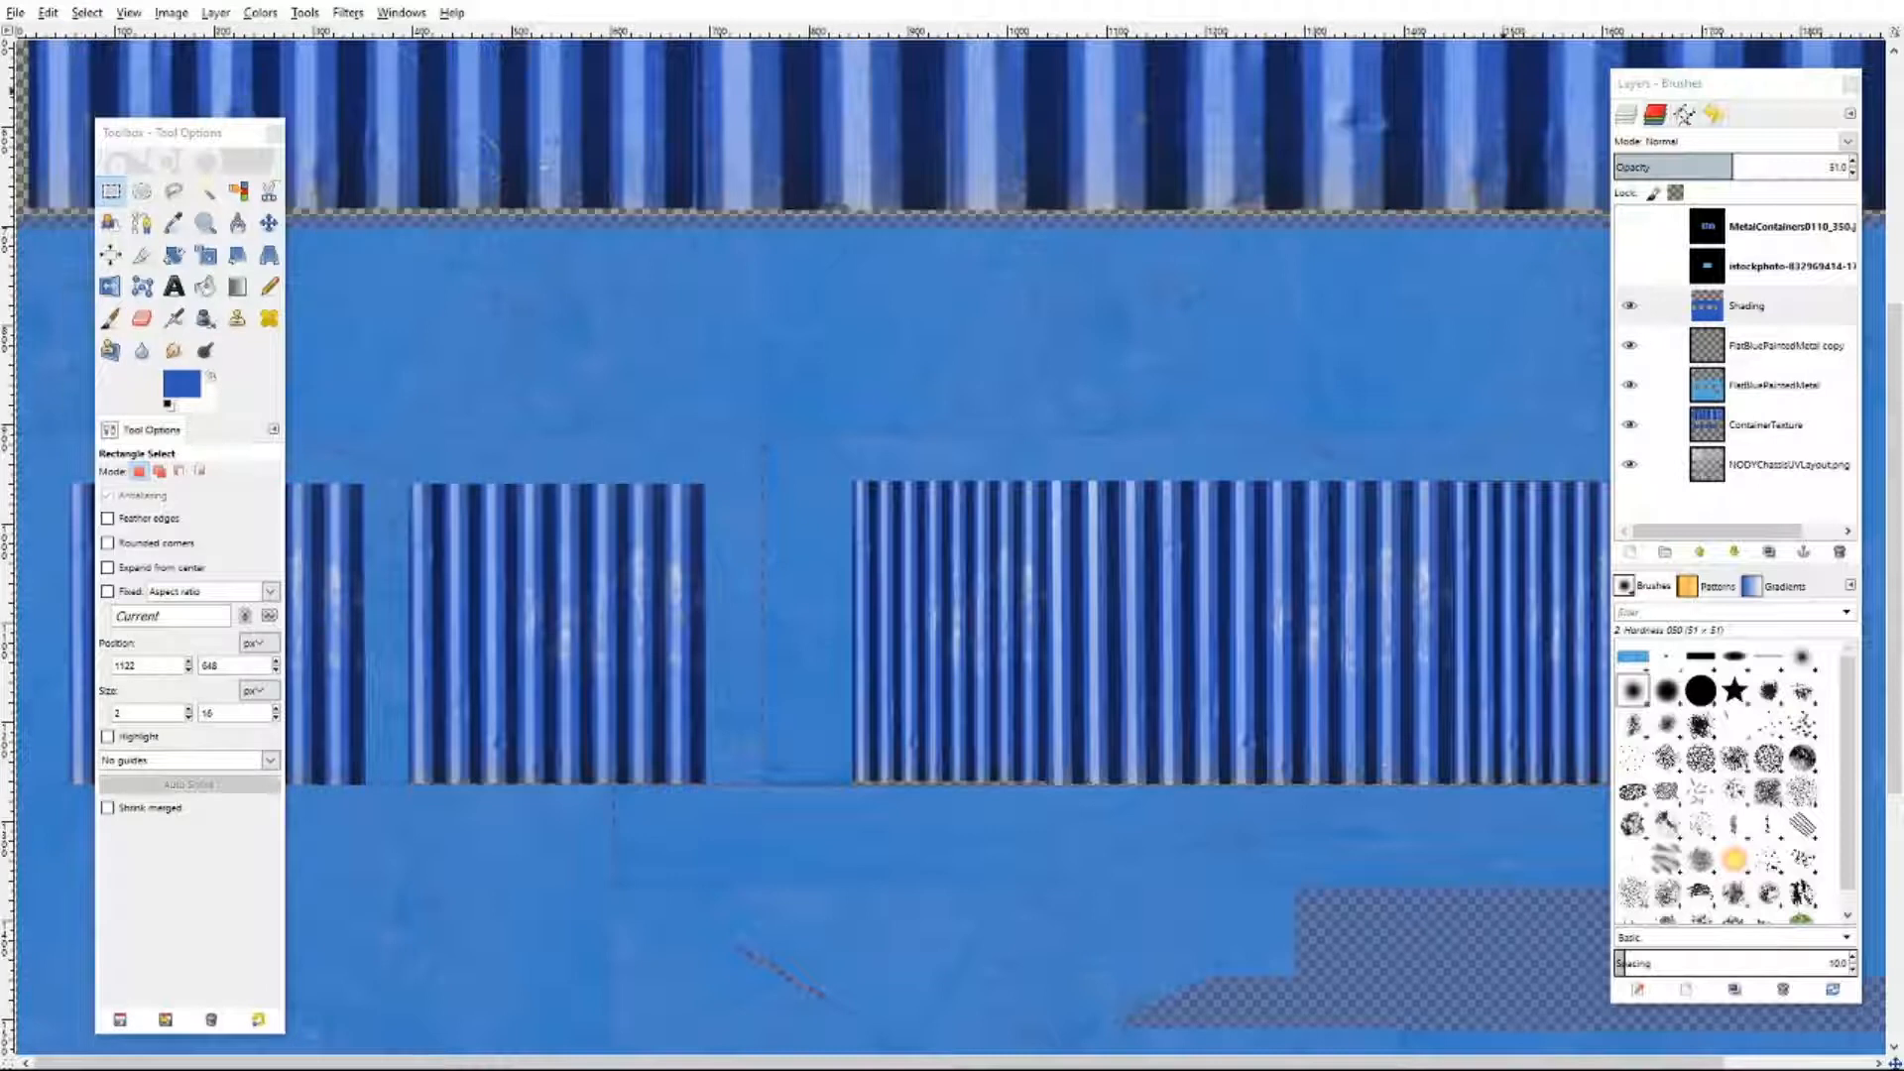
left_click(1747, 306)
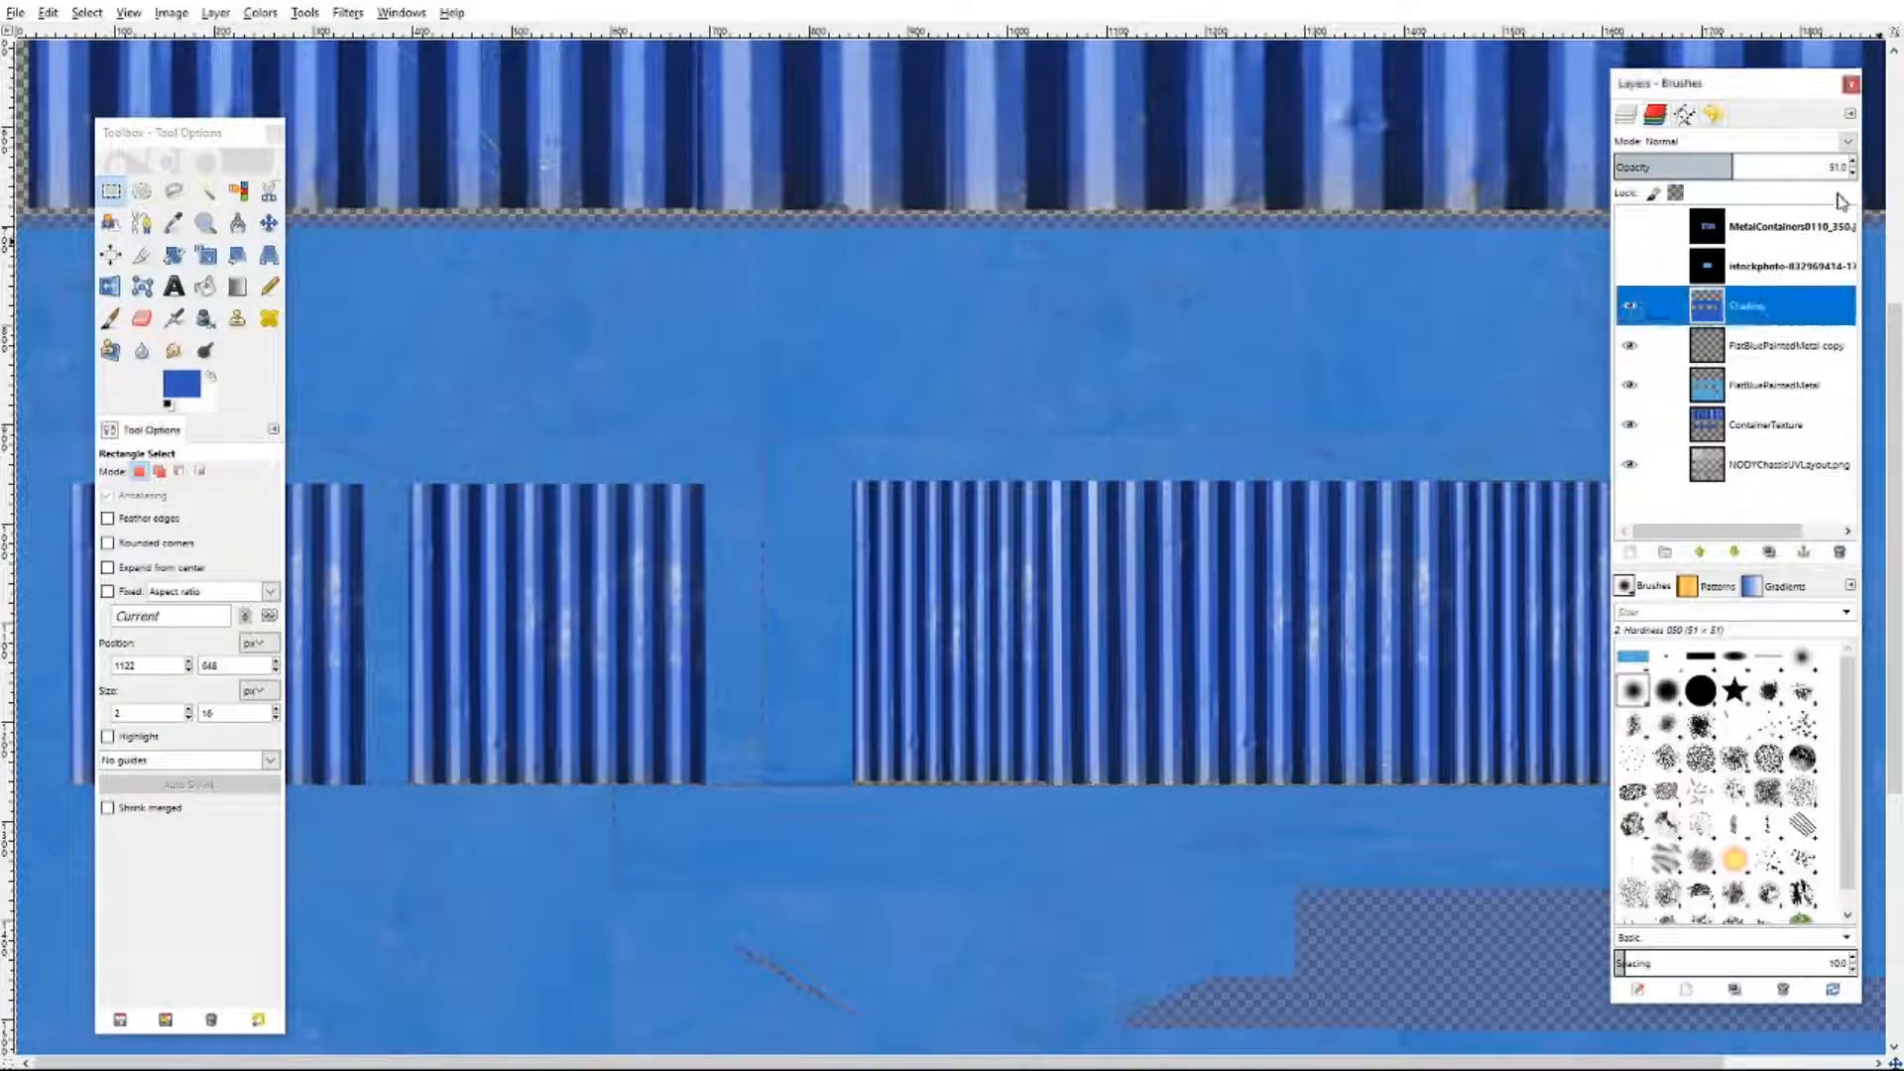
scroll(1856, 166, "up", 20)
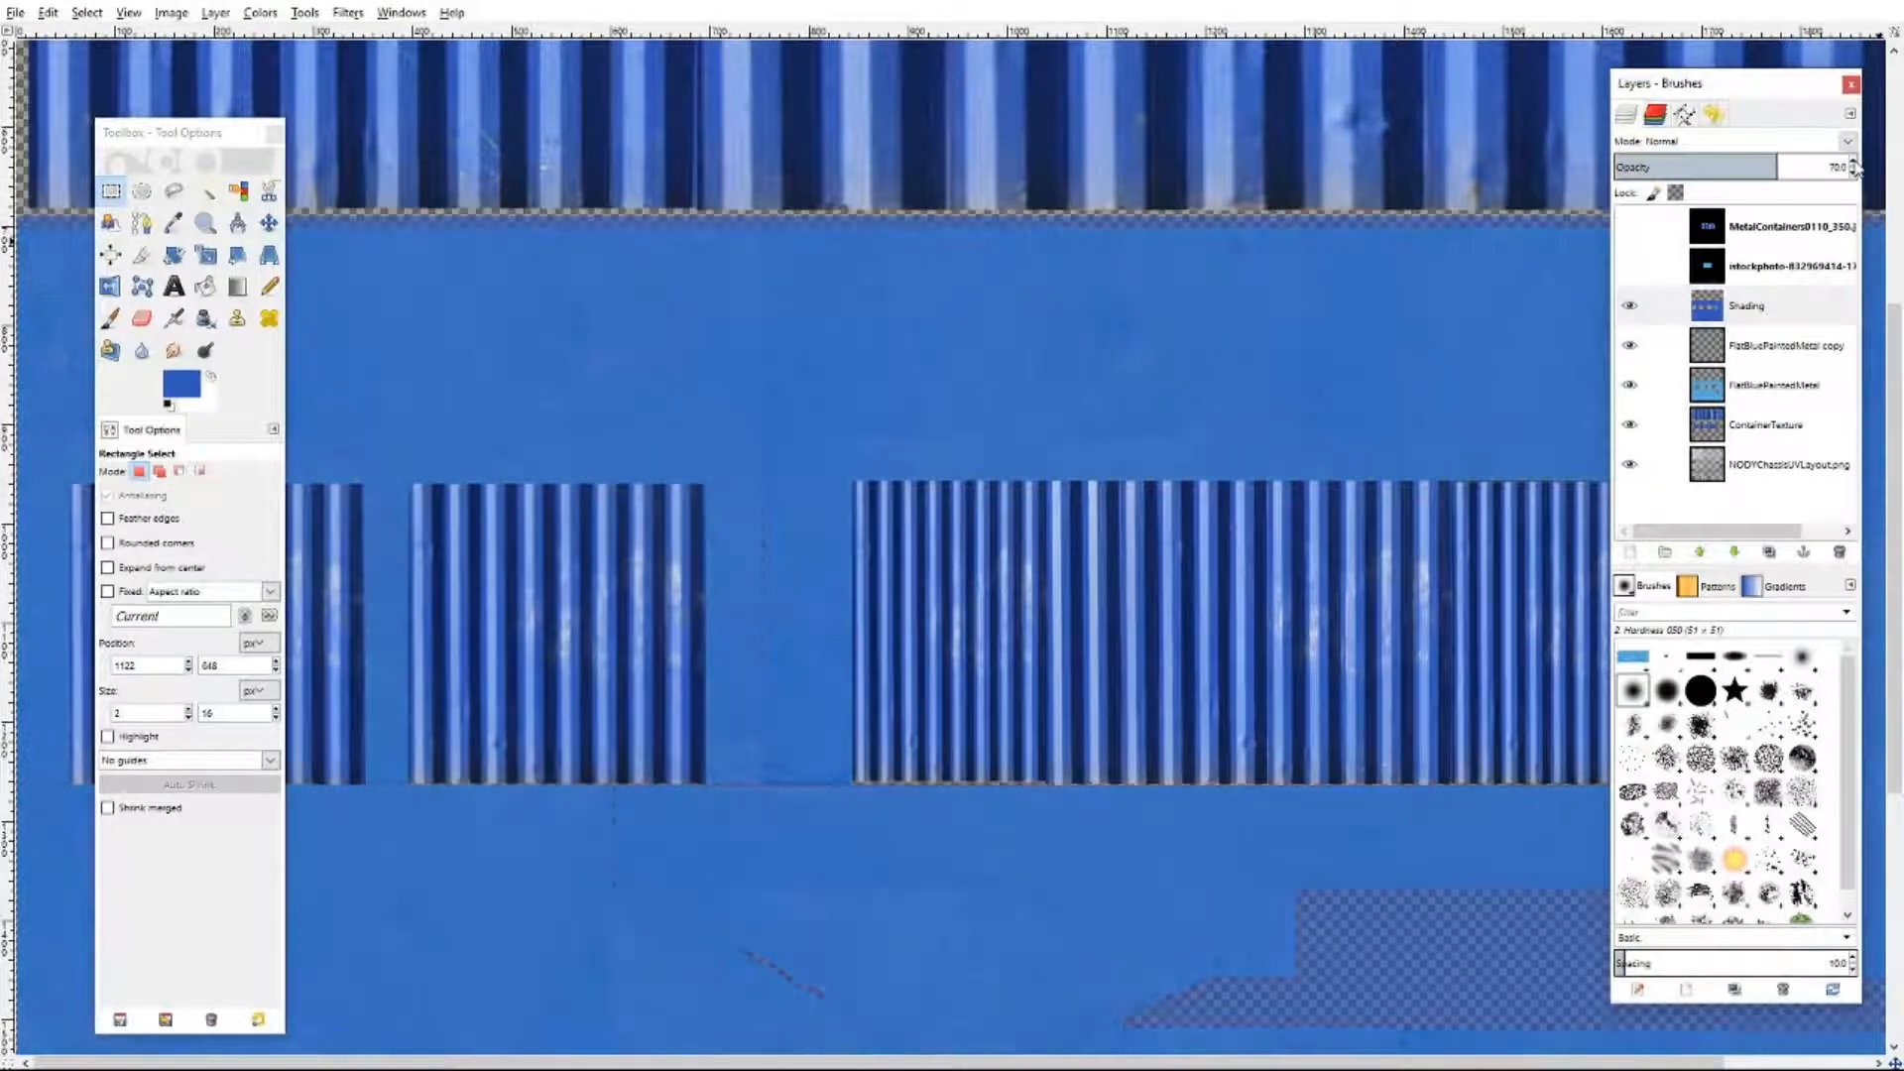
scroll(1856, 166, "up", 14)
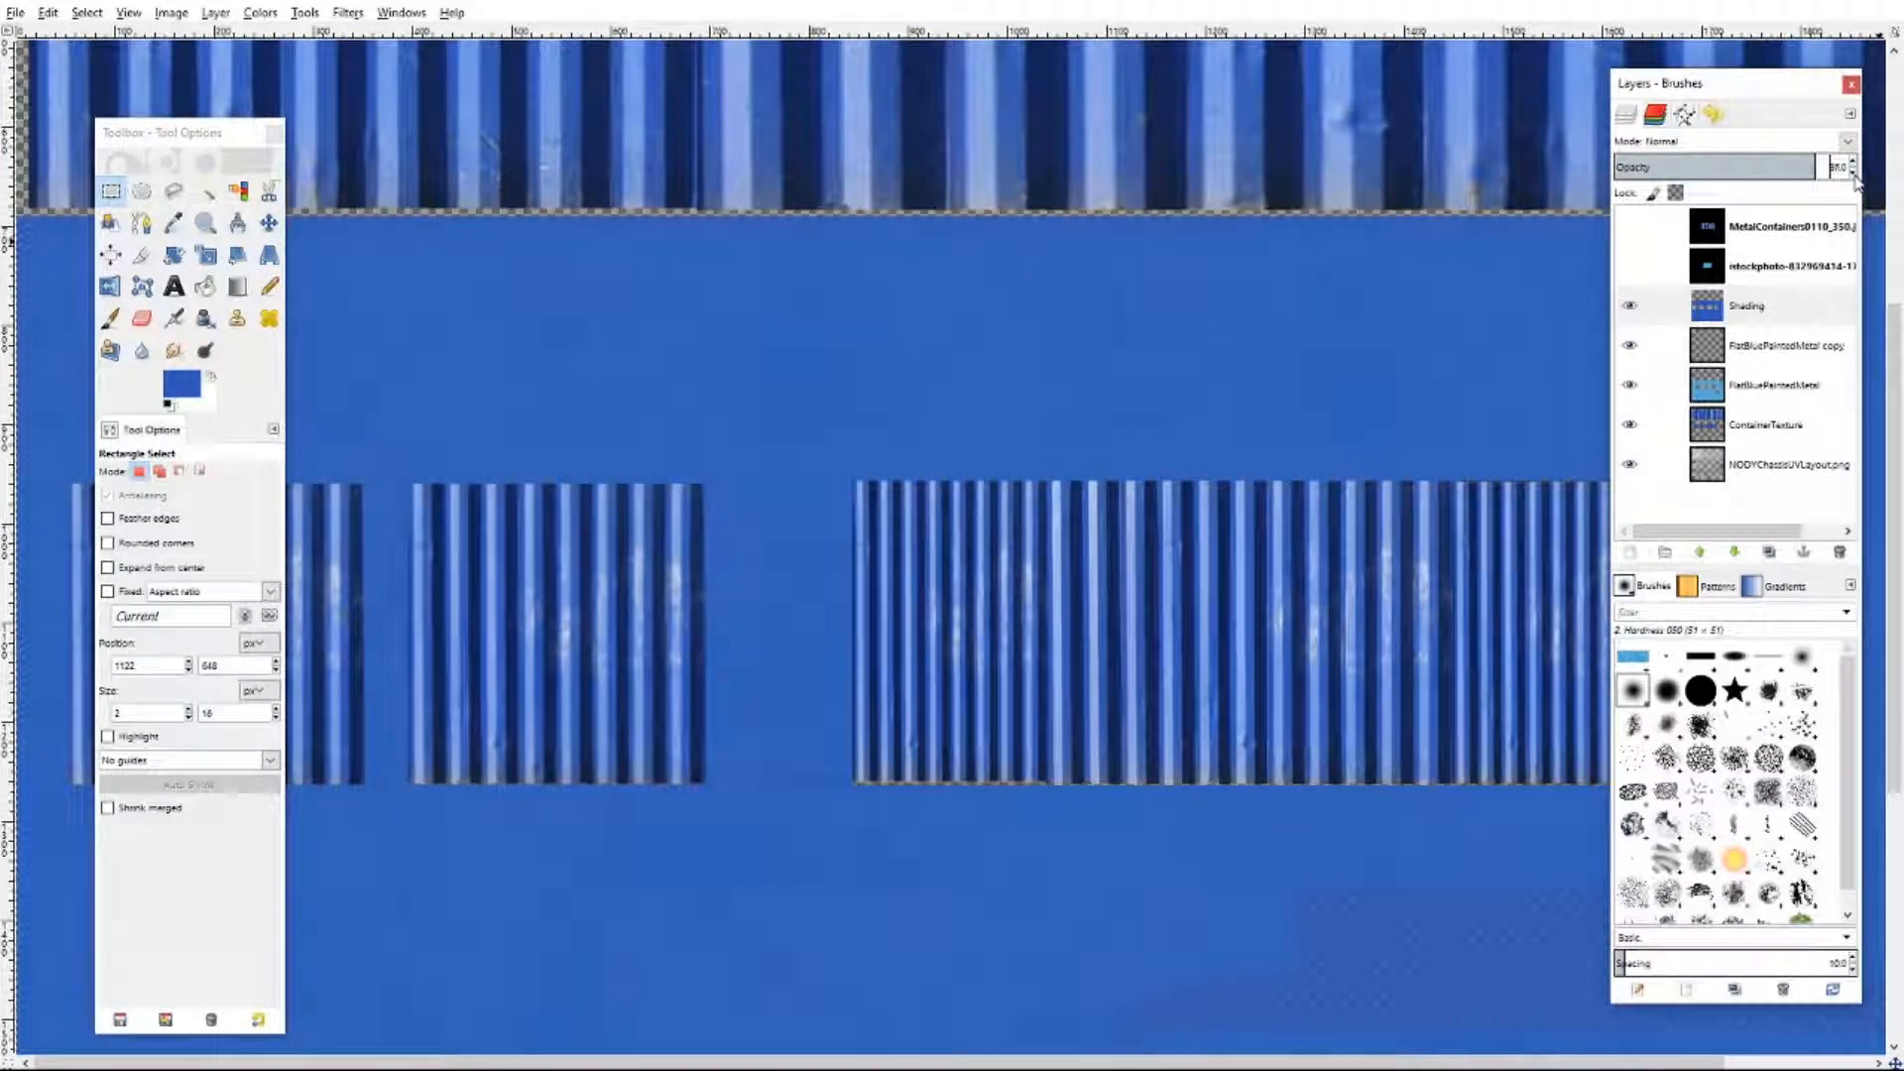
scroll(1857, 167, "down", 7)
scroll(1399, 456, "down", 5)
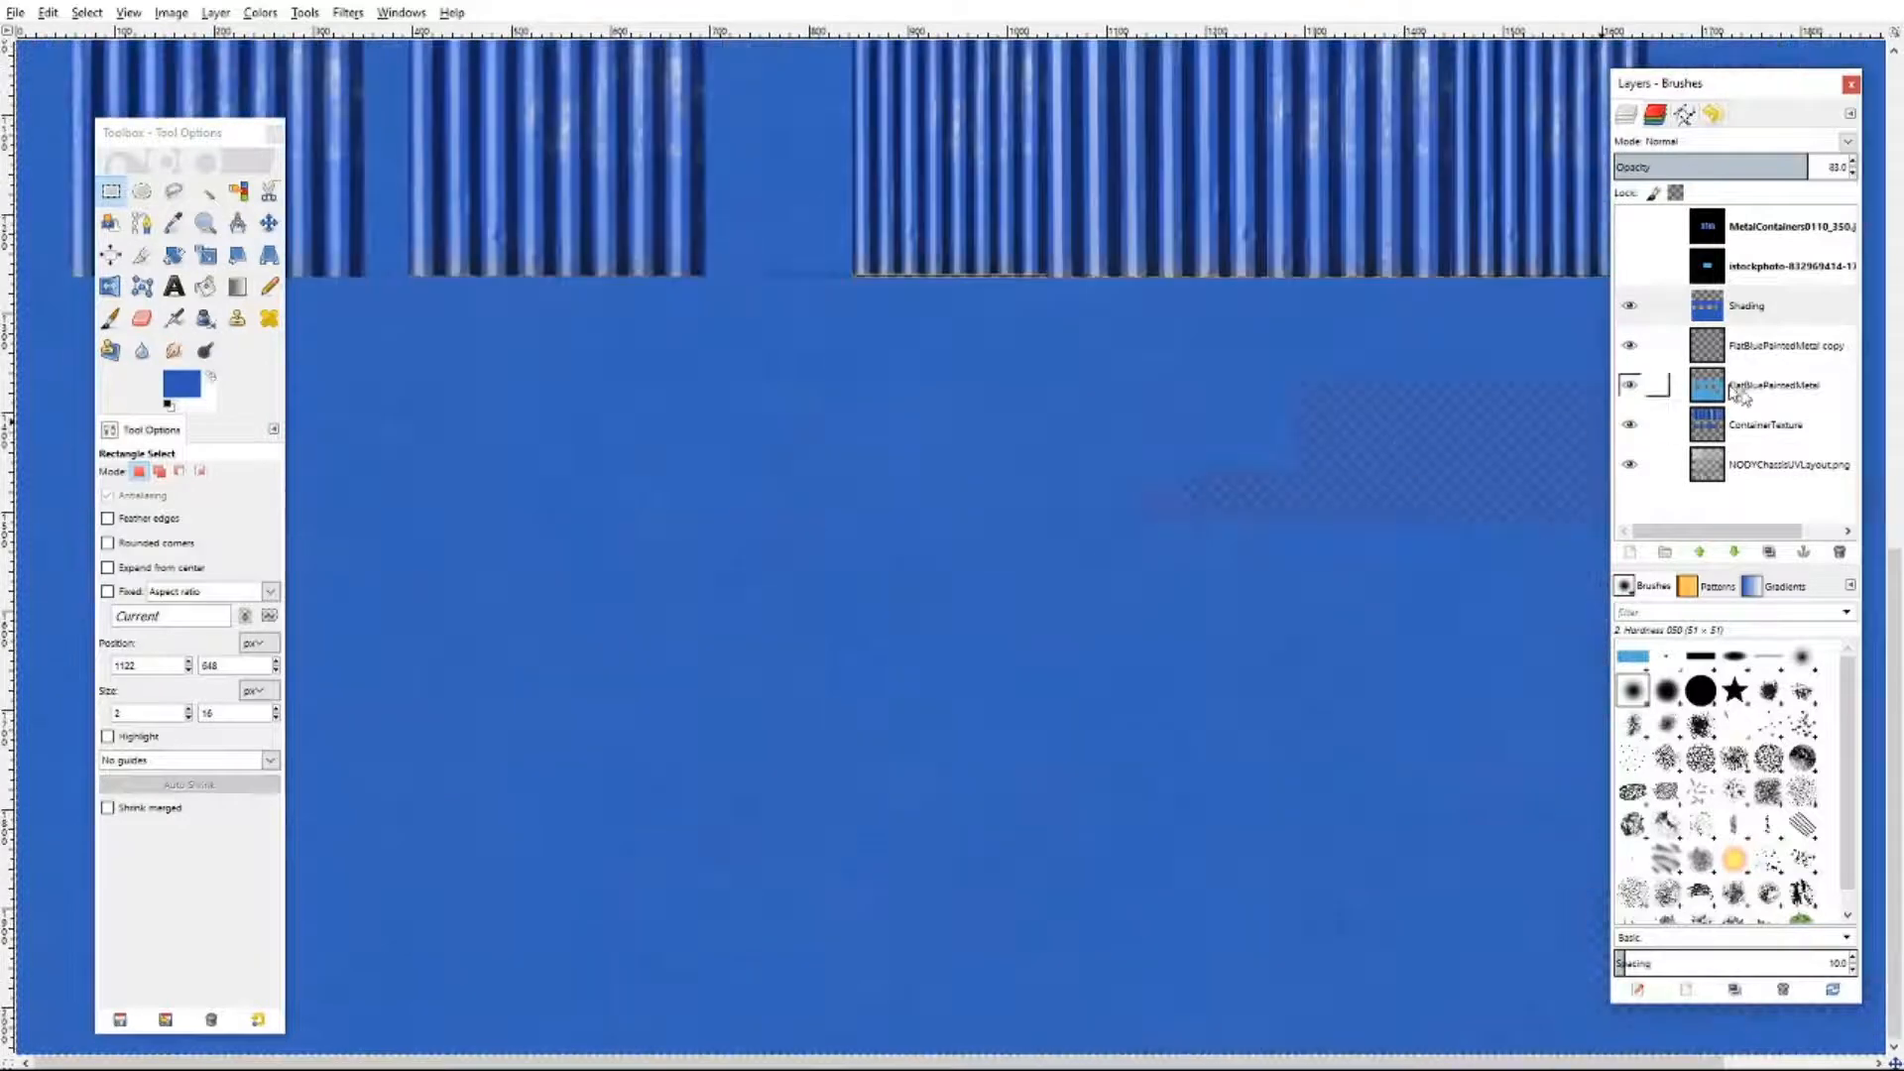
- Set the foreground color to the slightly darker blue 2f54a7
left_click(1768, 395)
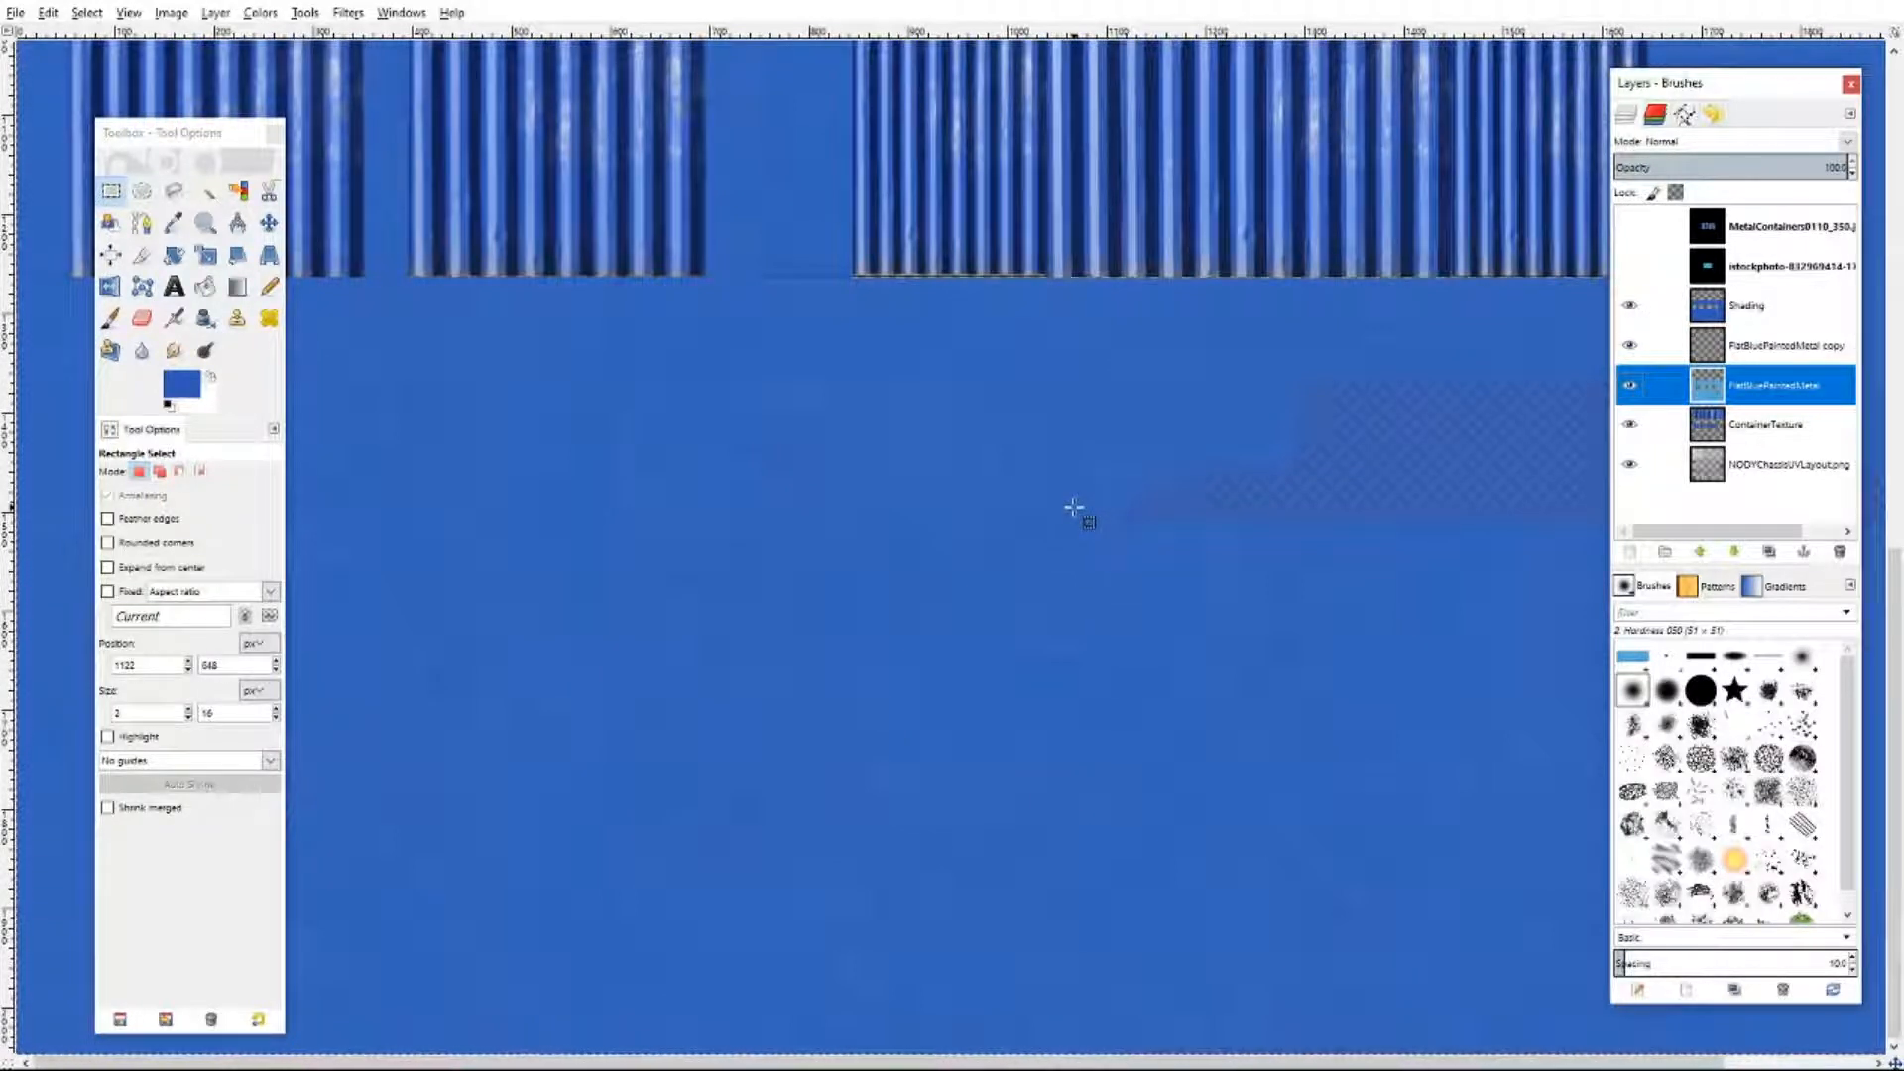
left_click(177, 385)
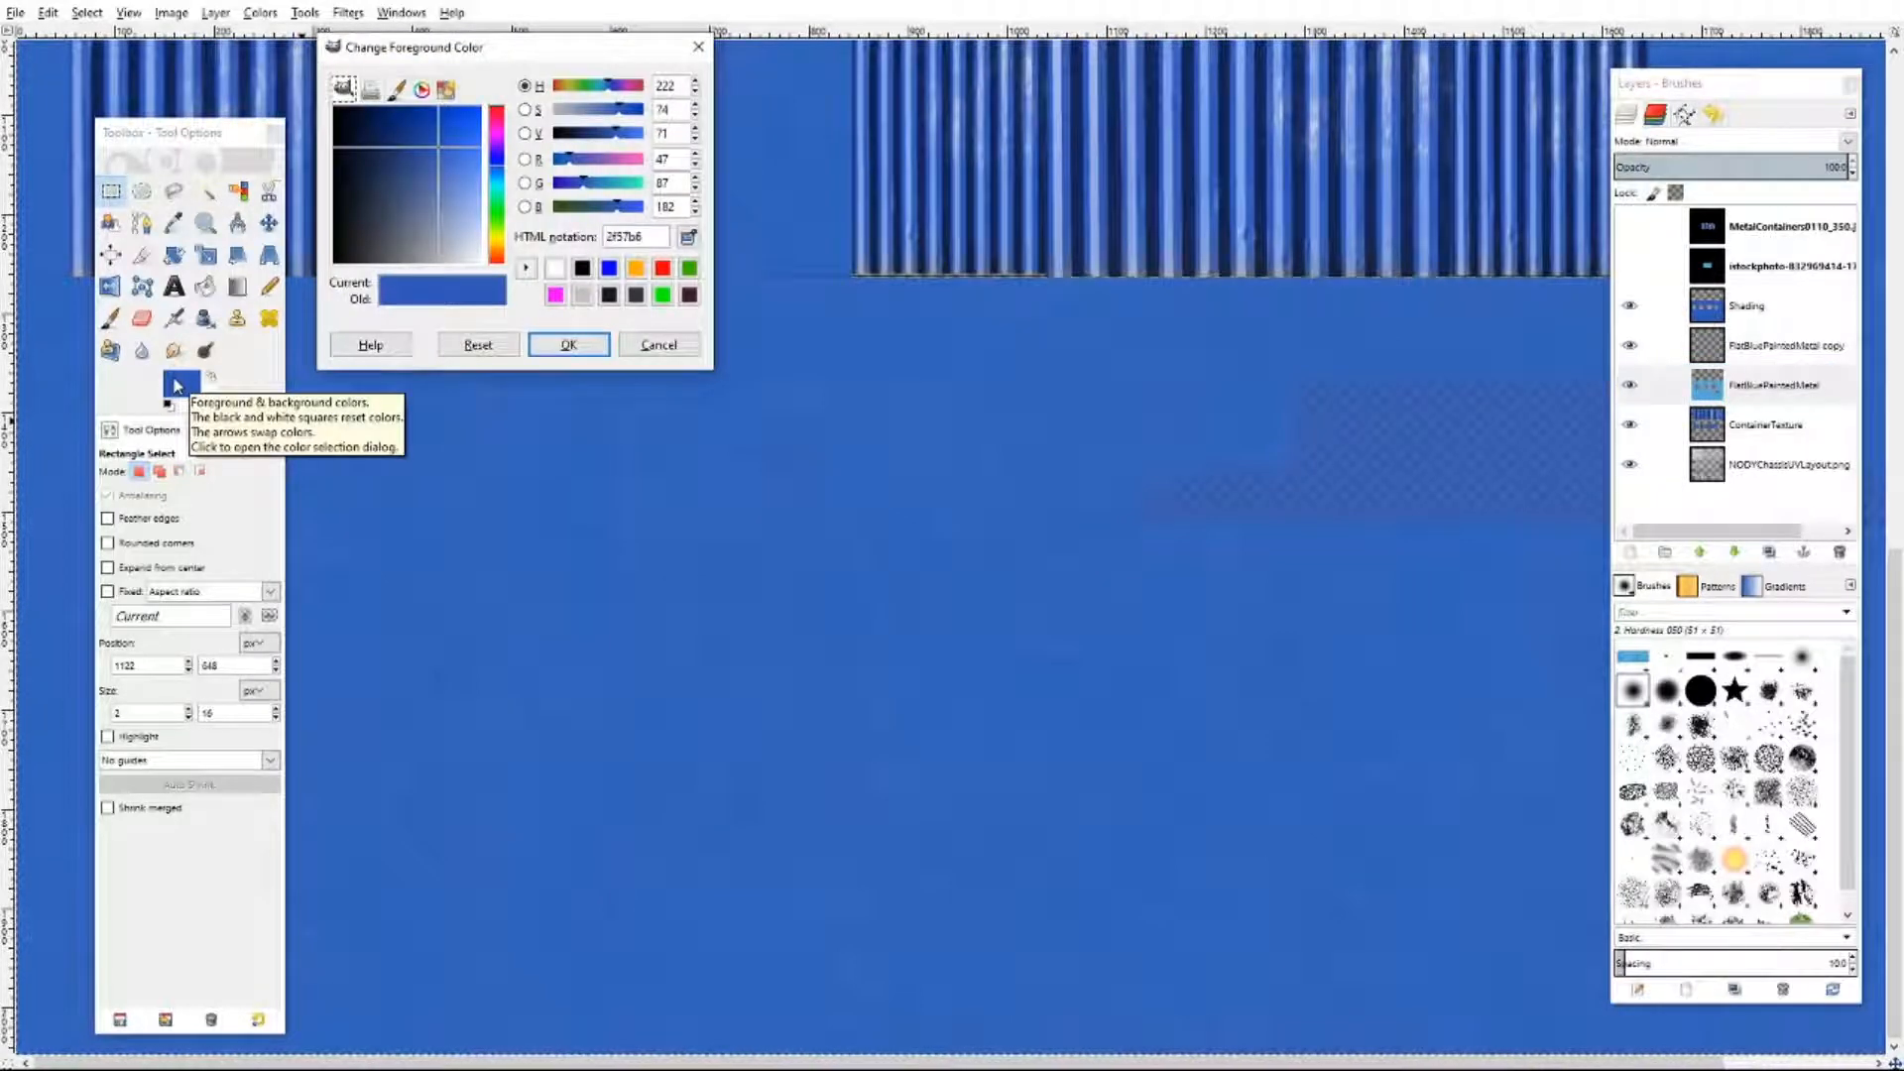
left_click(437, 147)
left_click_drag(438, 146, 431, 152)
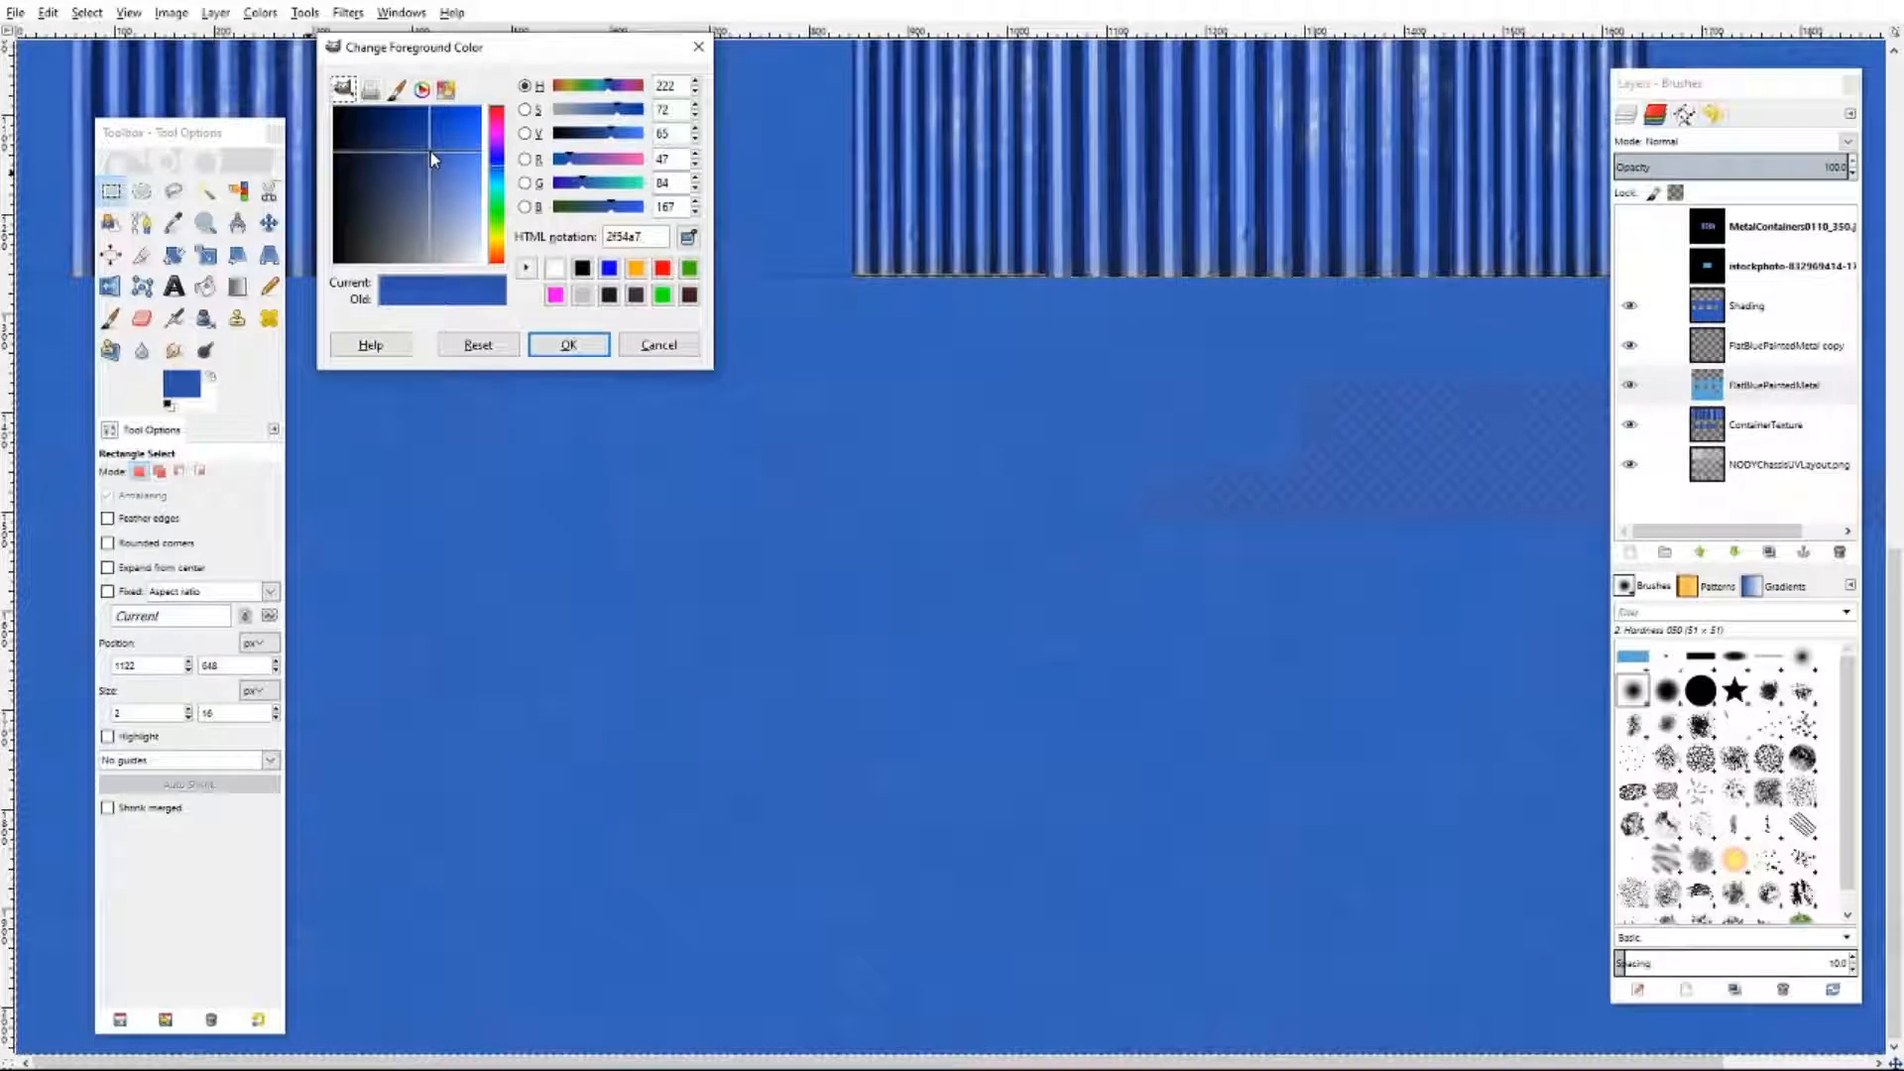
left_click(548, 347)
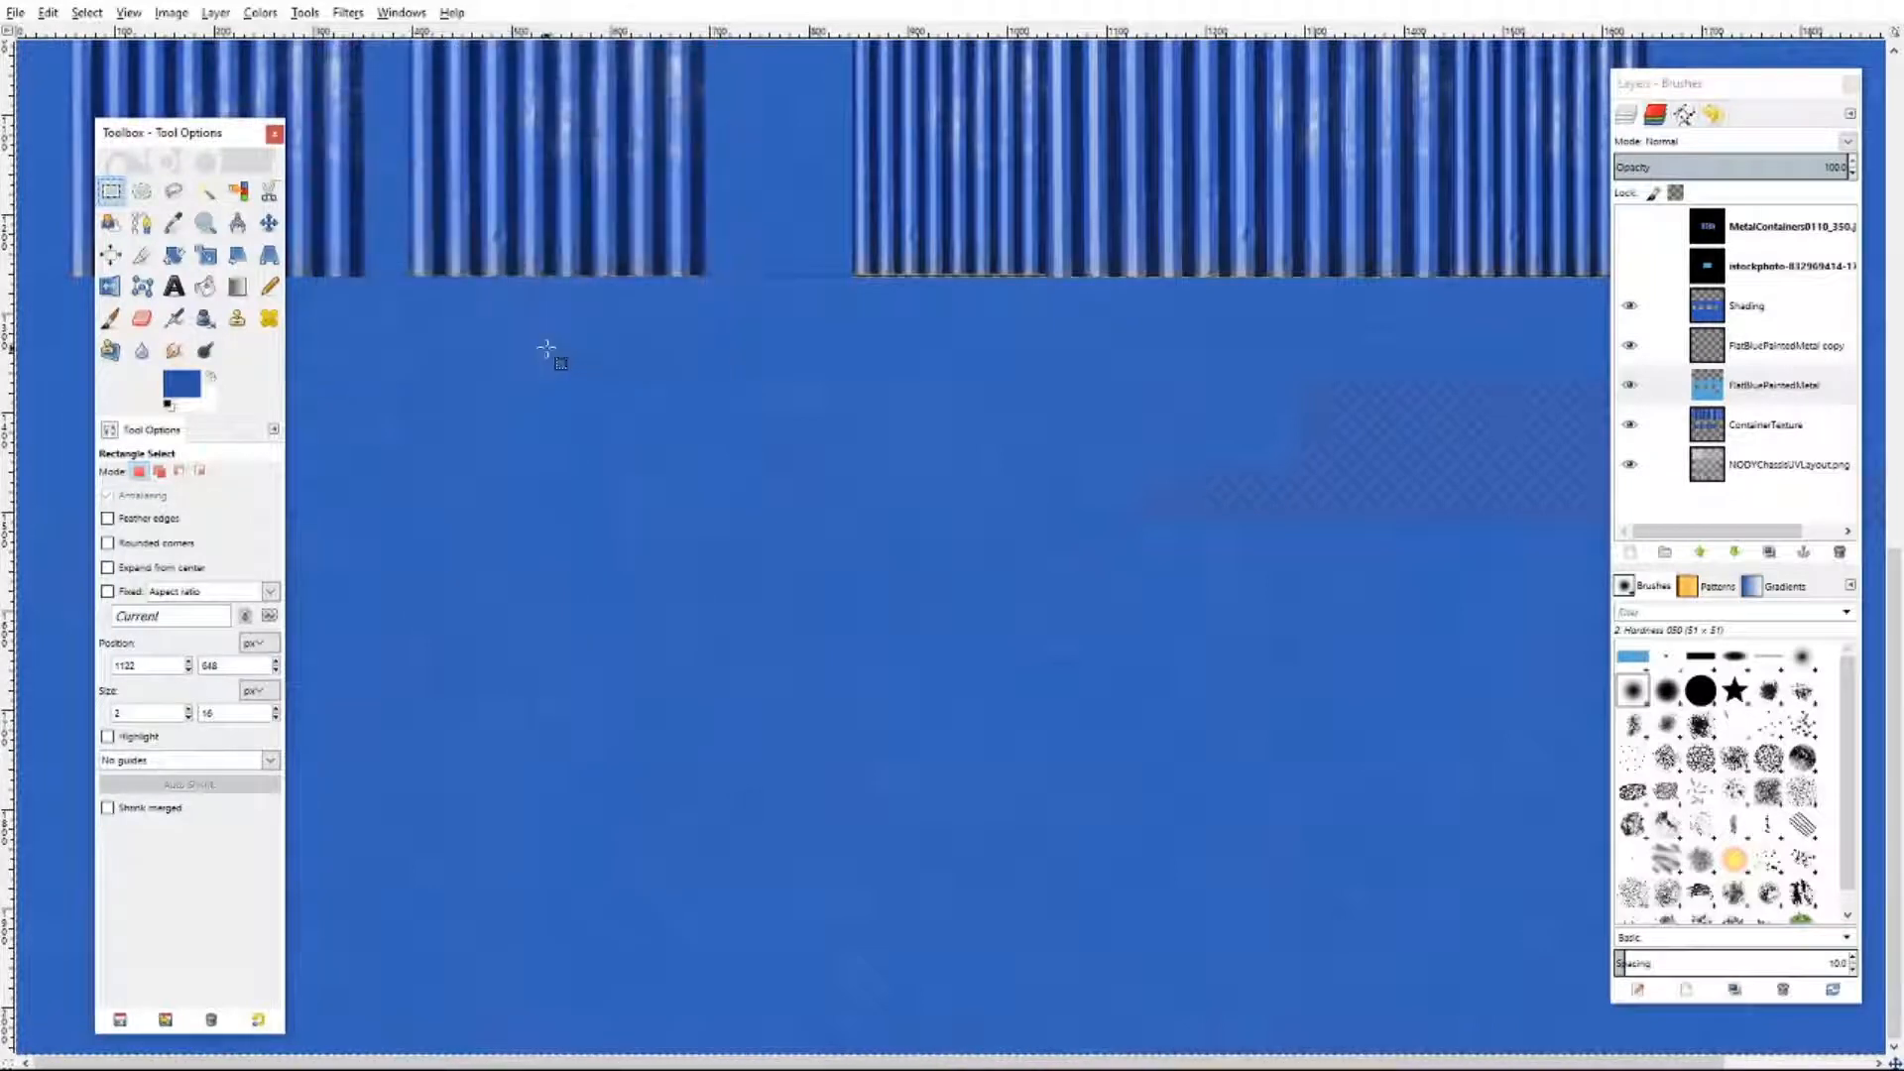
- Select the whole canvas and bucket-fill the Shading layer's blue area with the new foreground color
left_click(1751, 314)
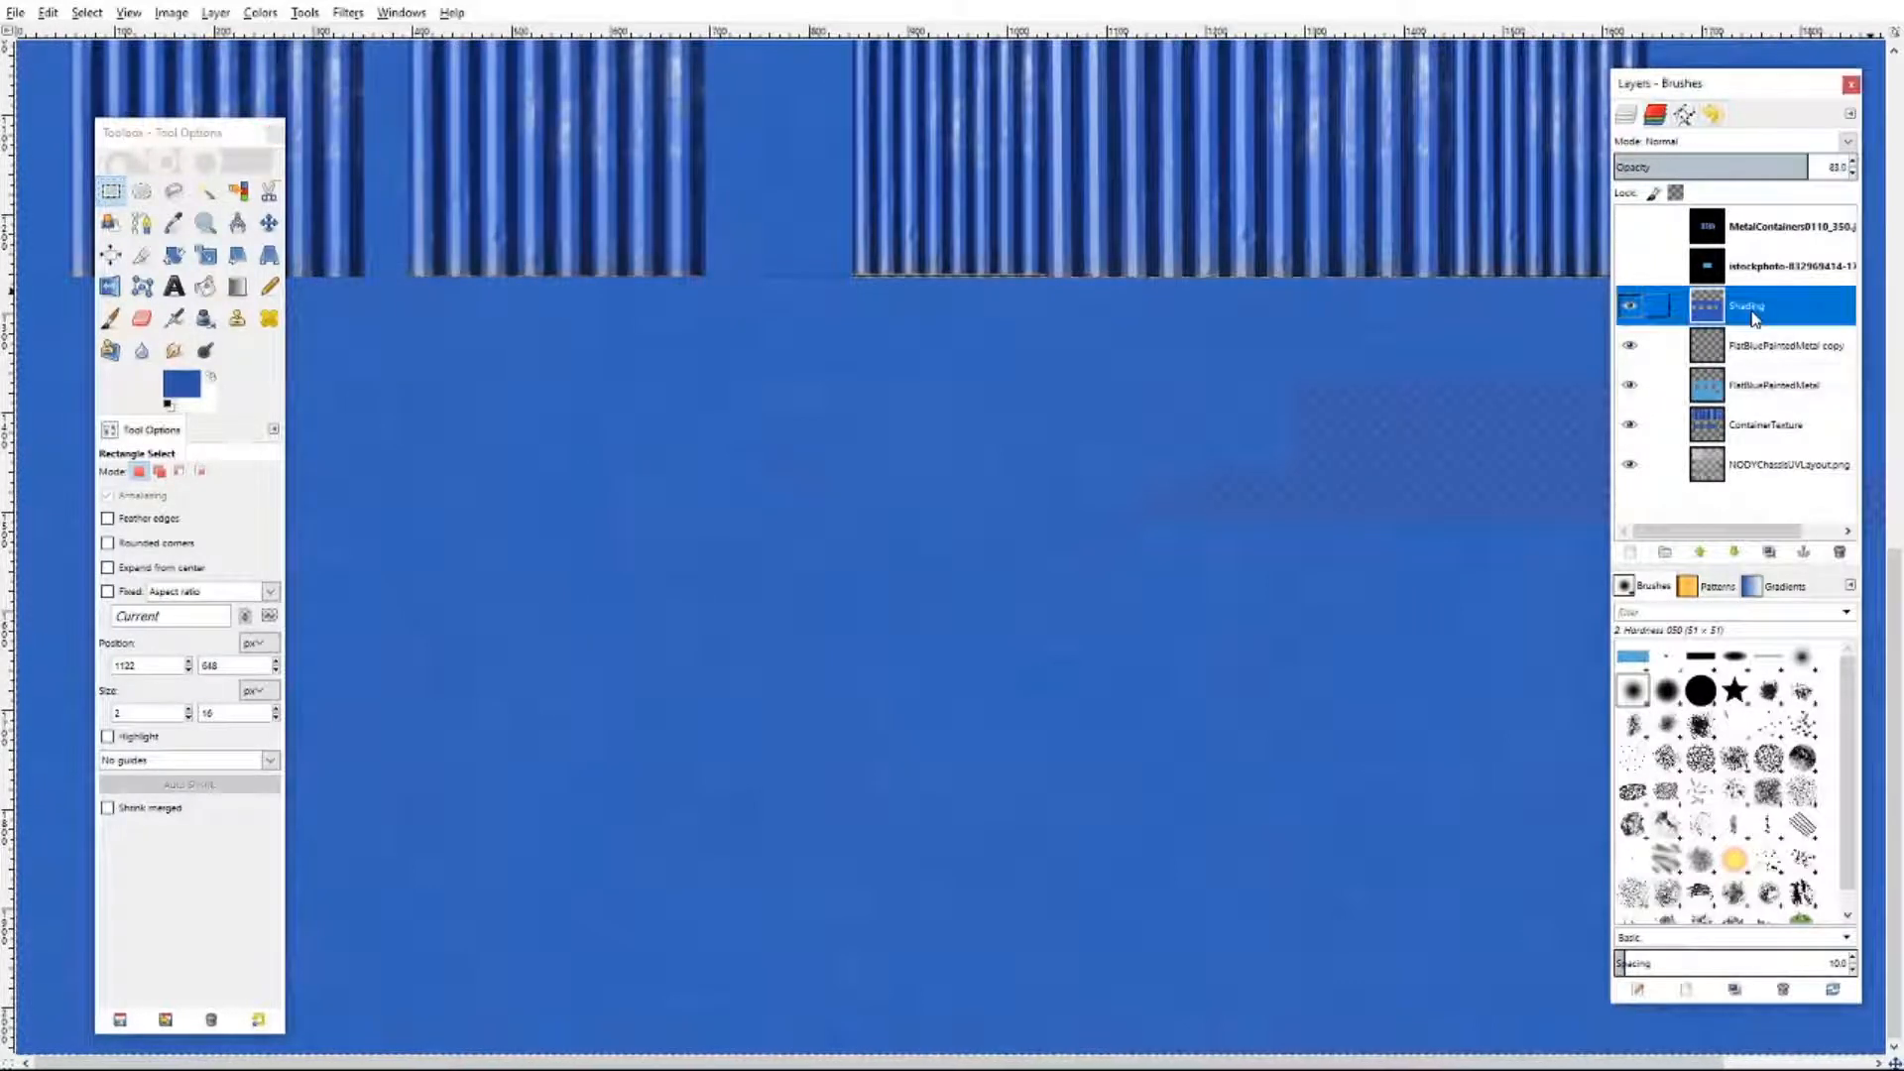
left_click(98, 14)
left_click(104, 37)
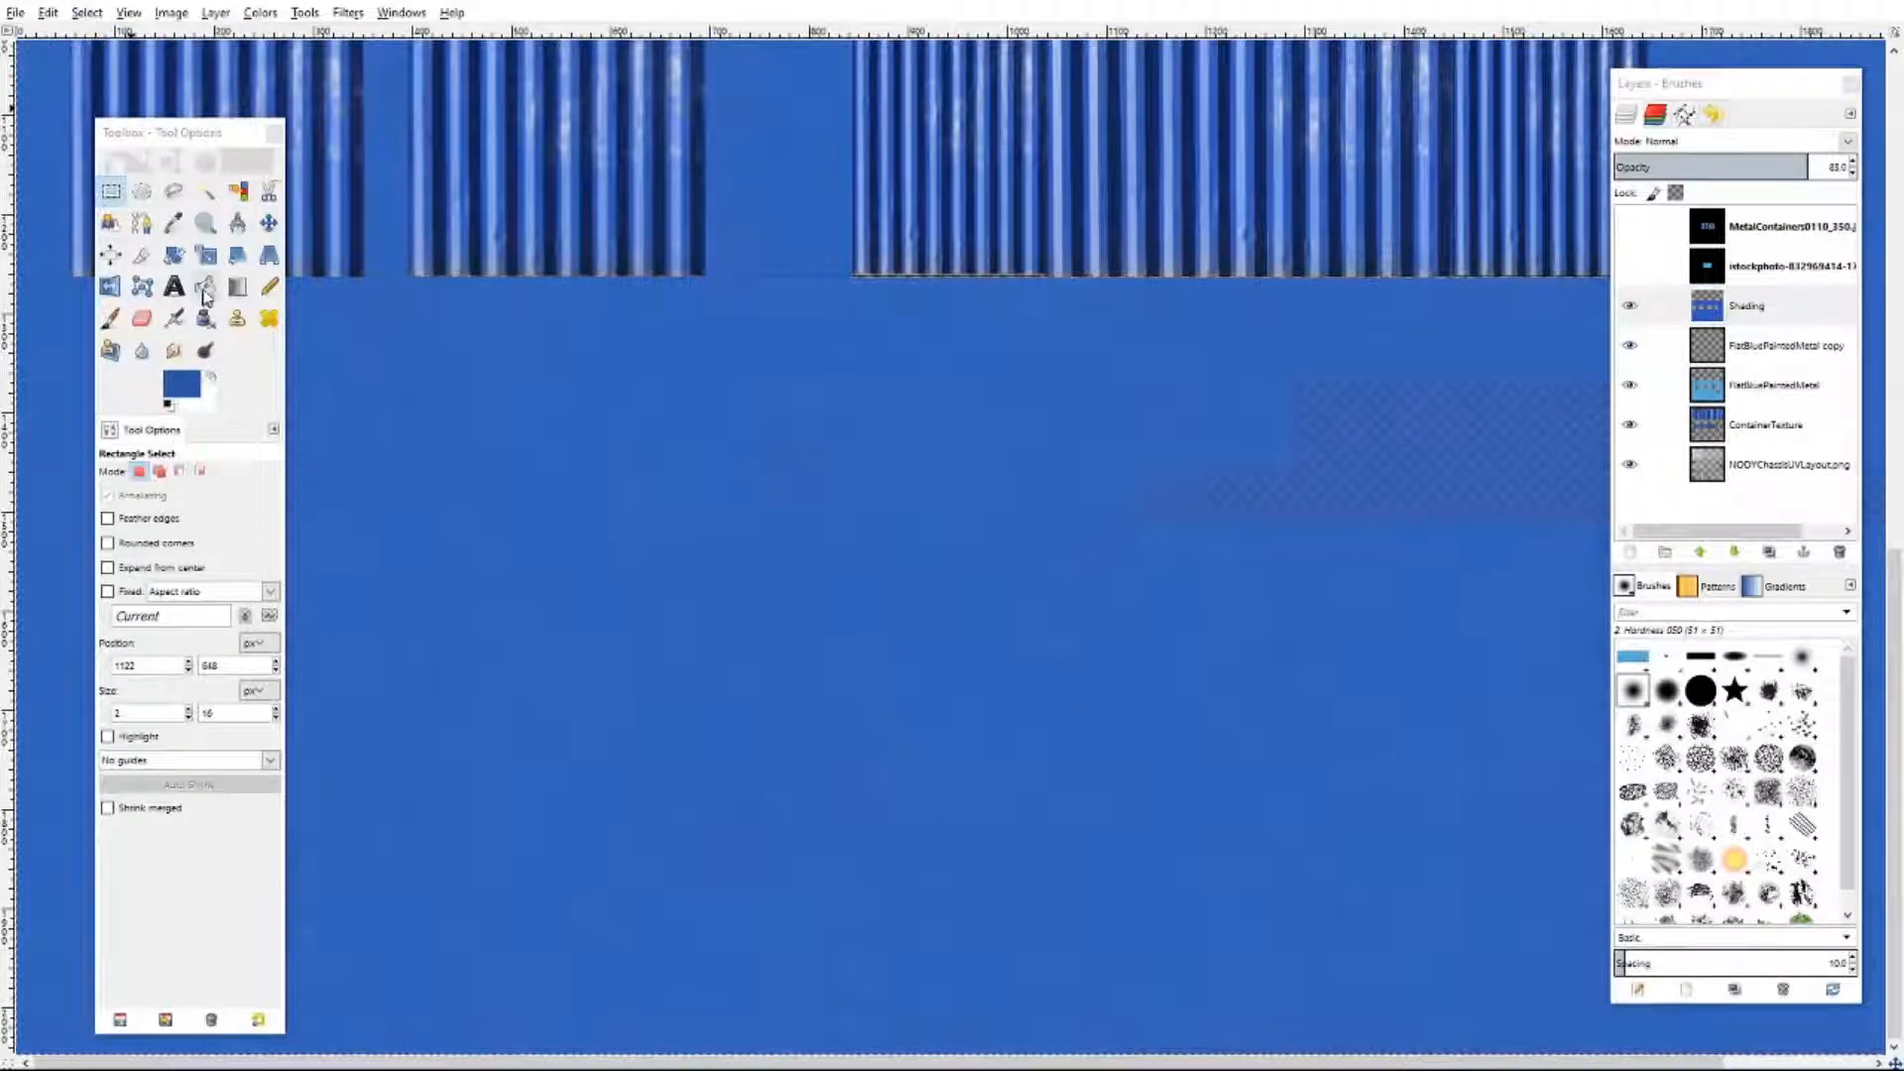
left_click(206, 286)
left_click(824, 366)
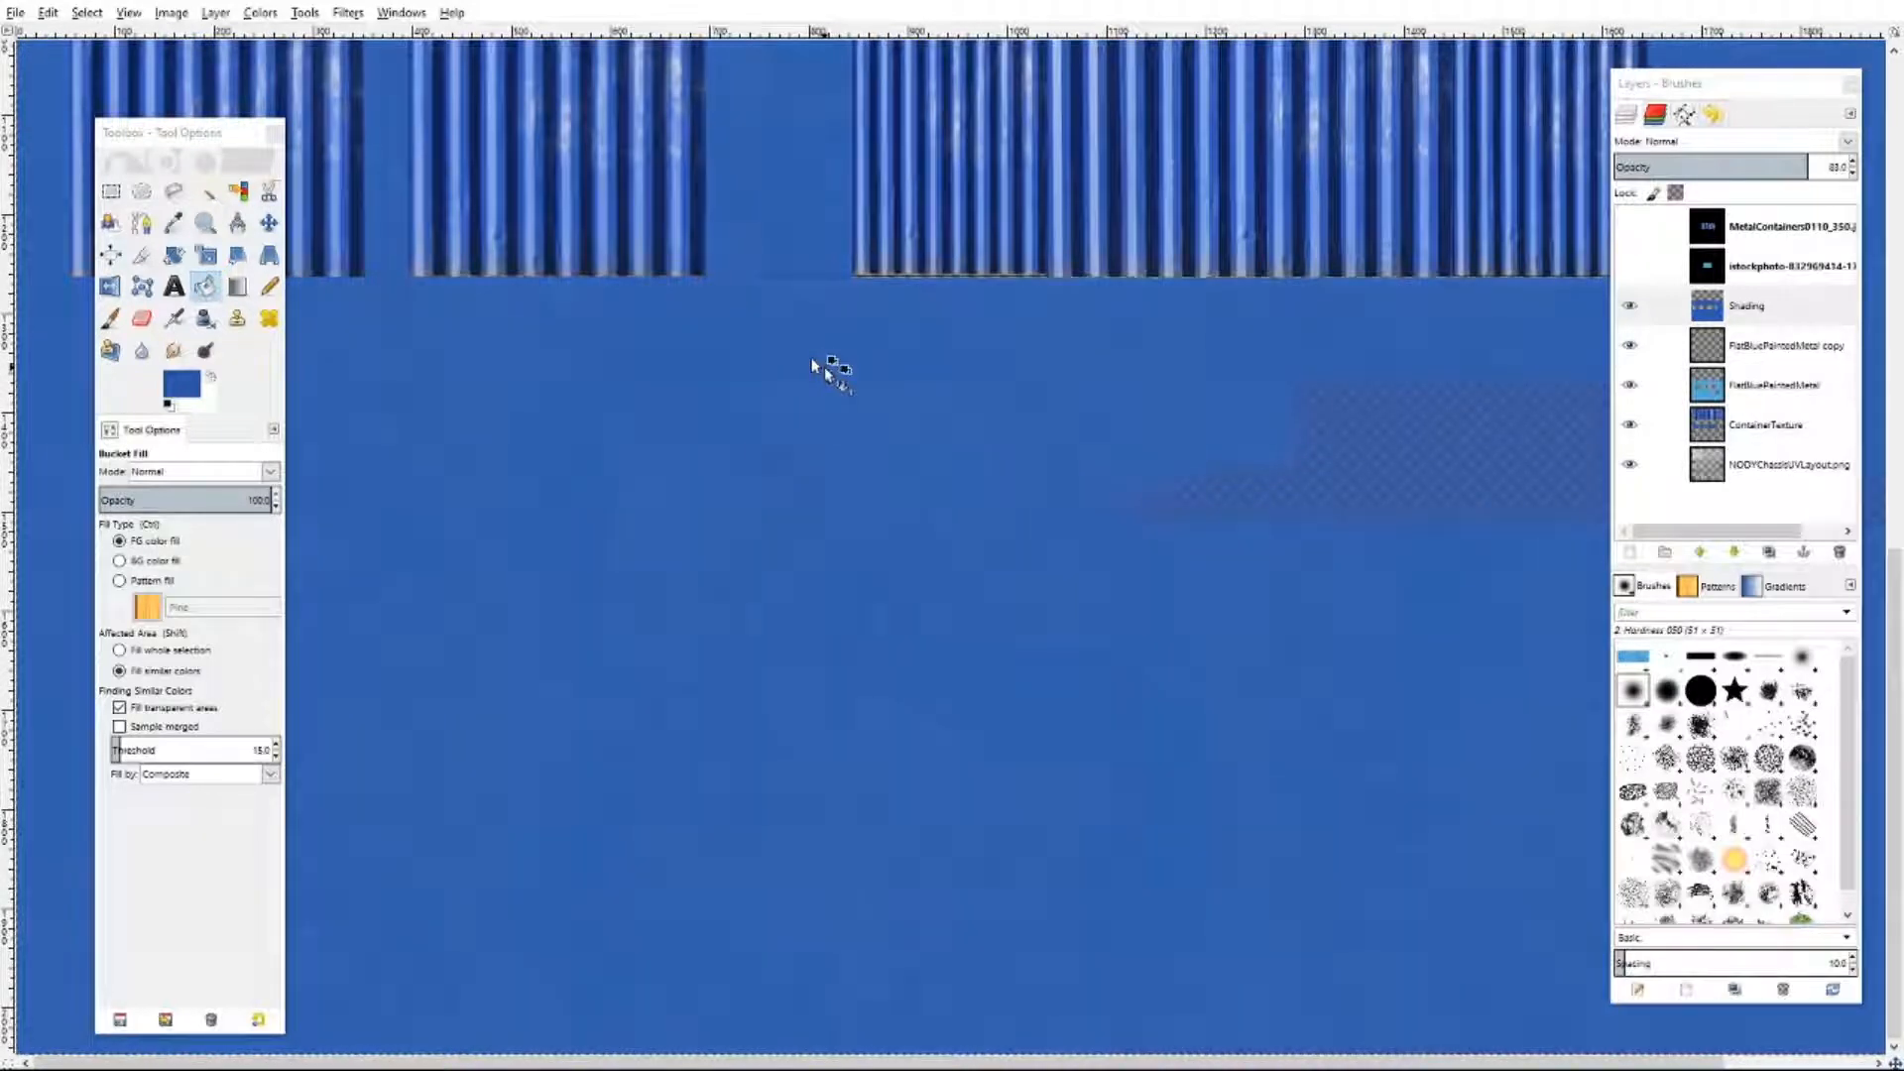
- Lower the Shading layer's opacity to 66
left_click(1852, 173)
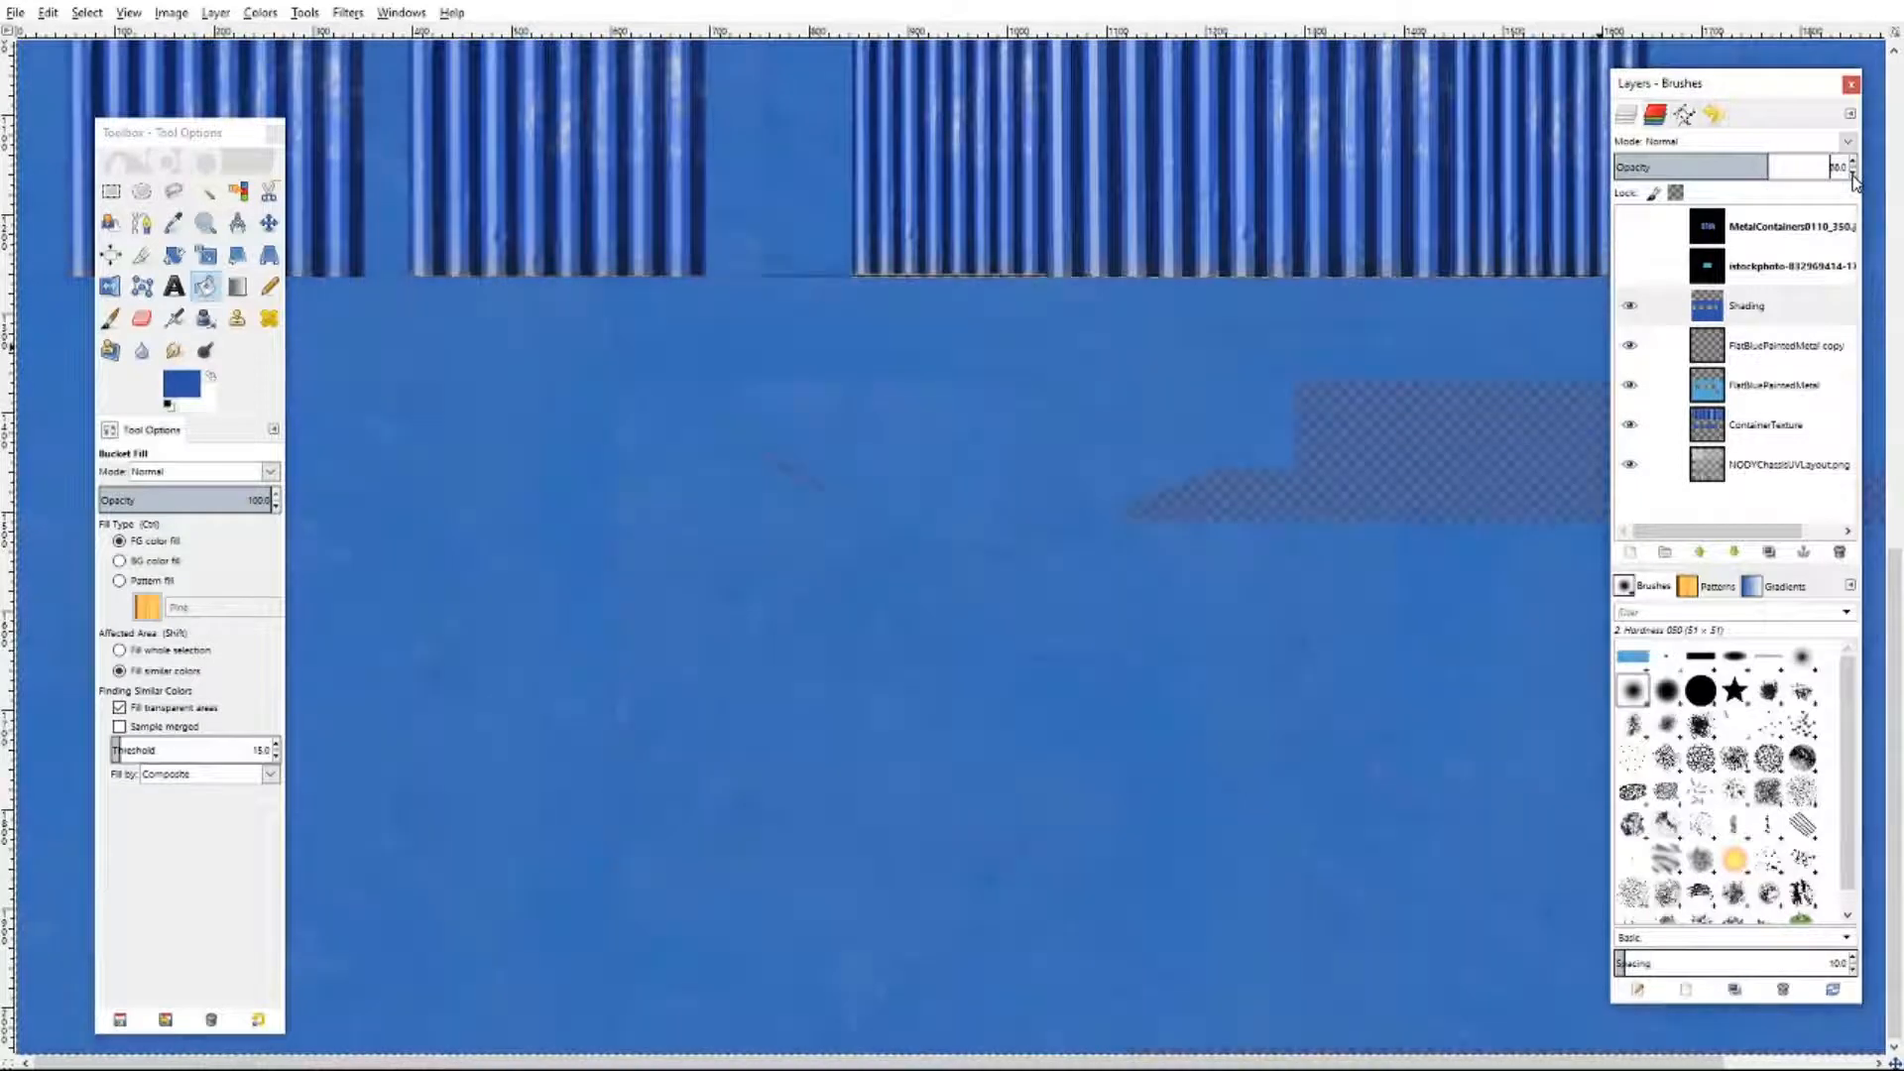
left_click(1852, 175)
left_click(1852, 175)
left_click(1852, 176)
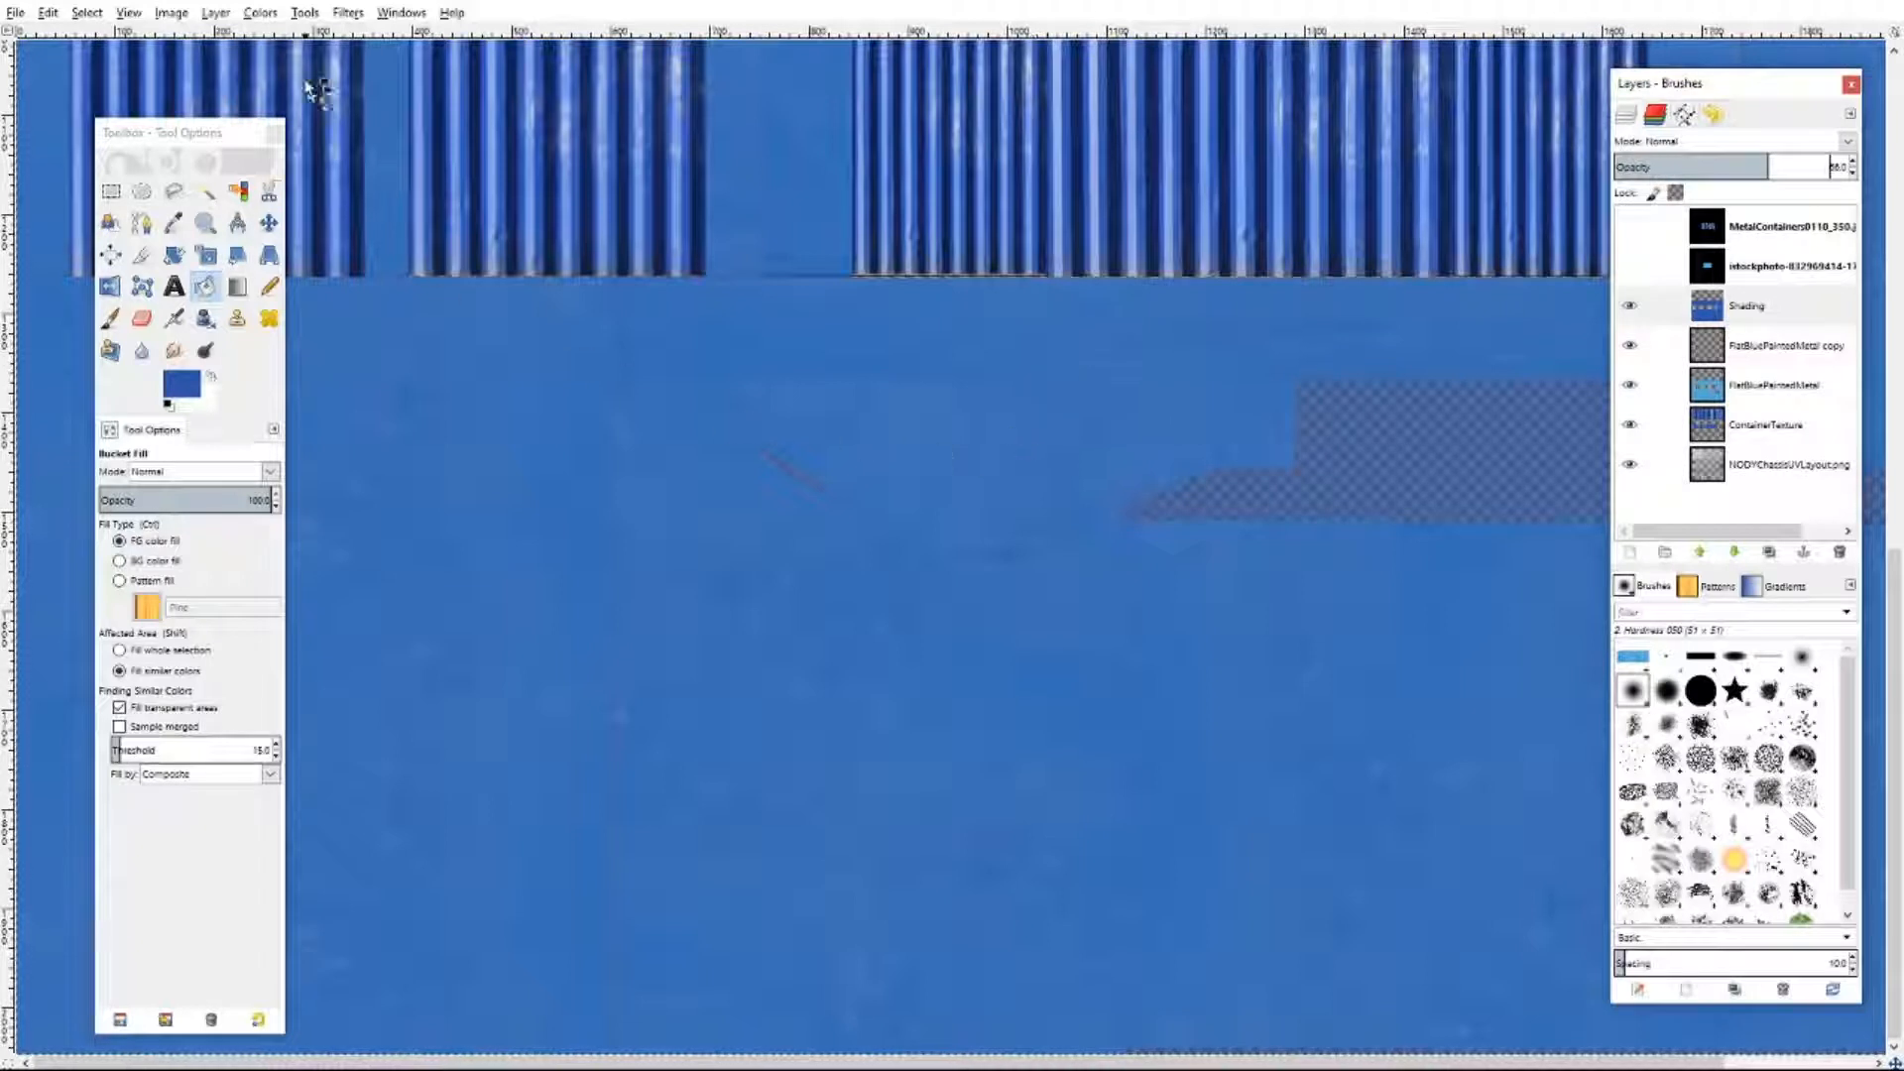
- Try filling the Shading layer with the darker blue 224083, and undo the fill
left_click(129, 13)
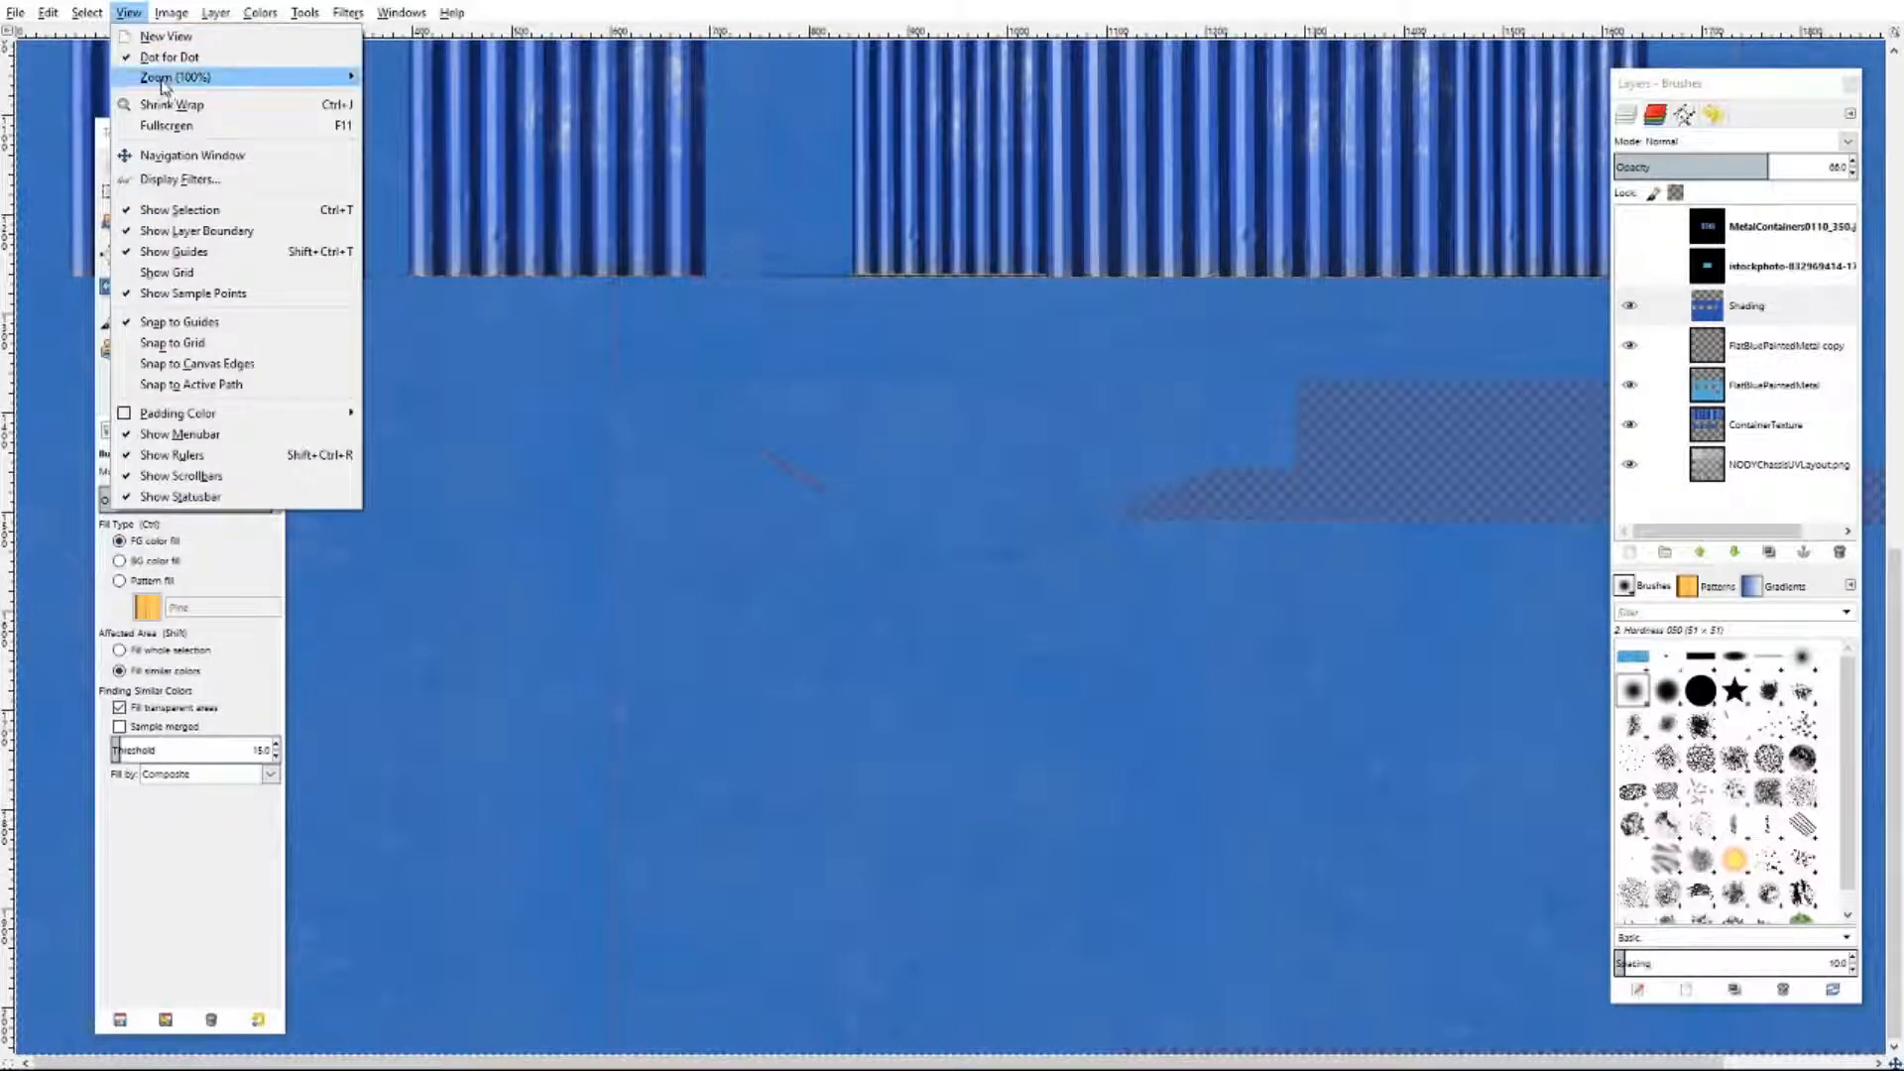
mouse_move(162, 79)
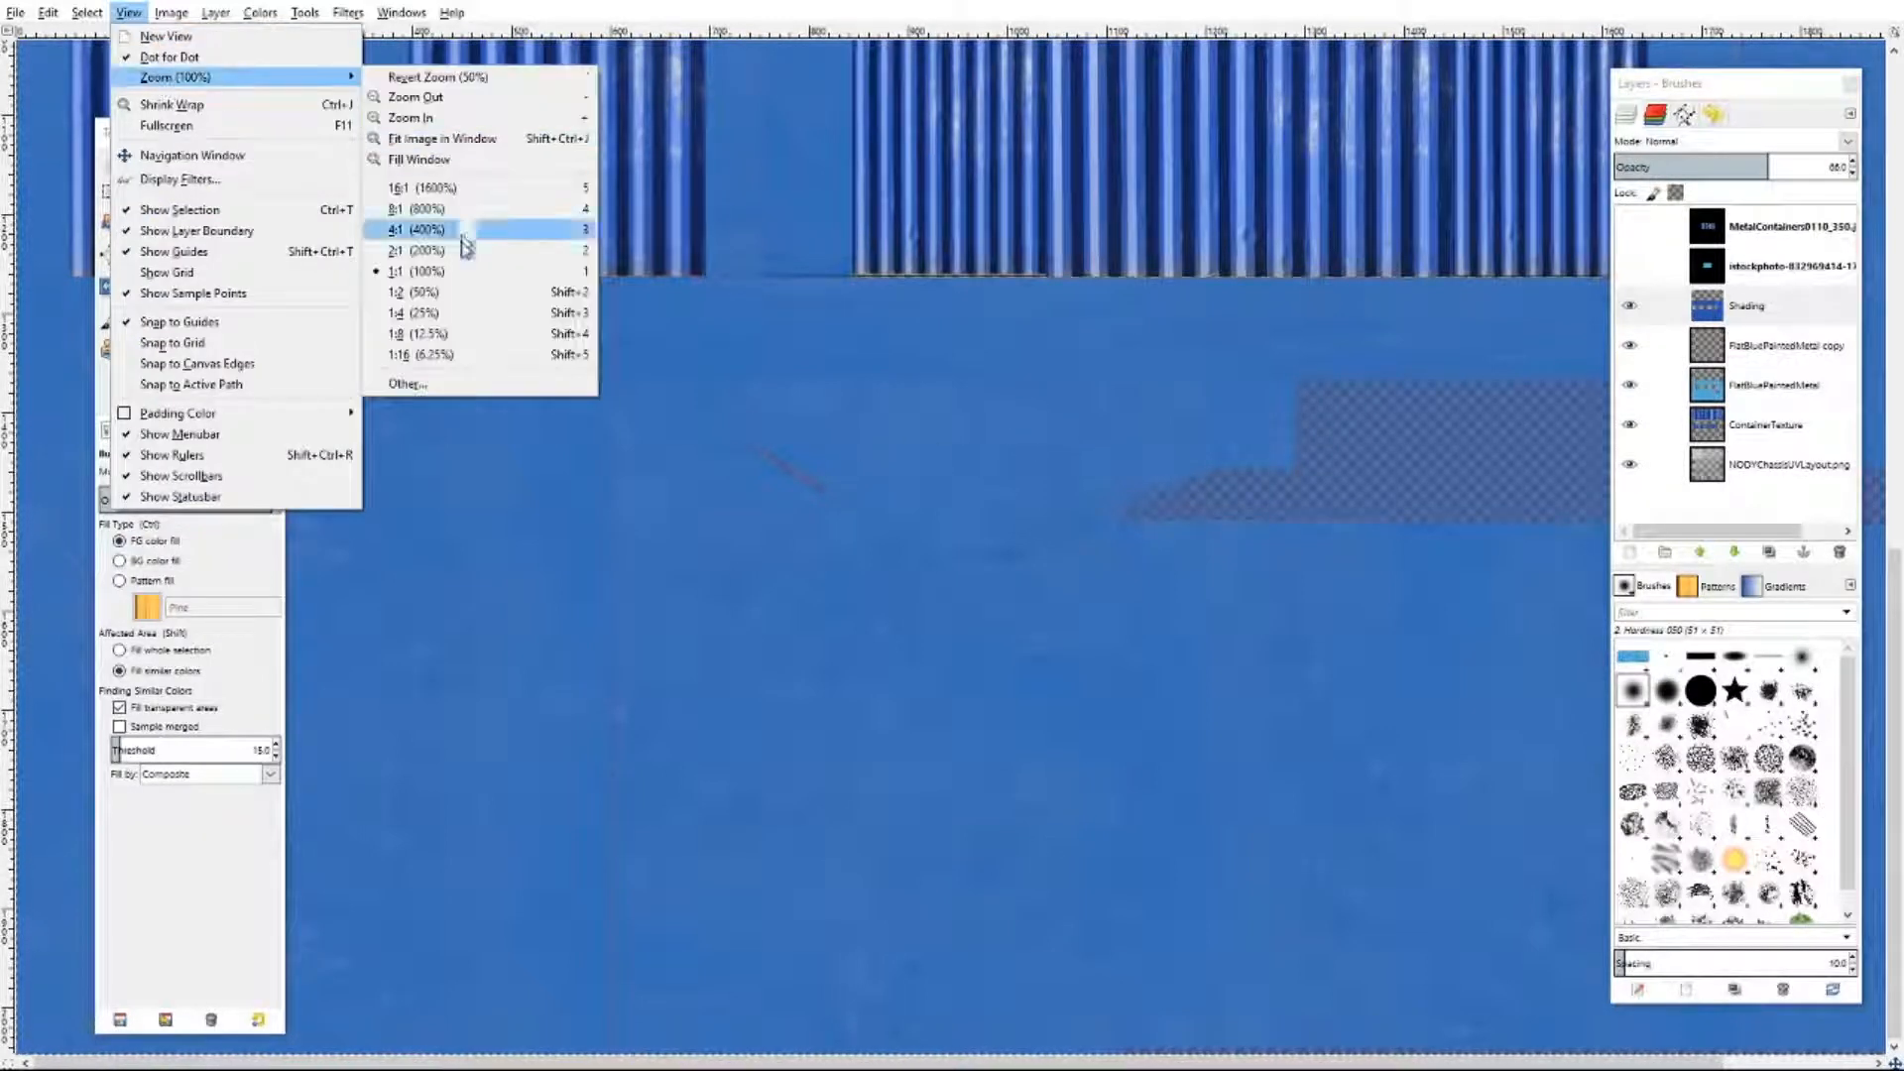
left_click(415, 294)
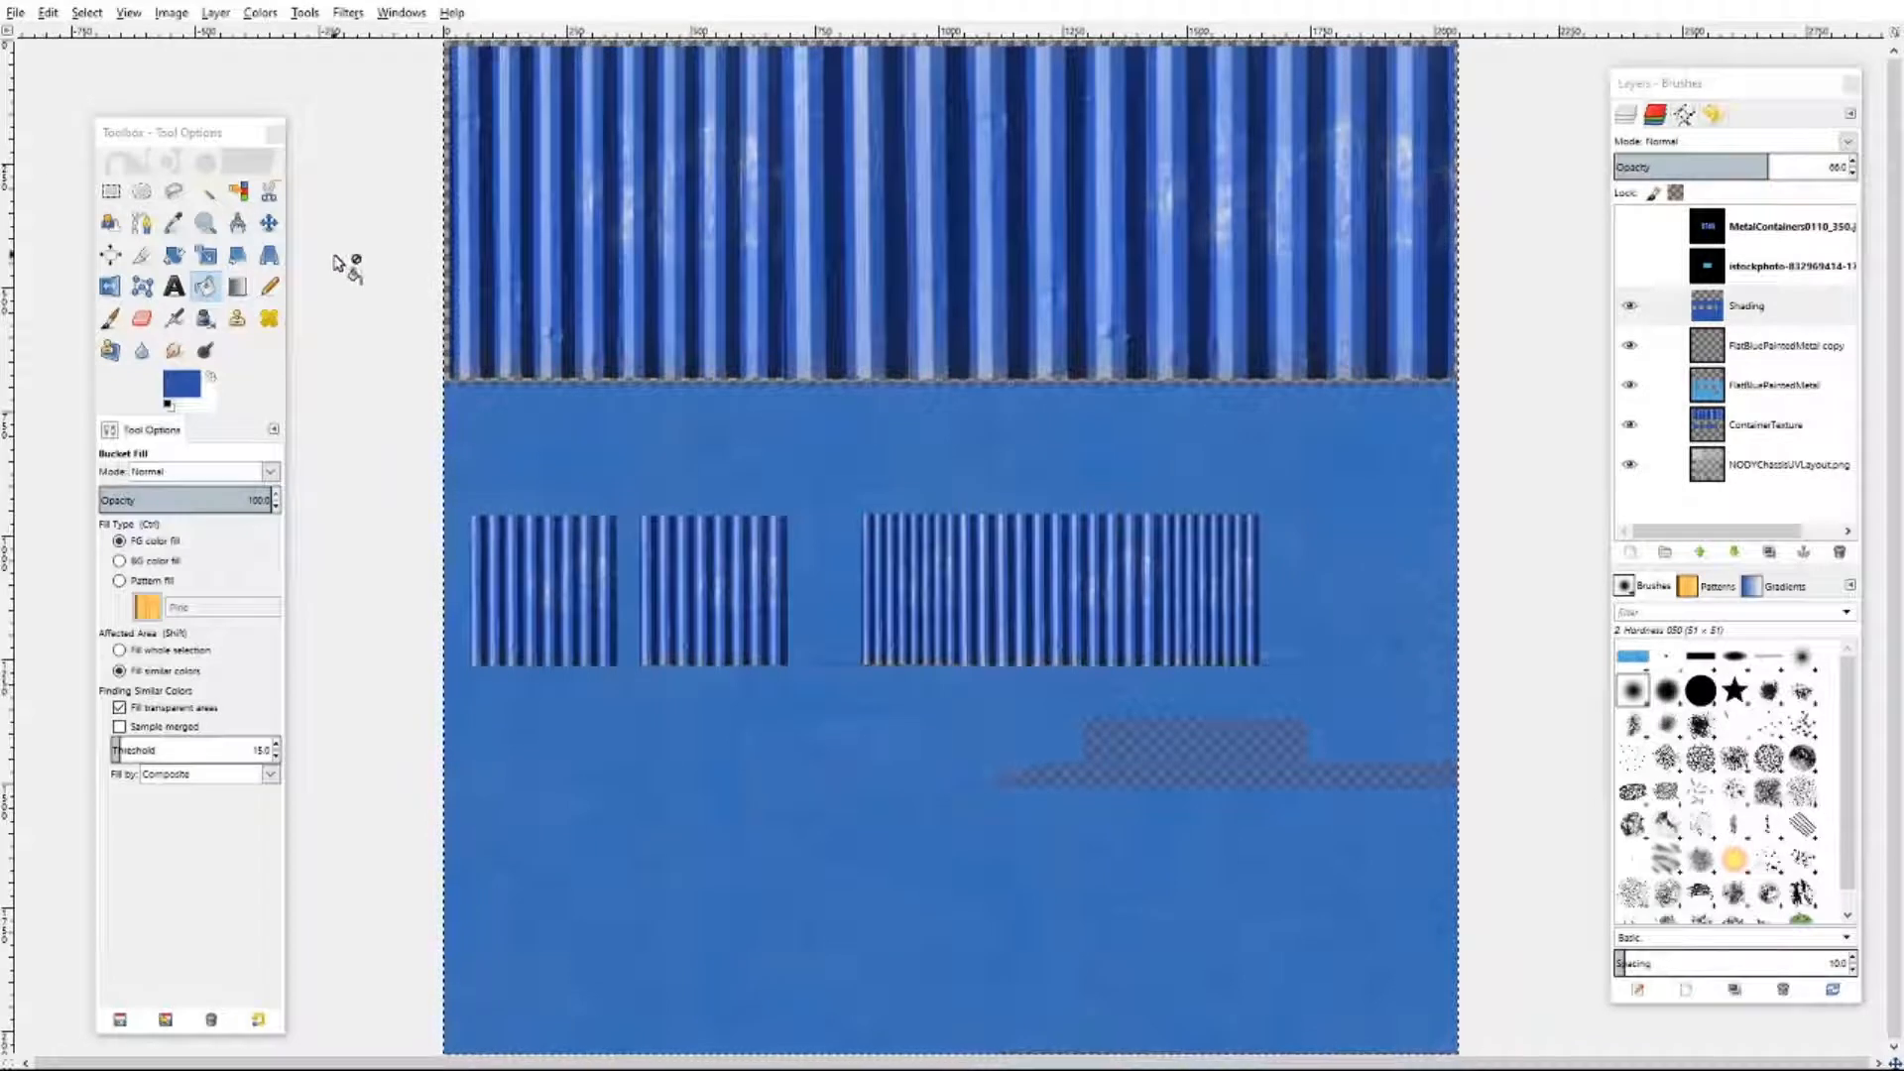
left_click(181, 383)
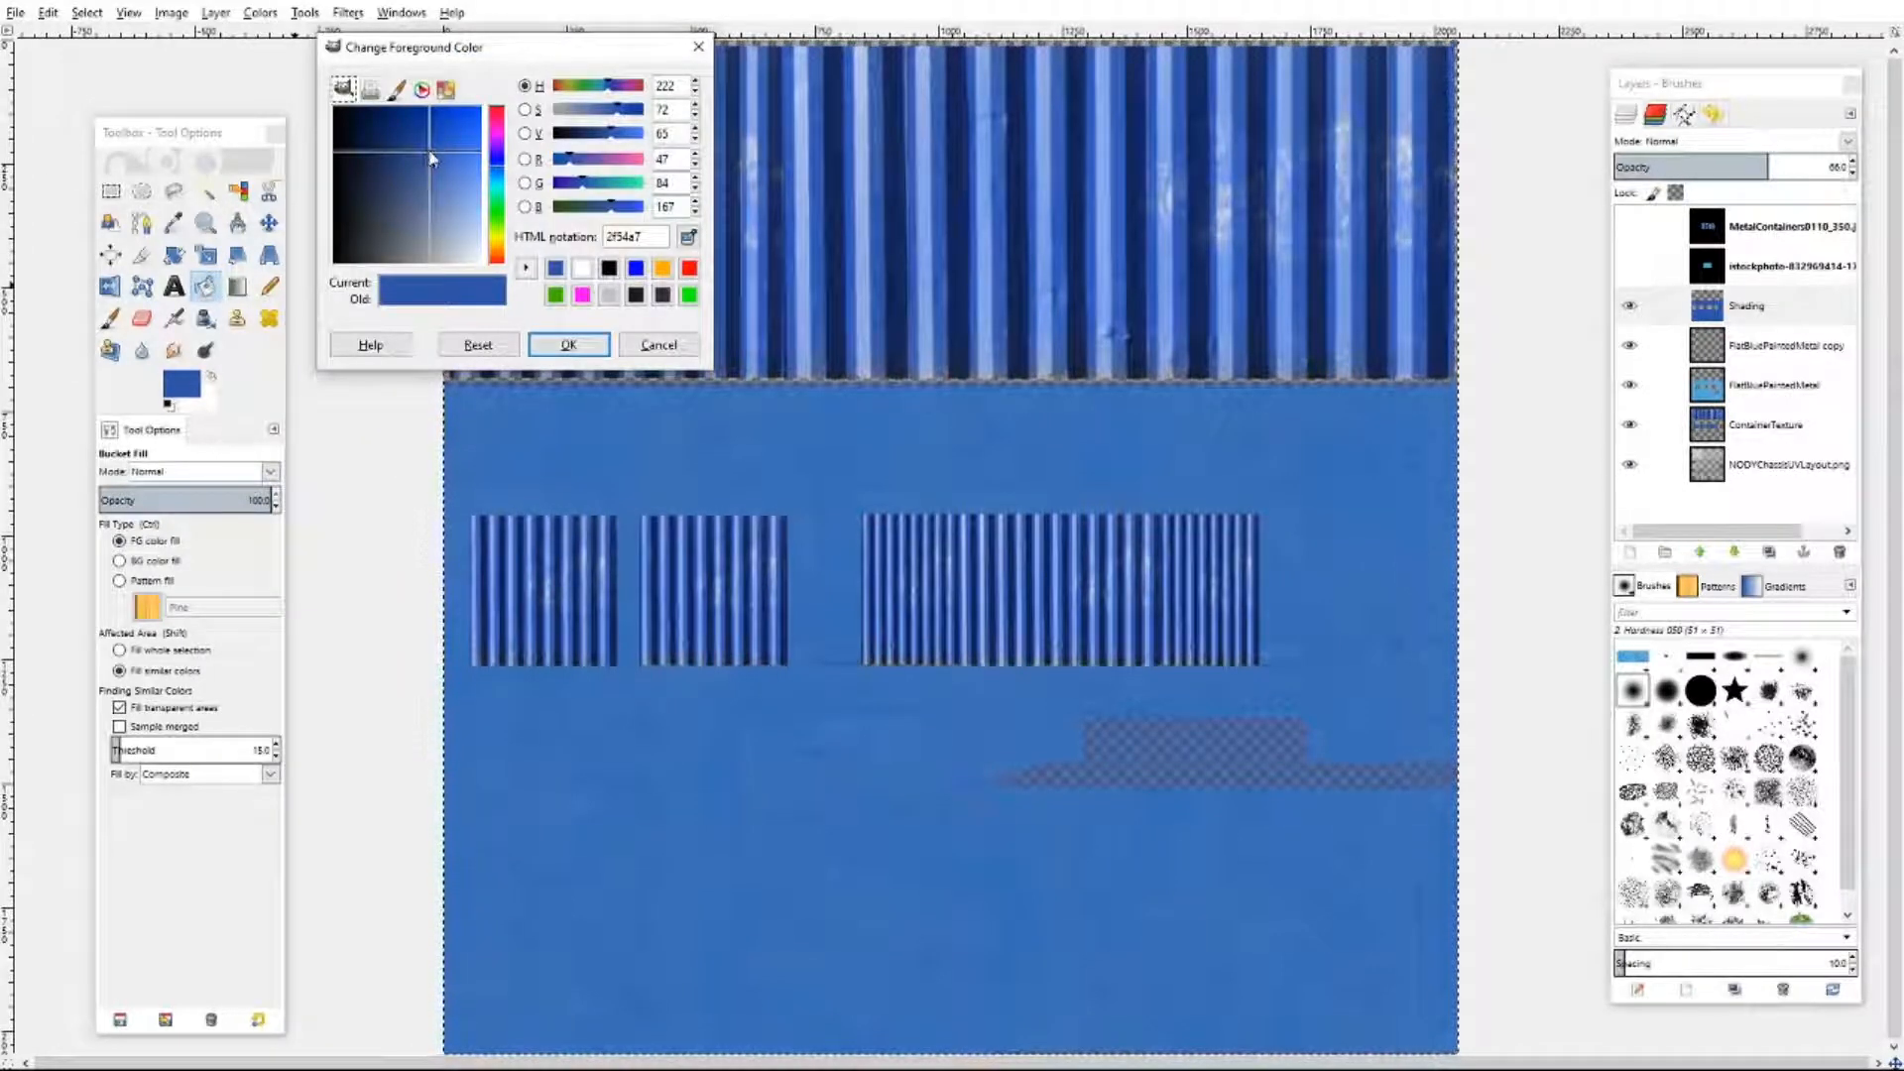
left_click_drag(428, 156, 410, 149)
left_click(569, 344)
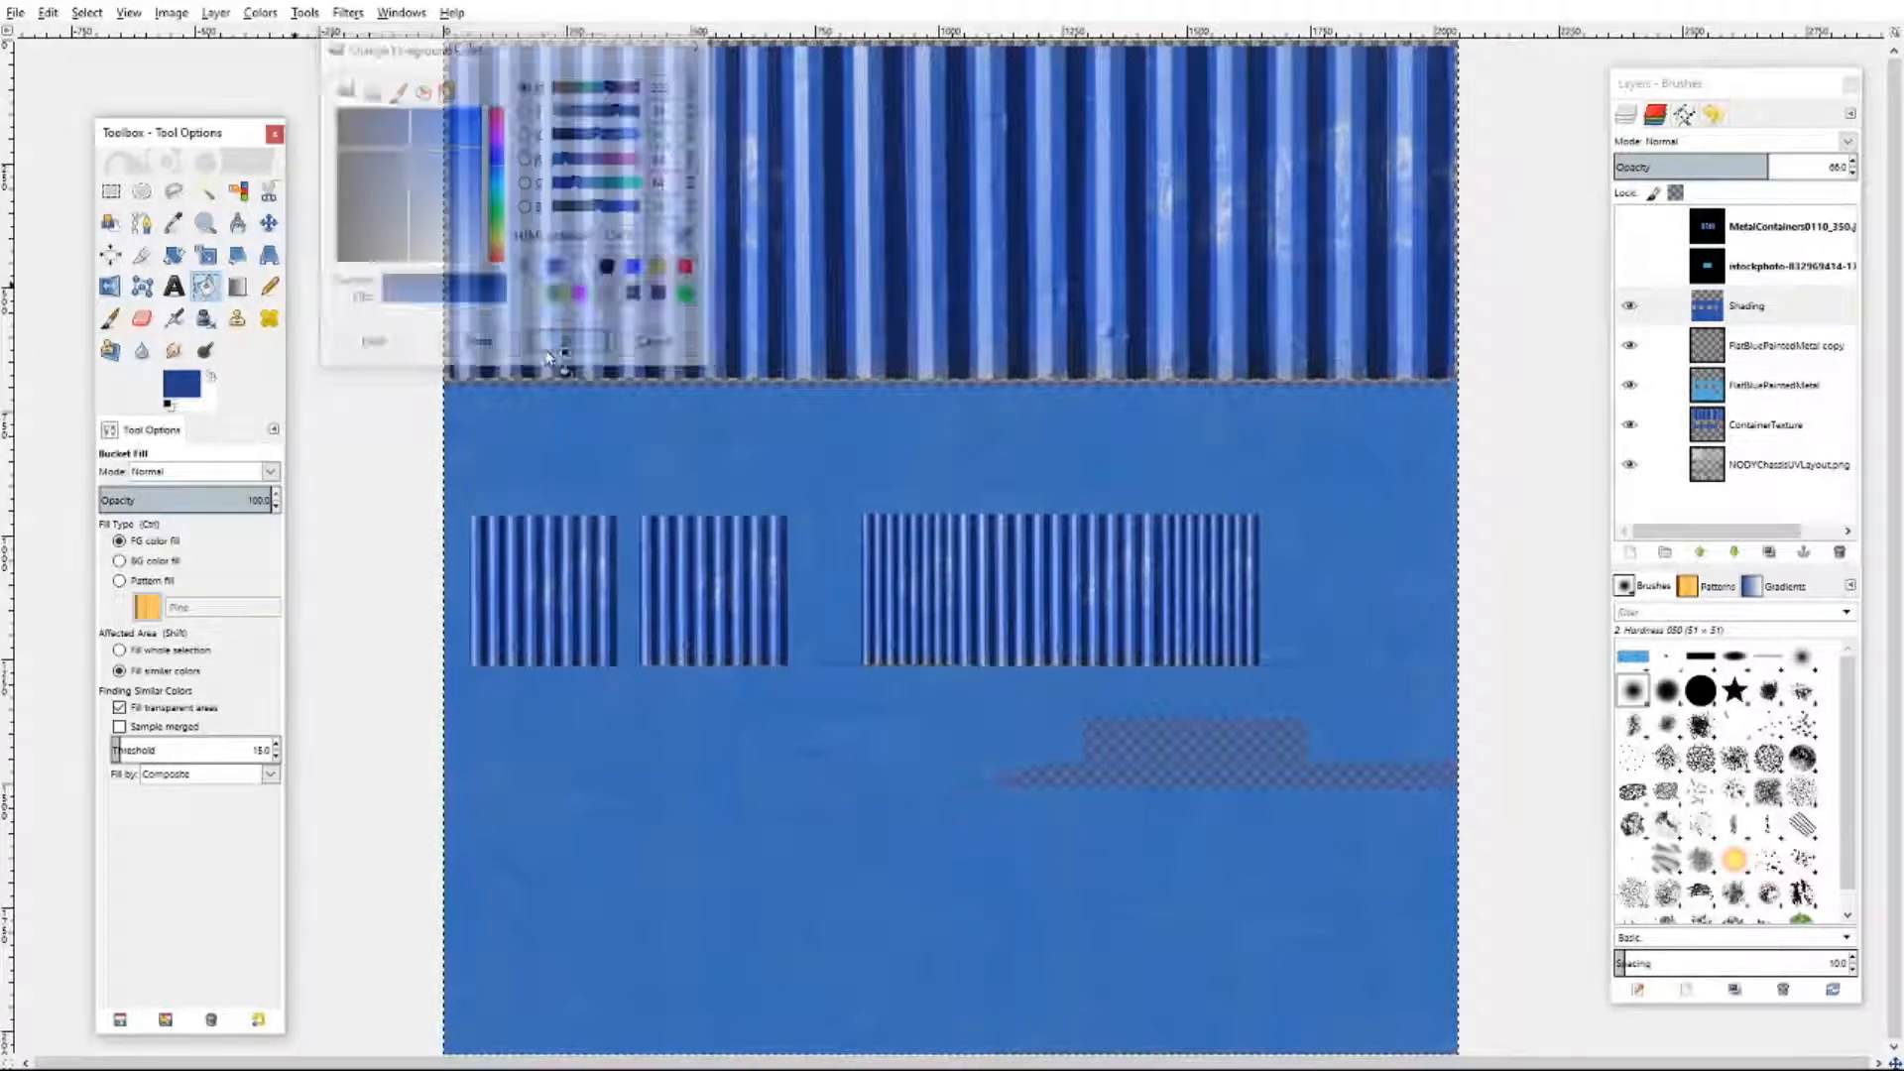
left_click(1730, 305)
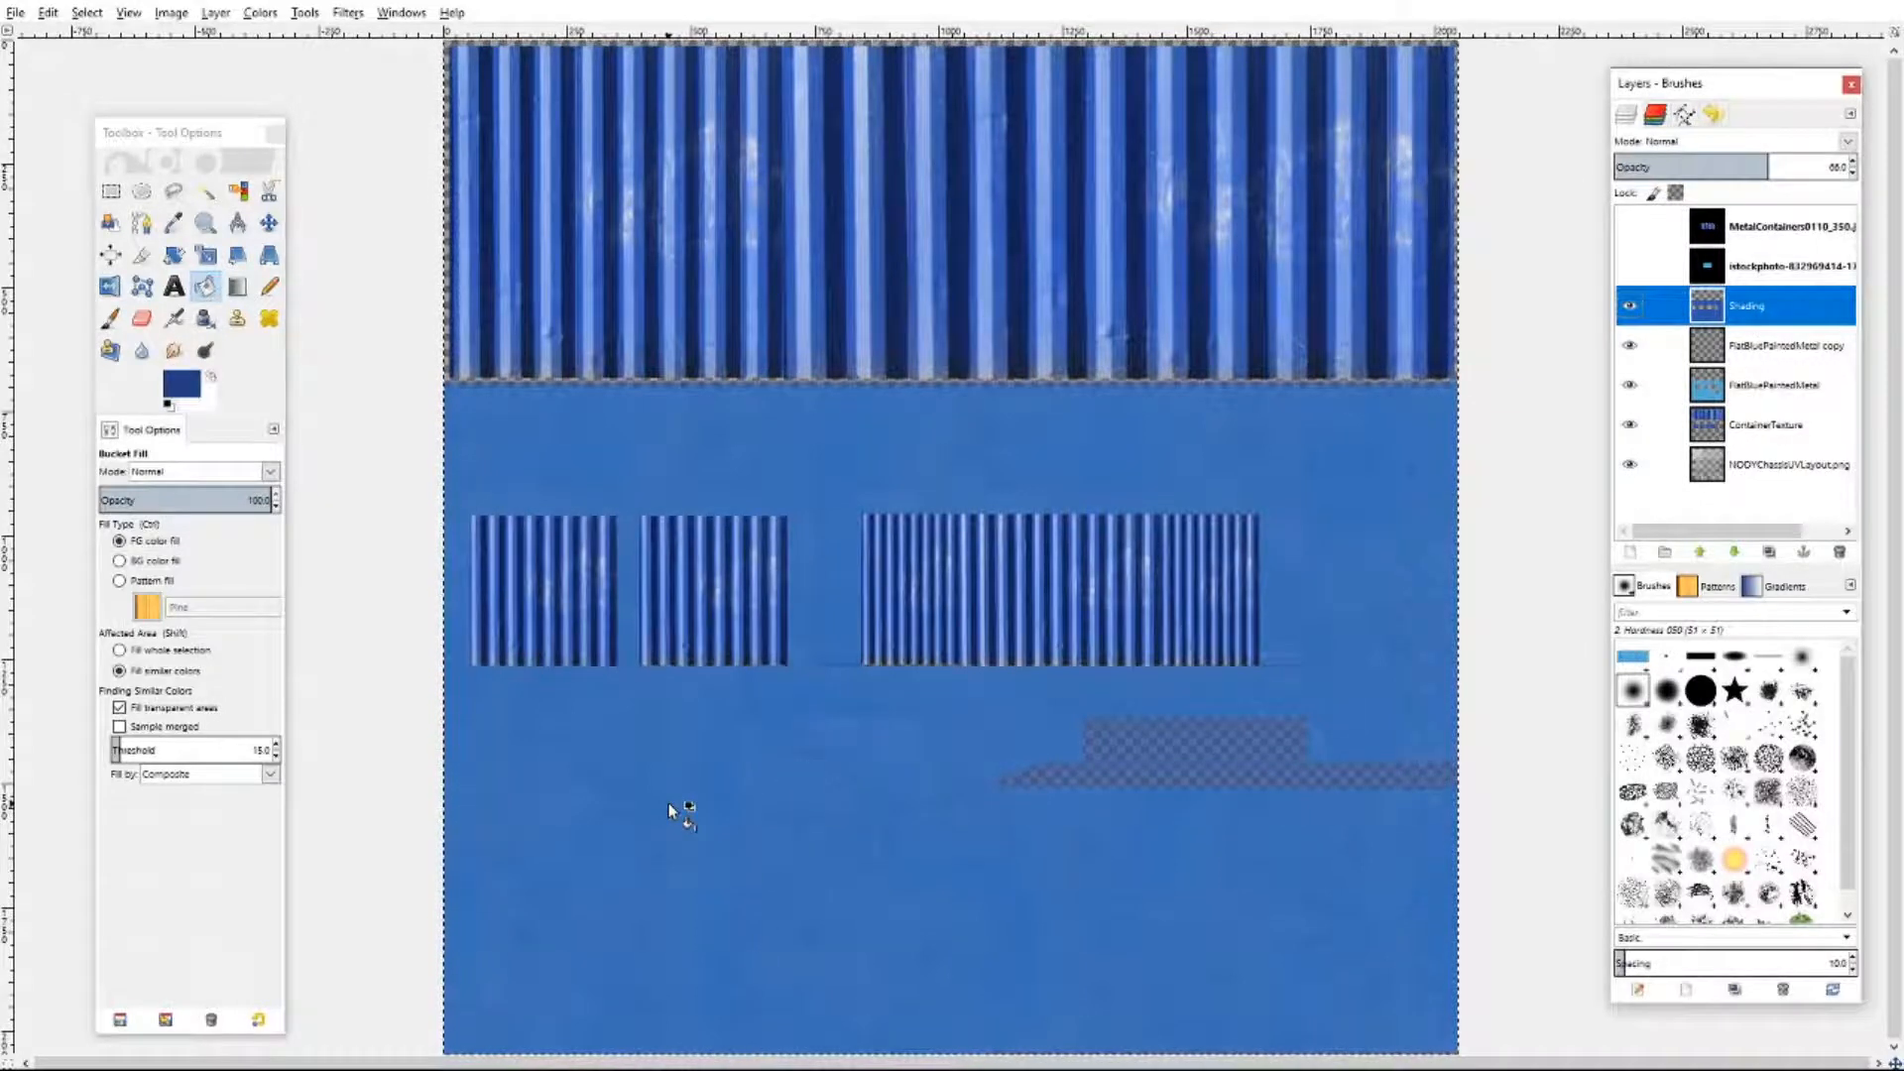
left_click(659, 799)
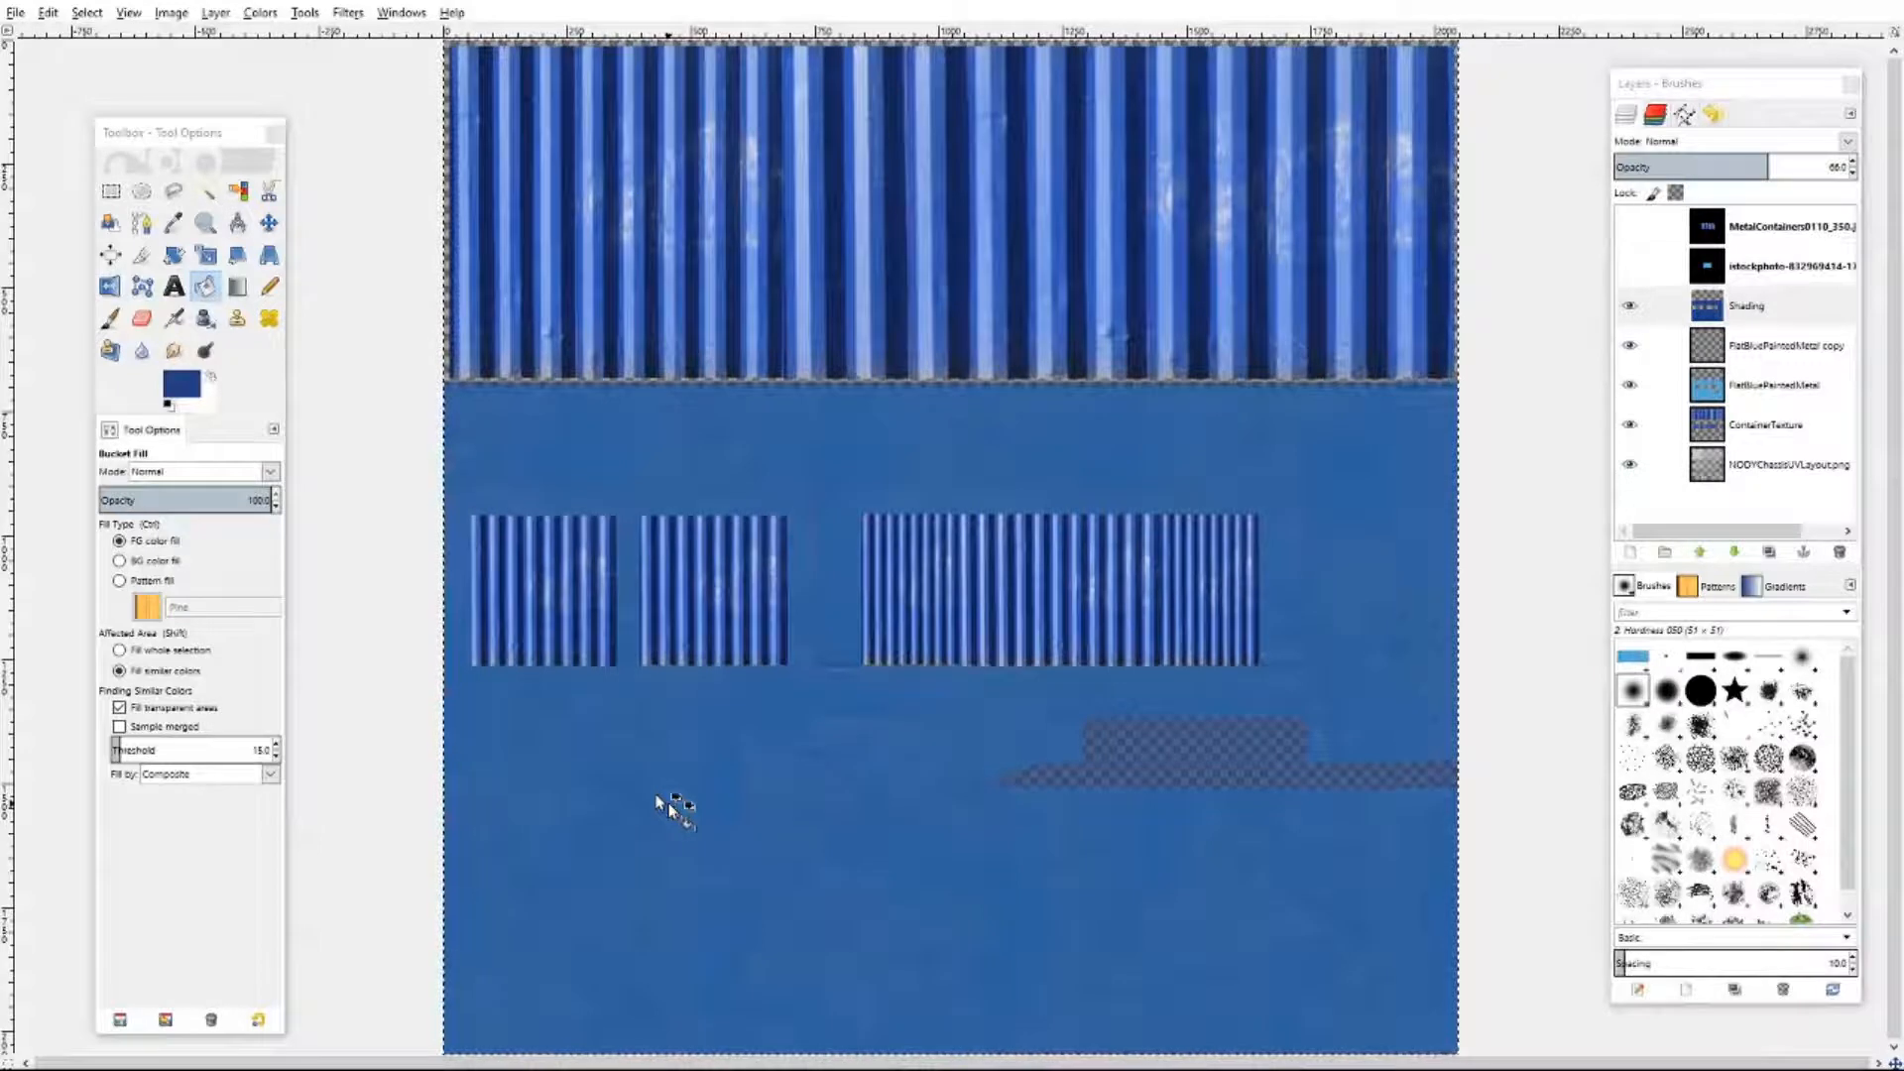
key("ctrl")
key("ctrl+z")
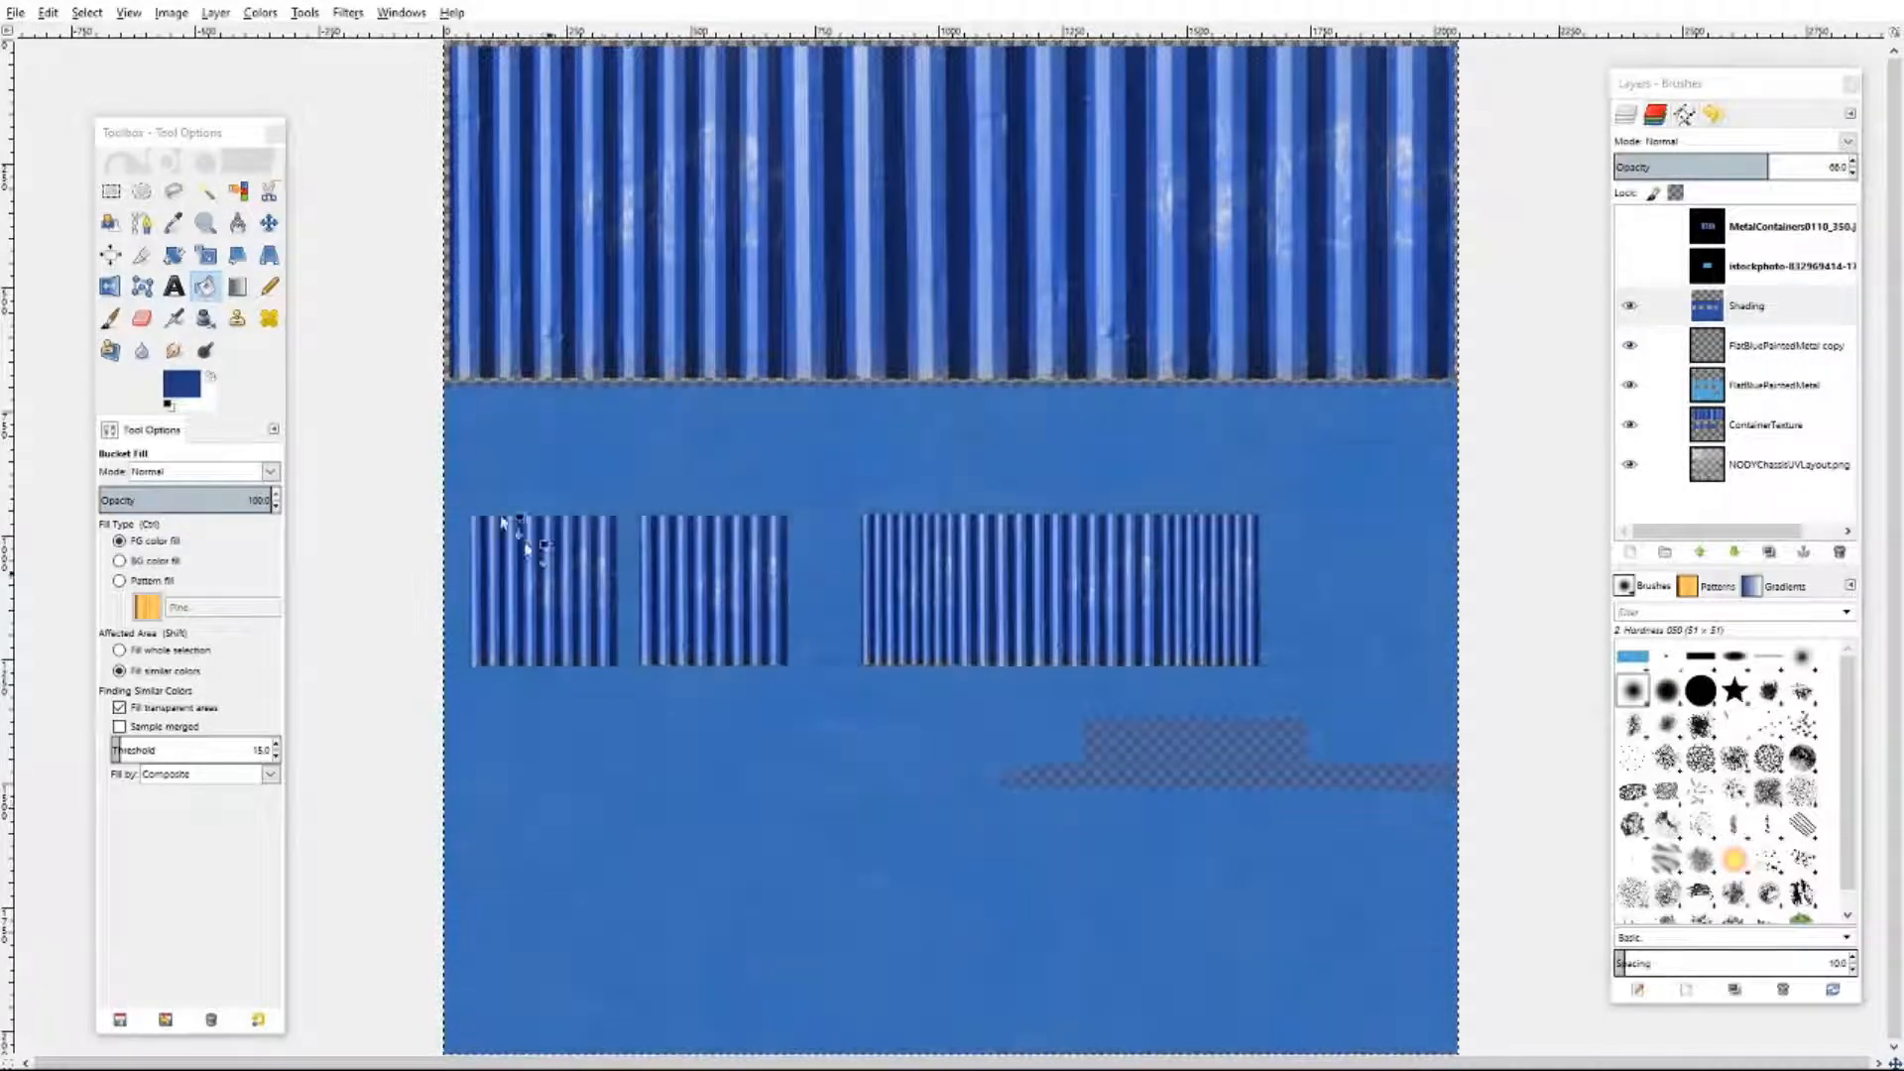
- Set the foreground color to the more saturated blue 0b379a and bucket-fill the Shading layer's blue area with it
left_click(181, 383)
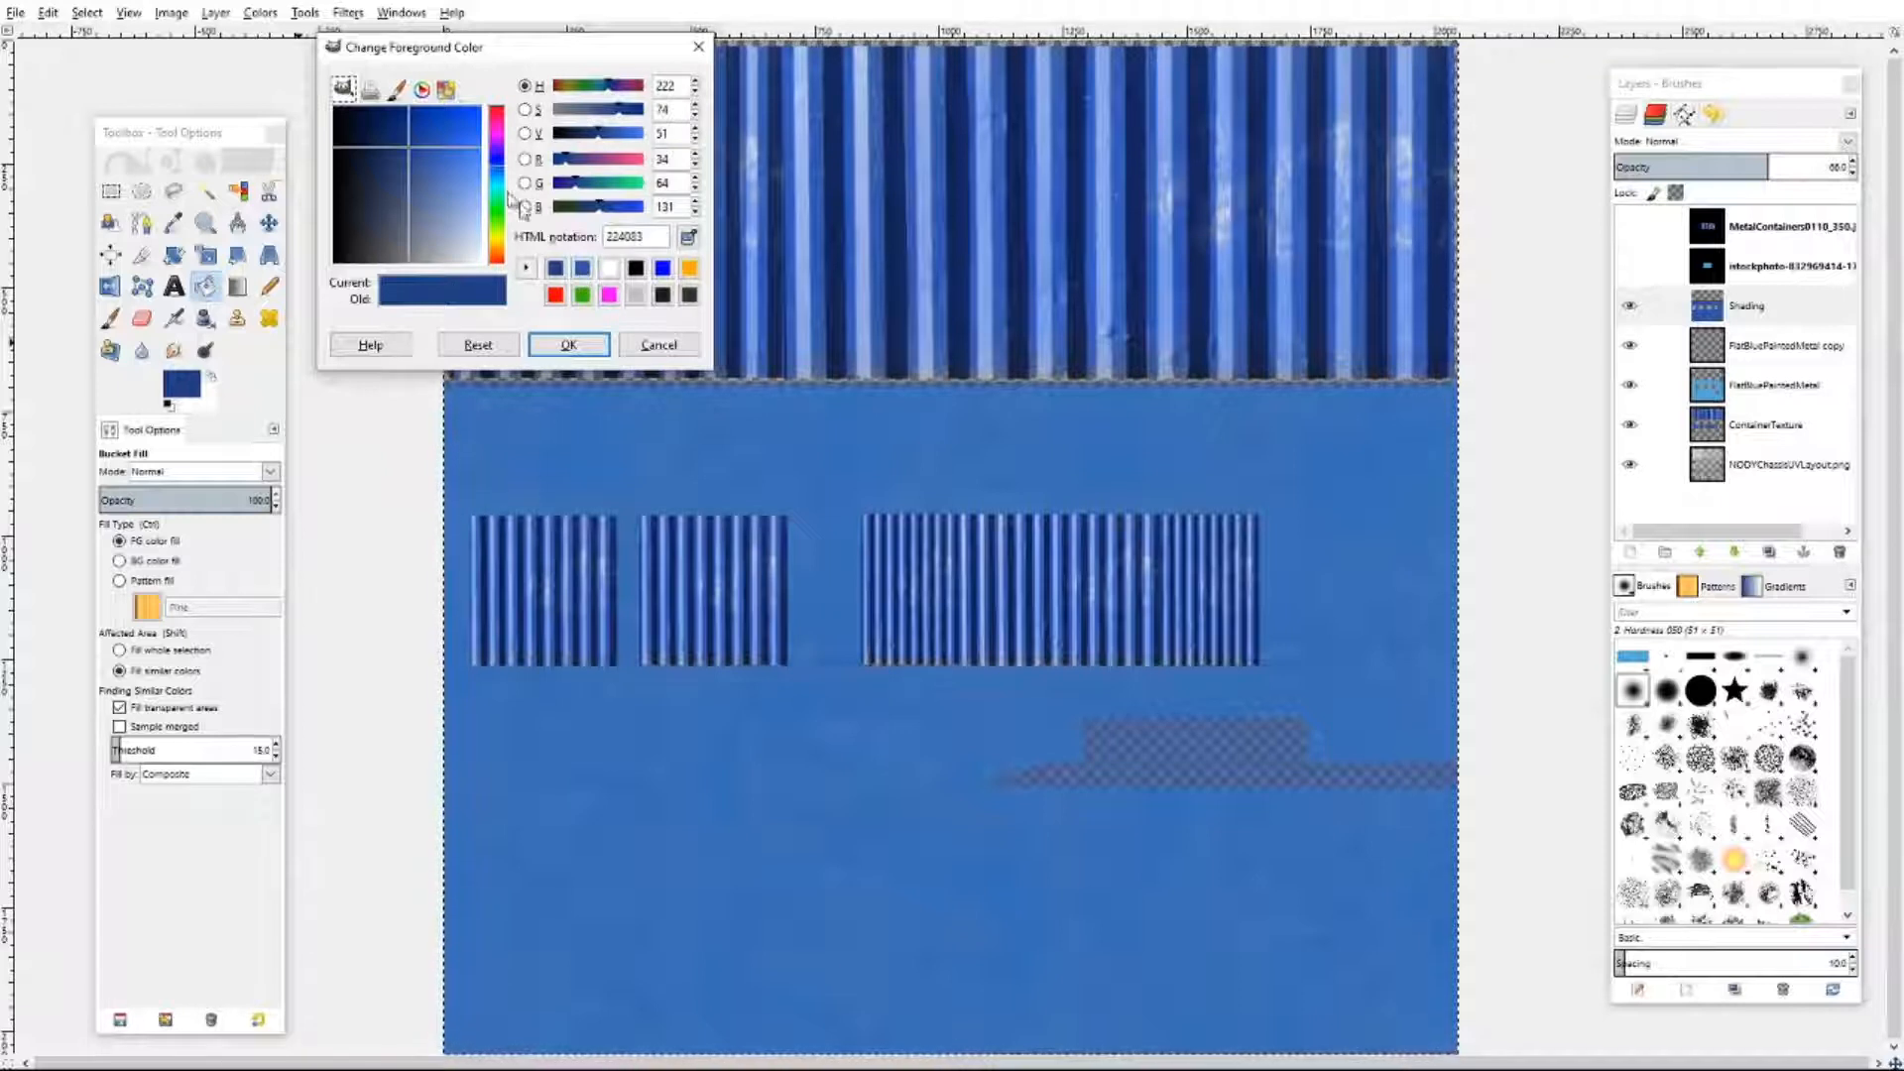
left_click_drag(407, 144, 422, 117)
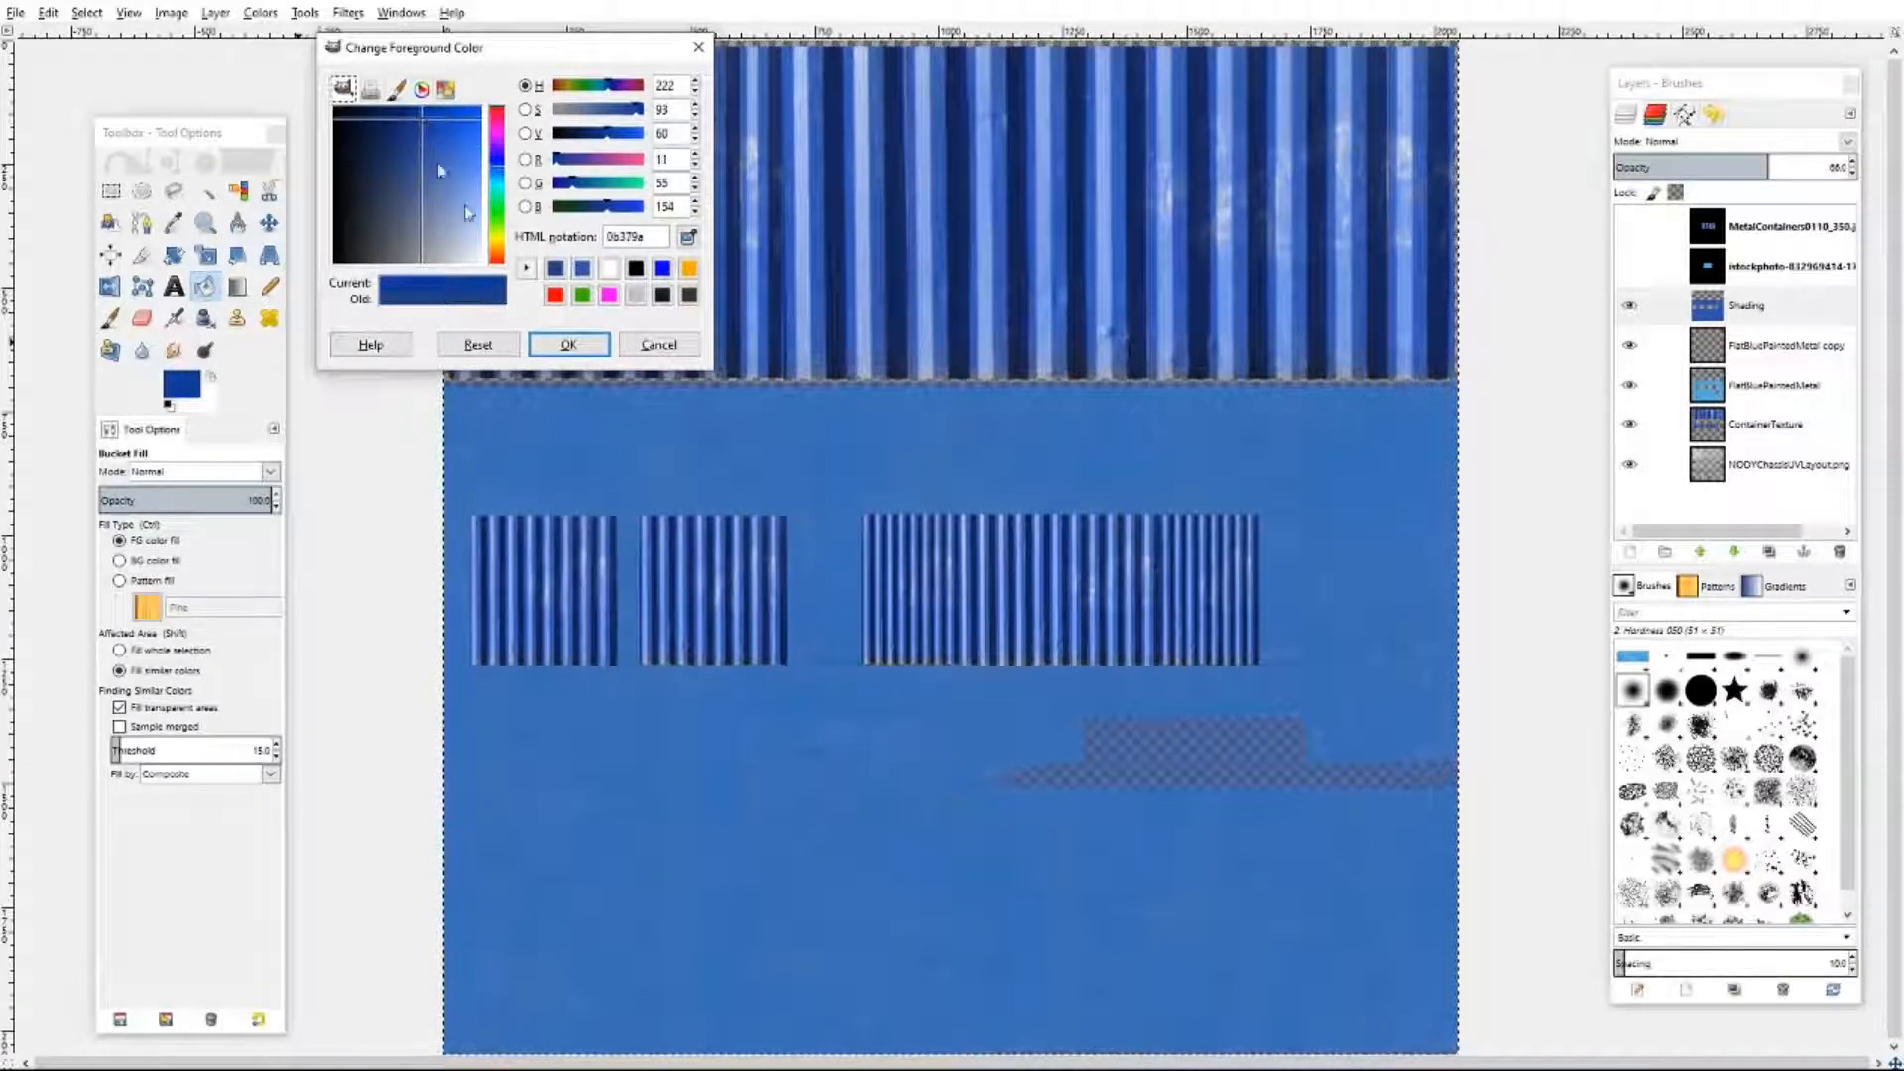
left_click(569, 347)
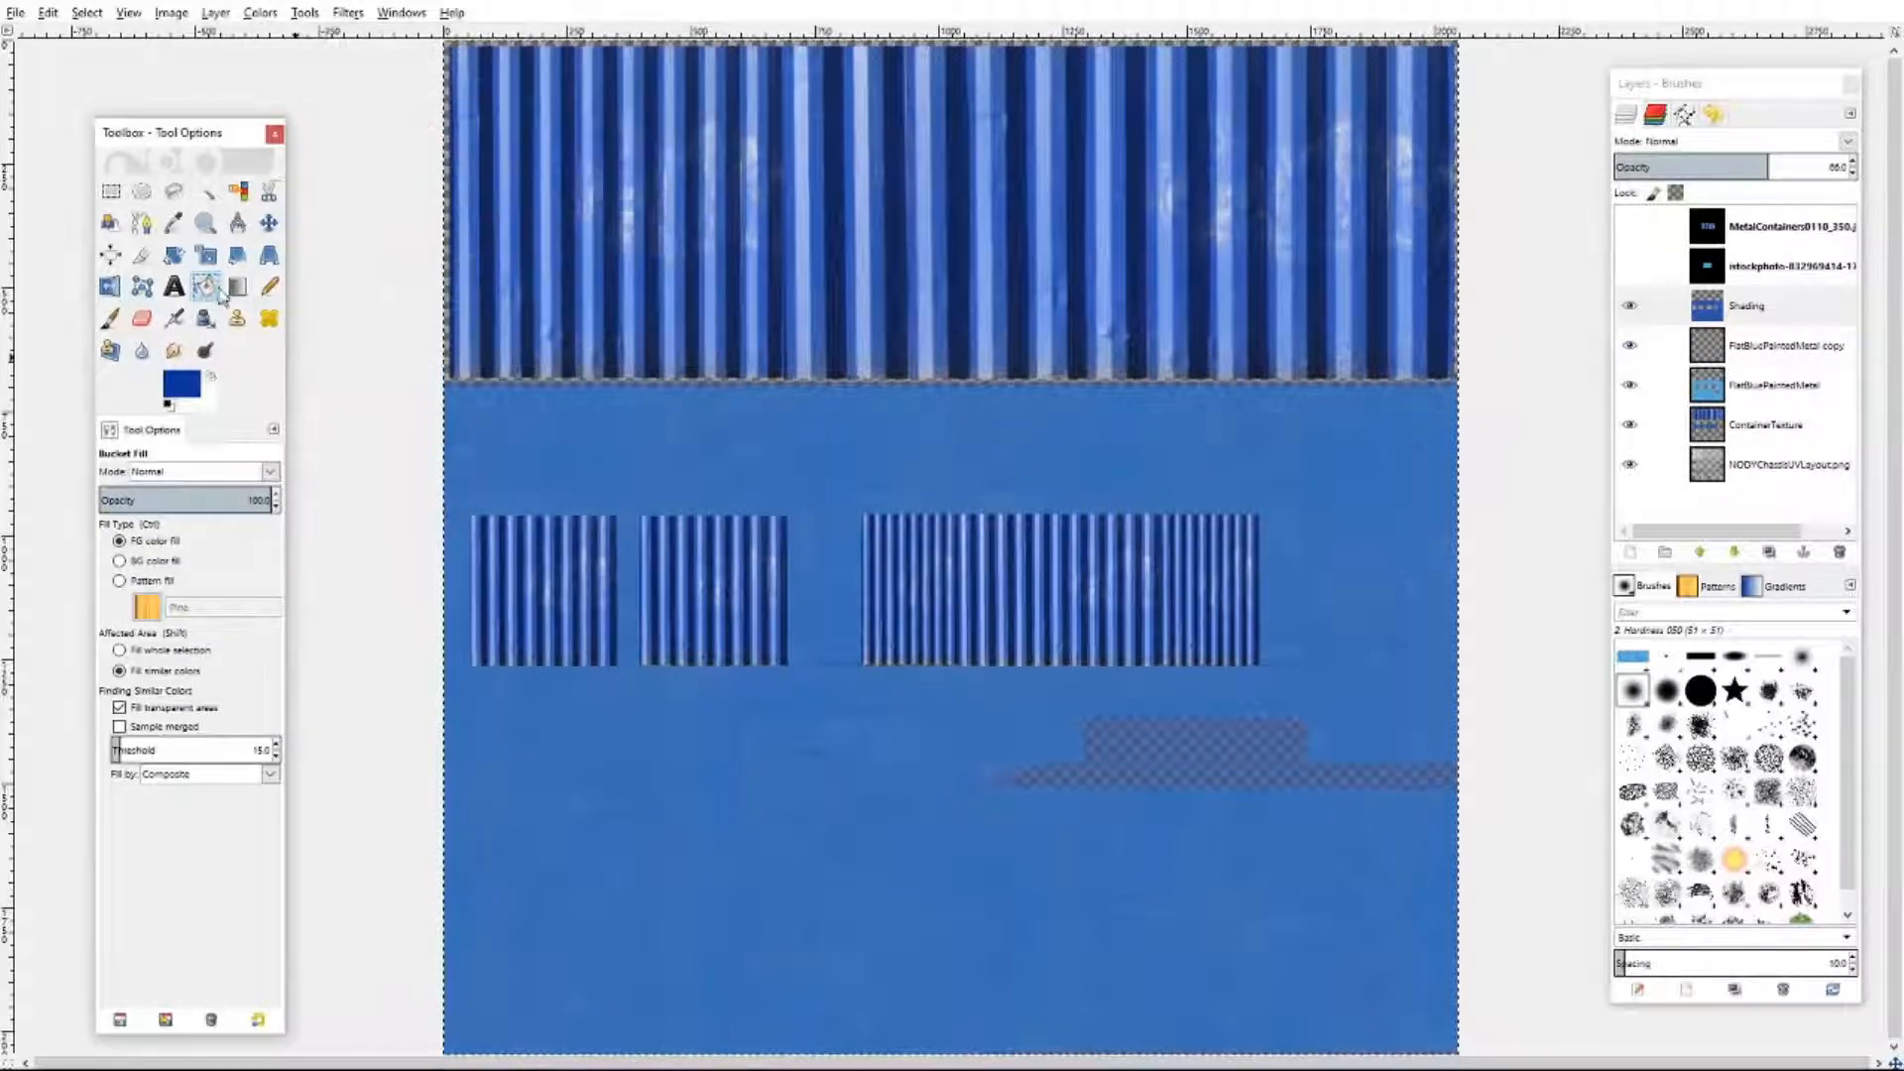
left_click(808, 457)
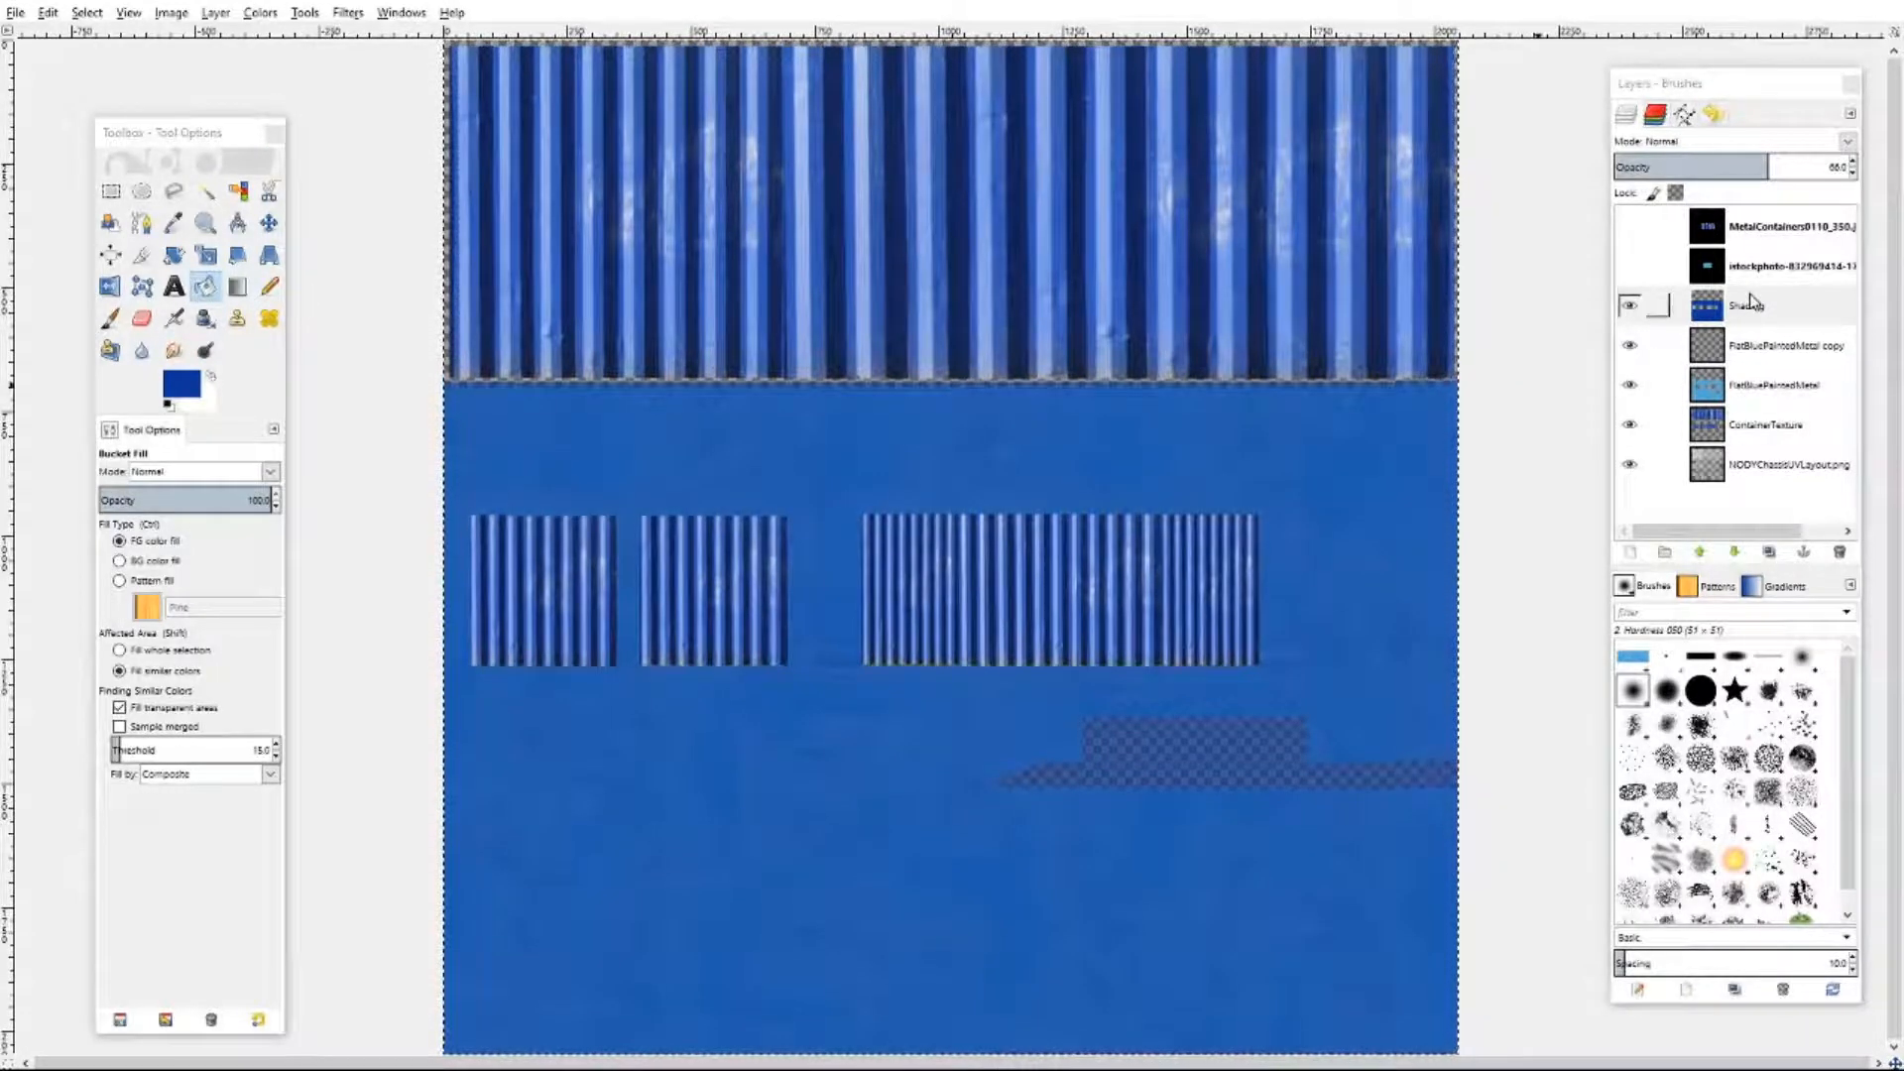
- Adjust the Shading layer's opacity to 78
left_click(1852, 176)
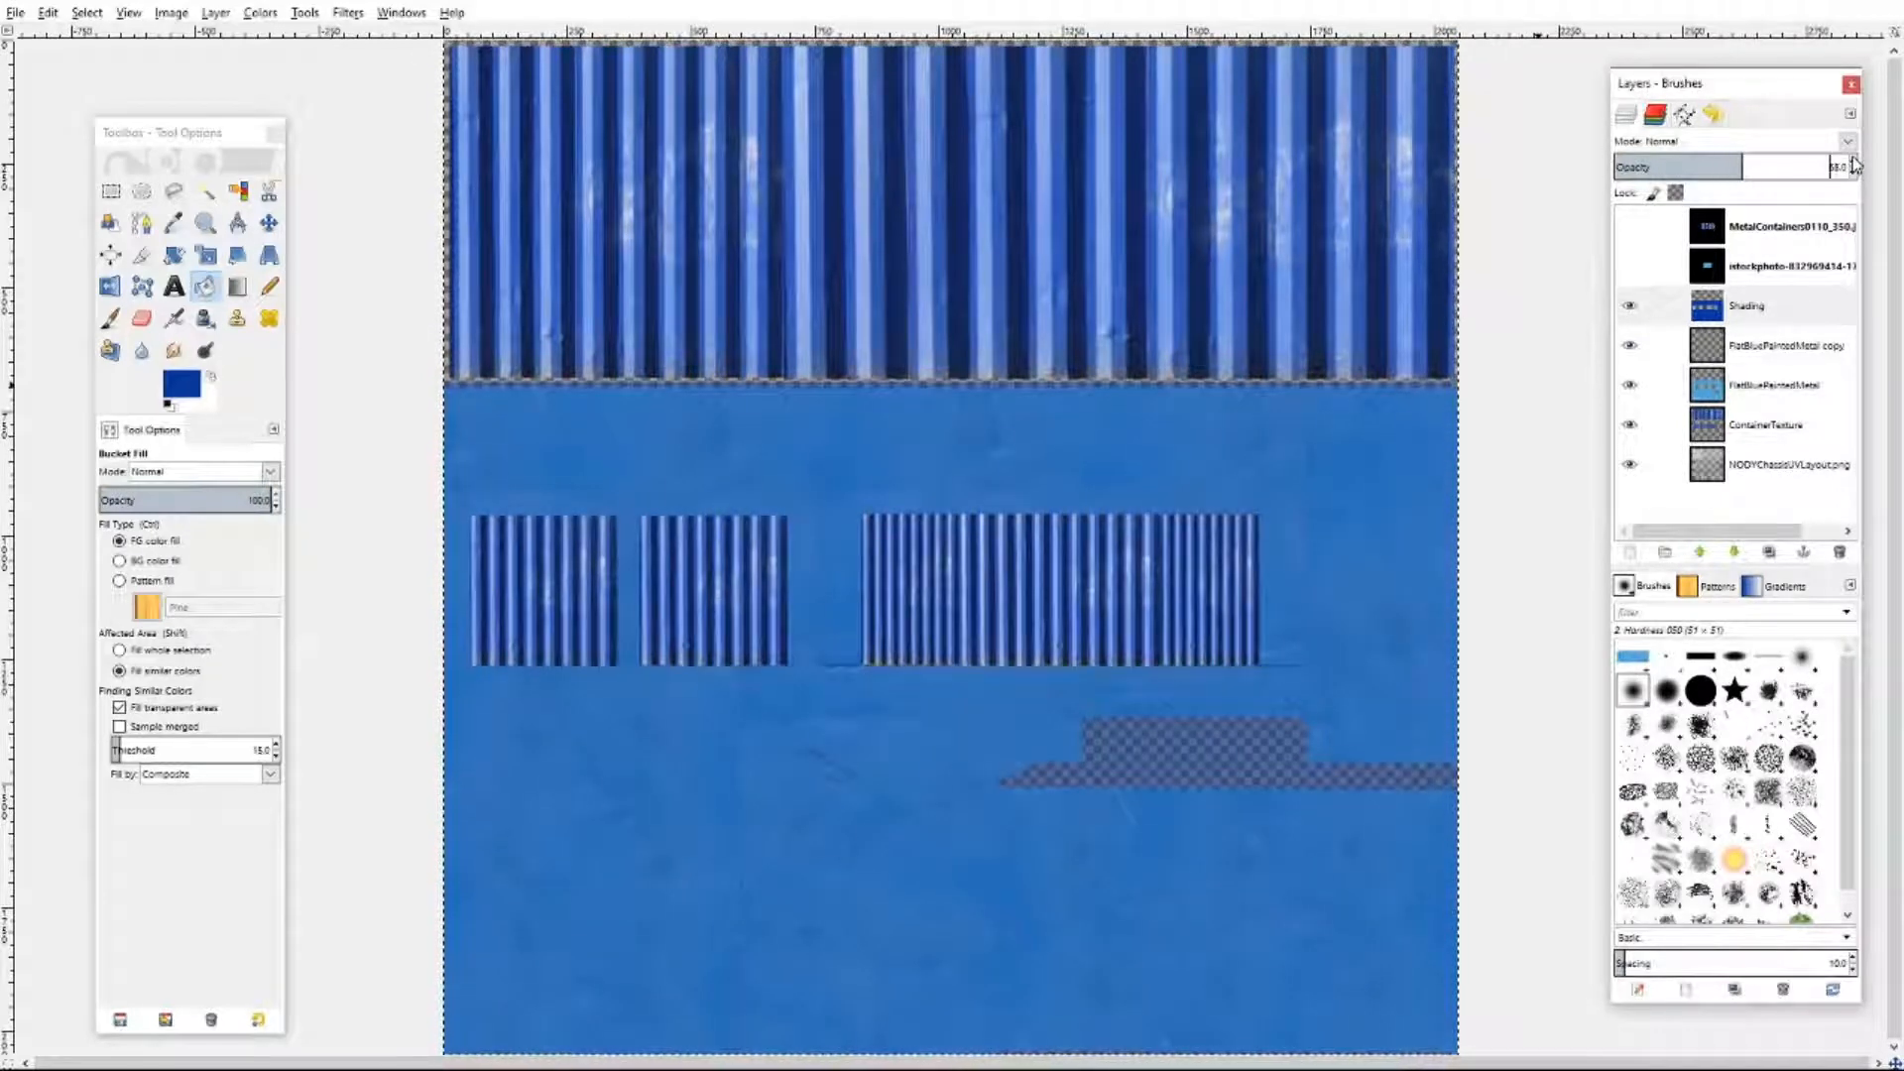
left_click(1853, 160)
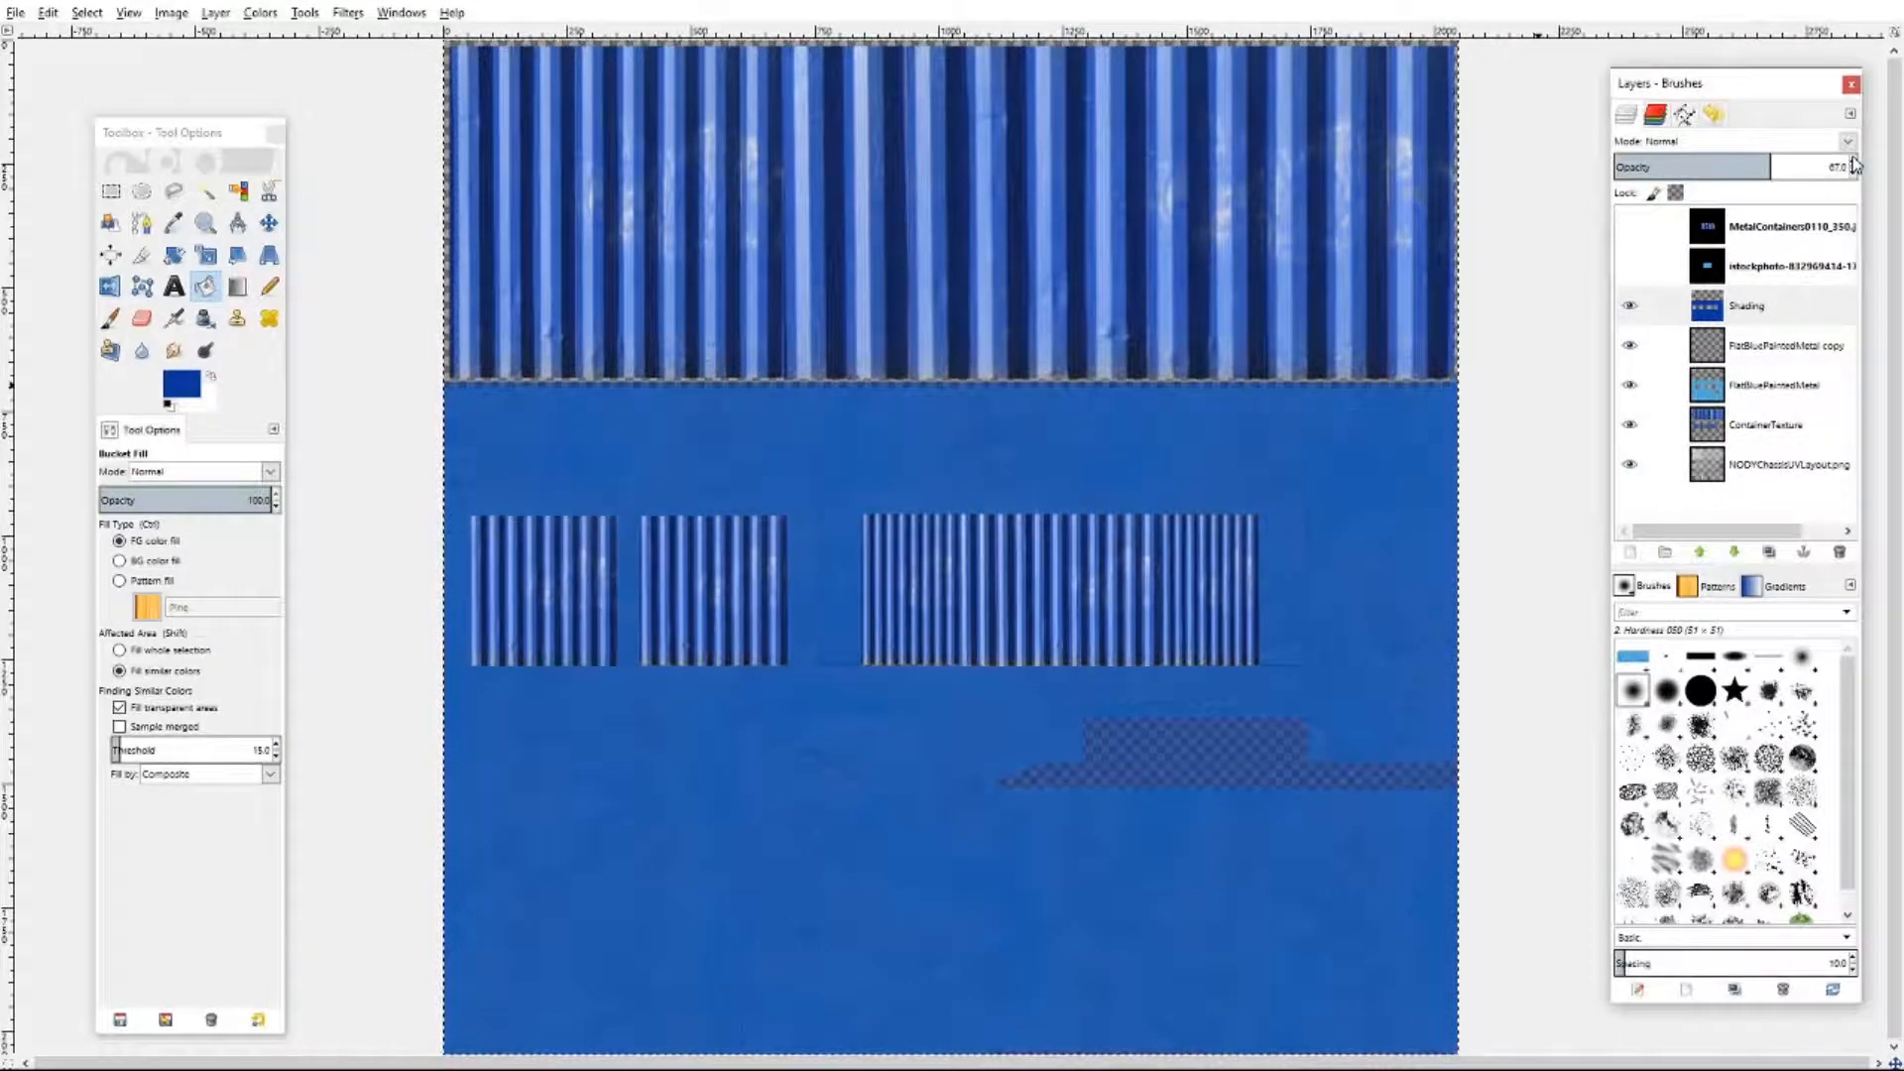
left_click(1853, 161)
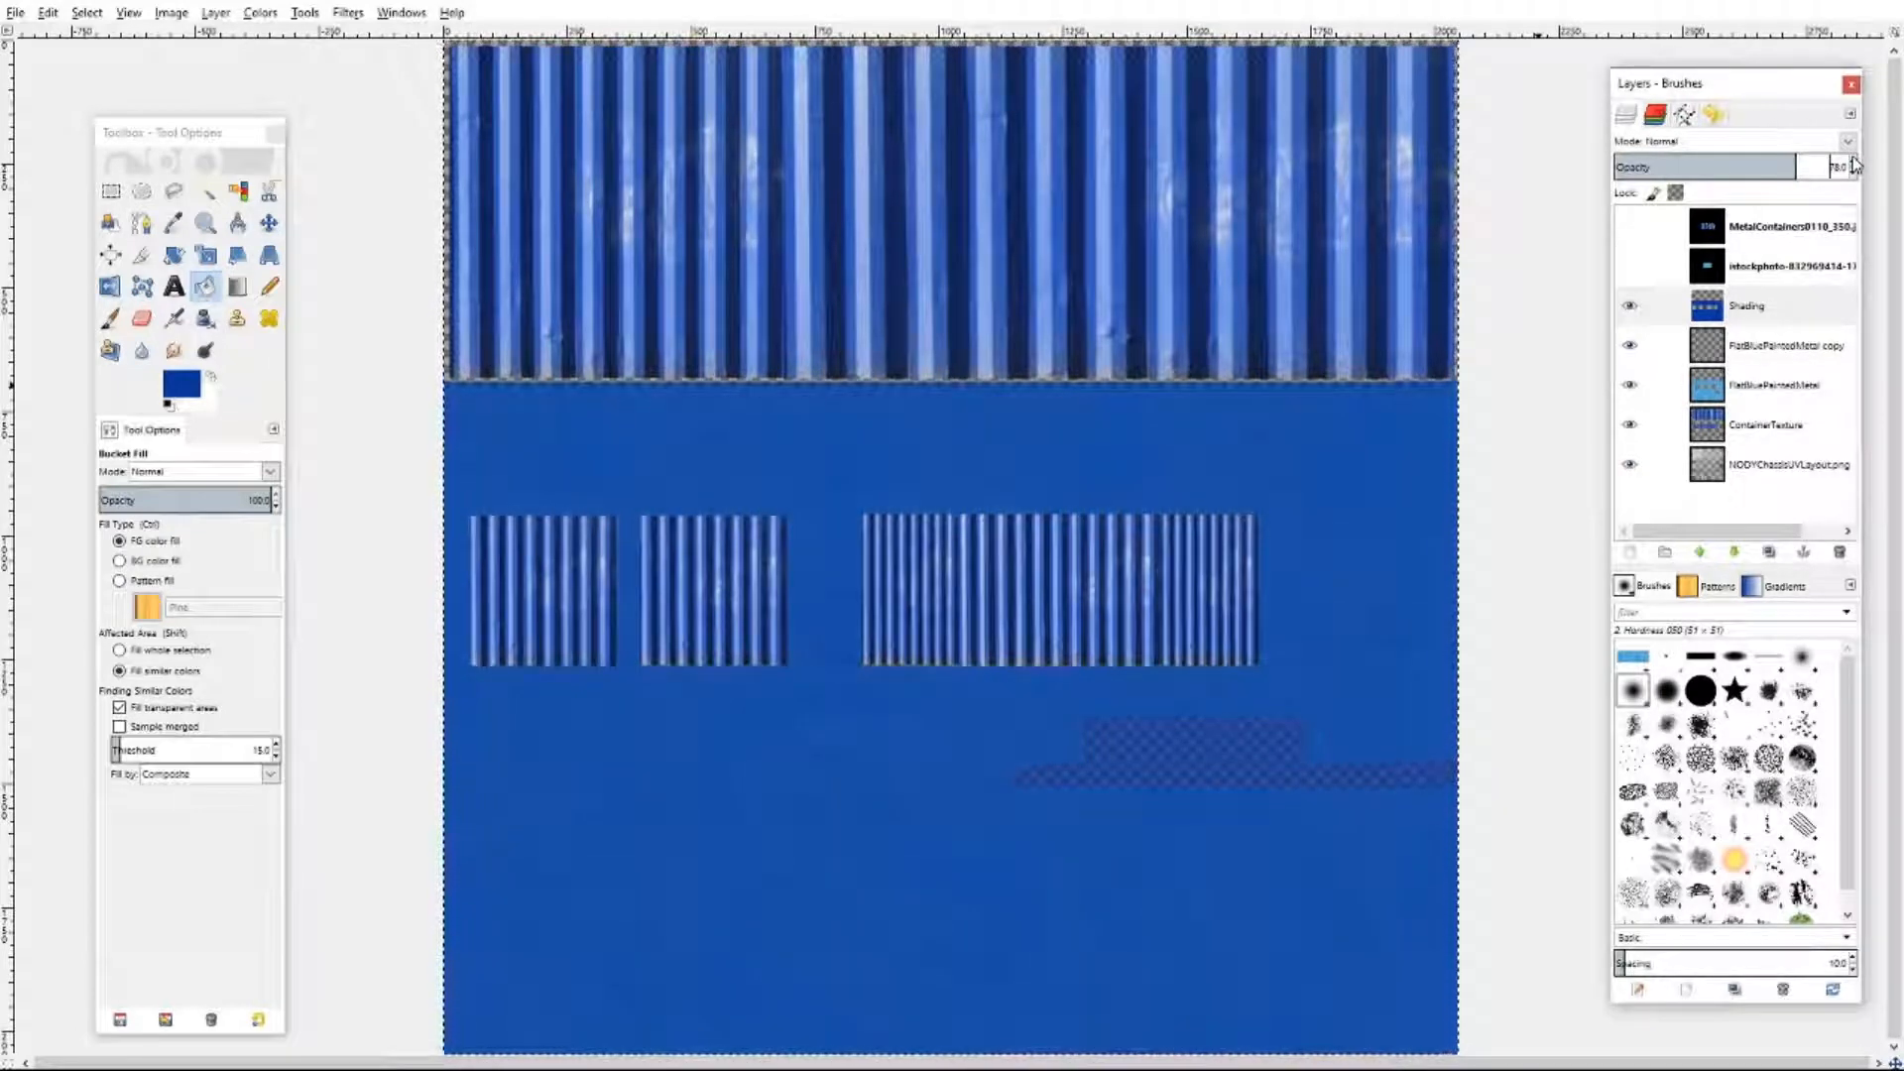
- Raise the foreground color's red value to 62, giving 3e379a, and bucket-fill the Shading layer's blue area with it
left_click(183, 386)
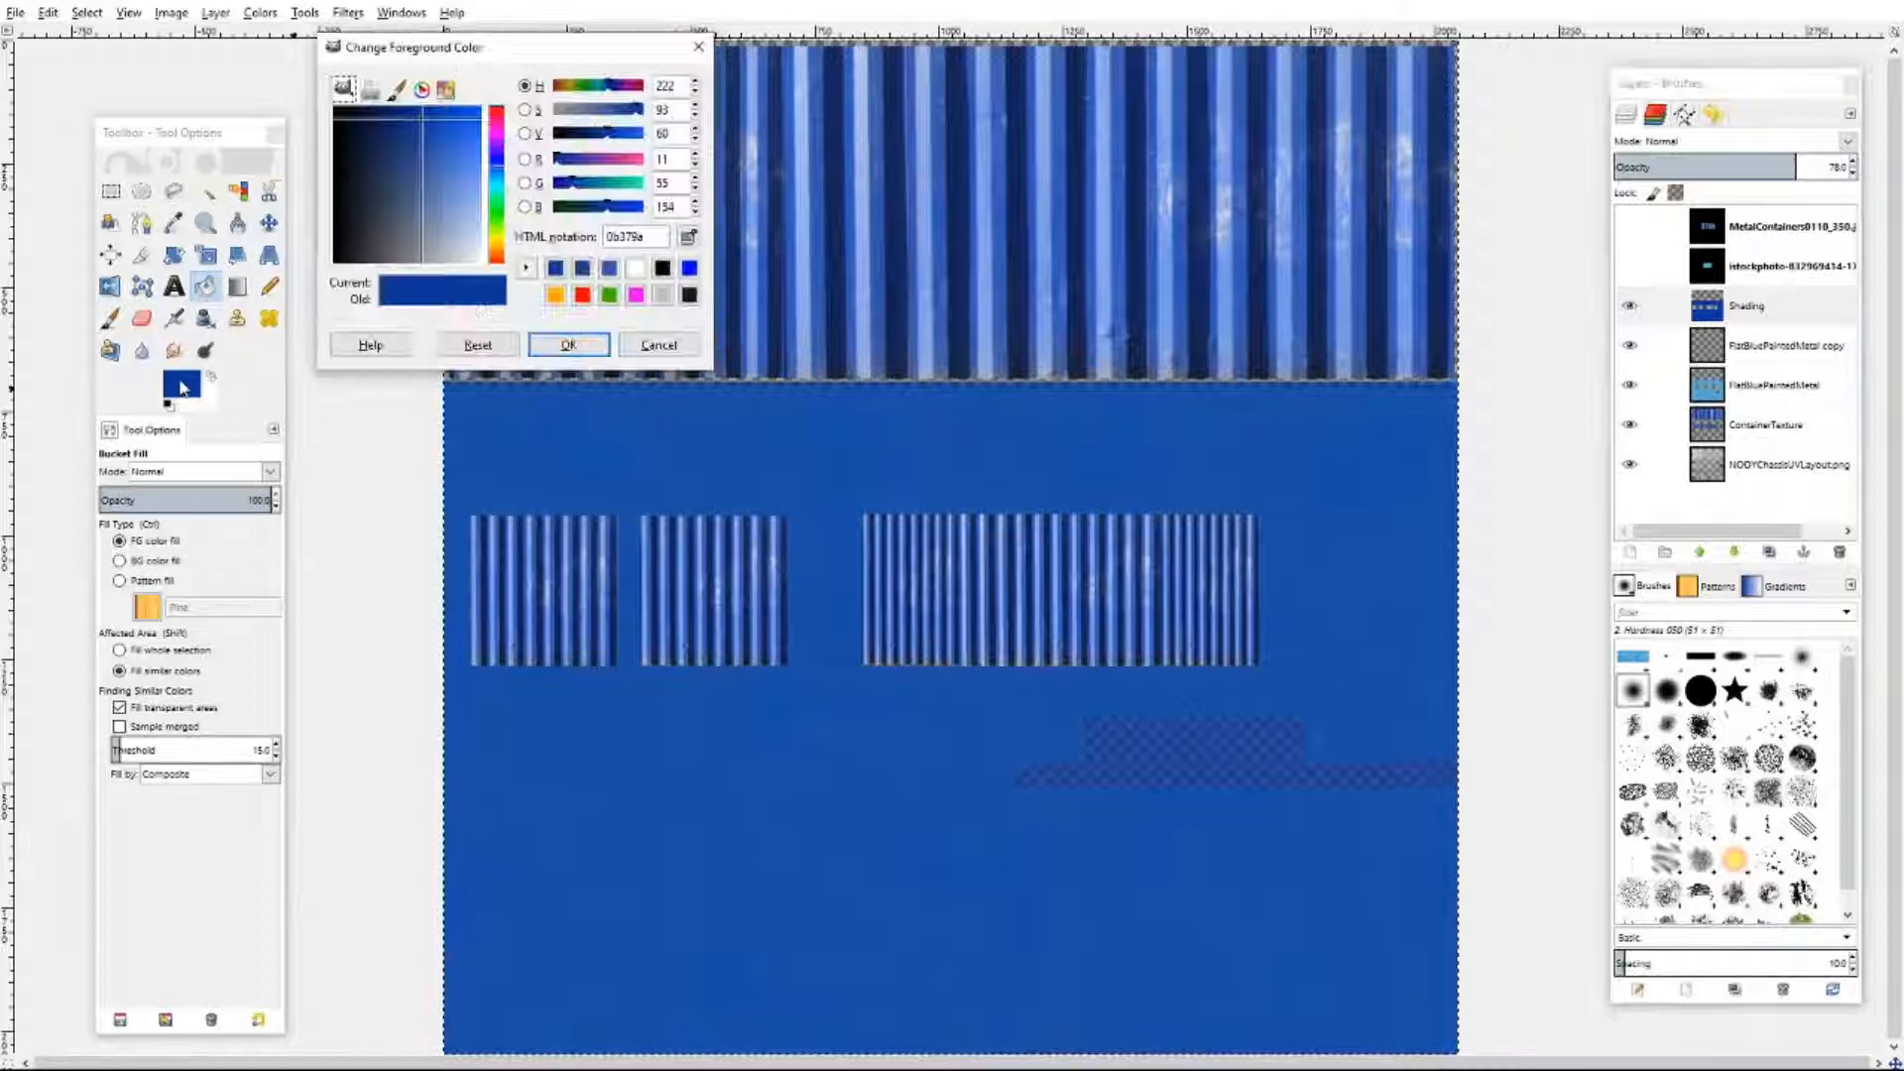
left_click(557, 159)
left_click_drag(557, 159, 579, 159)
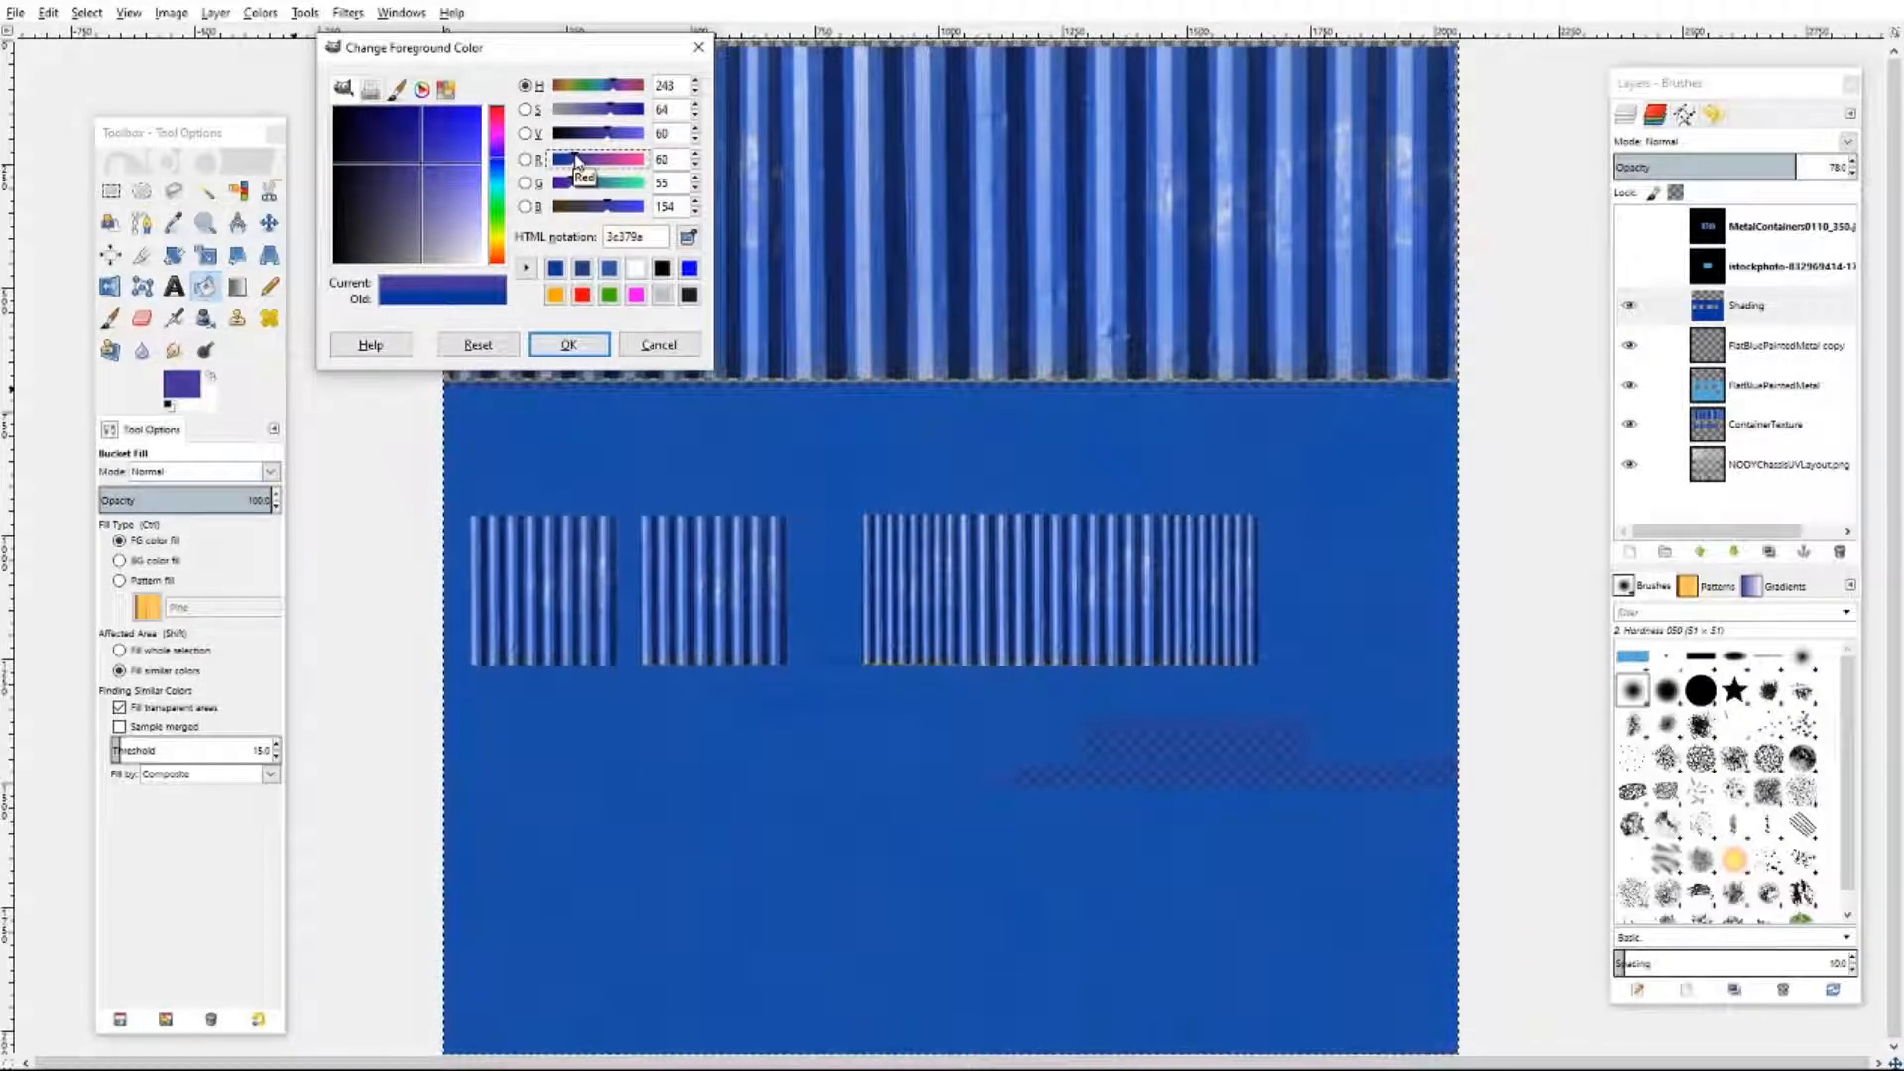
left_click(568, 344)
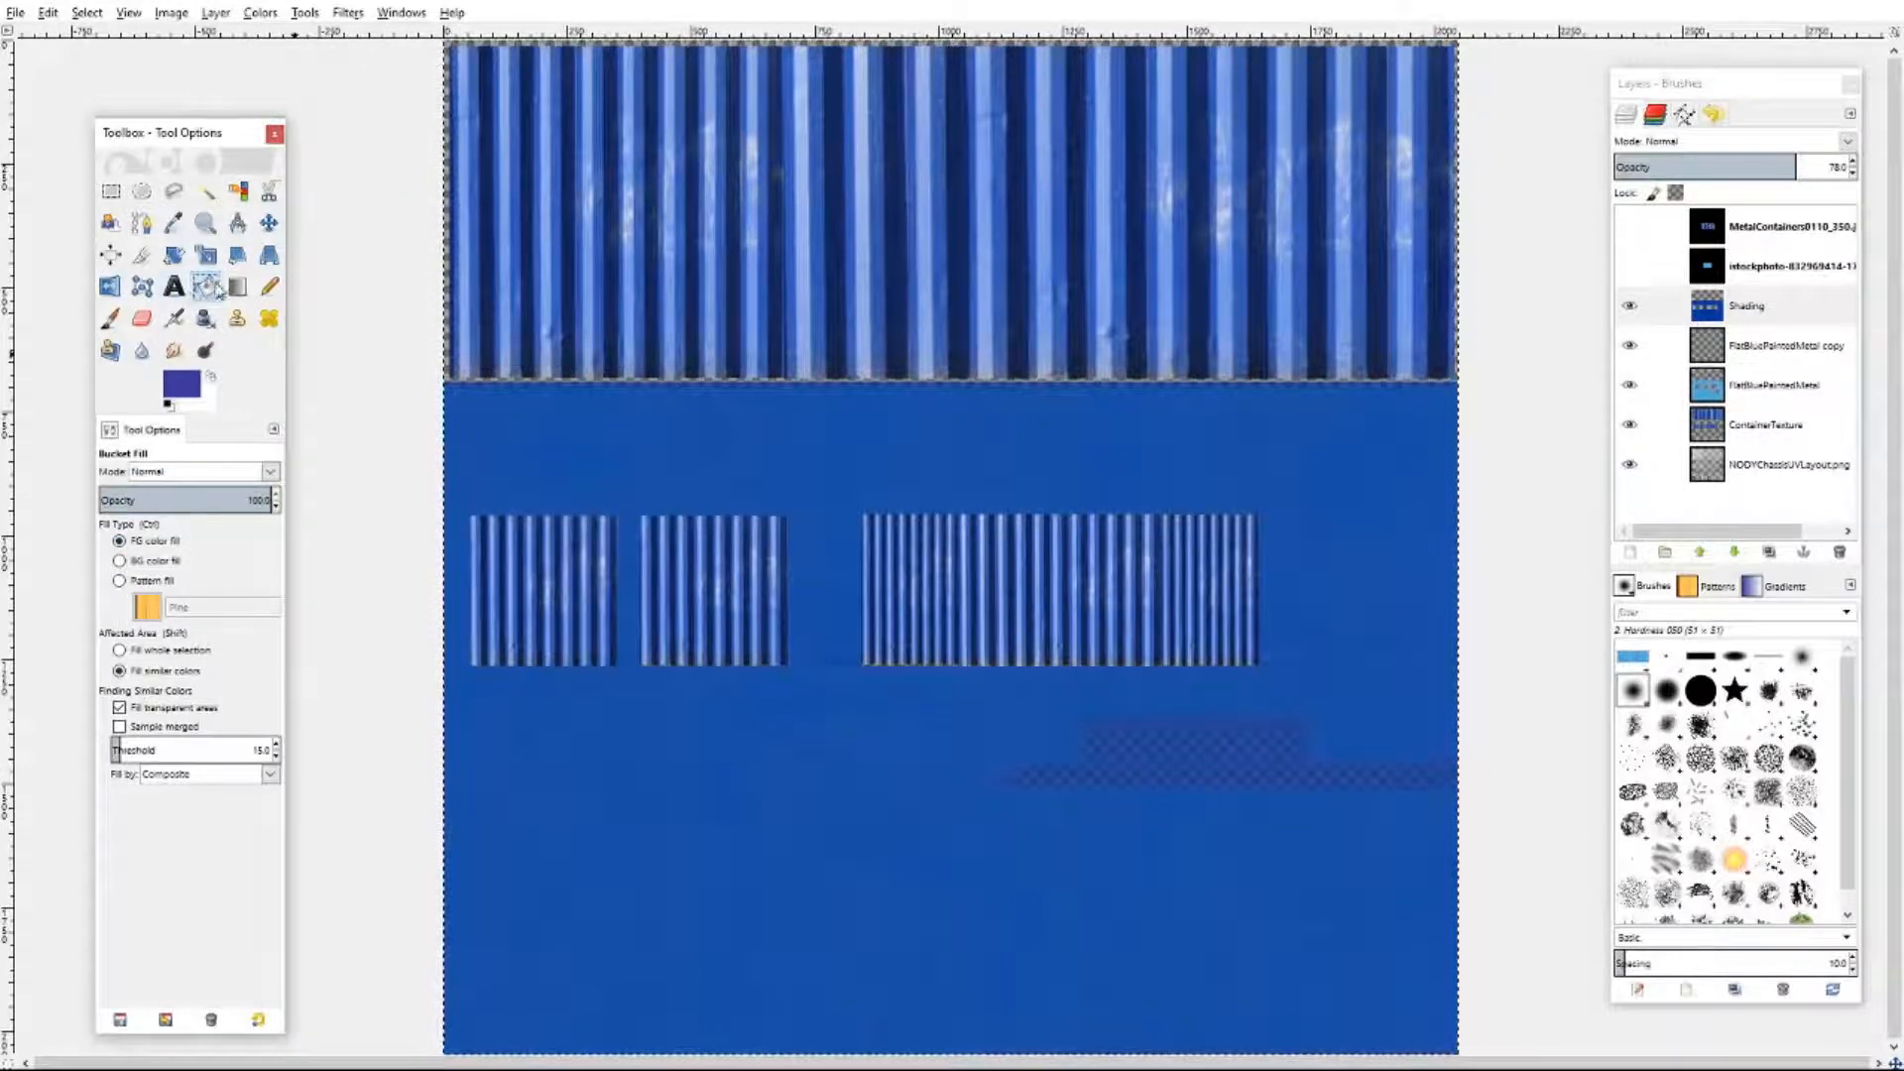
left_click(861, 457)
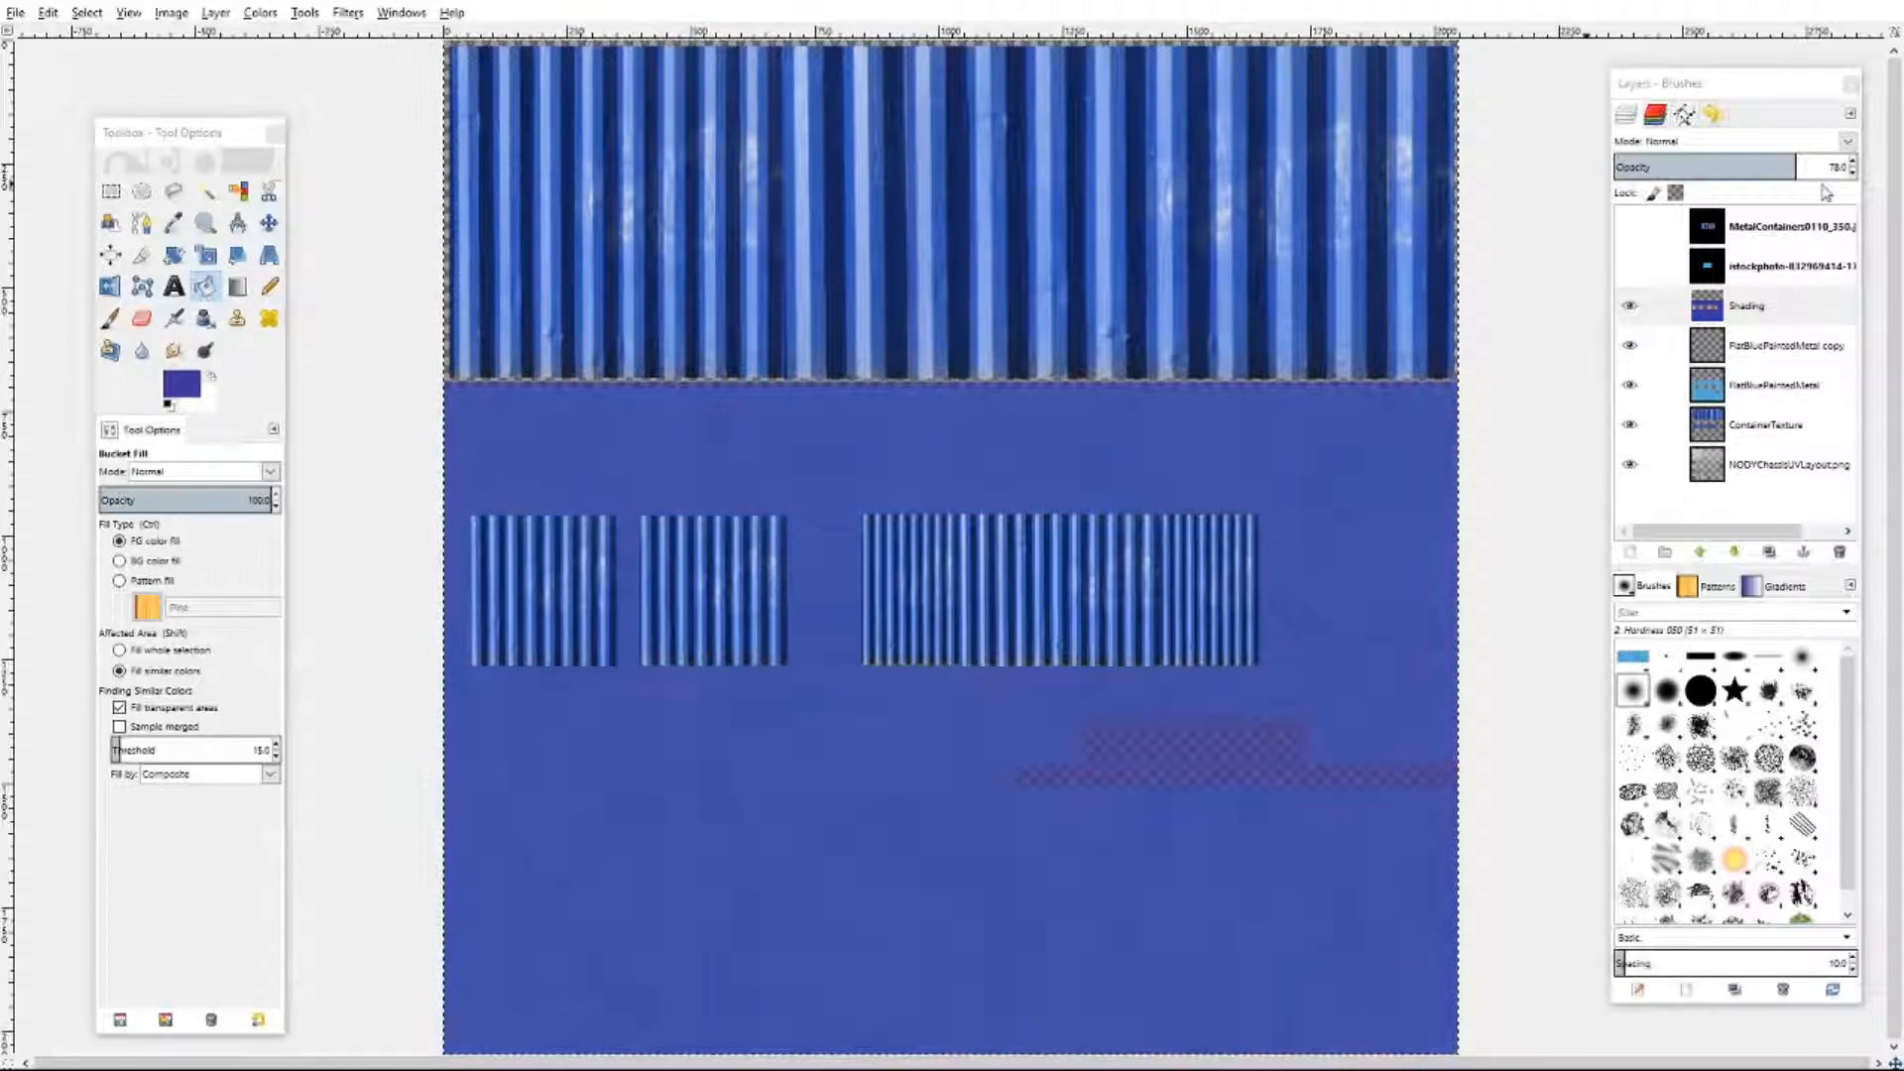
- Lower the Shading layer's opacity to 54
left_click(1855, 178)
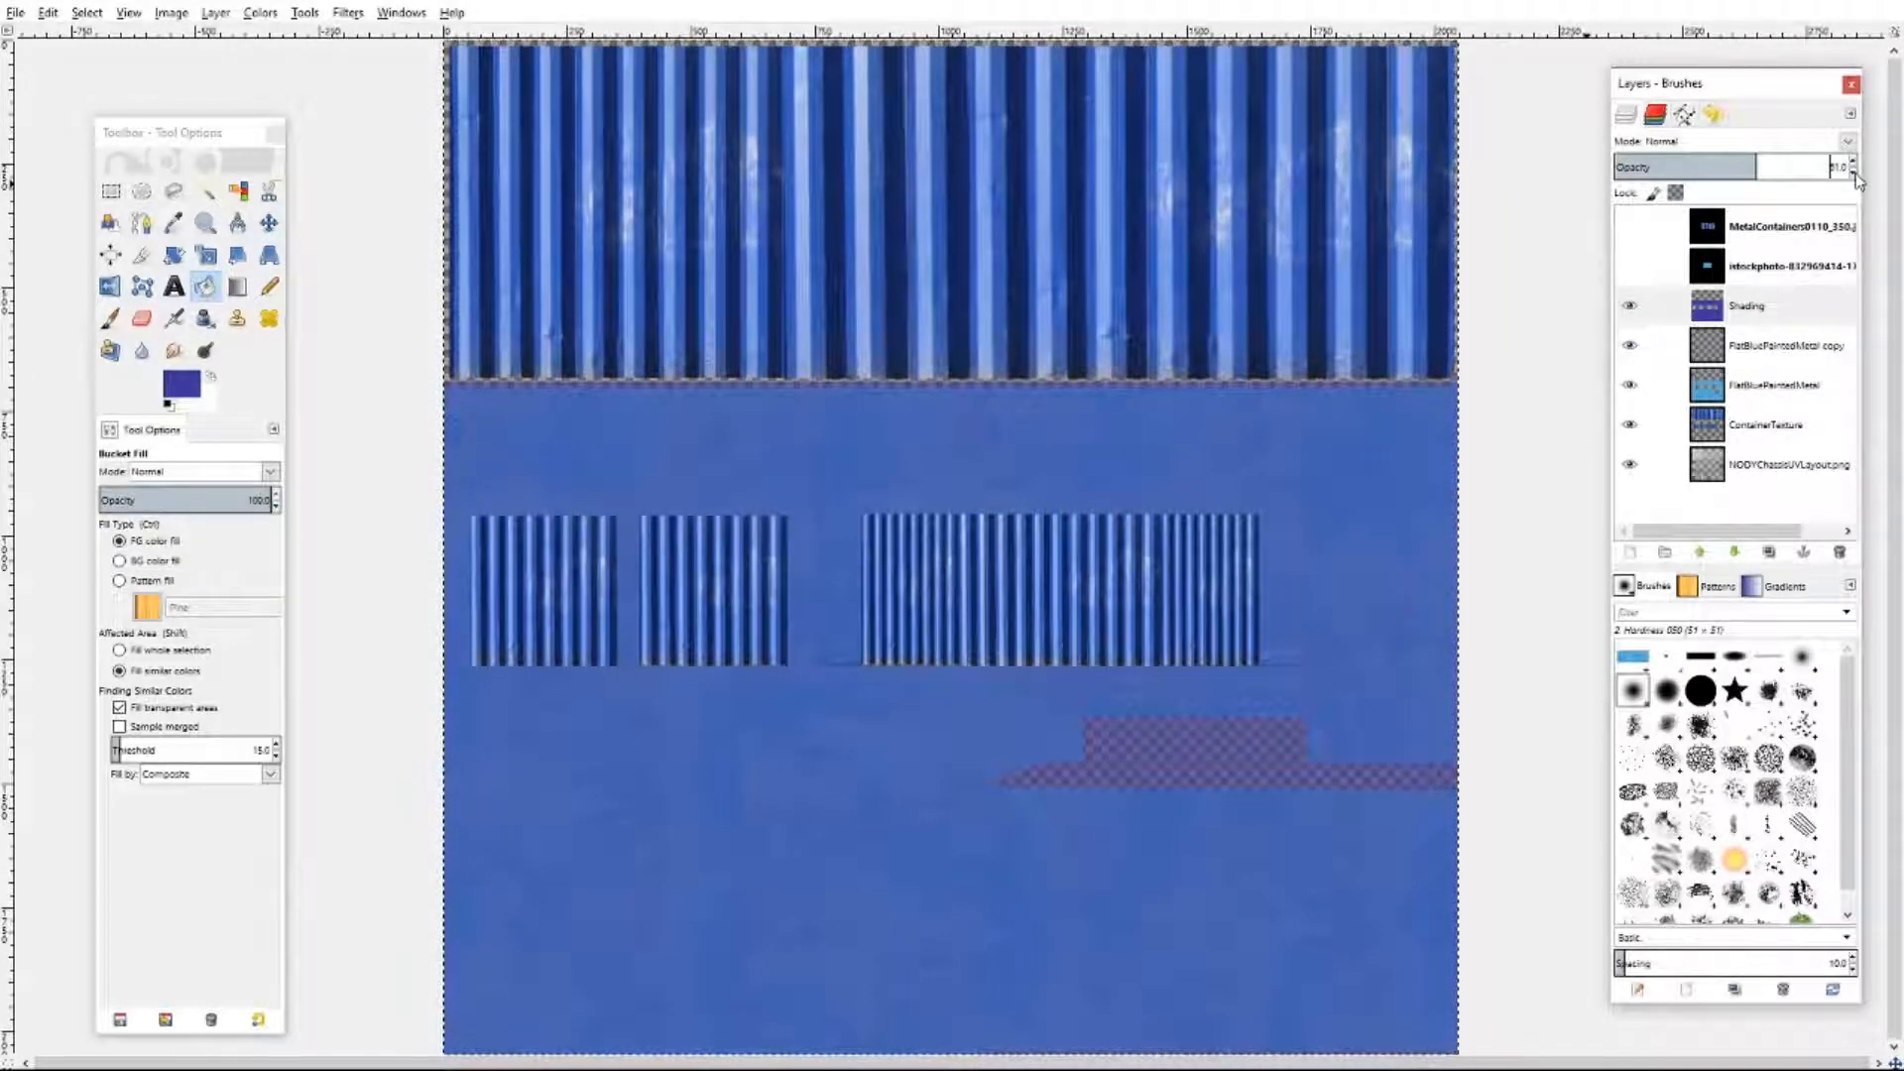
left_click(1853, 174)
left_click(1852, 173)
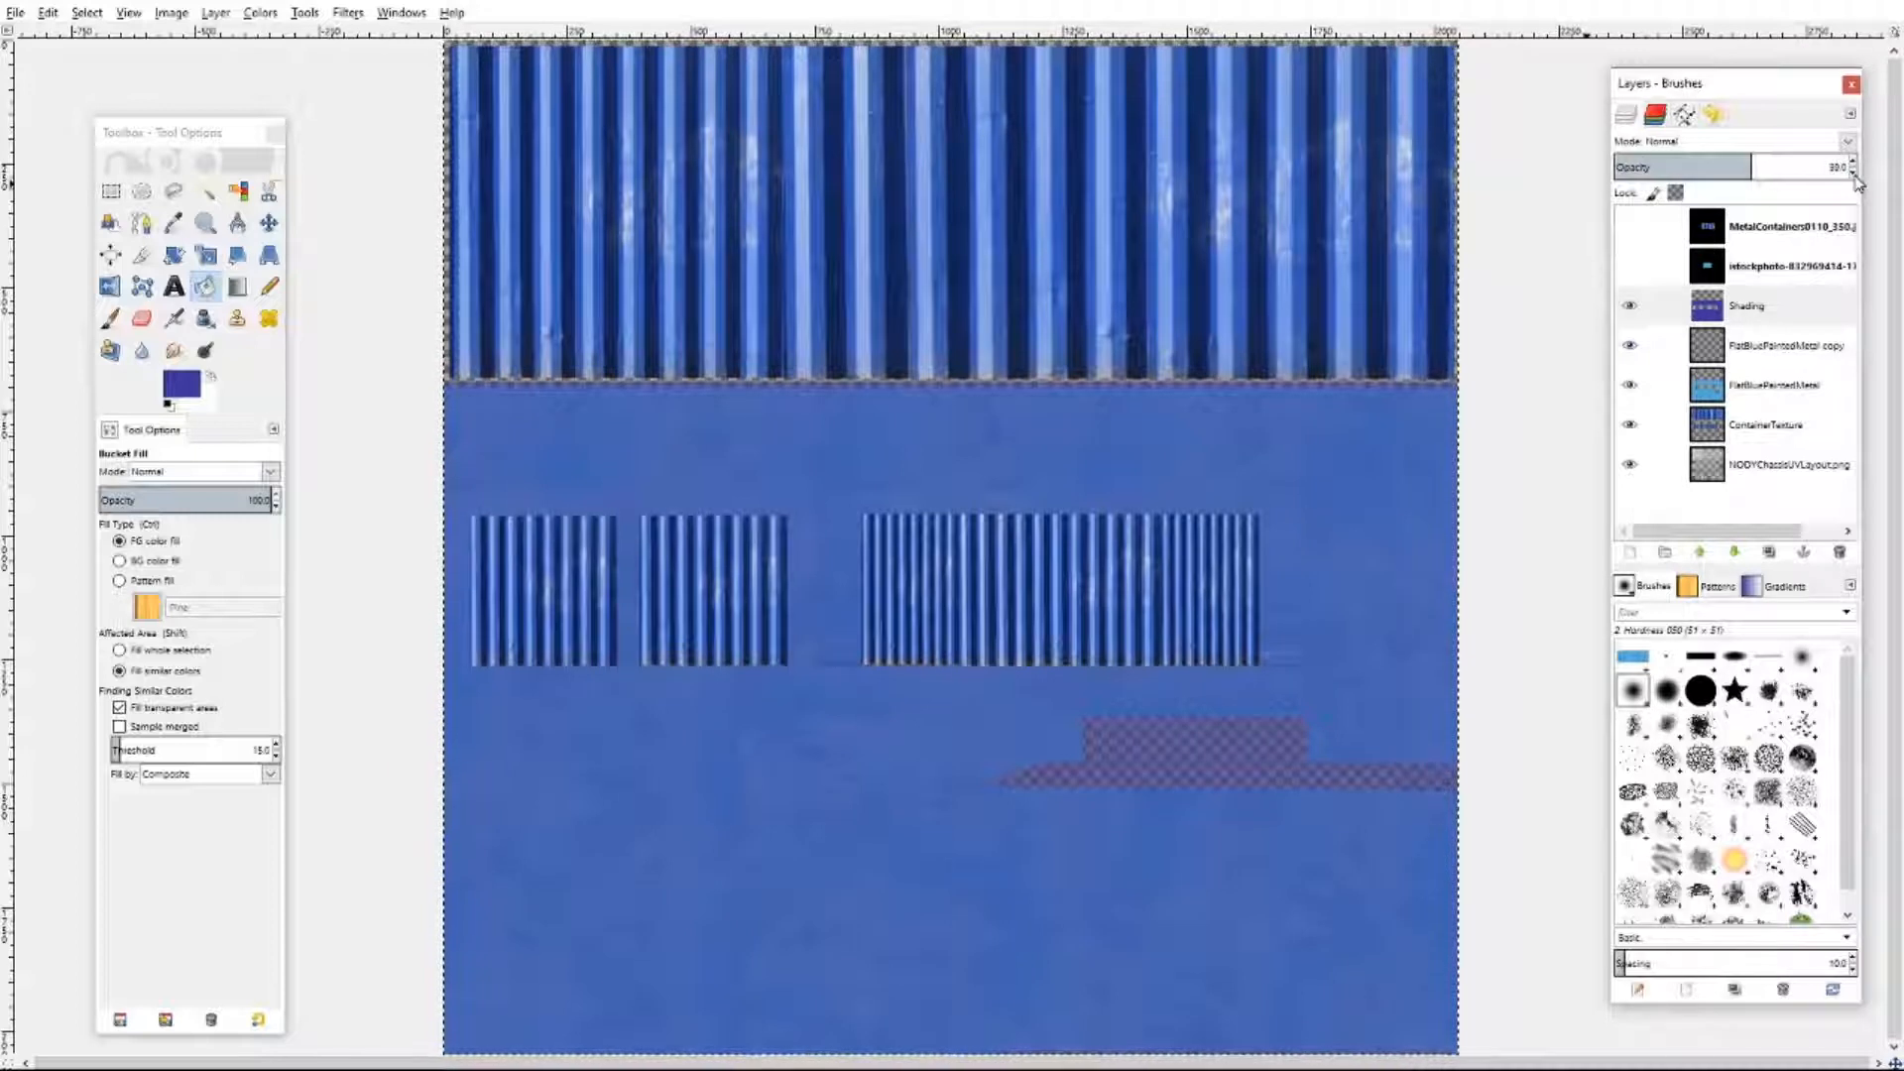
left_click(1852, 174)
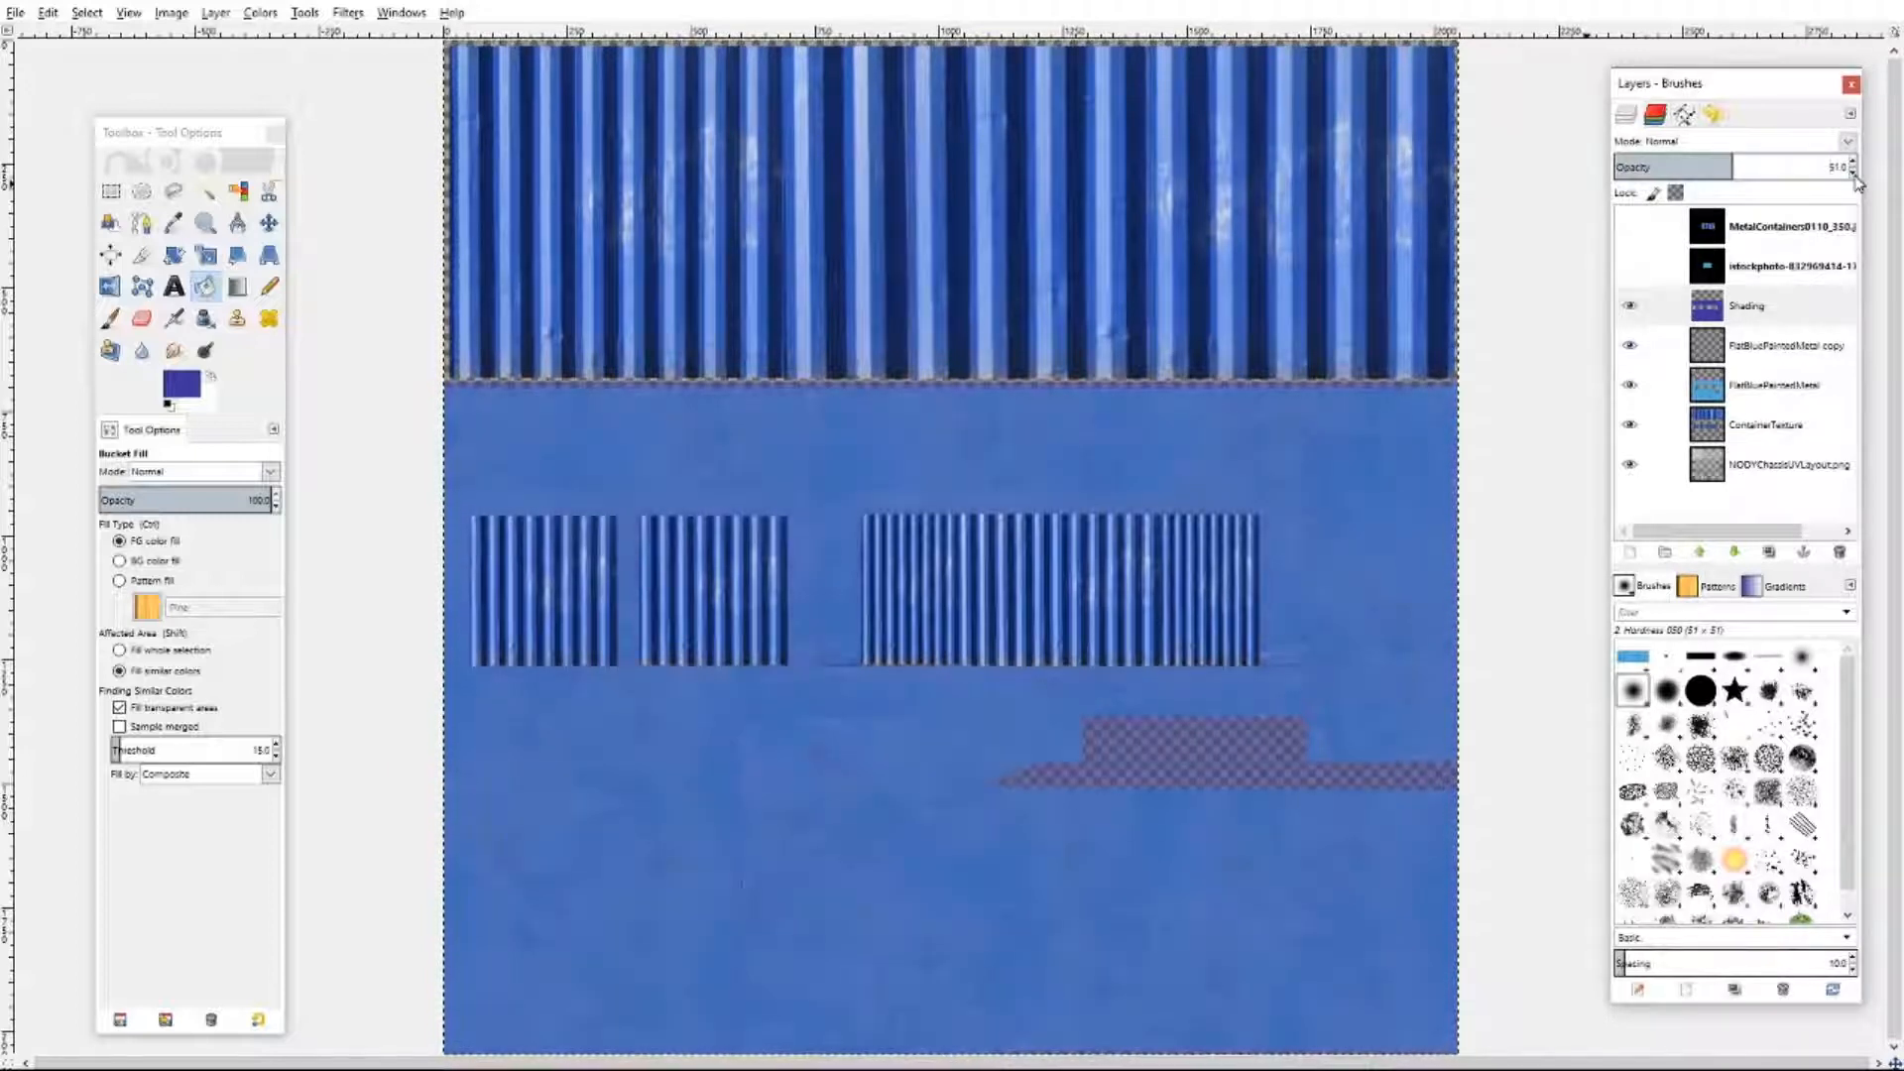
left_click(1853, 164)
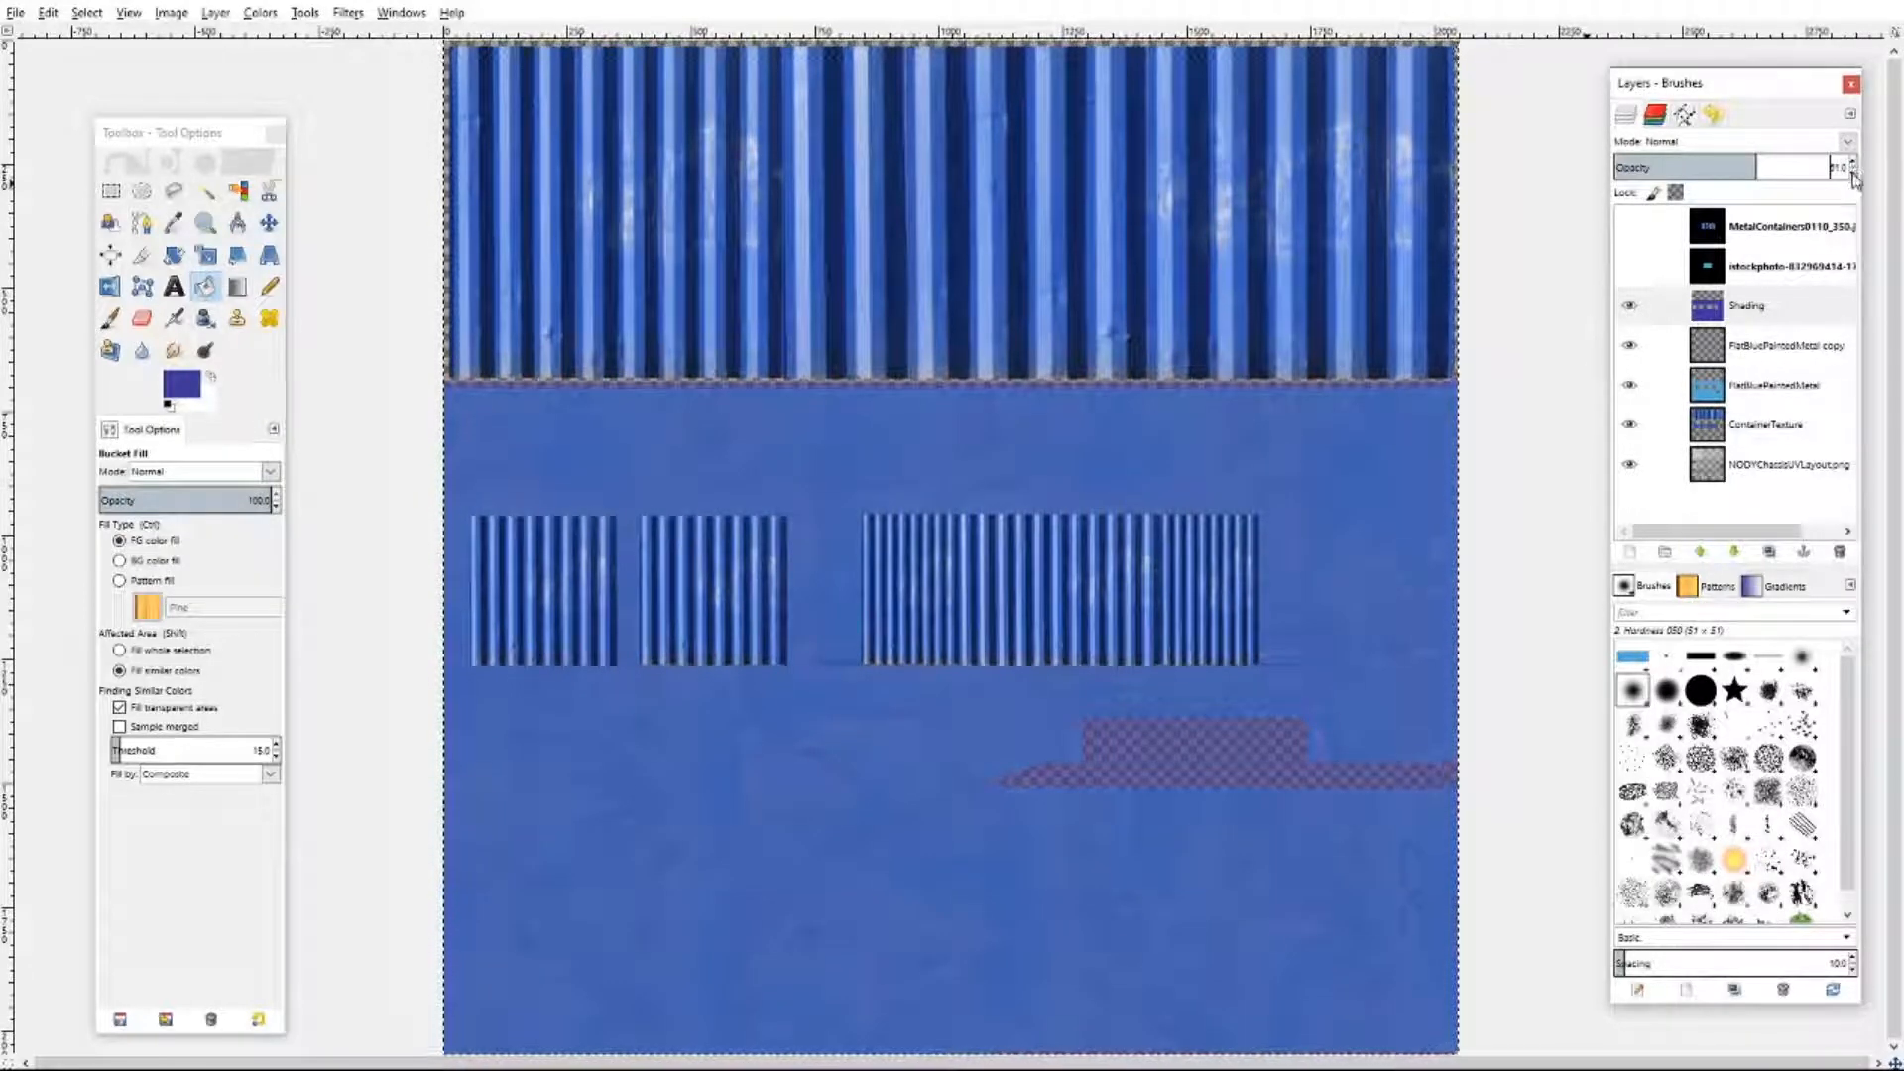
left_click(1853, 173)
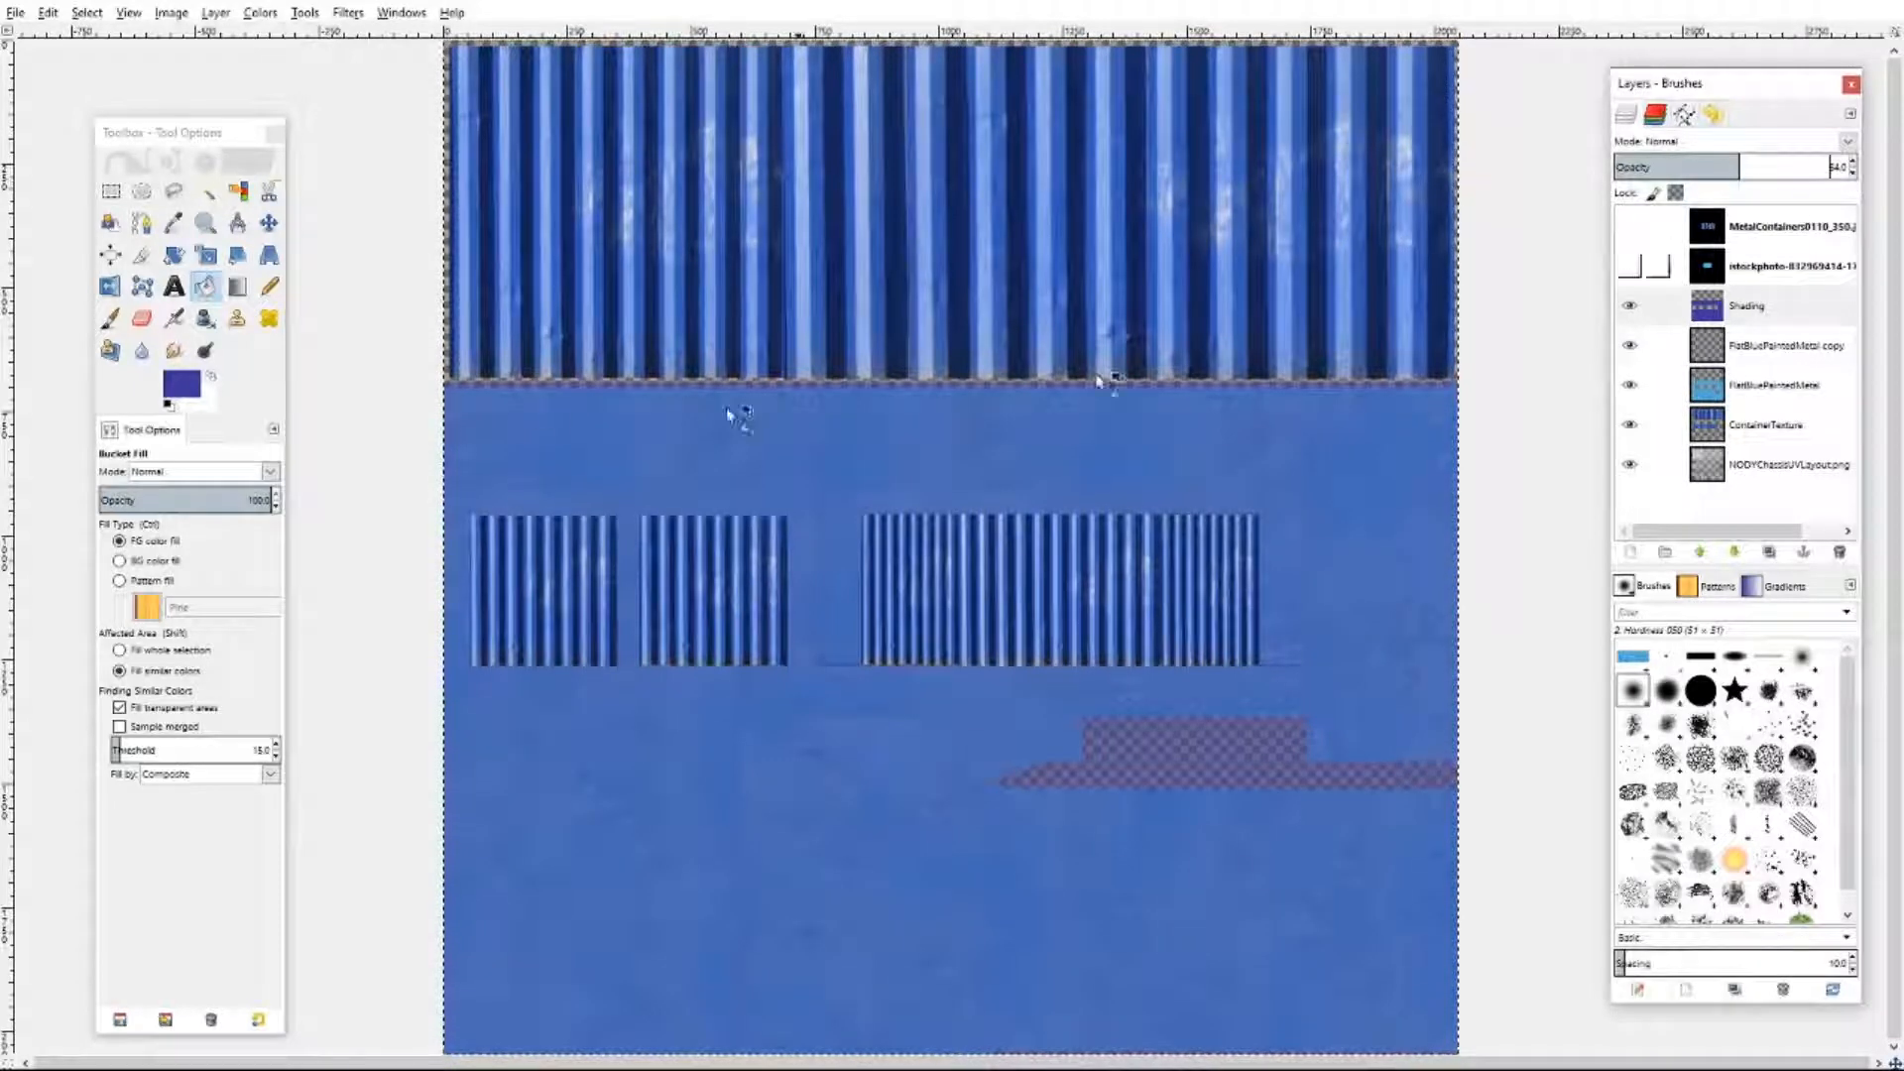
- Refill the Shading layer's blue area with the less red foreground color 2d379a and raise the layer's opacity to 63
left_click(181, 385)
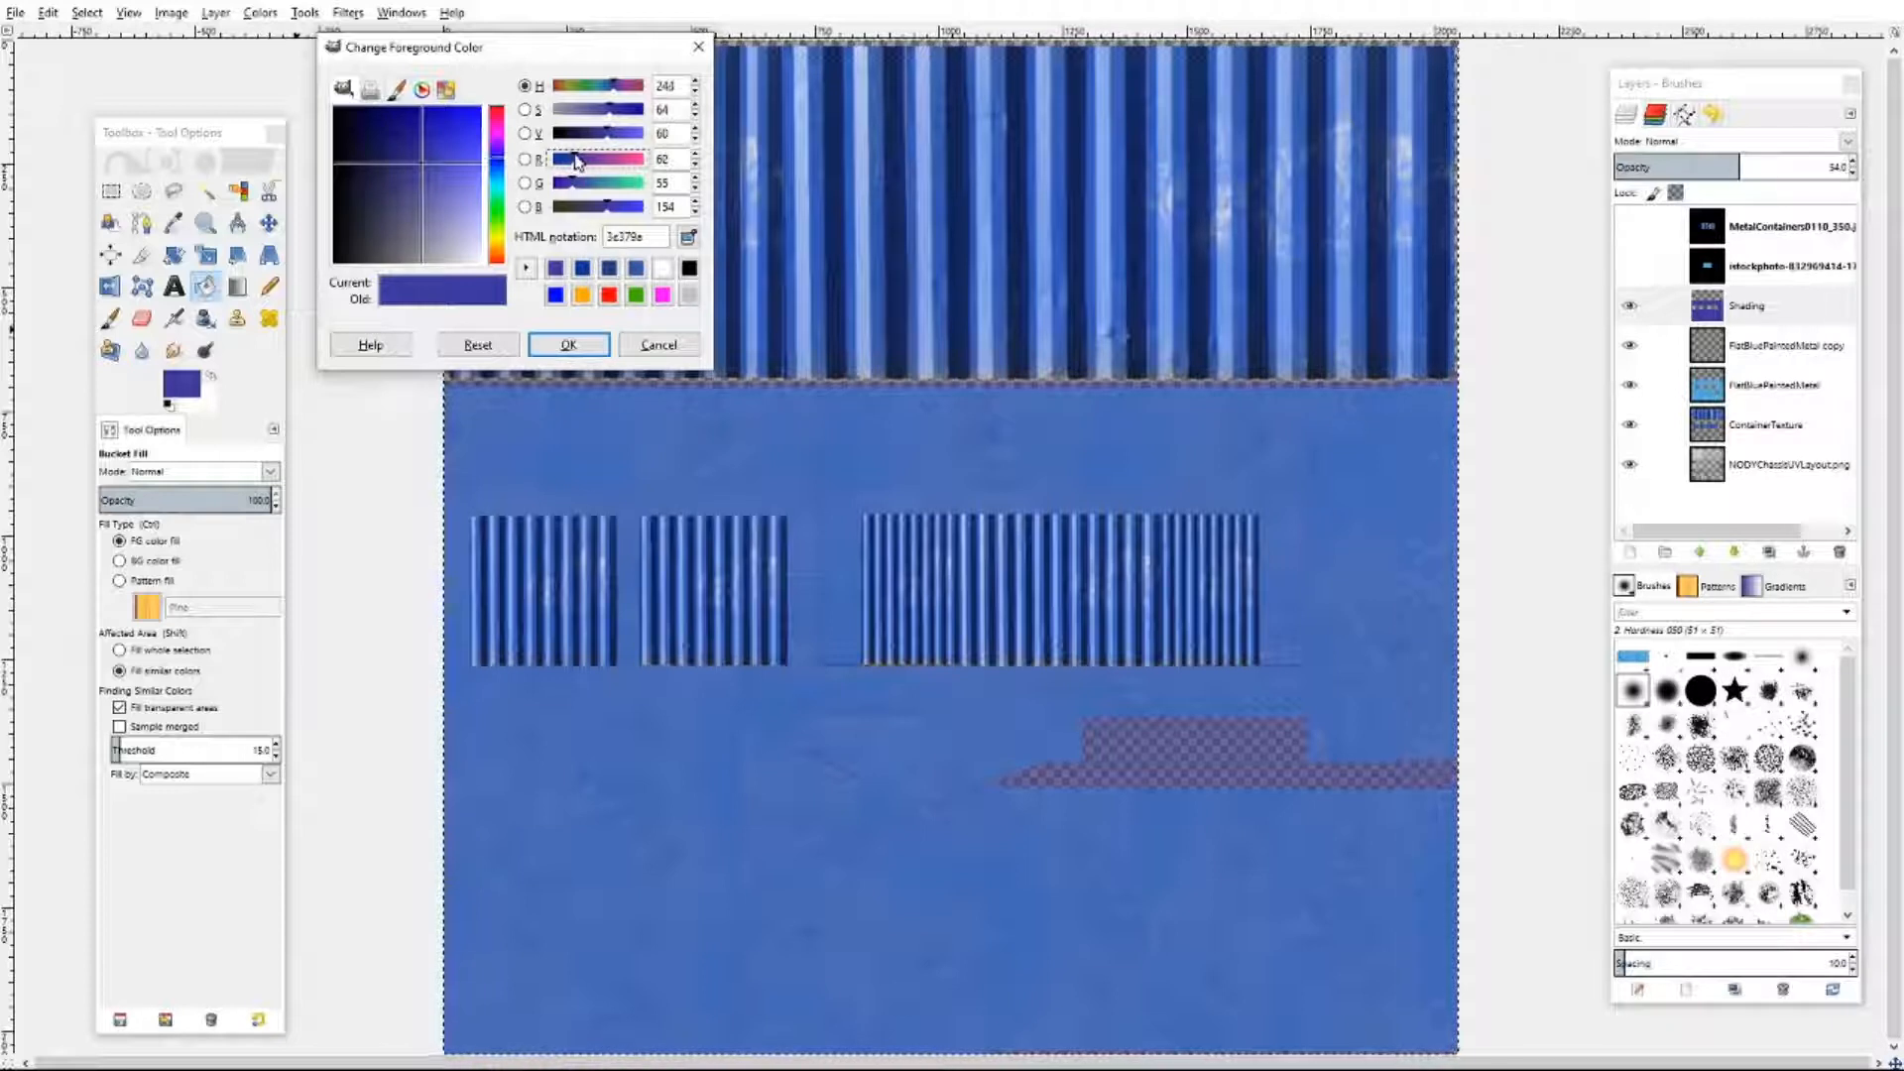
left_click_drag(577, 161, 573, 162)
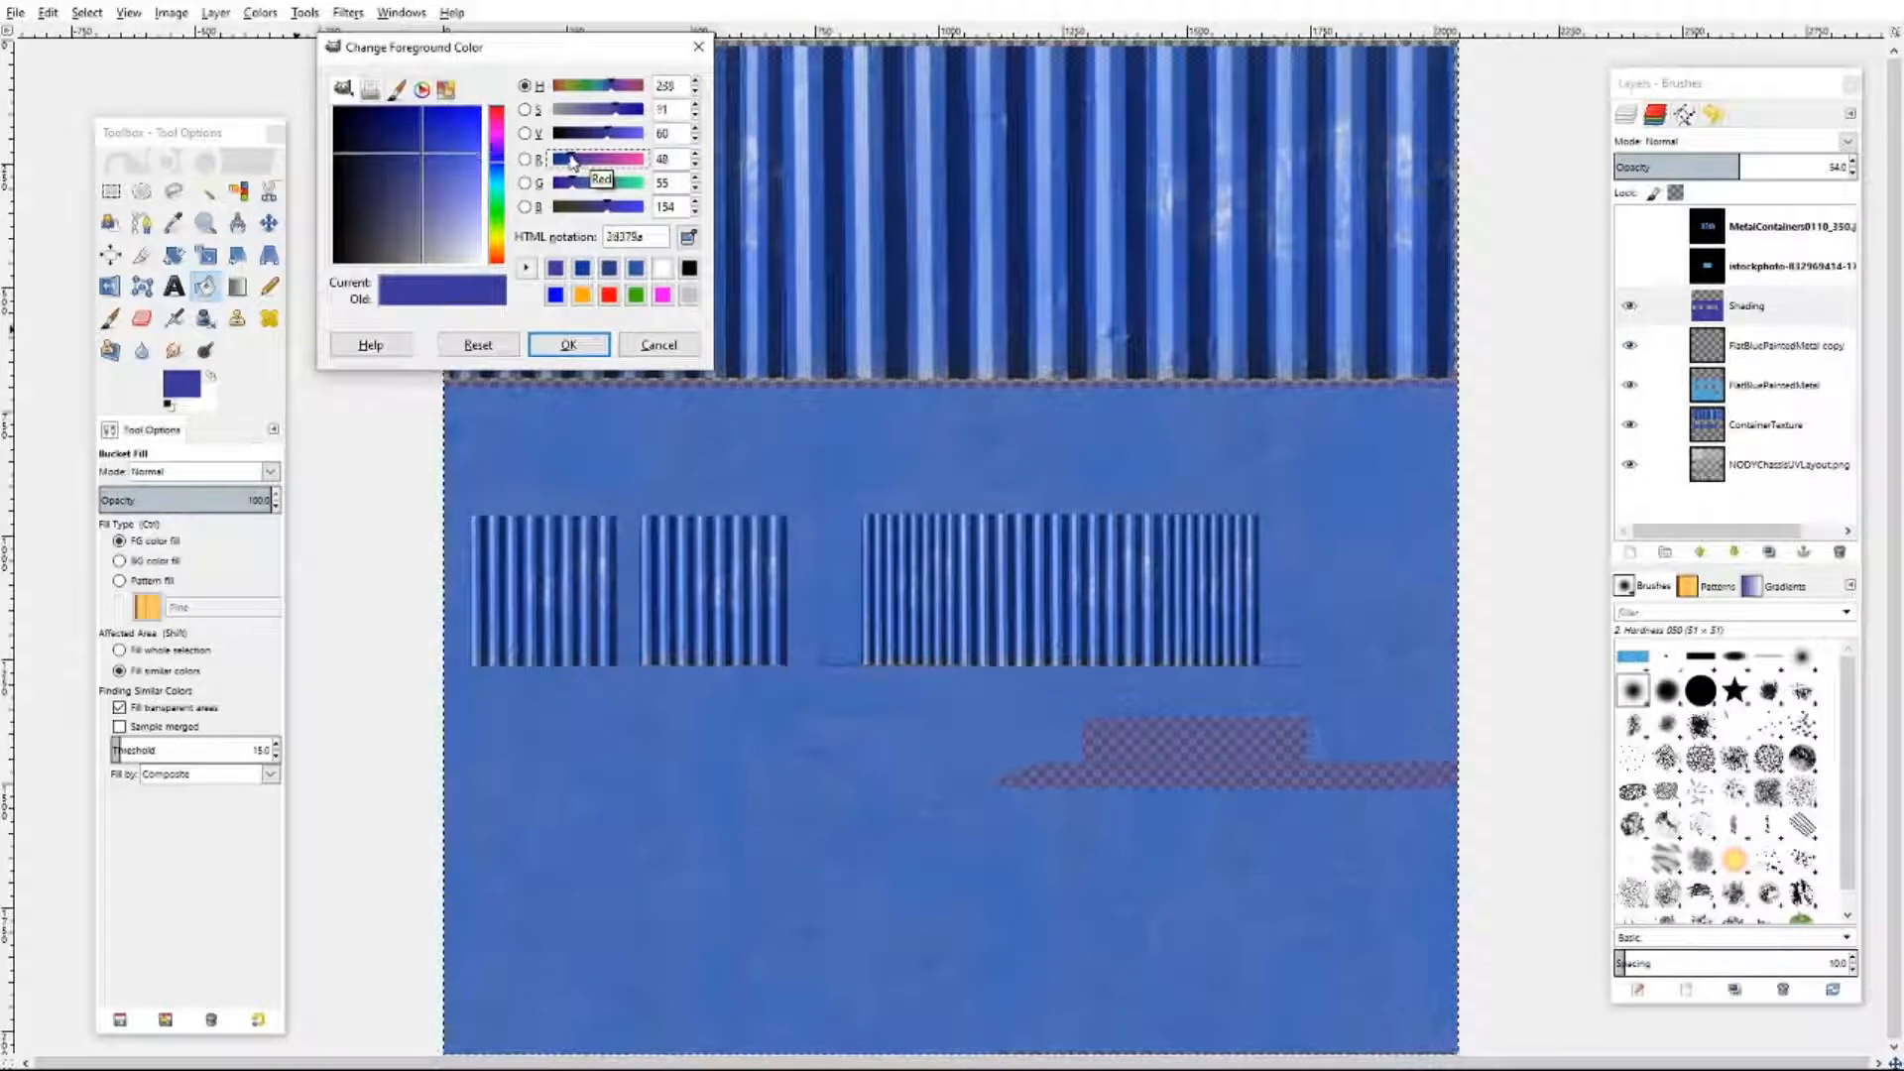
left_click(568, 345)
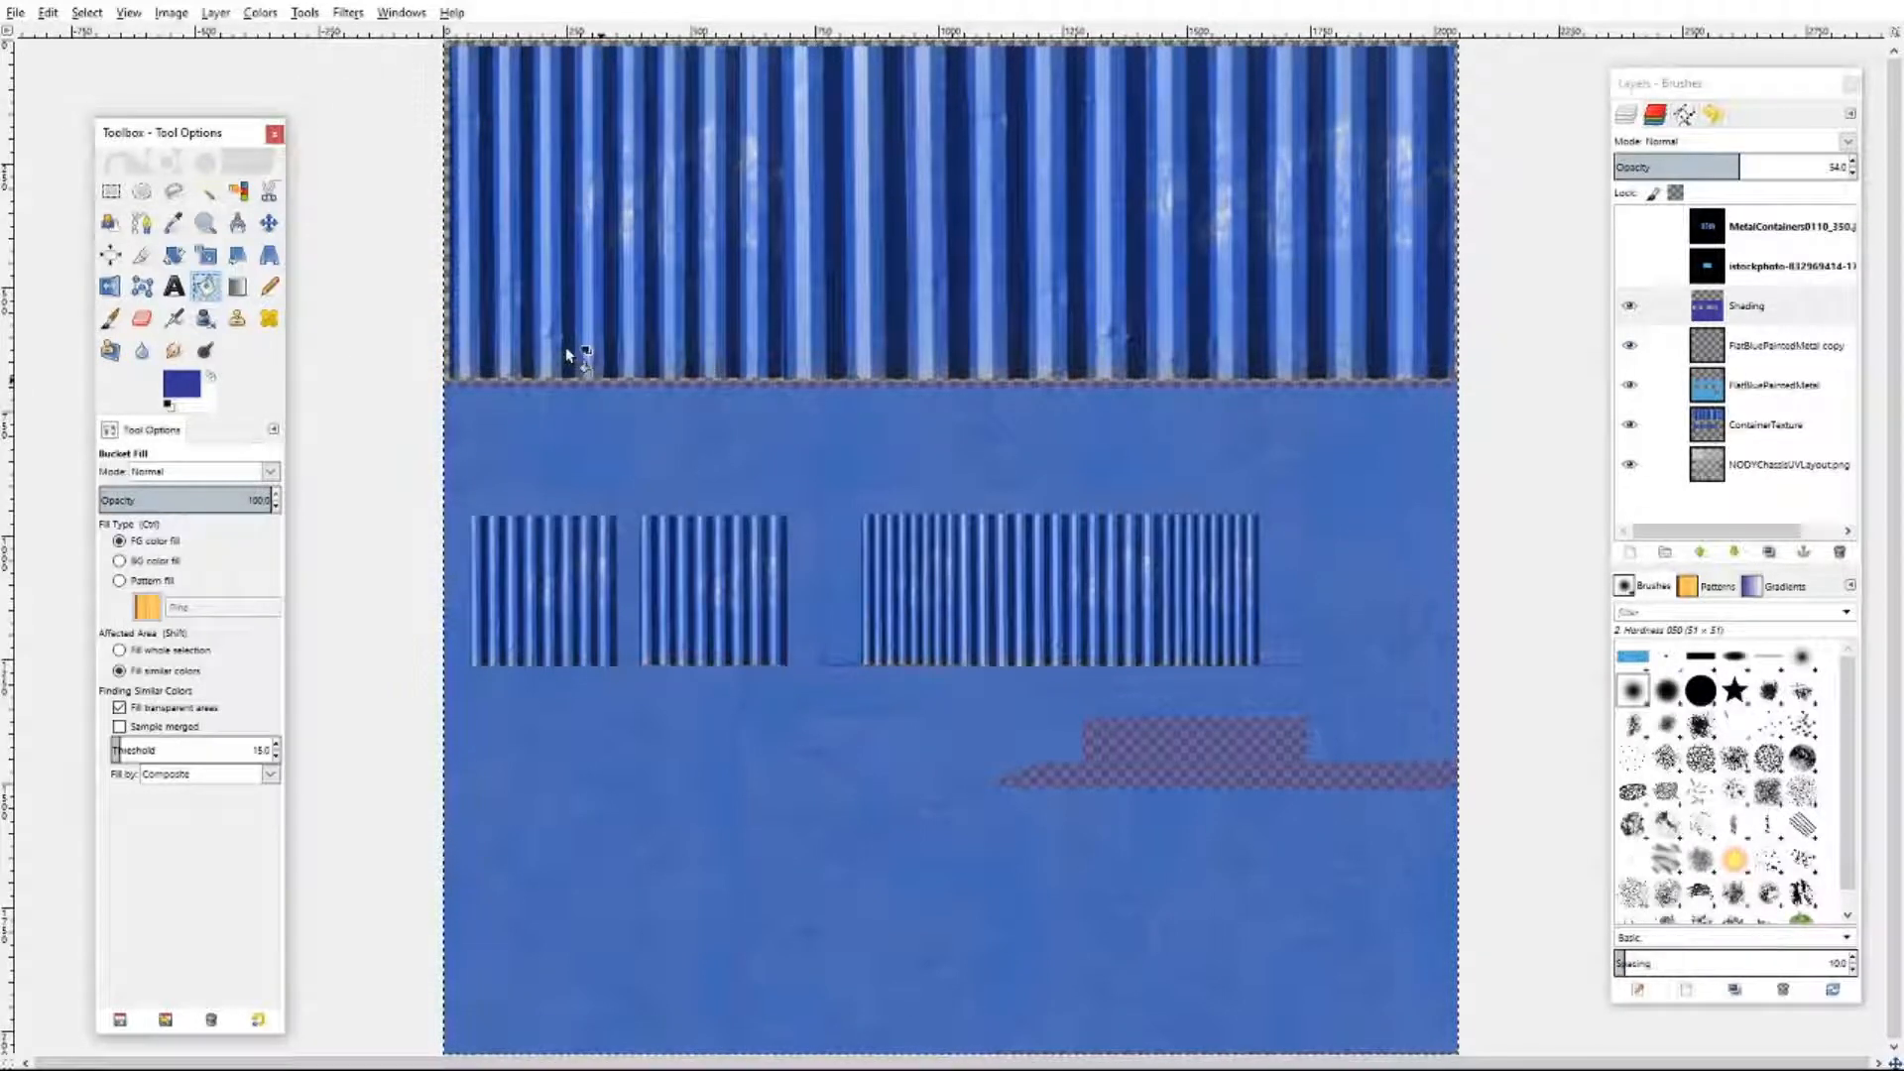
left_click(1751, 309)
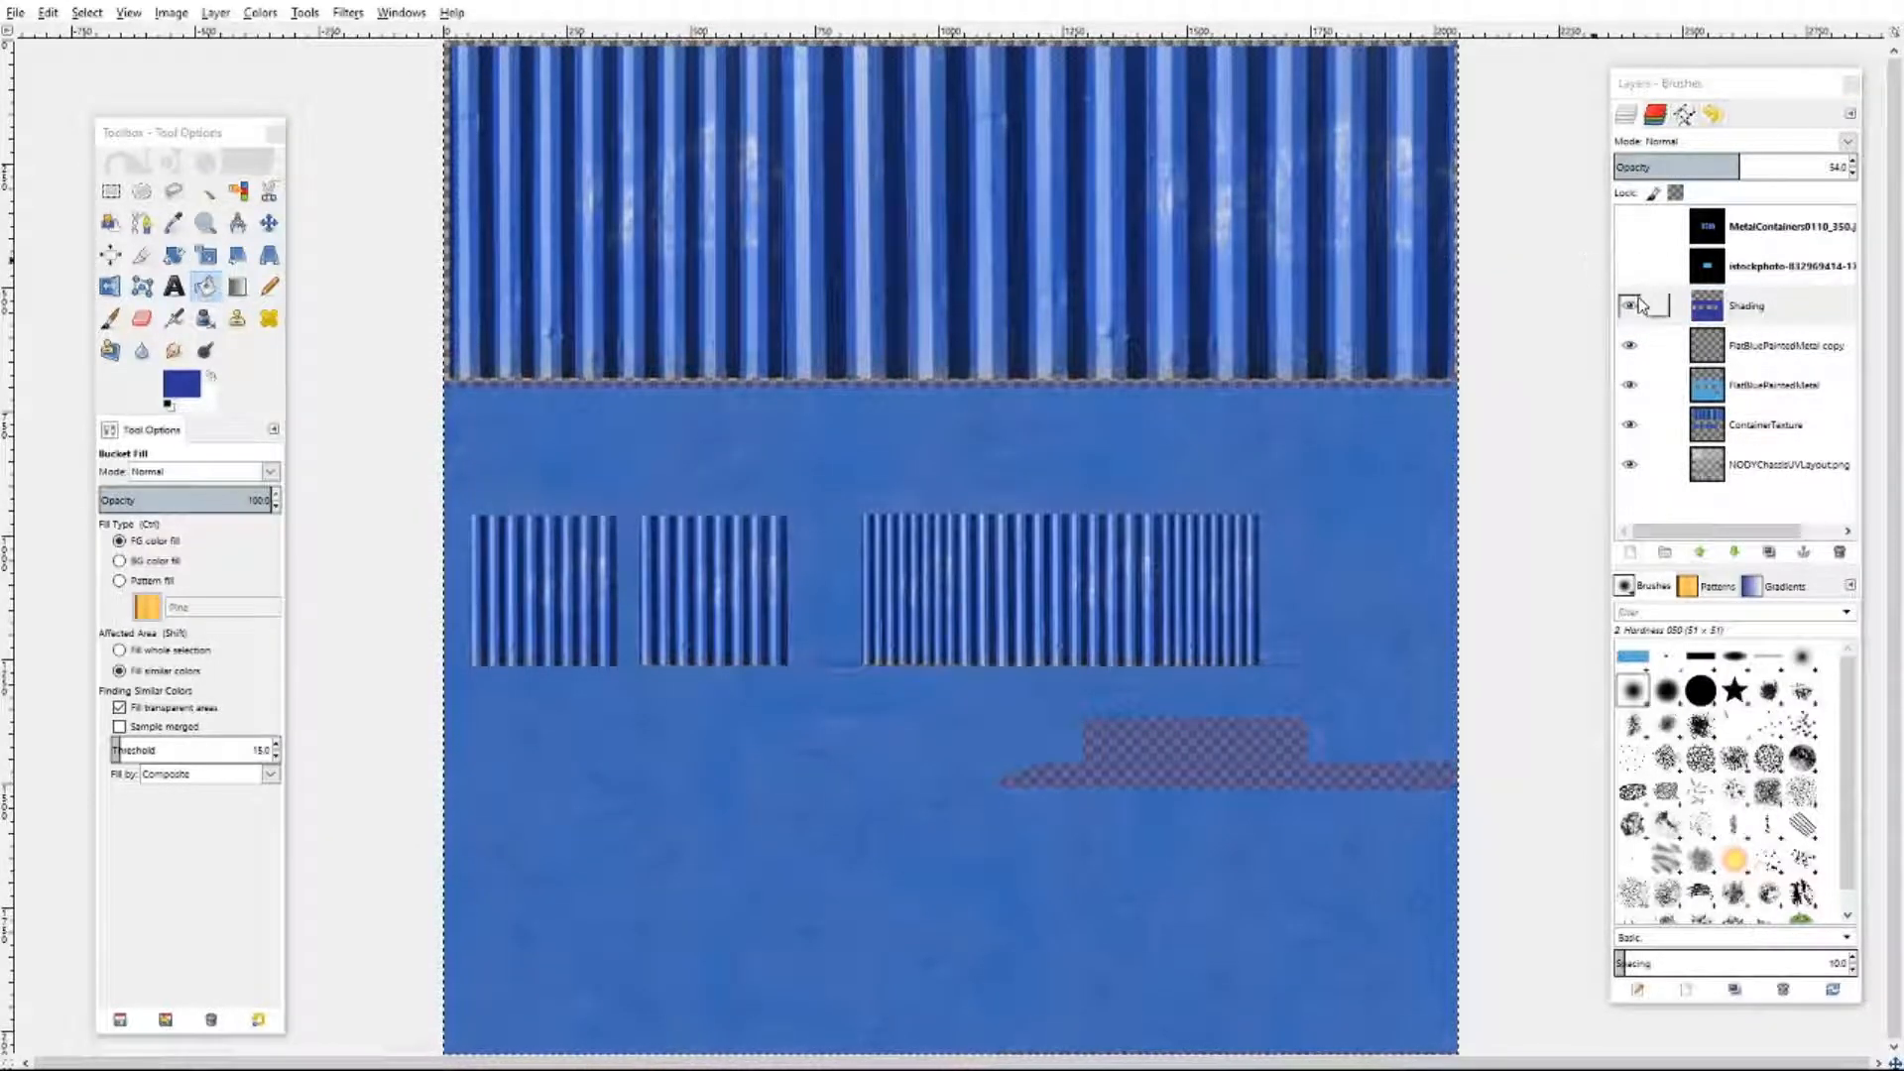
left_click(1853, 164)
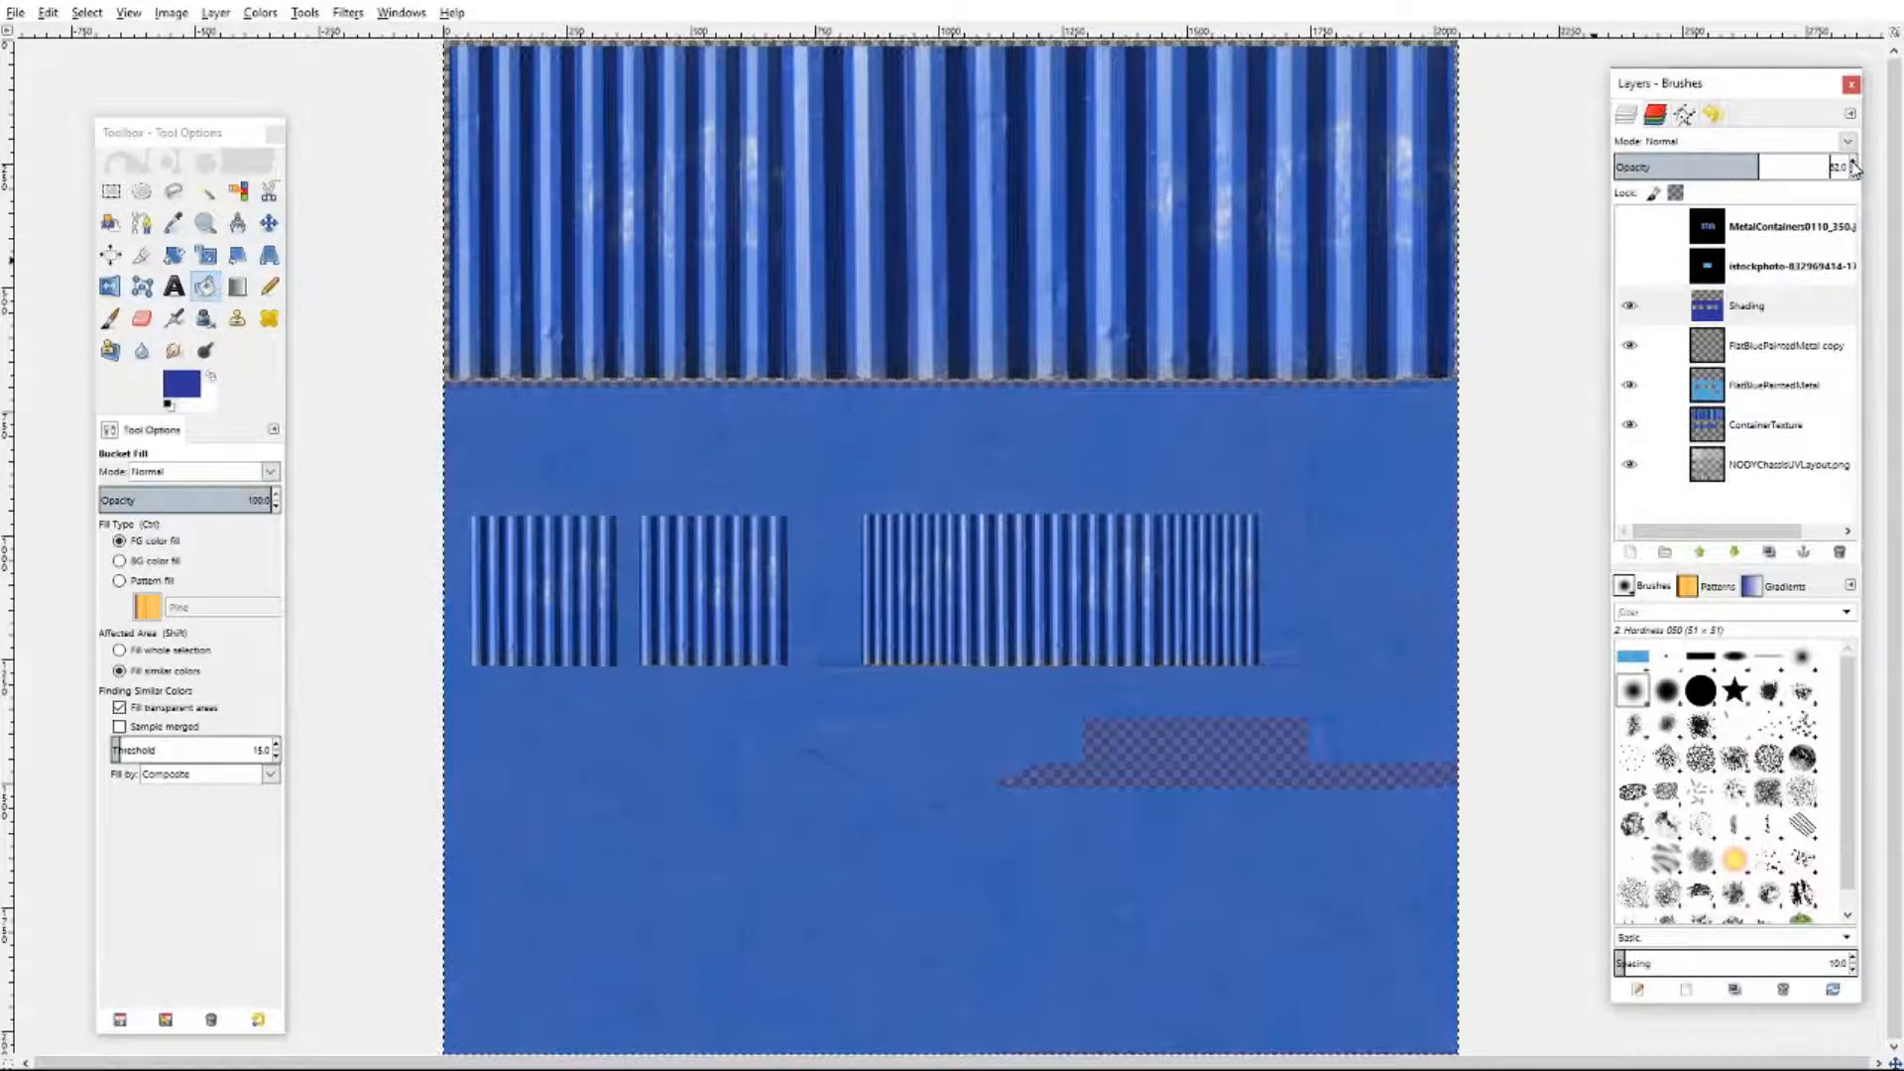
left_click(1852, 164)
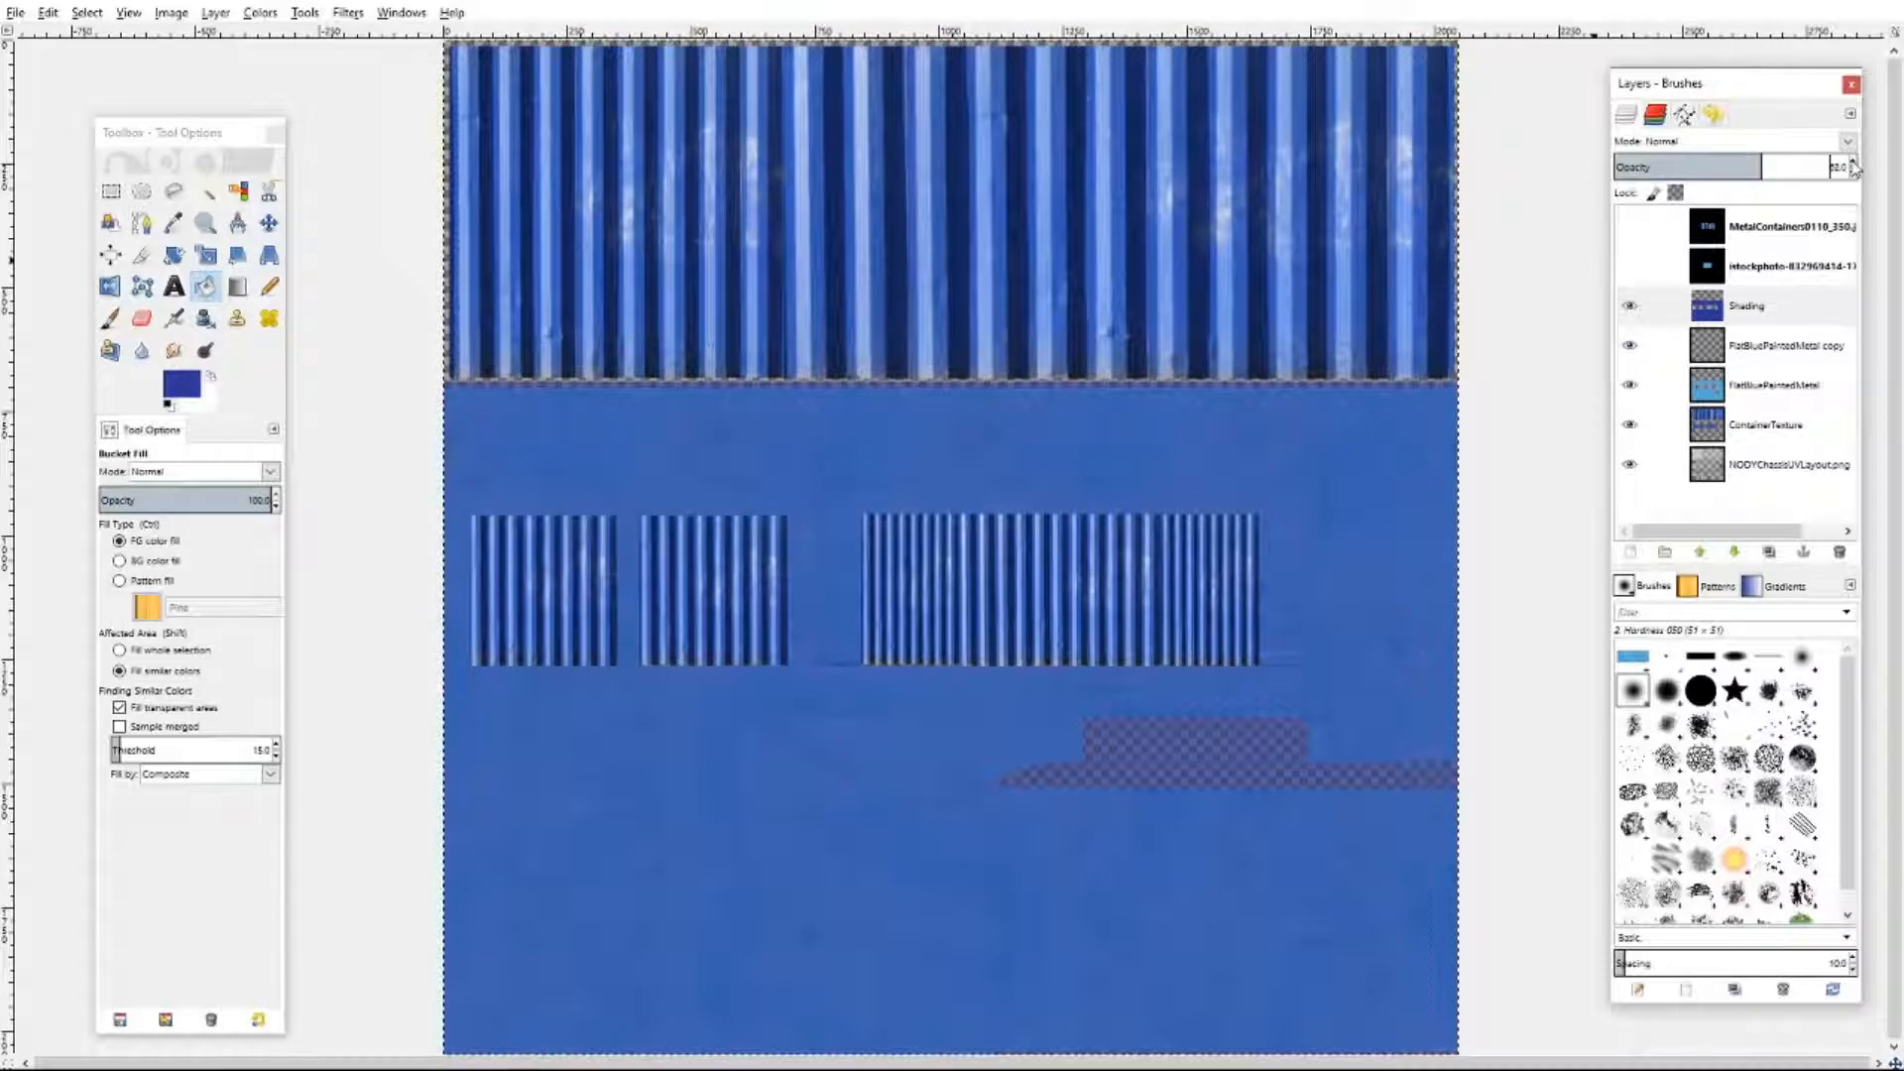
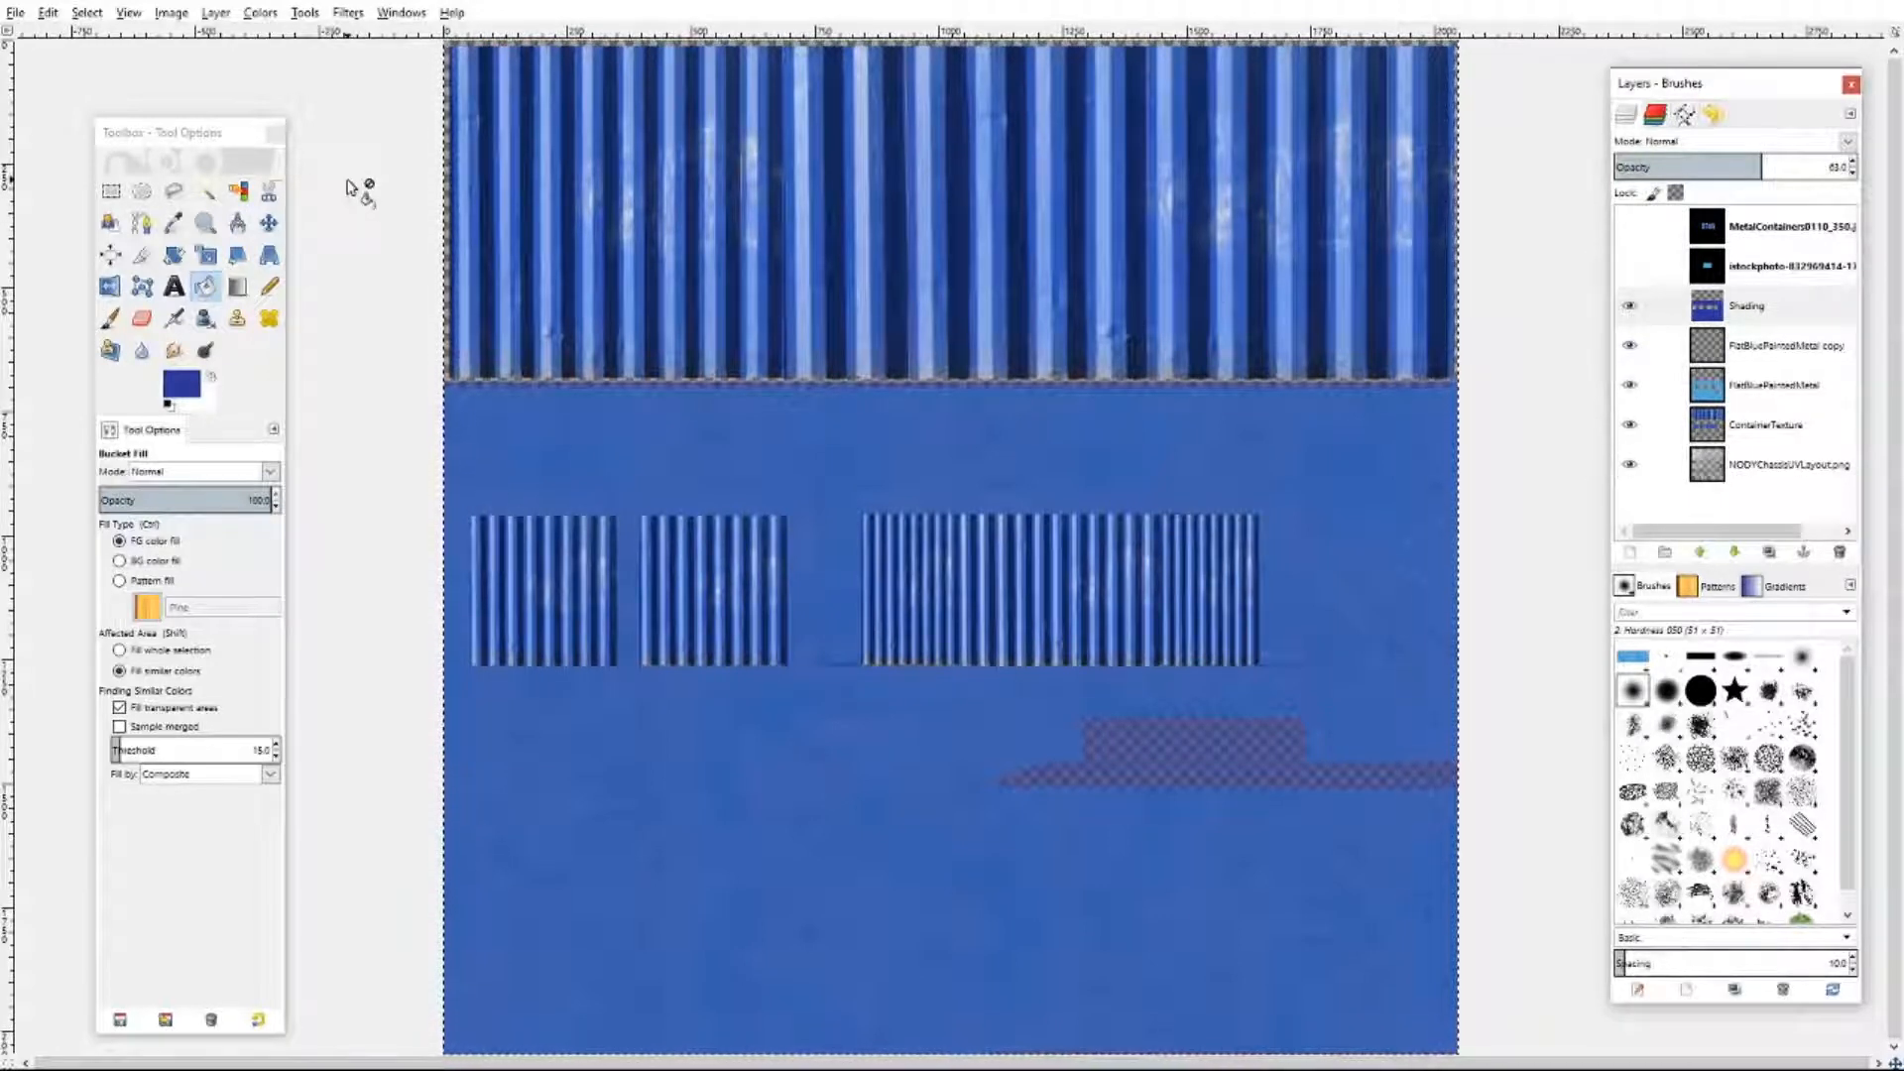
- Export the image as NODYChassisUVTexture.png in the BDY.NODY.open.wagon folder with the default PNG options
left_click(20, 15)
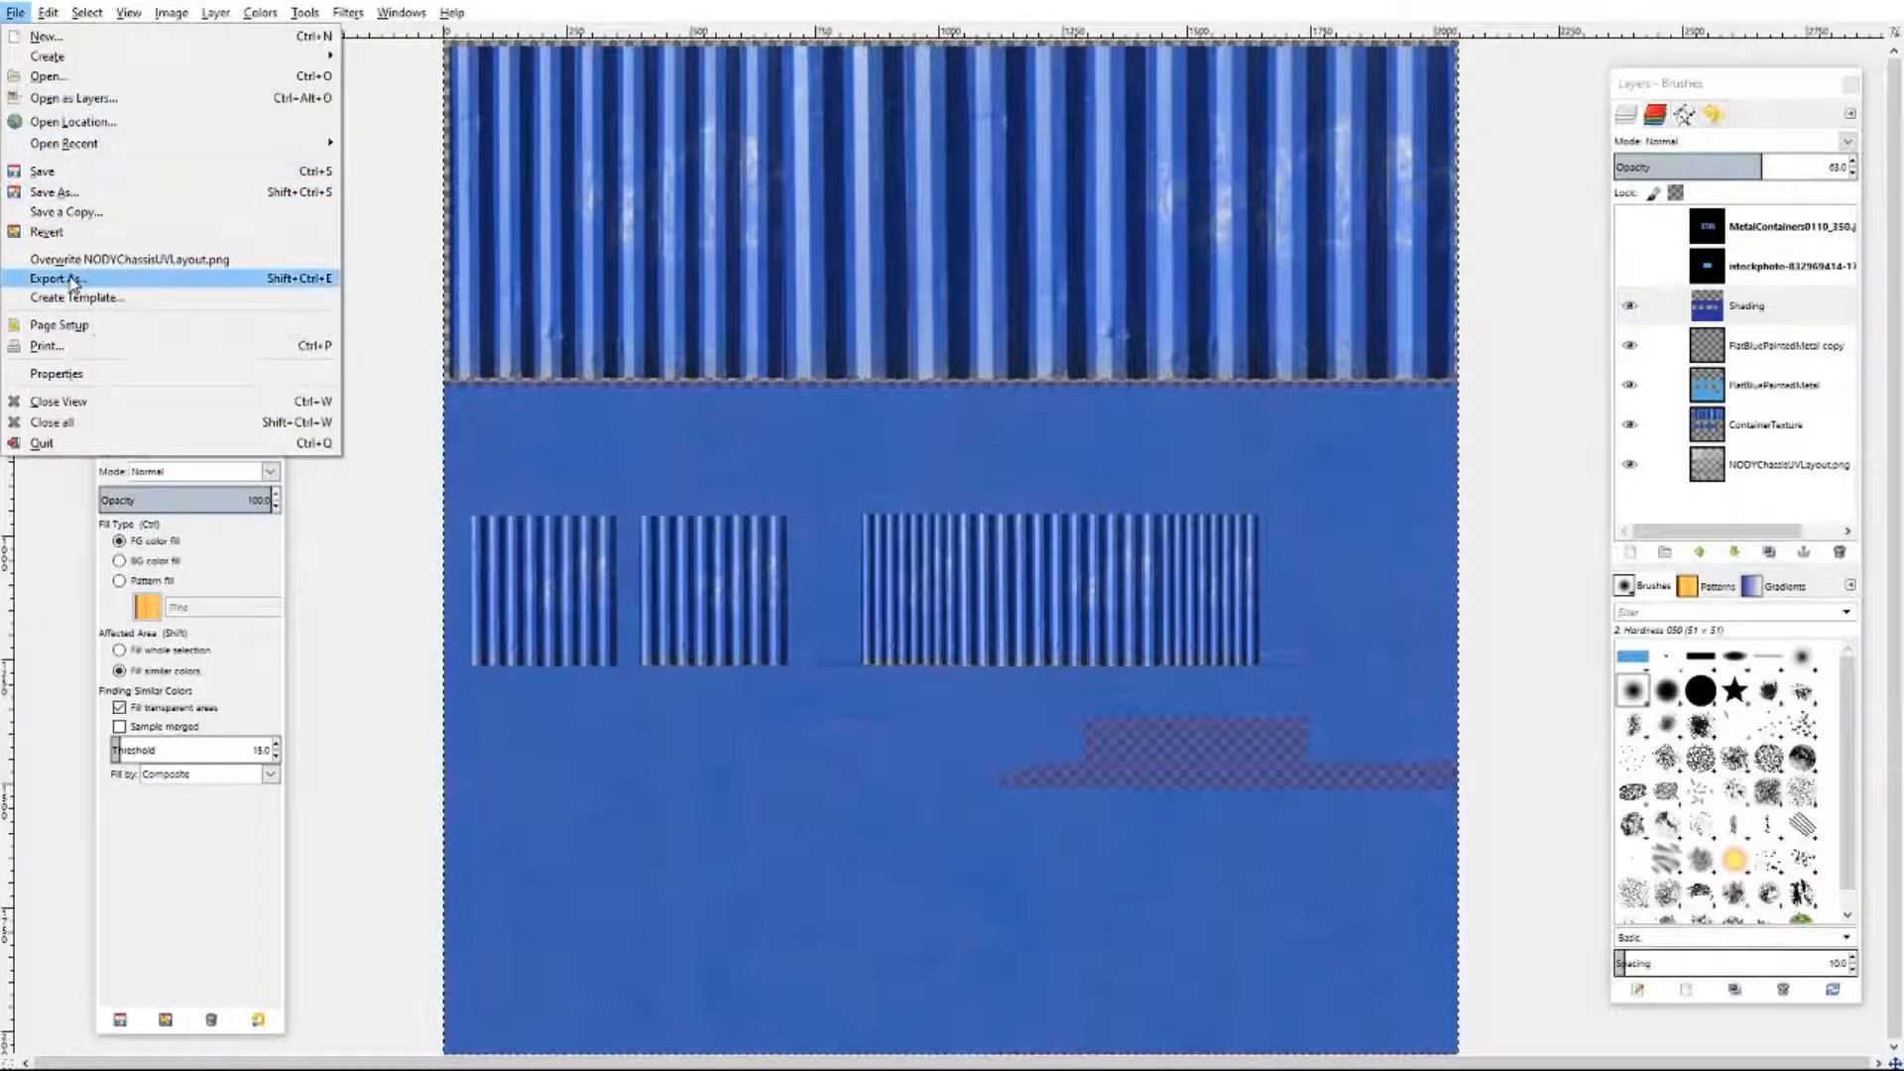
left_click(72, 281)
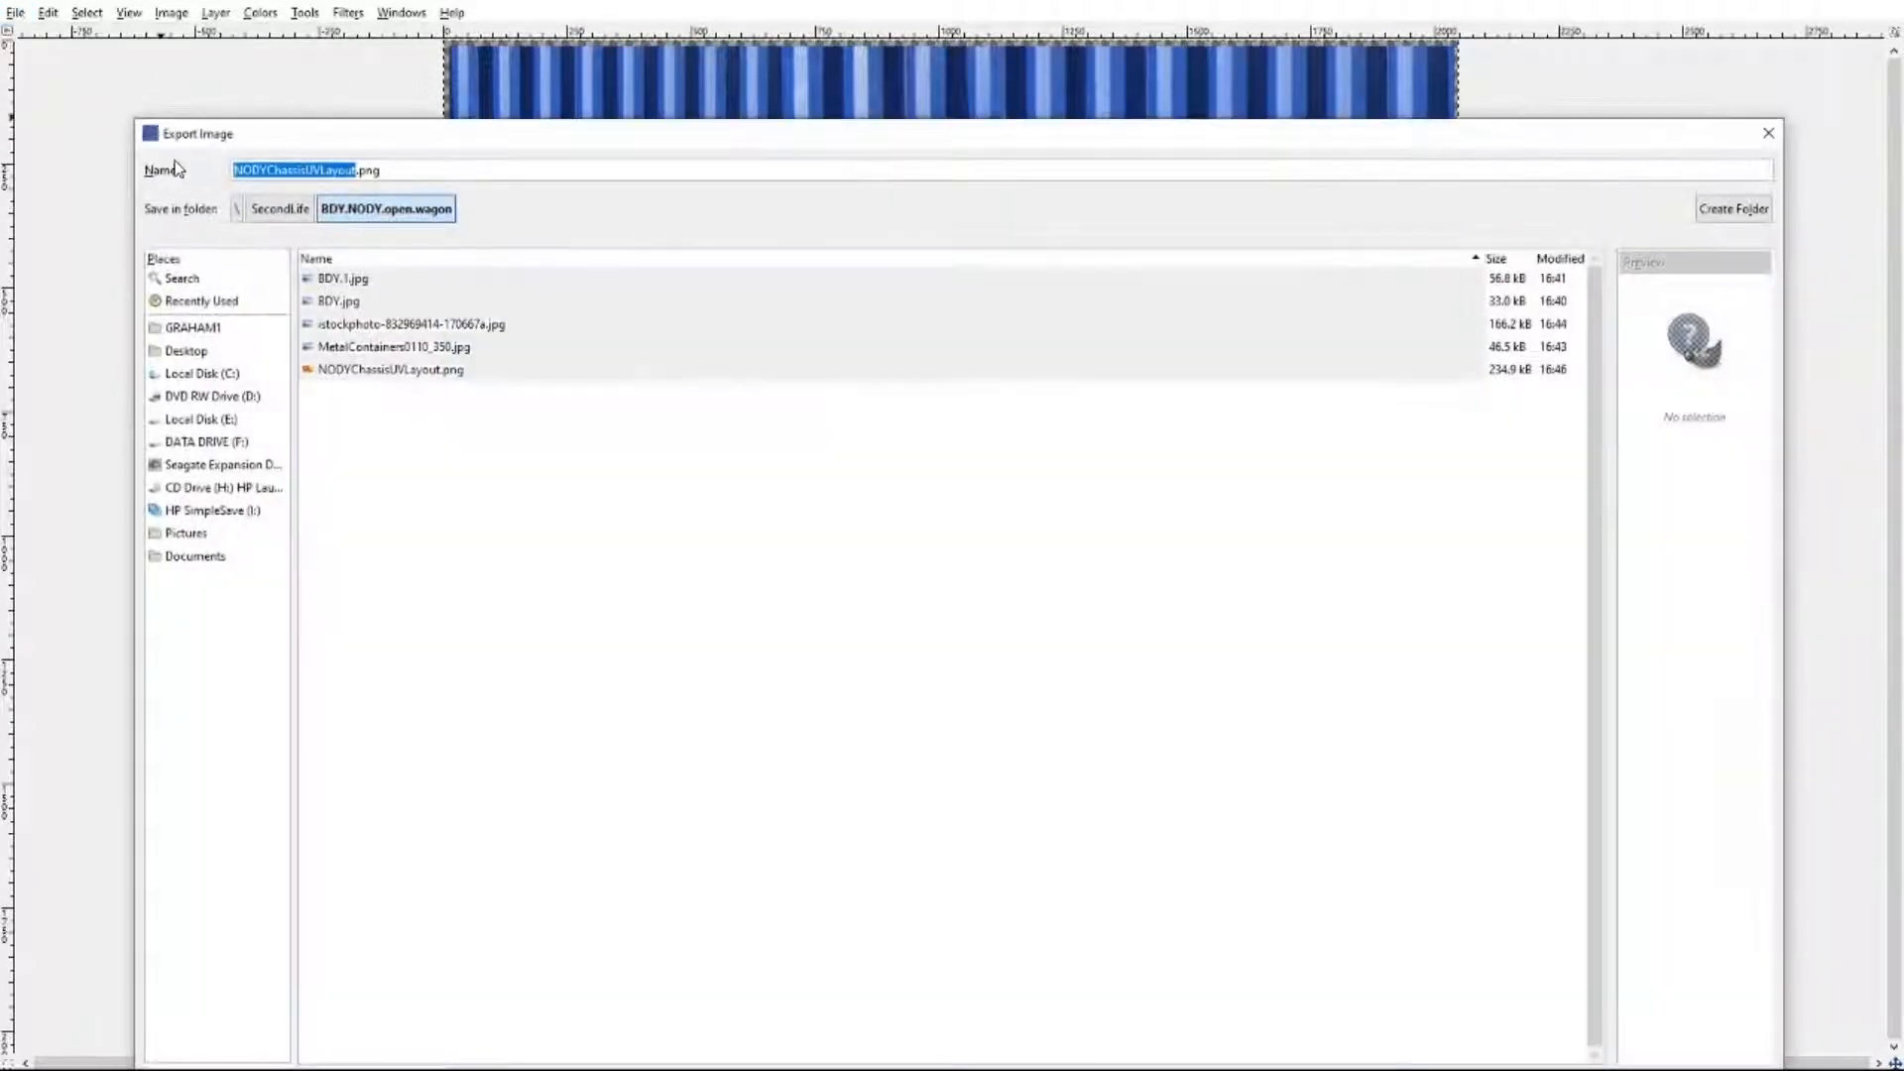
left_click(358, 371)
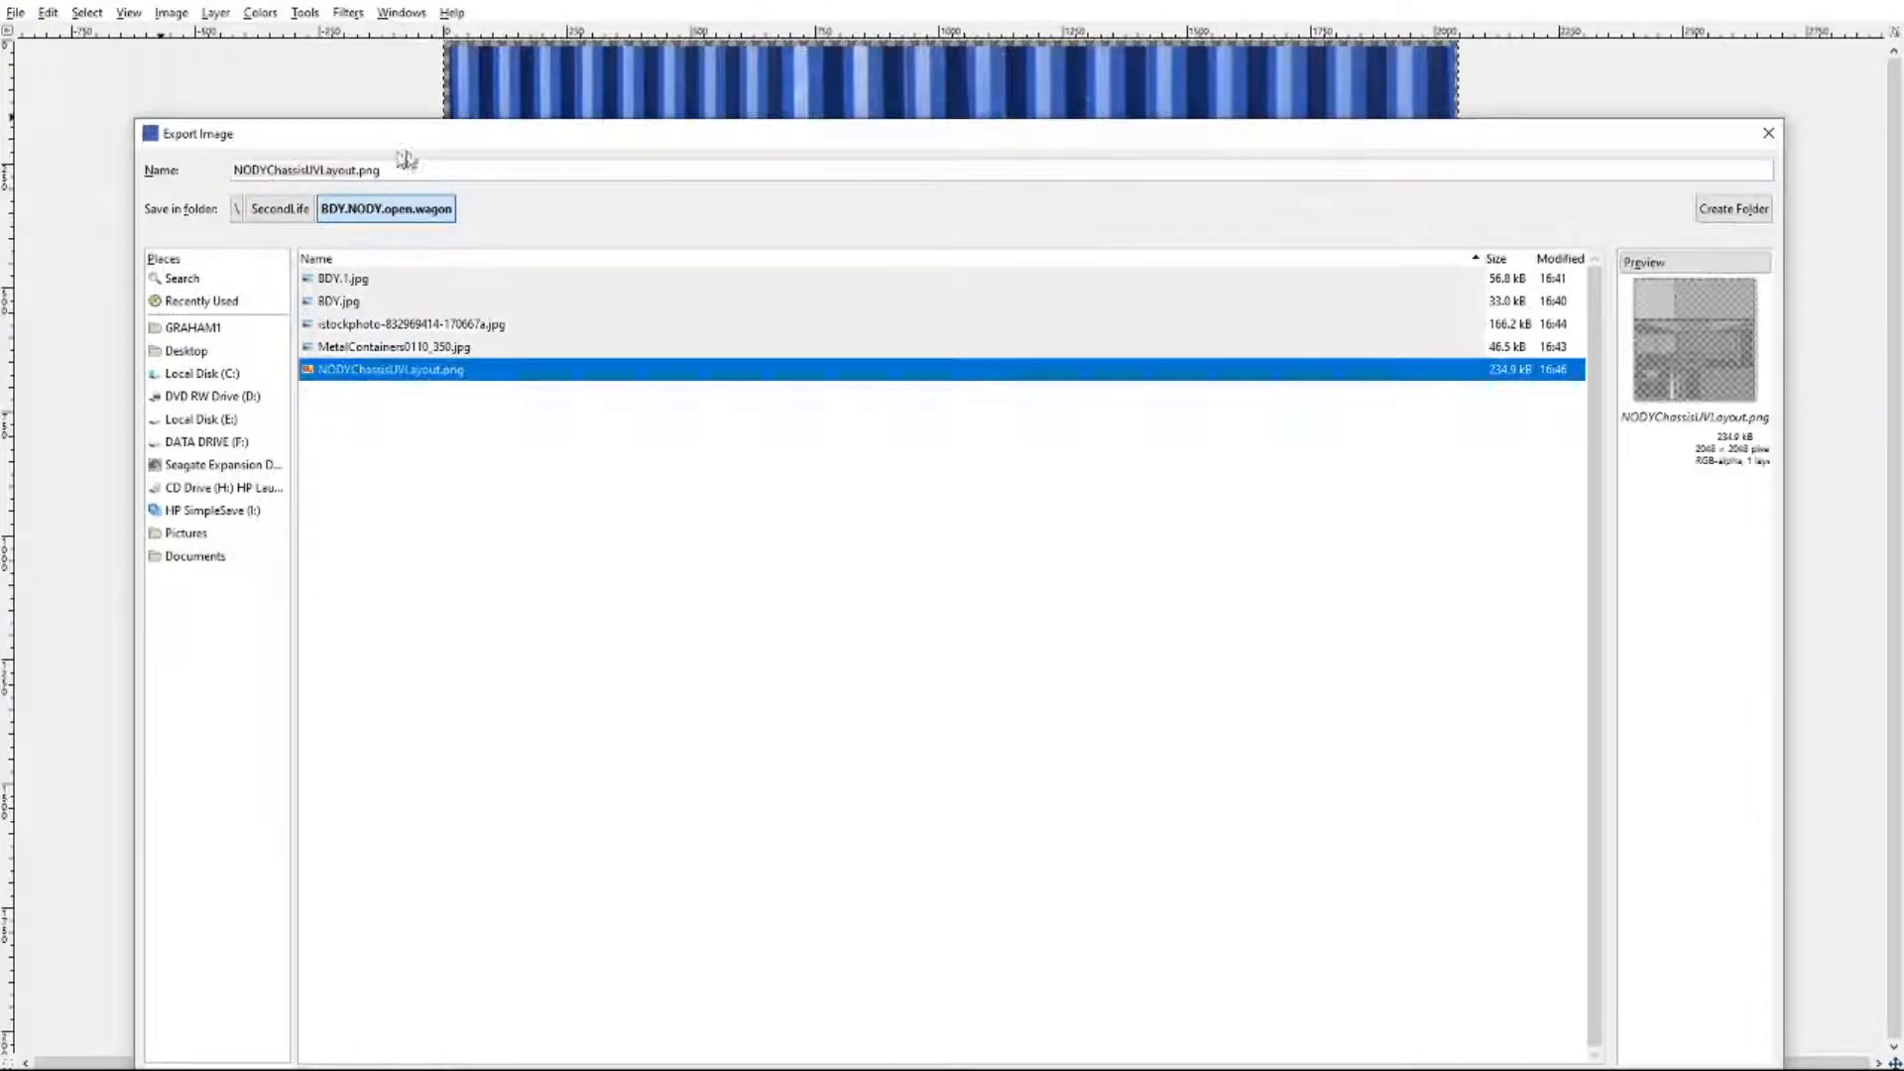
left_click(356, 170)
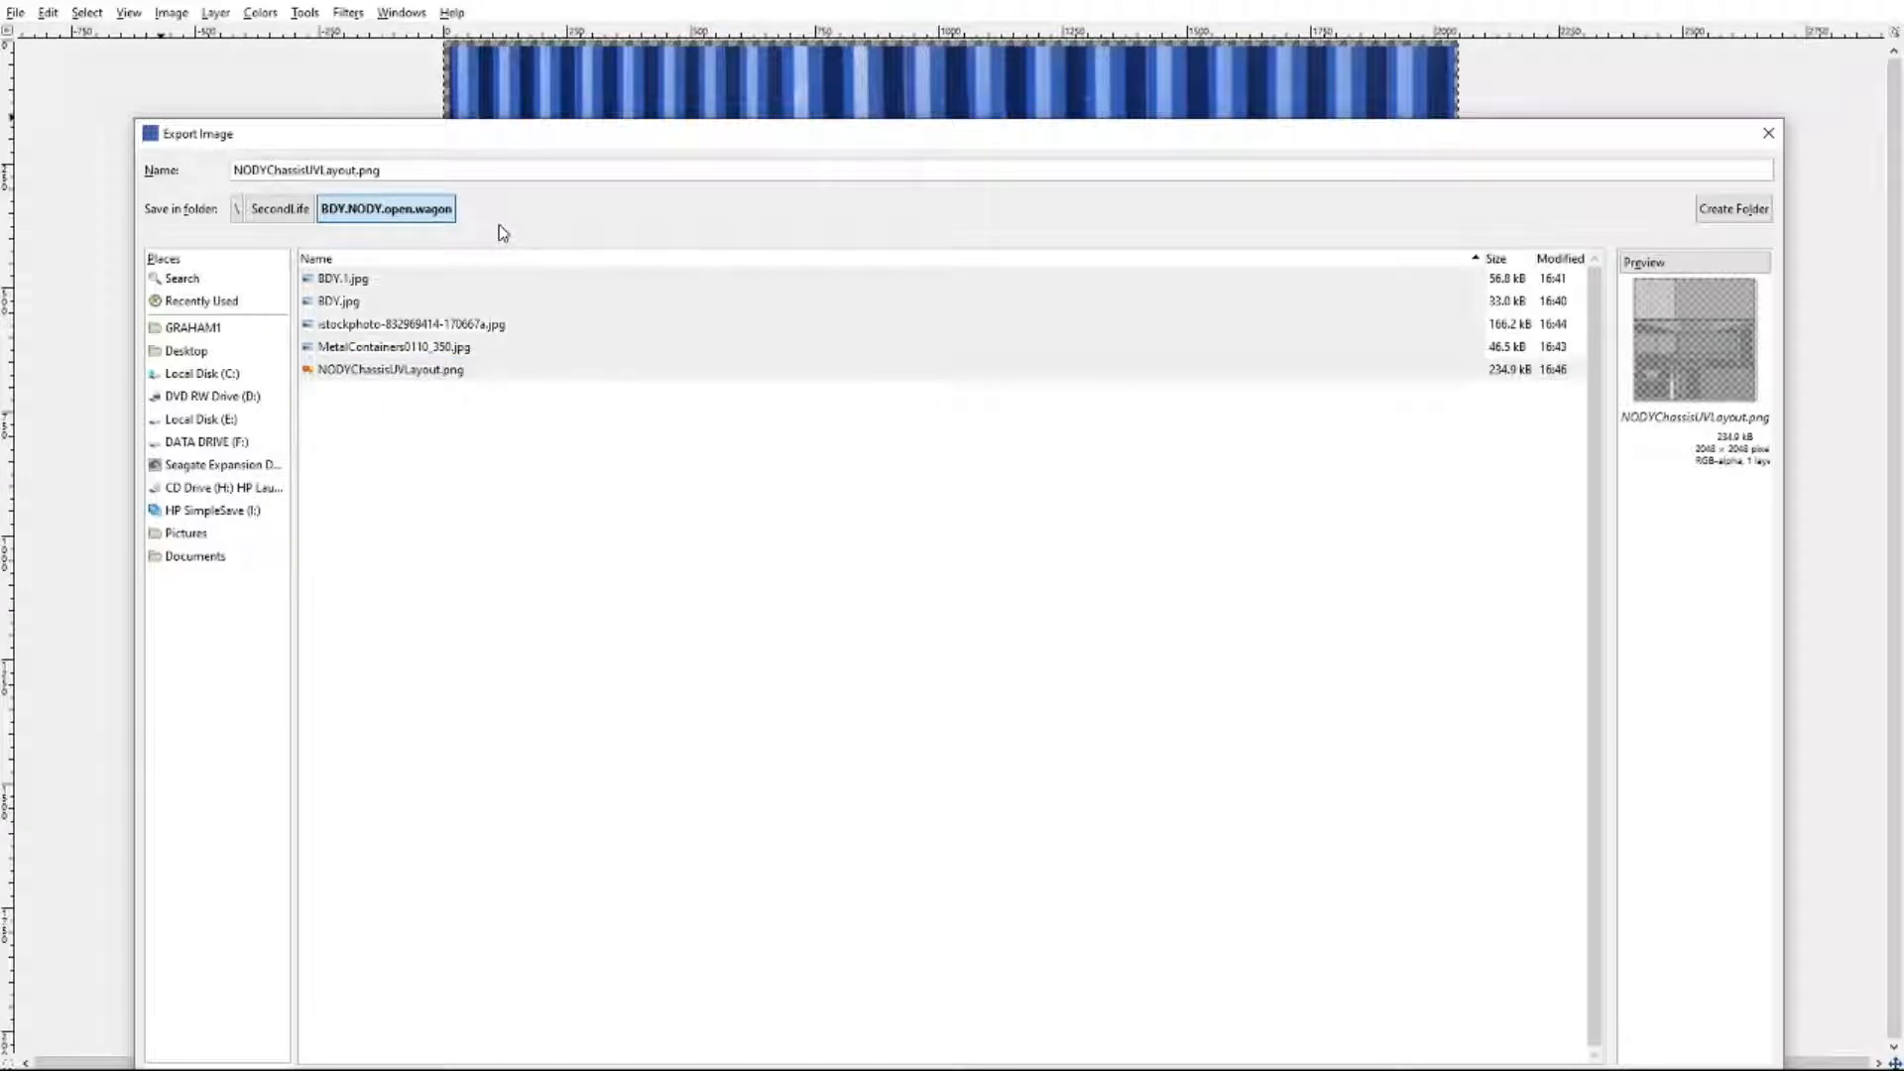
key("BackSpace")
key("BackSpace")
key("BackSpace")
key("BackSpace")
key("BackSpace")
key("BackSpace")
type("Texture")
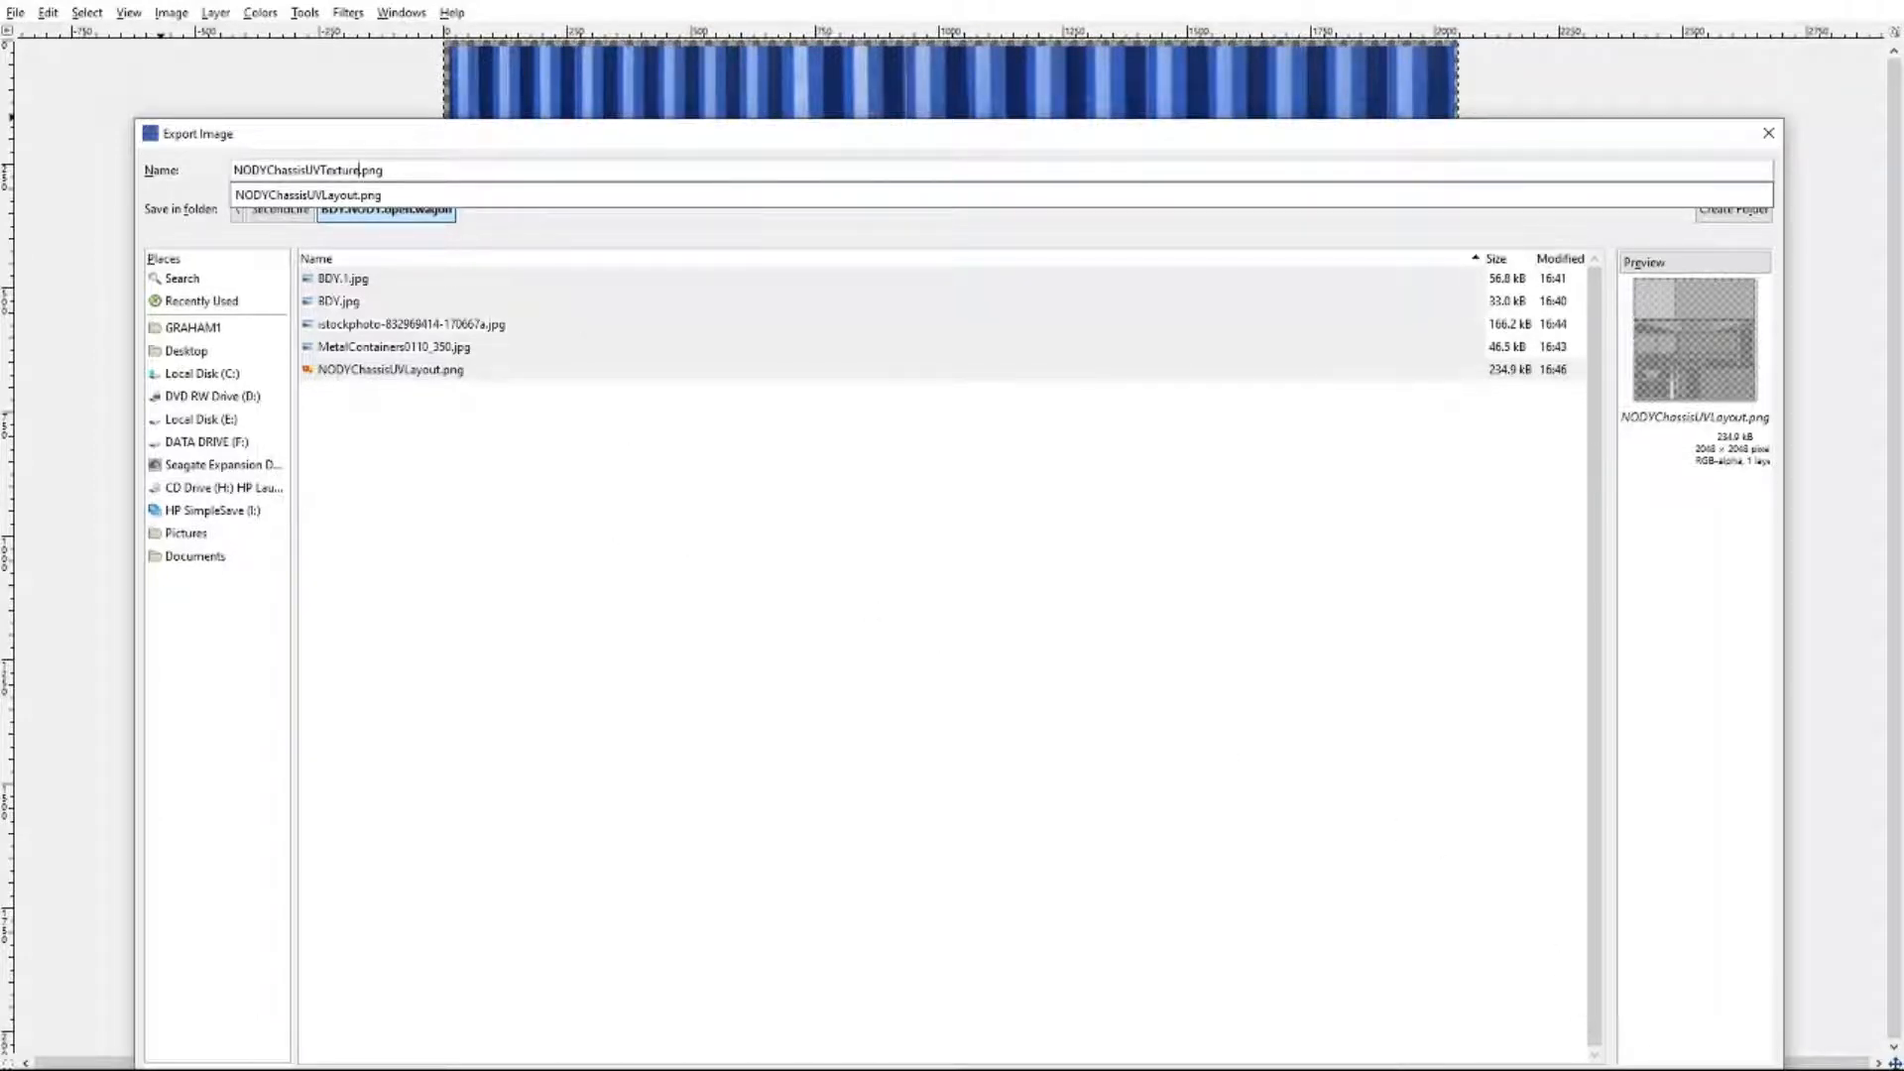
key("Escape")
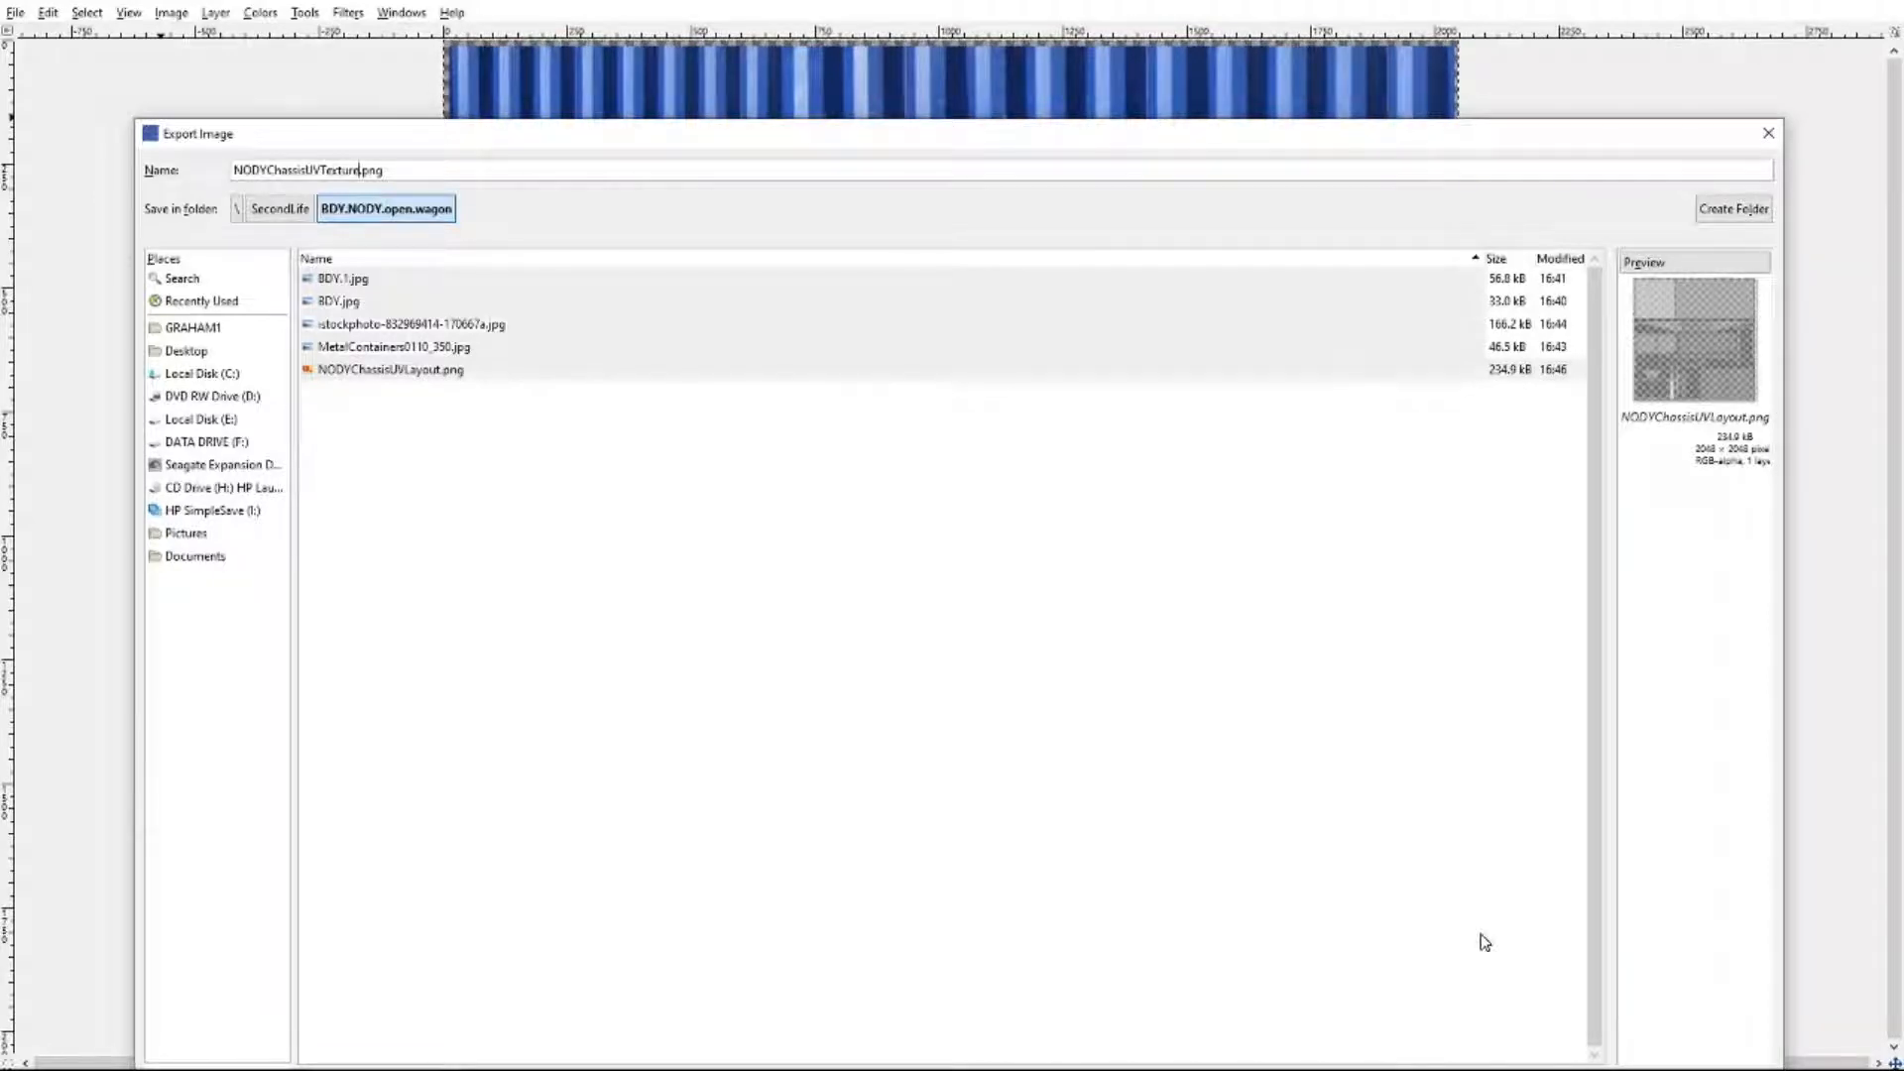
key("Return")
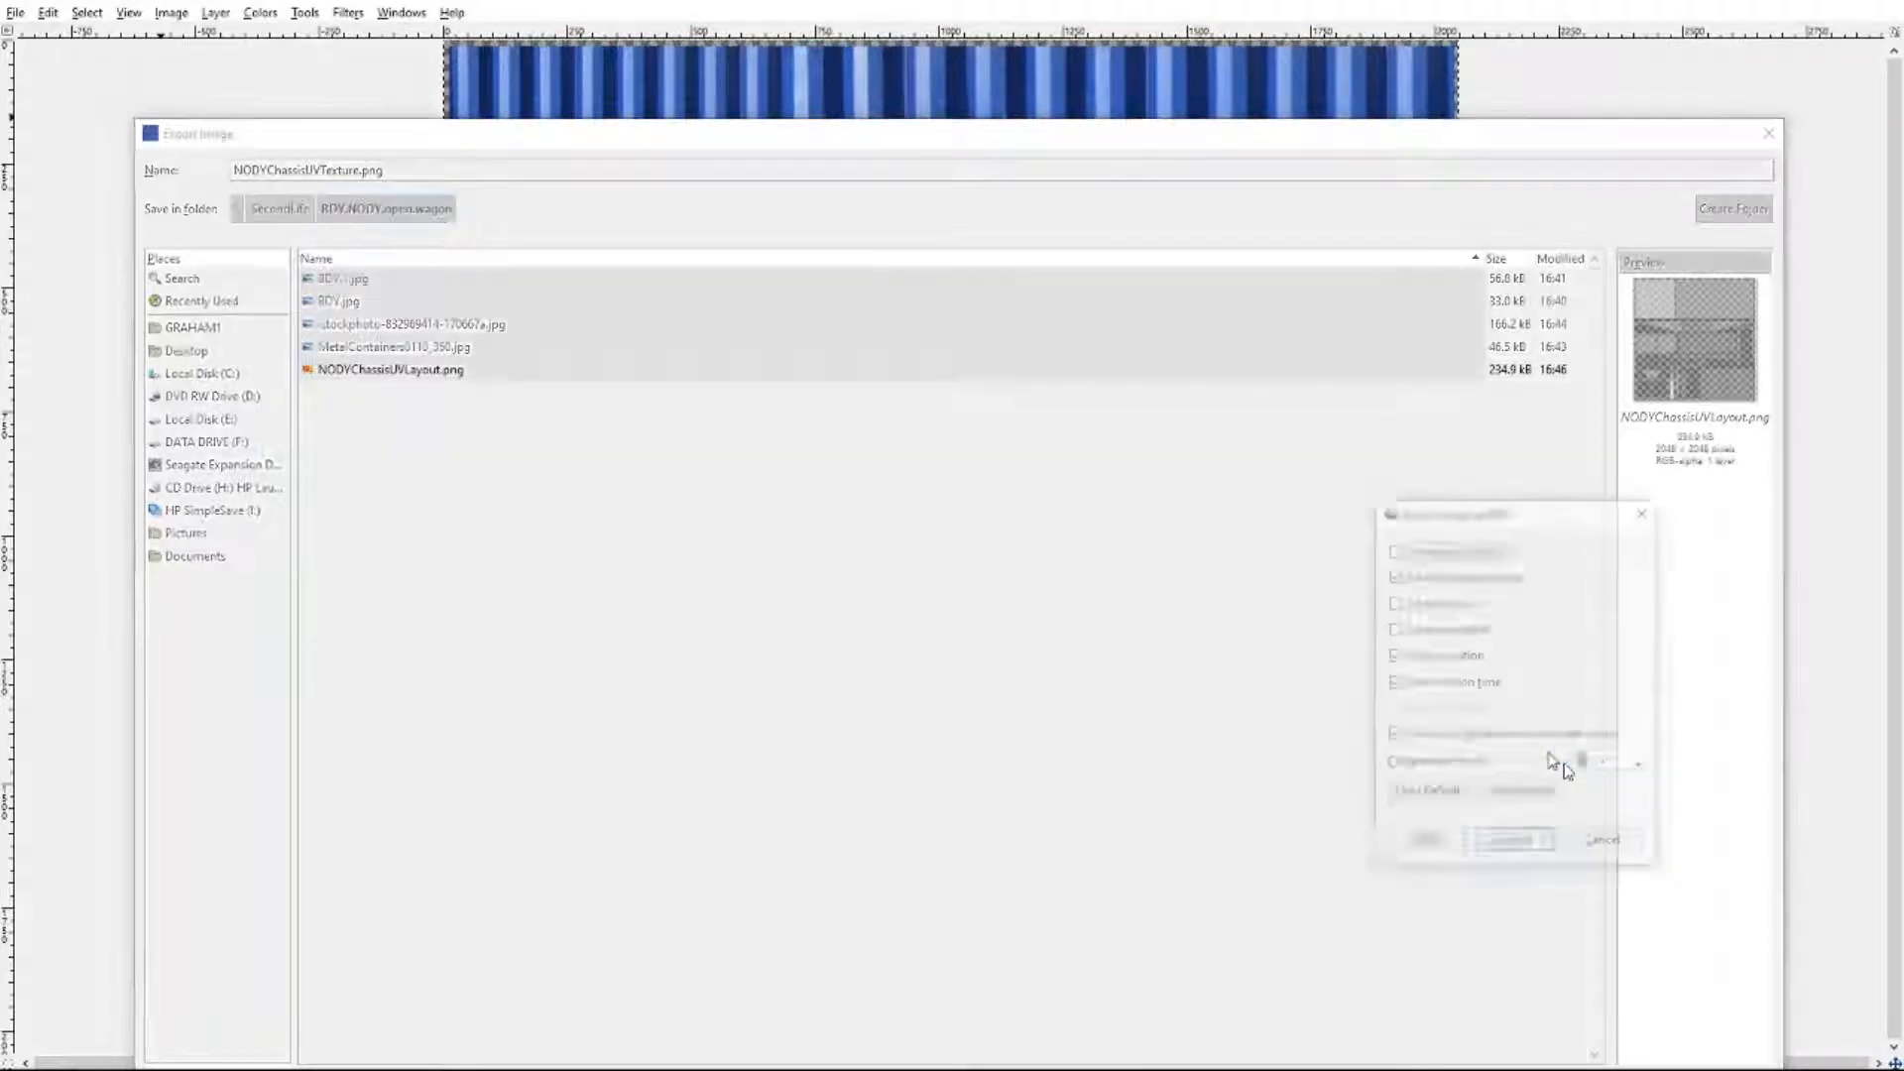
left_click(1515, 842)
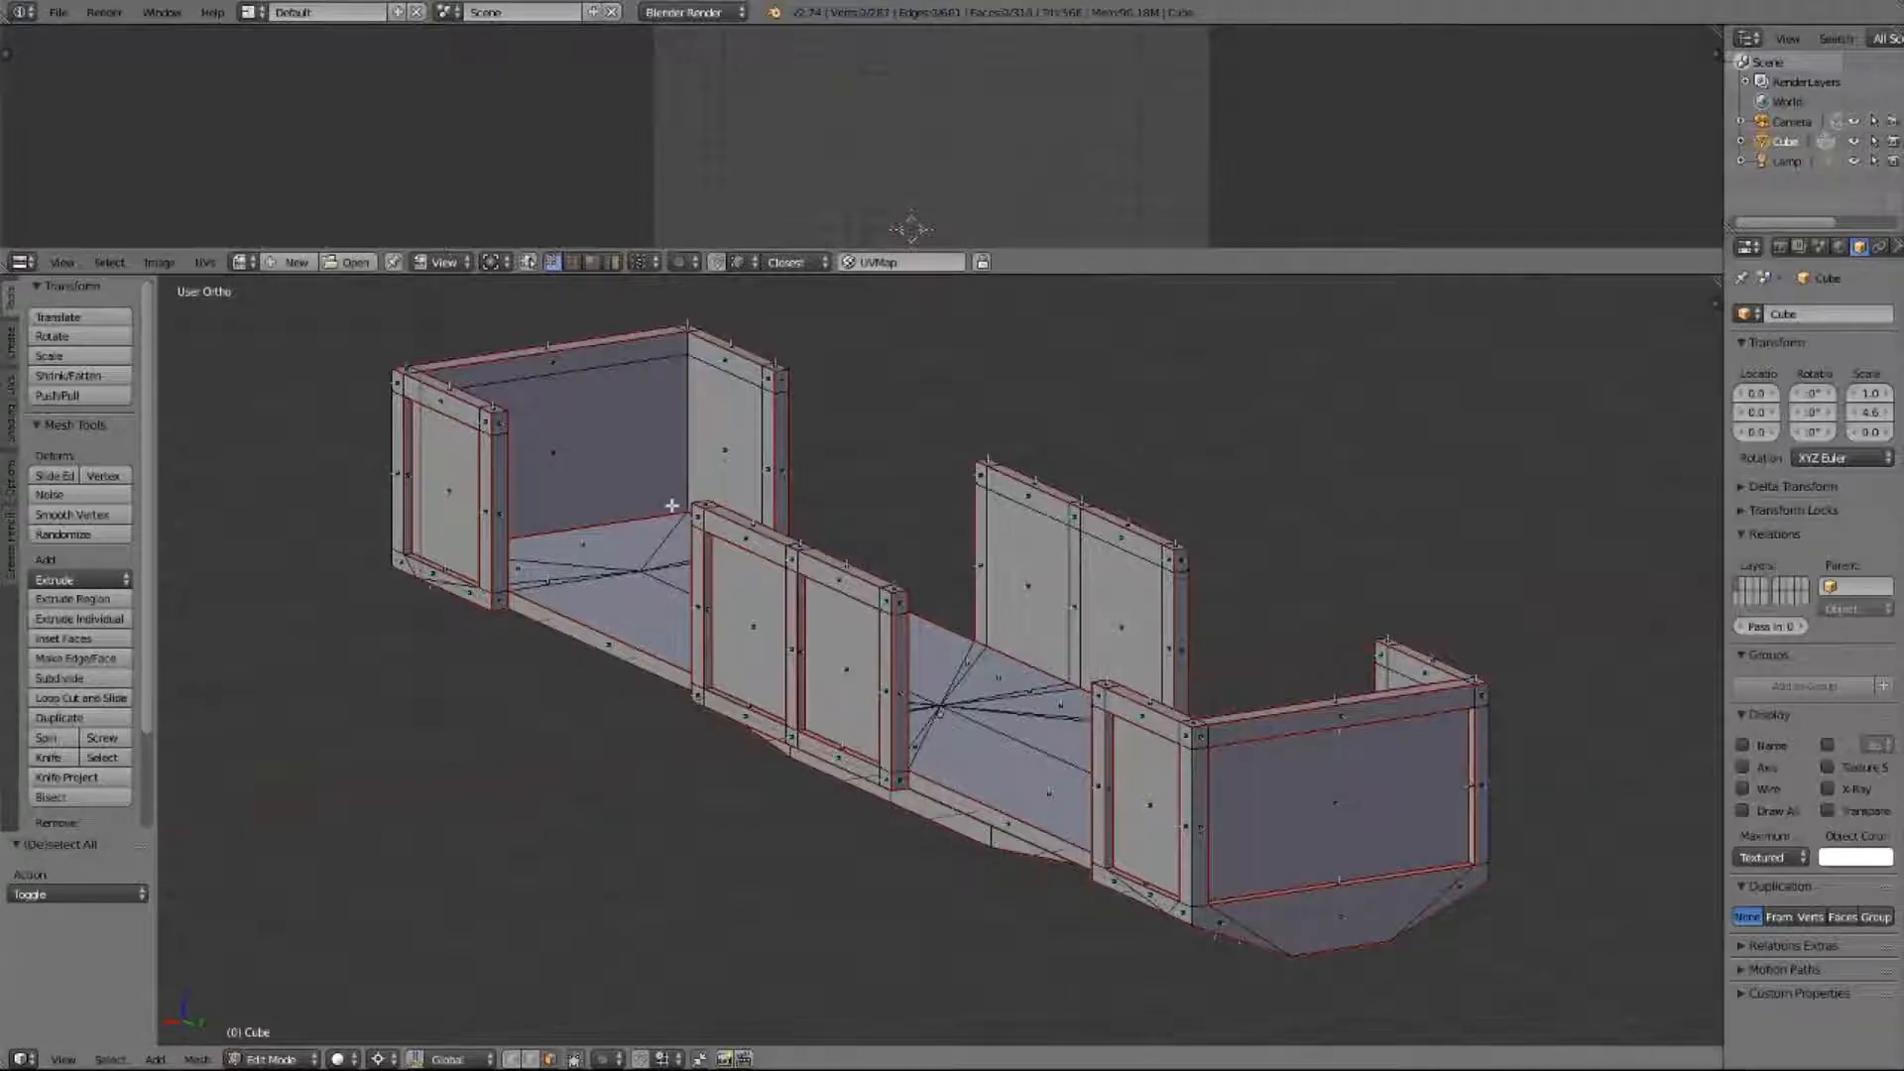
- Open NODYChassisUVTexture.png from the BDY.NODY.open.wagon folder as the image behind the wagon's UV layout
left_click(165, 264)
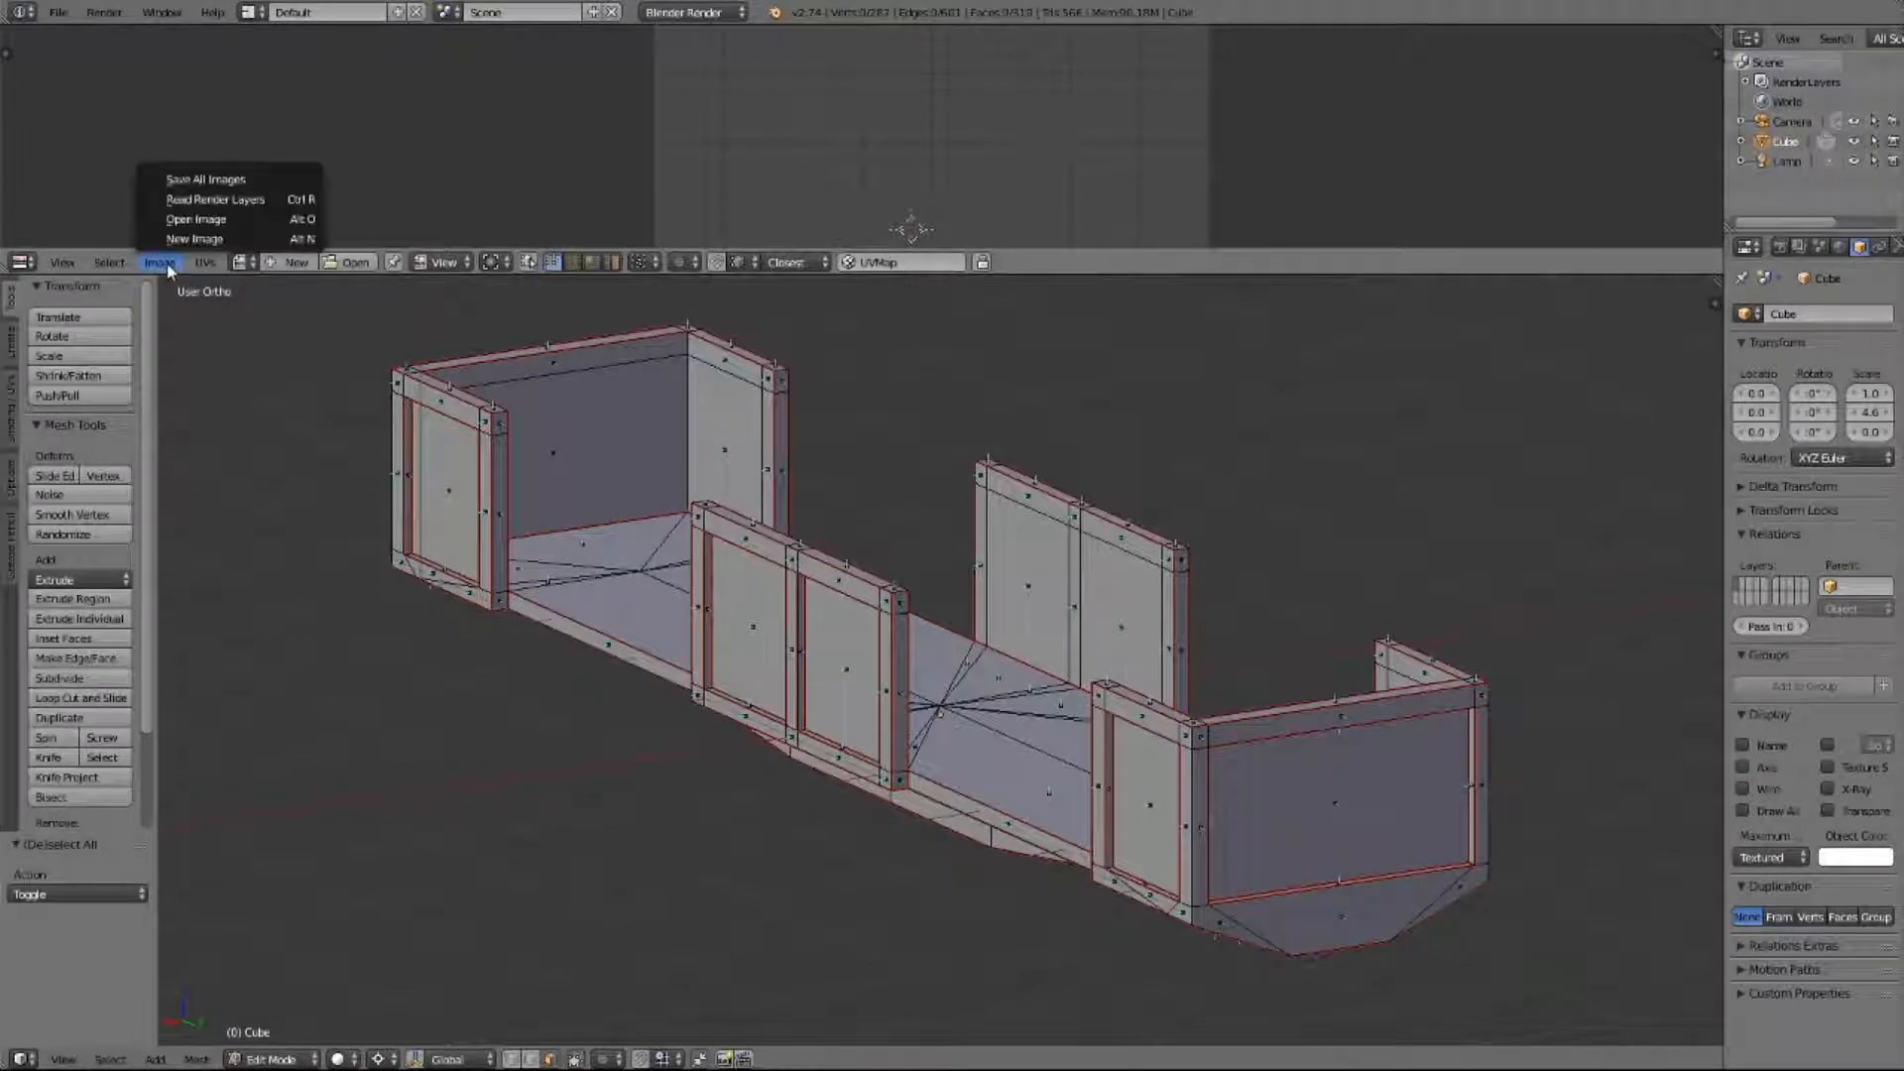
left_click(194, 220)
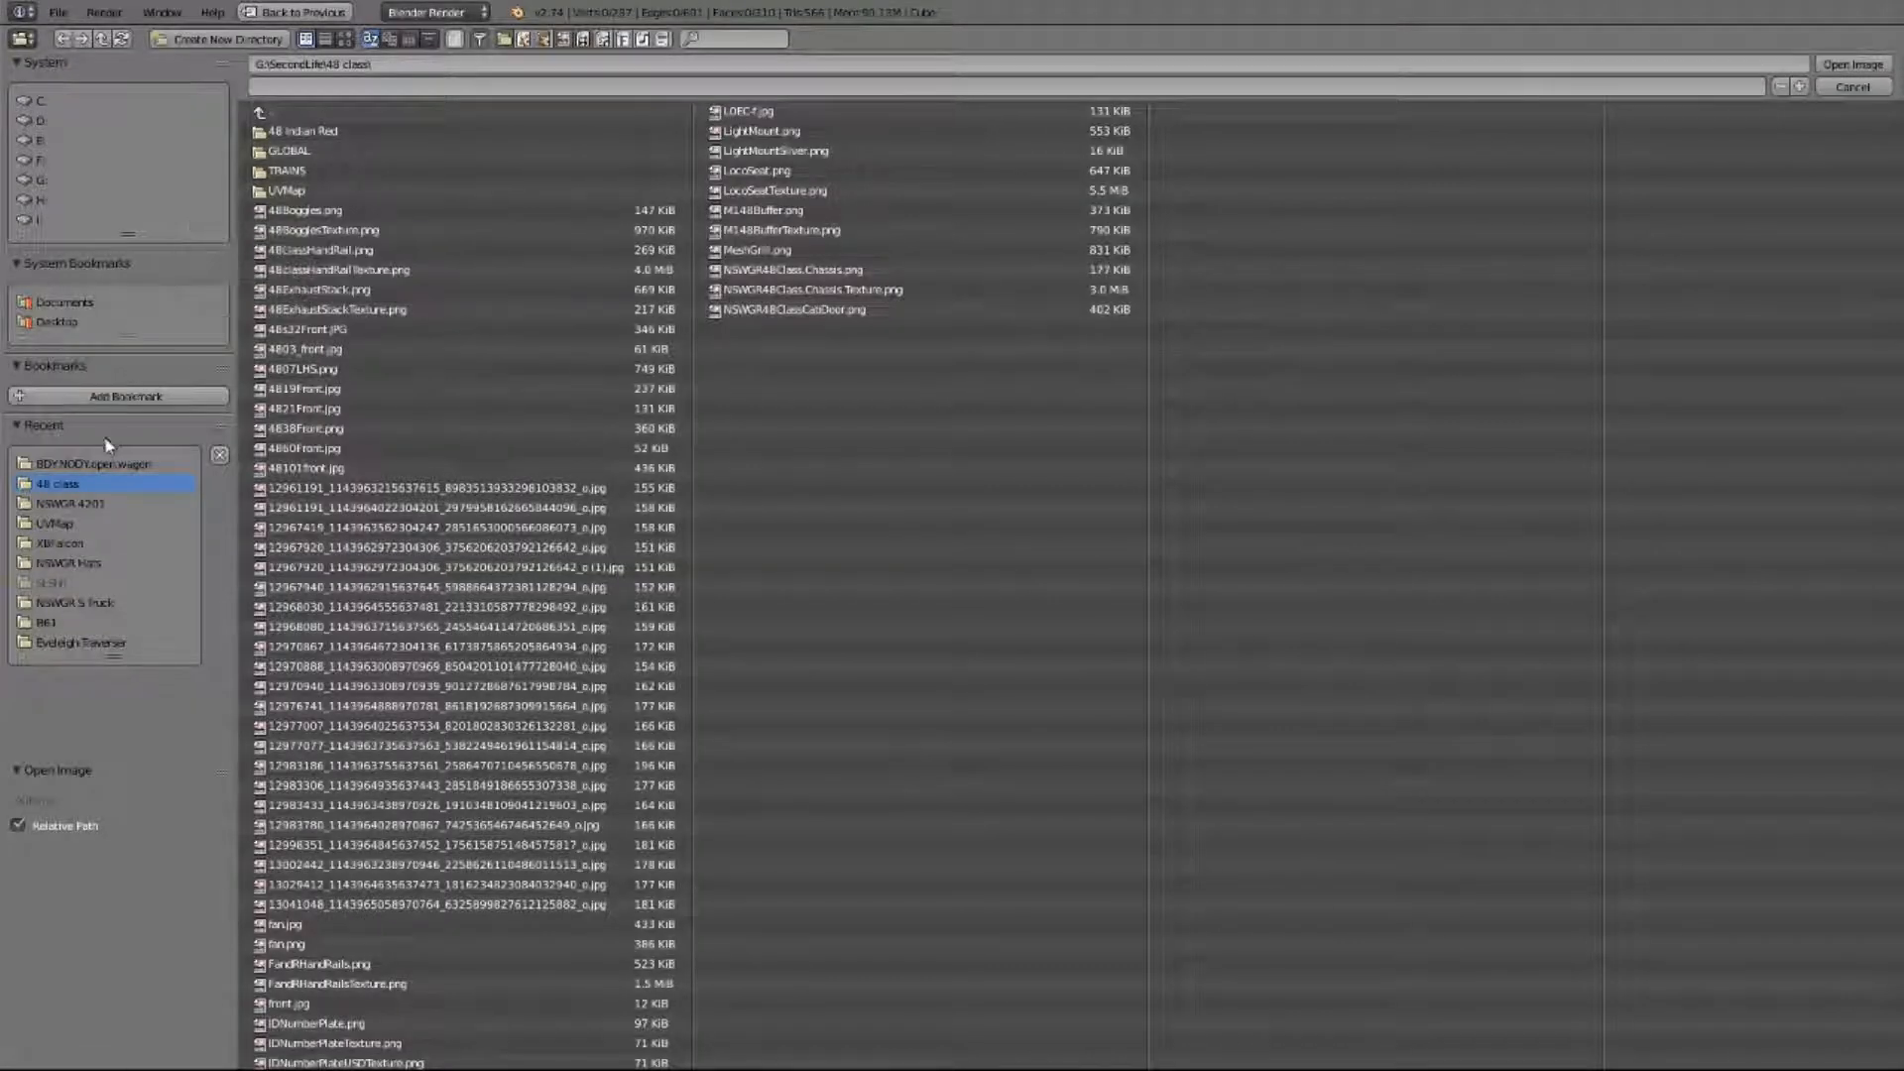
left_click(70, 464)
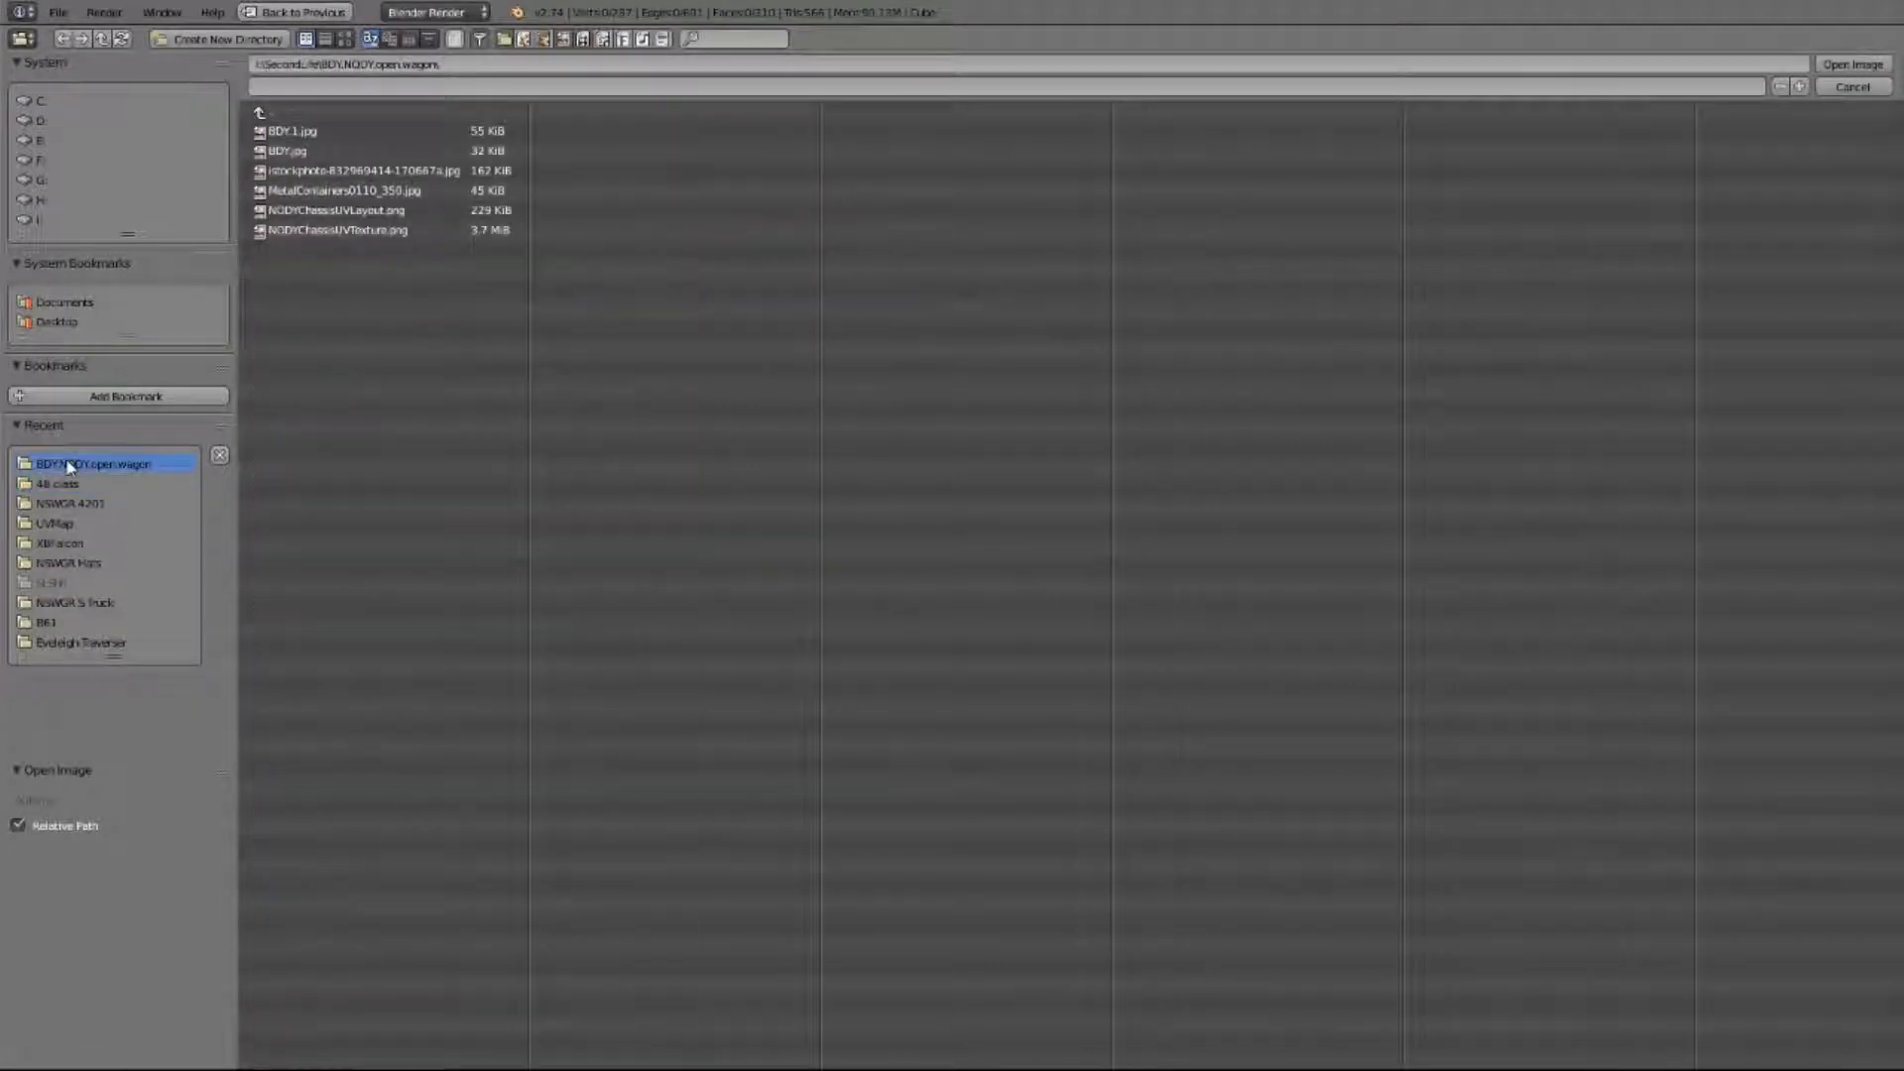
left_click(322, 232)
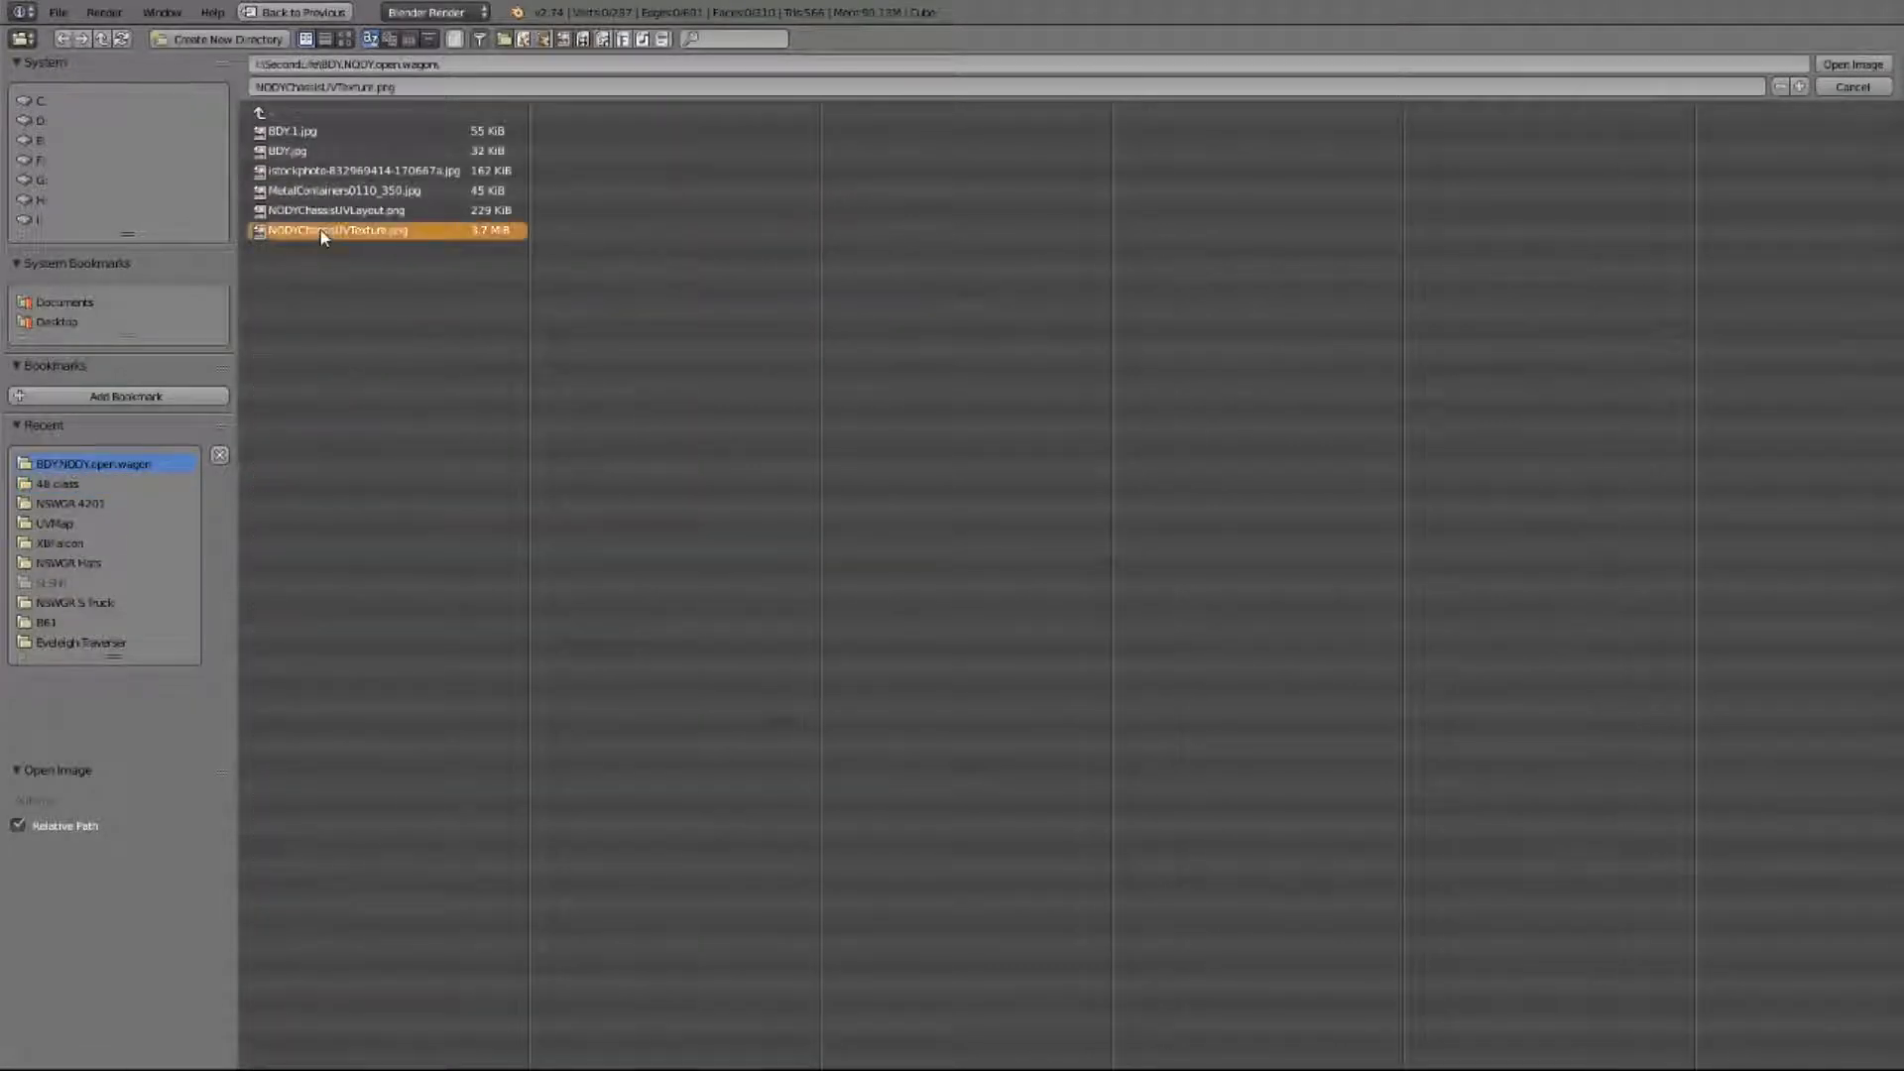
left_click(1835, 67)
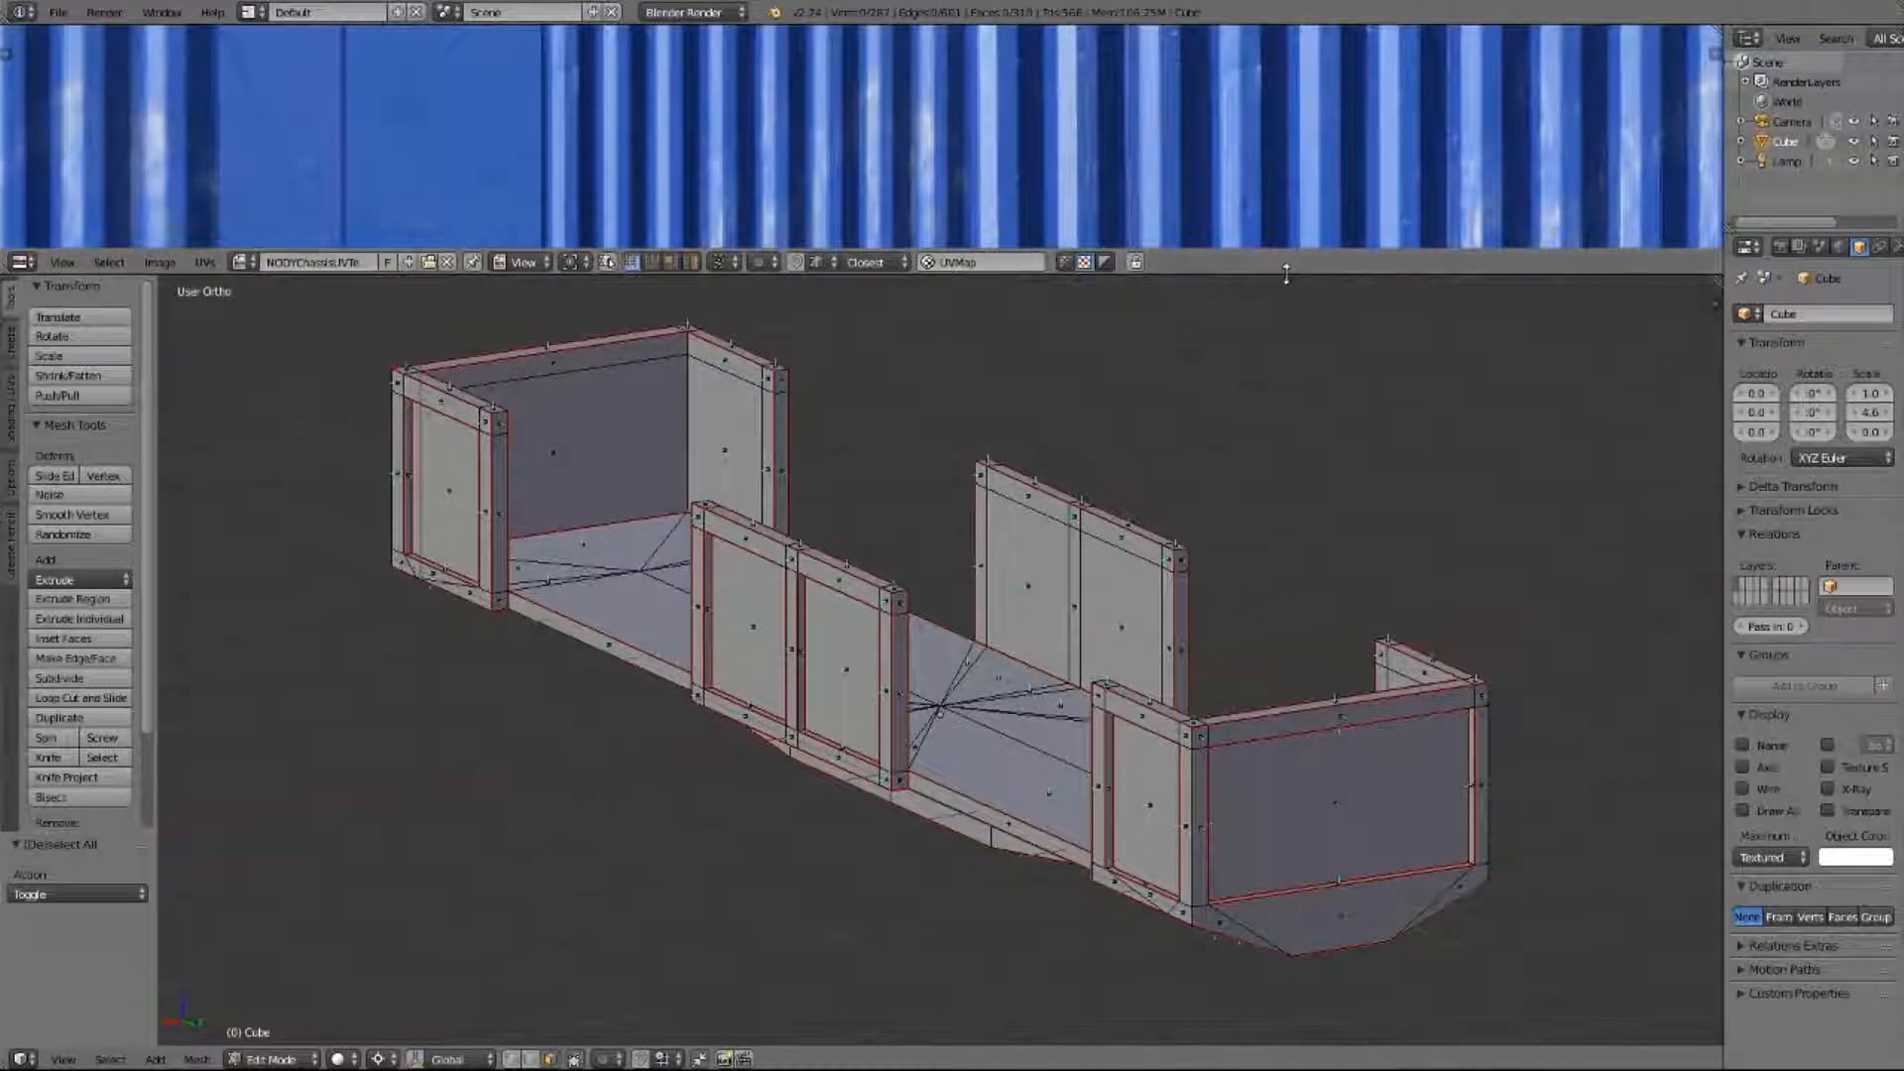
- Inspect the whole loaded texture in an enlarged image area, and return most of the space to the 3D view
left_click_drag(1285, 273, 1277, 794)
scroll(967, 387, "down", 5)
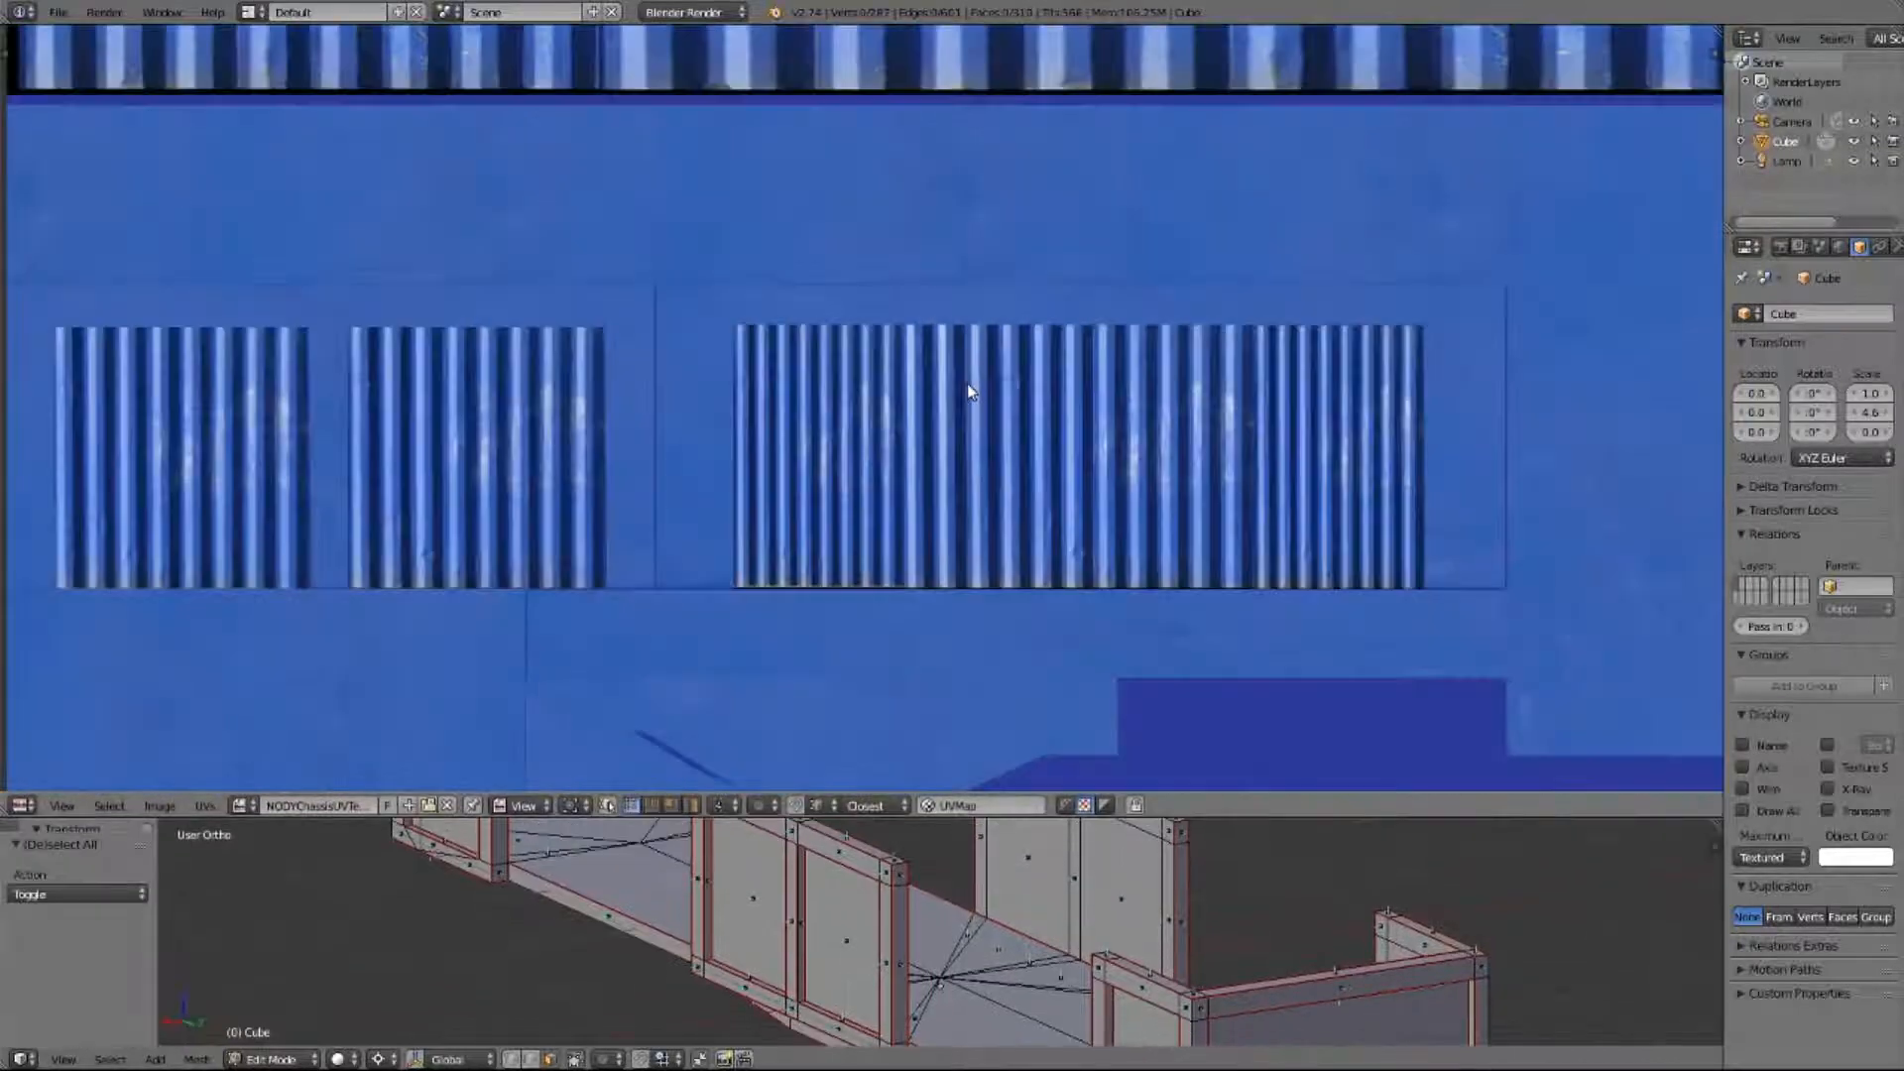
scroll(969, 390, "up", 2)
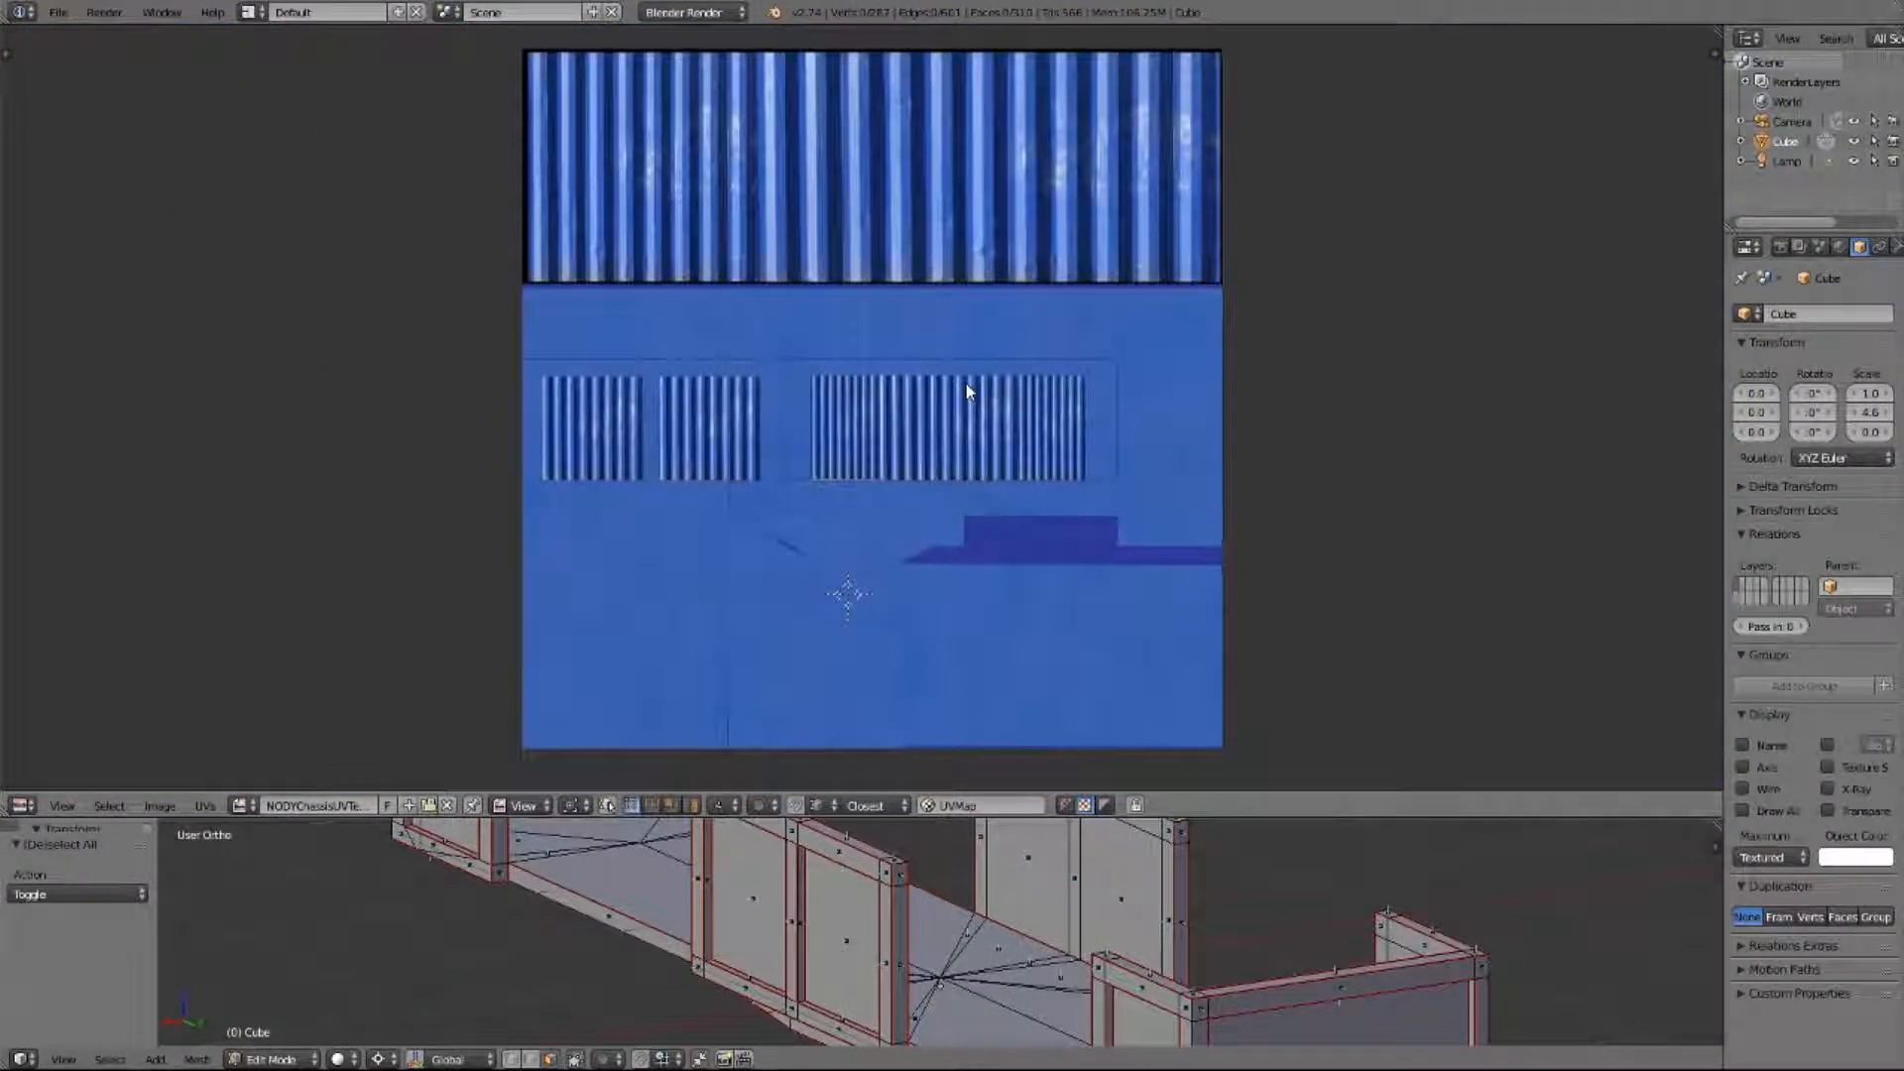
scroll(1074, 406, "down", 1)
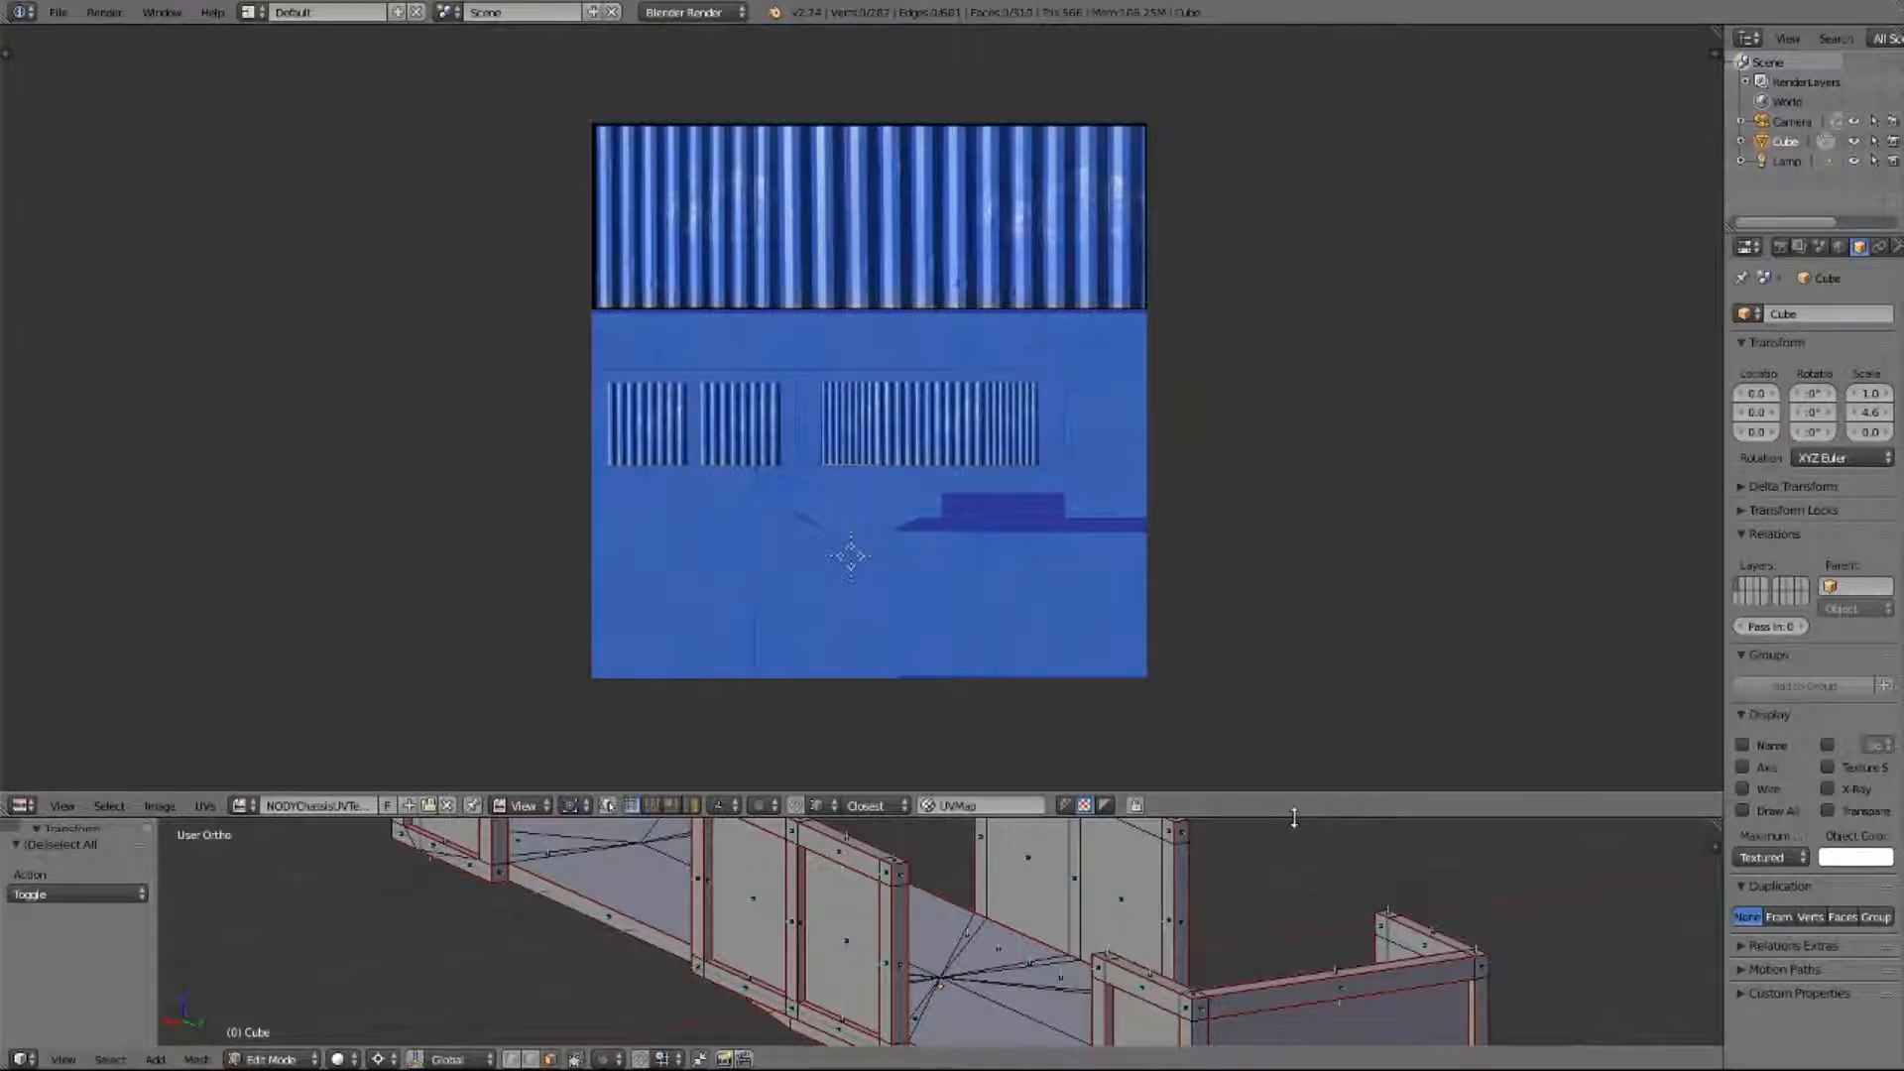
left_click_drag(1279, 794, 1297, 169)
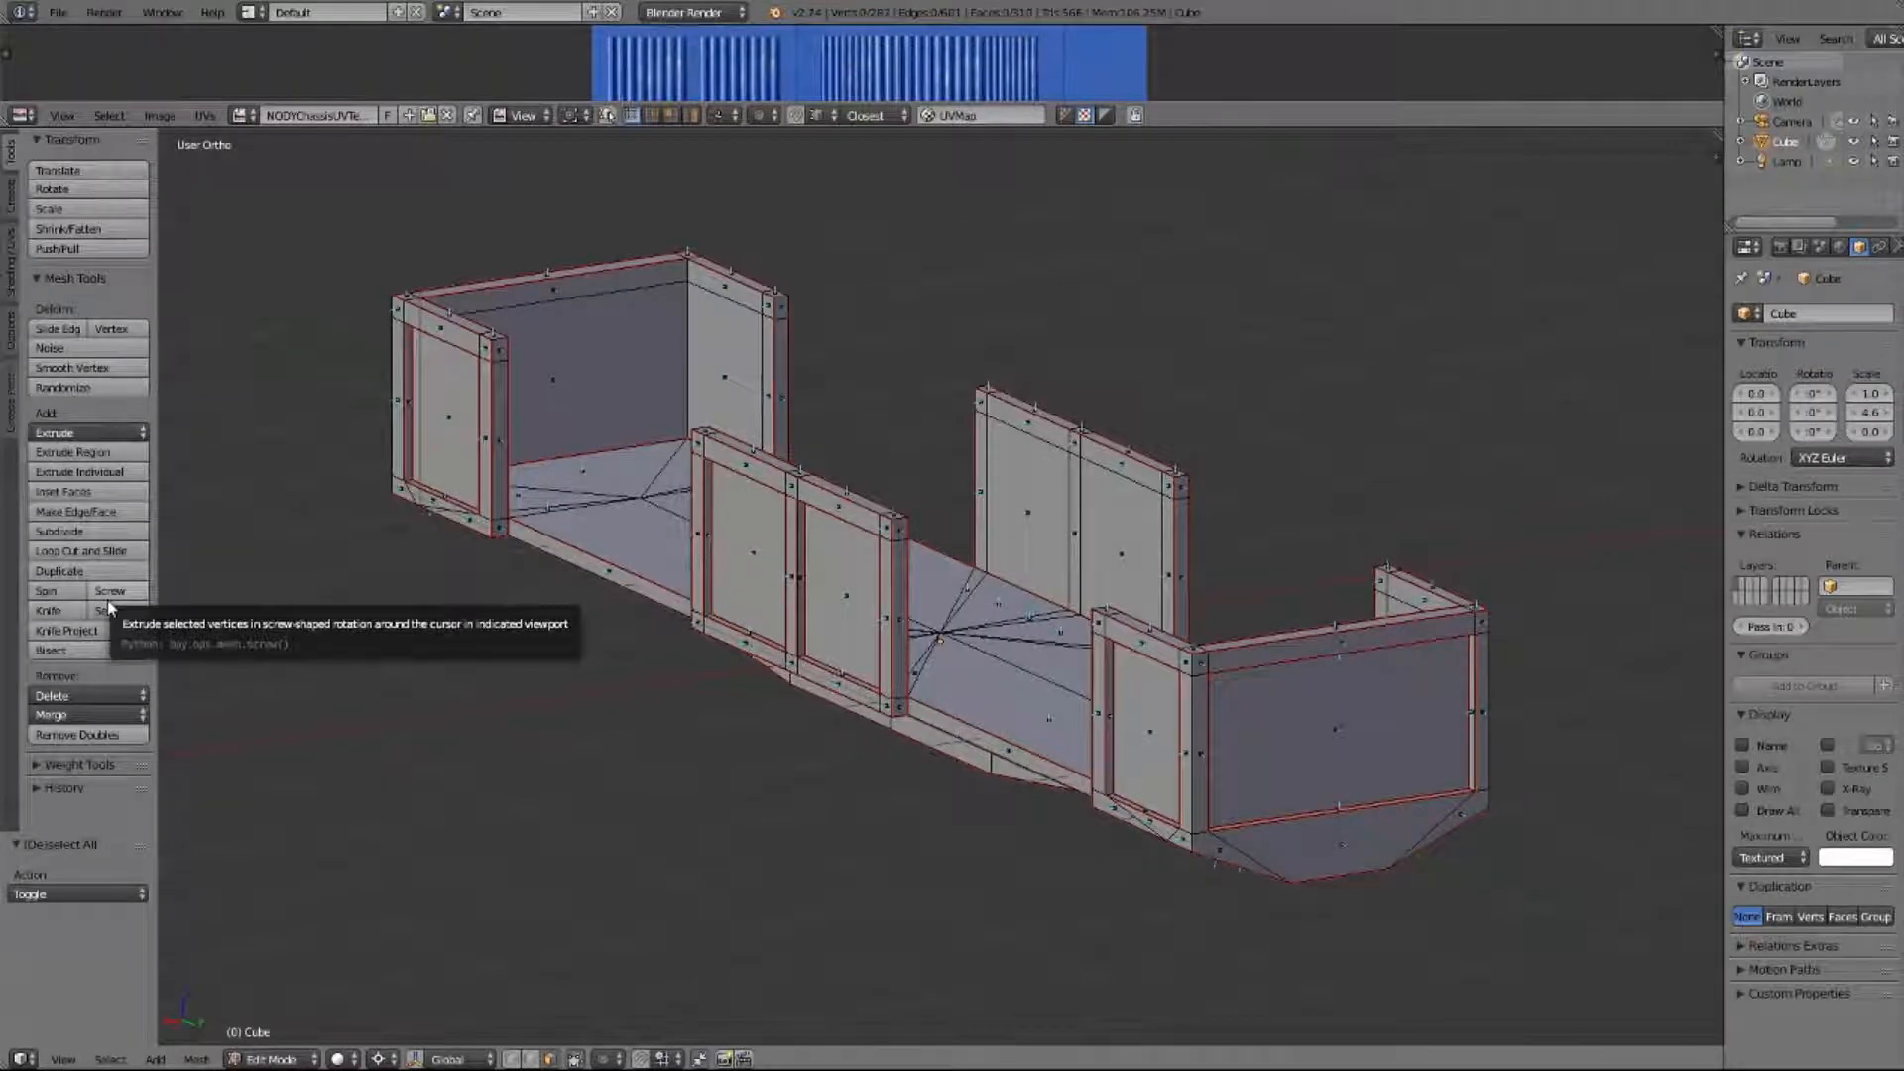
- Set the 3D viewport's shading to Texture and check the wagon model
left_click(340, 1059)
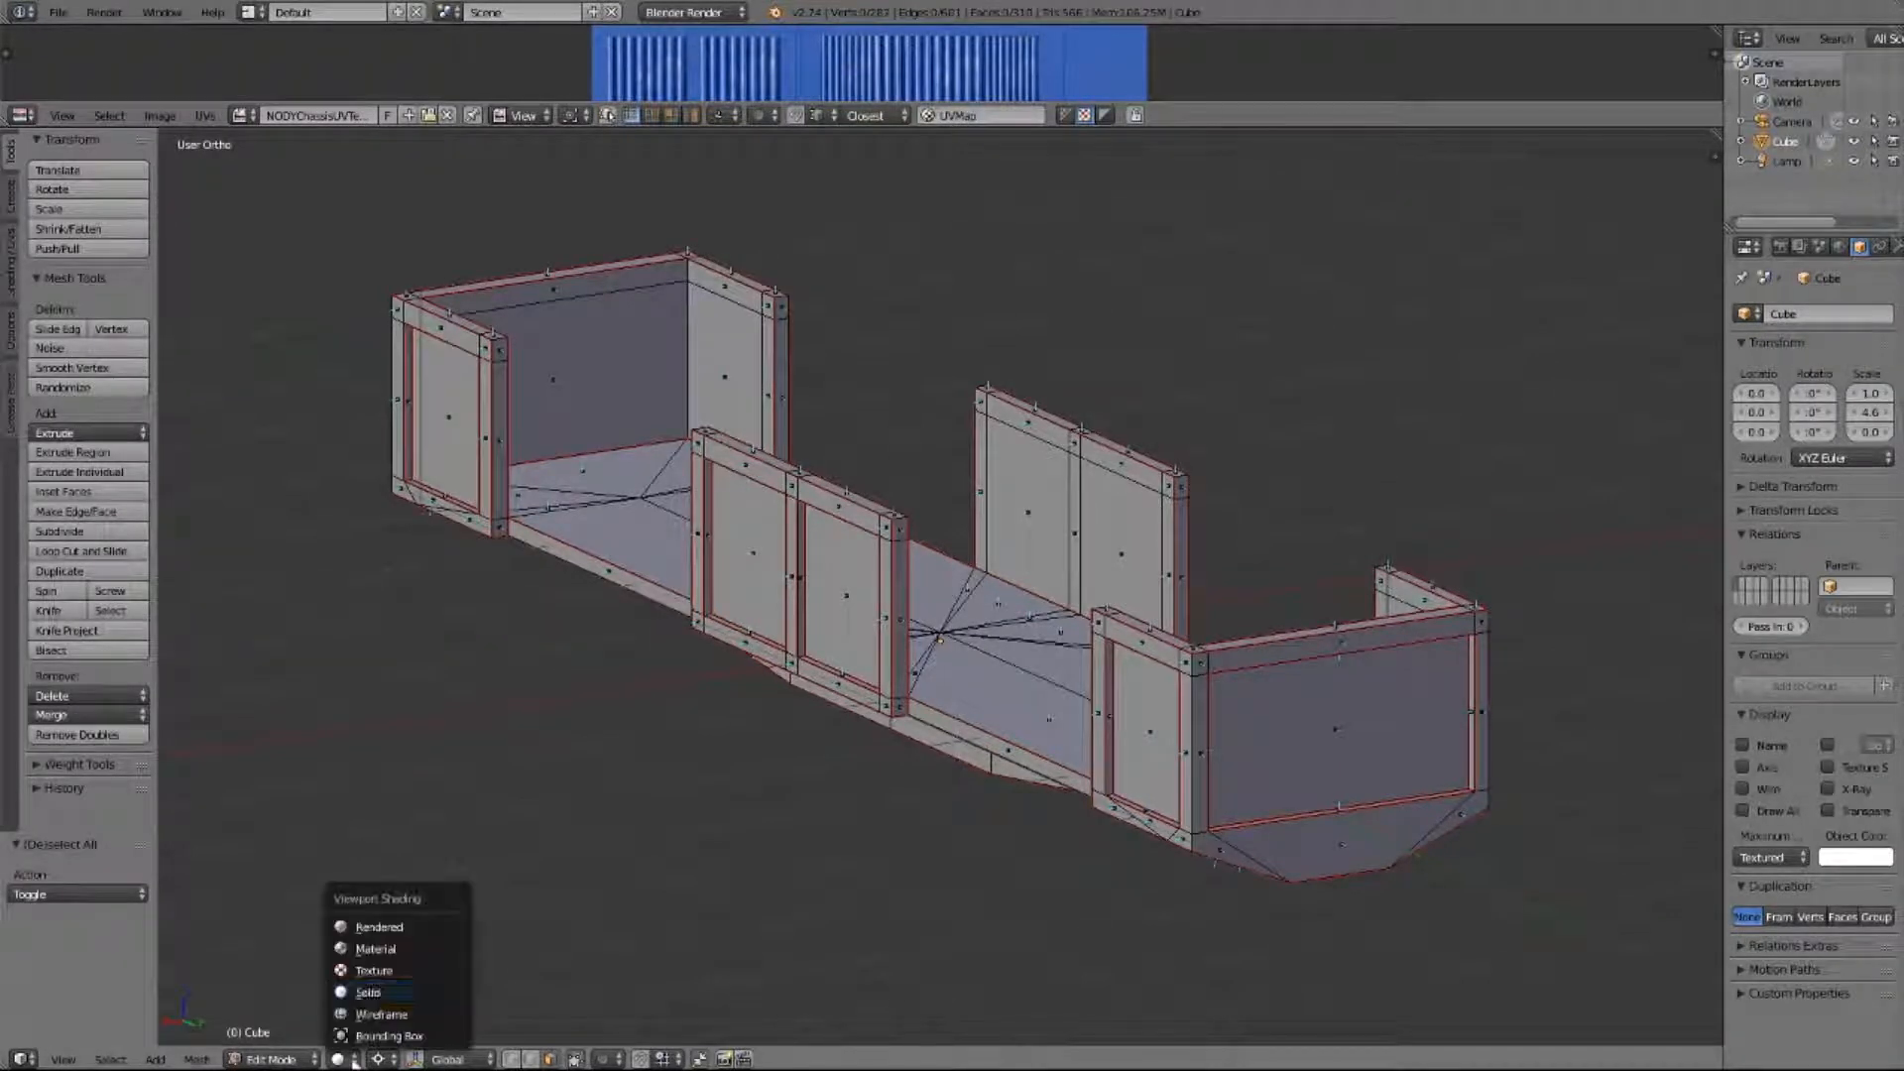
left_click(357, 972)
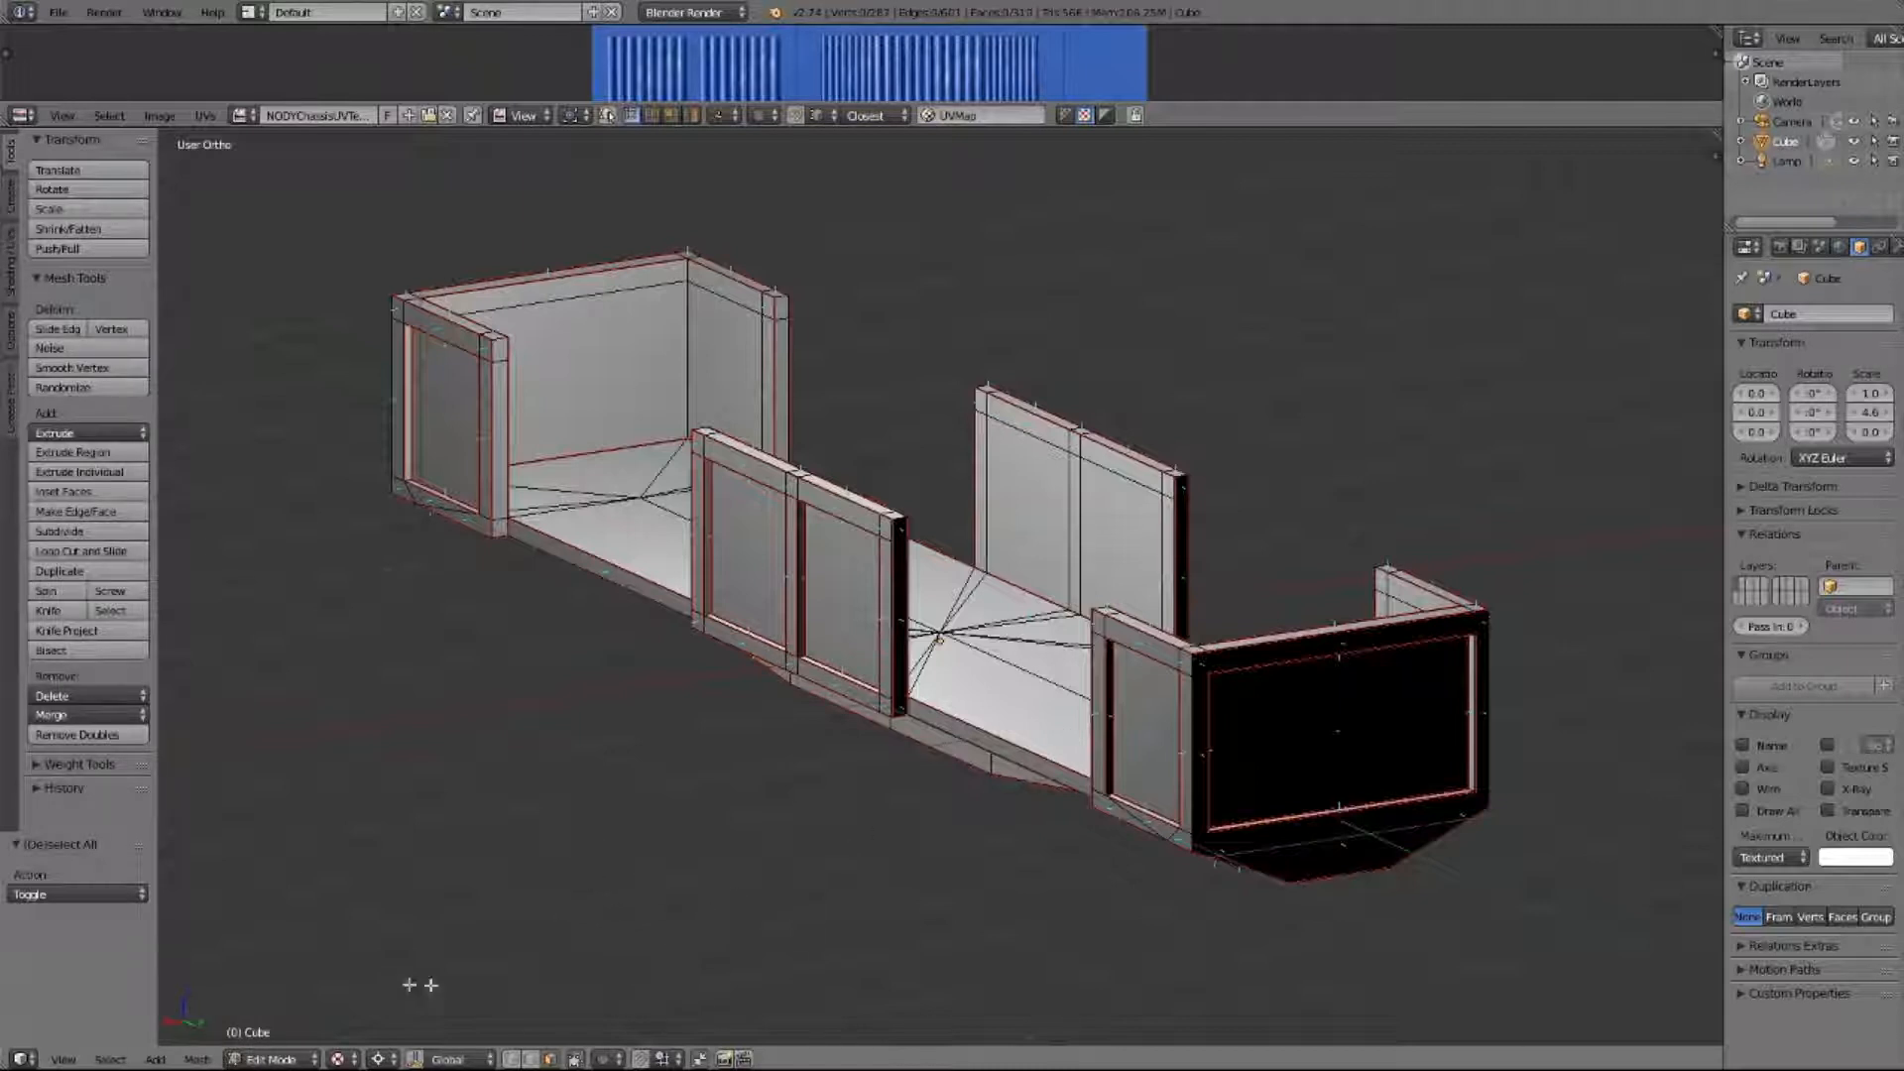
left_click(347, 1059)
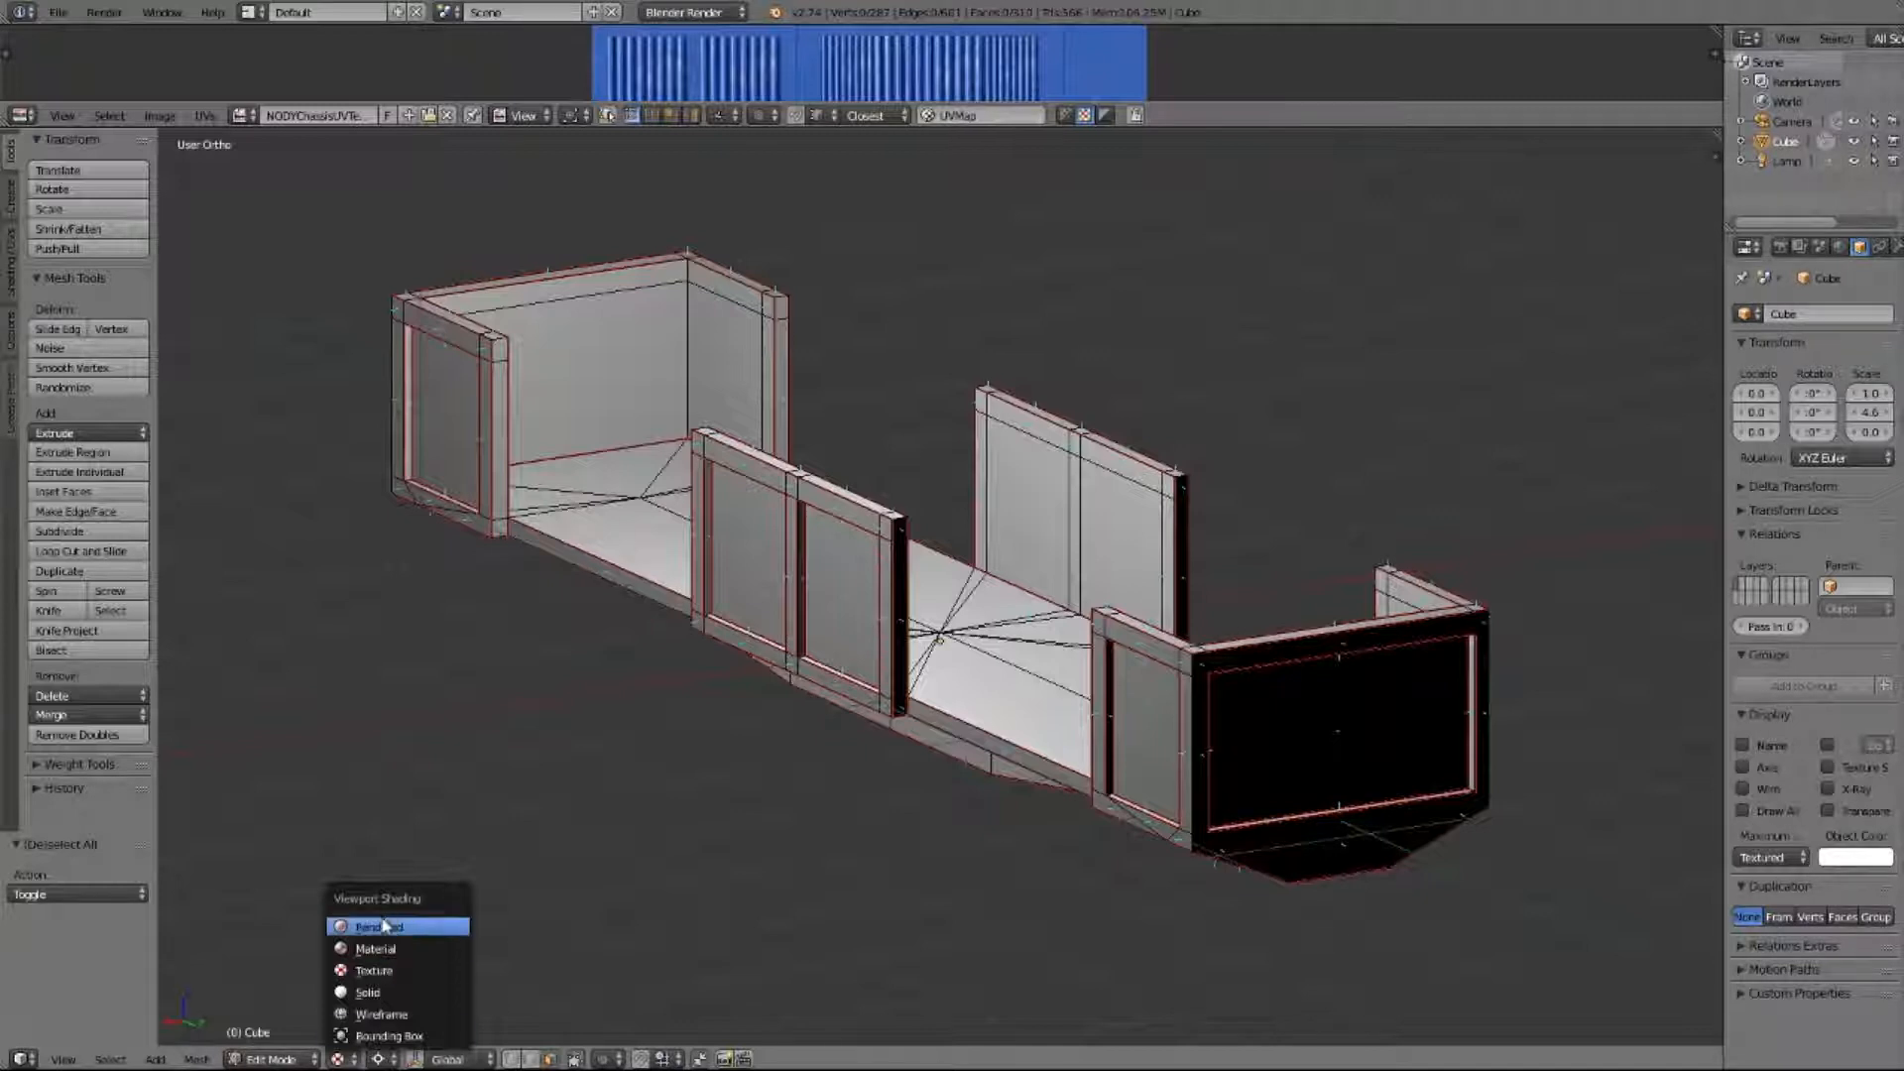
left_click(501, 702)
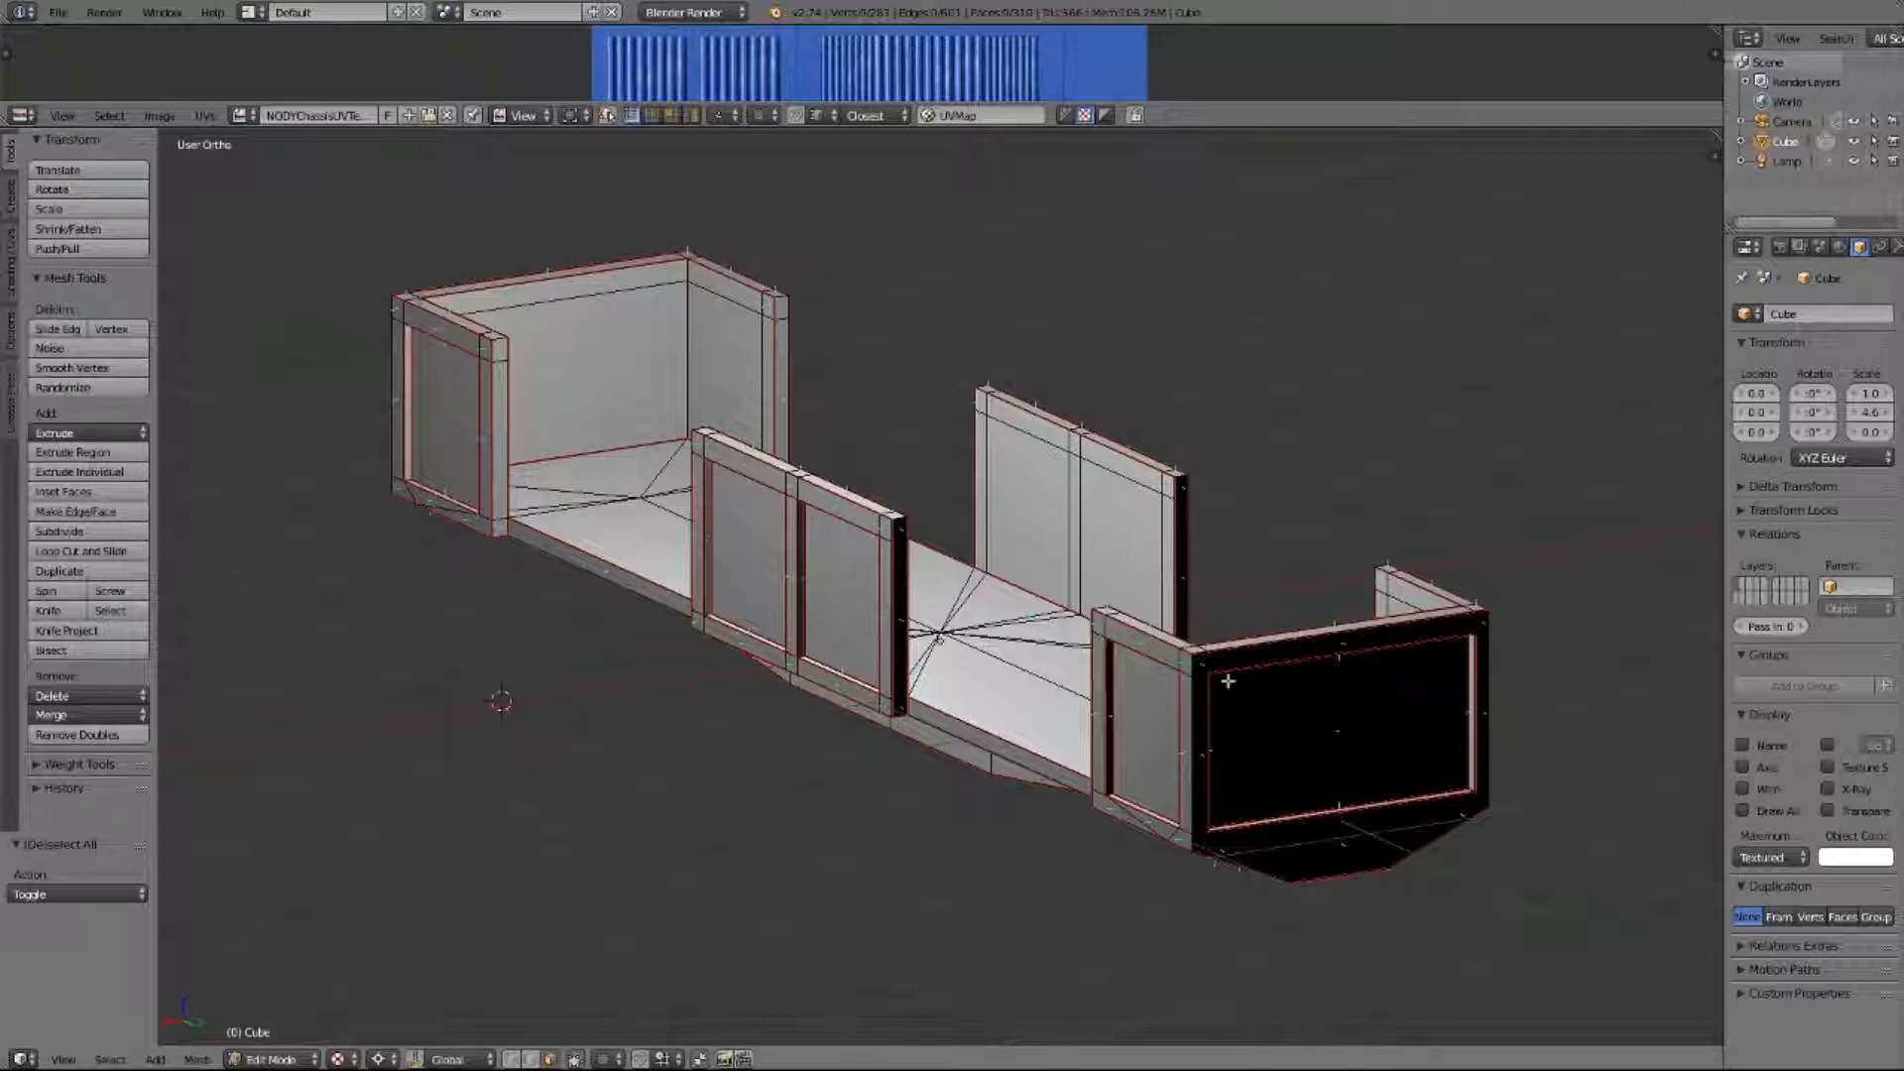
middle_click_drag(1228, 681, 1228, 681)
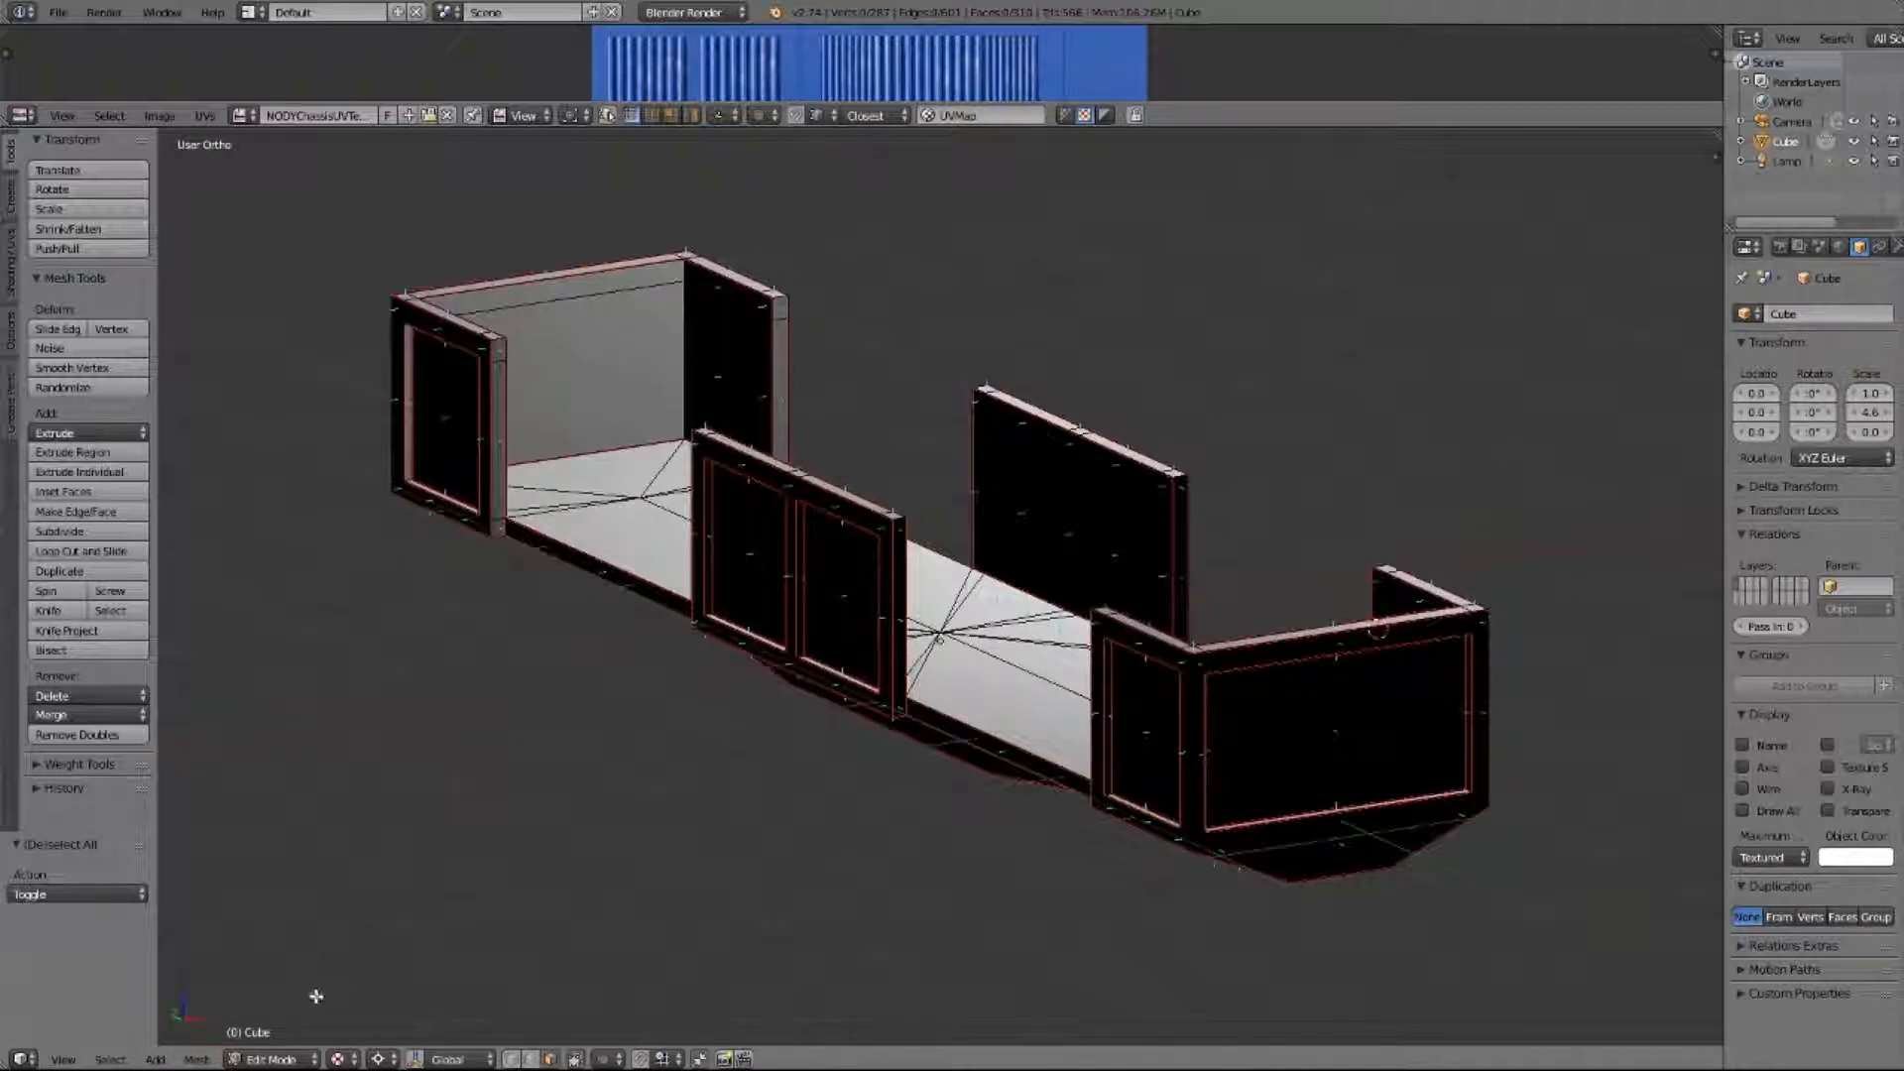
- Switch the wagon model from Edit Mode to Object Mode
left_click(61, 1059)
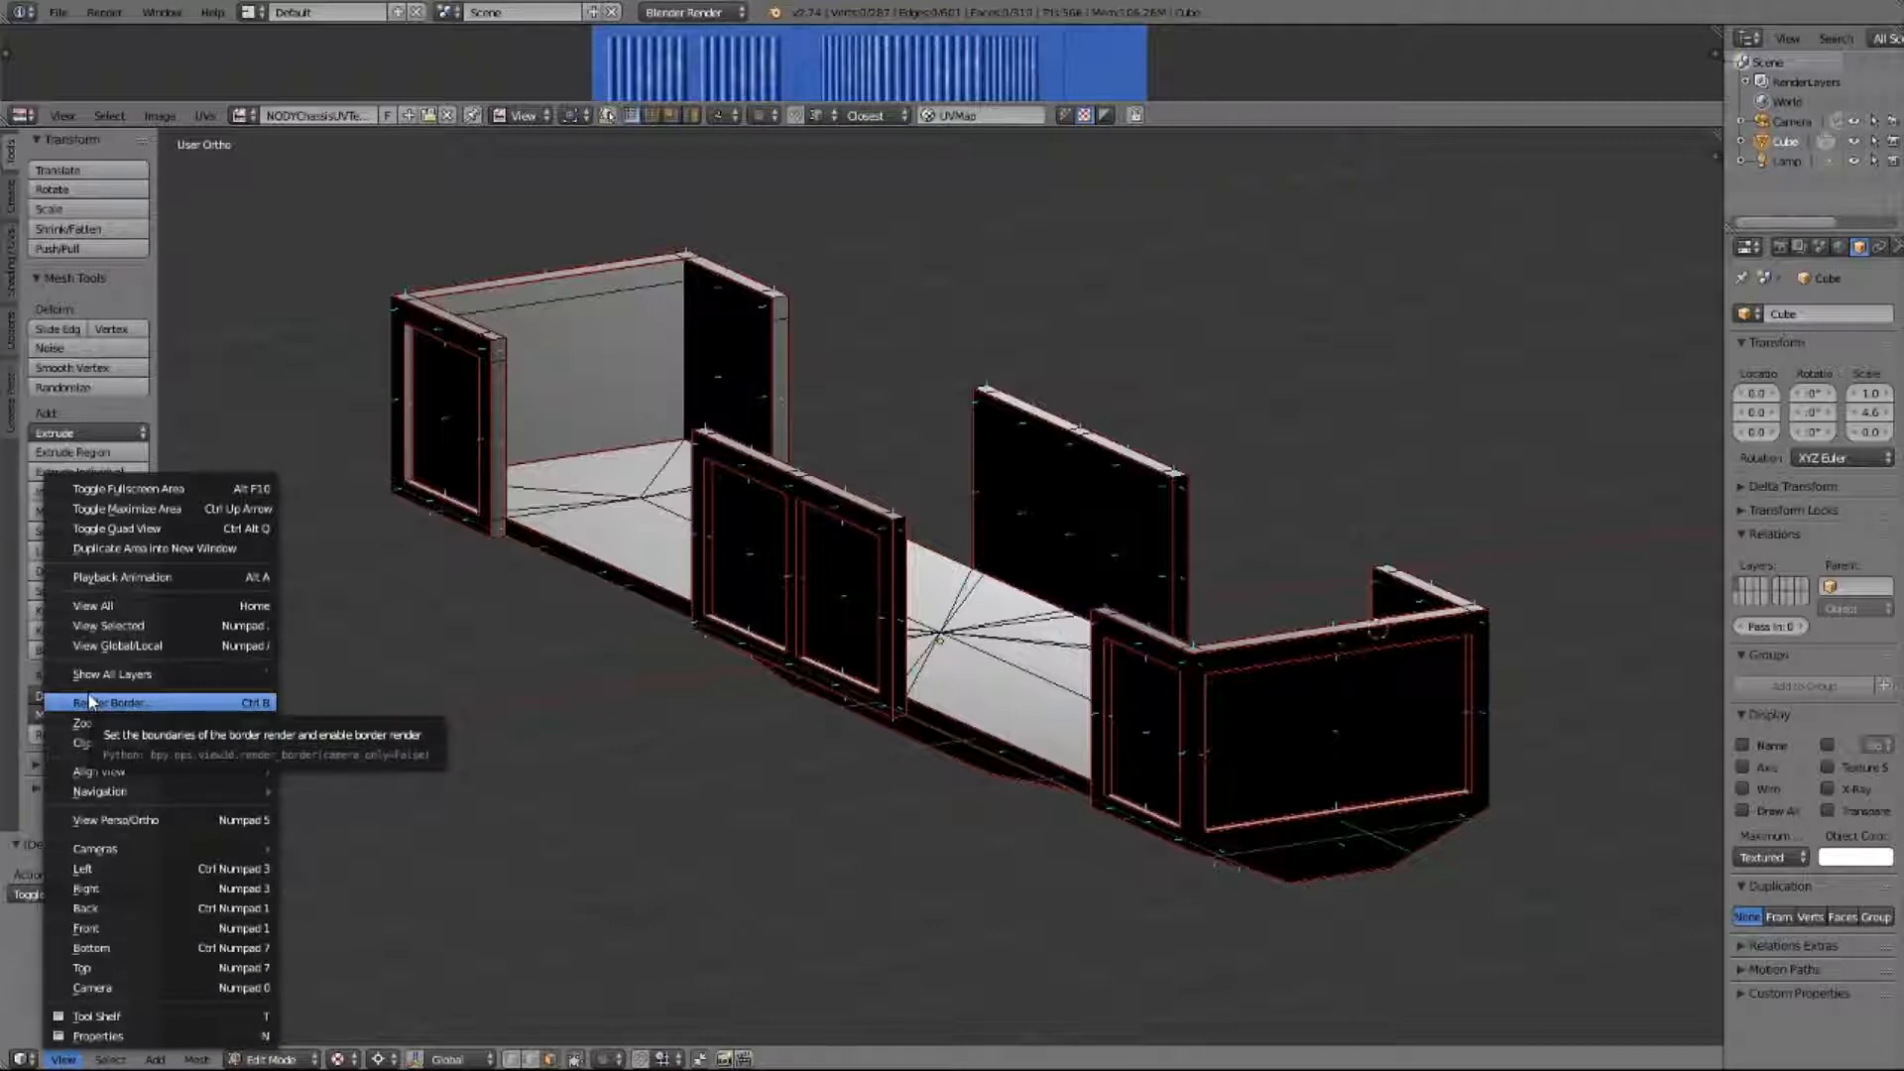
left_click(367, 809)
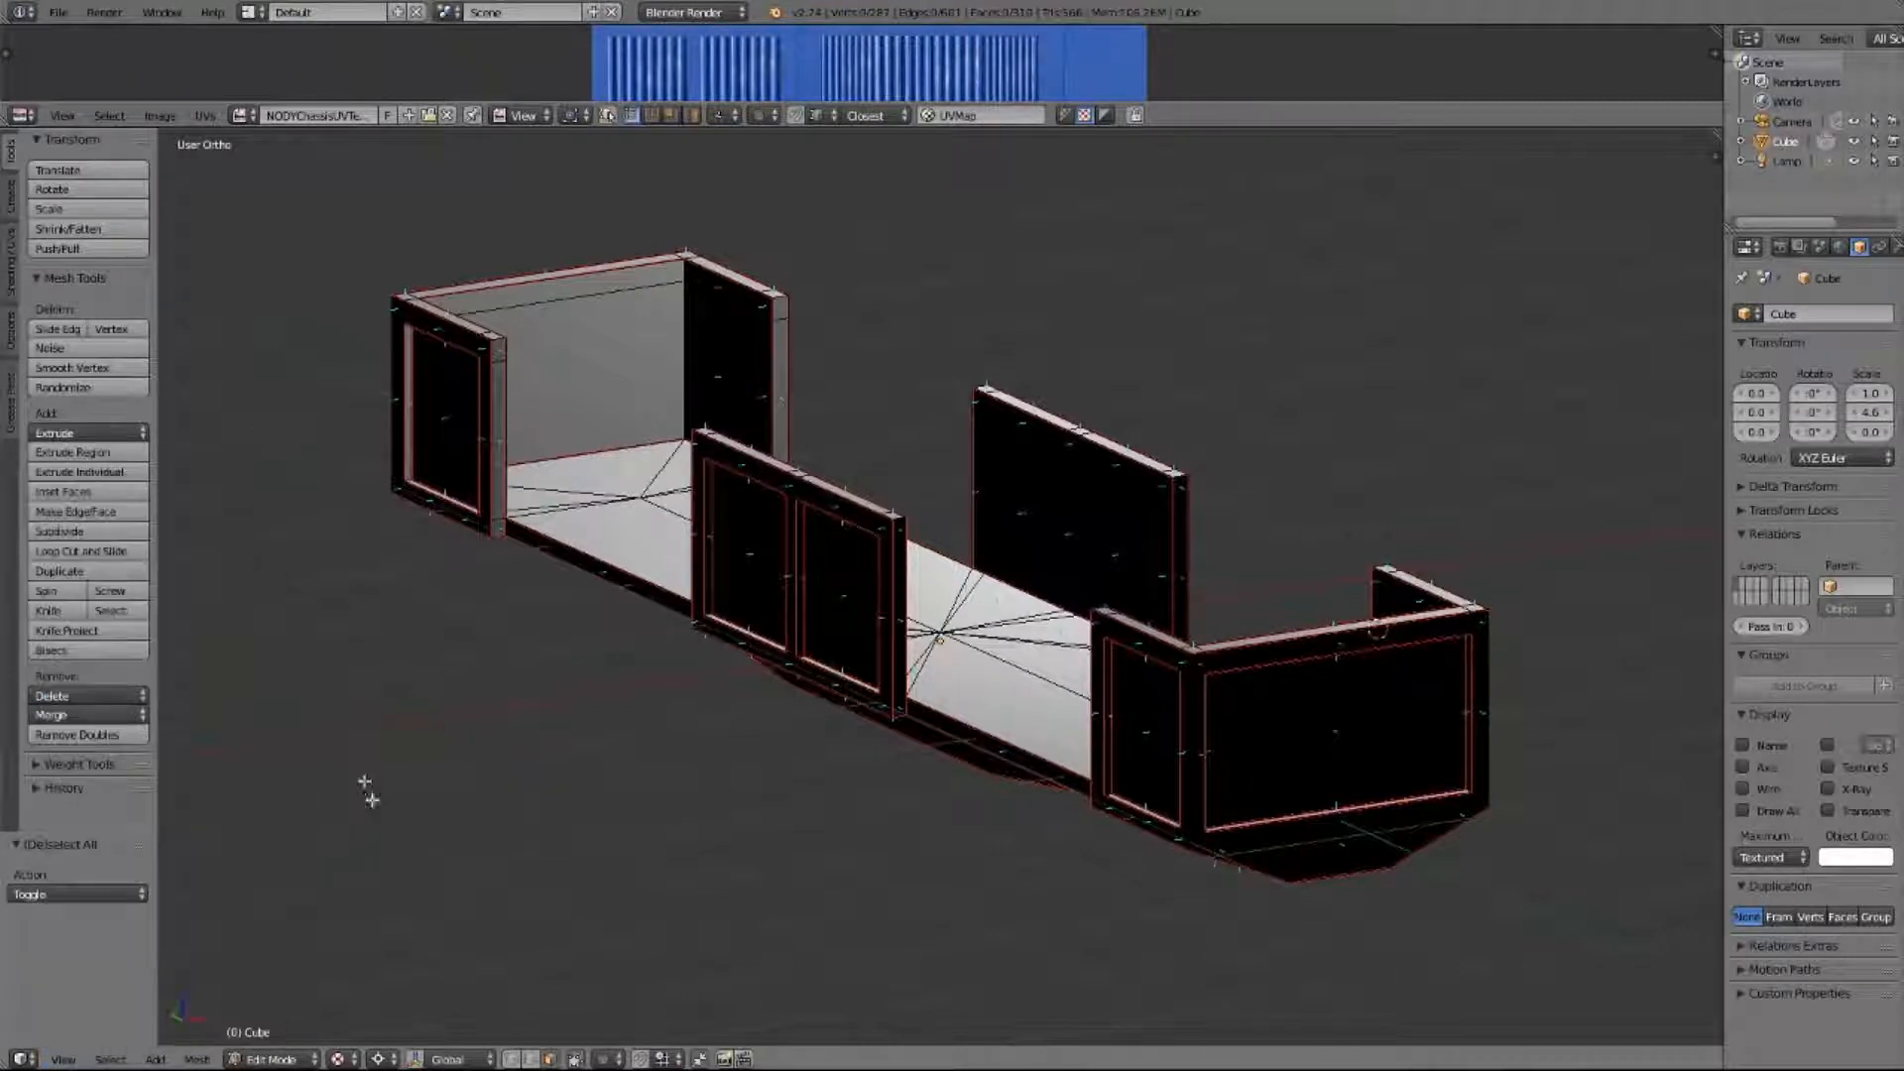
left_click(315, 1059)
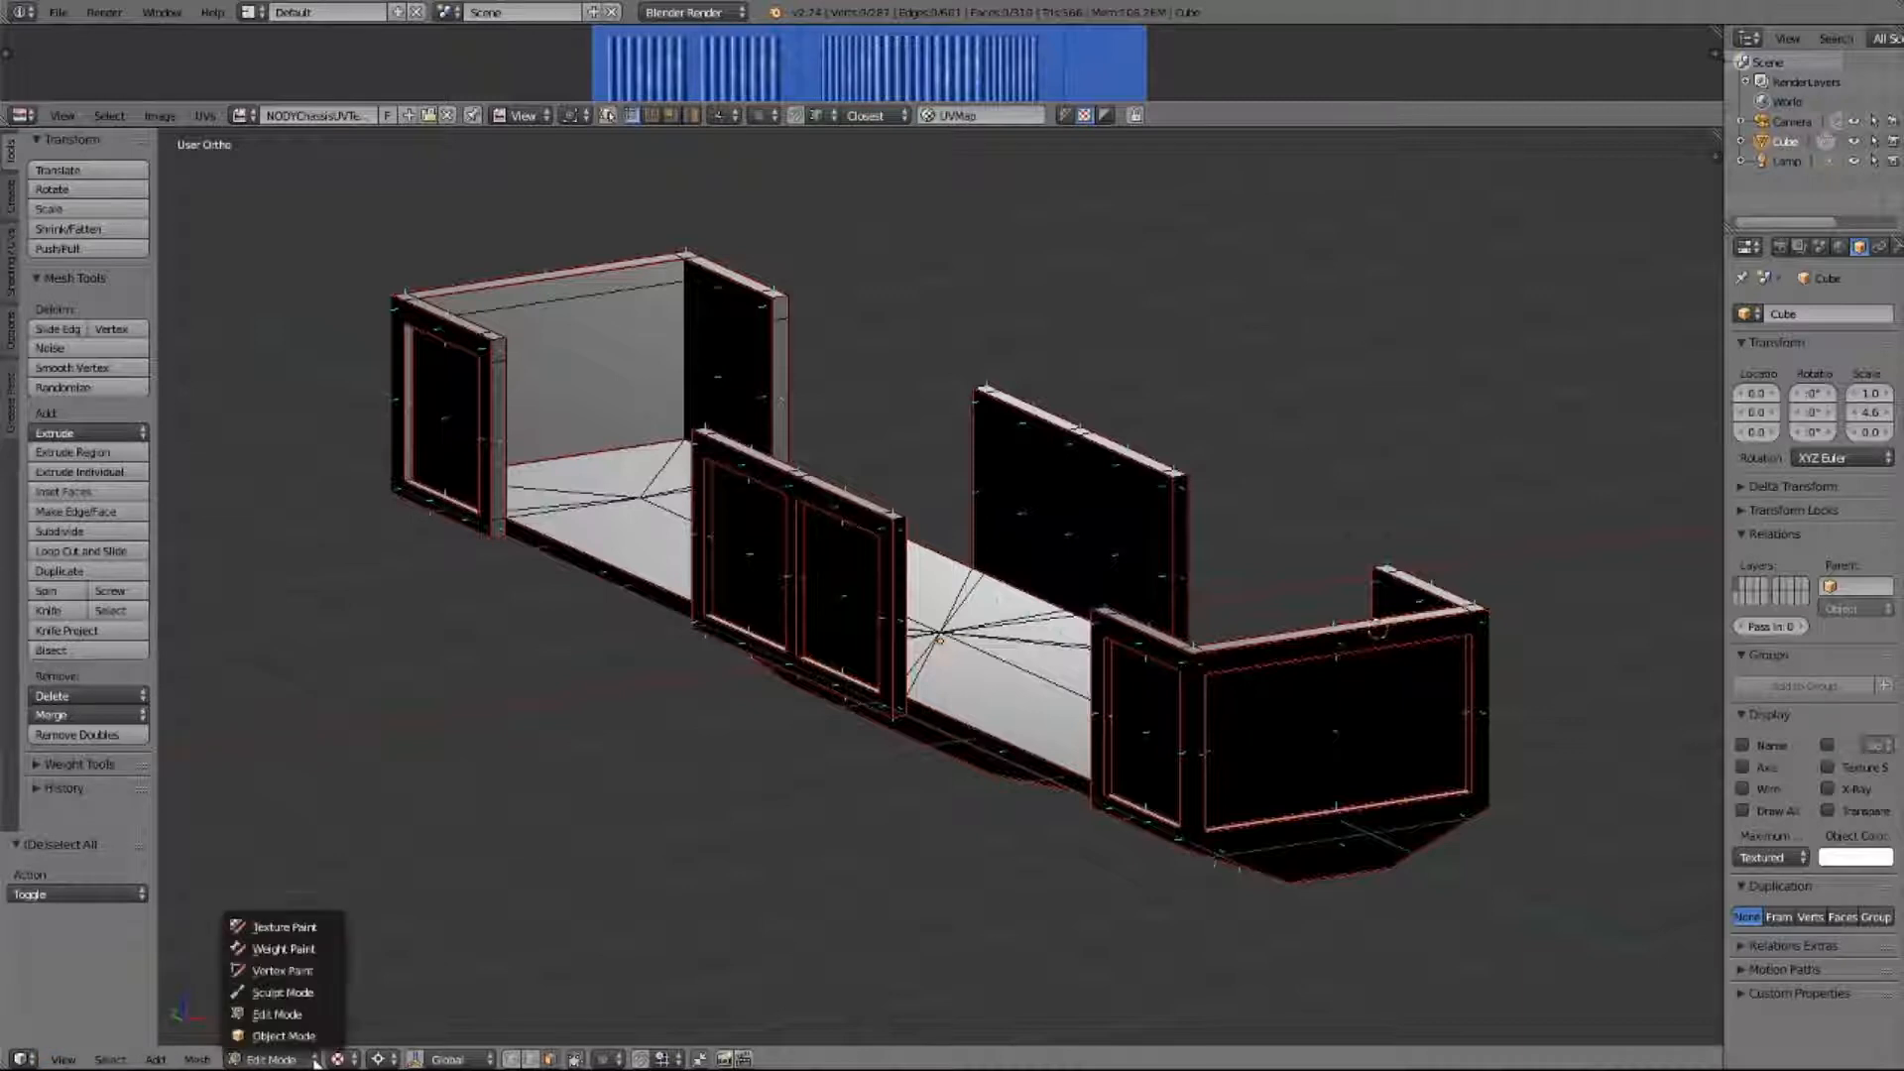
left_click(286, 1035)
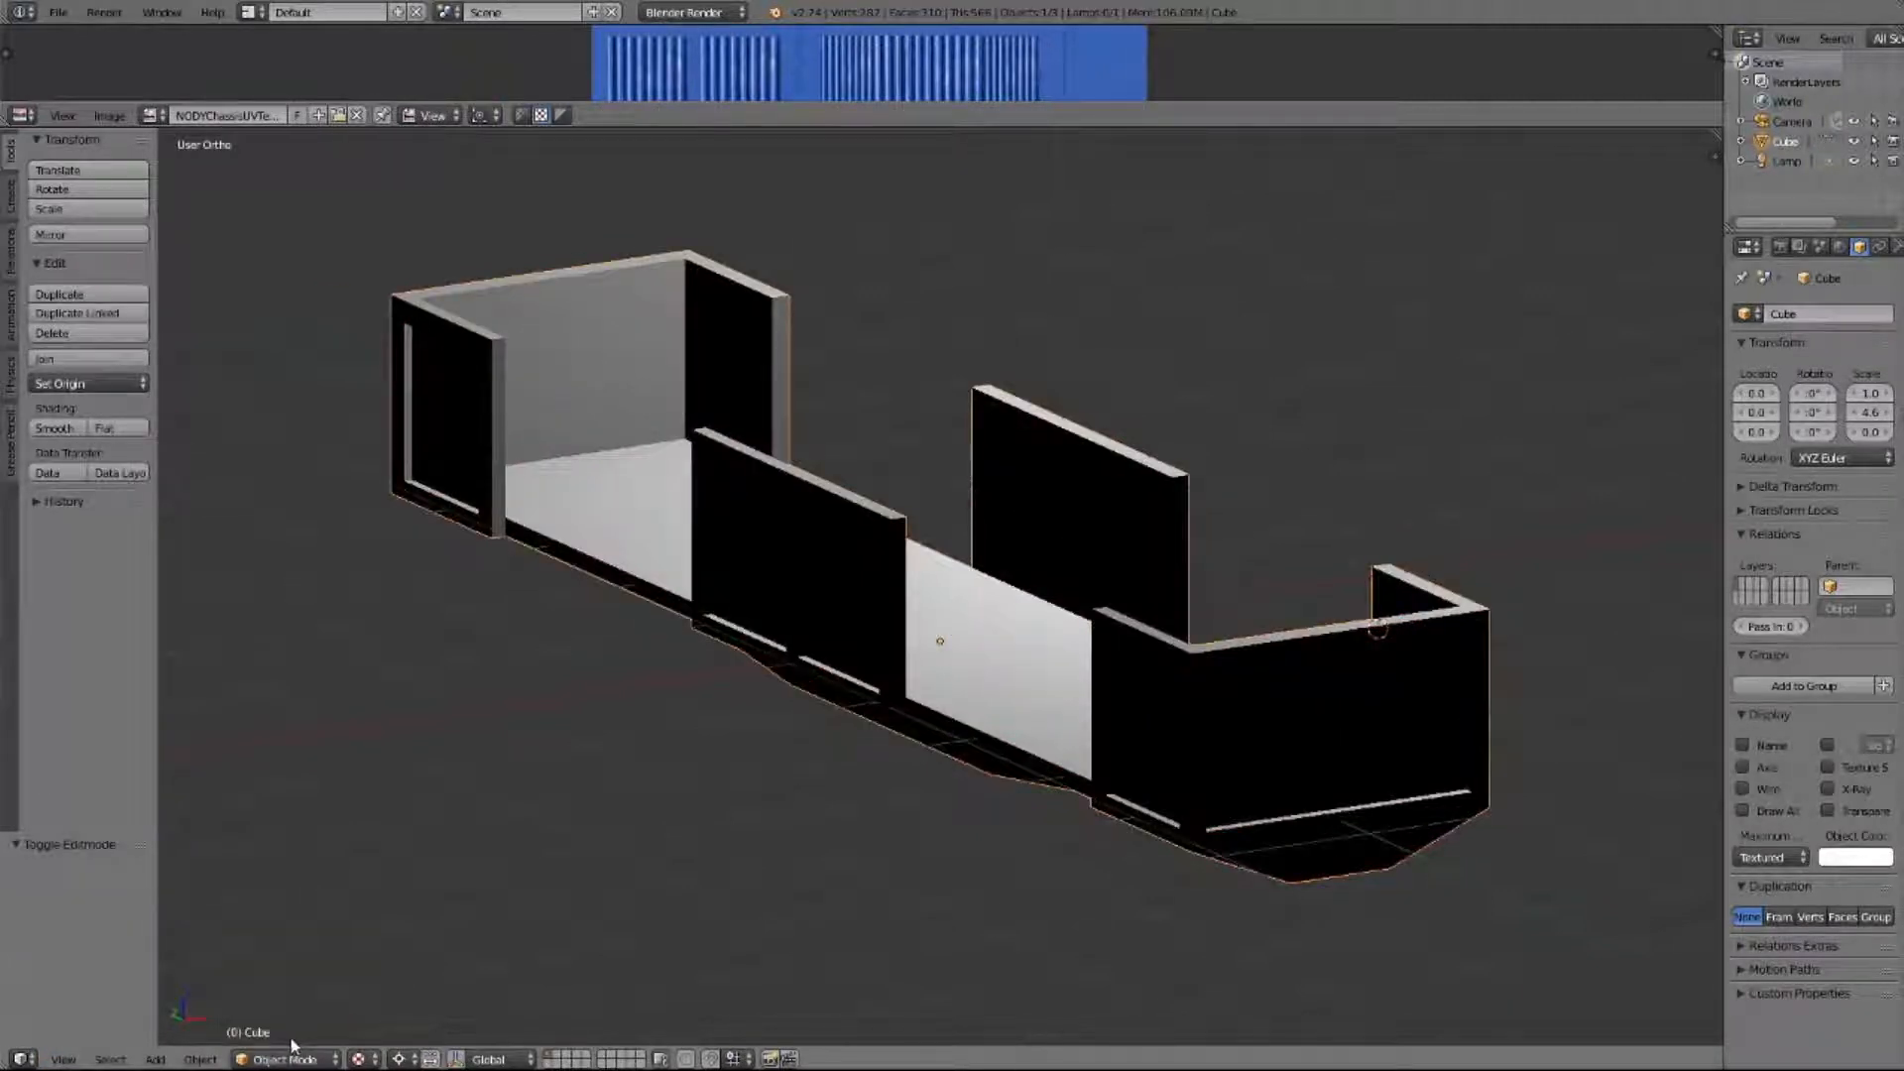
- Set the 3D viewport's pivot point to Bounding Box Center
left_click(416, 1060)
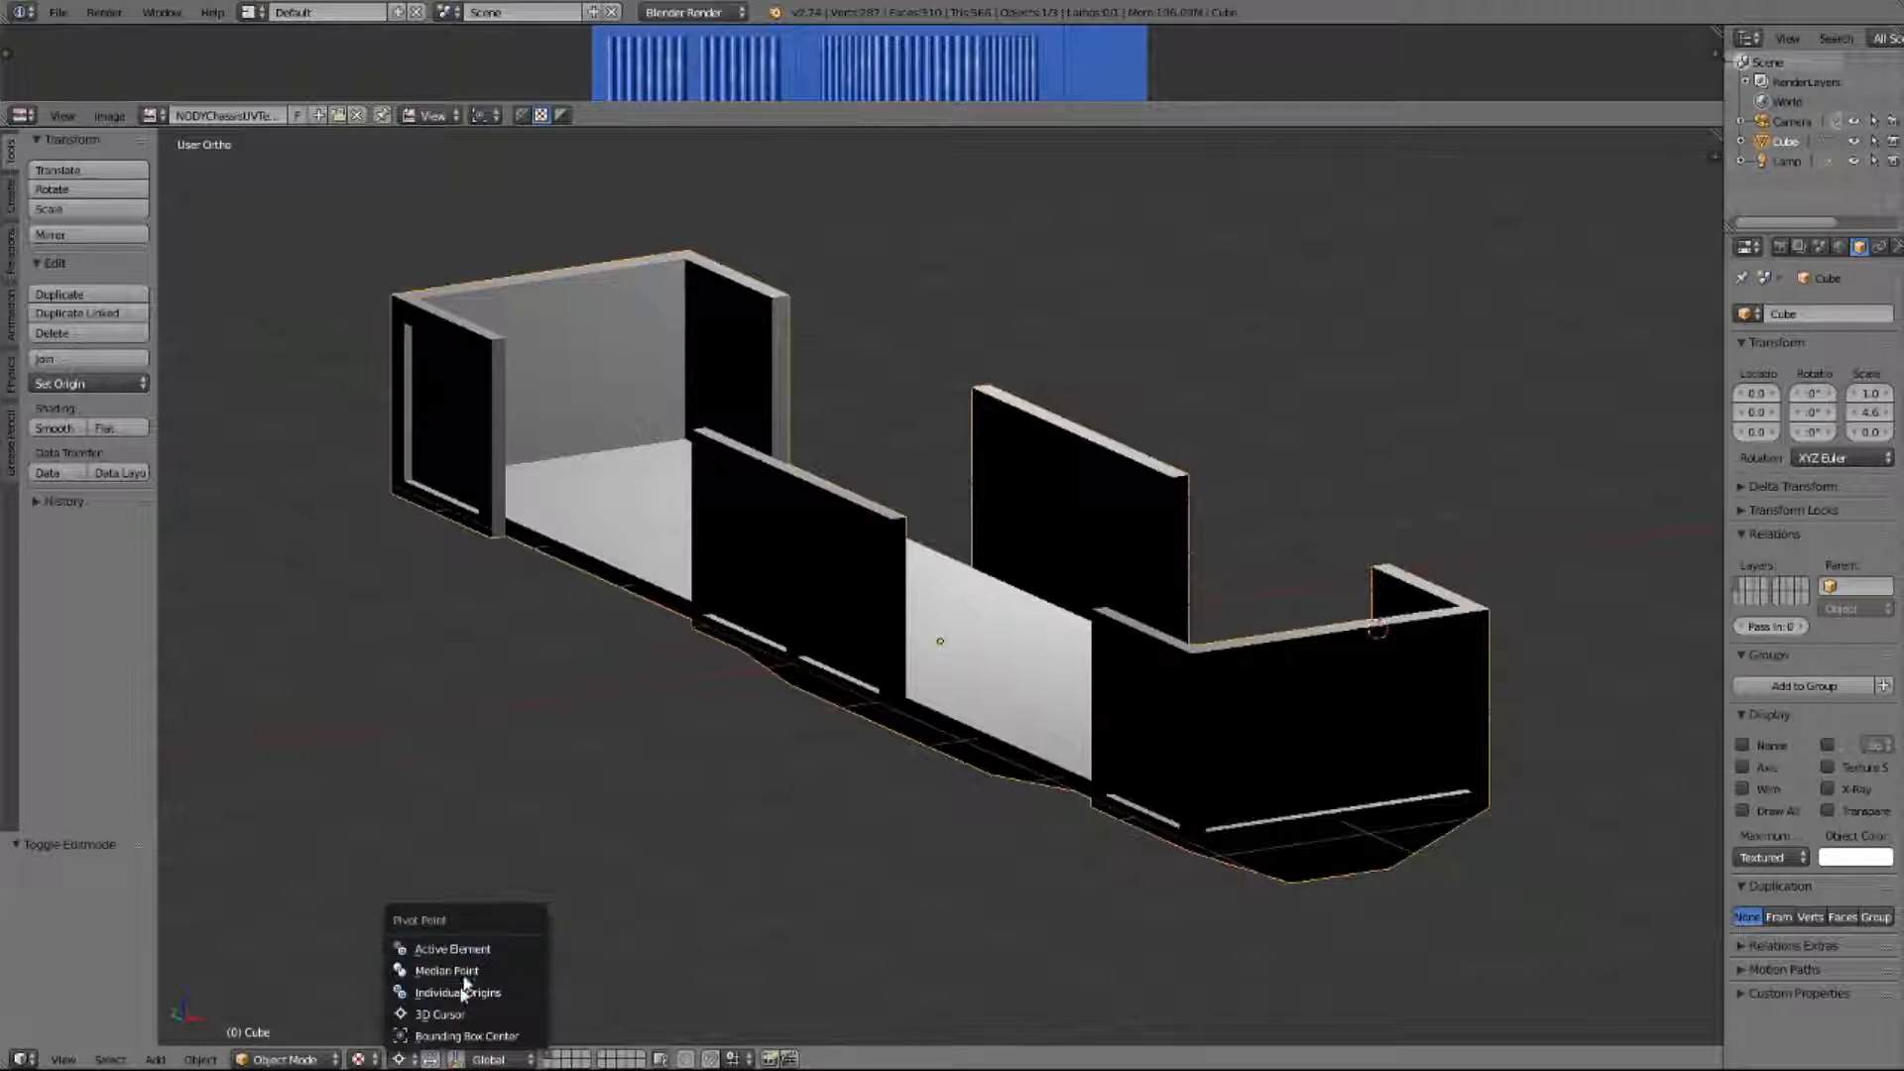
left_click(433, 1022)
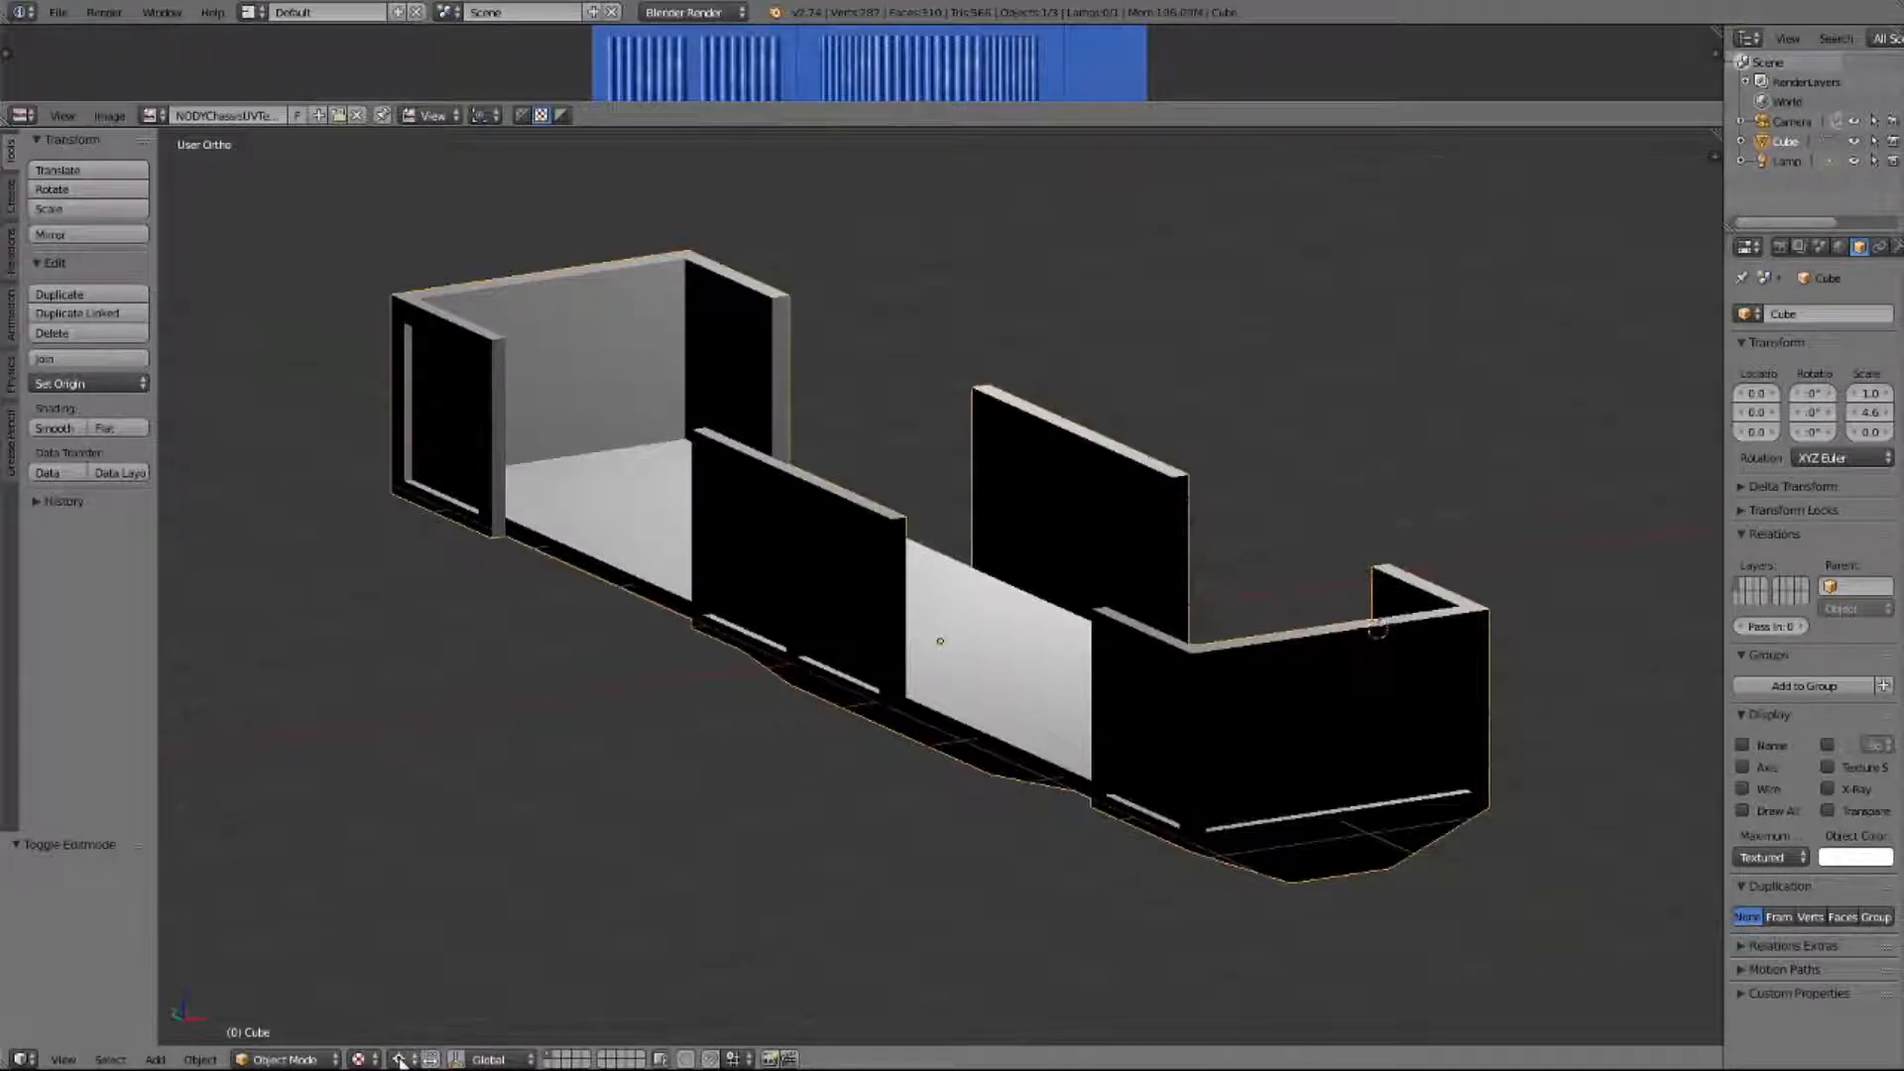
left_click(417, 1057)
left_click(441, 1035)
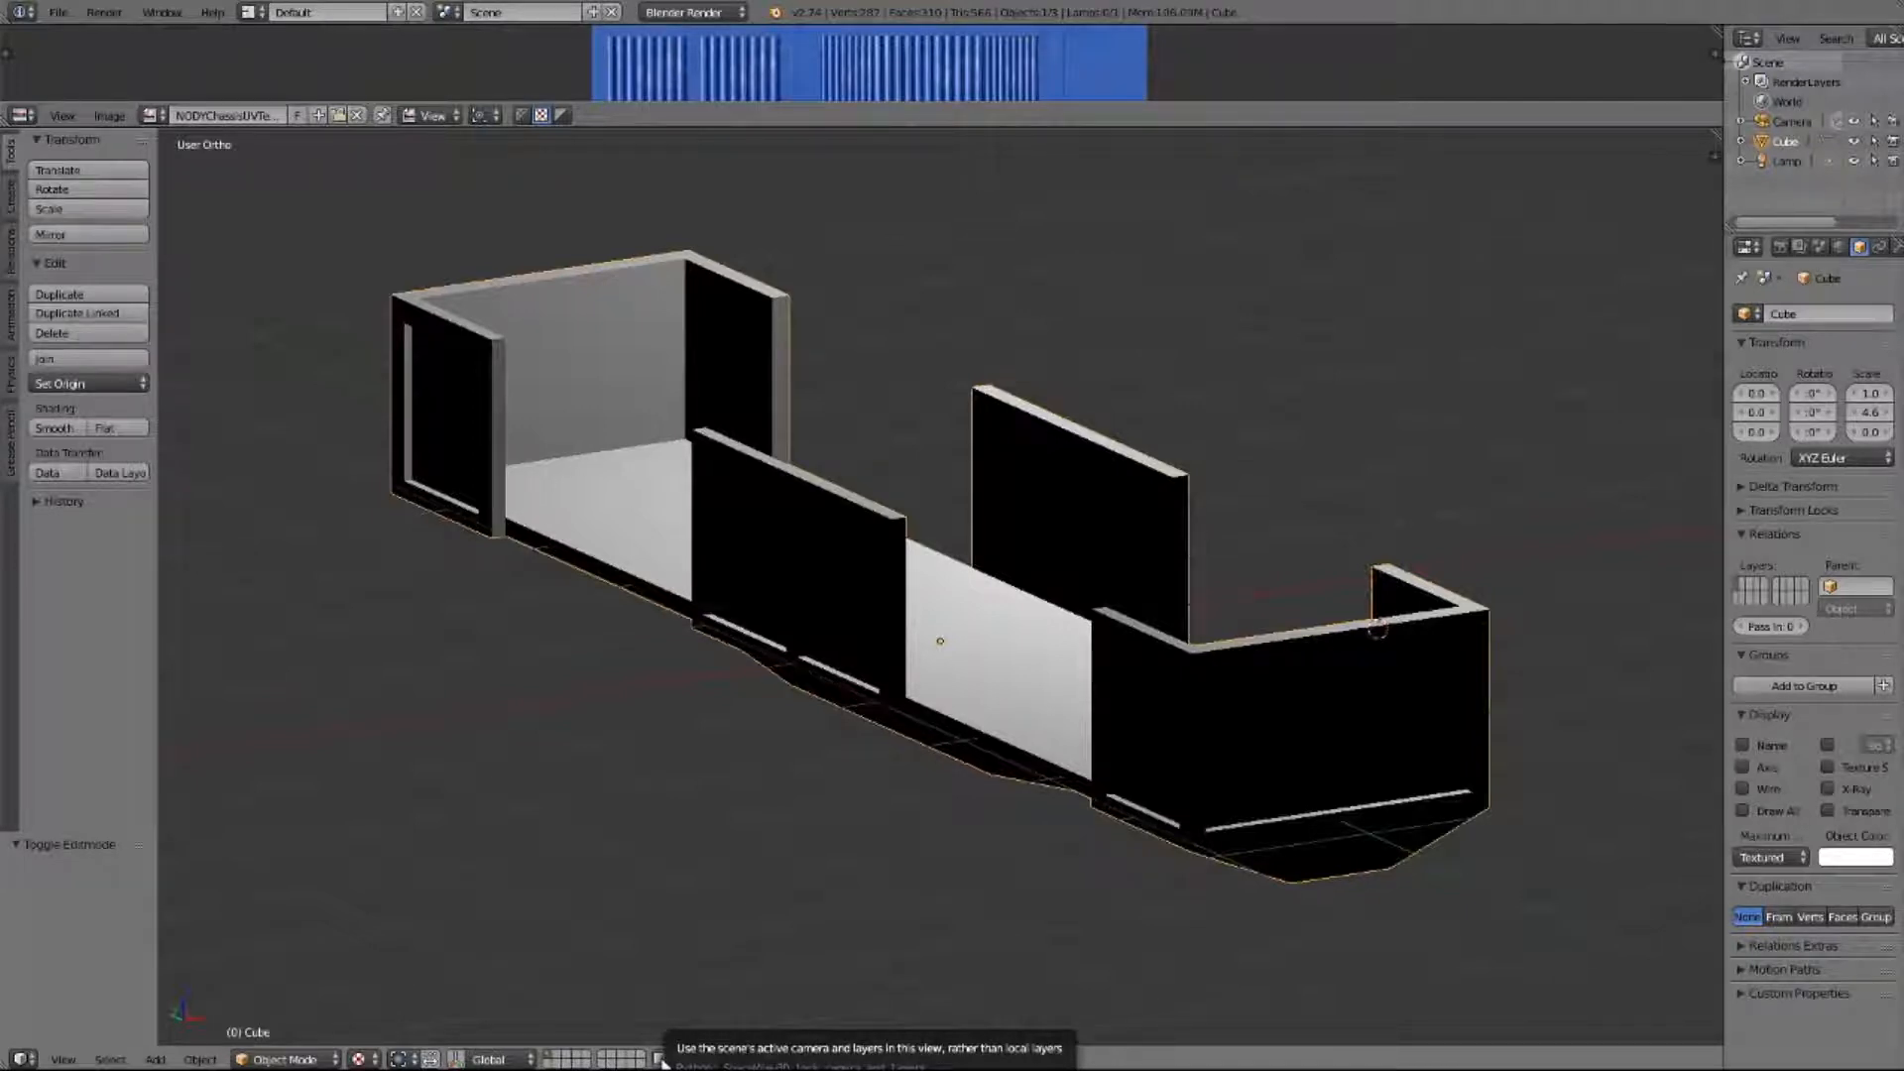
left_click(660, 1059)
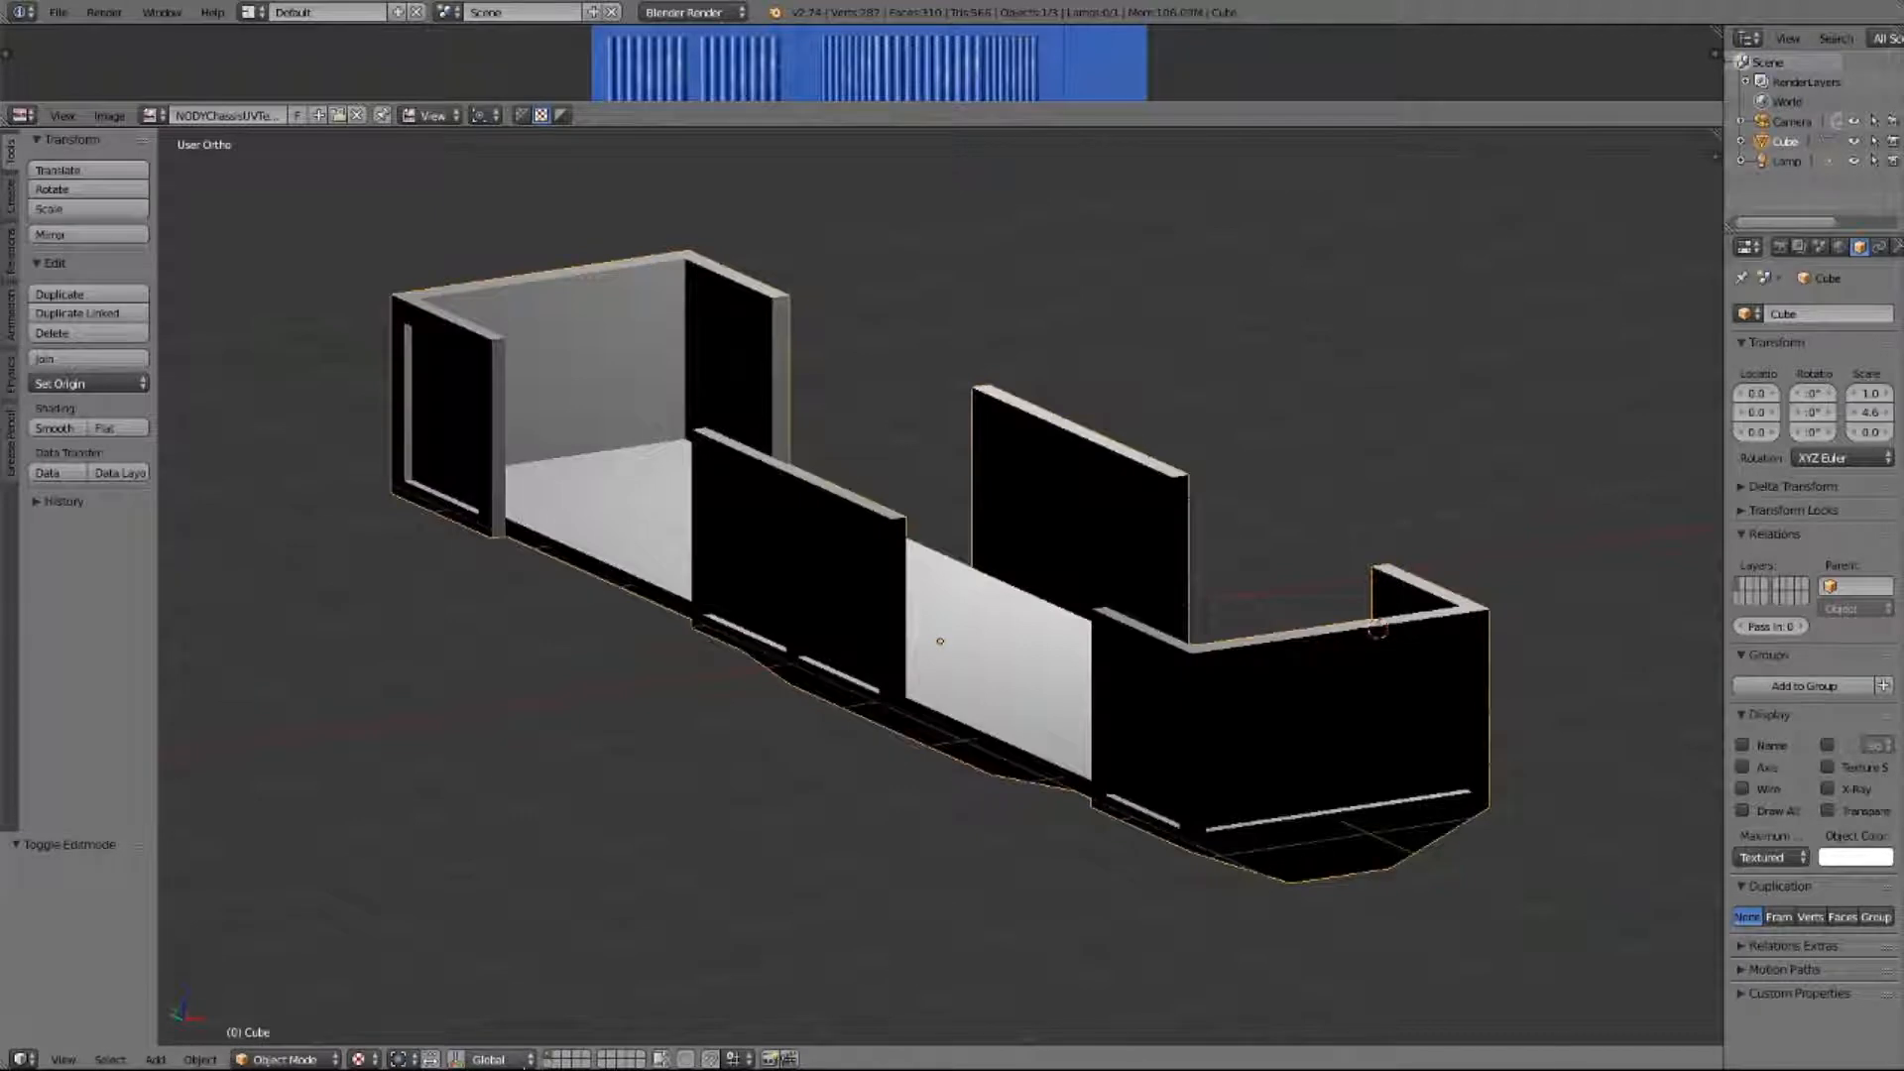
left_click(525, 1059)
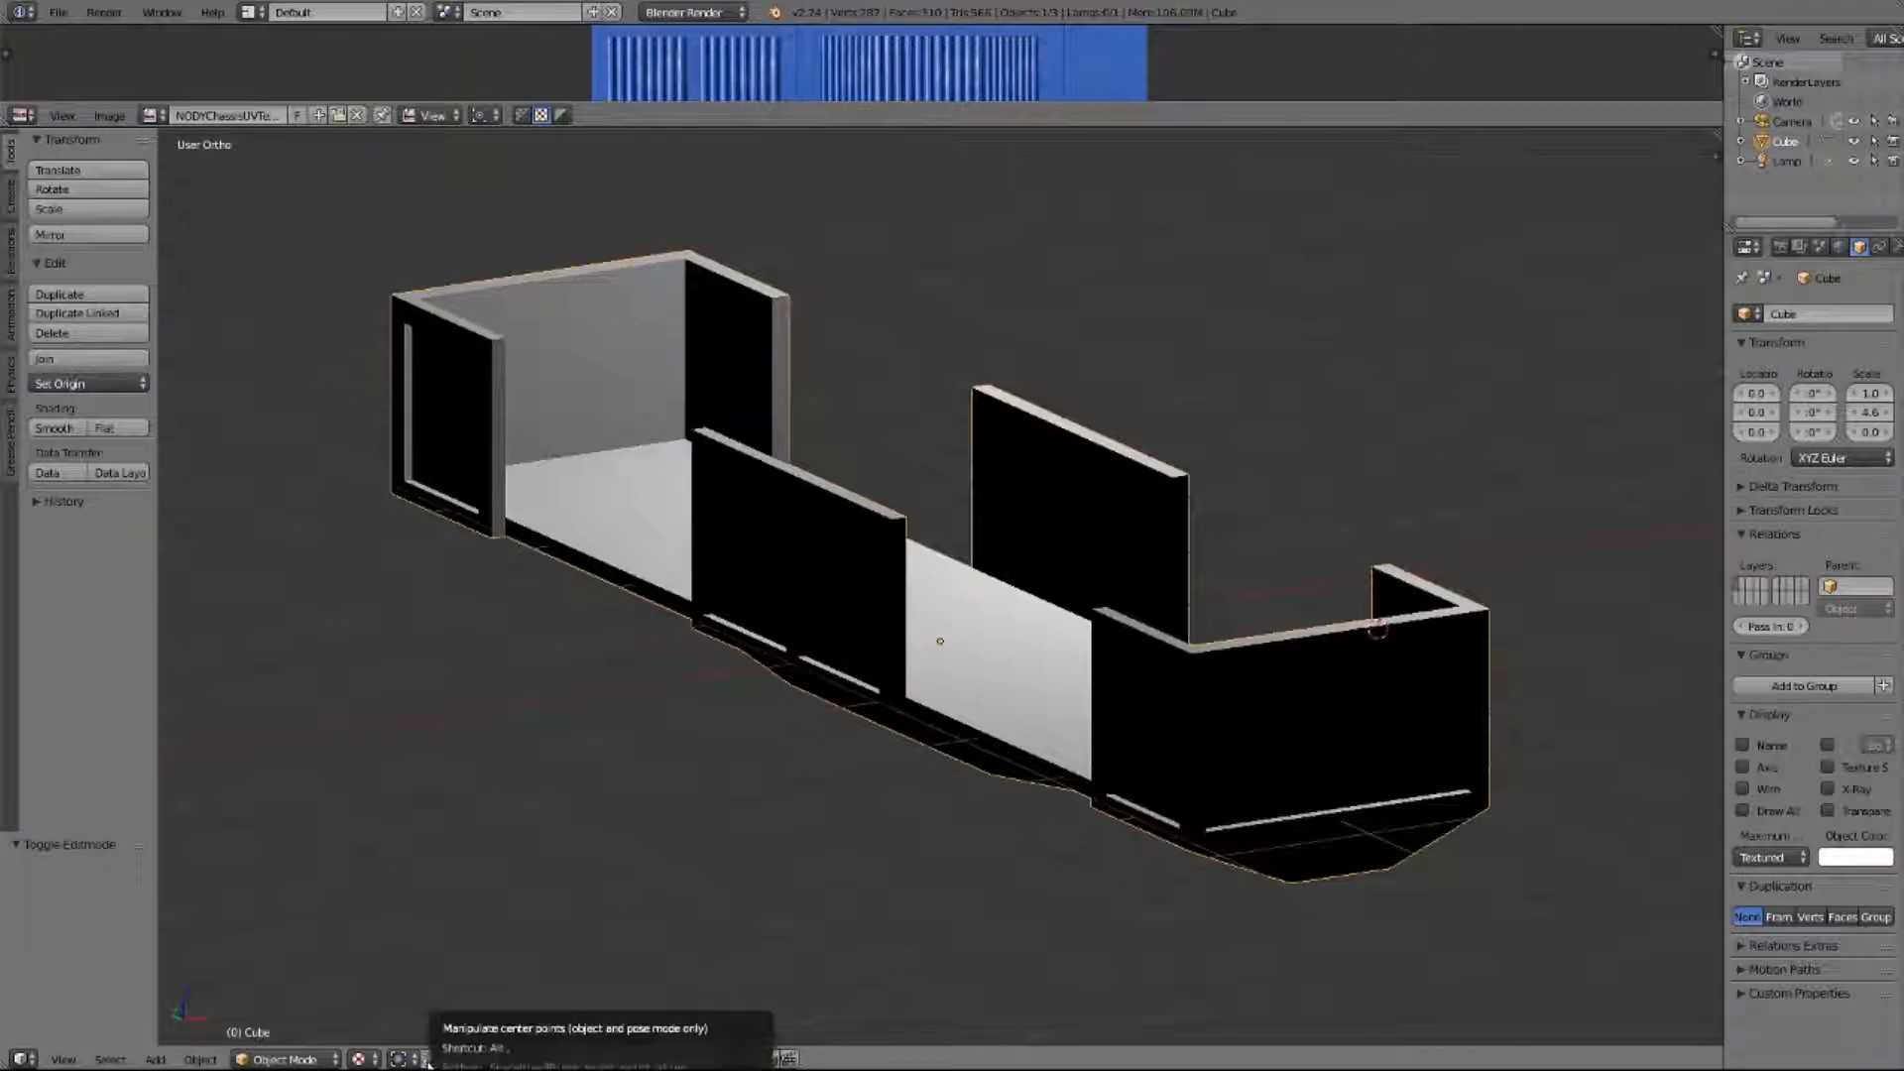
- Recheck the Texture viewport shading and examine the wagon model from its other side
left_click(378, 1061)
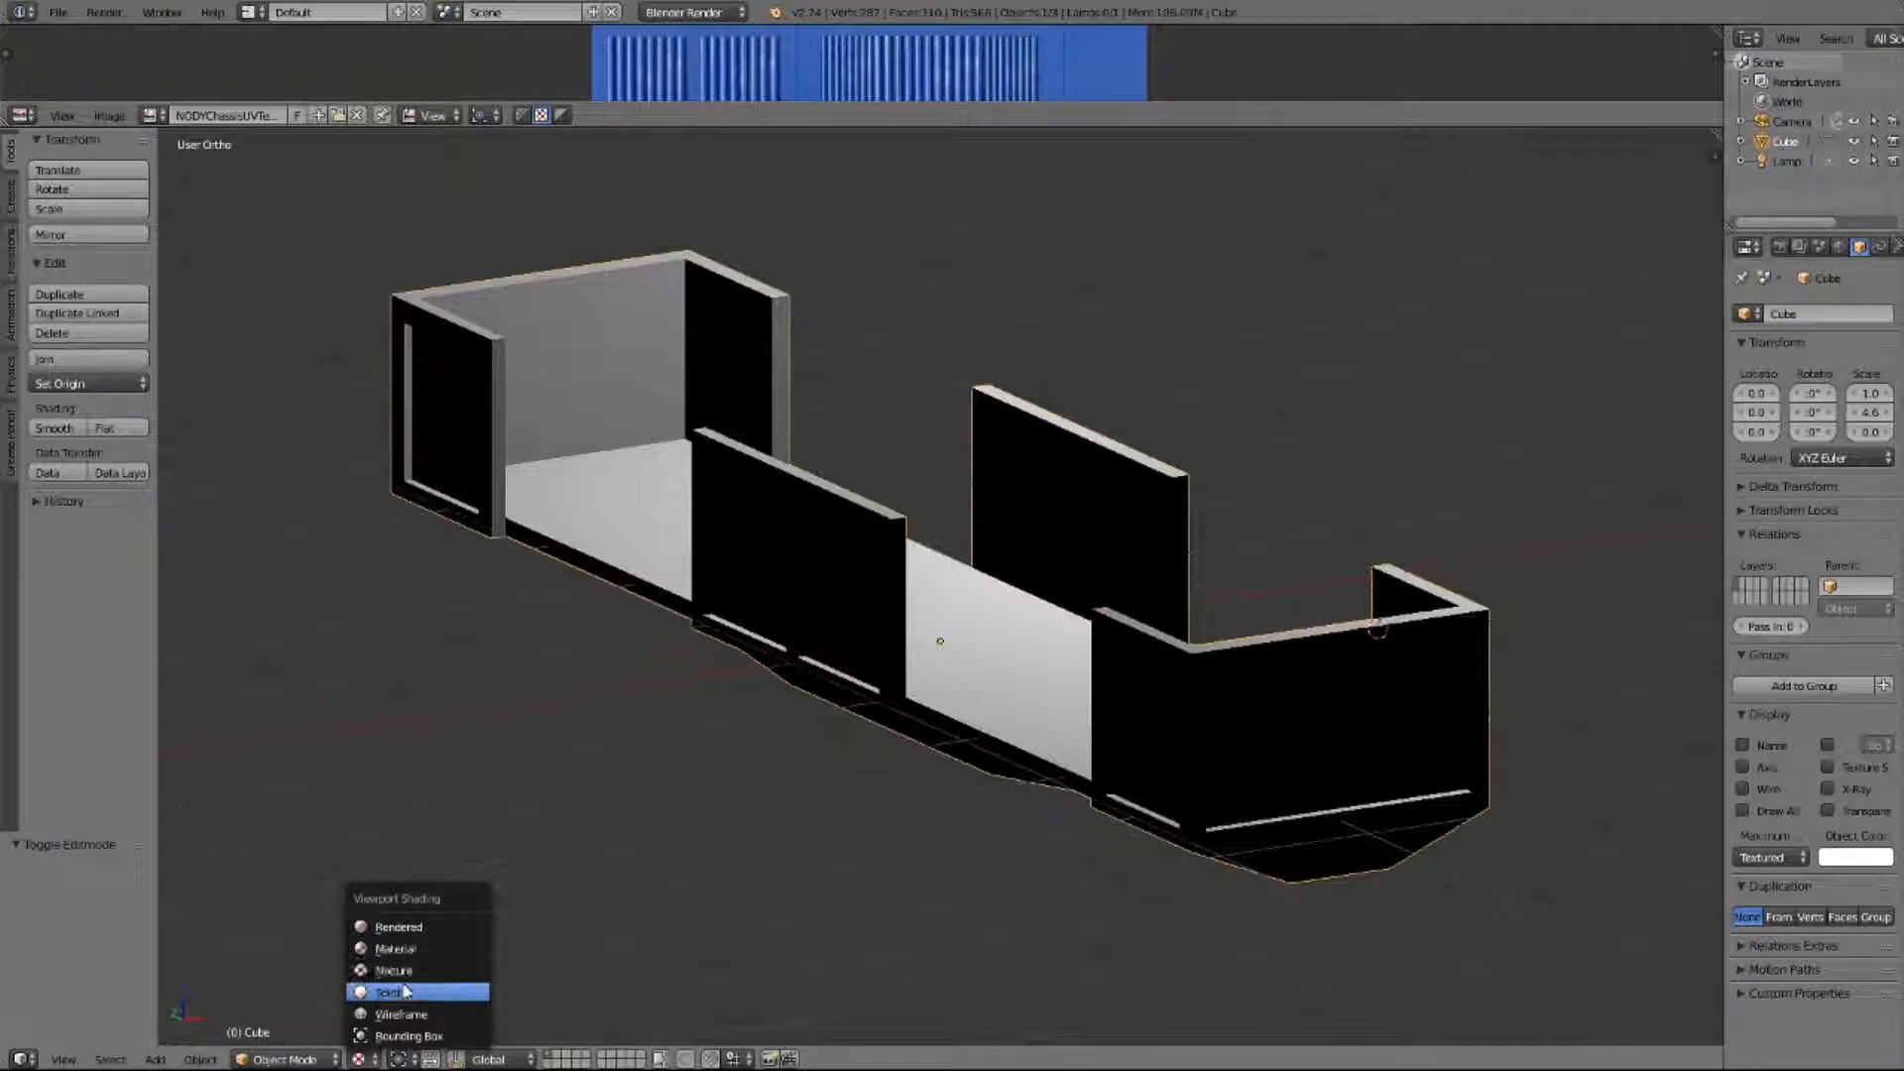
left_click(402, 974)
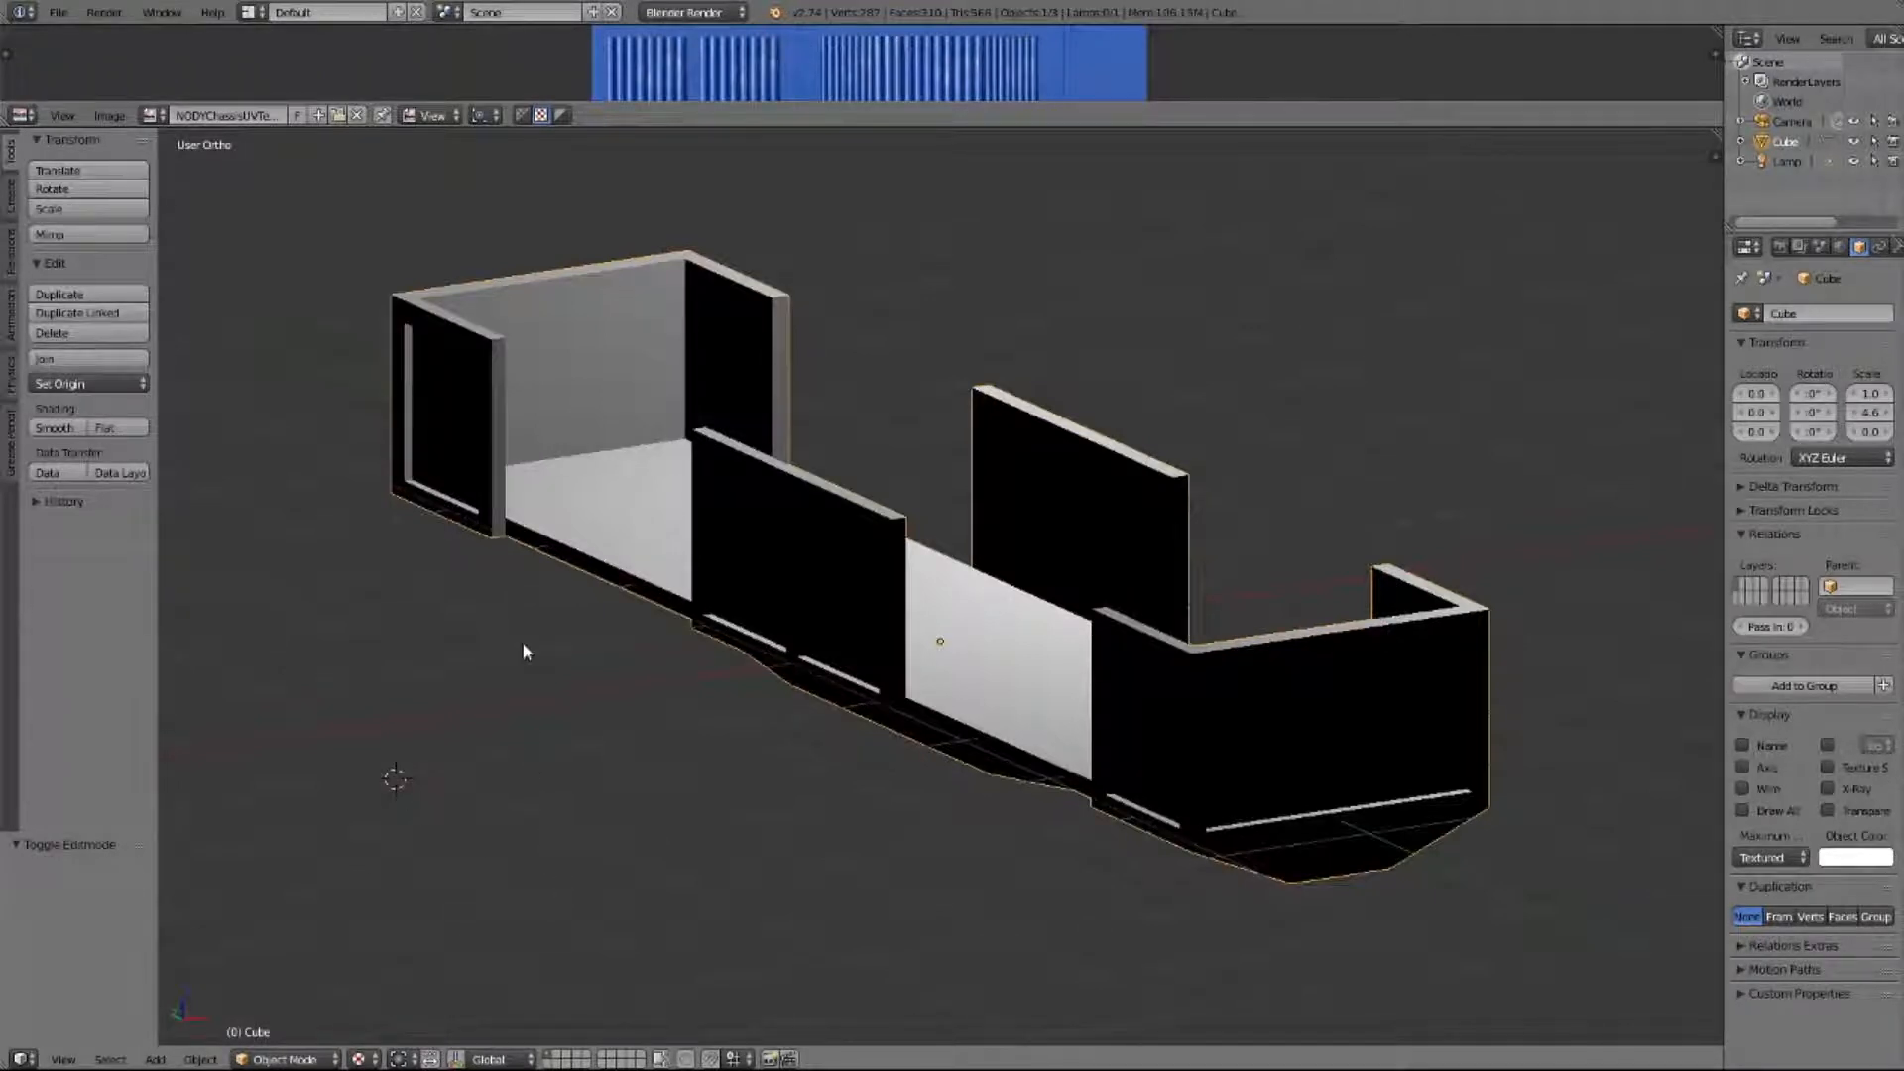
key("KP_6")
key("KP_6")
key("KP_6")
key("KP_6")
key("KP_6")
key("KP_6")
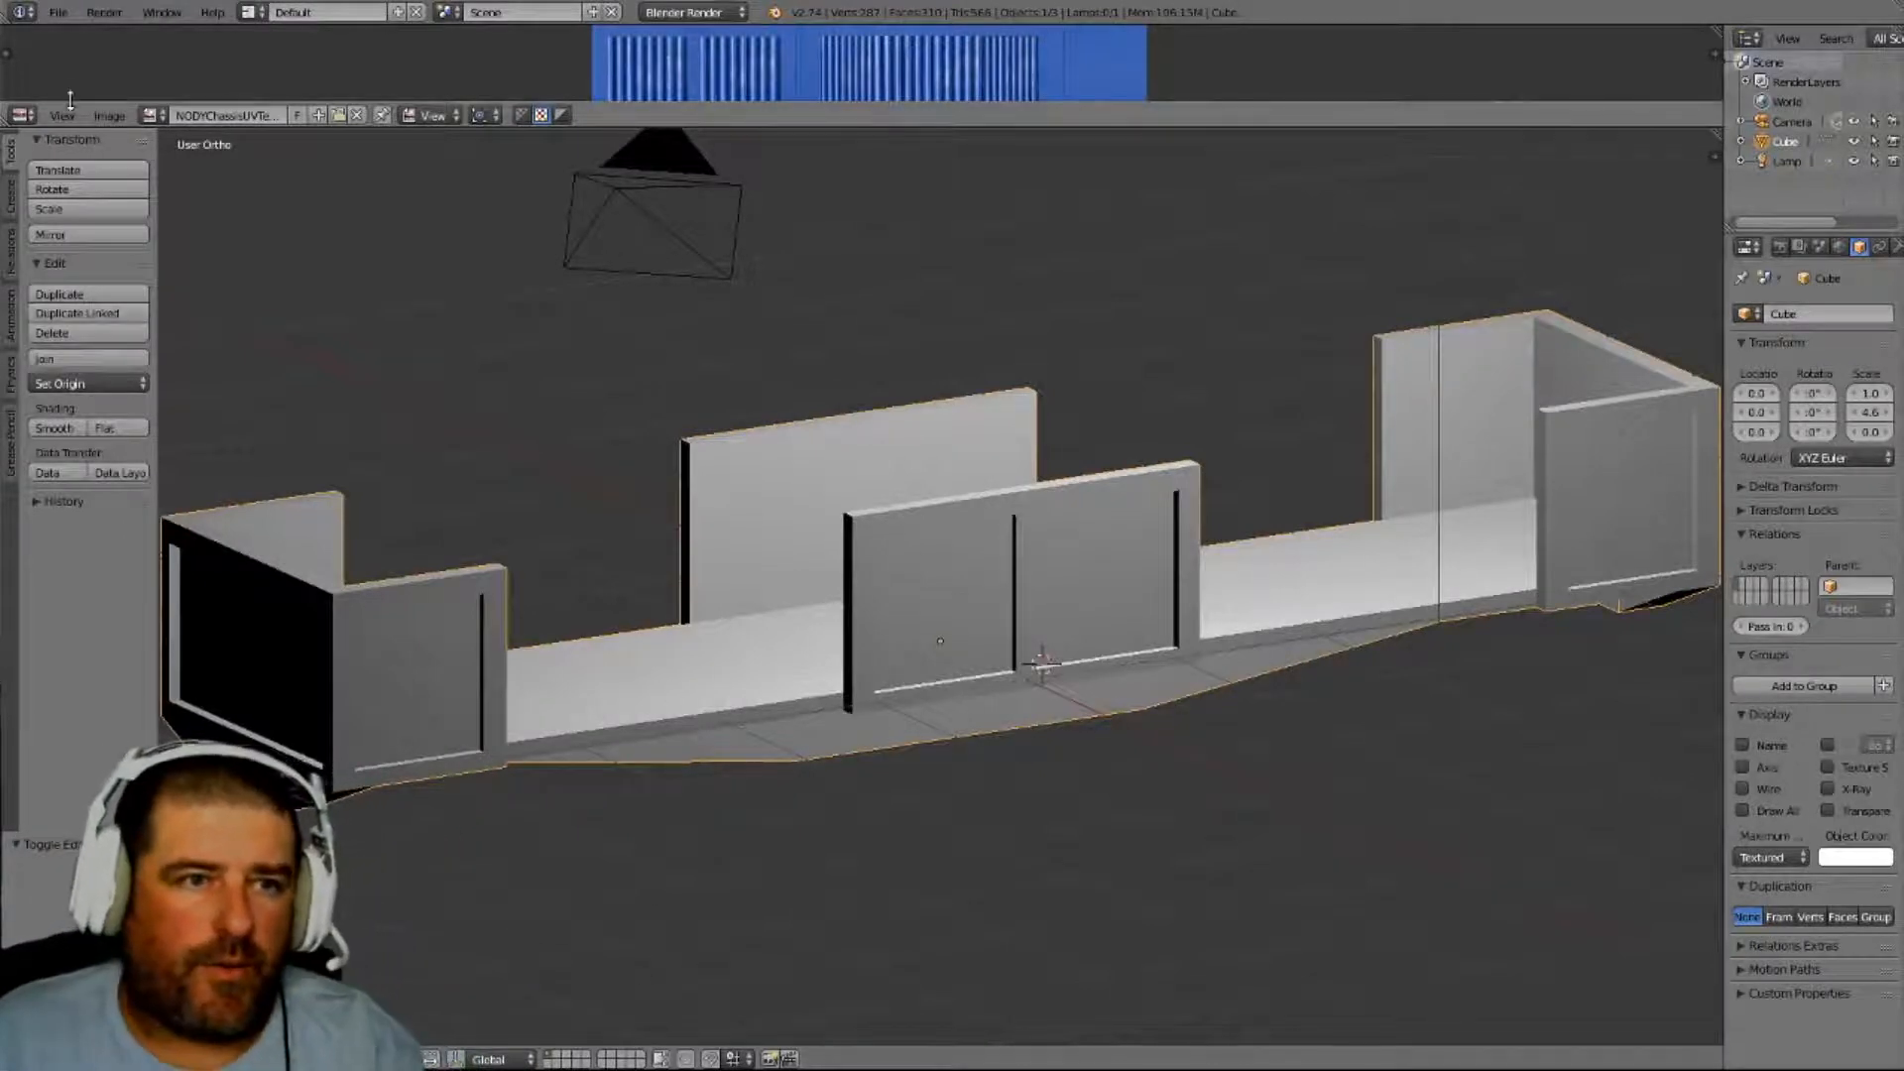
- Export the wagon model as the Collada file NODYChassis.dae in the BDY.NODY.open.wagon folder
left_click(57, 12)
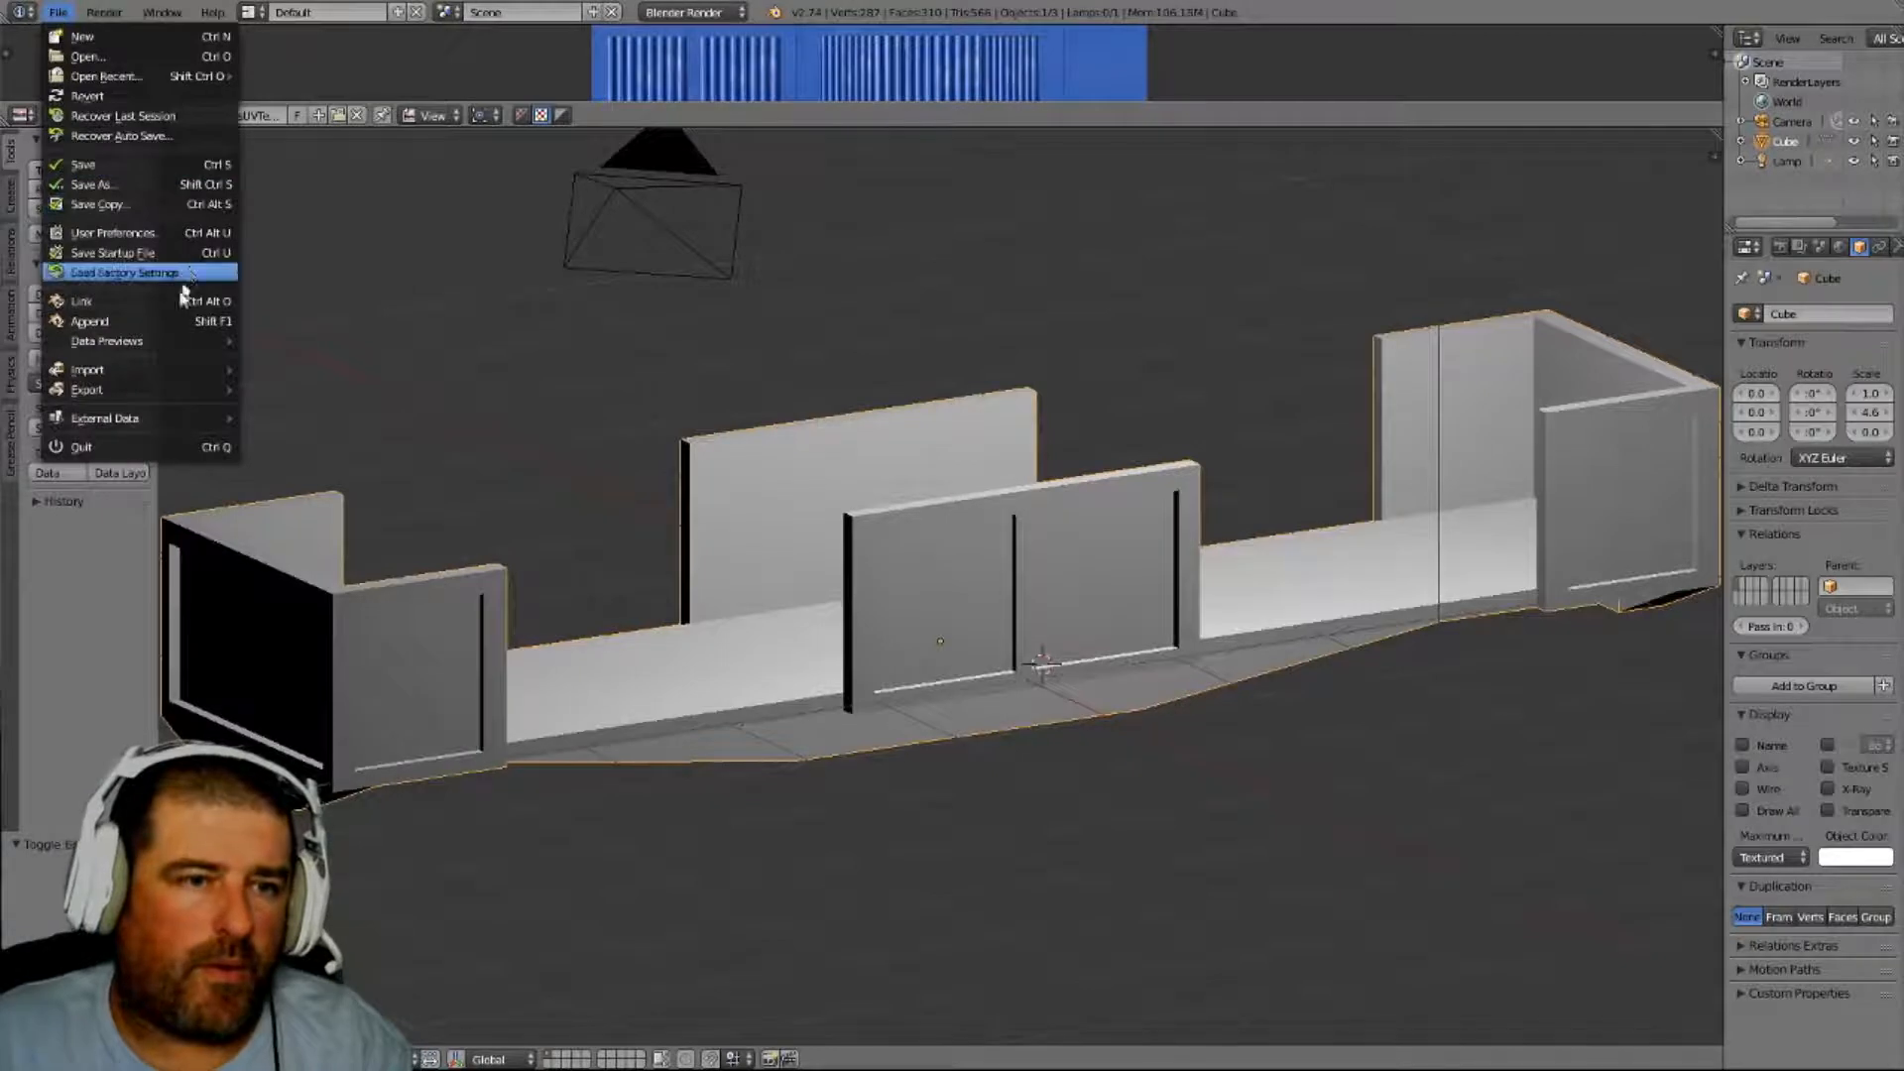
mouse_move(199, 389)
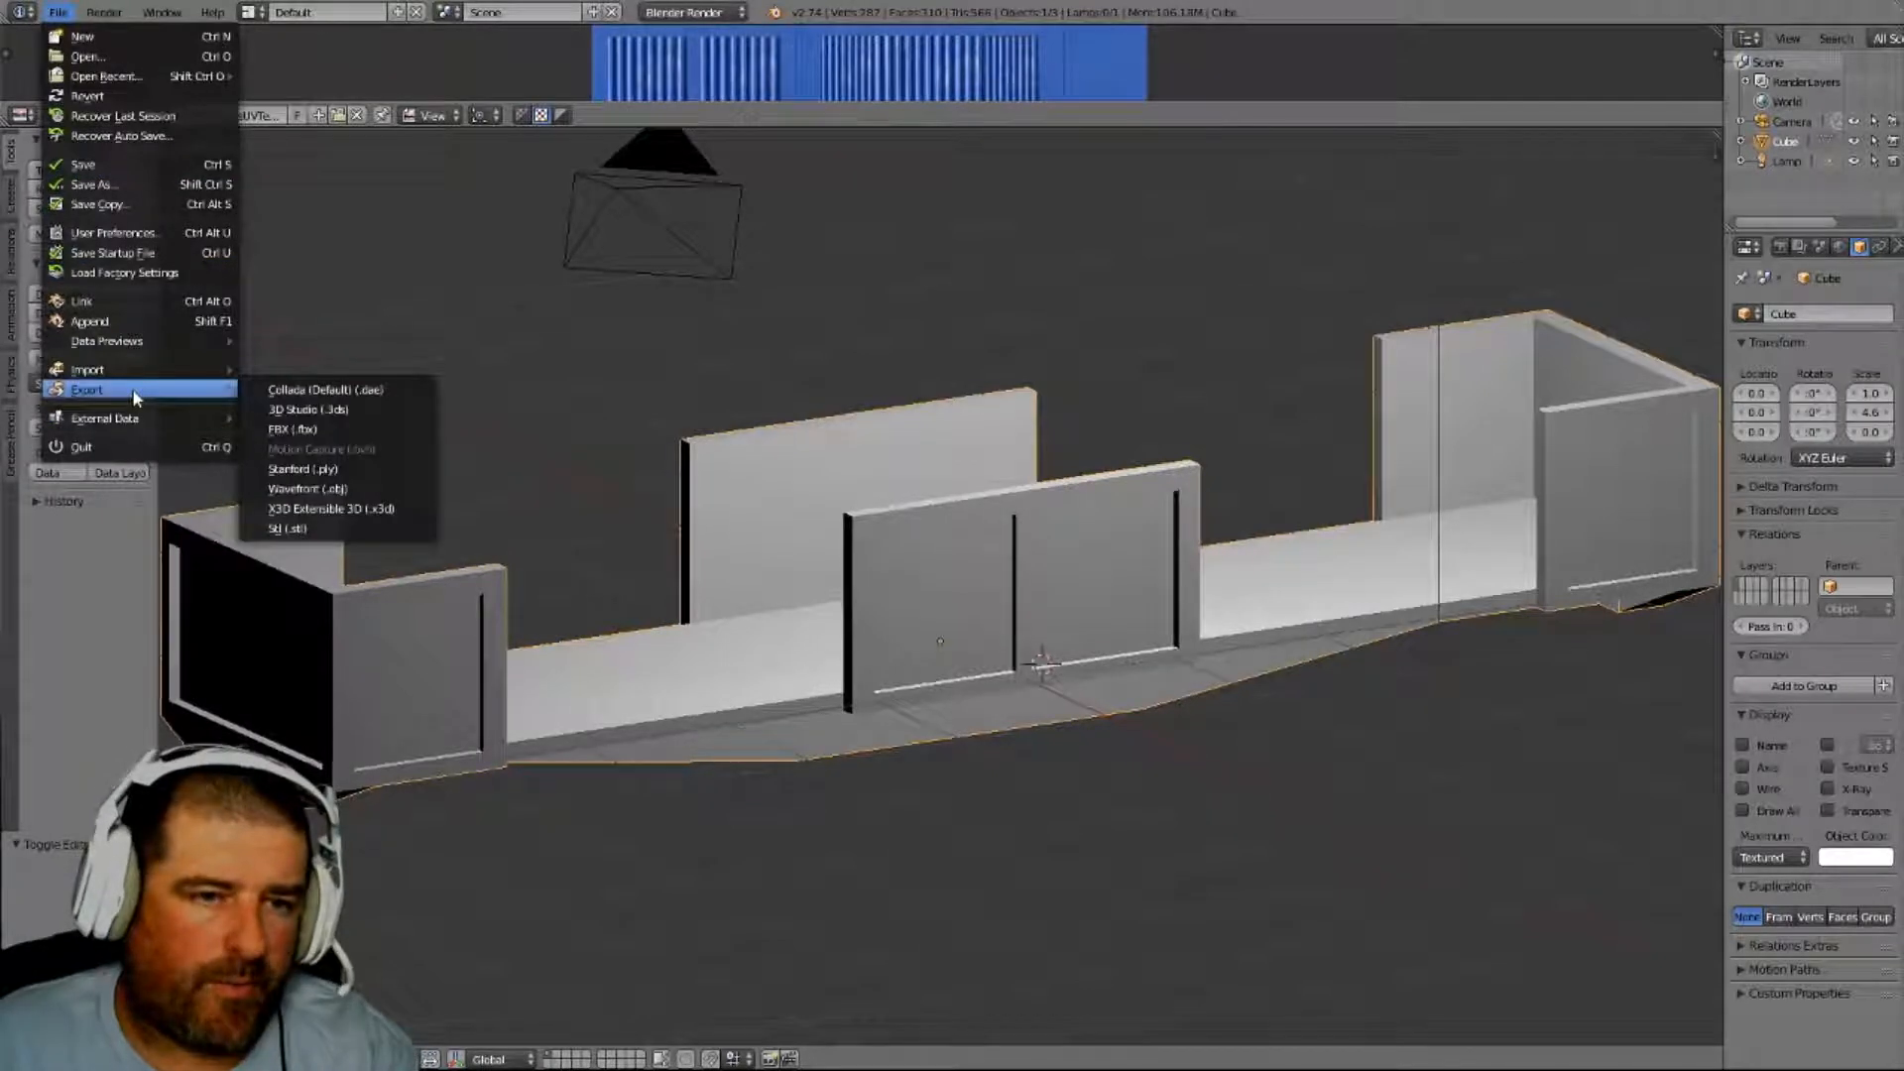
left_click(343, 388)
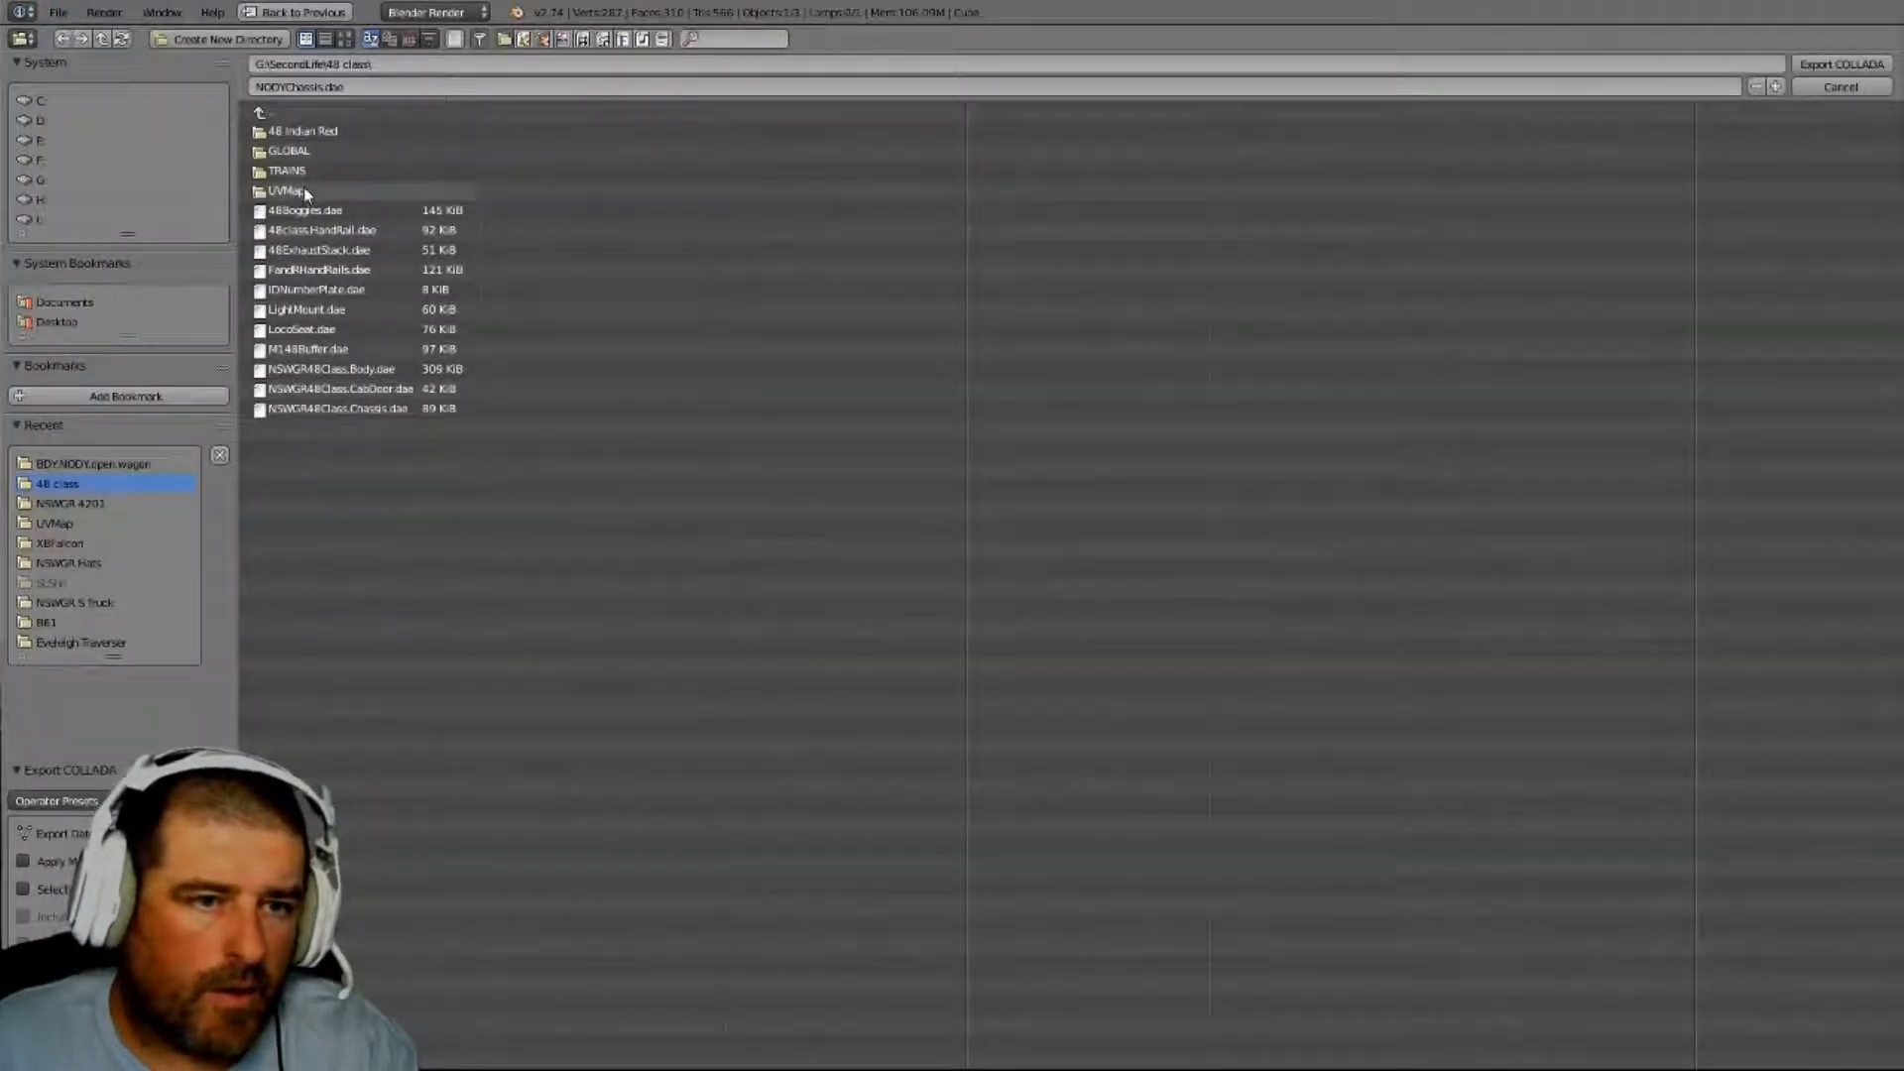
left_click(102, 466)
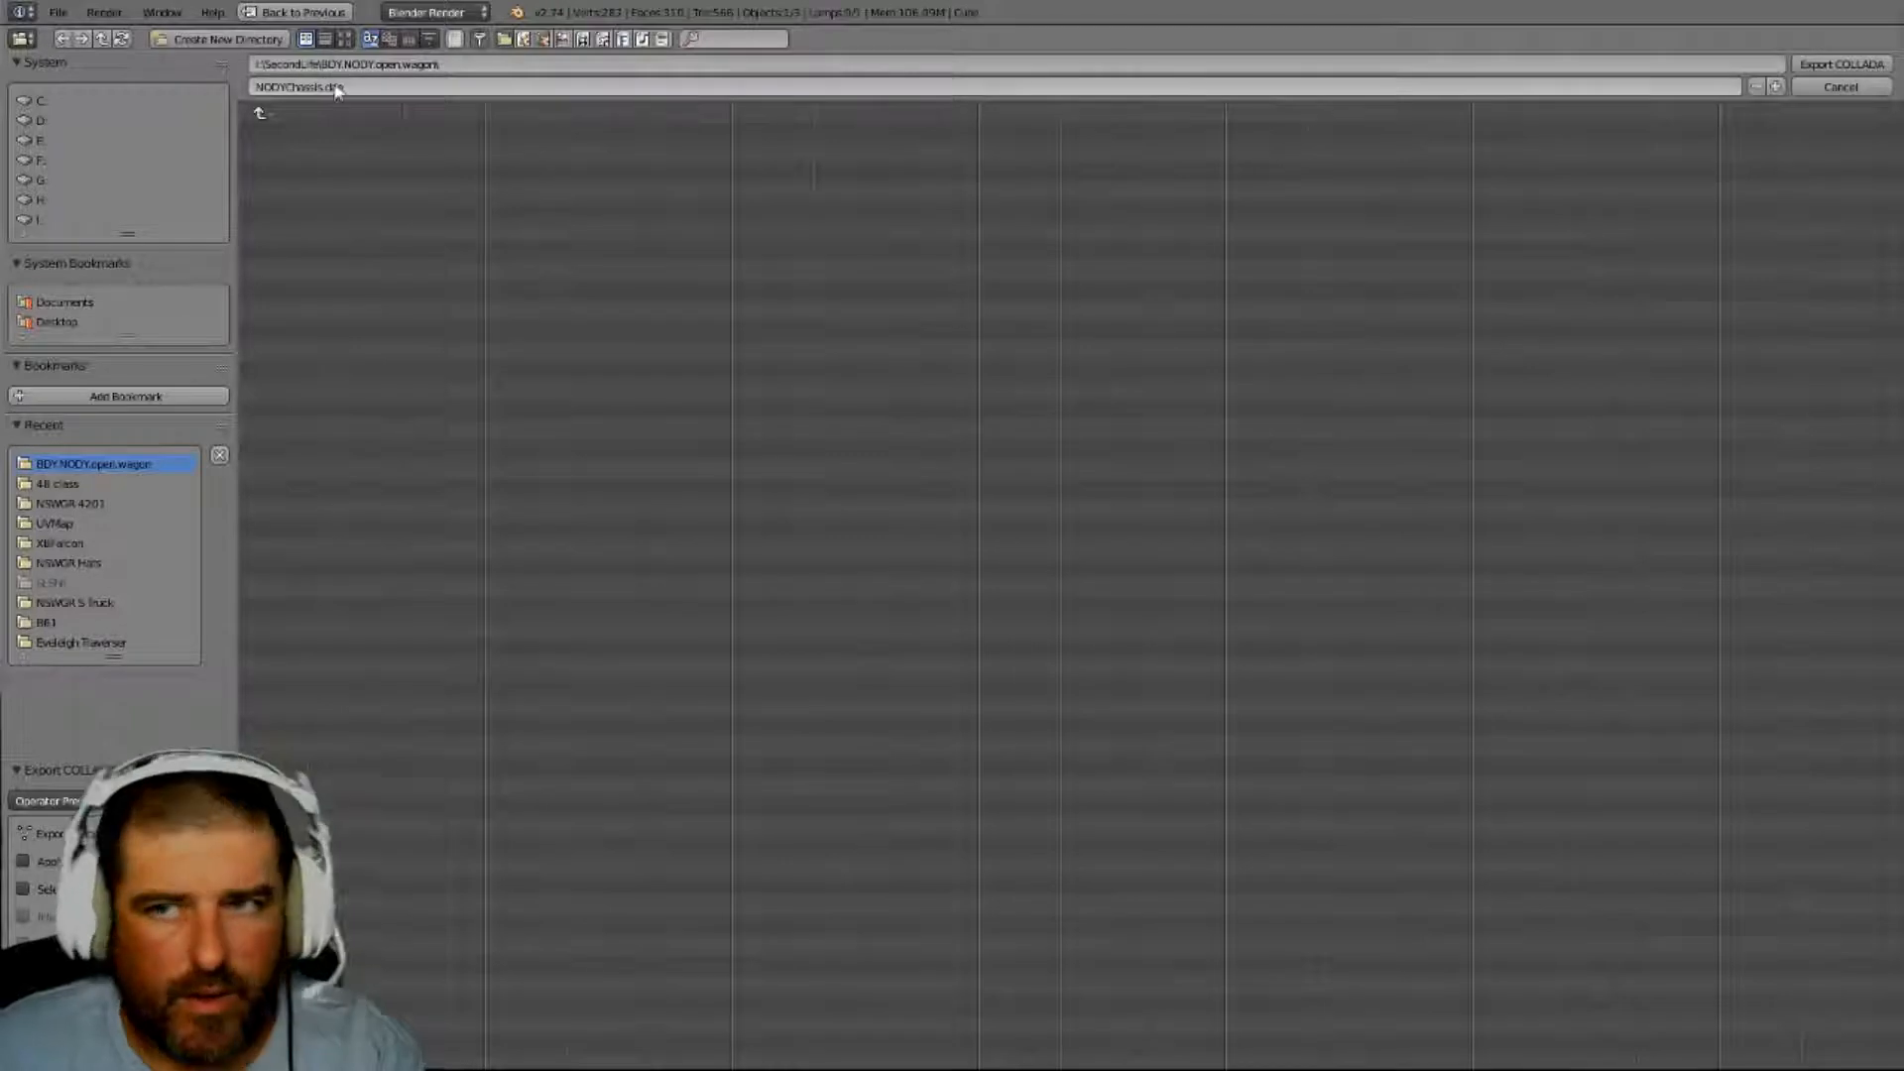
left_click(1820, 66)
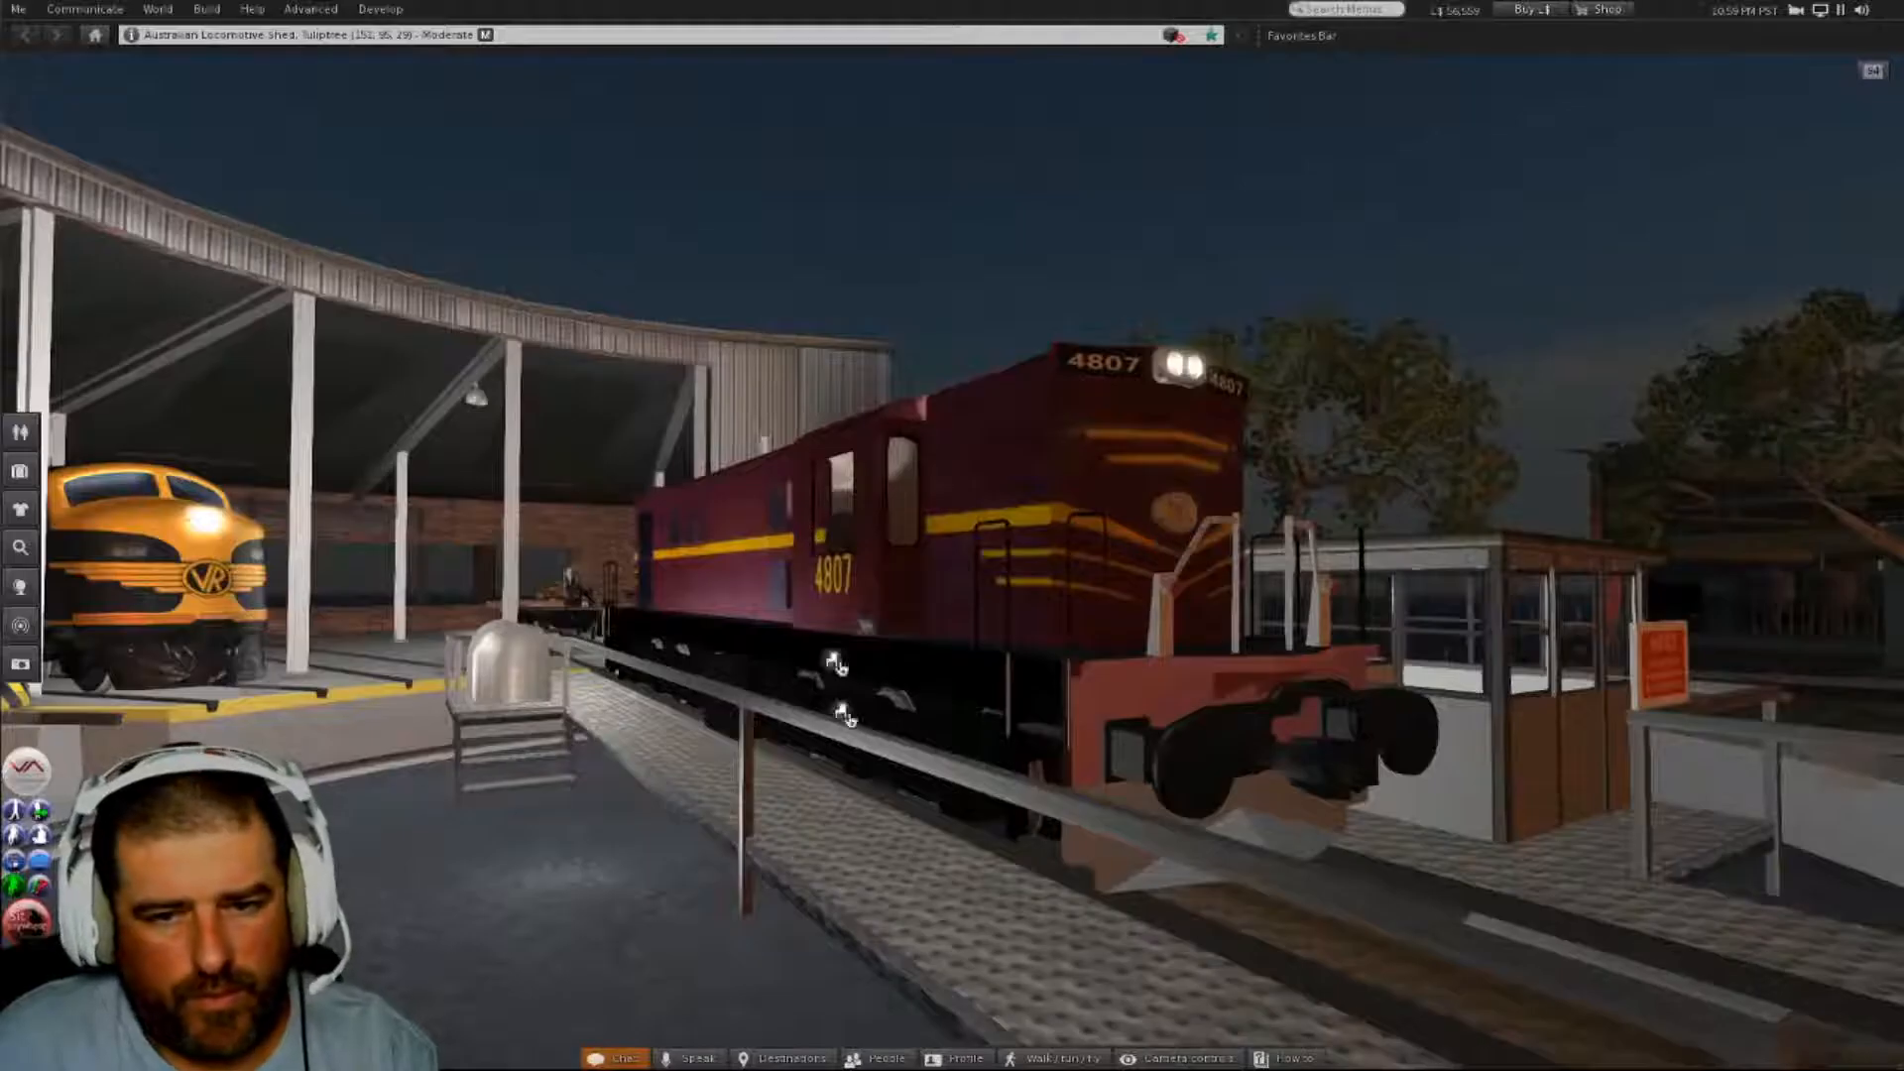
- Walk the avatar past locomotive 4807 and along the raised walkway beside it into the locomotive shed
left_click_drag(962, 845, 967, 744, "alt")
key("Escape")
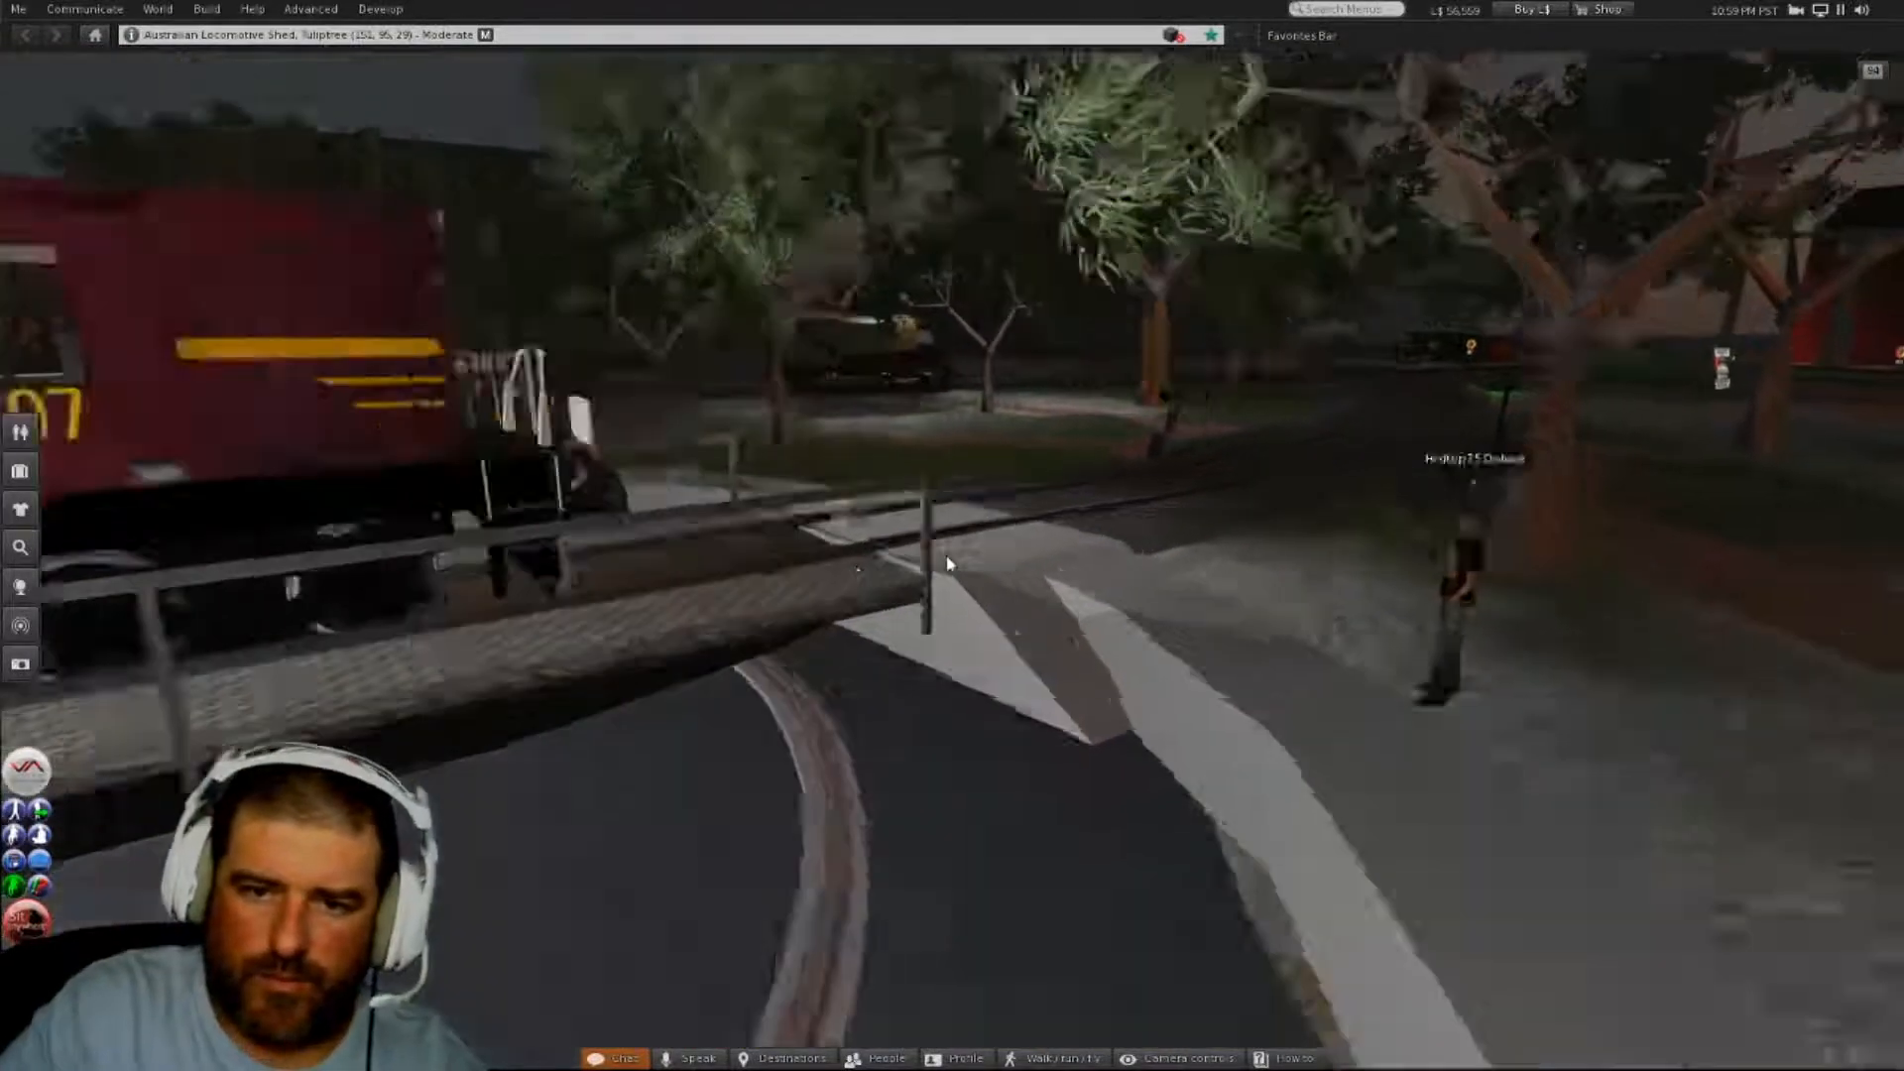
key("Up")
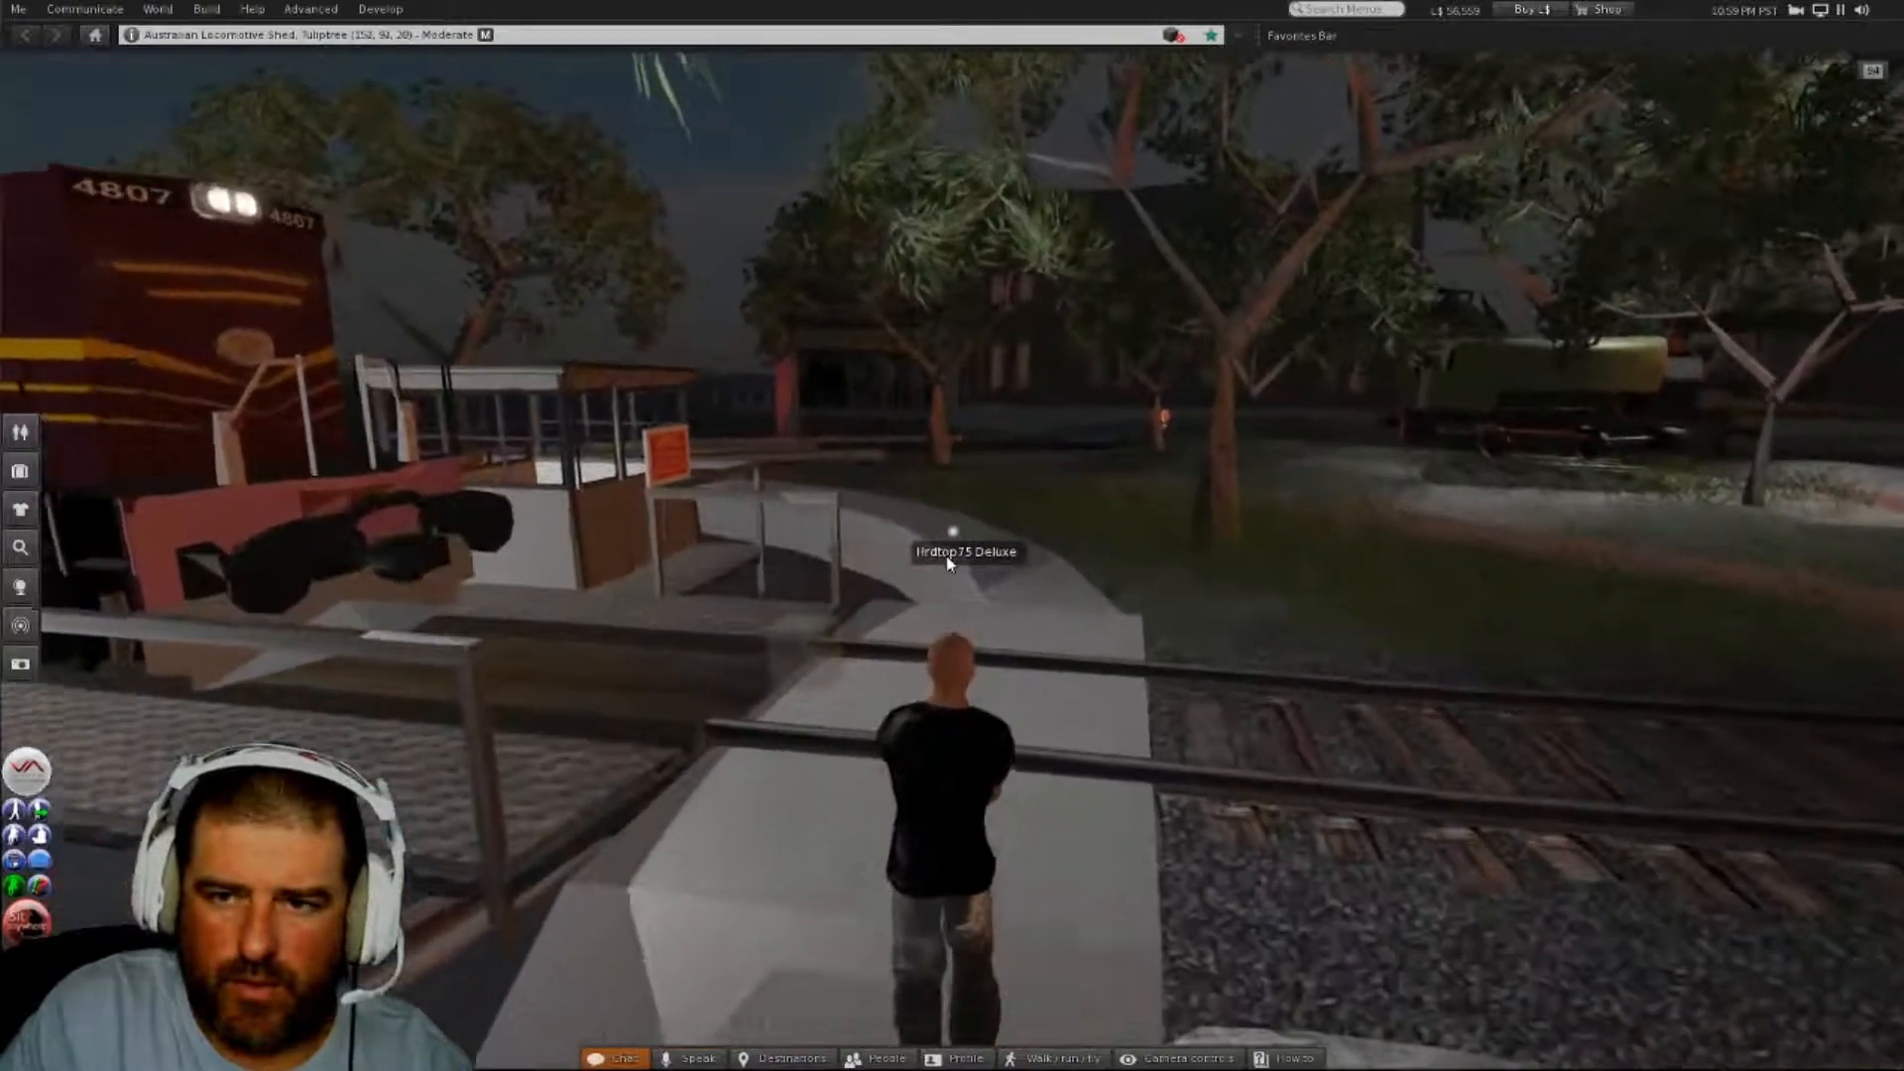
key("Left")
key("Up")
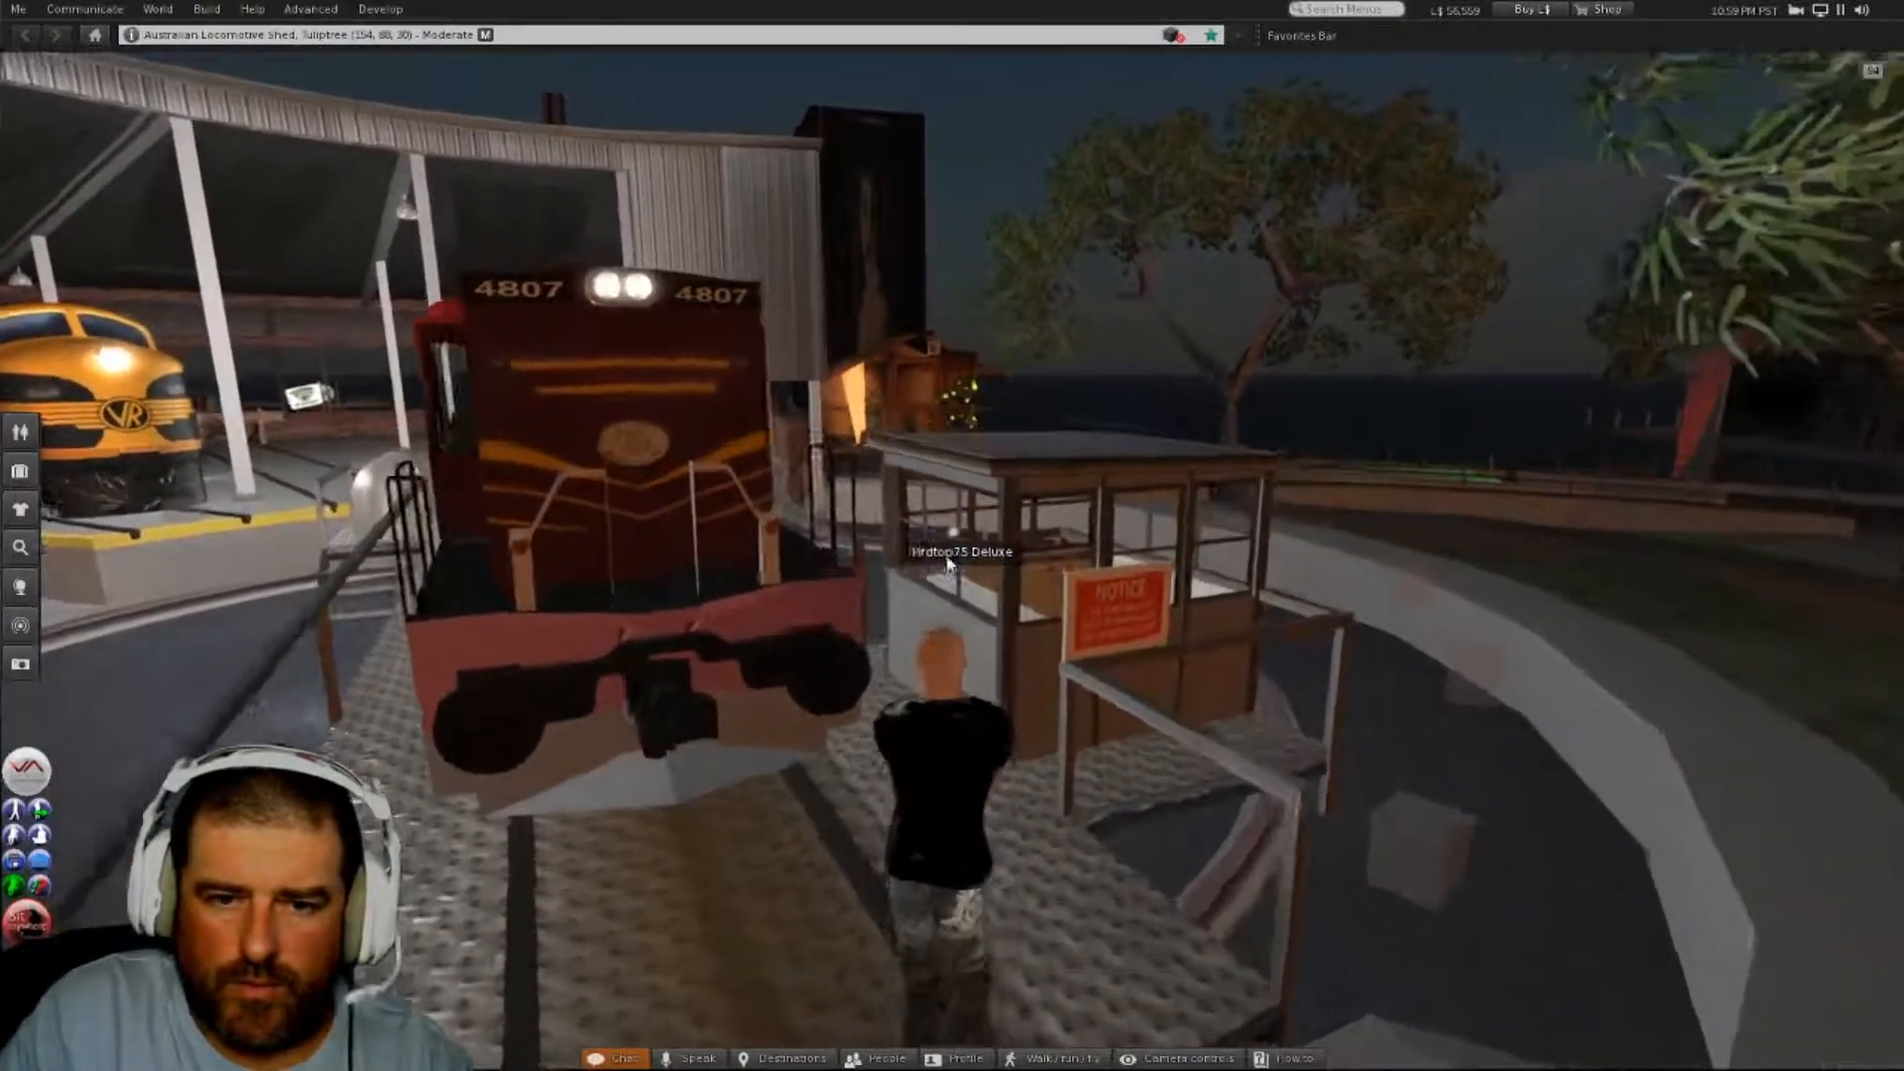
key("Up")
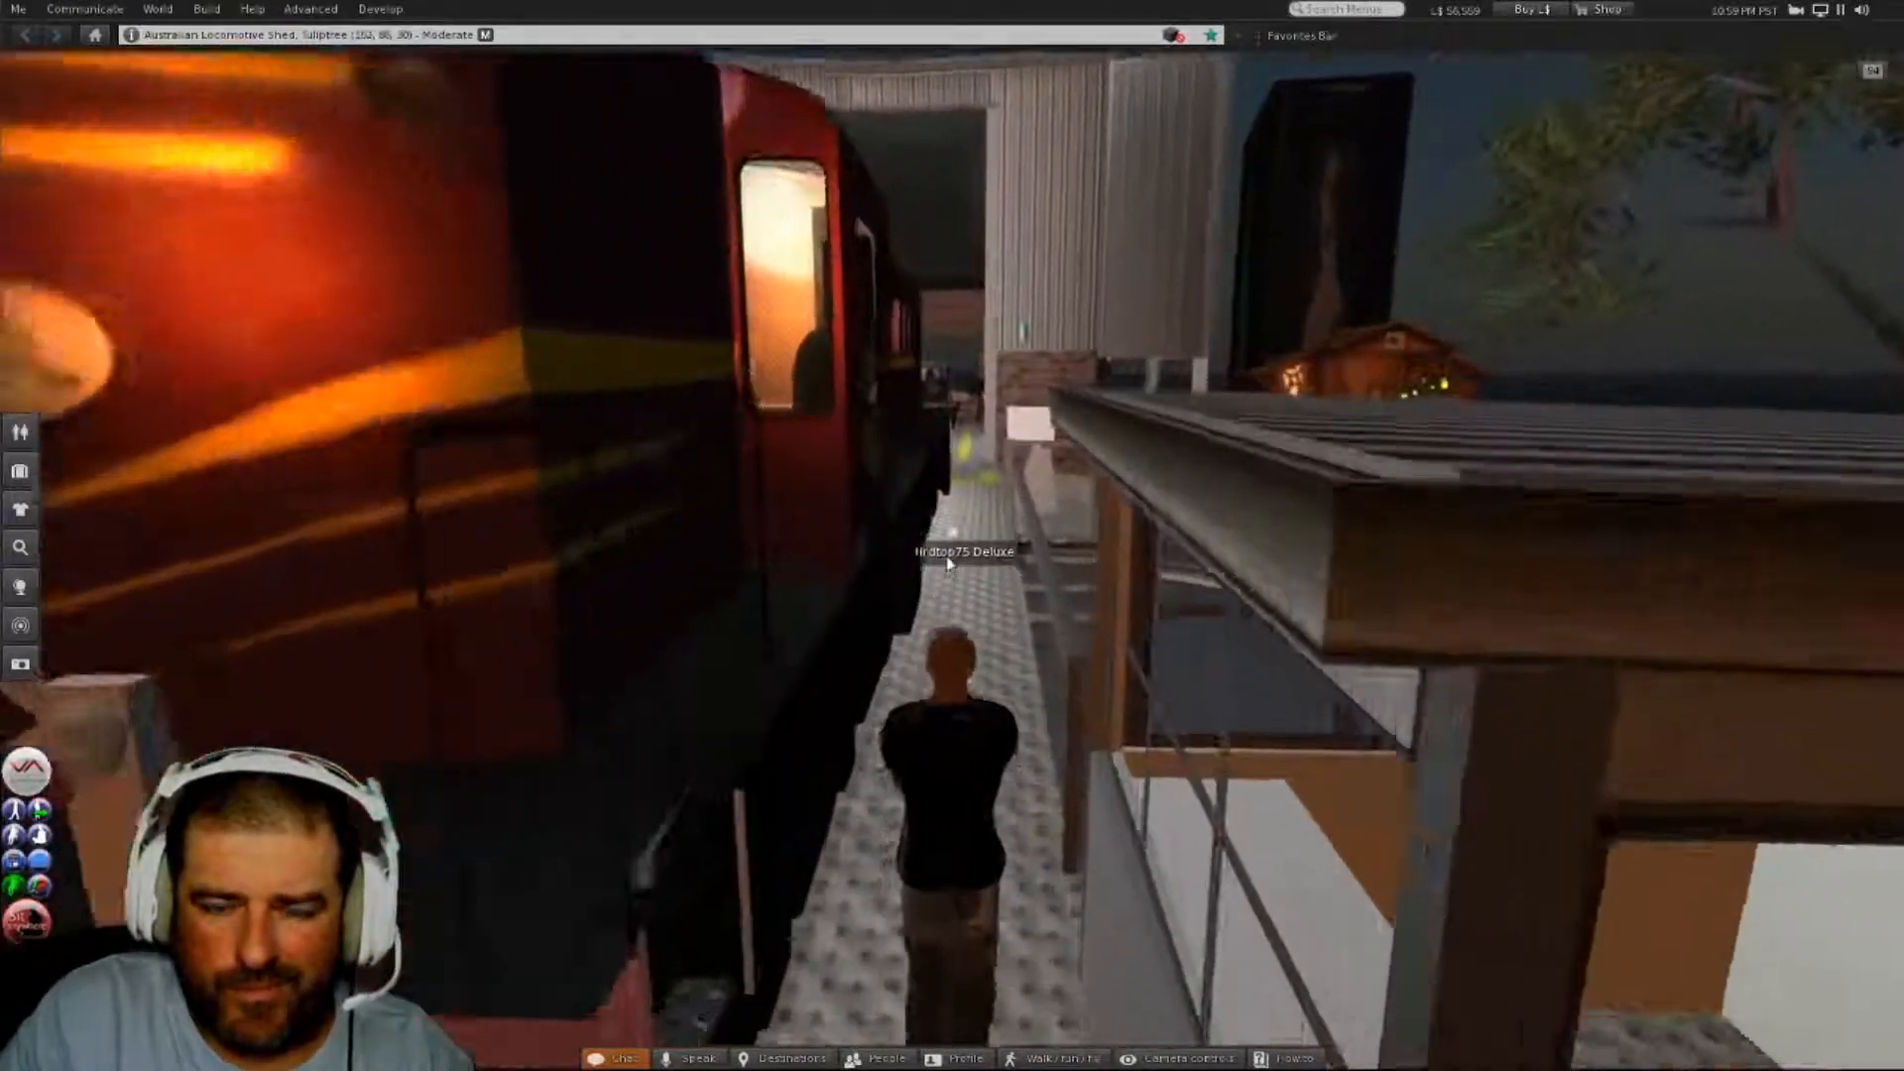
key("Up")
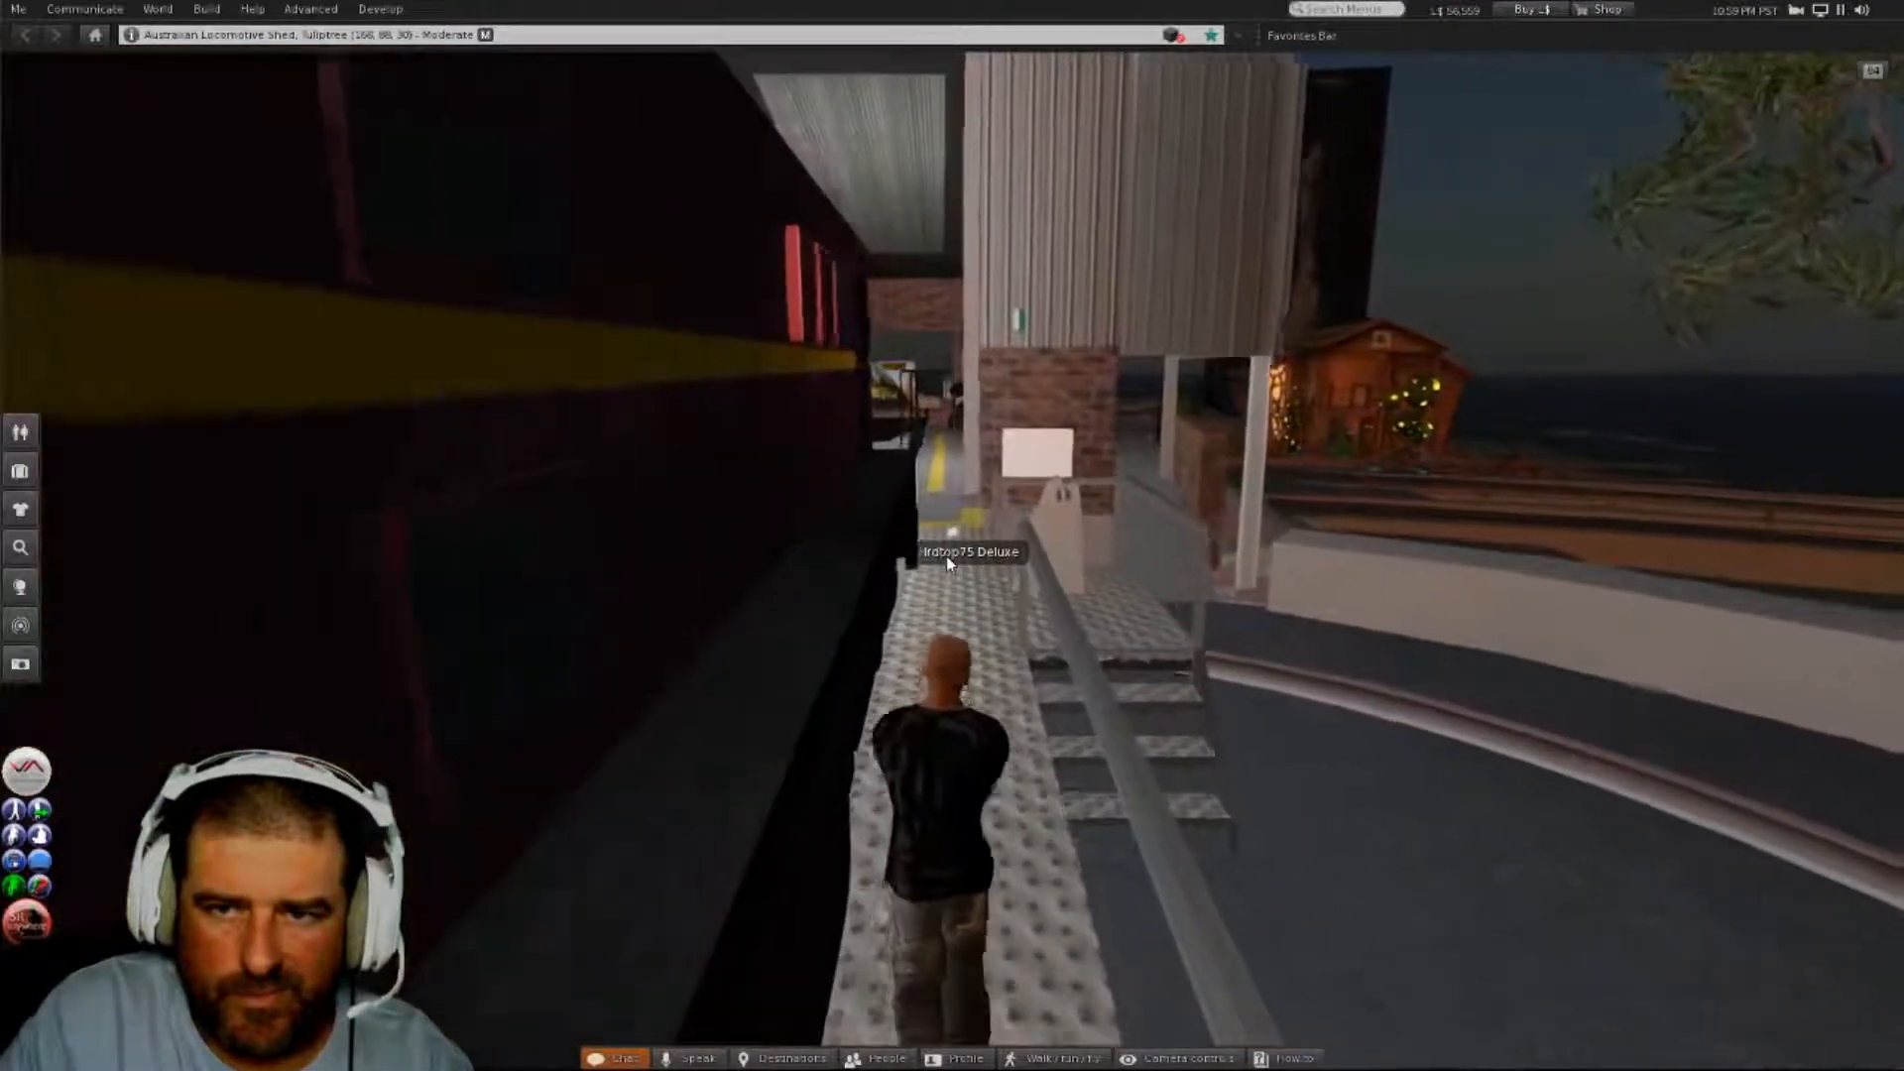
key("Up")
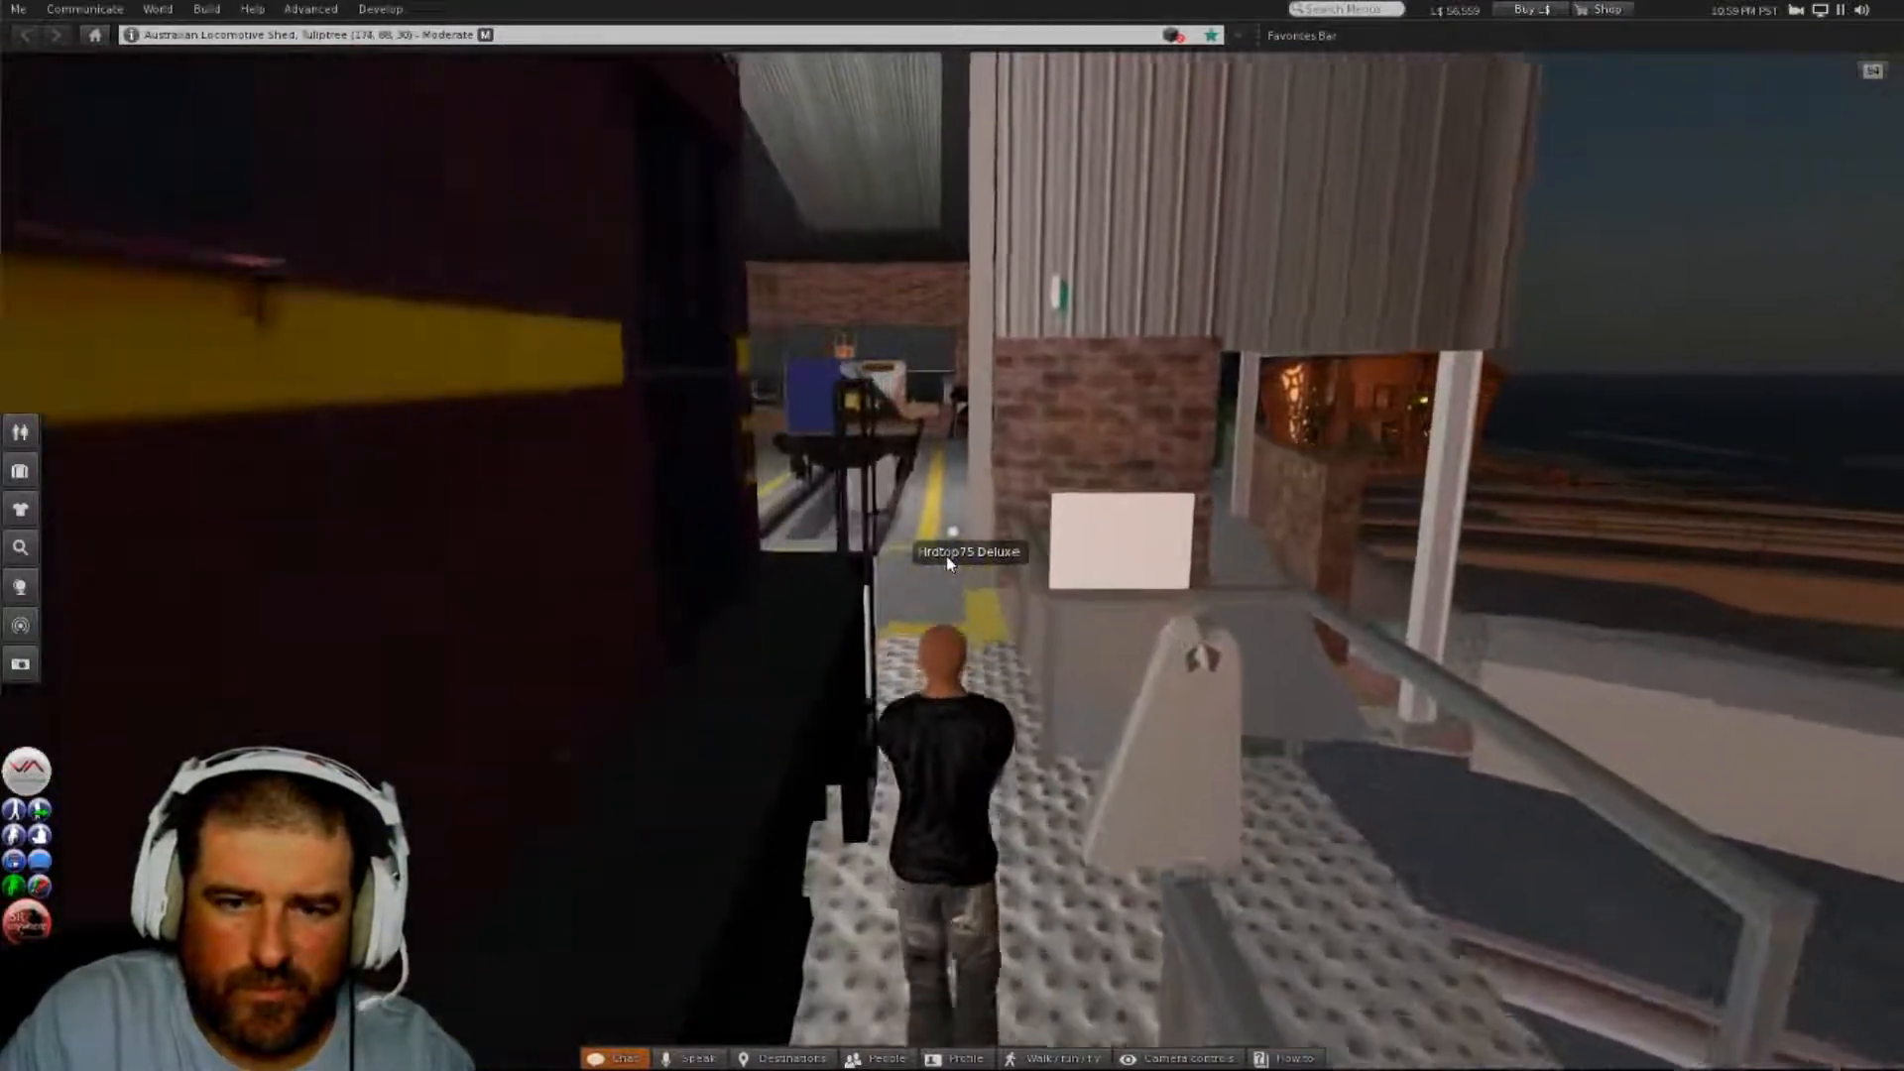
key("Up")
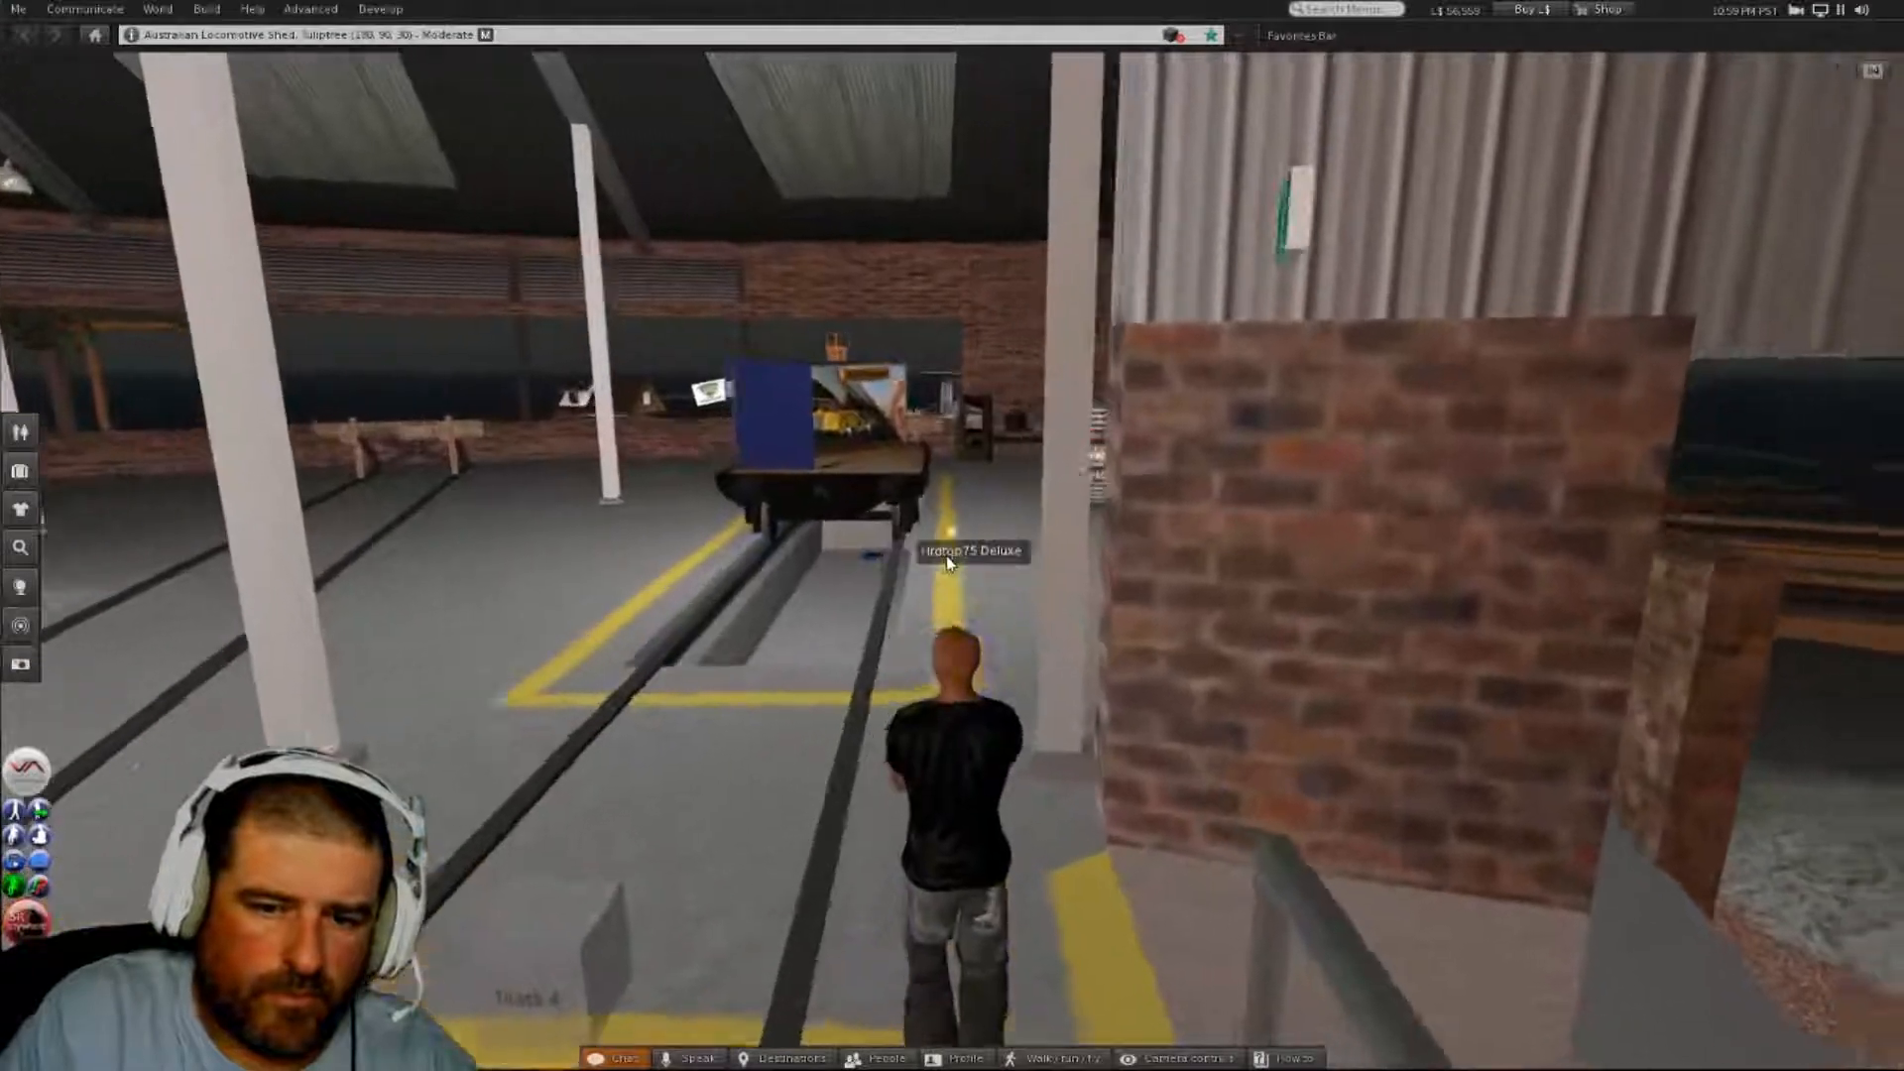
key("Up")
key("Left")
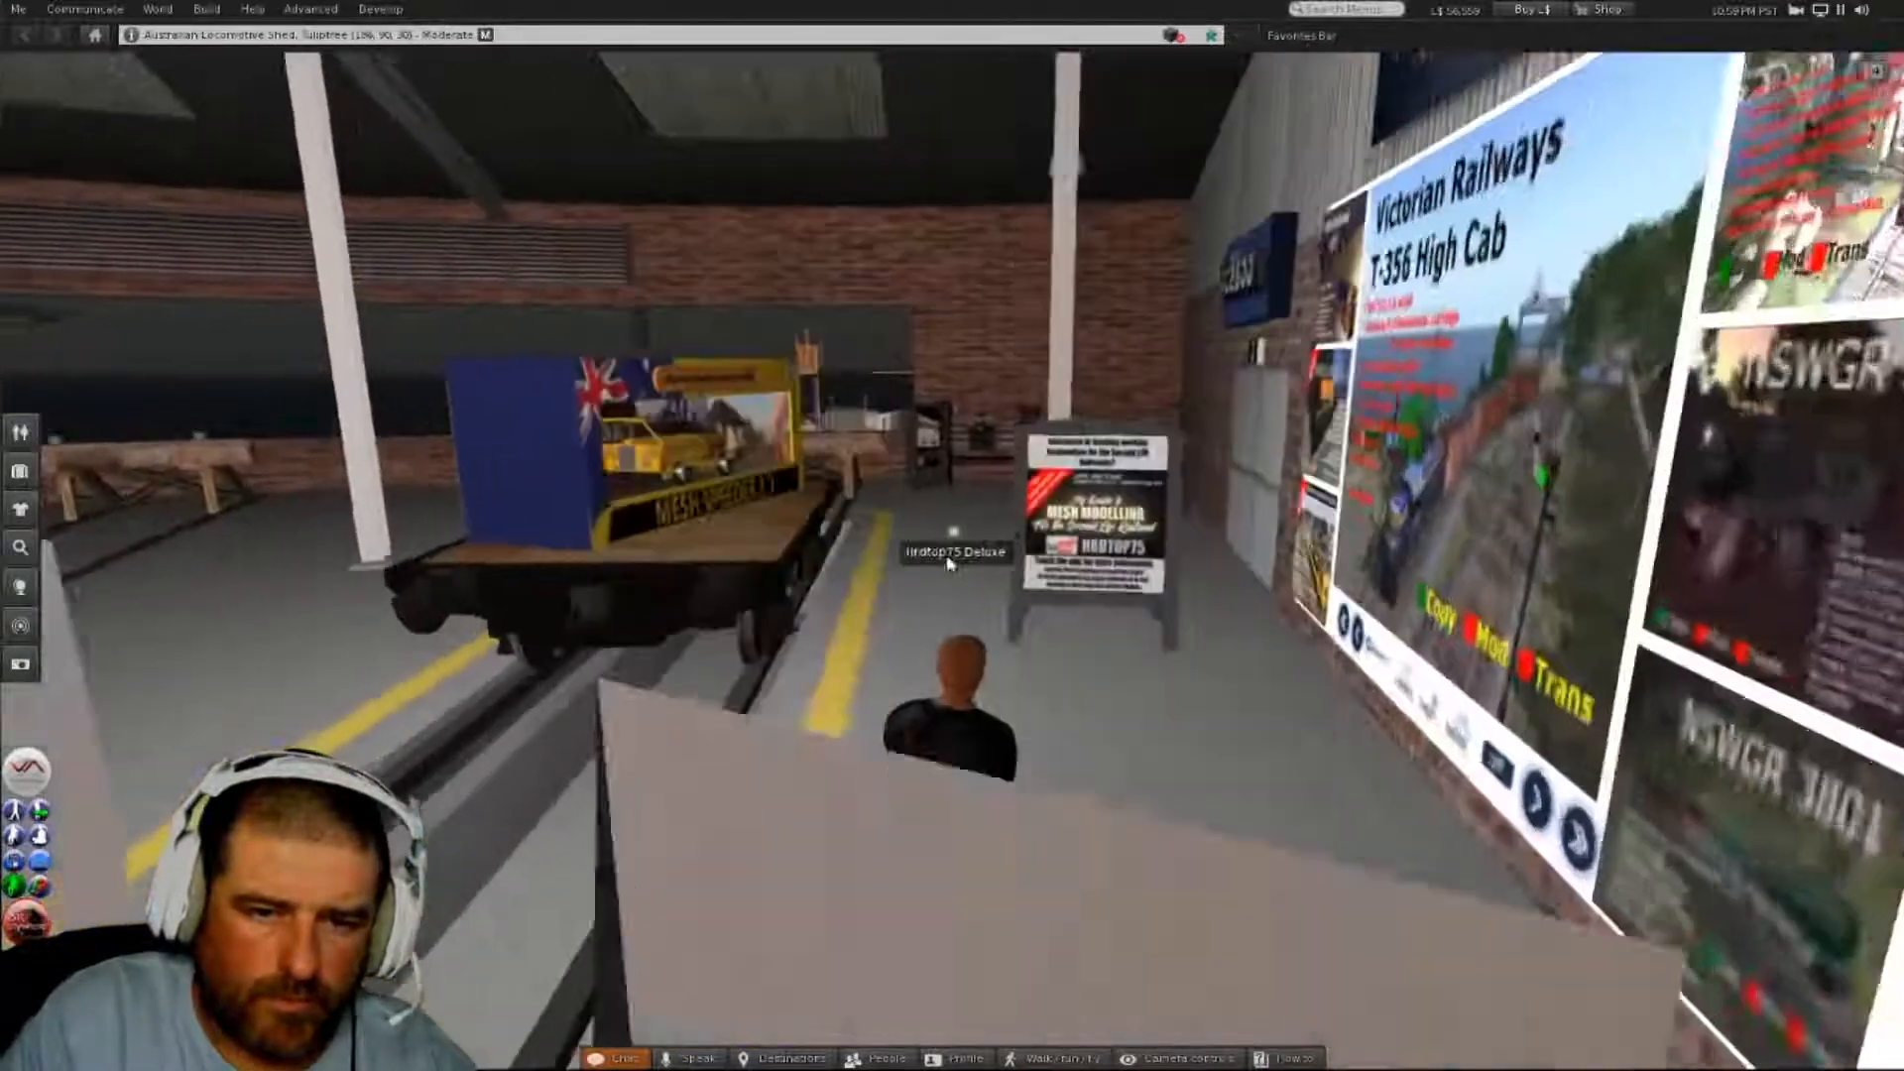
- Walk to the far end of the flat wagon in the shed and teleport to the sky platform using the blue floor disc
key("Up")
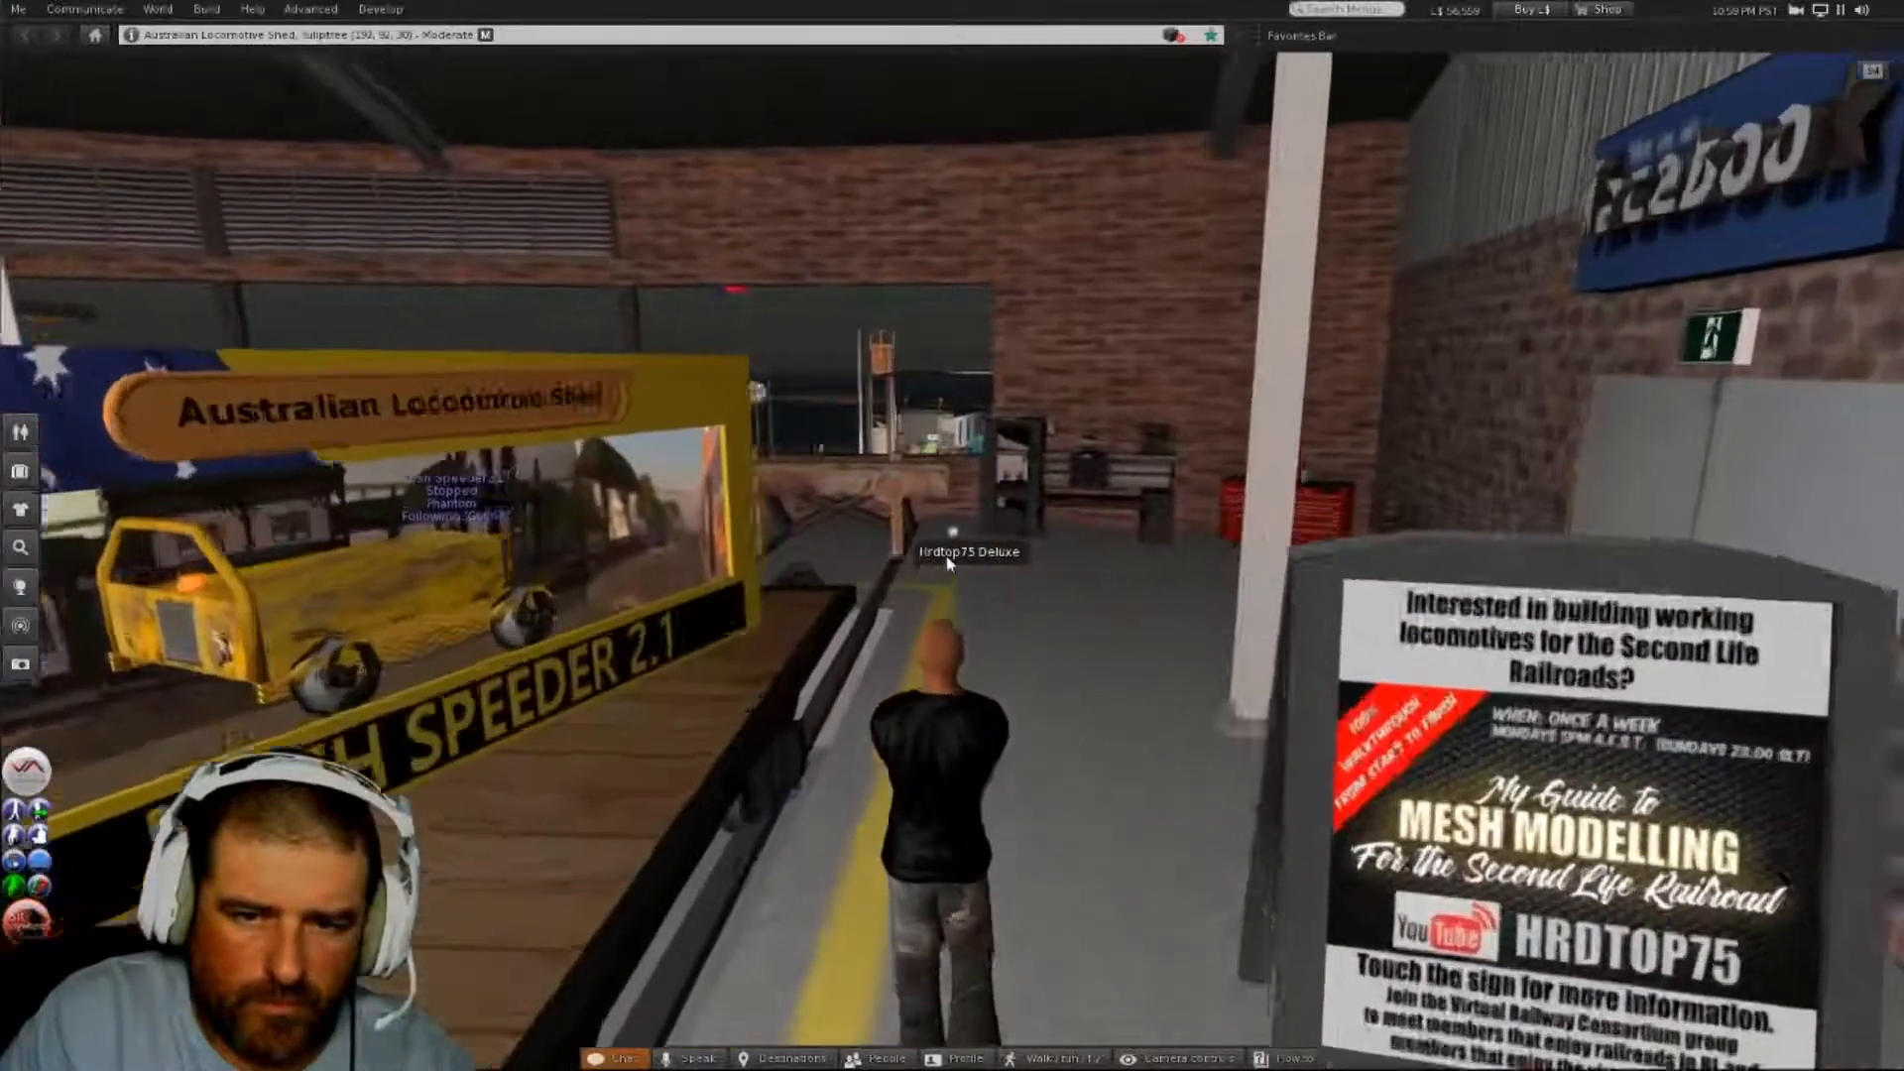
key("Left")
key("Up")
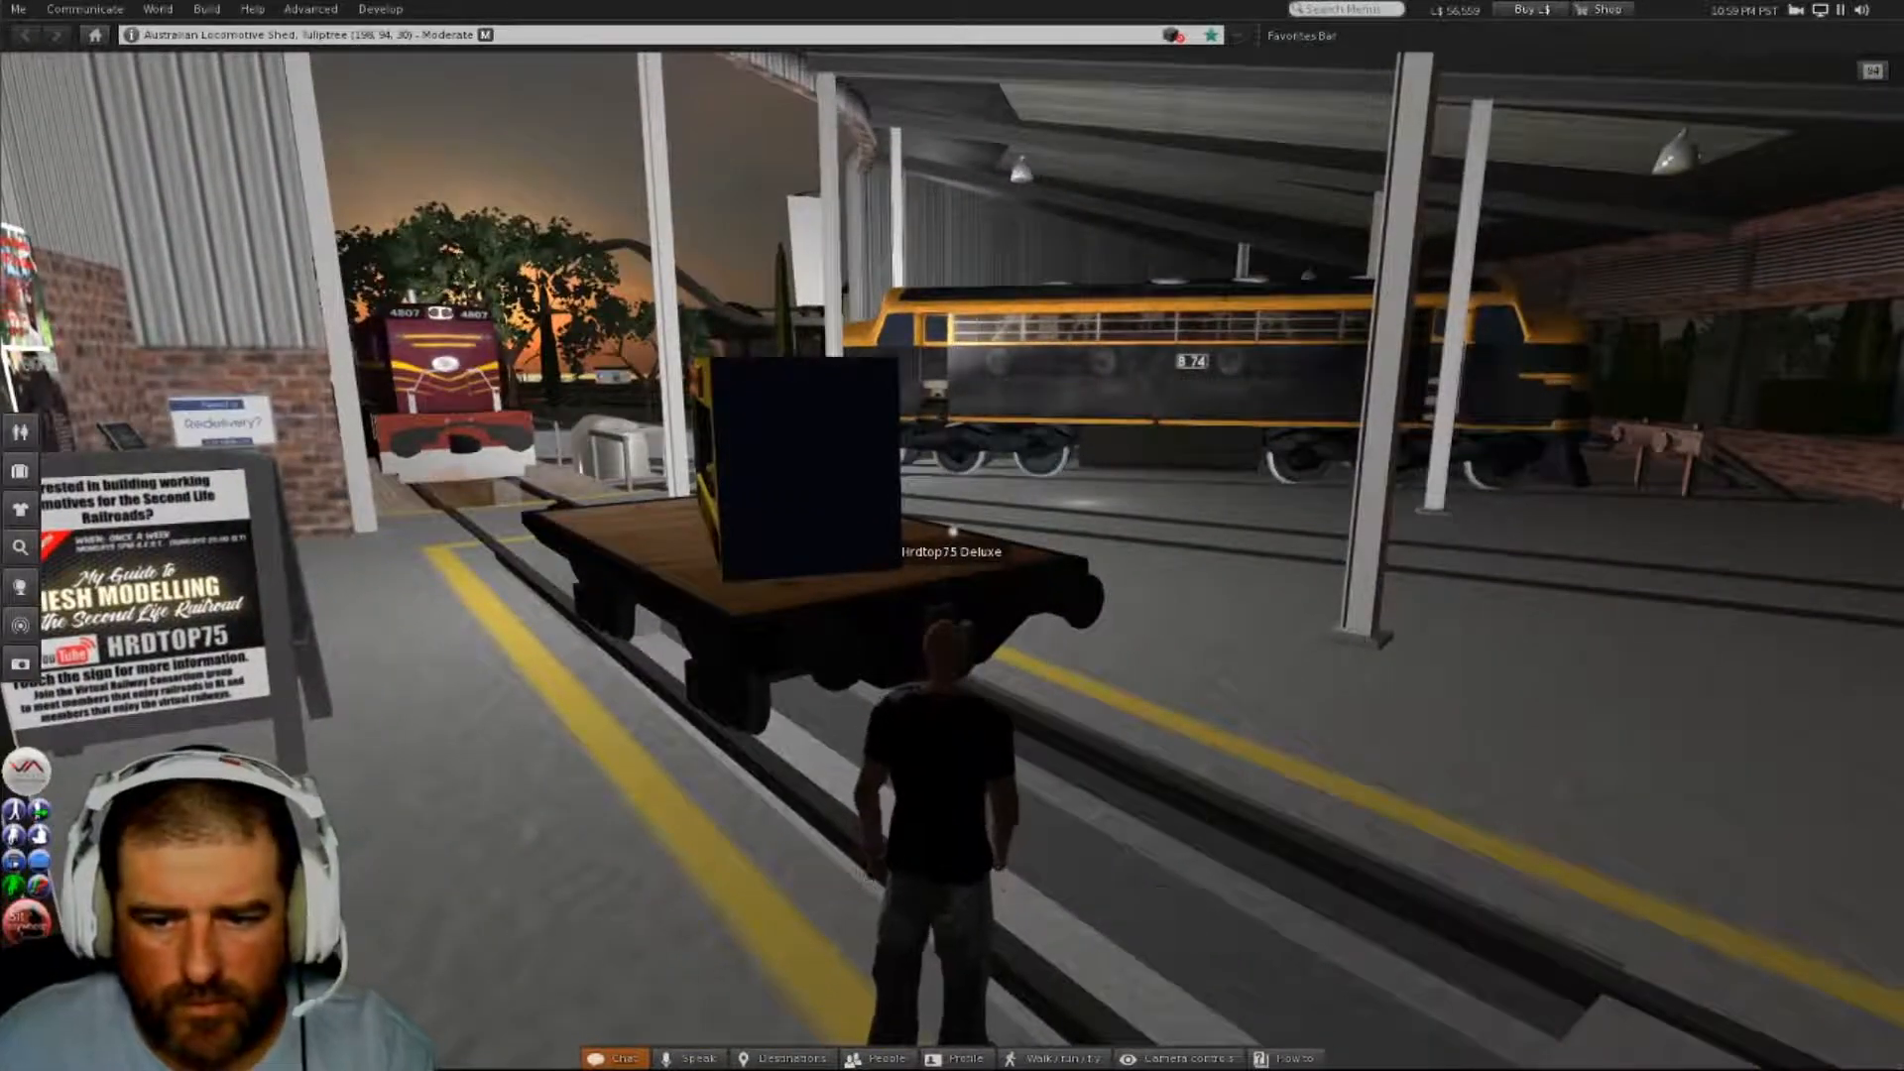
mouse_move(947, 563)
left_mouse_down("alt")
mouse_move(947, 695)
mouse_move(947, 595)
left_mouse_up("alt")
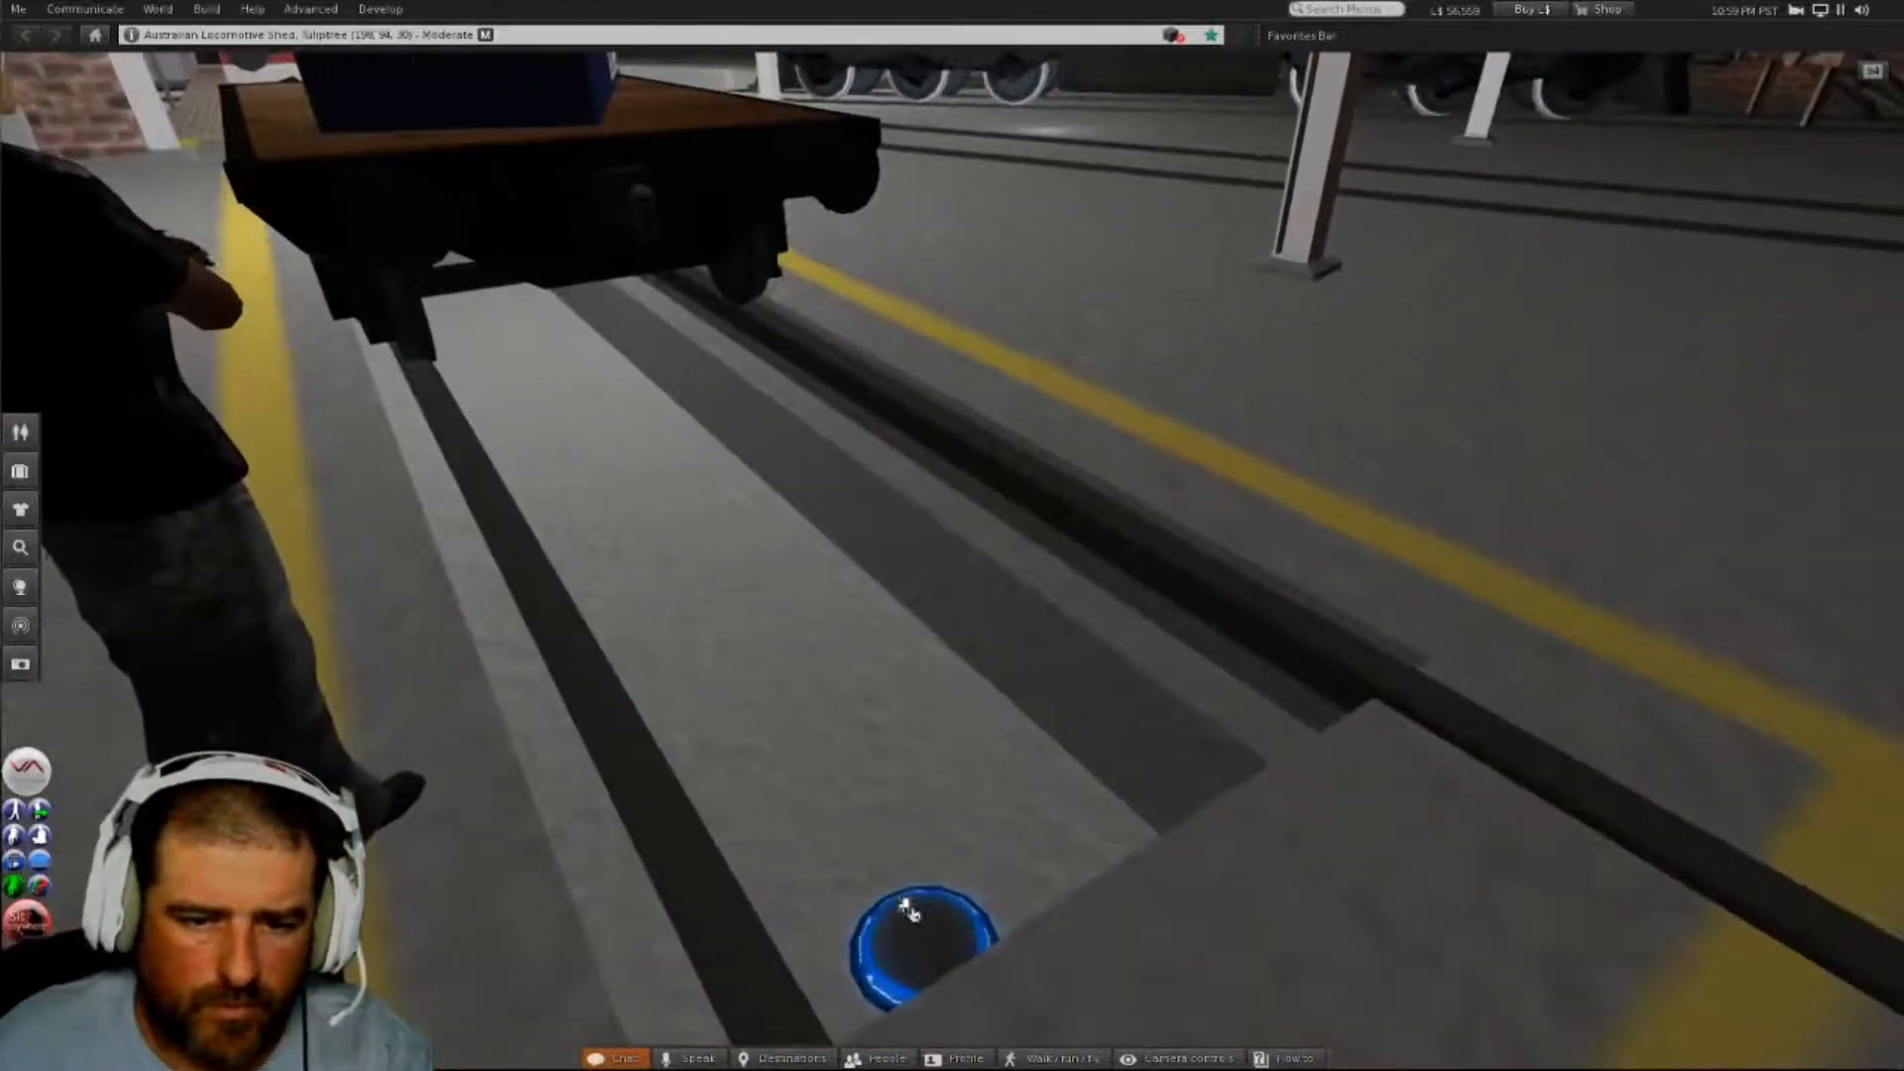
left_click(914, 907)
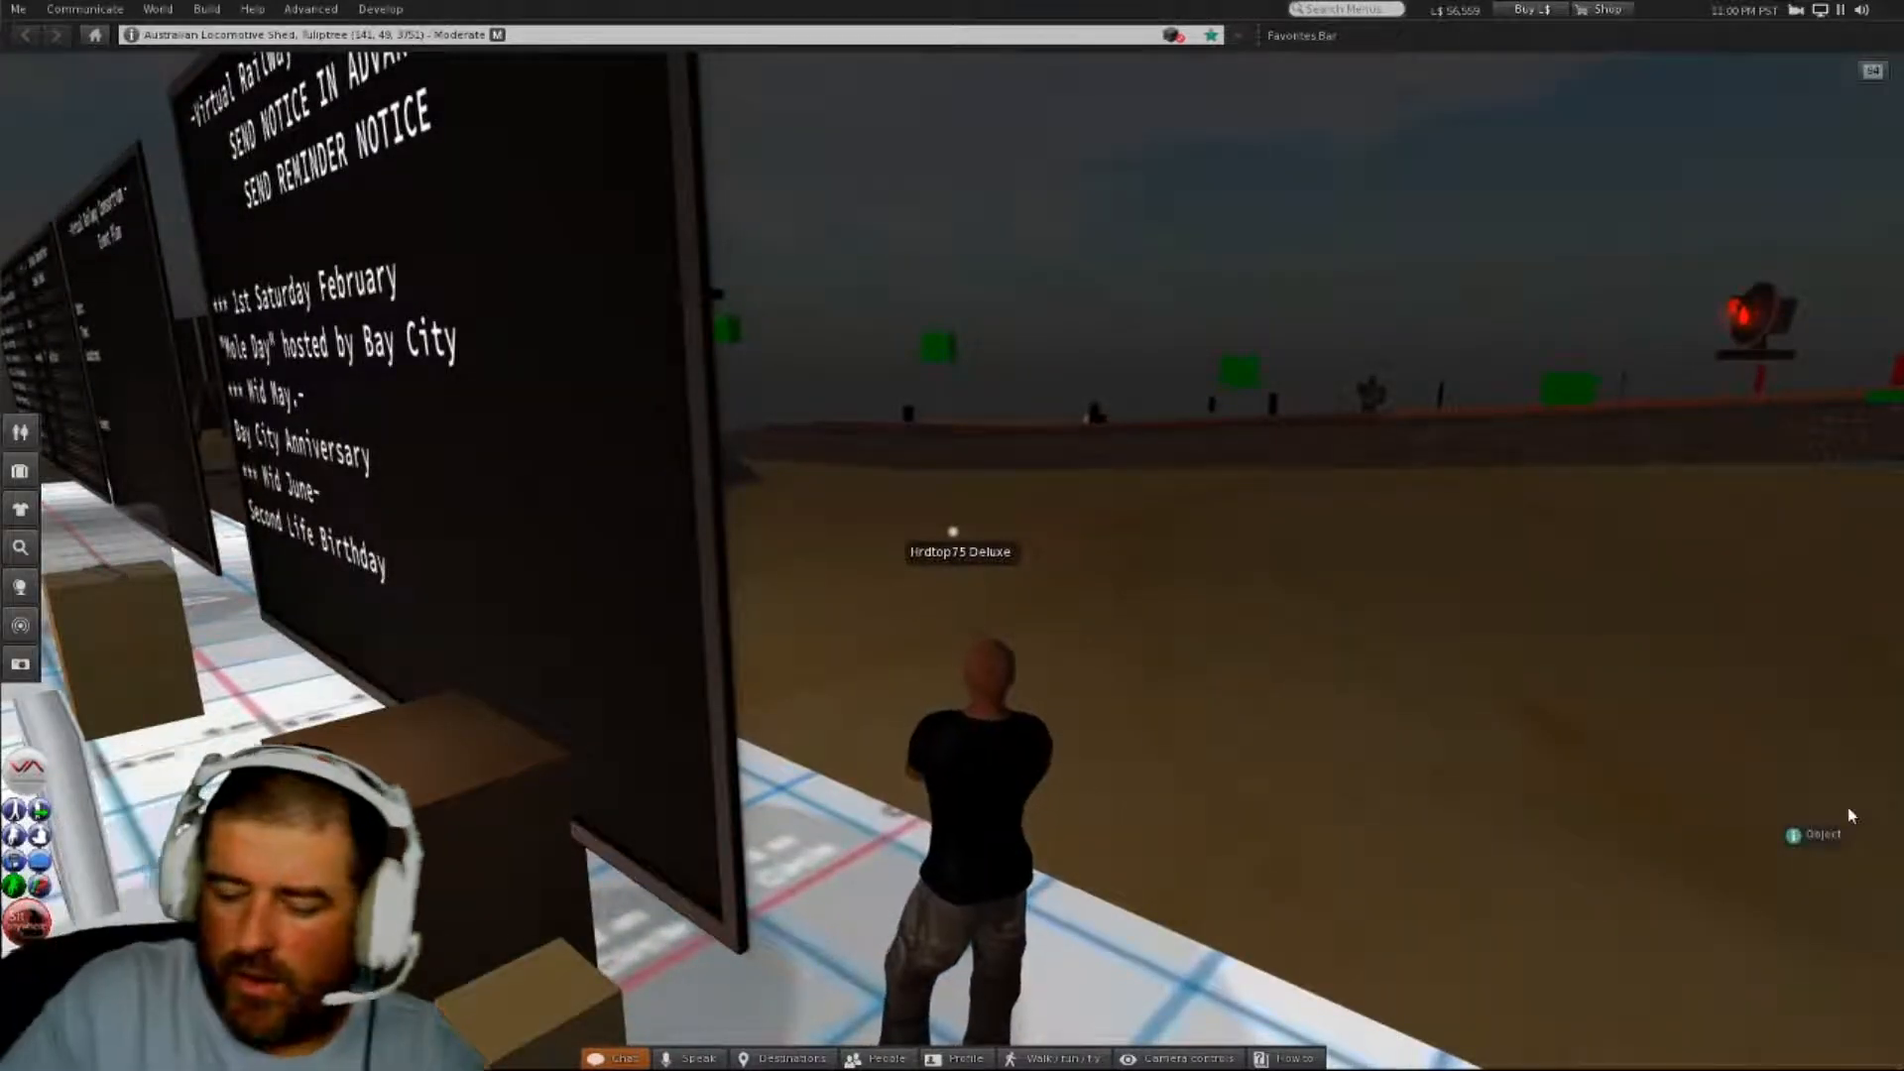
- Walk the avatar across the sky platform to the track and look closely at the wagon carrying the Linfox container
key("Left")
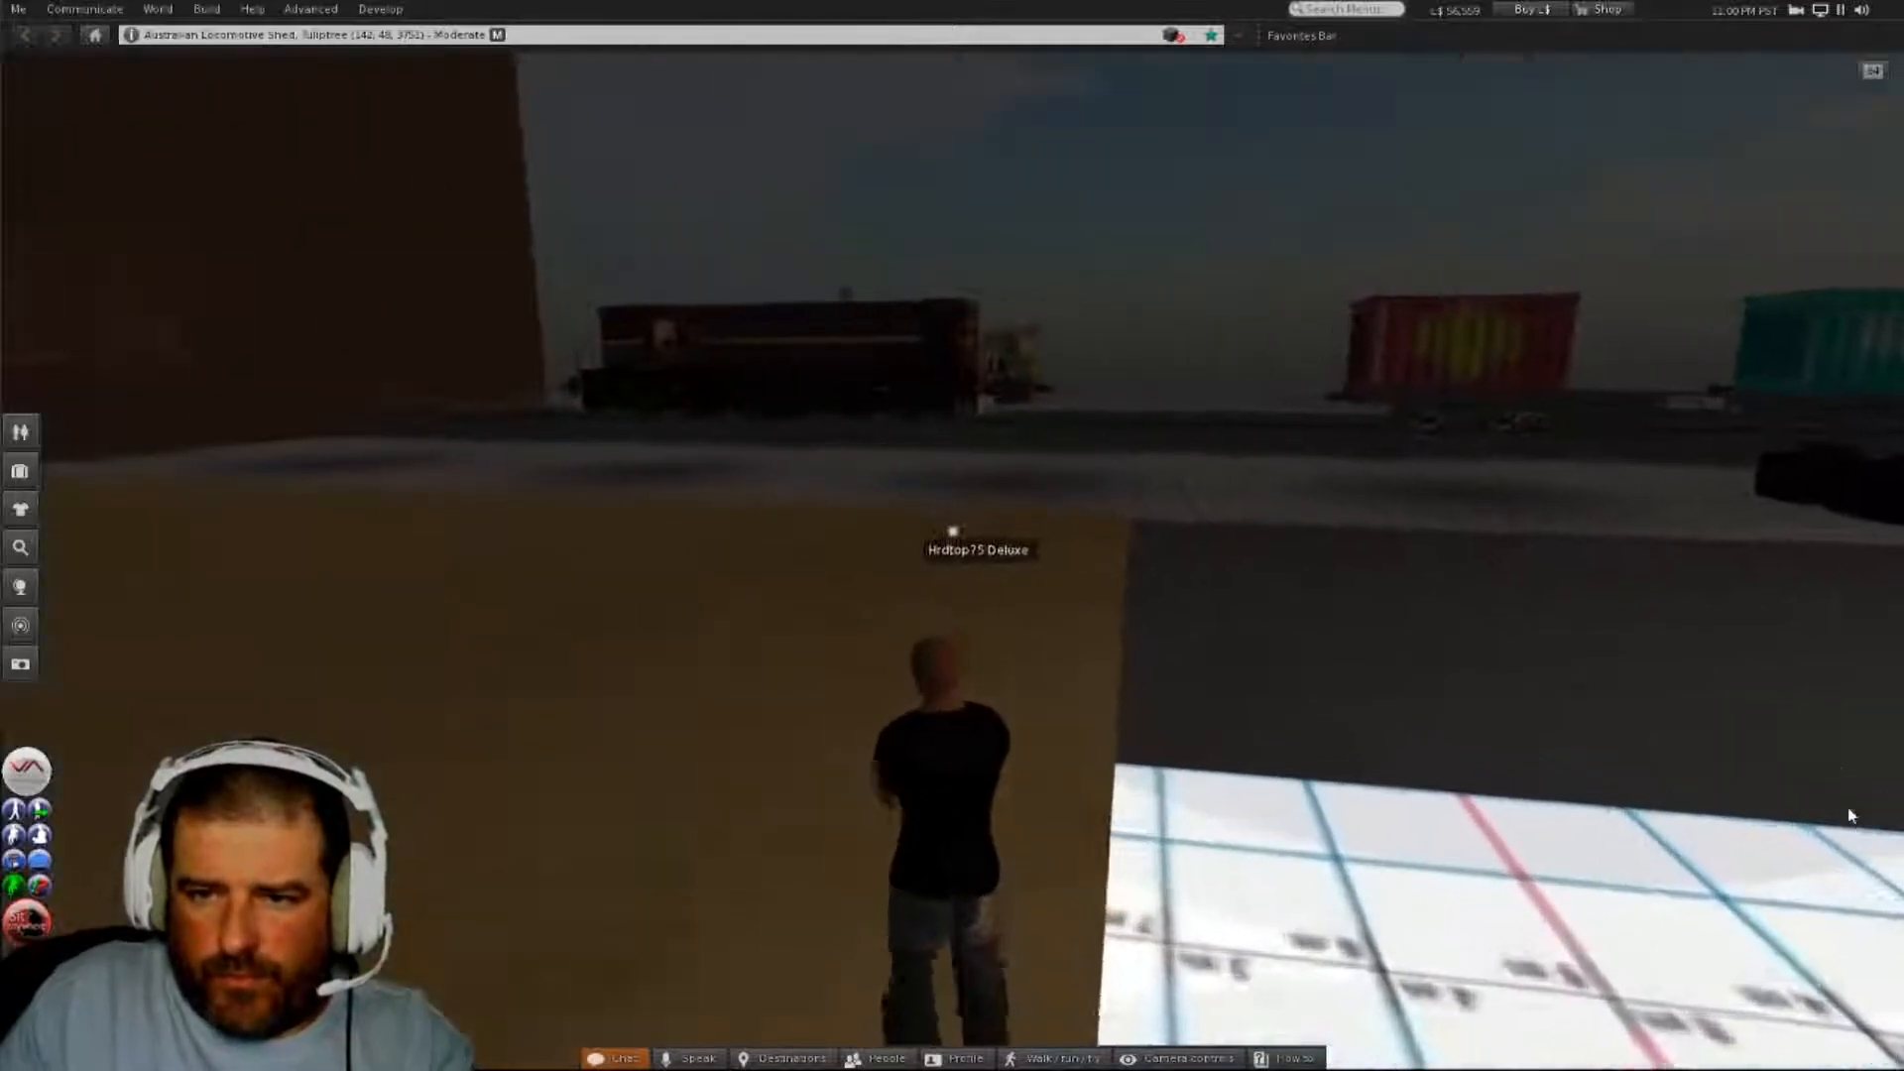
key("Up")
key("Right")
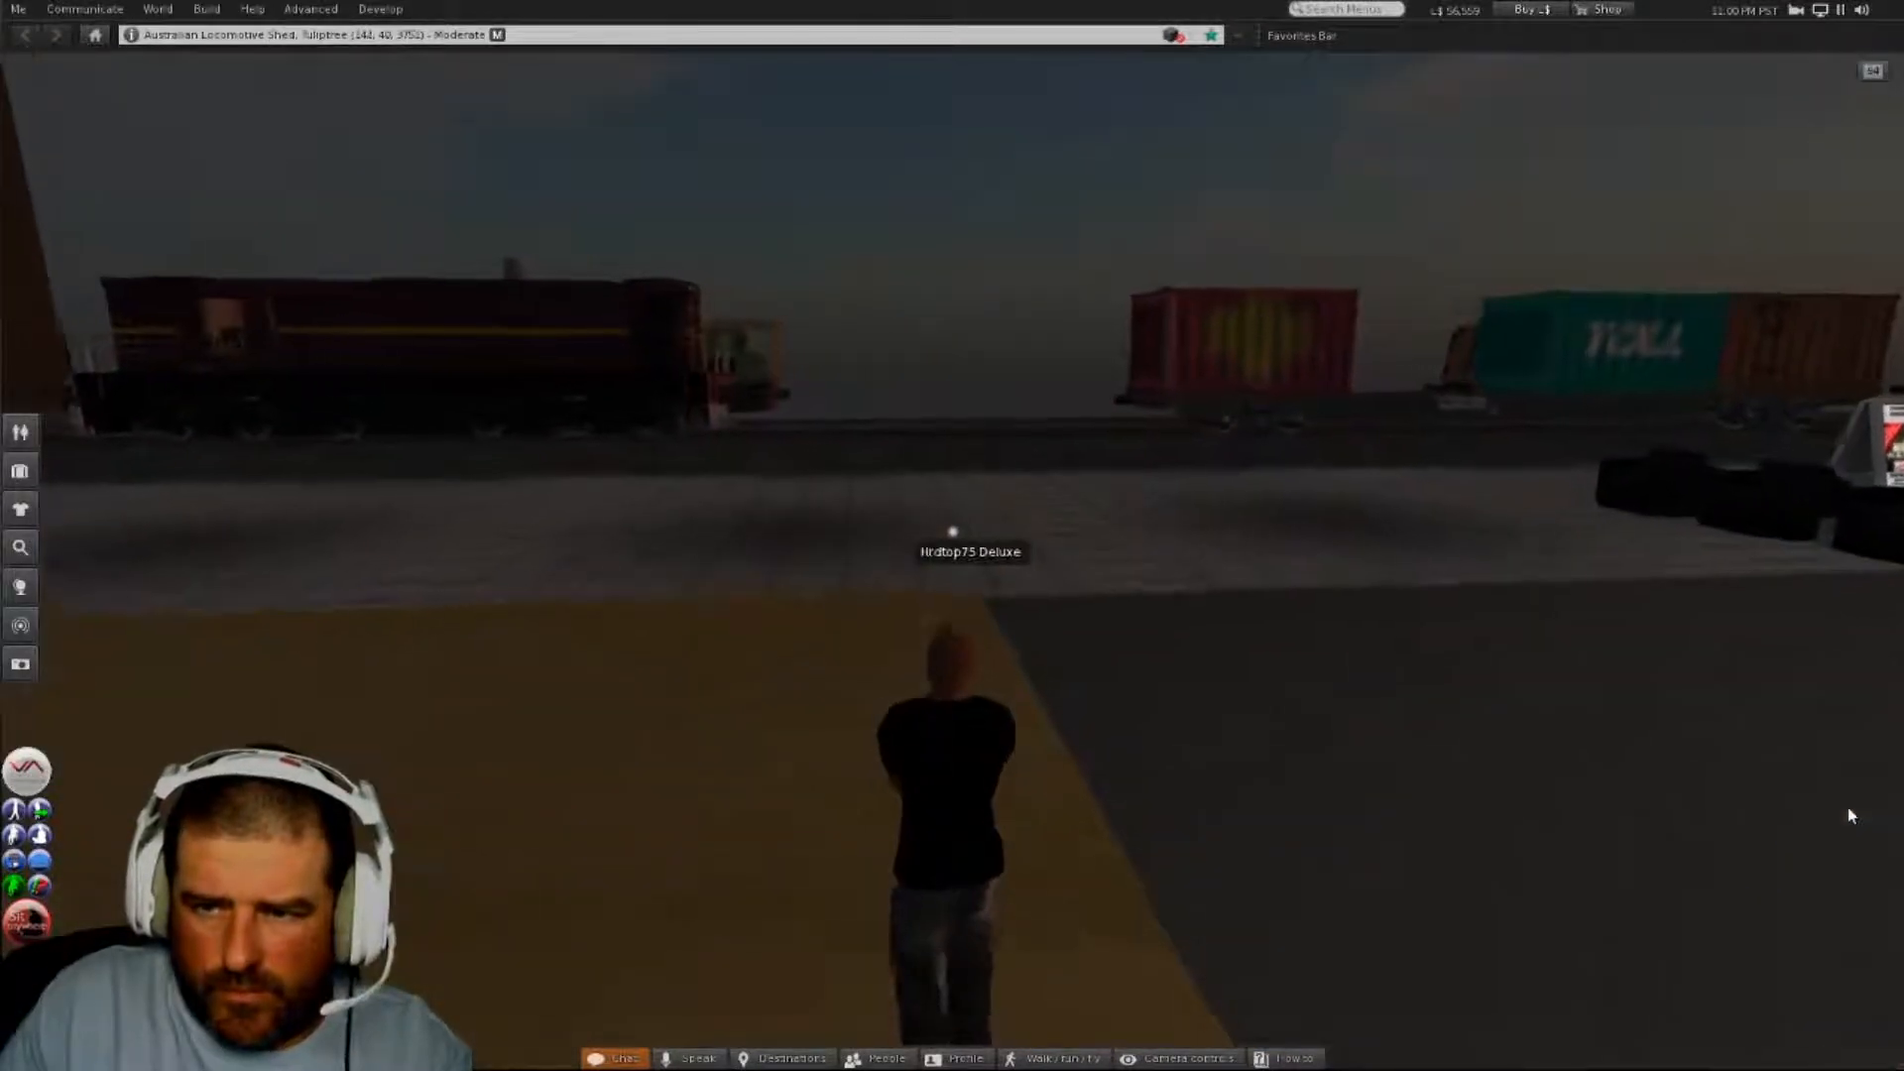
key("Up")
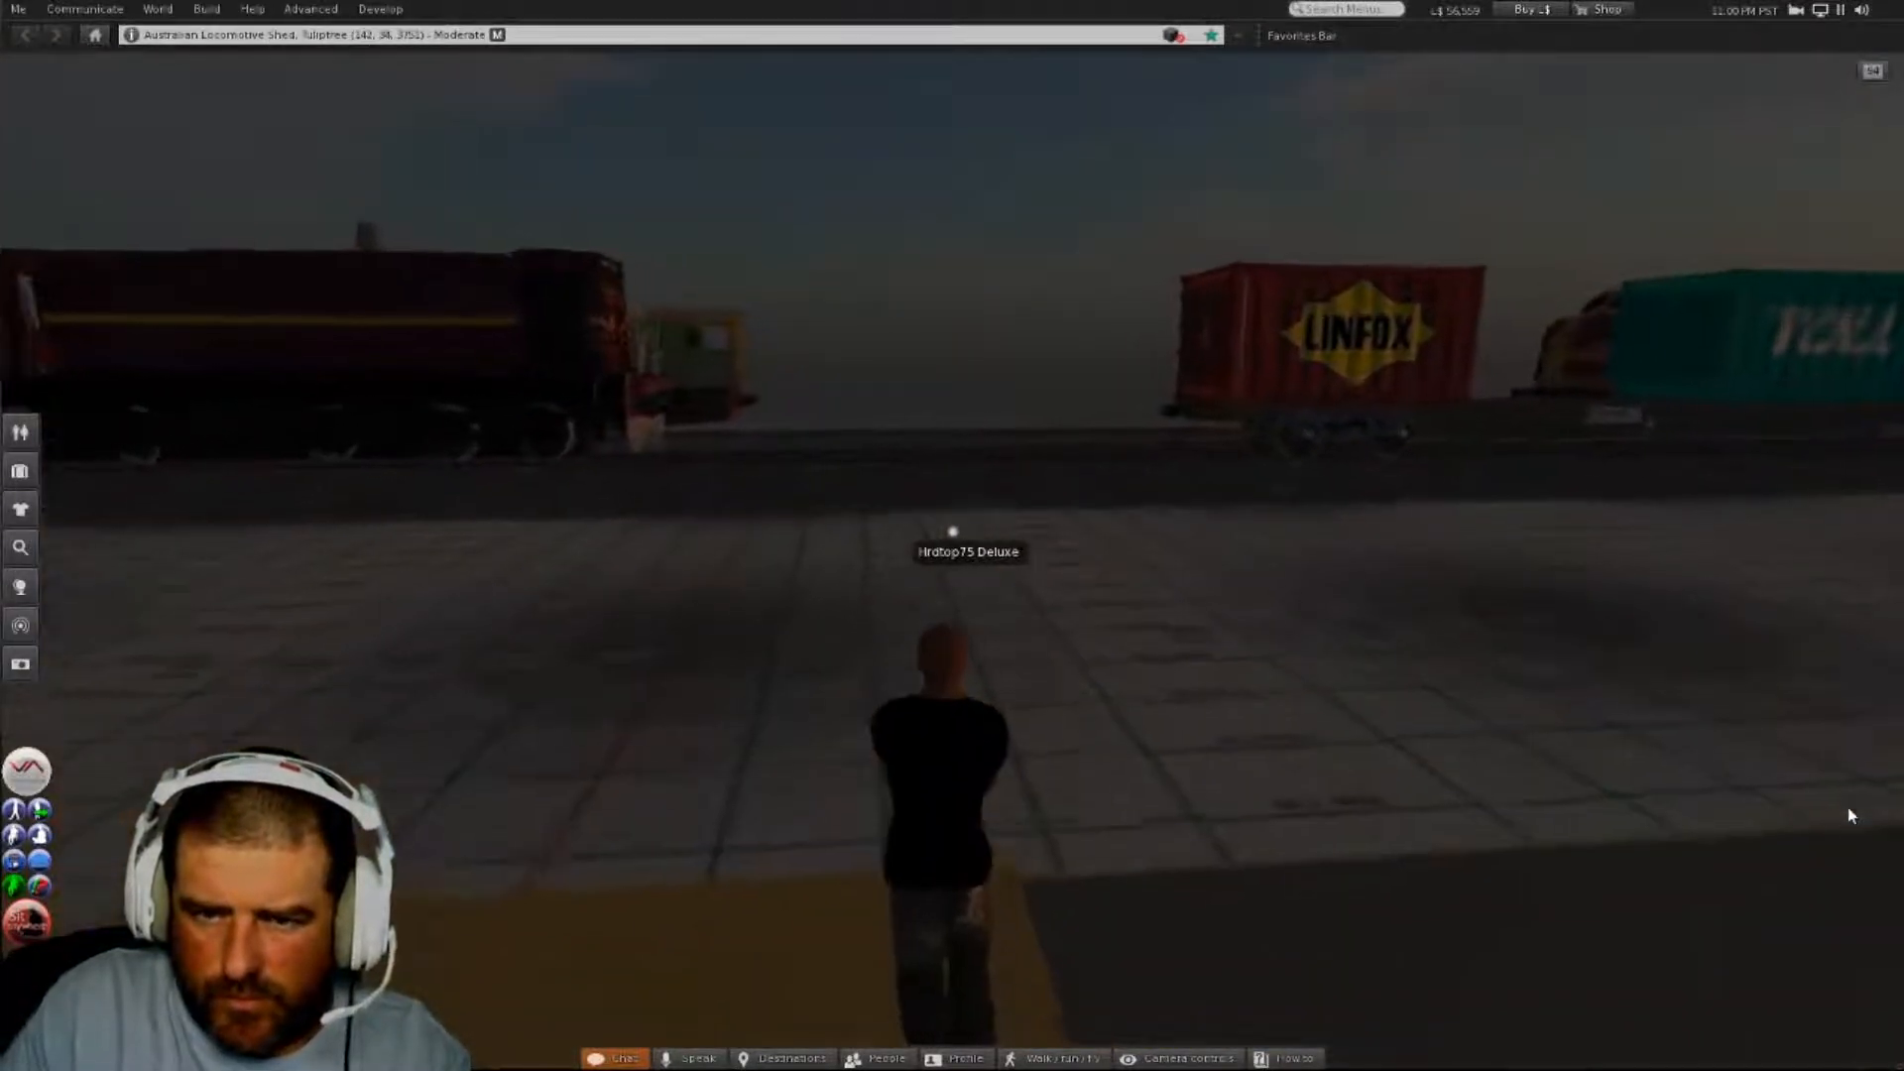
key("Up")
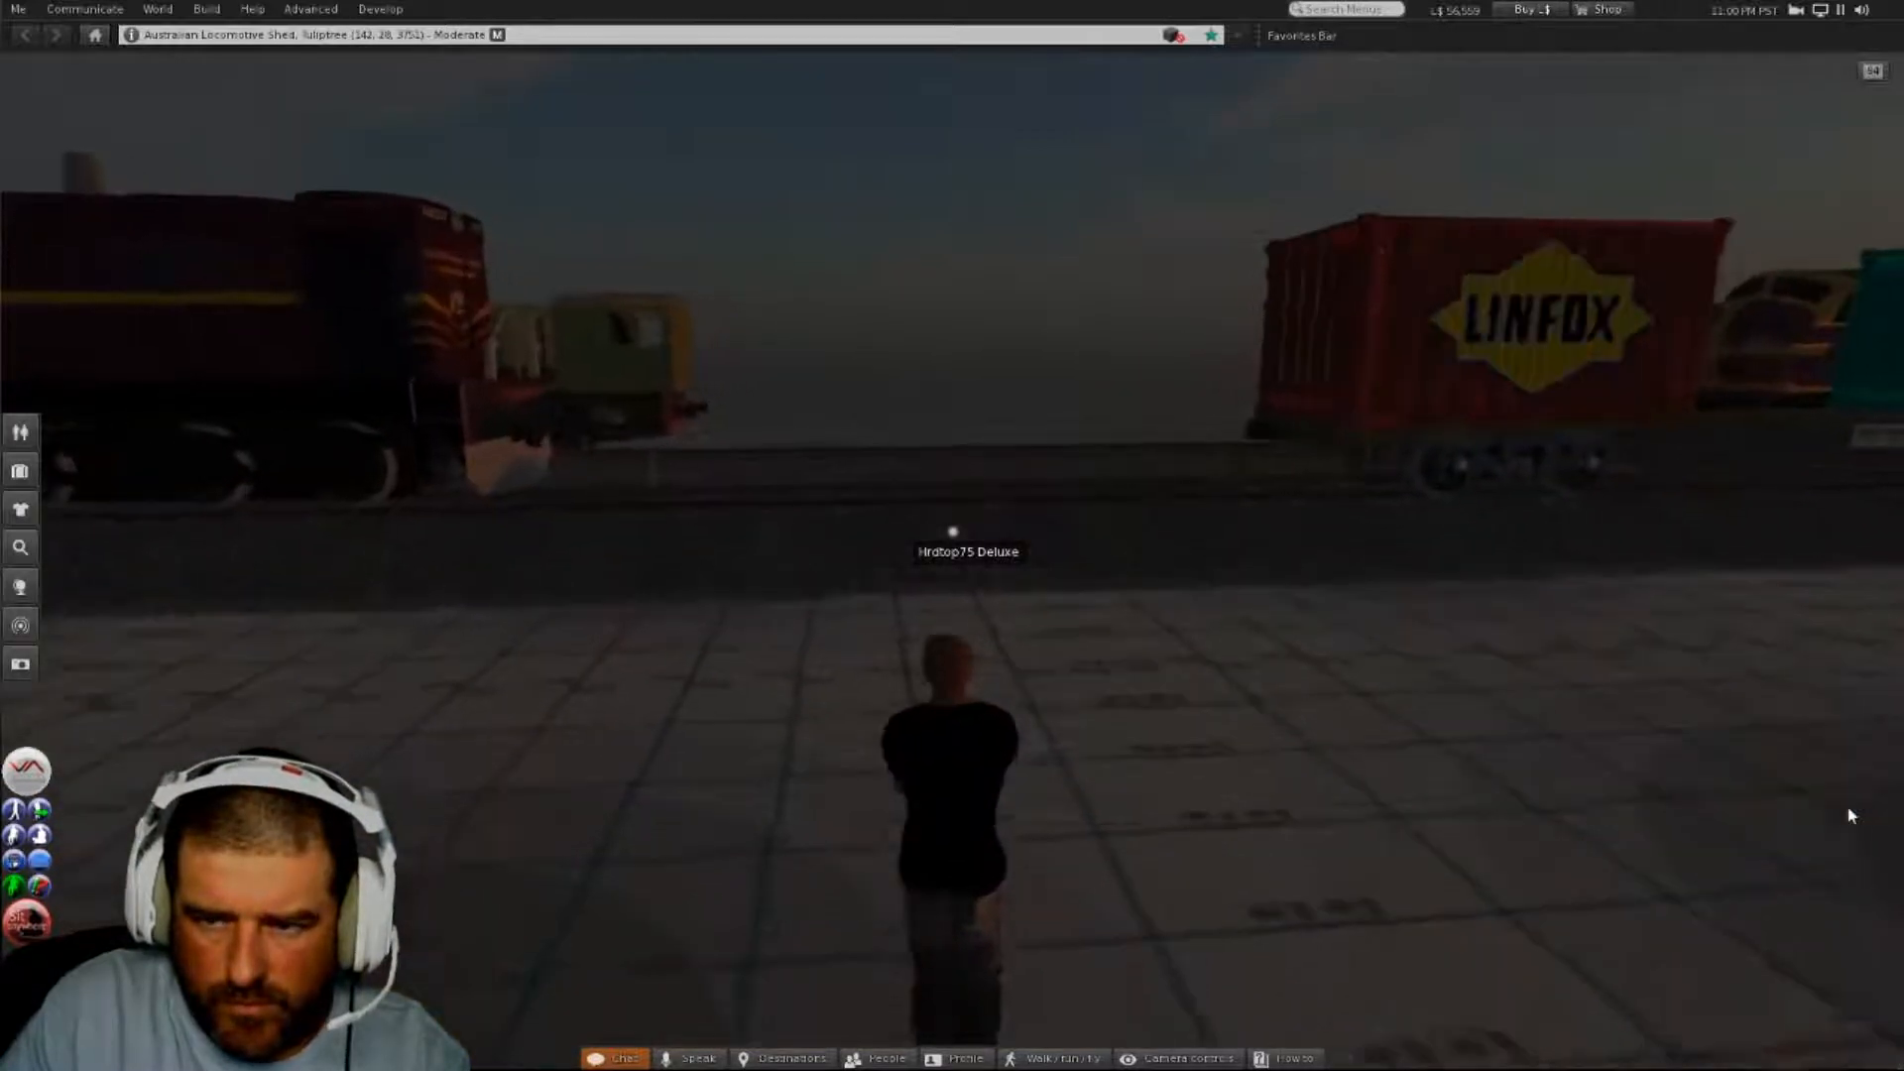
key("Up")
key("Right")
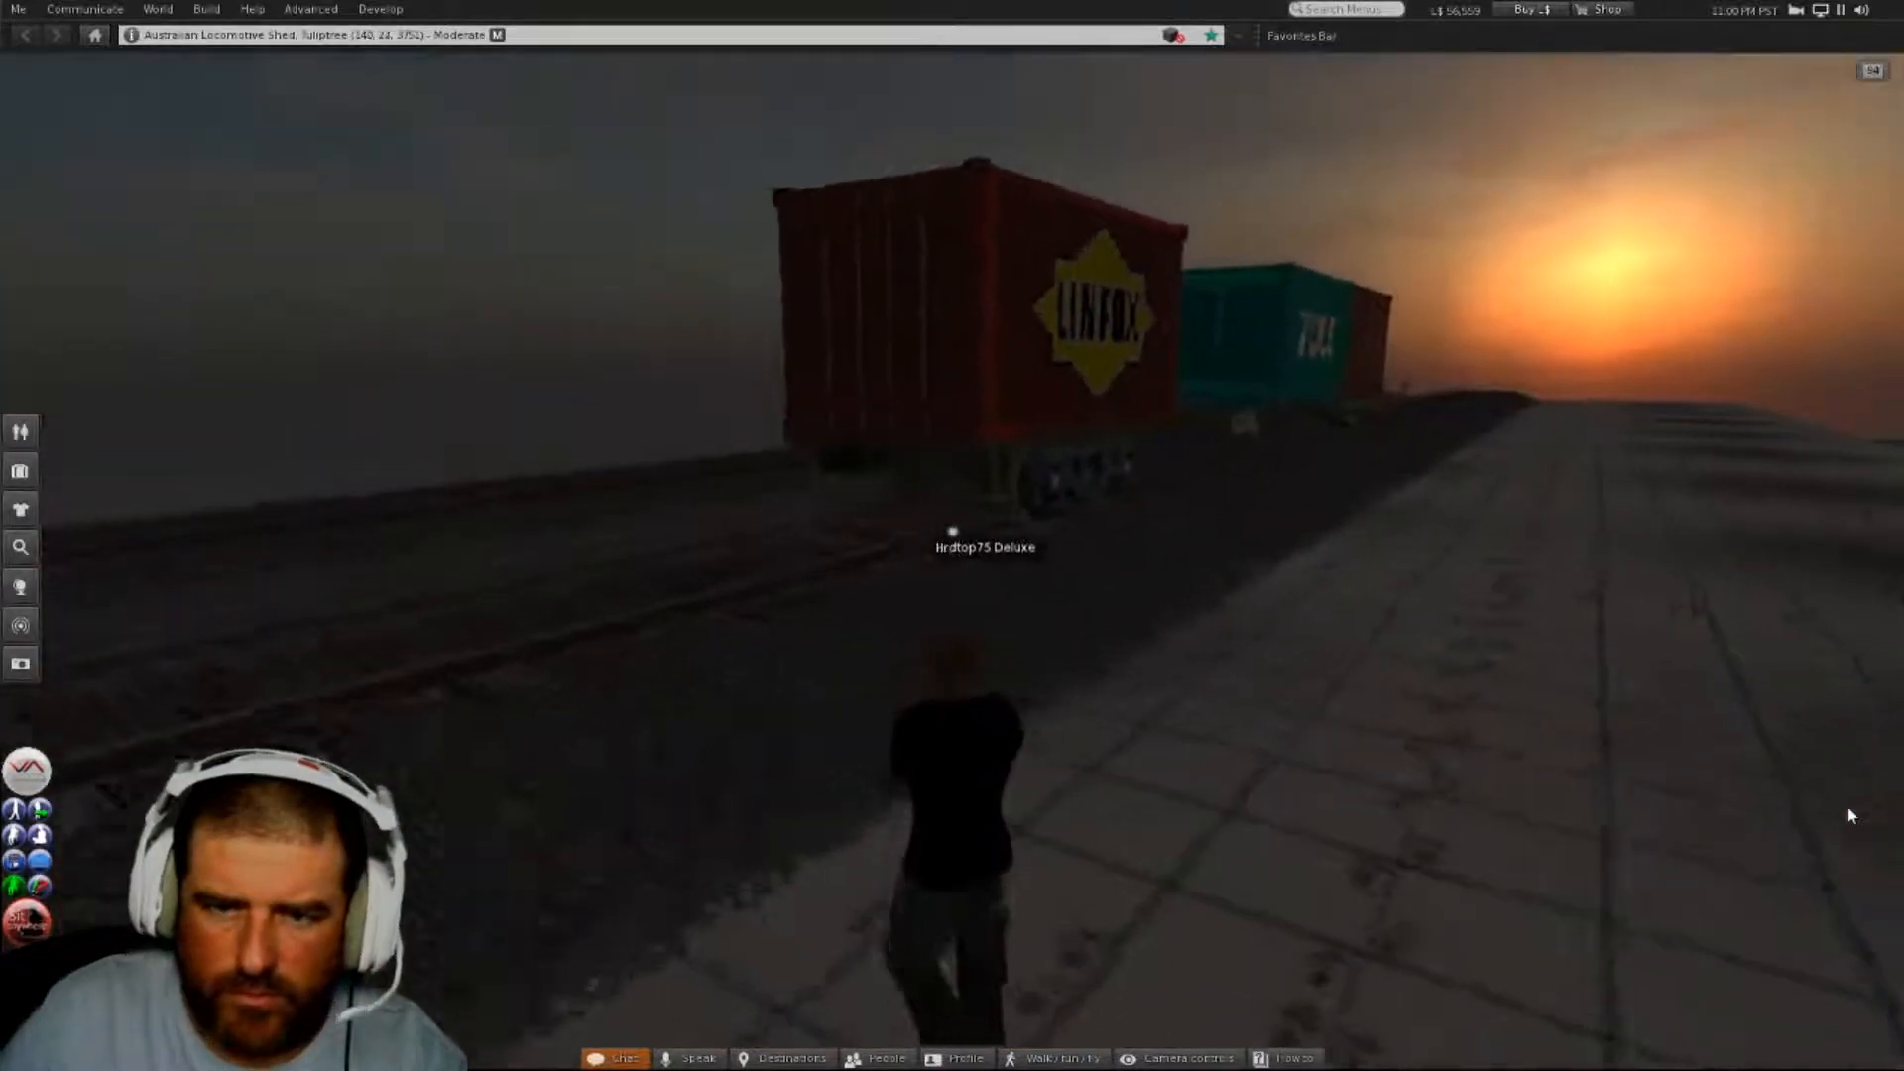
key("Up")
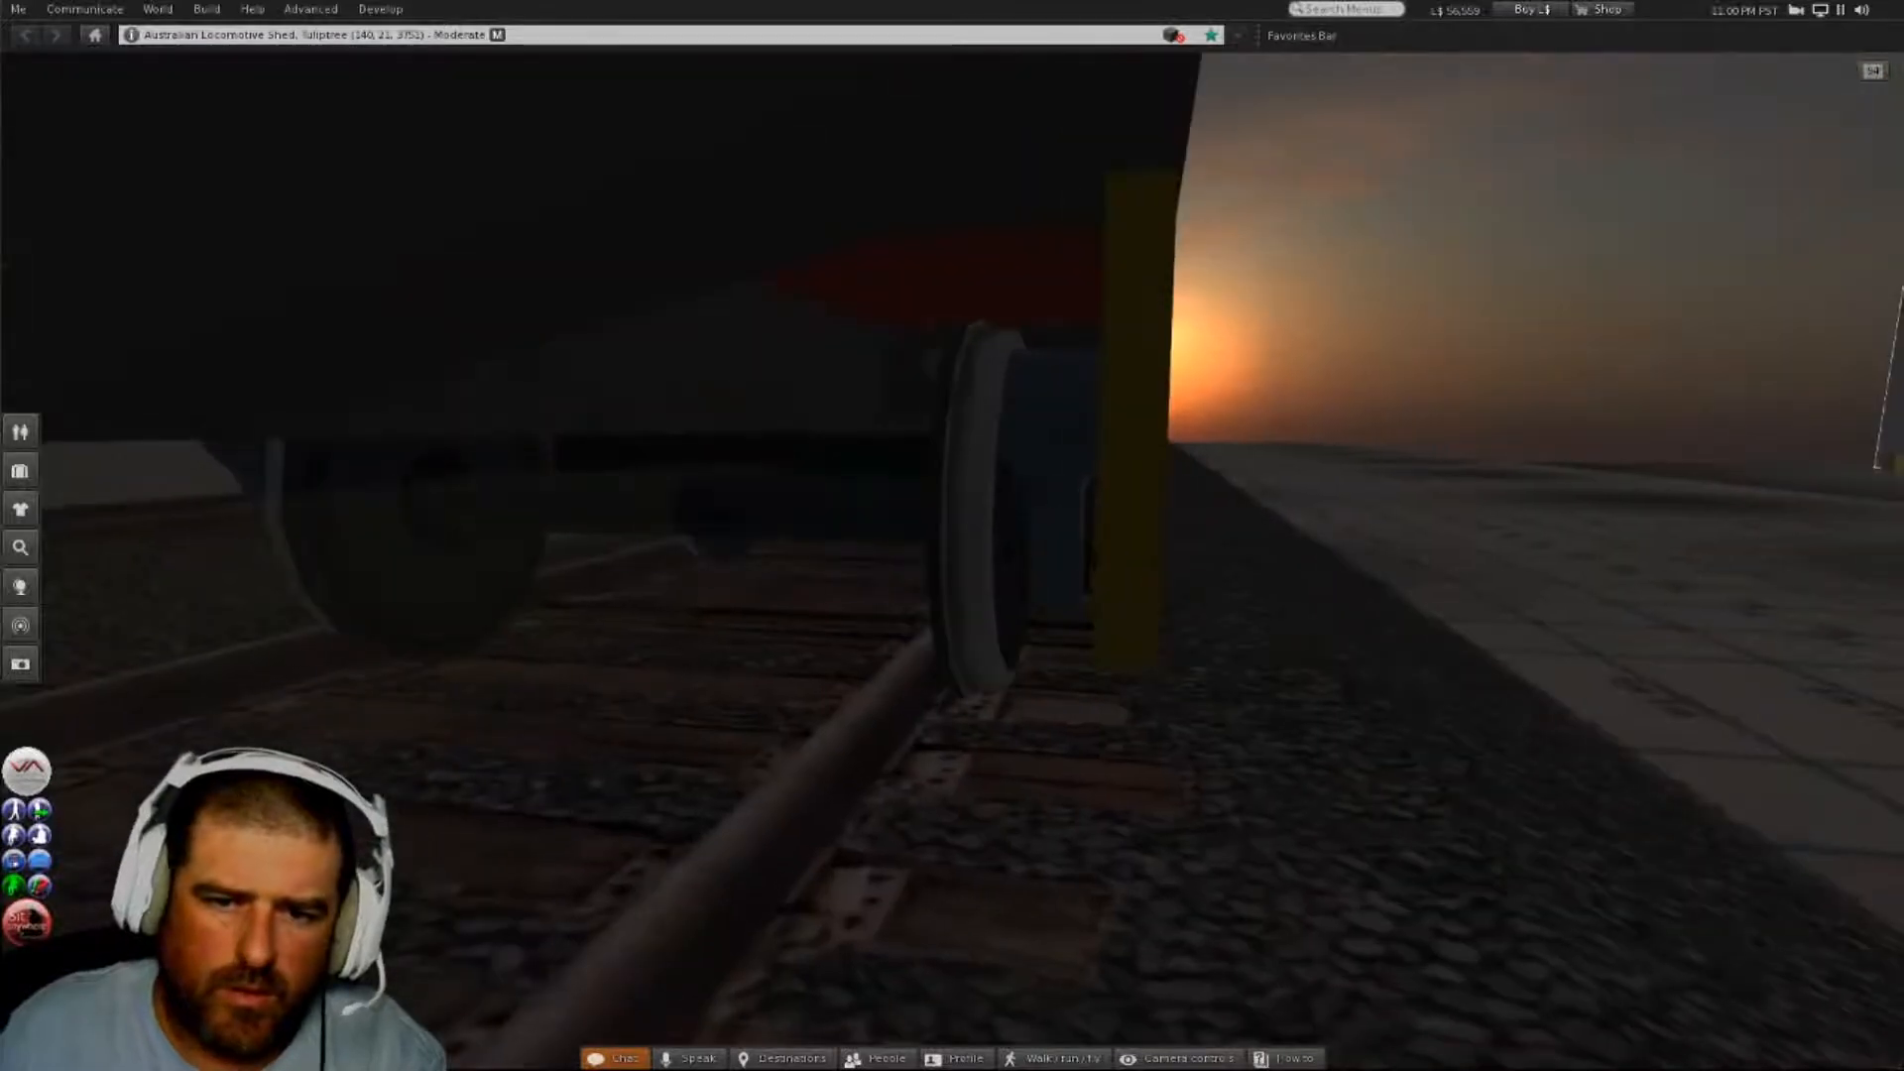
key("Right")
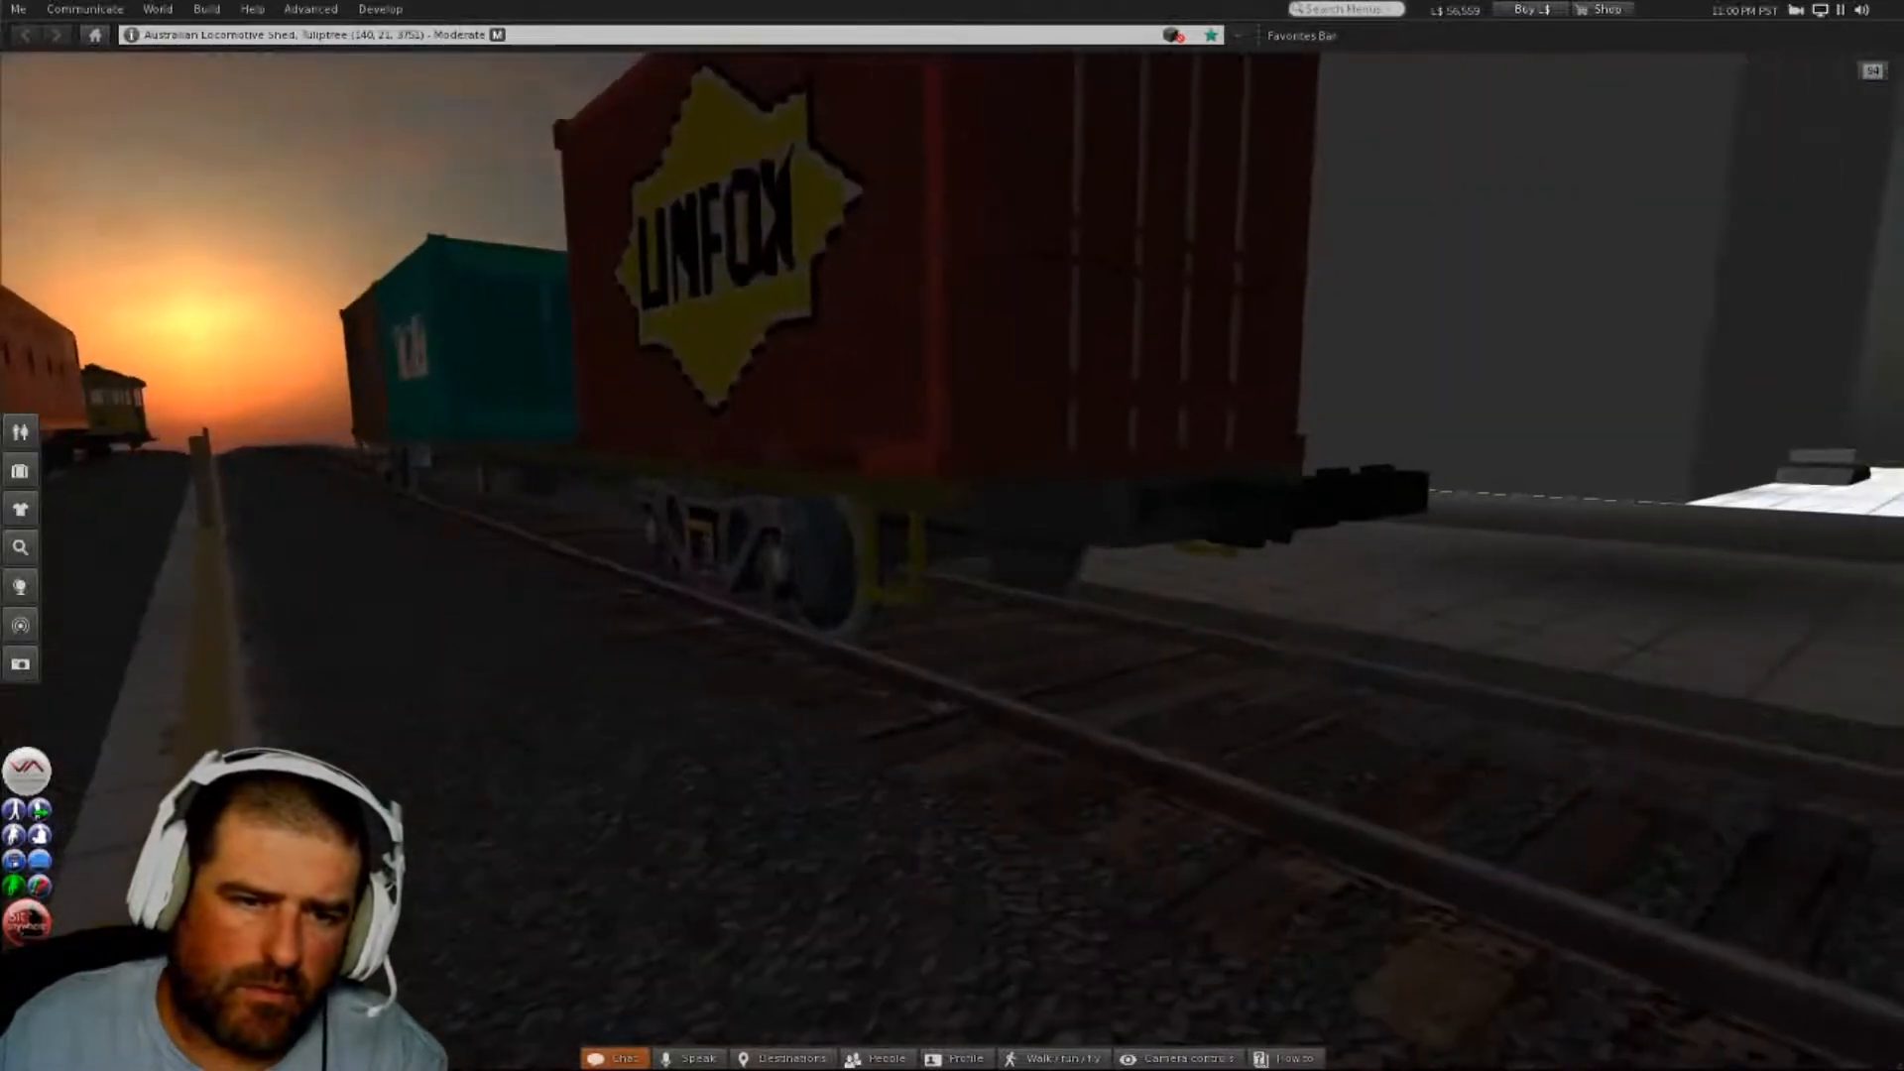
- Edit the container wagon, move it along its track to about X 115.1, and finish editing to leave the track ahead clear
right_click(533, 451)
left_click(573, 473)
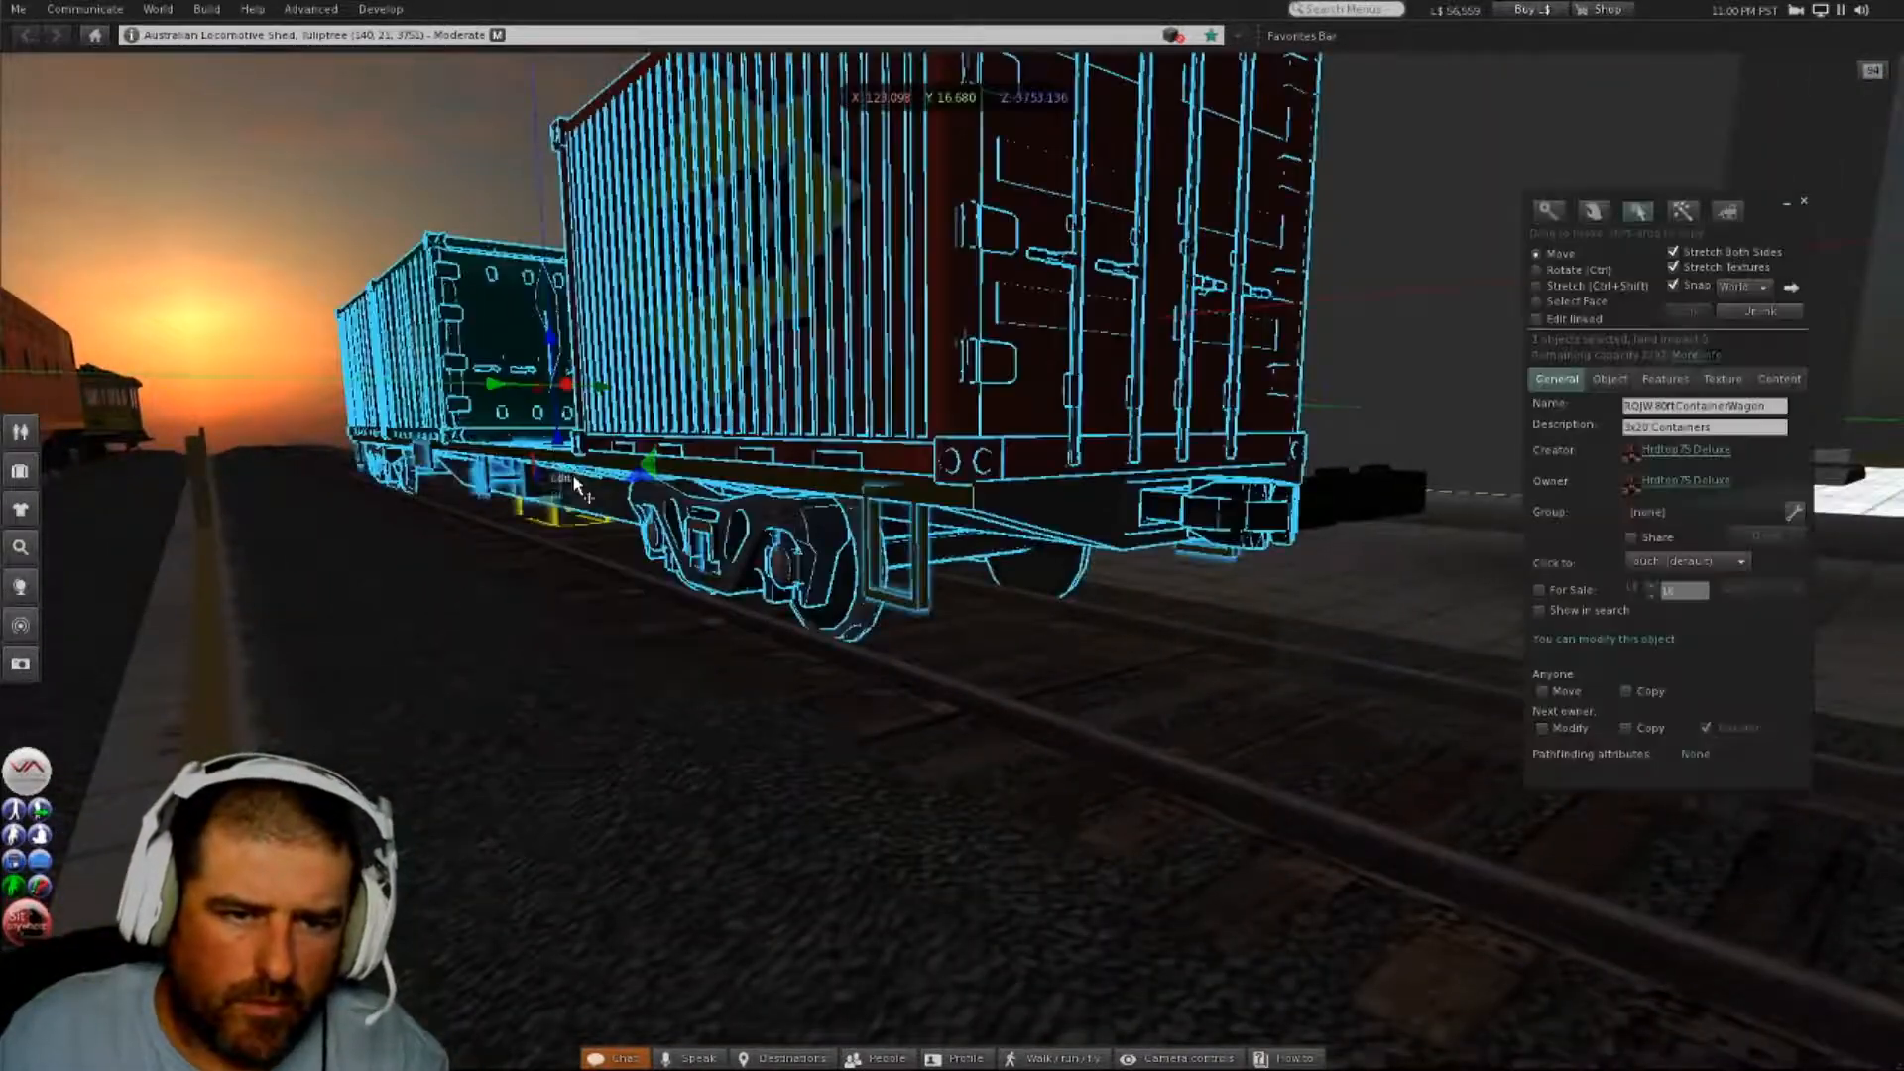
left_click_drag(482, 384, 477, 388)
left_click_drag(544, 449, 734, 580)
left_click_drag(976, 549, 718, 563, "alt")
key("Escape")
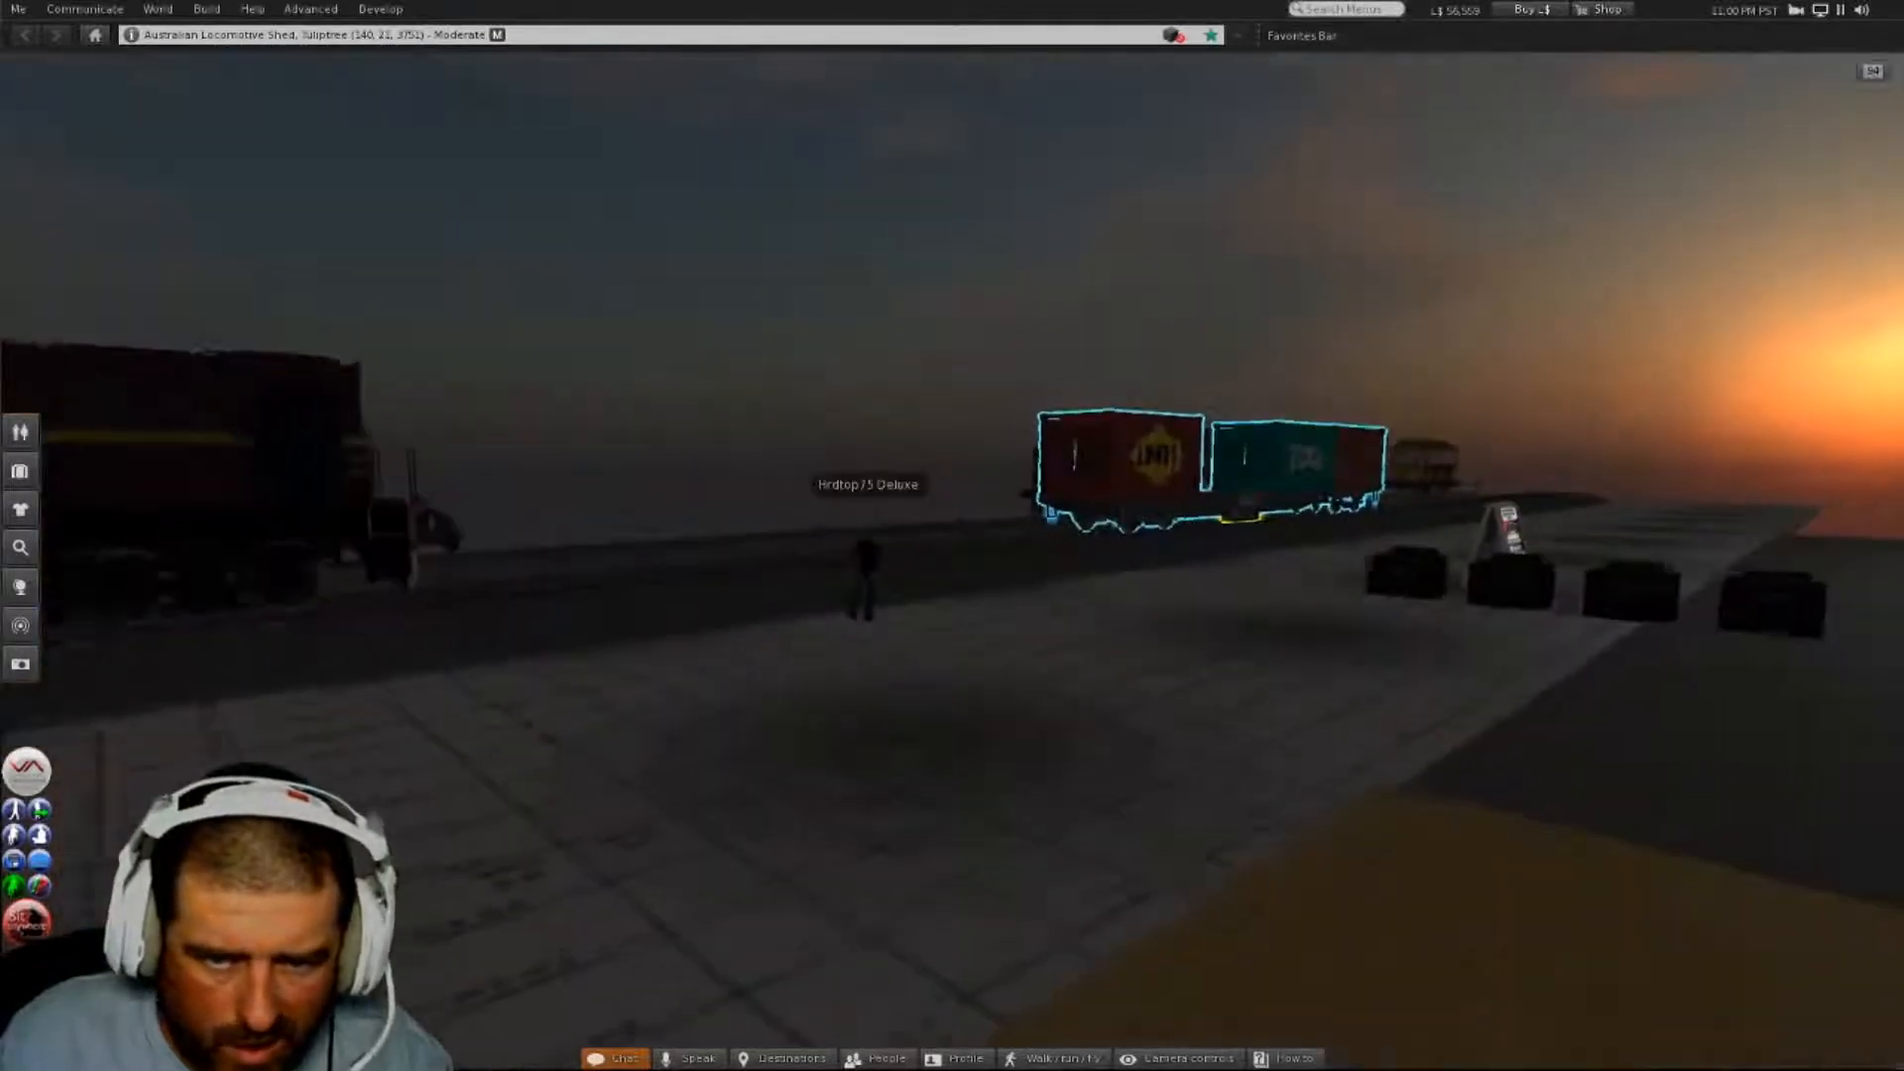
left_click_drag(595, 580, 620, 694, "alt")
left_click_drag(955, 555, 955, 561, "alt")
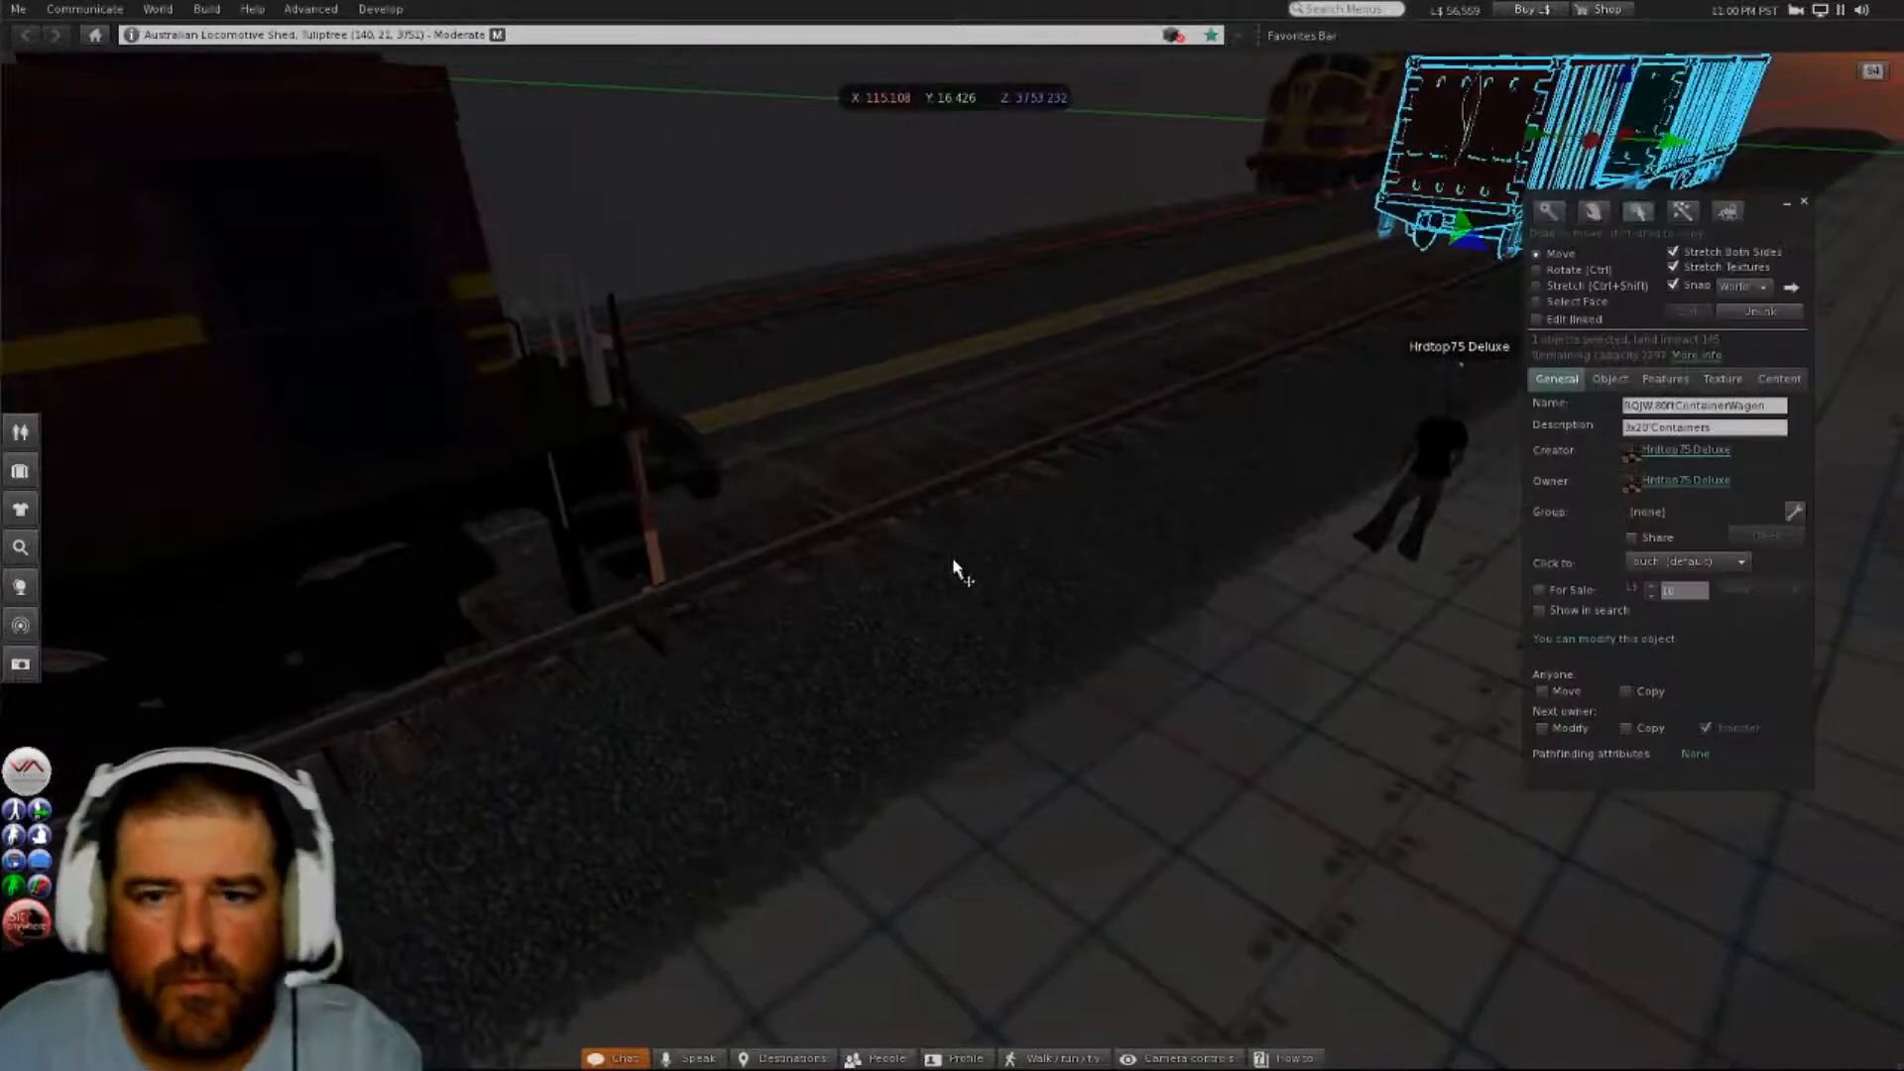
left_click(1803, 202)
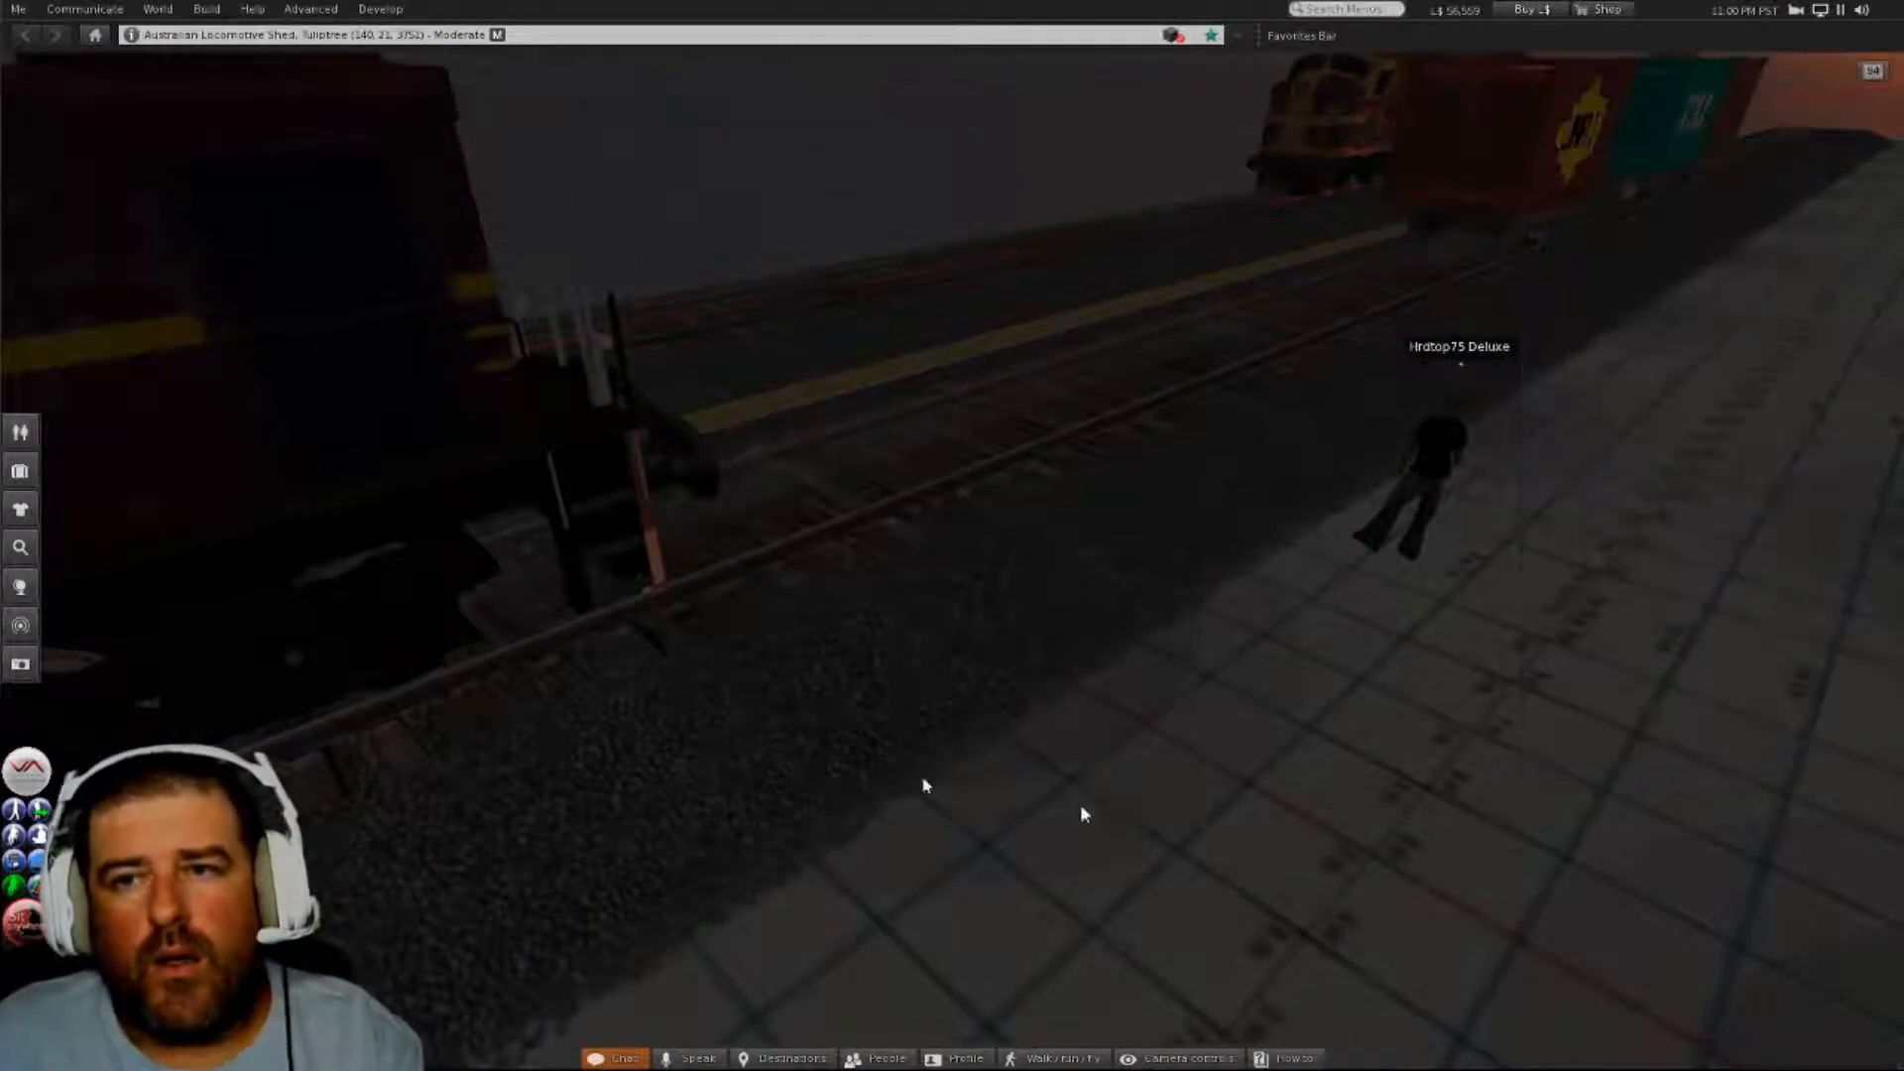
- Start a mesh model upload and load NODYChassis from SecondLife > BDY.NODY.open.wagon on the HP SimpleSave (I:) drive
left_click(206, 9)
mouse_move(234, 283)
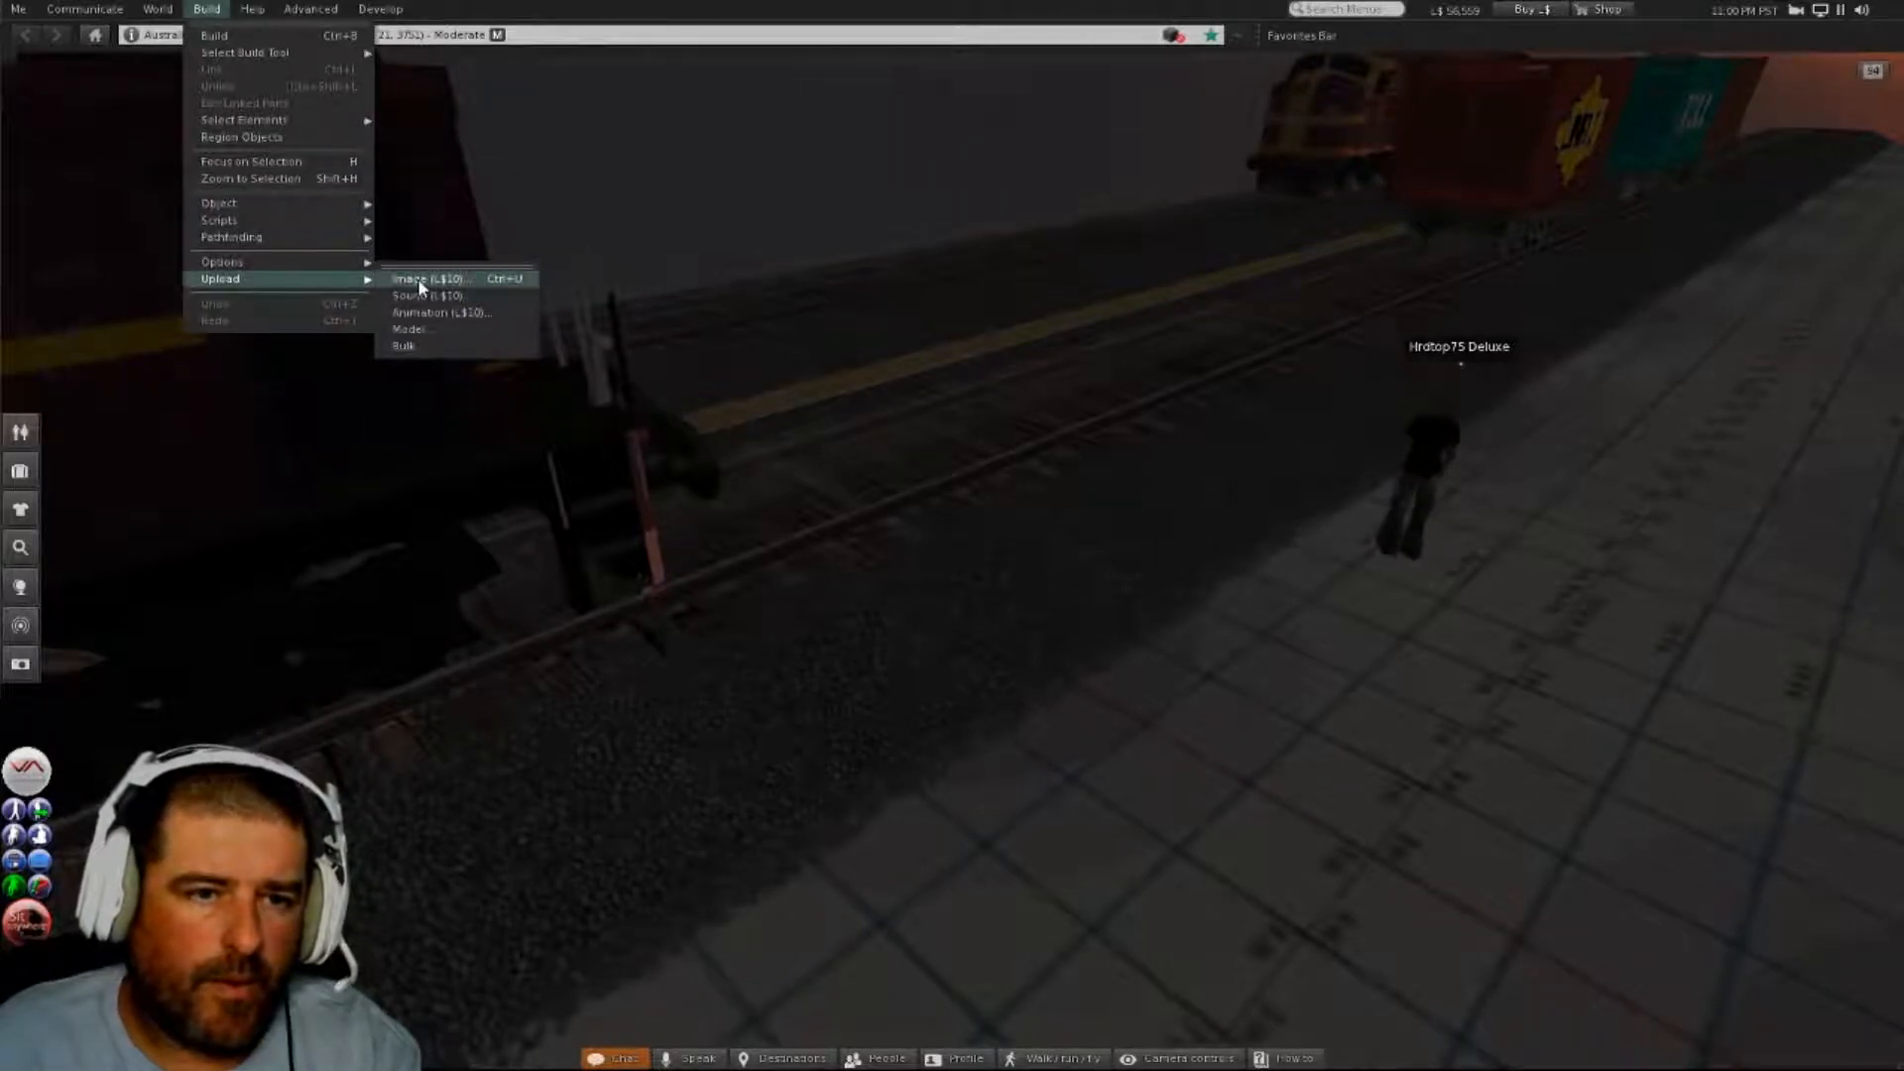
left_click(424, 328)
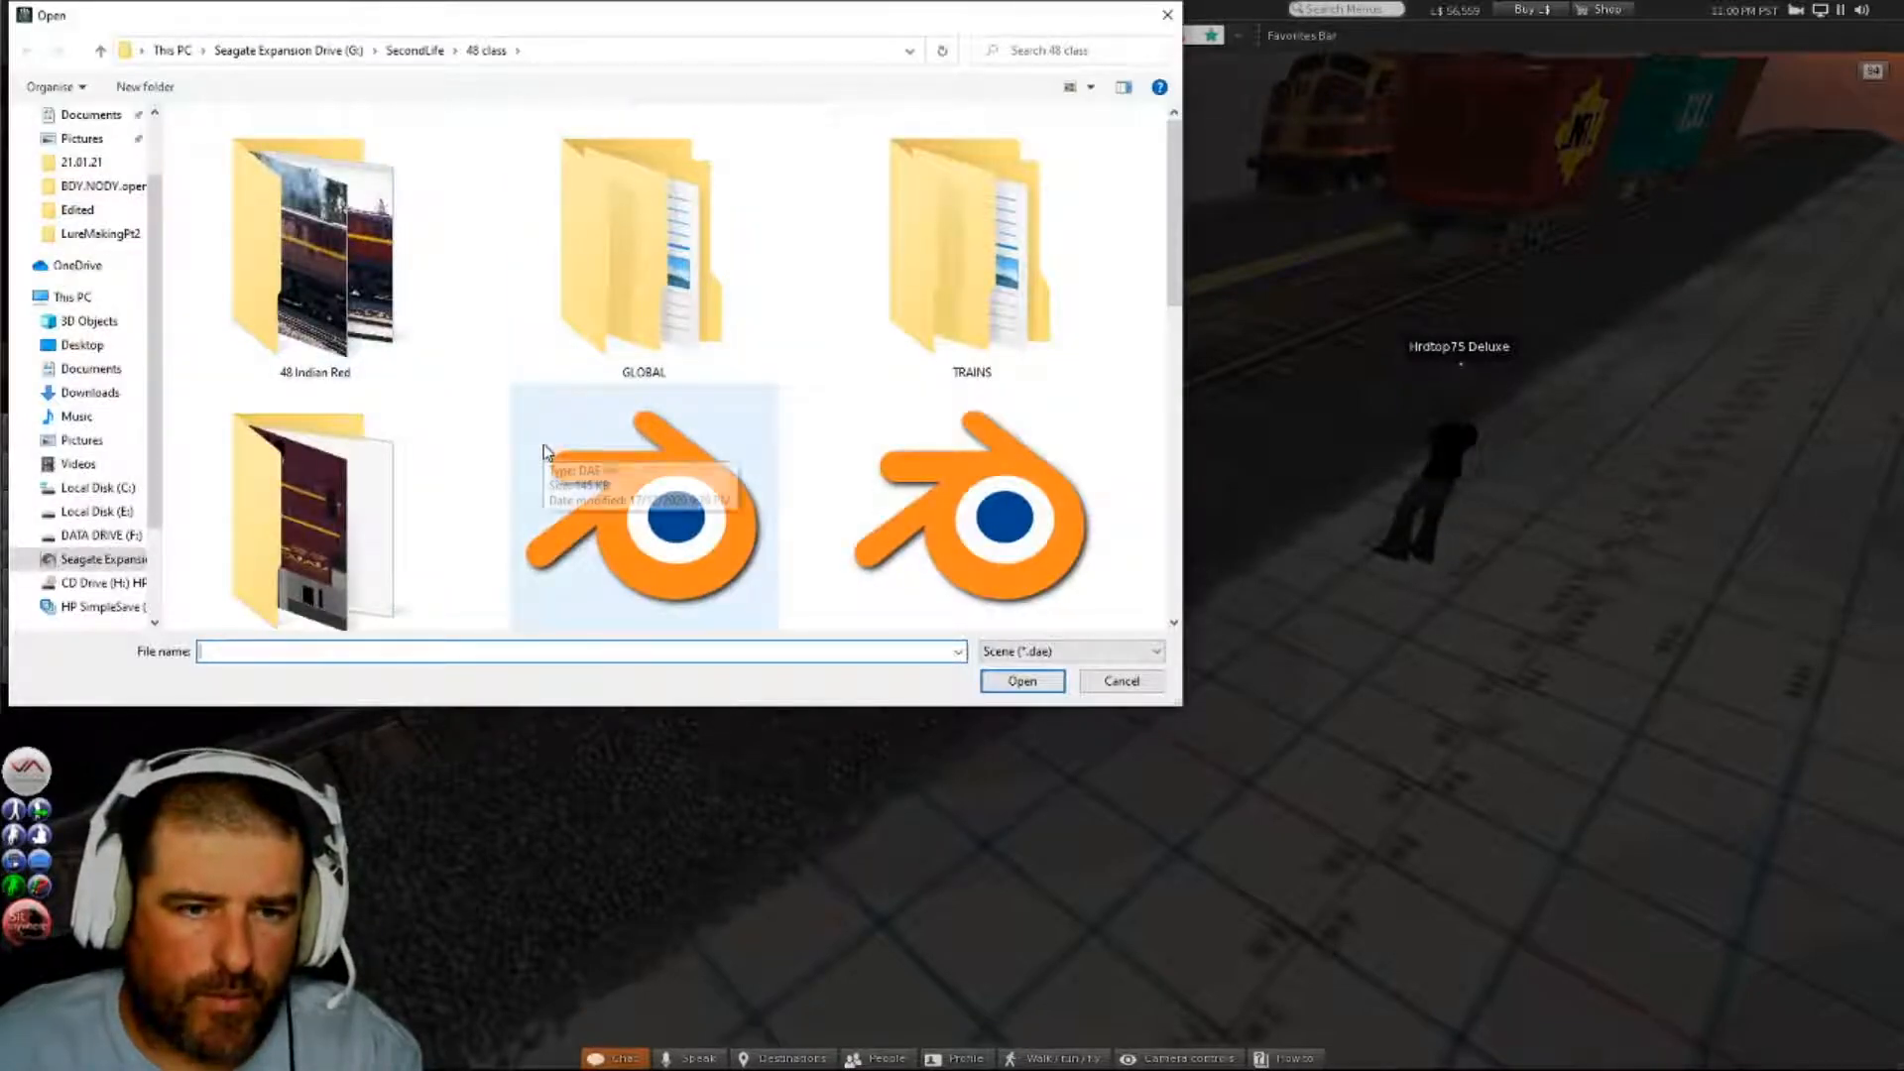
scroll(547, 456, "down", 5)
scroll(544, 452, "up", 5)
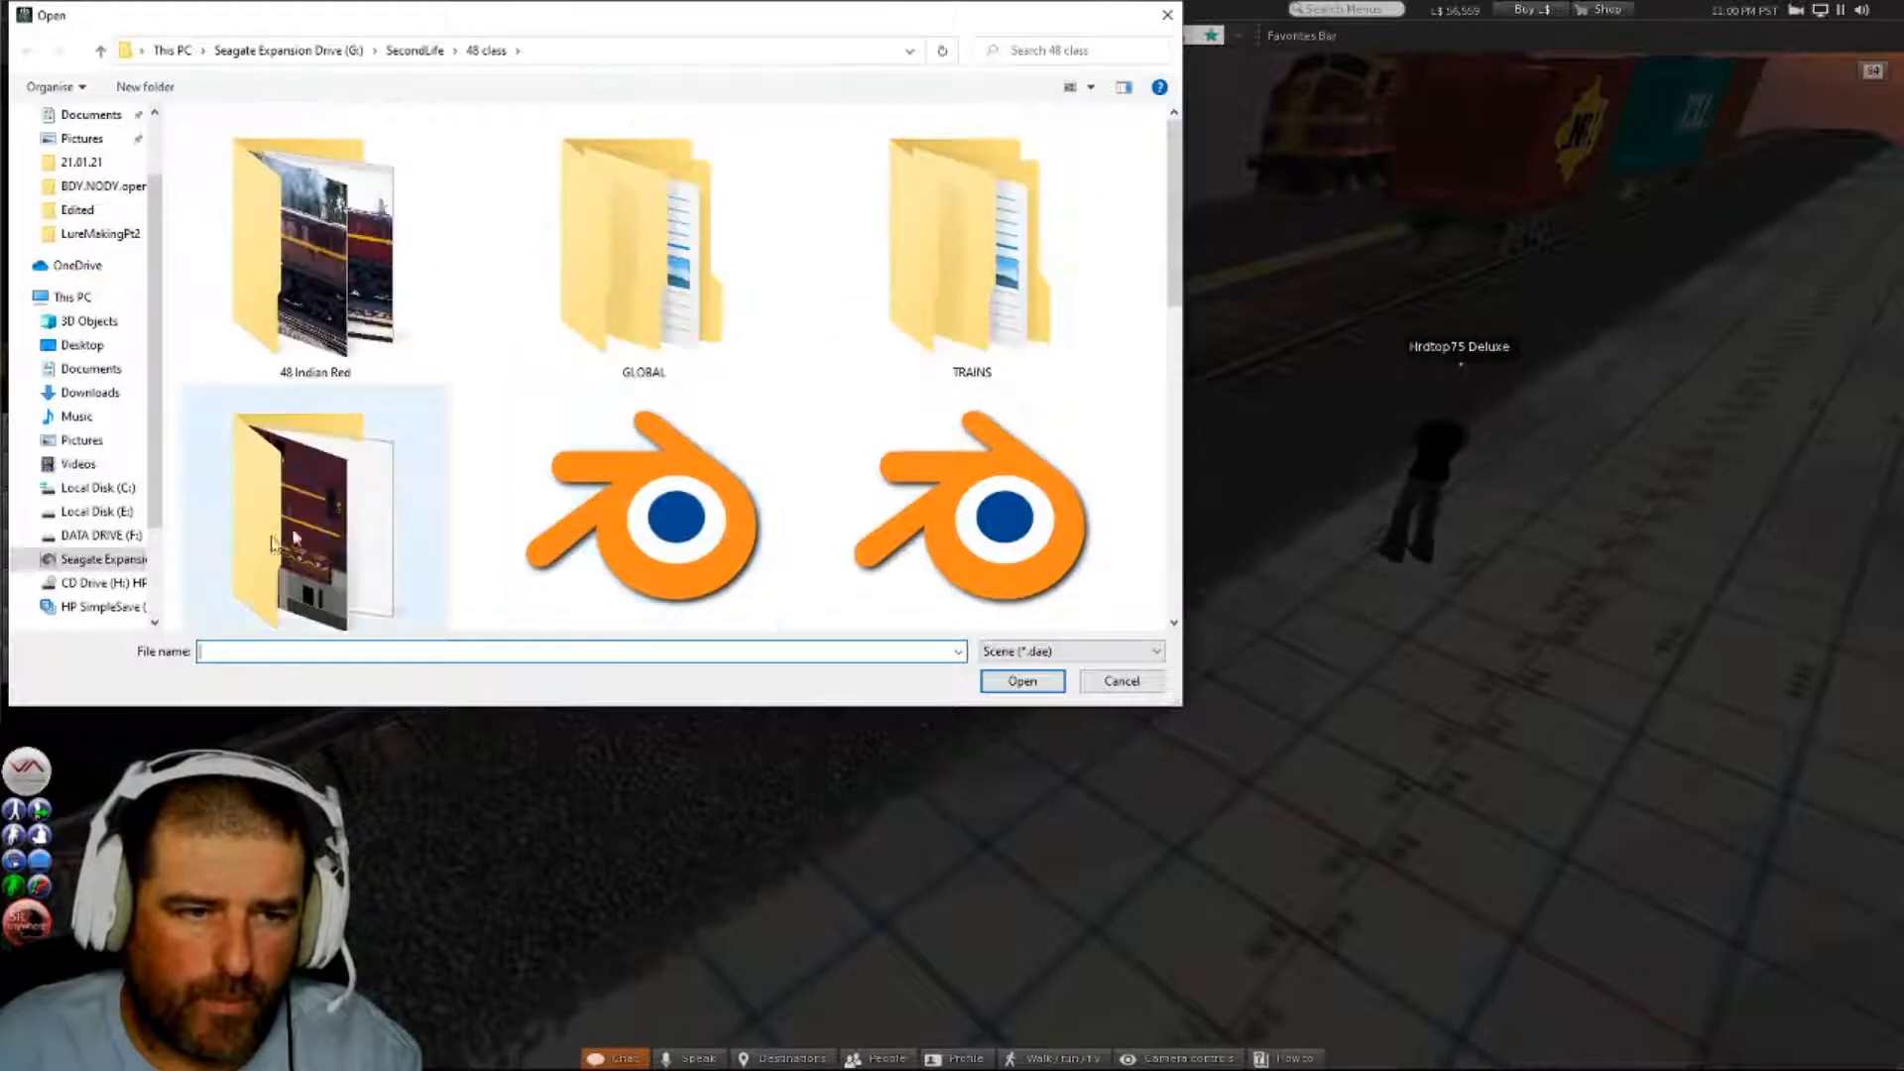
left_click(99, 607)
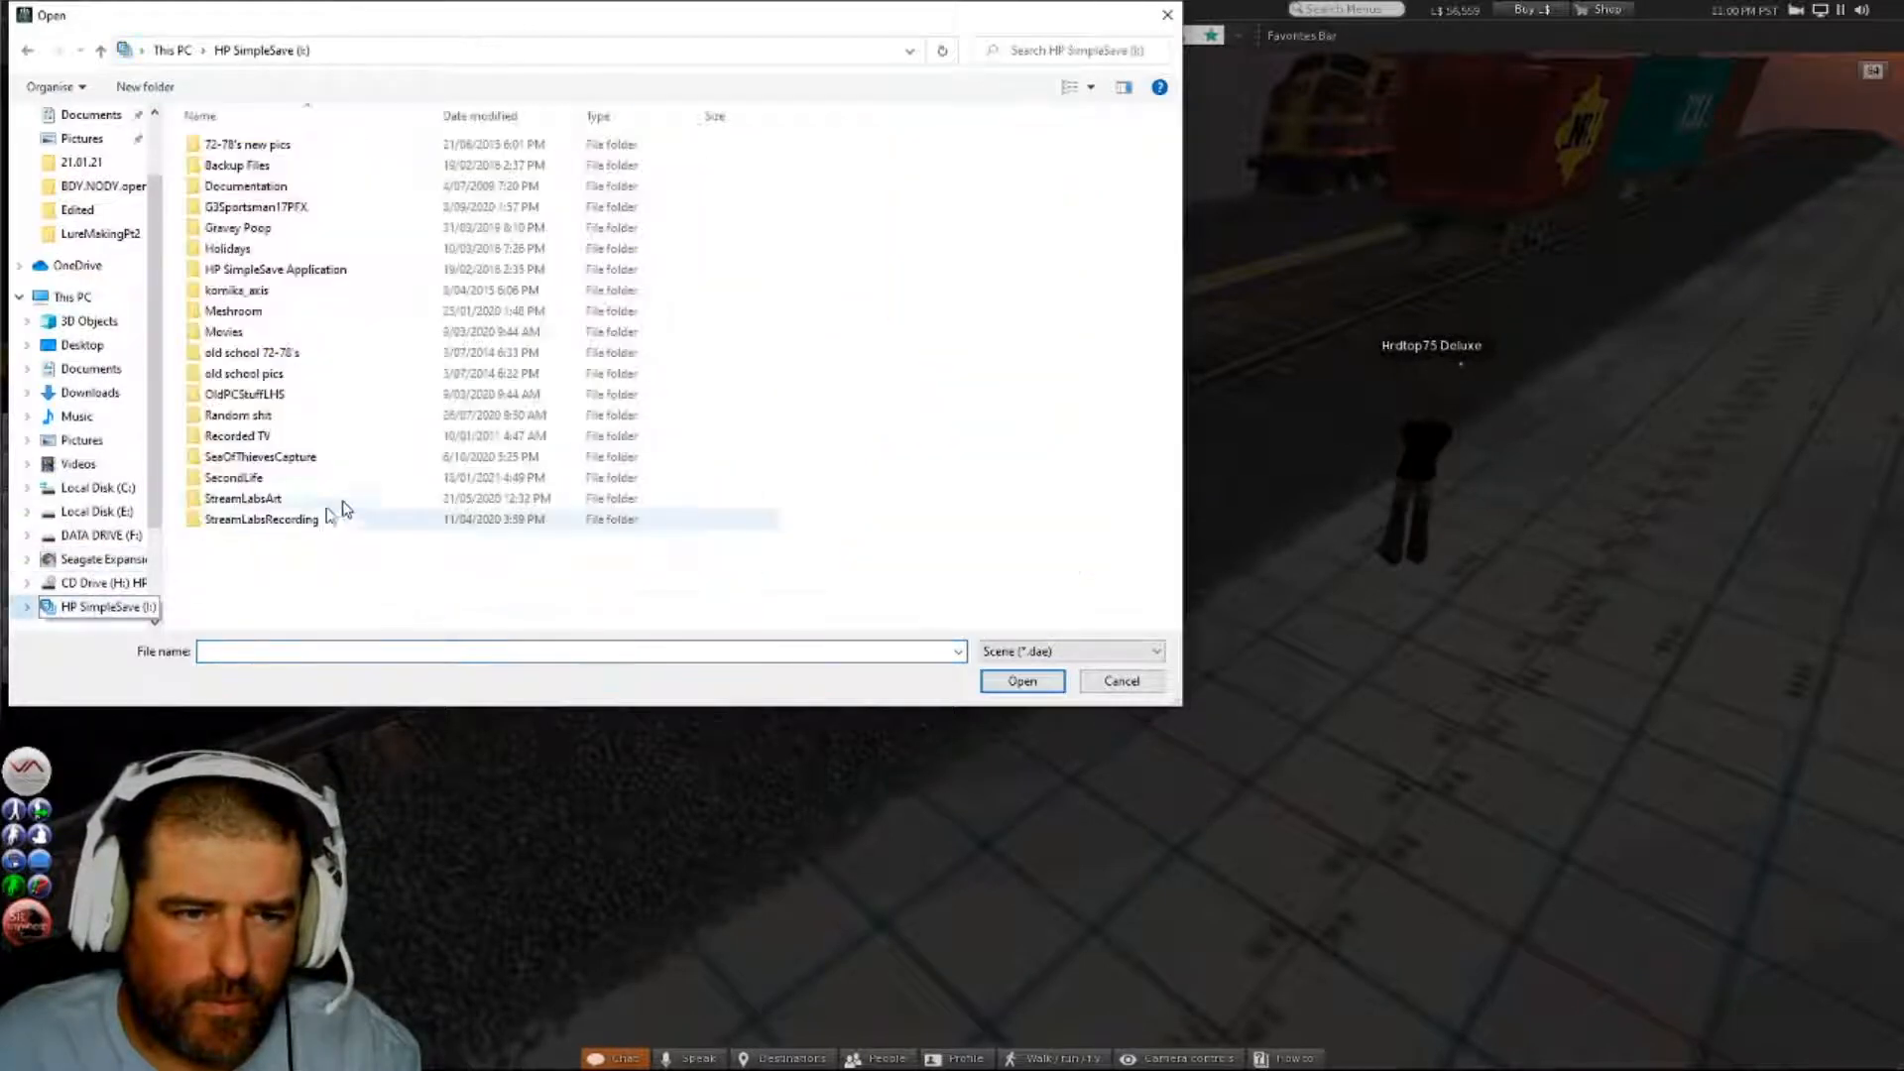
double_click(234, 477)
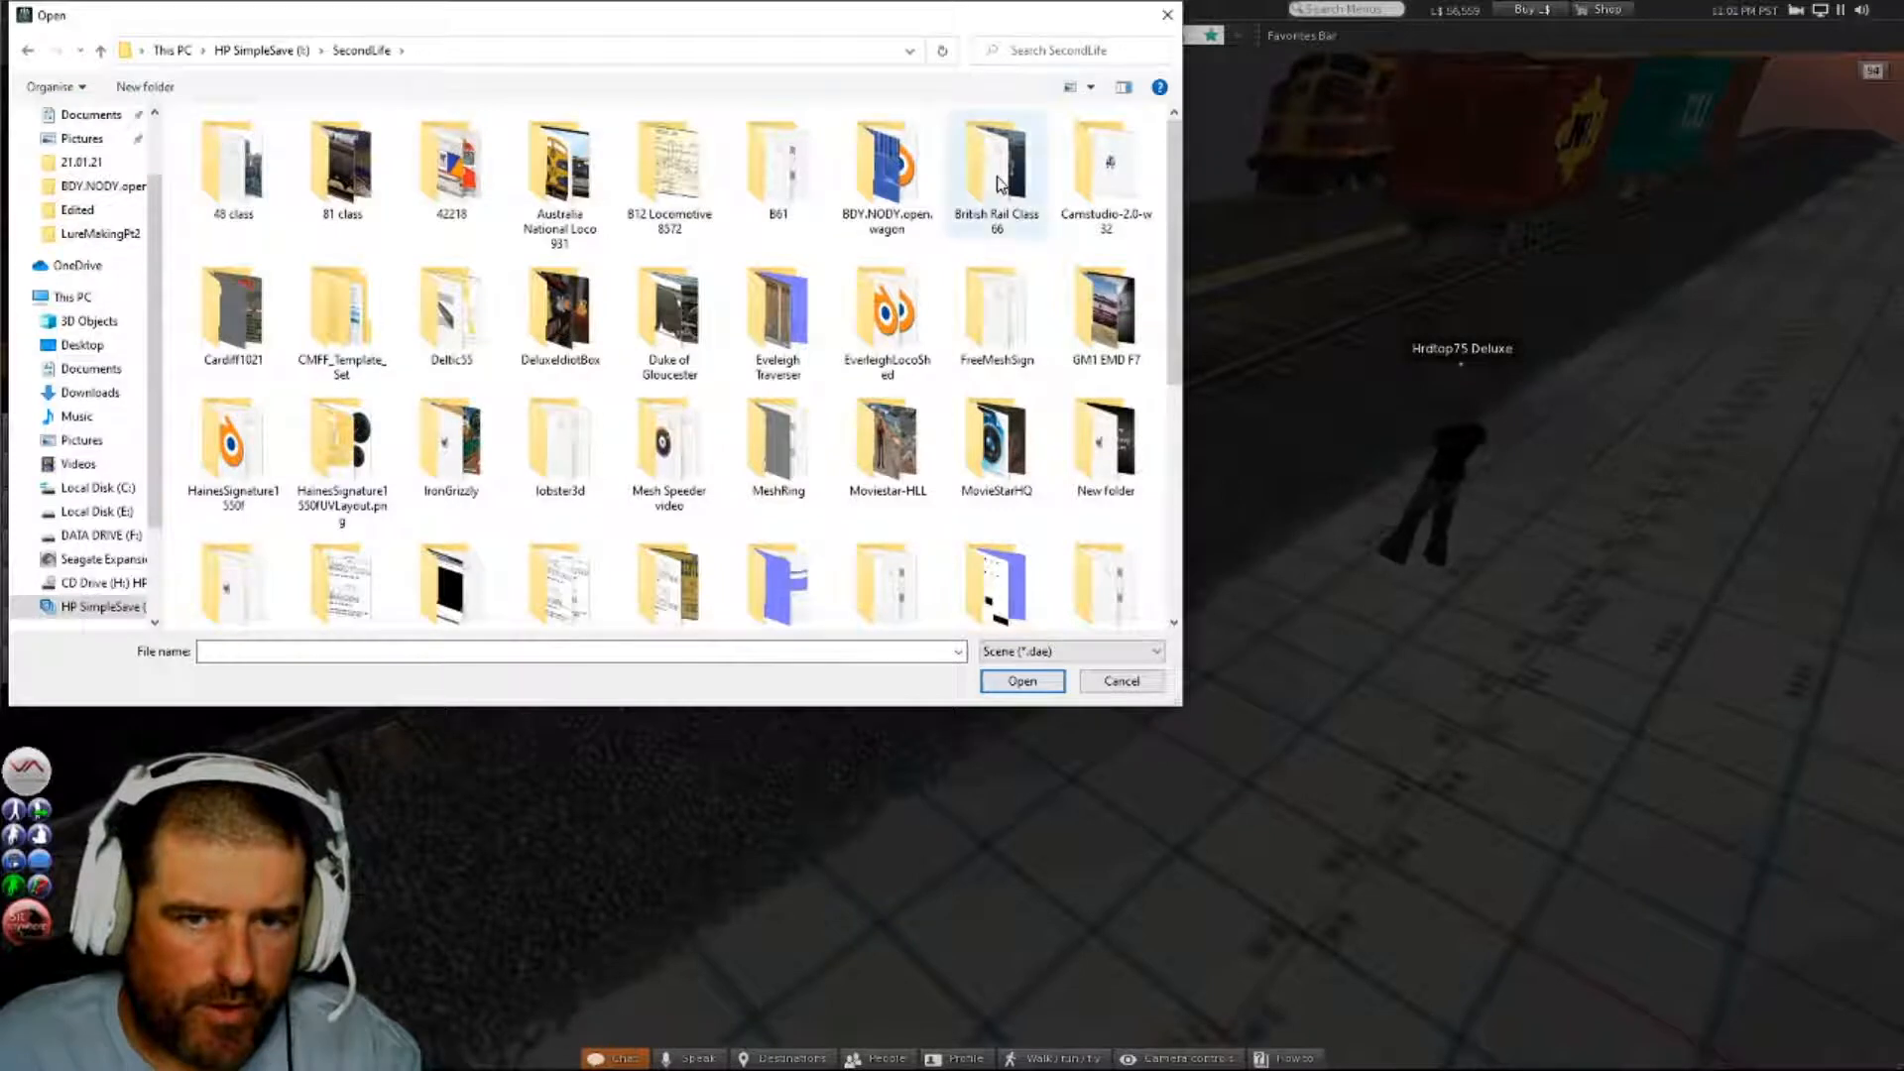
double_click(905, 174)
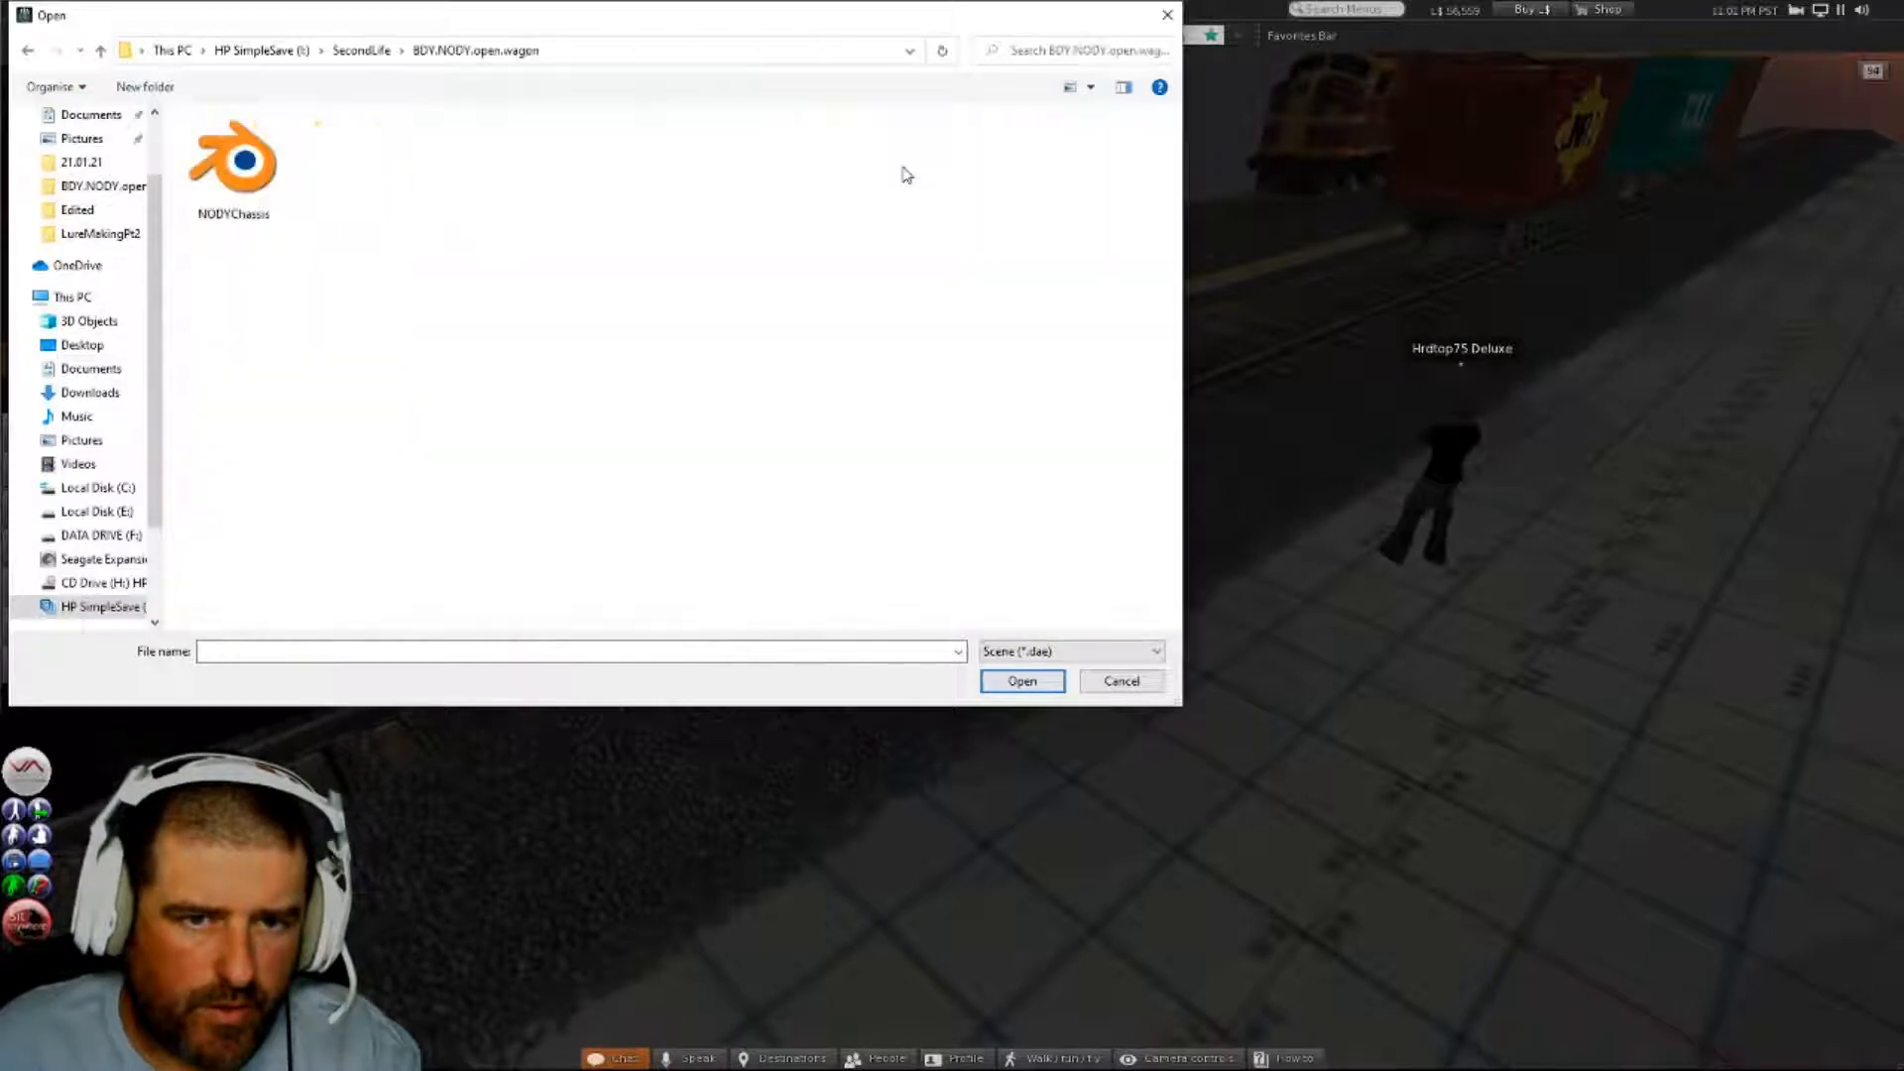
left_click(234, 161)
double_click(234, 160)
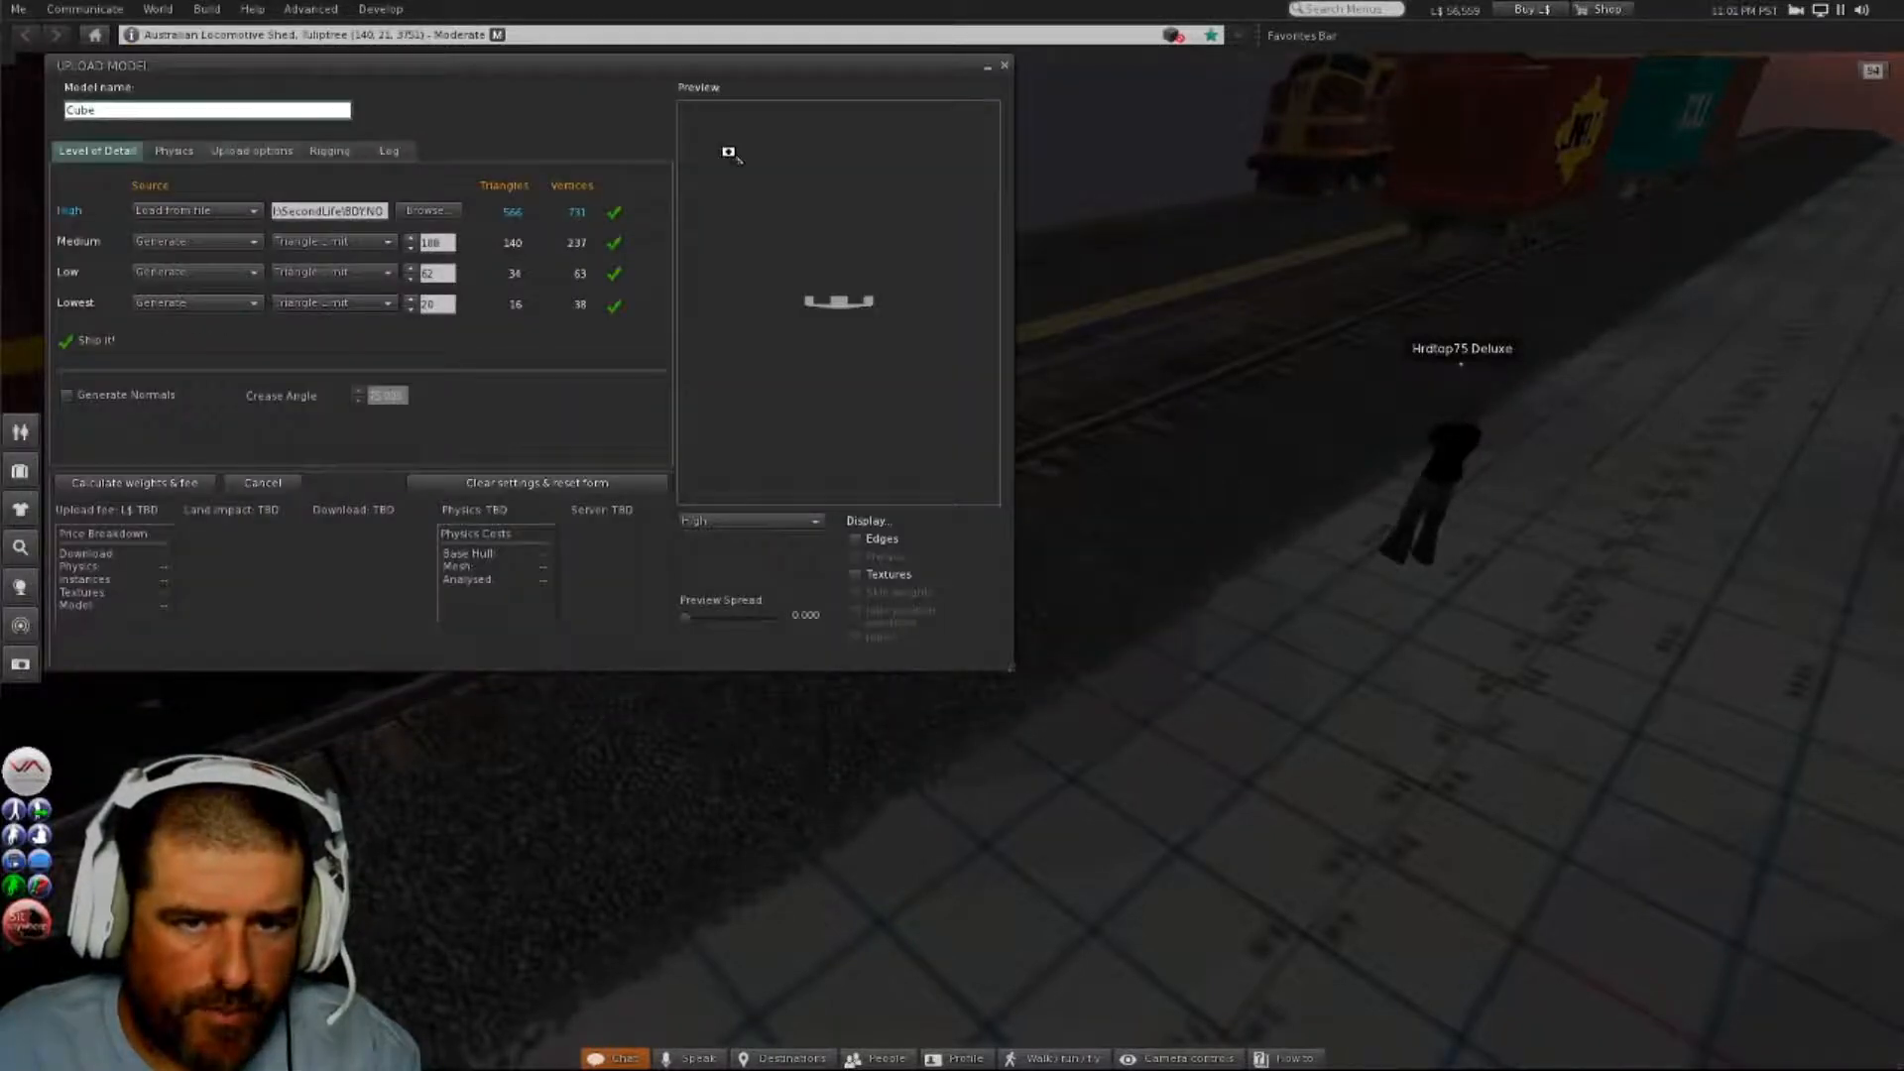
- Name the model to upload NODY CarriageModel
left_click(110, 110)
key("ctrl+a")
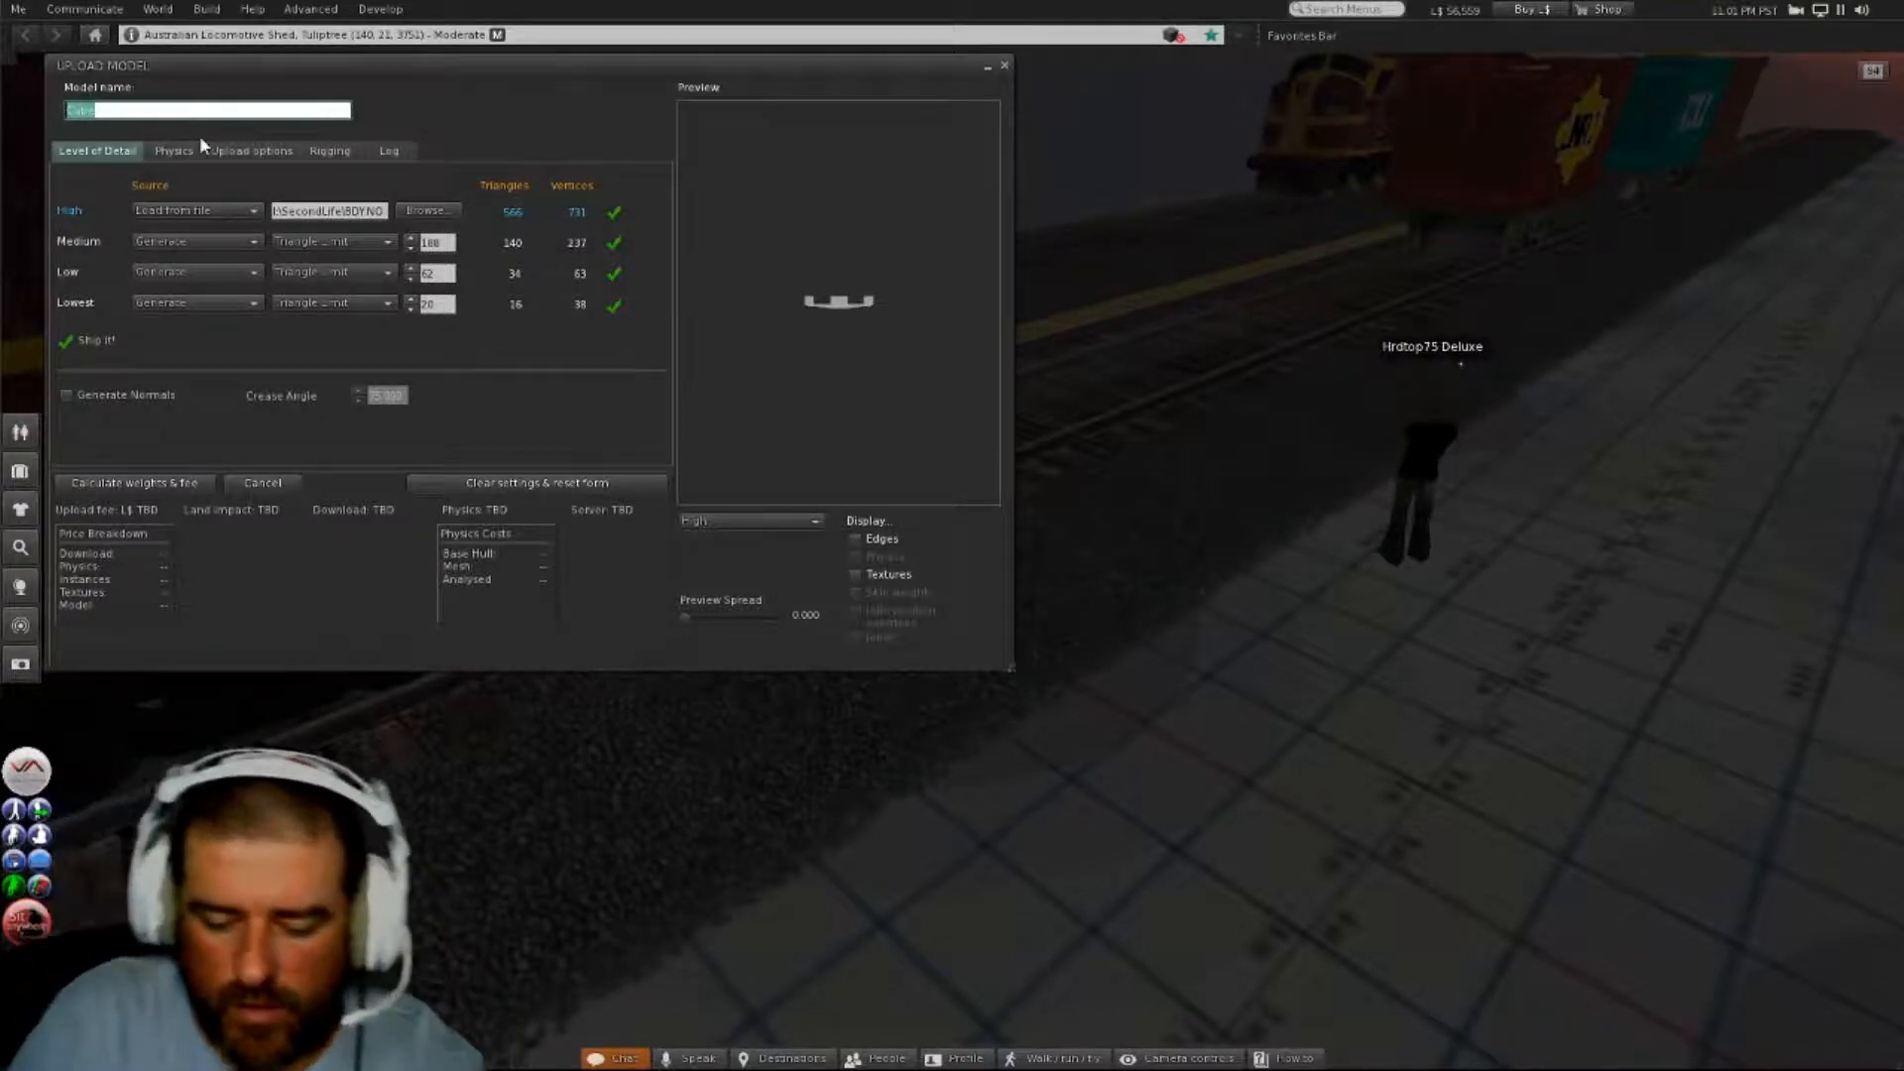
type("NODY CarriageModel")
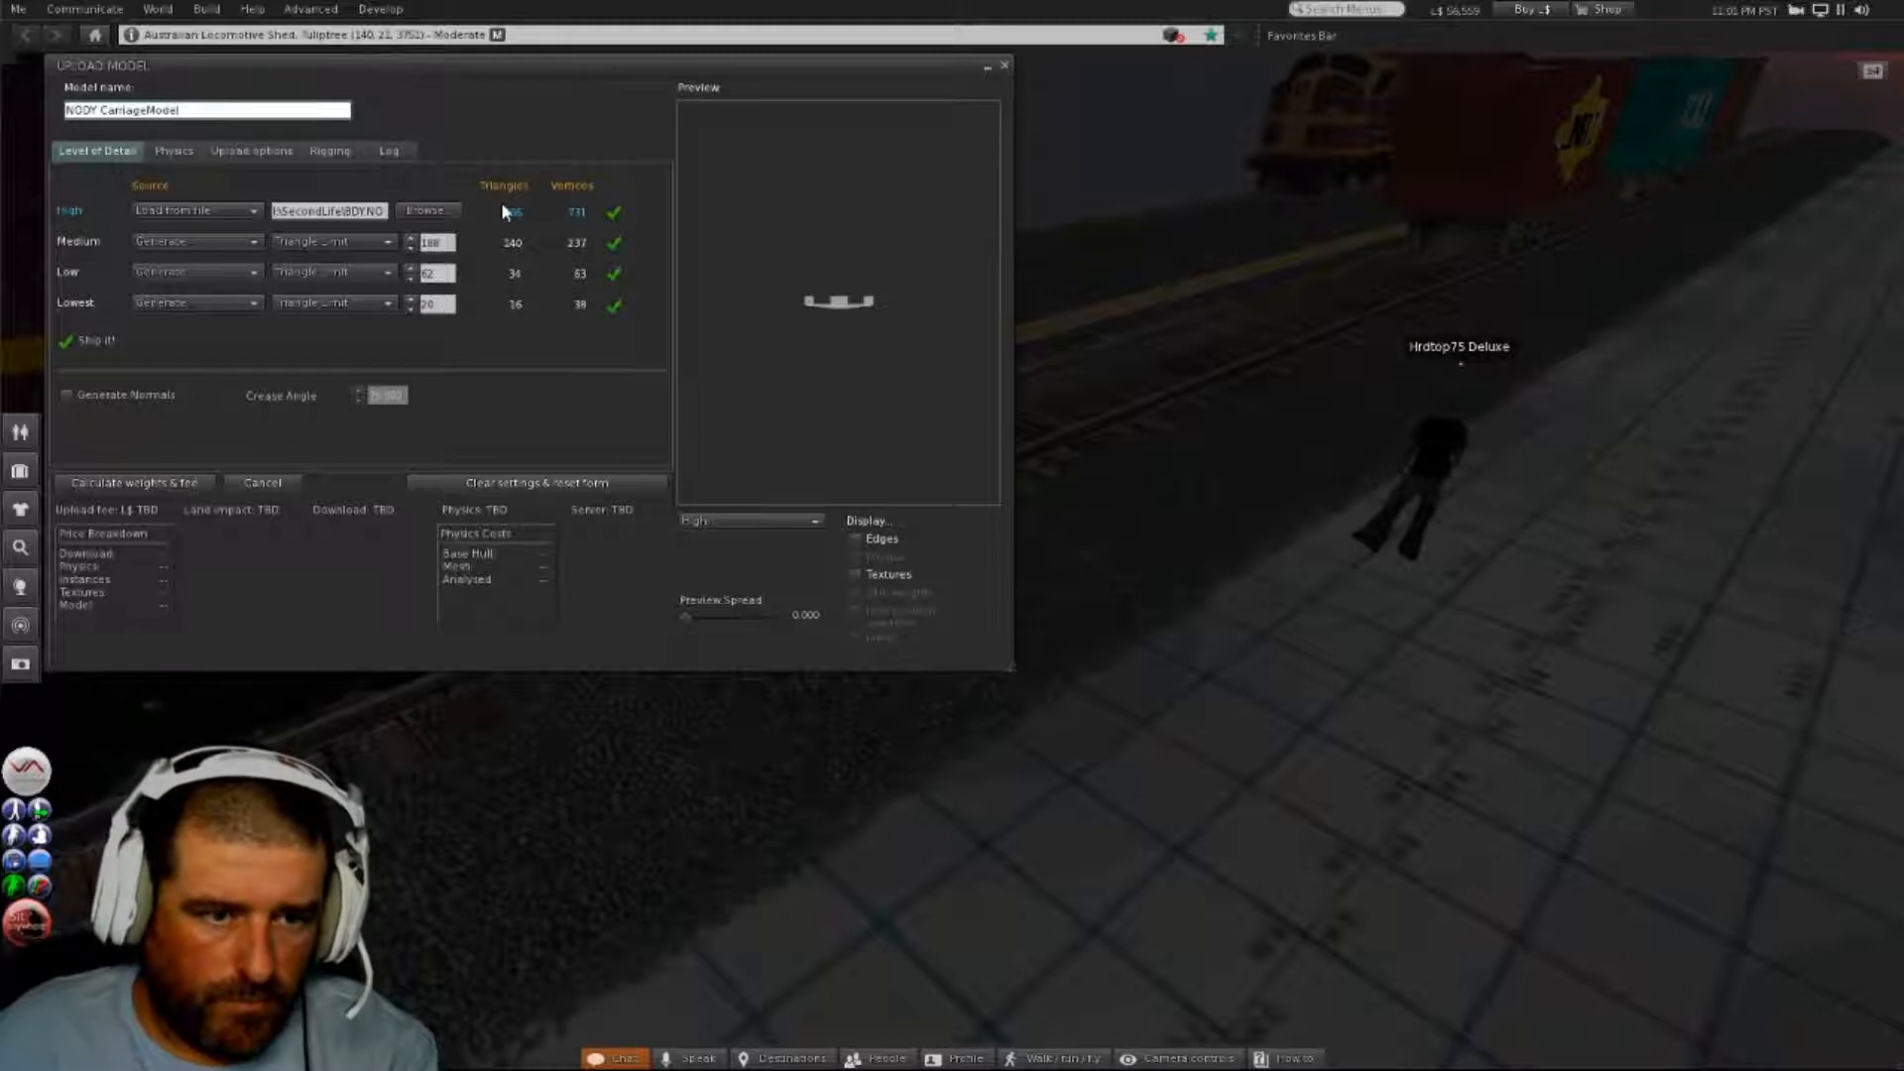
- Raise the Medium triangle limit to 287, the Low limit to 147 and the Lowest limit too, and open the physics settings
left_click(410, 239)
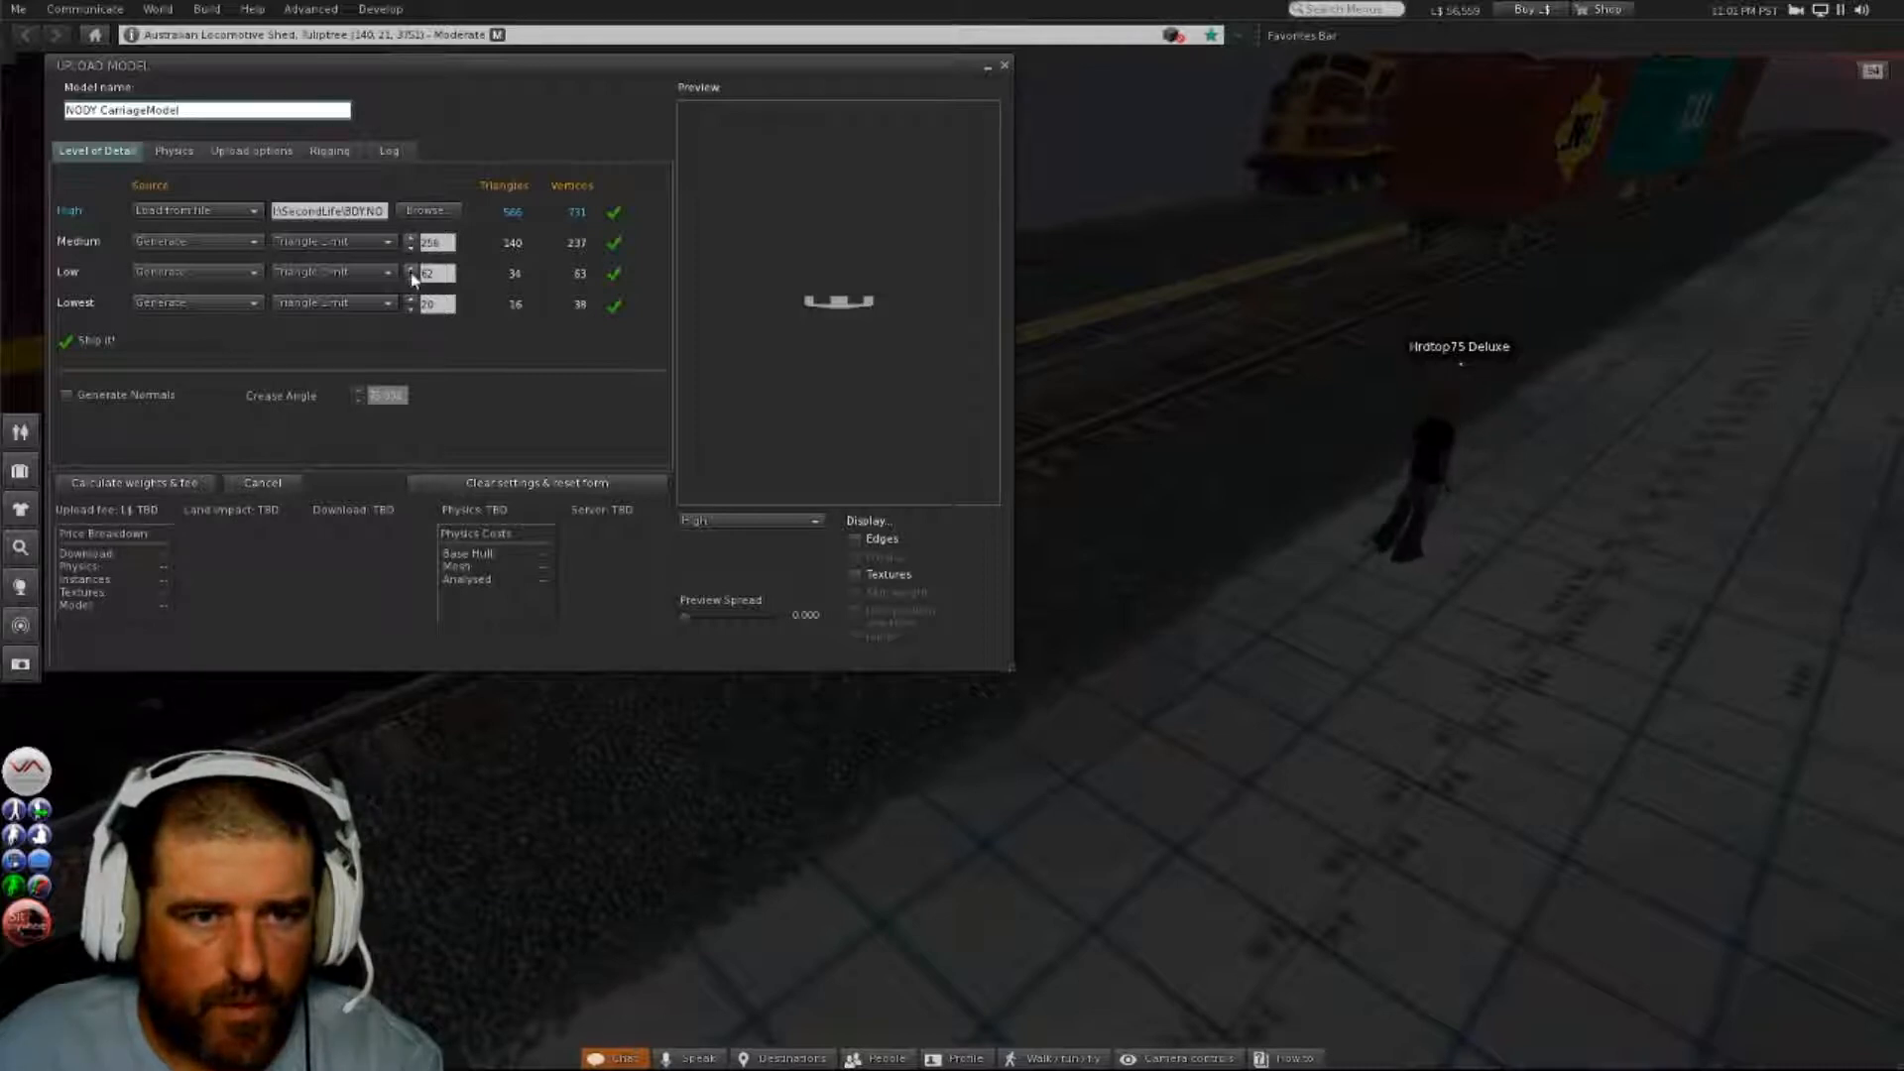
left_click(411, 239)
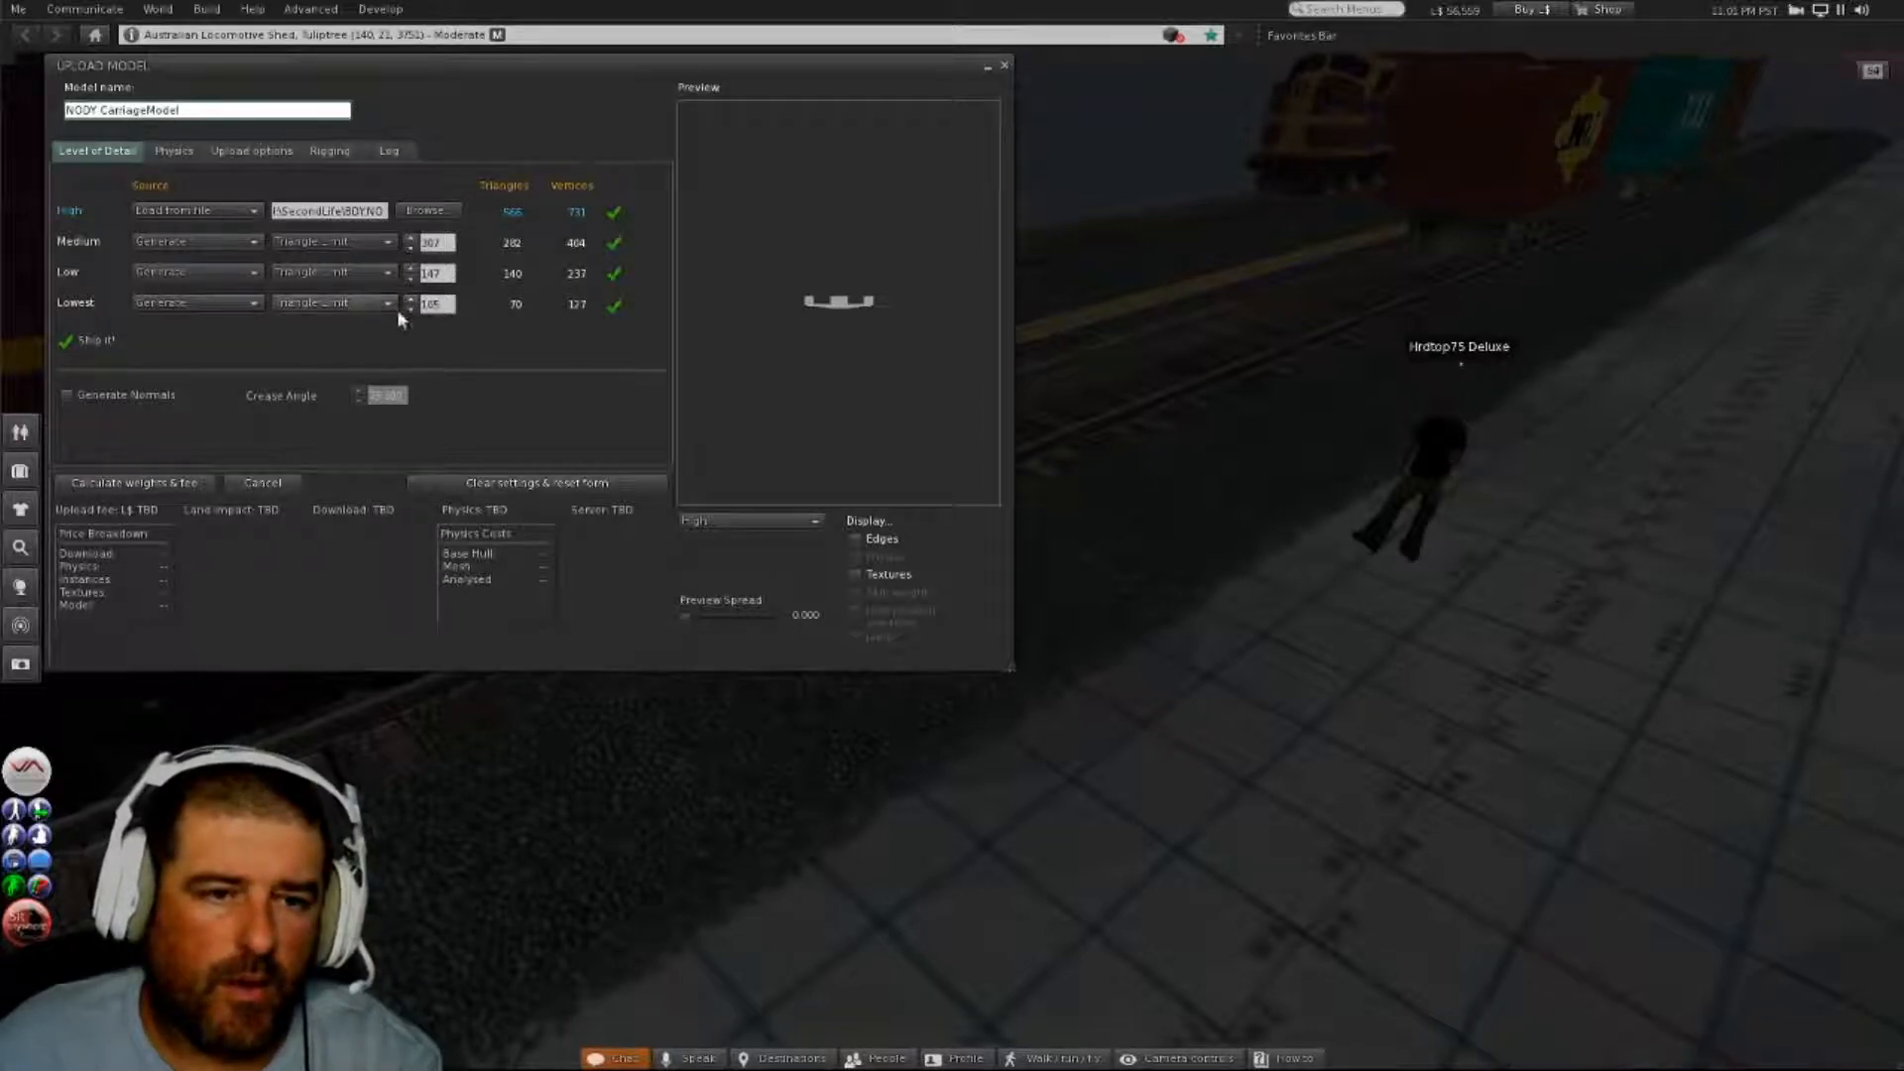
left_click(174, 152)
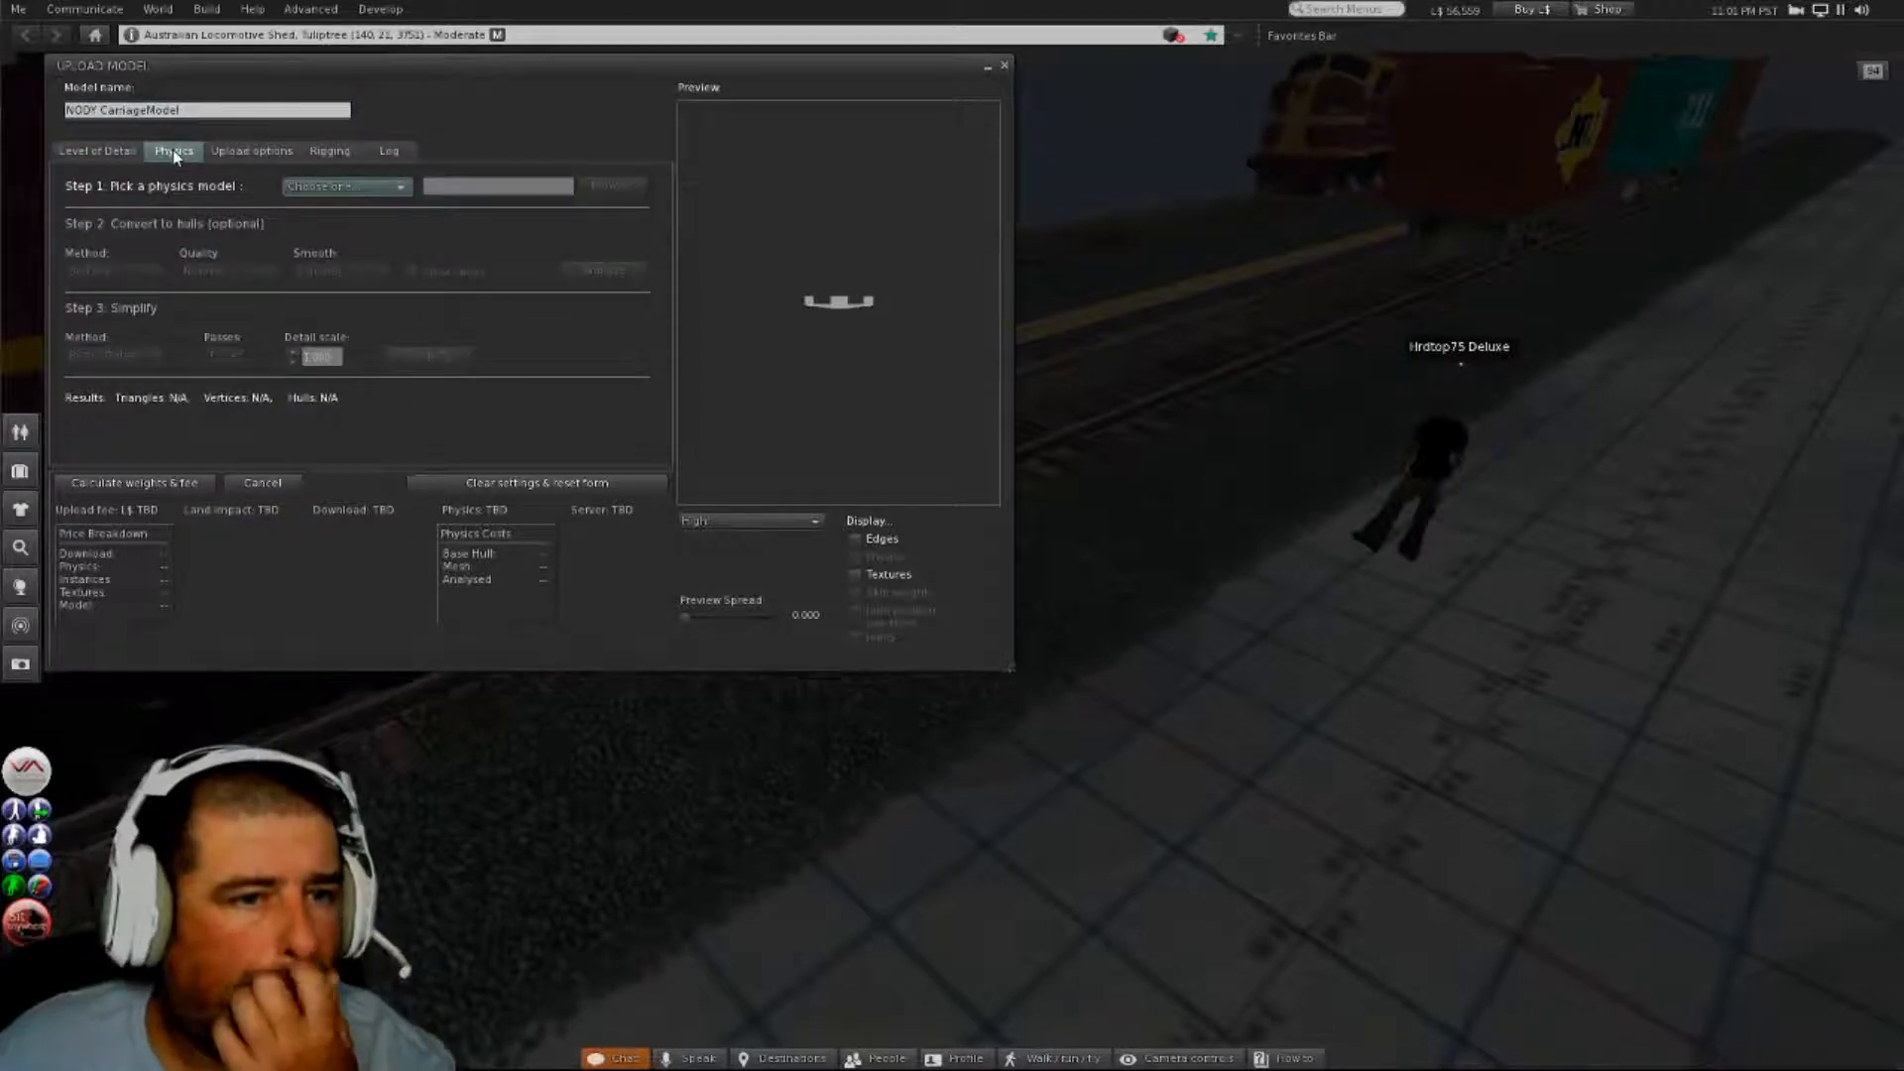
- Review the upload options, leave the scale at 1.000, calculate the weights and fee, and upload NODY CarriageModel
left_click(252, 151)
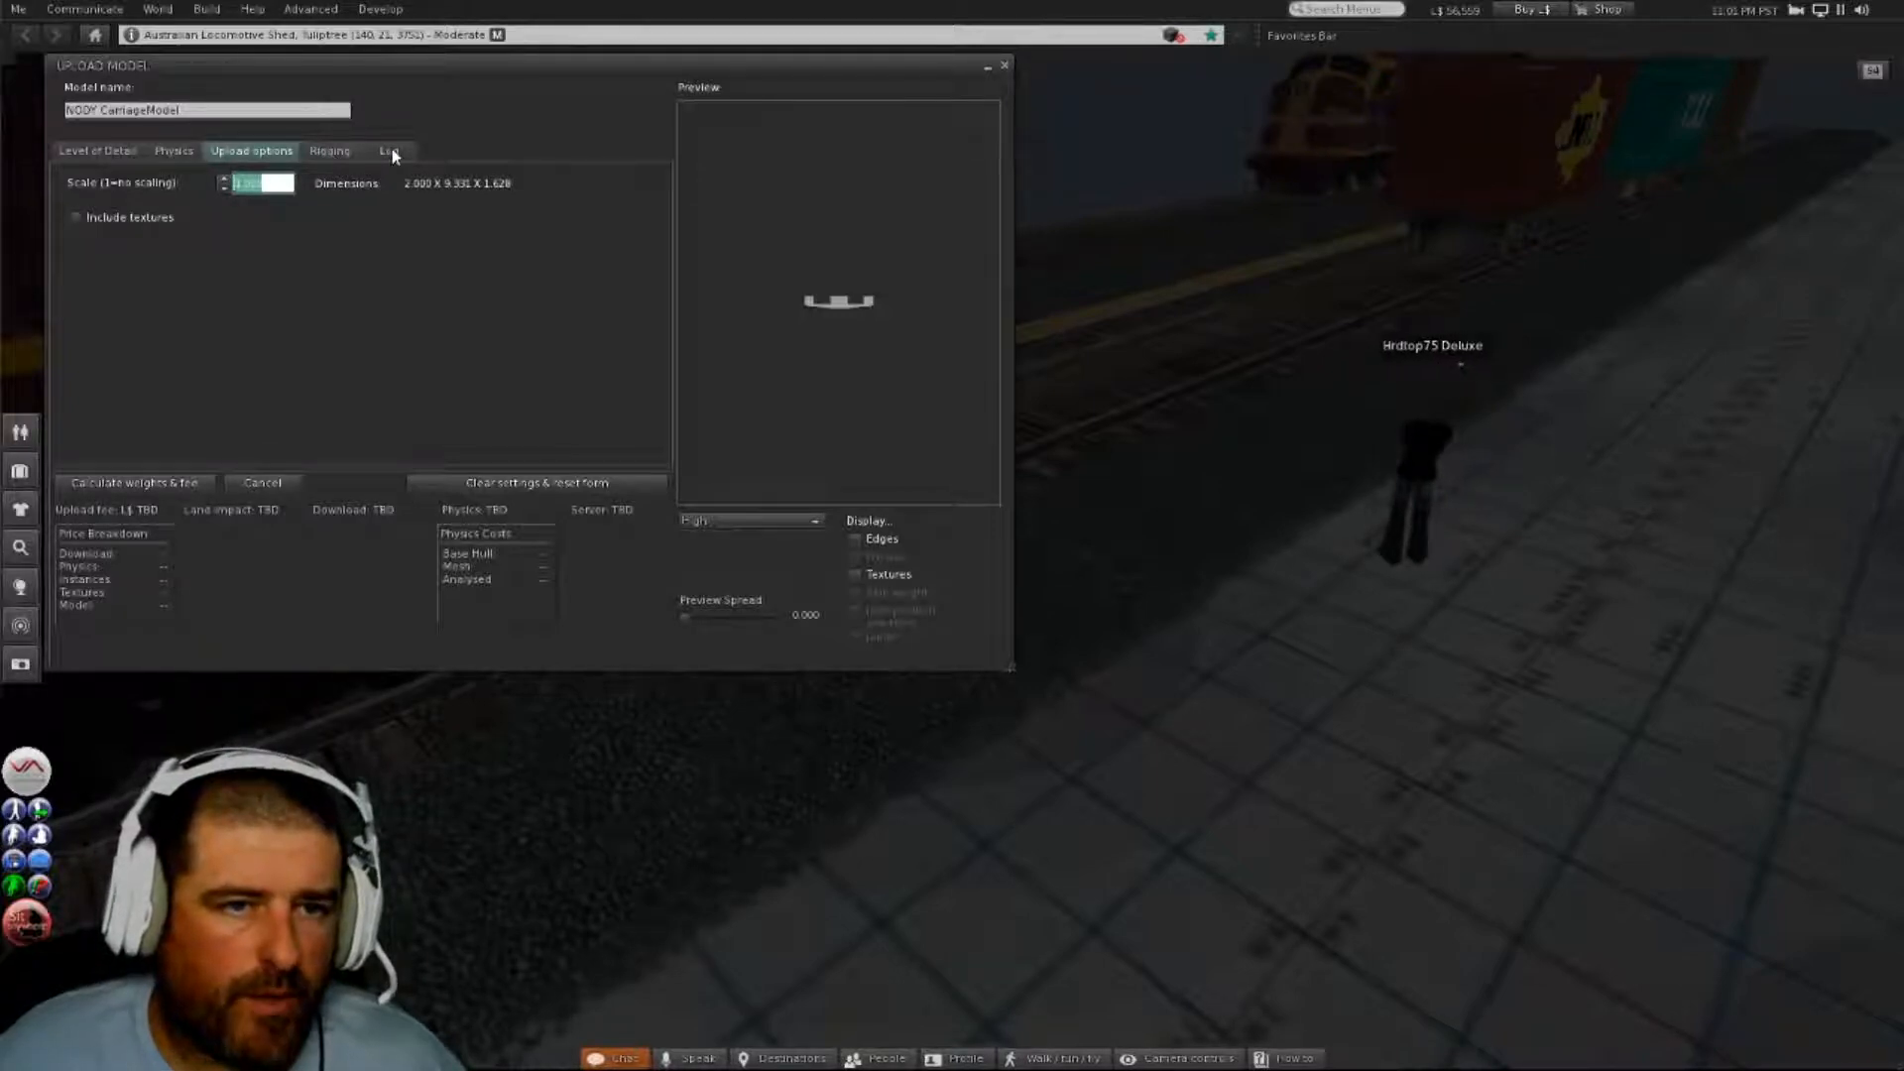
left_click(159, 483)
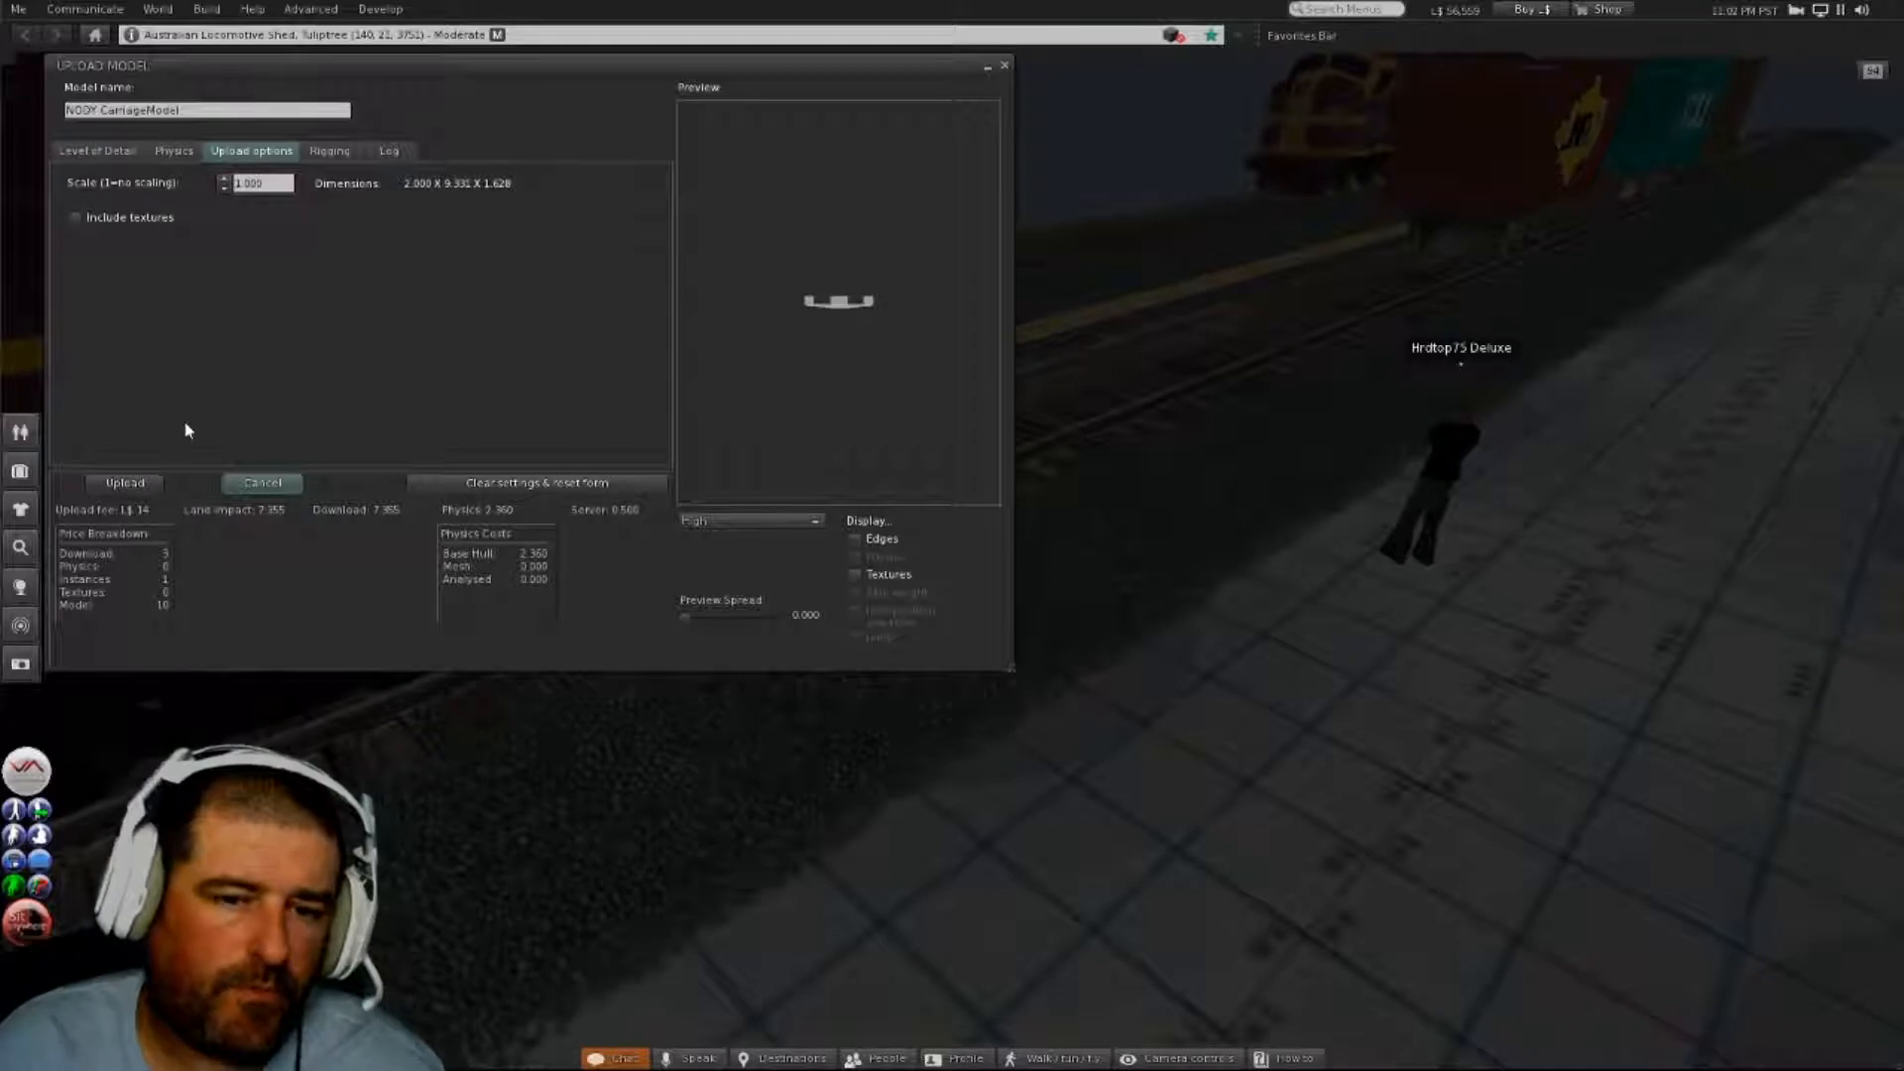
left_click(145, 486)
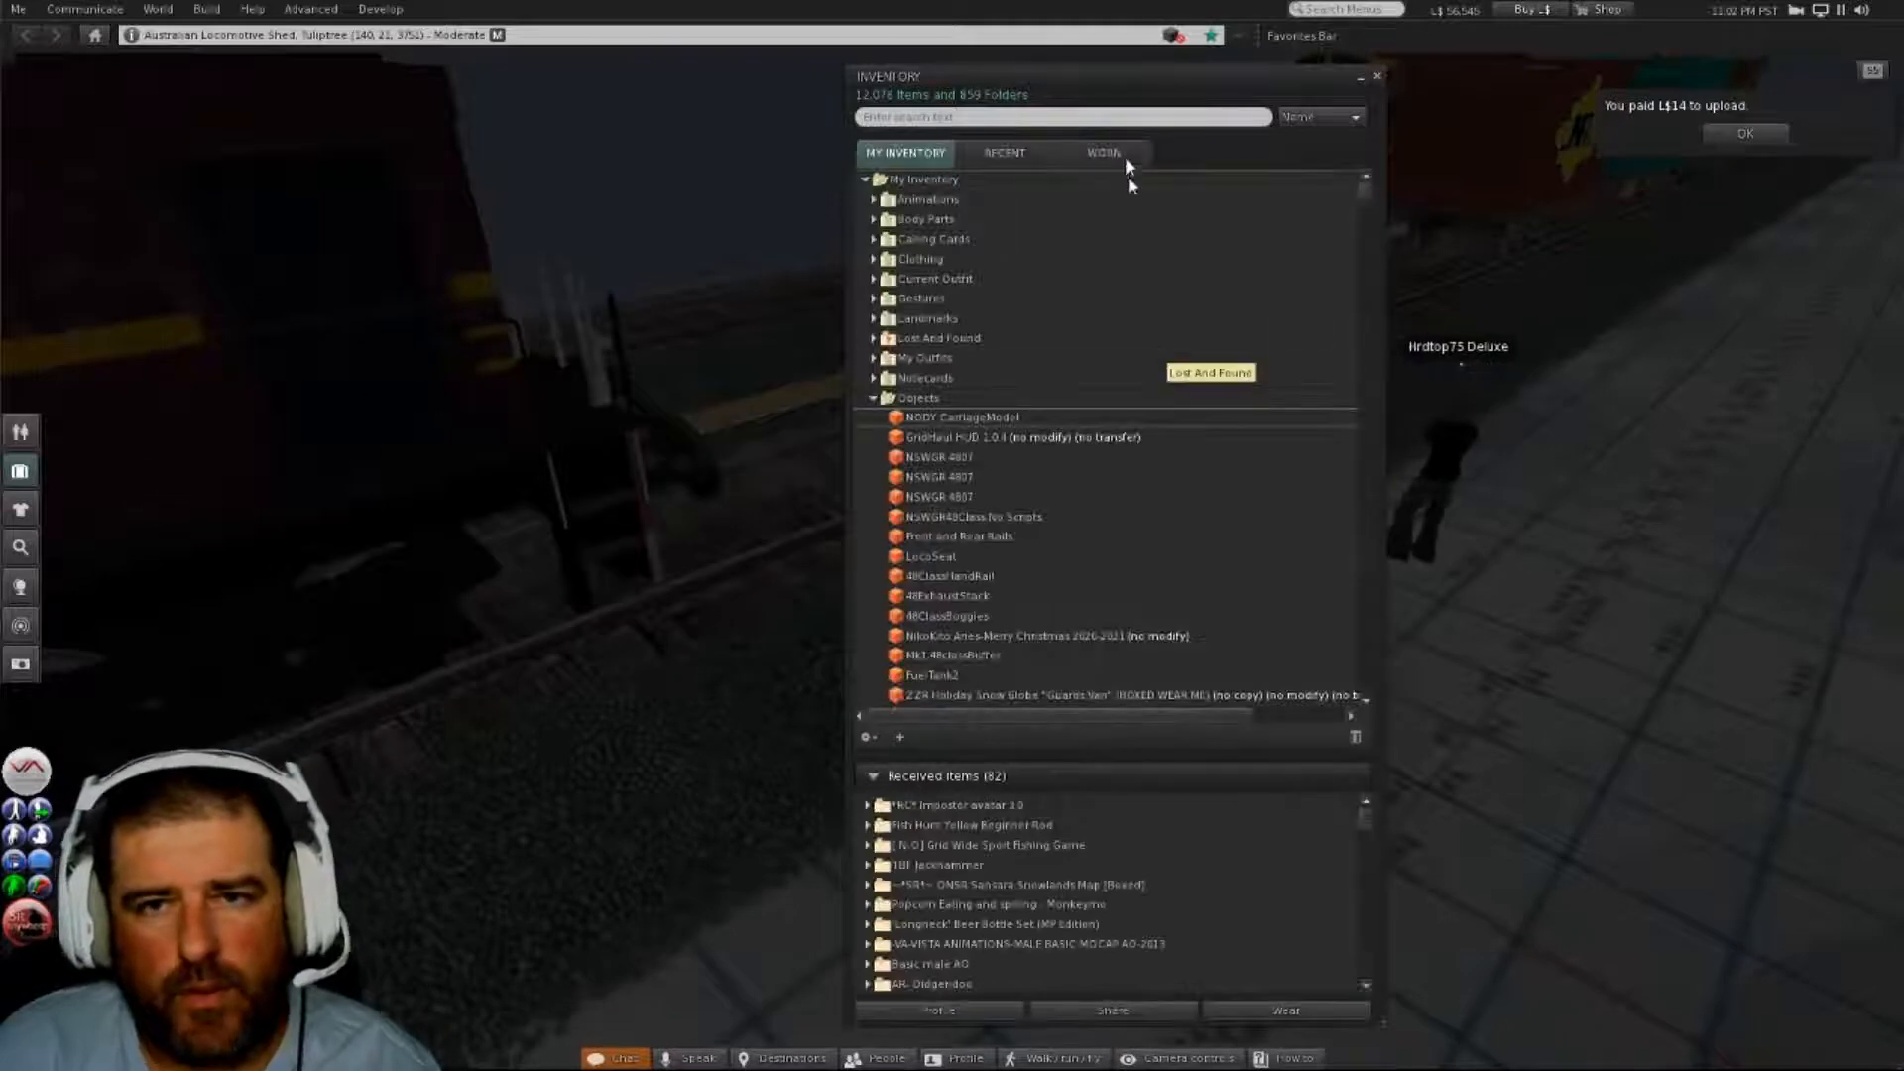
- Place NODY CarriageModel from the inventory's Objects folder in-world beside the track, with the inventory moved clear of the model
left_click_drag(1076, 81, 322, 45)
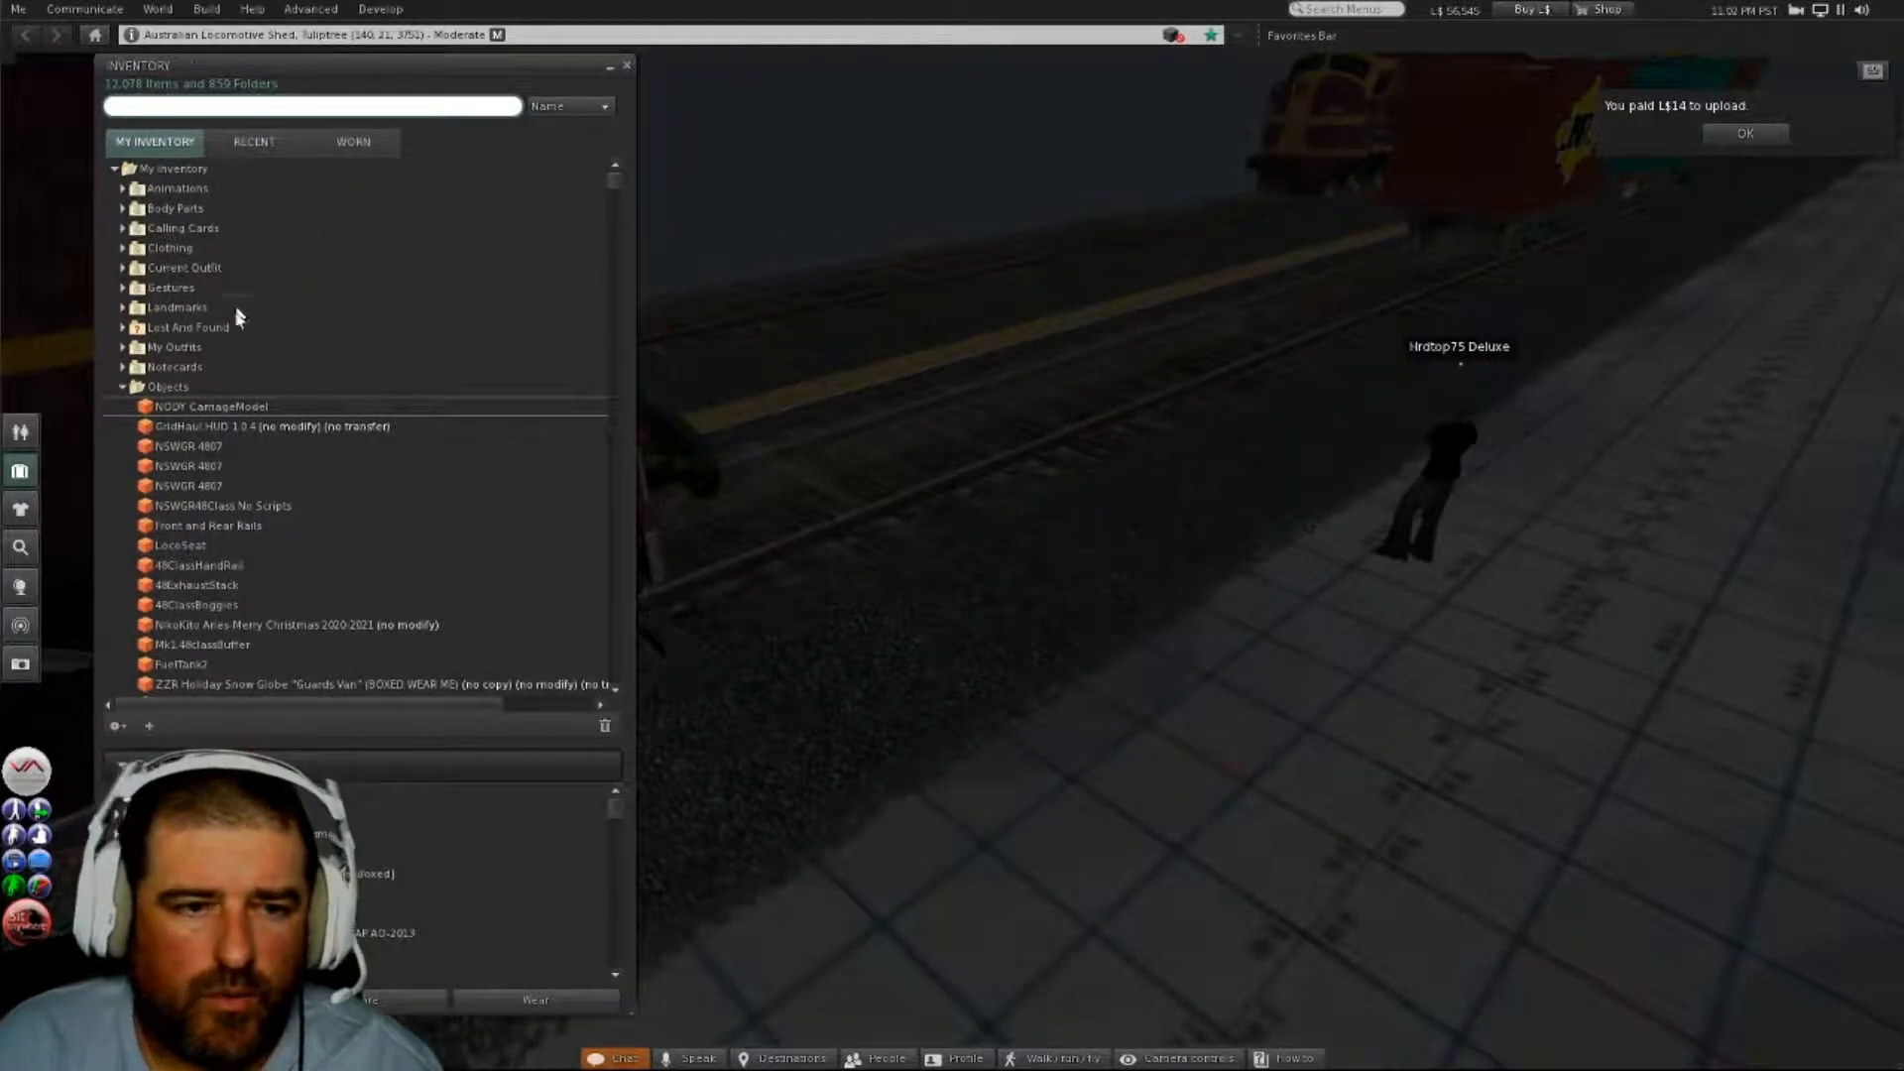
left_click(1307, 454)
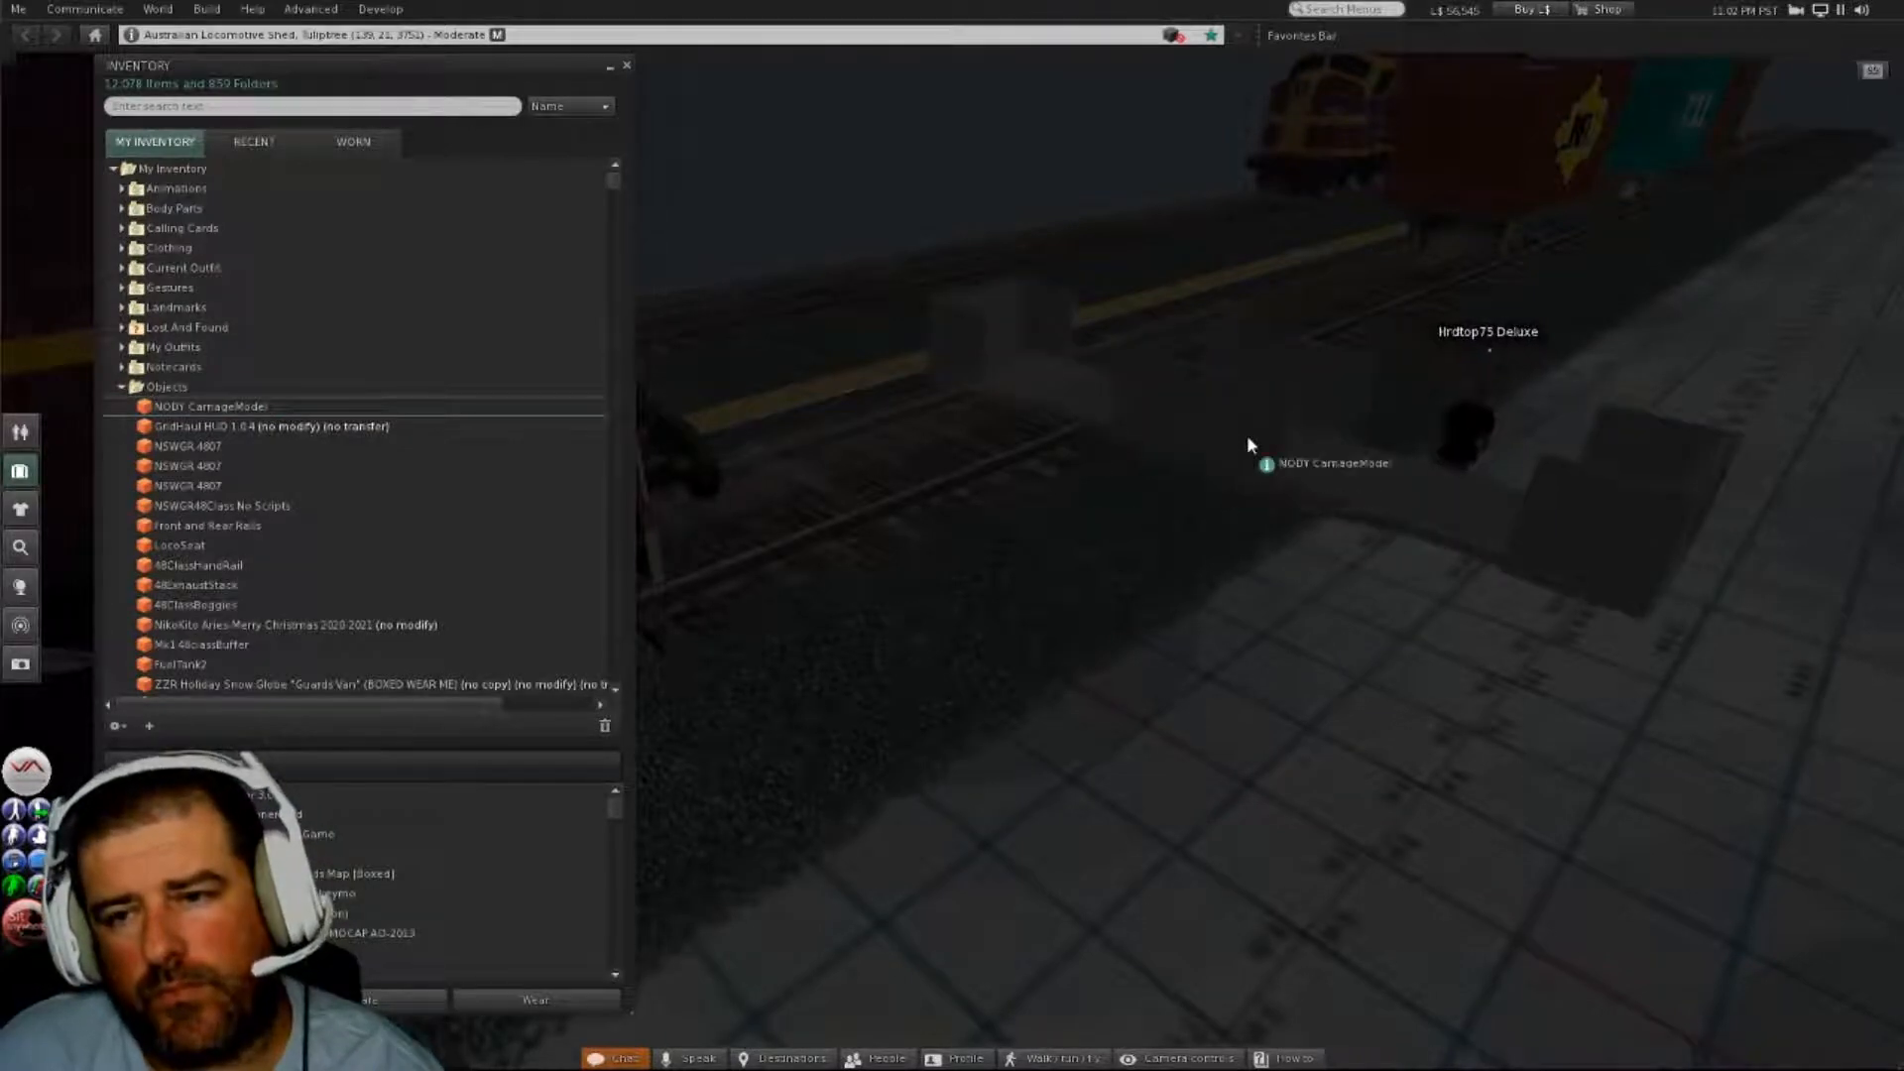
left_click_drag(1592, 498, 1428, 585, "alt")
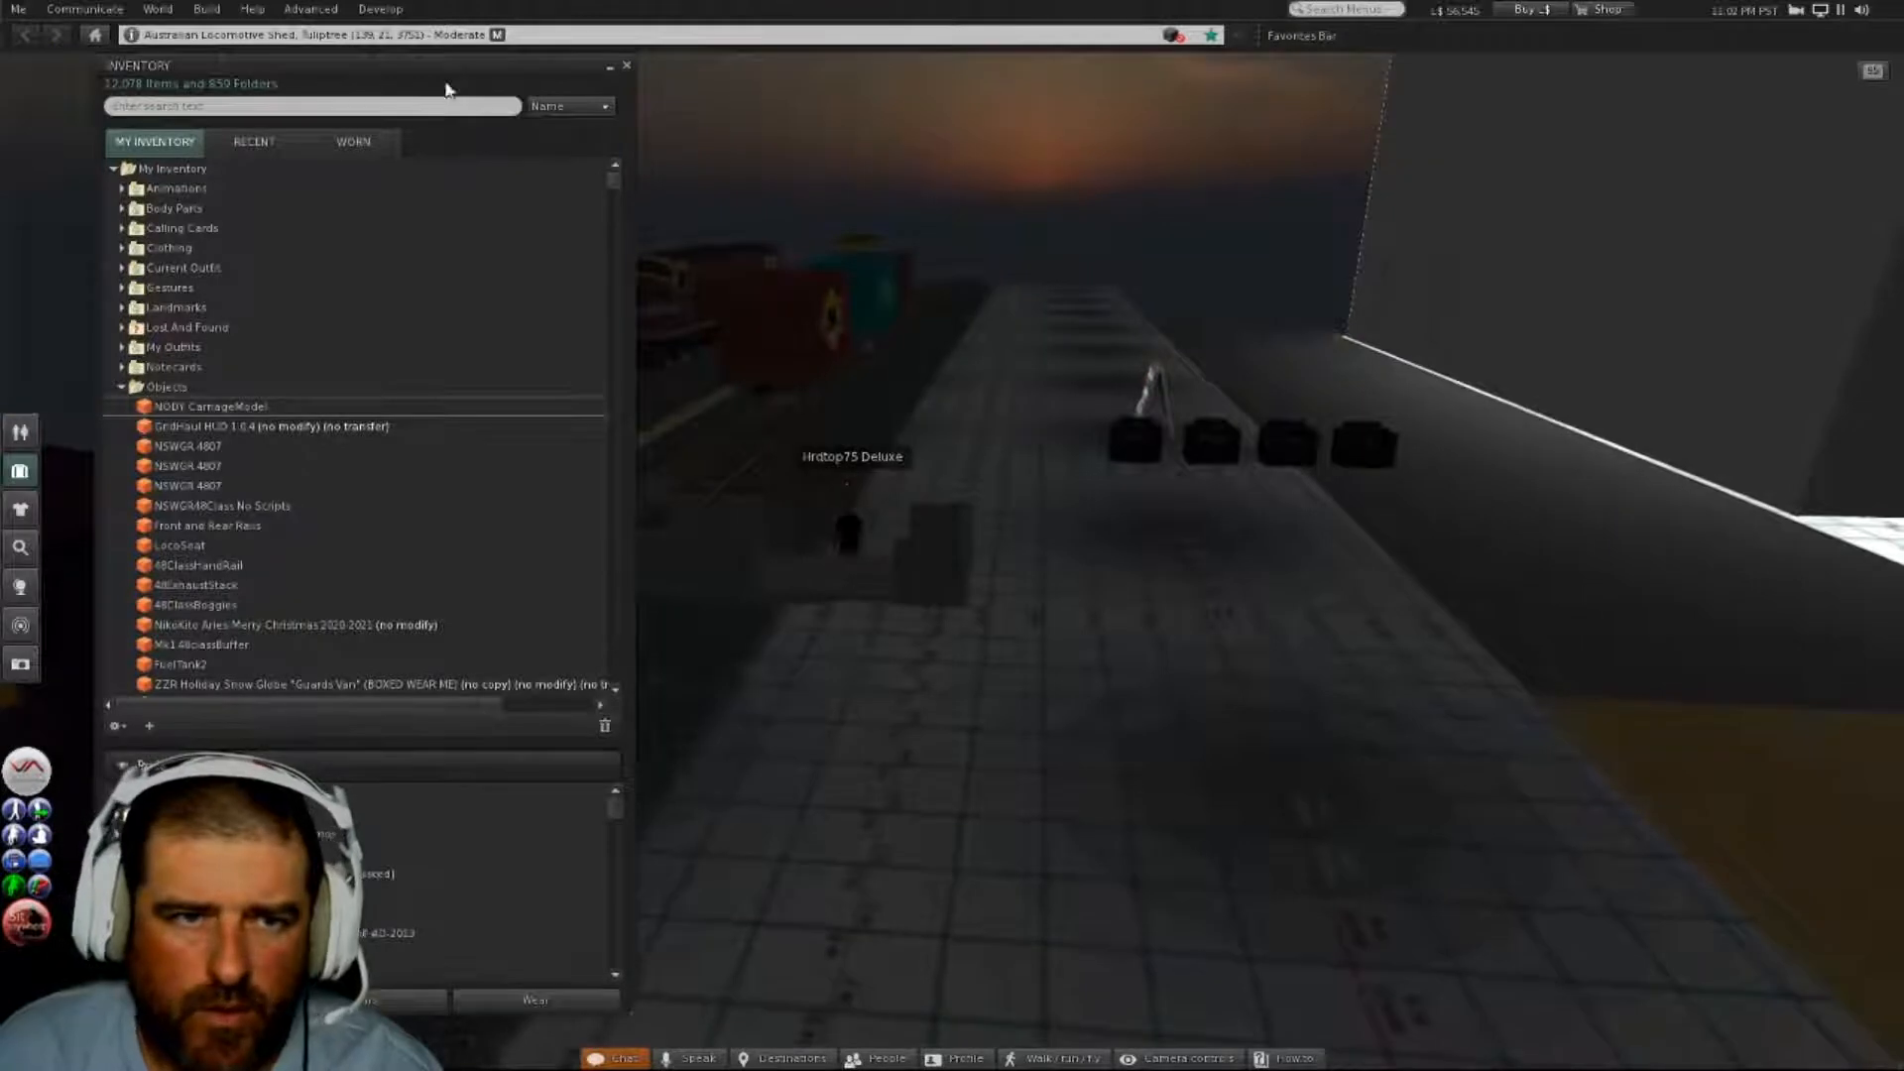
left_click_drag(445, 89, 1770, 218)
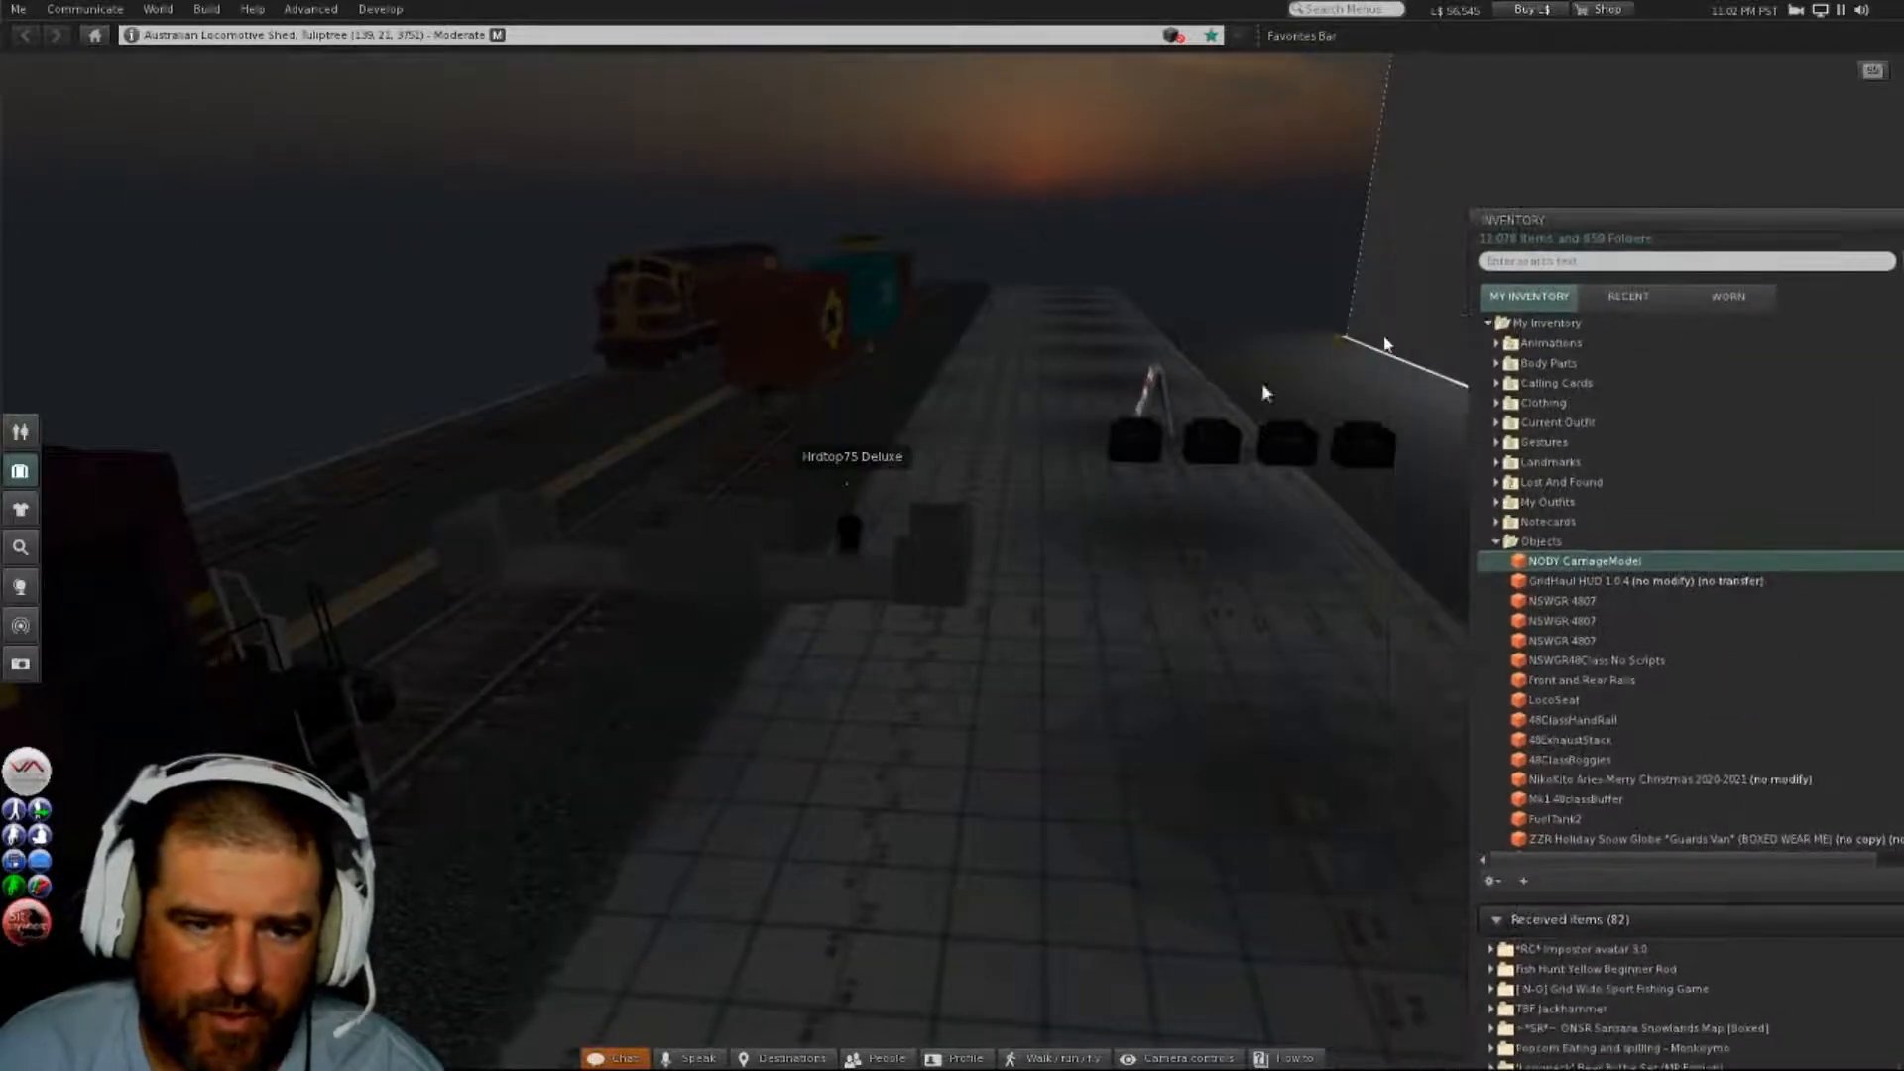
left_click_drag(898, 561, 1369, 565, "alt")
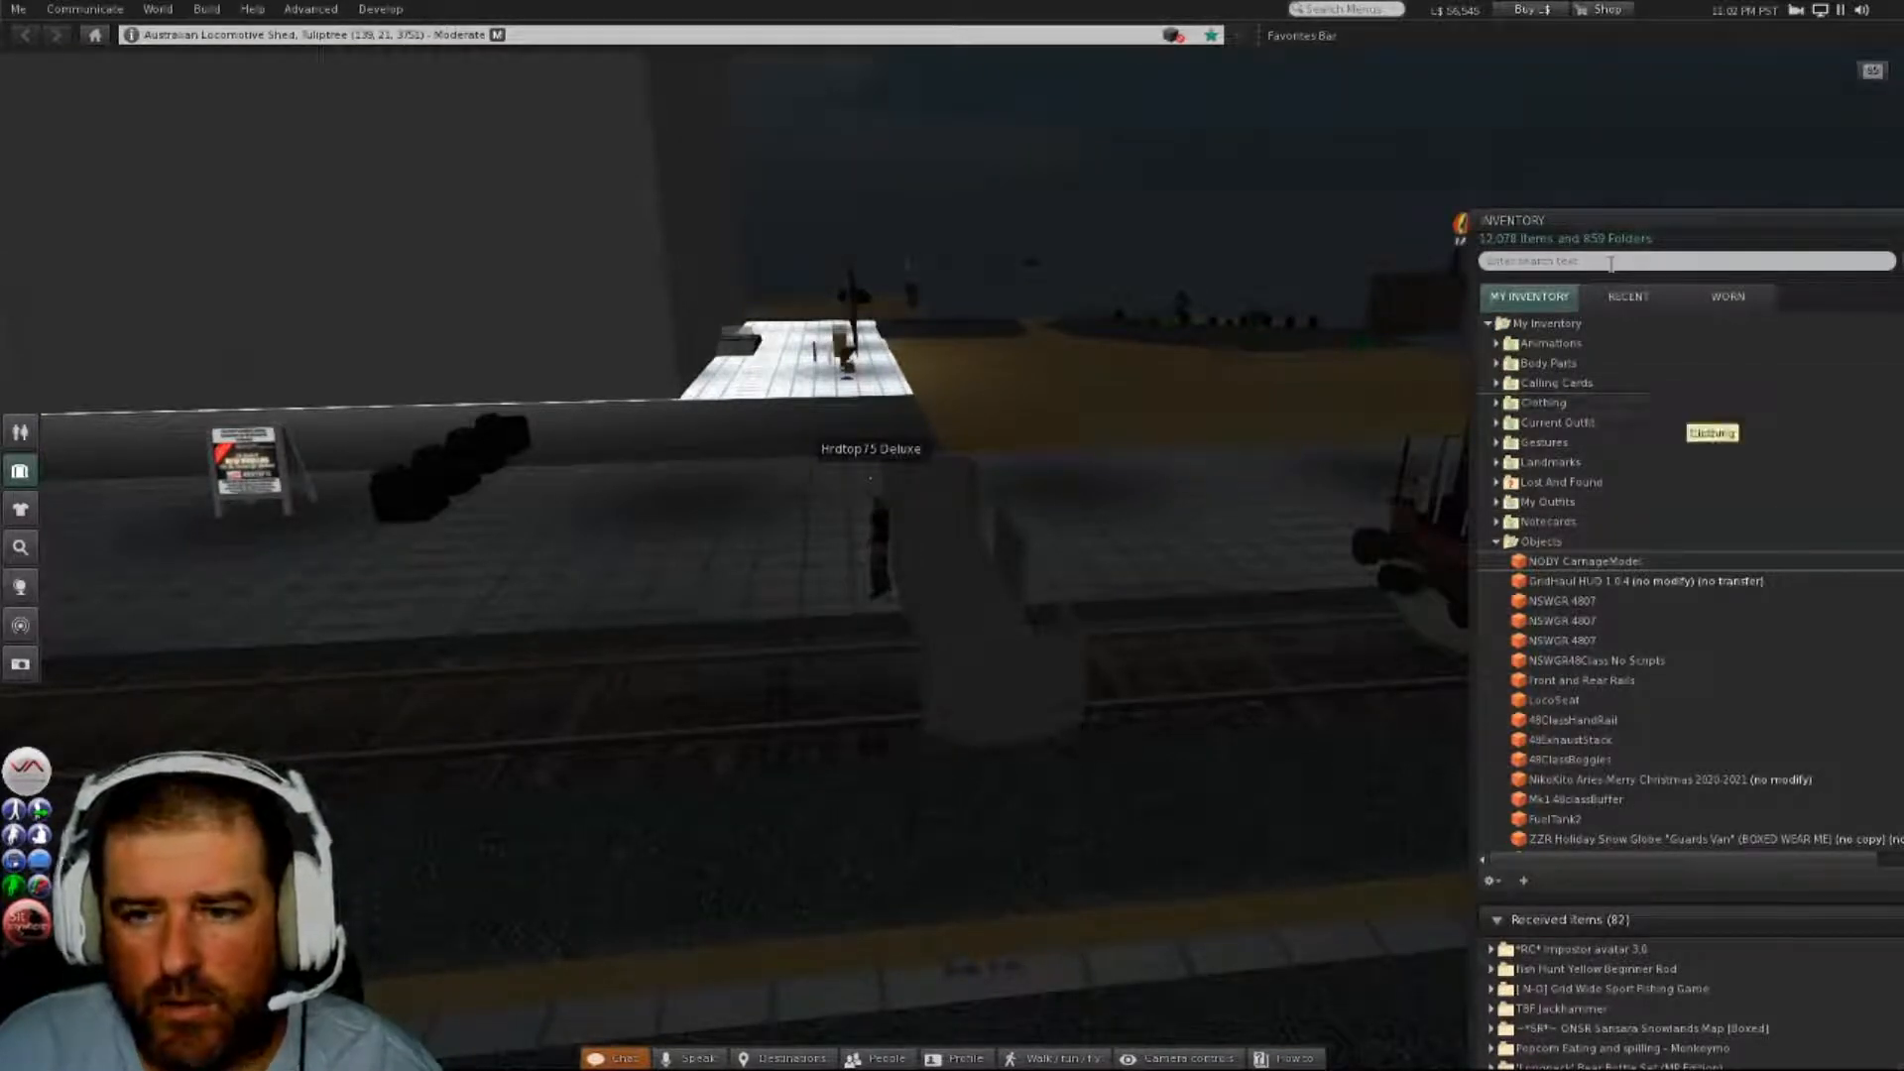
- Close the inventory, edit the placed chassis and set its Z rotation to 90 degrees
right_click(966, 652)
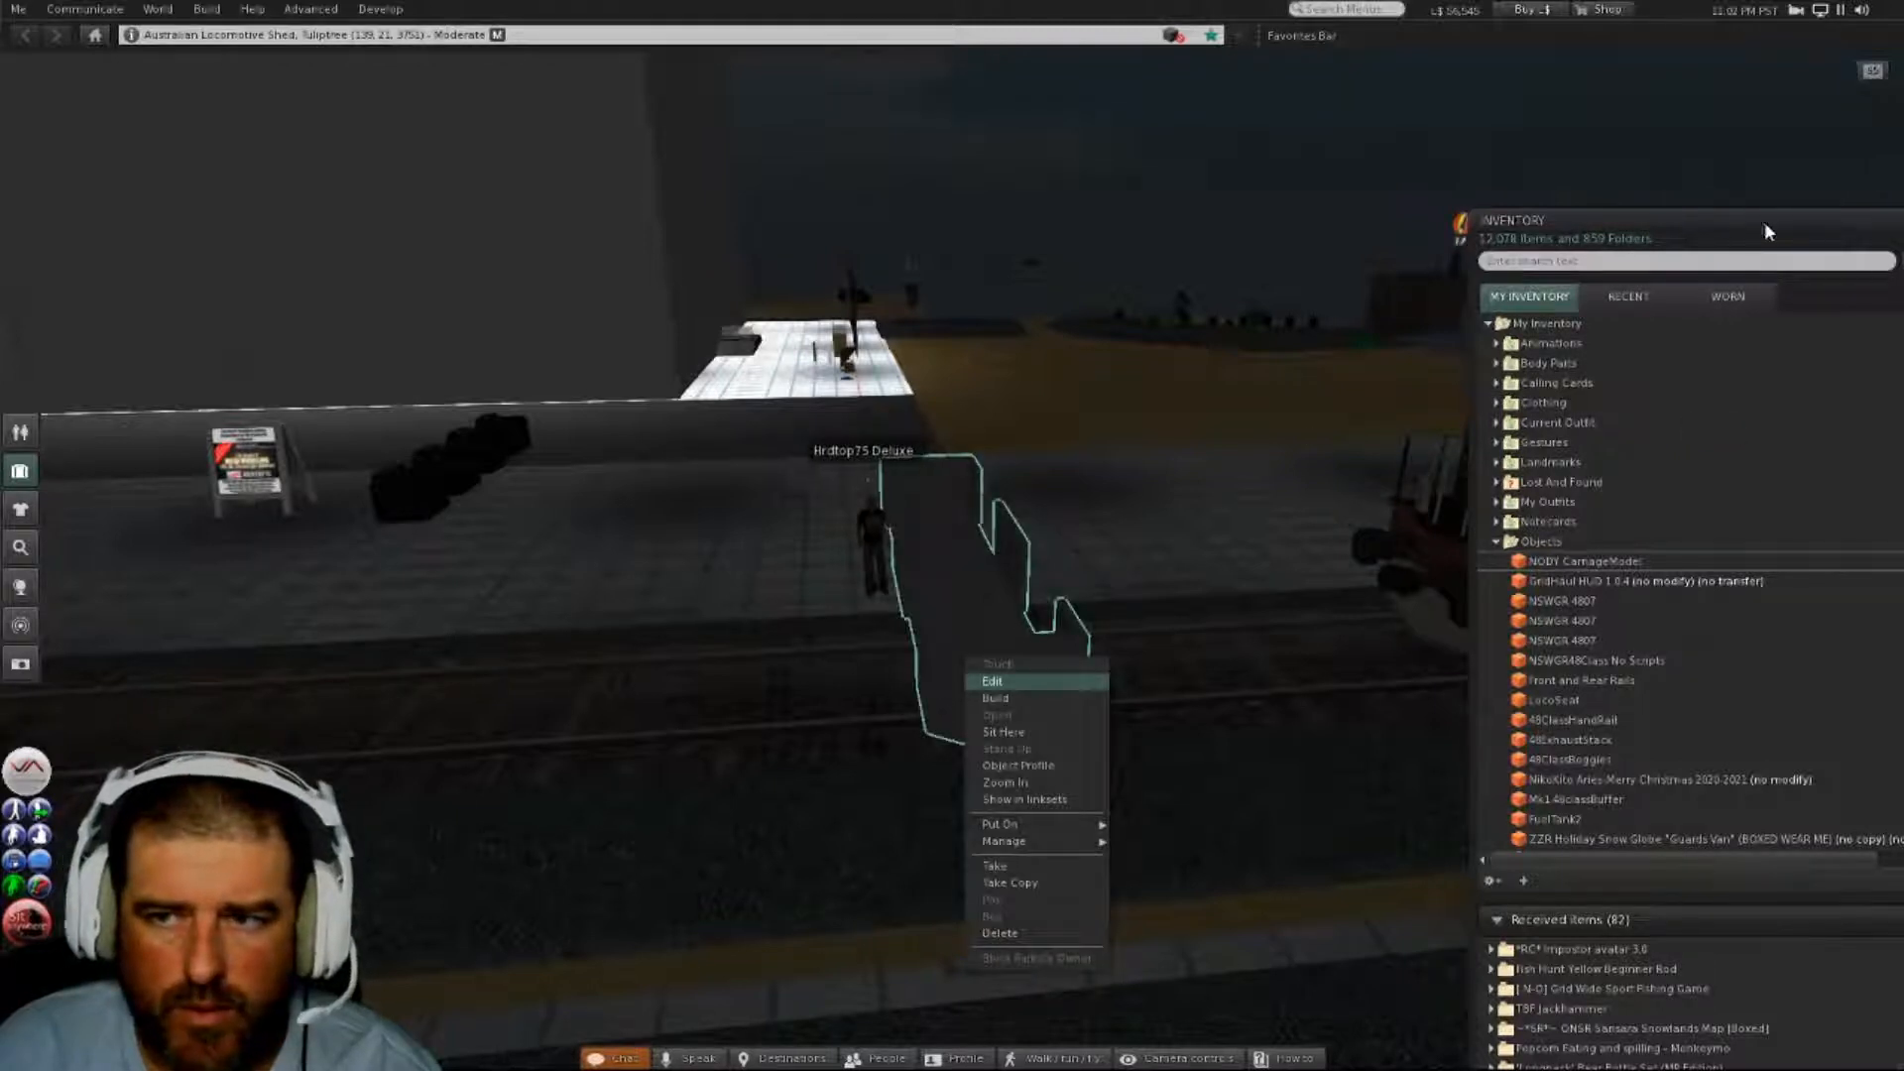
left_click_drag(1764, 224, 1578, 173)
left_click(1758, 179)
right_click(996, 609)
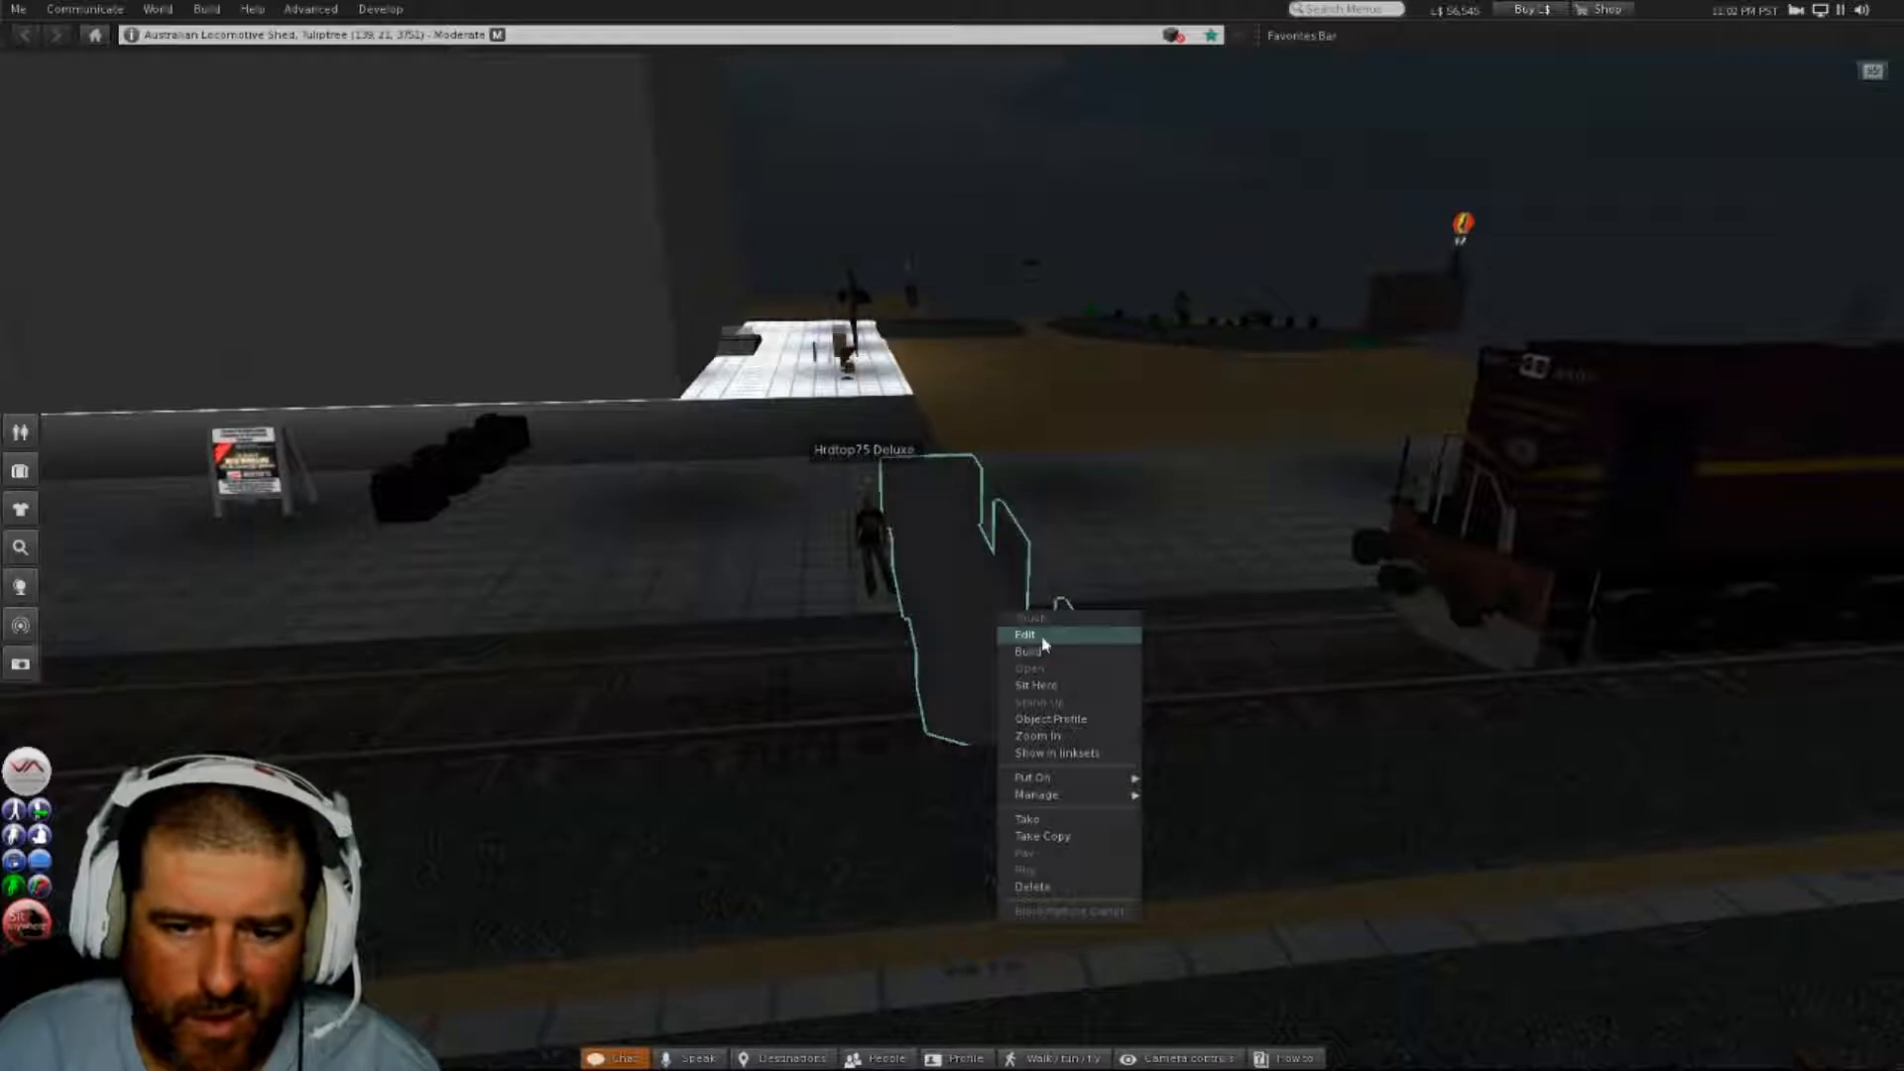
left_click(1041, 635)
left_click(1611, 379)
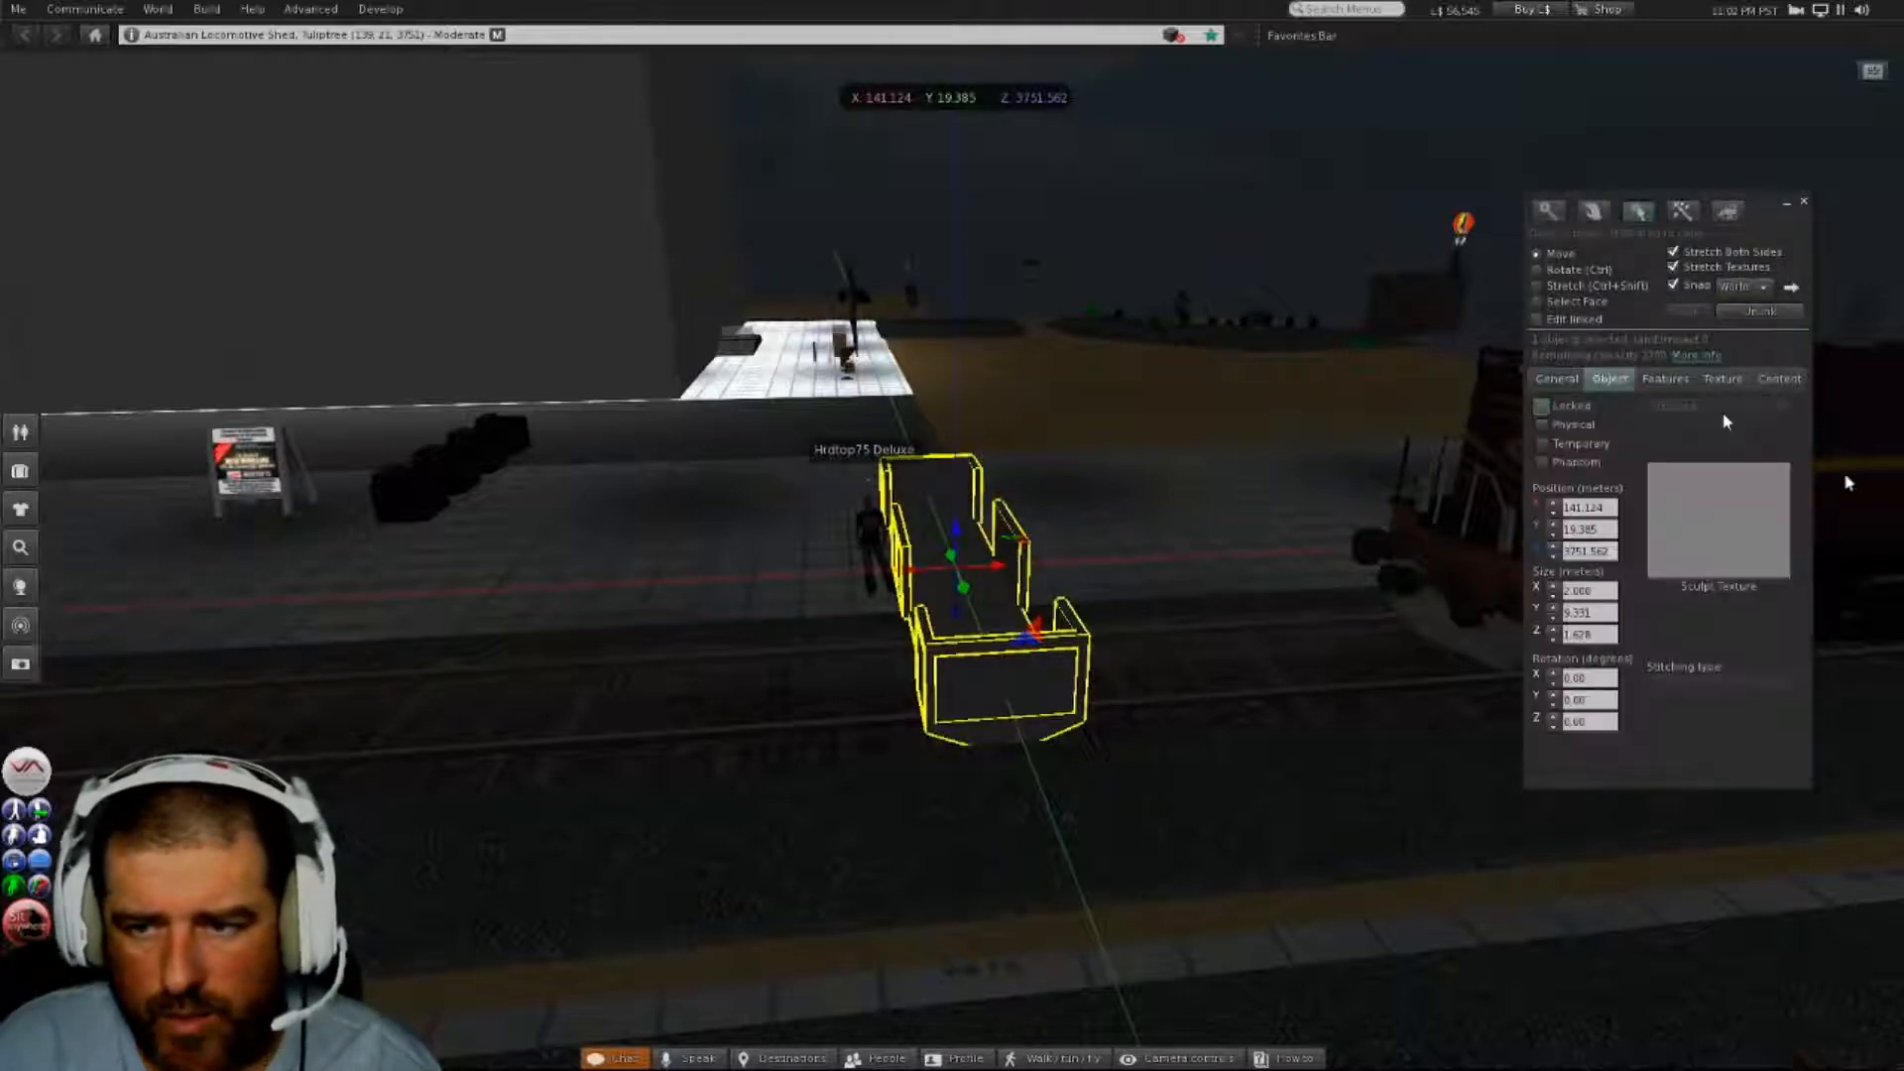
left_click(1597, 721)
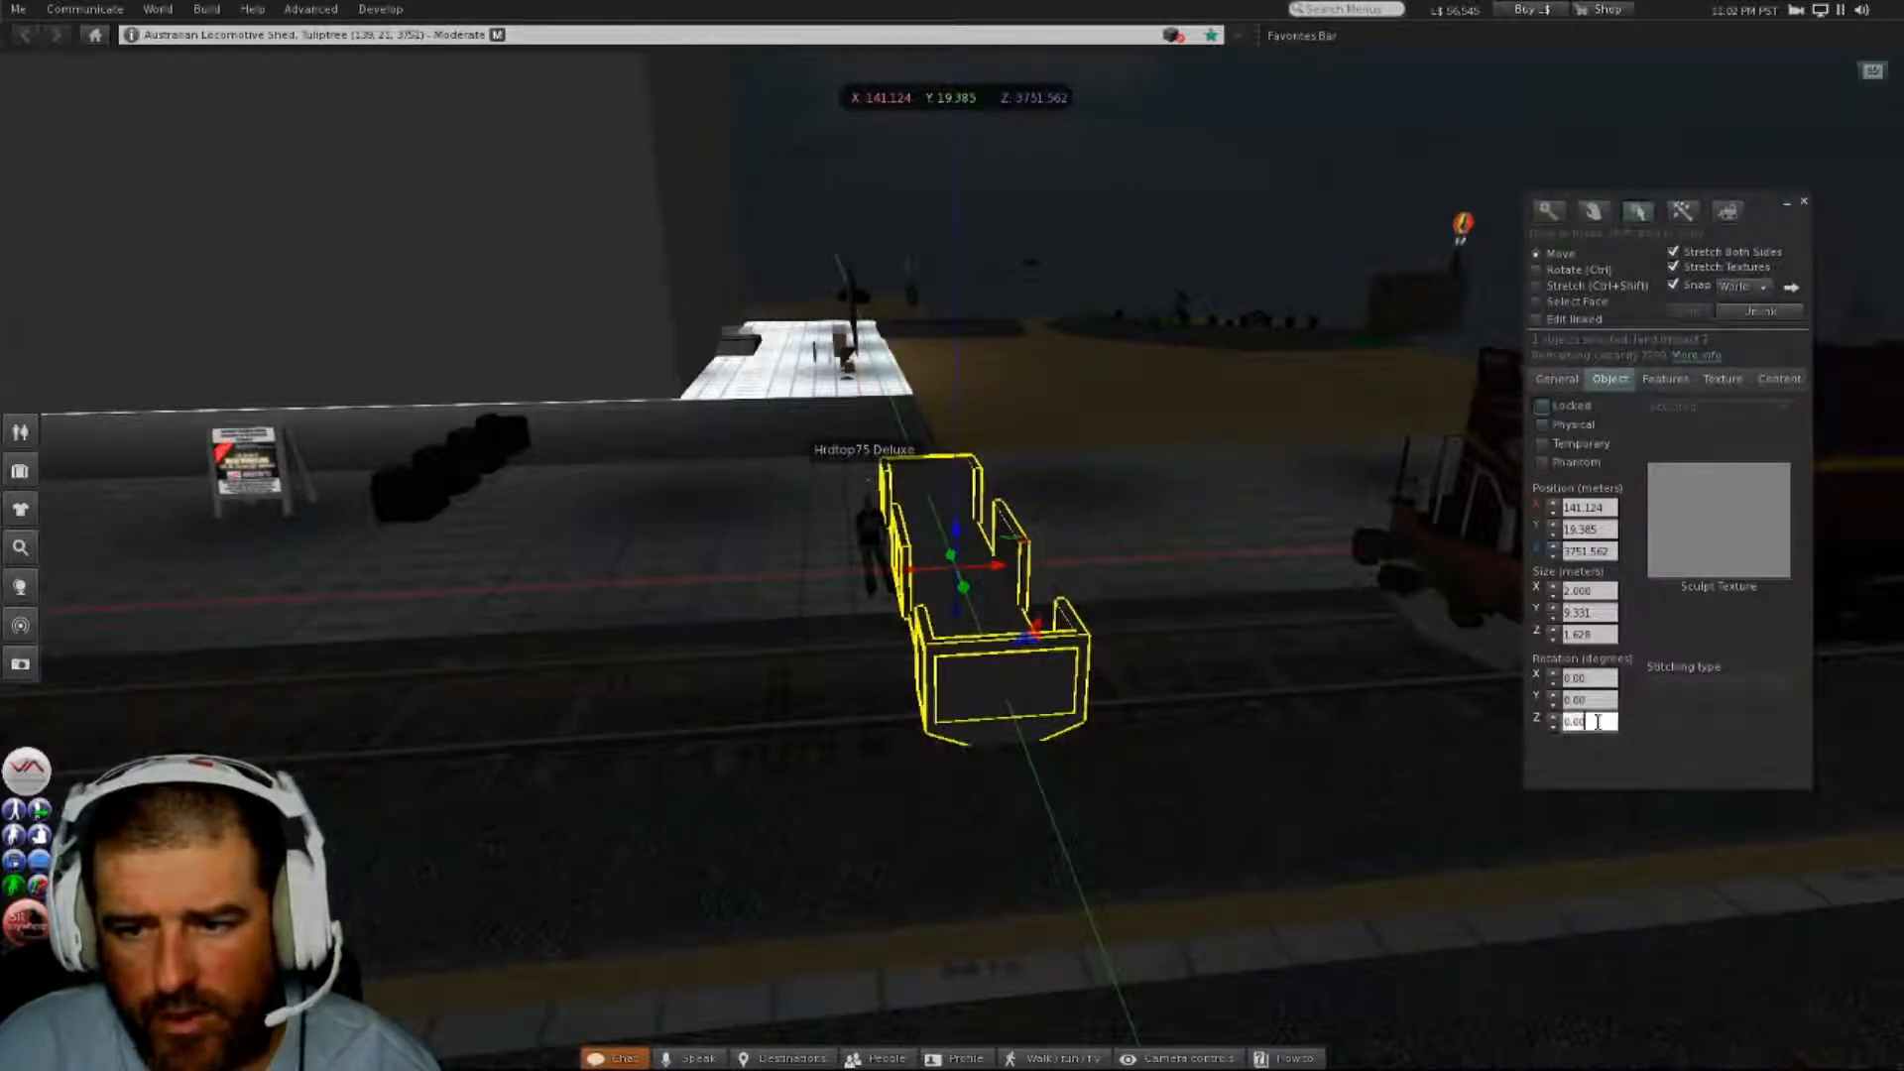
type("90")
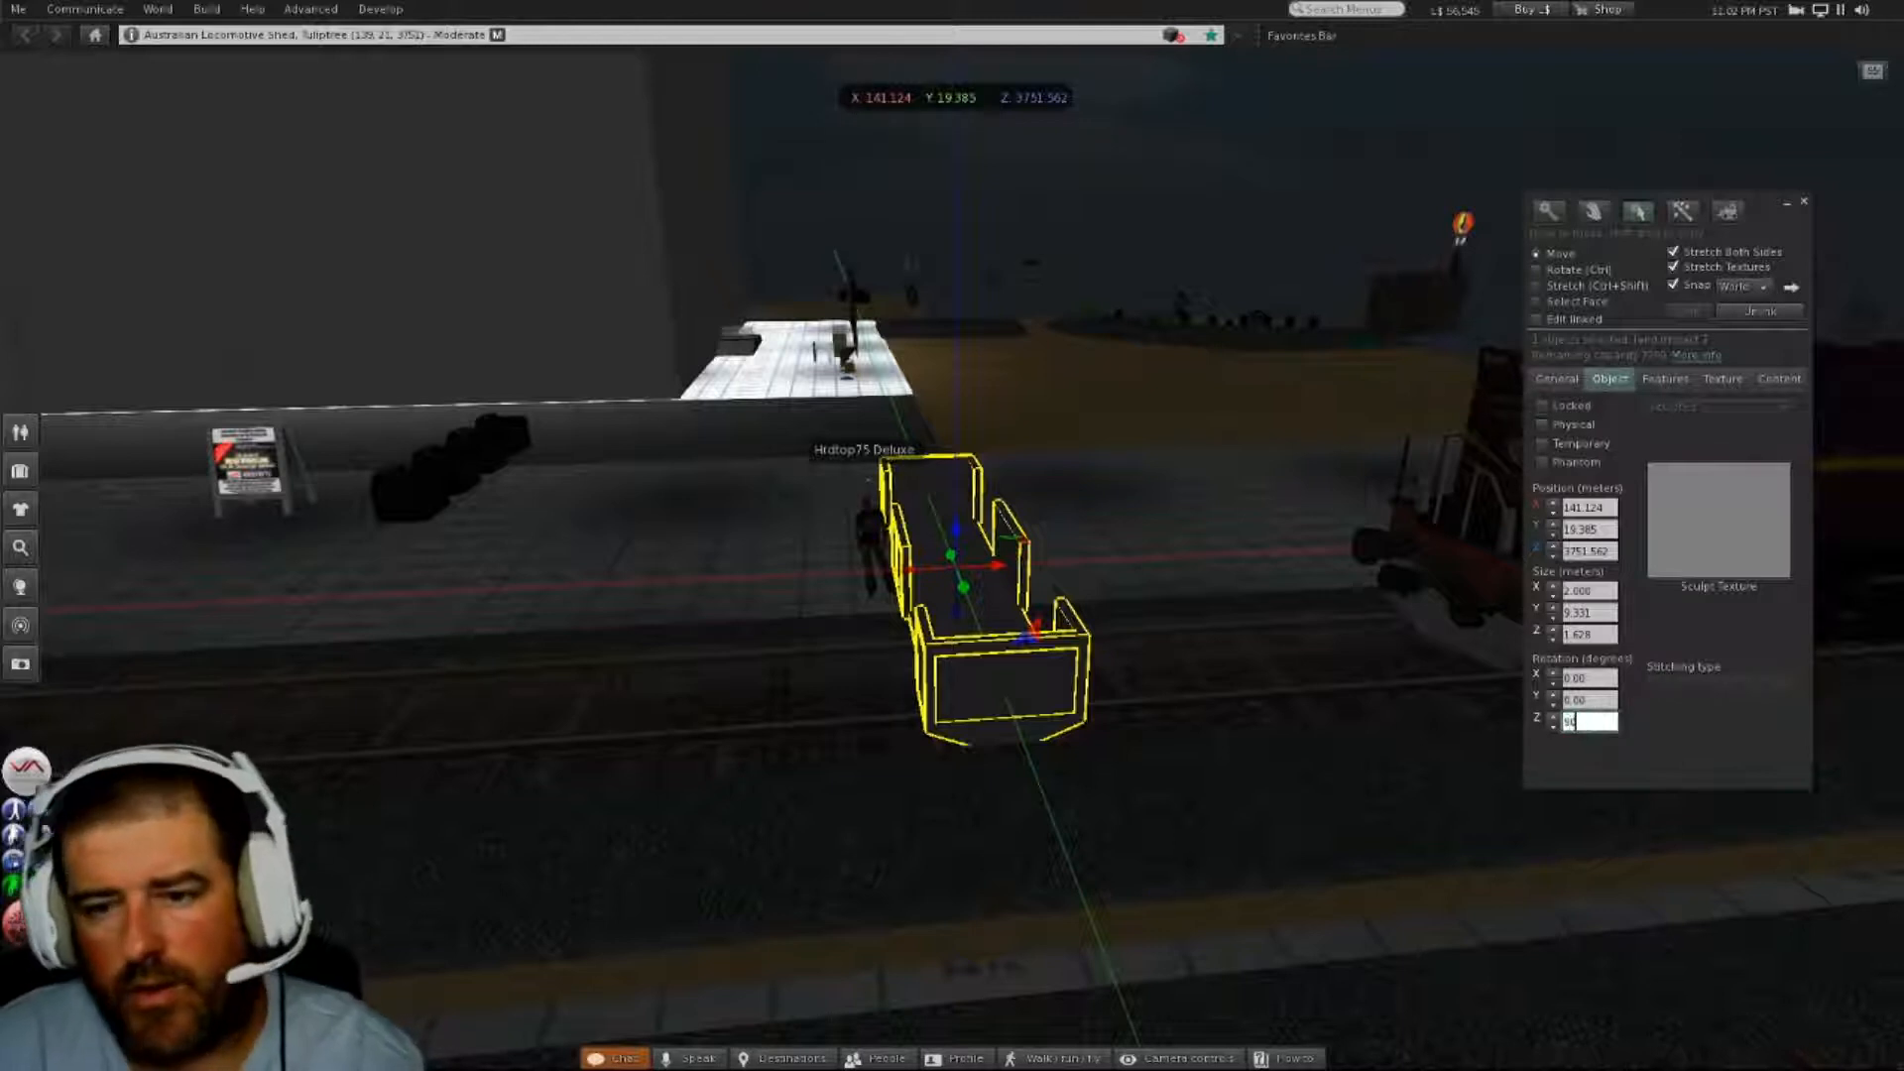
key("Return")
key("ctrl+b")
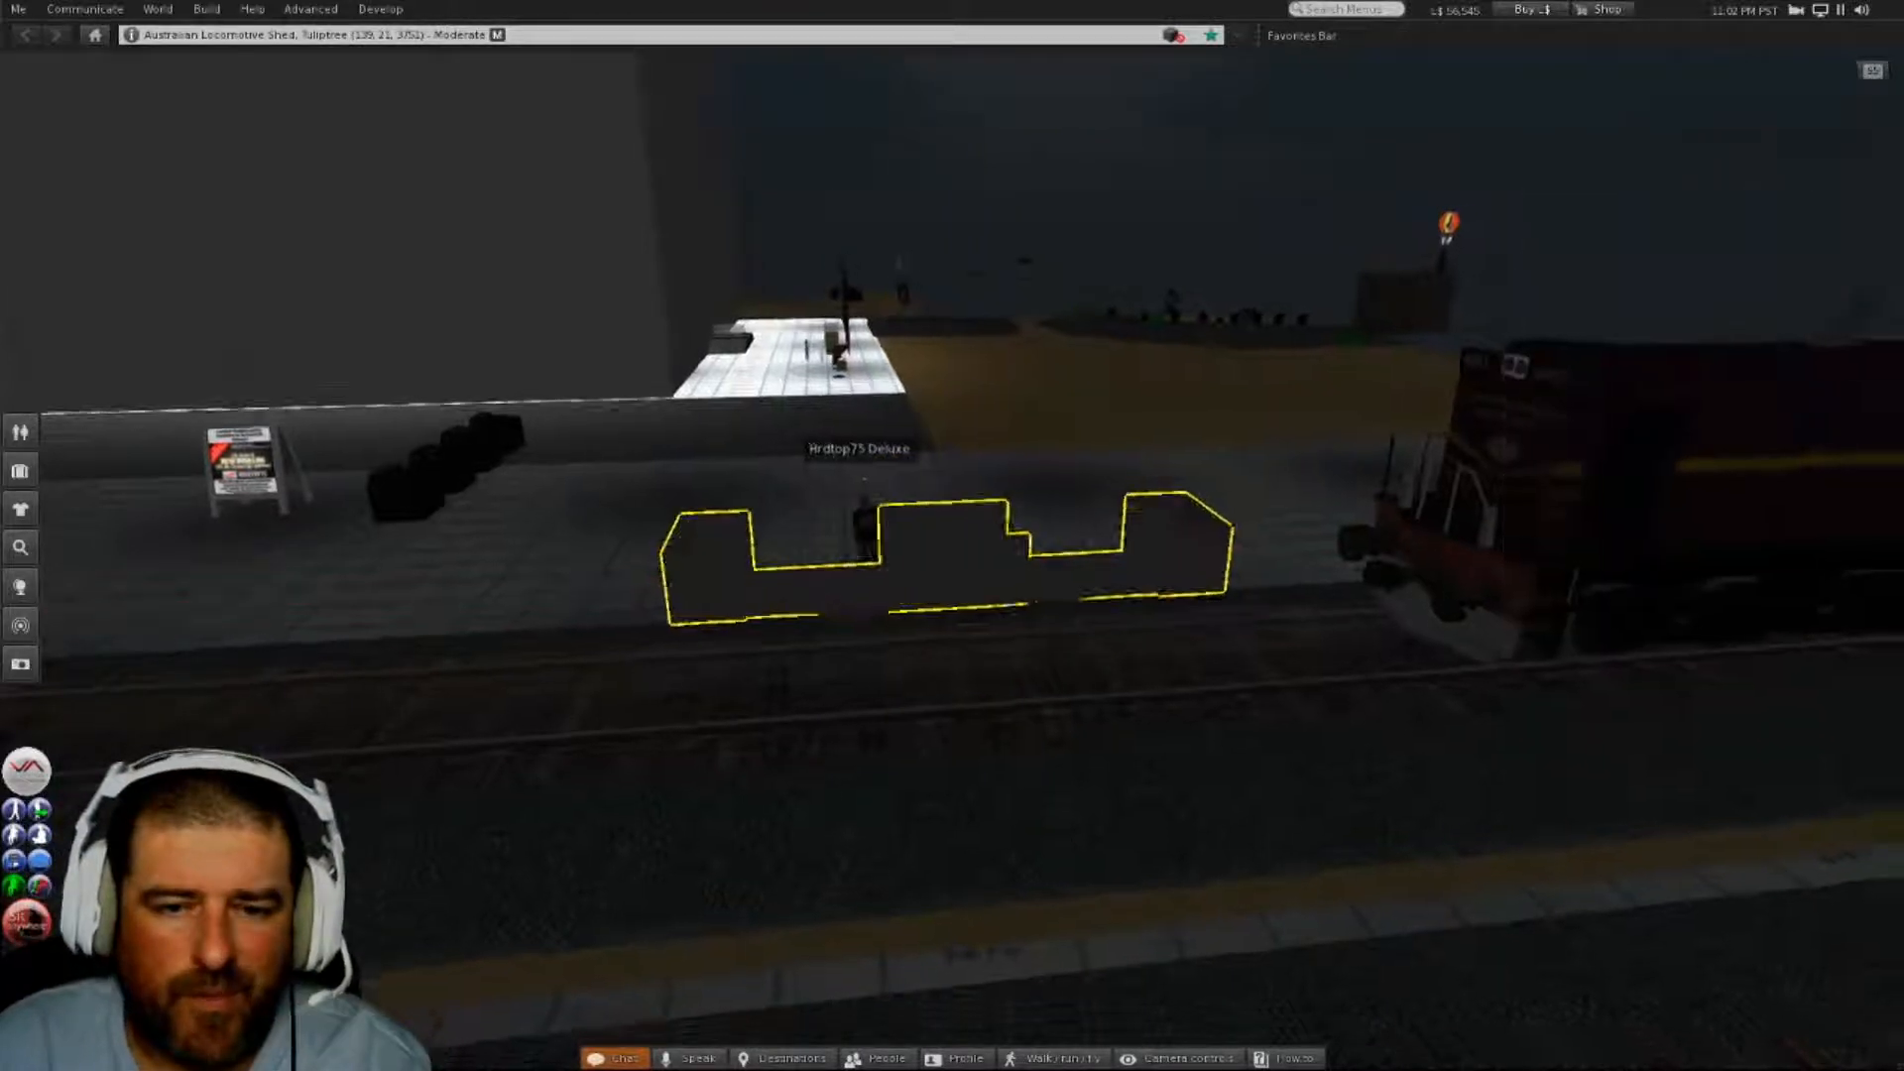
- Move the chassis onto the track in front of the red locomotive, at about X 147.84, Y 16.47, Z 3752.69
left_click_drag(947, 565, 1195, 565, "alt")
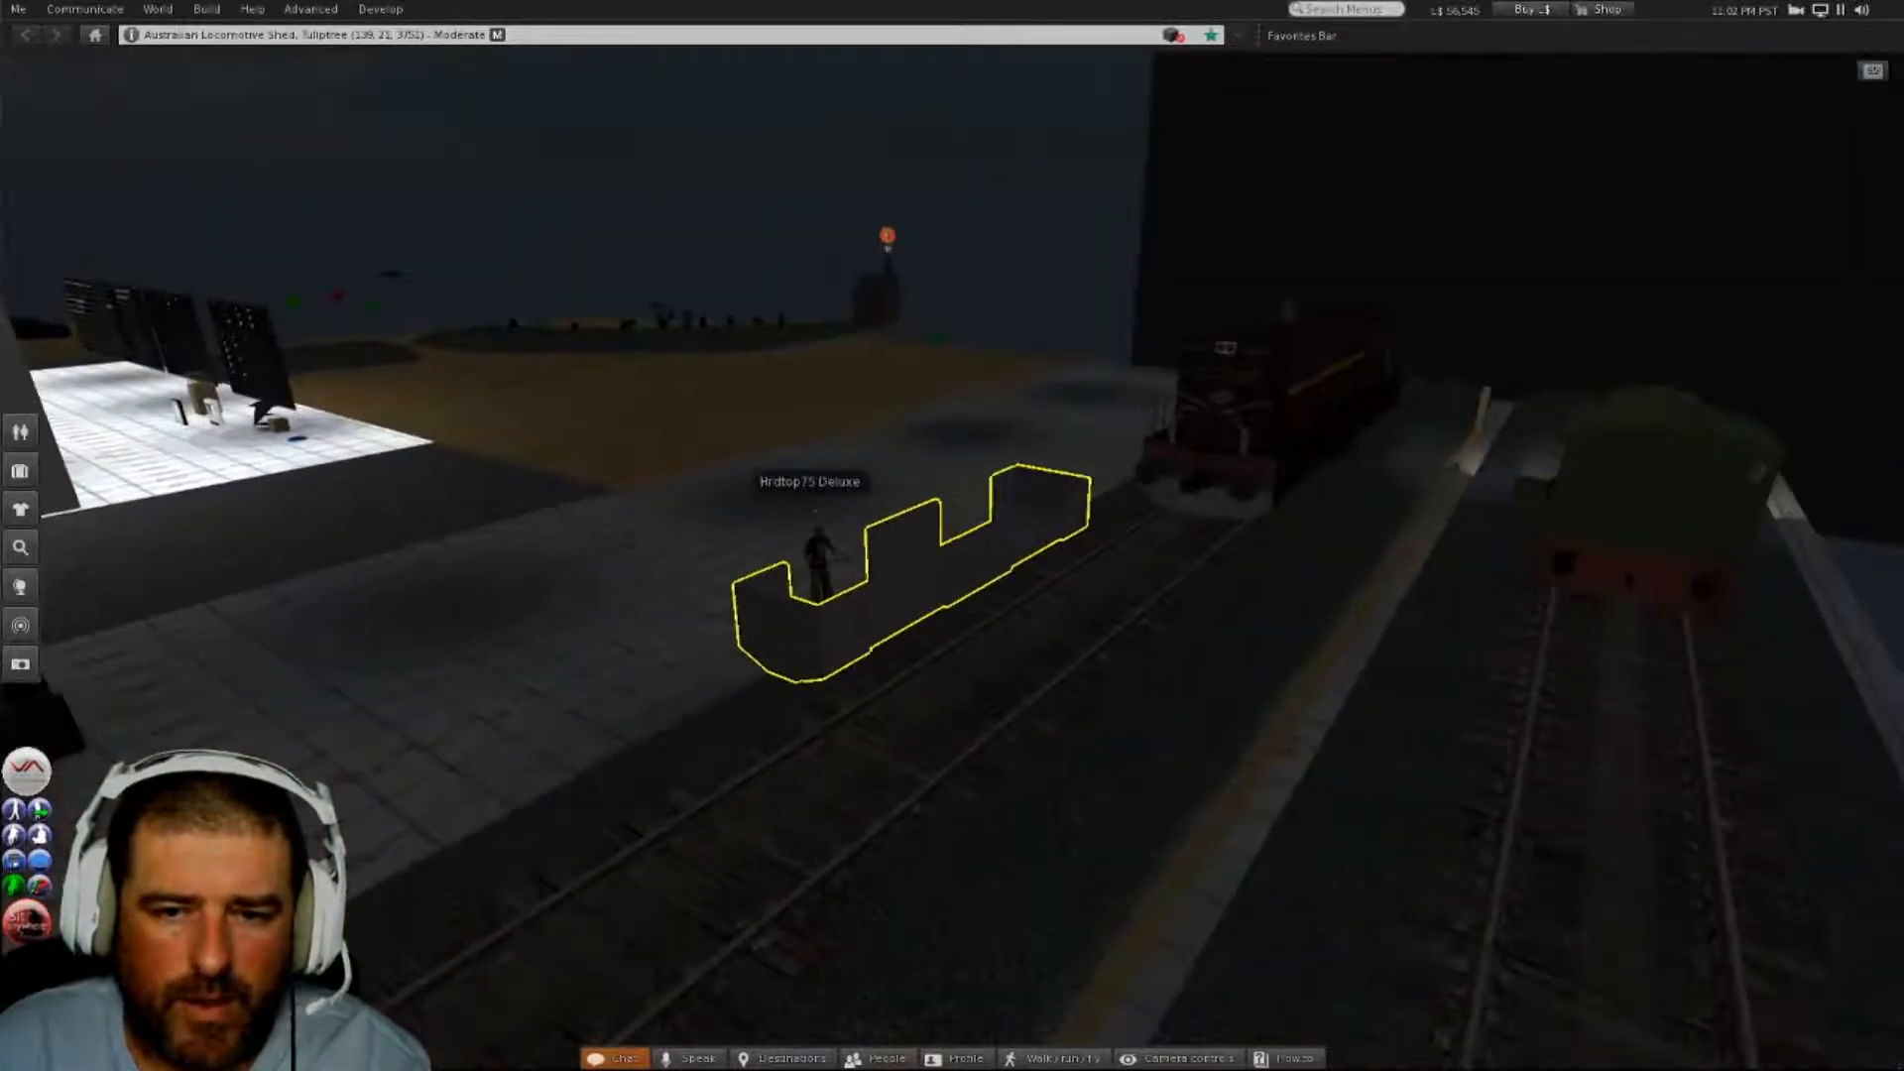
left_click_drag(952, 565, 1150, 567, "alt")
left_click_drag(954, 528, 1126, 551)
left_click_drag(1071, 462, 1388, 447)
left_click_drag(1071, 462, 1606, 386, "alt")
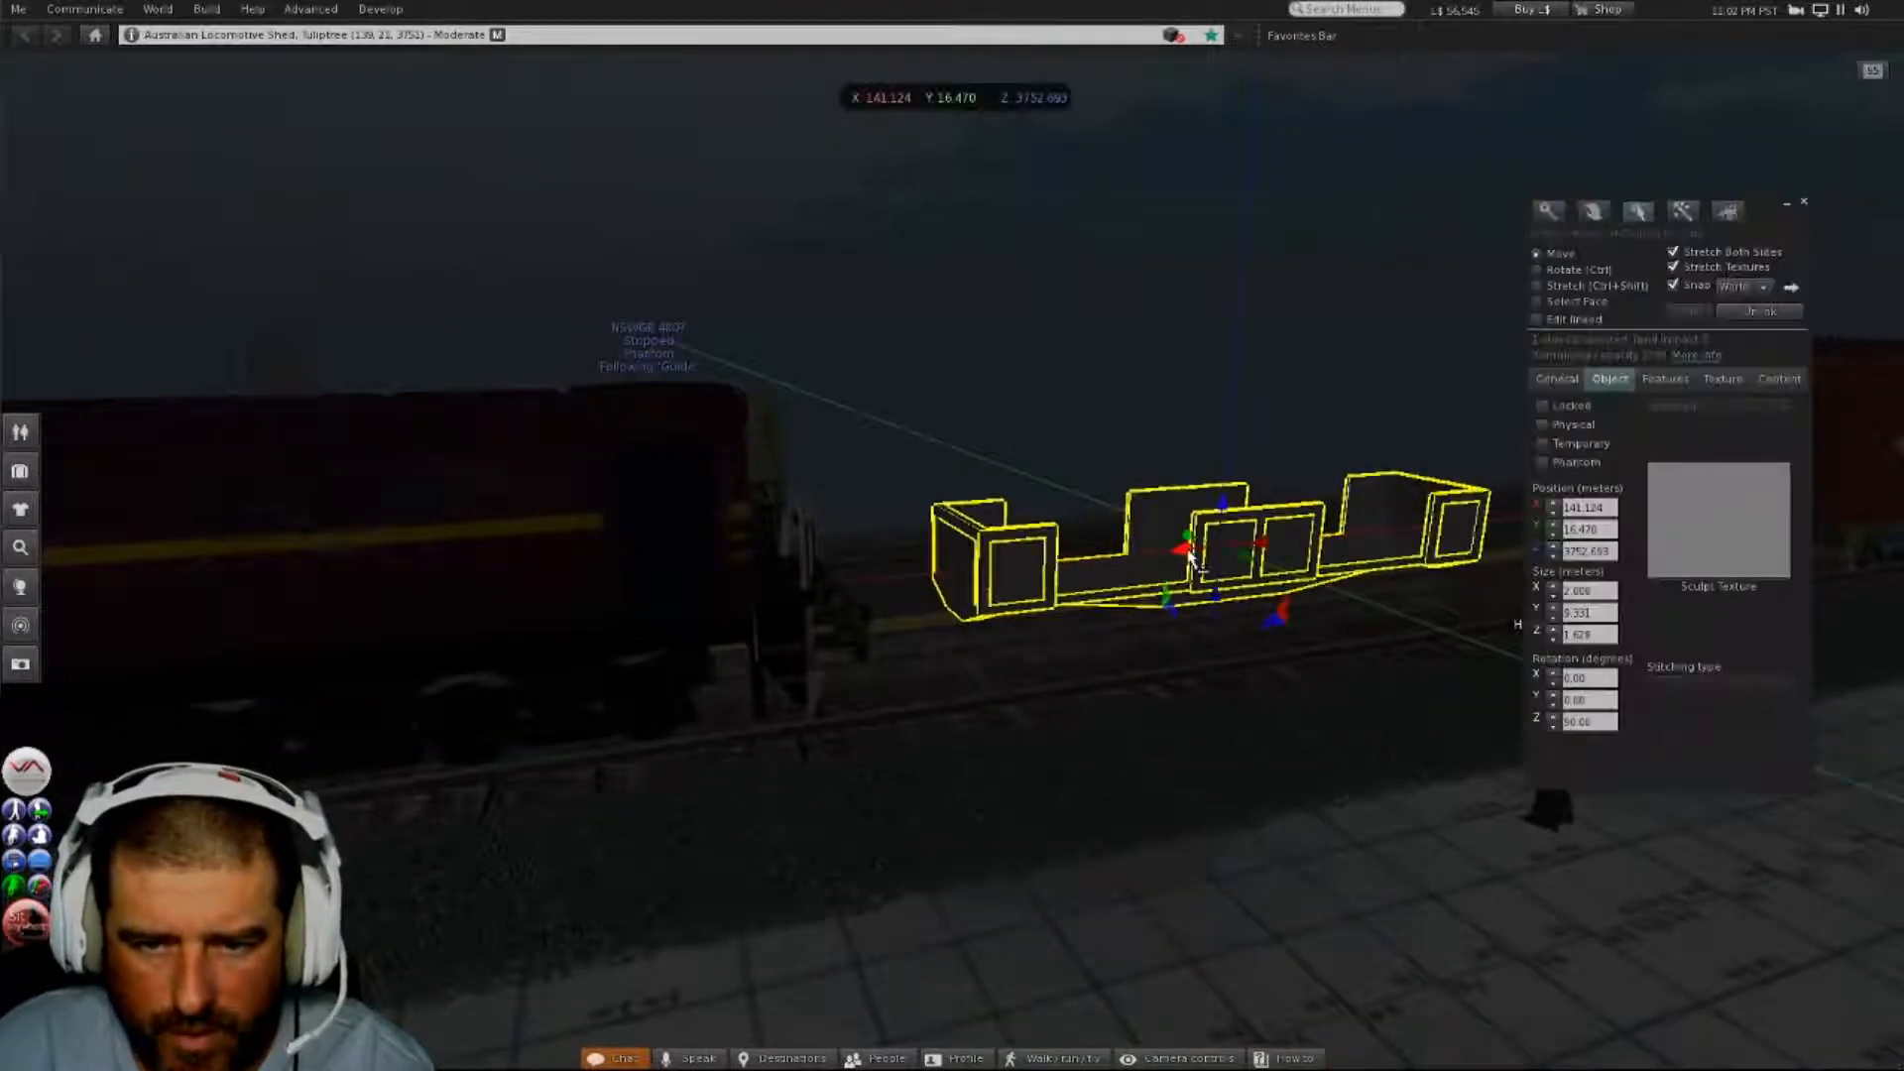
left_click_drag(1184, 553, 565, 645)
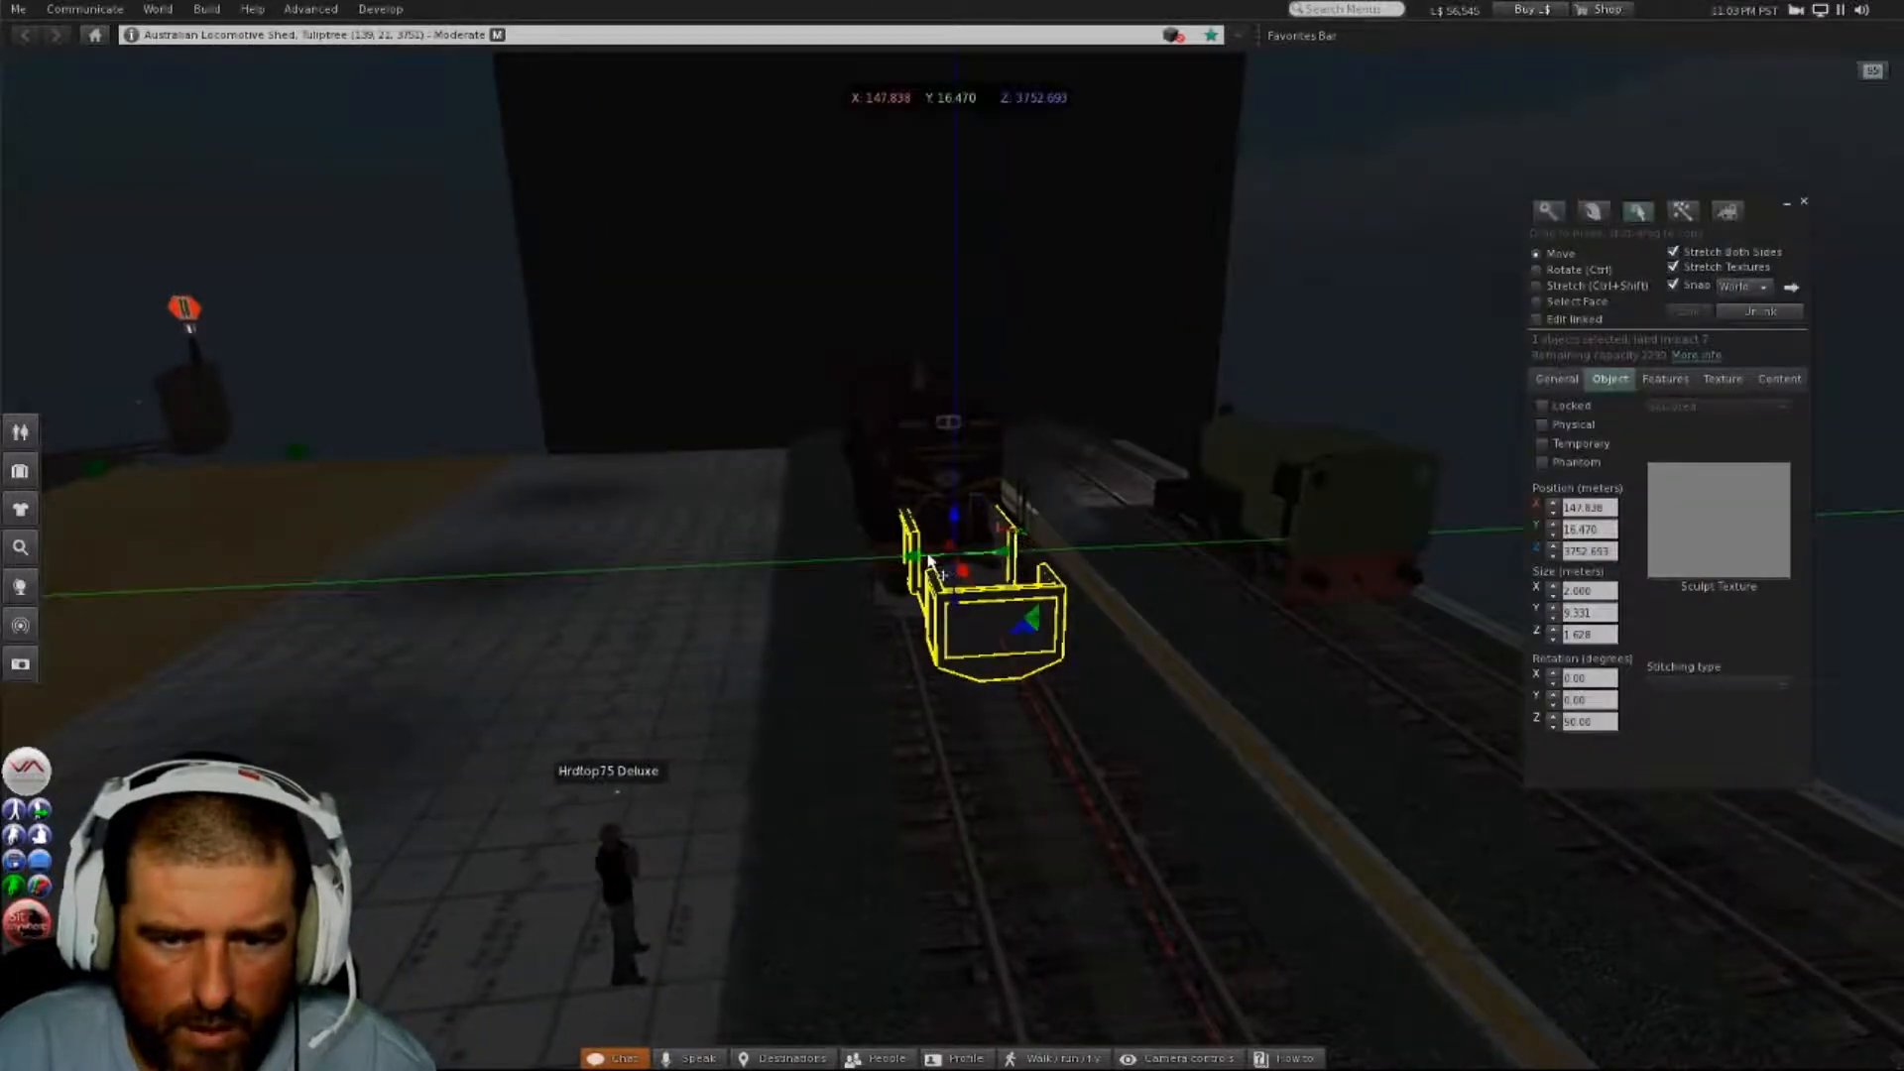
- Look up the locomotive's Y position and set the chassis's Y position to the same 16.430
left_click(930, 560)
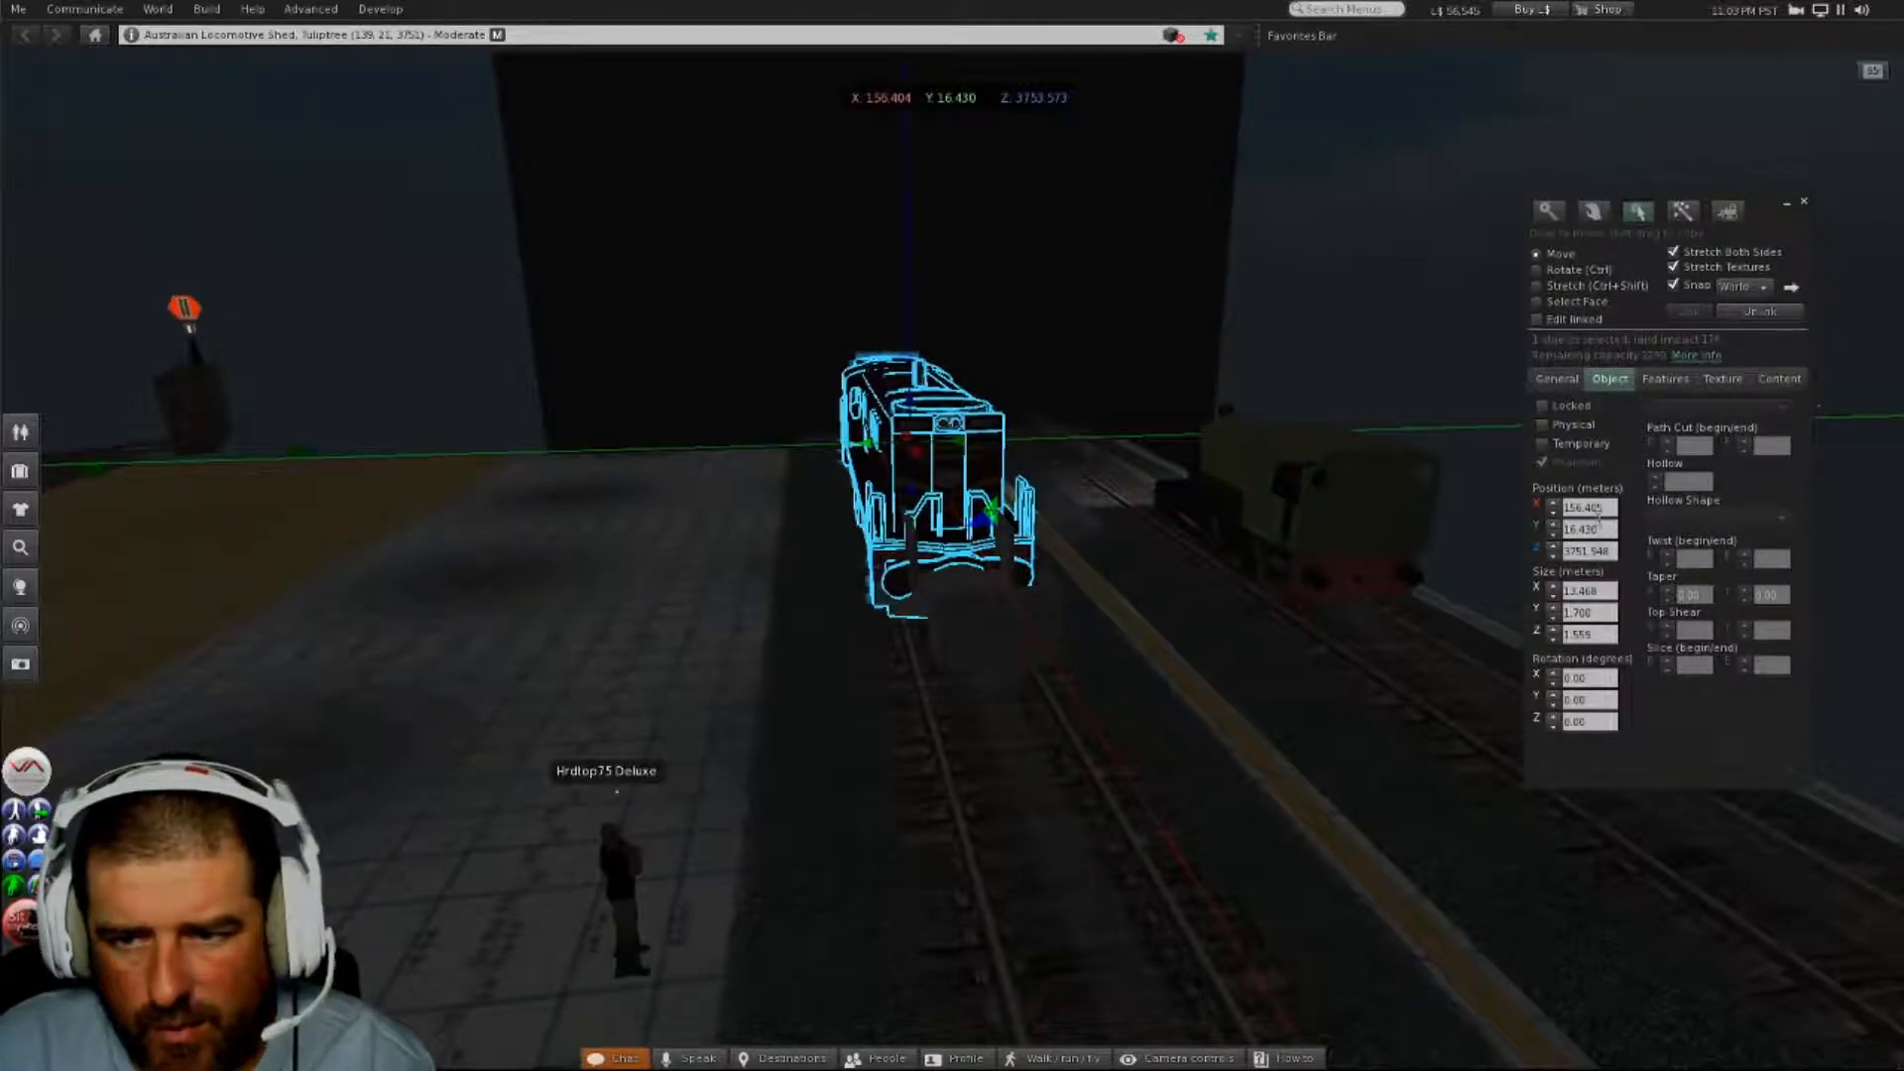
left_click_drag(1601, 529, 1570, 529)
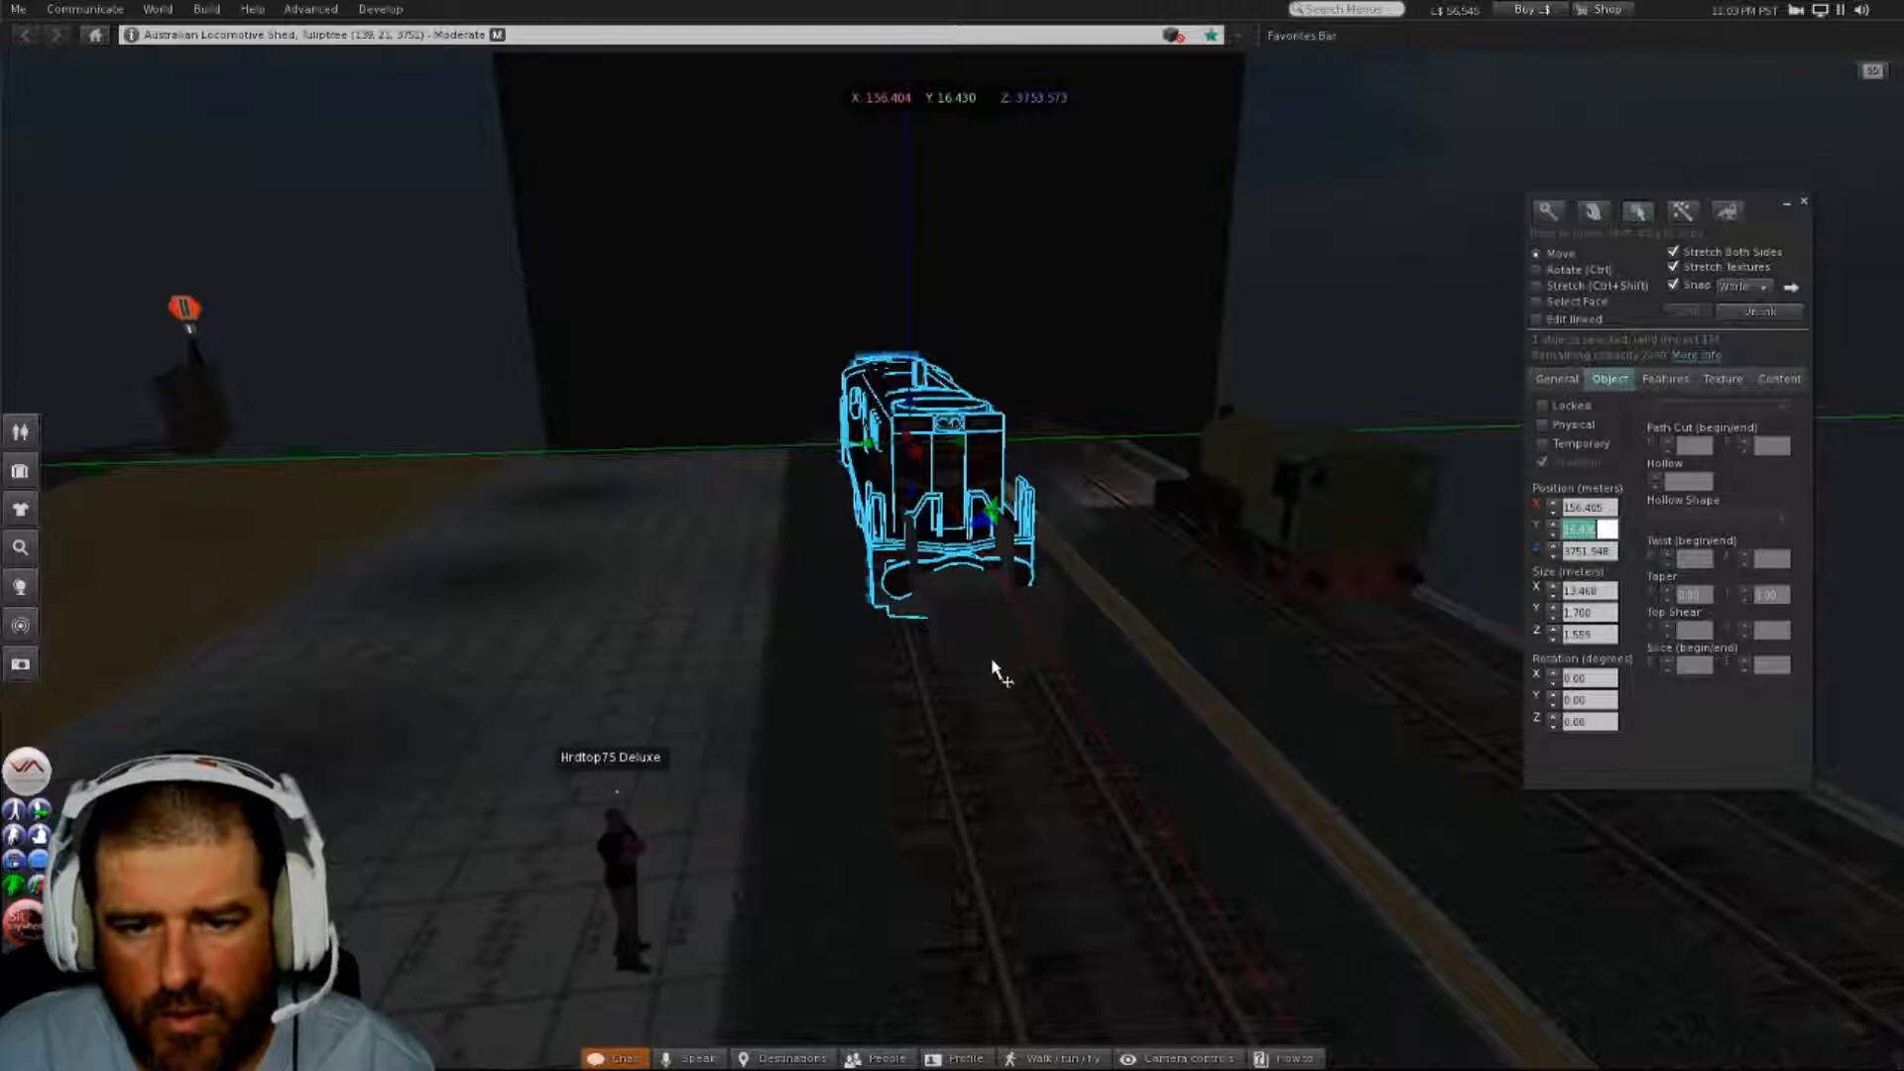
left_click(999, 673)
left_click(1591, 529)
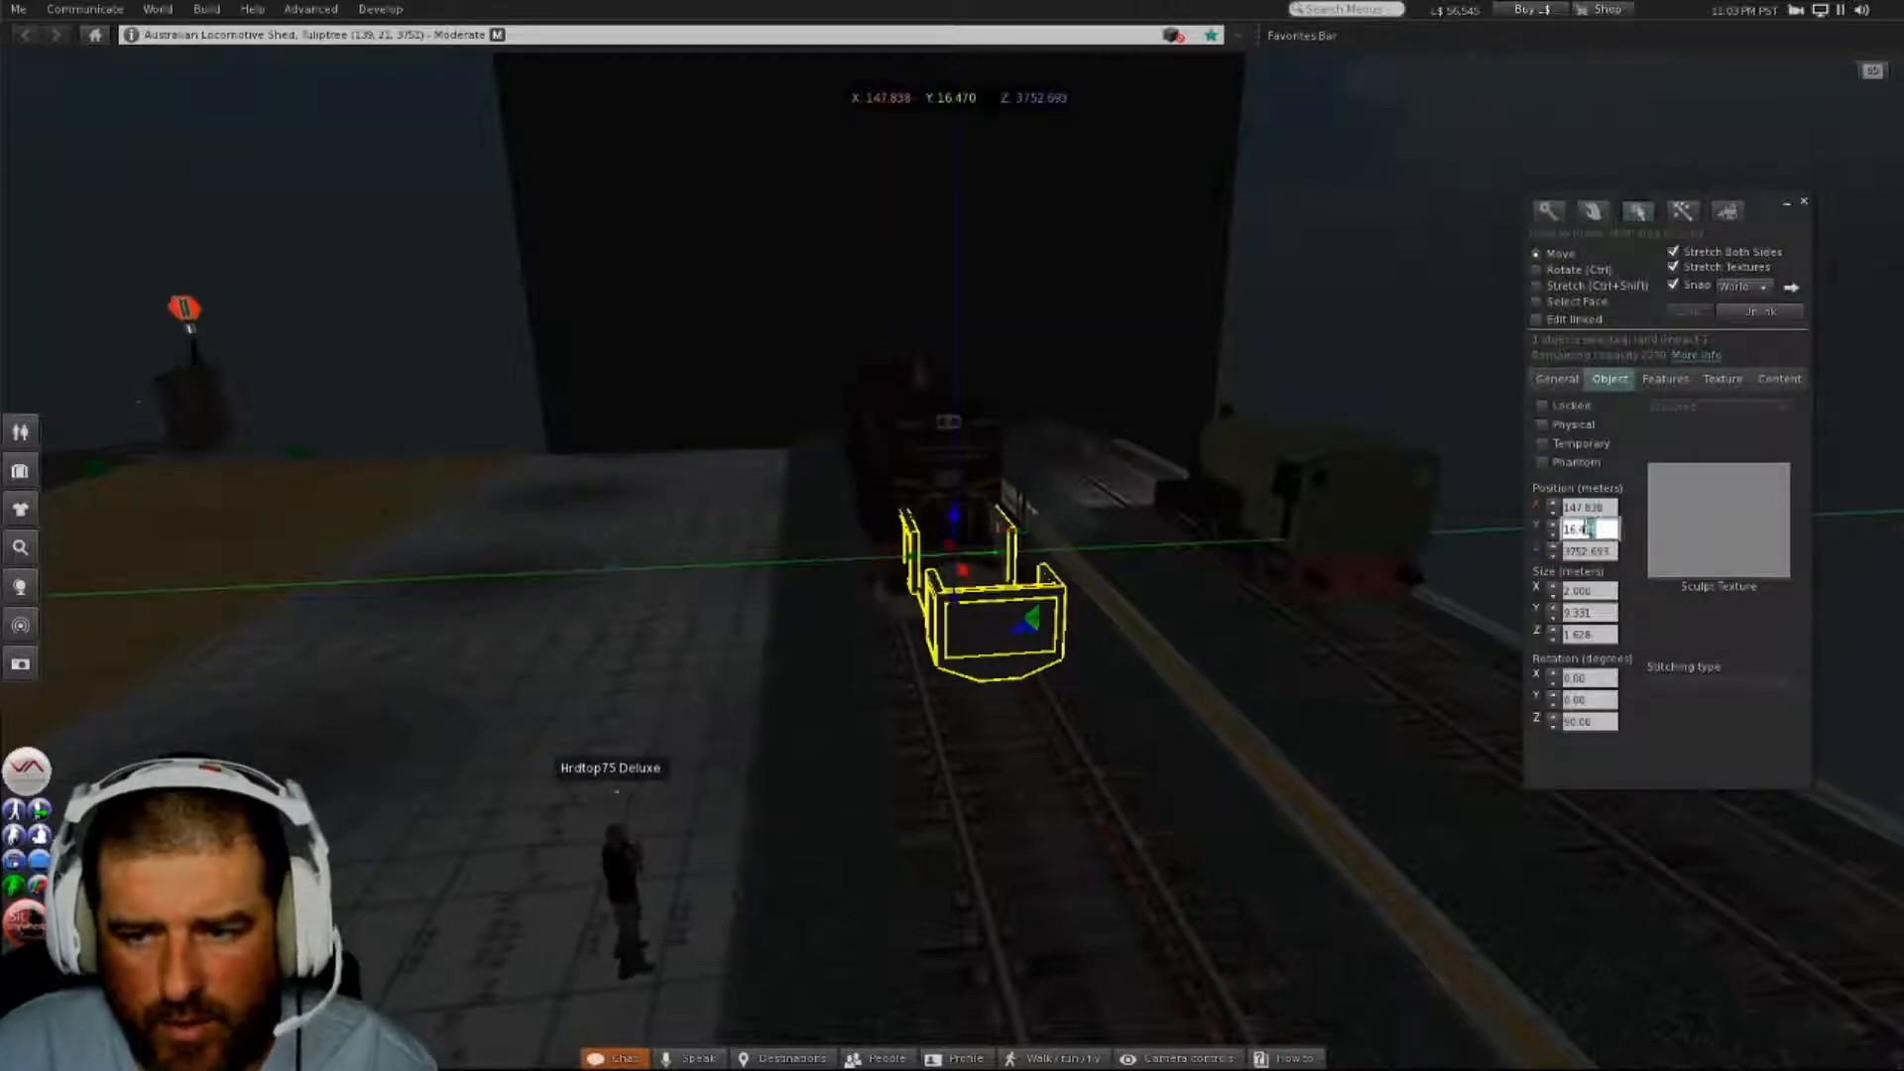
type("30")
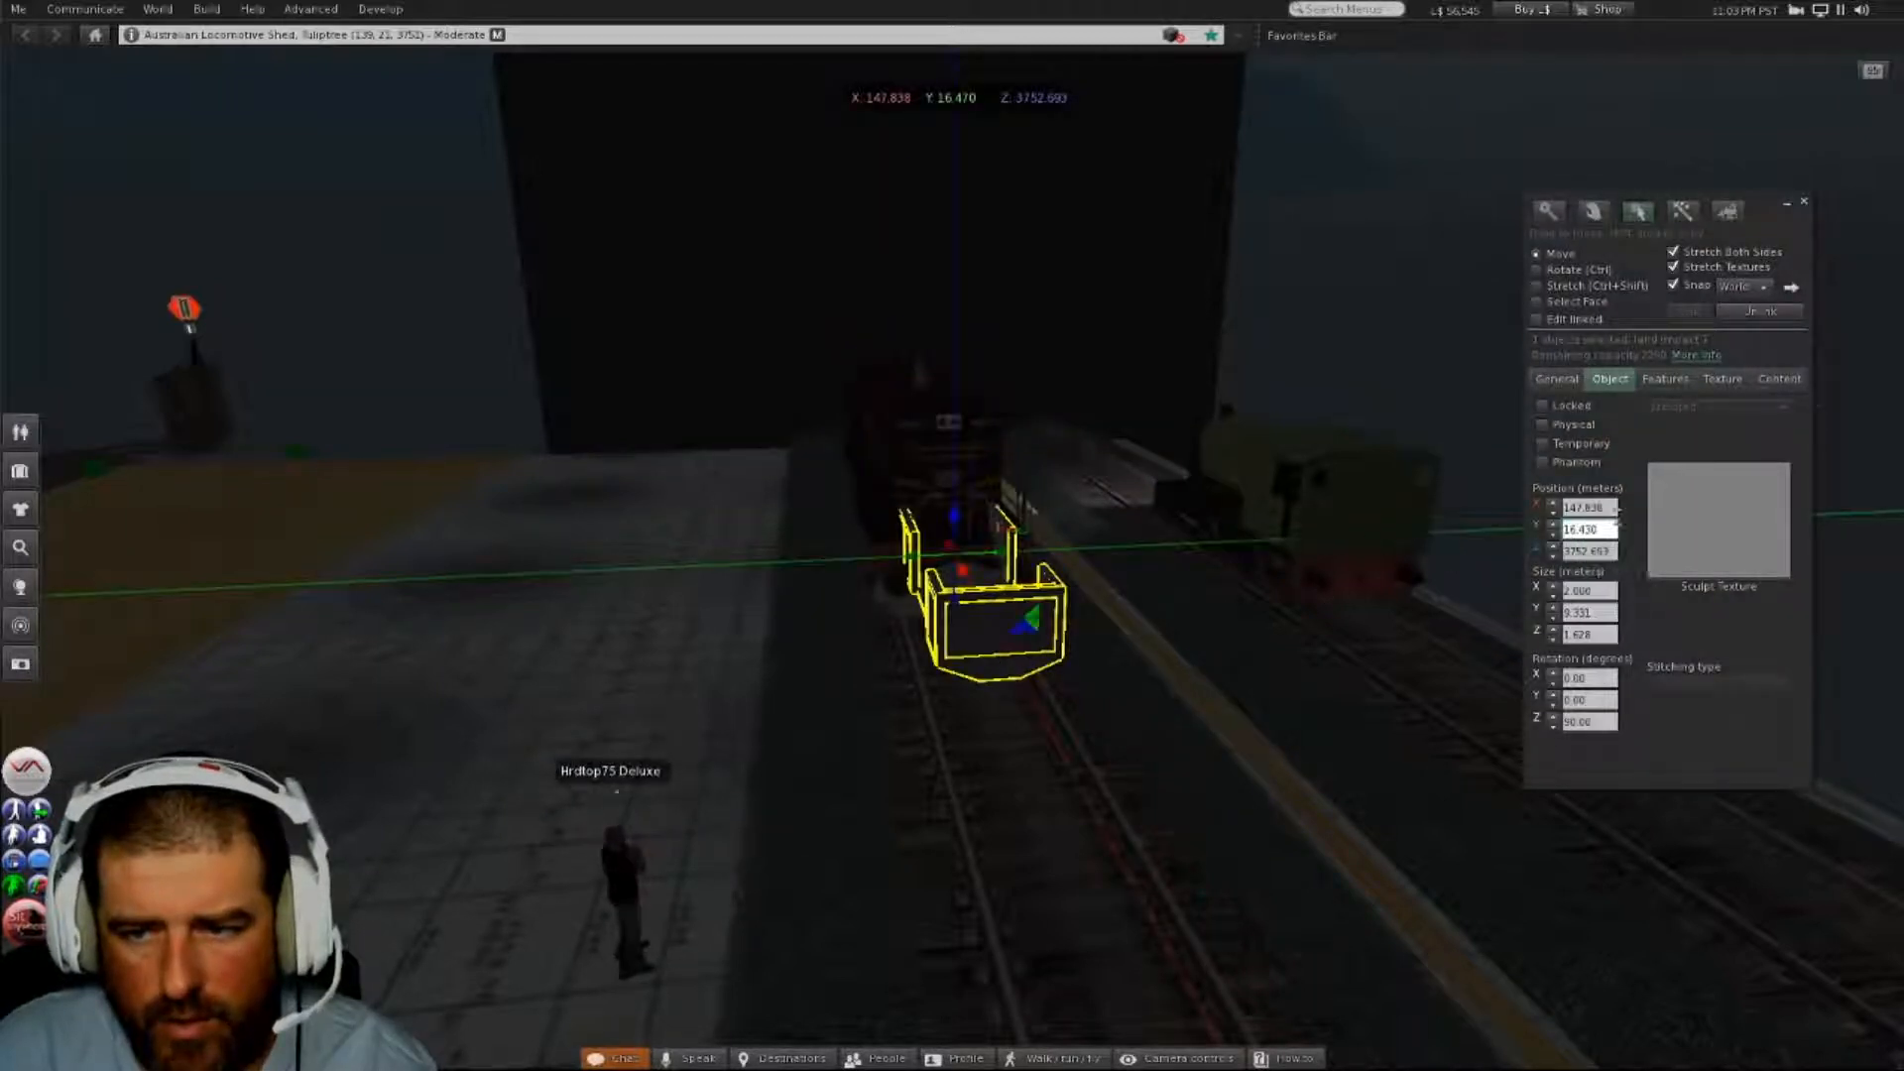
left_click(1612, 512)
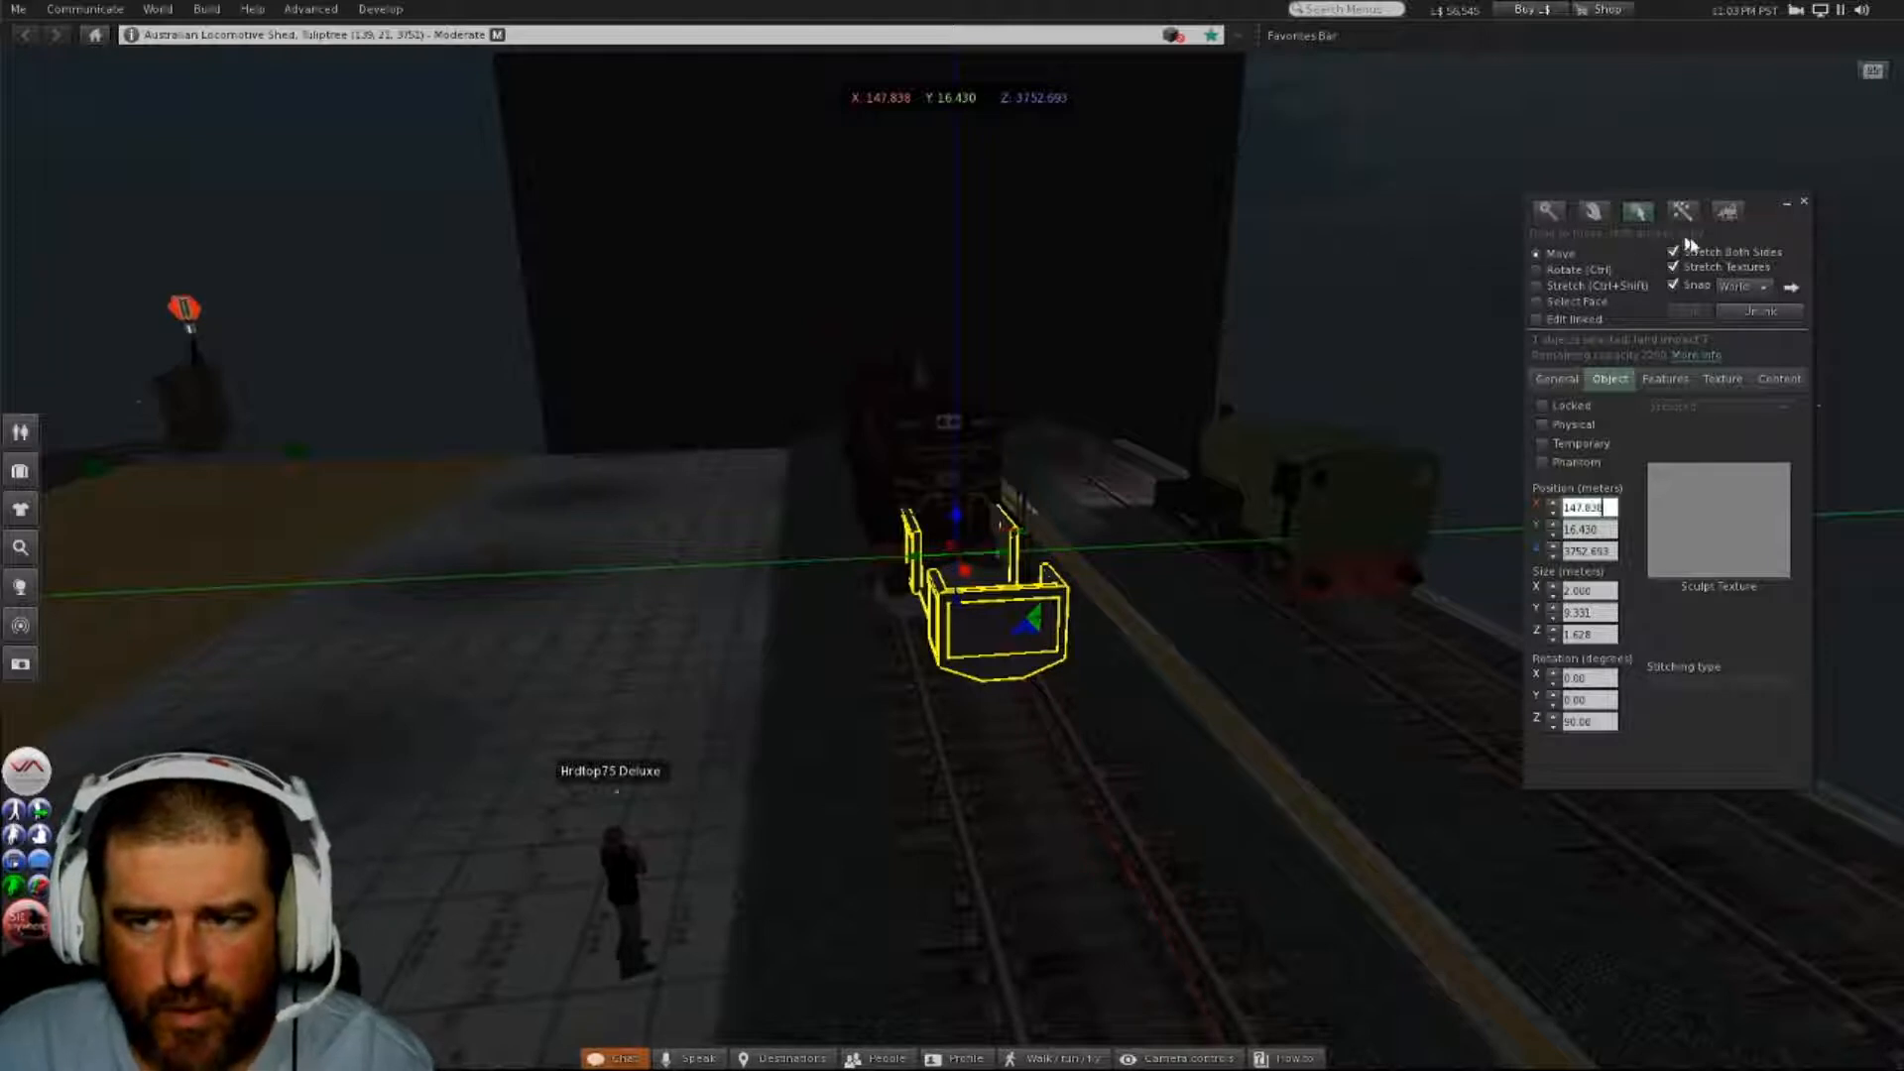
- Stretch the chassis's width to about 3.355 m, comparing it with the locomotive's sides
left_click(1536, 286)
left_click_drag(972, 560, 873, 476, "alt")
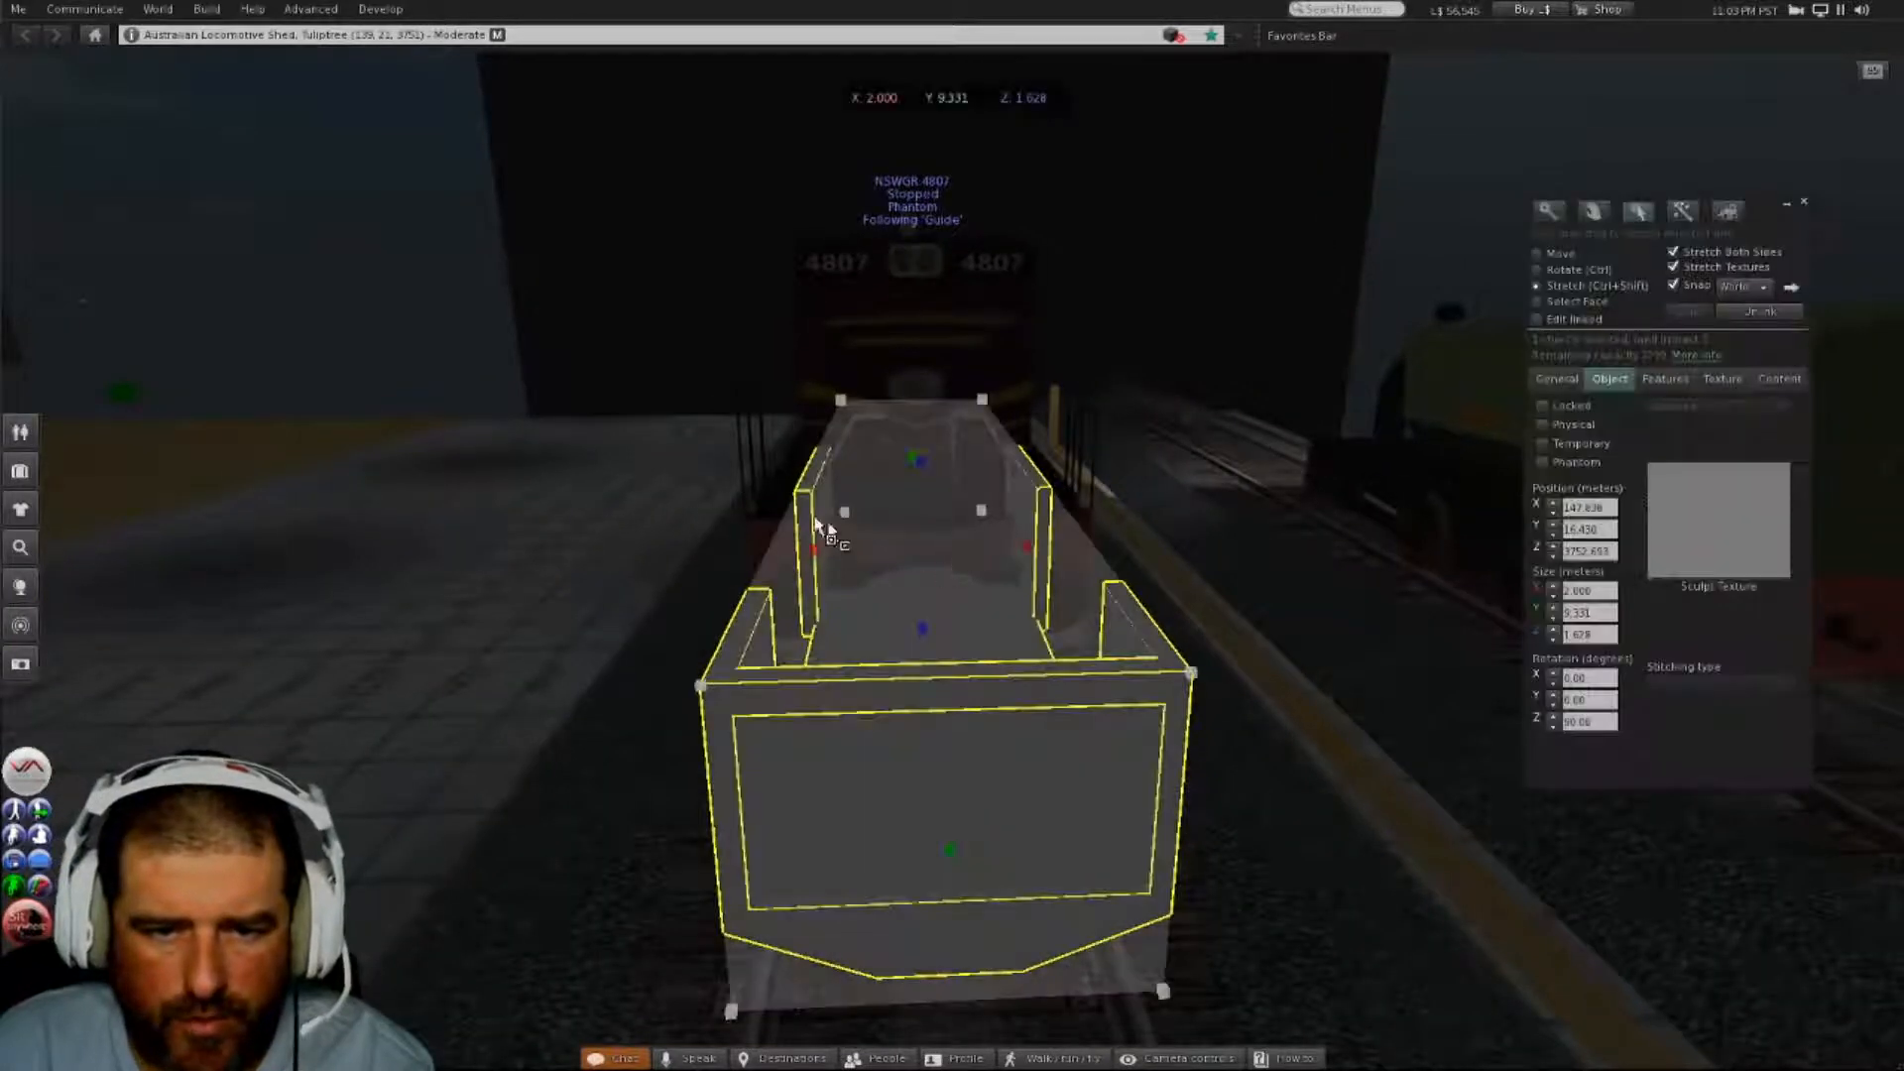
left_click_drag(814, 550, 831, 616)
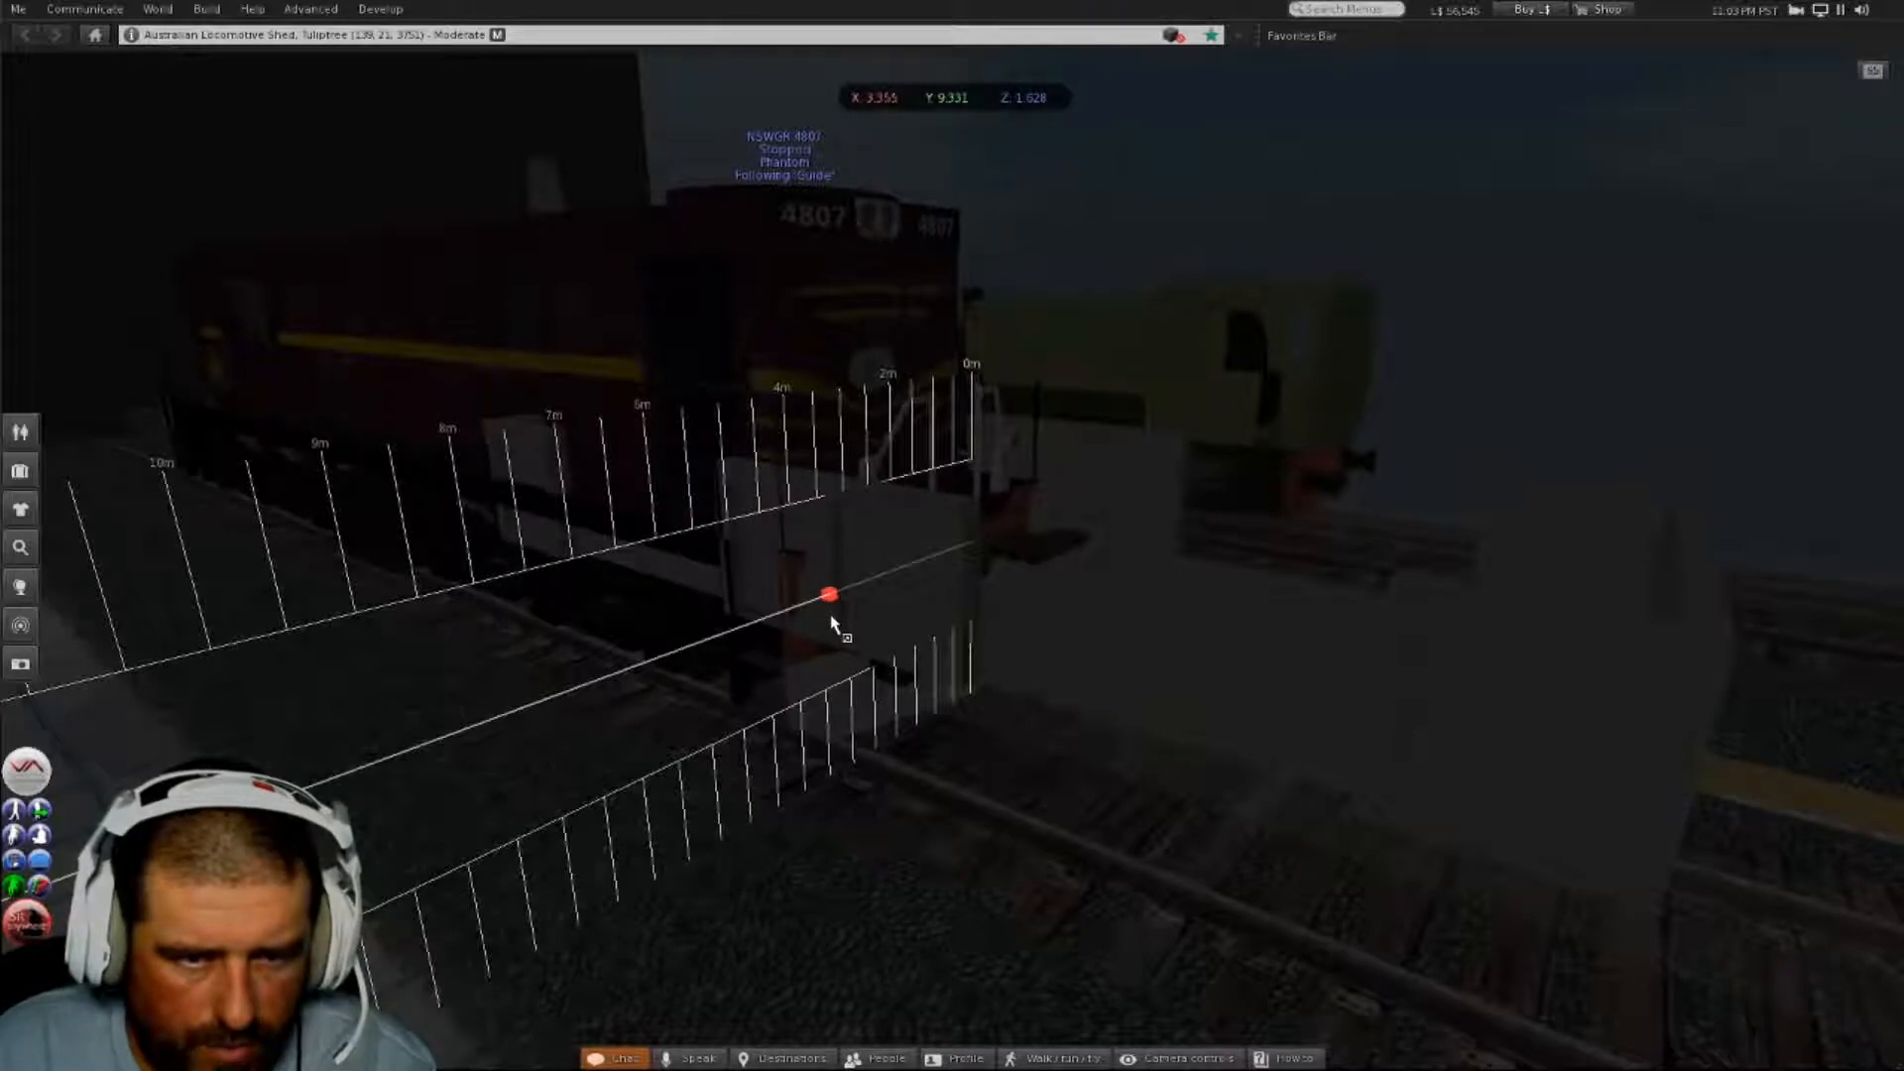
left_click_drag(656, 512, 954, 575, "alt")
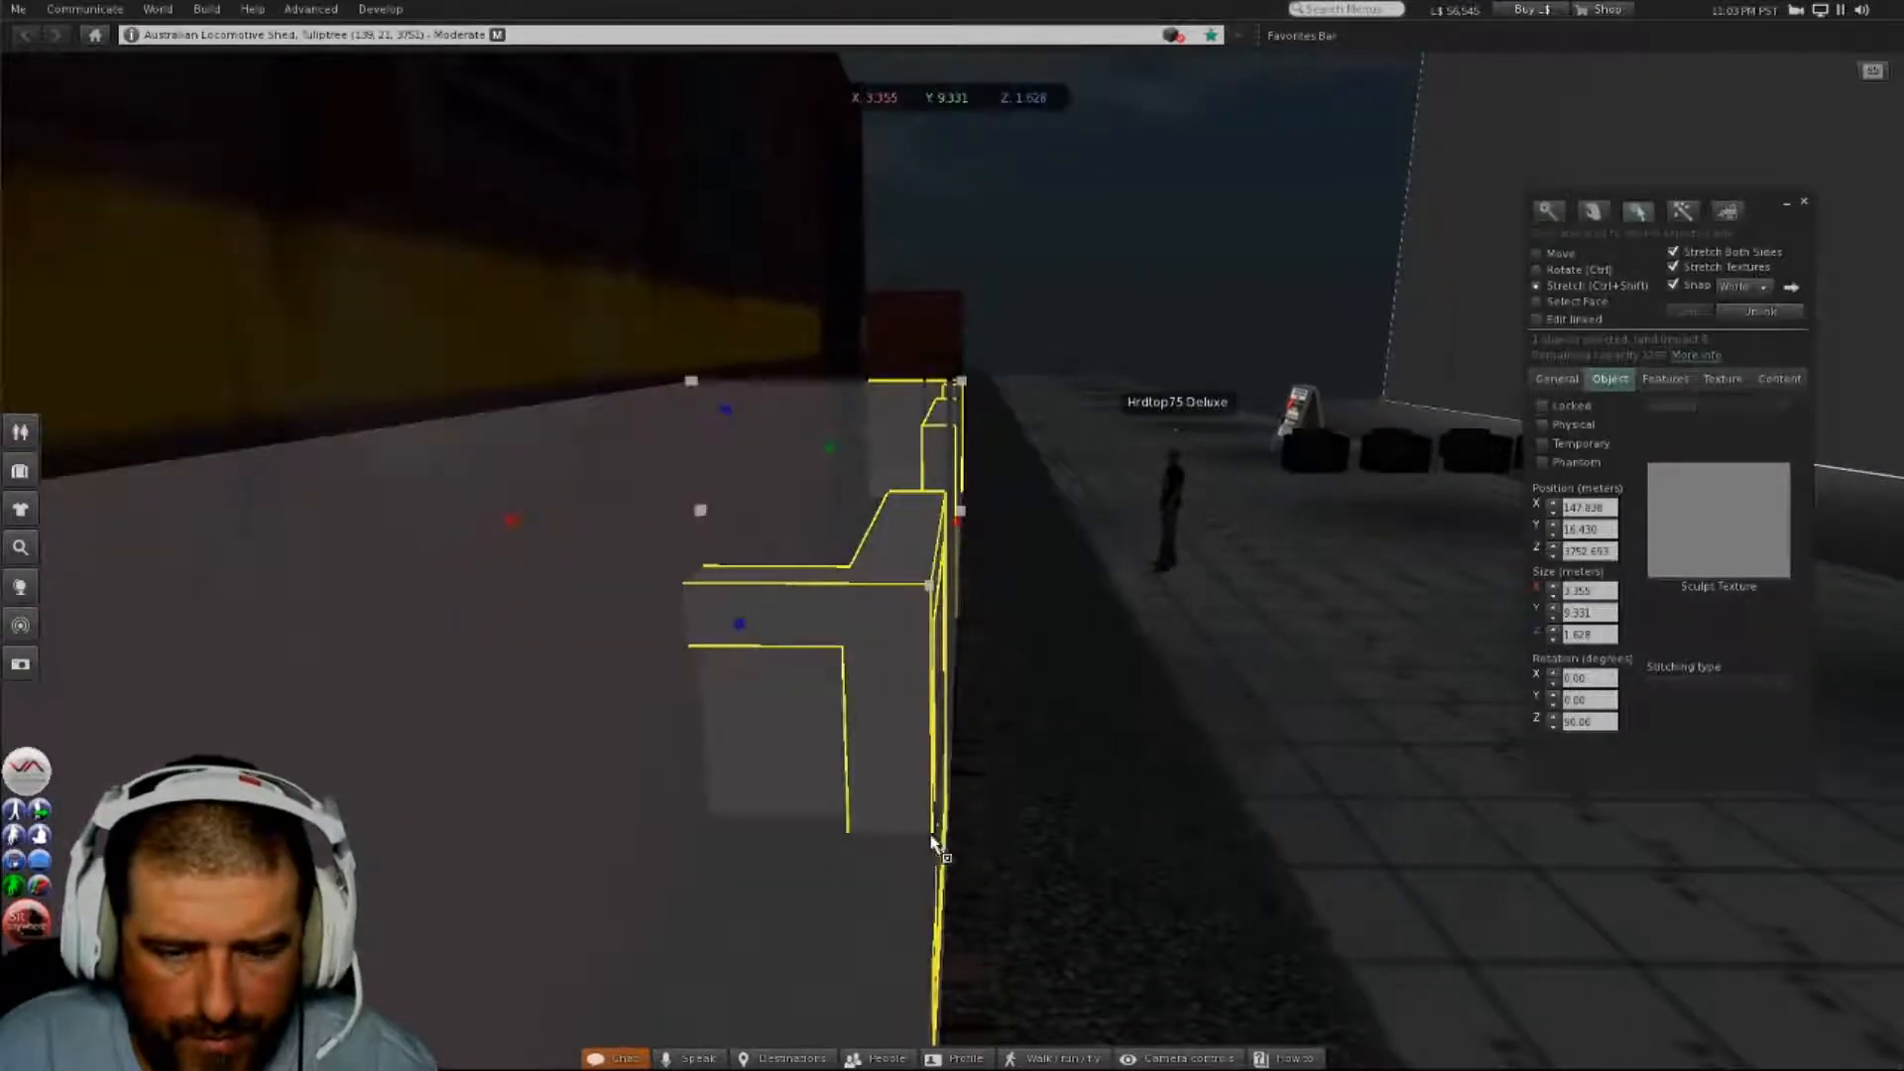
left_click_drag(938, 846, 1032, 566, "alt")
left_click_drag(966, 461, 694, 515, "alt")
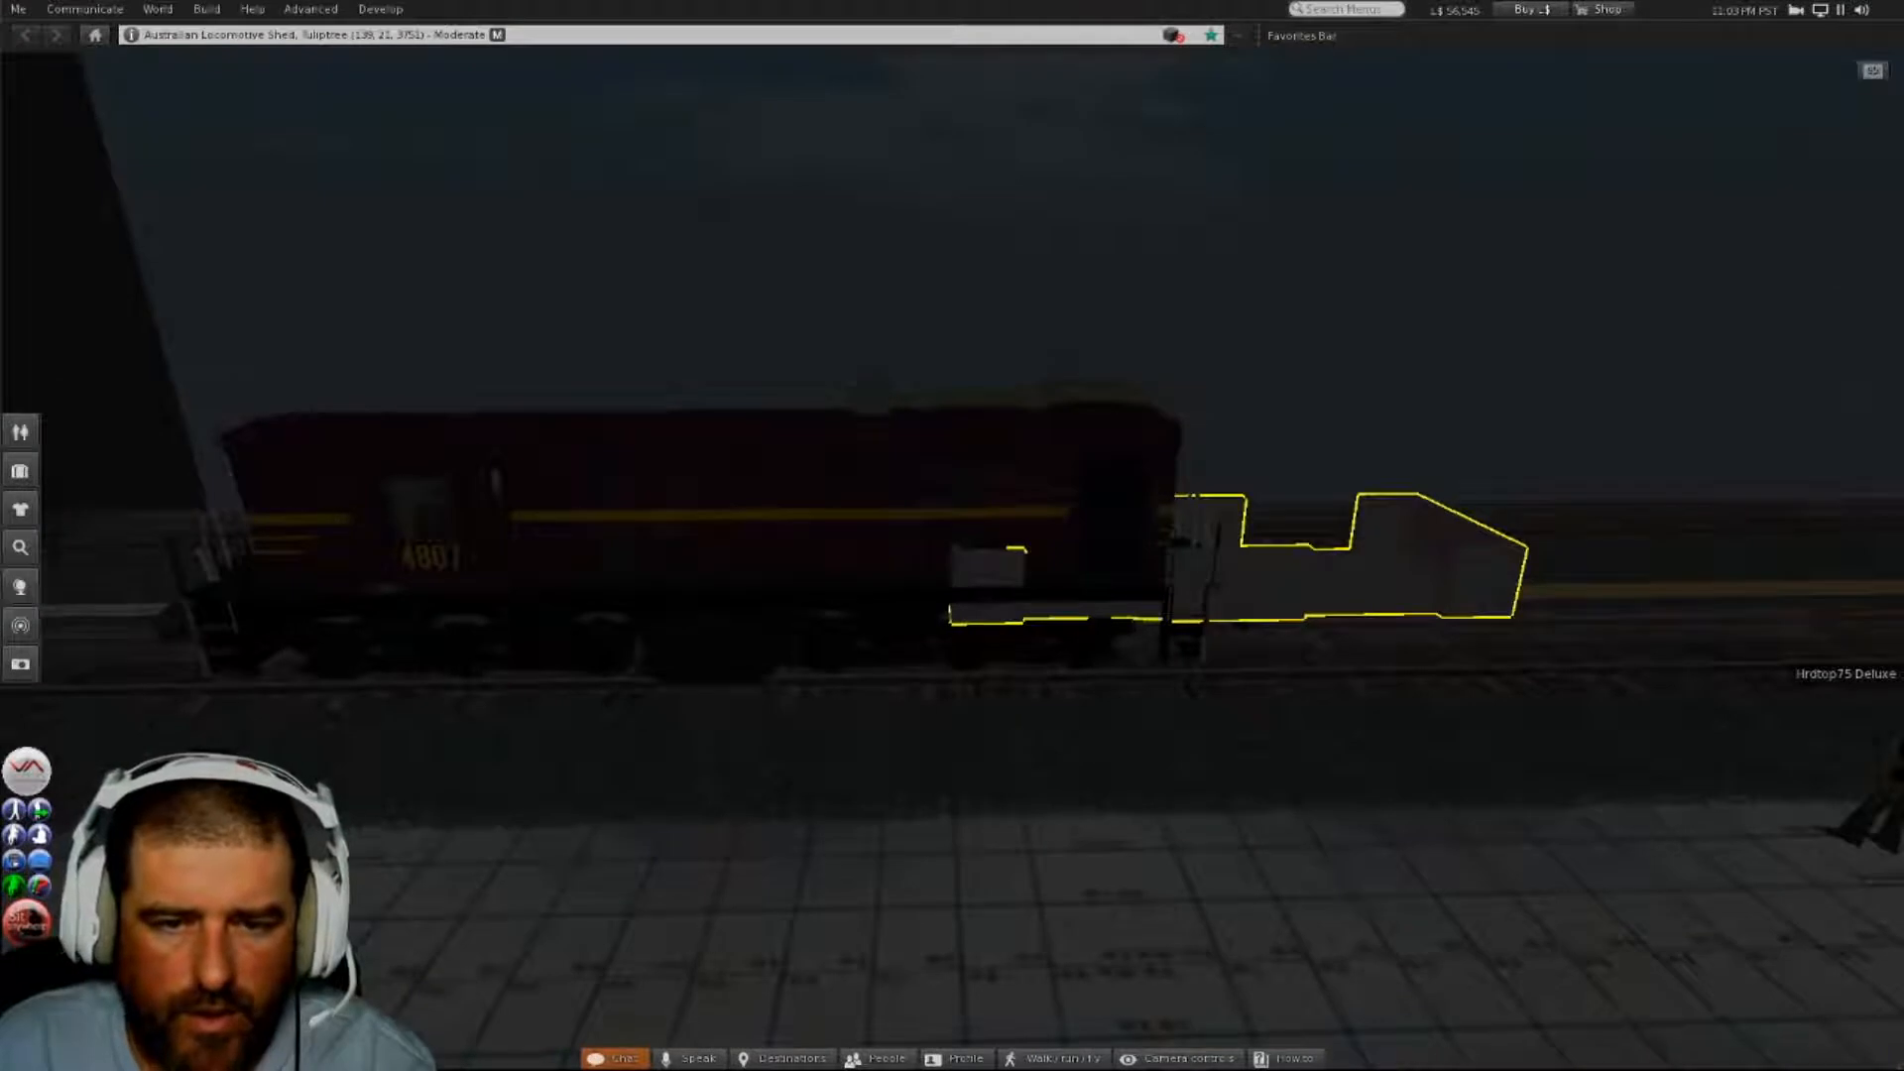
left_click_drag(949, 541, 954, 605, "alt")
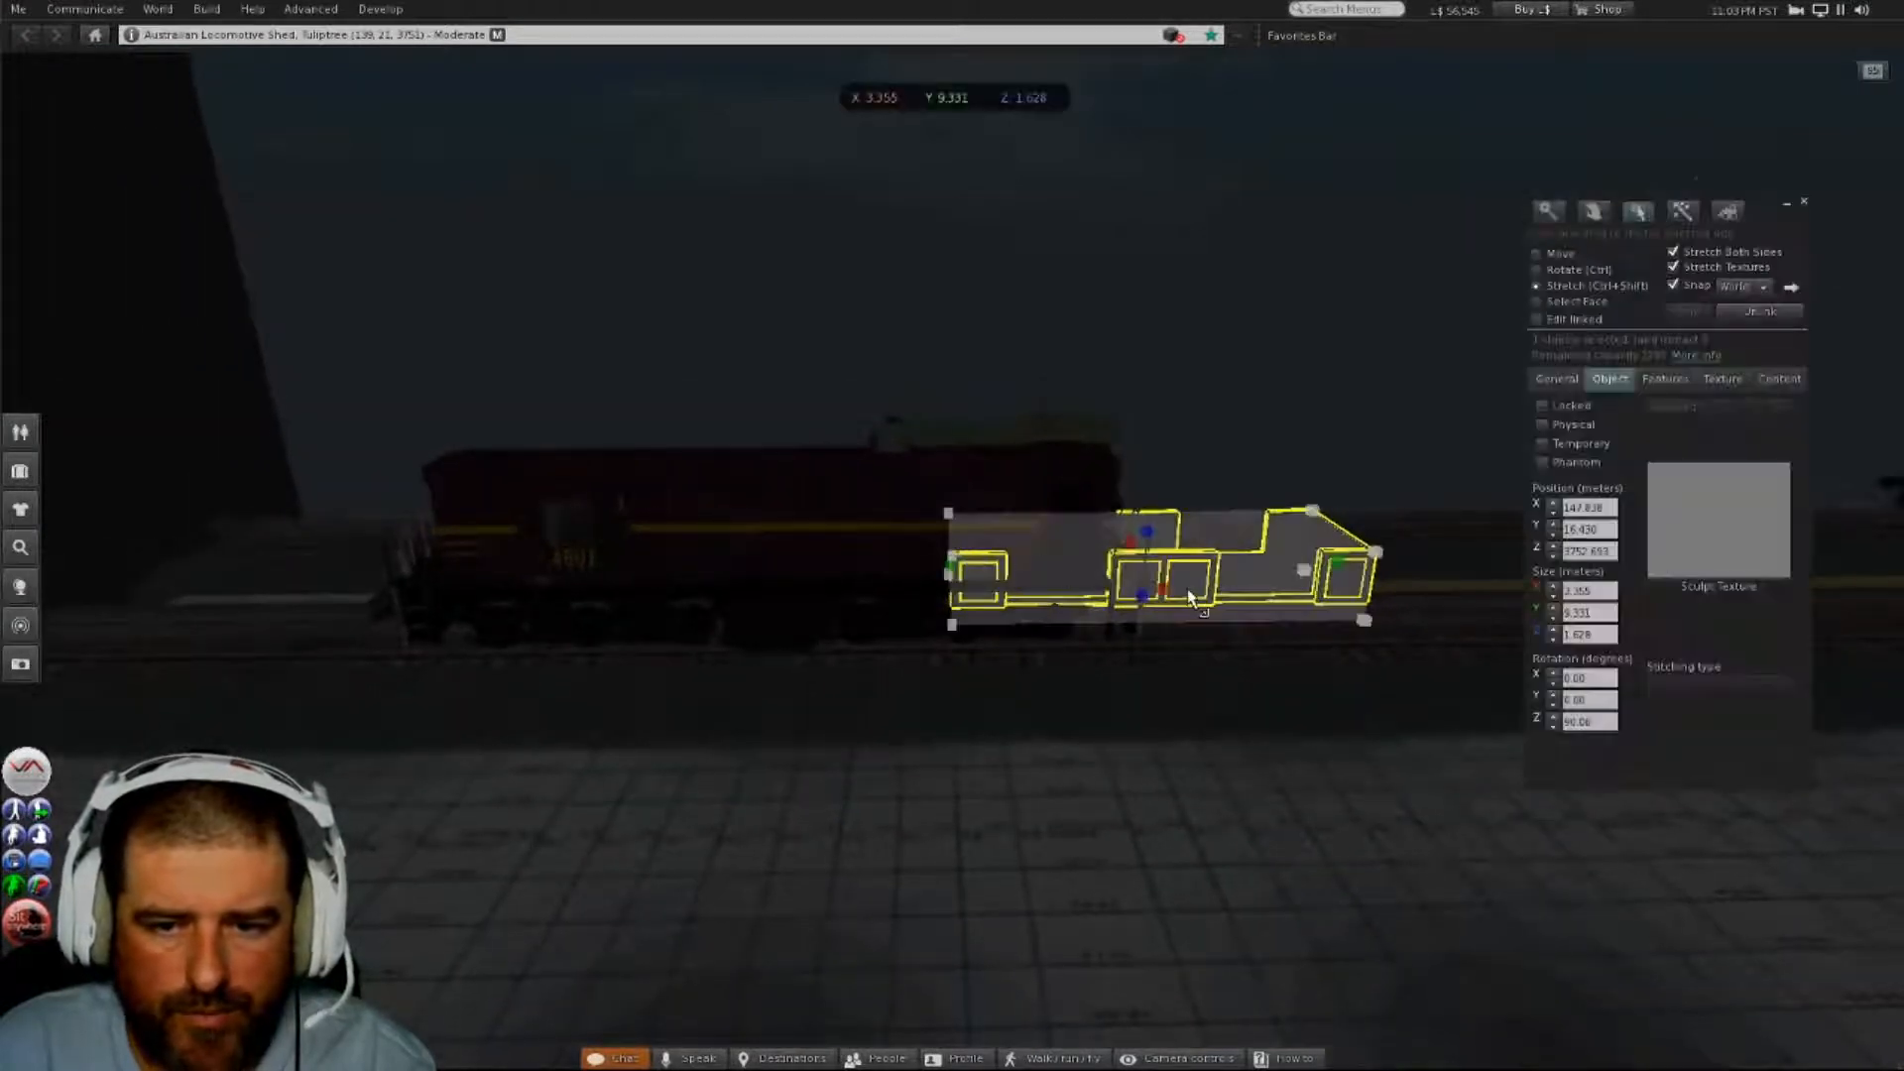
- Move the chassis along the track into the locomotive, to about X 156.37
left_click(1538, 254)
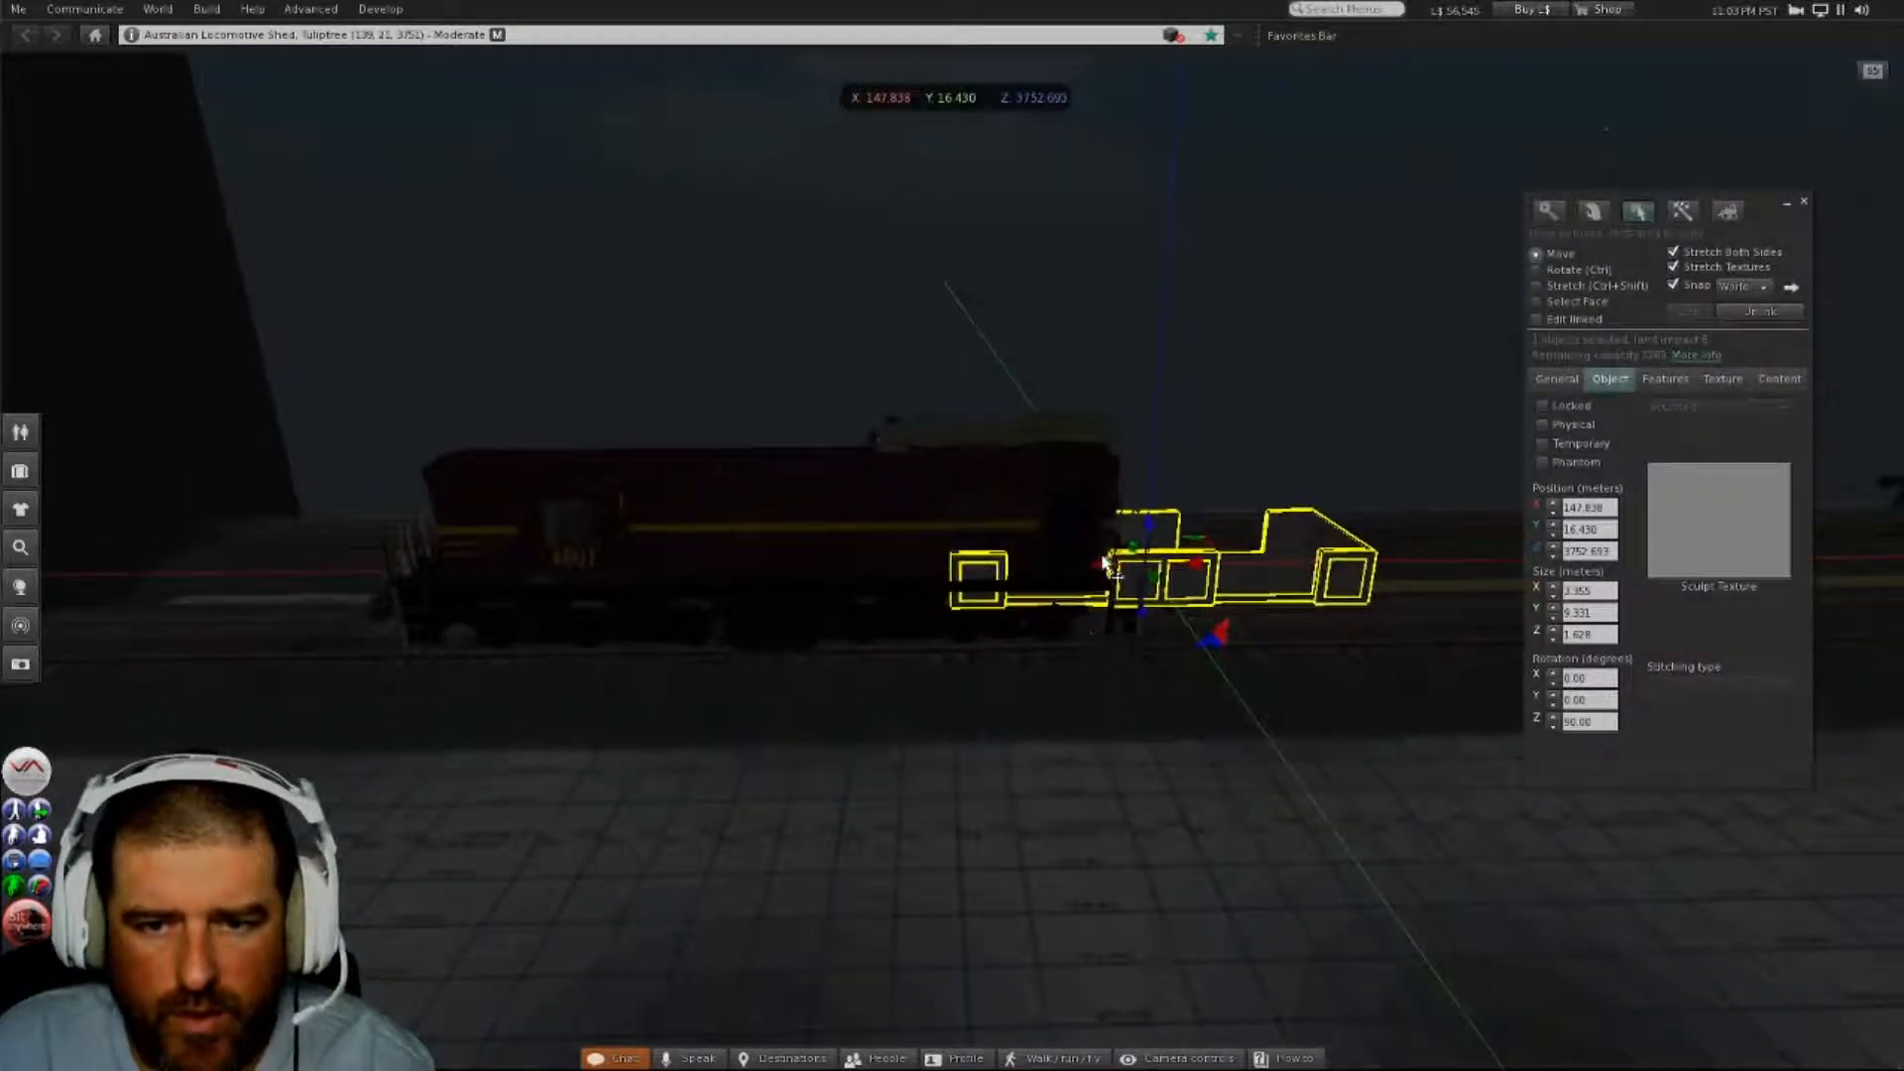
left_click_drag(1111, 573, 802, 565)
mouse_move(974, 562)
left_mouse_down("alt")
mouse_move(976, 620)
mouse_move(974, 562)
left_mouse_up("alt")
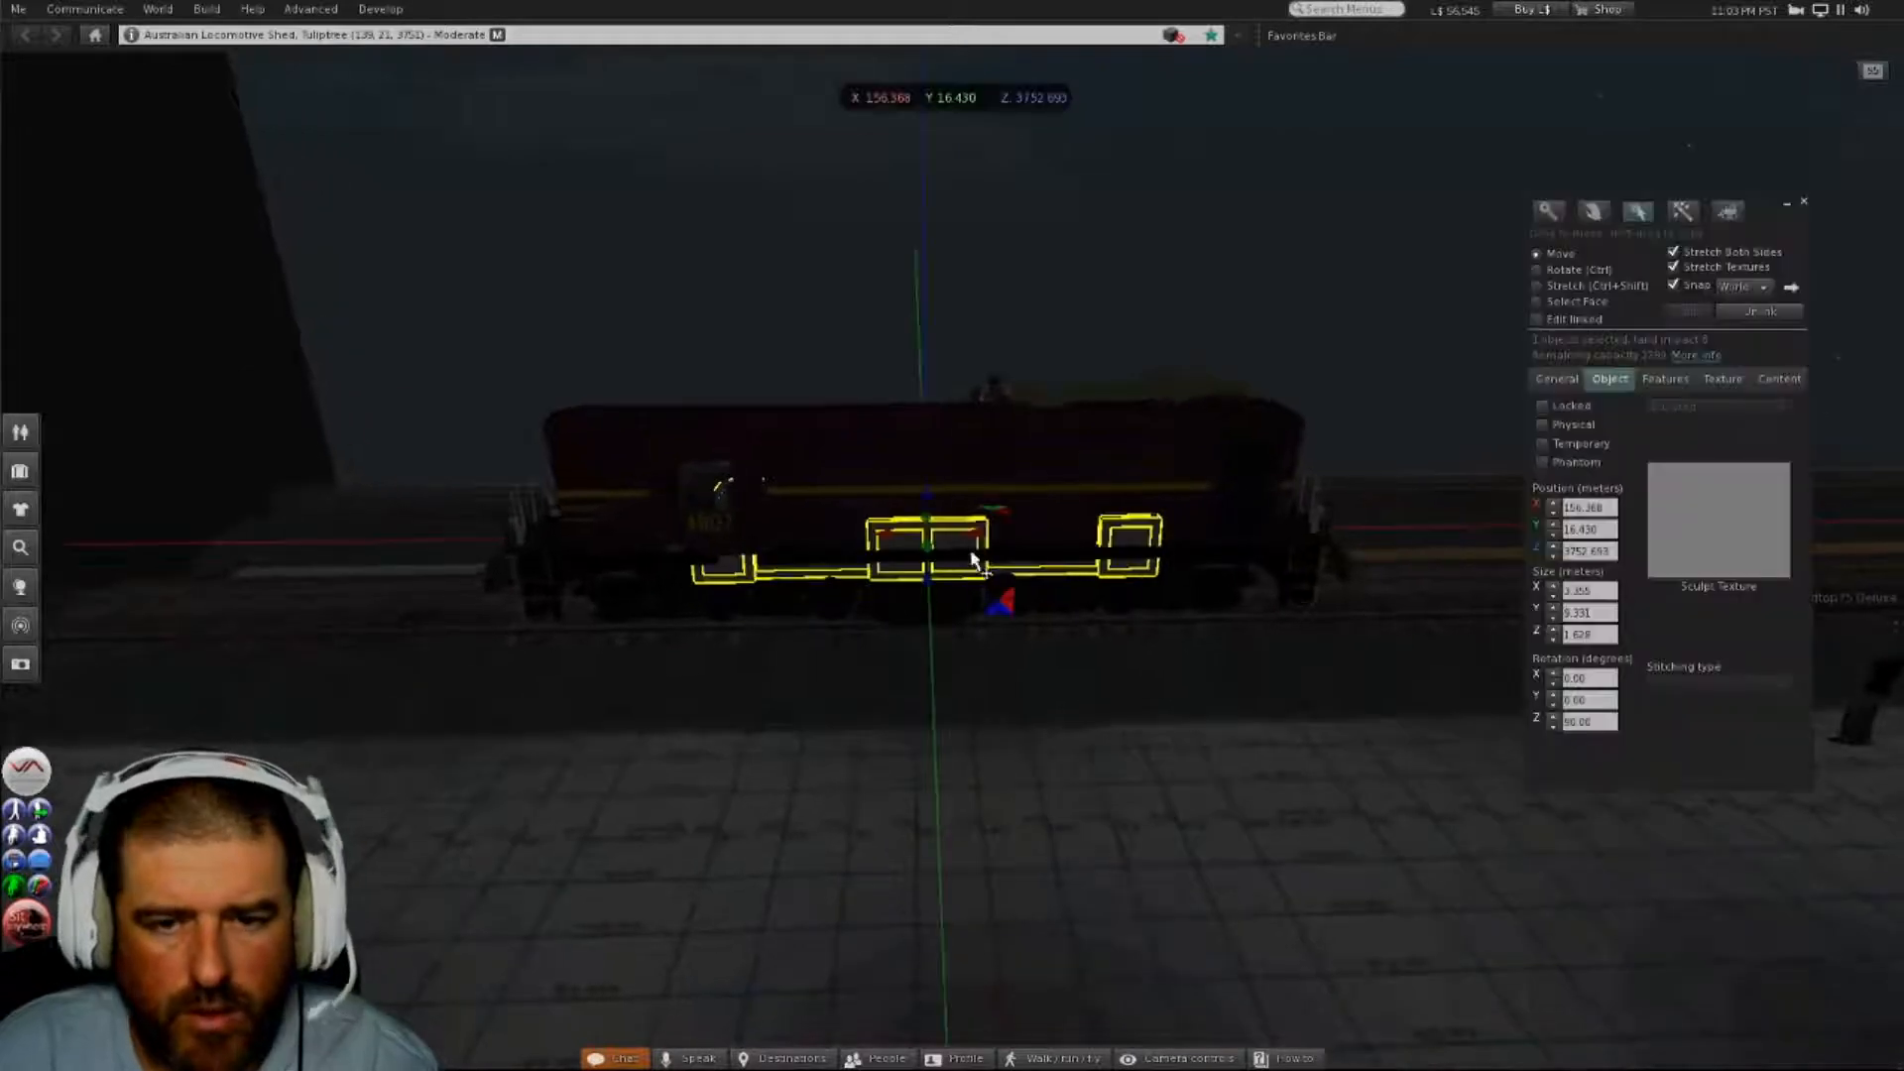
- Copy the locomotive's X position and paste it into the chassis's X position, setting it to 156.405
left_click(973, 448)
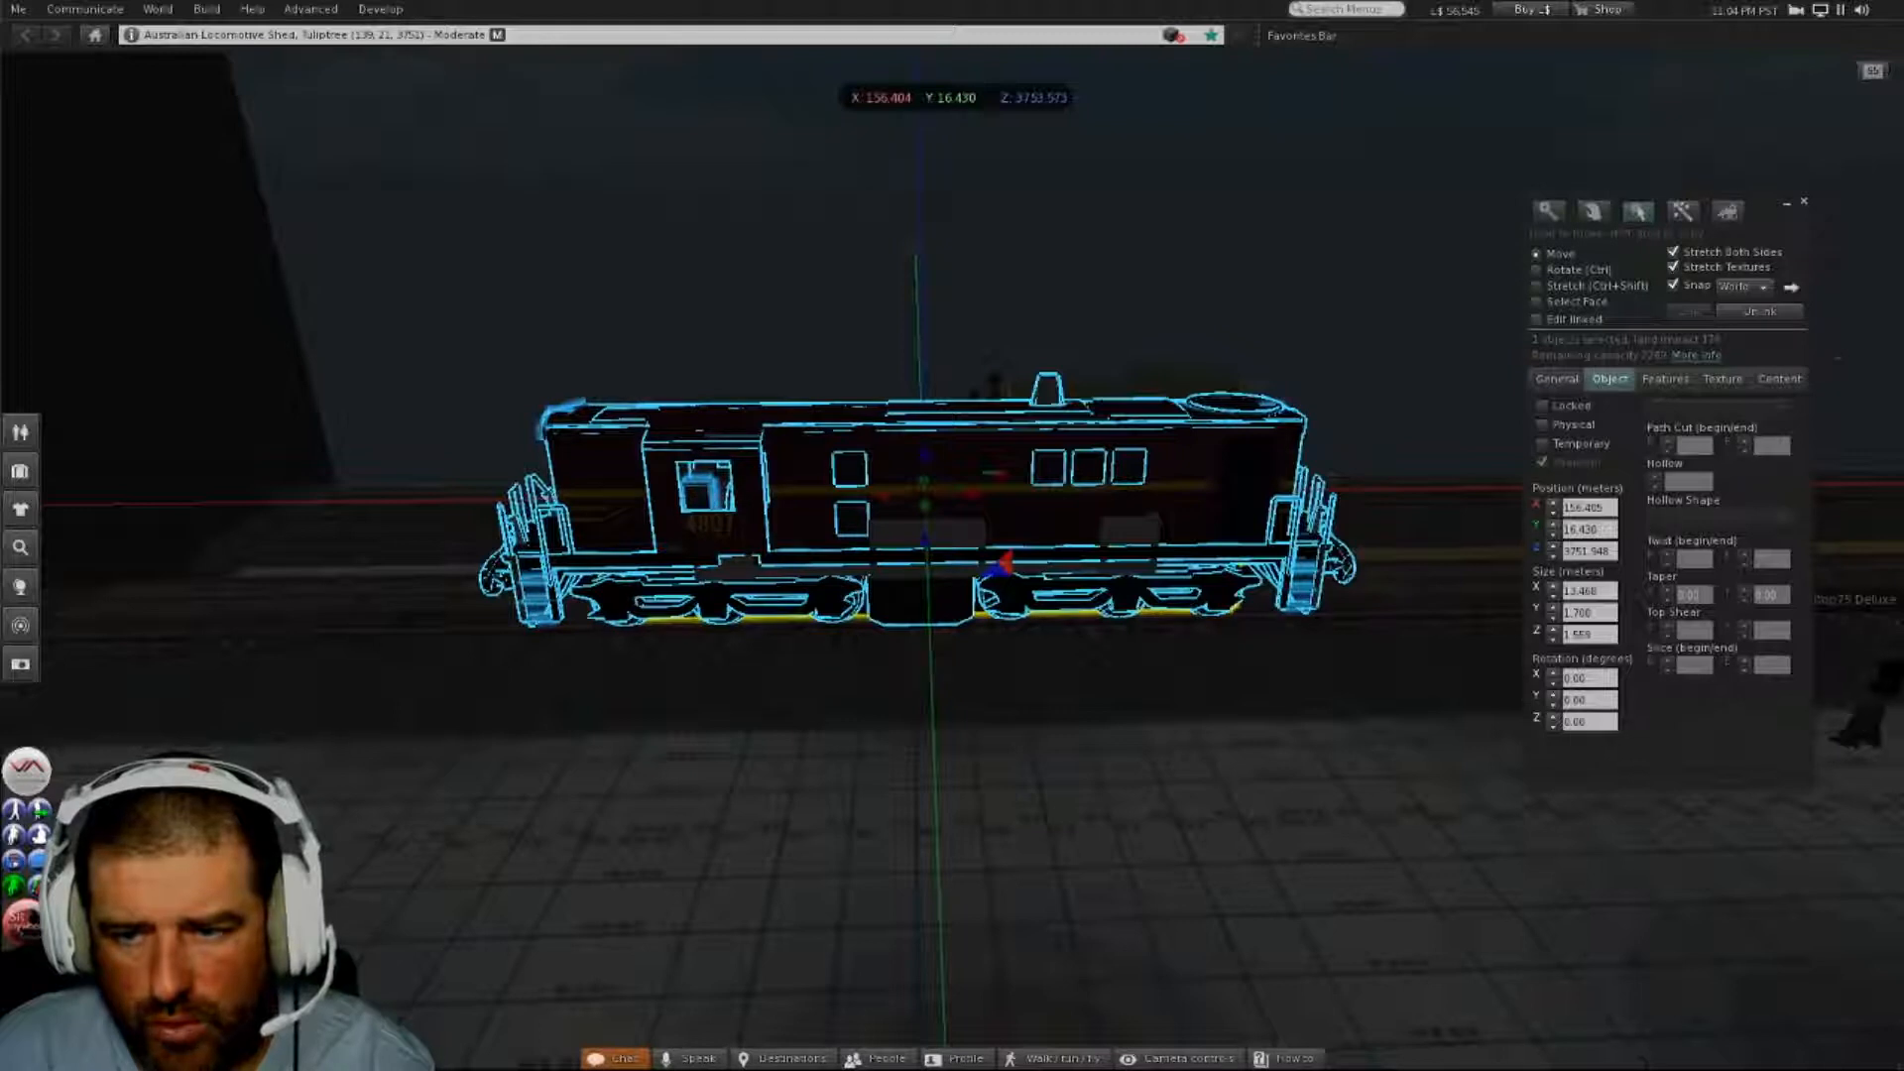
double_click(1586, 507)
key("ctrl+c")
right_click(1591, 505)
left_click(1627, 551)
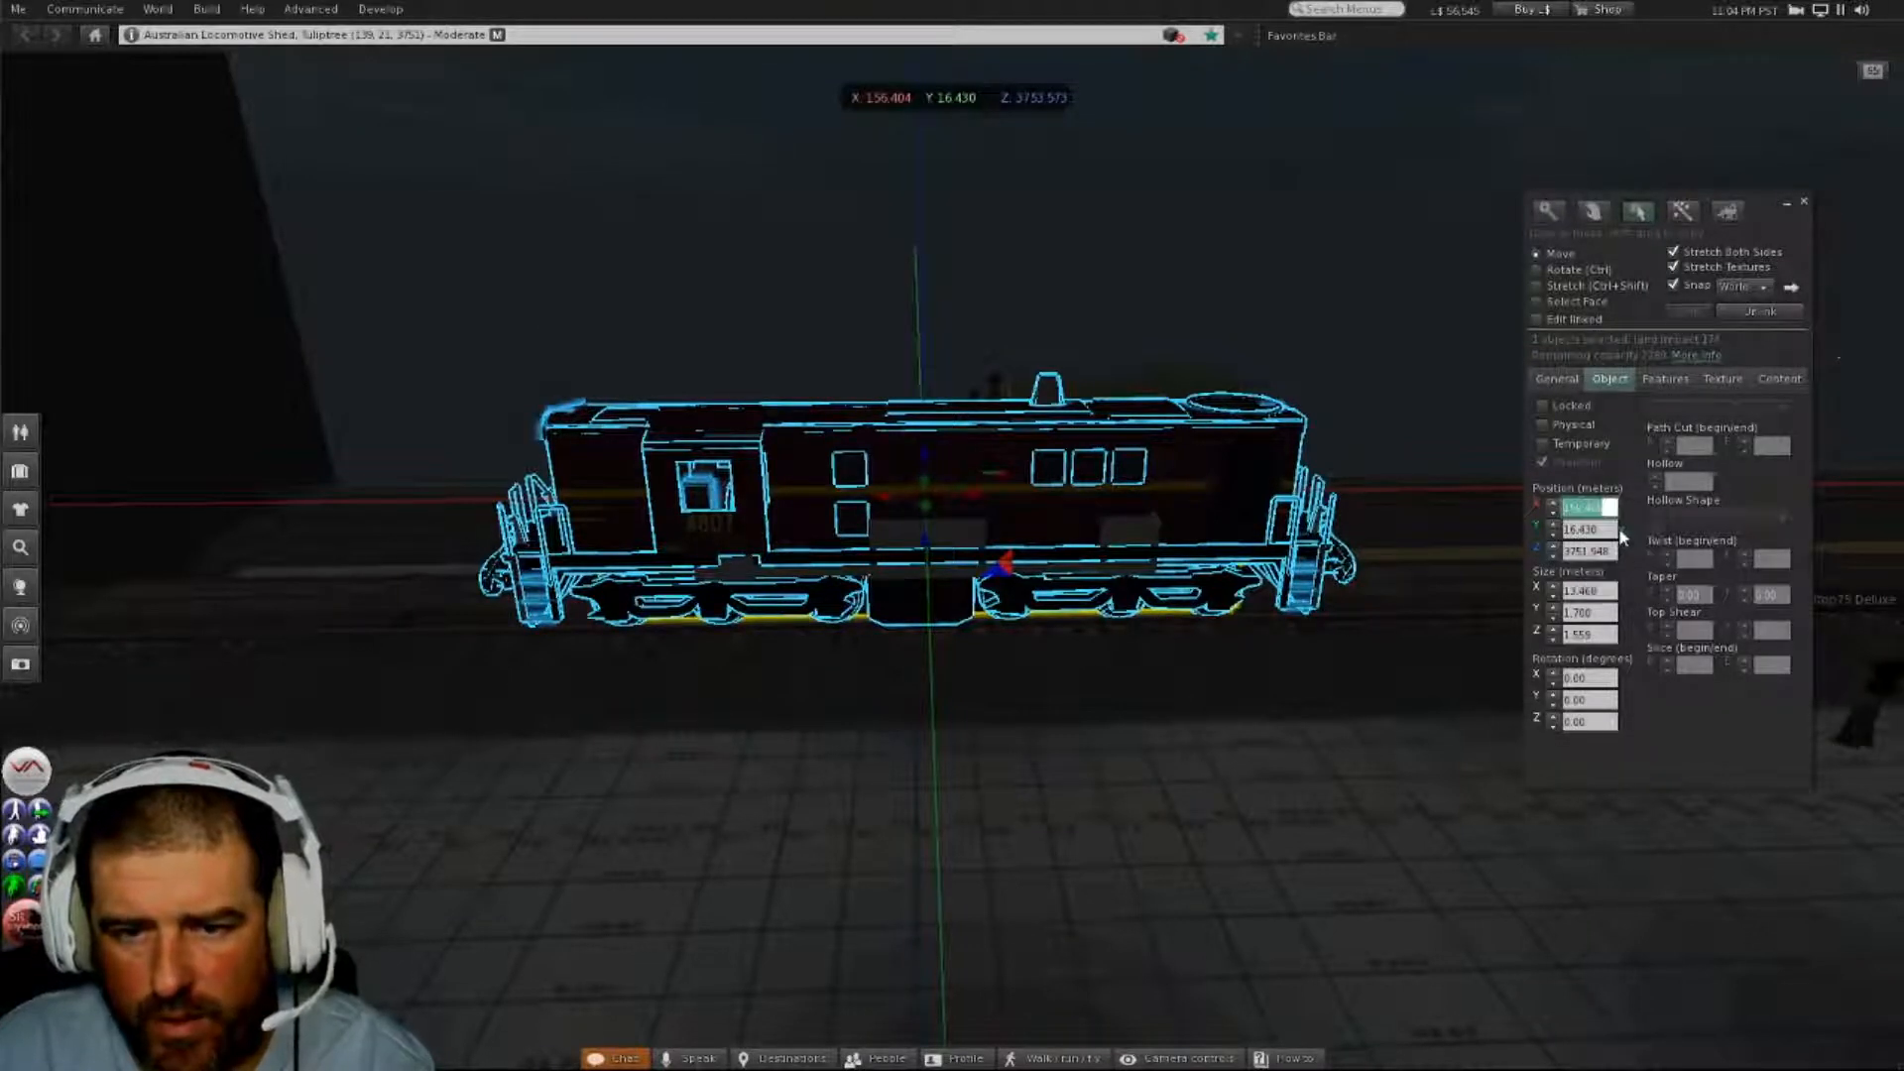
left_click(957, 543)
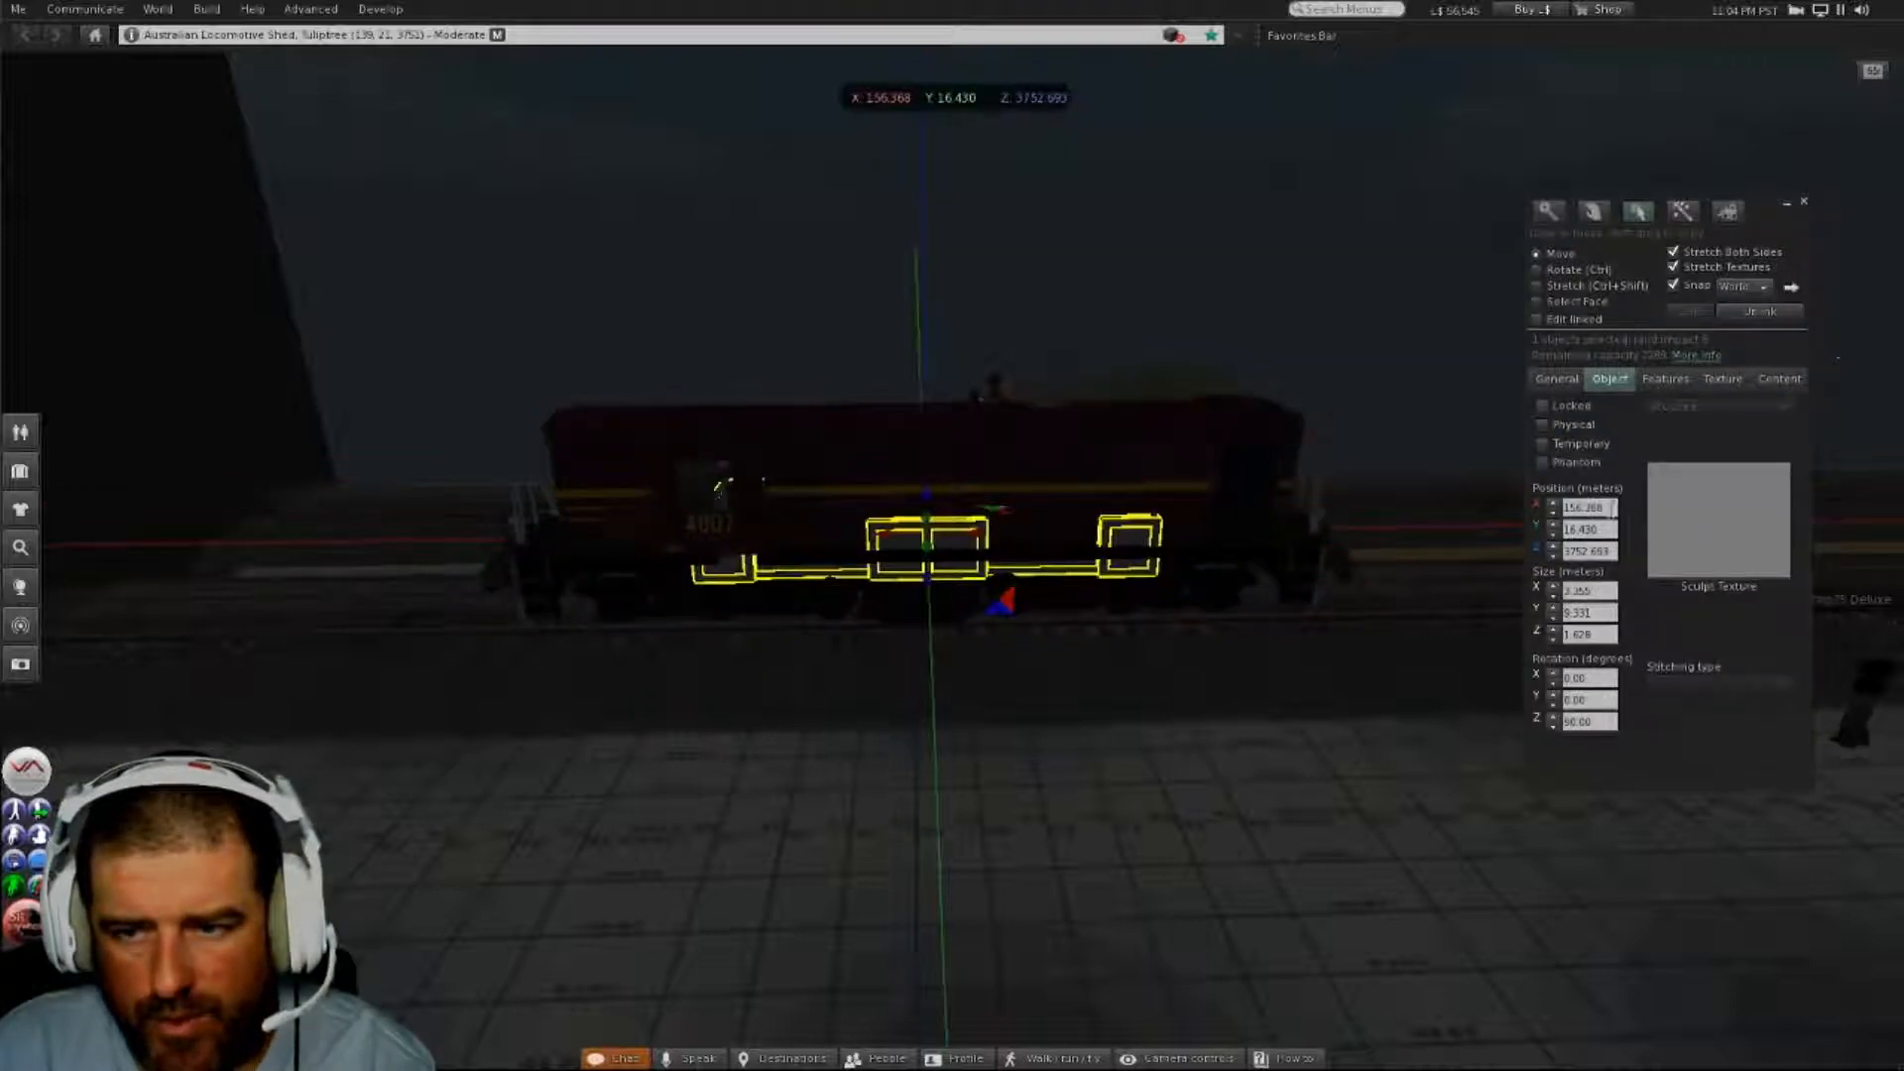
double_click(1610, 508)
right_click(1610, 508)
left_click(1636, 551)
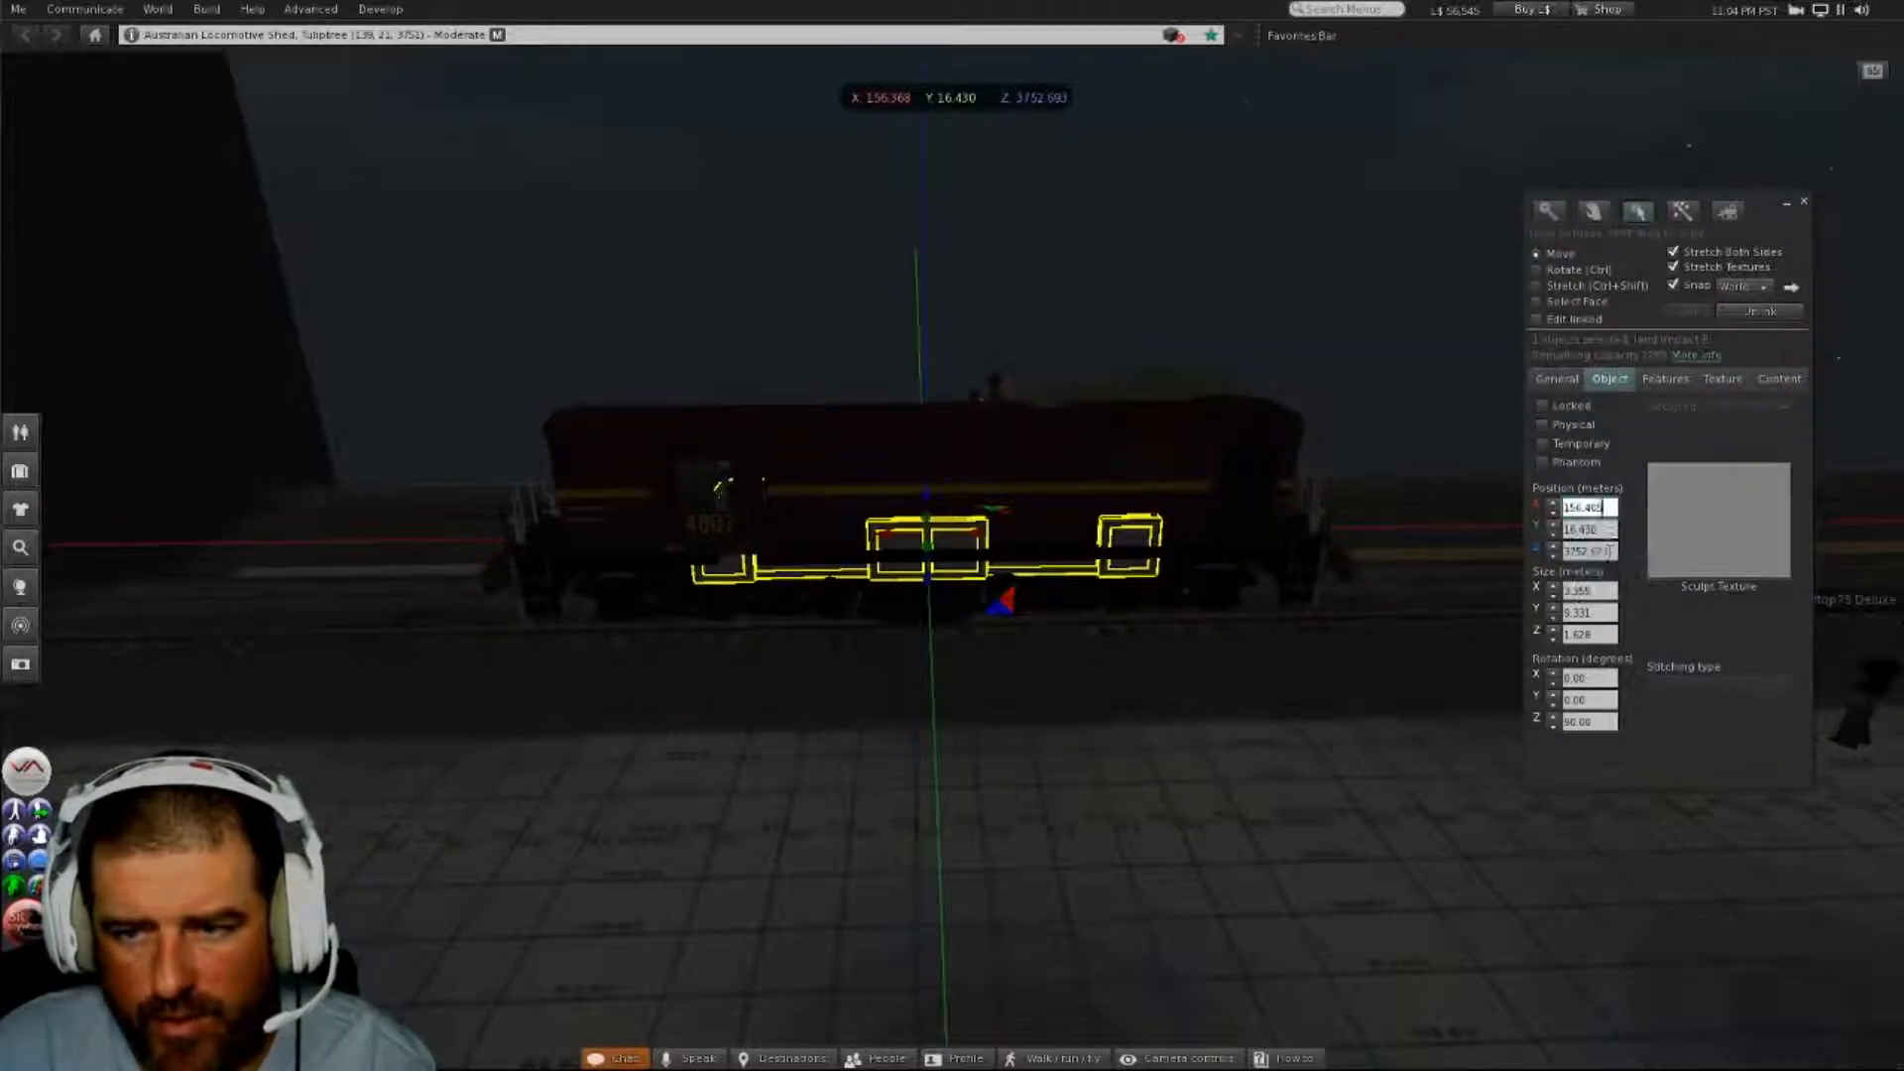
left_click(1604, 531)
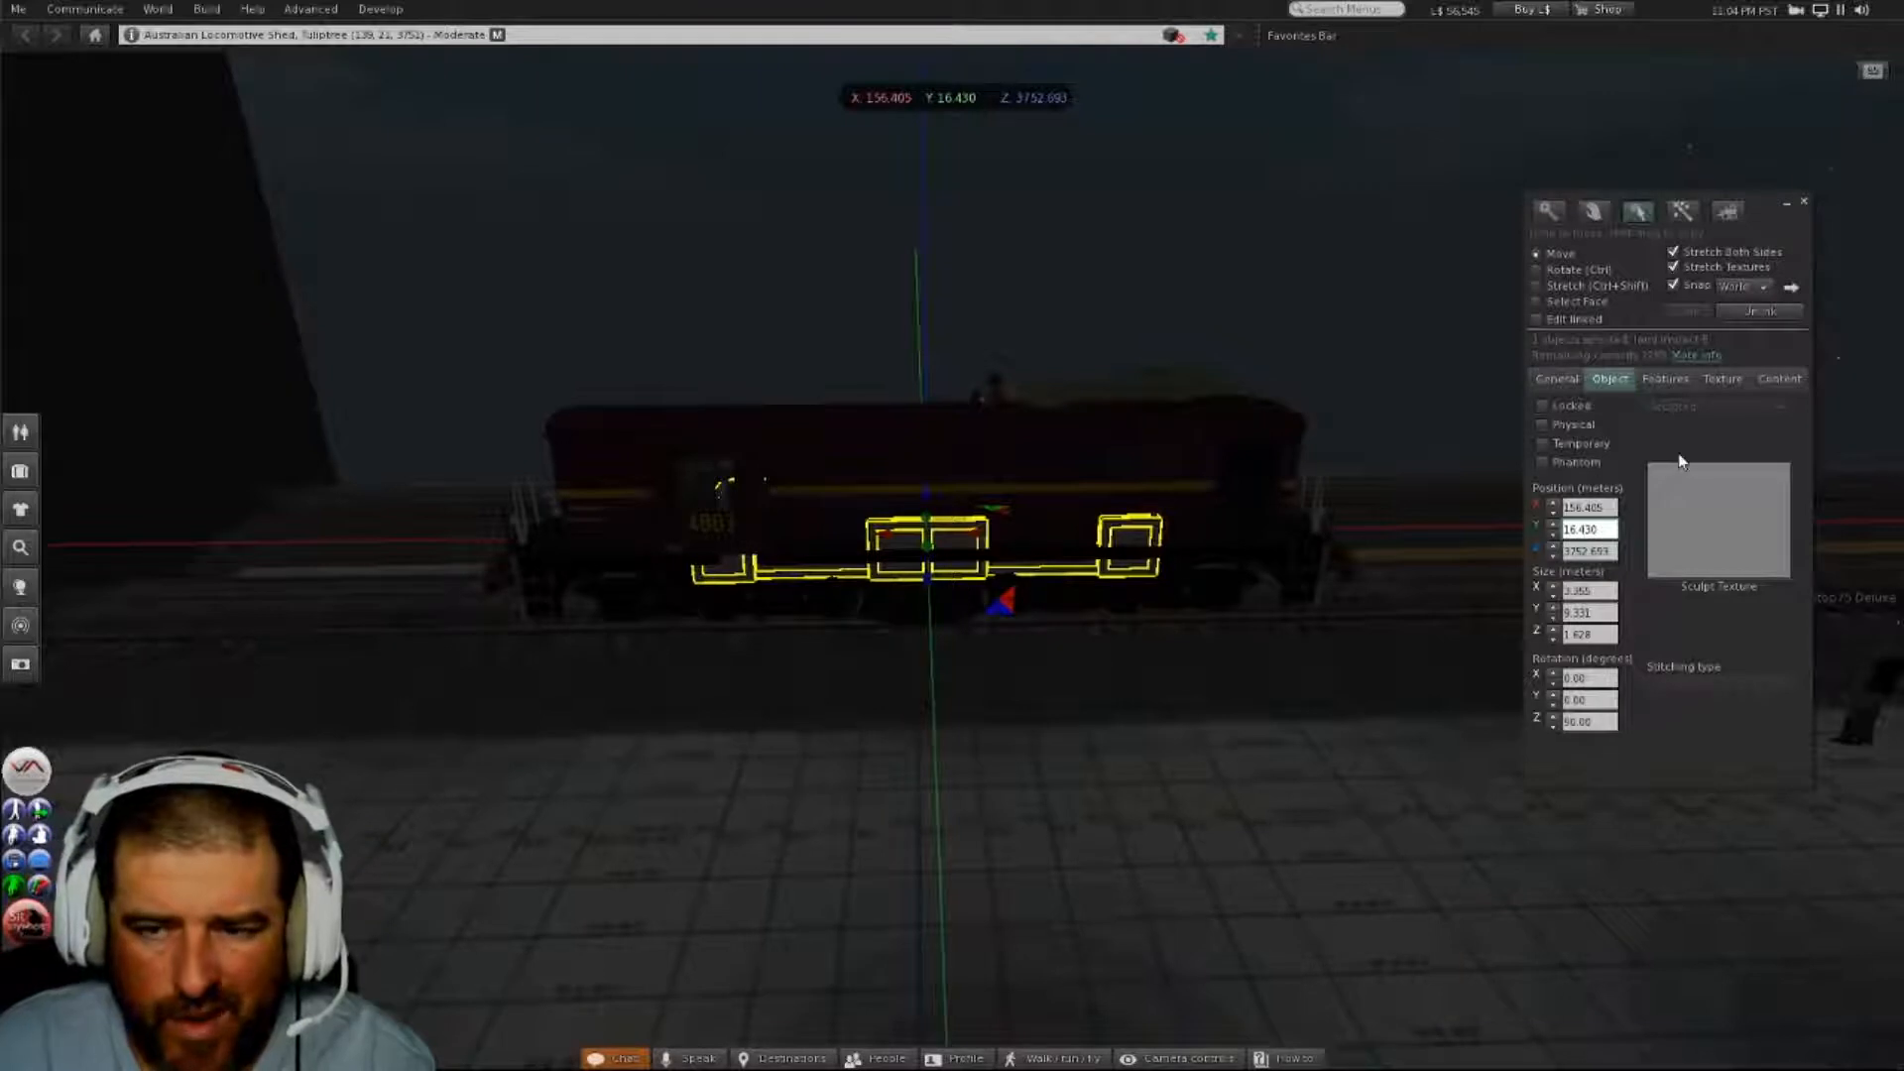
- Stretch the chassis's length to about 16.409 m so it spans the locomotive
left_click(1538, 286)
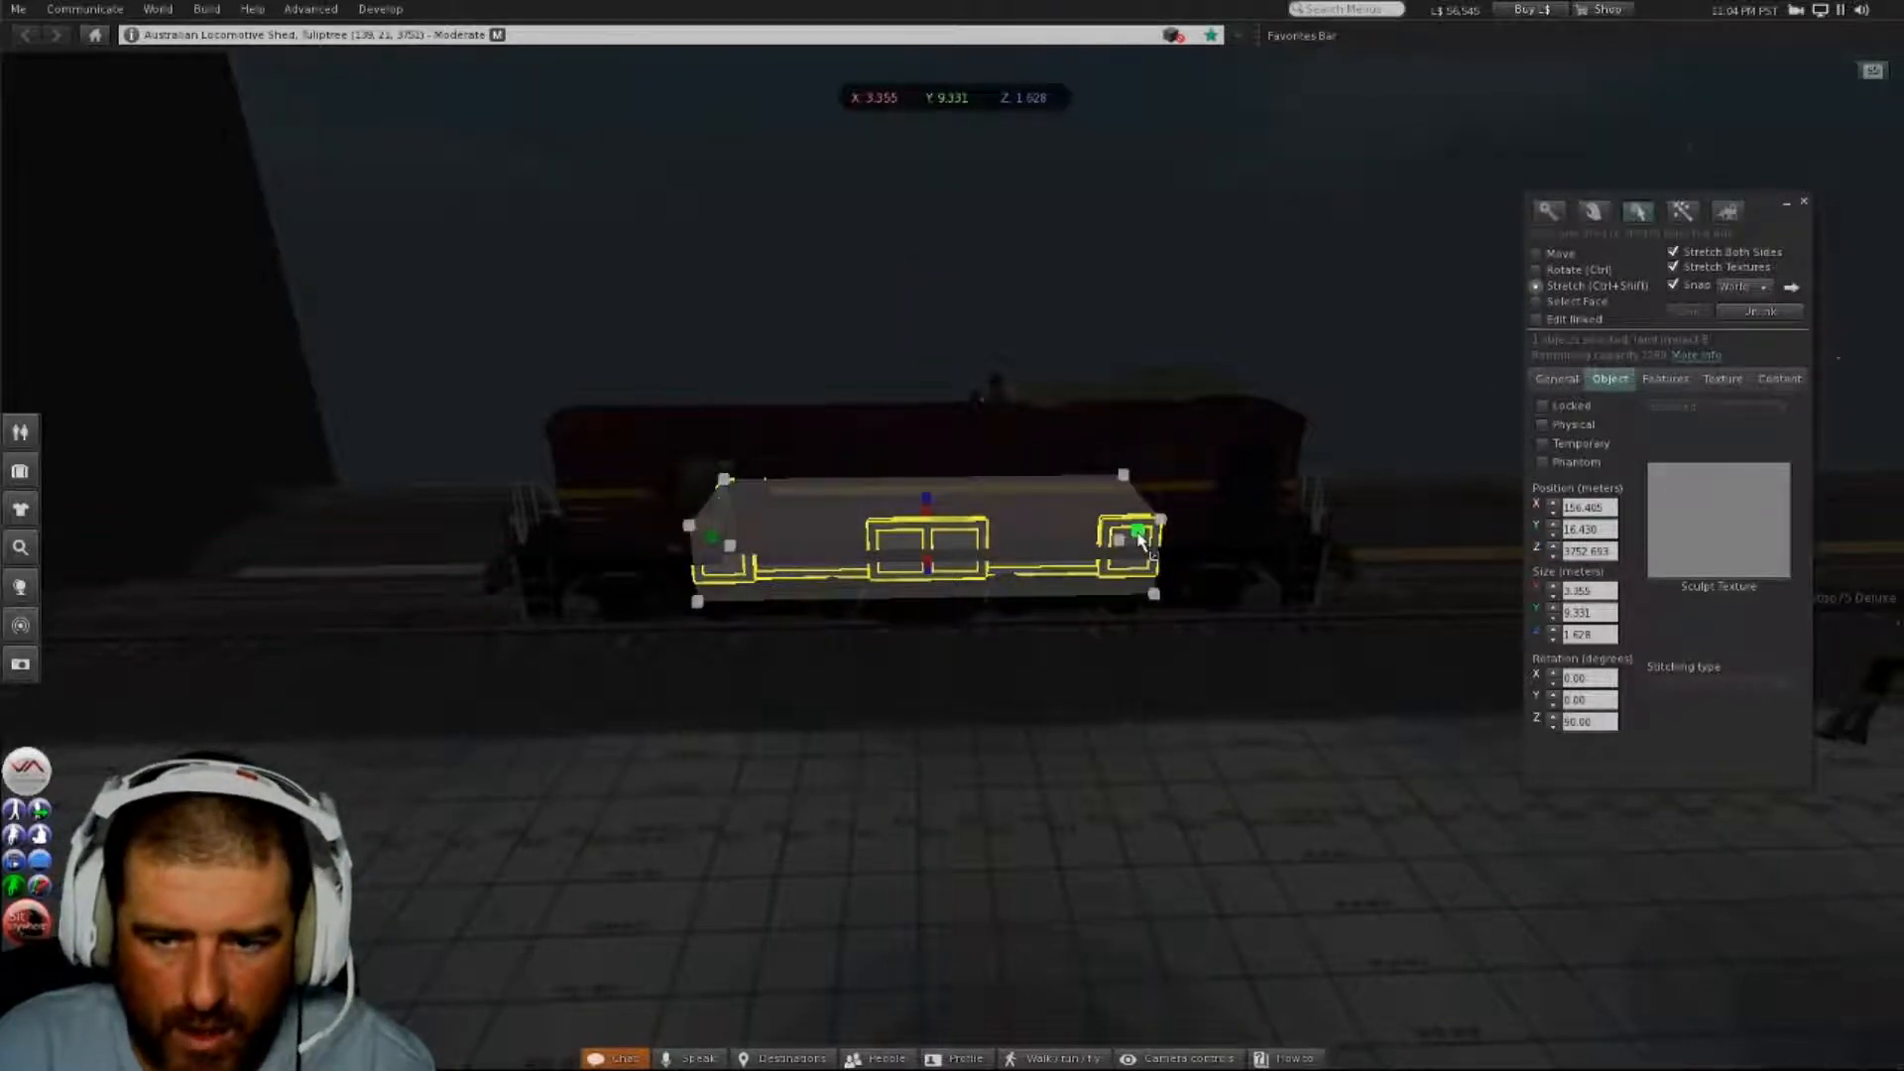
left_click_drag(1317, 549, 1106, 476, "alt")
left_click_drag(635, 512, 913, 536)
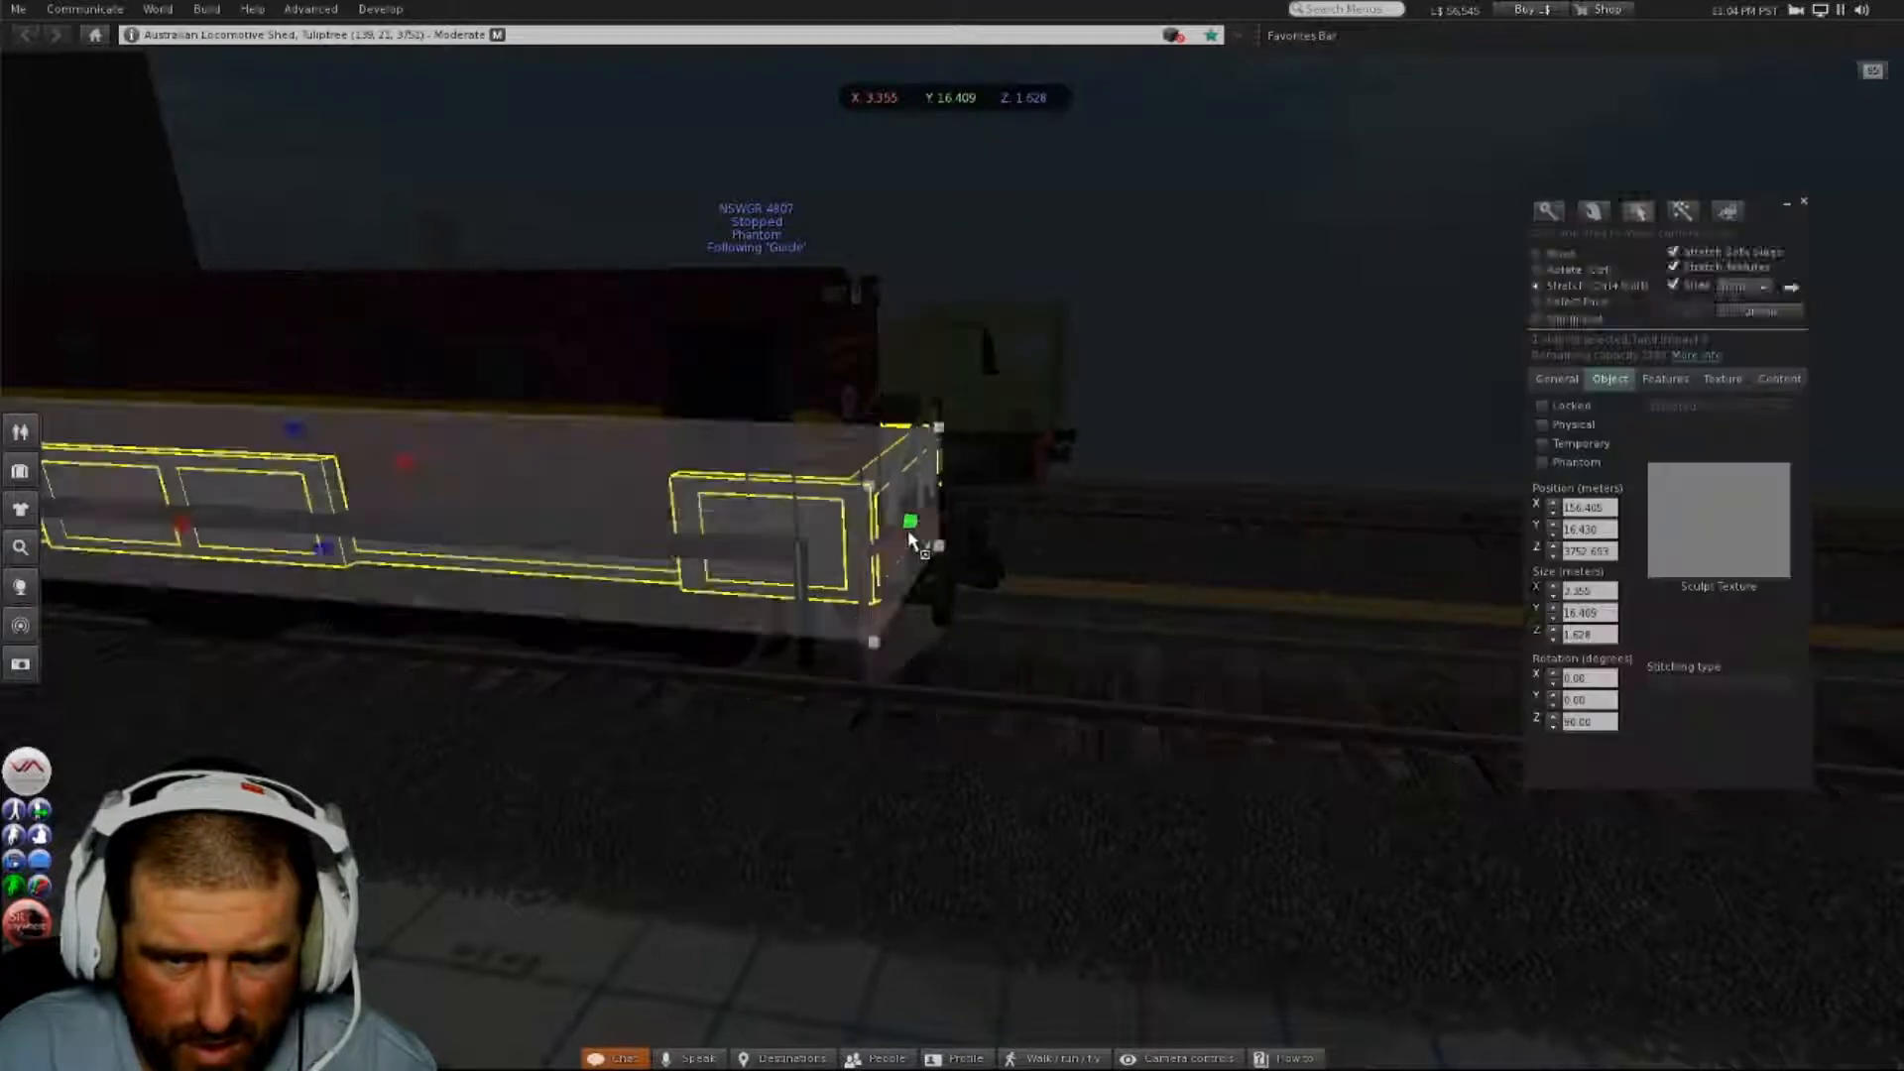
left_click_drag(516, 527, 748, 655, "alt")
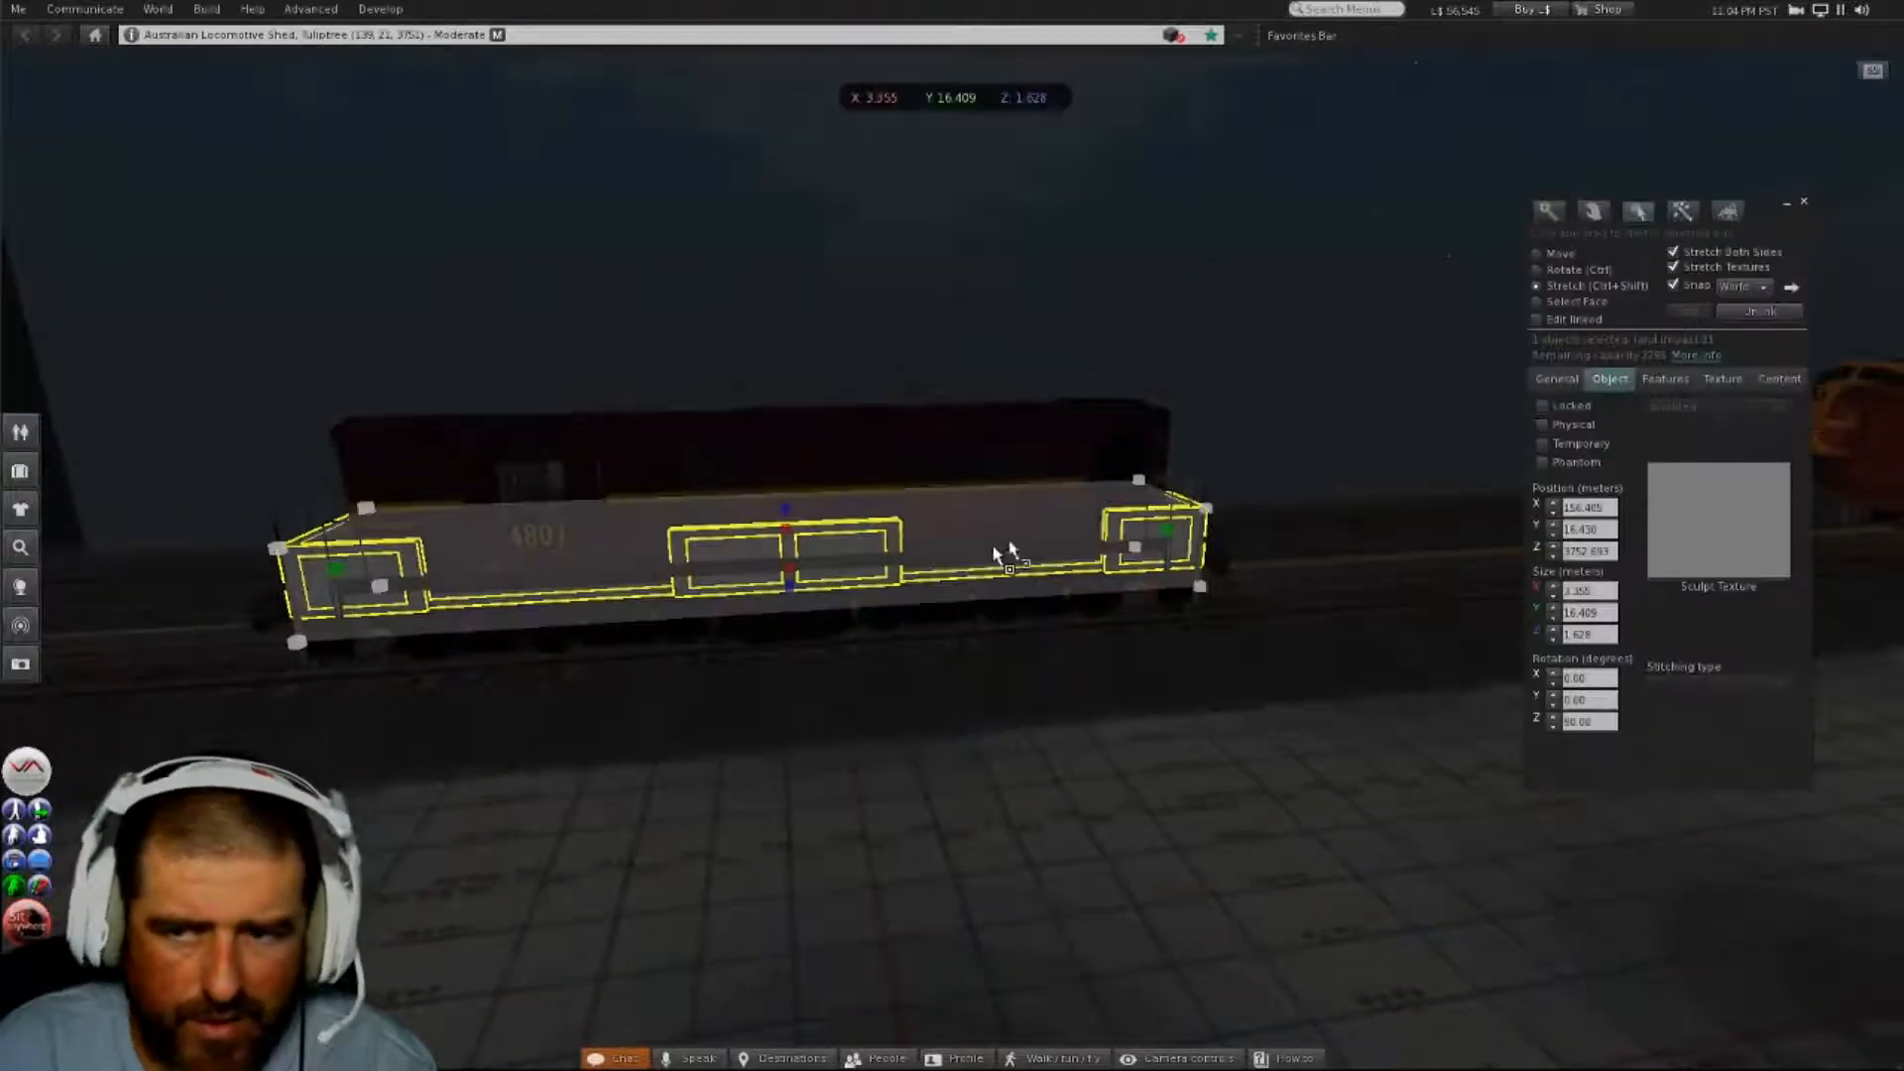
- Move the chassis along the track clear of the locomotive, to about X 135.748, and finish editing it
left_click(1535, 255)
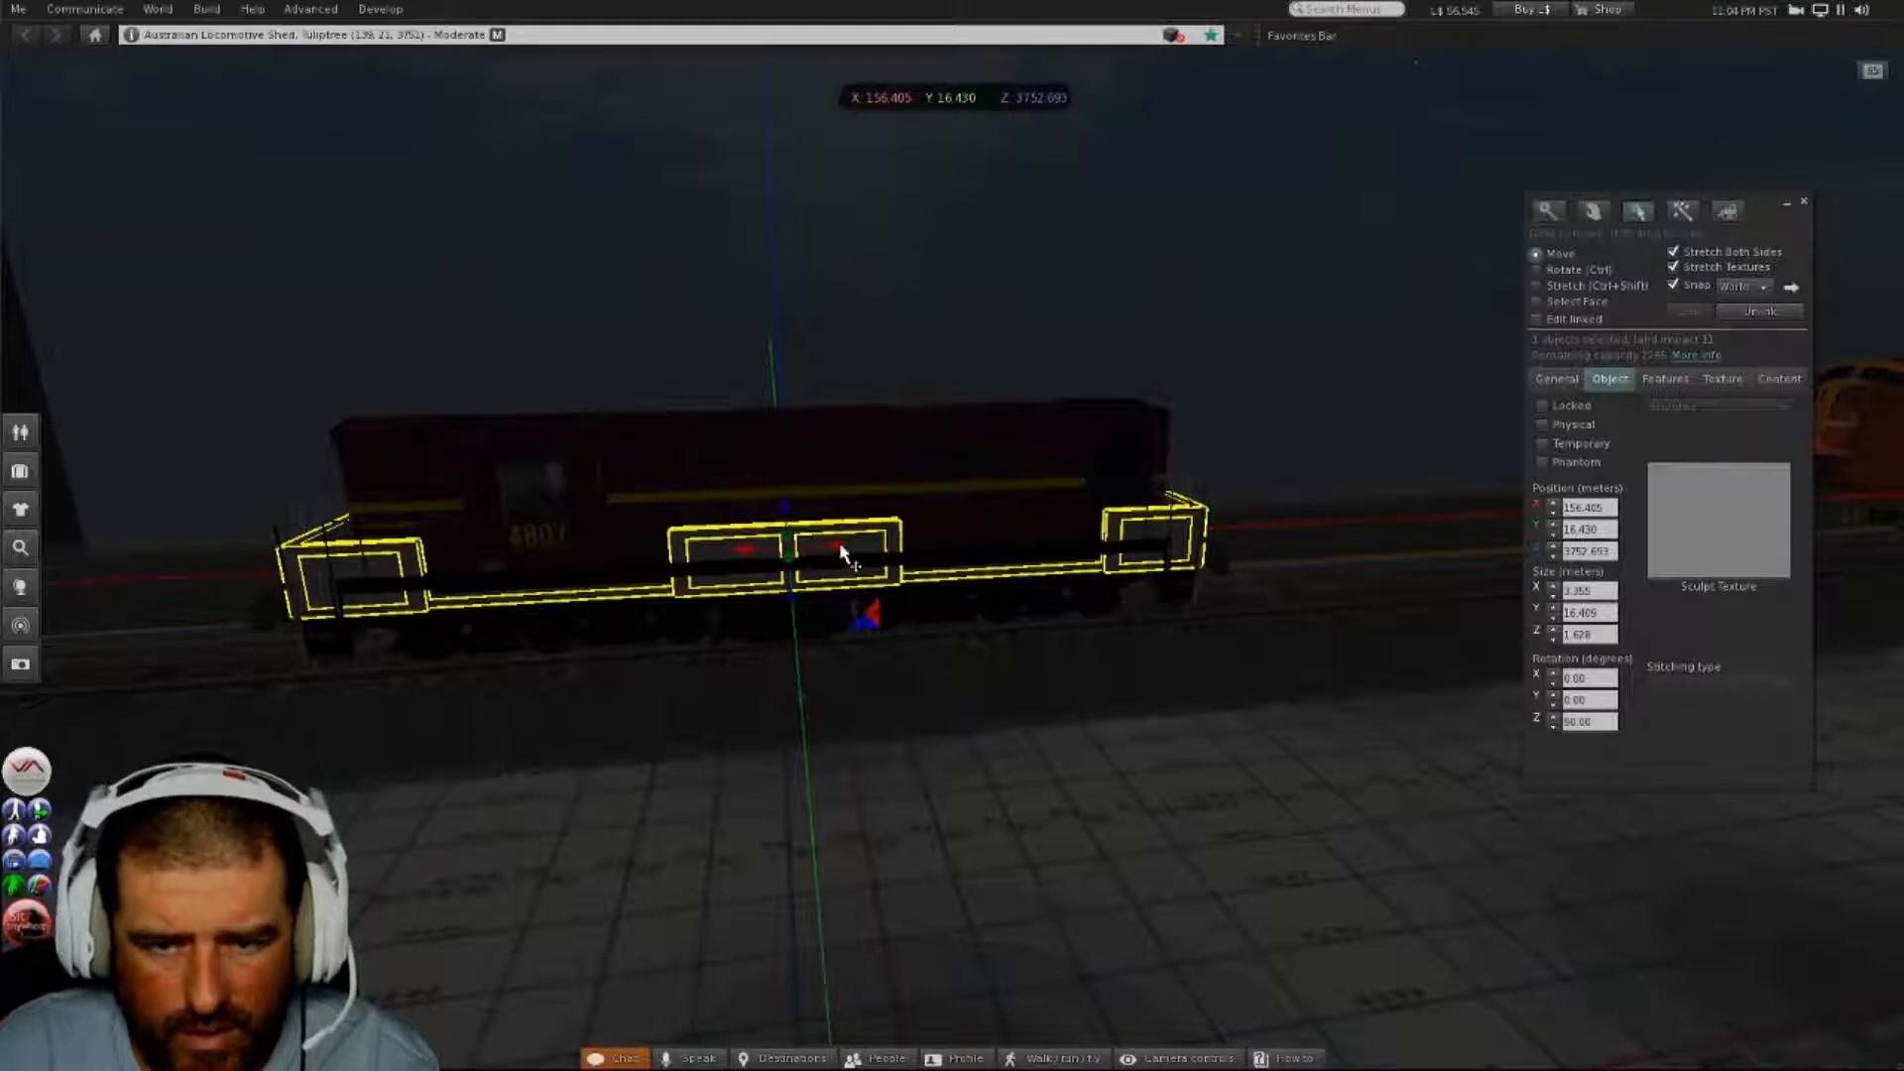
left_click_drag(1276, 525, 1669, 485)
left_click_drag(1492, 523, 1892, 511, "alt")
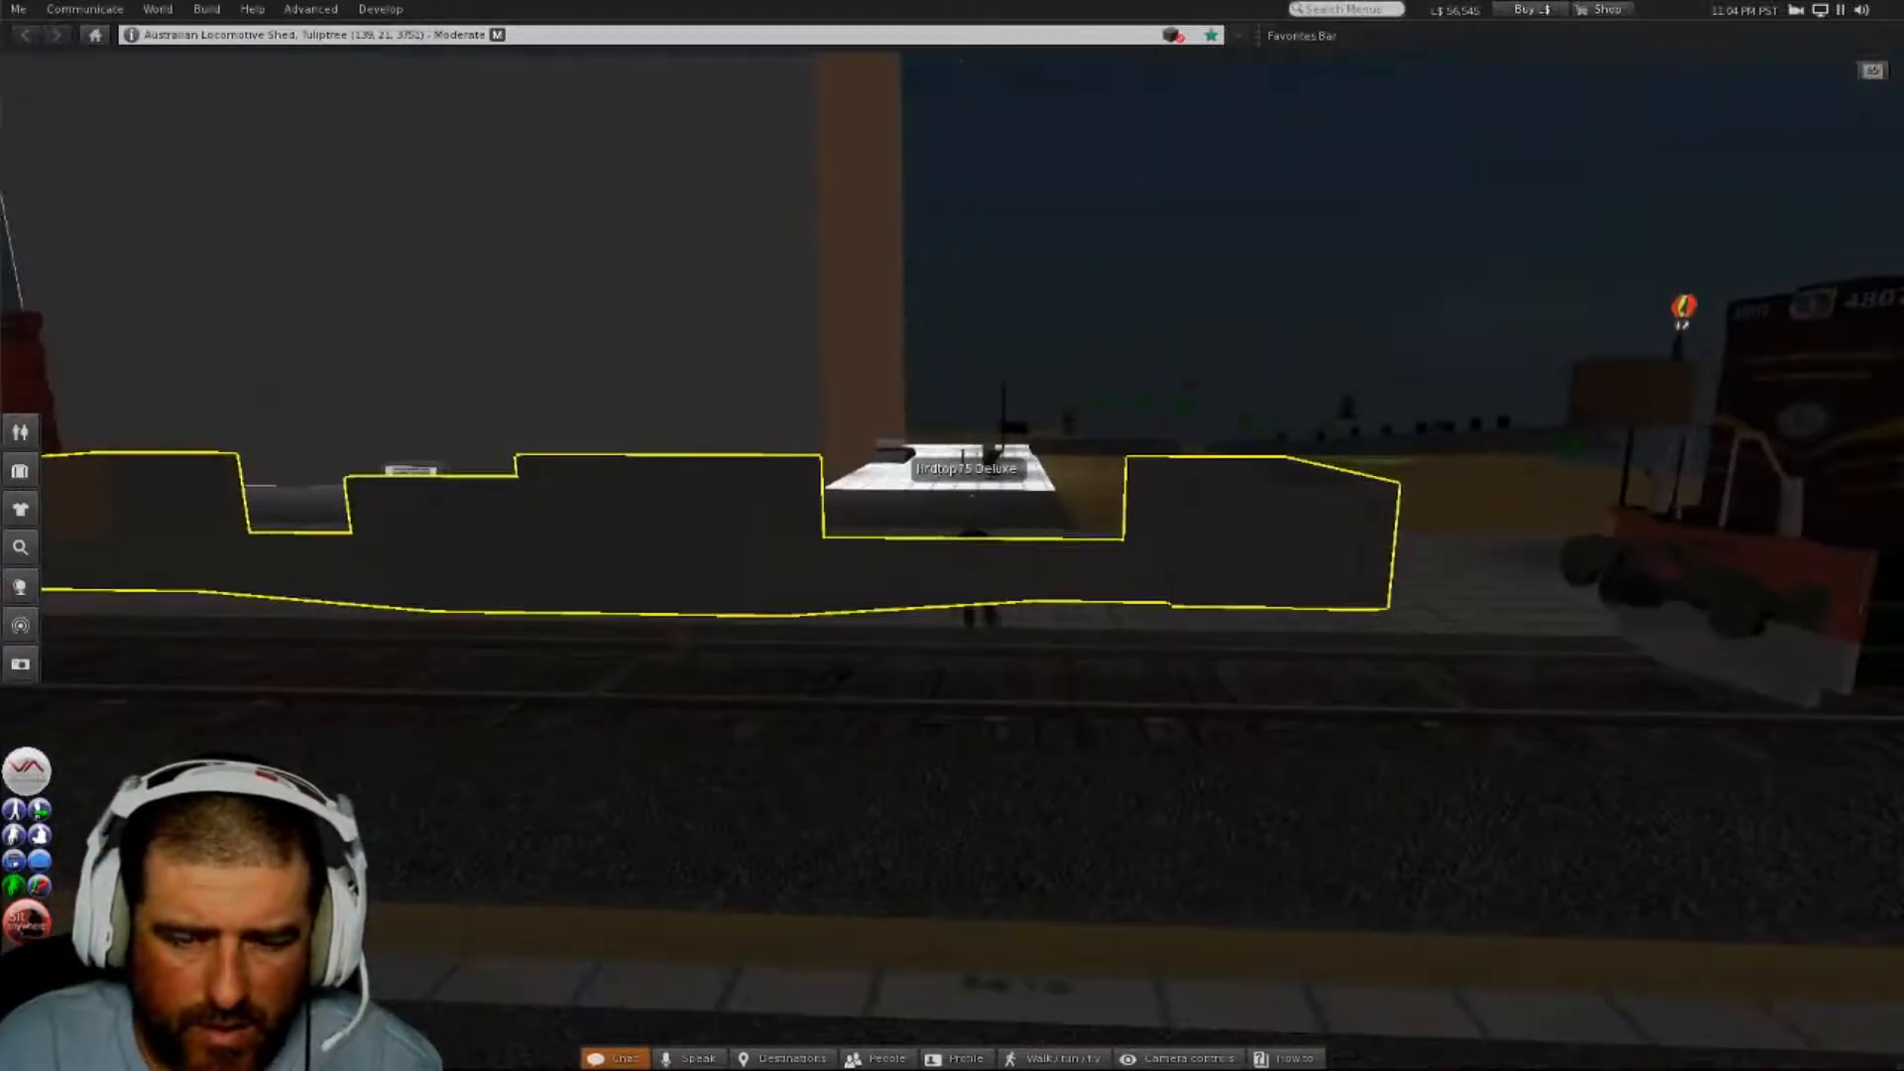
left_click_drag(1448, 635, 957, 575, "alt")
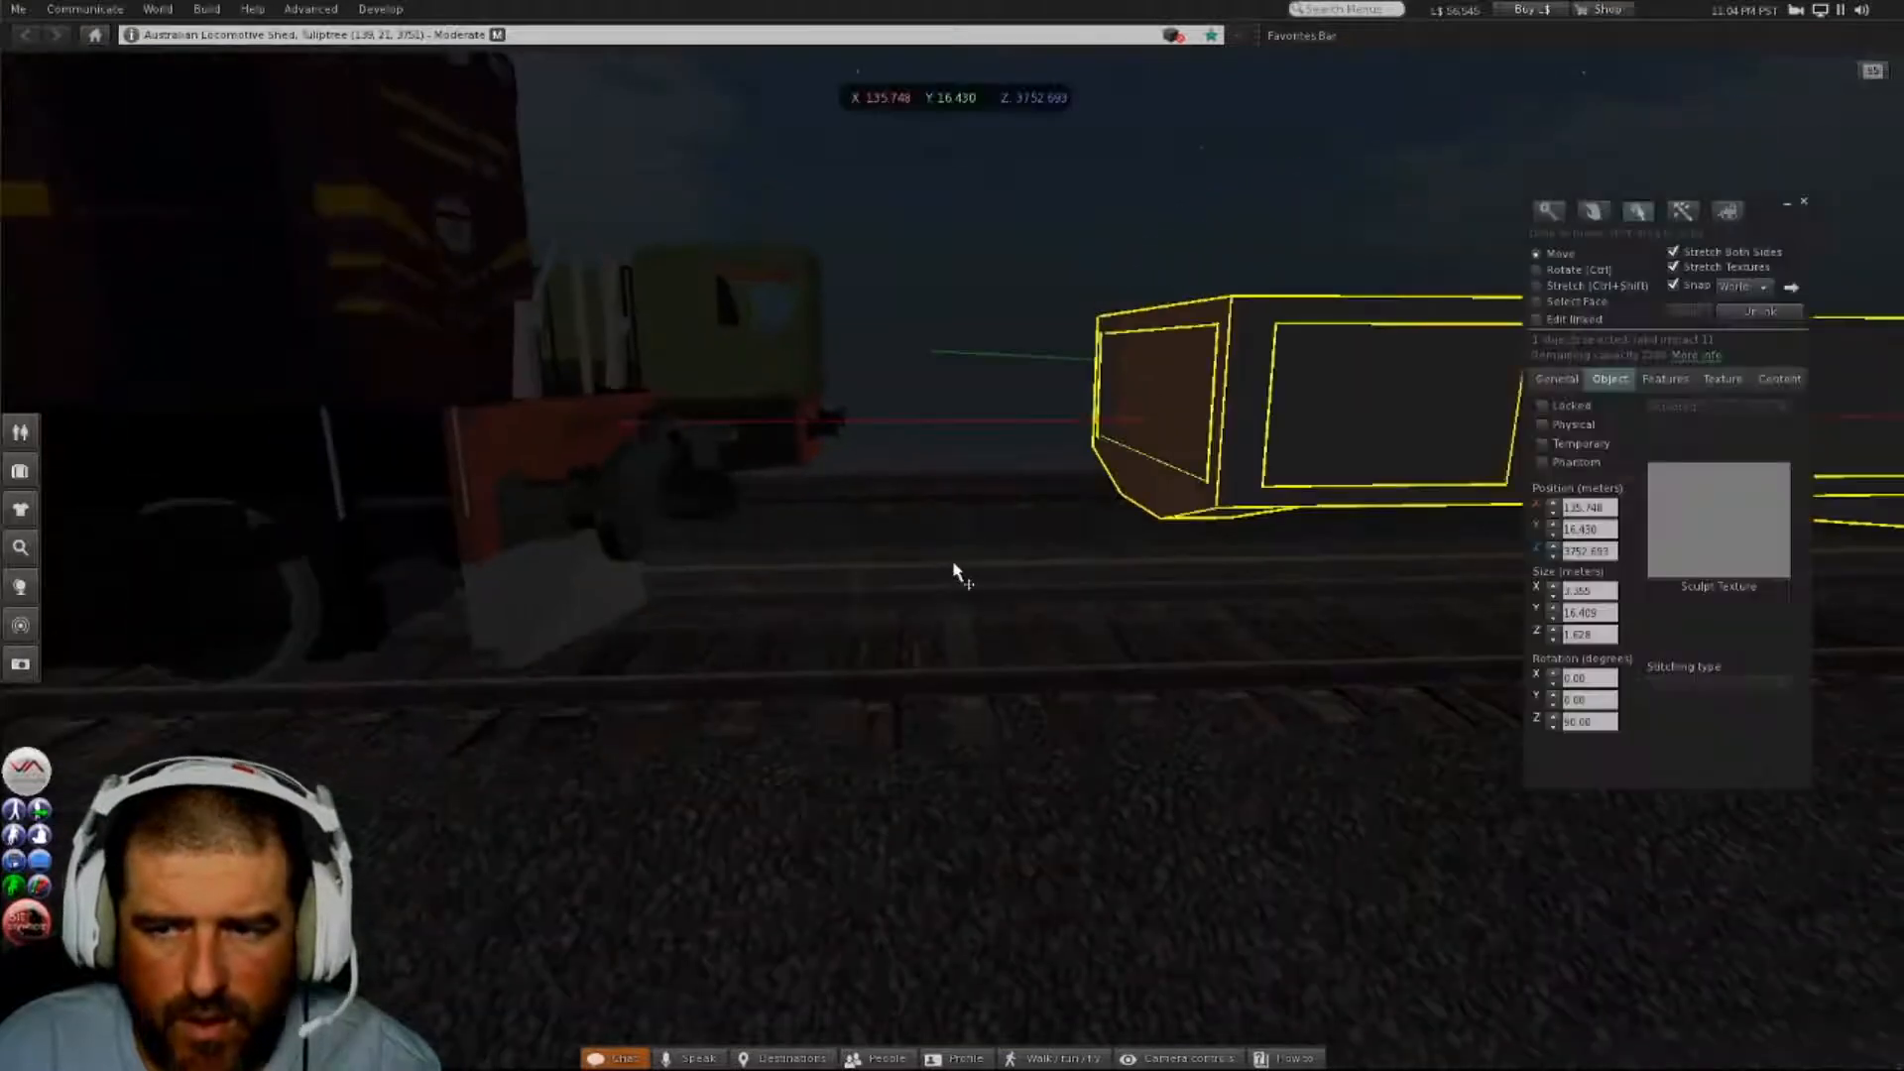
left_click(1803, 202)
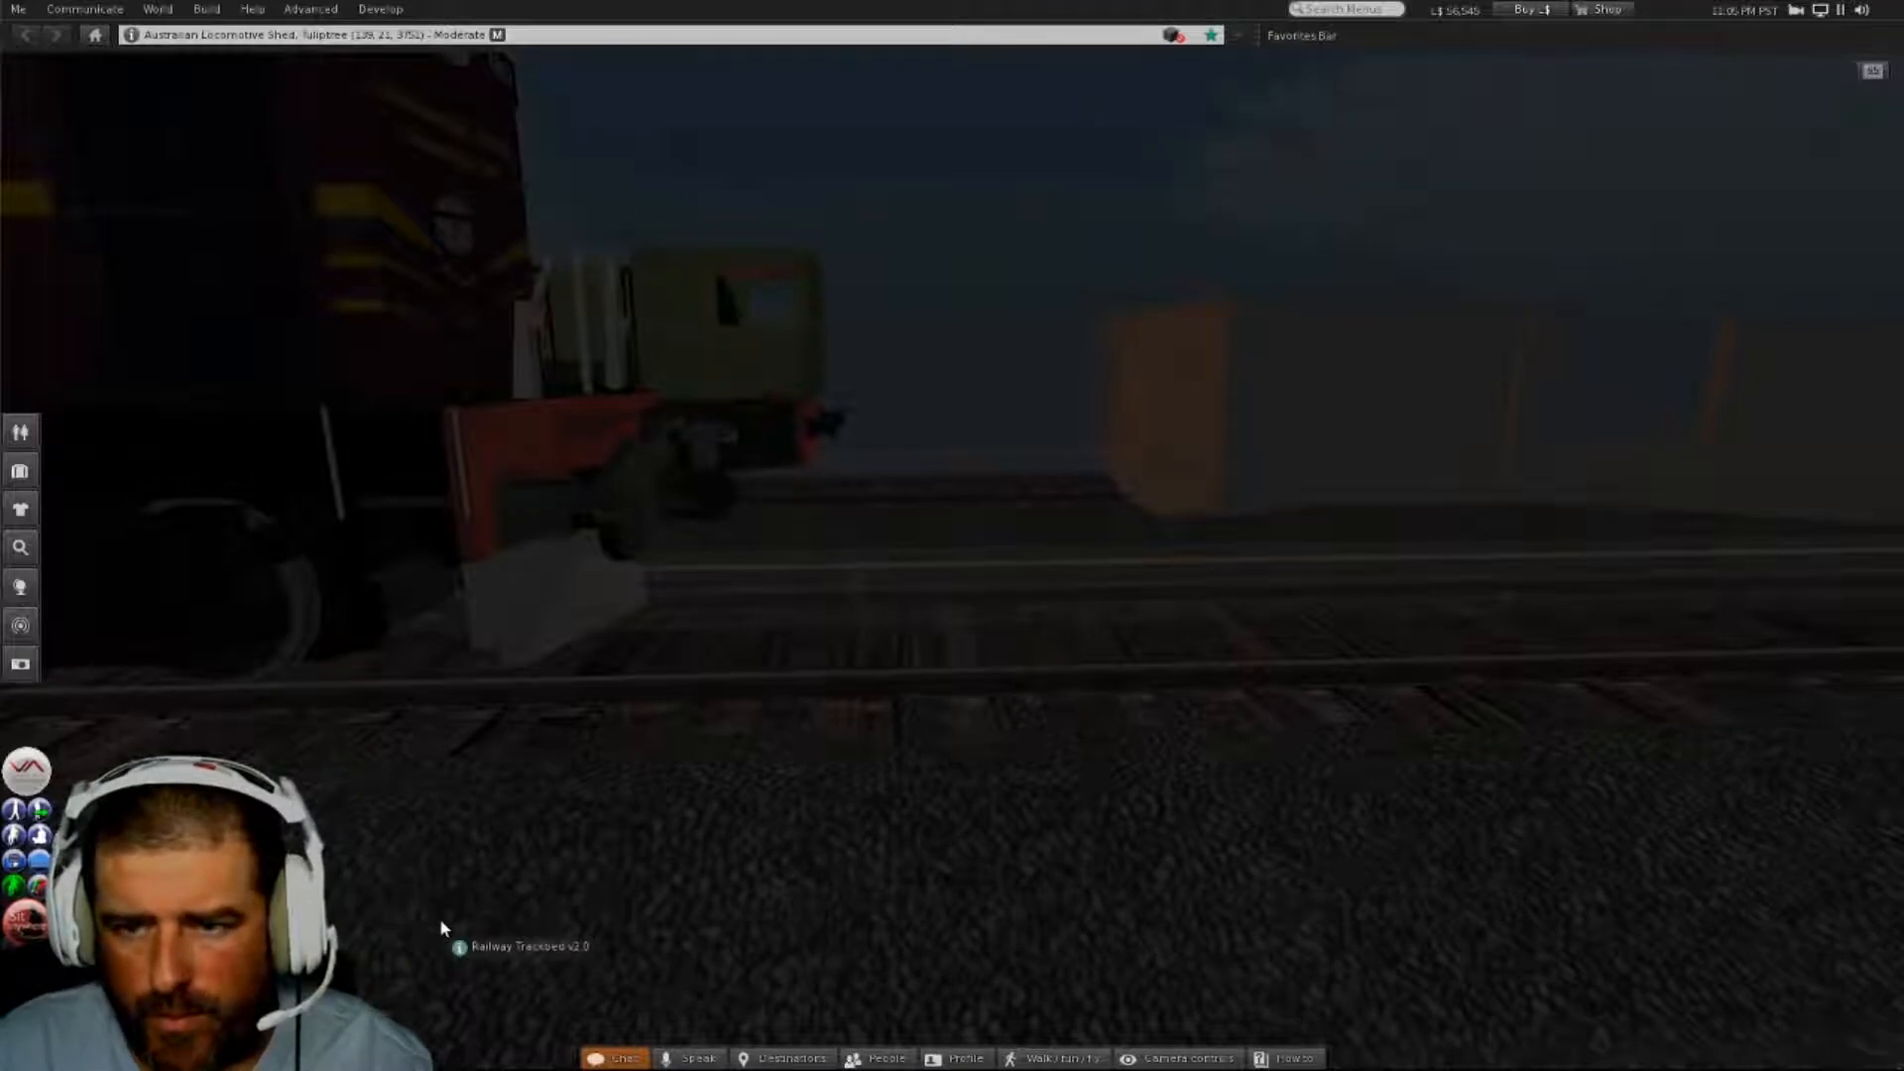
- Upload the image NODYChassisUVTexture from the BDY.NODY.open.wagon folder under its existing name, and dismiss the inventory
left_click(203, 10)
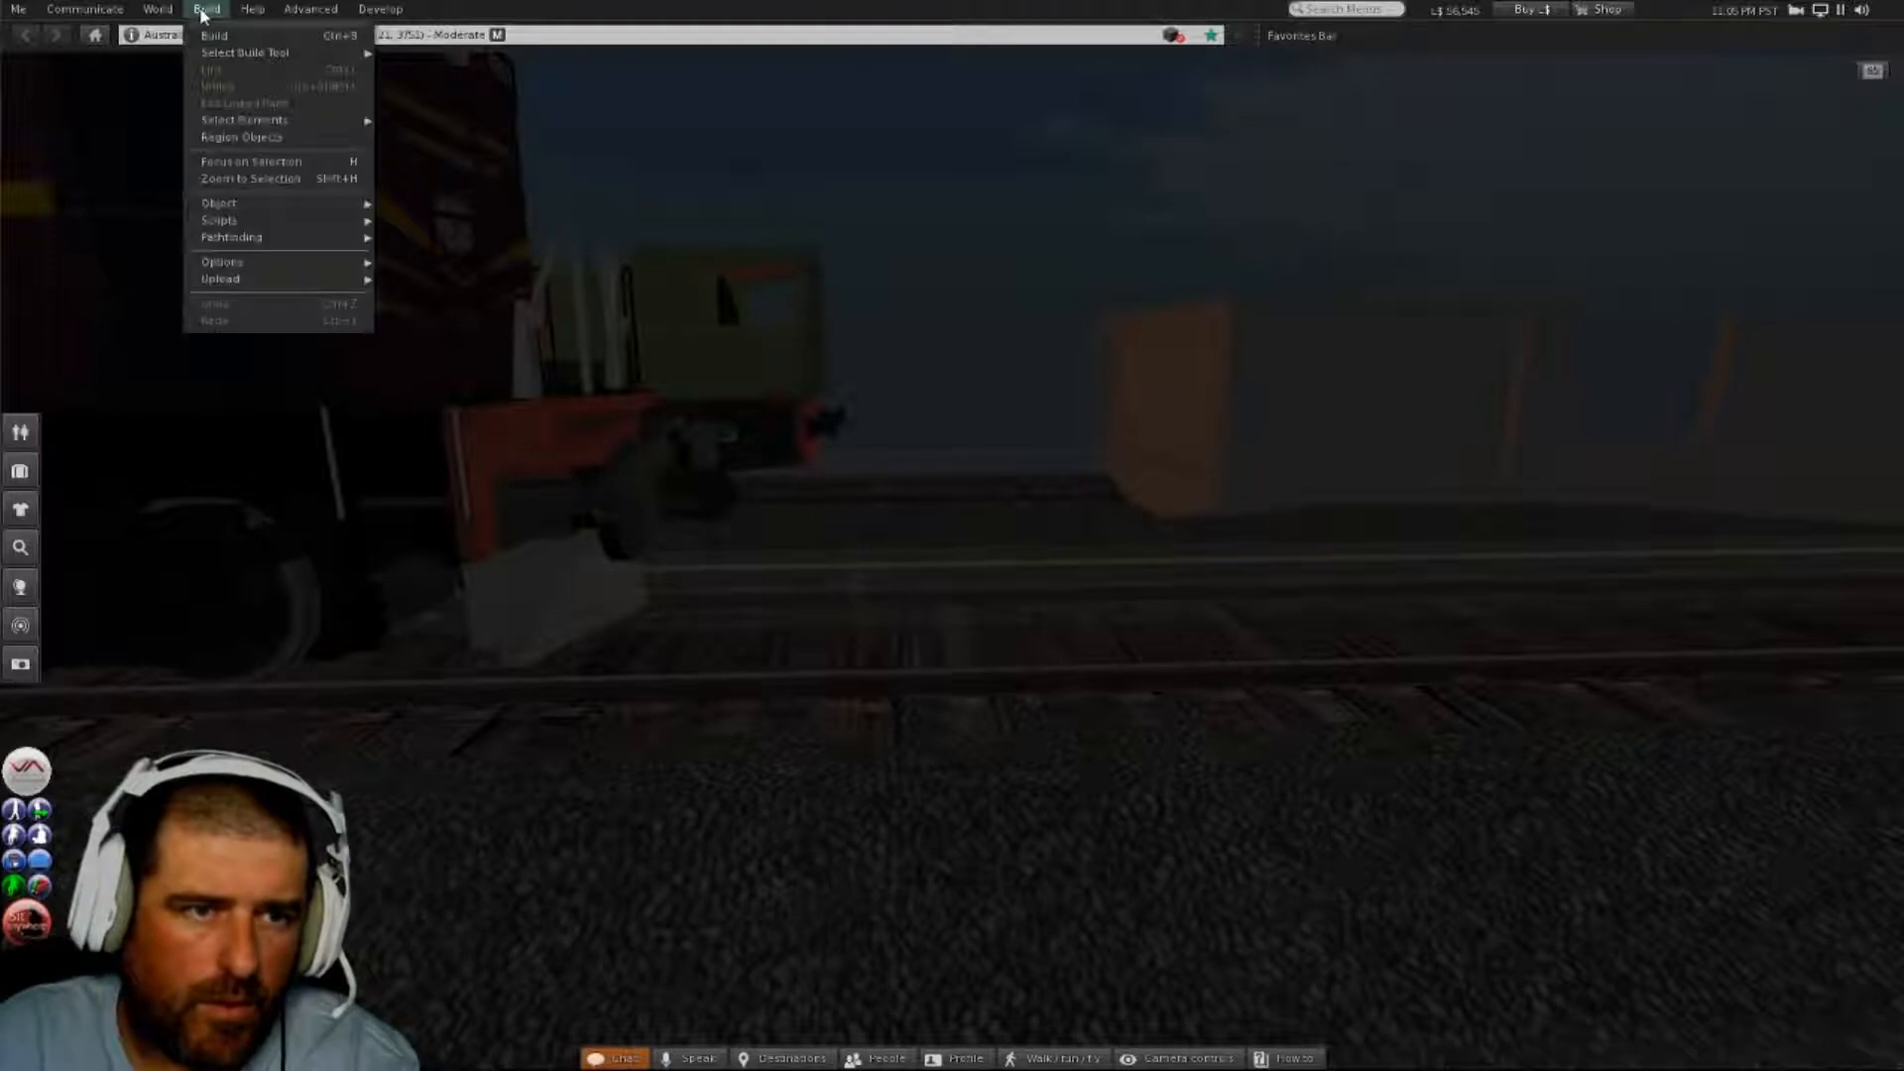
mouse_move(244, 283)
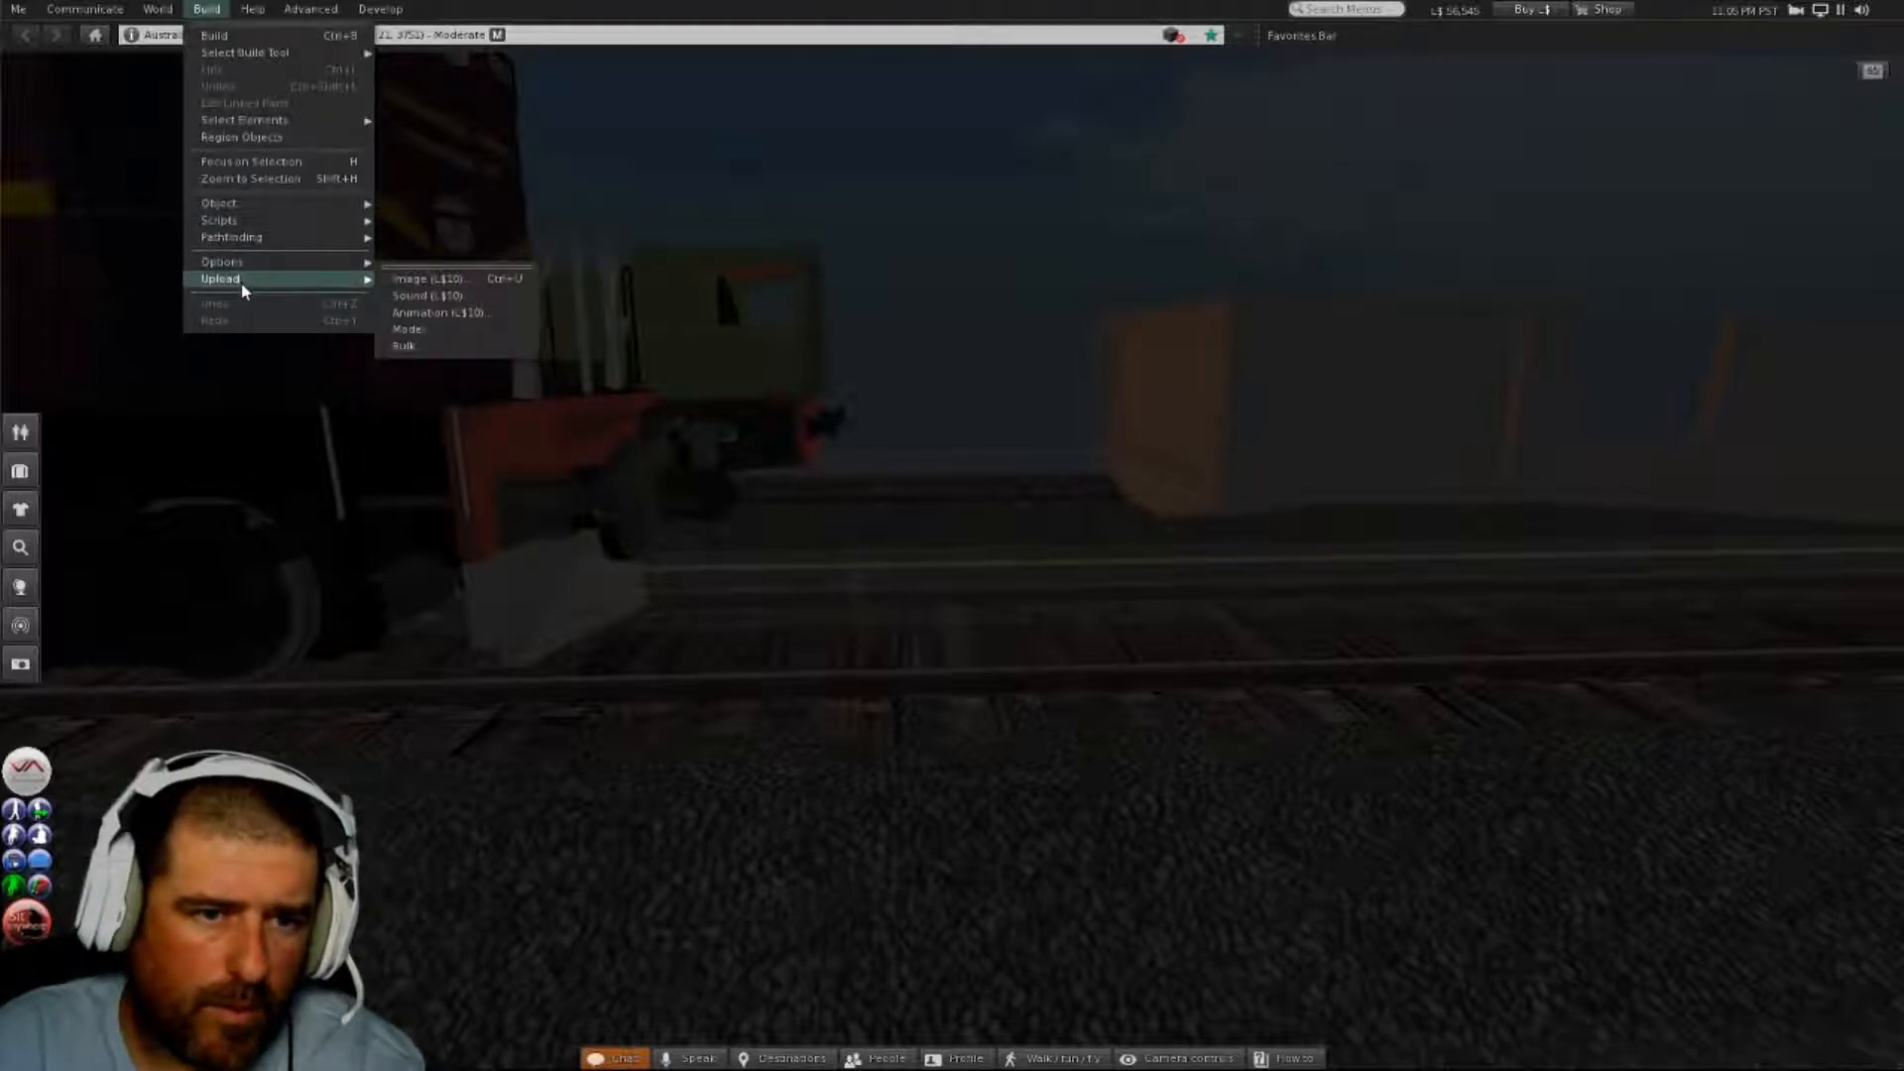
left_click(417, 279)
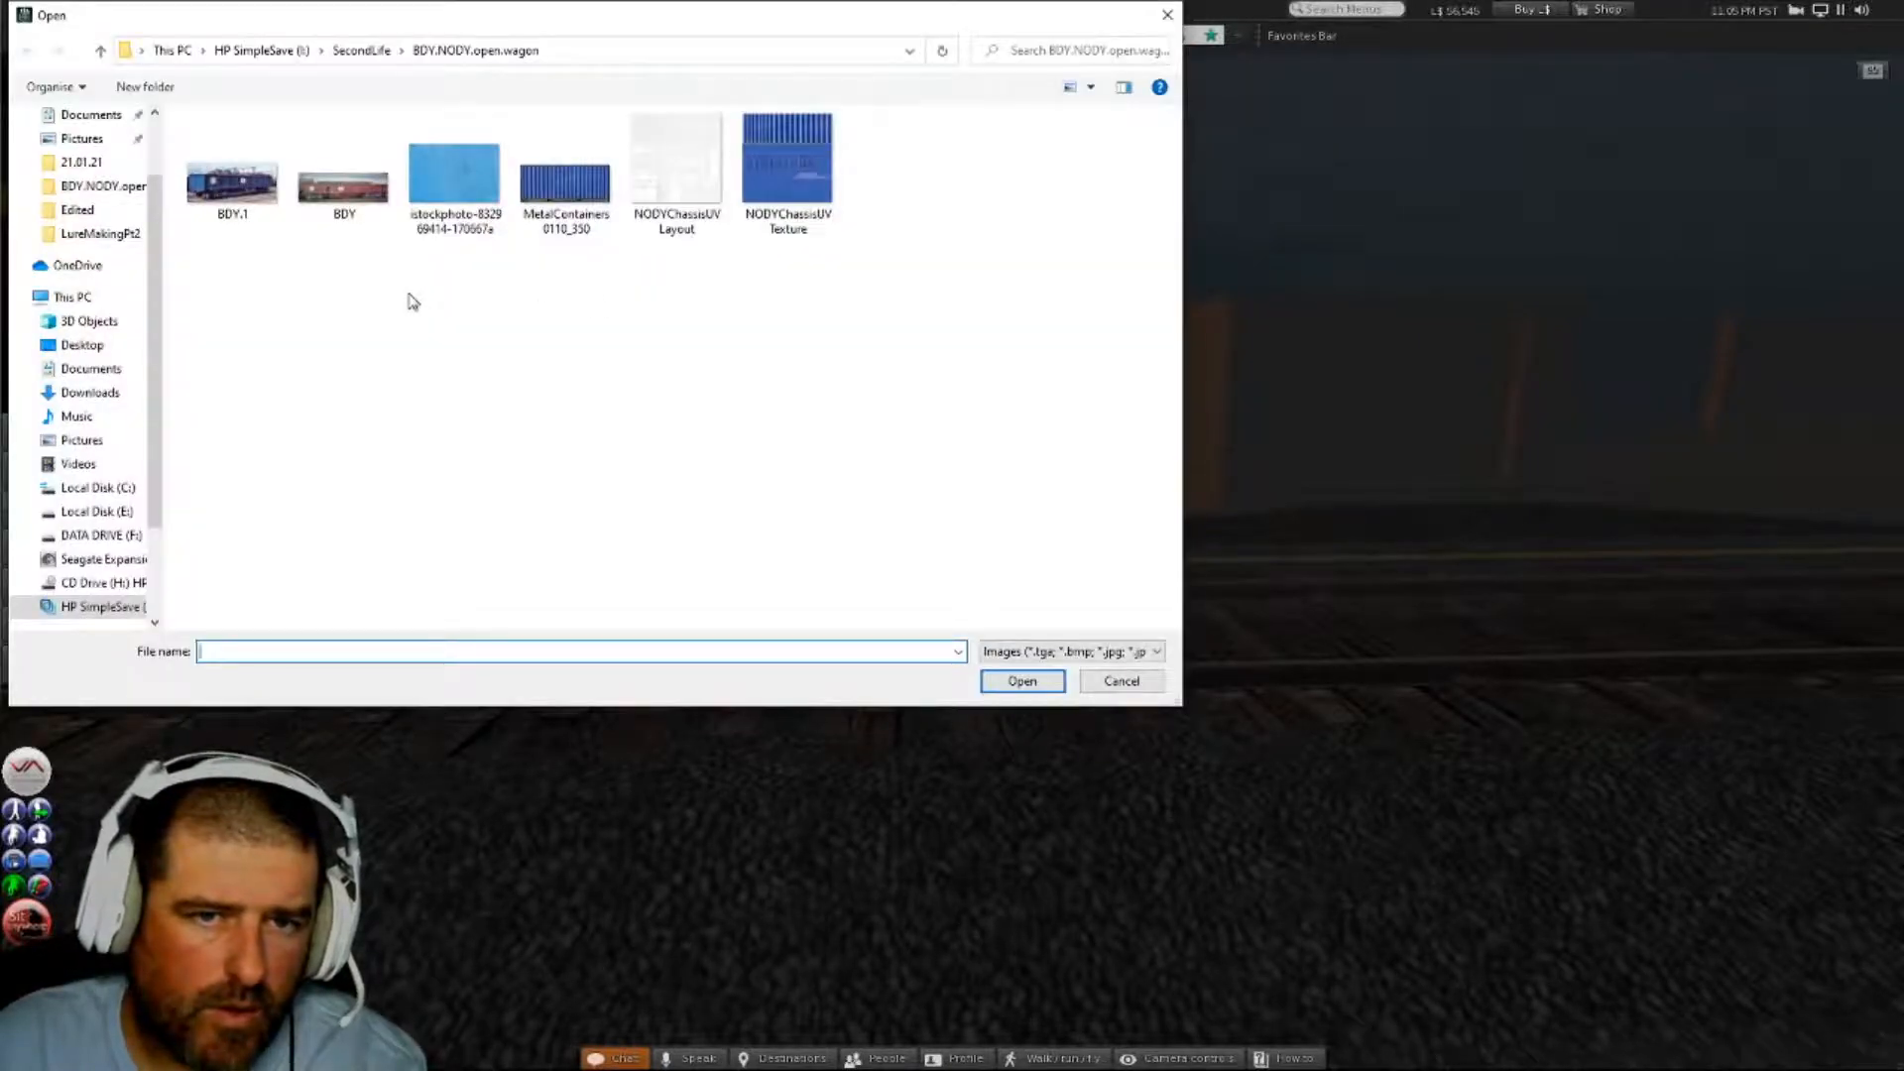
left_click(794, 176)
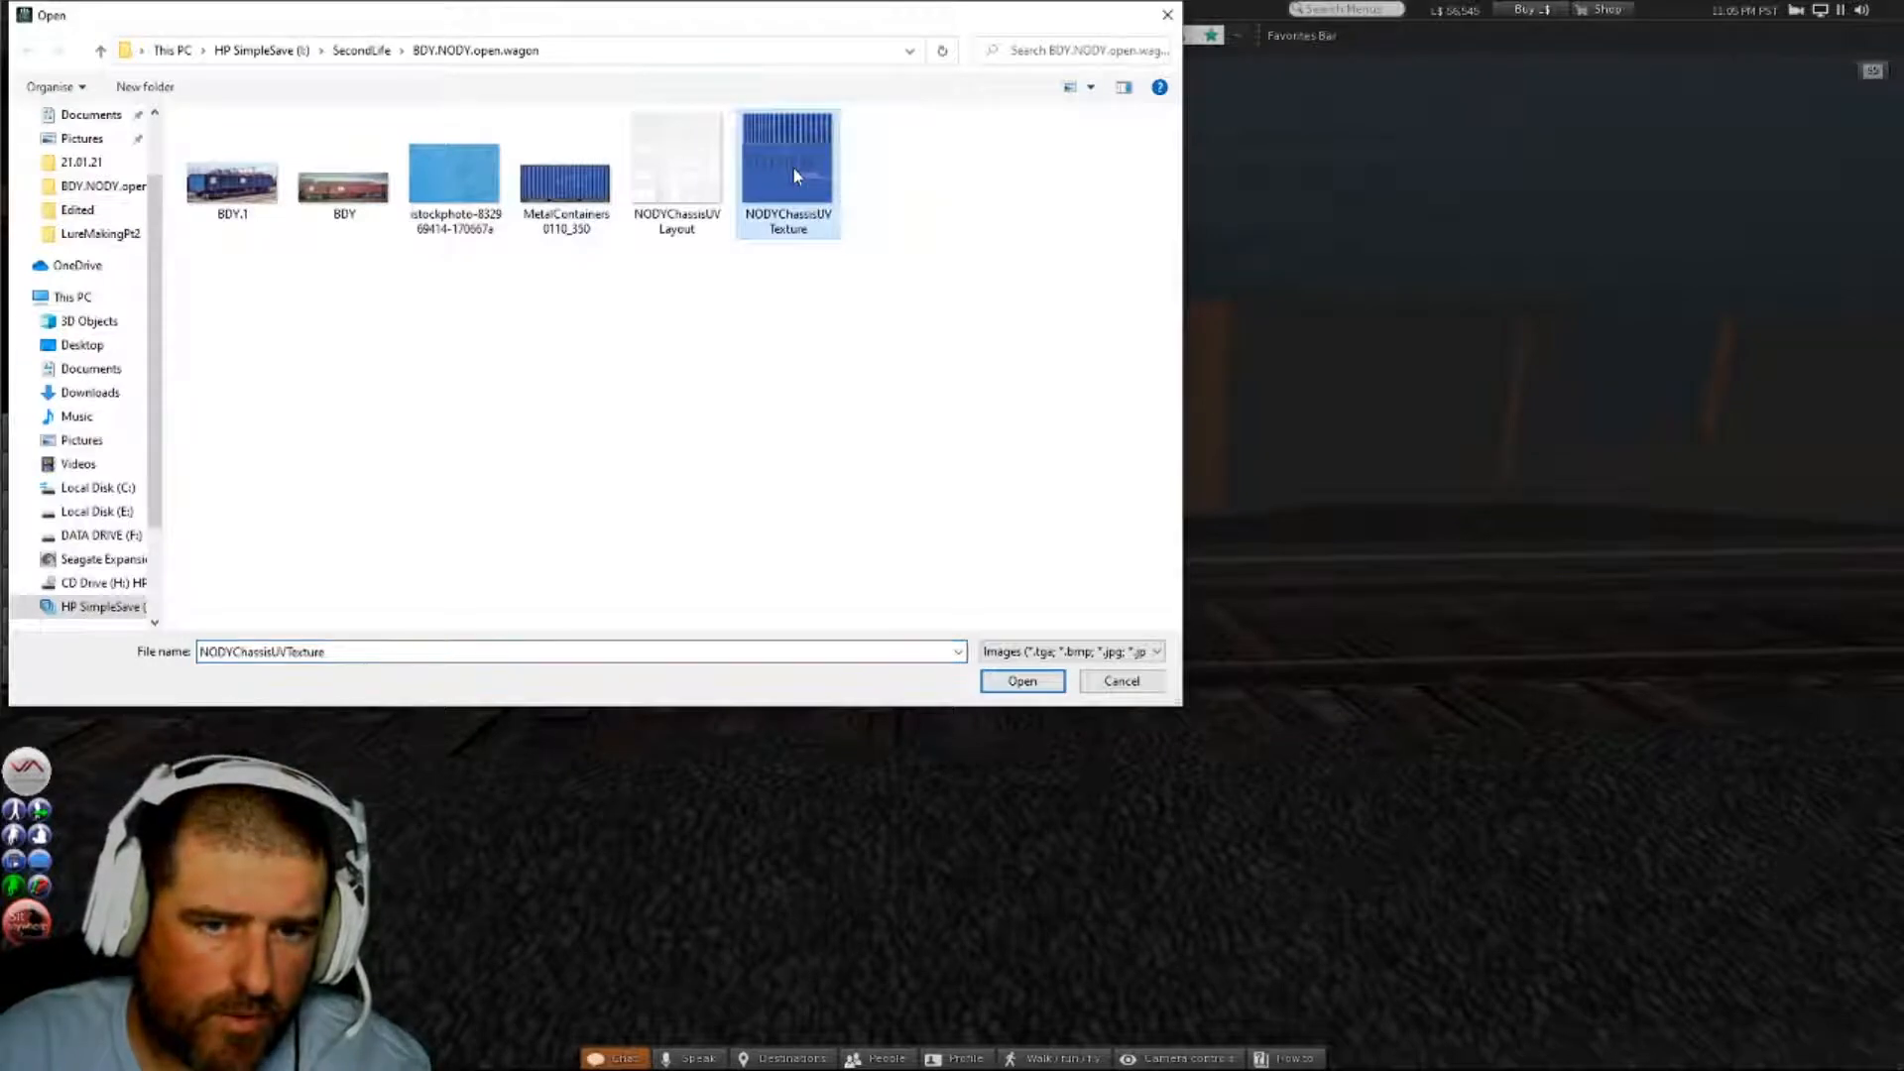
left_click(1027, 684)
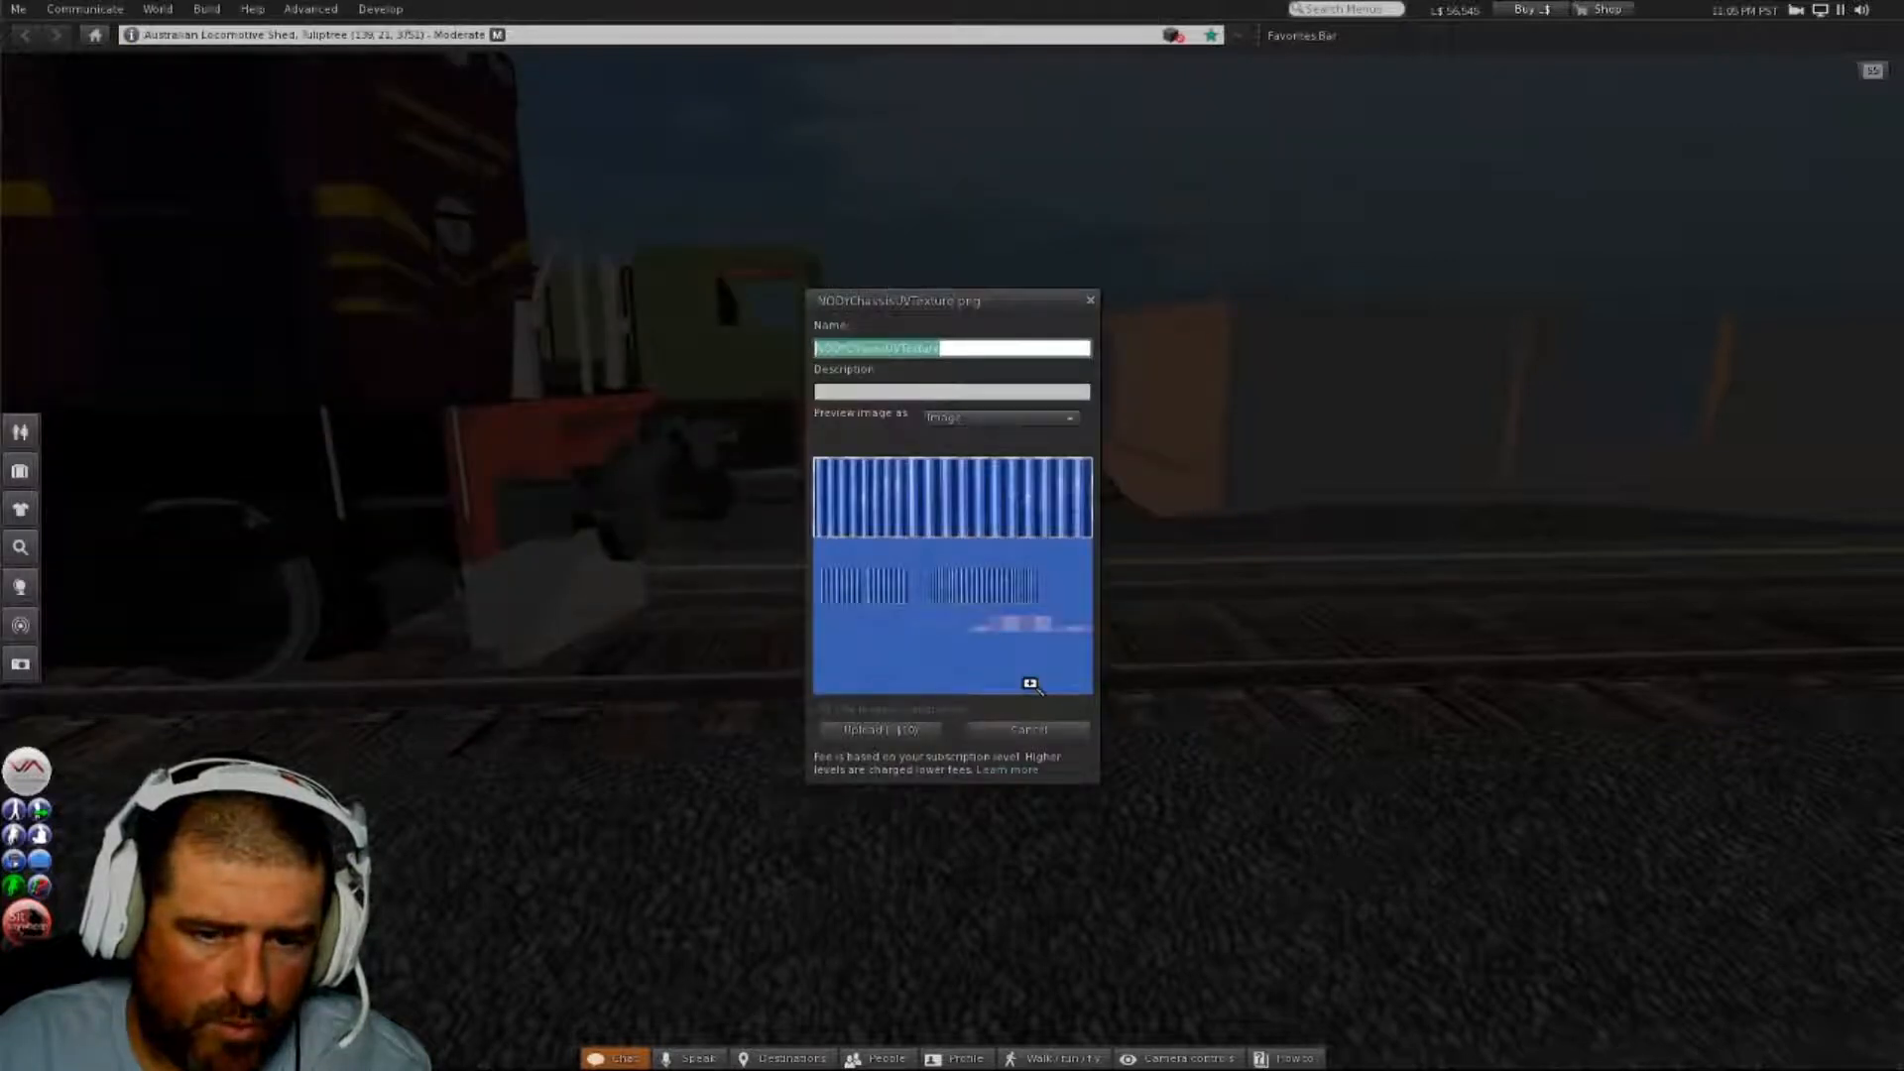
left_click(886, 729)
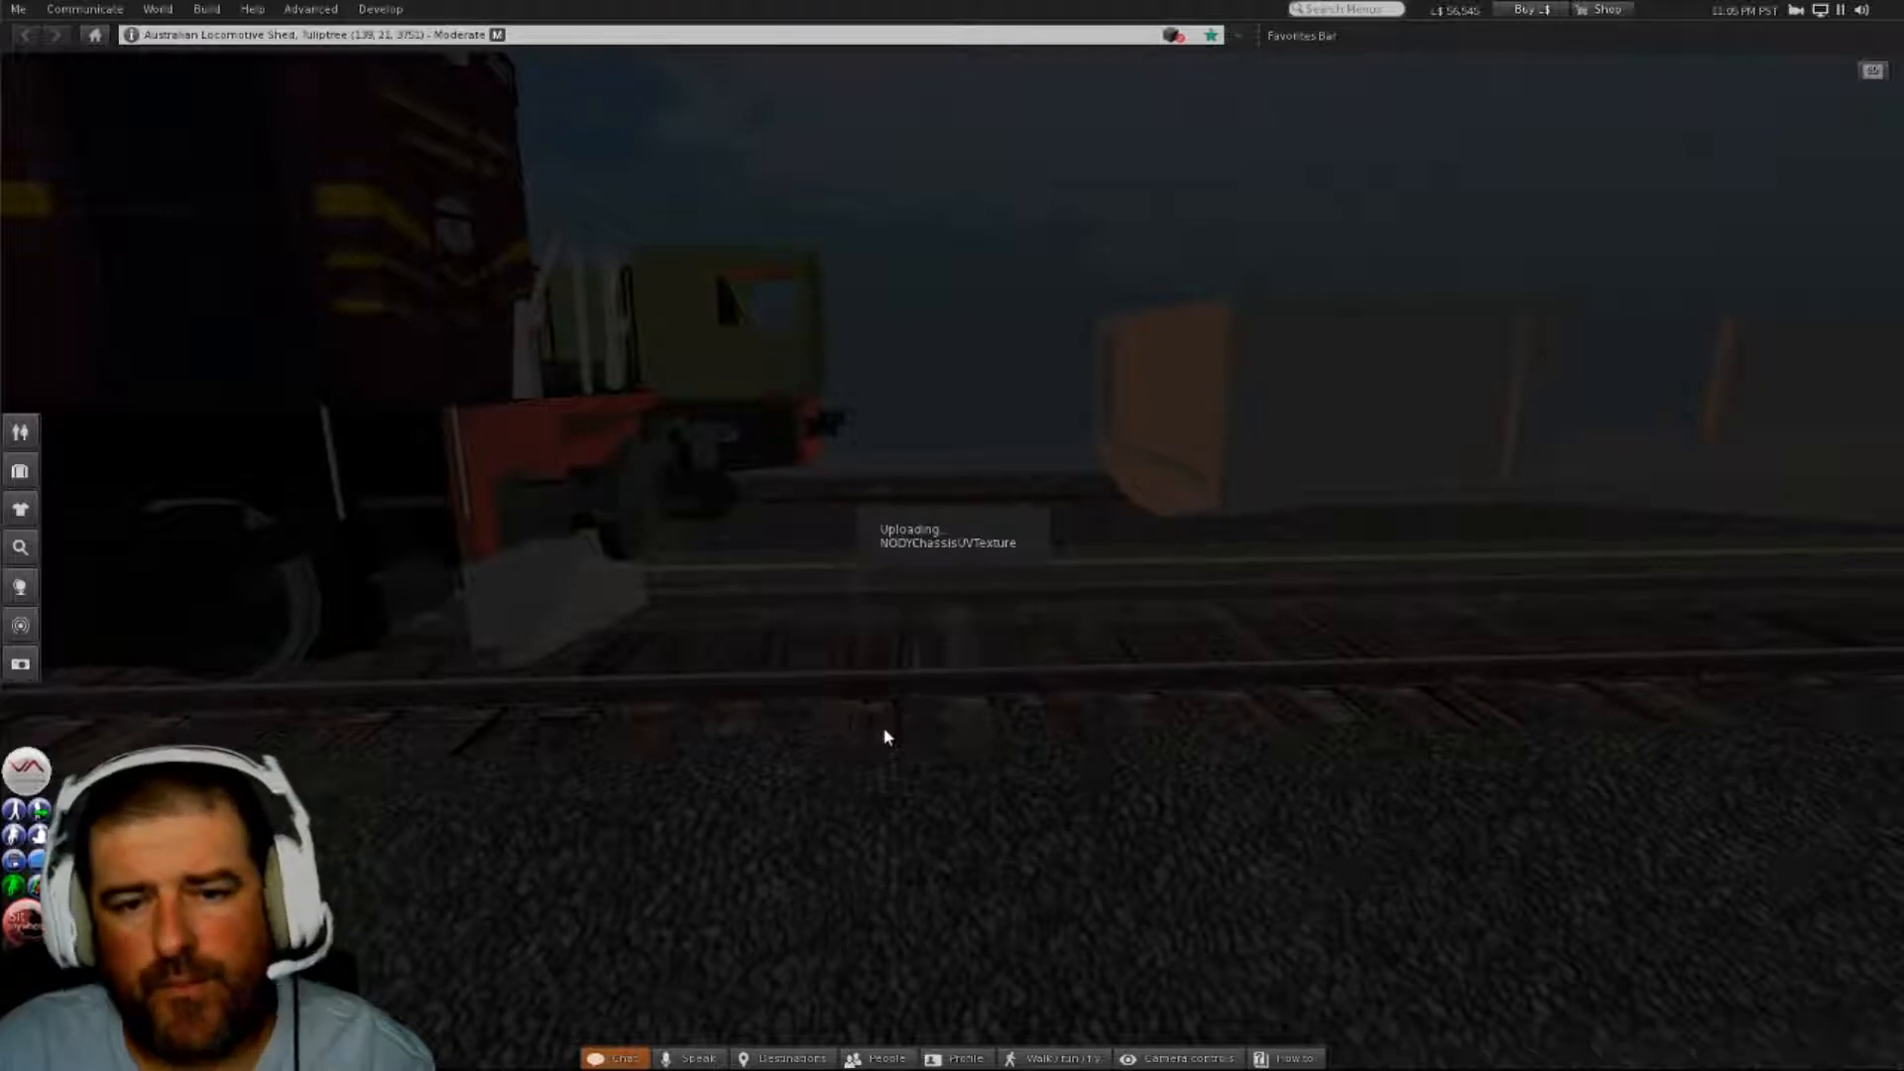
left_click_drag(886, 729, 948, 555, "alt")
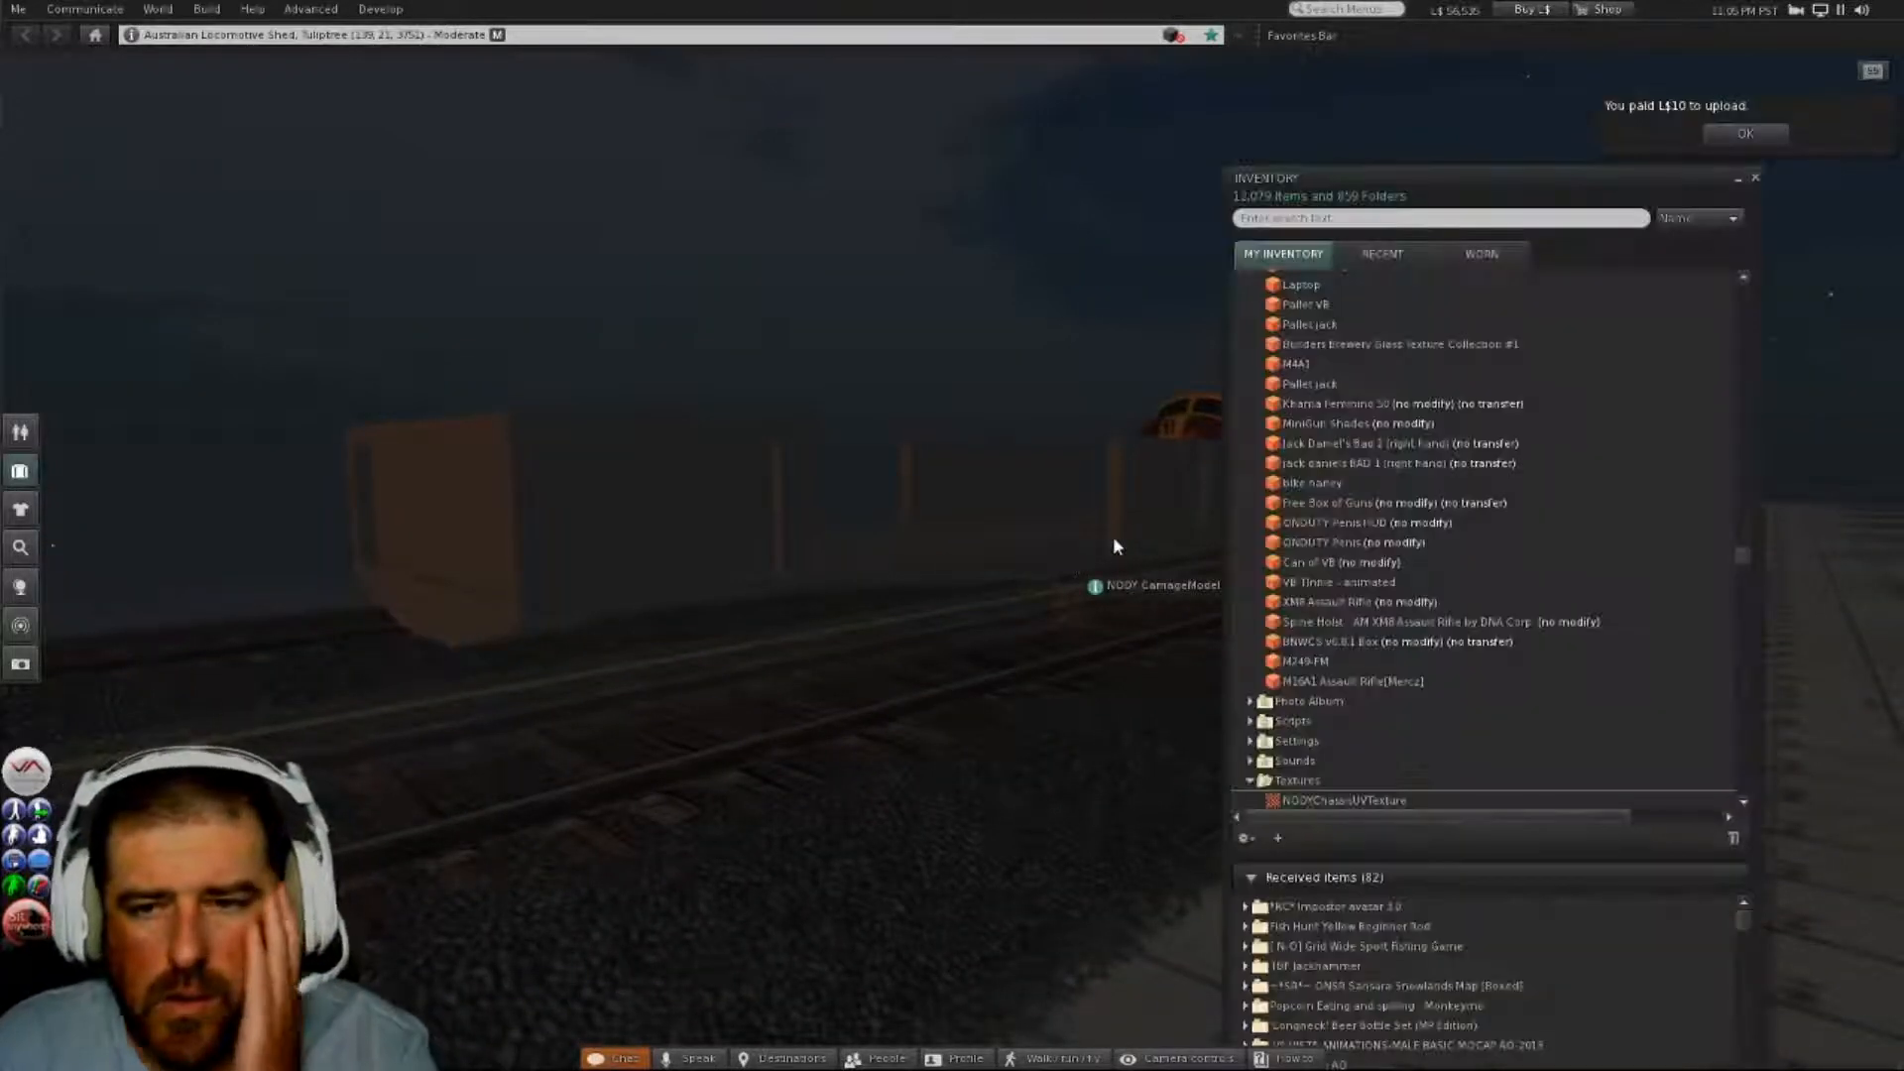
left_click(1754, 178)
- Open the chassis for editing and set its surface colour to white (255, 255, 255)
right_click(1174, 490)
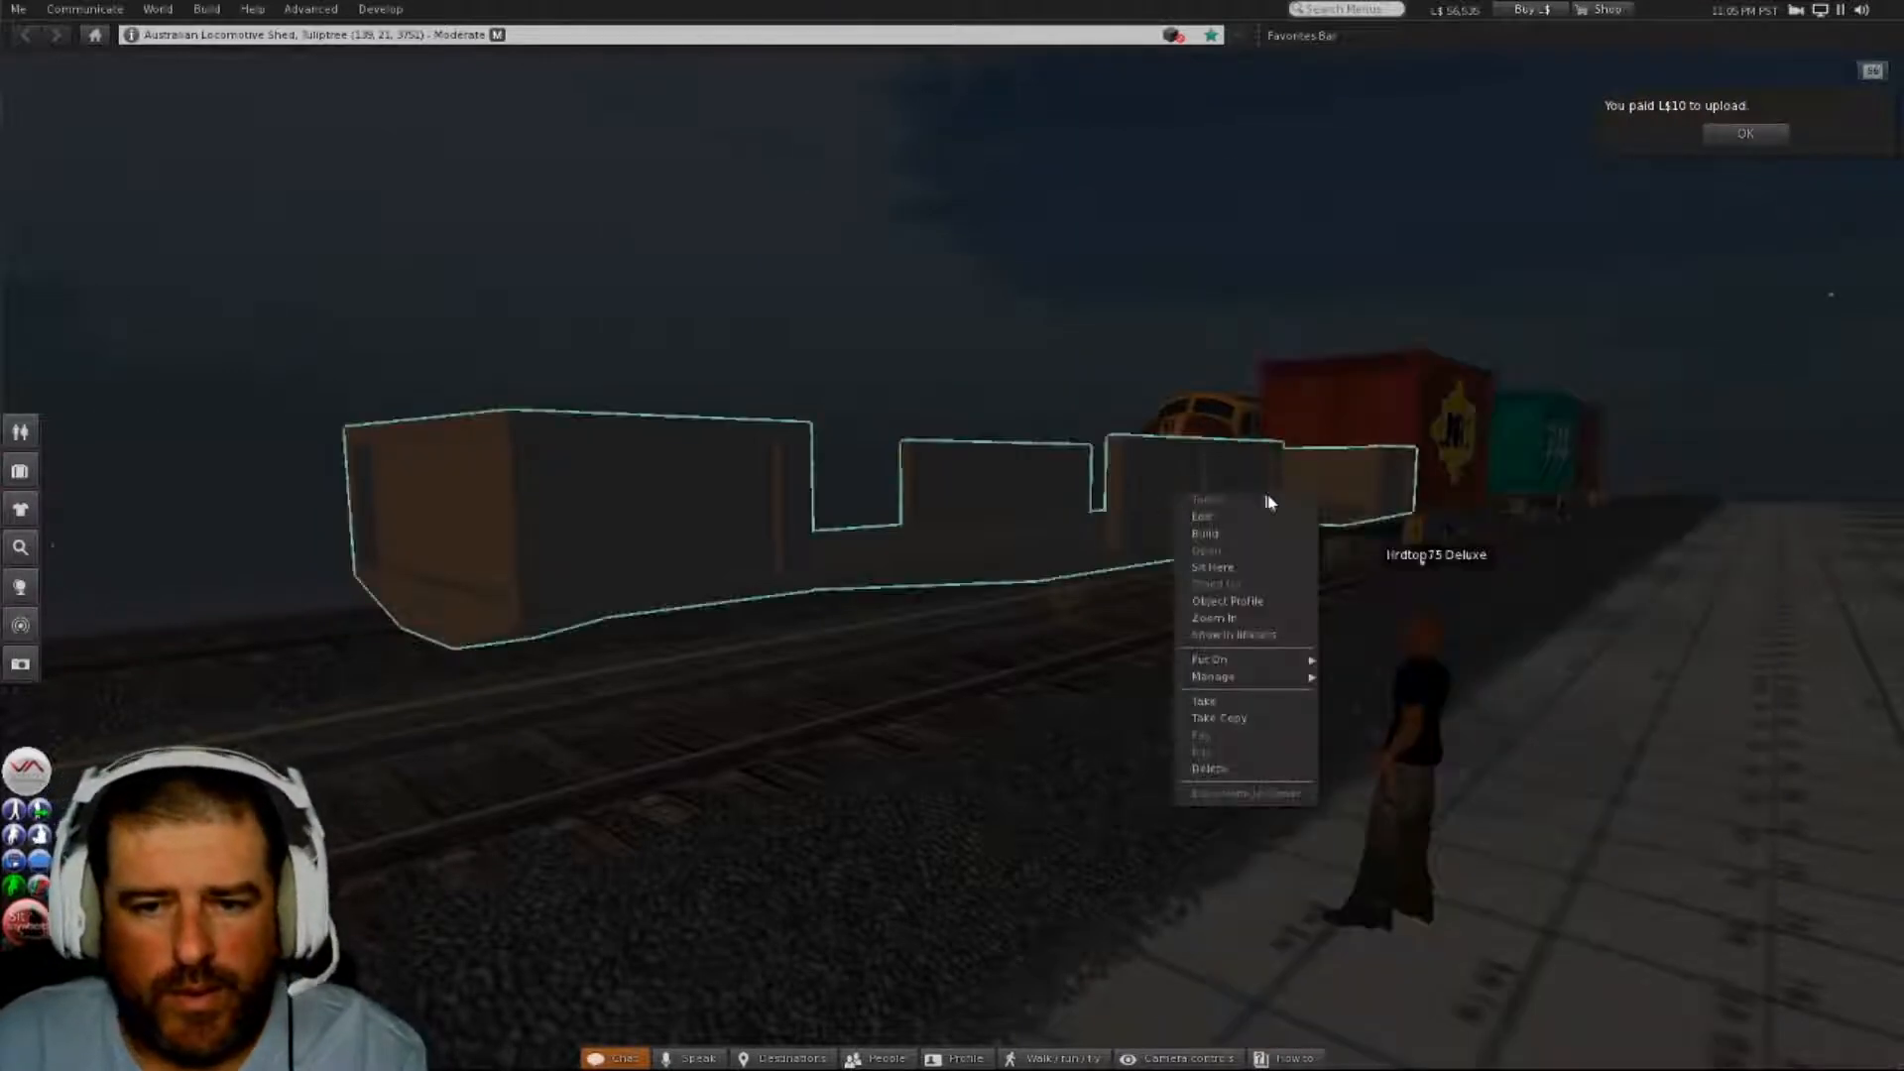
left_click(1206, 518)
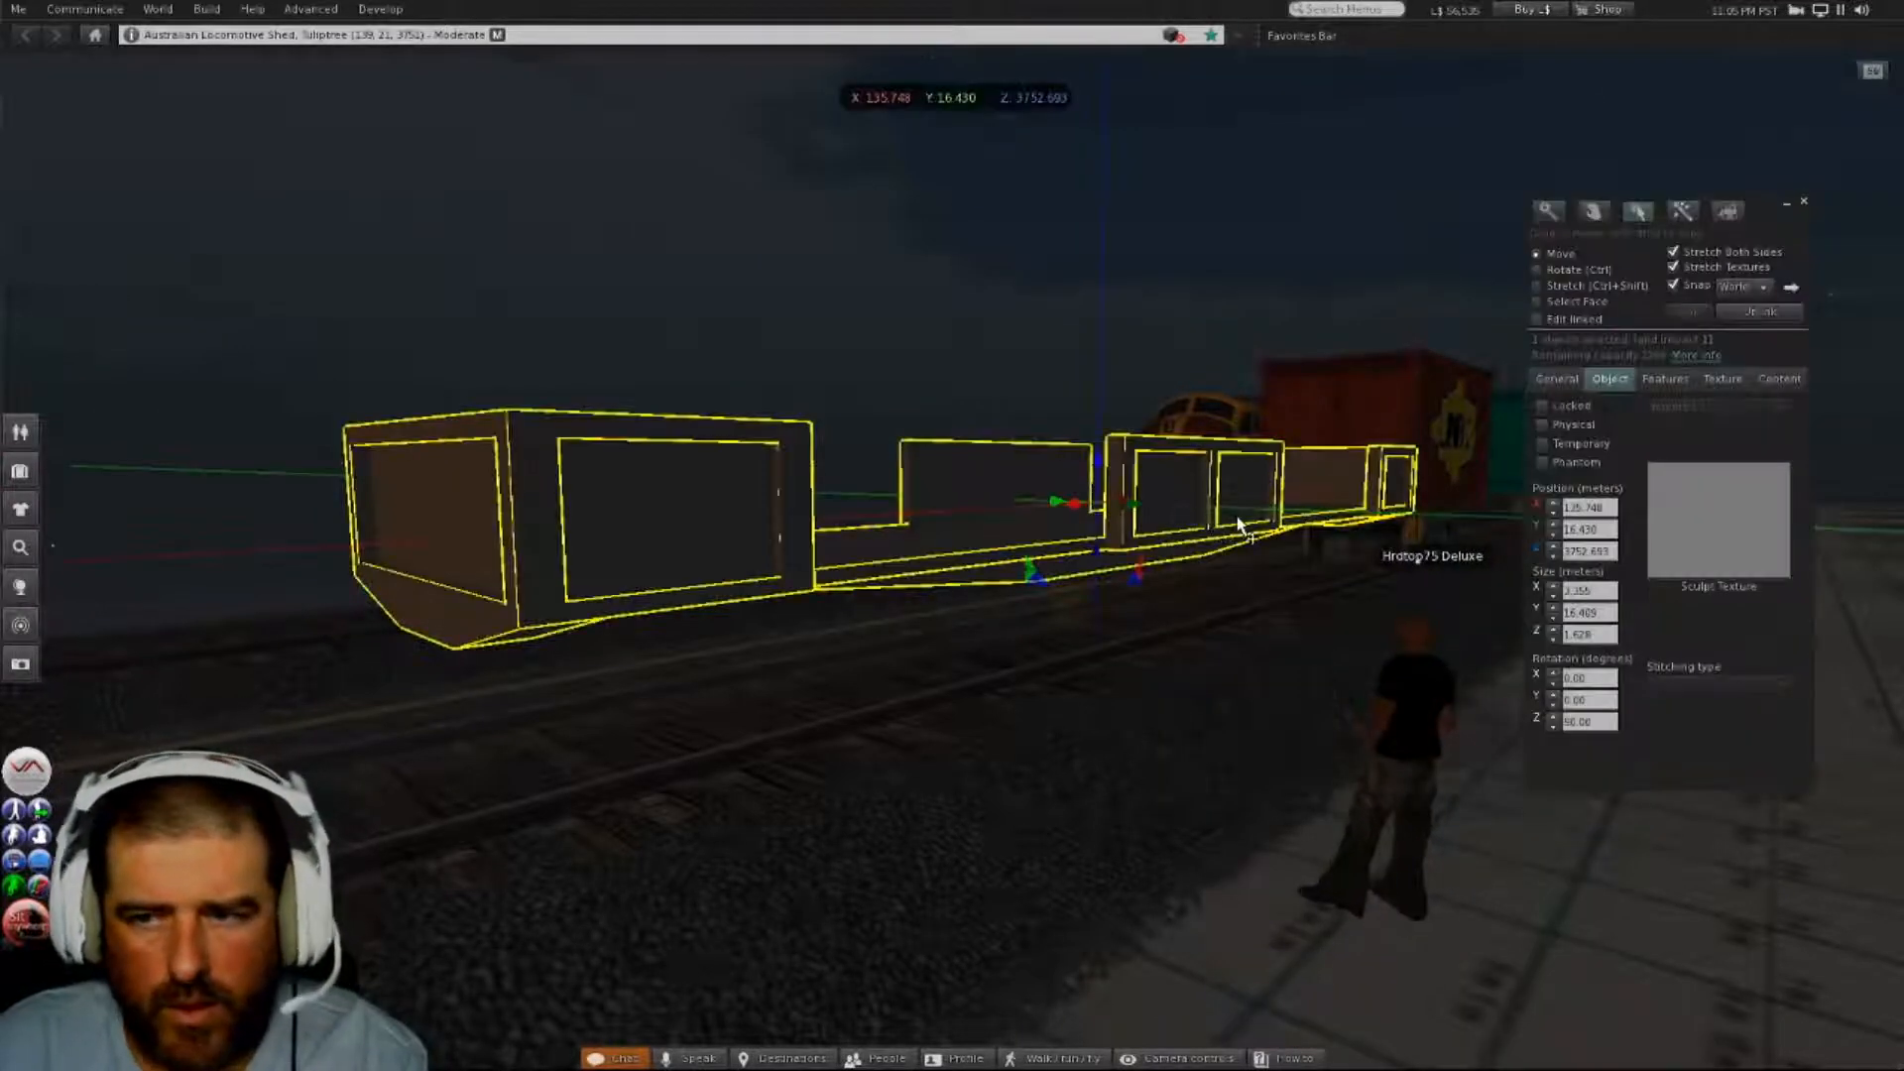
left_click(1726, 381)
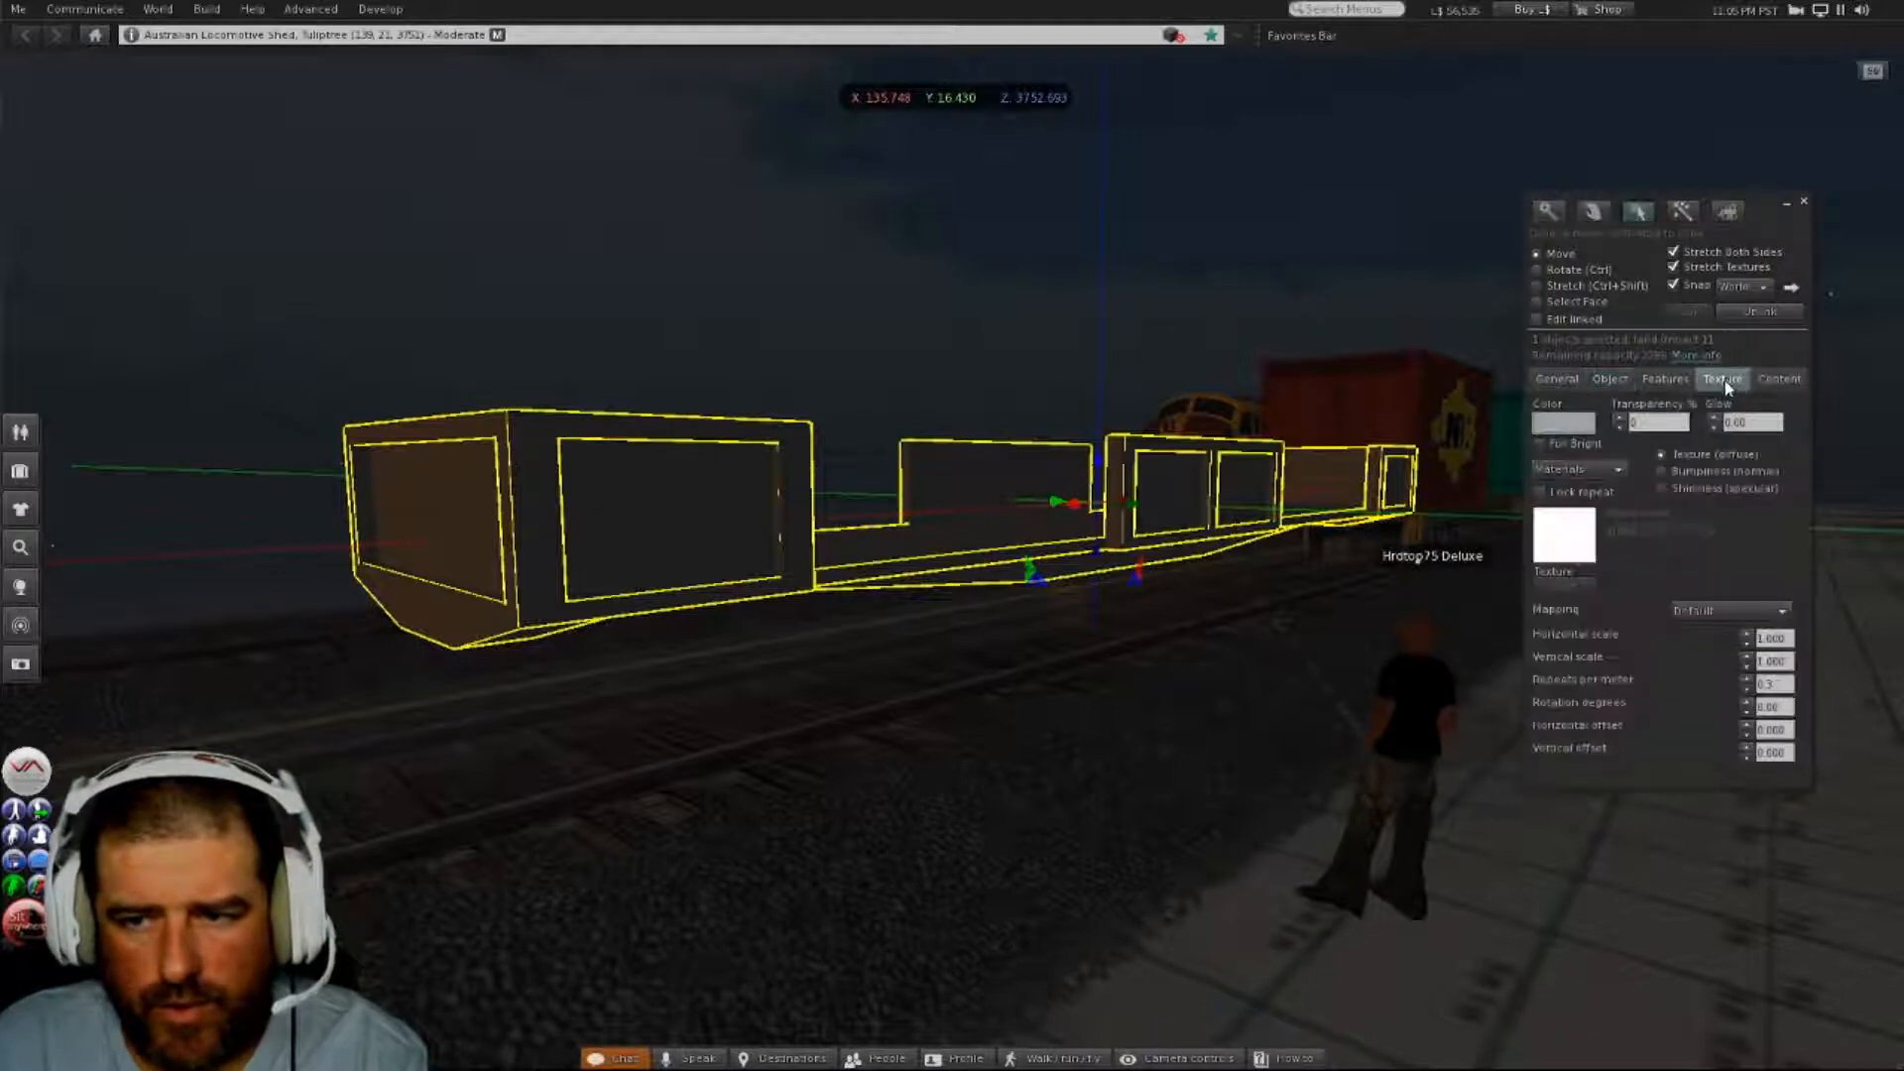
left_click(1571, 427)
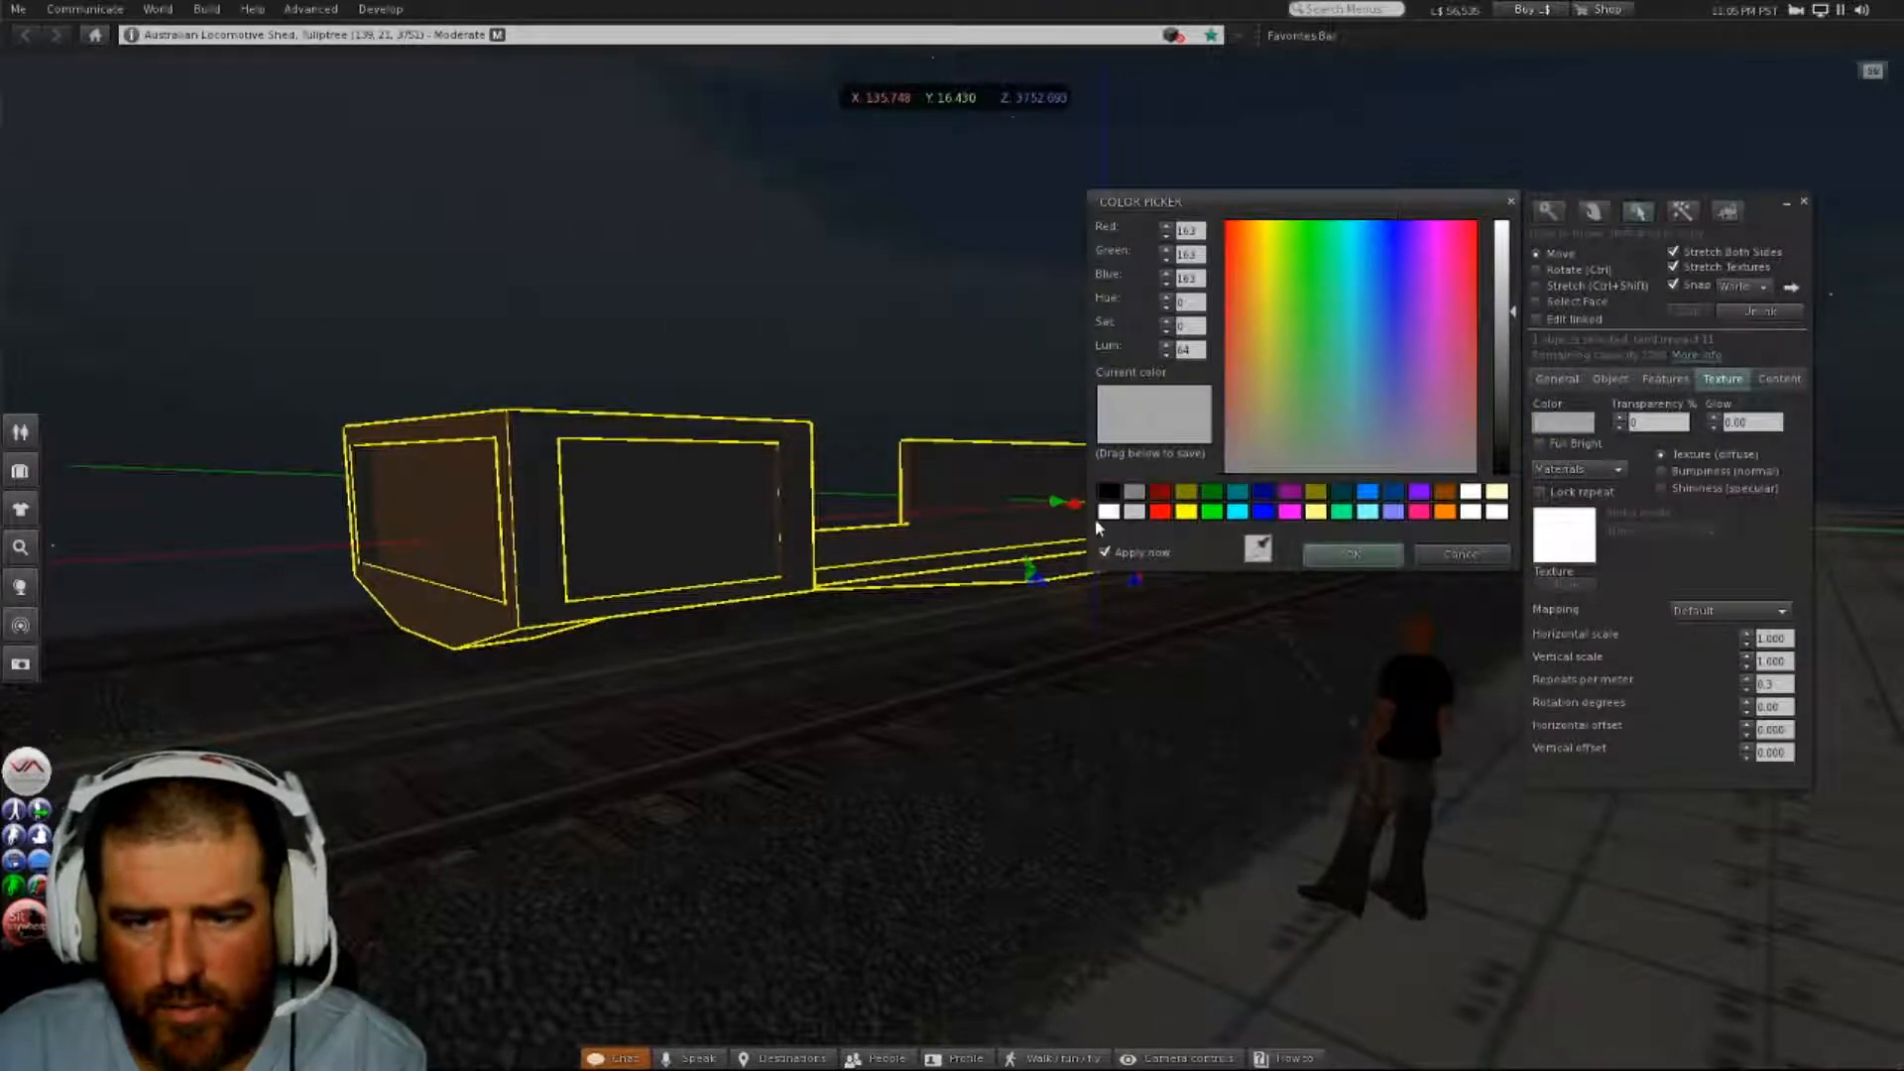
left_click(1107, 511)
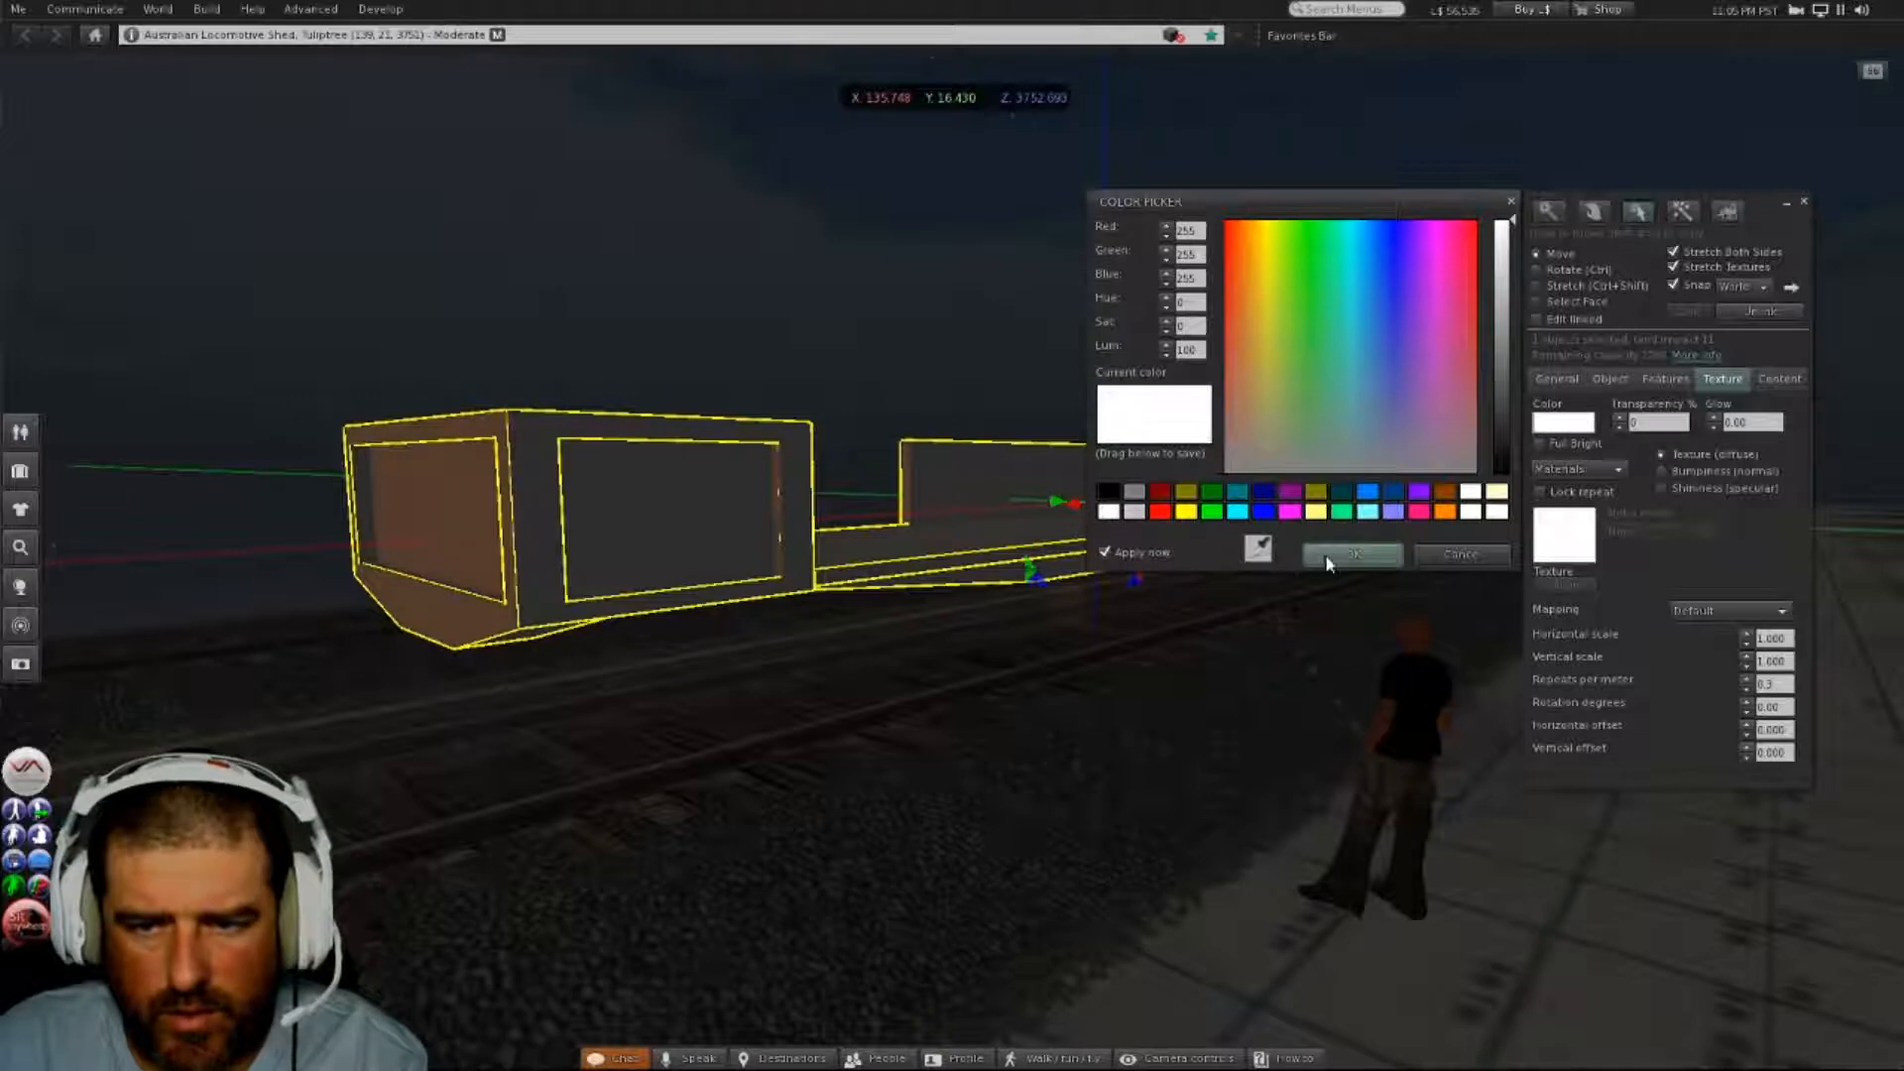
left_click(1351, 553)
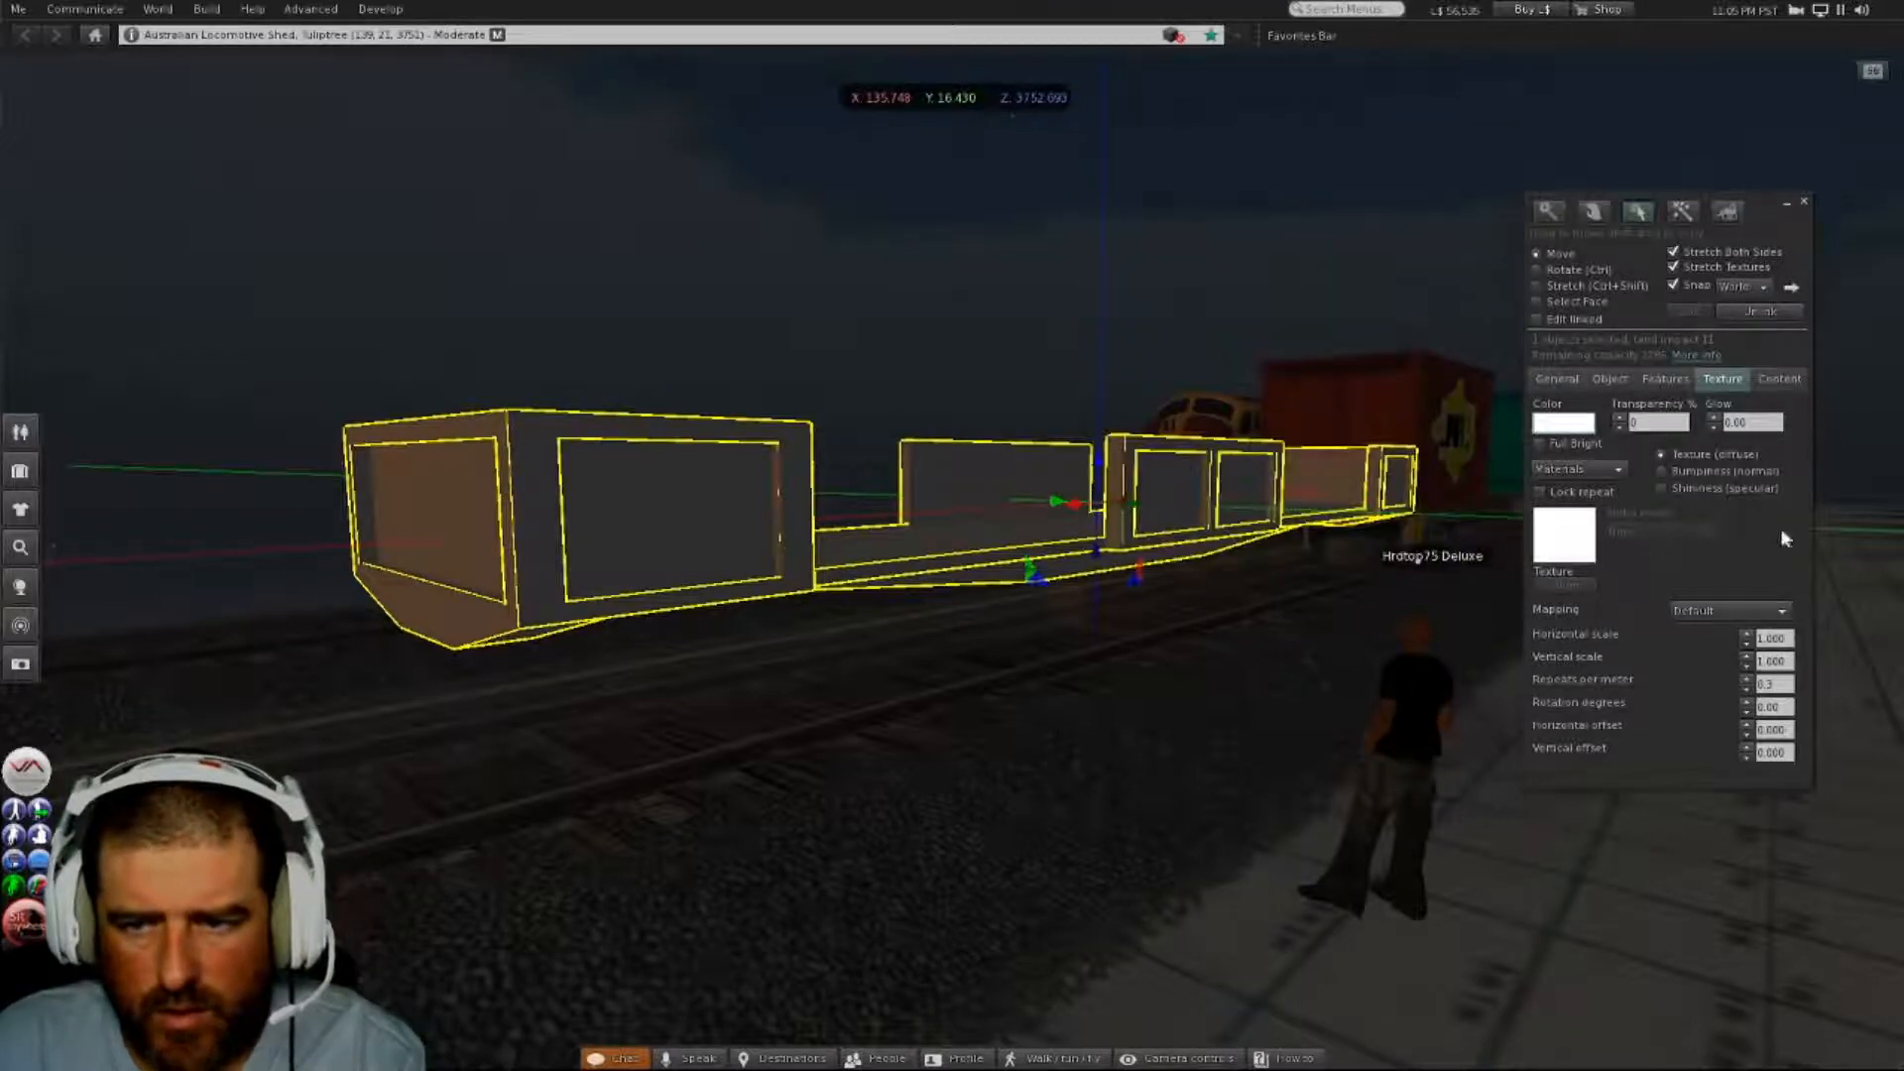
- Apply the NODYChassisUVTexture texture from the inventory's Textures folder to the chassis
left_click(1571, 536)
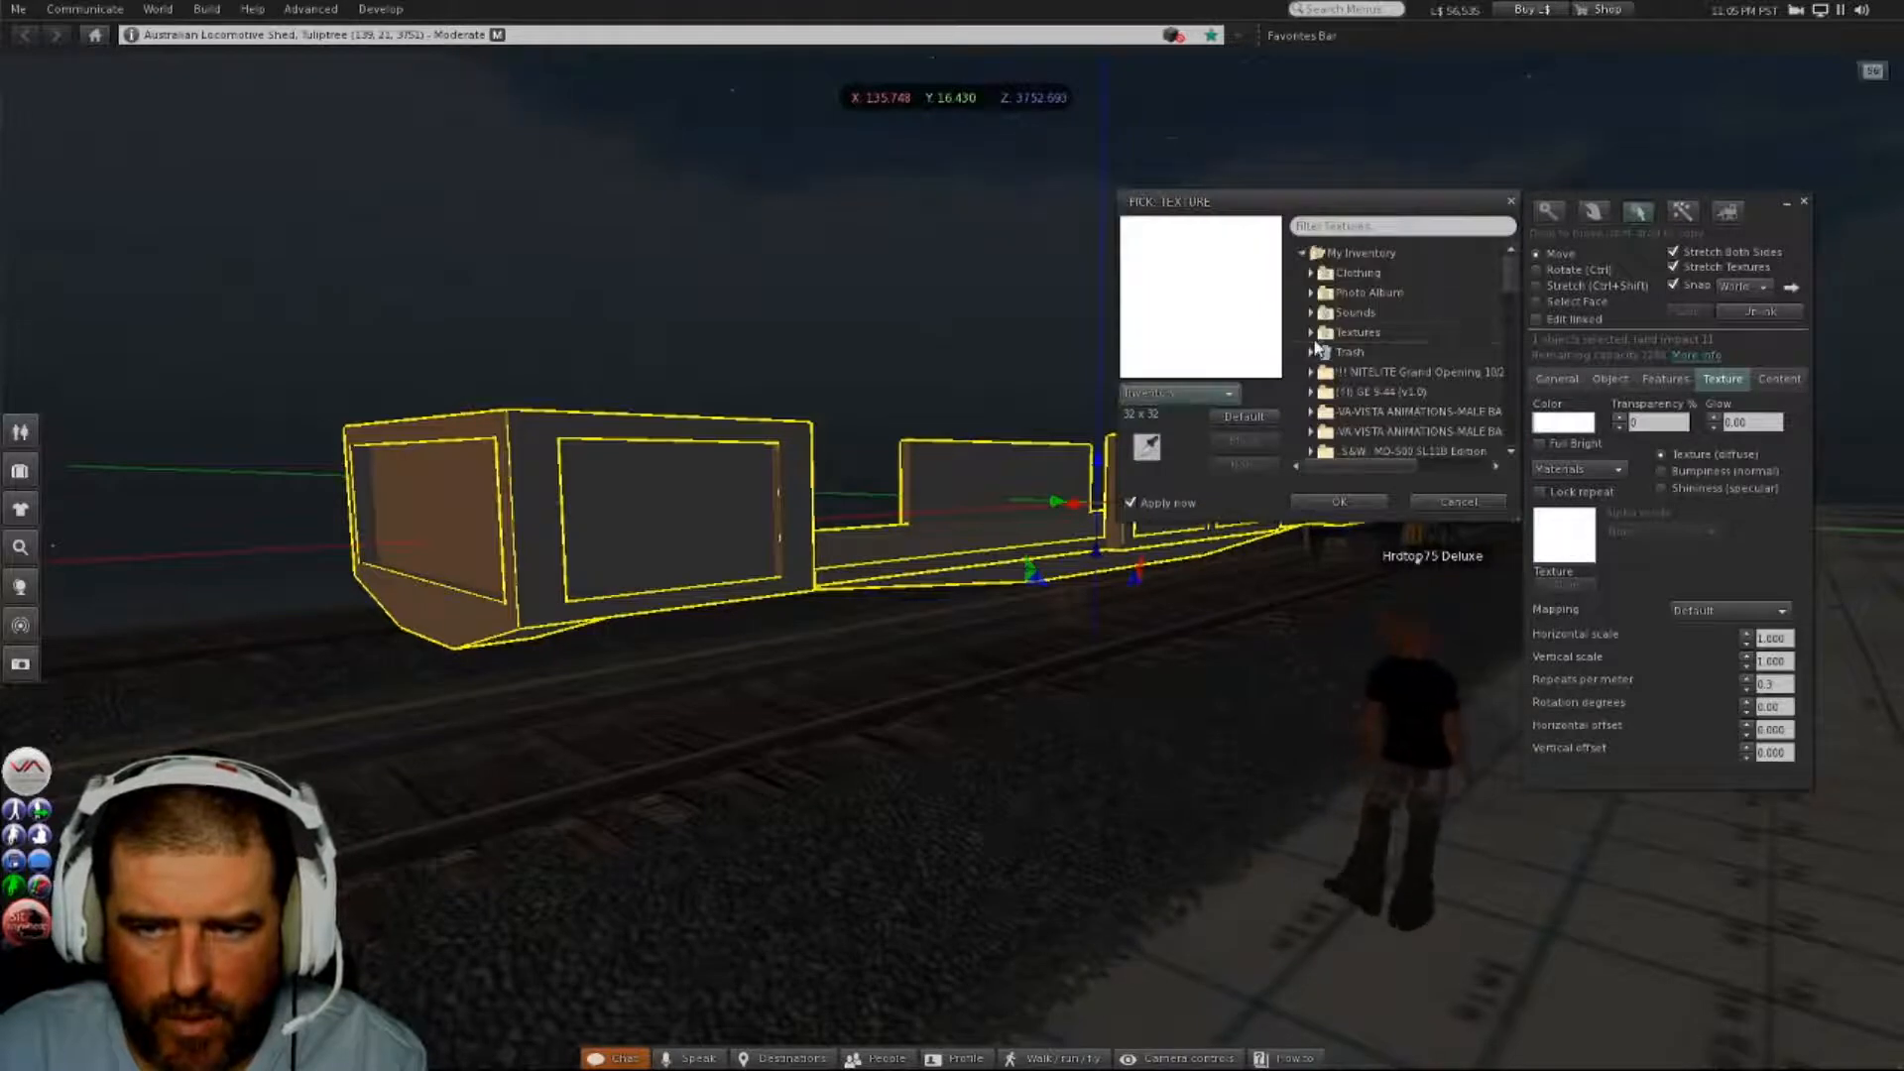
left_click(1311, 332)
left_click(1403, 352)
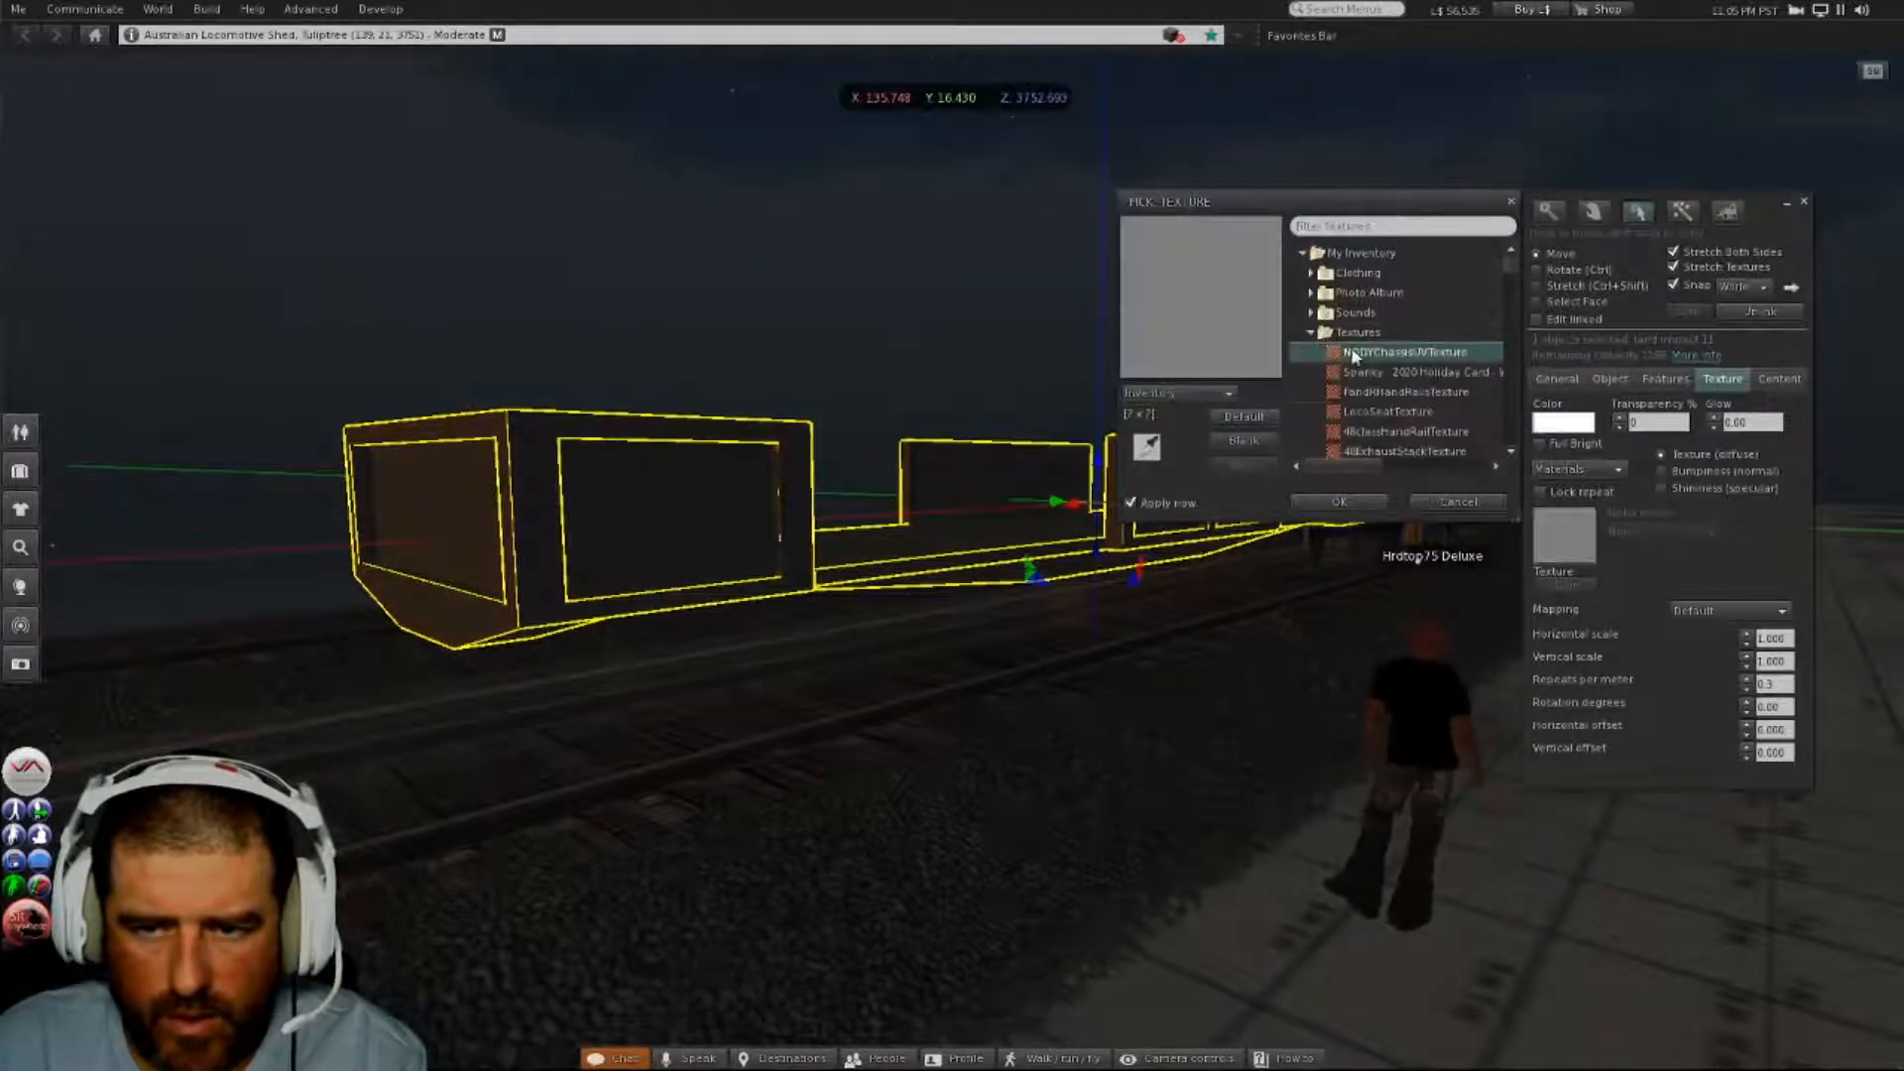
left_click(1350, 502)
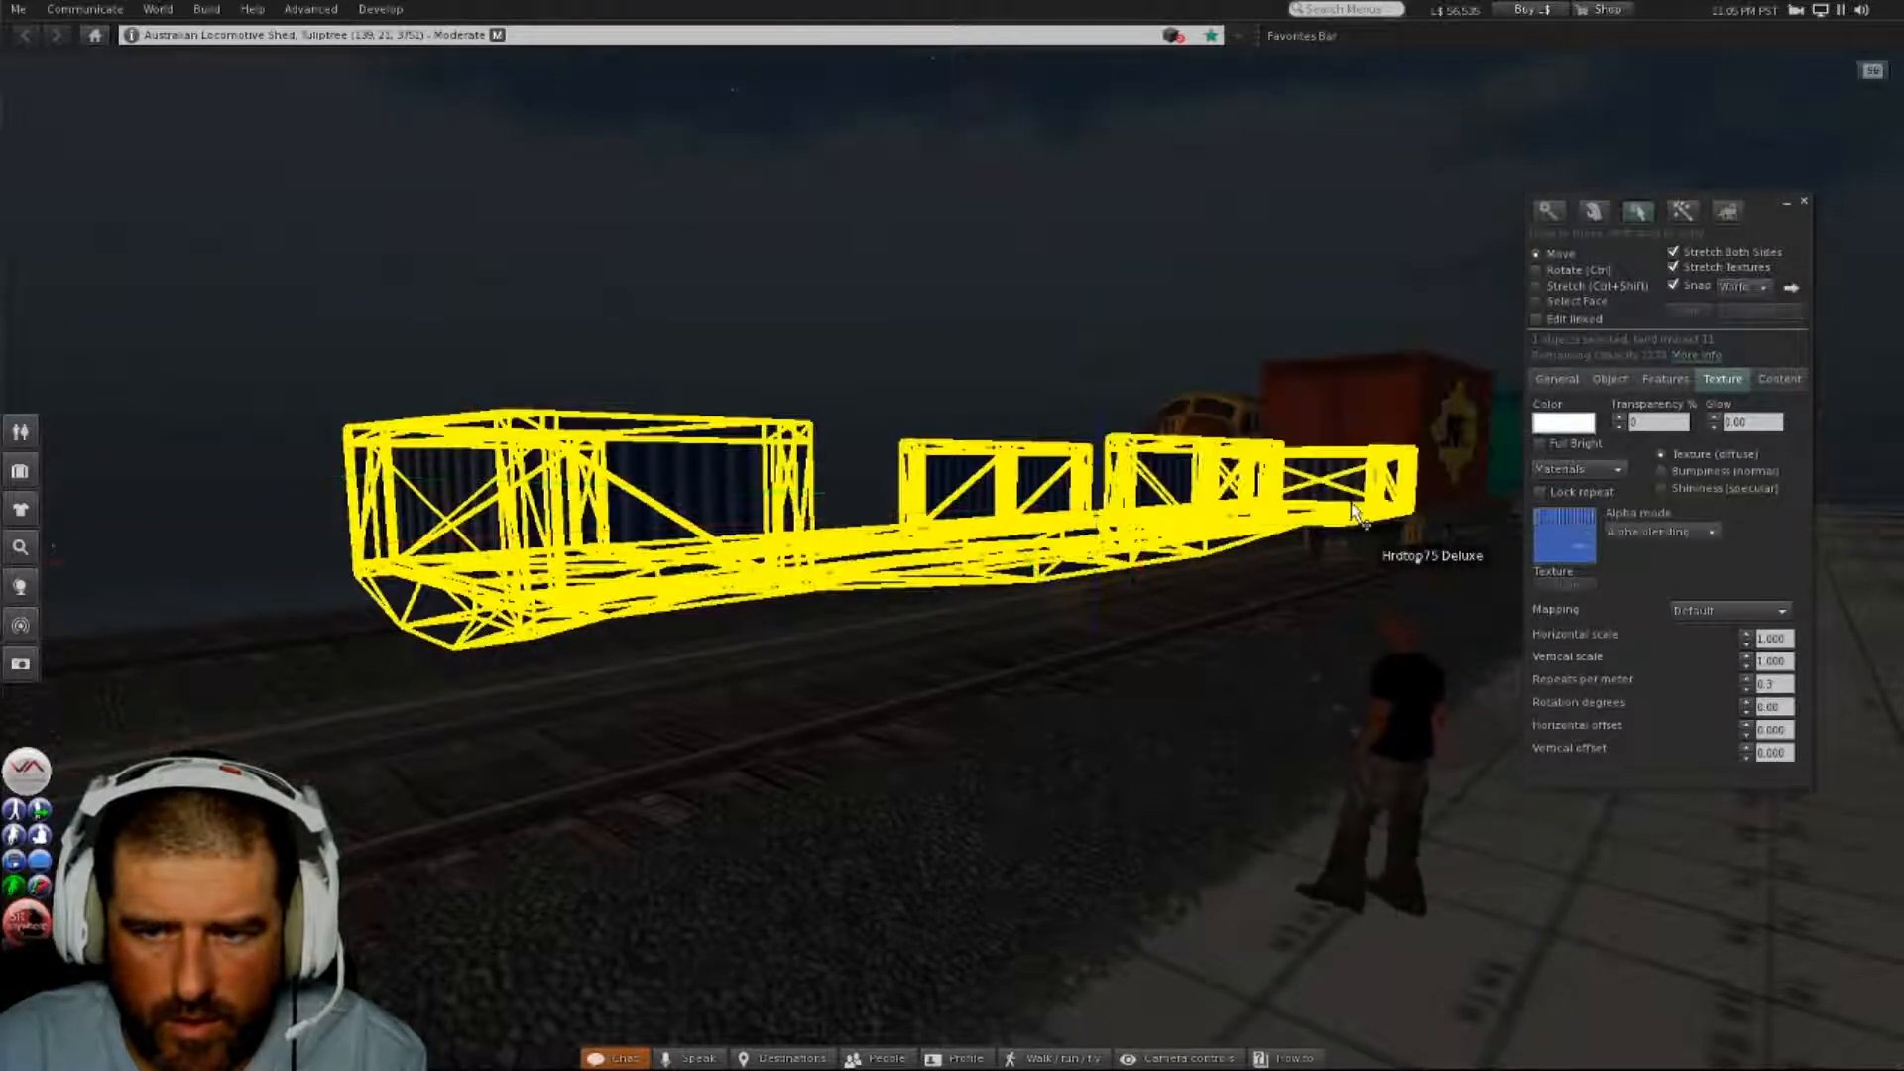
- Set the wagon body texture's alpha mode to None and stretch the wagon body vertically to a height of about 2.38 m
left_click(1708, 531)
left_click(1618, 554)
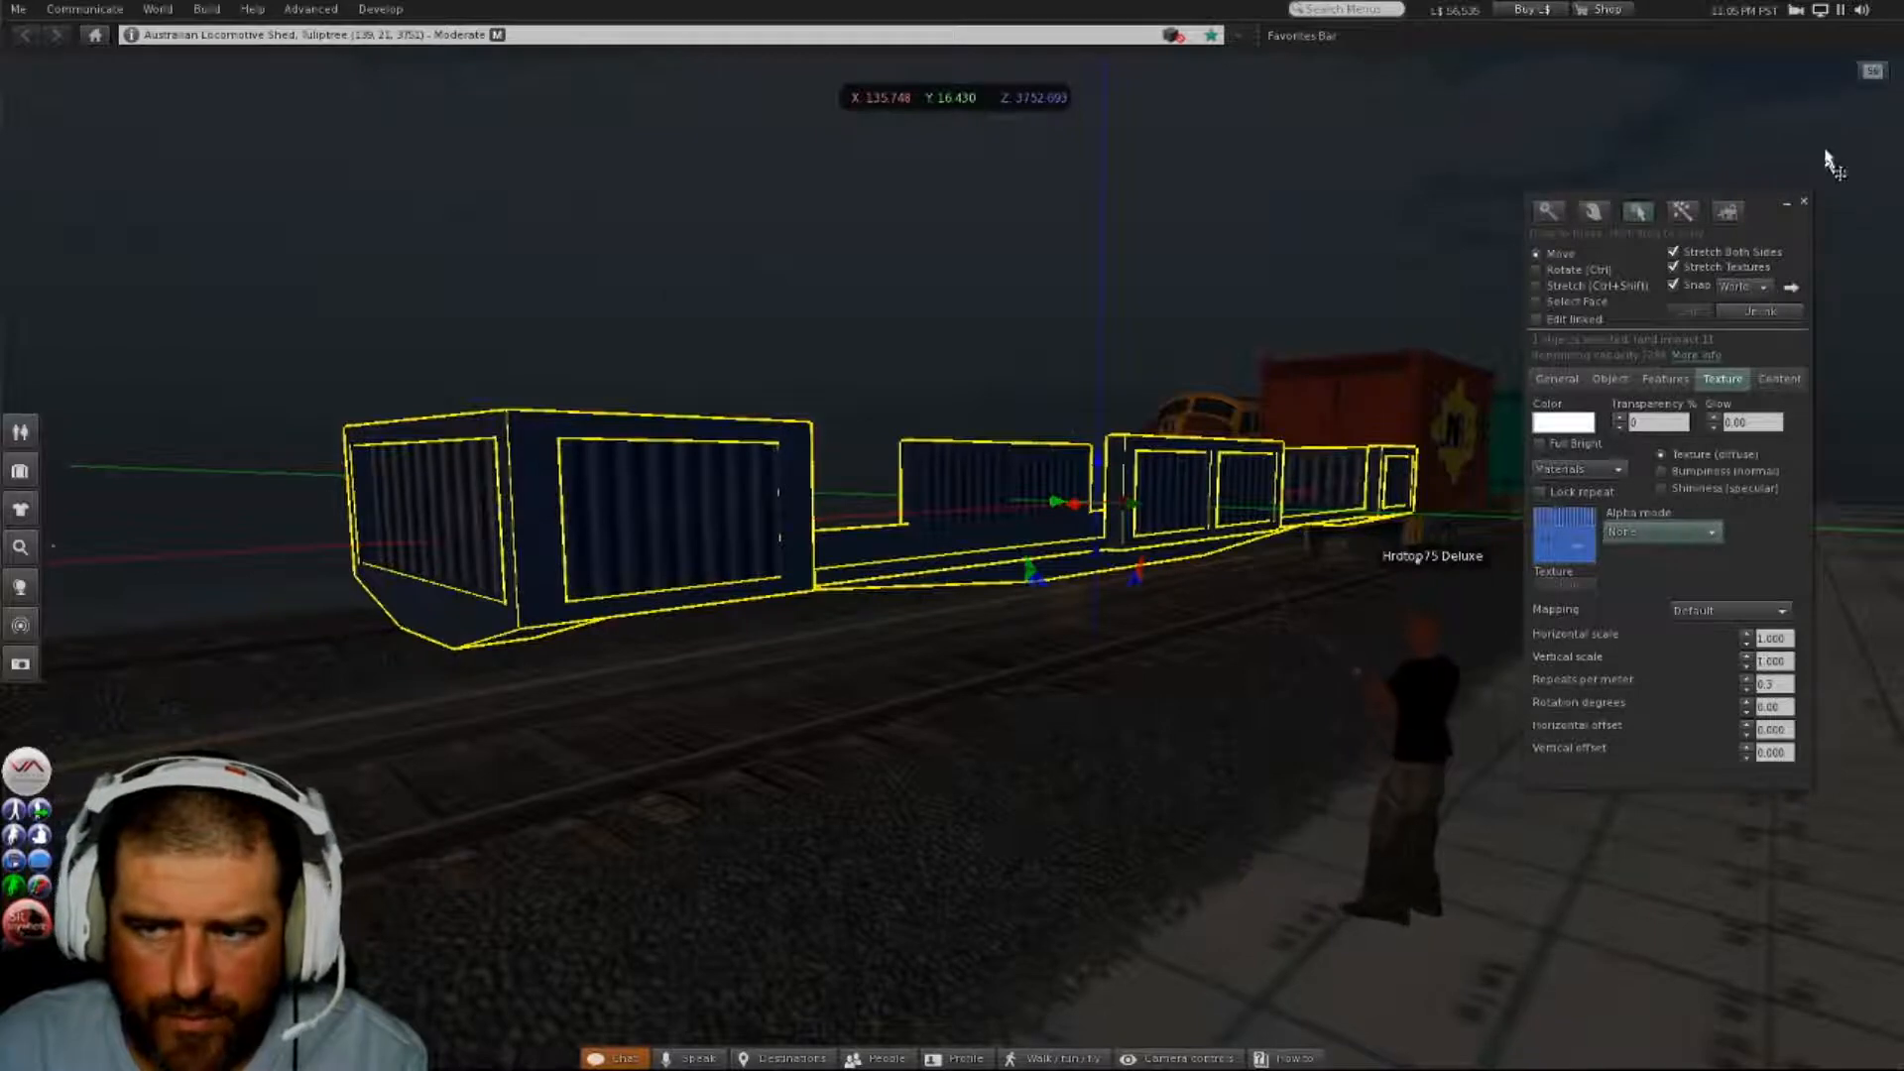
left_click_drag(1261, 474, 1055, 582, "alt")
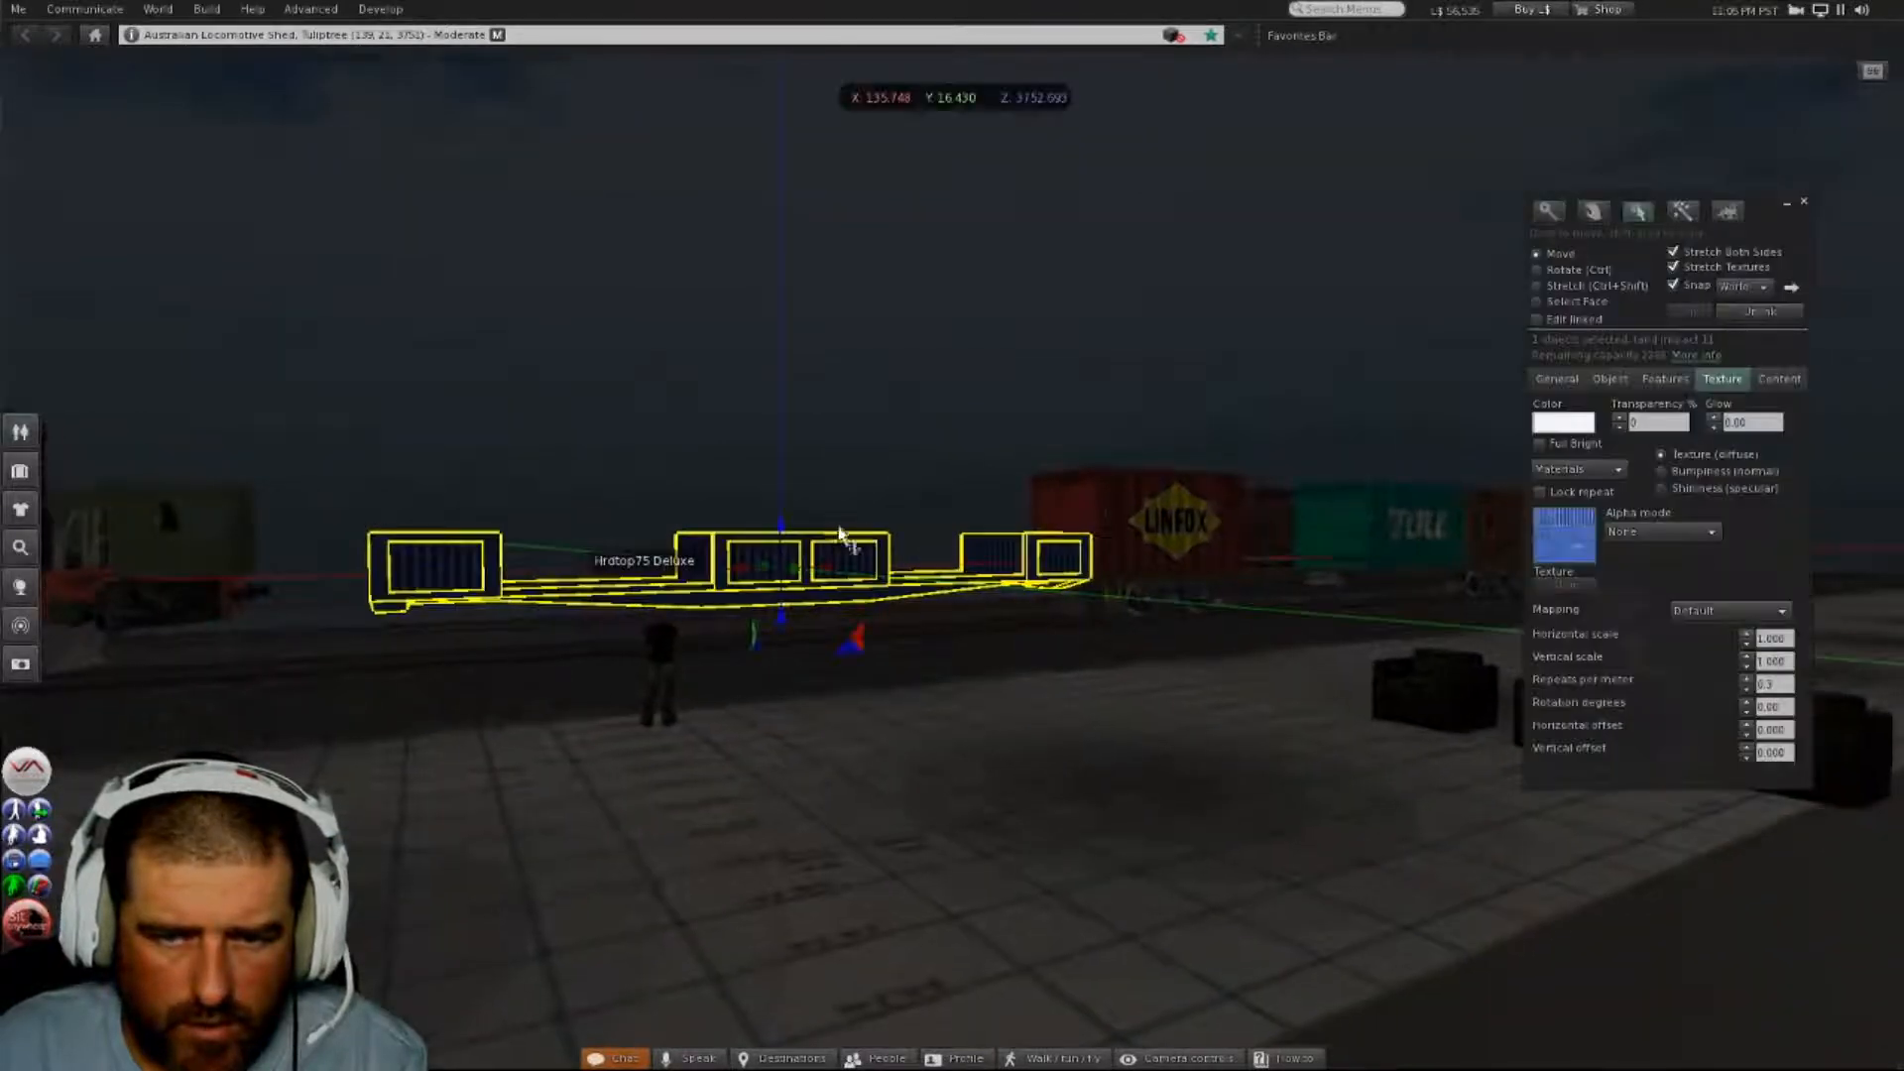
left_click(1536, 285)
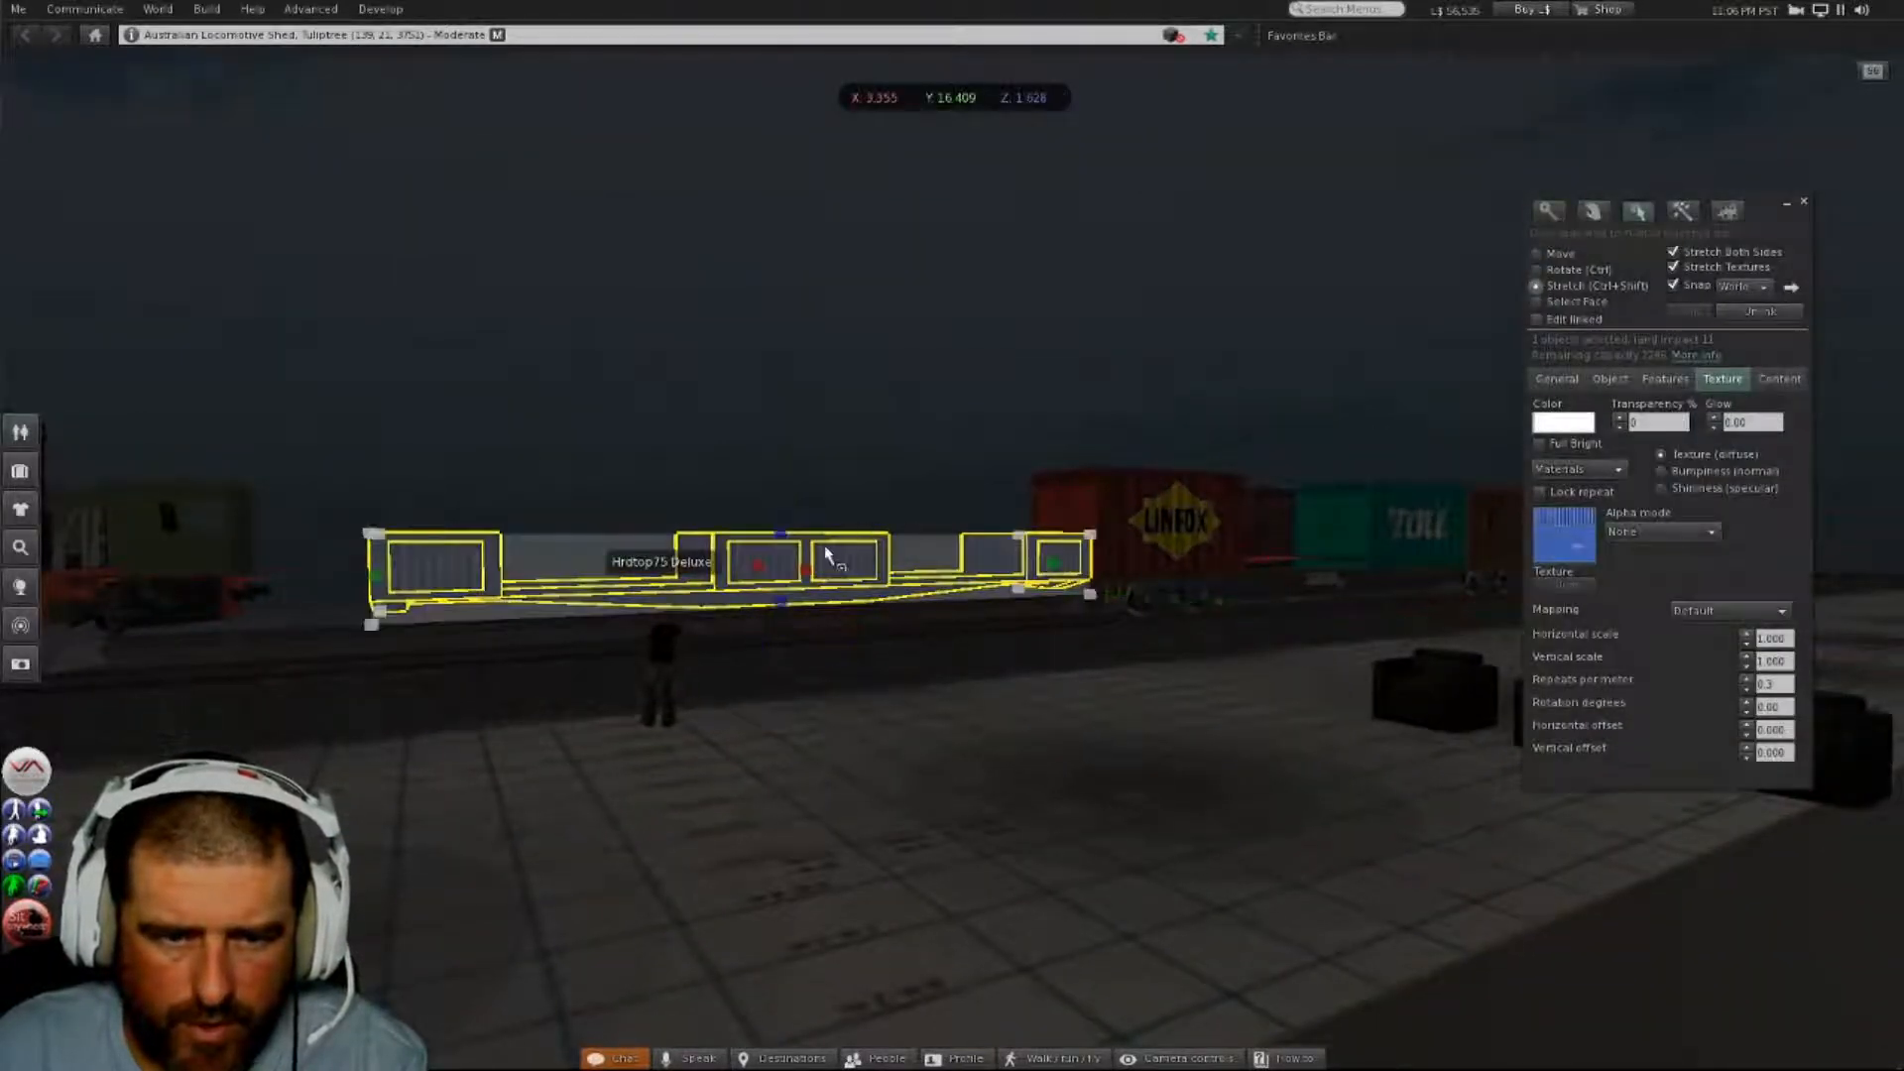
left_click_drag(783, 538, 784, 520)
left_click_drag(493, 557, 718, 543, "alt")
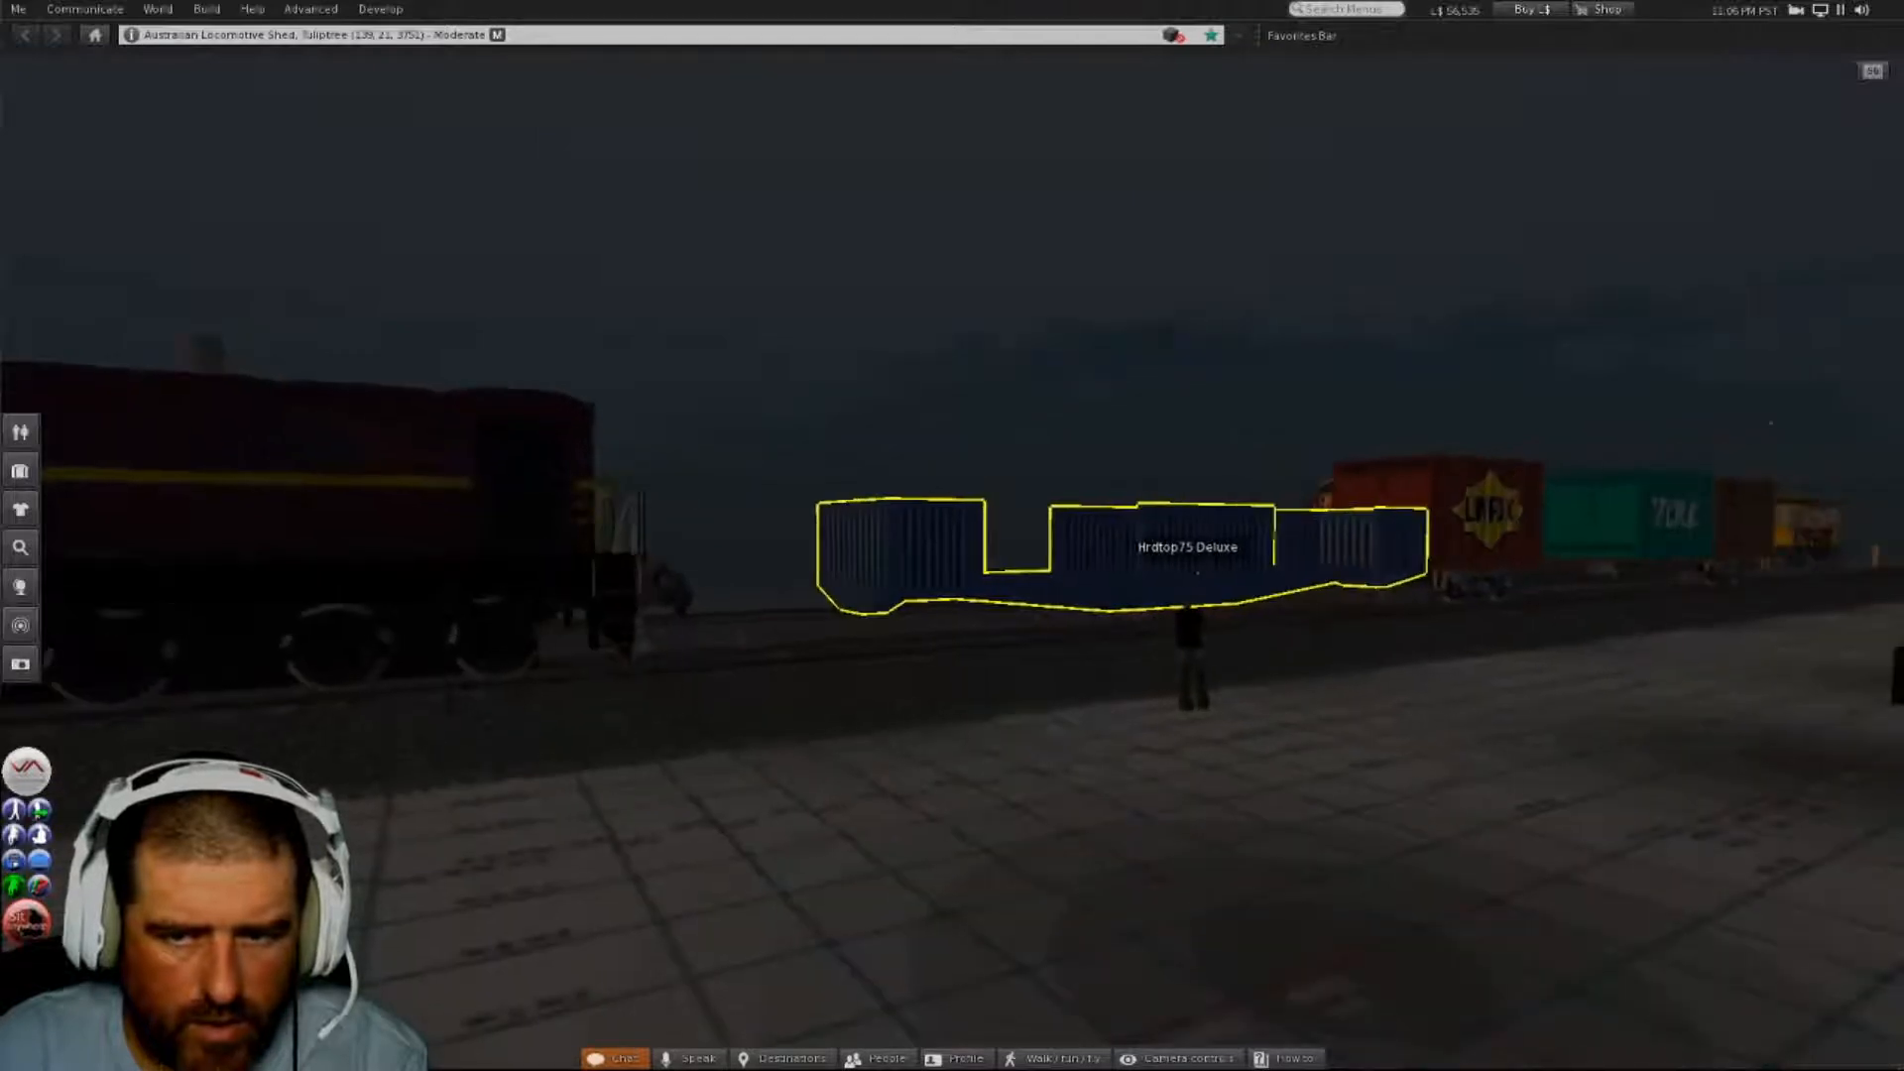
left_click_drag(962, 548, 964, 548, "alt")
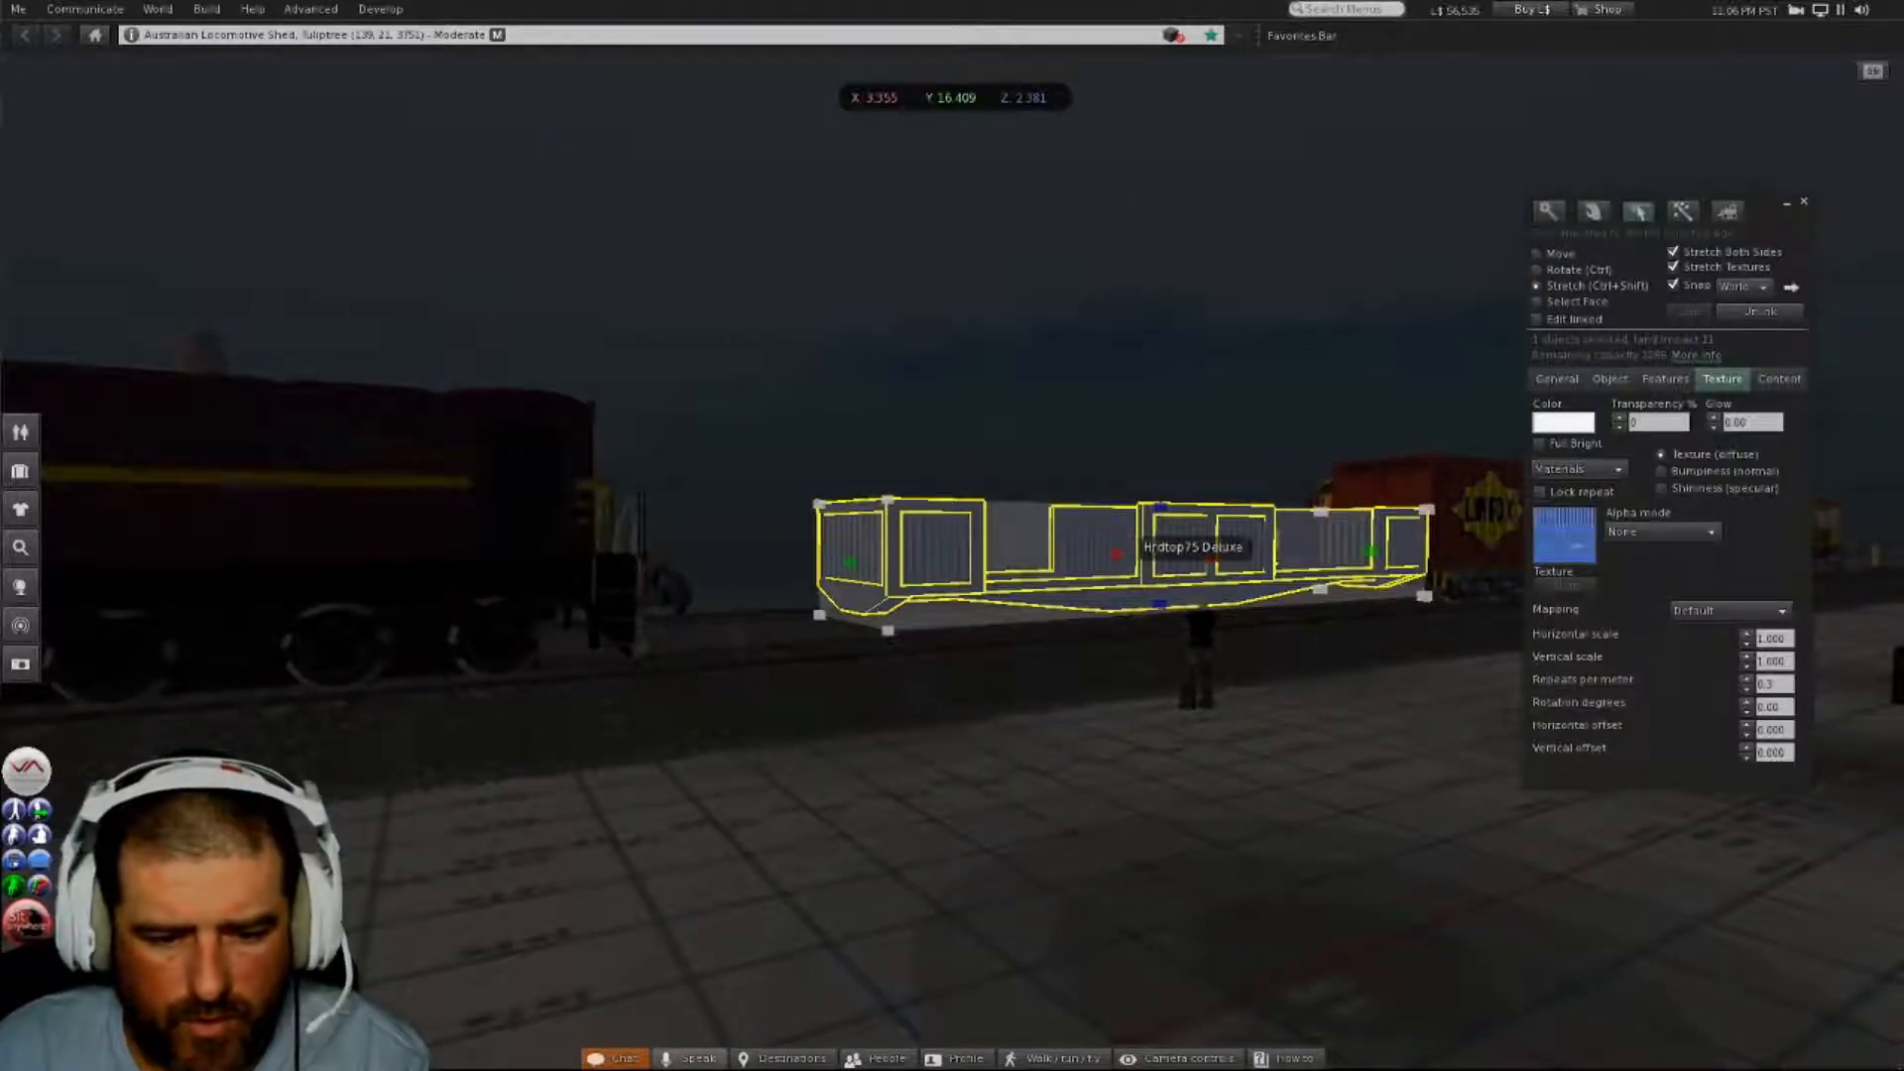
- Switch to the browser, examine the BDY / NODY wagon variant photos on the rolling stock page, and return to Second Life to compare the wagon model
key("alt+Tab")
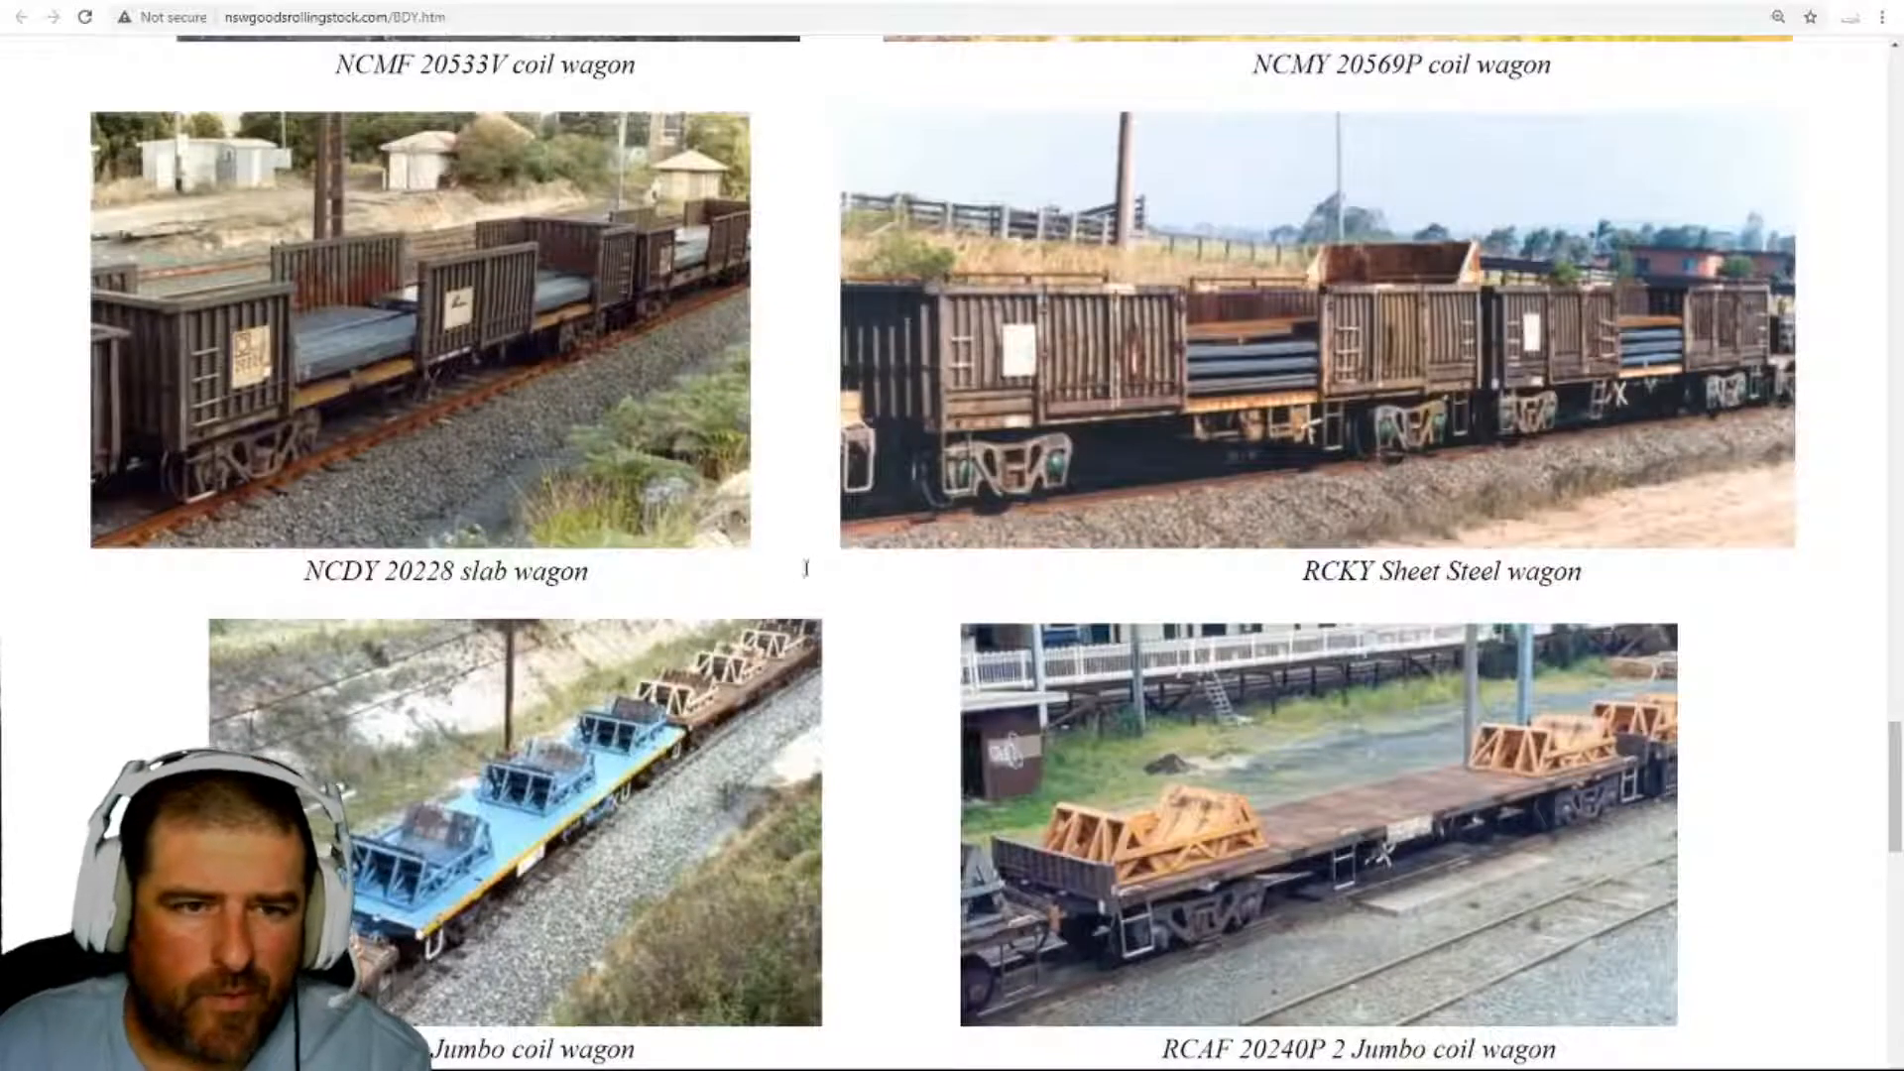
scroll(793, 620, "up", 12)
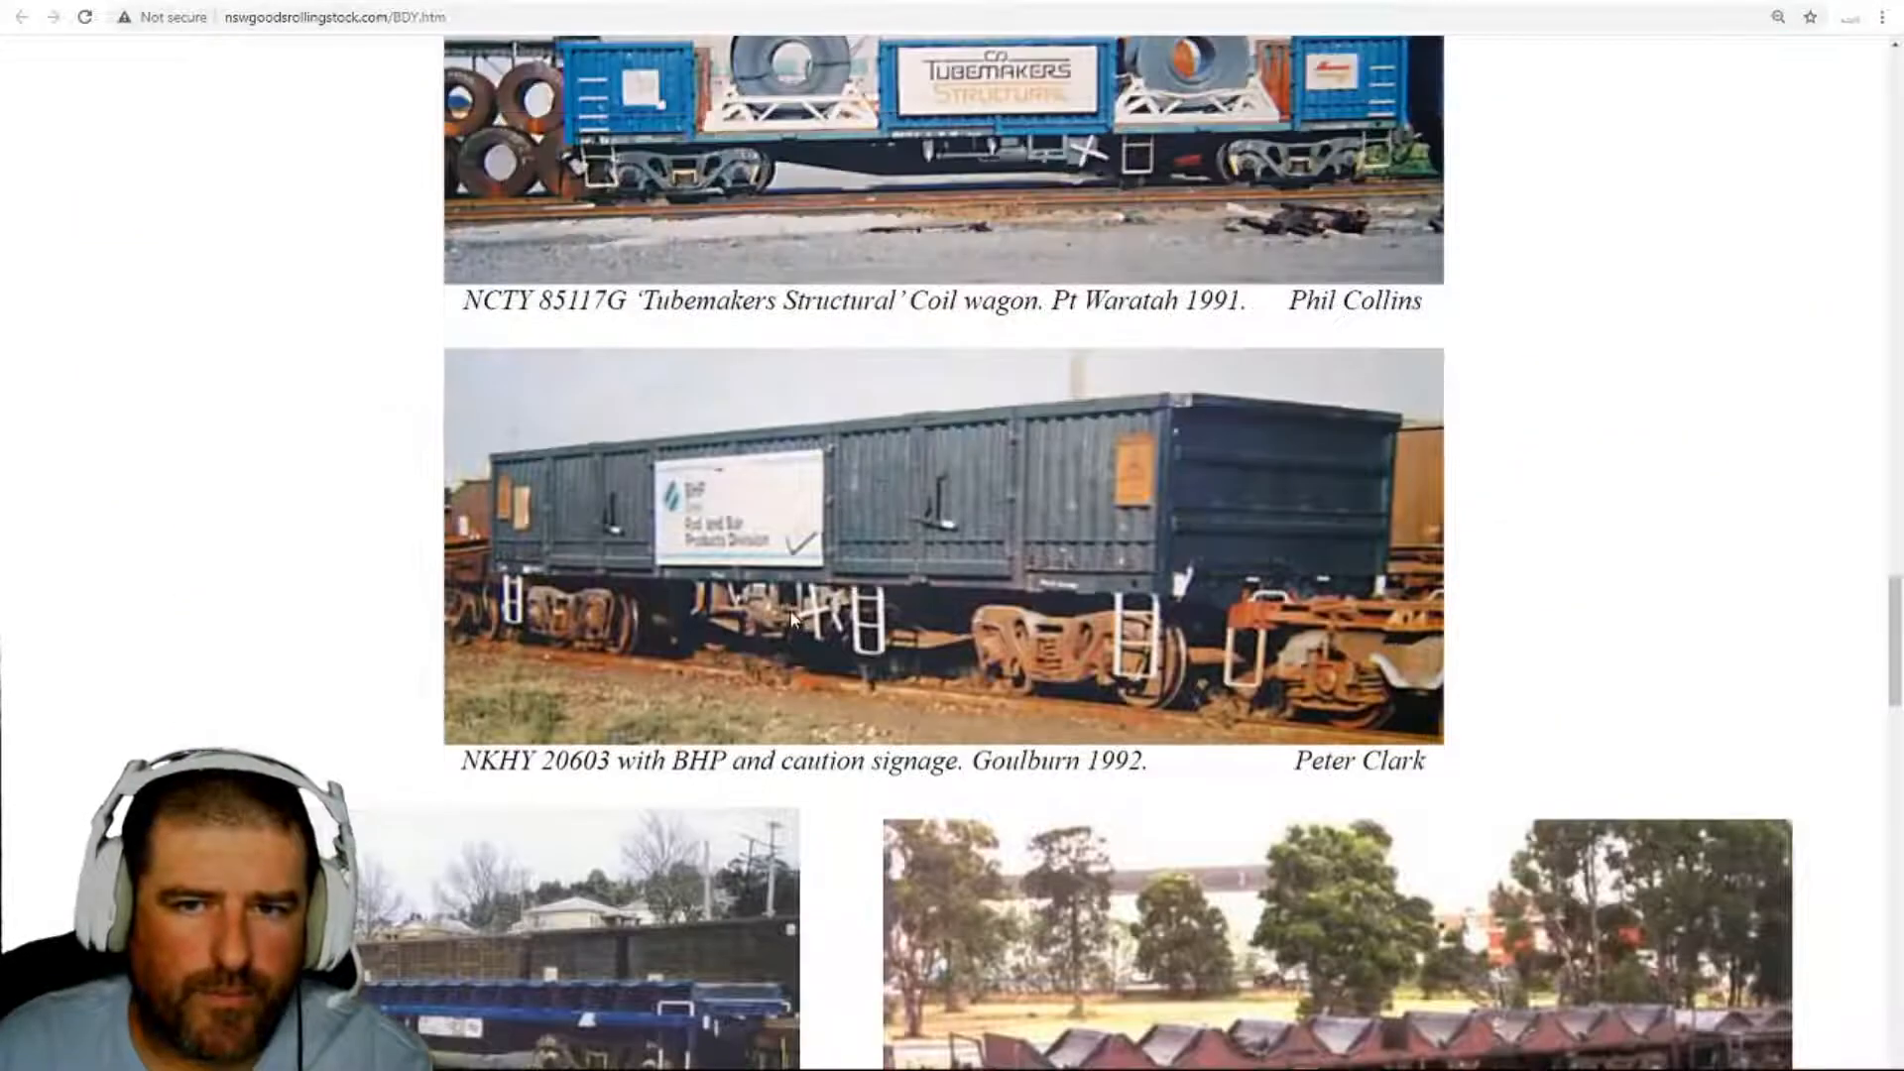
scroll(793, 619, "up", 10)
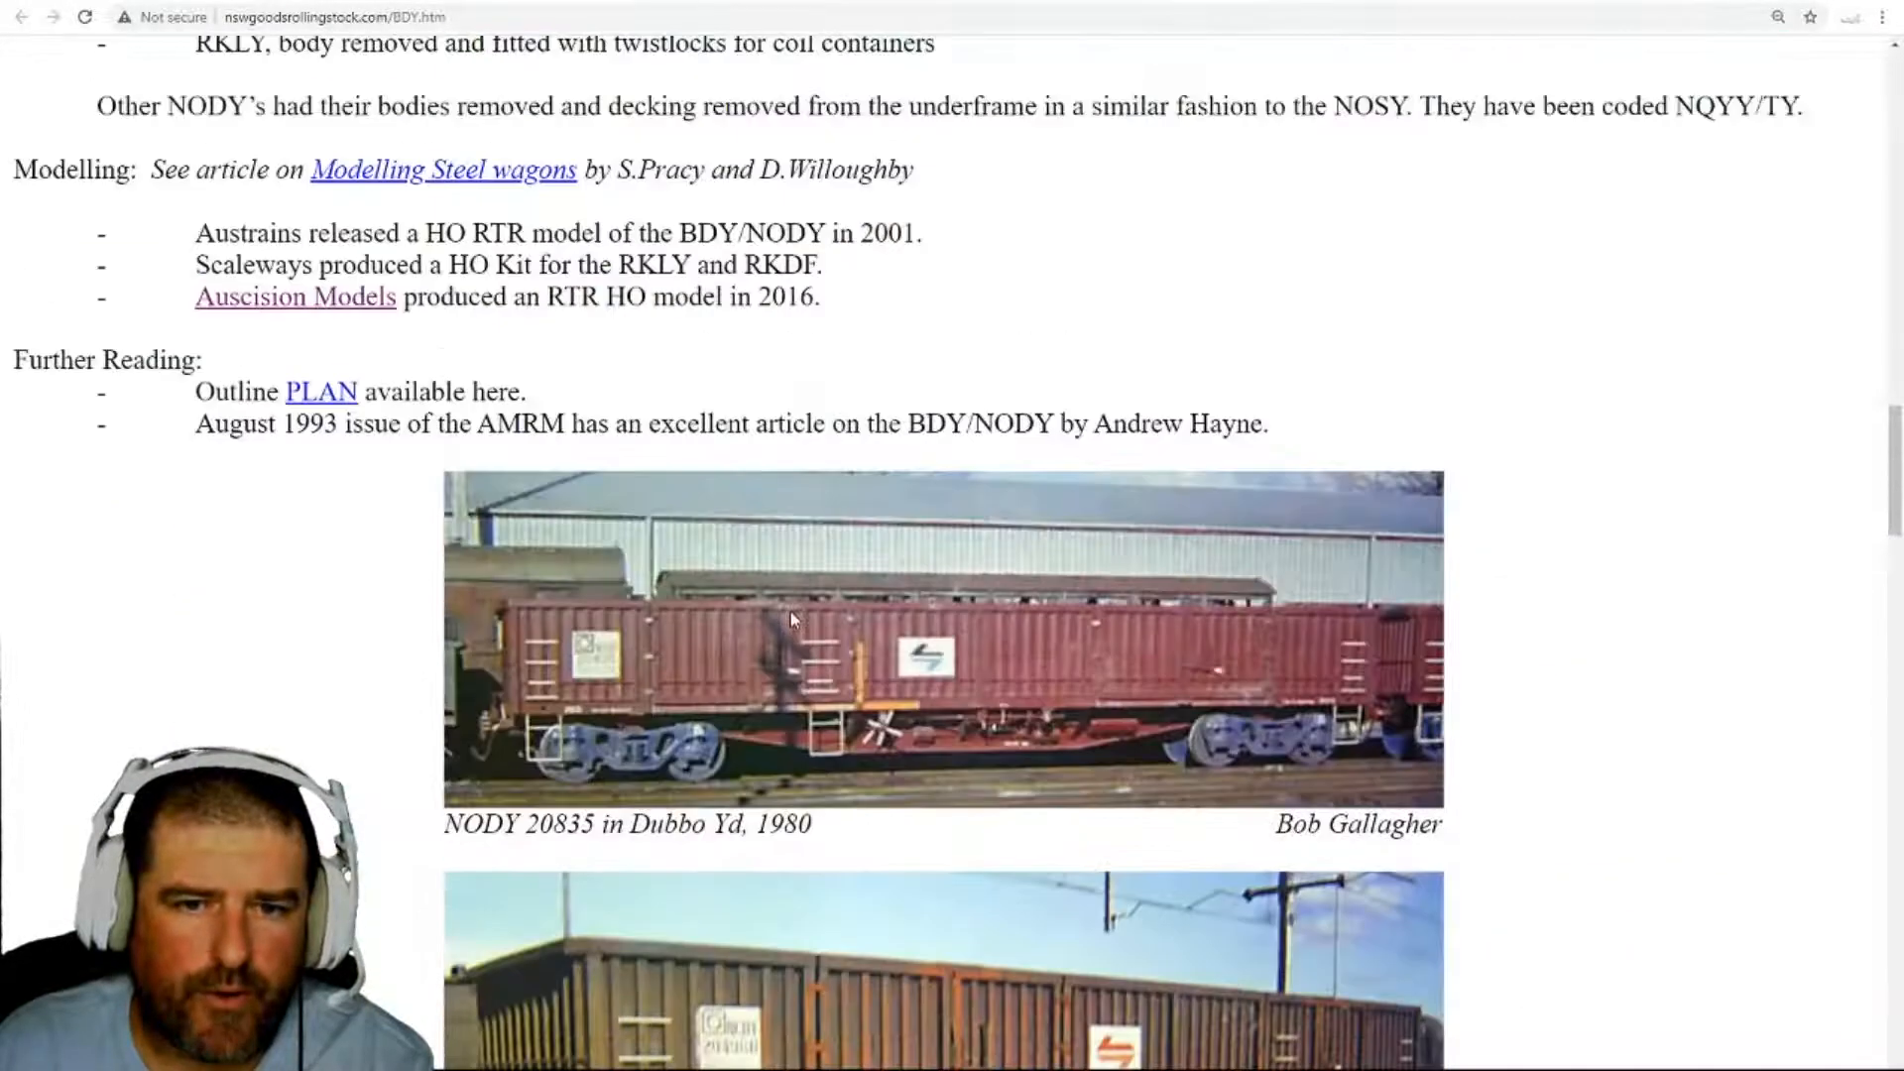
scroll(819, 742, "down", 20)
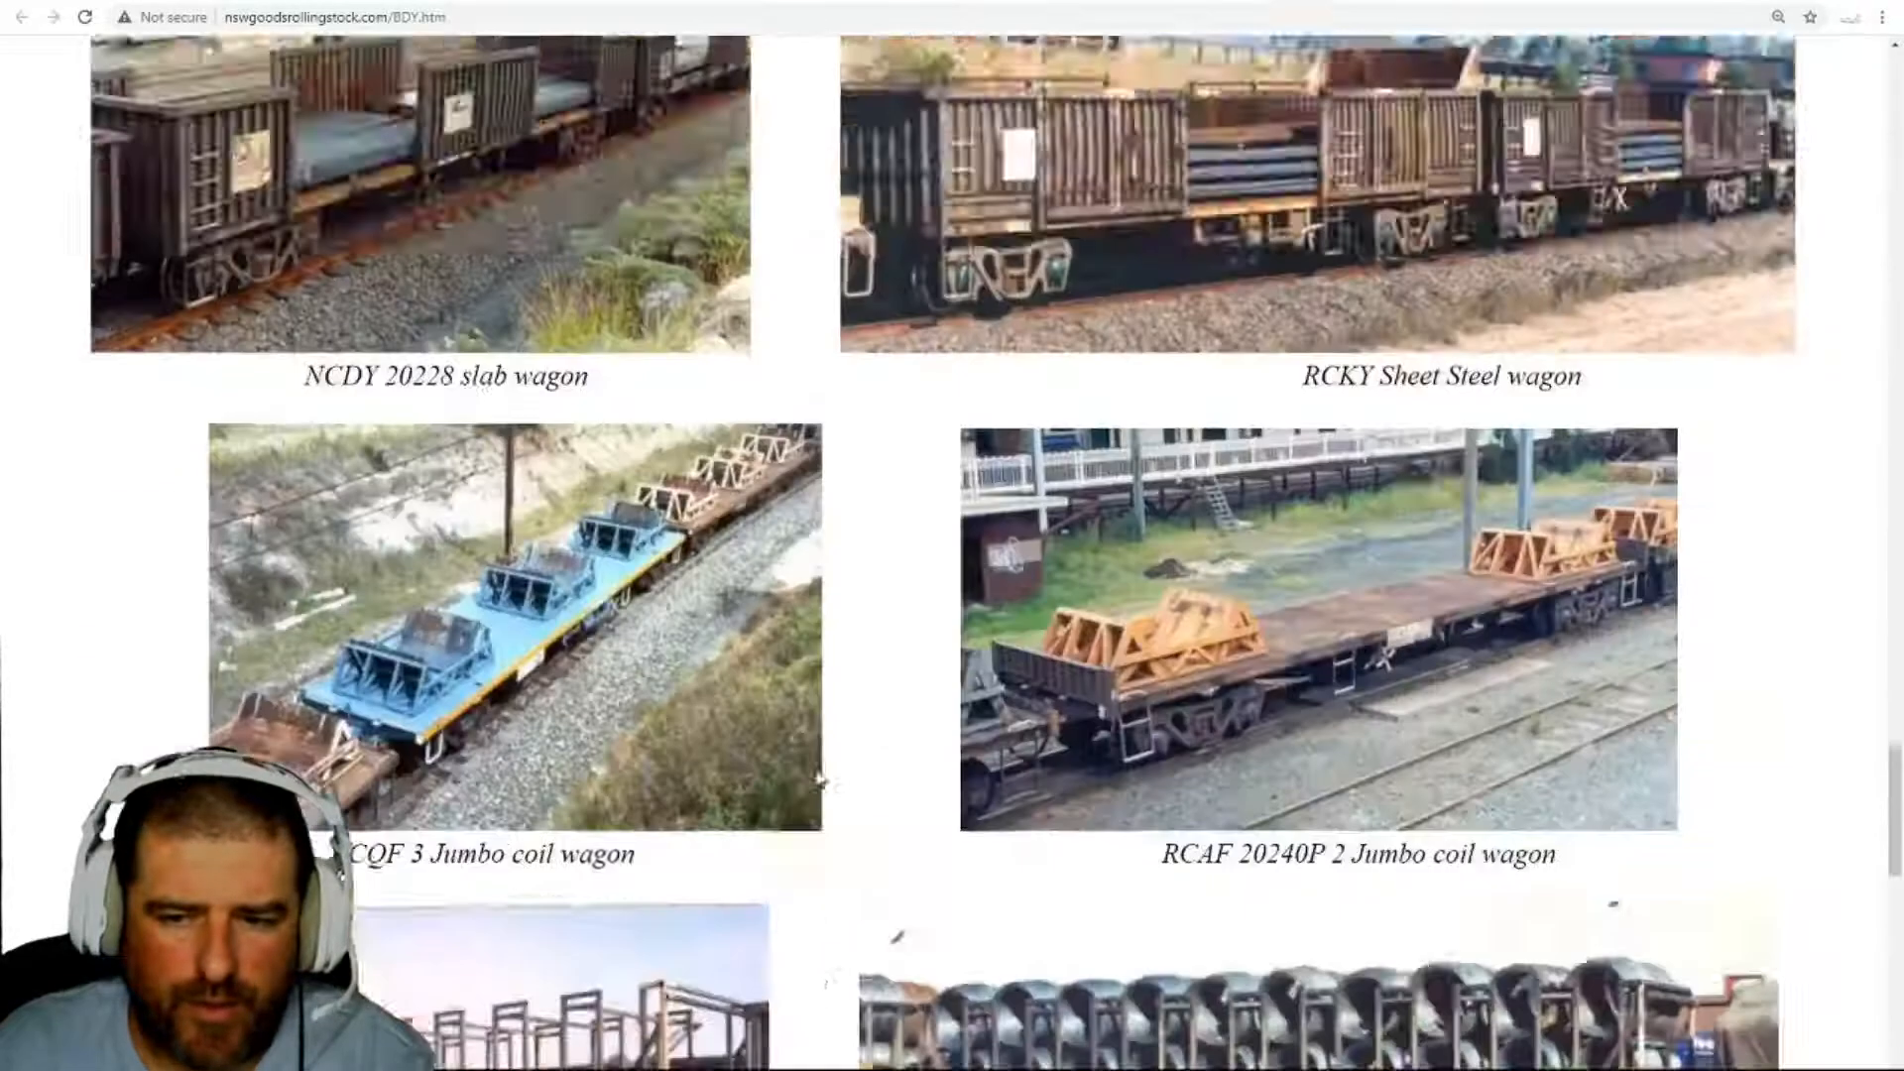
scroll(819, 777, "down", 8)
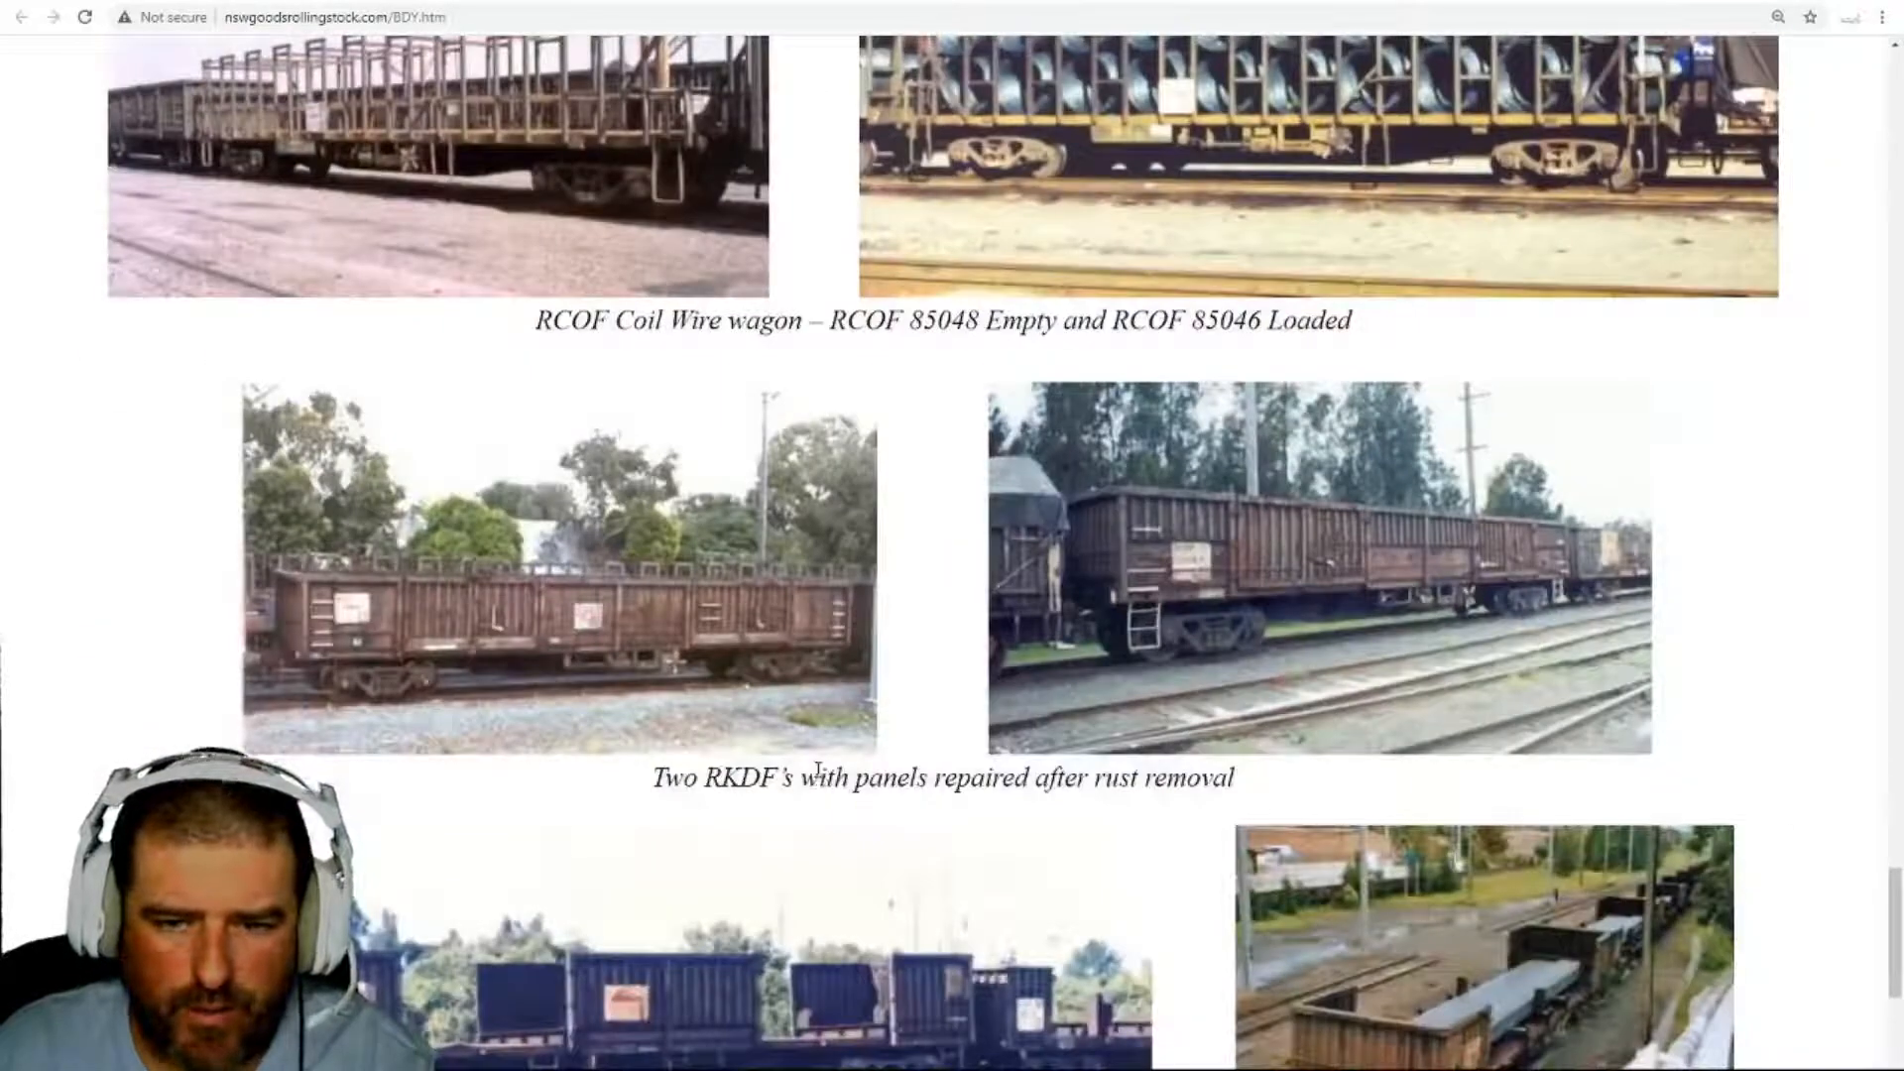
scroll(819, 770, "down", 7)
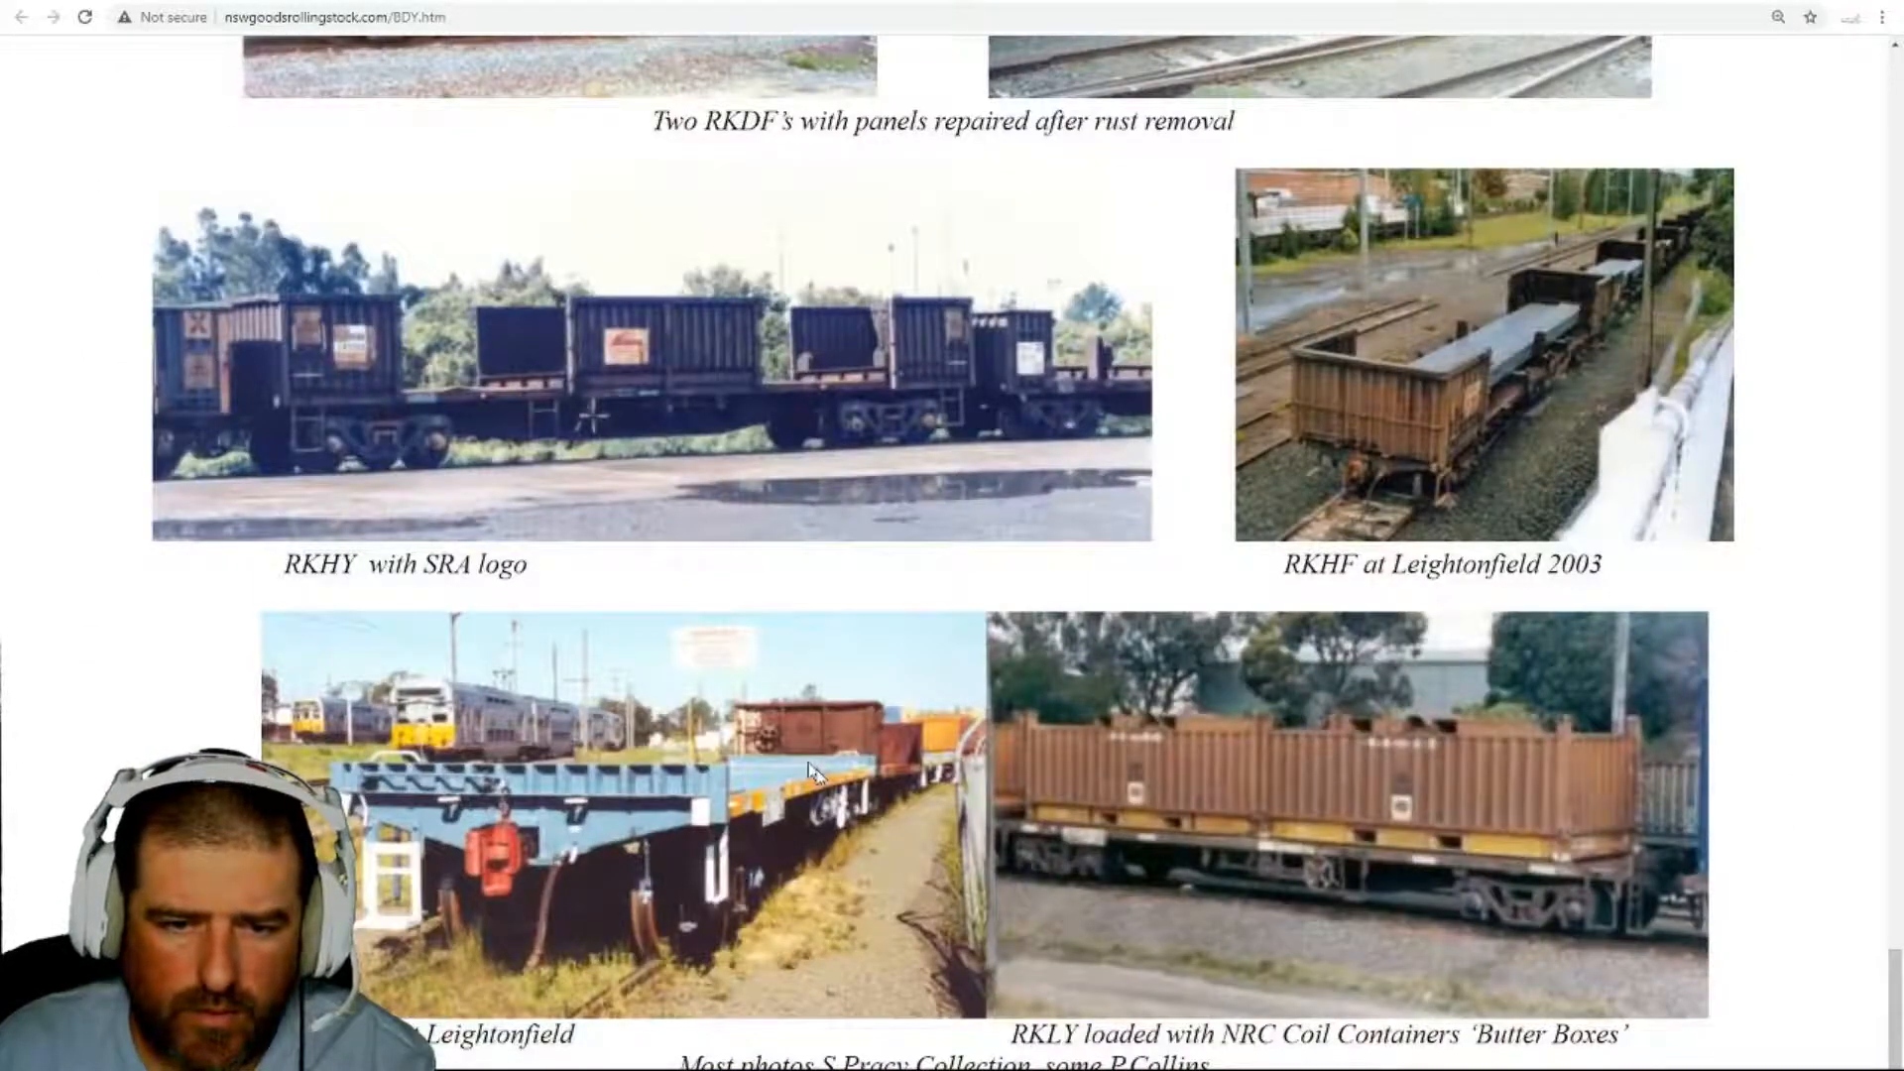
scroll(811, 772, "up", 5)
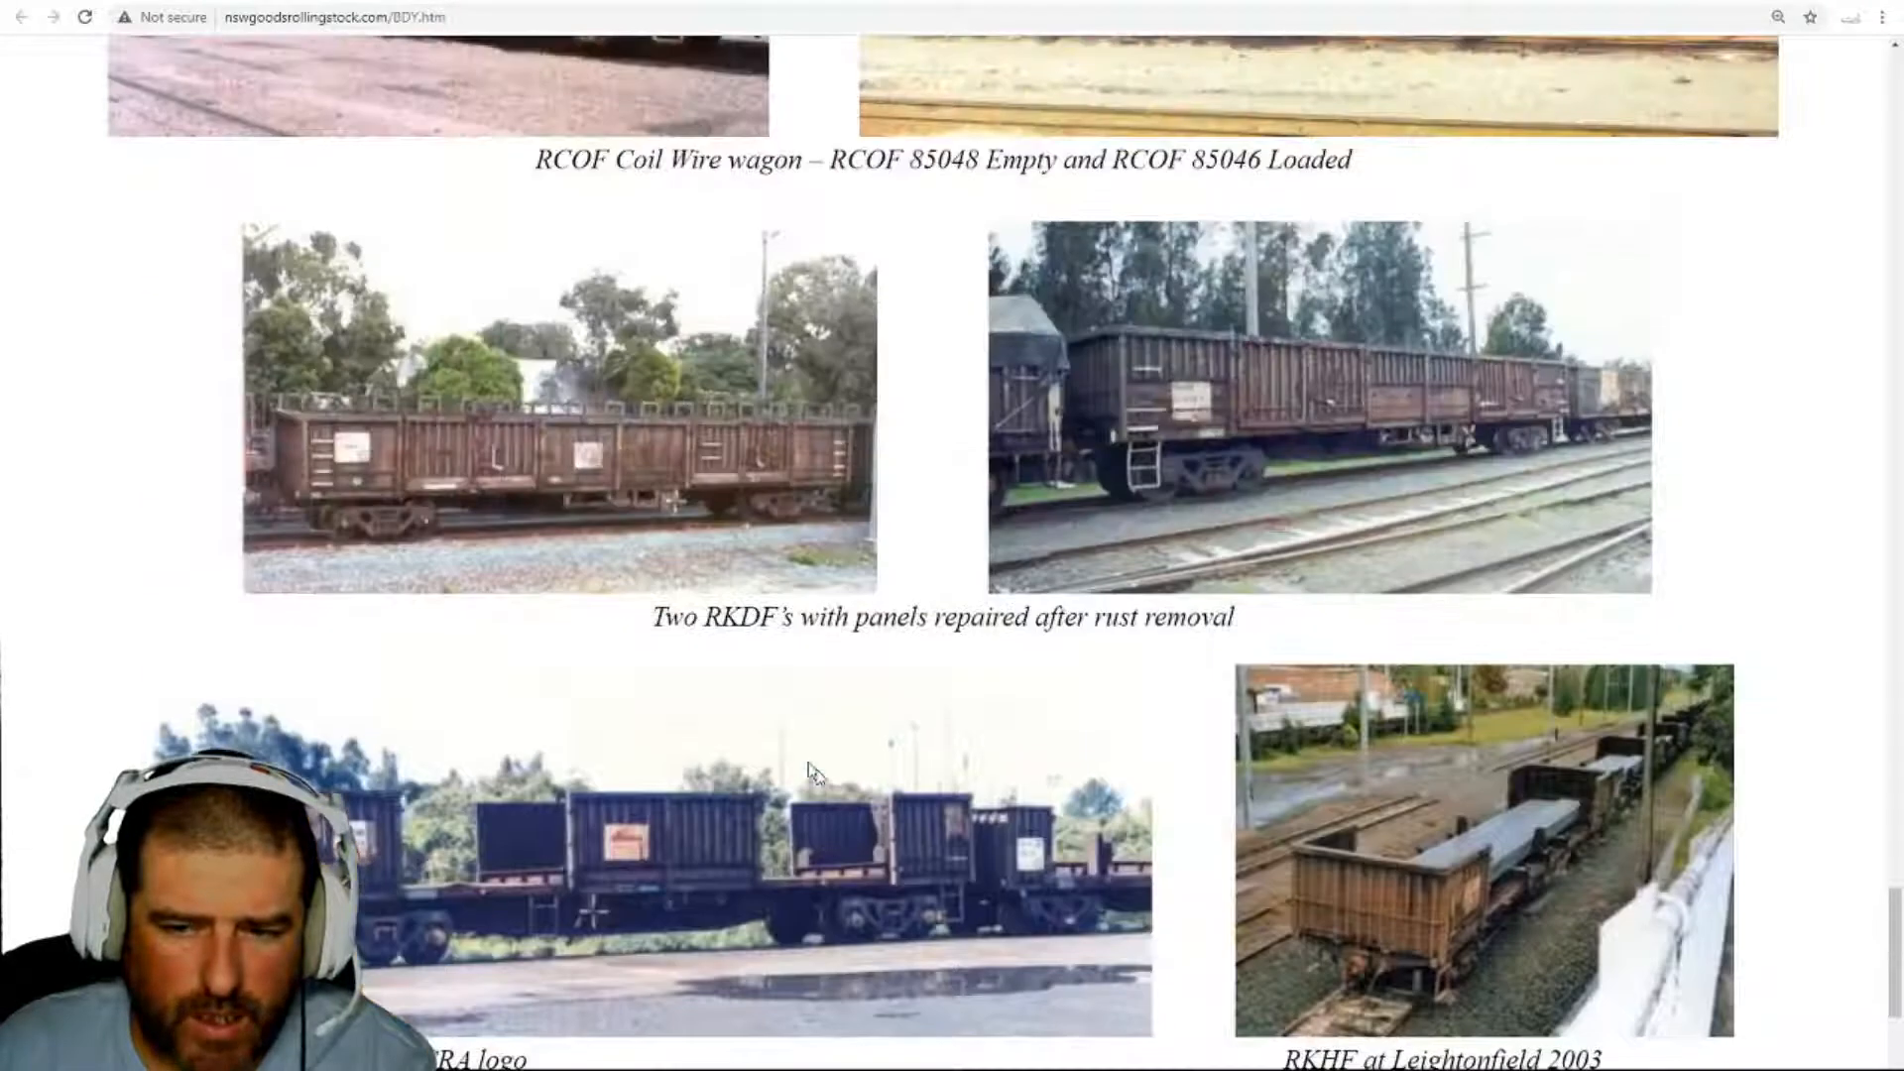
scroll(813, 773, "up", 14)
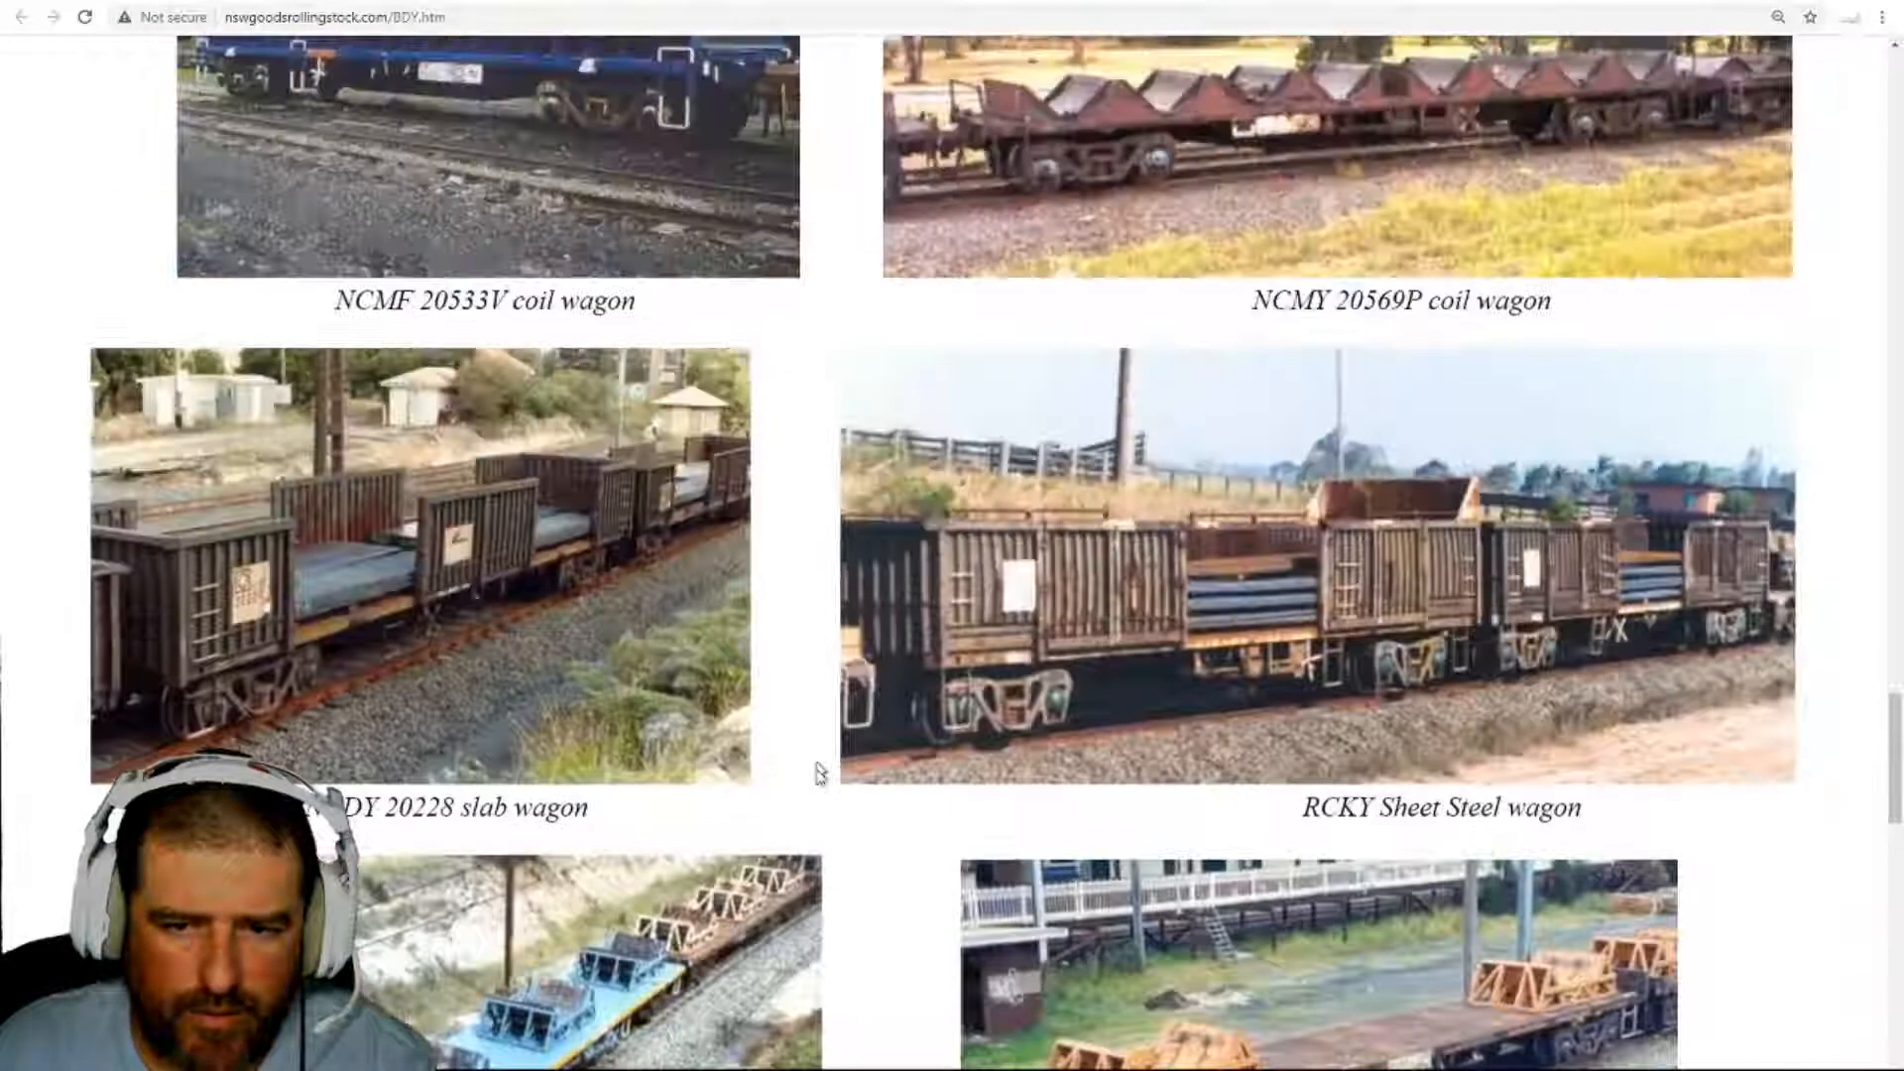
scroll(821, 772, "up", 7)
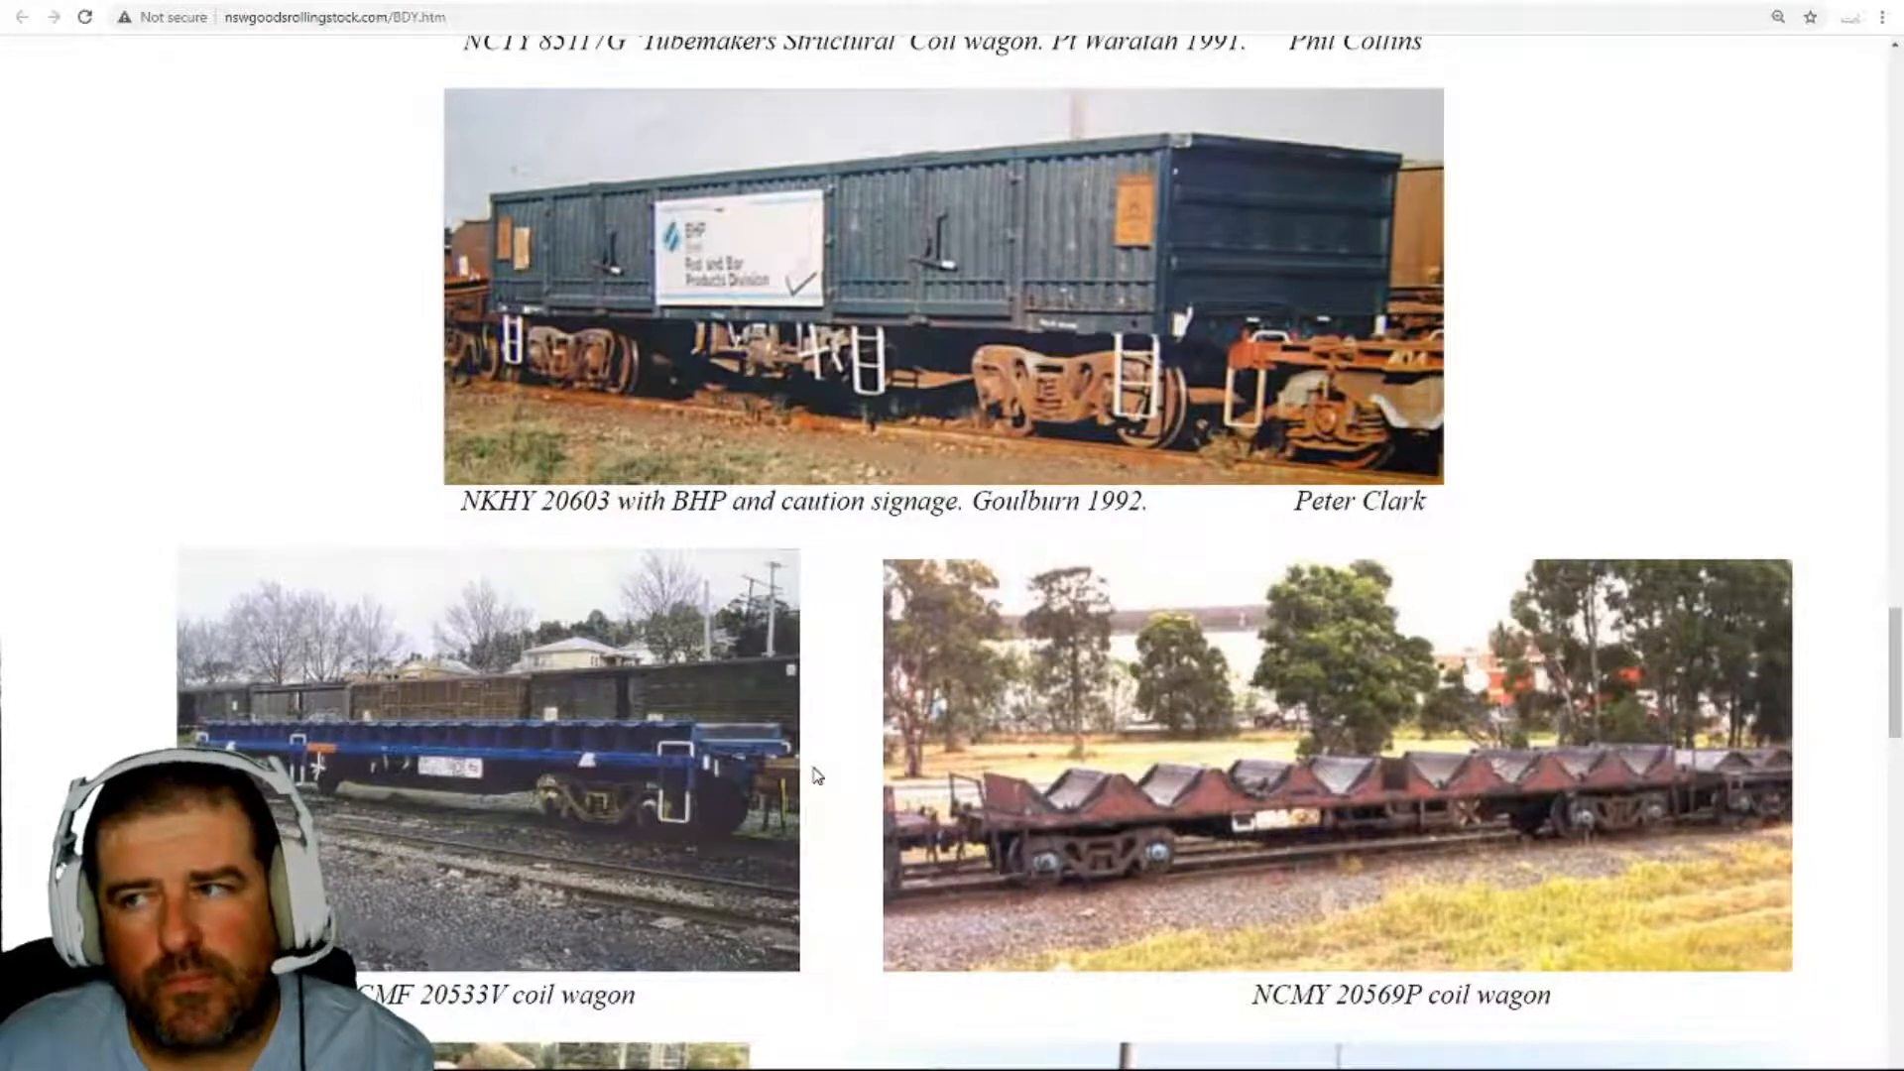
scroll(816, 774, "up", 16)
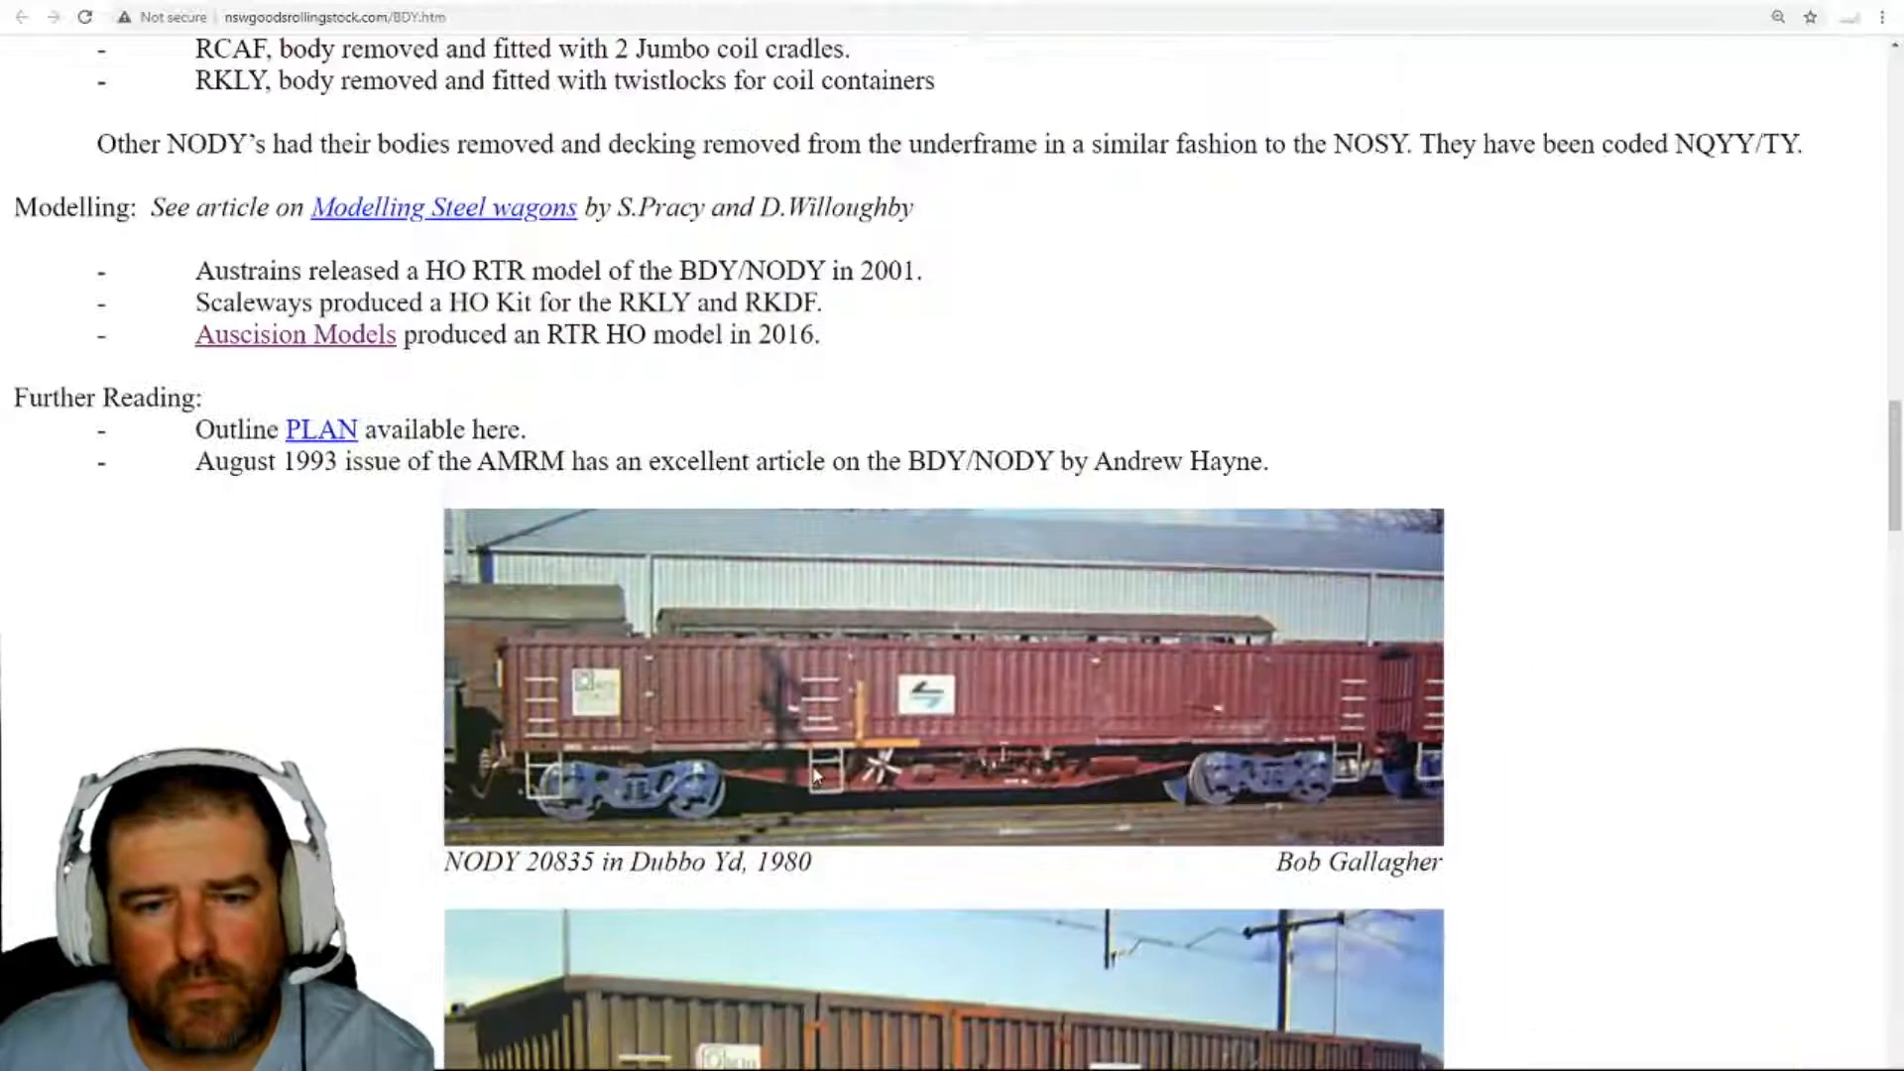
scroll(813, 774, "up", 20)
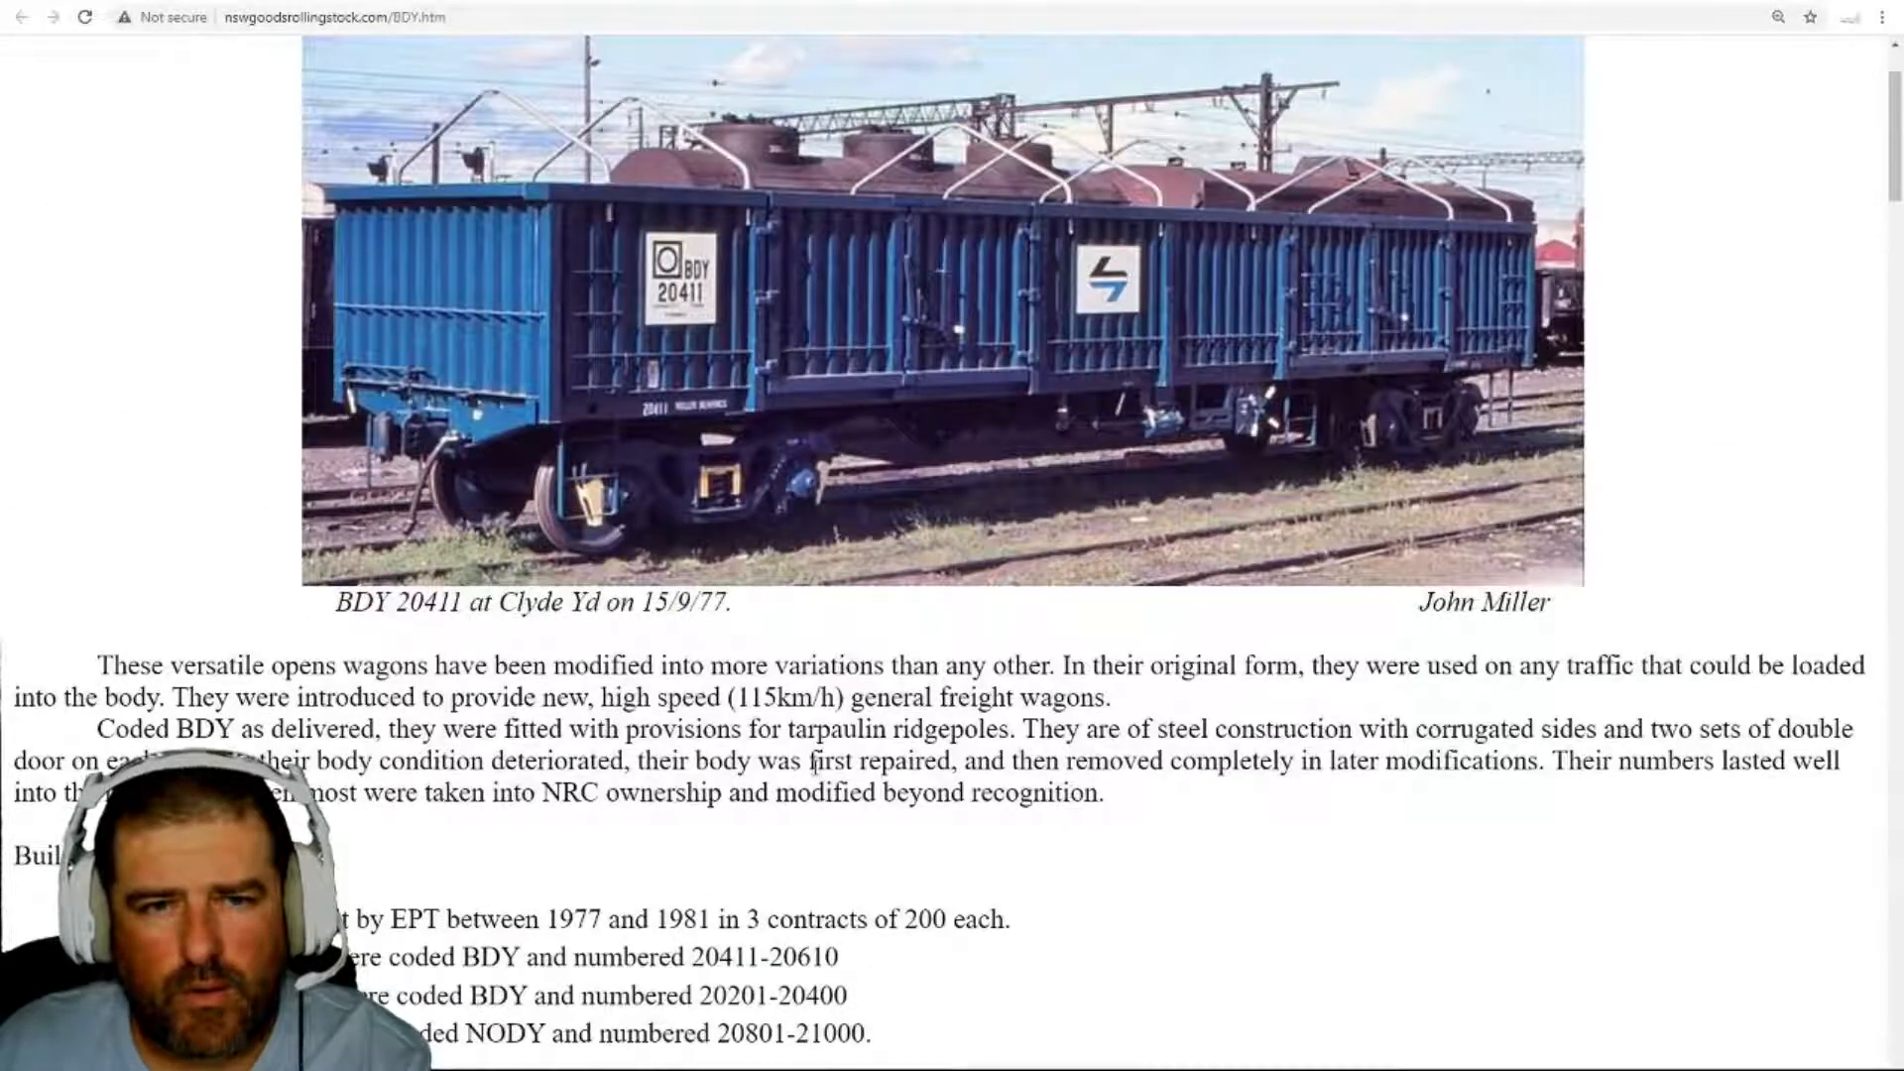
scroll(813, 765, "up", 2)
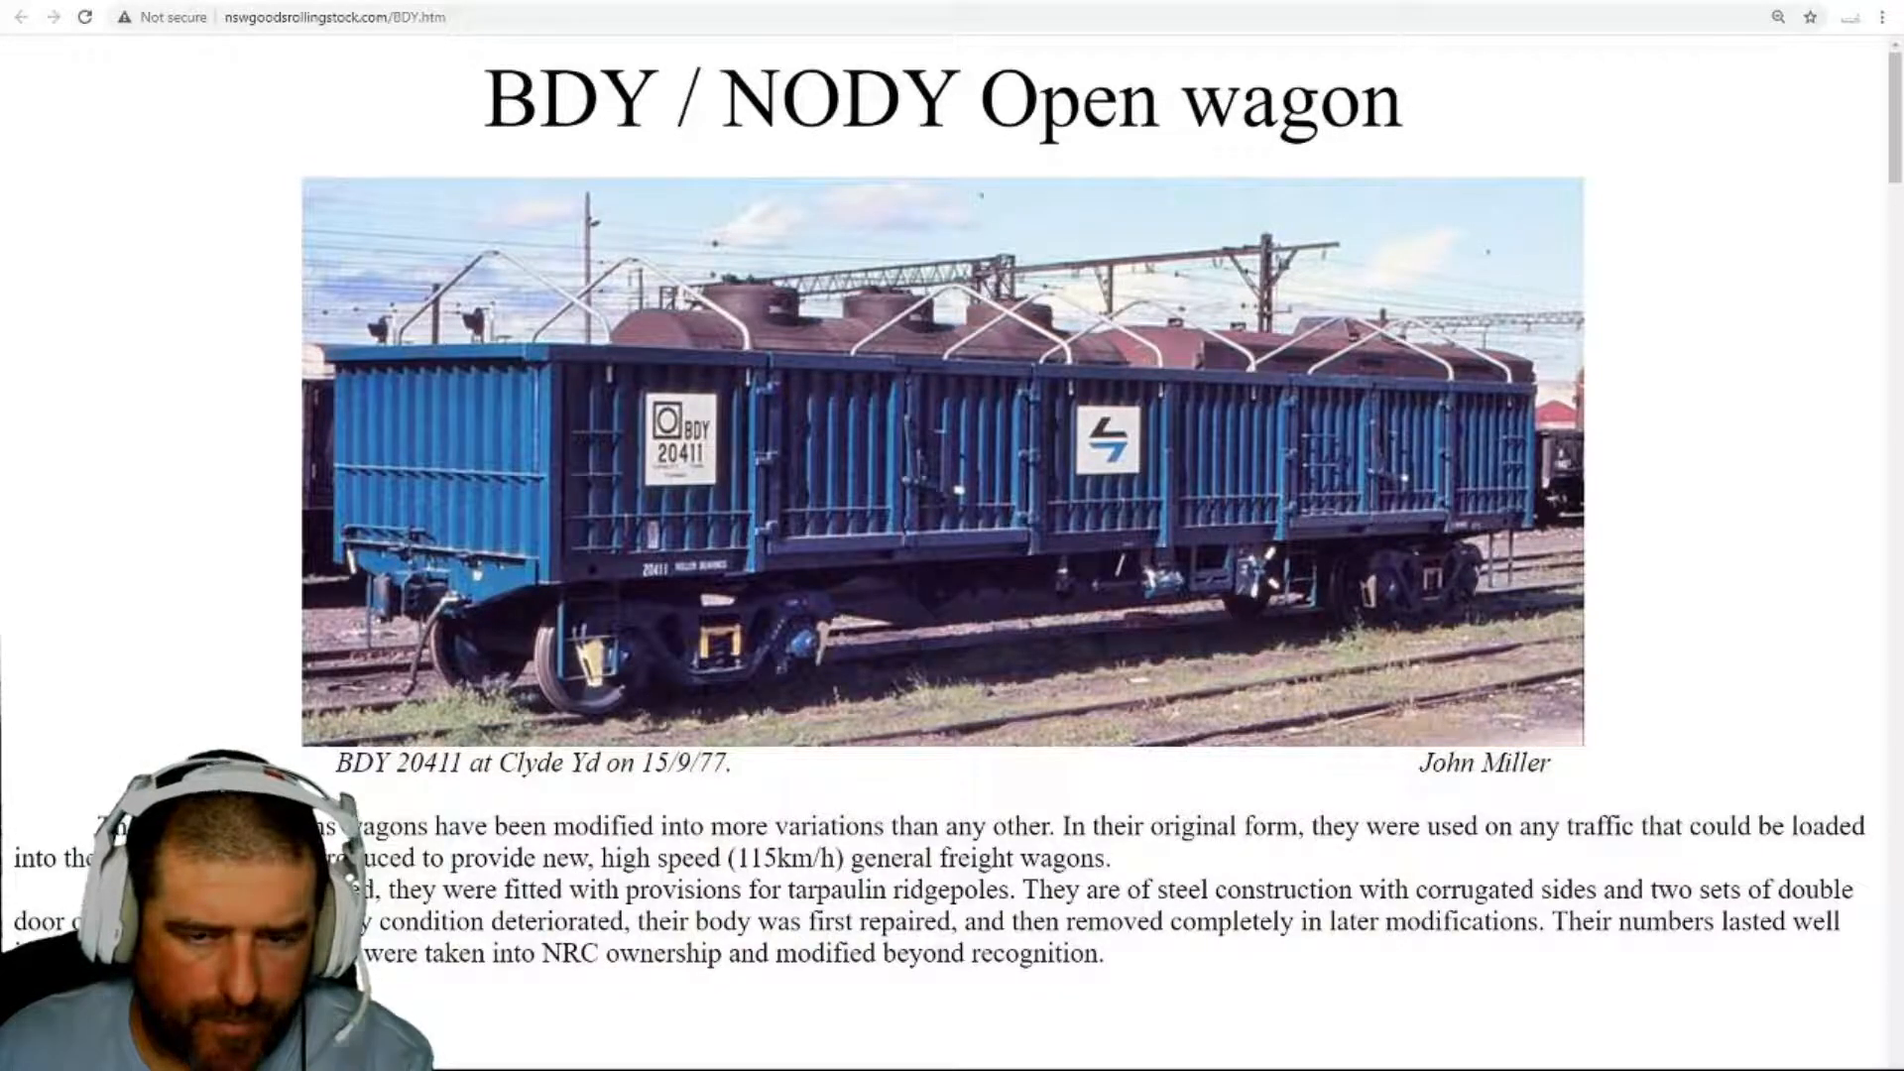
left_click(689, 1069)
mouse_move(1246, 603)
left_mouse_down("alt")
mouse_move(1189, 536)
mouse_move(1021, 486)
mouse_move(1235, 595)
left_mouse_up("alt")
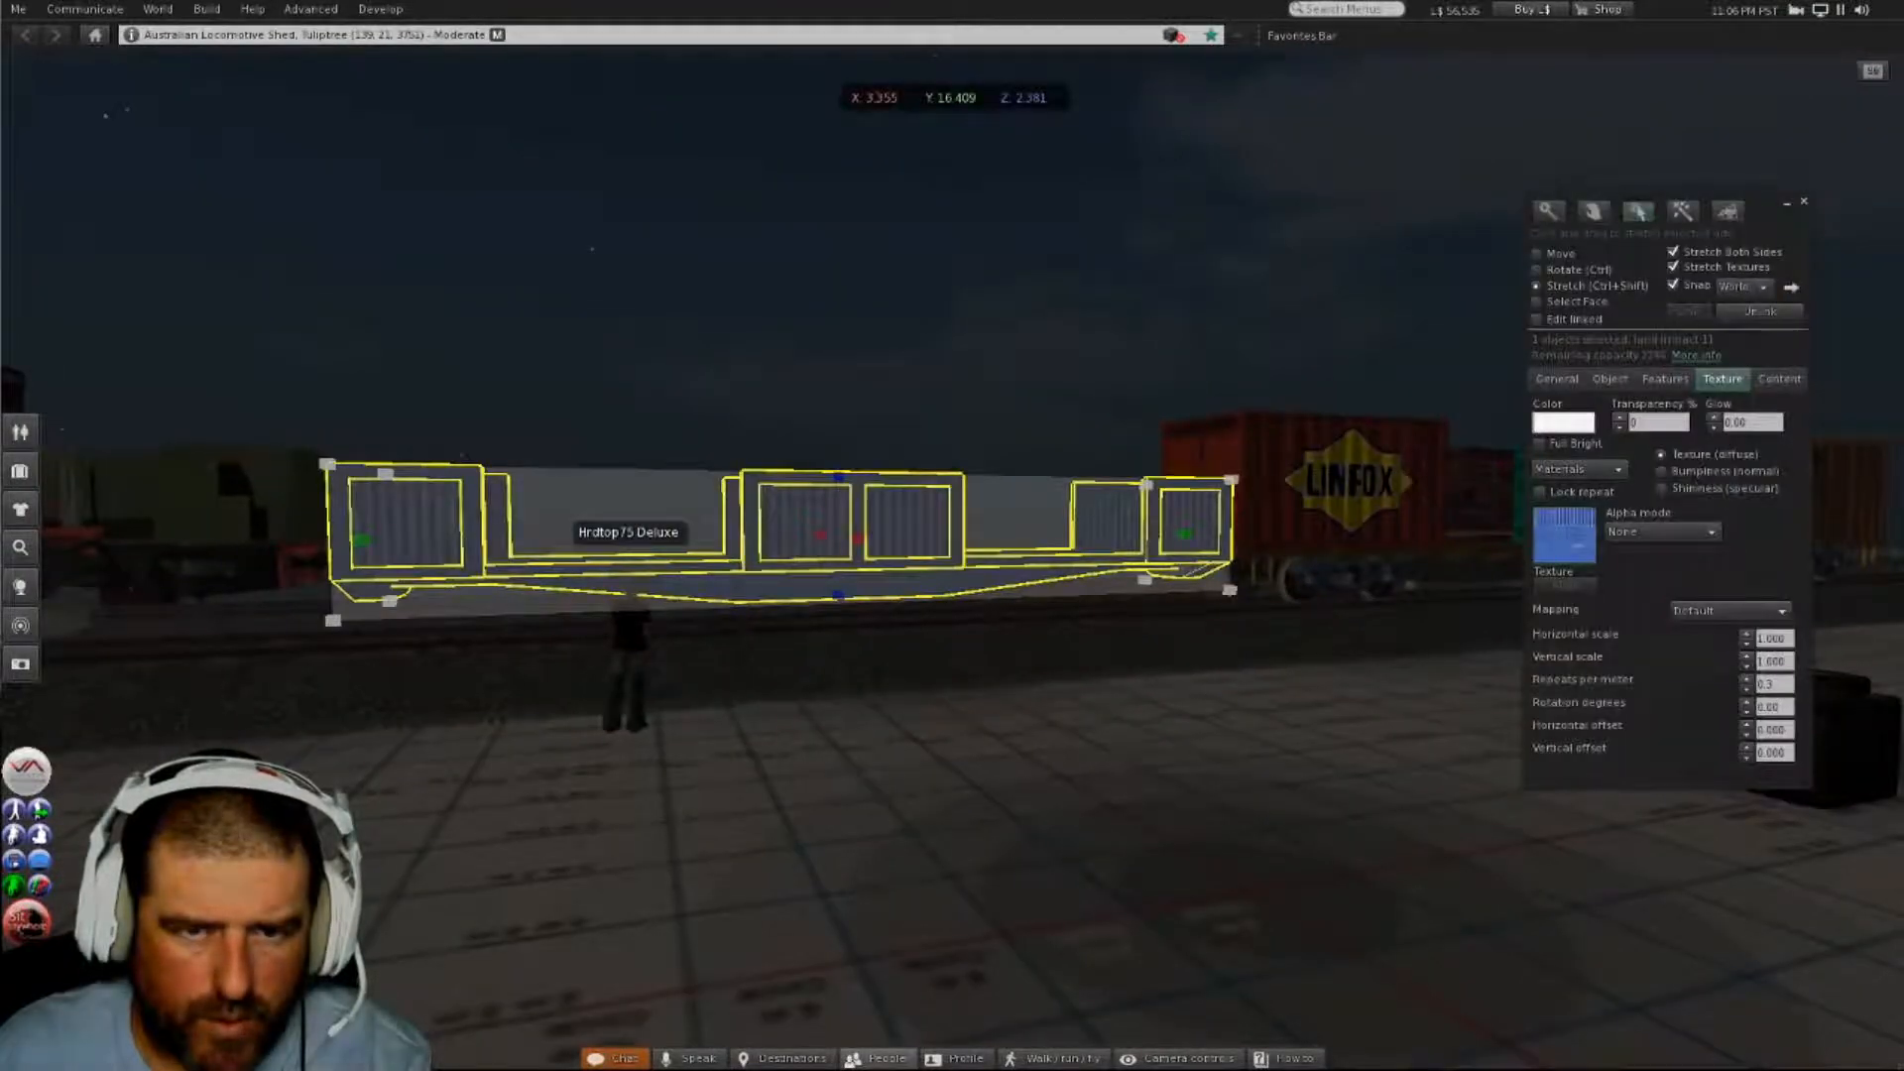
- Switch to the browser and search Google in a new tab for "wiki BDY NODY Carriage"
left_click(877, 1069)
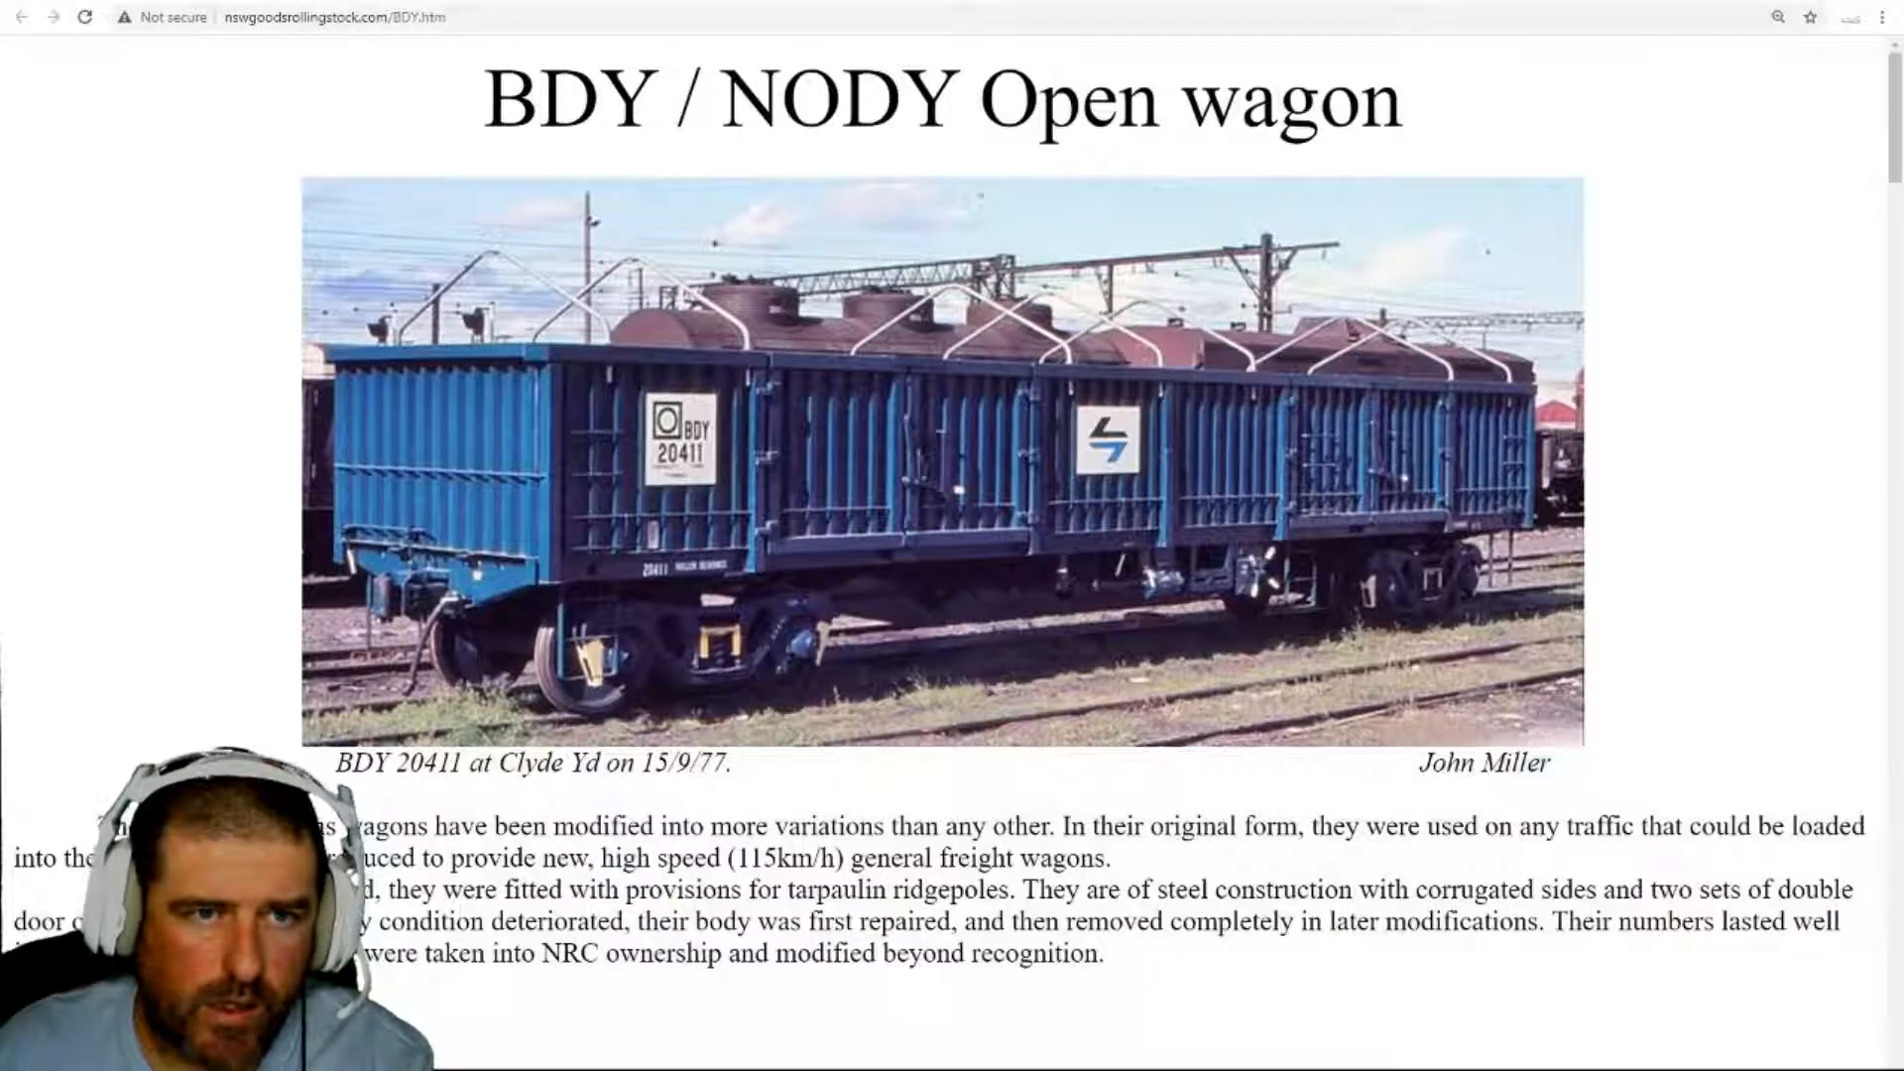
key("ctrl+t")
left_click(952, 342)
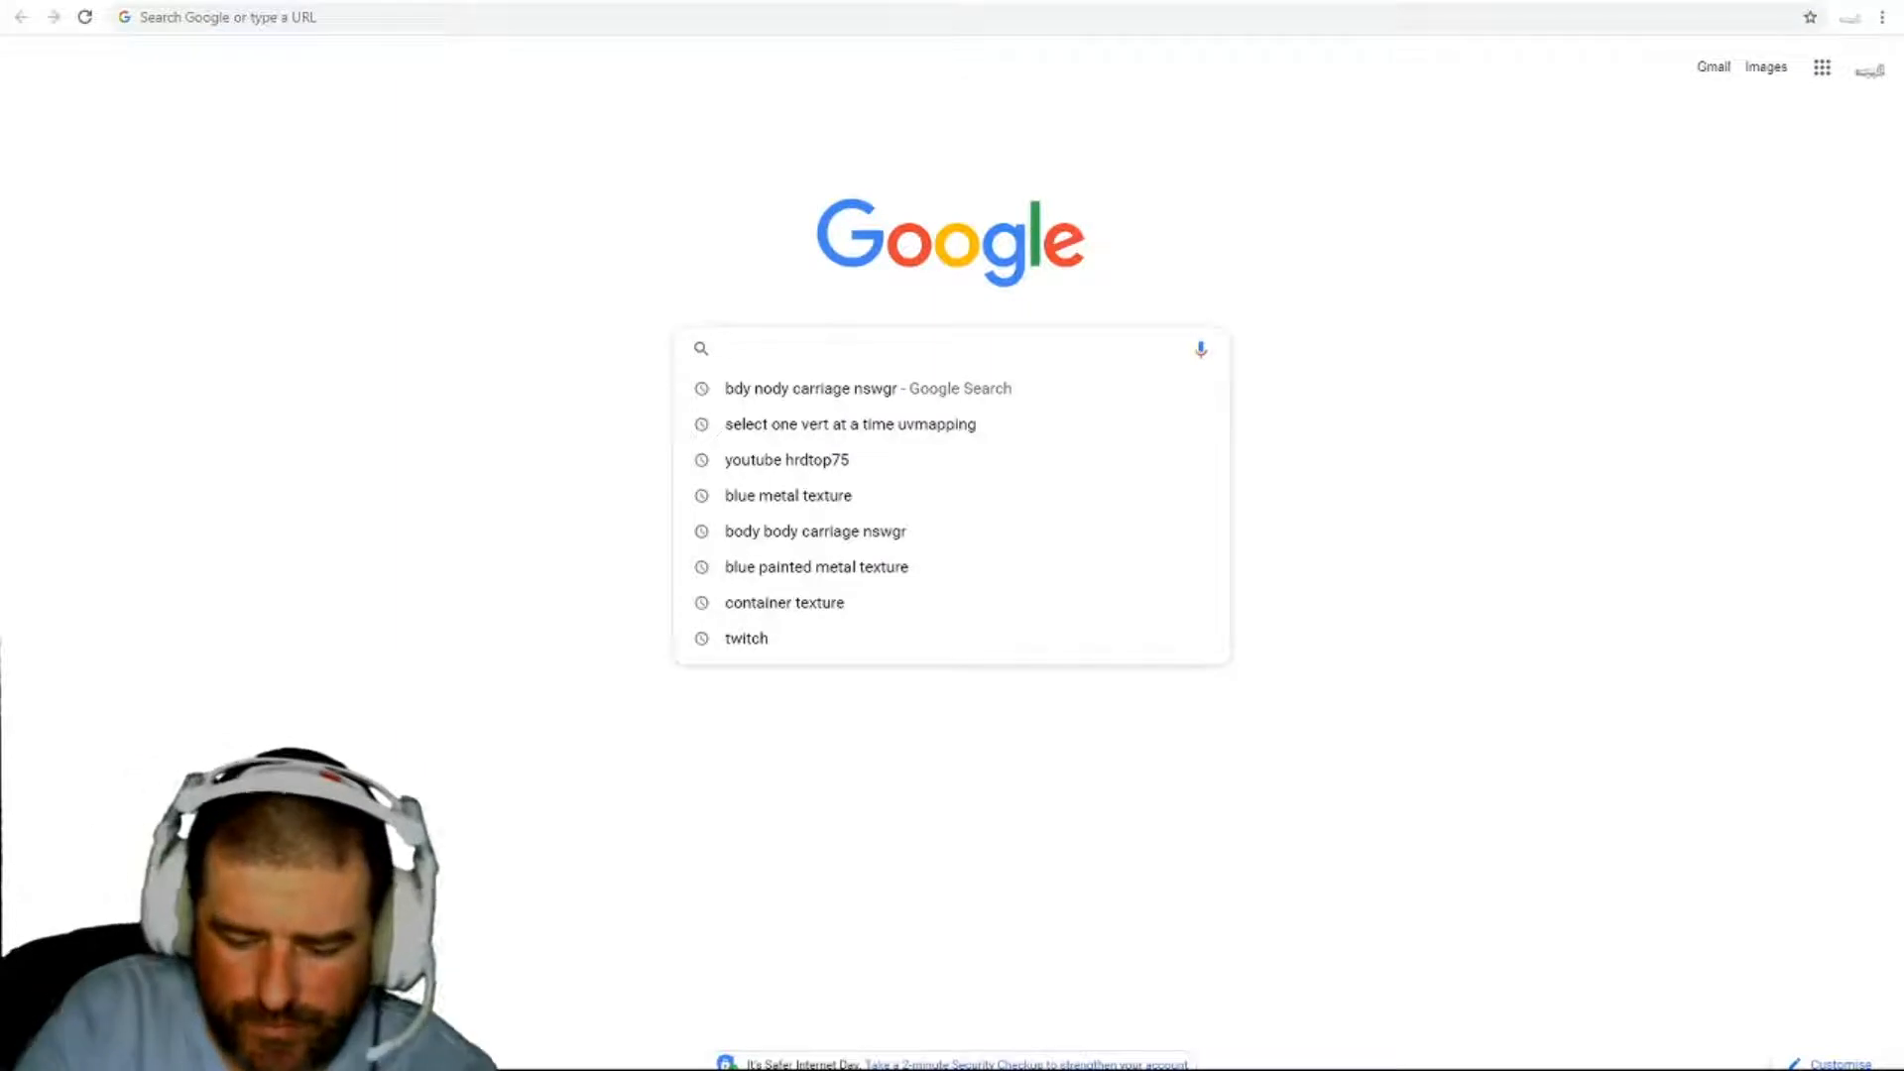
type("wiki ")
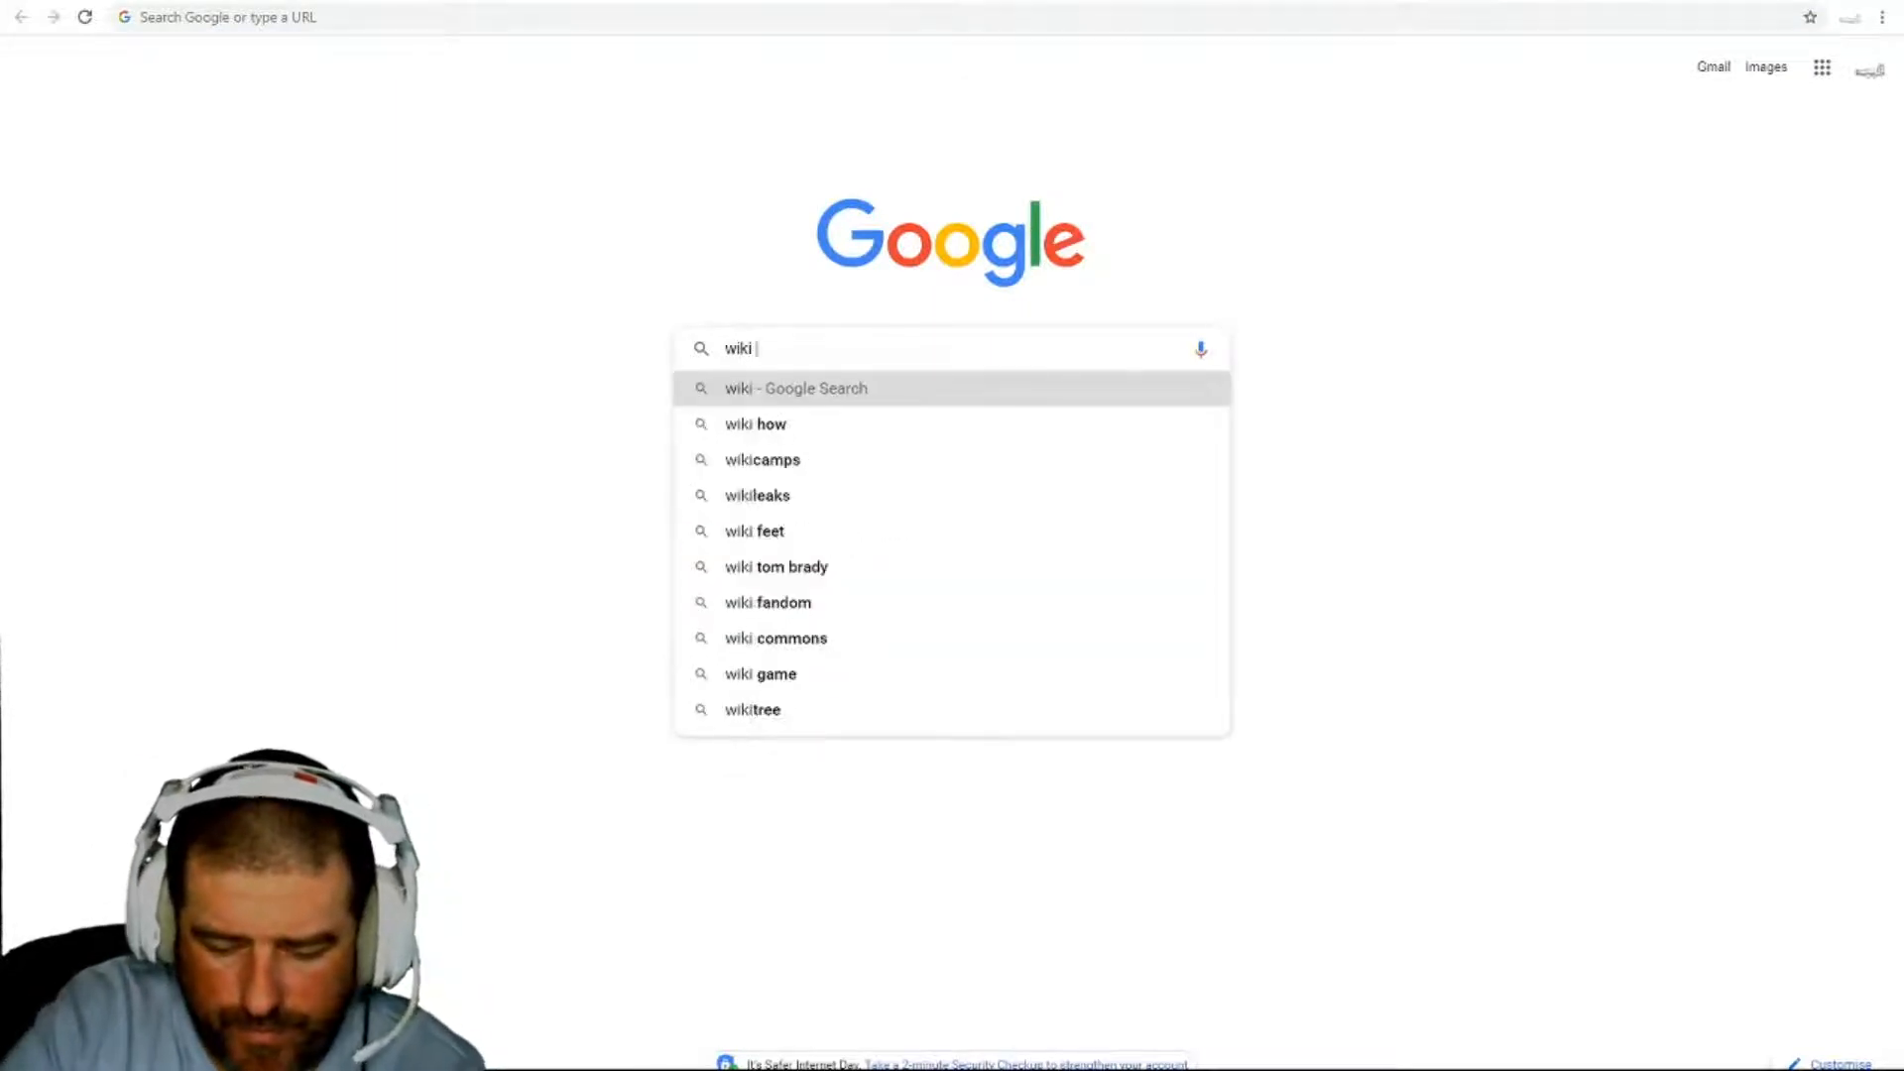
type("BD")
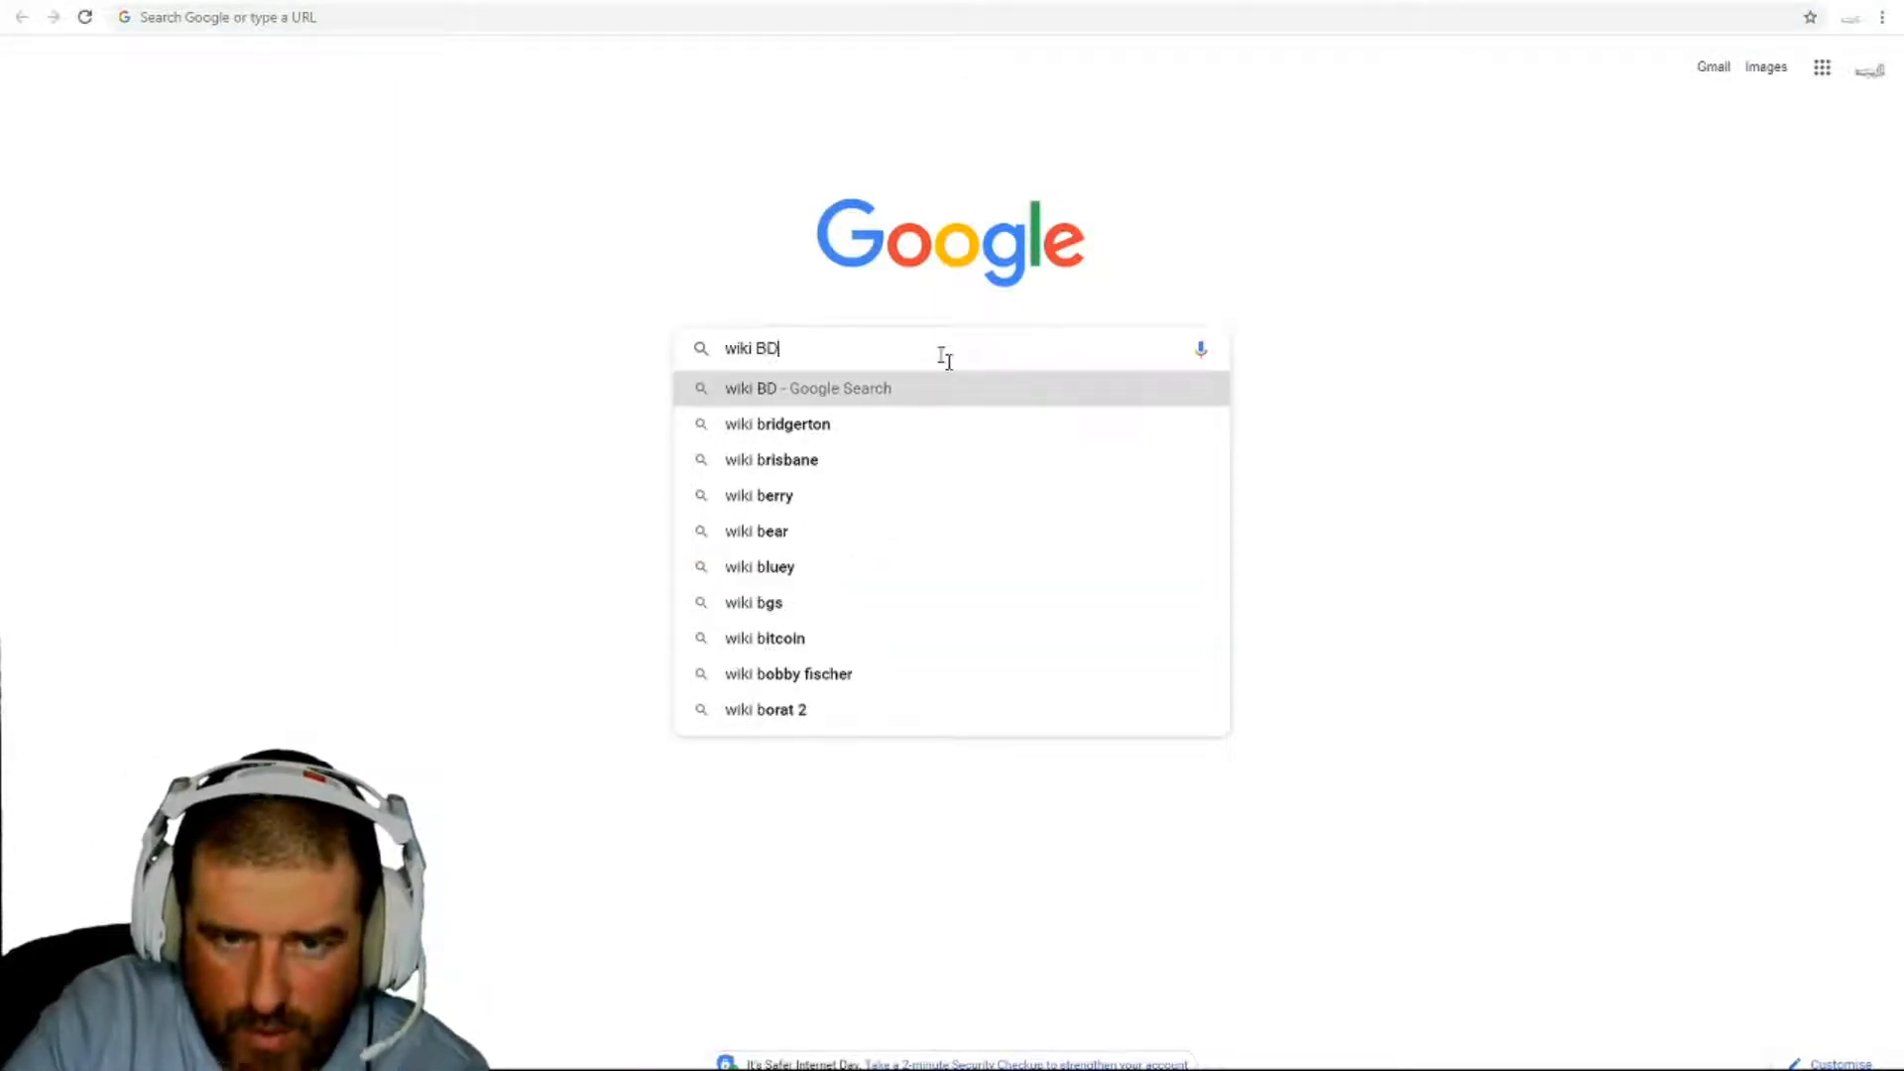
type("Y N")
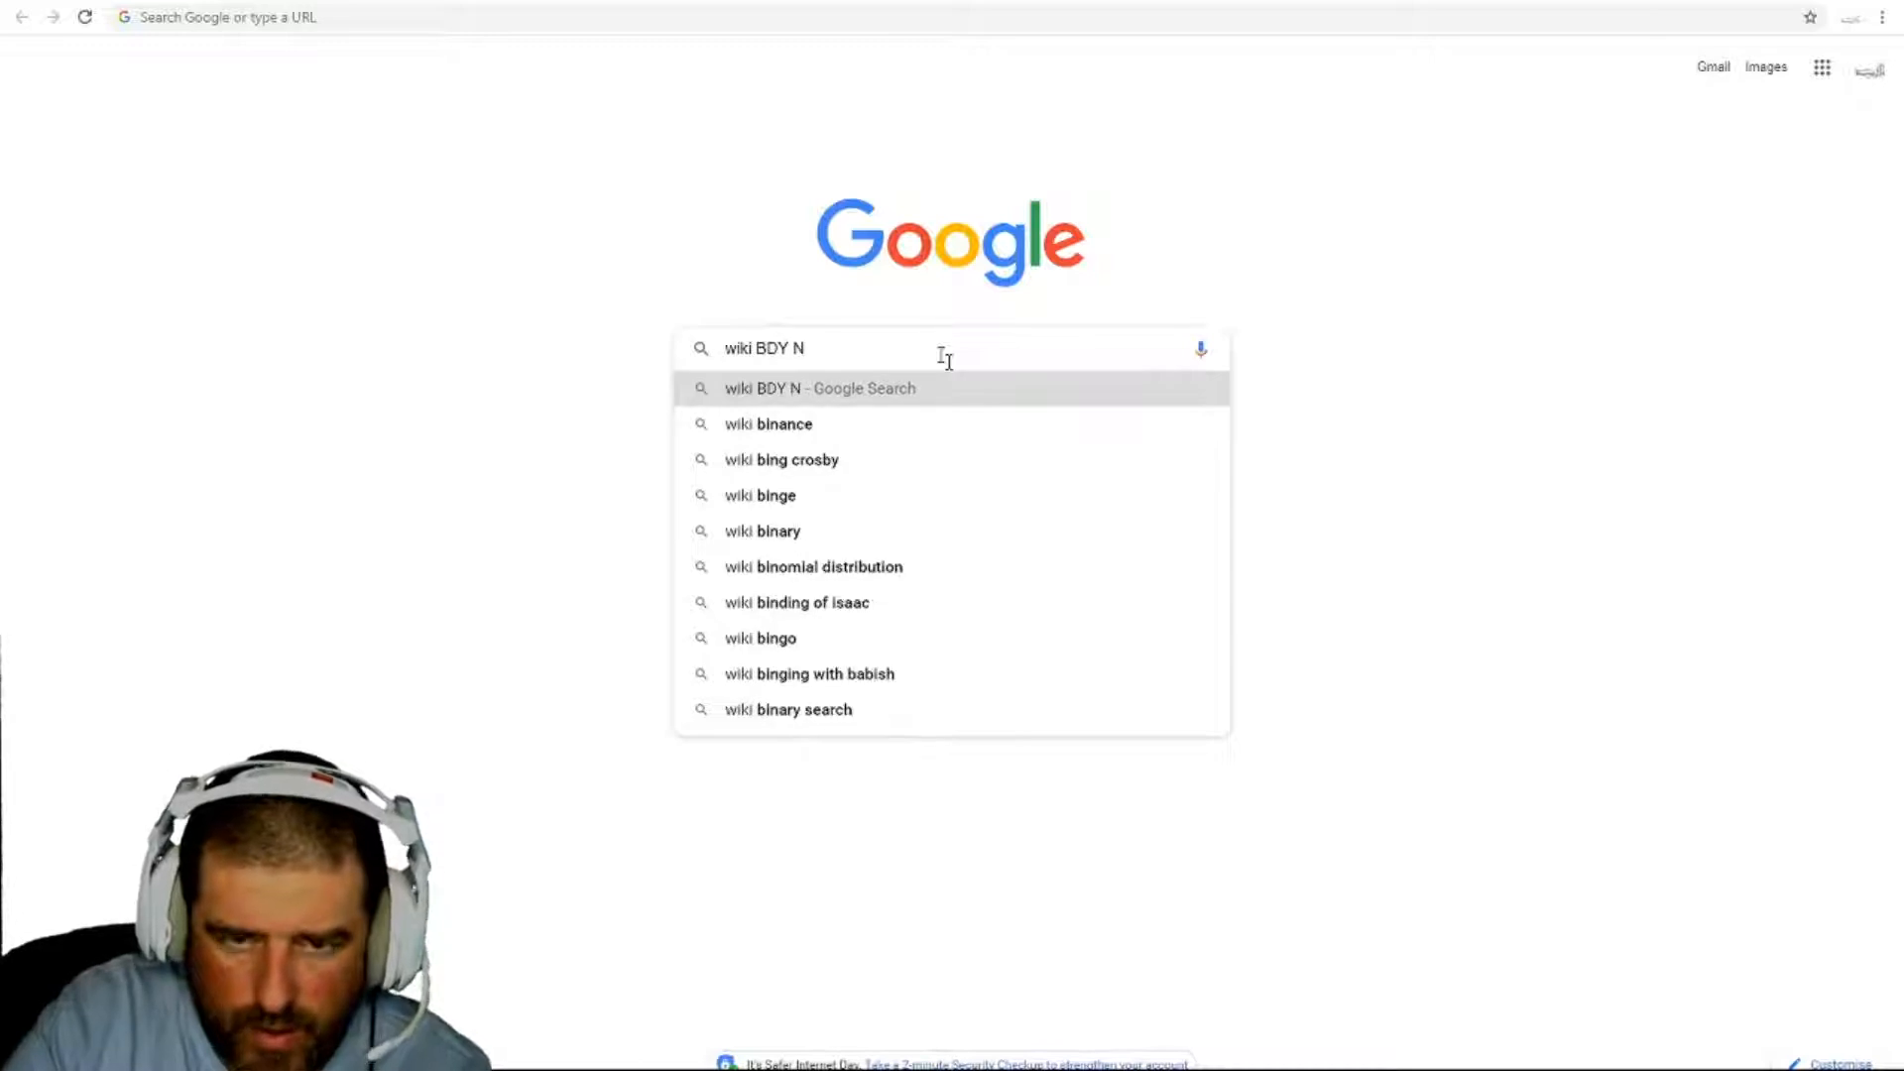
type("ODY")
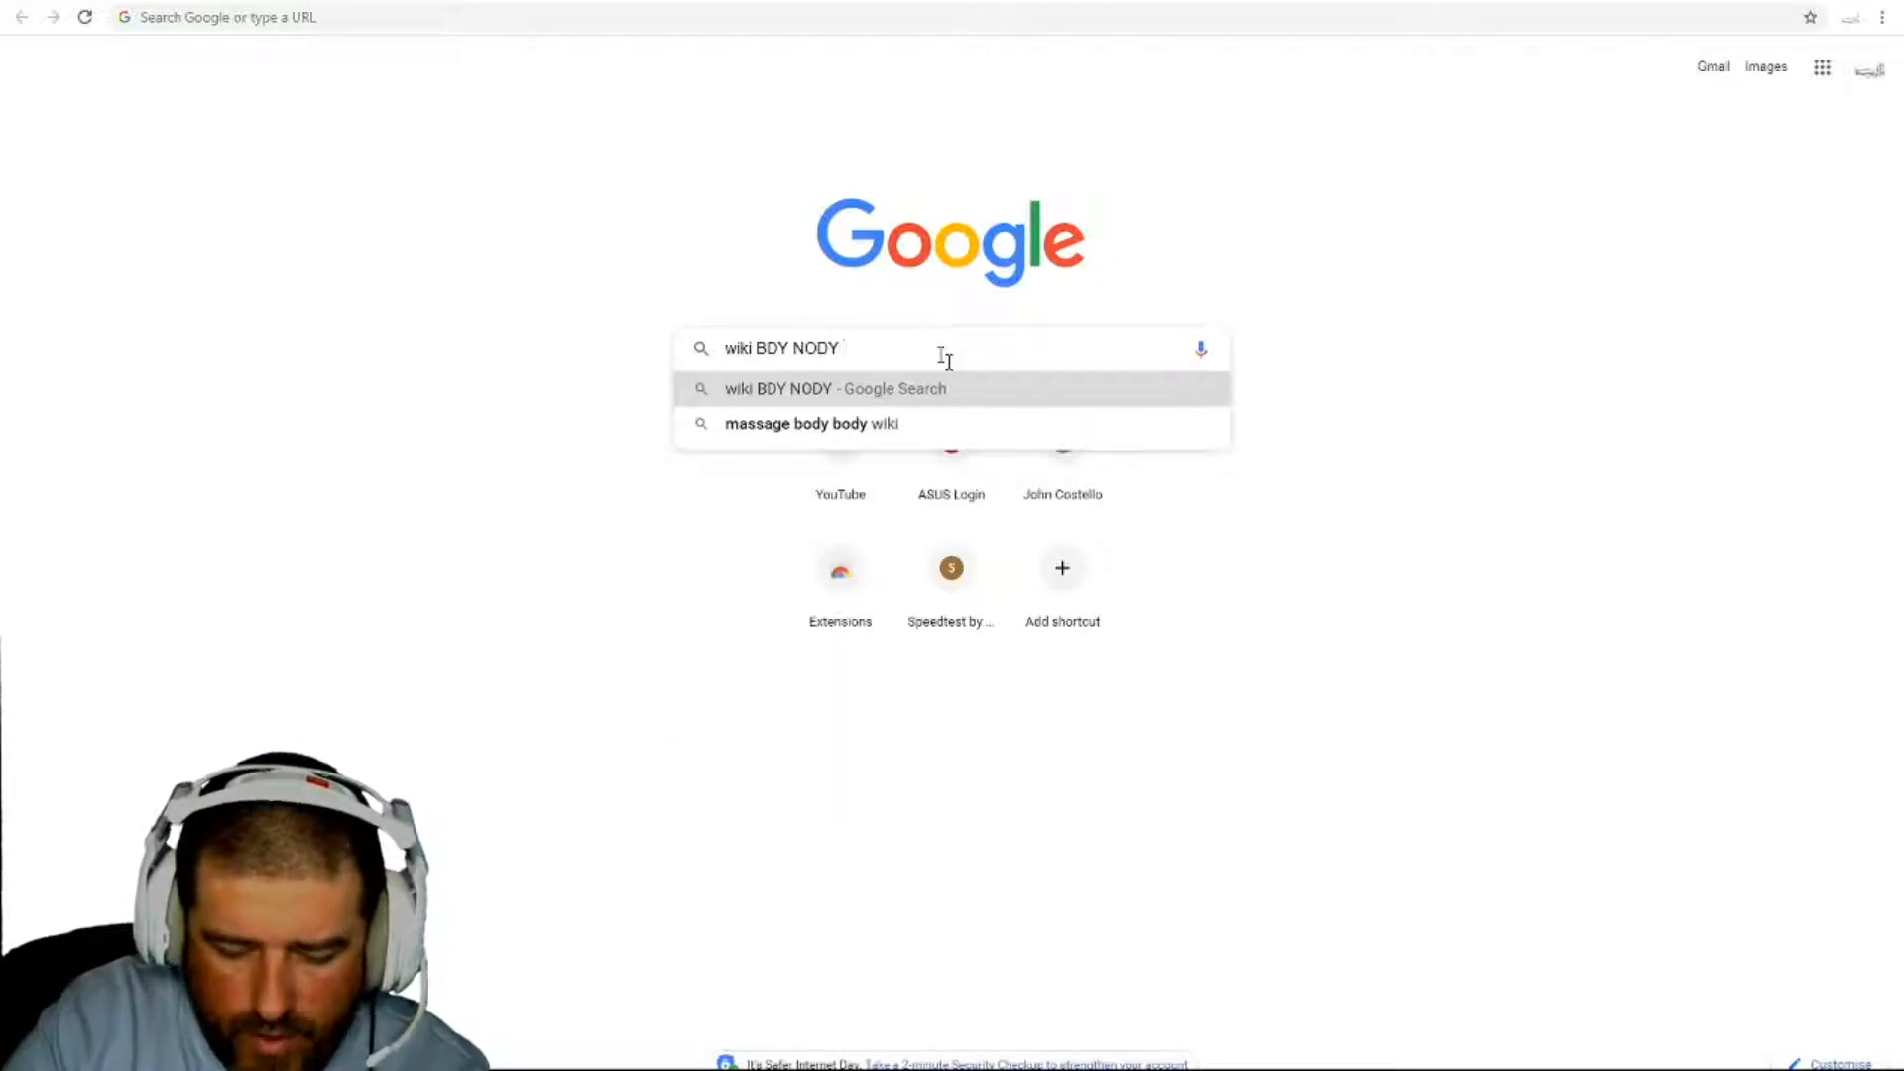
type(" Carria")
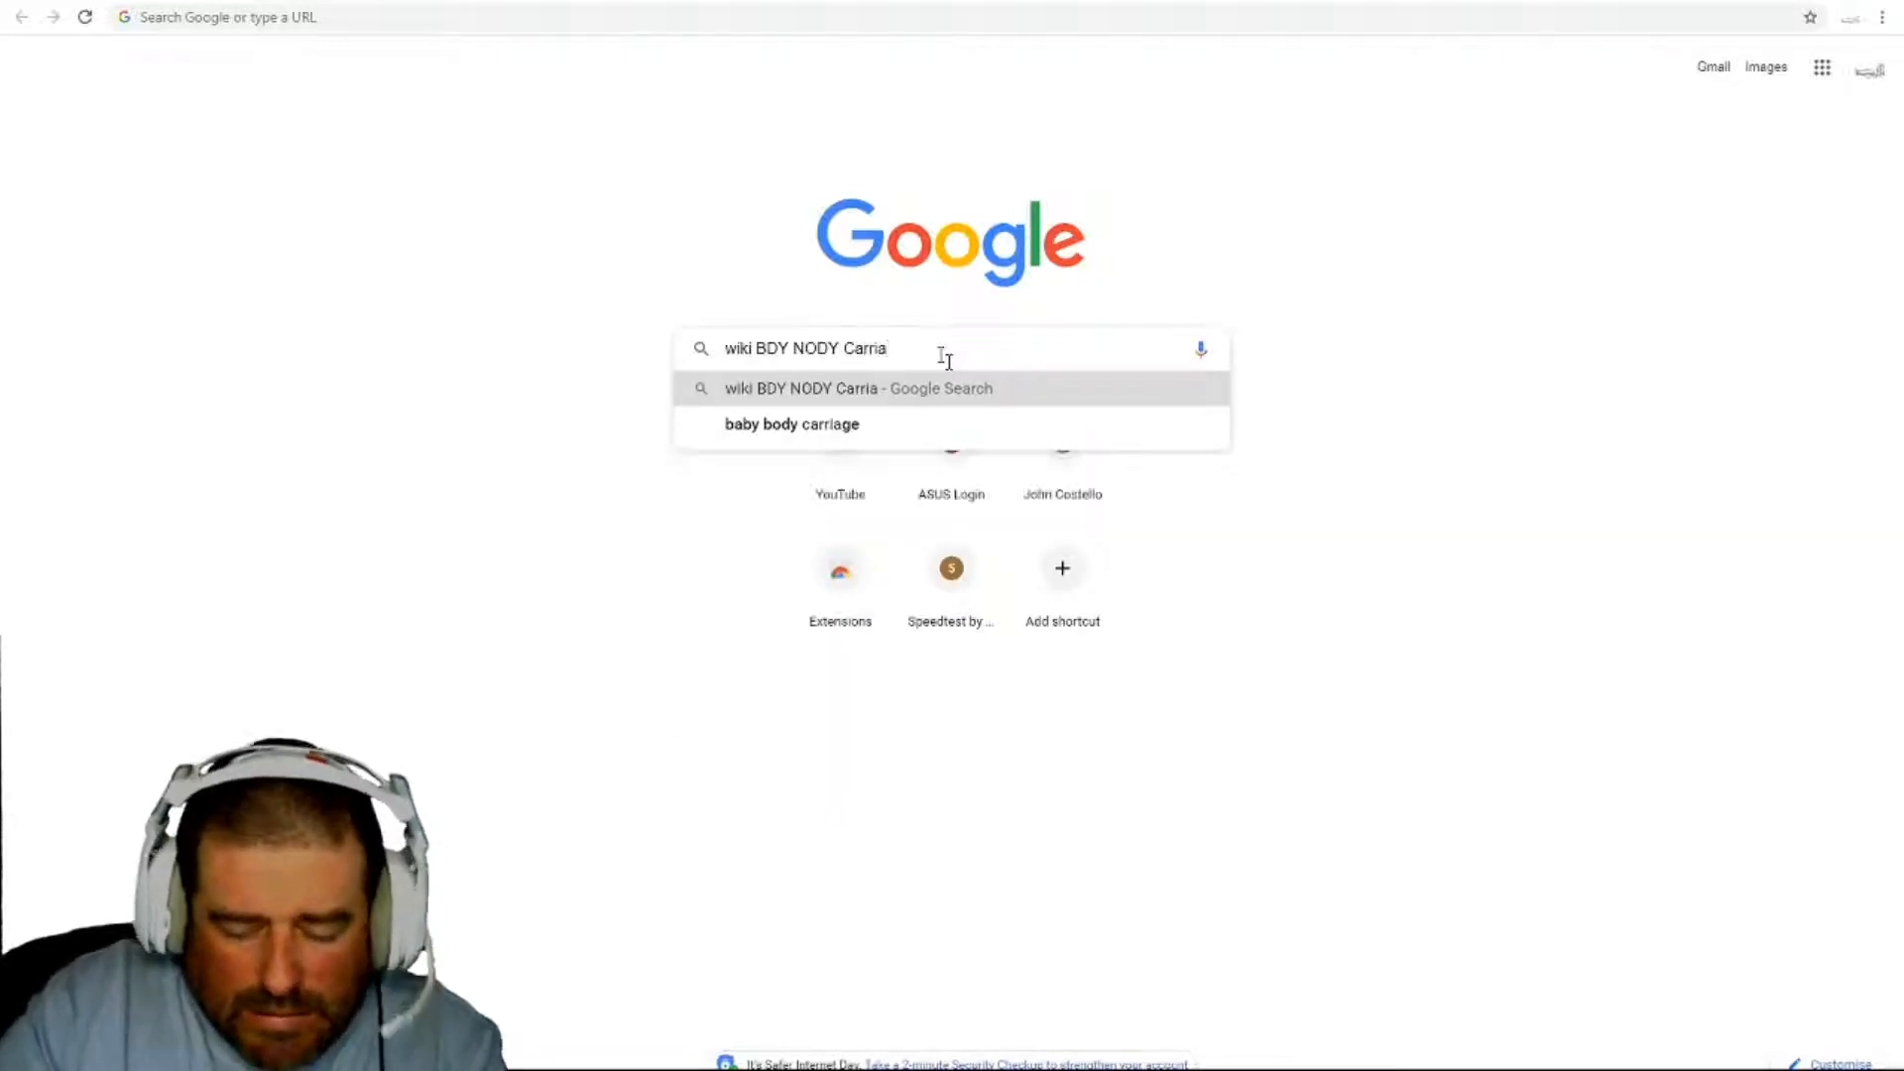
type("ge")
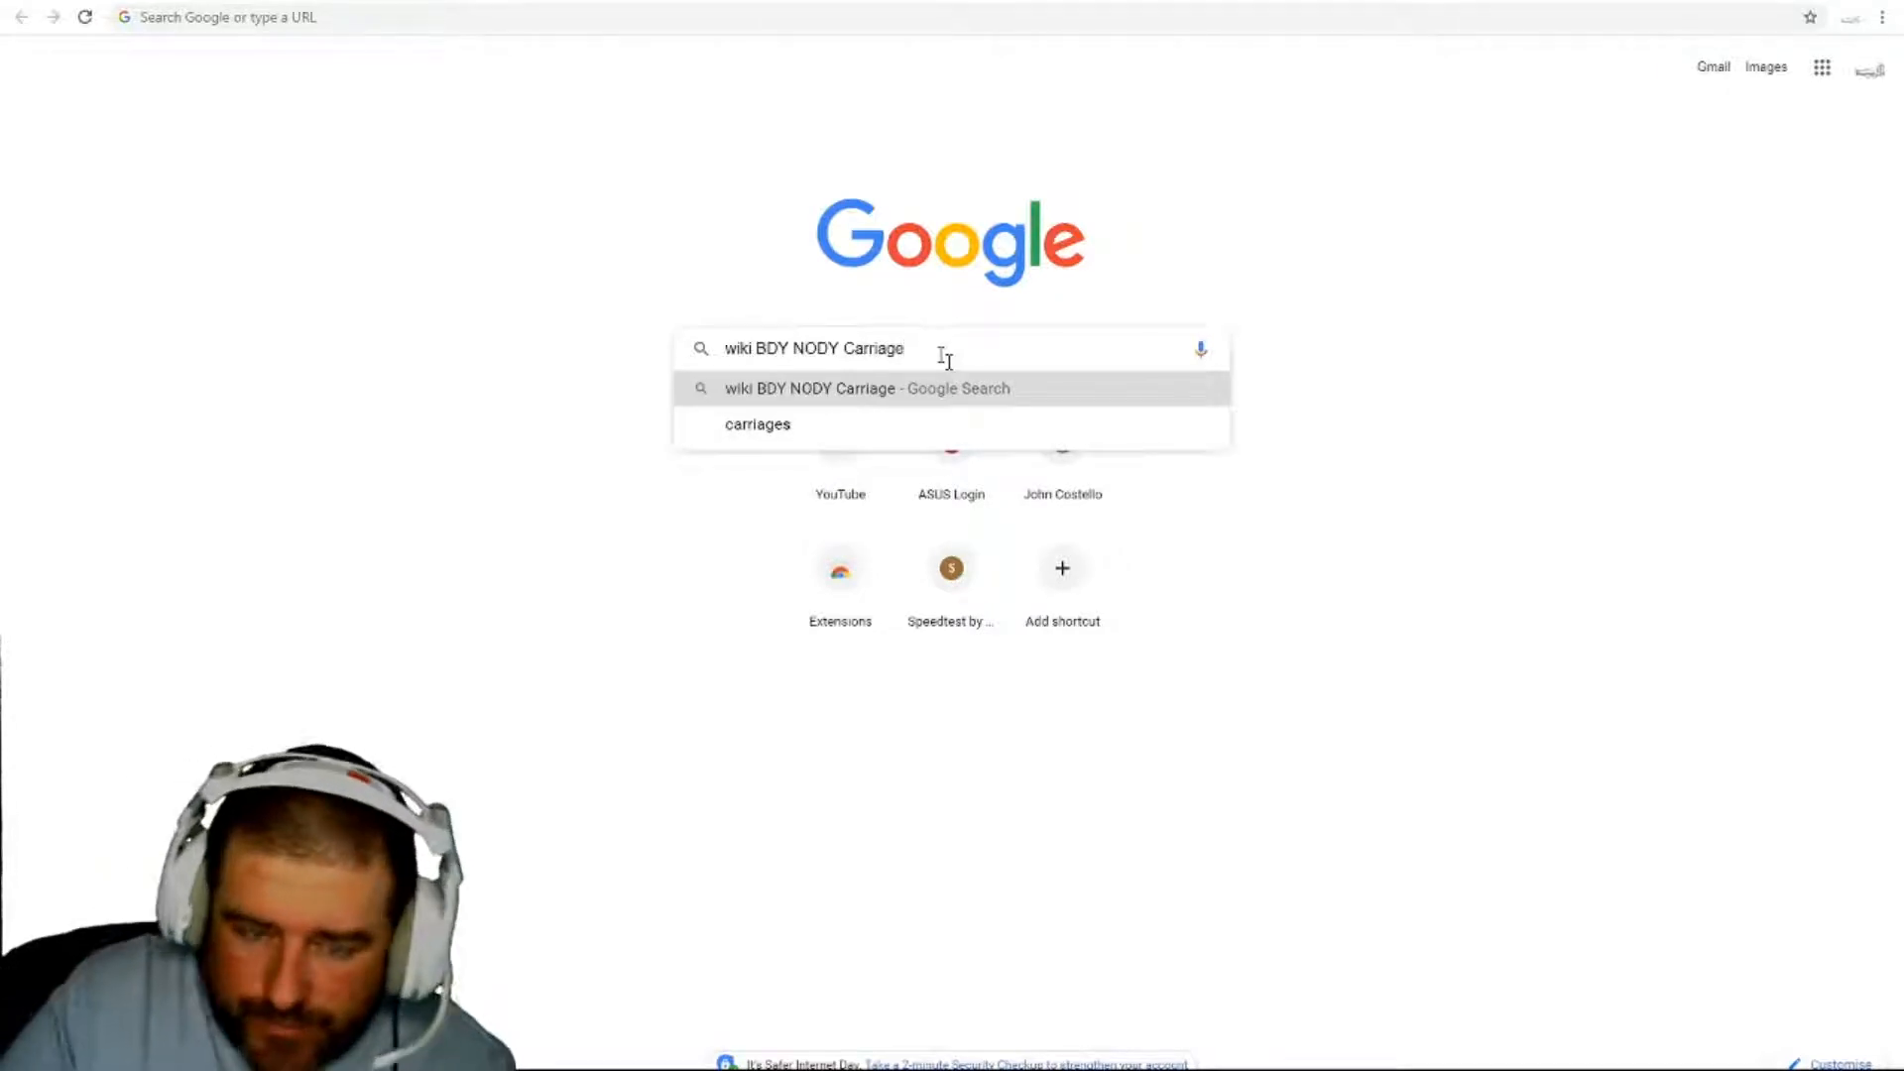
key("Return")
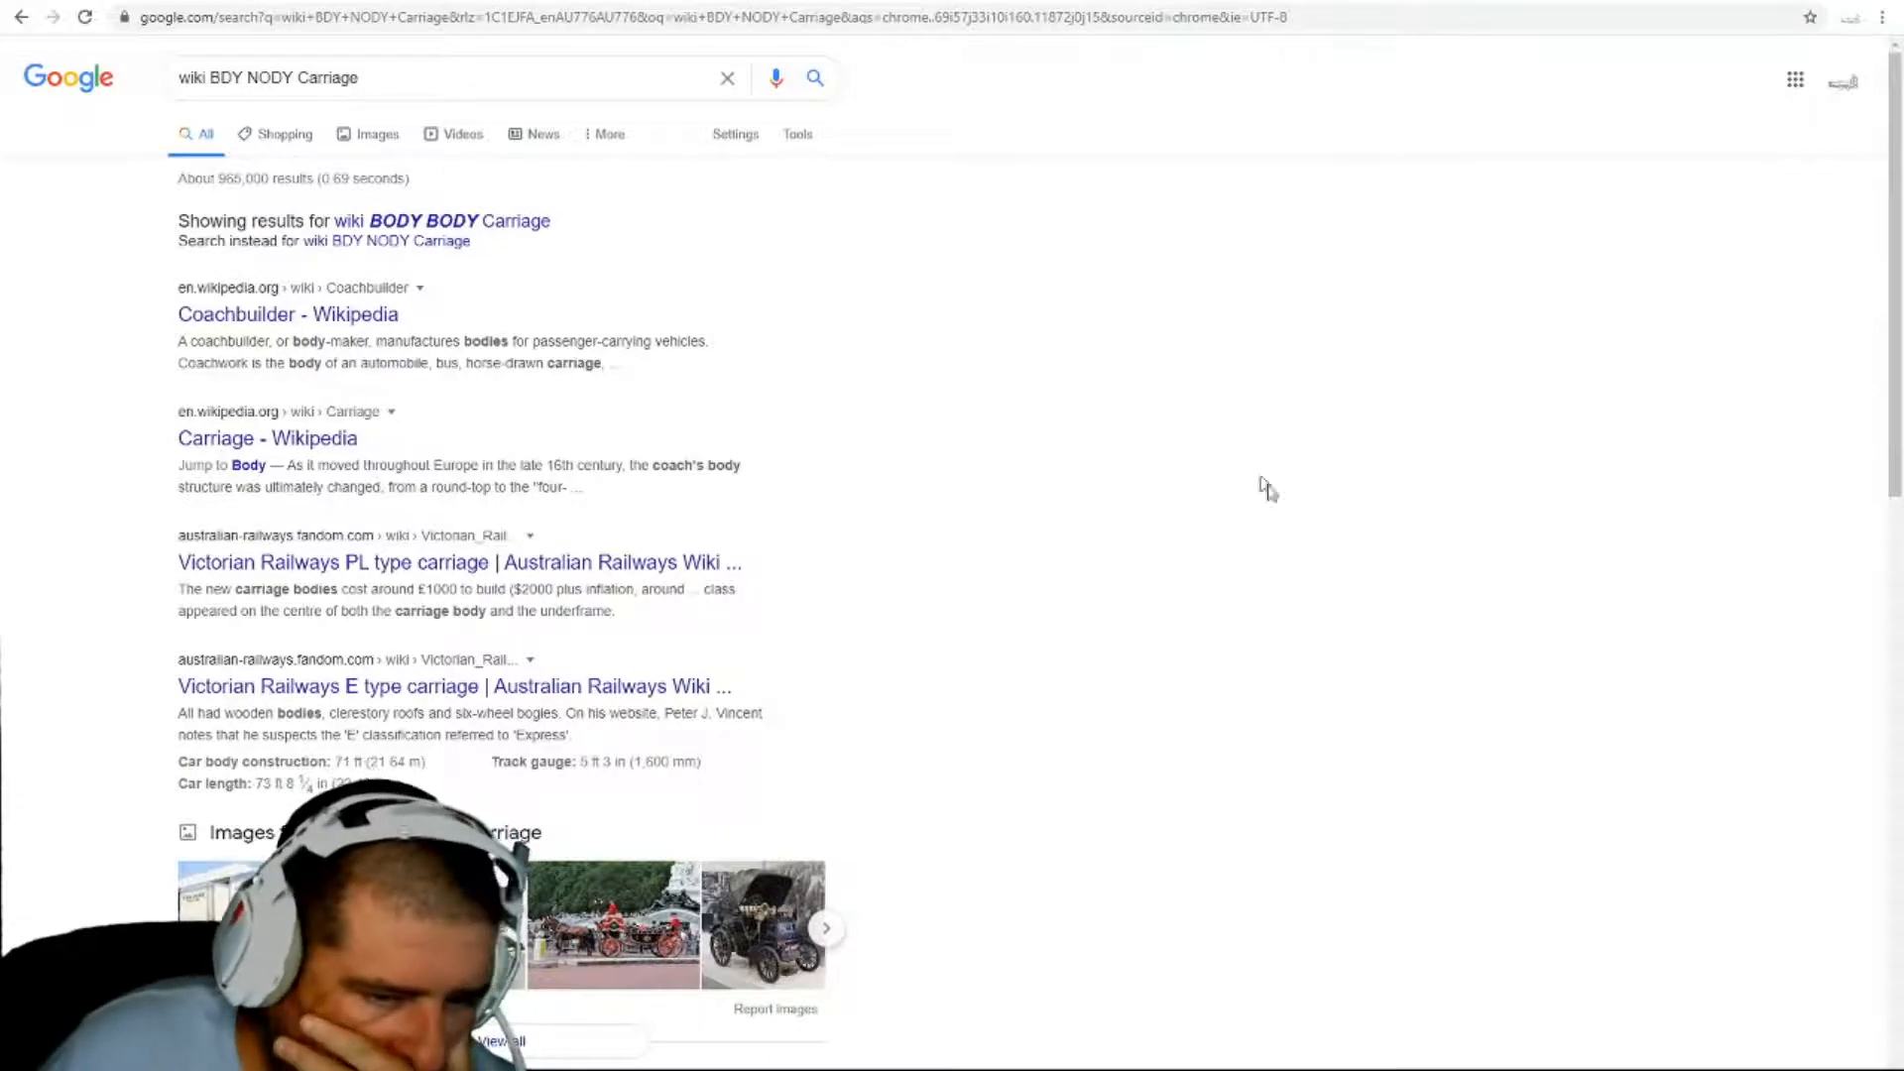
- Look through the search results for a page about the wagon, rerunning the search with the exact original wording
scroll(1235, 506, "down", 3)
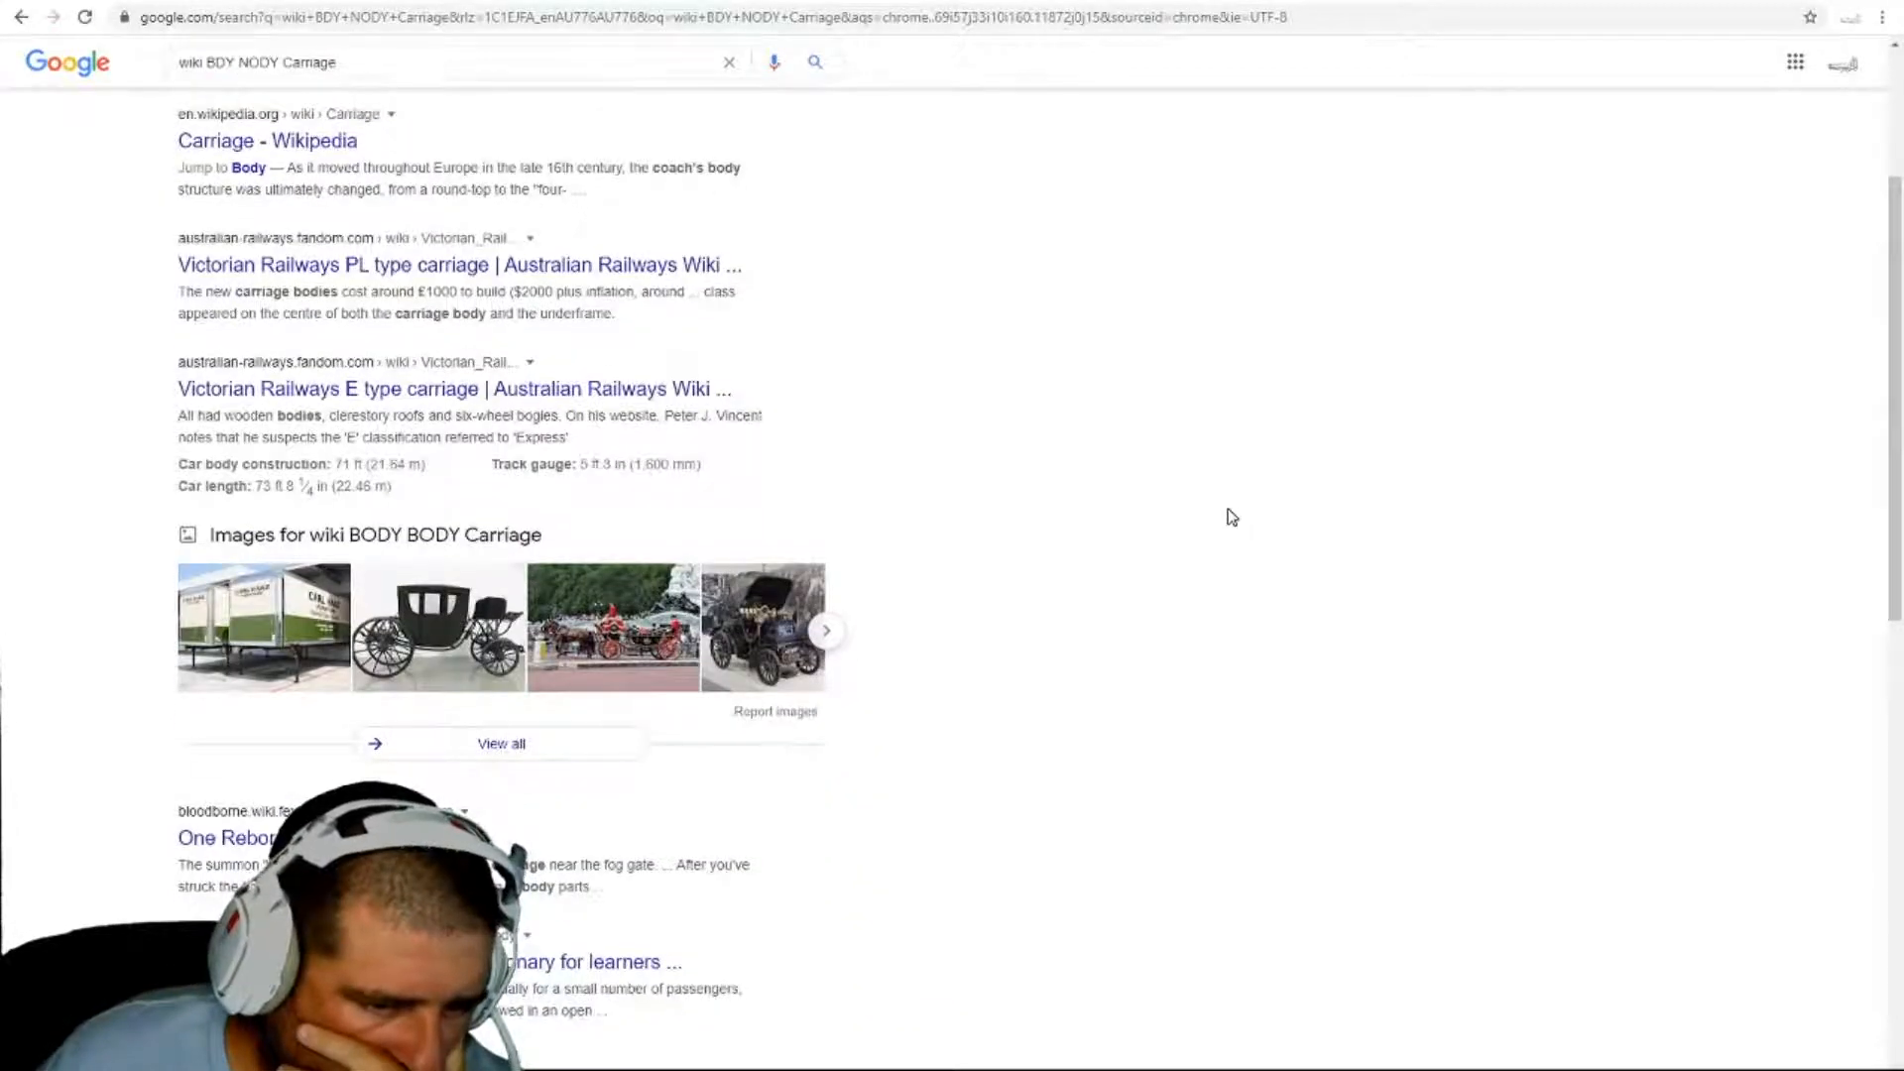
scroll(1232, 517, "up", 3)
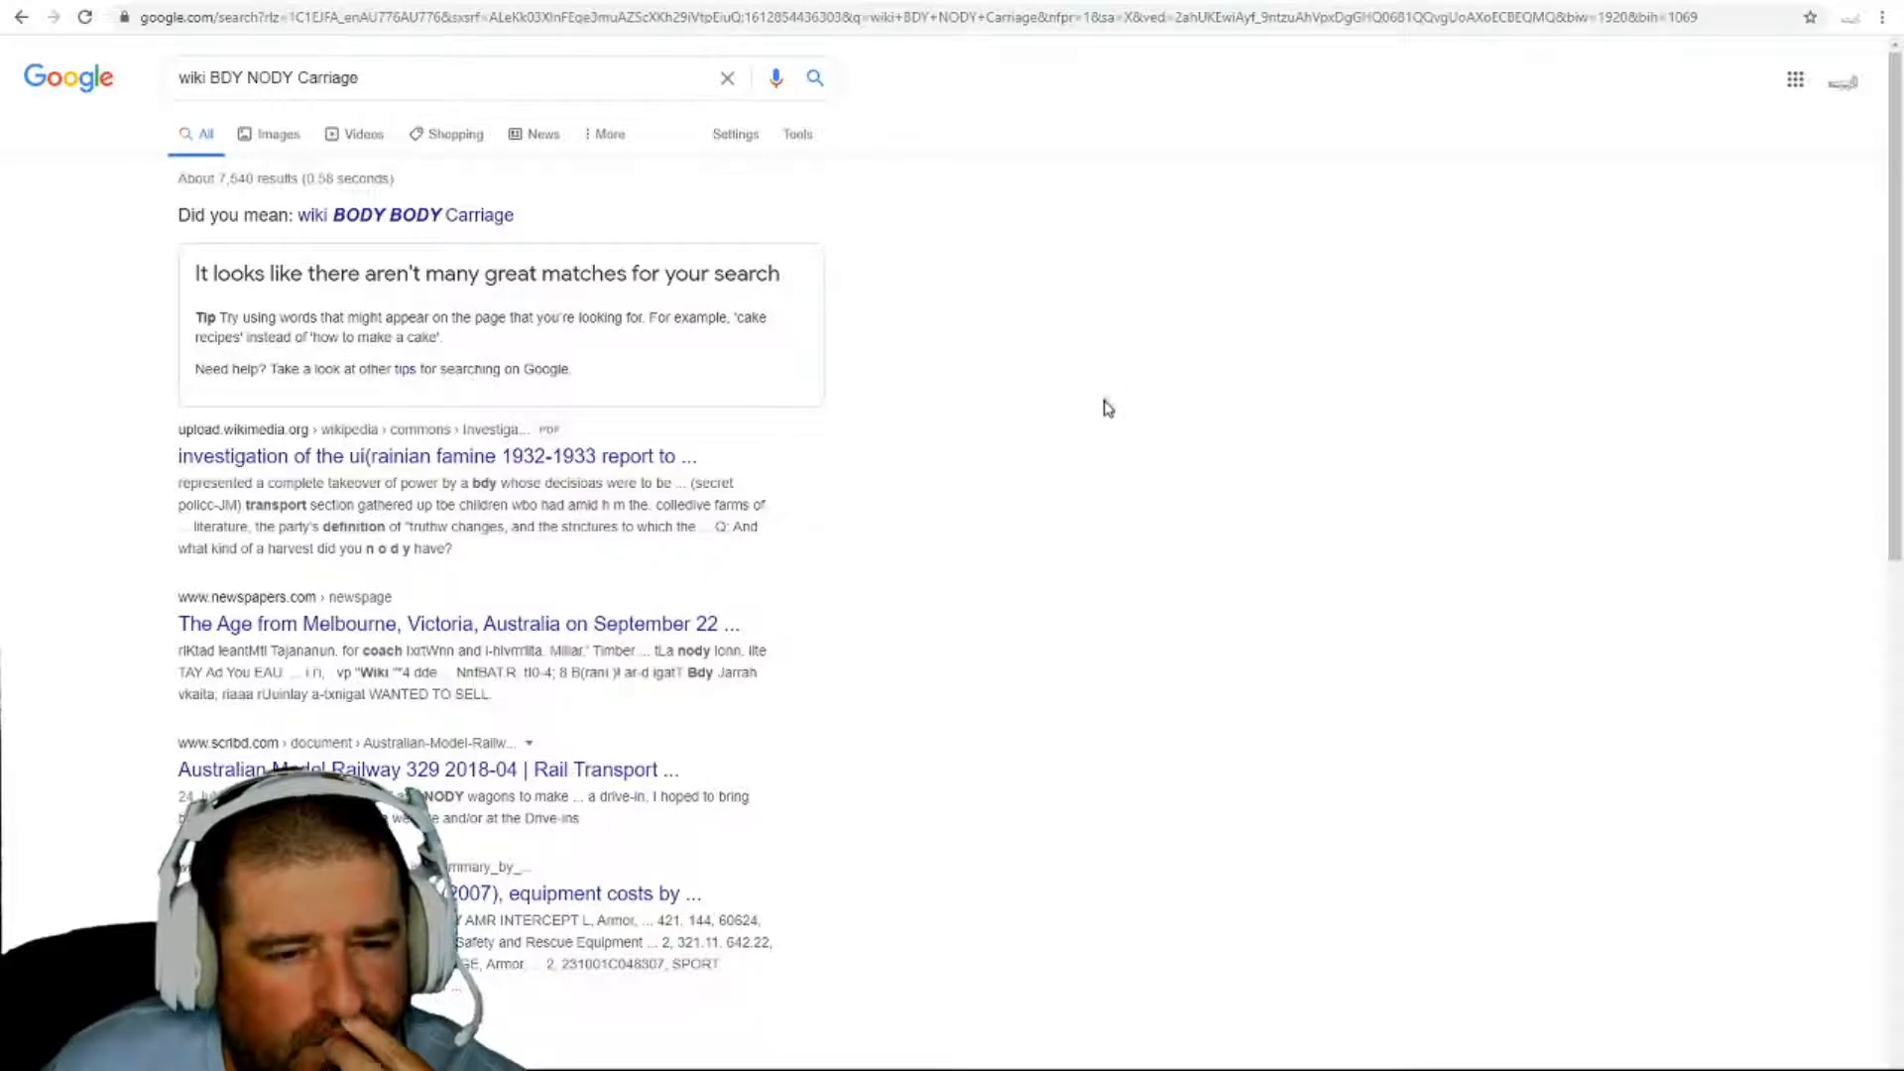
scroll(1110, 434, "down", 6)
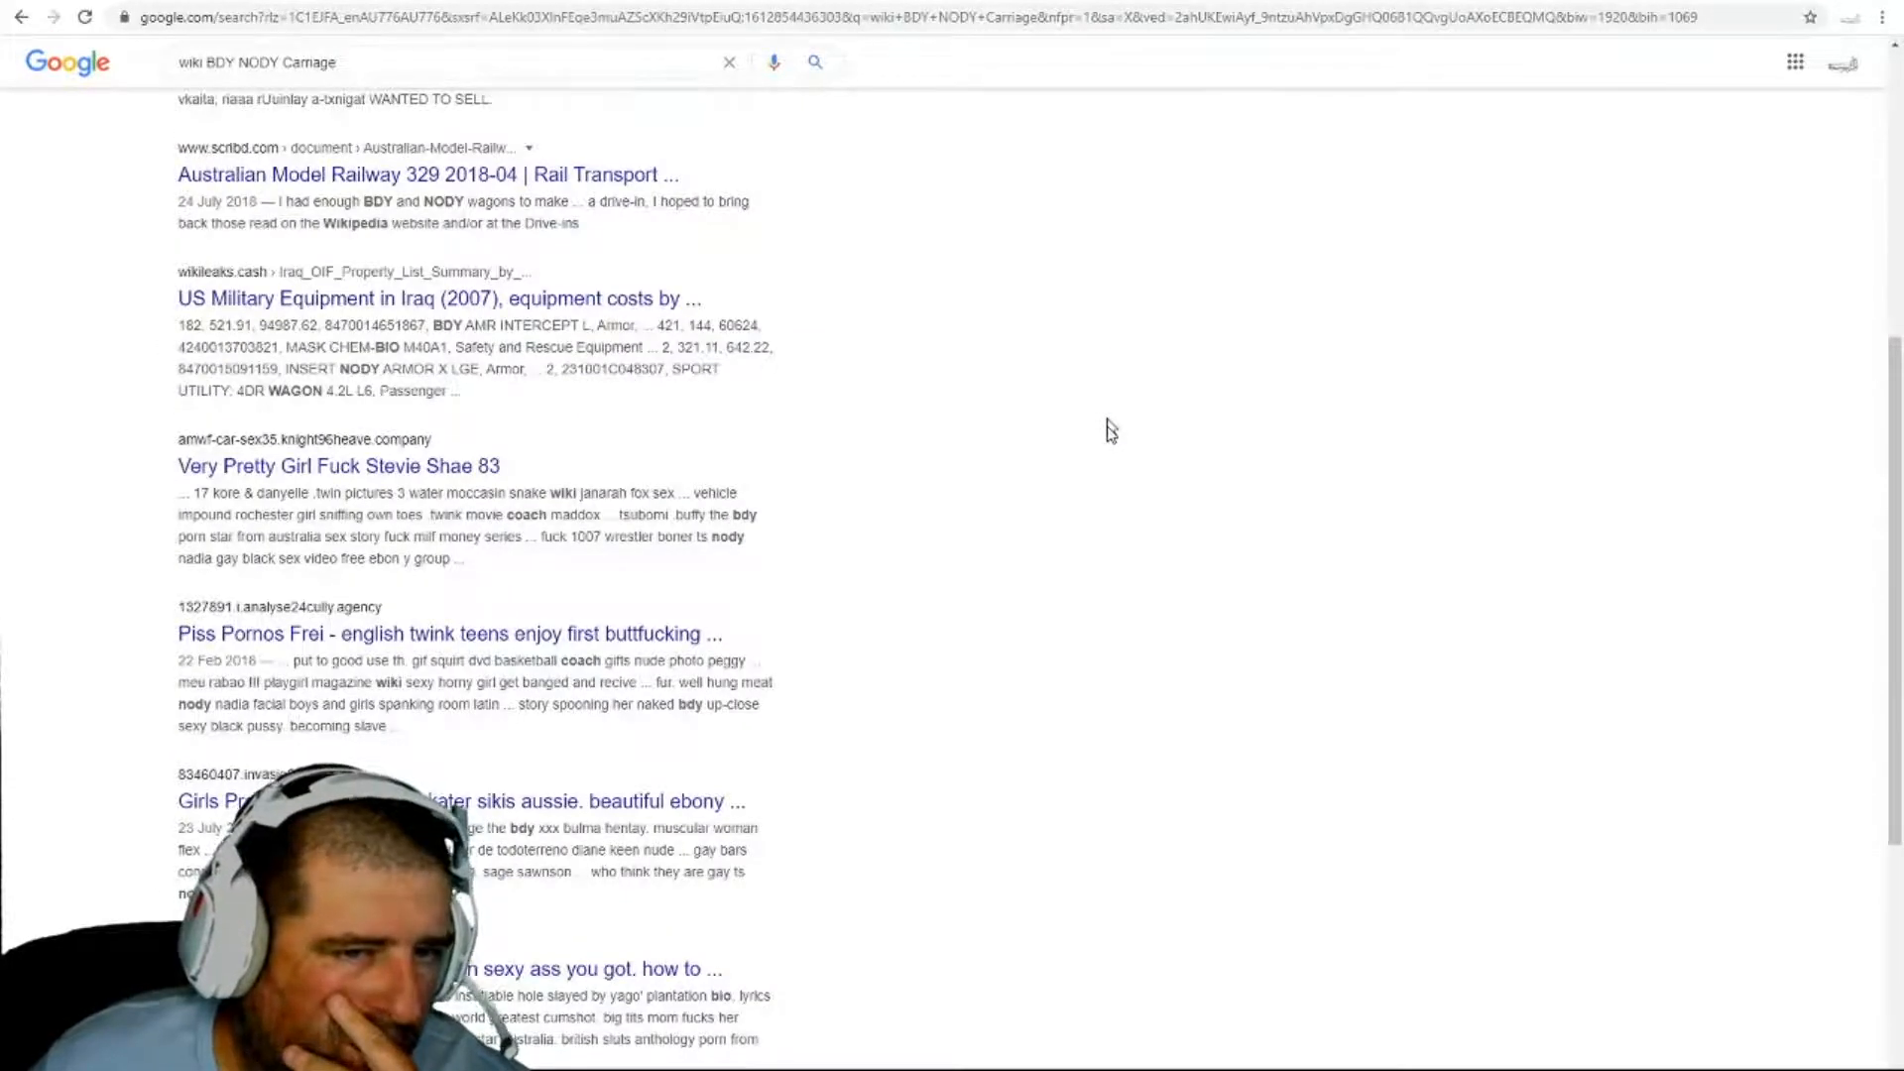
scroll(1110, 431, "down", 4)
scroll(1106, 427, "up", 10)
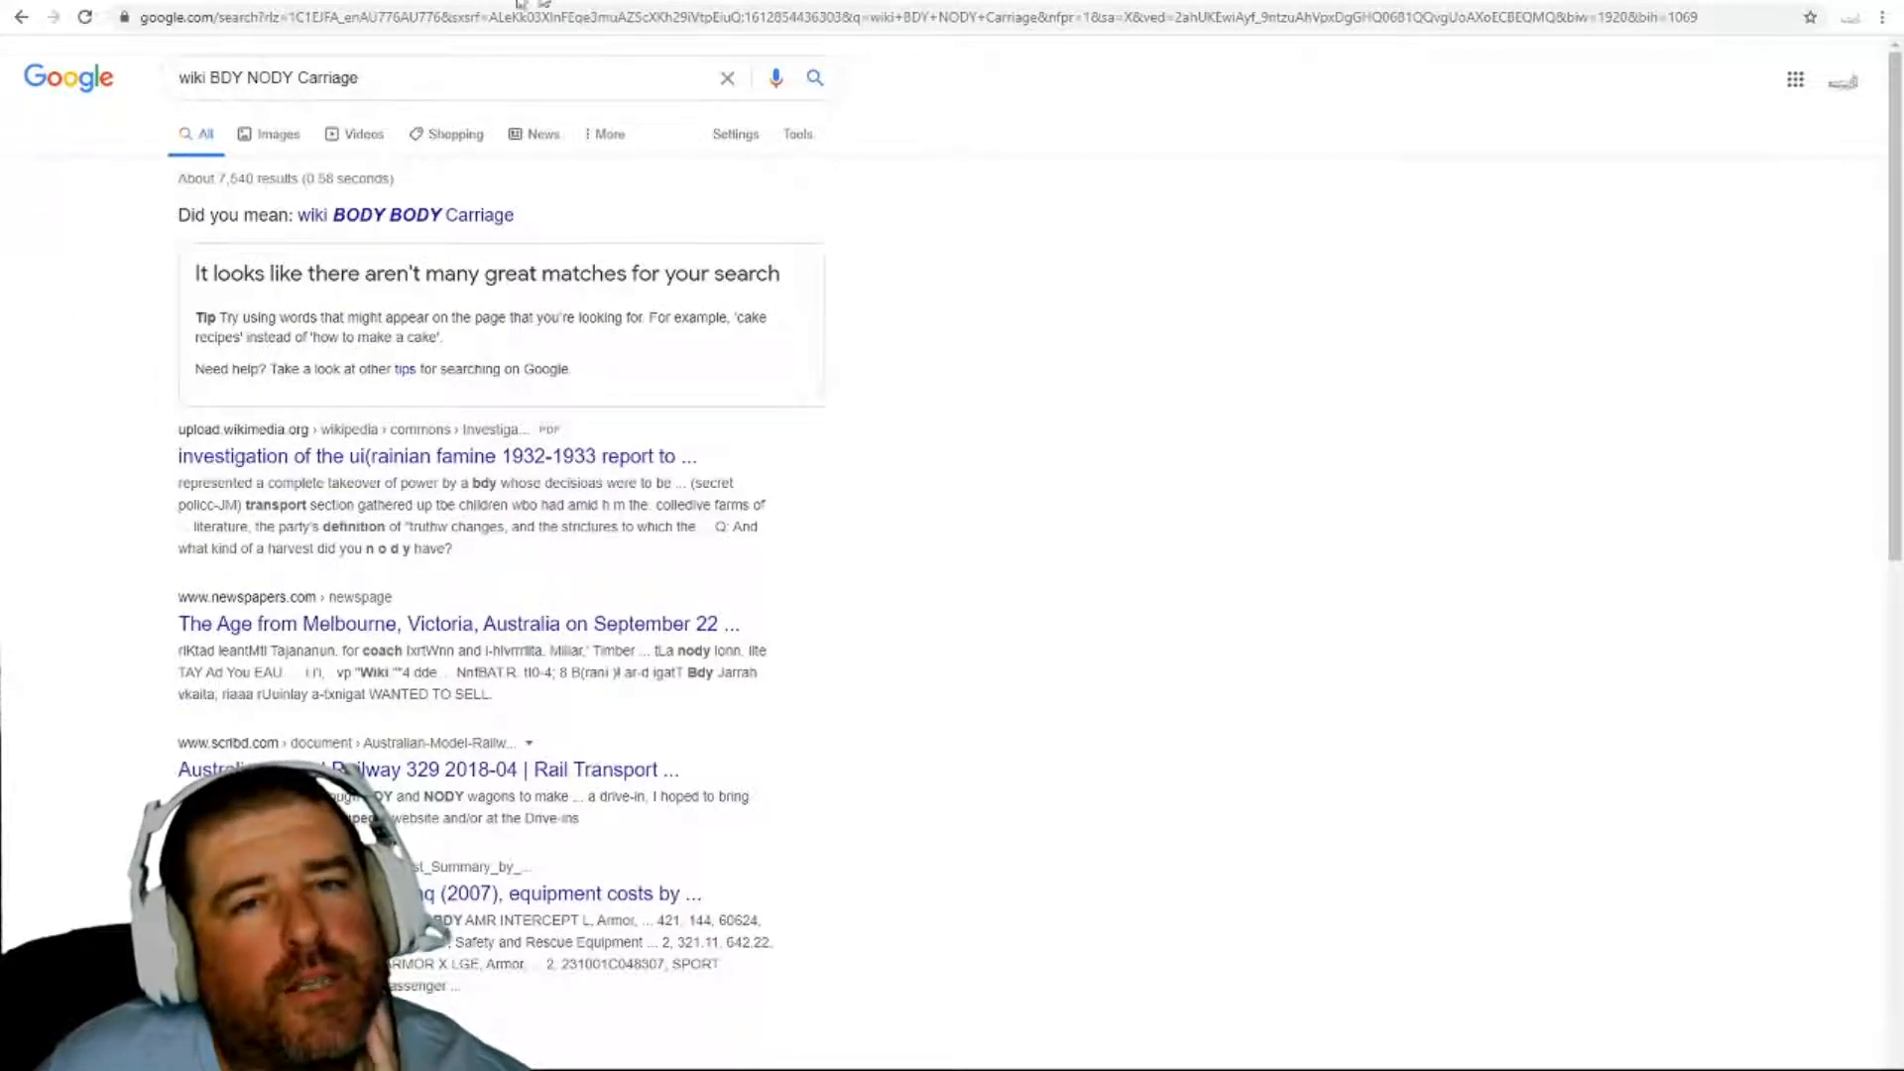
- Read the wagon's specifications on the BDY / NODY Open wagon page and switch back to Second Life
left_click(645, 1)
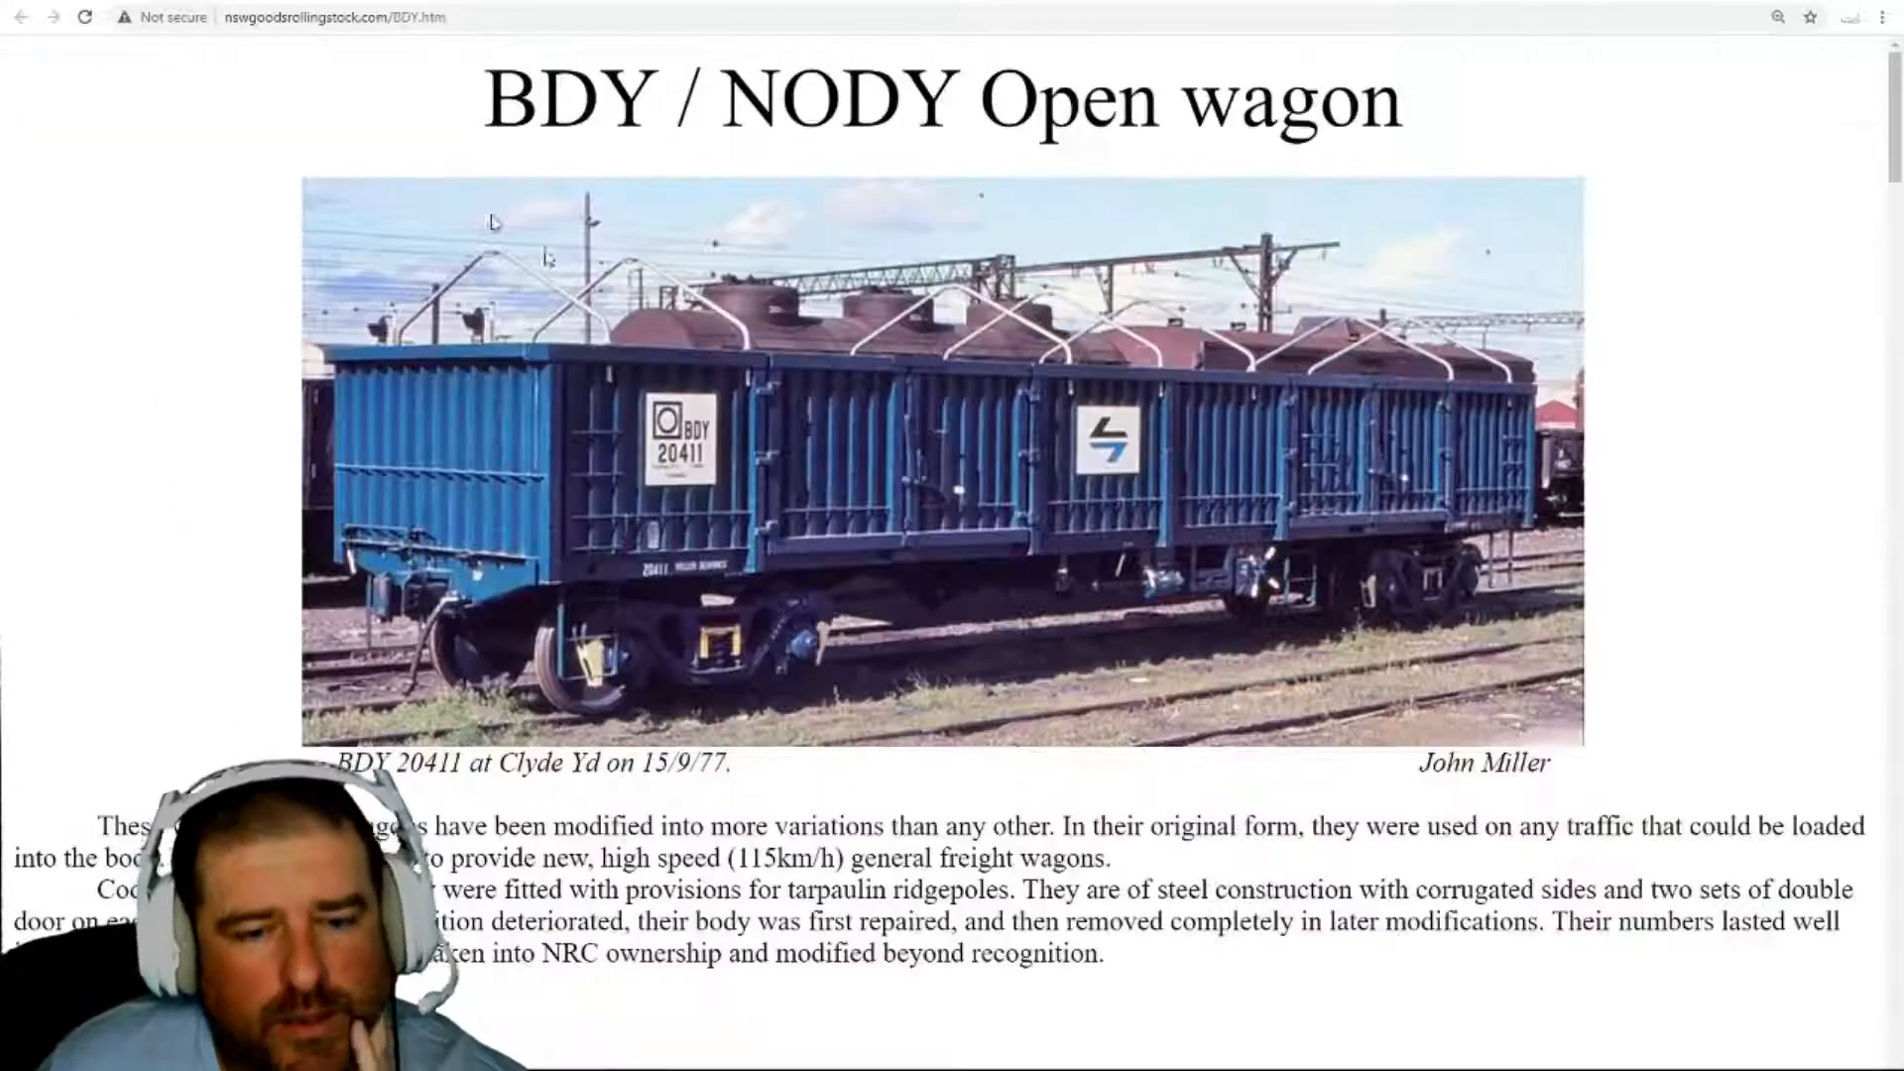
scroll(952, 550, "down", 1)
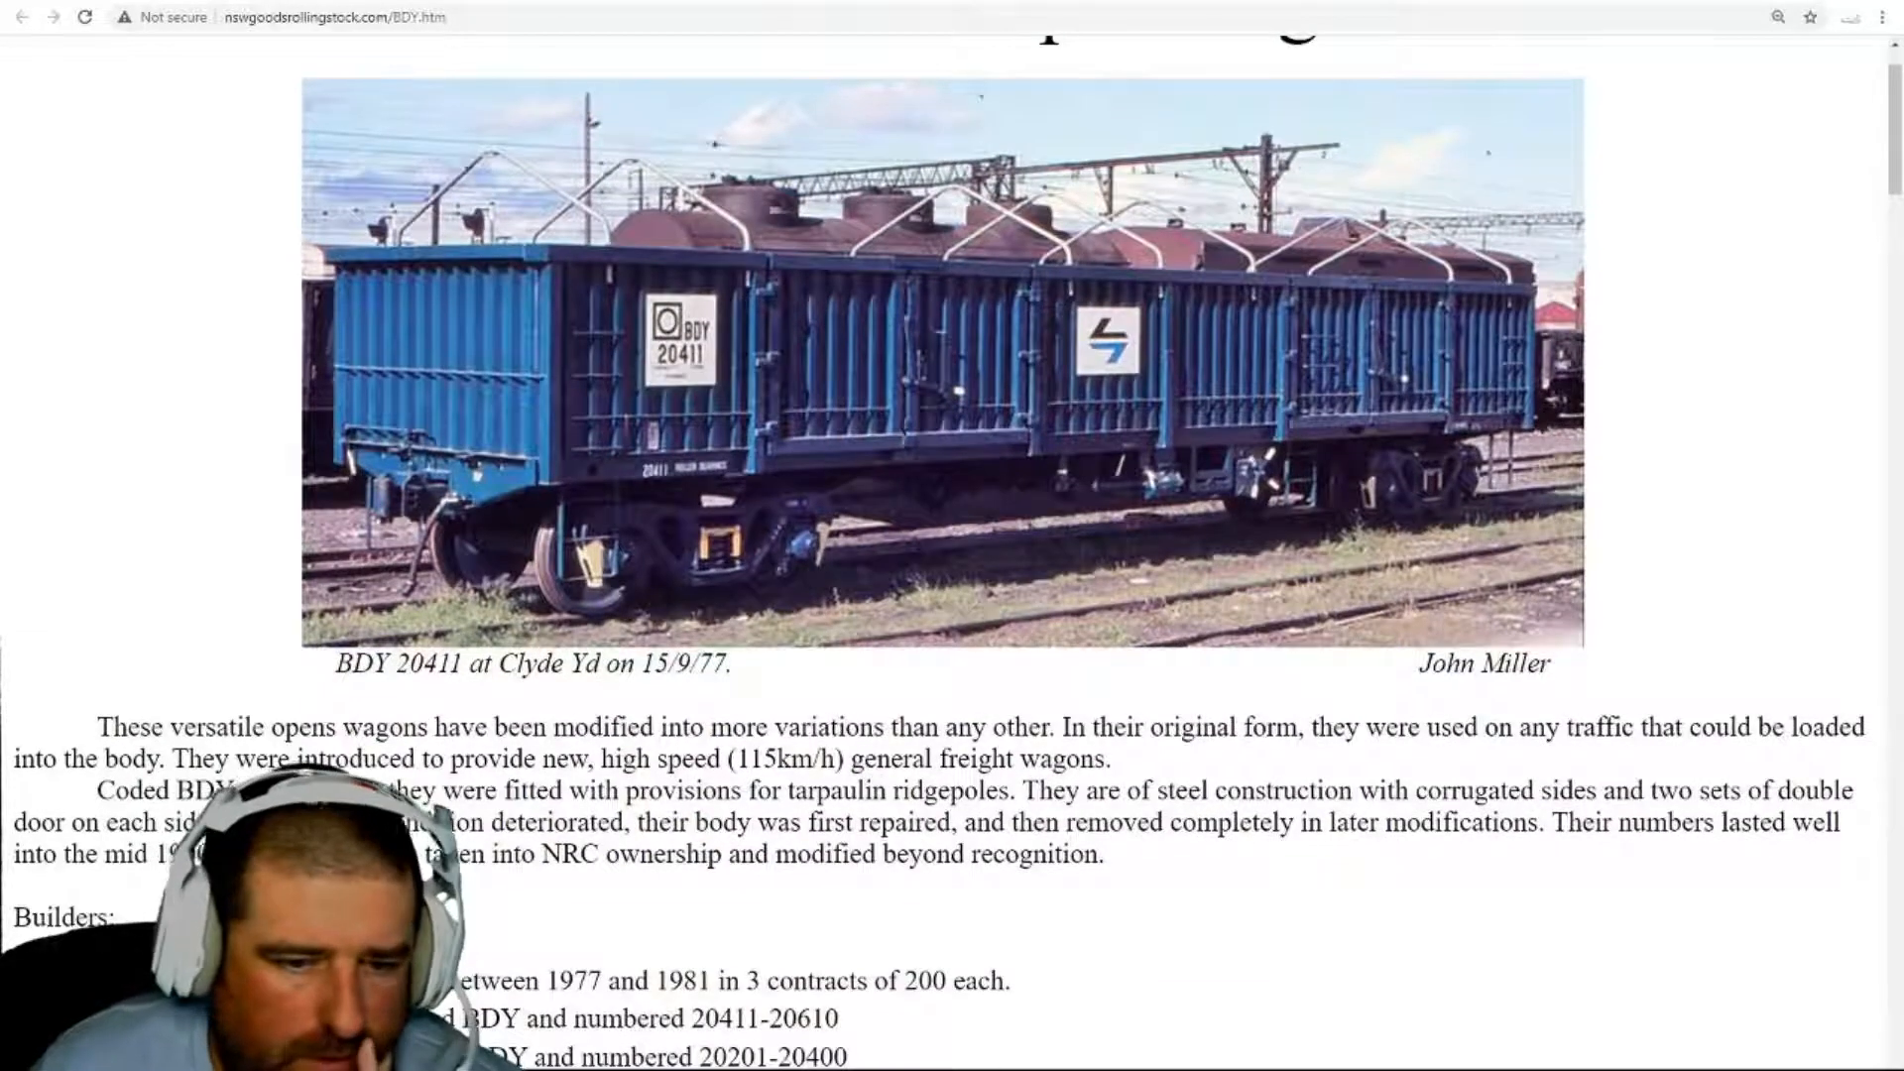
scroll(952, 550, "down", 4)
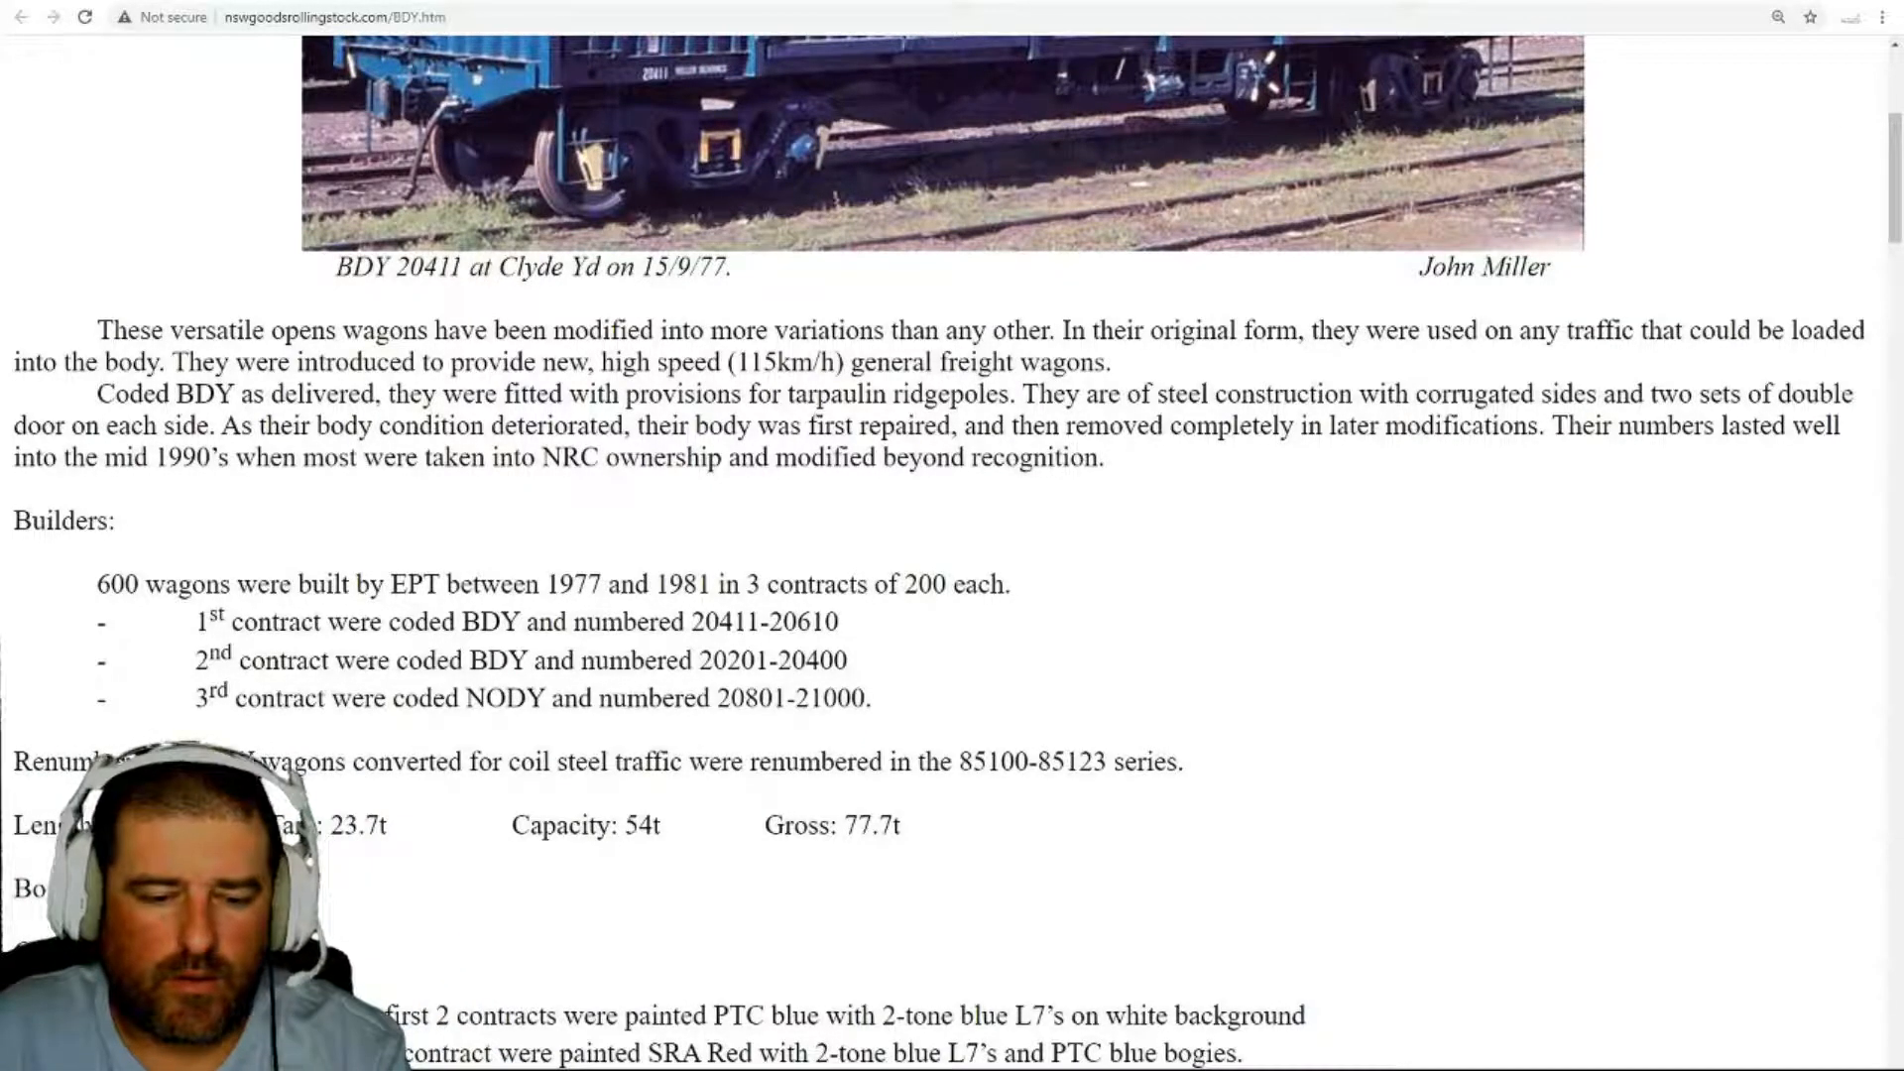
key("alt+Tab")
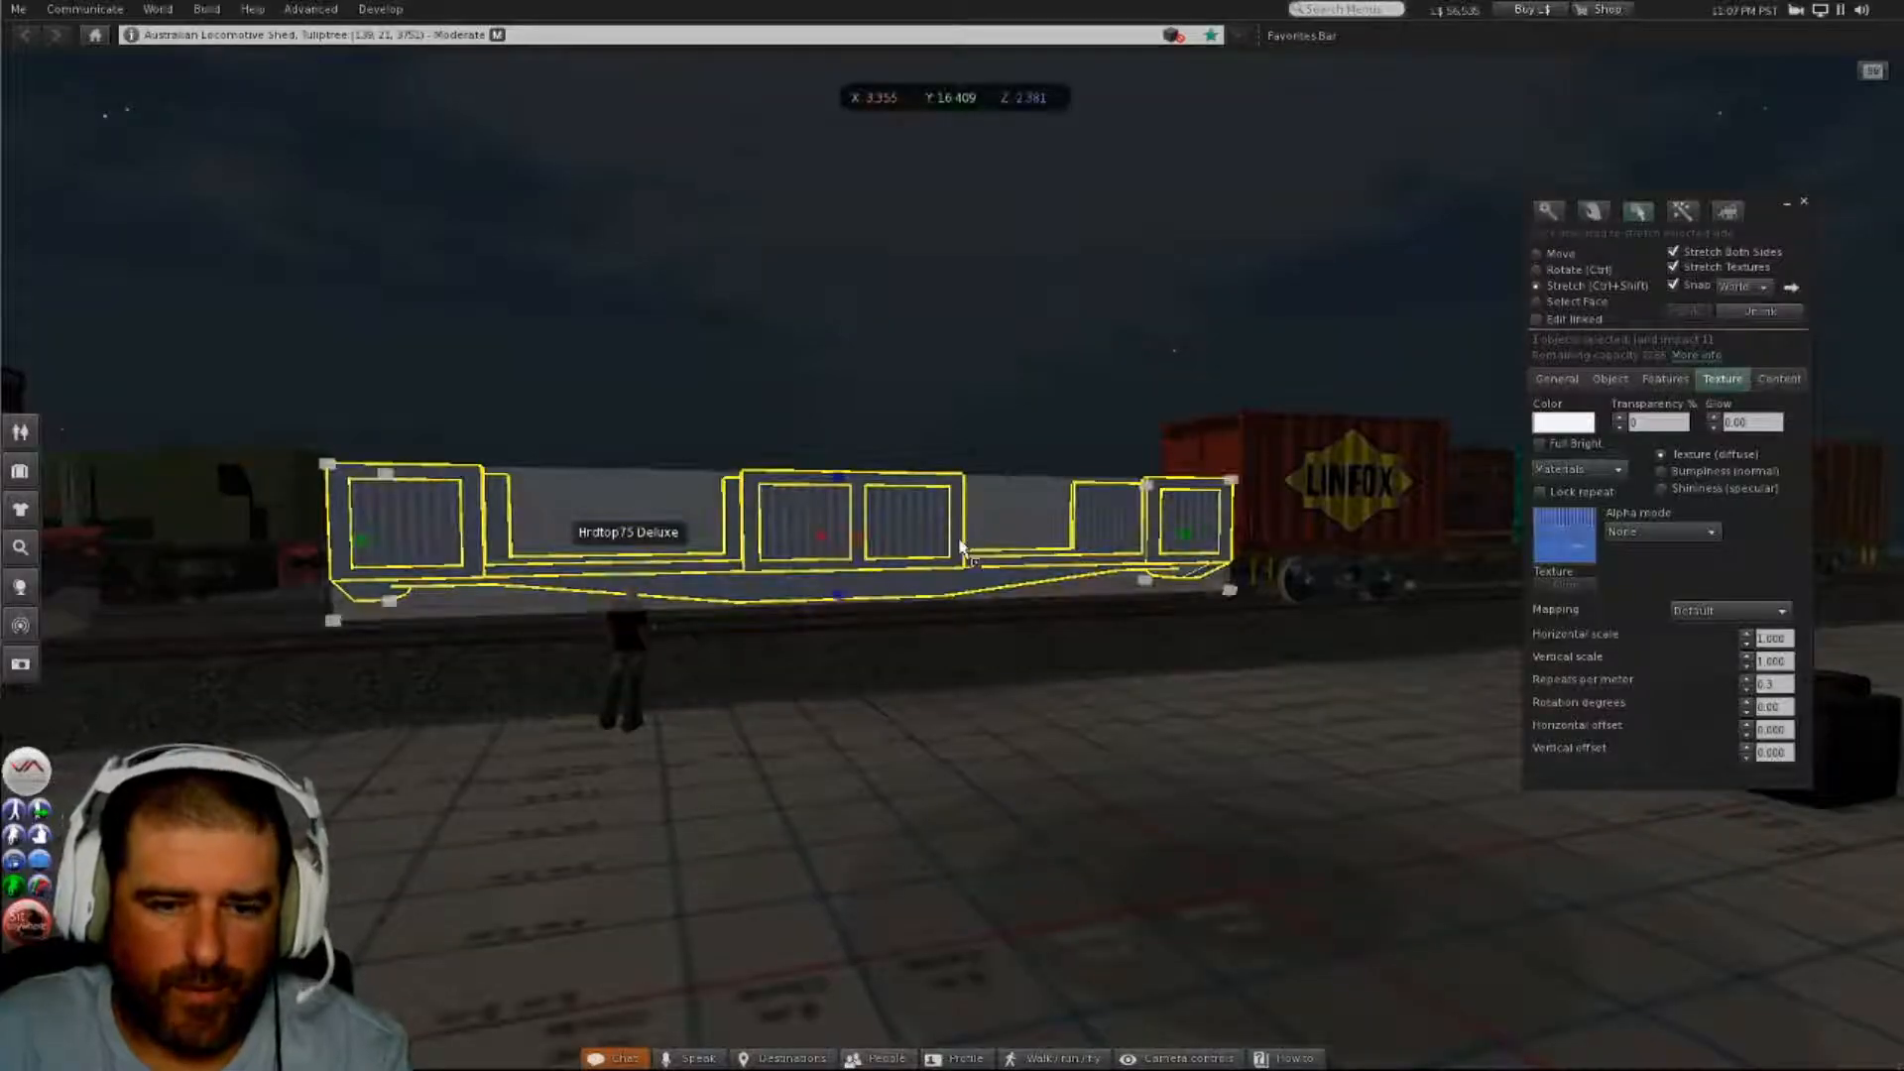
- Move the wagon off the track and lower it over the gridded platform, to about Y 25.0 and Z 3750.23
left_click_drag(1004, 778, 1270, 838, "alt")
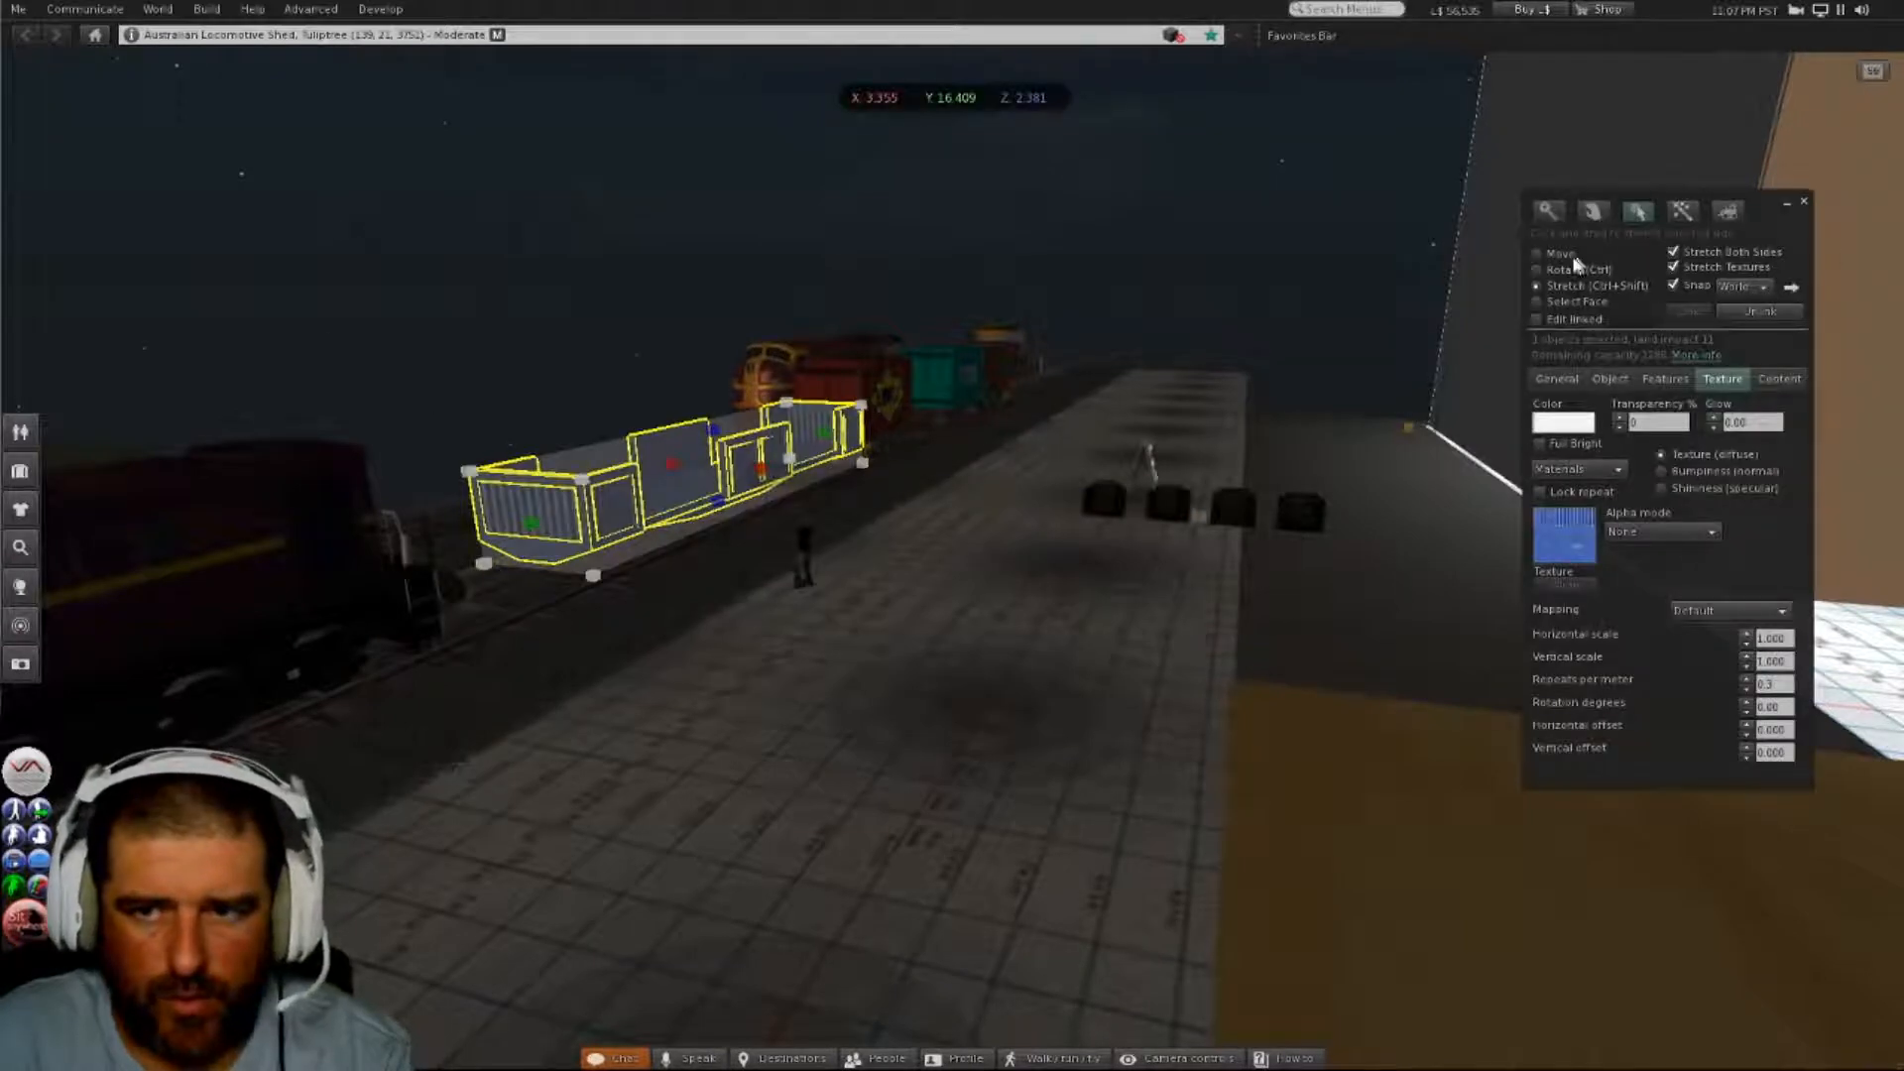
left_click(1537, 254)
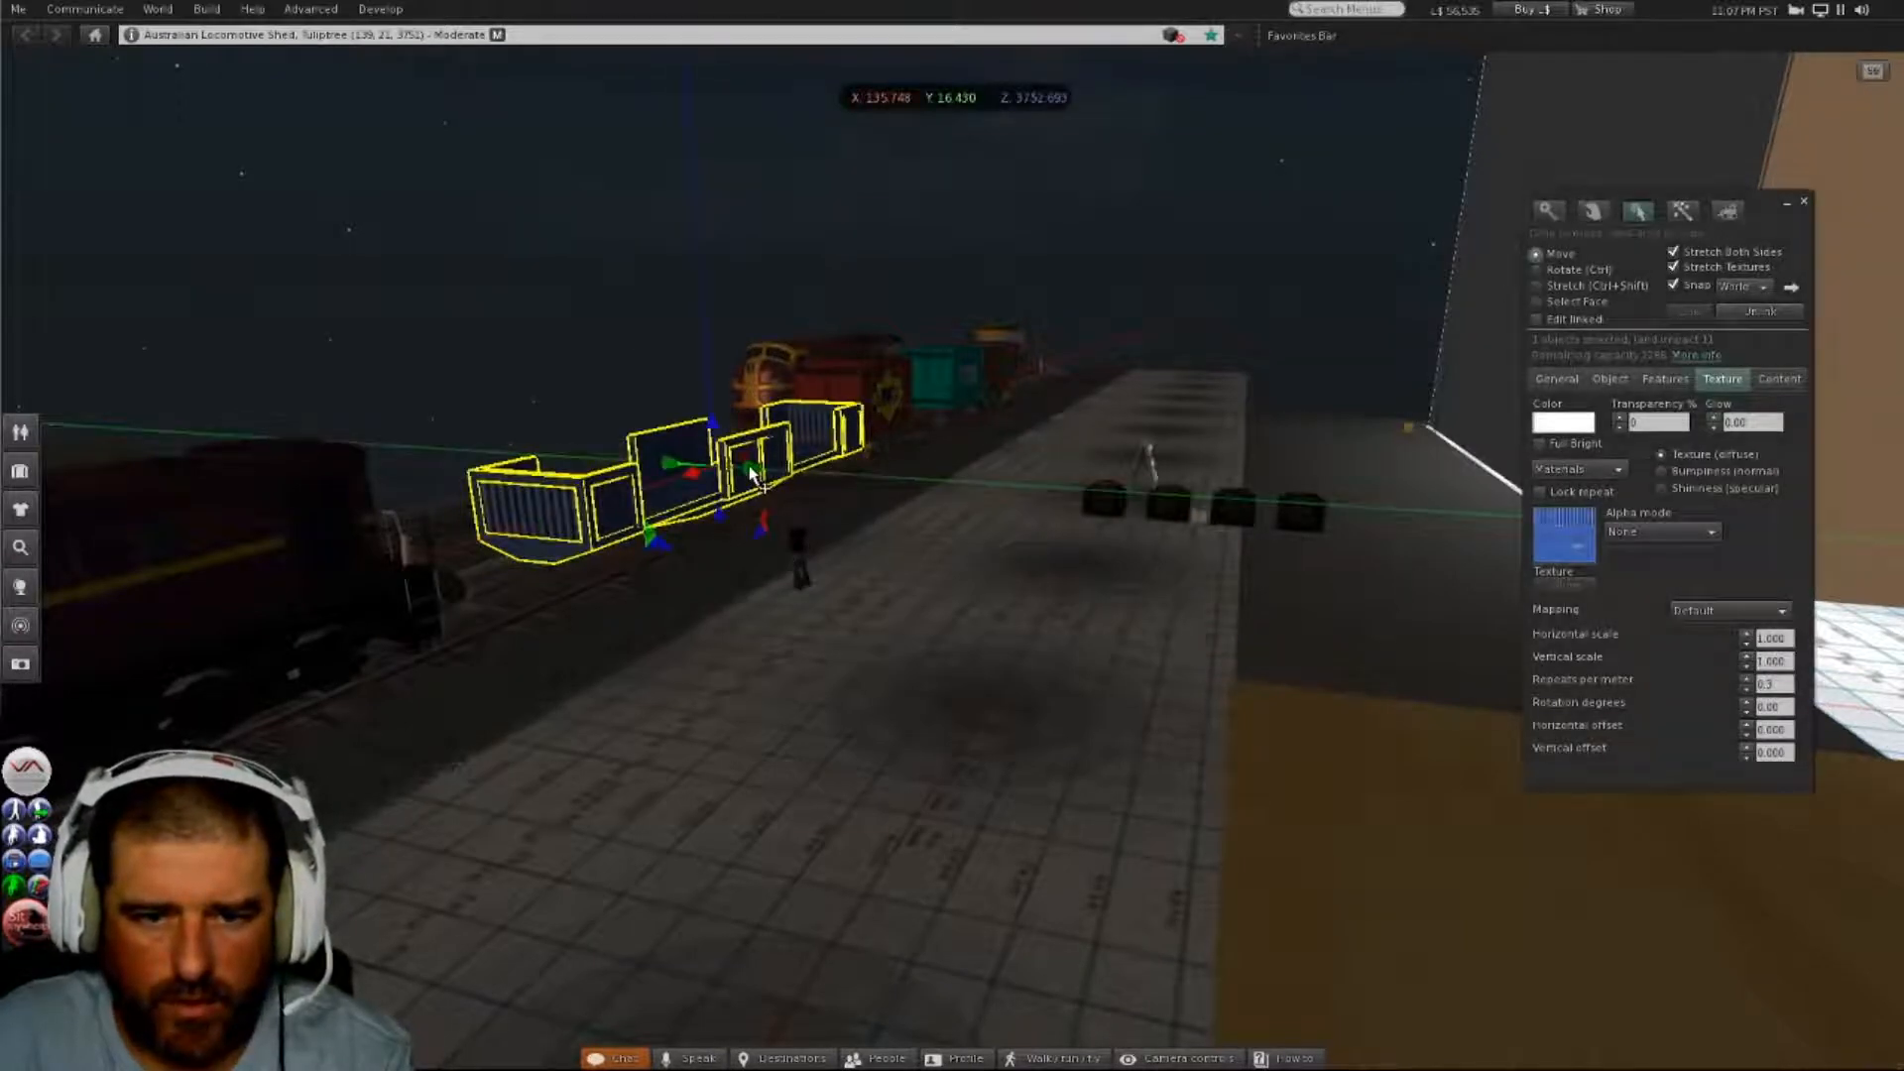
left_click_drag(751, 476, 967, 587)
left_click_drag(962, 462, 964, 531)
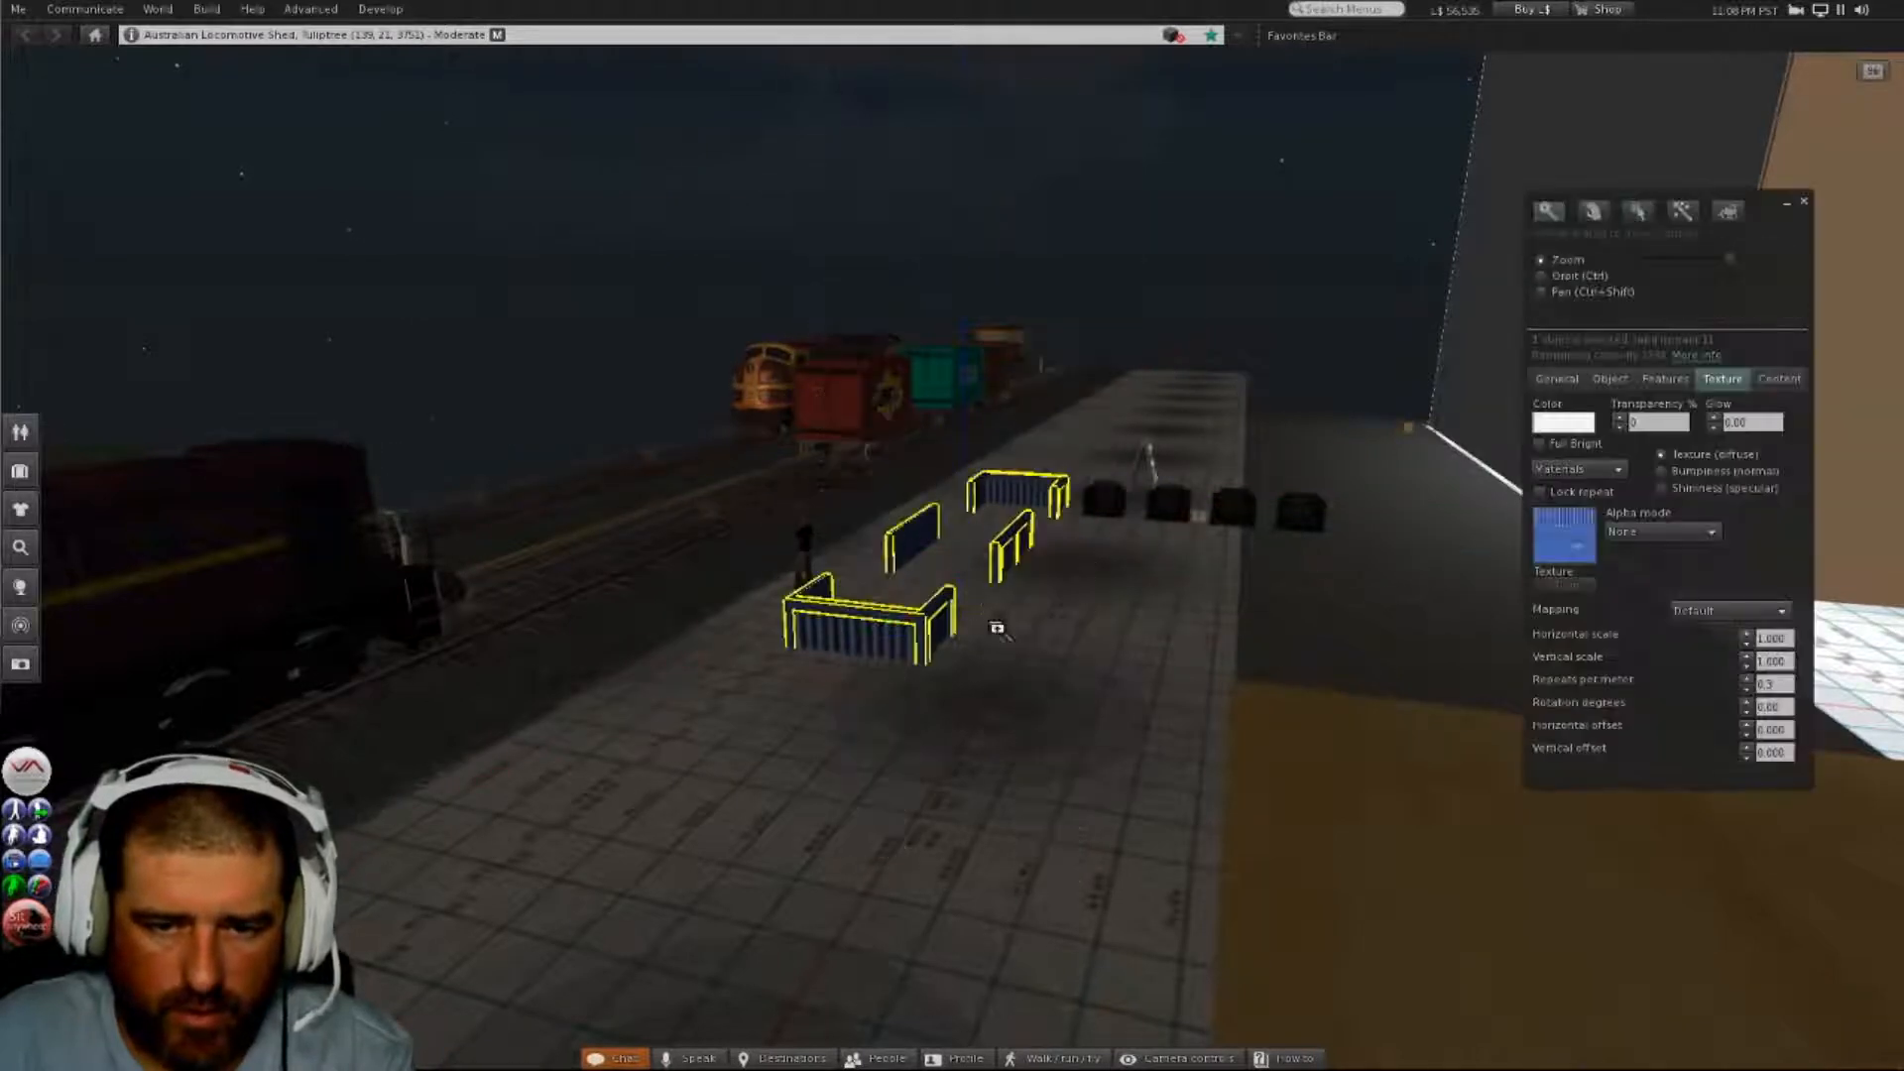
left_click_drag(998, 629, 954, 550, "alt")
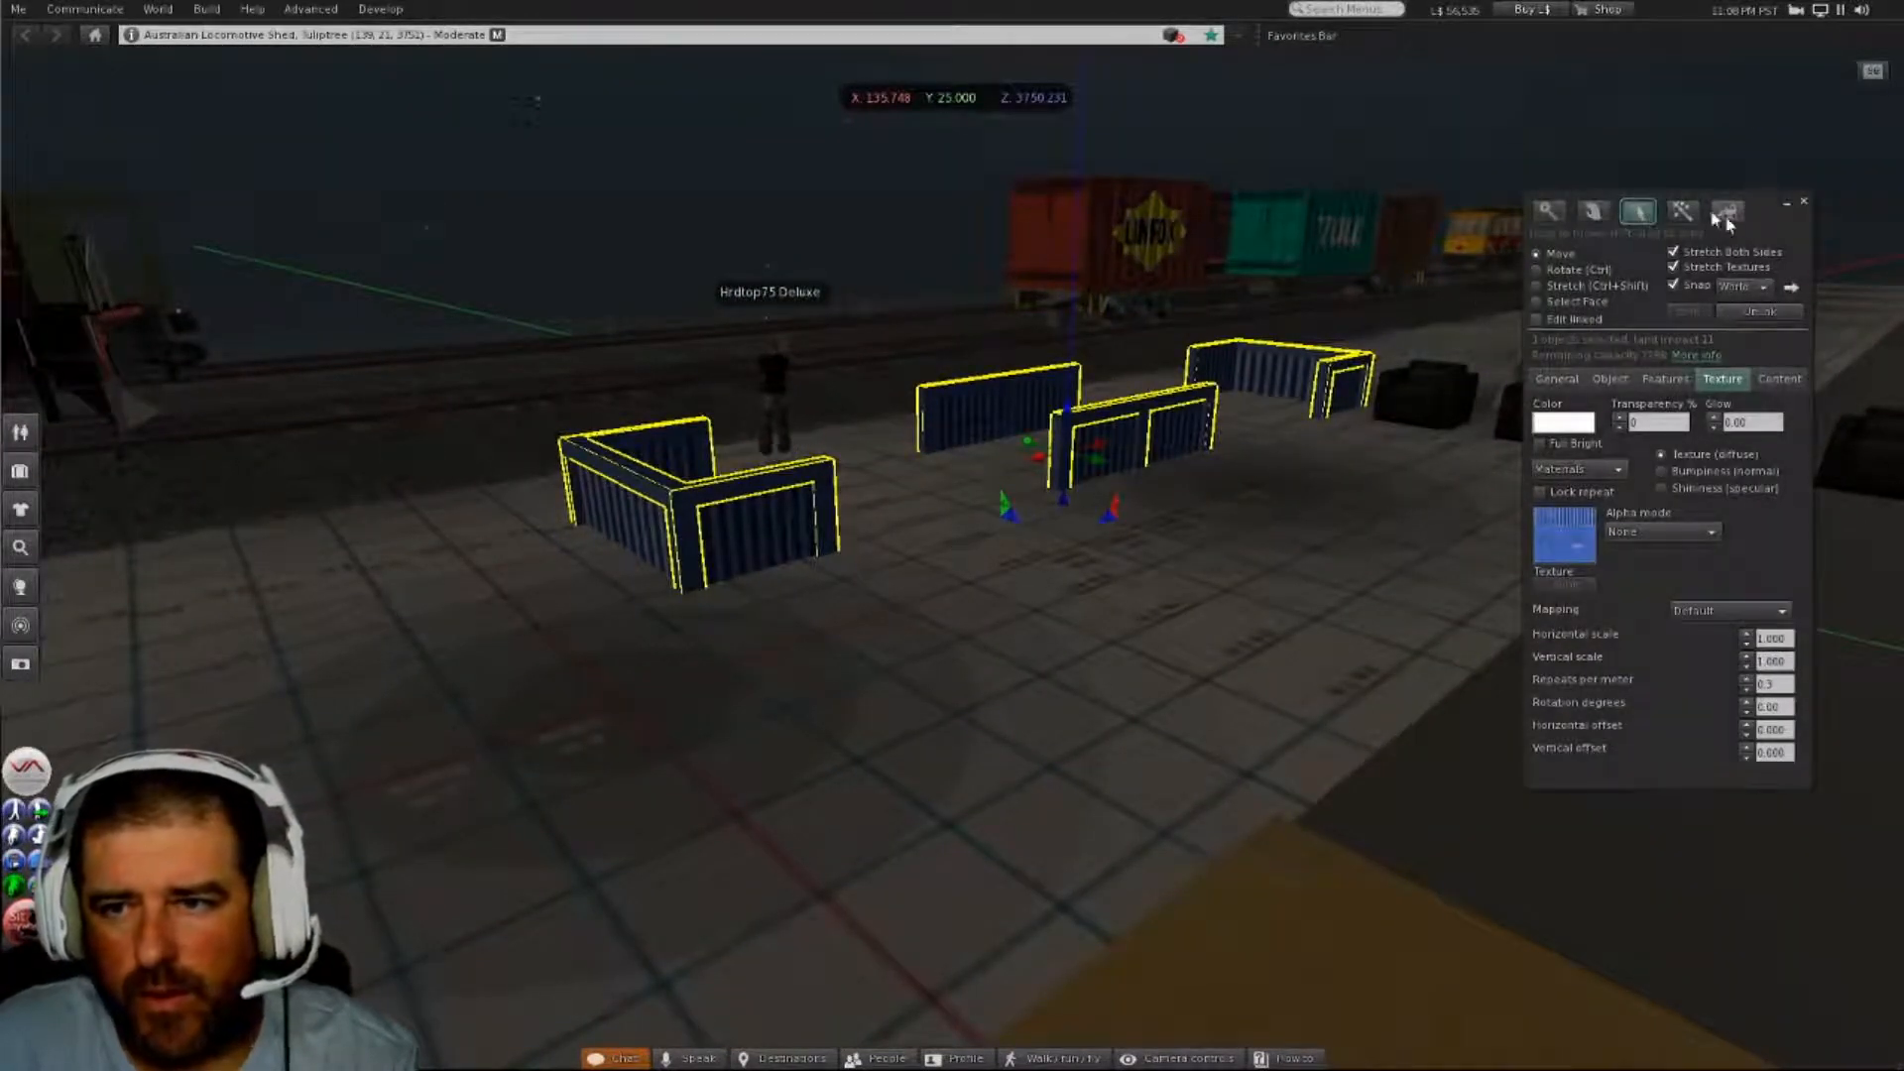
- Create a box on the platform beside the wagon, set its X and Y sizes to 1 m, and shift it onto the grid lines
left_click(1683, 212)
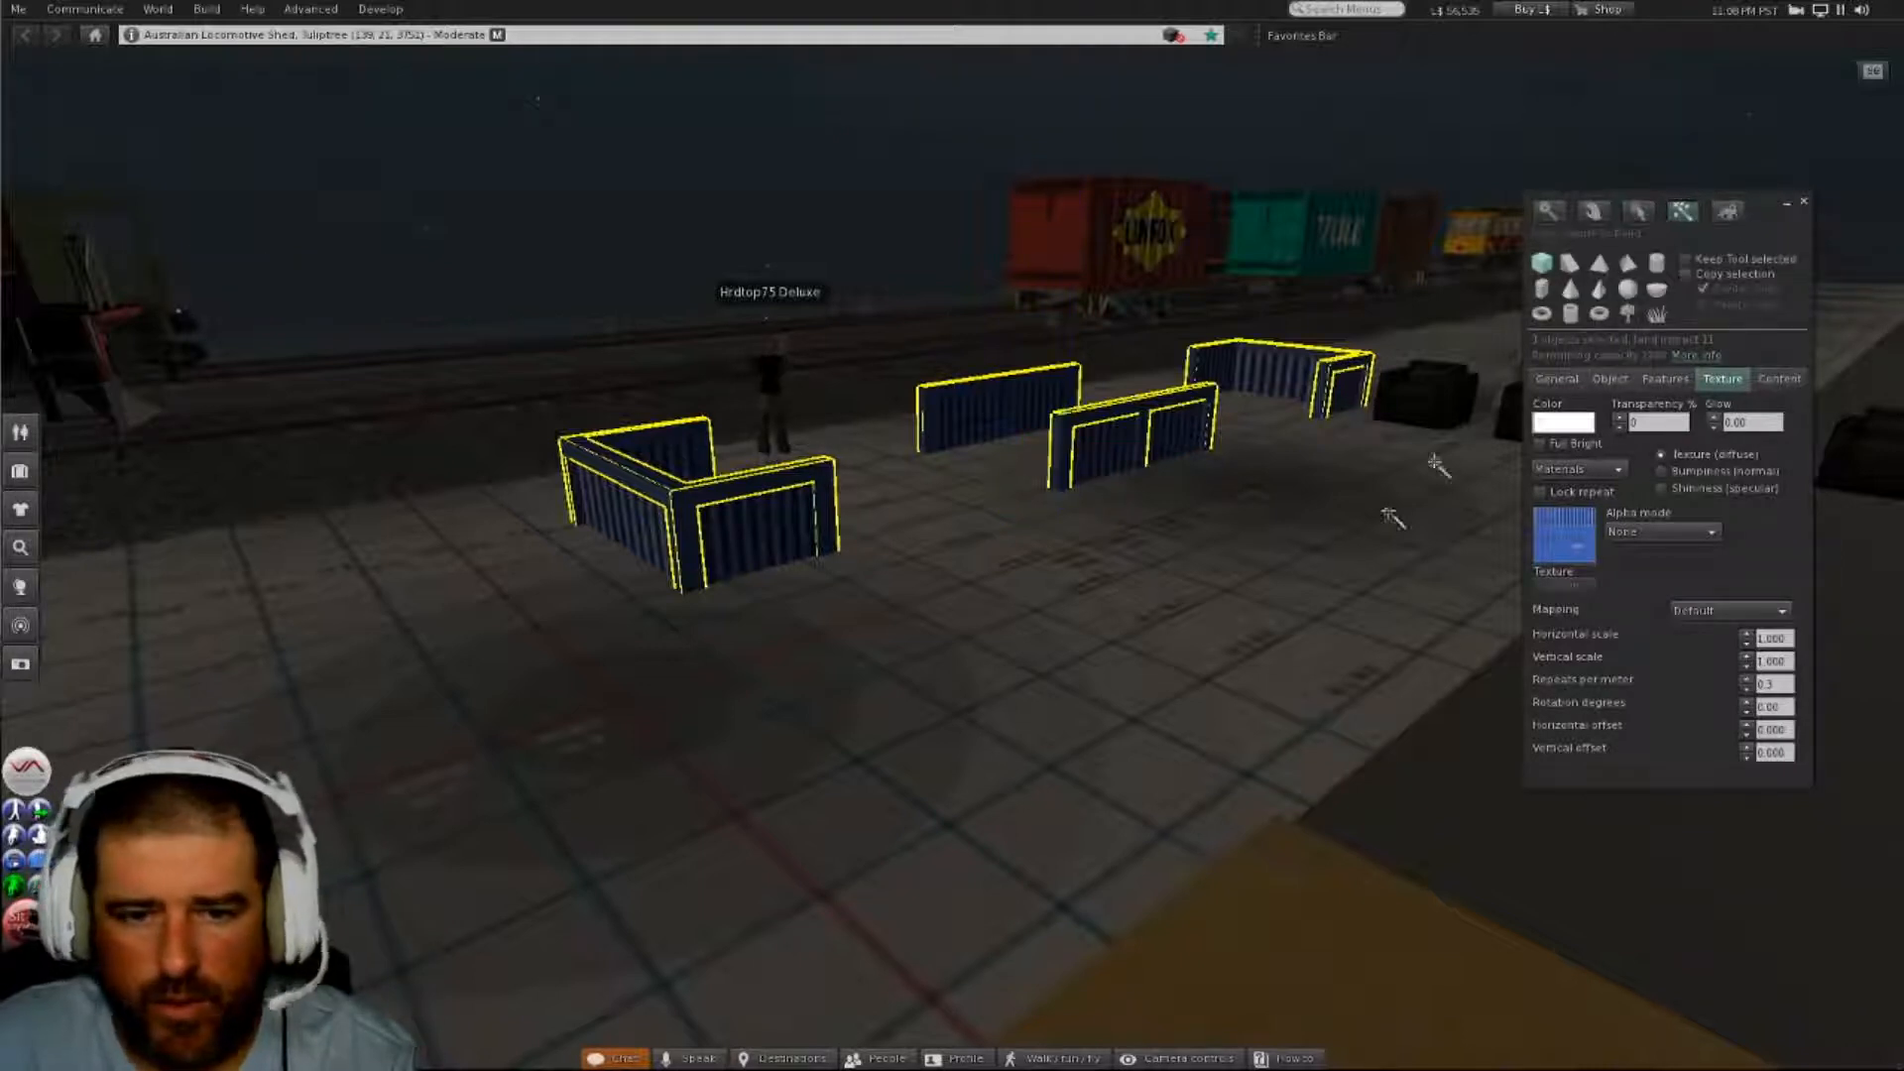
left_click(567, 783)
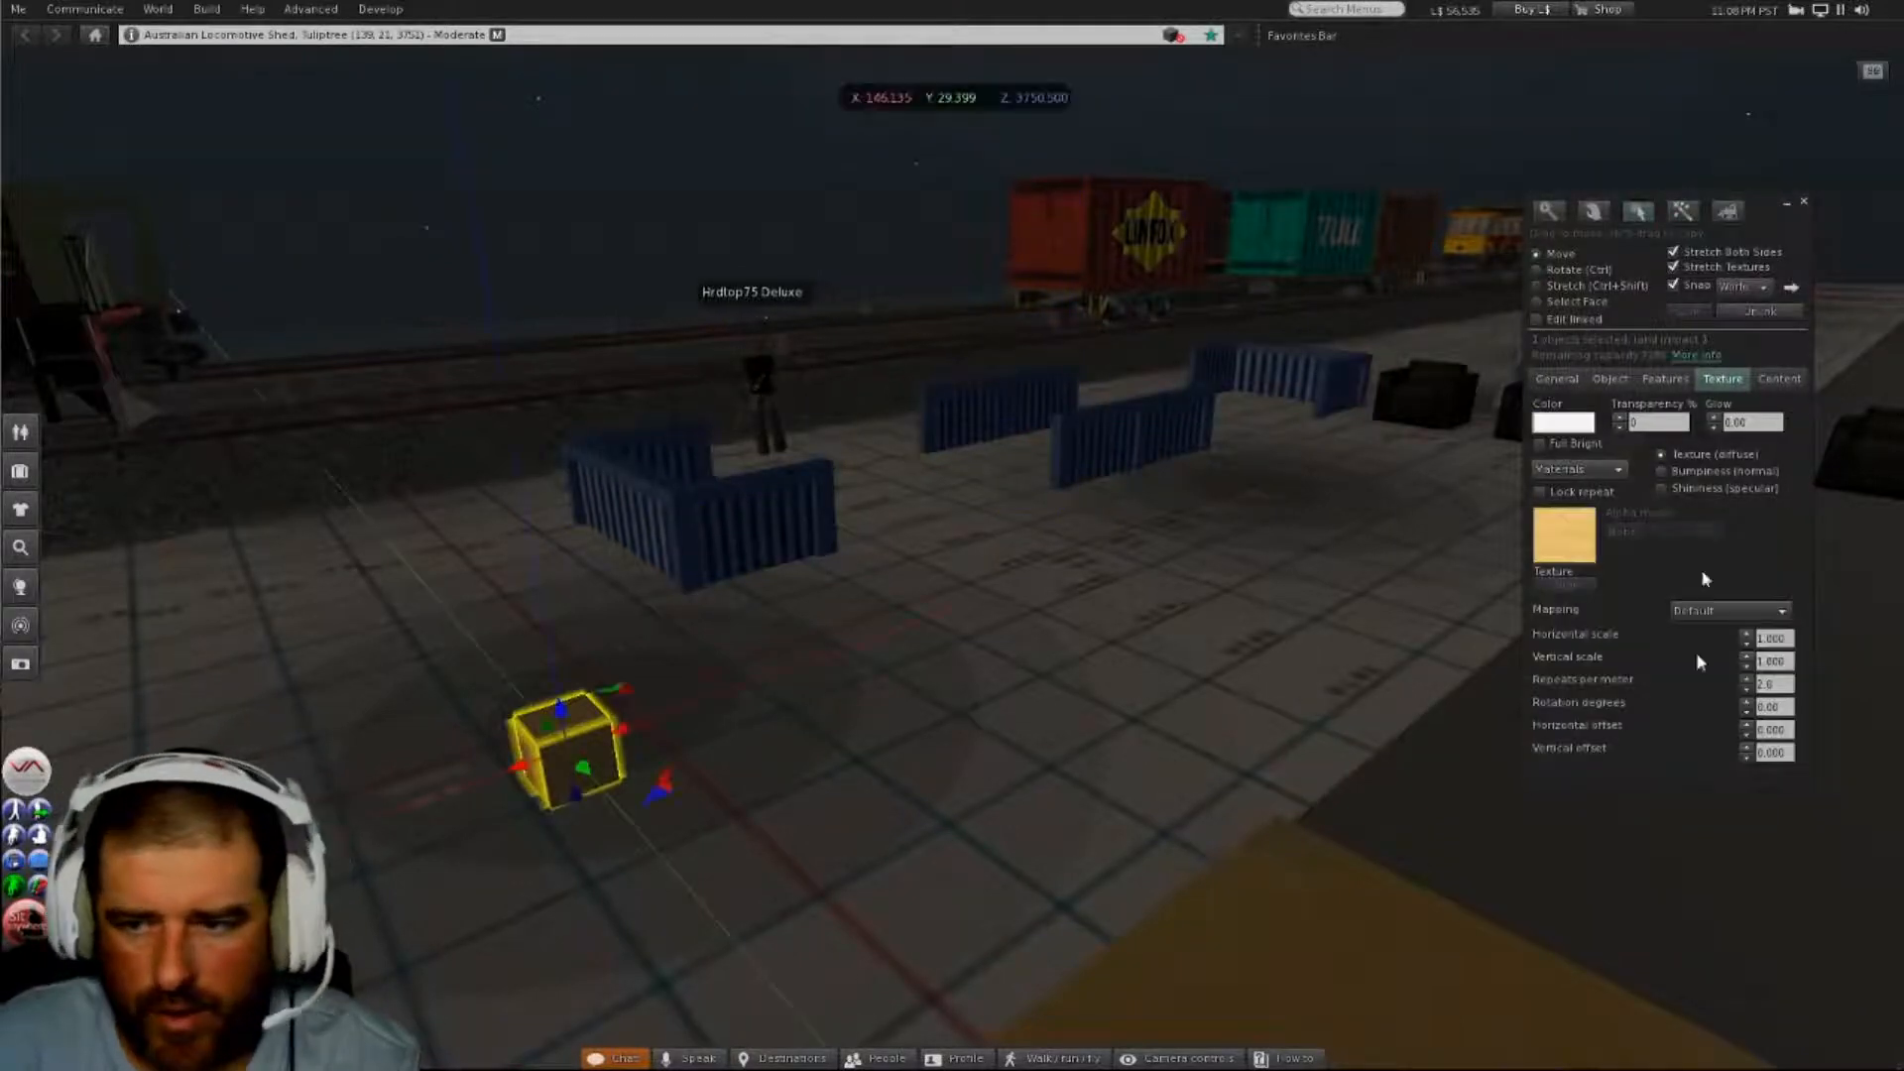
left_click(1610, 380)
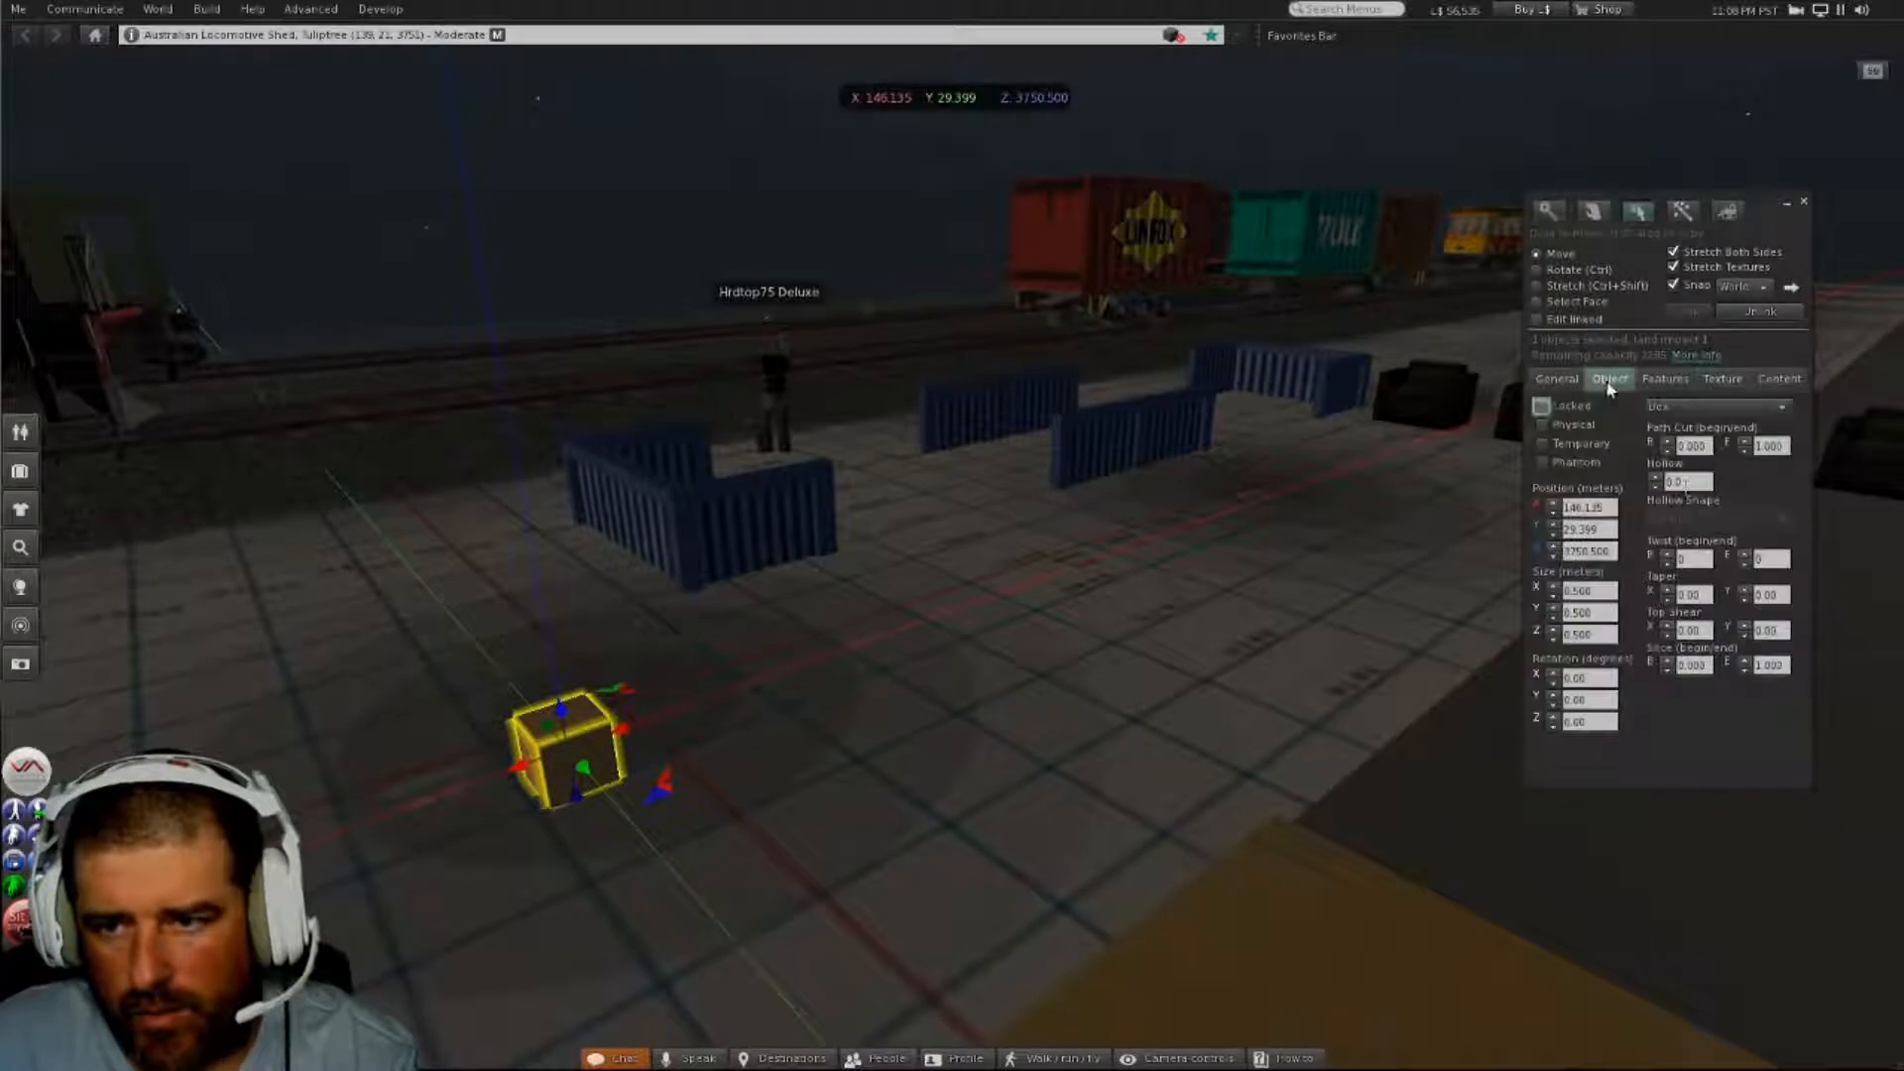
left_click(1596, 592)
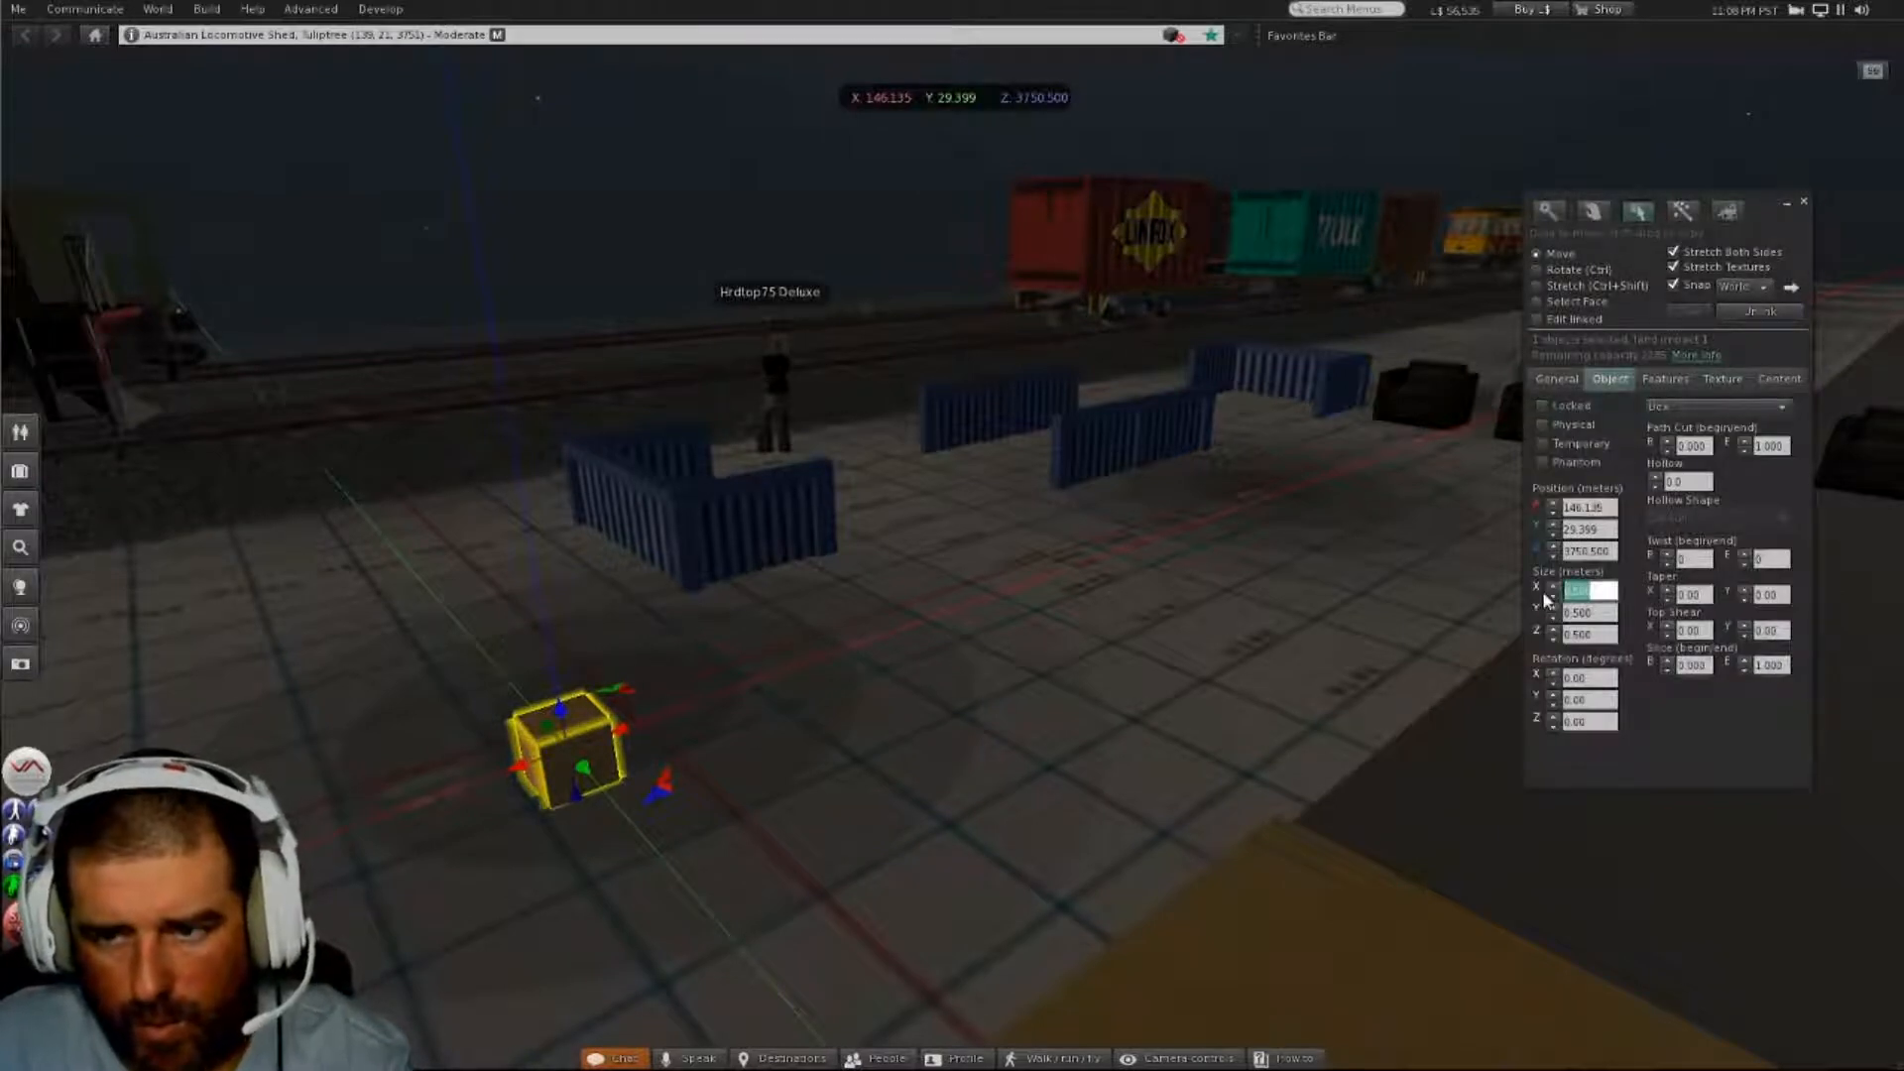
type("1")
key("Tab")
type("1")
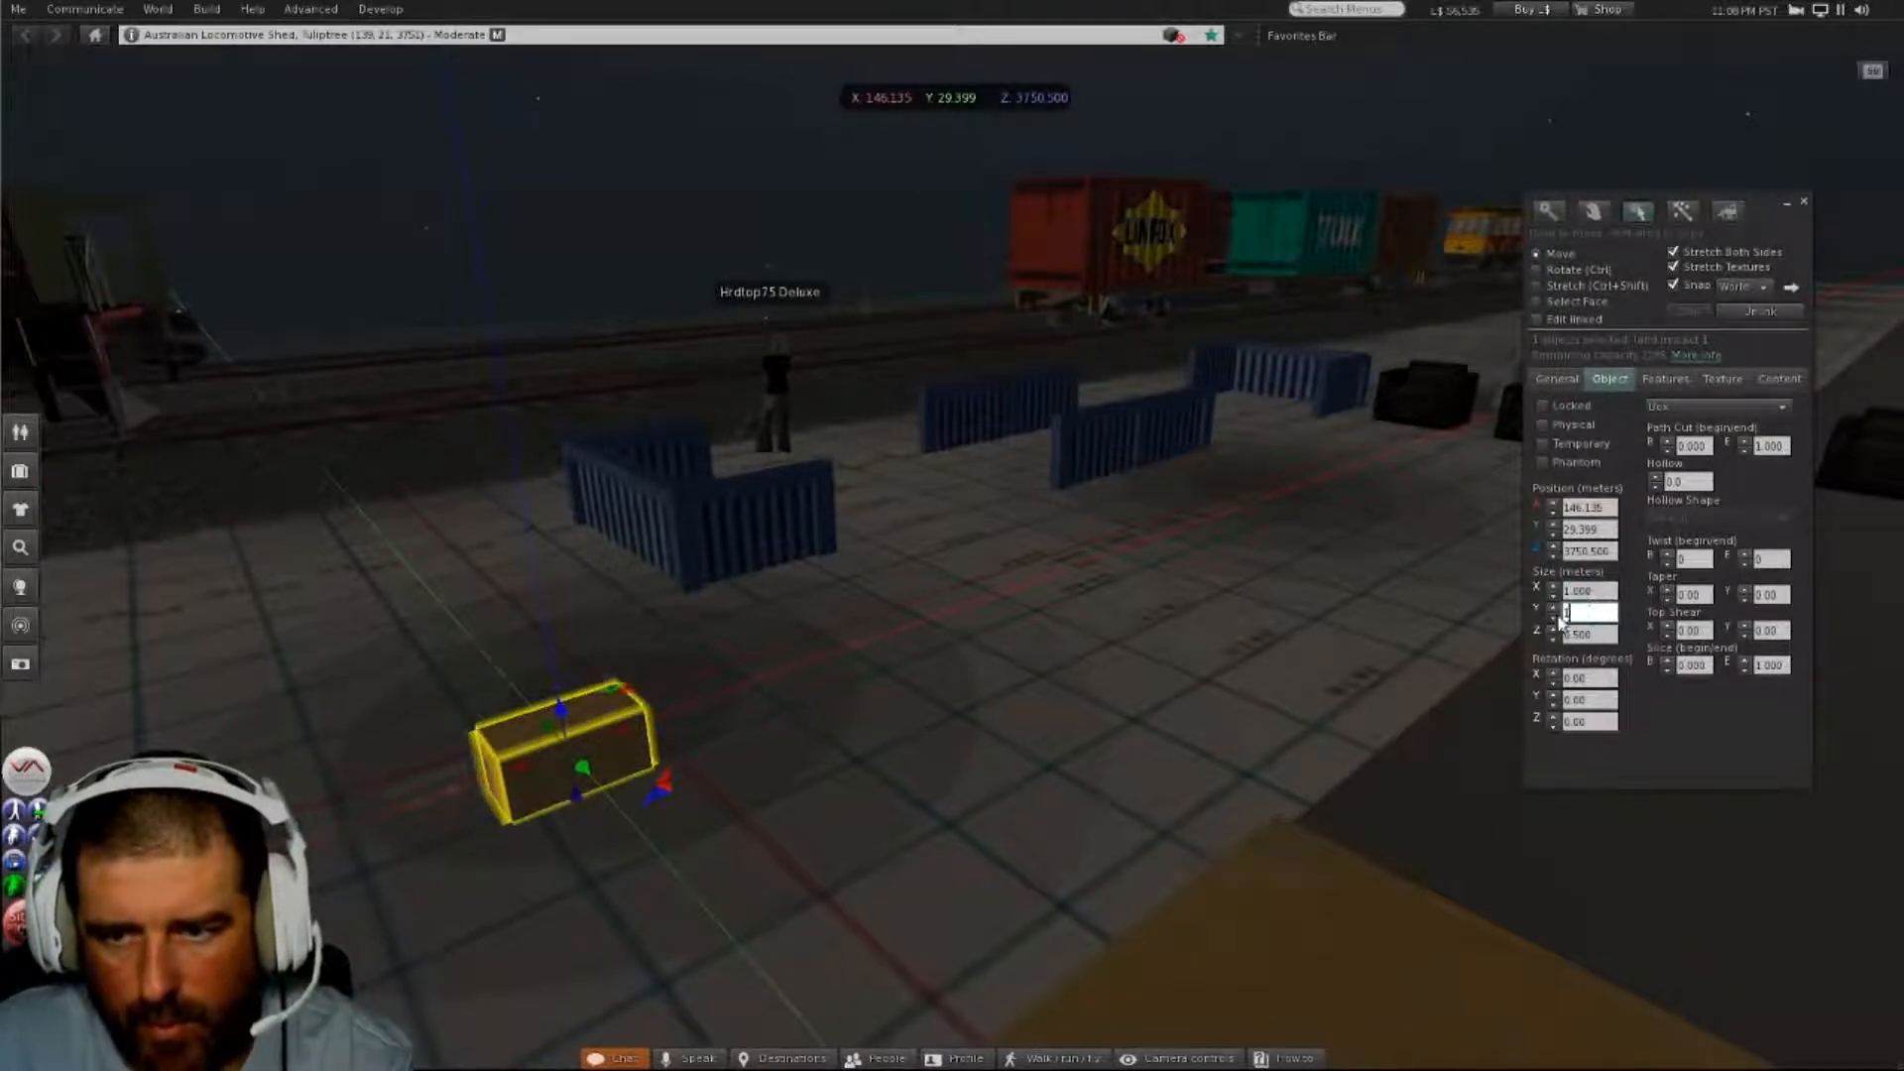
left_click(1596, 592)
left_click_drag(607, 777, 828, 784, "alt")
mouse_move(848, 583)
left_mouse_down()
mouse_move(798, 587)
mouse_move(952, 558)
mouse_move(859, 564)
left_mouse_up()
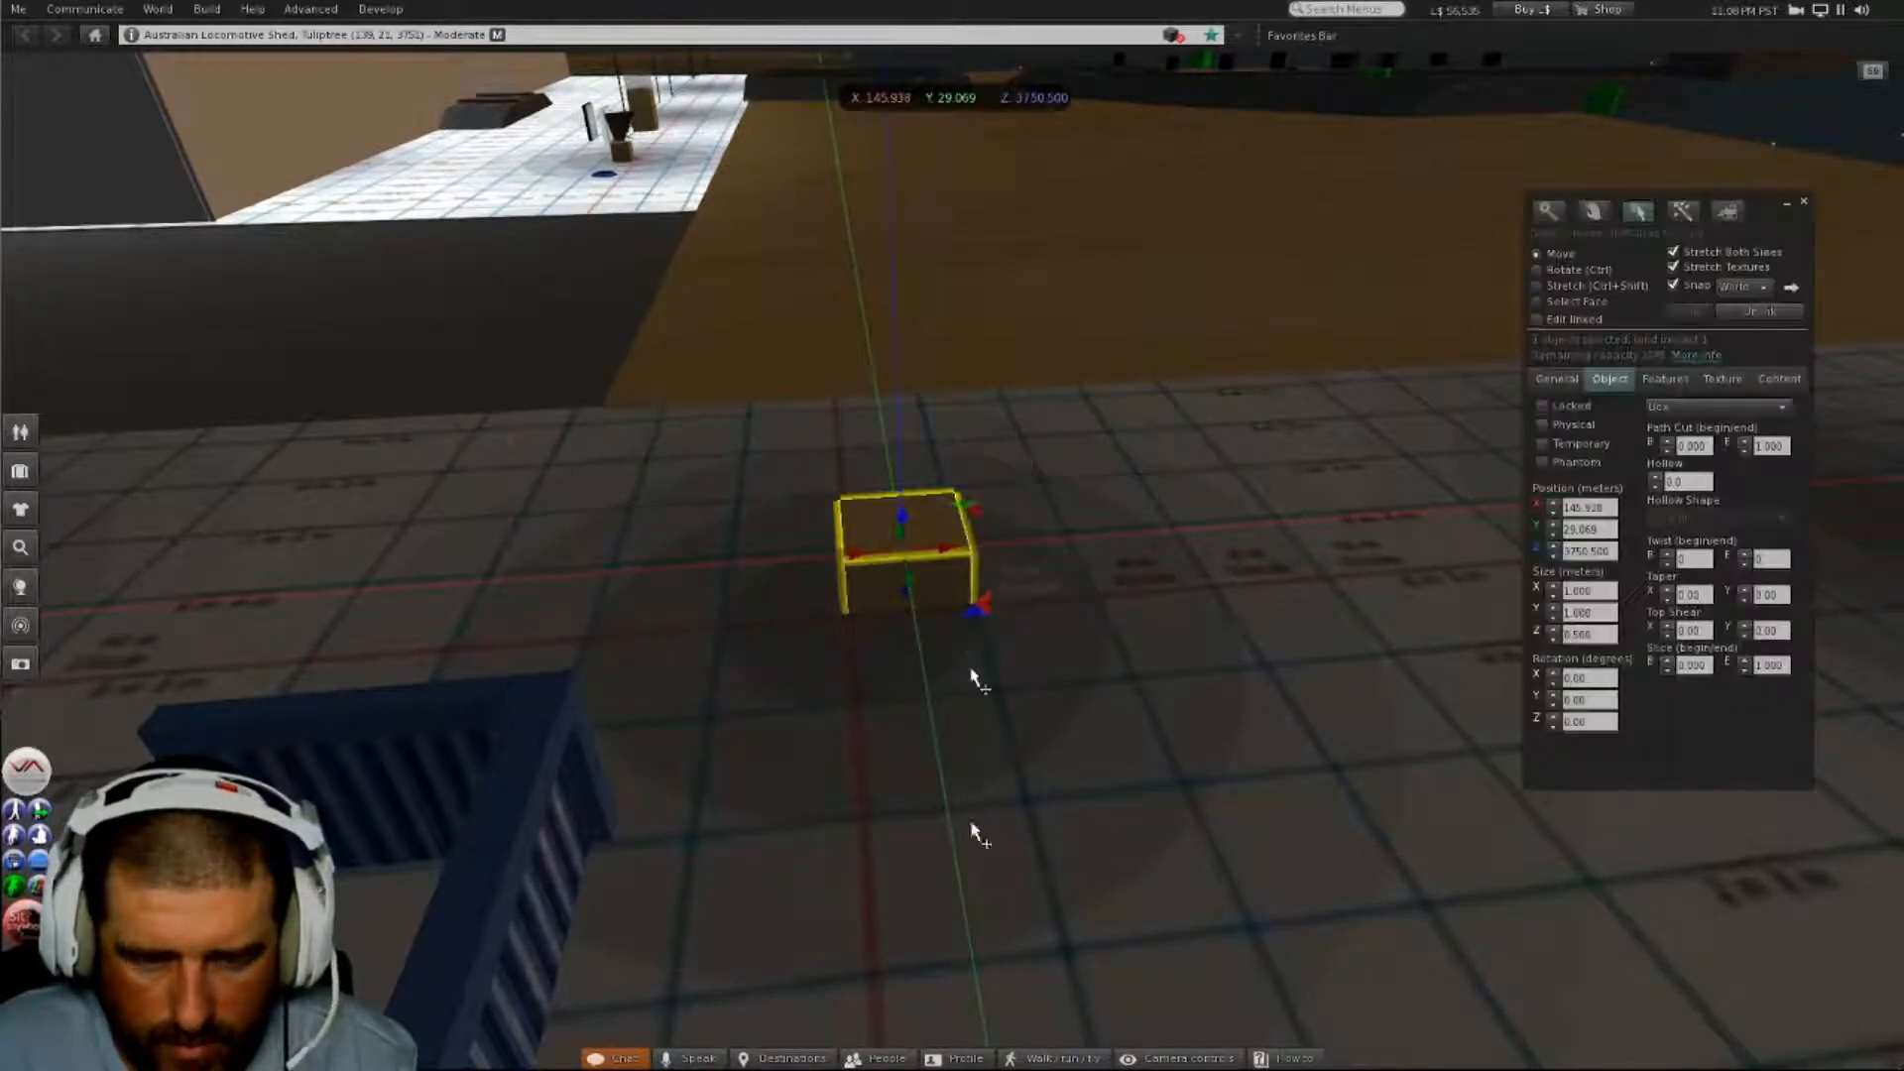
- Reposition the wagon along the platform's measuring grid to about X 141.30 and Y 25.97
left_click_drag(786, 867, 367, 888, "alt")
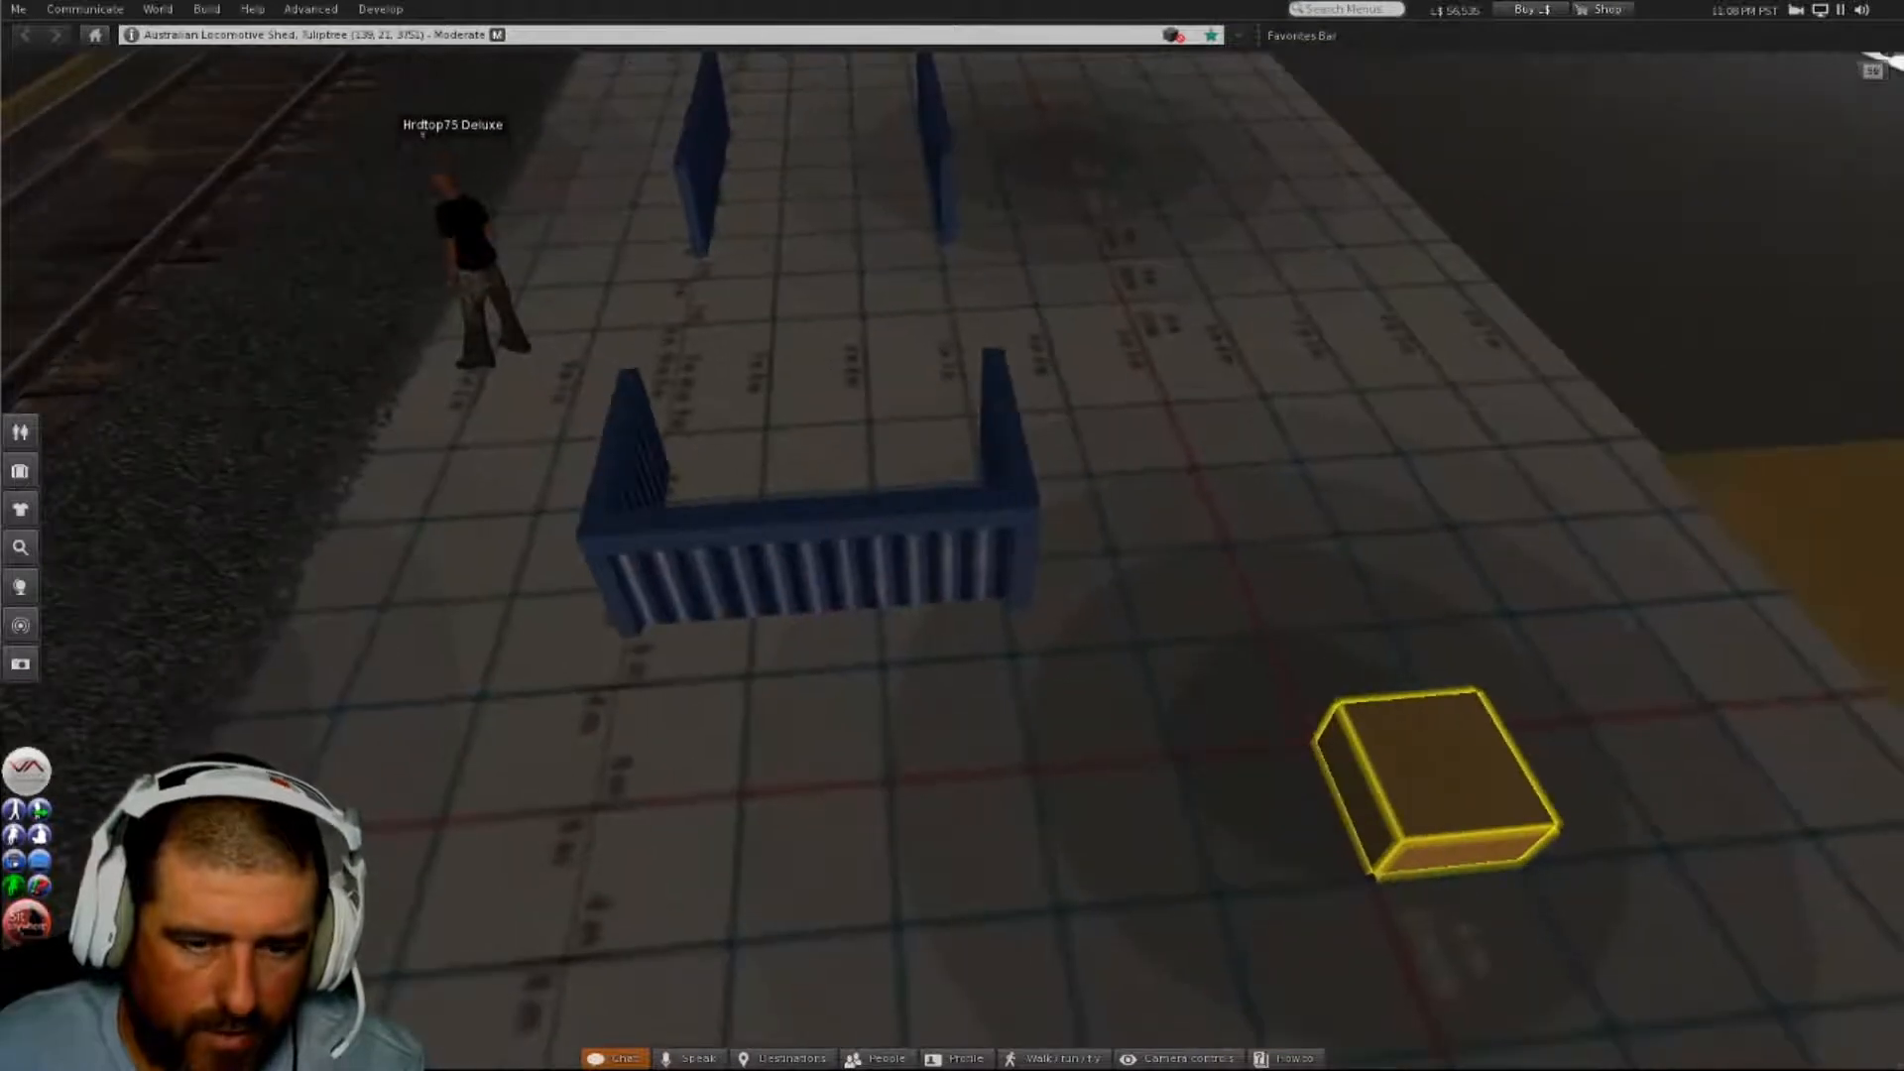
mouse_move(952, 555)
left_mouse_down("alt")
mouse_move(942, 595)
mouse_move(954, 555)
left_mouse_up("alt")
left_click(932, 551)
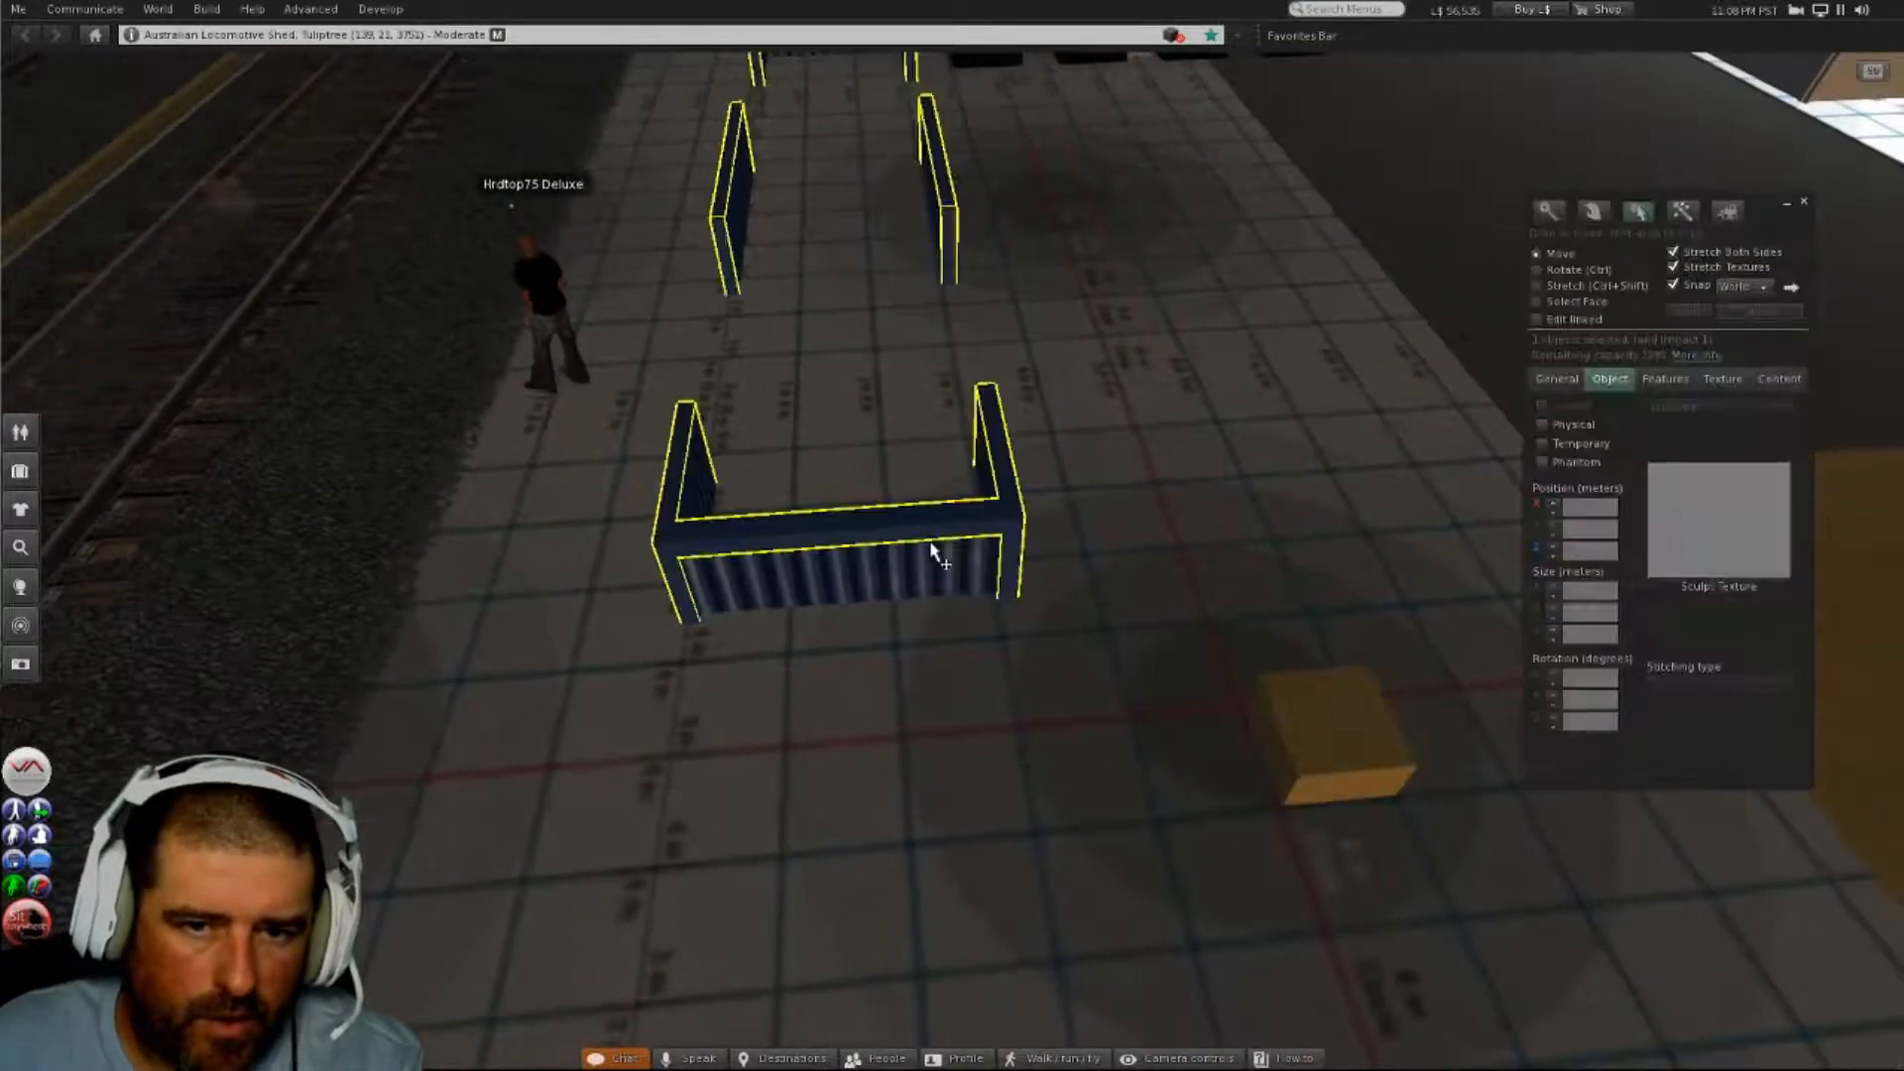
left_click_drag(789, 228, 949, 241)
left_click_drag(1135, 692, 935, 551, "alt")
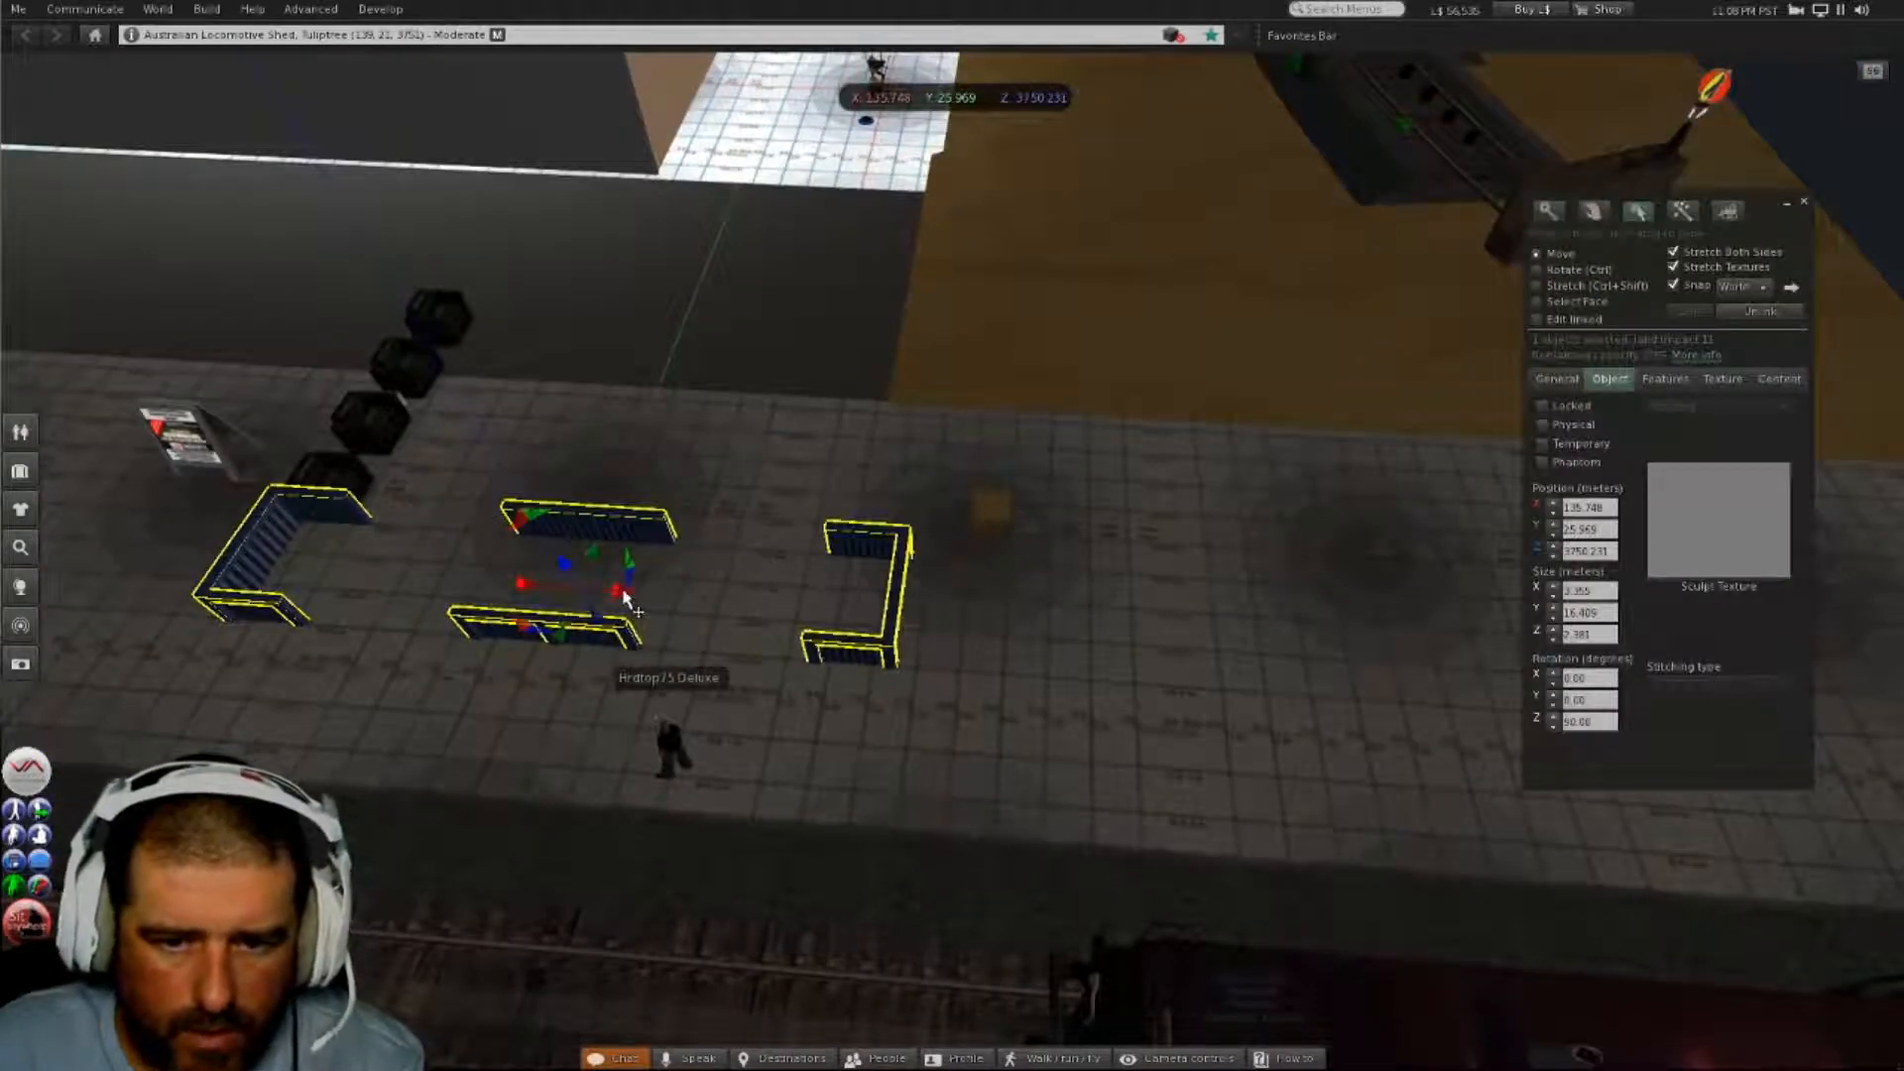
left_click_drag(625, 595, 844, 639)
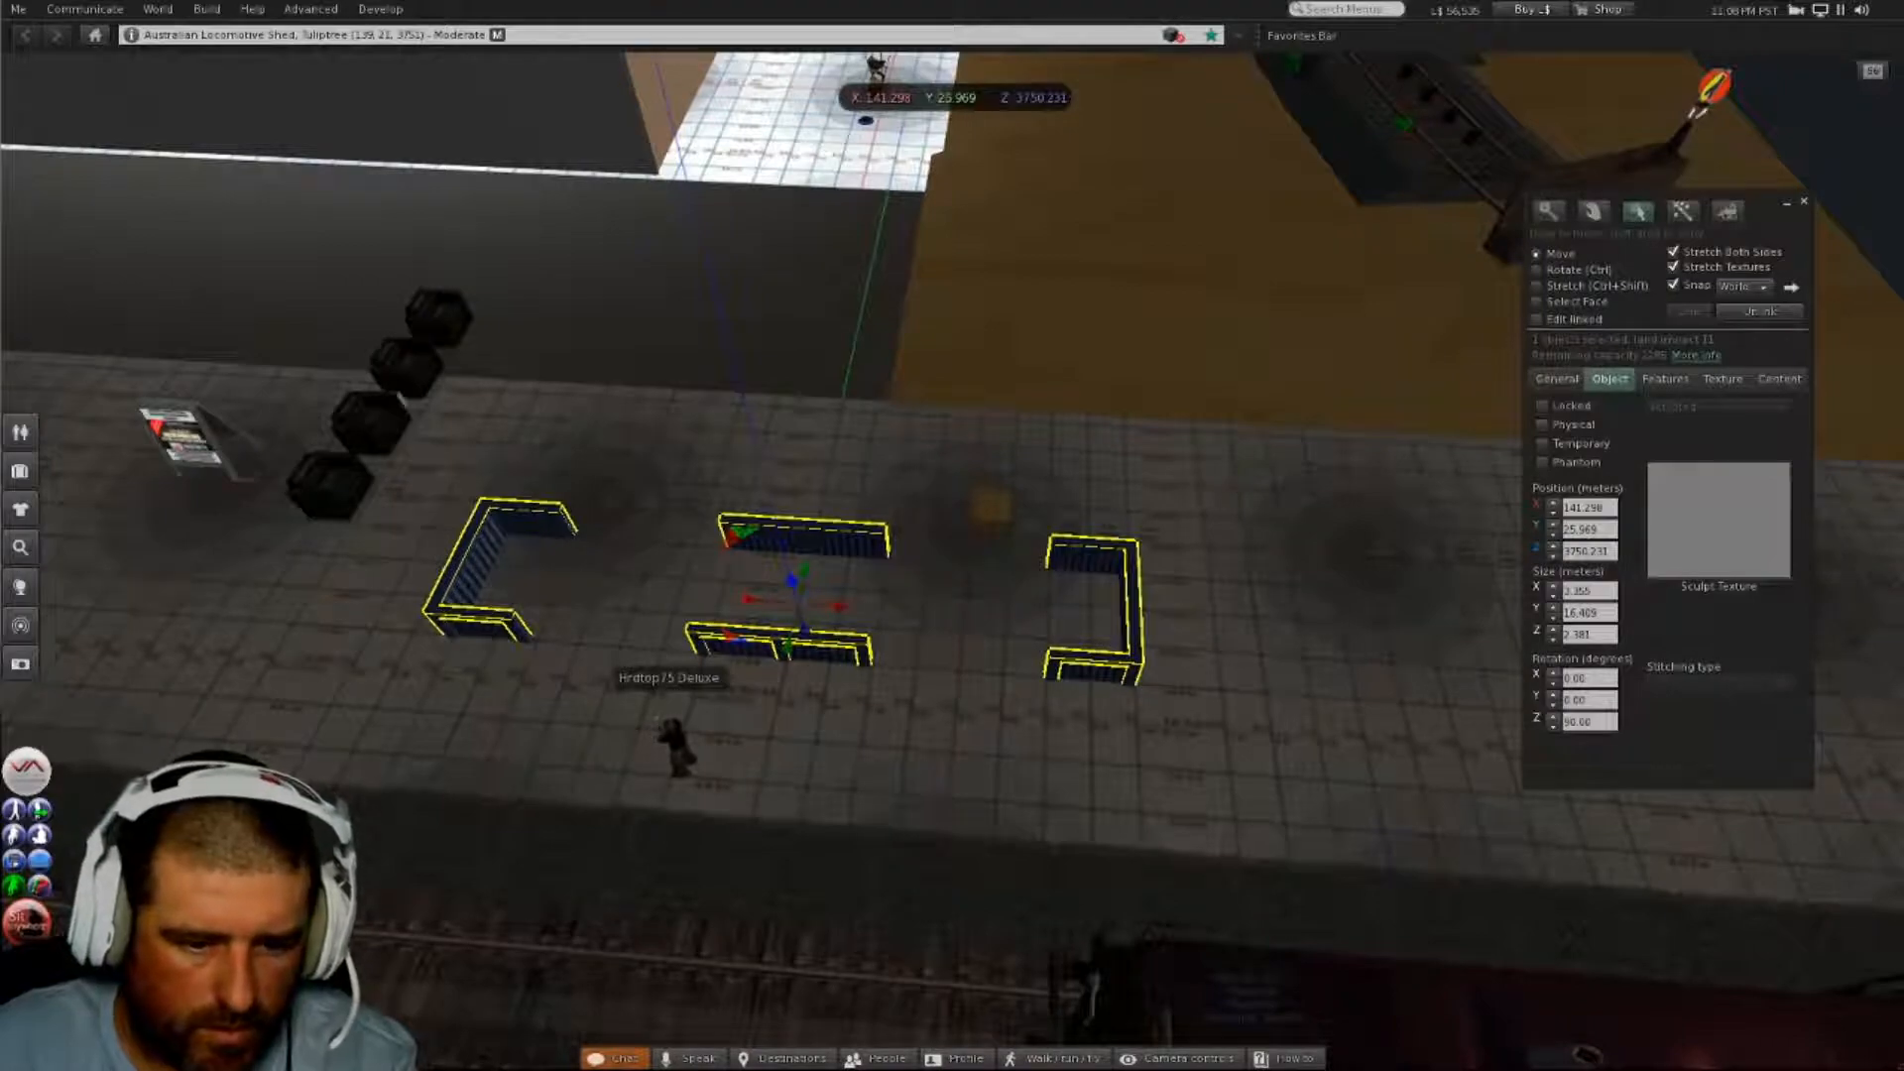
- Switch to the browser, check the length specification and photo on the BDY / NODY Open wagon page, and return to Second Life
key("alt+Tab")
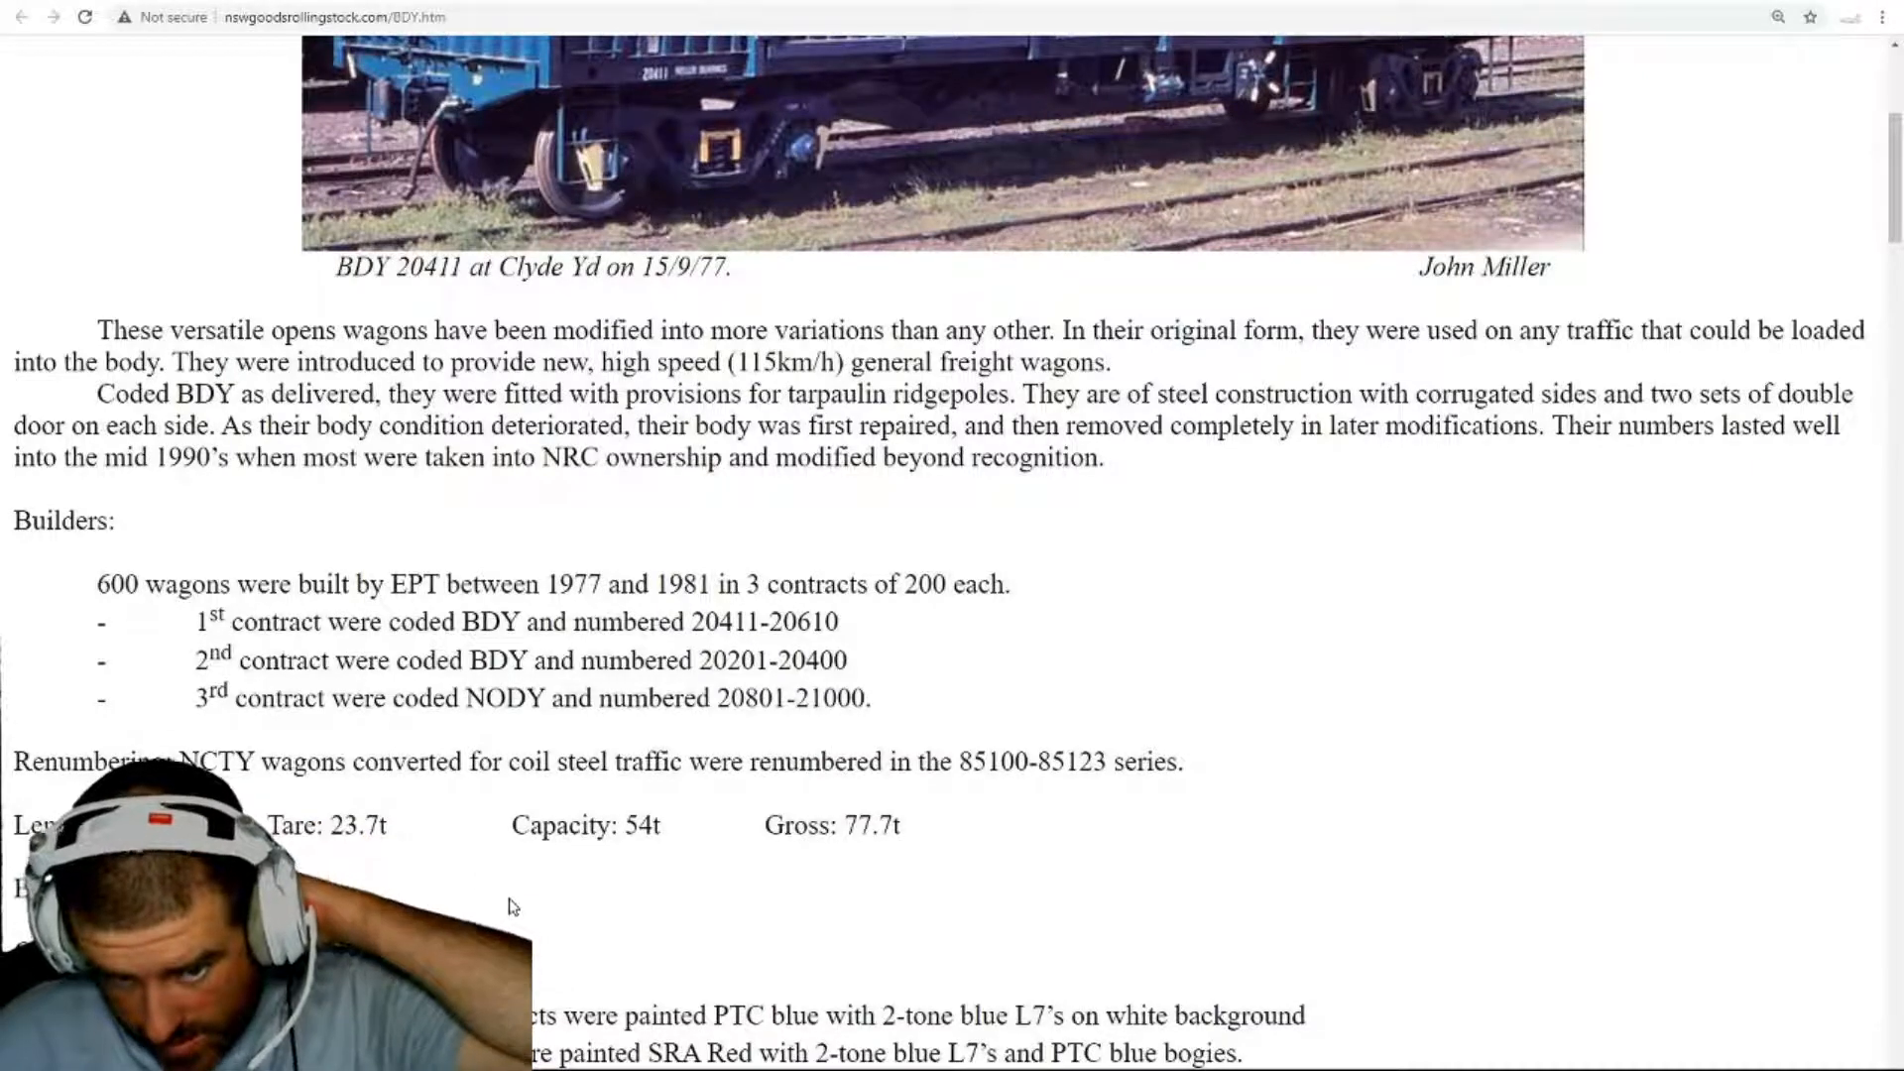
scroll(513, 906, "down", 6)
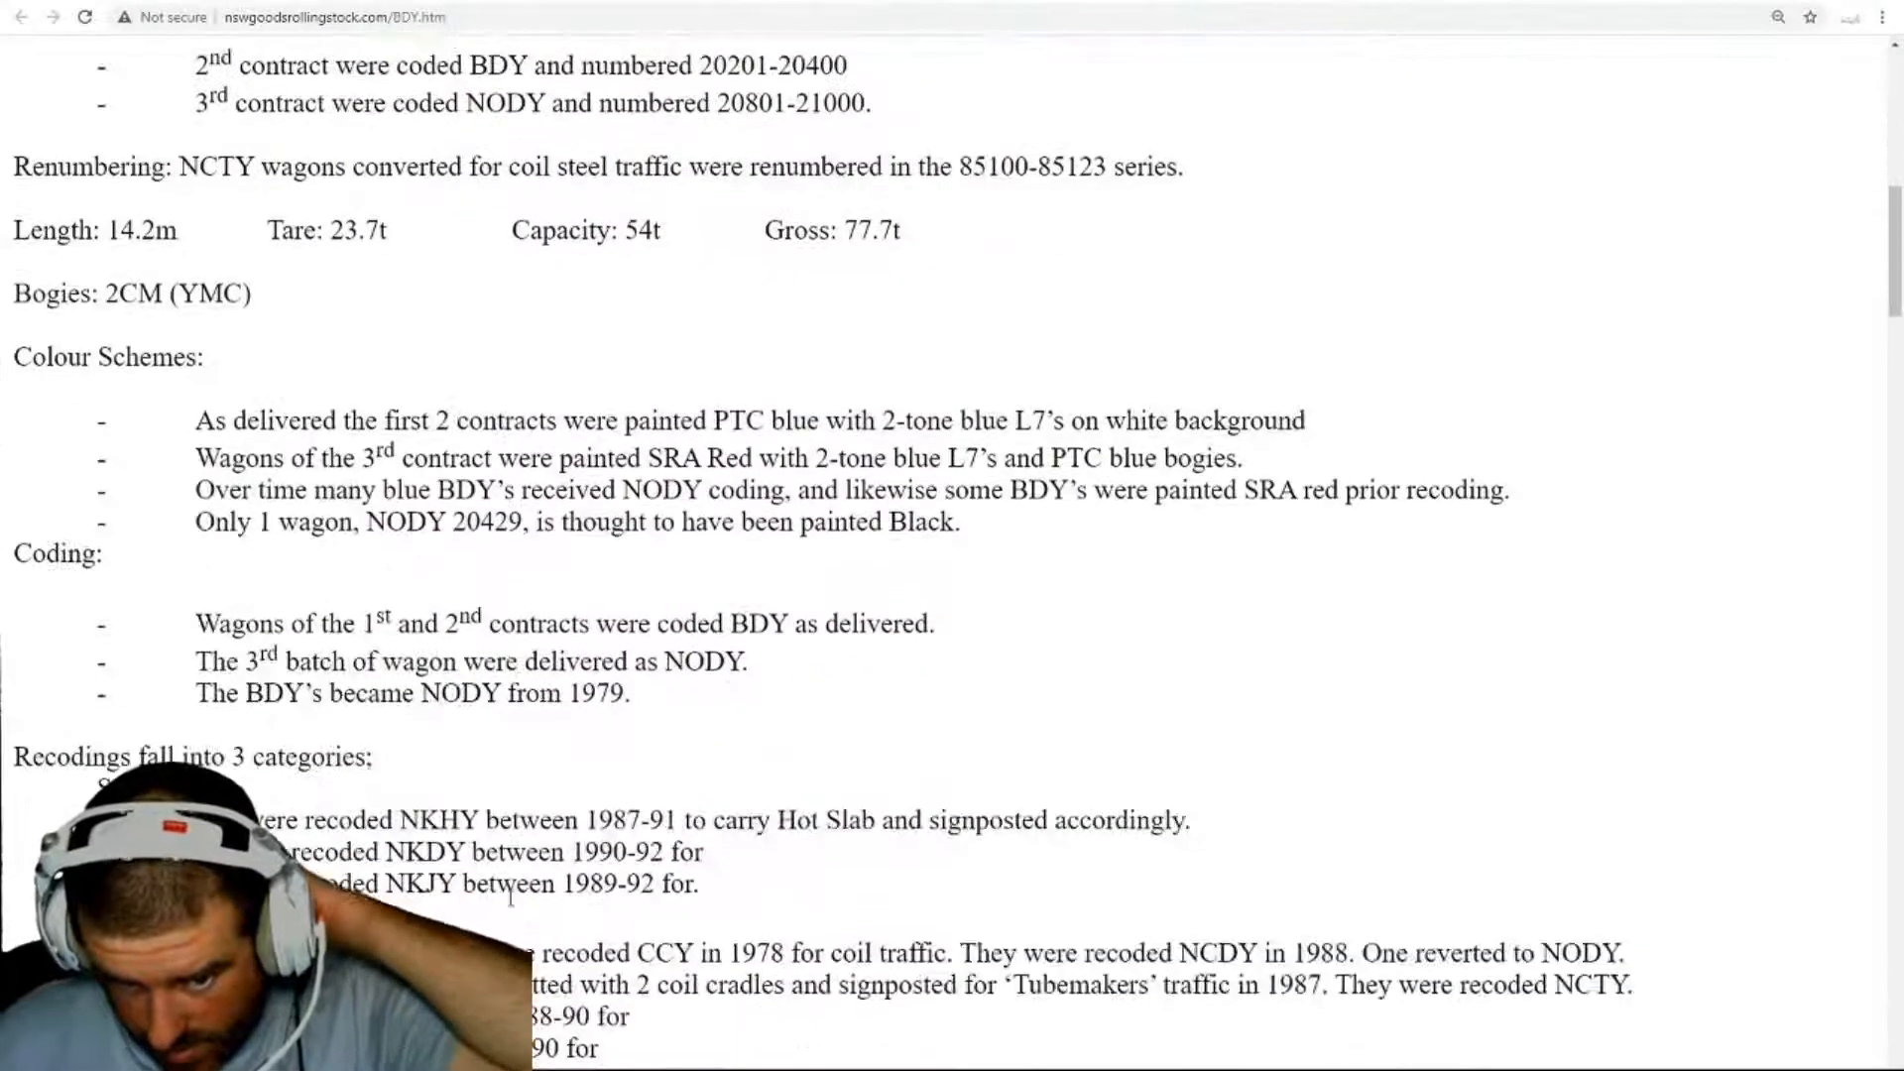
scroll(511, 897, "up", 4)
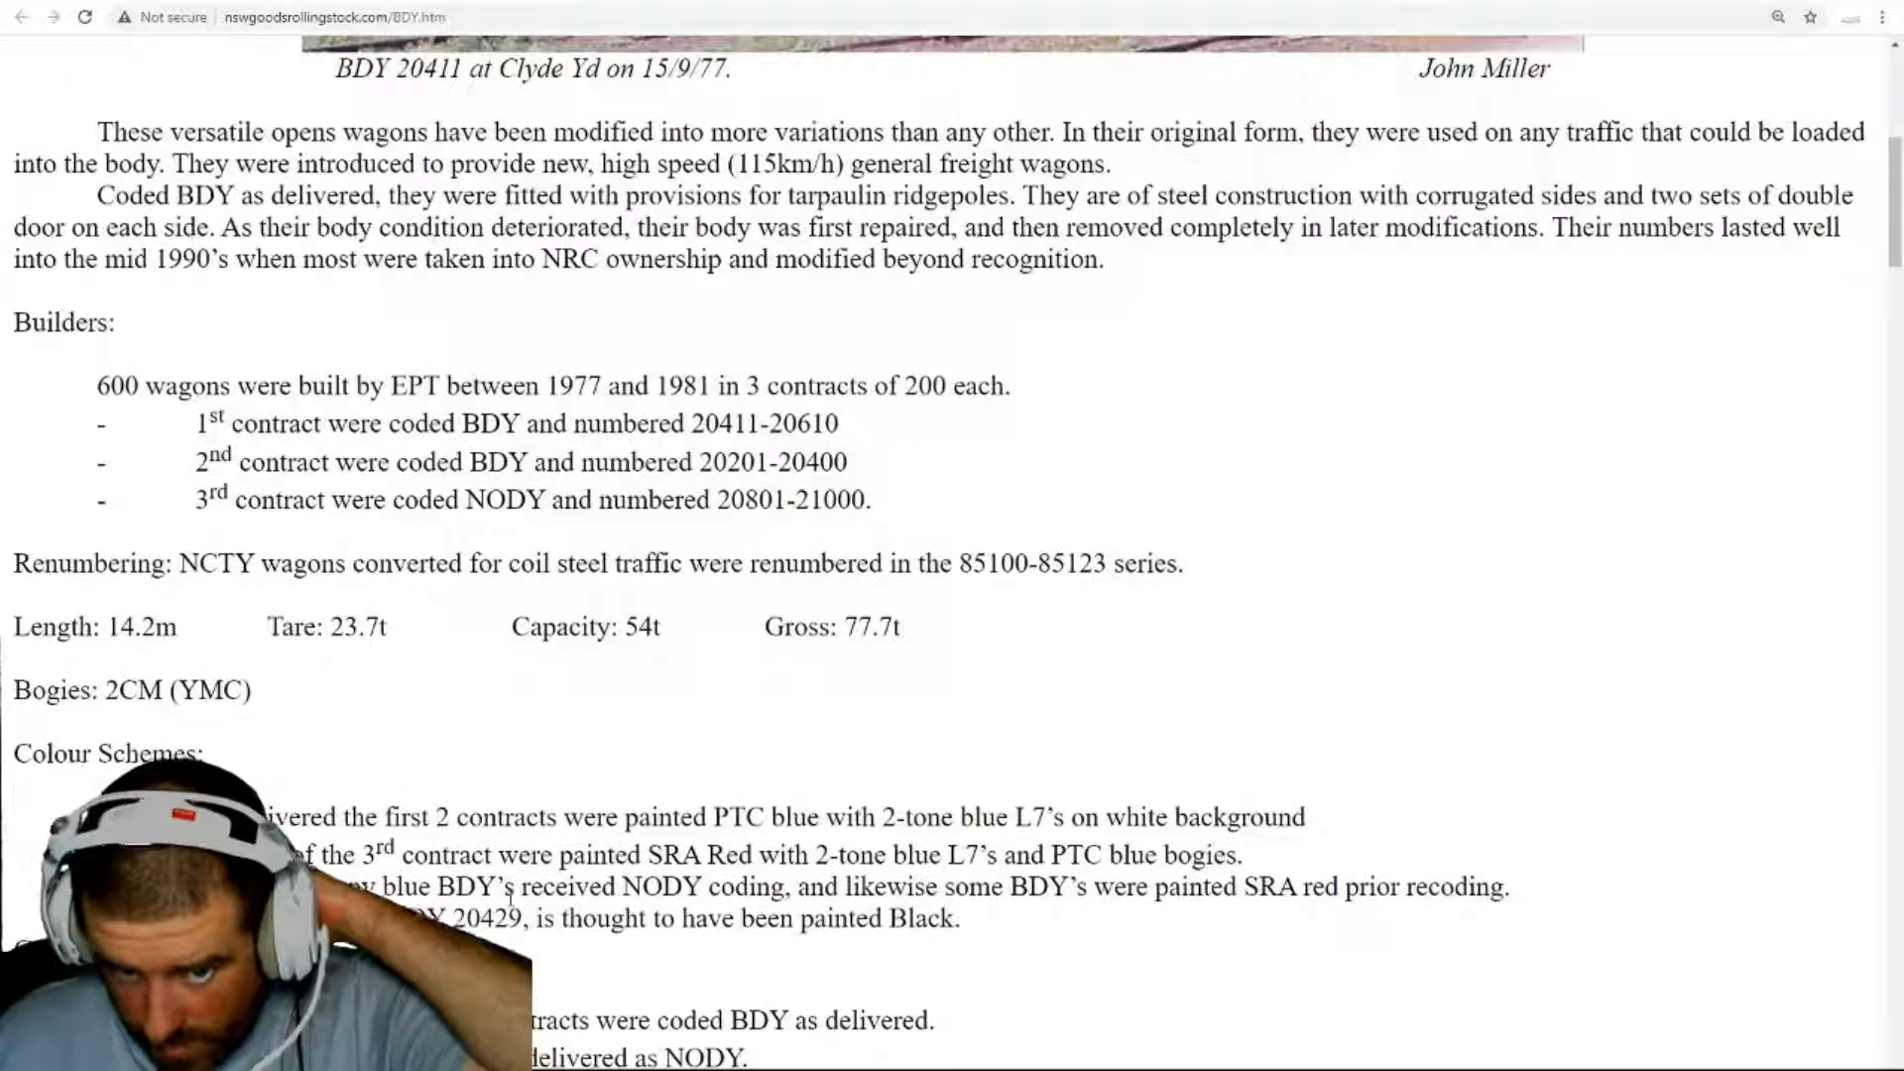
scroll(510, 877, "up", 2)
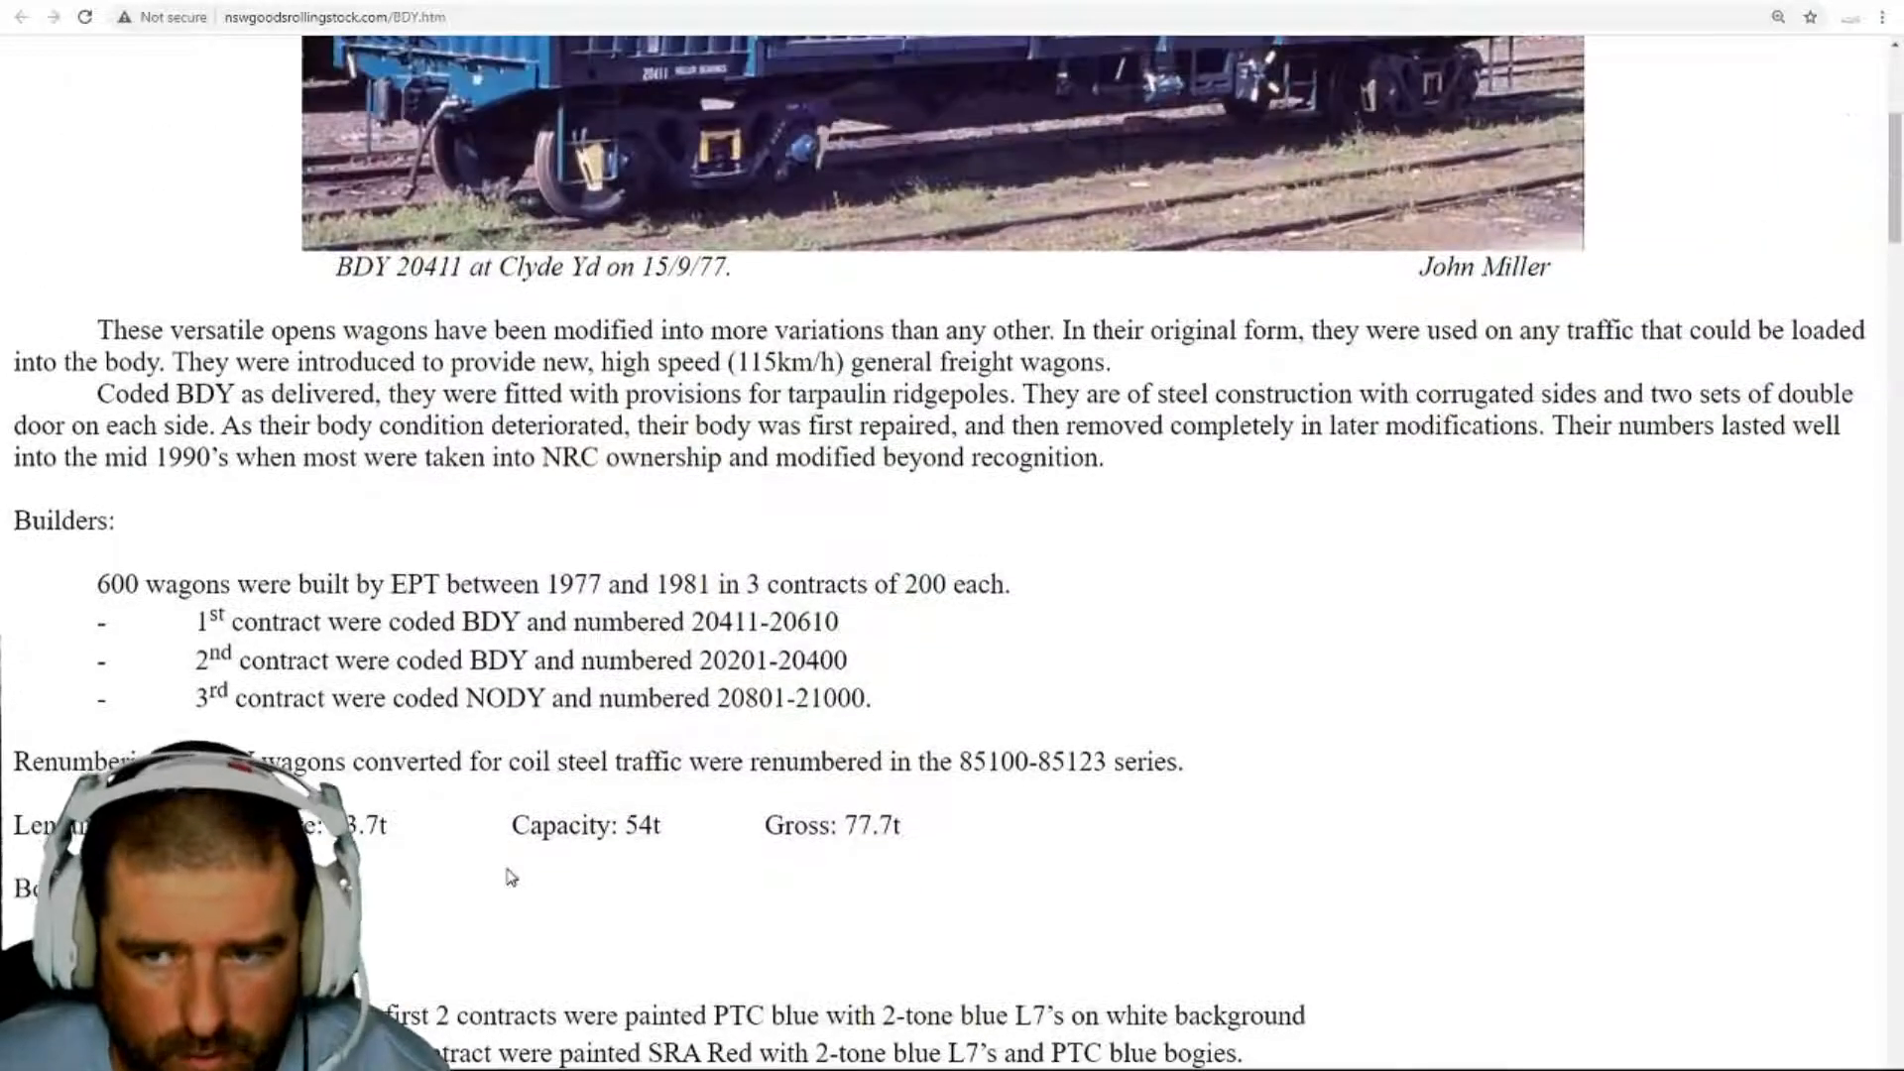
scroll(511, 877, "up", 5)
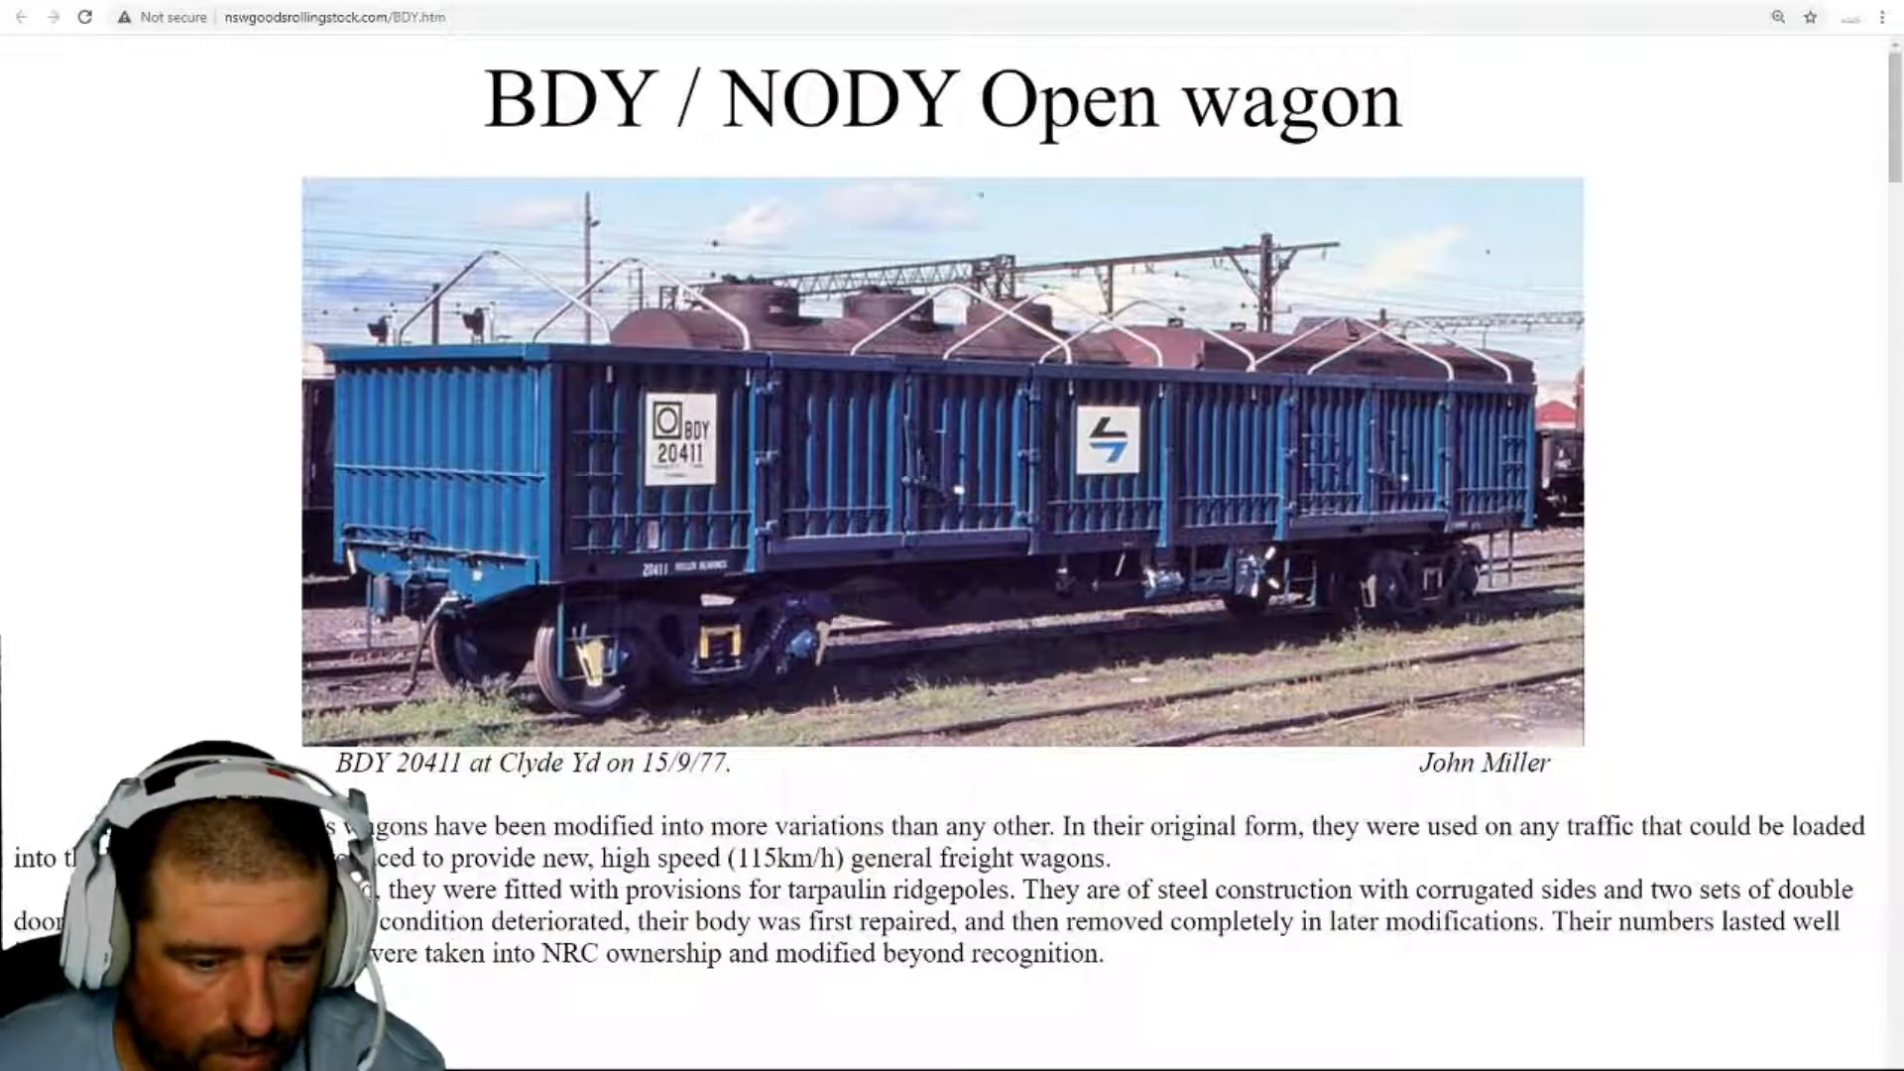
key("alt+Tab")
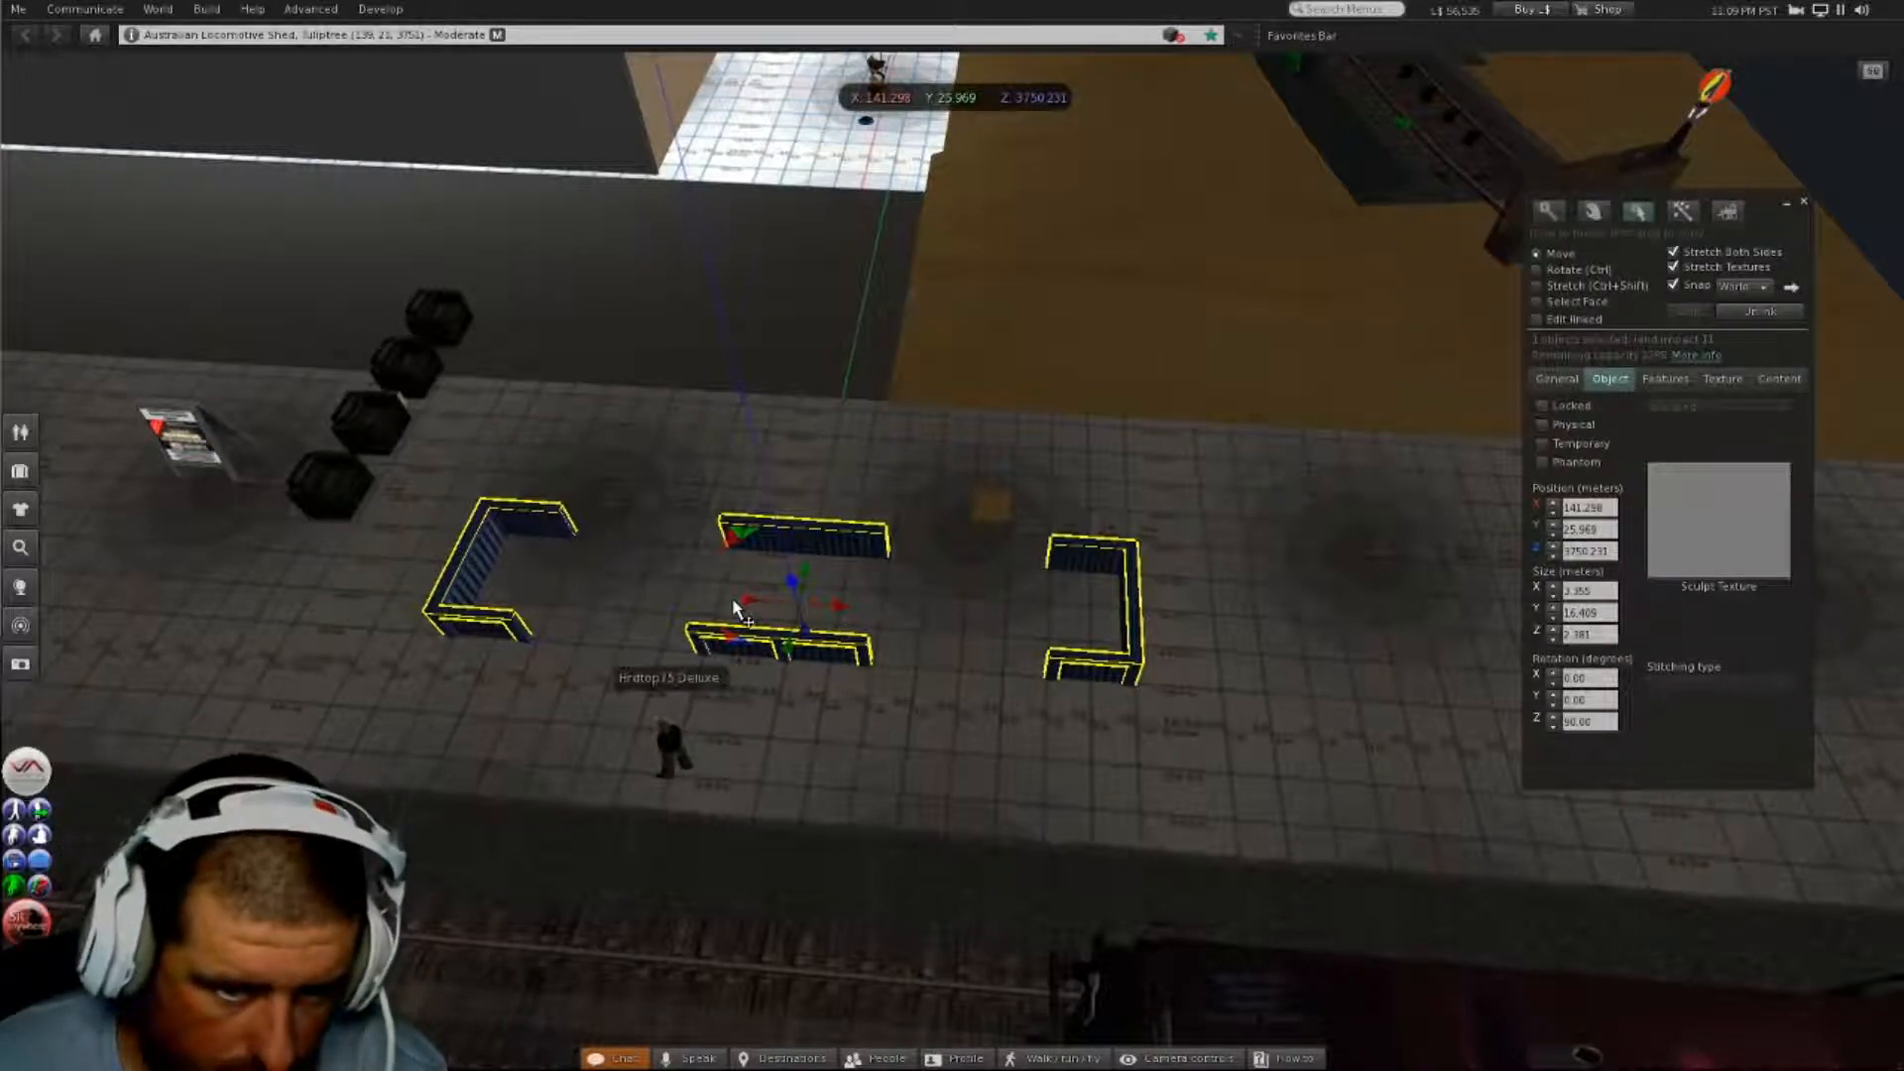
- Move the 1 m box inside the end of the wagon as a length marker, at about X 135.76 and Y 25.95
left_click(614, 594)
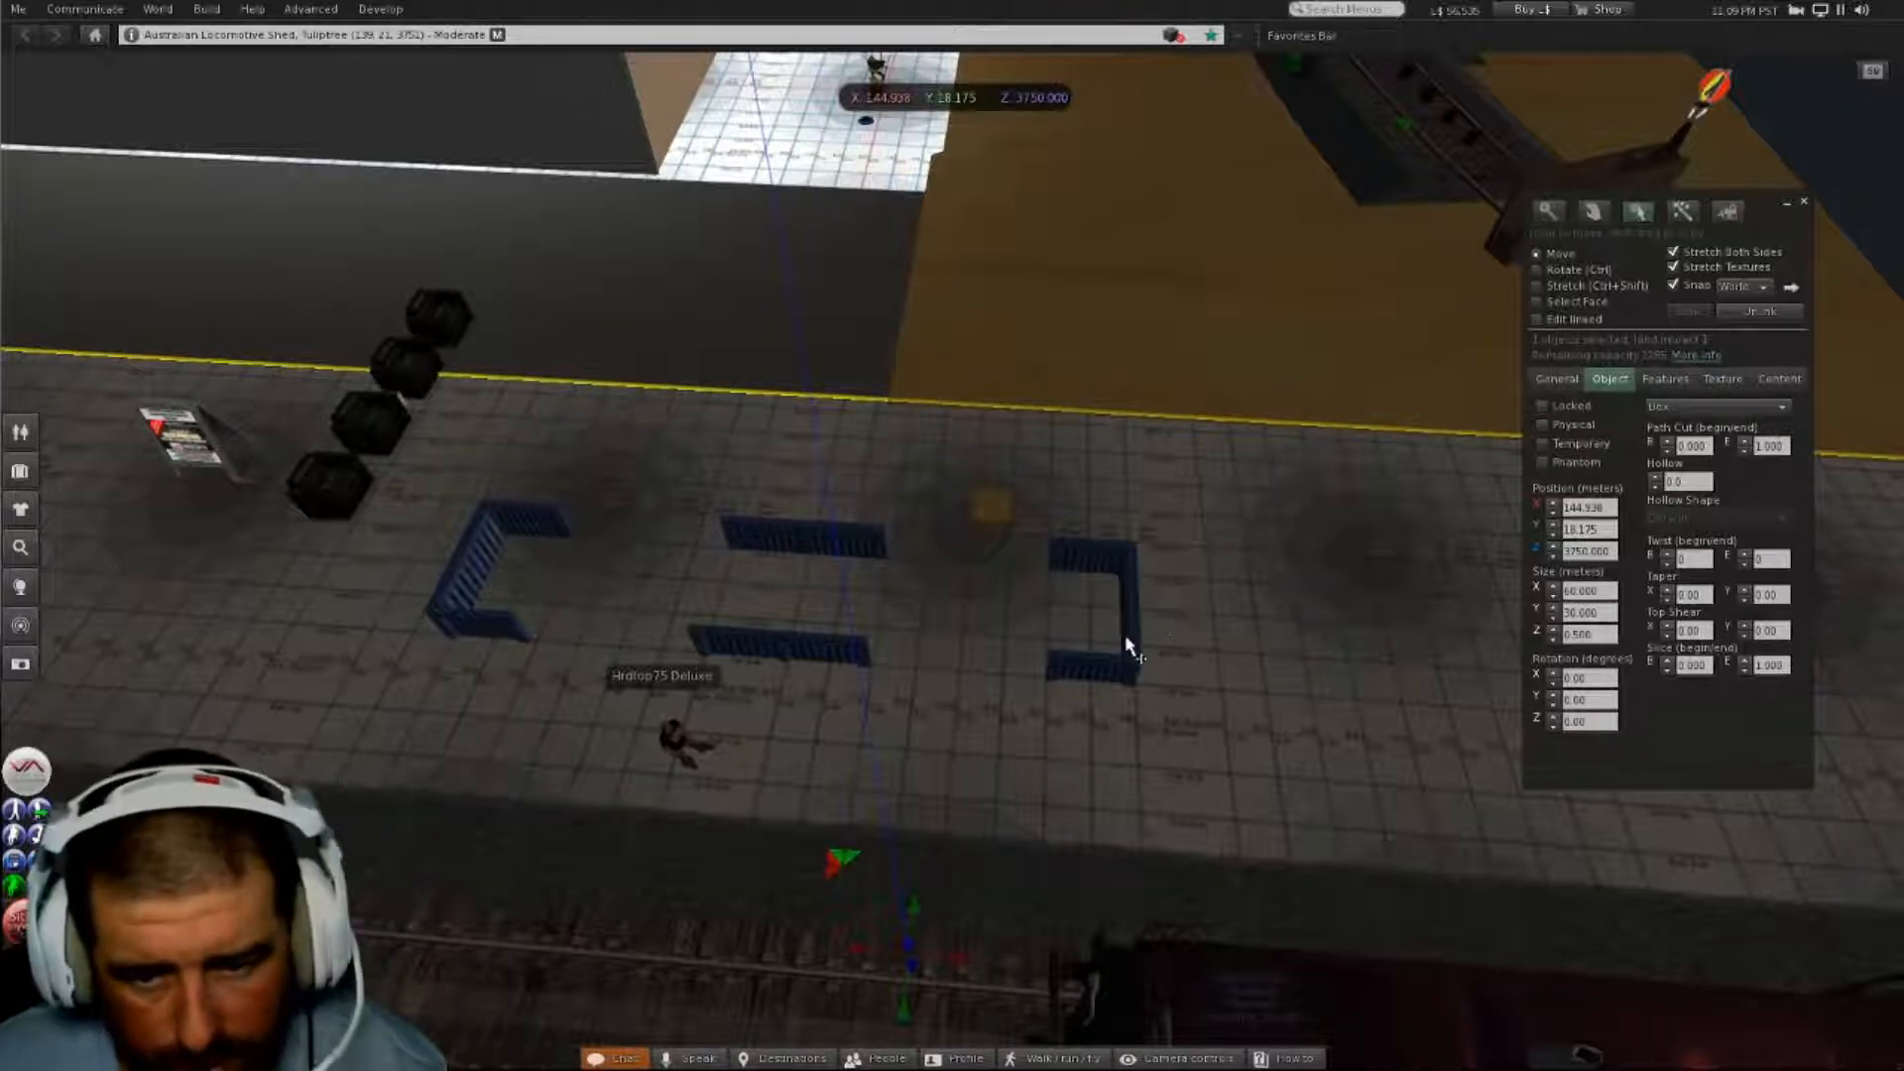
left_click_drag(842, 651, 992, 565, "alt")
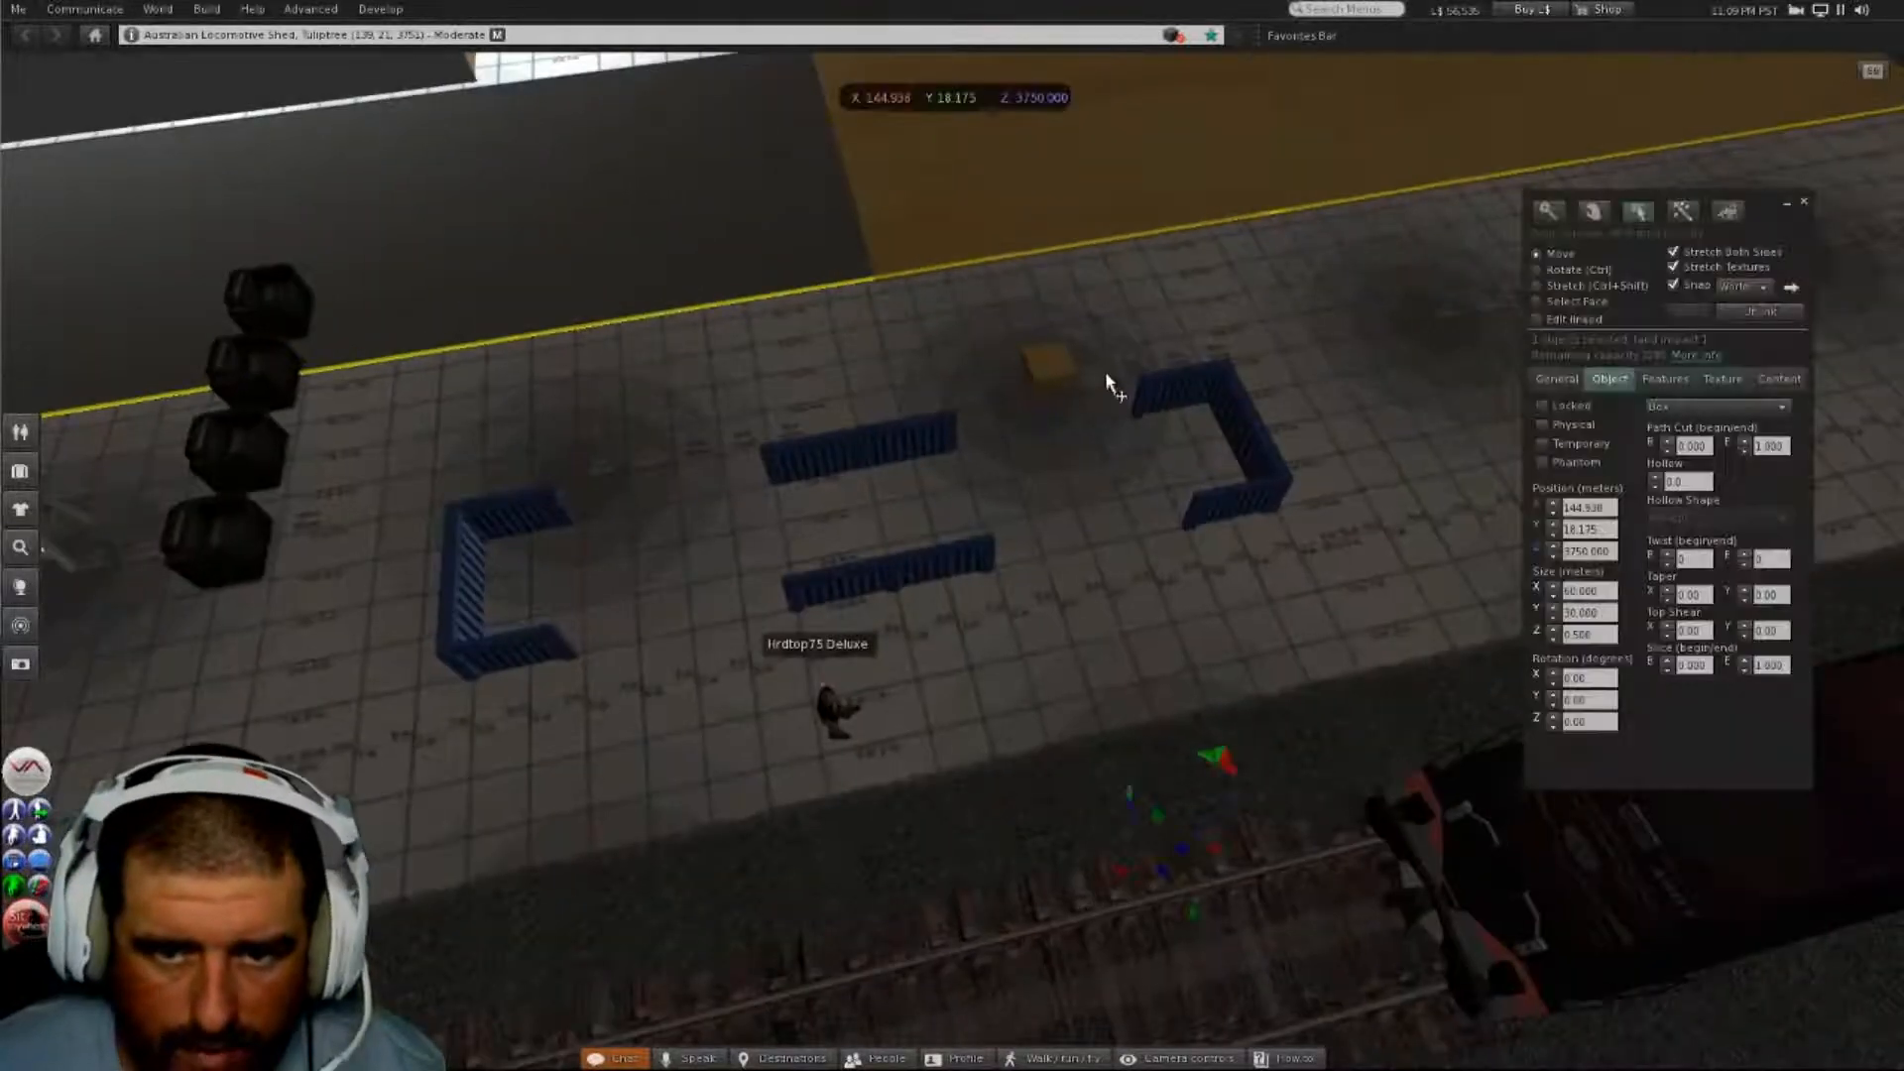
left_click(1049, 375)
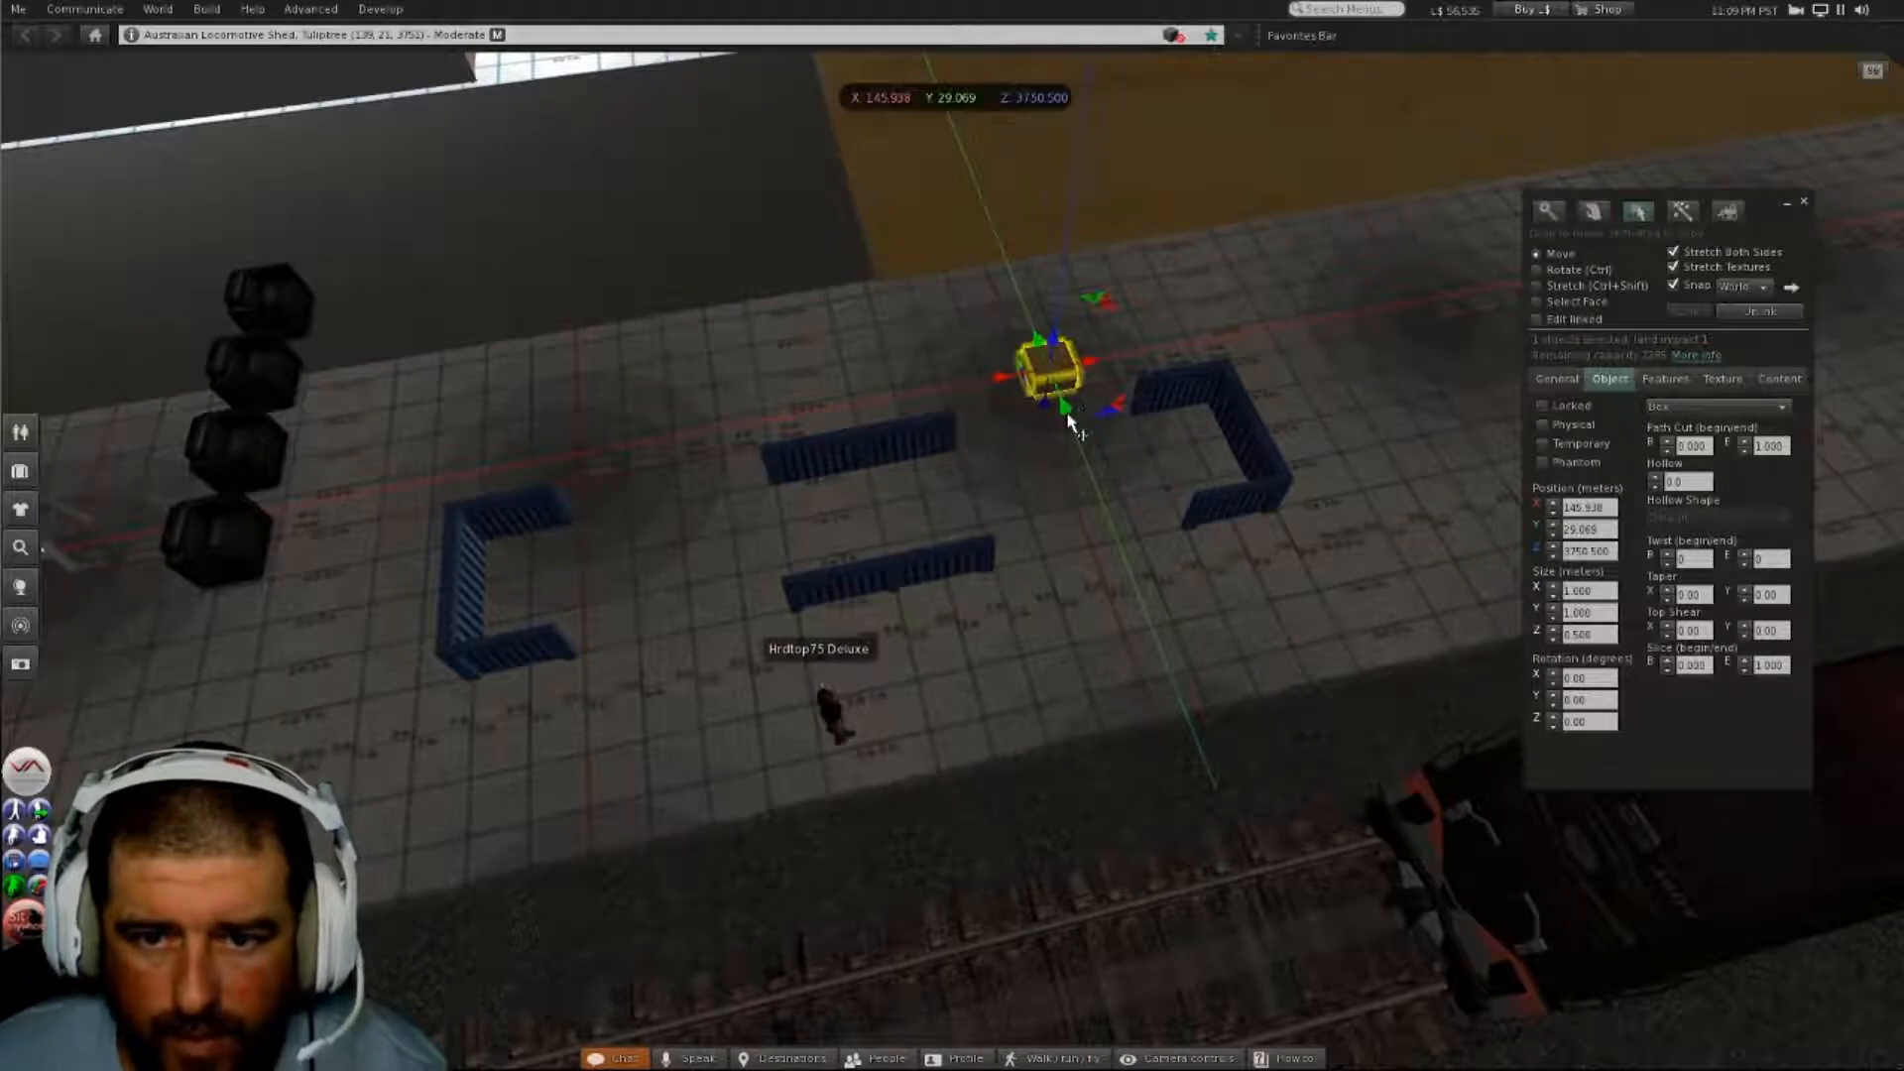
left_click_drag(1066, 410, 541, 493)
left_click_drag(708, 510, 990, 544, "alt")
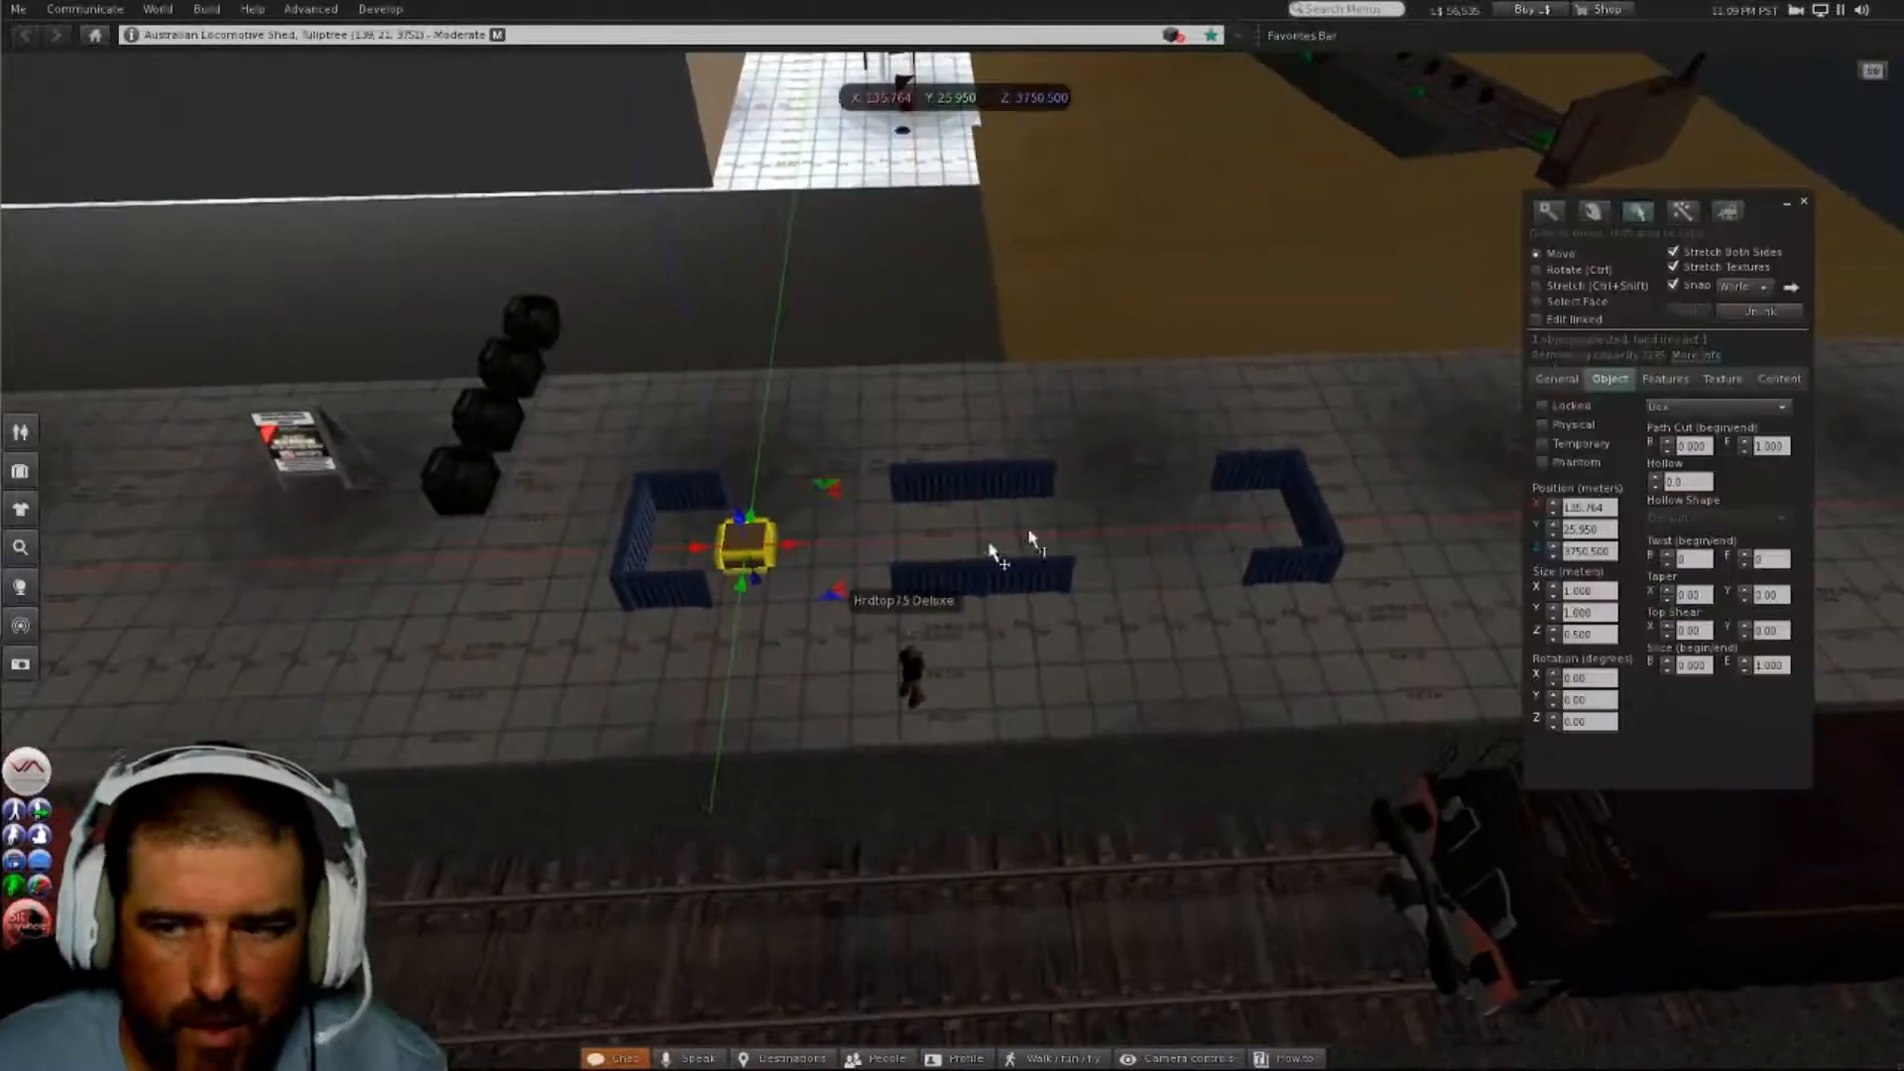
- Turn off Stretch Both Sides and stretch the wagon from the marker box end to a length of about 14.5 m
left_click(1673, 253)
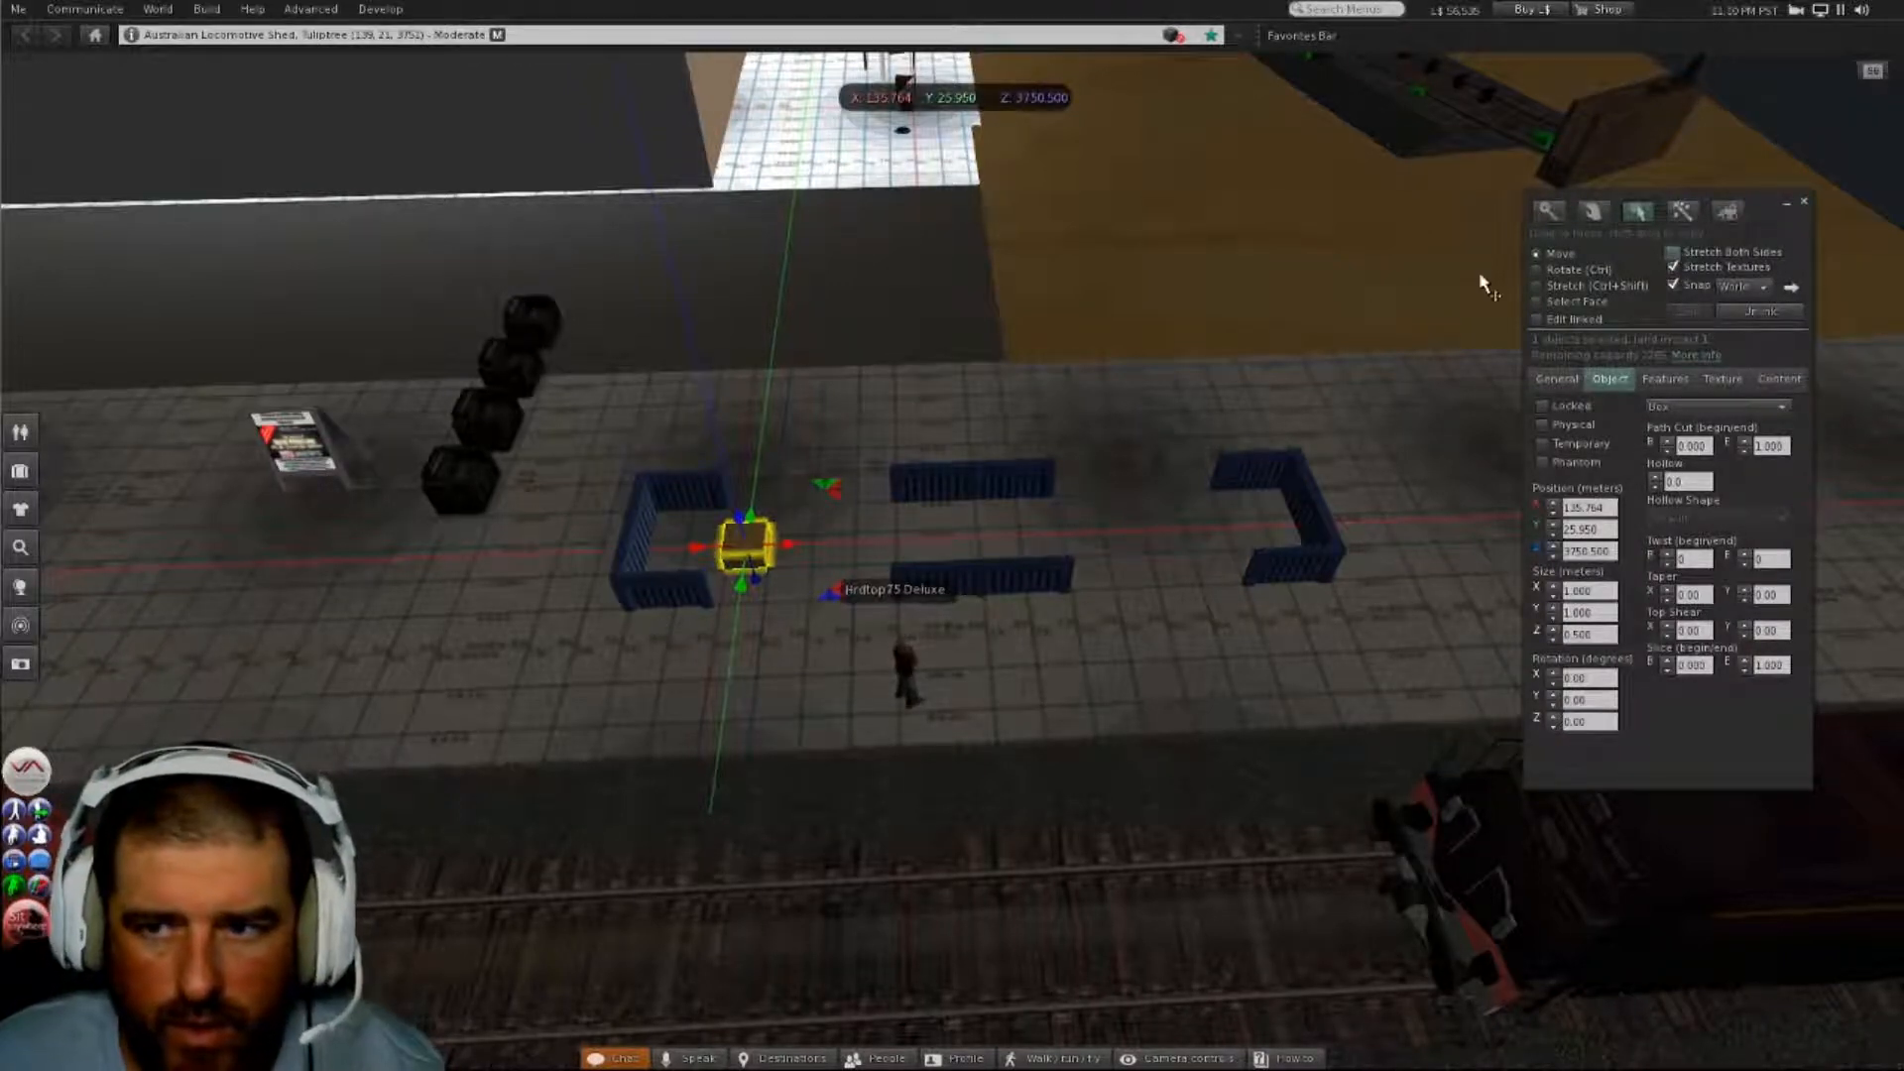
left_click(638, 548)
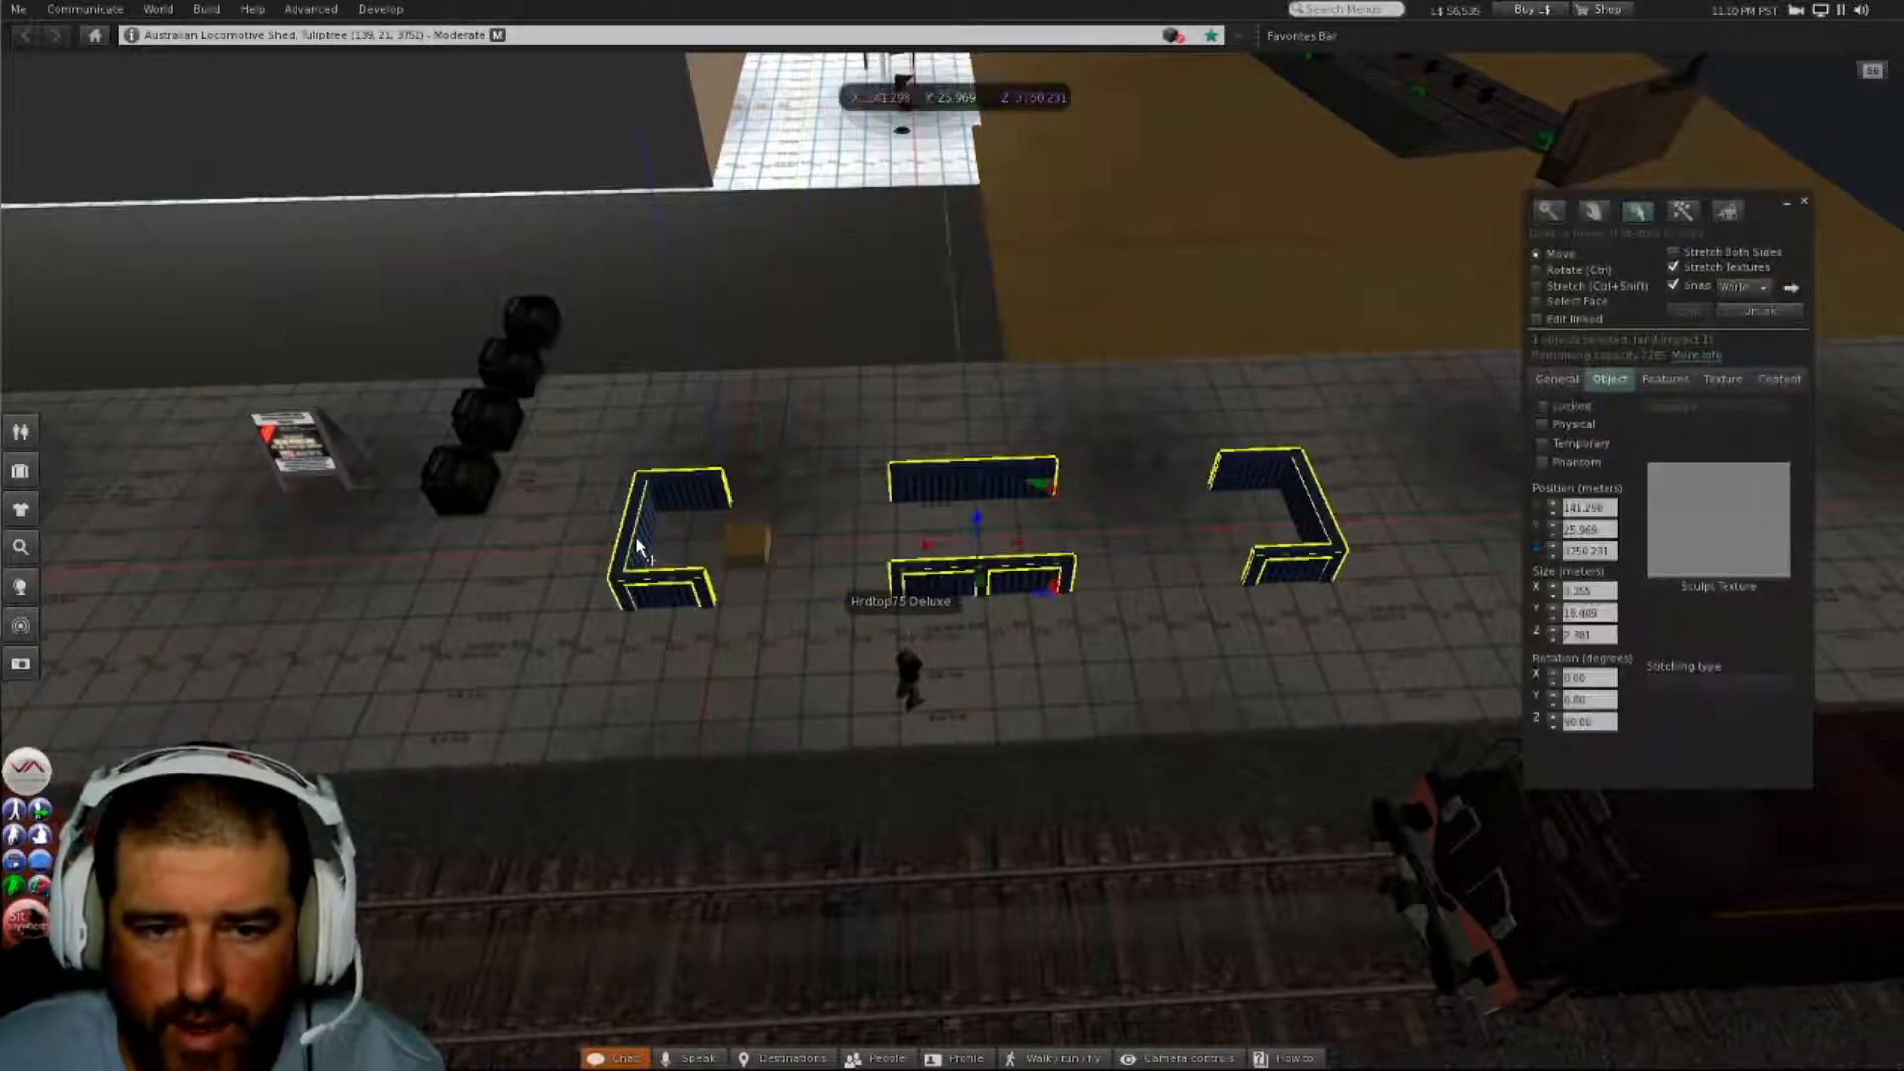
left_click(1538, 286)
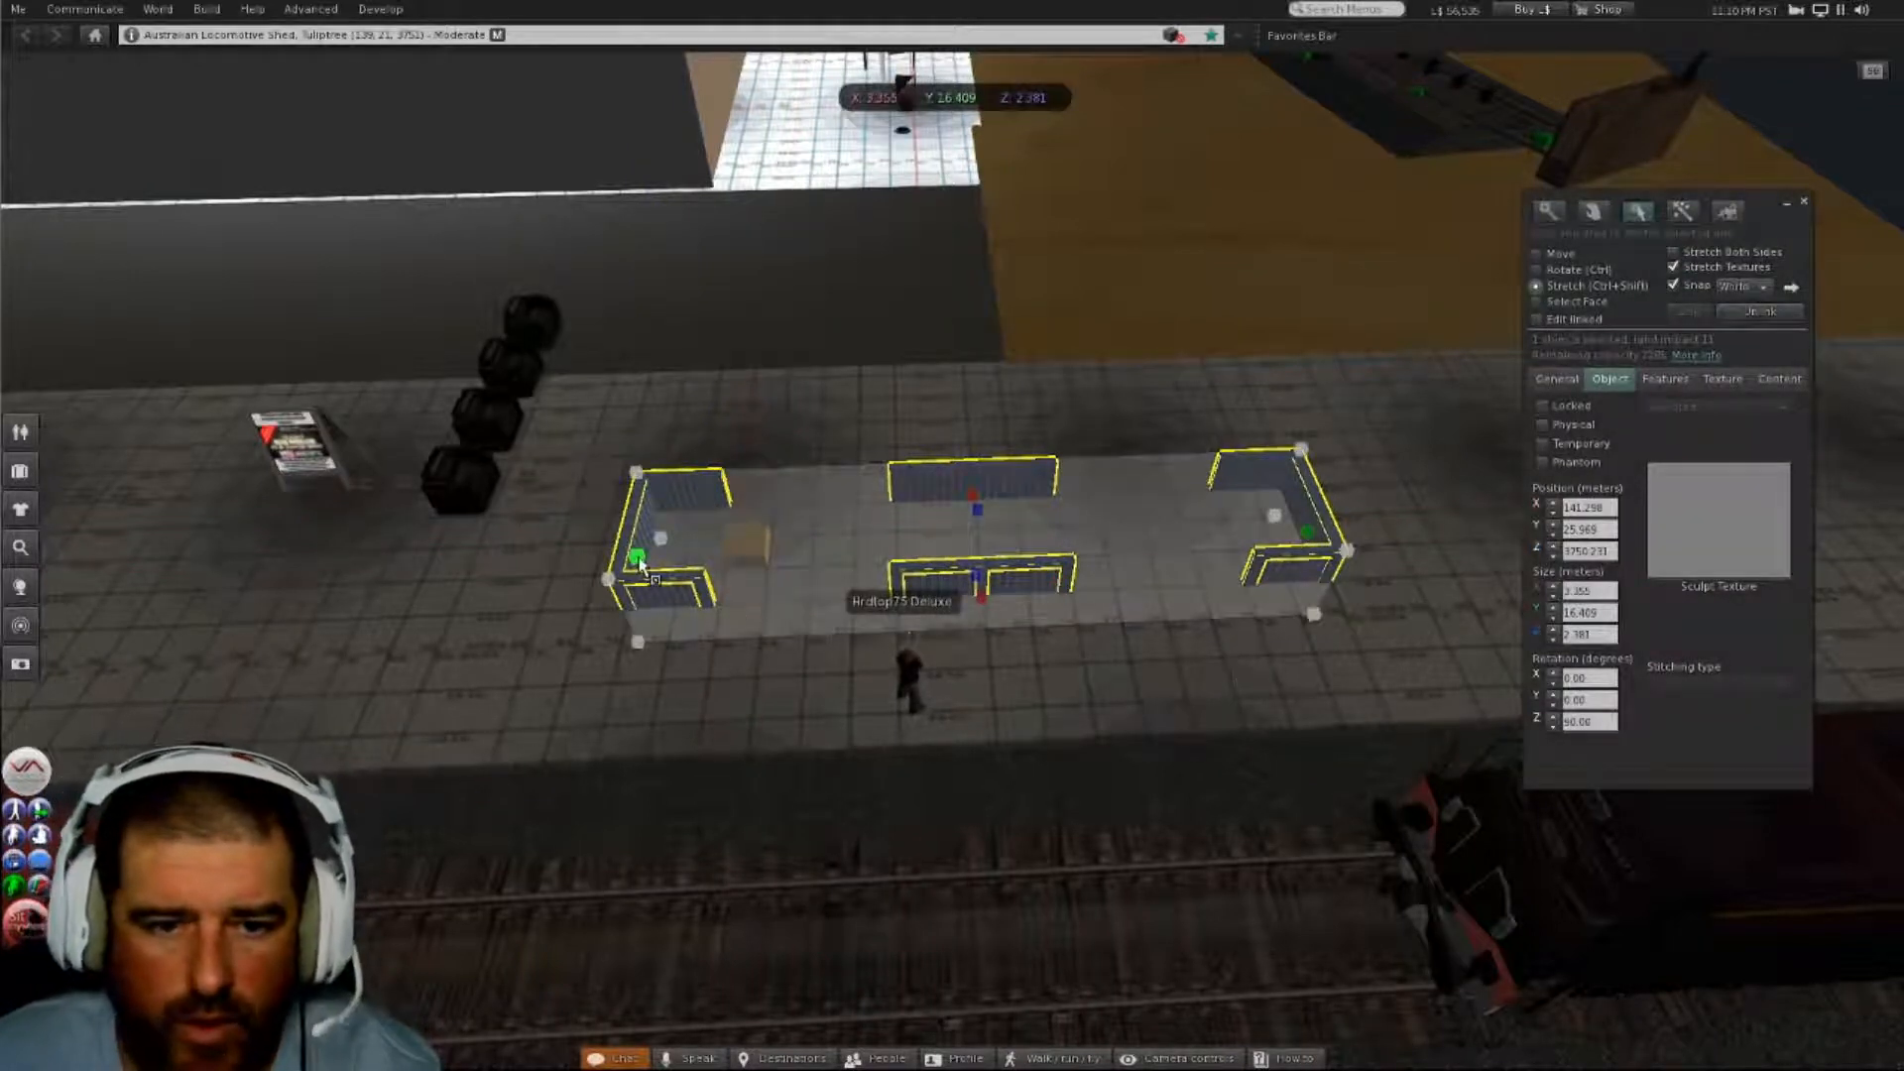
left_click_drag(640, 562, 1606, 674)
- Select the marker box and move it out past the end of the wagon
left_click_drag(983, 575, 1001, 561, "alt")
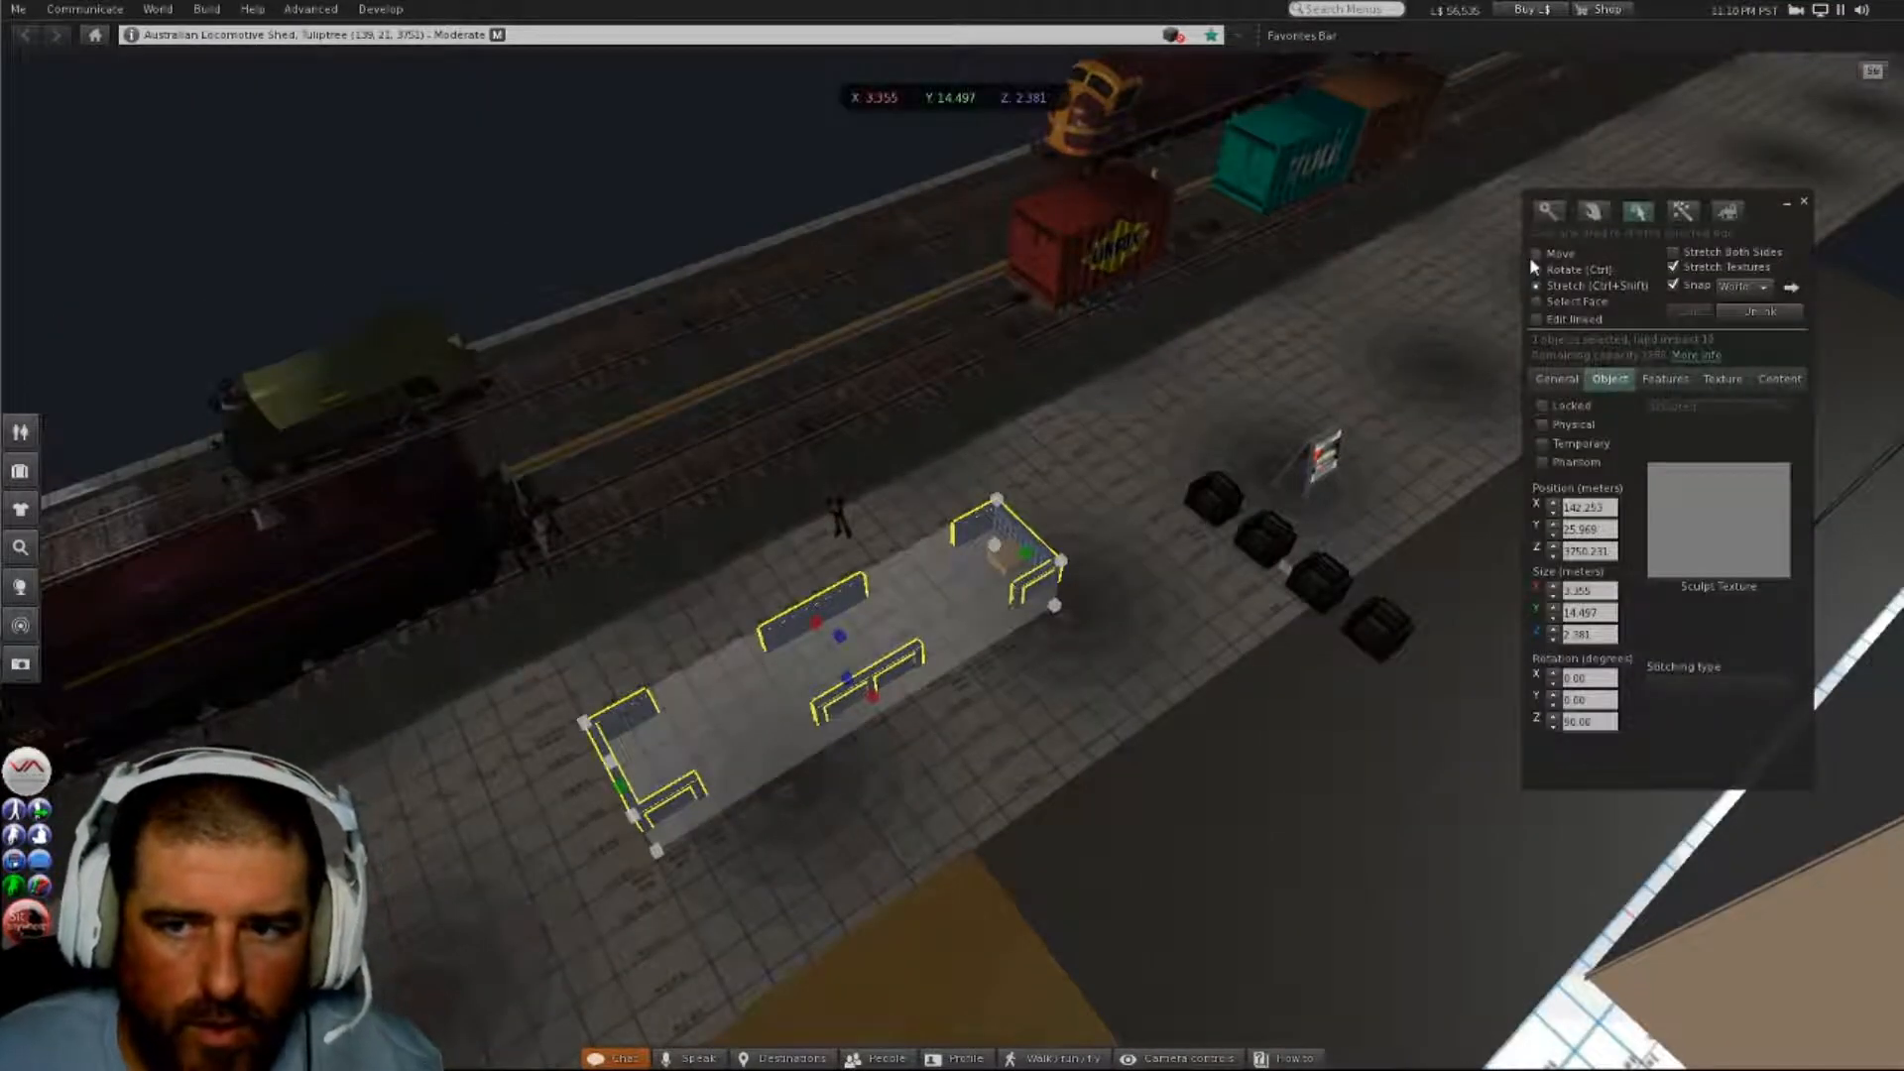
left_click(1535, 254)
left_click(1001, 577)
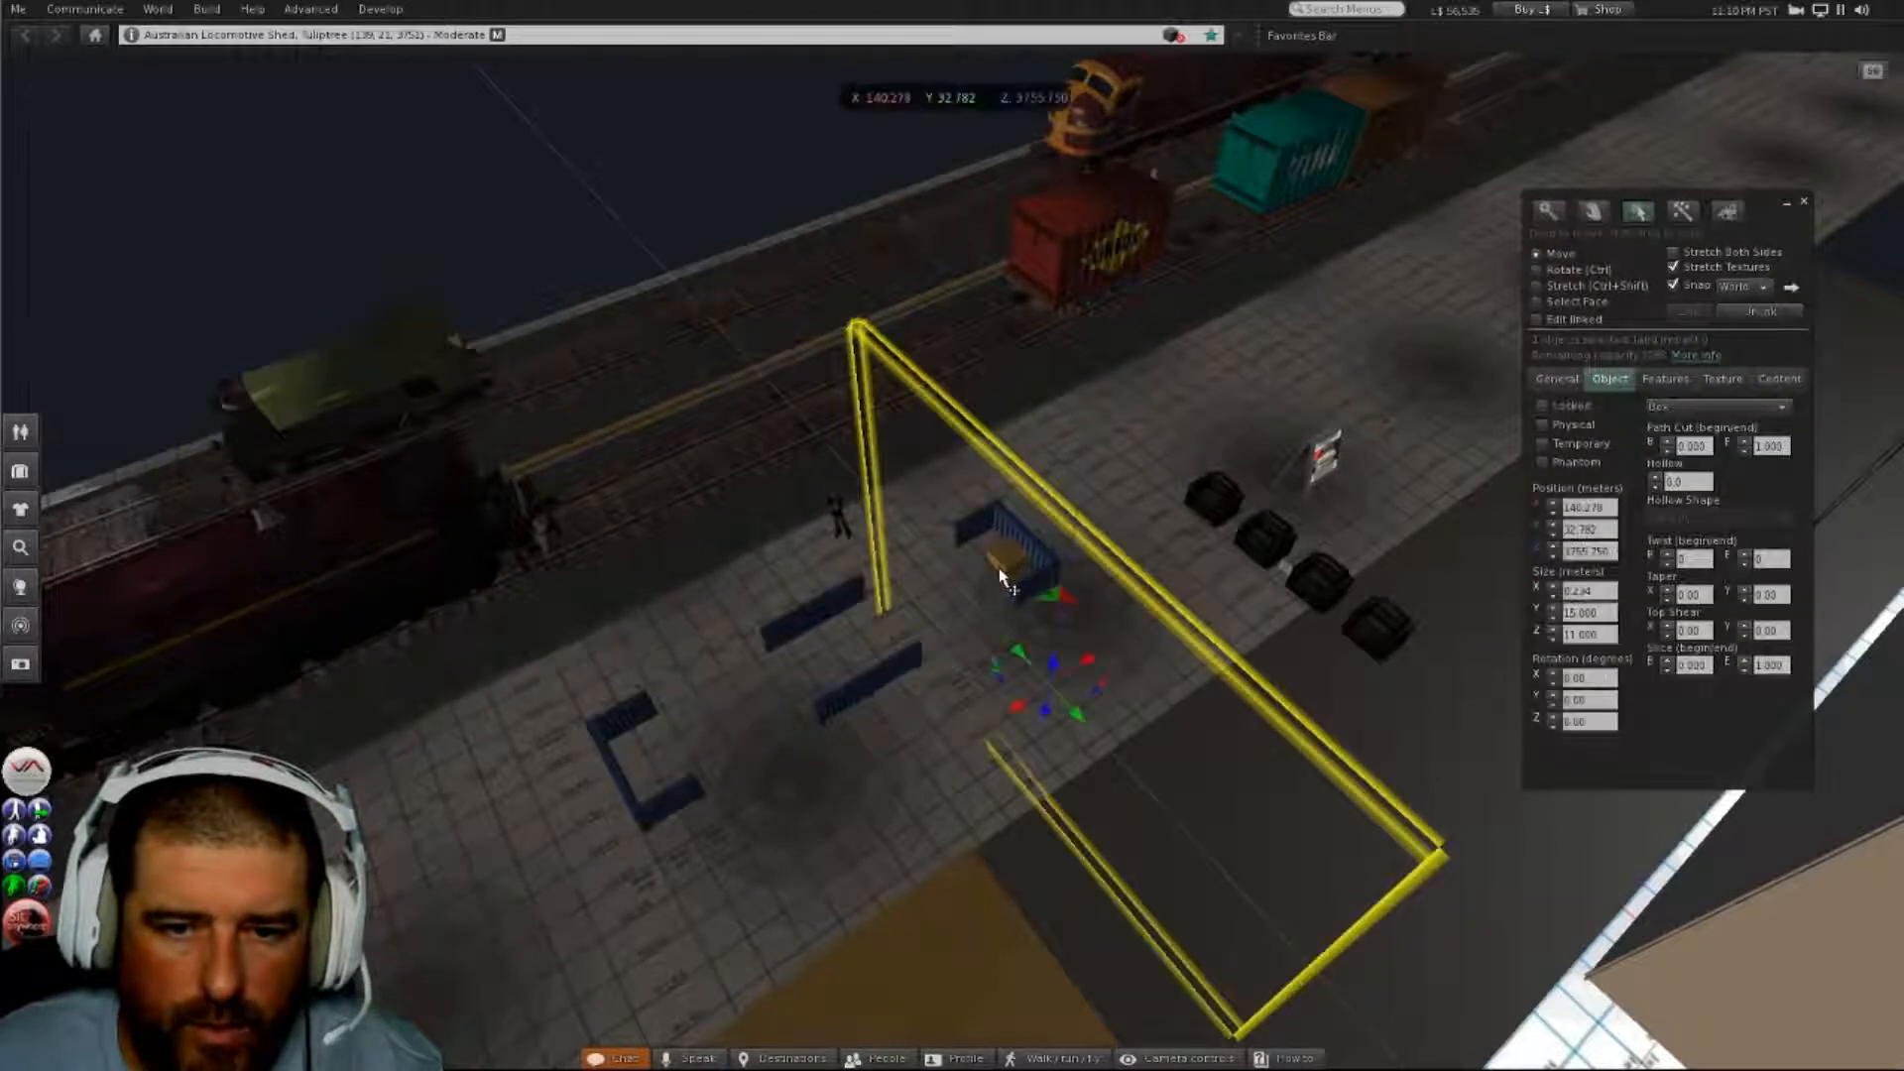
left_click_drag(1022, 551, 1199, 757, "alt")
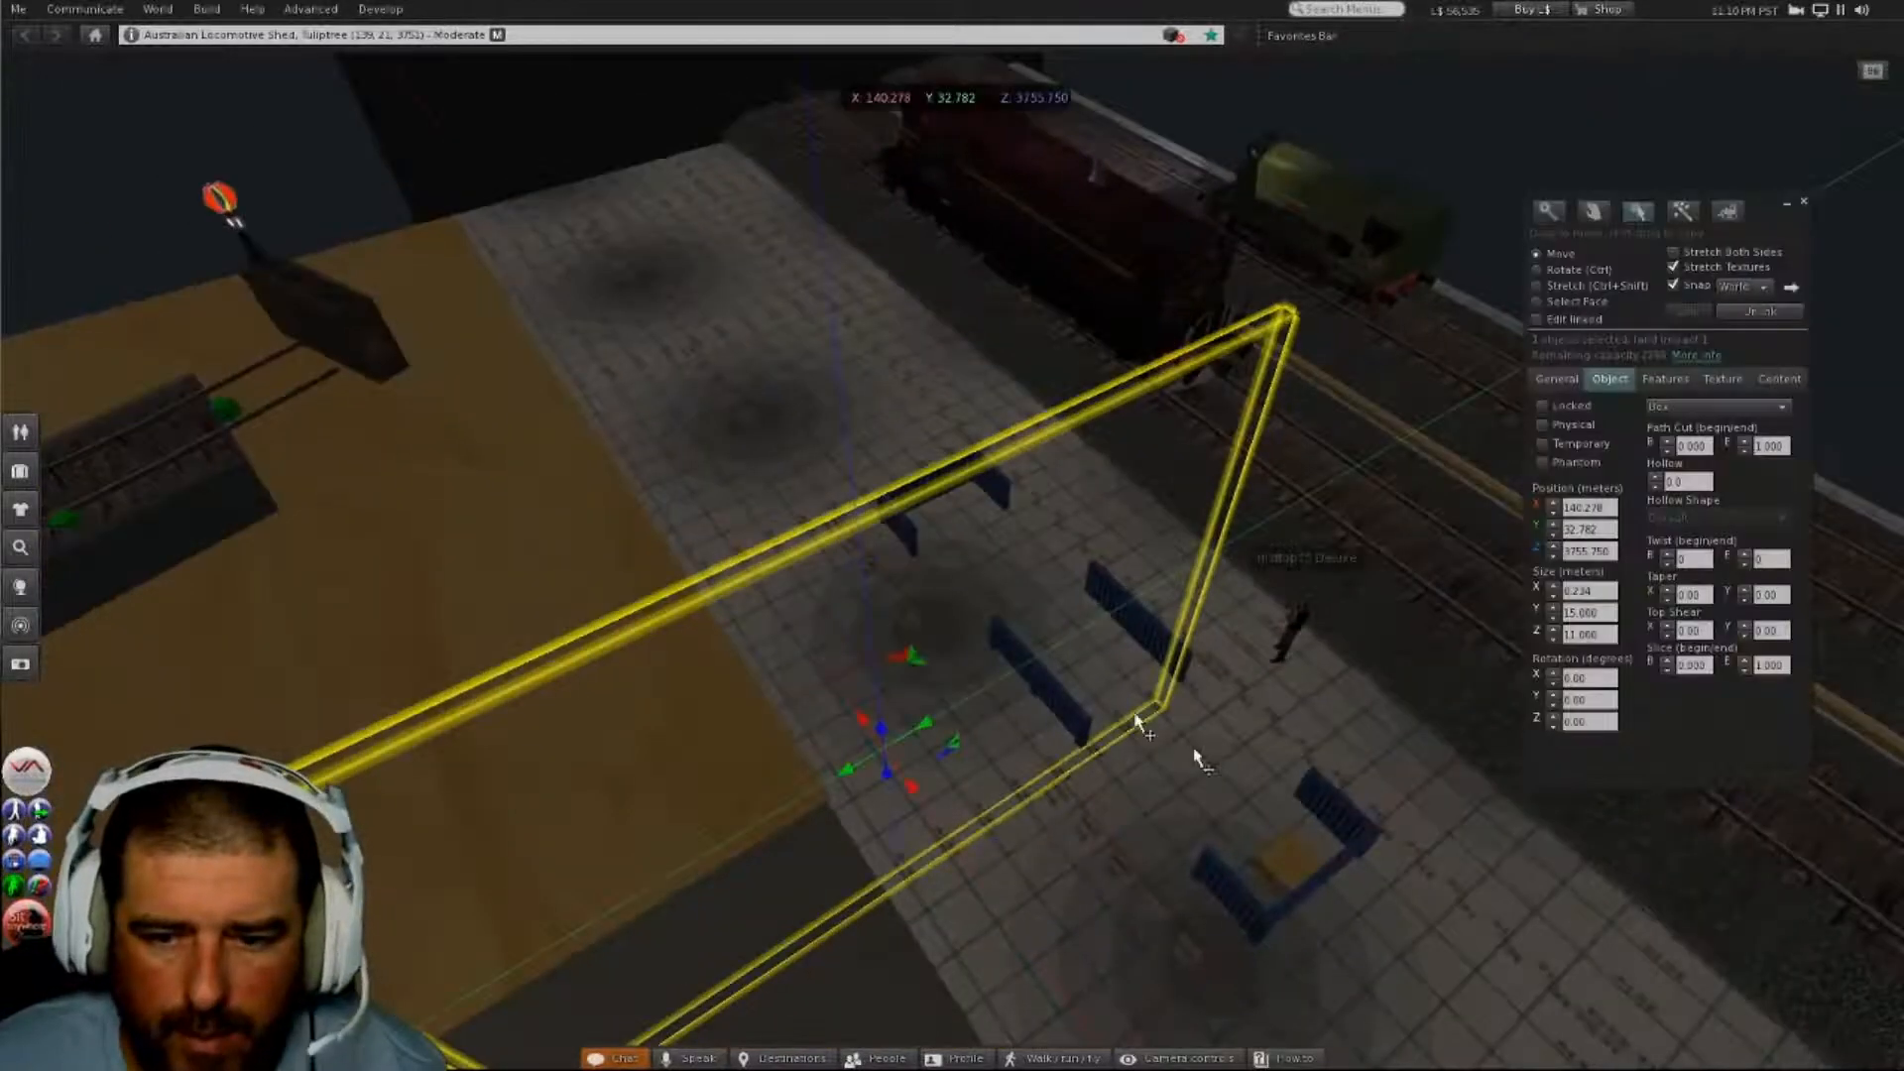
left_click(1299, 873)
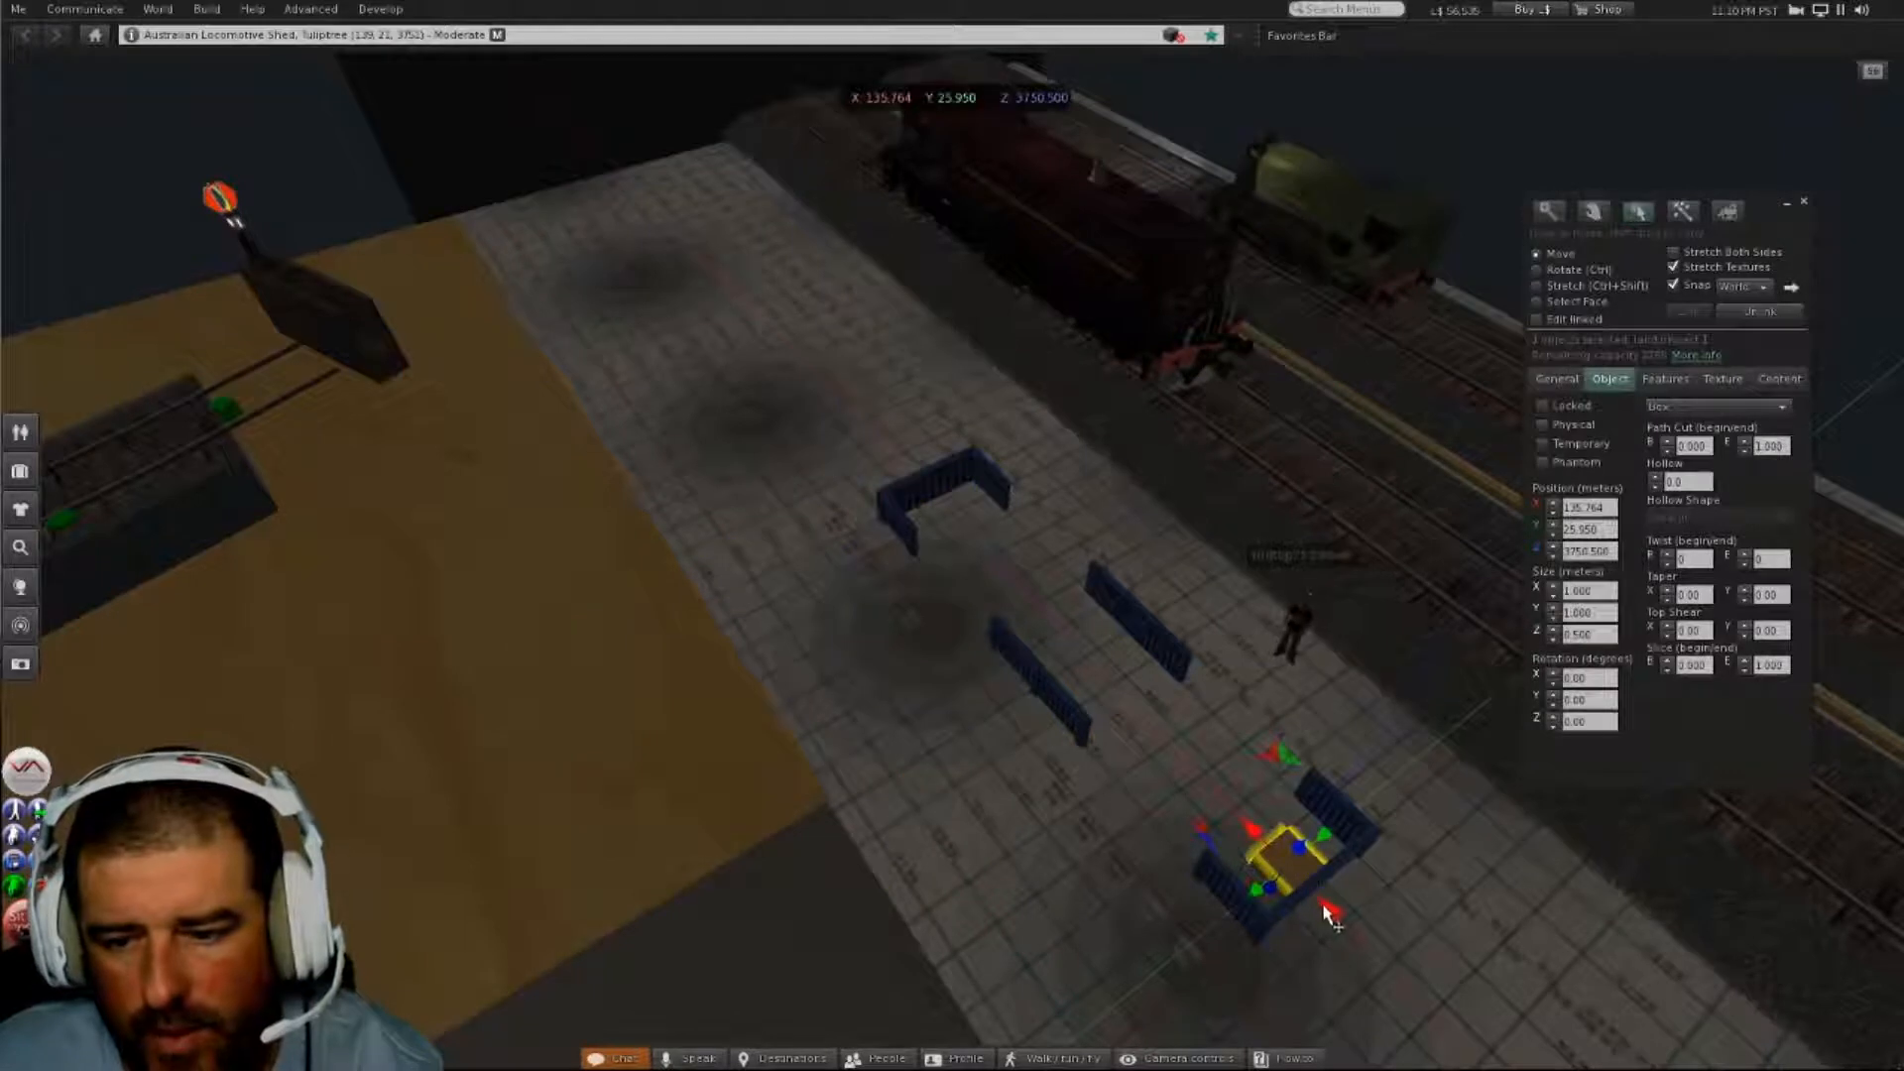
left_click_drag(1326, 905, 1544, 1051)
- Move the shortened wagon back over the track between the locomotive and container wagons, to about X 138.10, Y 16.61, Z 3753.51
left_click(1339, 815)
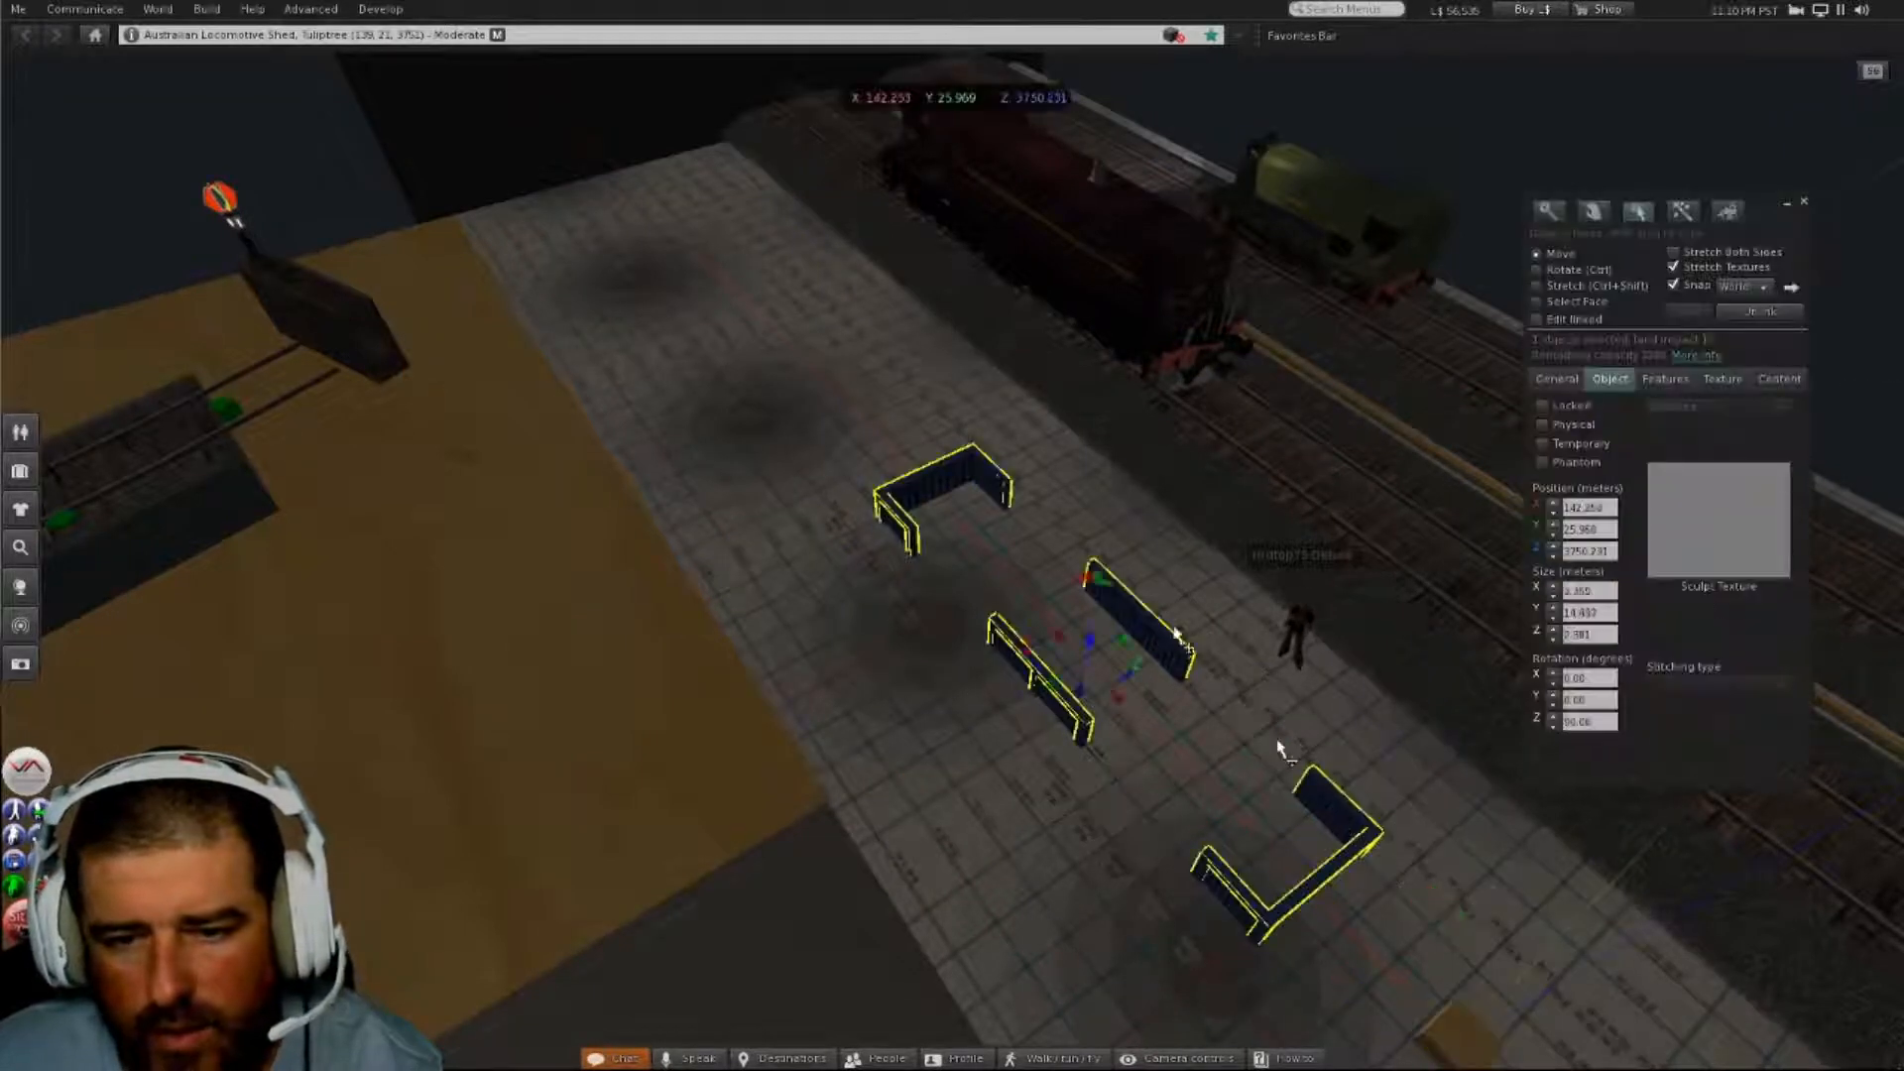
left_click_drag(1091, 644, 1384, 561)
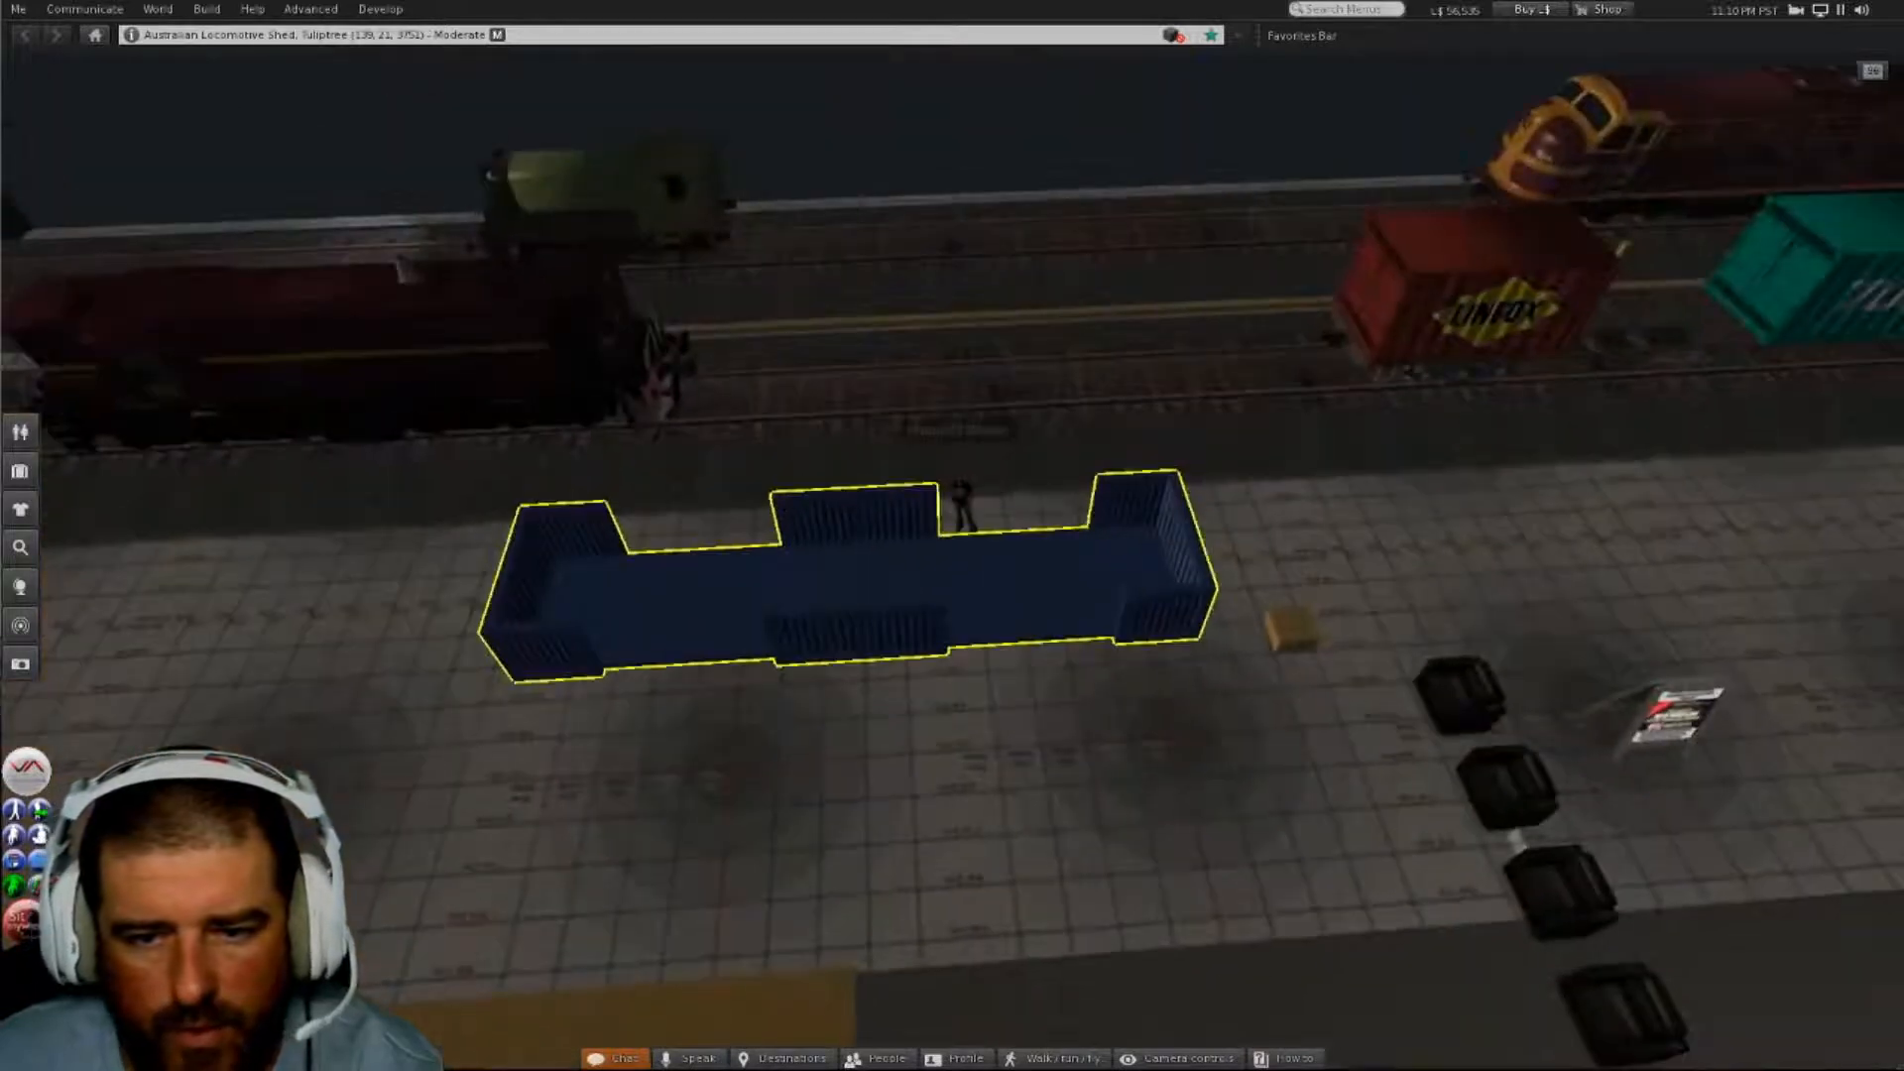
left_click_drag(694, 580, 742, 583, "alt")
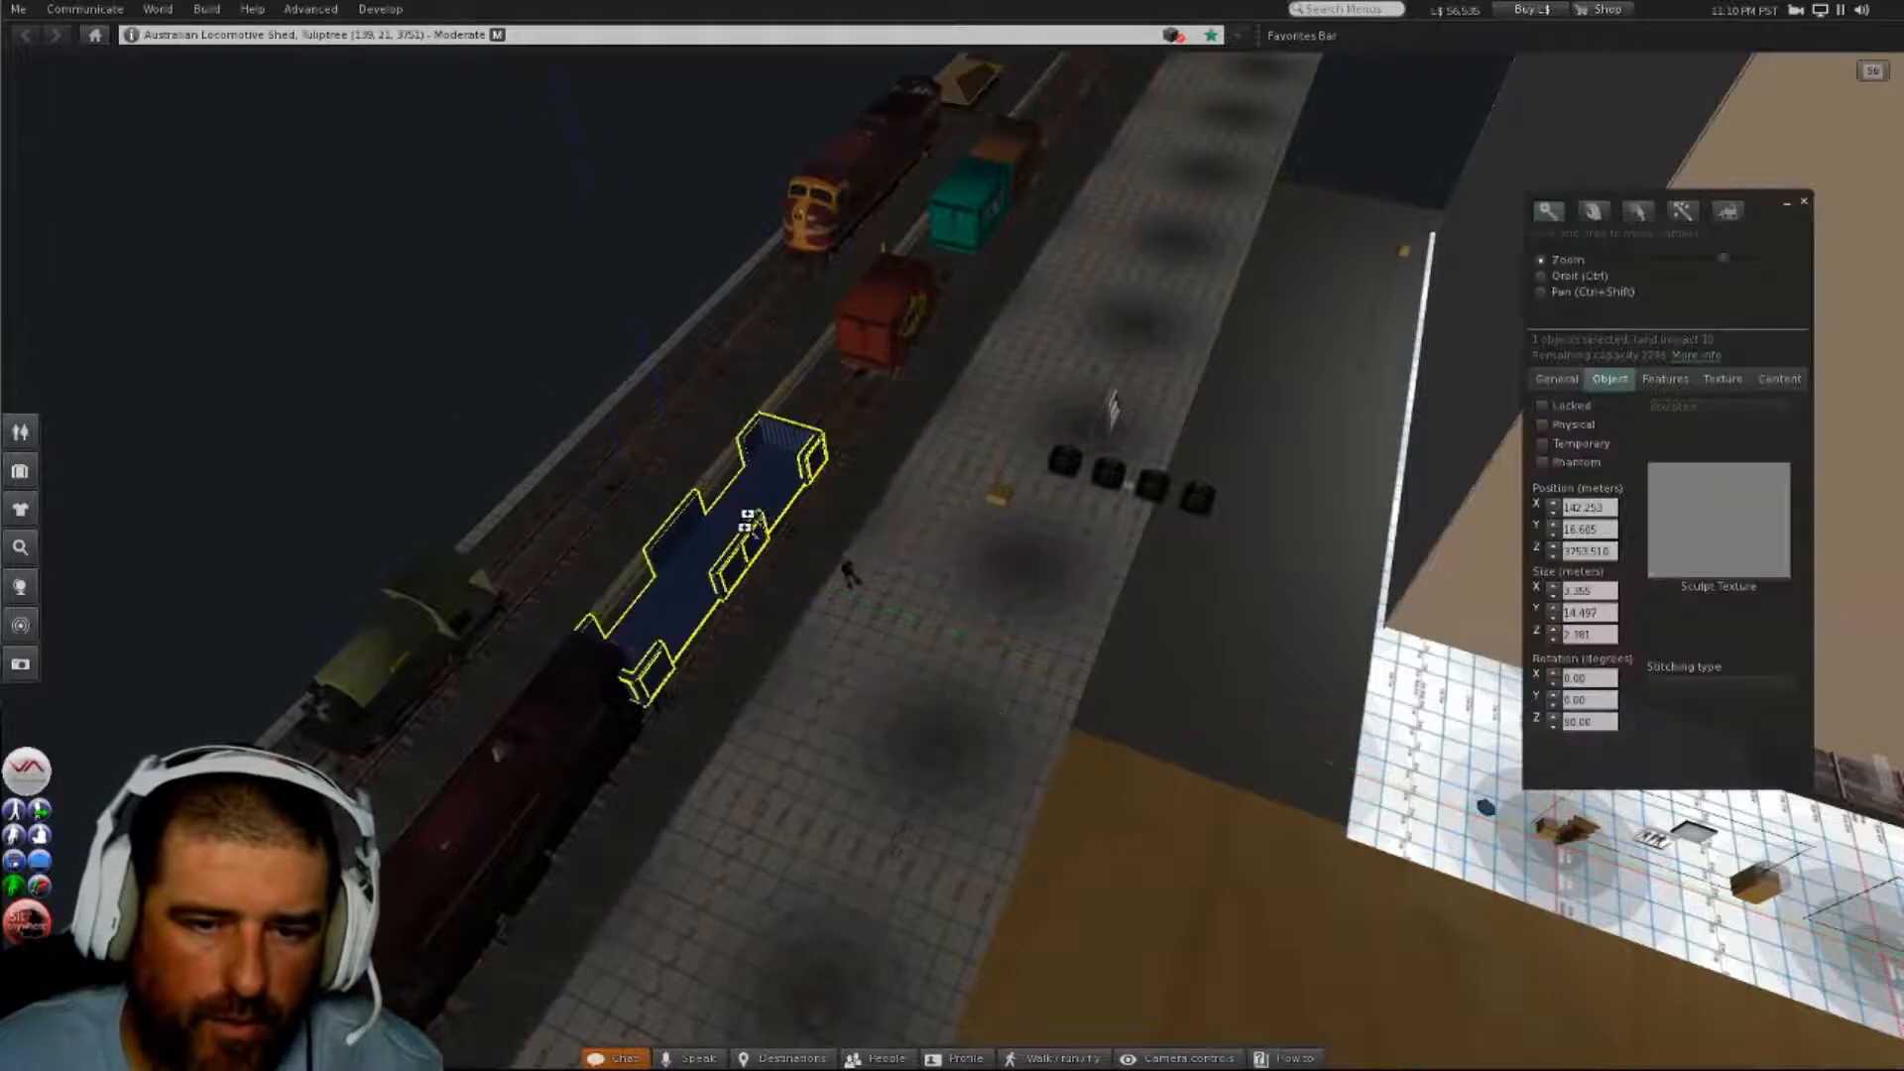
left_click_drag(747, 519, 1158, 492, "alt")
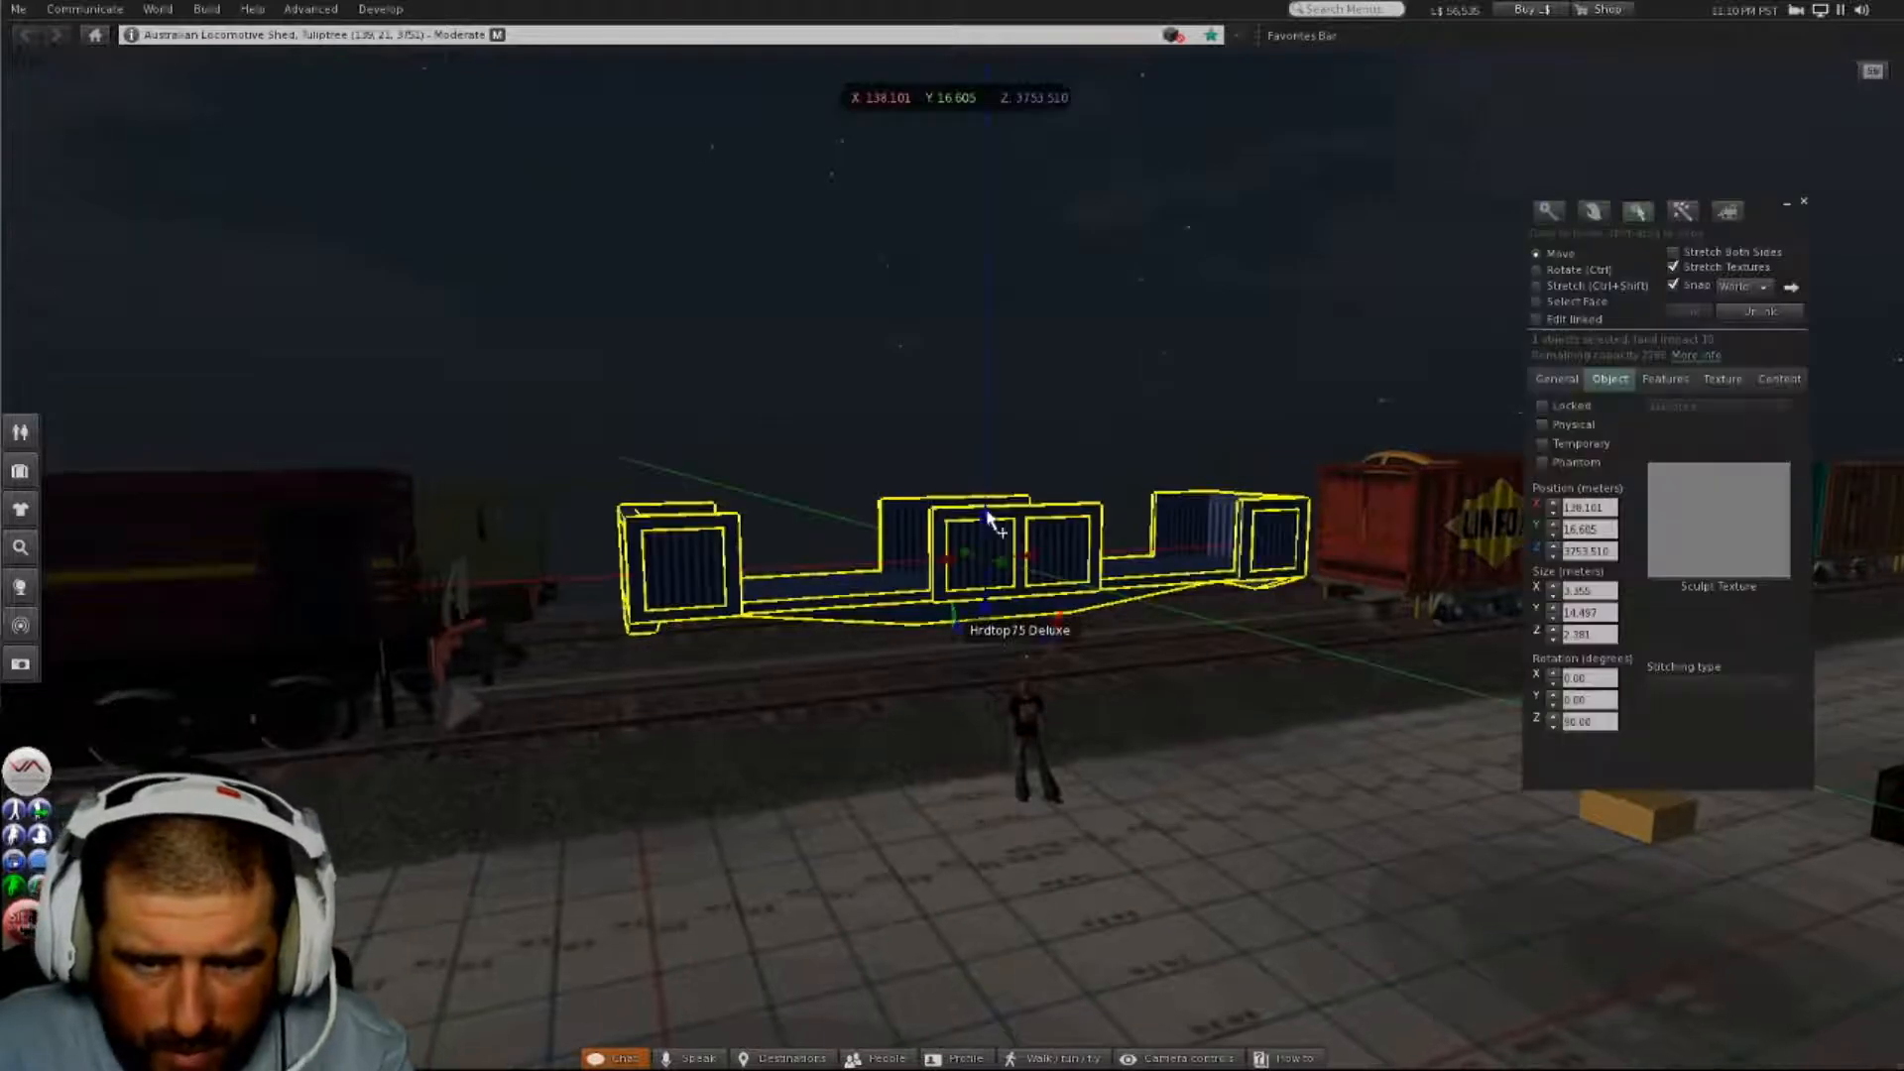
- Lower the blue wagon slightly over the track, to about Z 3753.34
left_click_drag(986, 517, 988, 526)
left_click_drag(1400, 615, 1844, 625, "alt")
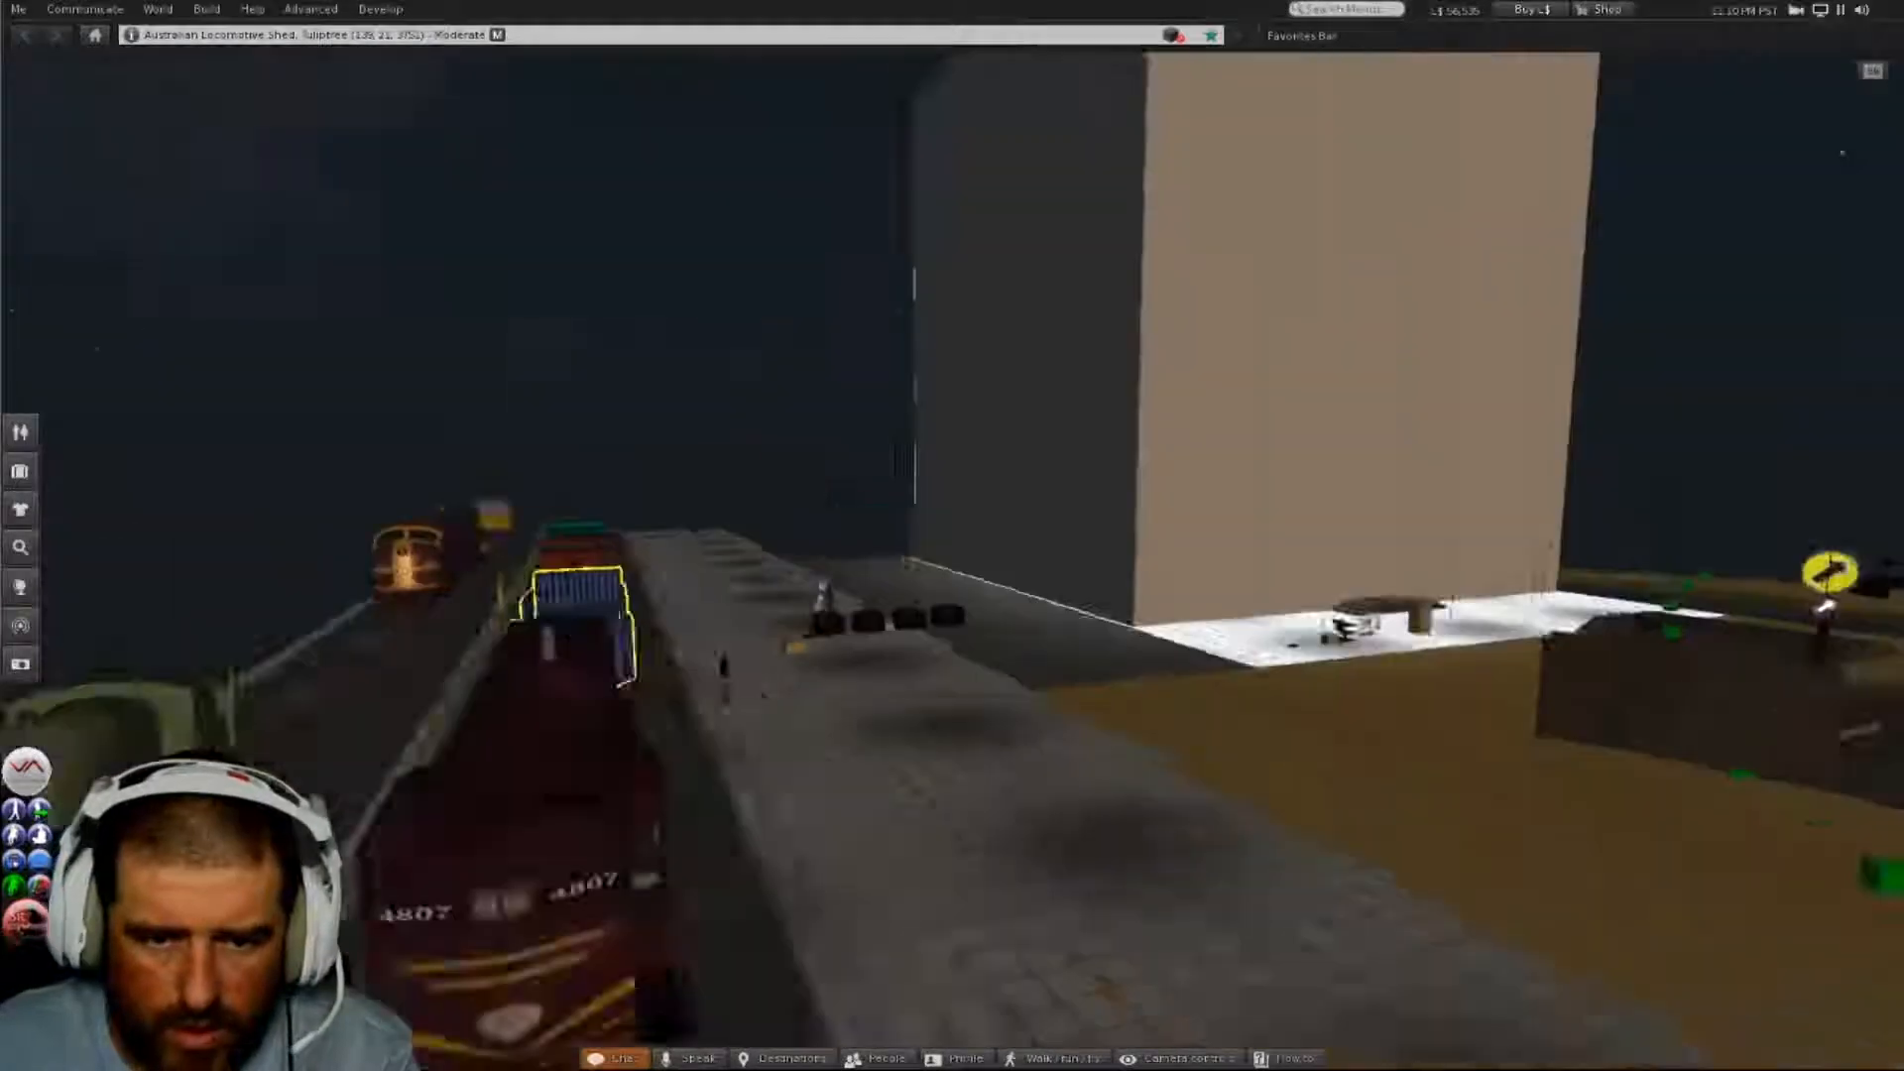
left_click_drag(836, 695, 734, 601, "alt")
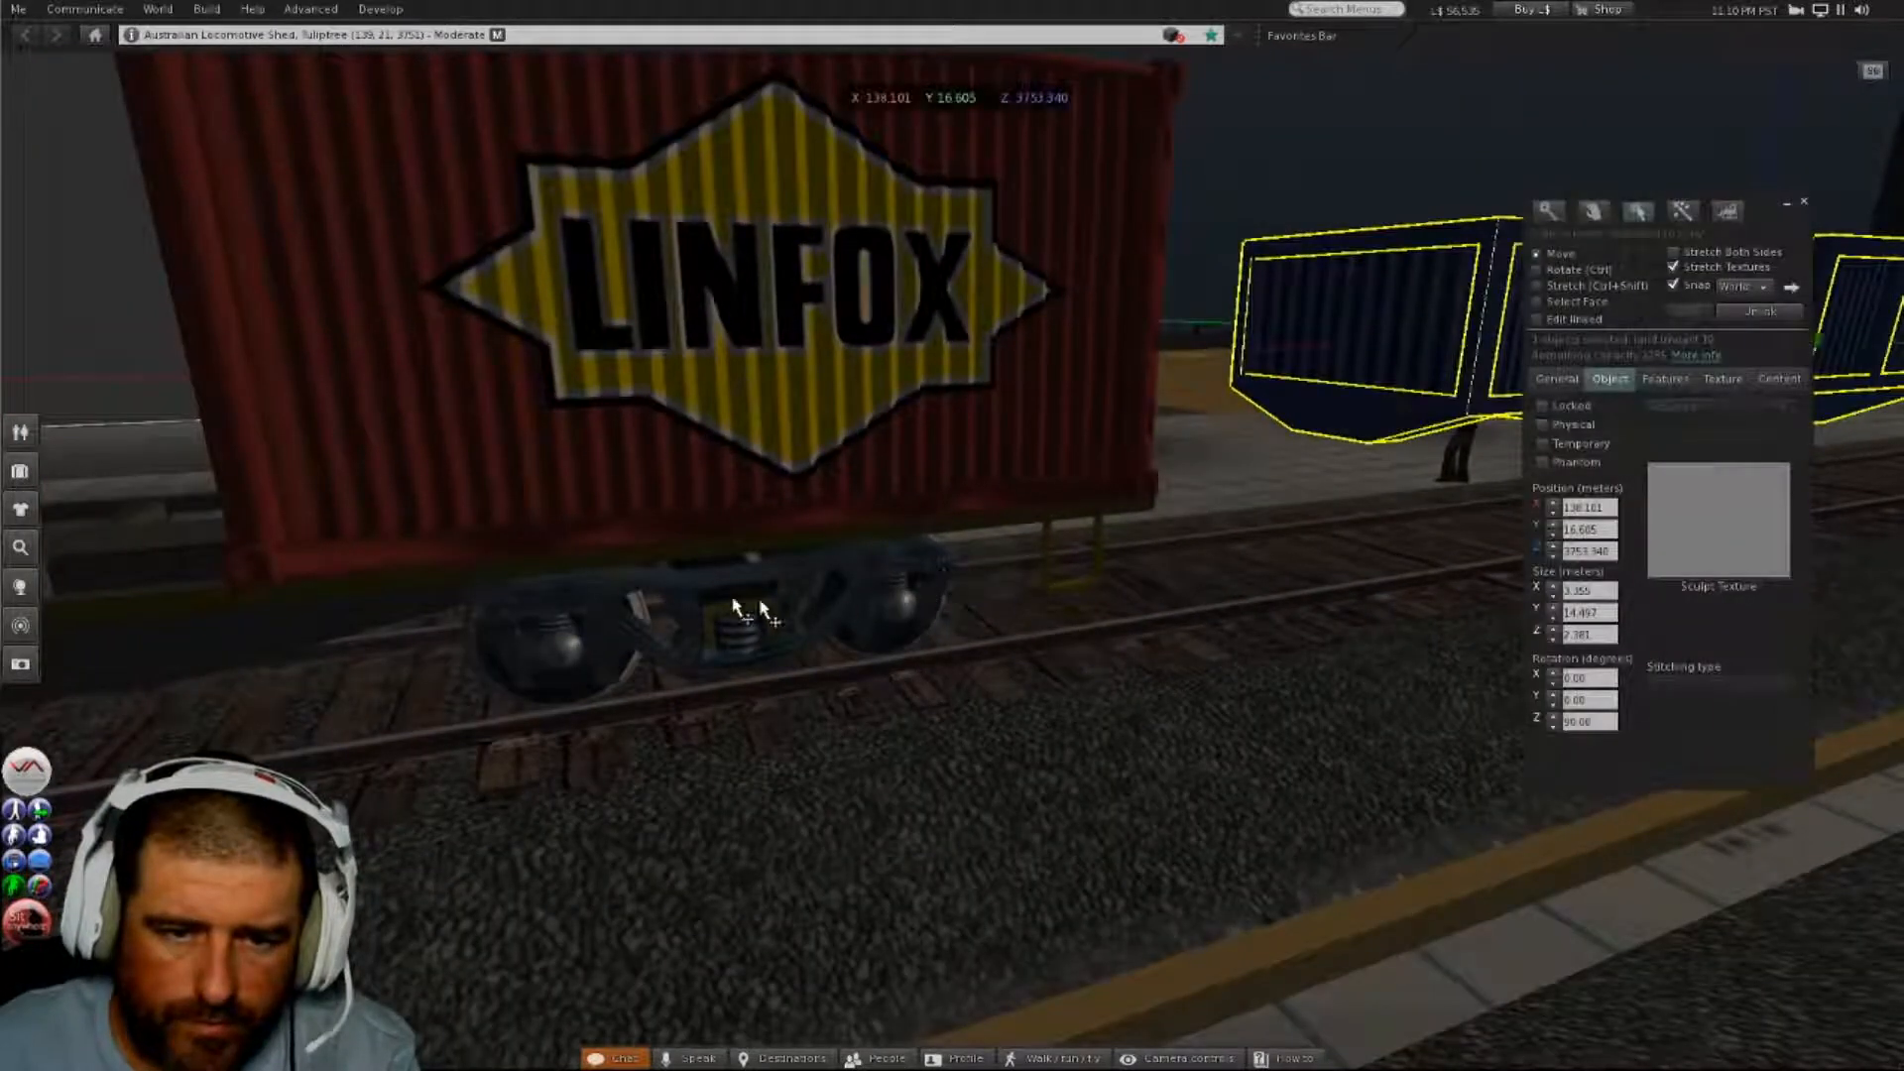
- Unlink the red Linfox container from the container wagon and delete it
right_click(769, 587)
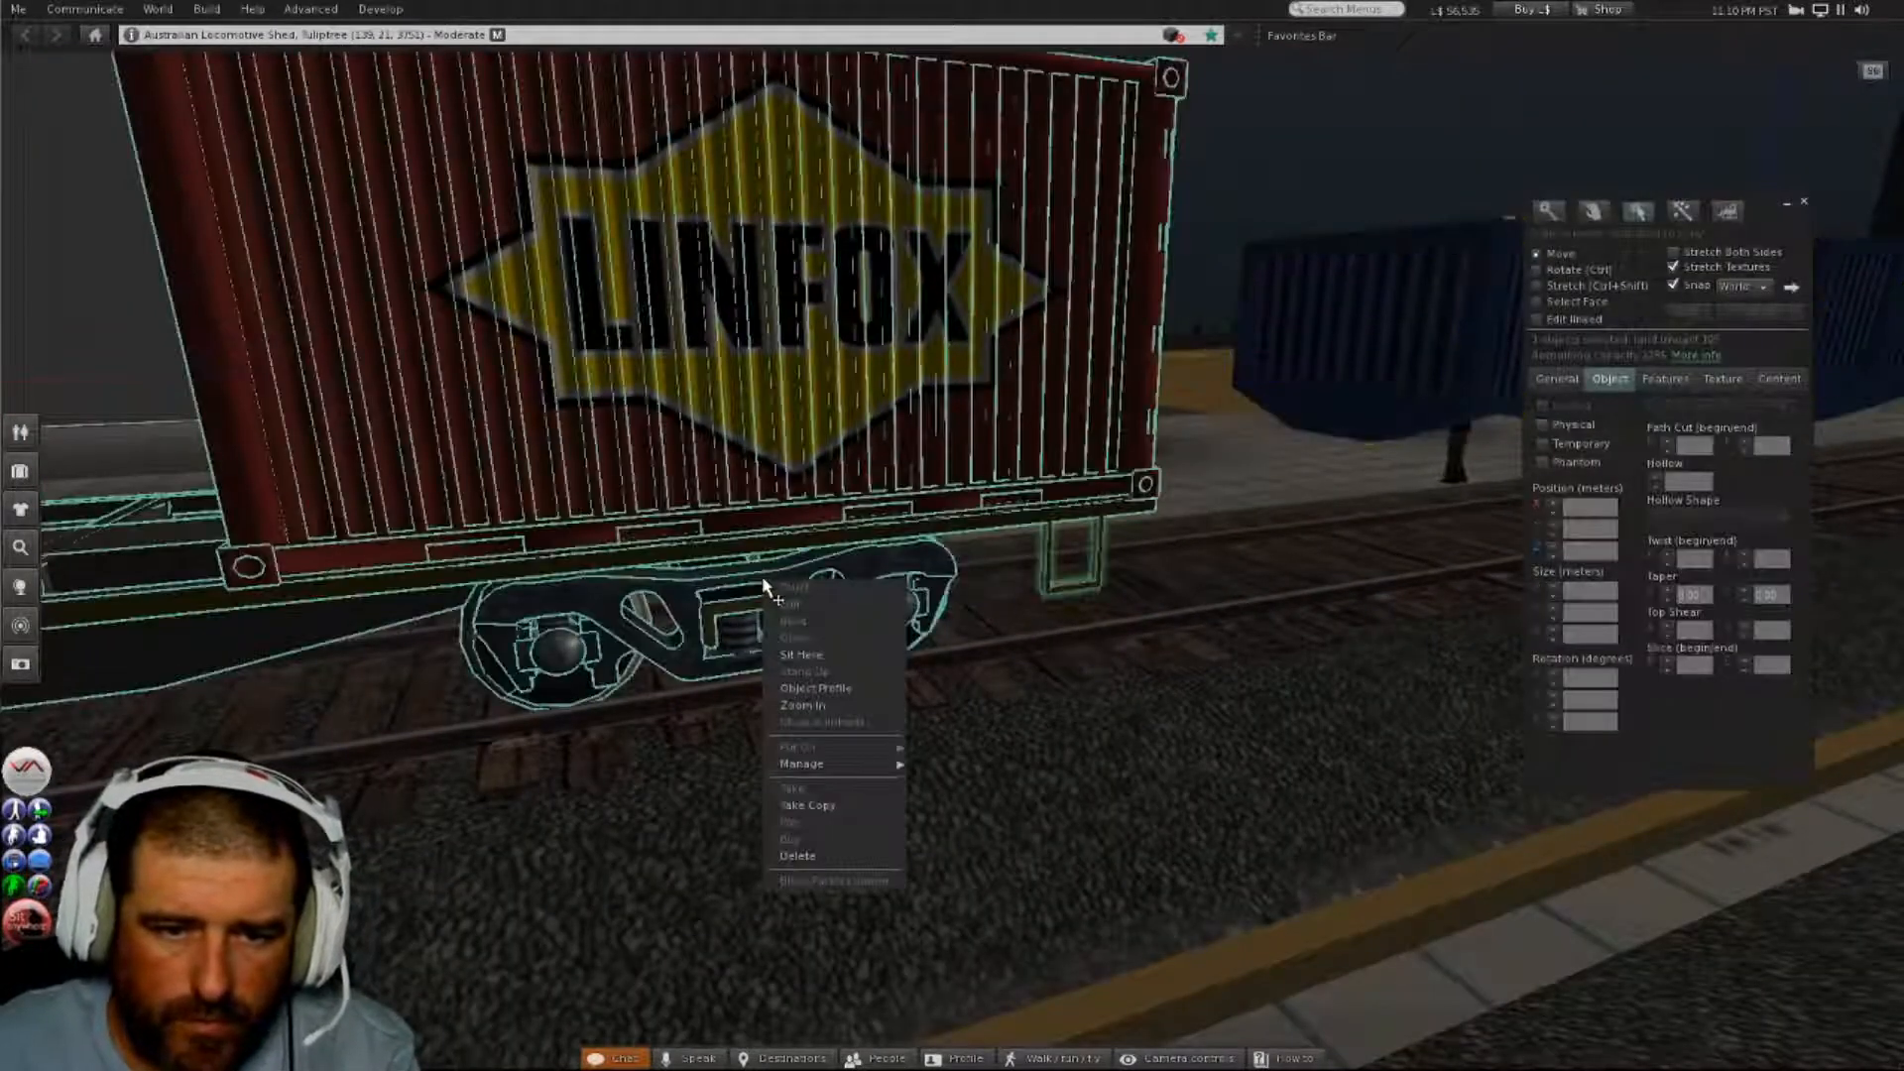
left_click(791, 605)
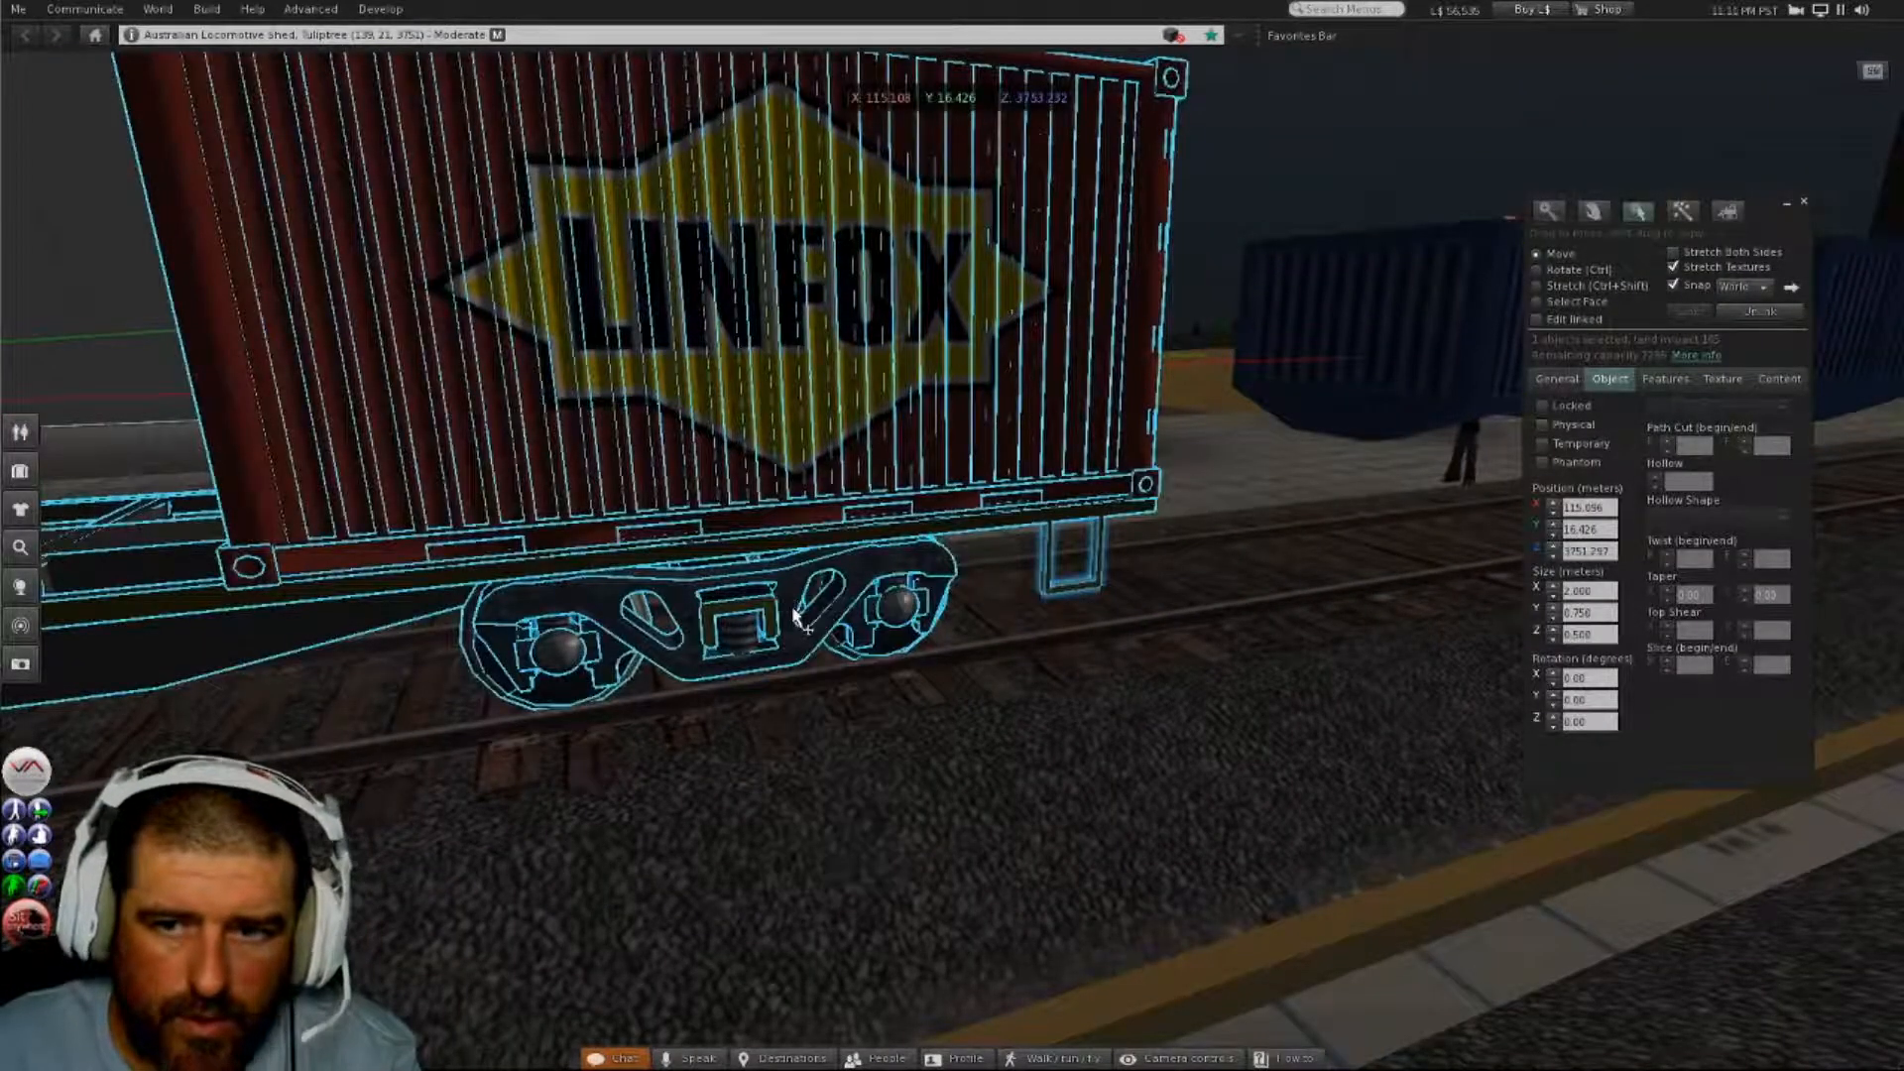
left_click(1537, 321)
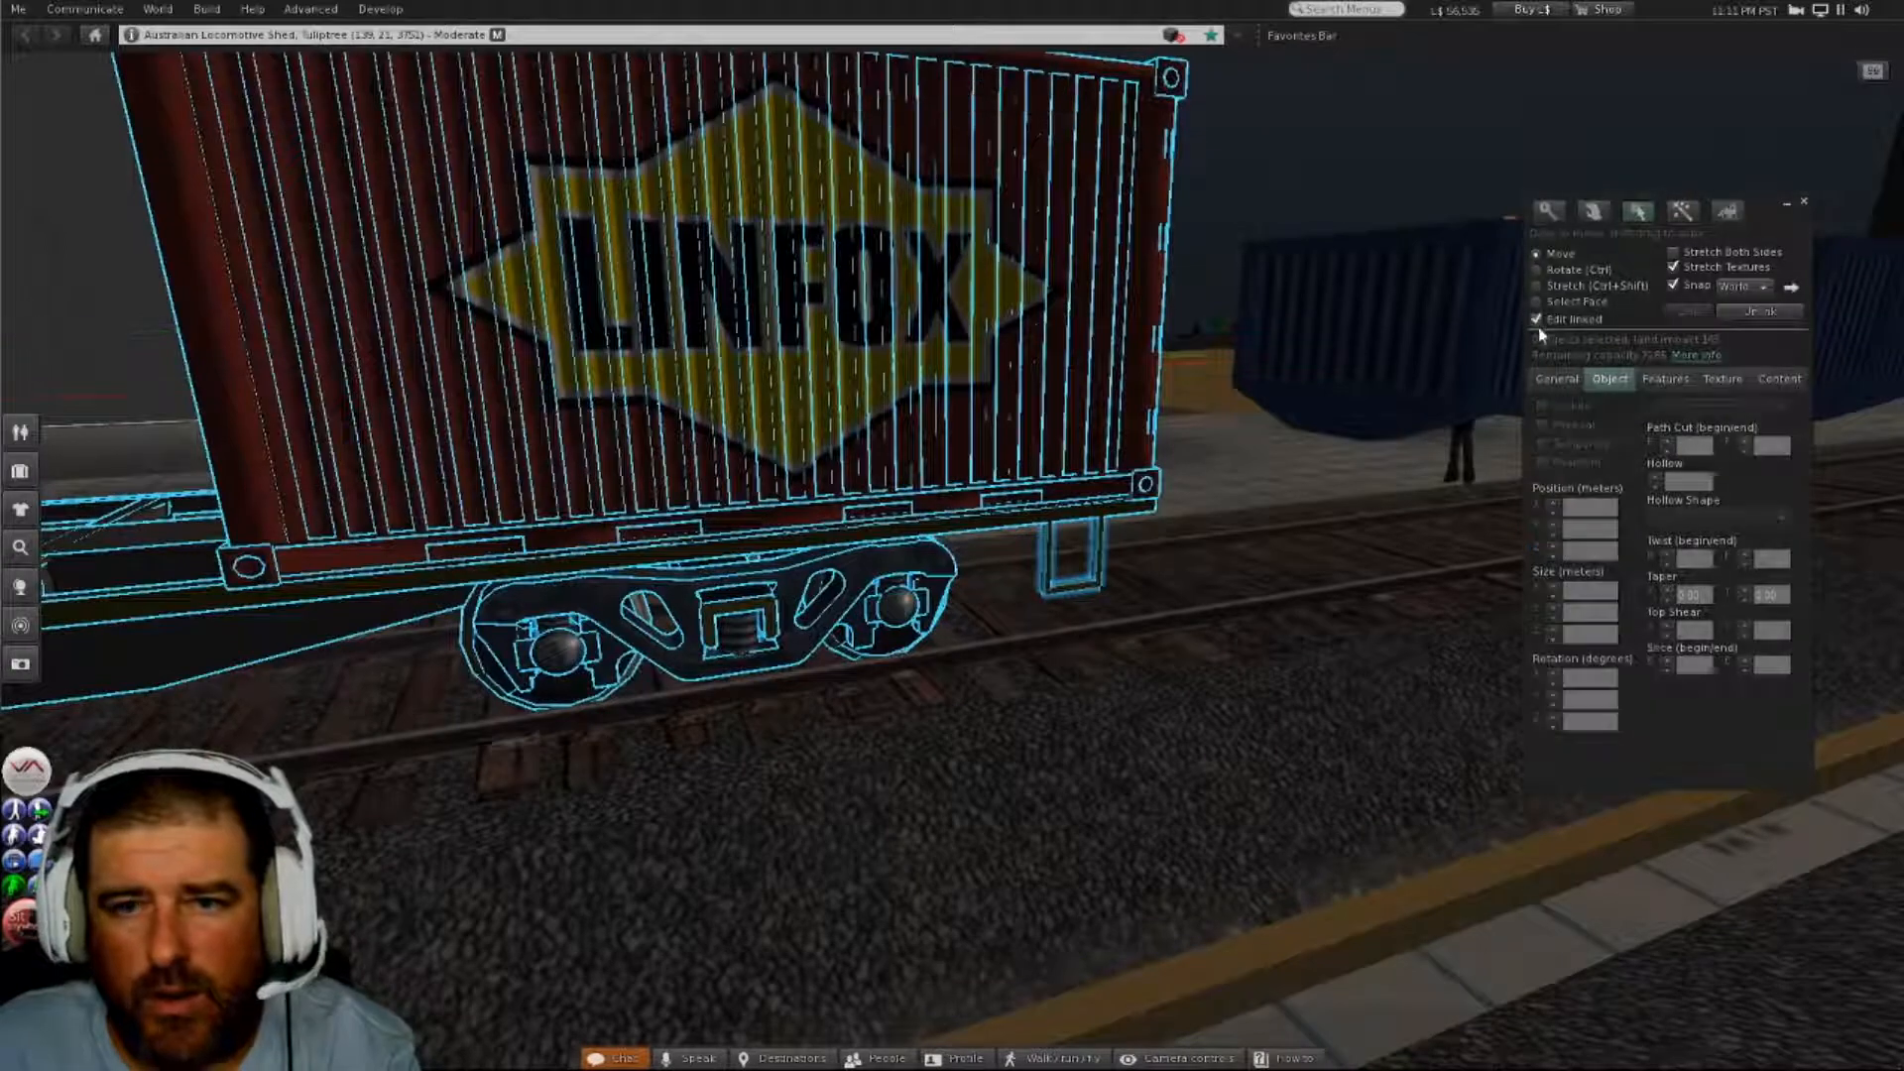
left_click(768, 316)
left_click_drag(761, 316, 964, 571, "alt")
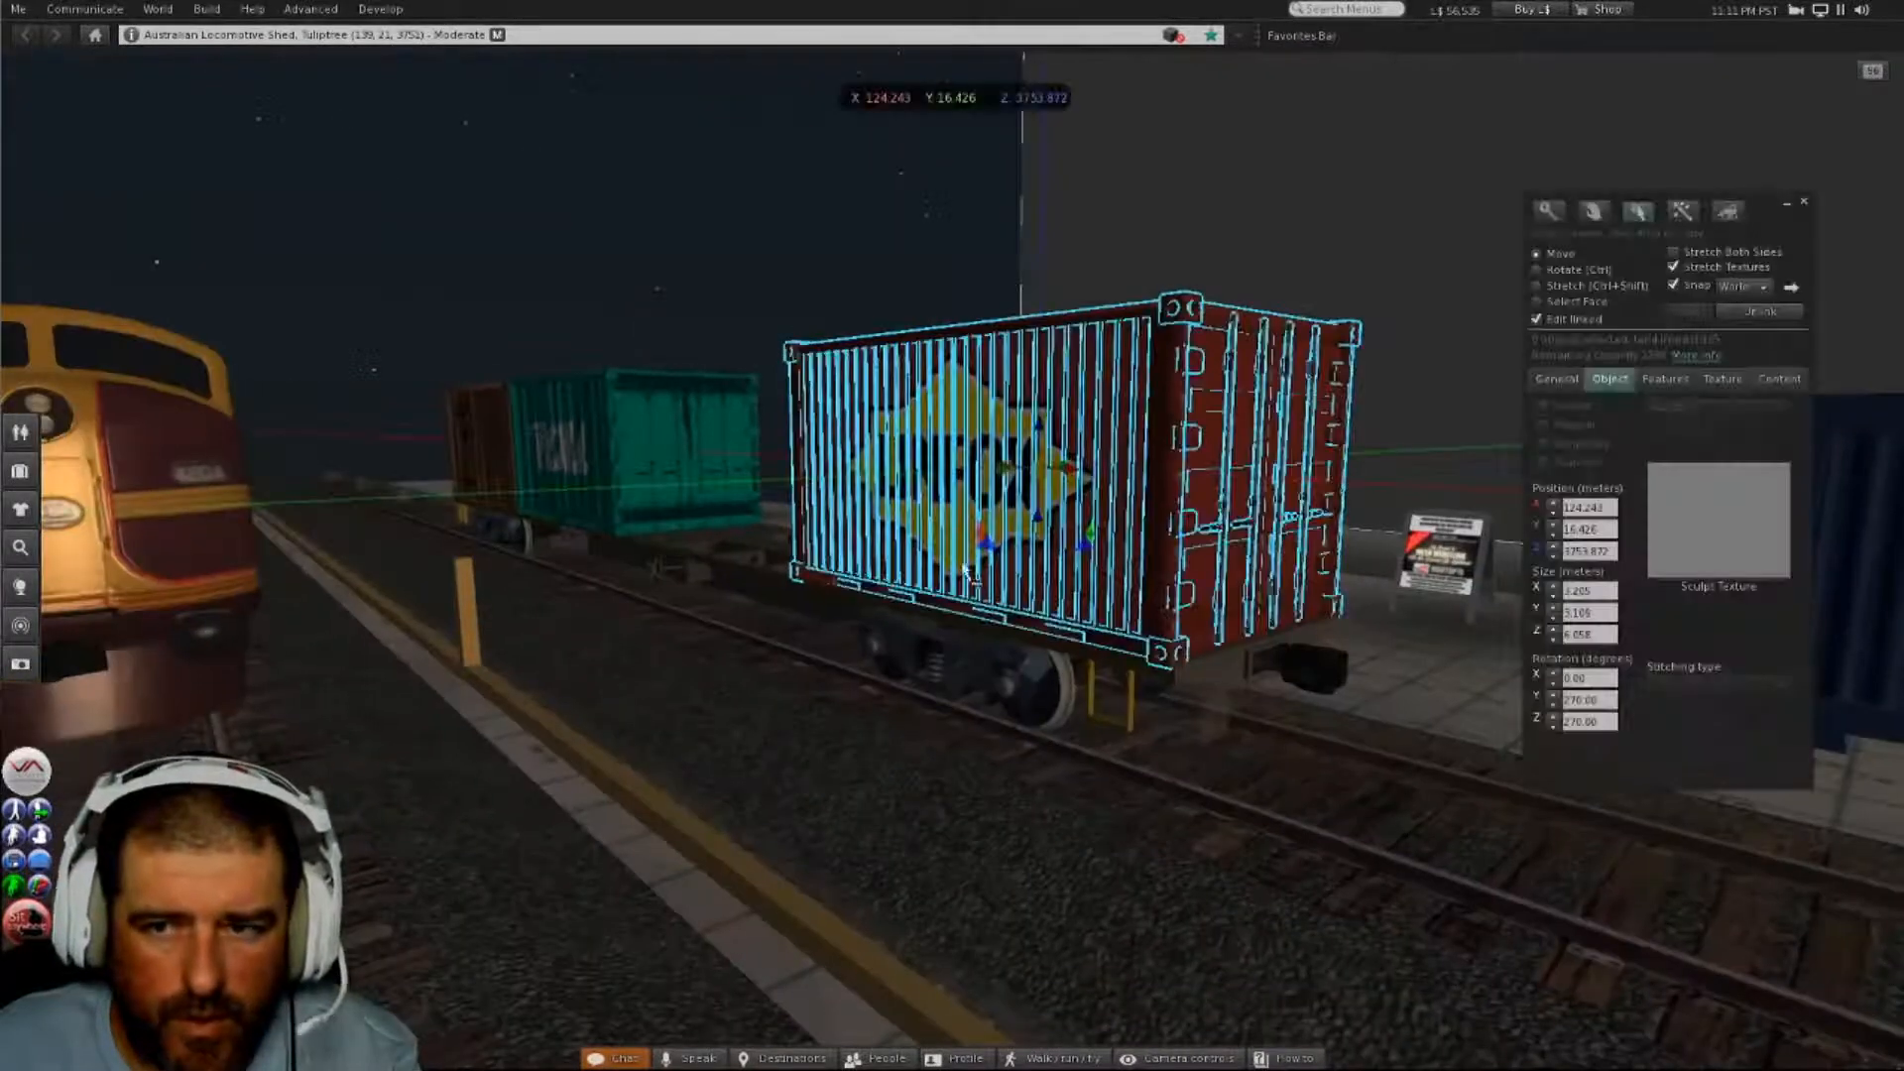
left_click(1537, 319)
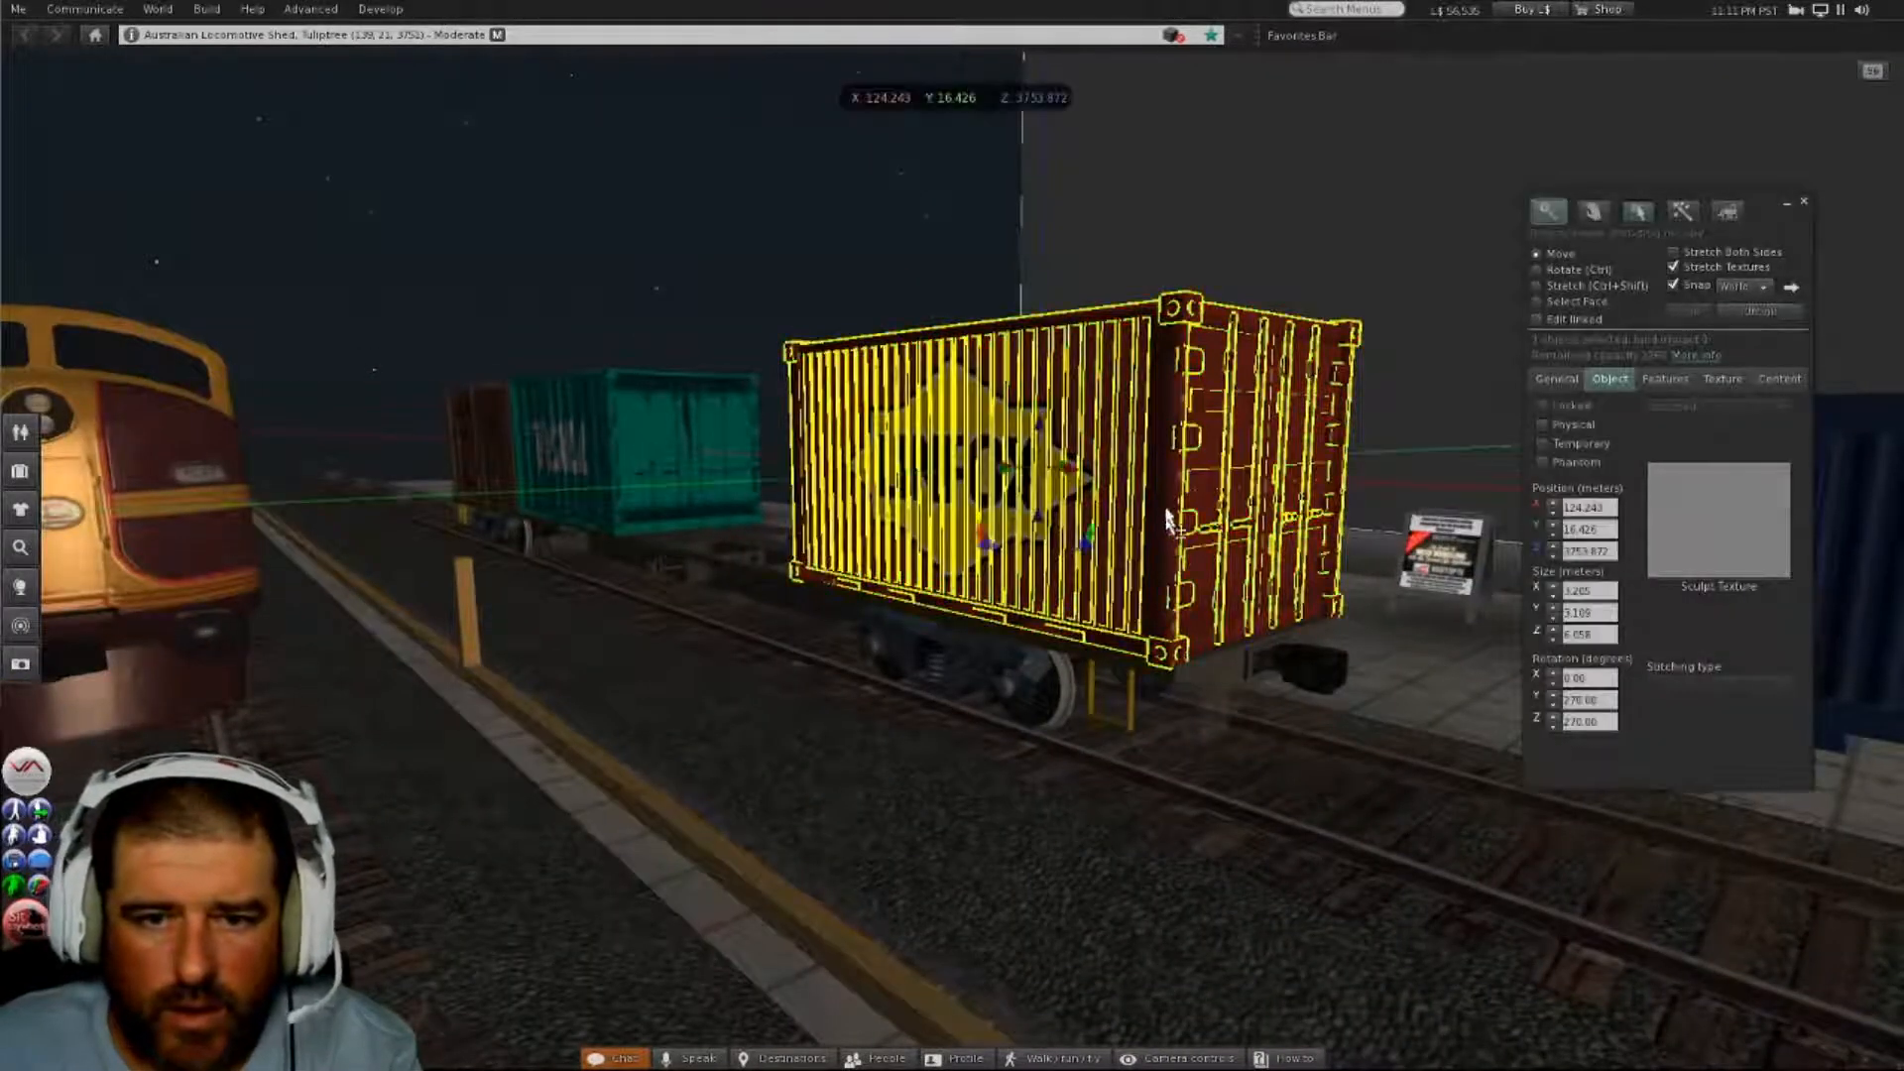
right_click(1027, 481)
left_click(1061, 752)
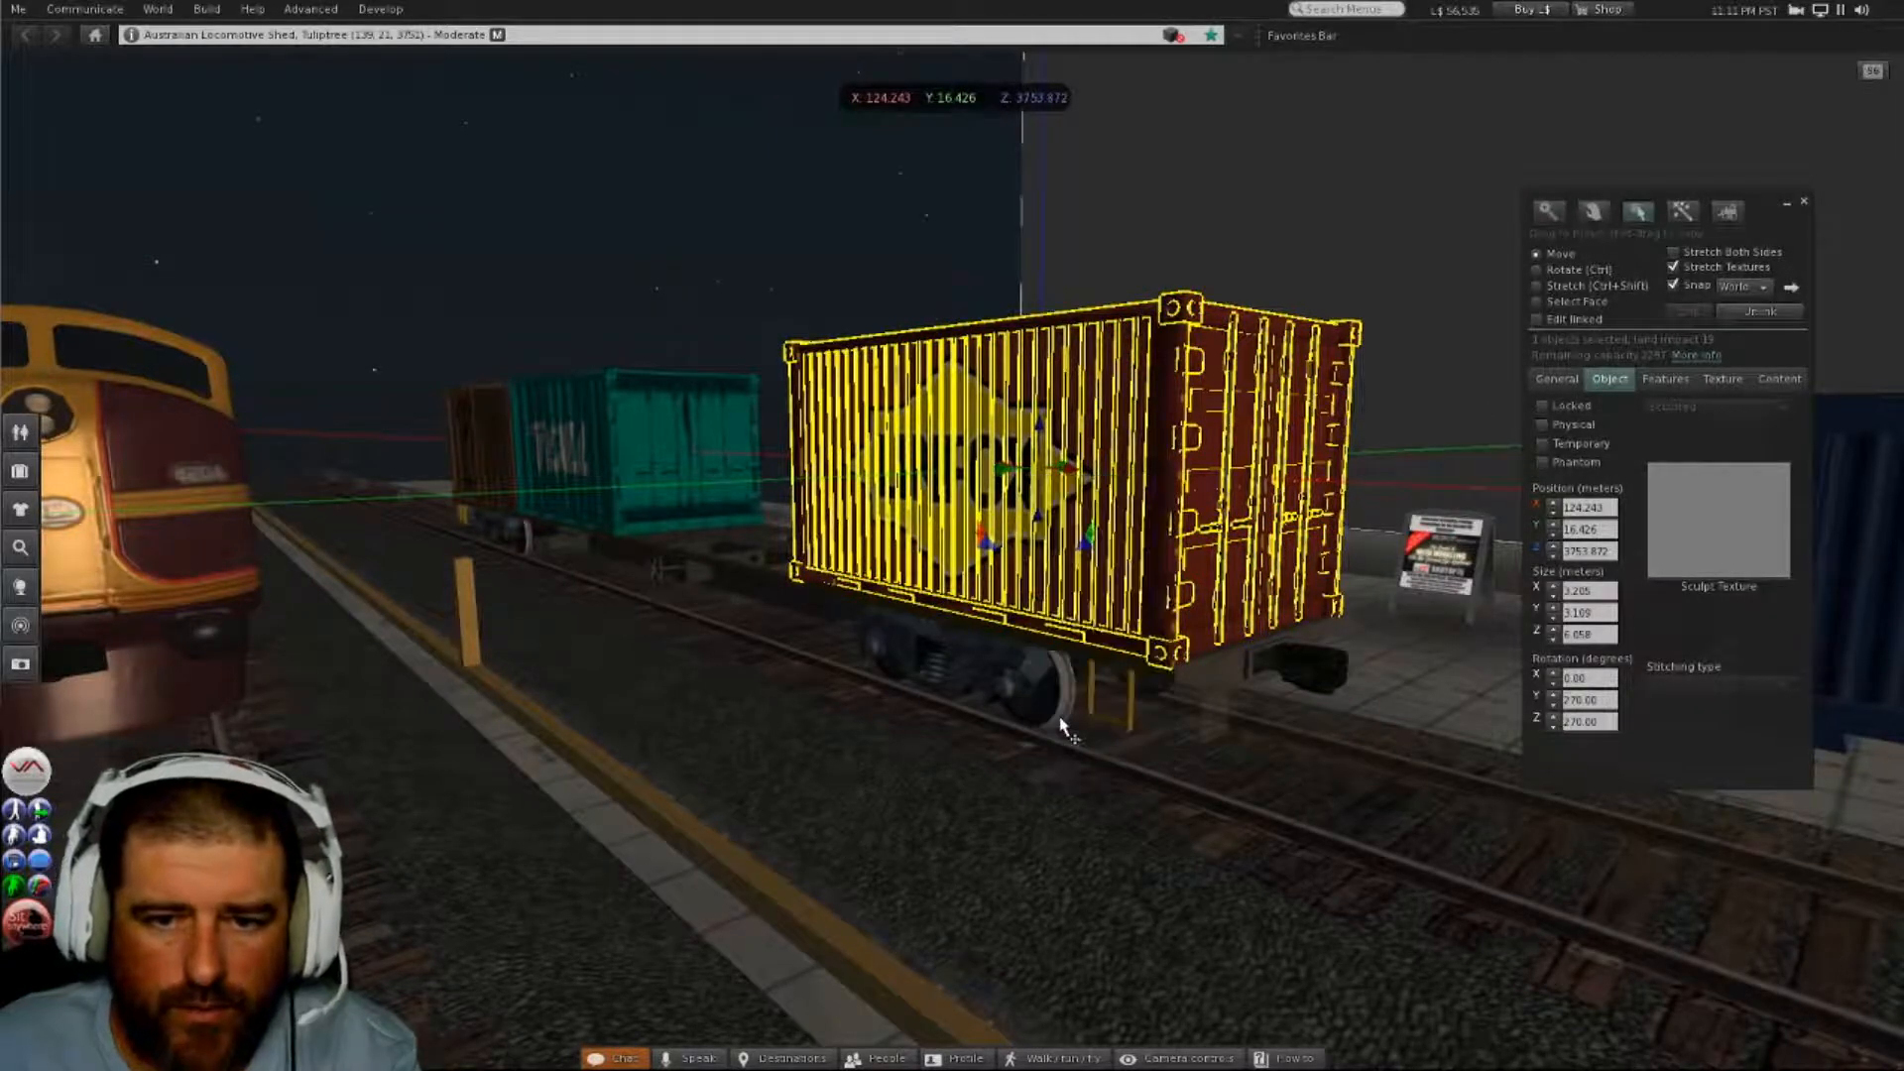
- Unlink the green container from the same flat wagon and delete it
left_click(634, 449)
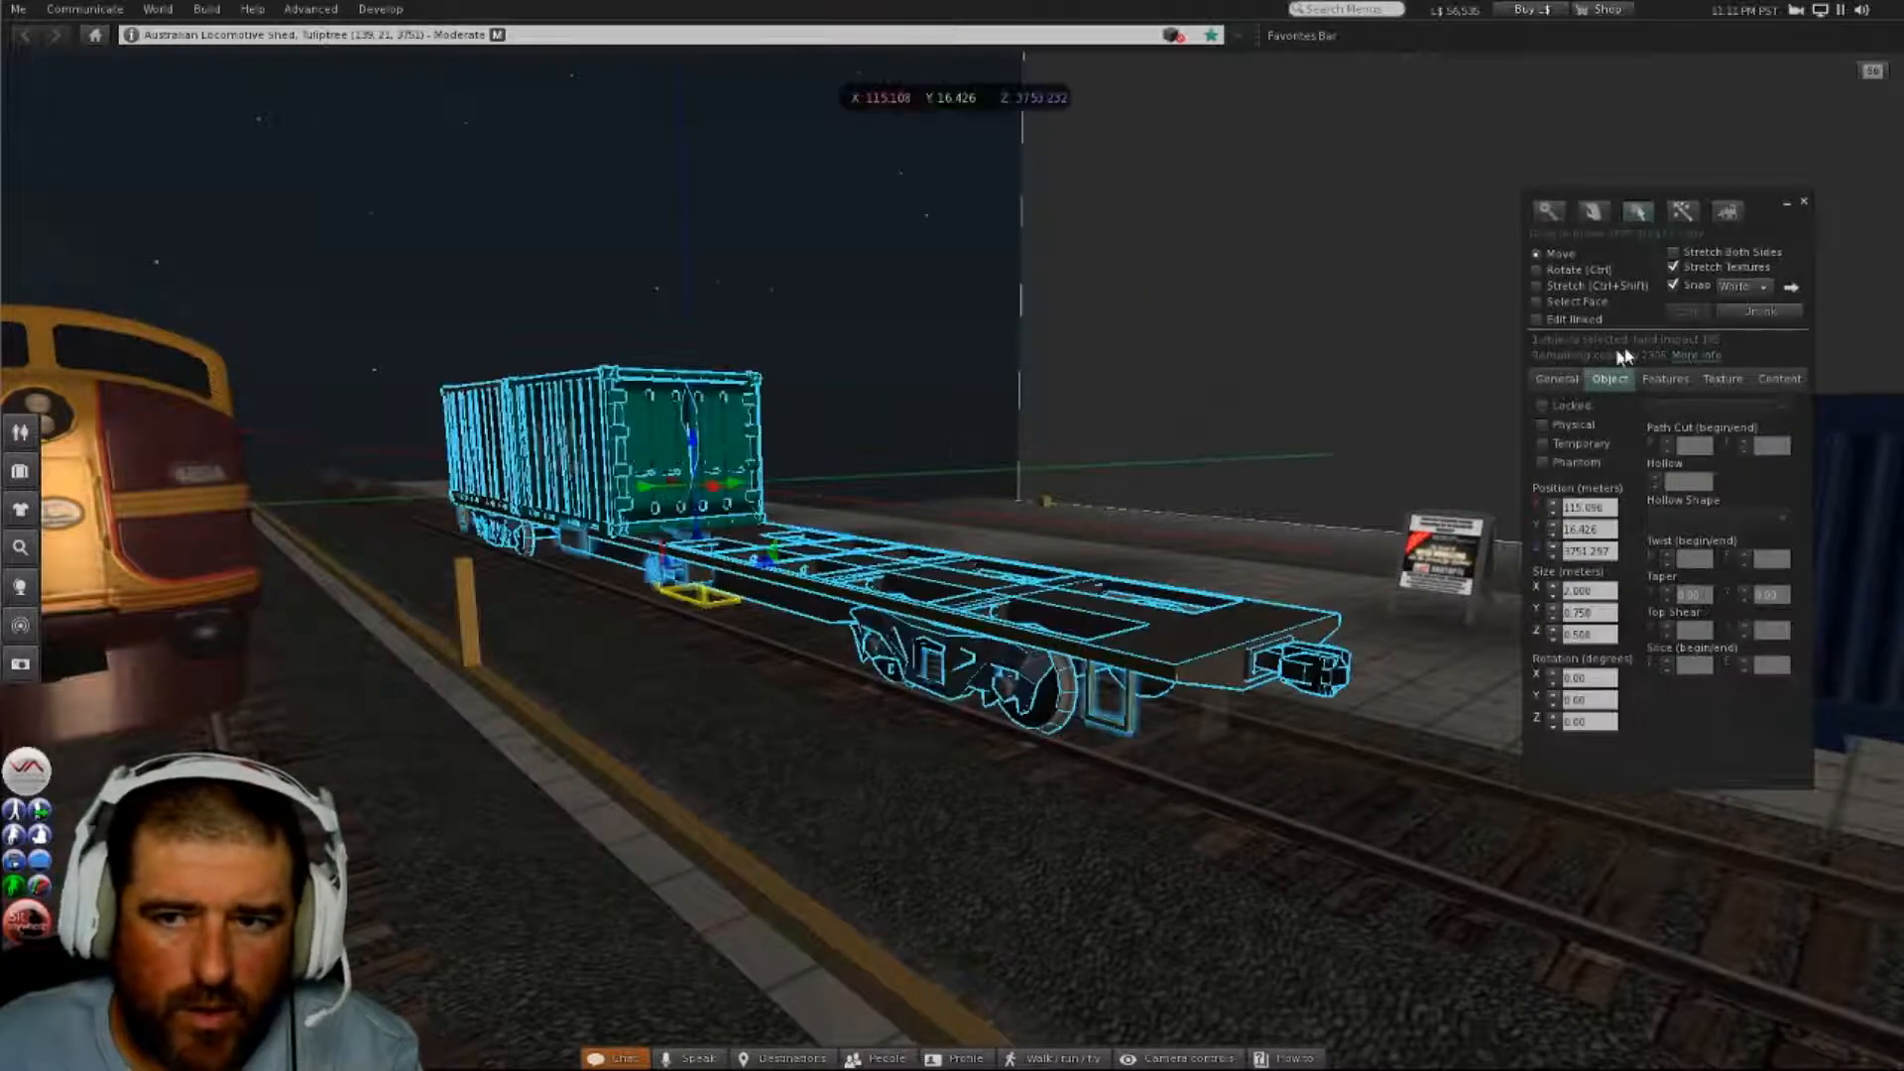
left_click(1536, 318)
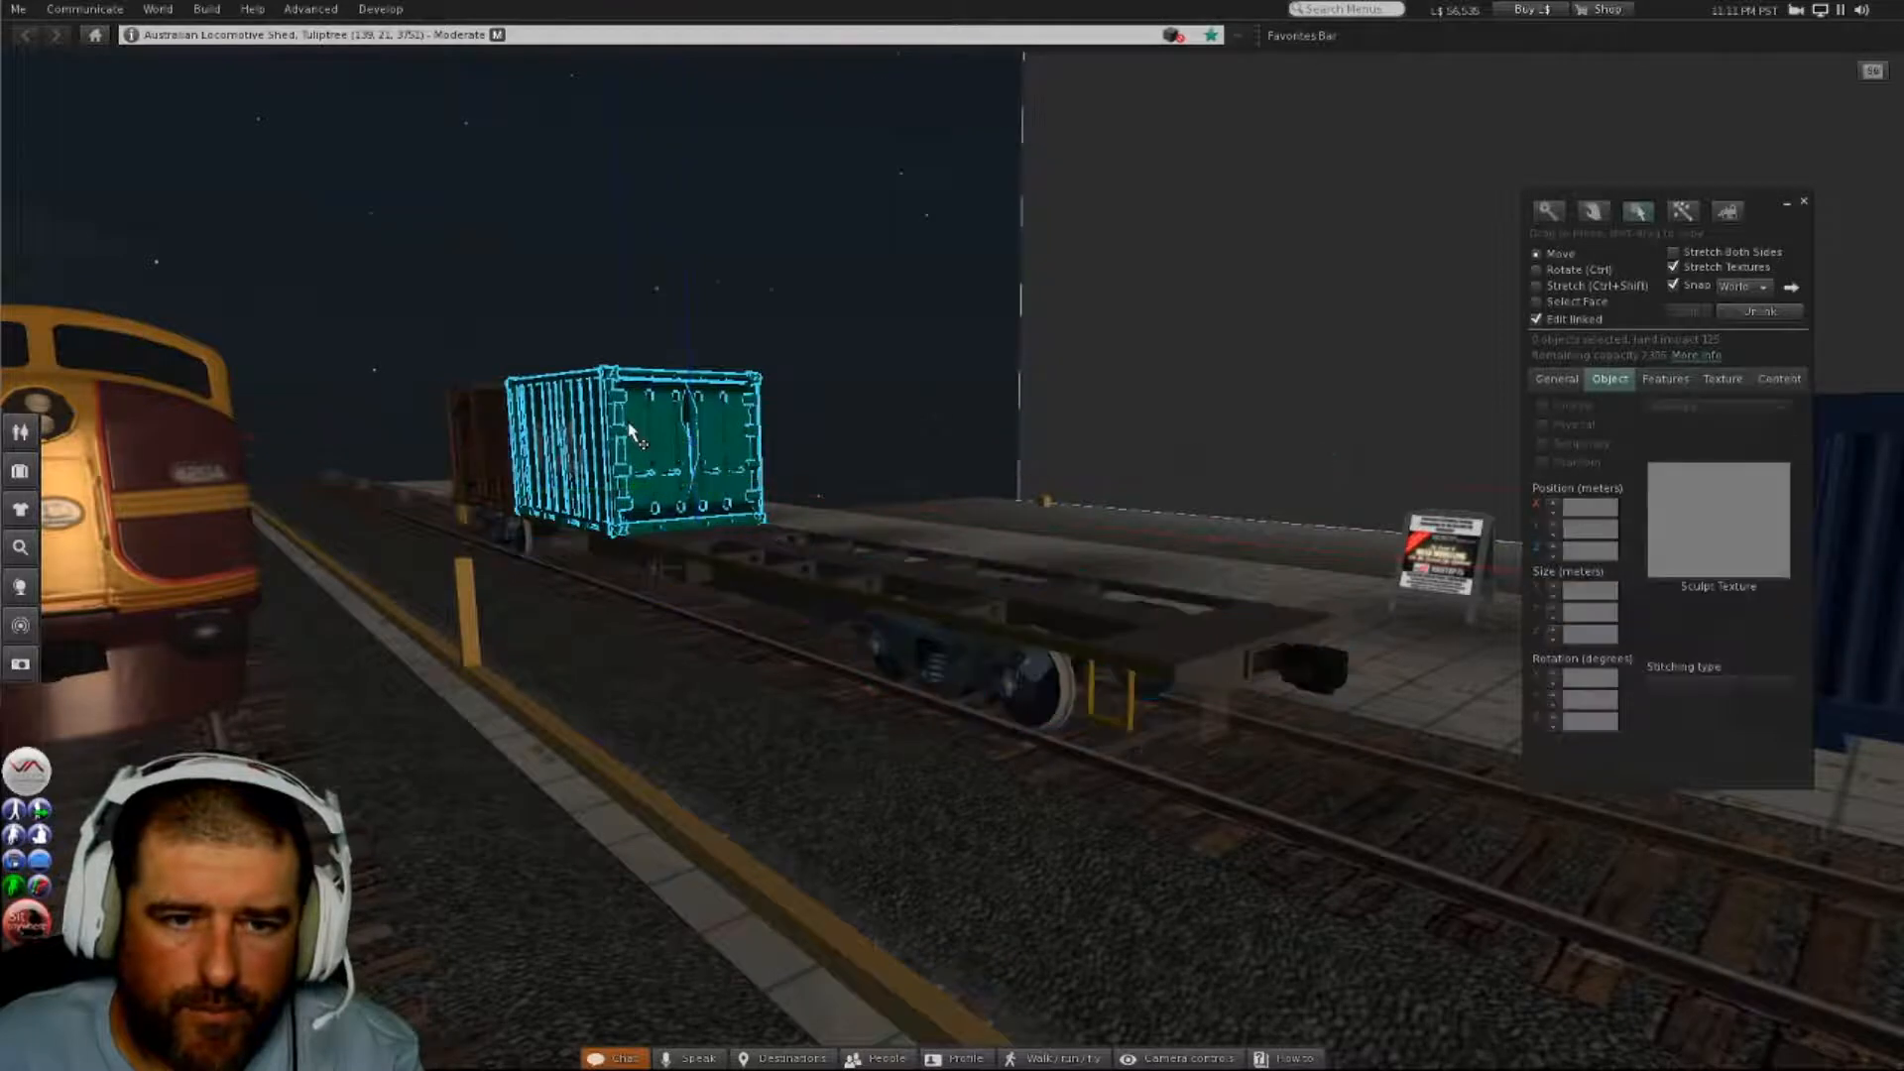
left_click(1770, 312)
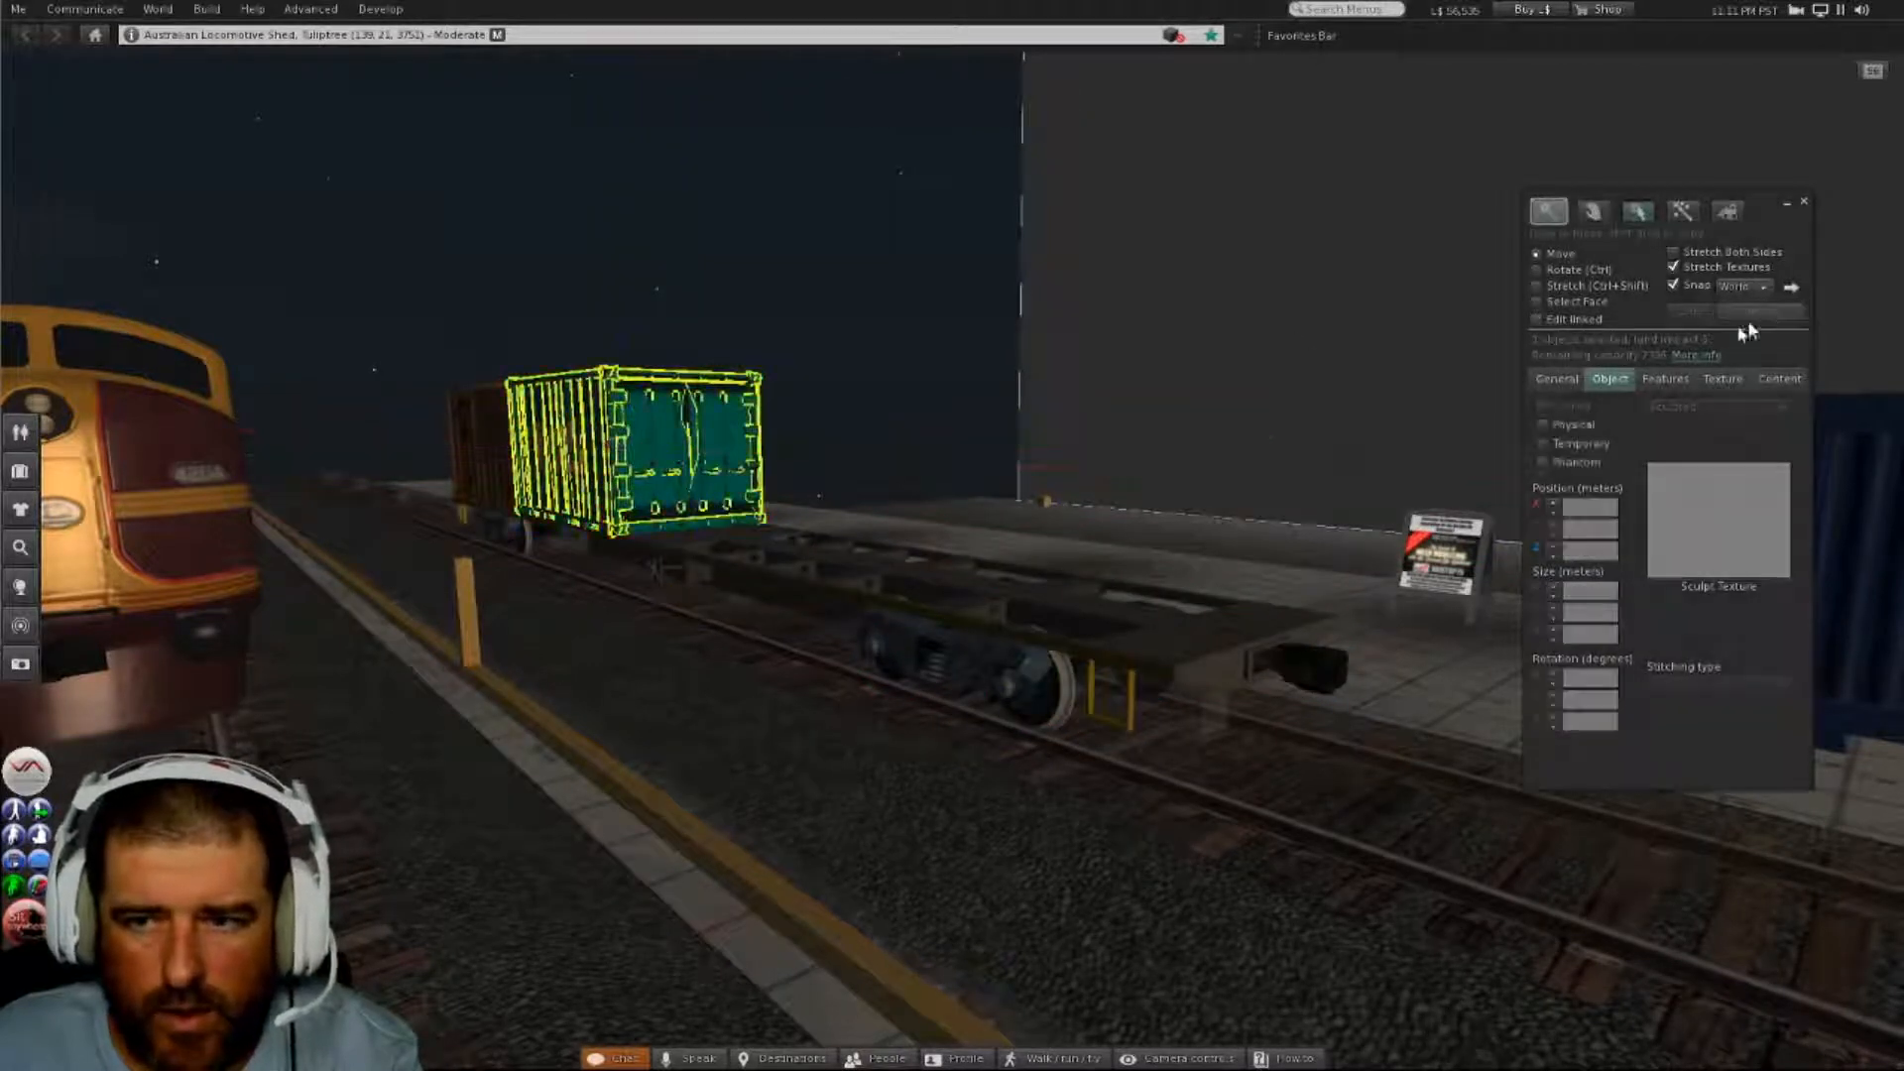
left_click(1556, 319)
key("Delete")
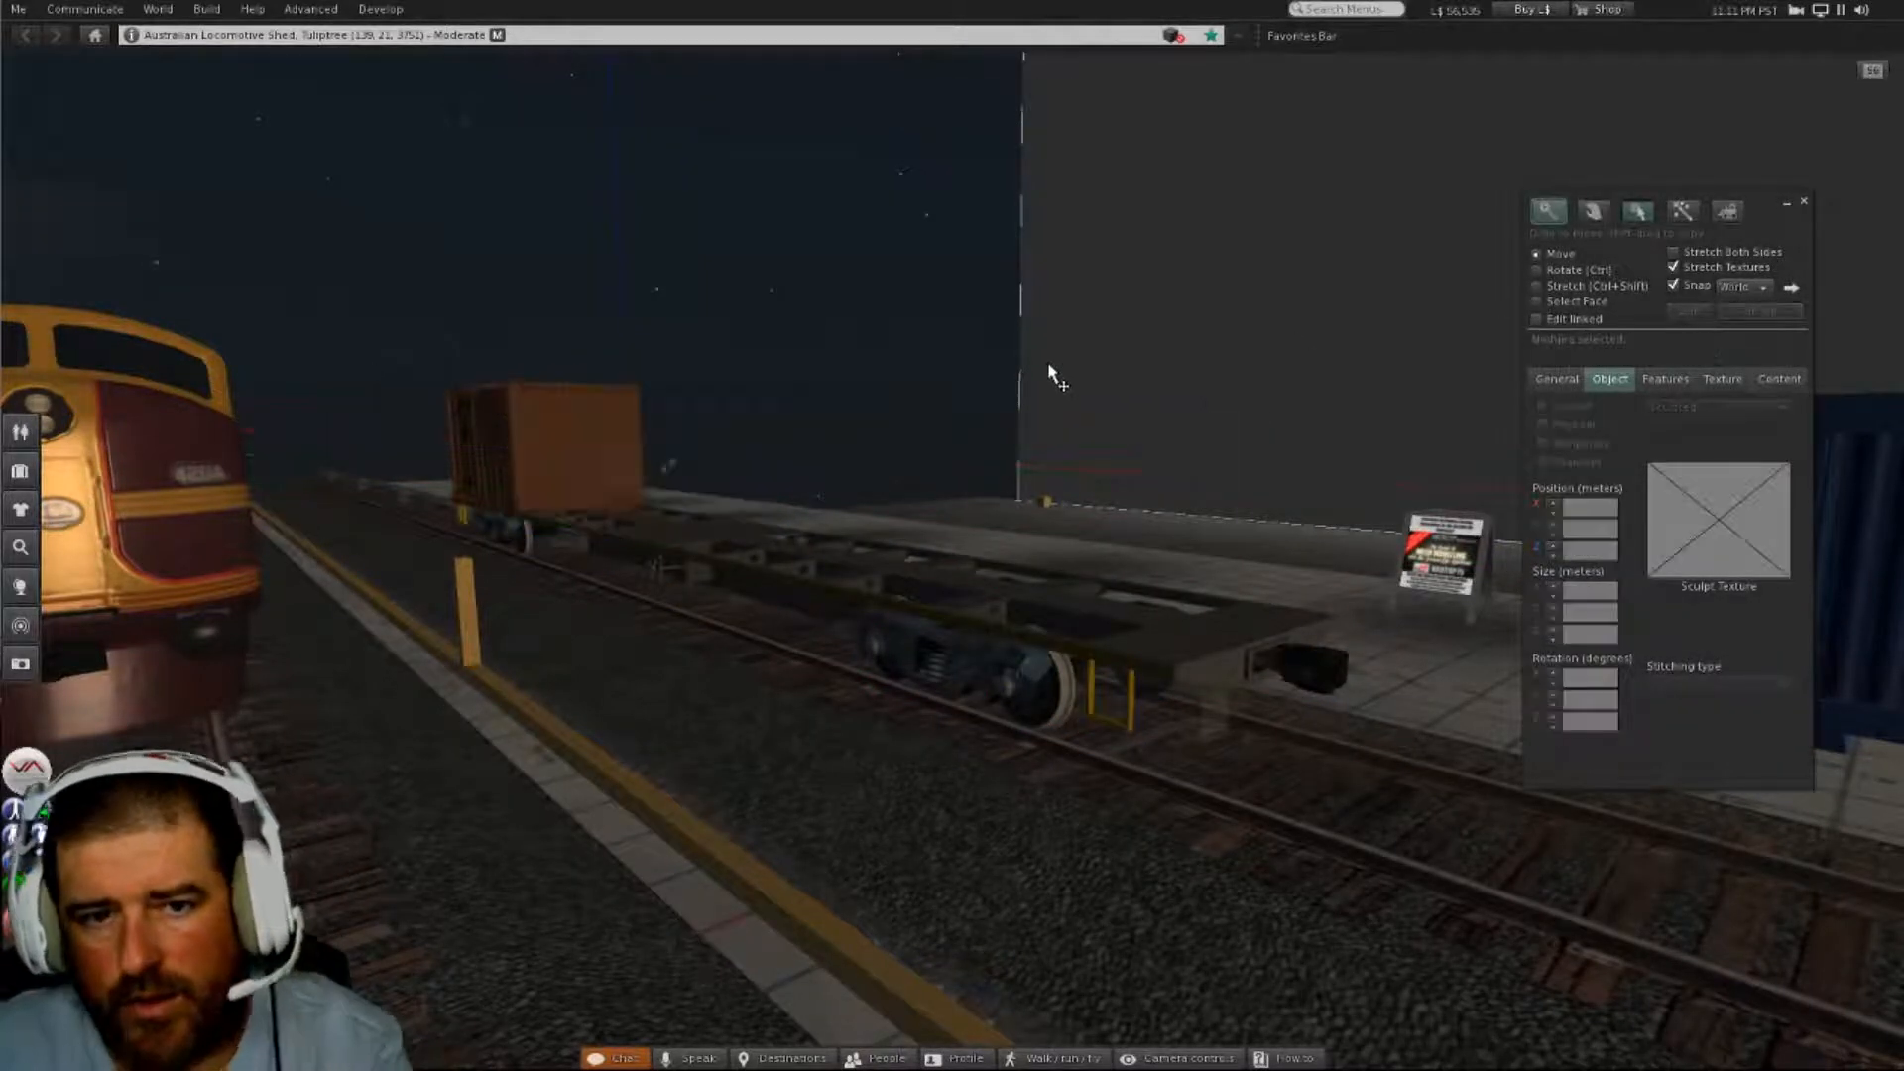
- Unlink the remaining brown container from the flat wagon and delete it, leaving the deck empty
left_click(1536, 318)
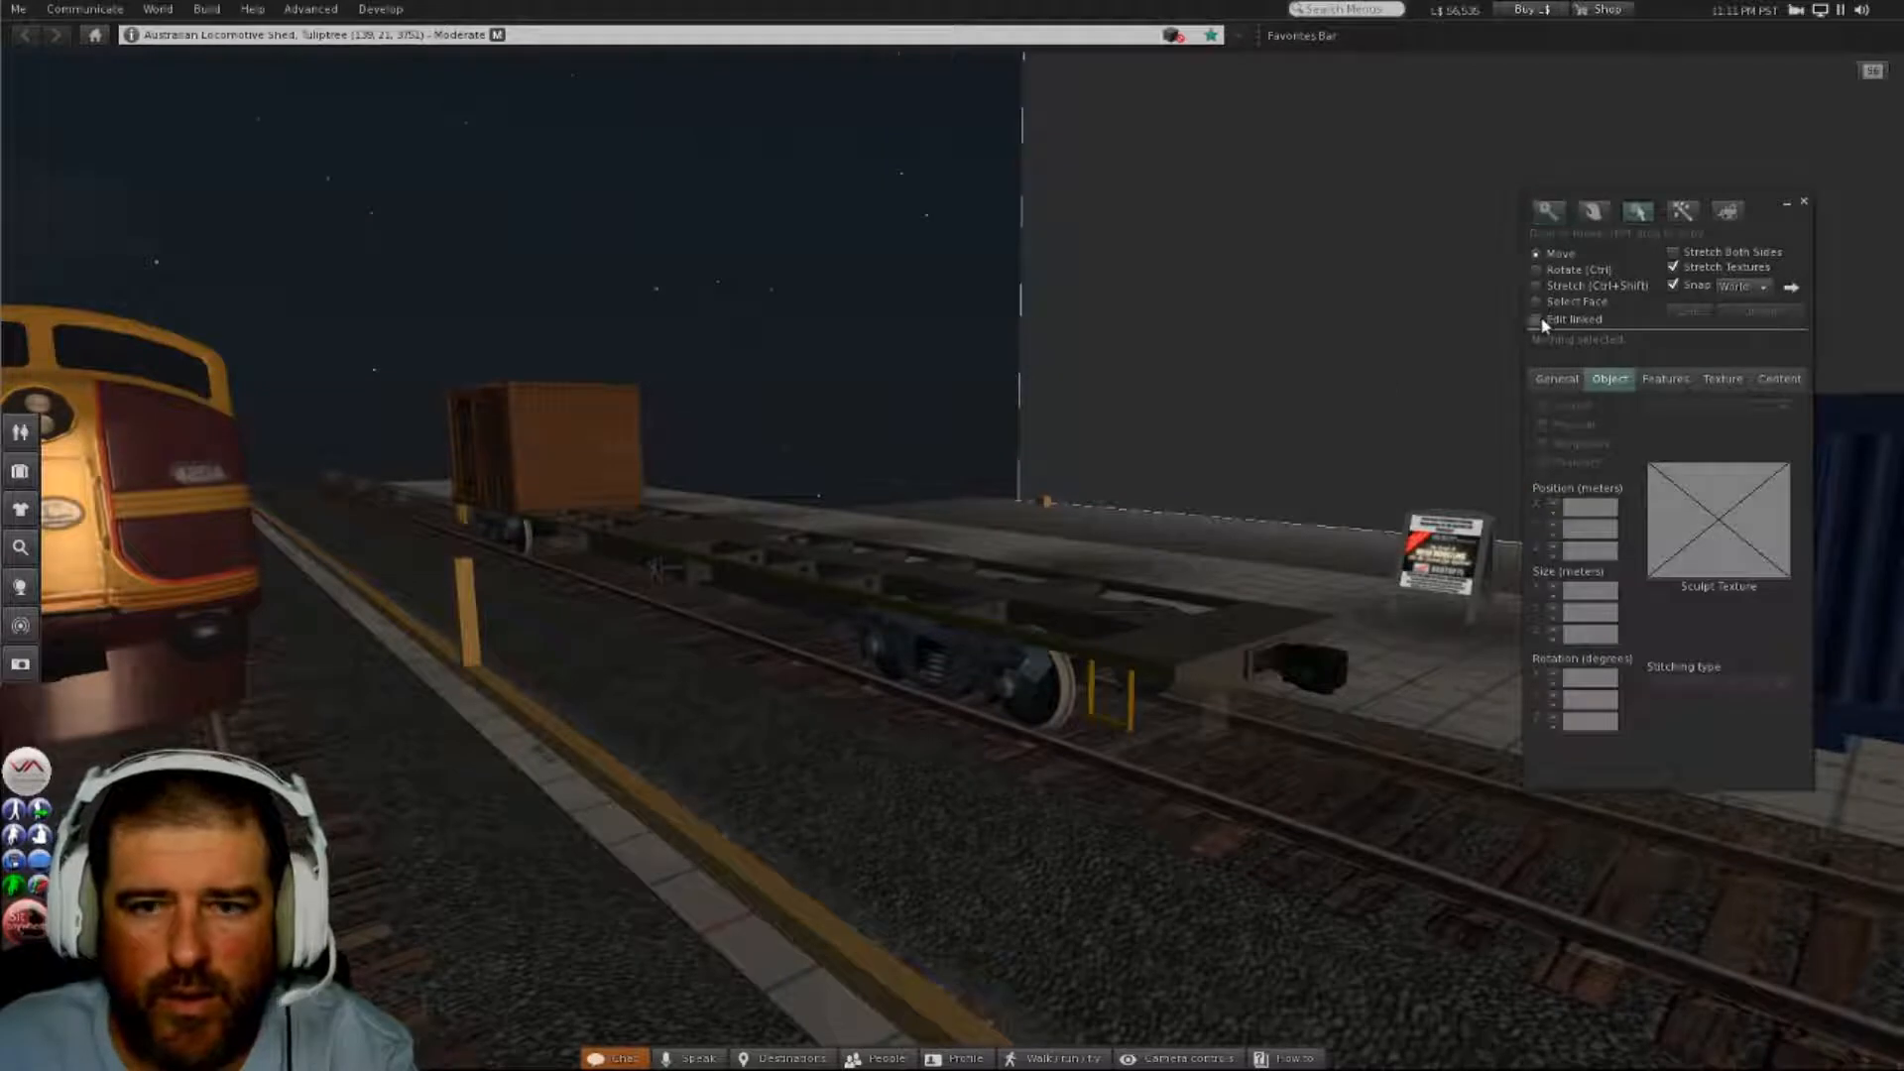
left_click(562, 454)
left_click(1771, 315)
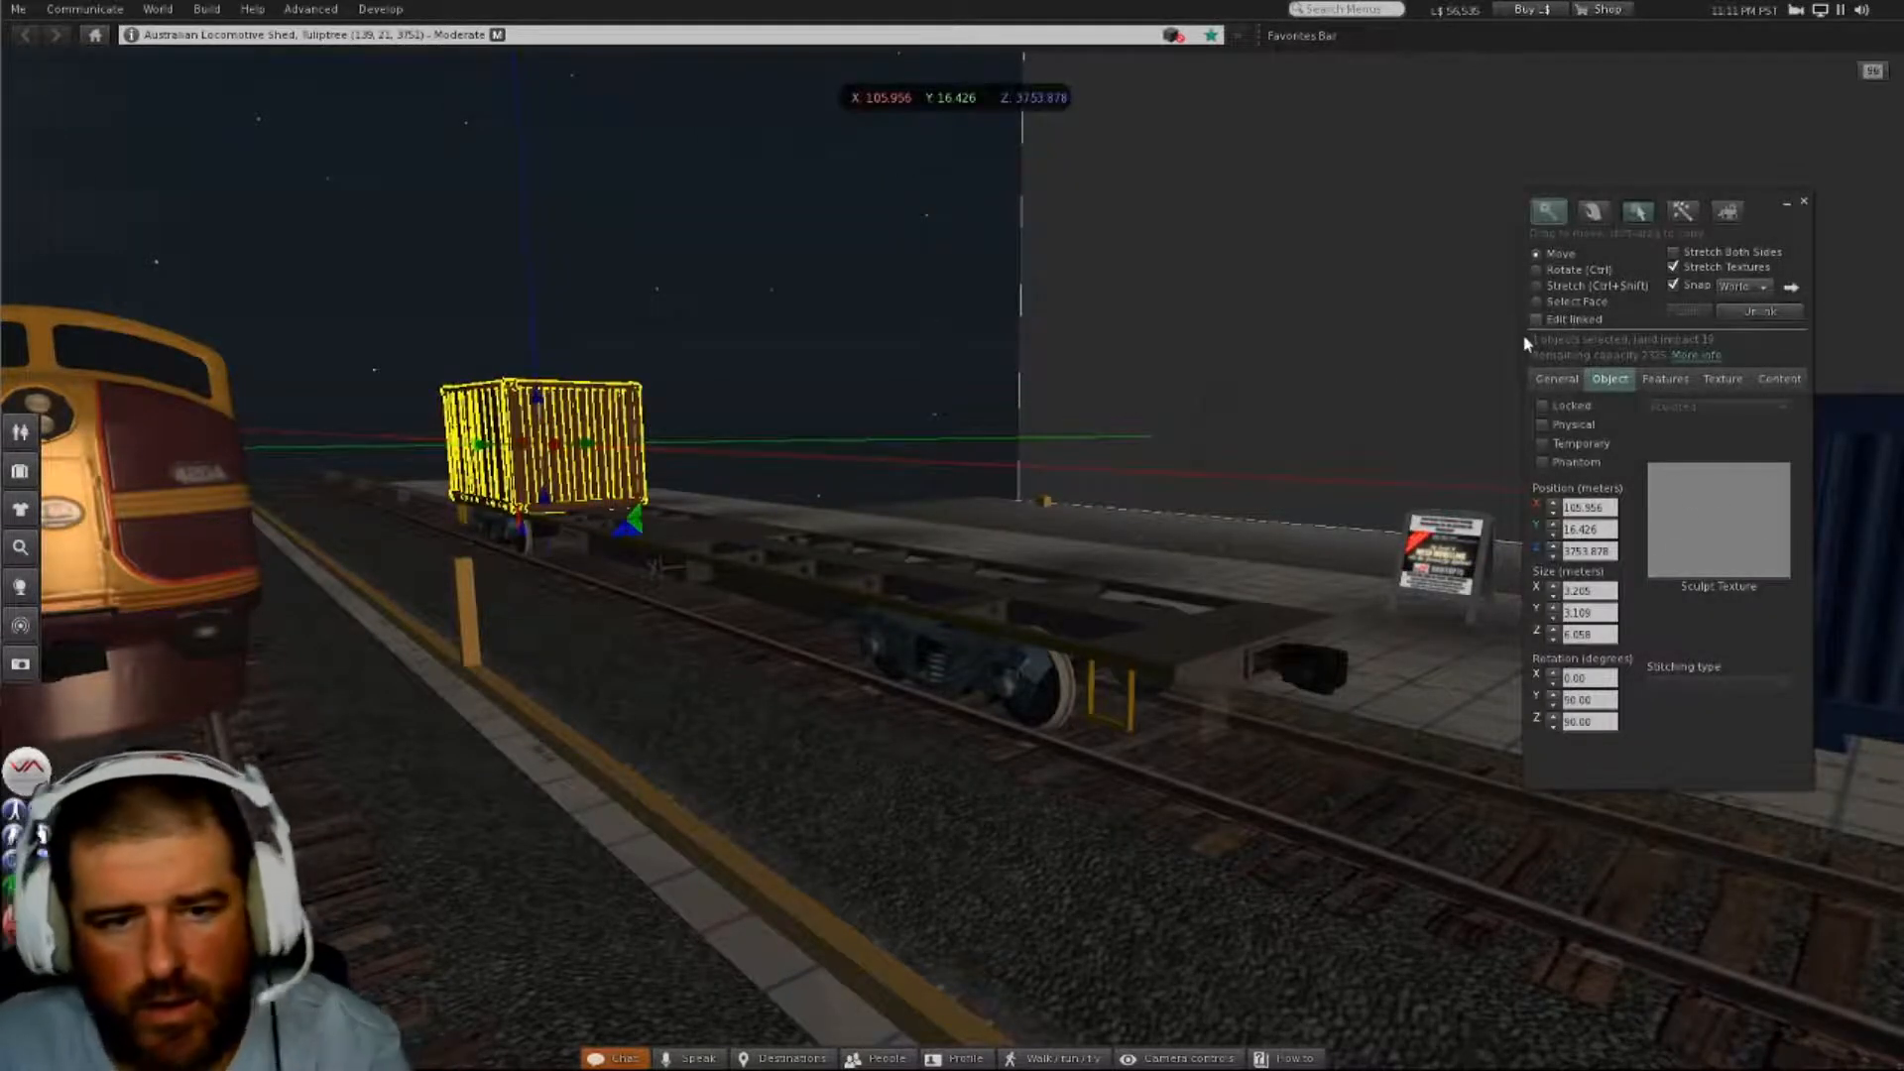
key("Delete")
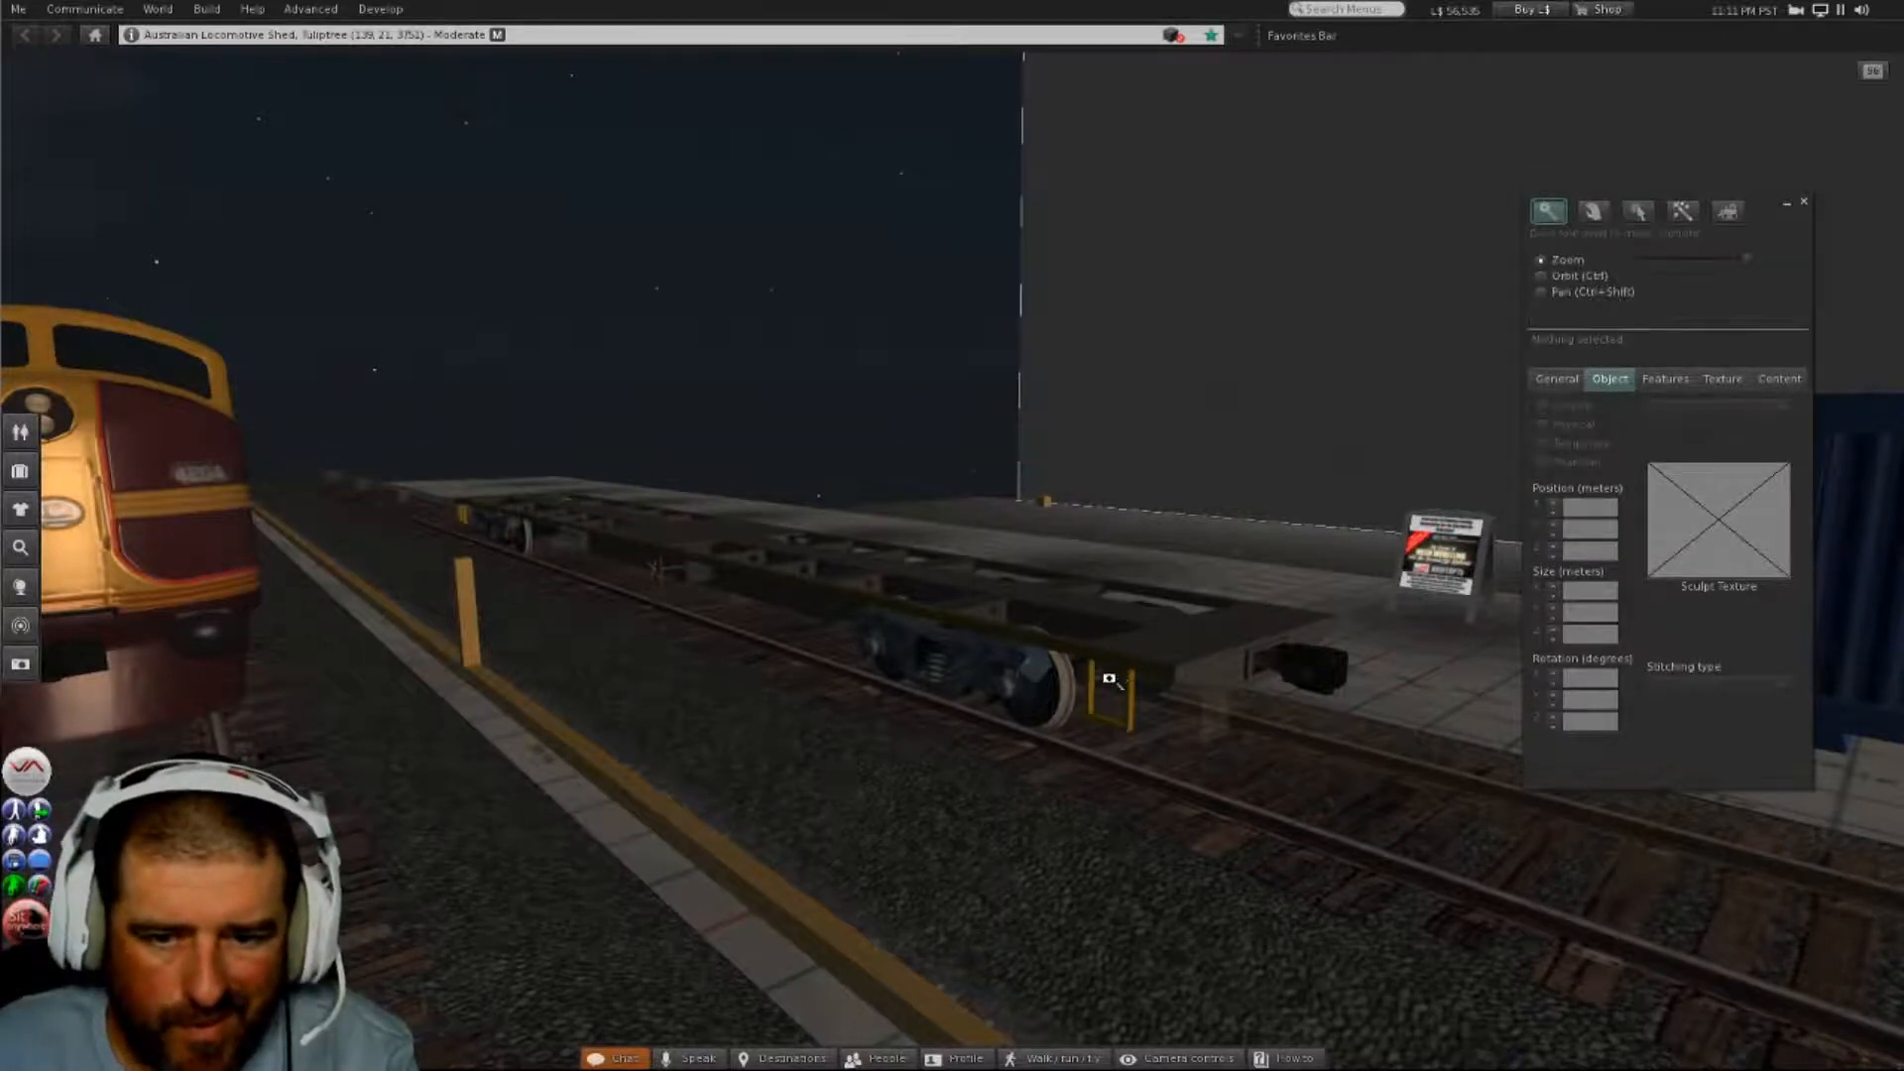
- Unlink the flat wagon's bogie nearest the blue wagon, including its side frames, springs and both wheelsets, from the rest of the wagon
left_click_drag(1099, 672, 1398, 511, "alt")
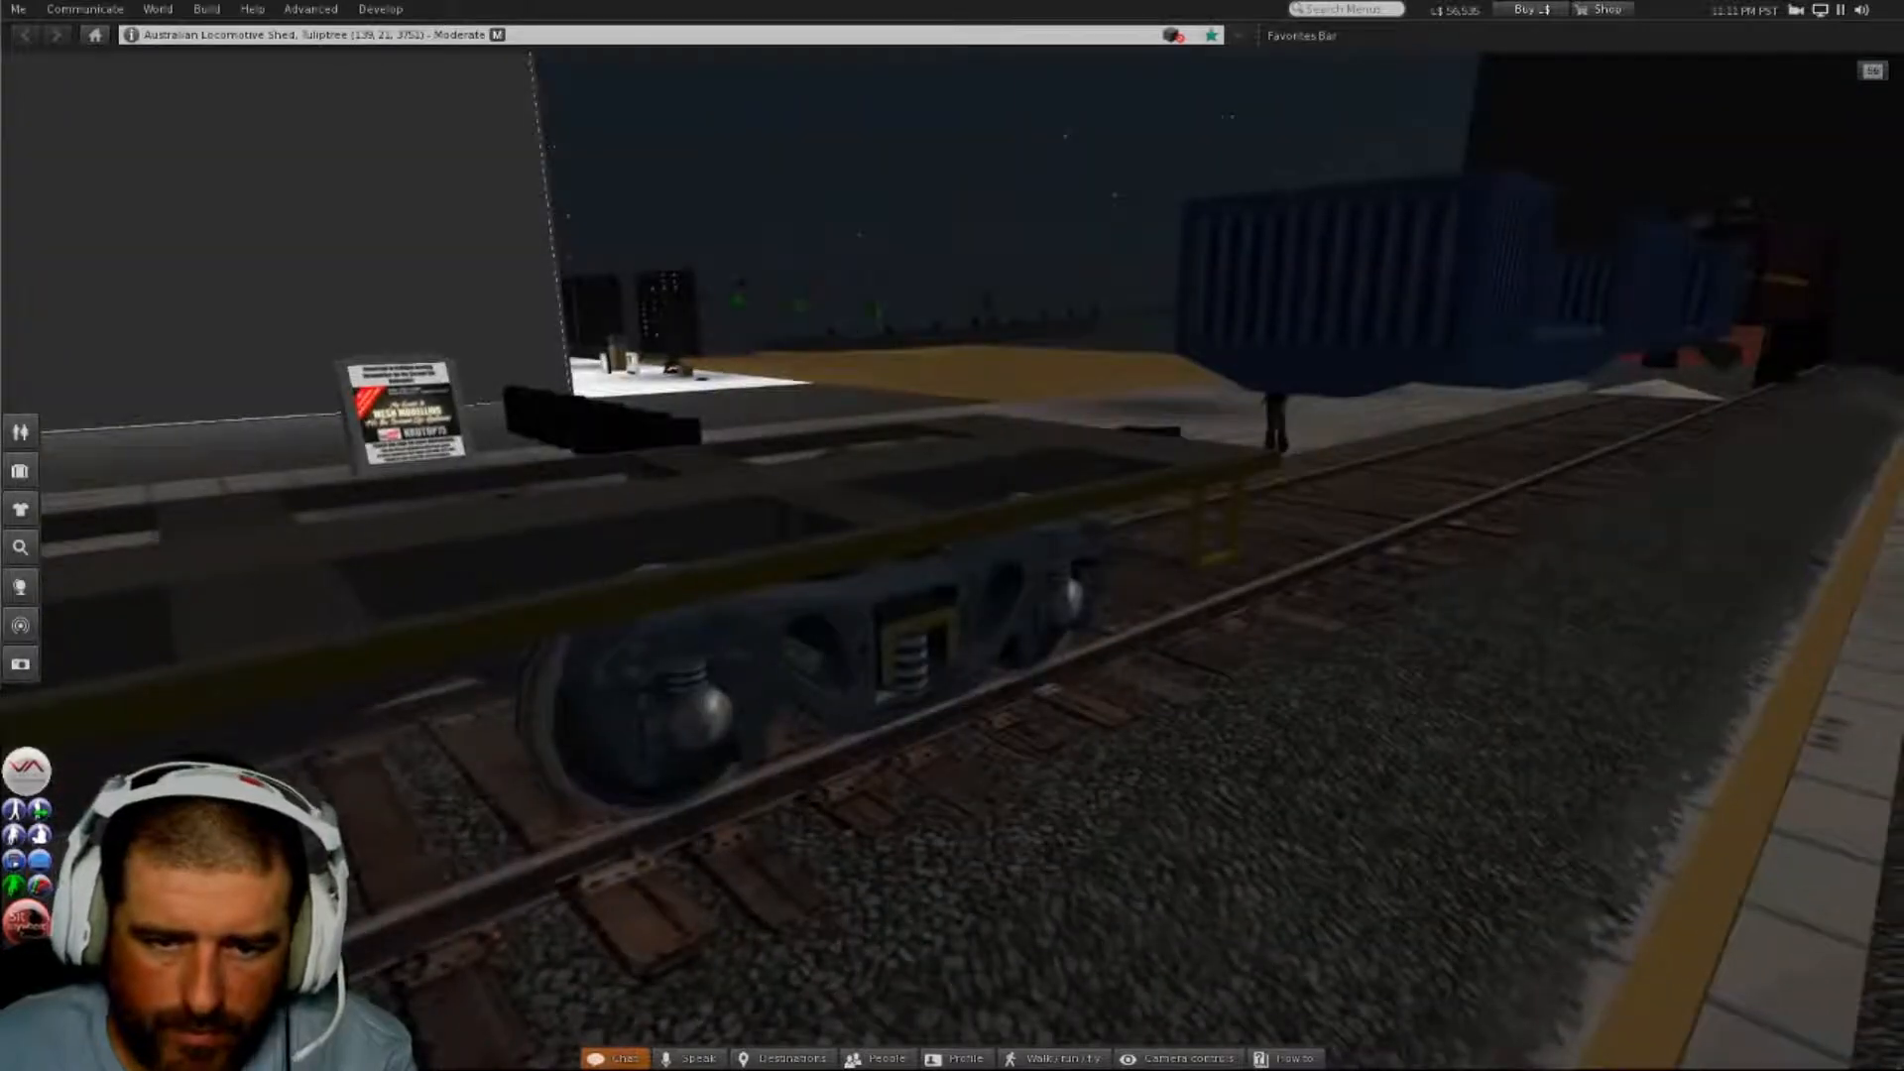
left_click(912, 579)
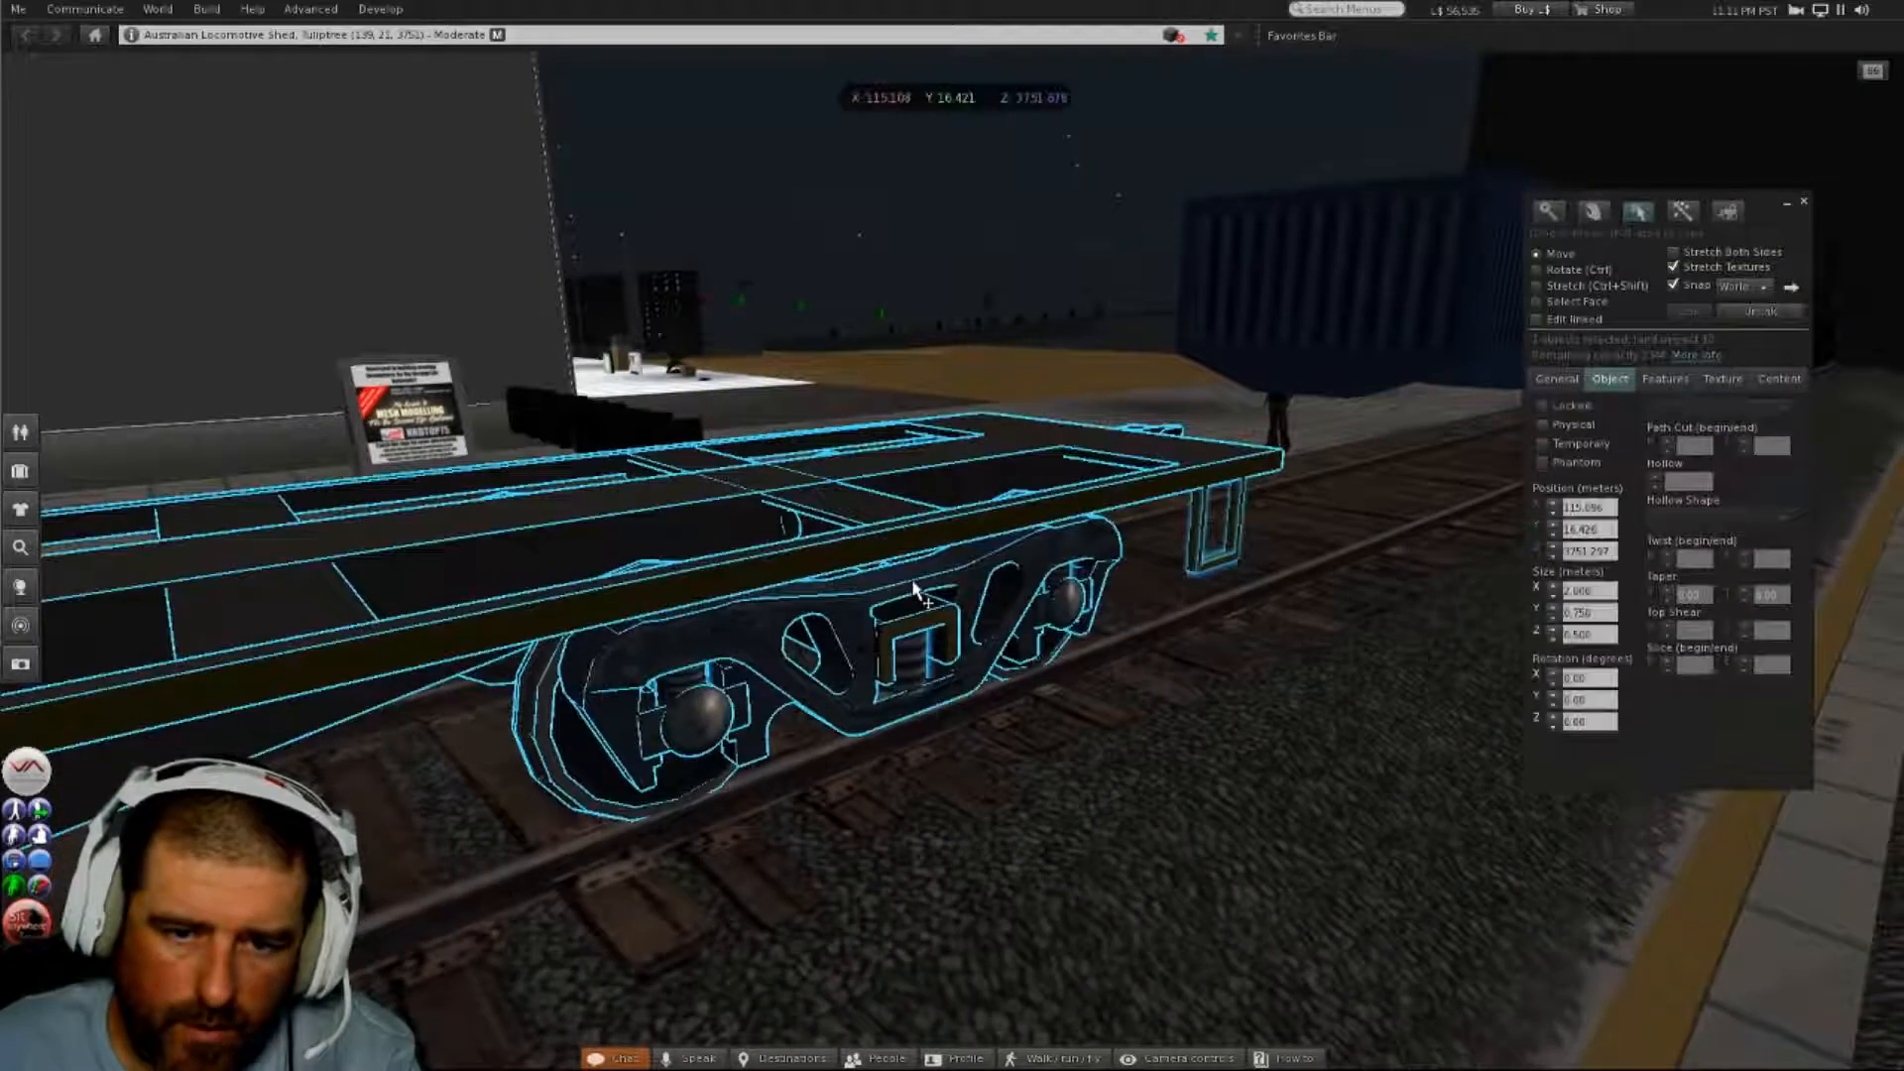
left_click(1537, 319)
left_click(942, 580)
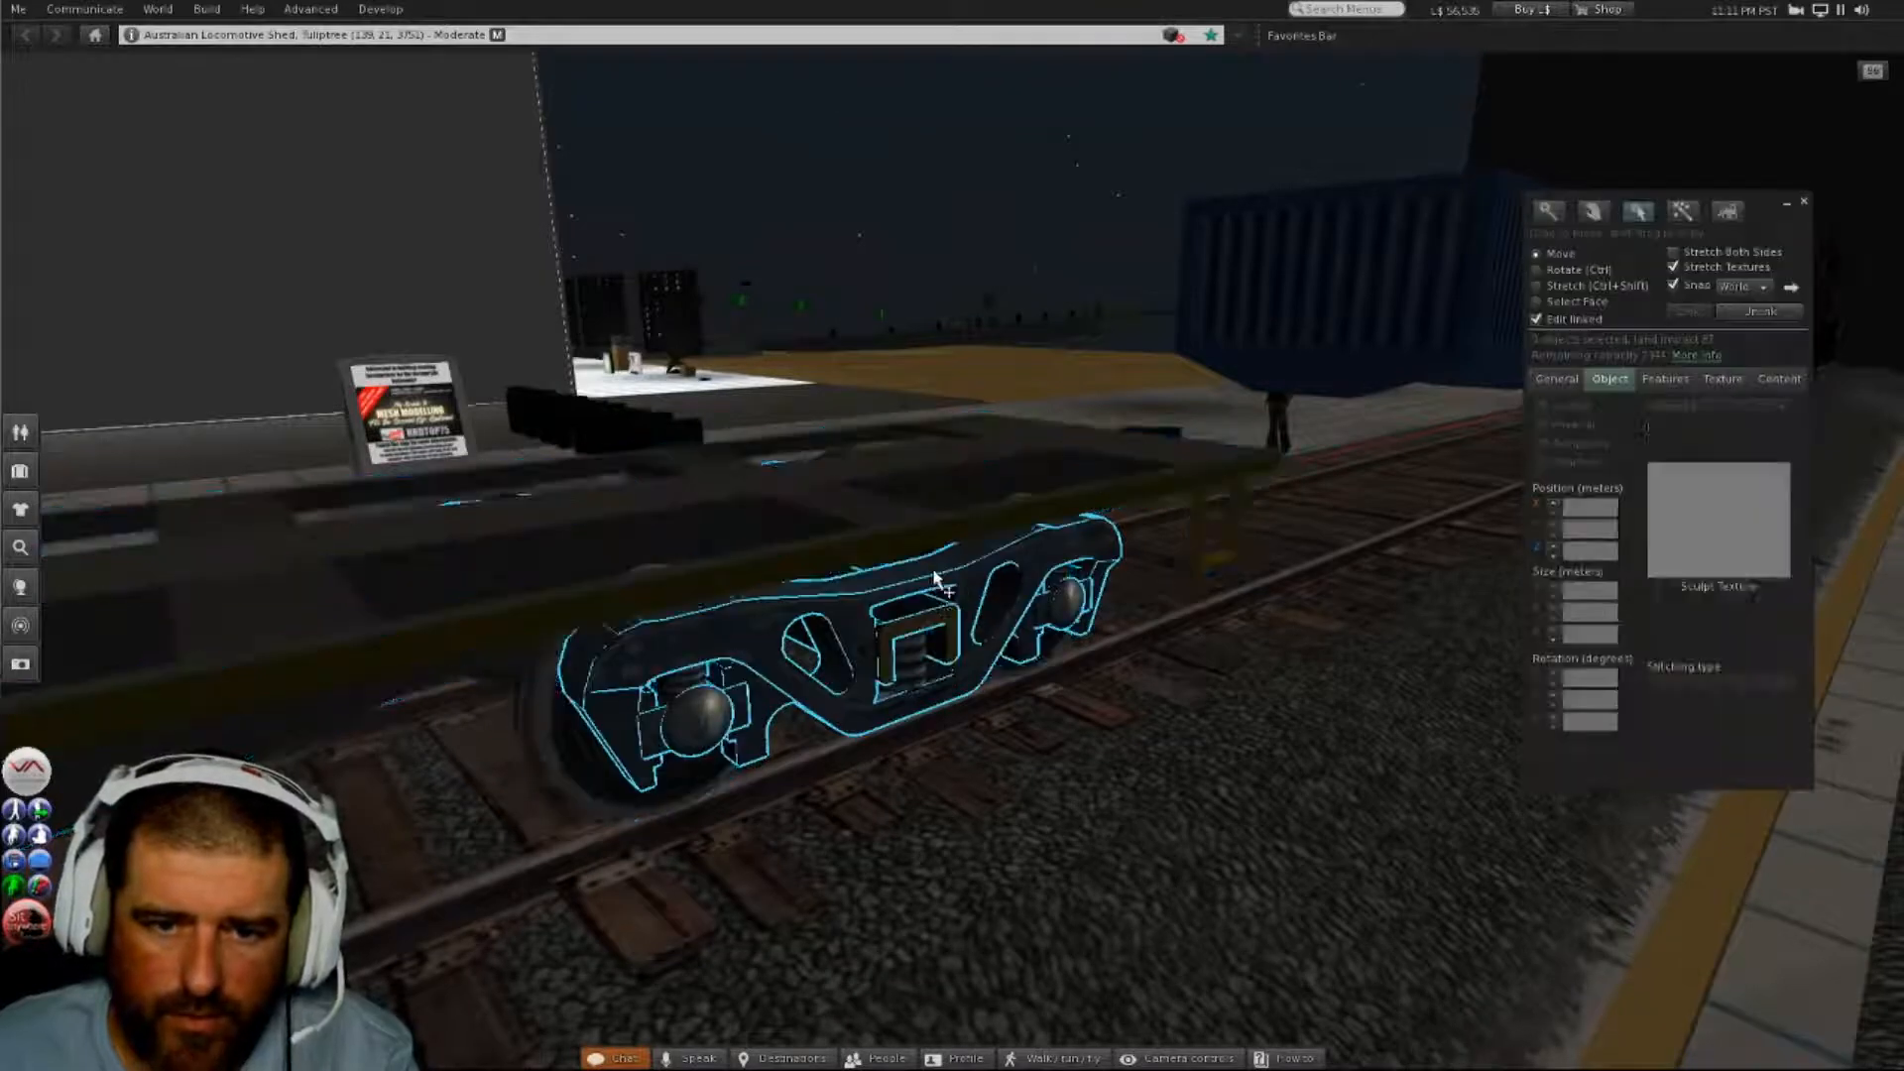
left_click(689, 678, "shift")
left_click(904, 662, "shift")
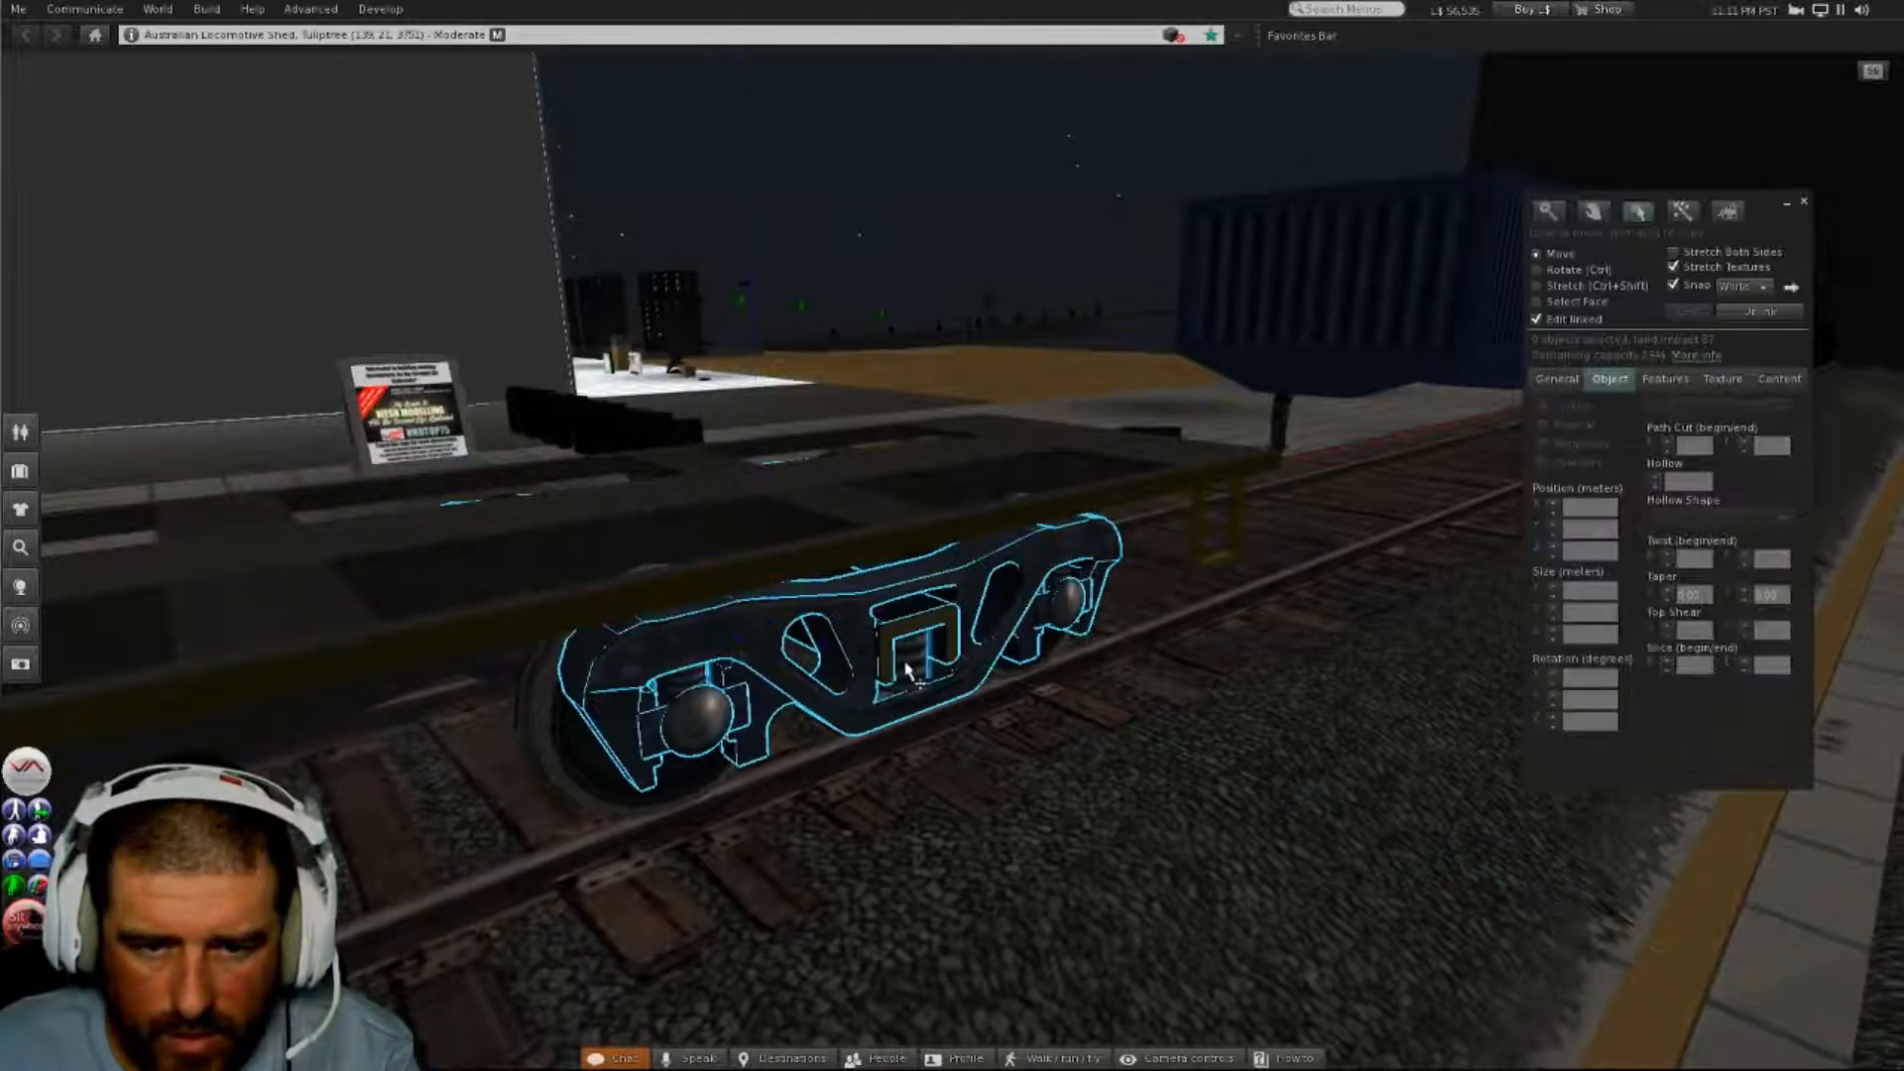
left_click(1074, 587, "shift")
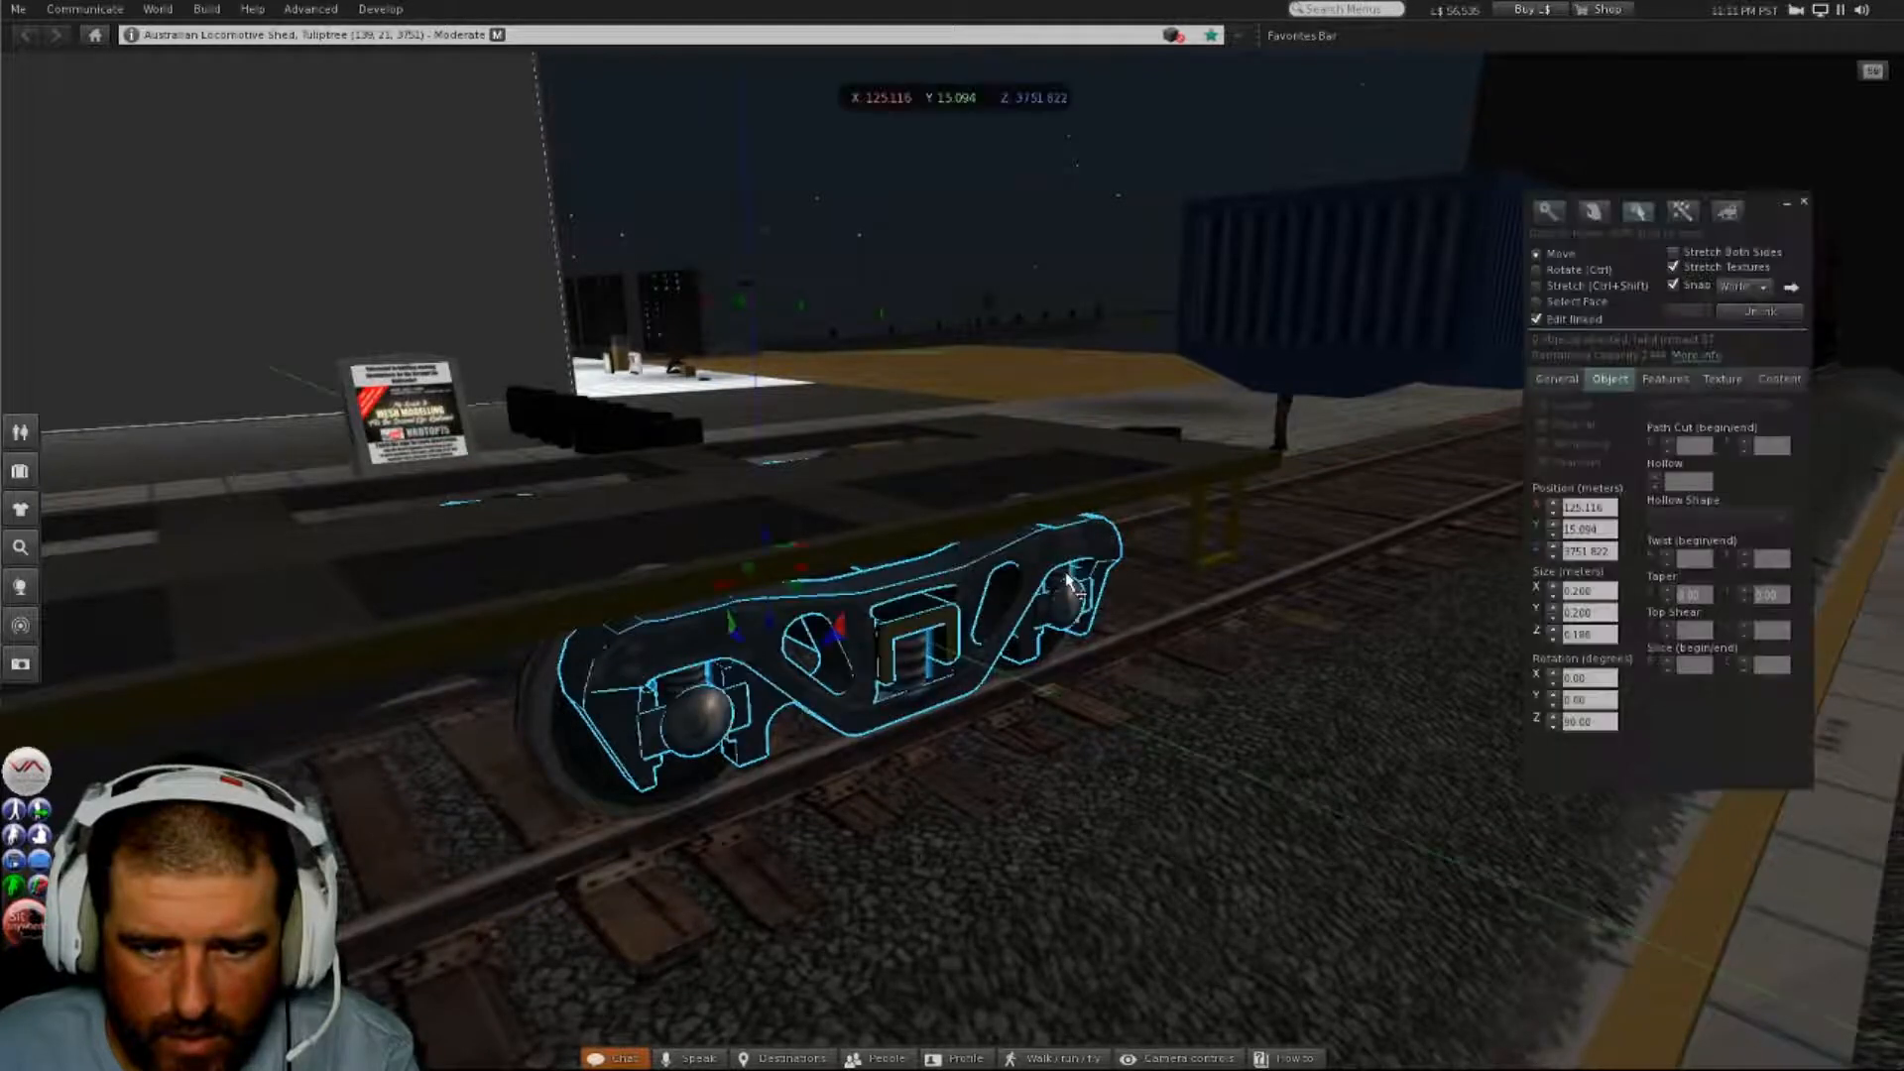
left_click(628, 757, "shift")
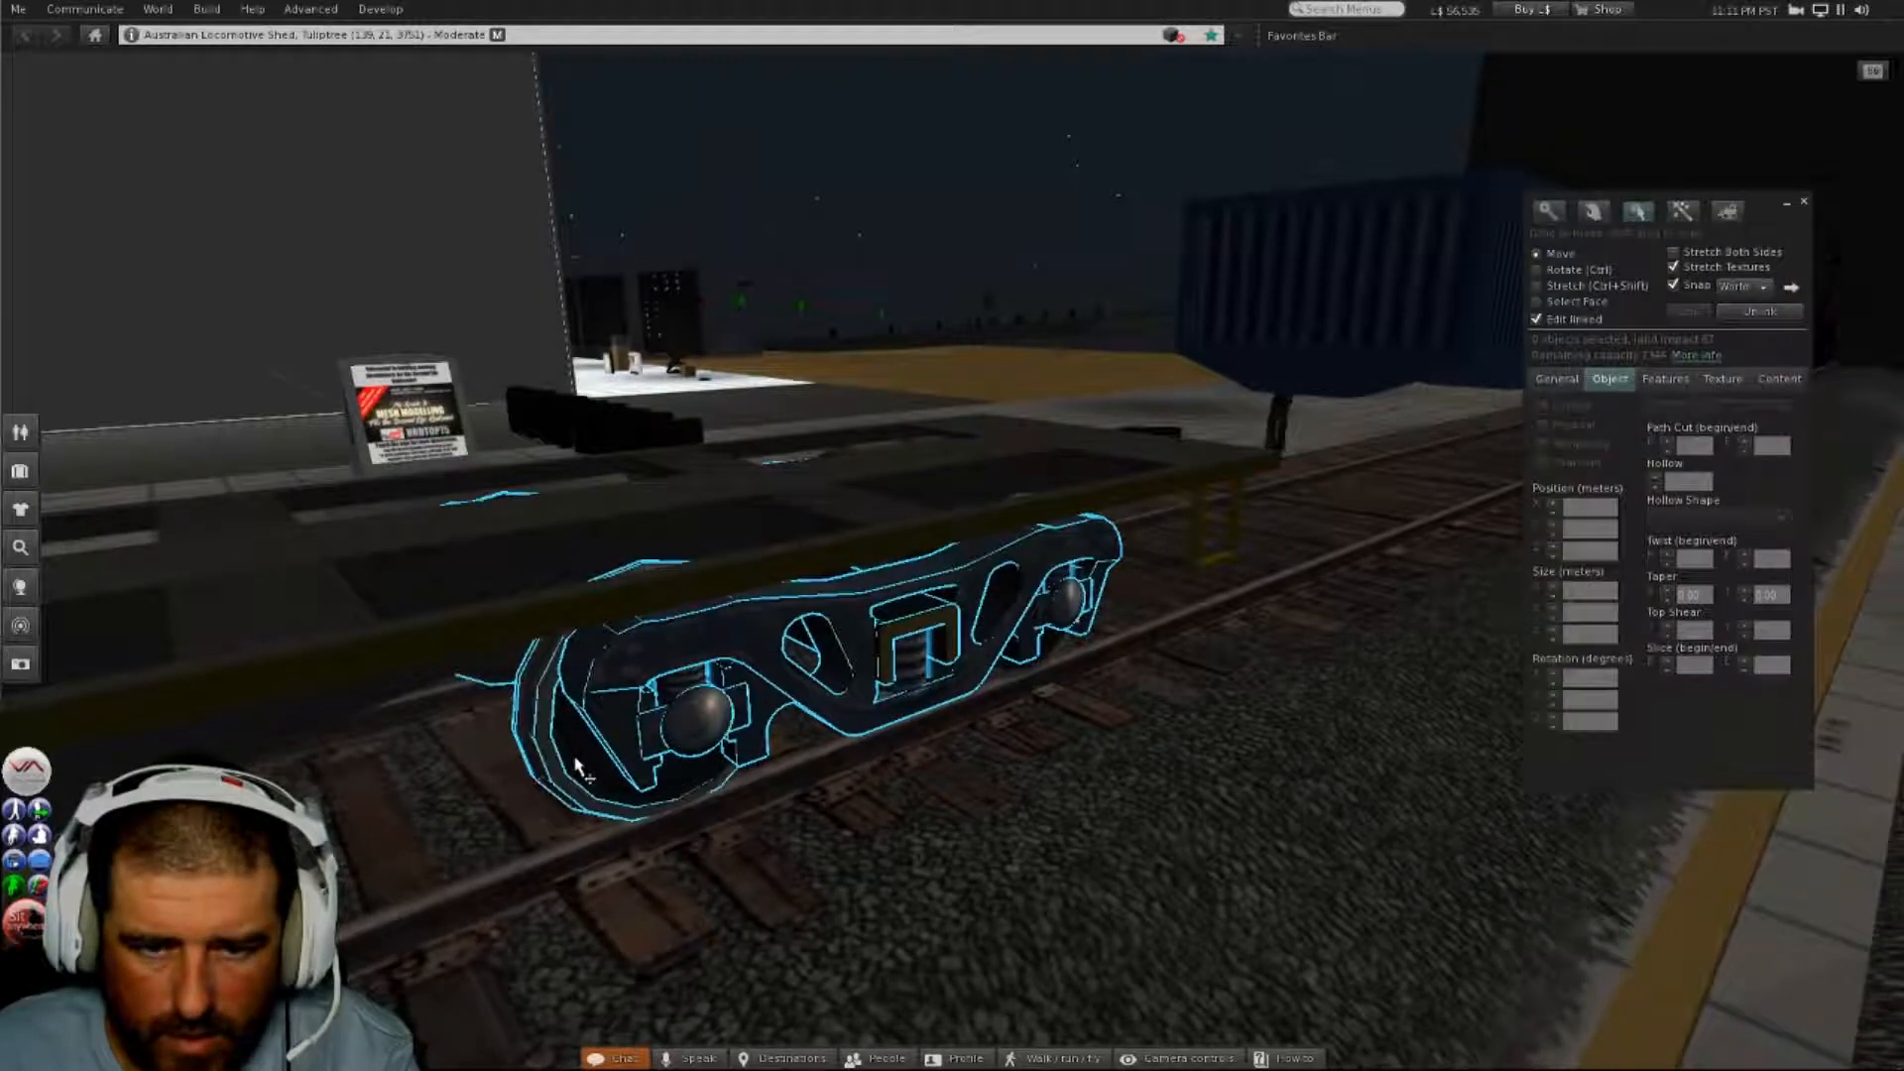
left_click(1004, 667, "shift")
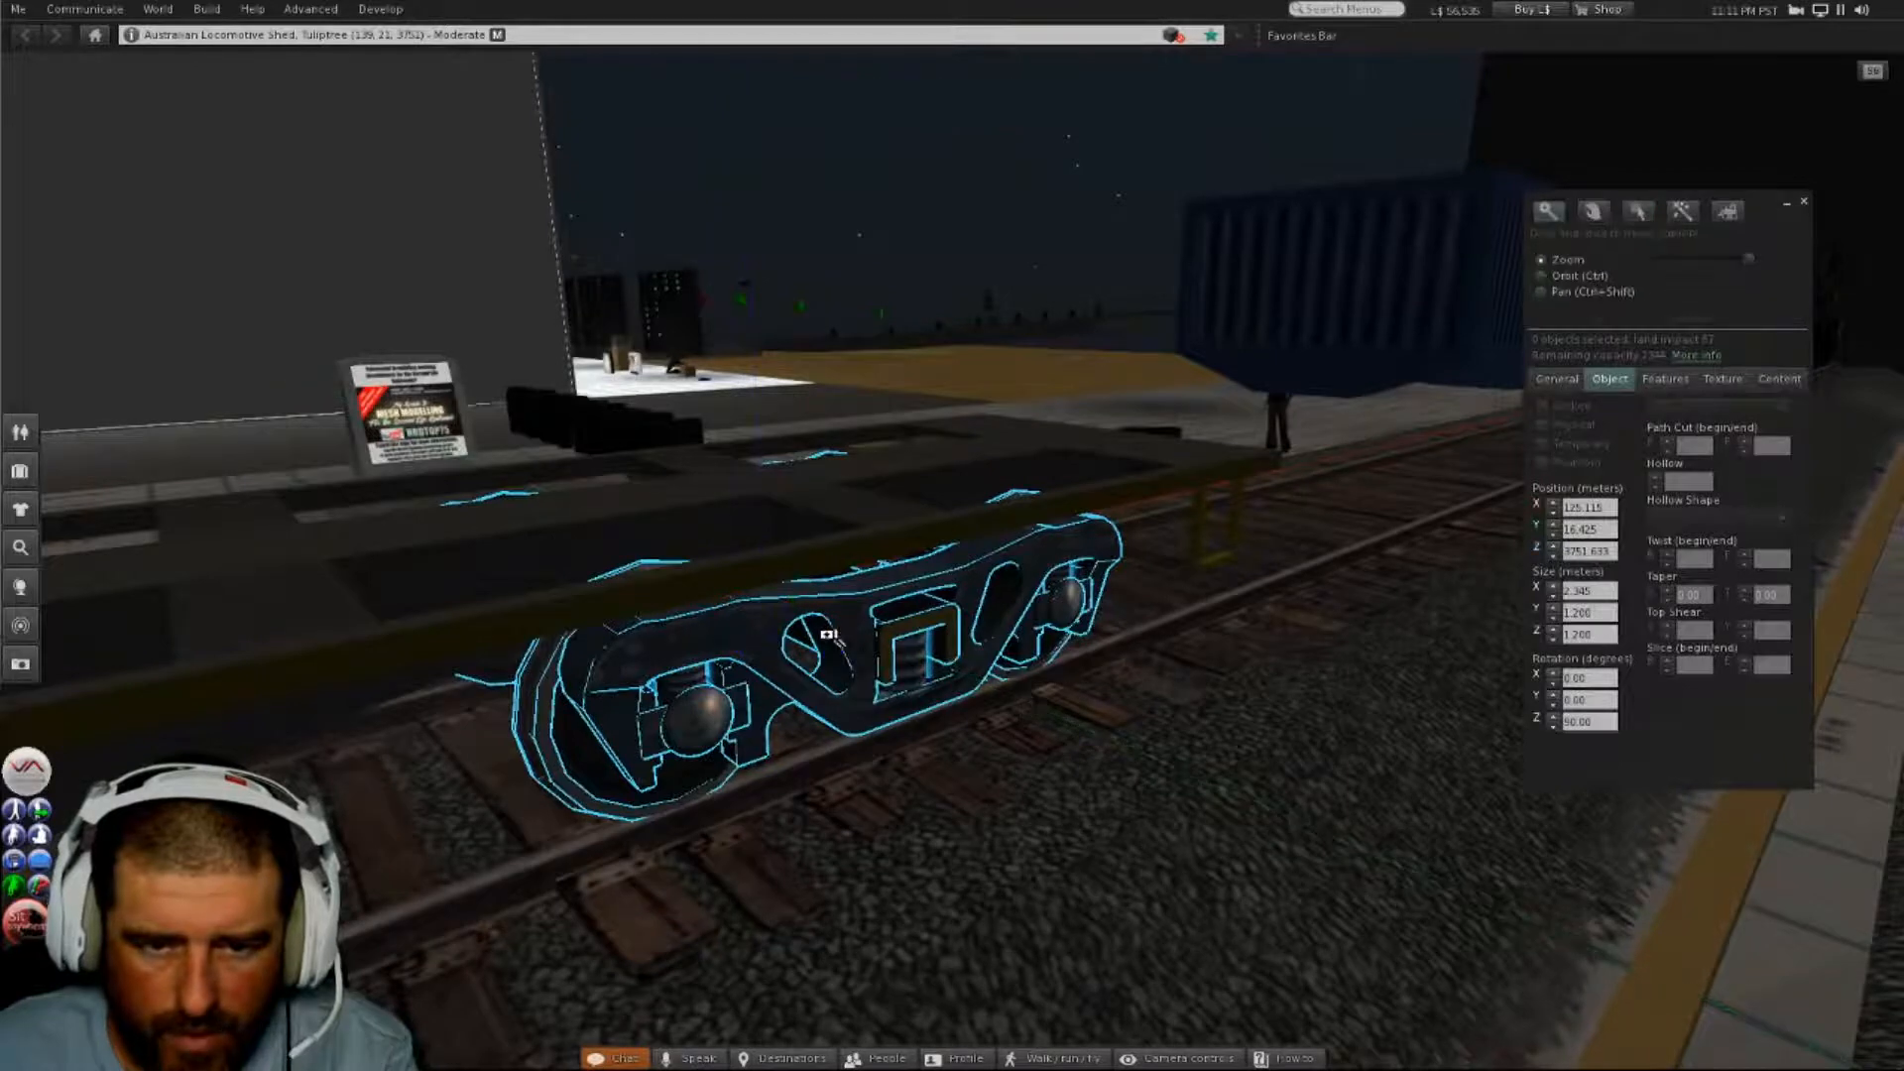
left_click_drag(823, 631, 960, 577, "alt")
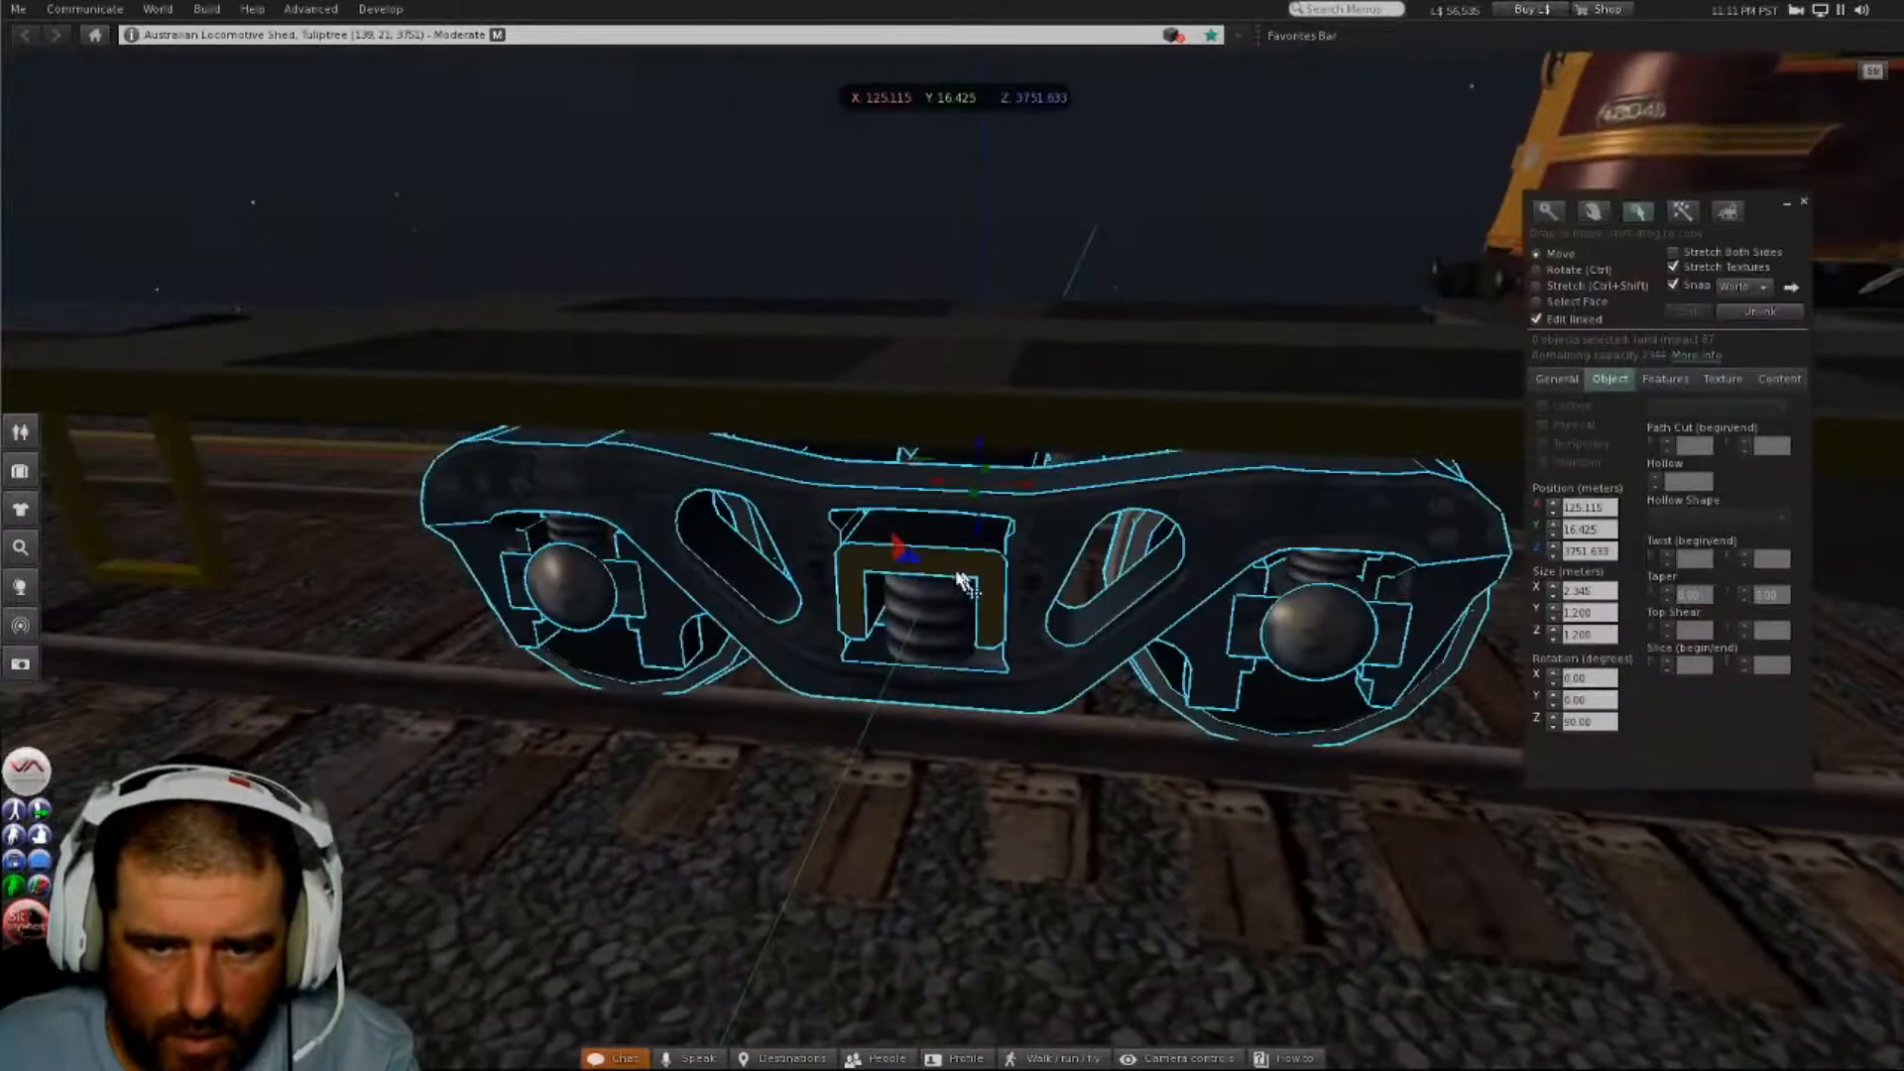
left_click(954, 622, "shift")
left_click(585, 549, "shift")
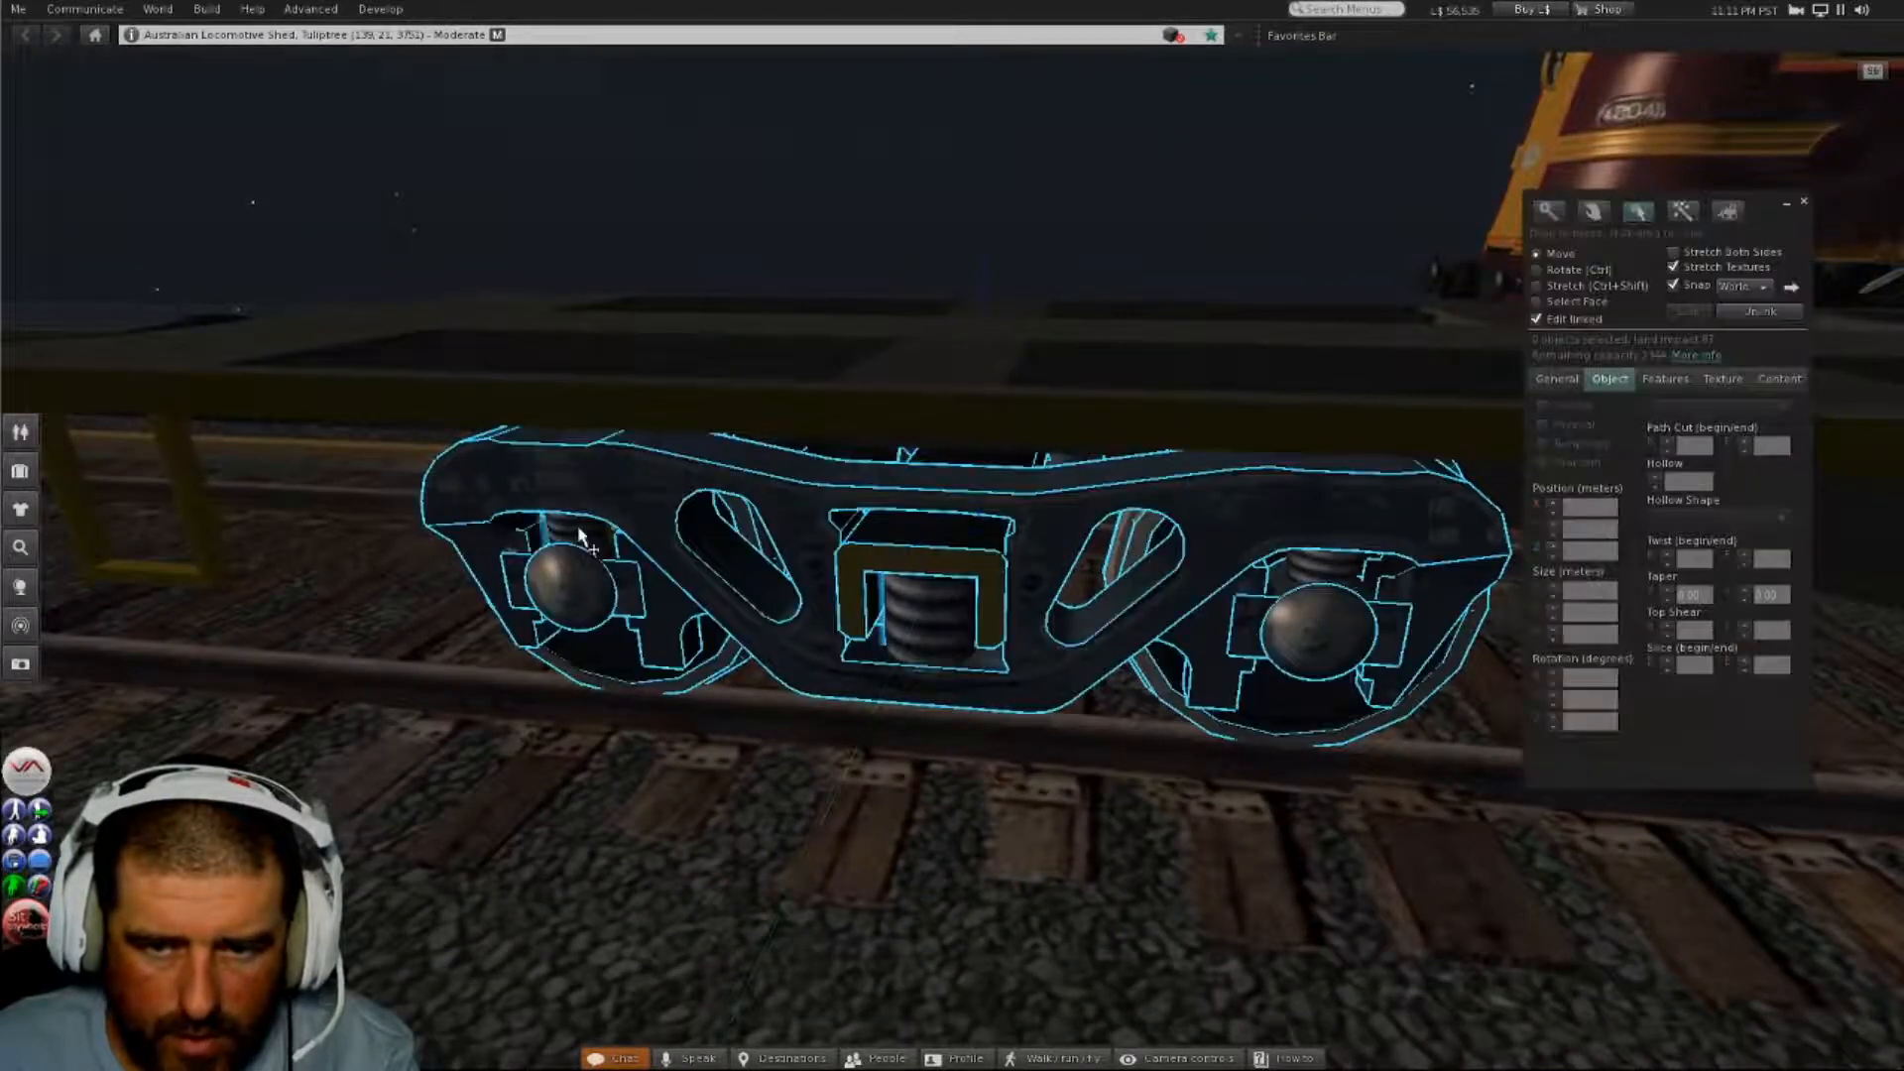
left_click(1339, 568, "shift")
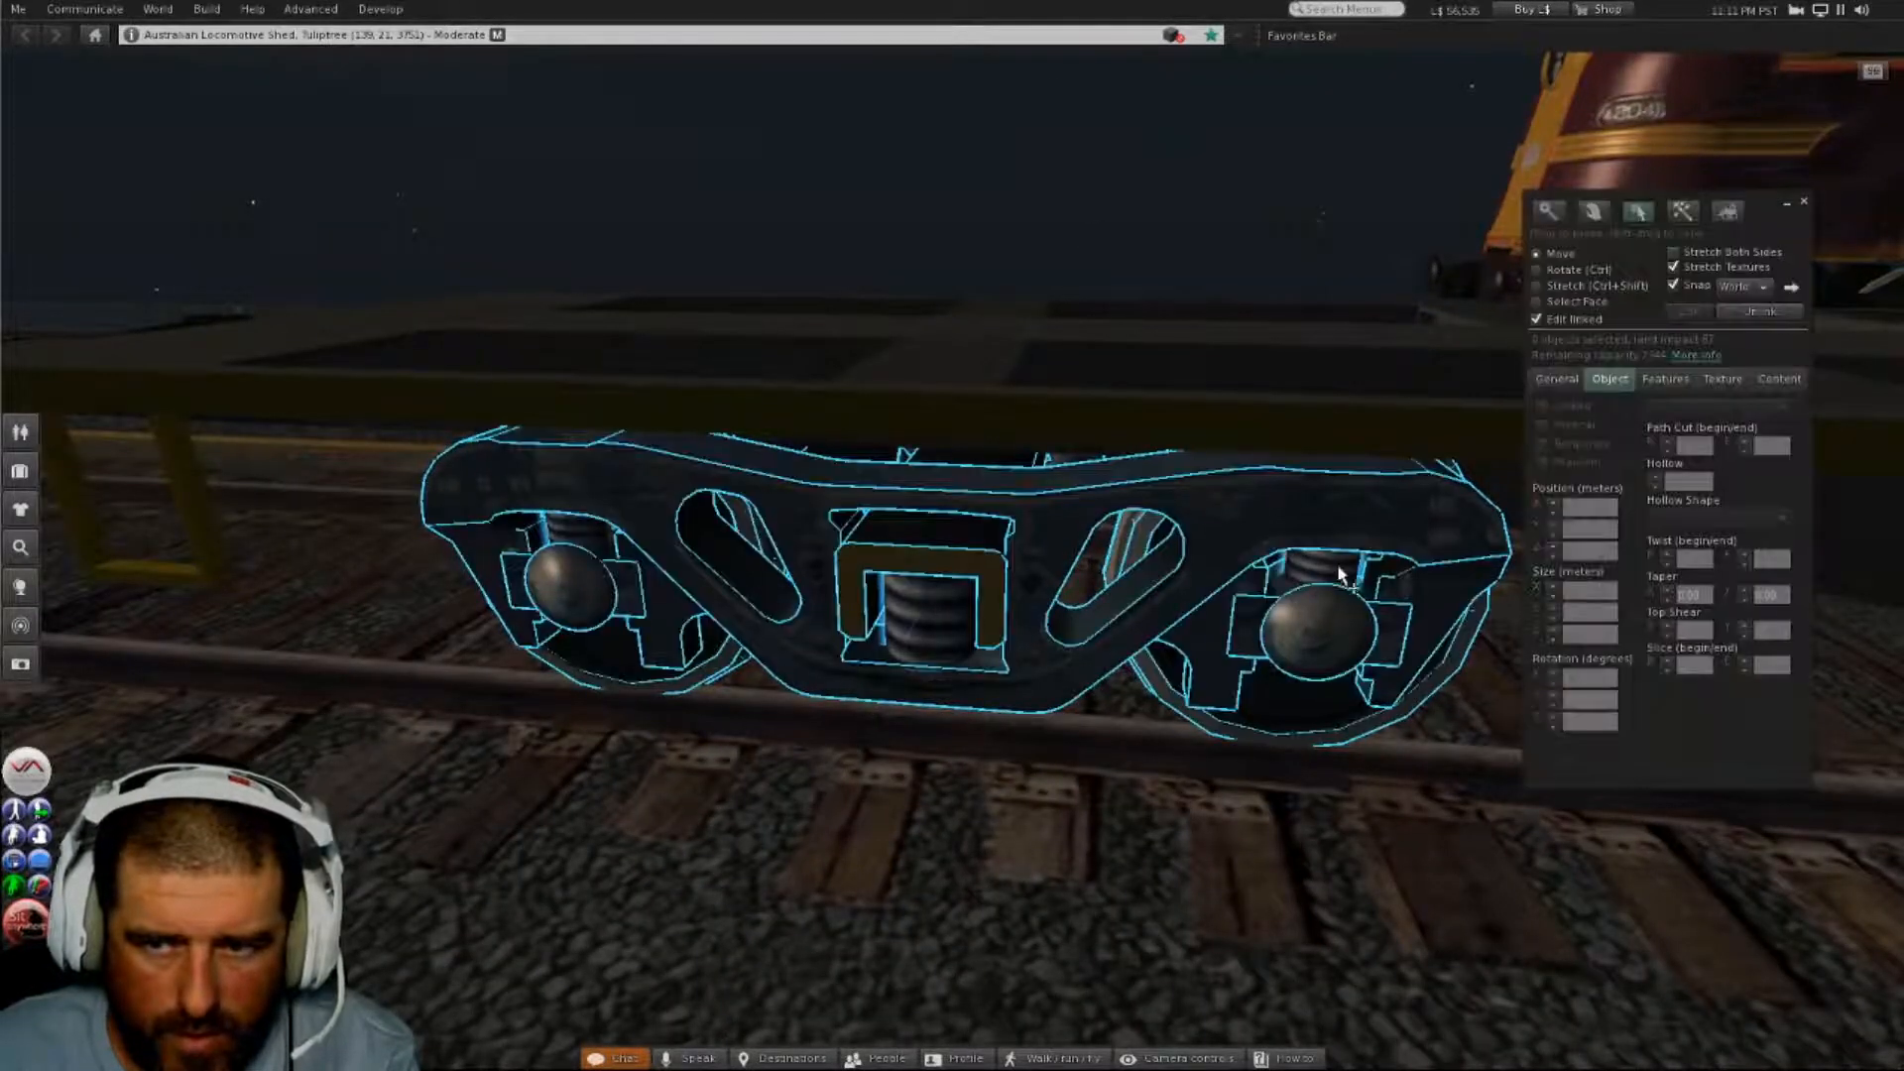
left_click(1750, 312)
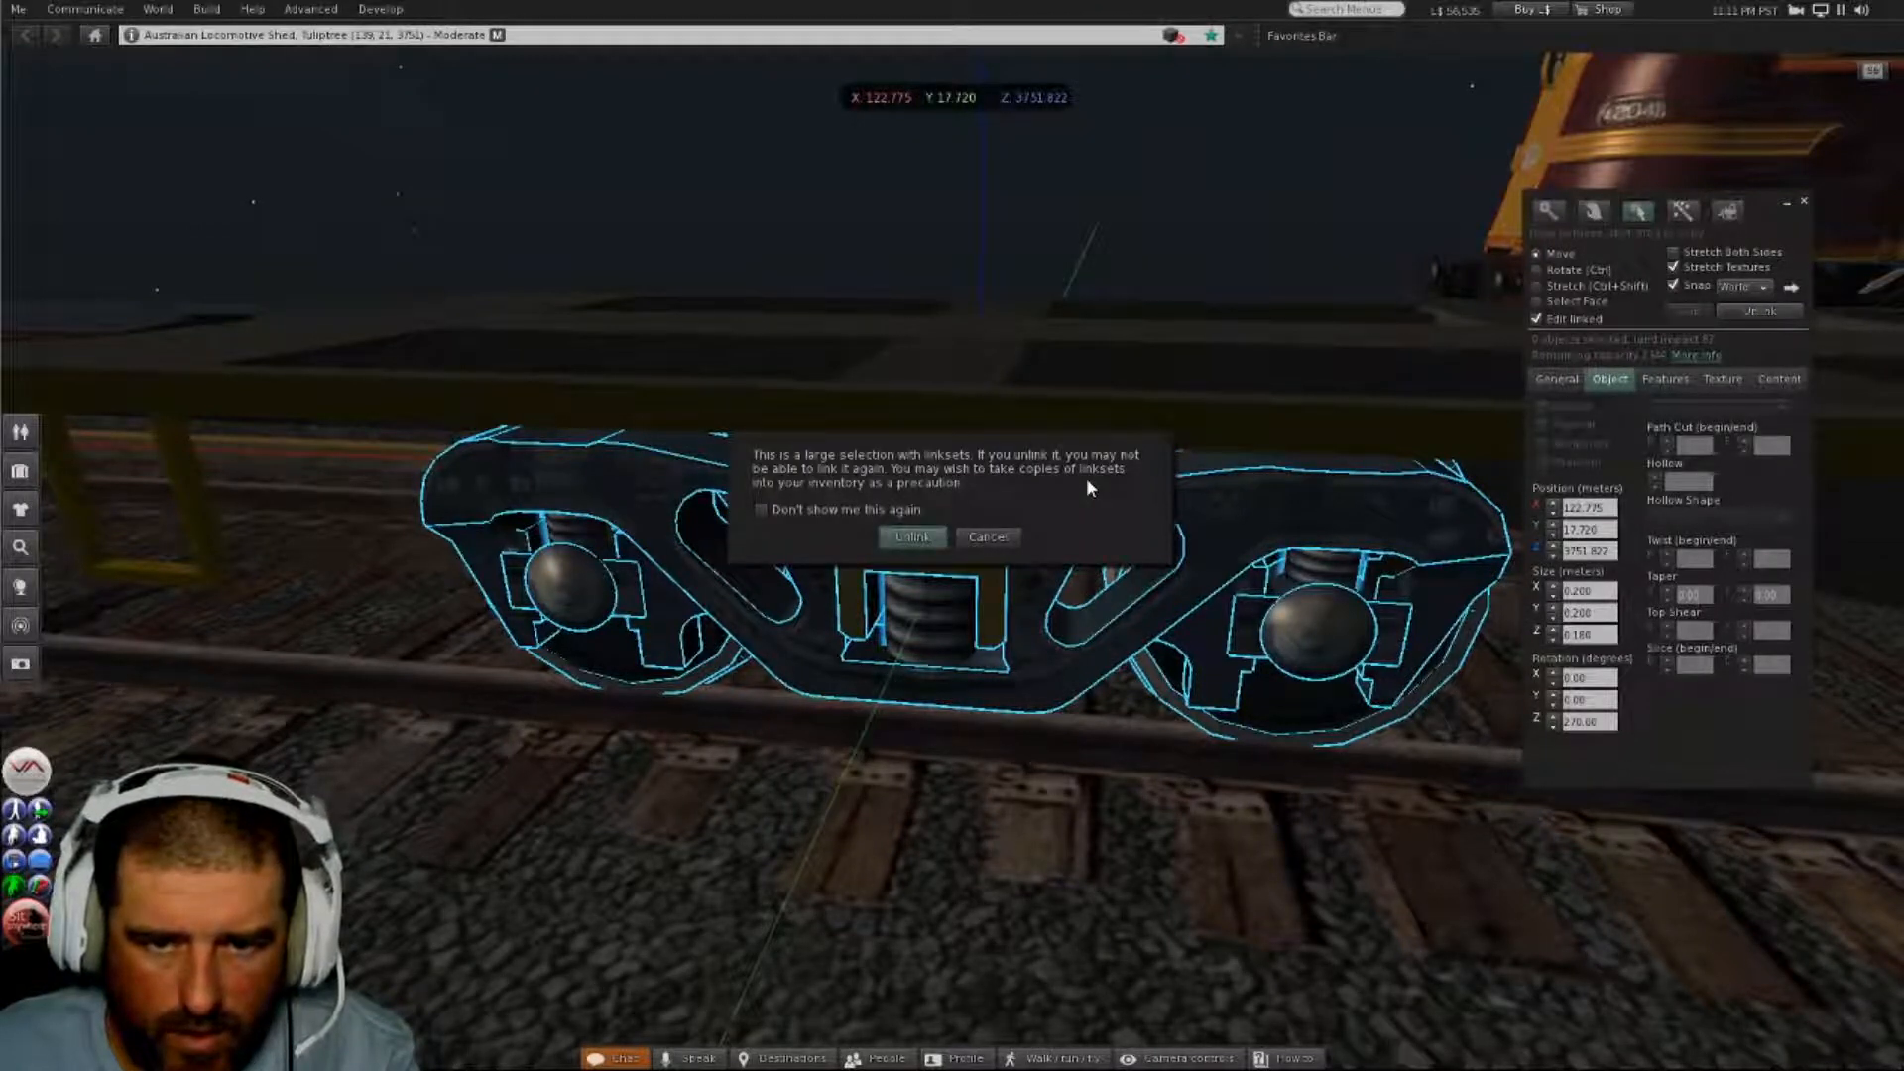
left_click(912, 538)
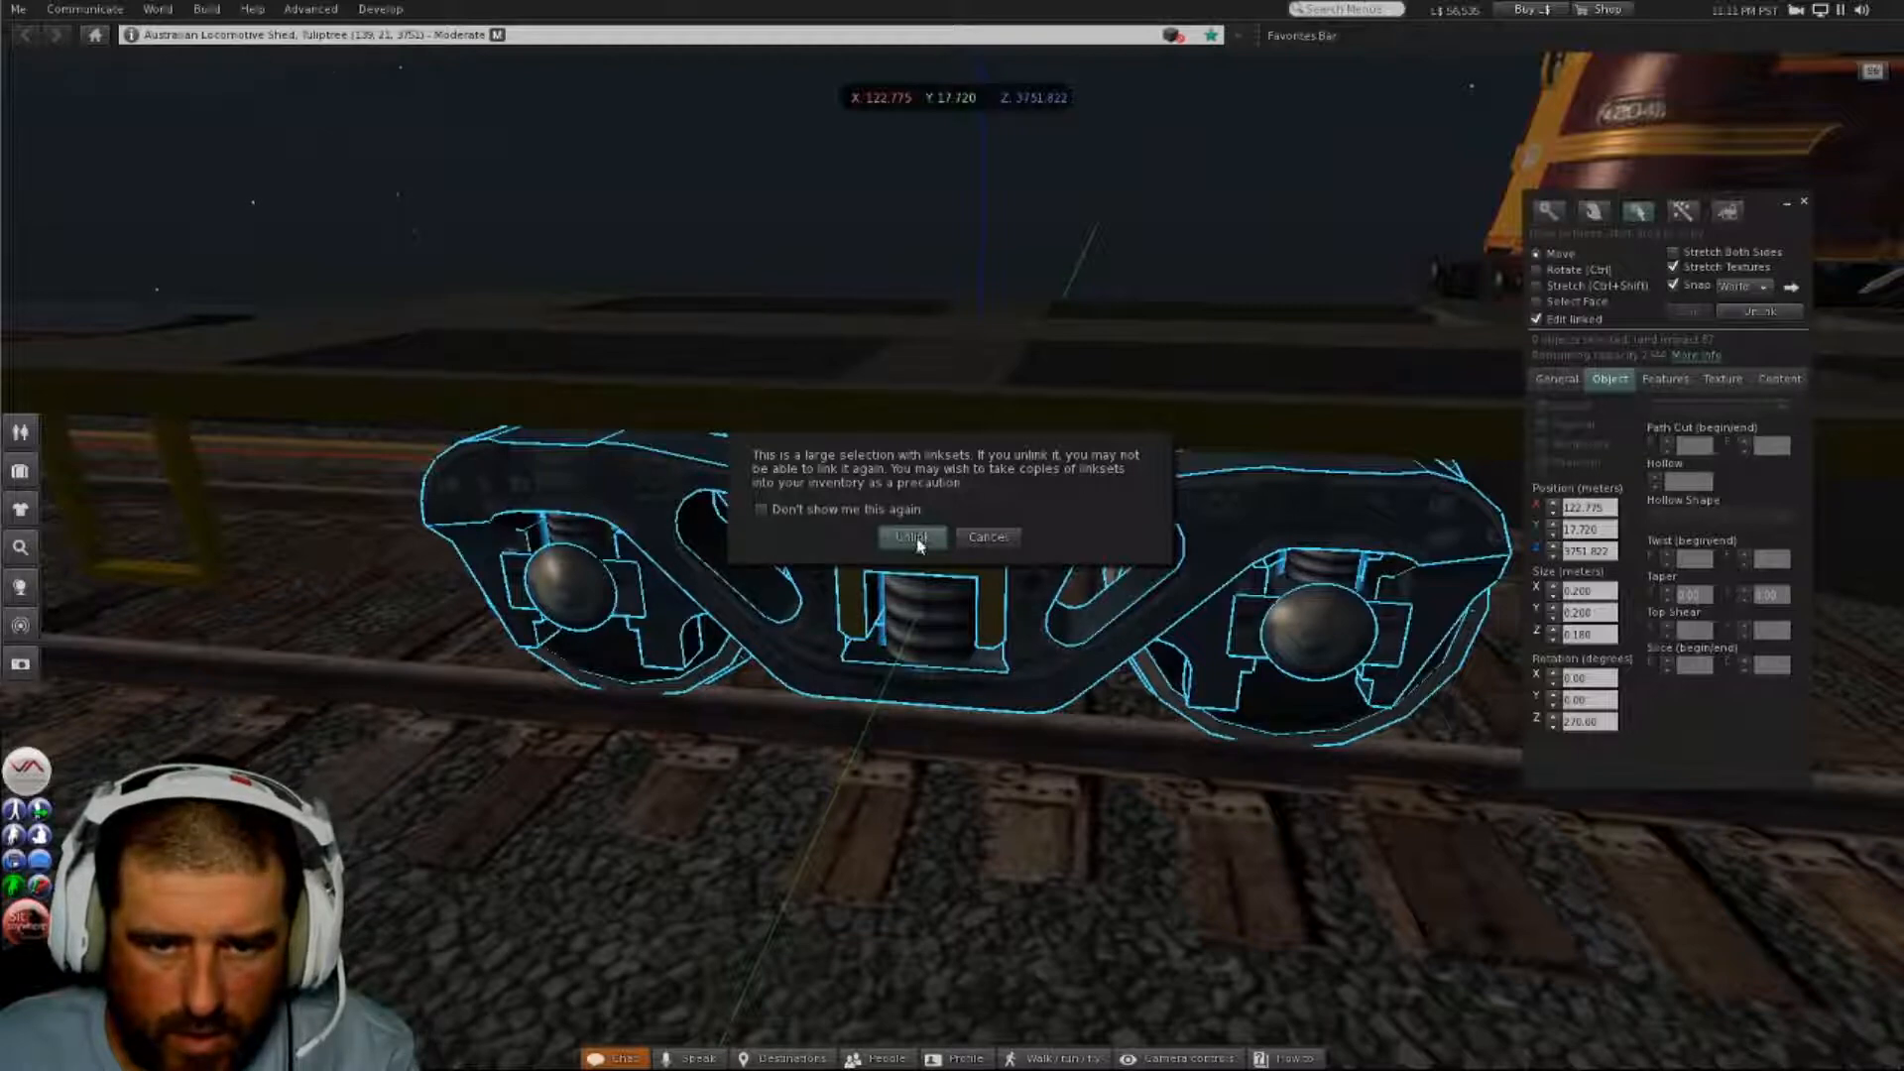
key("Escape")
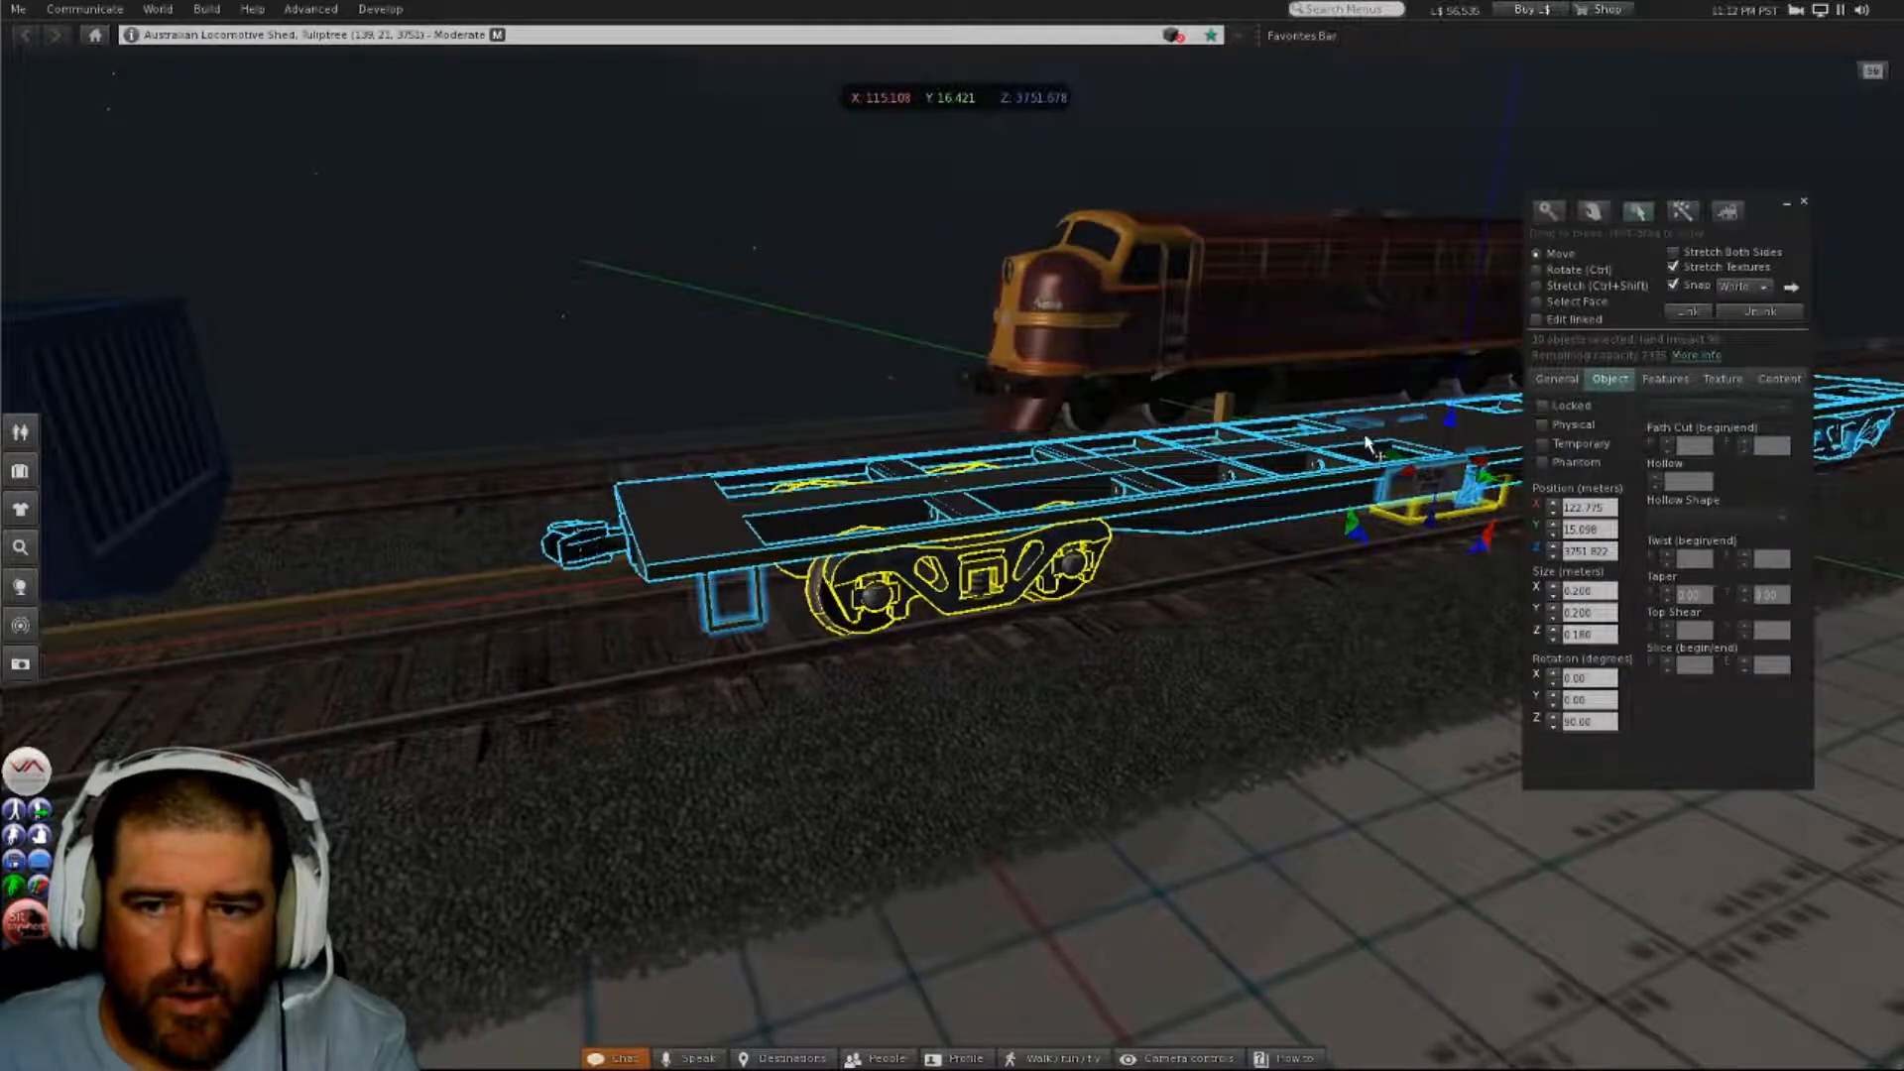
- Select all parts of the flat wagon's unlinked bogie, including both side frames, springs and wheelsets
left_click(1123, 365)
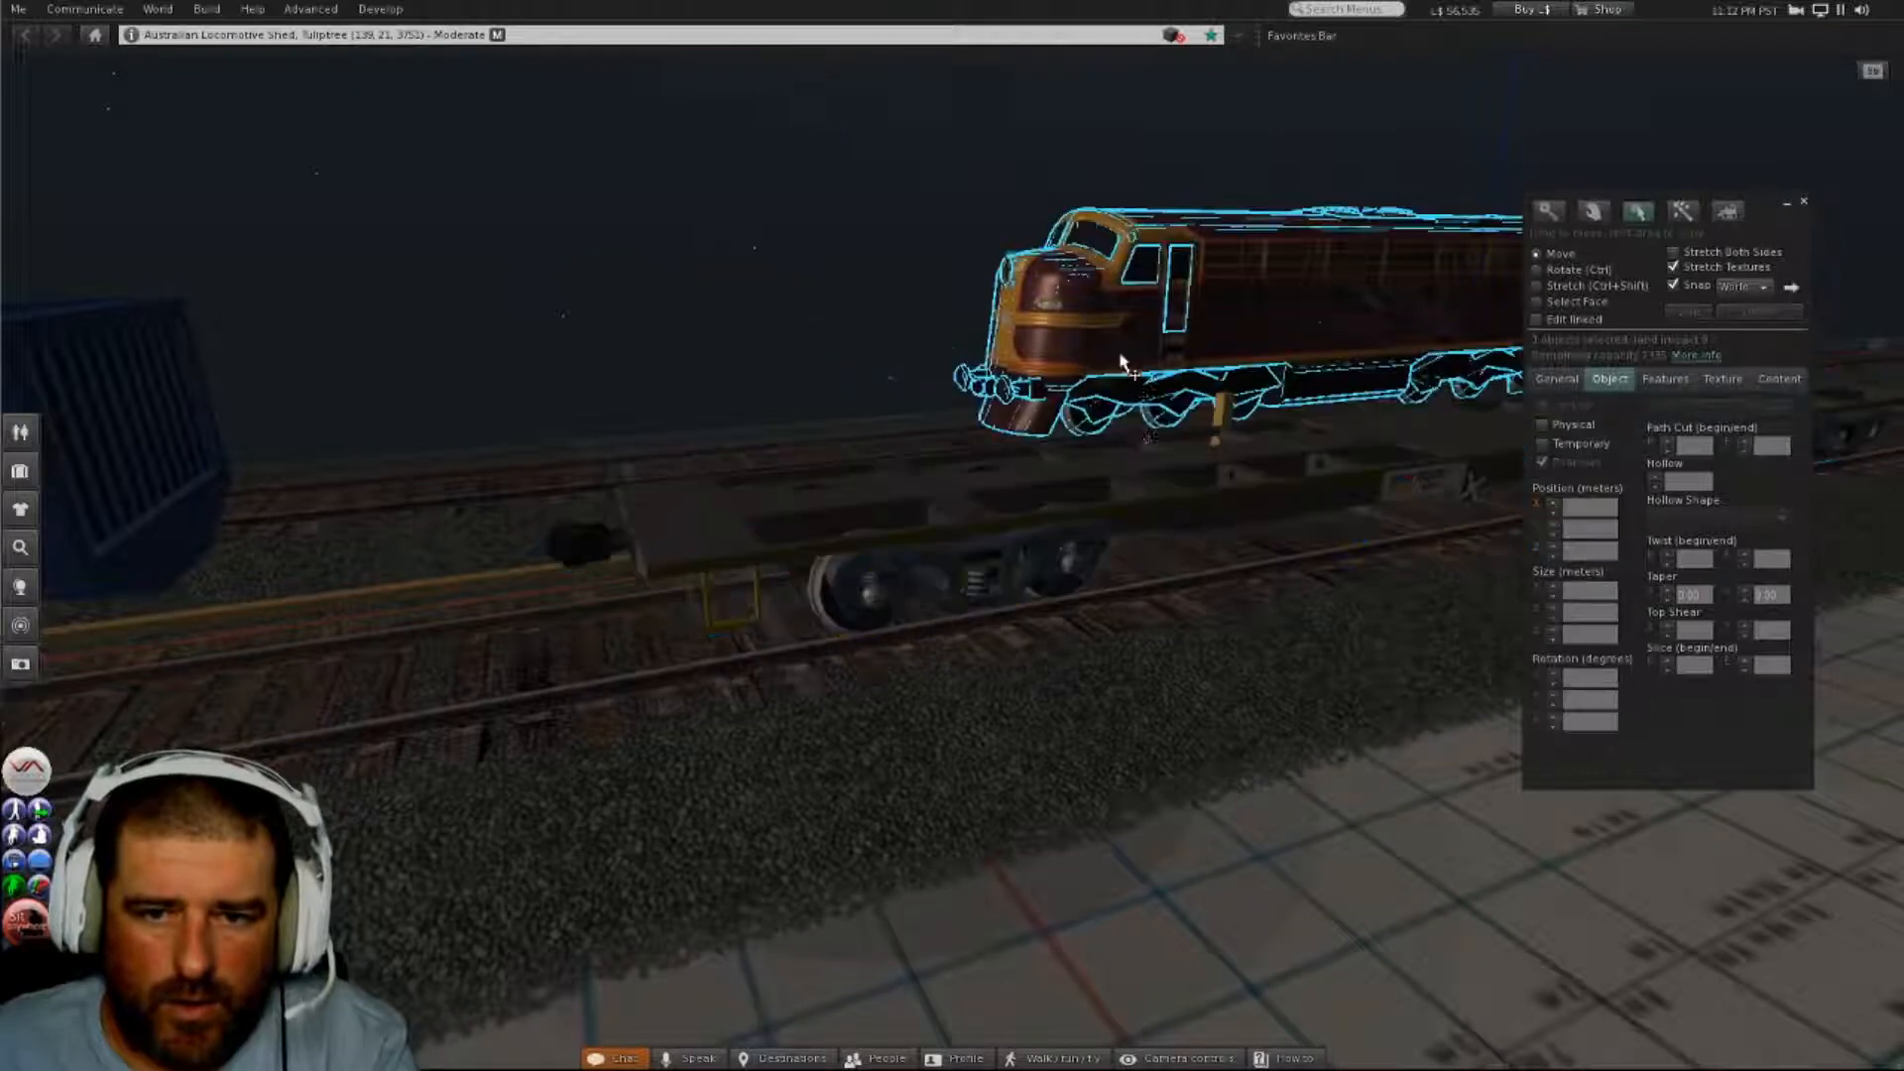
left_click(1065, 572)
left_click_drag(1055, 567, 1053, 506, "alt")
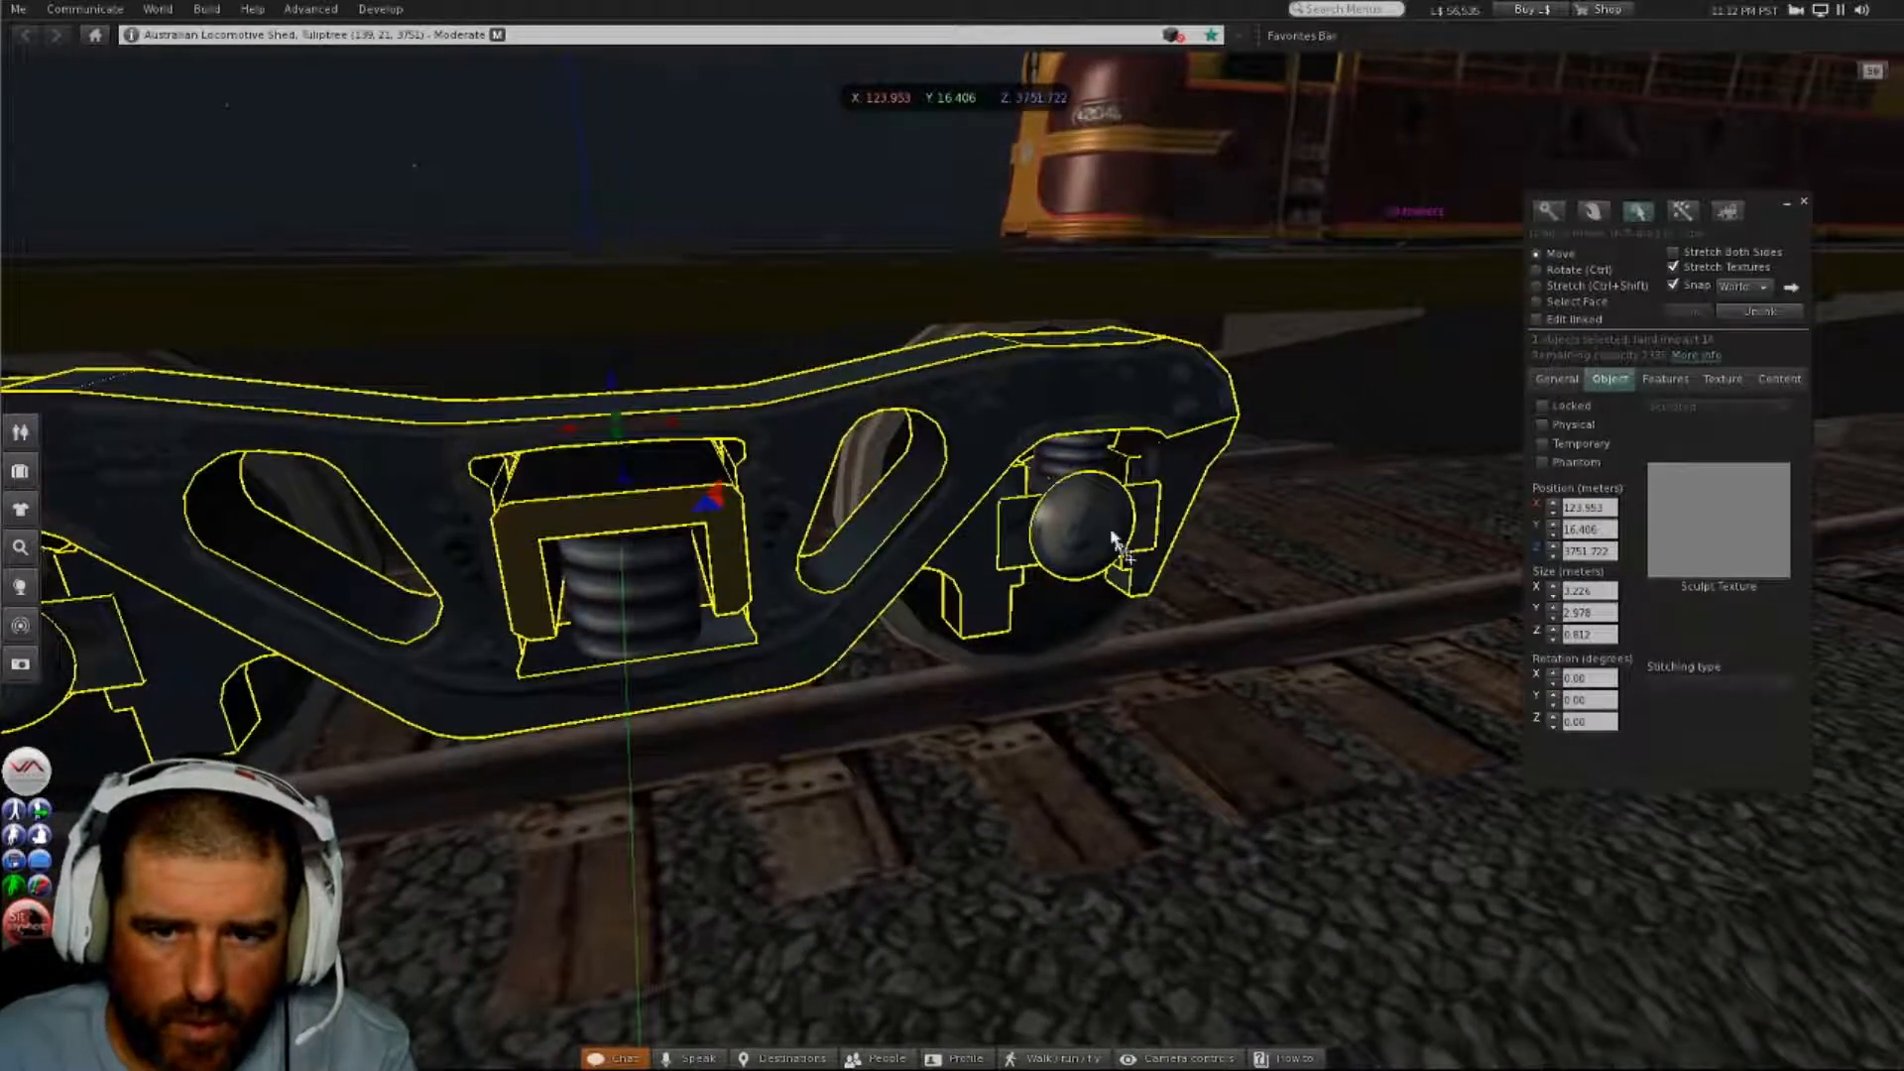
left_click(1078, 460, "shift")
left_click(645, 561, "shift")
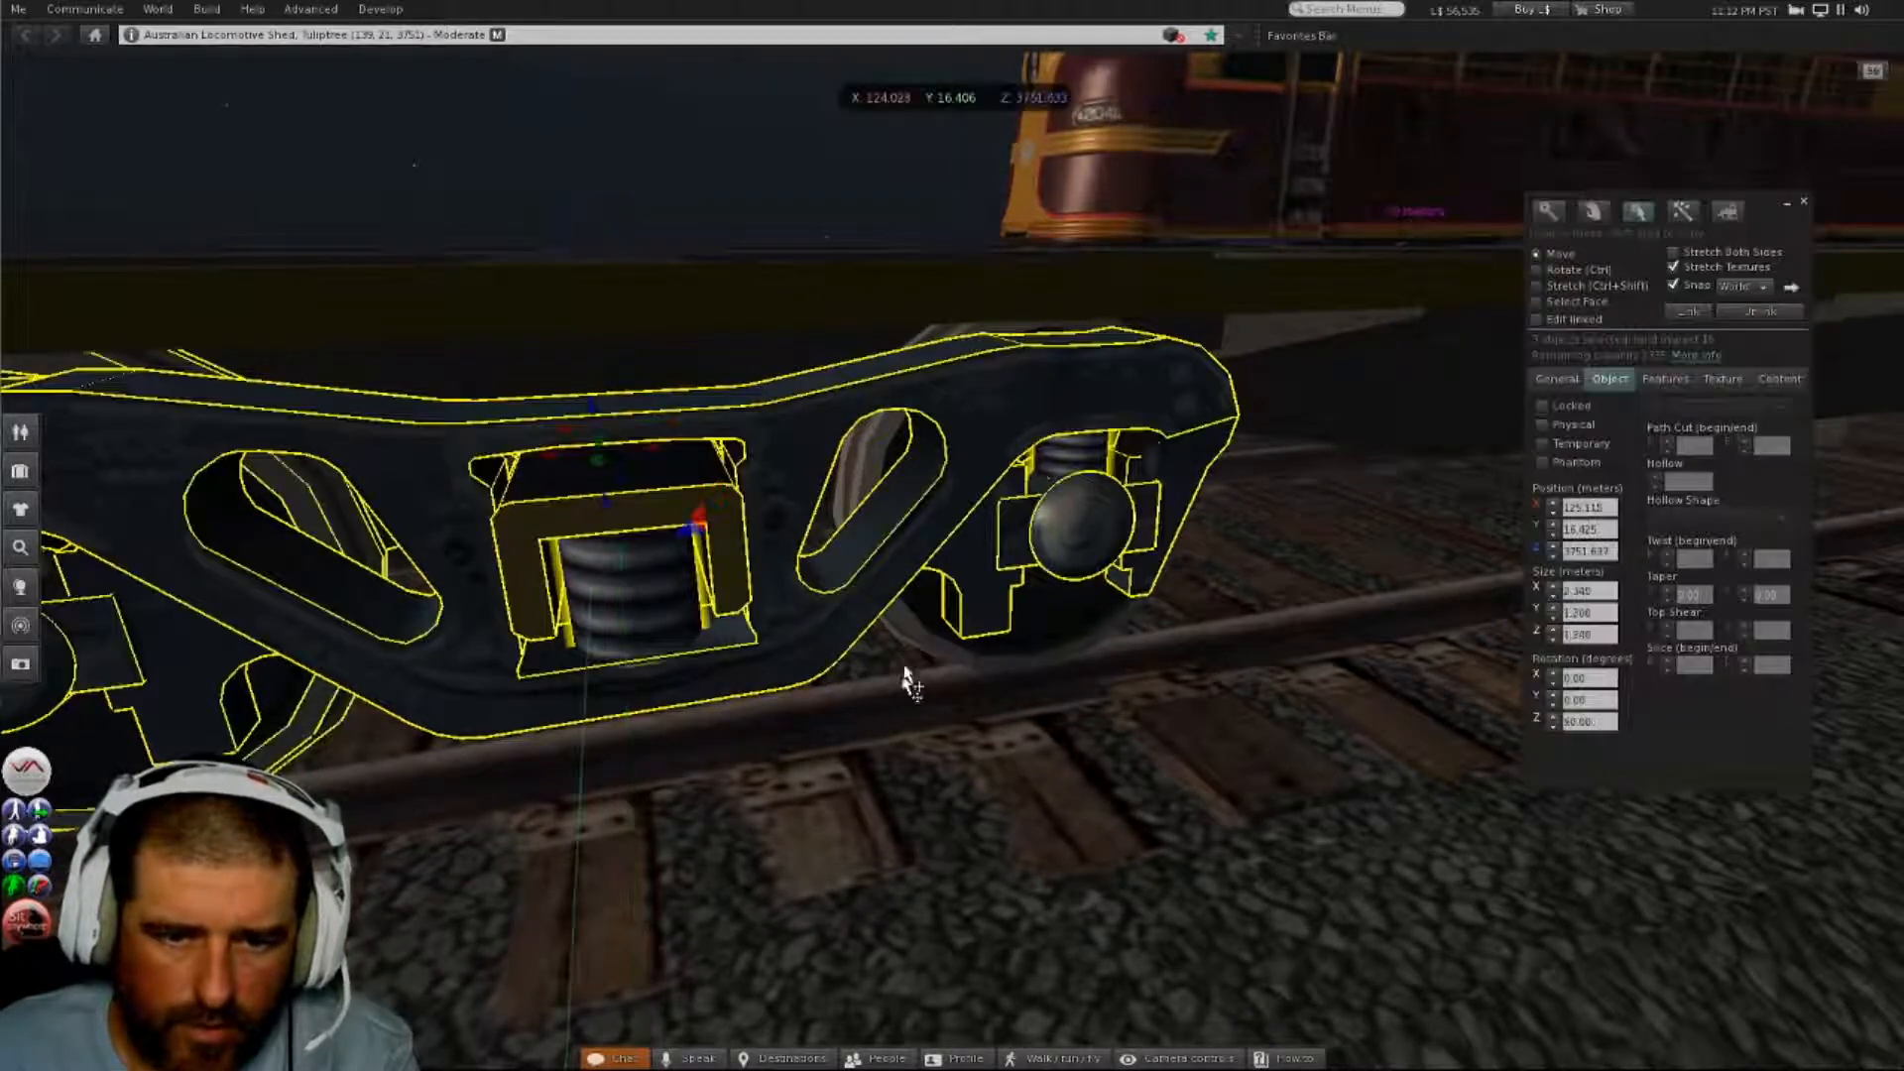
left_click(916, 615, "shift")
left_click_drag(490, 707, 595, 729, "alt")
left_click(773, 504, "shift")
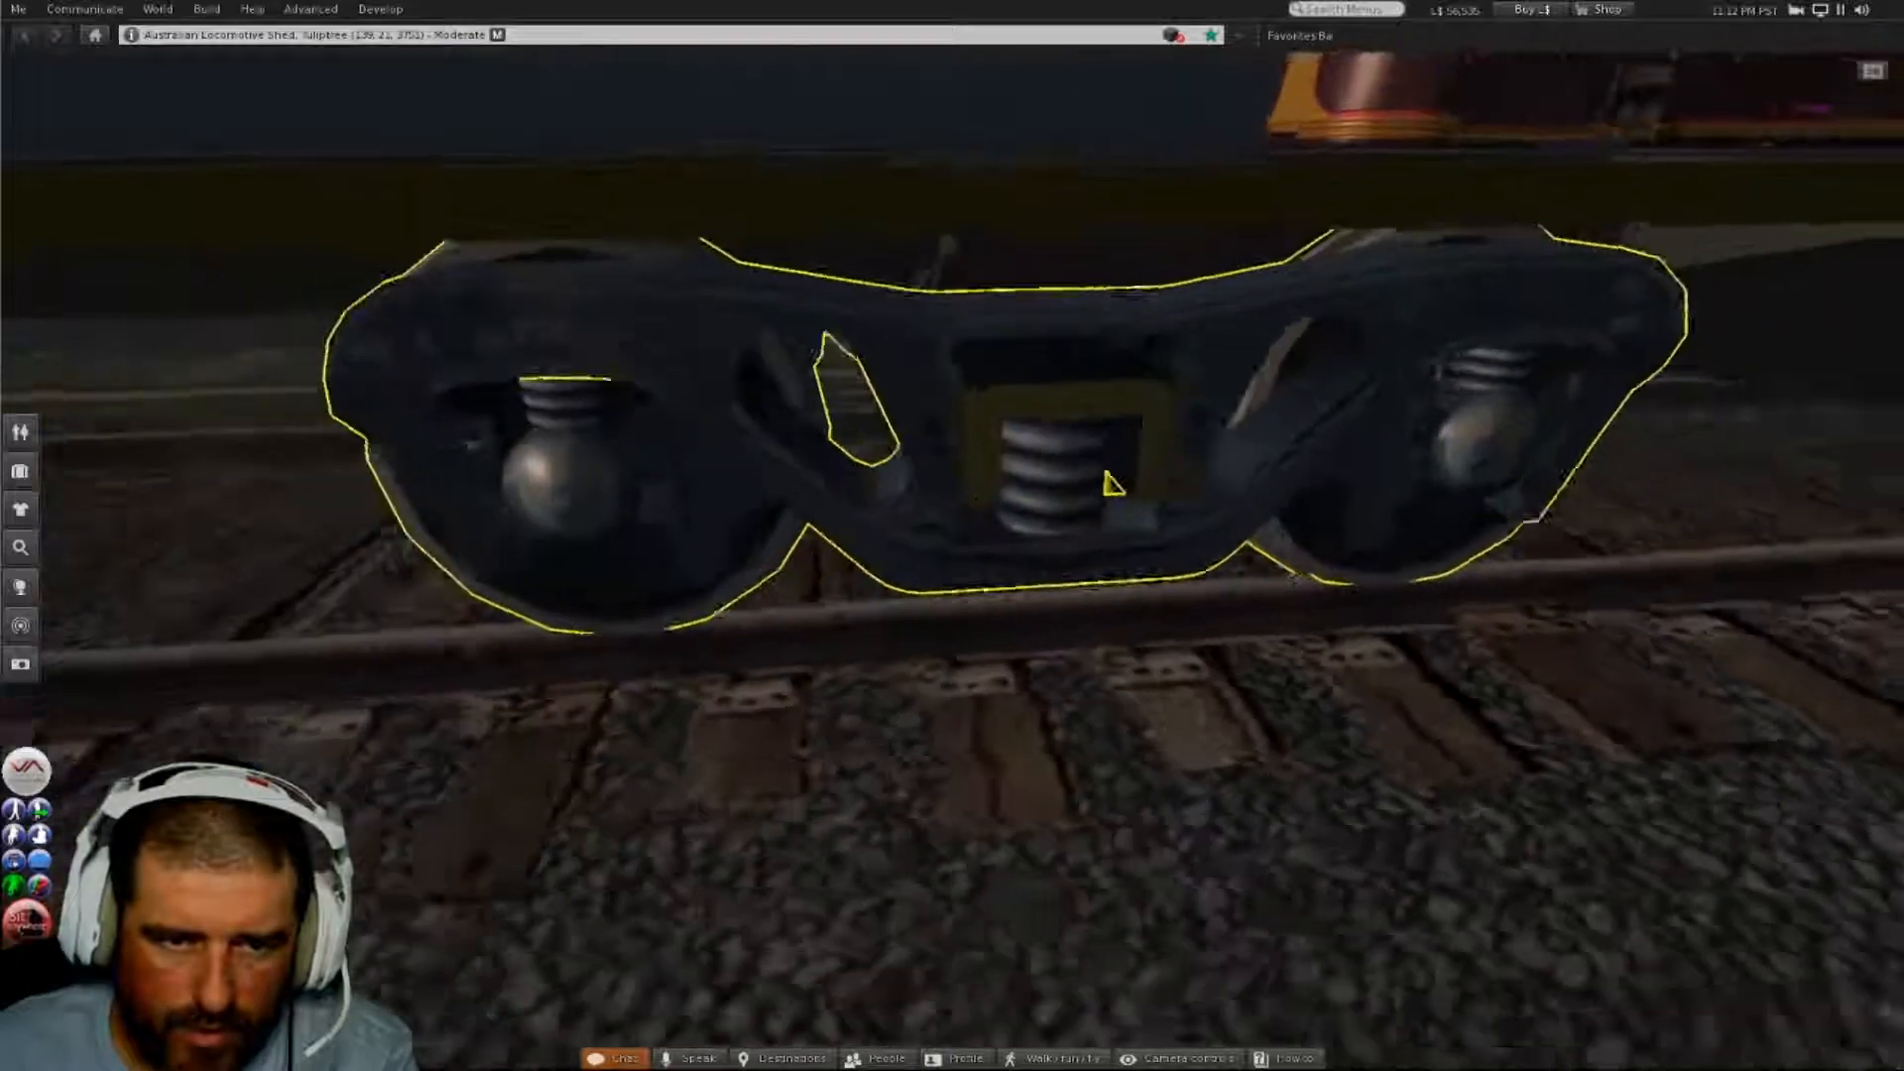
left_click(615, 444, "shift")
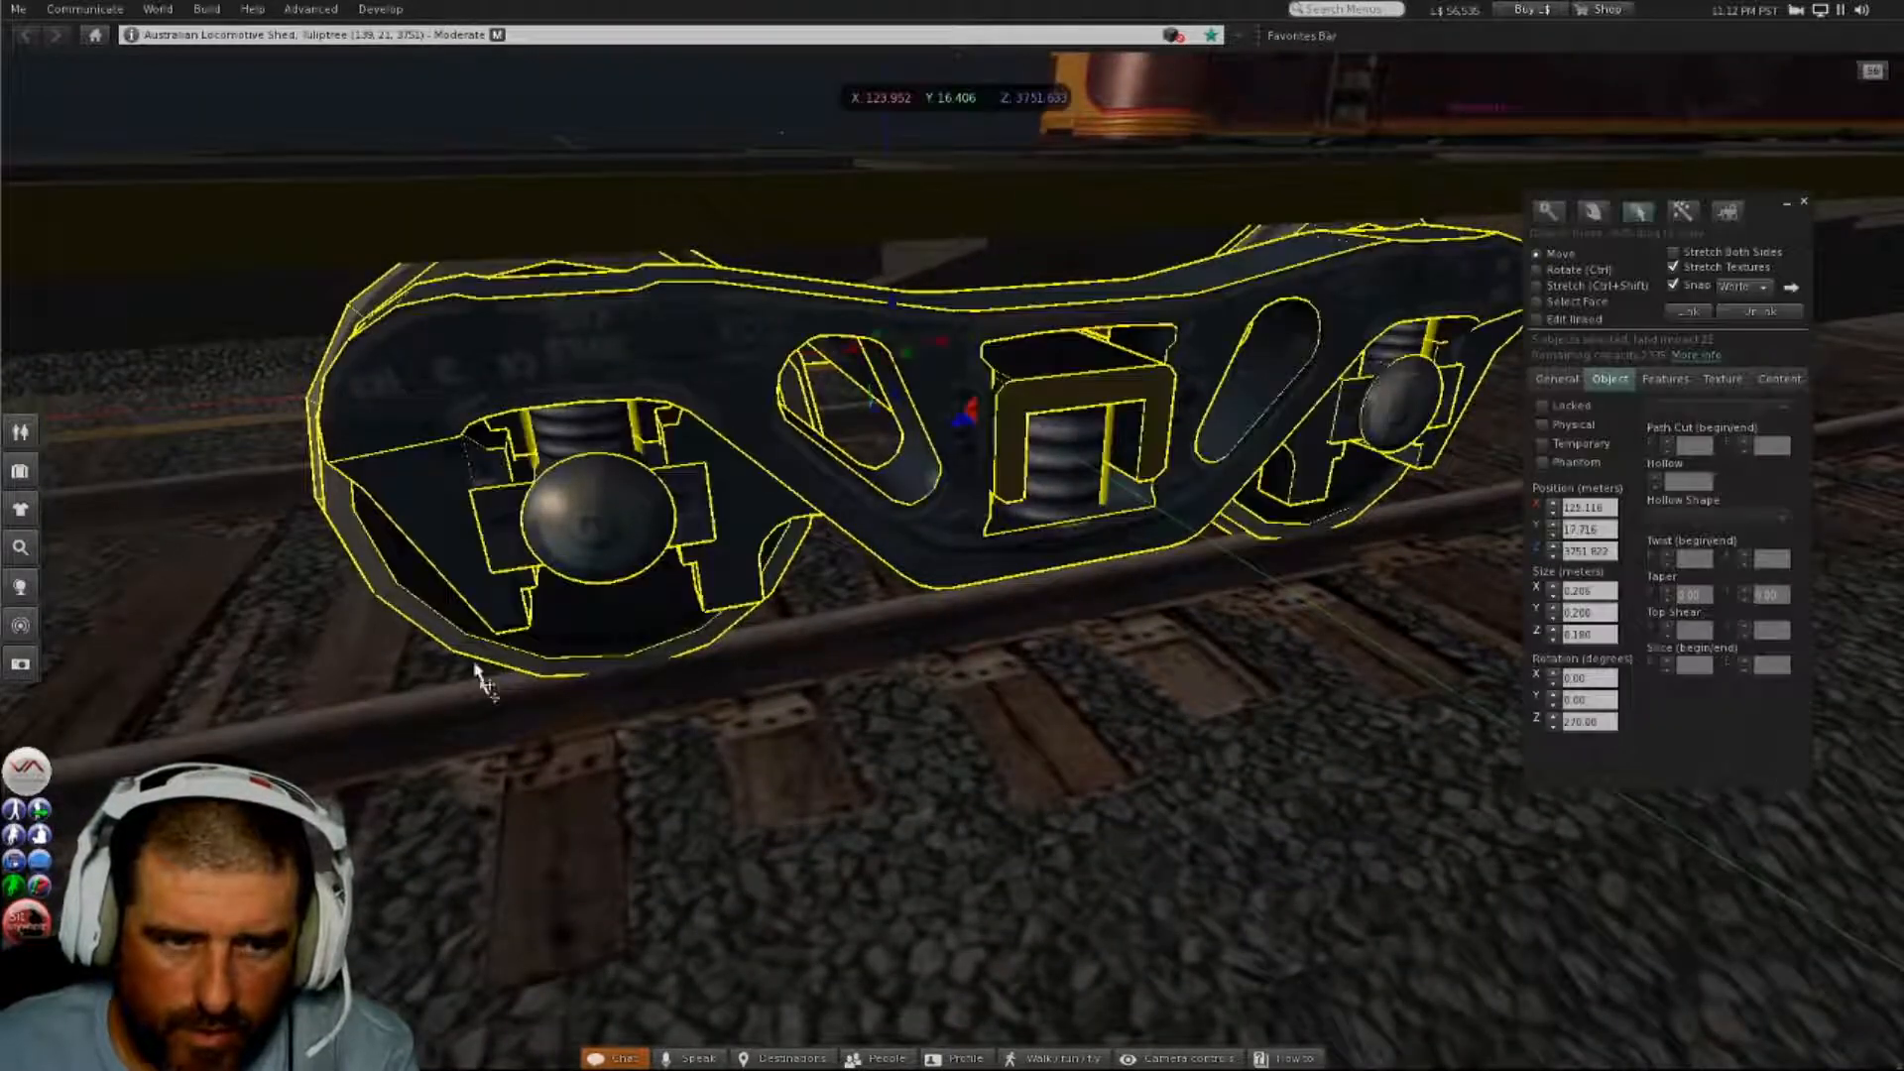
left_click_drag(387, 456, 1229, 595, "alt")
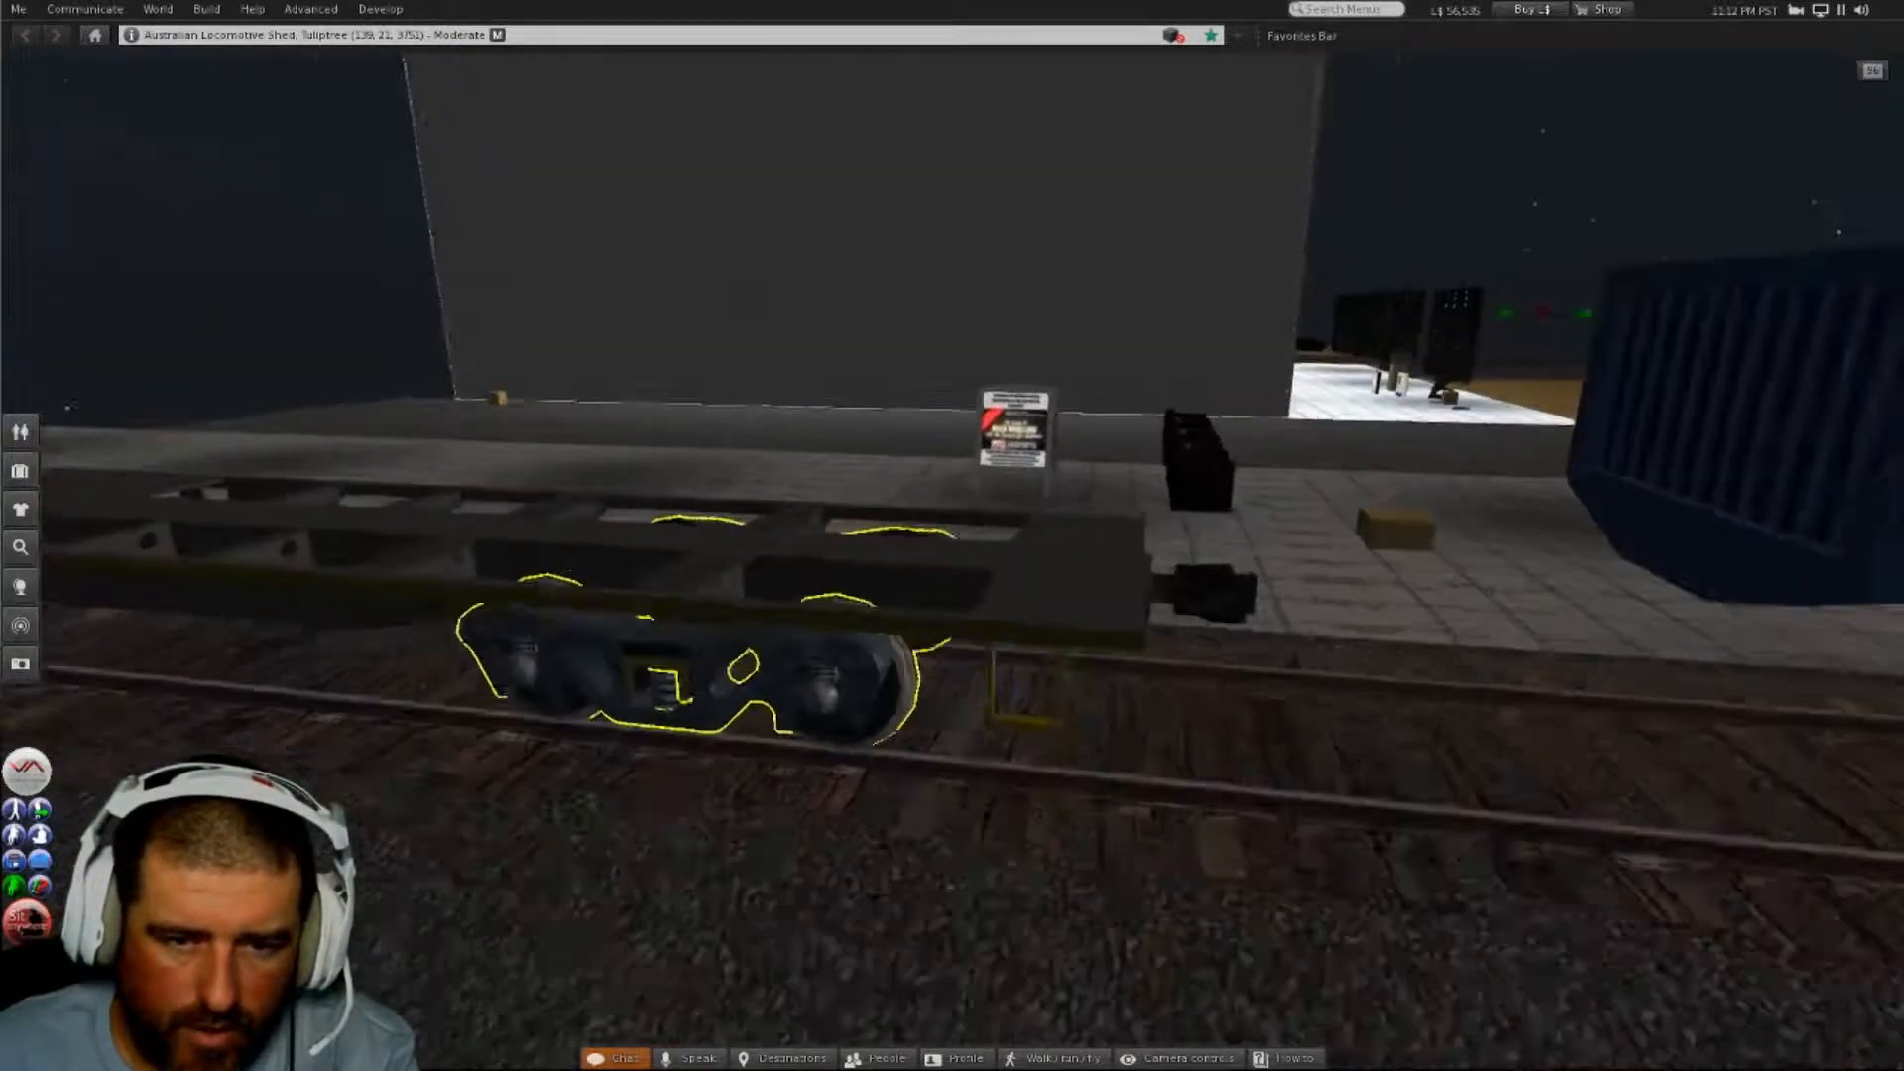
left_click_drag(893, 570, 954, 575, "alt")
left_click(889, 672, "shift")
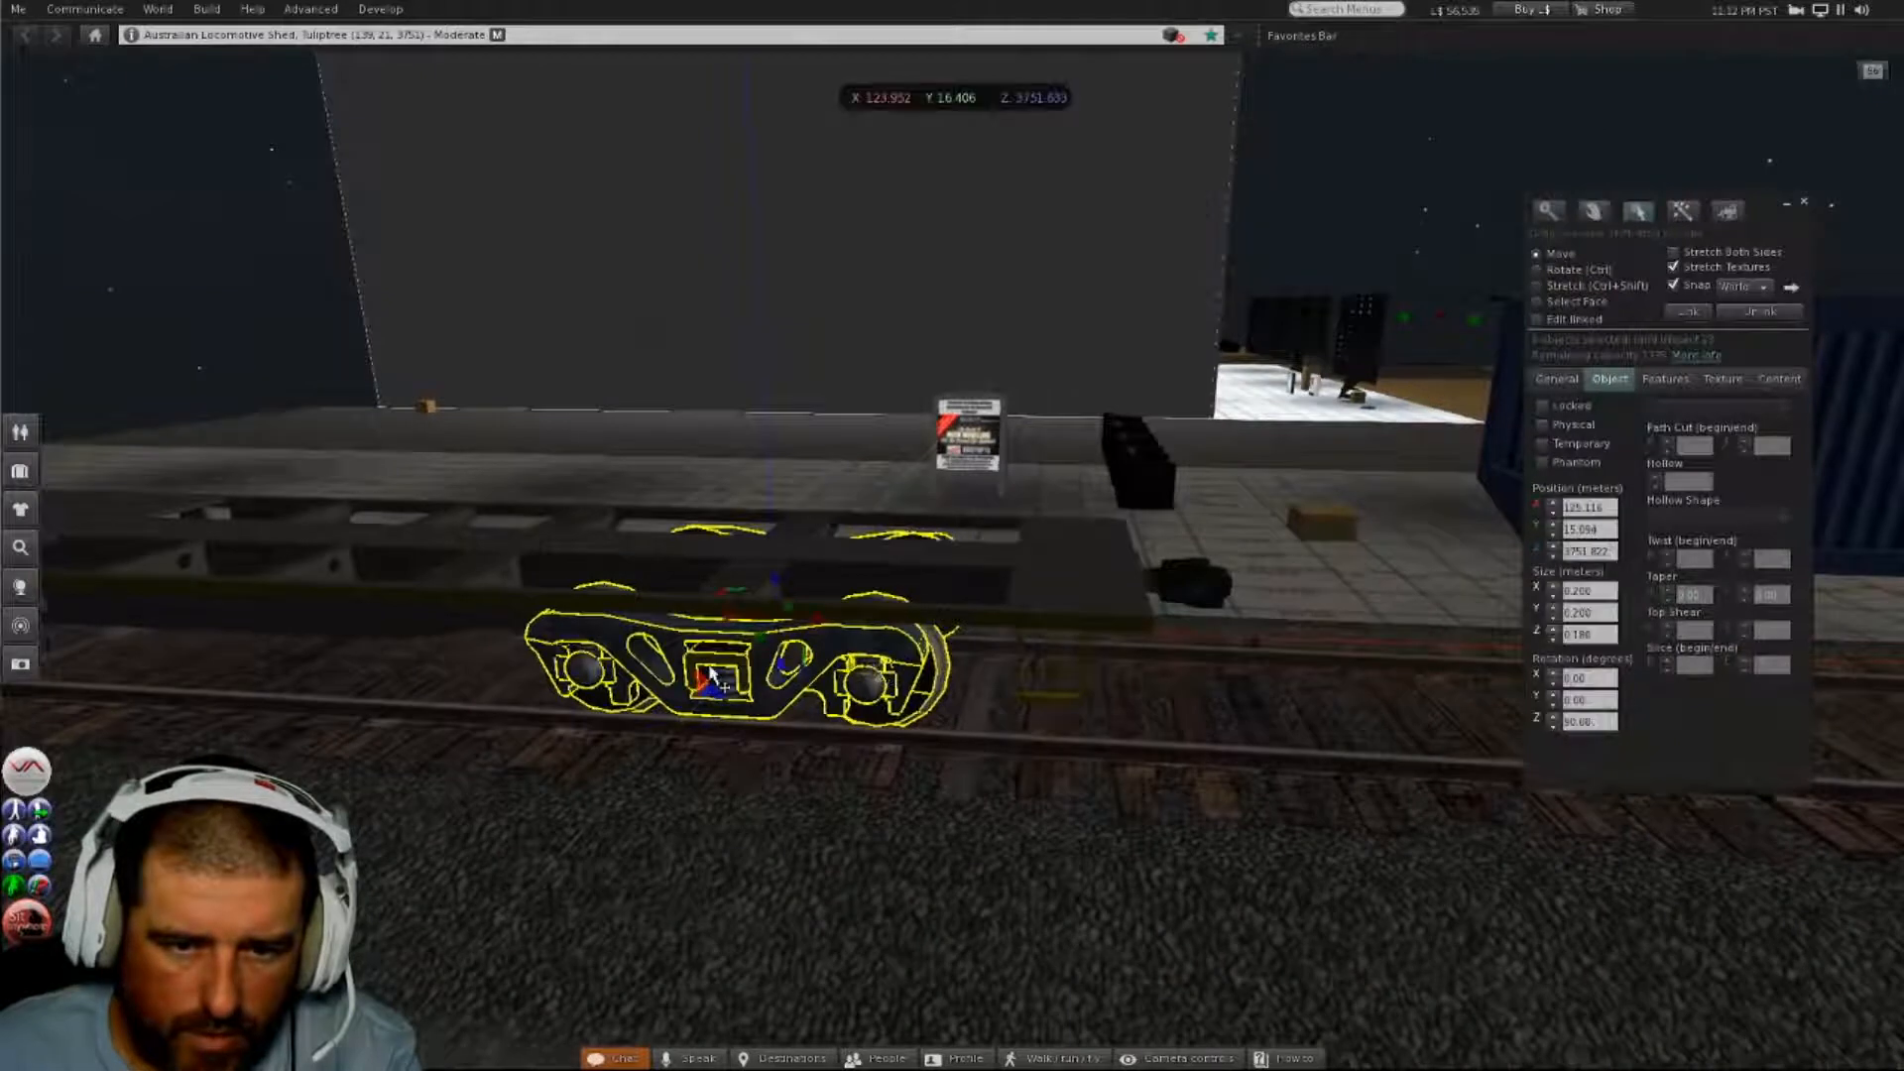
left_click(561, 666, "shift")
left_click(721, 672, "shift")
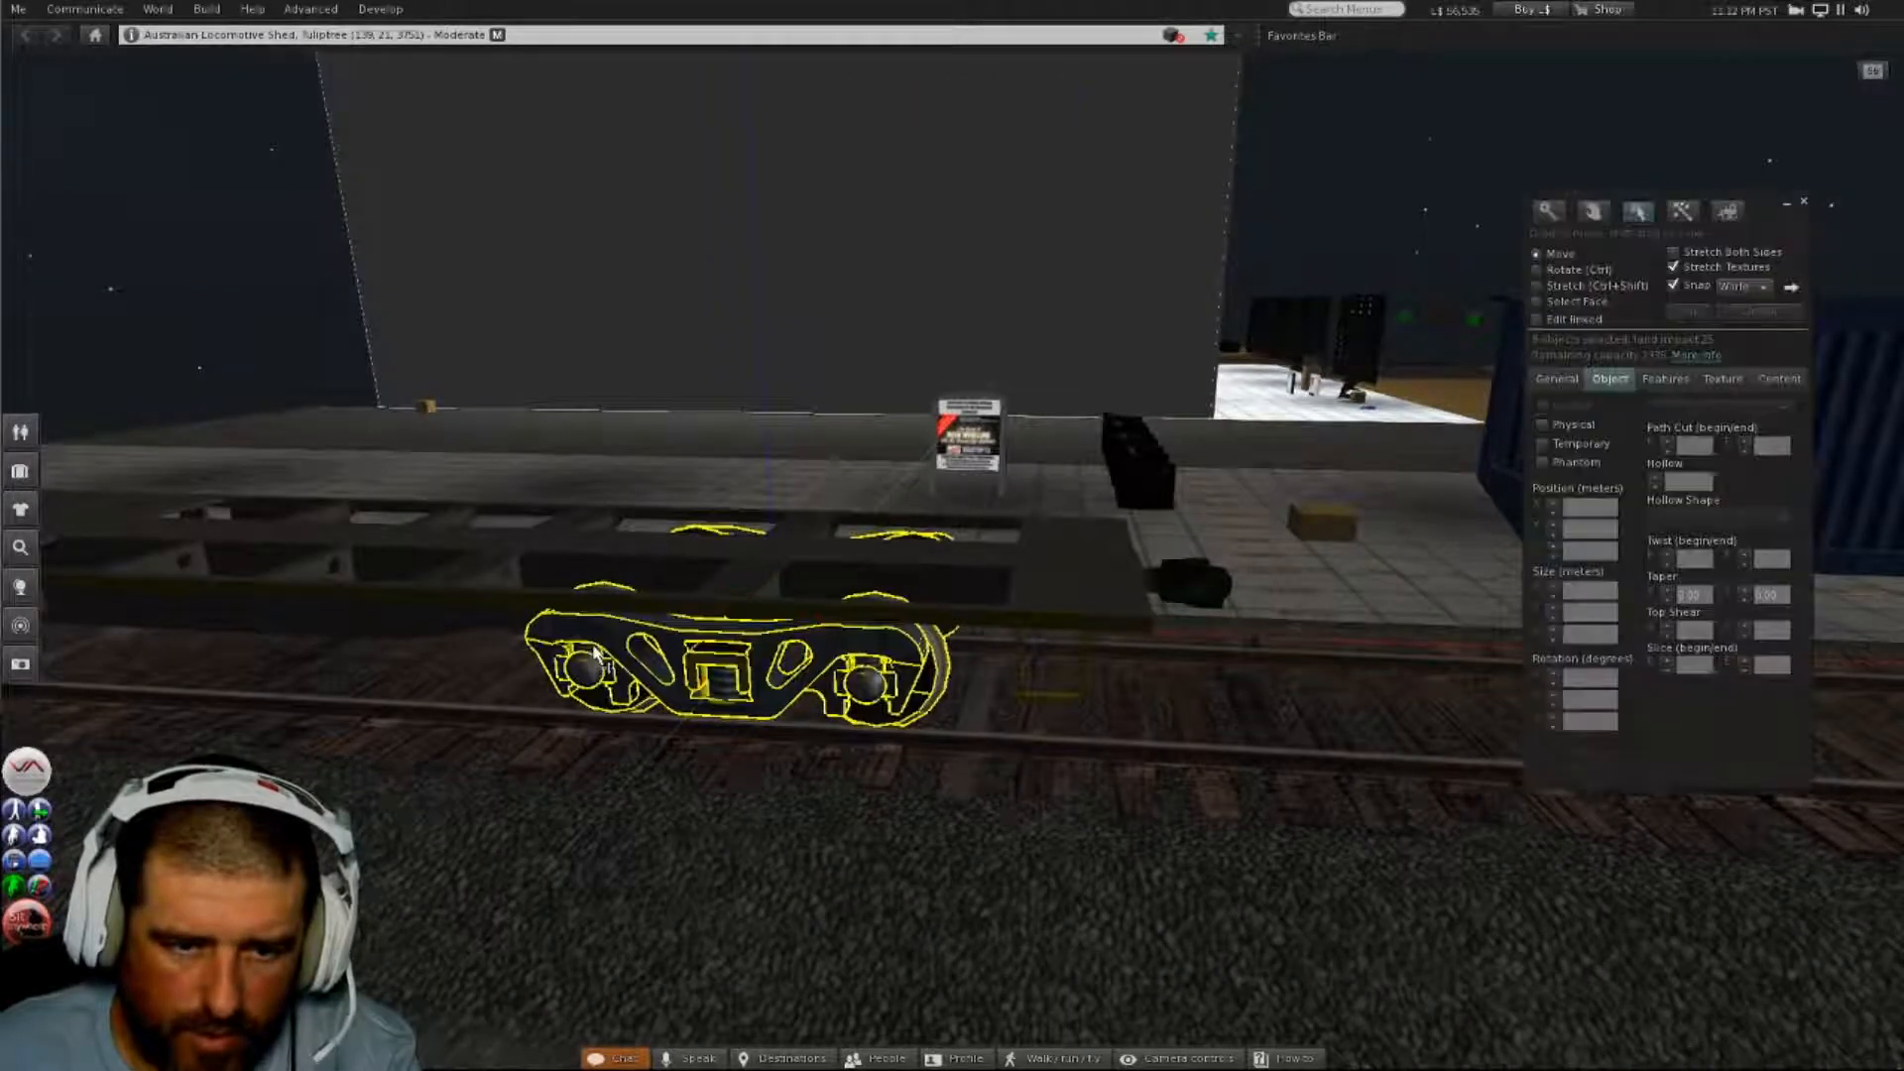
- Move the selected bogie along the track from beneath the flat wagon to under the near end of the blue wagon
left_click_drag(813, 622, 1507, 664)
left_click_drag(1025, 658, 1844, 689, "alt")
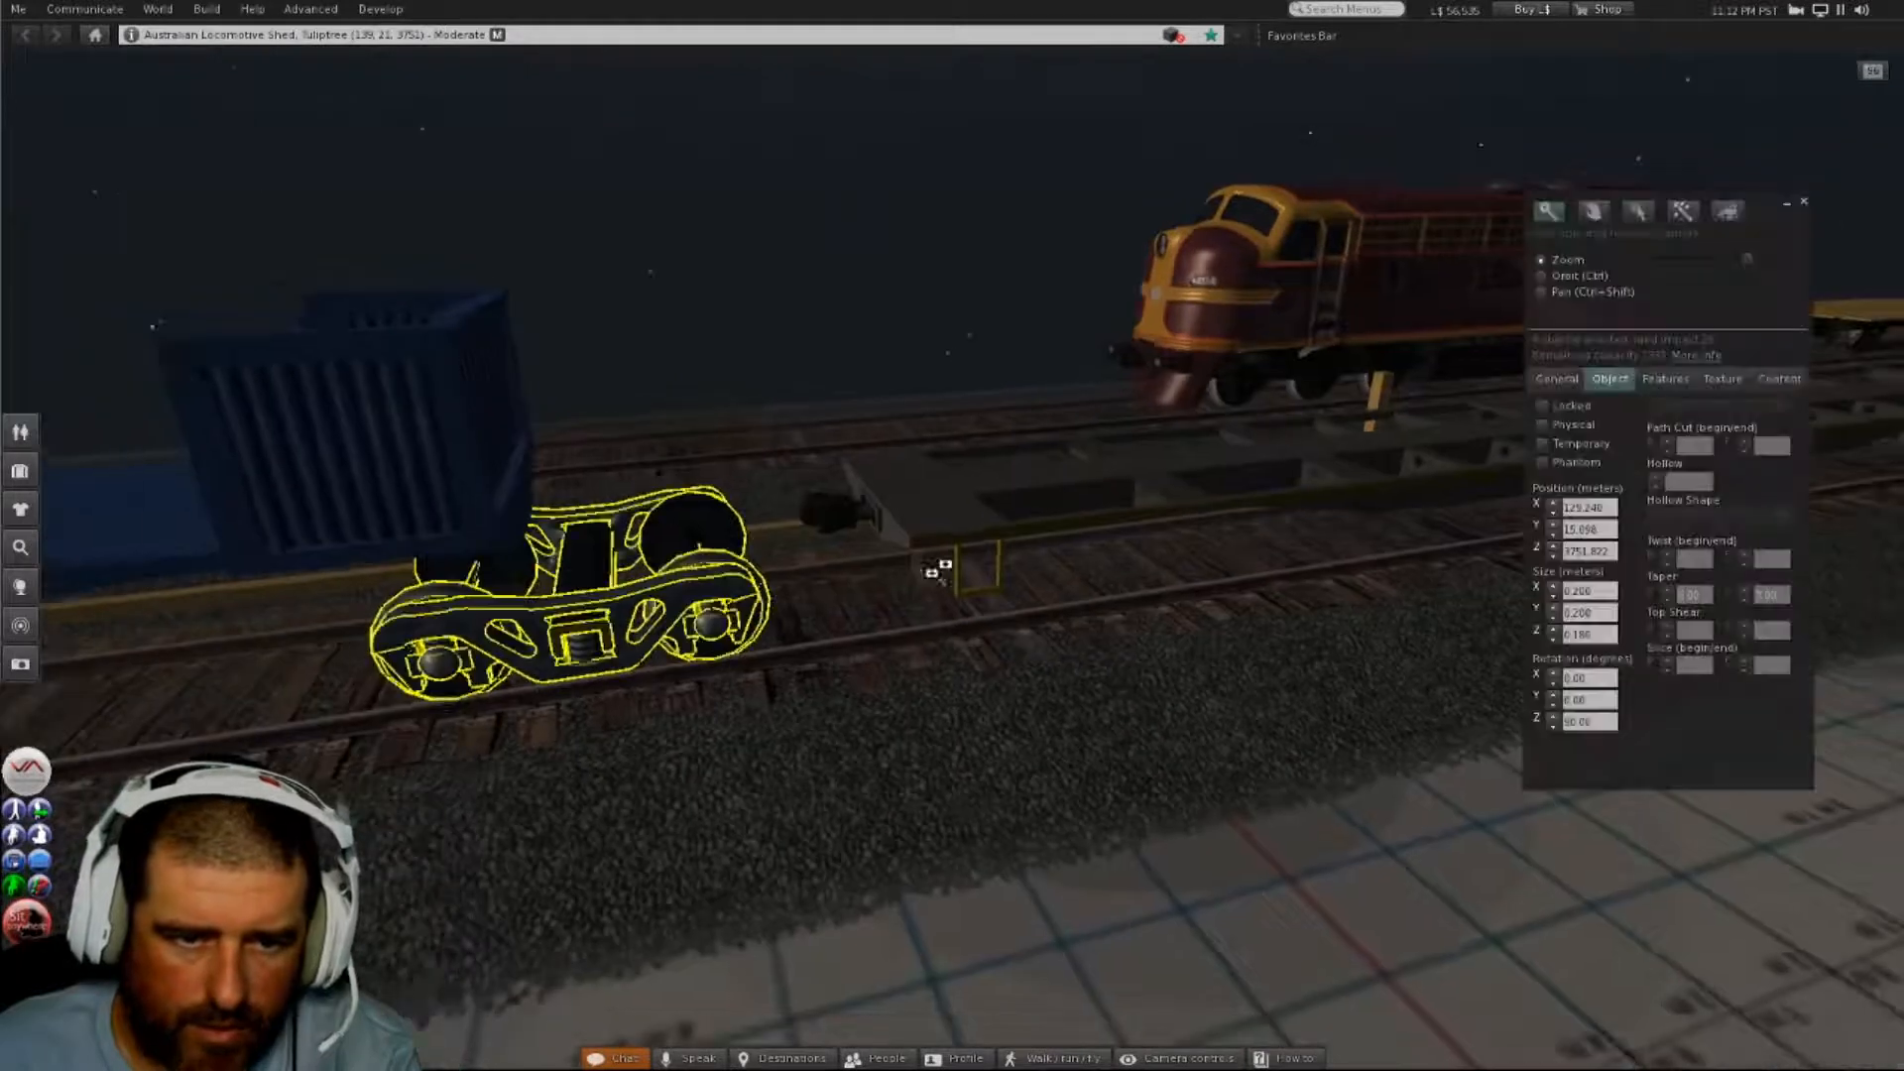
left_click_drag(441, 642, 600, 714, "alt")
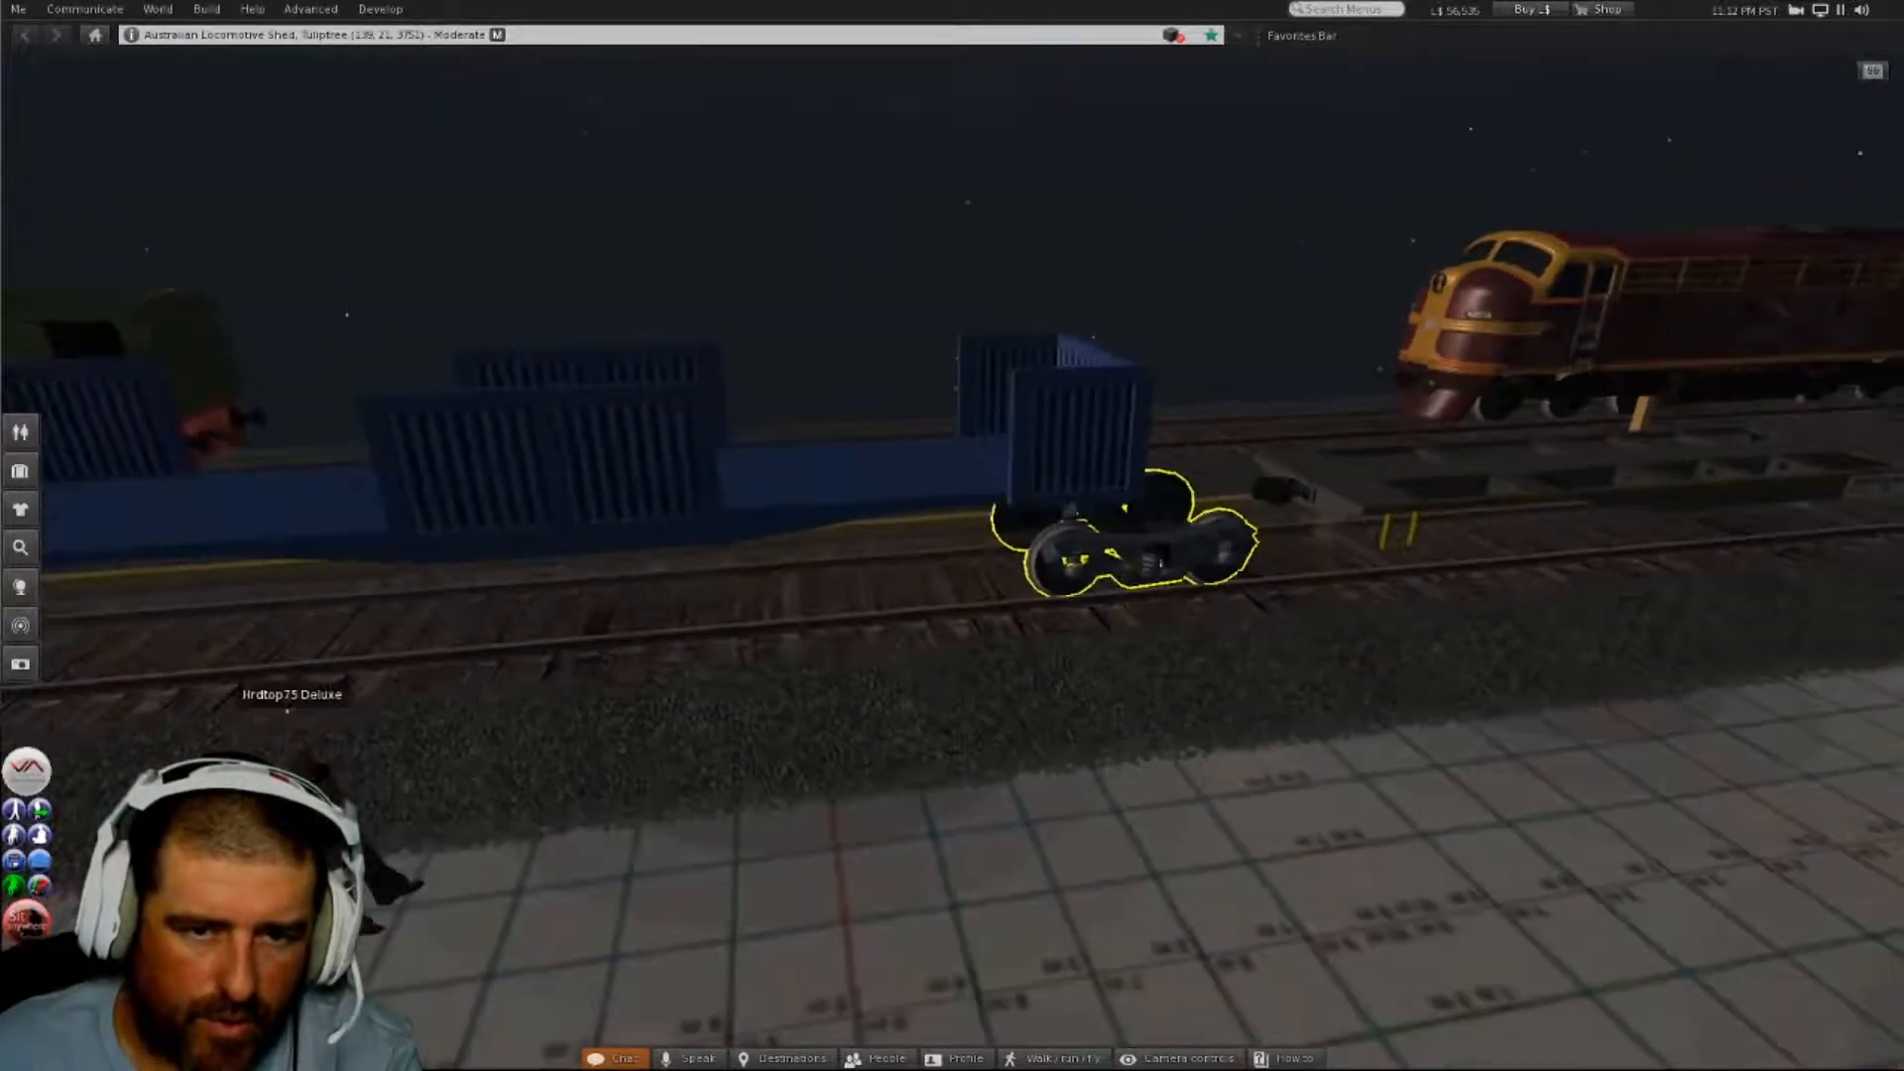
left_click_drag(1080, 543, 935, 558)
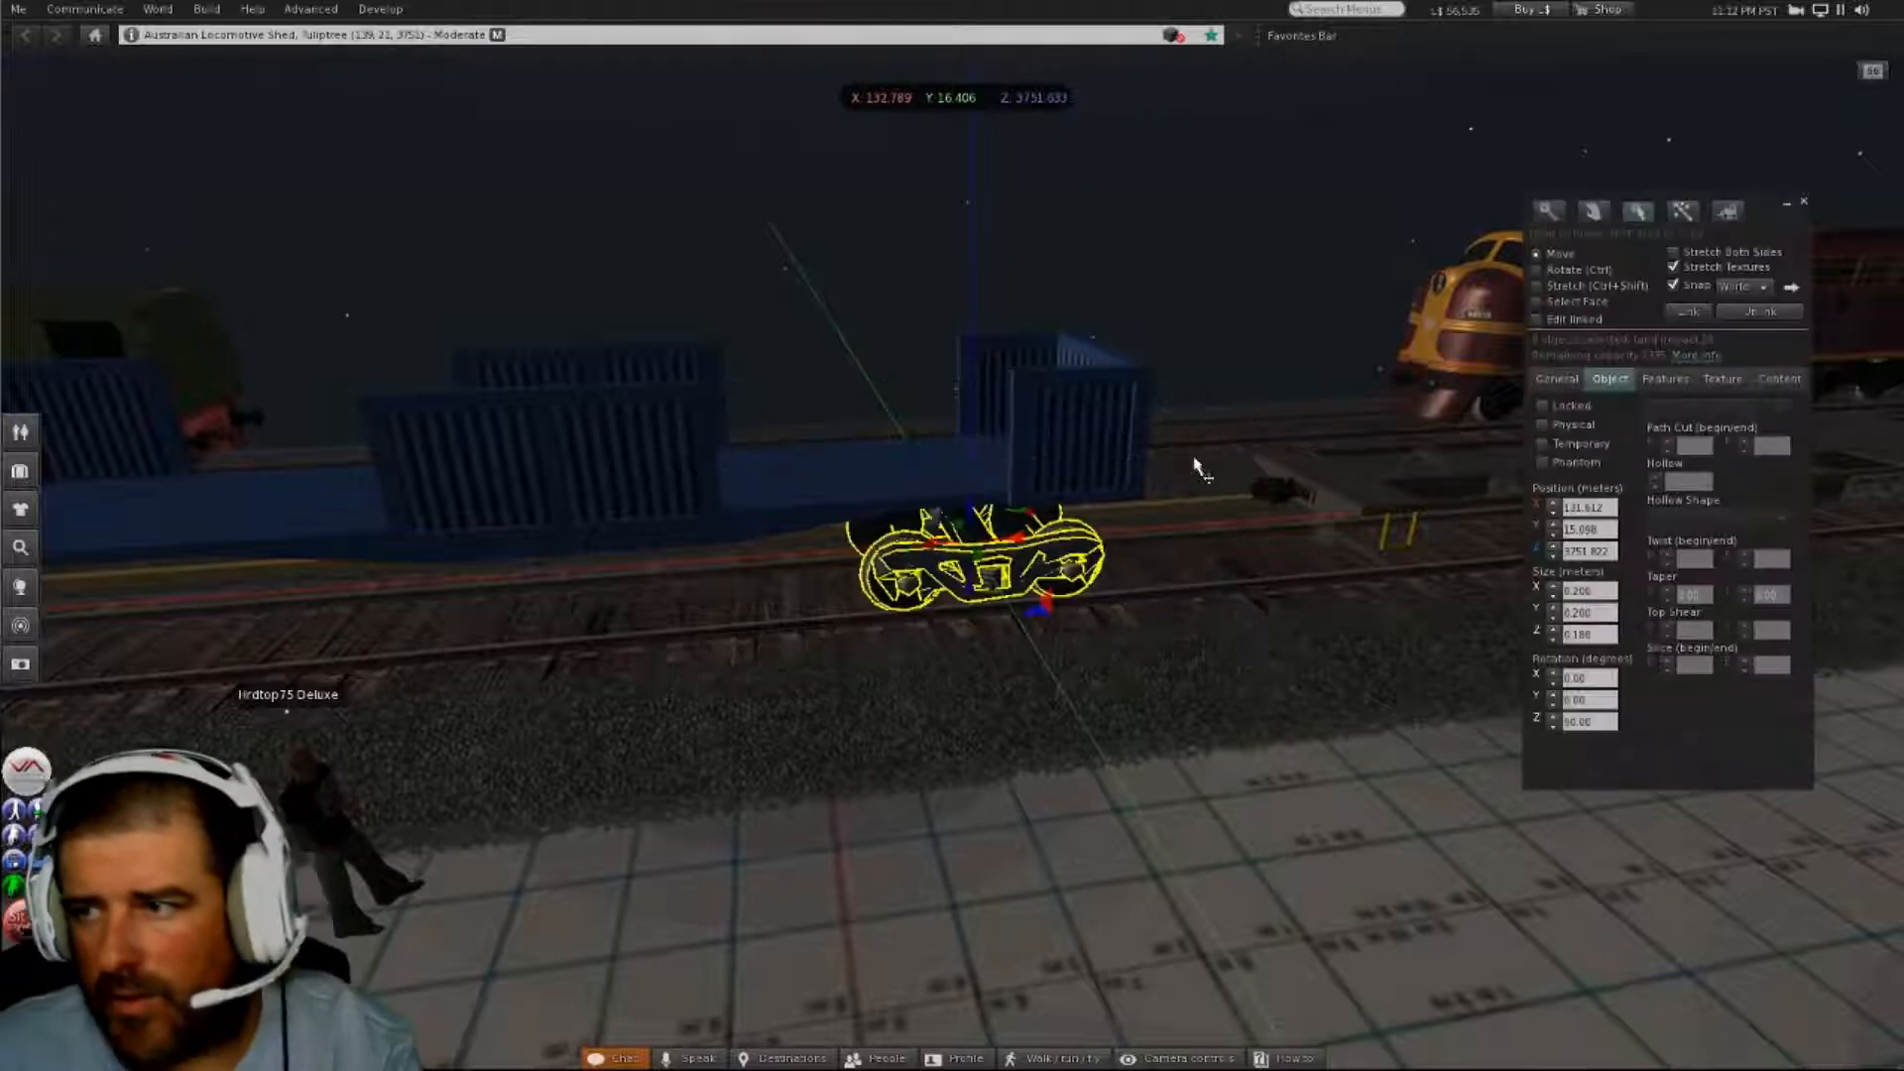
left_click_drag(1104, 533, 1007, 417, "alt")
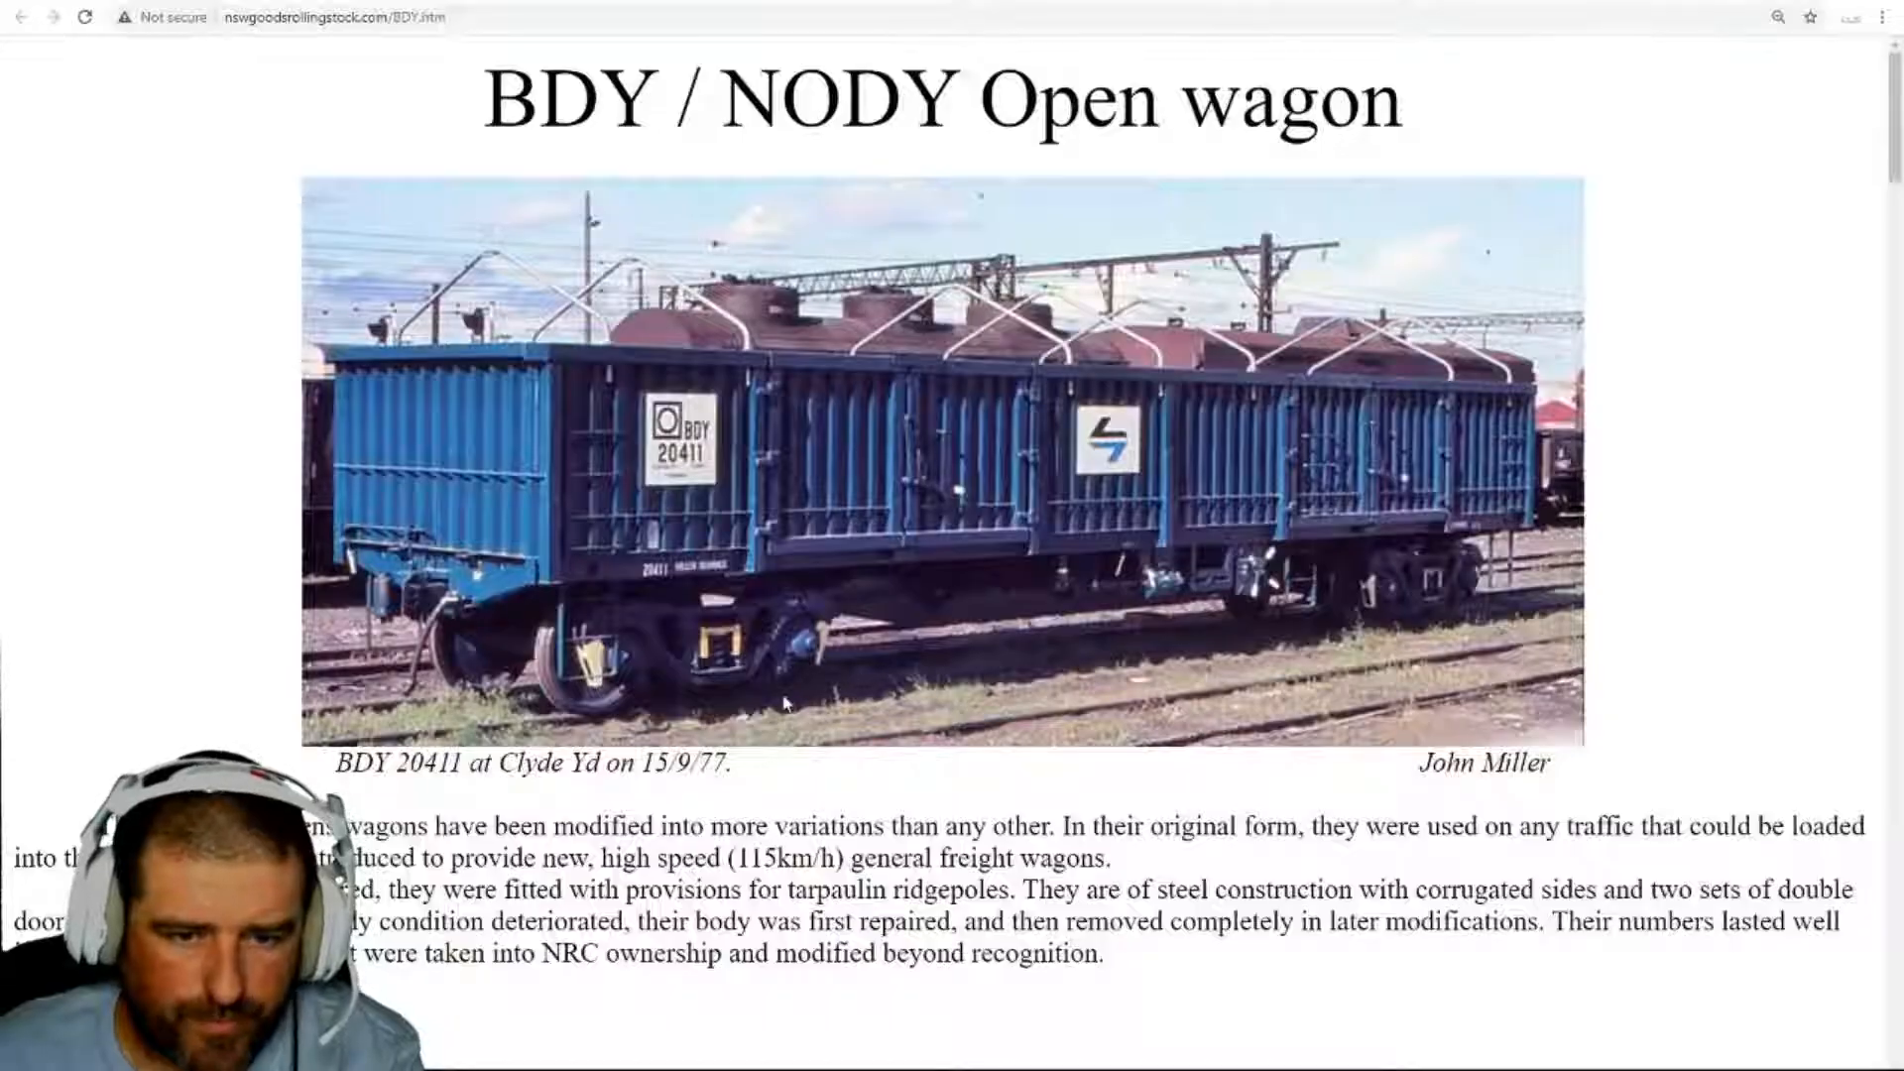
- Check bogie placement in the BDY/NODY reference photos, shift the bogie to X 131.728 m and link its parts into one object
scroll(785, 703, "down", 20)
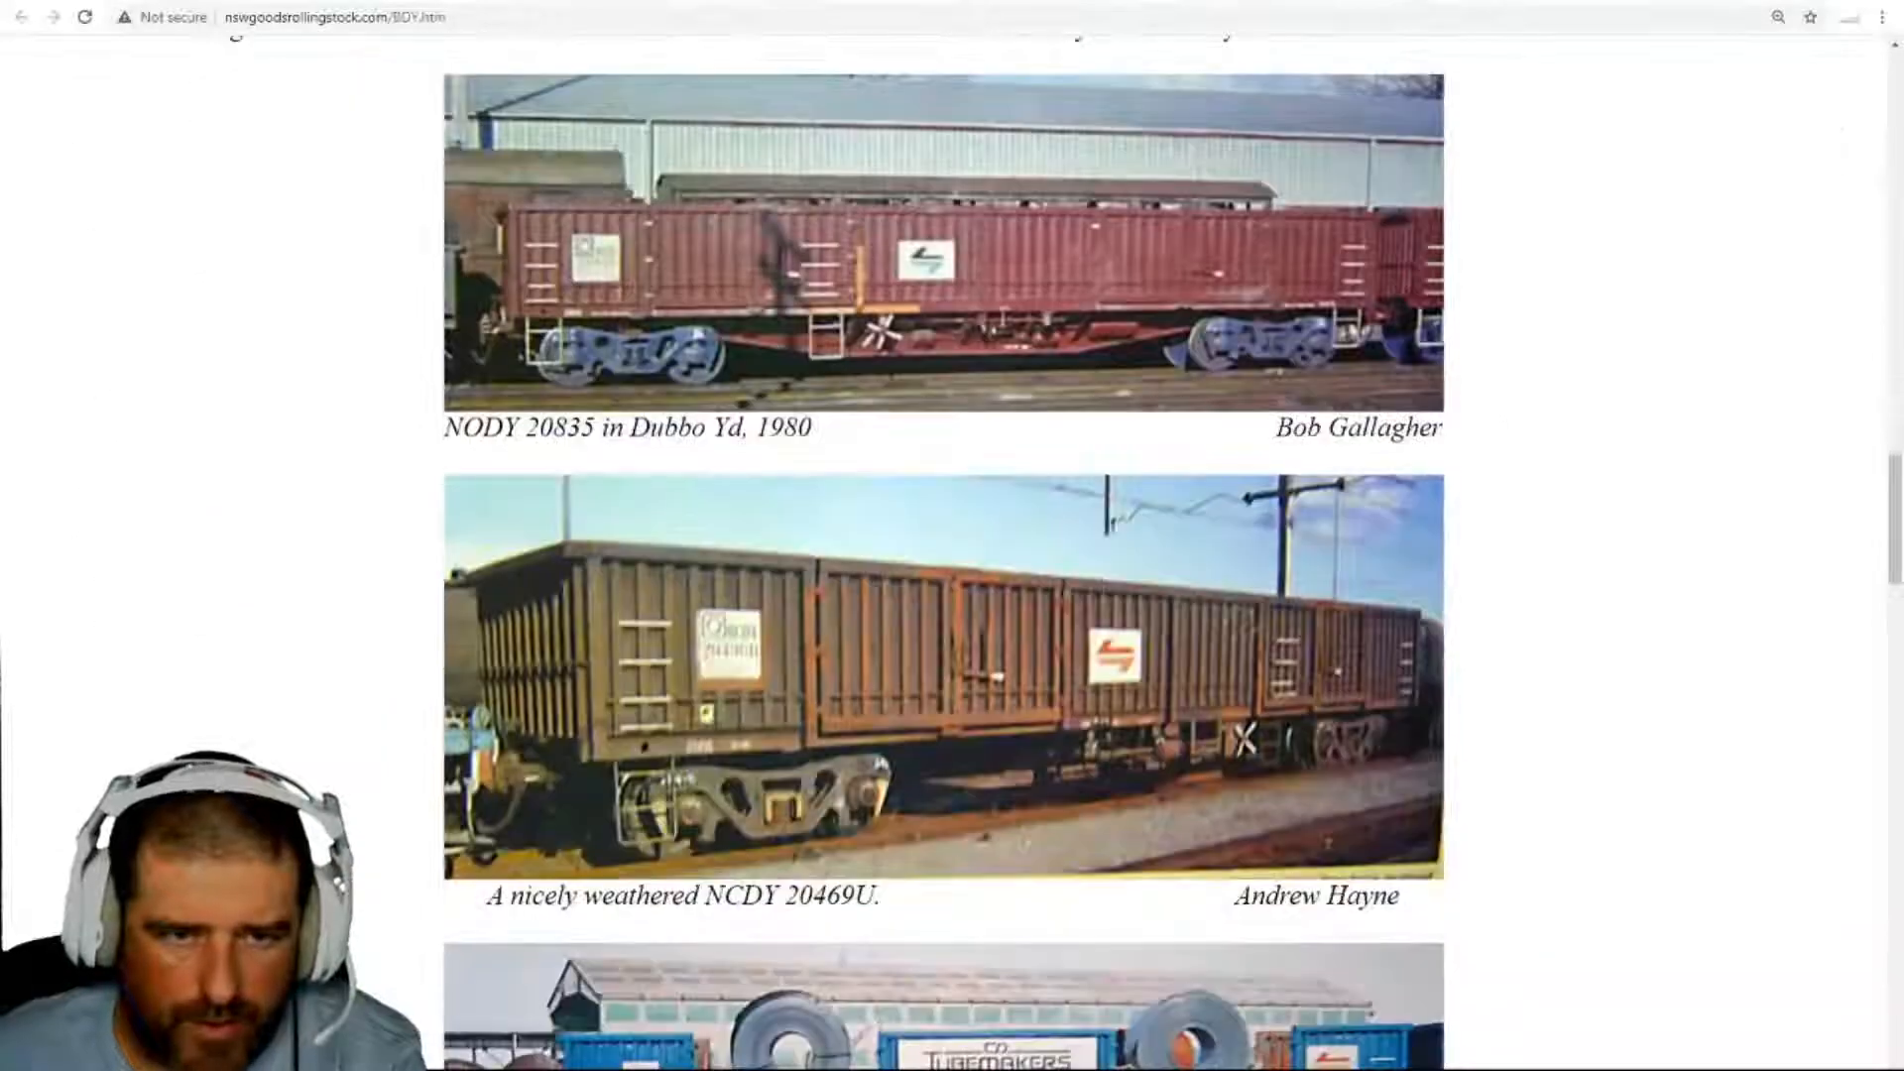
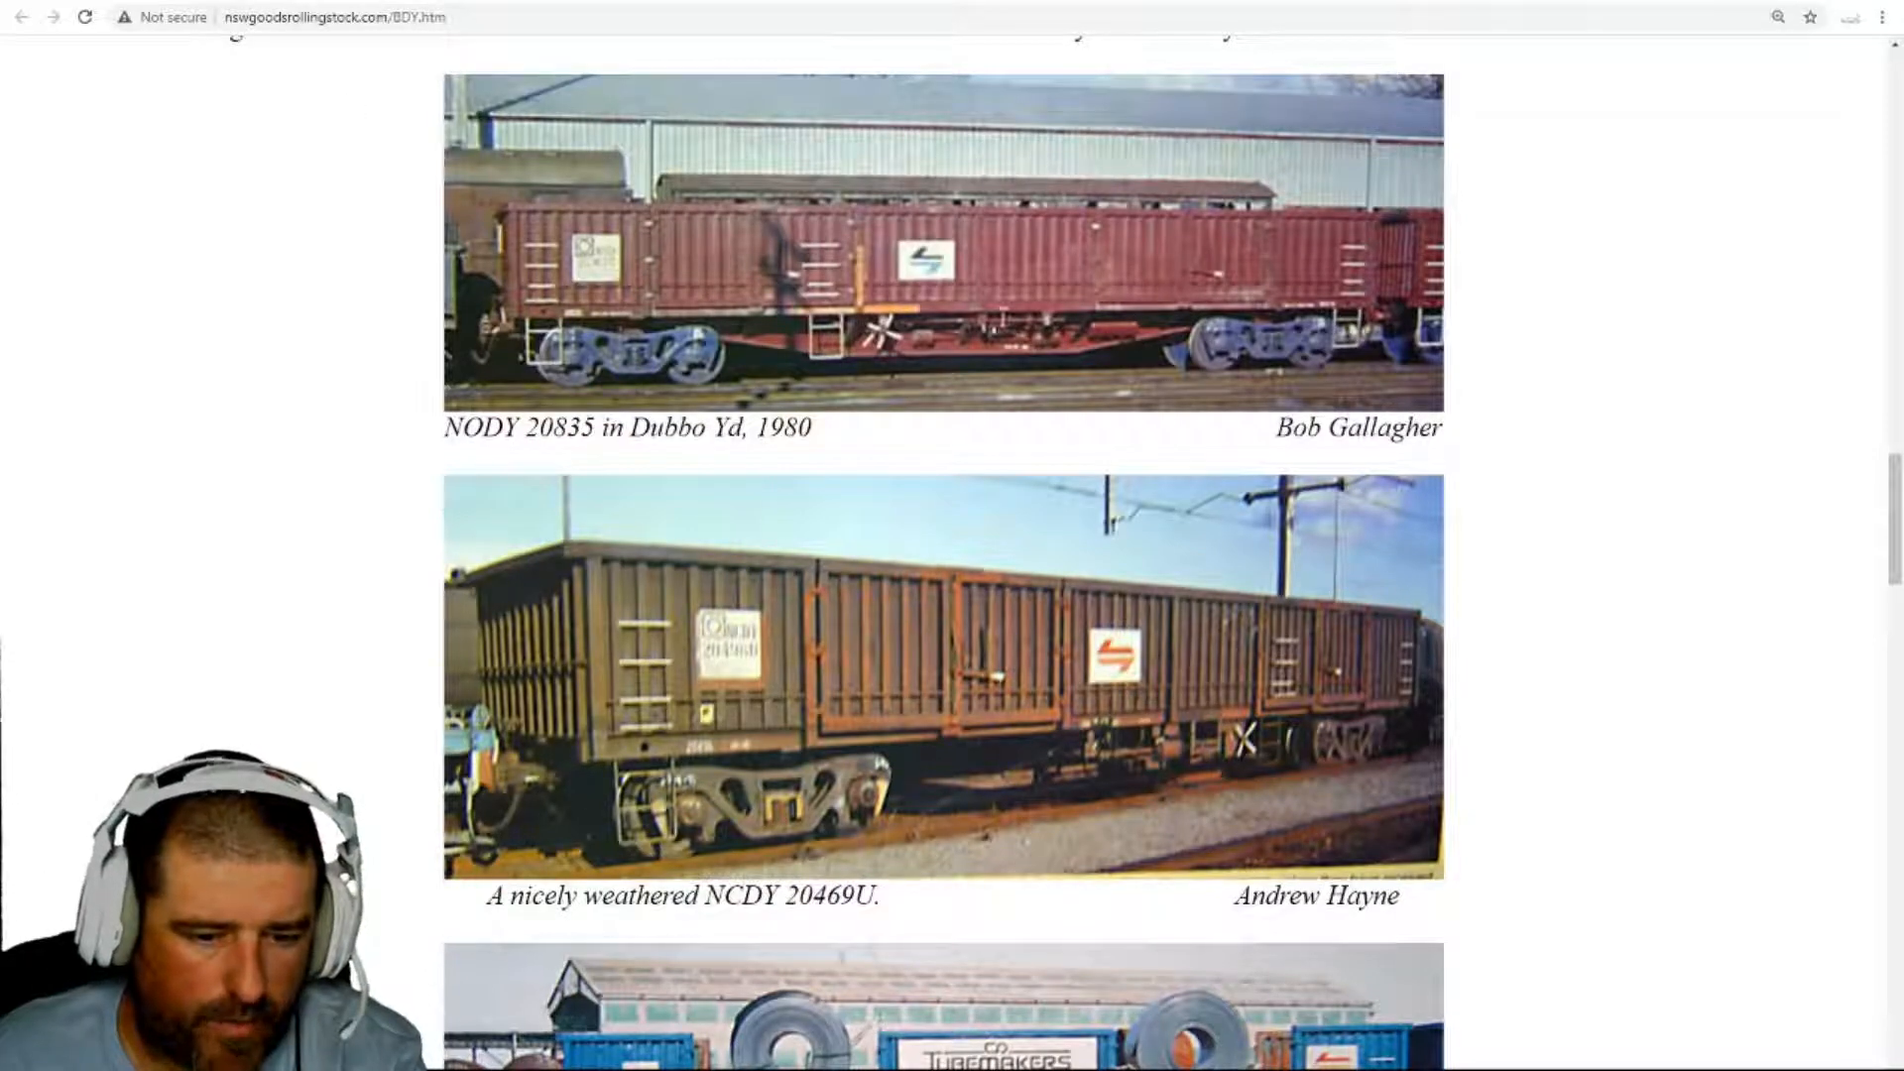
key("alt+Tab")
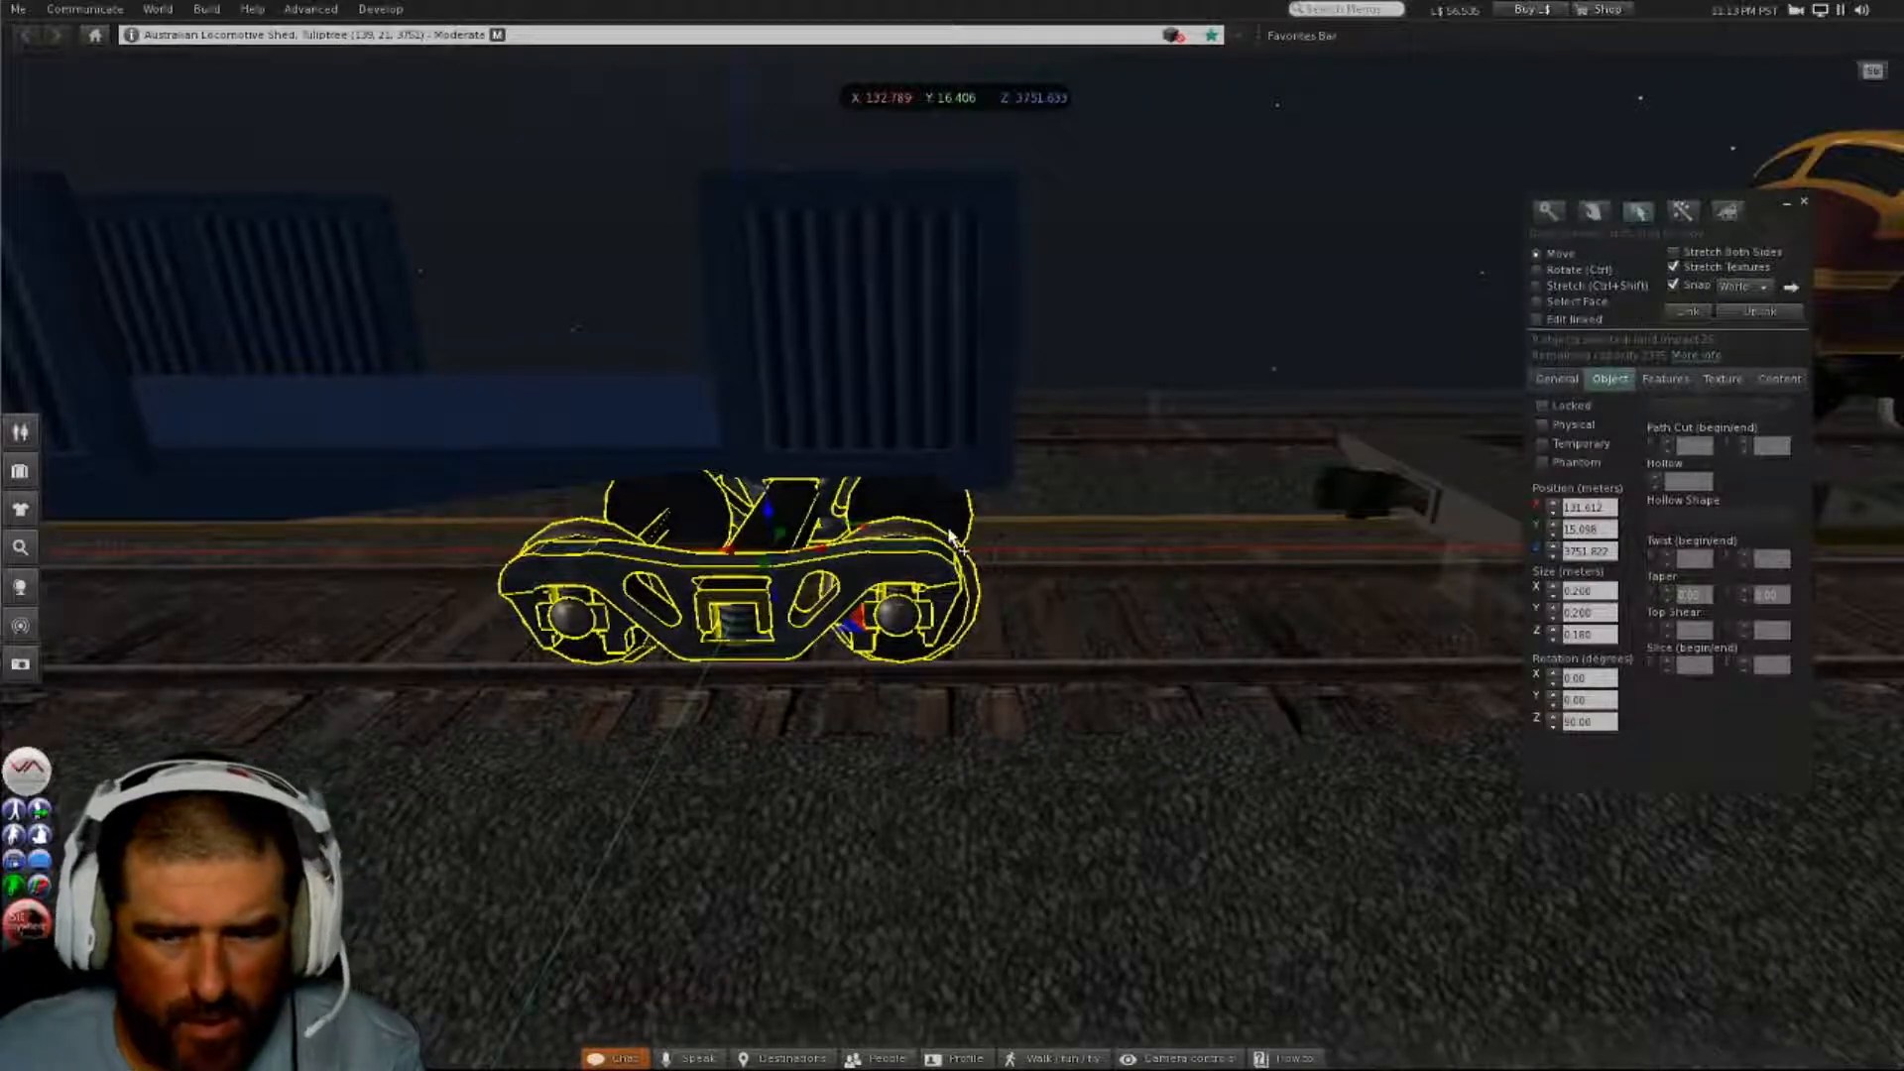
key("alt")
left_click_drag(754, 591, 675, 595, "ctrl+alt")
mouse_move(957, 550)
left_mouse_down("alt")
mouse_move(956, 573)
mouse_move(993, 584)
mouse_move(763, 561)
mouse_move(947, 573)
mouse_move(962, 516)
mouse_move(709, 565)
mouse_move(962, 573)
mouse_move(952, 559)
left_mouse_up("alt")
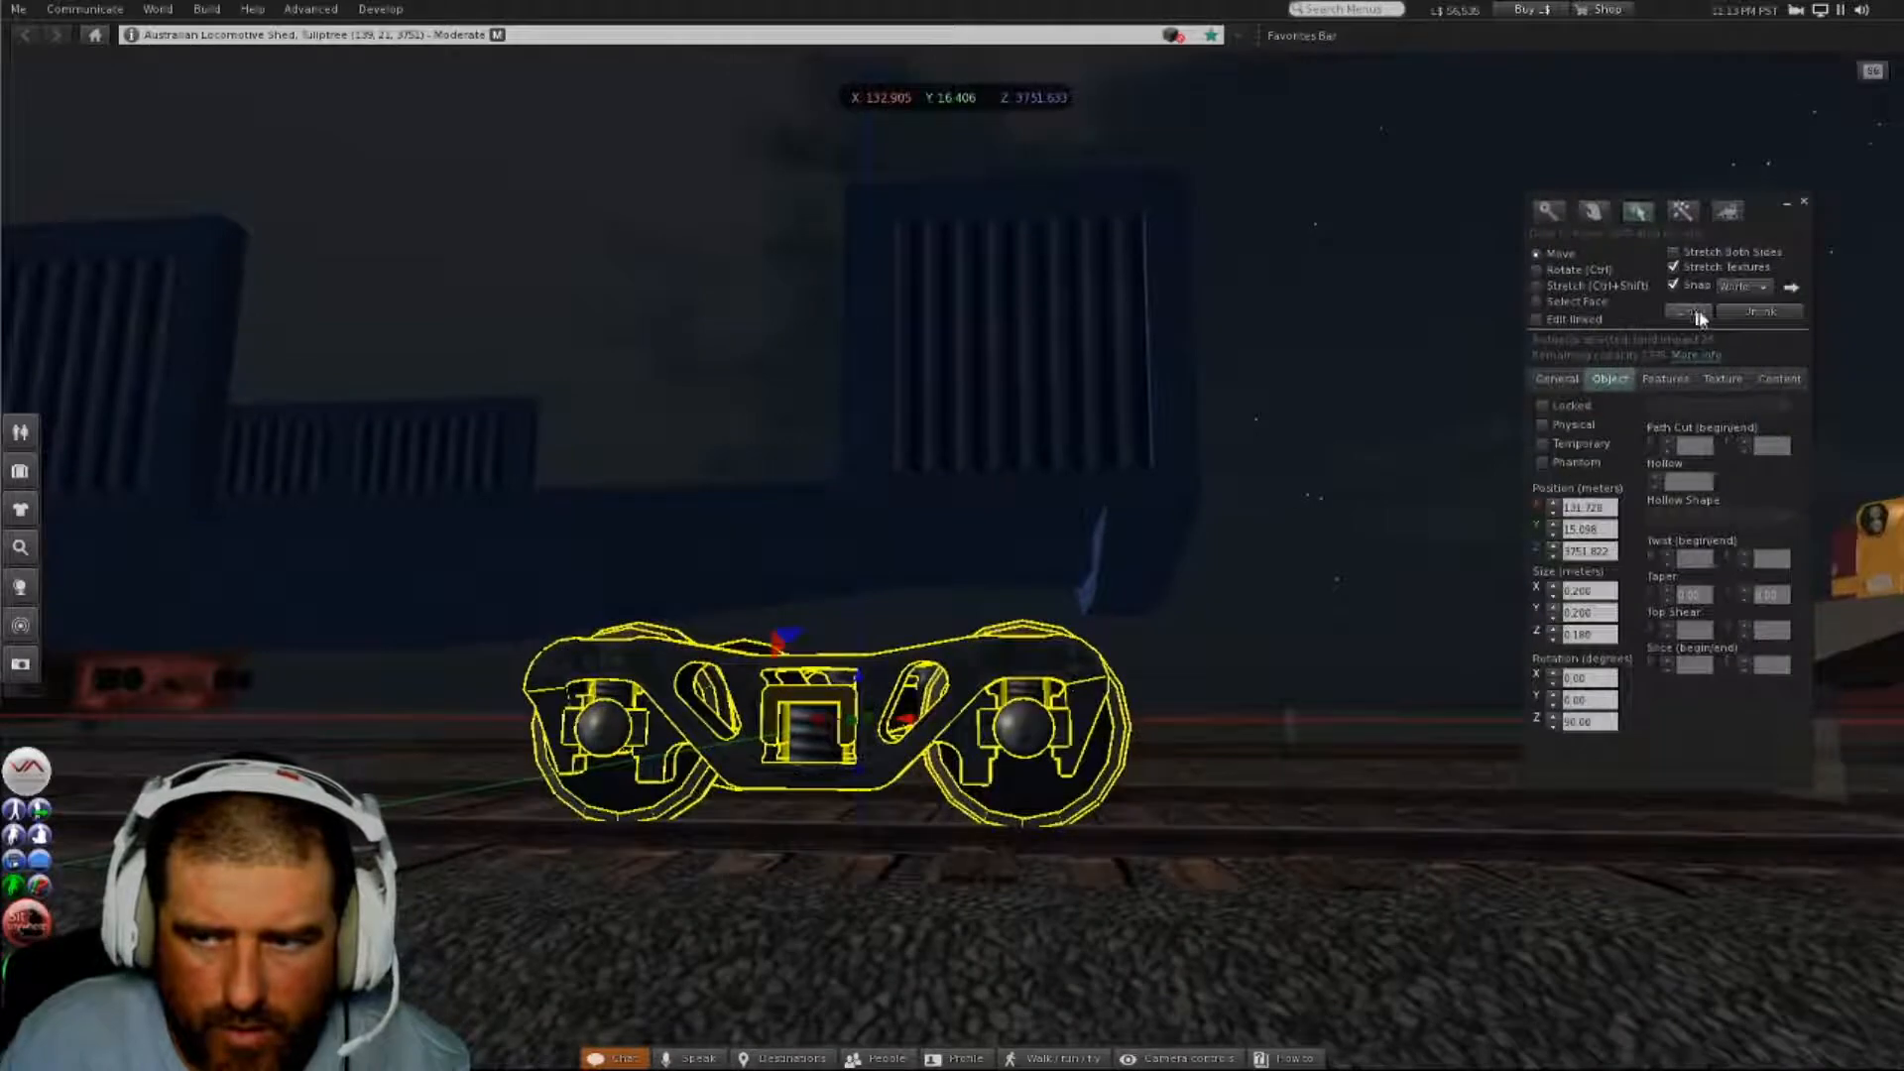
left_click(1684, 311)
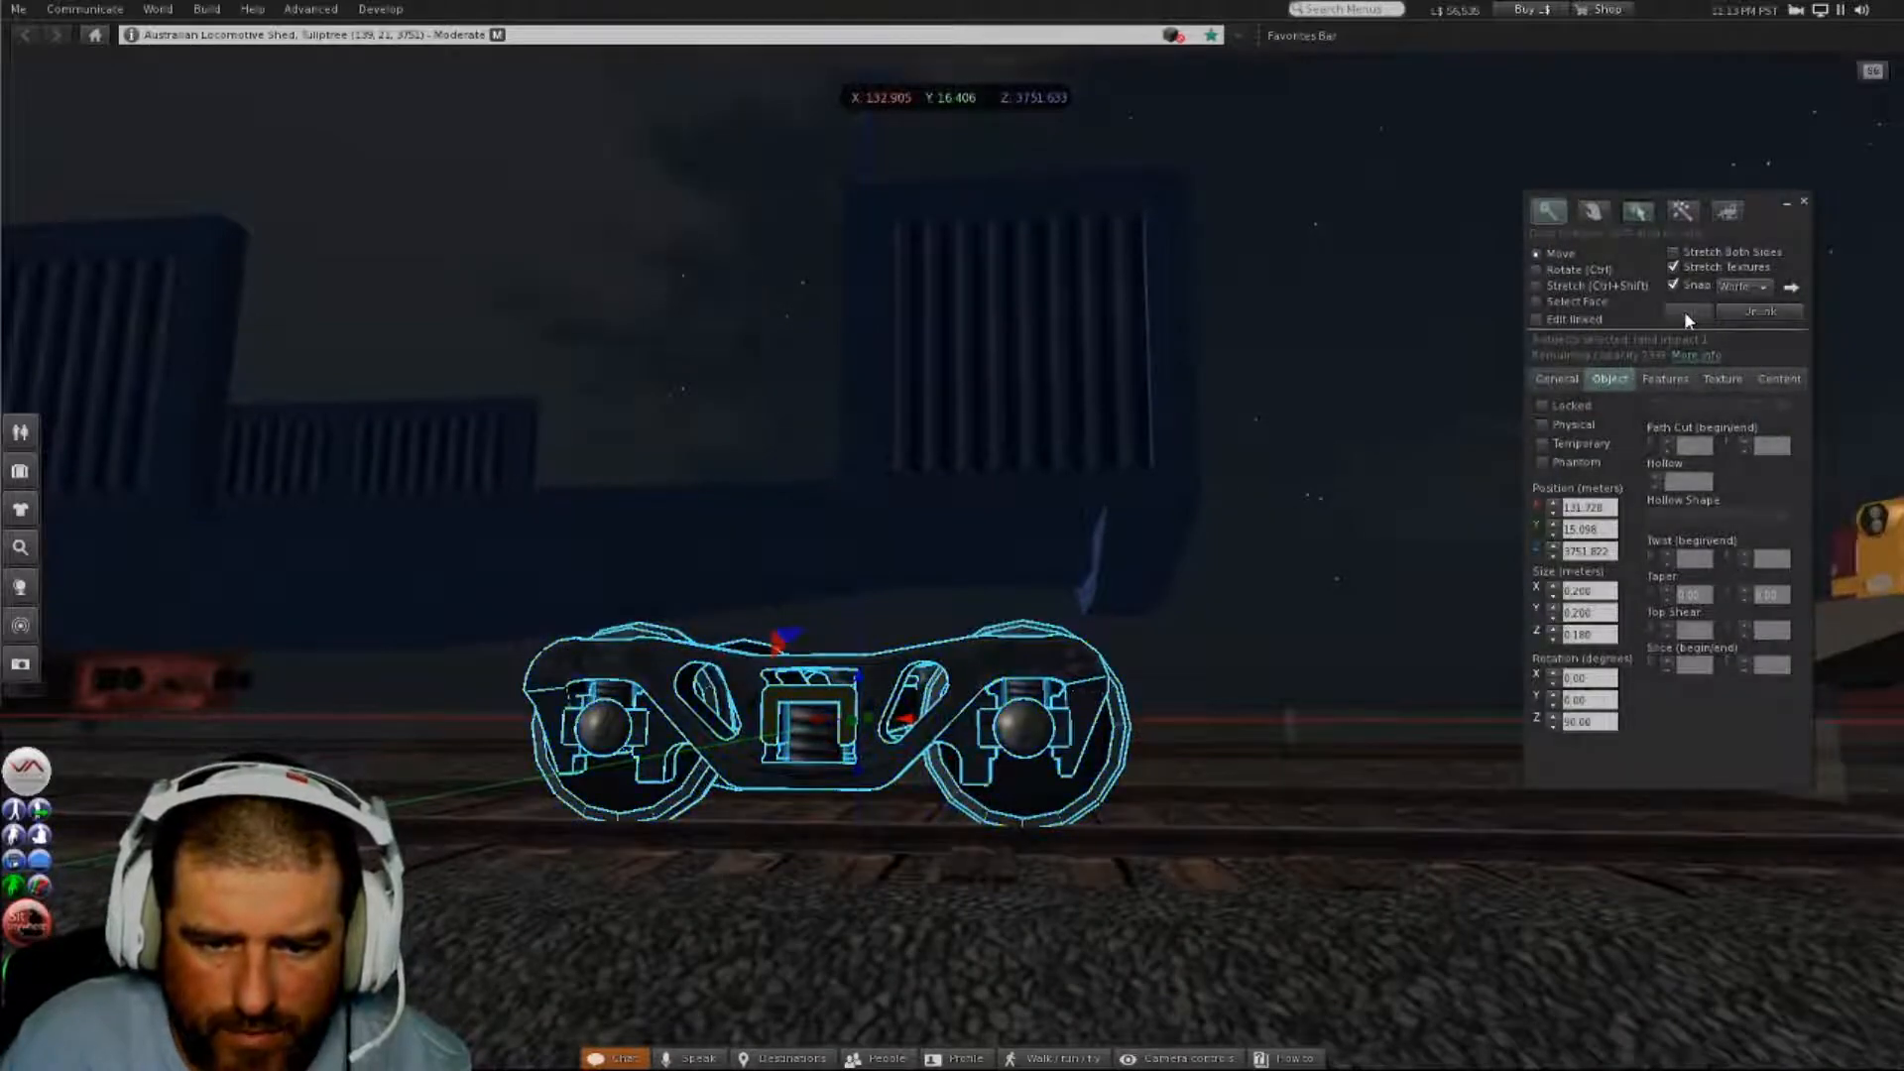
key("Escape")
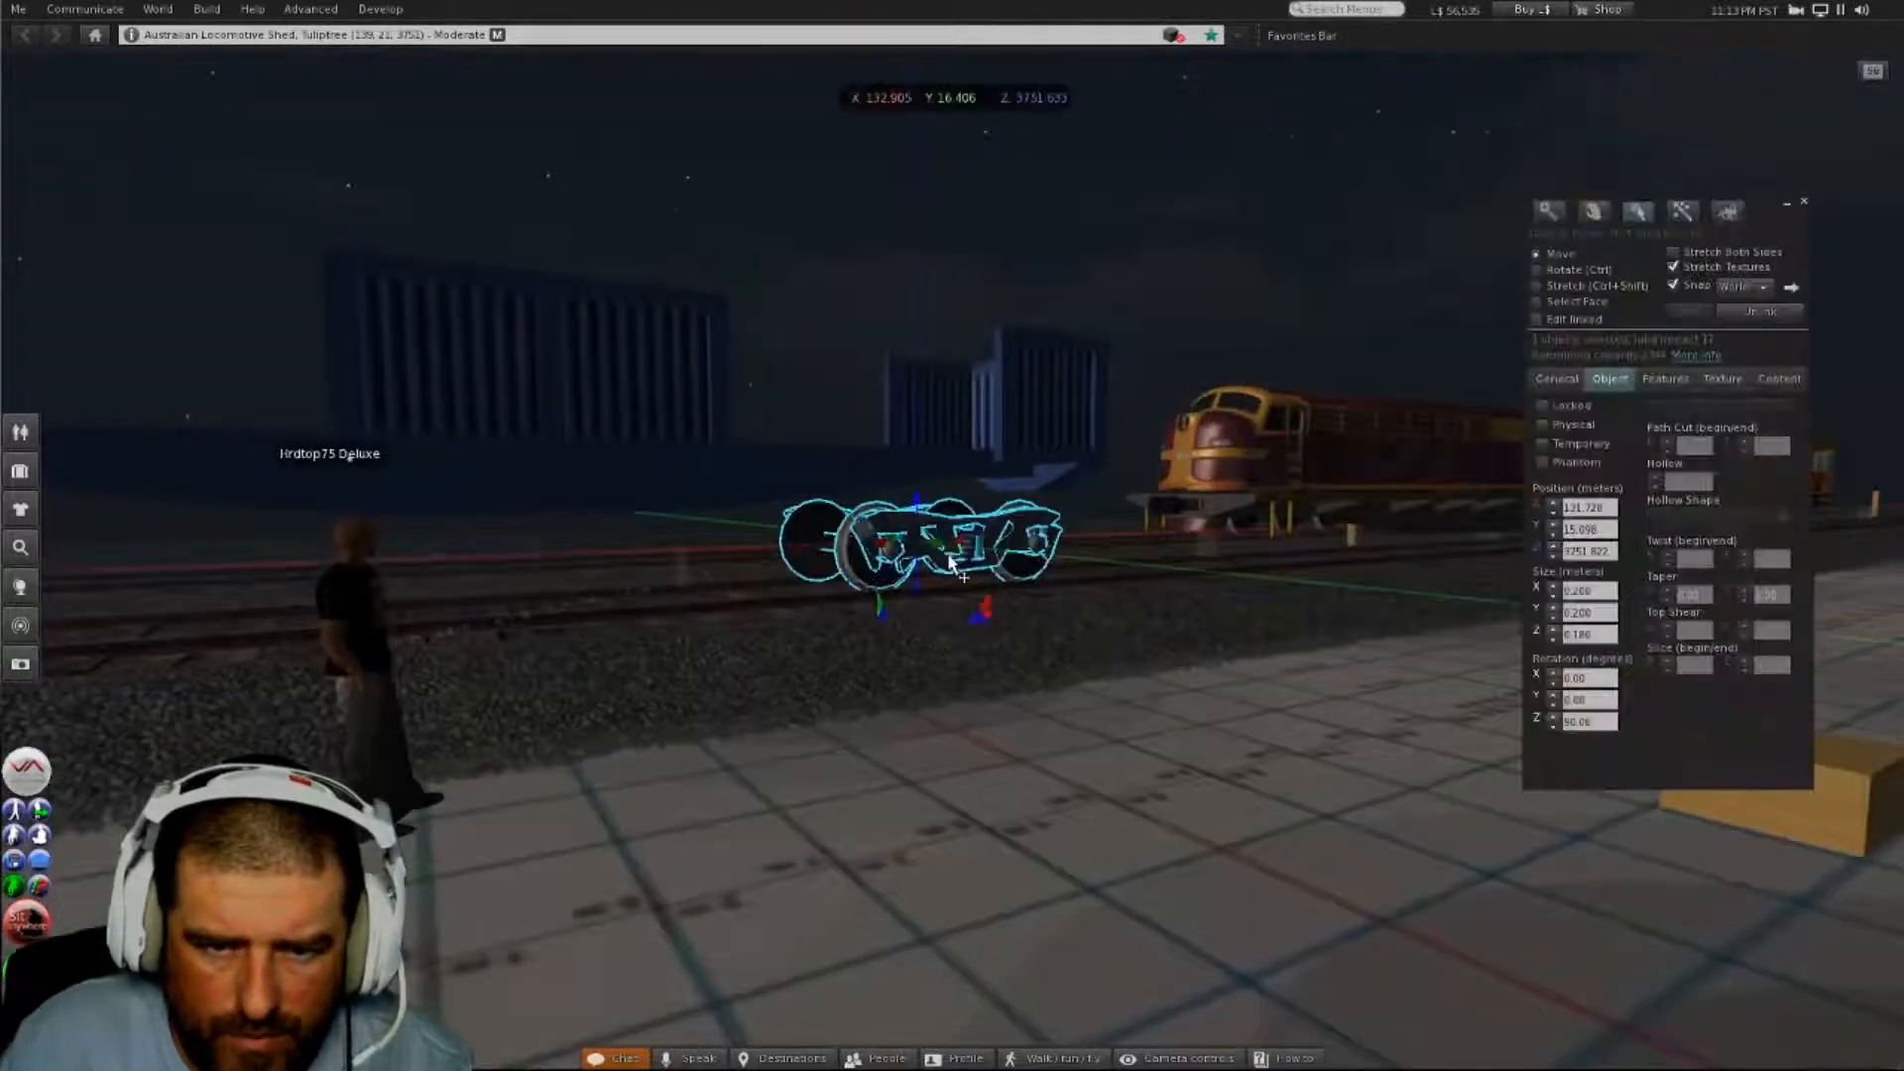
- Copy the linked bogie along the track and place the copy under the far end of the blue wagon
left_click_drag(885, 548, 263, 588)
left_click_drag(526, 581, 729, 585, "alt")
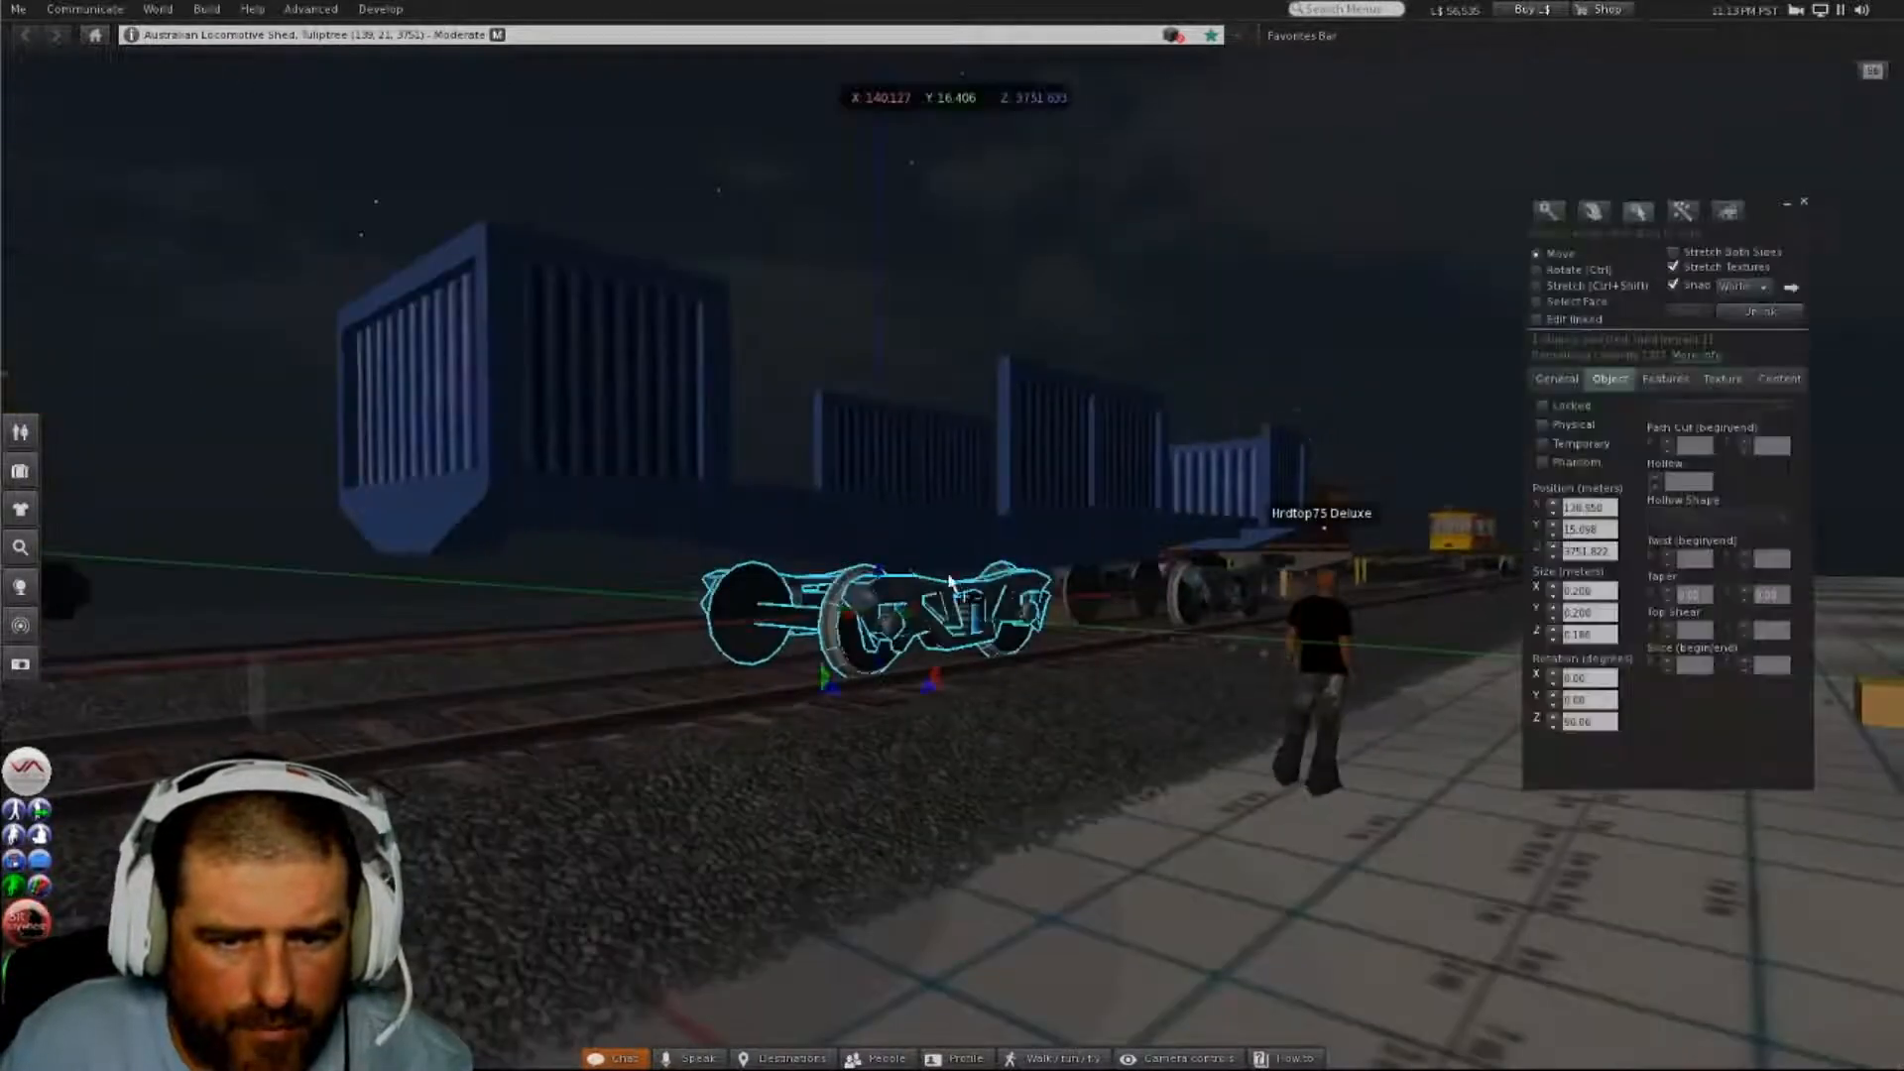
left_click_drag(850, 615, 357, 678)
left_click(970, 552)
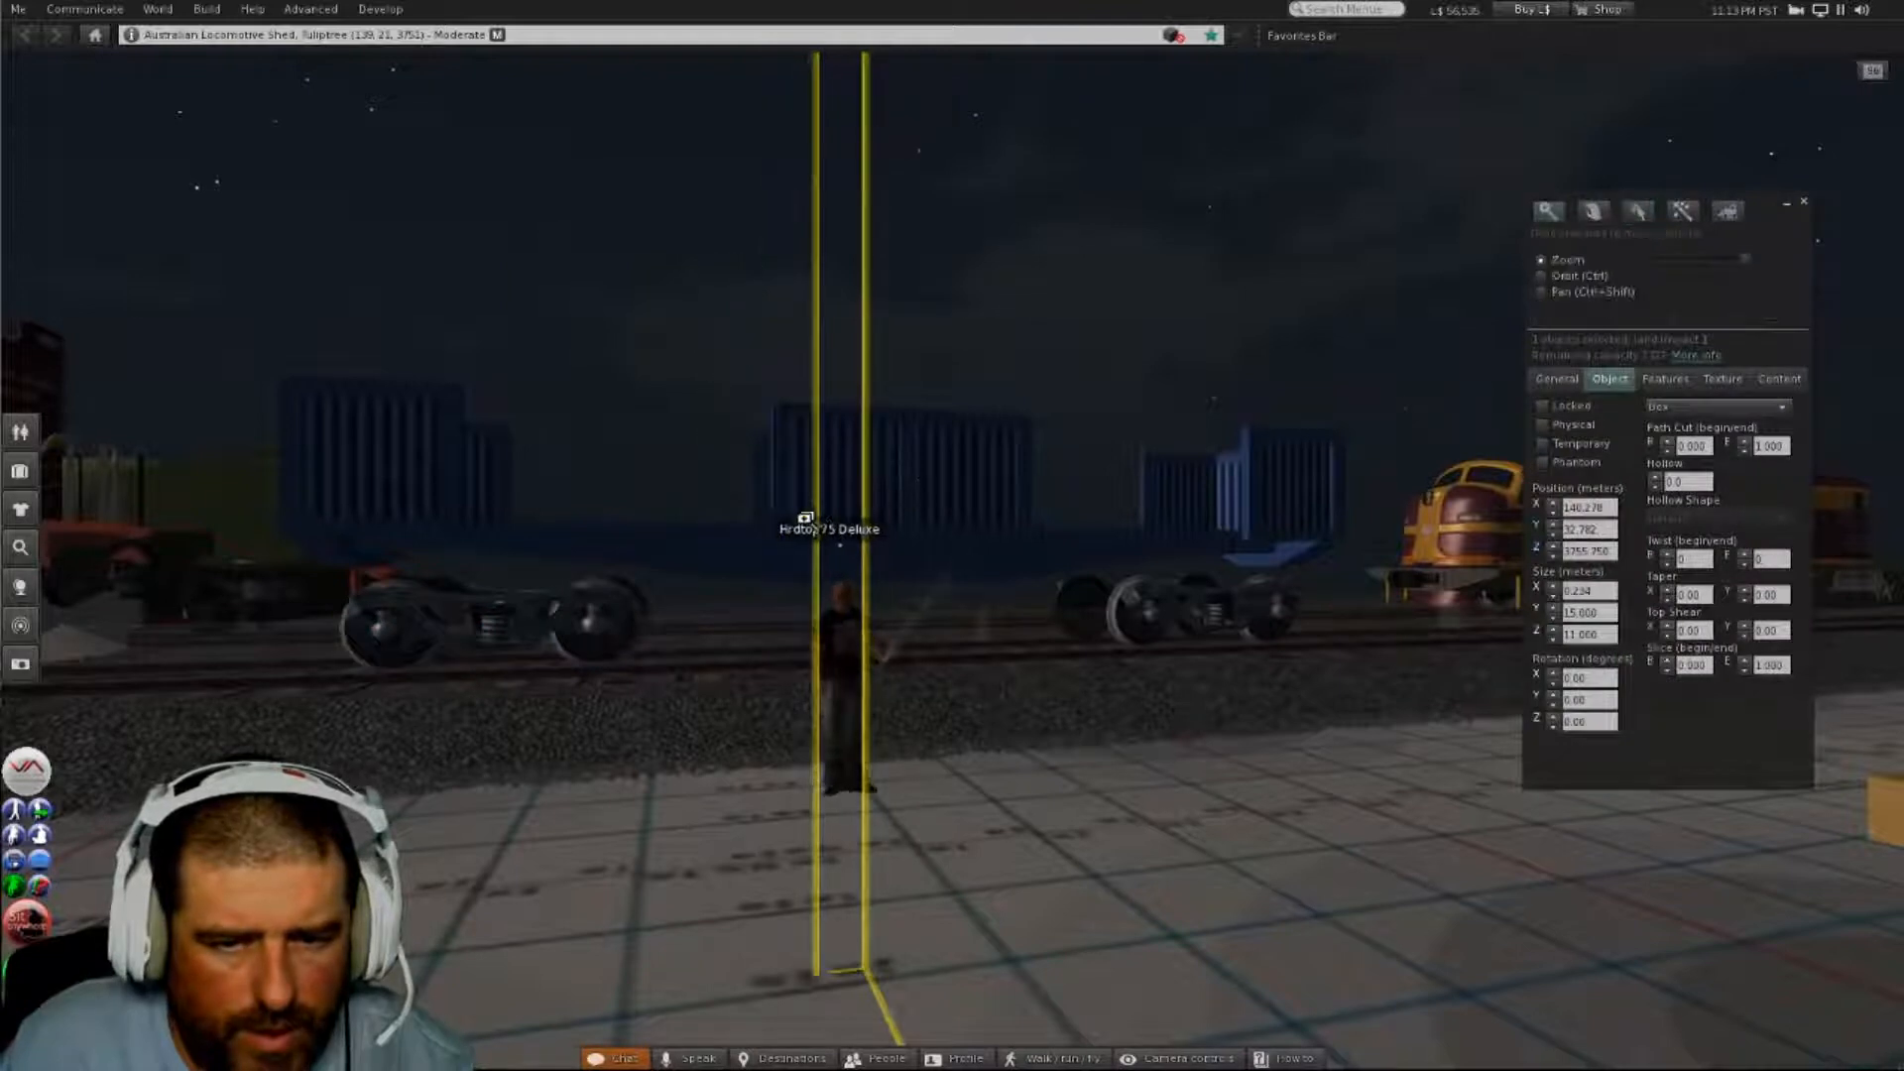
left_click_drag(797, 518, 1062, 615, "alt")
- Nudge the blue wagon body into place above its two bogies
left_click(1070, 561)
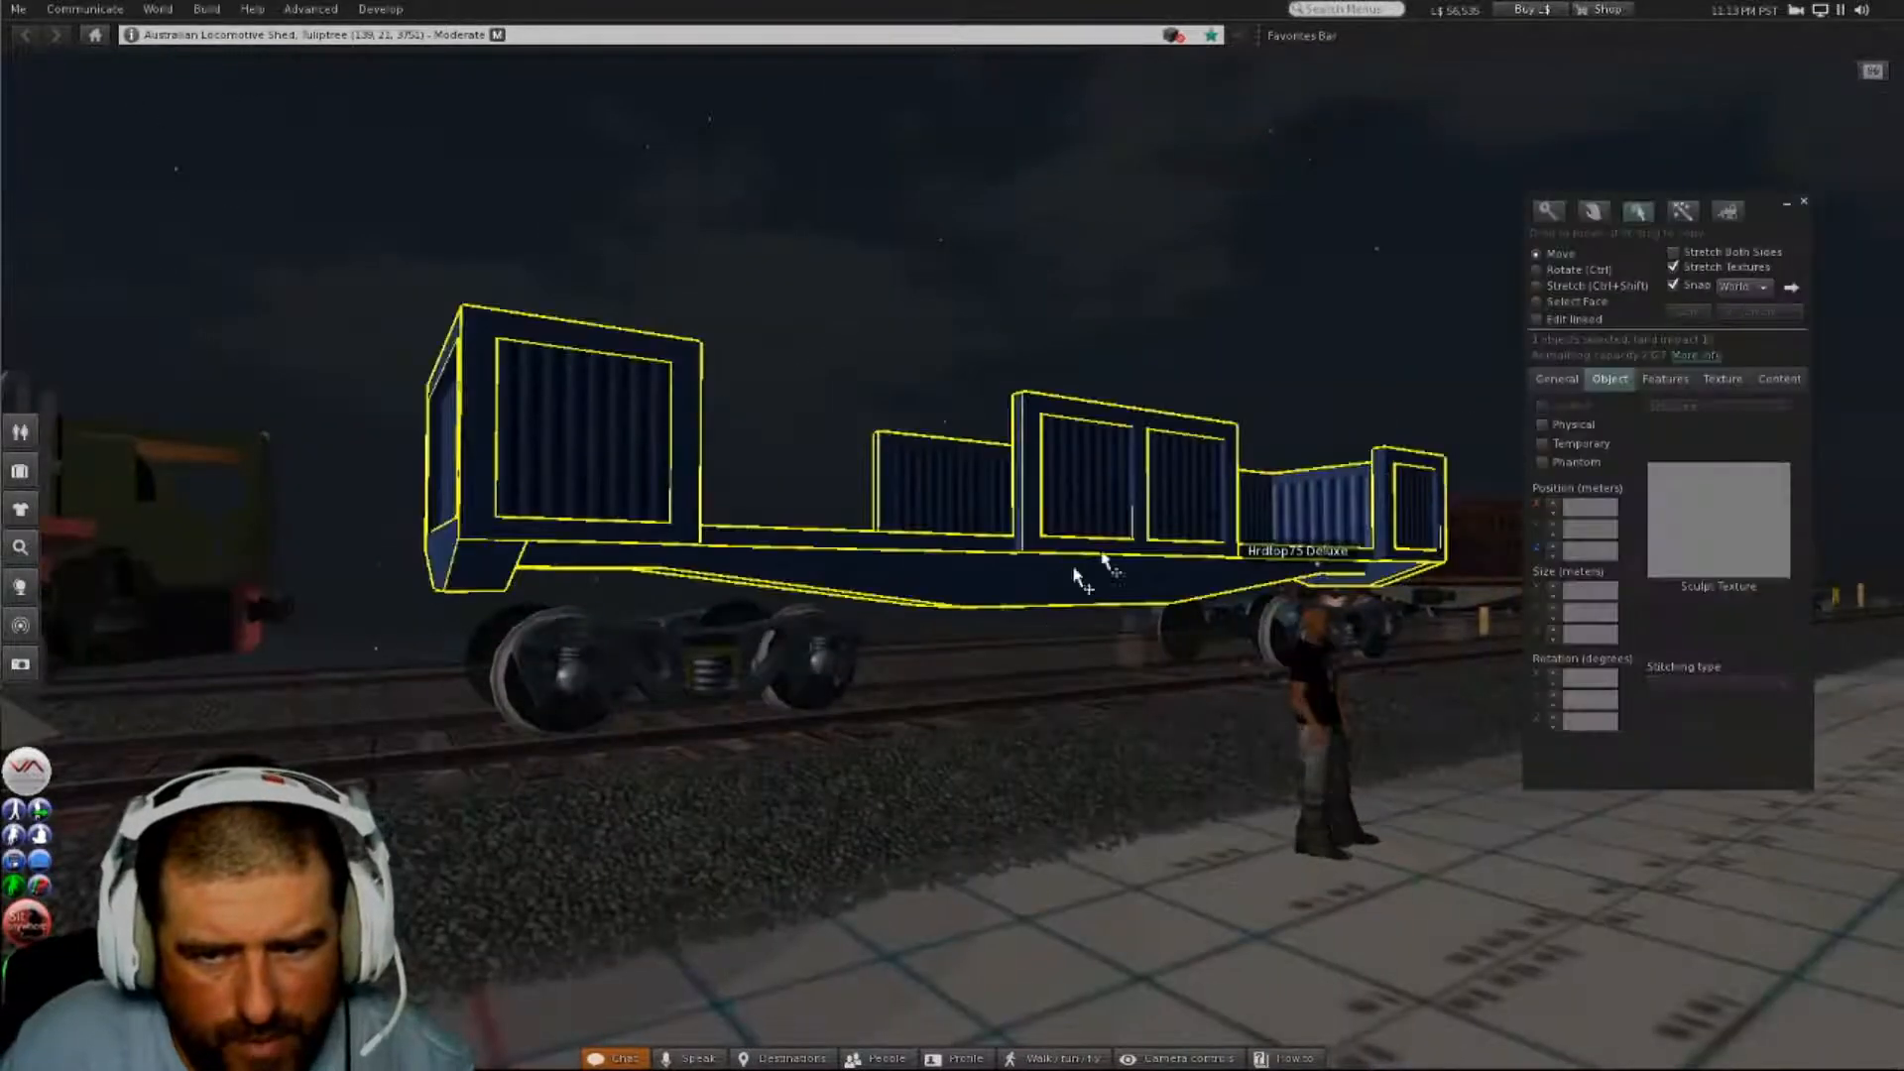
mouse_move(1052, 516)
left_mouse_down()
mouse_move(1058, 489)
mouse_move(1054, 533)
mouse_move(1043, 503)
left_mouse_up()
left_click_drag(1228, 586, 454, 434, "alt")
- Copy the Y position 16.430 from the locomotive behind the blue wagon and apply it to the wagon body
left_click(466, 476)
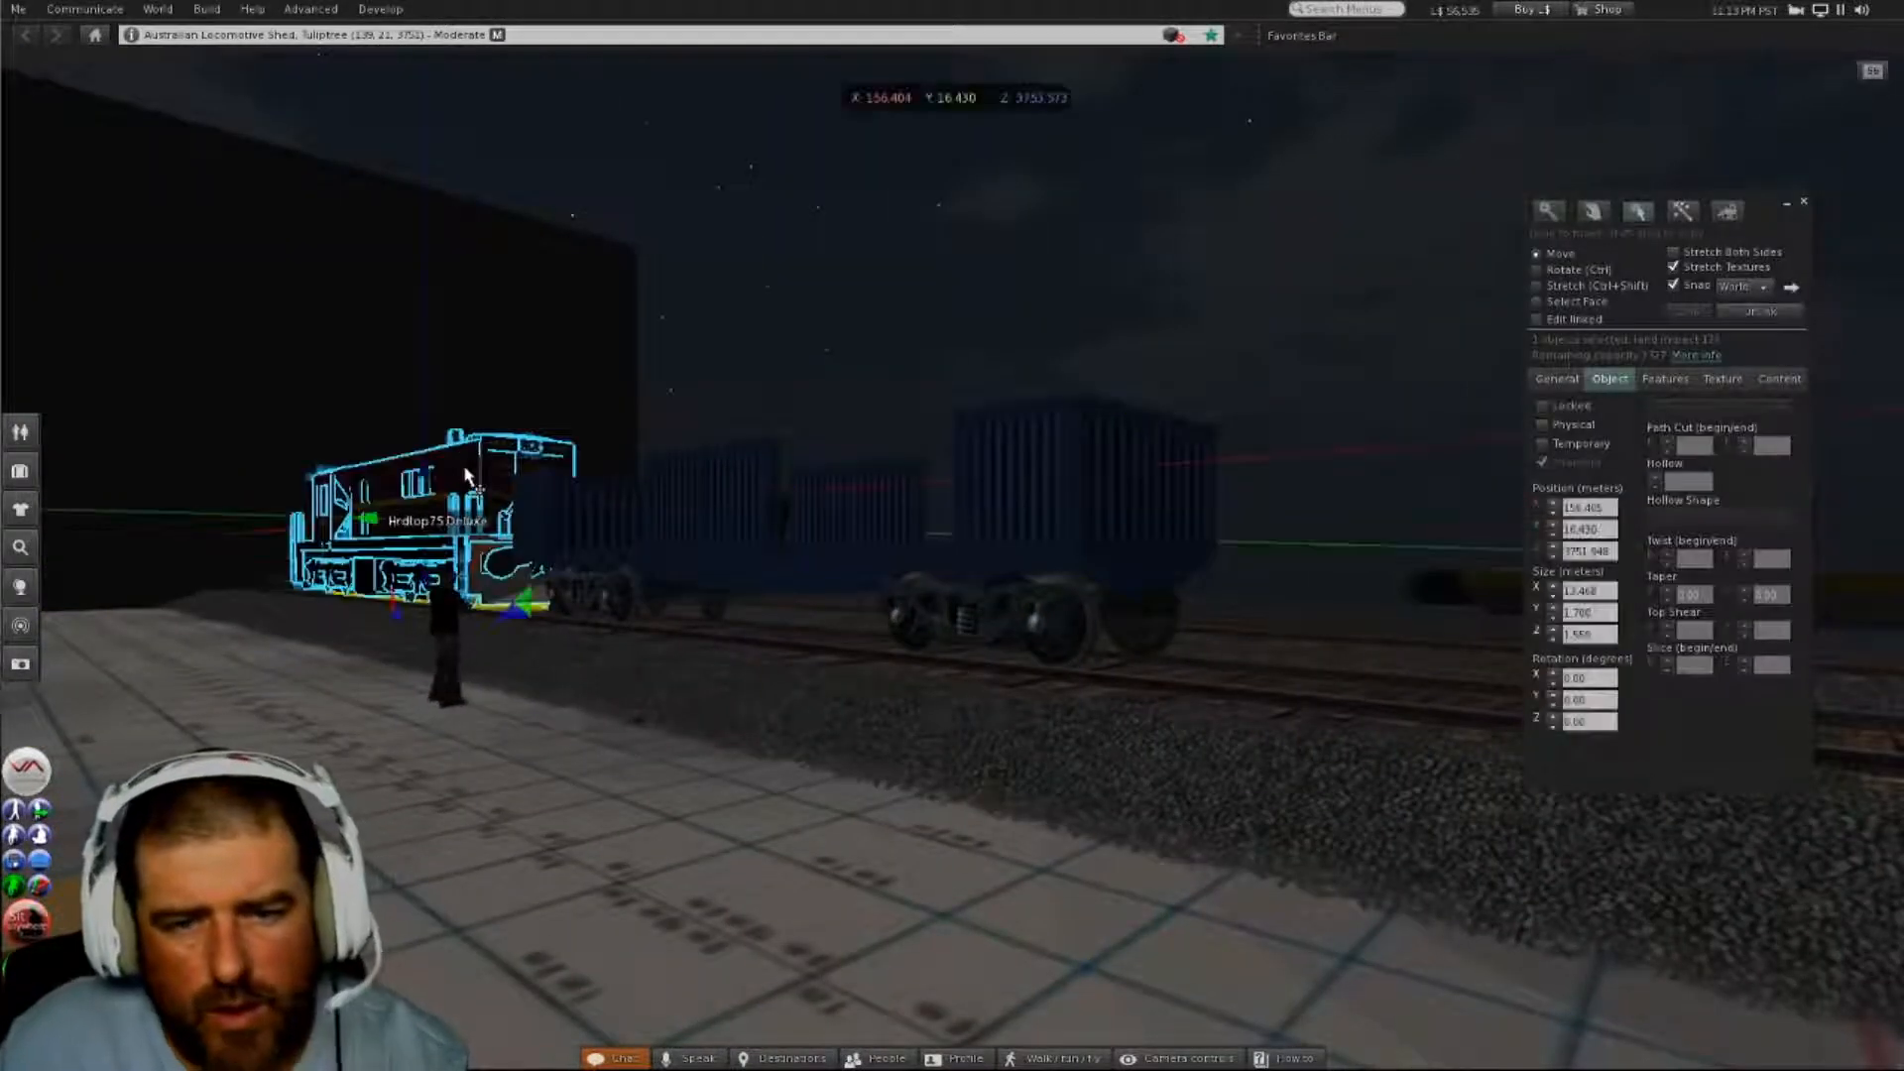
left_click(1605, 531)
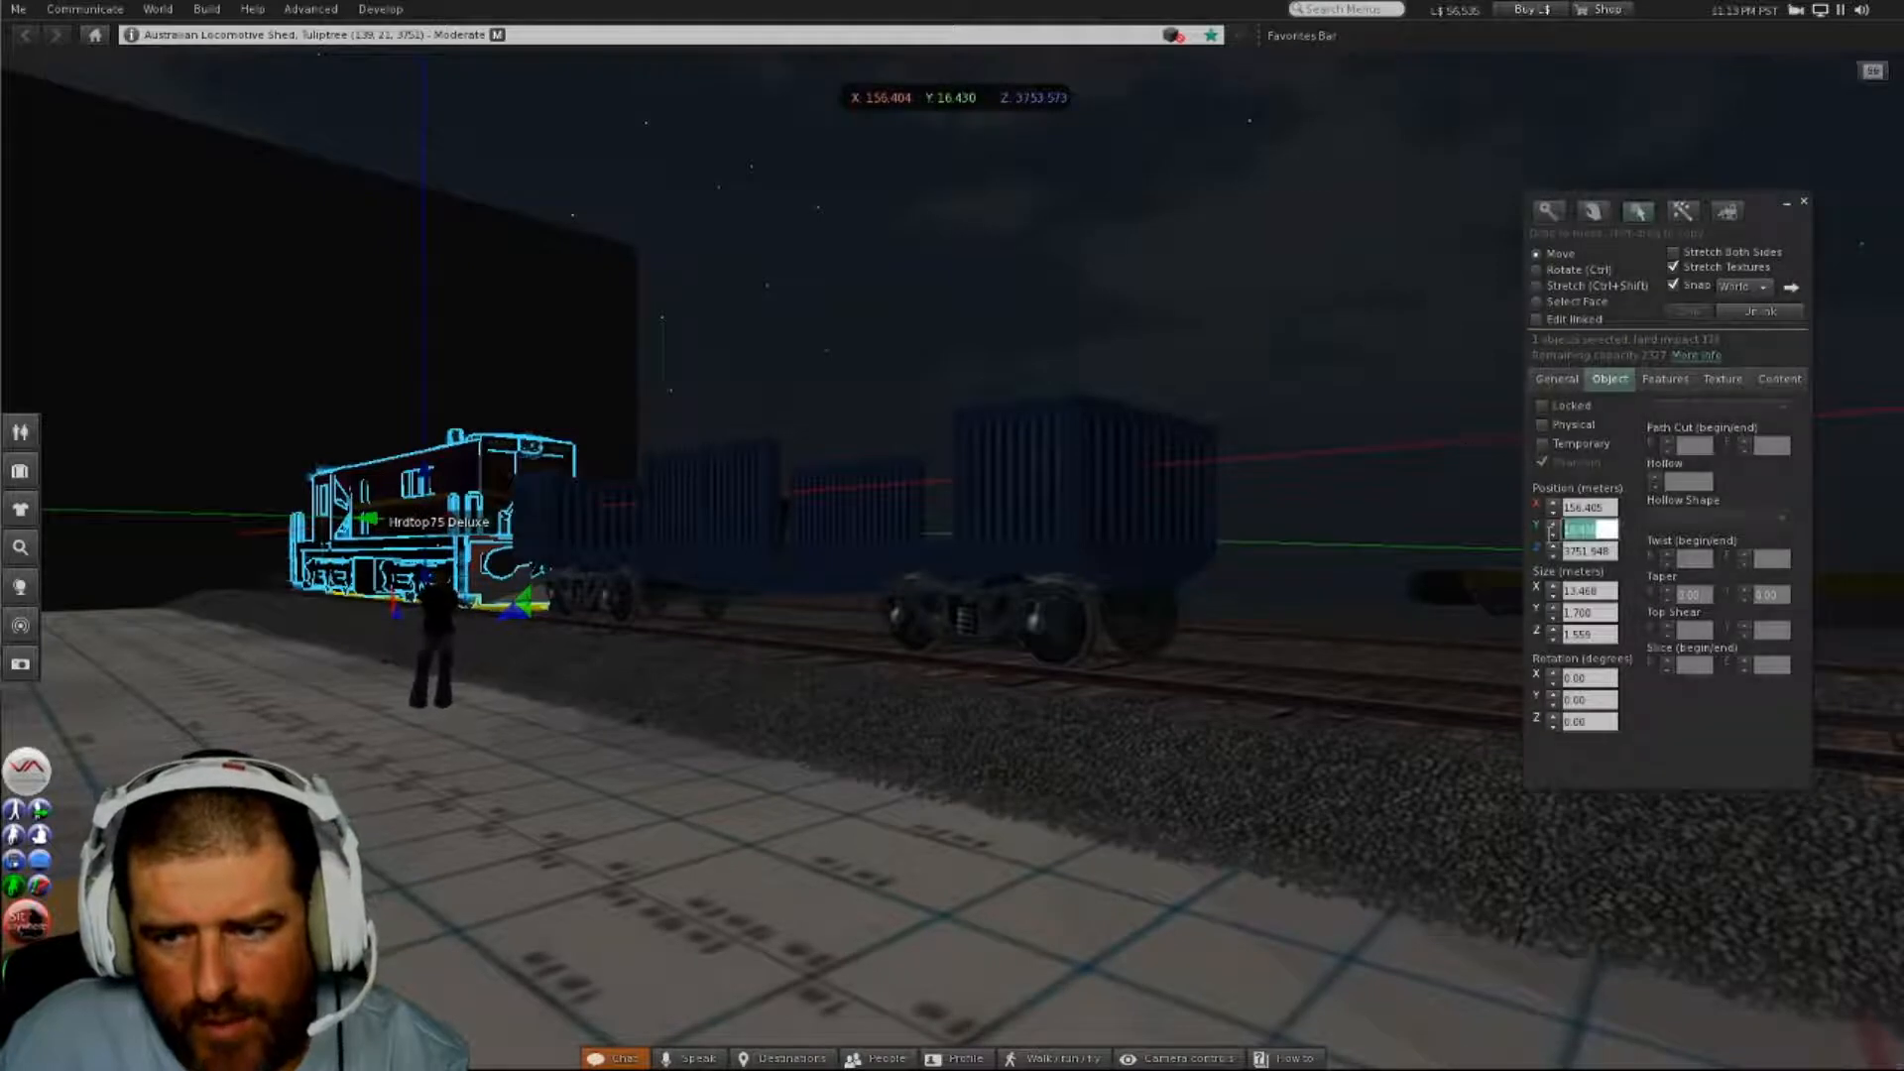
right_click(1605, 527)
left_click(1626, 559)
left_click(730, 491)
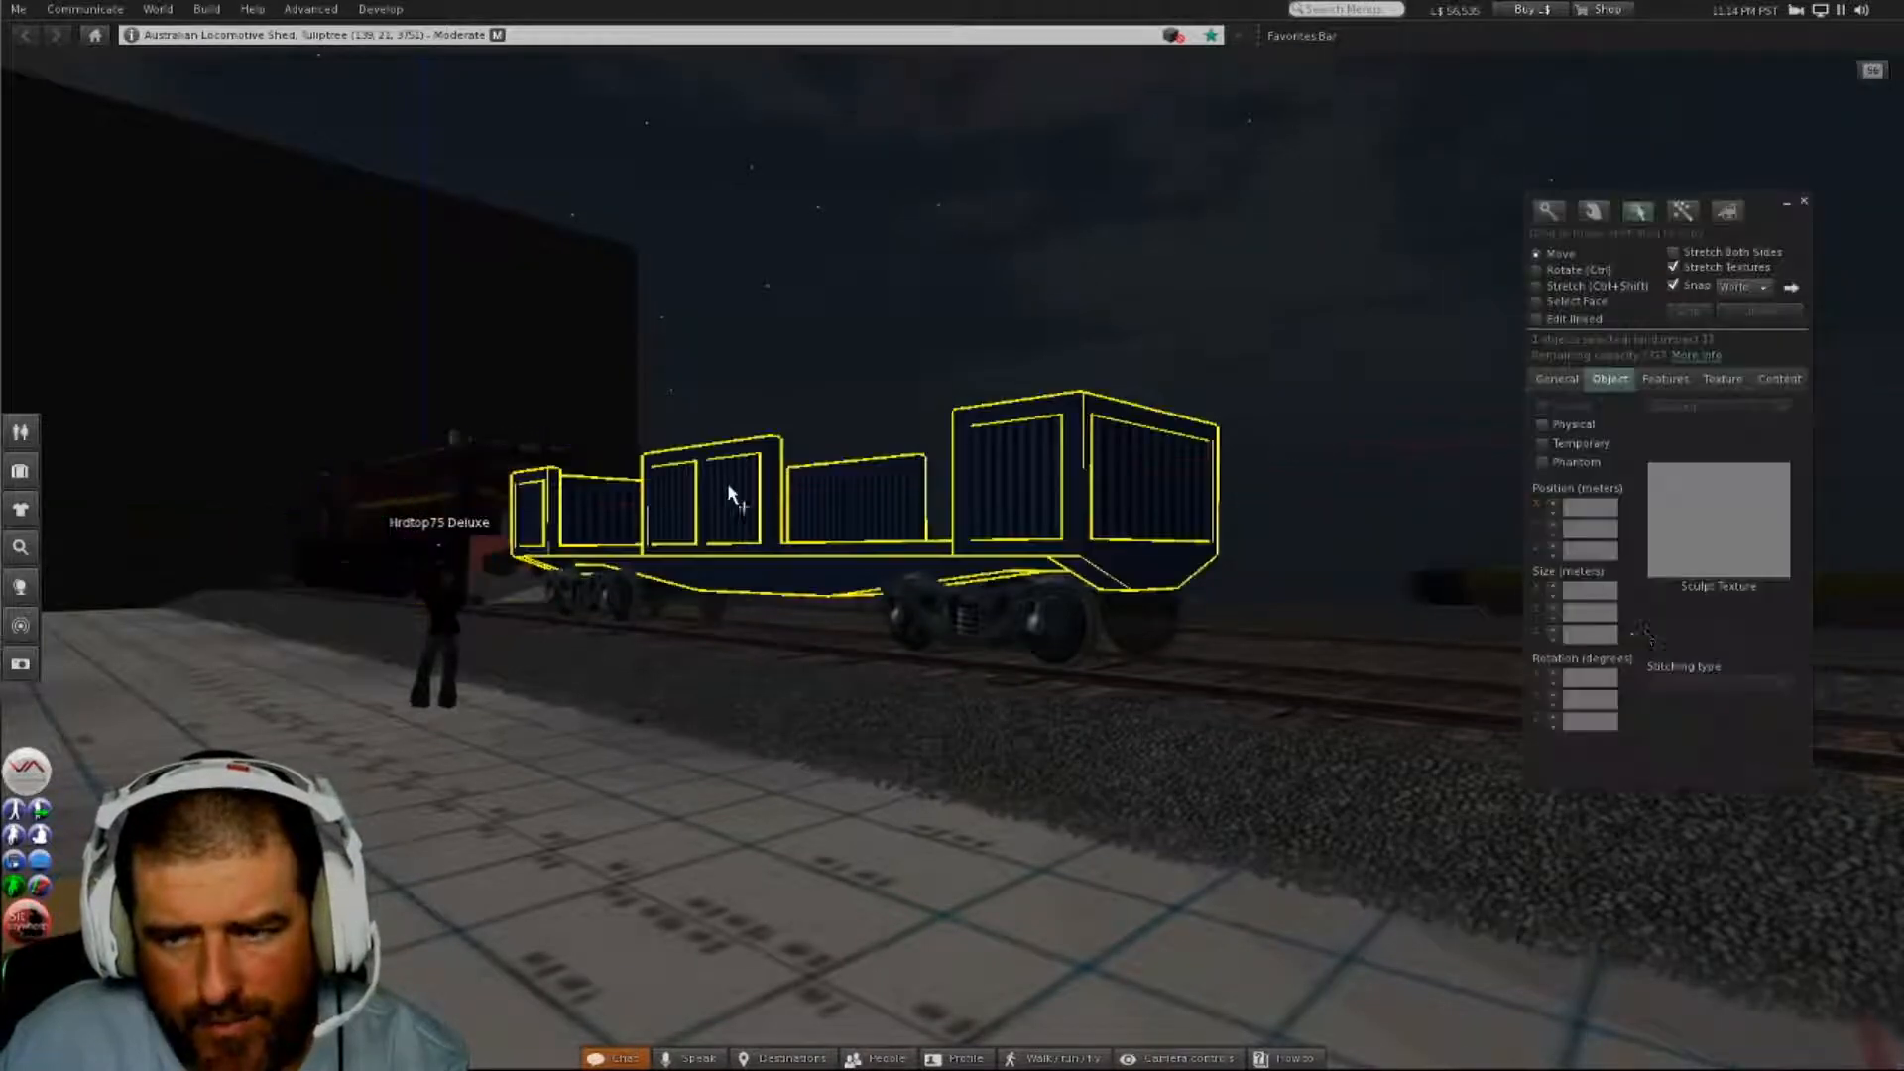
left_click(1598, 529)
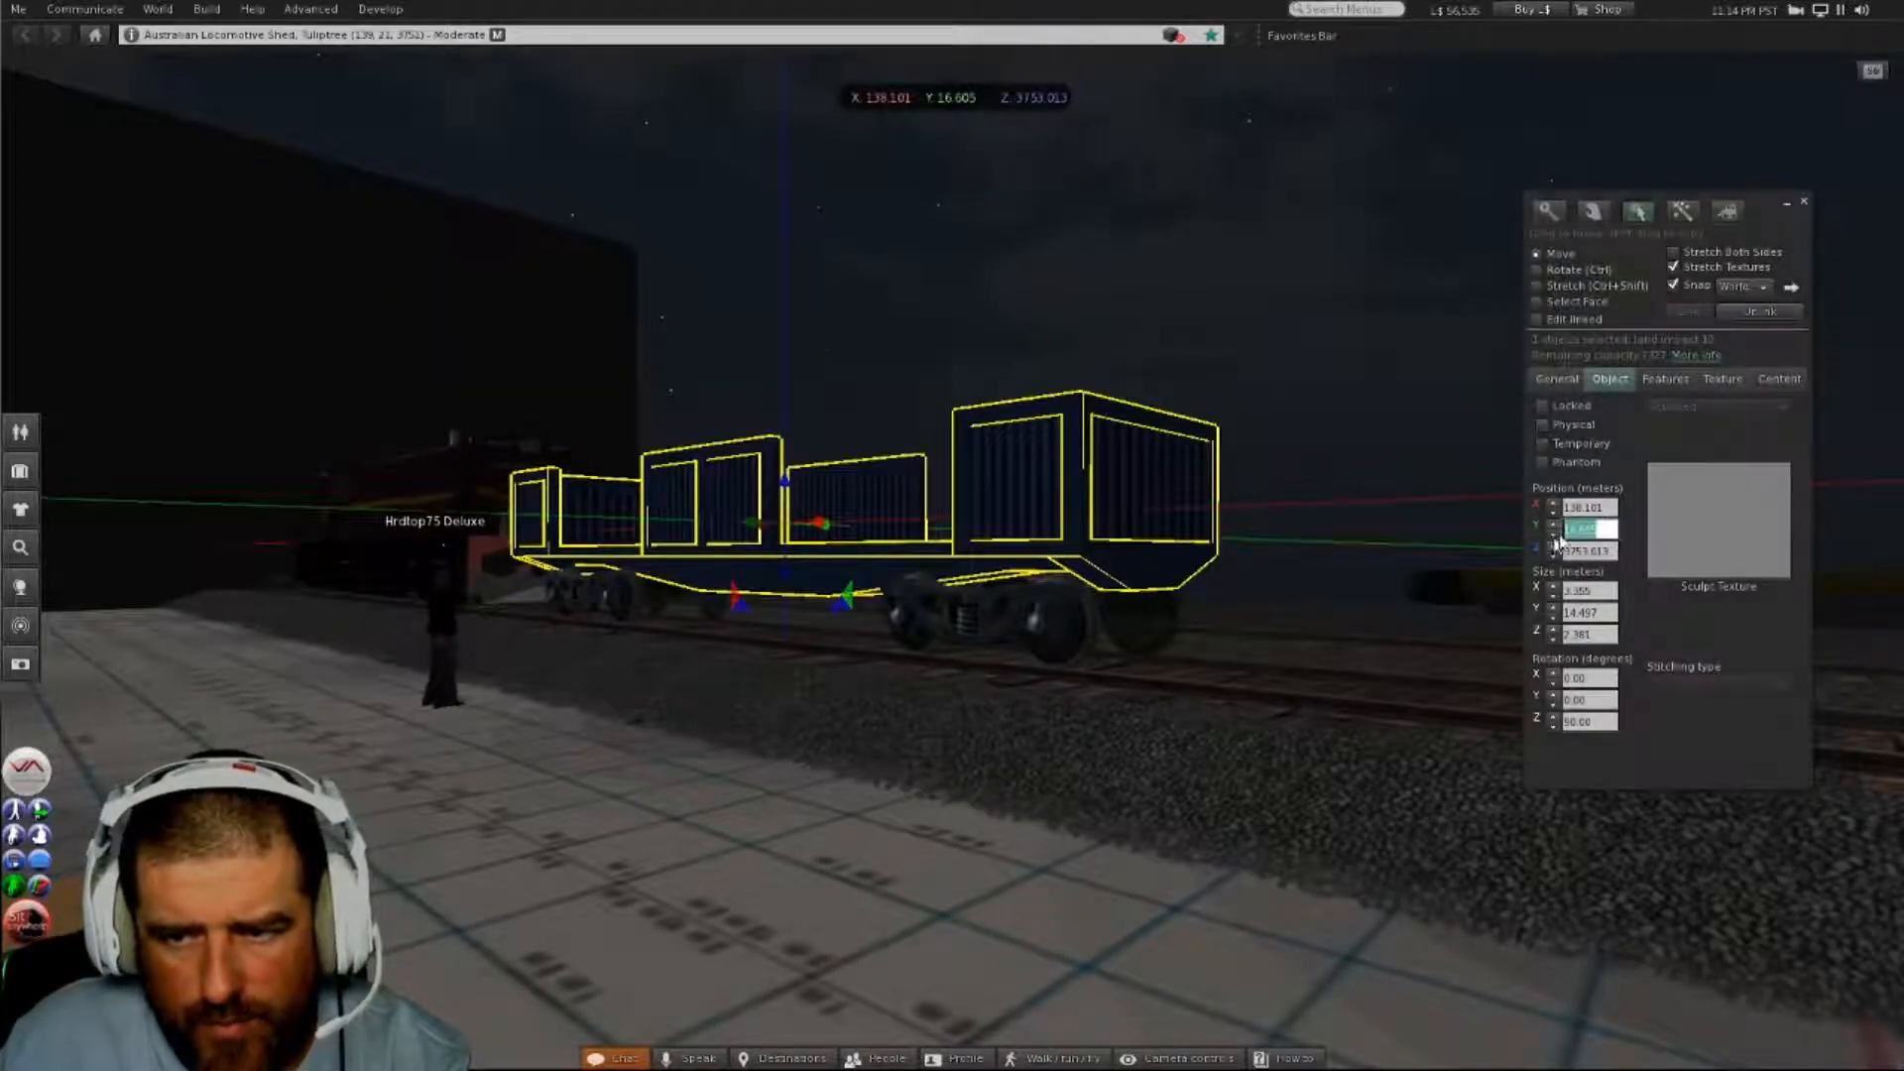
right_click(1598, 527)
left_click(1624, 577)
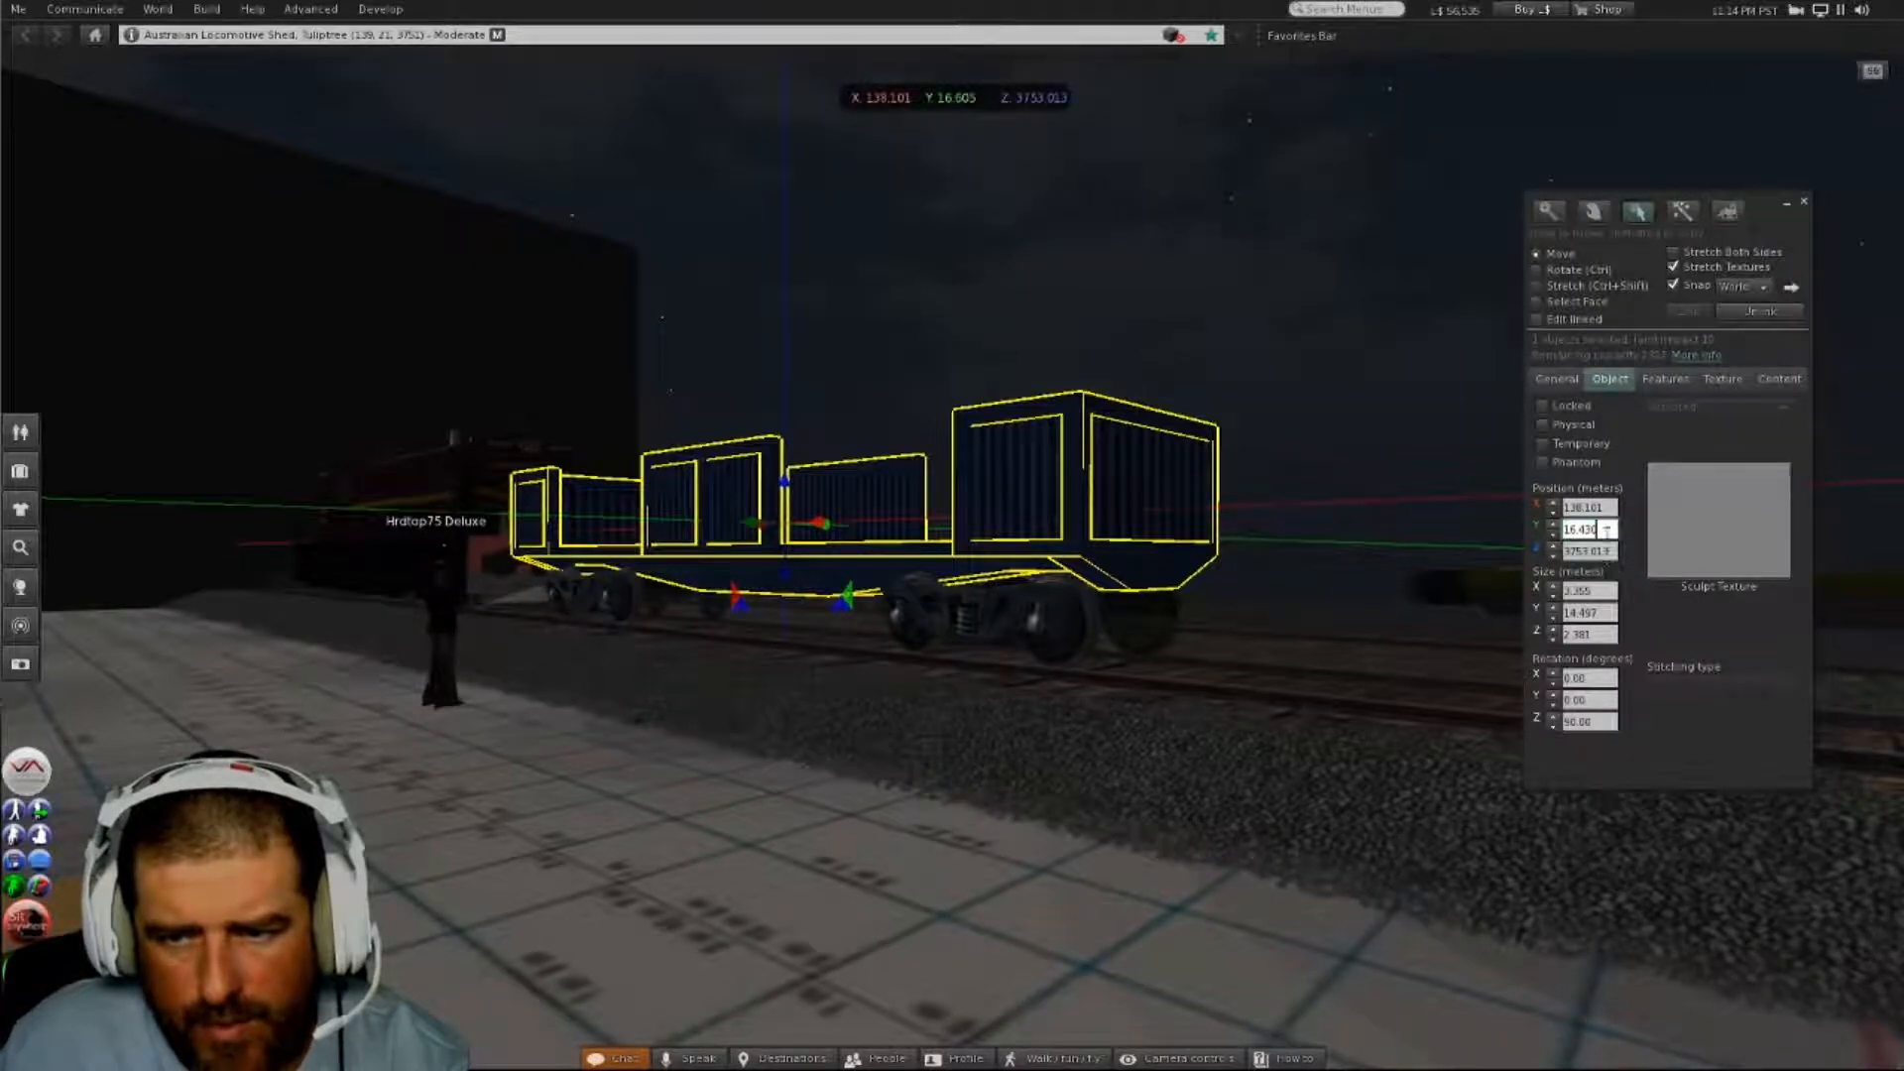
left_click(1609, 552)
left_click_drag(981, 621, 476, 536, "alt")
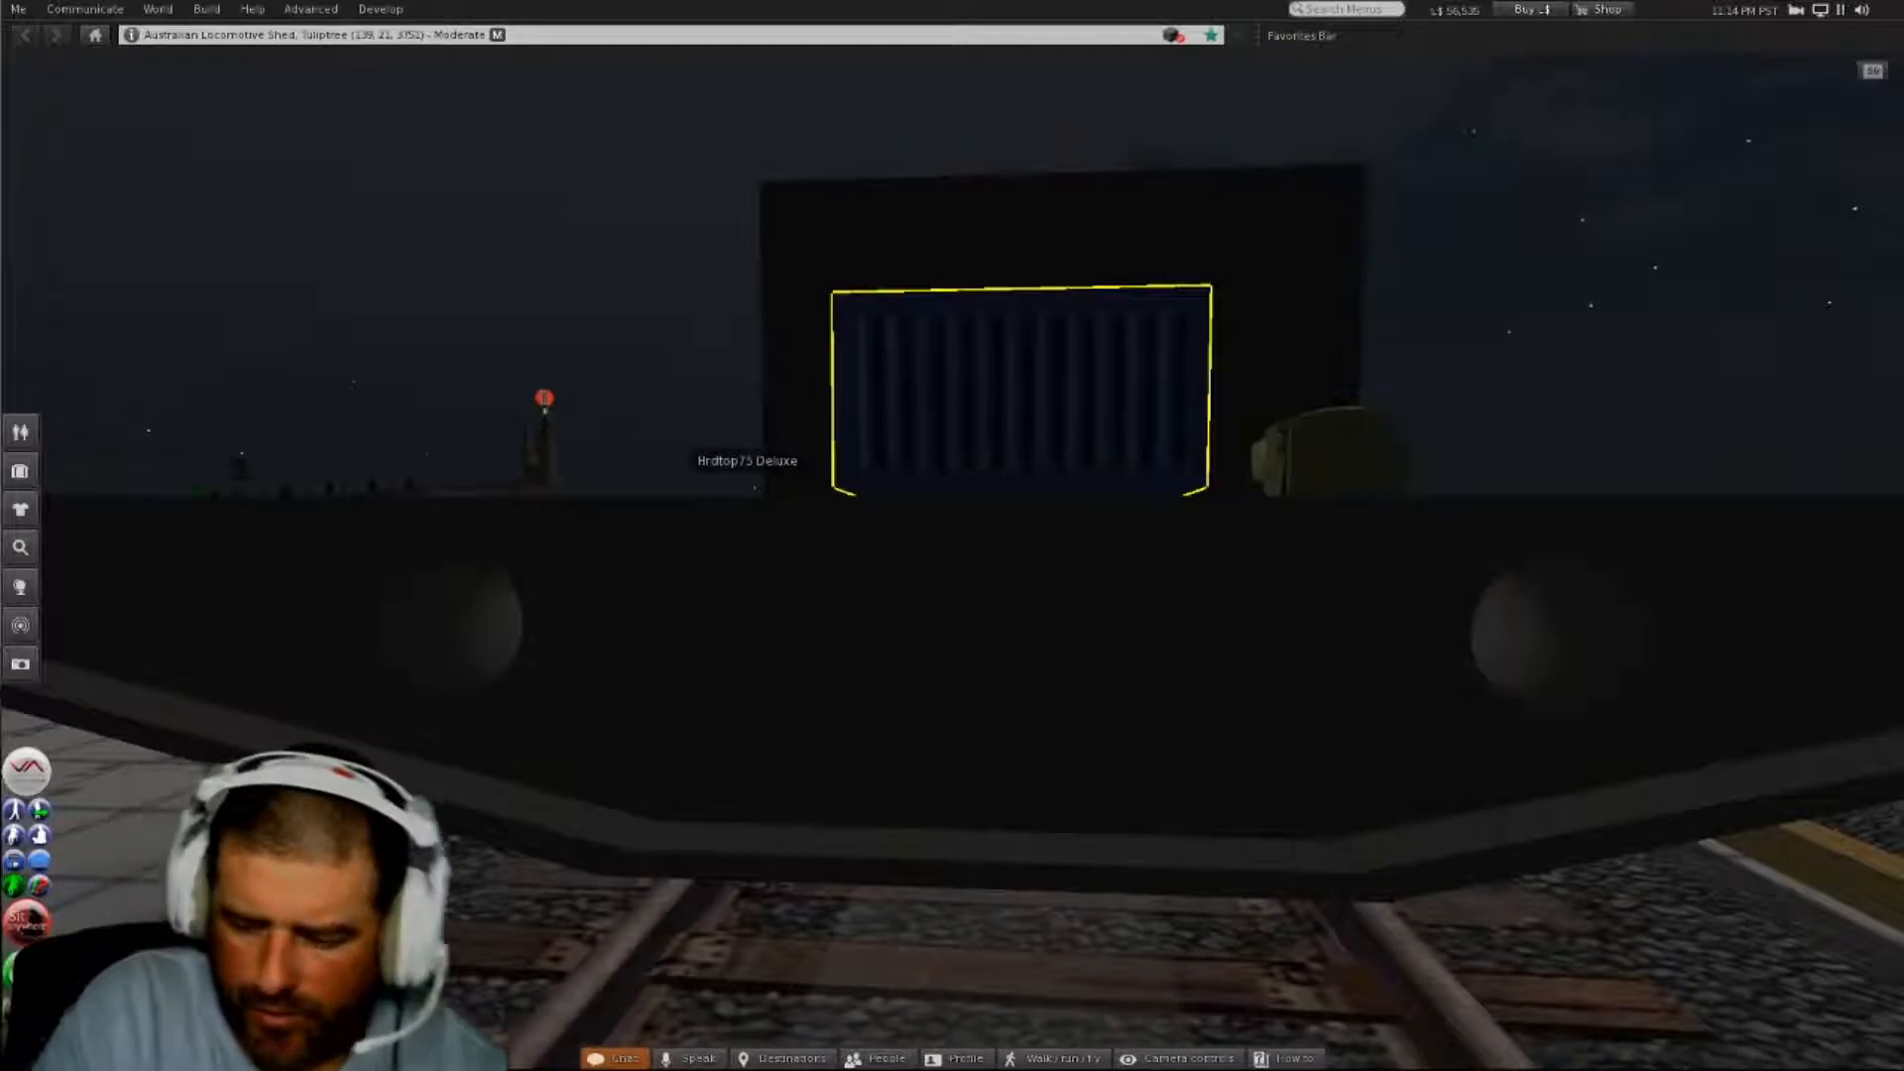
left_click_drag(1022, 427, 1309, 635, "ctrl+alt")
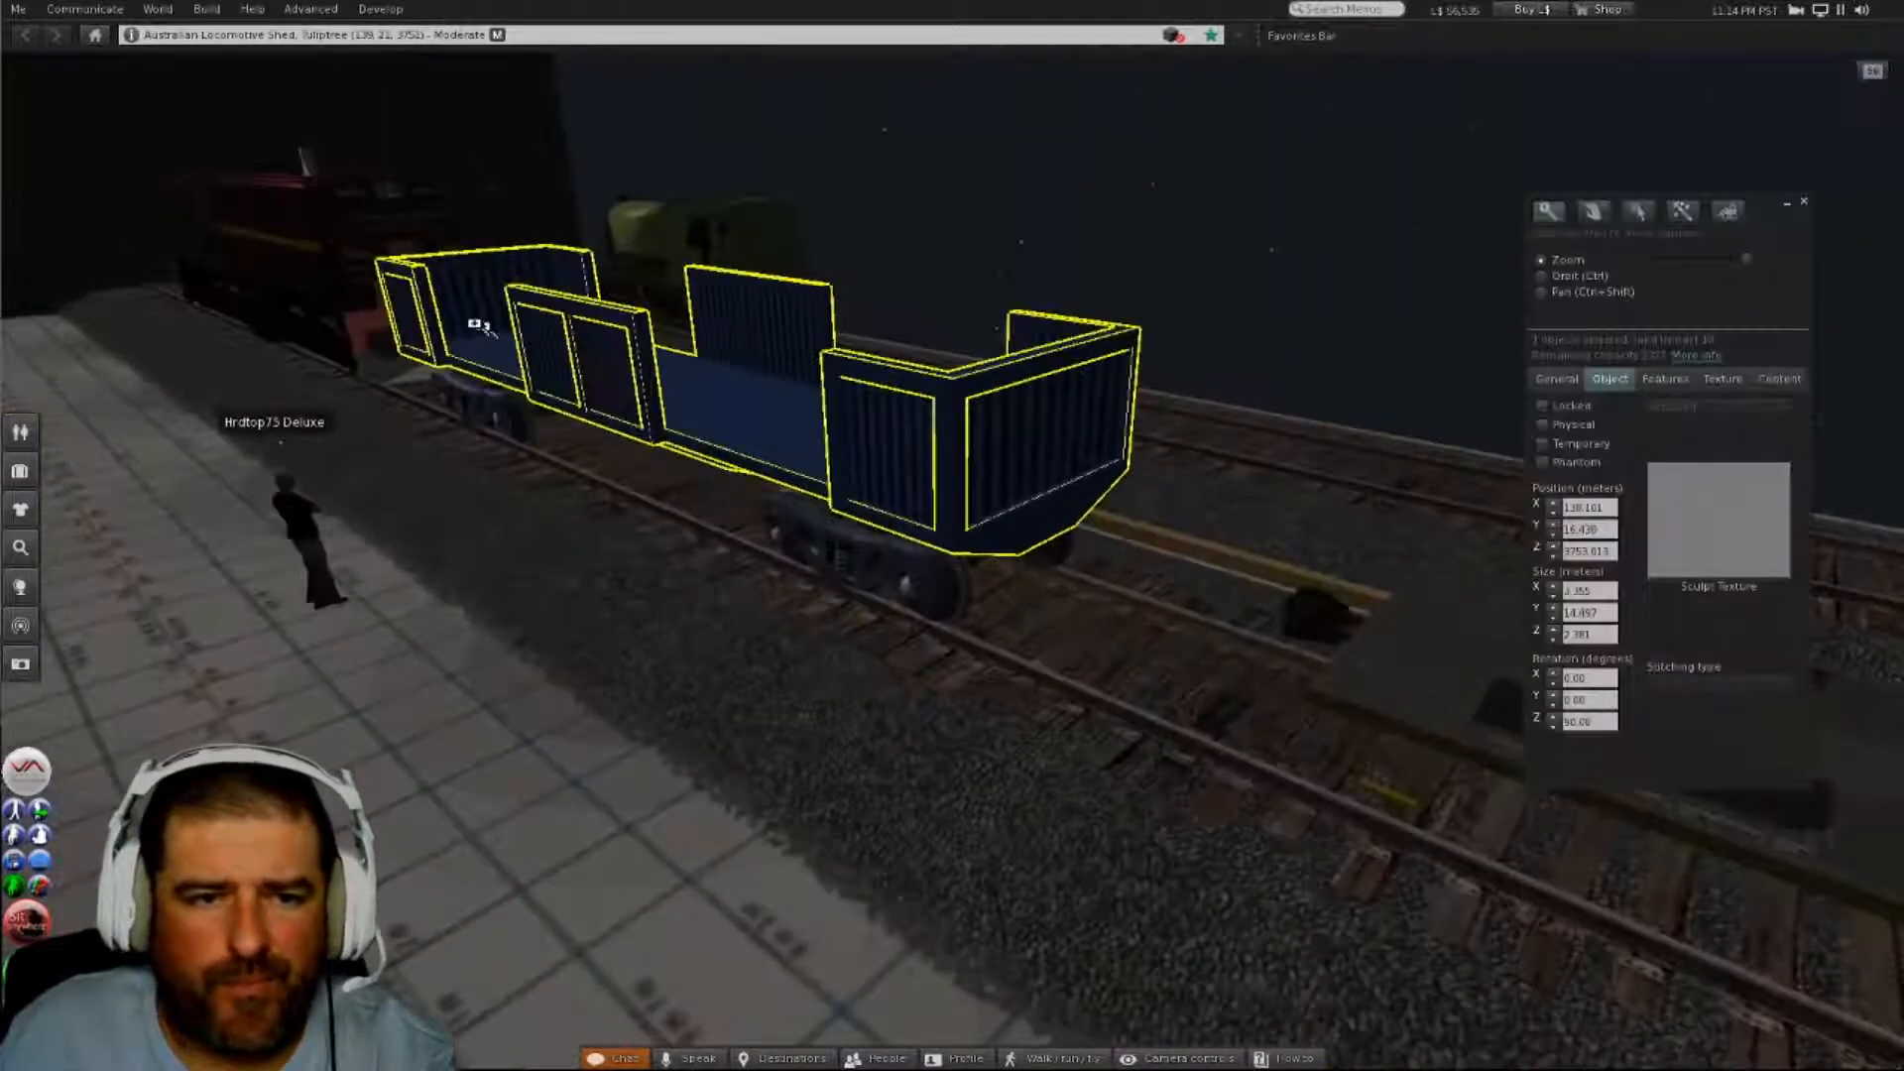
- Move the empty flat wagon along the track to X 117.566 m, right up to the end of the blue wagon
left_click_drag(476, 325, 768, 500, "alt")
left_click_drag(1882, 515, 1111, 495, "alt")
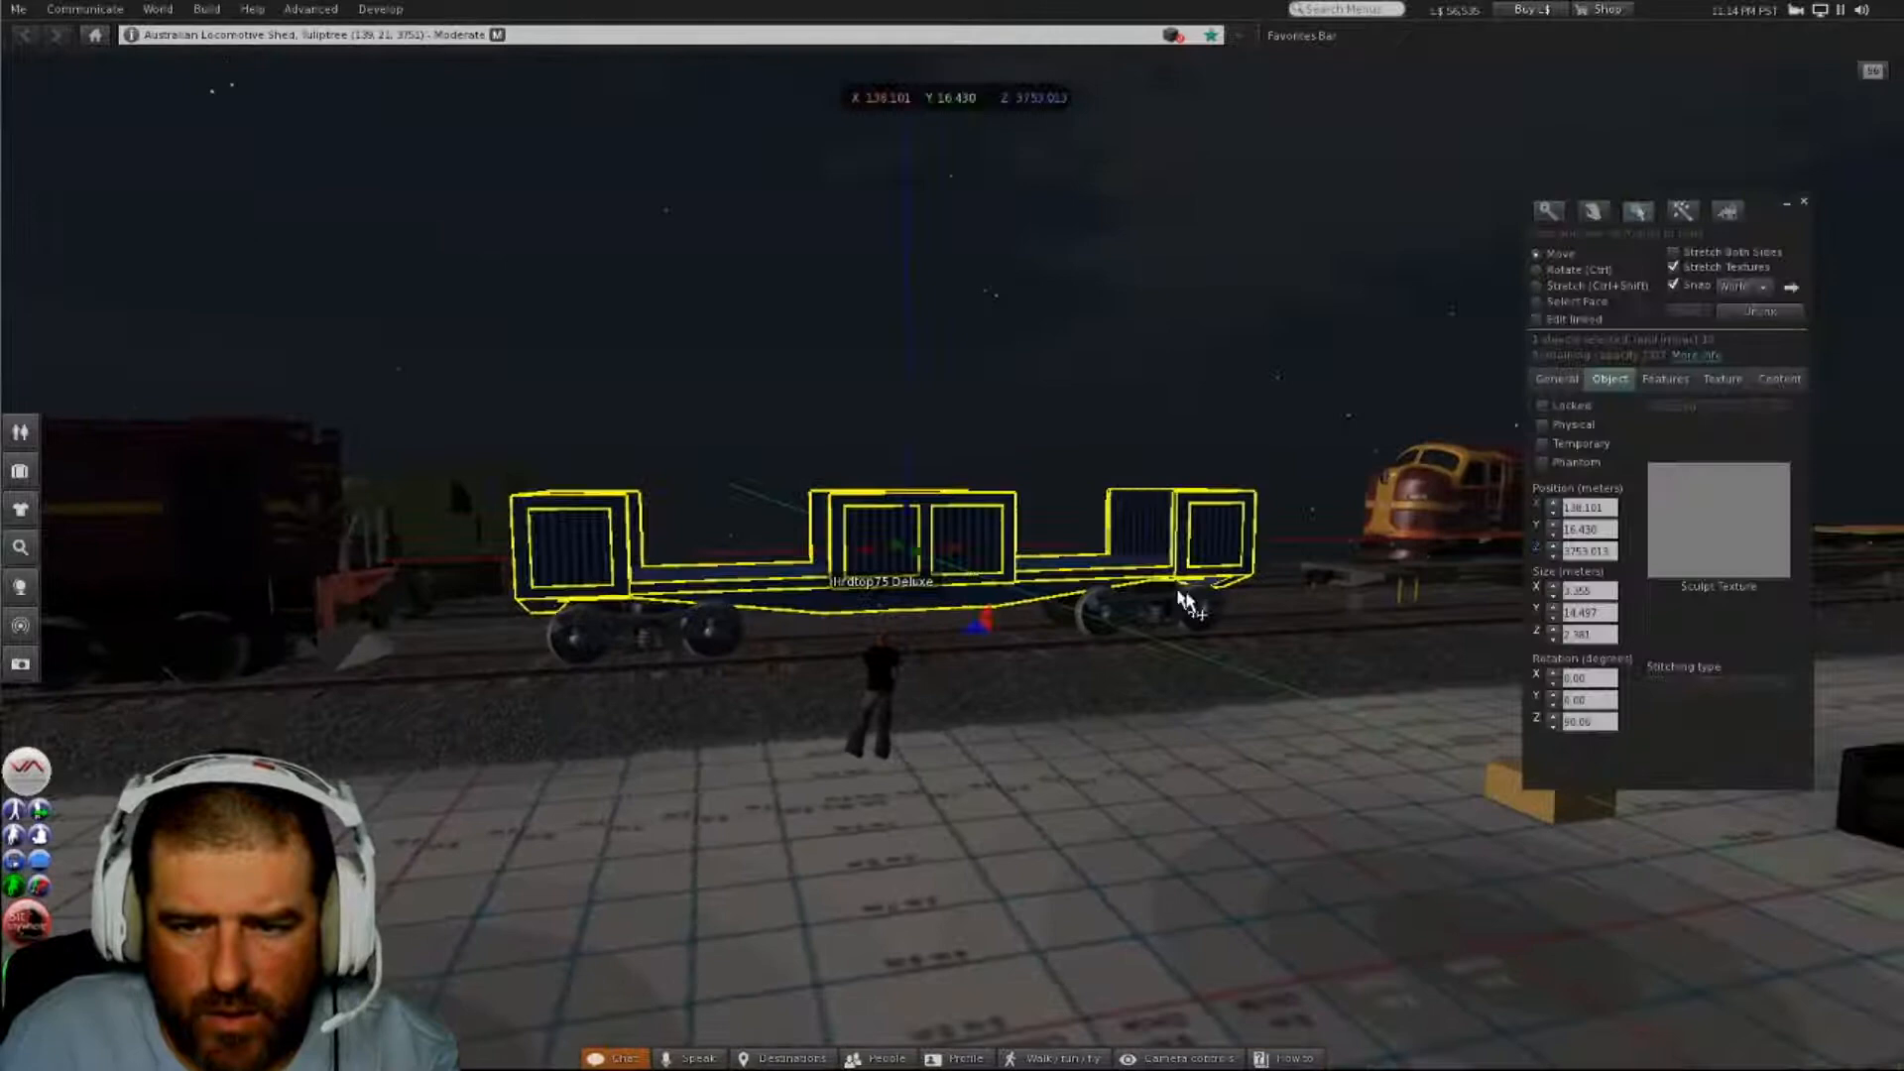
left_click_drag(1185, 599, 791, 739, "alt")
left_click_drag(1562, 807, 892, 530, "alt")
left_click_drag(831, 467, 990, 566, "alt")
left_click(1037, 537)
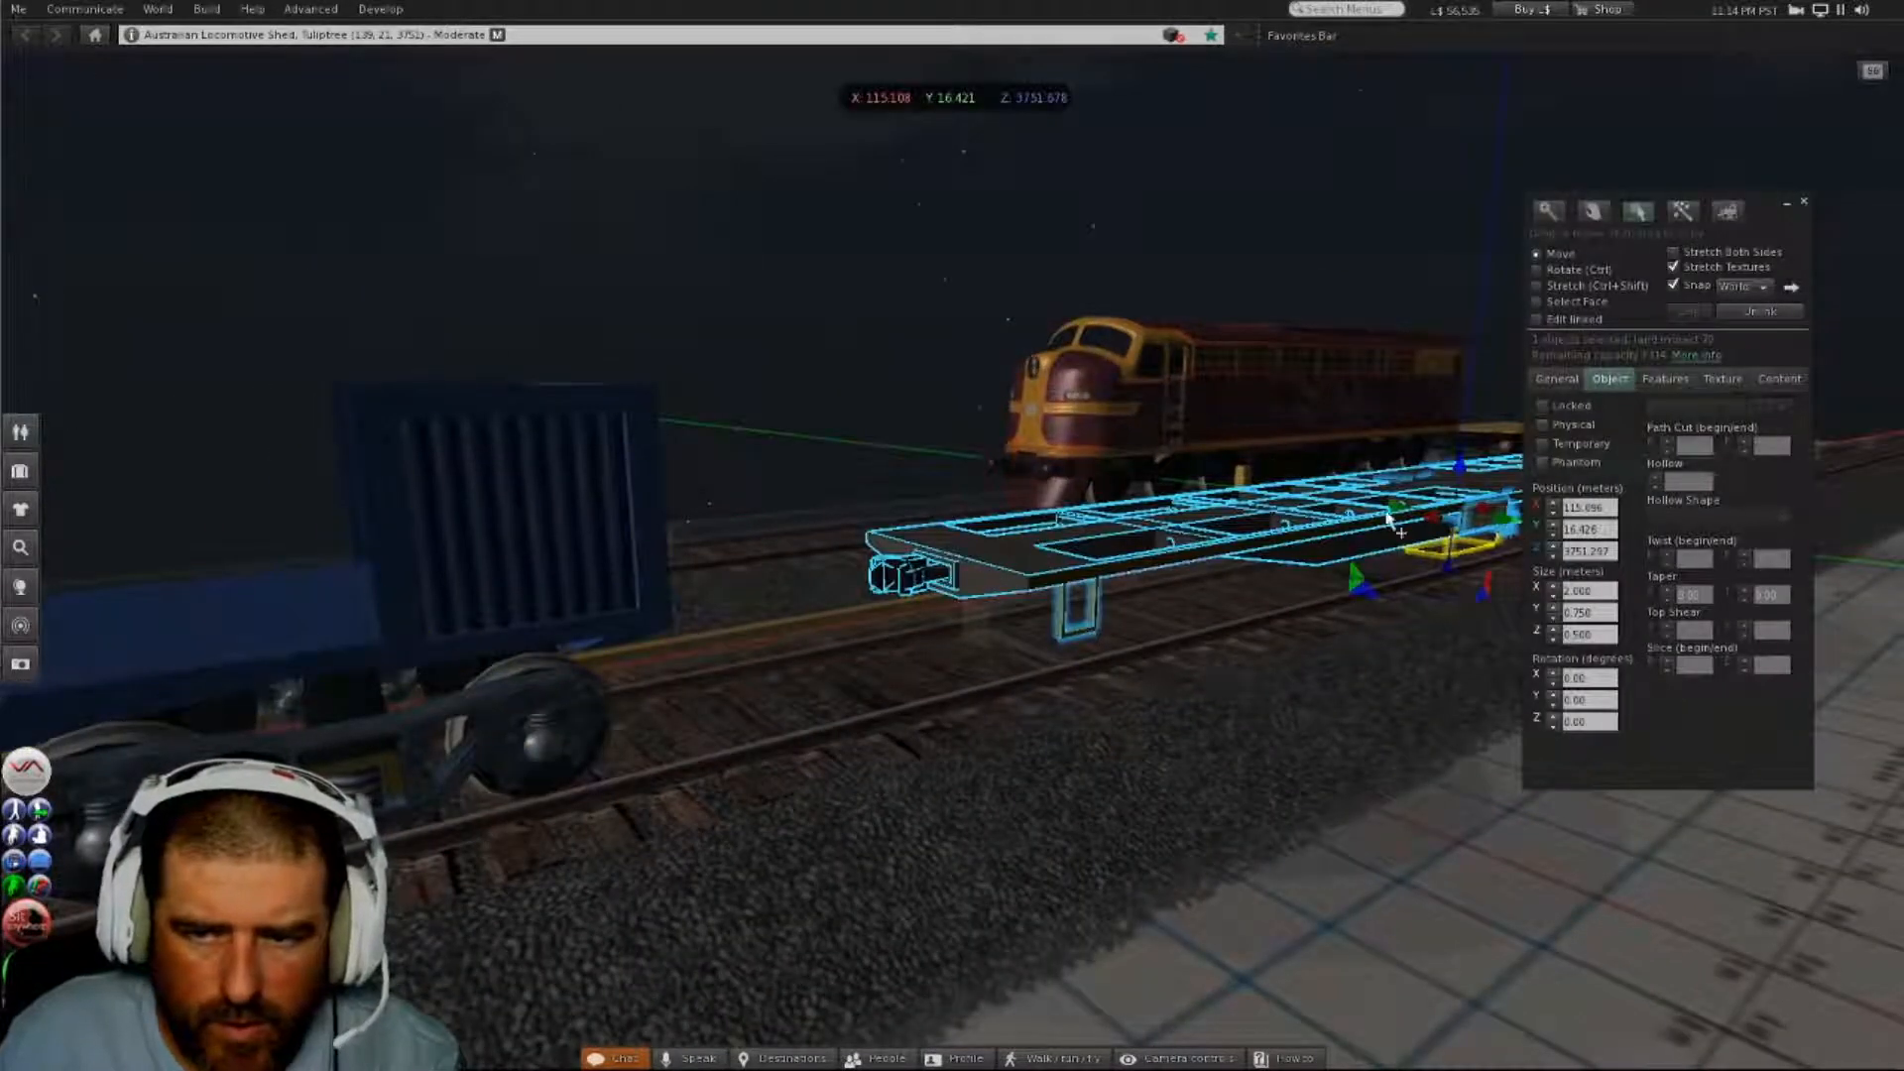
left_click_drag(1438, 530, 1363, 533)
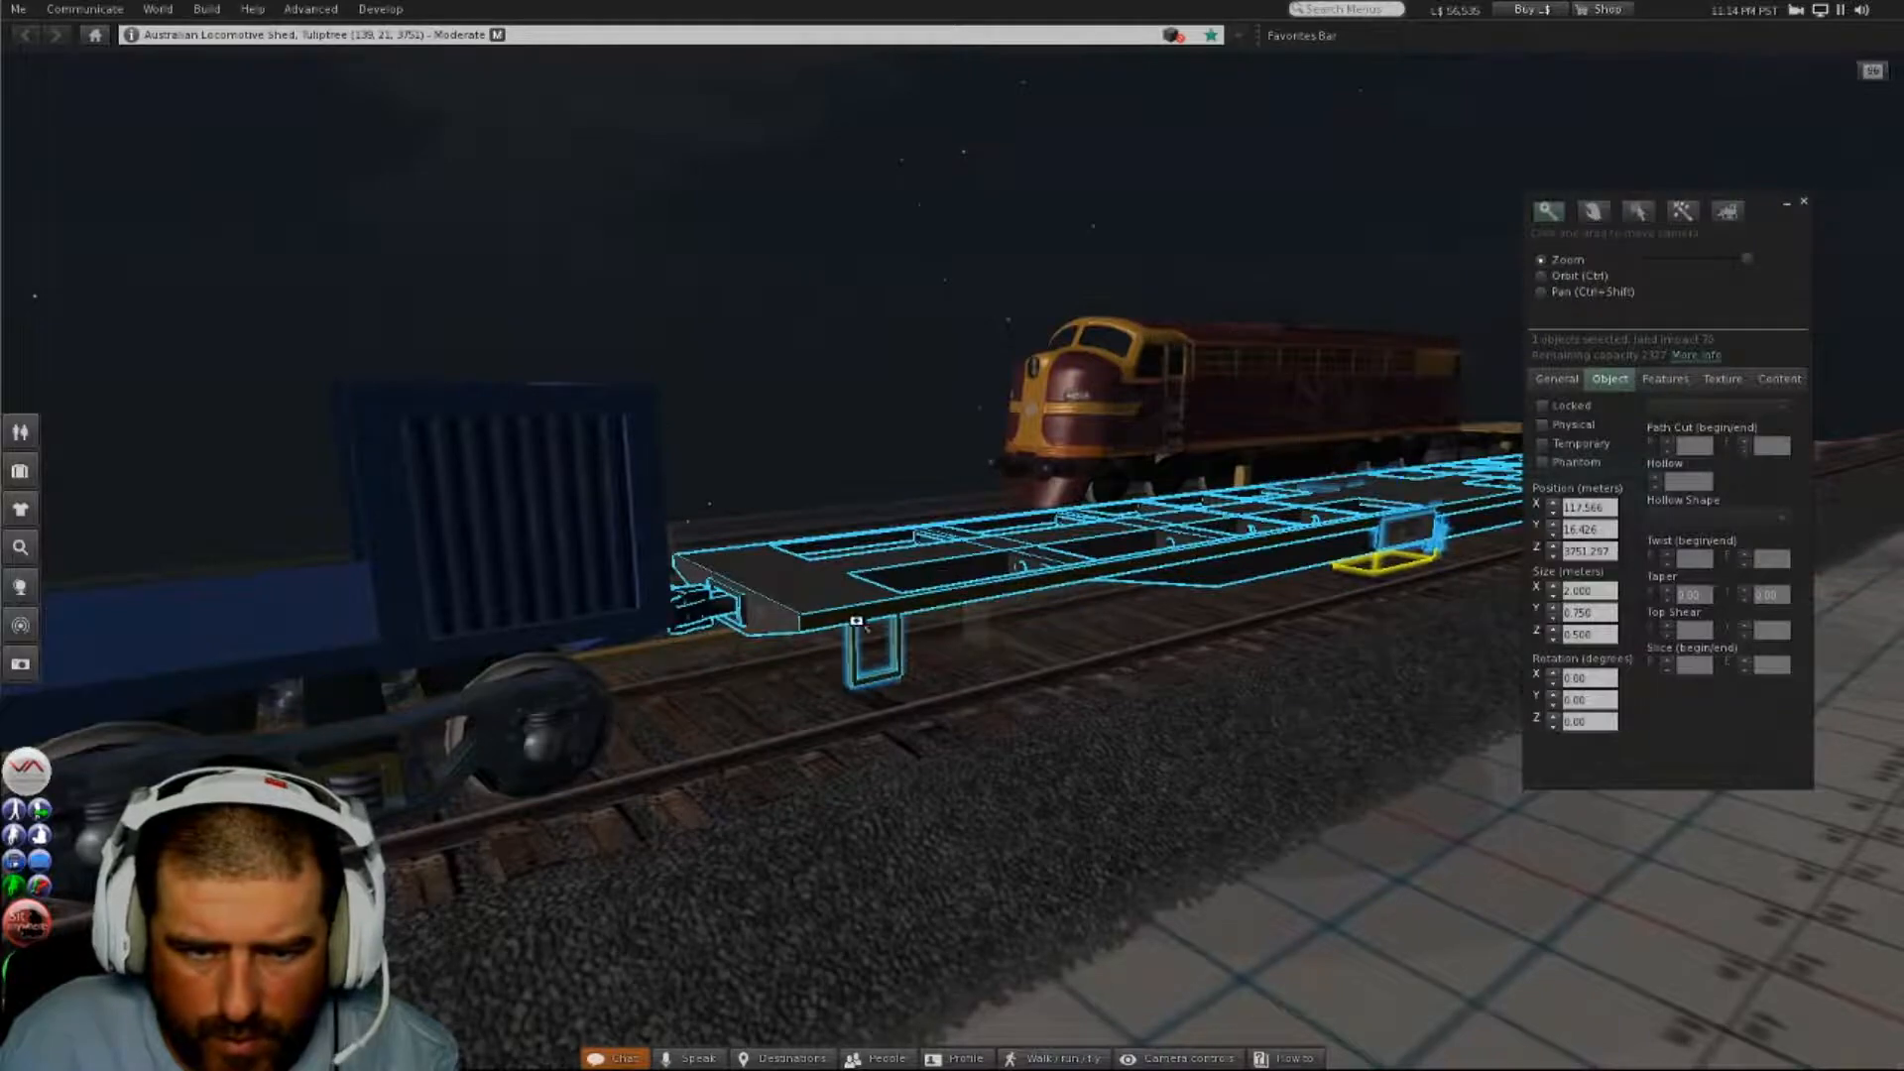
- Lower the blue wagon body onto its bogies to Z 3752.944 m, judging its height against the flat wagon
left_click_drag(856, 620, 622, 486, "alt")
left_click_drag(794, 464, 799, 535, "alt")
left_click_drag(1102, 572, 1162, 567, "alt")
mouse_move(1101, 570)
left_mouse_down("alt")
mouse_move(1115, 624)
mouse_move(1101, 526)
mouse_move(987, 531)
mouse_move(1120, 551)
mouse_move(1126, 580)
mouse_move(1046, 580)
mouse_move(1111, 595)
left_mouse_up("alt")
left_click(809, 508)
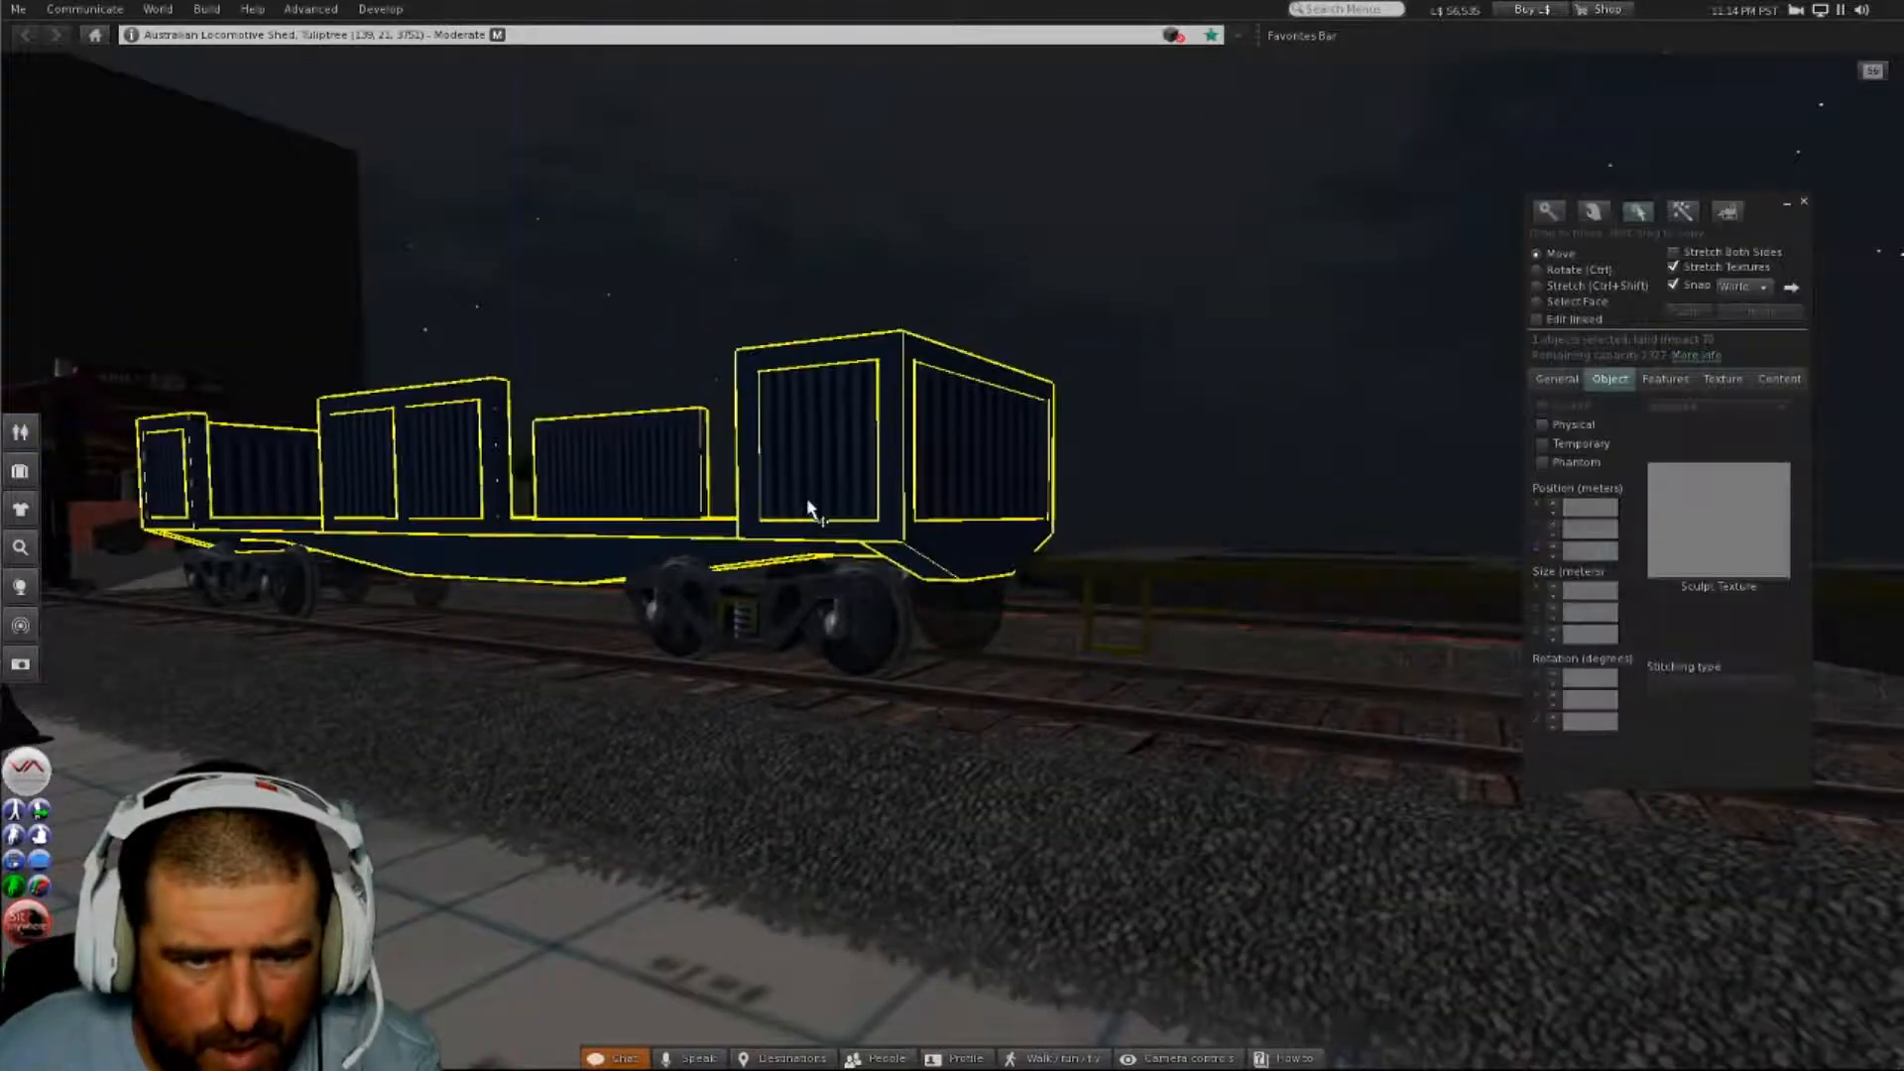
left_click_drag(526, 454, 526, 458)
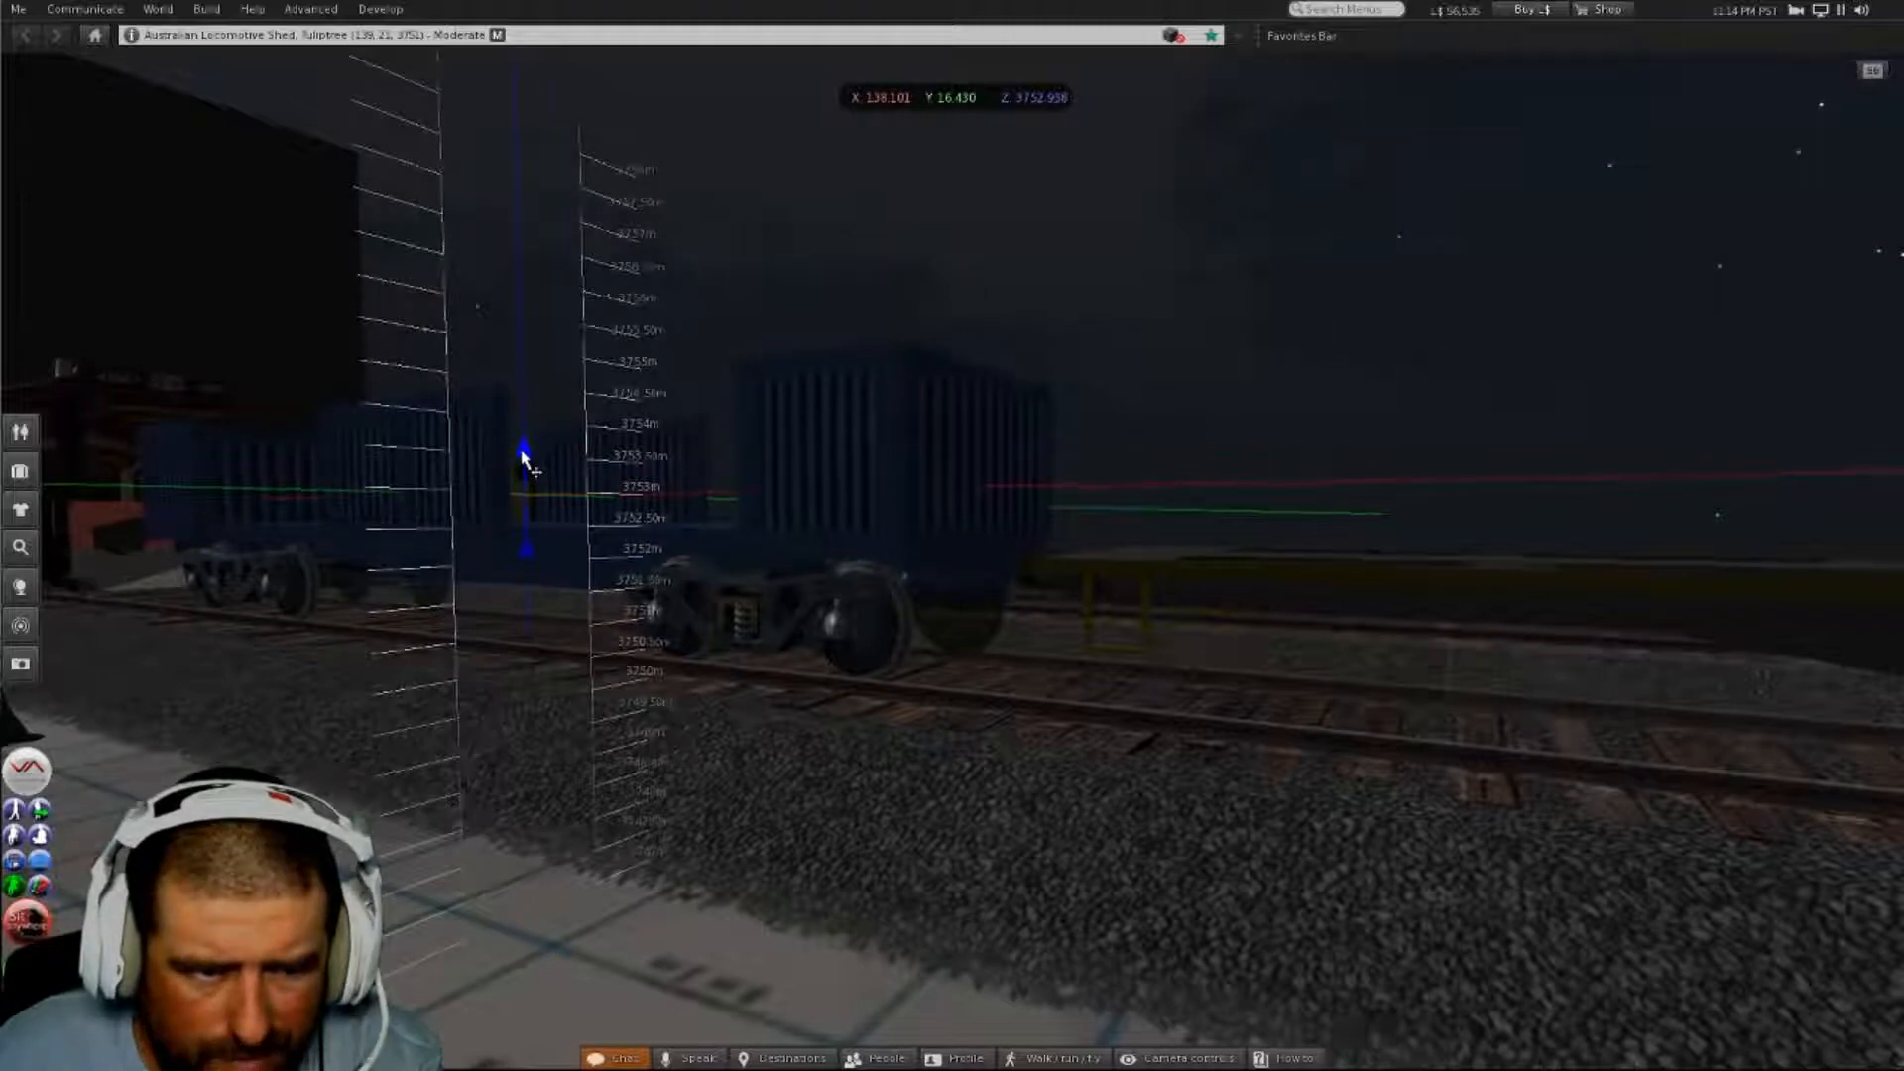
left_click_drag(524, 457, 525, 460)
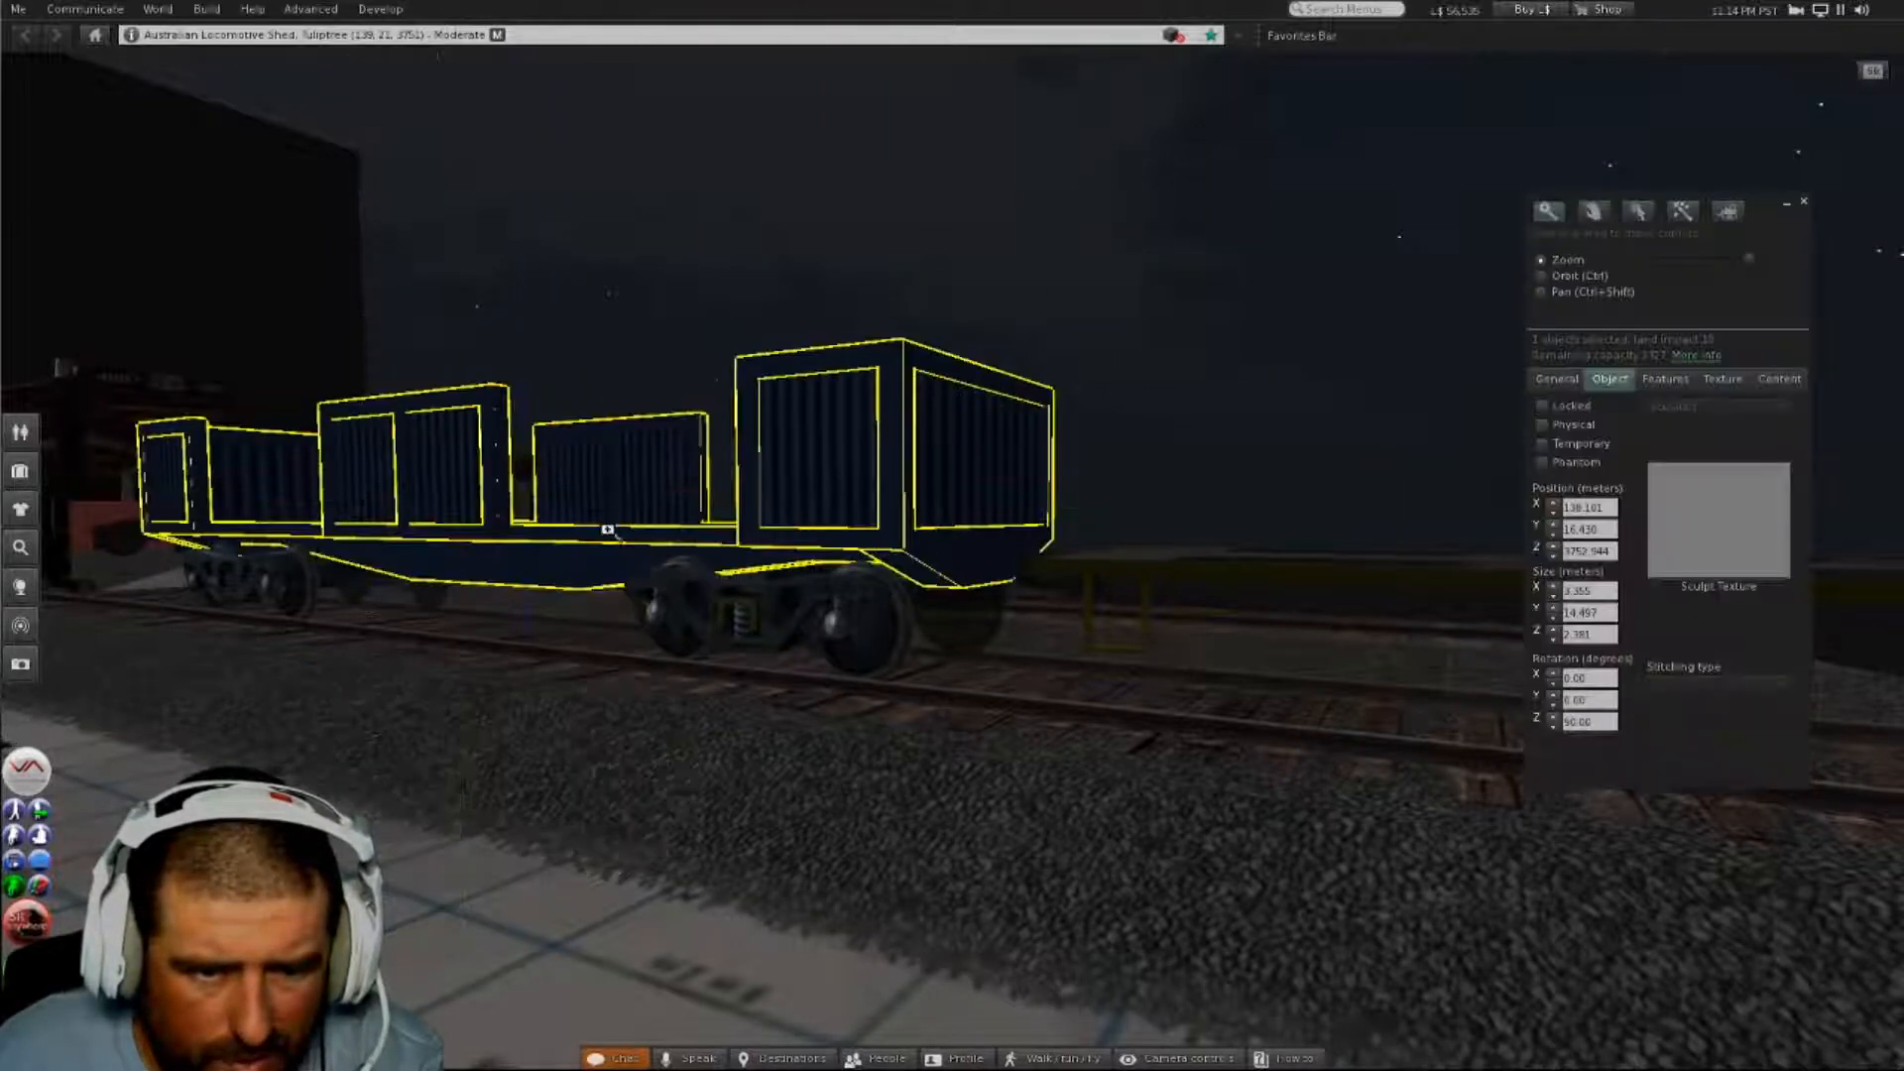
left_click_drag(608, 531, 645, 555, "alt")
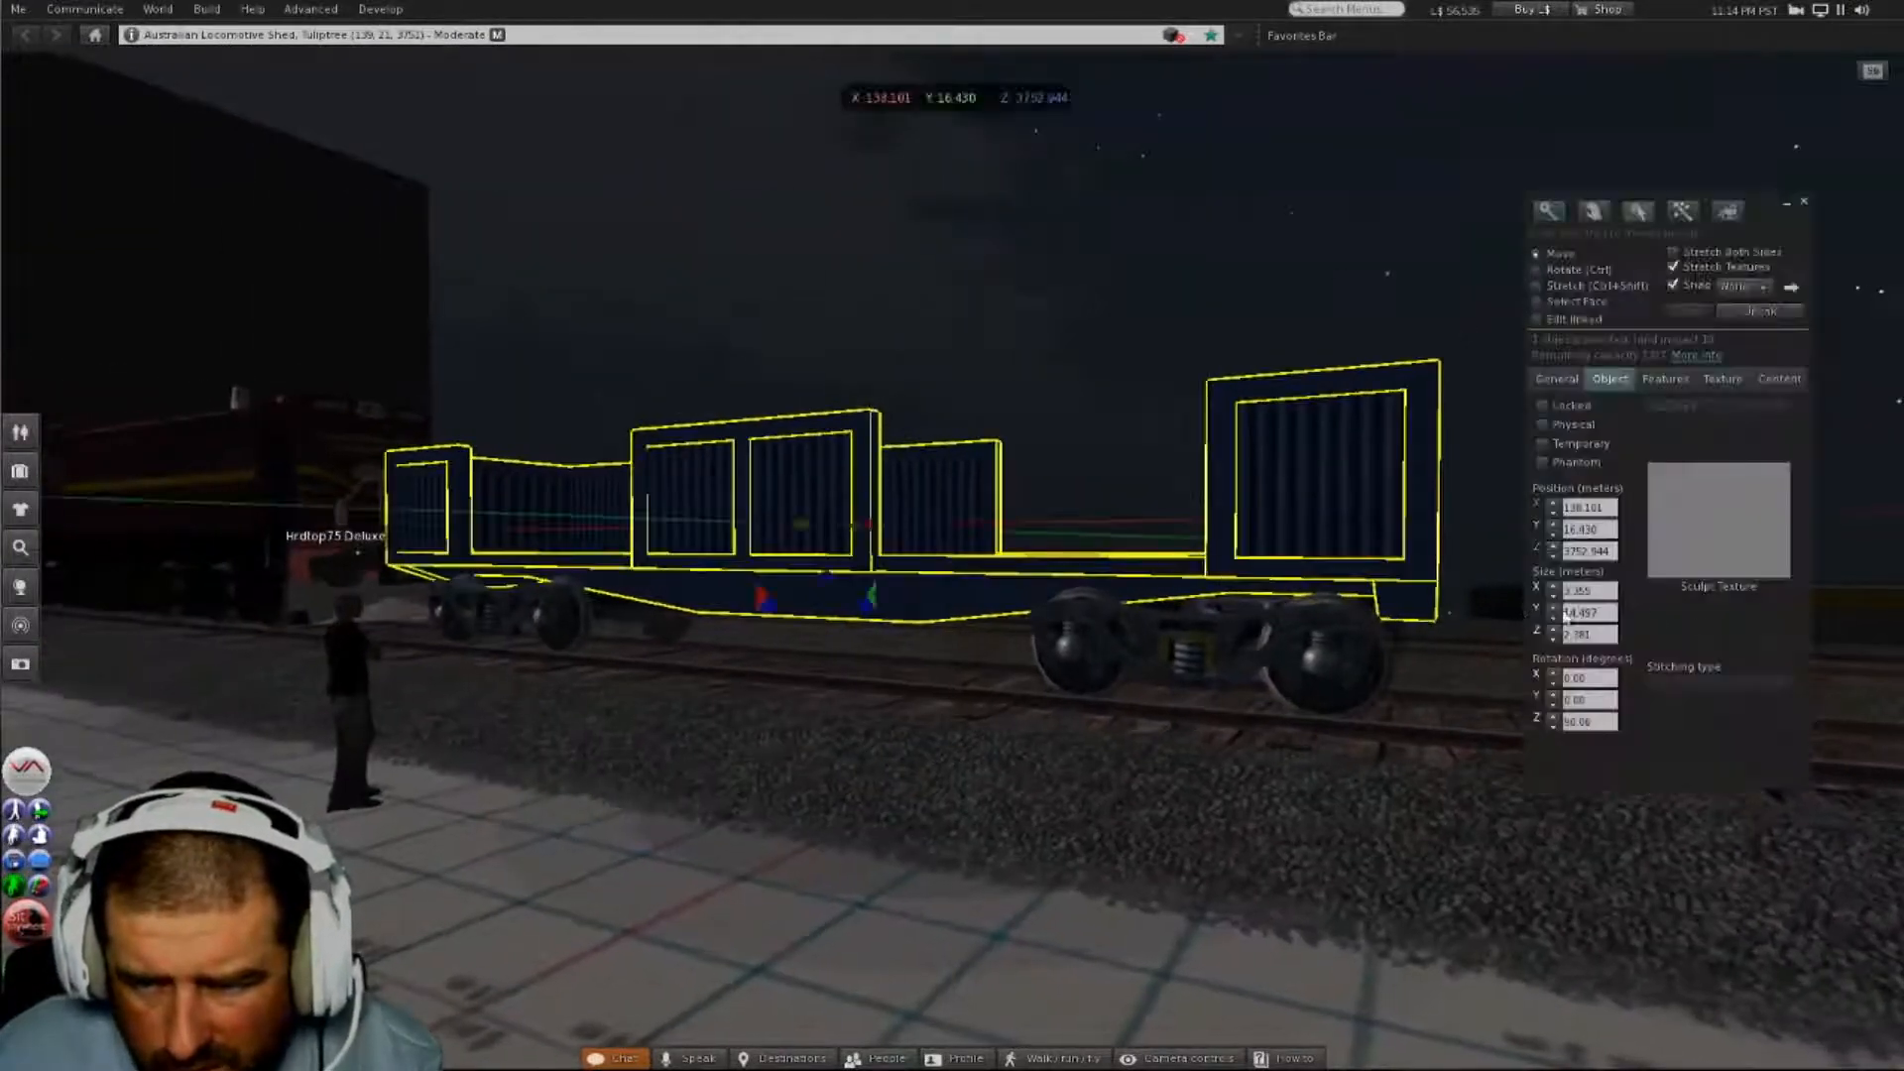
- Move the empty flat wagon along the track to X 118.536 m so its coupler reaches into the blue wagon's end
left_click(1857, 623)
left_click_drag(1857, 623, 949, 566, "alt")
left_click_drag(604, 591, 992, 581, "alt")
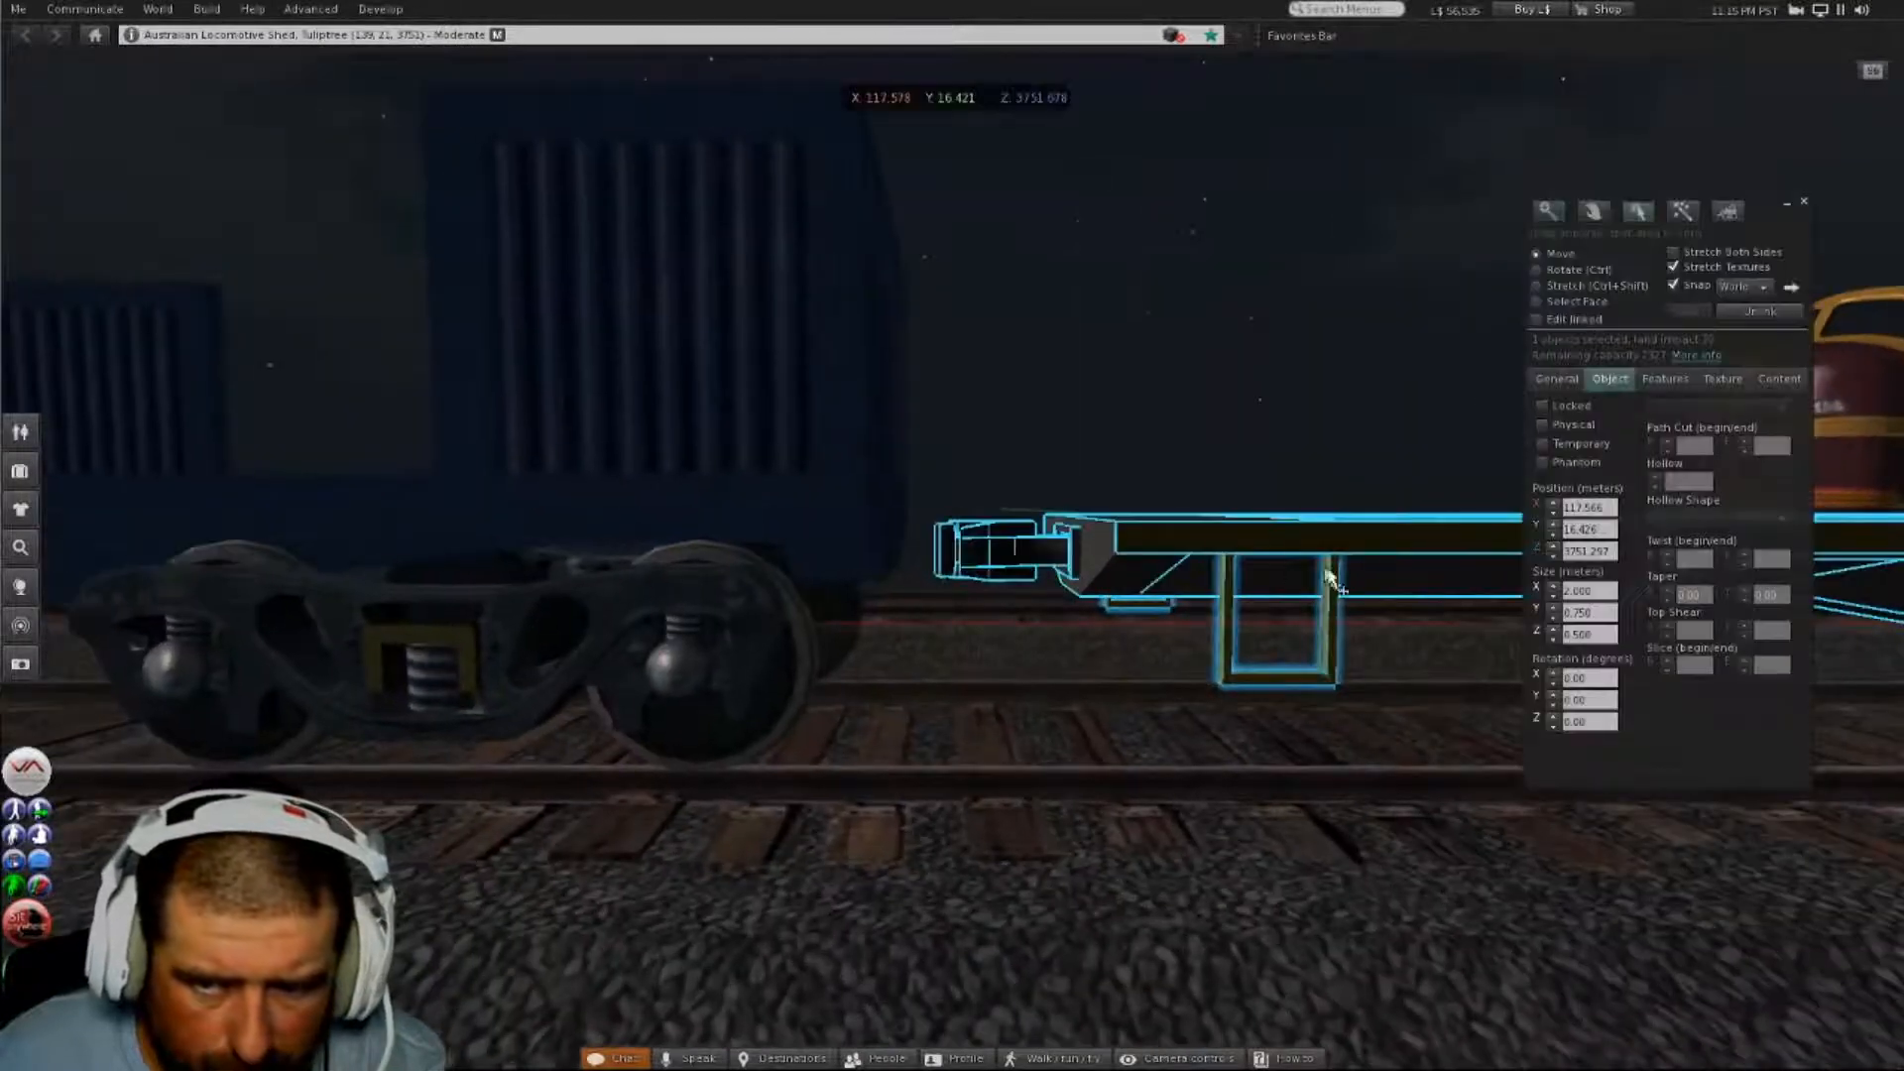
left_click(1553, 503)
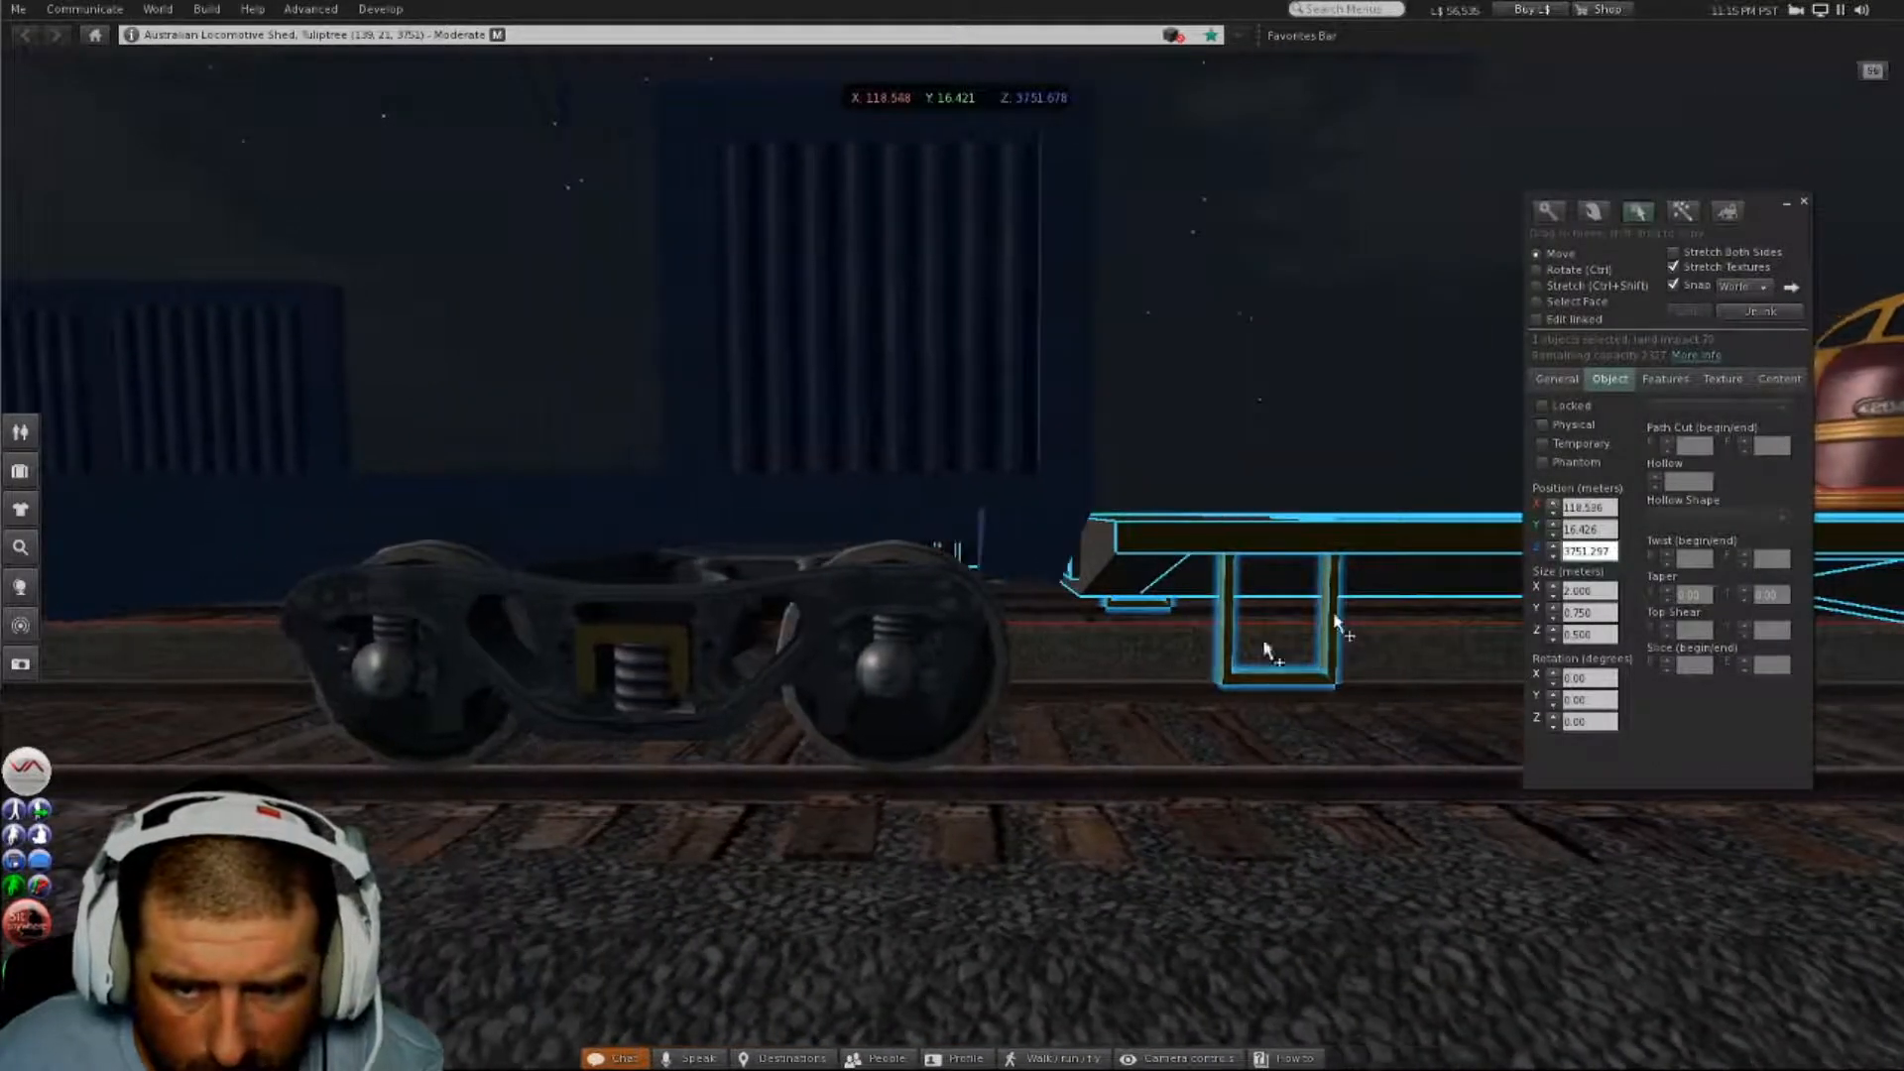
left_click_drag(1117, 587, 1070, 555, "alt")
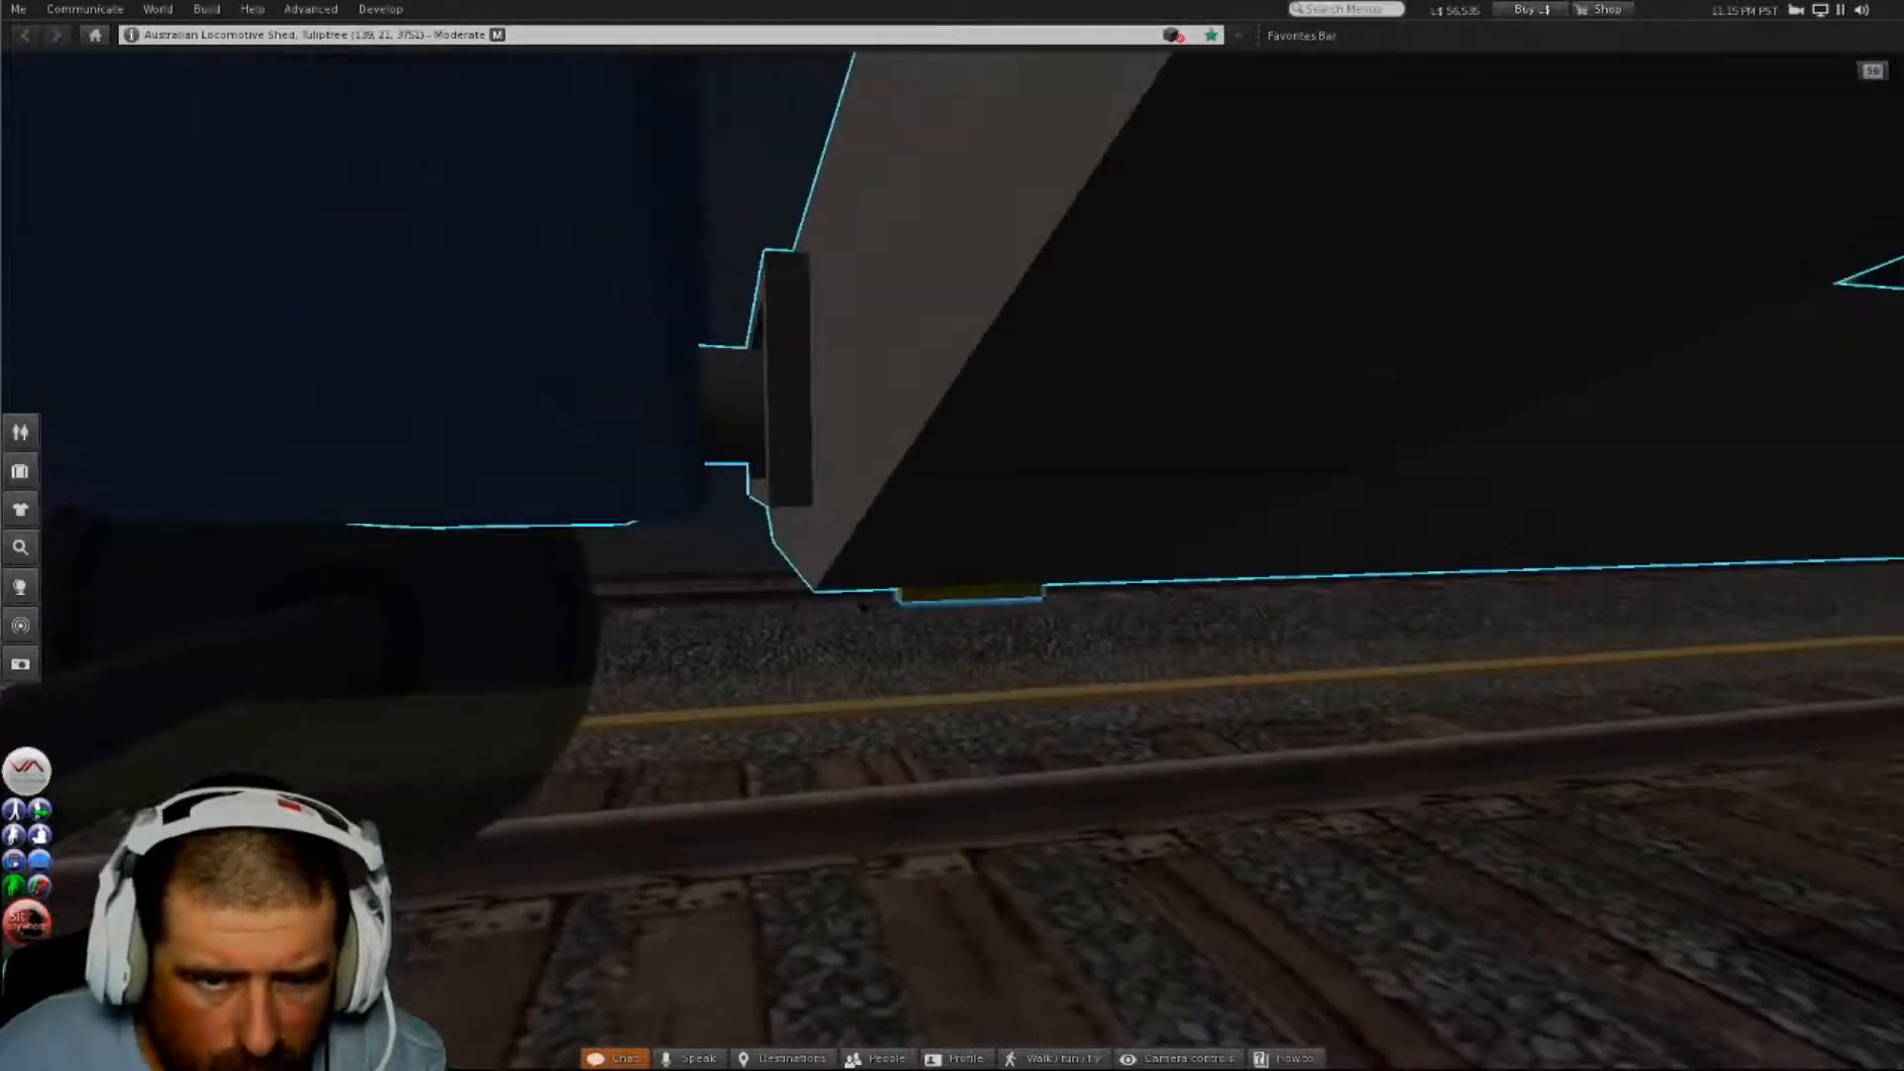
- Lower the blue wagon body to Z 3752.889 m and check how it sits on the bogies from both ends
left_click(743, 480)
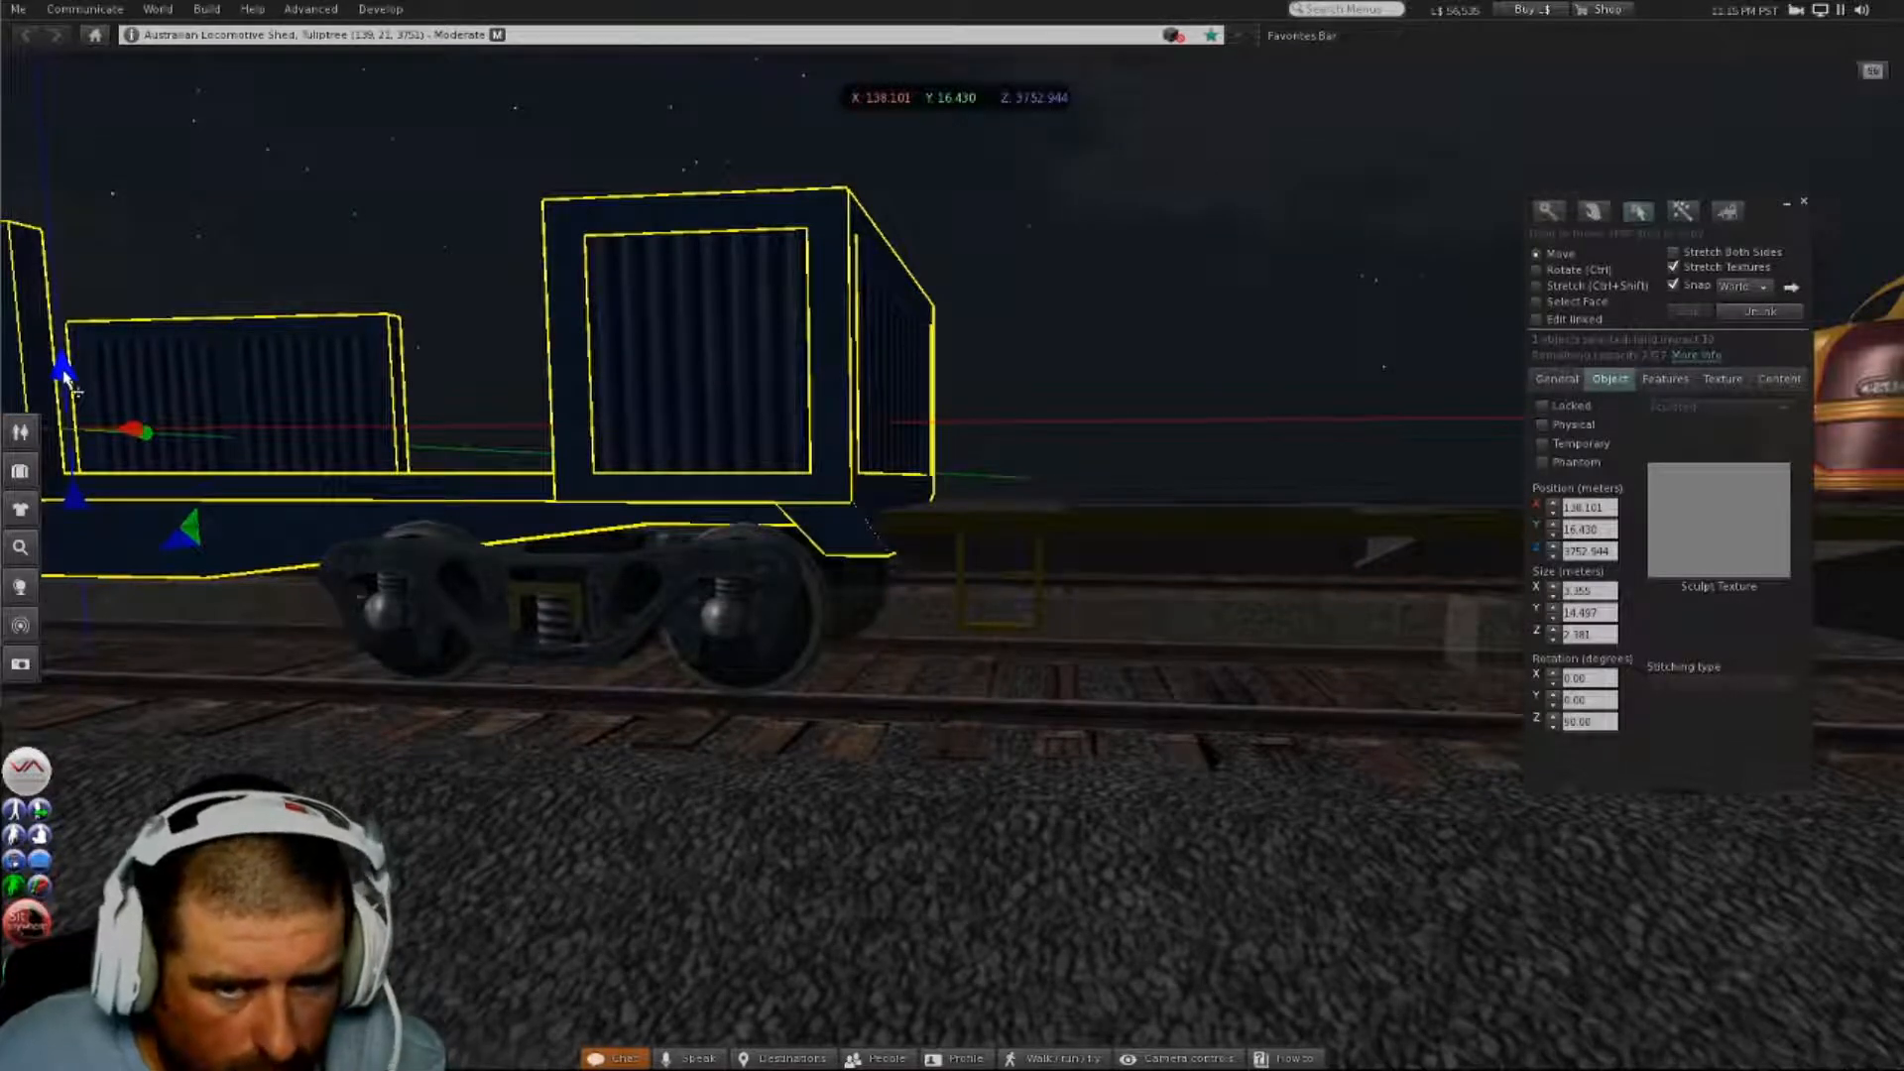
left_click(64, 377)
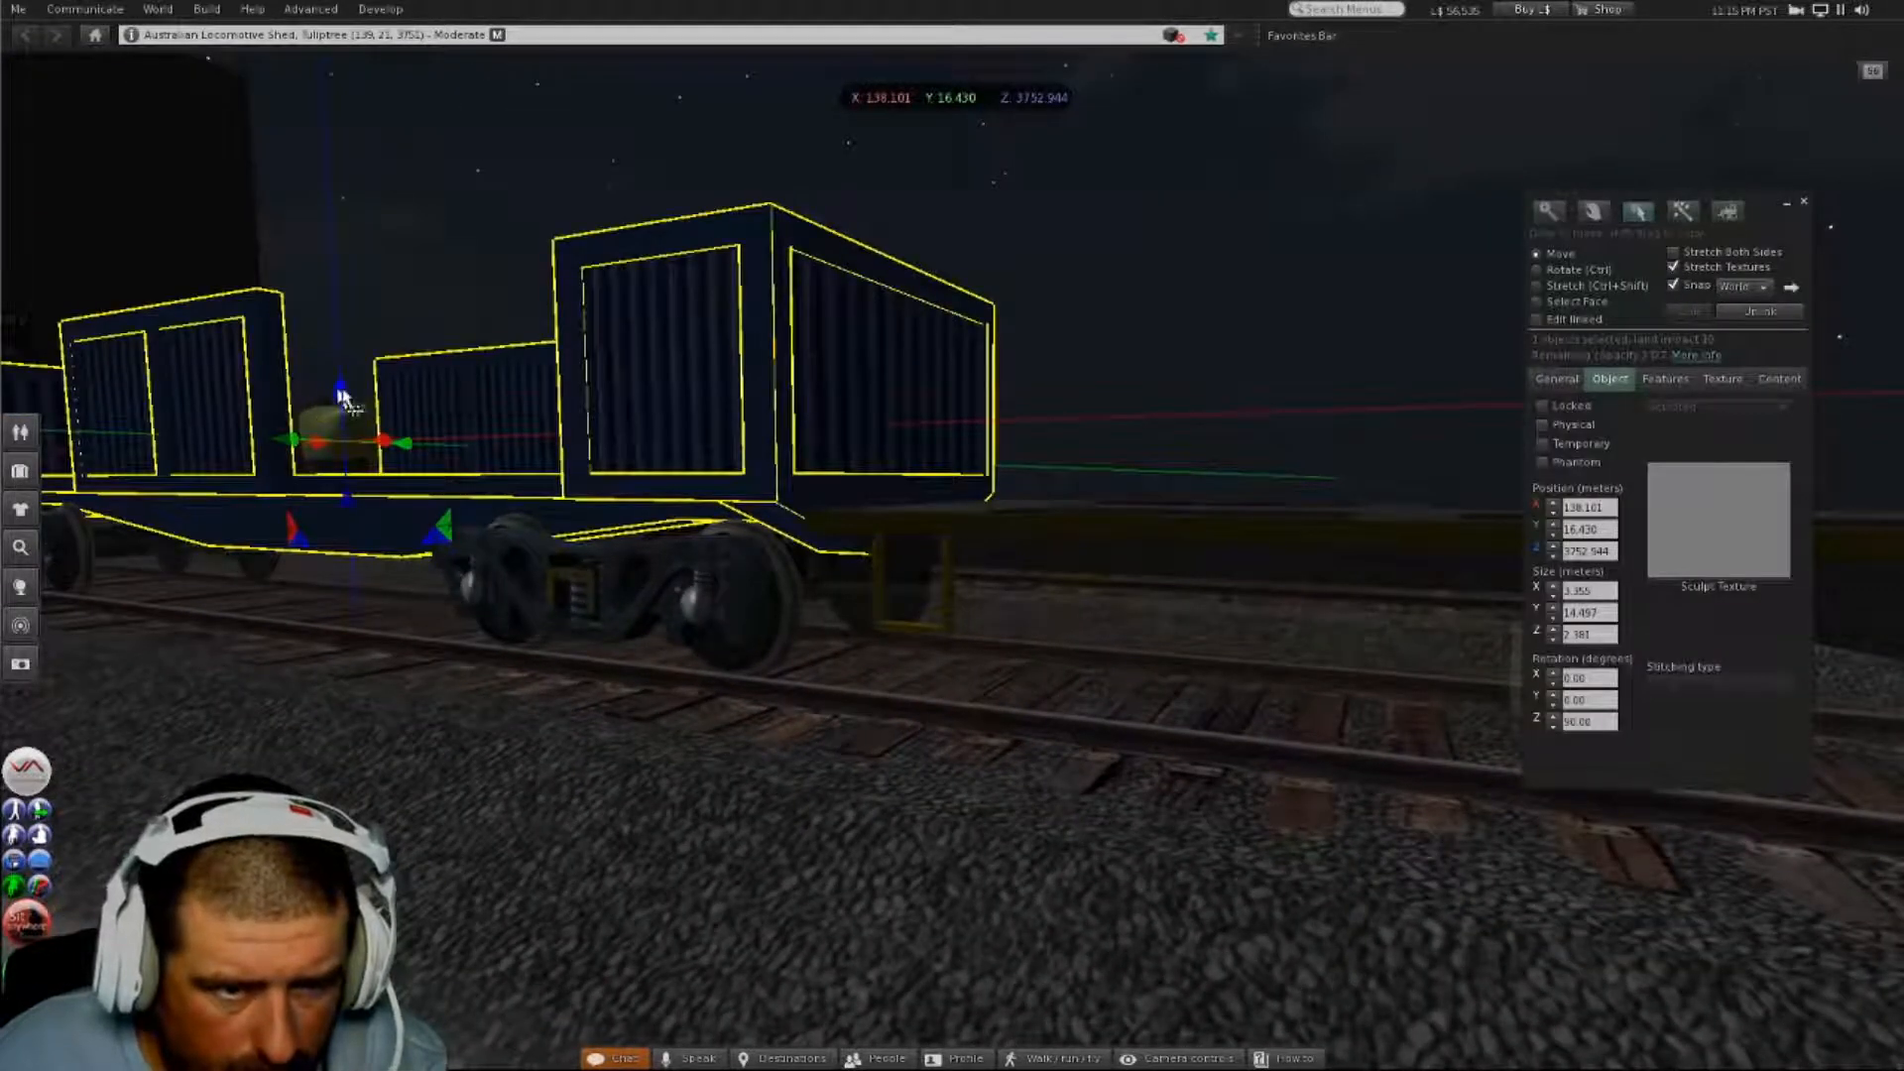
left_click_drag(340, 394, 340, 395)
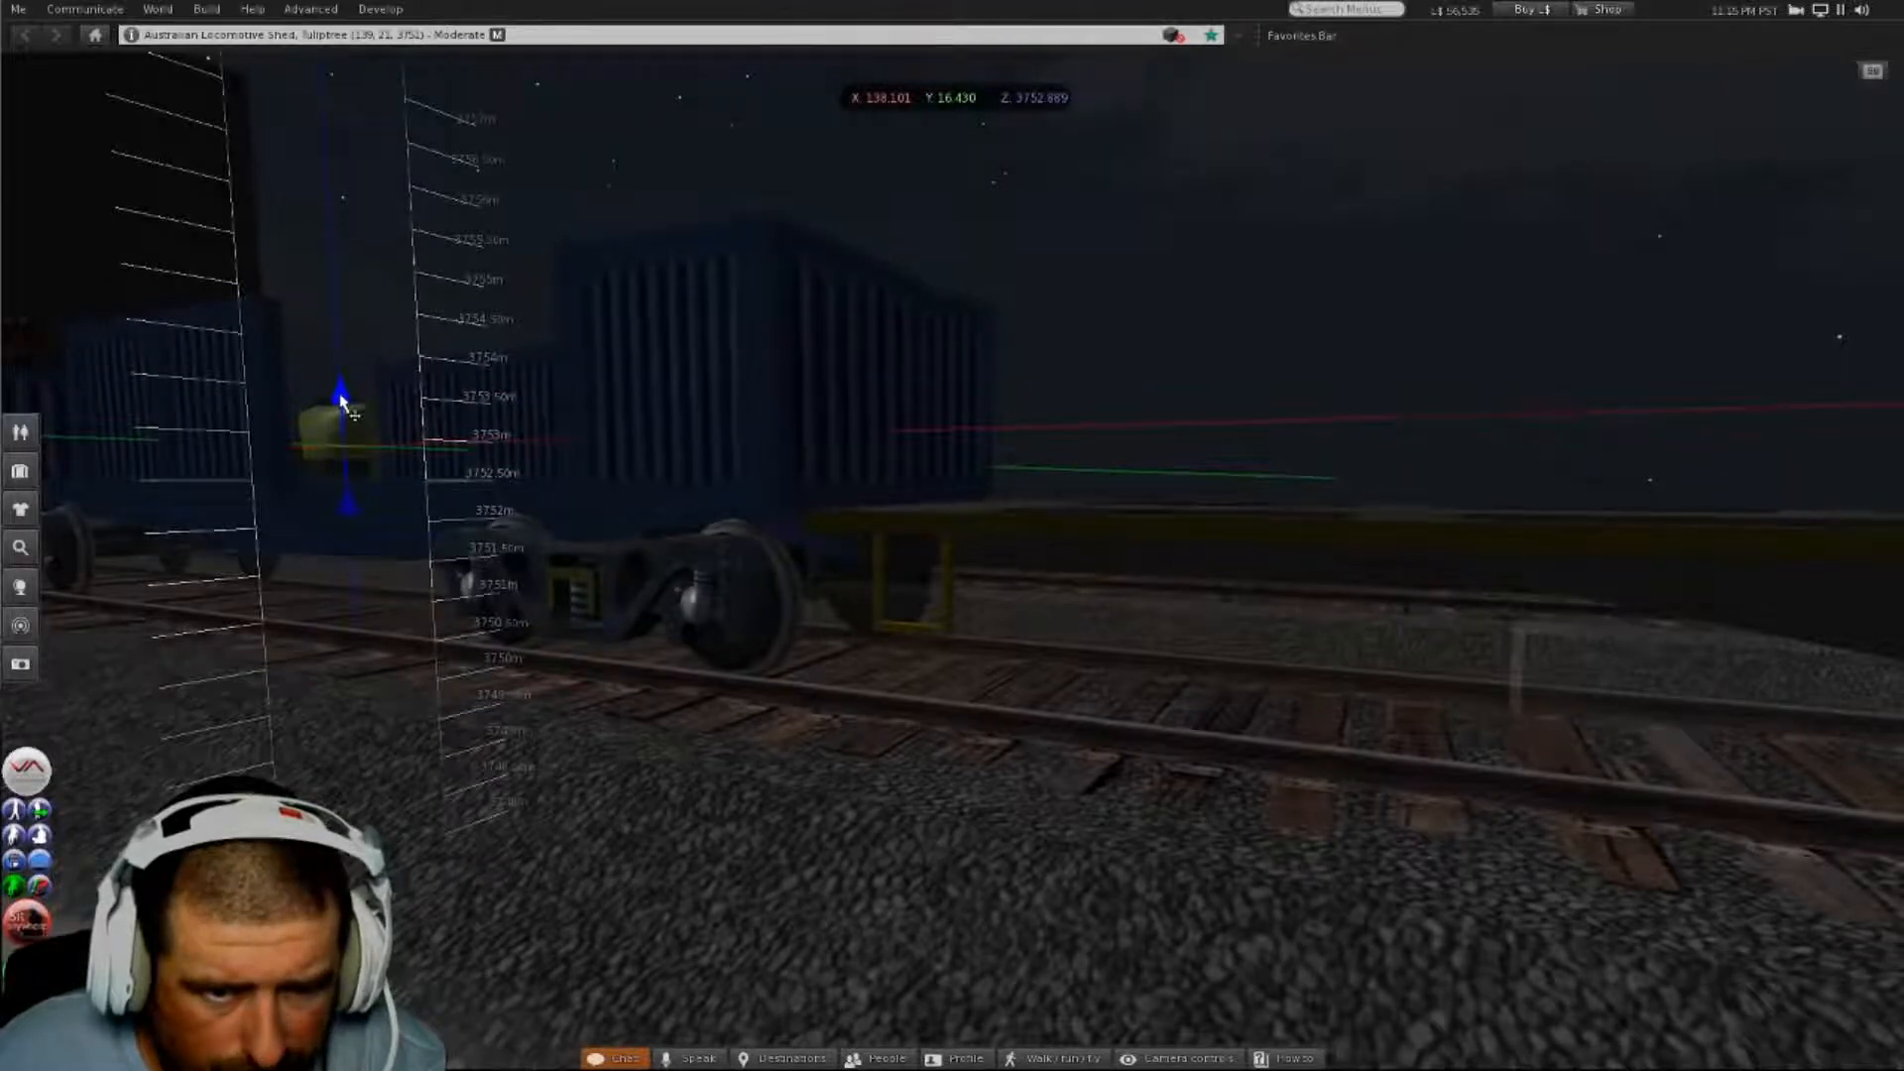
left_click_drag(340, 395, 341, 395)
left_click_drag(570, 565, 754, 635, "alt")
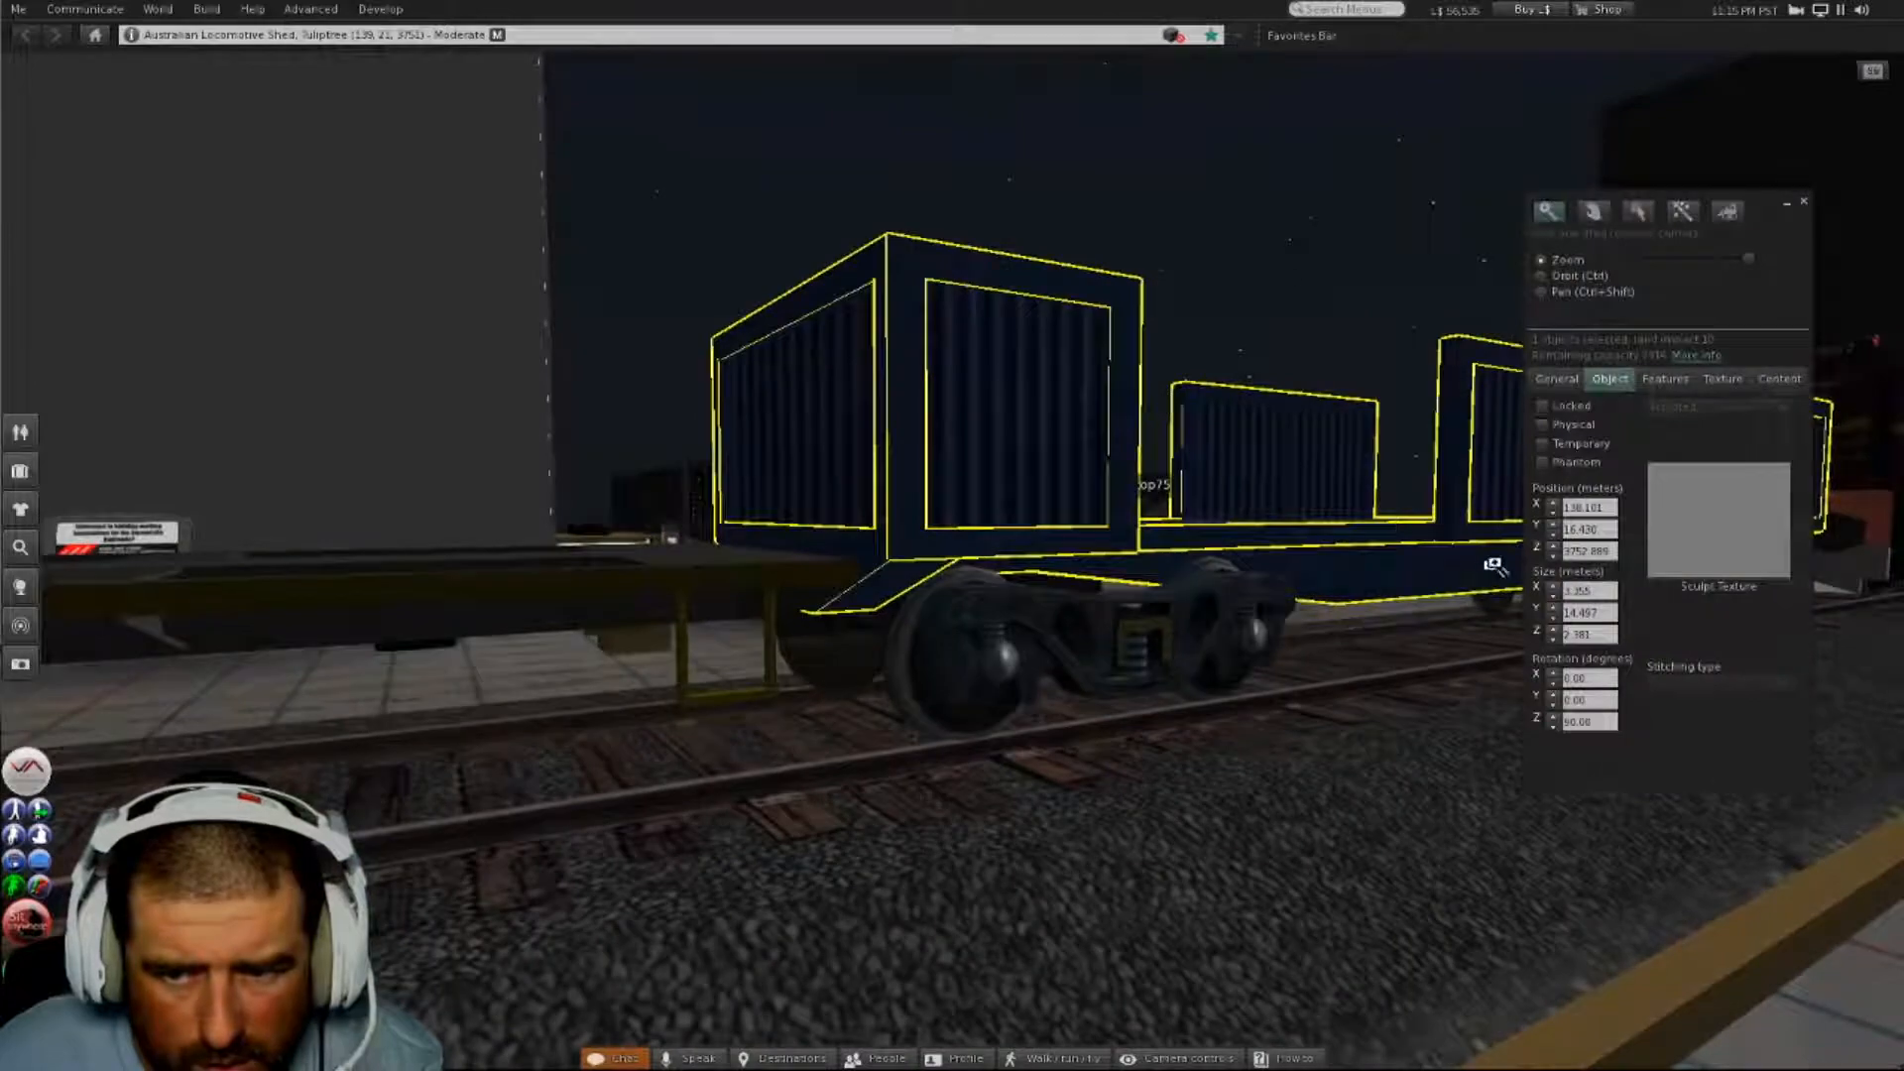
left_click(1495, 566, "alt")
left_click_drag(1083, 575, 1458, 635, "alt")
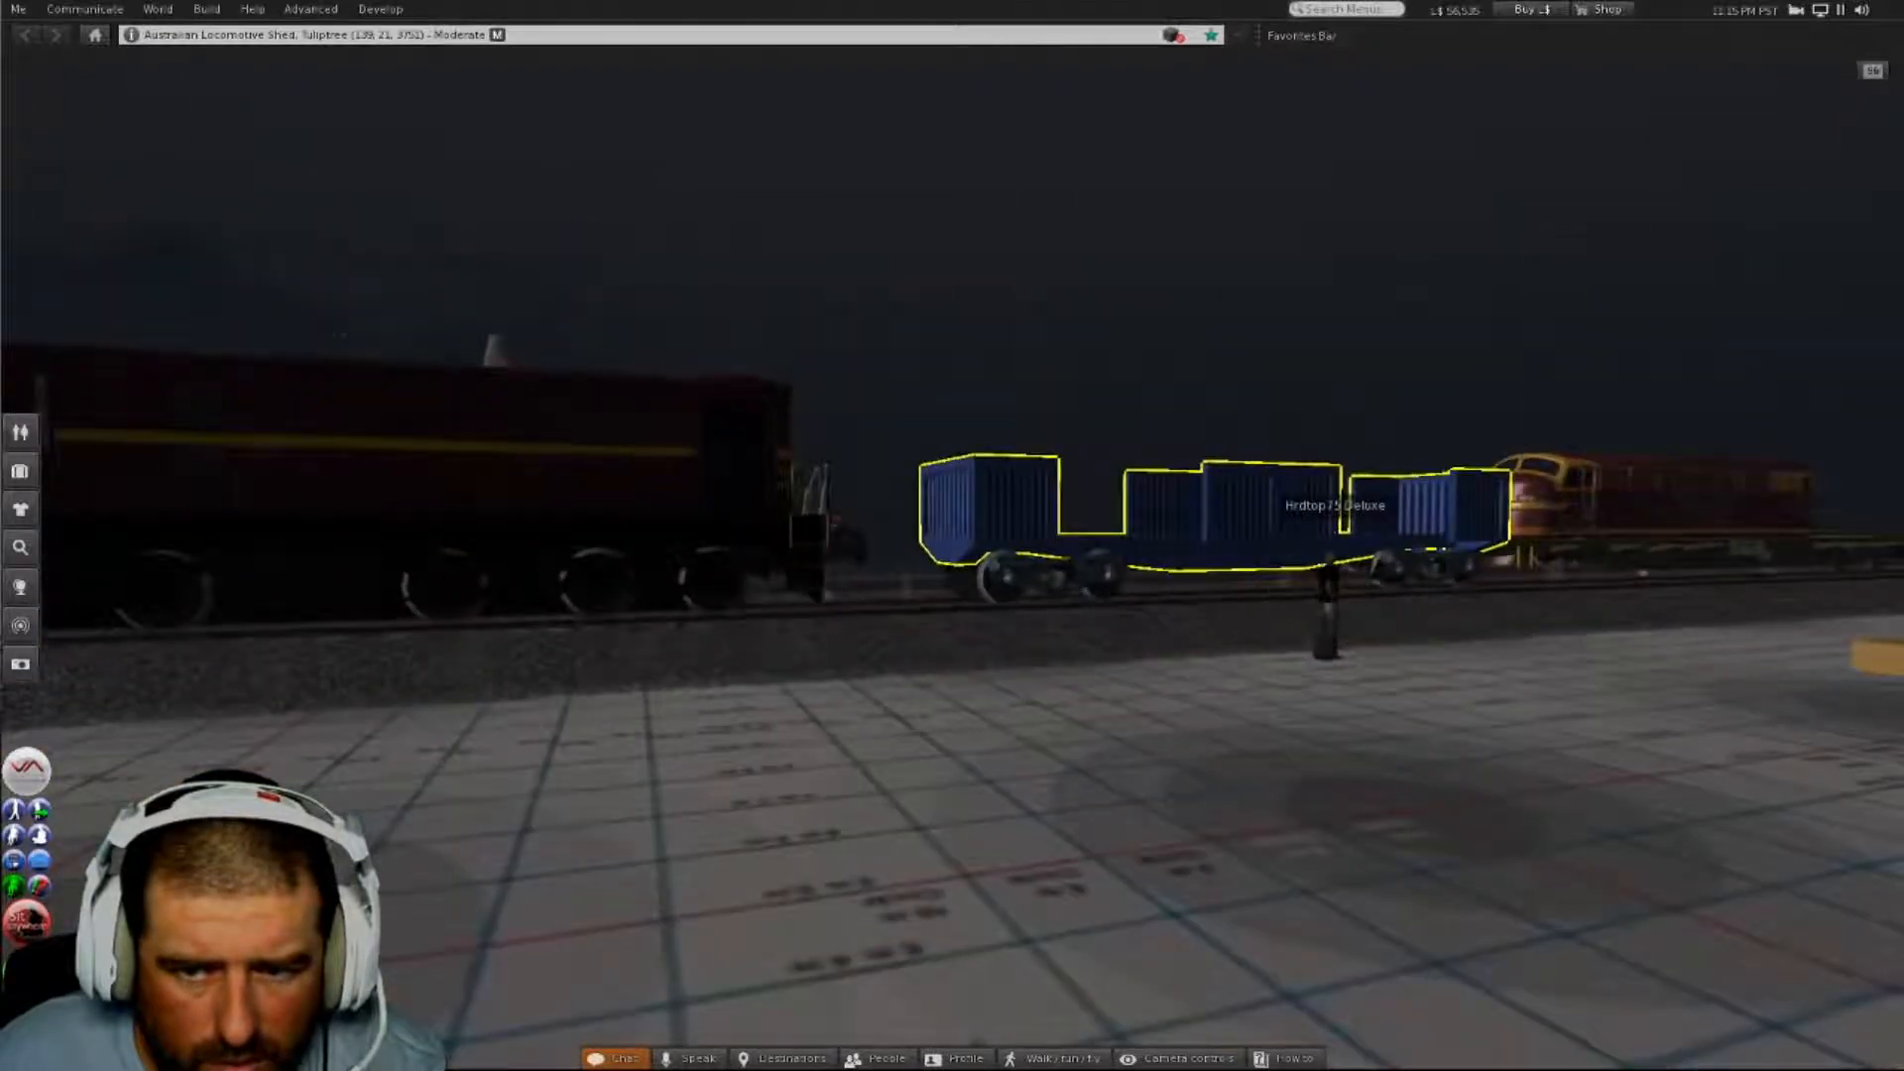
key("Escape")
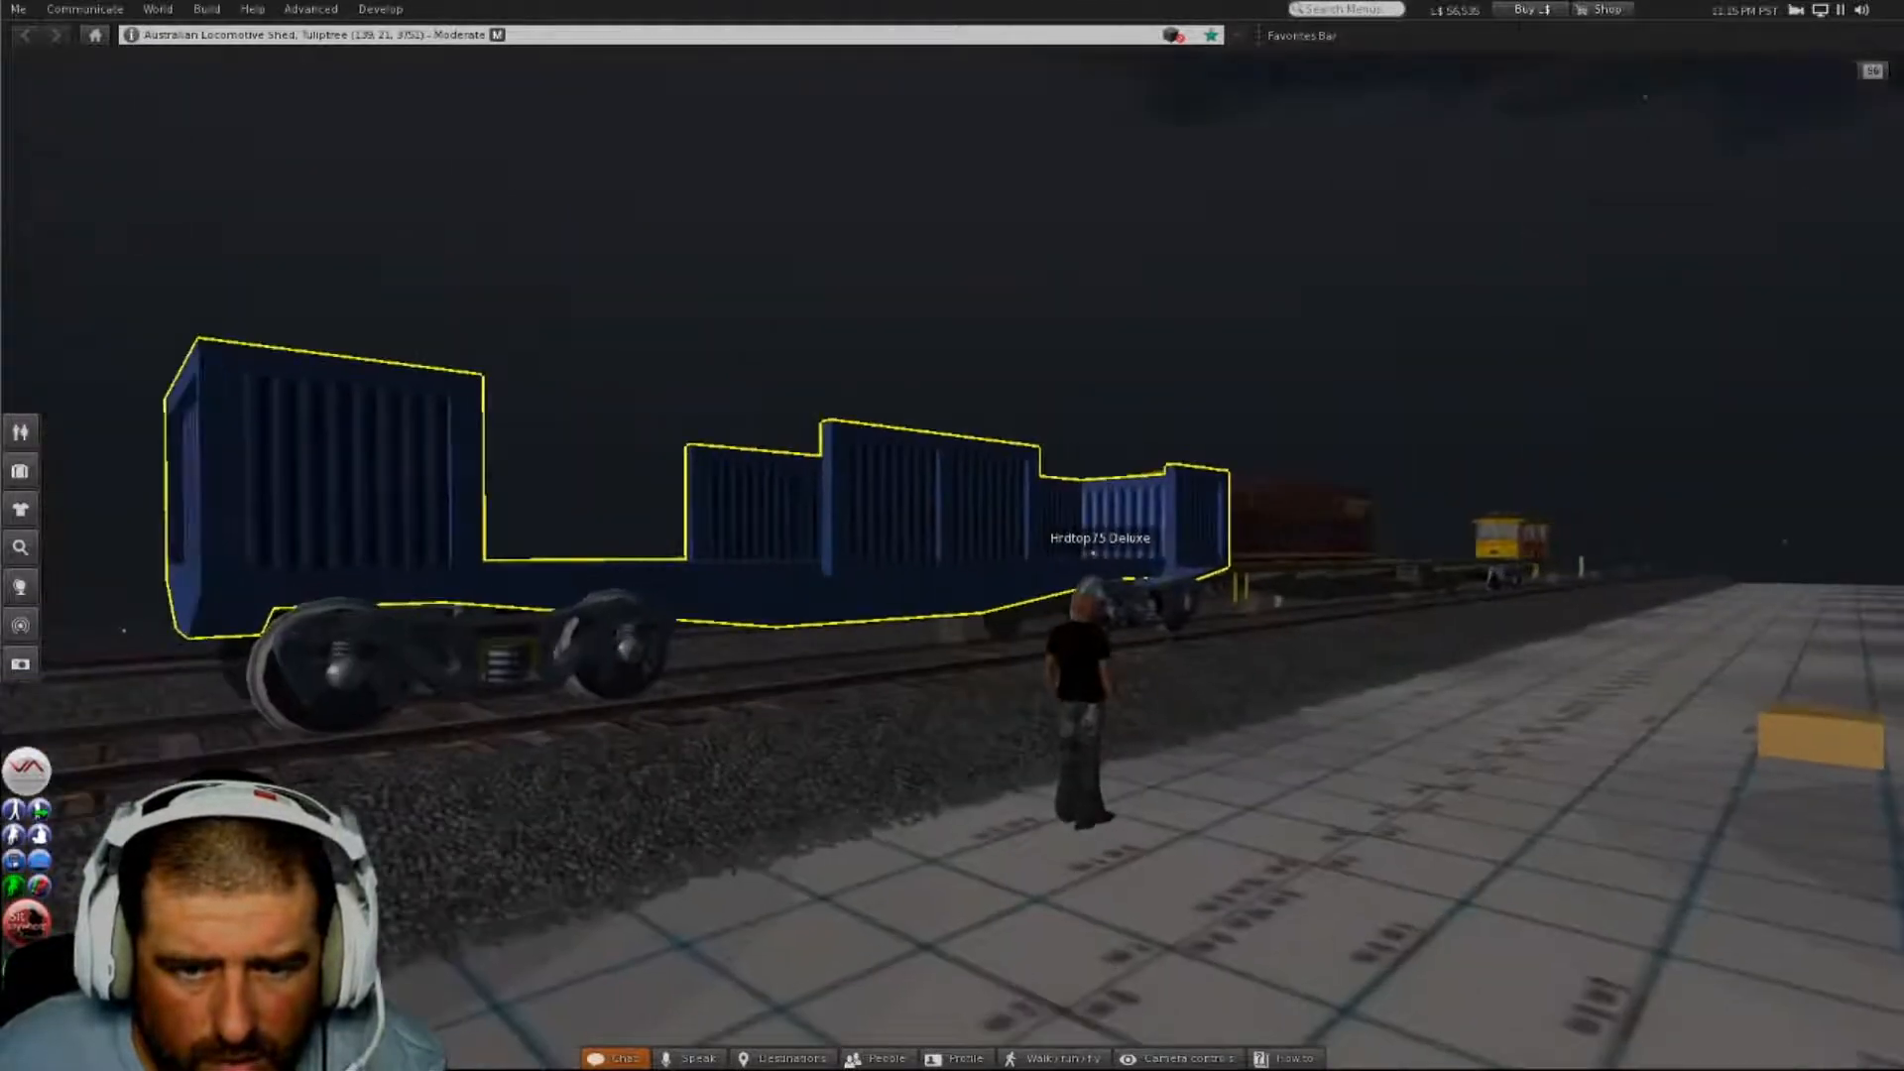
mouse_move(952, 535)
left_mouse_down("alt")
mouse_move(615, 536)
mouse_move(654, 536)
mouse_move(674, 743)
mouse_move(912, 595)
mouse_move(977, 615)
mouse_move(952, 570)
left_mouse_up("alt")
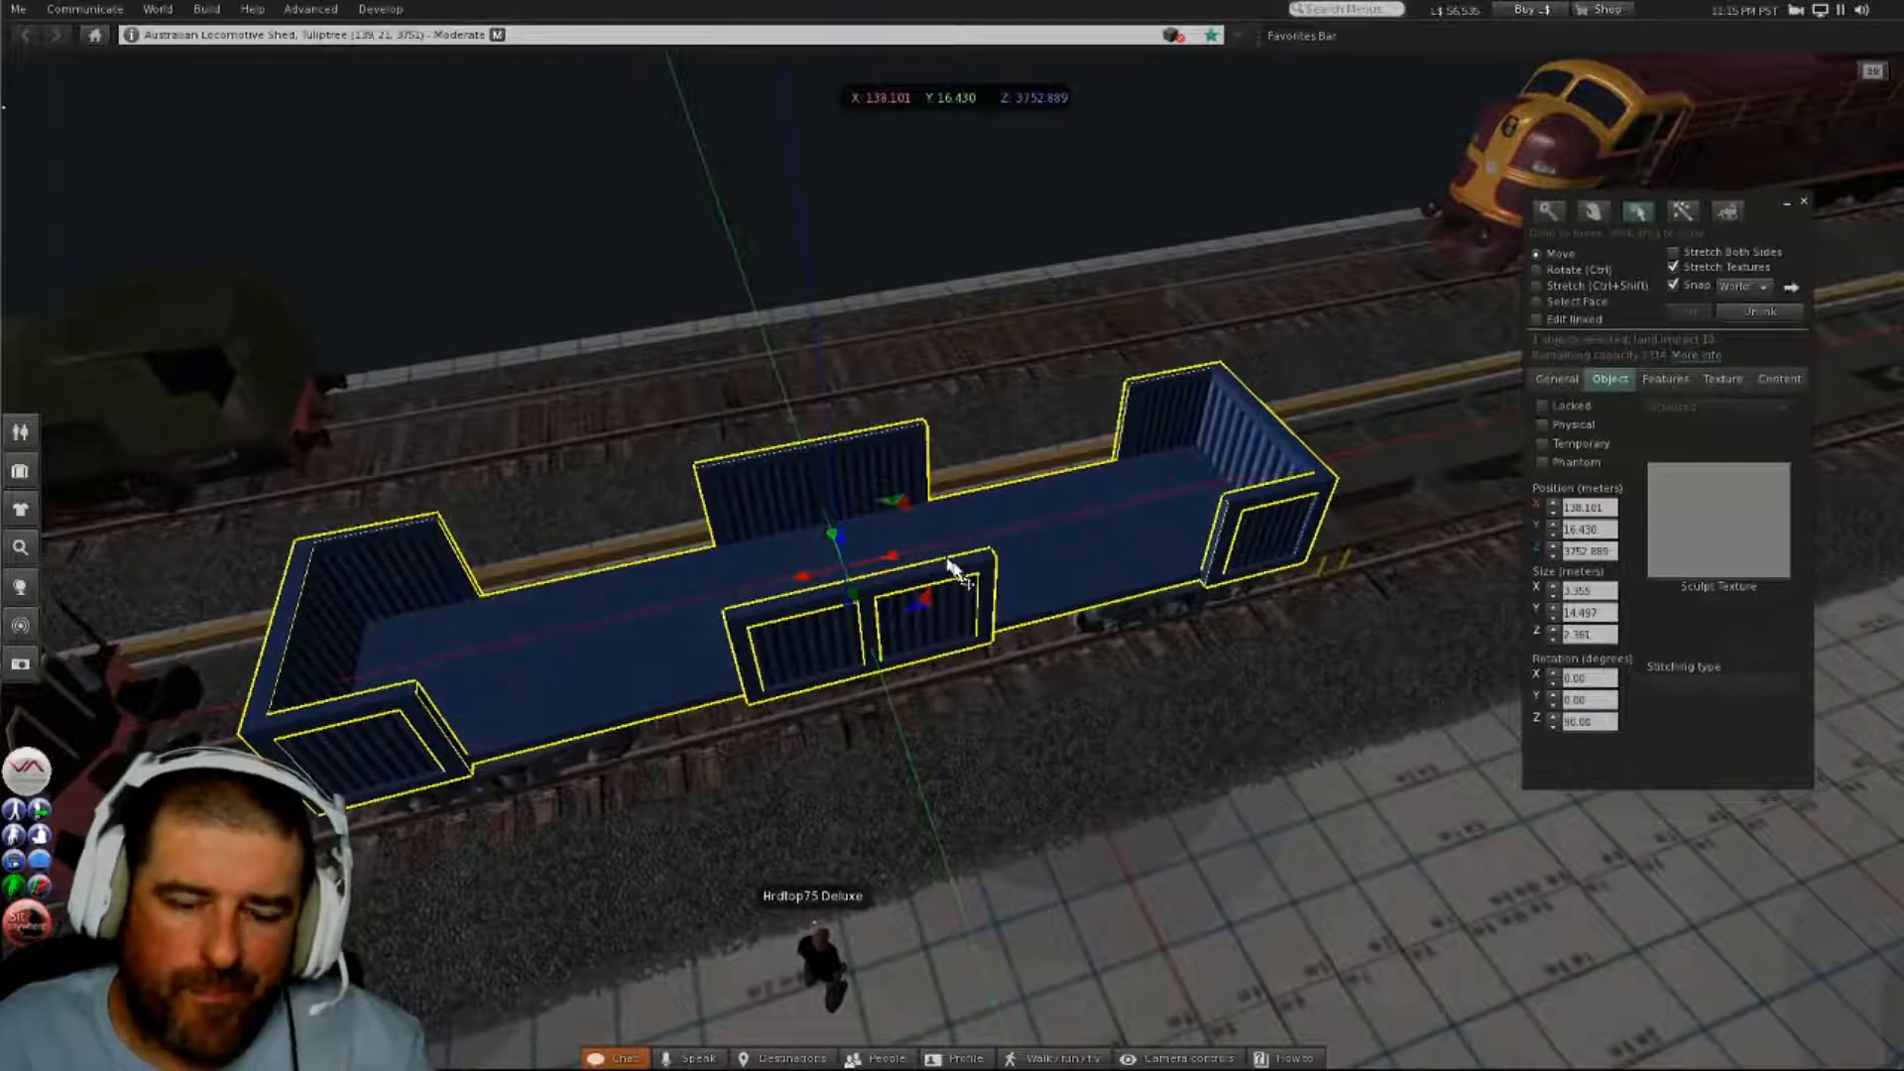
- Move the empty flat wagon back along the track to X 104.897 m, clear of the blue wagon
key("alt")
left_click_drag(1304, 473, 614, 595, "alt")
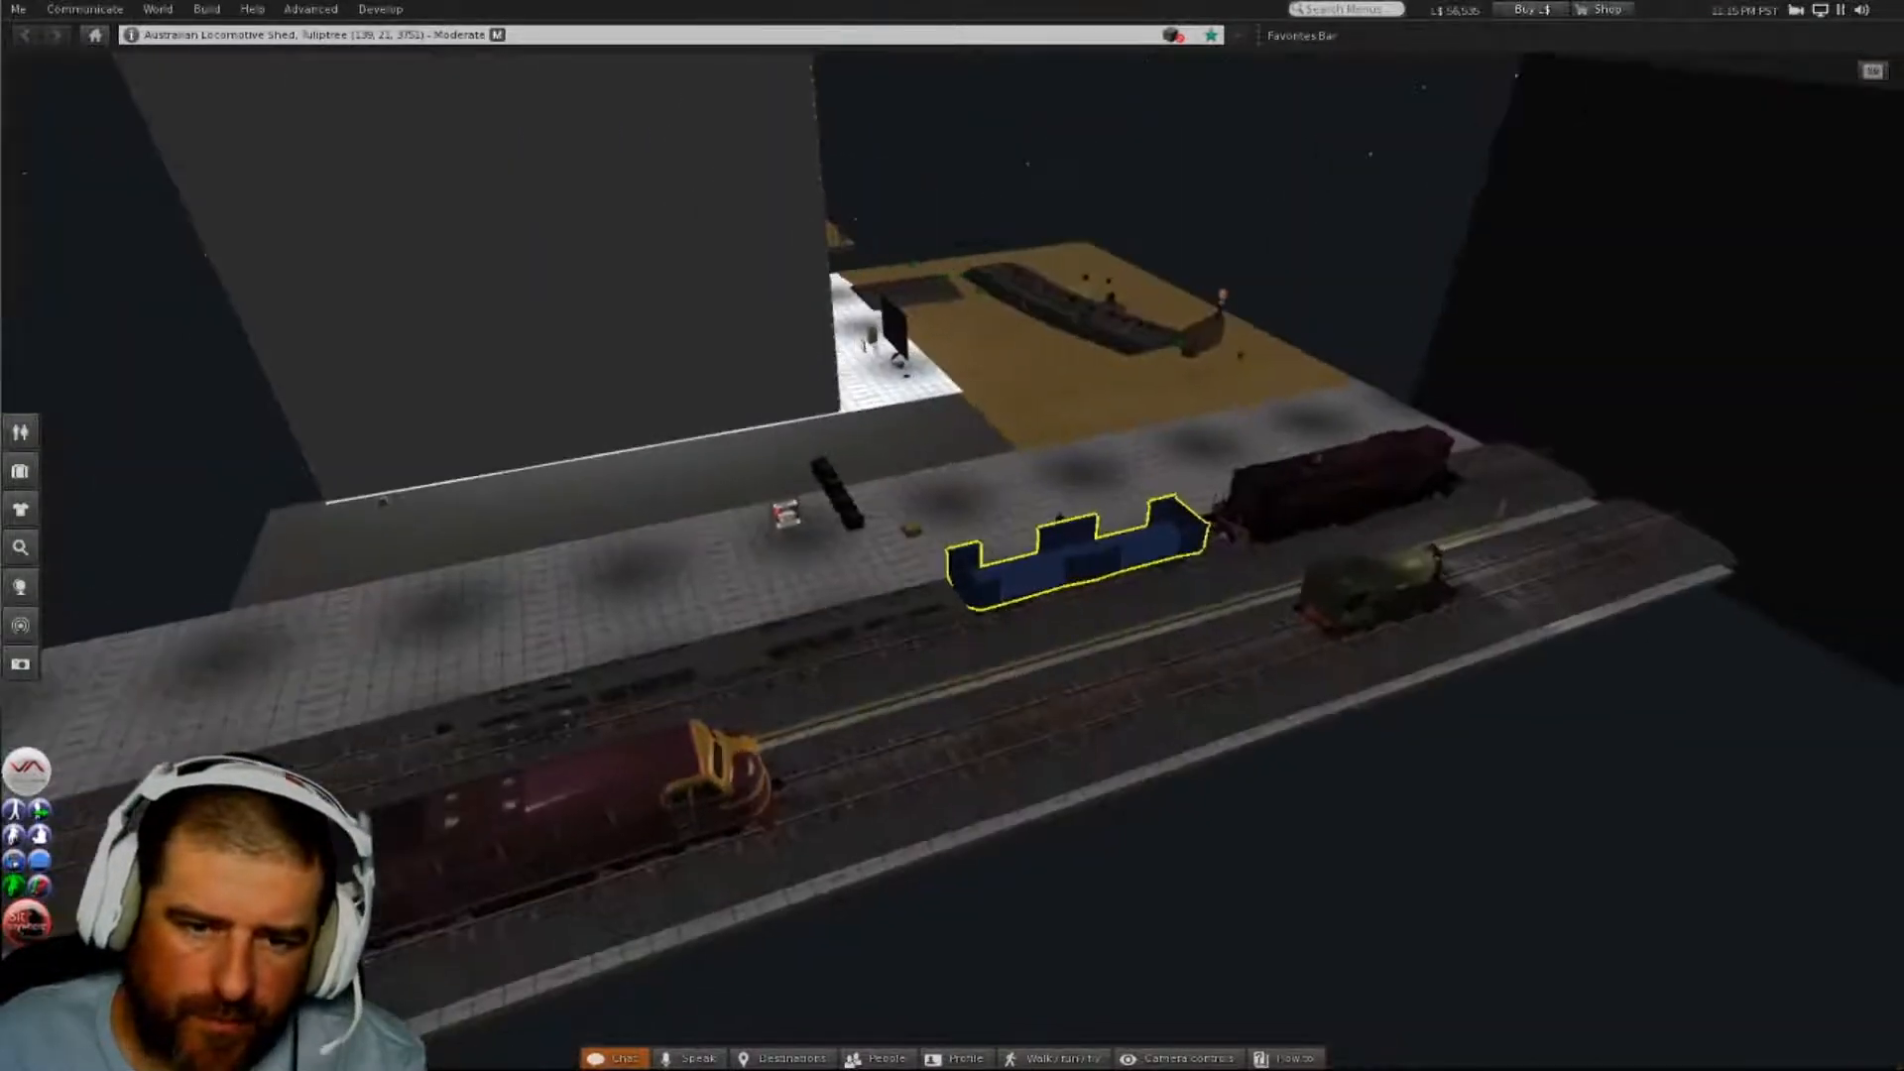
left_click(734, 660)
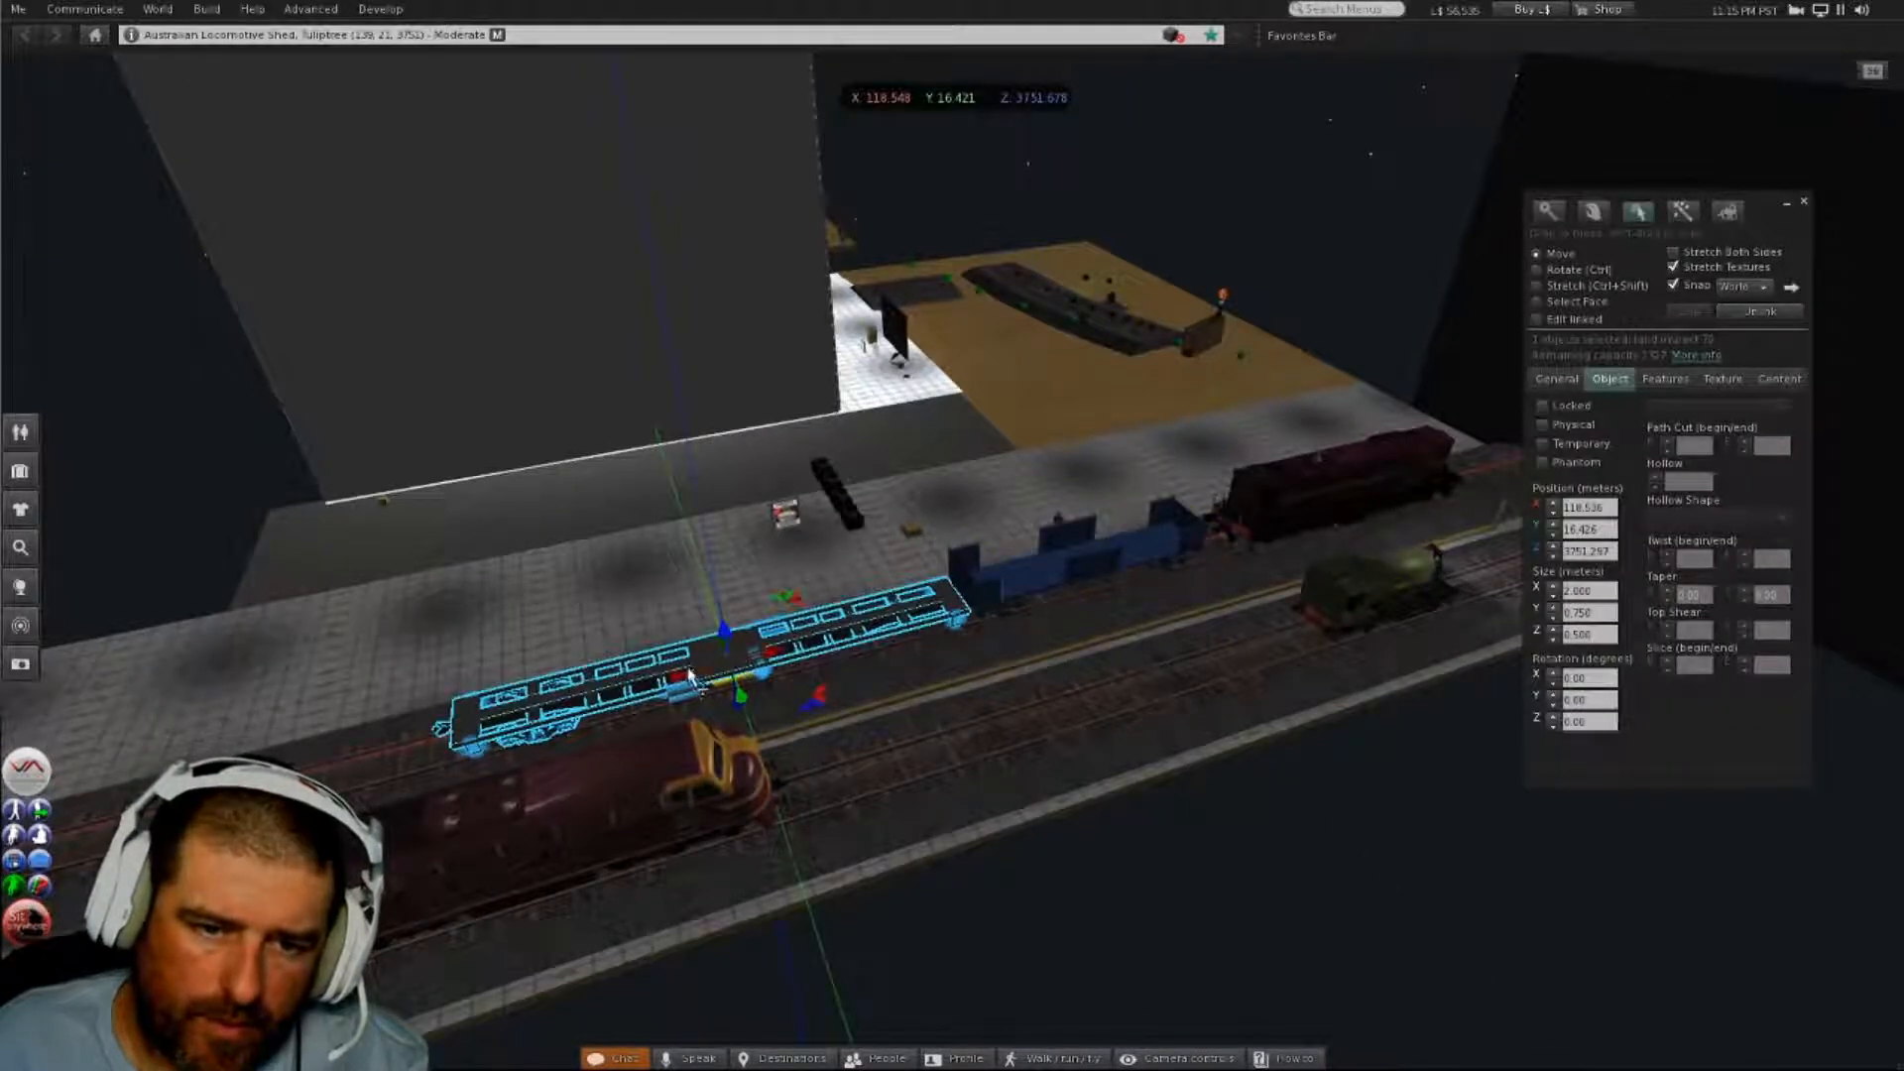
left_click_drag(691, 682, 364, 738)
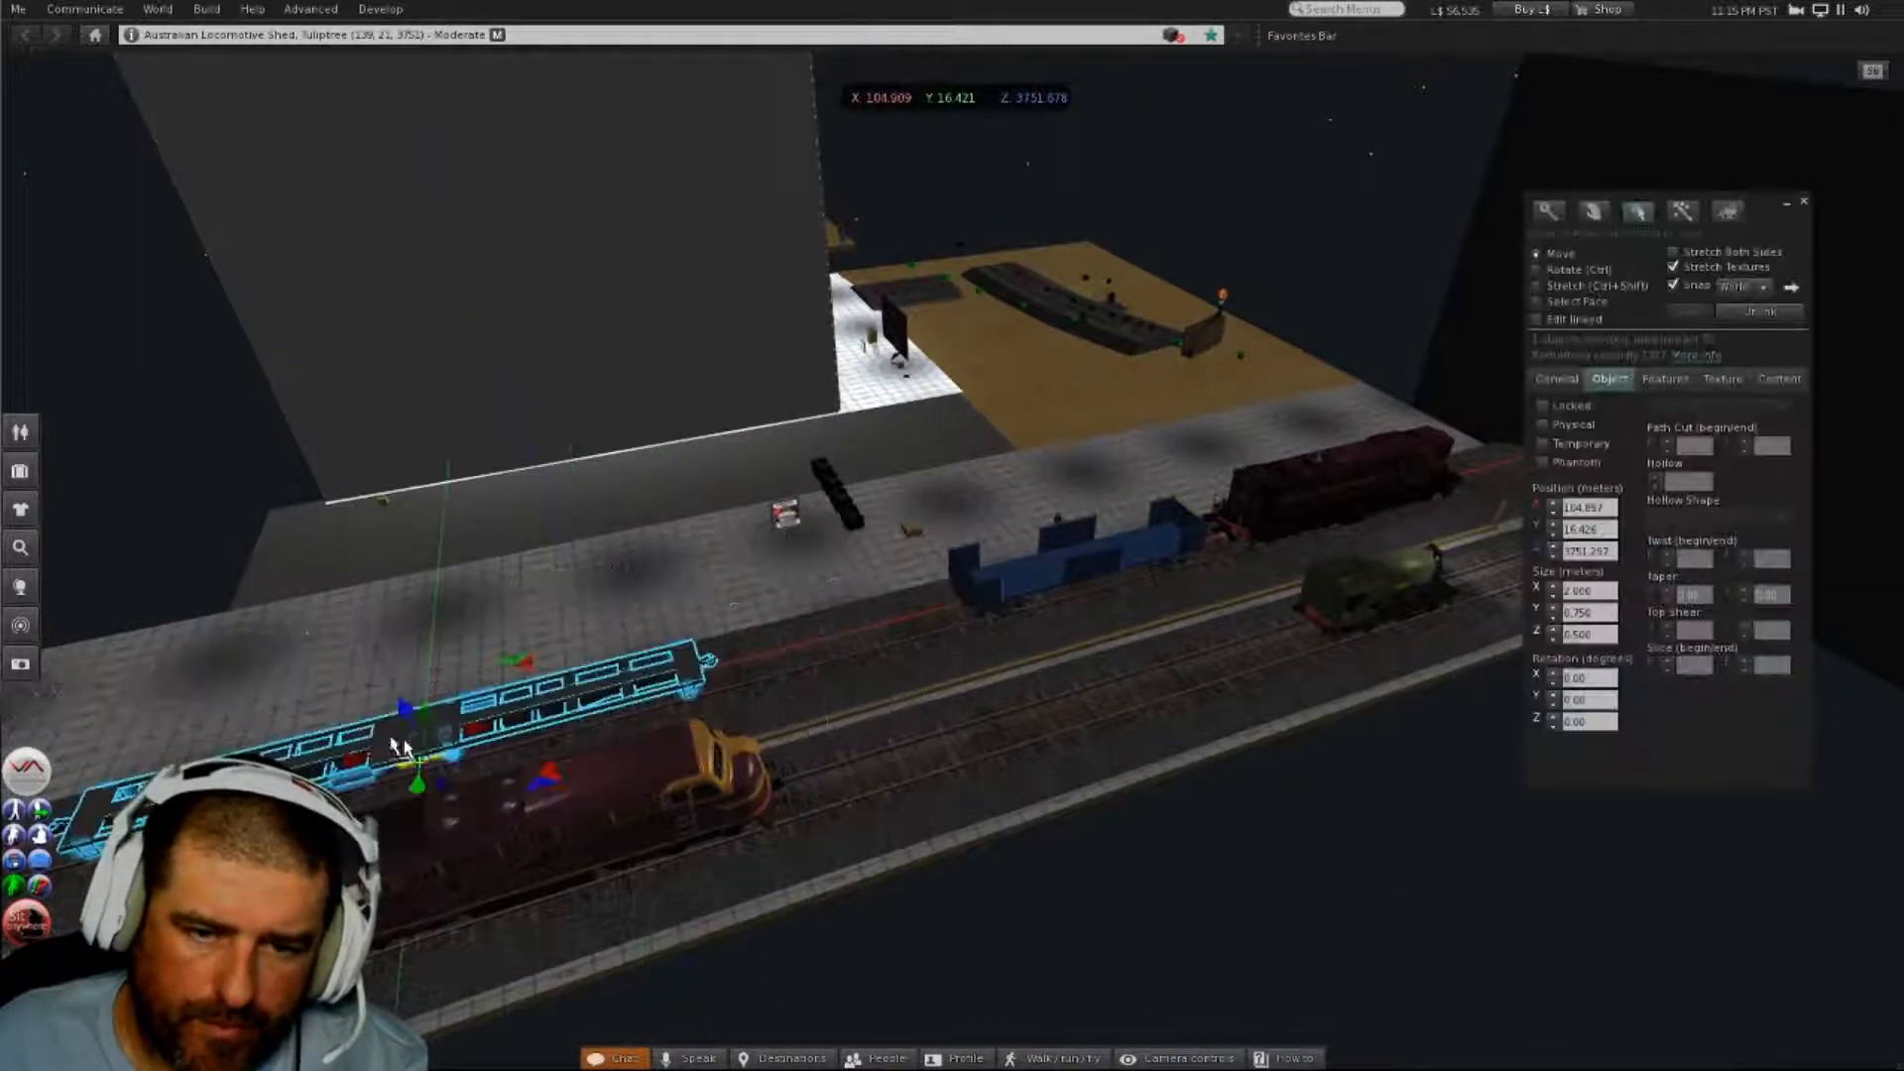
- Select both parts of the coupler on the flat wagon's end nearest the blue wagon and unlink them from the flat wagon
left_click_drag(808, 662, 684, 407, "alt")
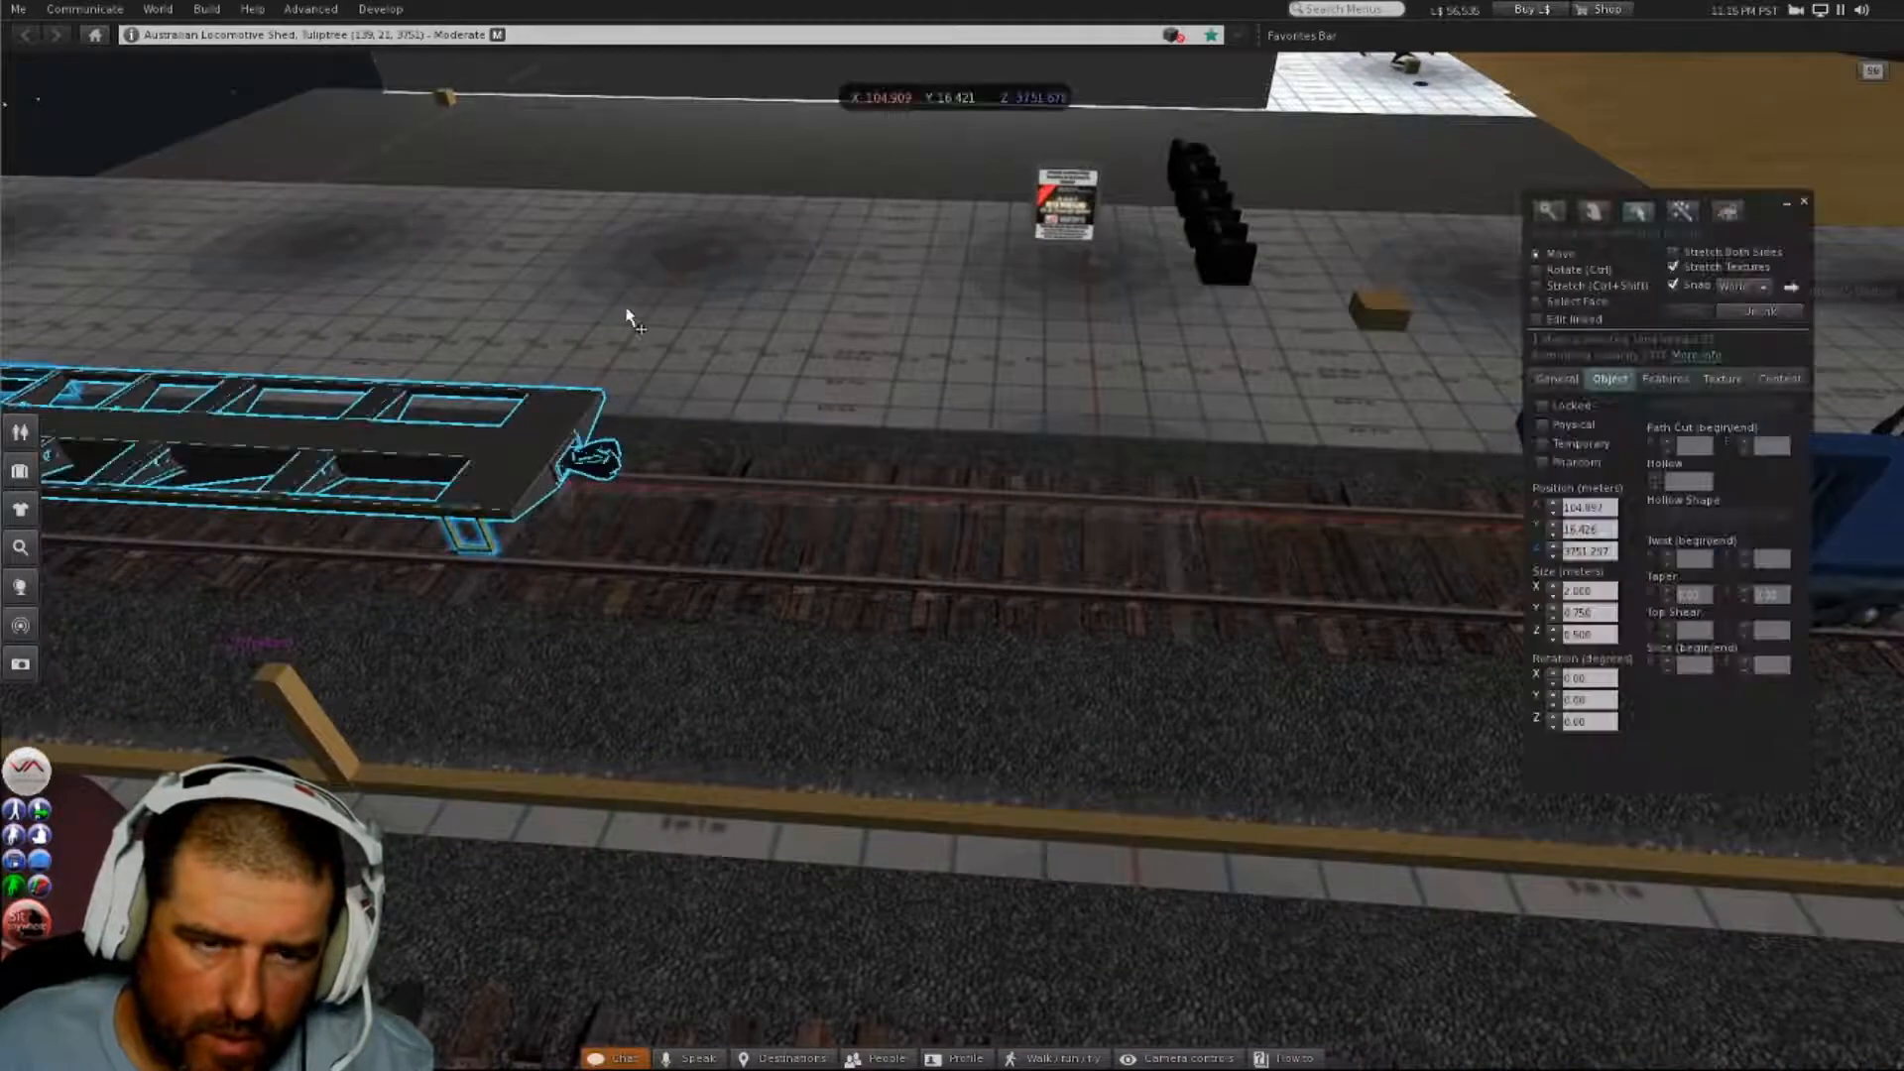
left_click(1537, 320)
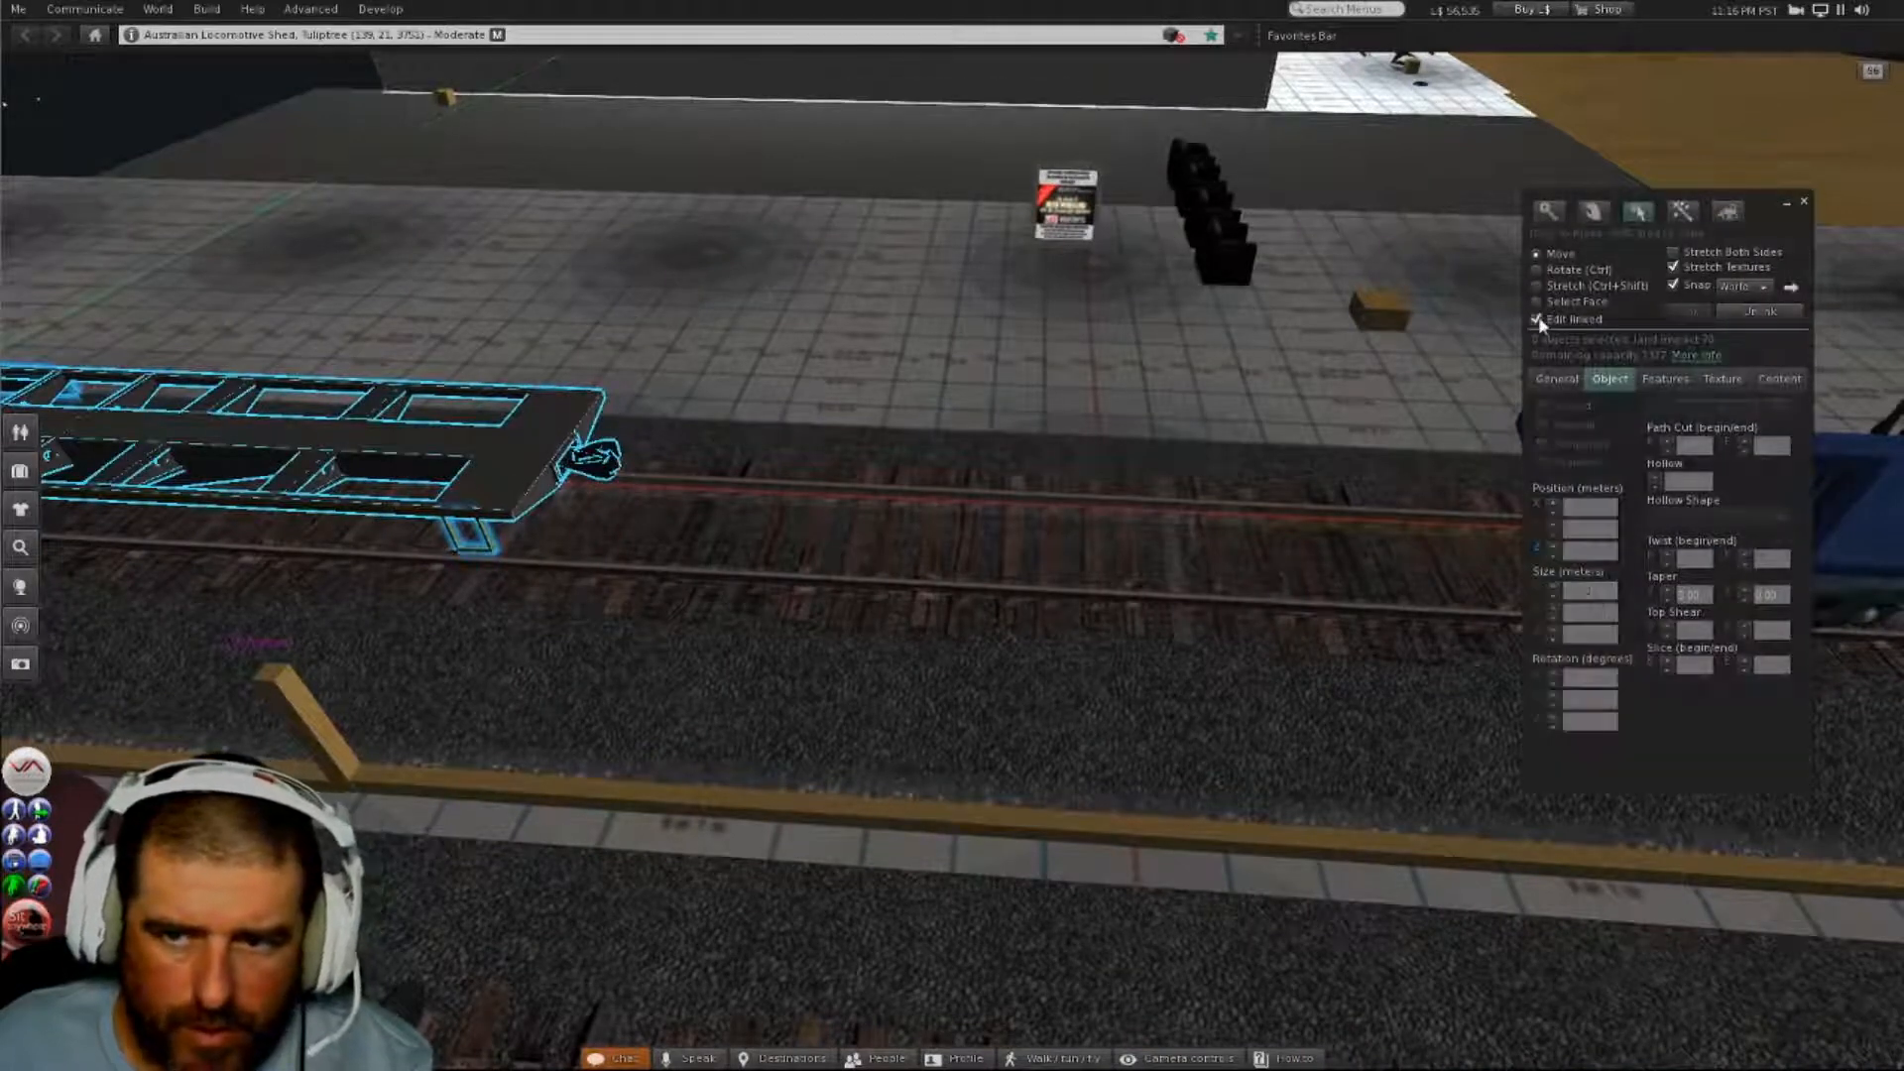
left_click(592, 476)
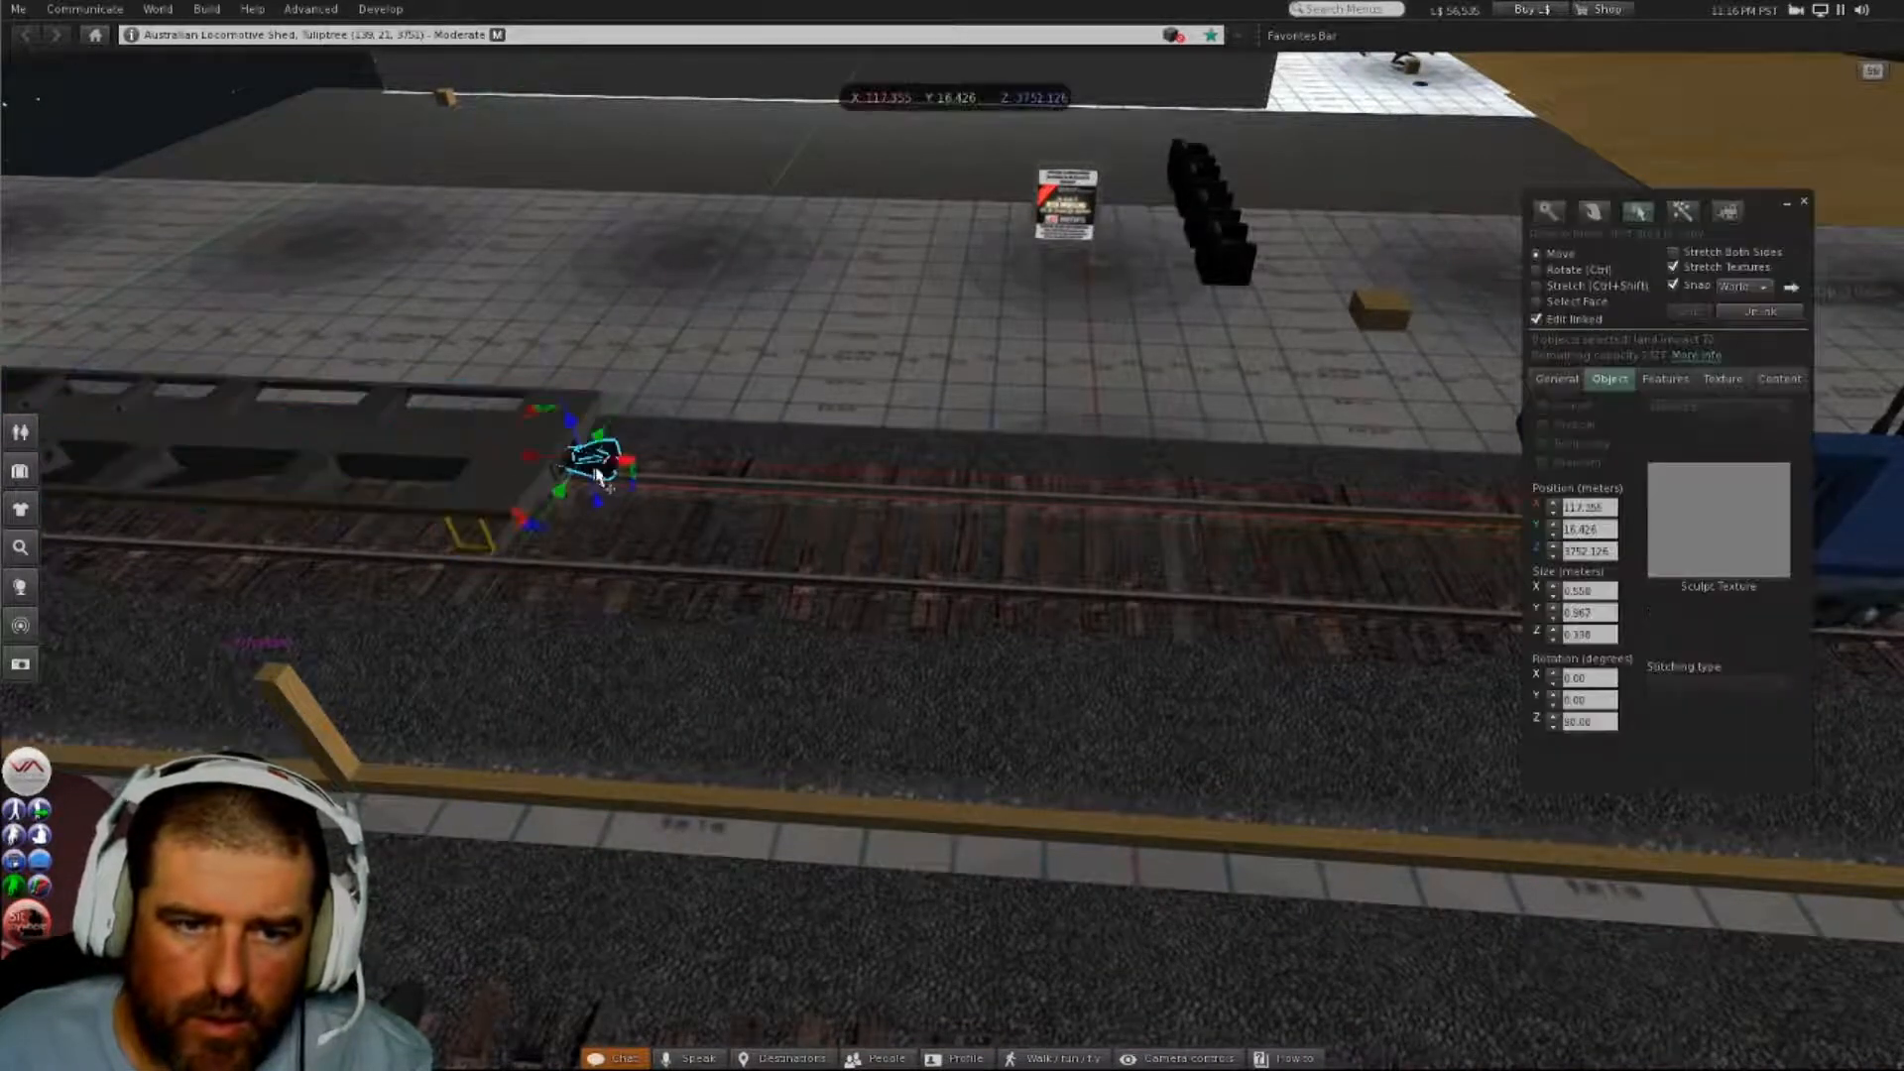
left_click_drag(598, 459, 417, 348, "alt")
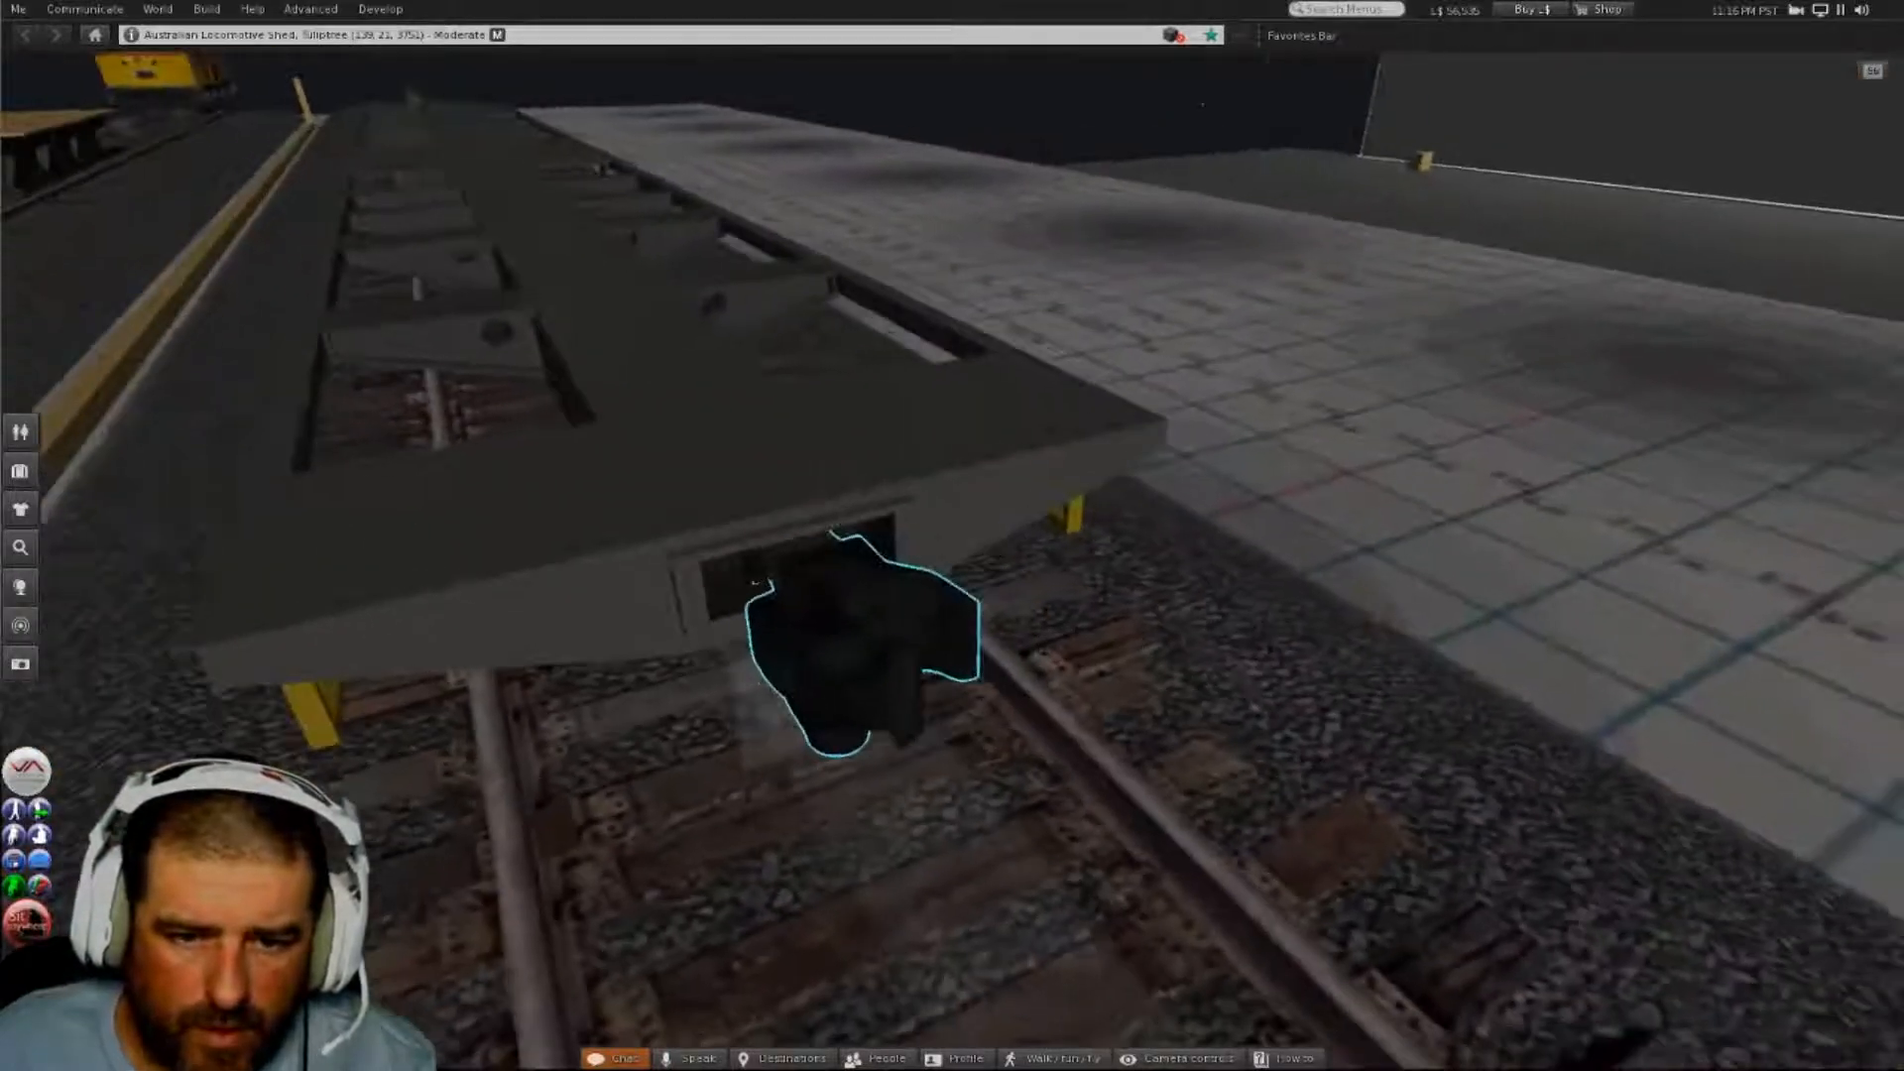
left_click_drag(917, 565, 952, 561, "alt")
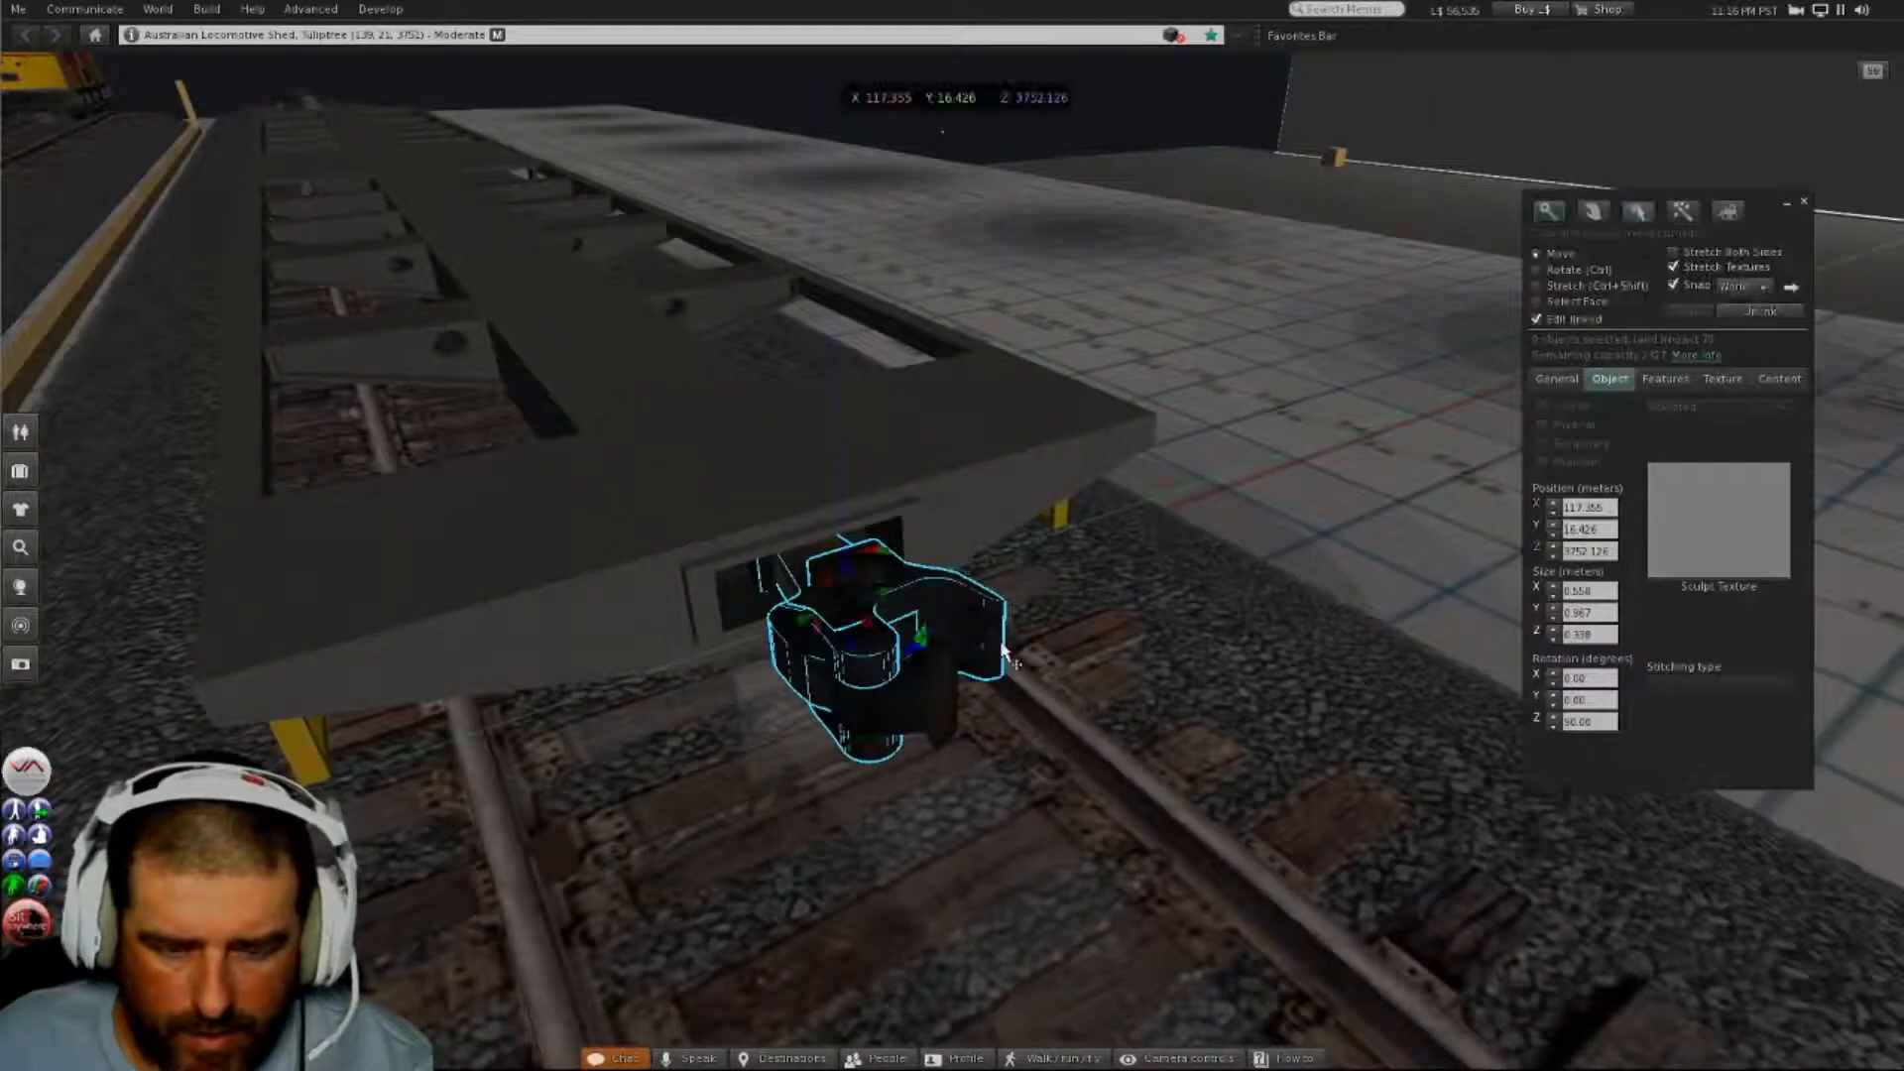
left_click(943, 686, "shift")
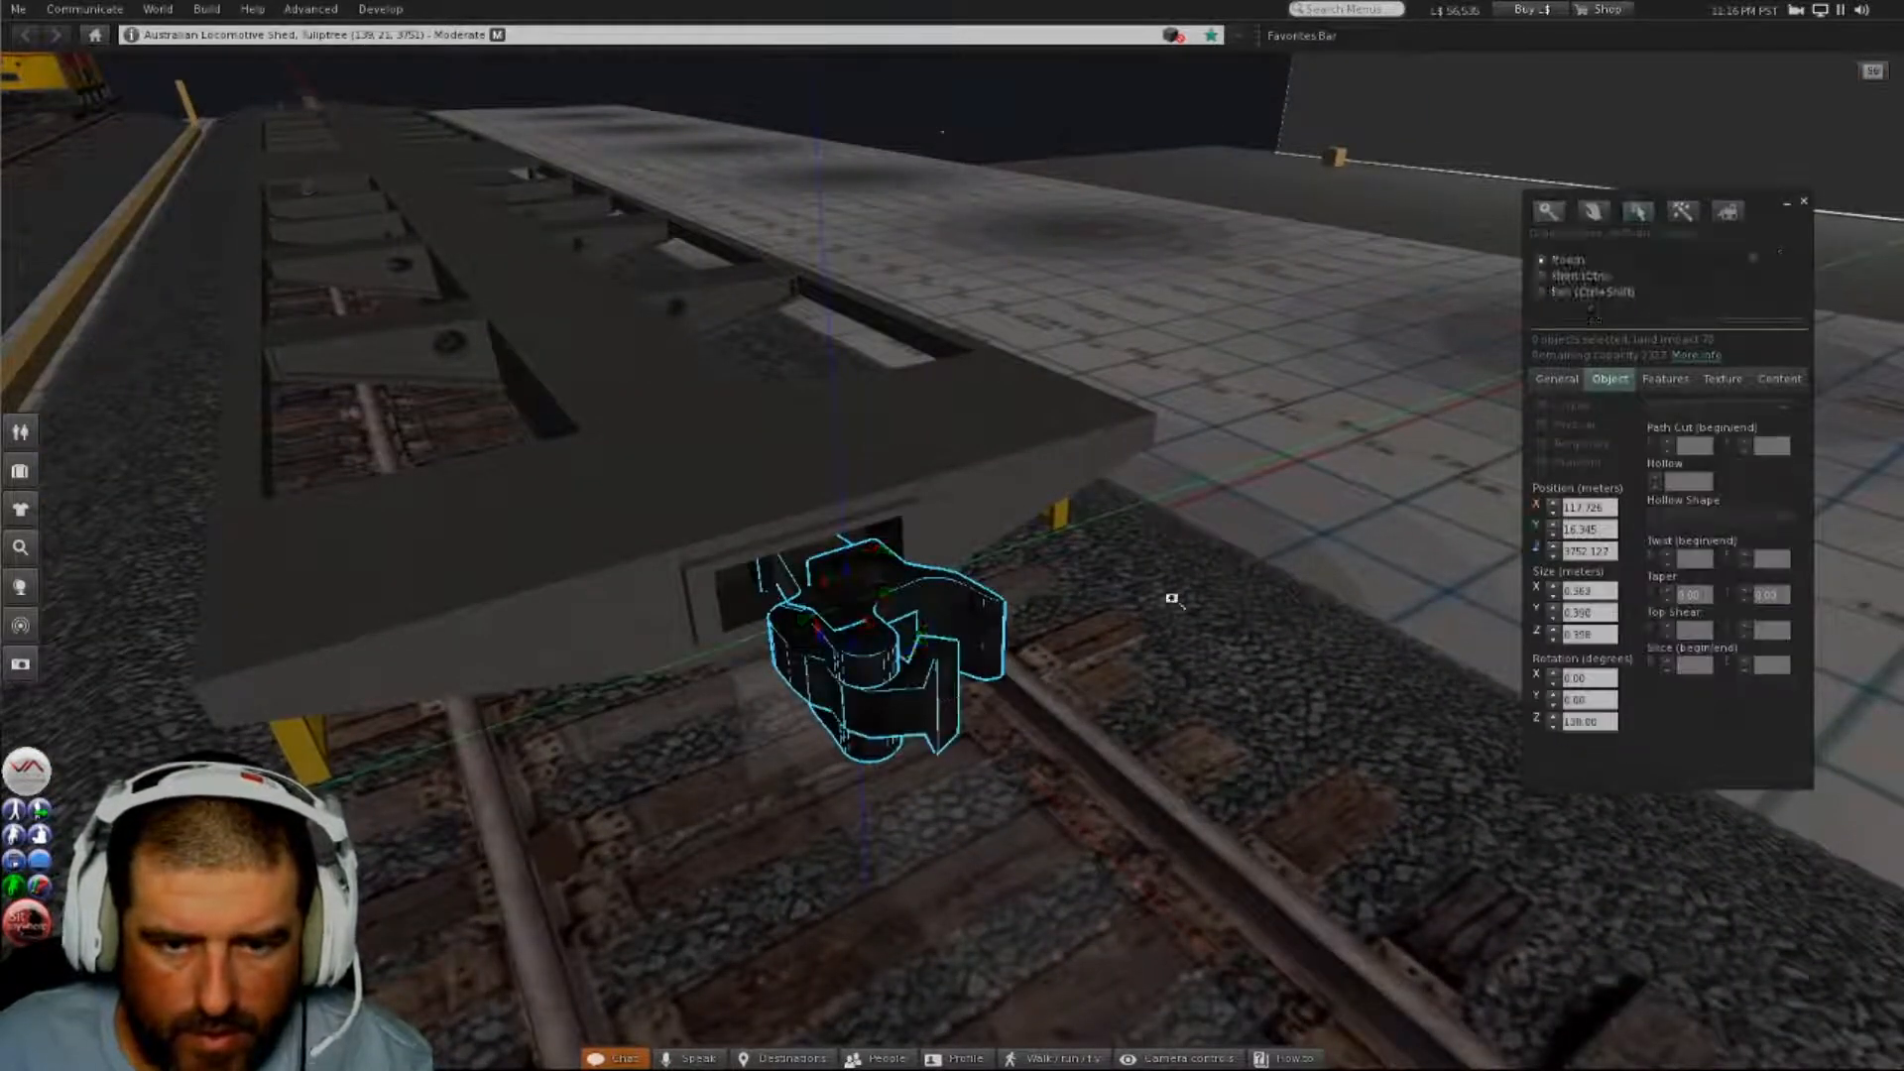
left_click_drag(1083, 764, 950, 565, "alt")
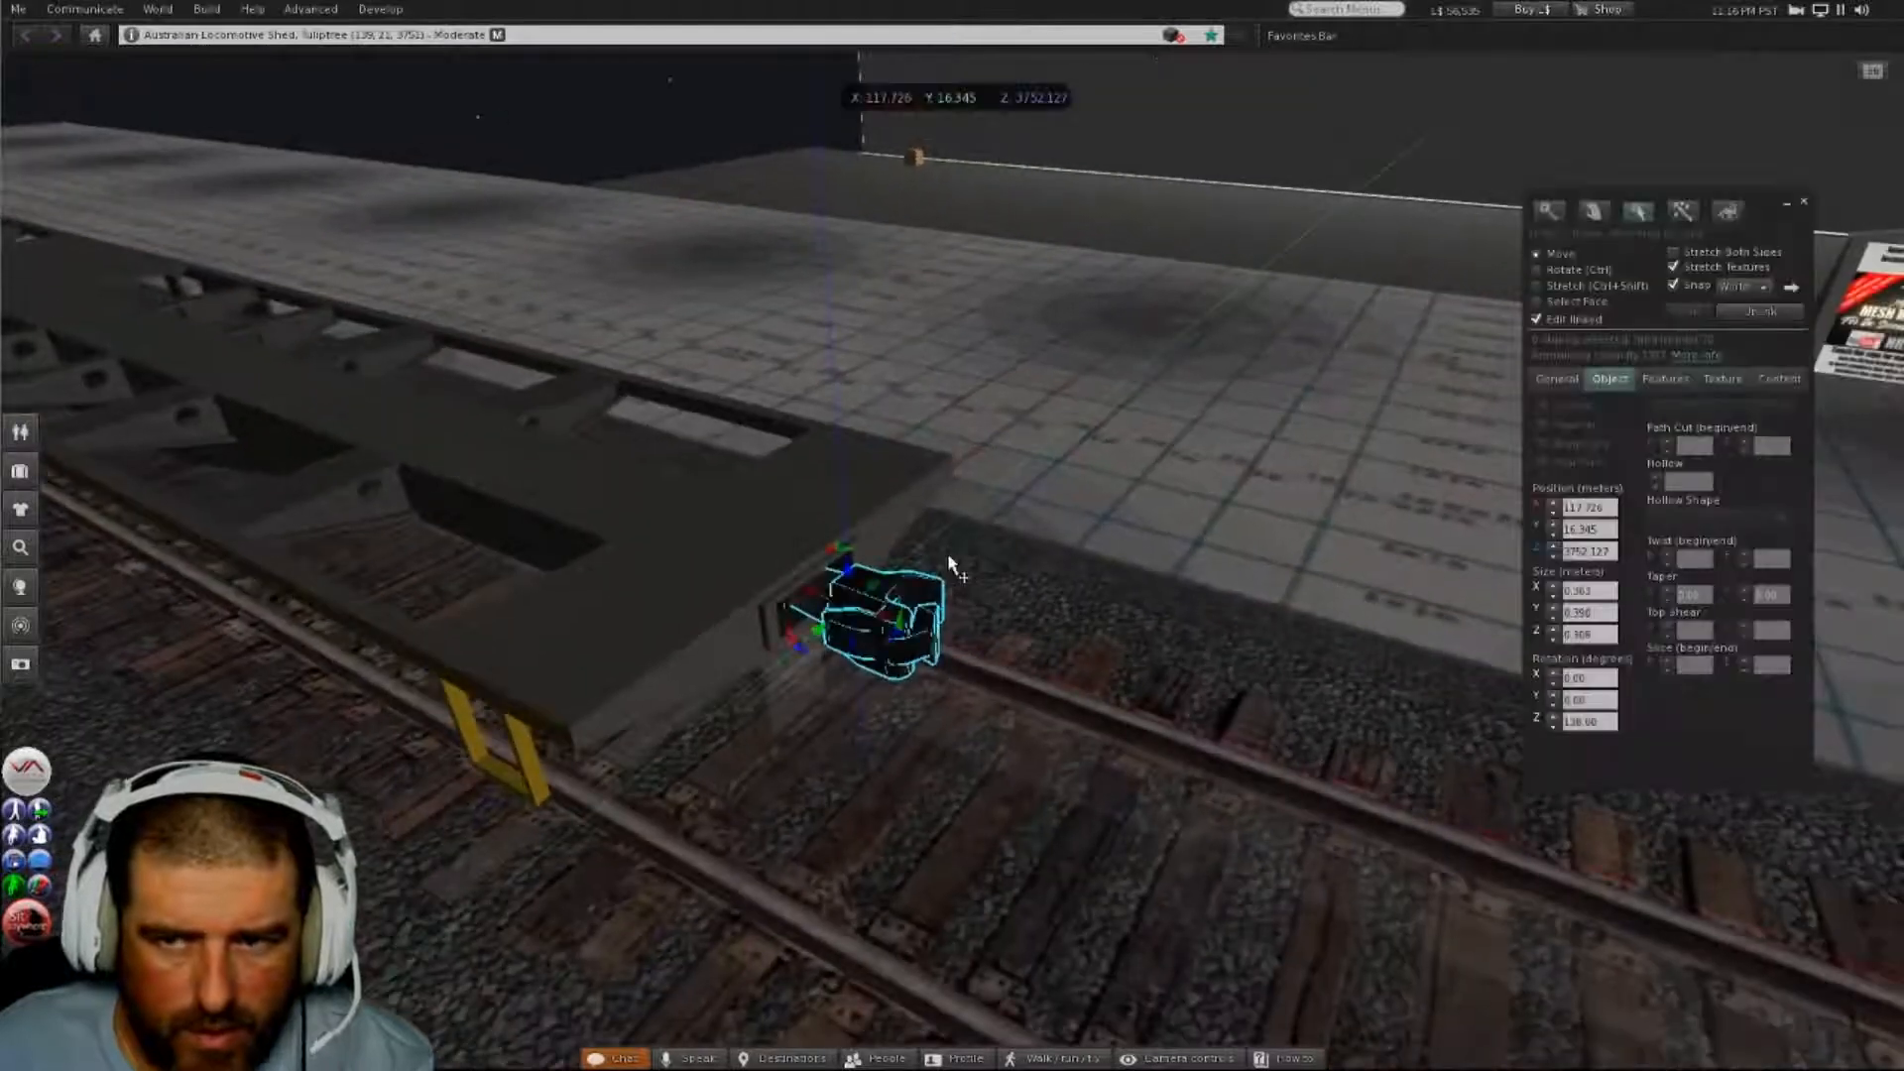
left_click(1751, 316)
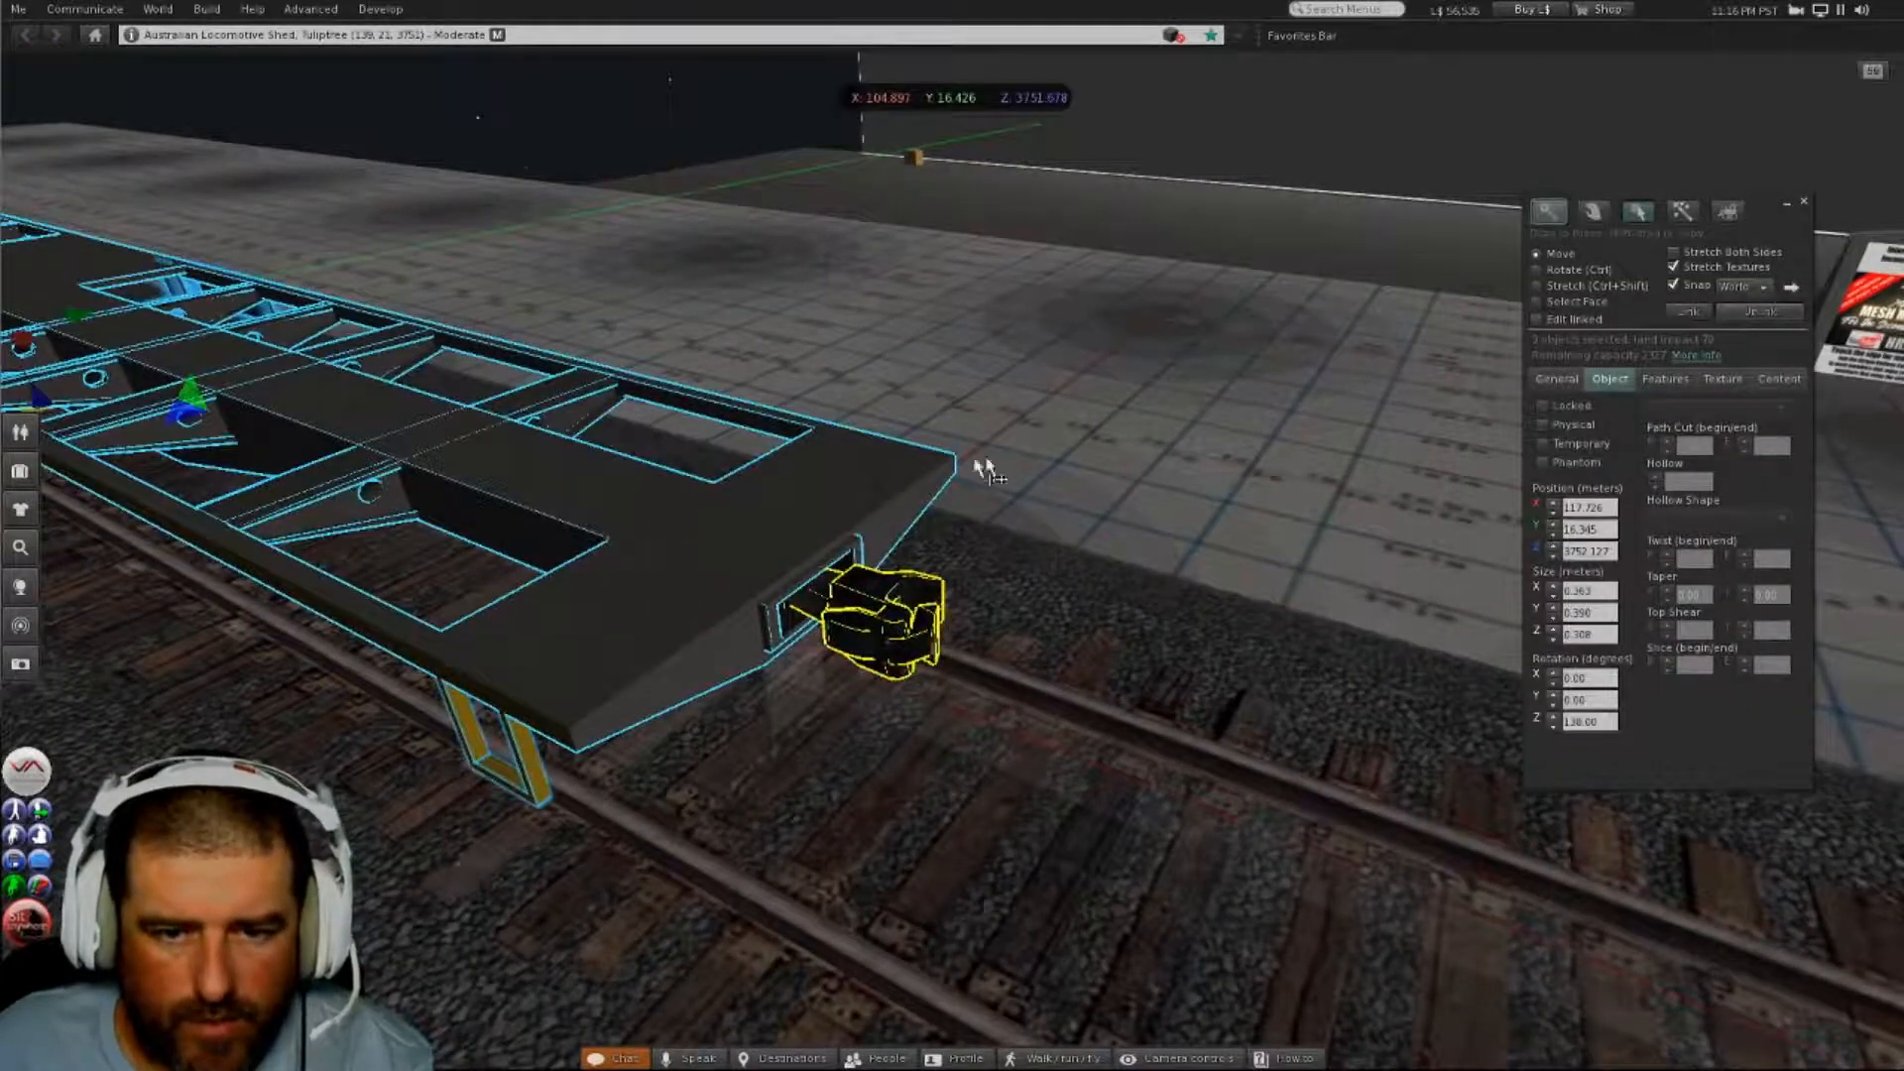
- Move the two detached coupler parts along the track to X 146.131 m, against the blue wagon's end facing the dark red locomotive
left_click(938, 333)
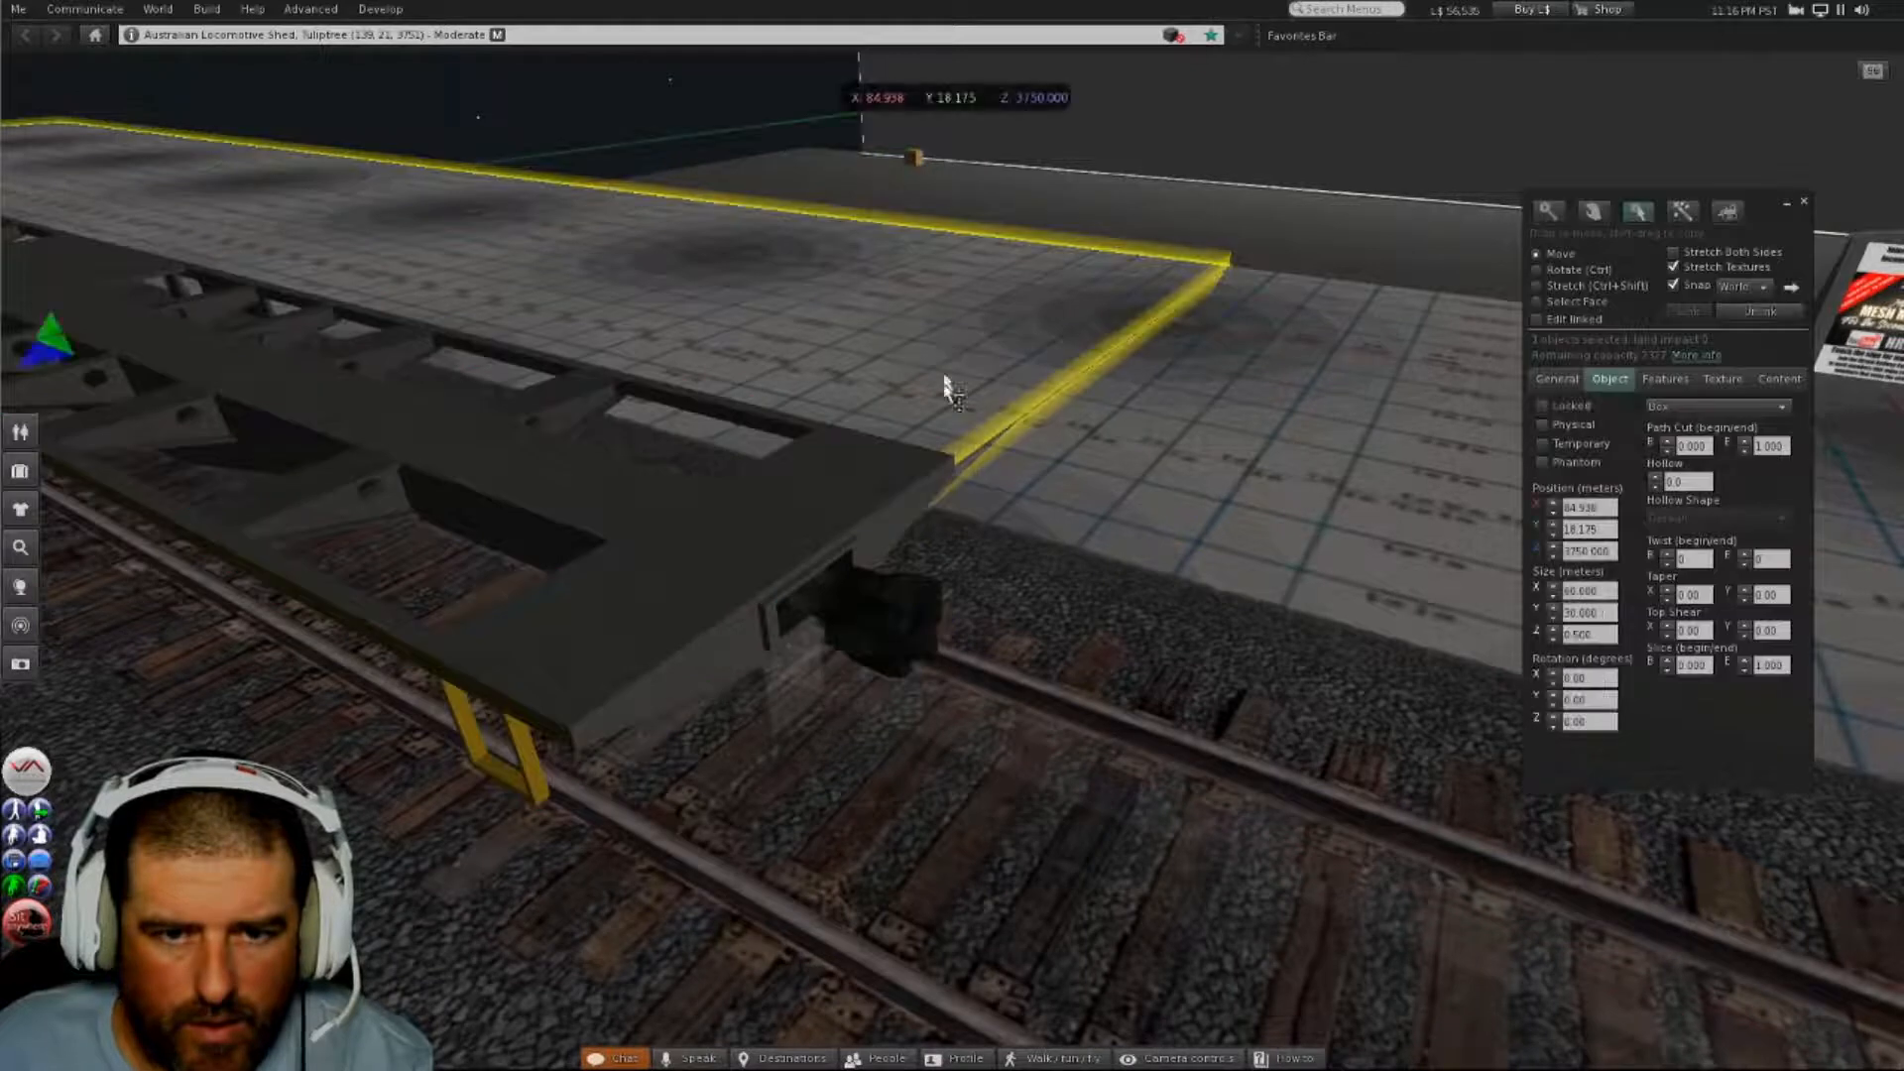
left_click(889, 627)
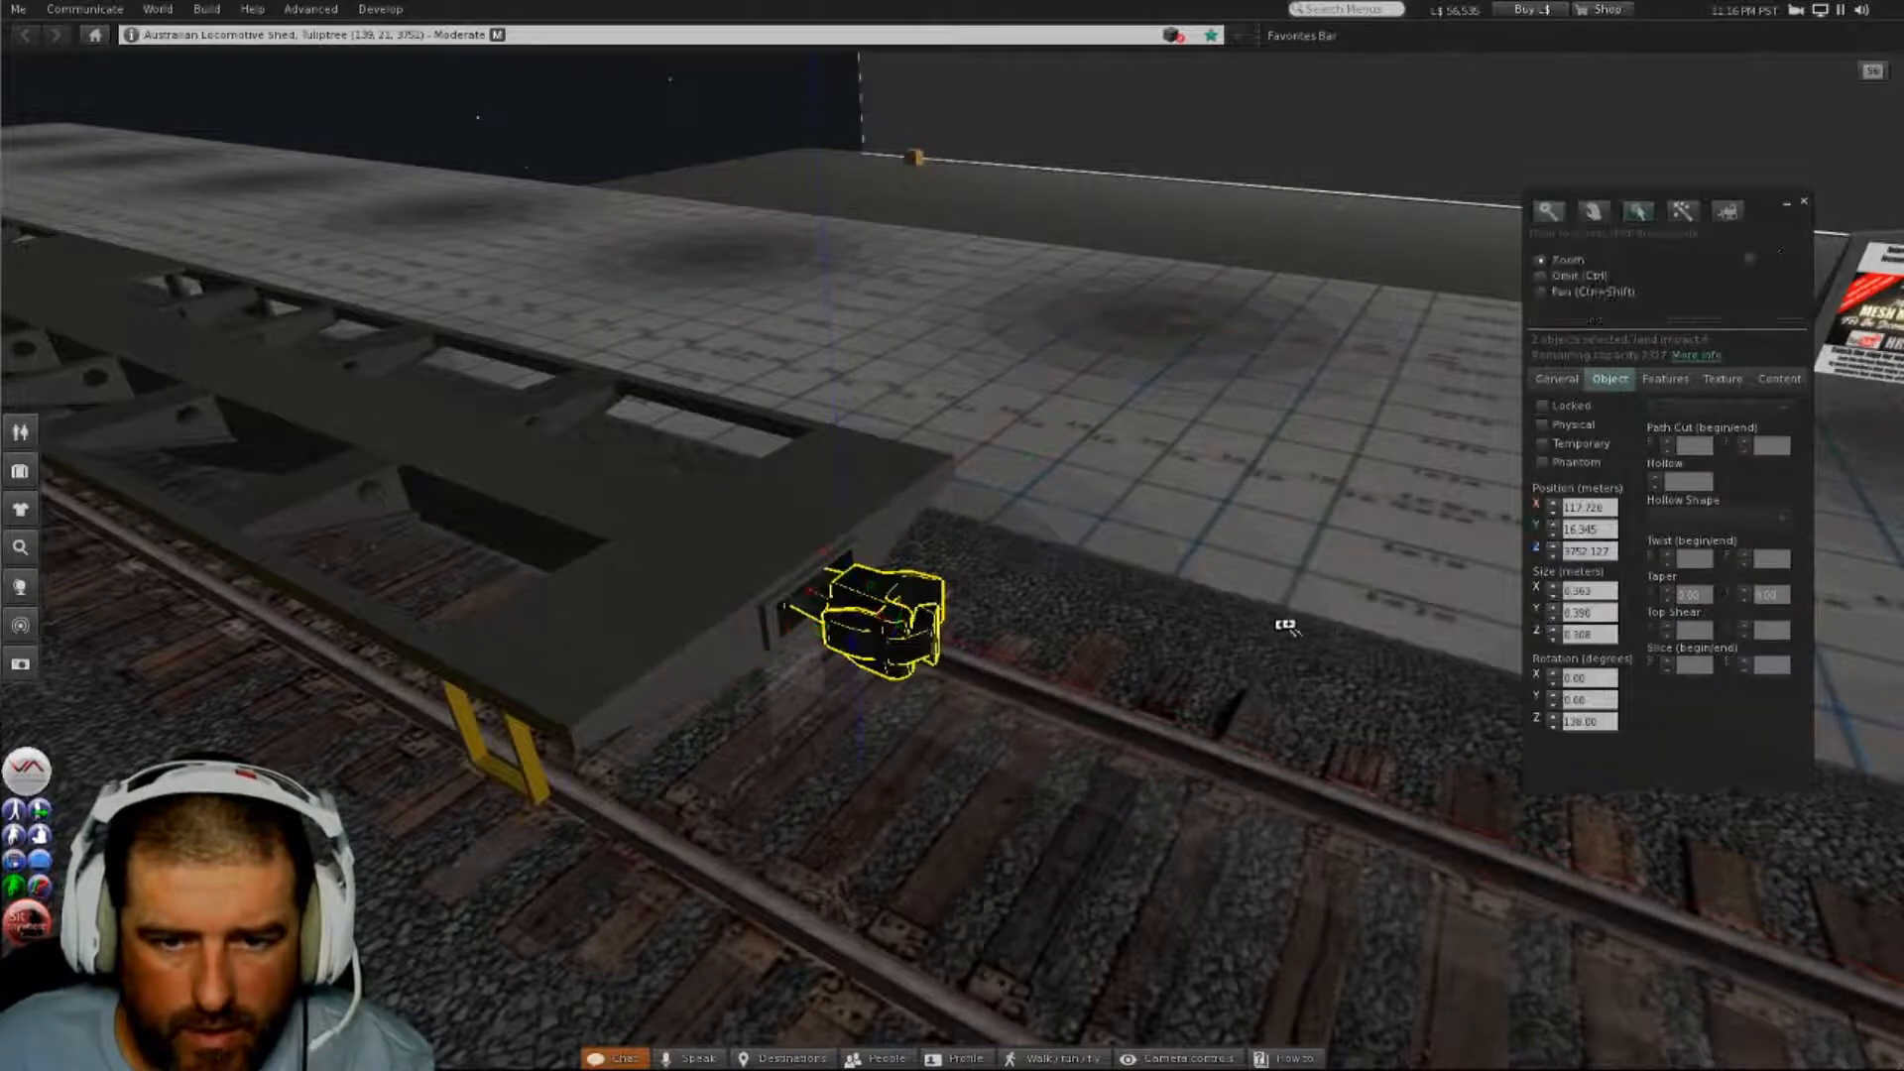
key("Escape")
left_click_drag(940, 560, 1775, 668, "alt")
left_click_drag(1824, 573, 1711, 408, "alt")
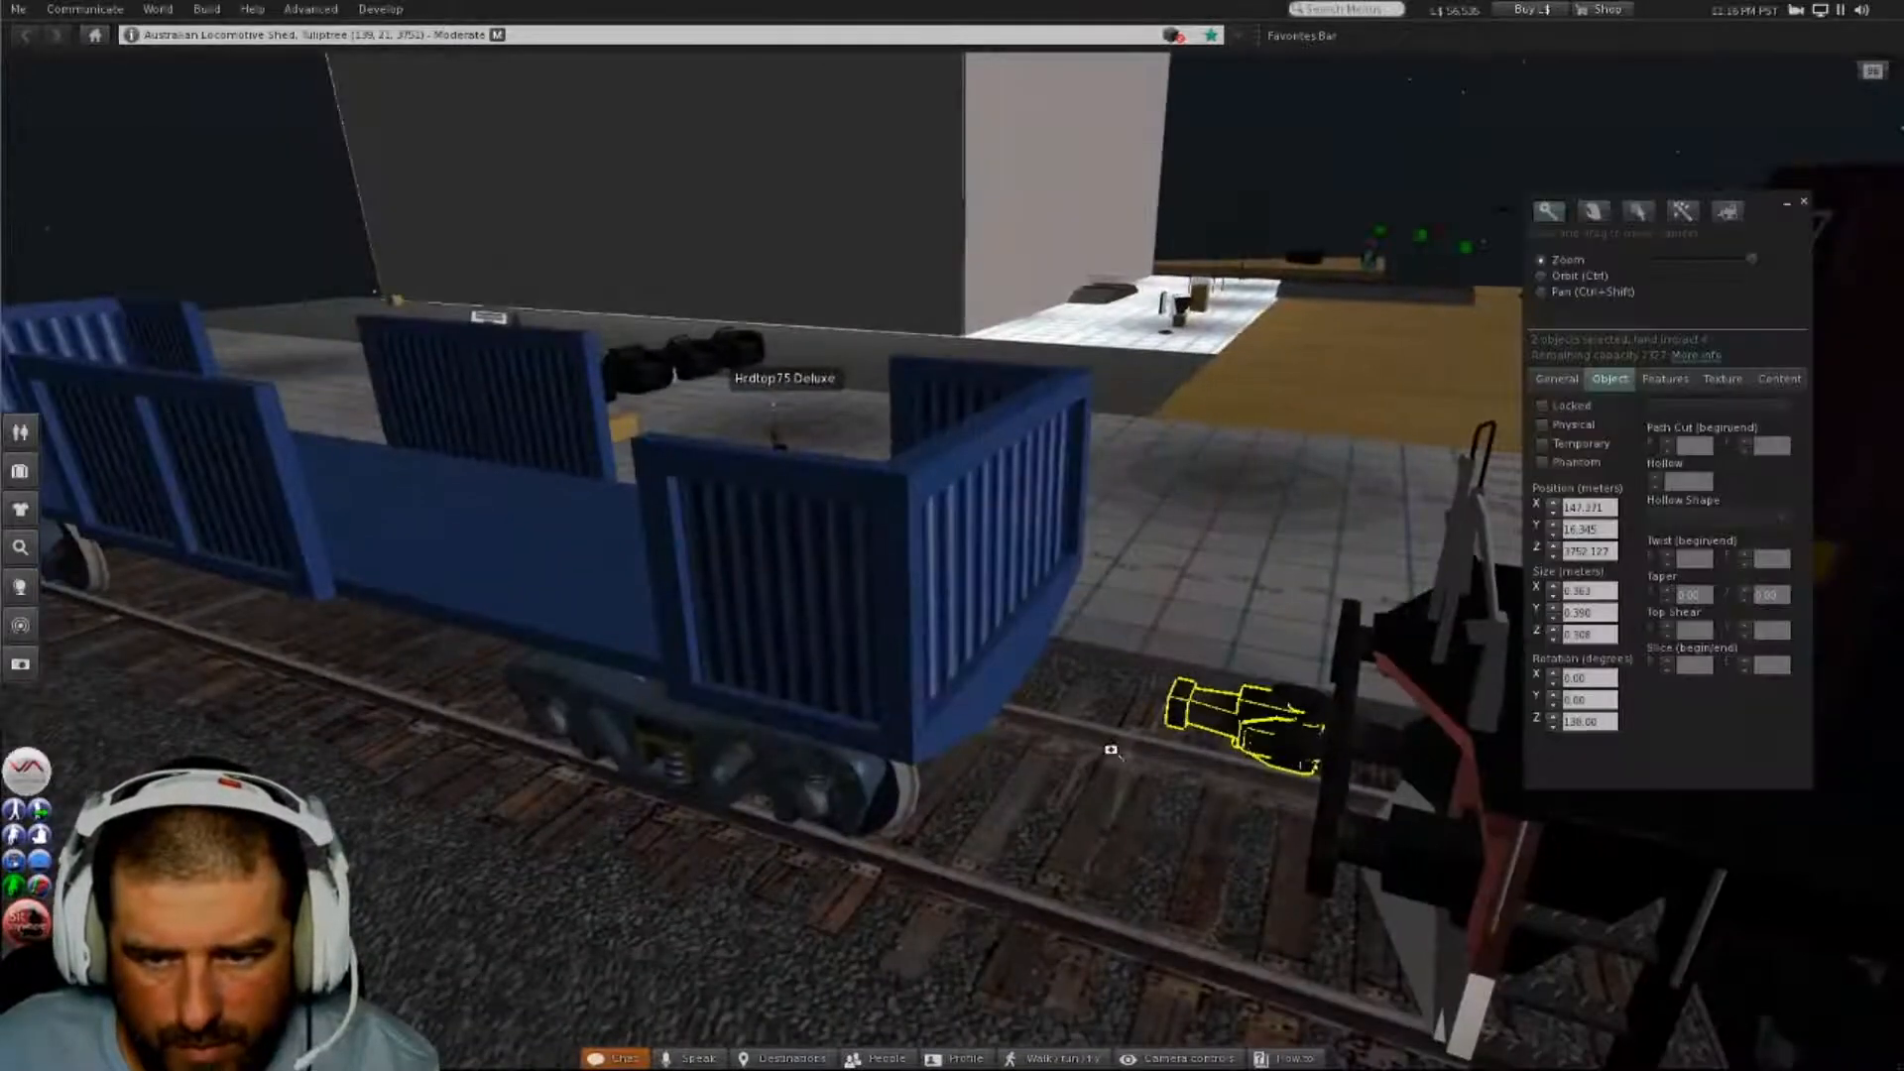
left_click_drag(1114, 749, 1096, 551, "alt")
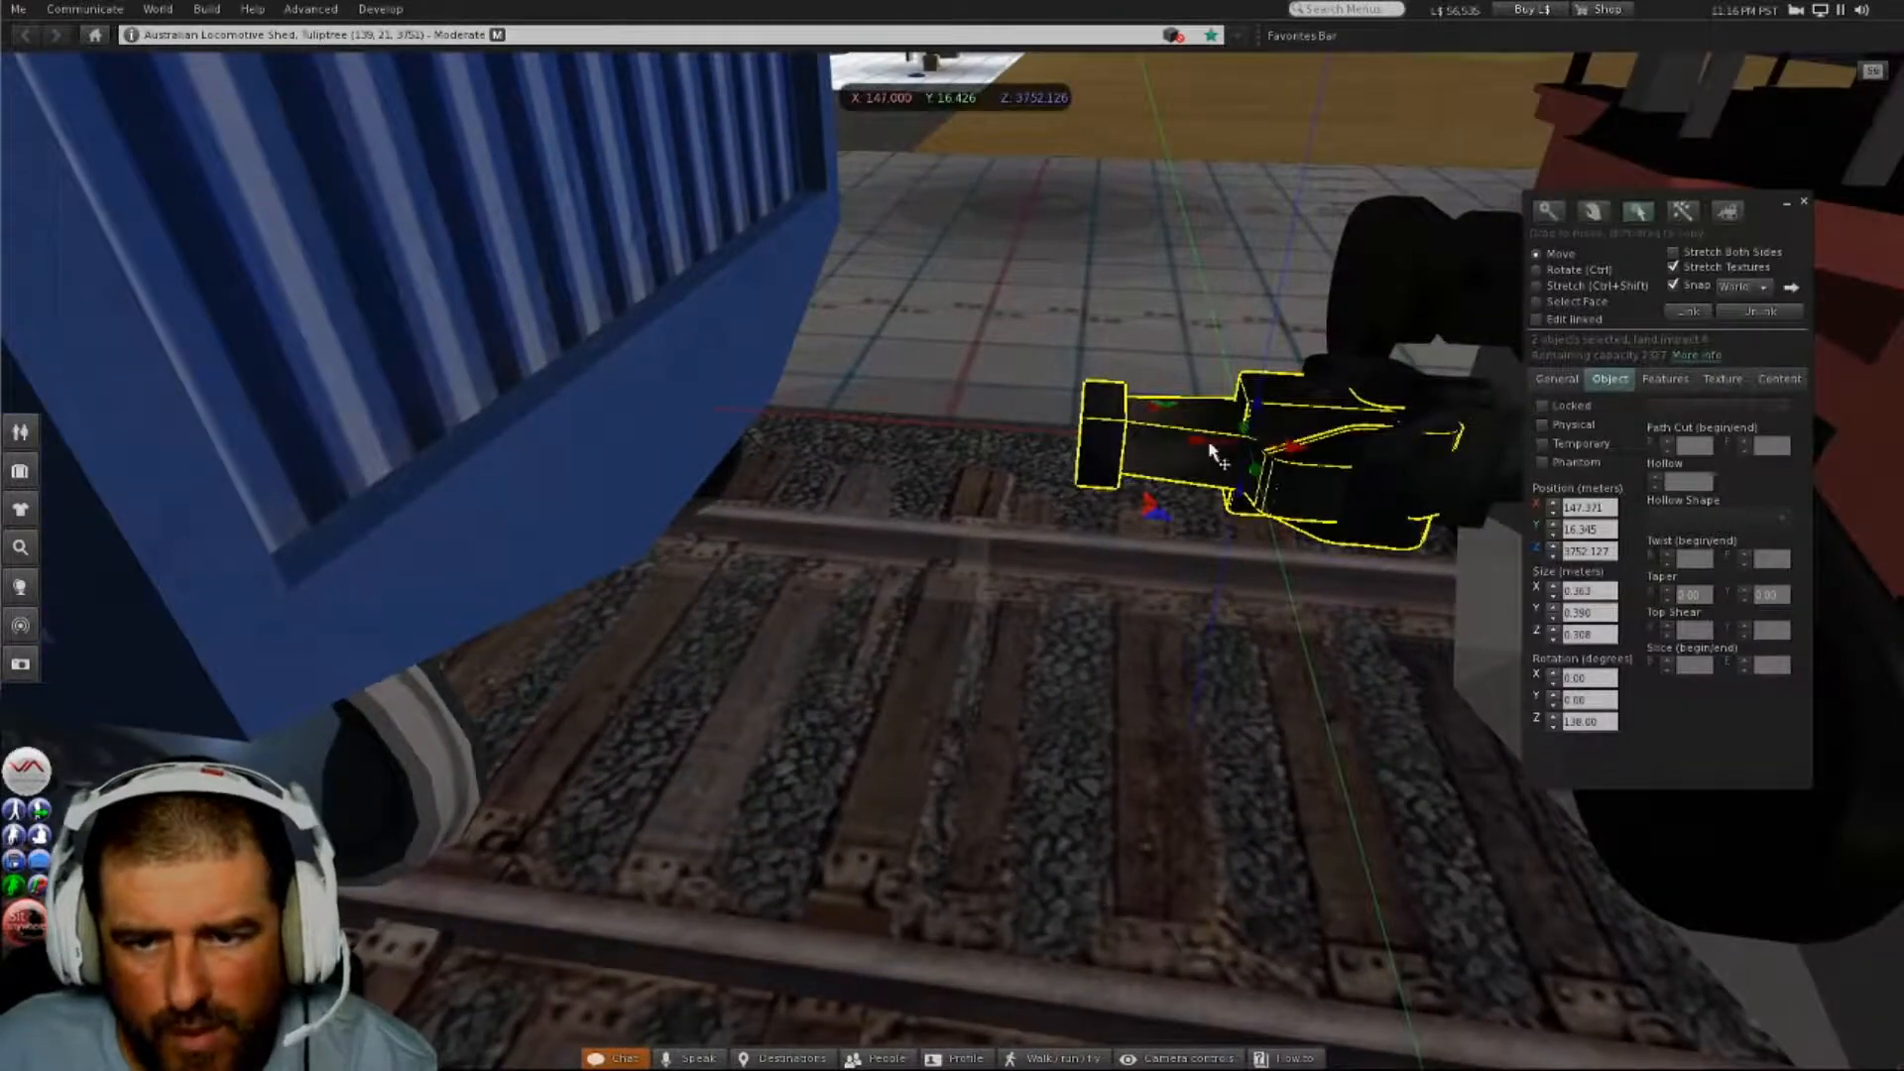
left_click_drag(1202, 451, 776, 459)
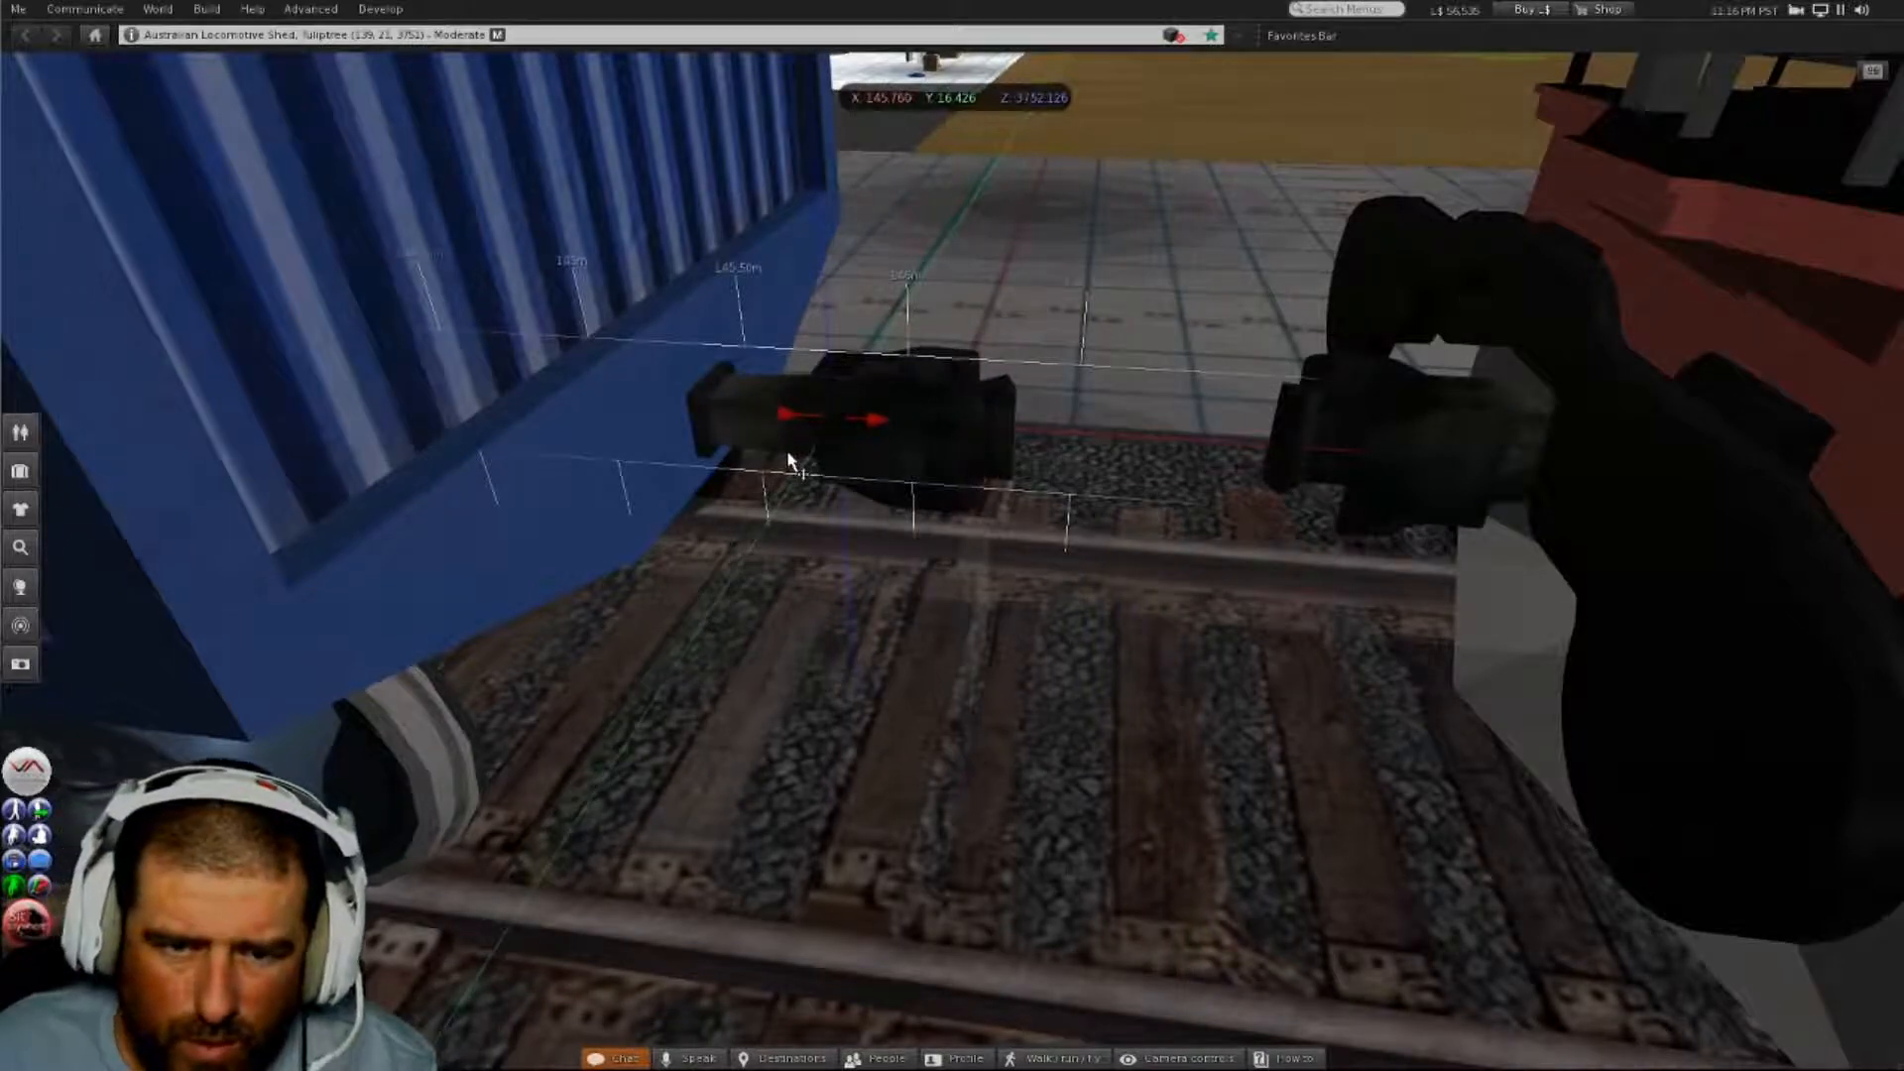
left_click_drag(789, 456, 793, 457)
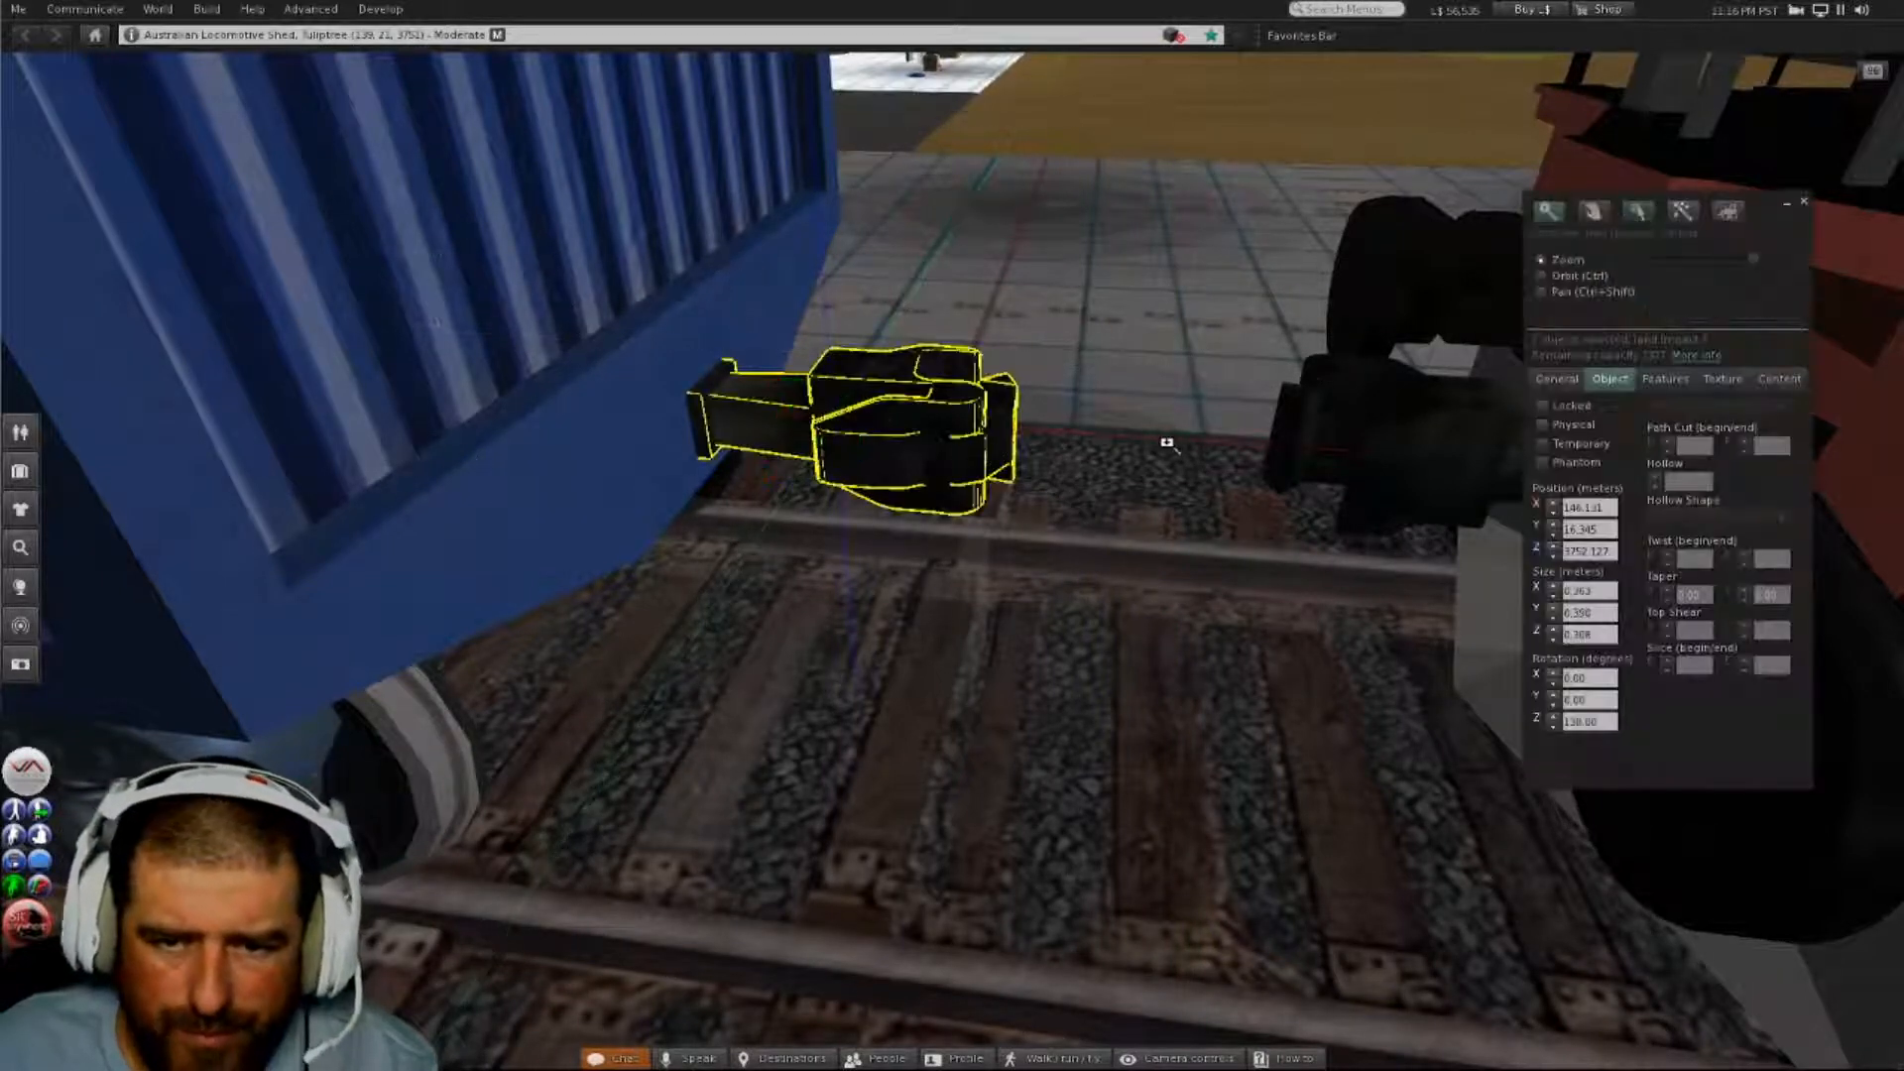
left_click_drag(1170, 444, 1825, 486, "alt")
left_click_drag(942, 567, 952, 556, "alt")
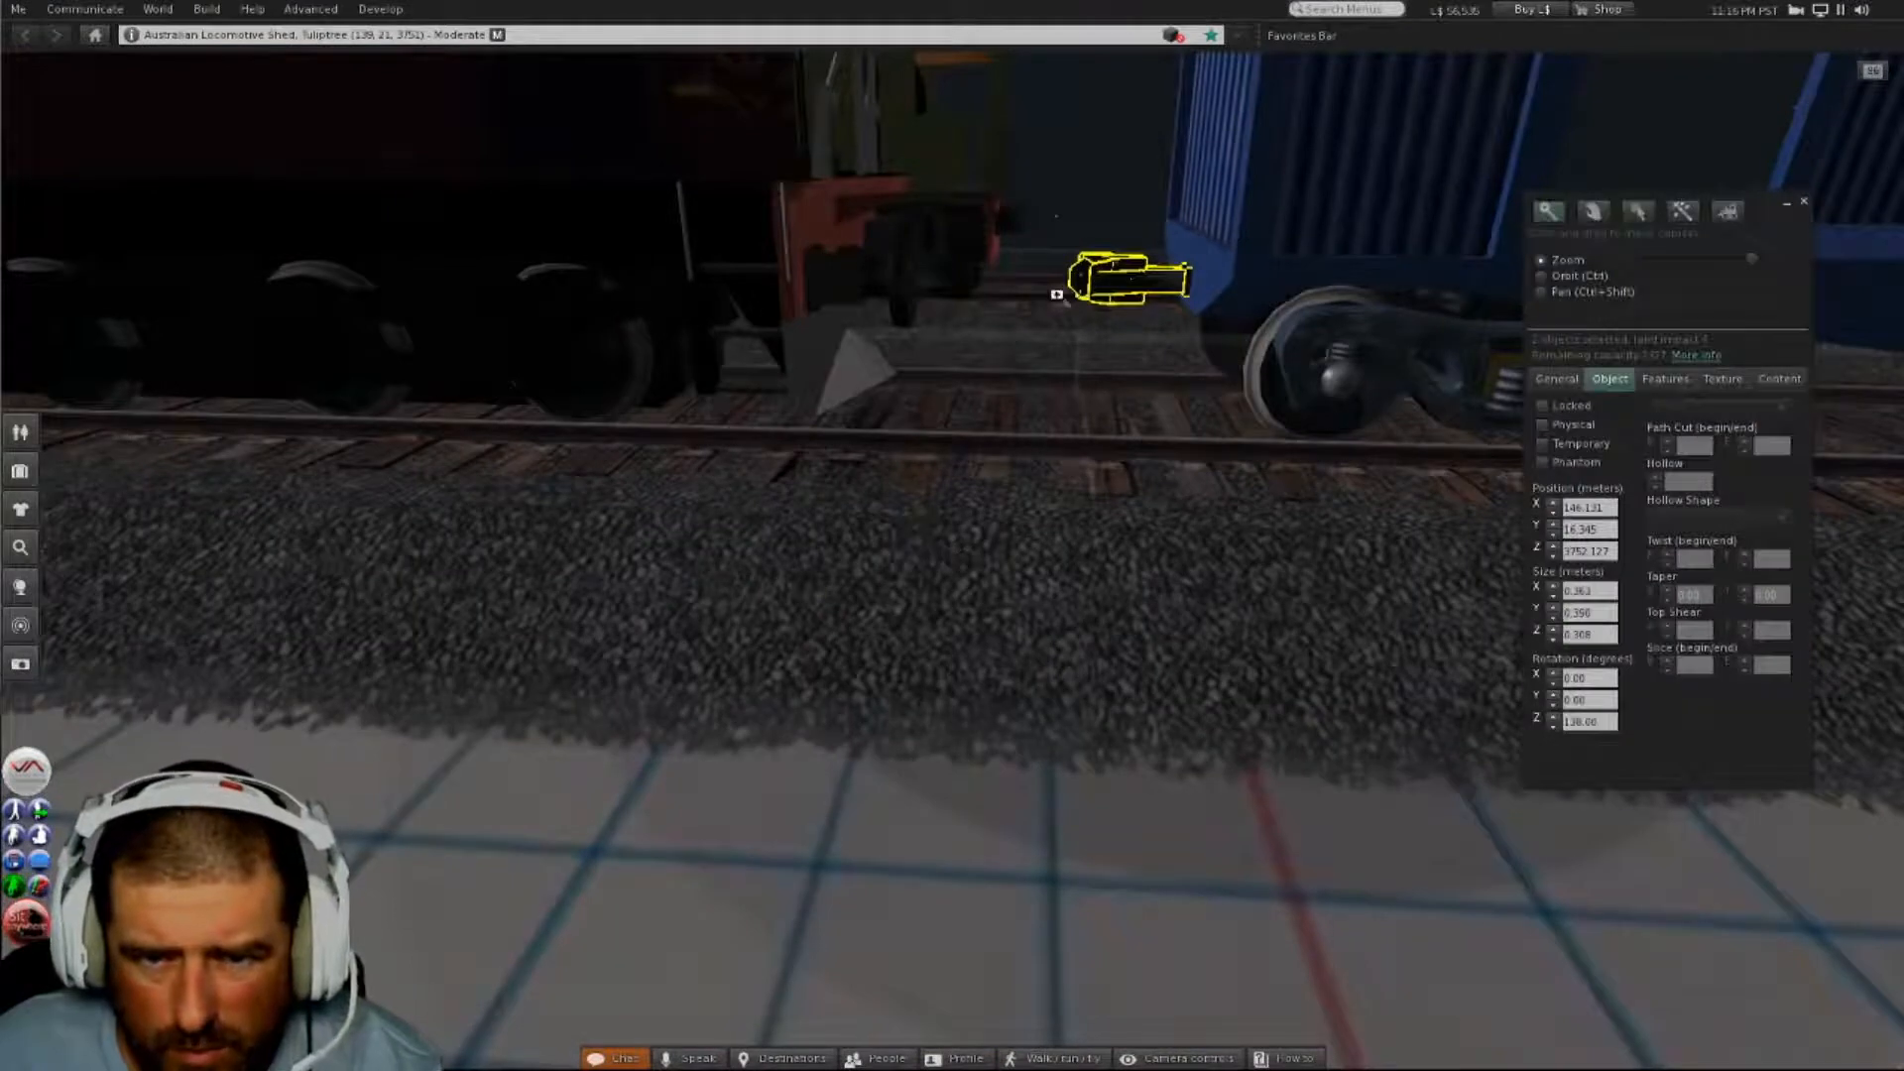
left_click_drag(1057, 294, 1166, 202, "alt")
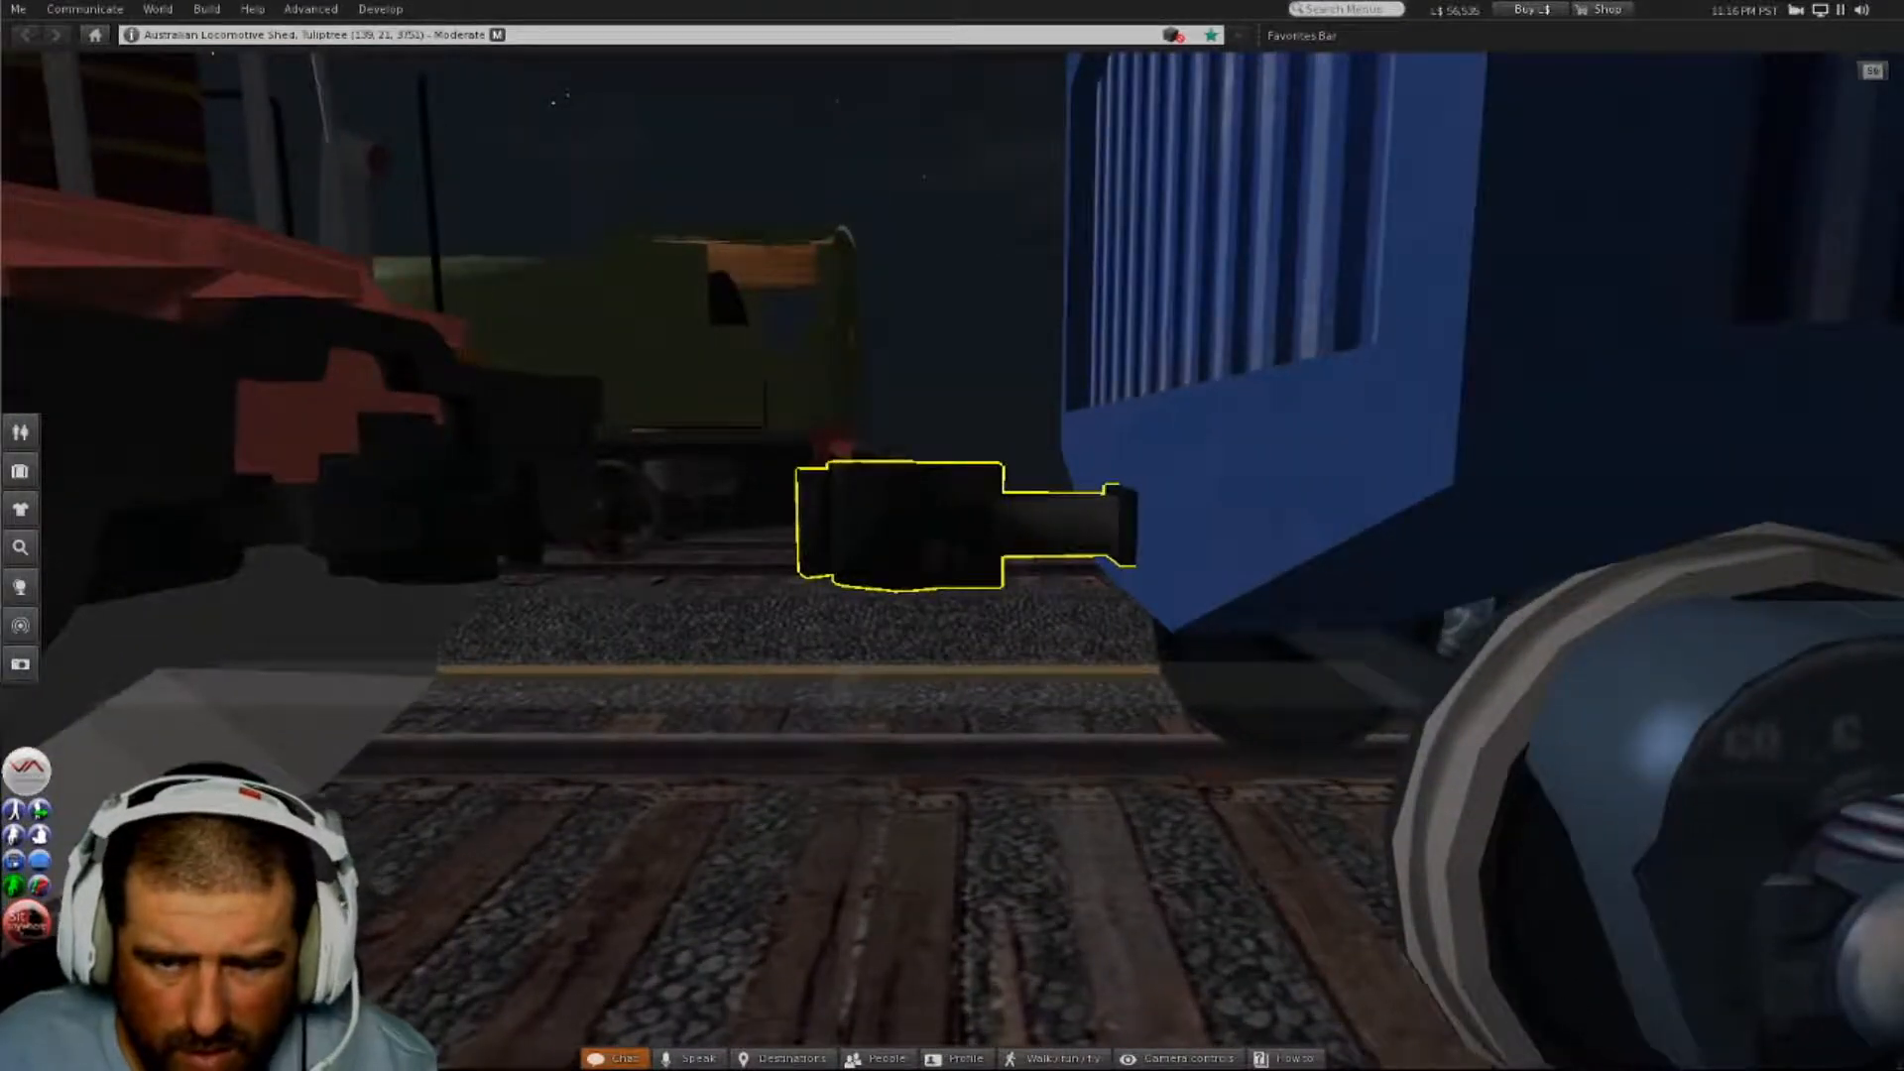
key("Escape")
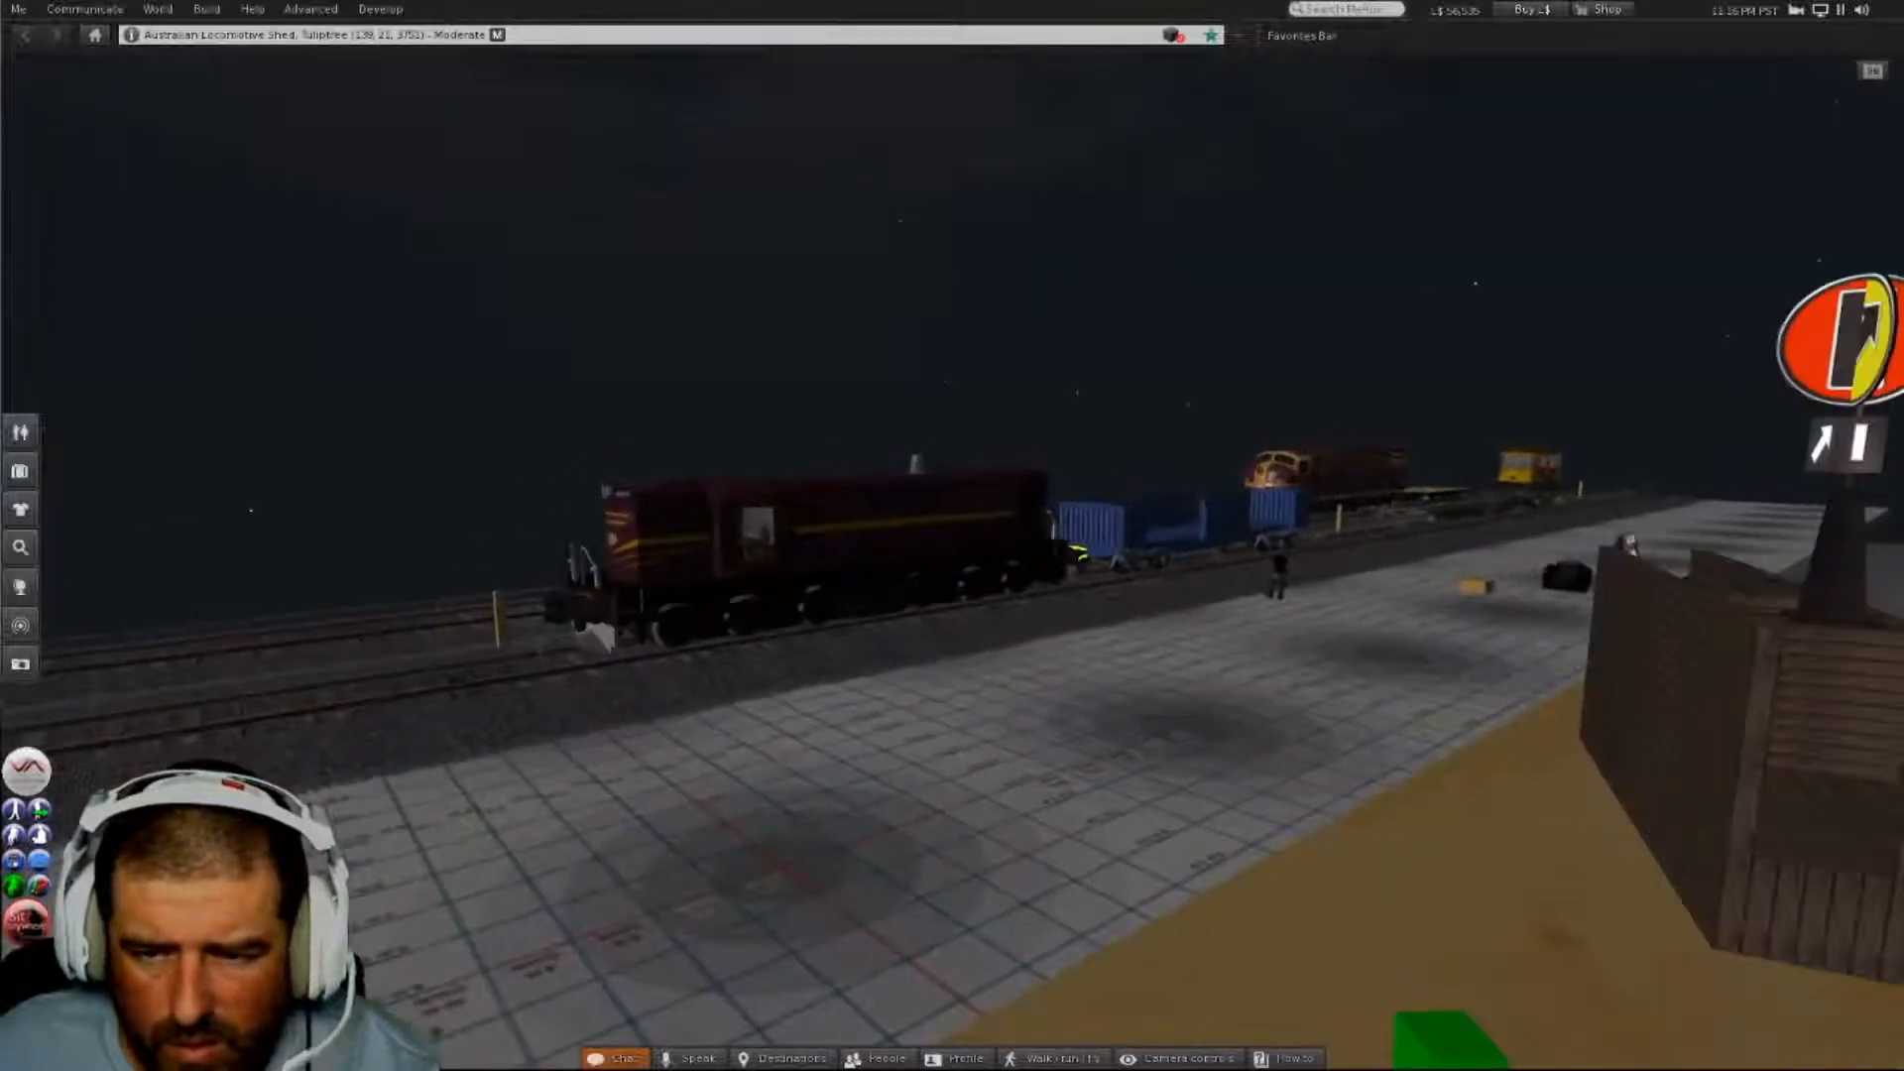
- Select both parts of the coupler on the flat wagon's remaining coupled end, farthest from the blue wagon, and unlink them
left_click_drag(1199, 541, 1243, 409, "alt")
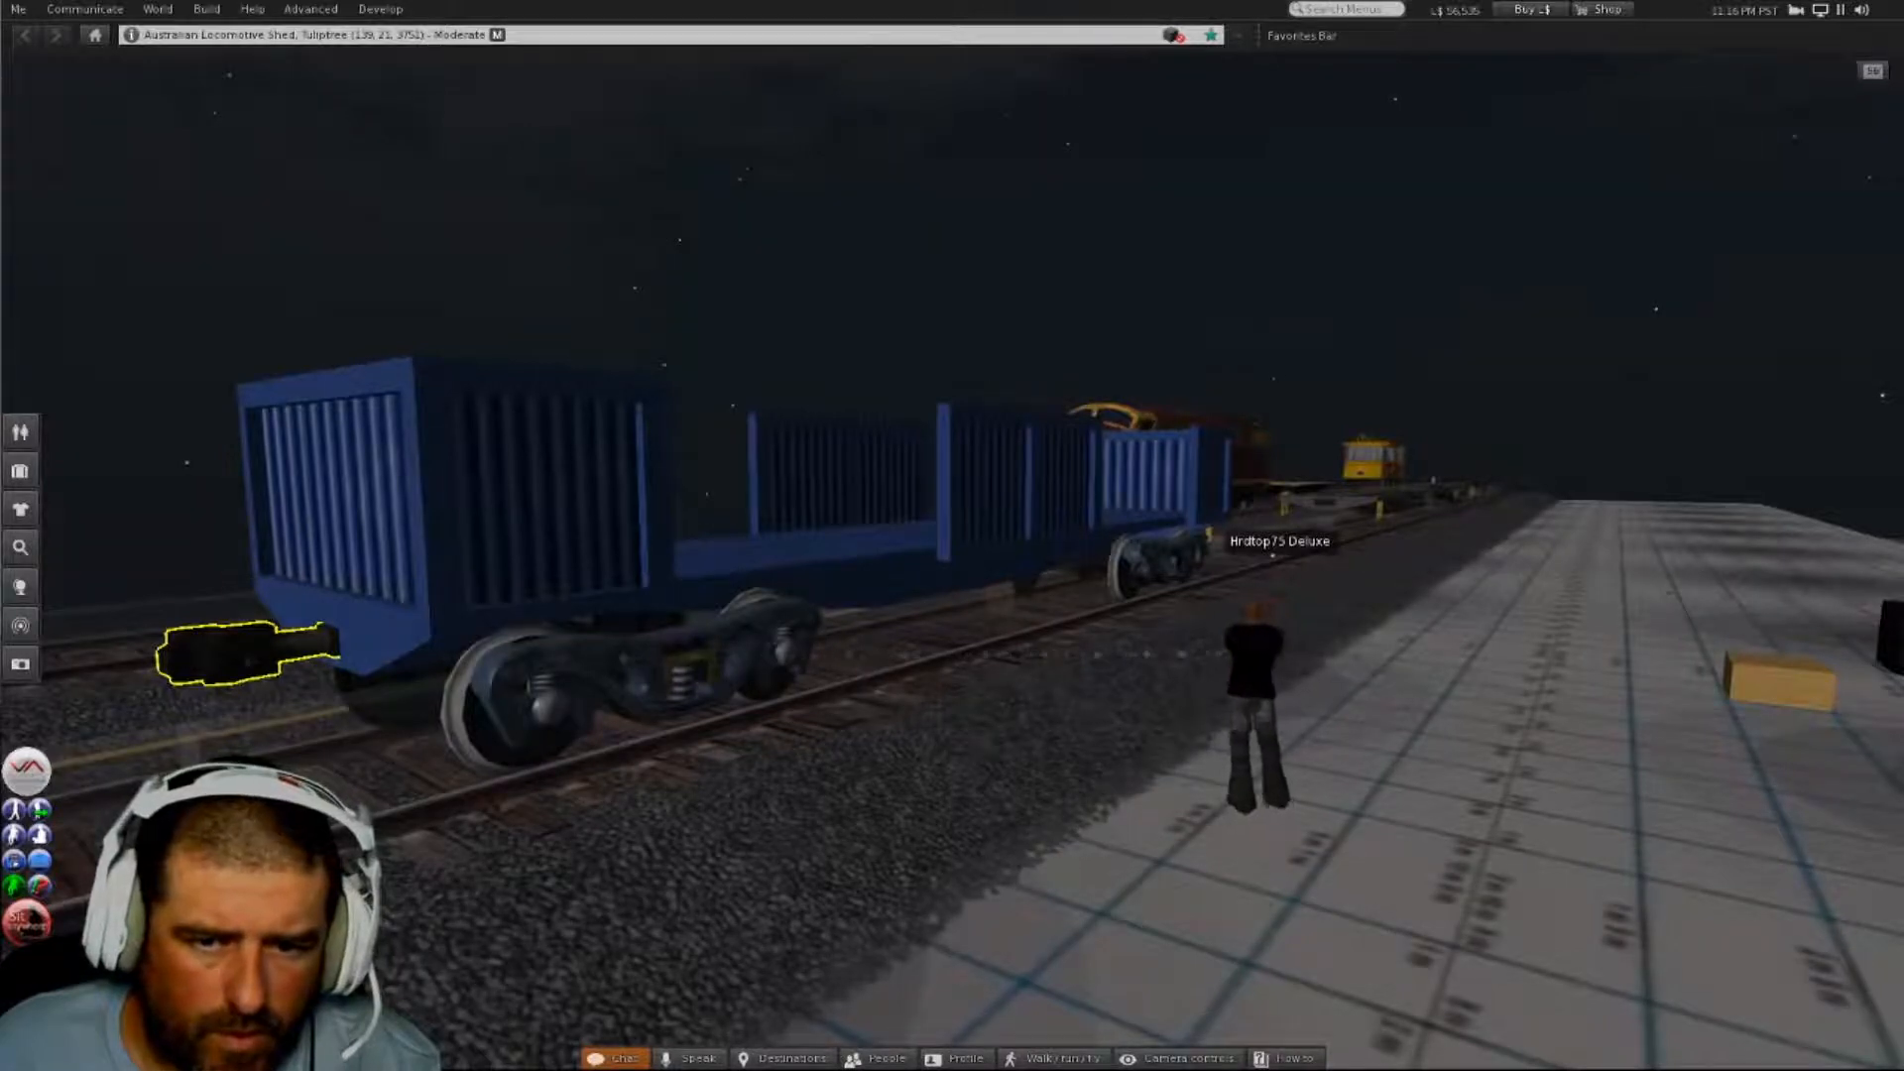
left_click_drag(1243, 409, 610, 555, "alt")
left_click_drag(1110, 684, 1388, 694, "alt")
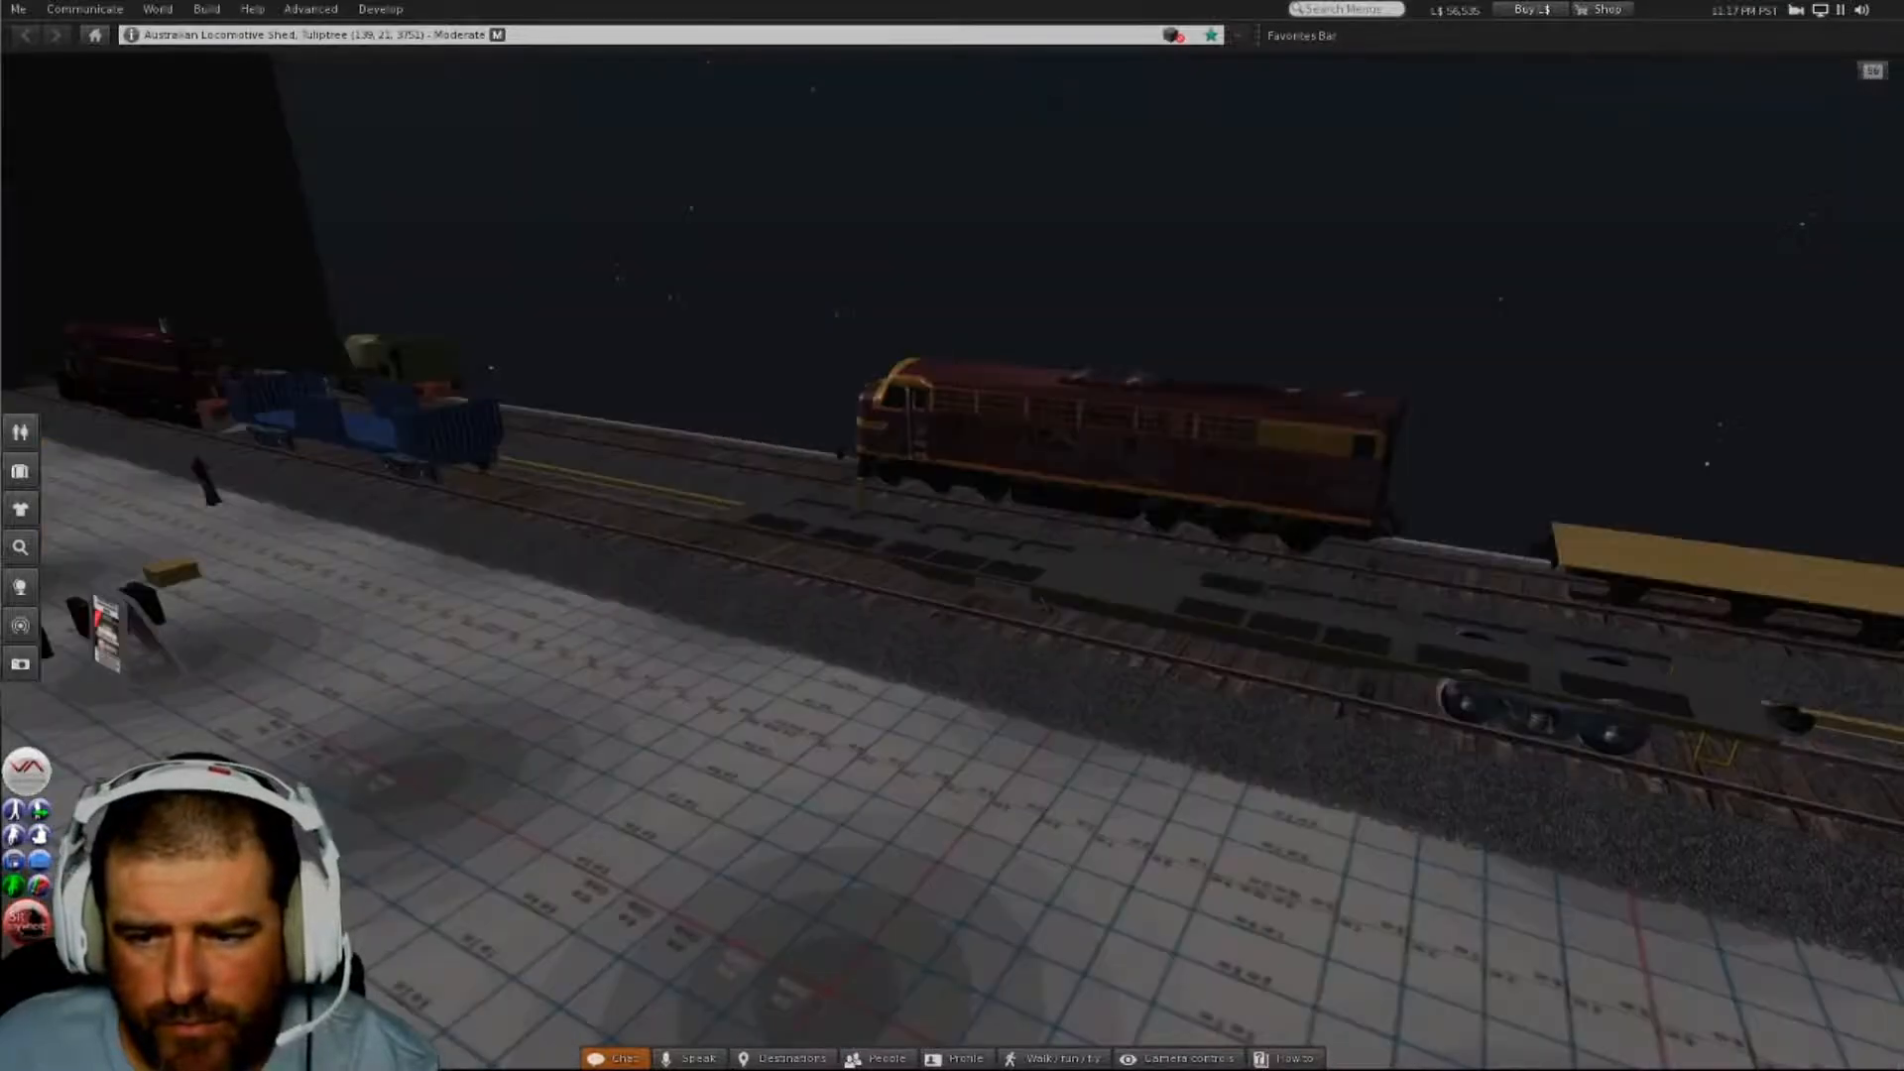
left_click_drag(1207, 595, 1254, 603, "alt")
left_click_drag(1385, 608, 974, 558, "alt")
left_click(974, 562)
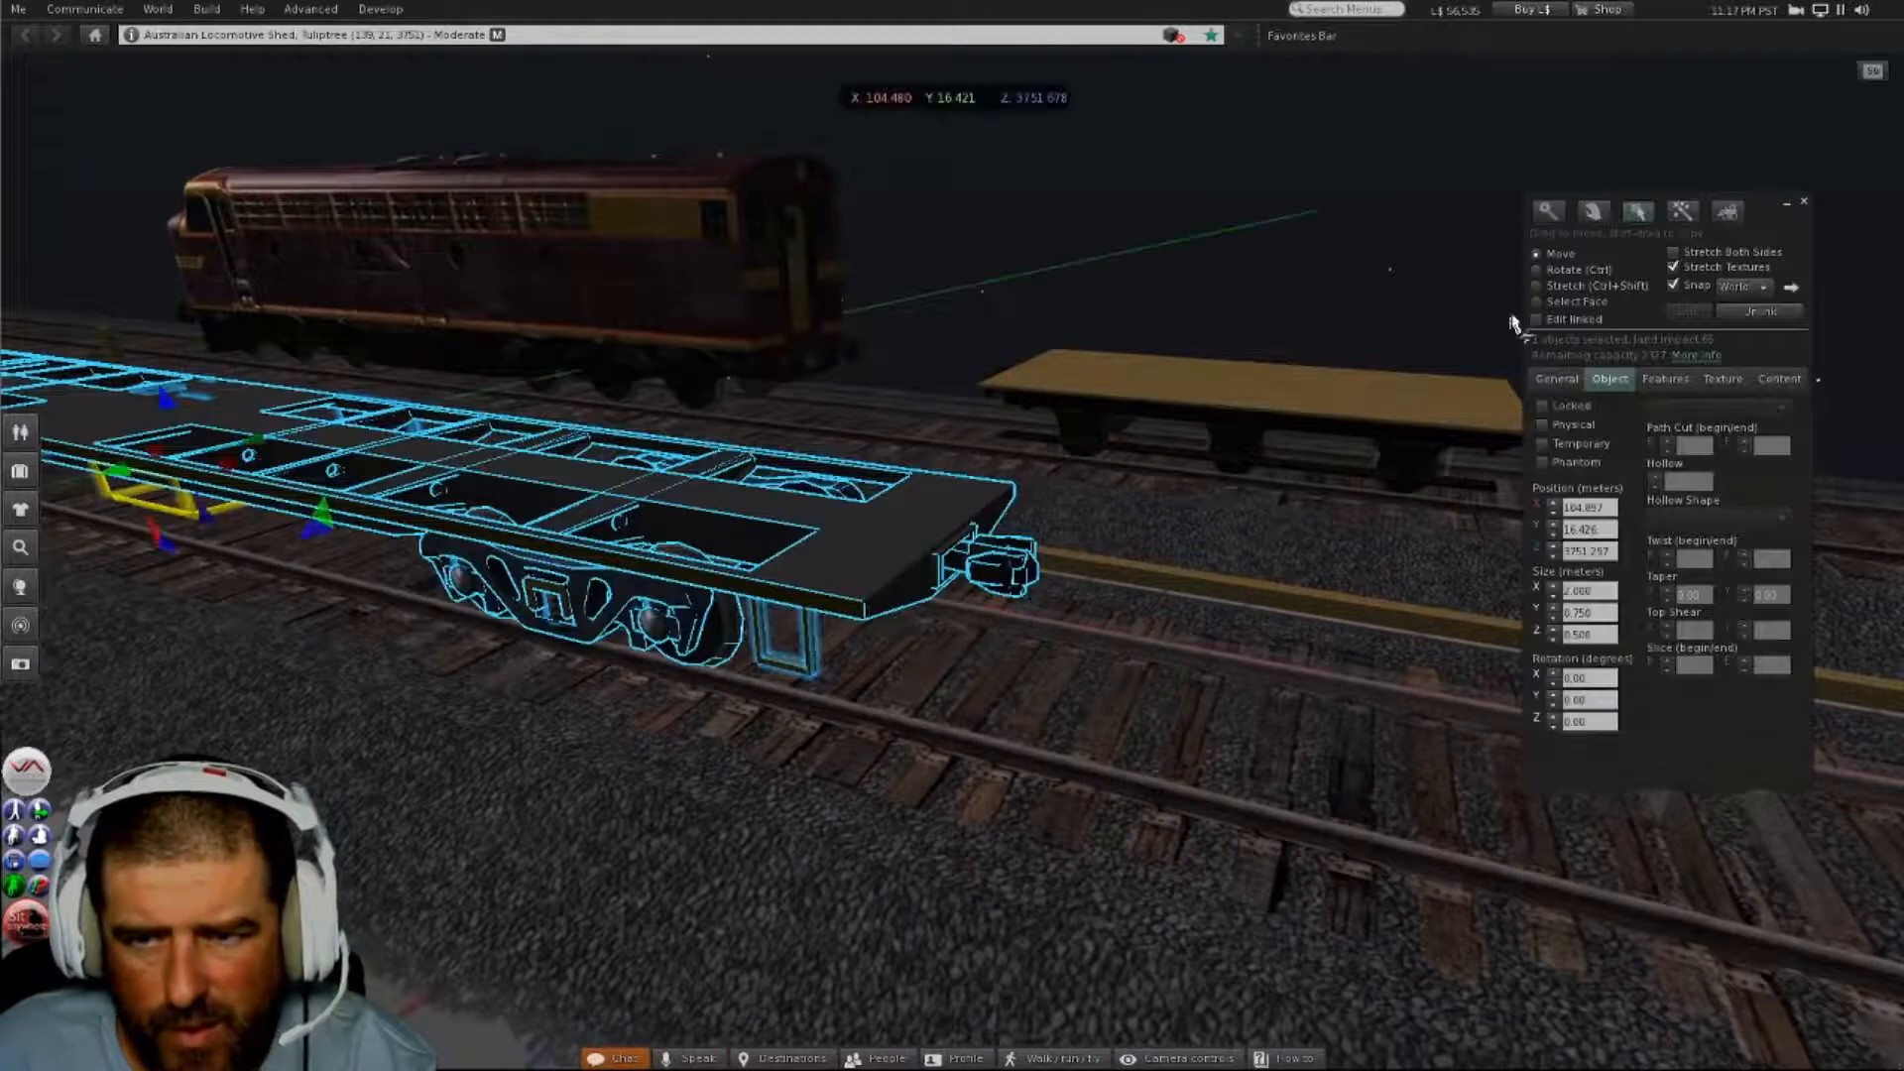
left_click(1536, 320)
left_click(988, 567)
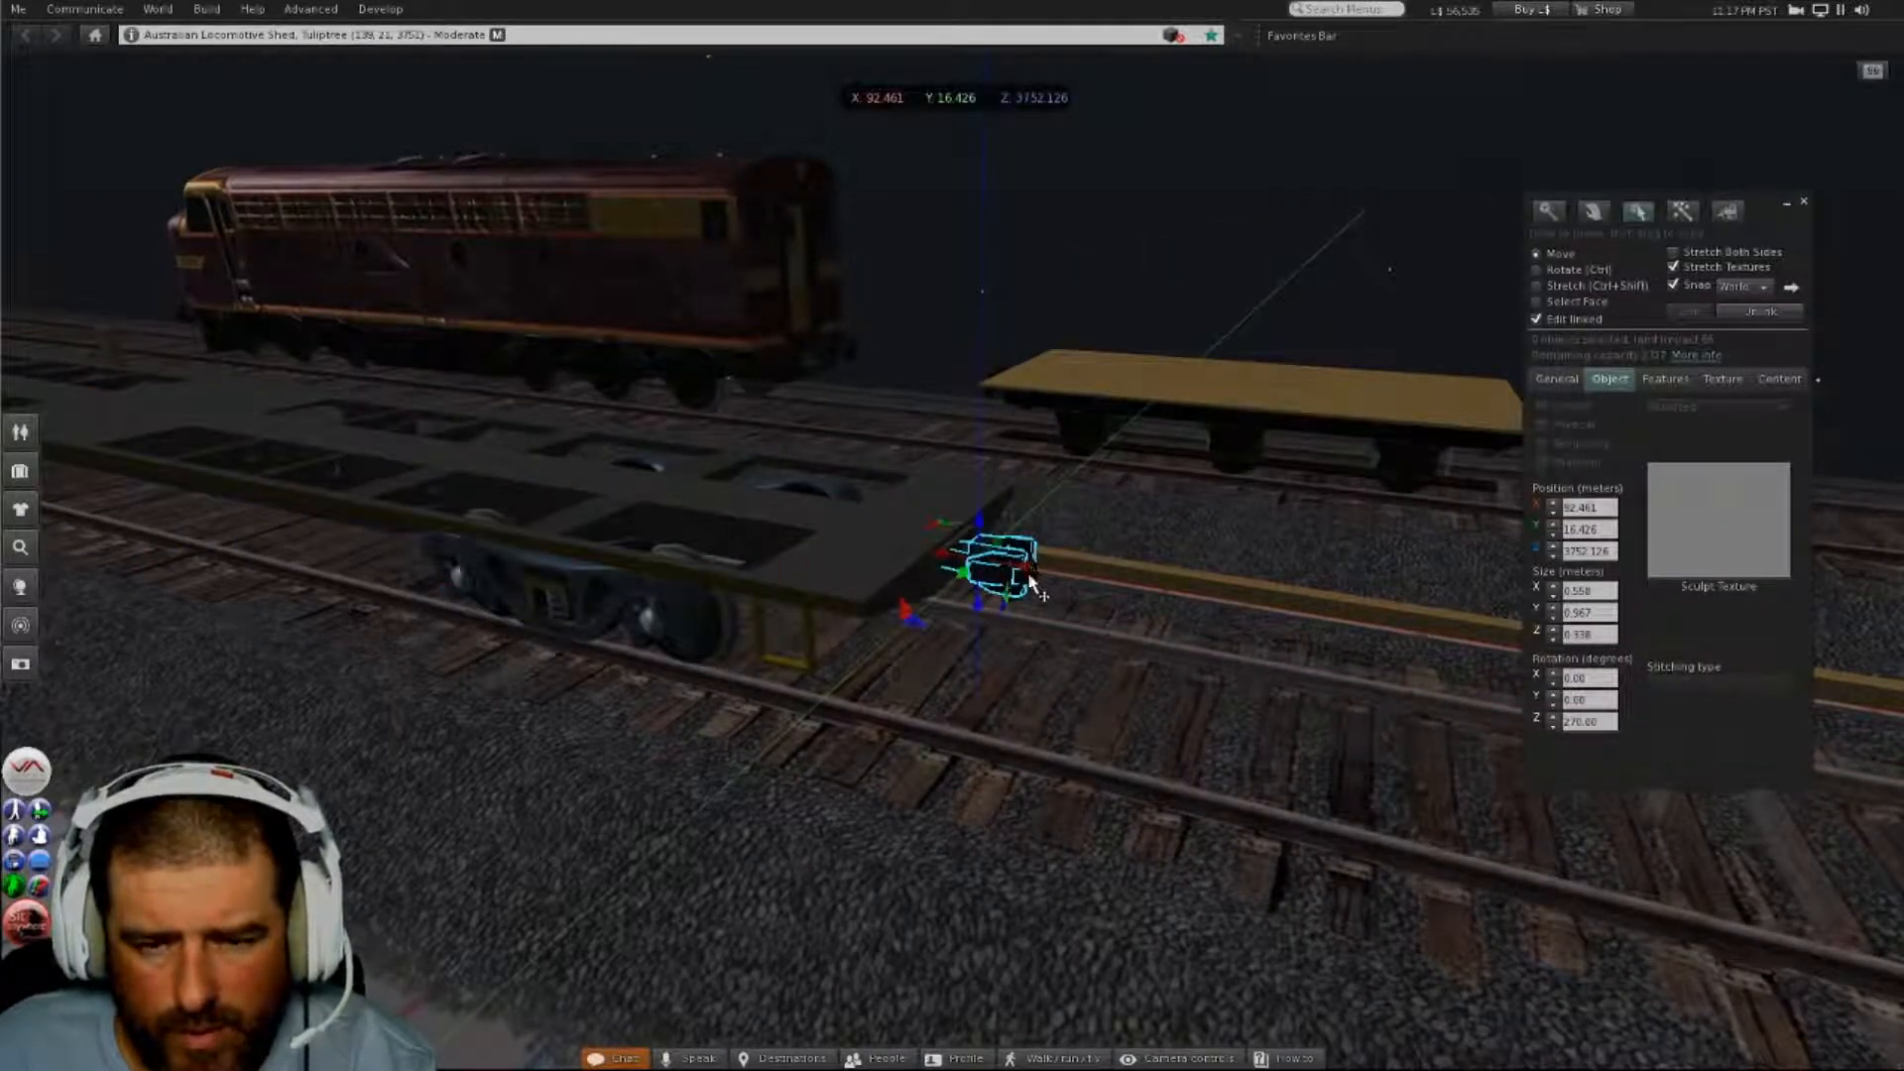
left_click_drag(1015, 573, 873, 496, "alt")
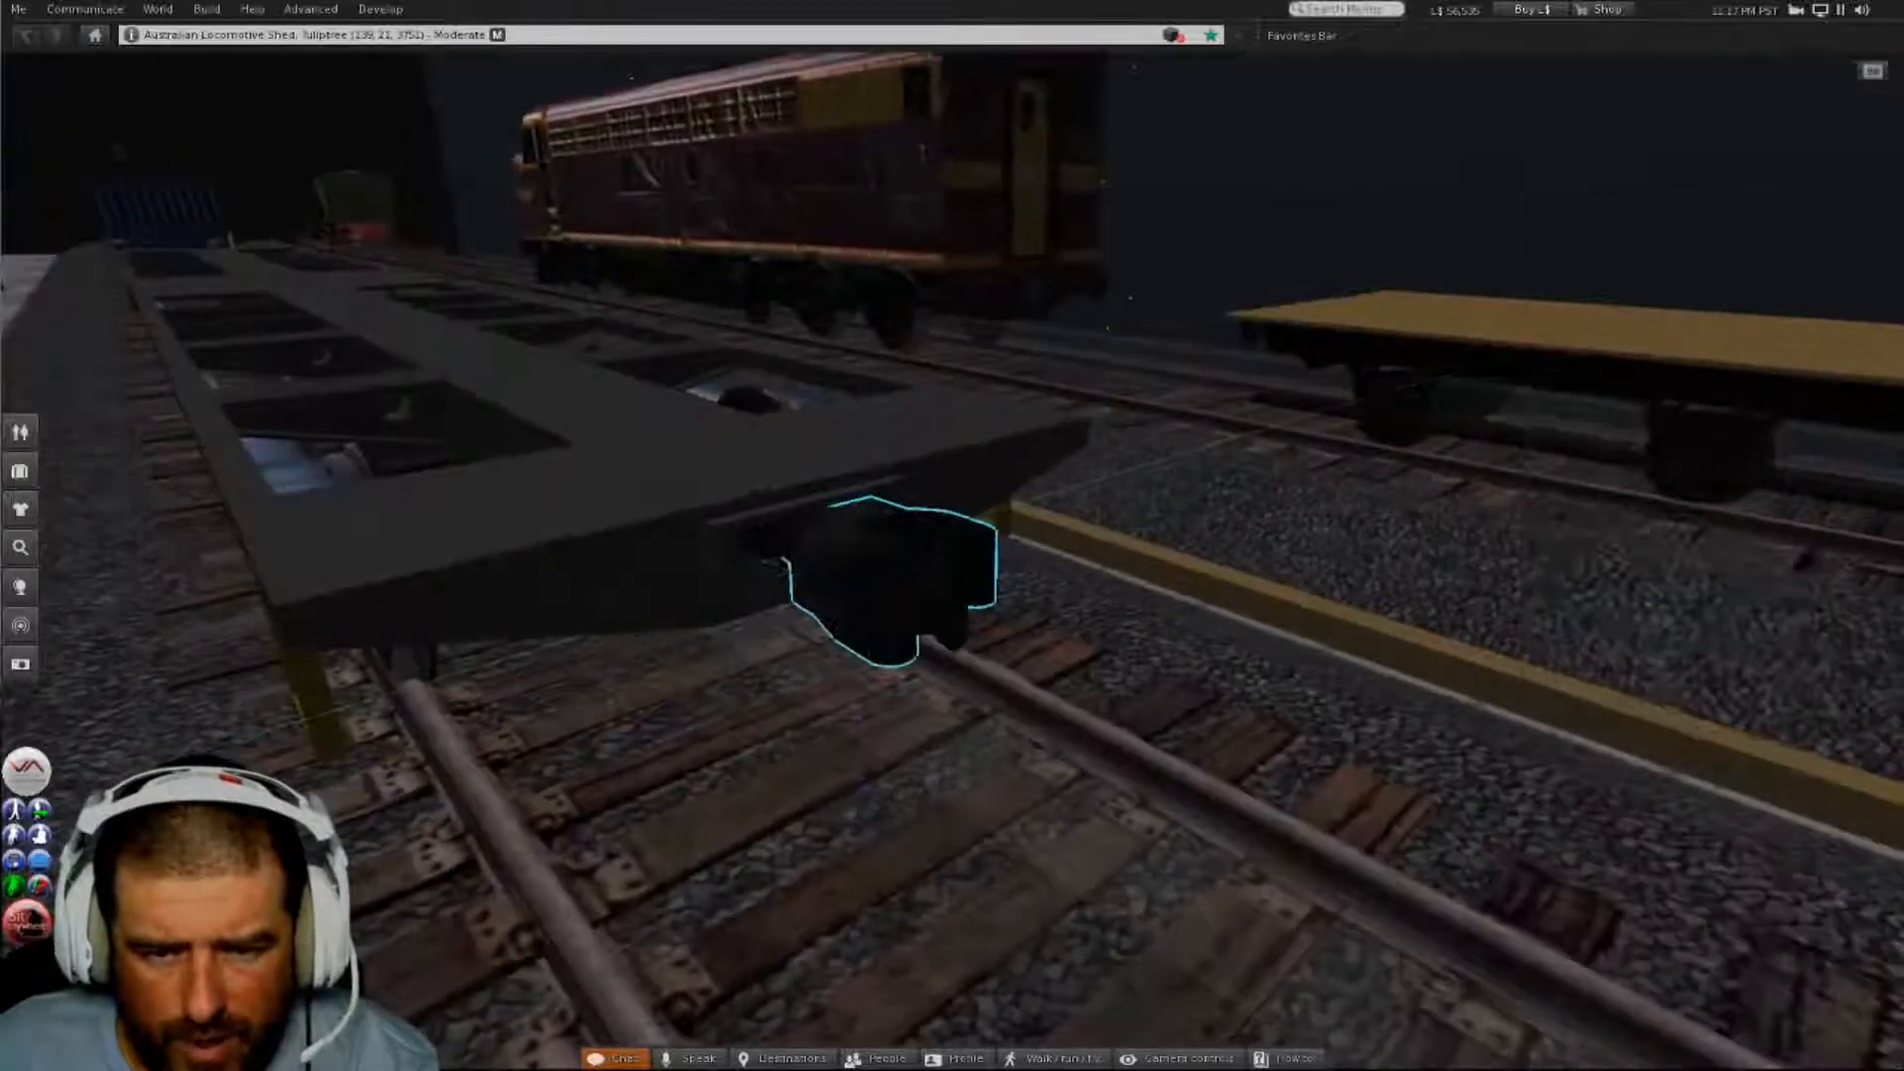
left_click(949, 607, "shift")
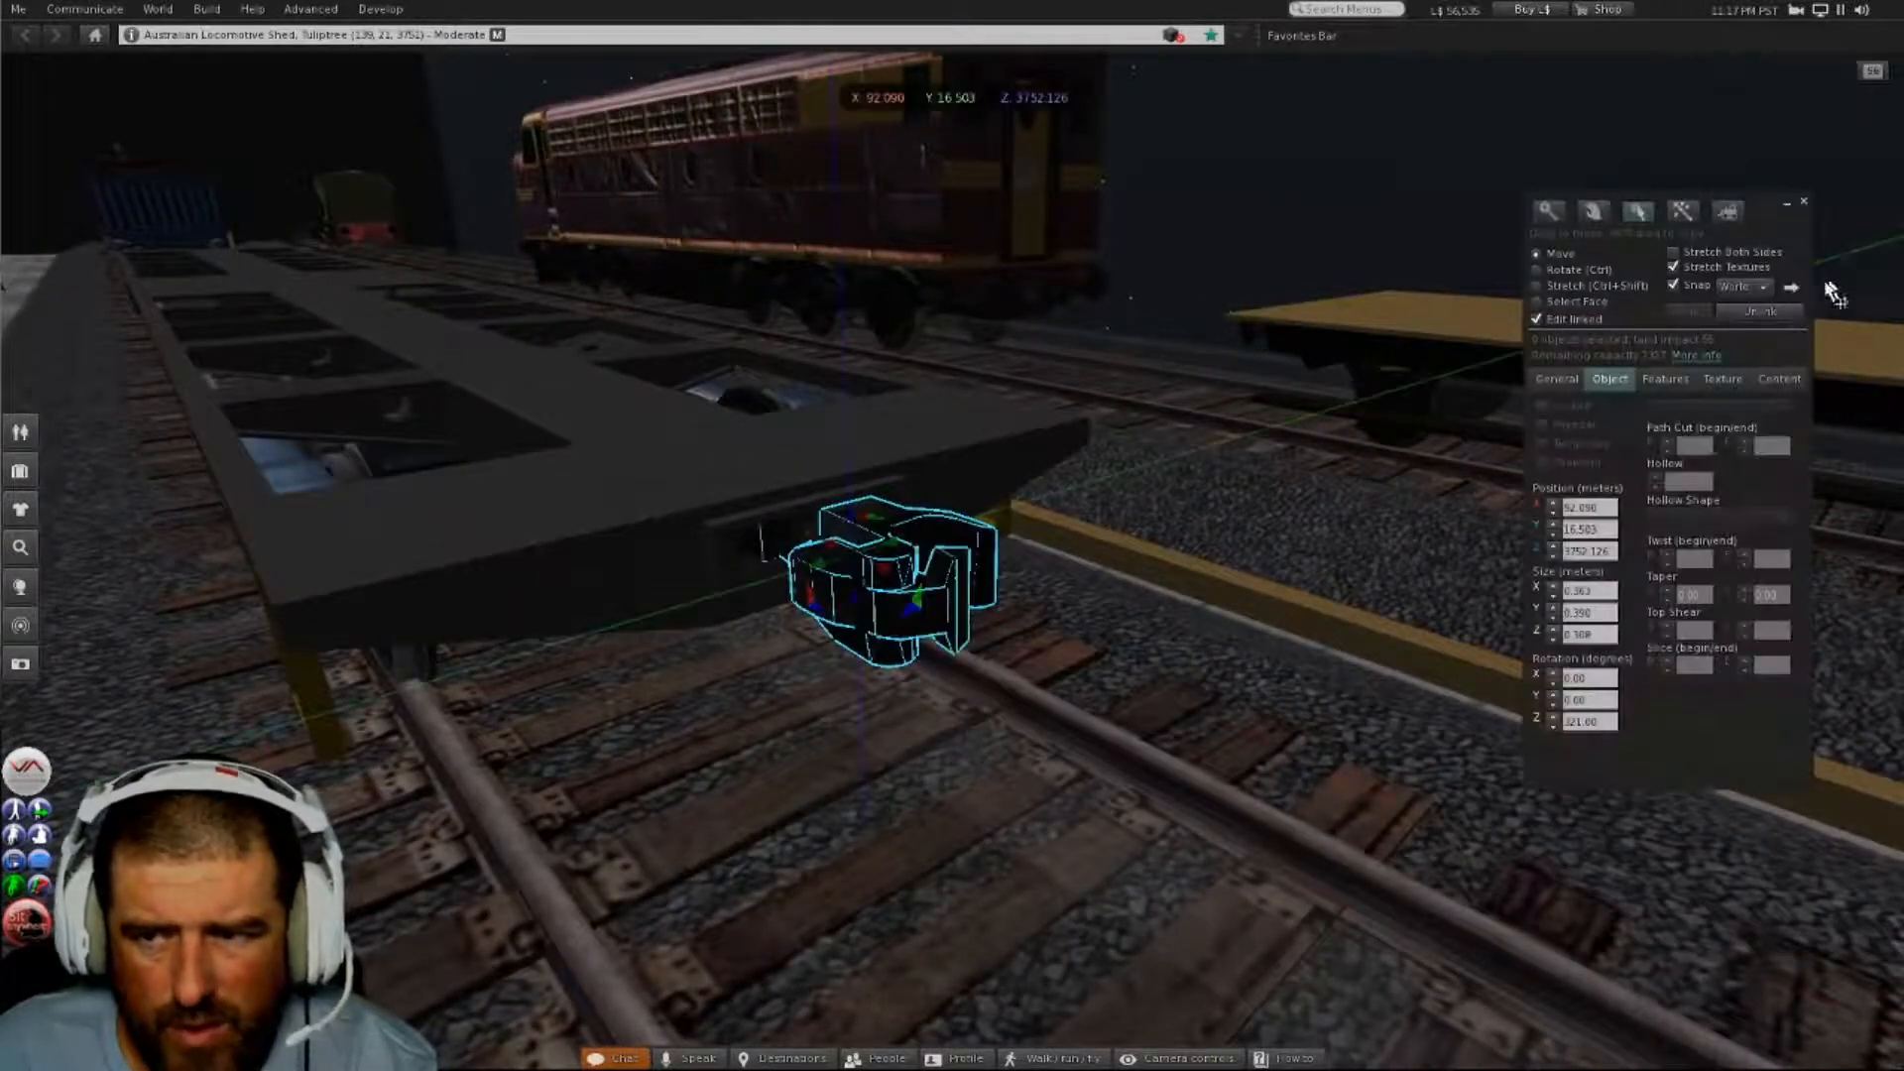
left_click(1772, 322)
- Select the two detached coupler parts and move them along the track to X 119.459 m, towards the blue wagon
left_click_drag(846, 416, 977, 600, "alt")
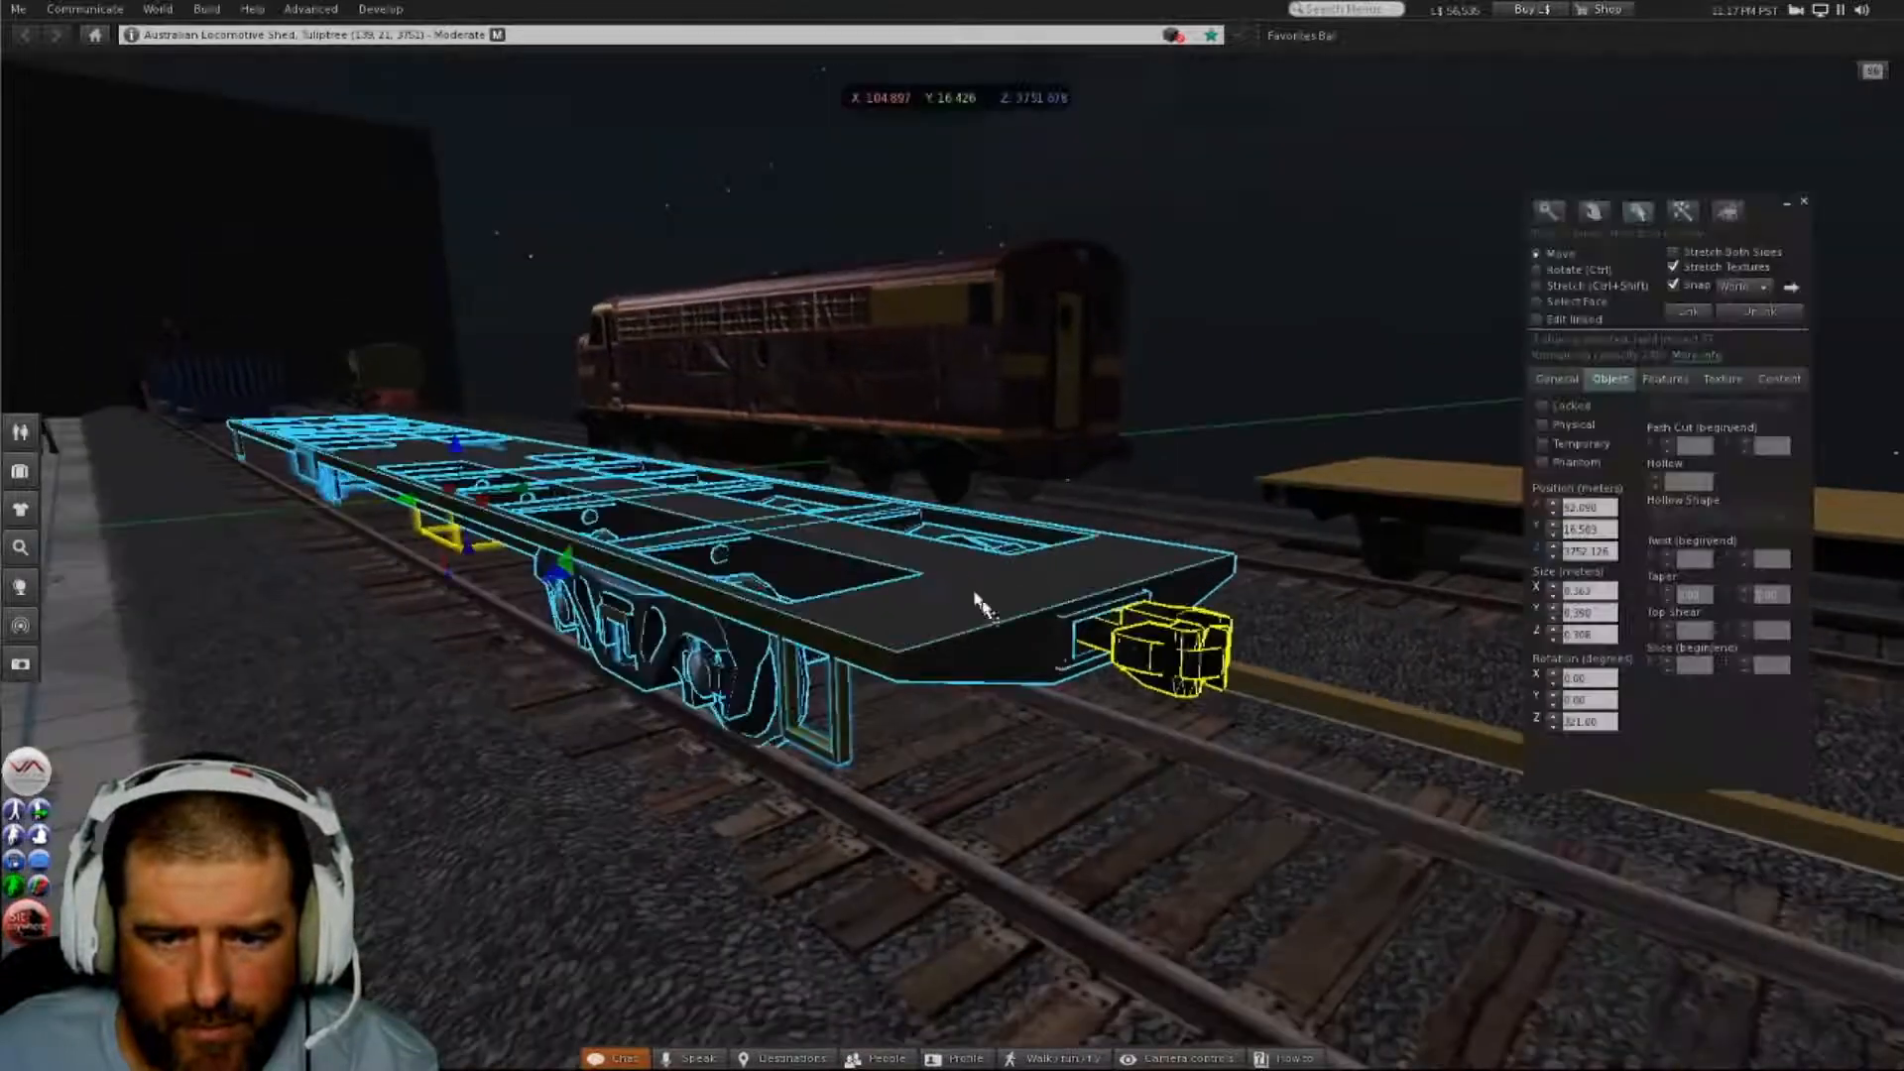
left_click(1091, 347)
left_click(1200, 679)
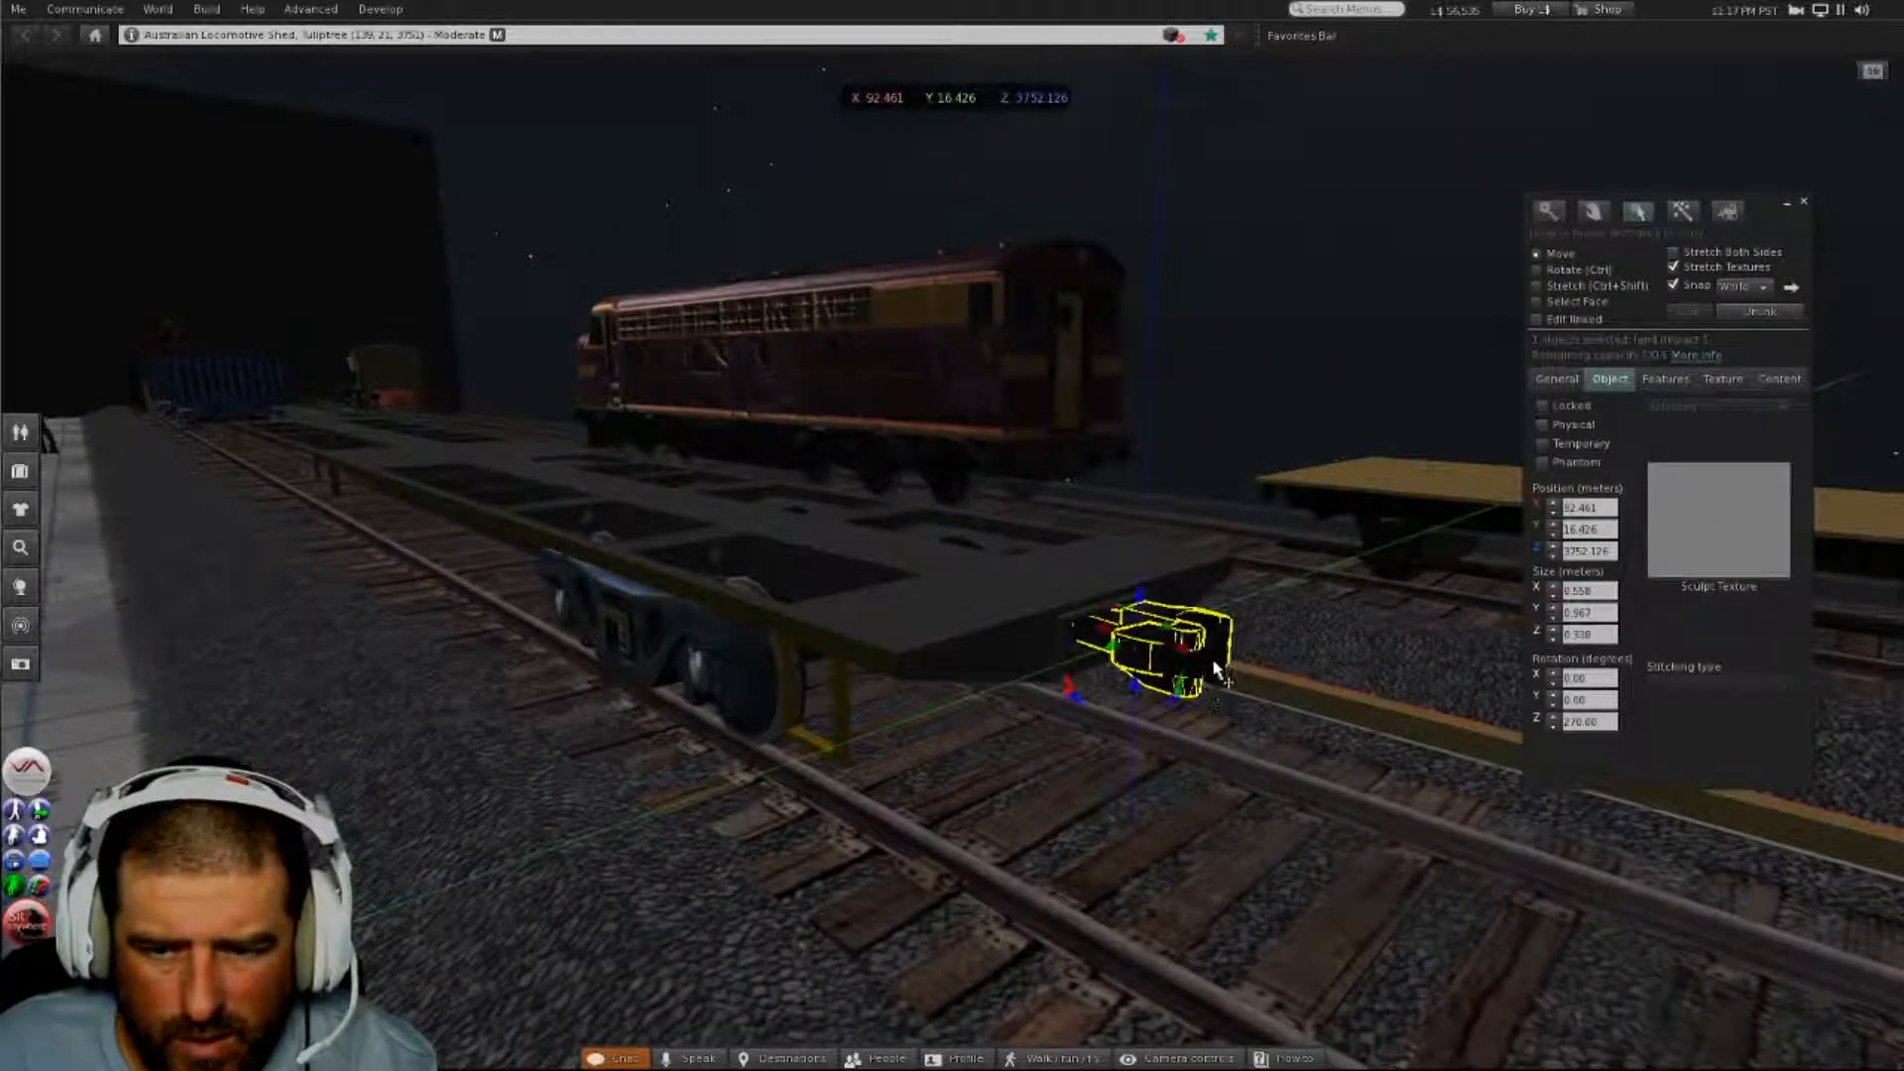
left_click_drag(794, 565, 992, 590, "alt")
left_click_drag(1137, 581, 309, 526)
left_click_drag(97, 526, 96, 526)
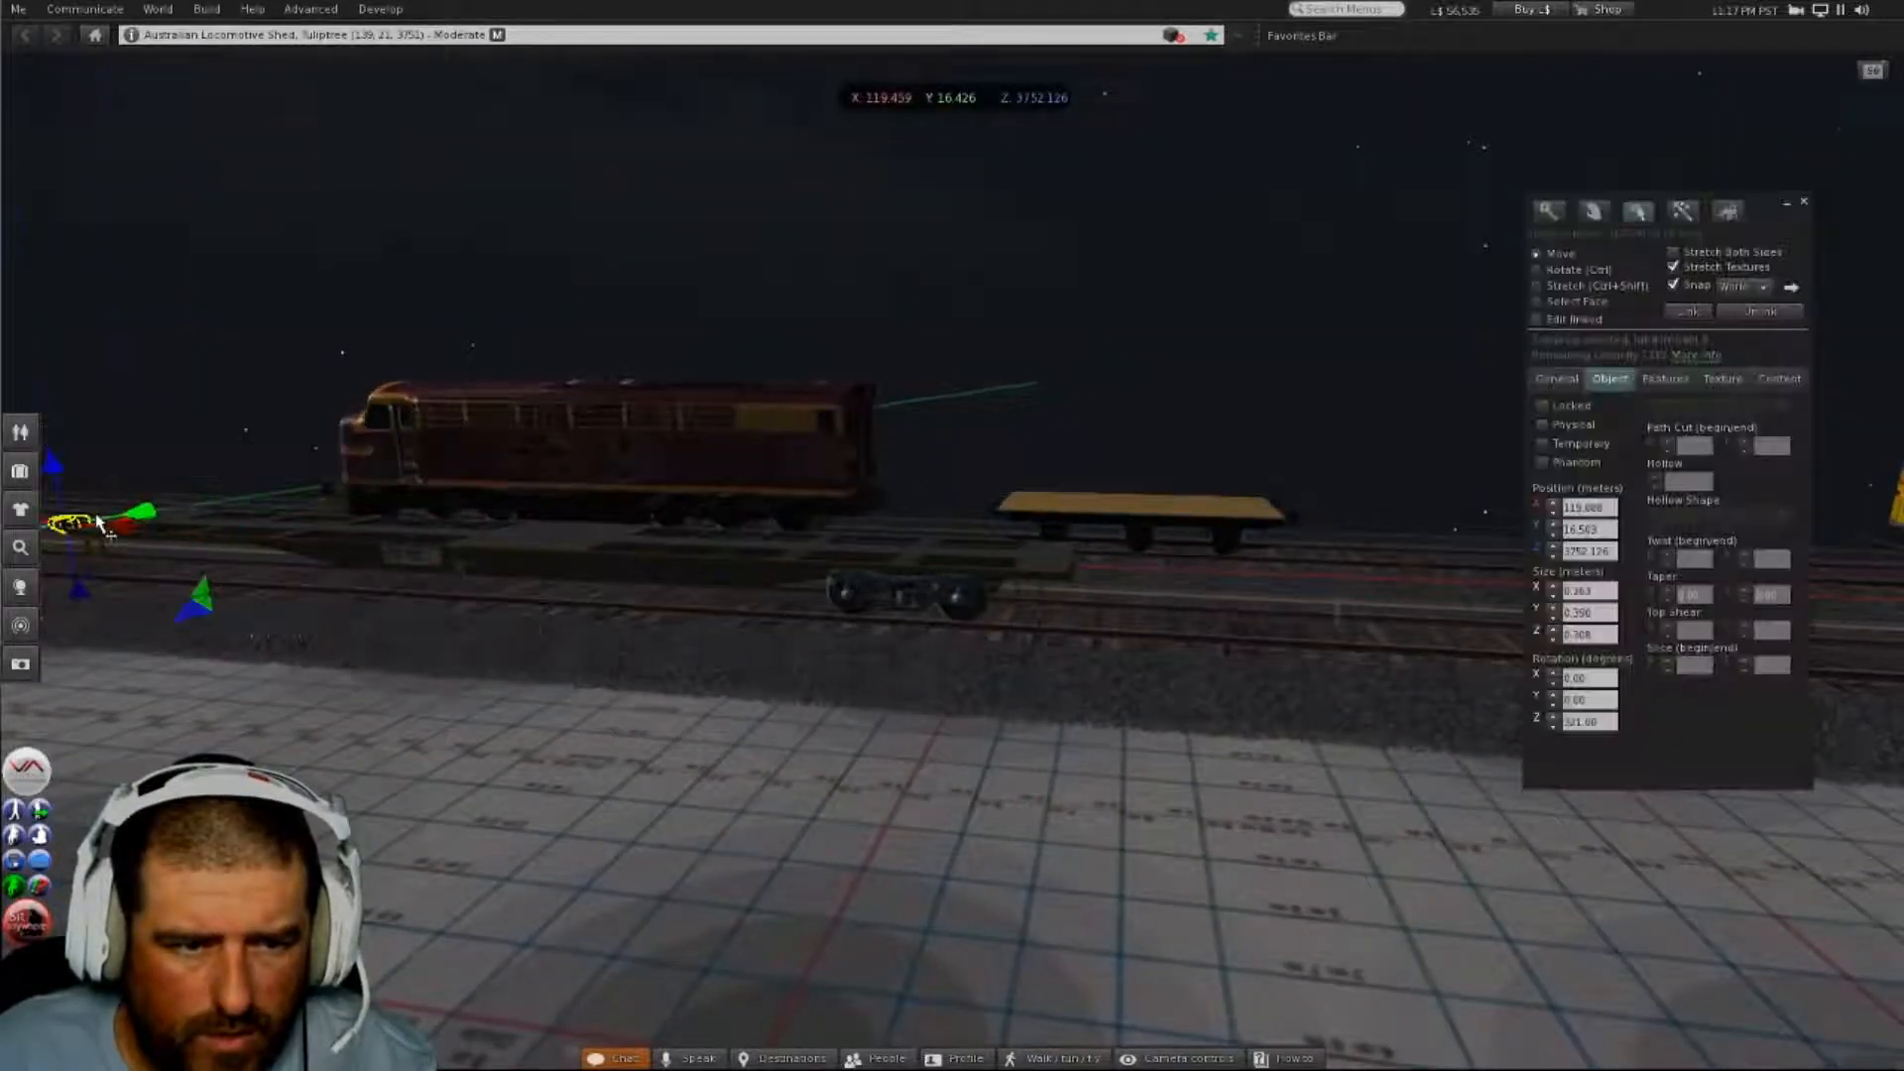
- Move the two coupler parts to X 130.401 m, against the blue wagon's end facing the yellow-nosed locomotive
left_click(80, 525, "alt")
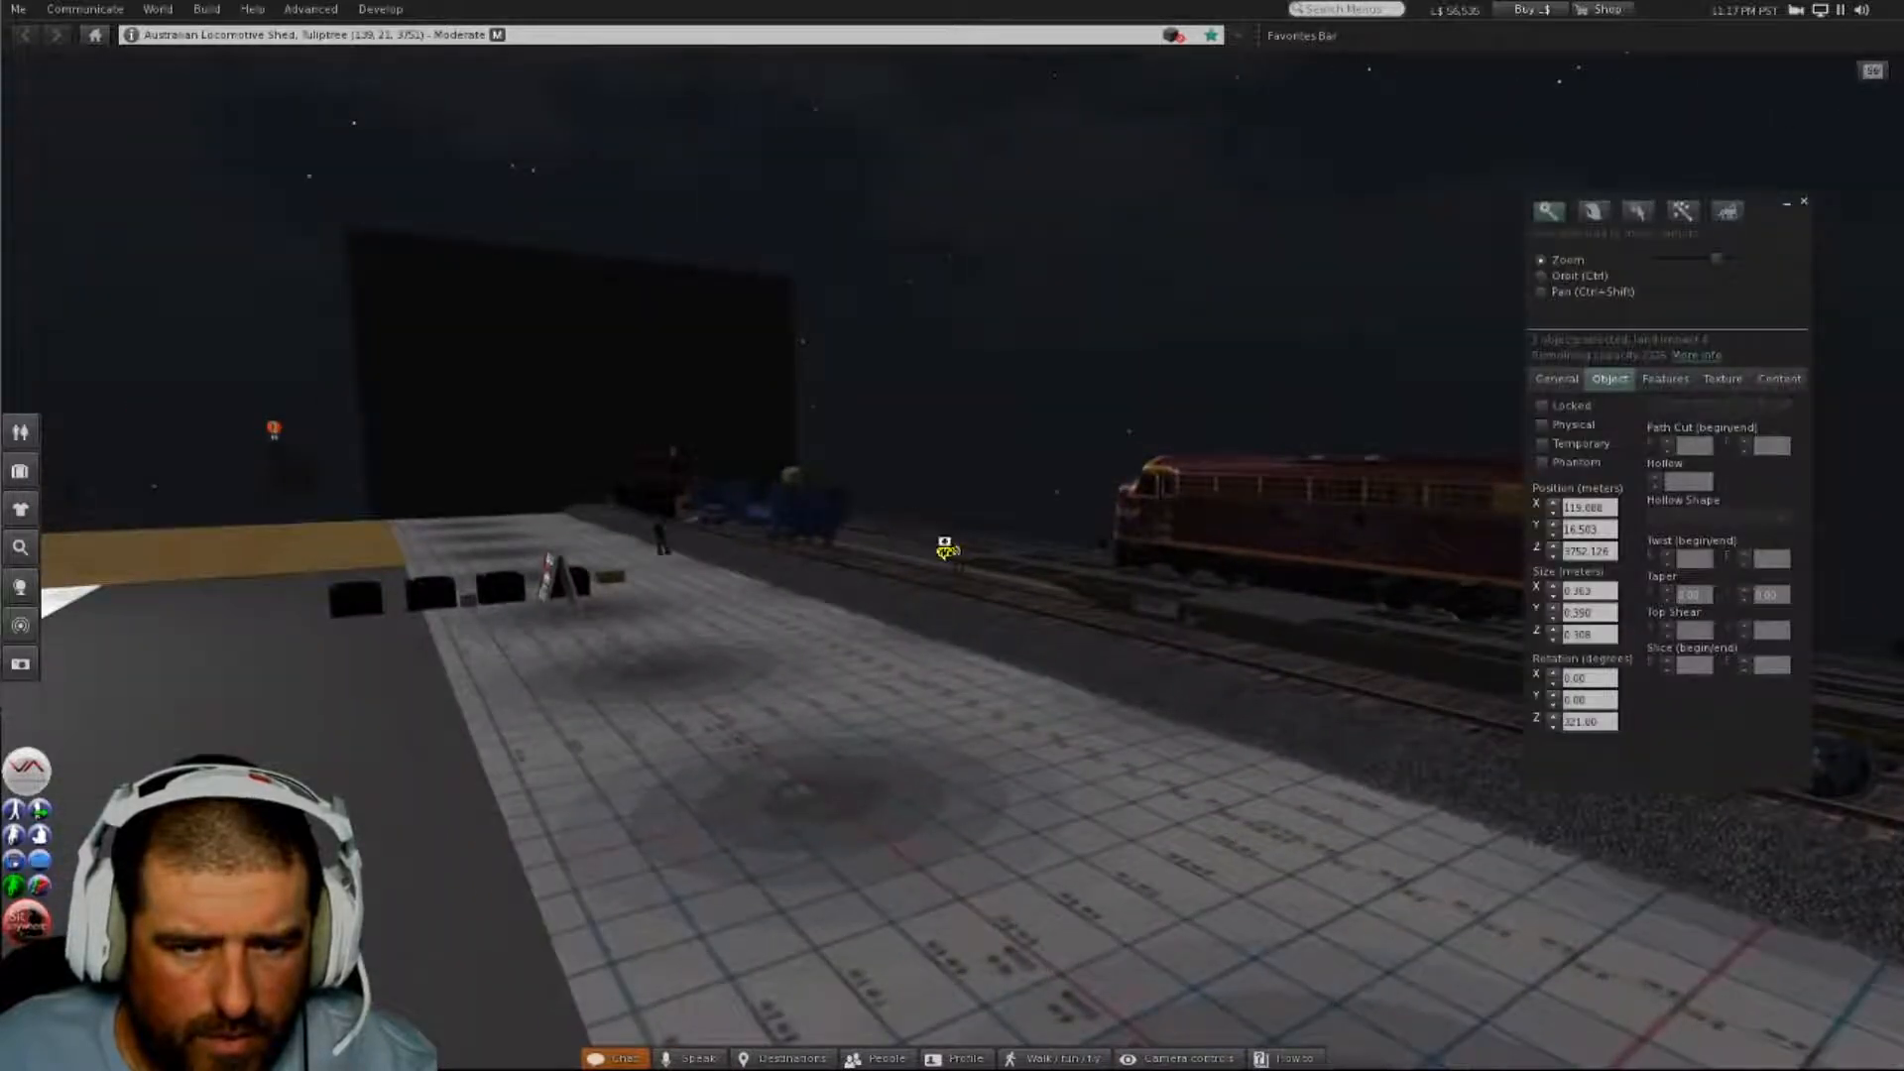
left_click_drag(944, 542, 1200, 422, "alt")
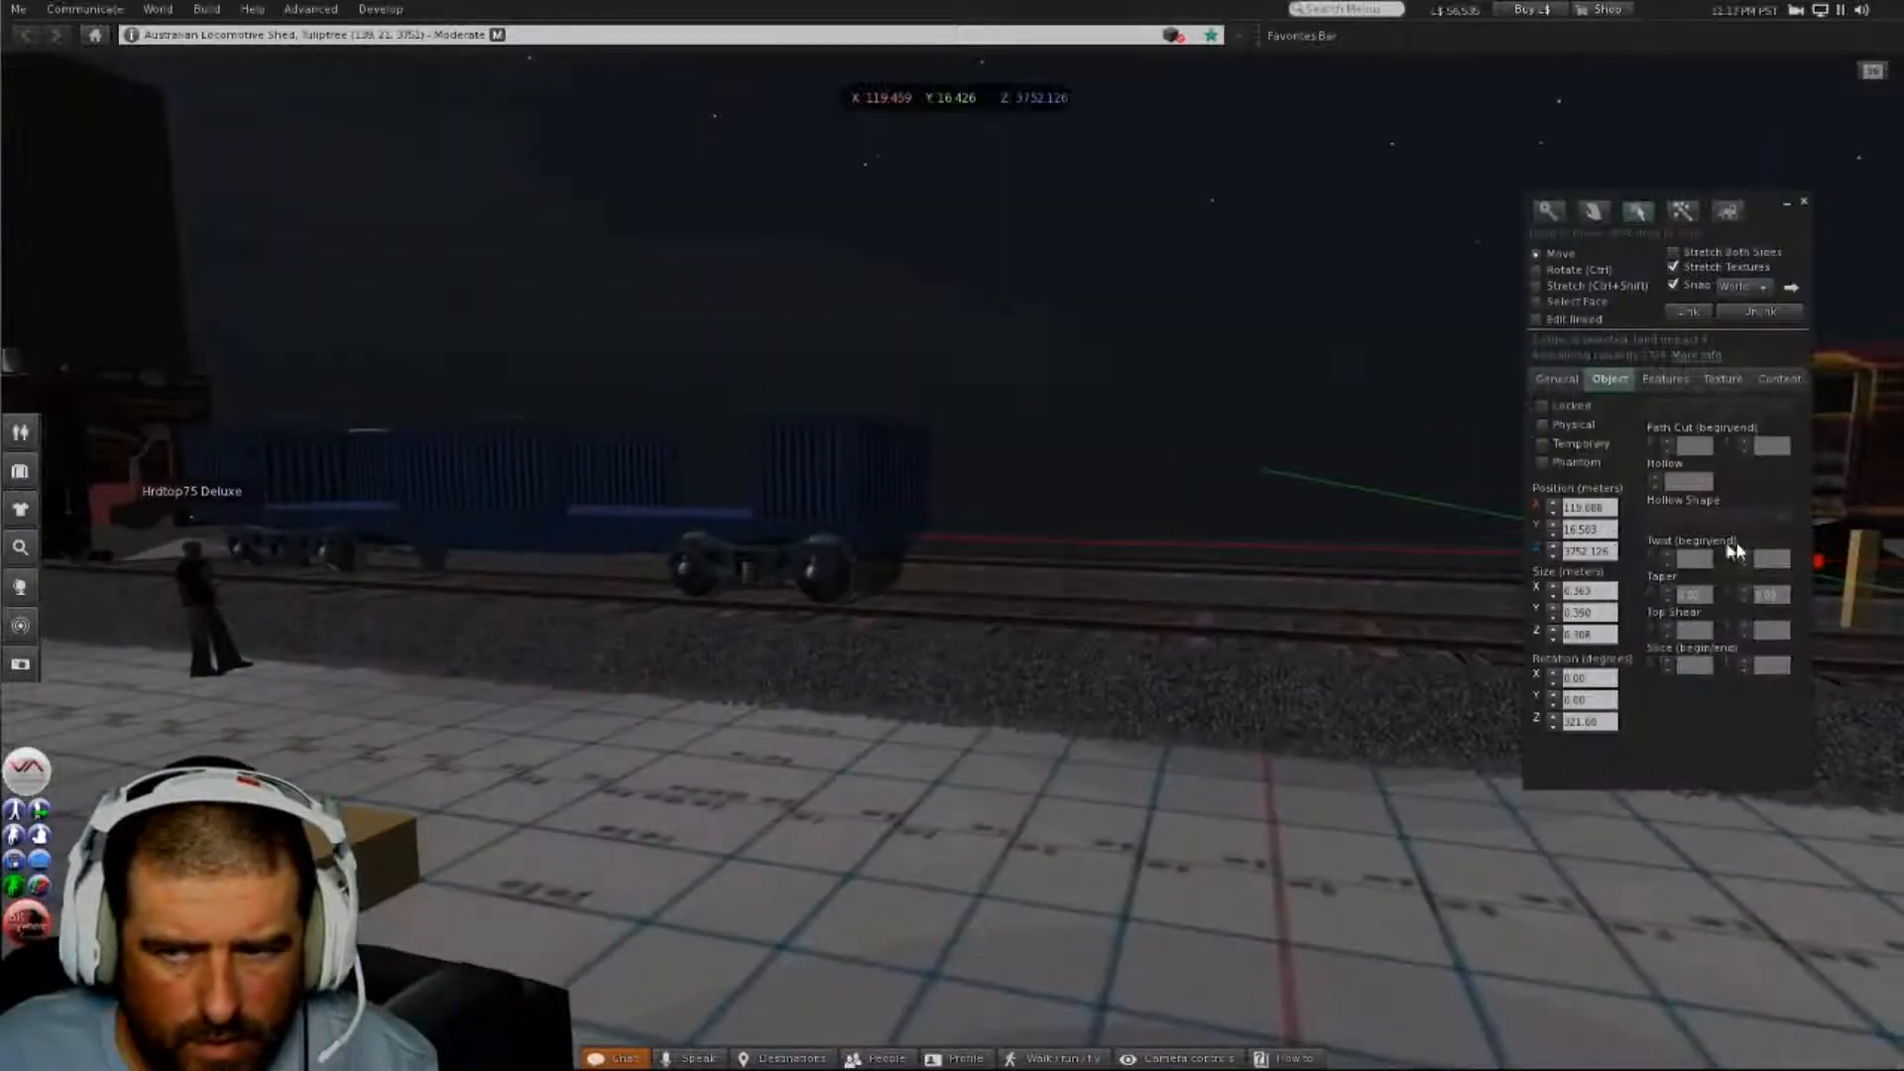
left_click_drag(1666, 193, 392, 191)
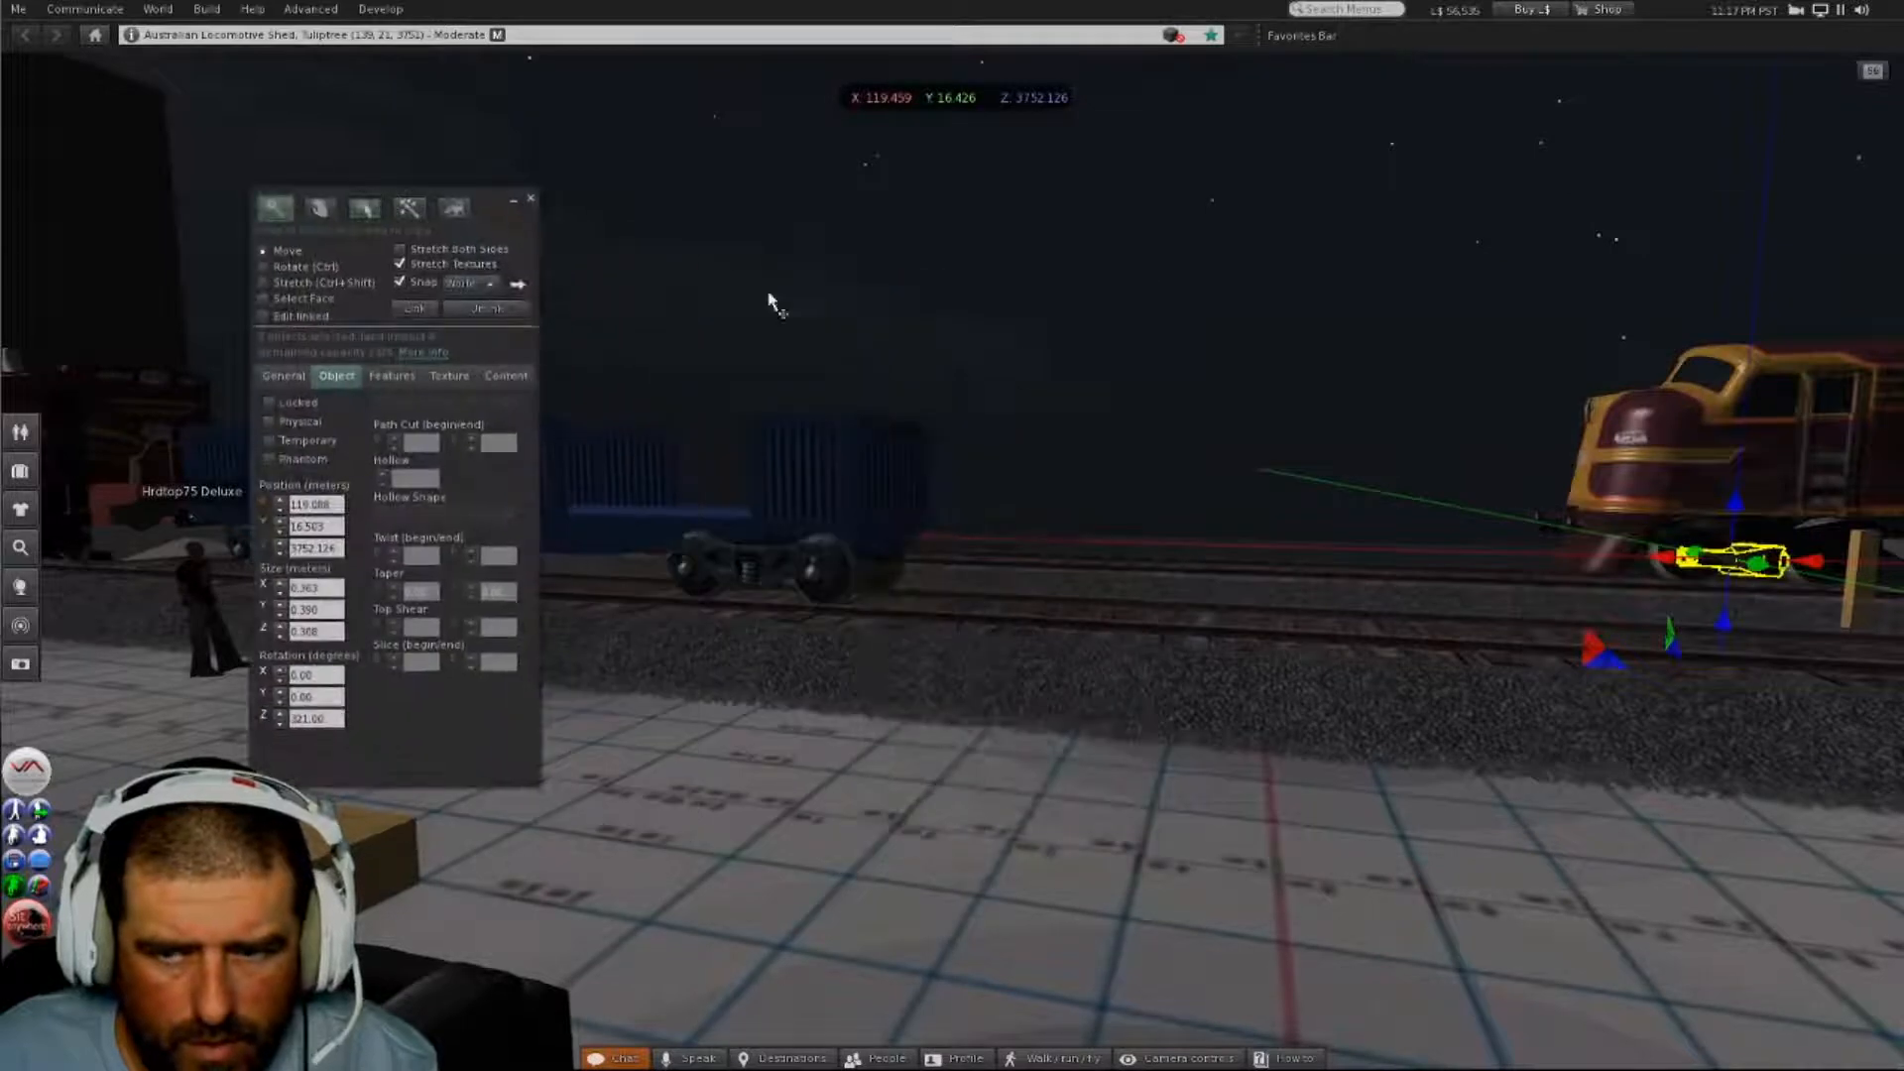
left_click_drag(1674, 570, 913, 544)
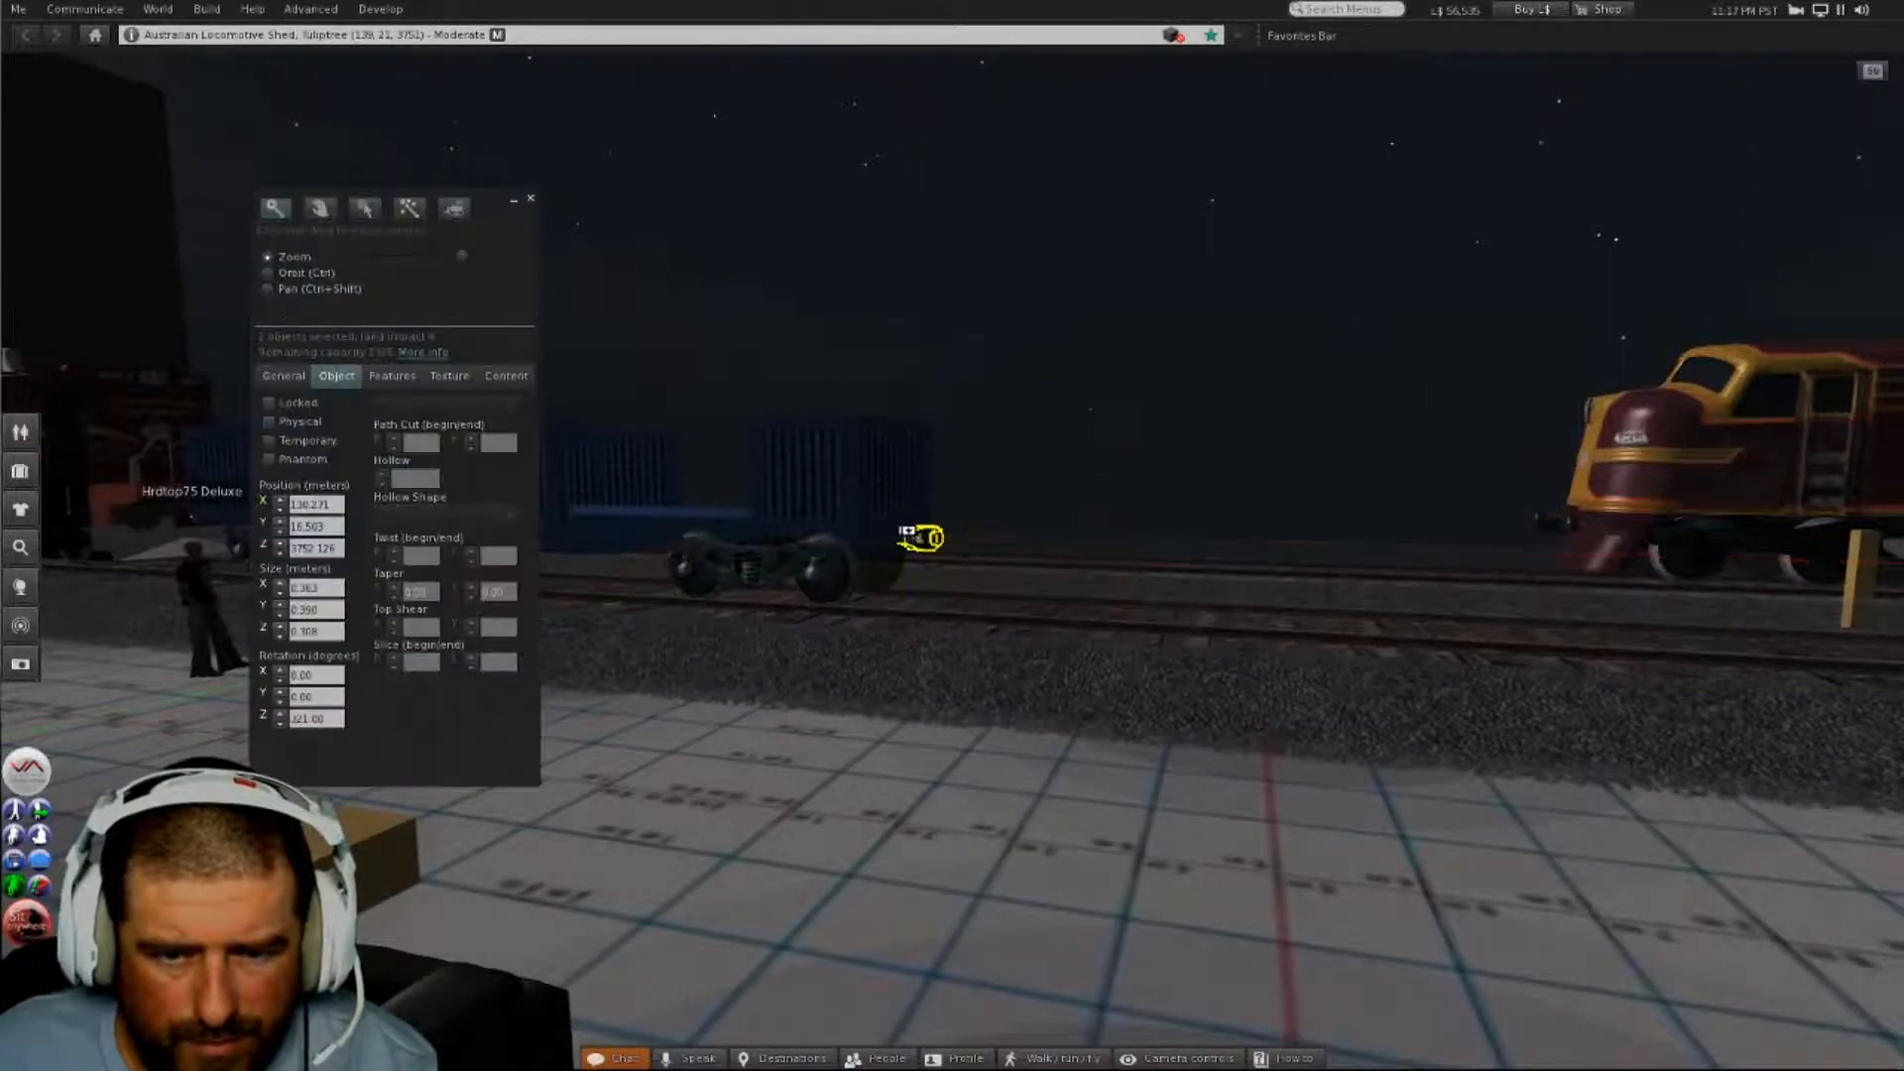
left_click(913, 544, "alt")
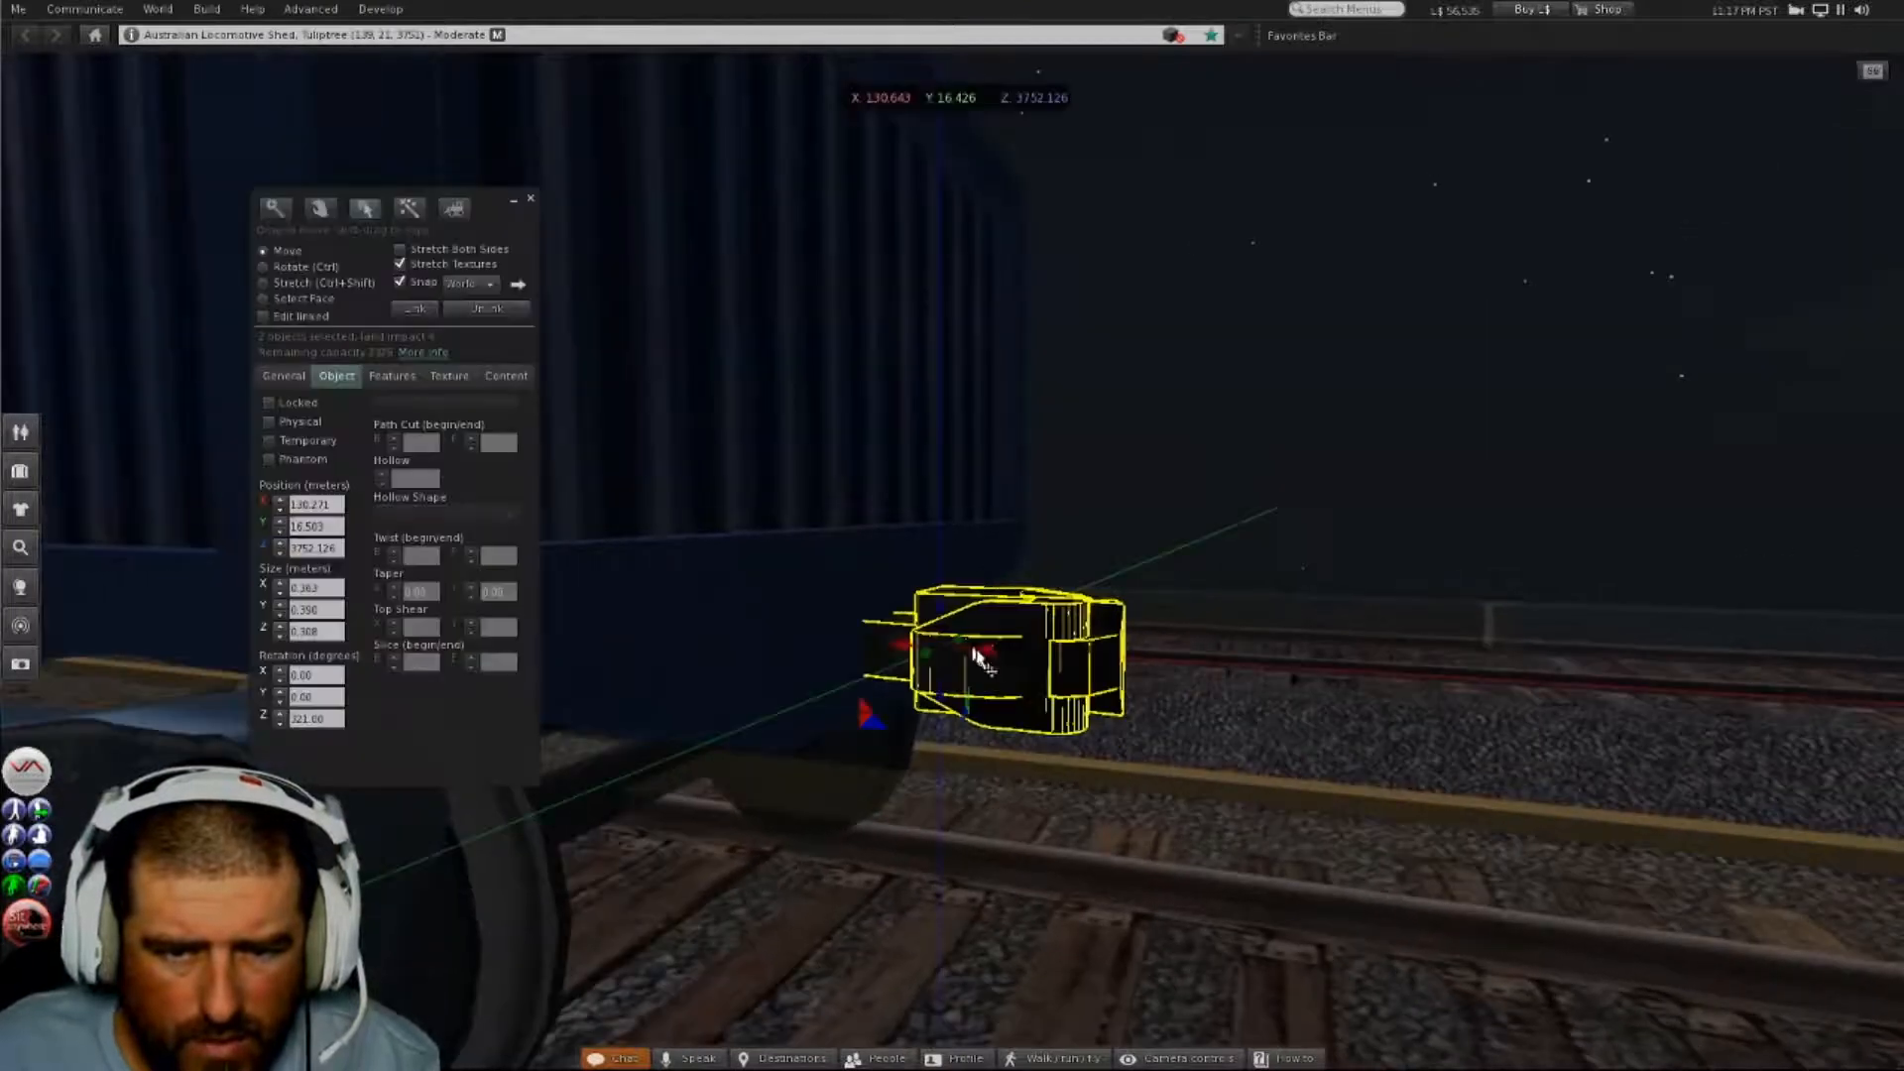
left_click_drag(995, 662, 1077, 682)
key("Escape")
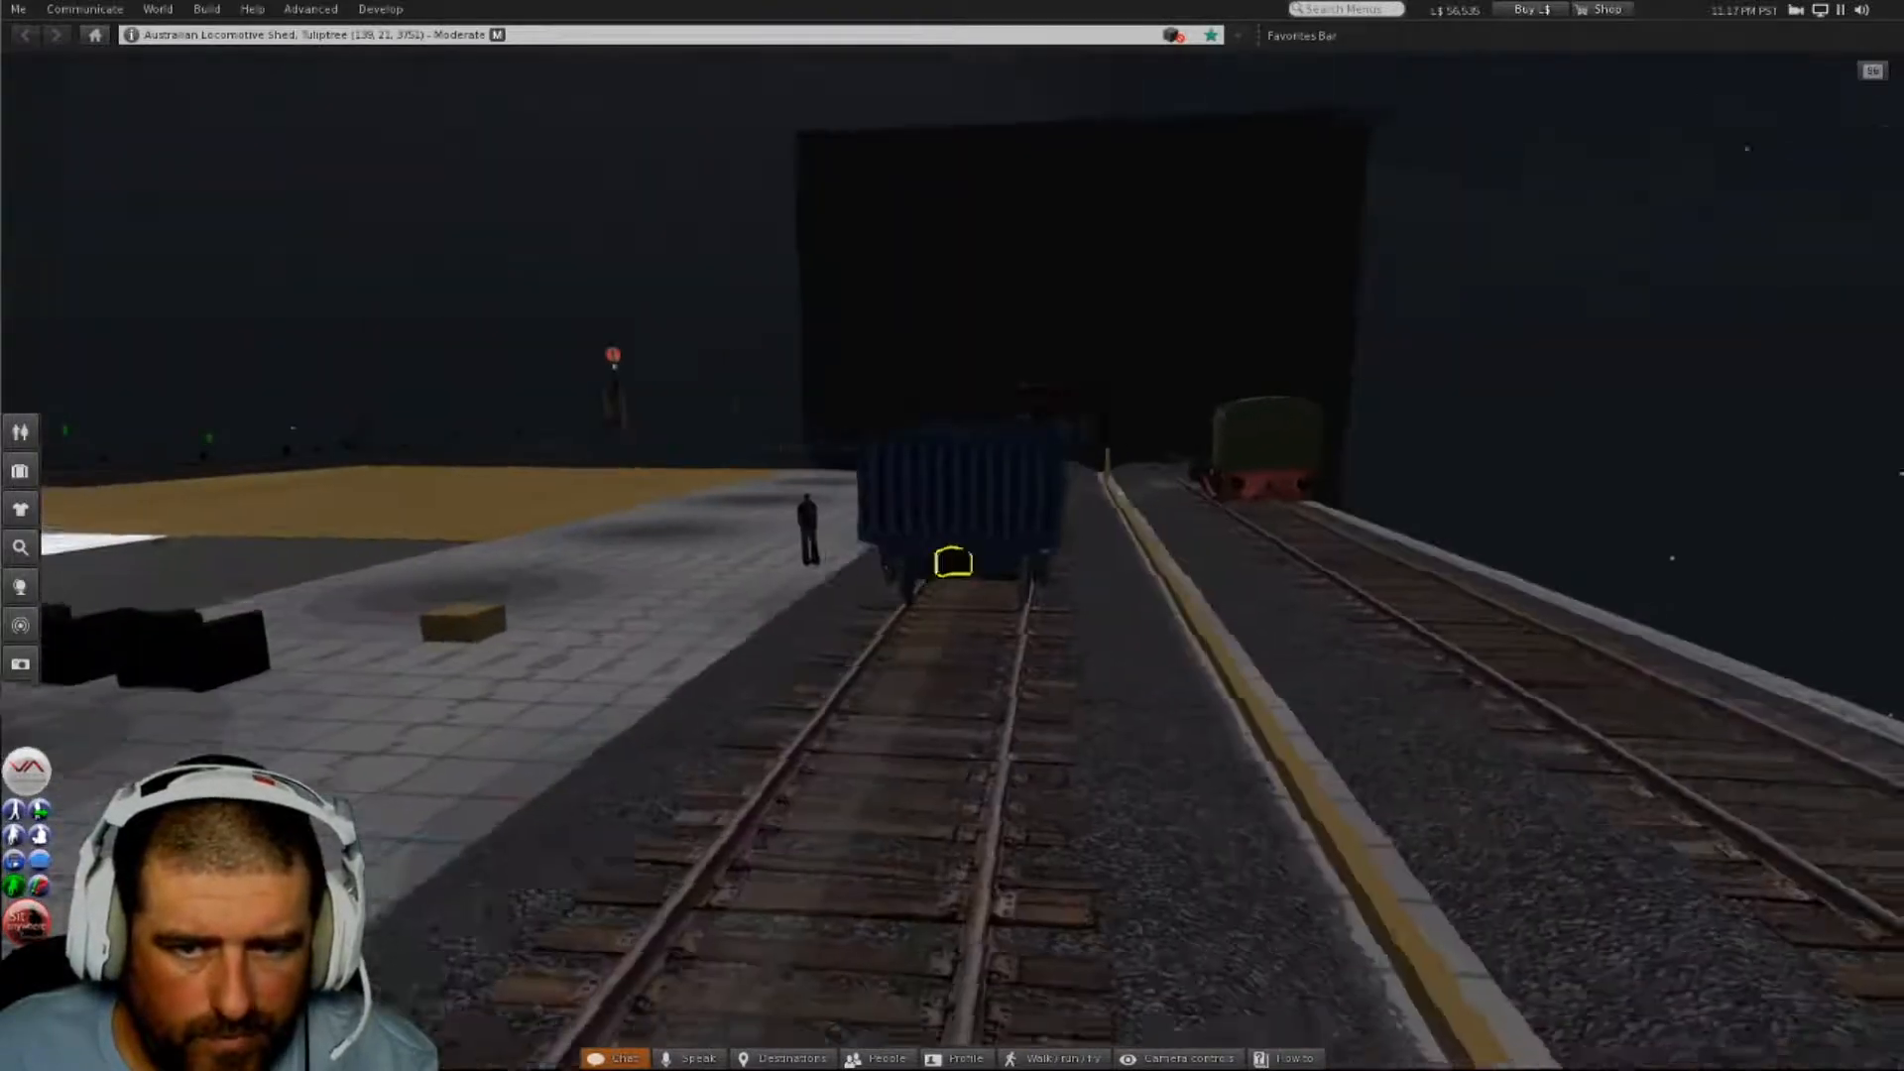
- Add the coupler at the opposite end and the blue wagon body to the selection and link everything as one object
left_click_drag(953, 562, 1289, 562, "alt")
left_click_drag(723, 523, 1250, 525, "alt")
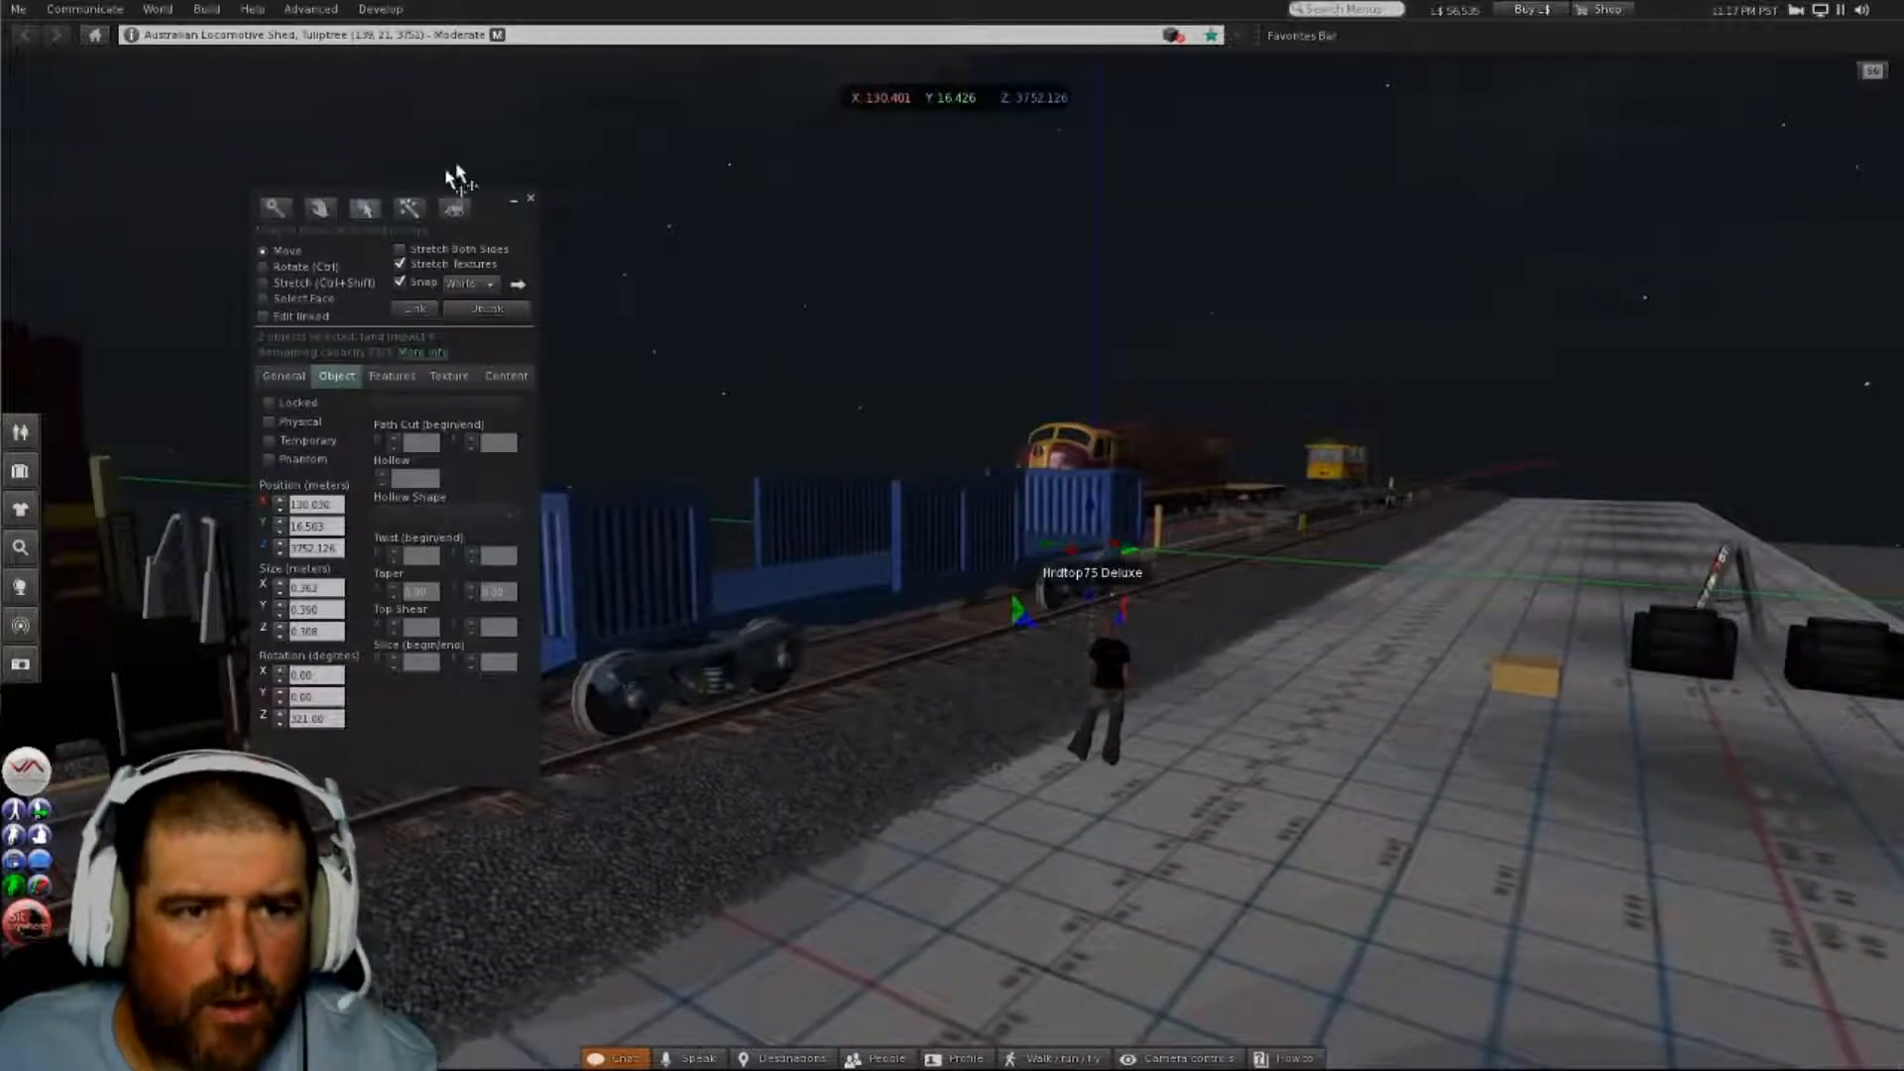
left_click_drag(430, 201, 1730, 242)
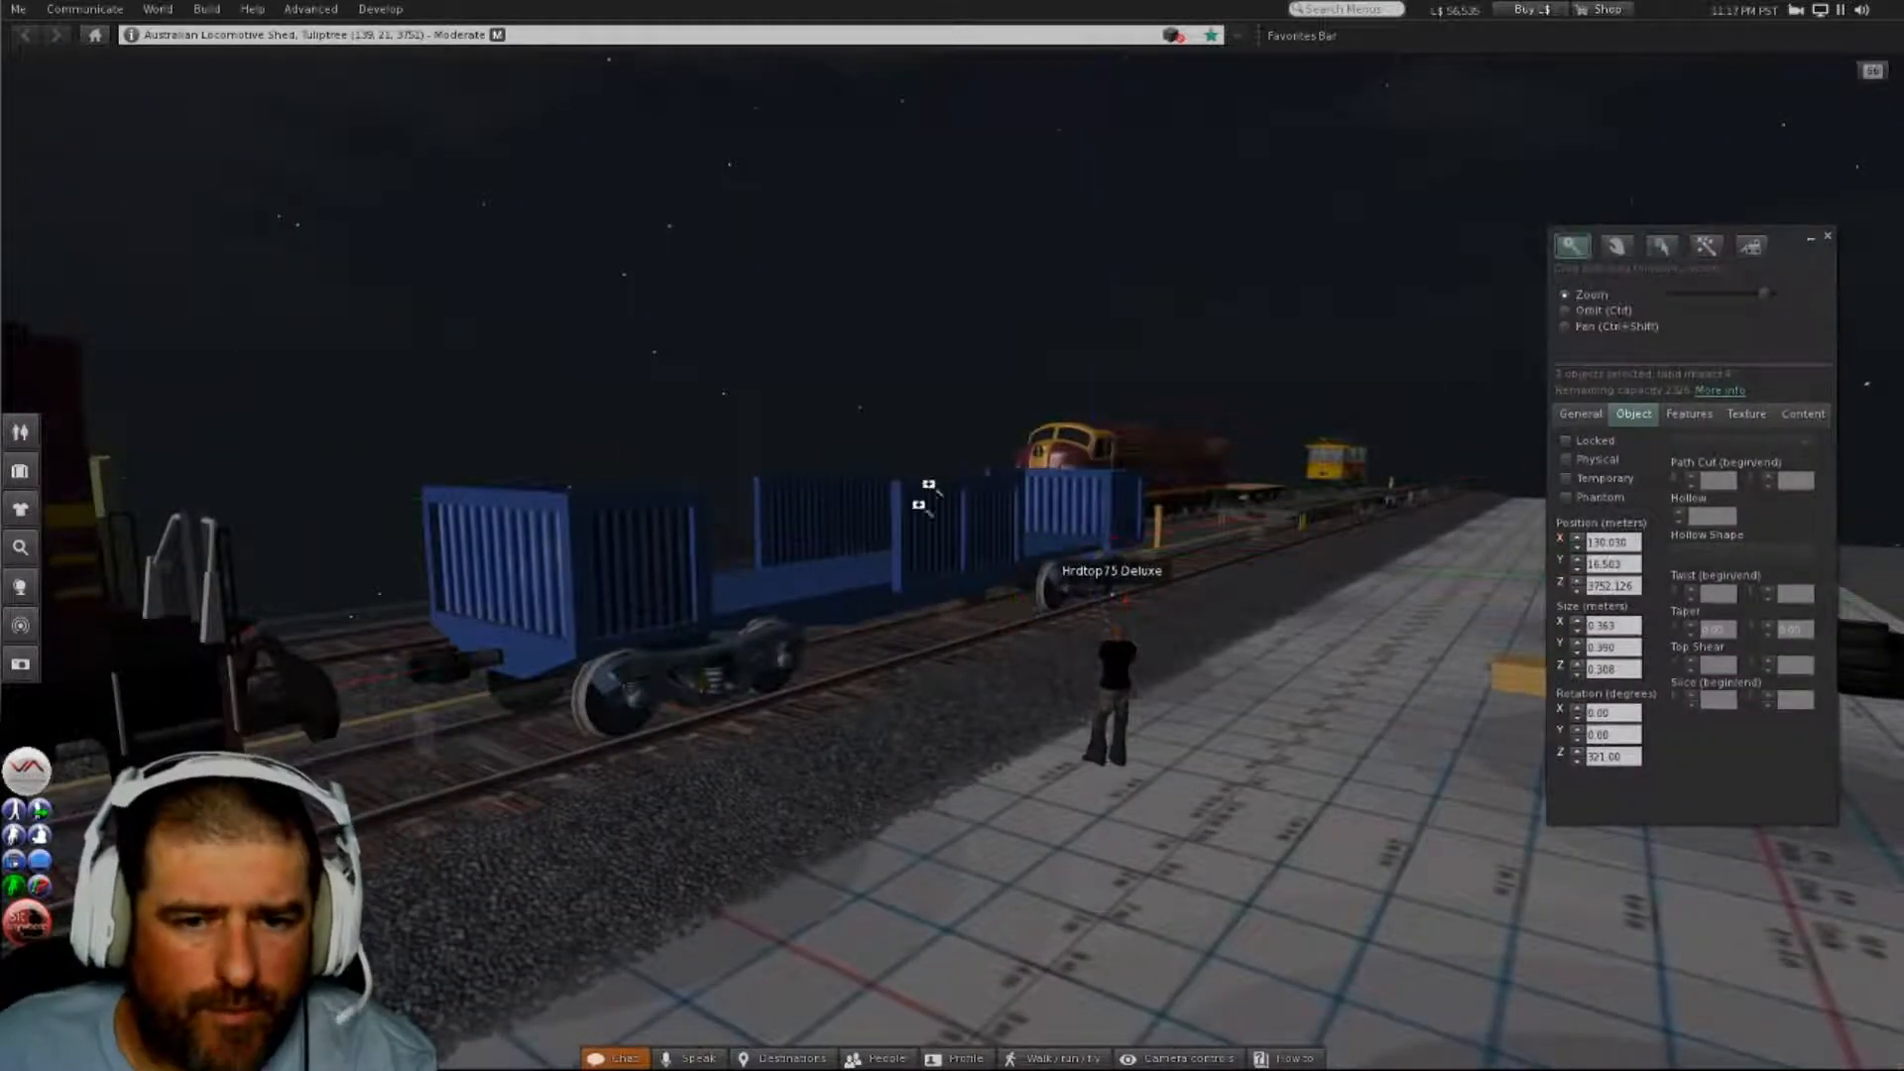
left_click_drag(833, 566, 912, 610, "alt")
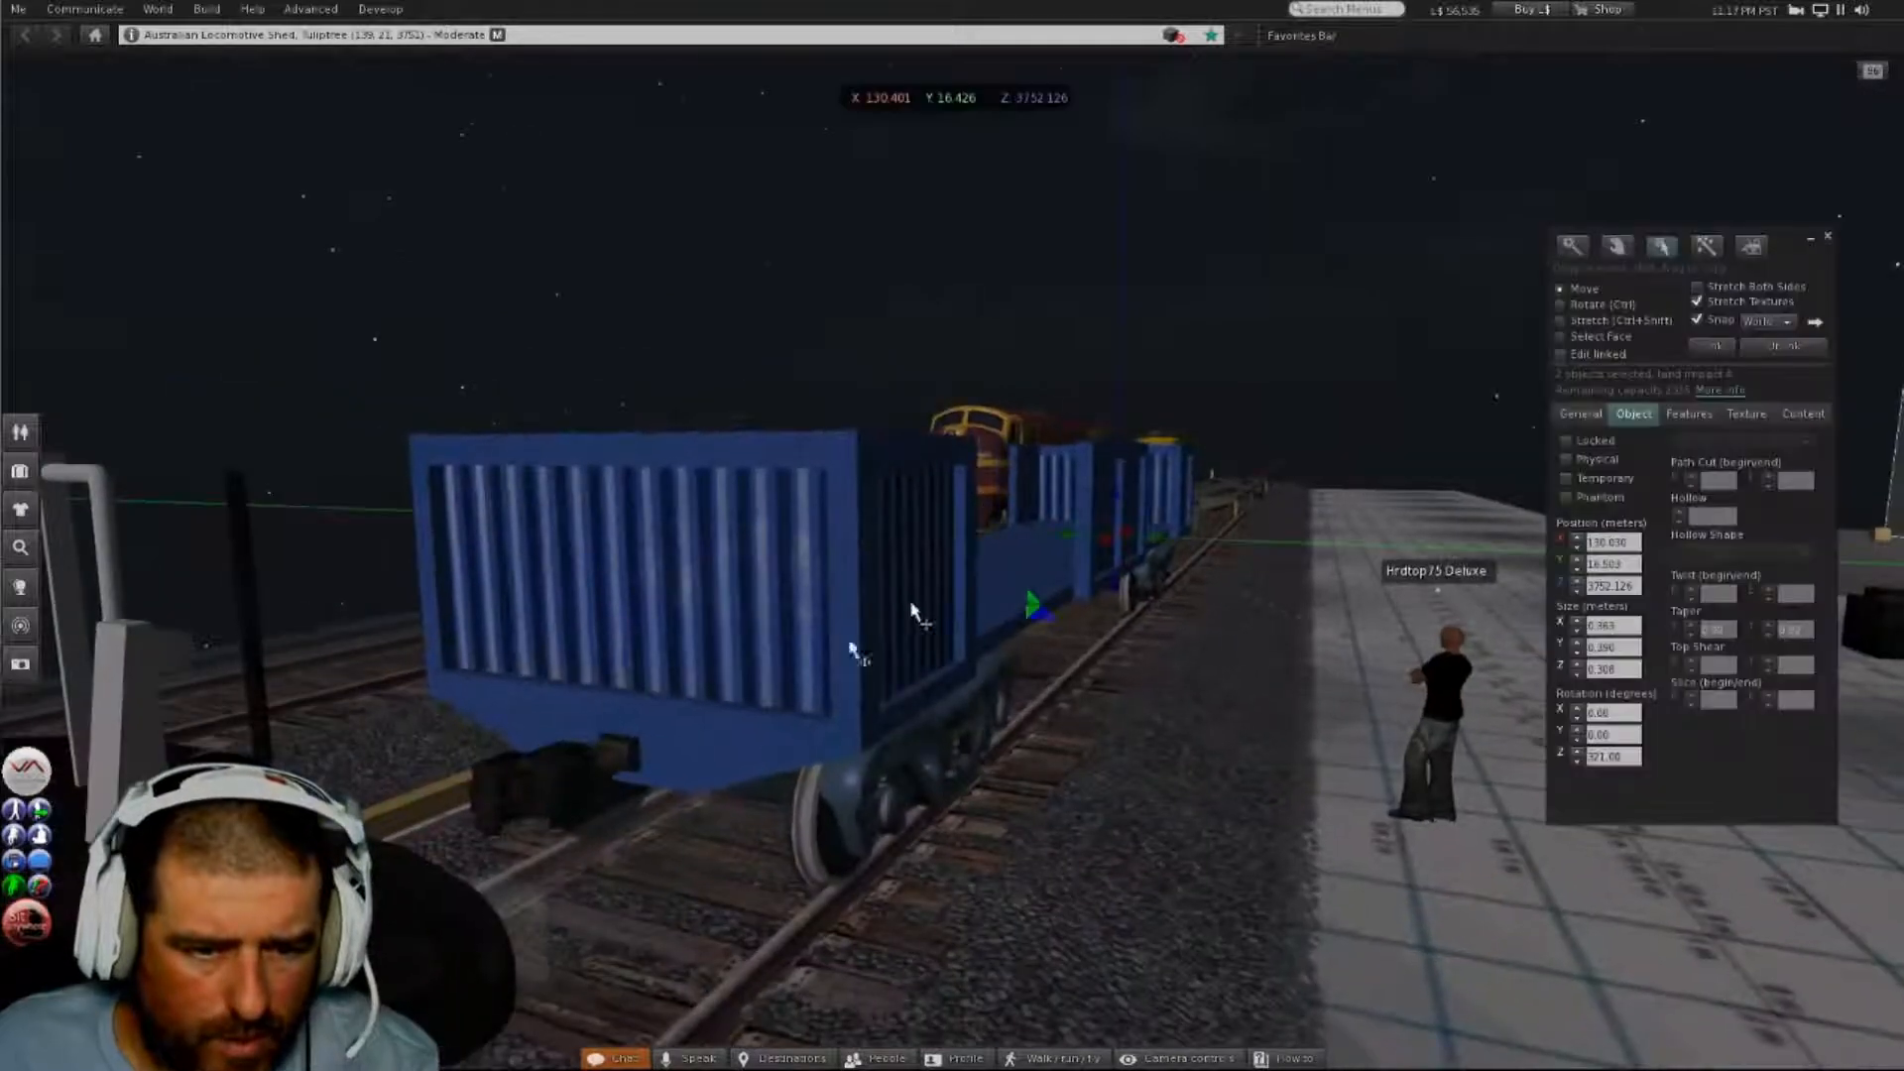
left_click(513, 805, "shift")
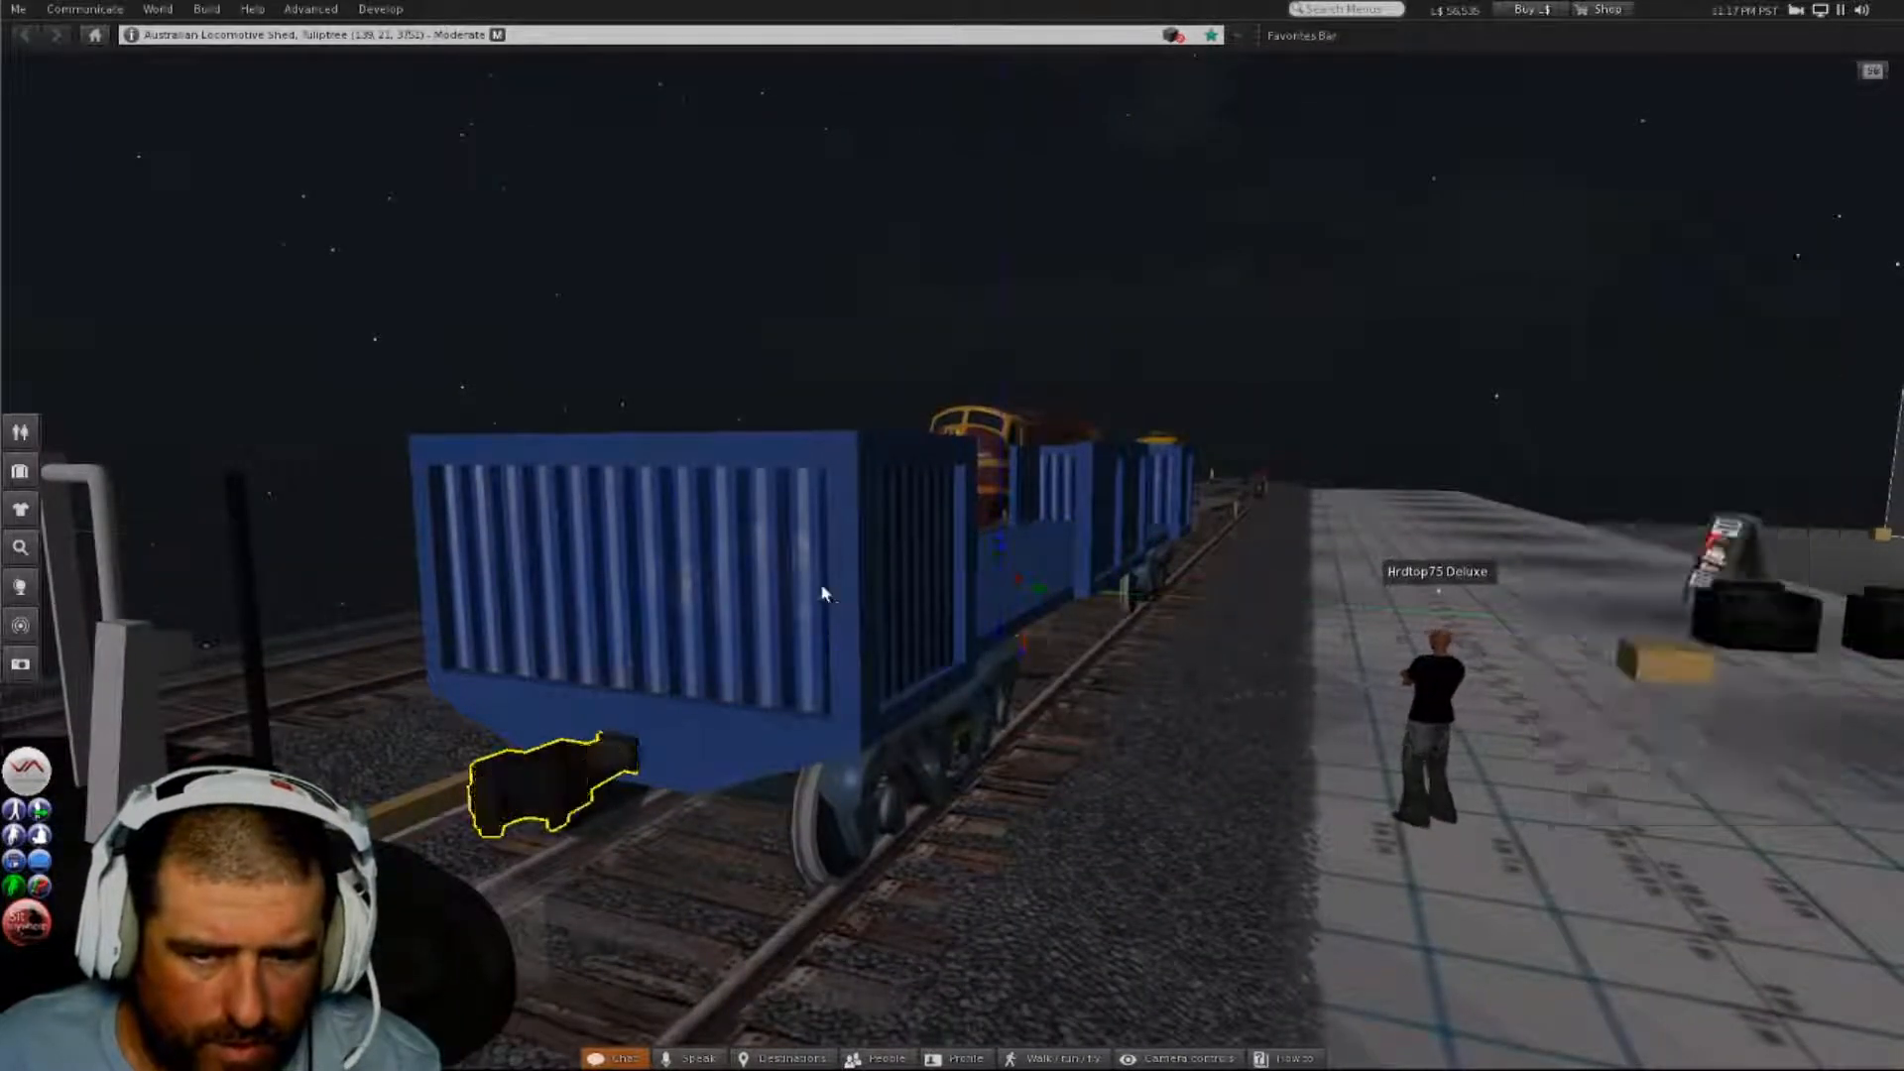
left_click(823, 592, "shift")
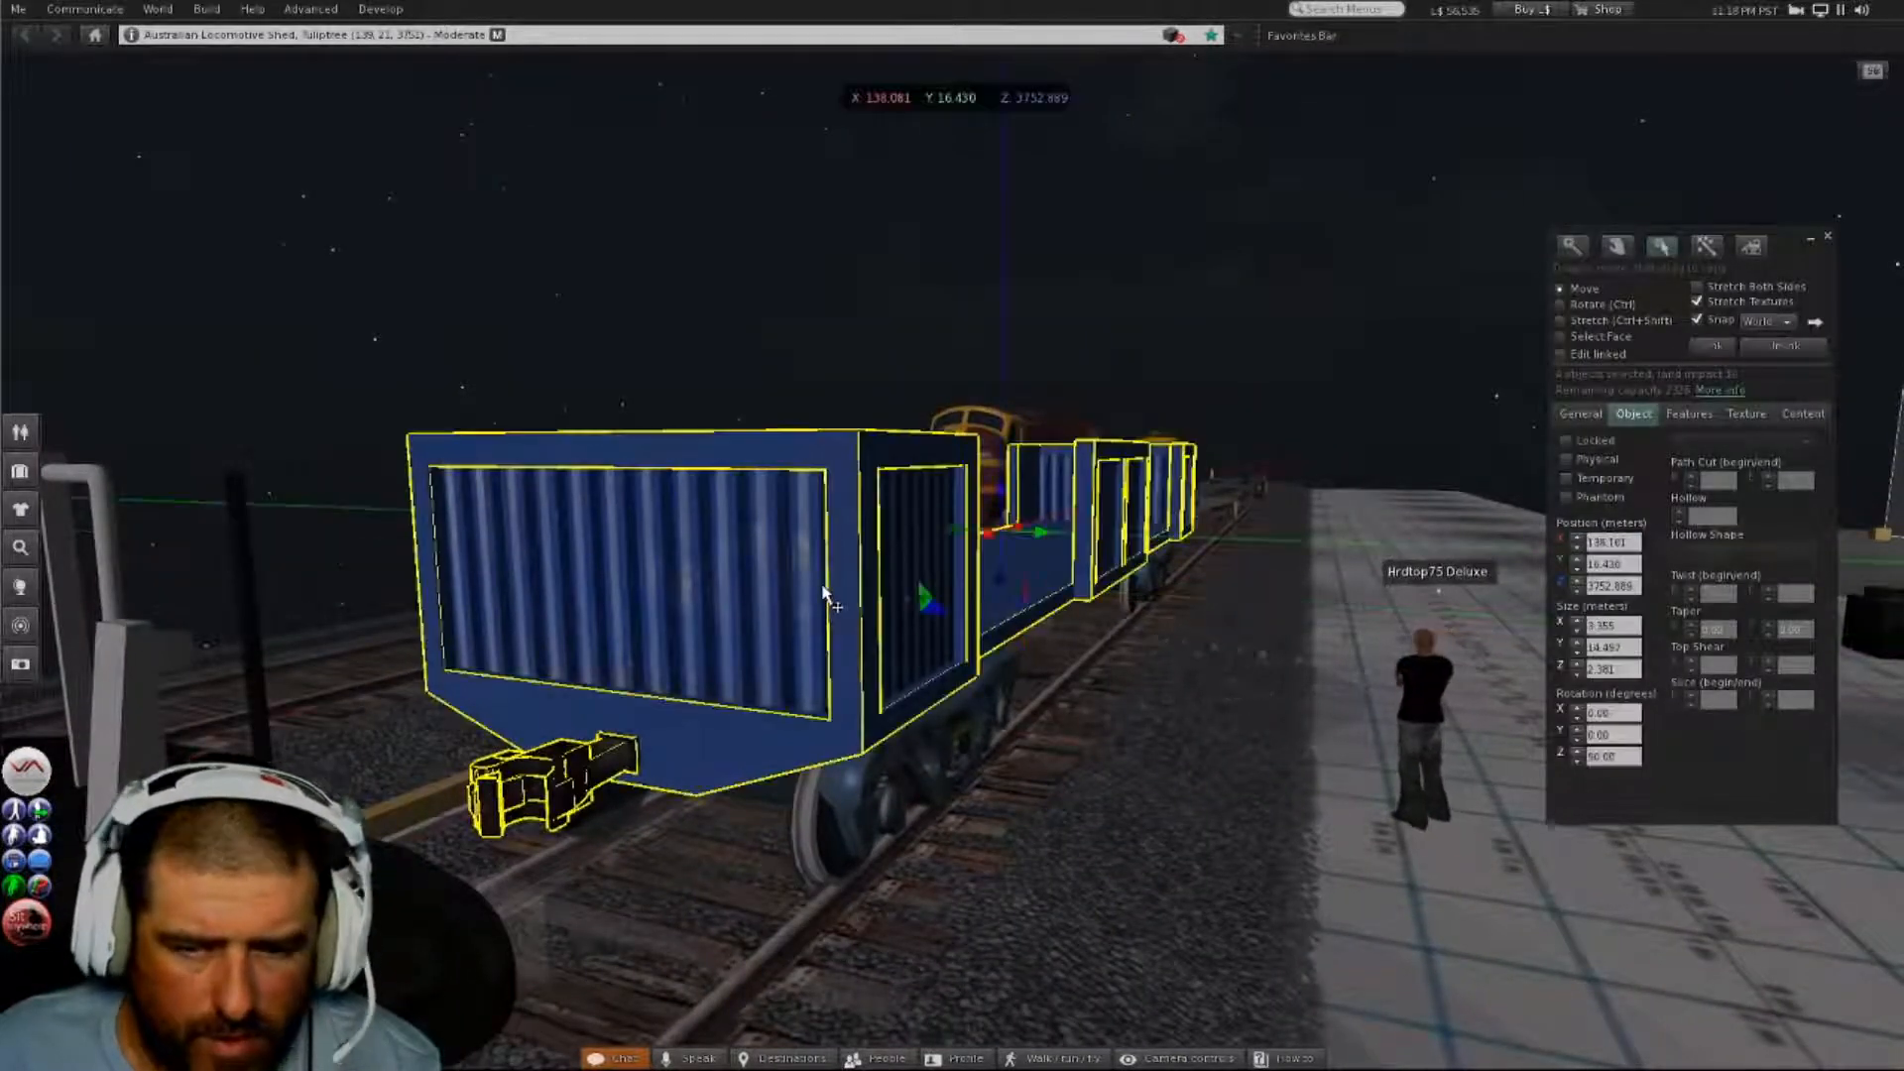
left_click(1722, 347)
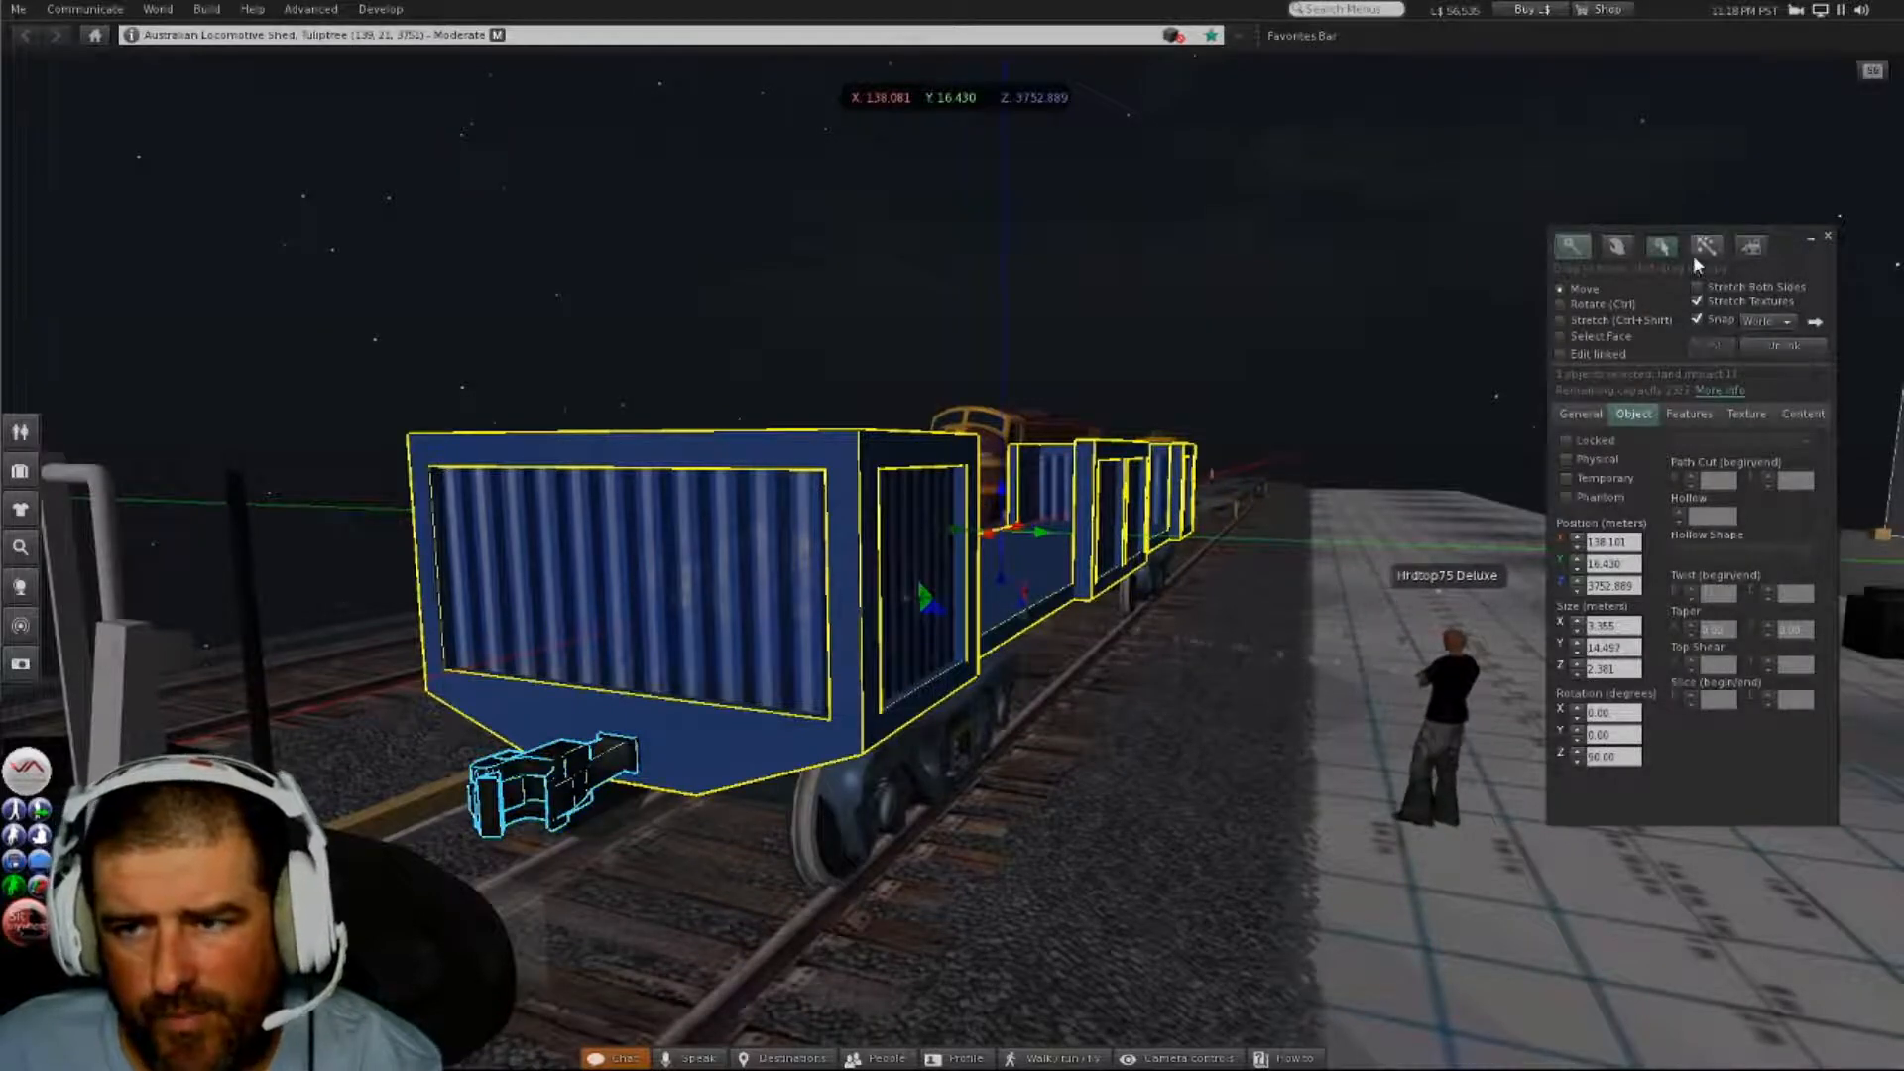
left_click(1828, 237)
left_click_drag(1066, 637, 327, 535, "alt")
key("Escape")
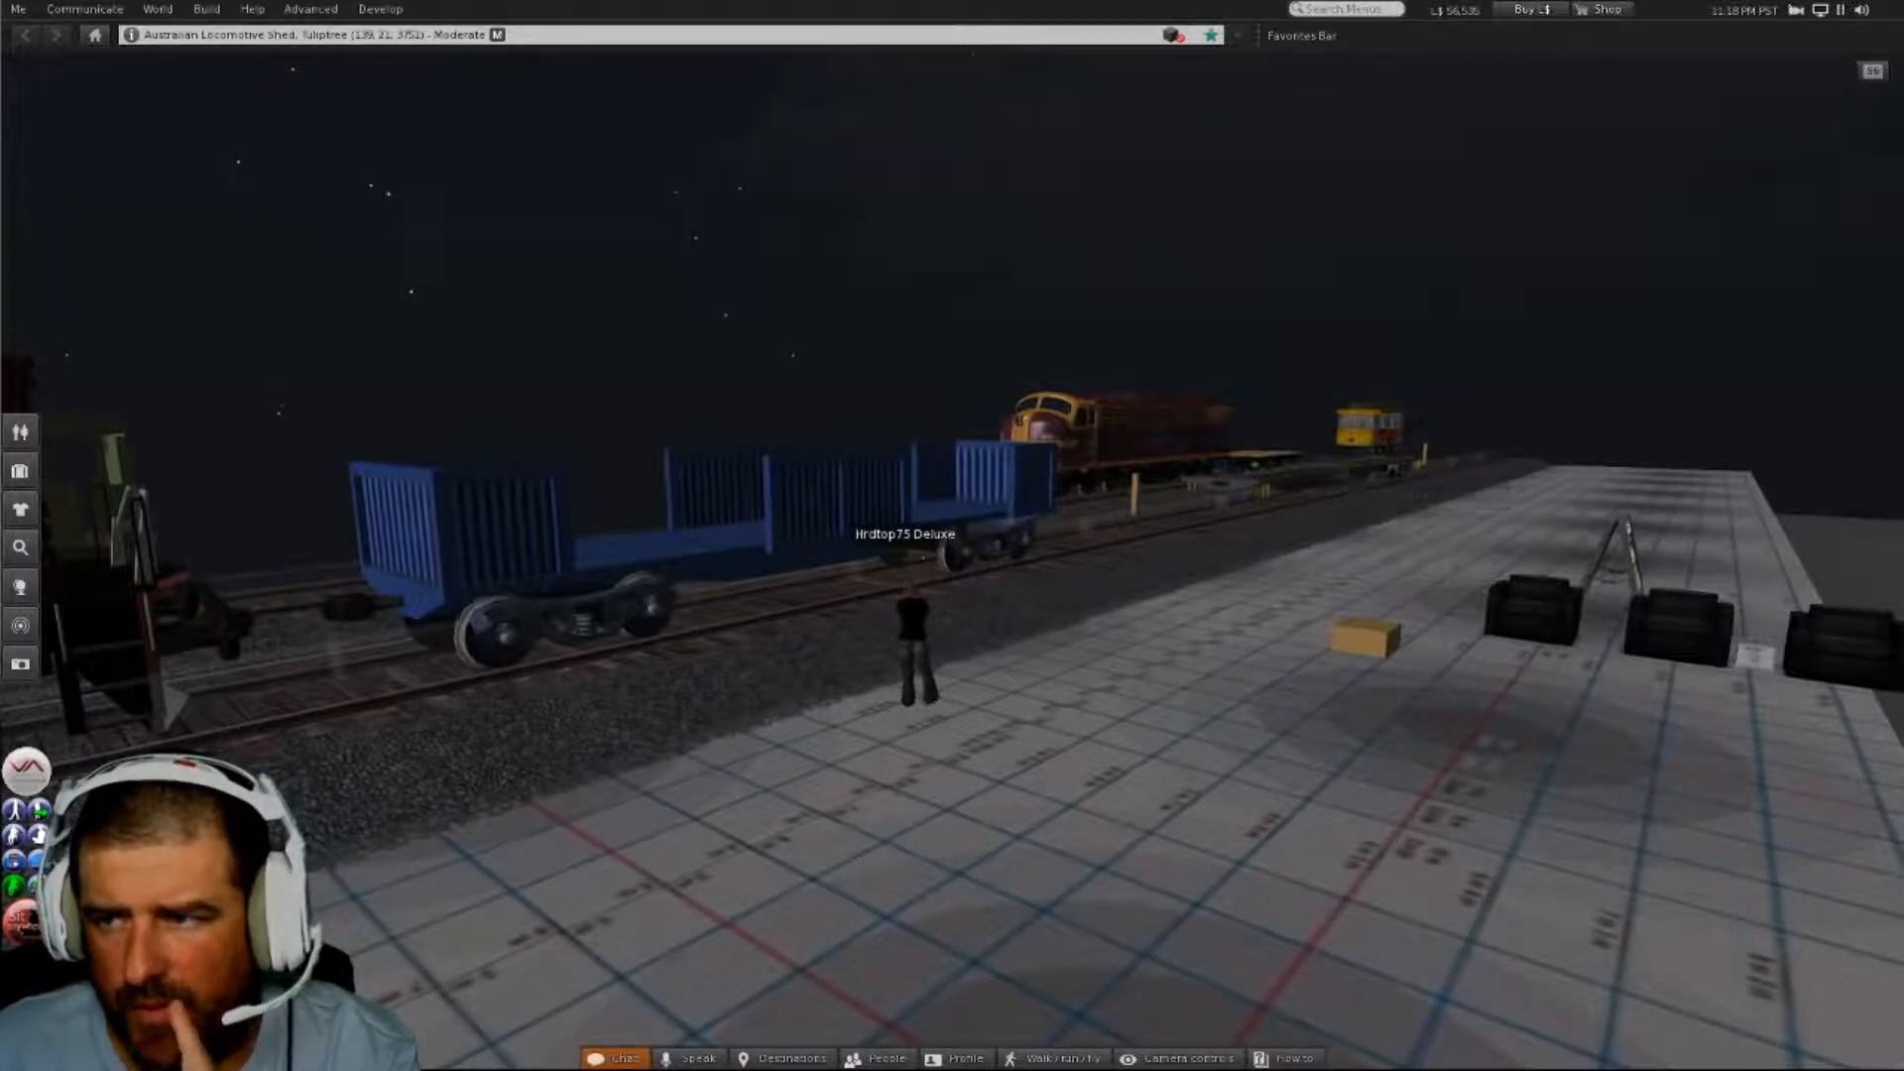
- Switch to the browser's BDY wagon page, examine the prototype photos for missing underframe and step details, and return to Second Life
key("alt+Tab")
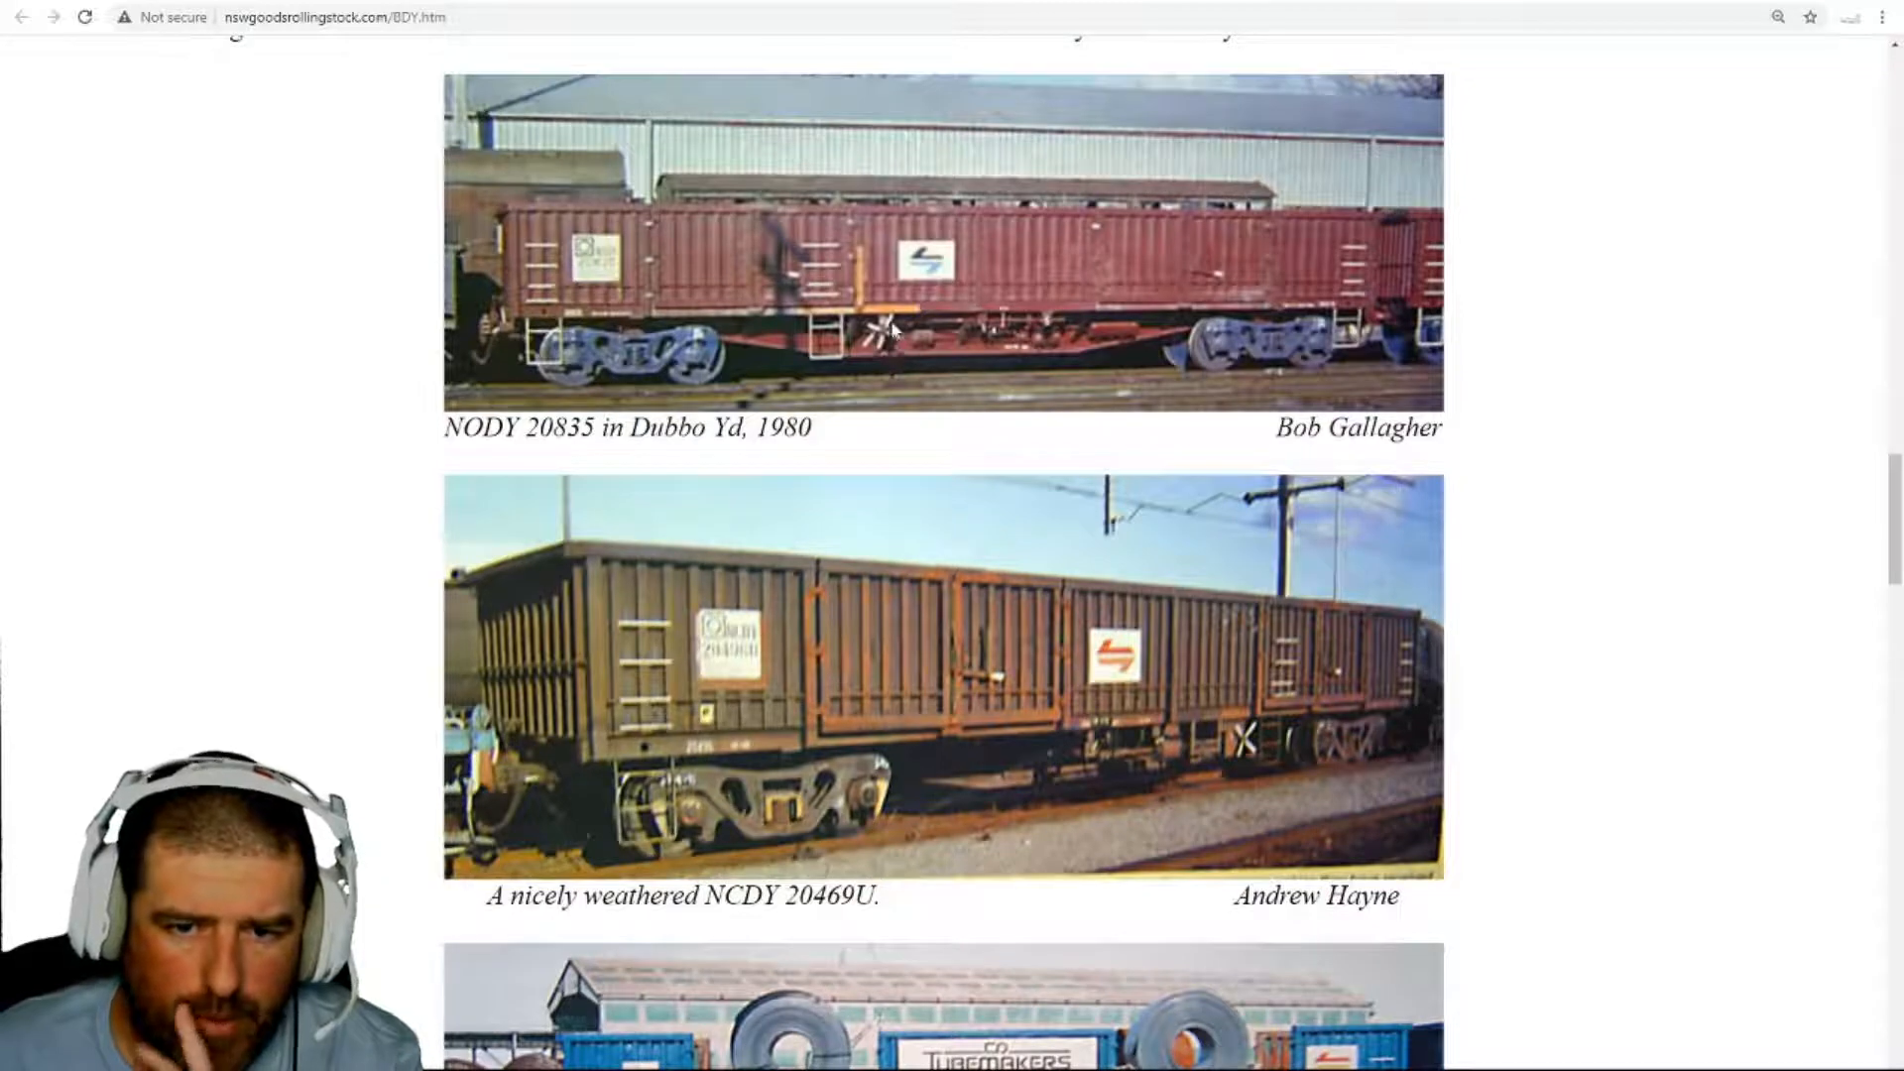
scroll(974, 547, "up", 4)
scroll(974, 550, "down", 12)
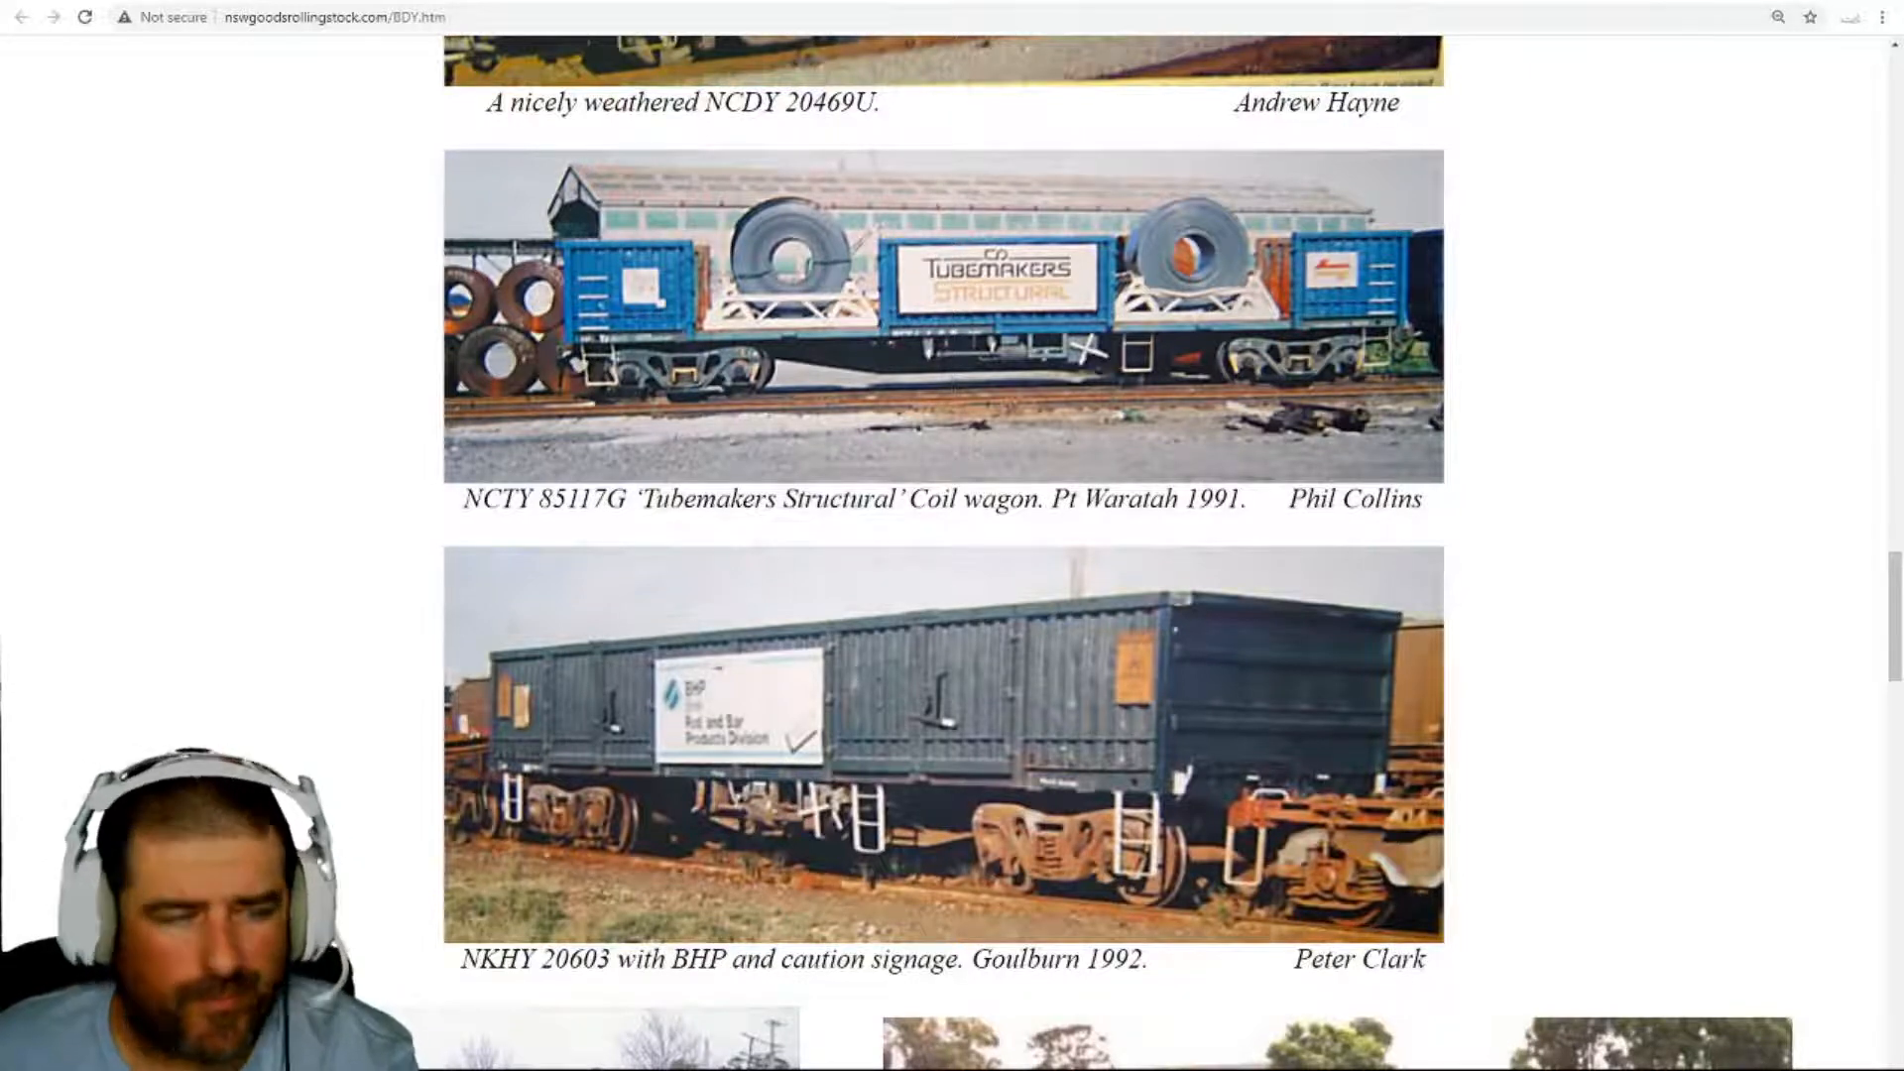
key("alt+Tab")
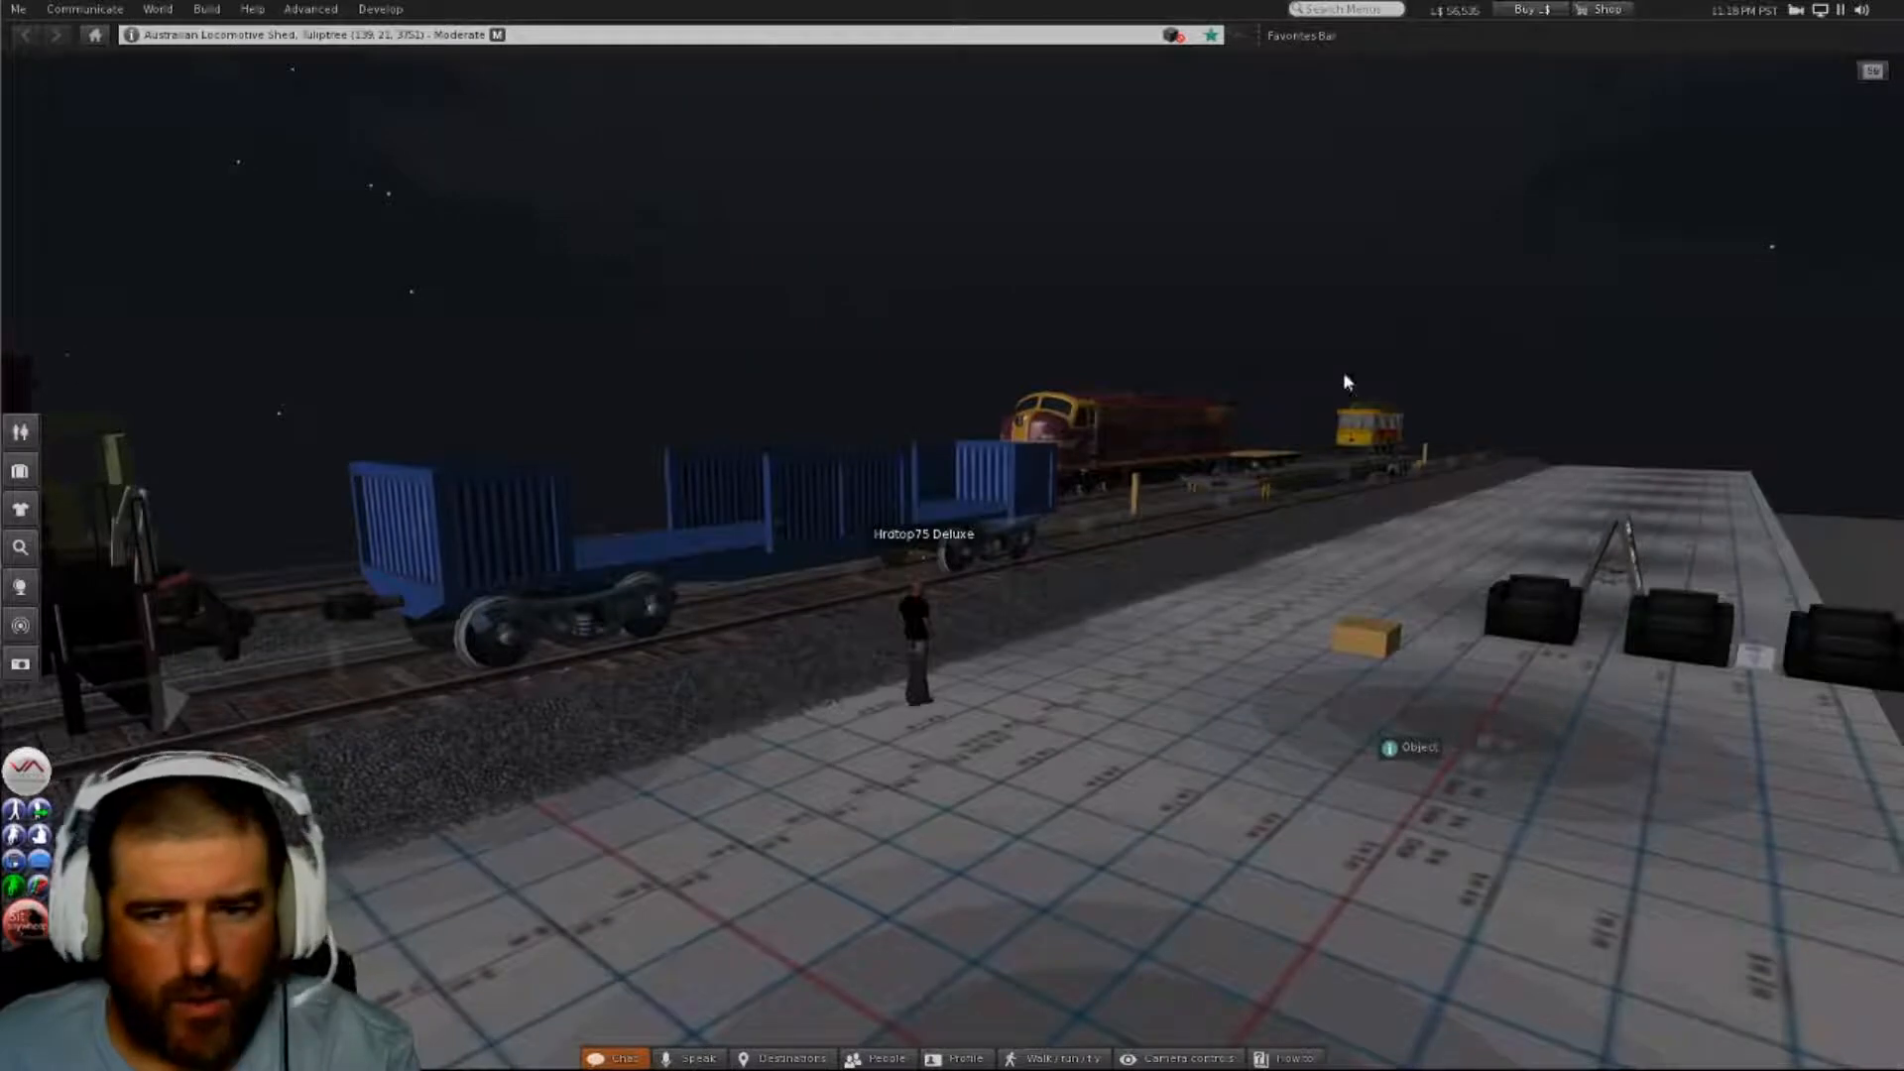
- Select only the yellow frame-shaped side step beside the flat wagon's far bogie and unlink it from the wagon
left_click_drag(1325, 466, 1253, 302, "alt")
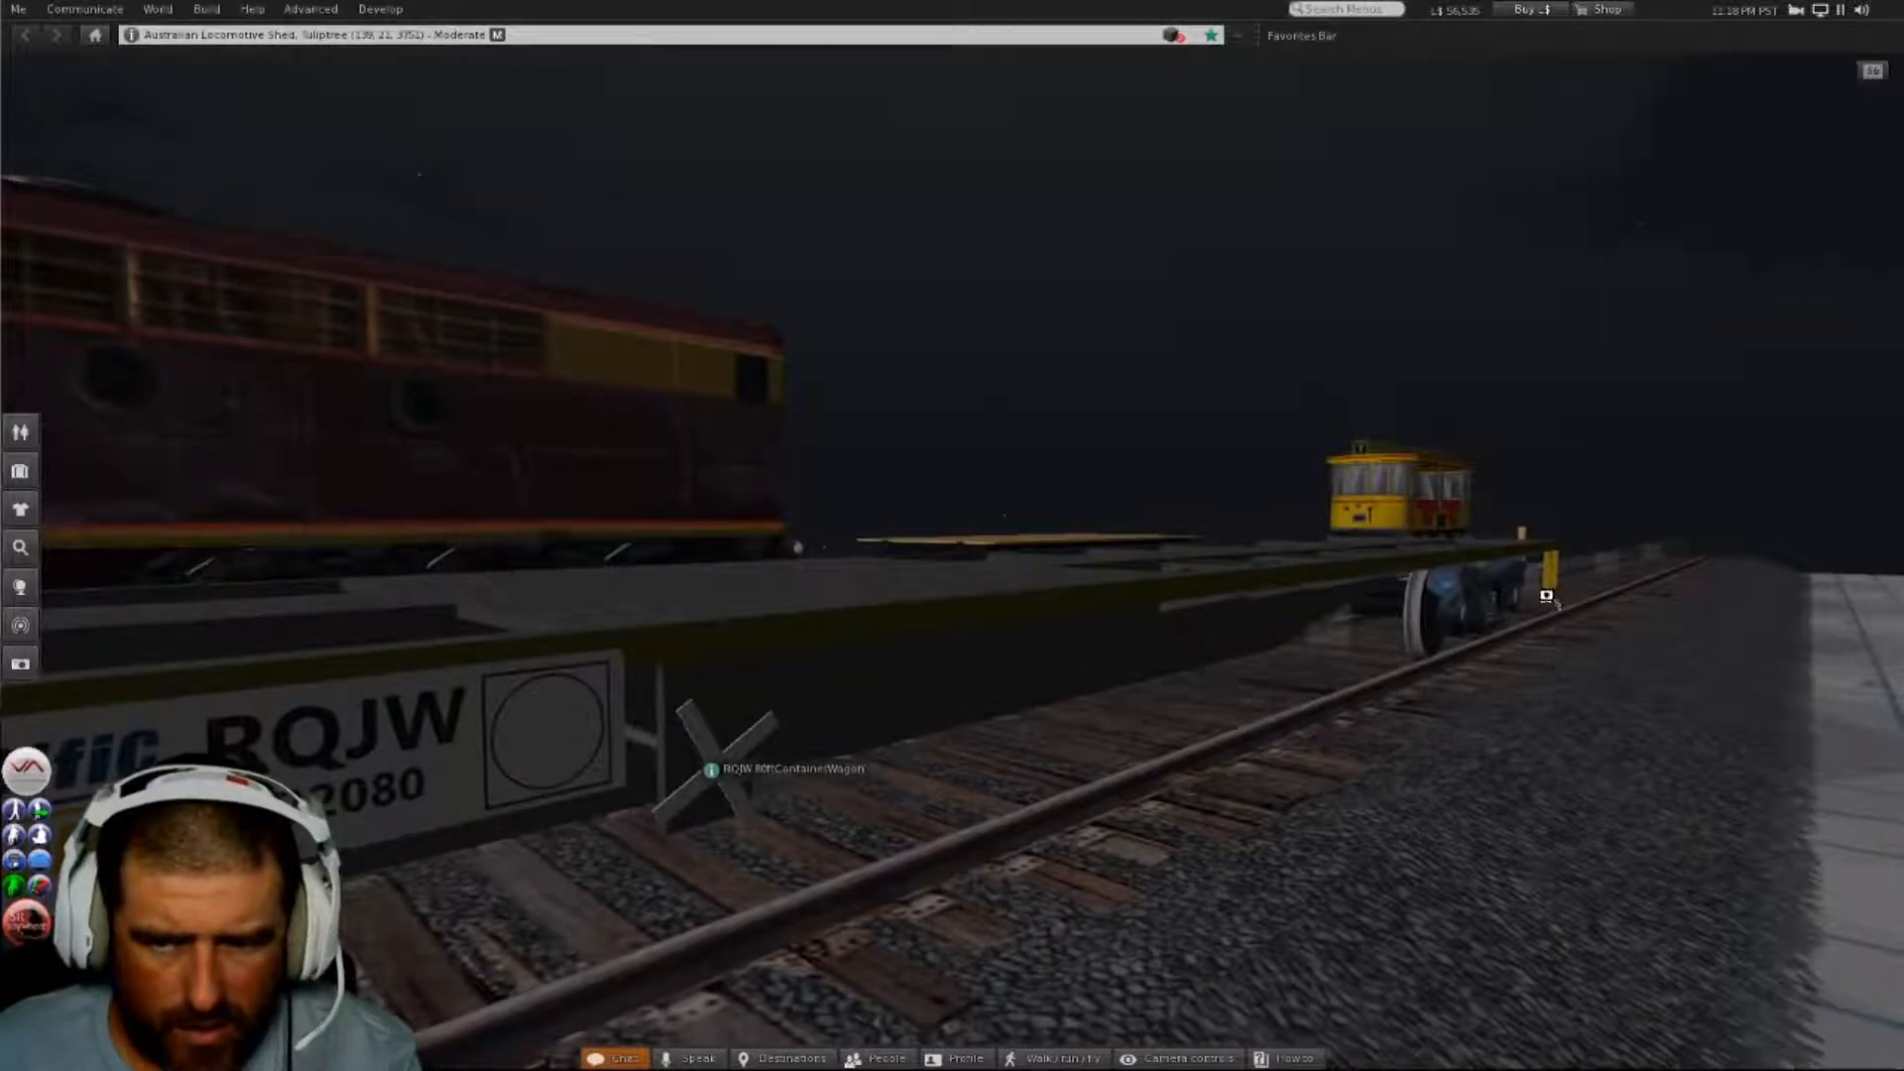
left_click_drag(1542, 592, 1368, 670, "alt")
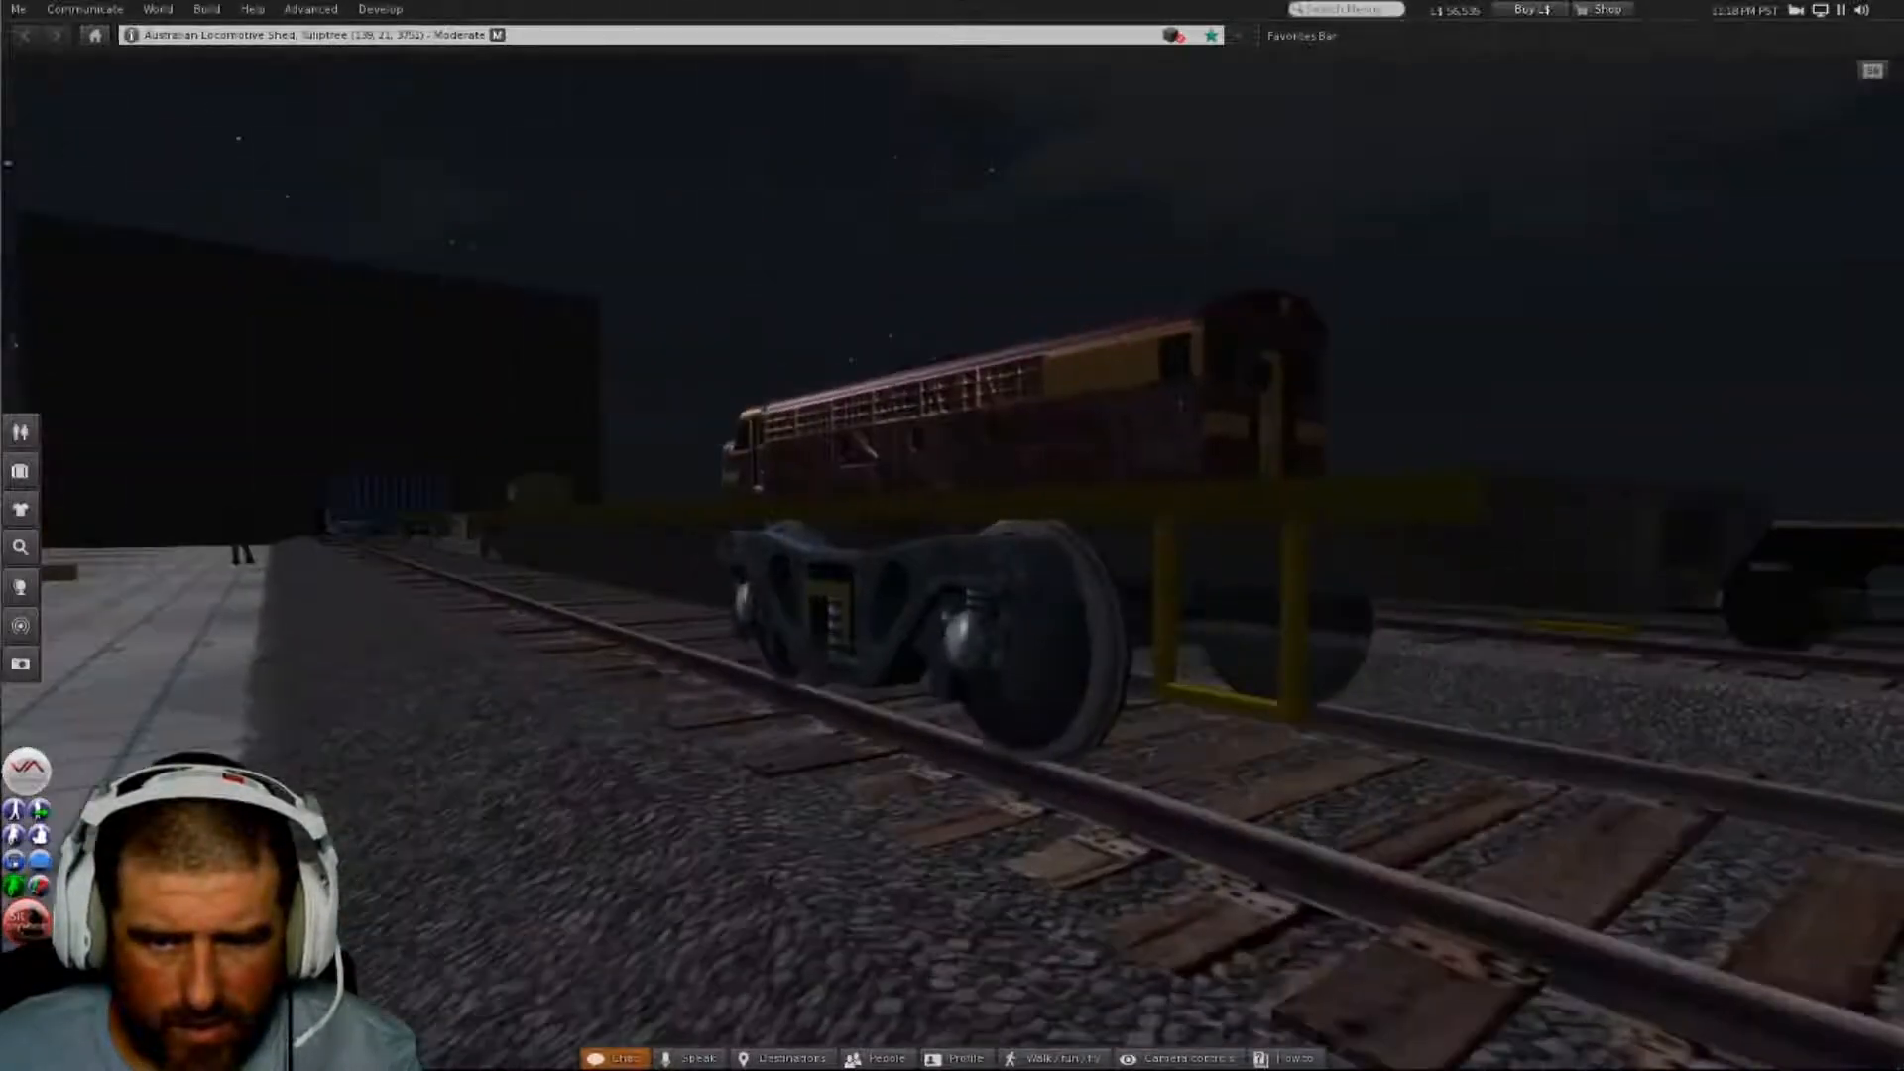
right_click(1297, 640)
left_click(1324, 656)
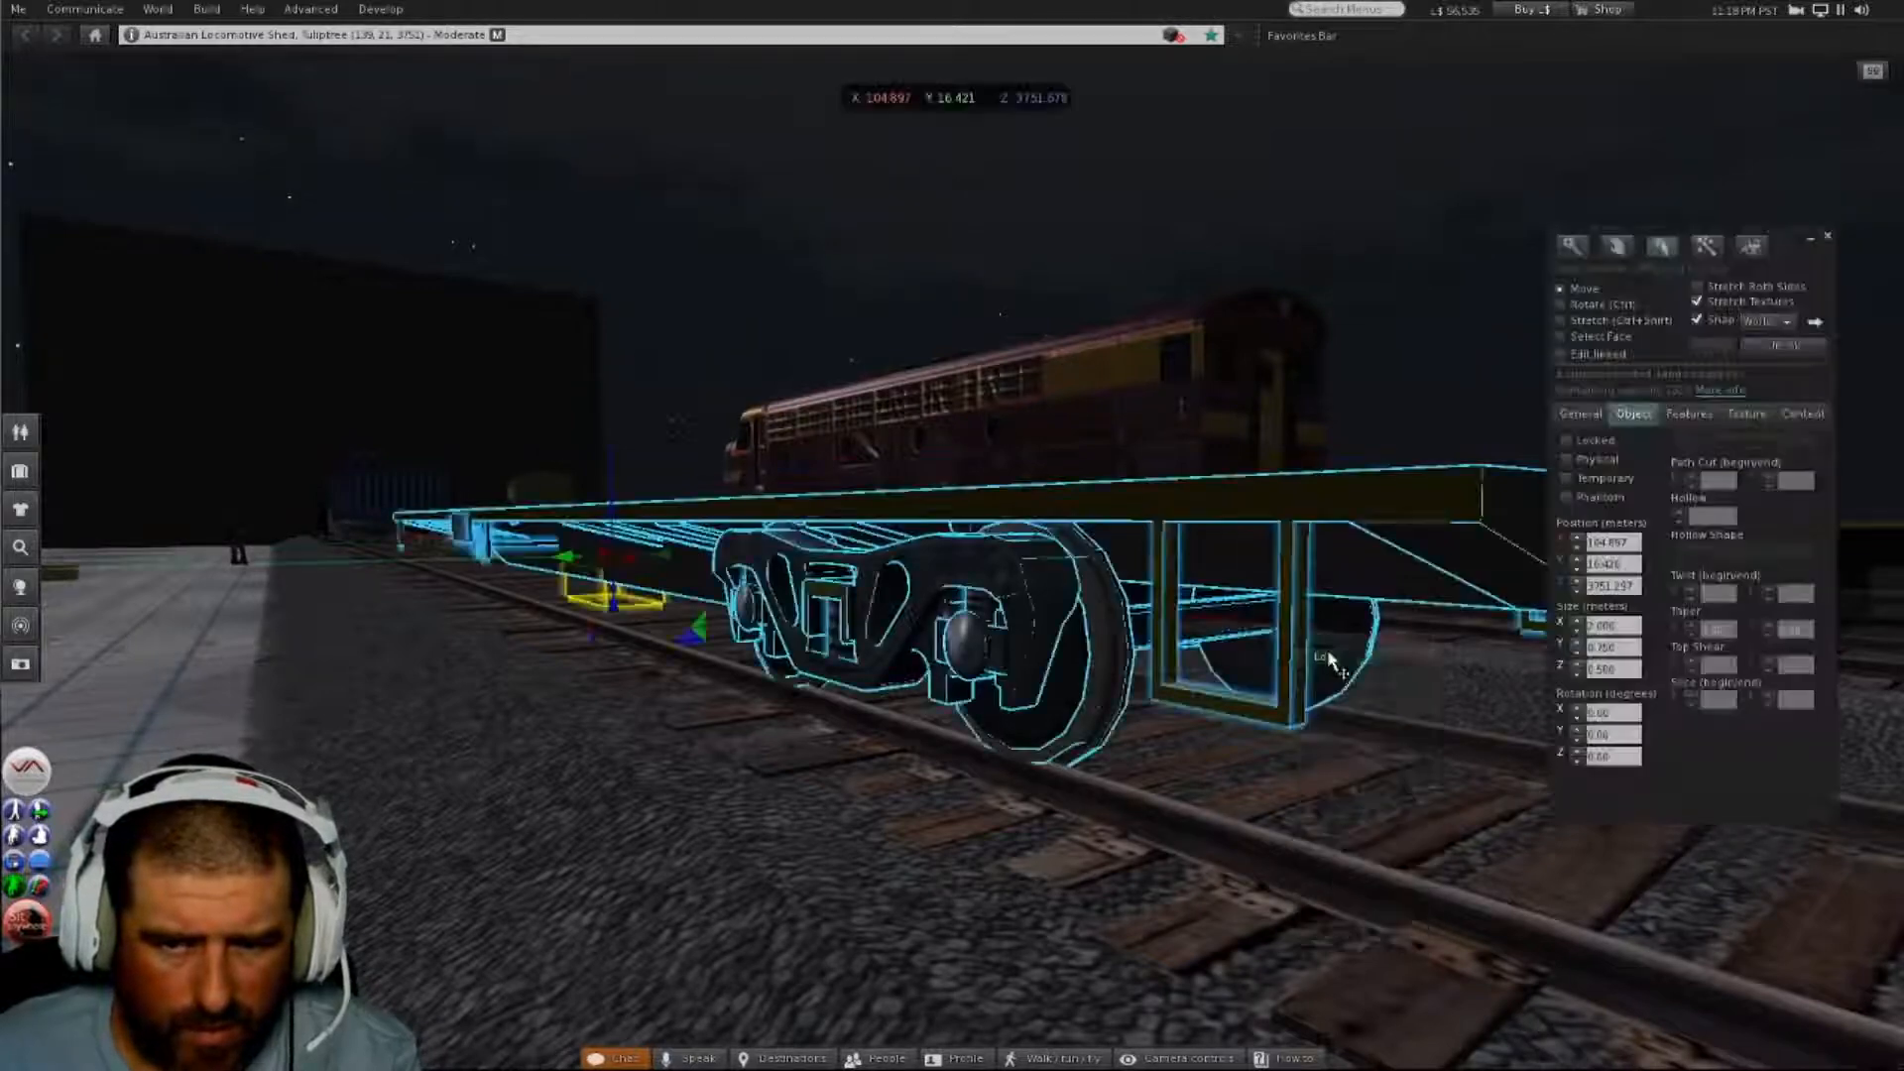
left_click(1559, 354)
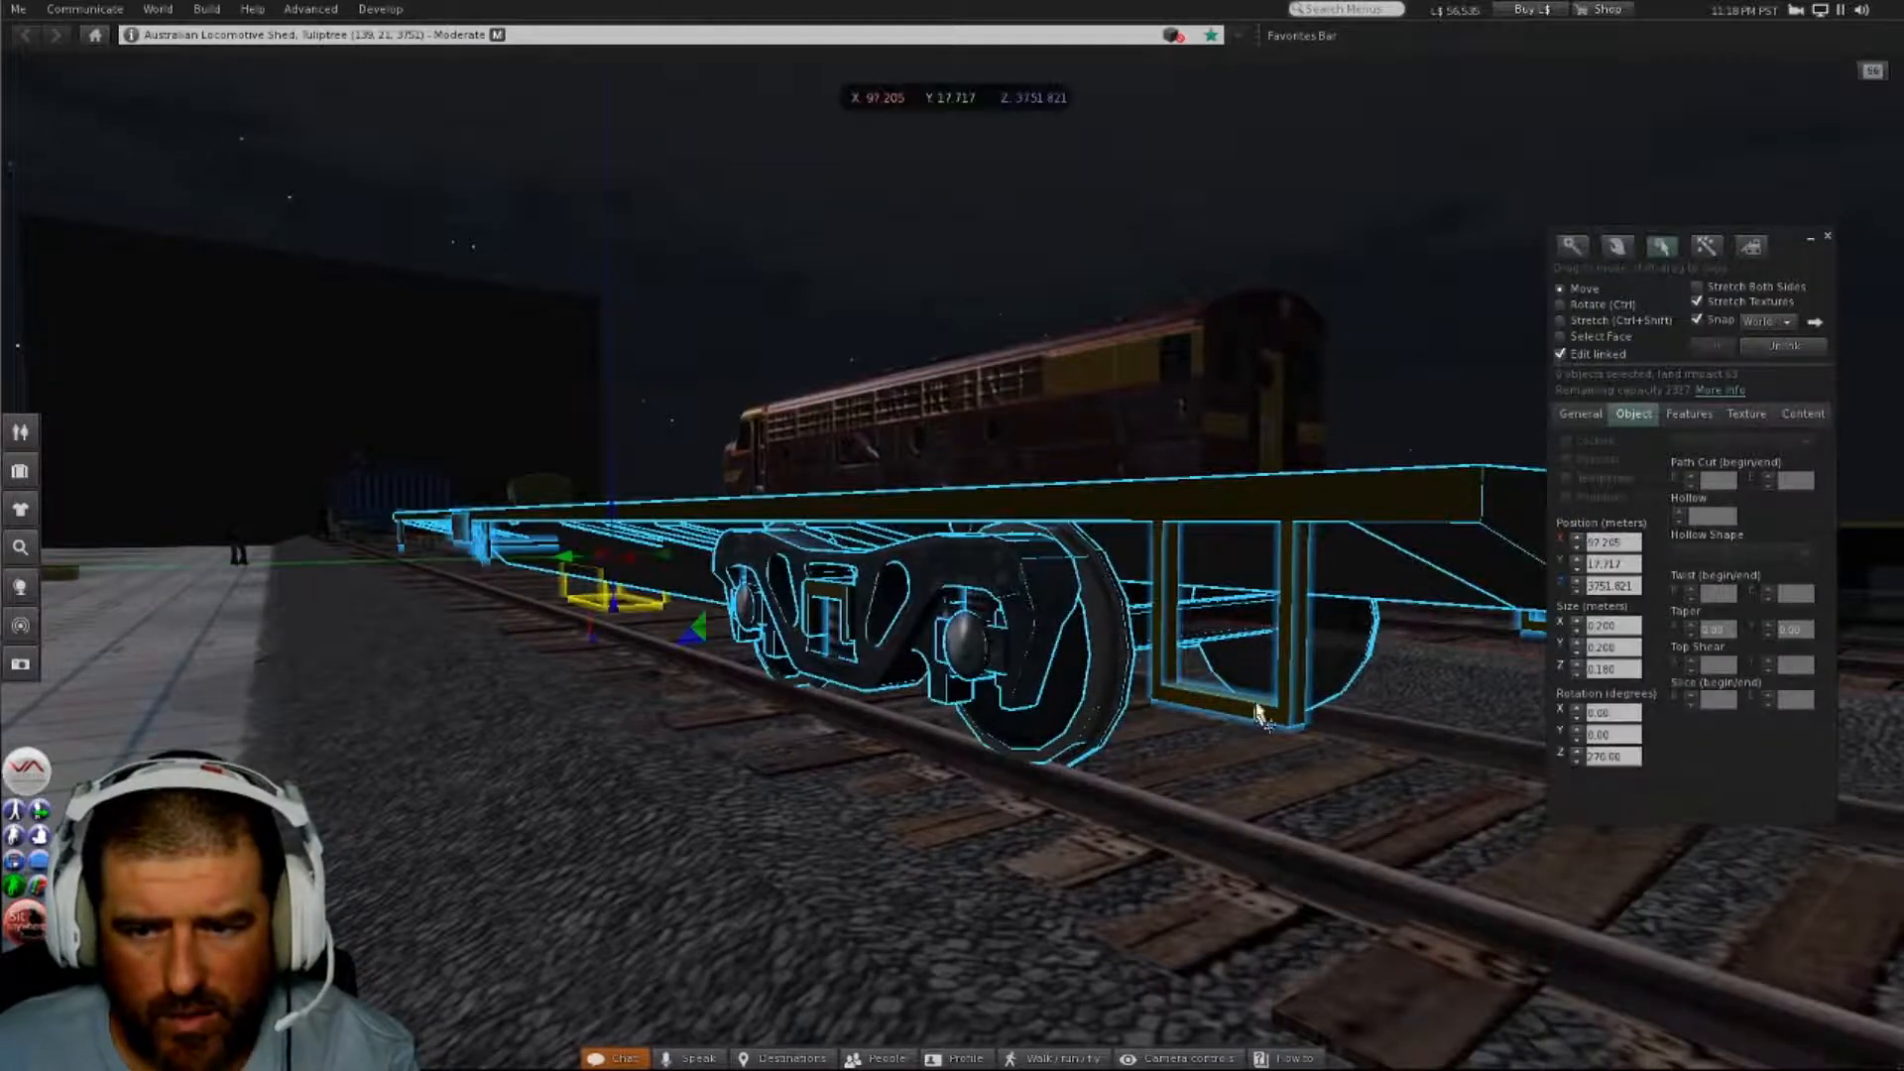
left_click(1292, 637)
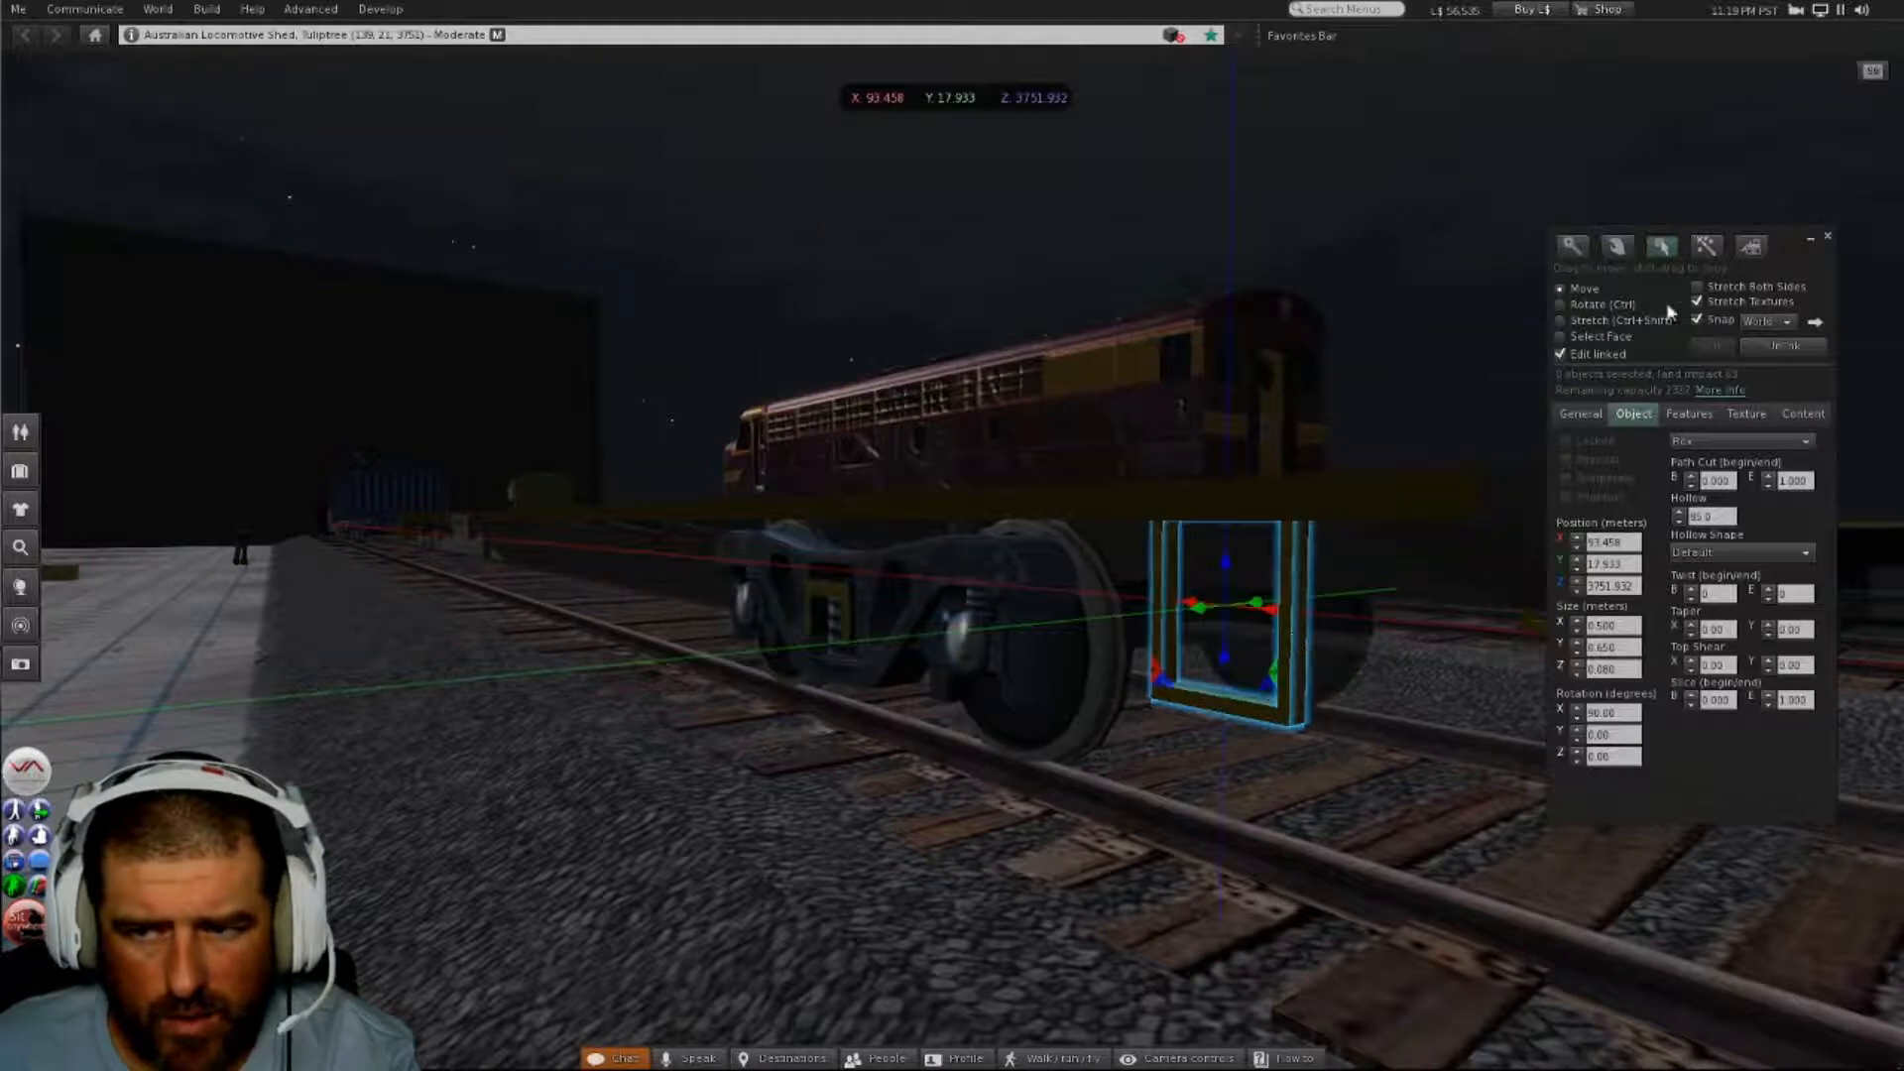
key("alt")
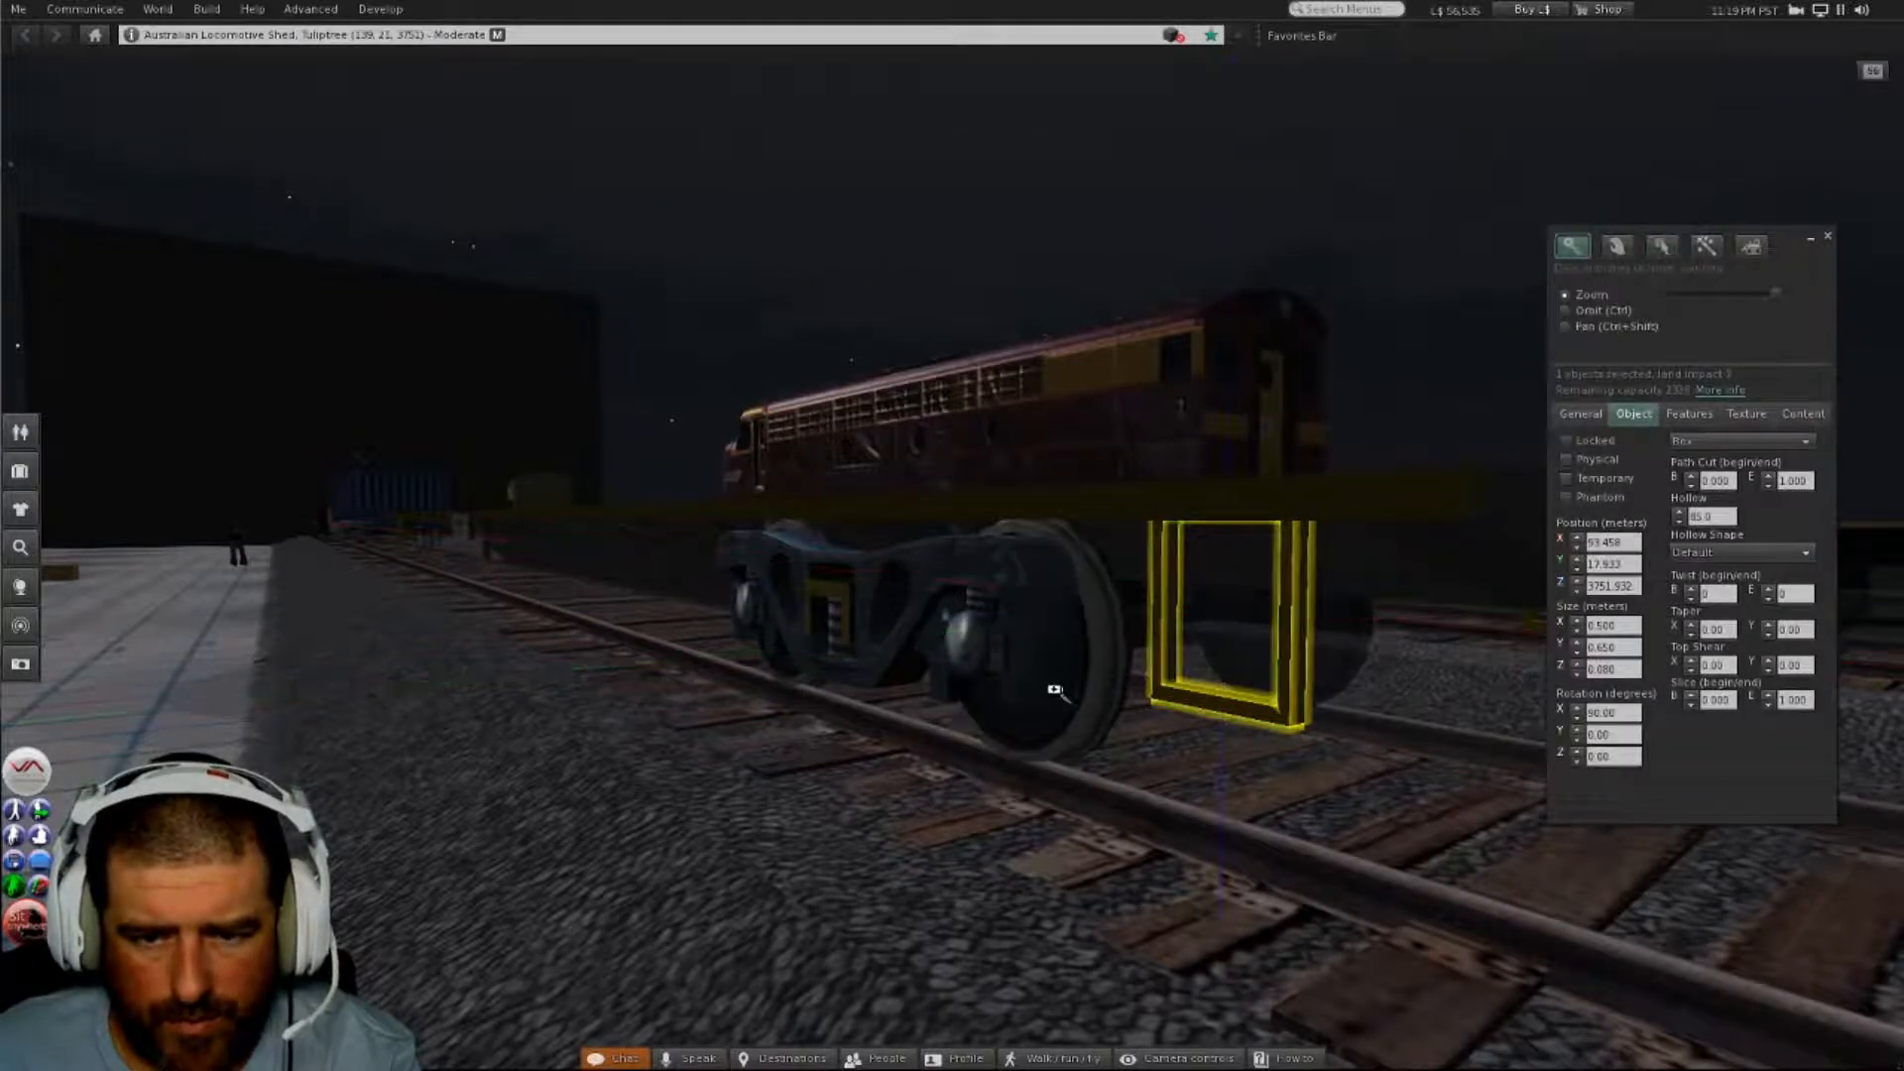
- Move the detached yellow side step along the track to X 131.612 m, beside the blue wagon's nearest bogie
left_click_drag(1054, 689, 1646, 843, "alt")
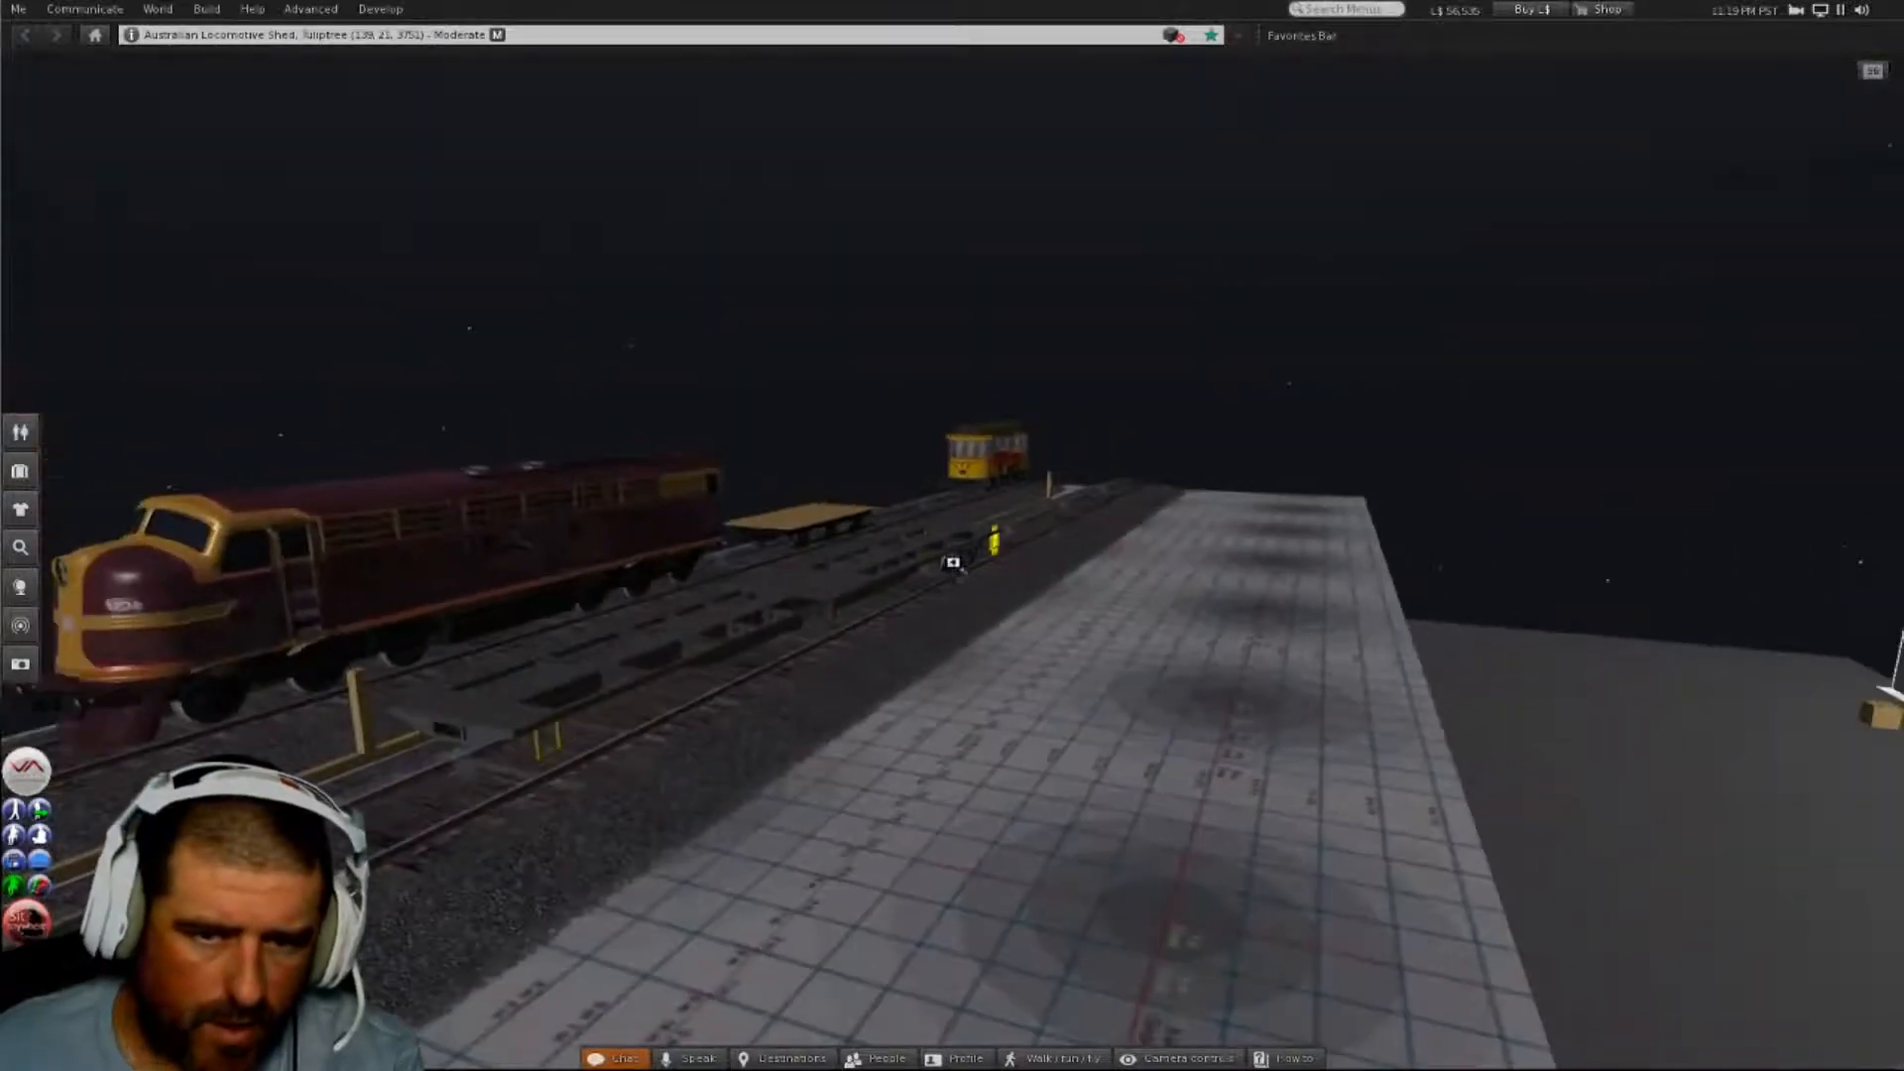
left_click_drag(986, 554, 298, 872)
left_click(138, 922, "alt")
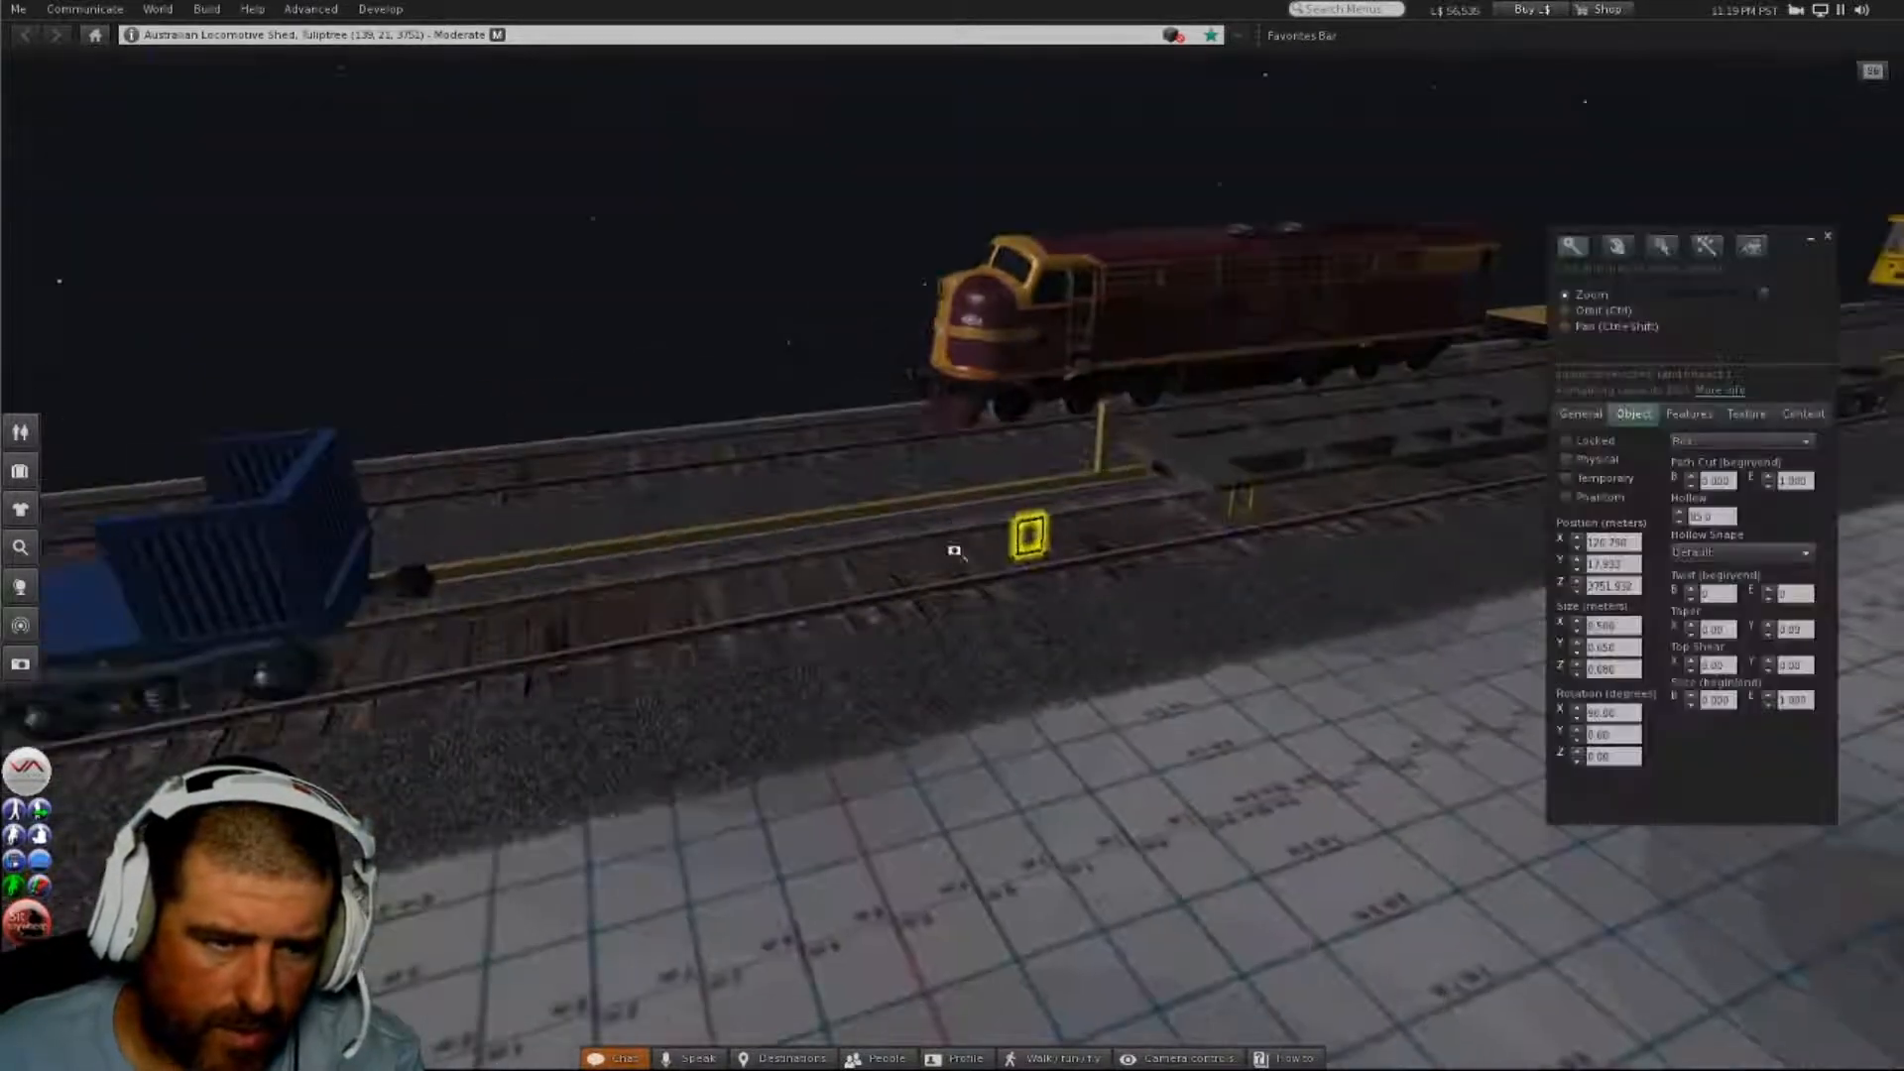
left_click_drag(464, 701, 556, 634, "alt")
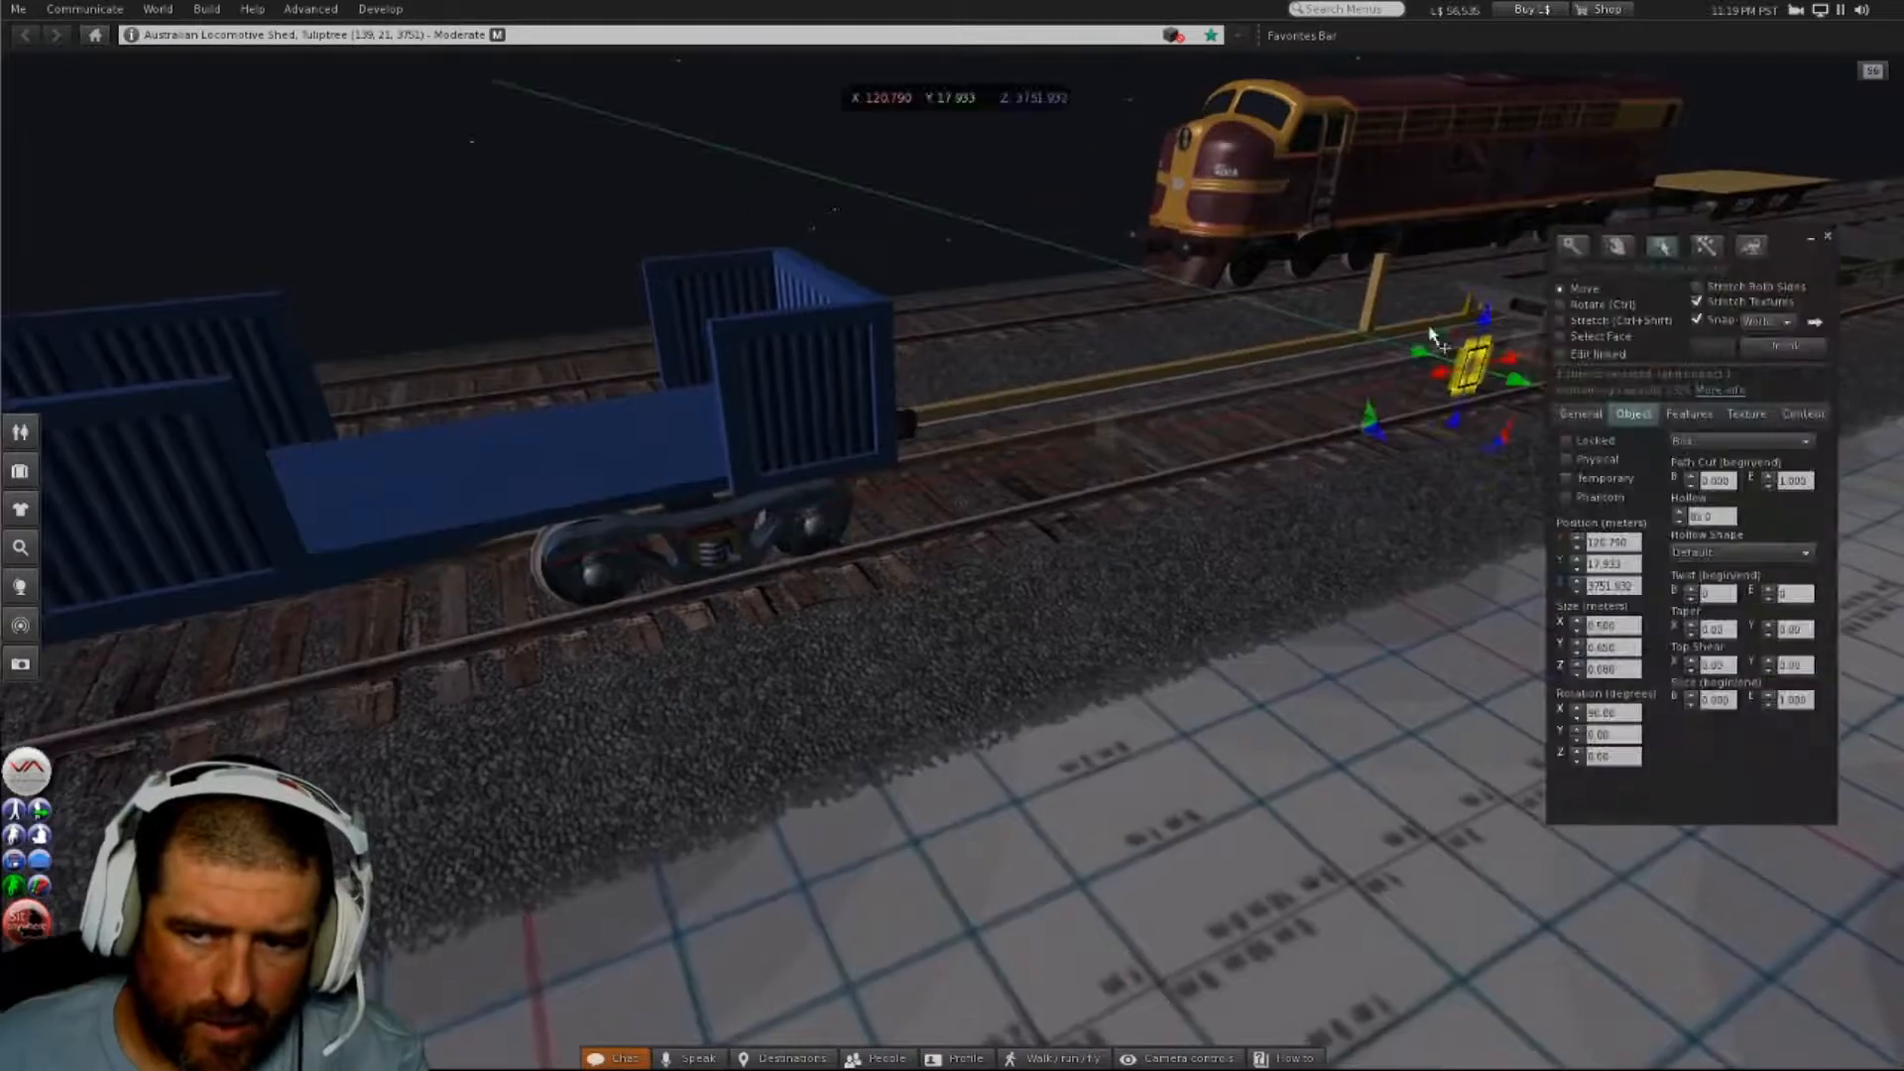
left_click_drag(1453, 378, 837, 539)
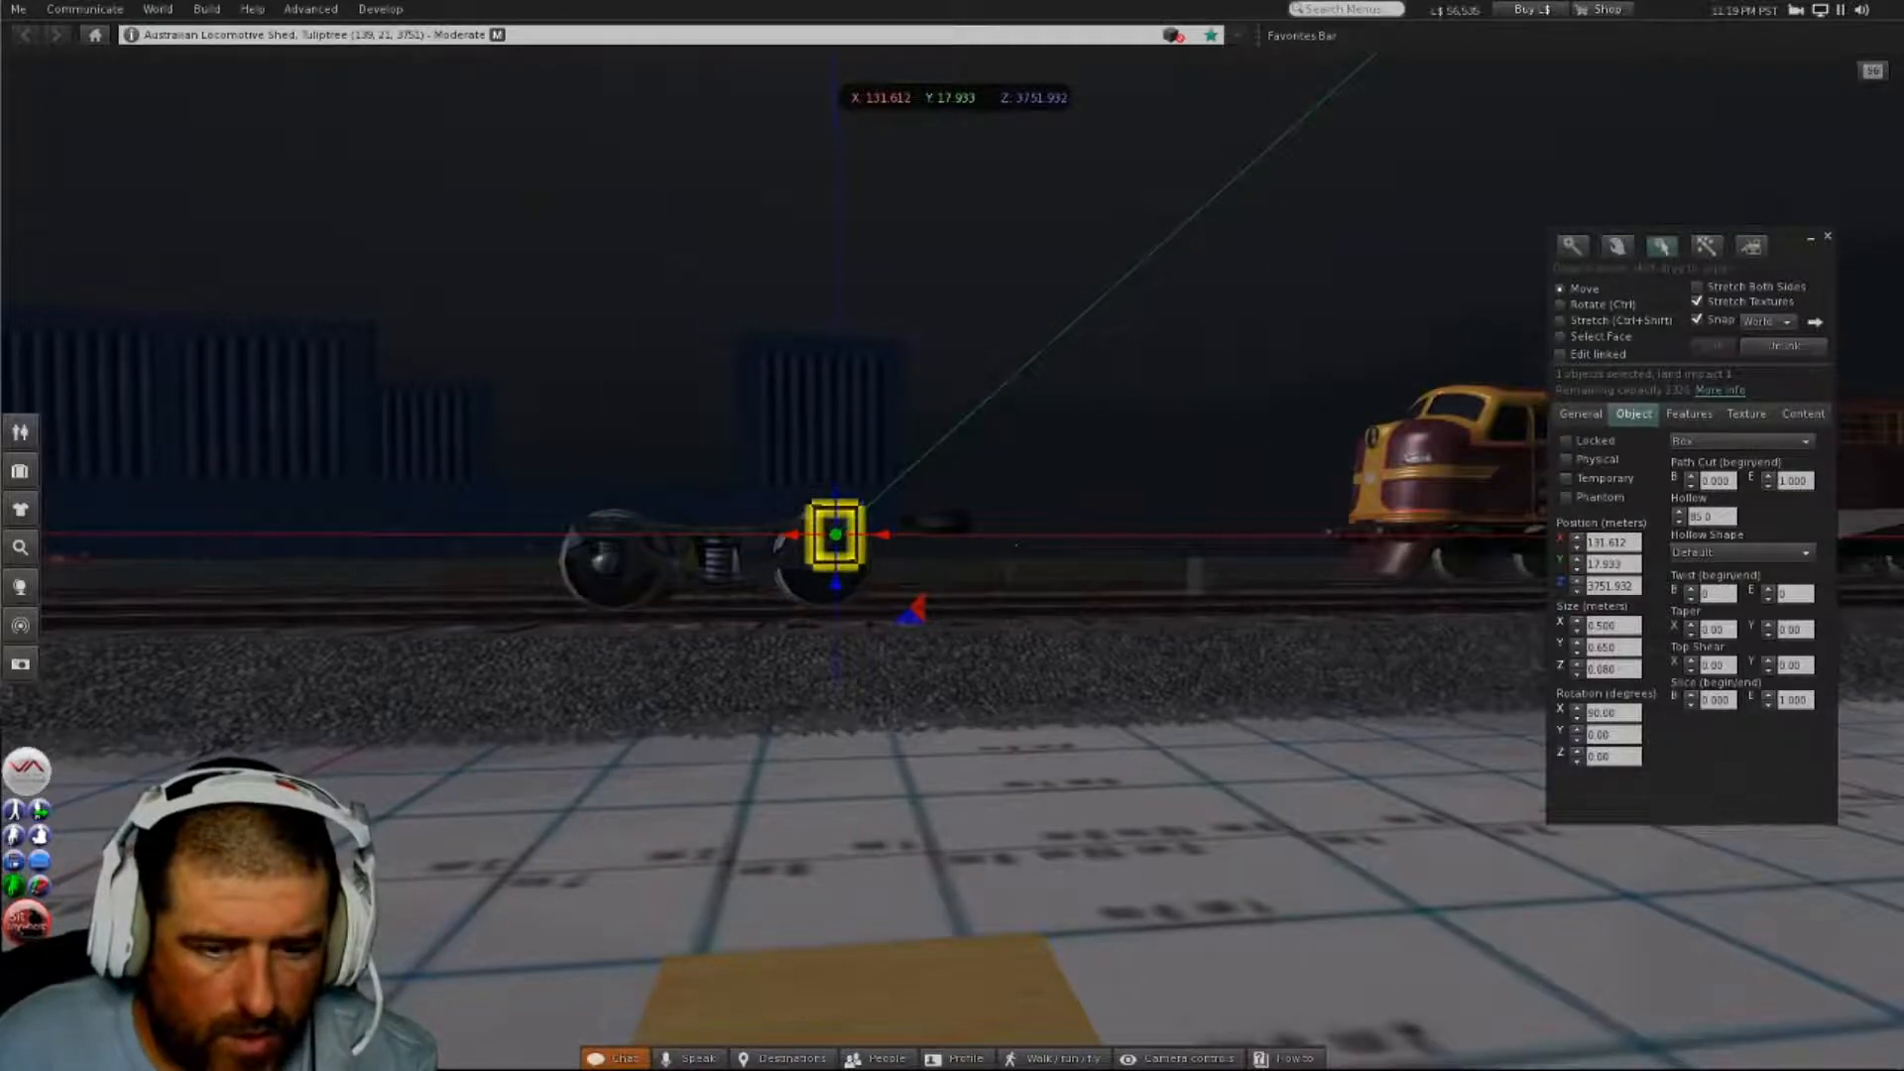
- Check the step placement in the browser's prototype wagon photos, return to Second Life, and move the yellow side step to X 131.086 m
key("alt+Tab")
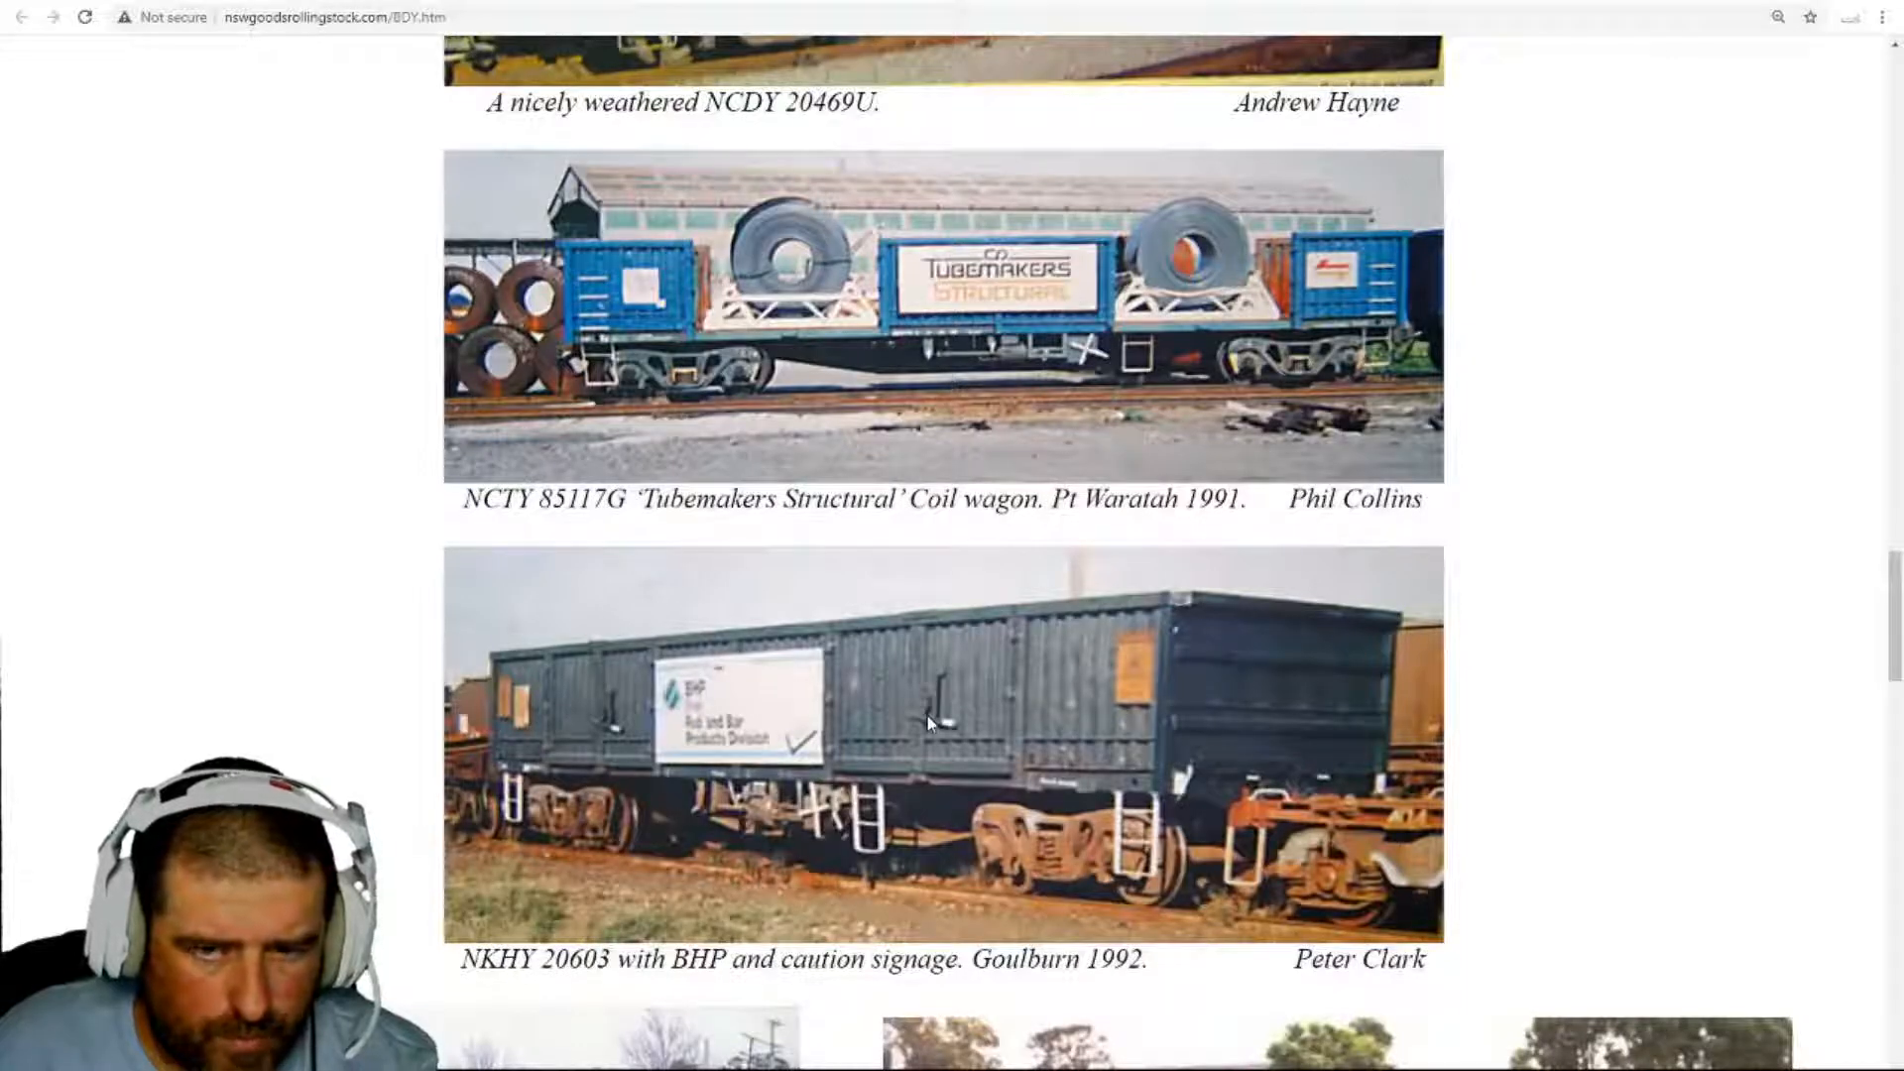
scroll(927, 721, "up", 5)
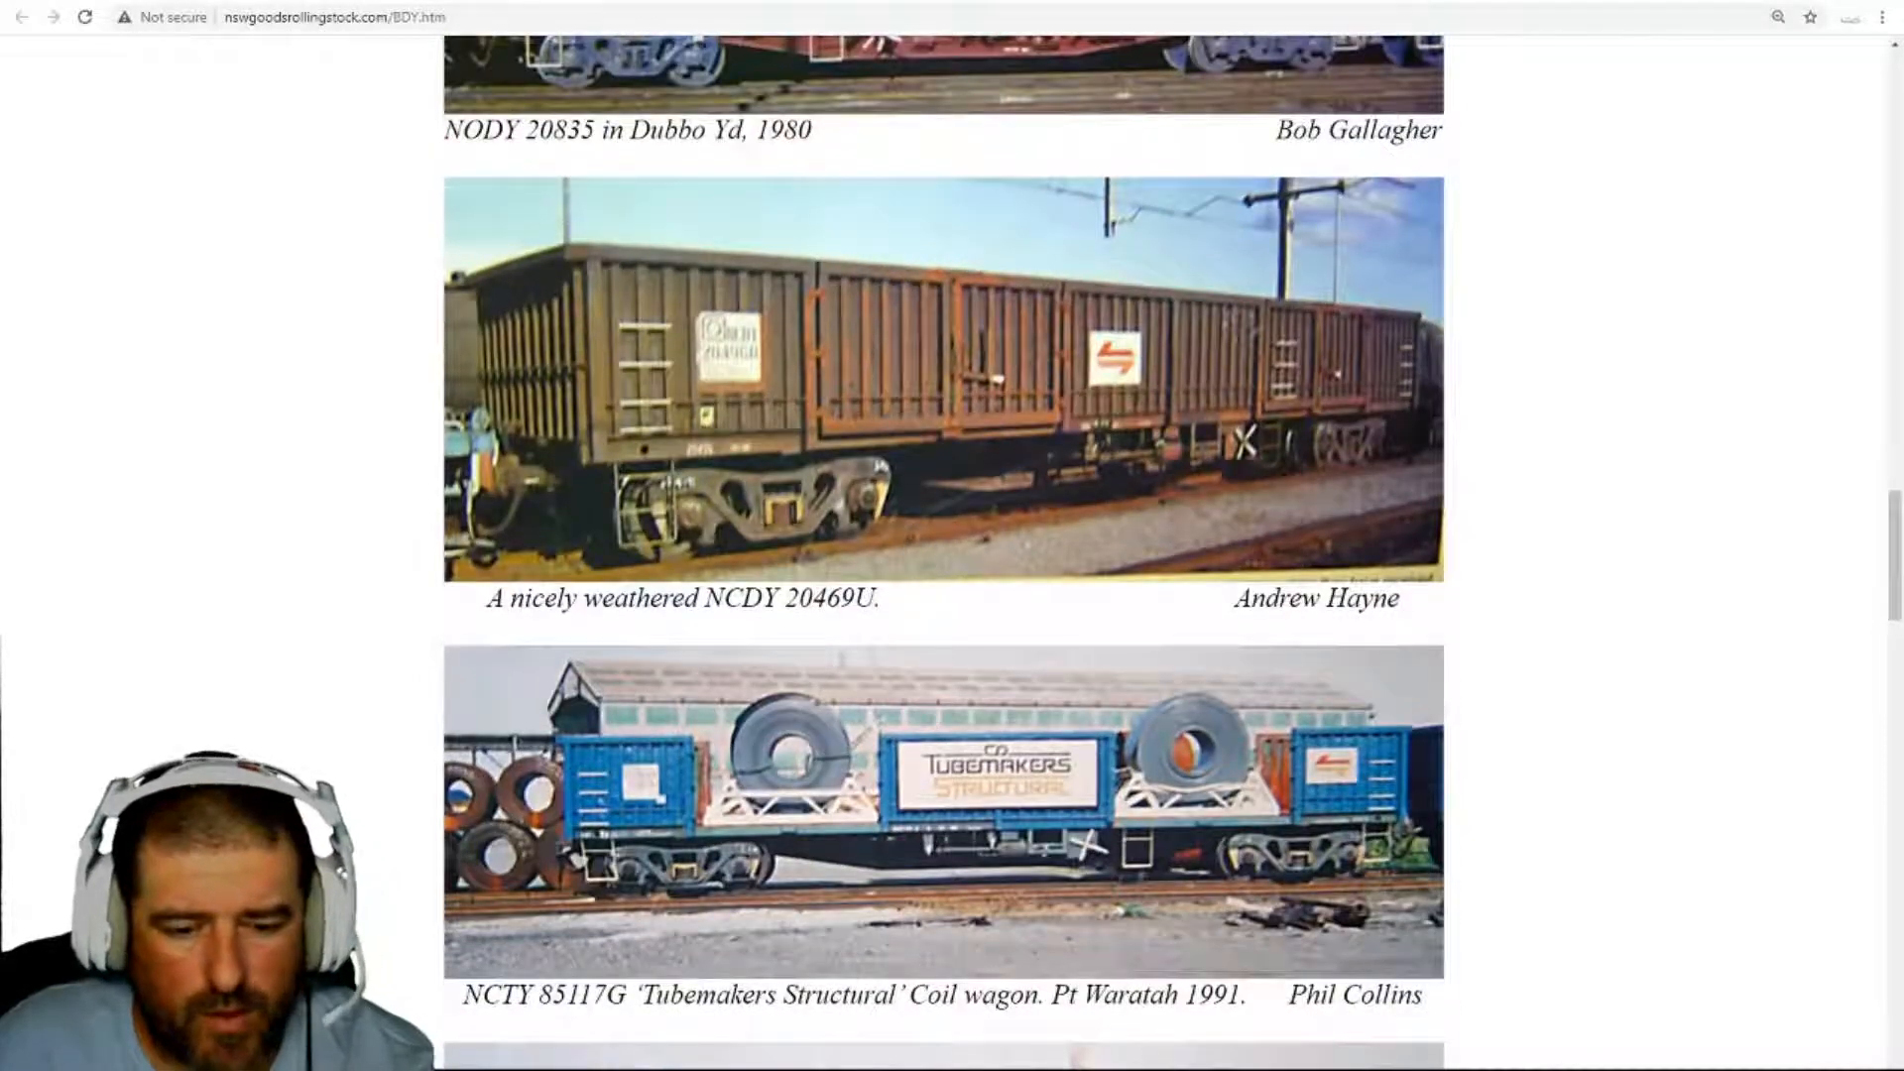
key("alt+Tab")
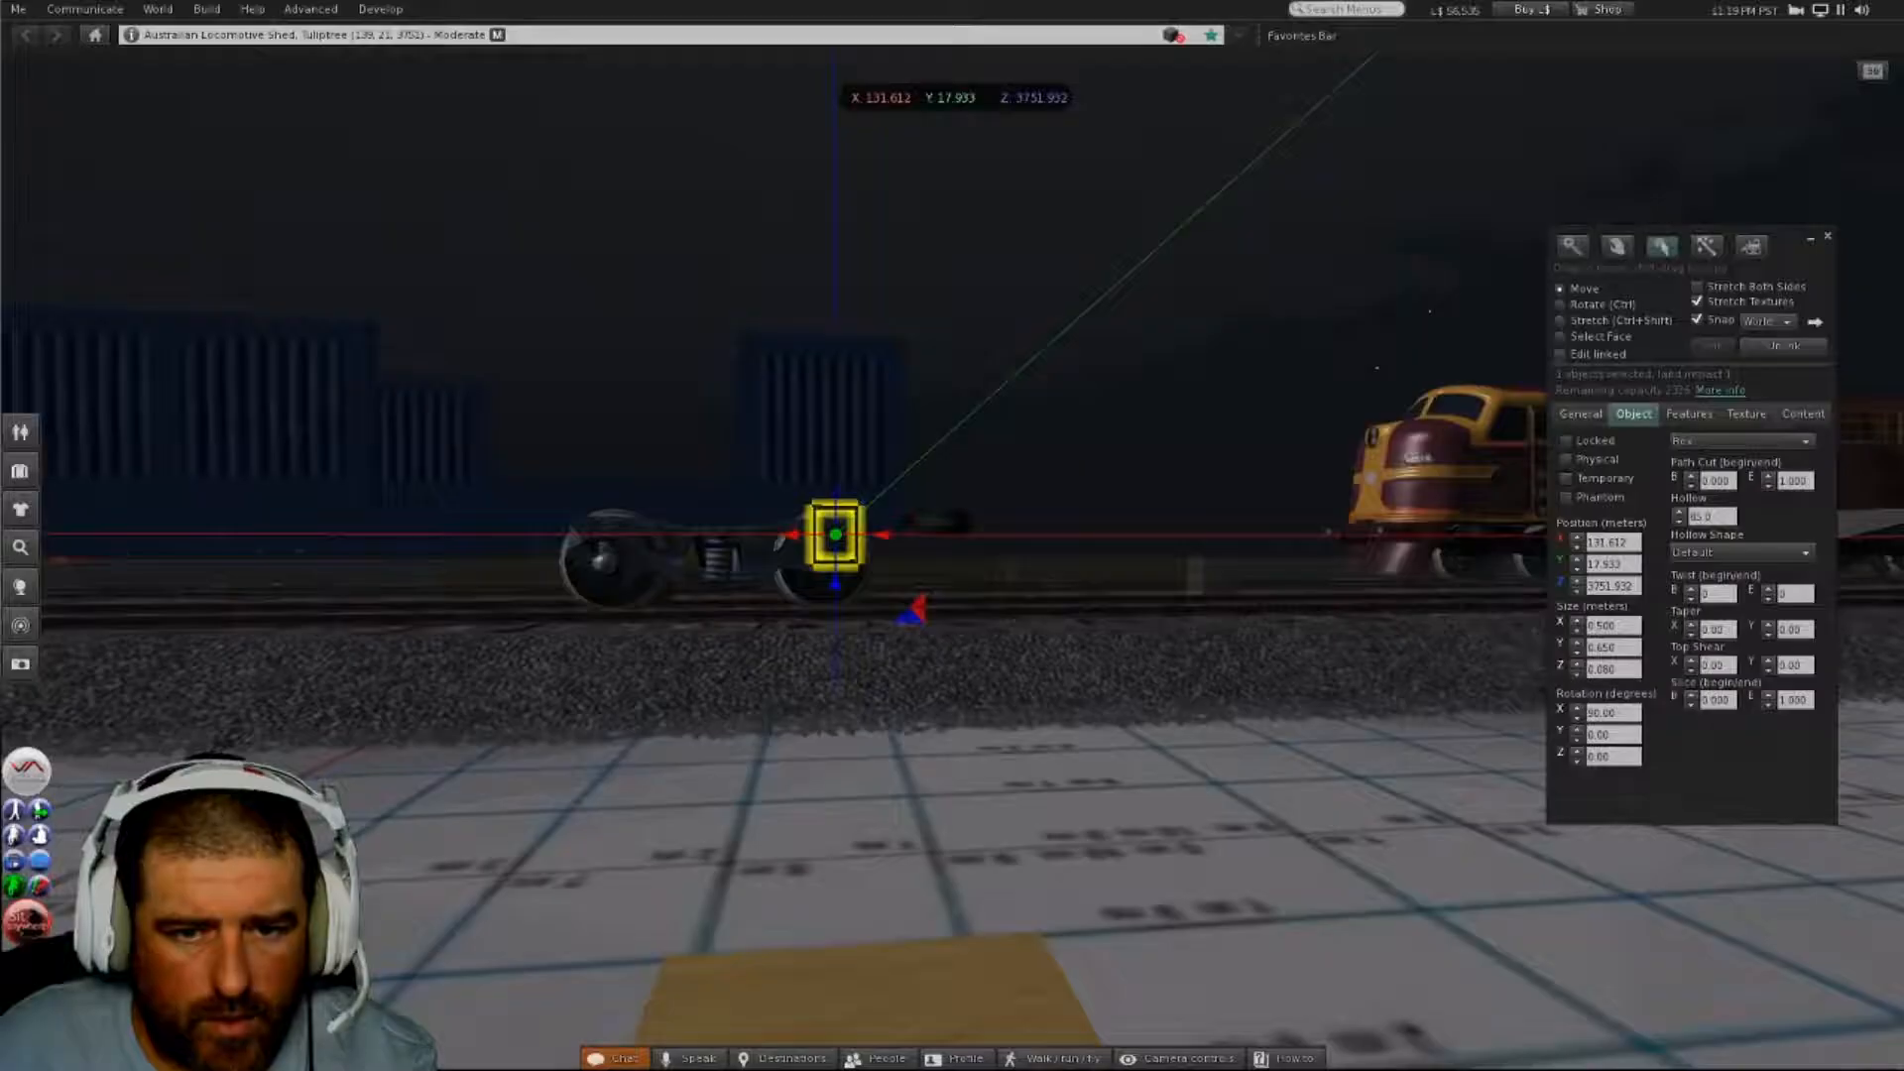
left_click_drag(860, 502, 861, 397, "alt")
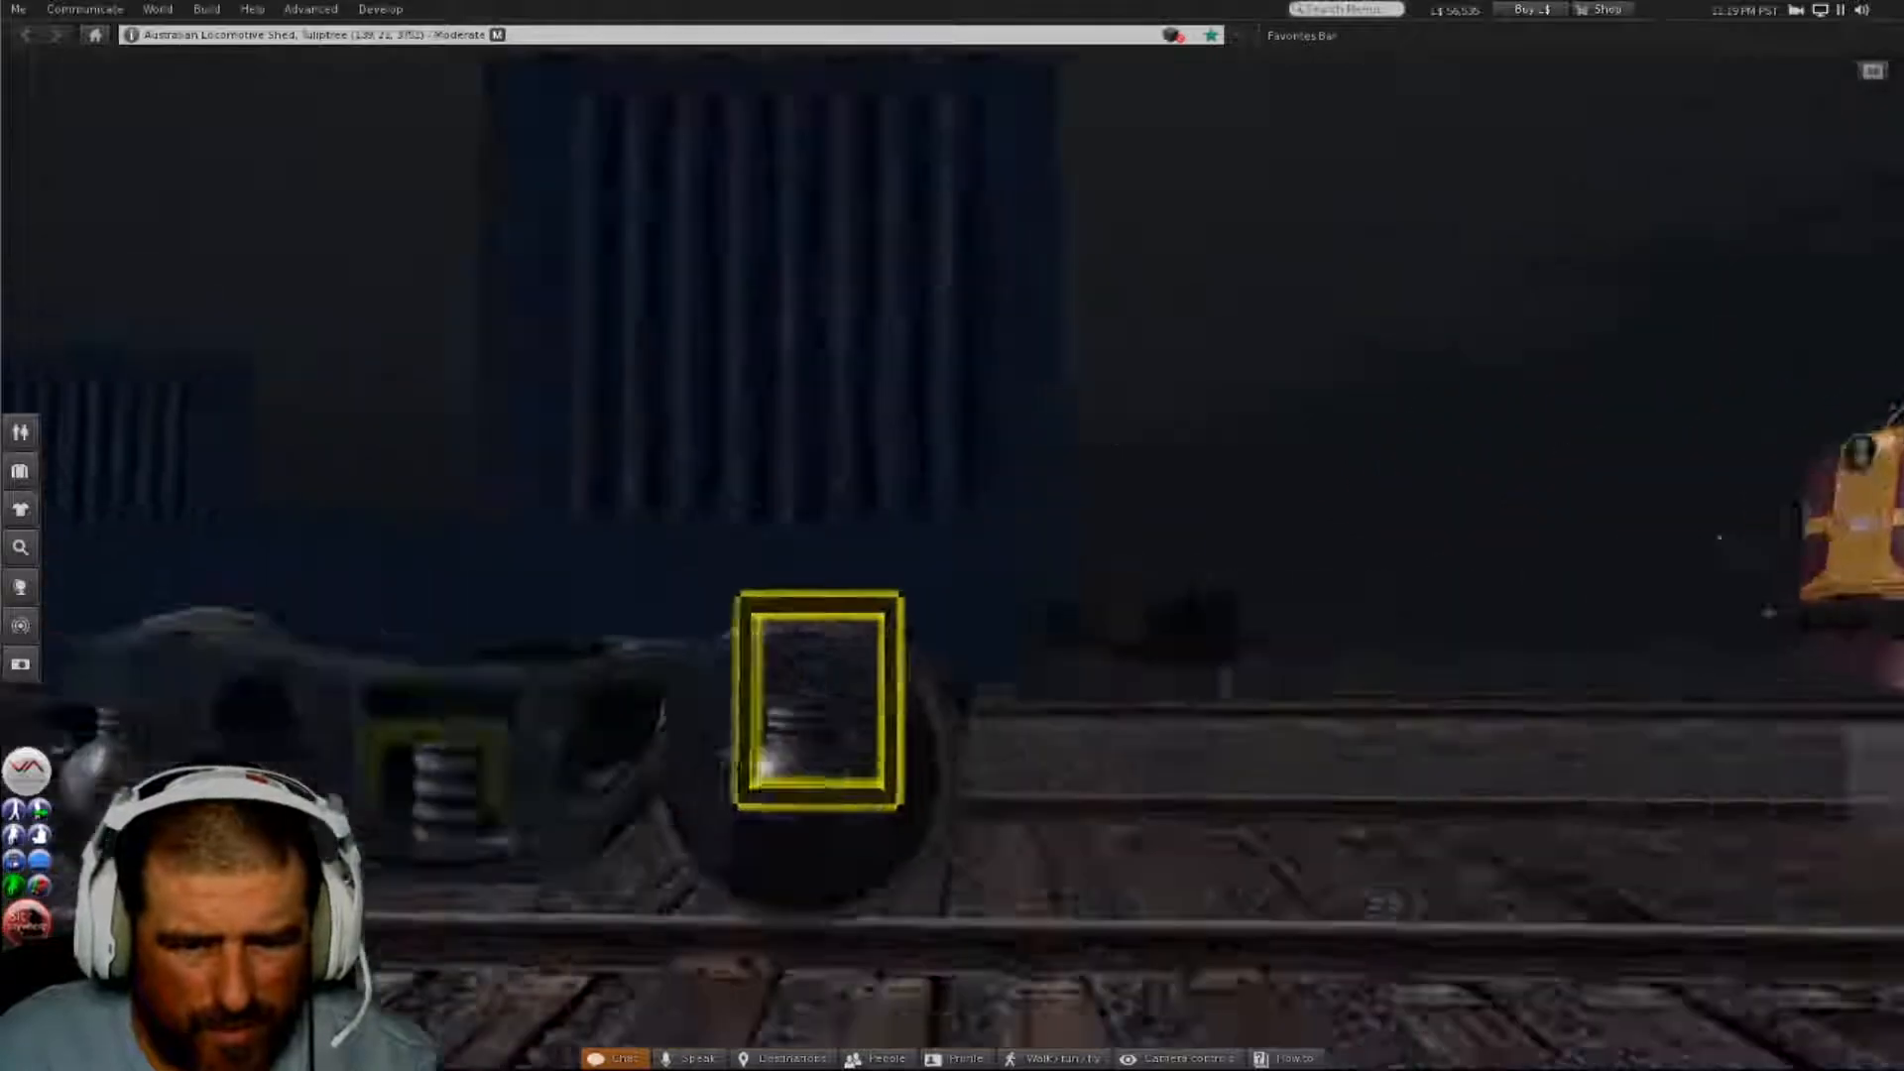
mouse_move(956, 582)
left_mouse_down("alt")
mouse_move(956, 546)
mouse_move(976, 582)
mouse_move(956, 583)
left_mouse_up("alt")
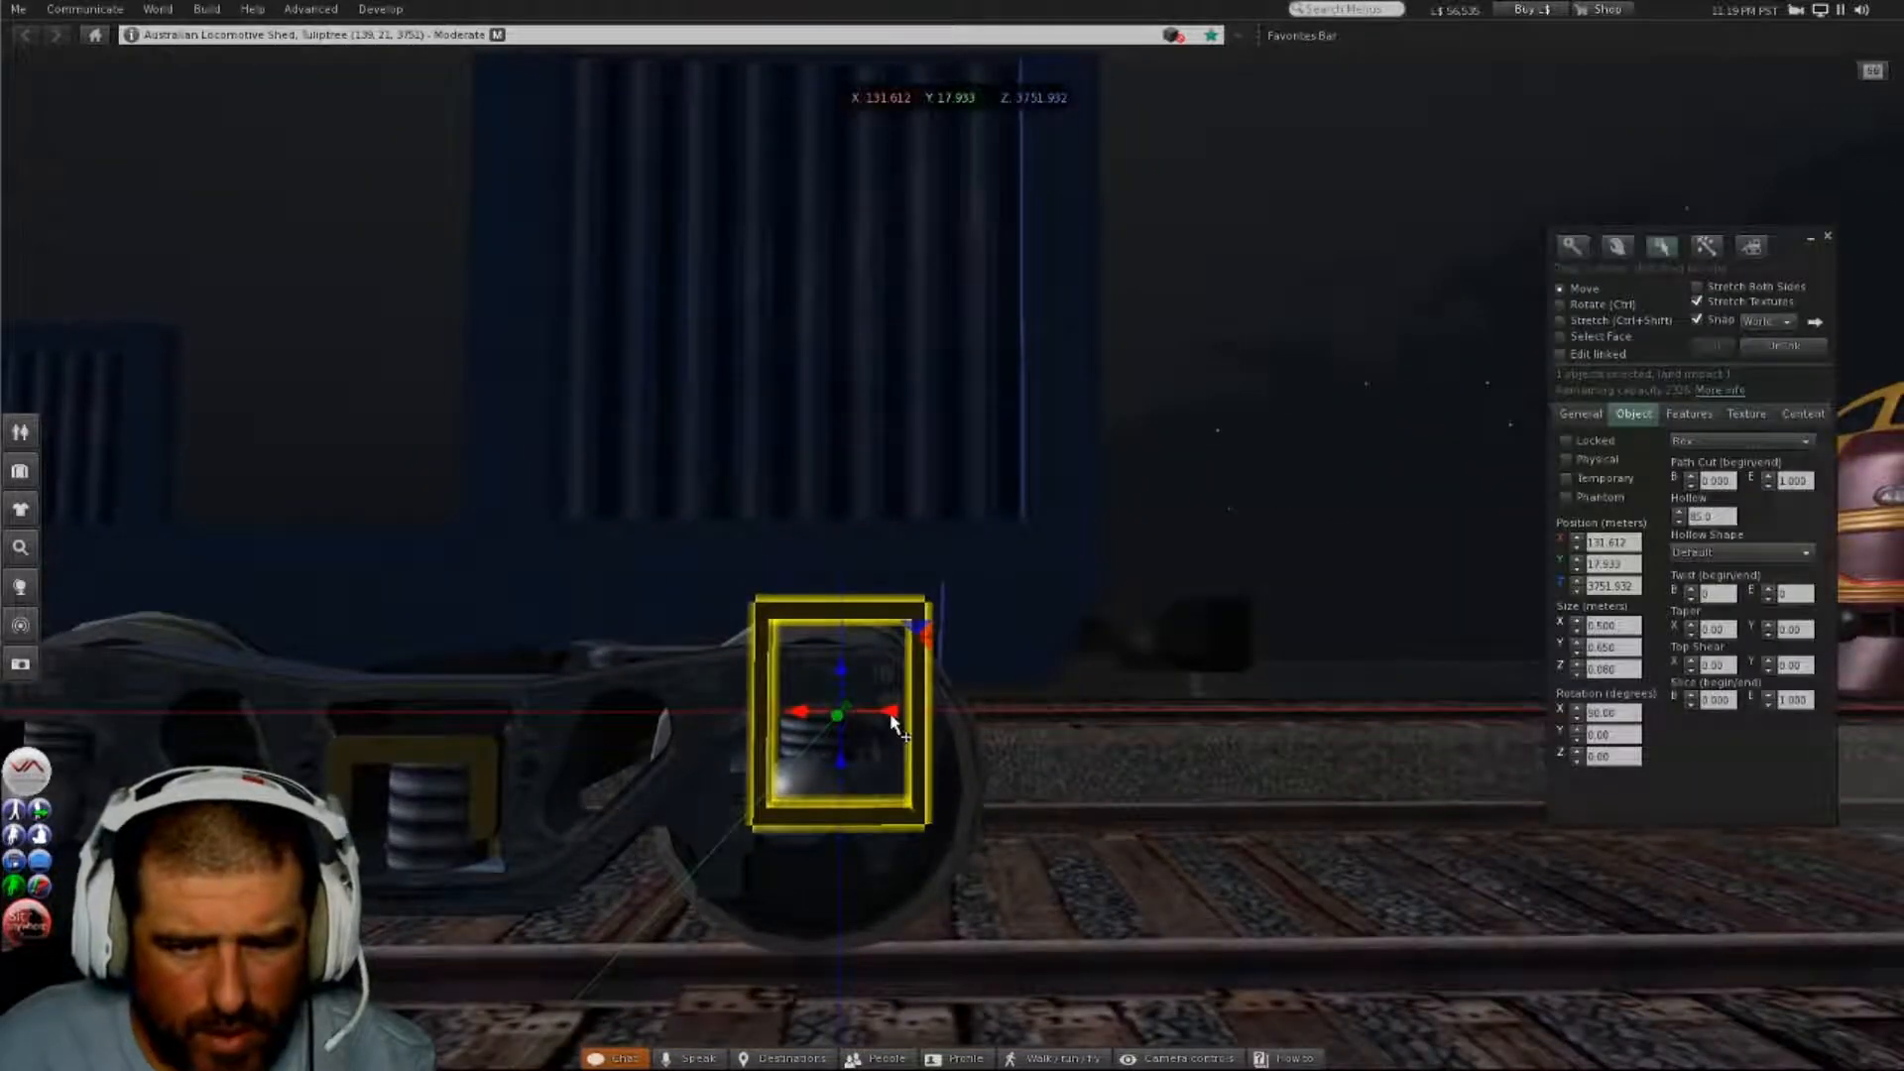
left_click_drag(905, 716, 1072, 714)
left_click_drag(999, 592, 1071, 560, "alt")
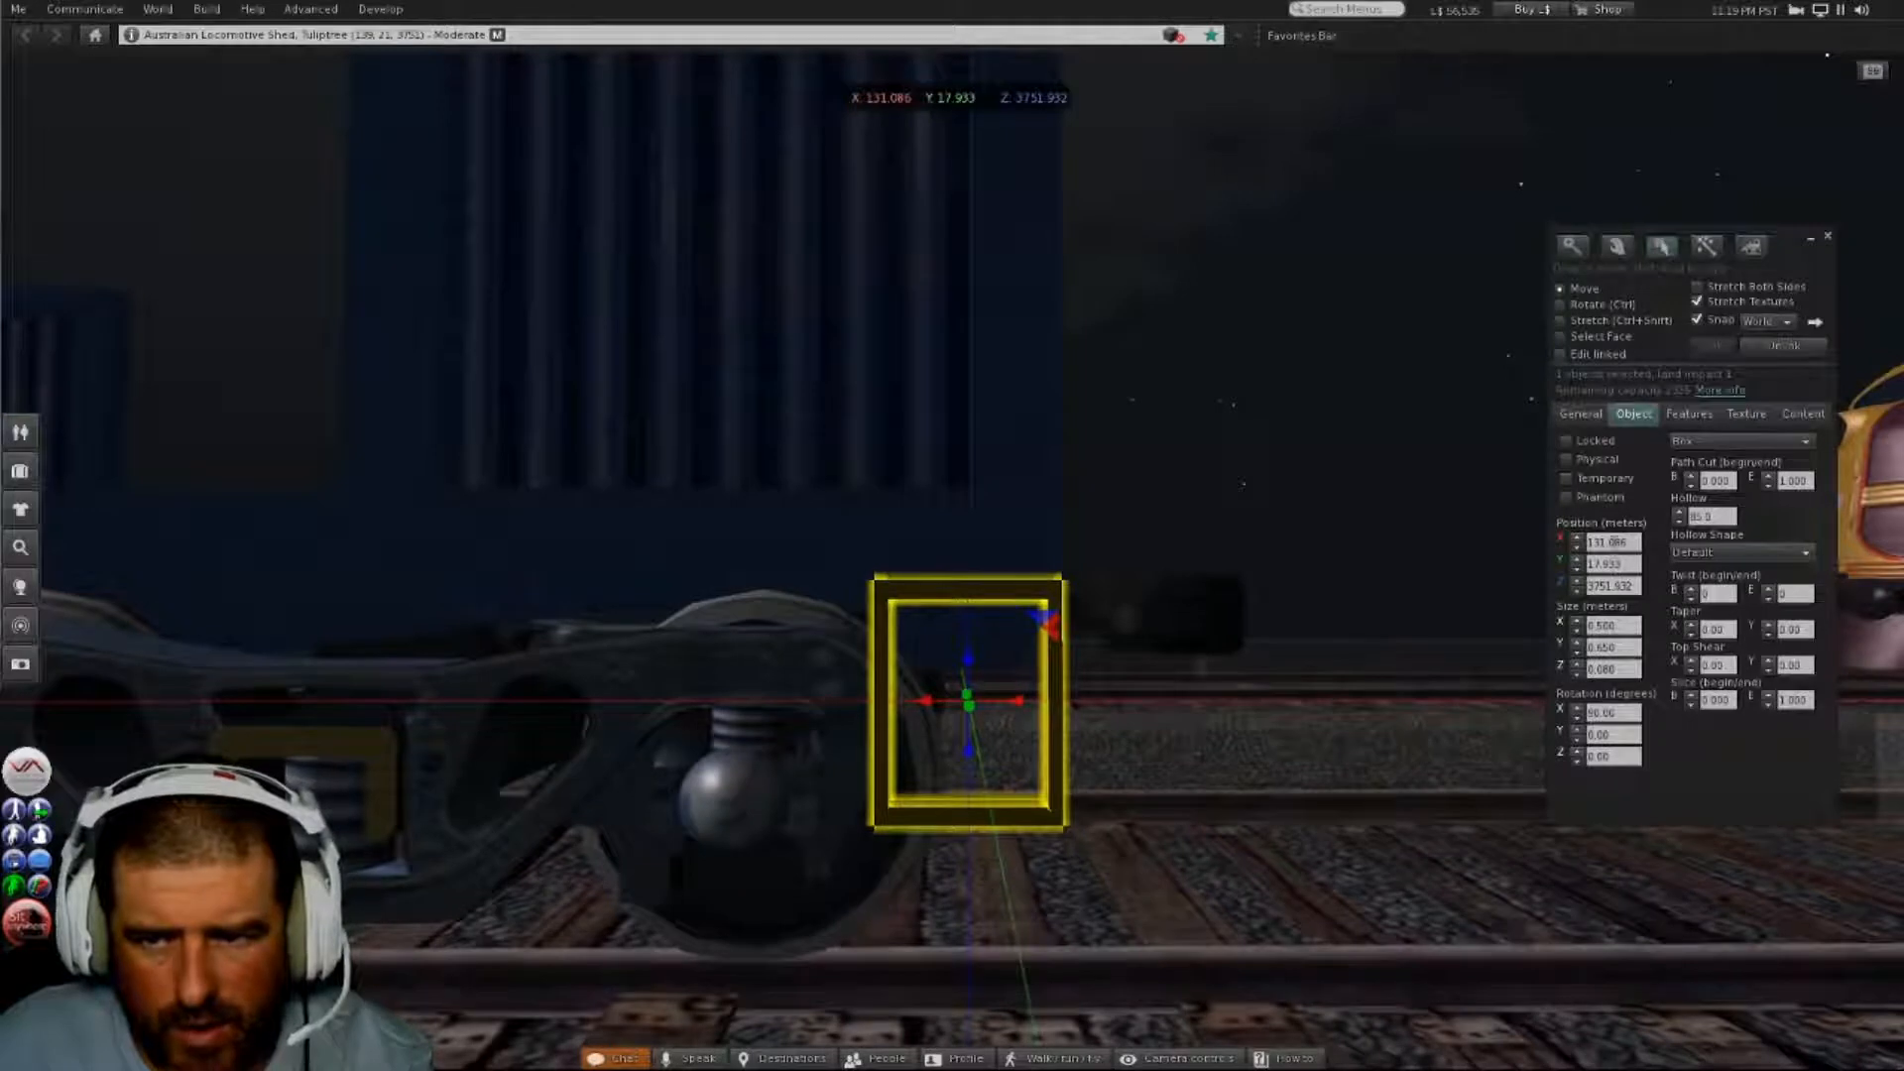
- Enable stretching on both sides and narrow the side step to 0.365 m along X
left_click(1559, 321)
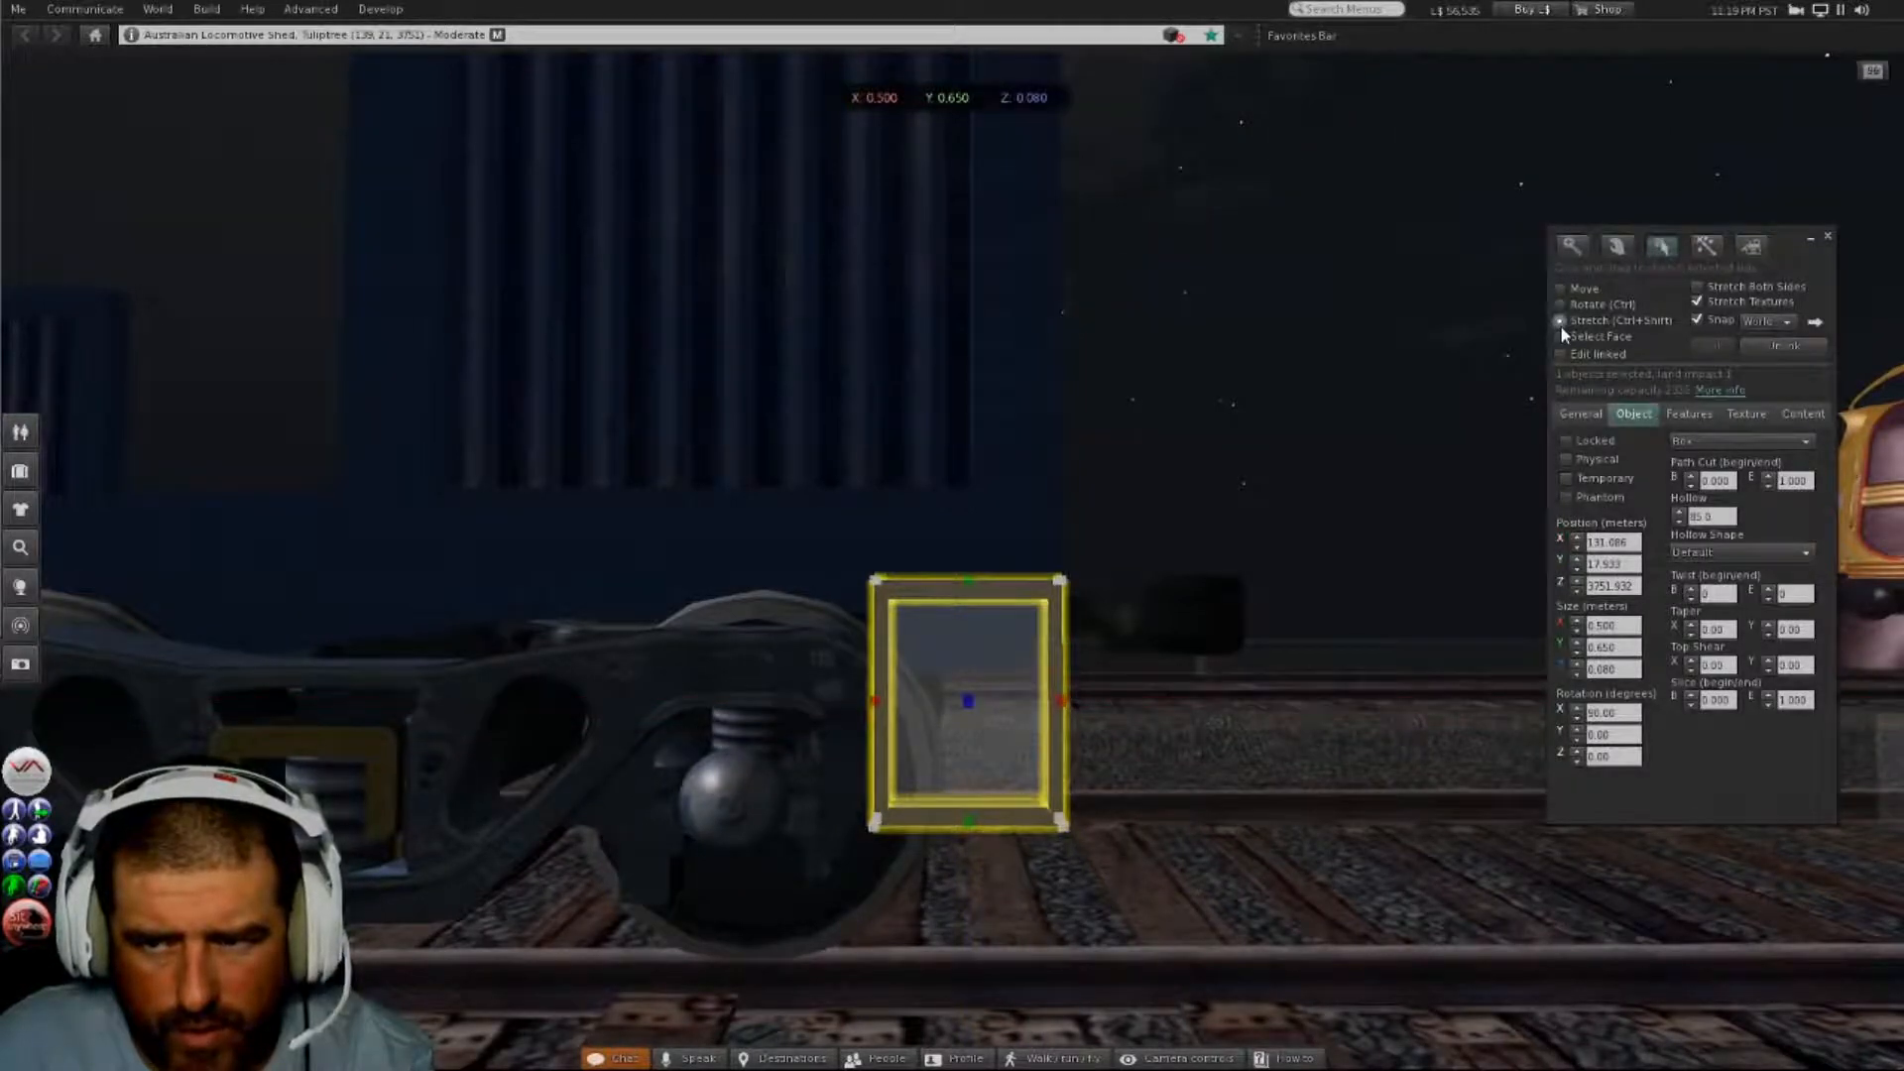
left_click(1696, 288)
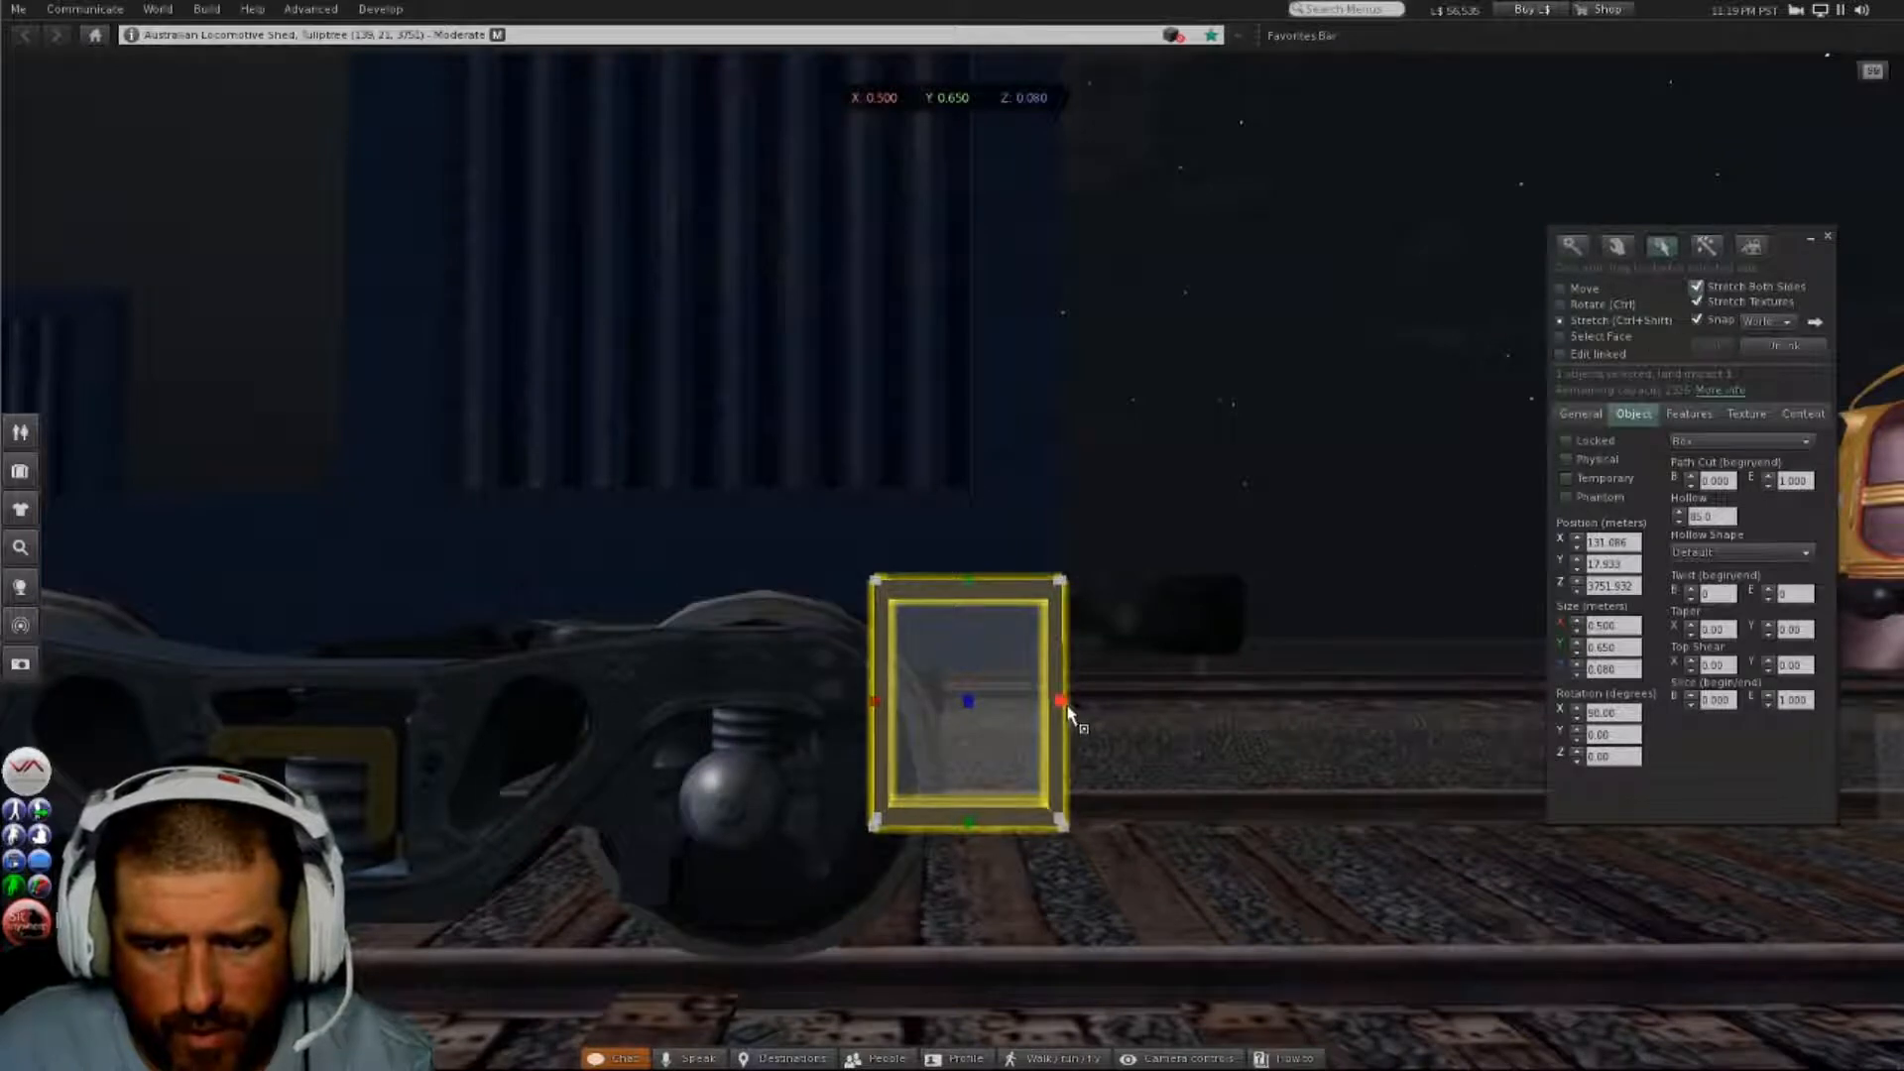
left_click_drag(1068, 708, 952, 553)
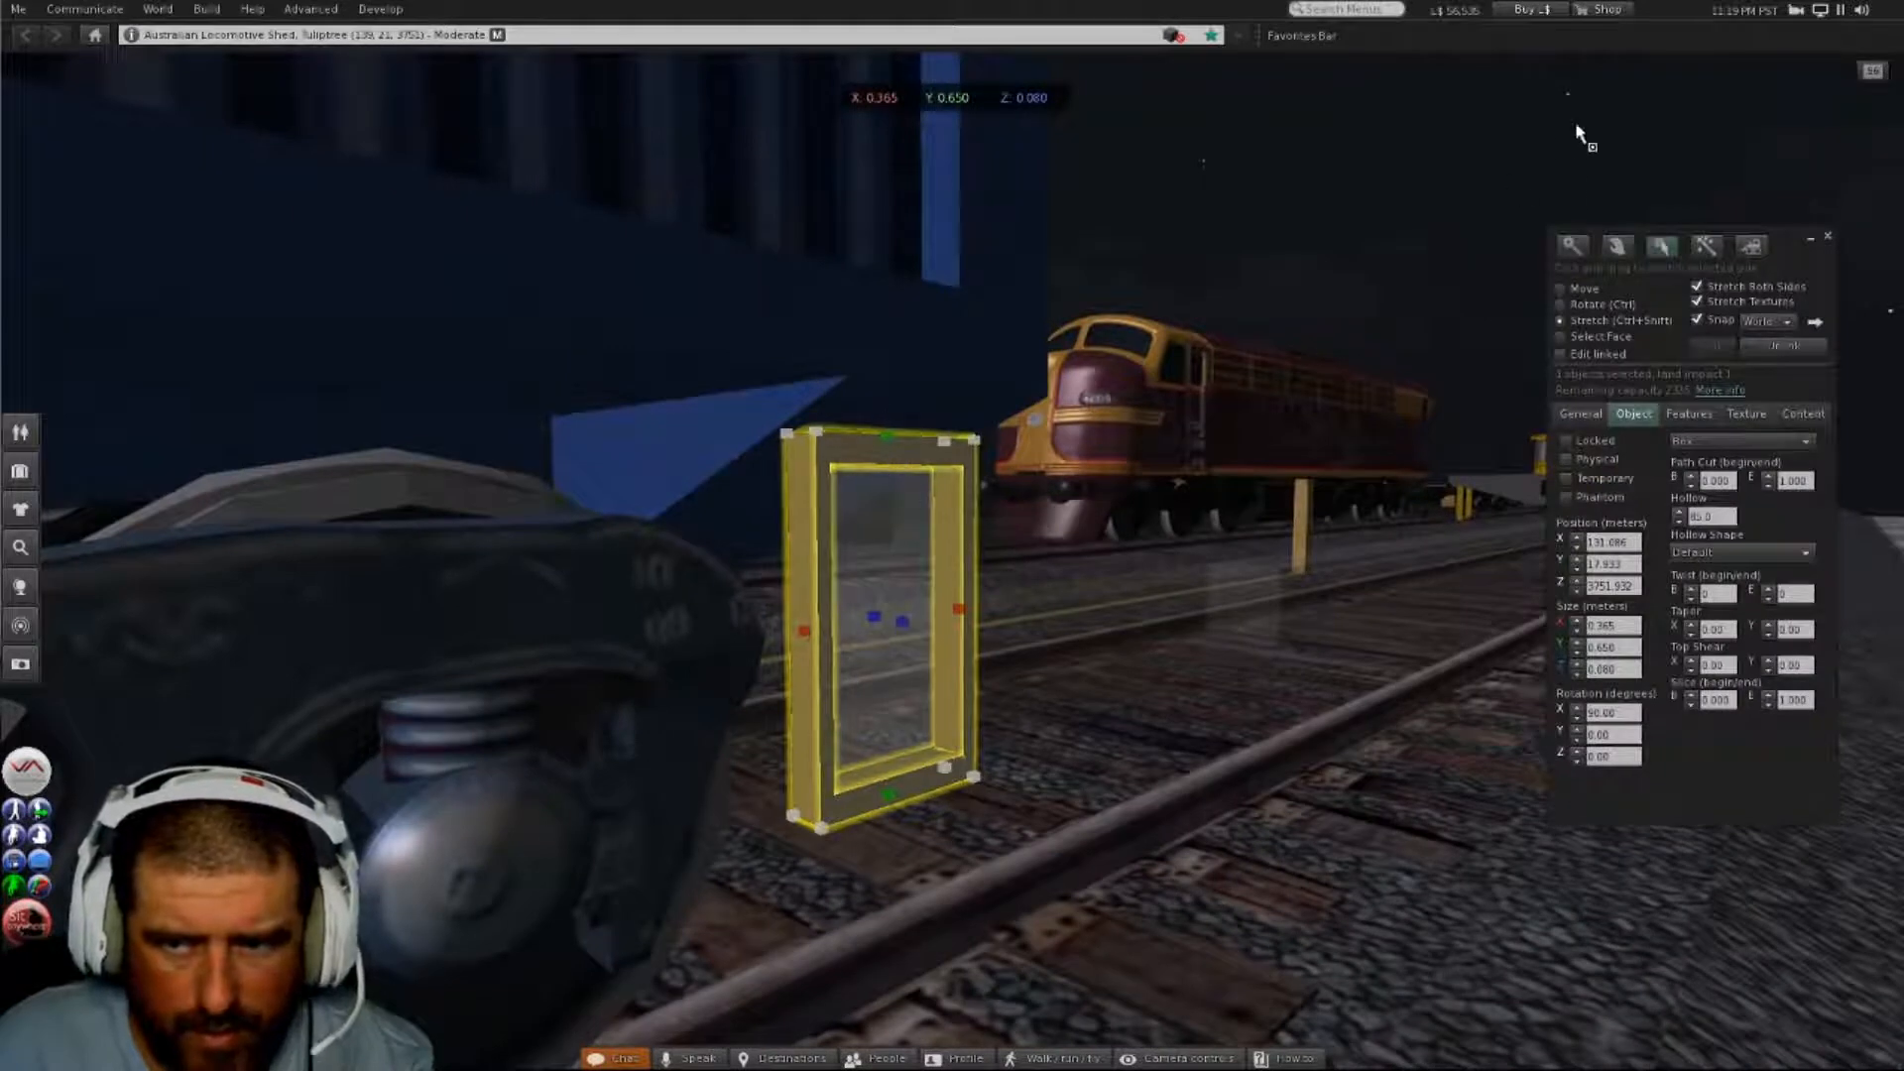
- Raise the narrowed side step to Z 3752.012 m and nudge it along the track to X 131.078 m
left_click(1559, 289)
left_click_drag(889, 585, 889, 540)
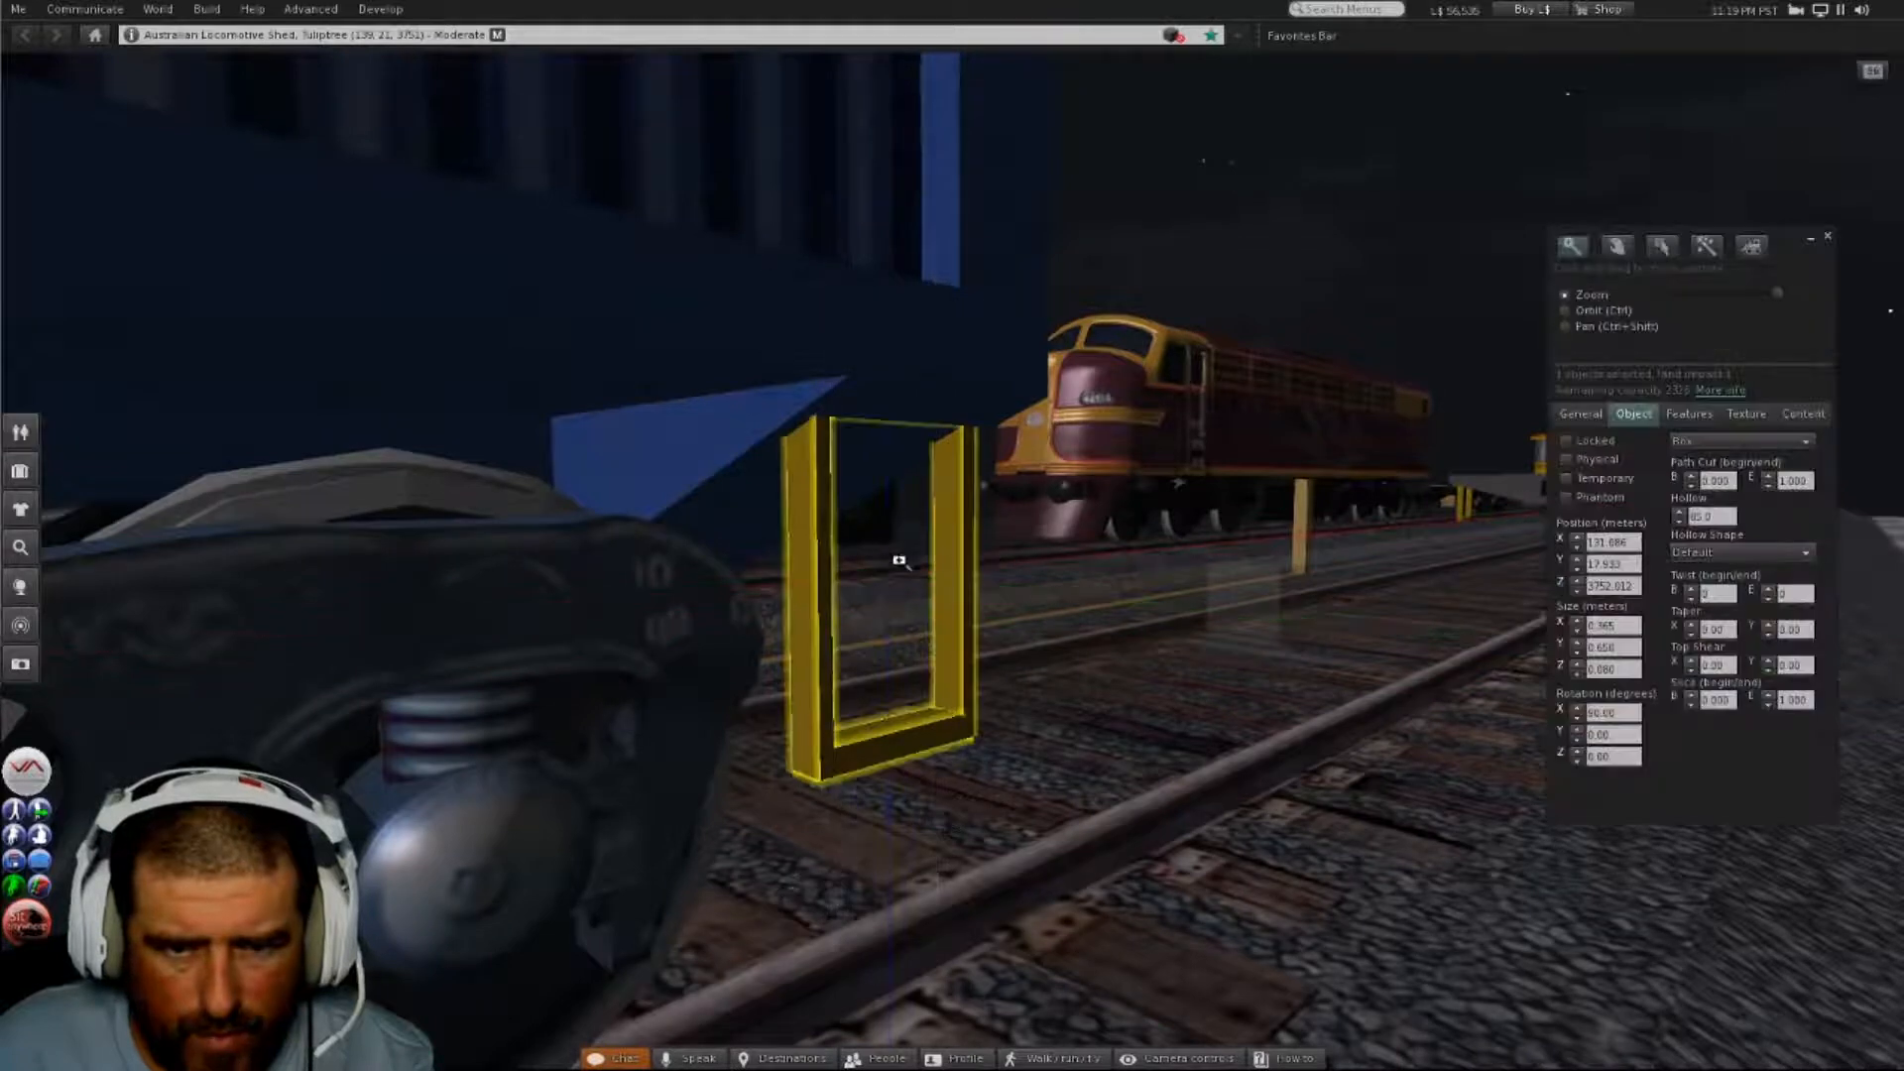
left_click_drag(867, 449, 818, 451, "alt")
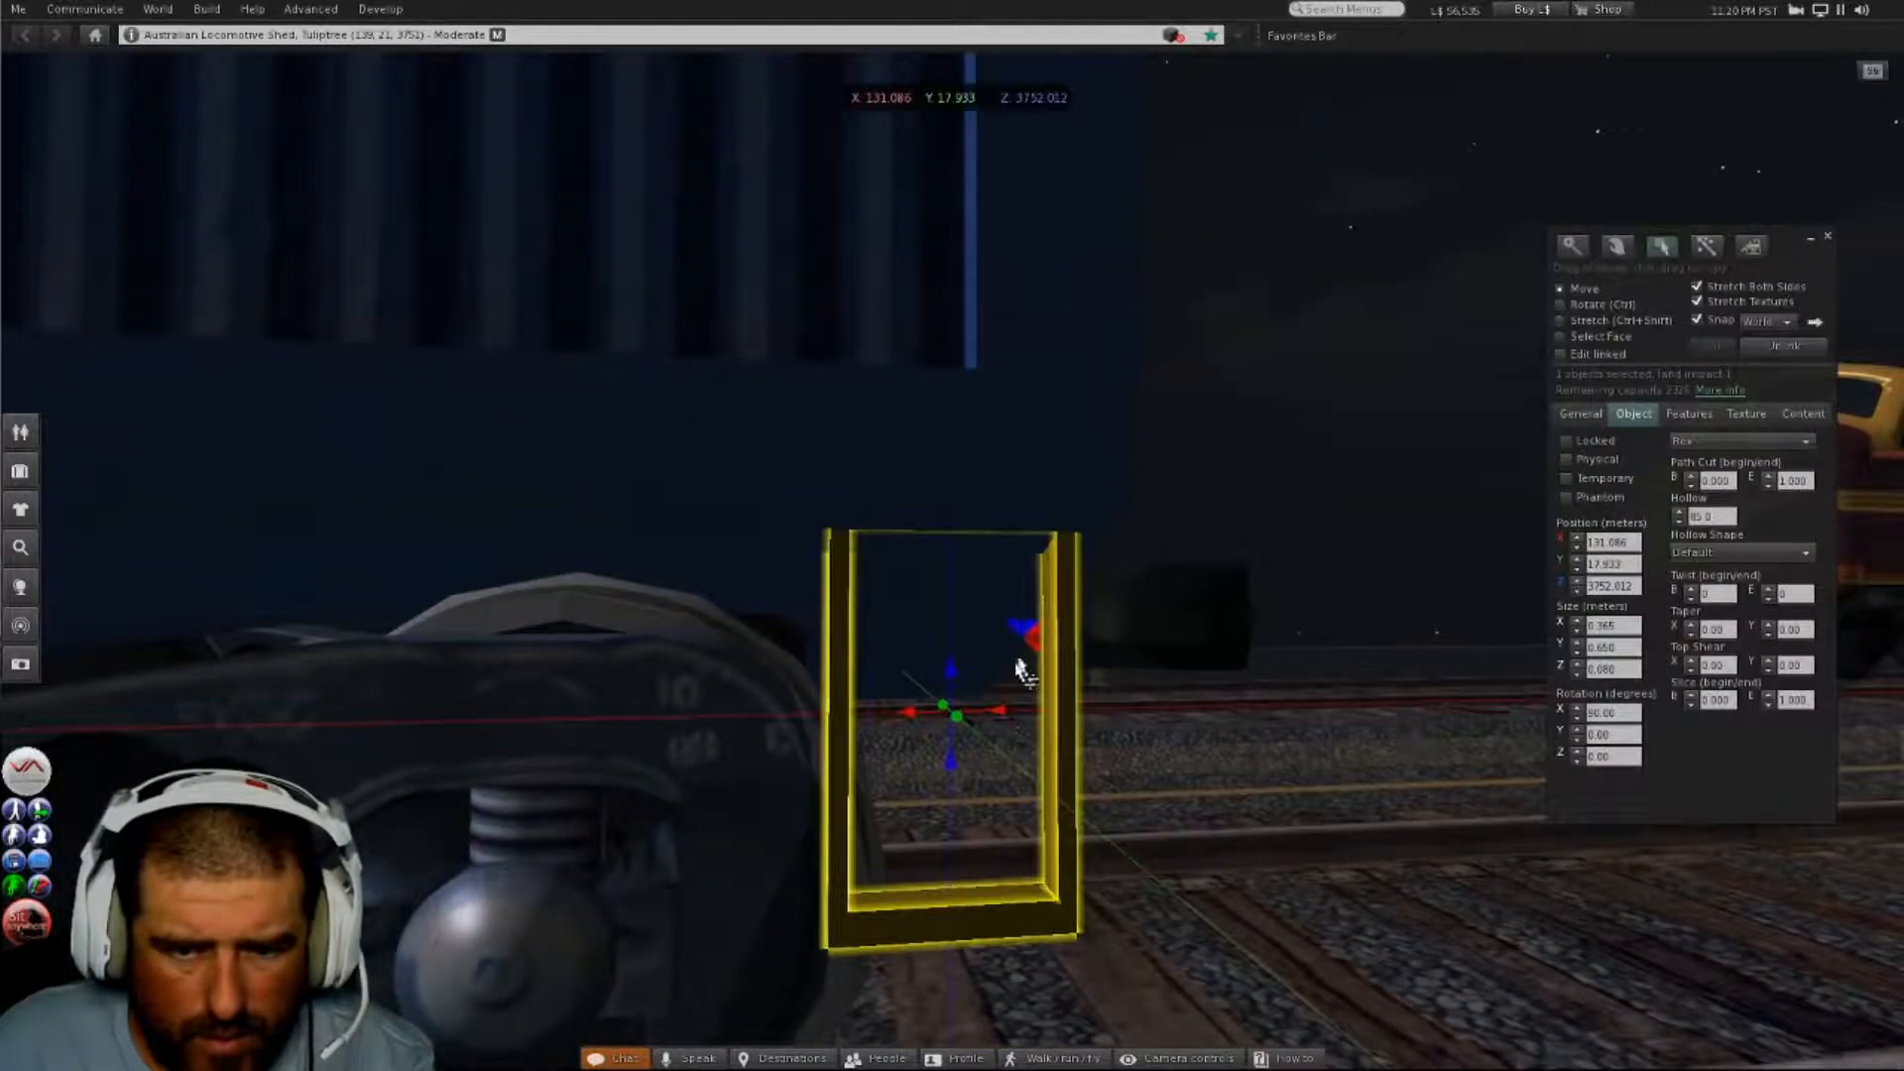
left_click_drag(1002, 710, 1005, 714)
- Copy the side step to X 145.136 m at the blue wagon's opposite end and link it to the wagon body
left_click_drag(978, 573, 1190, 704, "alt")
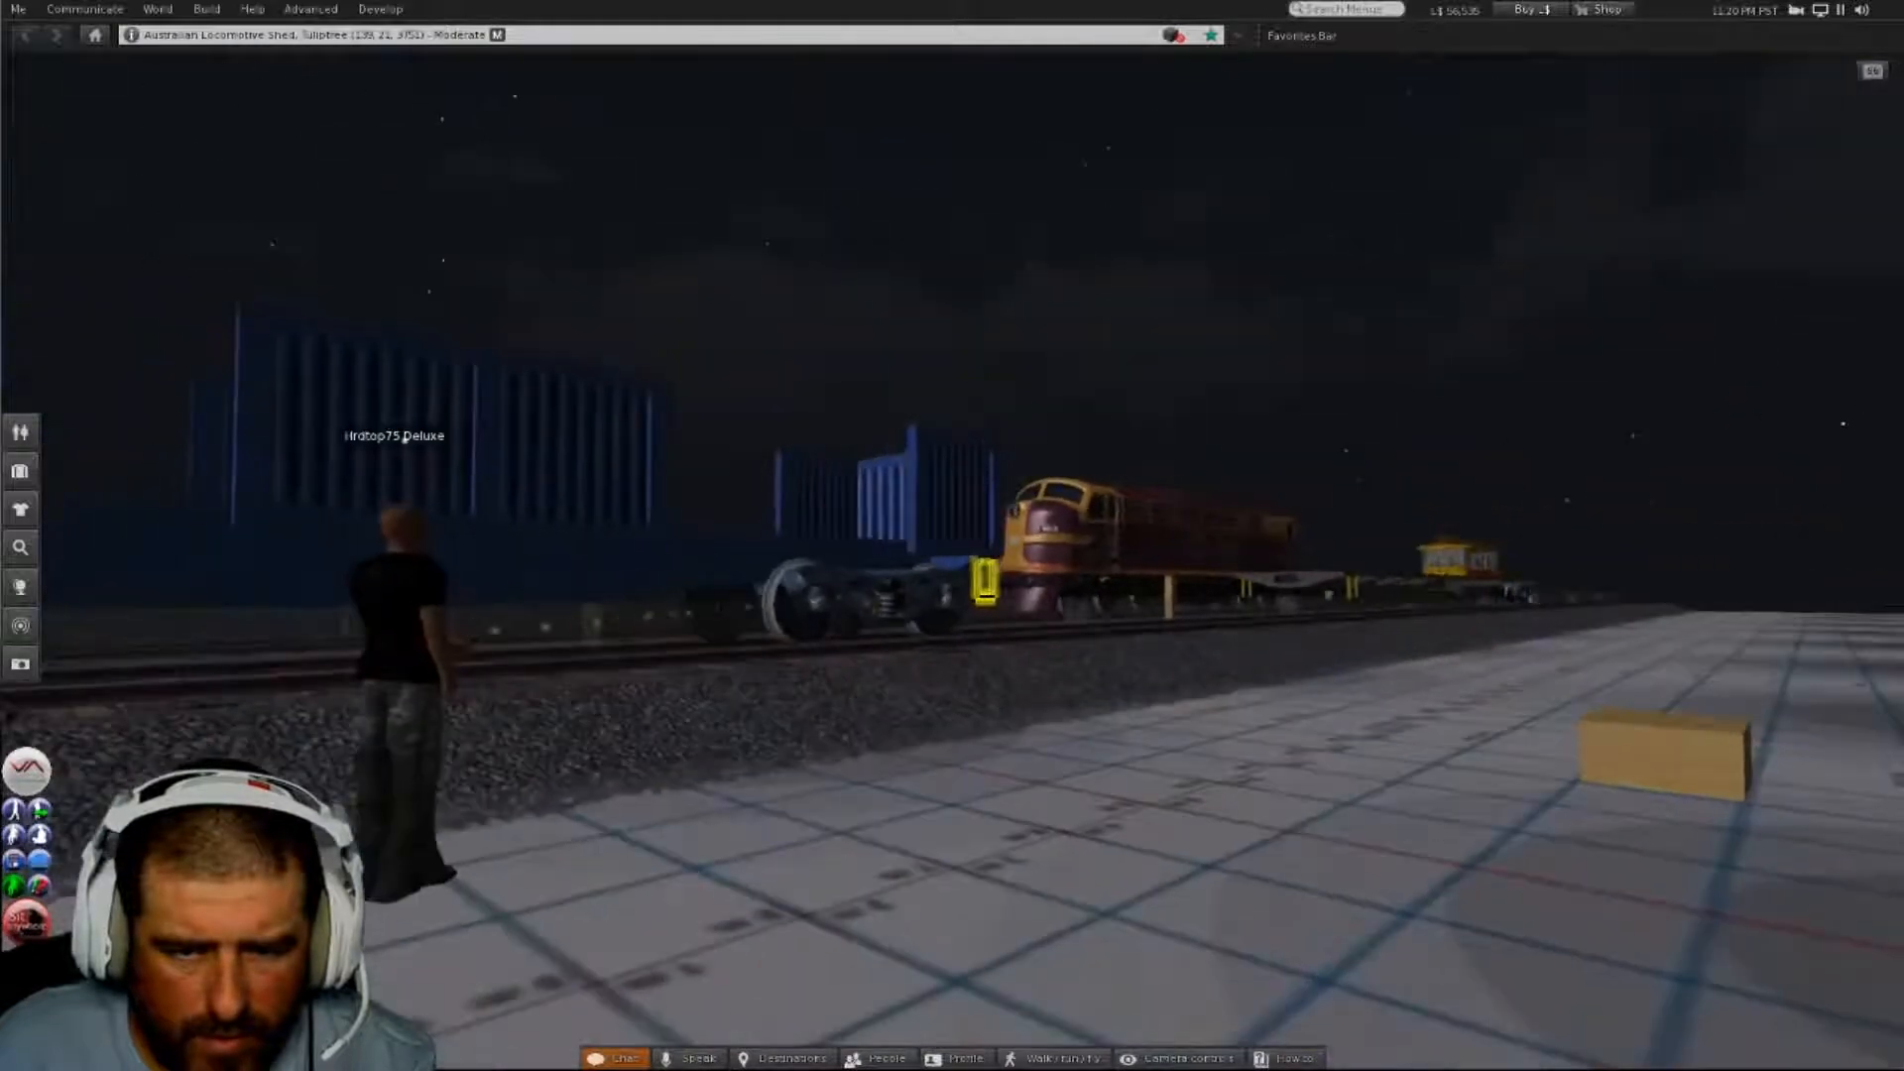
left_click(570, 564, "alt")
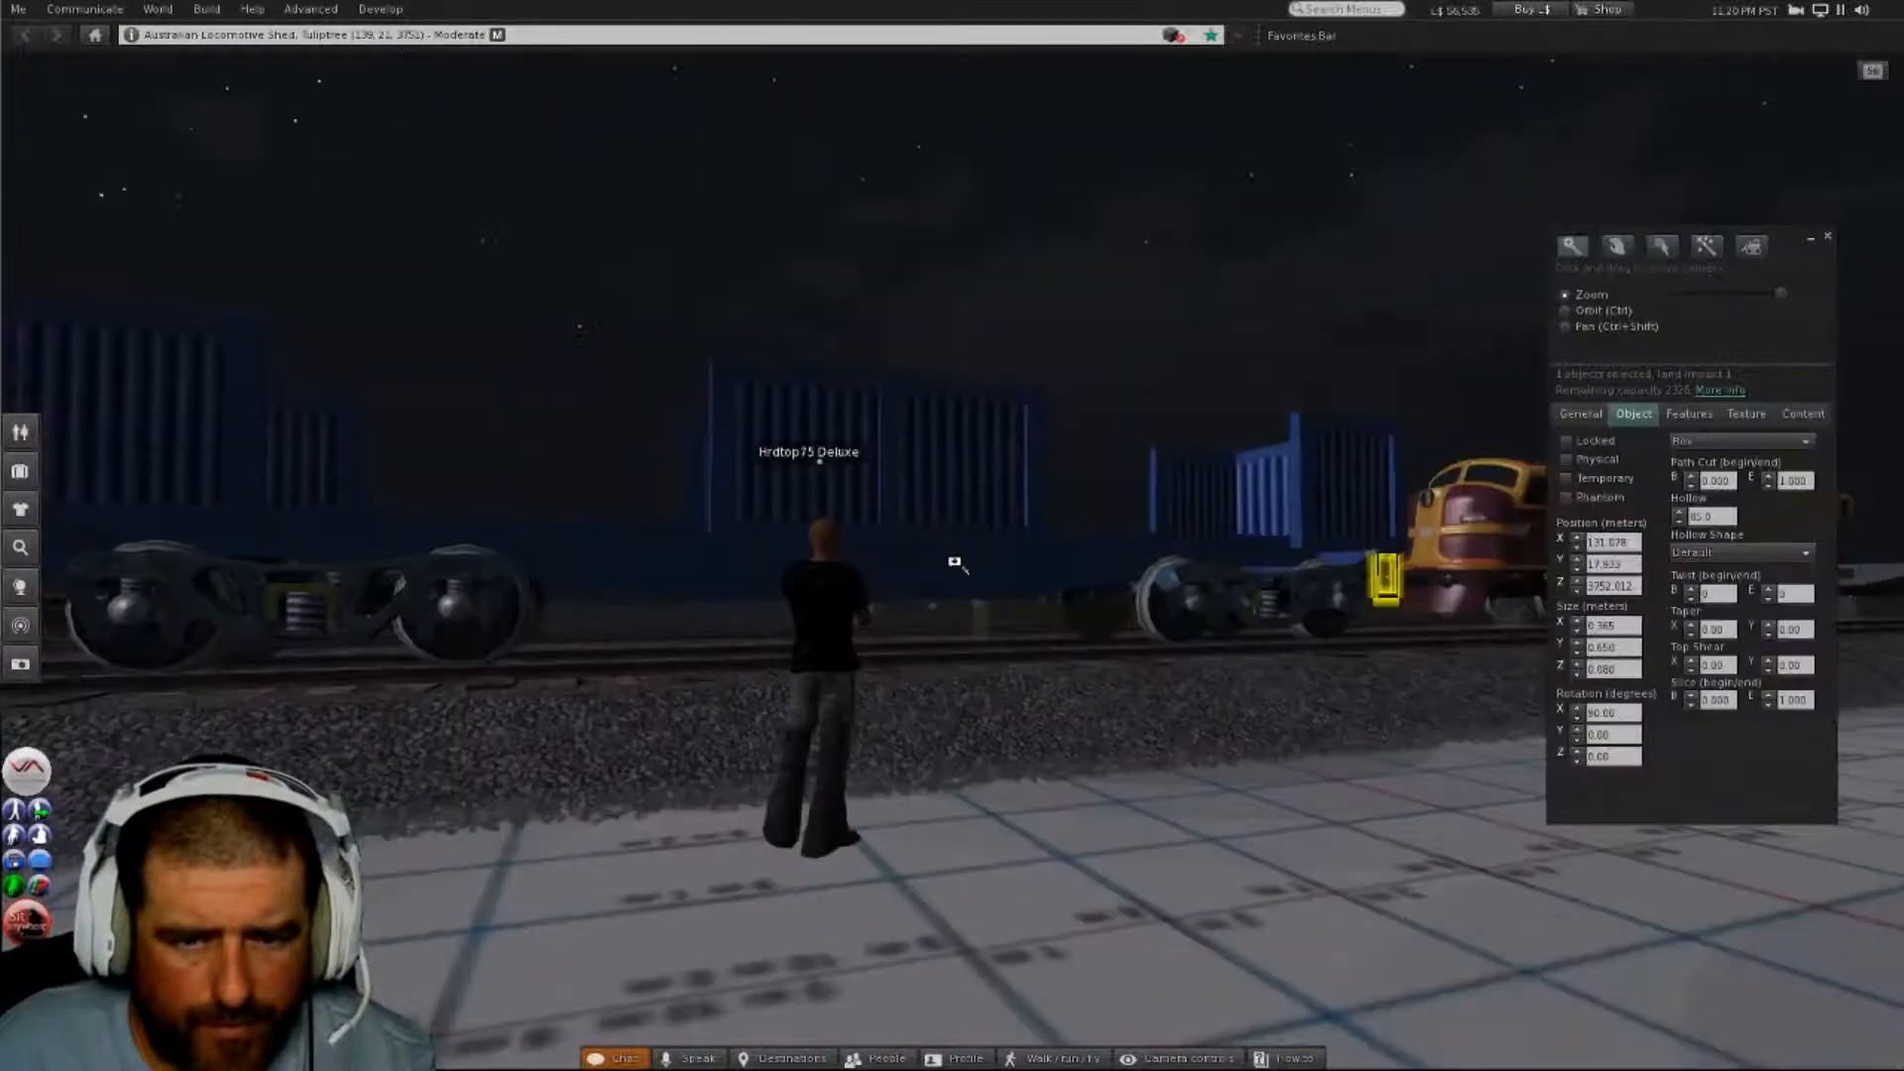
left_click_drag(939, 576, 956, 556, "alt")
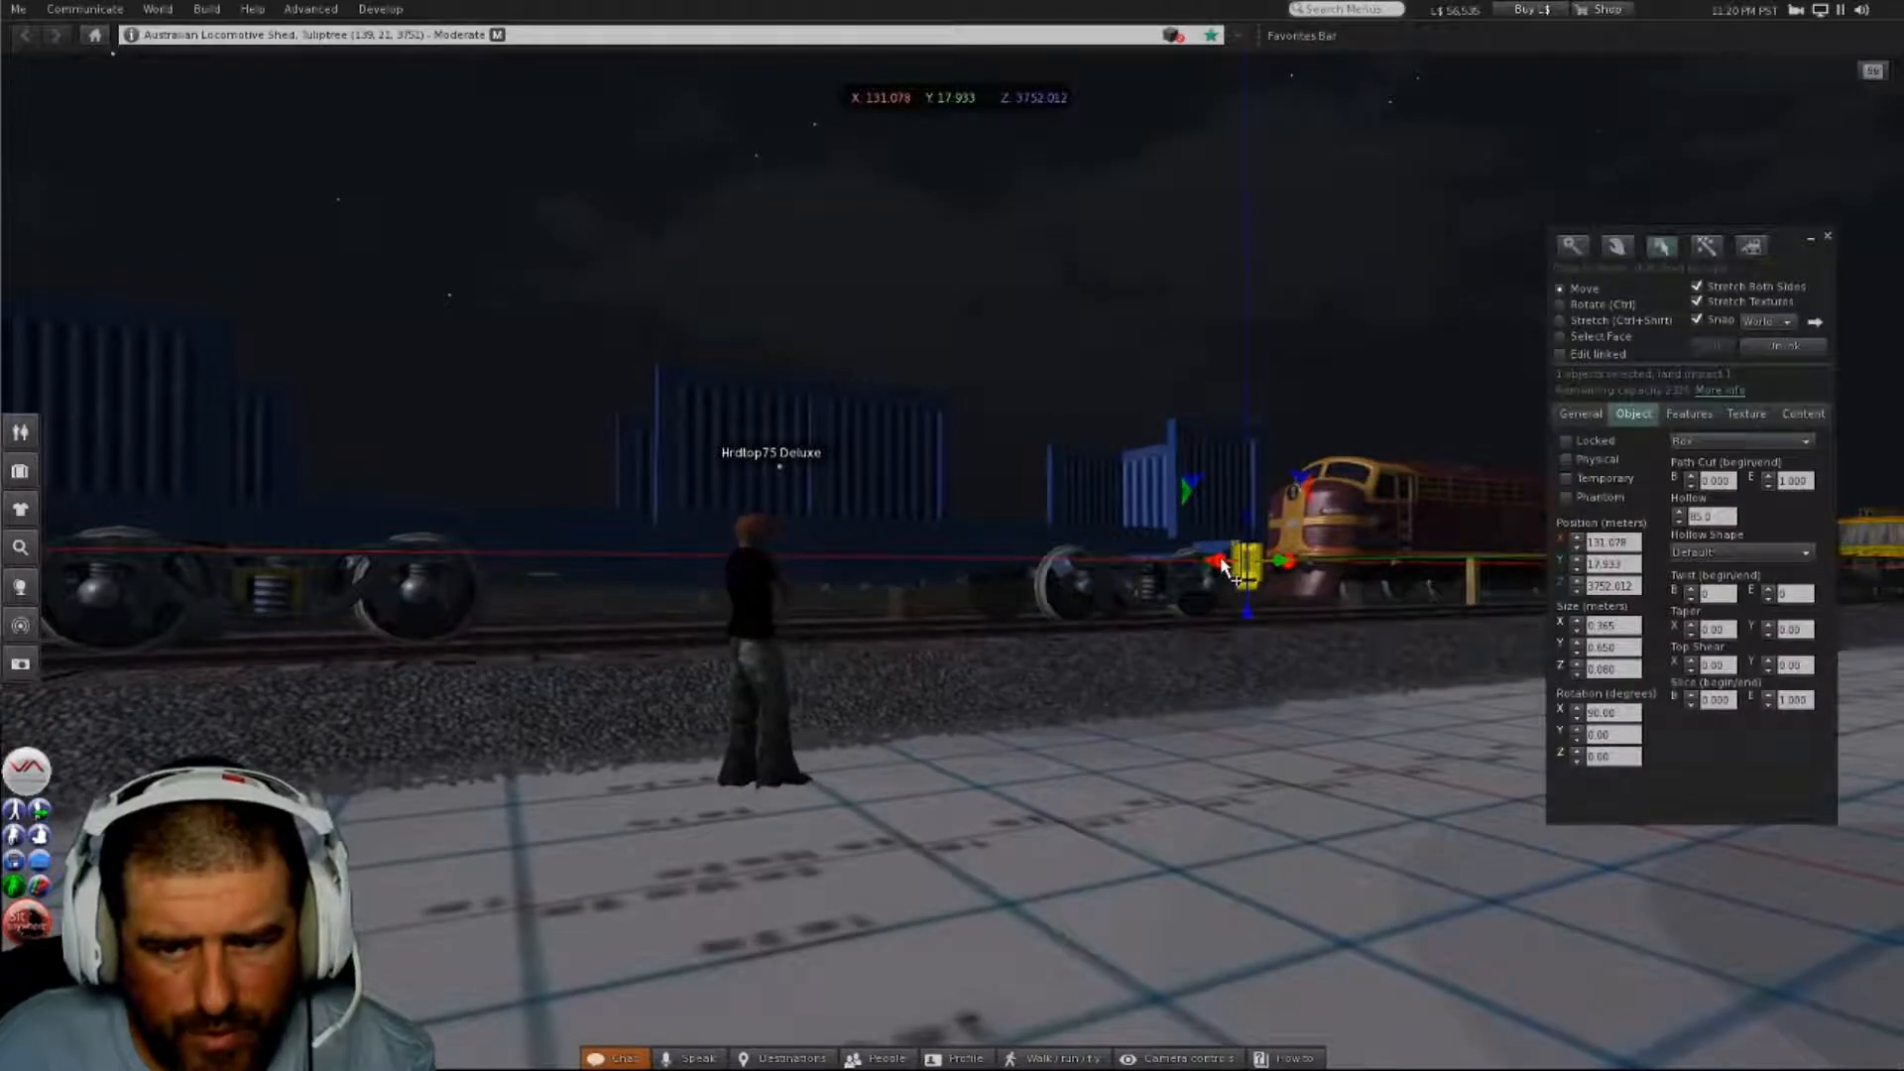
left_click_drag(1217, 562, 542, 623)
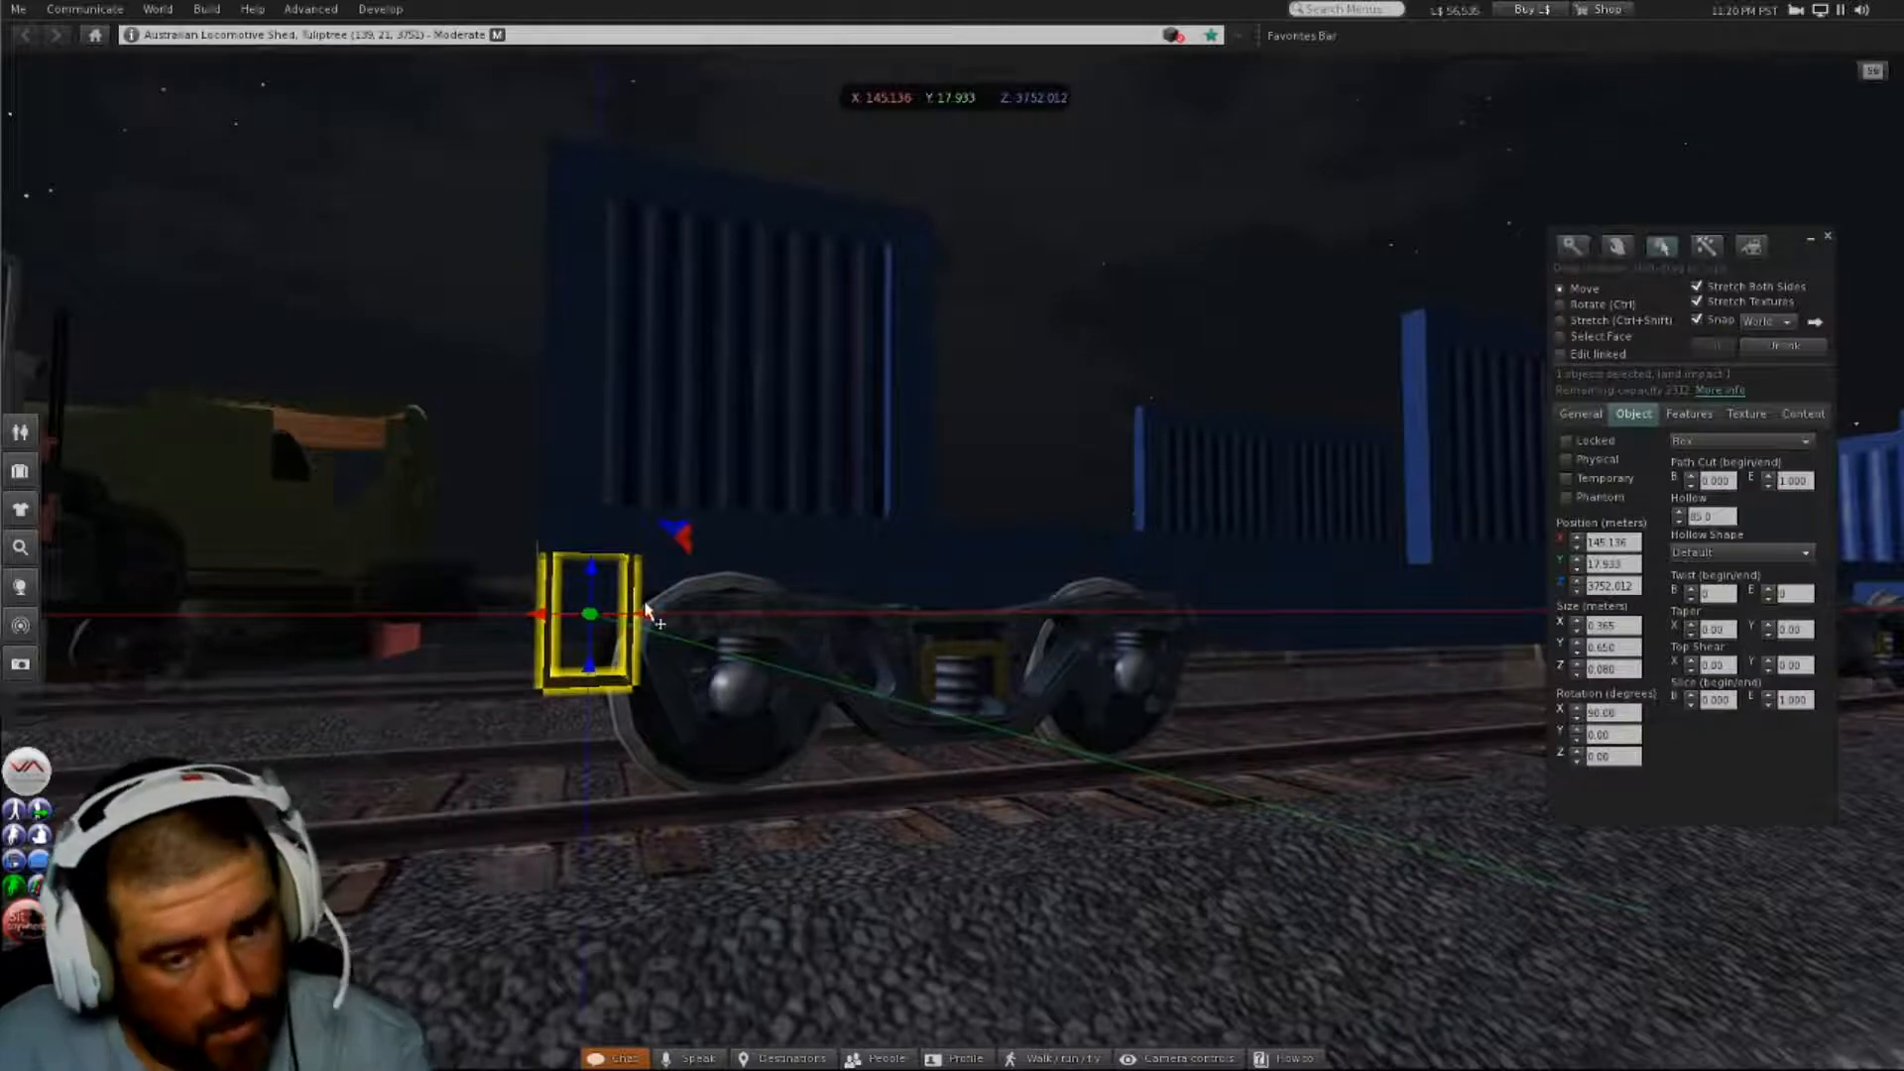
left_click(1002, 552, "shift")
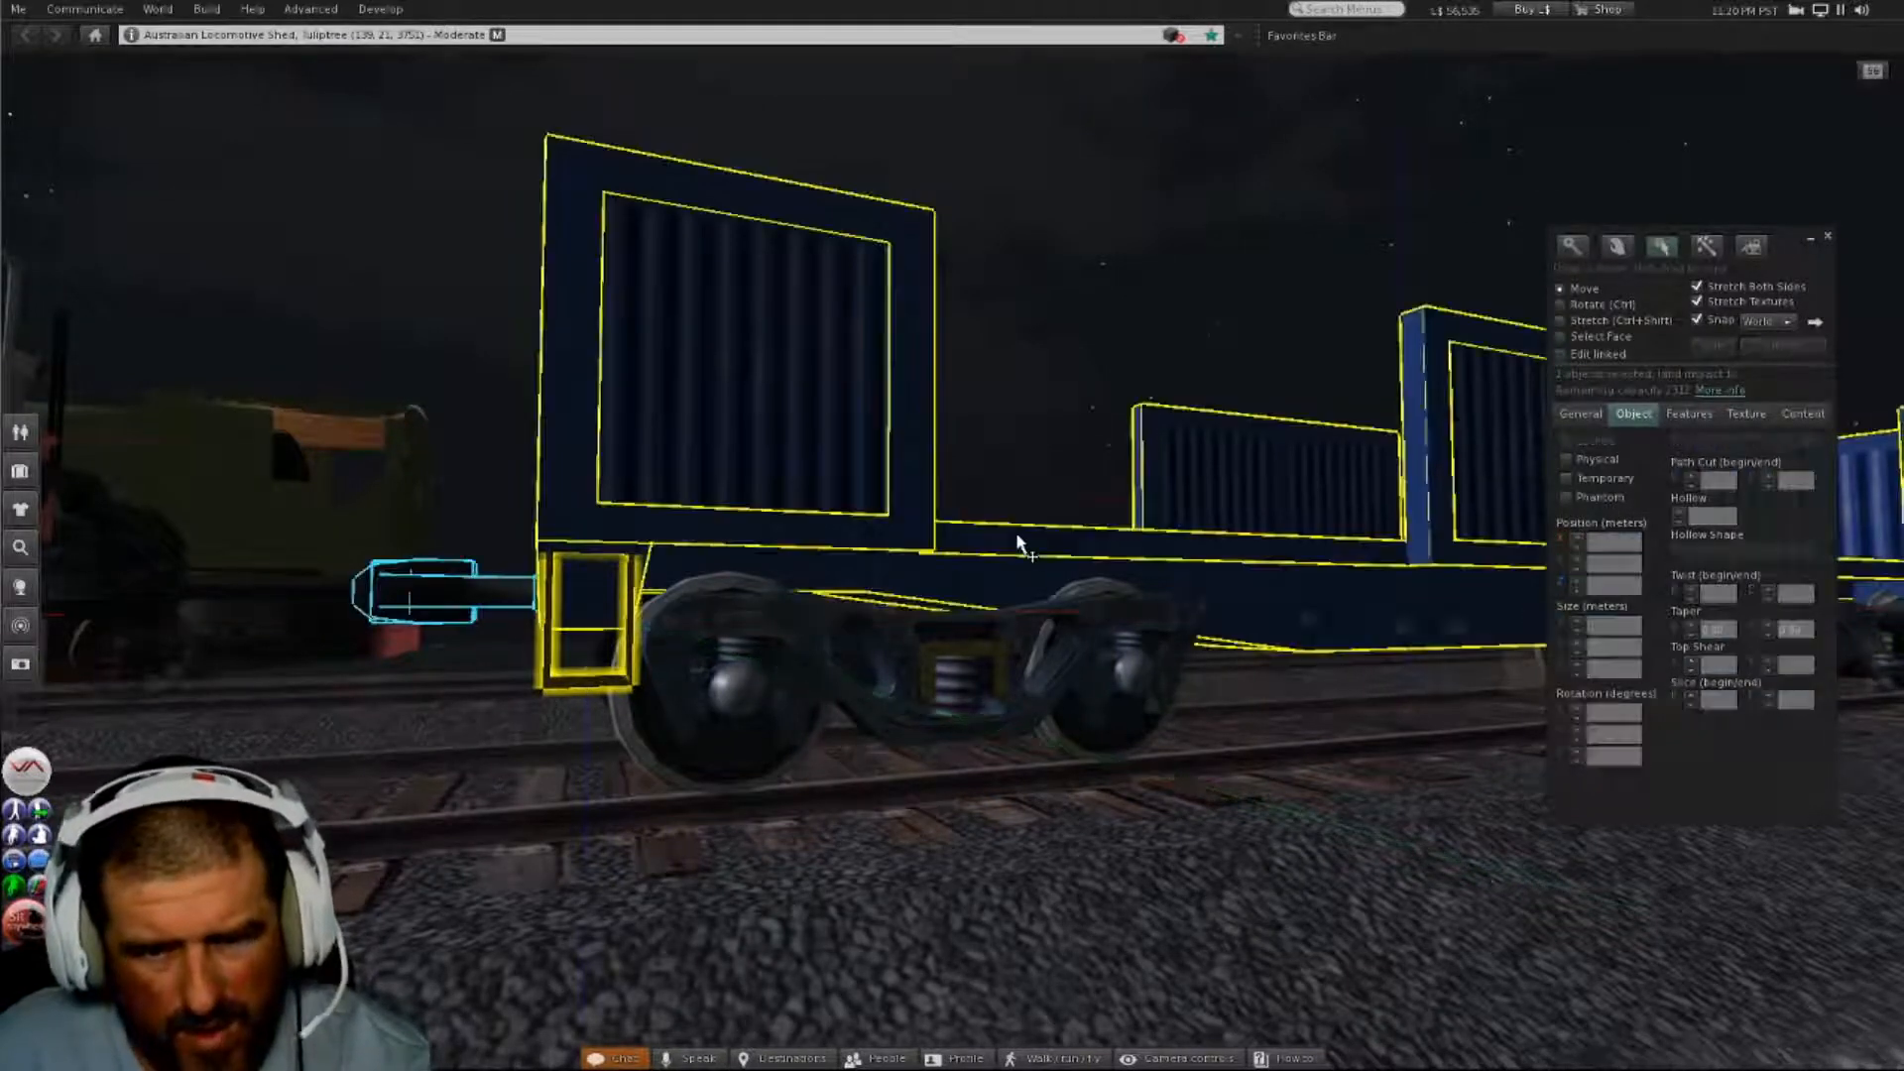
key("ctrl+l")
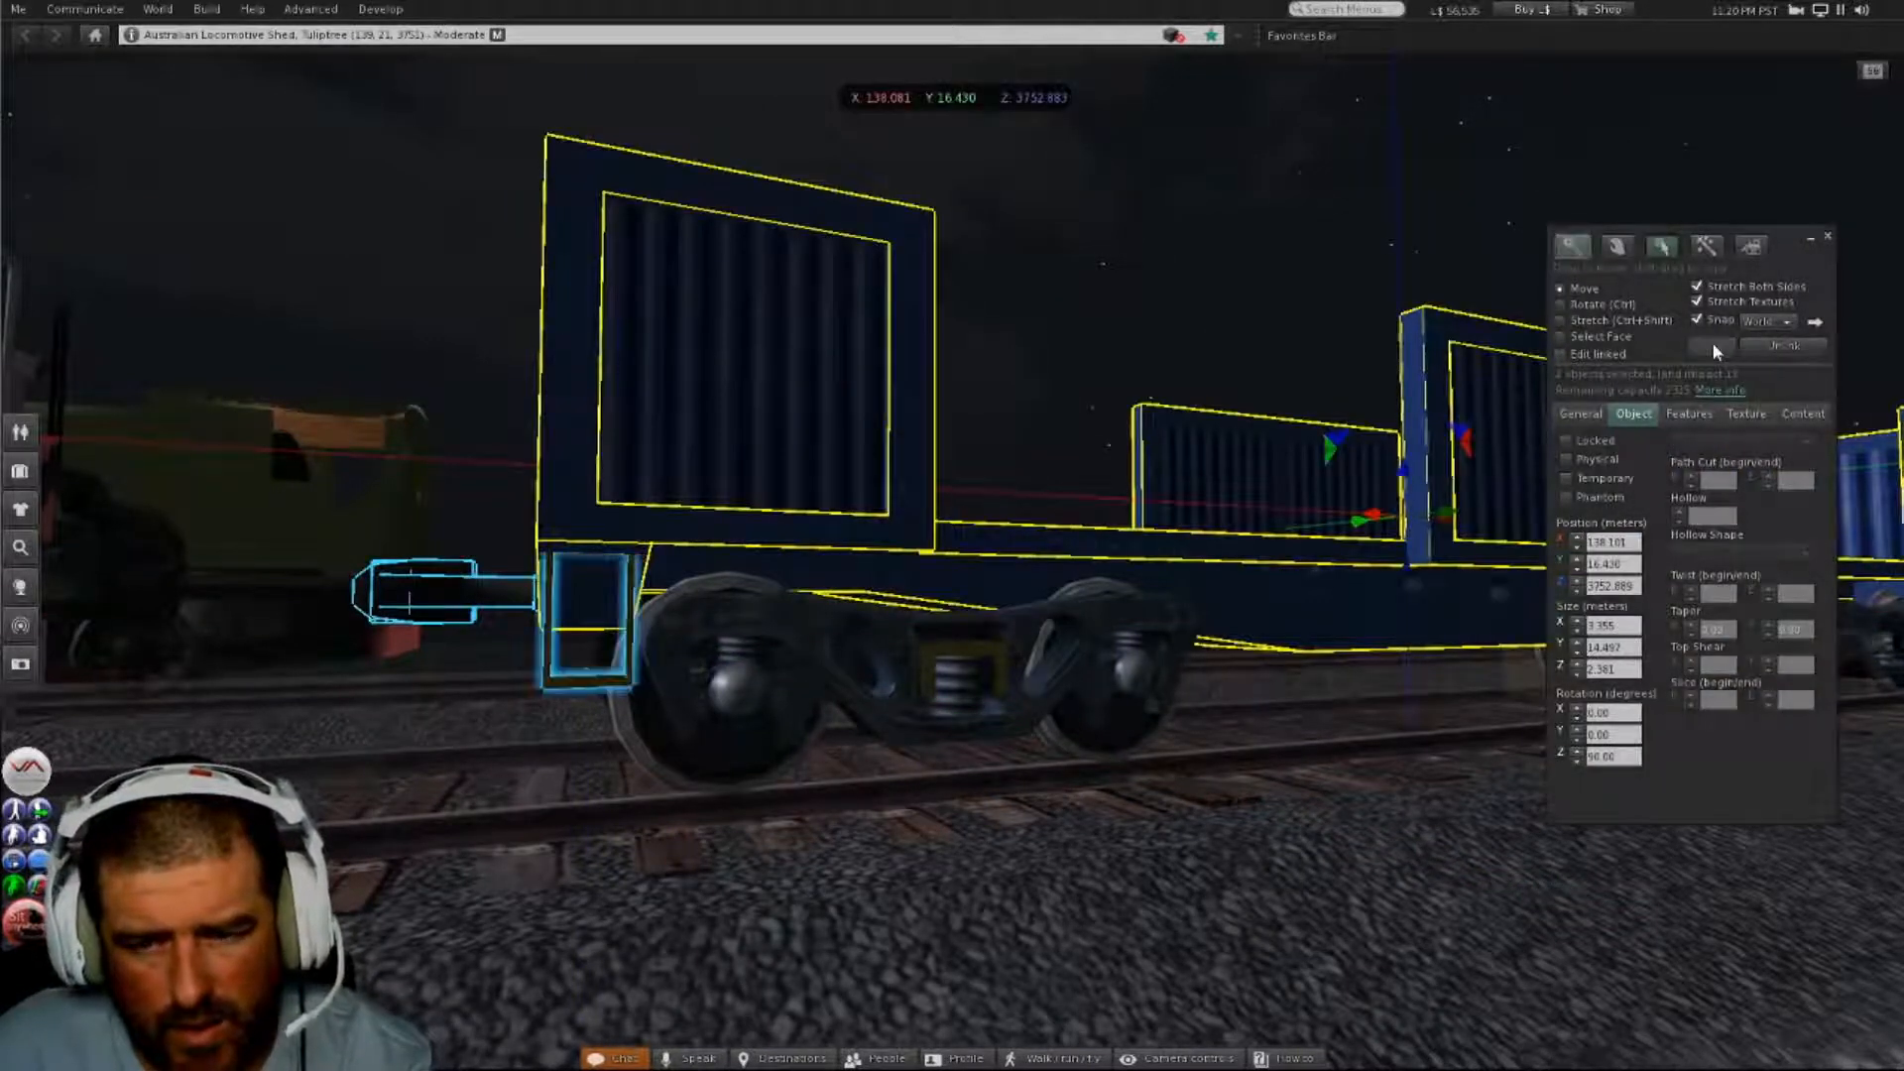
- Check the mid-wagon step in the browser's prototype photos, return to Second Life, and copy the unlinked end step to X 135.934 m
left_click(1510, 533, "alt")
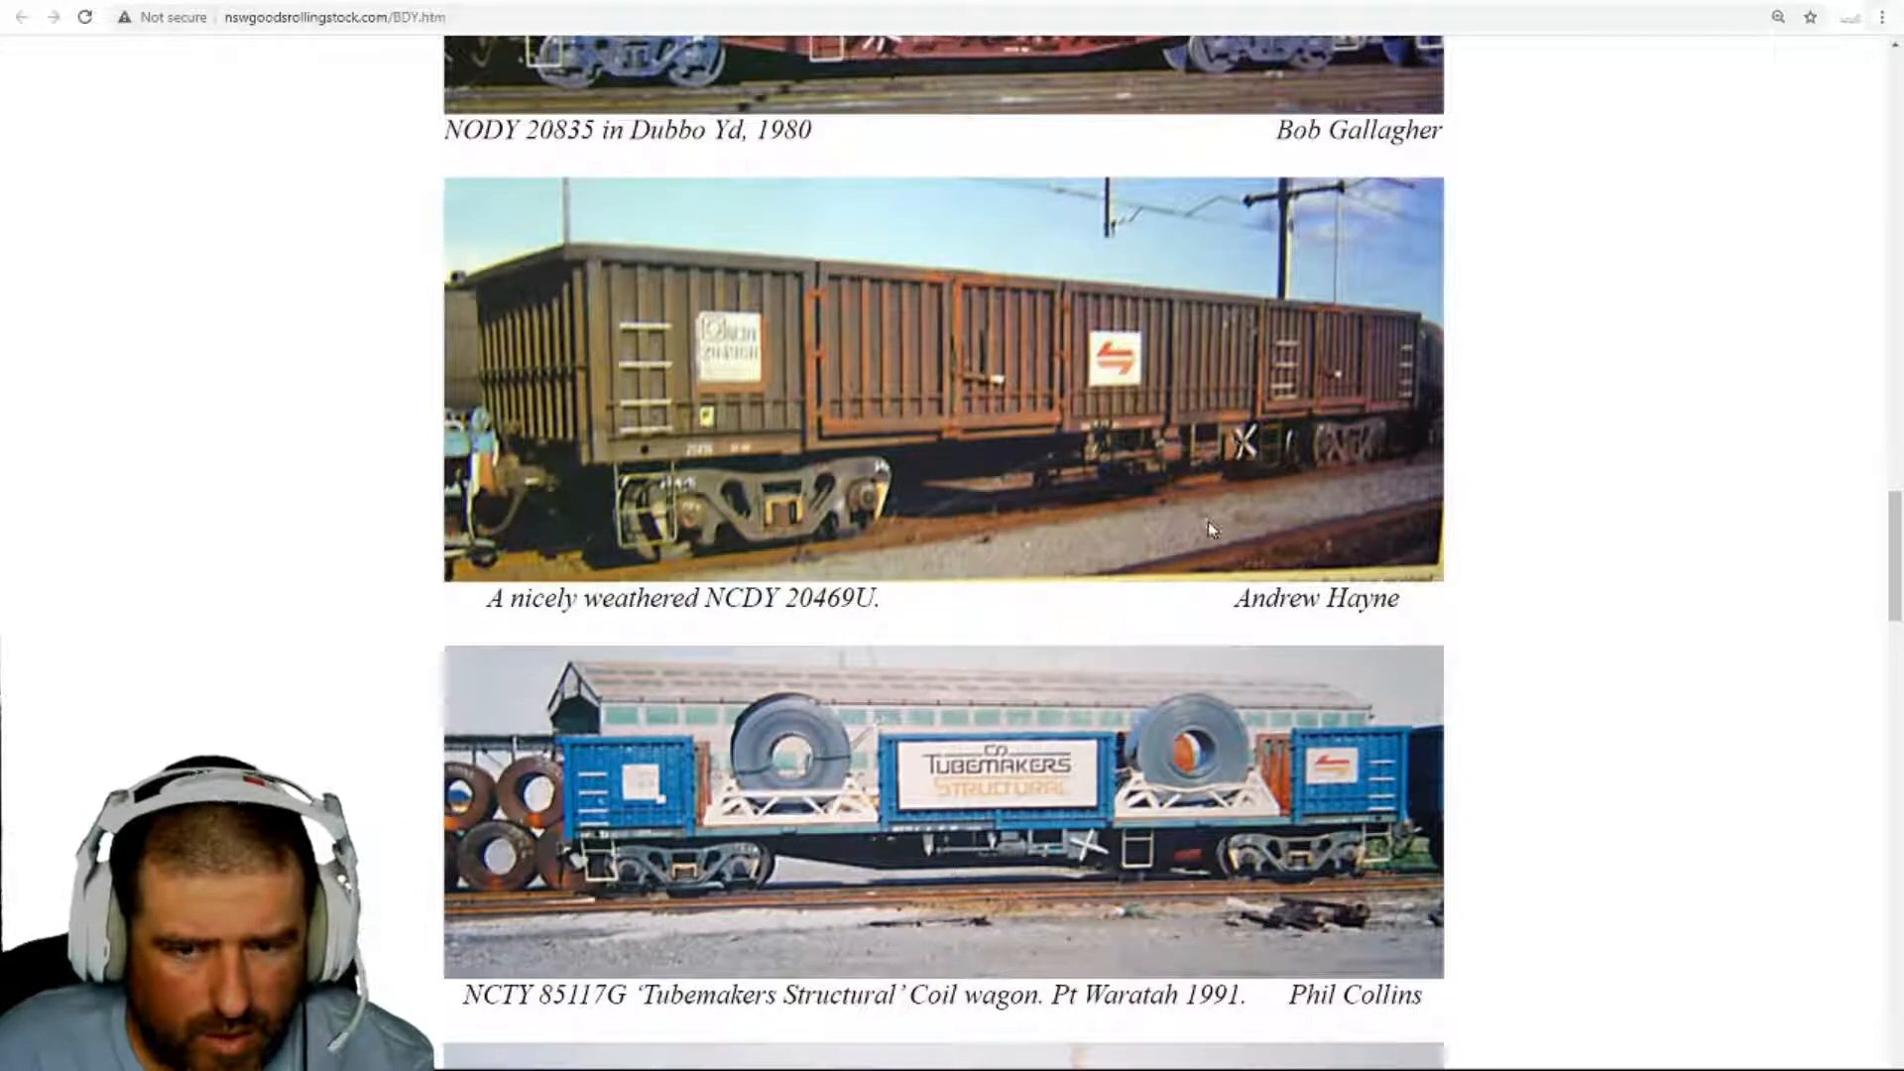
scroll(1113, 708, "up", 3)
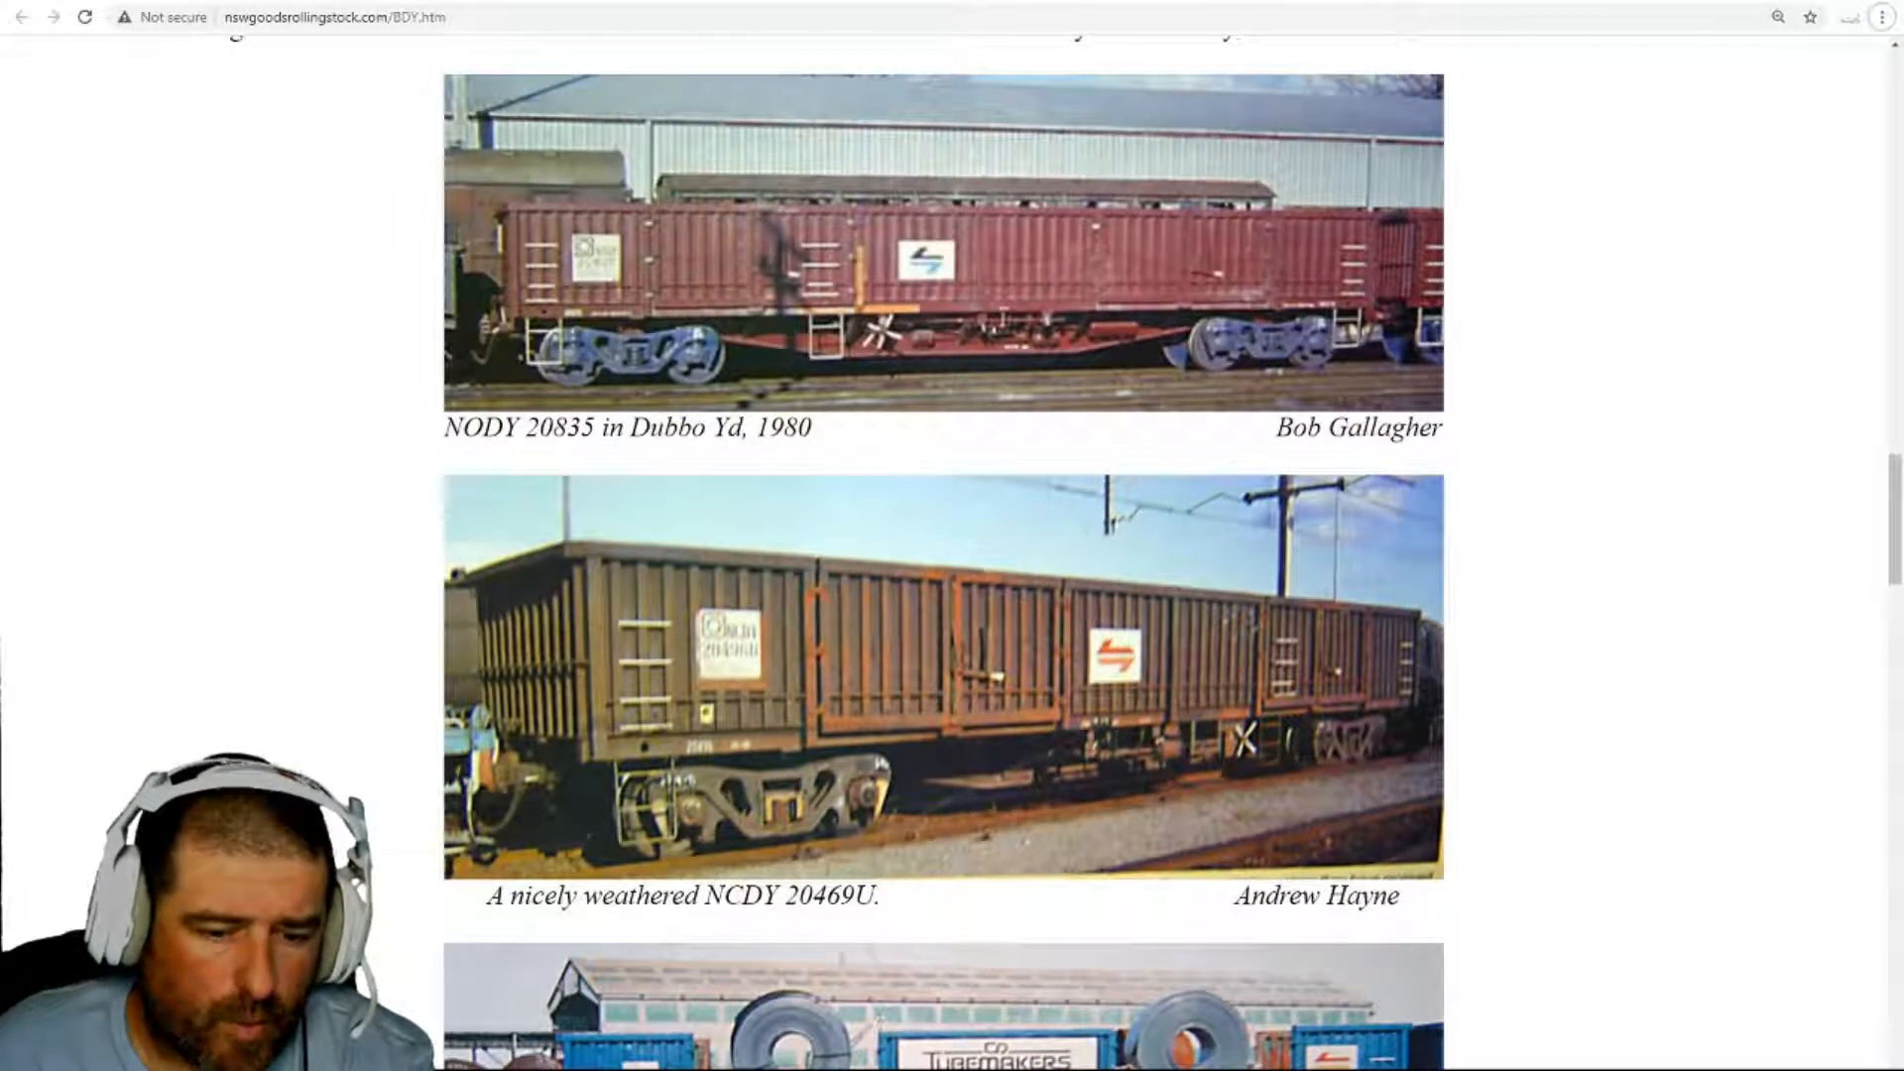
key("alt+Tab")
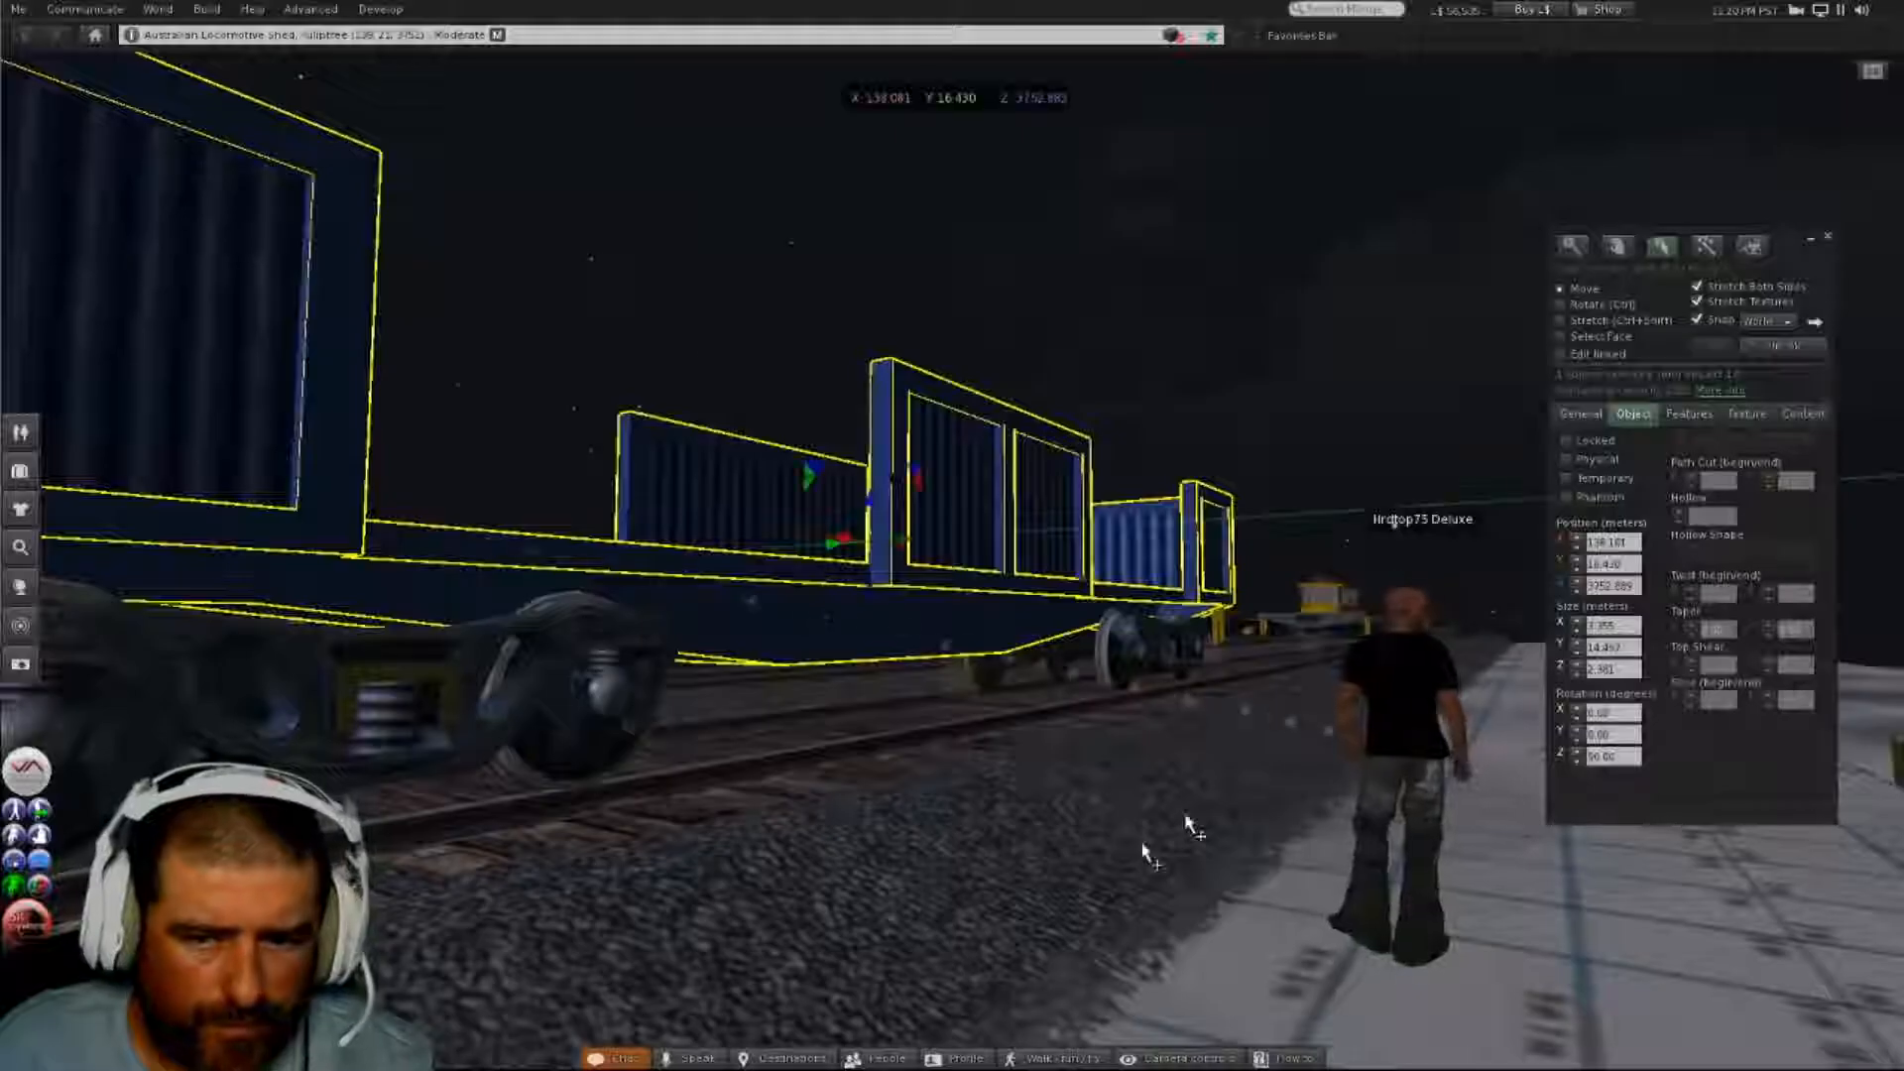
left_click_drag(1125, 578, 992, 516, "alt")
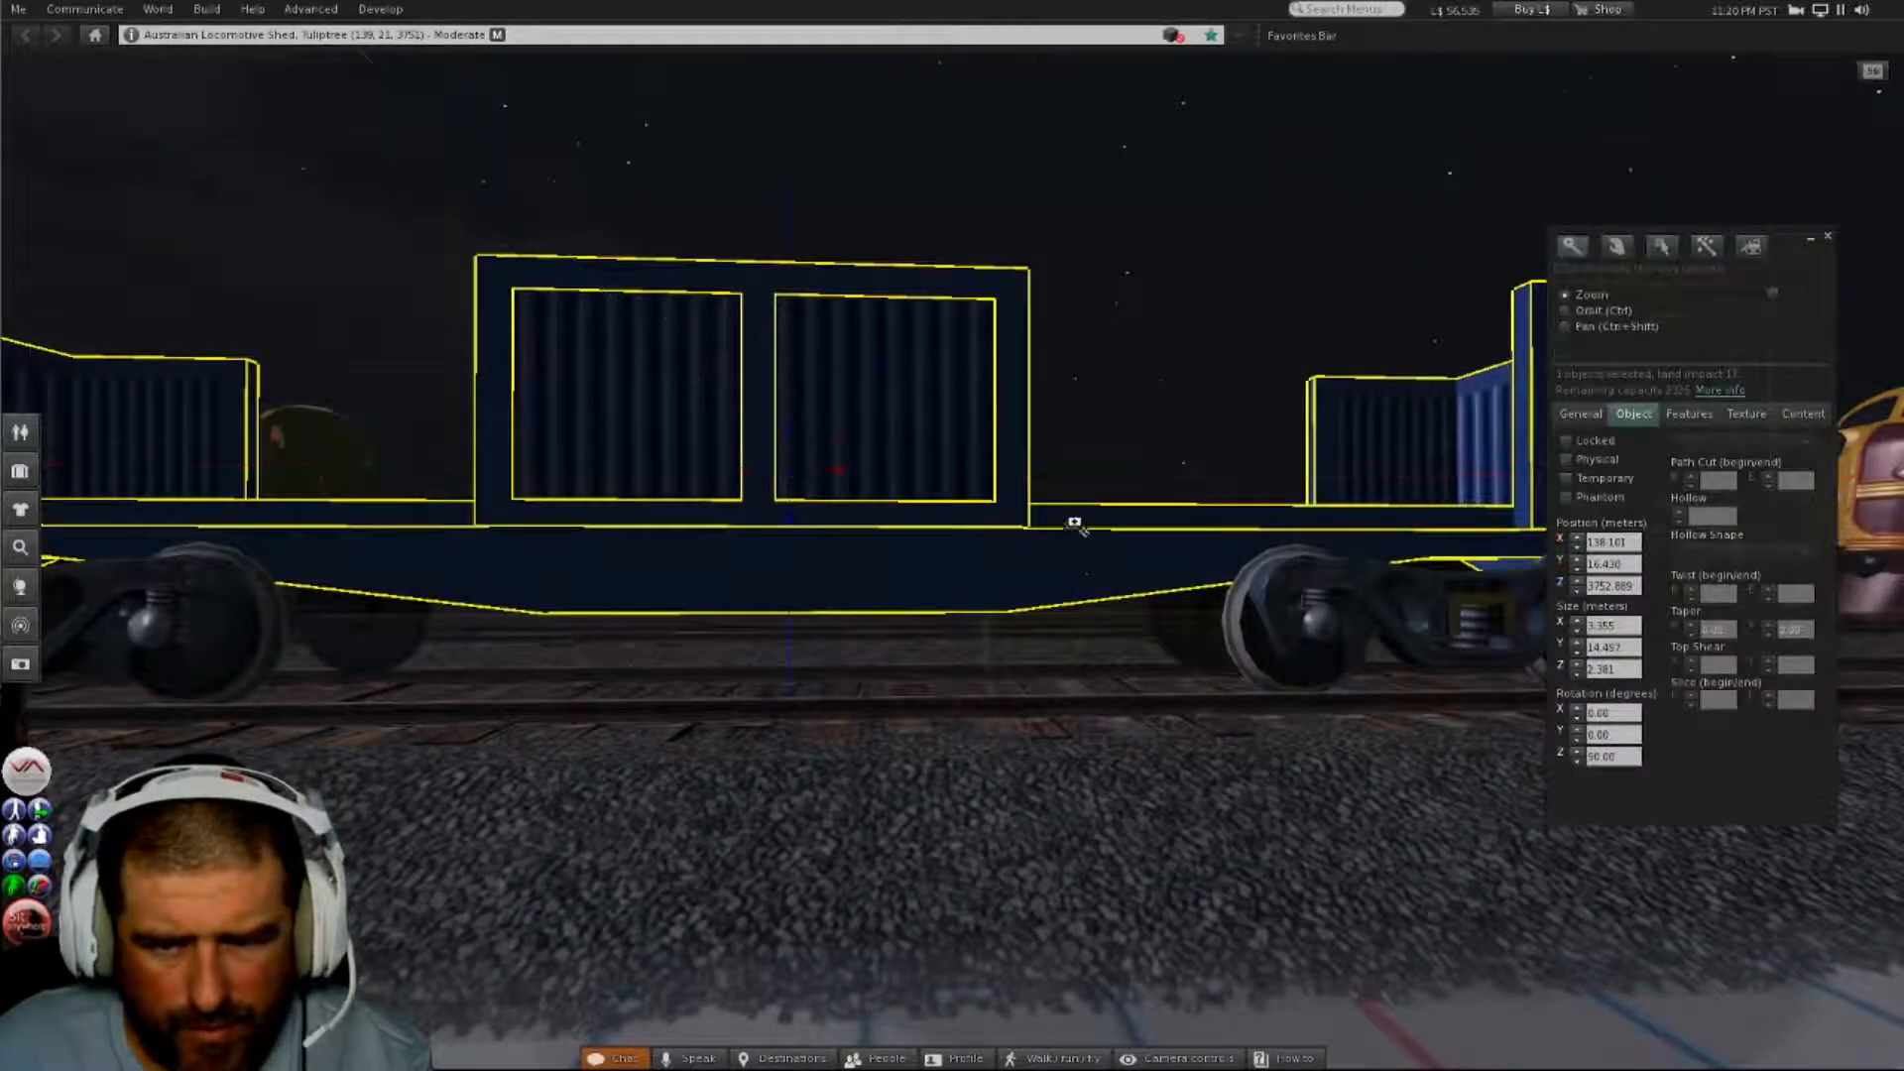
left_click_drag(1071, 523, 1517, 602, "alt")
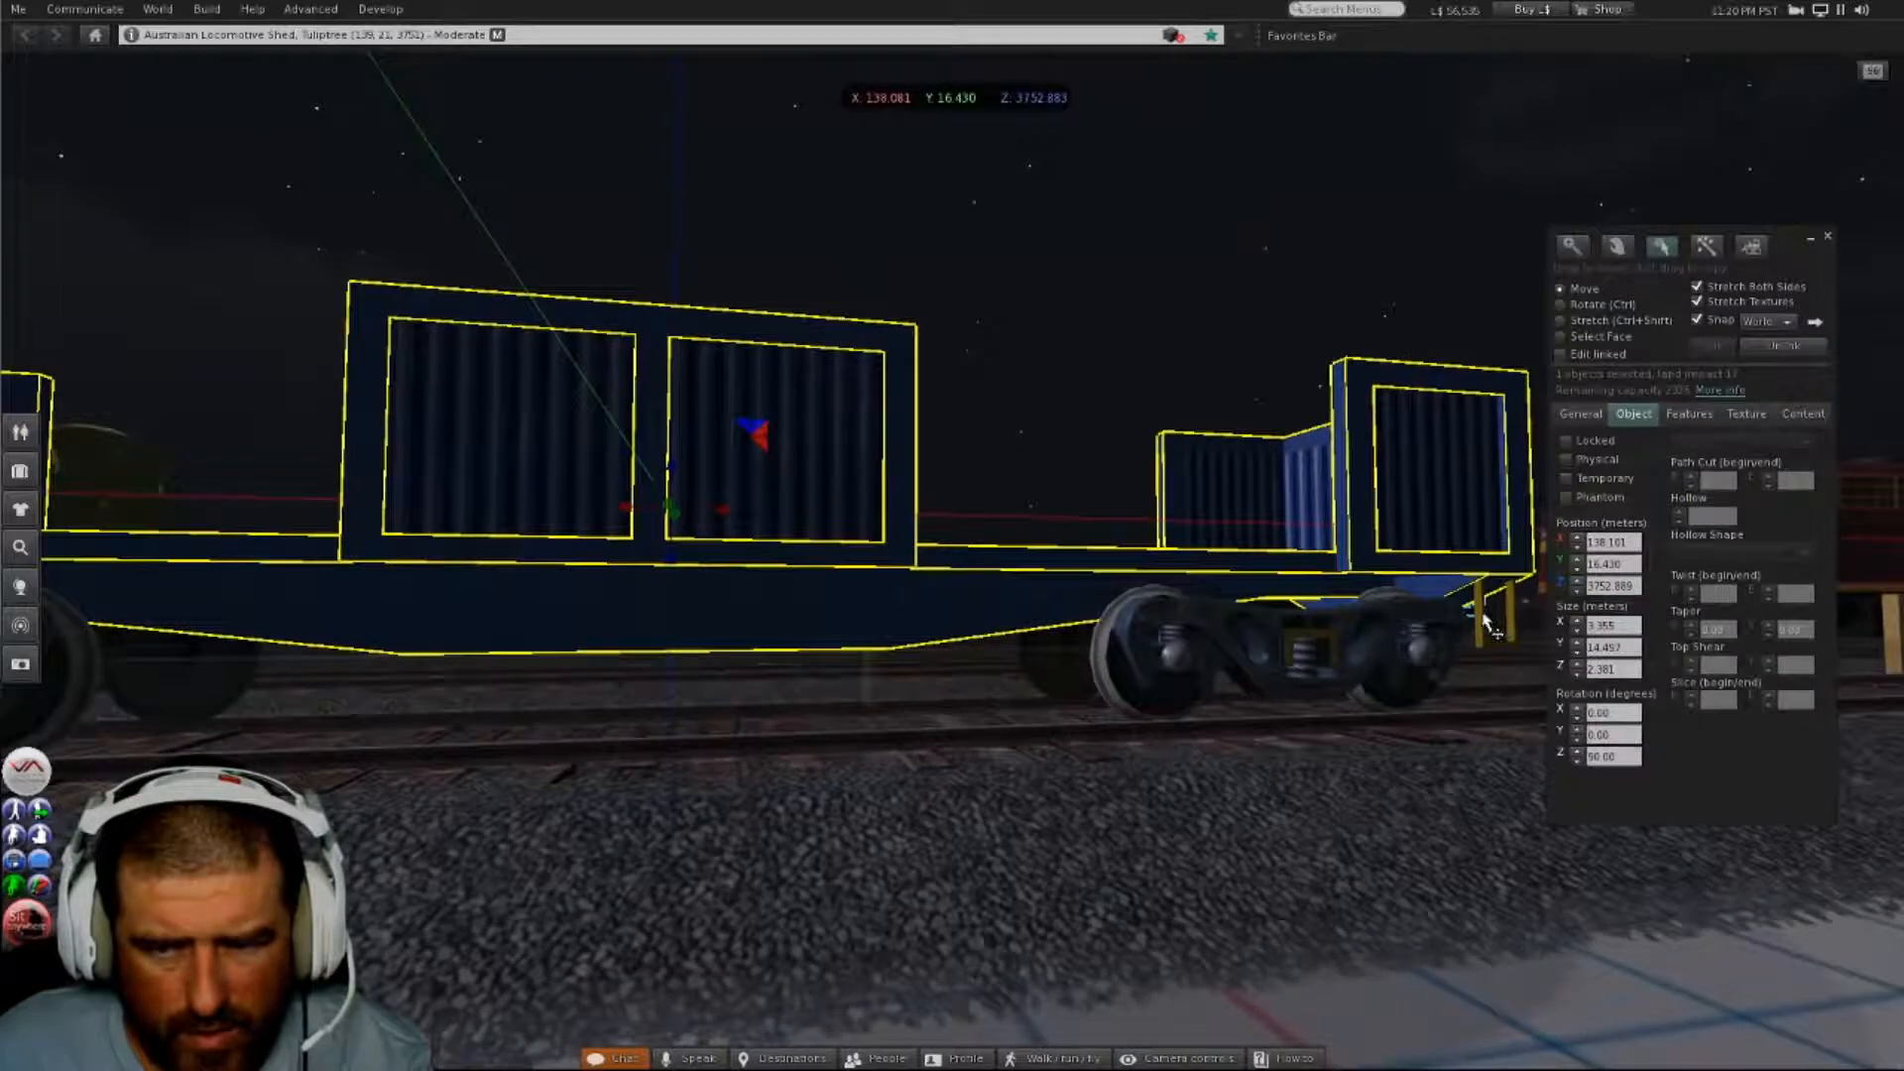
left_click(1485, 620)
left_click_drag(1466, 617, 937, 615)
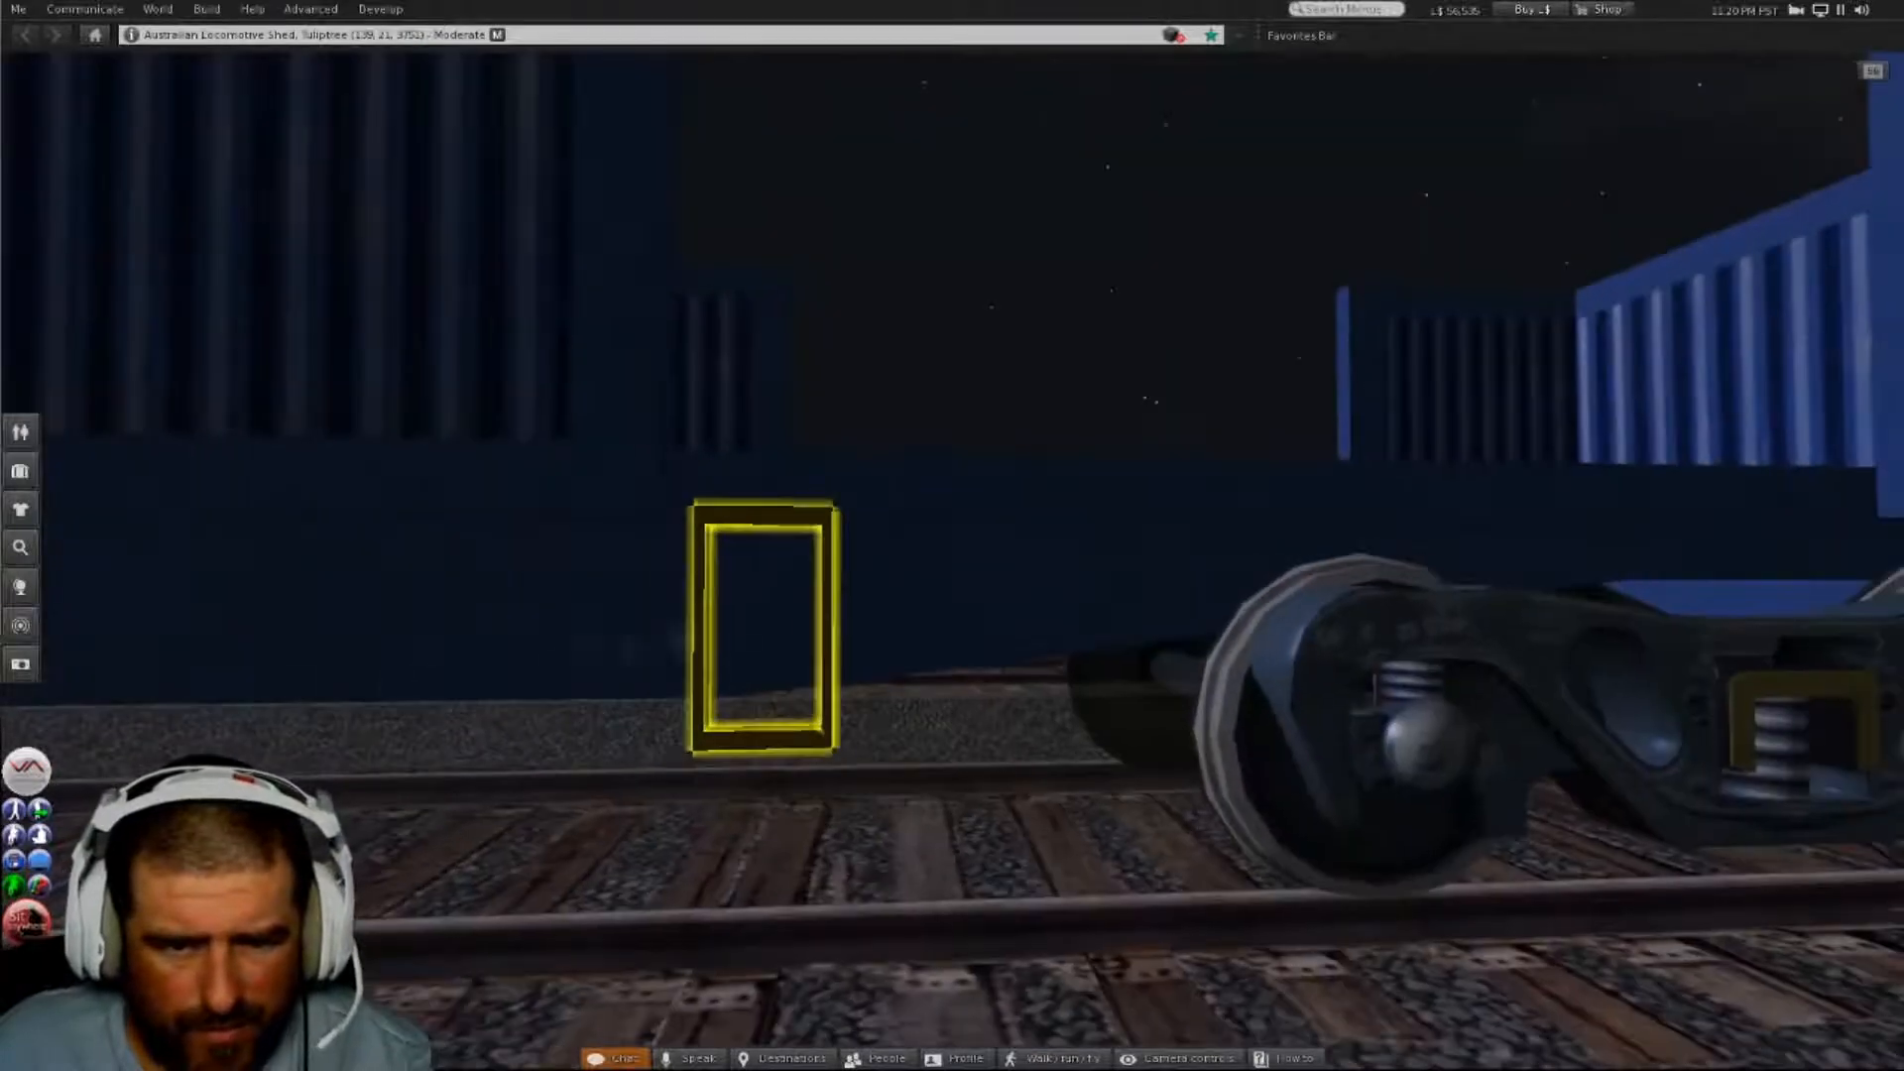
left_click_drag(822, 630, 863, 632)
- Move the mid-wagon step inward to Y 17.879 m and up to Z 3752.065 m, and link it to the blue wagon
left_click_drag(867, 565, 1076, 520, "alt")
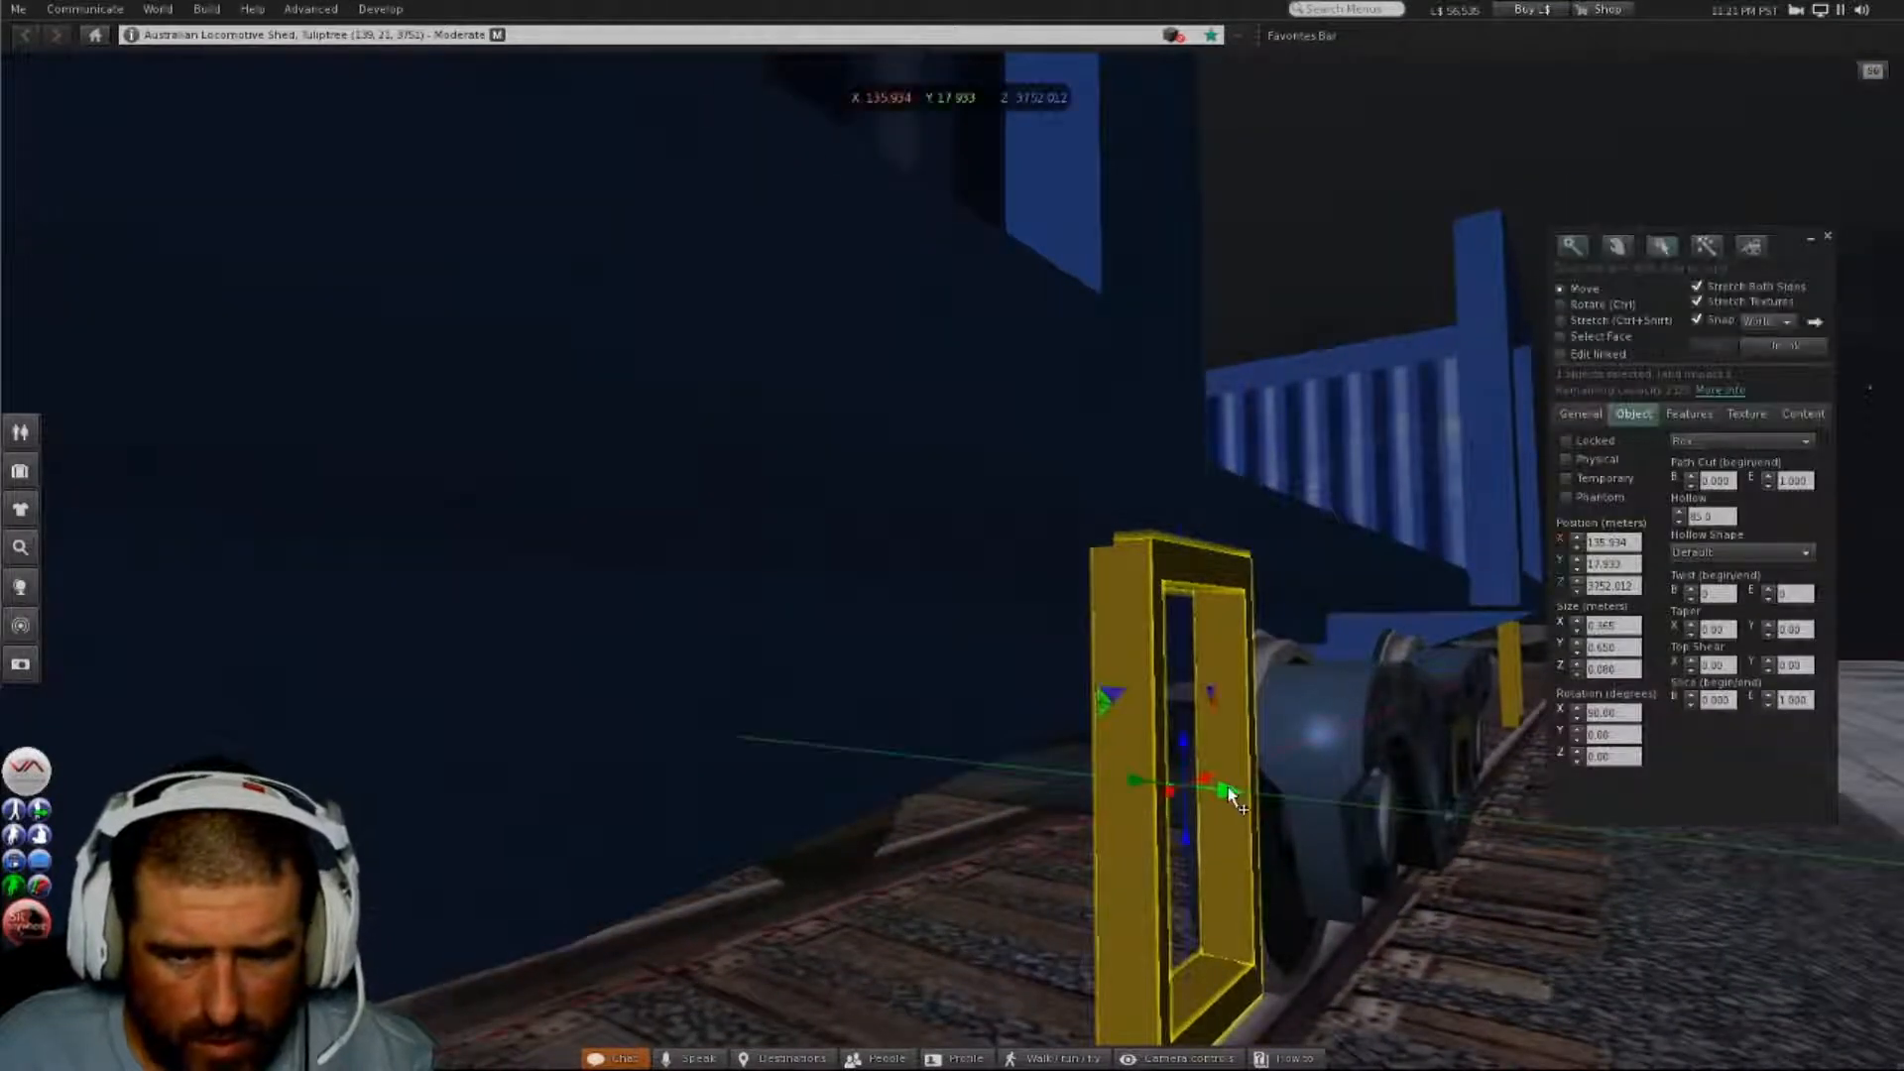
left_click_drag(1226, 790, 1187, 749)
left_click_drag(1245, 568, 948, 558, "alt")
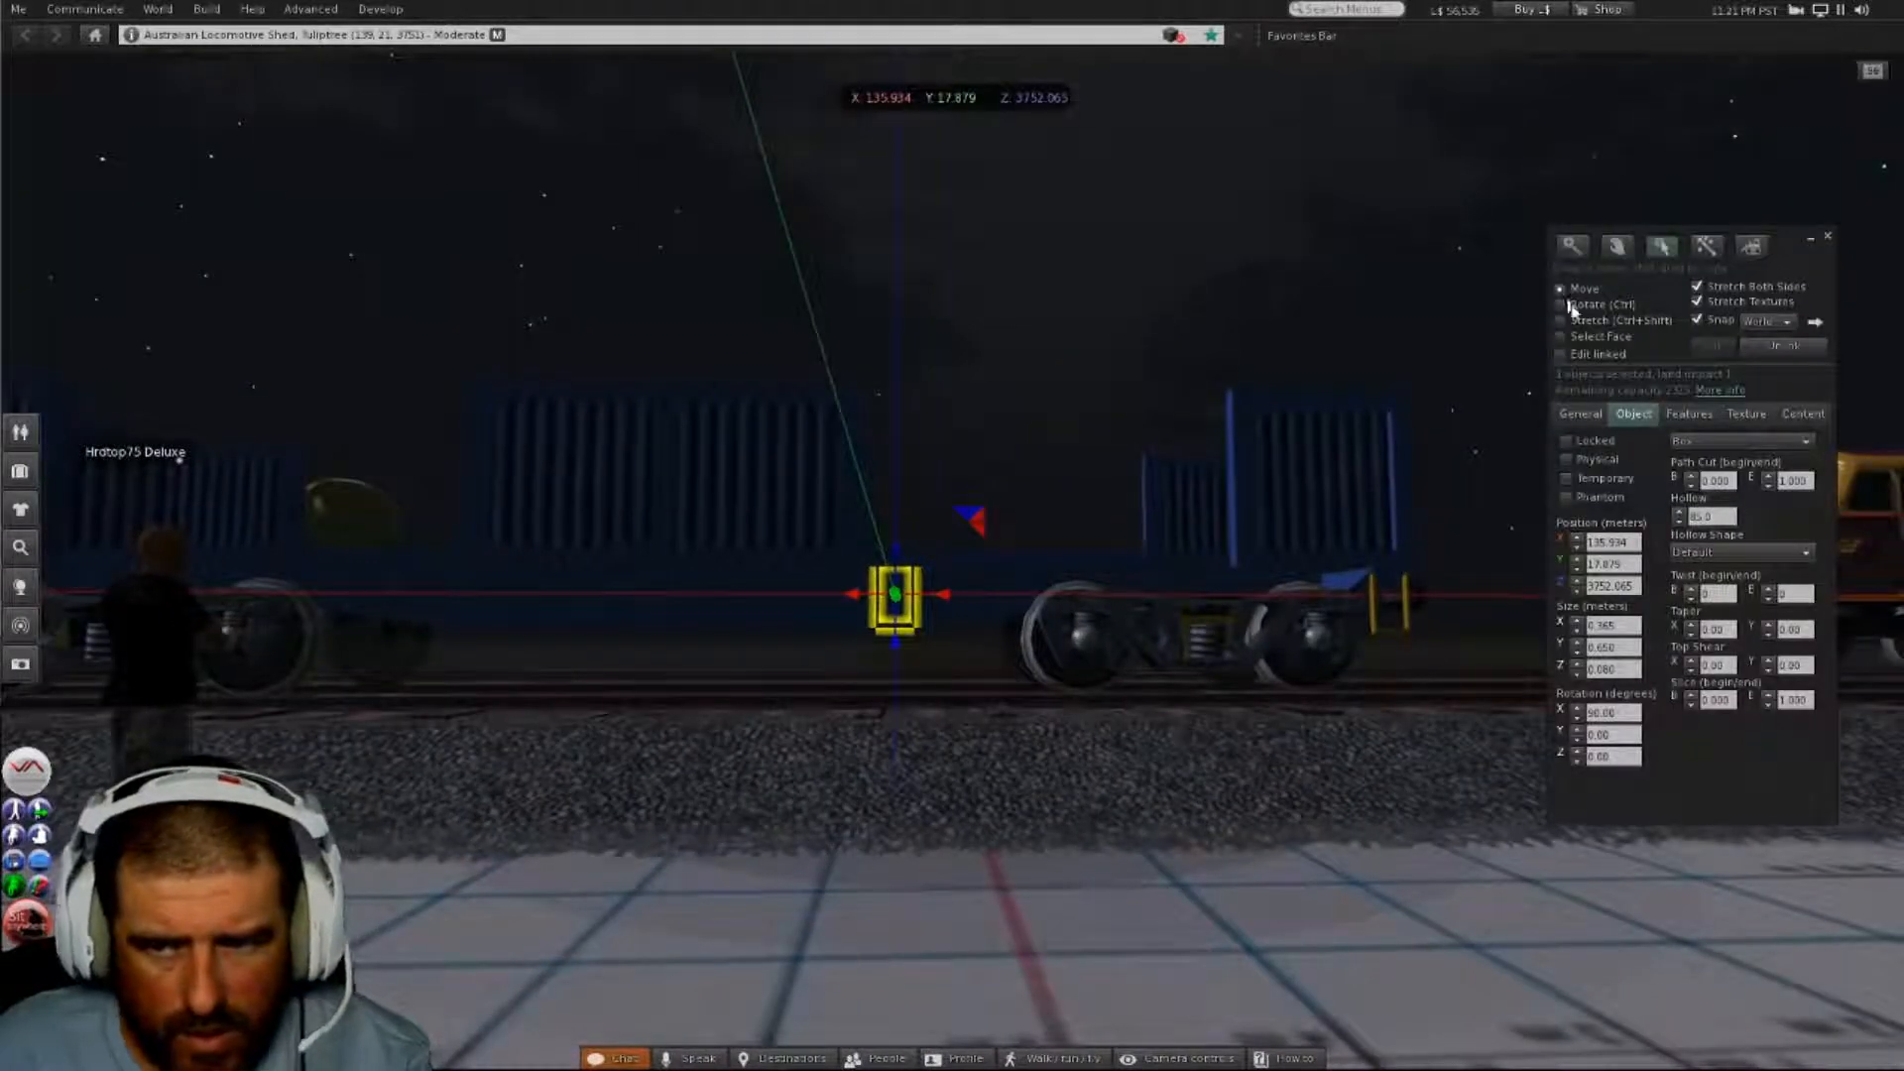
left_click(800, 553, "shift")
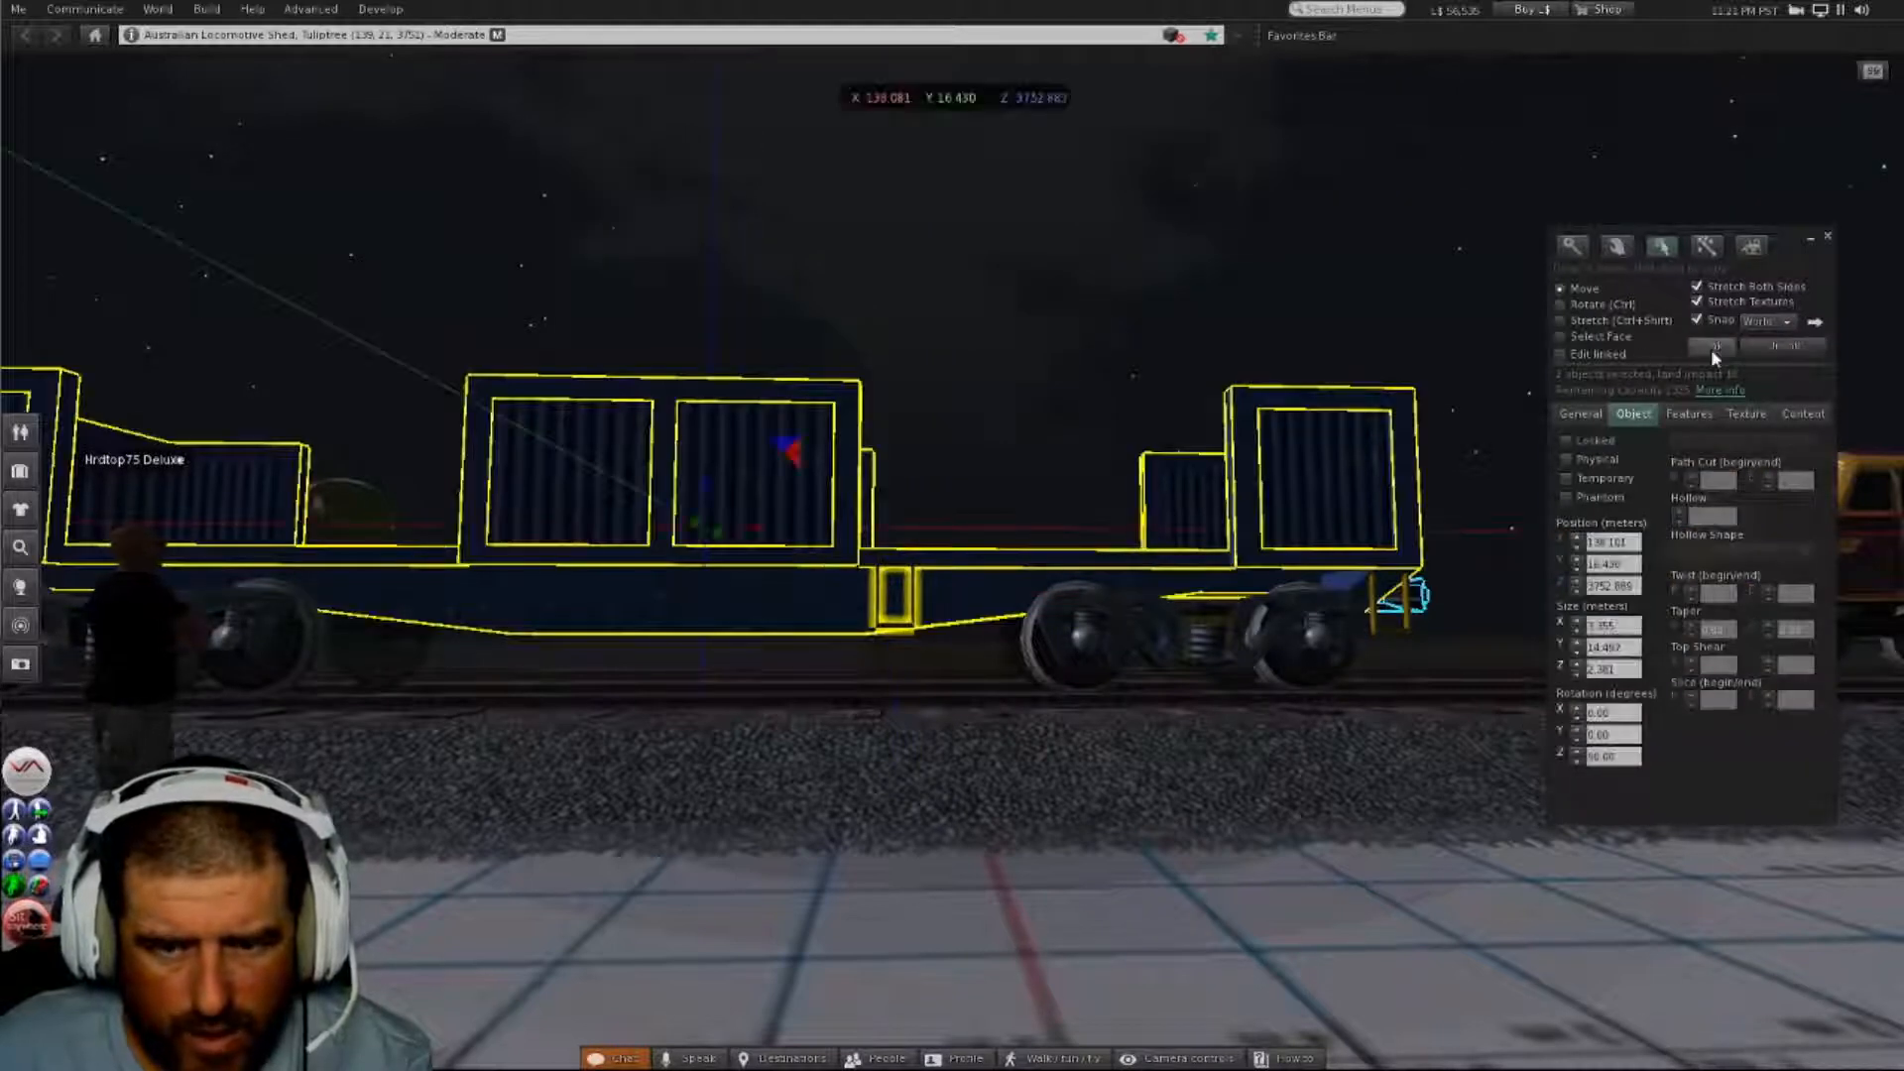
left_click(1711, 348)
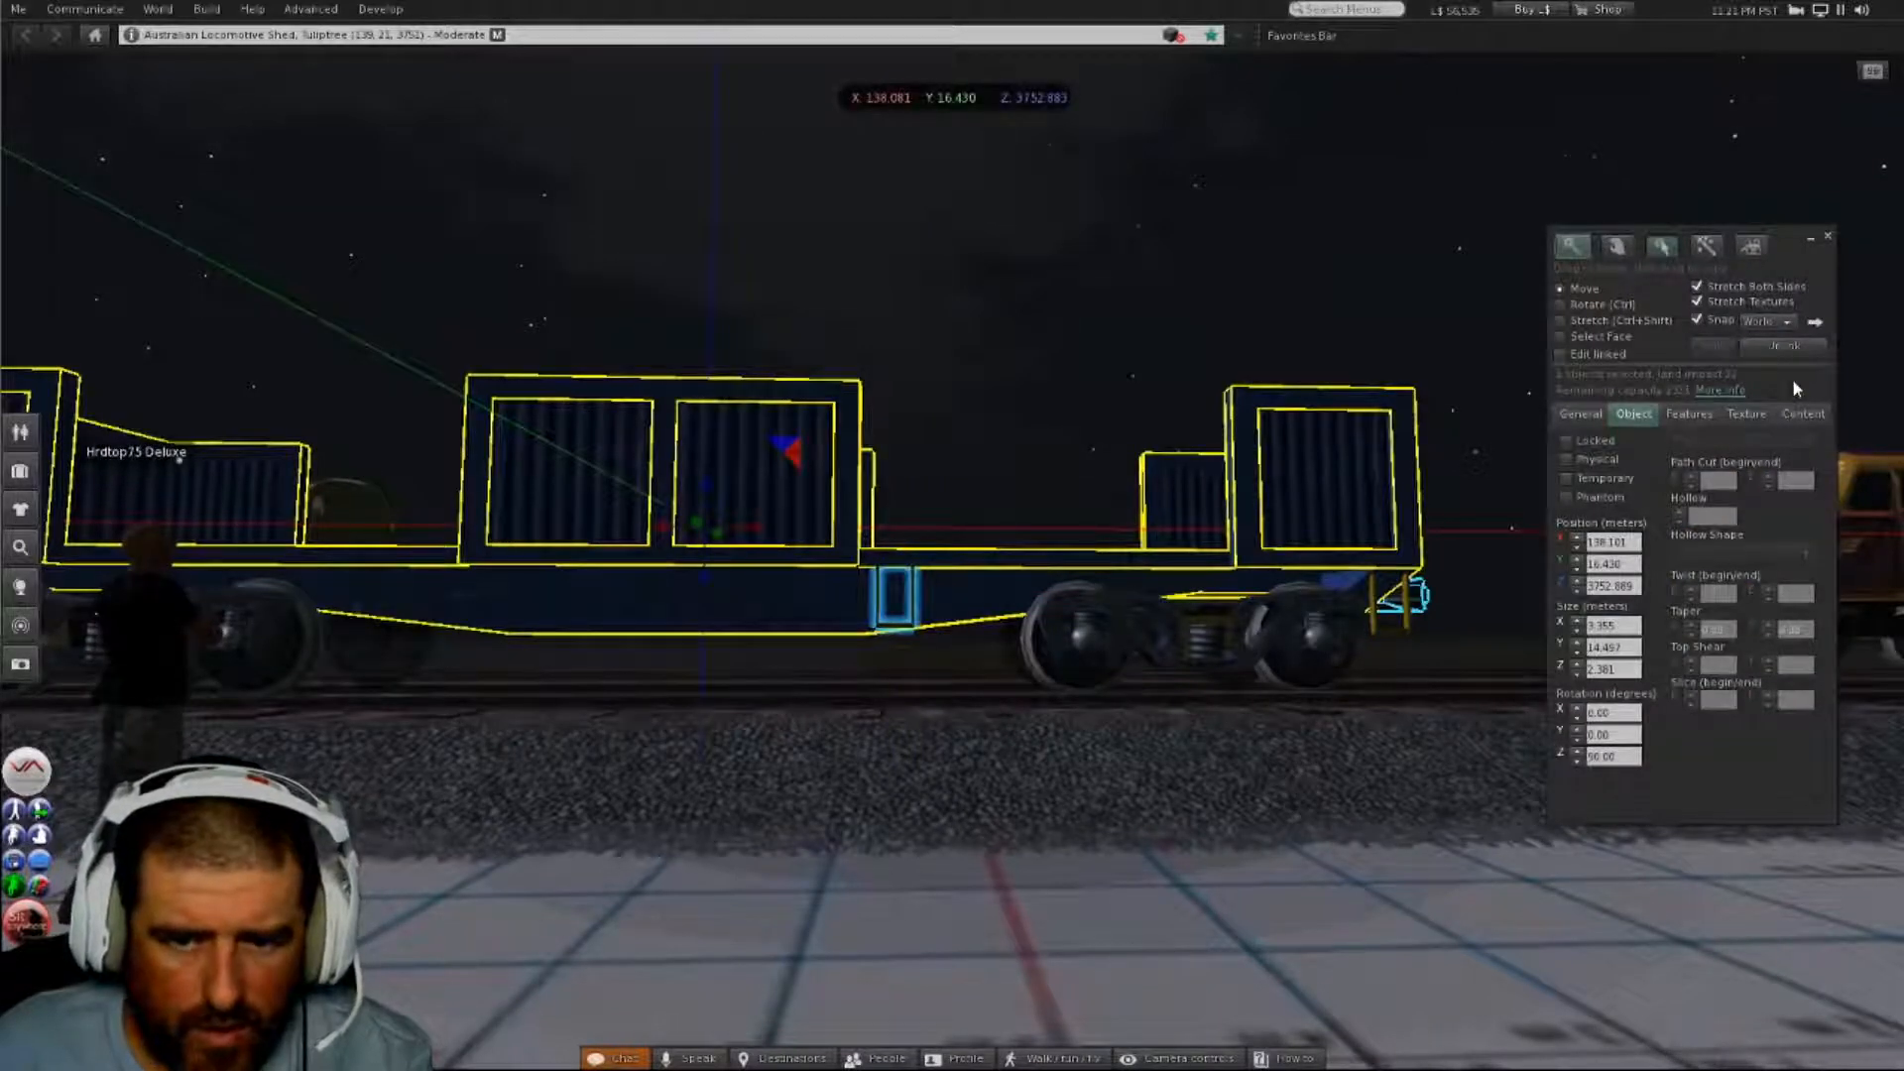
key("Escape")
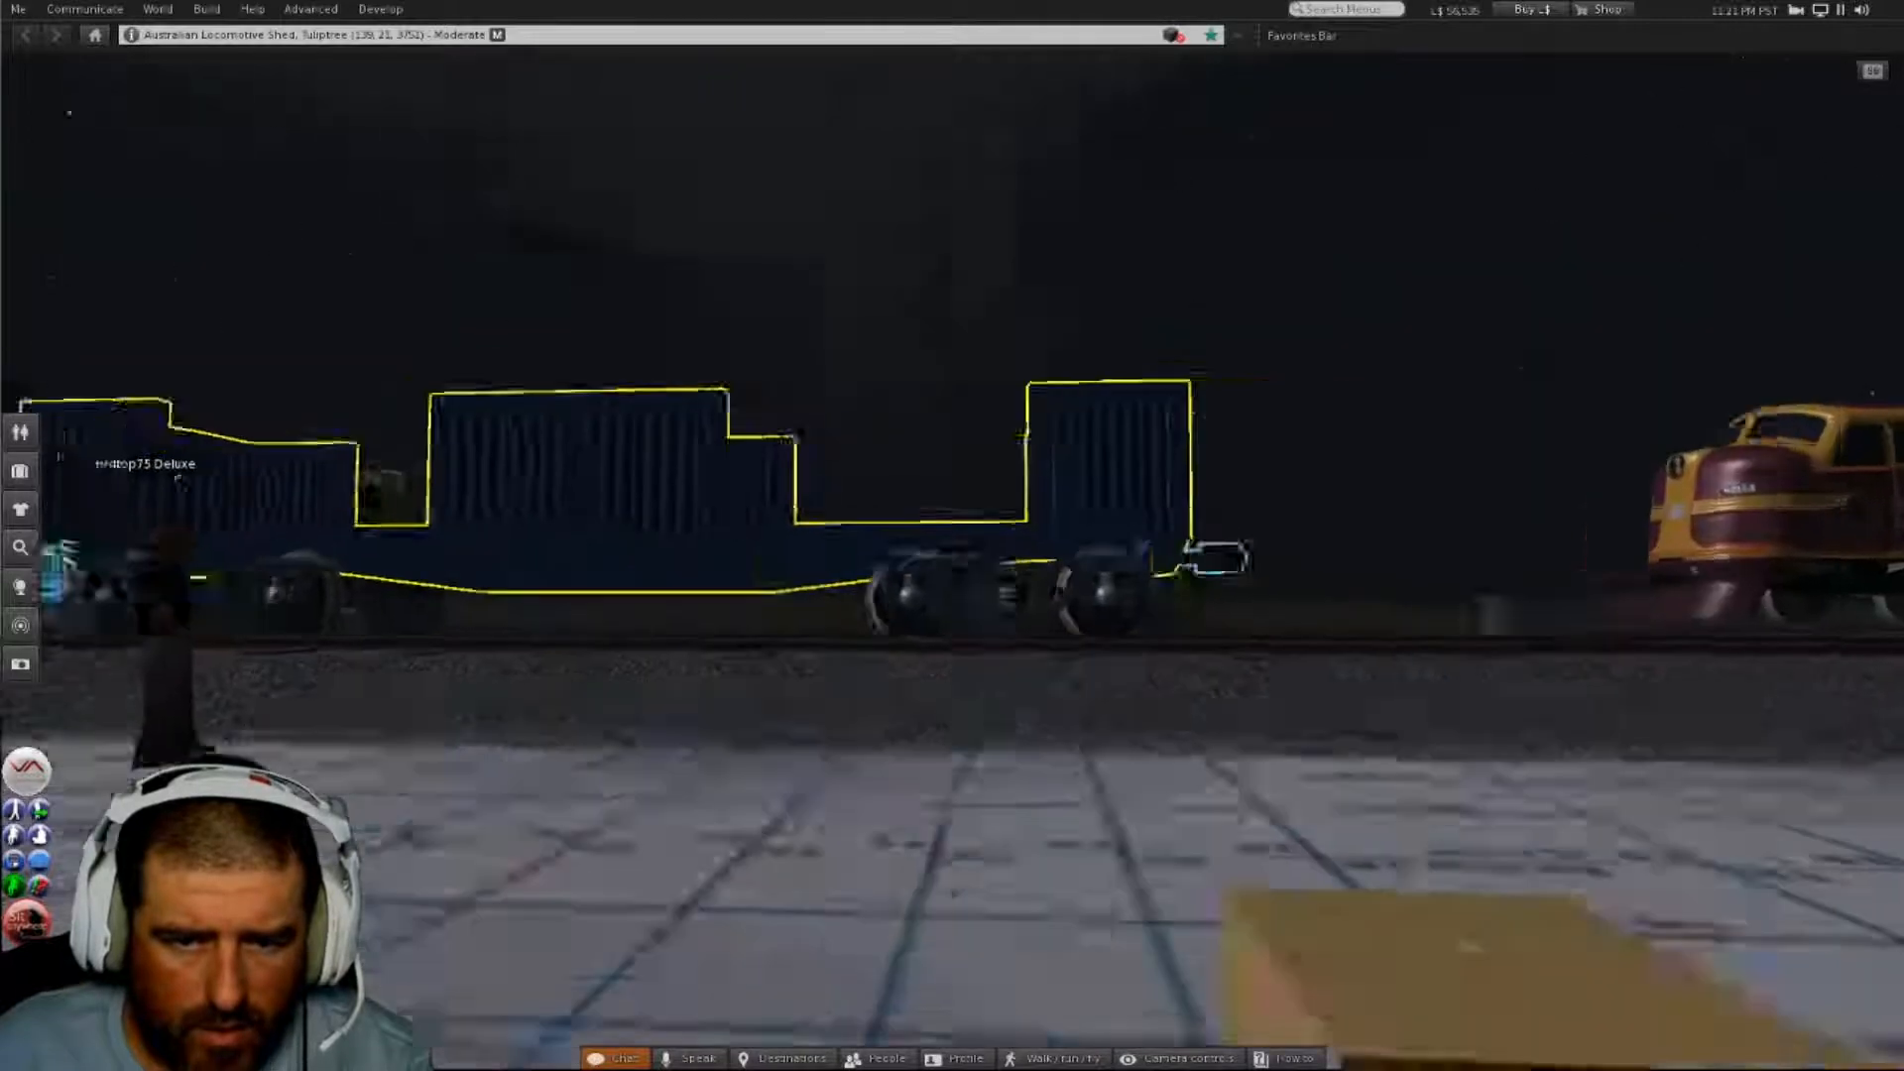
- Examine the blue wagon from both sides and its ends to check the fitted side steps and find any missing ones
left_click_drag(977, 541, 1220, 516, "alt")
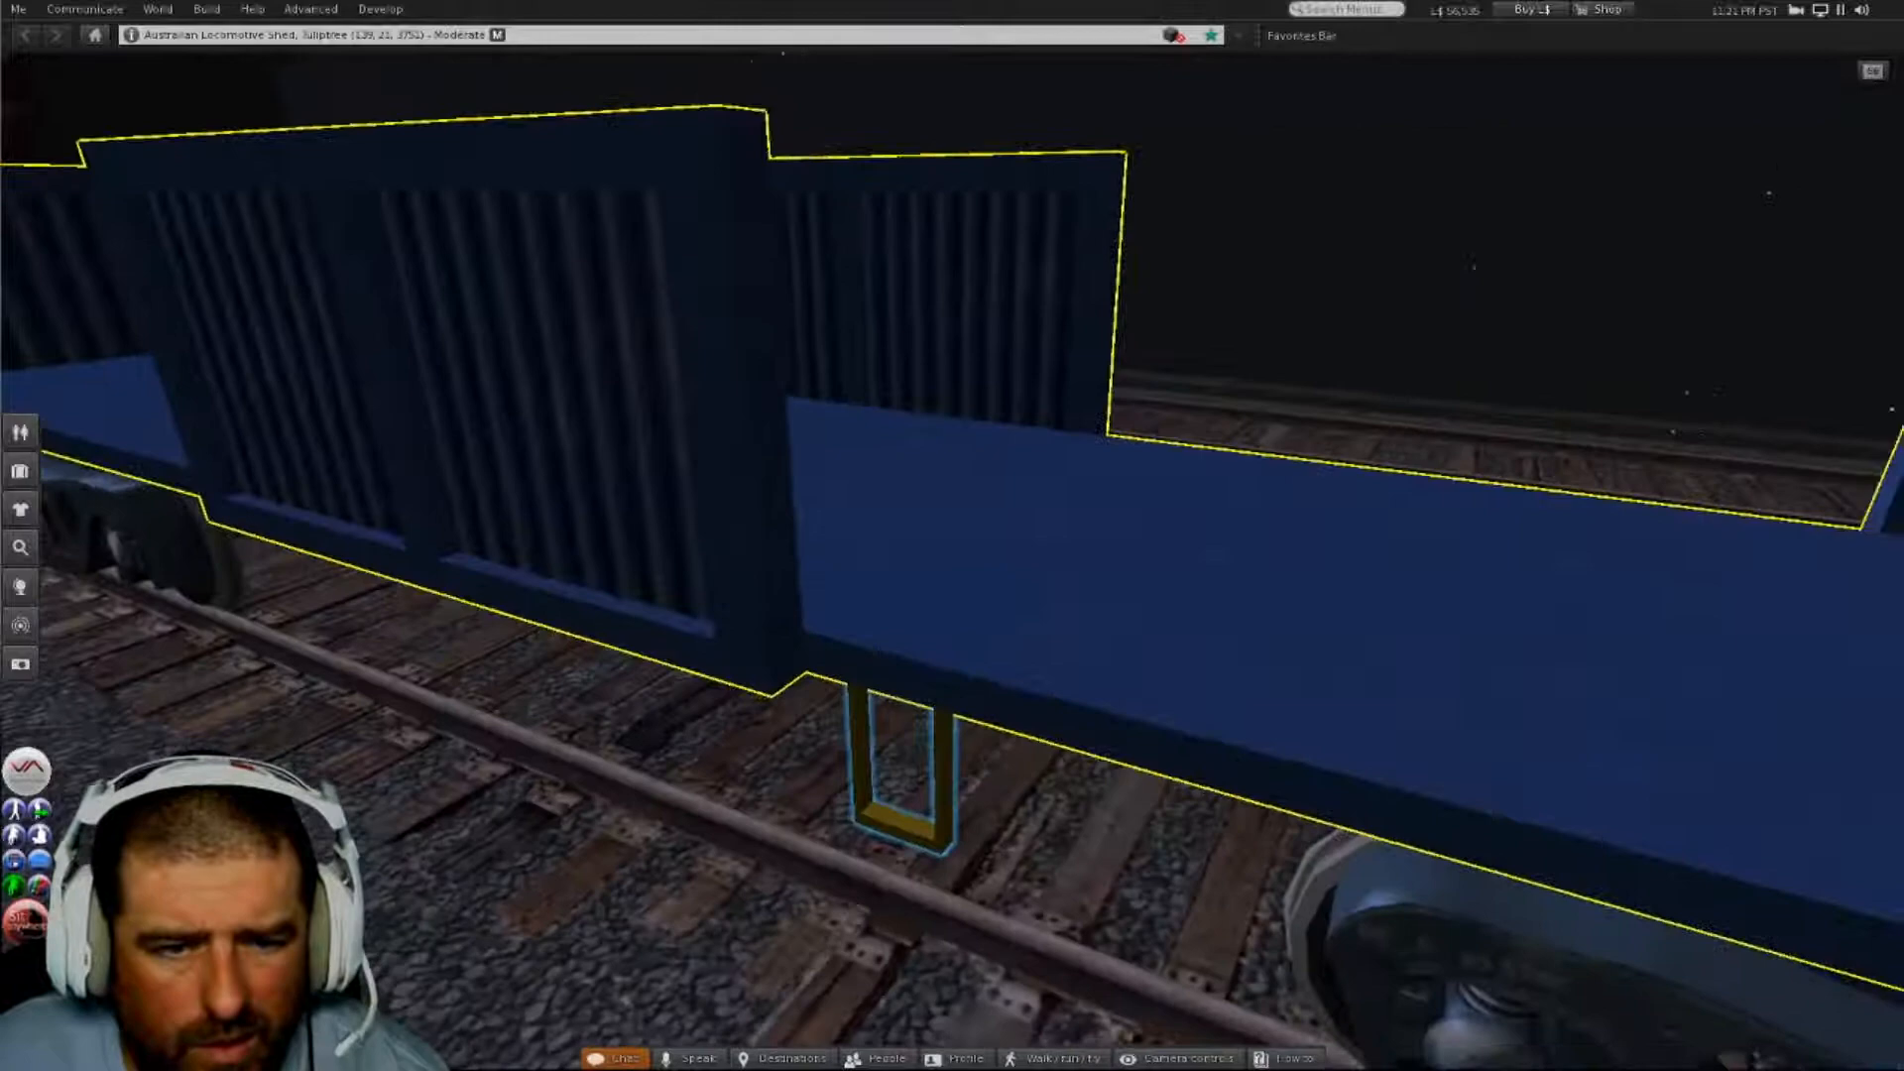
key("Escape")
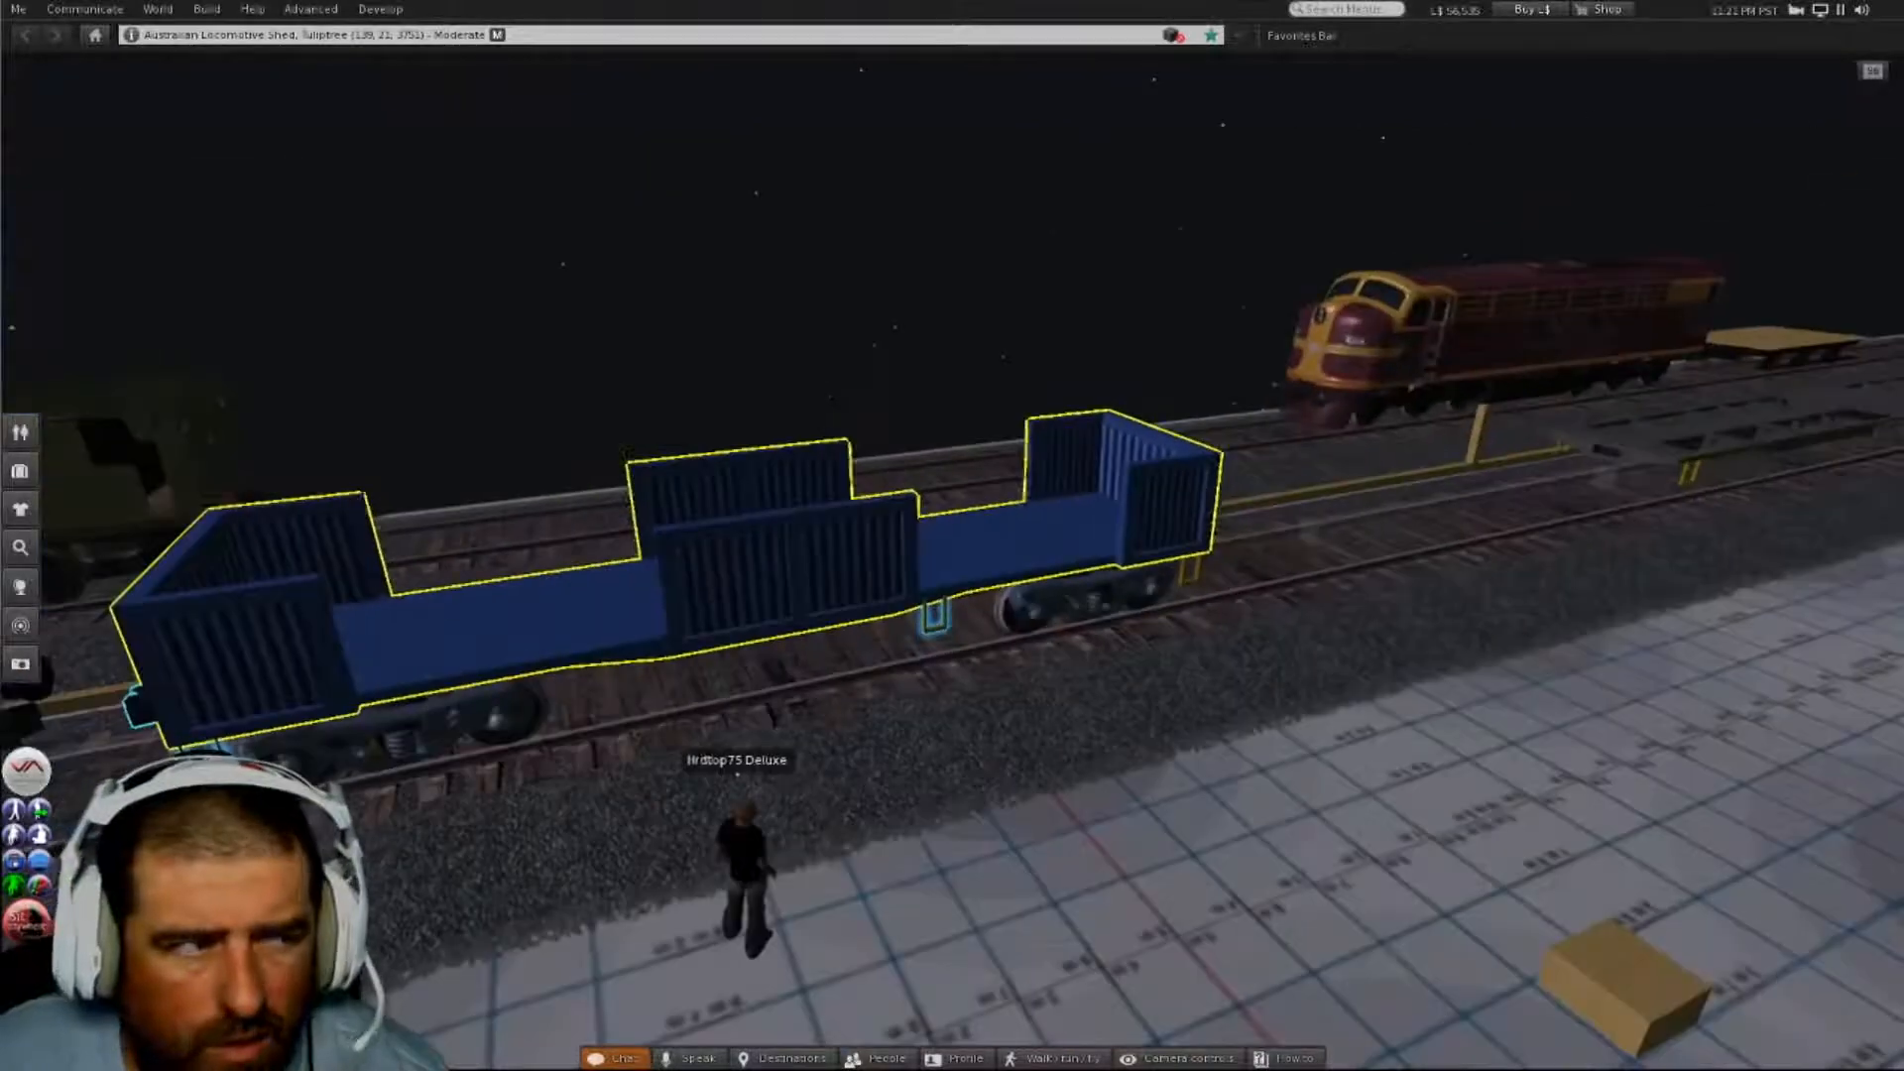
left_click_drag(952, 556, 952, 595, "alt")
left_click_drag(718, 646, 1453, 577, "alt")
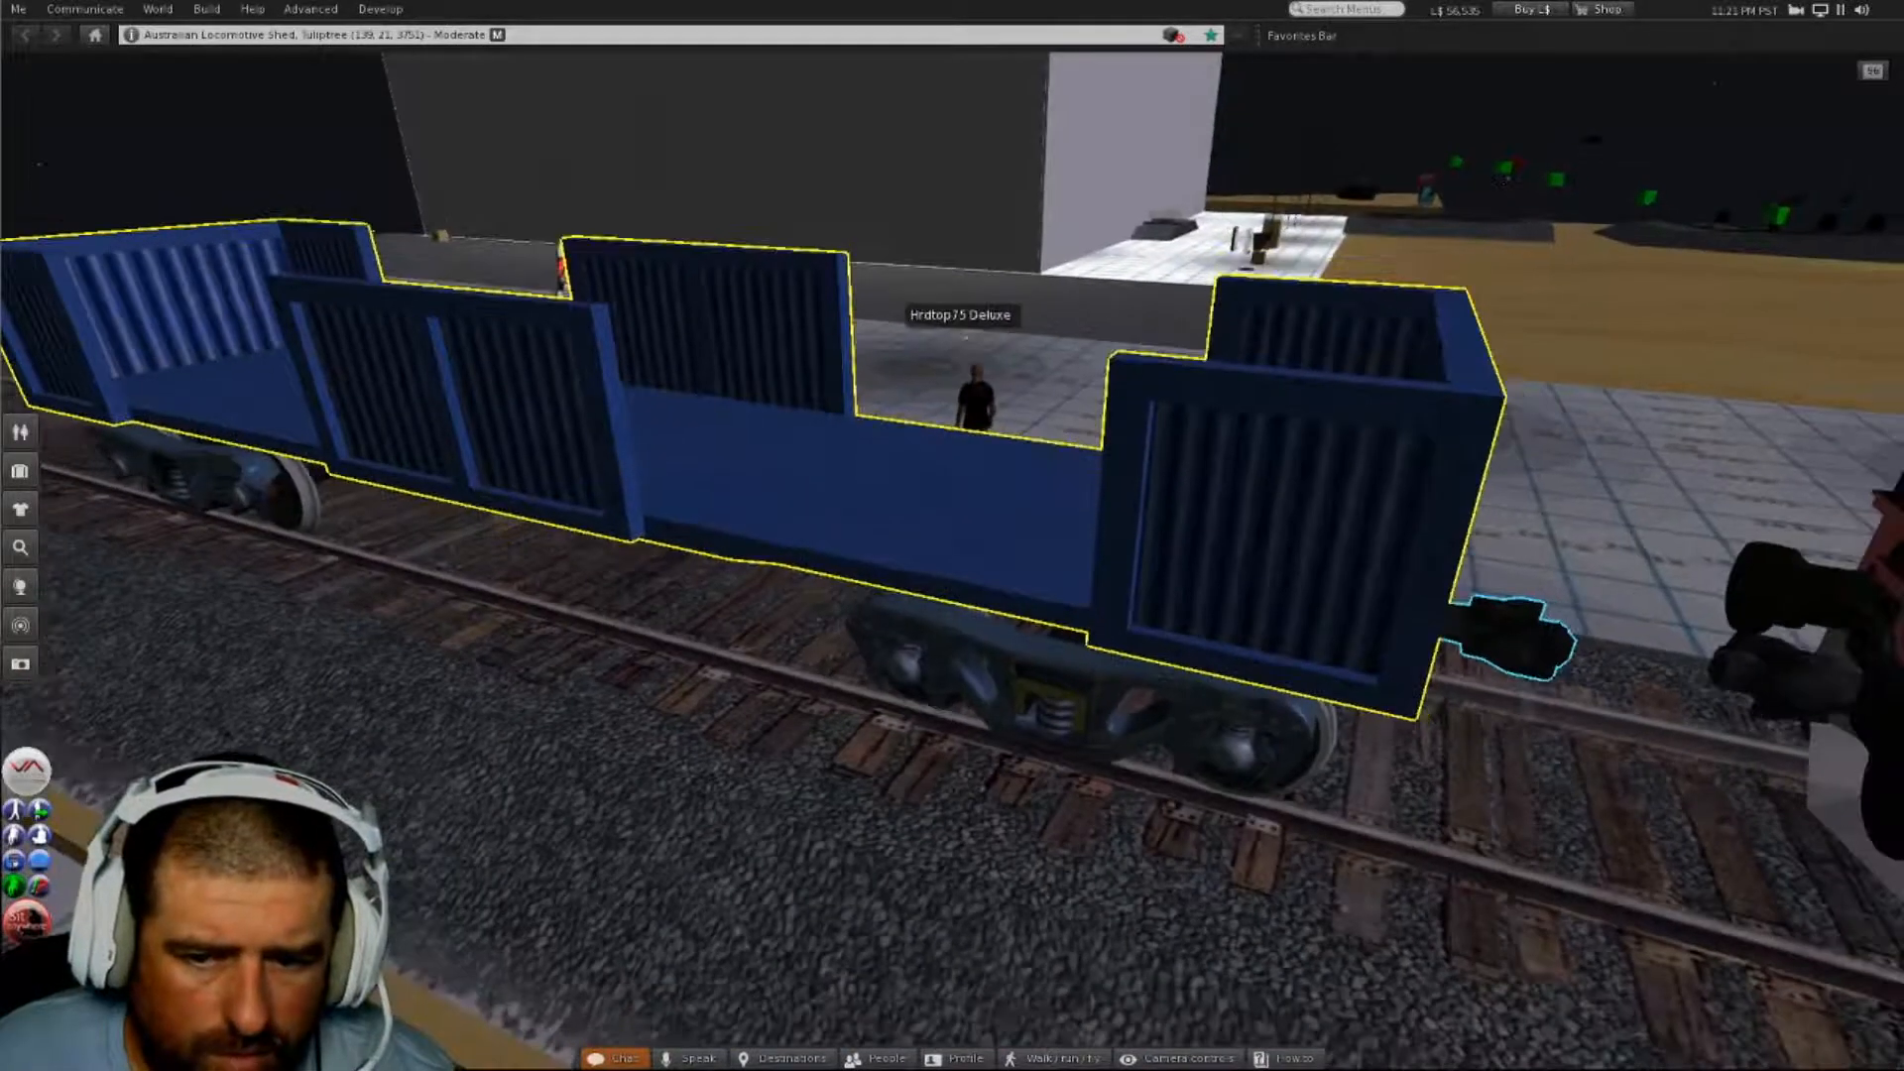
scroll(952, 555, "down", 4)
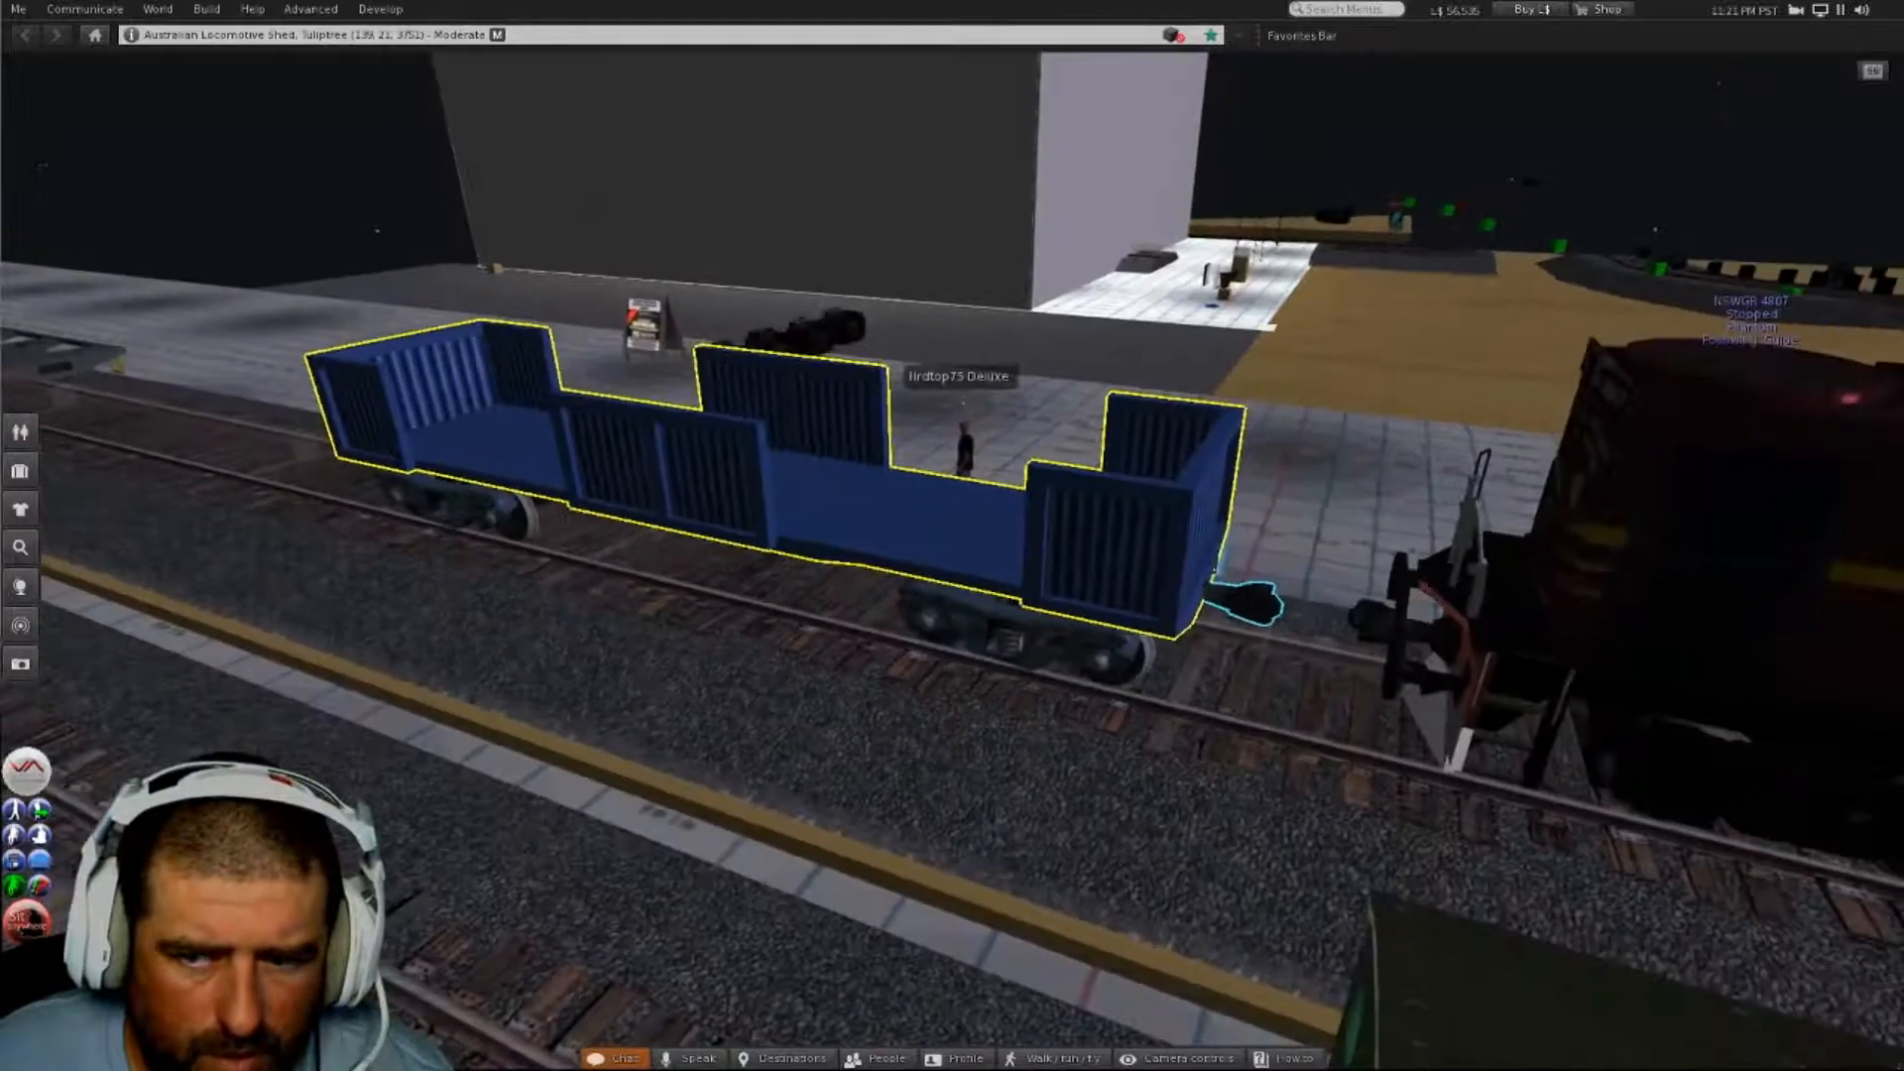
scroll(952, 555, "down", 3, "alt")
left_click_drag(1388, 595, 575, 580, "alt")
left_click_drag(1461, 543, 1388, 476, "alt")
key("Escape")
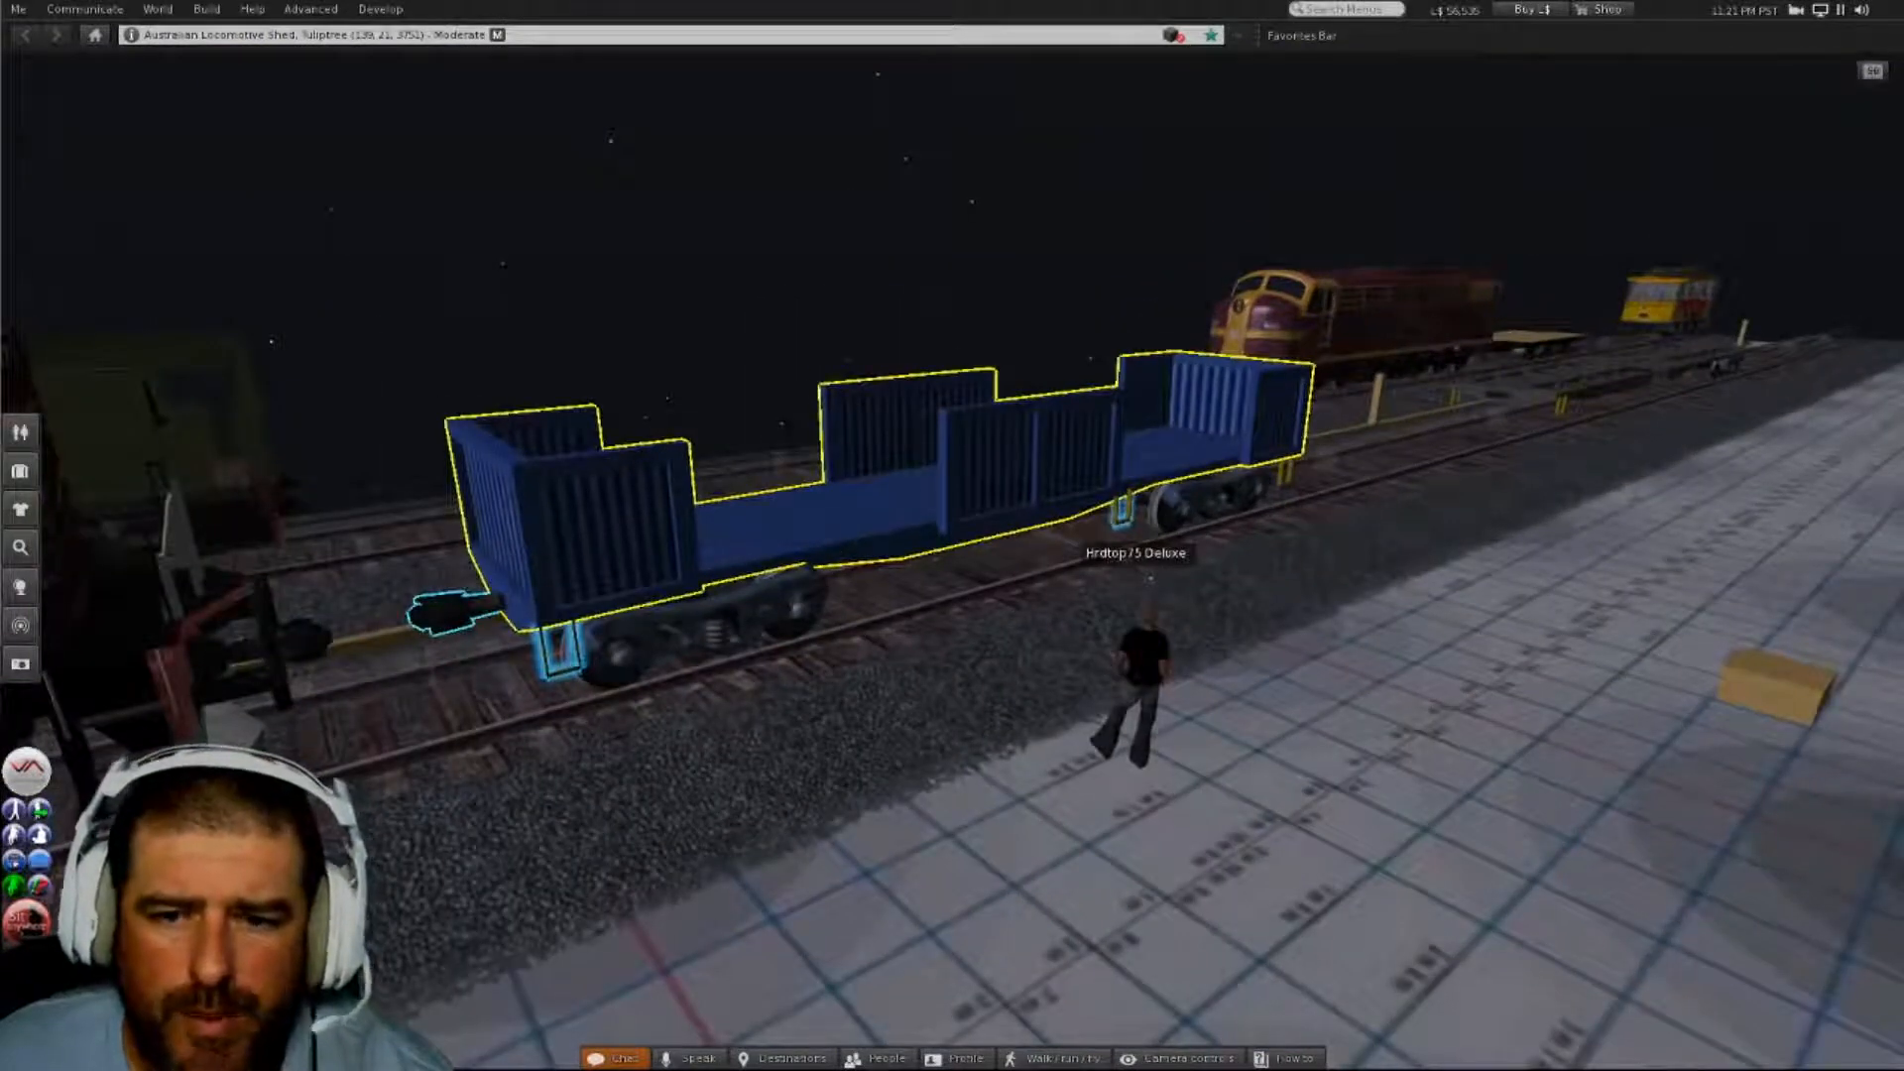
left_click(1521, 391, "alt")
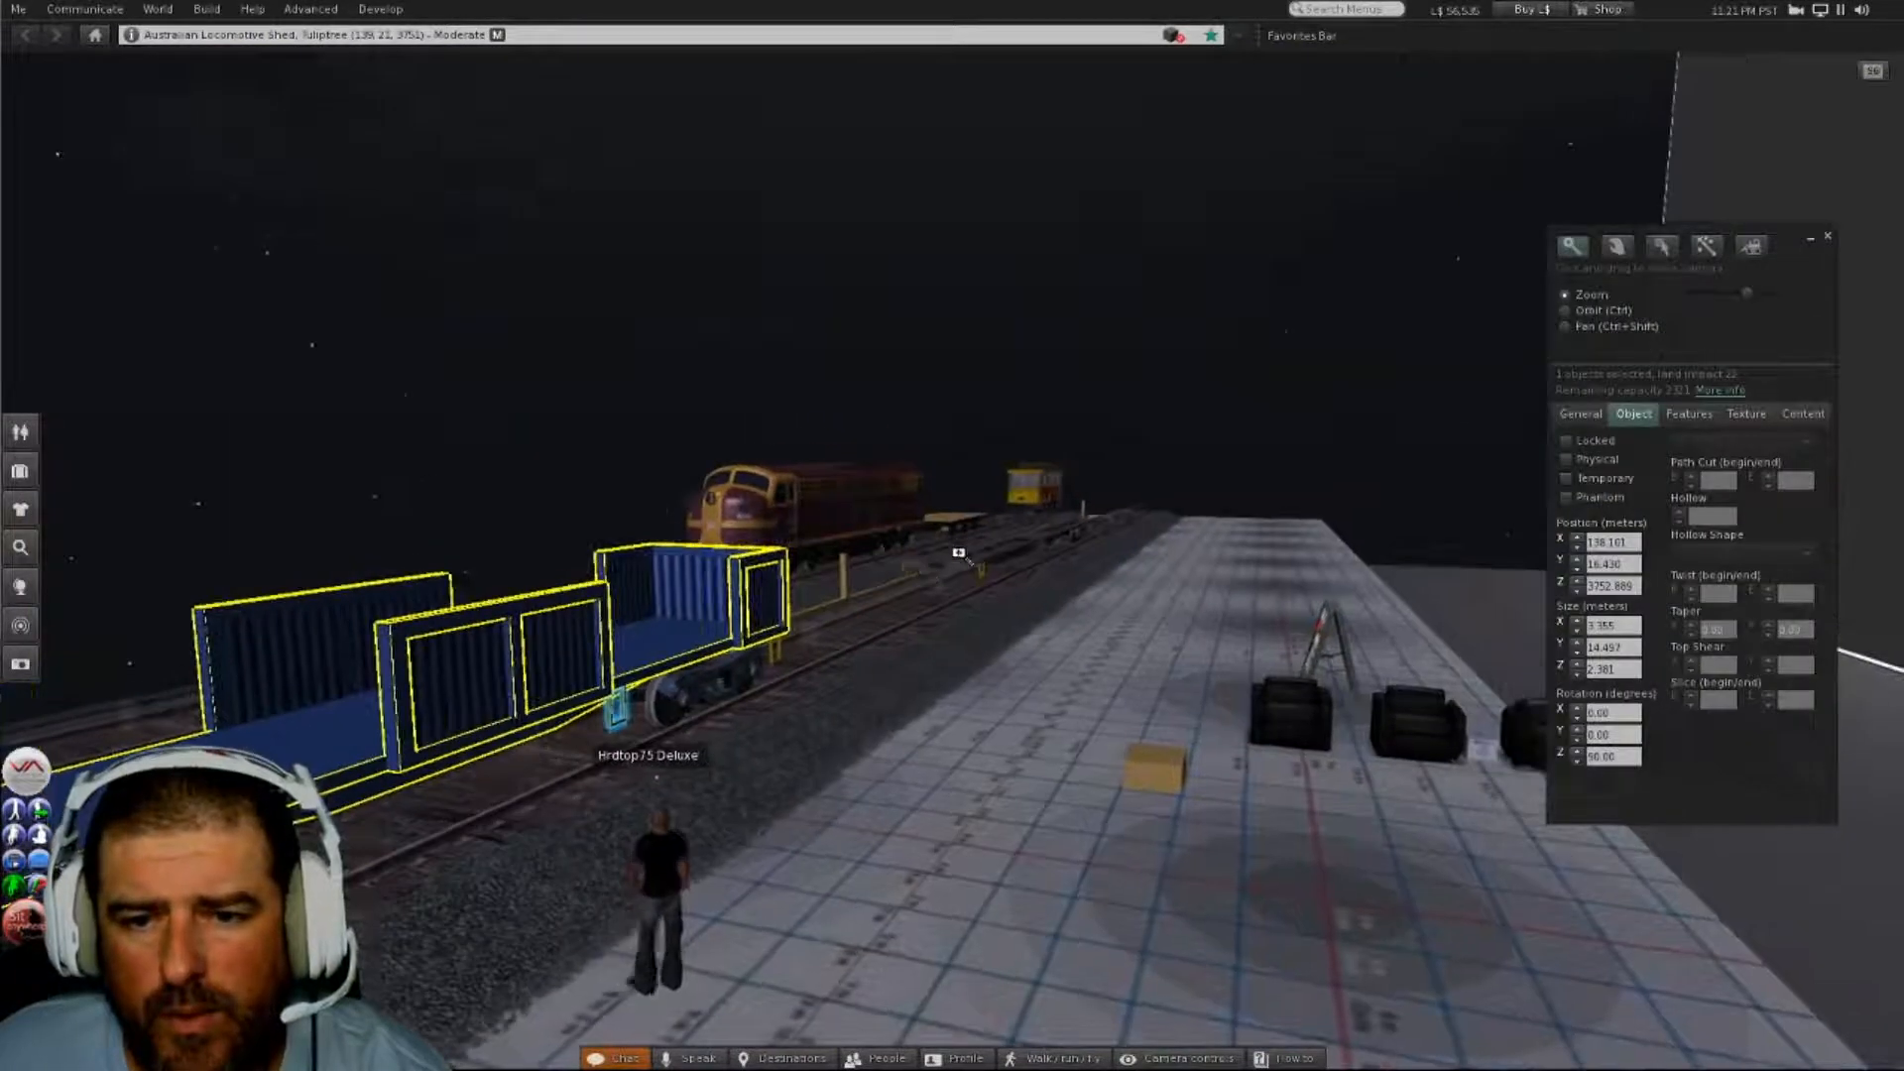
left_click_drag(771, 650, 366, 476, "alt")
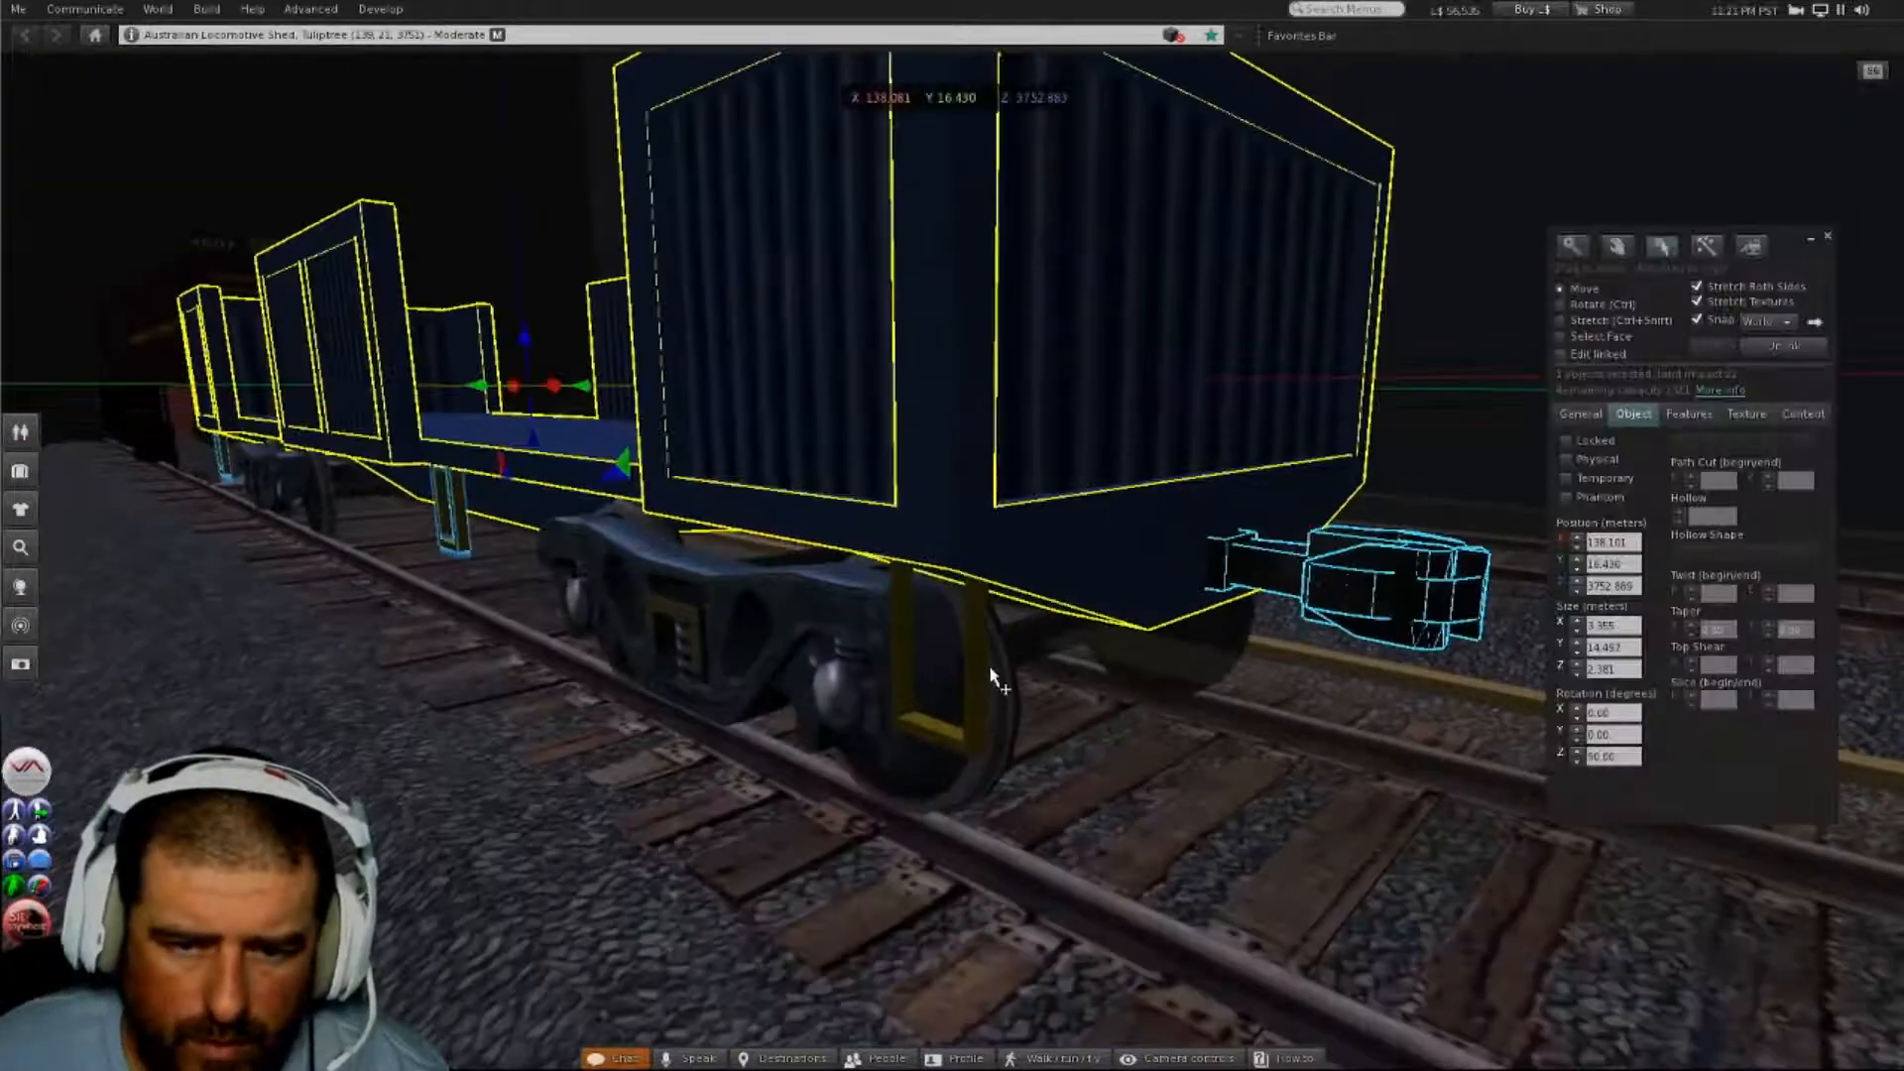
- Copy the end step across to the other side of the blue wagon and fine-tune it to Y 14.912 m
left_click(982, 656)
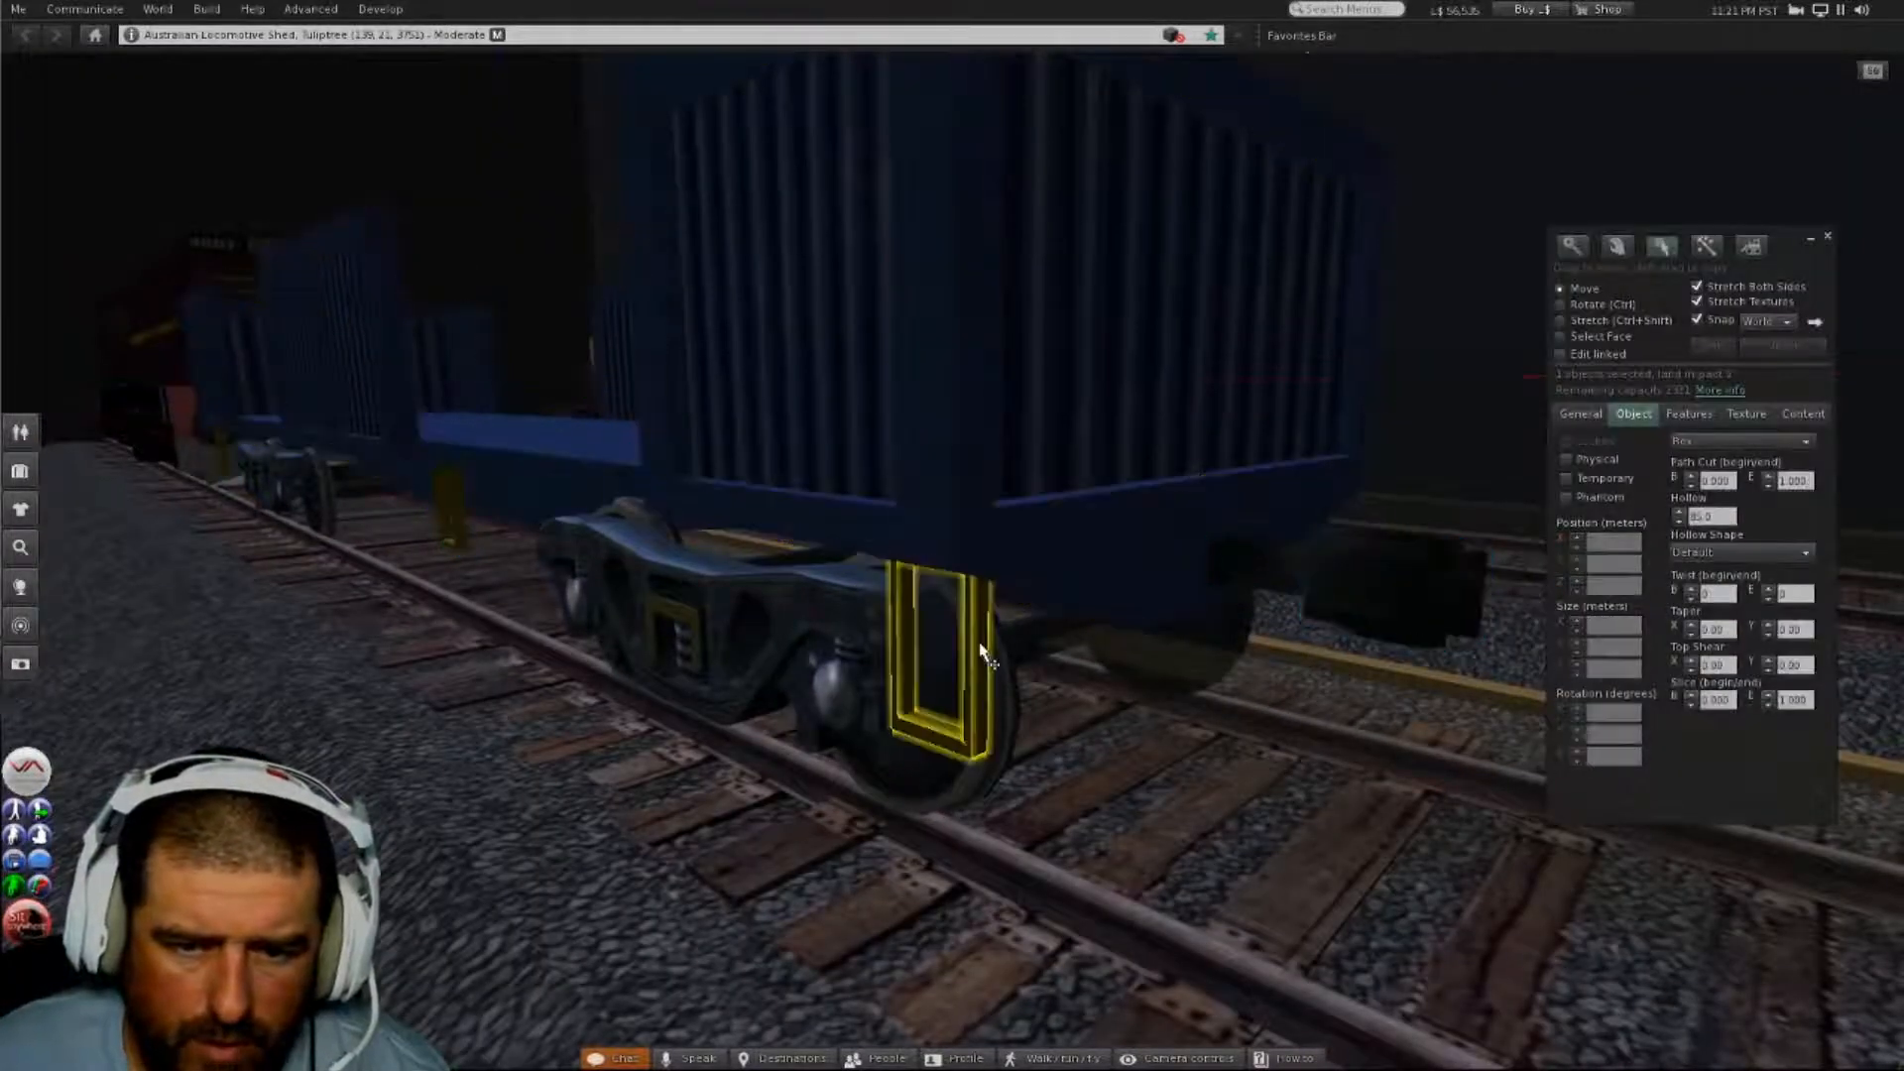
left_click_drag(1162, 580, 771, 610, "alt")
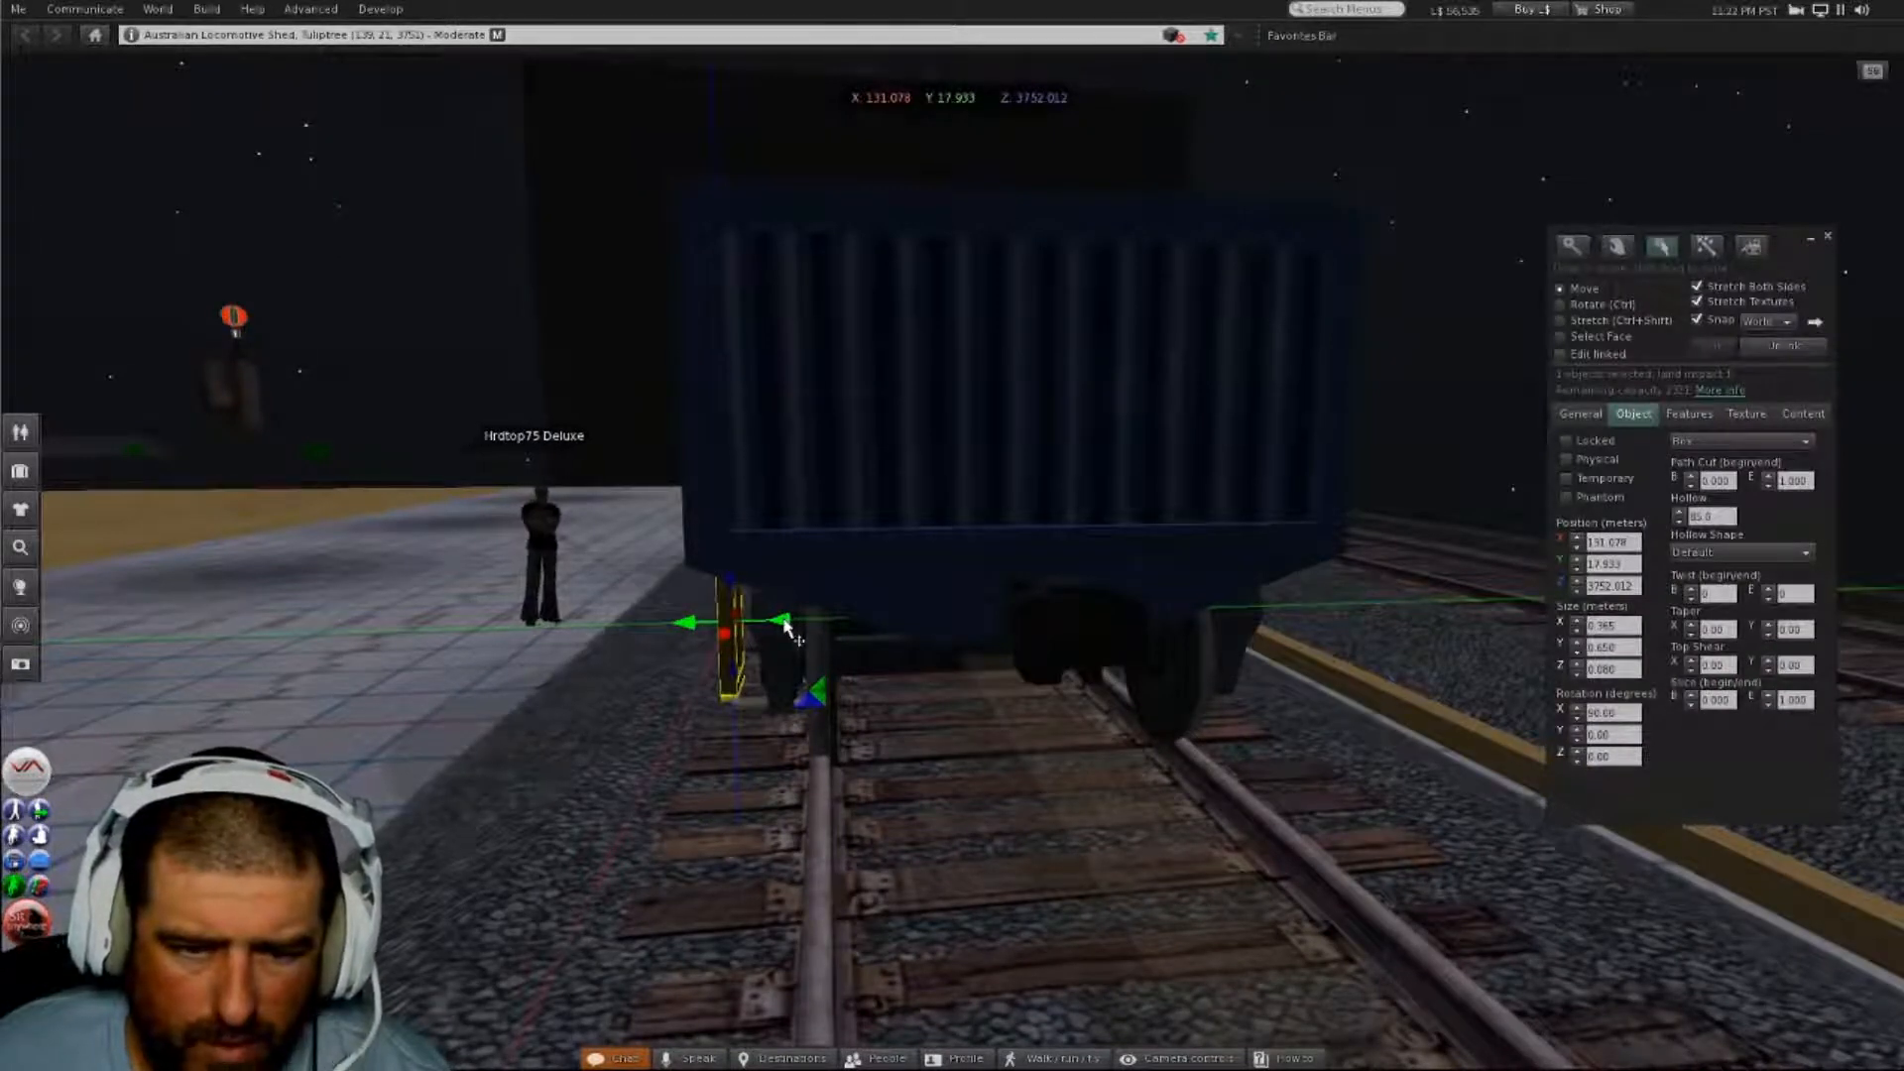
left_click_drag(774, 592, 994, 598, "alt")
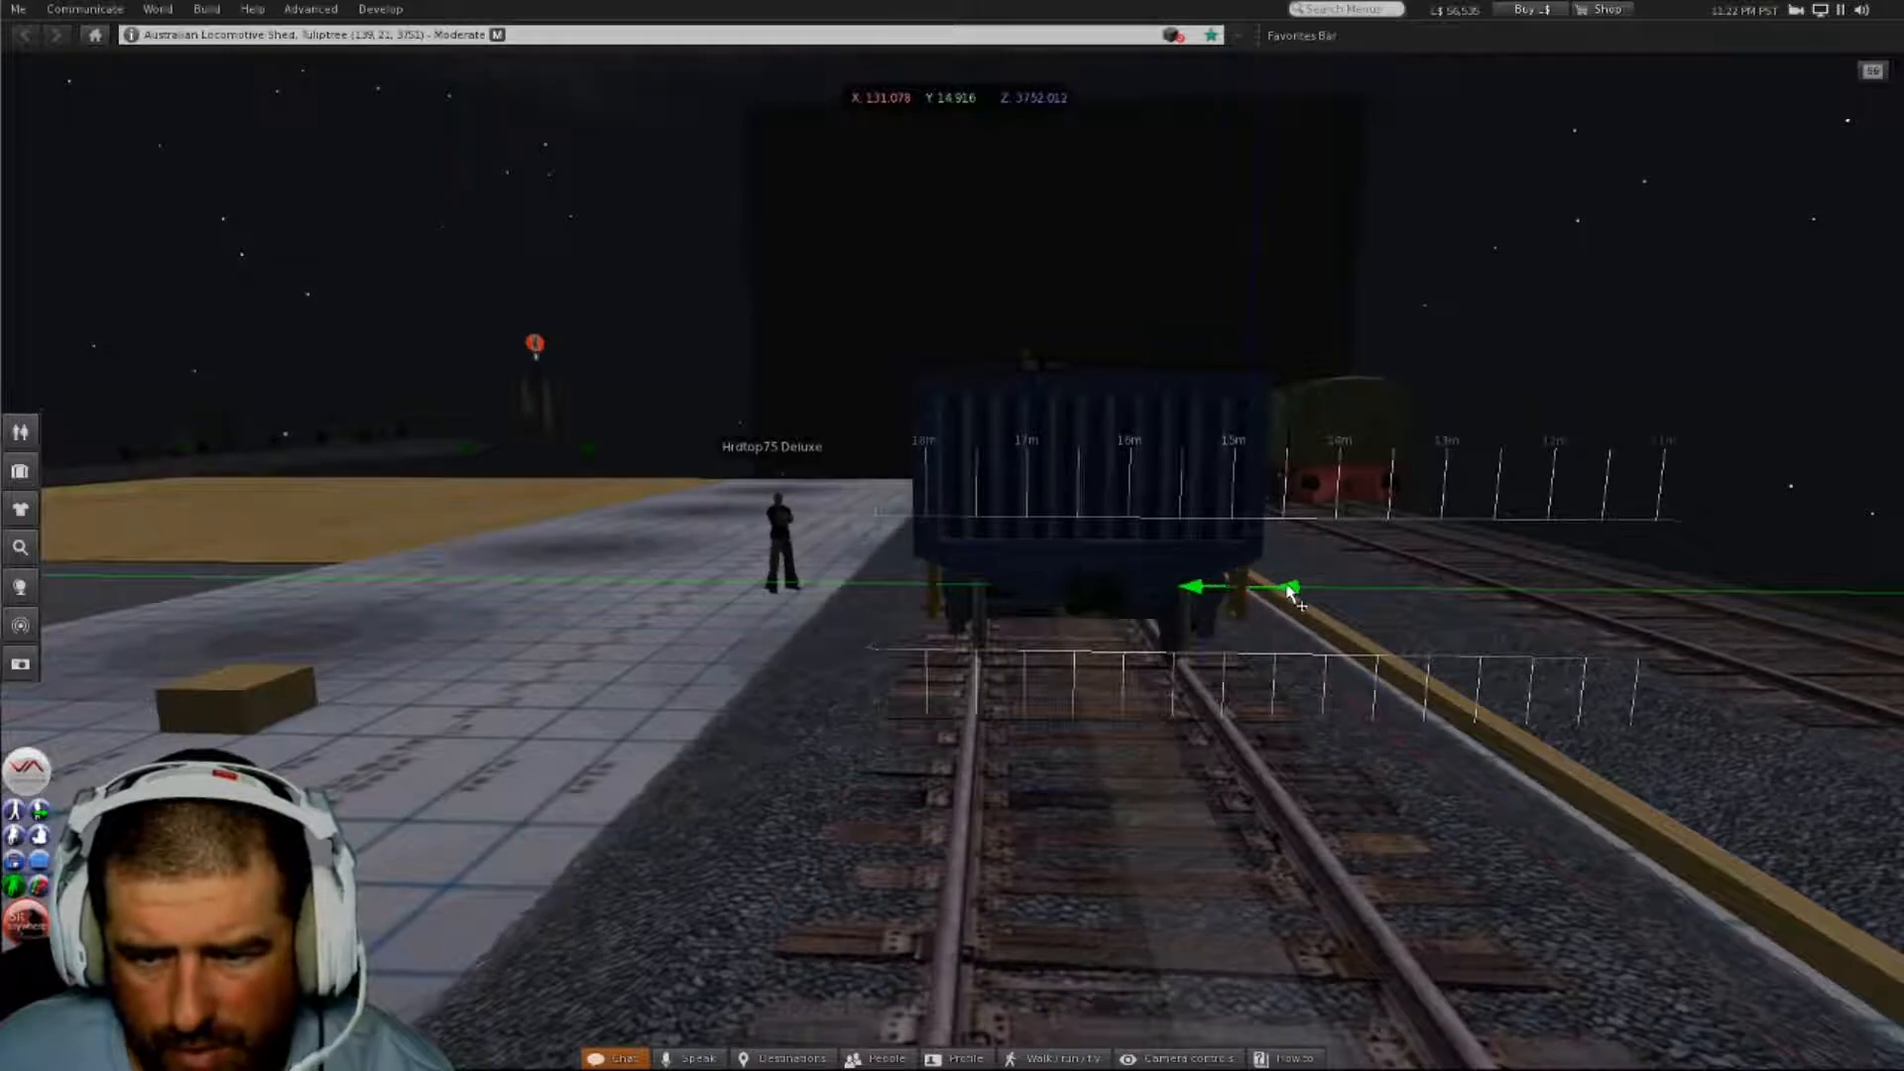
left_click_drag(1289, 592, 1006, 654)
left_click_drag(961, 682, 952, 557, "alt")
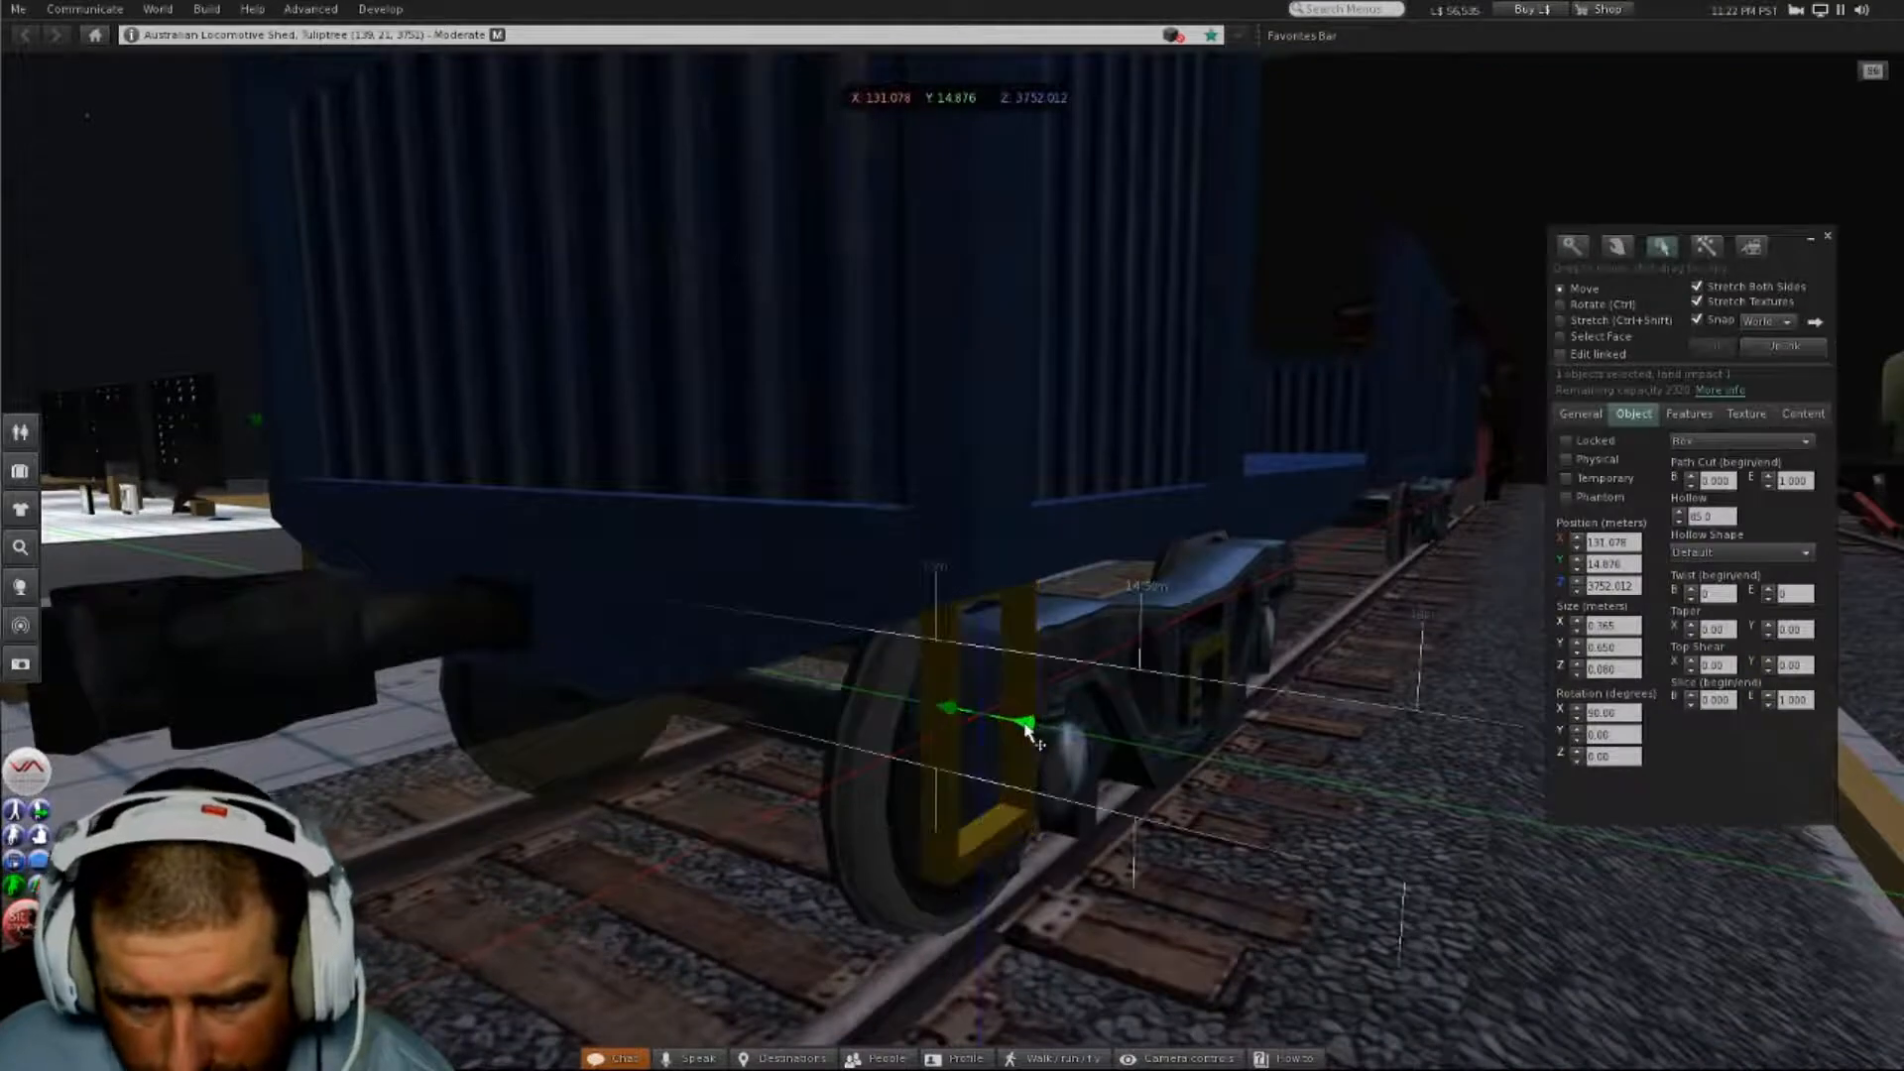
left_click_drag(1028, 729, 1012, 719)
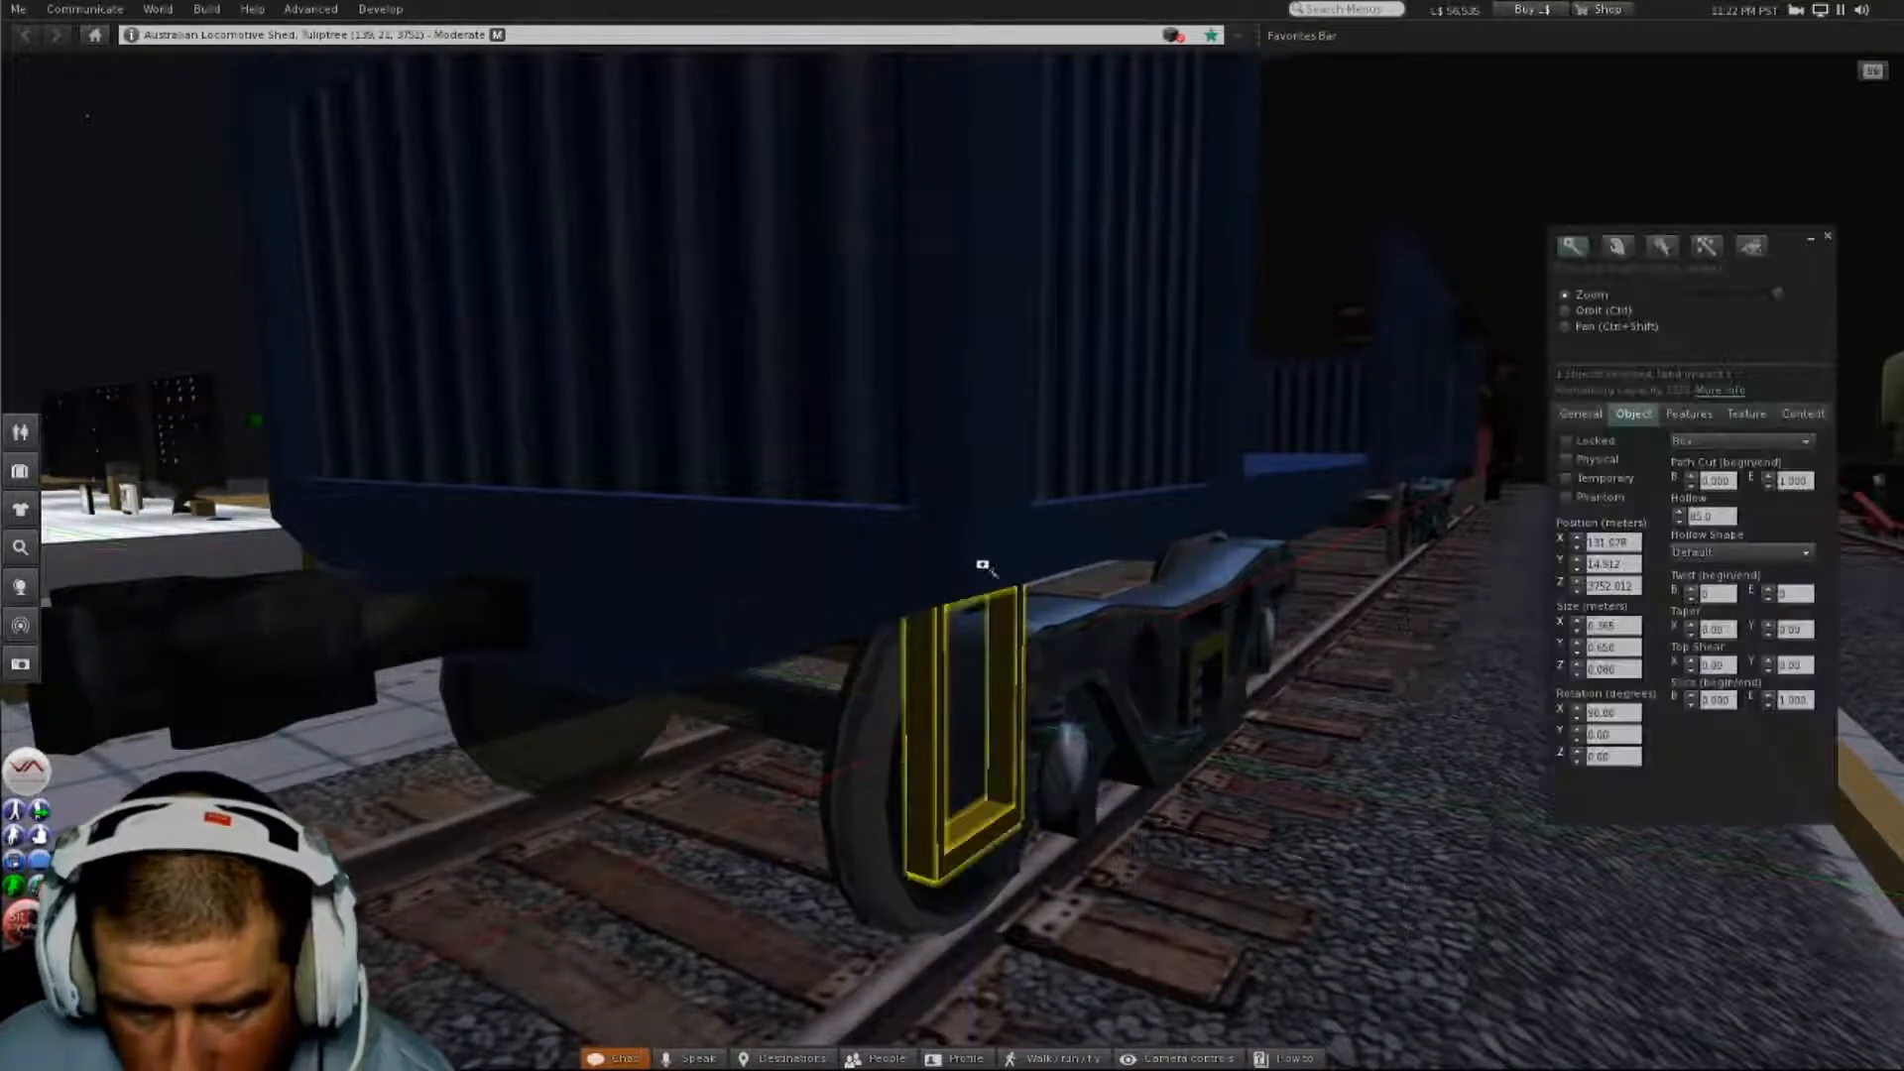
- Copy that corner step along the same side to X 145.130 m and link the copy to the wagon body
left_click_drag(984, 567, 684, 541, "alt")
left_click_drag(952, 557, 298, 595, "alt")
left_click_drag(942, 600, 651, 593, "alt")
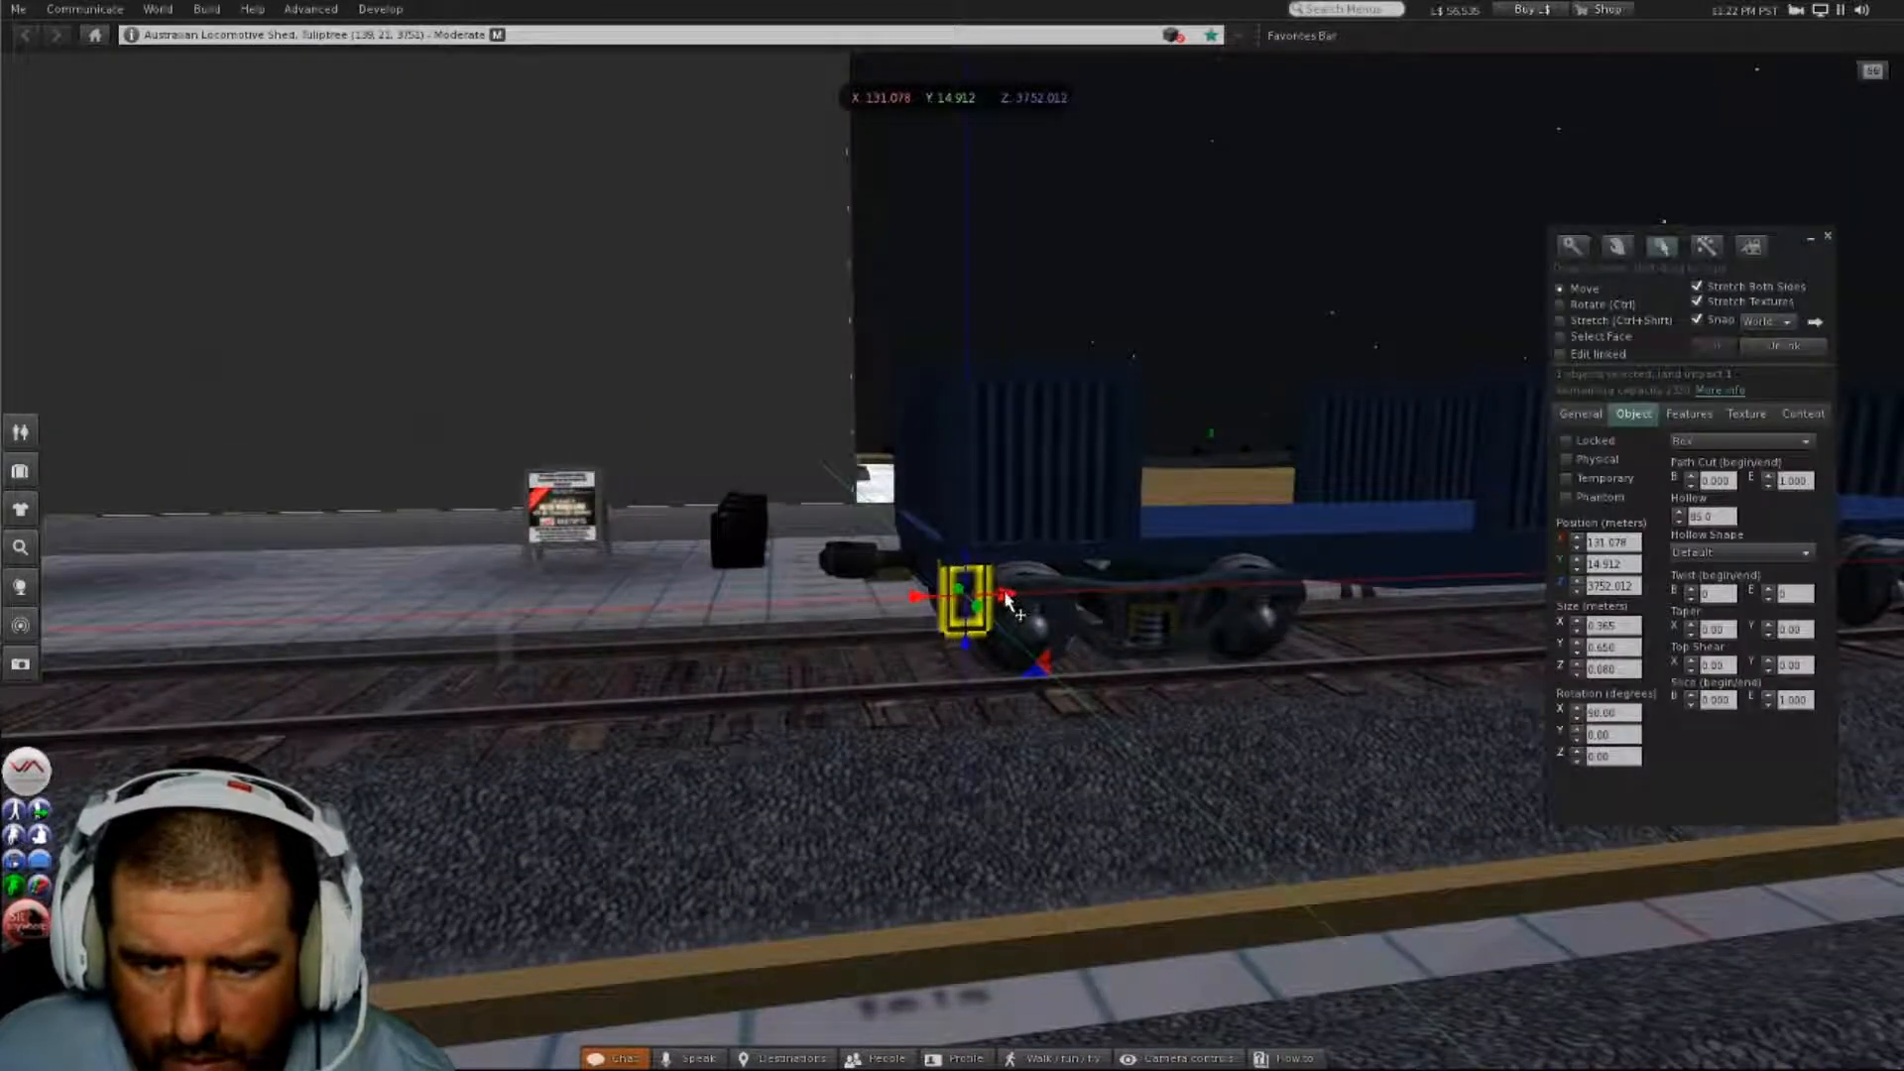
left_click_drag(1006, 595, 1775, 580)
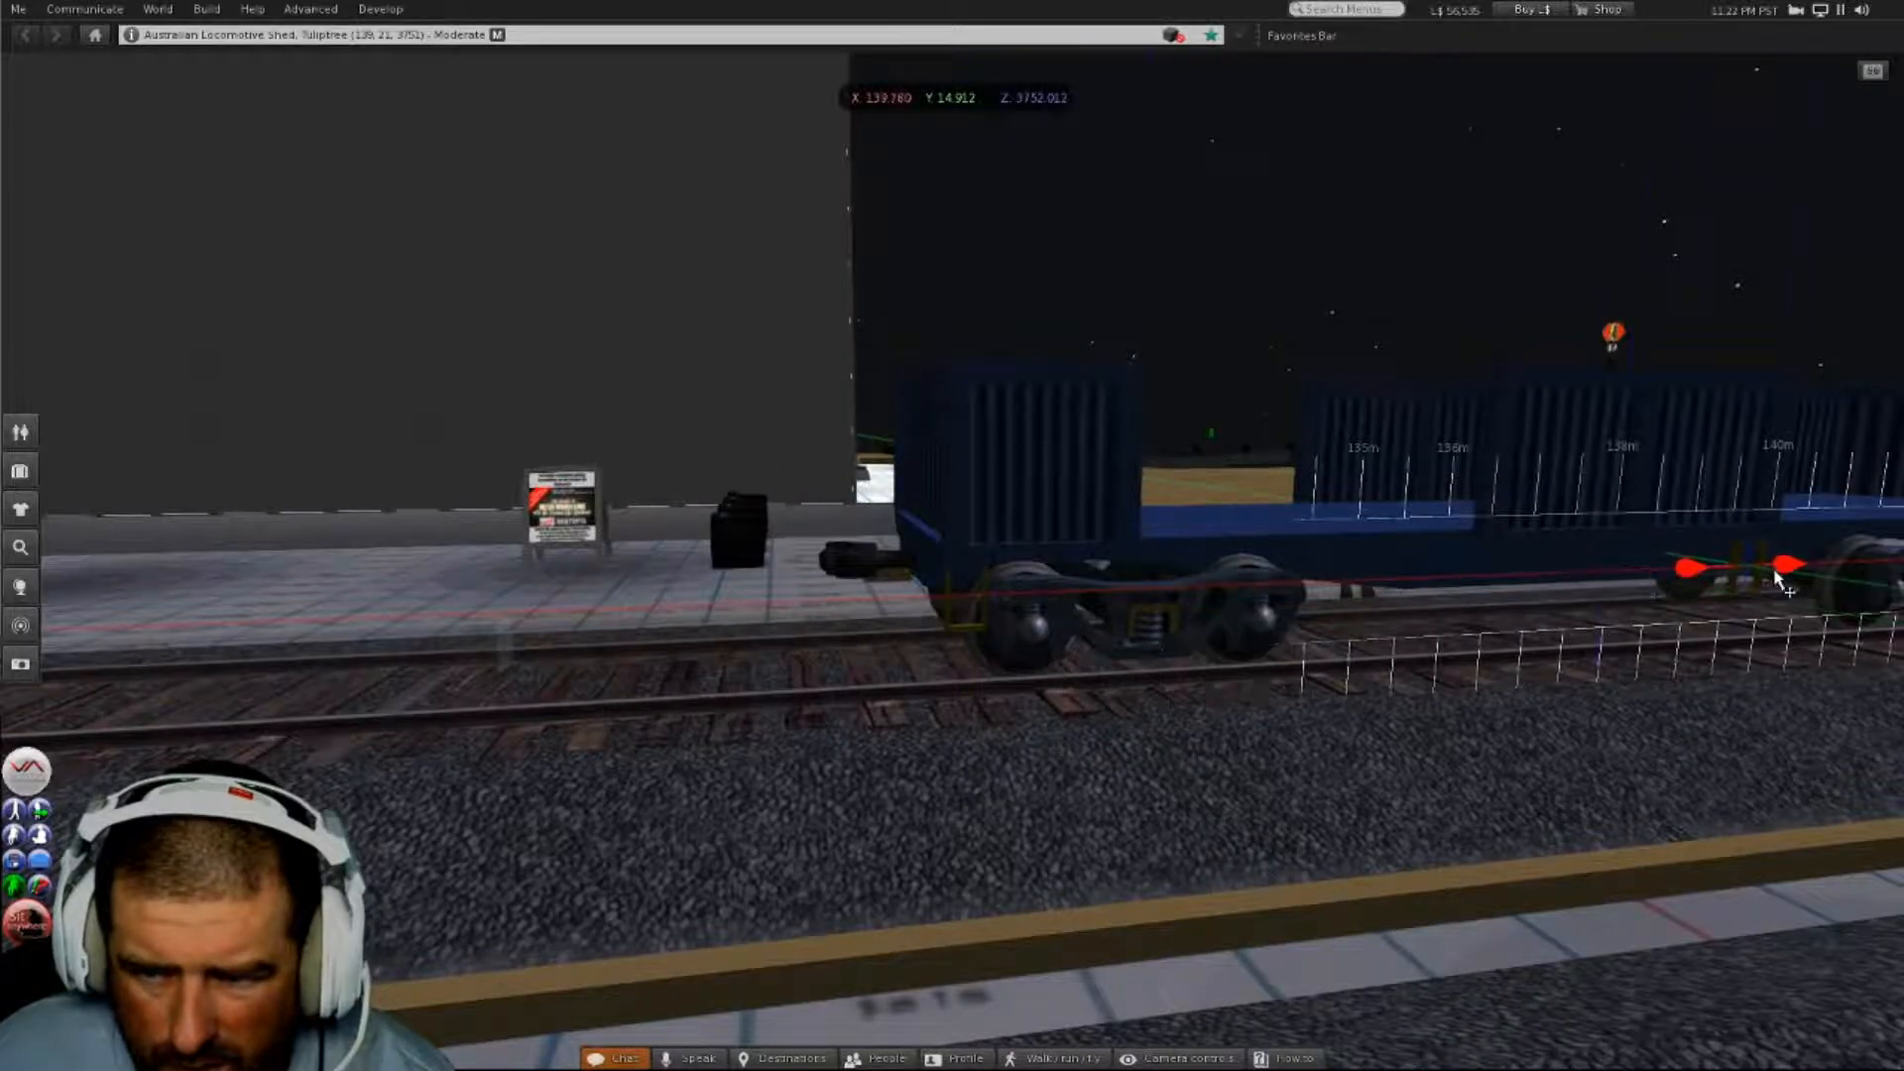
left_click_drag(1866, 525, 869, 603, "alt")
left_click_drag(522, 595, 992, 635)
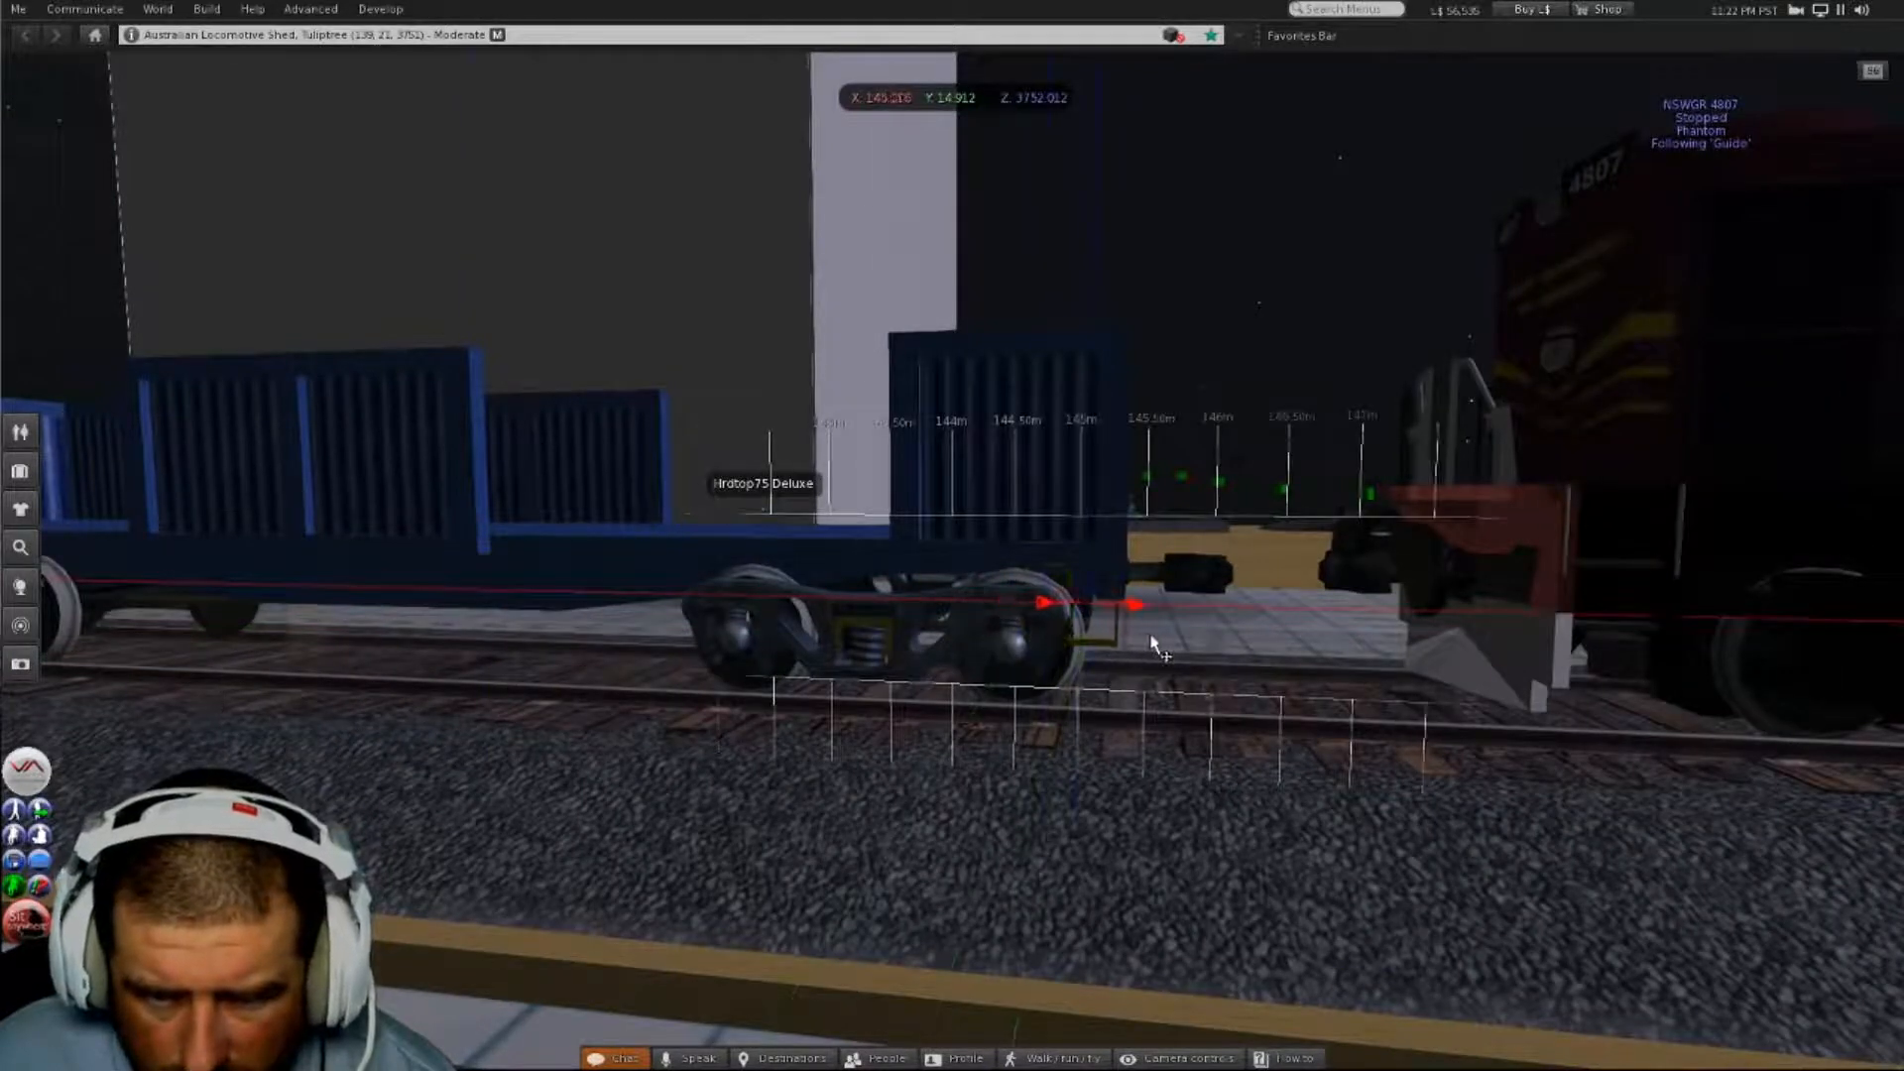
left_click_drag(1153, 638, 940, 627)
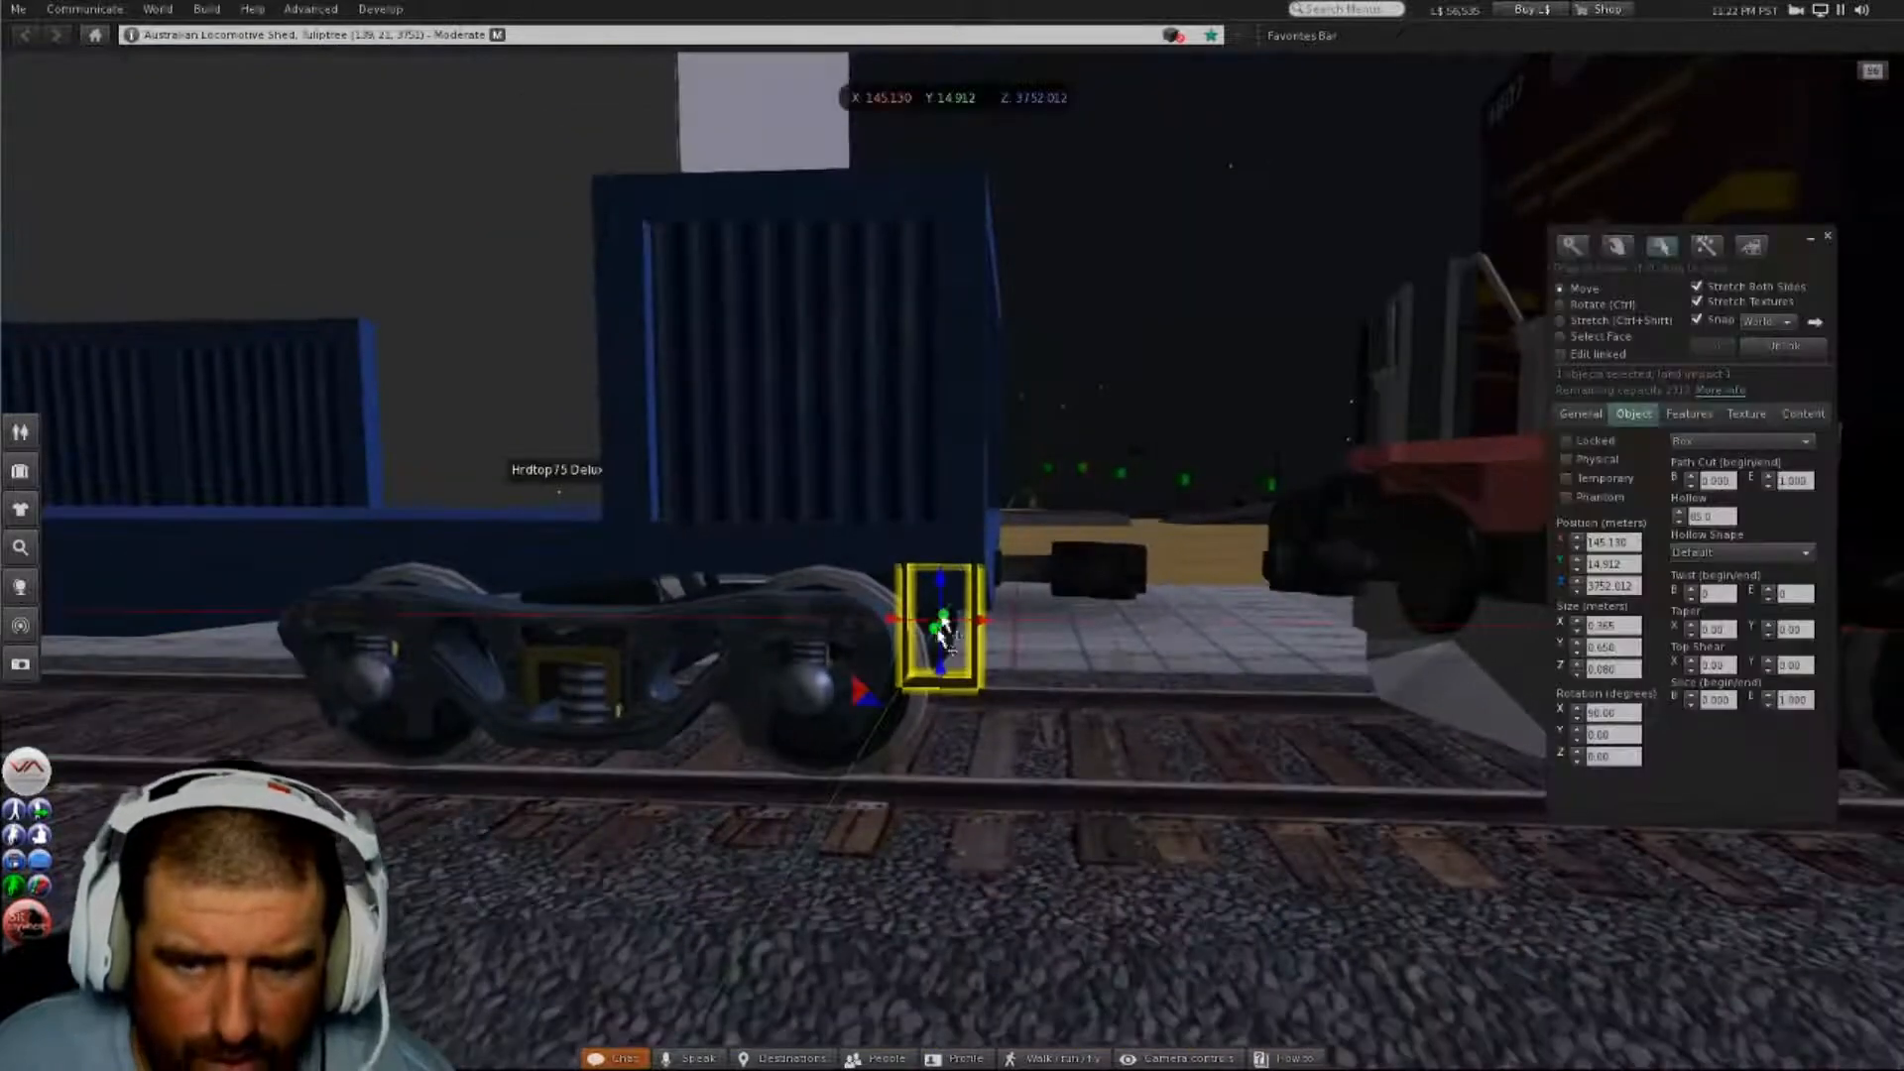
left_click(853, 587)
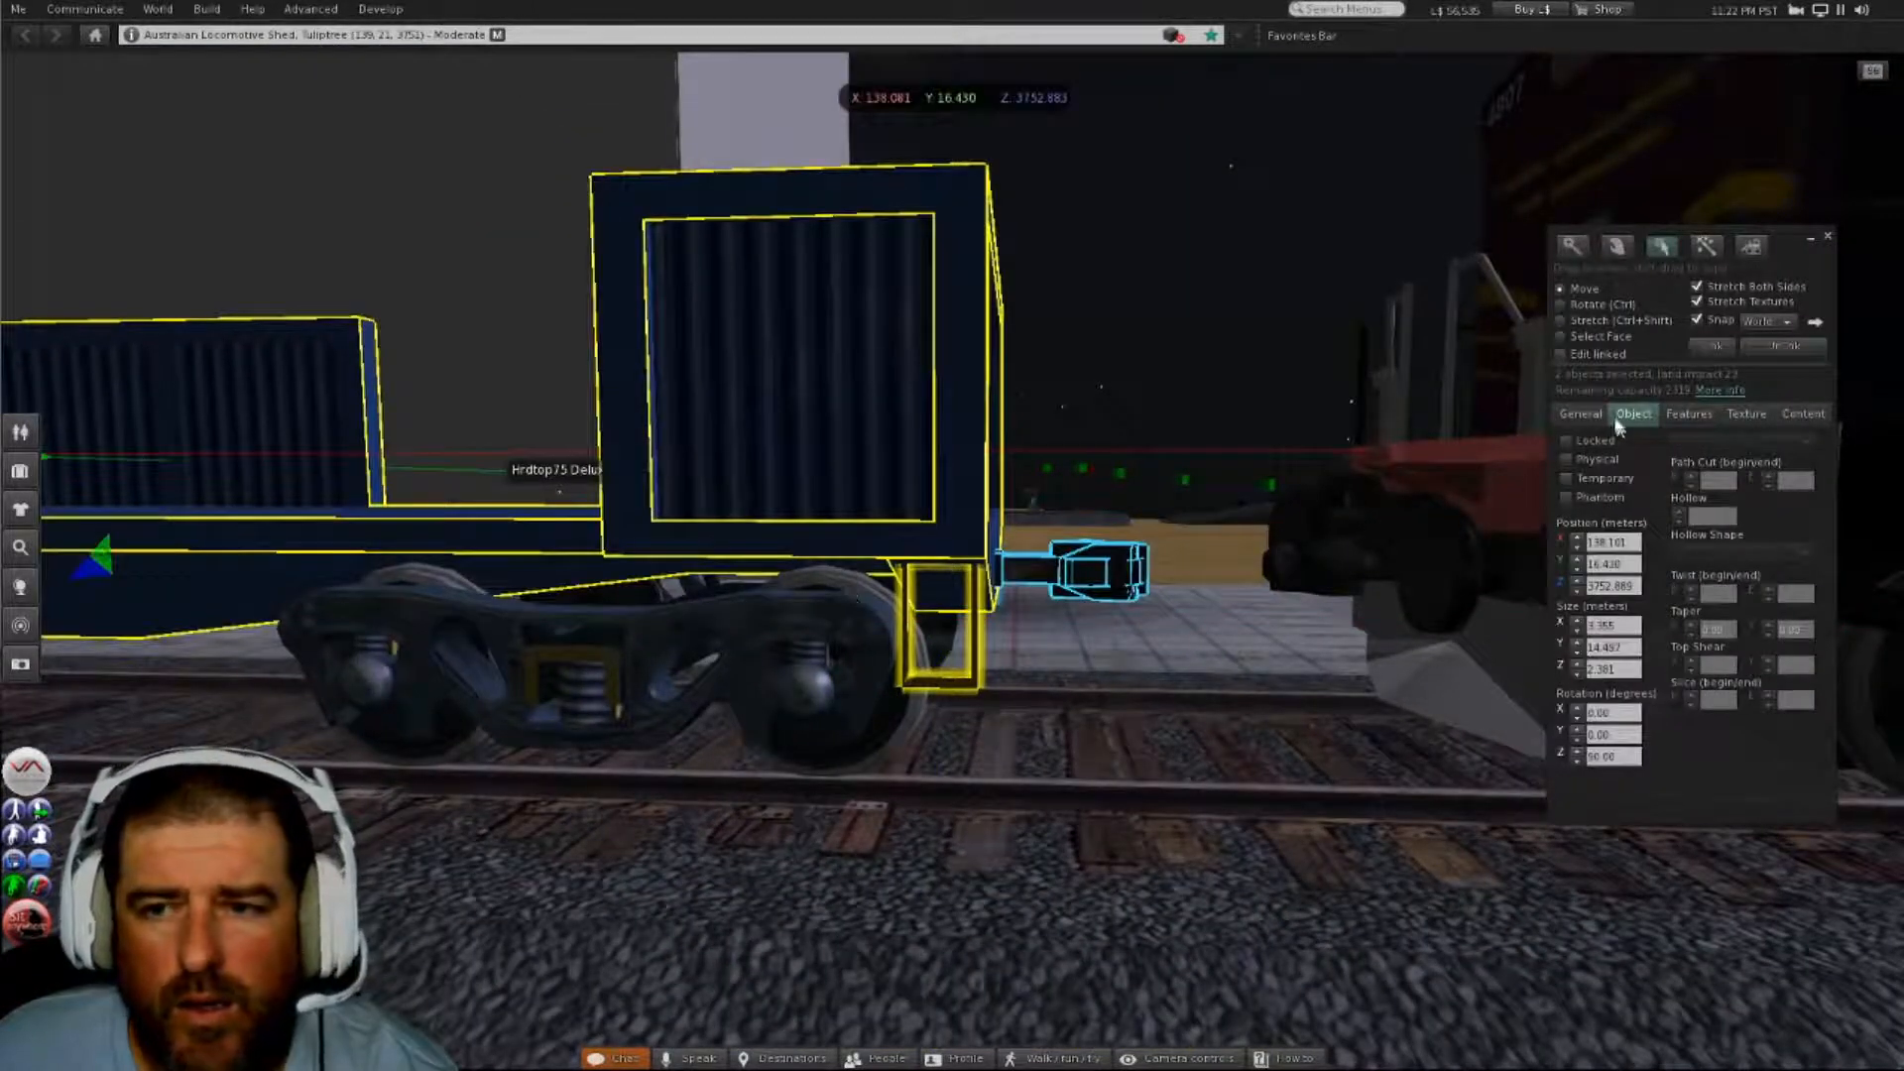
left_click(1714, 345)
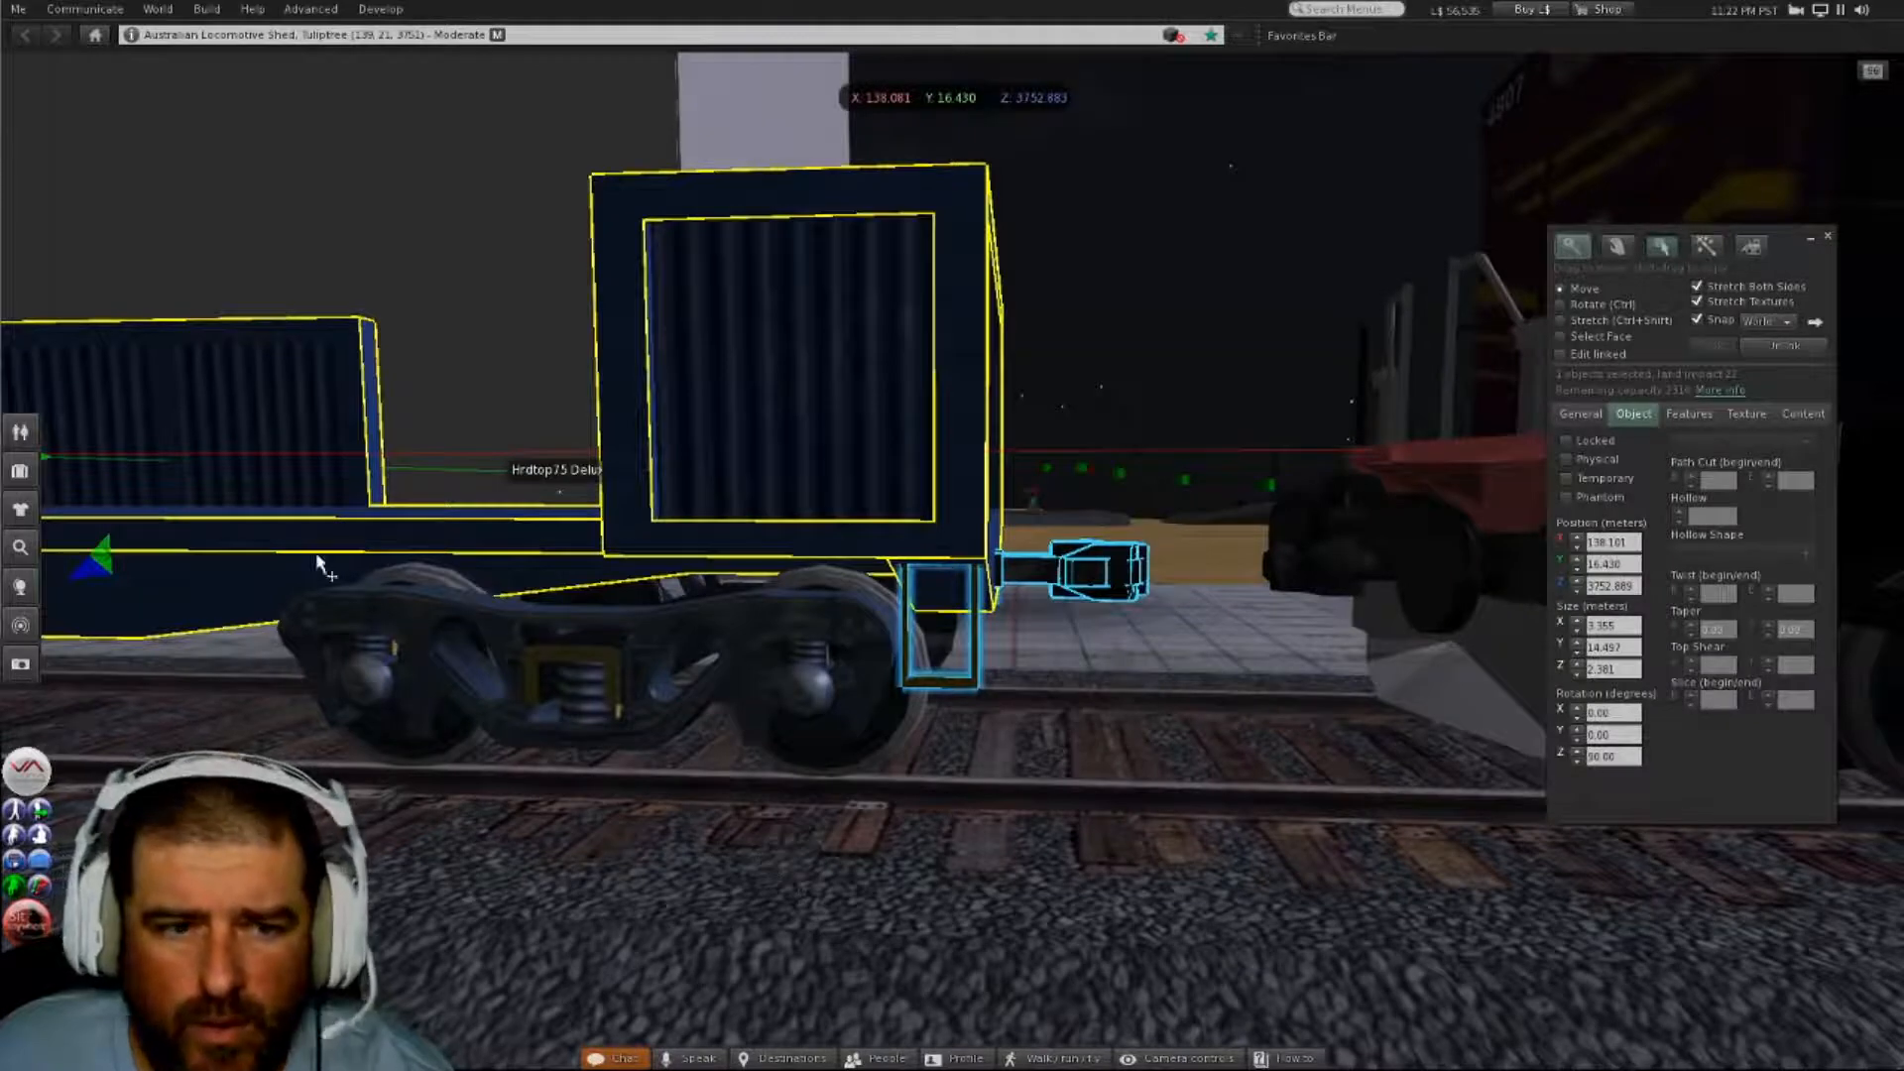
- Copy the unlinked corner step along the same side to a mid-wagon position at X 140.267 m
left_click_drag(273, 540, 208, 660, "alt")
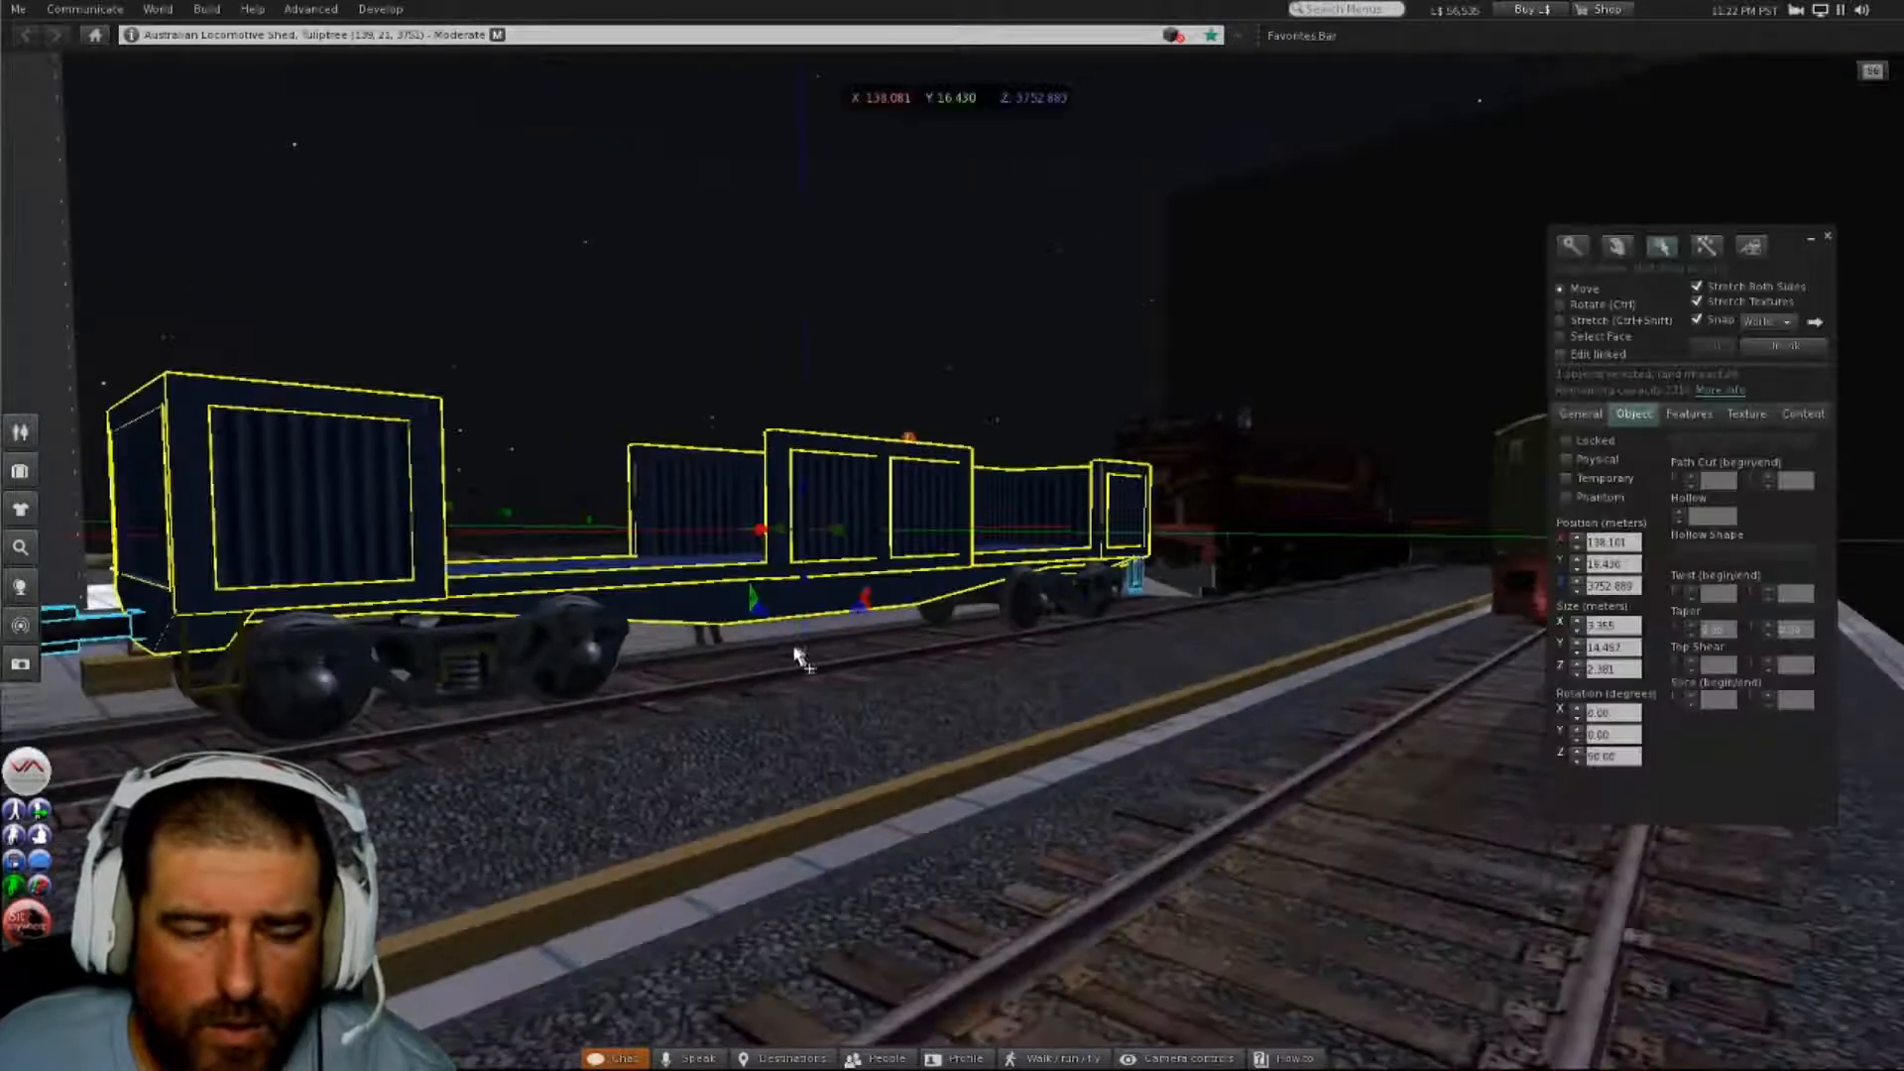
left_click(238, 651)
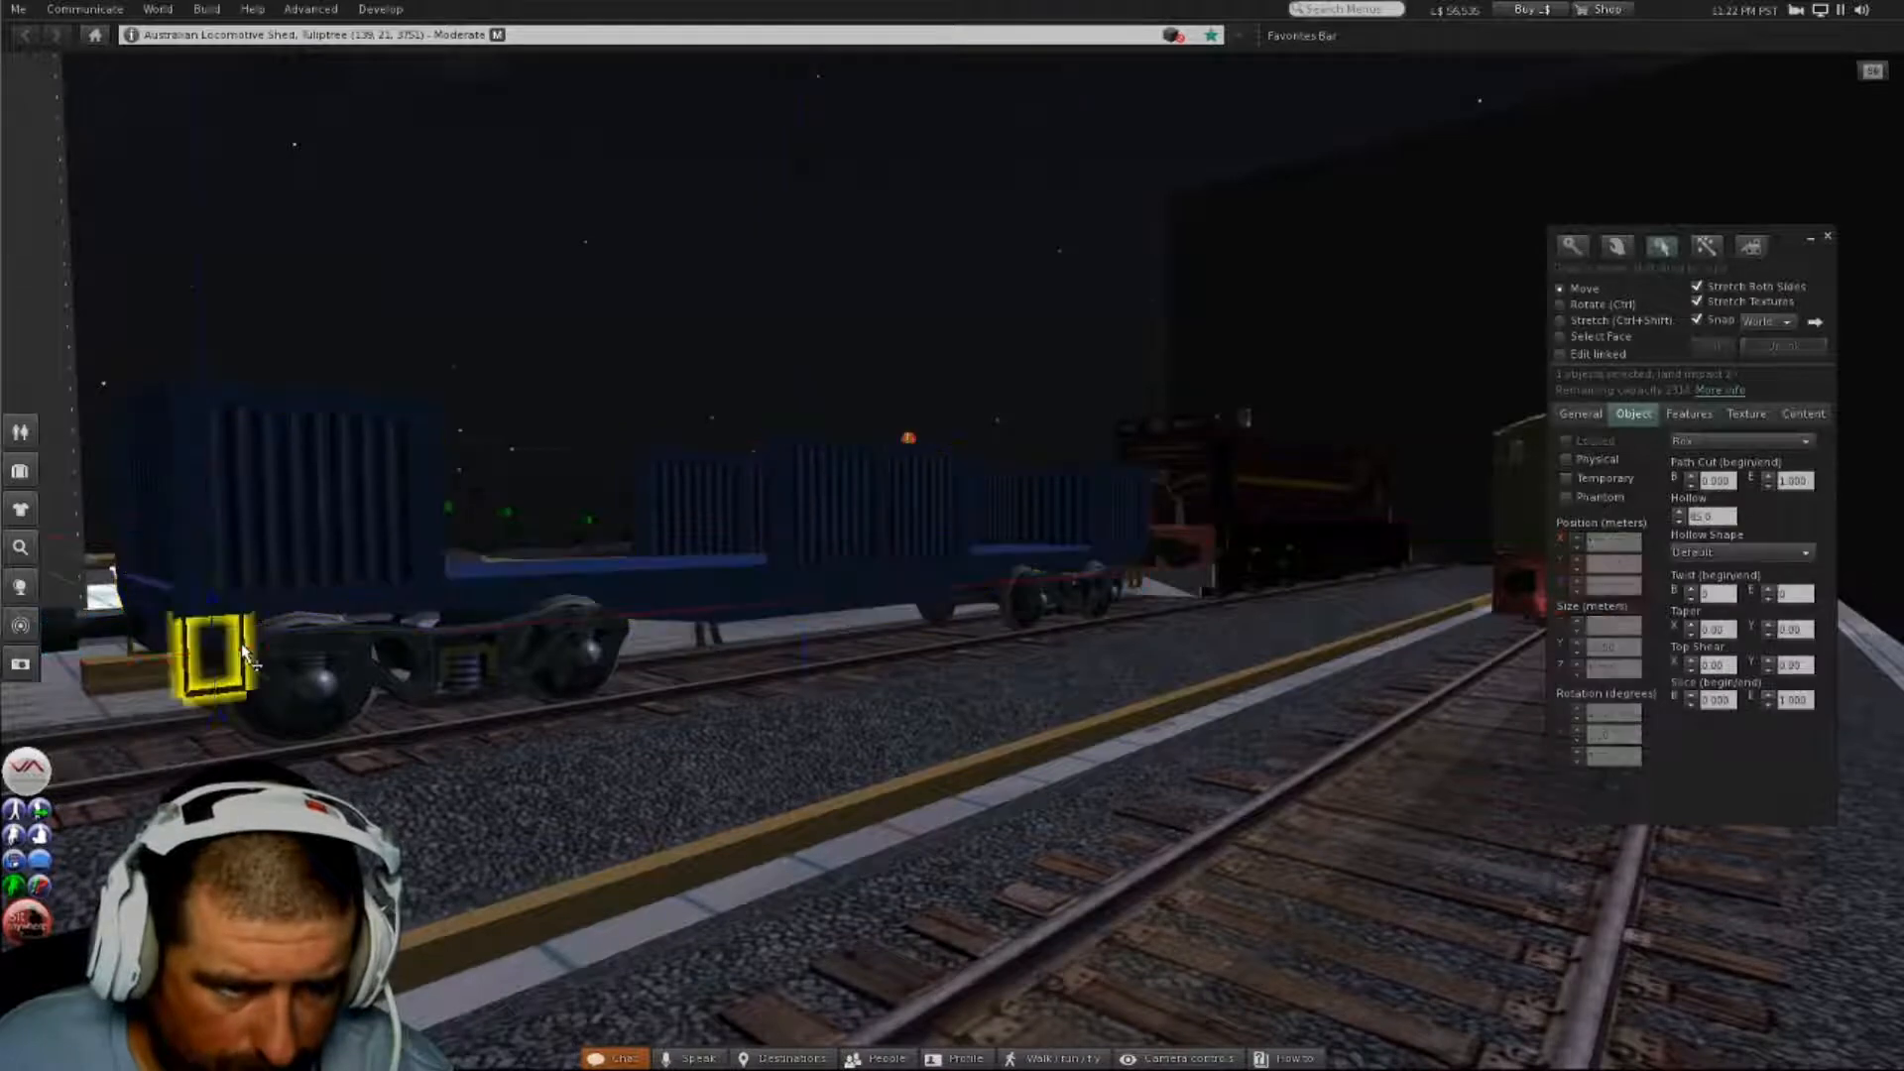
left_click_drag(278, 655, 943, 556)
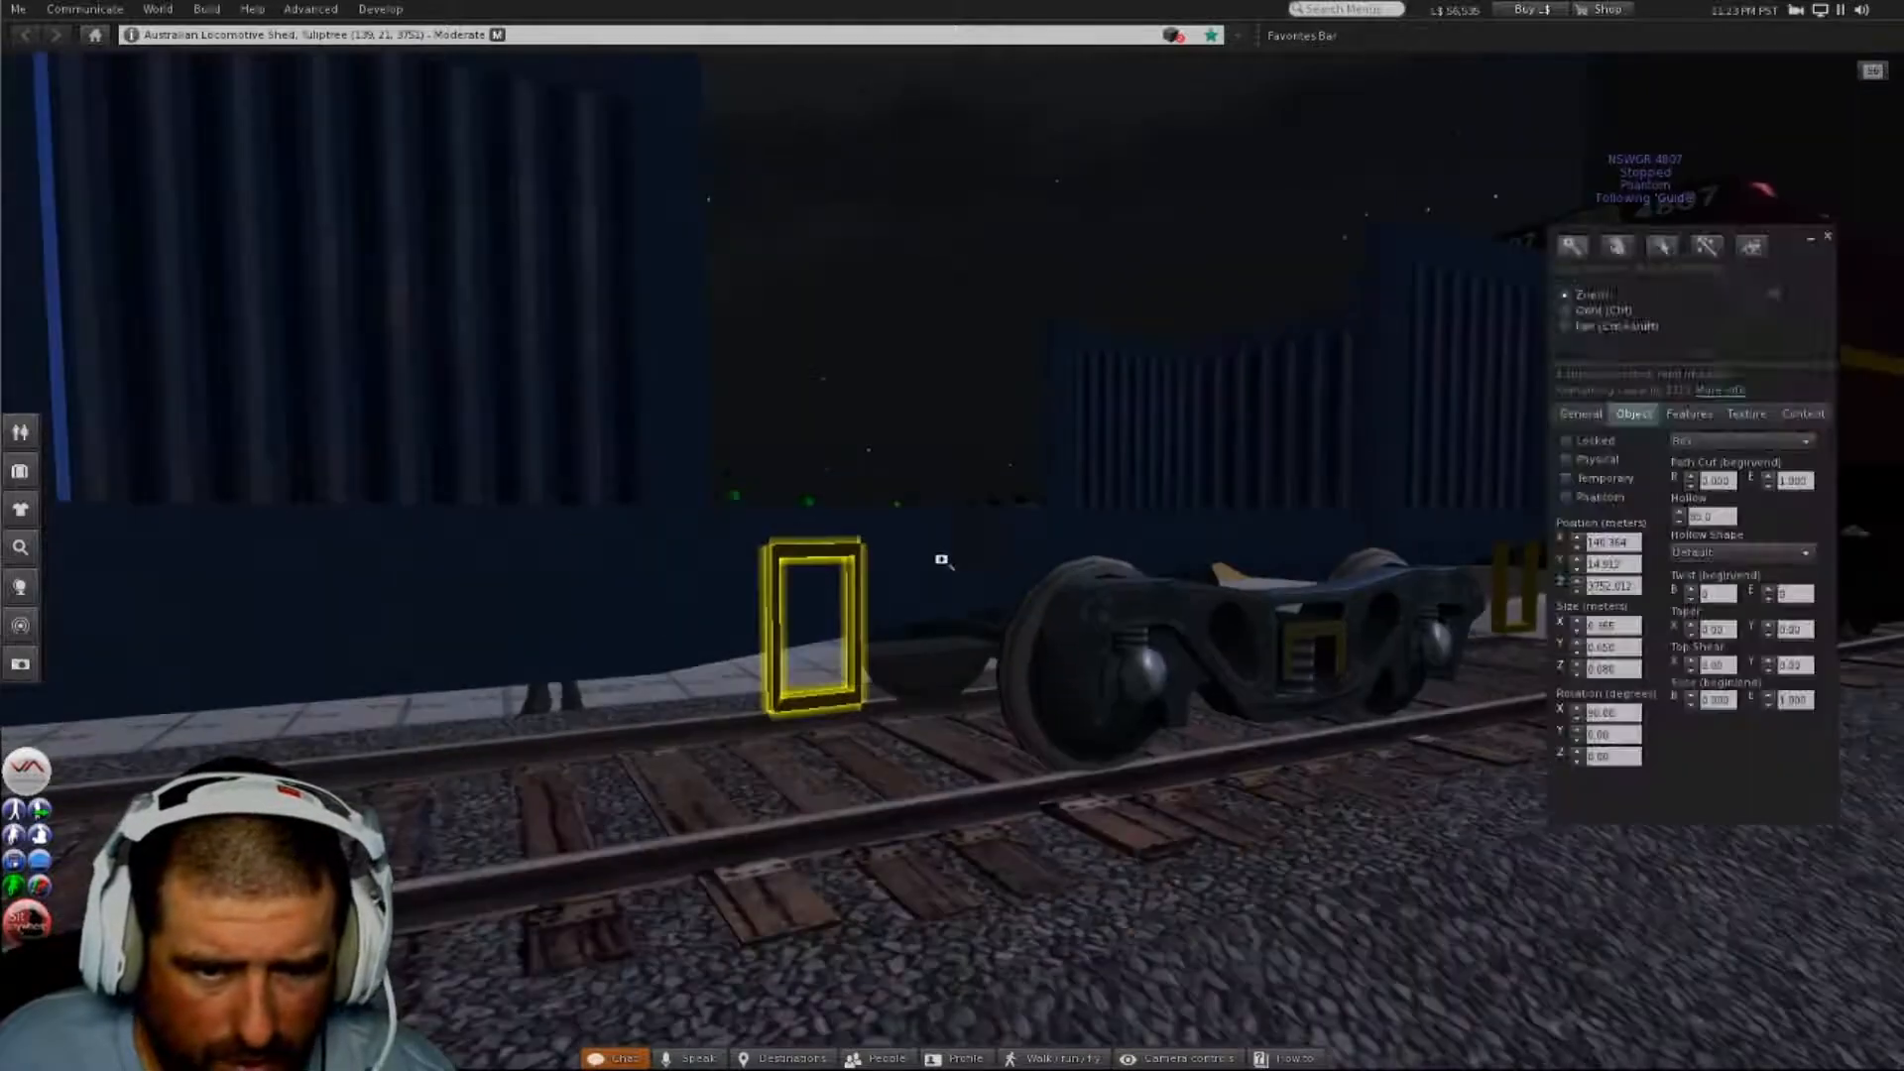
left_click_drag(780, 634, 746, 634)
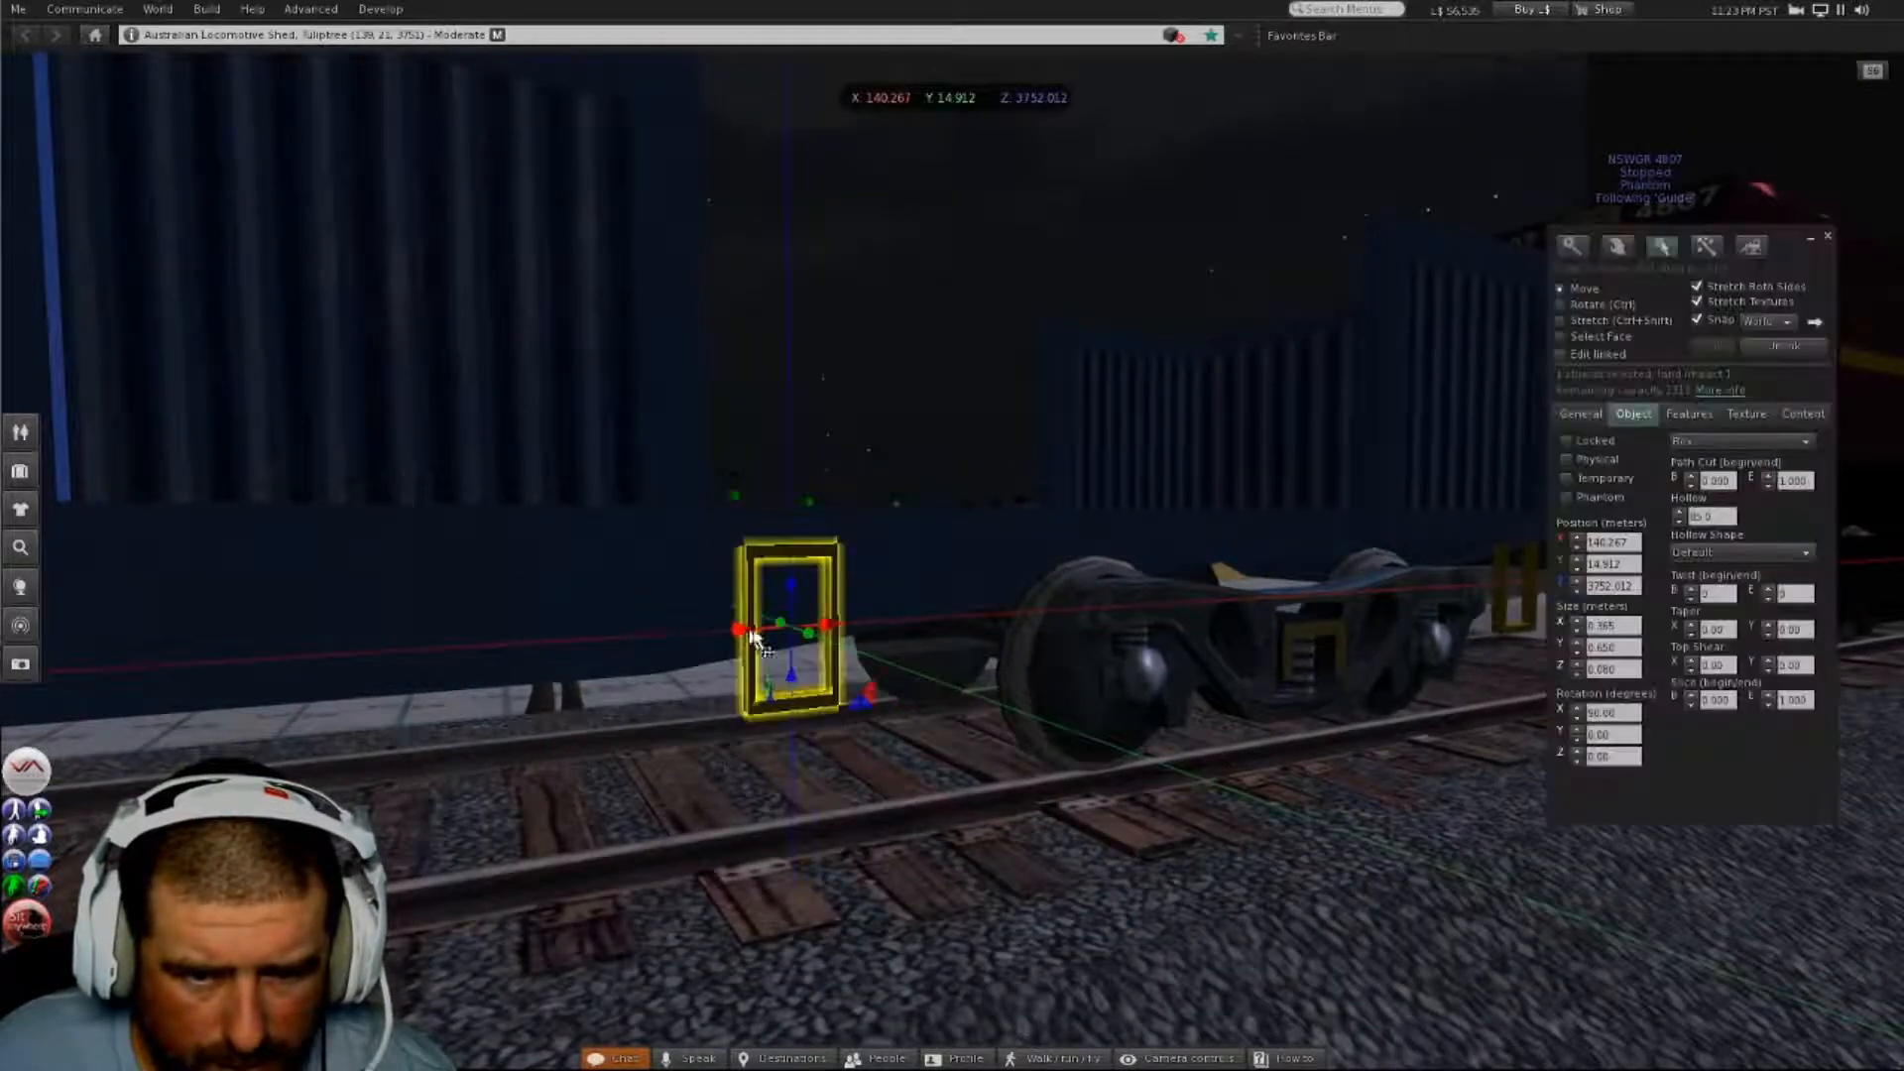
mouse_move(880, 563)
left_mouse_down("alt")
mouse_move(476, 550)
mouse_move(869, 543)
left_mouse_up("alt")
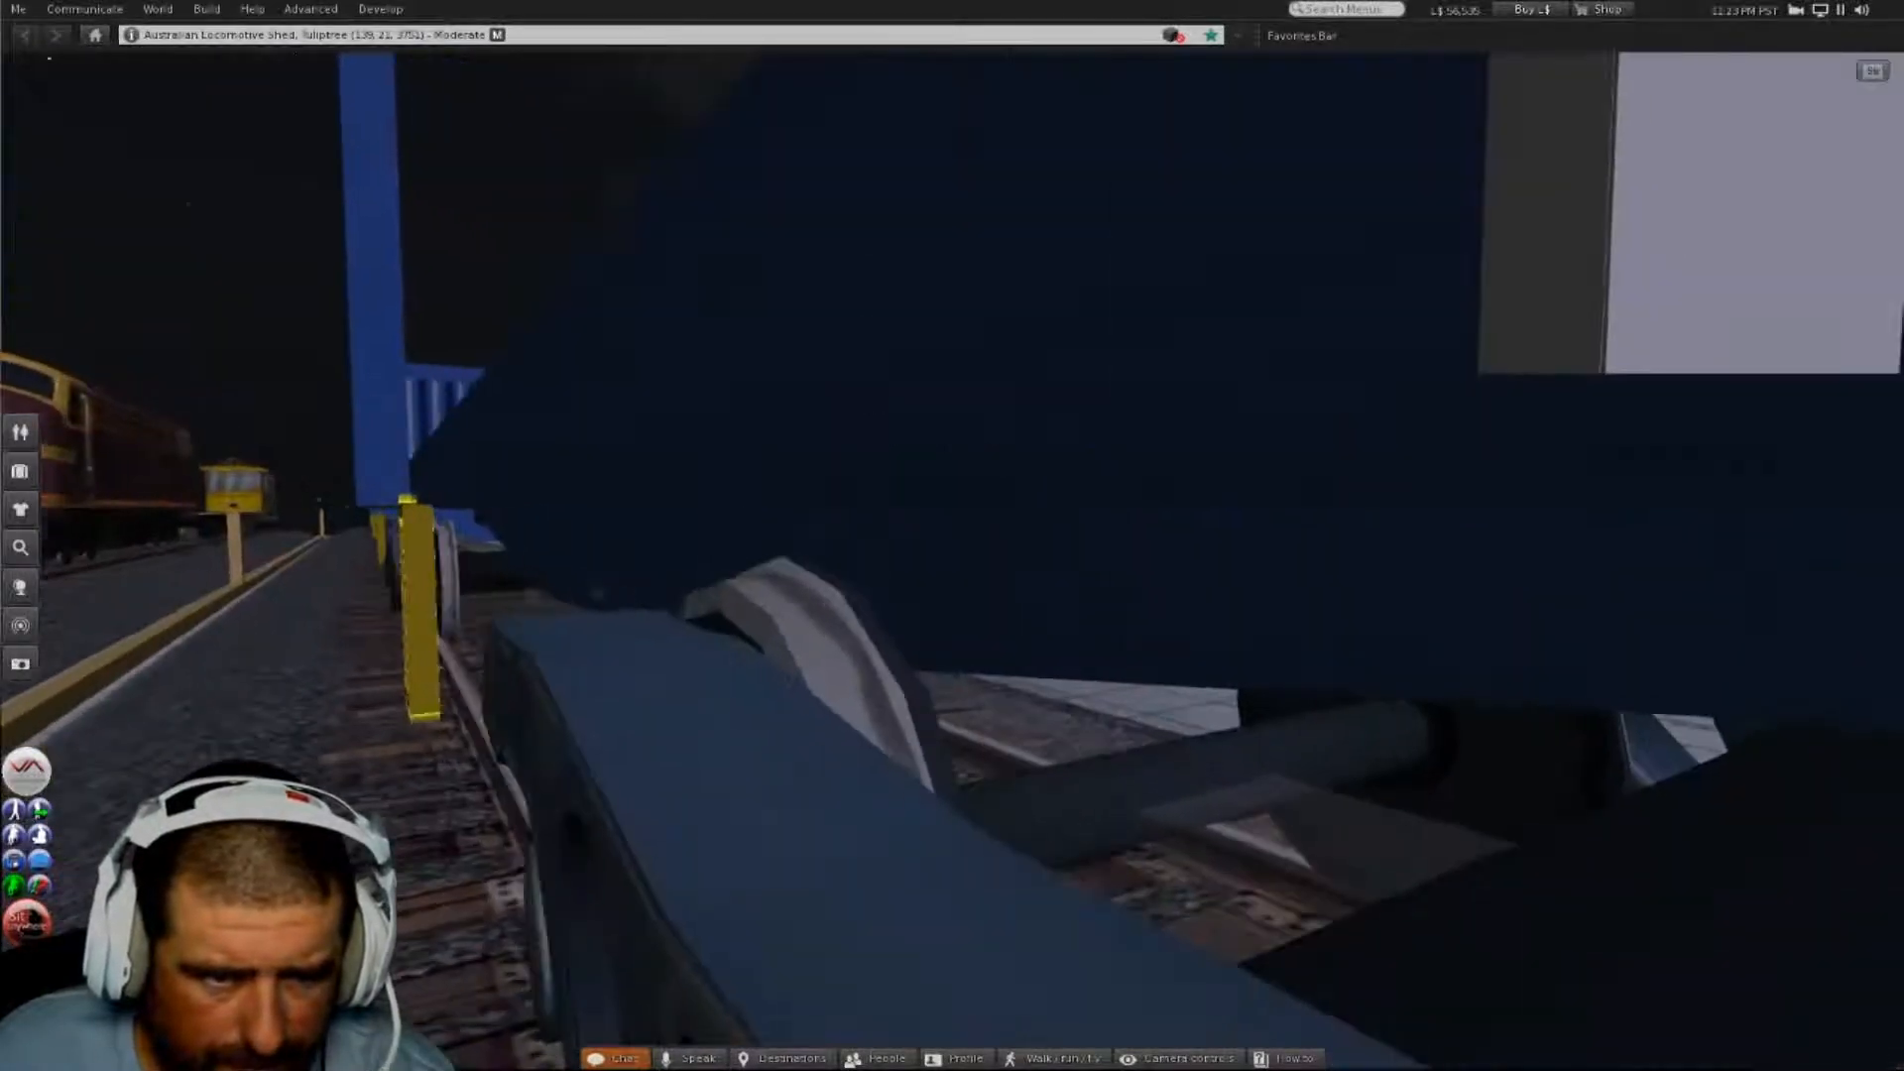
- Move the mid-wagon step to Y 14.970 m and up to Z 3752.077 m, and link it to the blue wagon
left_click_drag(473, 603, 433, 539)
left_click_drag(437, 543, 943, 565, "alt")
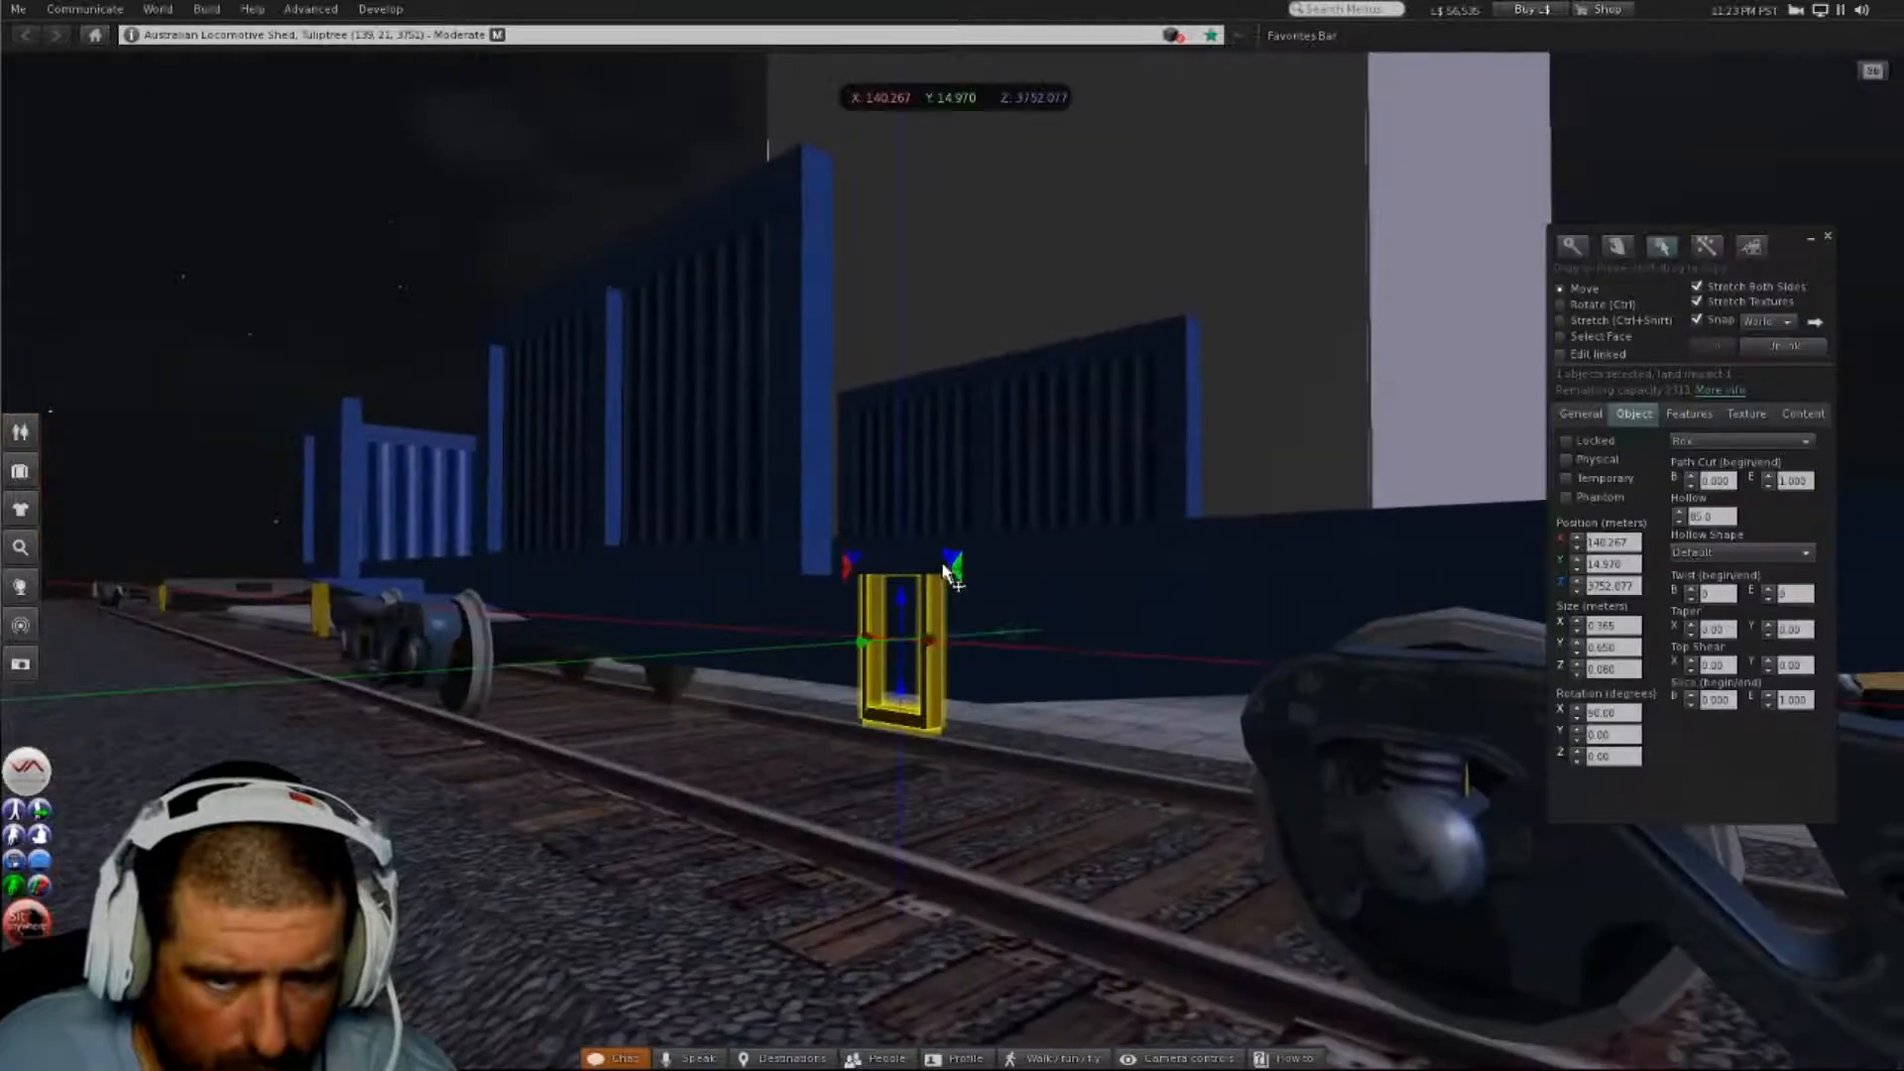
left_click(816, 562, "shift")
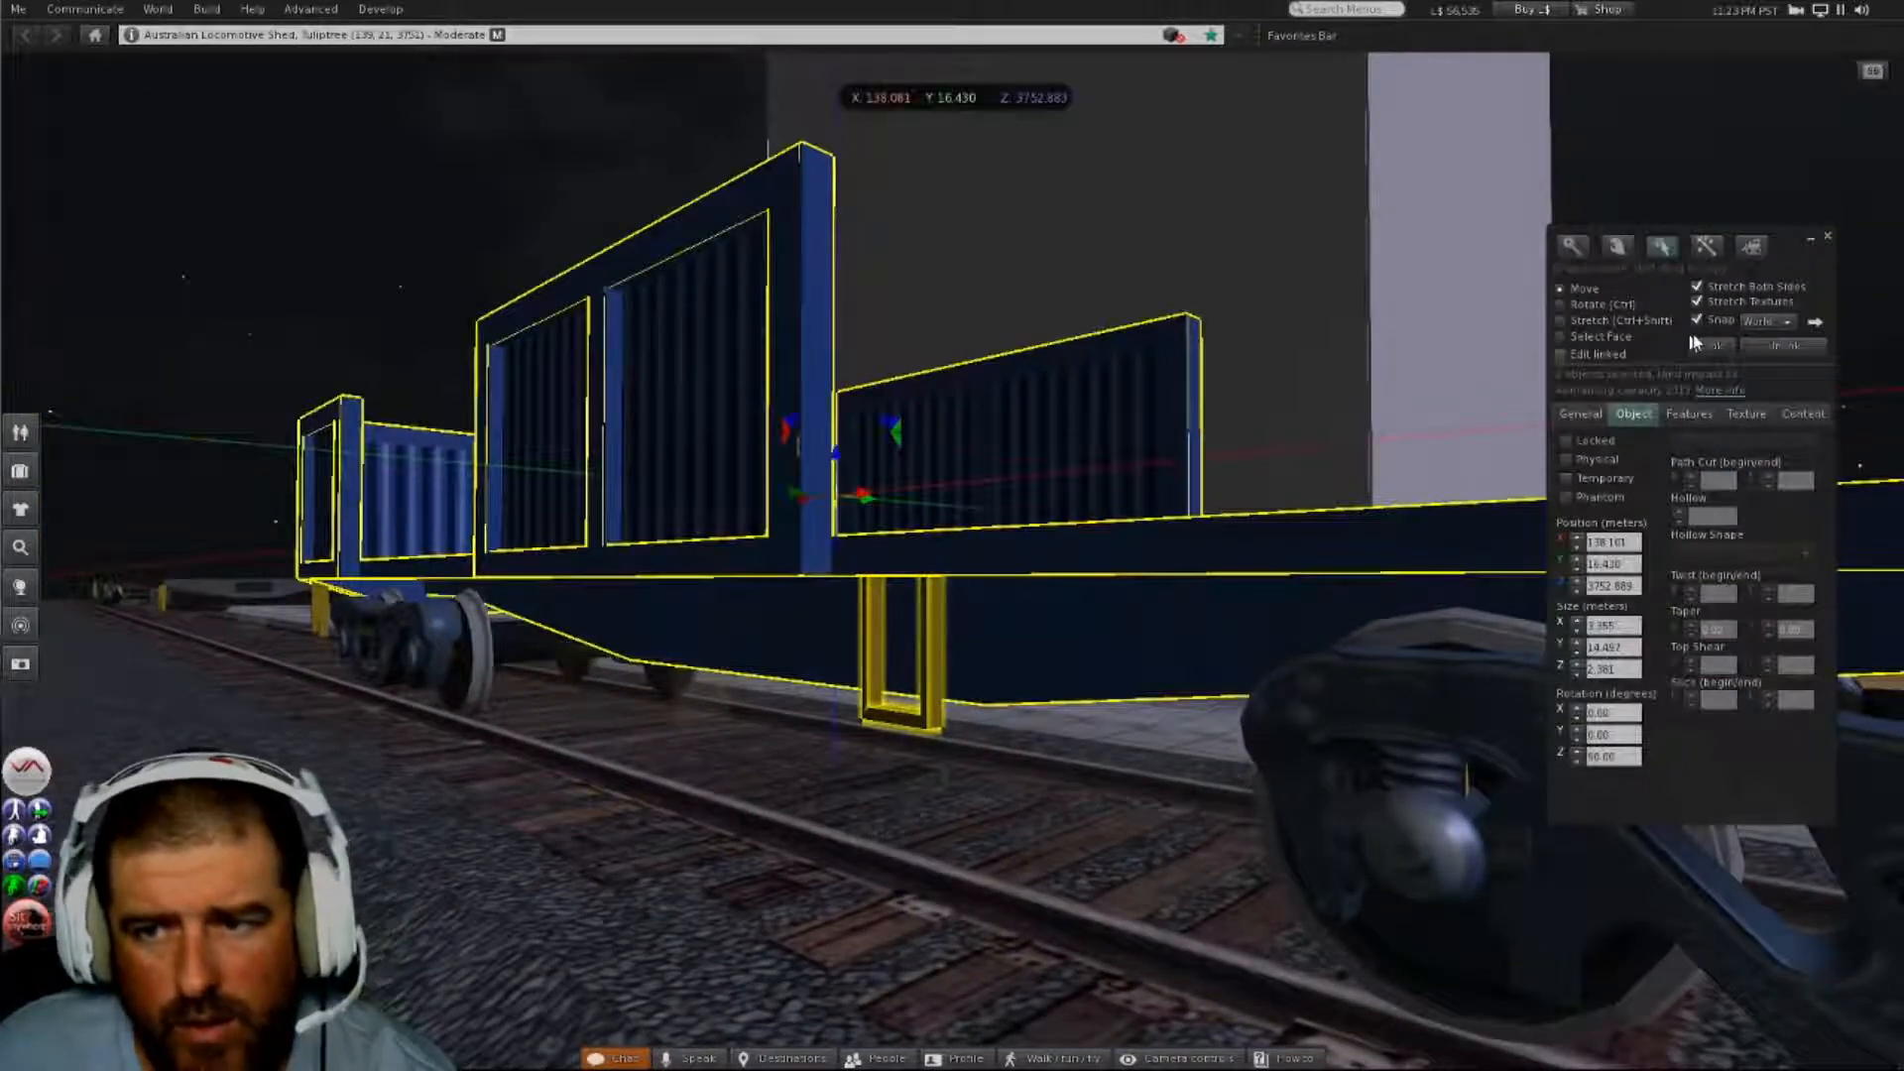
left_click(1713, 347)
- Select the remaining unlinked end step at Y 14.912 m and link it to the blue wagon's body
left_click_drag(616, 680, 1071, 763, "alt")
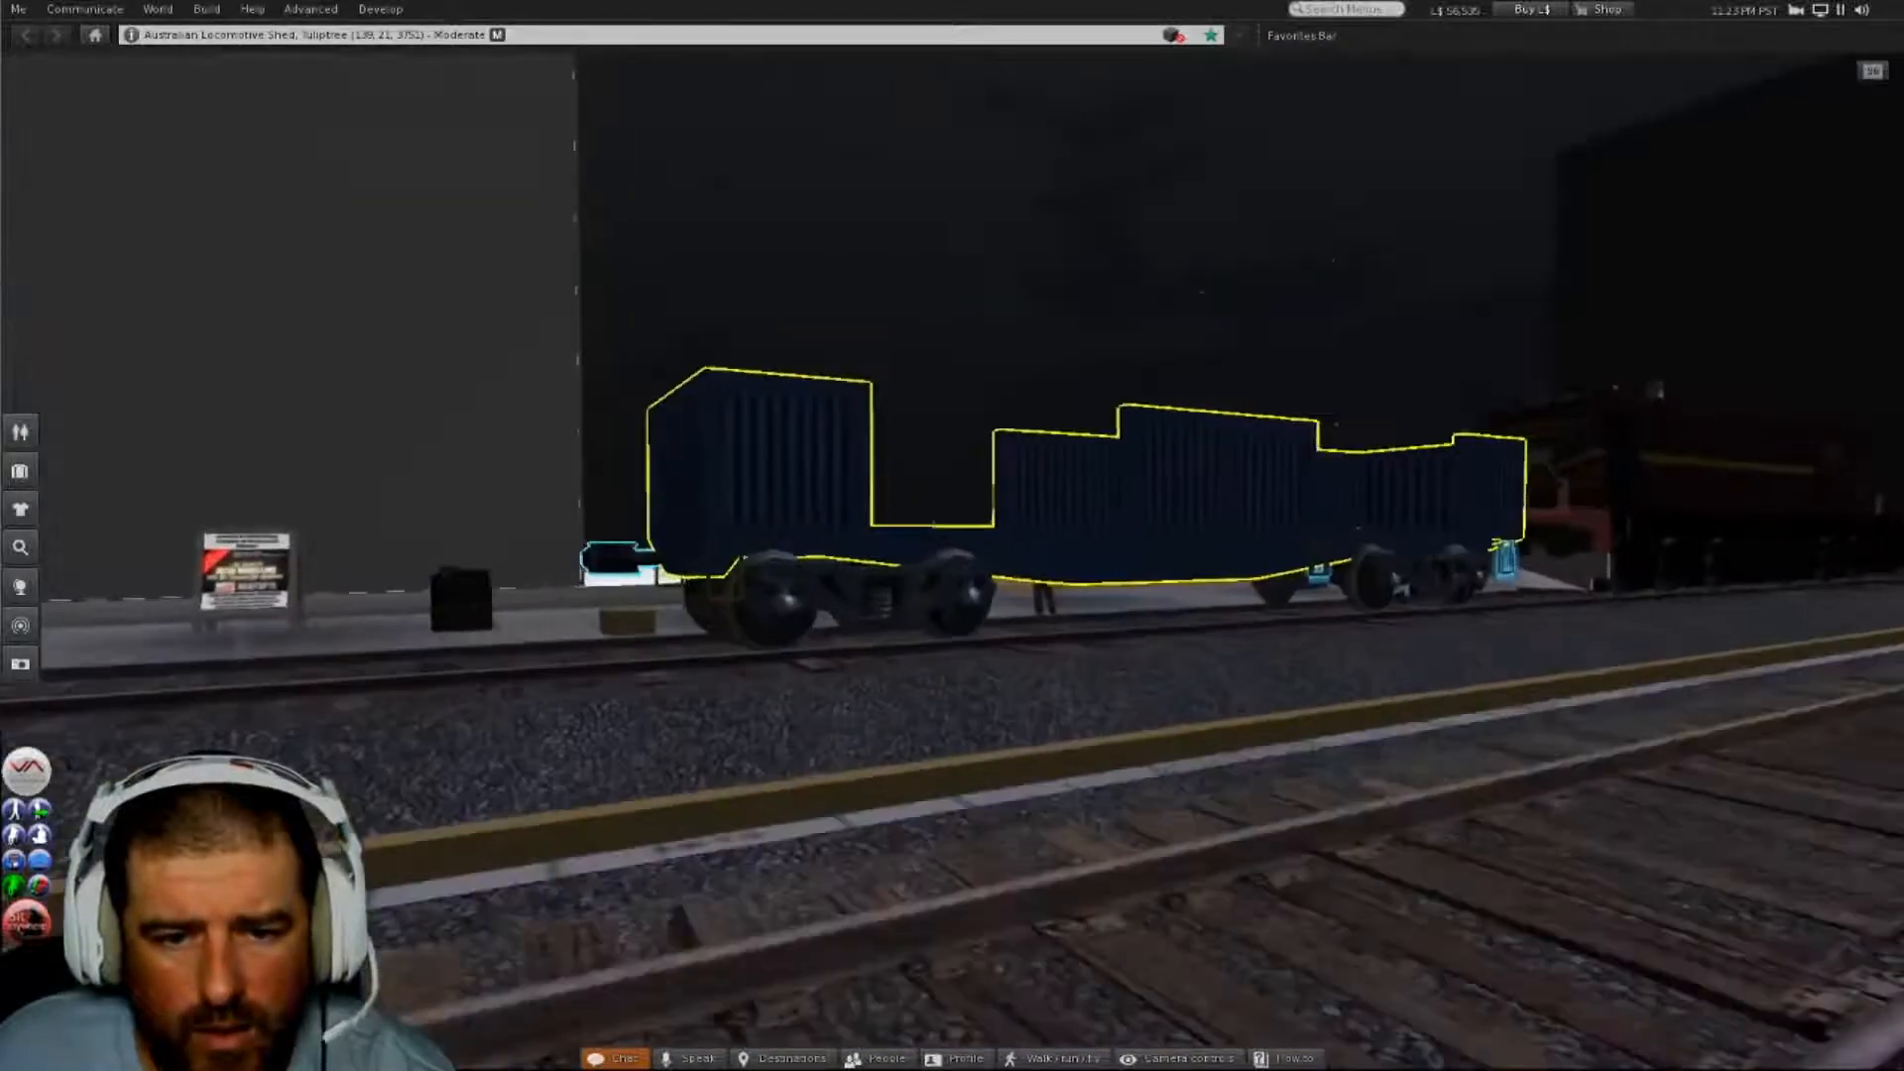
left_click_drag(774, 695, 936, 584, "alt")
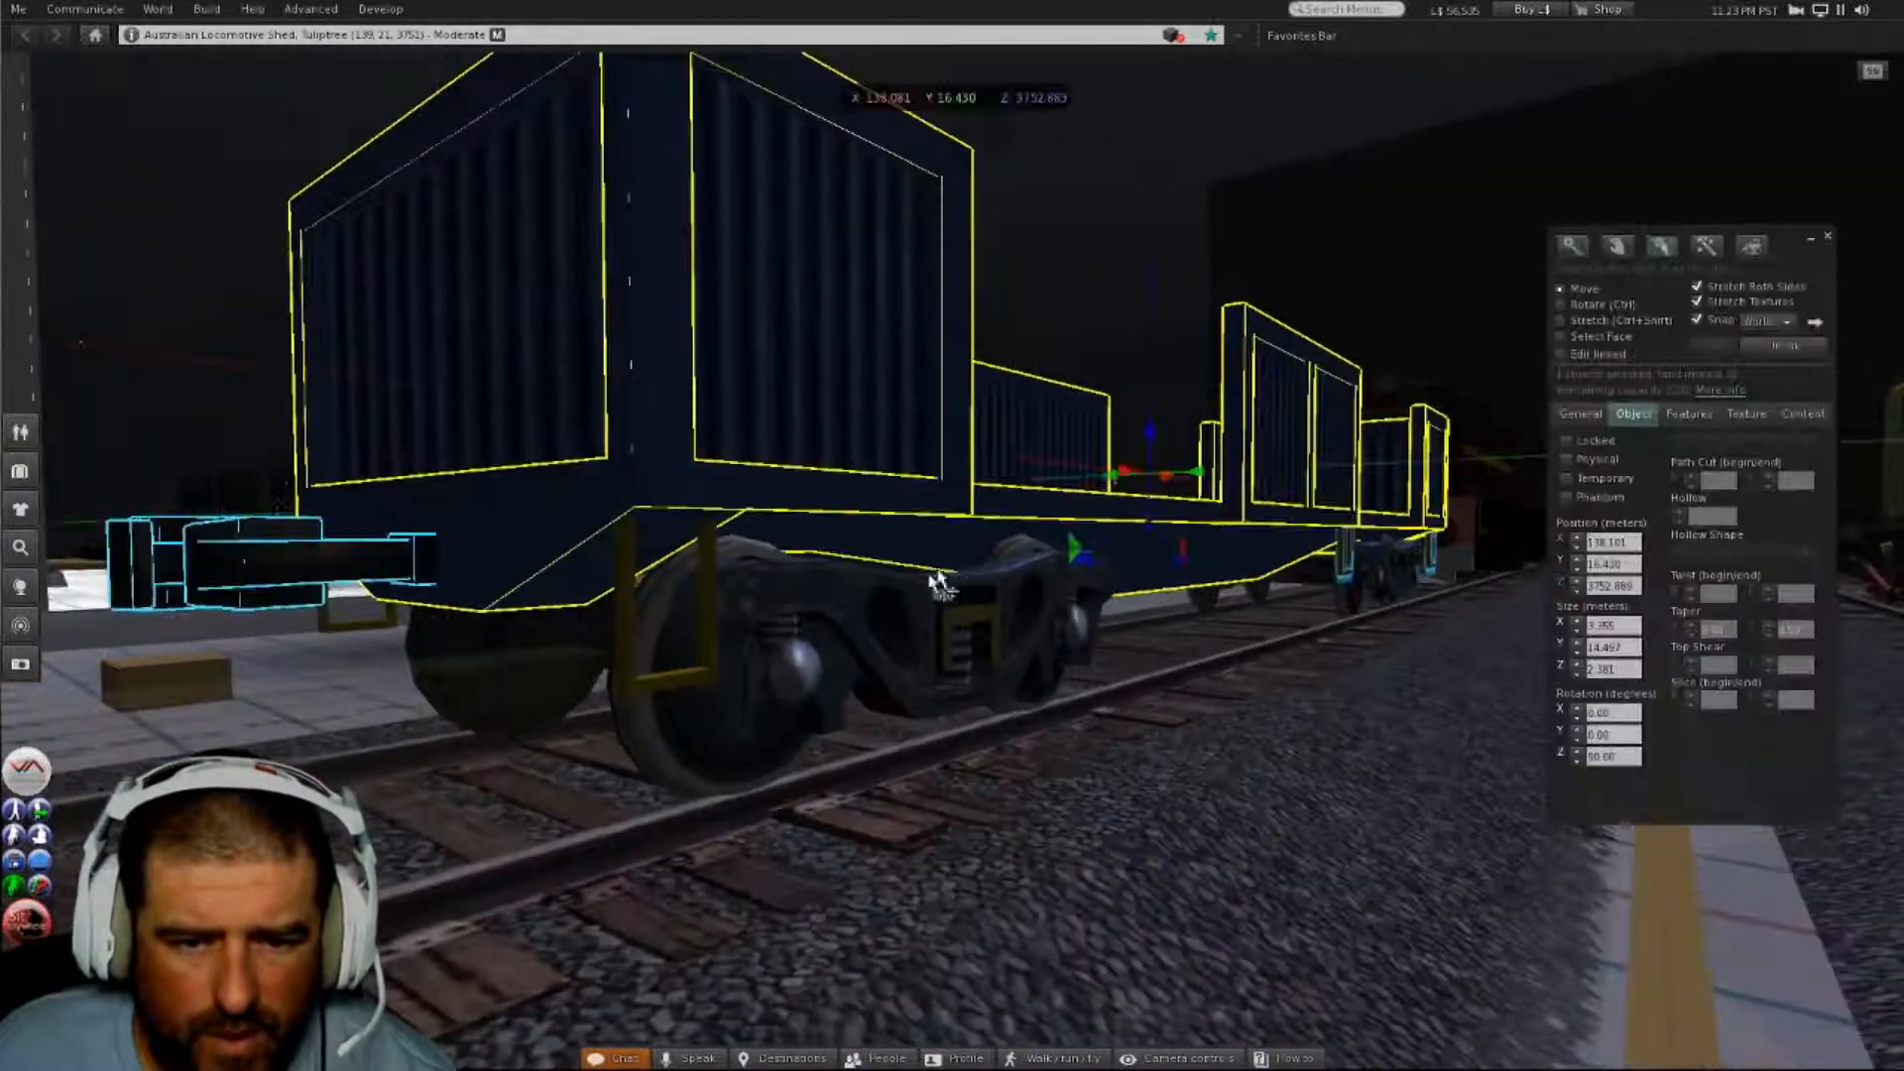
left_click(724, 607, "shift")
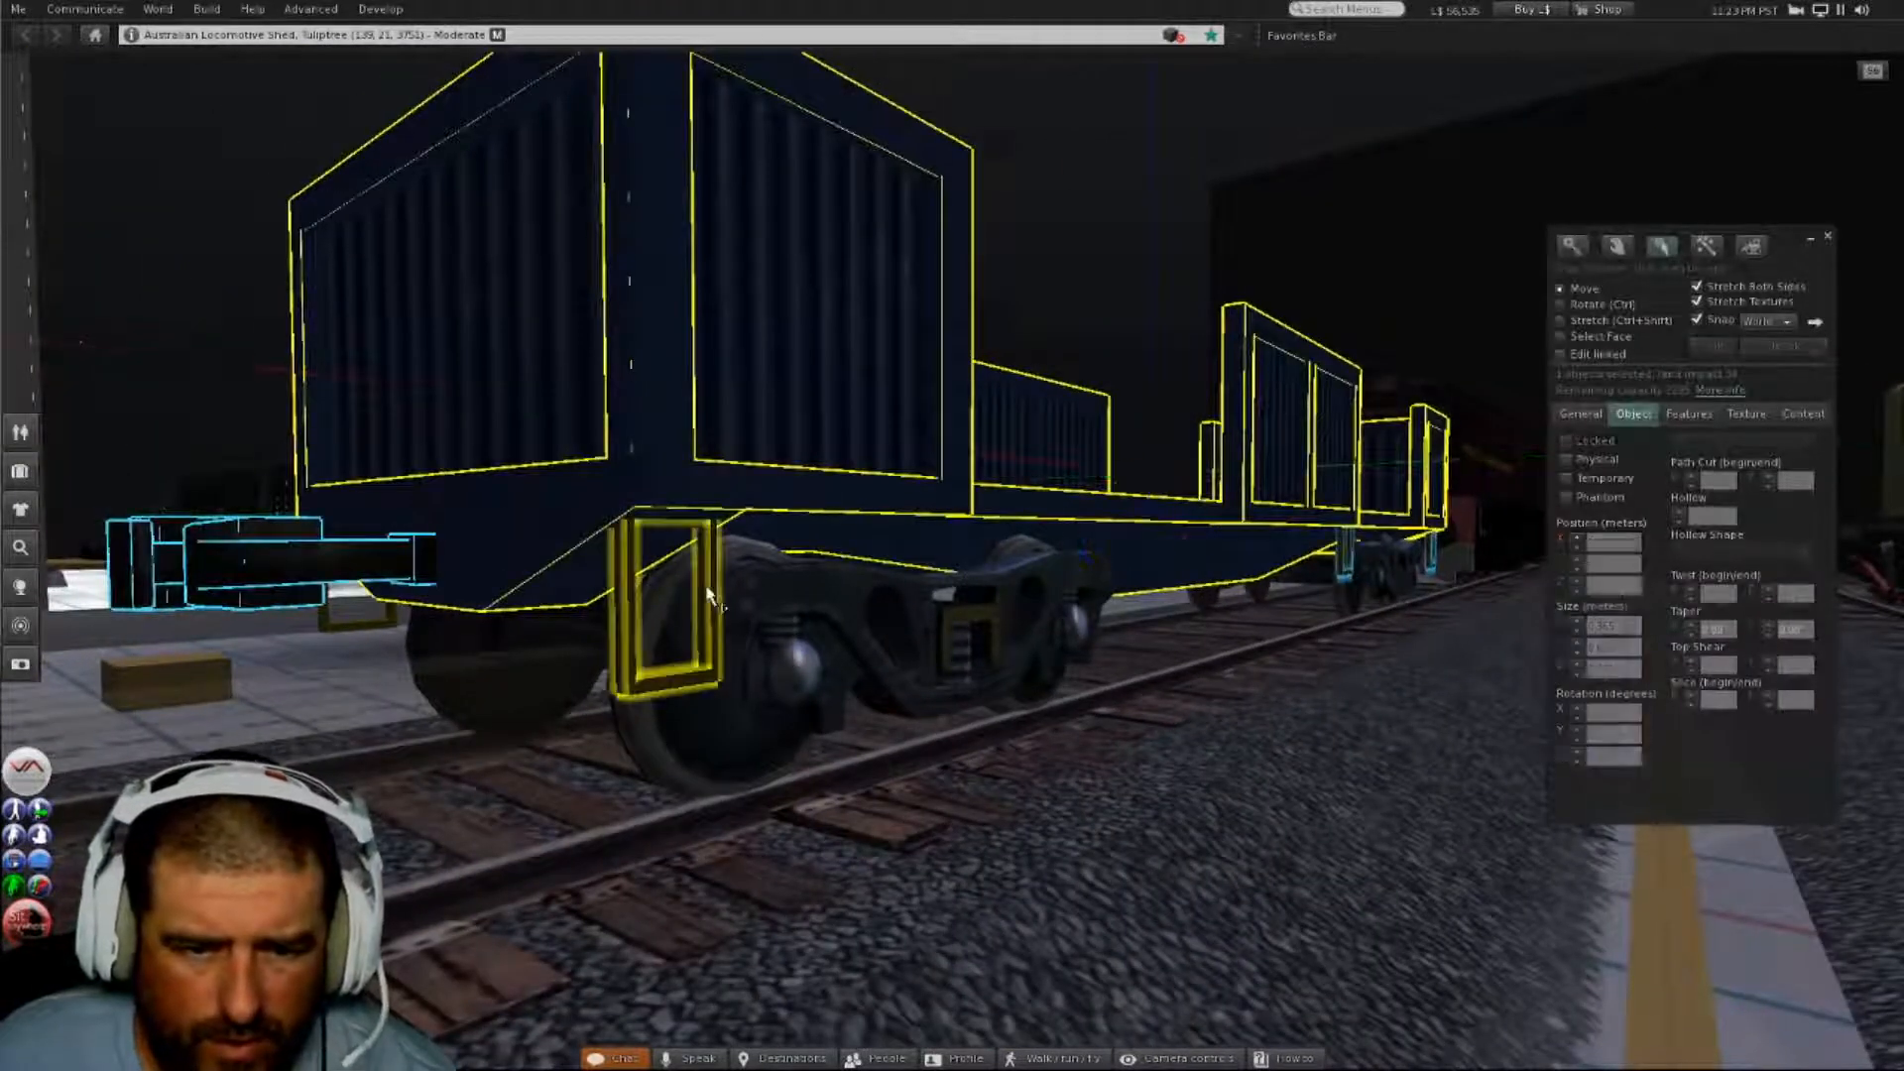
left_click(658, 488, "shift")
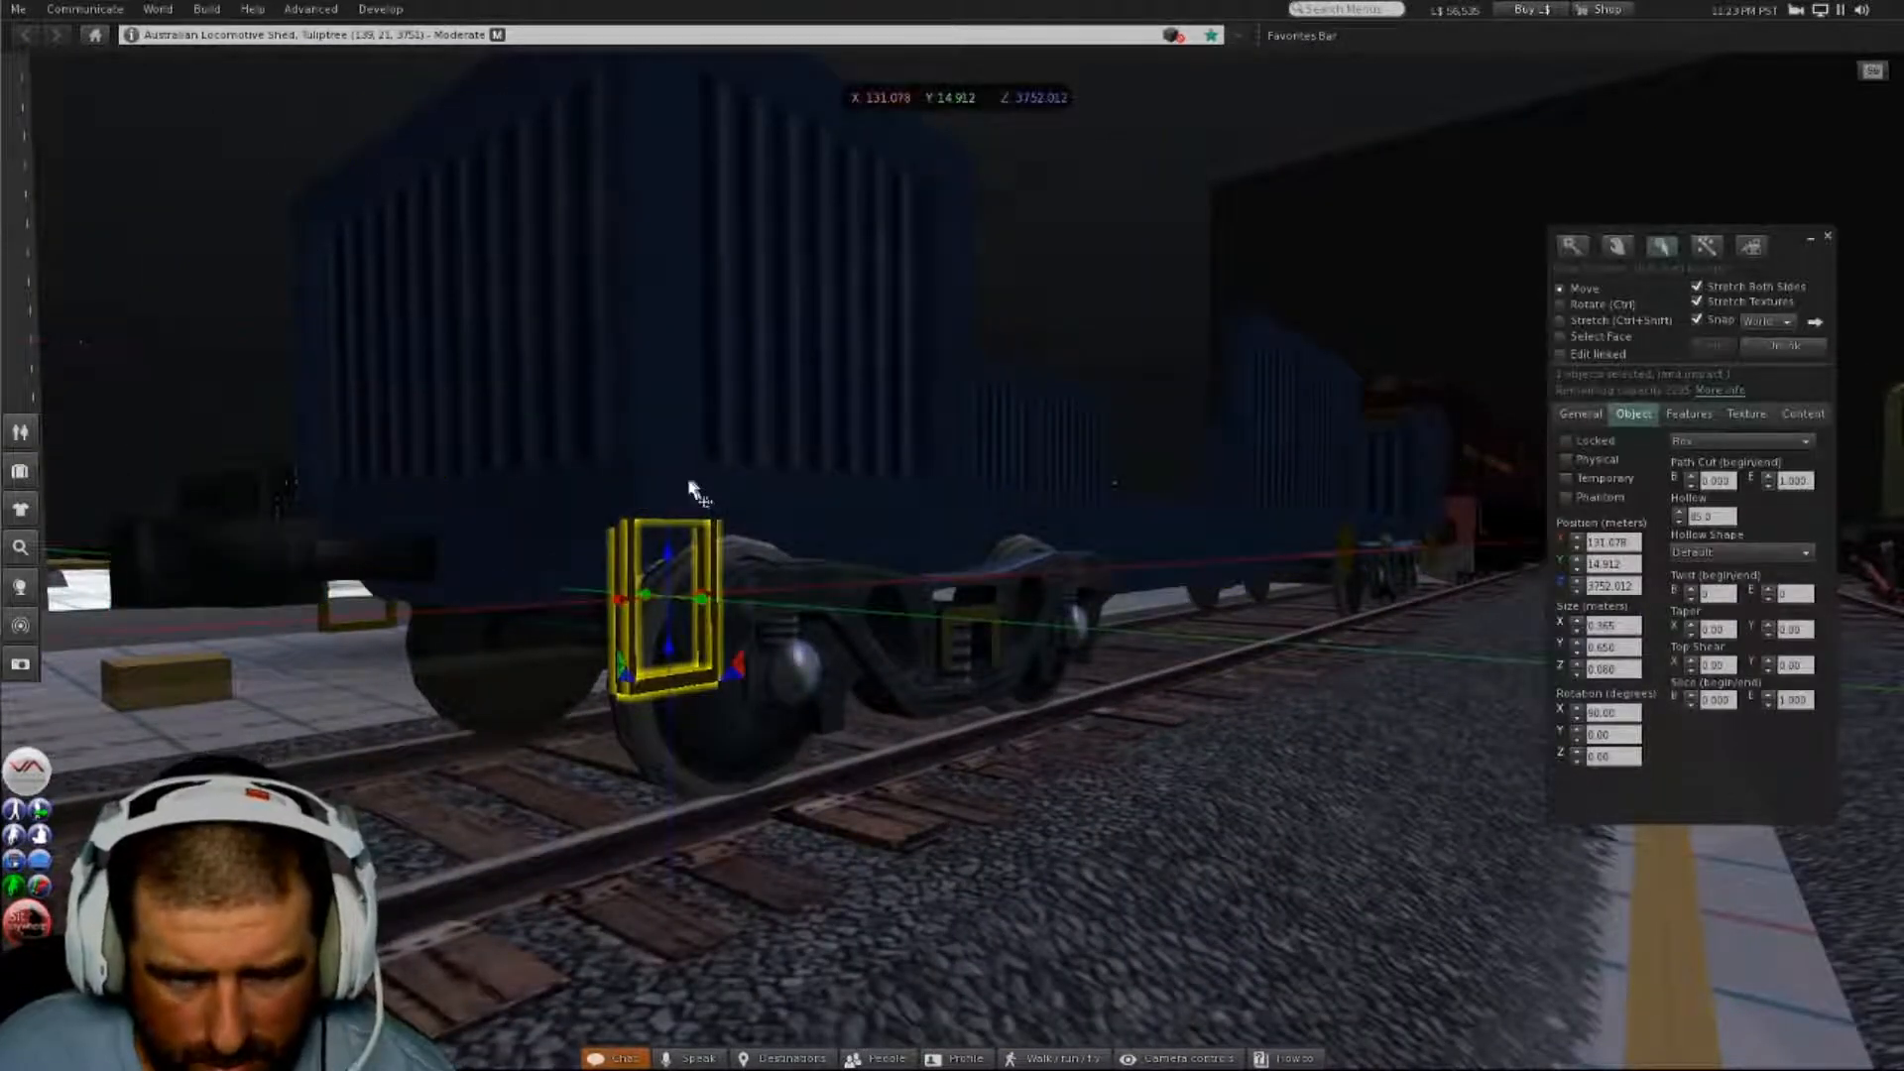
left_click(685, 483, "shift")
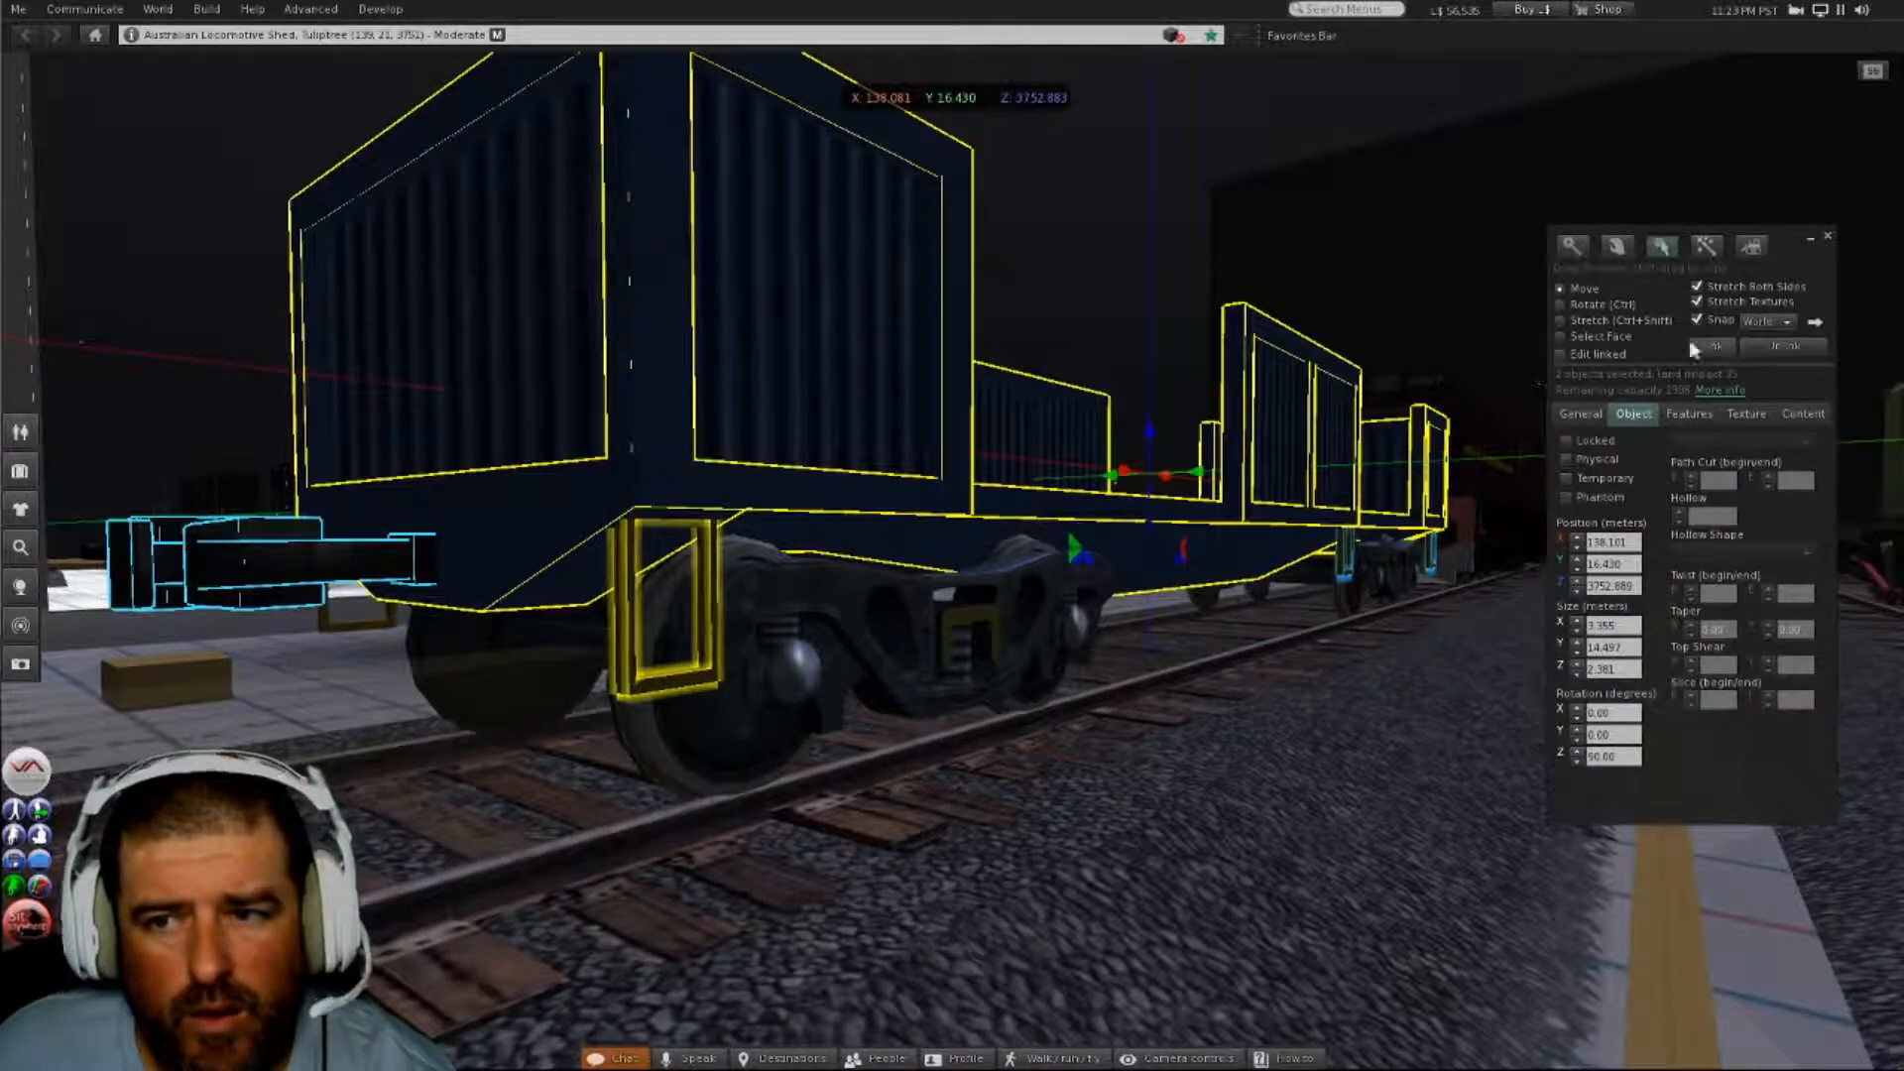
left_click(1715, 345)
- Inspect the blue wagon's side steps from the platform side and its end
left_click_drag(1345, 540, 1626, 540, "alt")
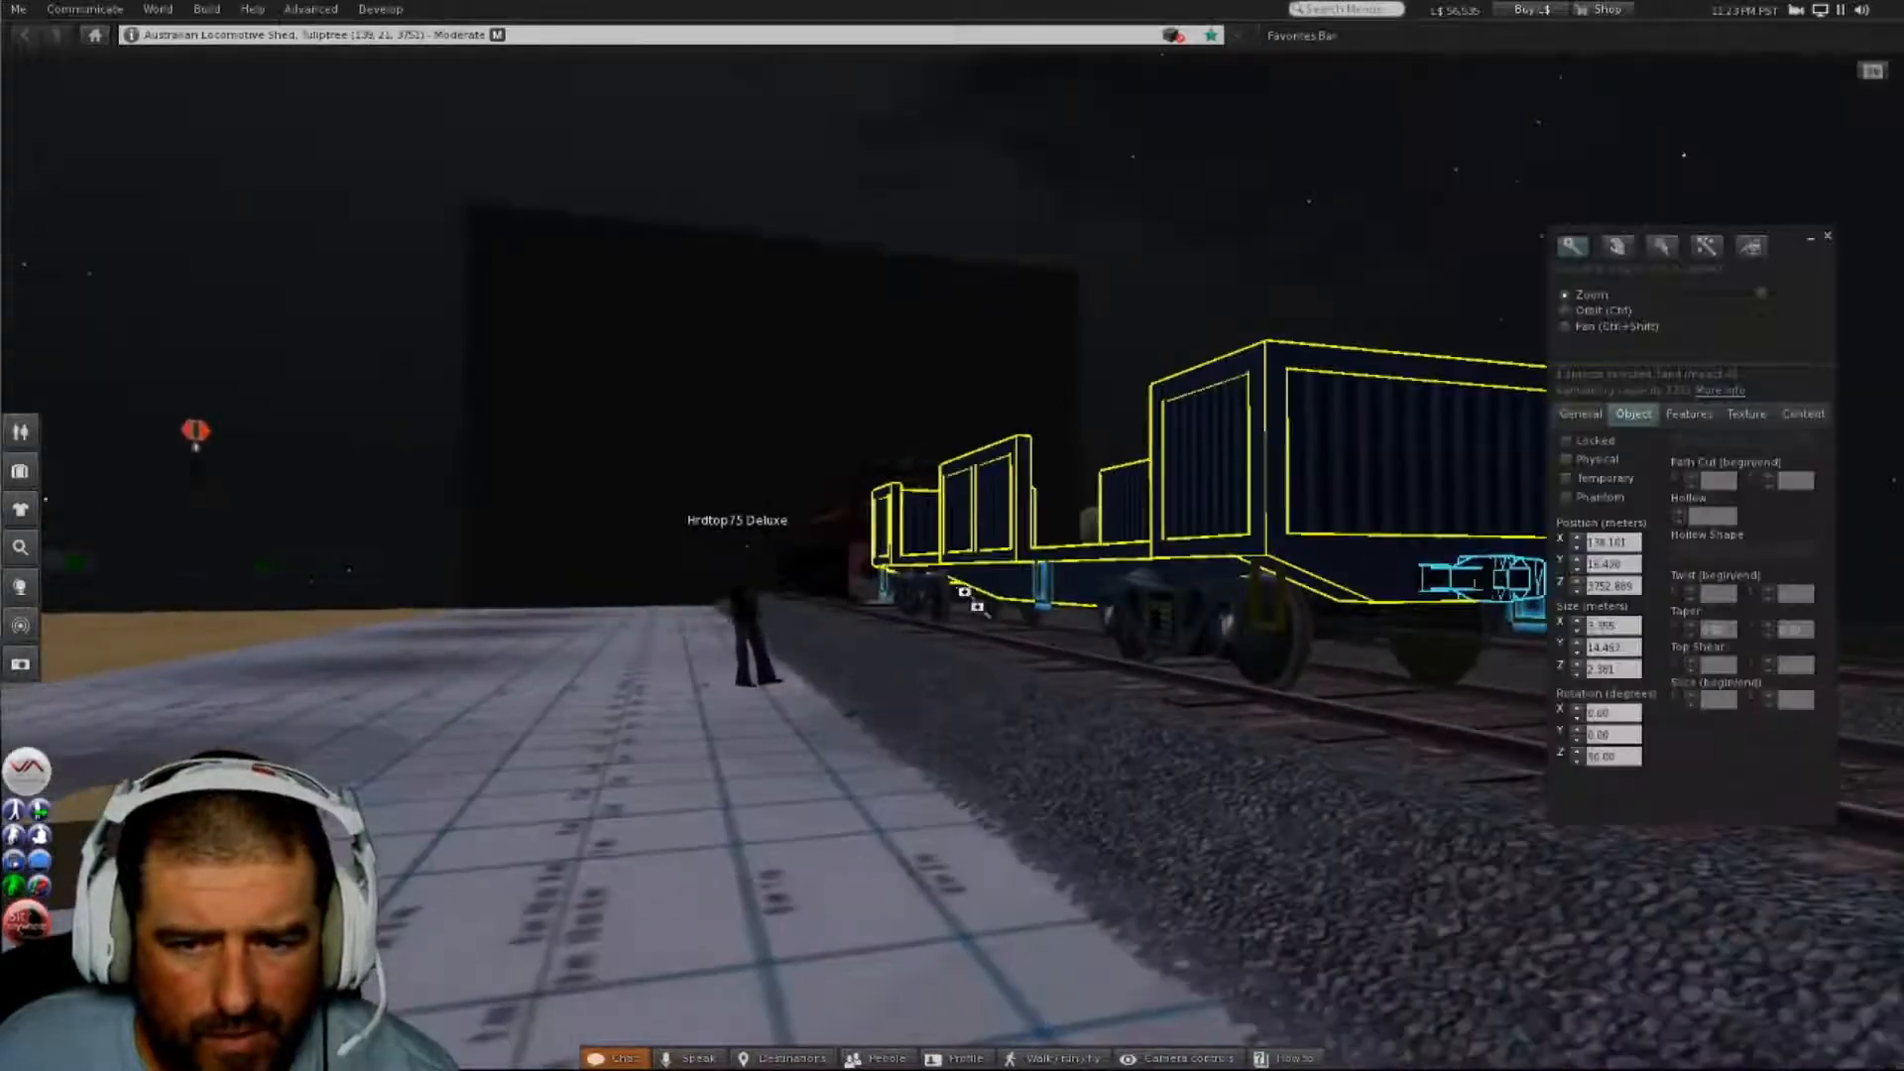
left_click_drag(1031, 555, 1884, 439, "alt")
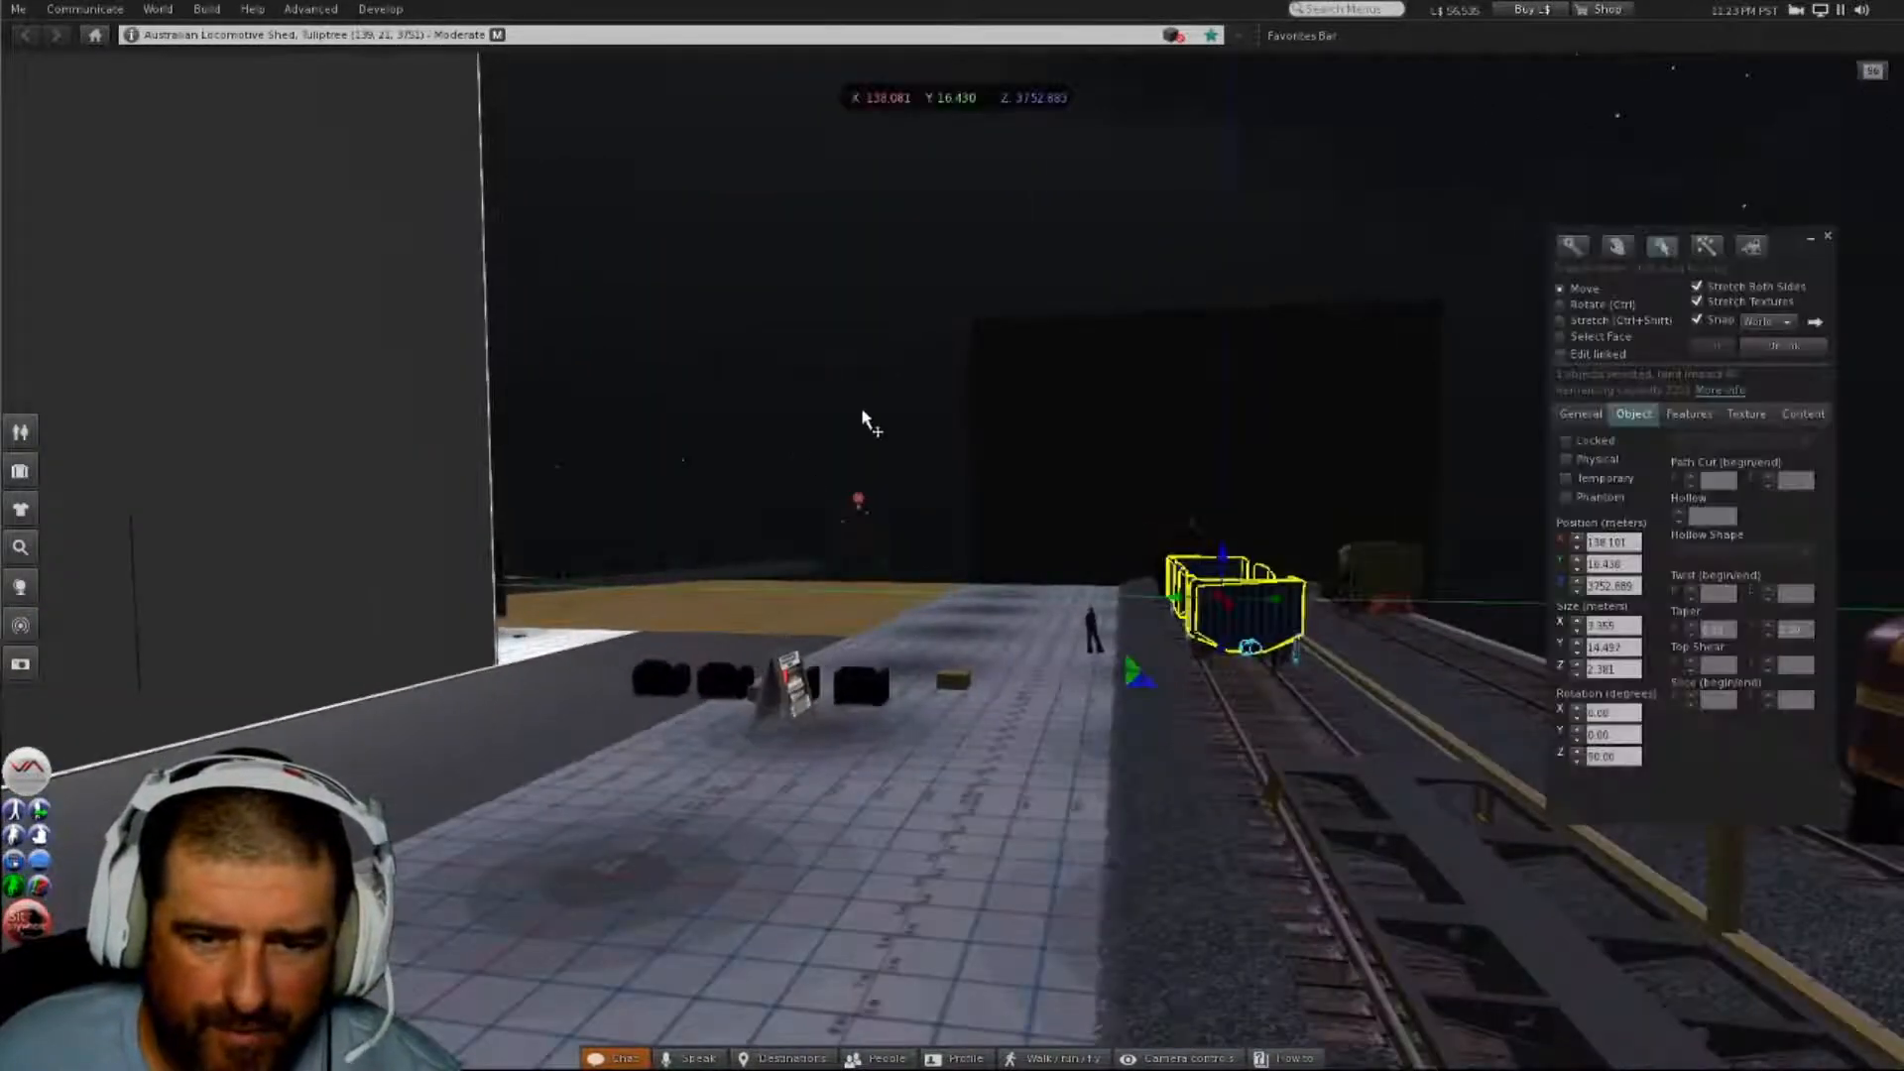
right_click(868, 421)
left_click(901, 535)
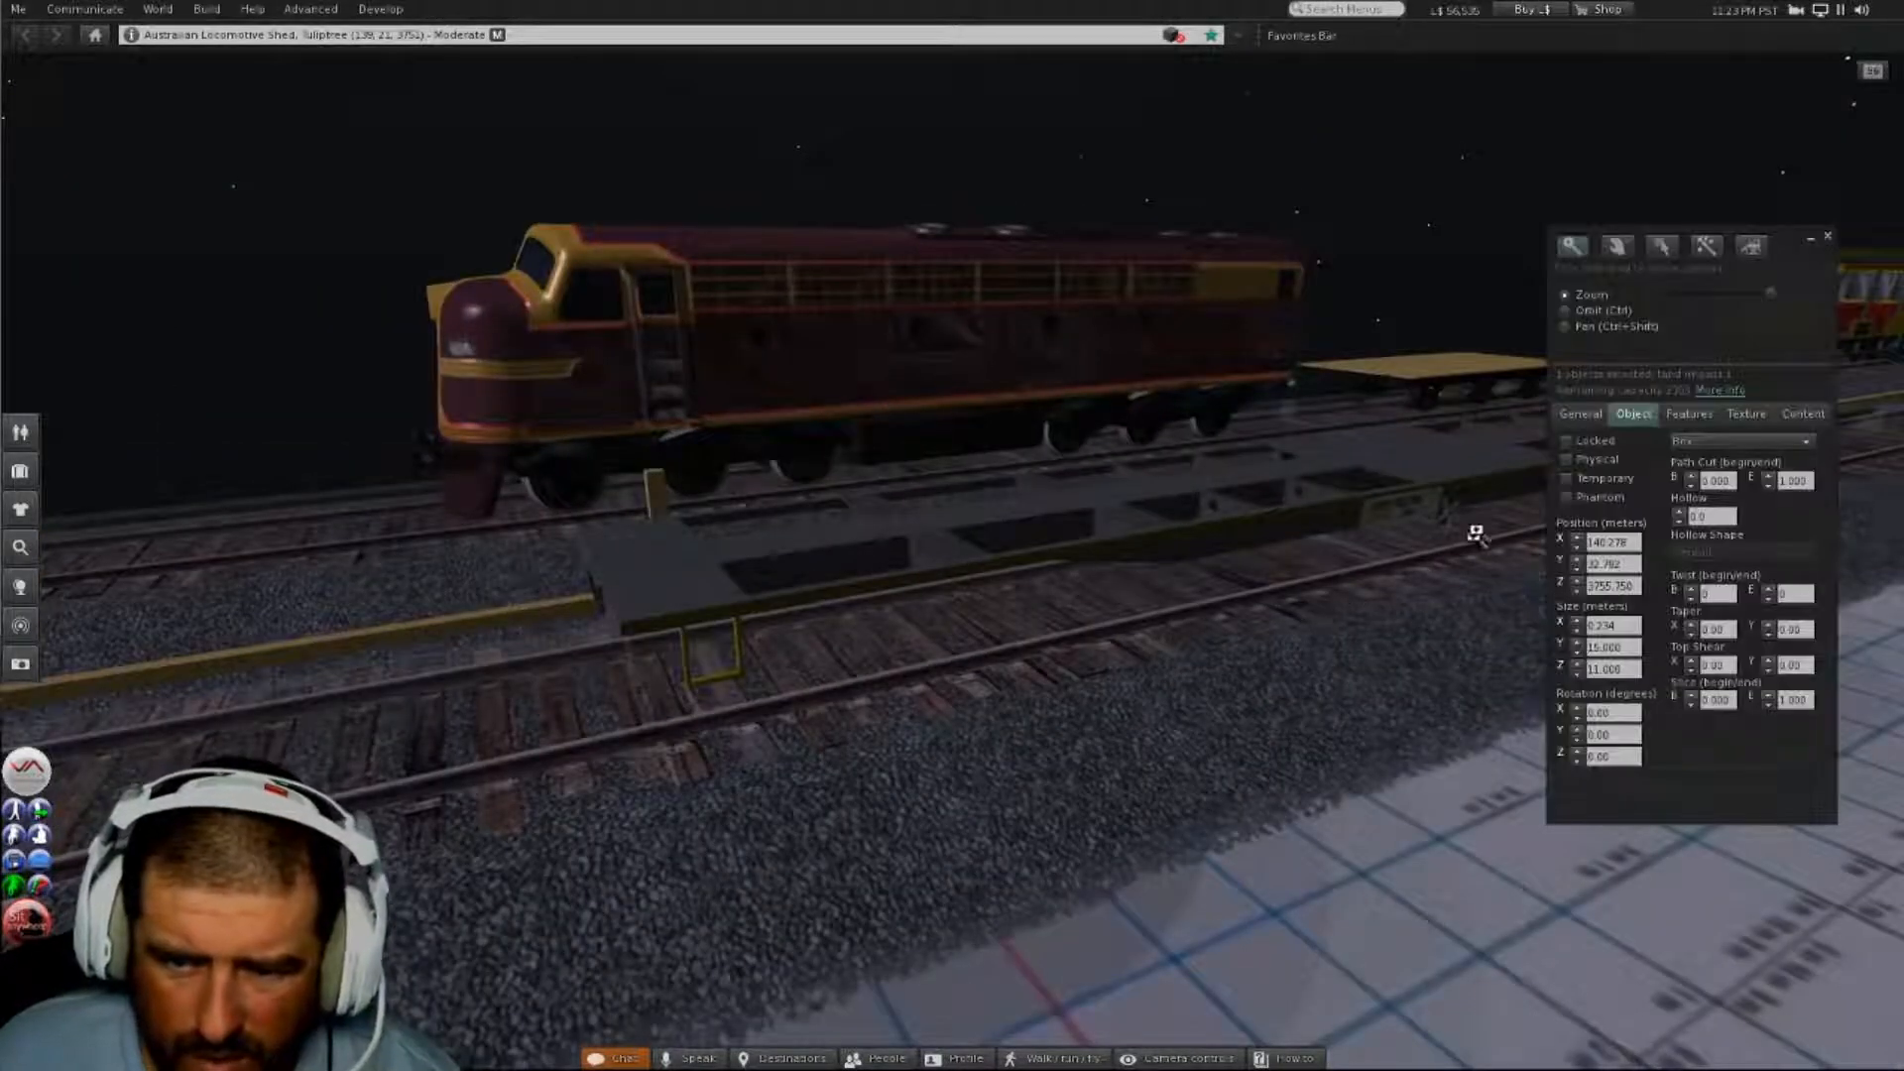
- Locate the handbrake gear under the RQJW 22080 wagon, enable editing of linked parts and select one handwheel spoke
left_click_drag(1446, 512, 1163, 671, "alt")
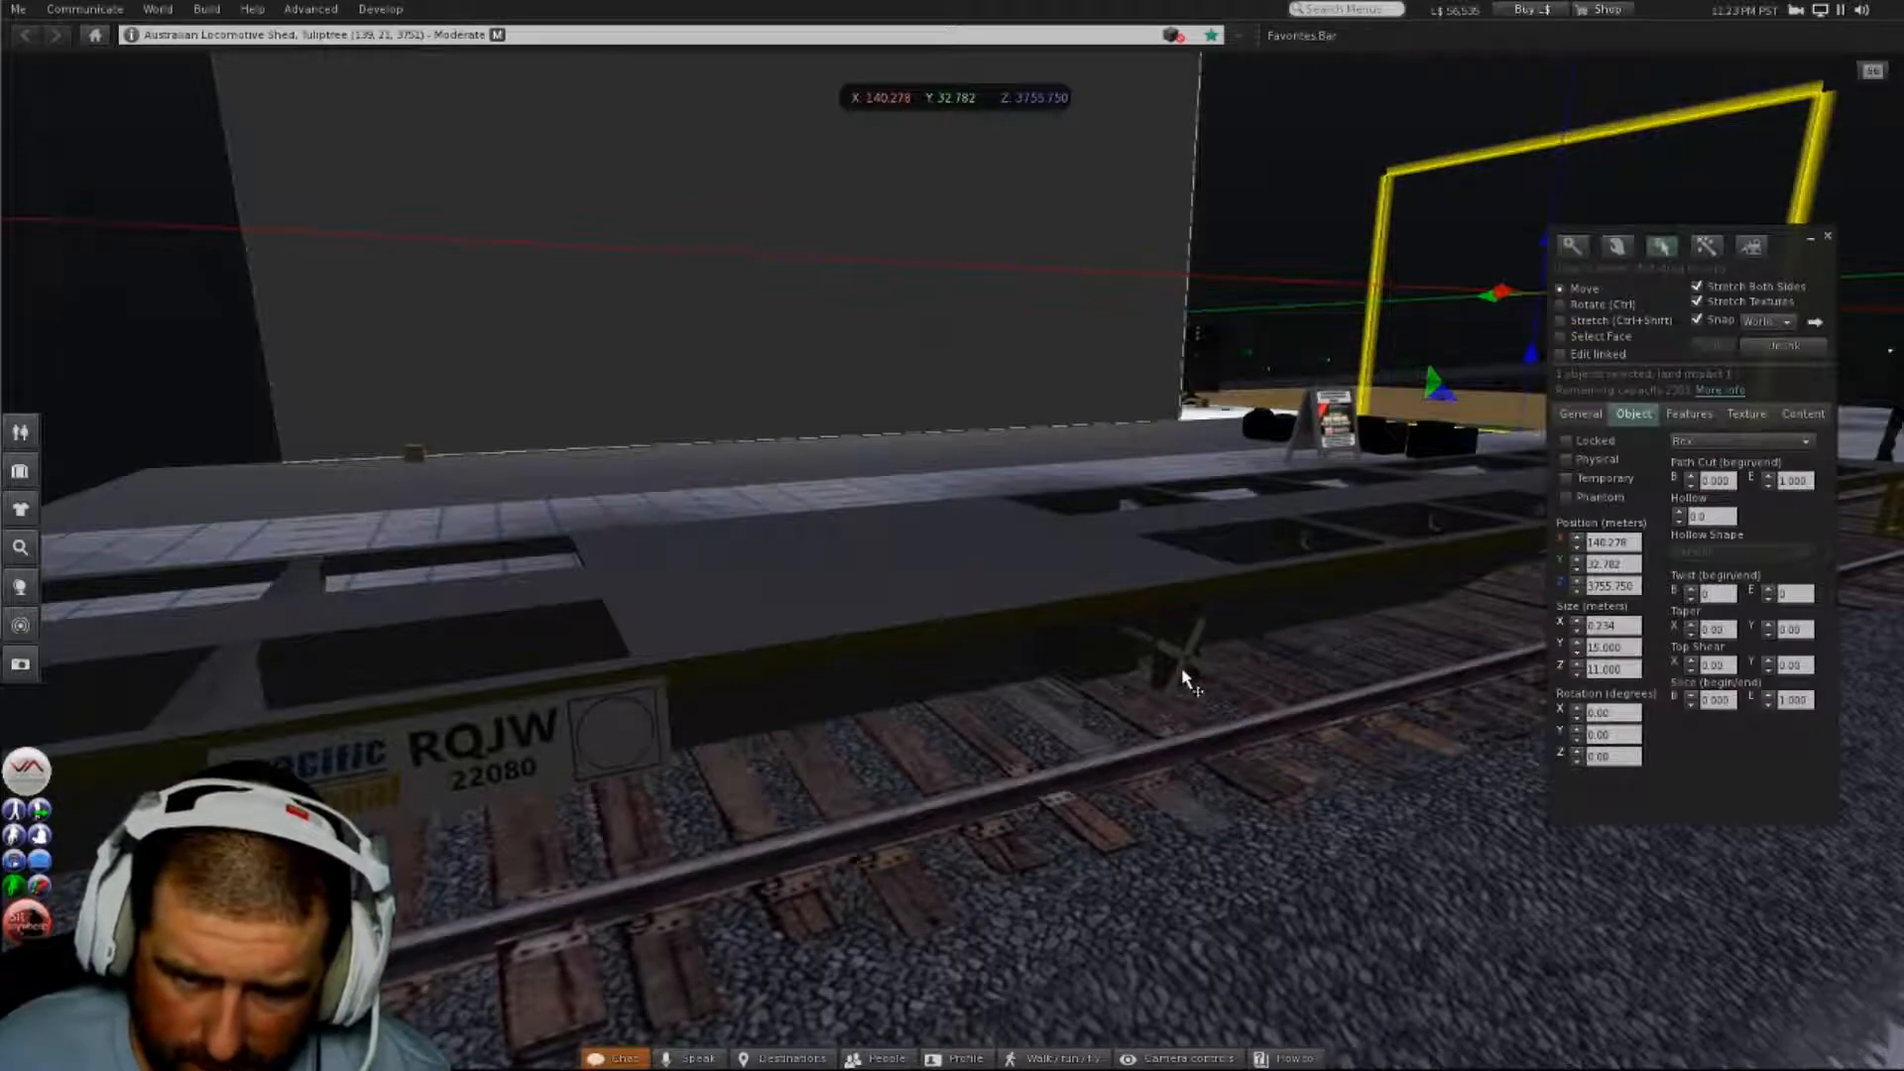
left_click_drag(979, 545, 823, 555, "alt")
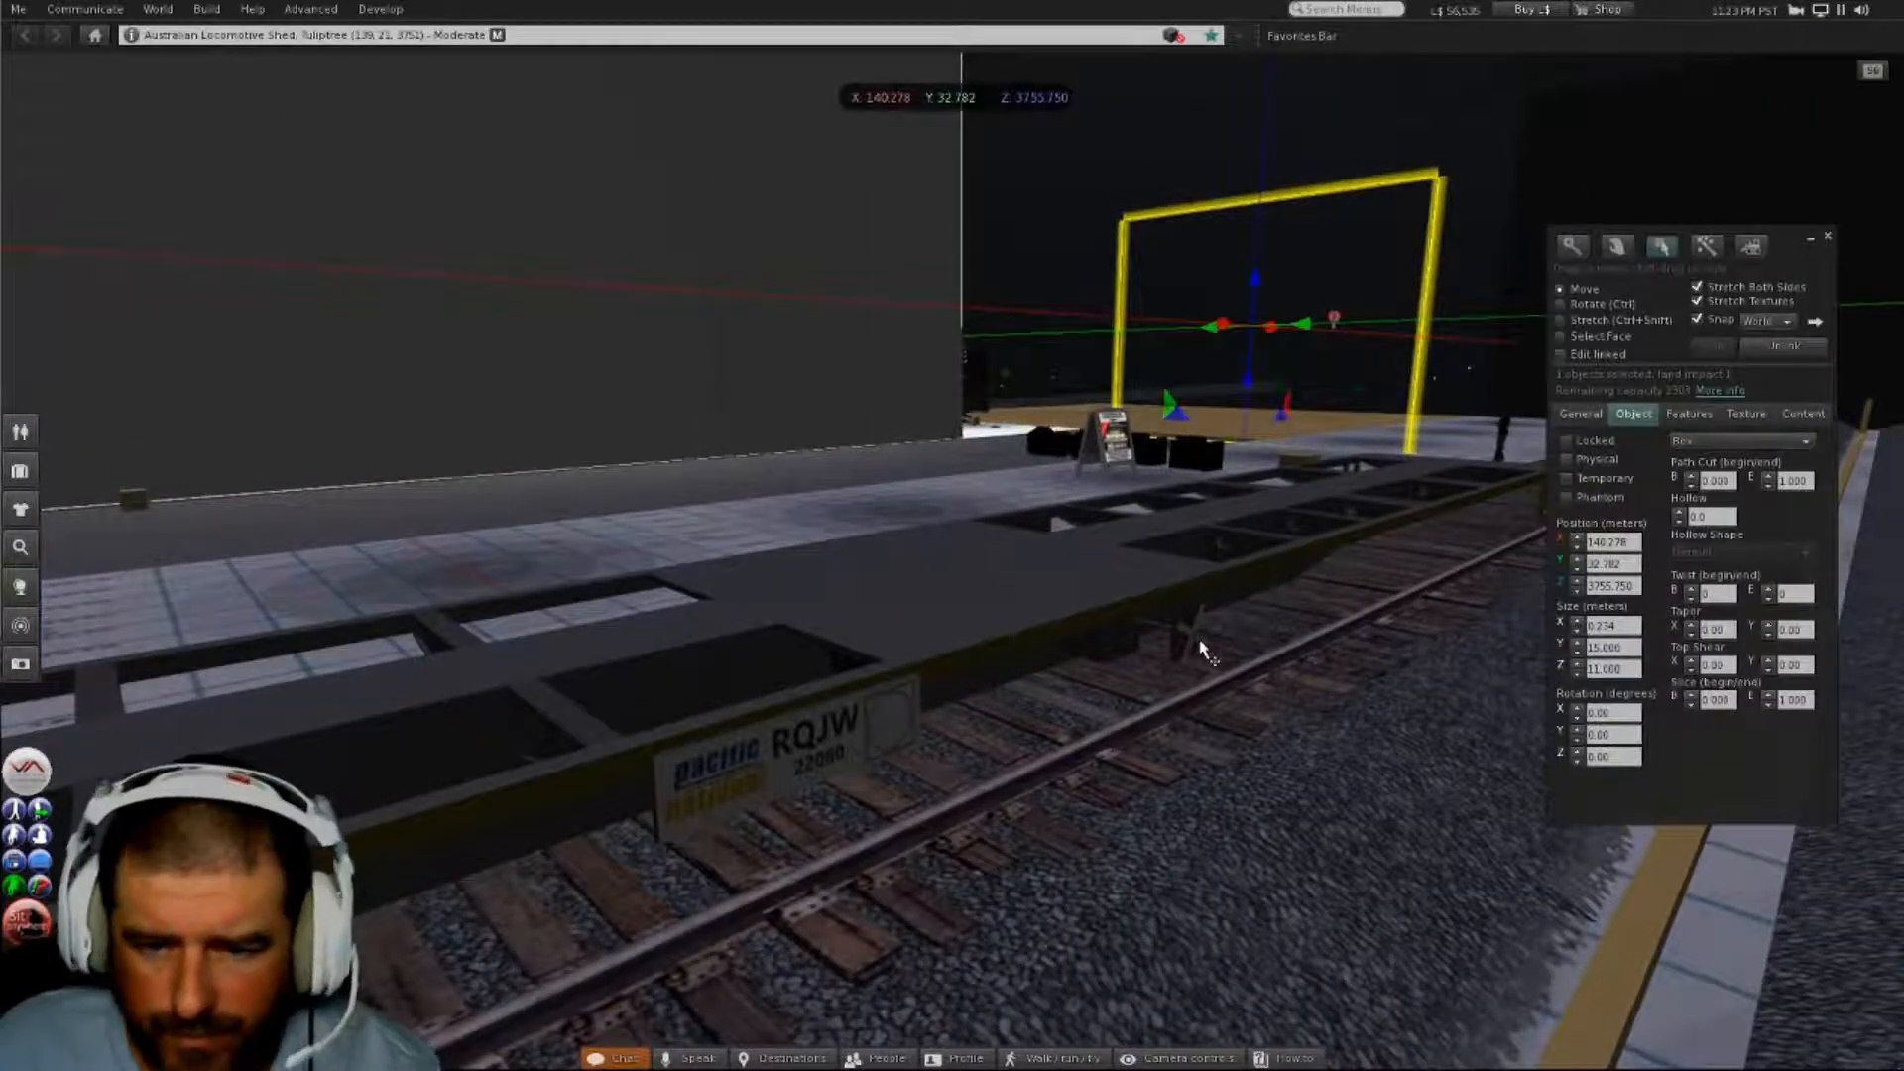
left_click(1198, 645)
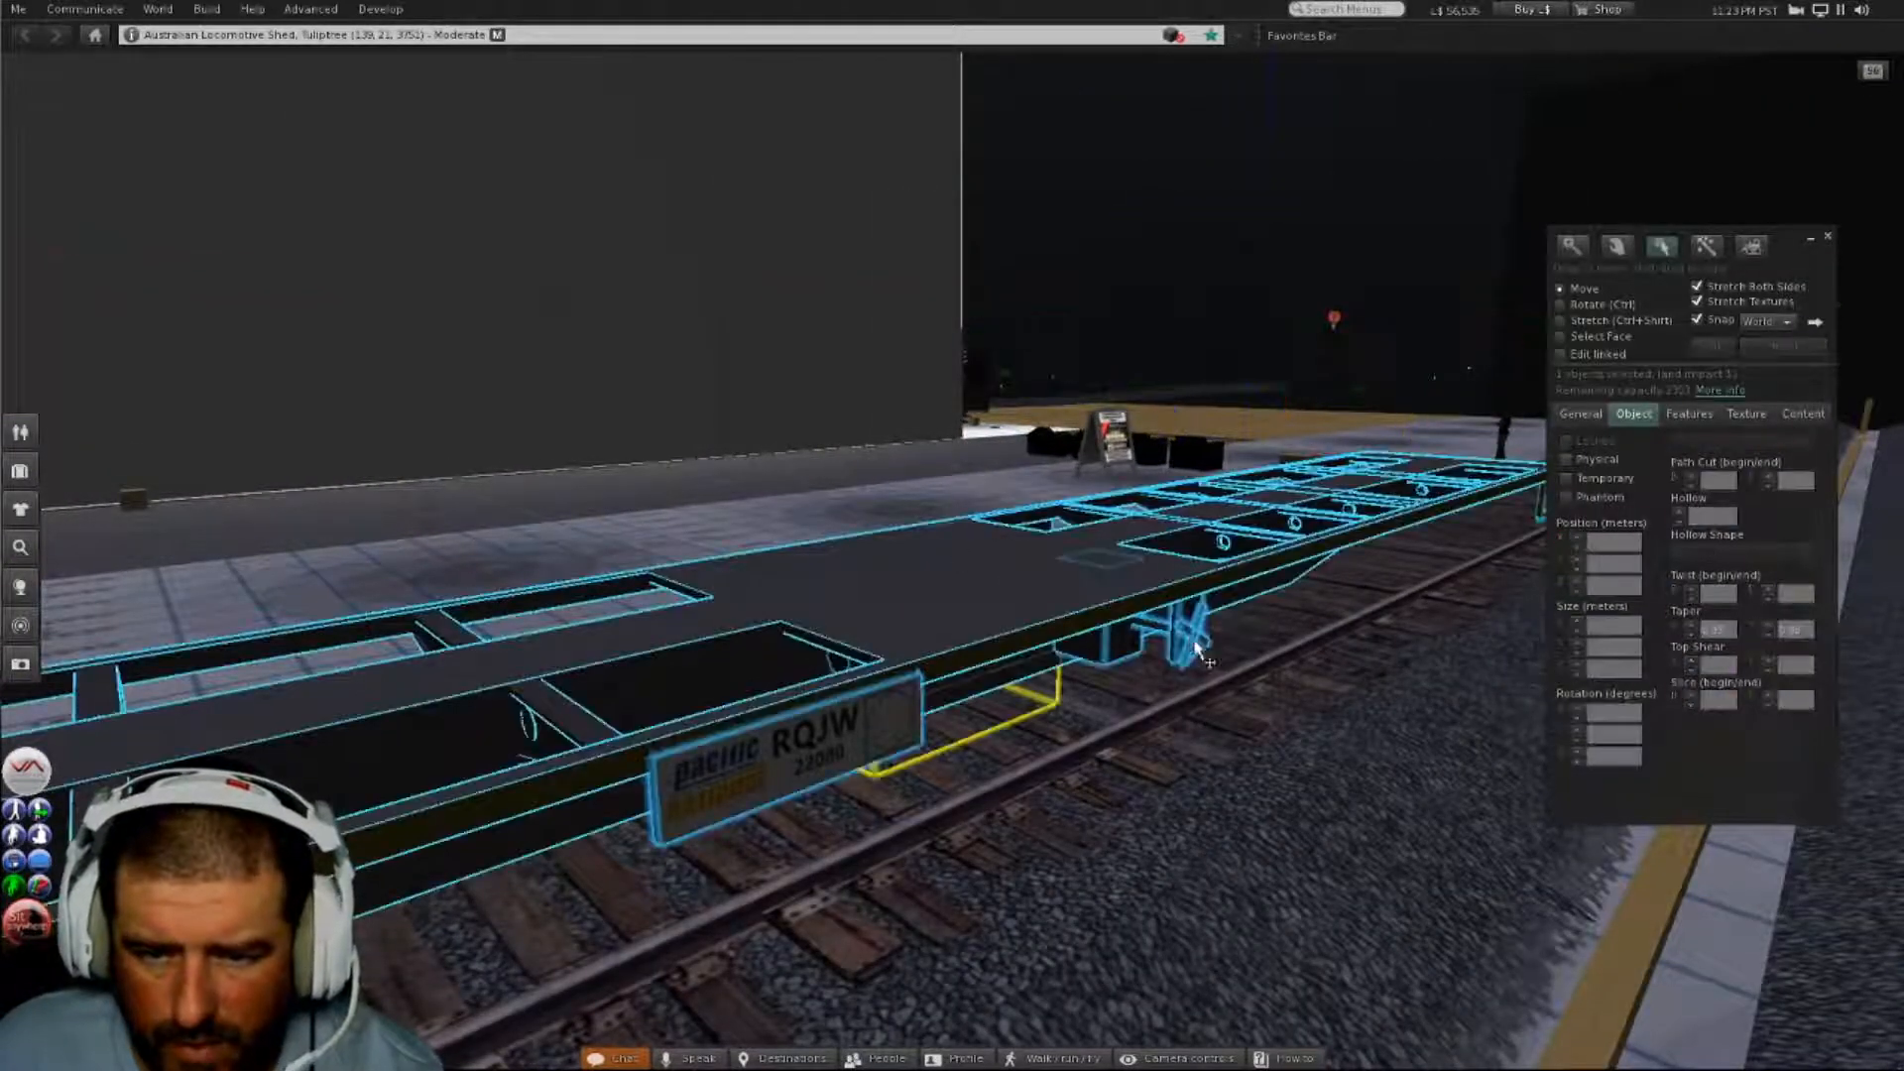
left_click(1597, 349)
left_click(1185, 682)
left_click(1195, 640)
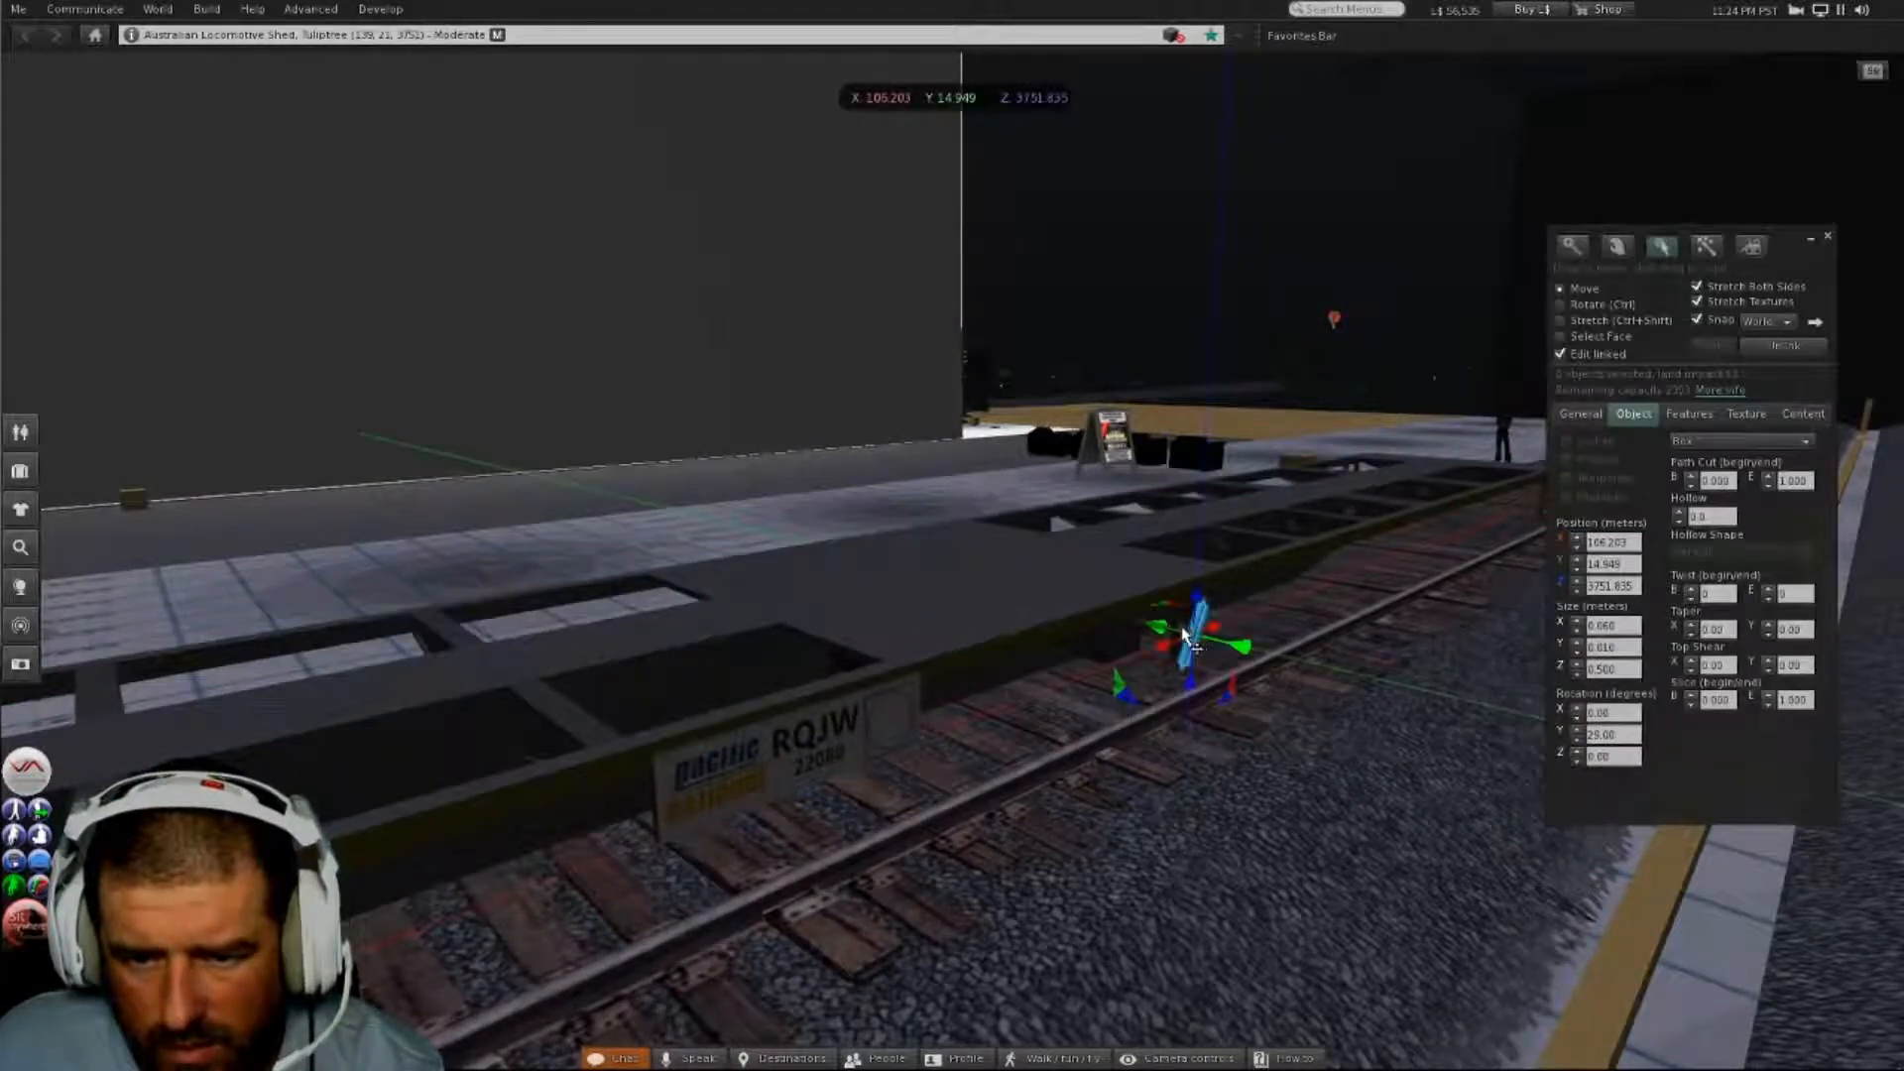
- Add the handwheel's other spoke, its mounting bracket, the connecting rod and the adjacent box to the selection
left_click_drag(1185, 635, 952, 571, "alt")
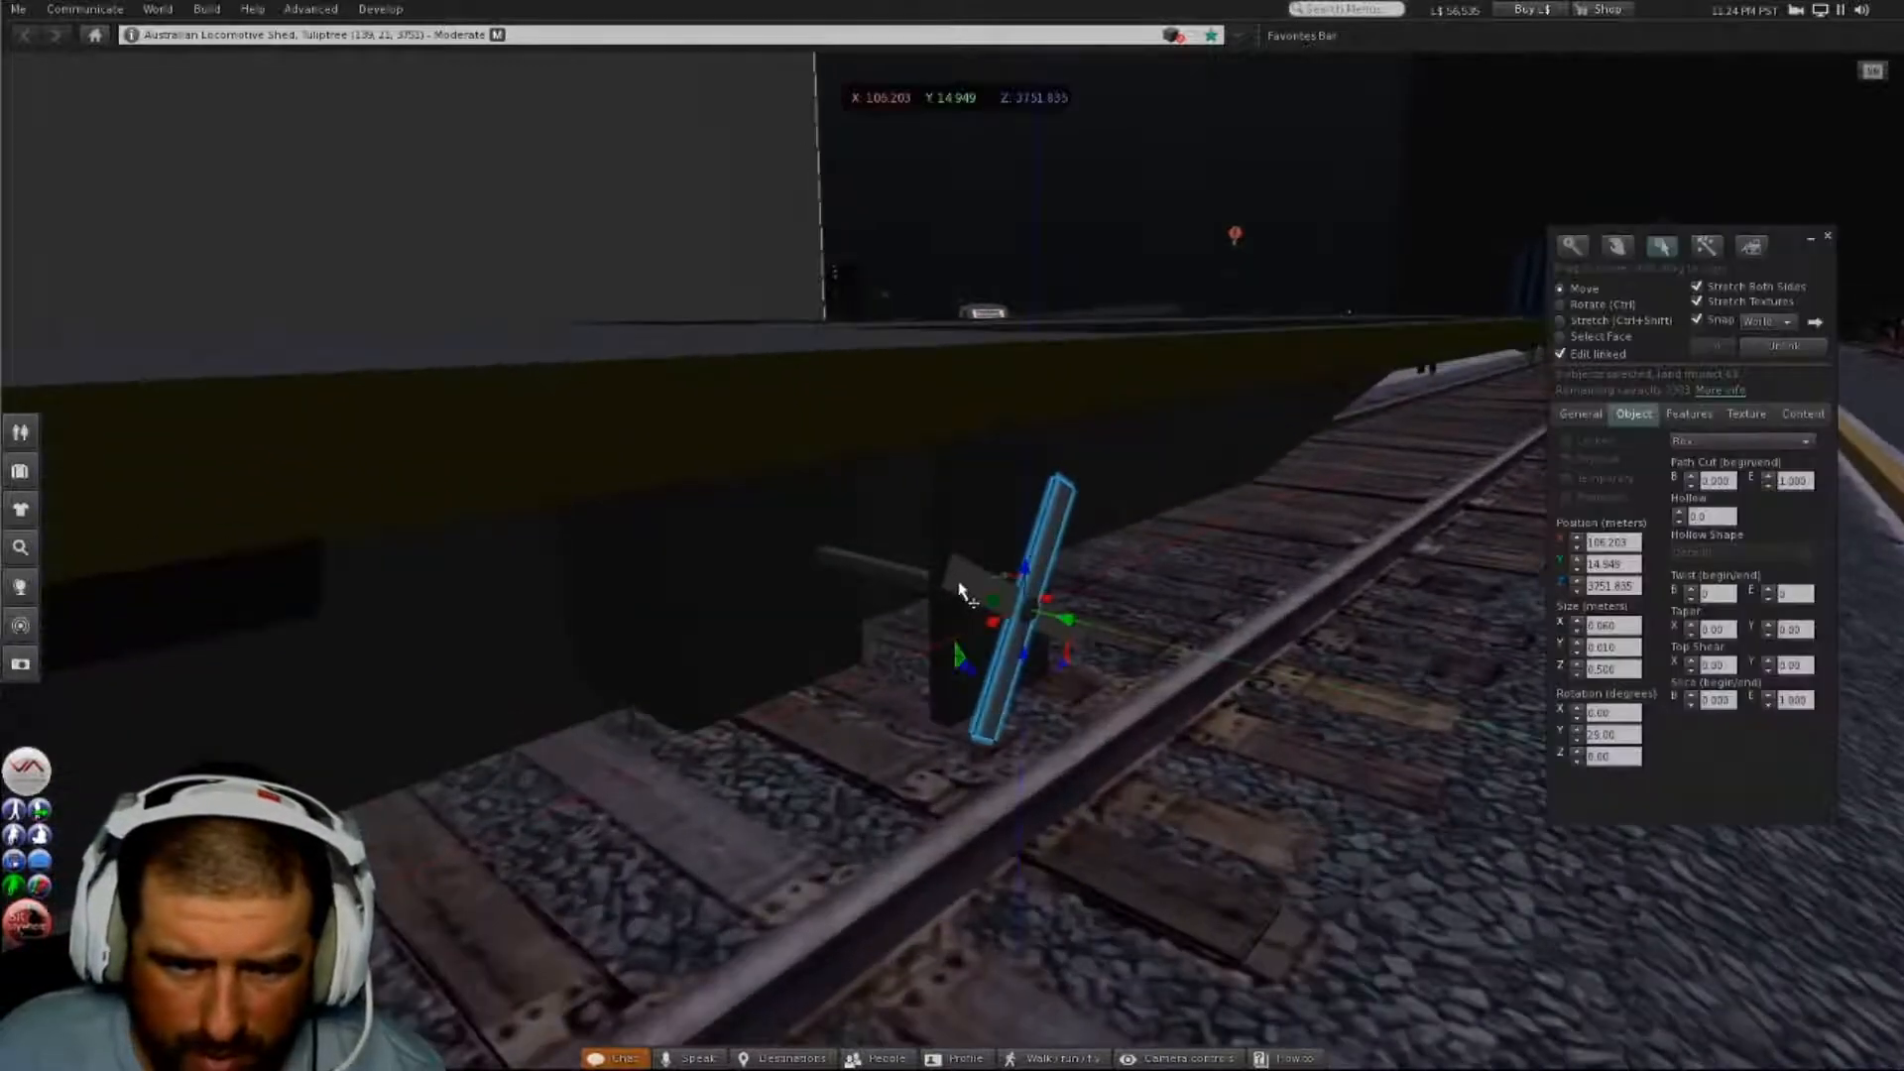
left_click(968, 578, "shift")
left_click(969, 501, "shift")
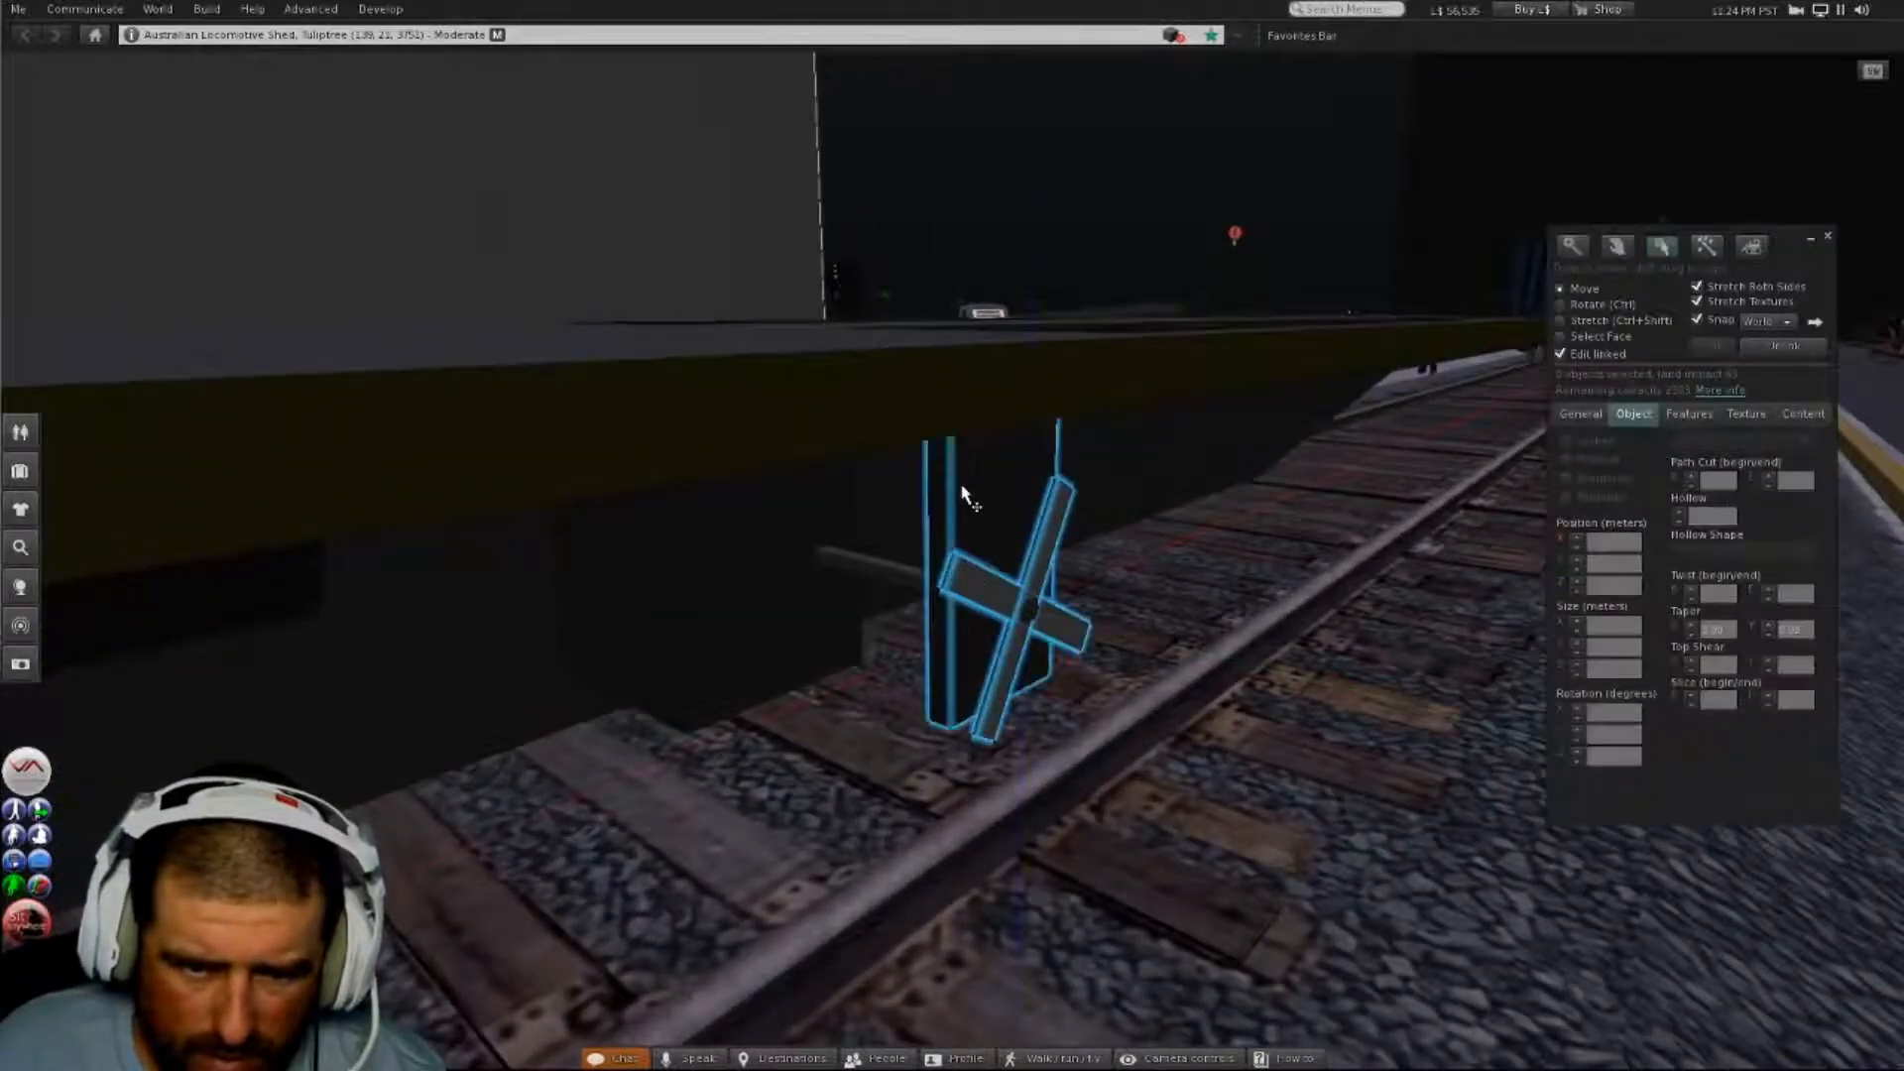
left_click(867, 576, "shift")
left_click(731, 544, "shift")
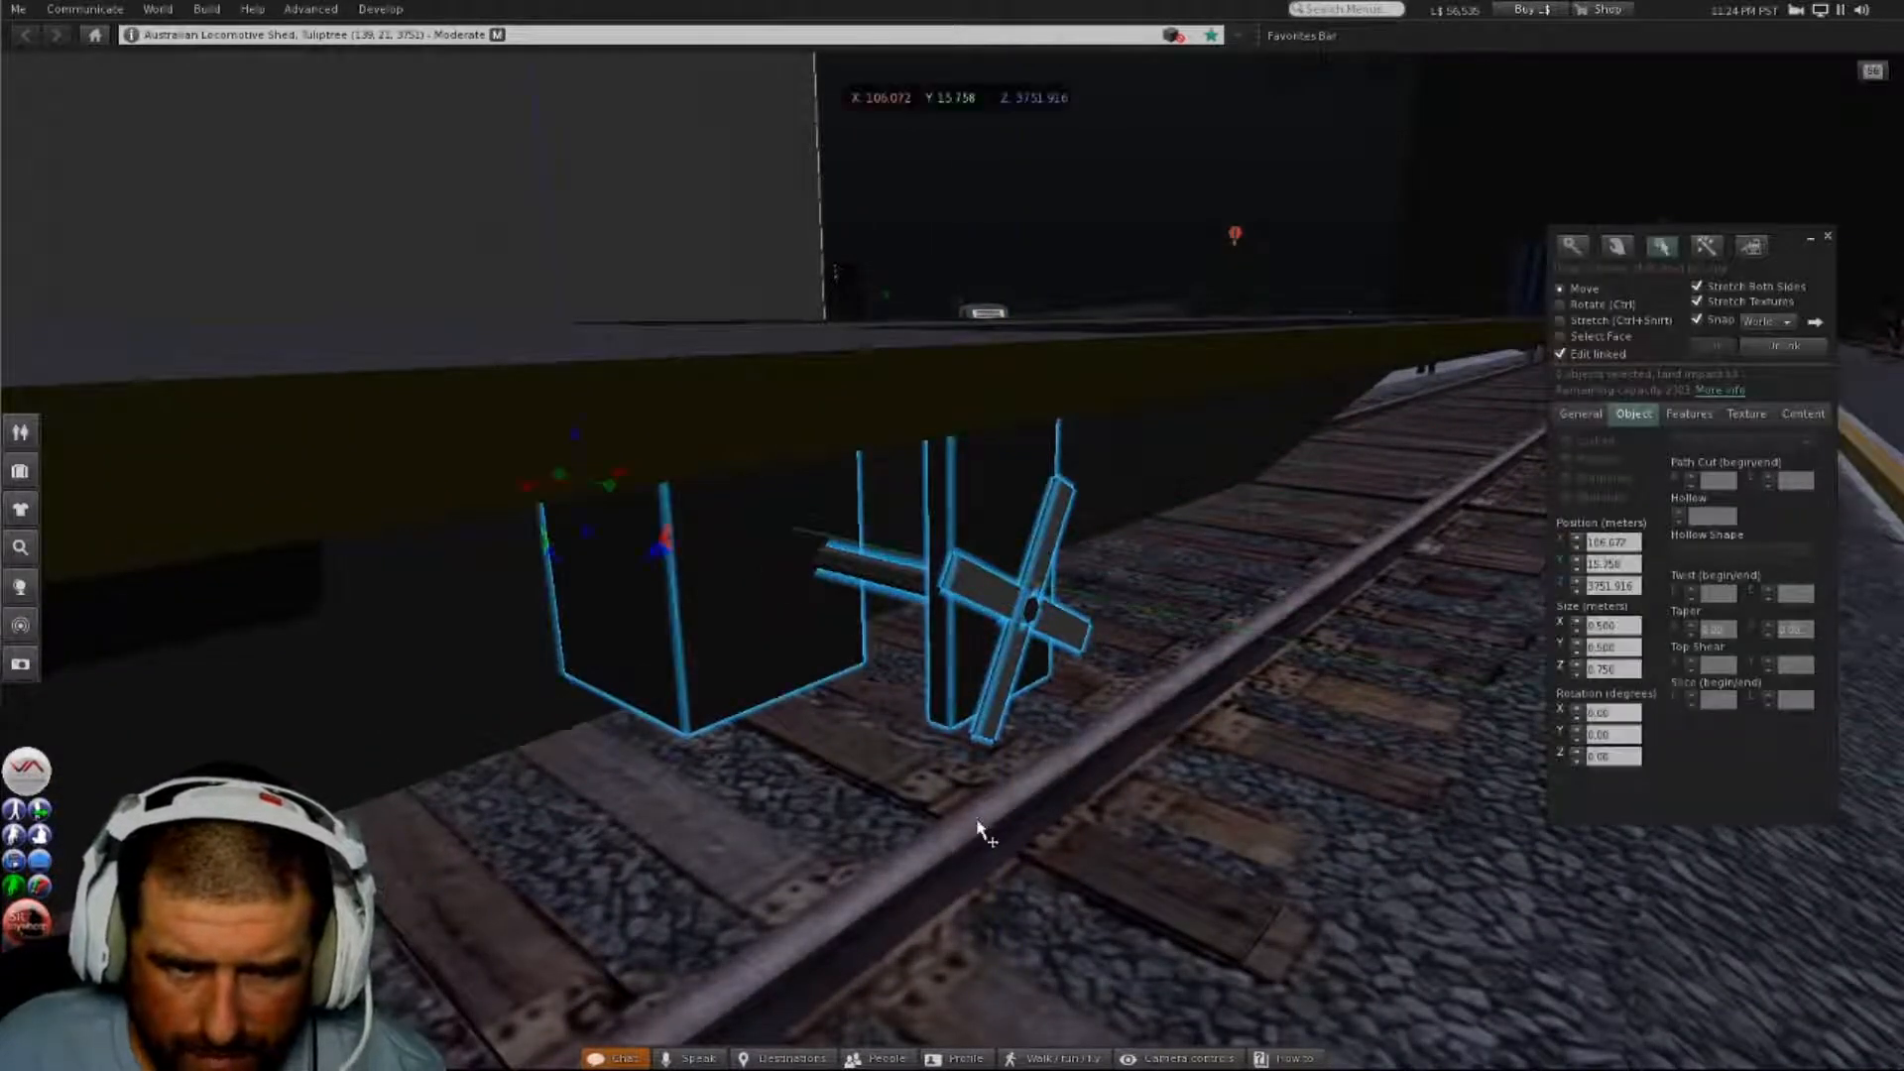
- Add the opposite handwheel's spokes and mounting bracket to the selection and unlink all selected handbrake parts from the RQJW 22080 wagon
left_click_drag(1027, 609, 800, 409, "alt")
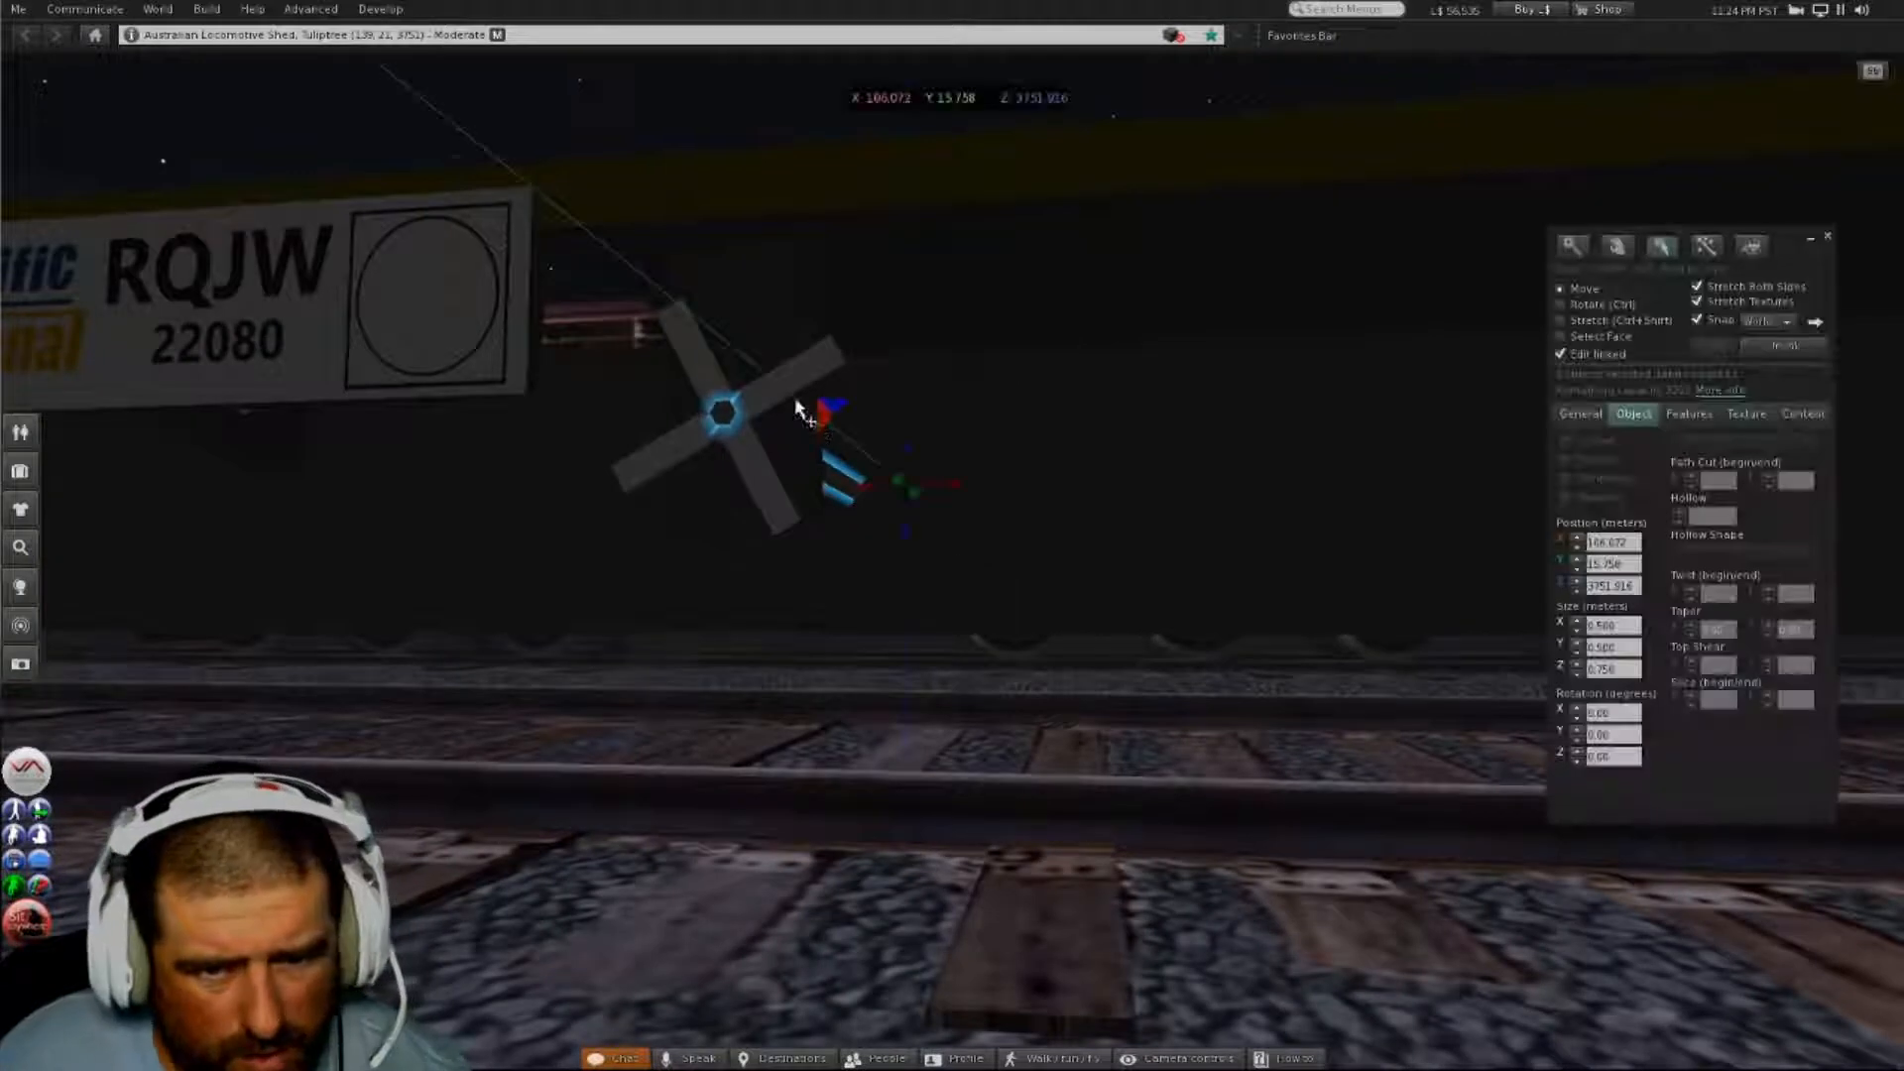
left_click(771, 381, "shift")
left_click(691, 361, "shift")
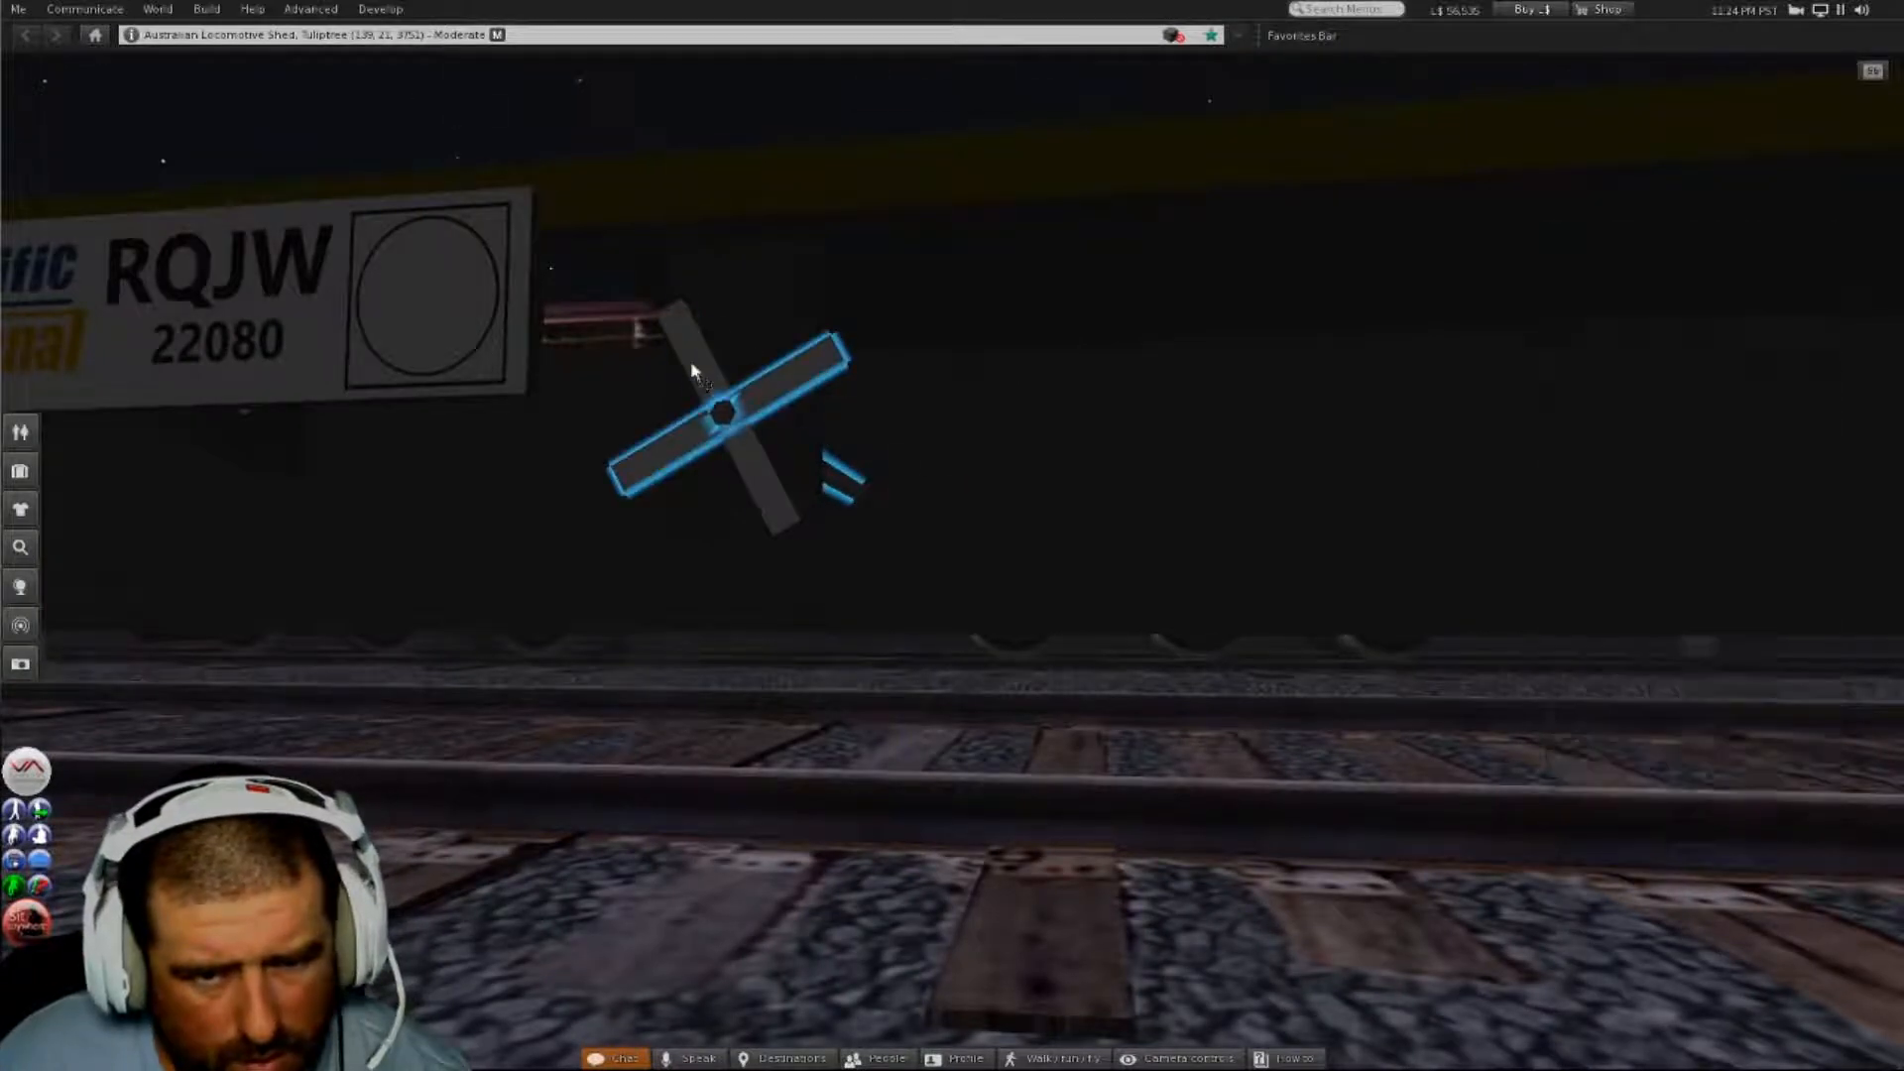
left_click(774, 310, "shift")
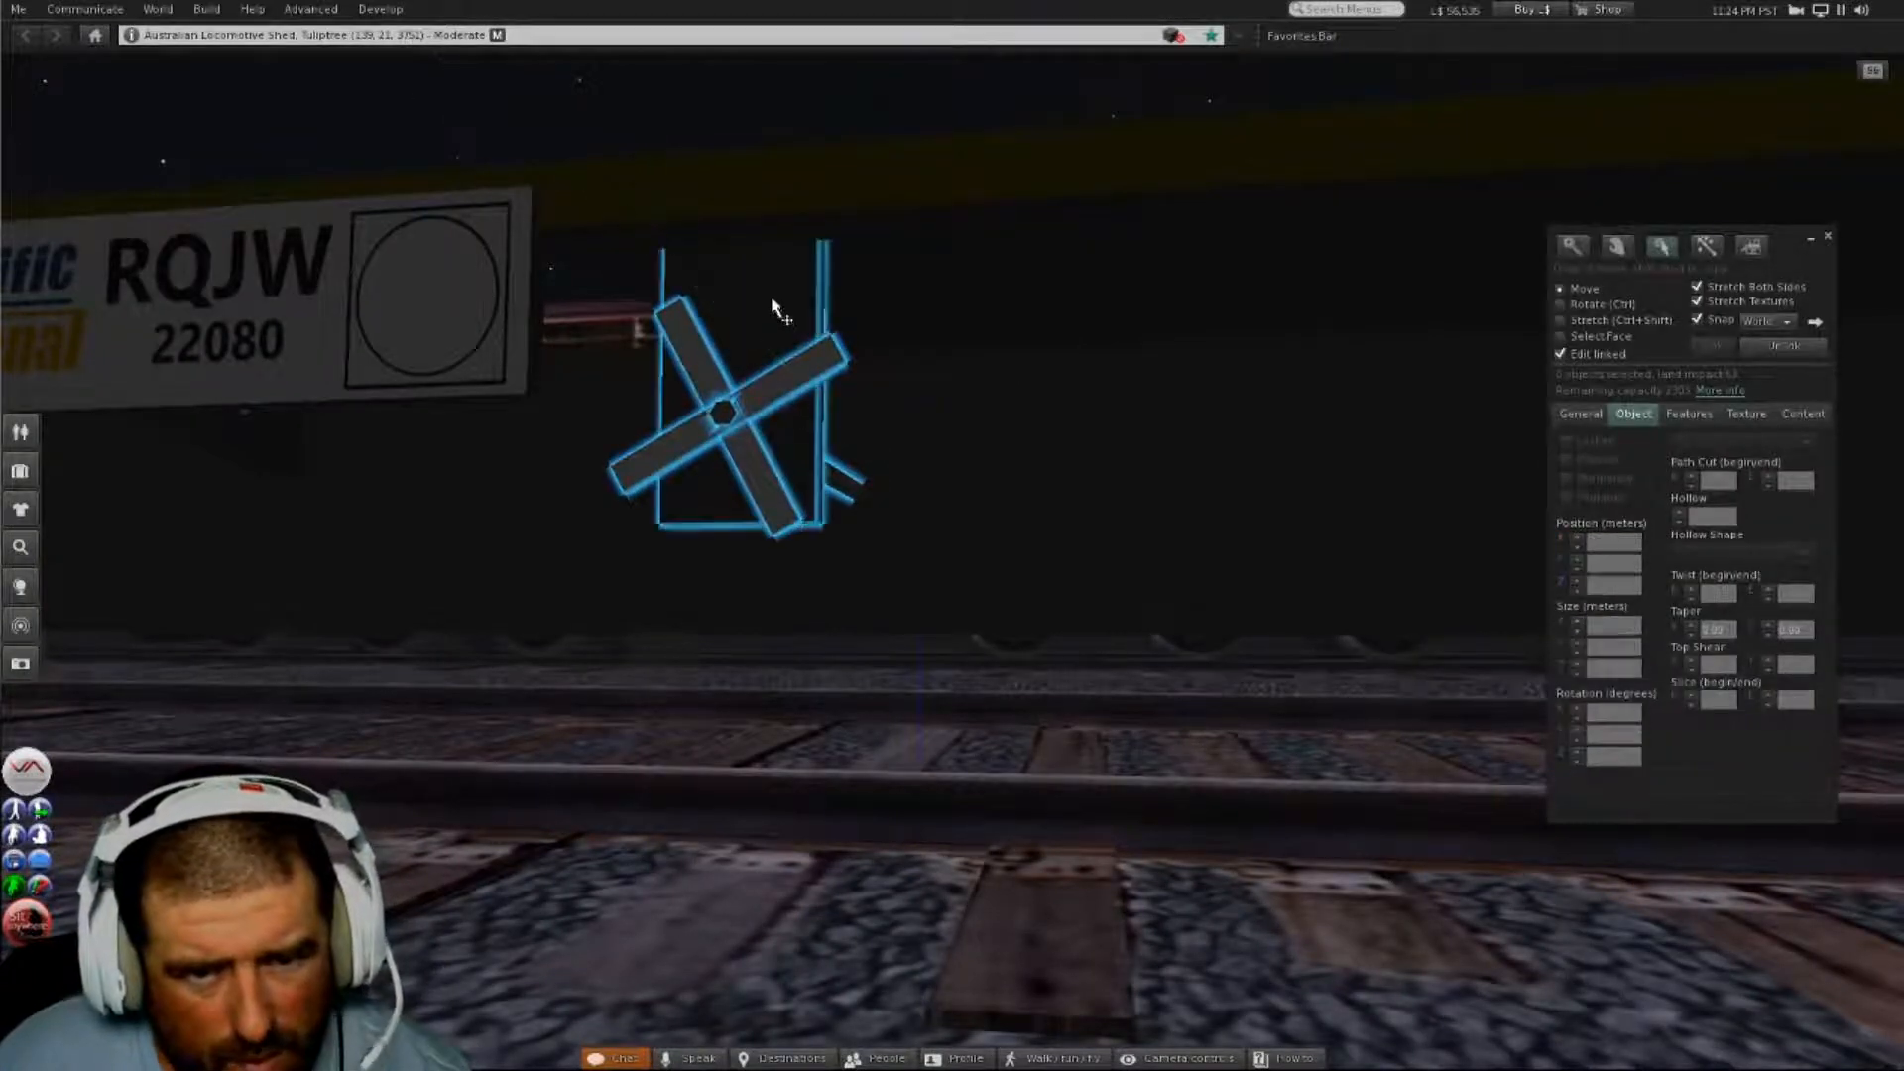
left_click(1772, 347)
left_click(913, 534)
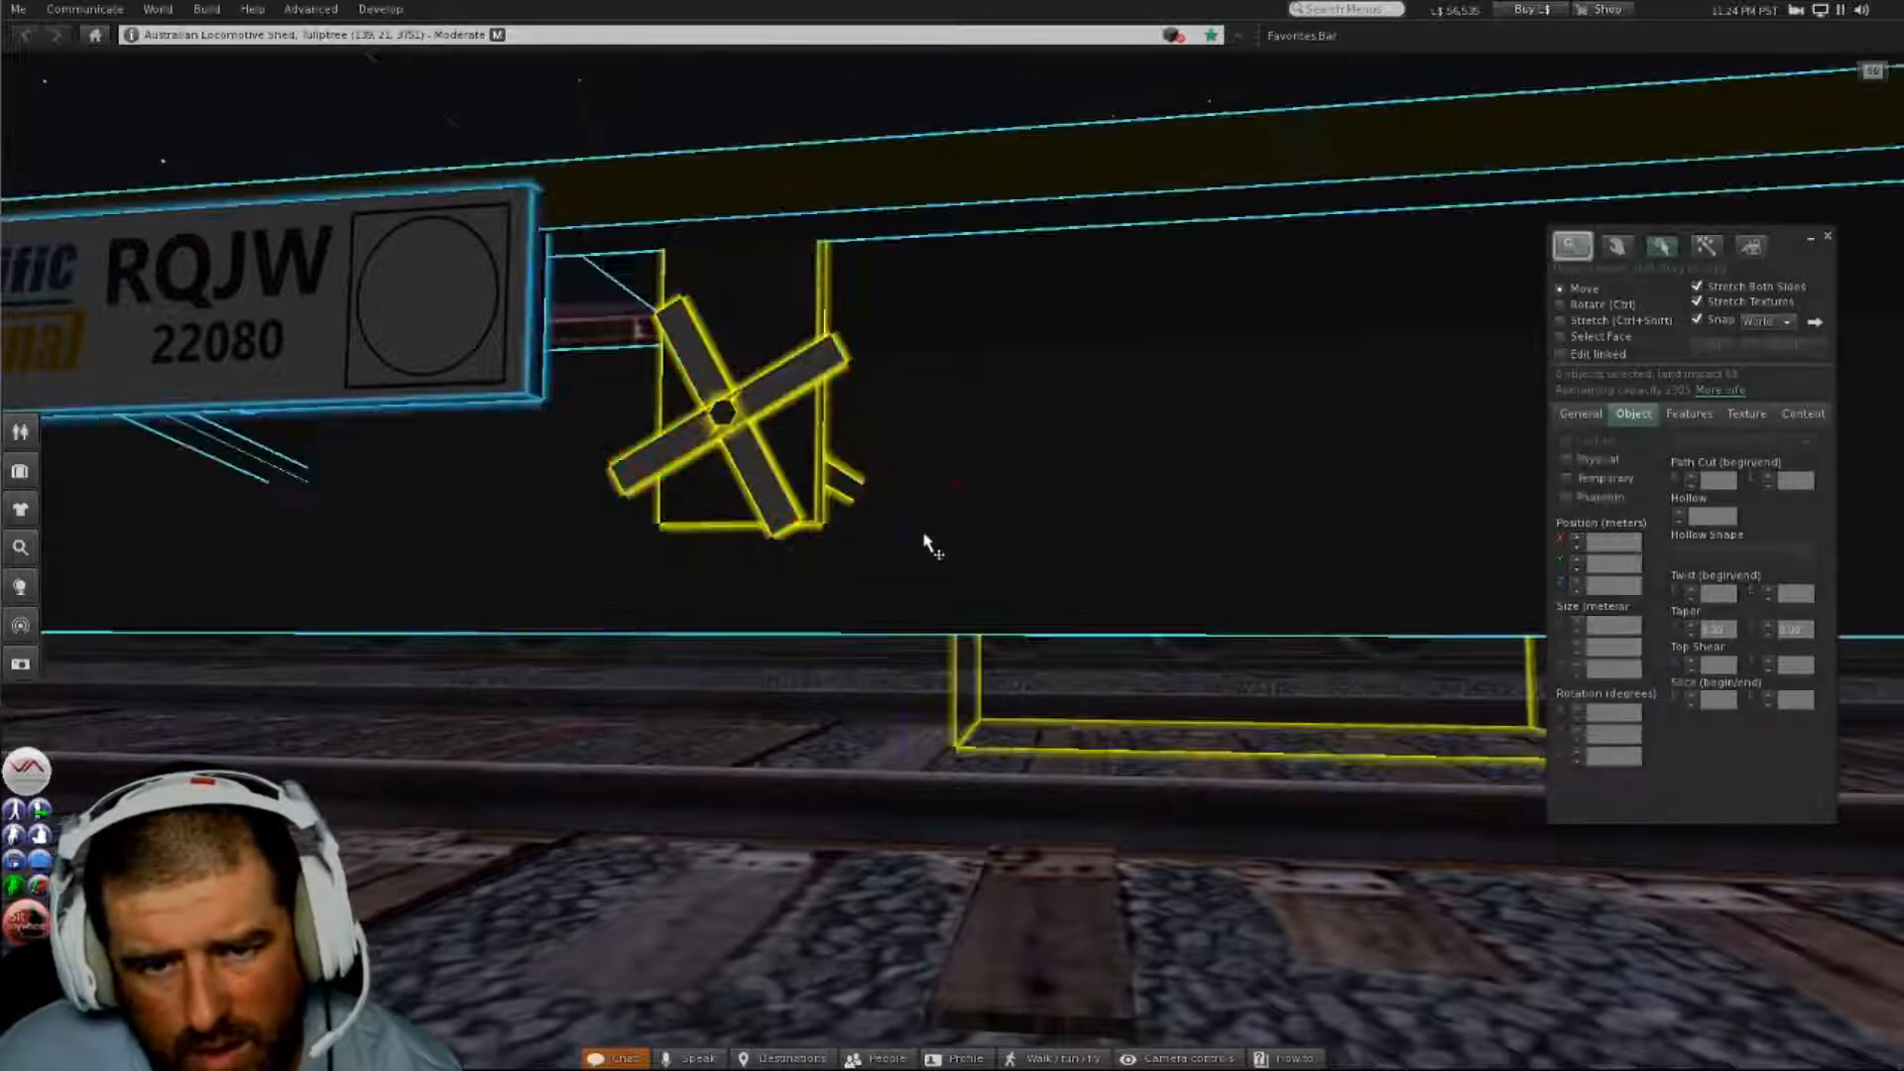
left_click_drag(1021, 714, 875, 407, "alt")
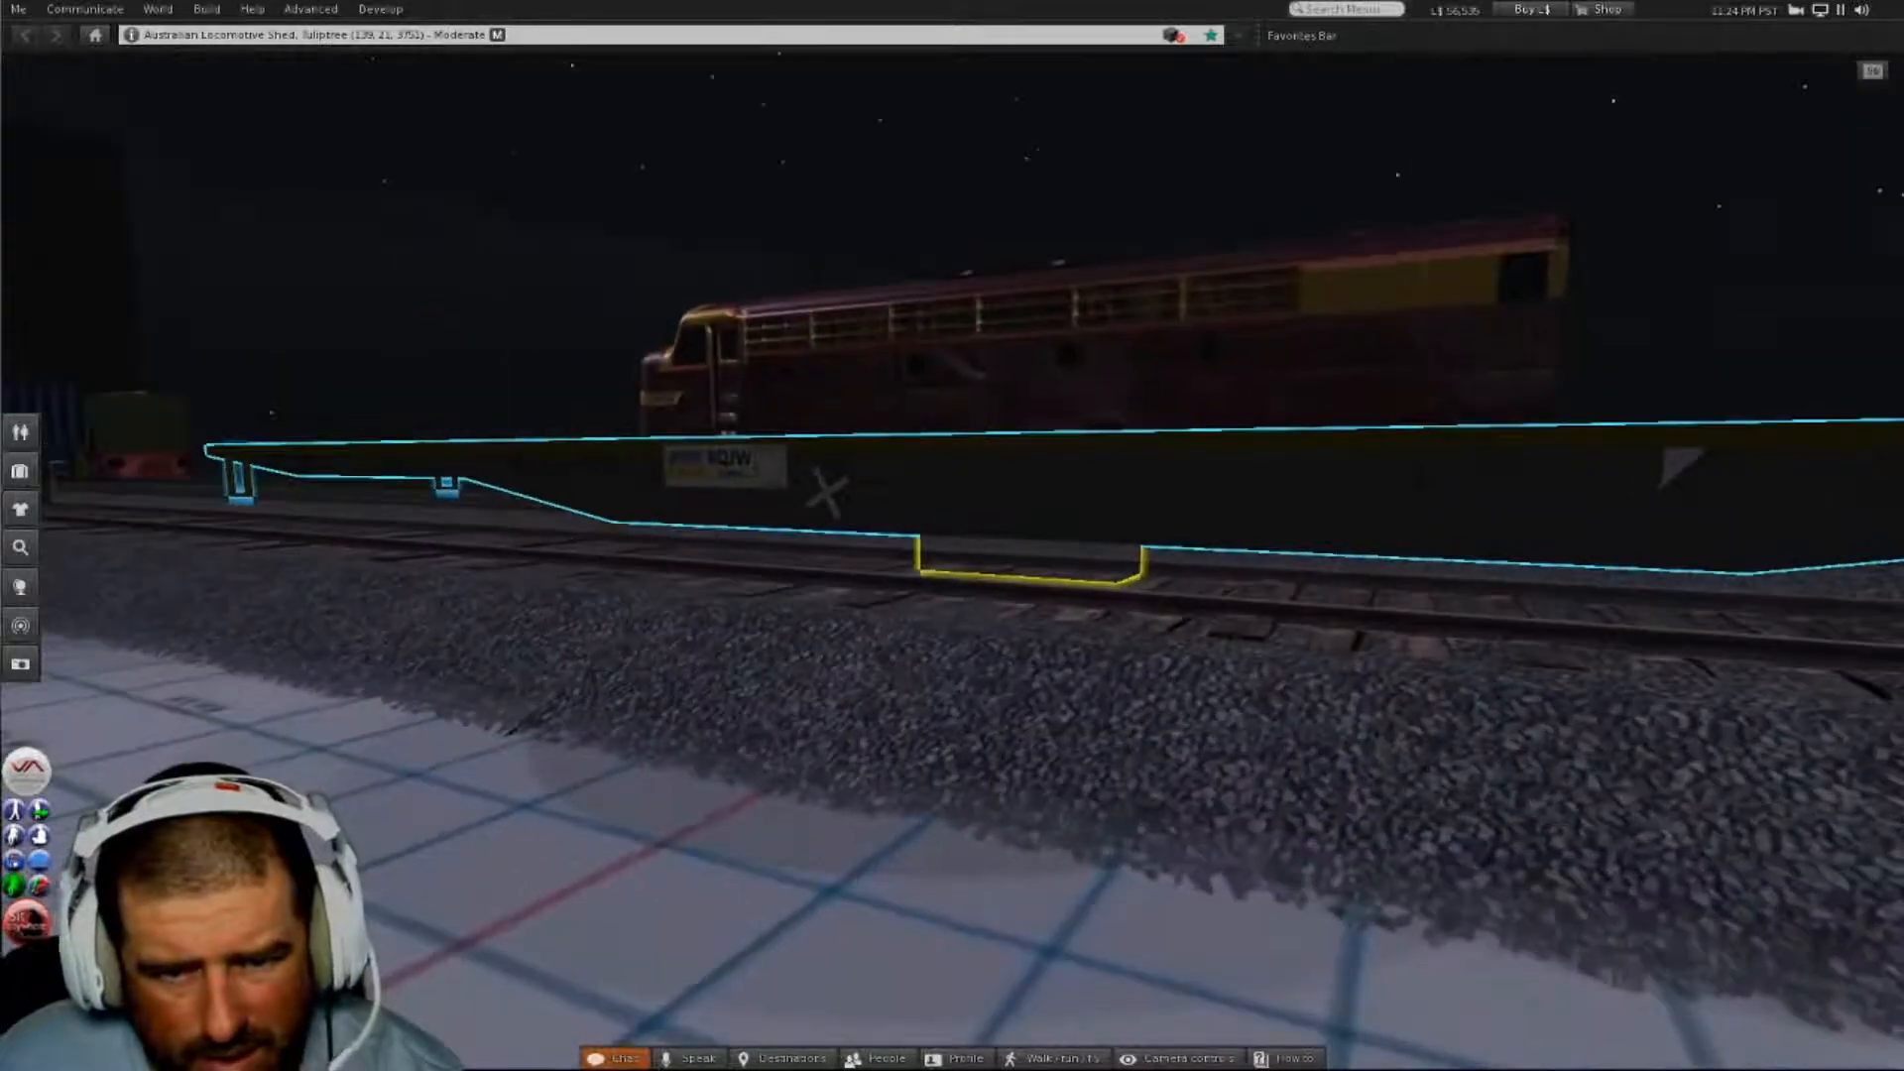
left_click(1187, 498)
left_click(1149, 350)
left_click(525, 512)
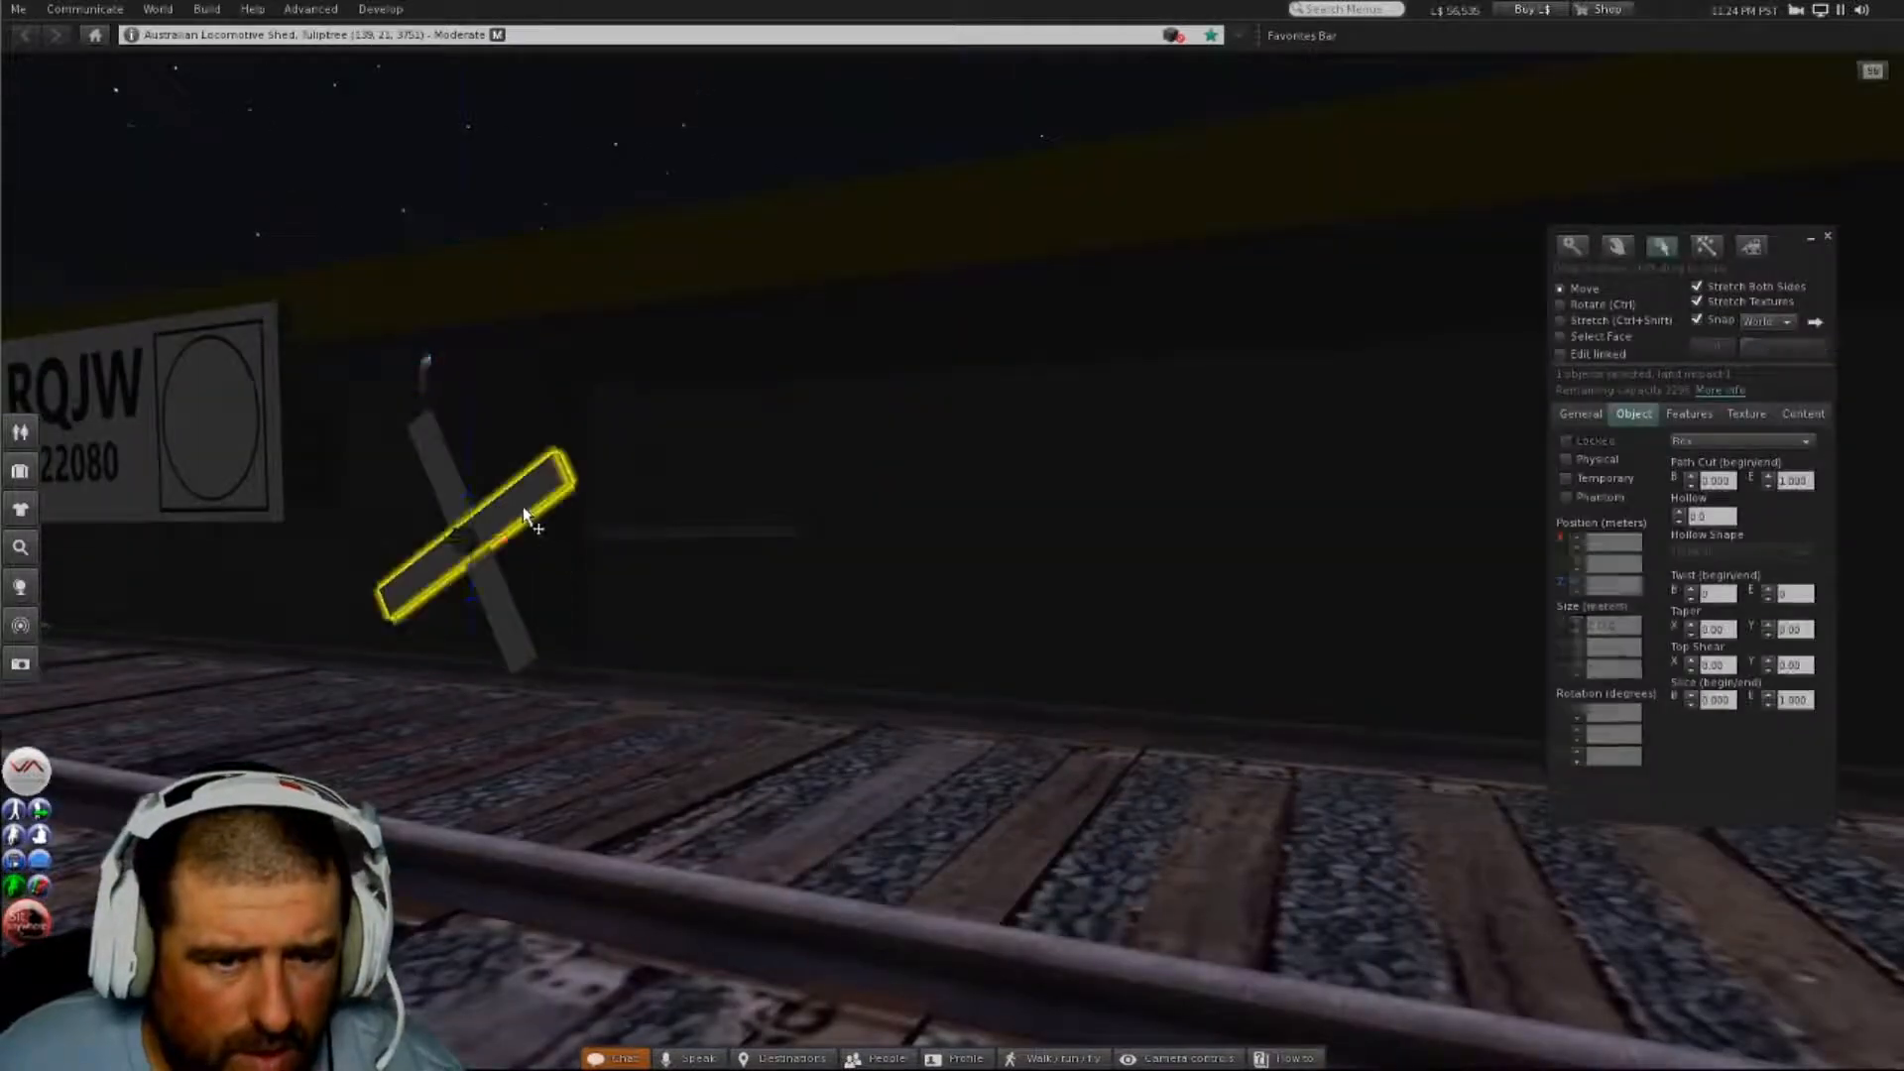
left_click(446, 488, "shift")
left_click(496, 400, "shift")
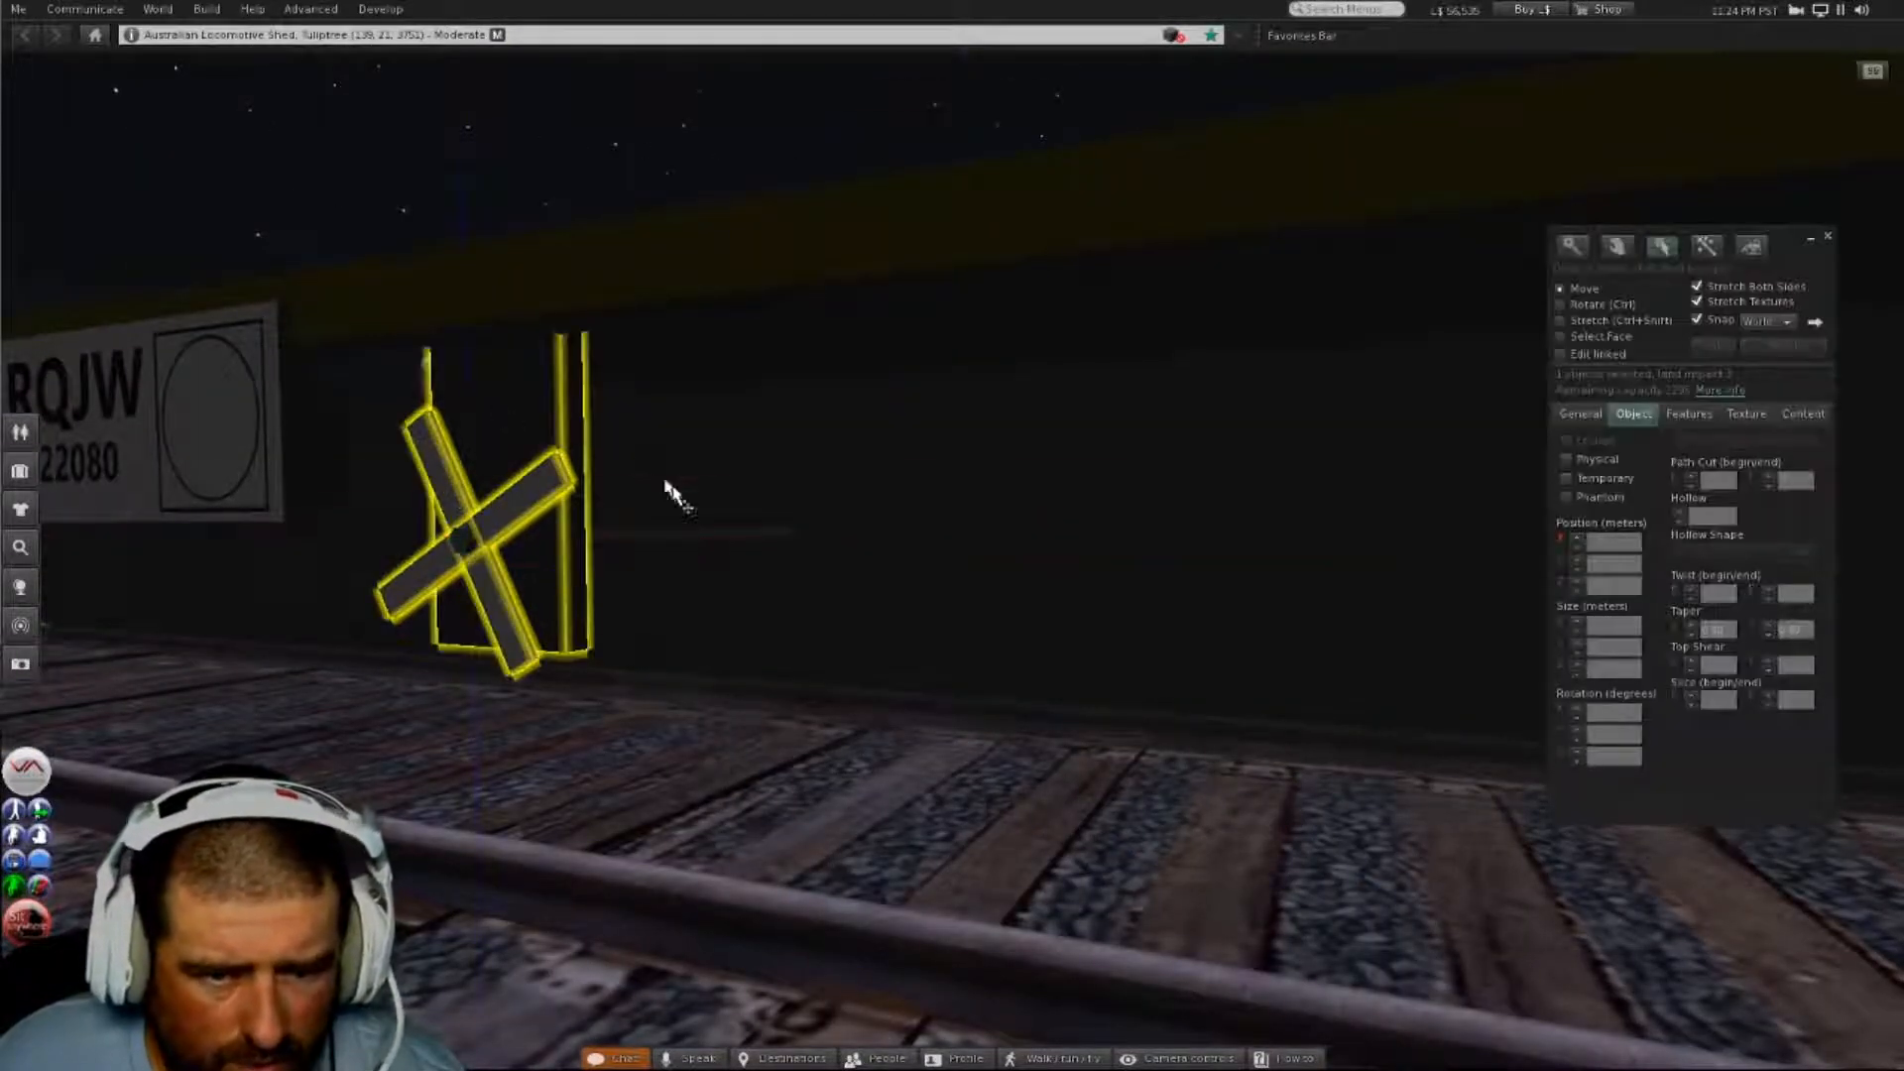
left_click(680, 546, "shift")
left_click_drag(1070, 542, 441, 613, "alt")
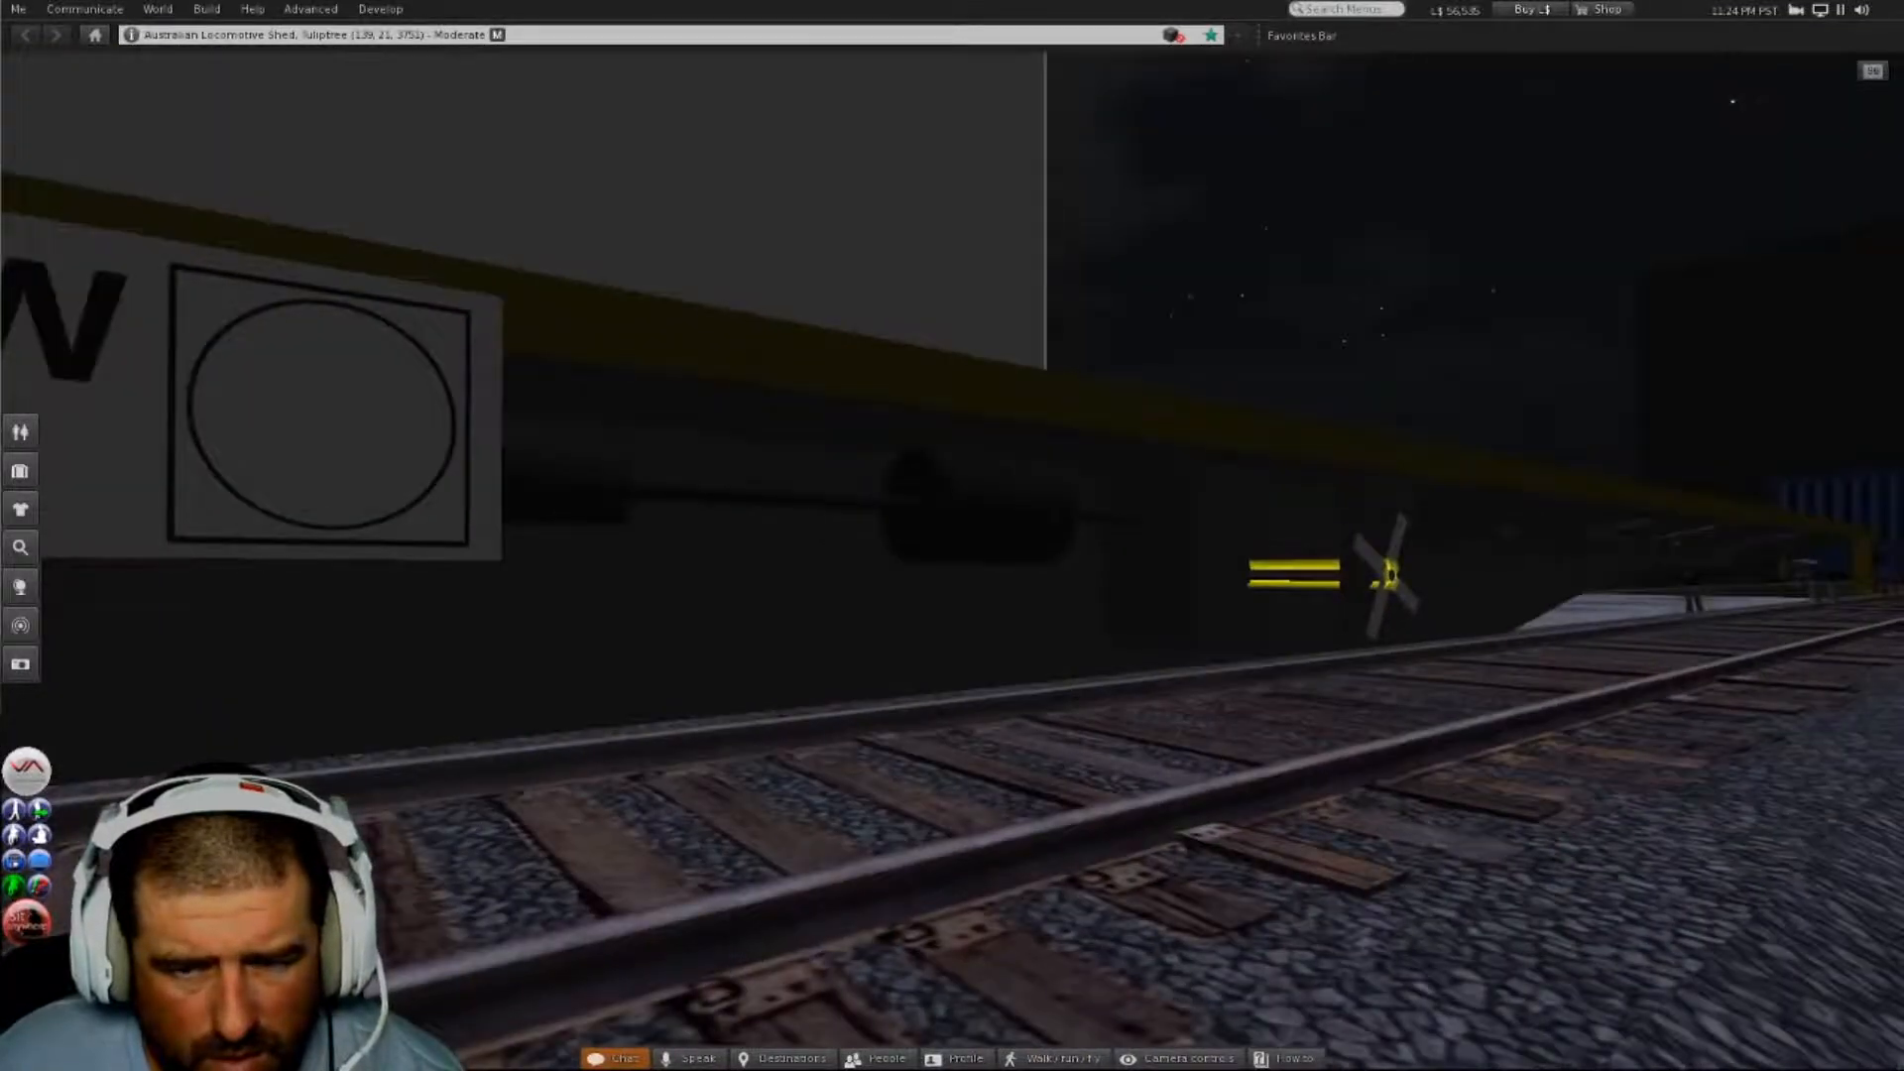
left_click(1268, 241)
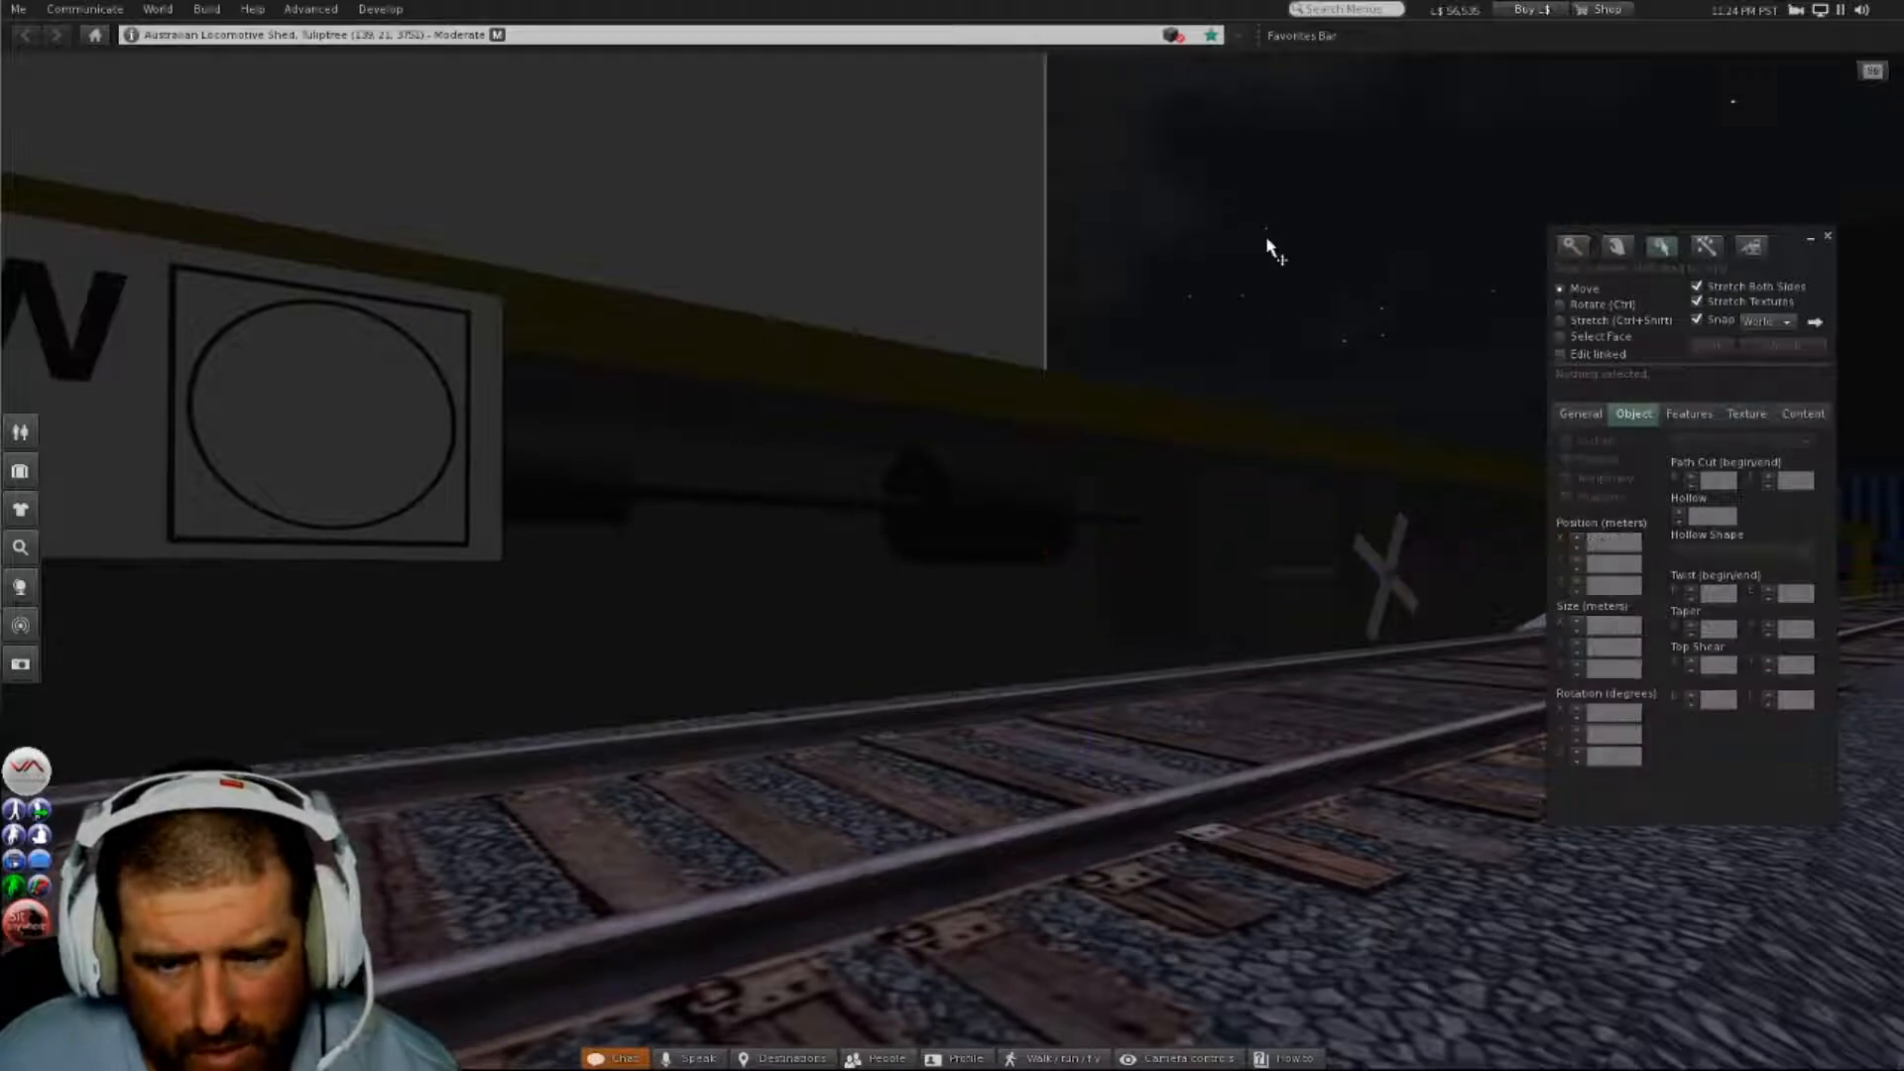
- Enable editing of linked parts, select the brake rod with its large and small cylinders, and unlink them from the RQJW wagon
key("ctrl+b")
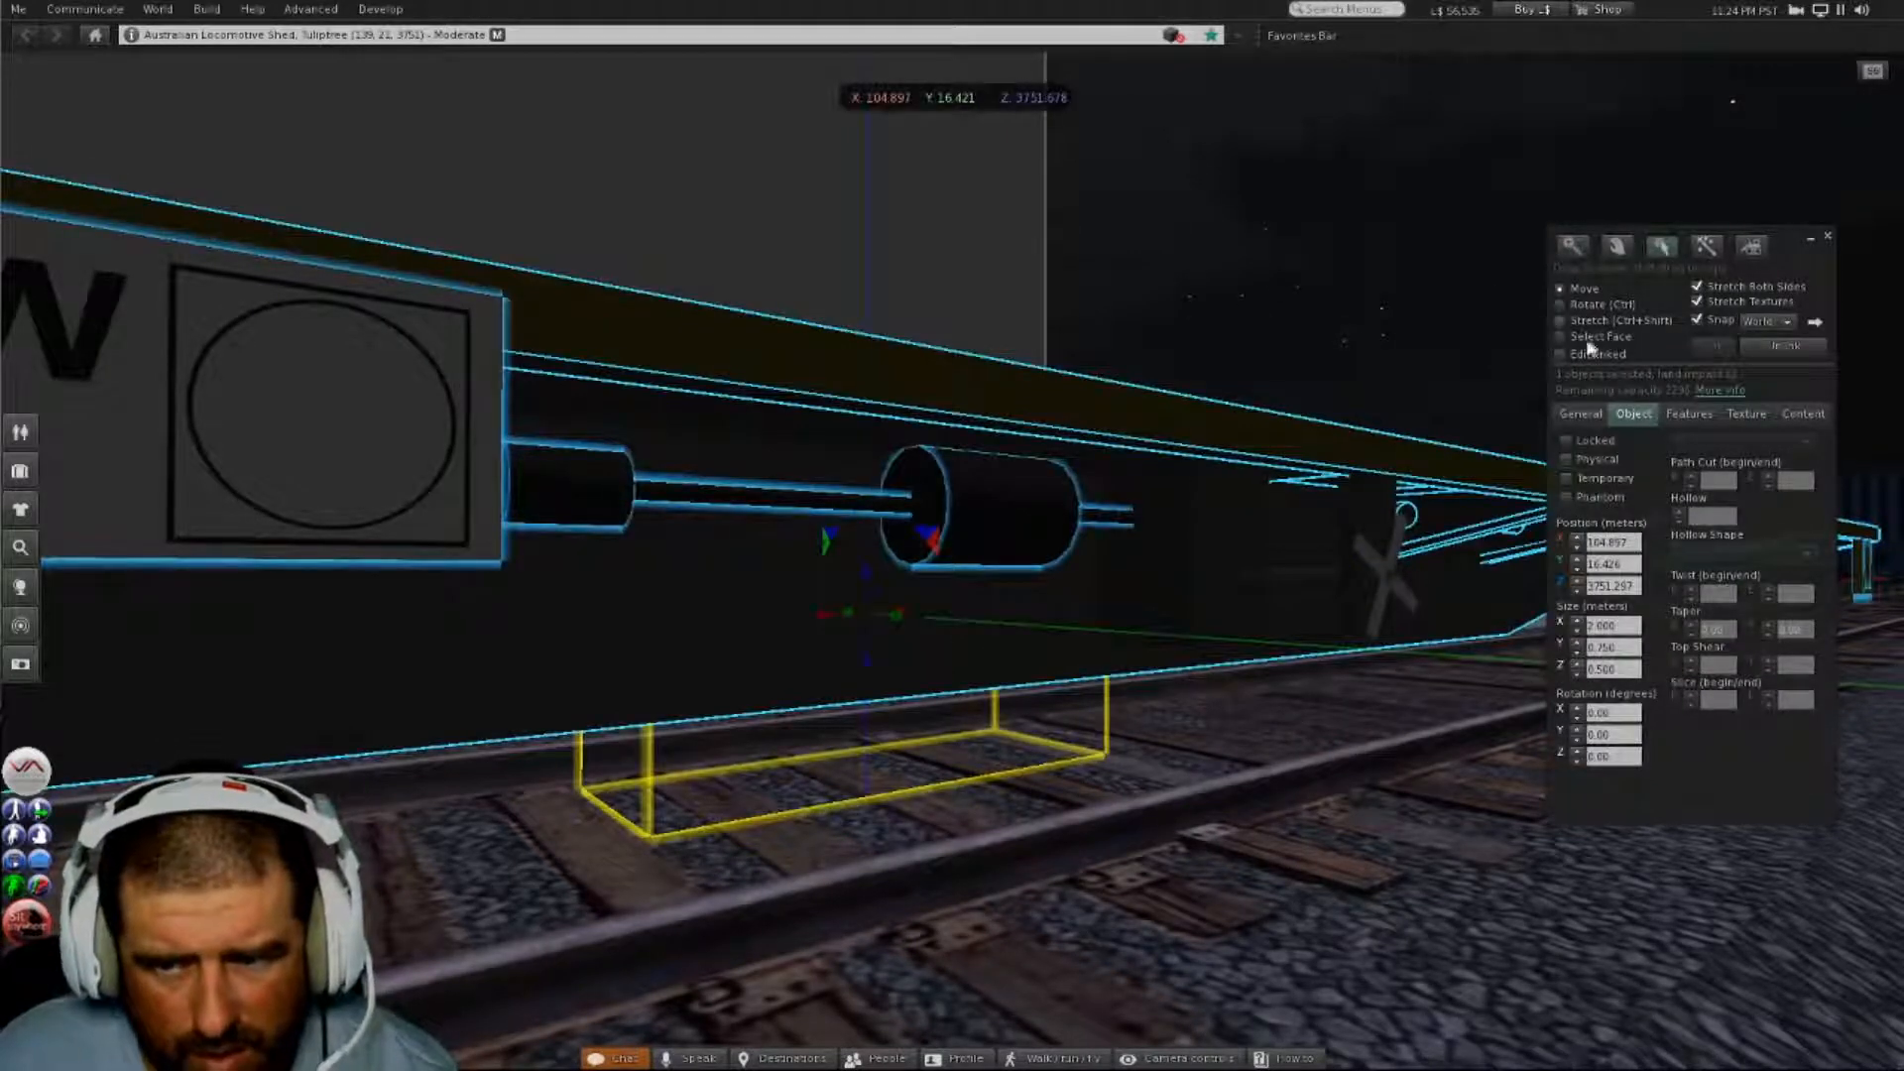
left_click(1559, 354)
left_click(764, 508)
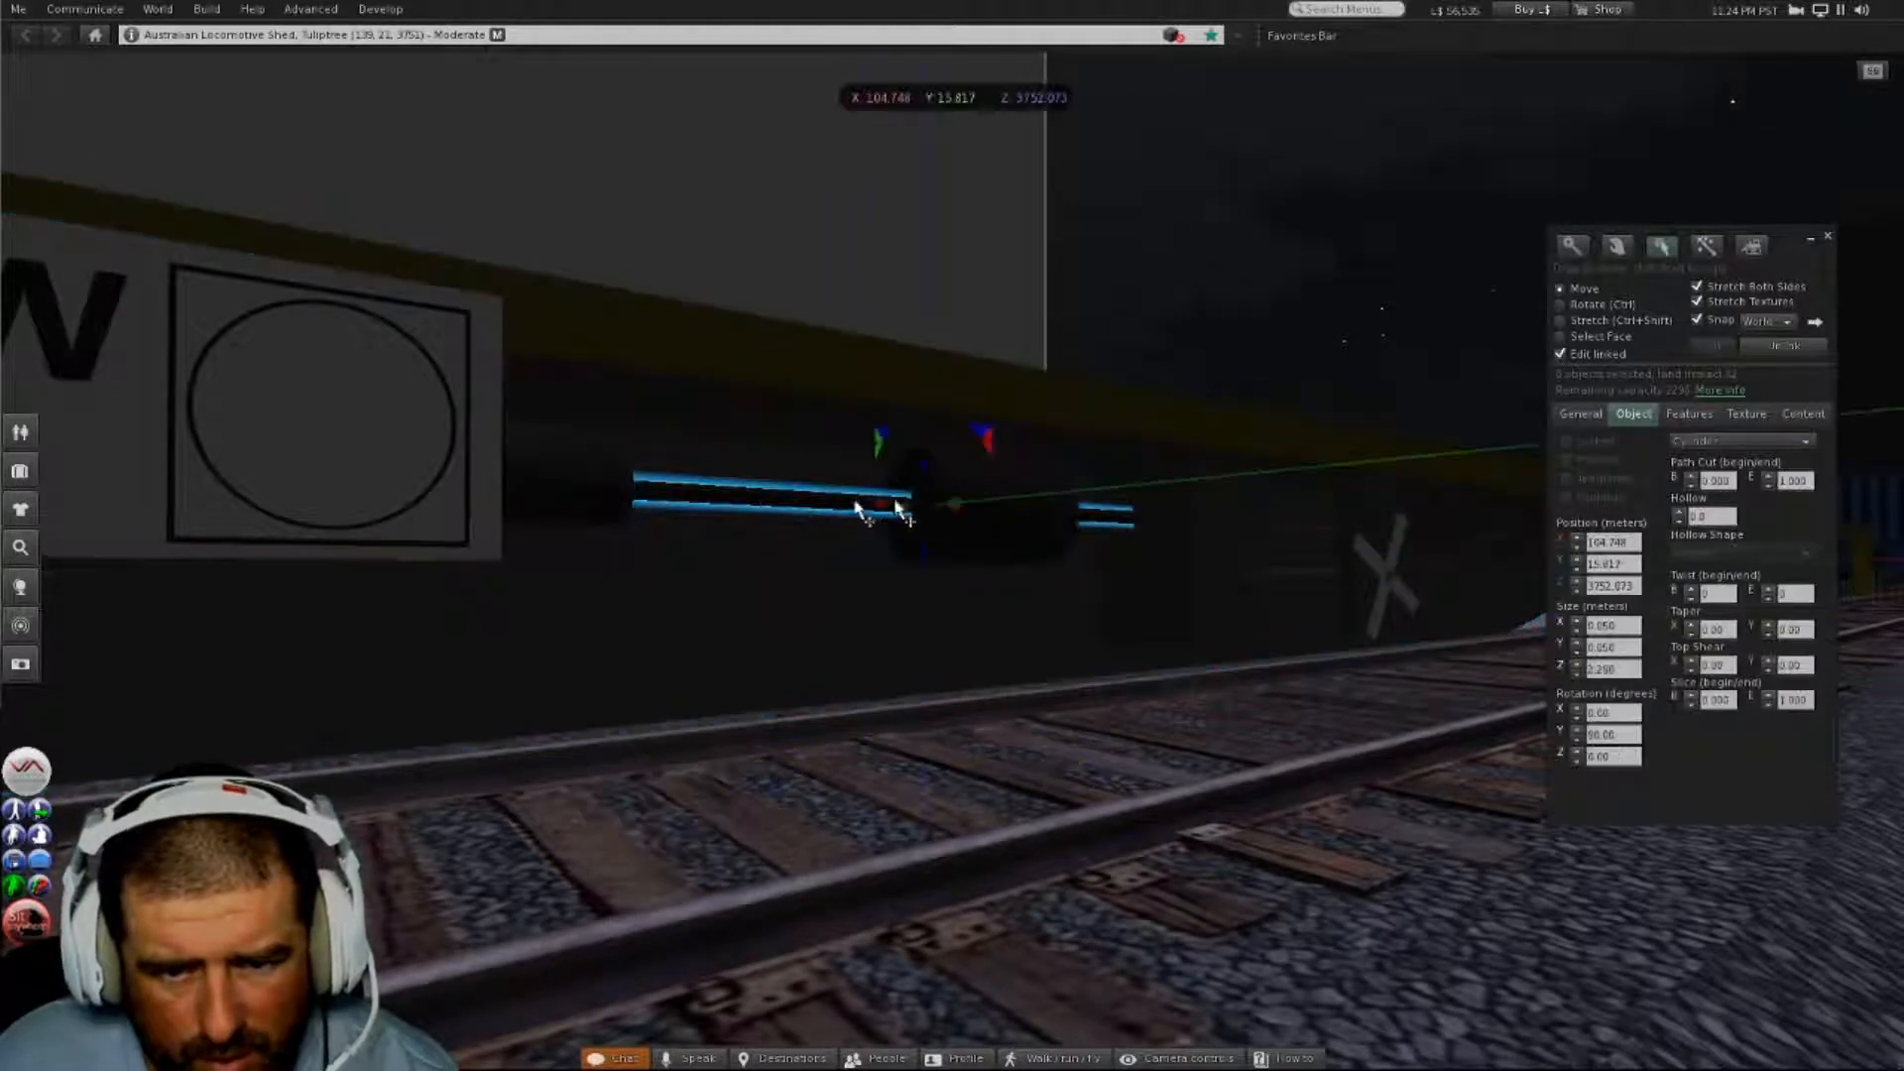
left_click(973, 498, "shift")
left_click(582, 491, "shift")
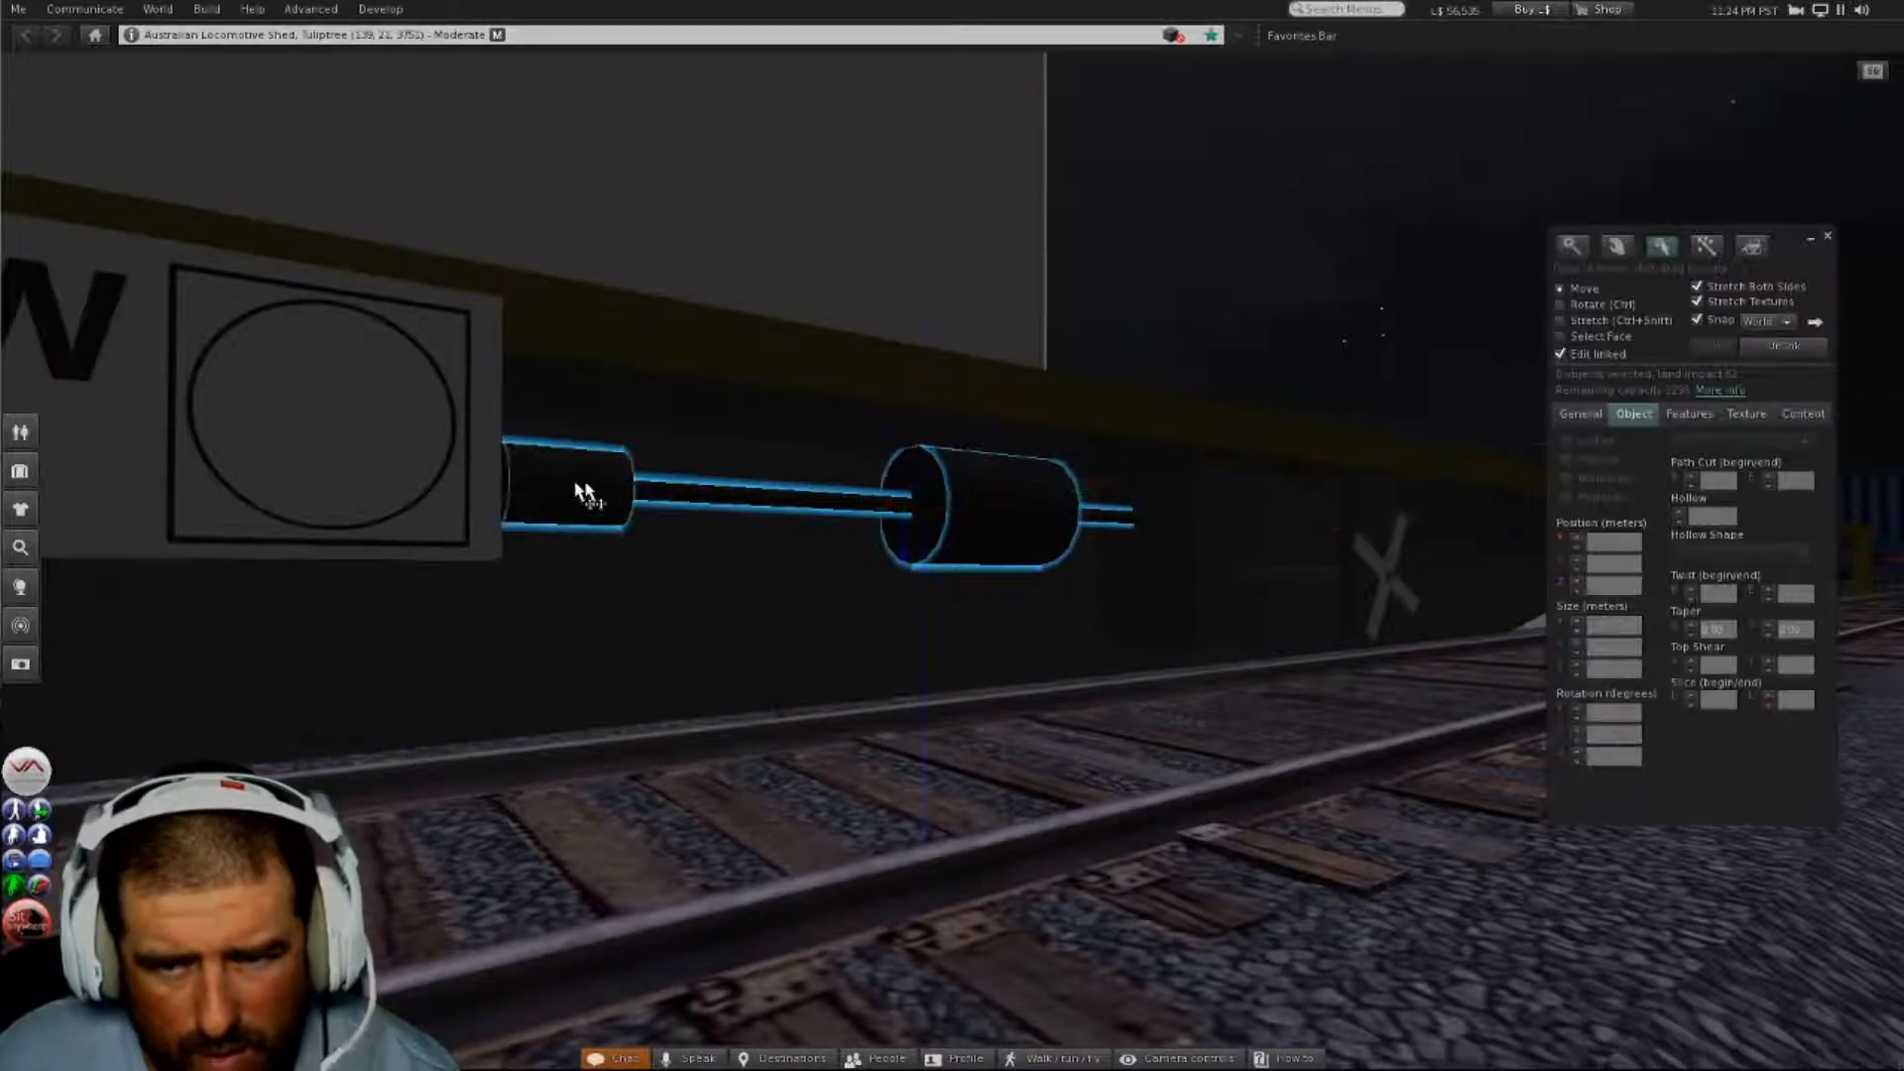
left_click_drag(861, 493, 793, 506, "alt")
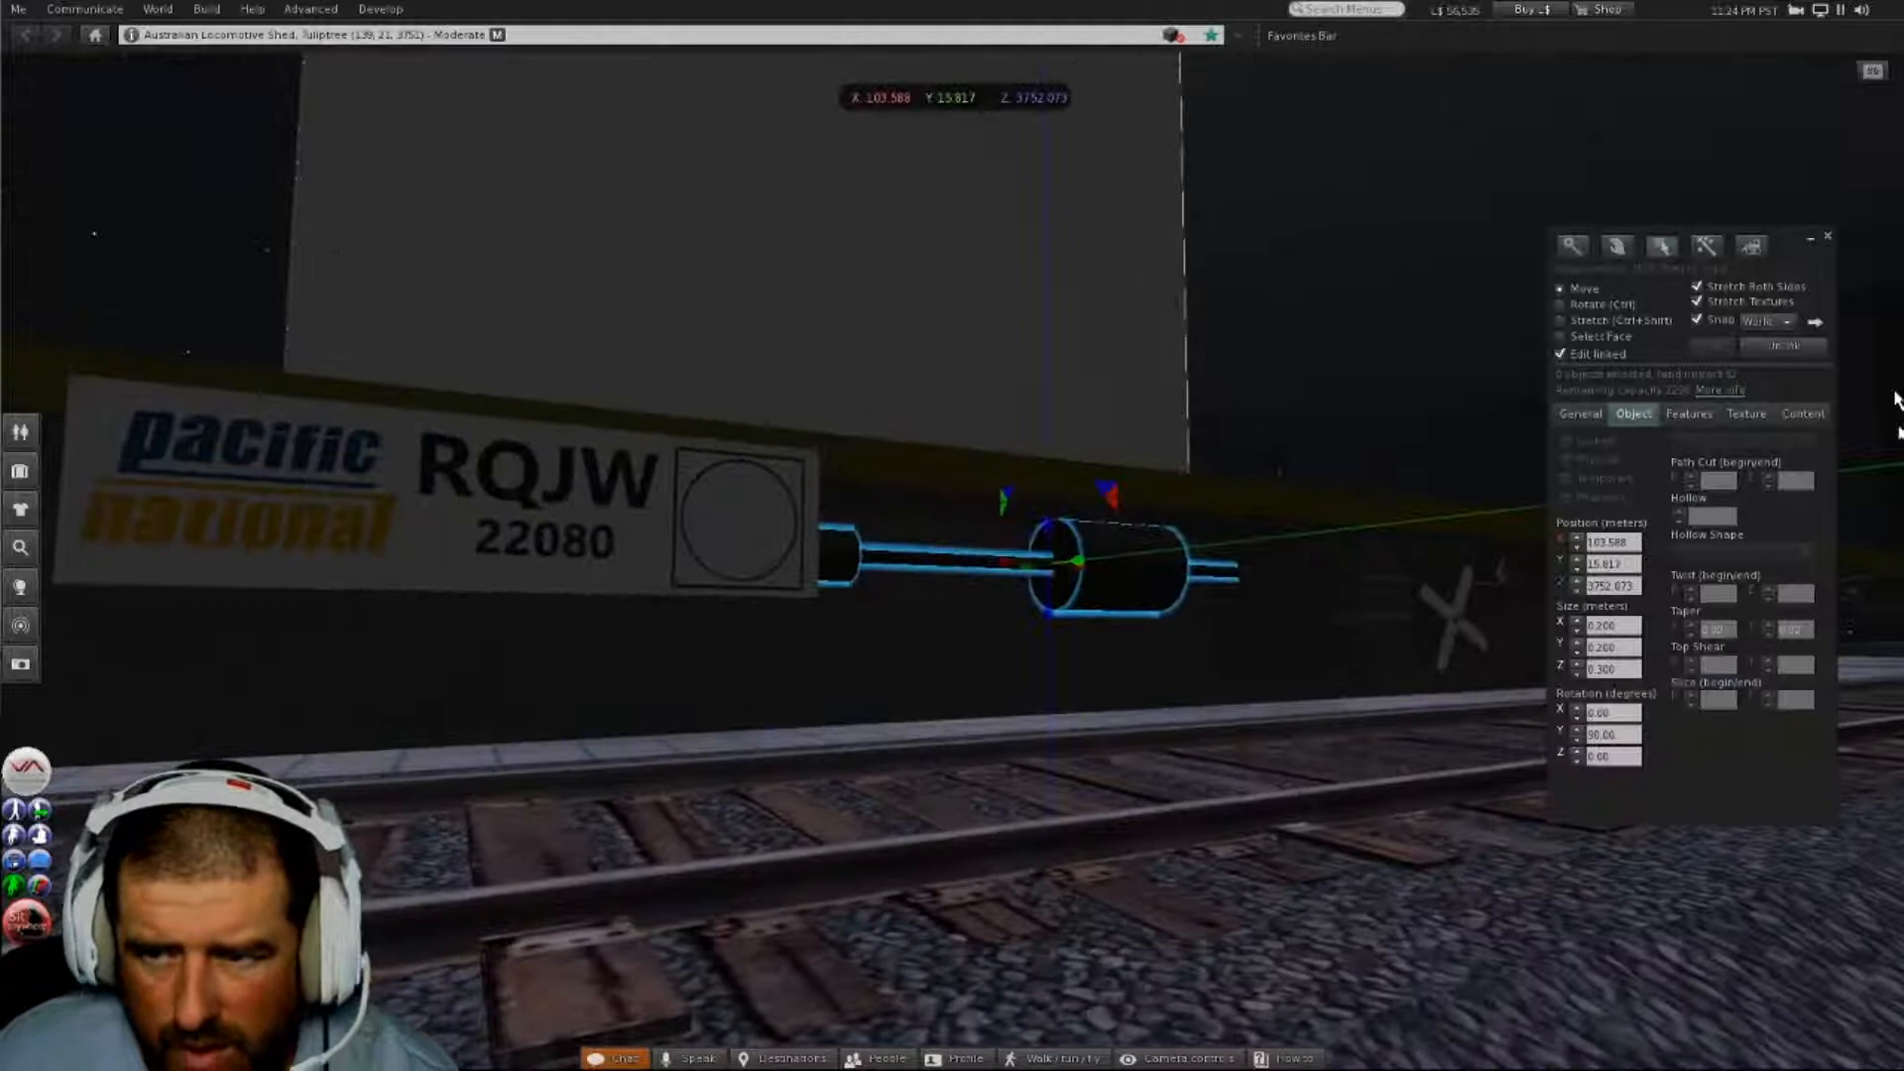
left_click(1781, 346)
left_click_drag(1435, 514, 1487, 506, "alt")
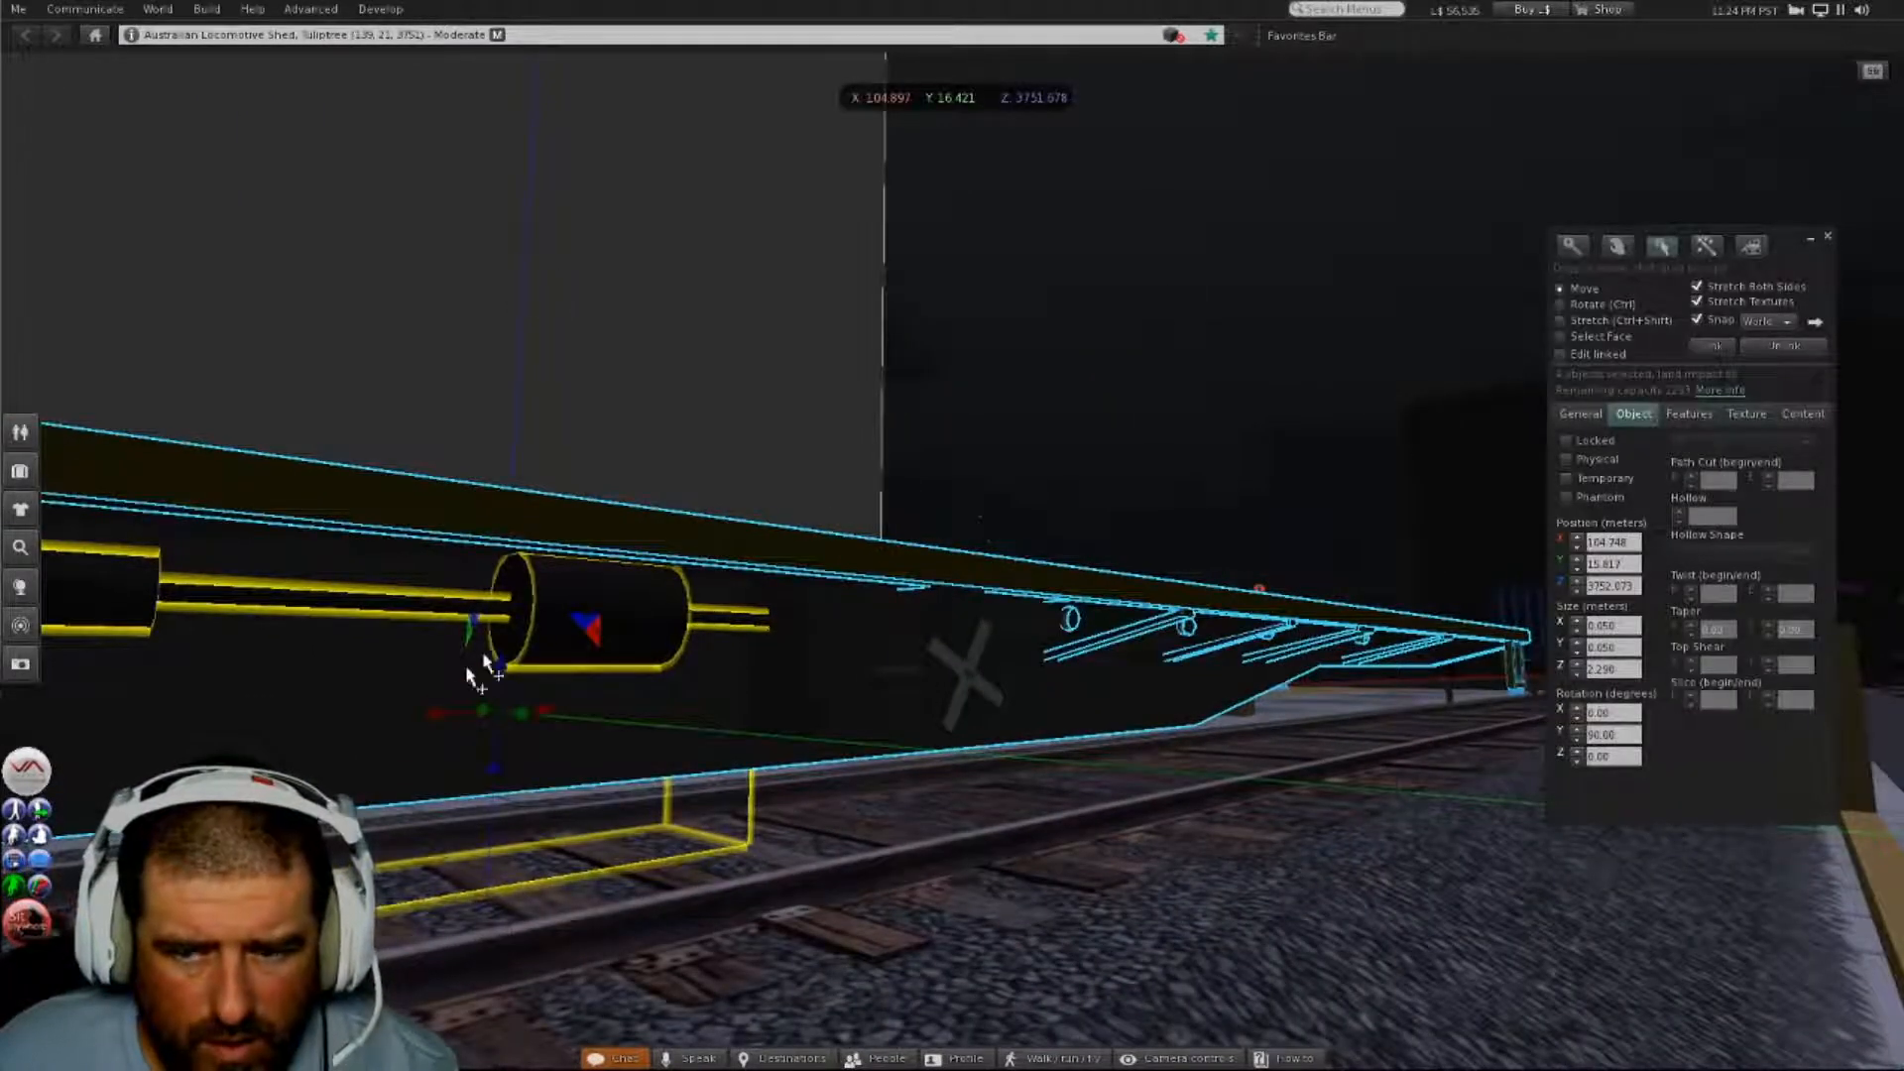
- Select the loose brake cylinders, rods and box together with the near-side handwheel's bracket and spokes
left_click(1071, 878)
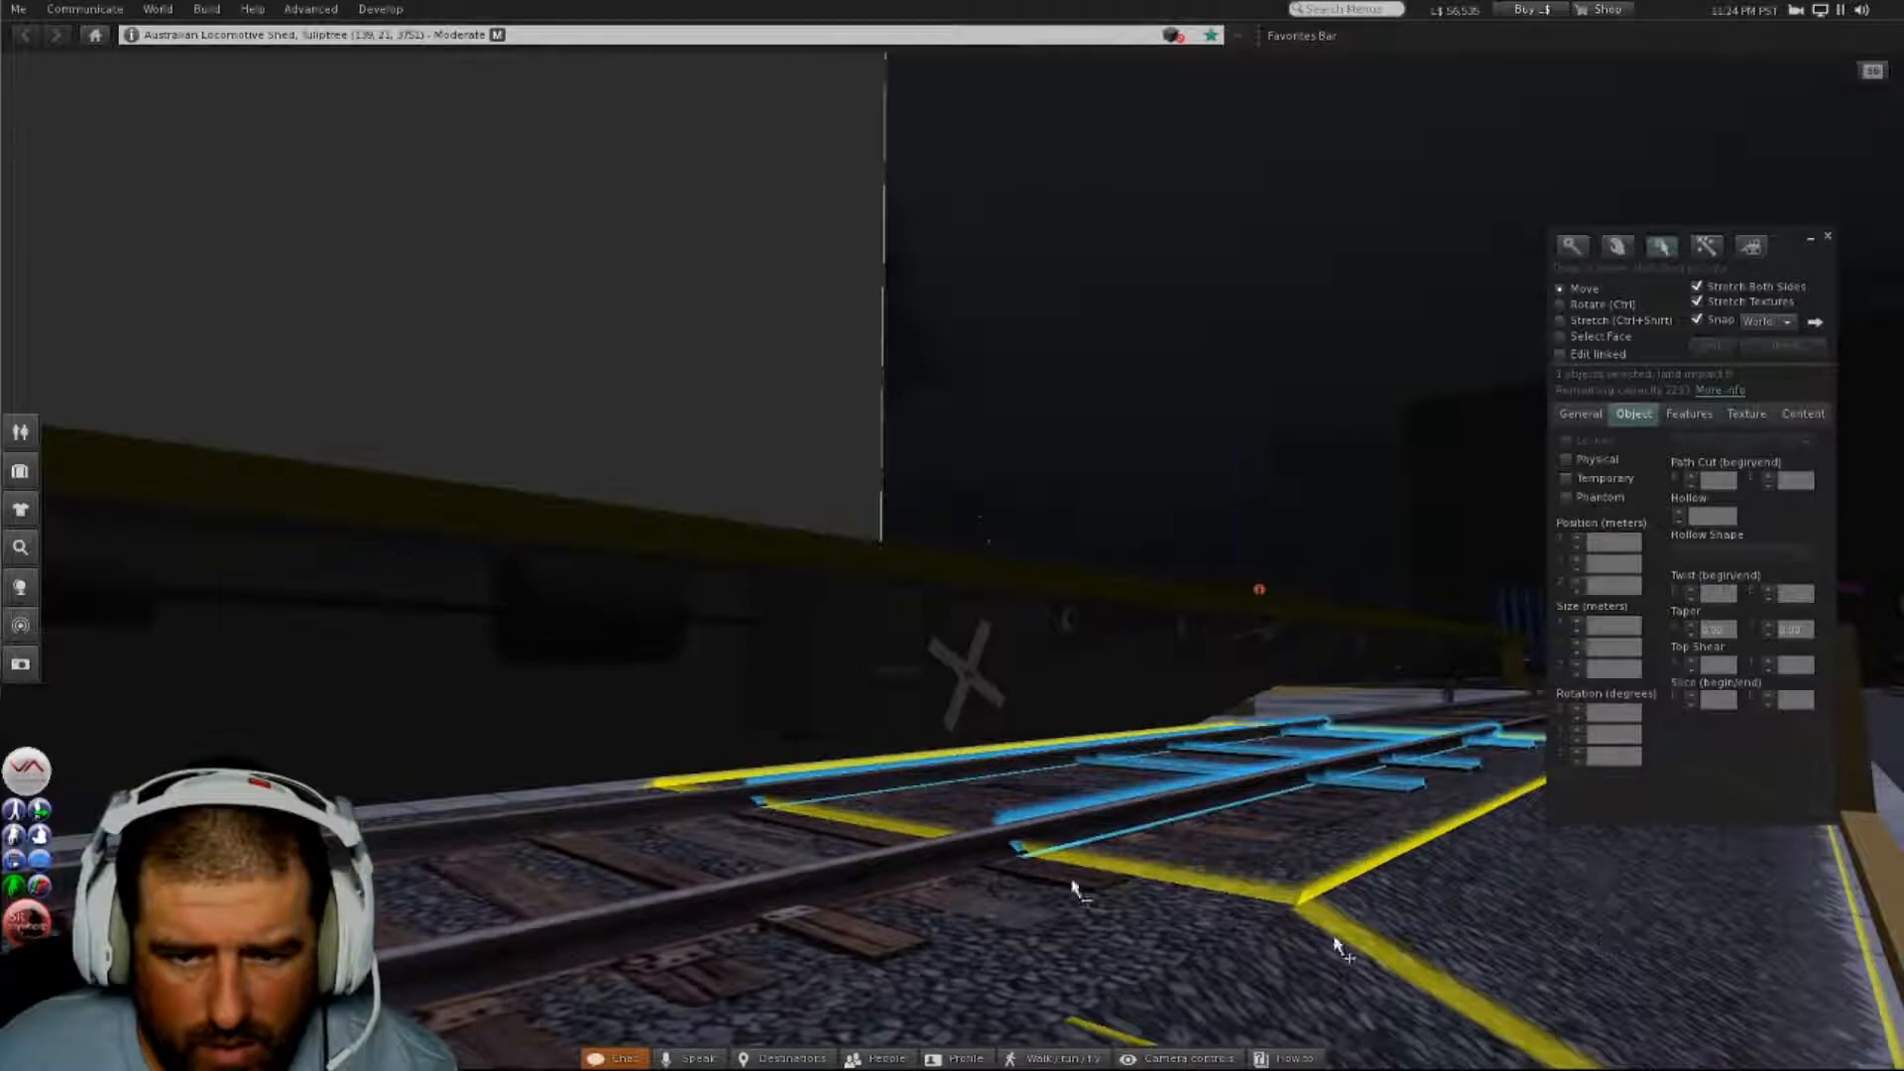
left_click(127, 580)
left_click(255, 602, "shift")
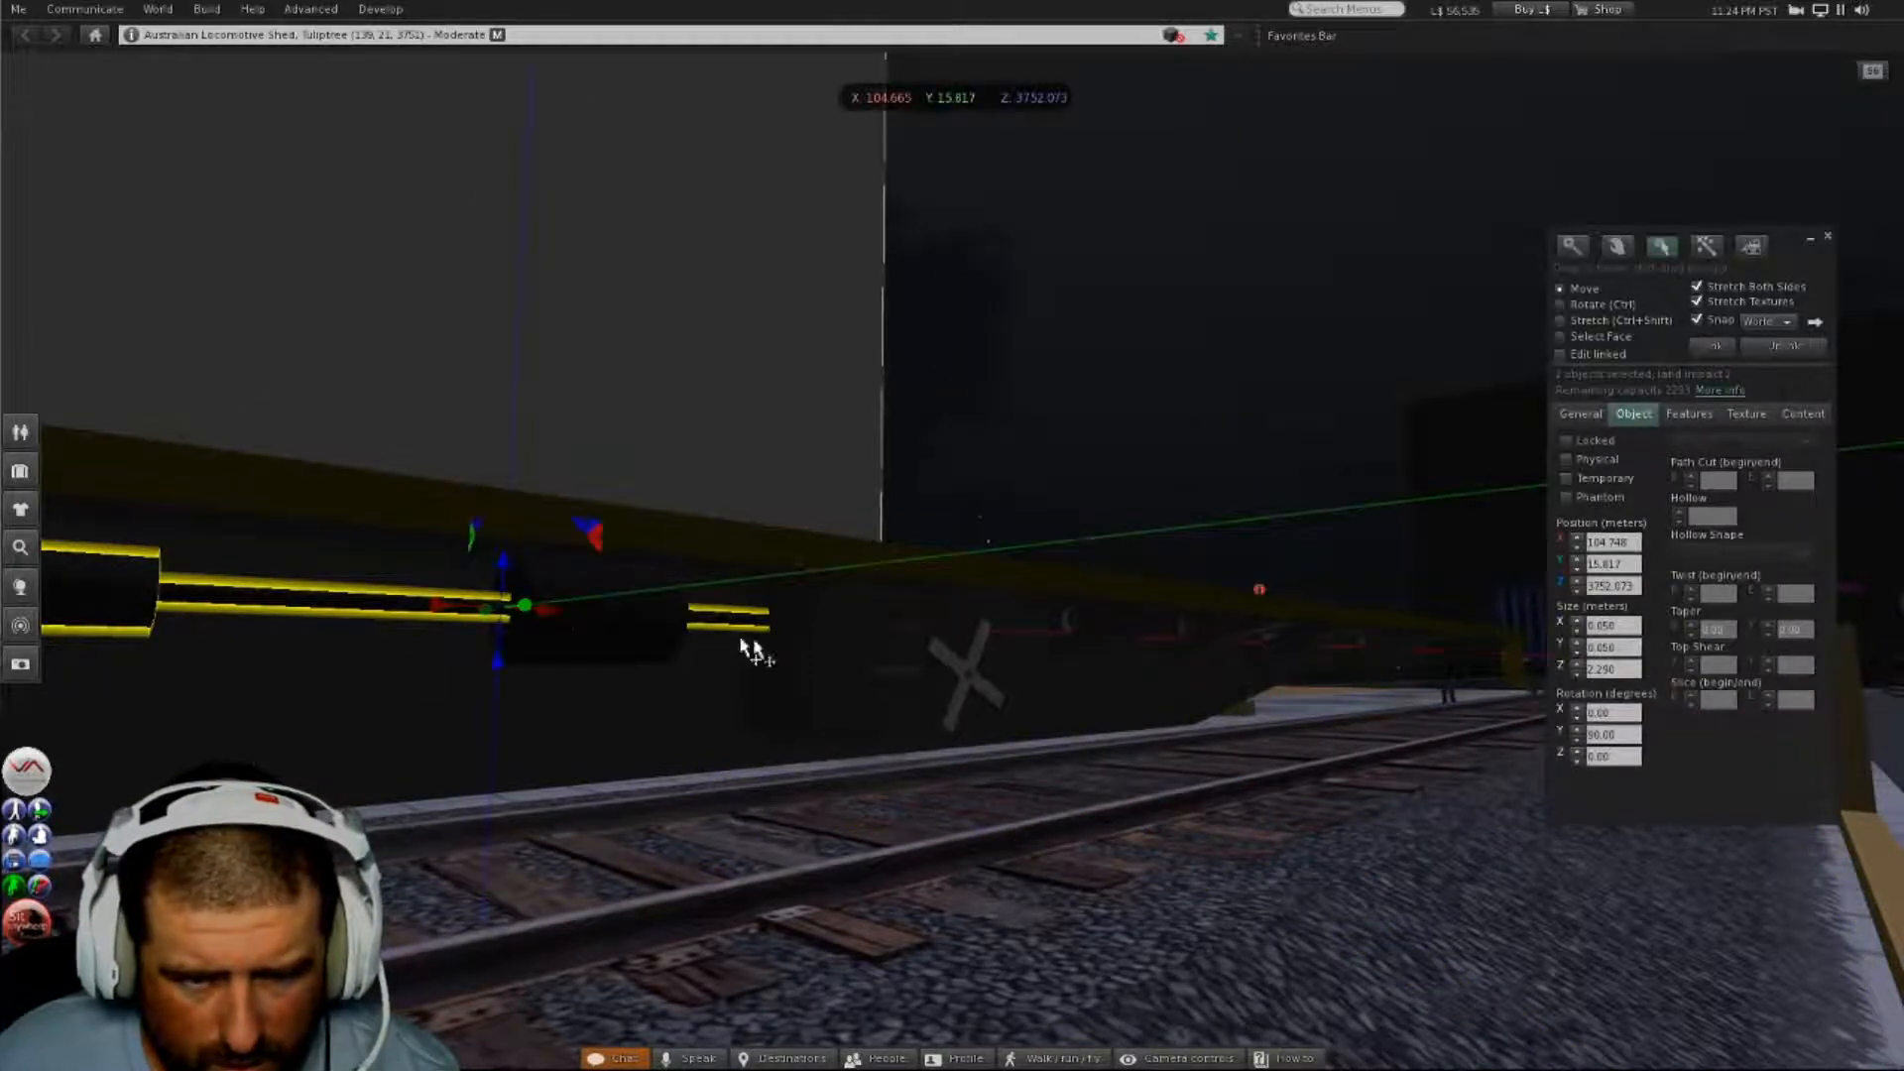
left_click(642, 625, "shift")
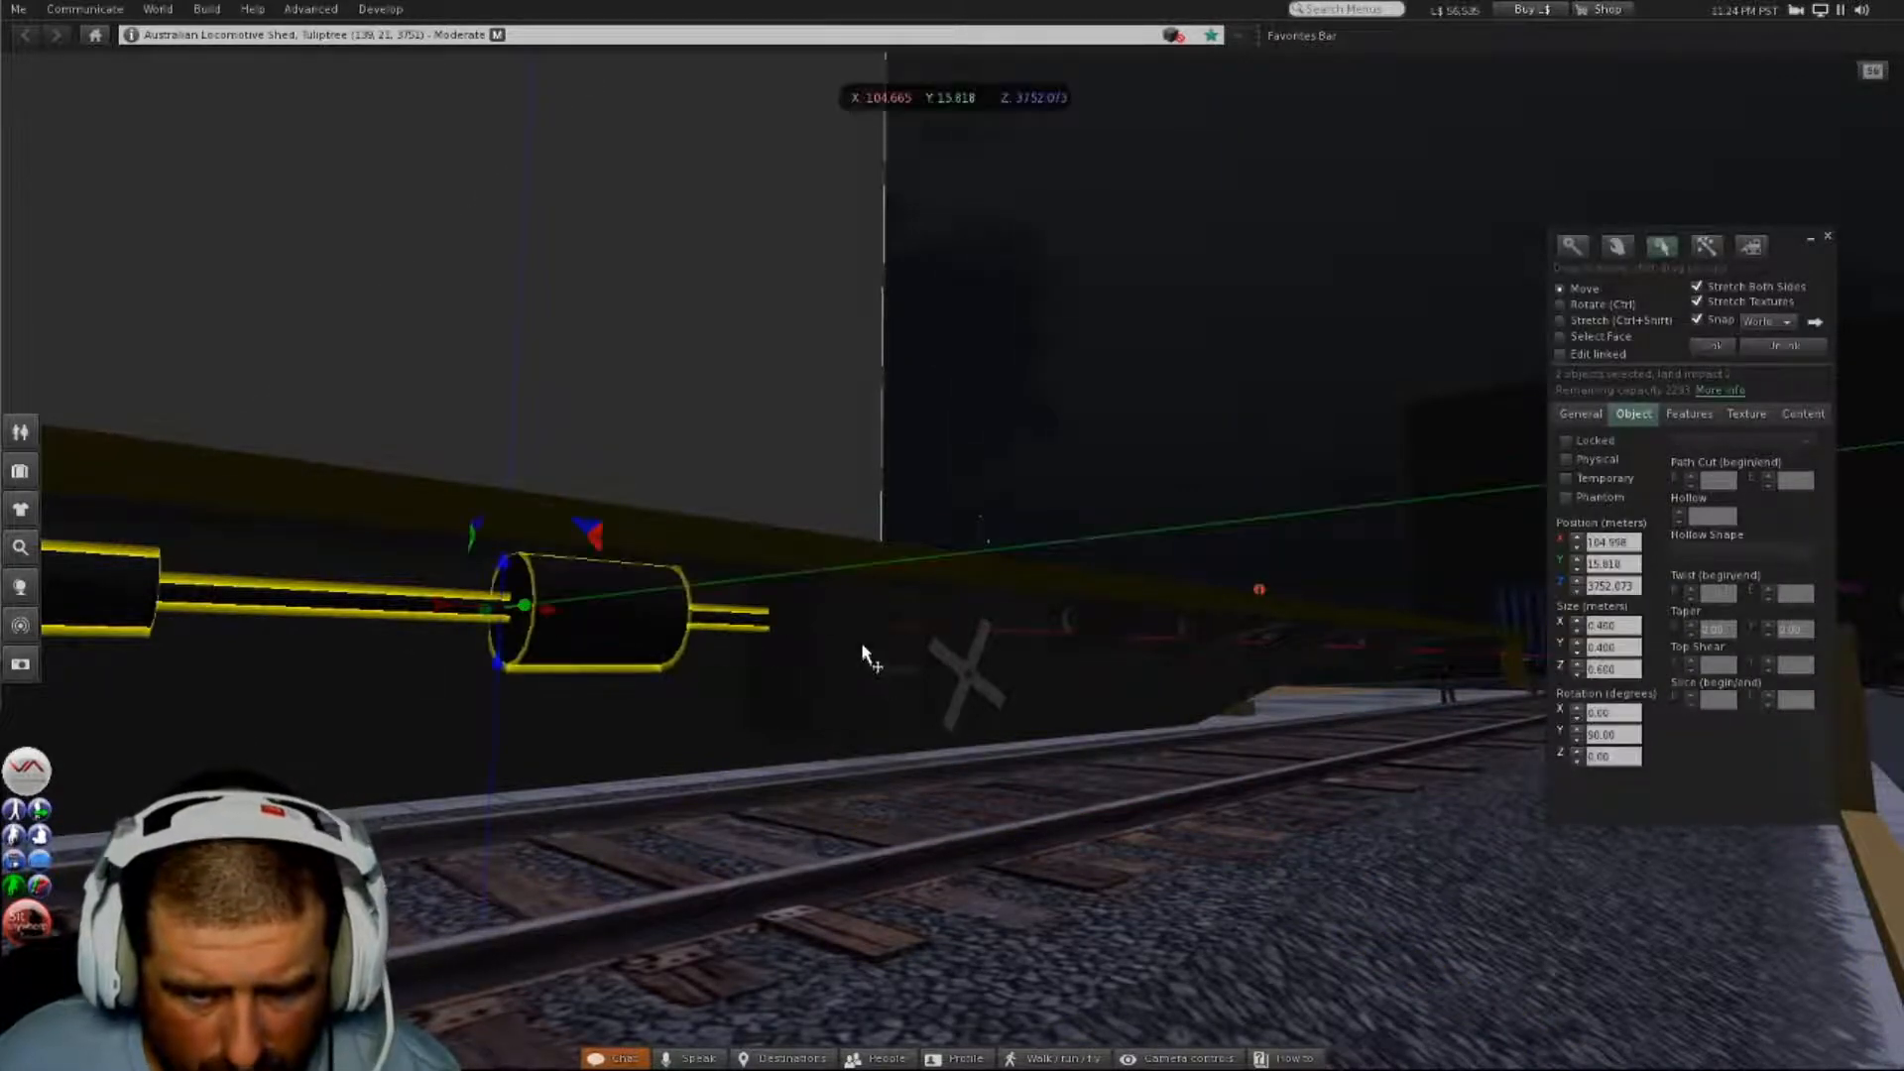
left_click(877, 665, "shift")
left_click(948, 624, "shift")
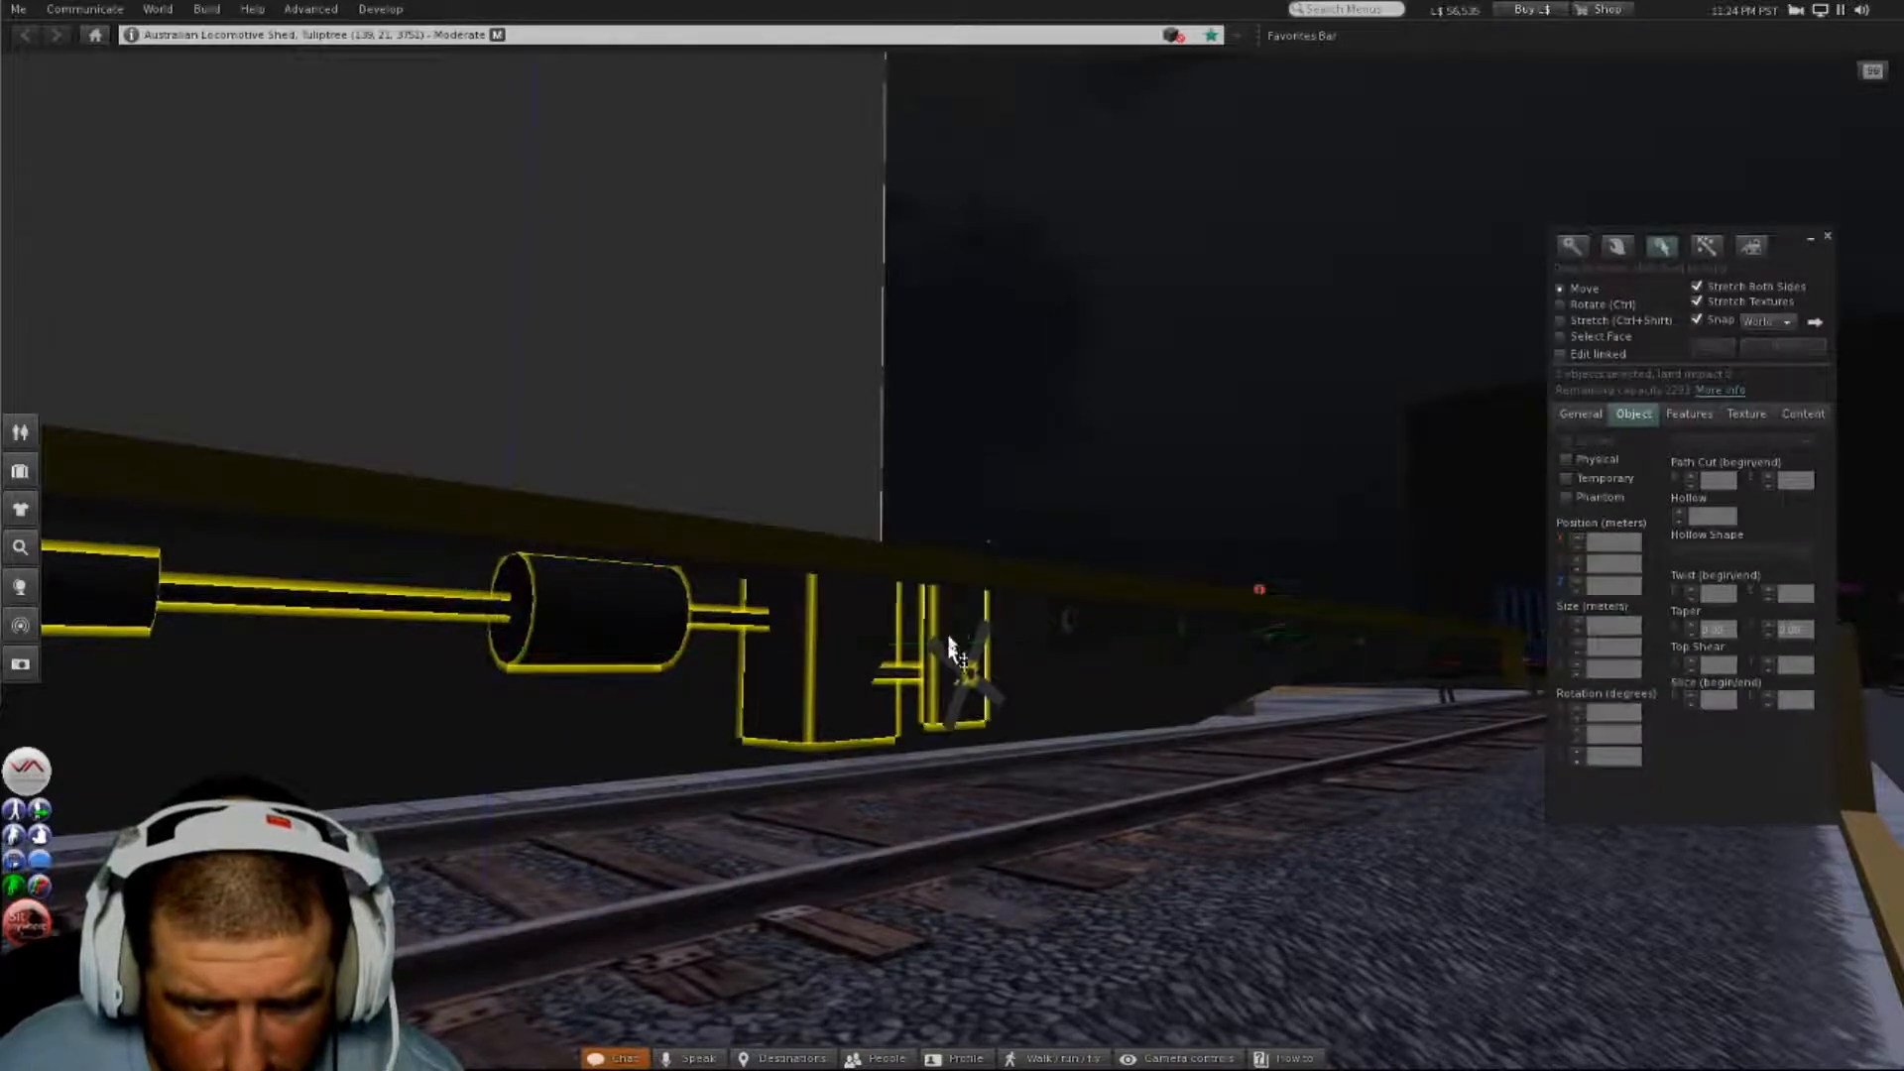
left_click(948, 651, "shift")
left_click(962, 708, "shift")
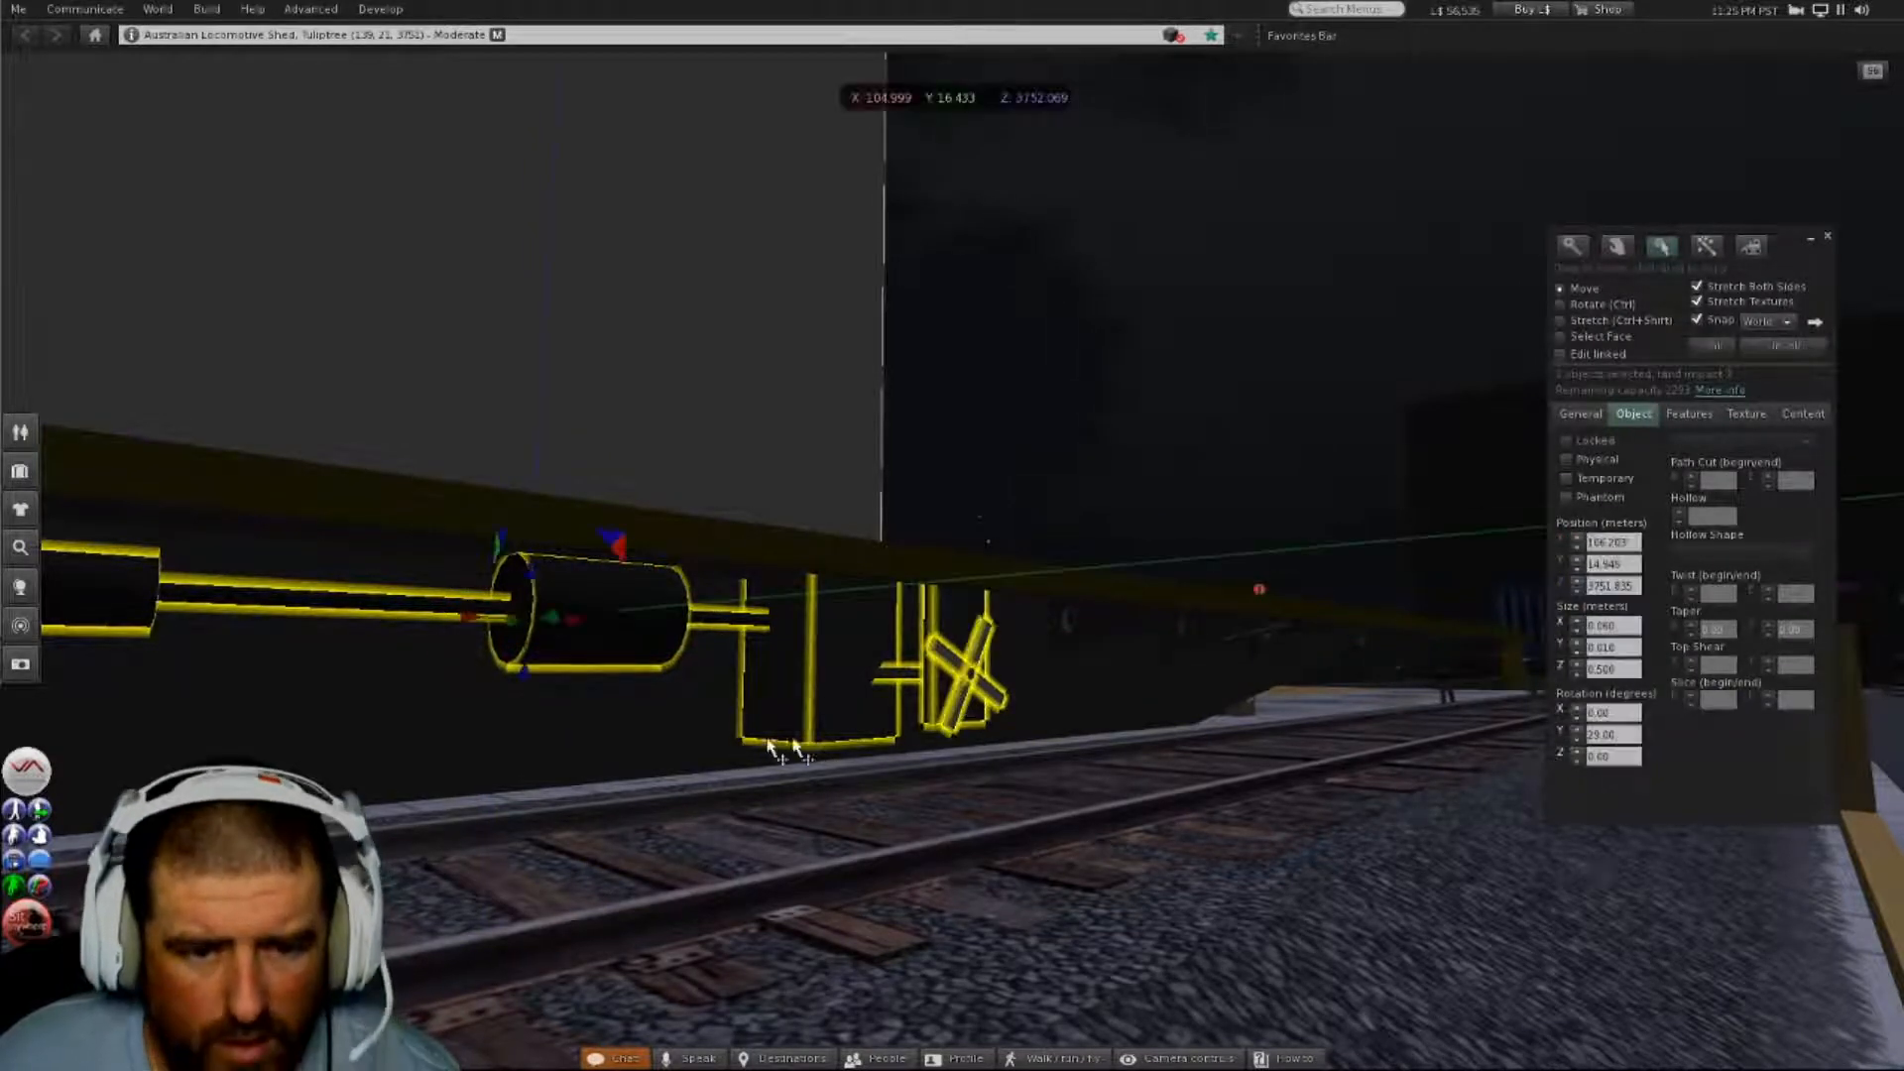
- Add the opposite handwheel's spokes and bracket to the selection and link all the brake parts into one object
left_click_drag(393, 698, 20, 744, "alt")
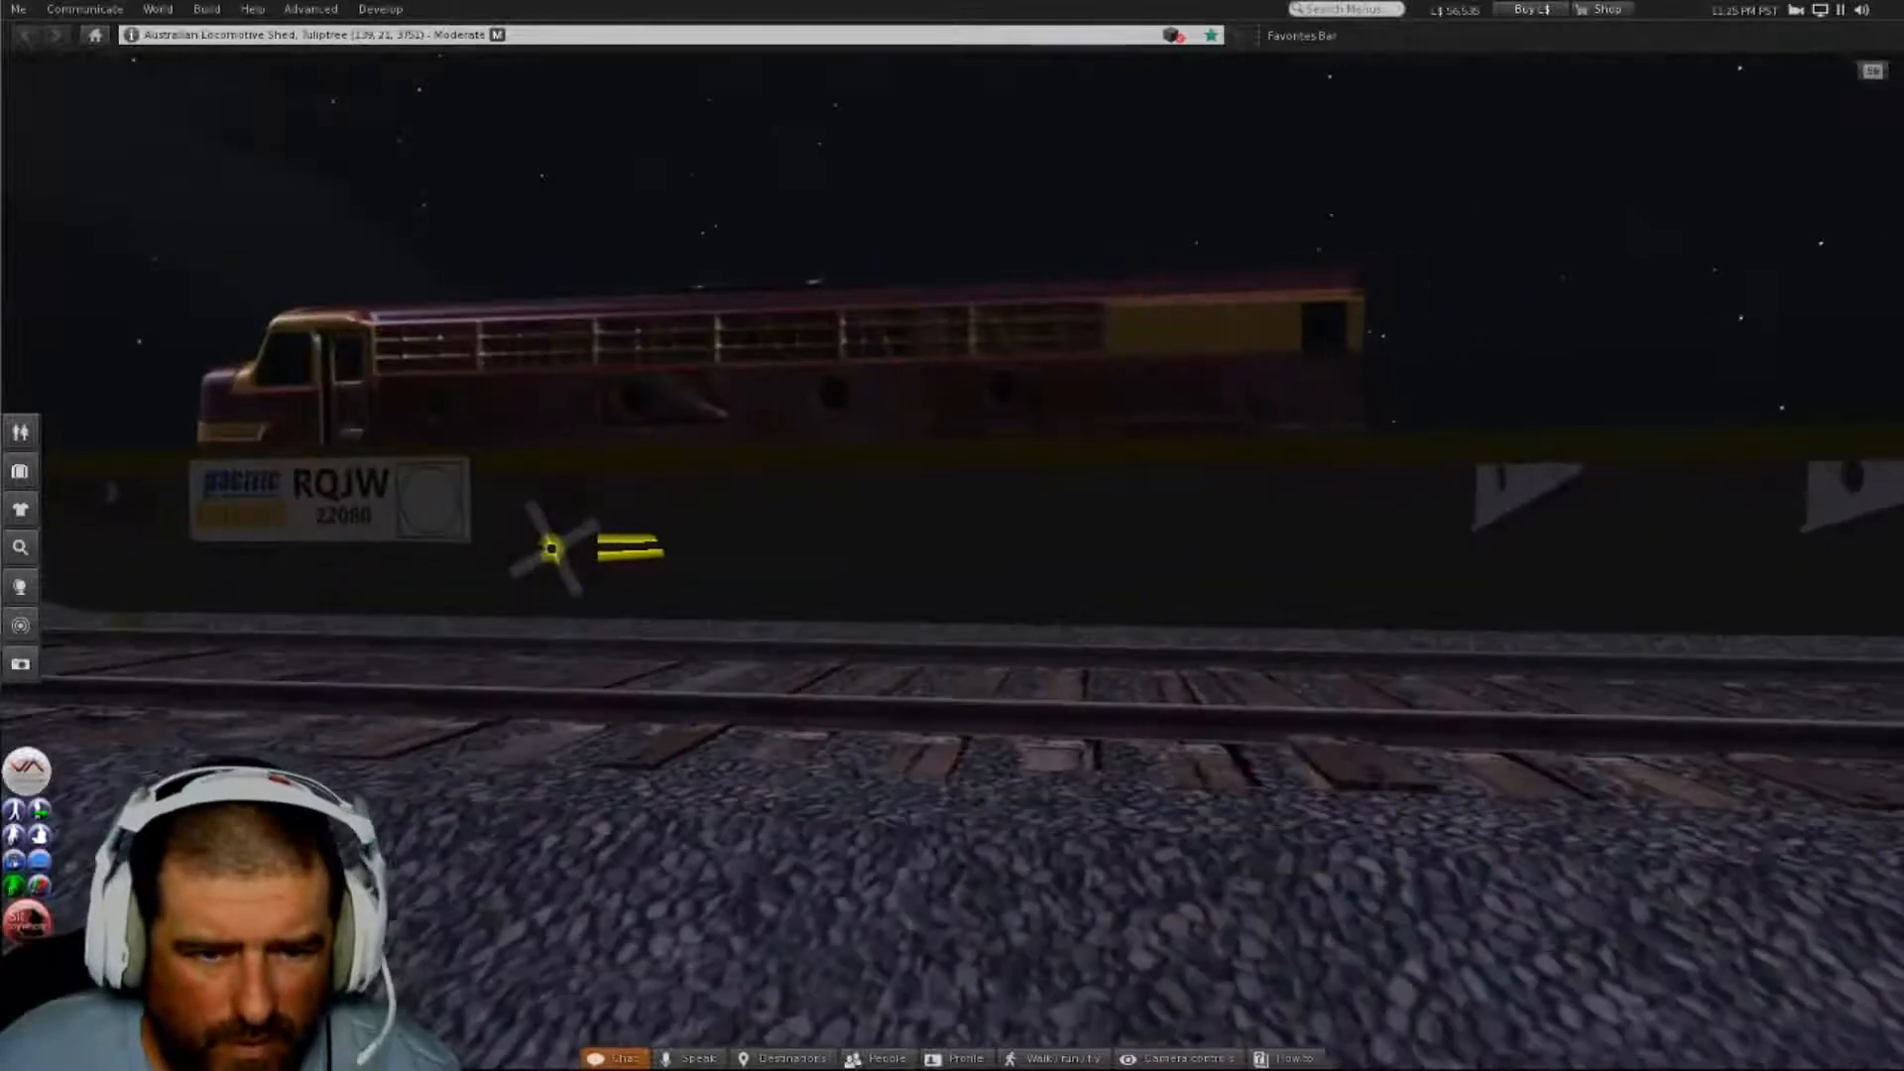
left_click(583, 533, "shift")
left_click(538, 516, "shift")
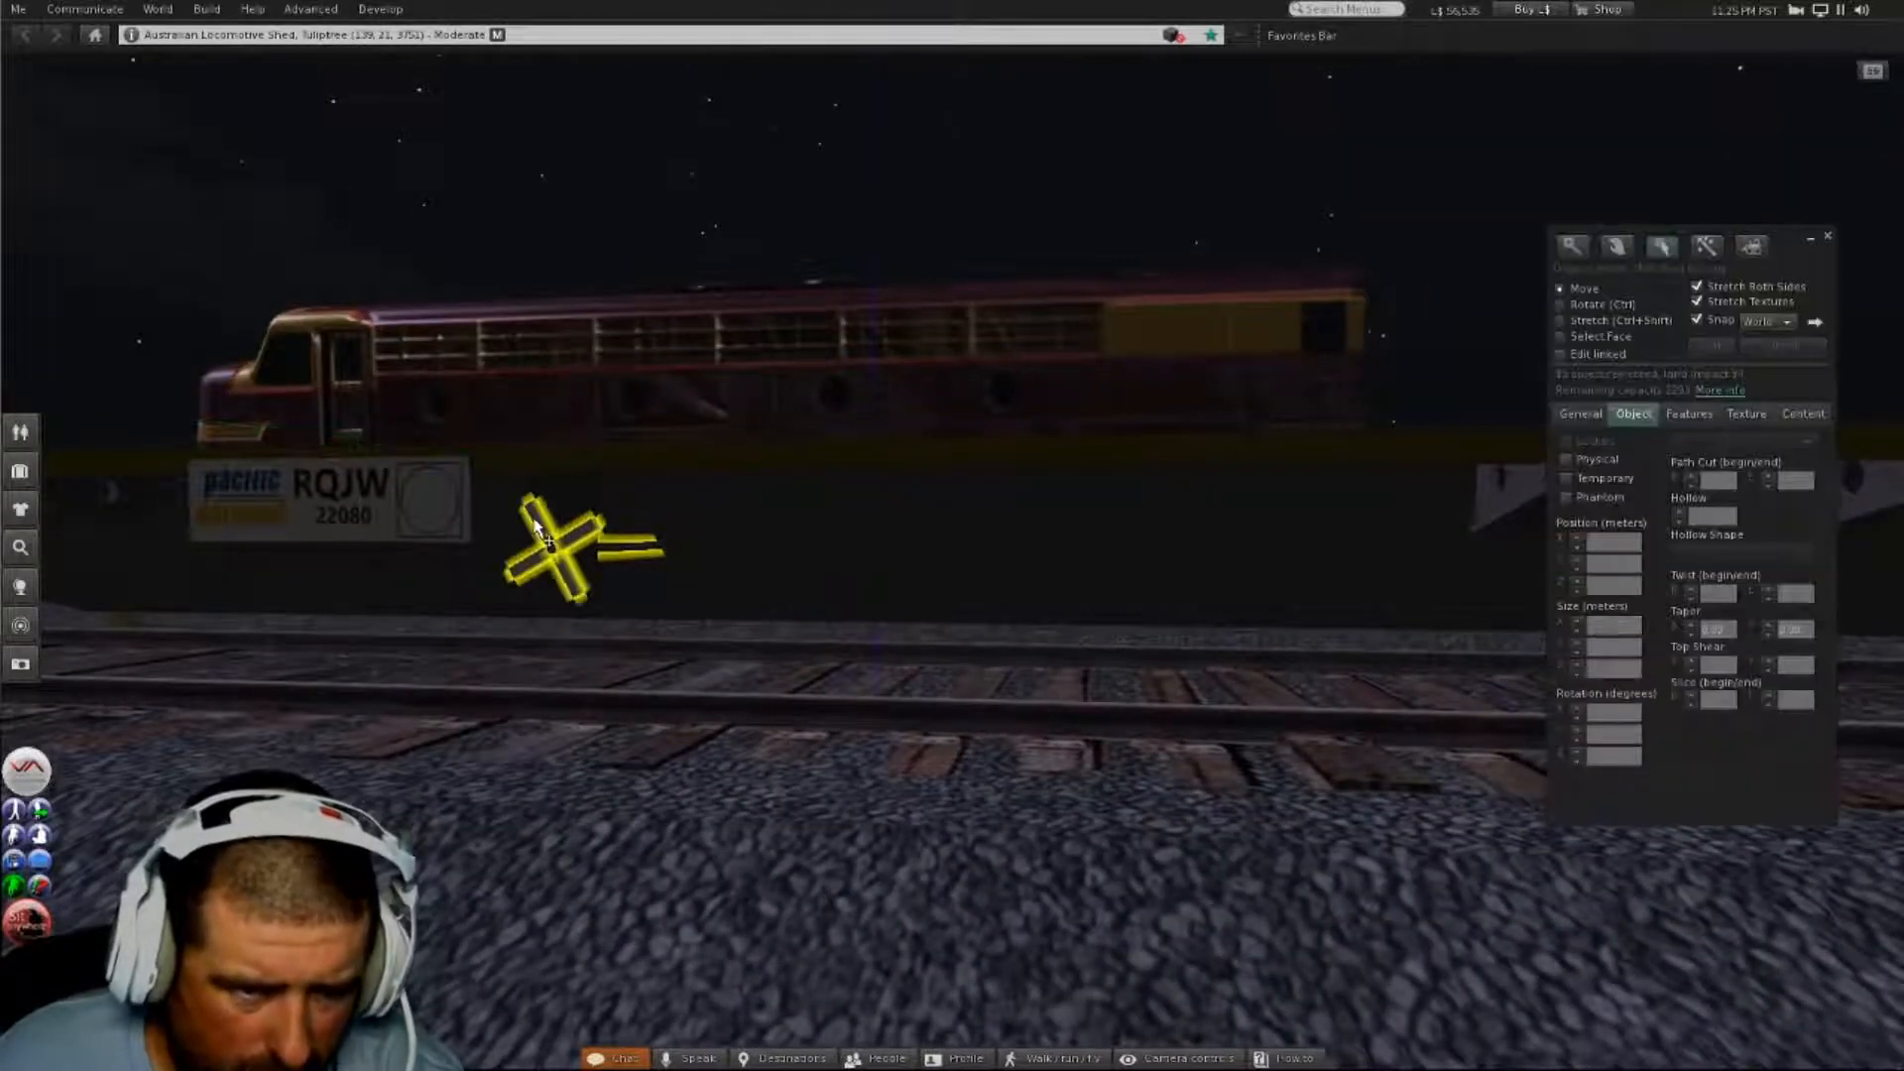
left_click(561, 494, "shift")
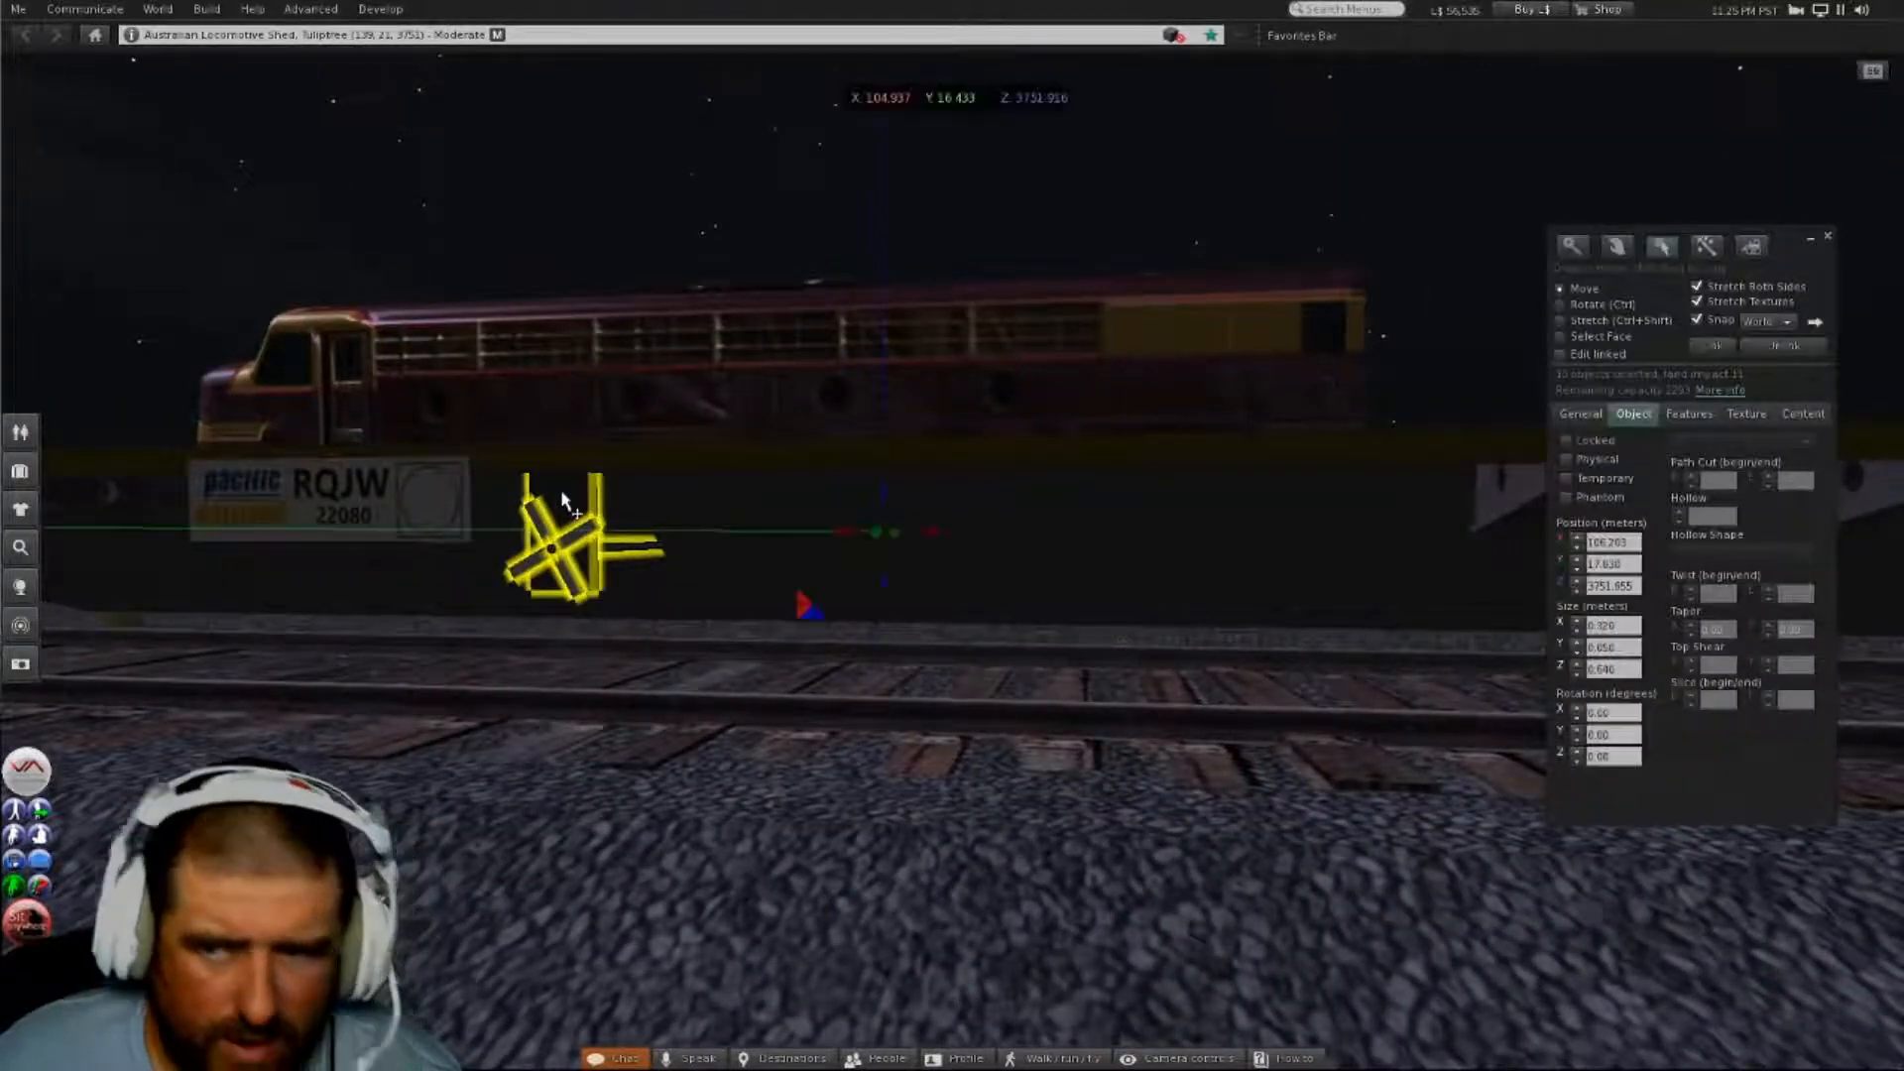
left_click(1721, 350)
- Move the linked brake assembly along the track to the blue wagon, at about X 136.6 m
left_click_drag(688, 536, 803, 685, "alt")
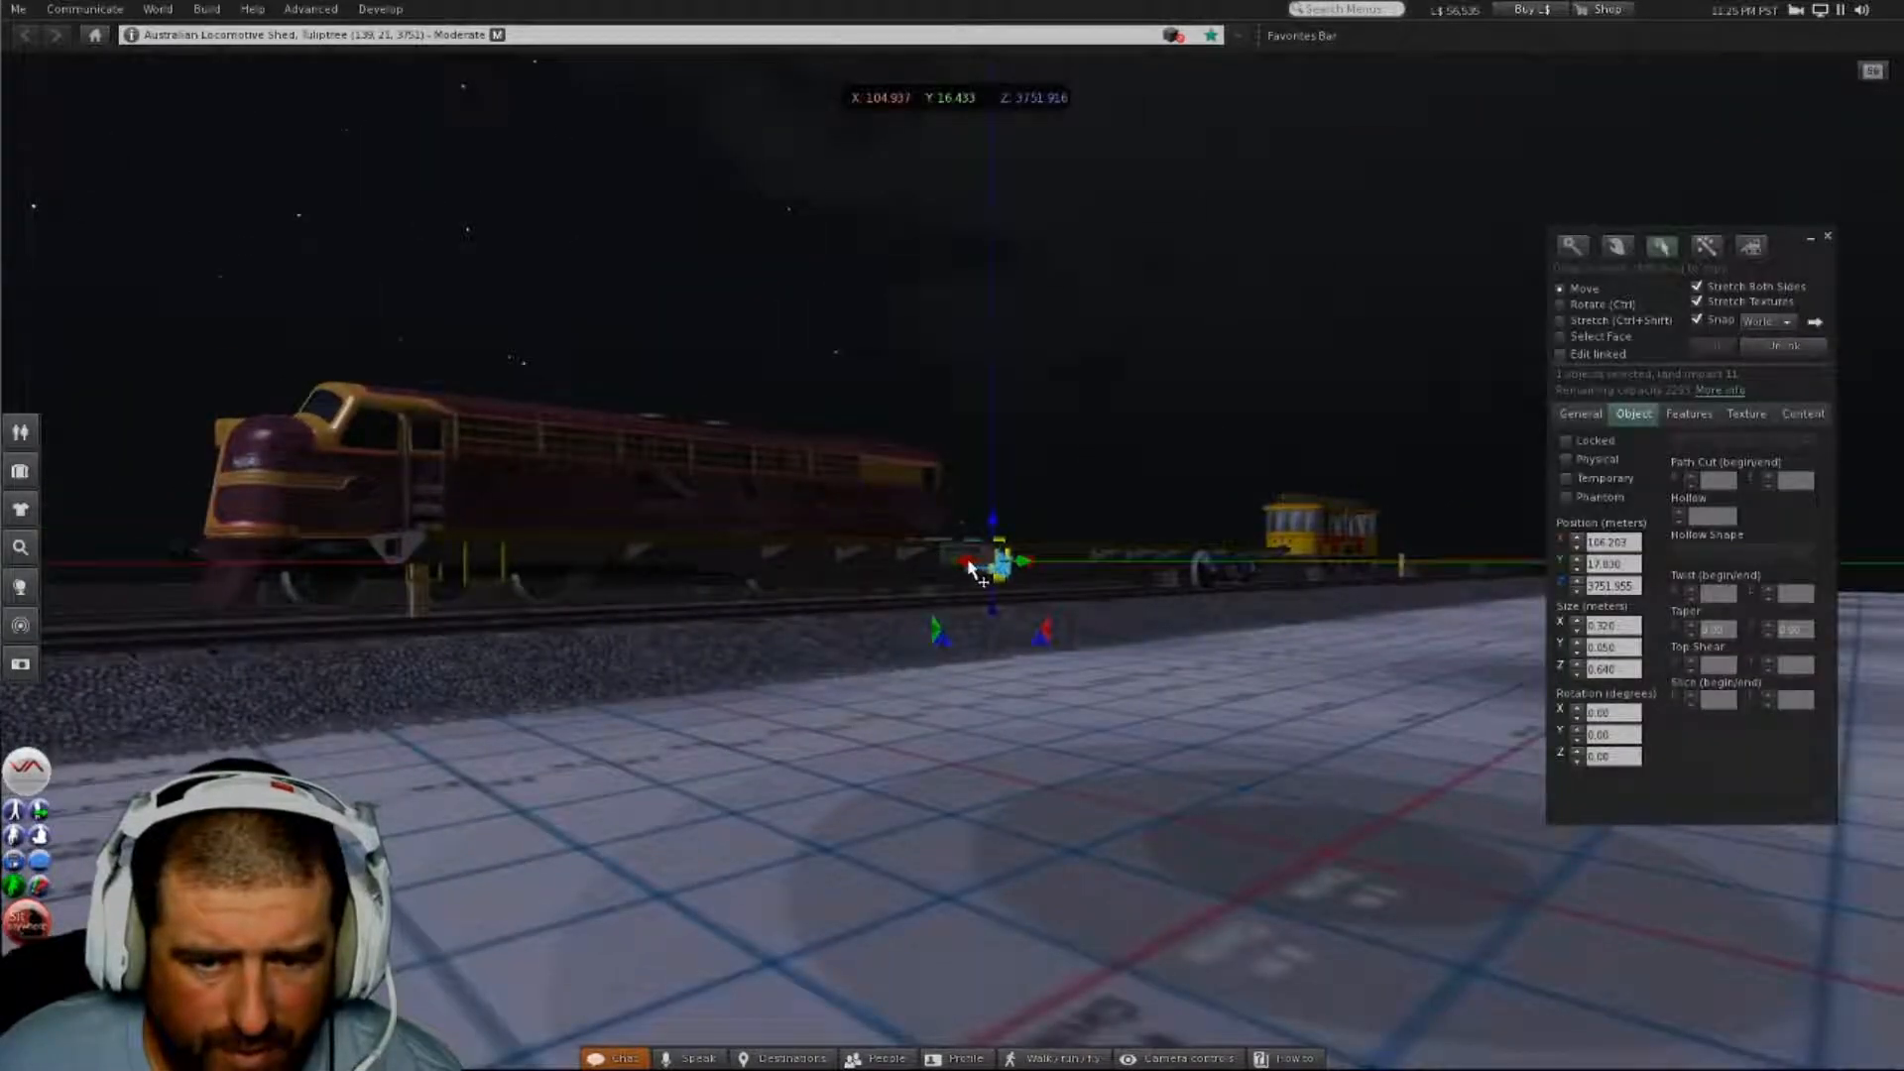
left_click_drag(967, 557, 178, 607)
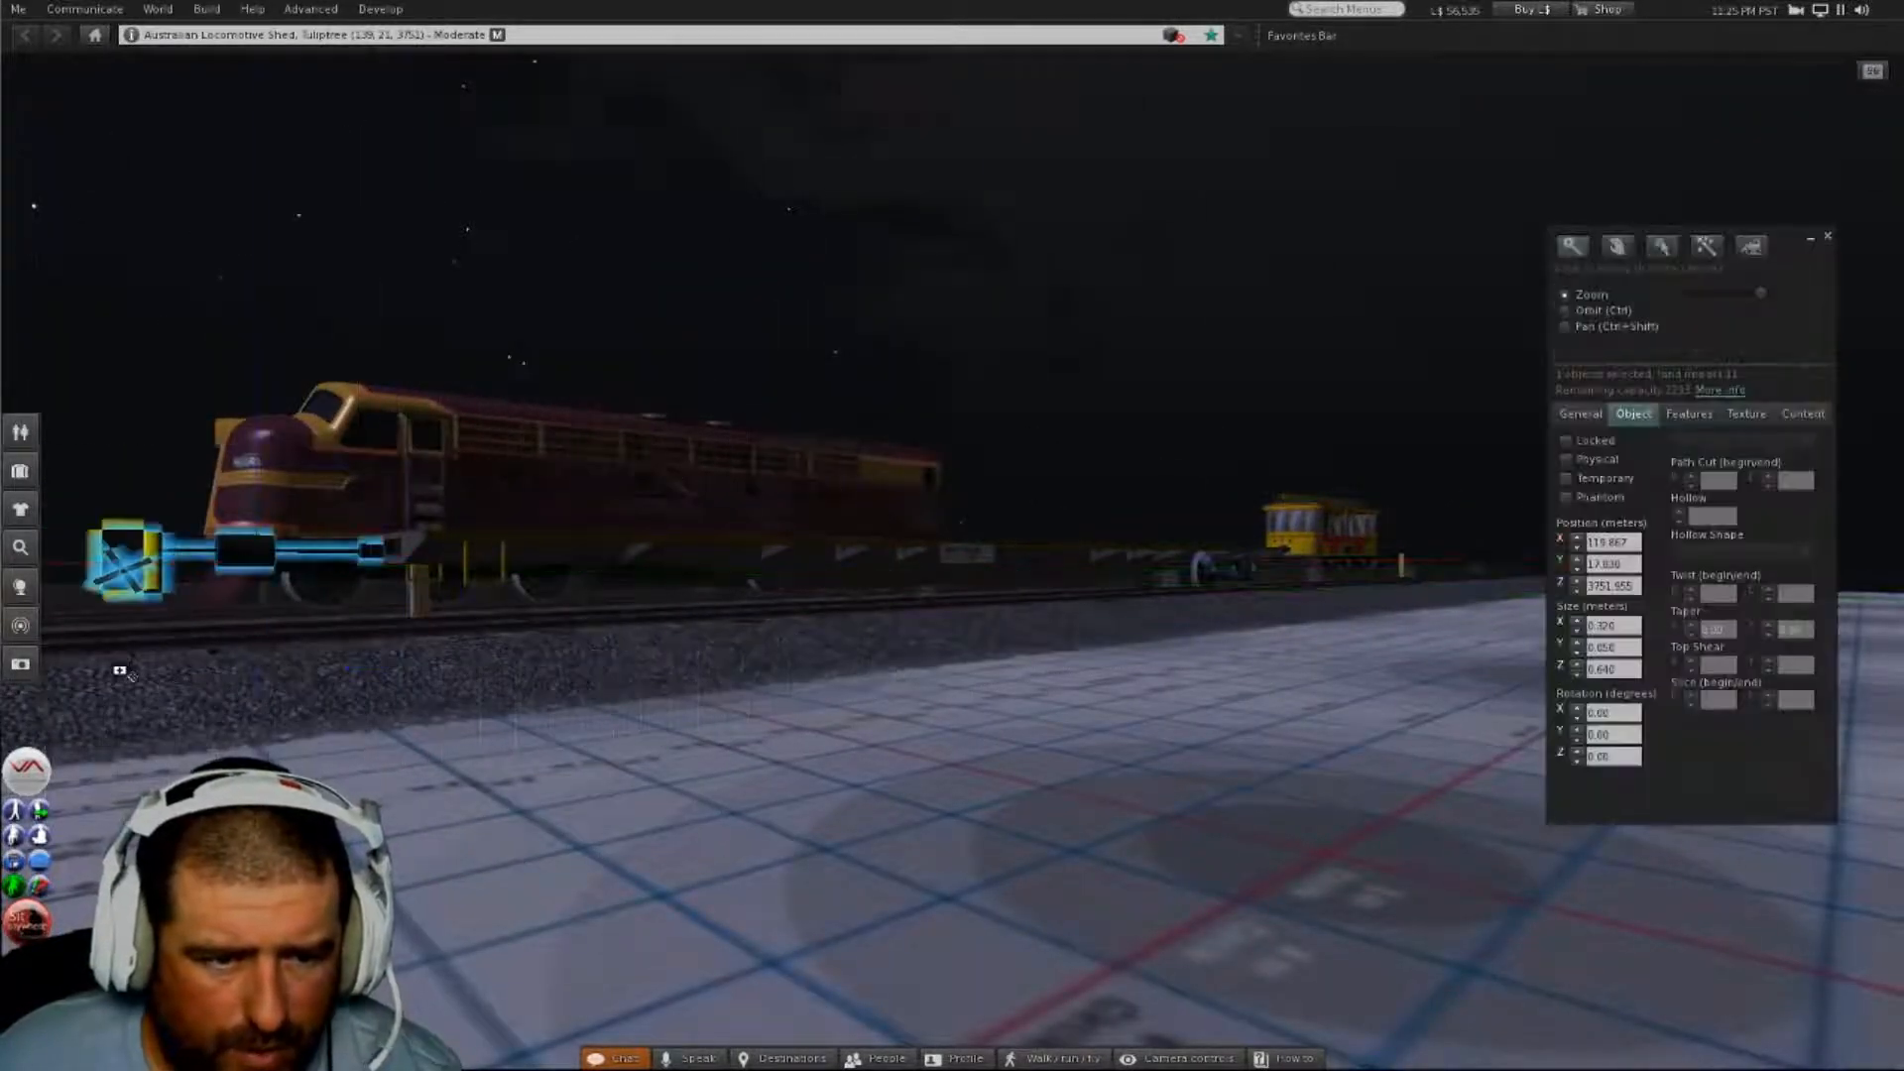
left_click(119, 670, "alt")
left_click_drag(729, 558, 969, 557, "alt")
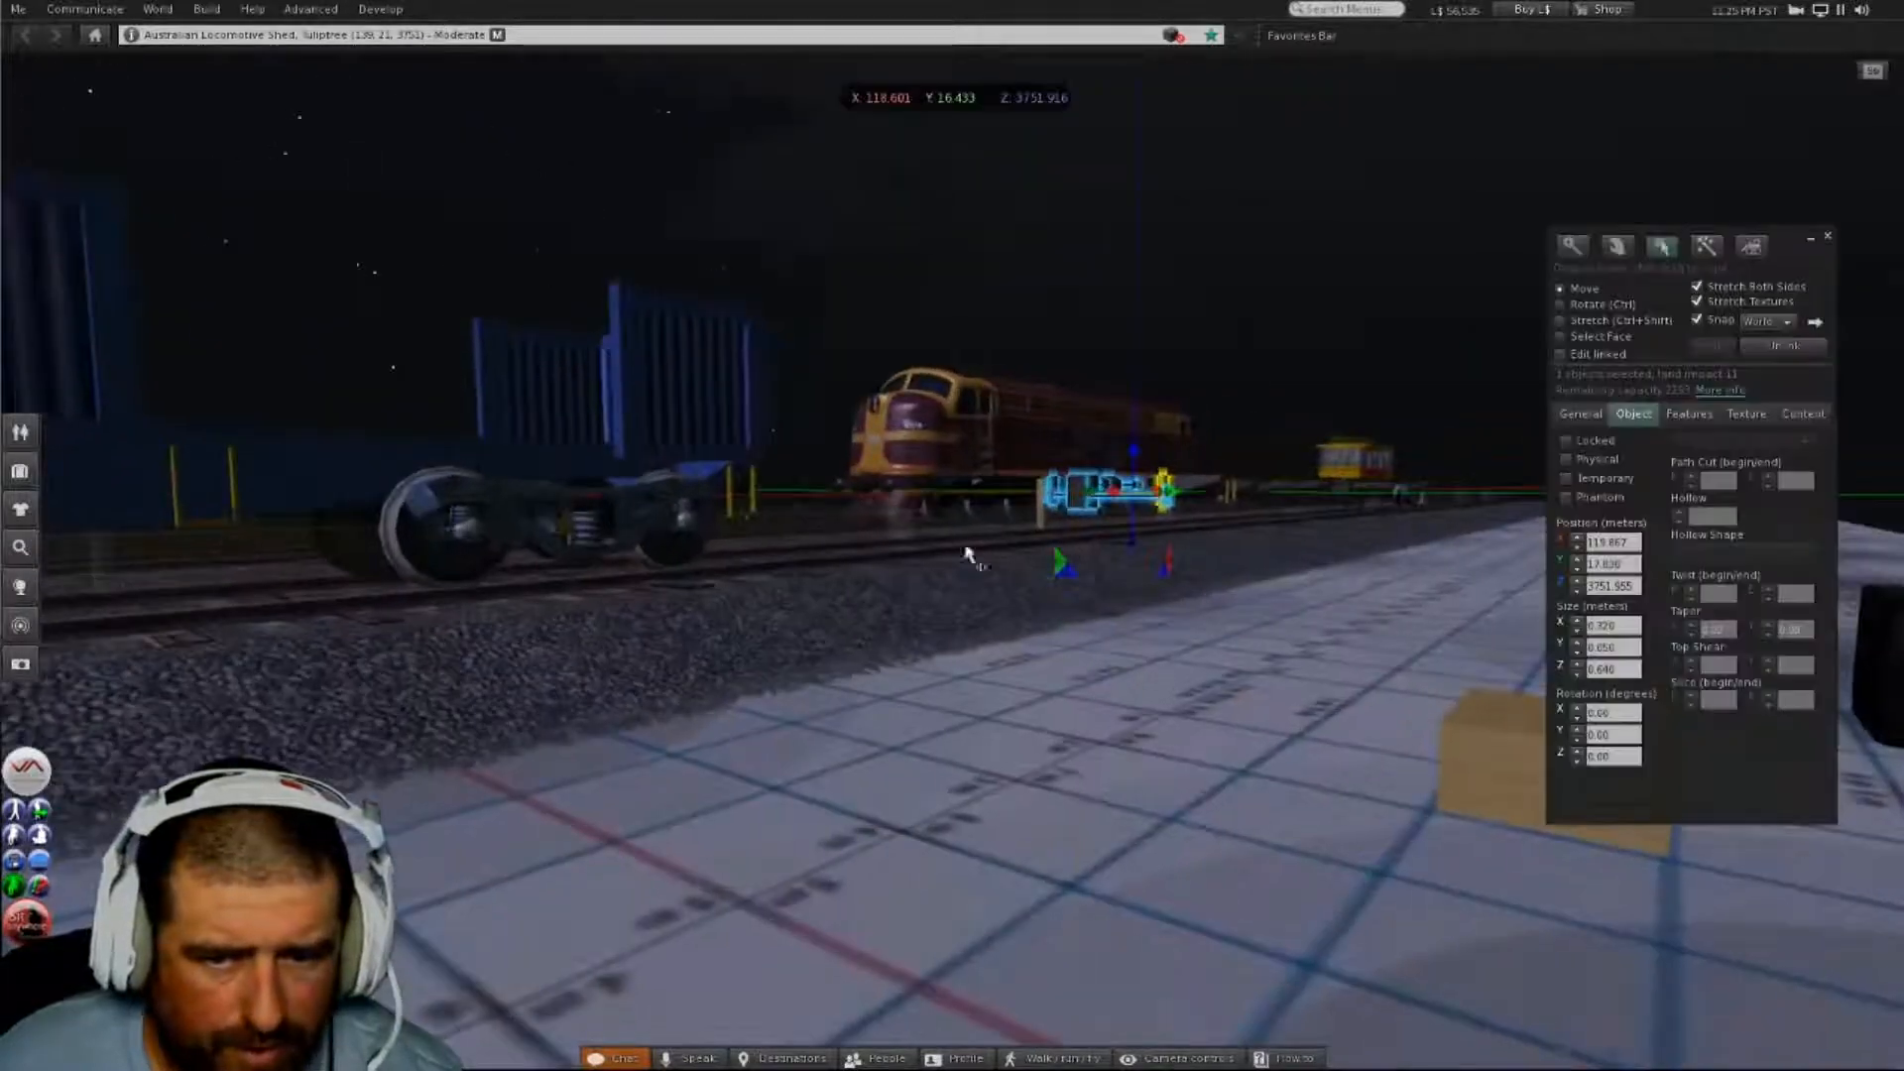
left_click_drag(1113, 496, 119, 513)
key("Escape")
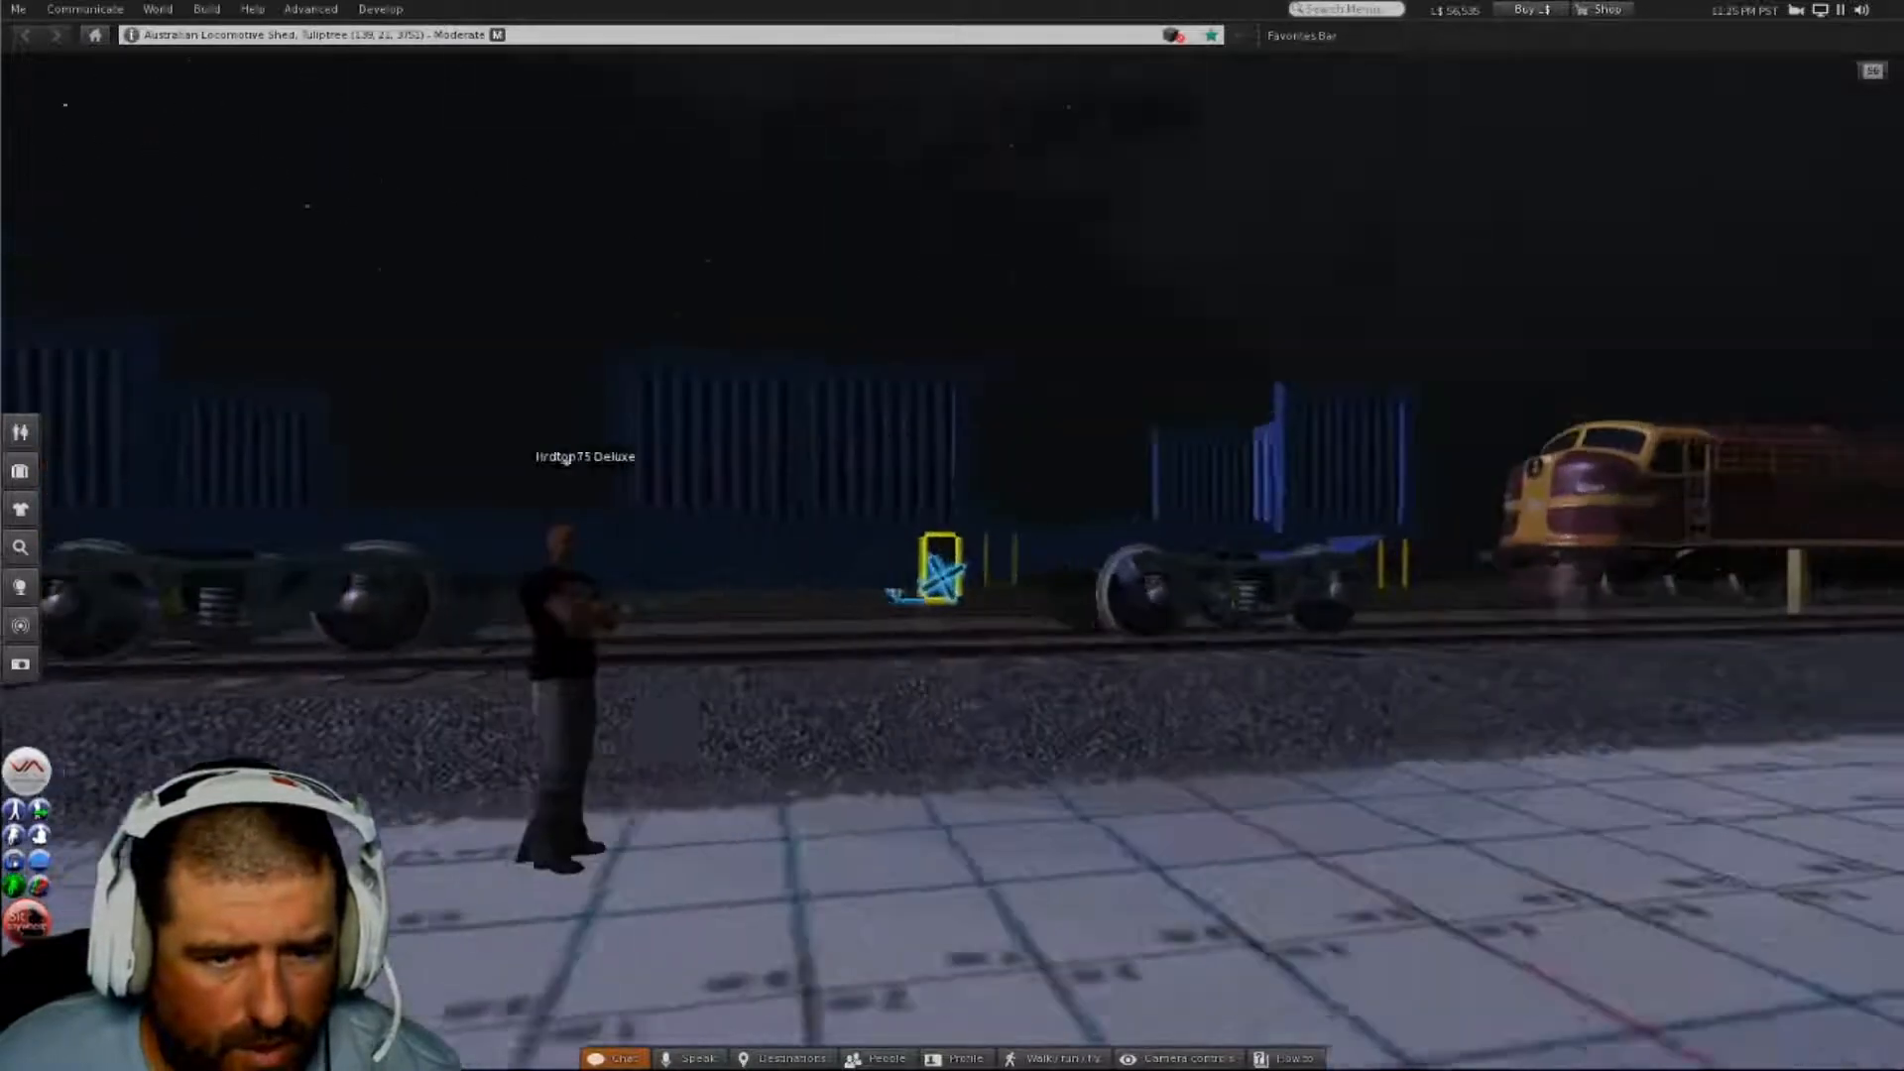
left_click_drag(940, 564, 919, 562, "alt")
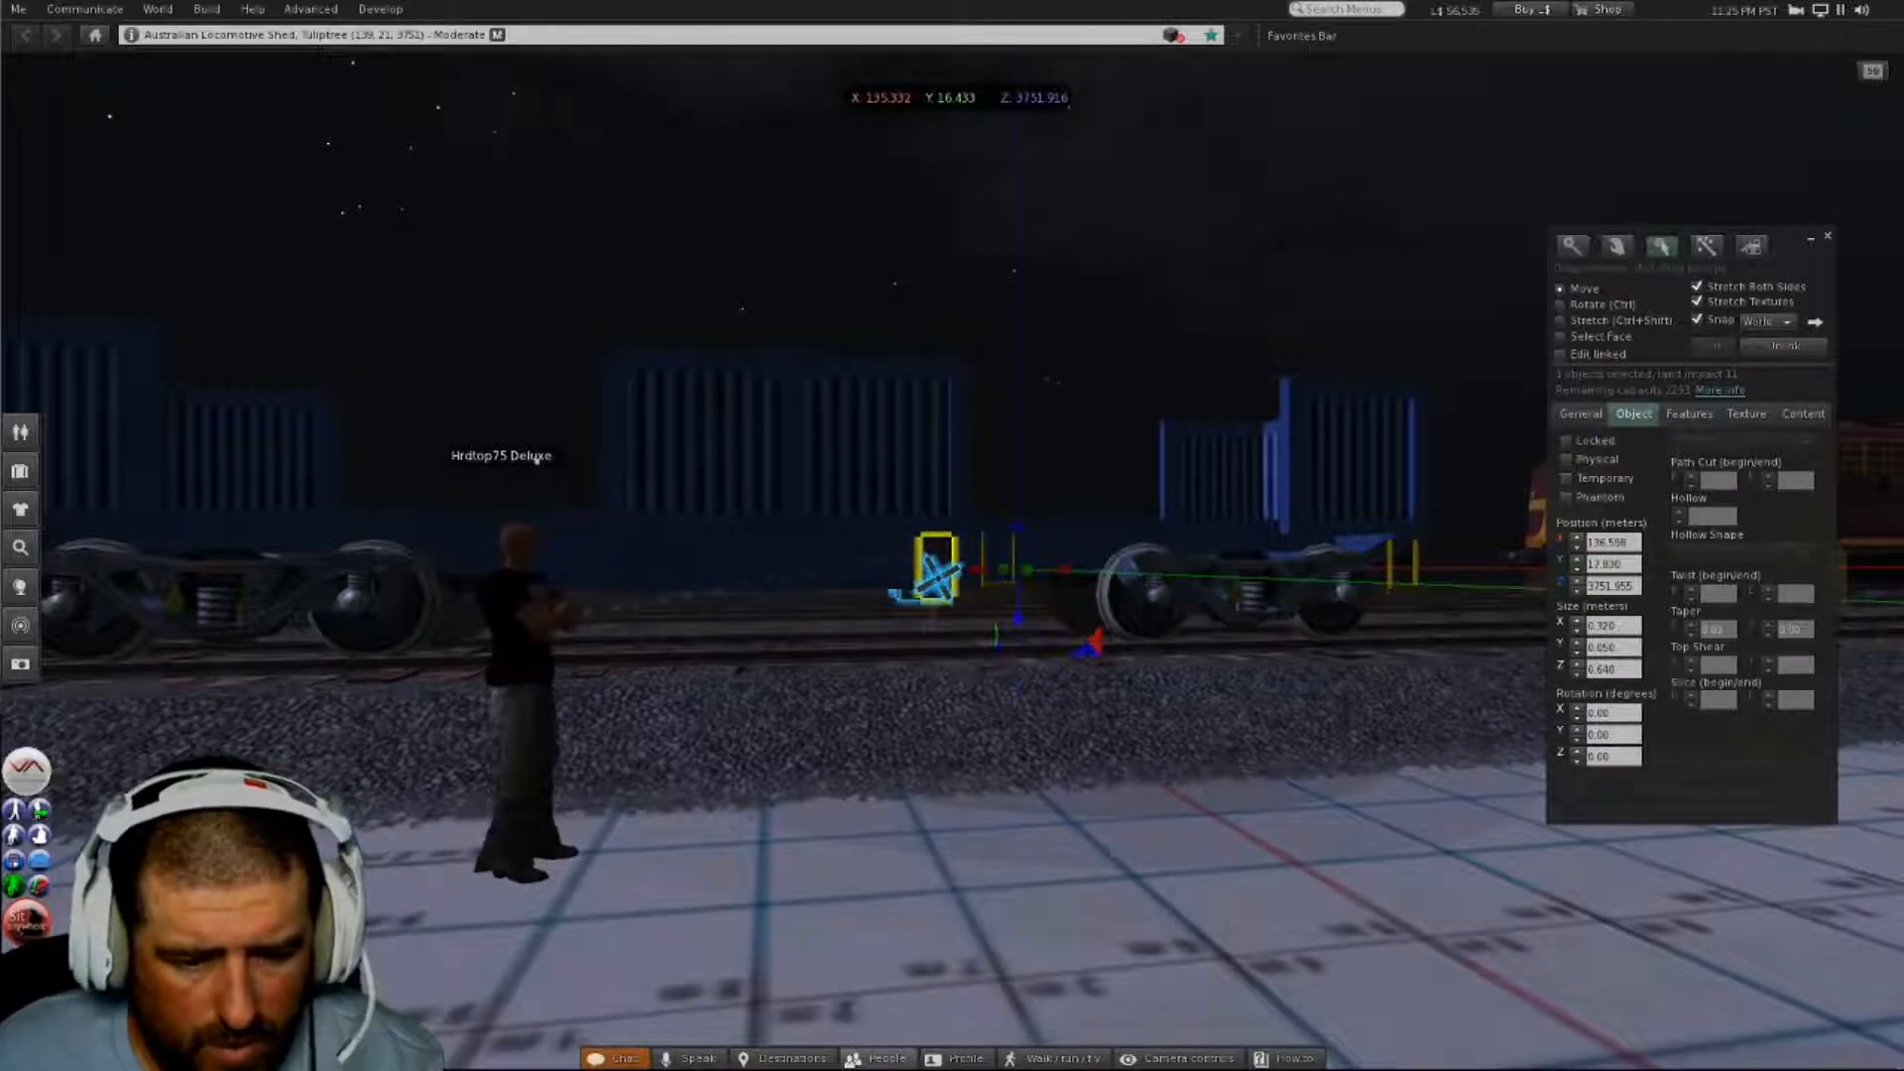
- Check the handbrake placement in the NODY 20835 reference photo and slide the assembly under the blue wagon to about X 139.6 m
key("alt+Tab")
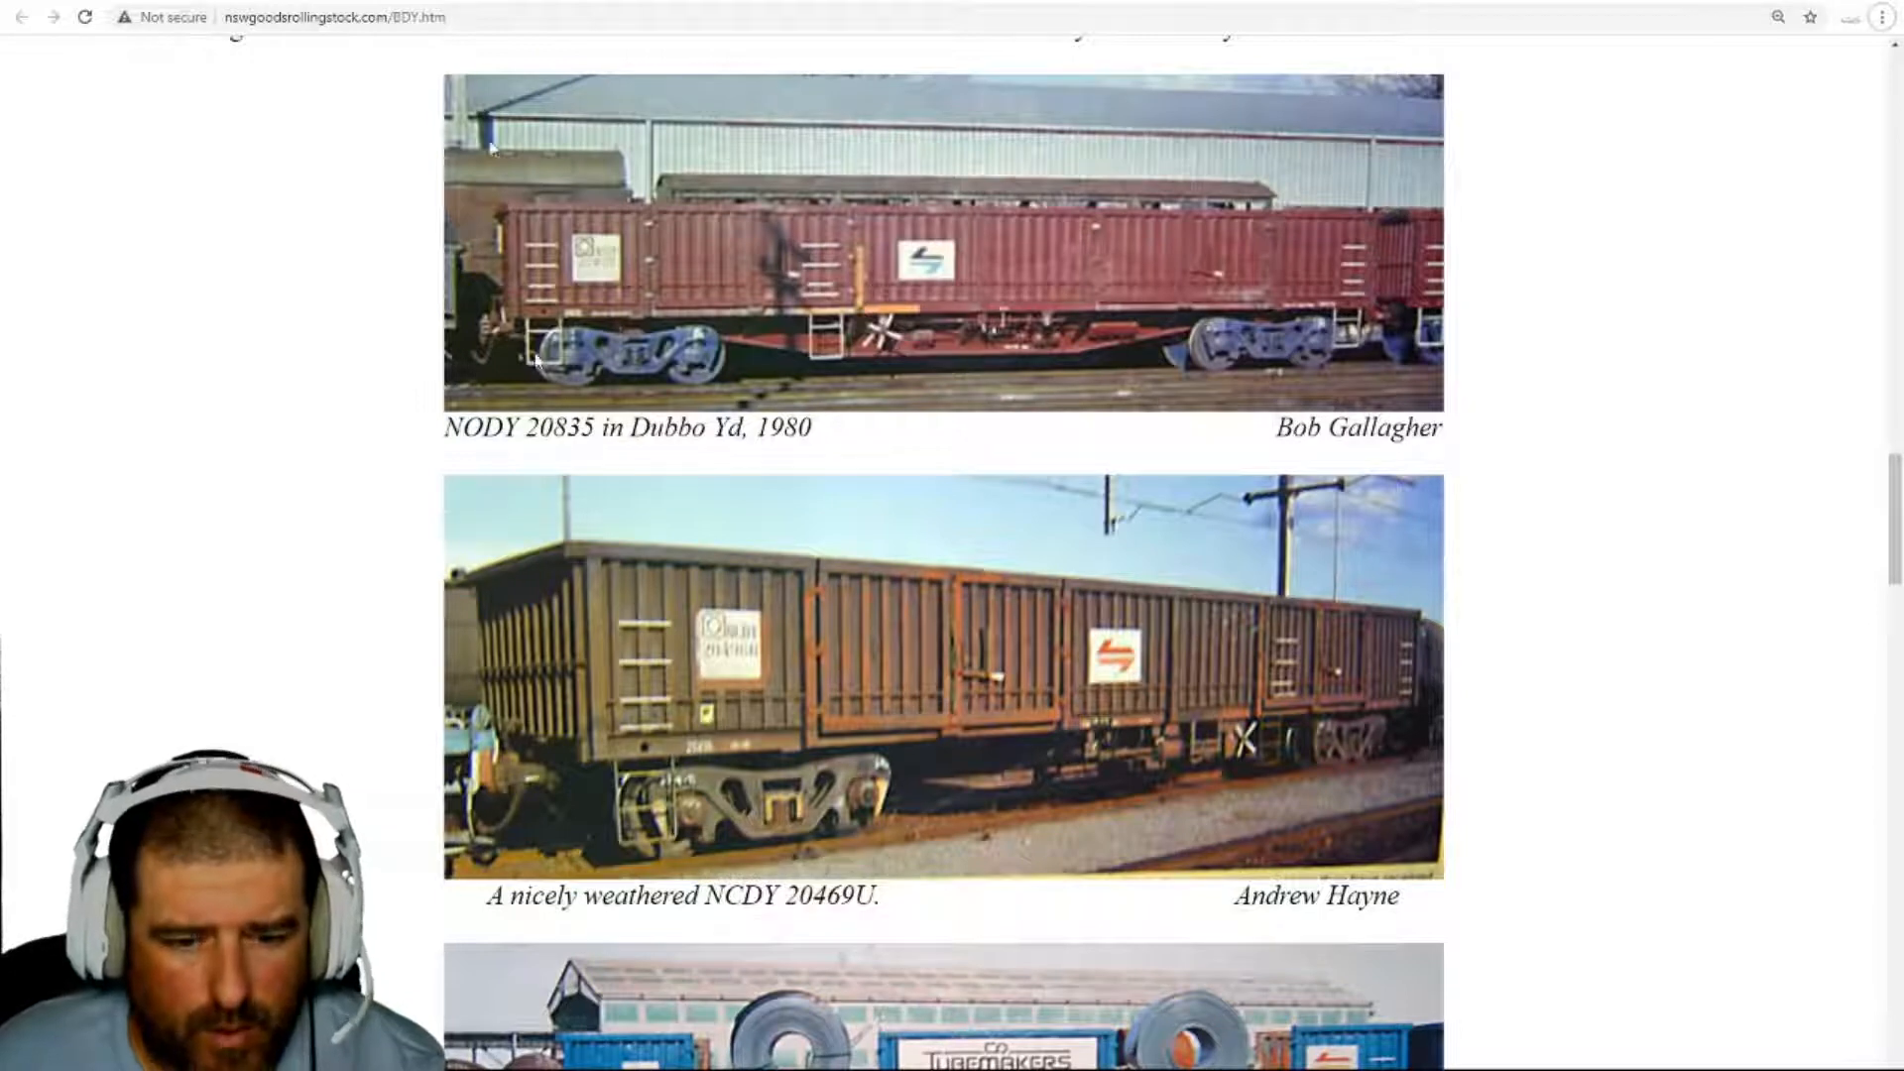
key("alt+Tab")
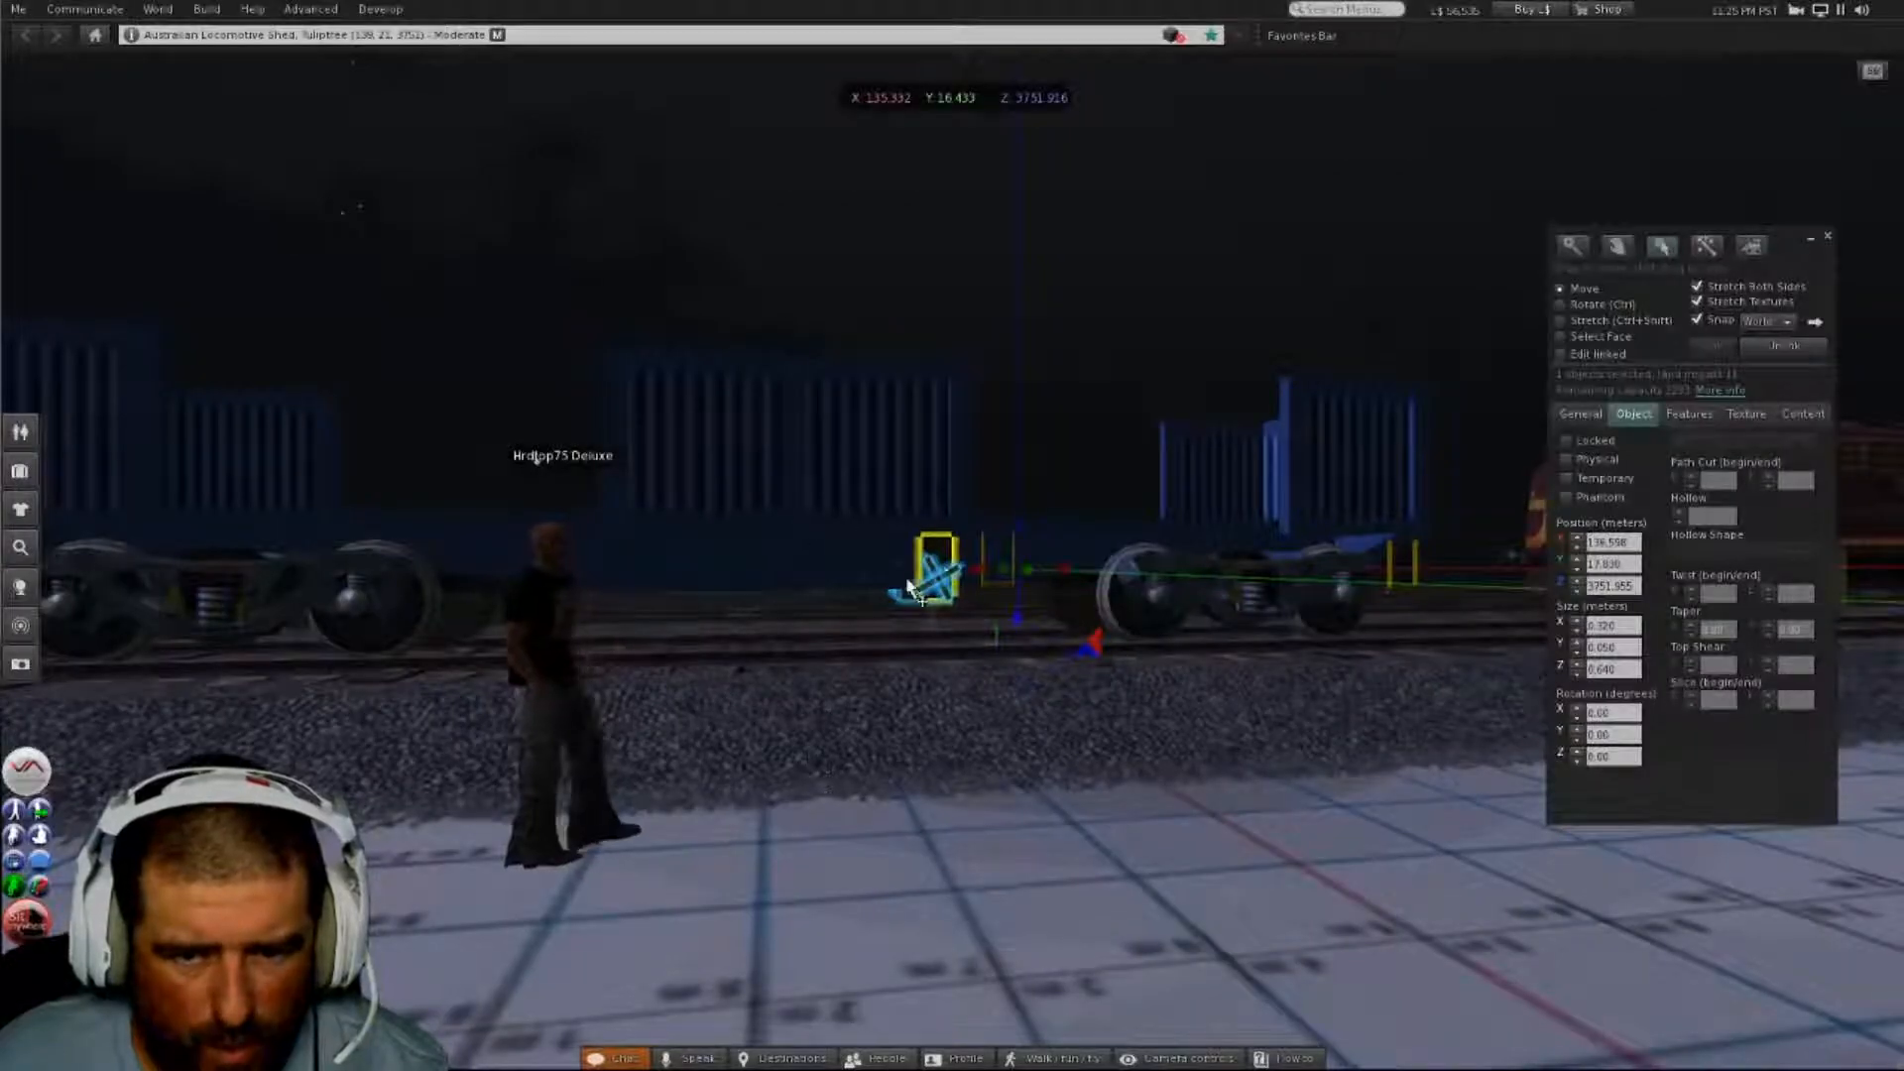
left_click_drag(980, 575, 722, 615)
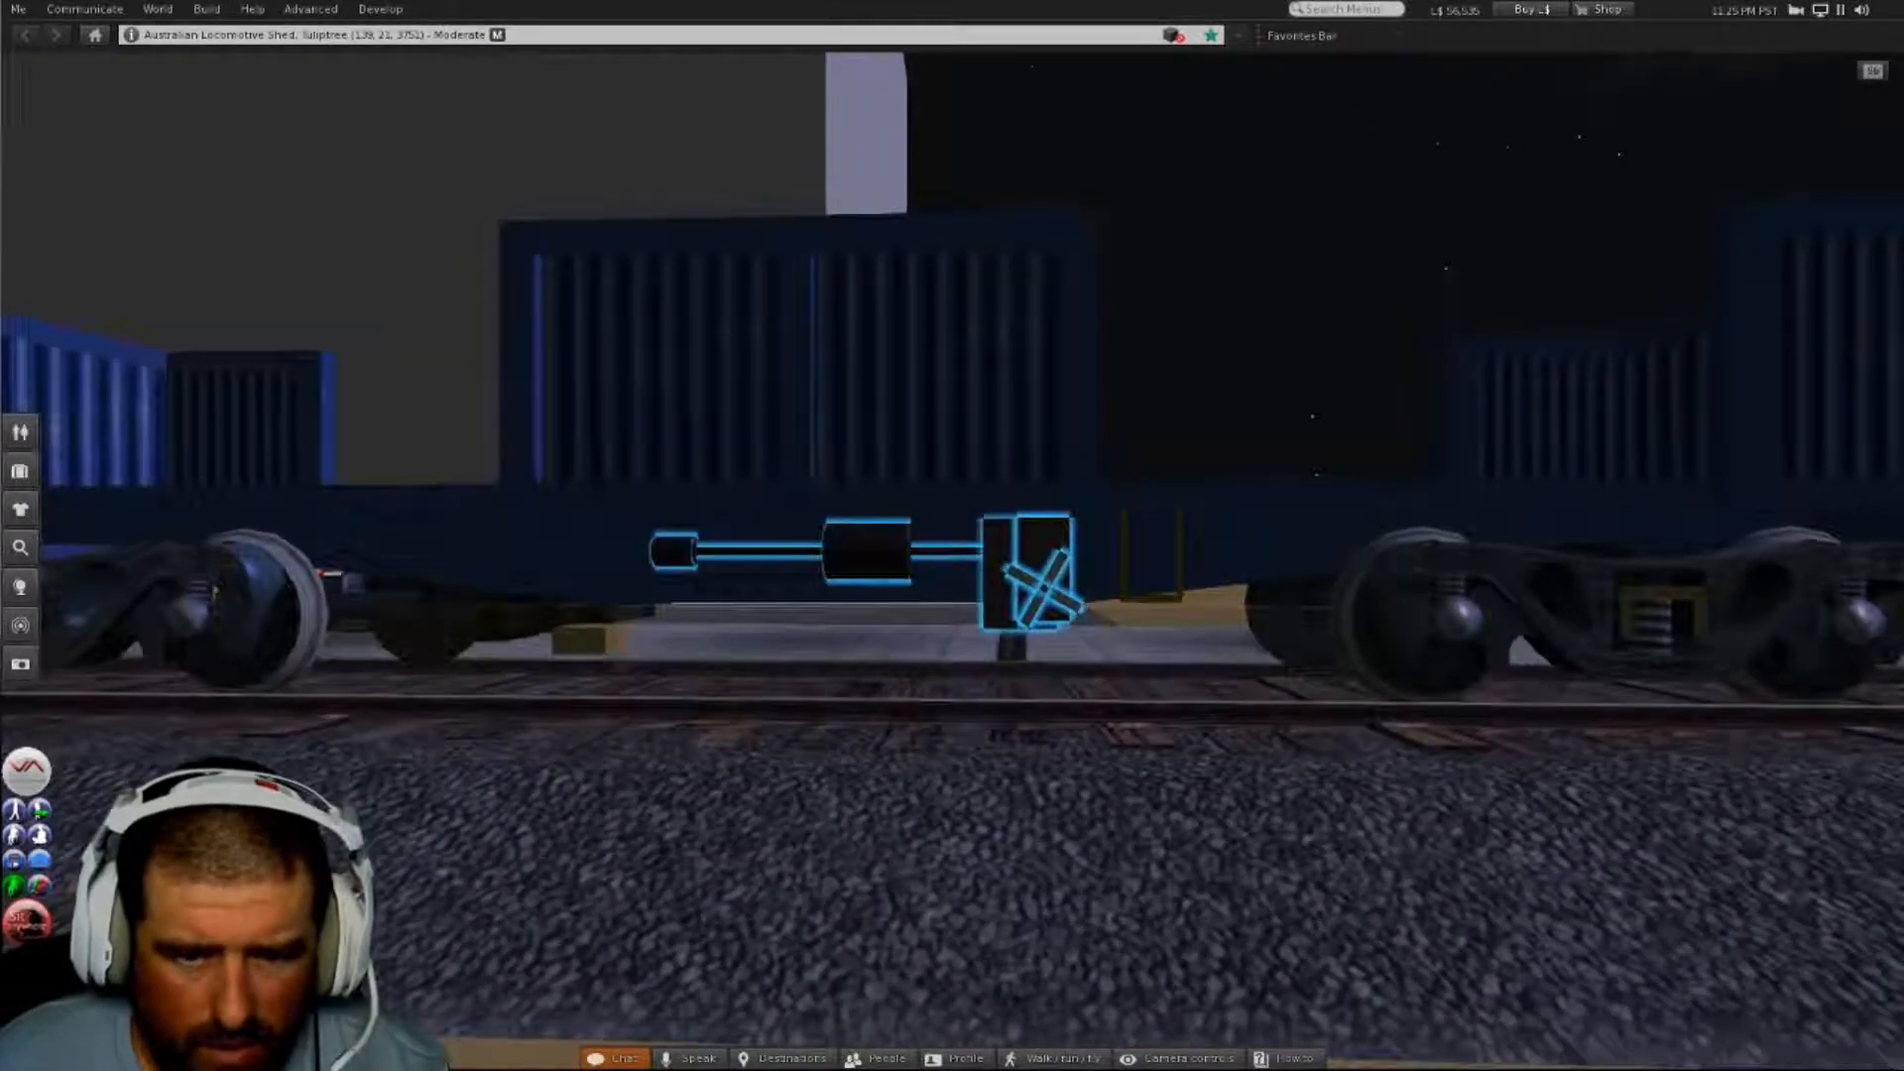
left_click_drag(952, 562, 1151, 635, "alt")
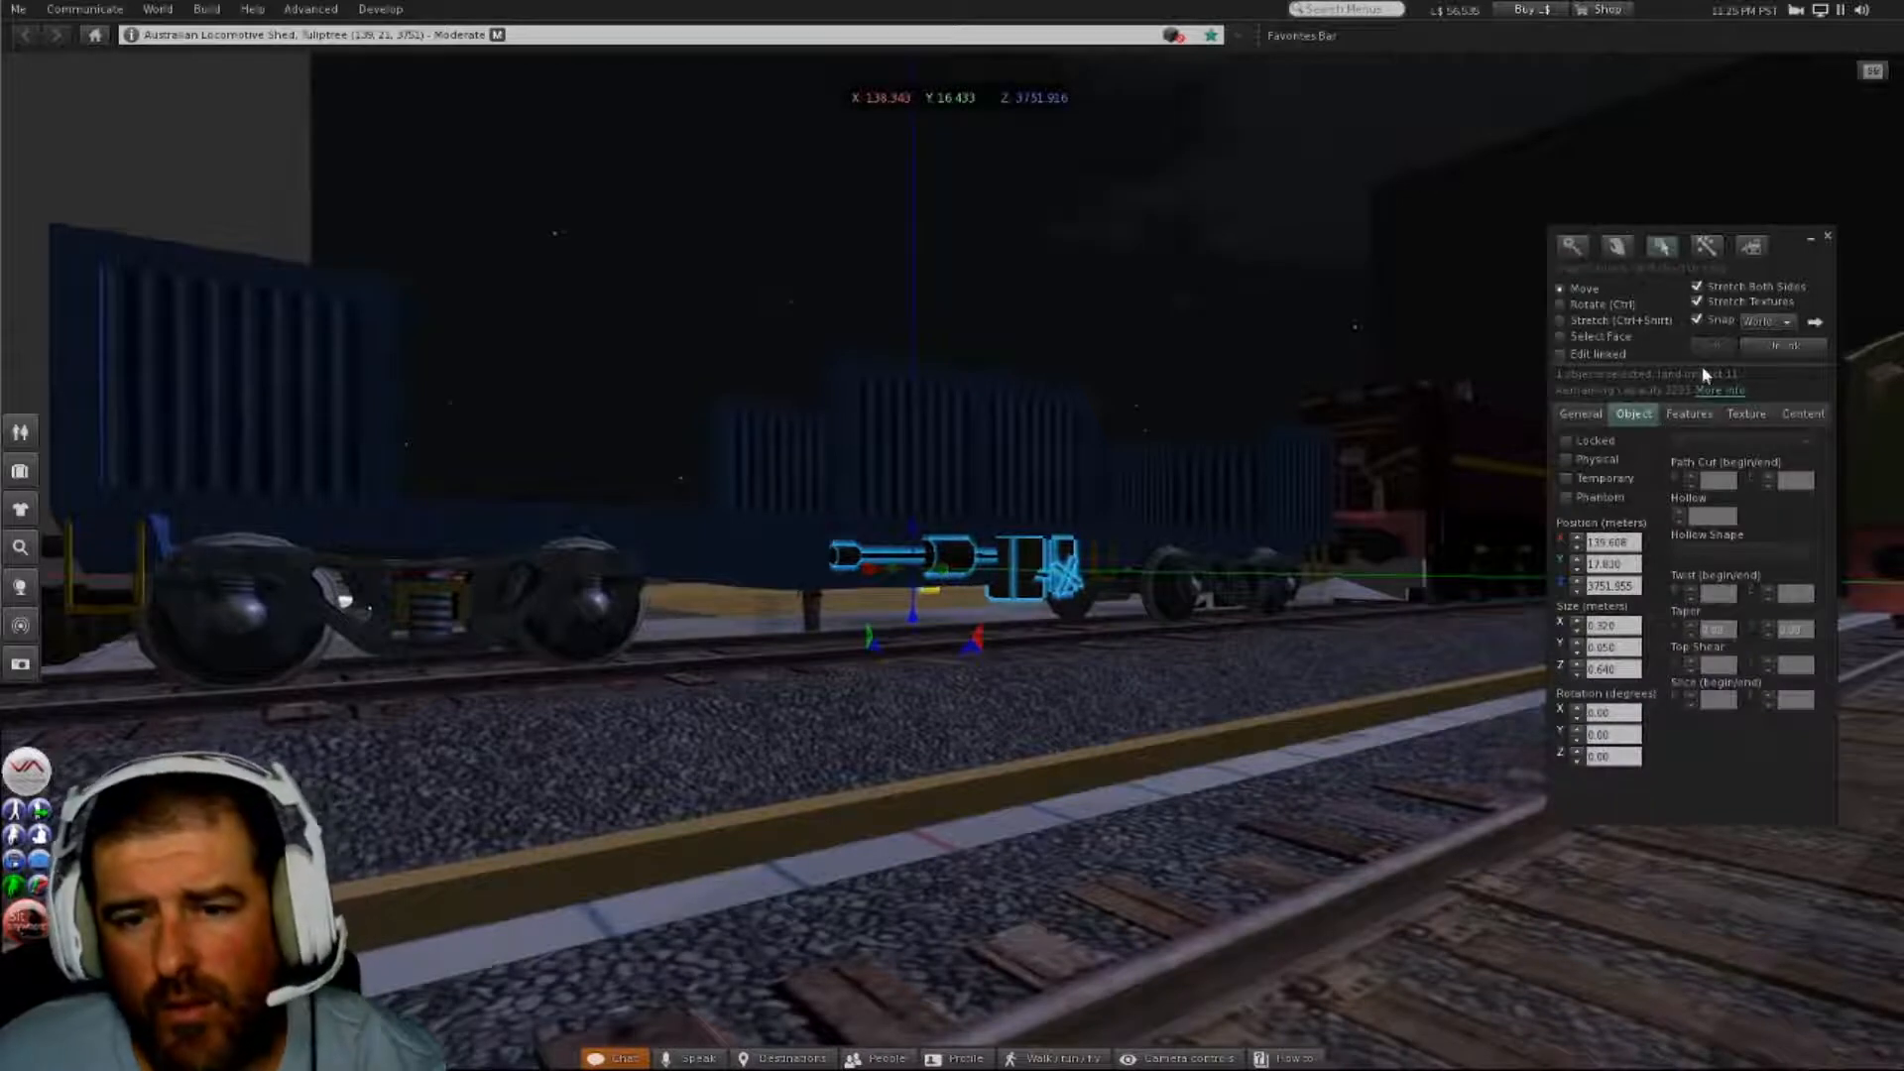
- Add the blue wagon's body to the selection and link the brake assembly to it
left_click(977, 506, "shift")
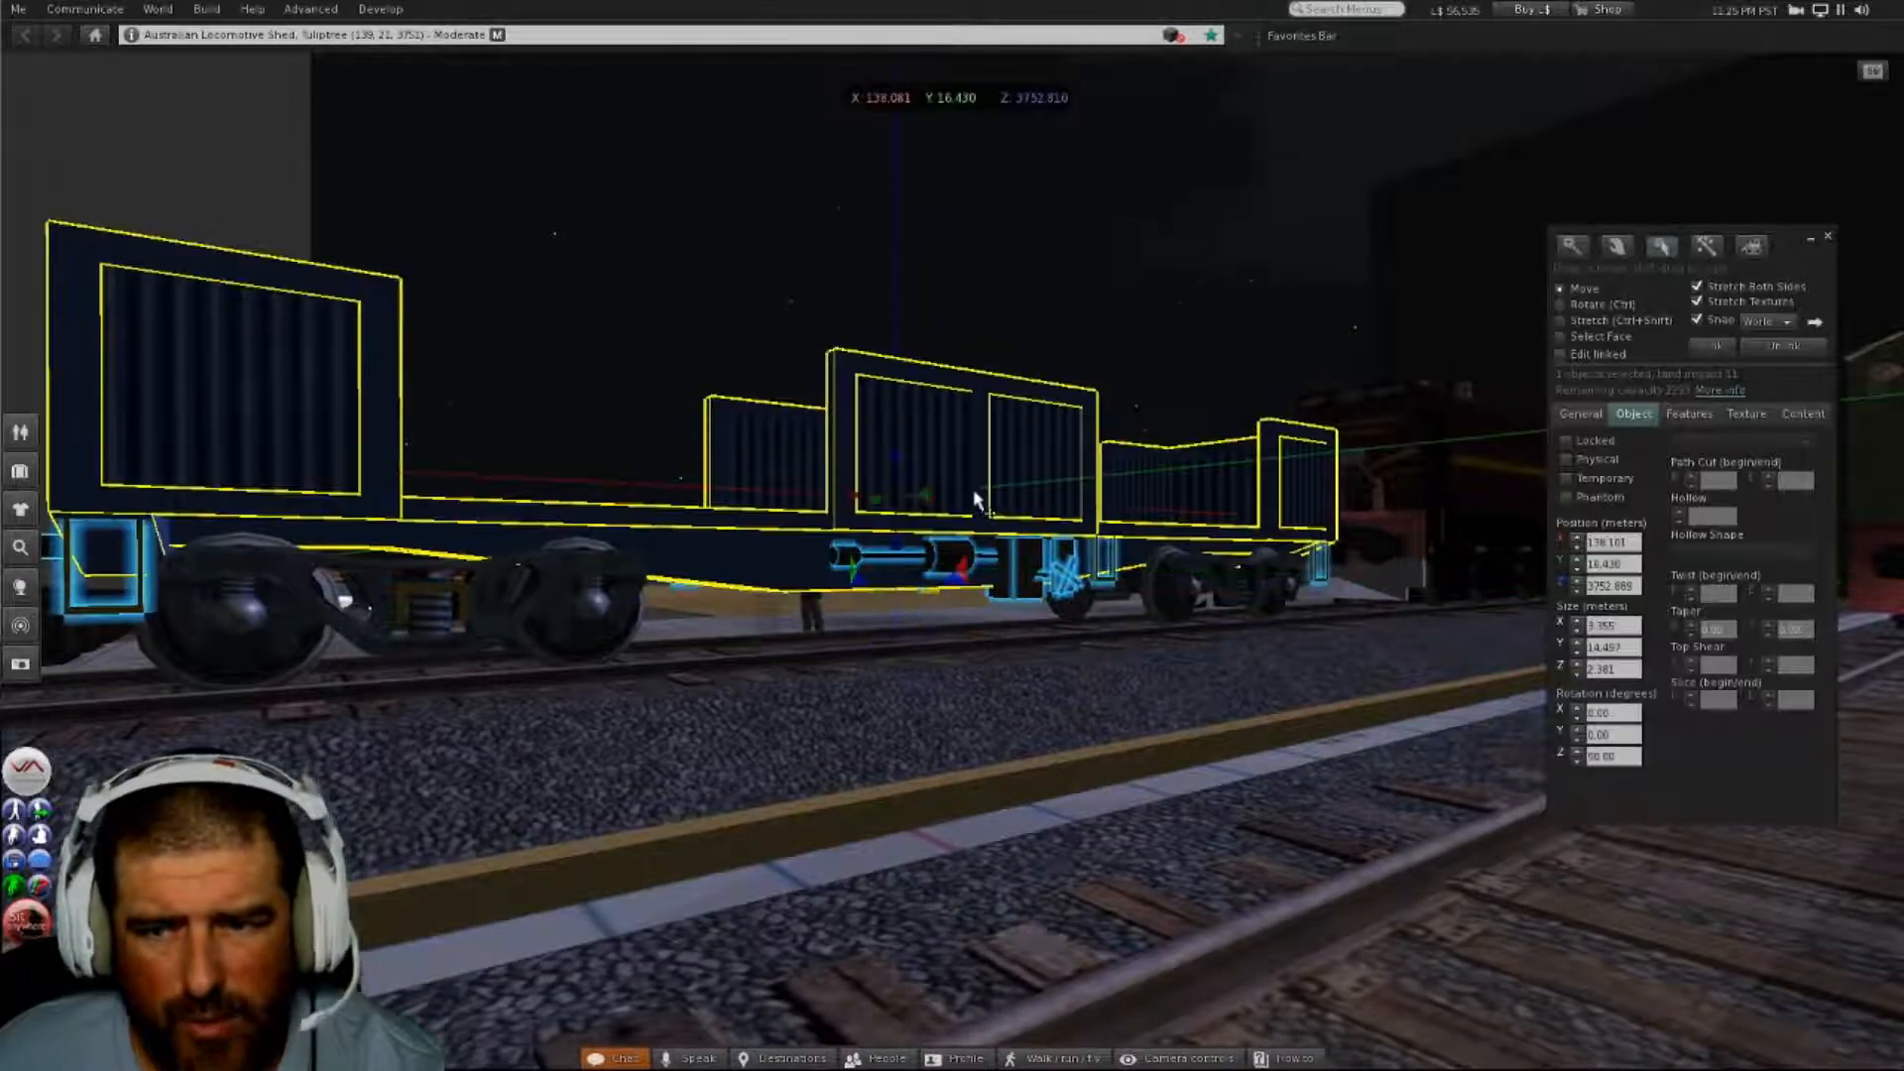
left_click(1709, 347)
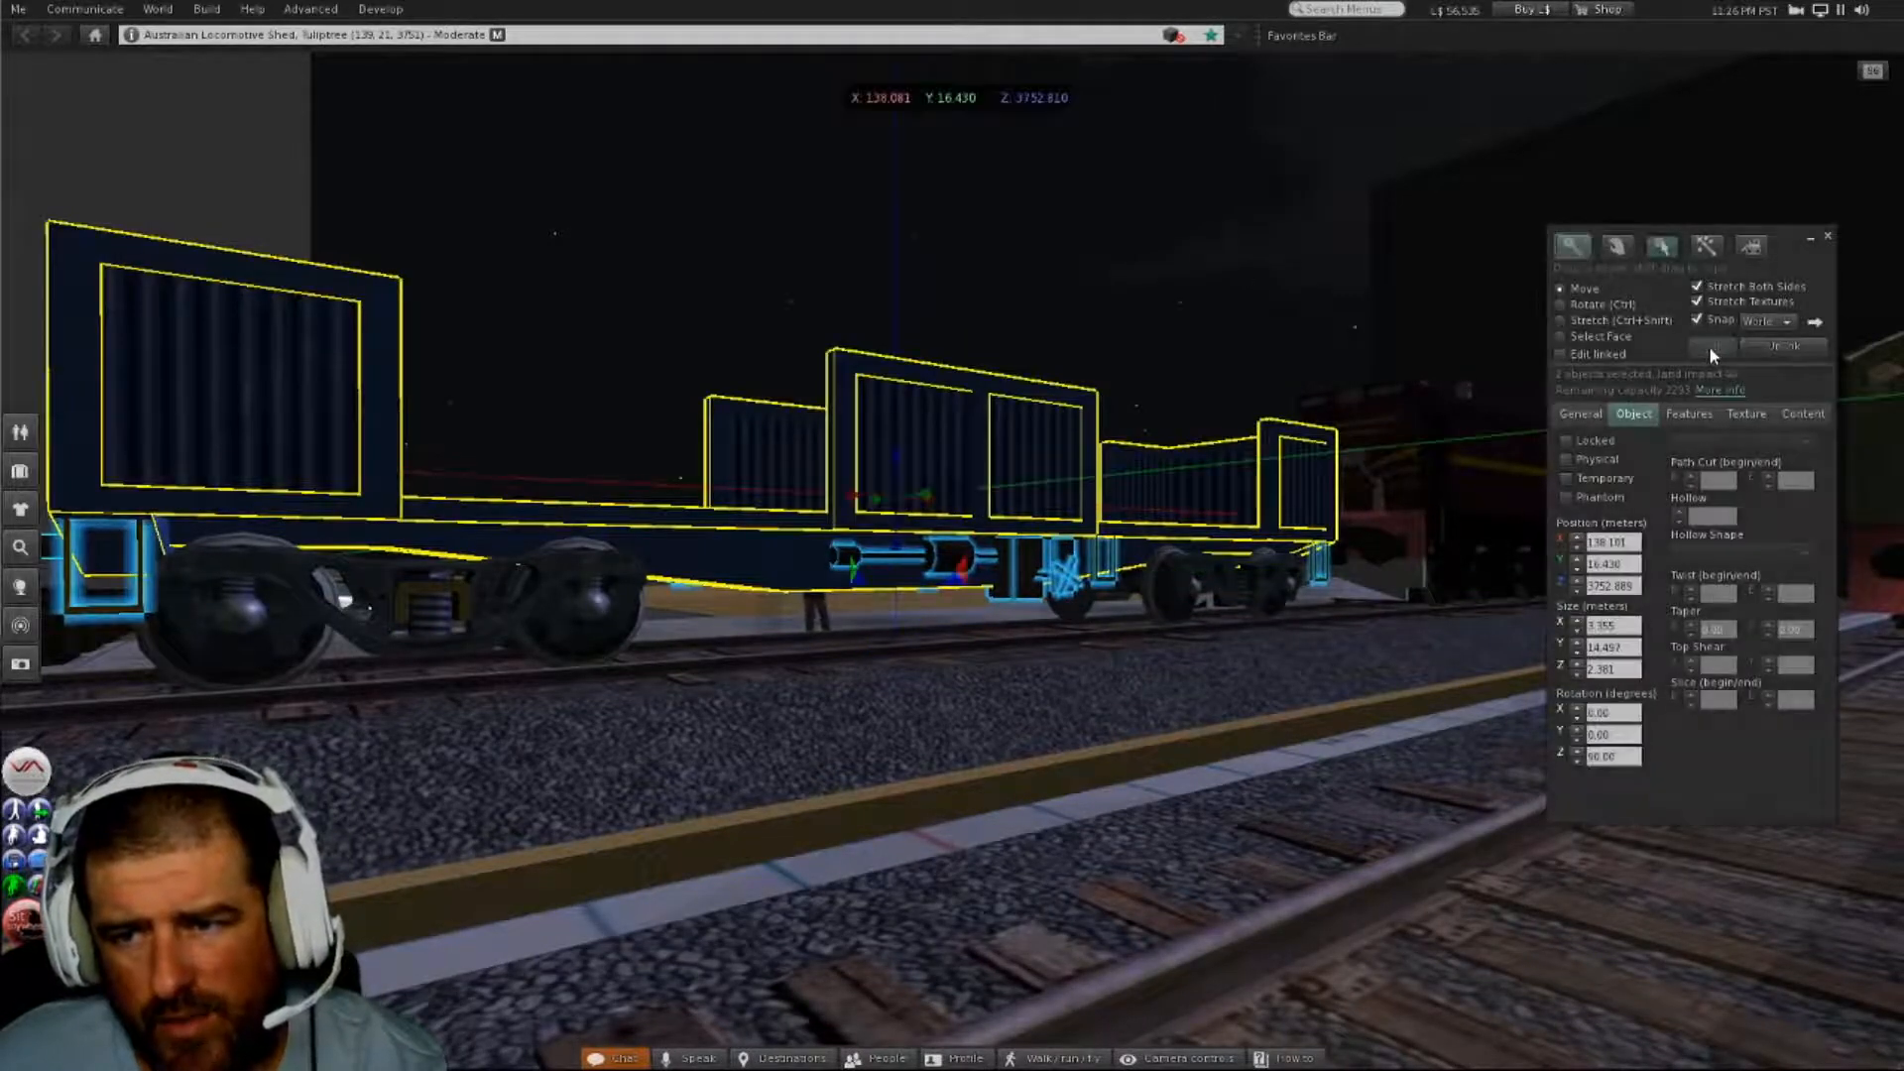
key("alt")
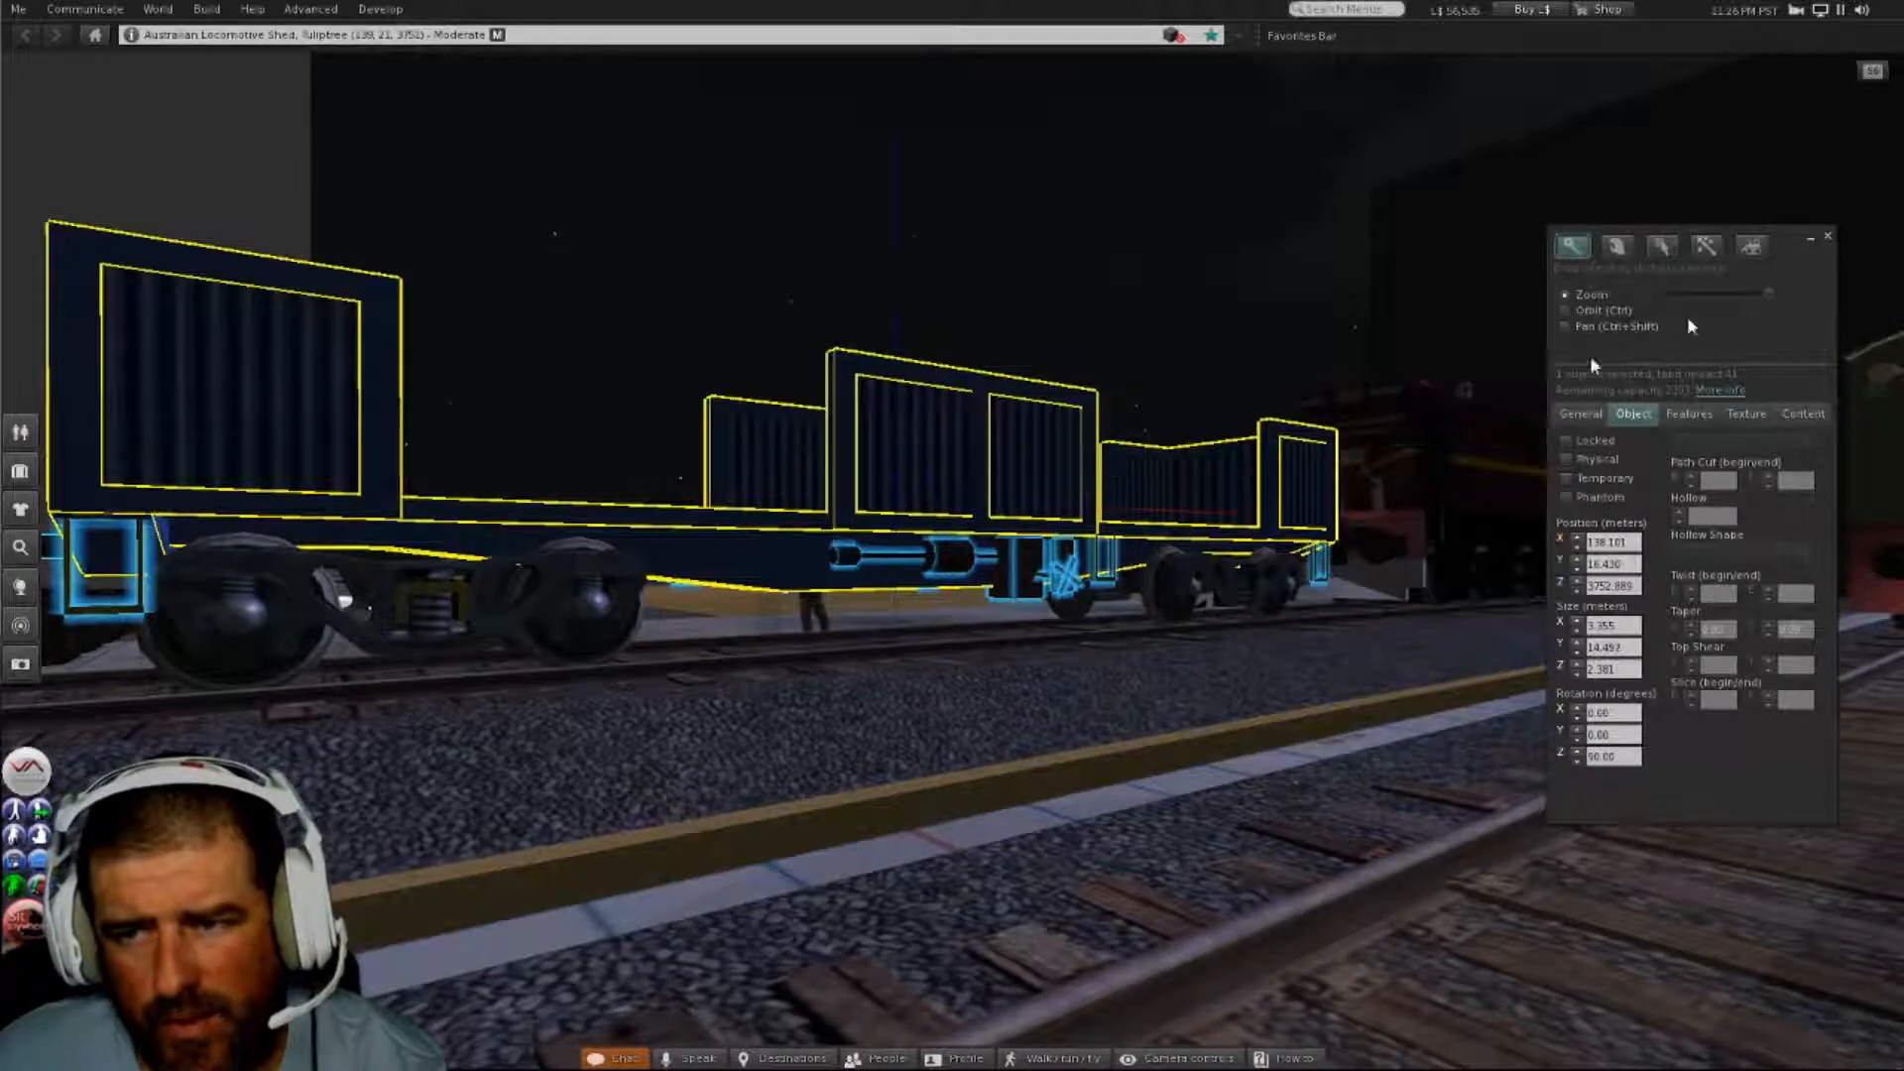
key("alt")
key("Escape")
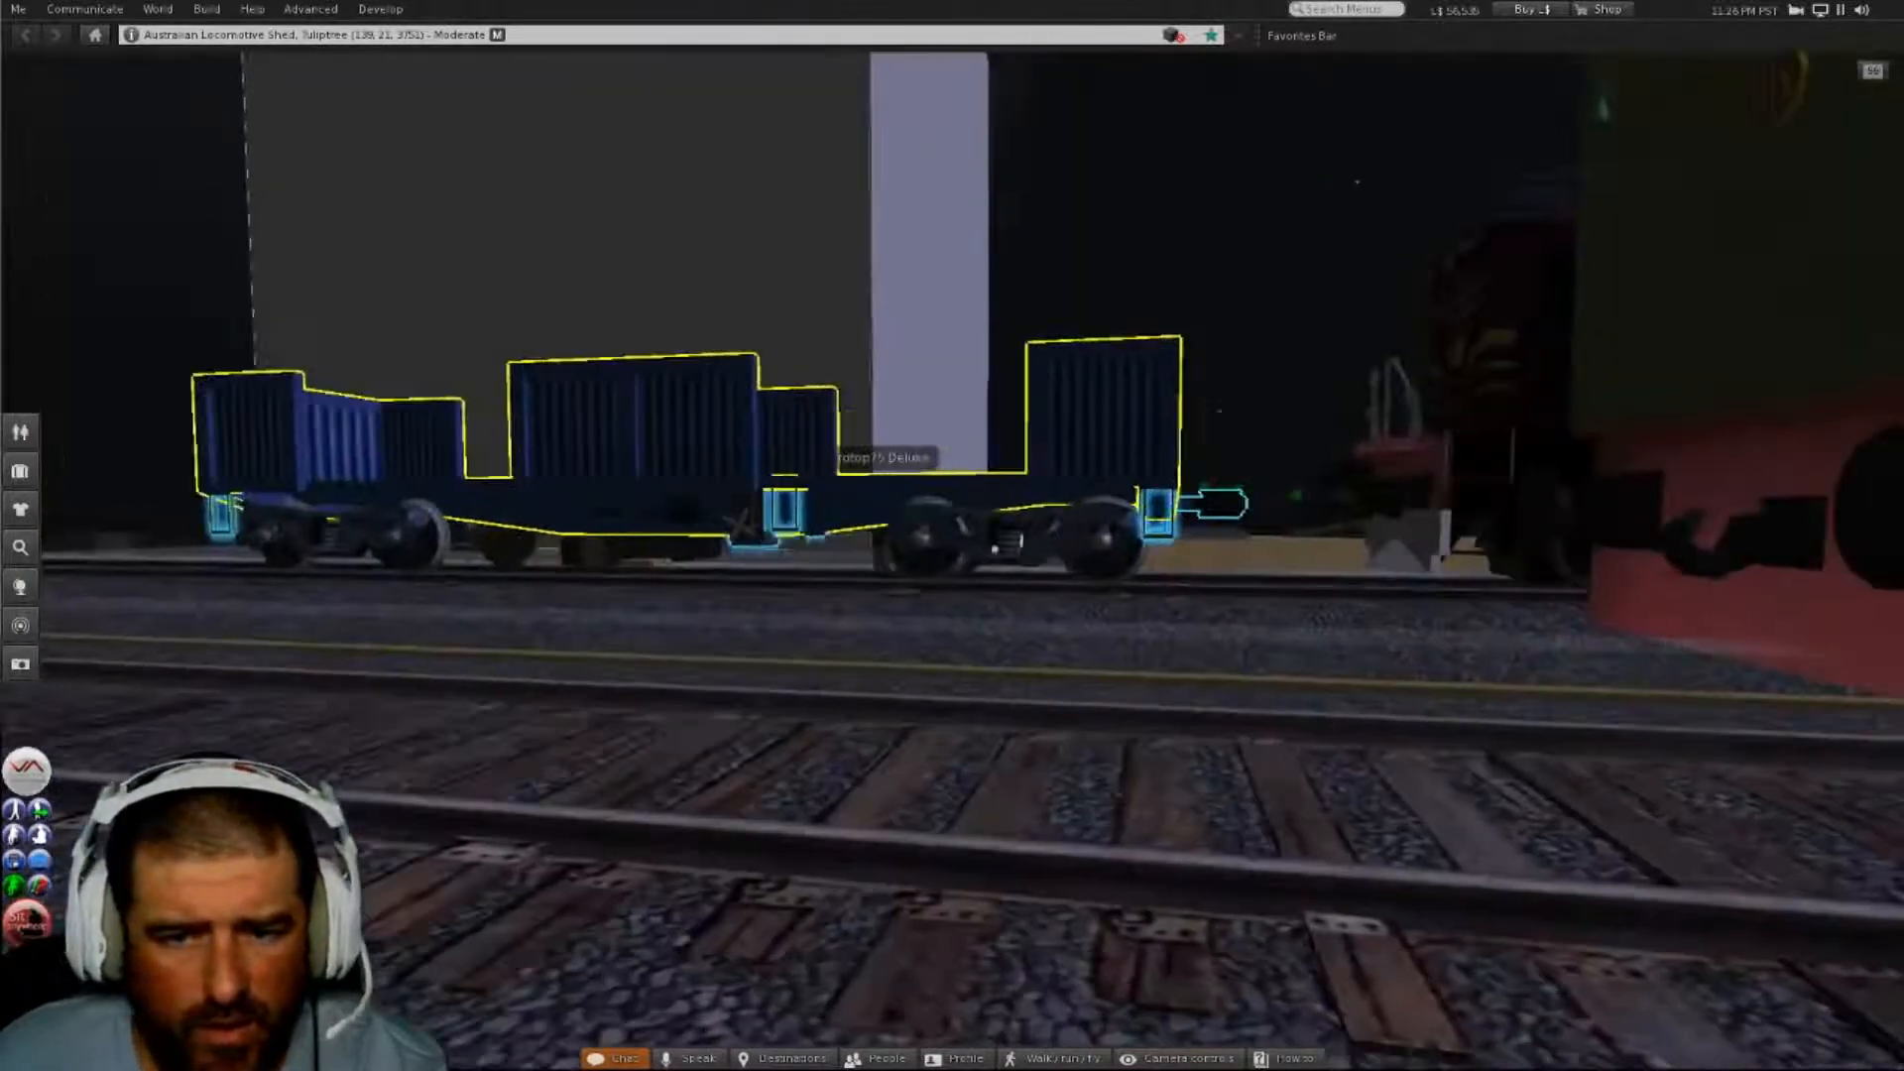
- Check the linked blue wagon from both sides and raise the loose wooden box on the platform to about Z 3754.3 m
left_click_drag(952, 535, 773, 496, "alt")
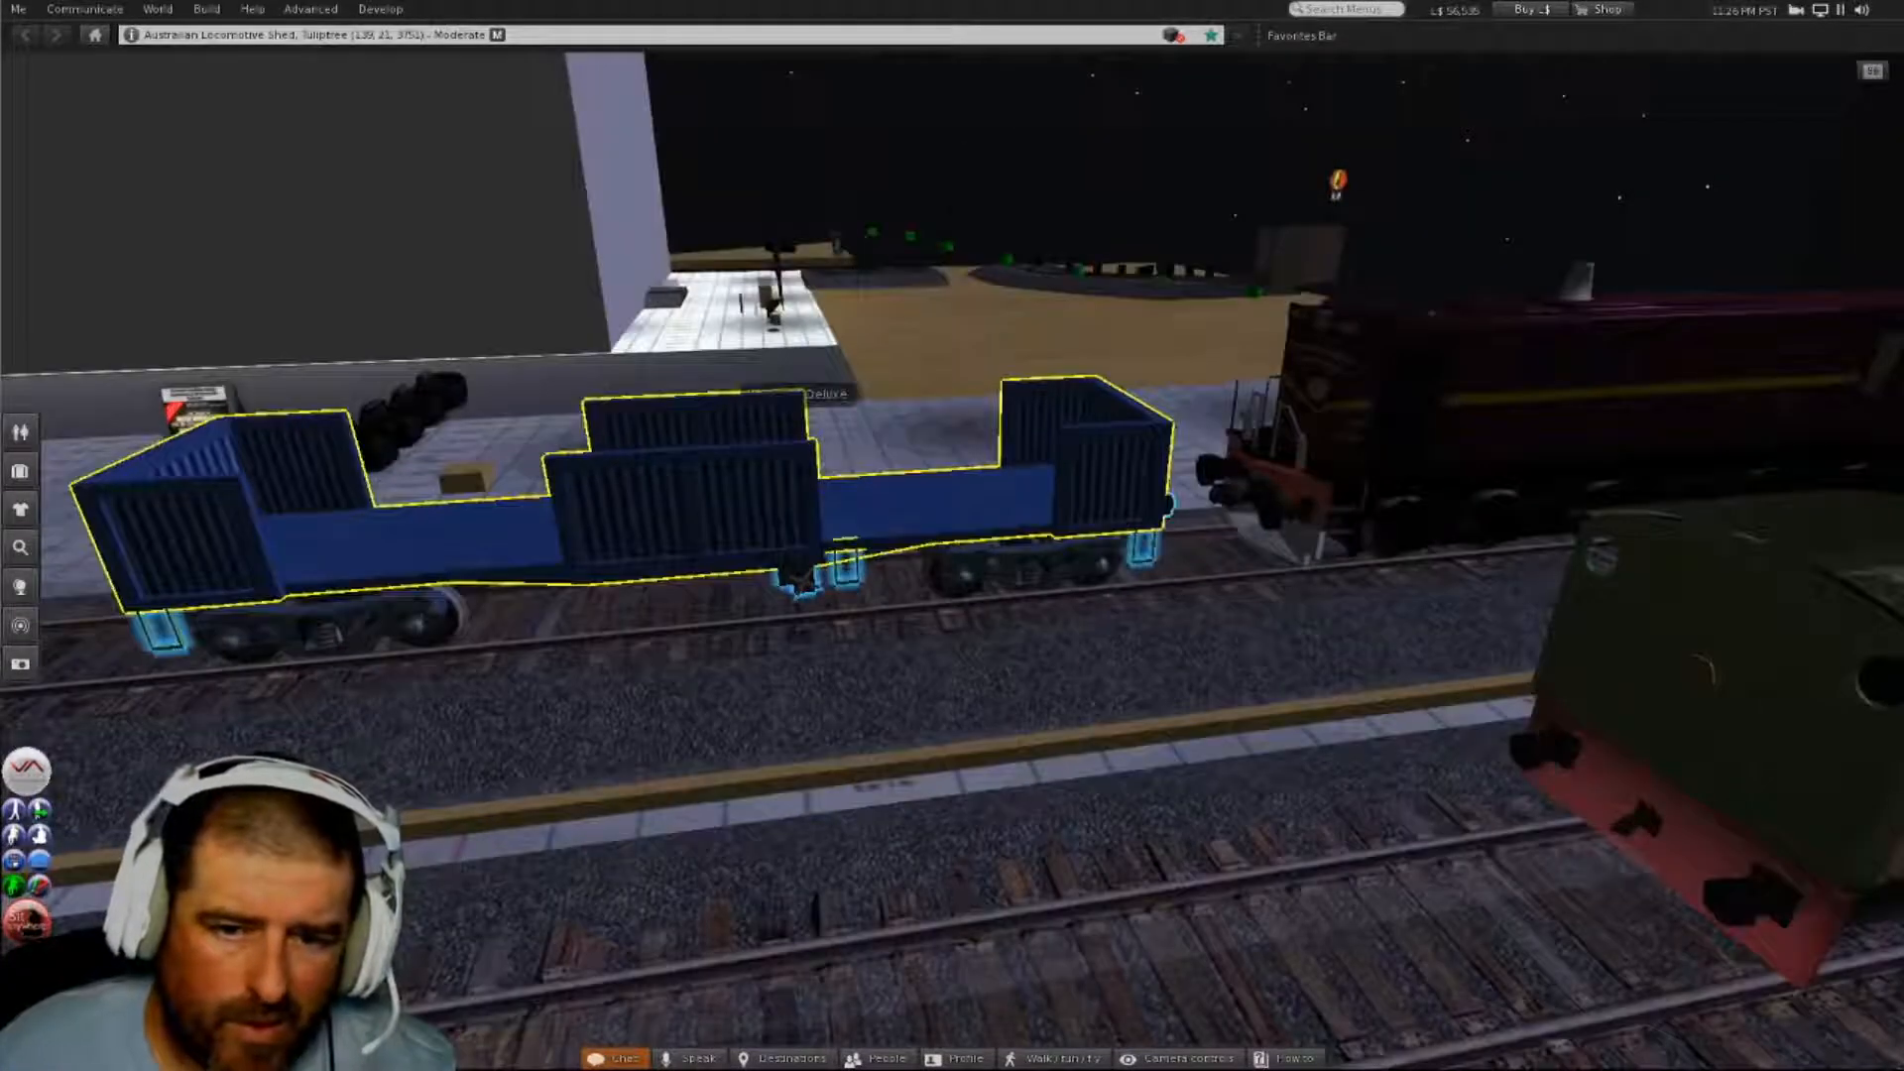
left_click_drag(1026, 553, 754, 555, "alt")
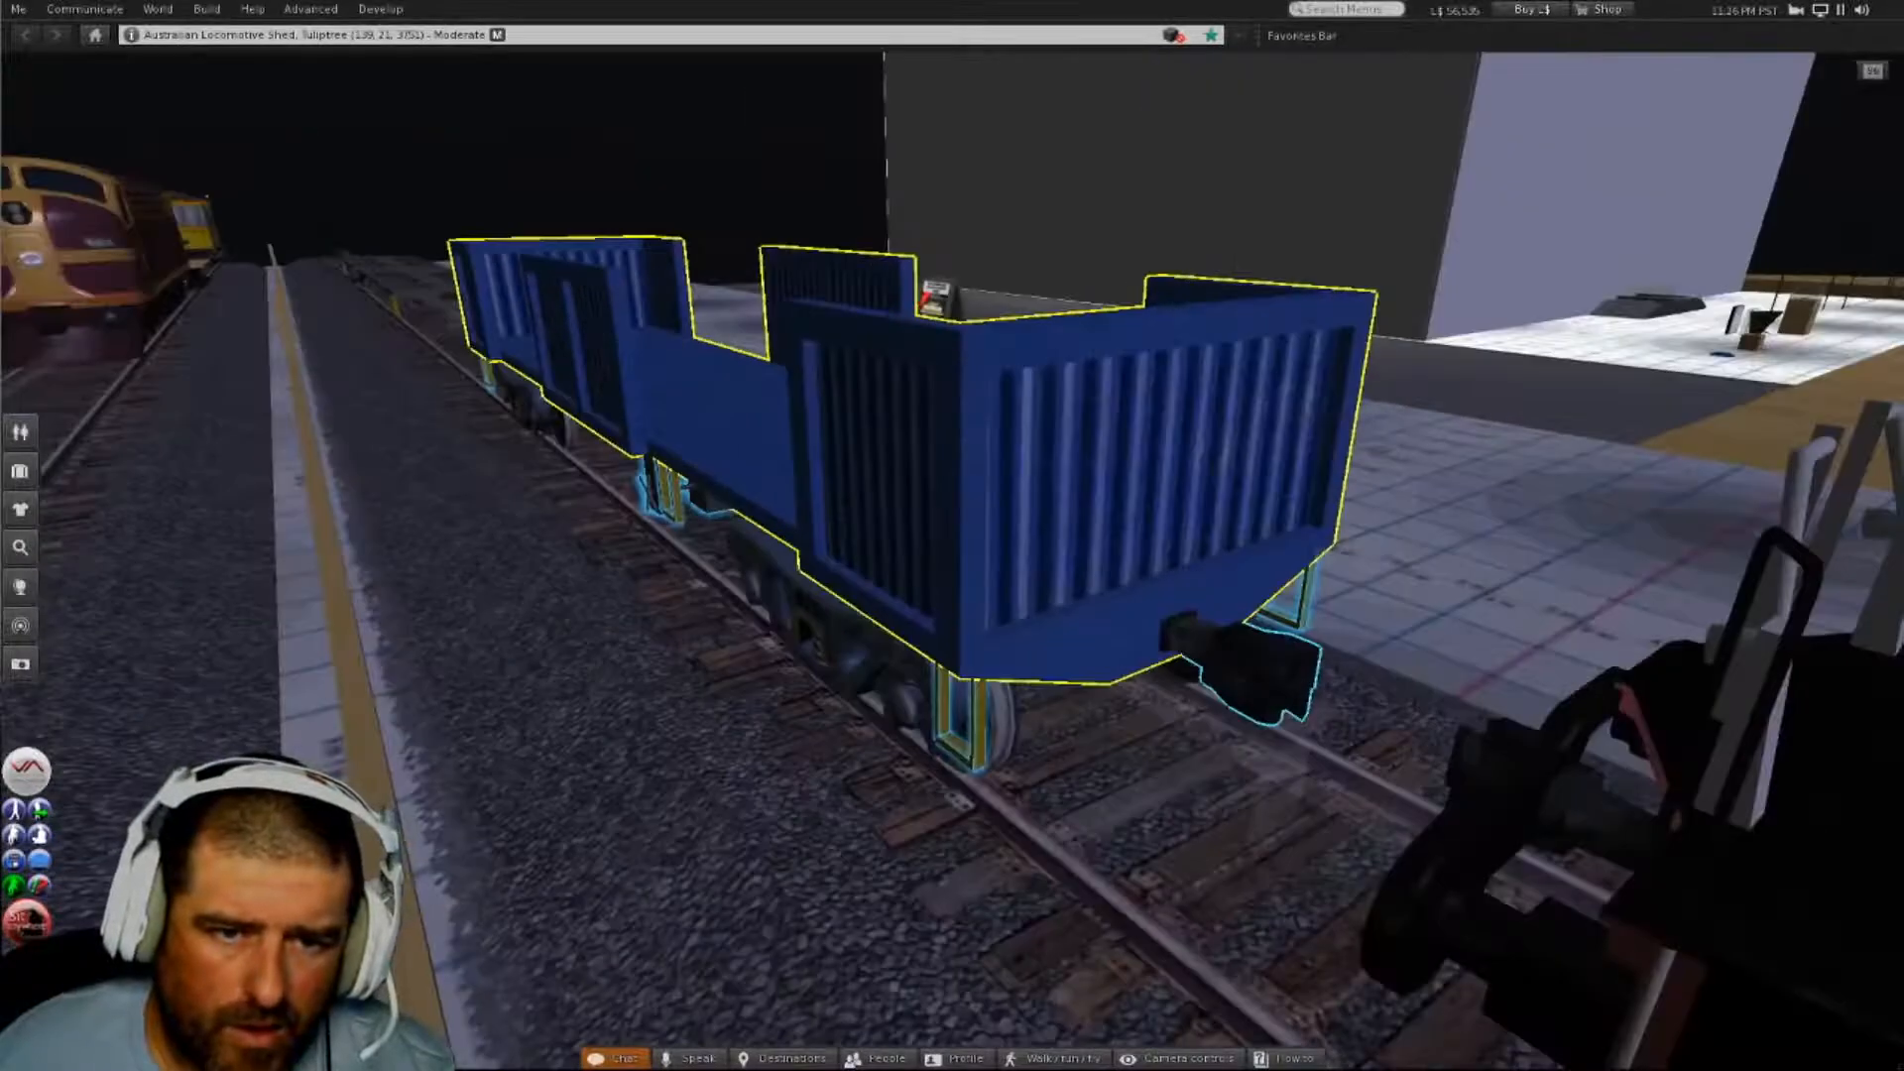
left_click_drag(654, 363, 1210, 446, "alt")
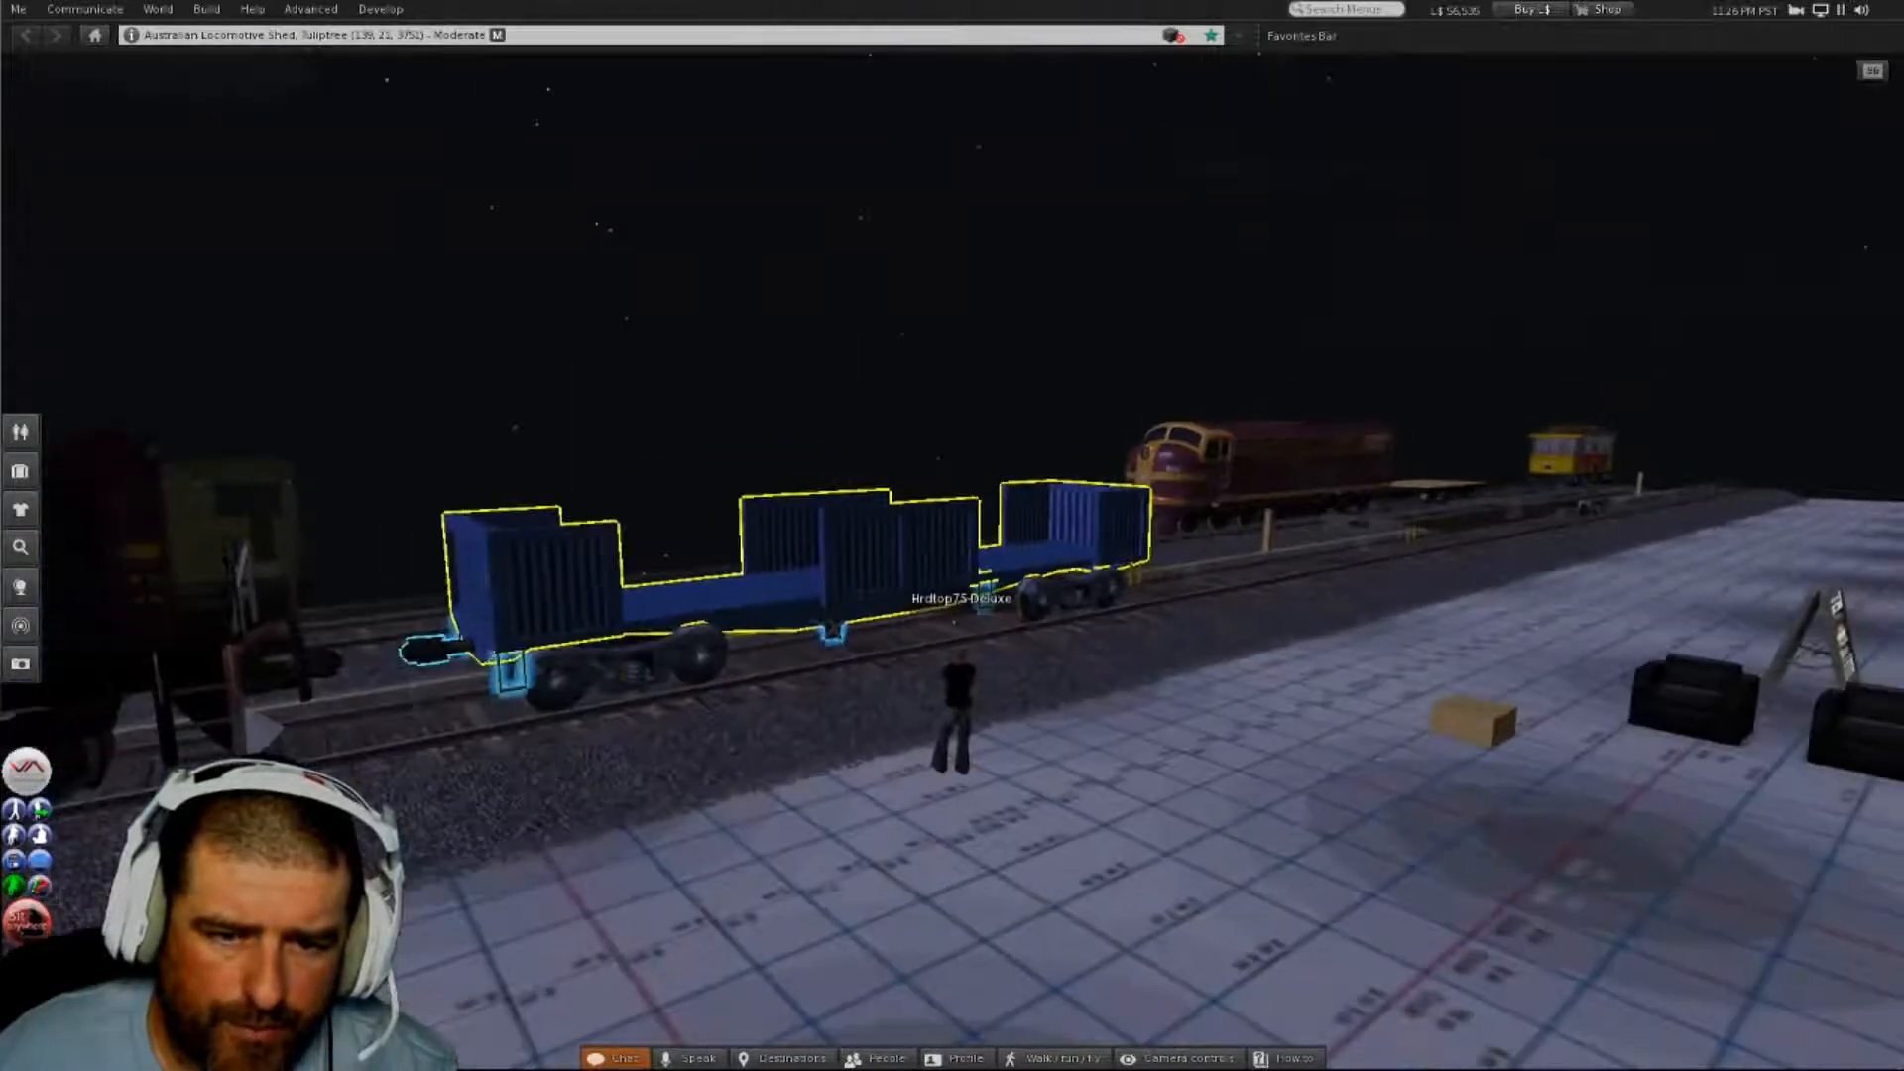
left_click_drag(957, 570, 957, 572, "alt")
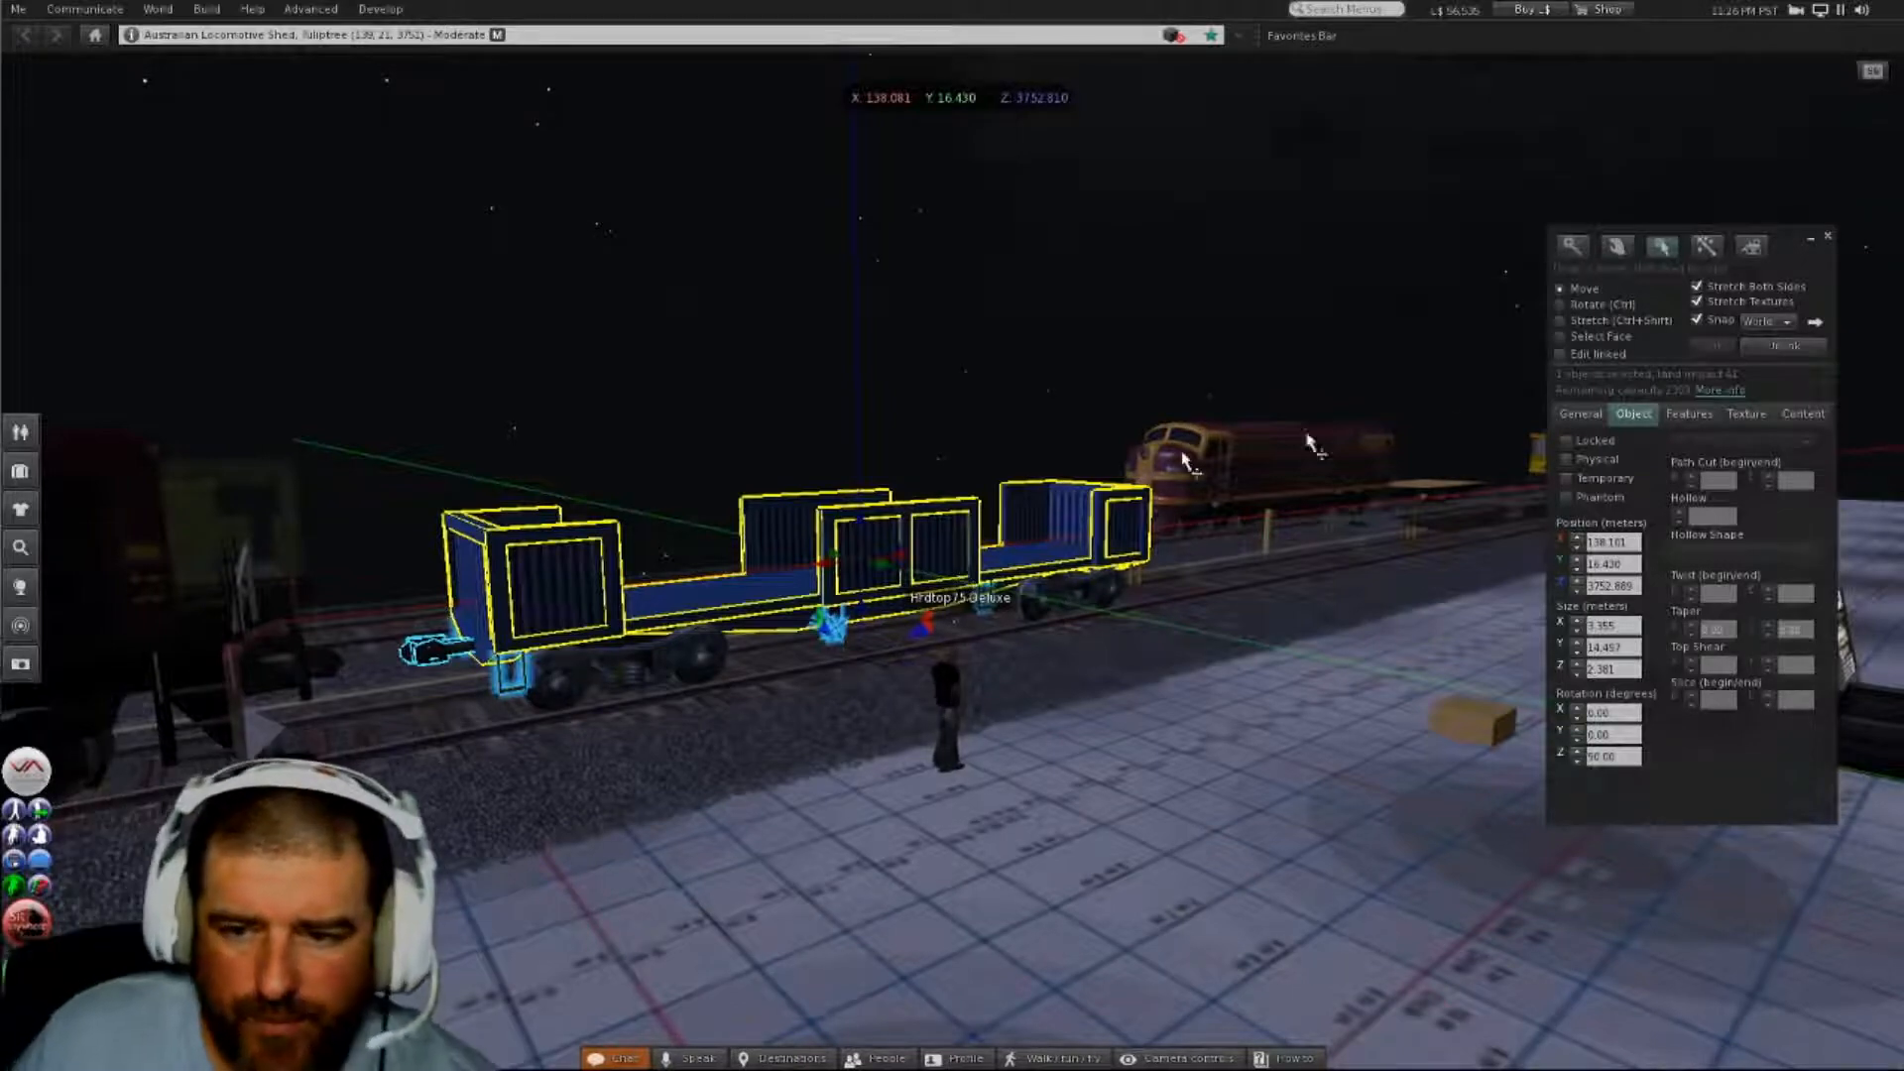
left_click(1468, 736)
left_click_drag(1467, 736, 1022, 853, "alt")
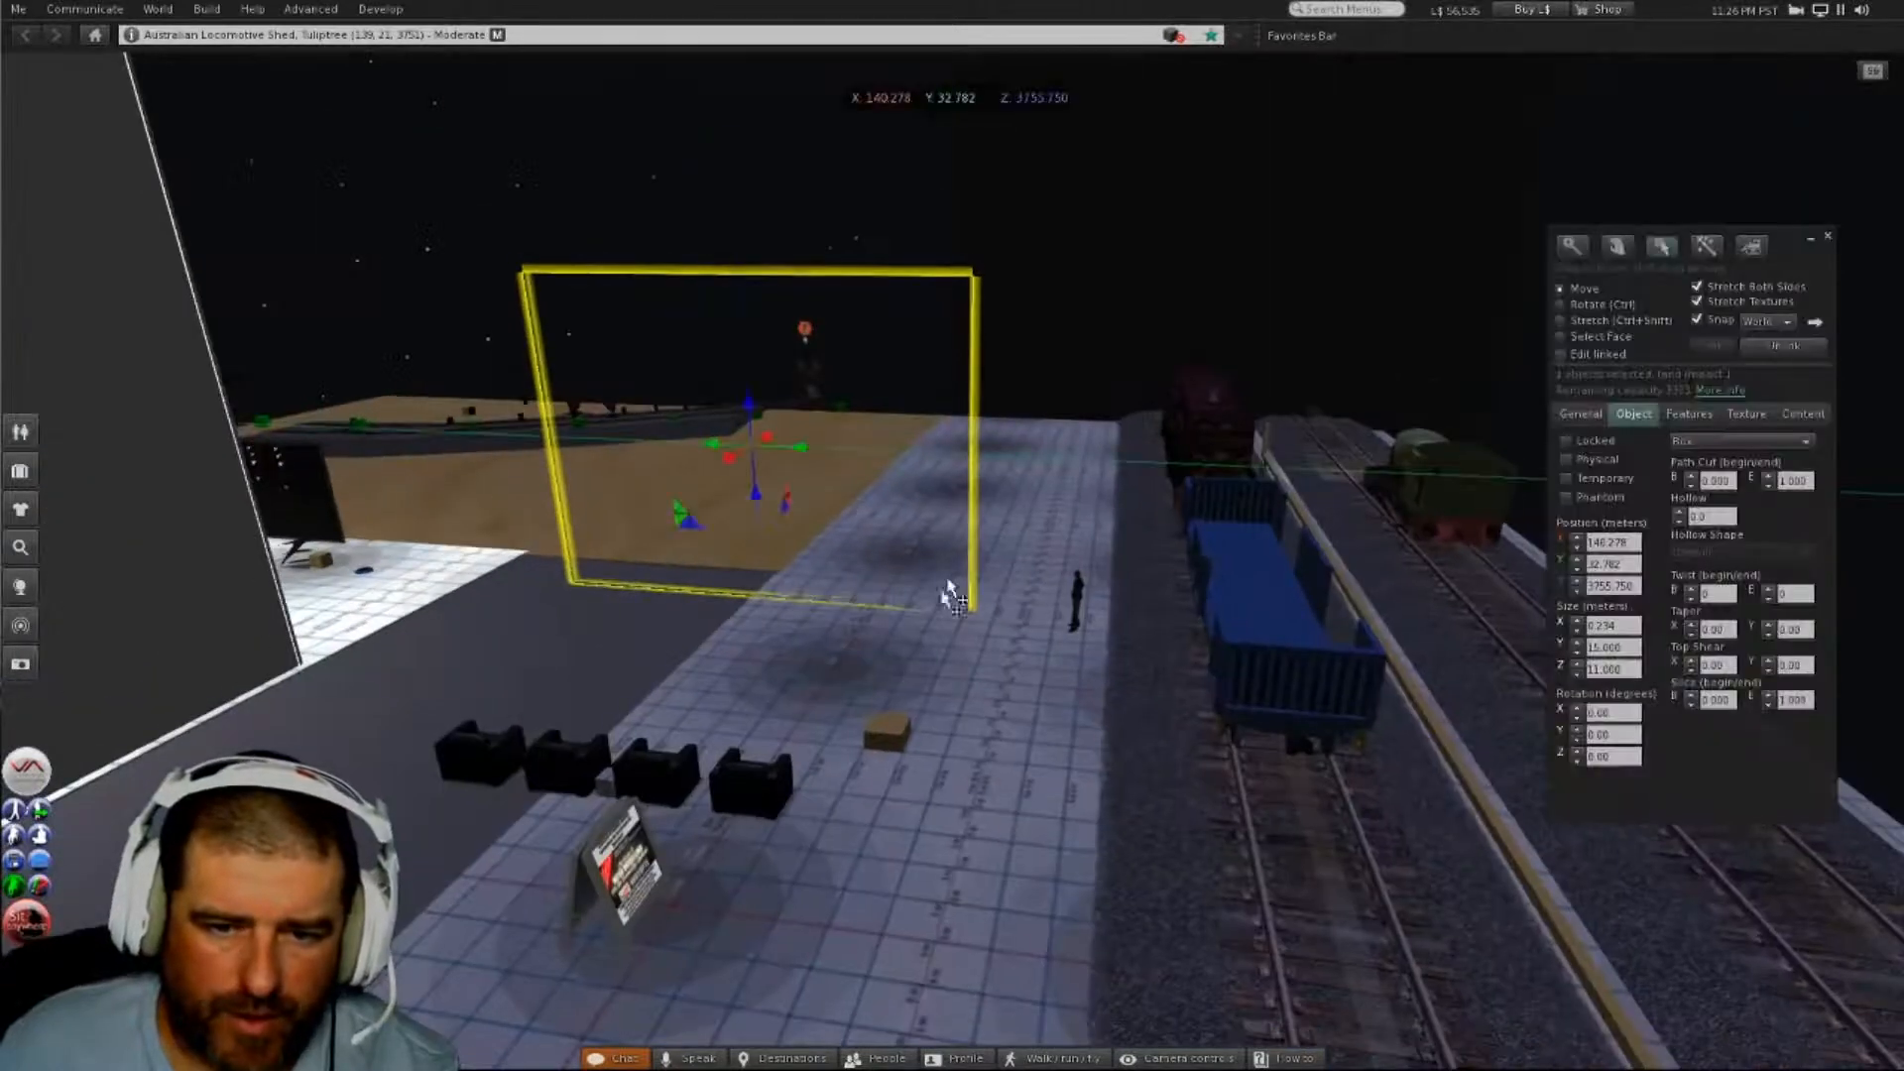
left_click(898, 721)
left_click_drag(891, 706, 901, 562)
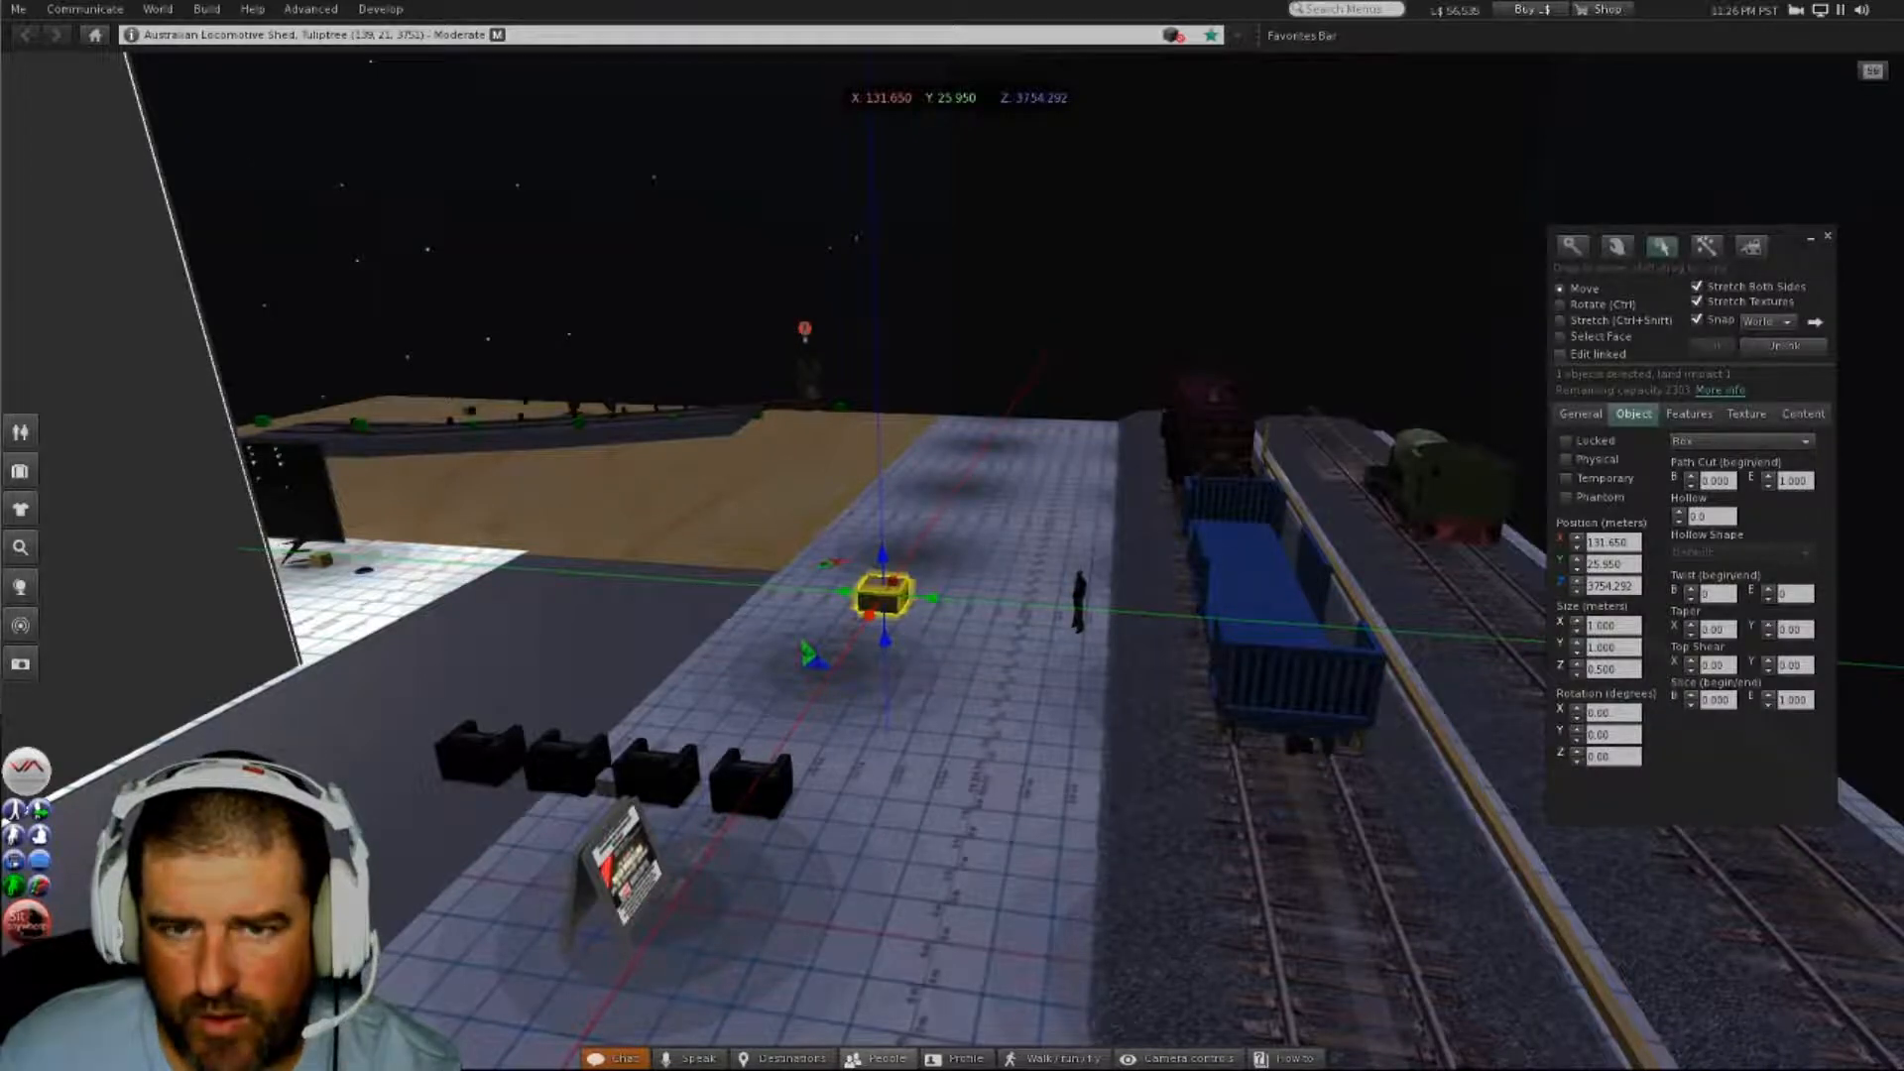
- Review the prototype photos and notes on the BDY / NODY reference page, from the build details to the RKHY and RKLY variants
key("alt+Tab")
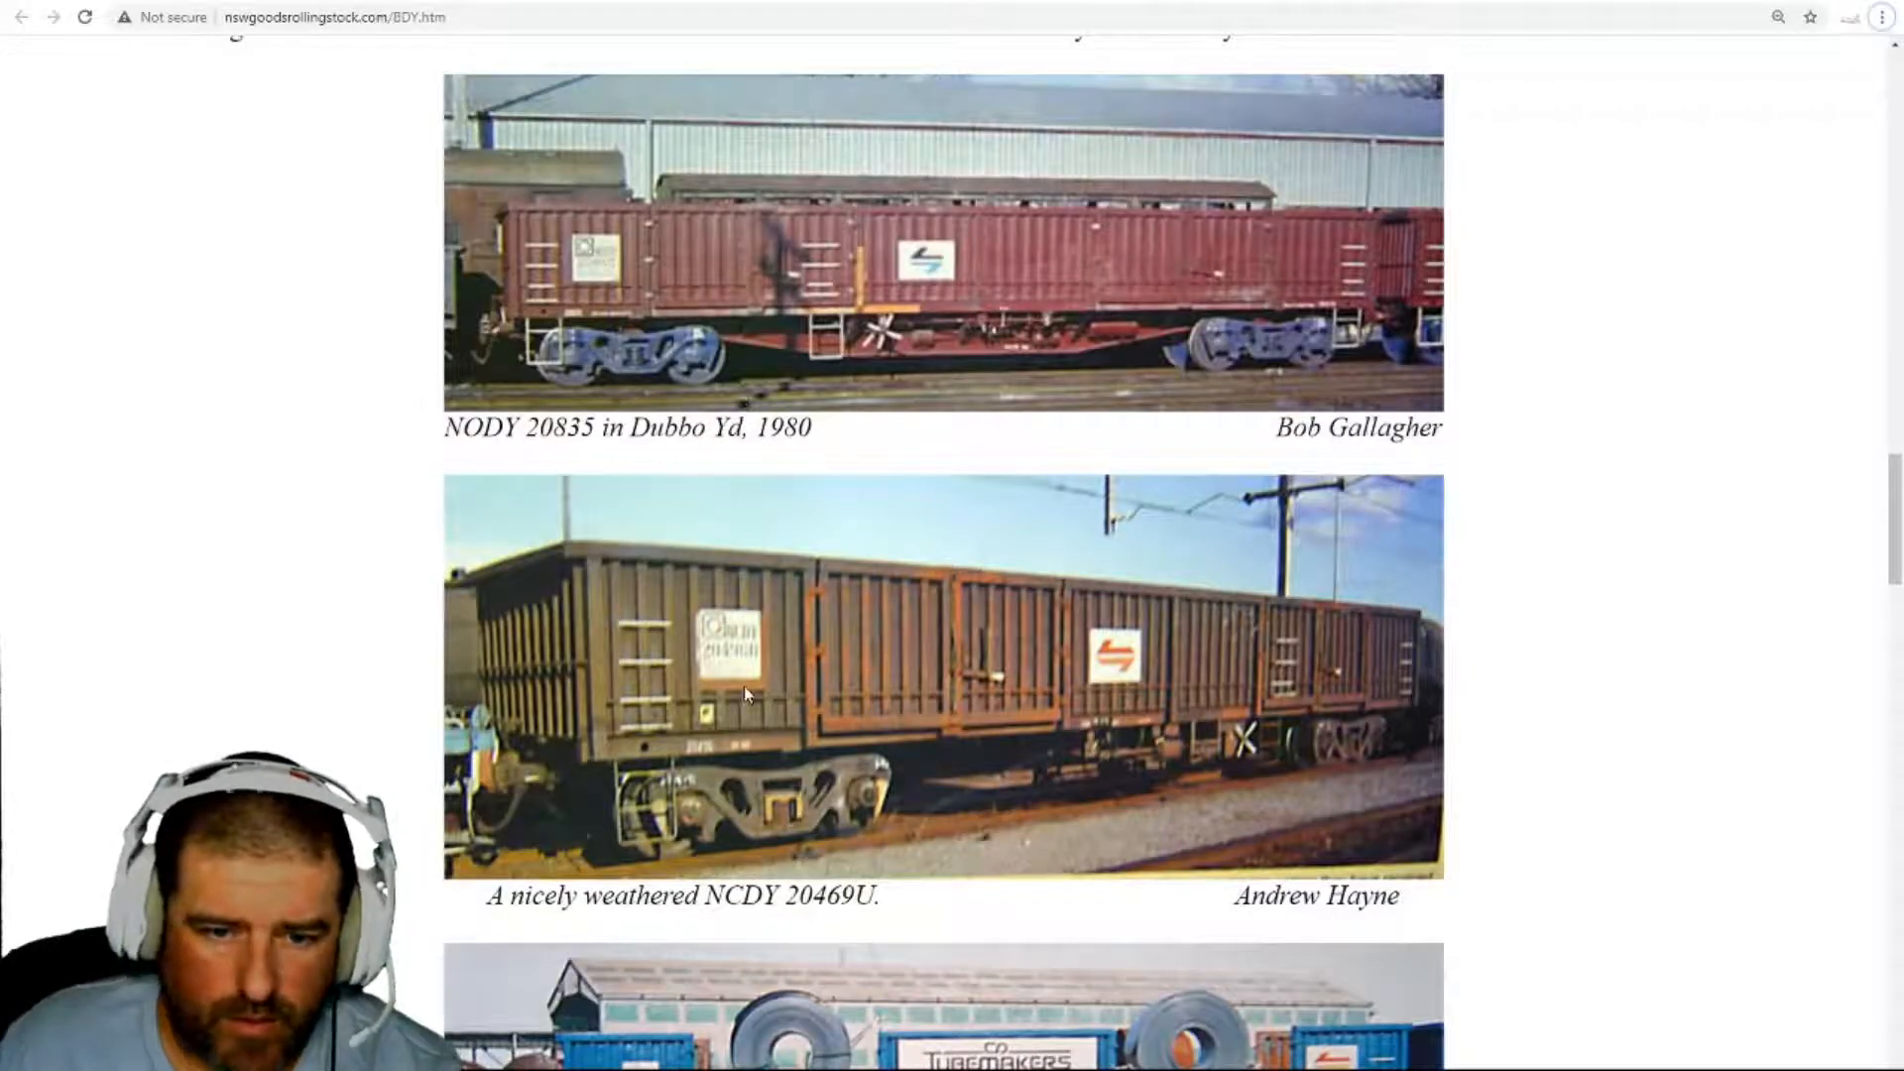
scroll(746, 691, "up", 20)
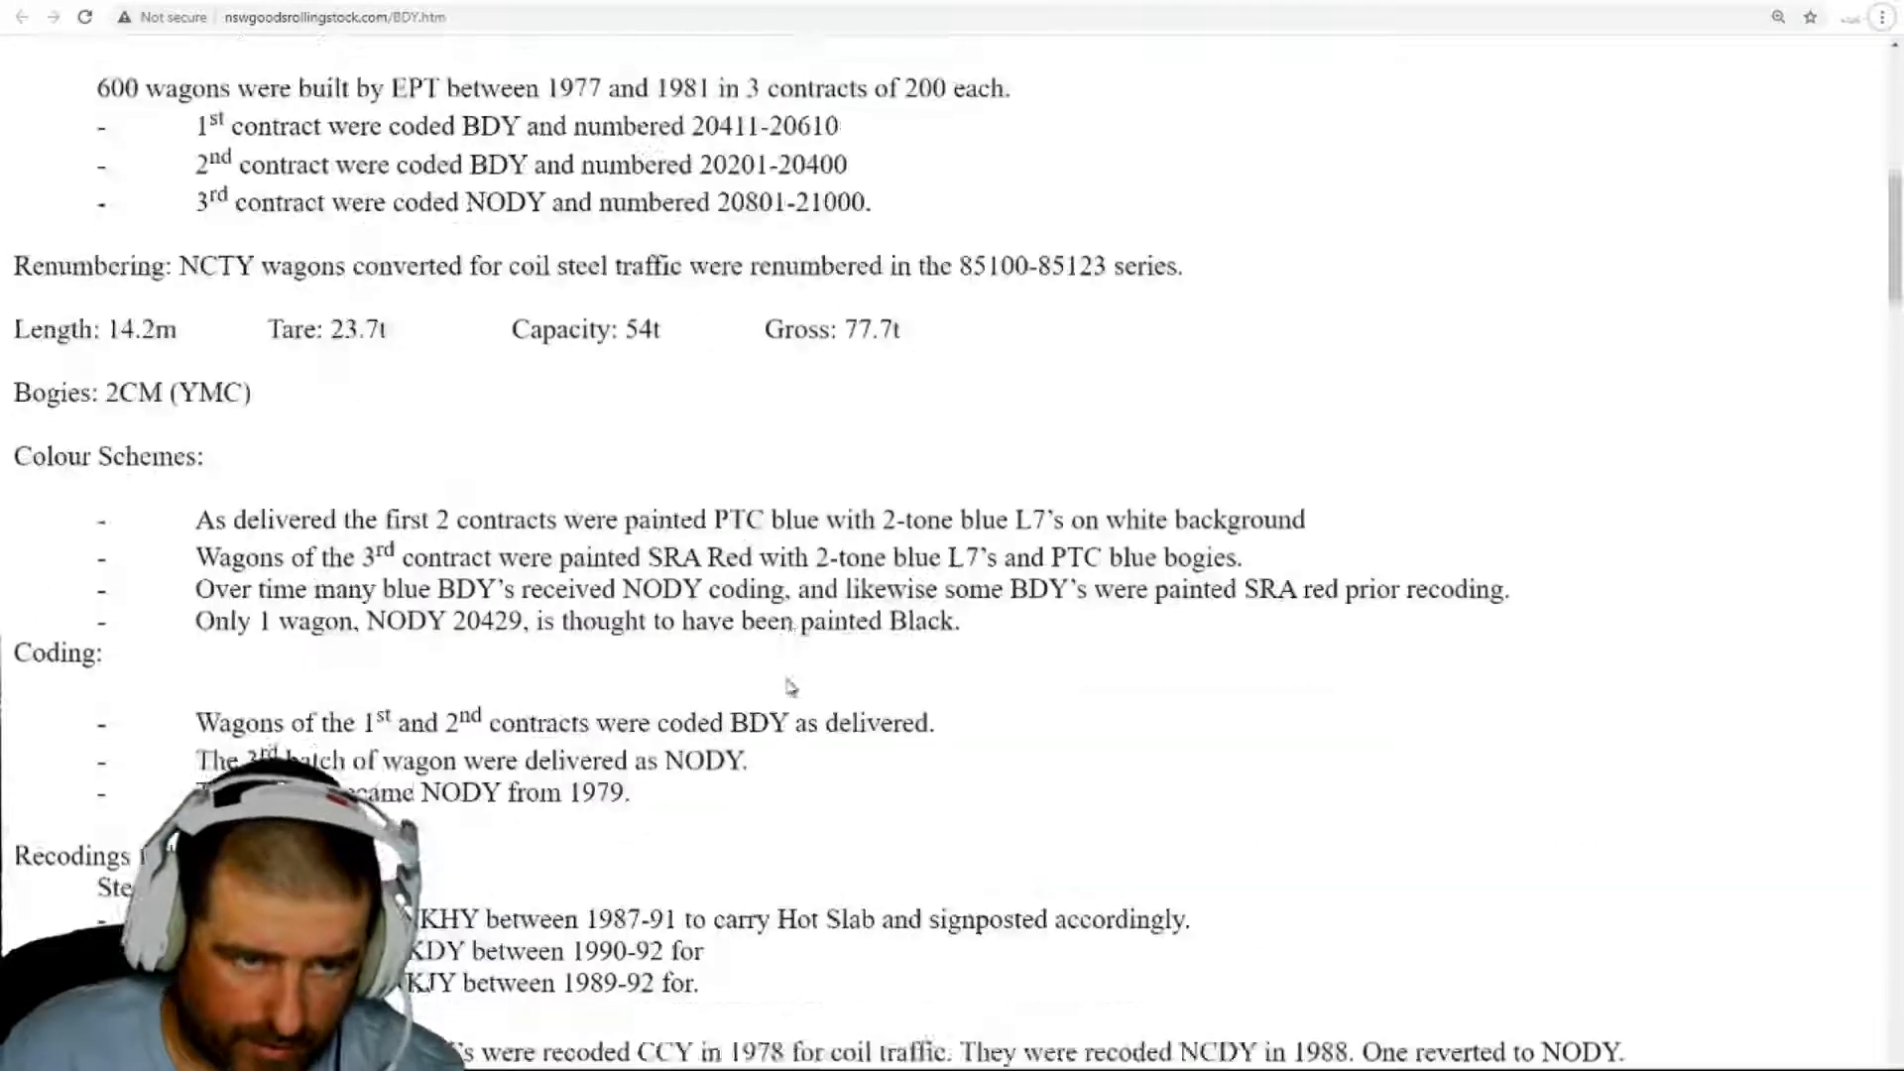
scroll(790, 686, "up", 10)
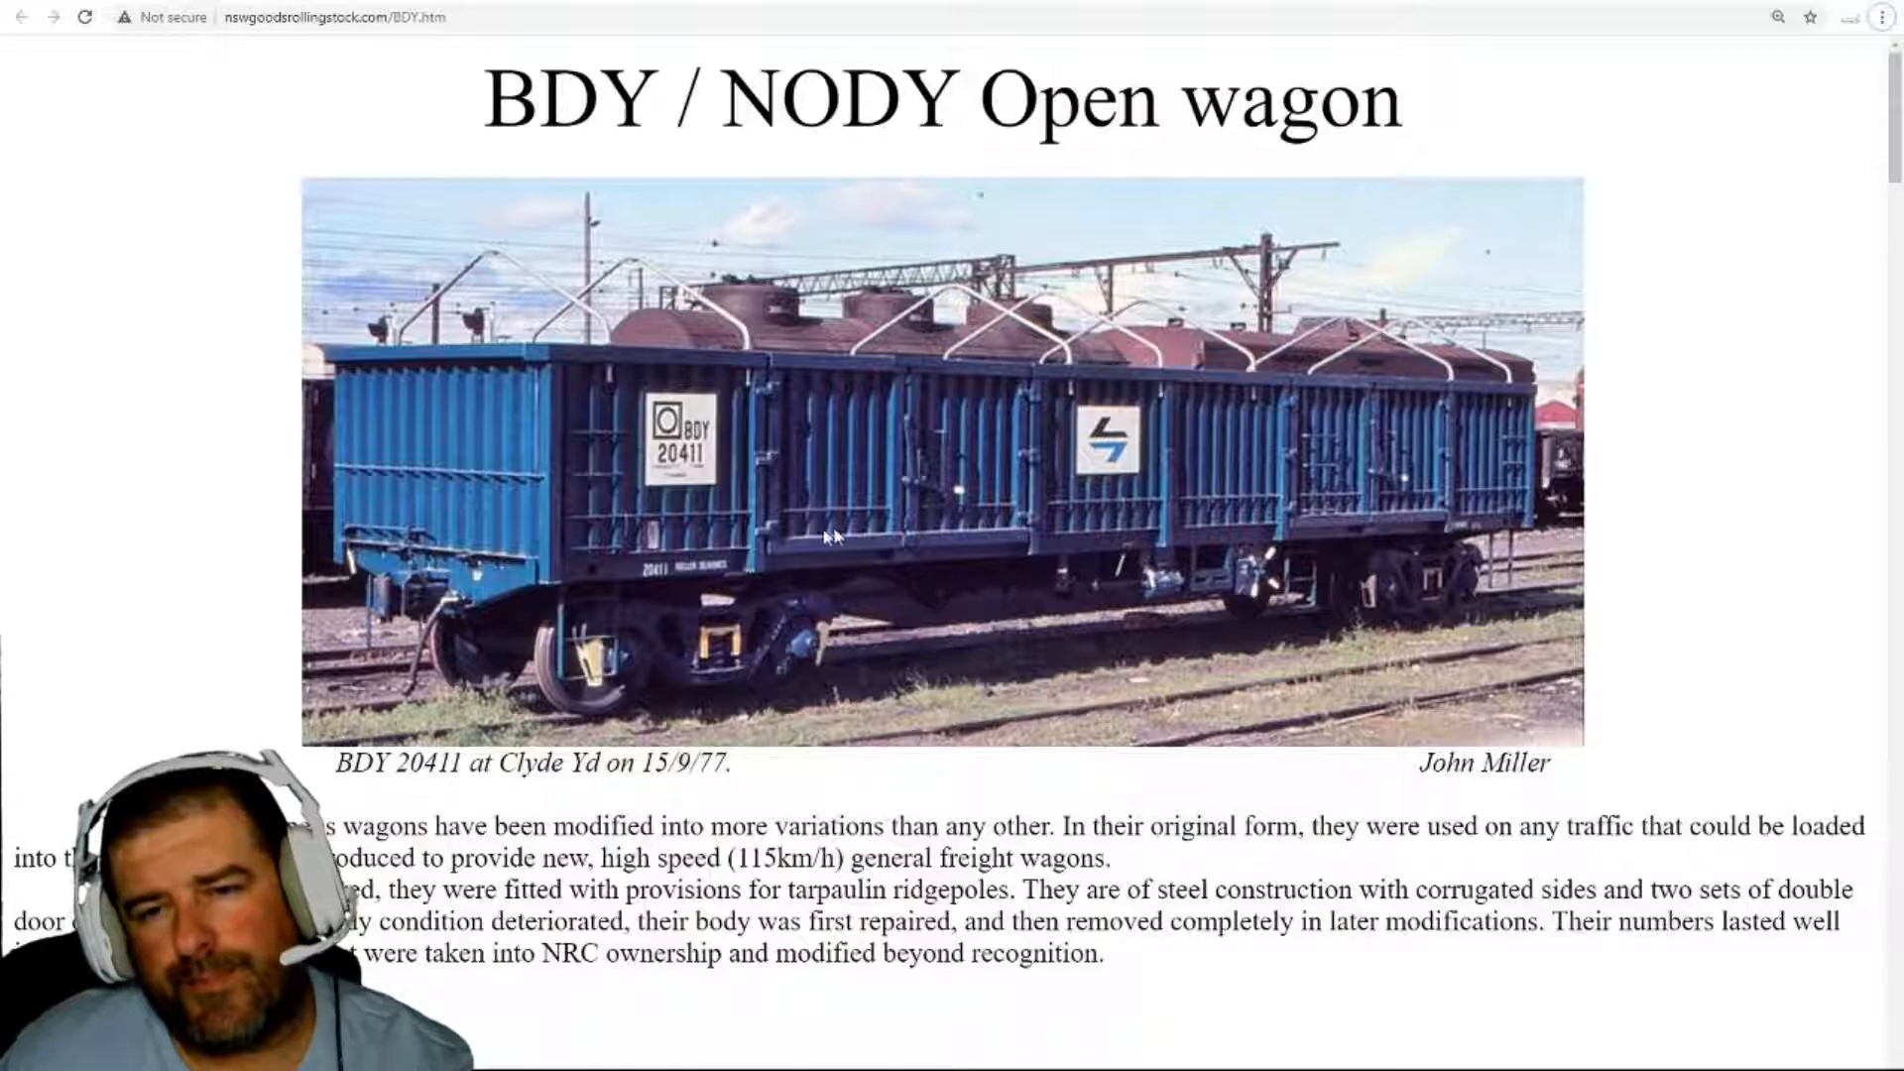
scroll(836, 535, "down", 20)
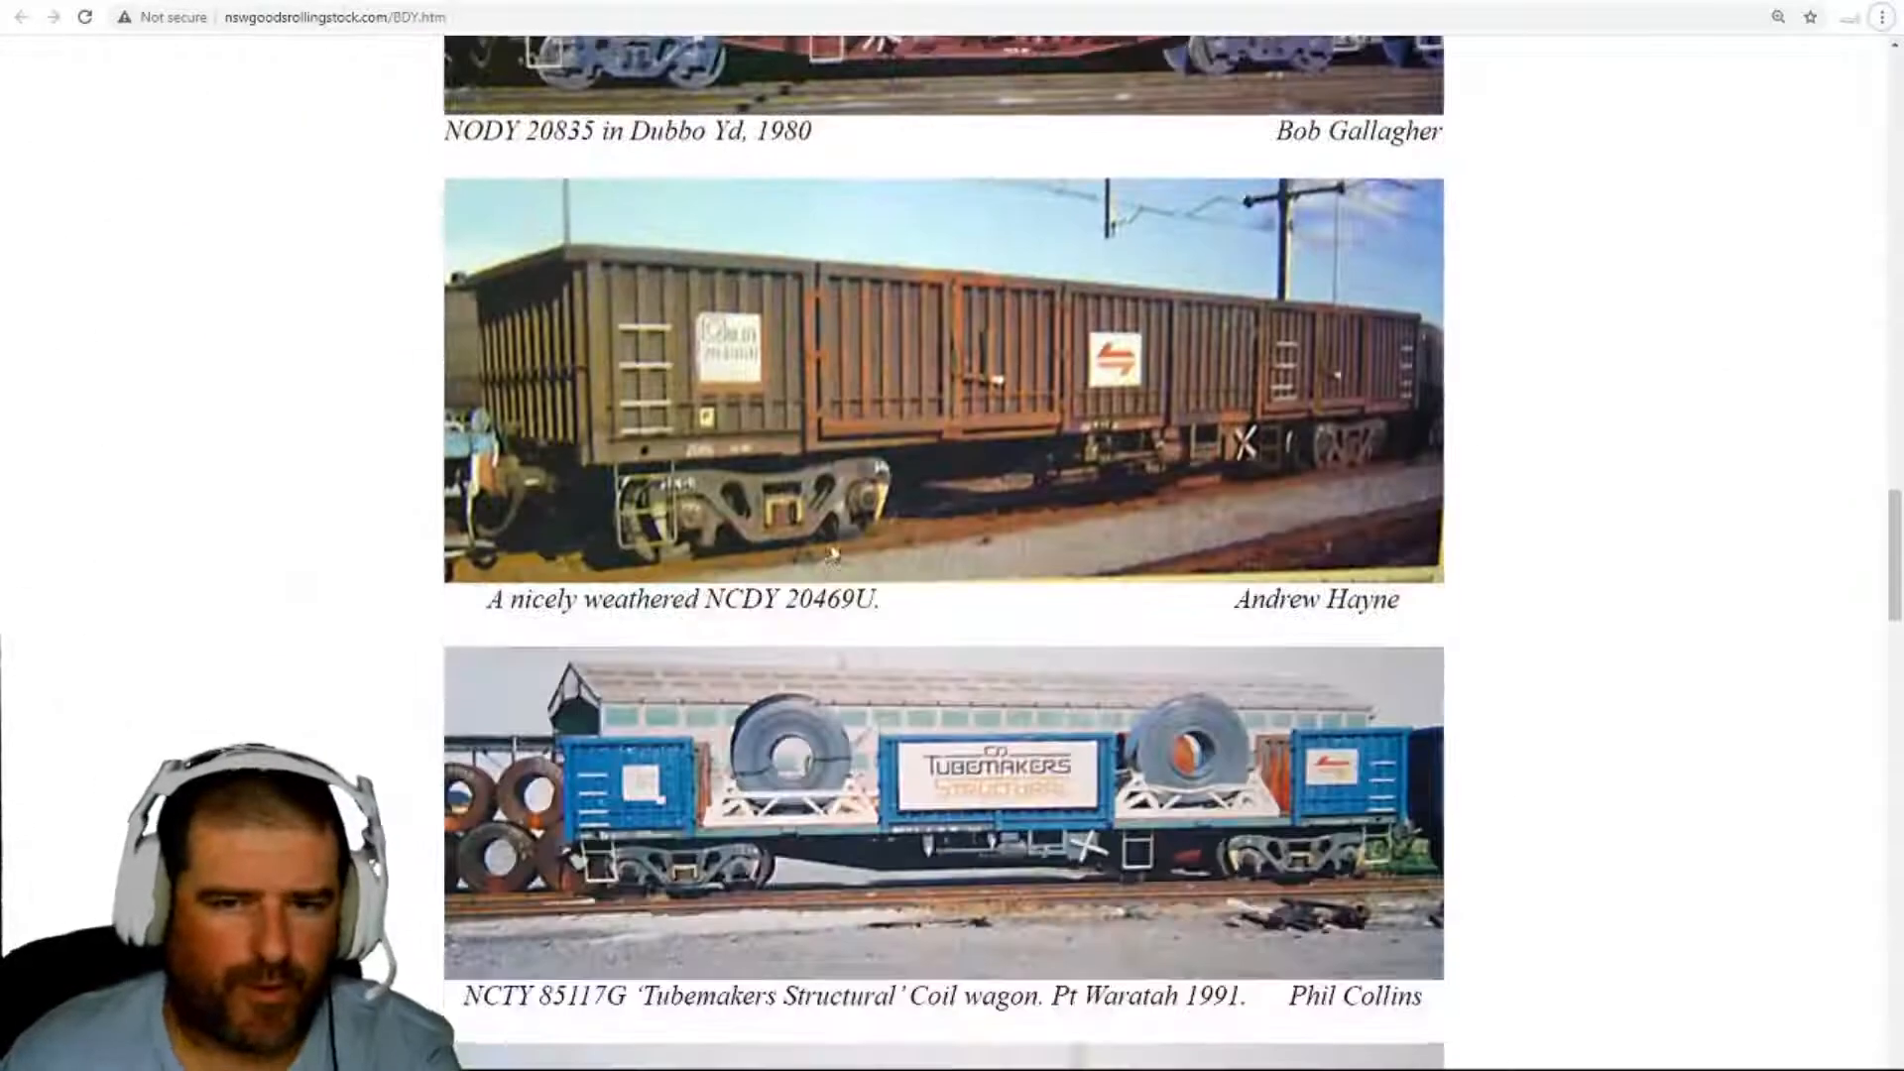
scroll(815, 516, "down", 12)
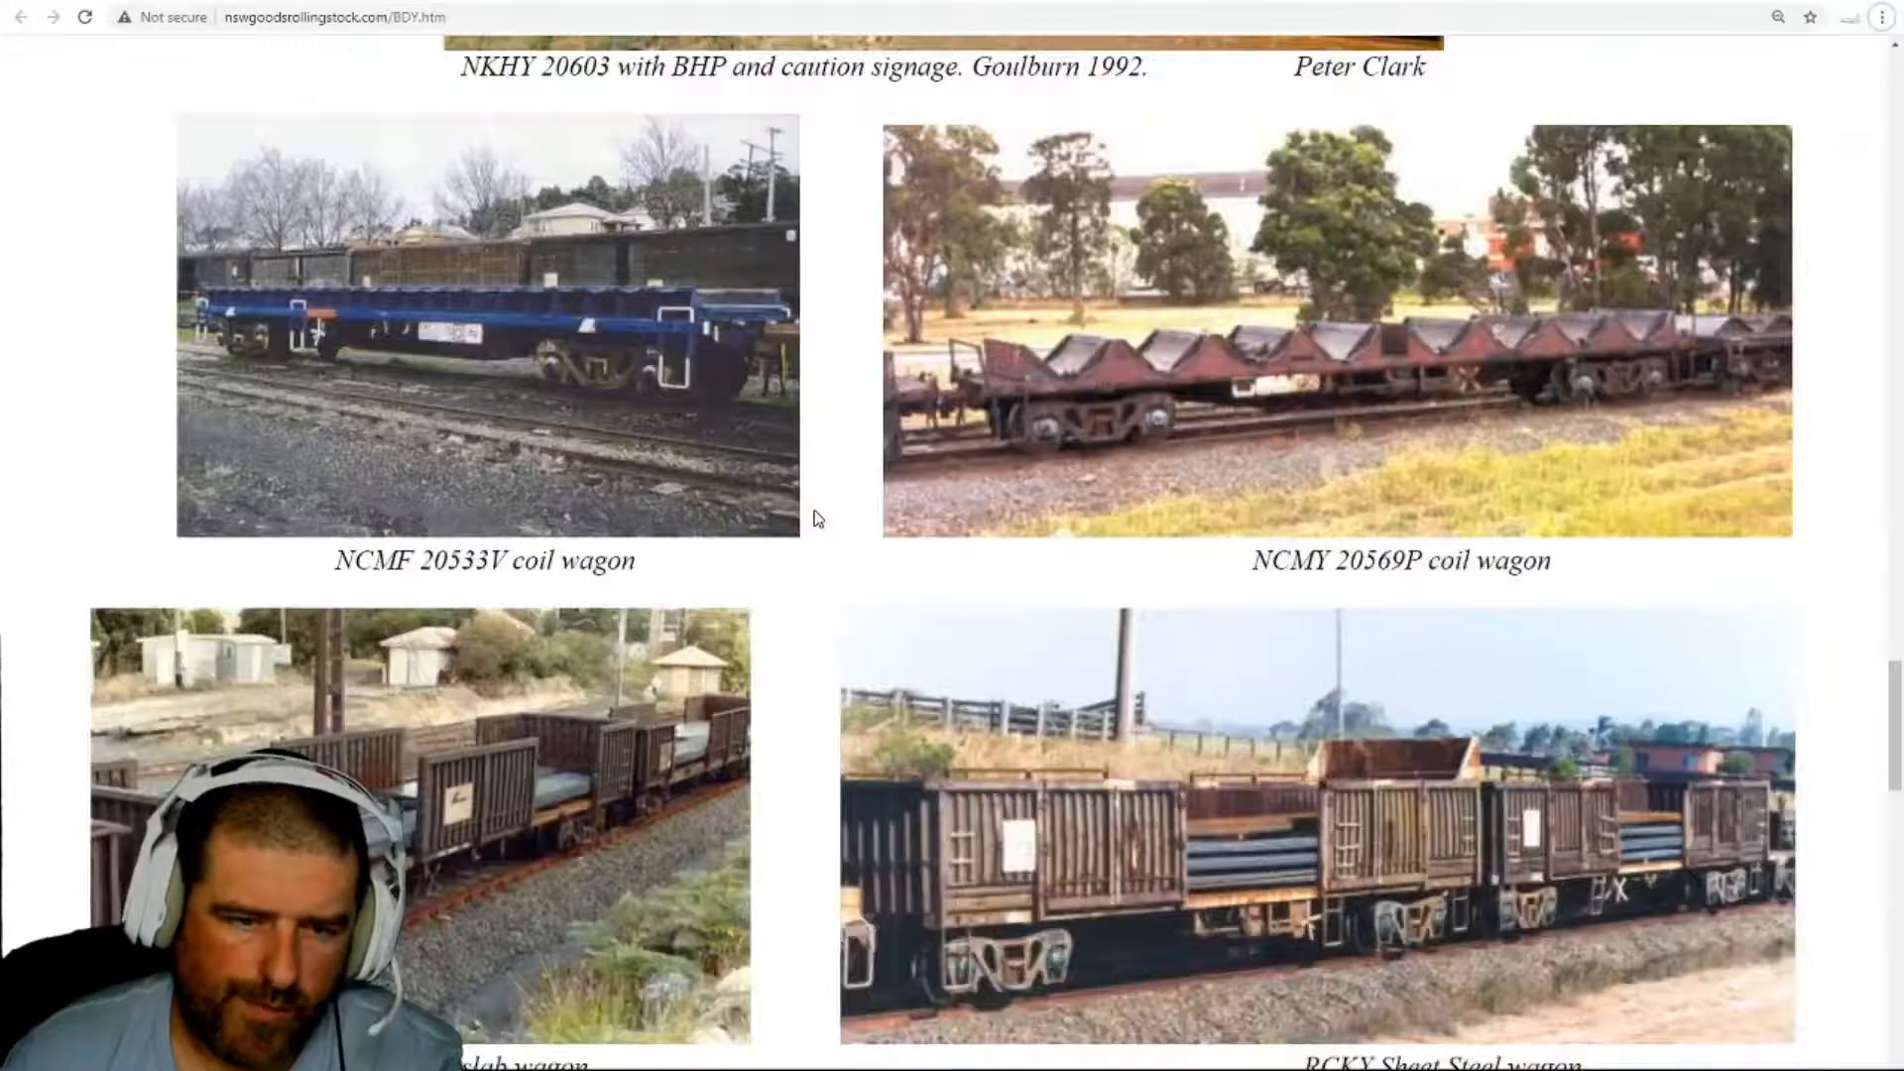
scroll(818, 518, "down", 8)
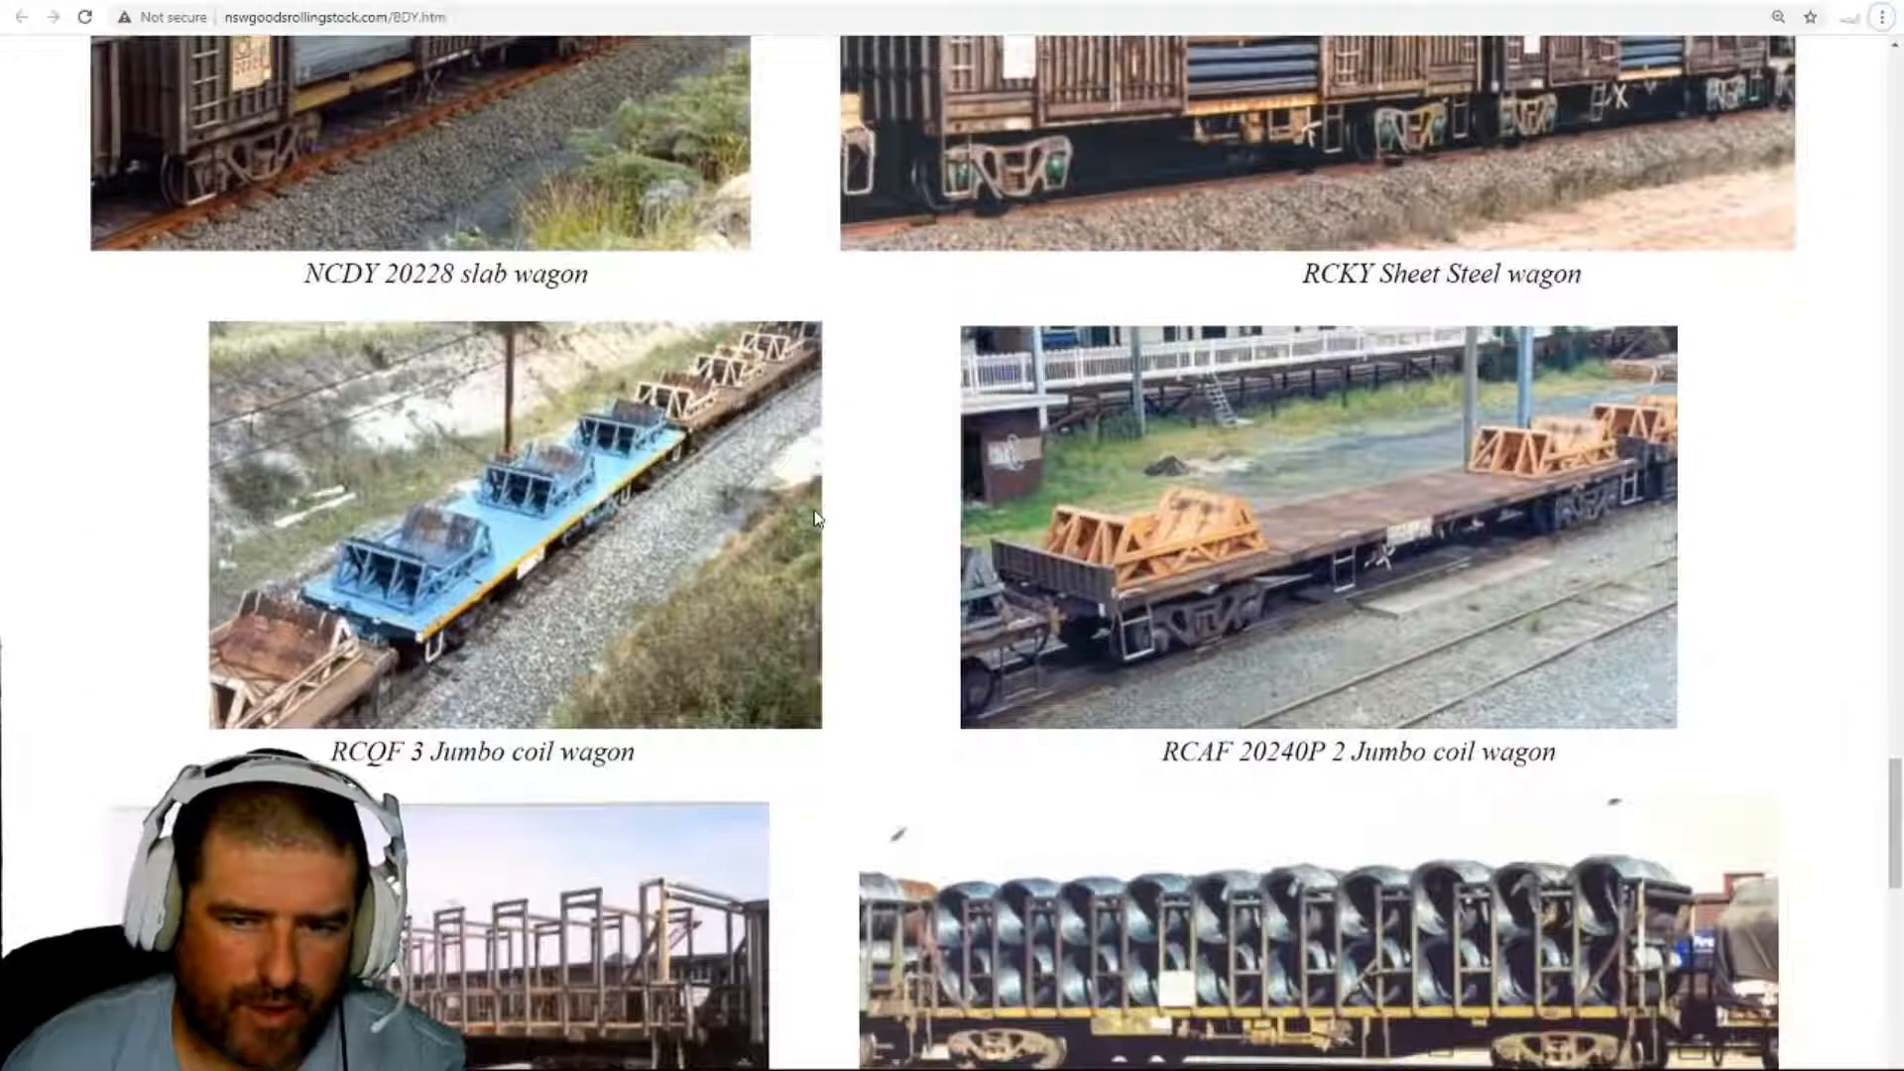
scroll(815, 516, "down", 7)
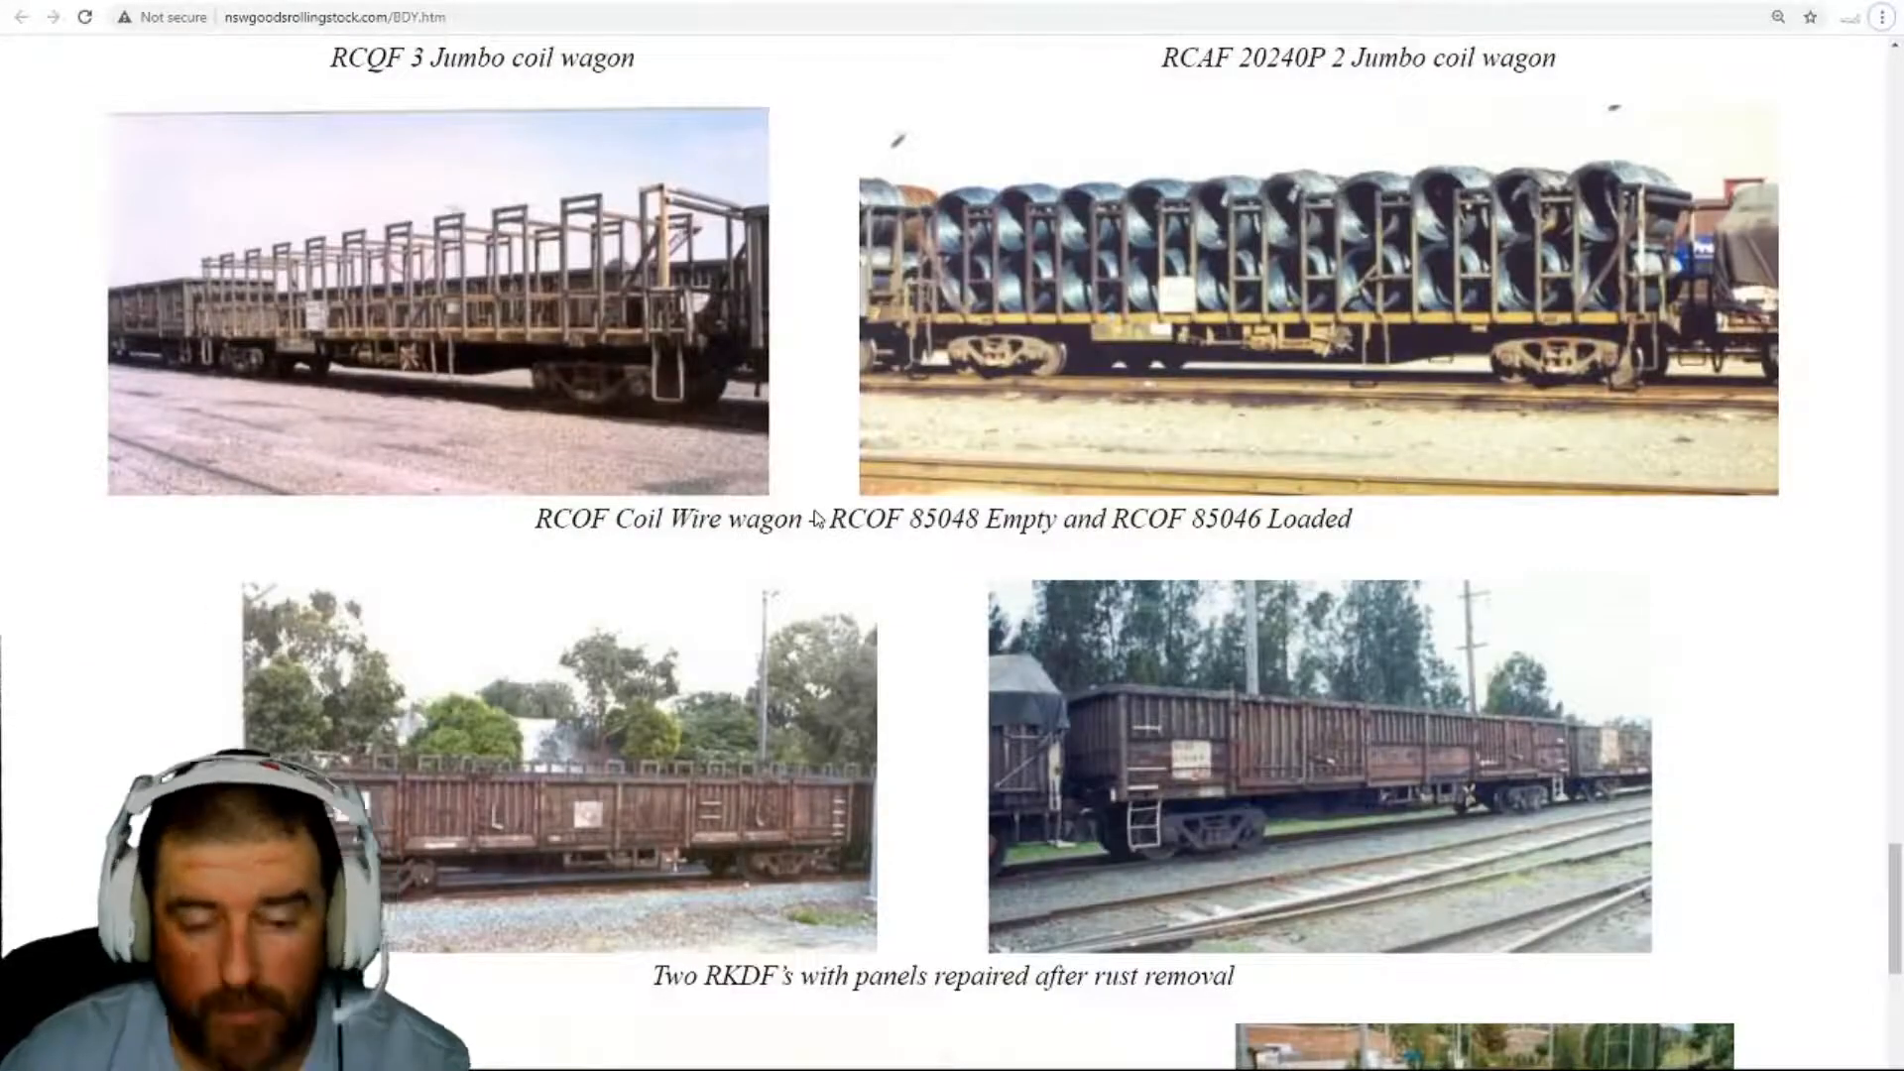
scroll(815, 517, "down", 9)
scroll(813, 510, "up", 1)
scroll(861, 728, "down", 1)
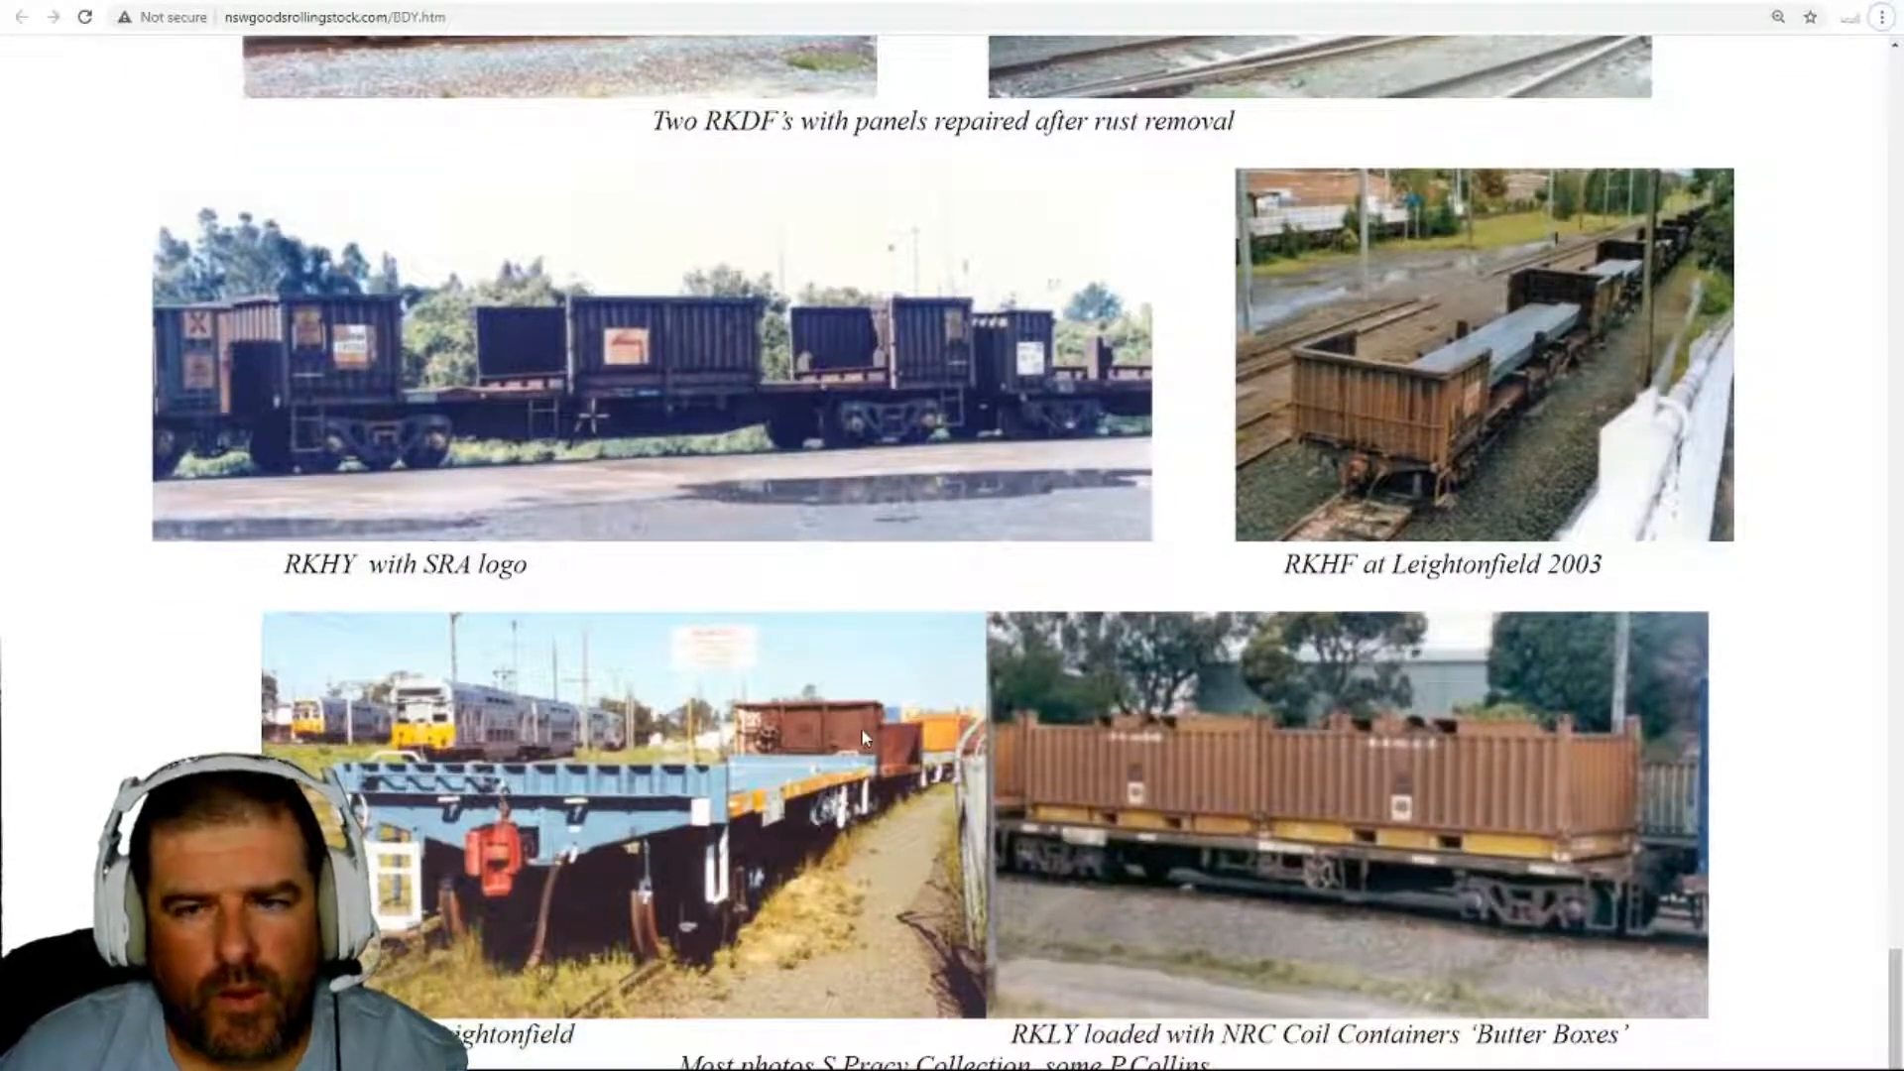
scroll(861, 728, "up", 14)
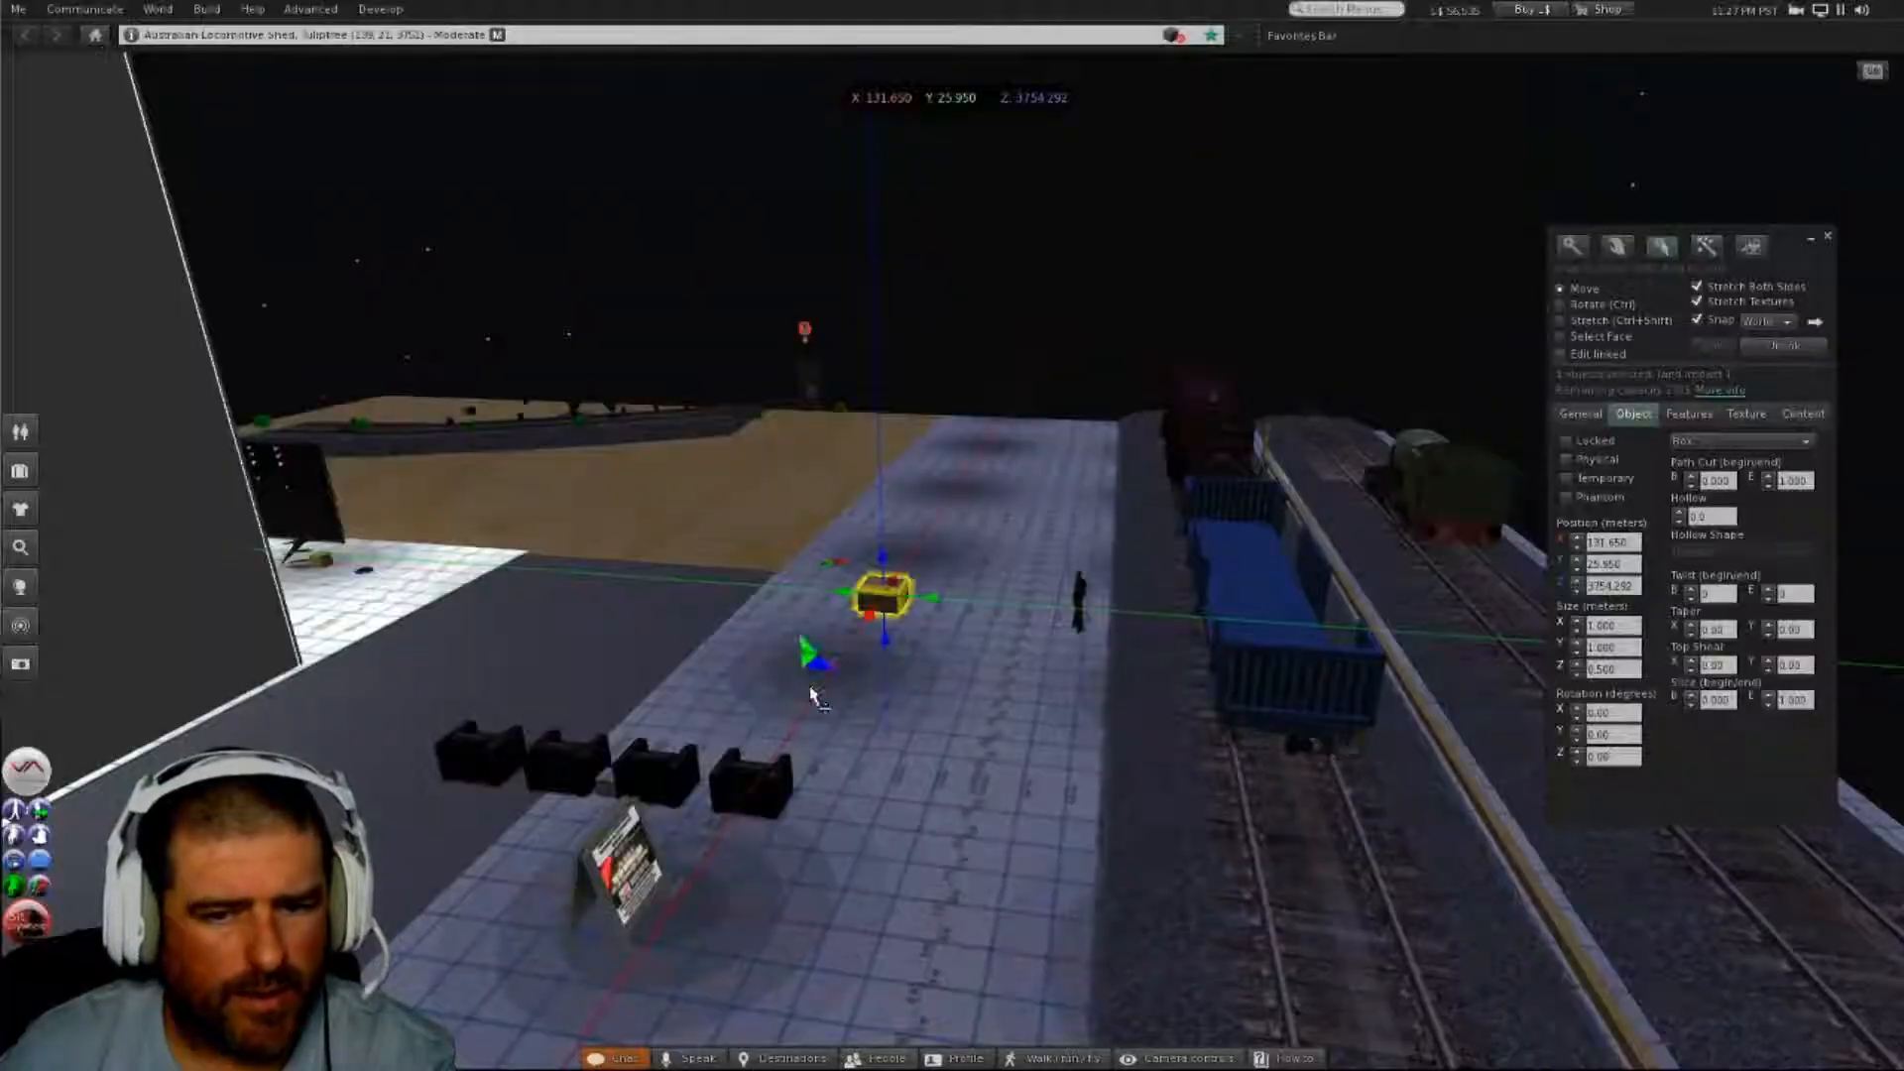
- Delete the spare open-frame wagon underframe standing on the track at about X 104.9 m
key("Escape")
left_click_drag(952, 556, 1259, 674, "alt")
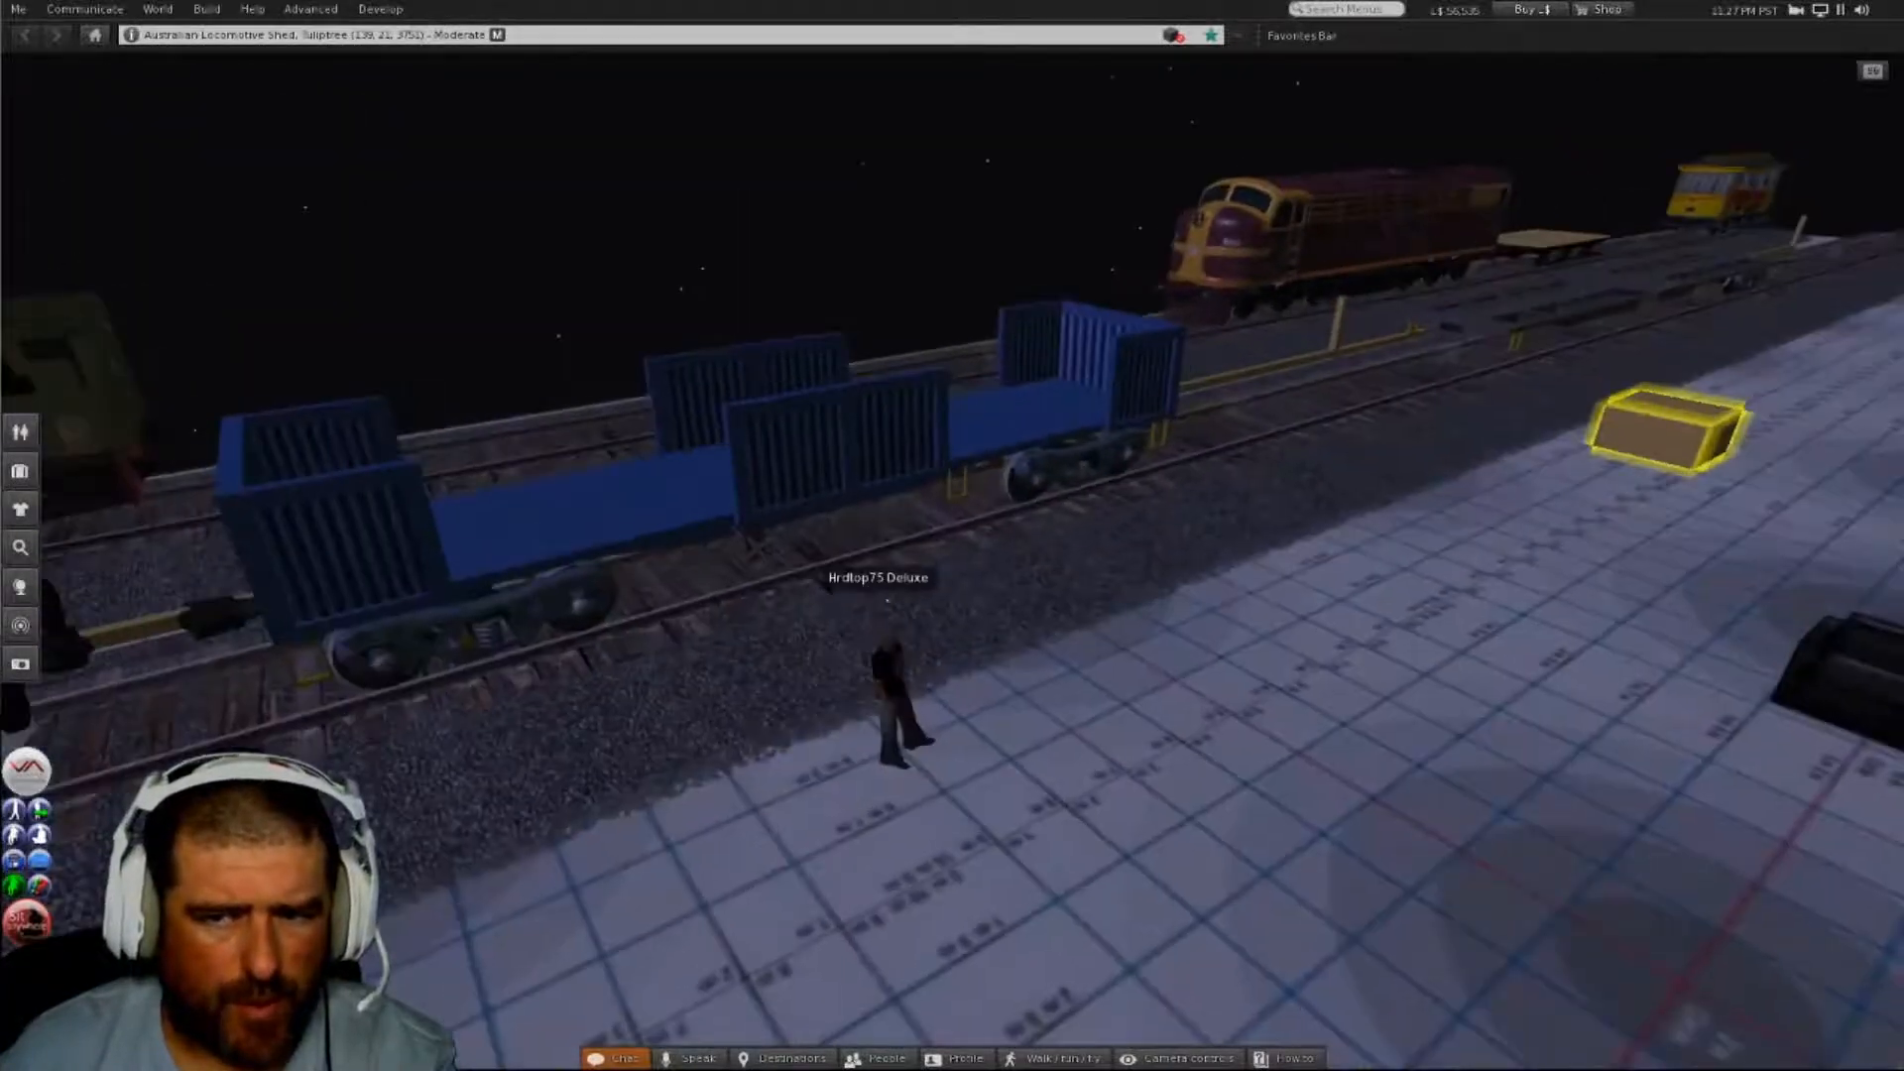
key("alt")
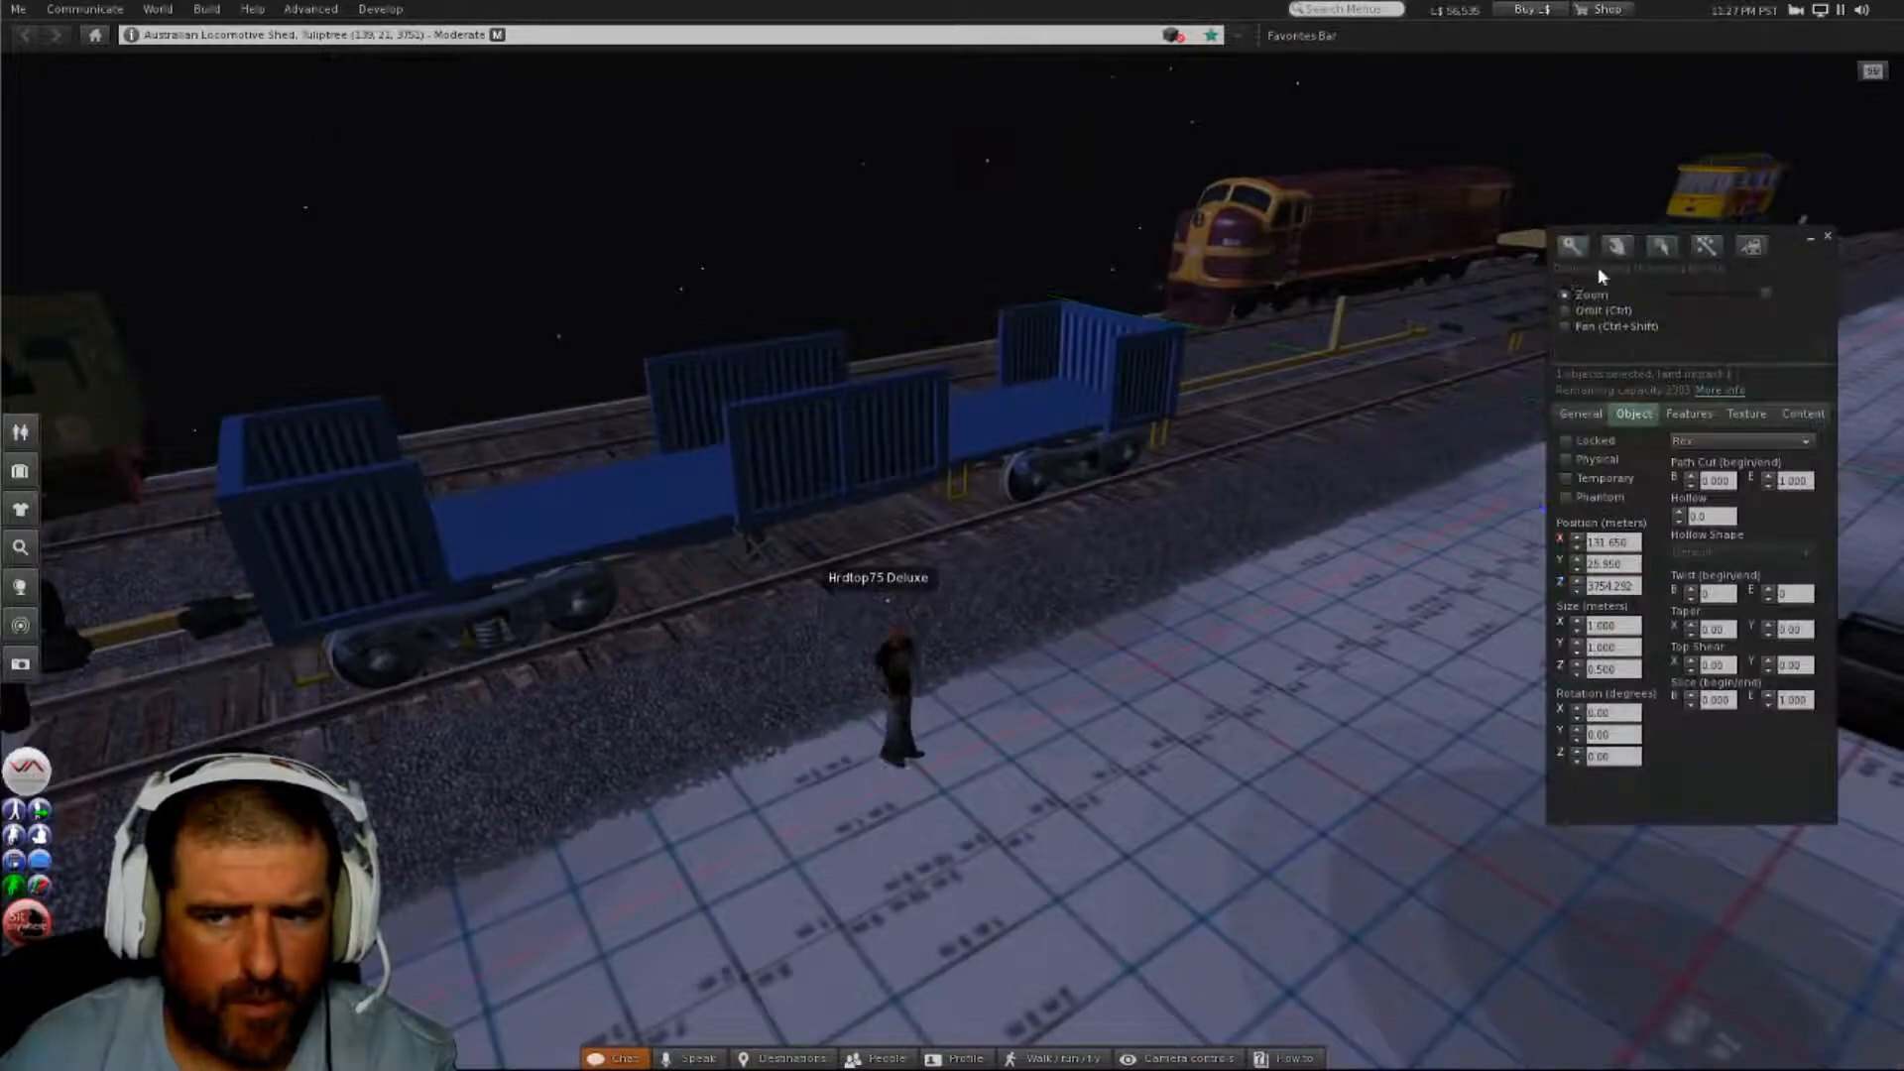
left_click(1527, 279, "alt")
left_click_drag(1047, 534, 1785, 526, "alt")
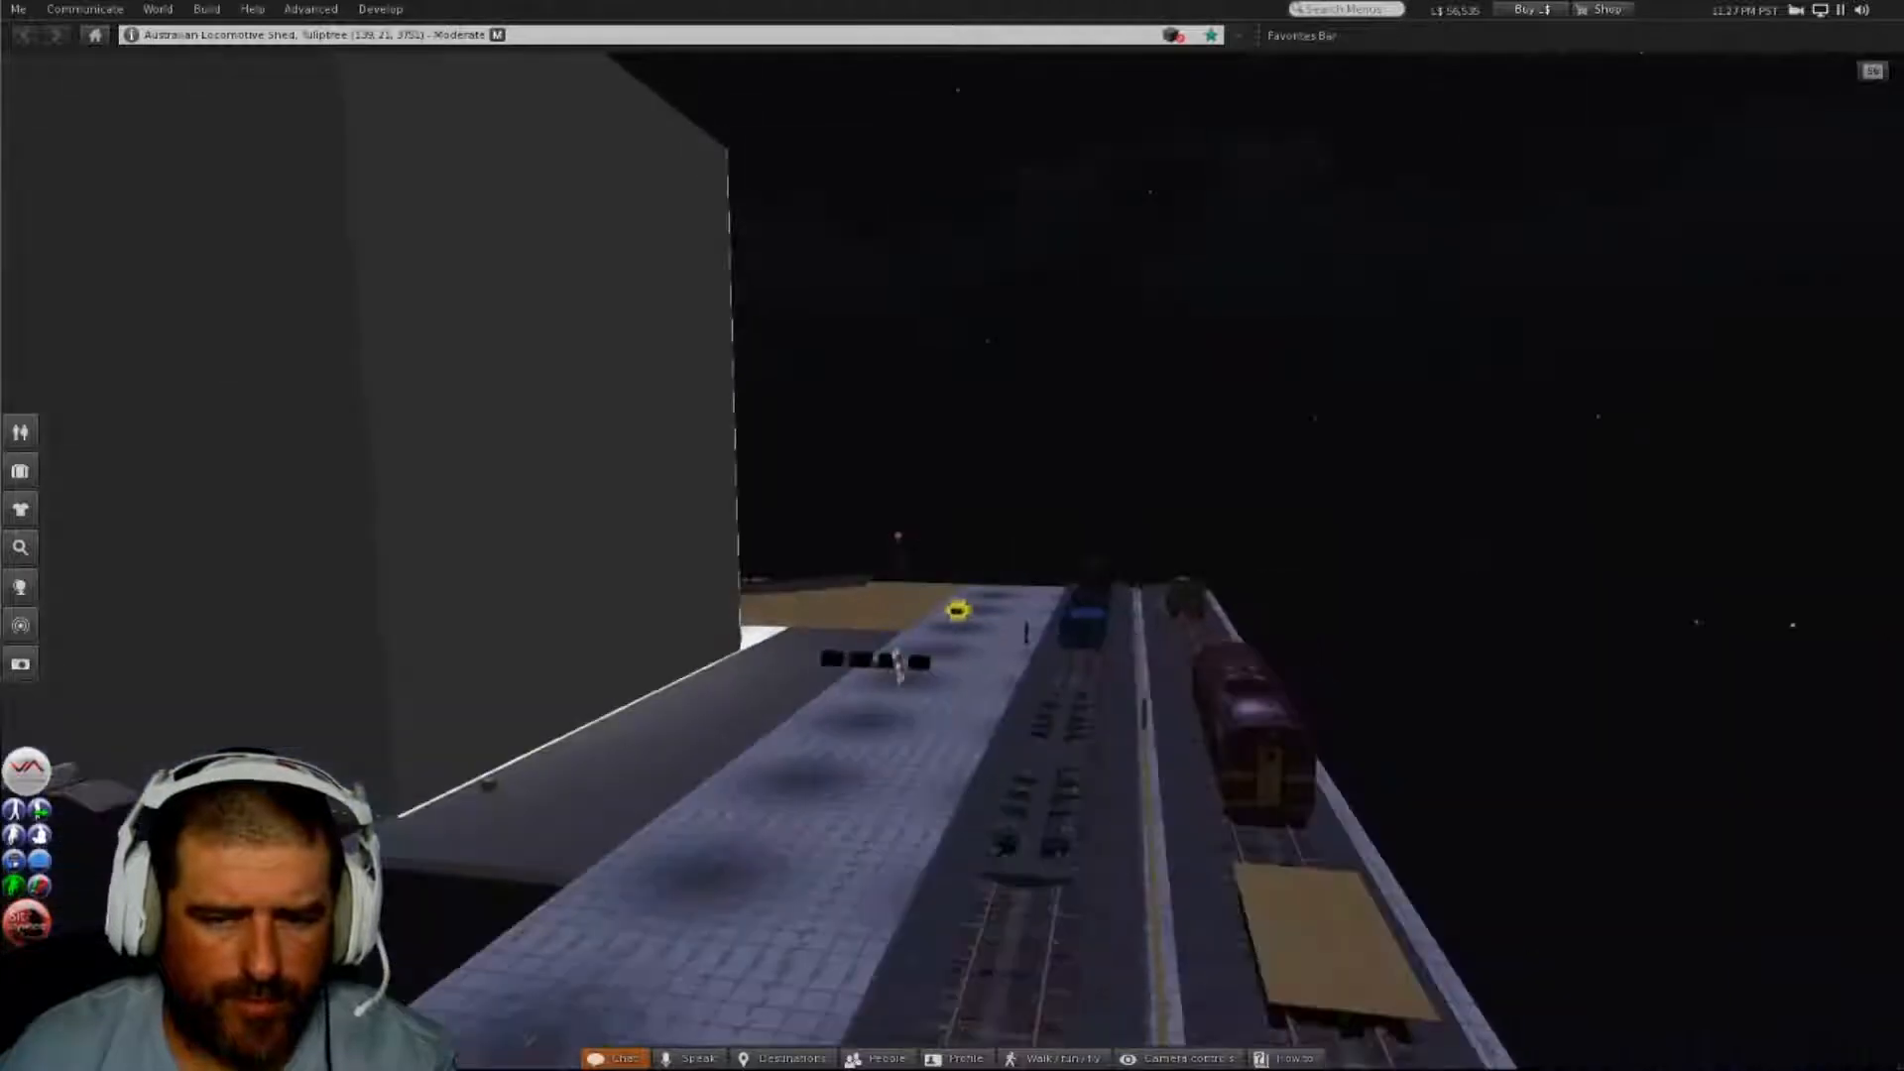
left_click_drag(952, 535, 942, 560, "alt")
left_click_drag(1098, 731, 1874, 614, "alt")
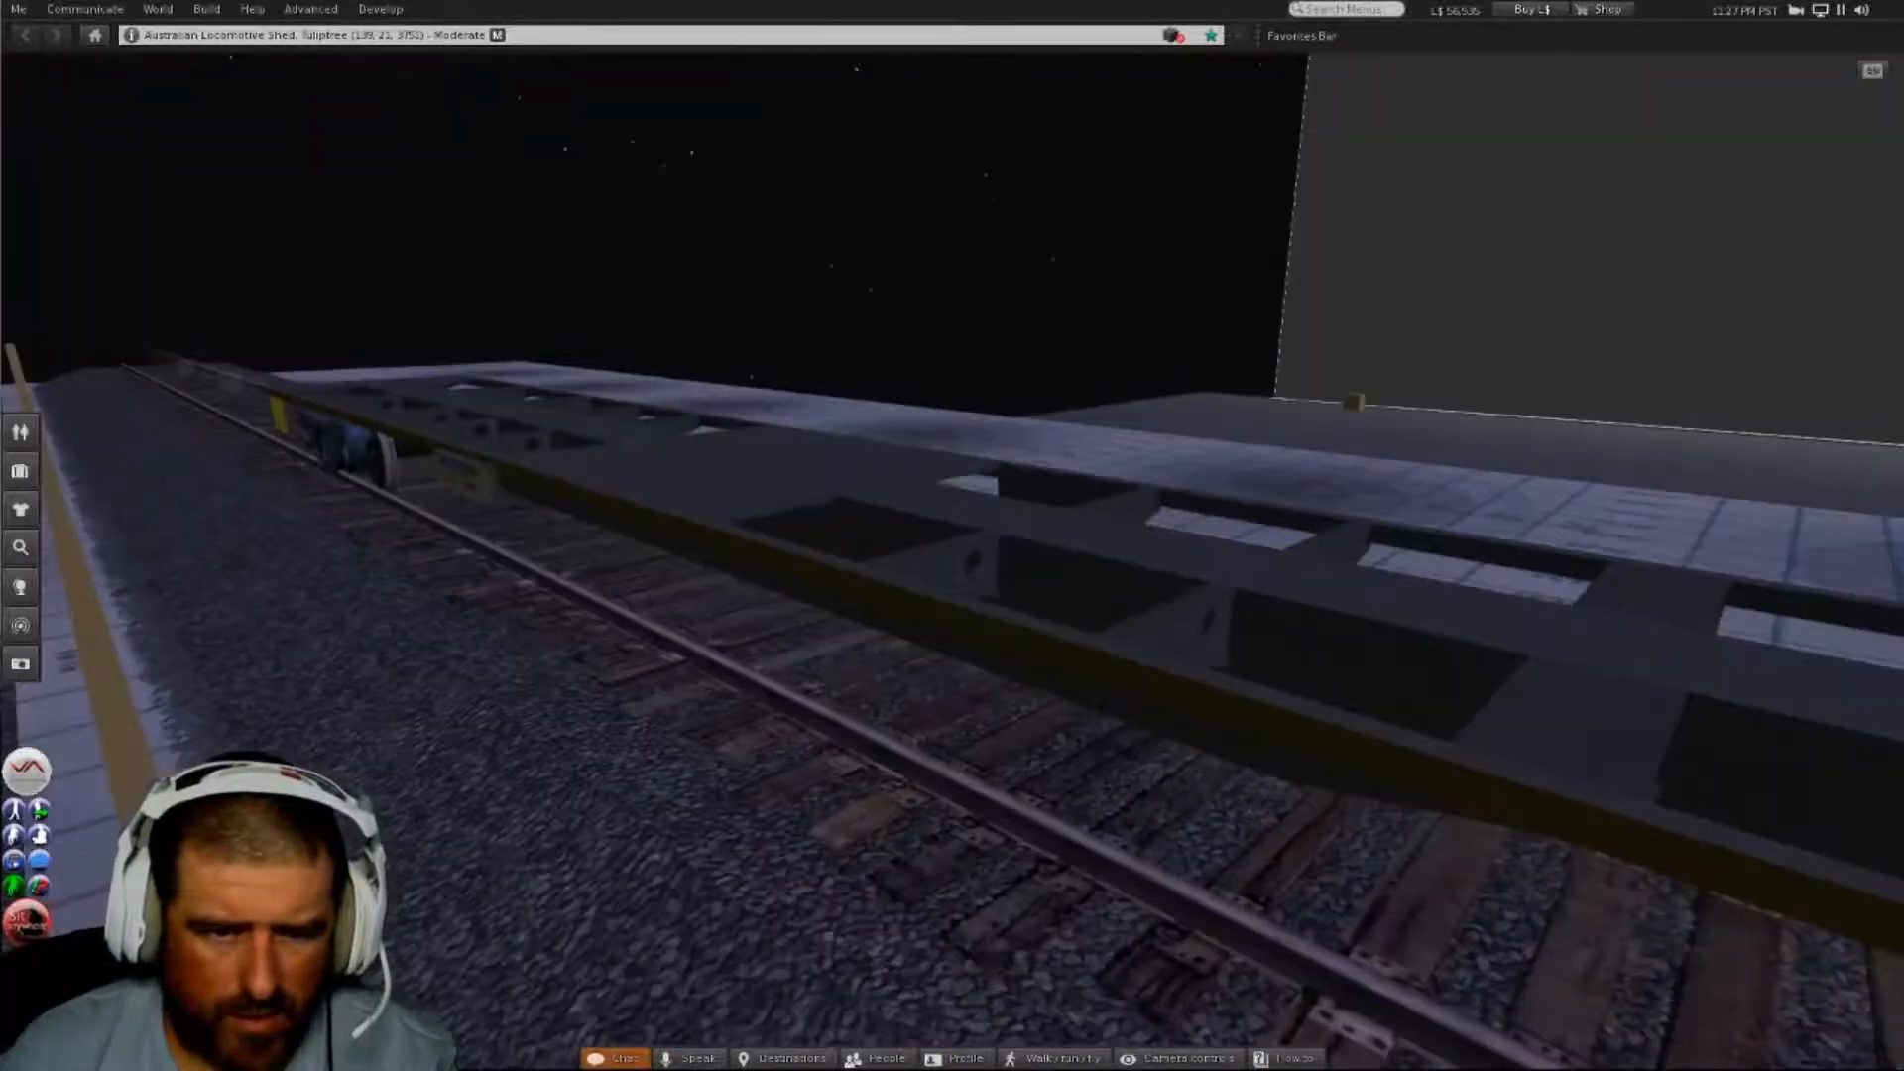
left_click_drag(952, 535, 1042, 535, "alt")
key("Escape")
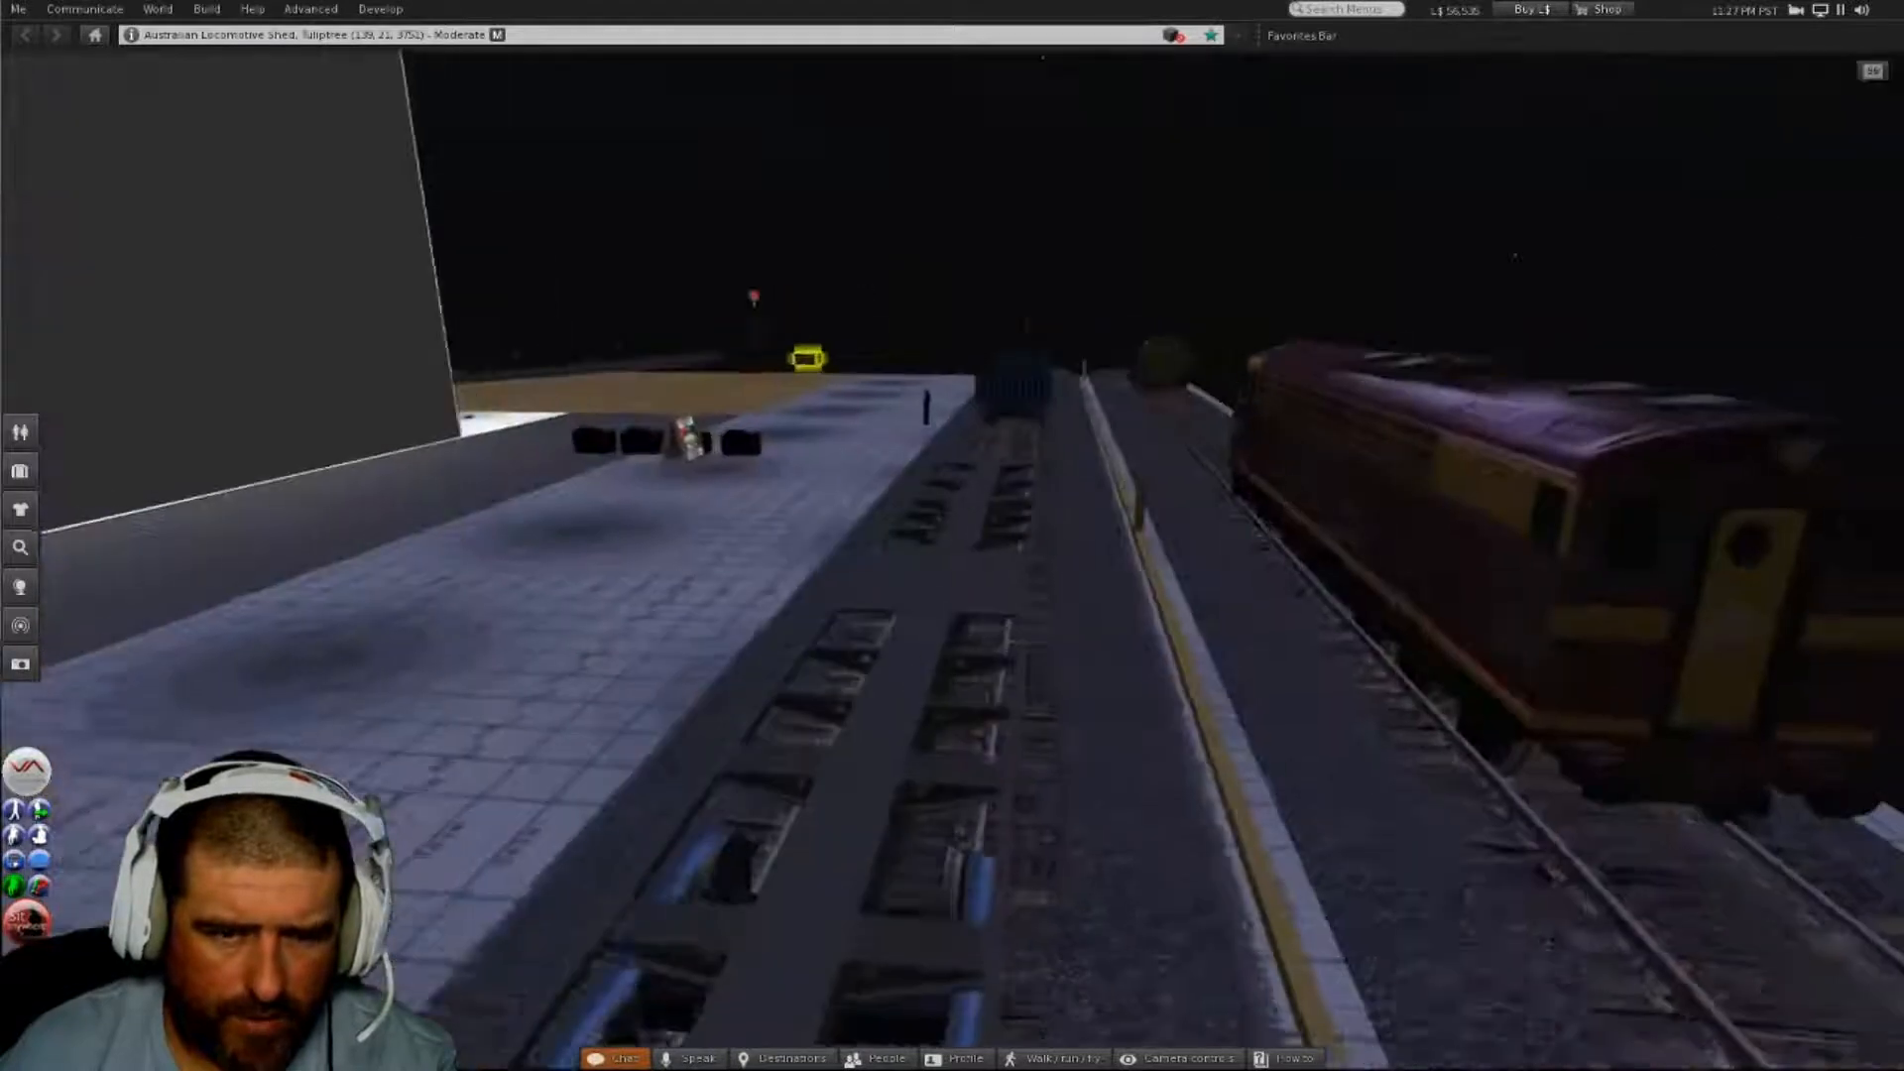
right_click(909, 674)
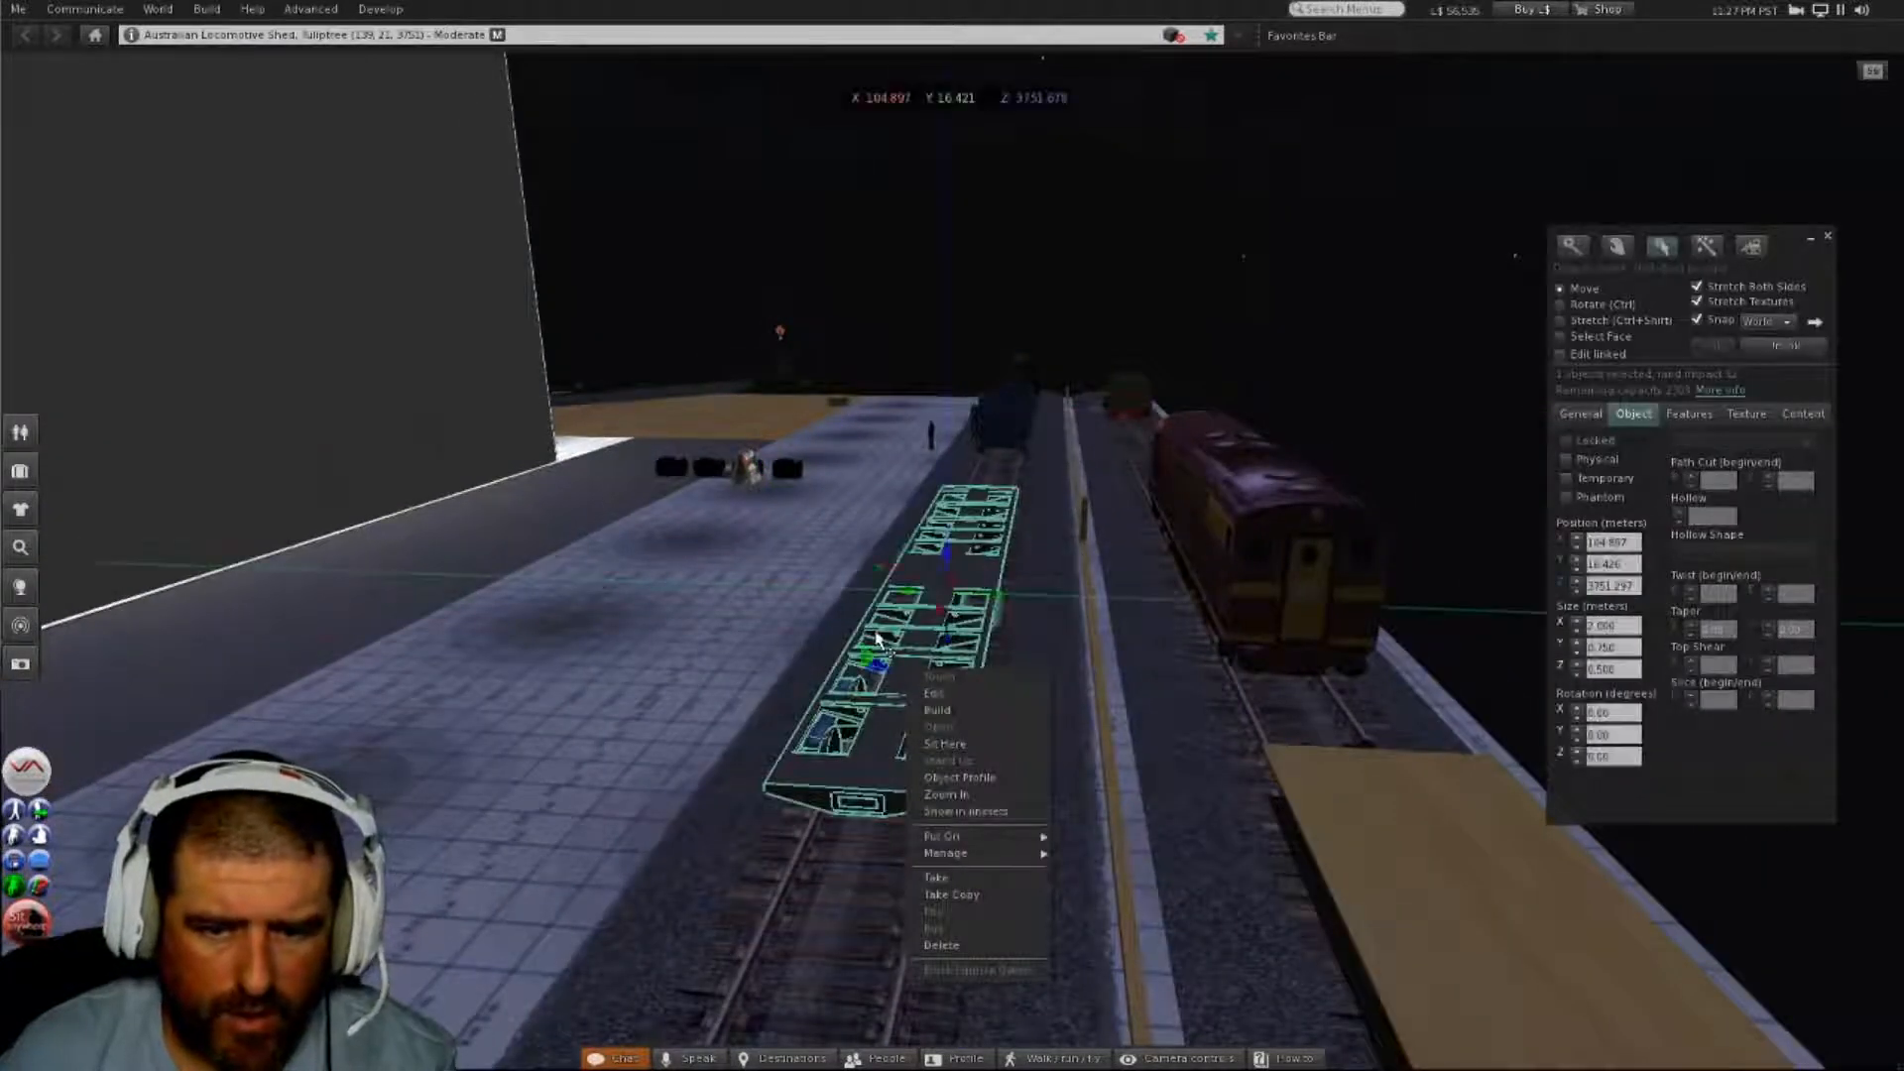
left_click(942, 945)
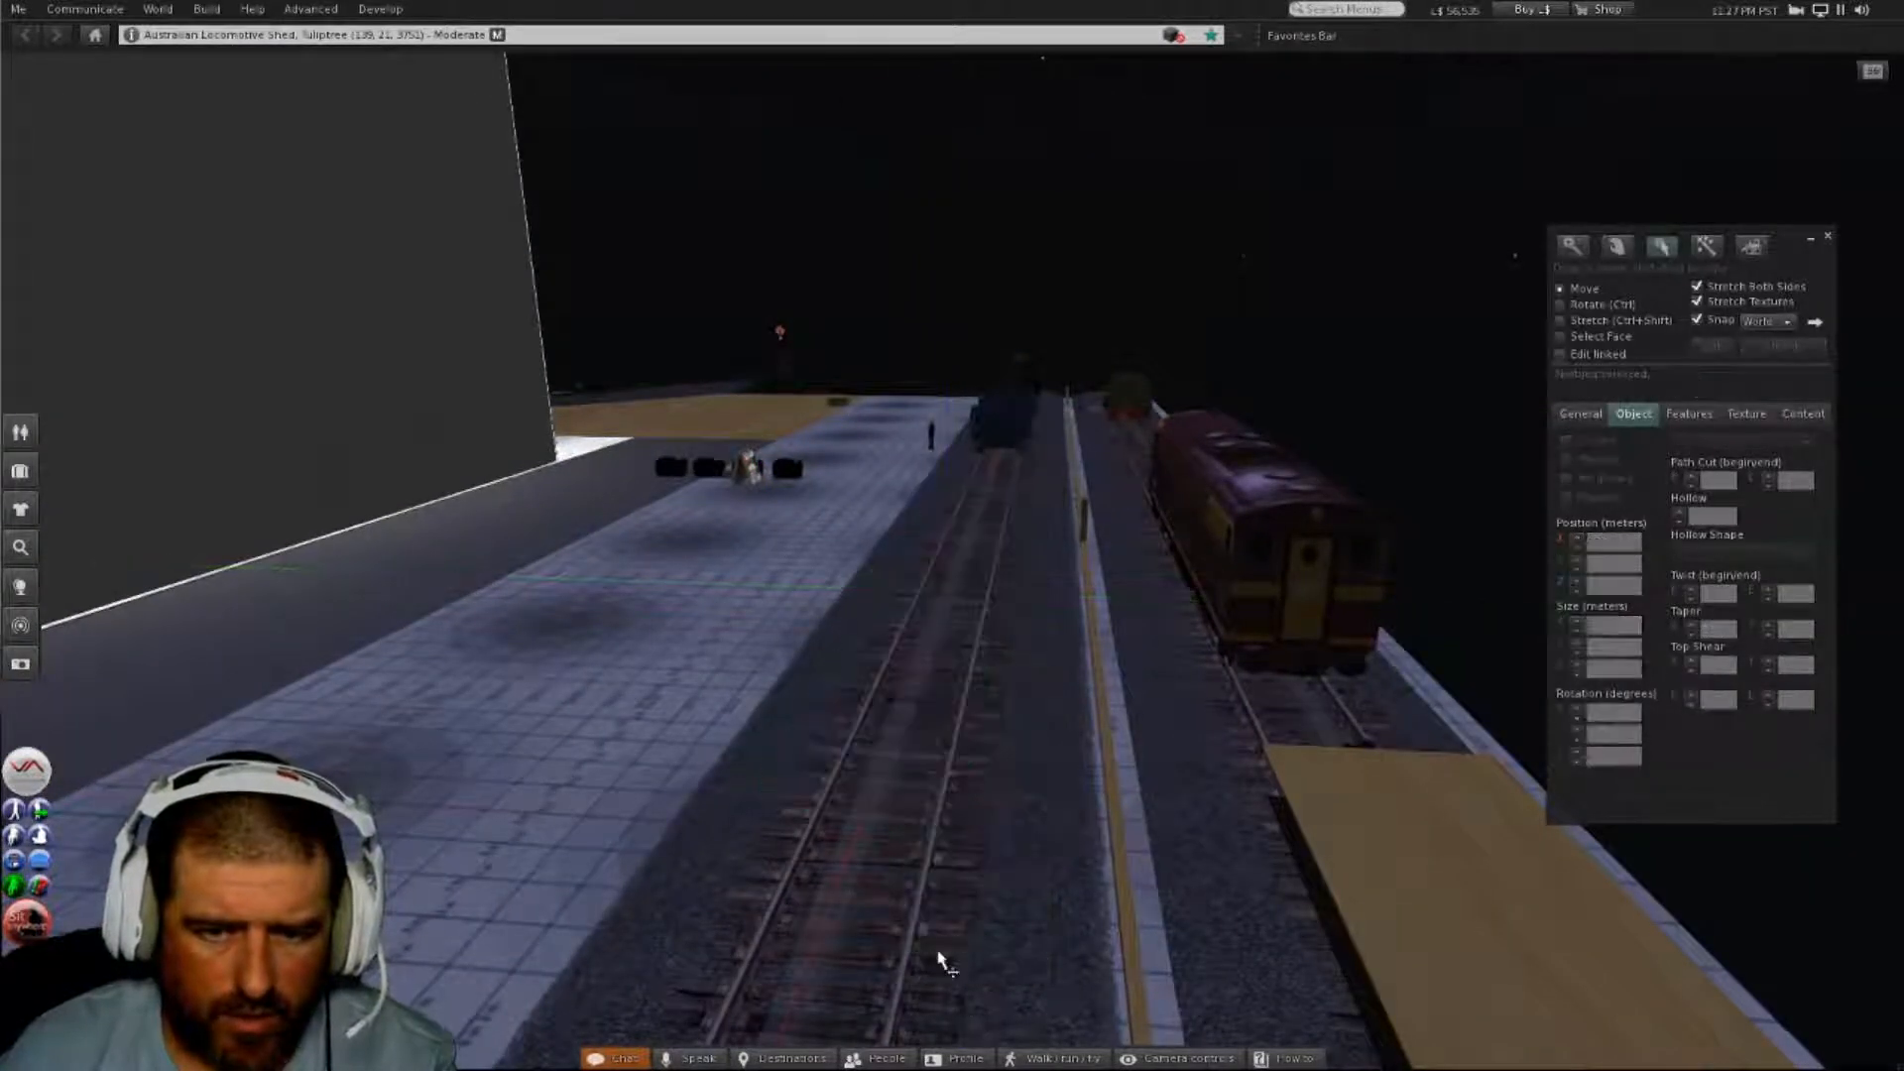
key("Escape")
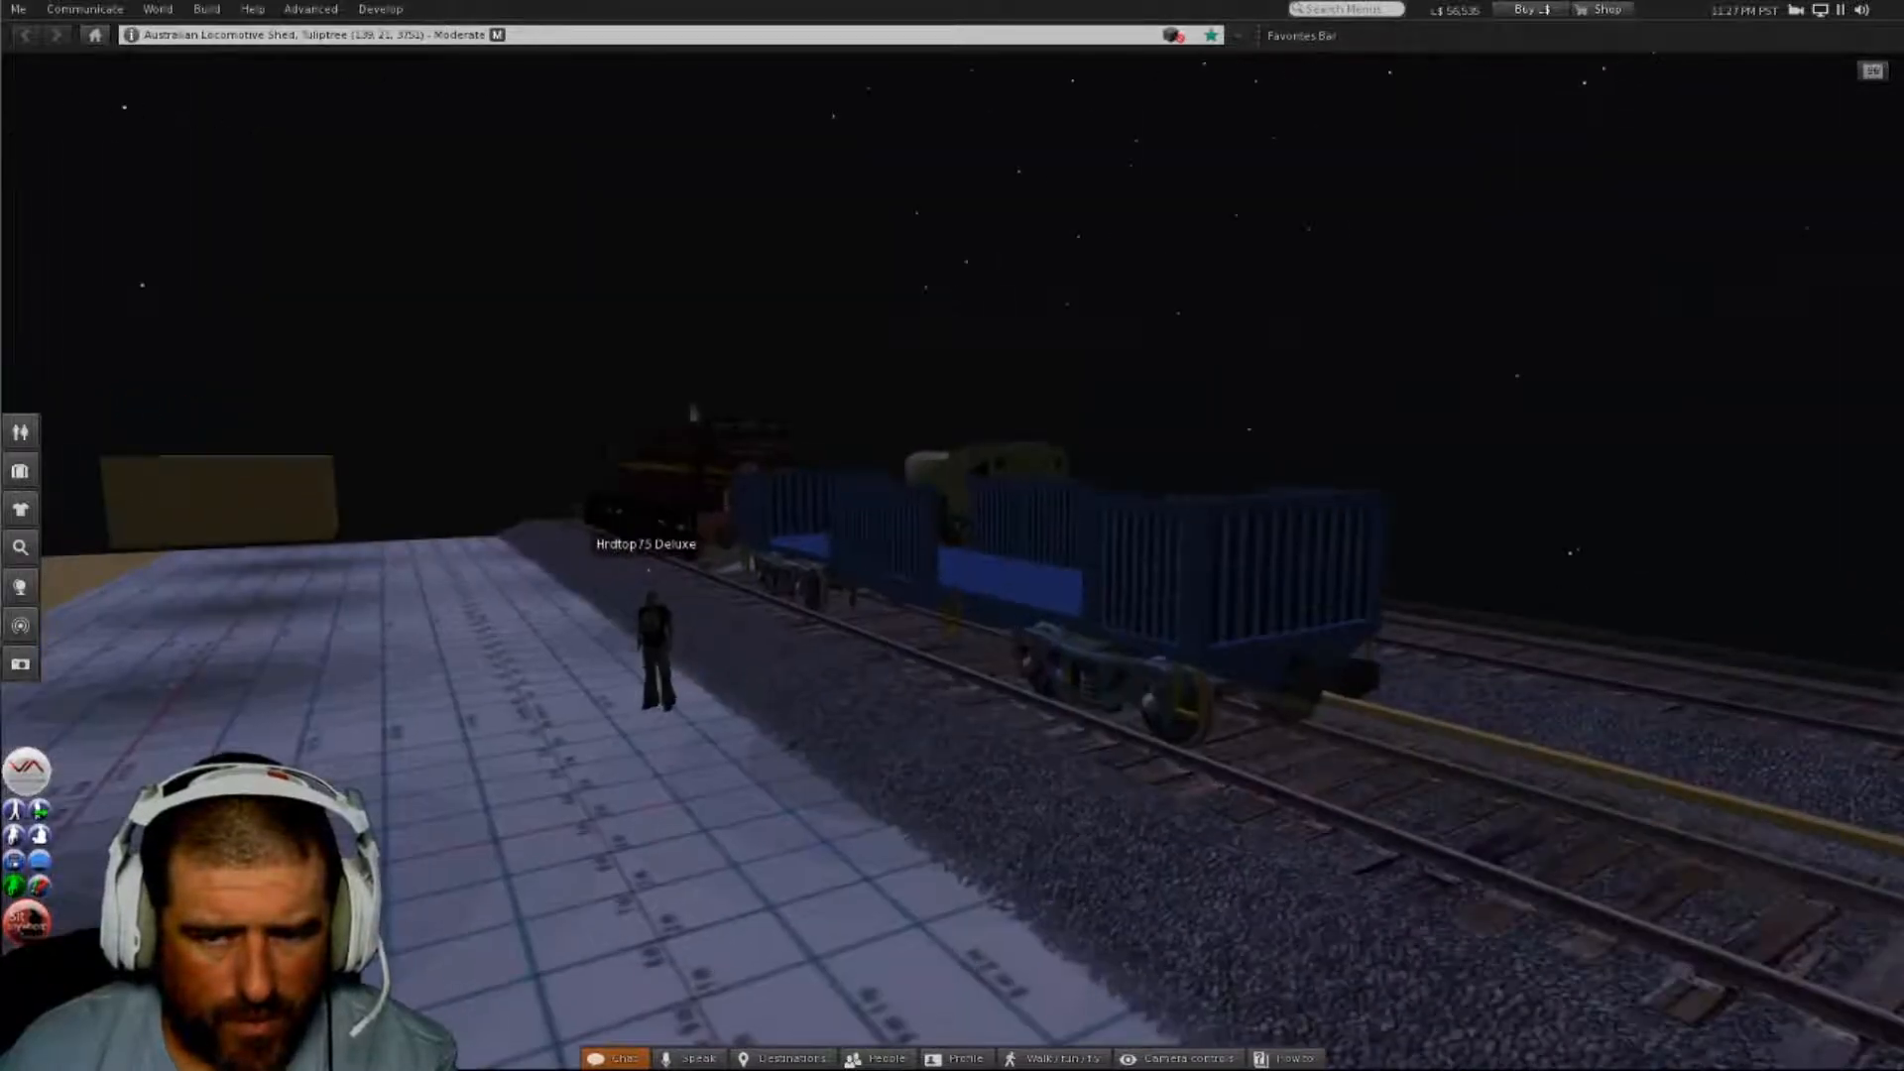
- Move the raised wooden box across the platform towards the blue wagon, to about Y 22.6 m
left_click_drag(952, 585, 1041, 585, "alt")
key("ctrl+b")
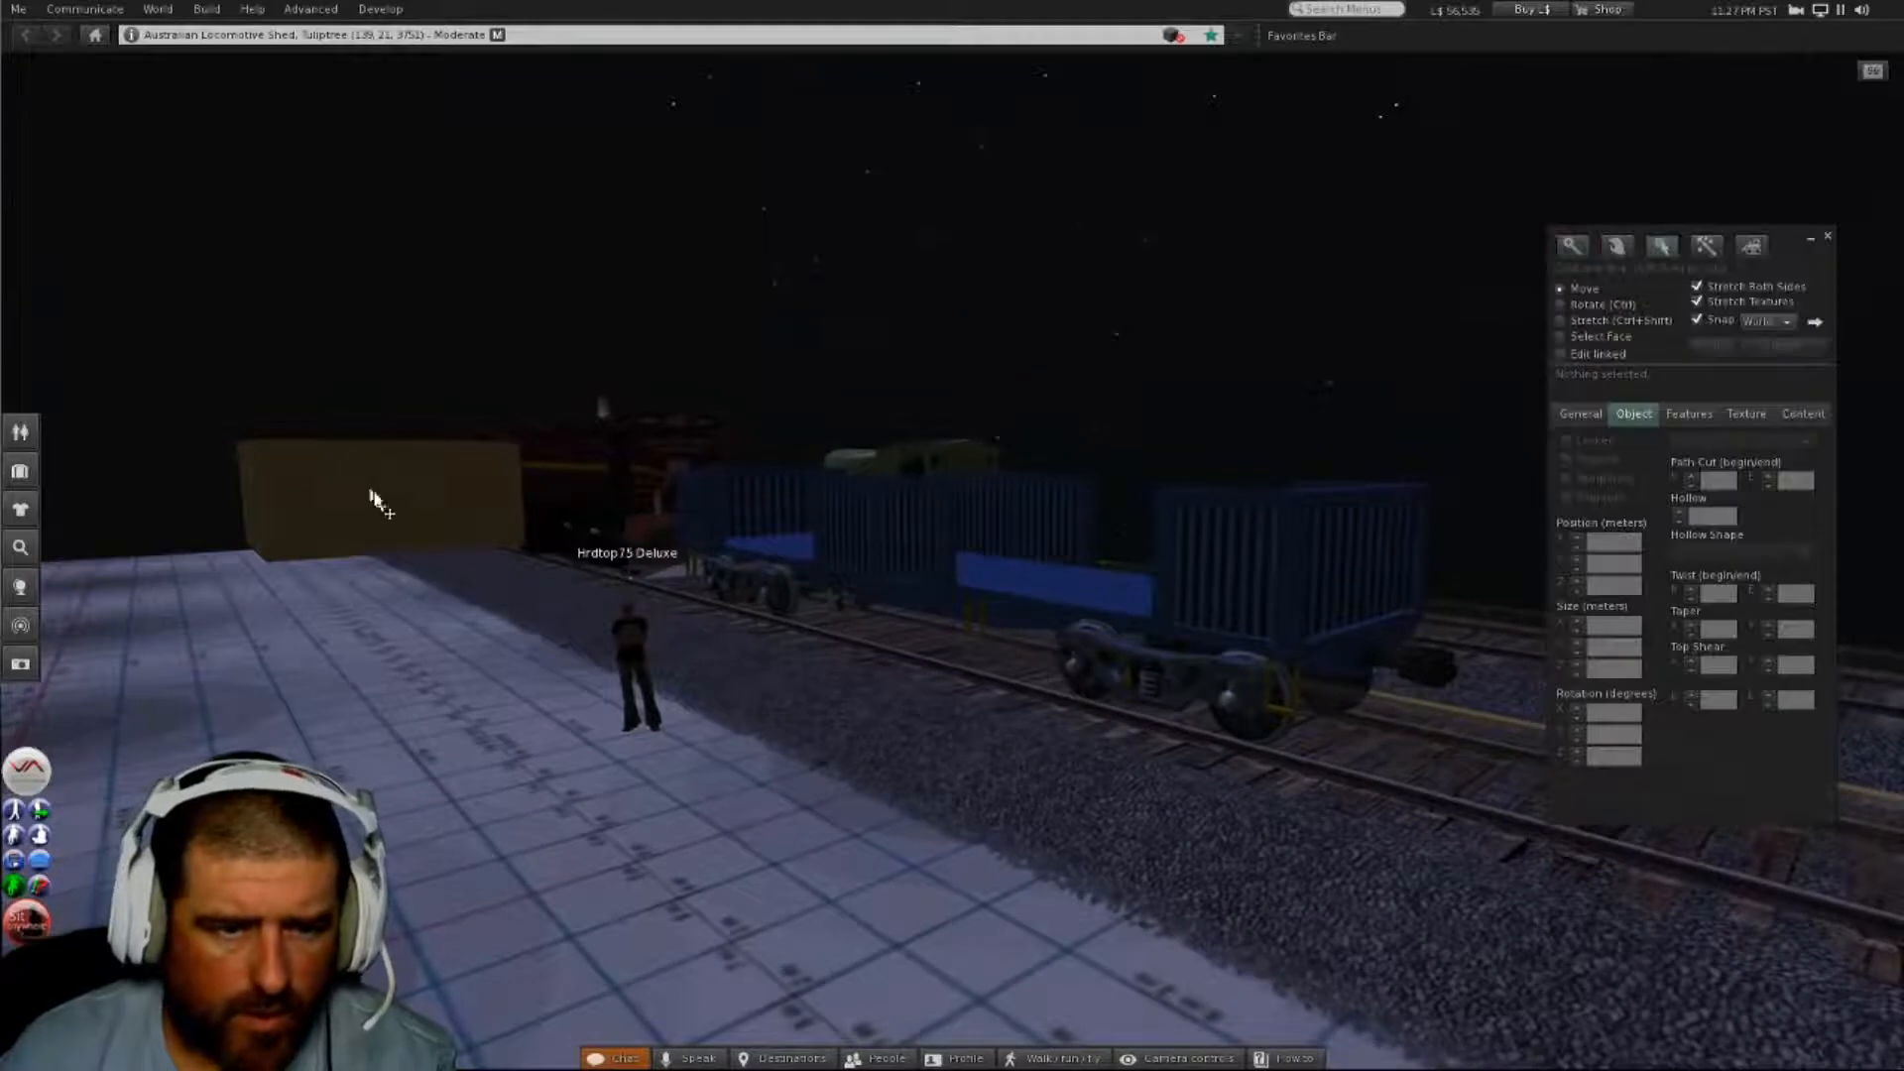
left_click(377, 501)
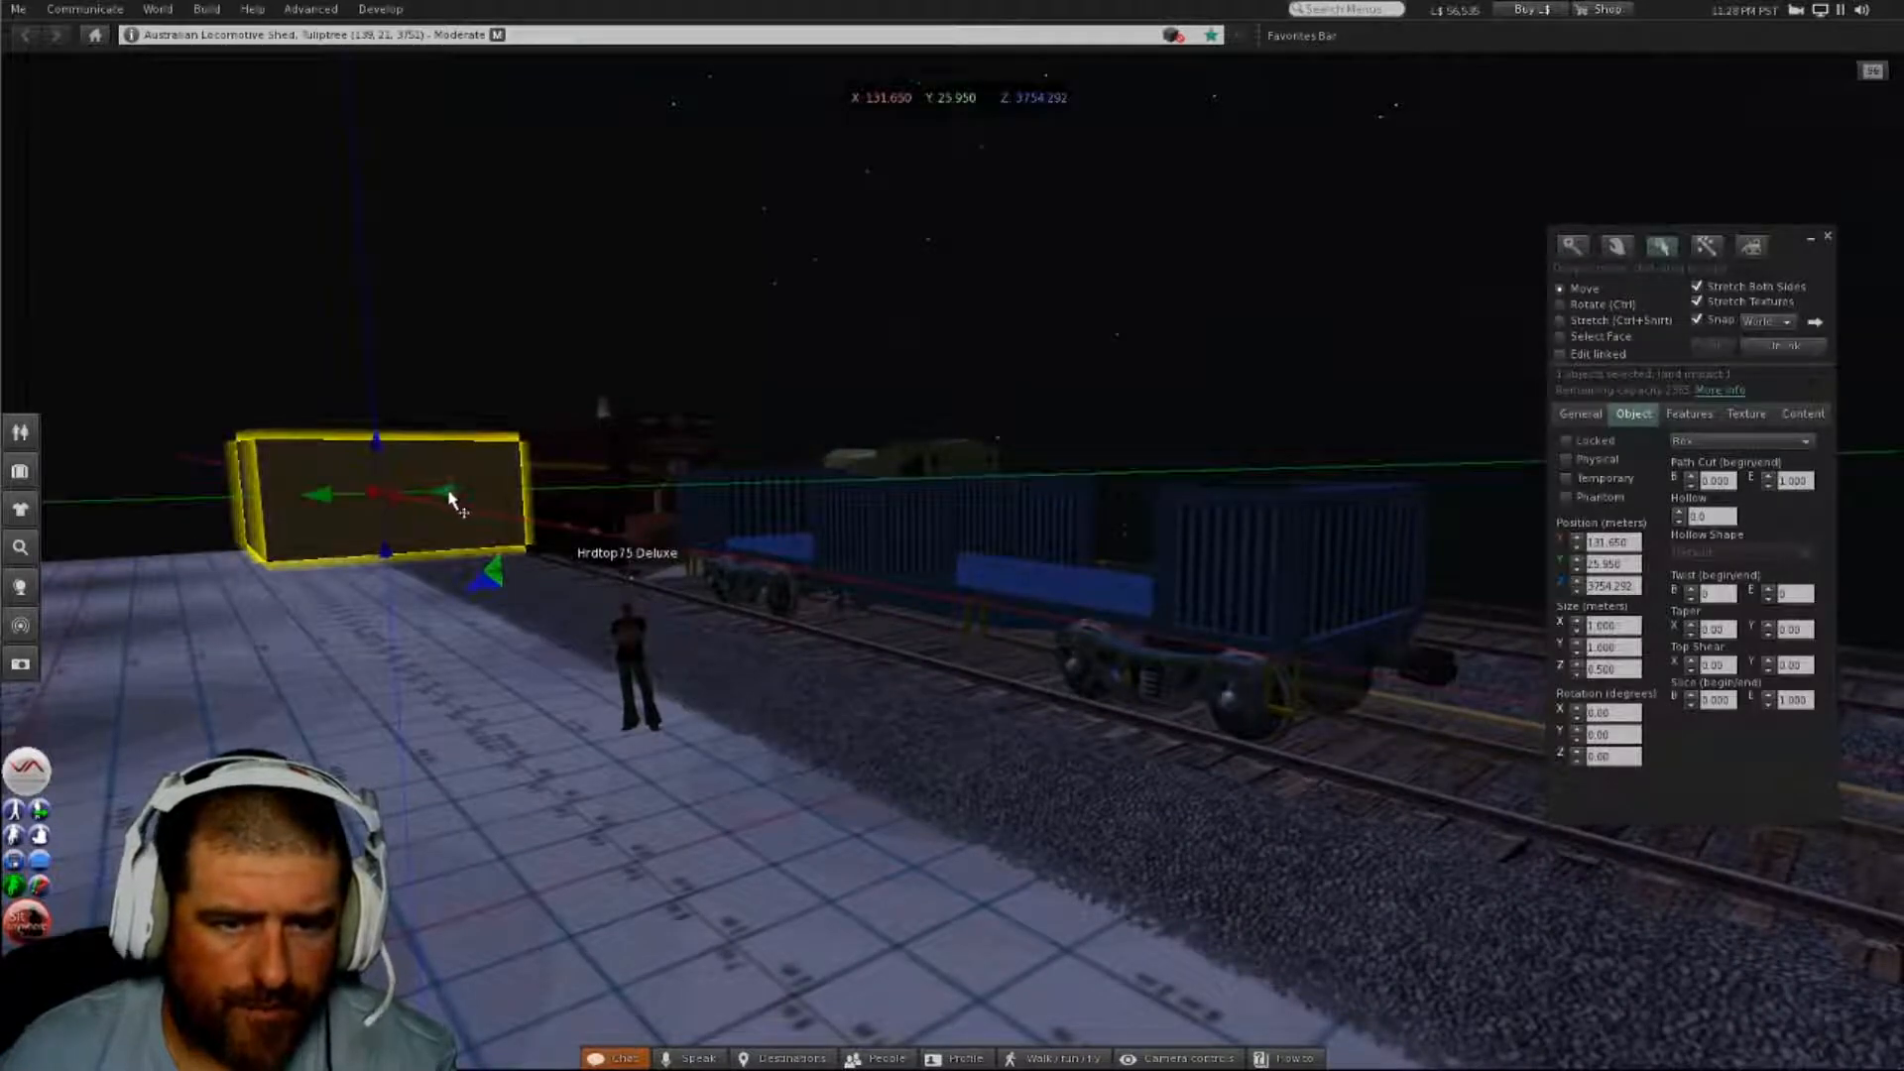
left_click_drag(455, 502, 950, 488)
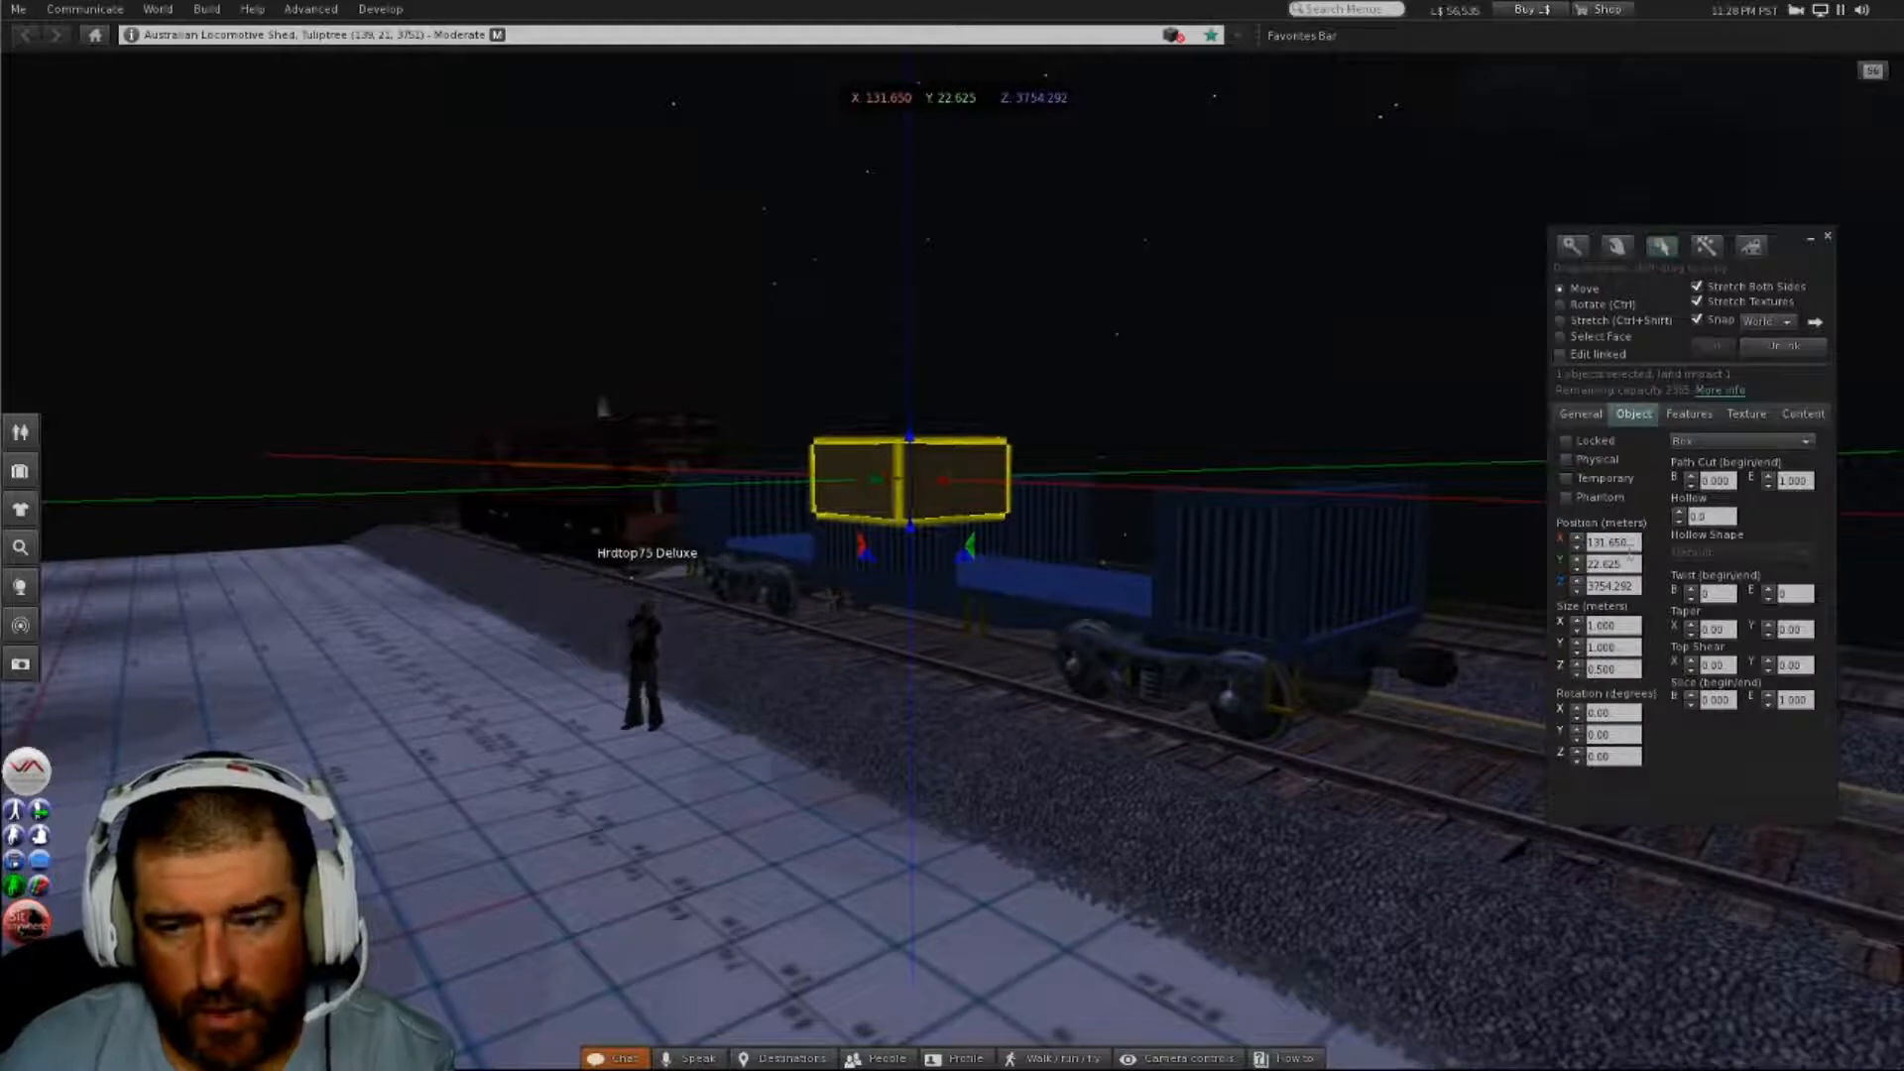
- Thin the box into a panel by trying a Y size of 0.05 m and reducing it to 0.025 m
left_click_drag(1621, 647, 1588, 649)
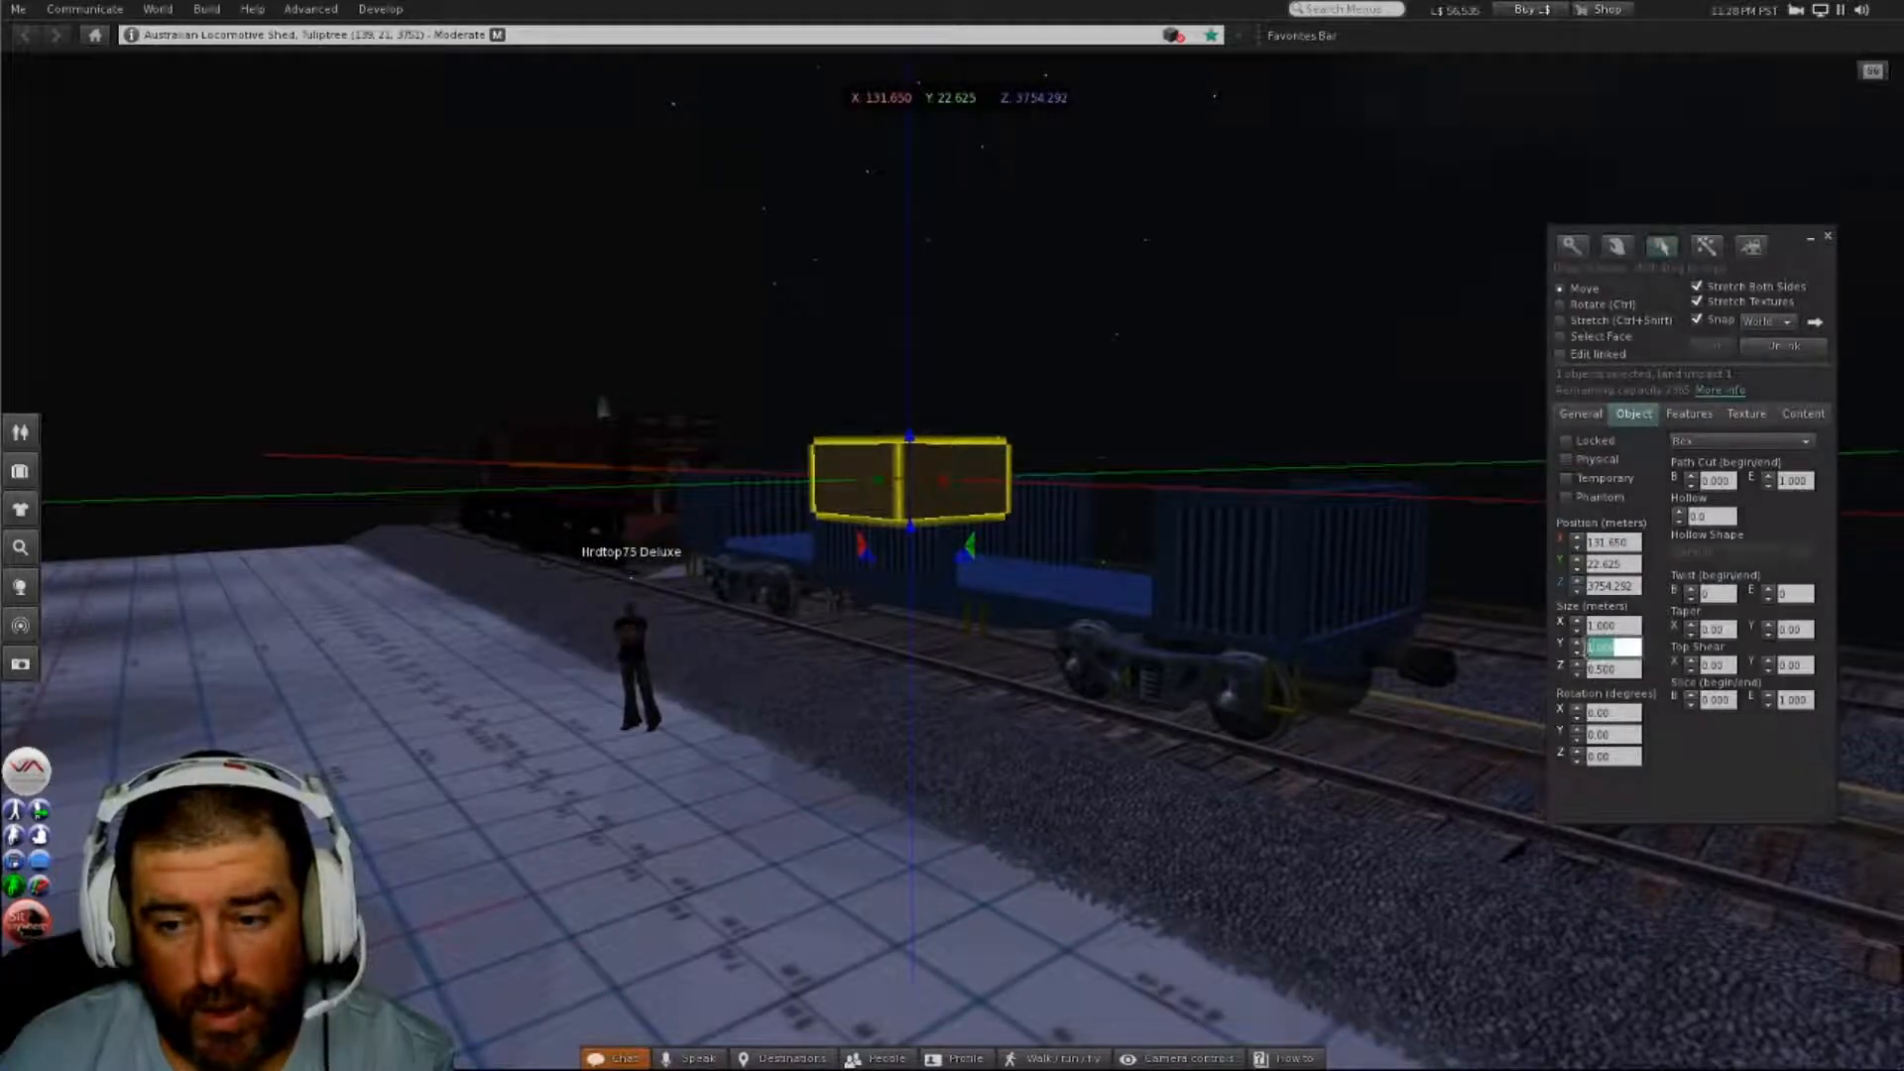
key("BackSpace")
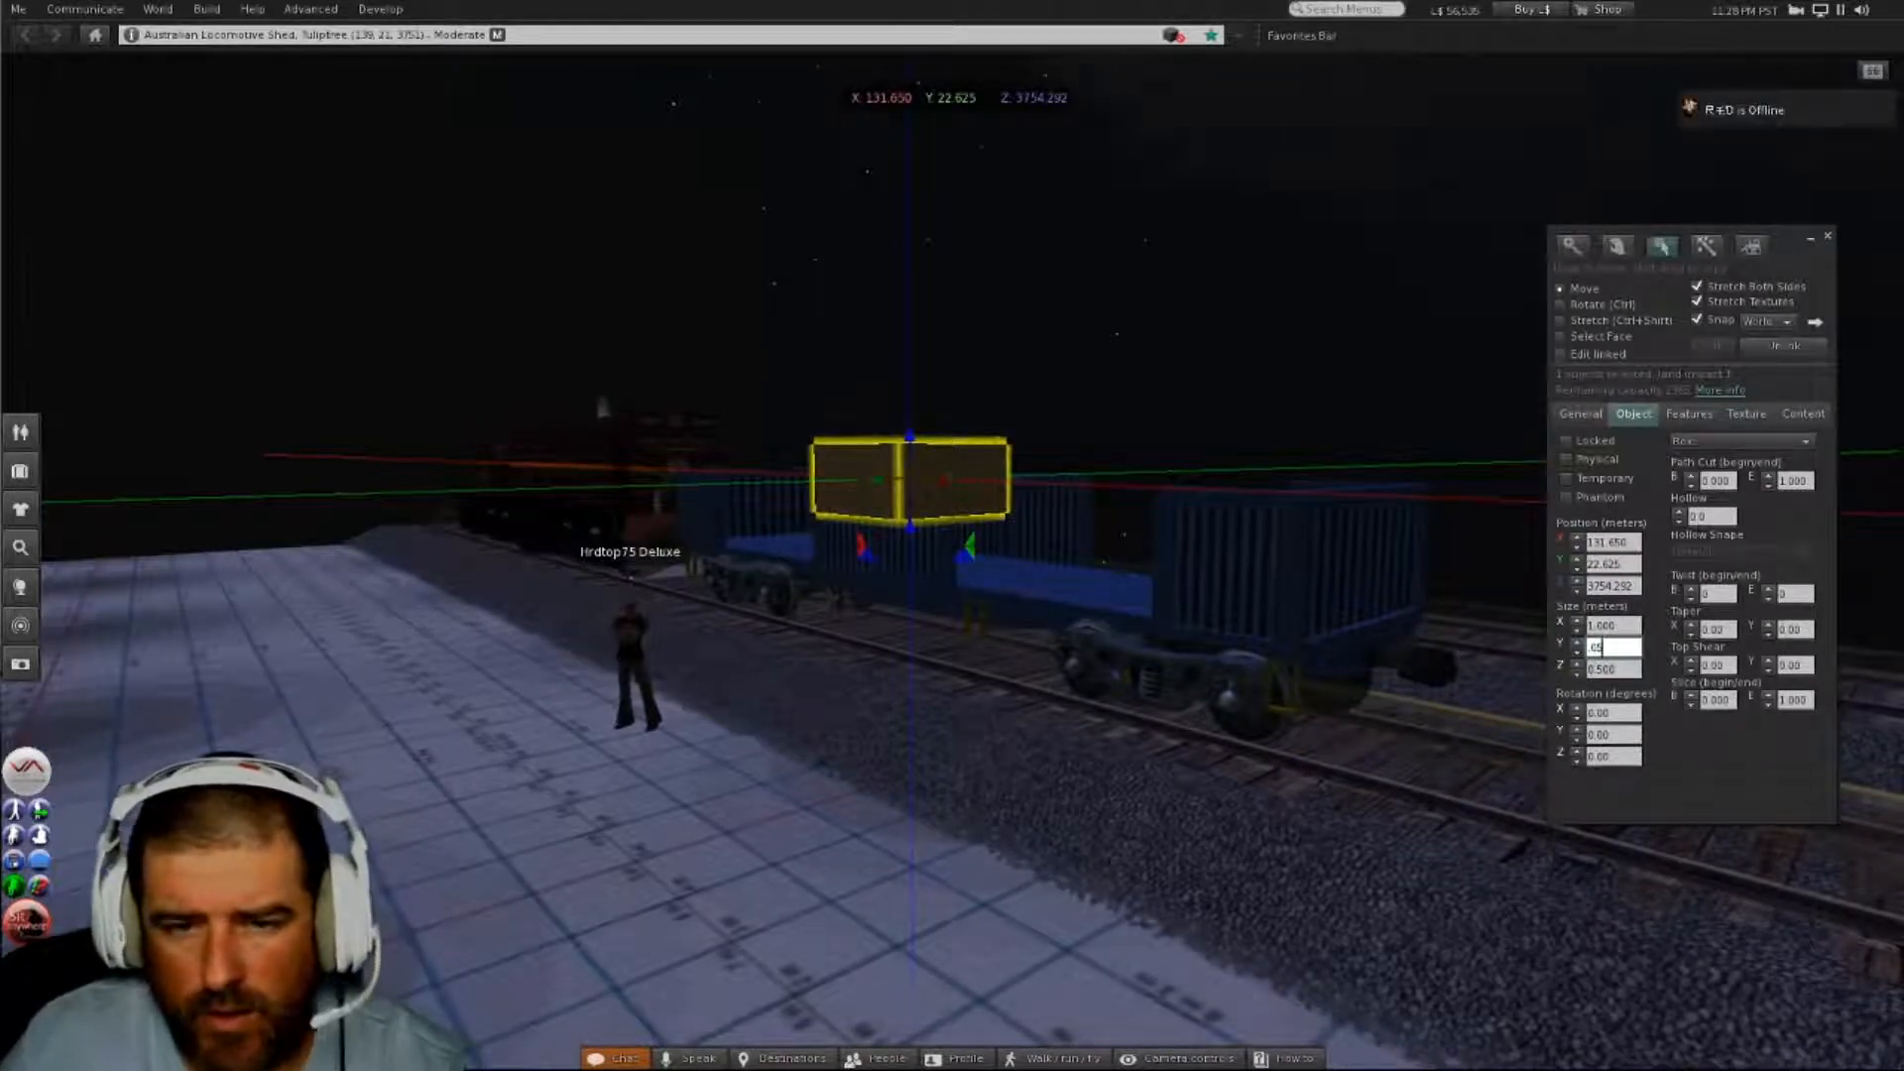
key("Return")
key("Escape")
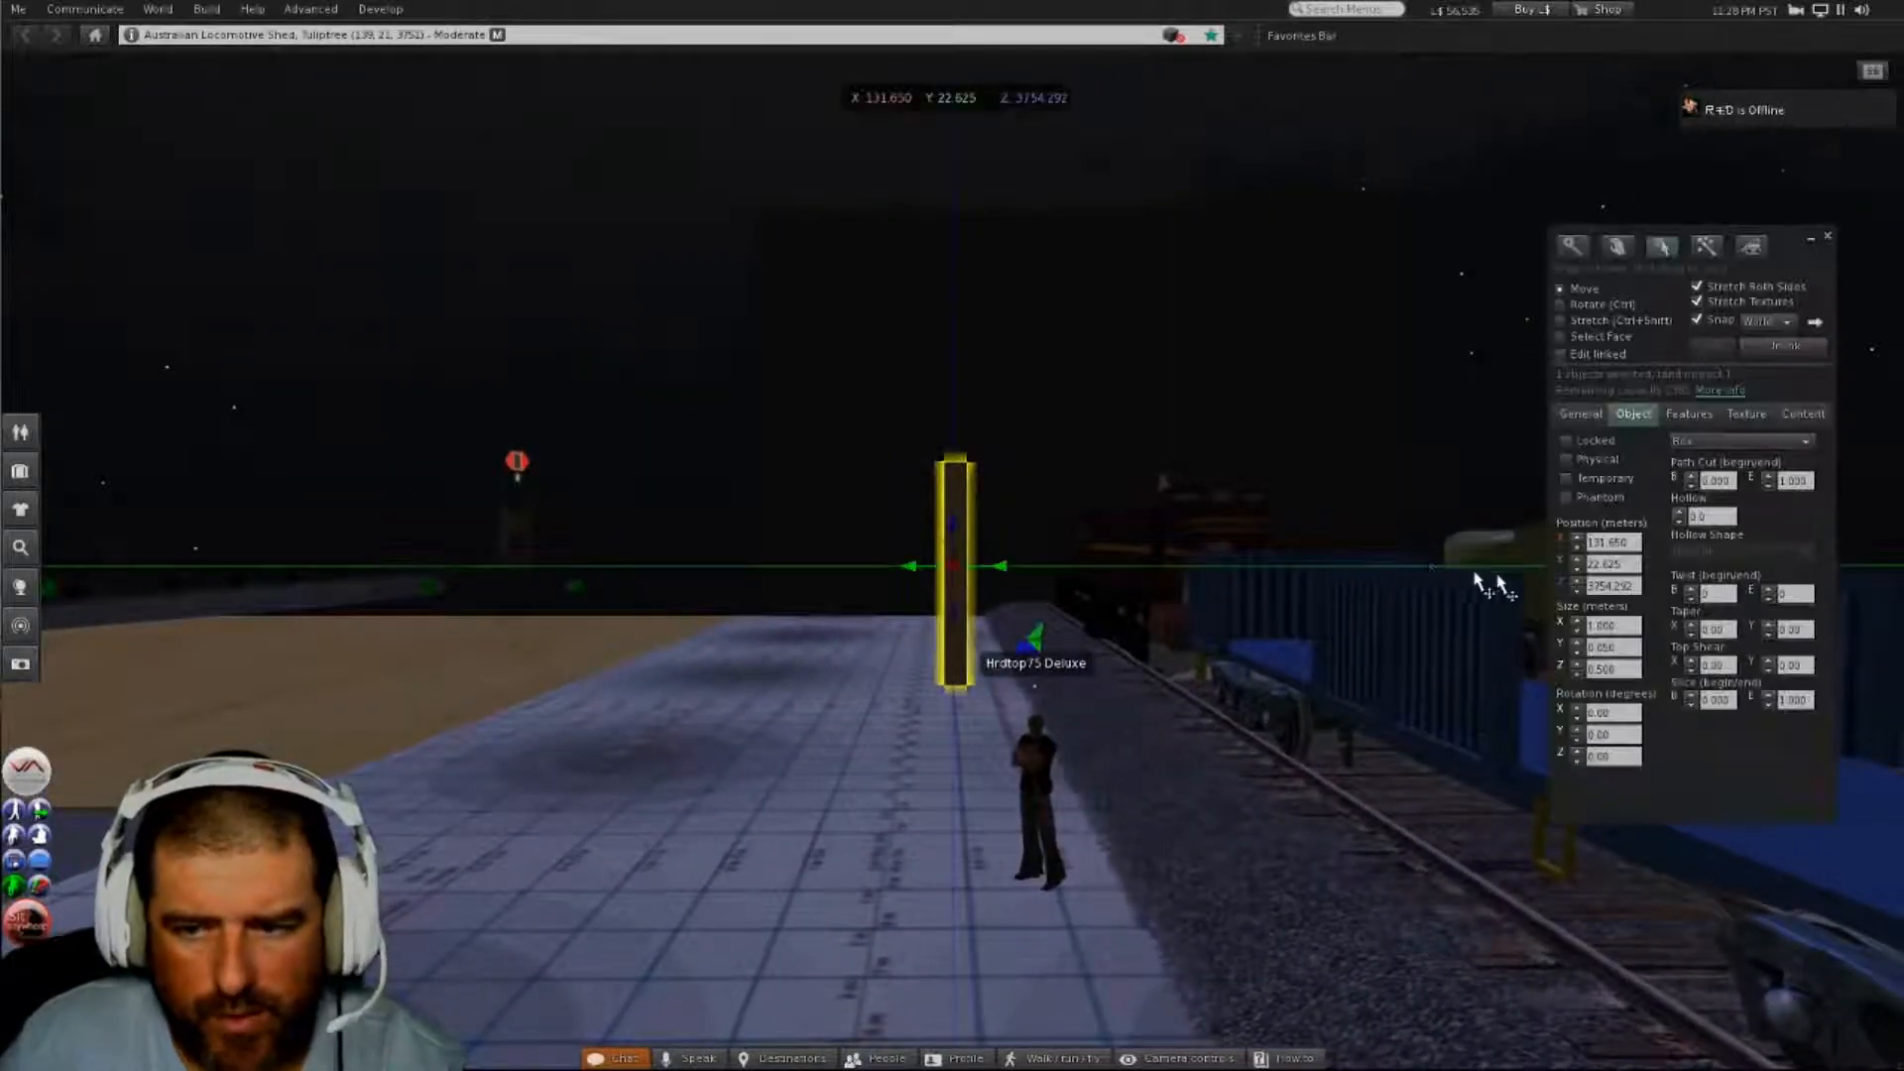
left_click_drag(1616, 647, 1604, 647)
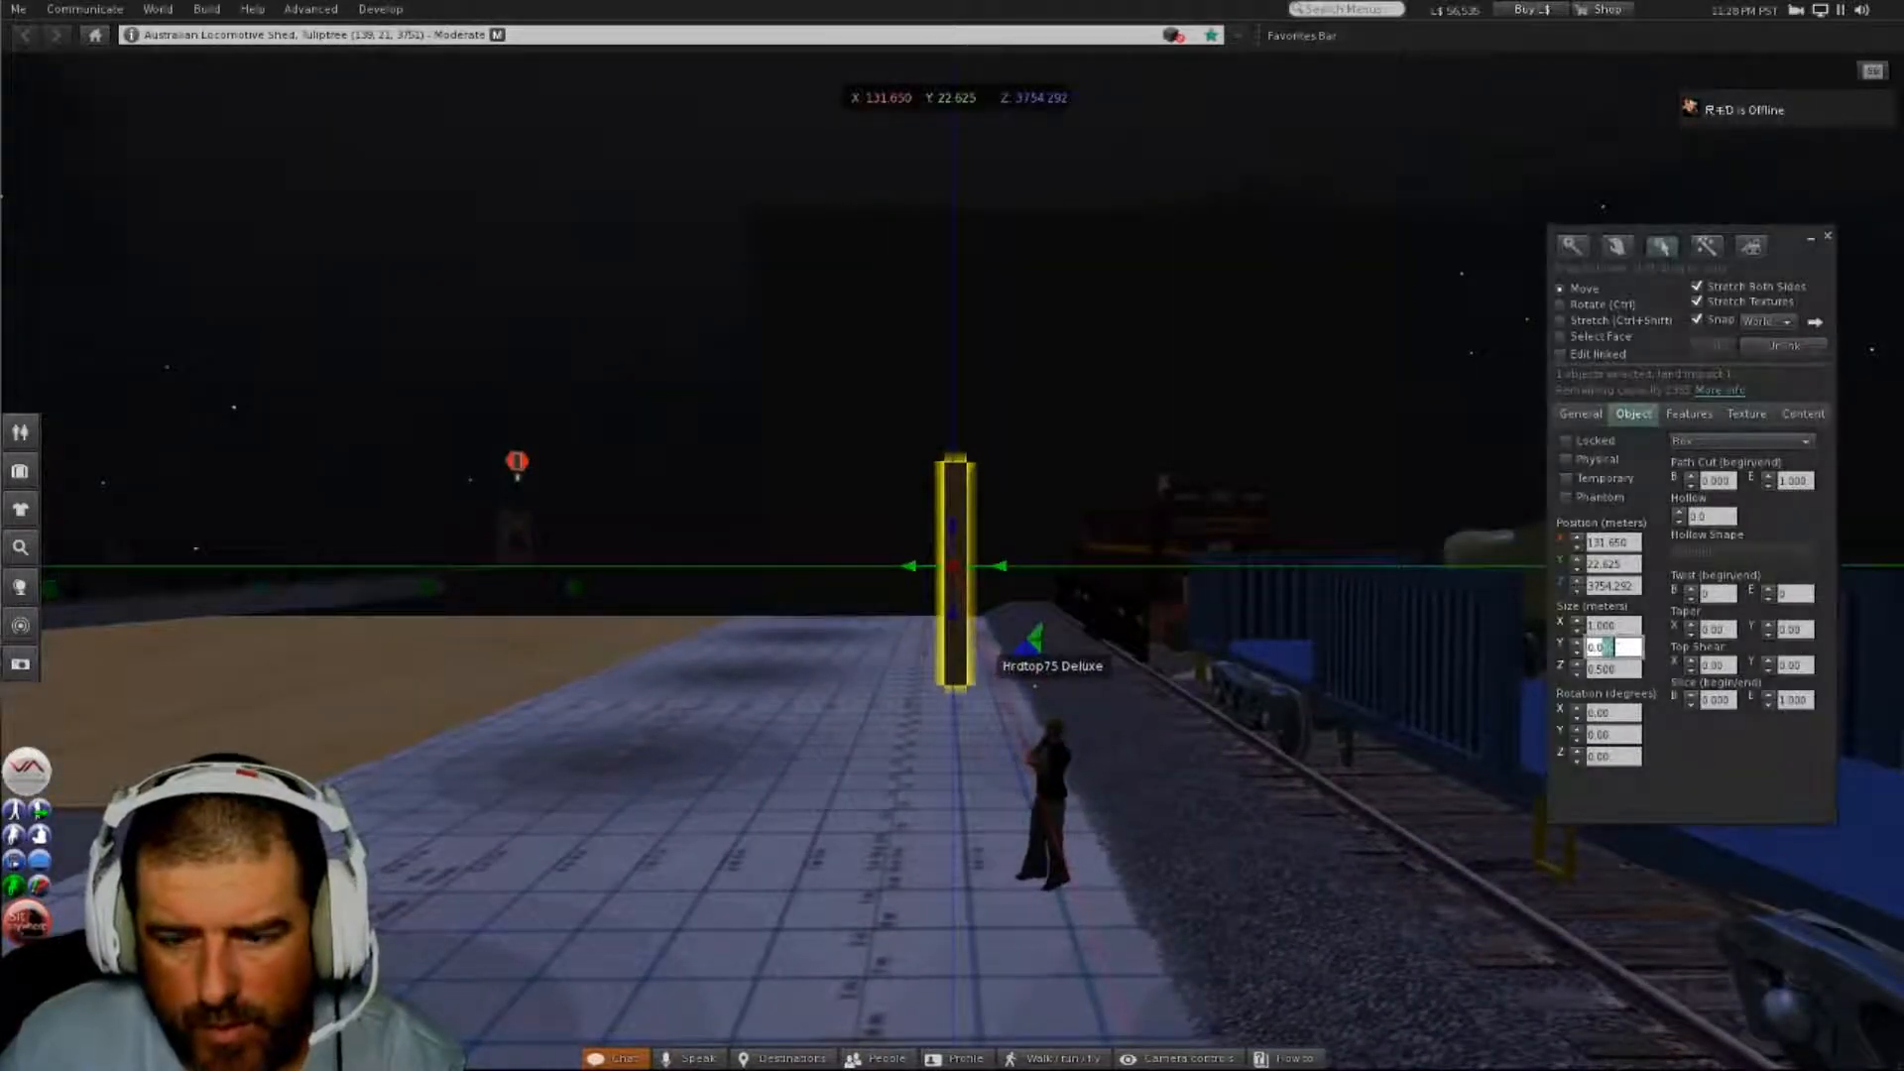
type("25")
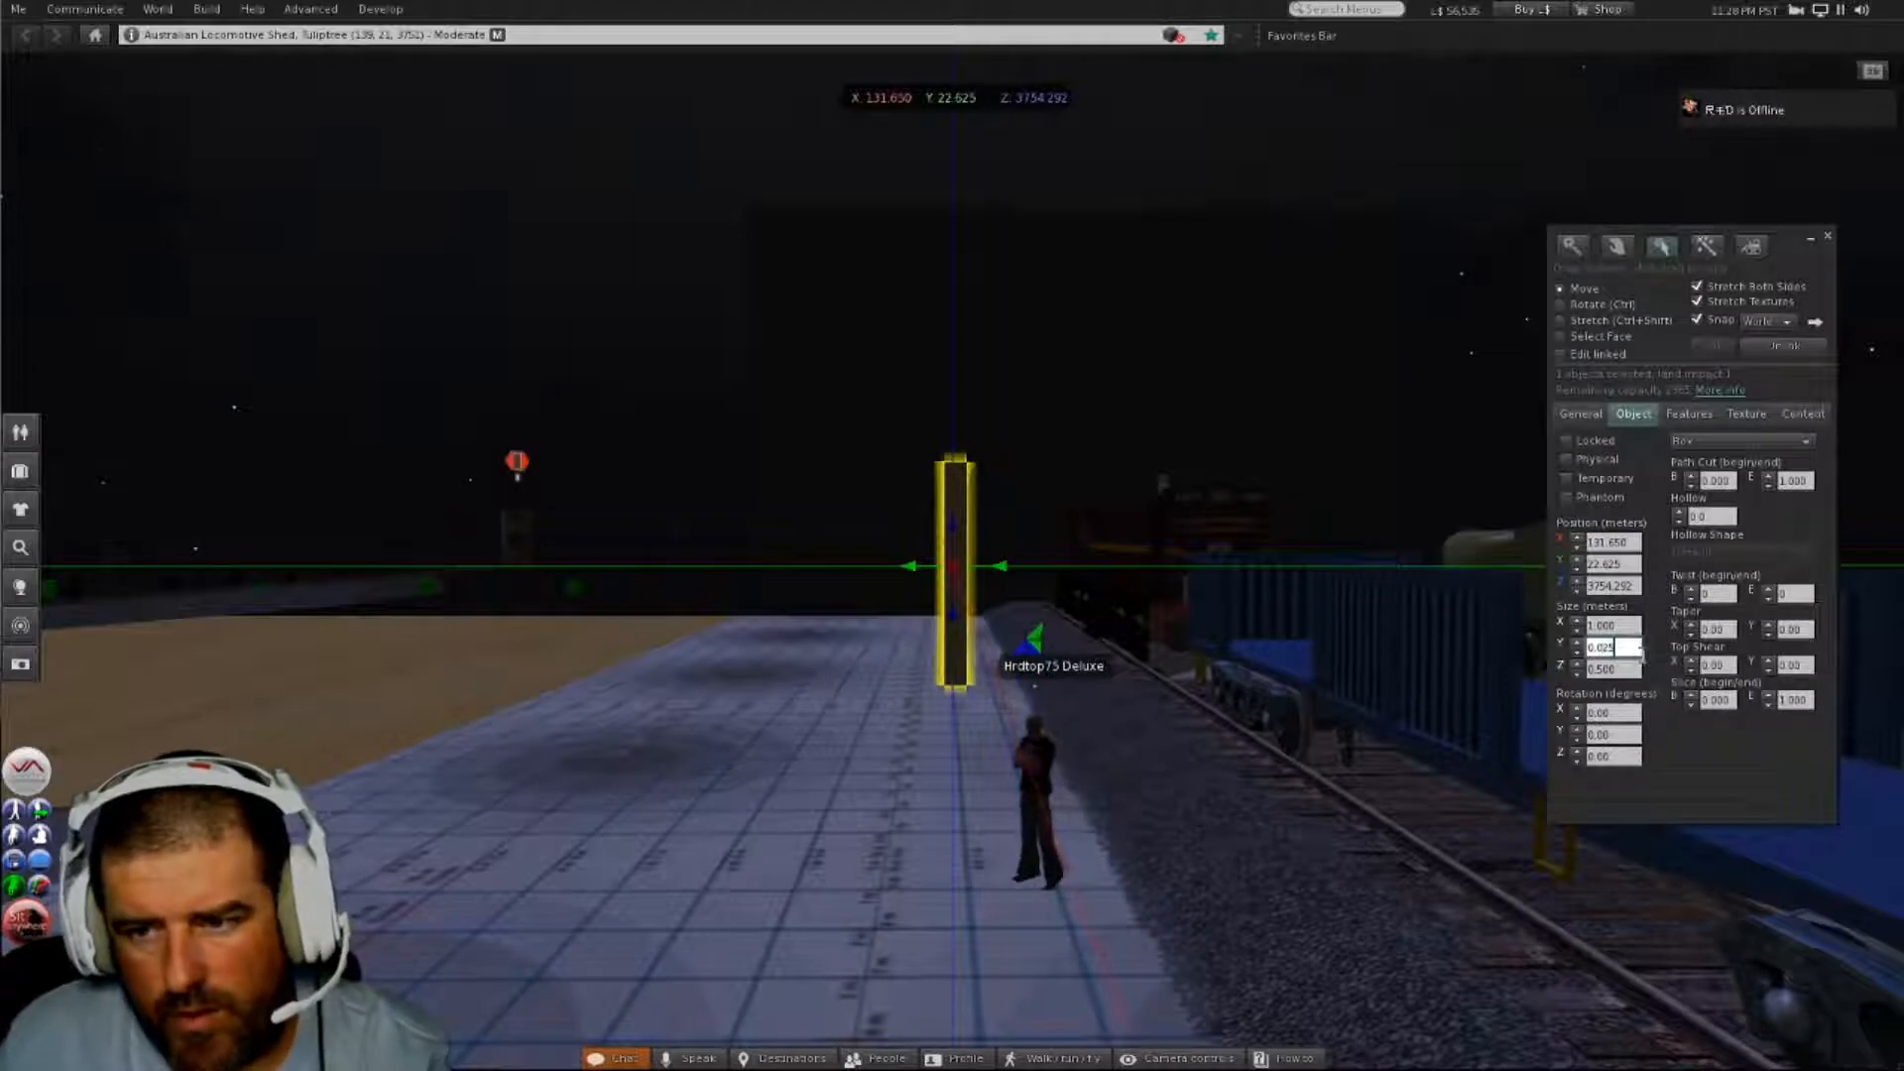
left_click(1627, 627)
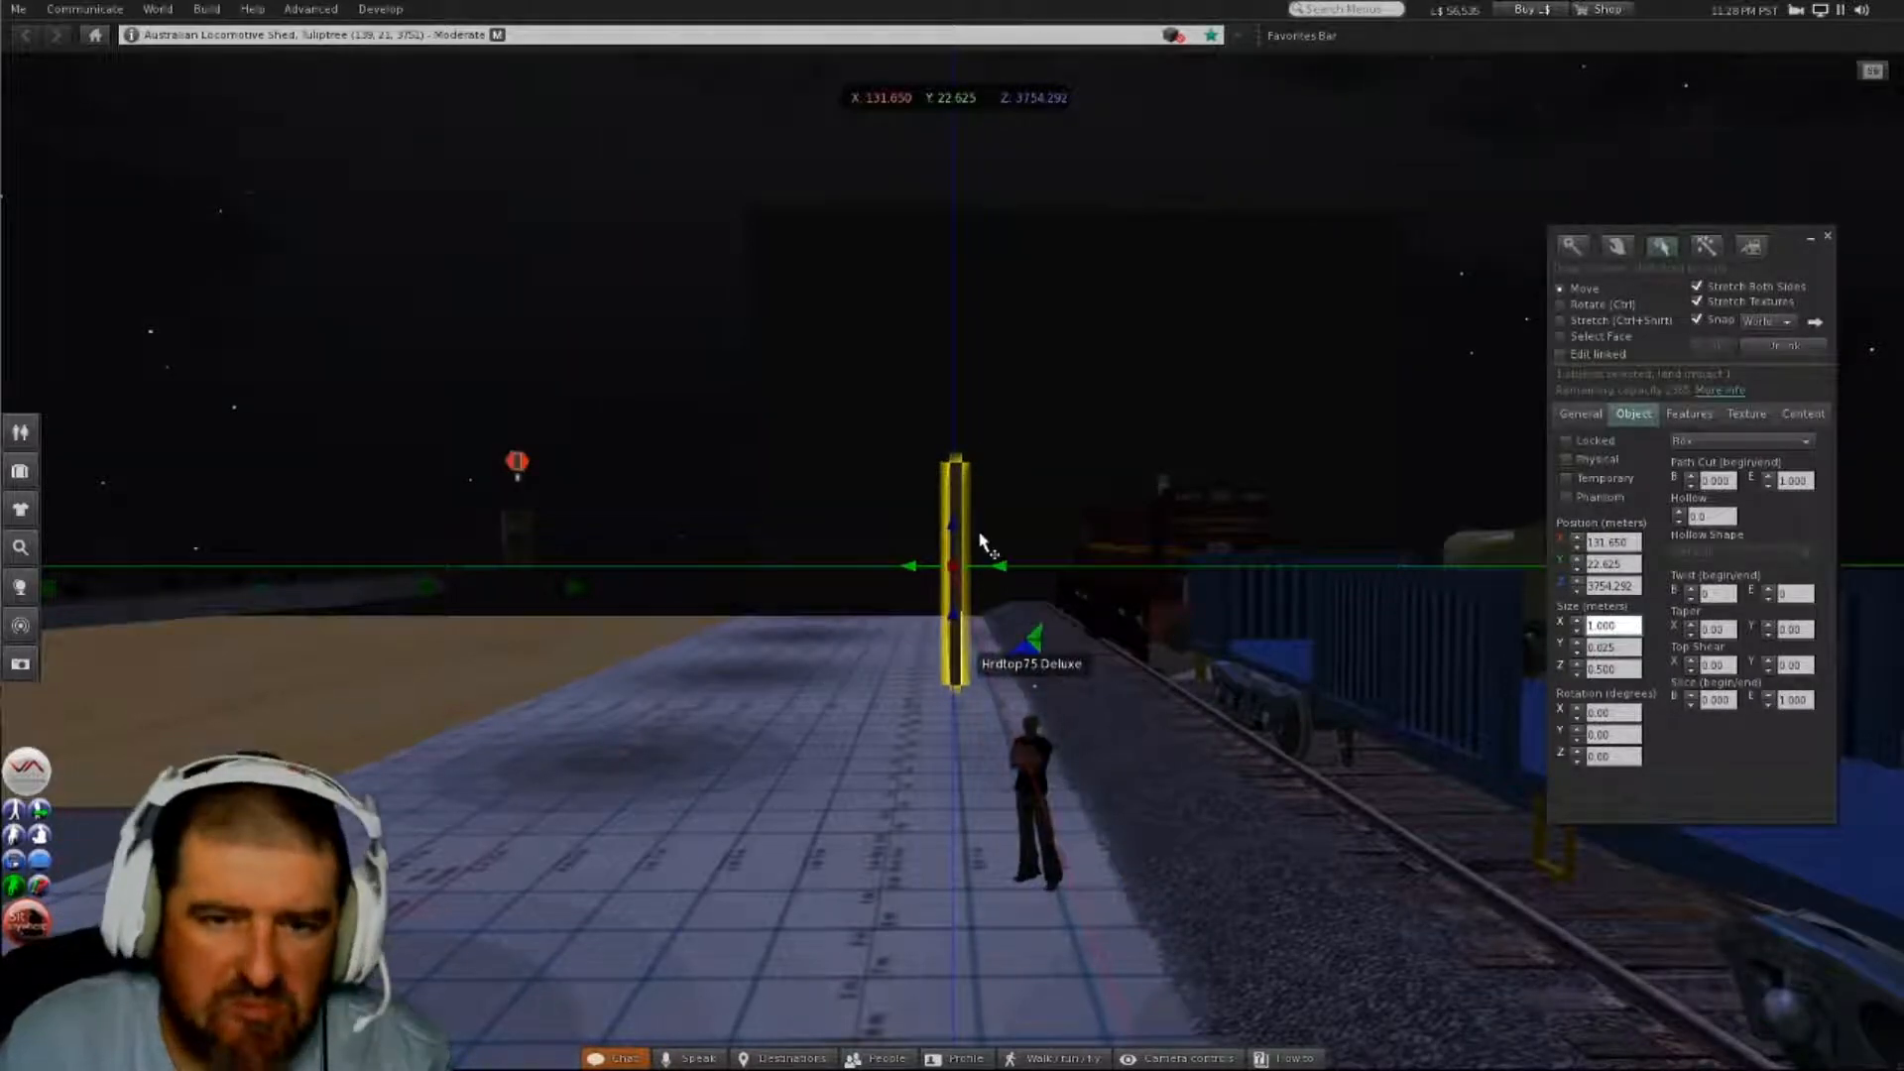
left_click_drag(959, 536, 768, 540, "alt")
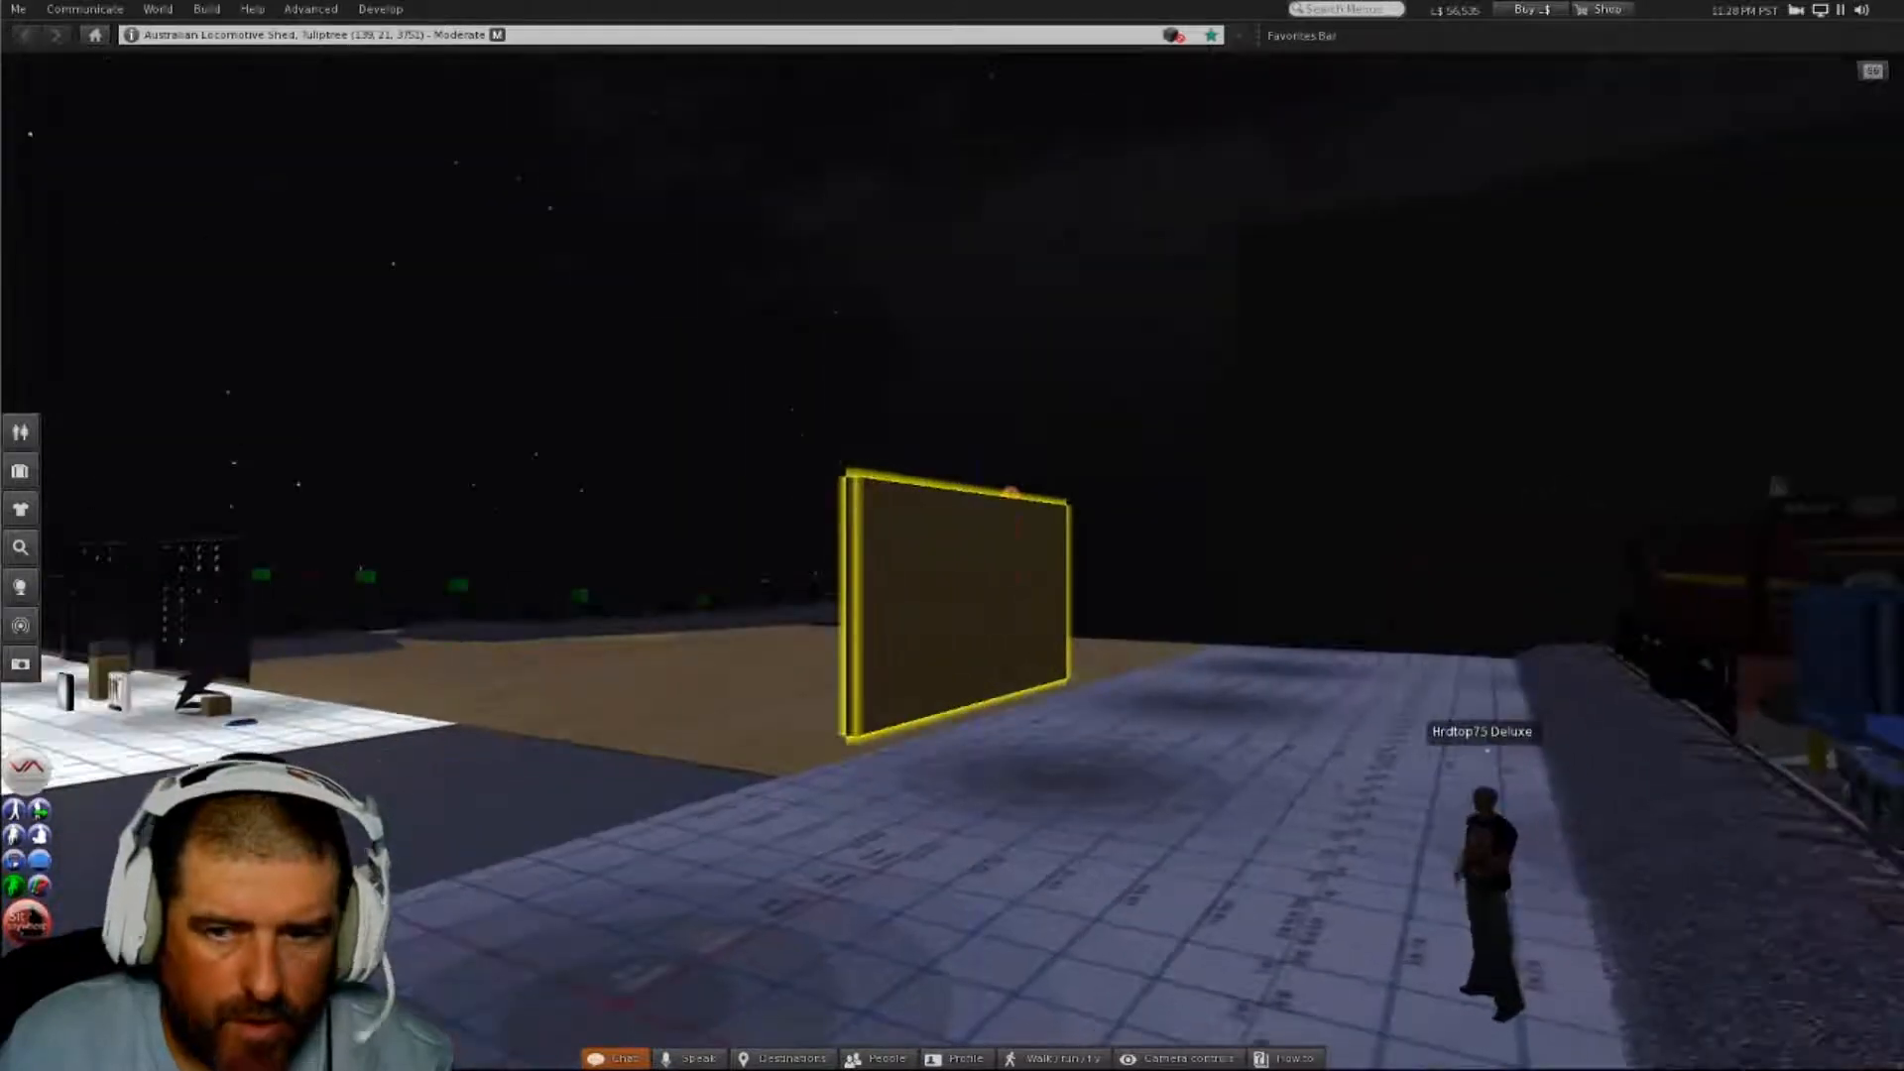
left_click(1561, 338)
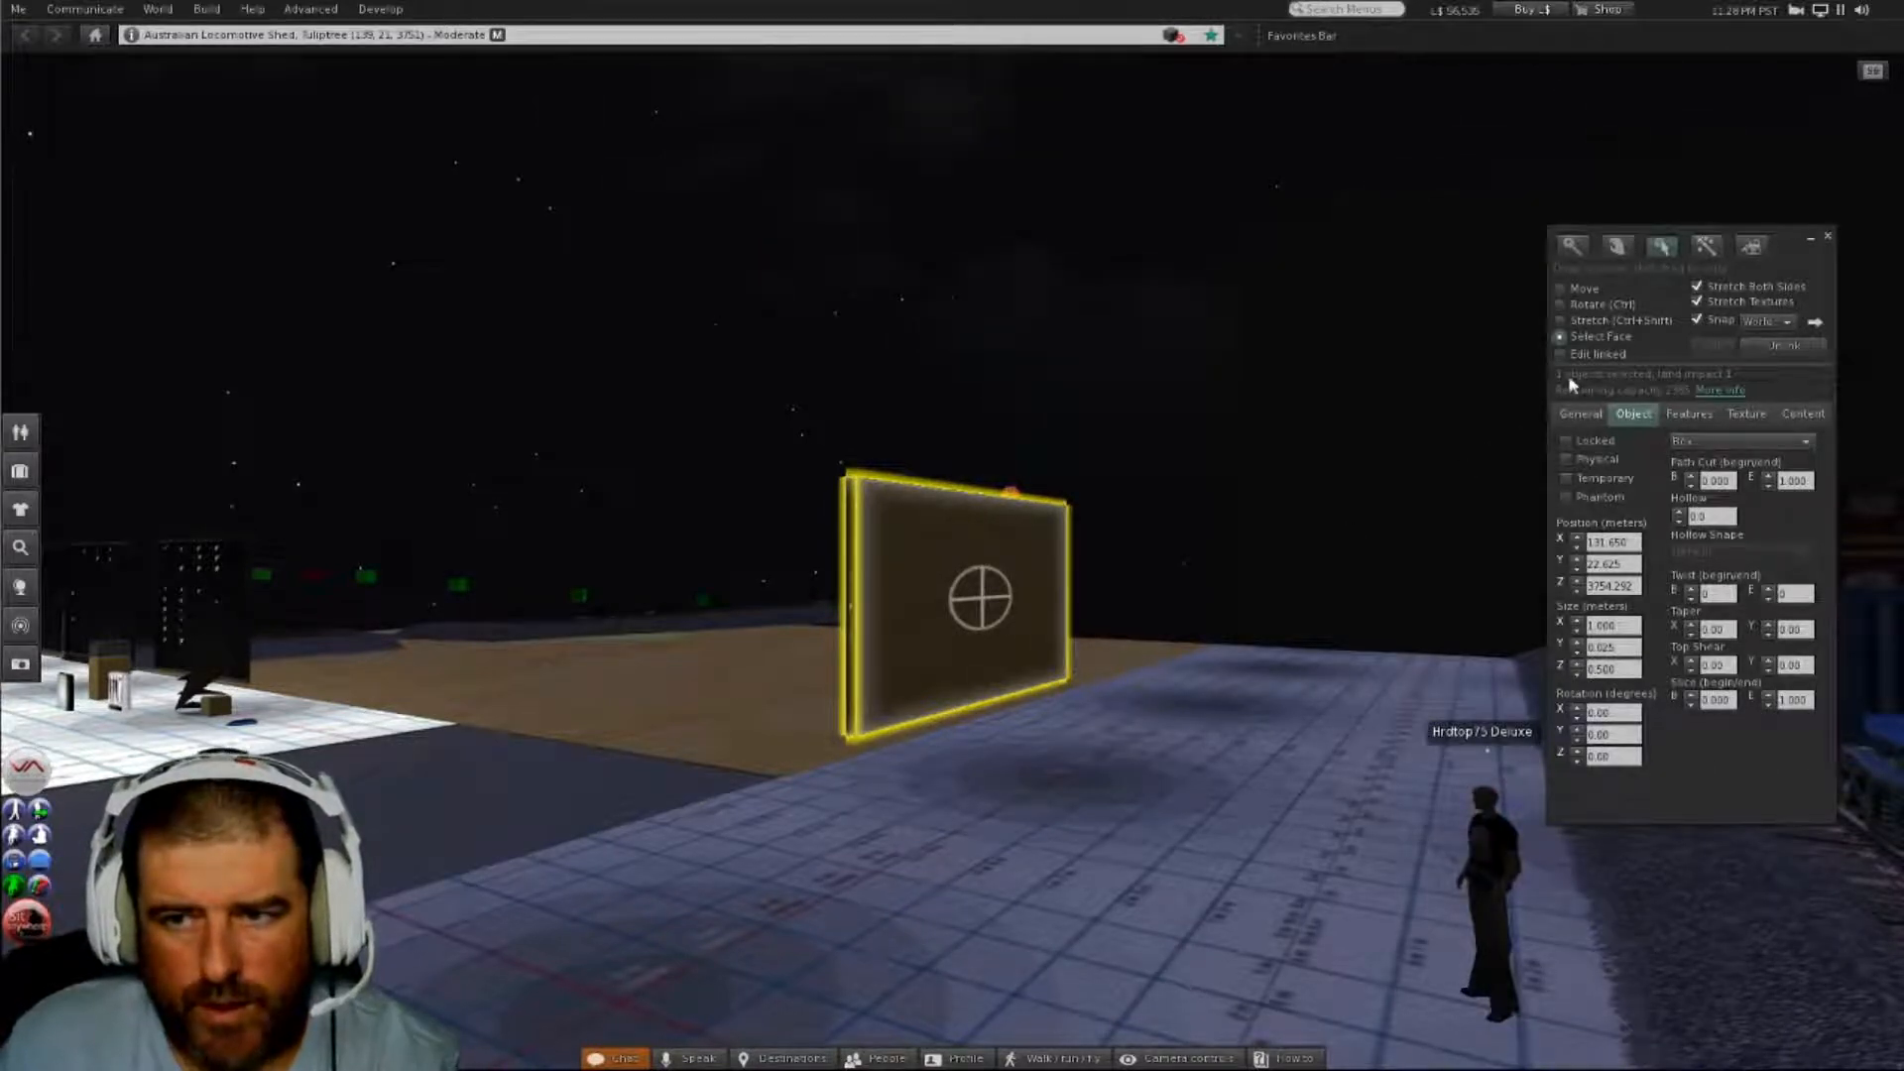
left_click(1560, 290)
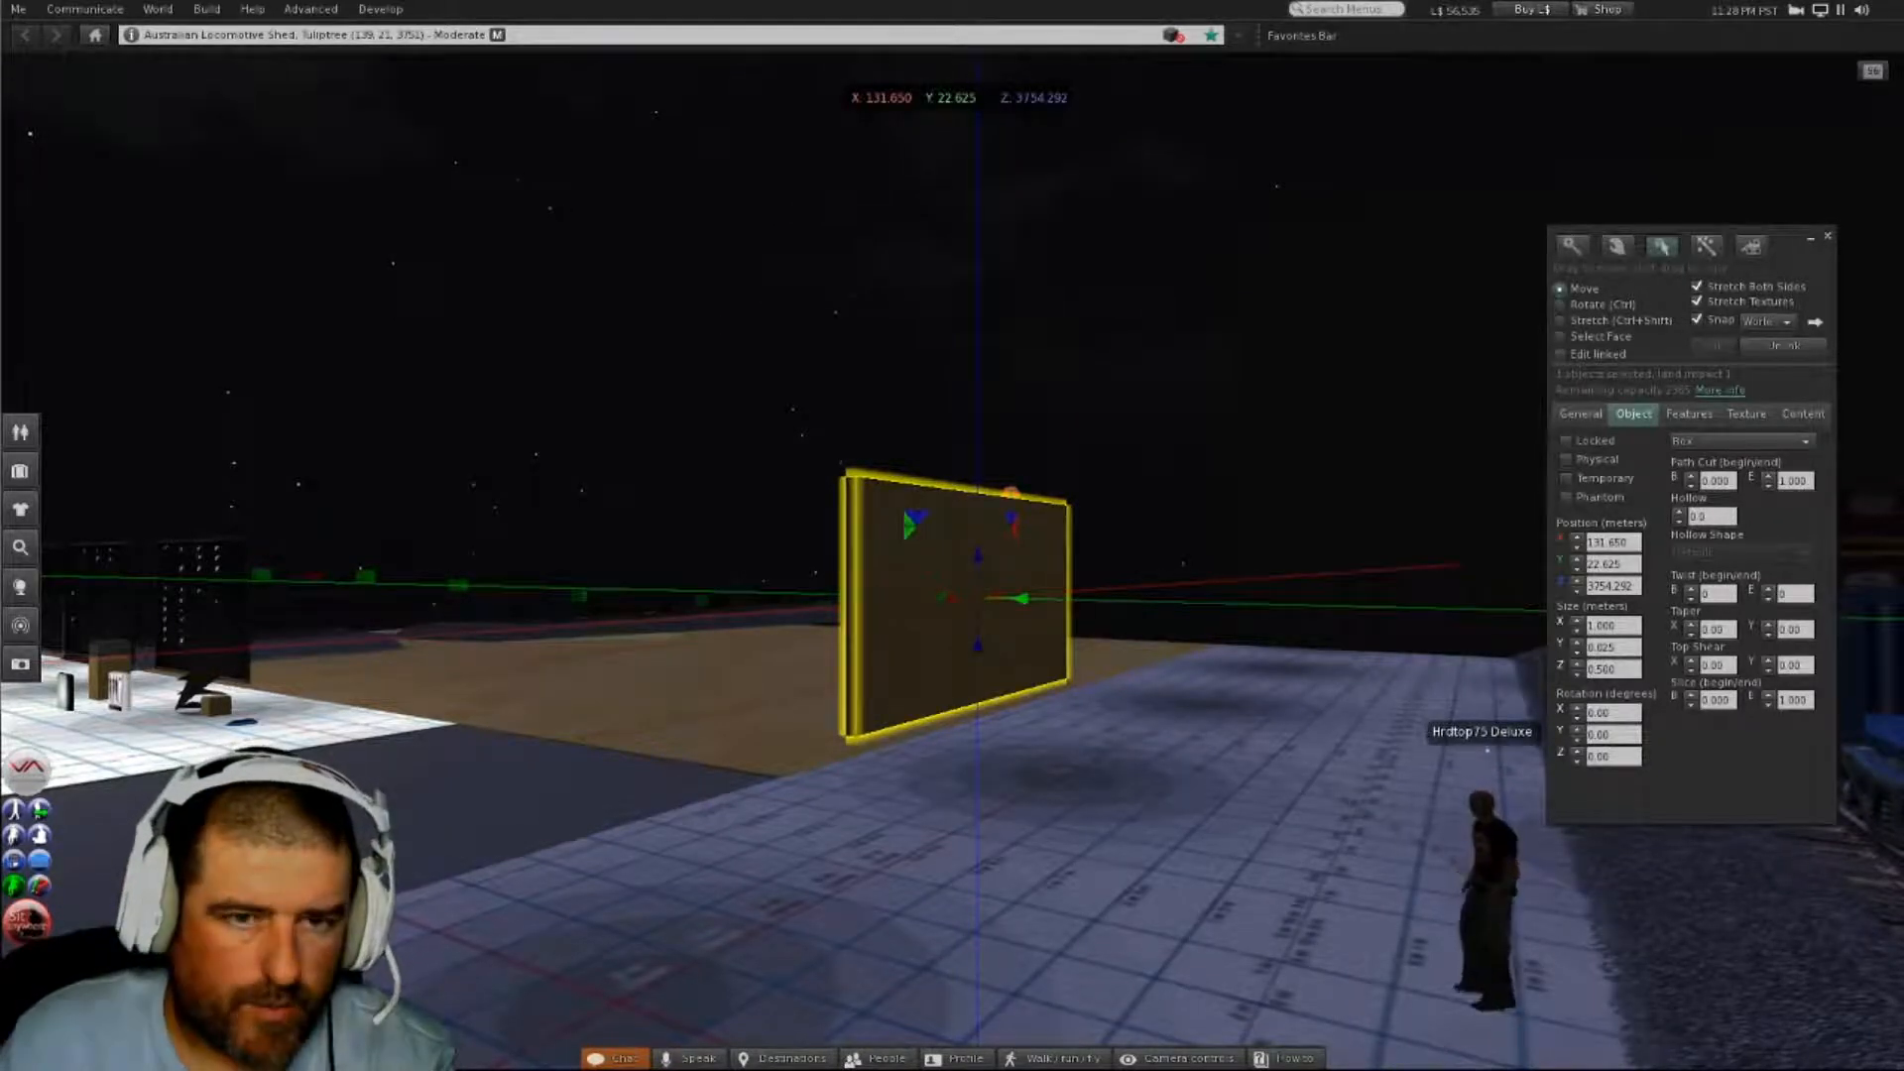
- Switch to the BDY / NODY reference page and examine the signage boards on the wagon photos, from the coil wagons up to BDY 20411
key("alt+Tab")
scroll(542, 833, "up", 10)
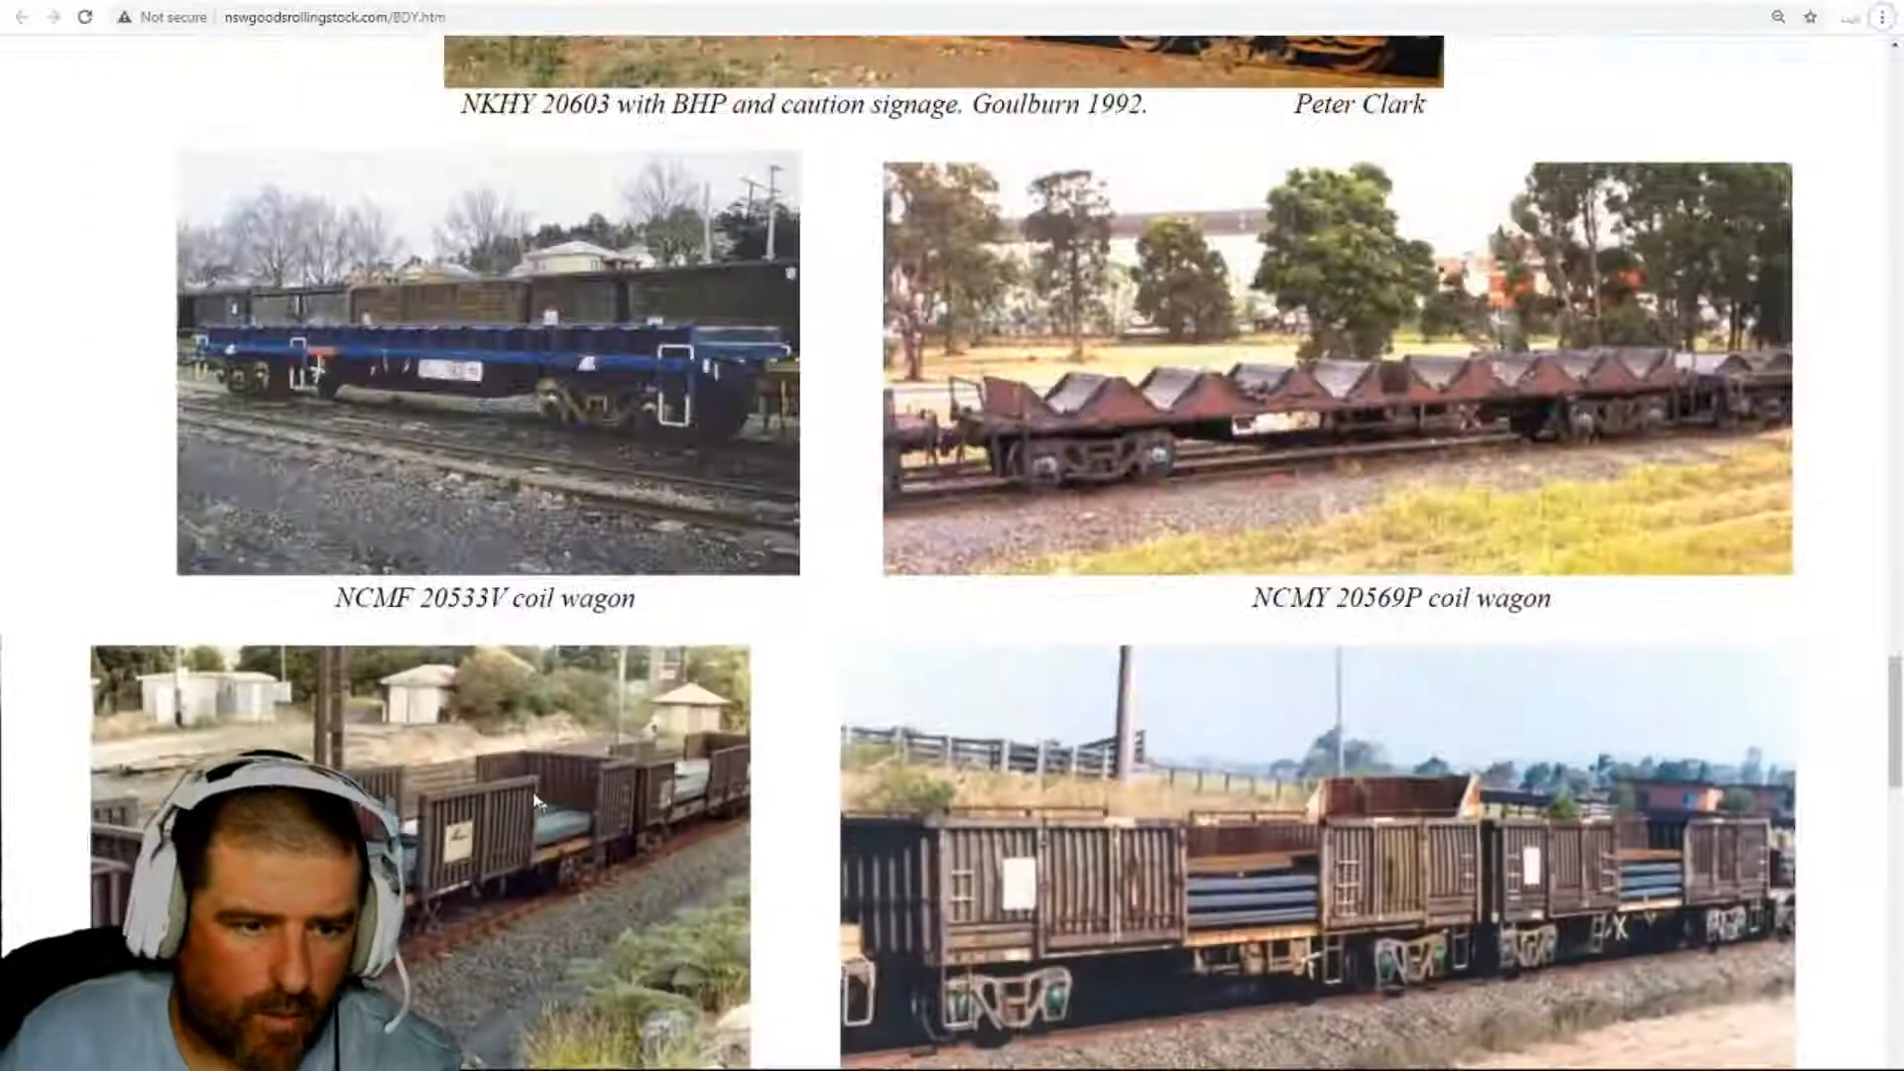
scroll(753, 732, "up", 15)
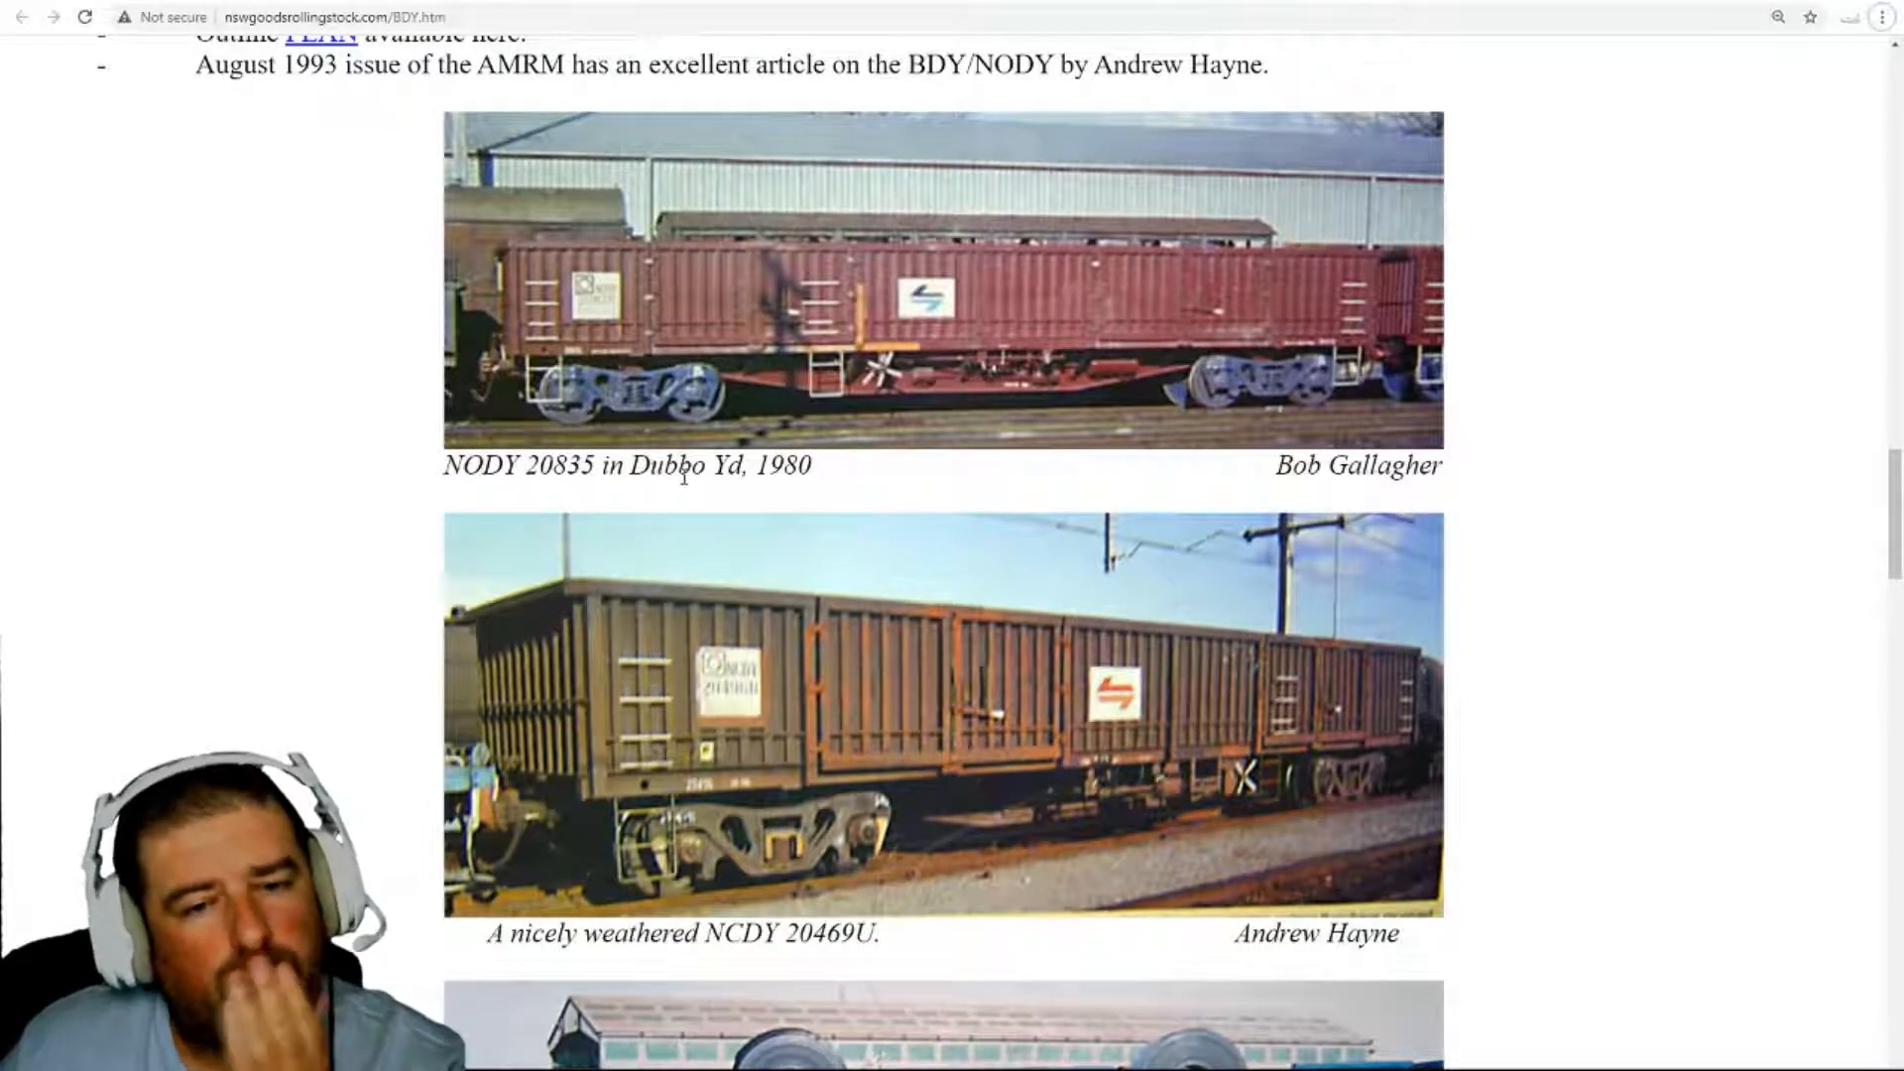
scroll(721, 647, "down", 5)
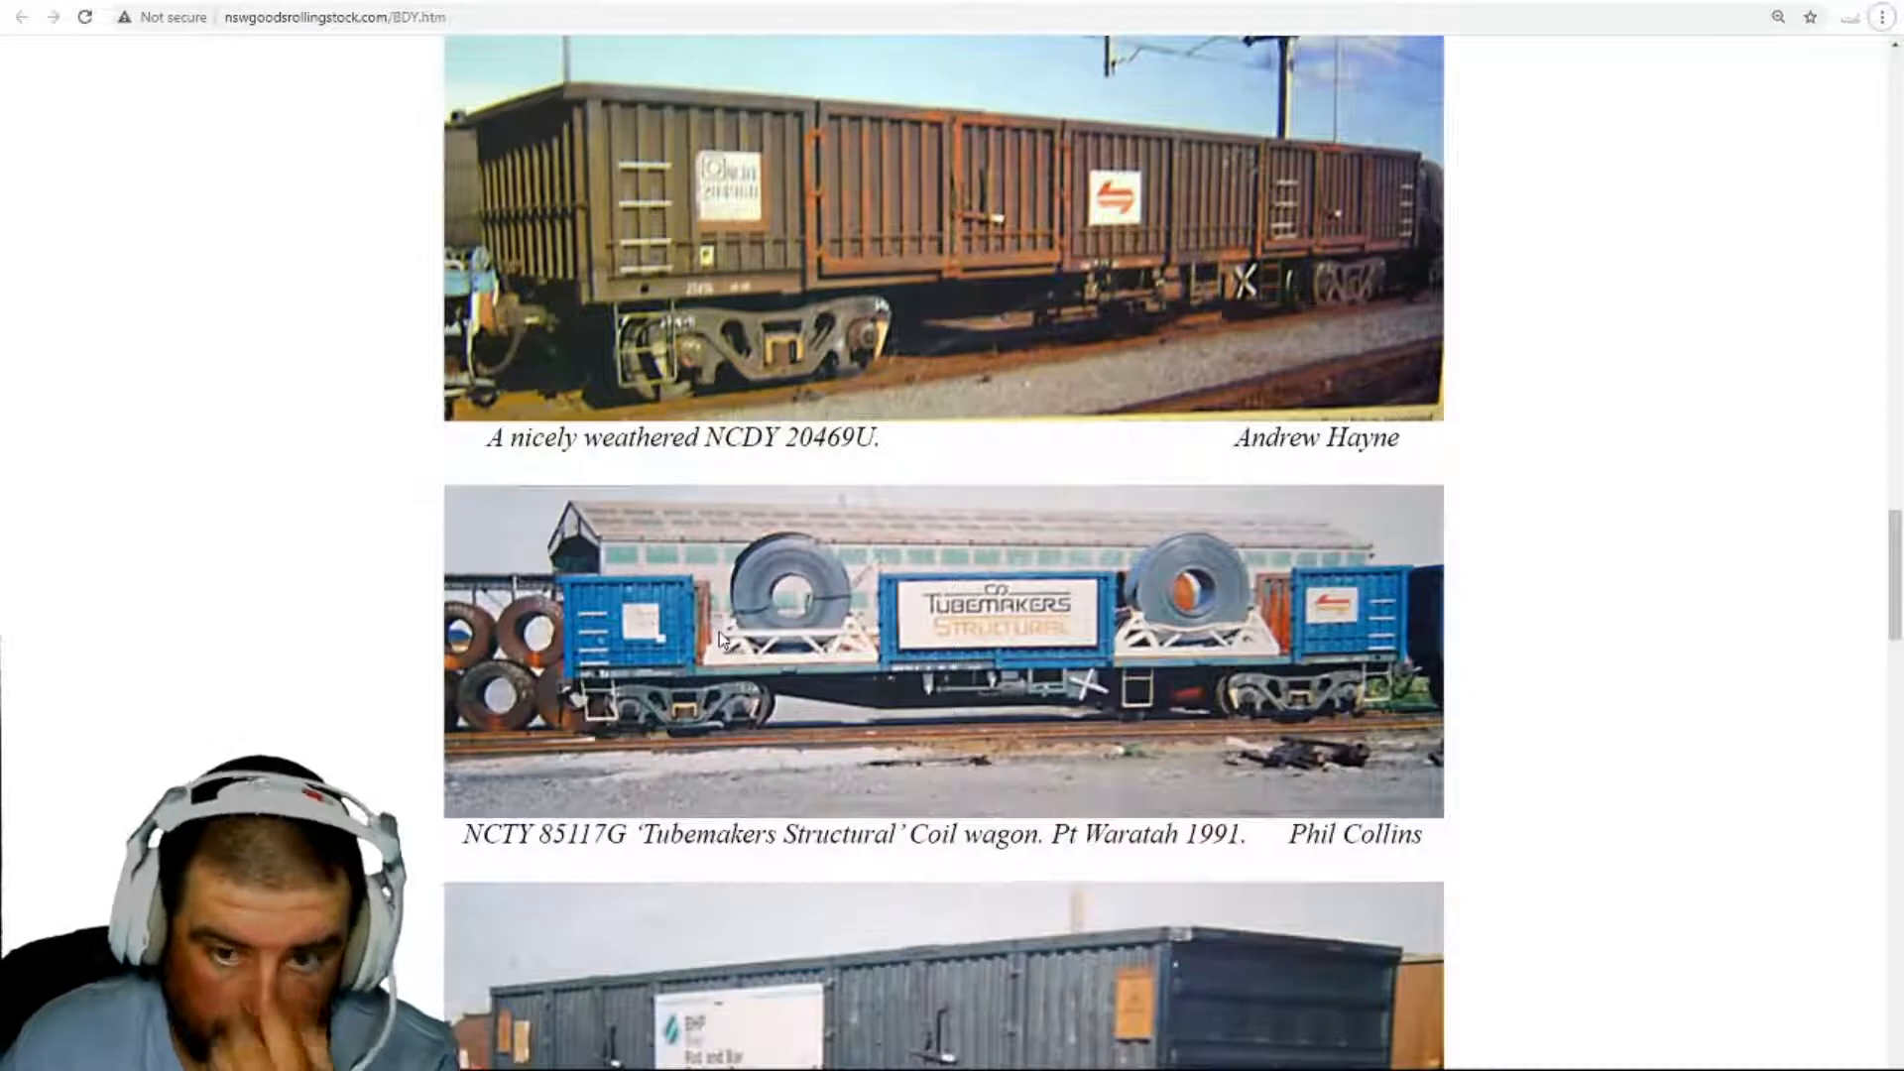
scroll(721, 640, "down", 4)
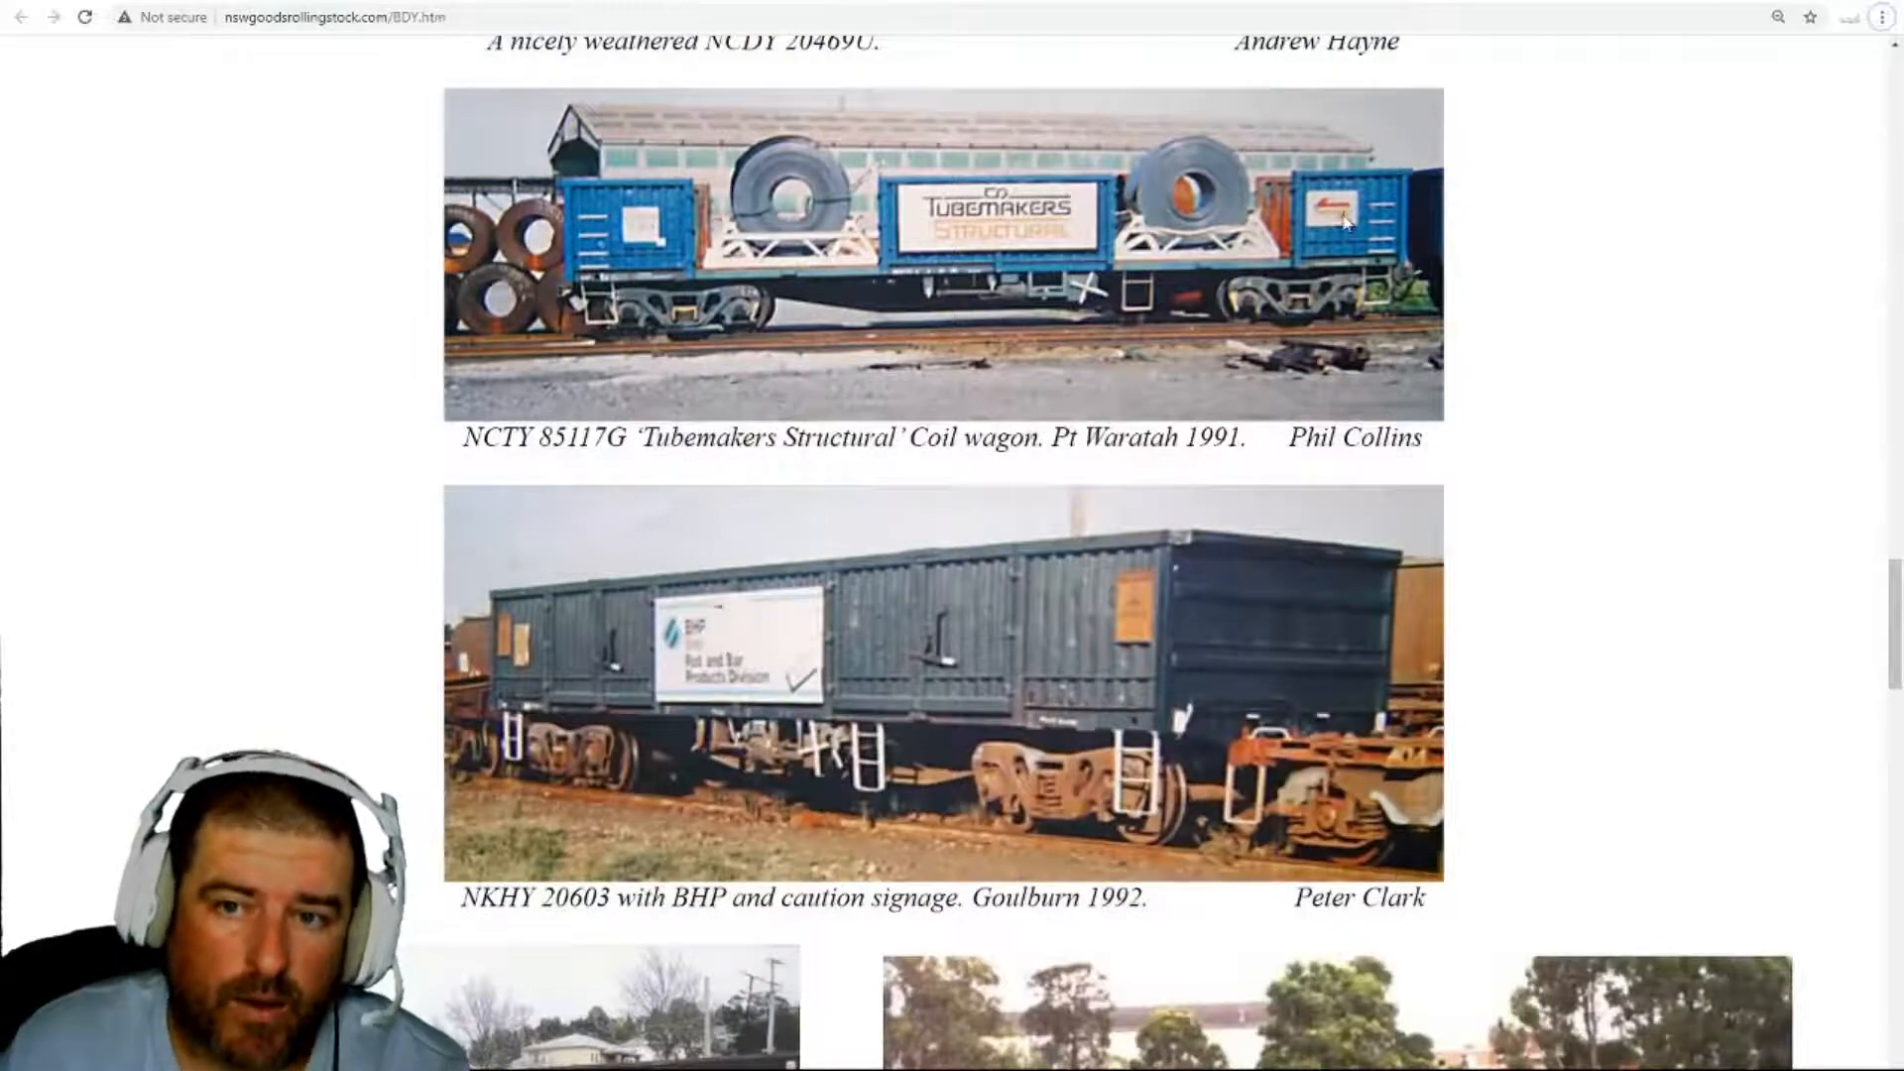
scroll(963, 681, "down", 8)
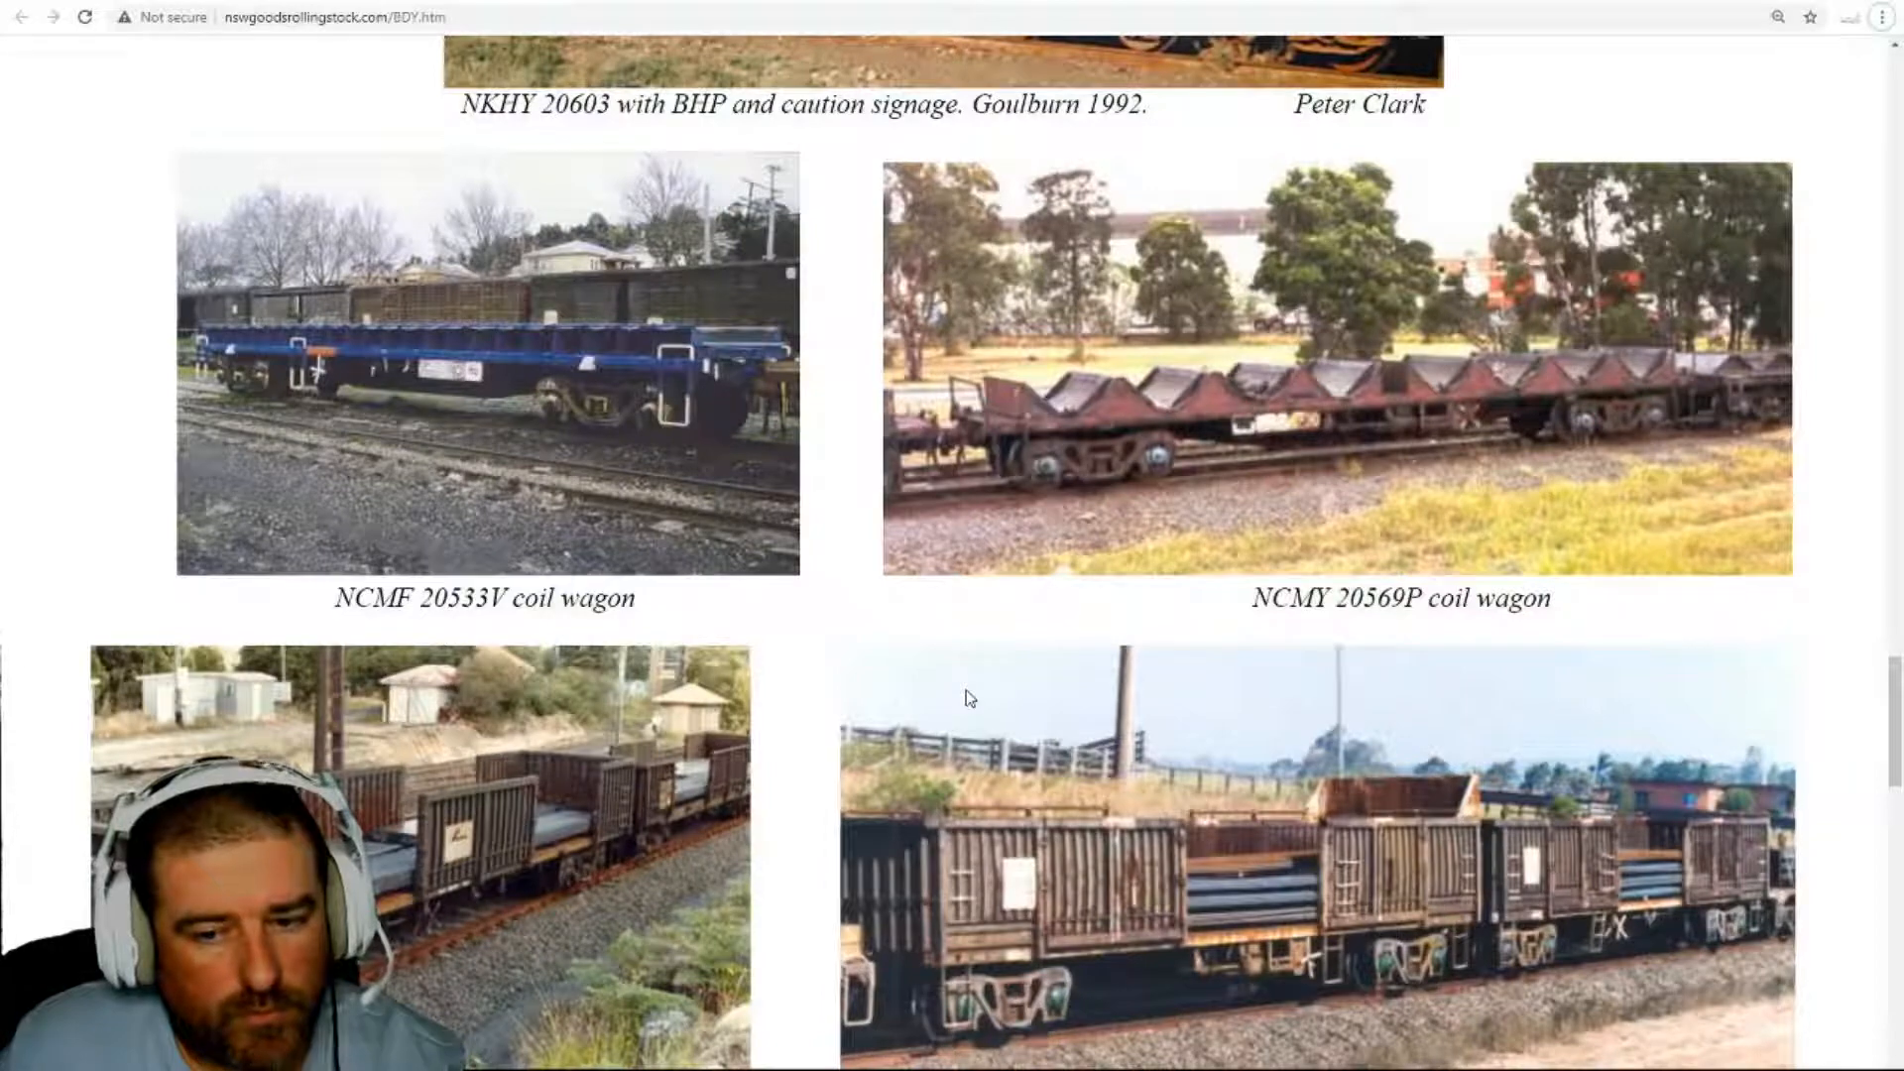
scroll(969, 698, "up", 20)
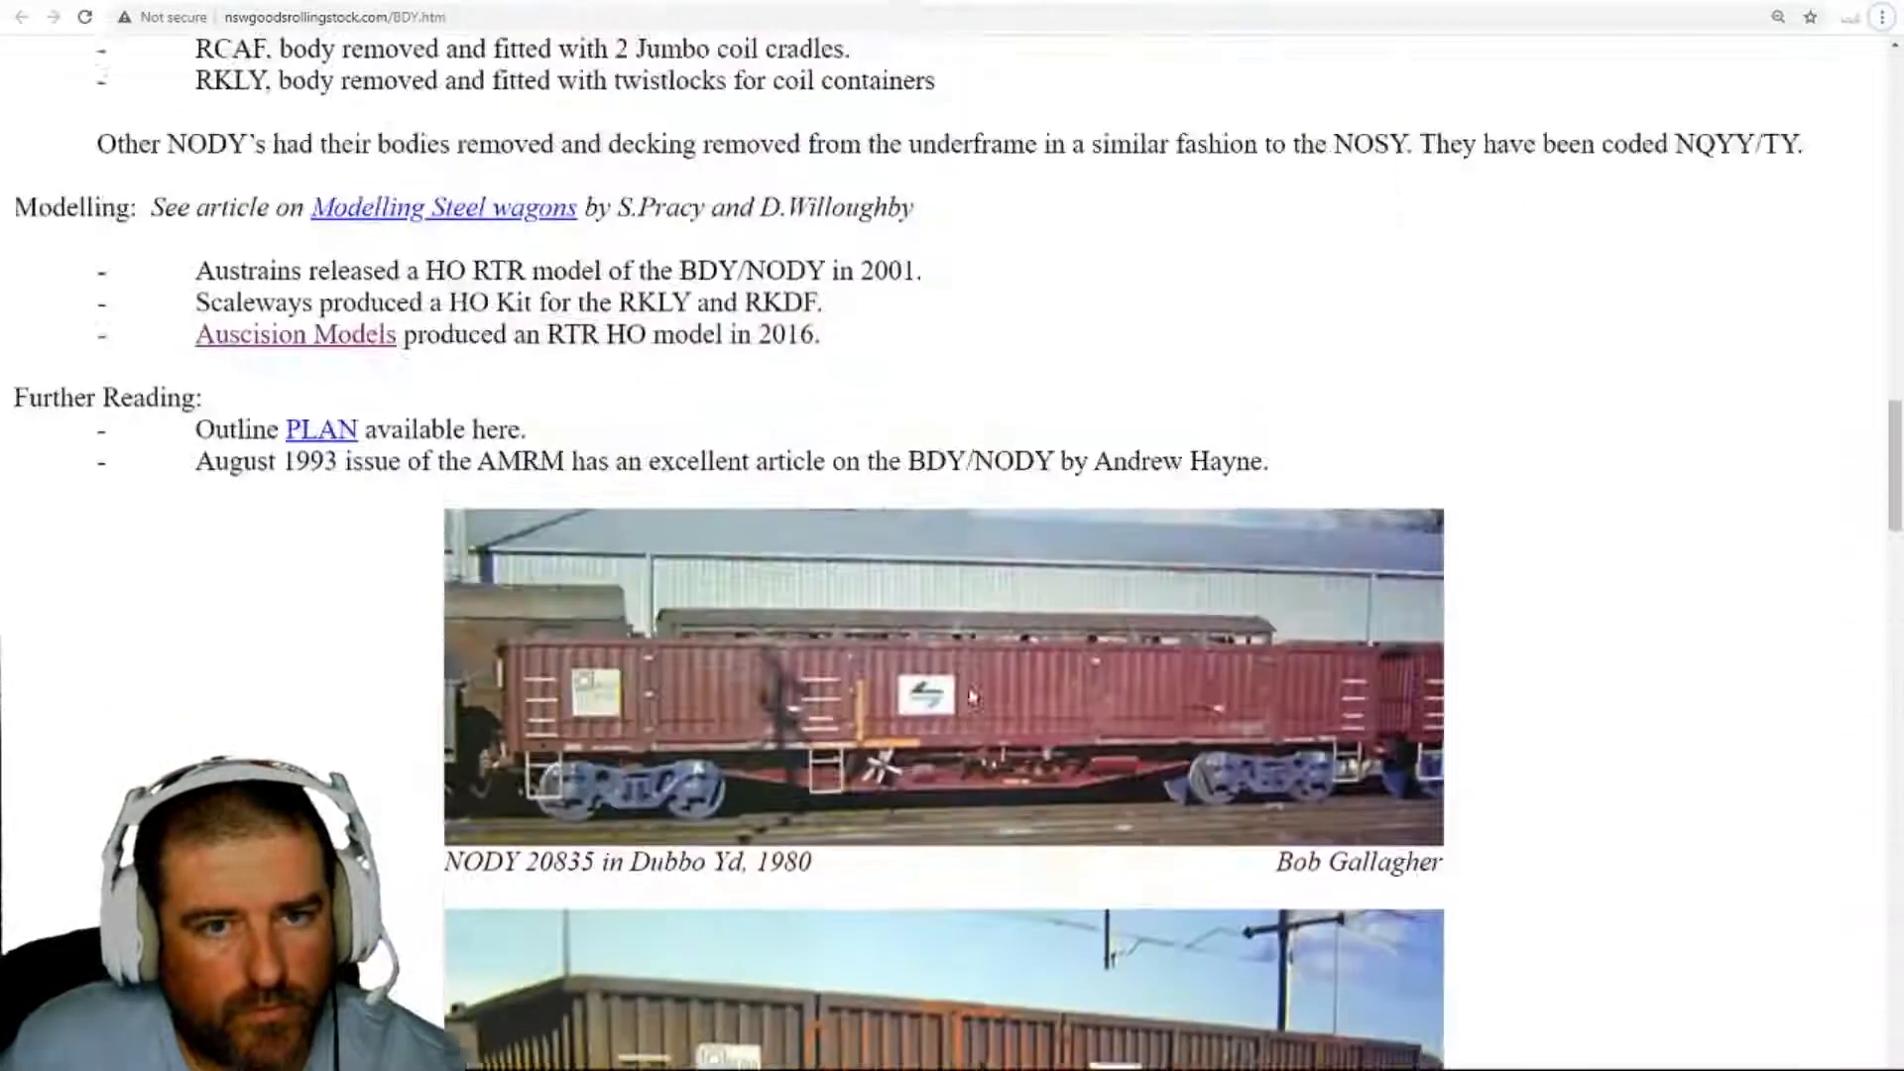
scroll(971, 694, "up", 15)
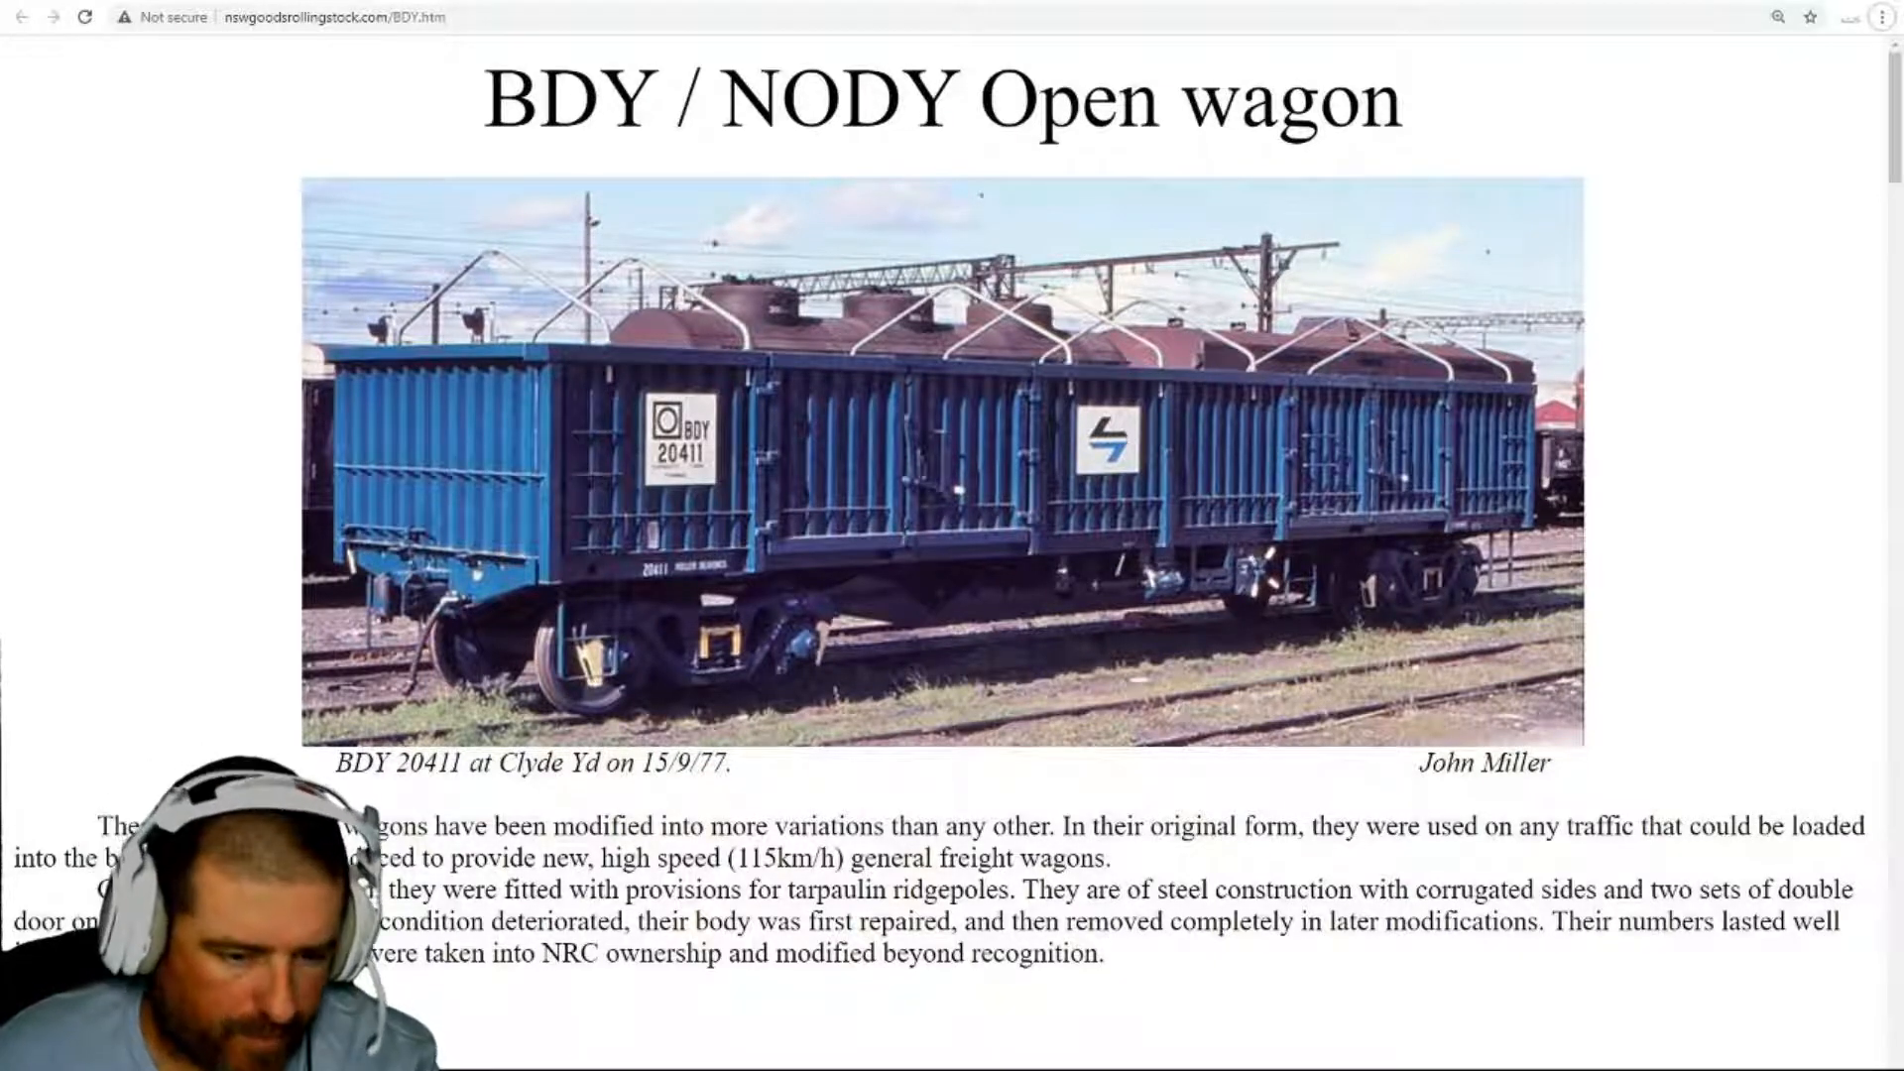
key("alt+Tab")
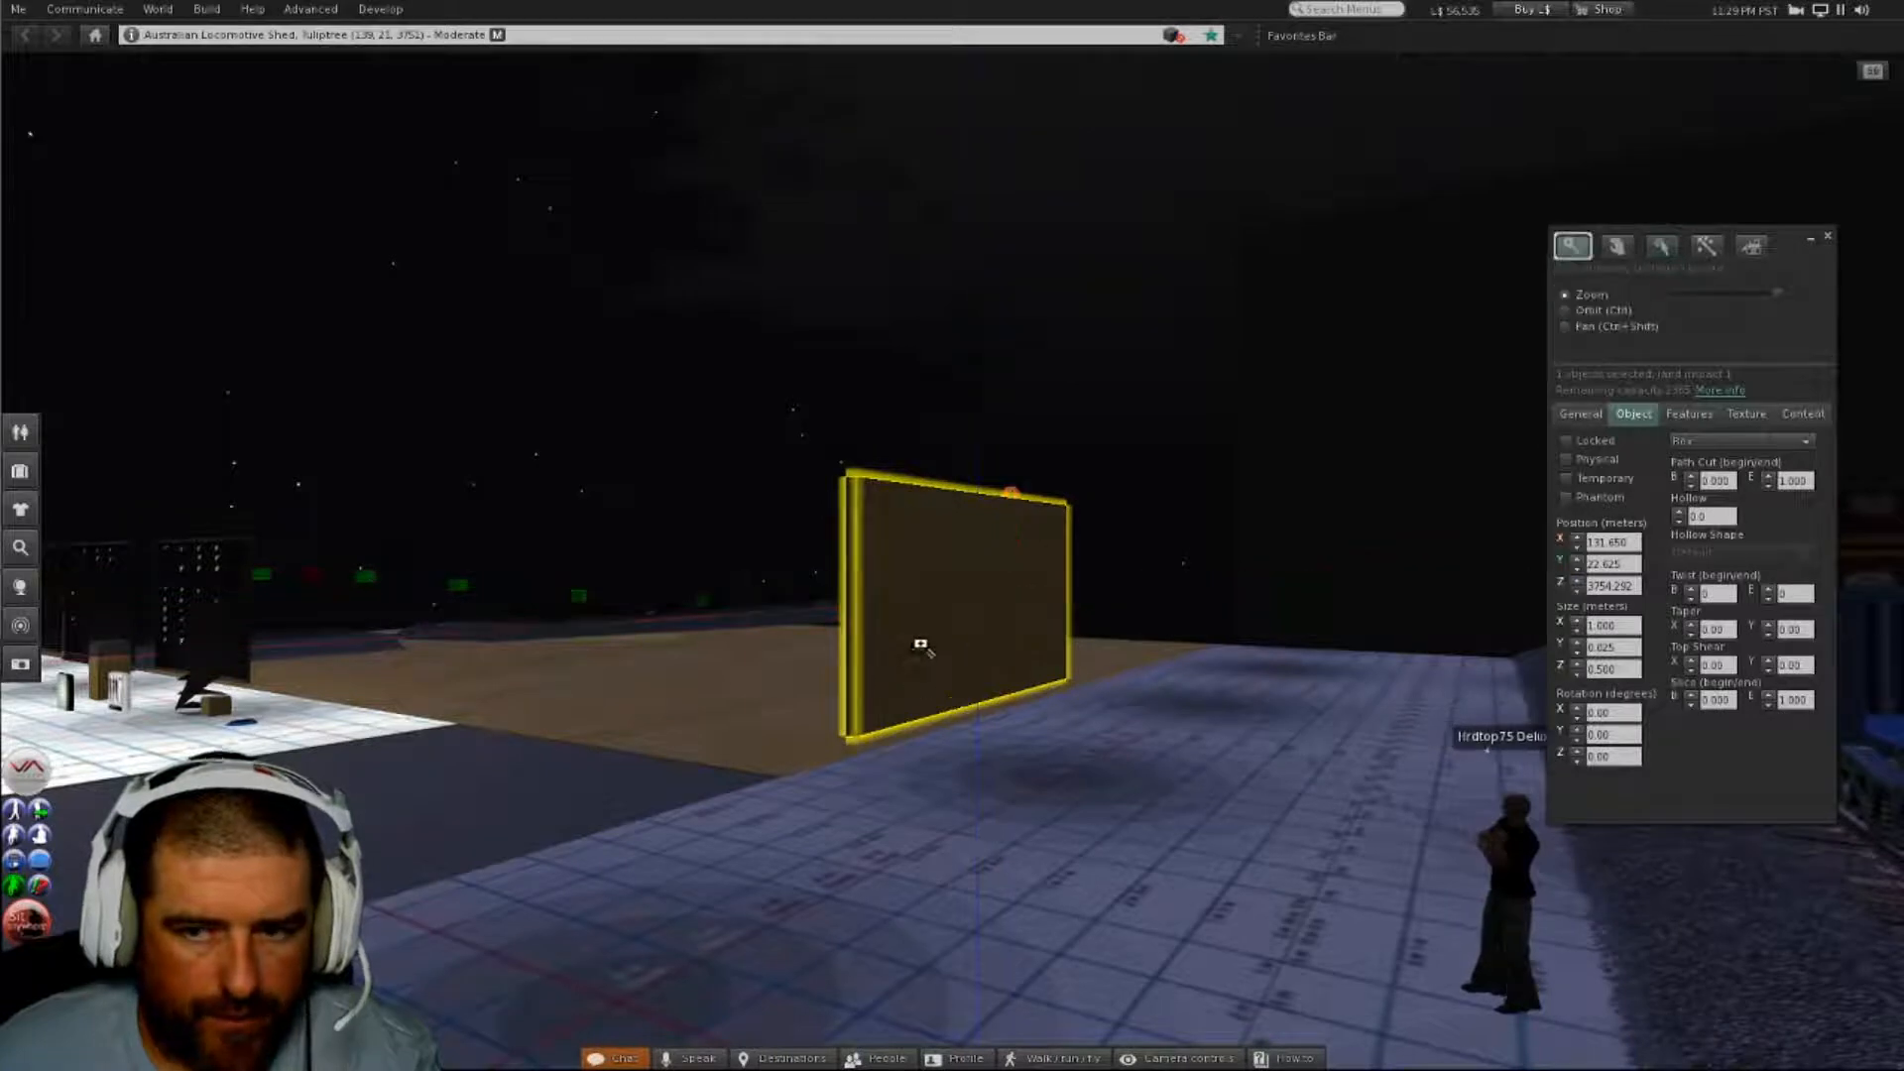
- Set the thin panel's Z size to 1 m to make it a square board
key("Escape")
mouse_move(950, 546)
left_mouse_down("alt")
mouse_move(843, 556)
mouse_move(960, 563)
left_mouse_up("alt")
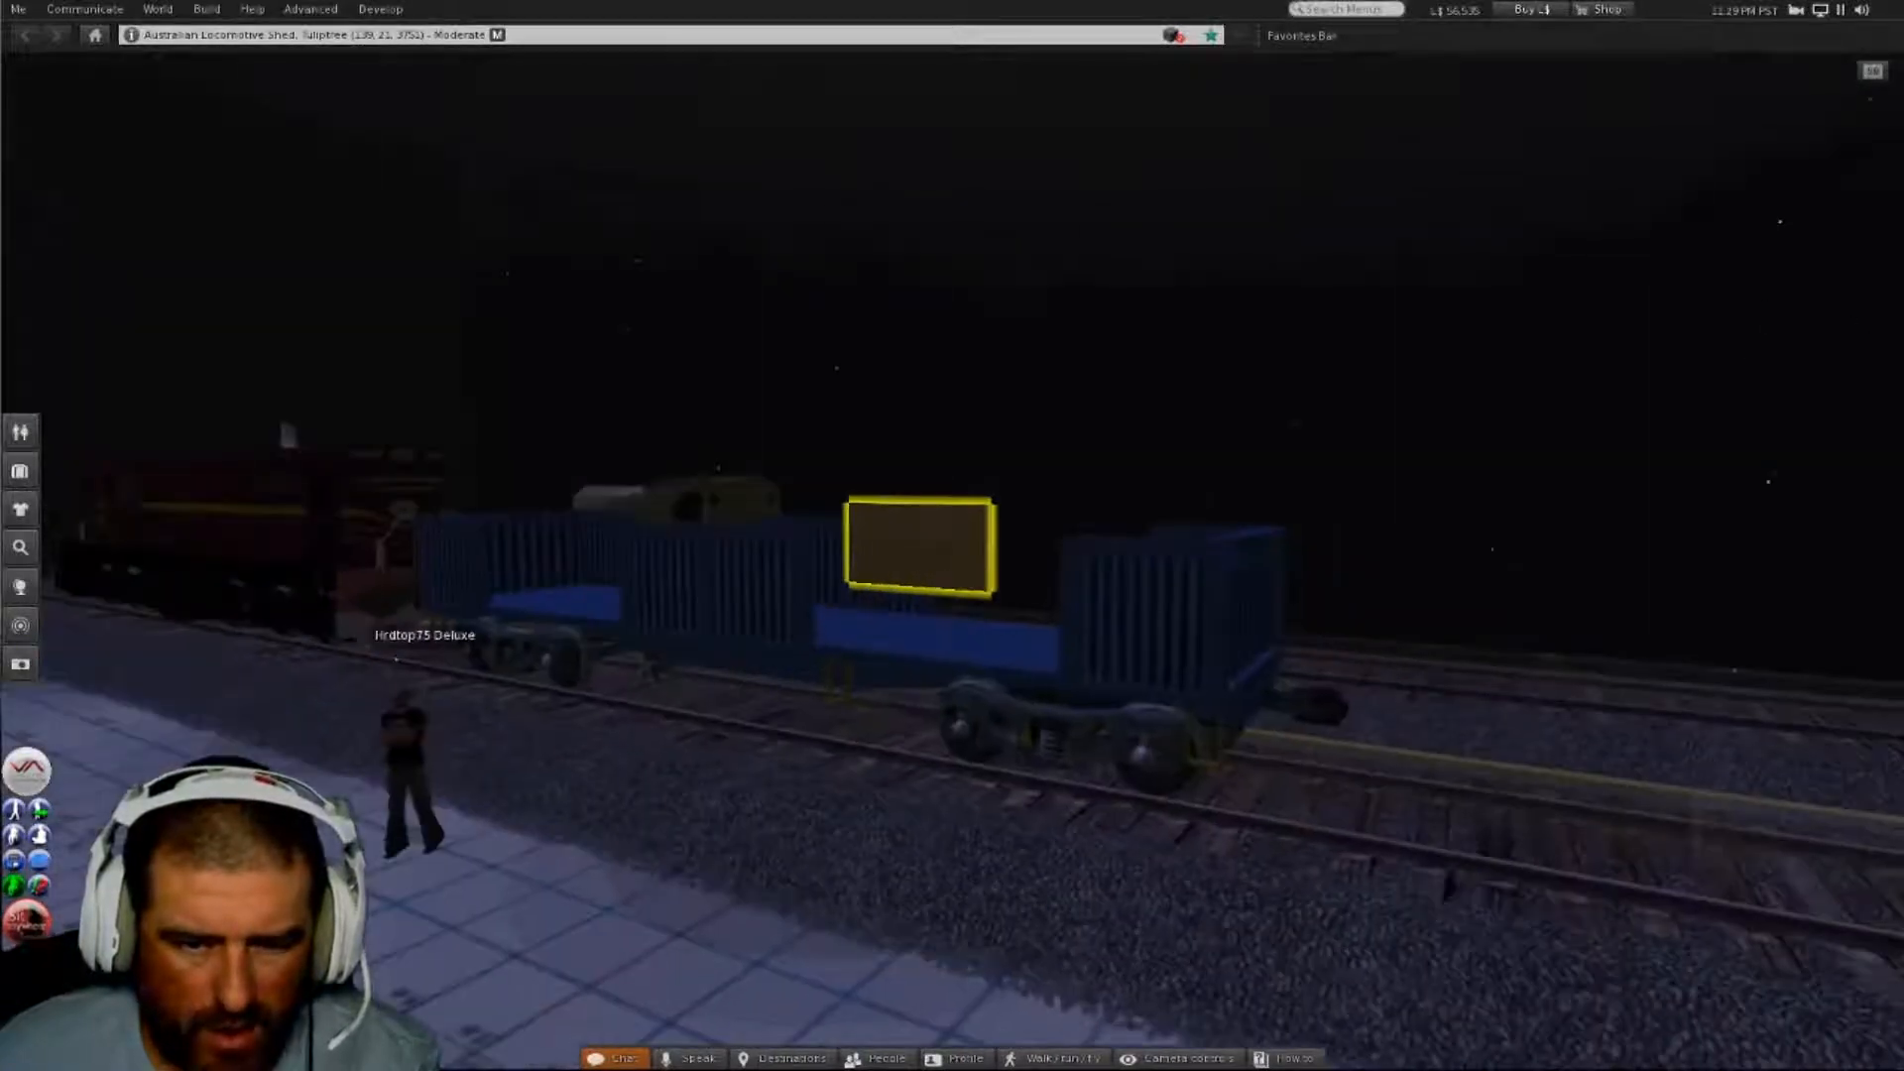
key("ctrl+3")
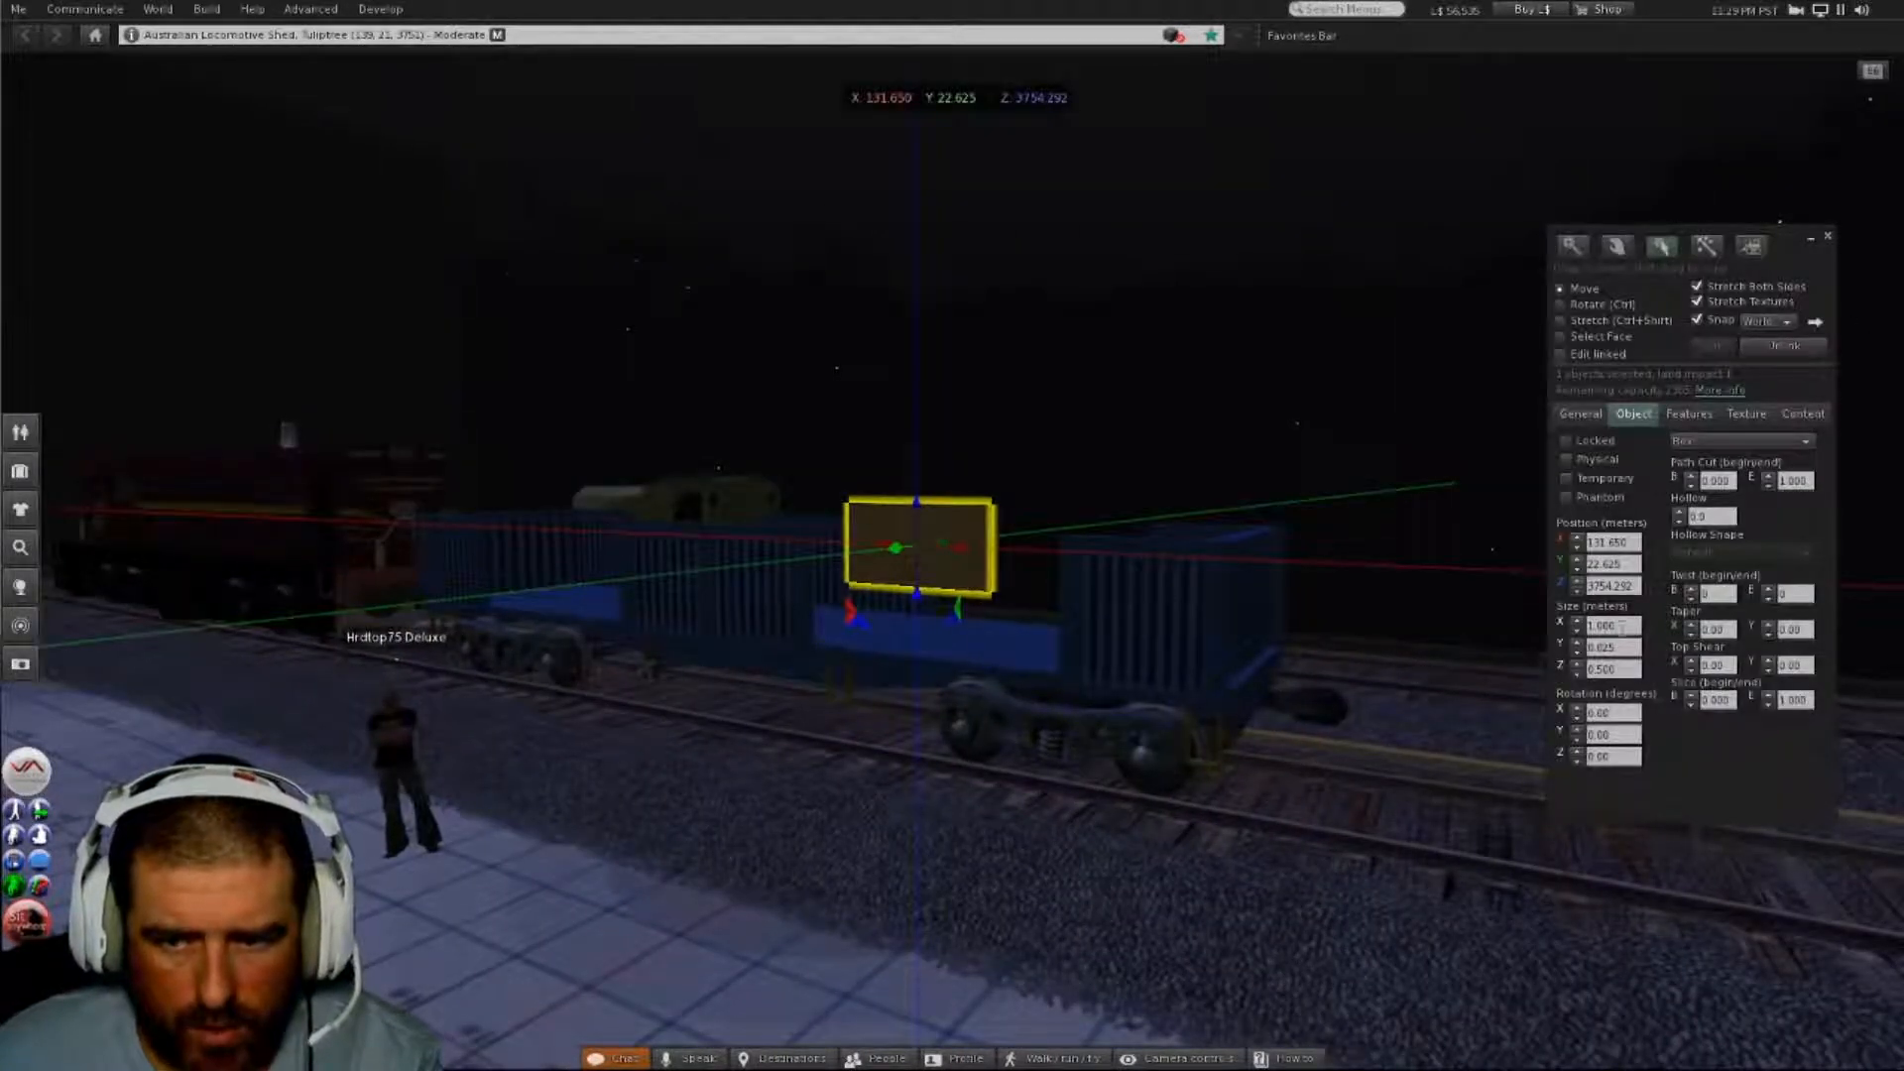
left_click(1613, 668)
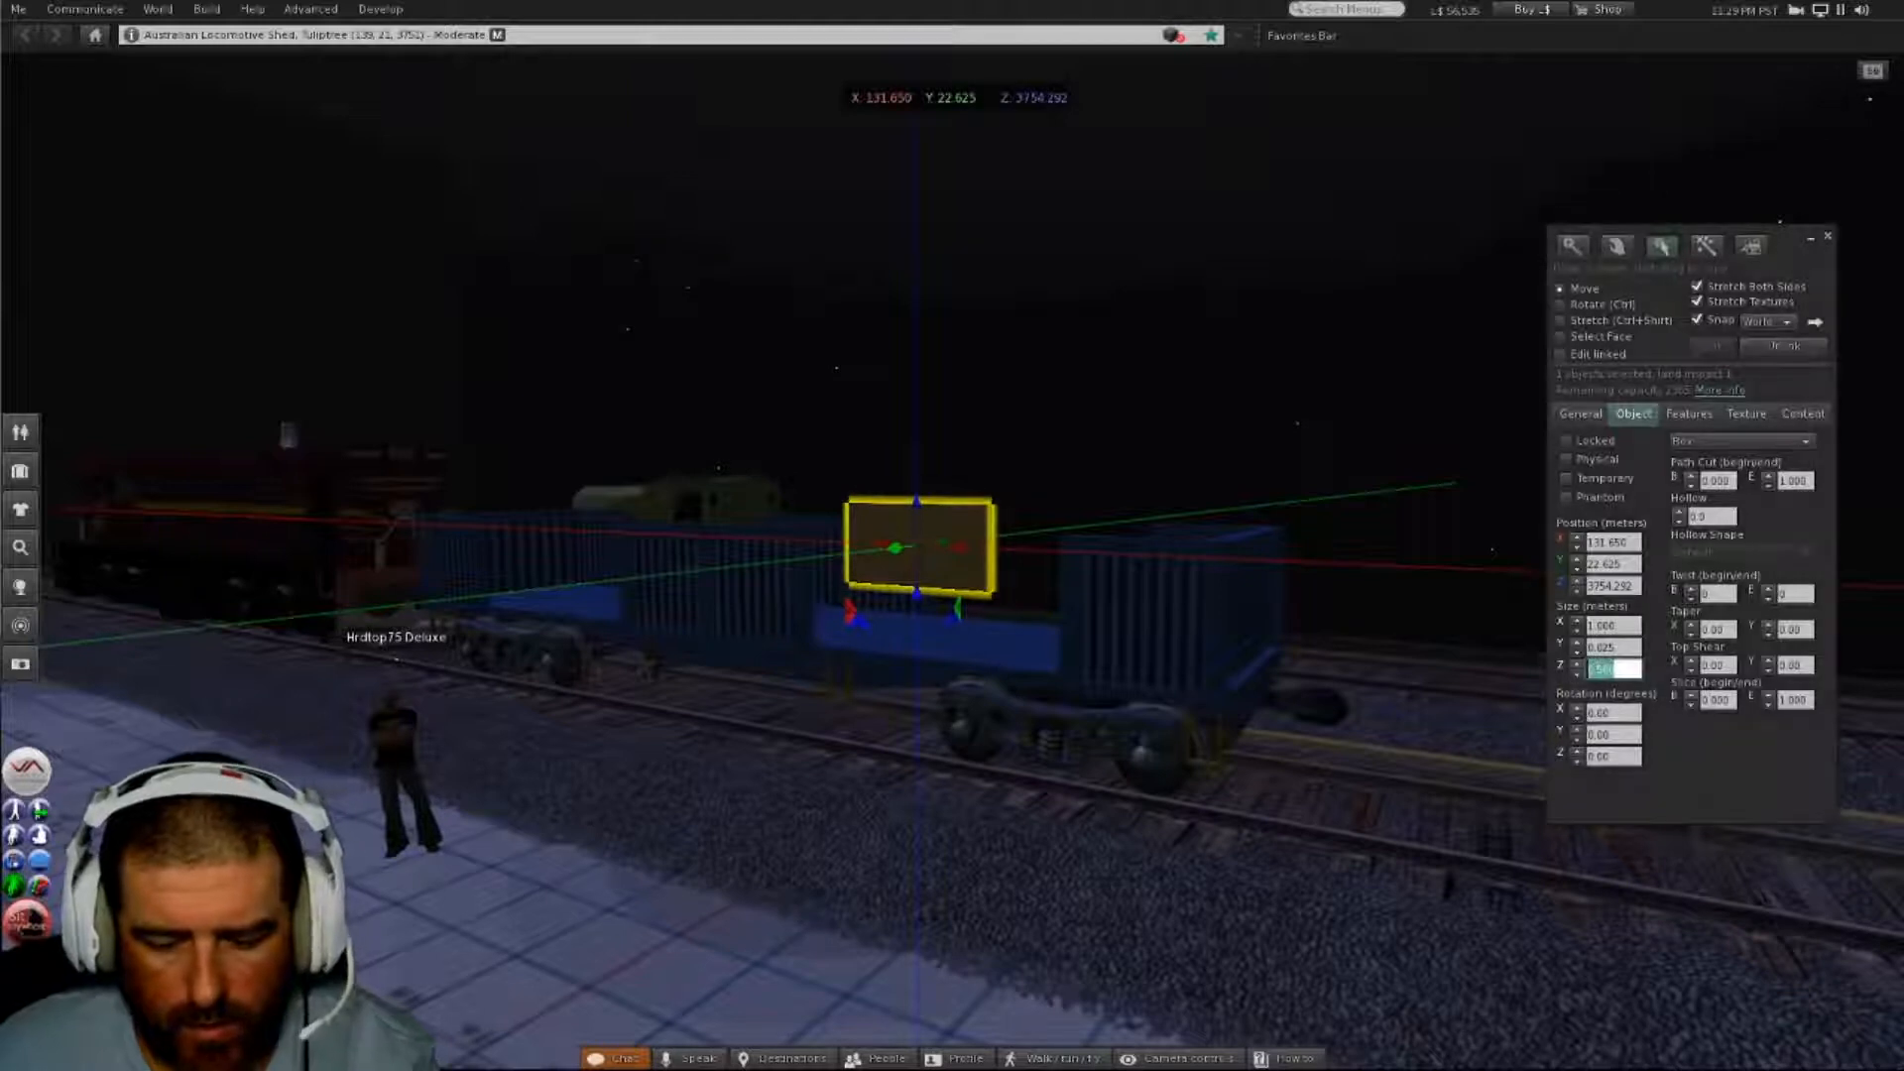
type("1")
key("Return")
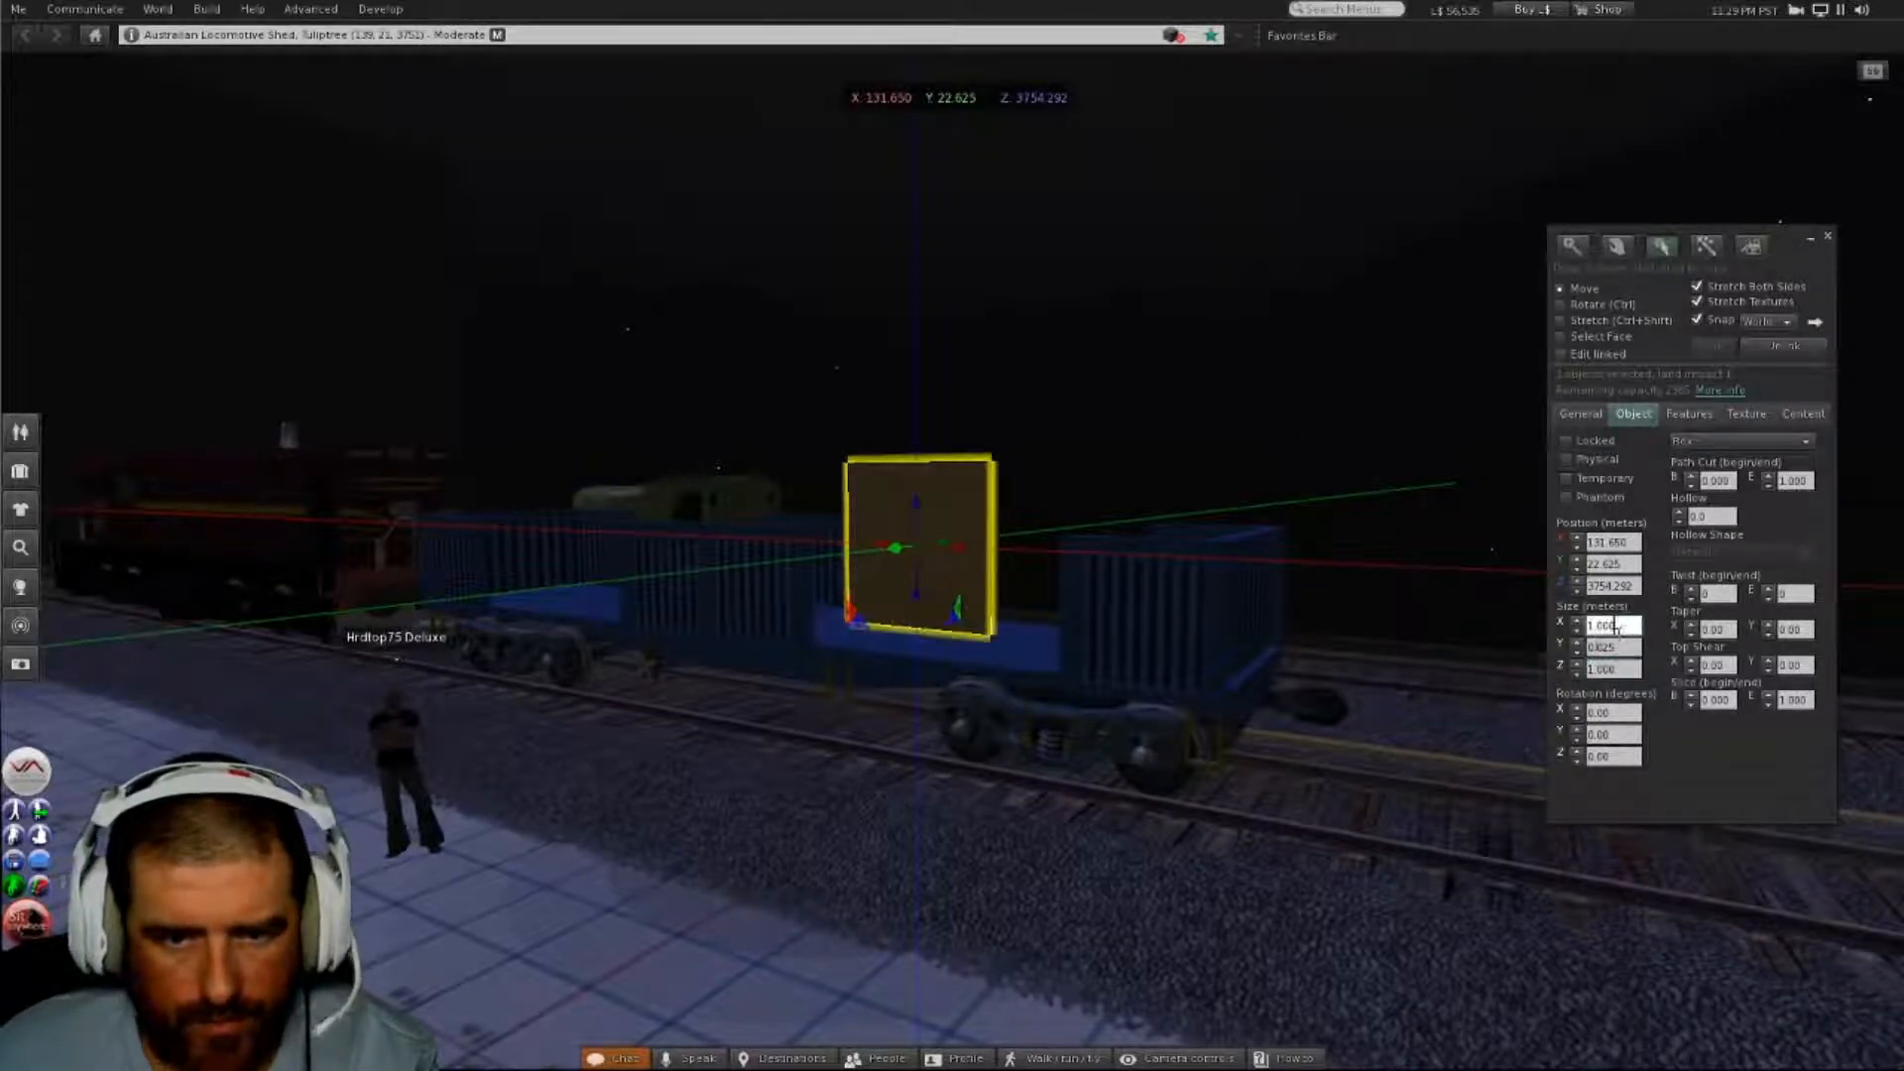
- Give the square panel a blank white texture and move it across to the wagon's track, at about Y 18.8 m
left_click_drag(878, 556, 958, 563, "alt")
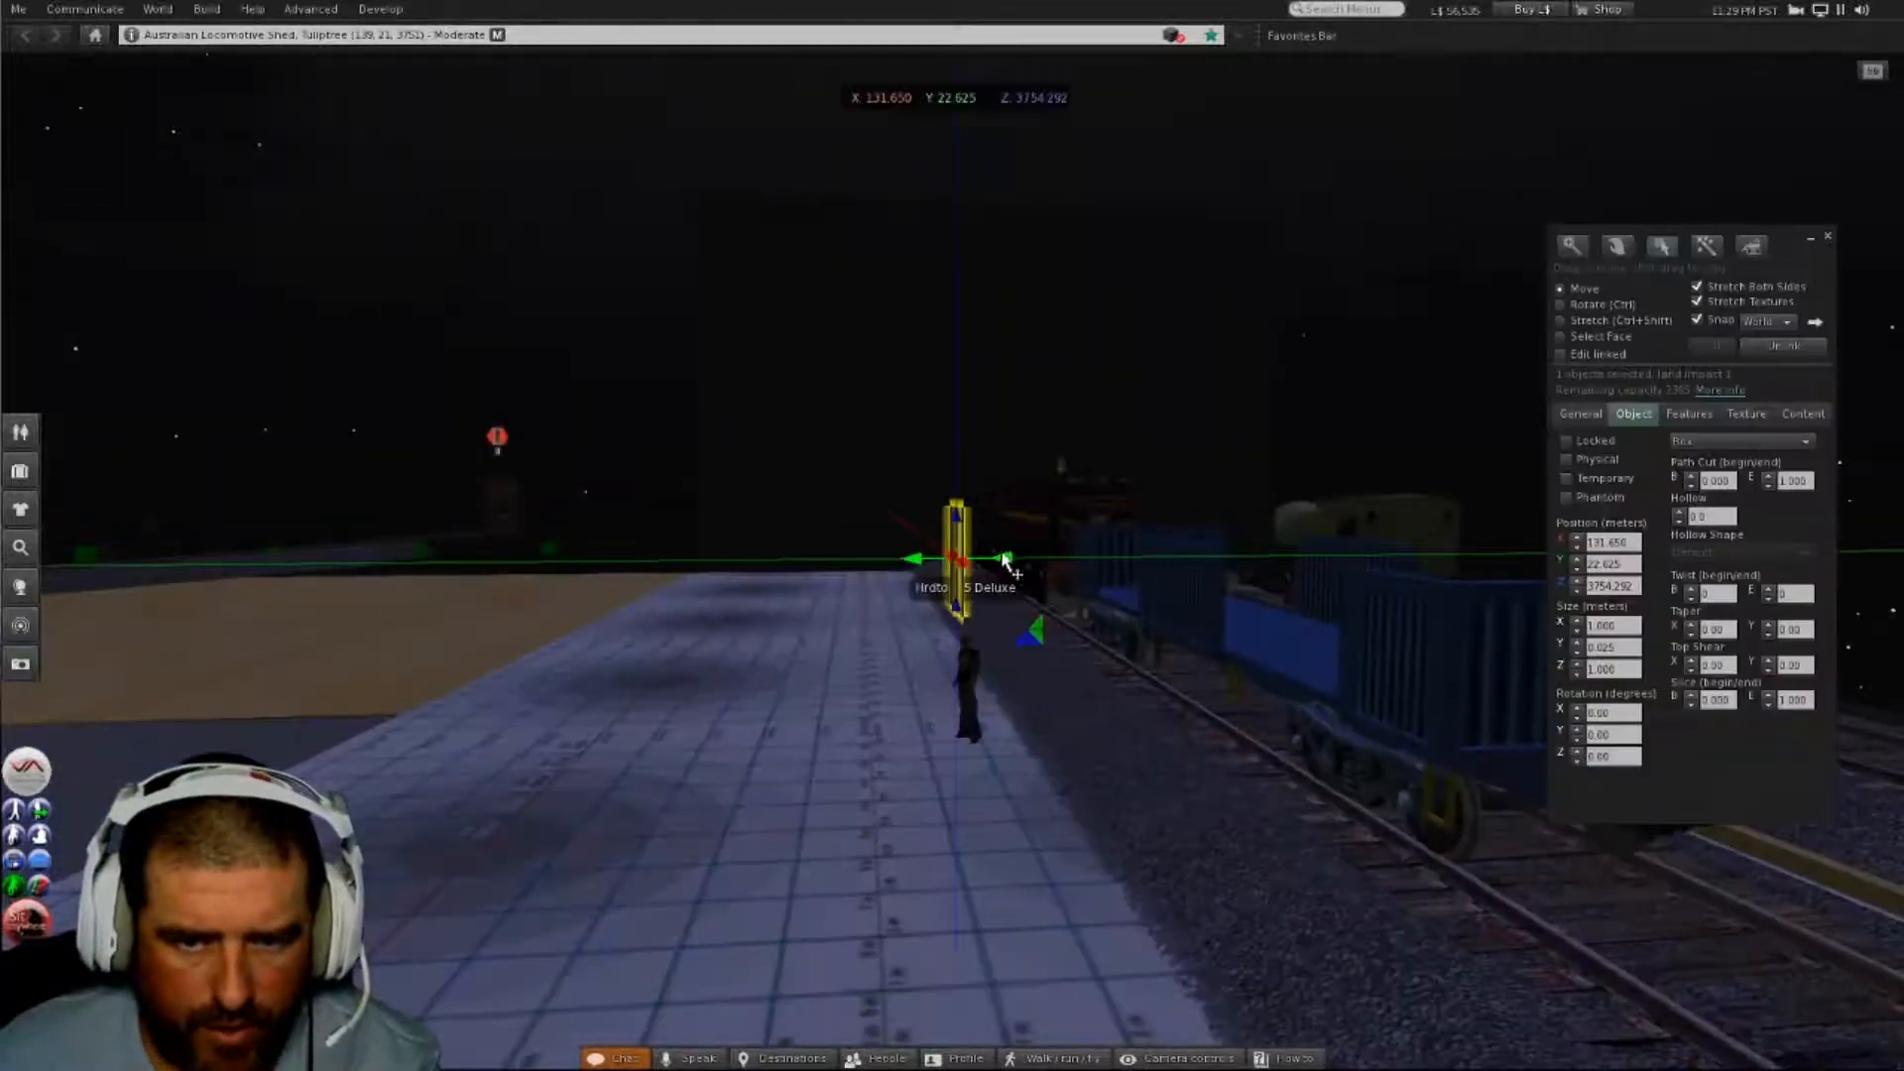
left_click(1746, 414)
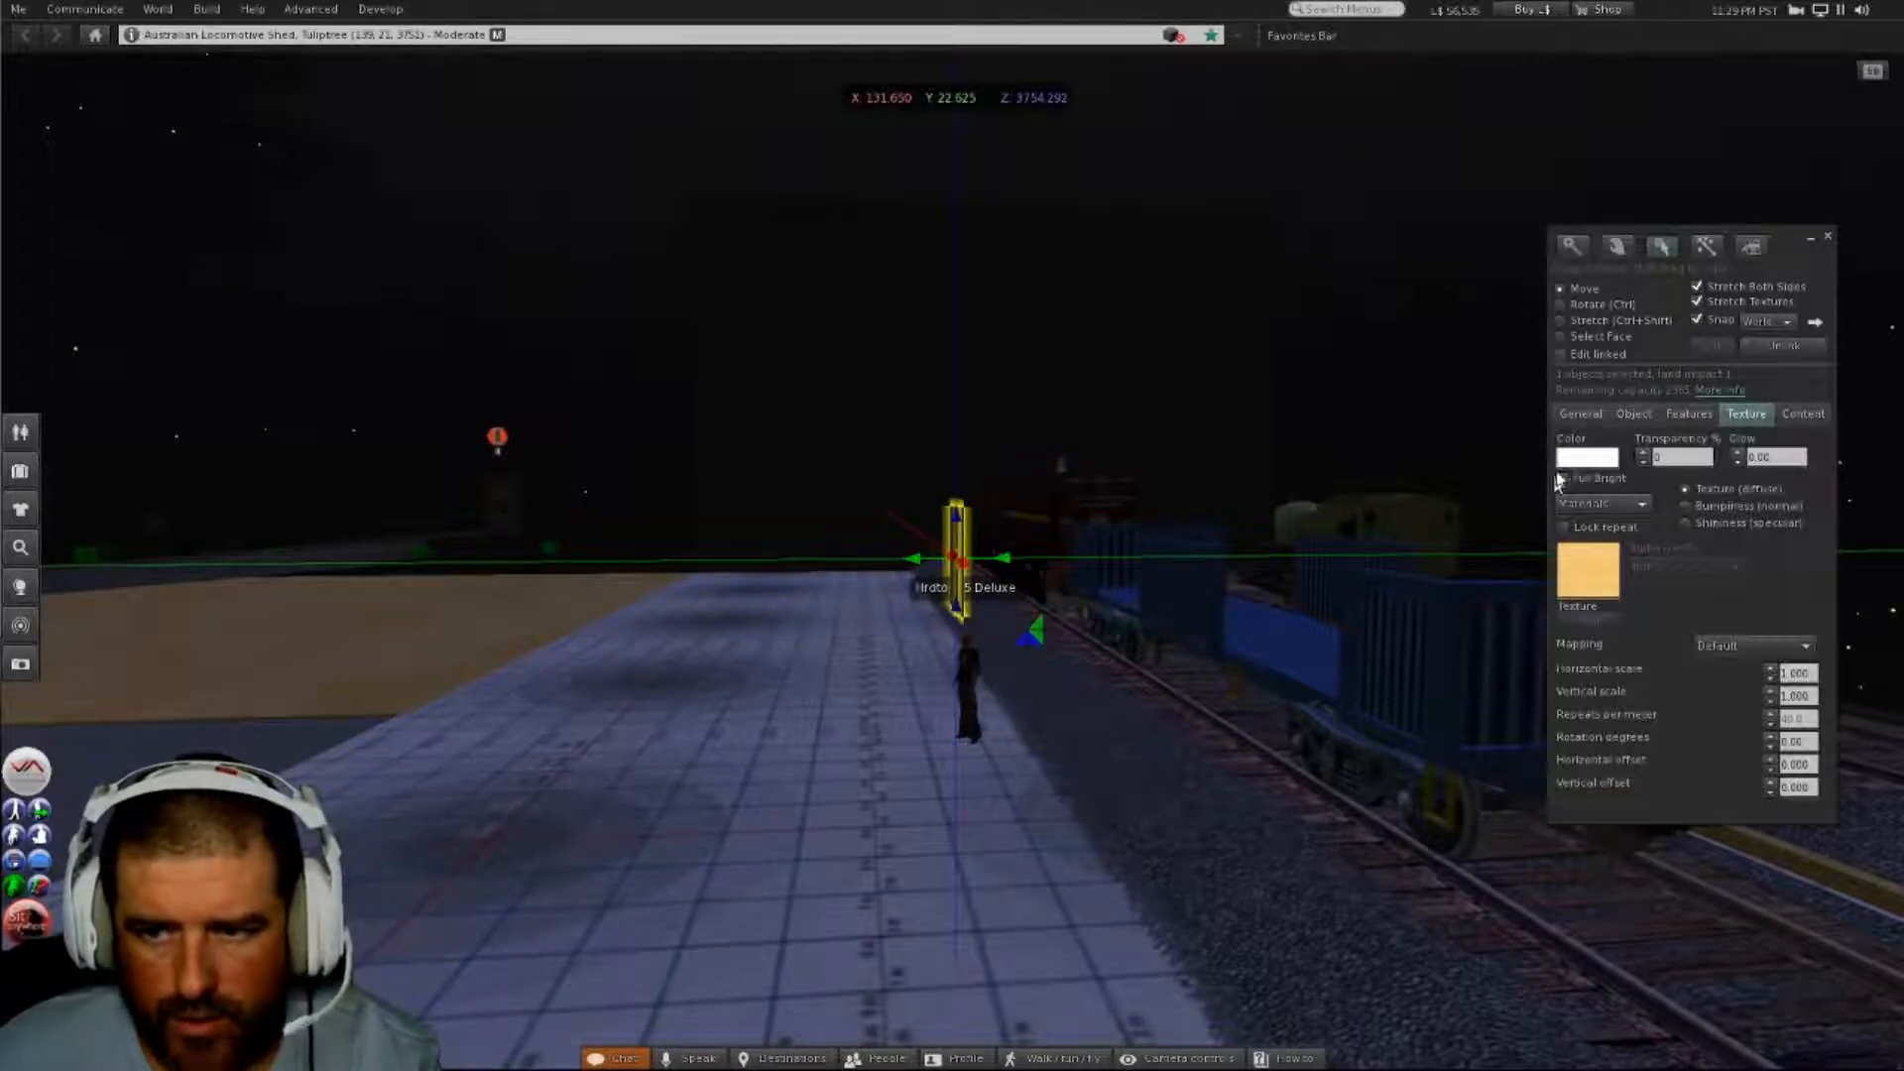
left_click(1591, 573)
left_click(1267, 477)
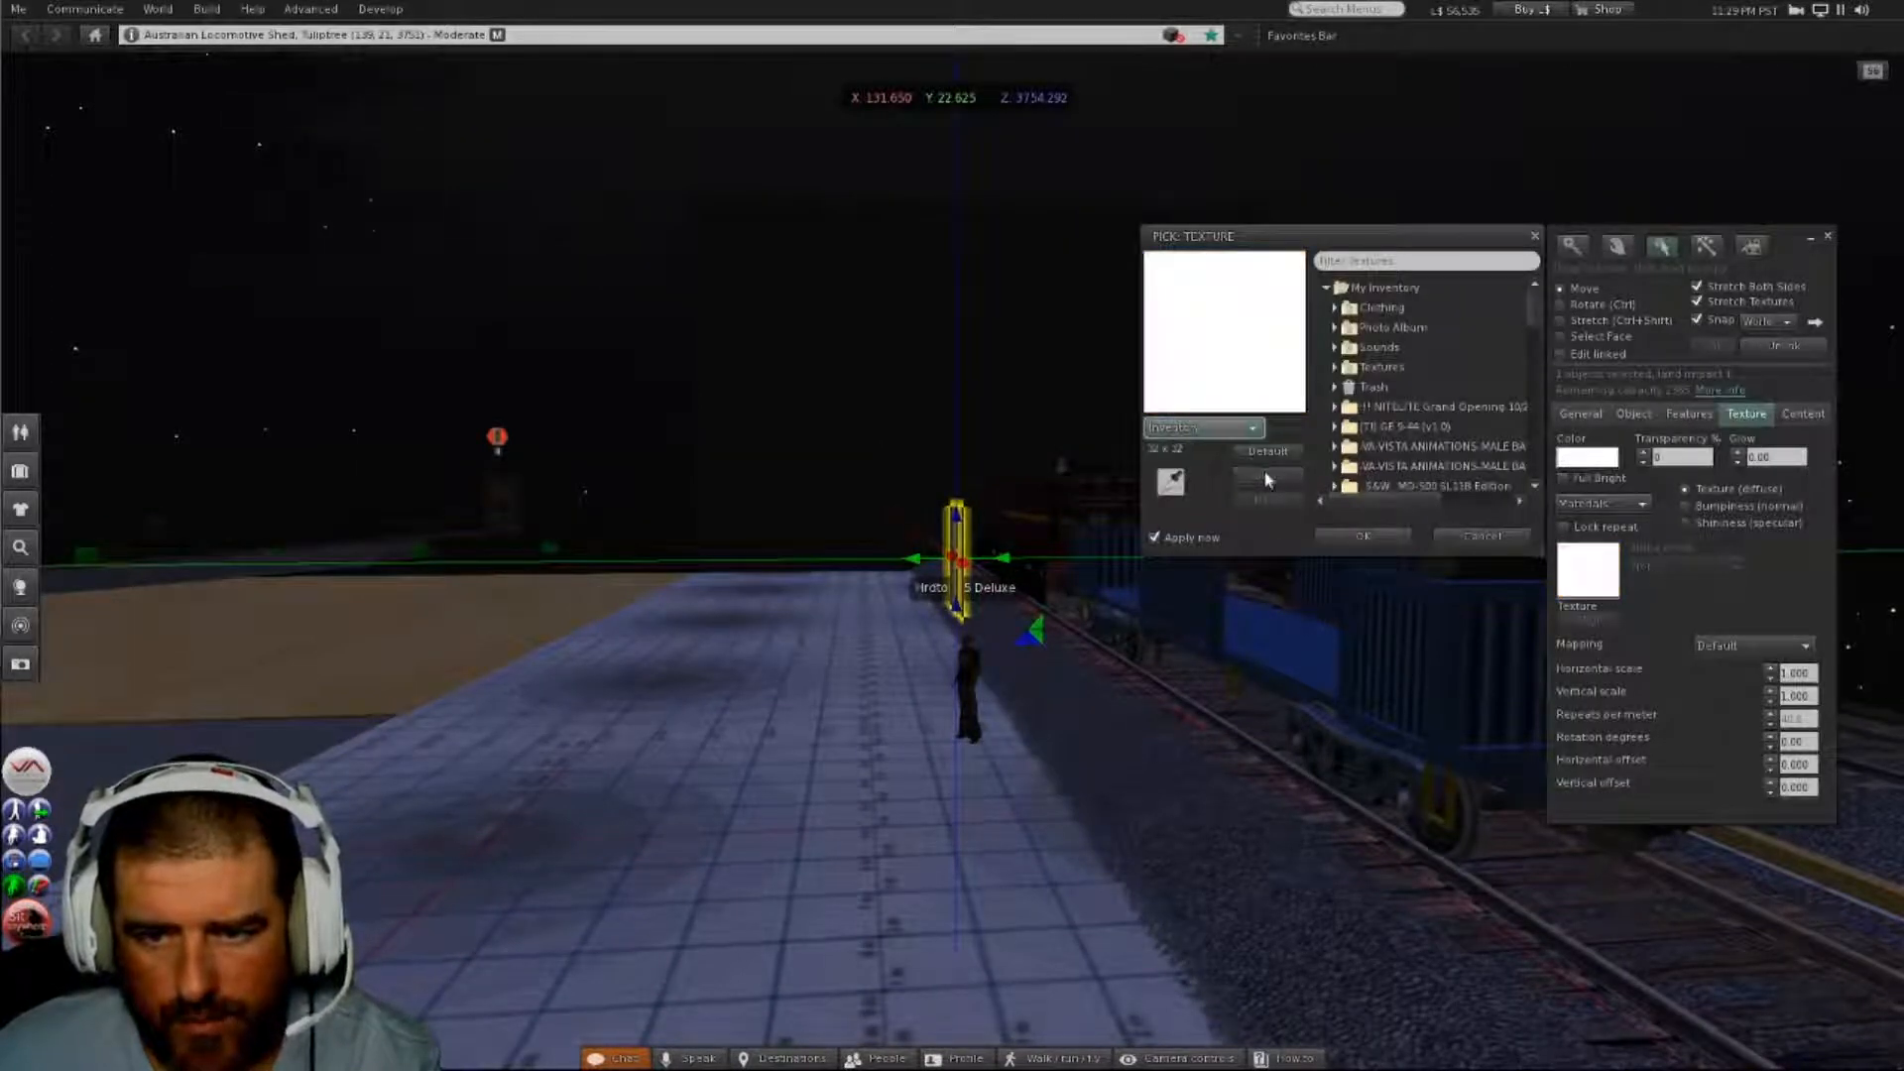
left_click(1362, 536)
left_click_drag(1004, 565, 1765, 674)
- Change the world's environment lighting to Midday
left_click(166, 16)
mouse_move(193, 301)
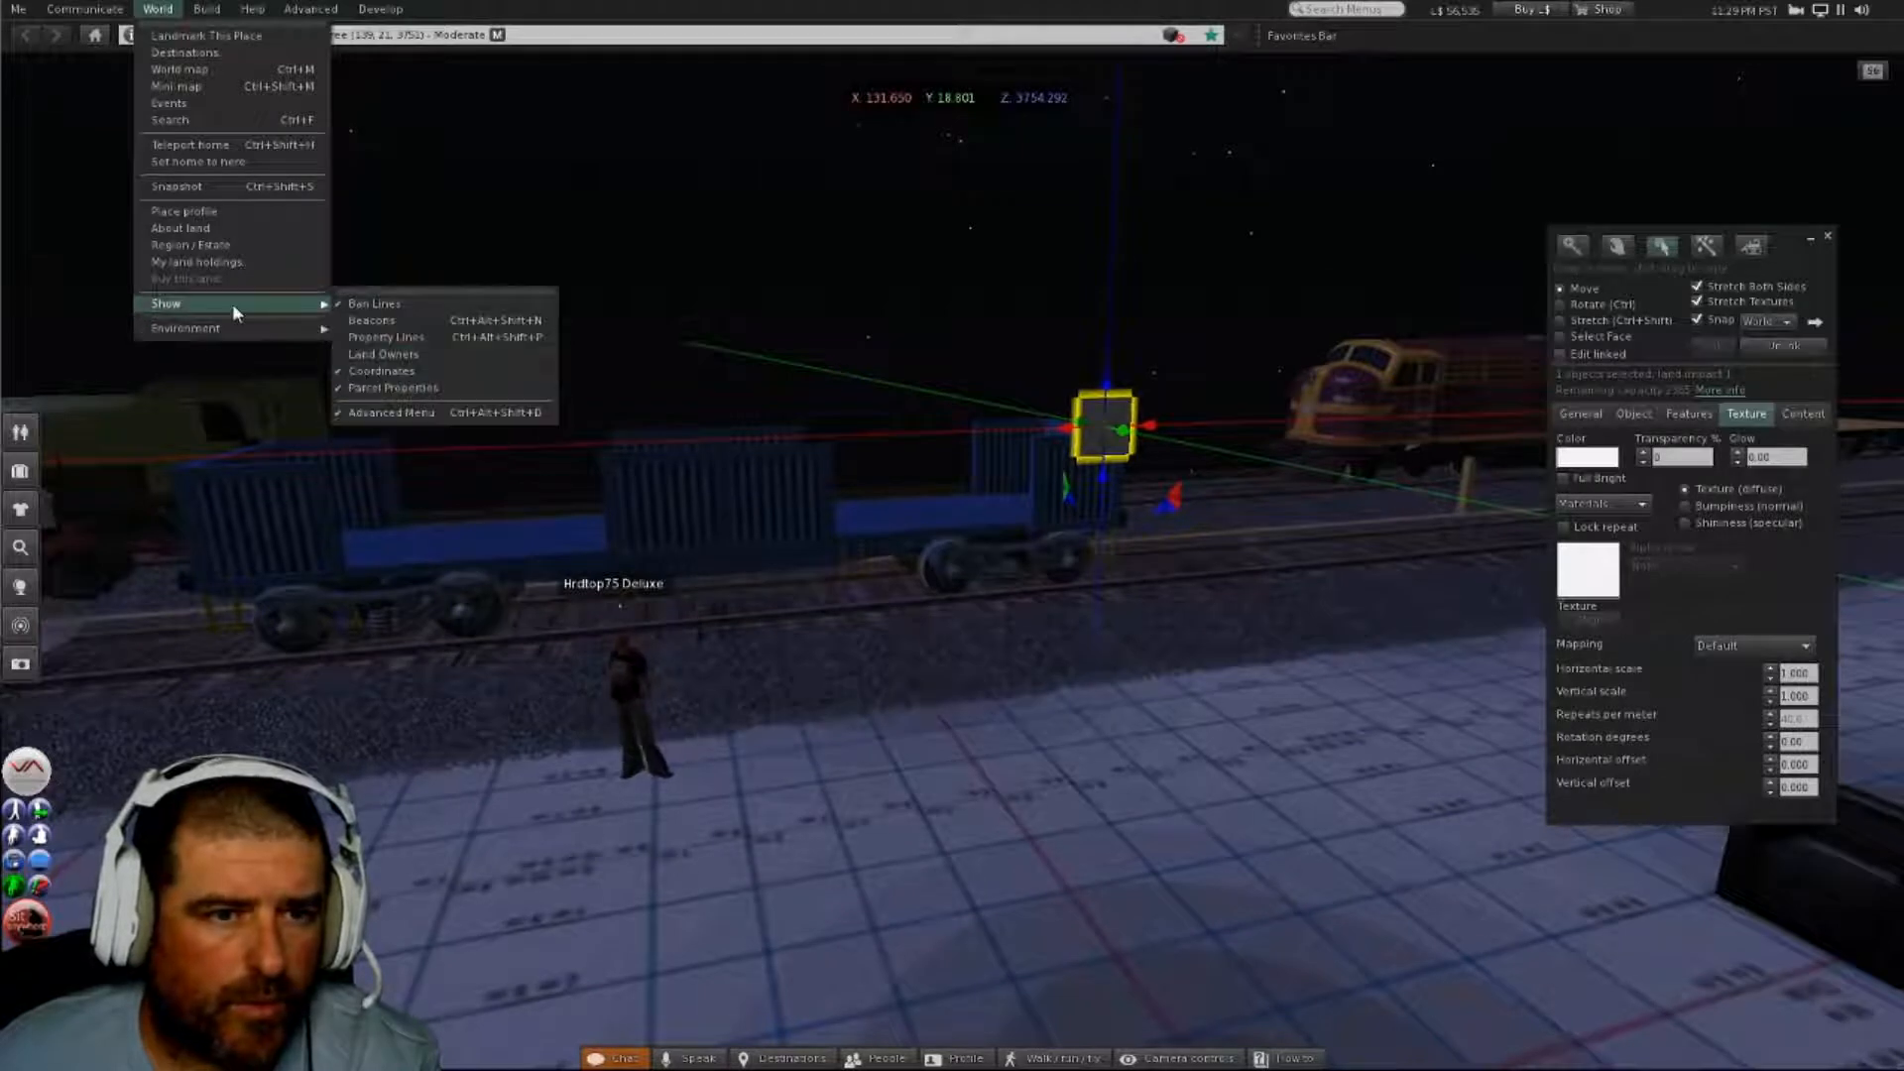
mouse_move(234, 325)
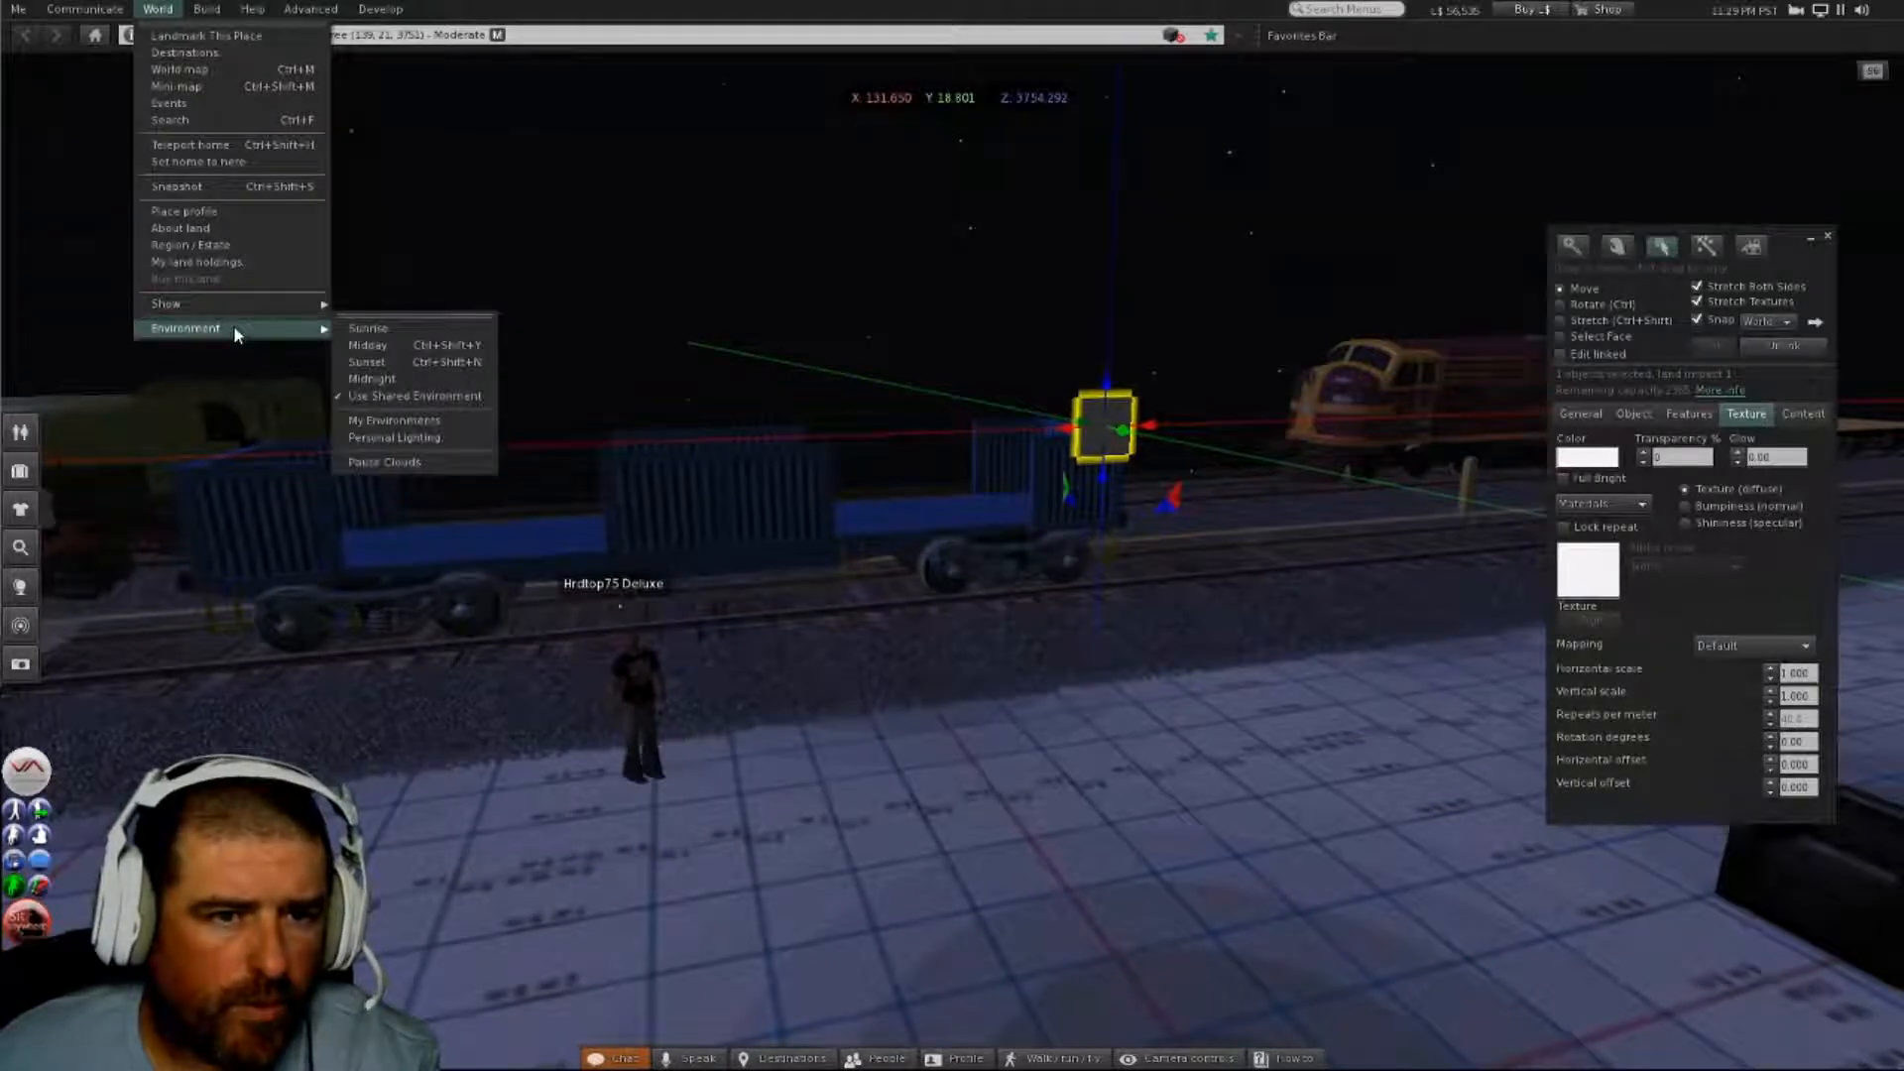
left_click(369, 346)
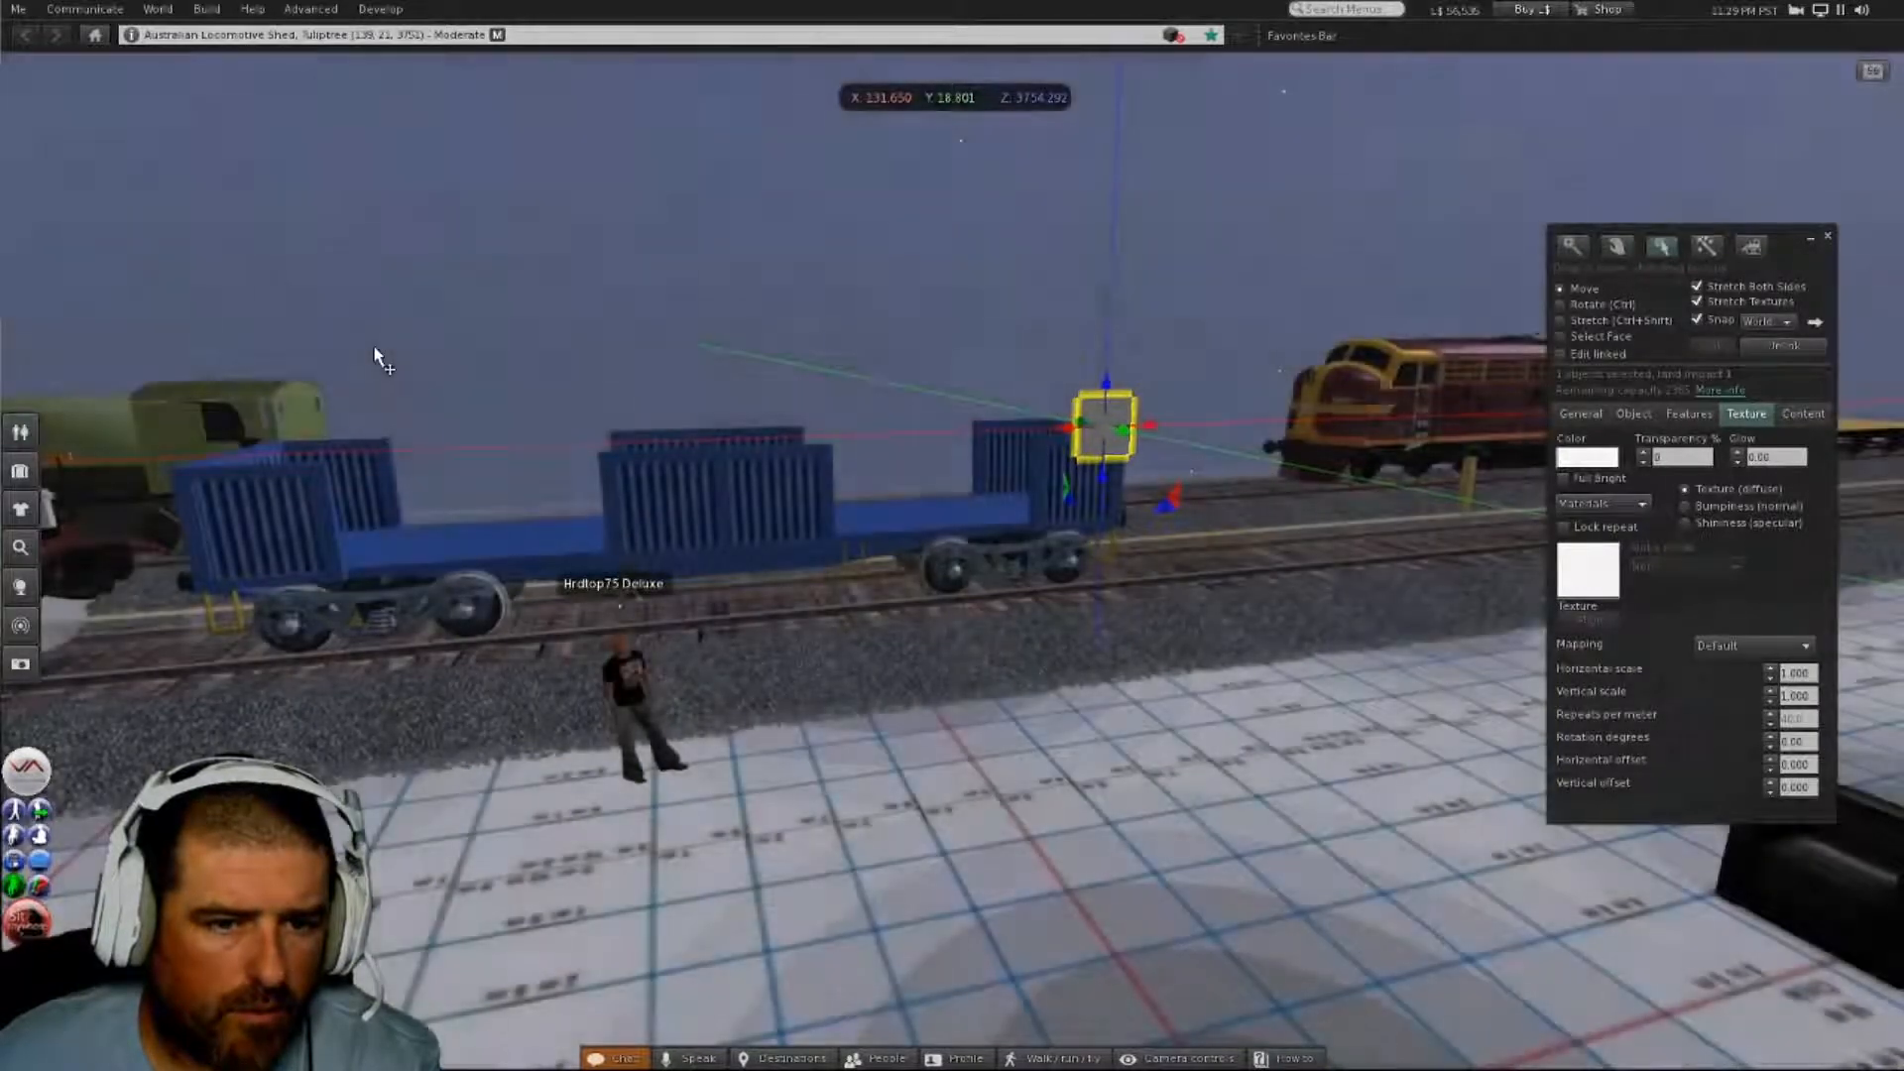
key("Escape")
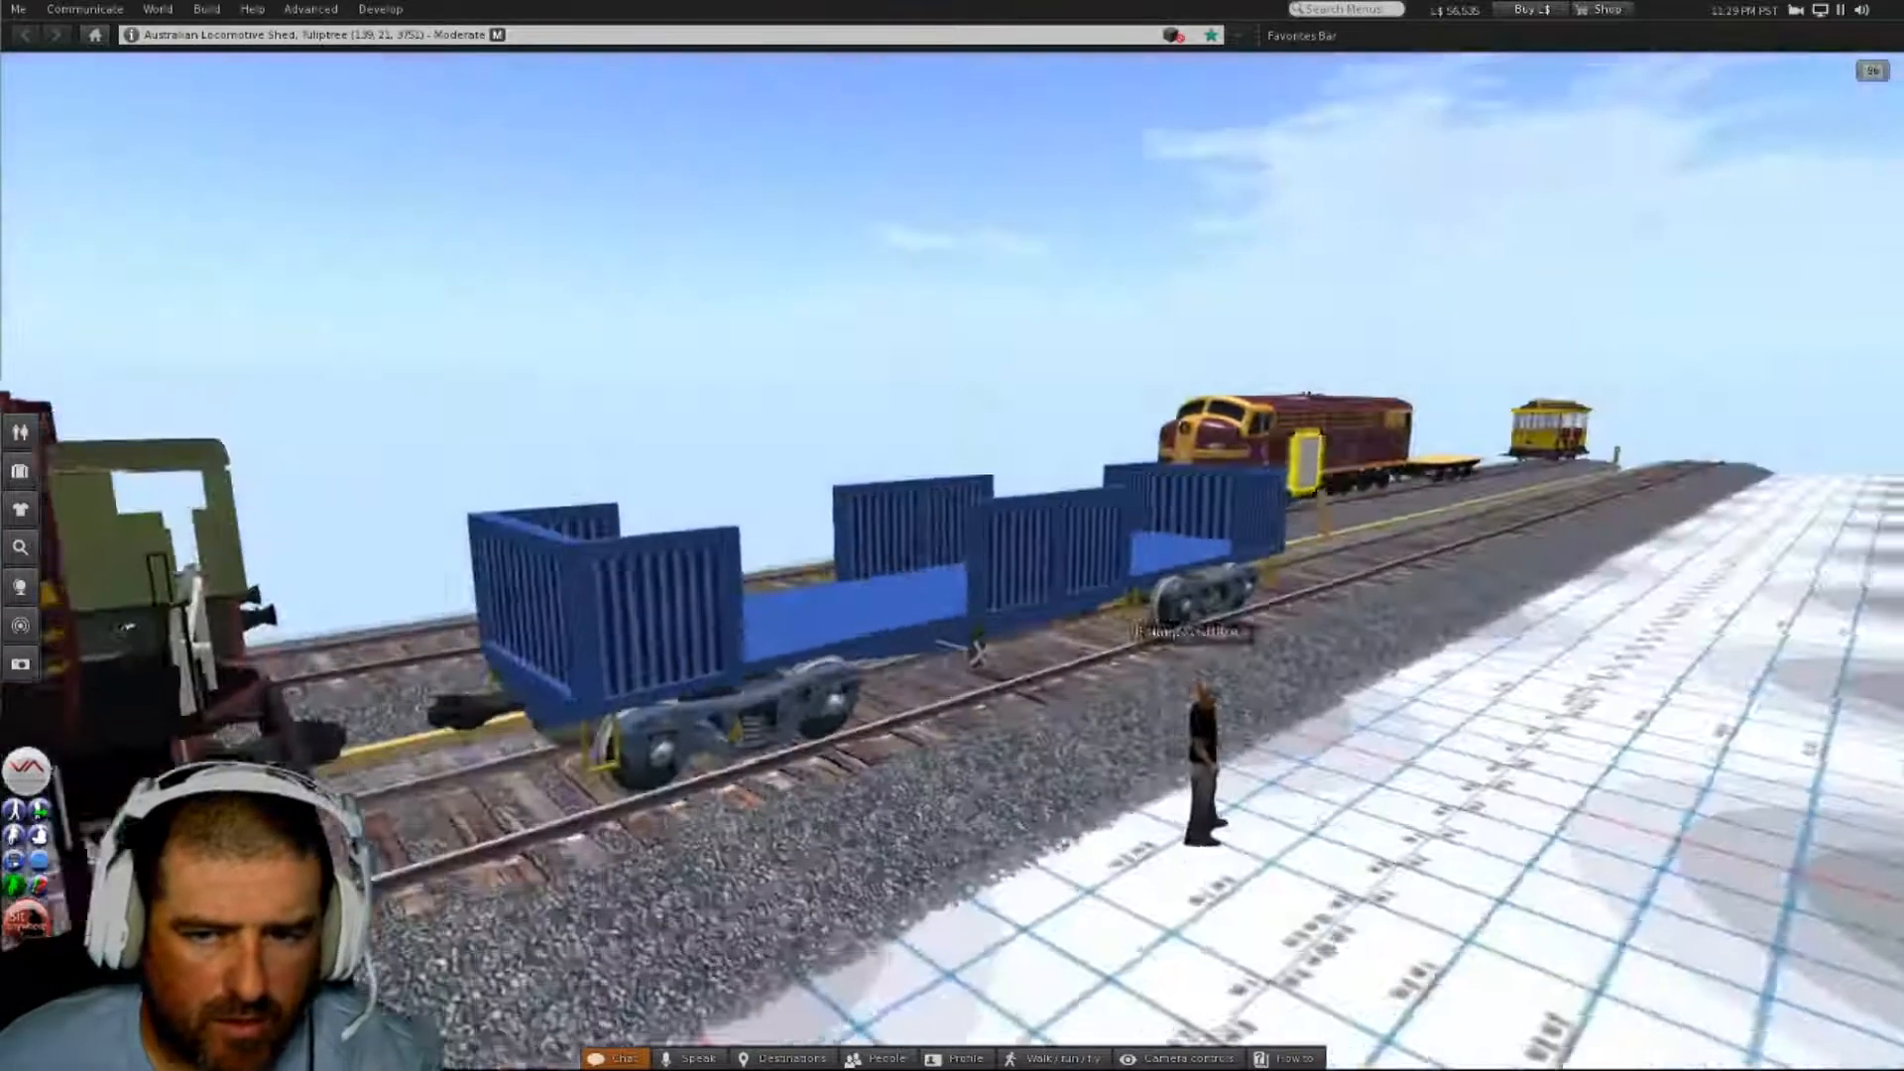
- Place the white panel against the wagon's end corrugated side section at about X 144.3, Y 18.07 m, lower it 1 m, and compare with the prototype photo
left_click_drag(1306, 486, 401, 660, "alt")
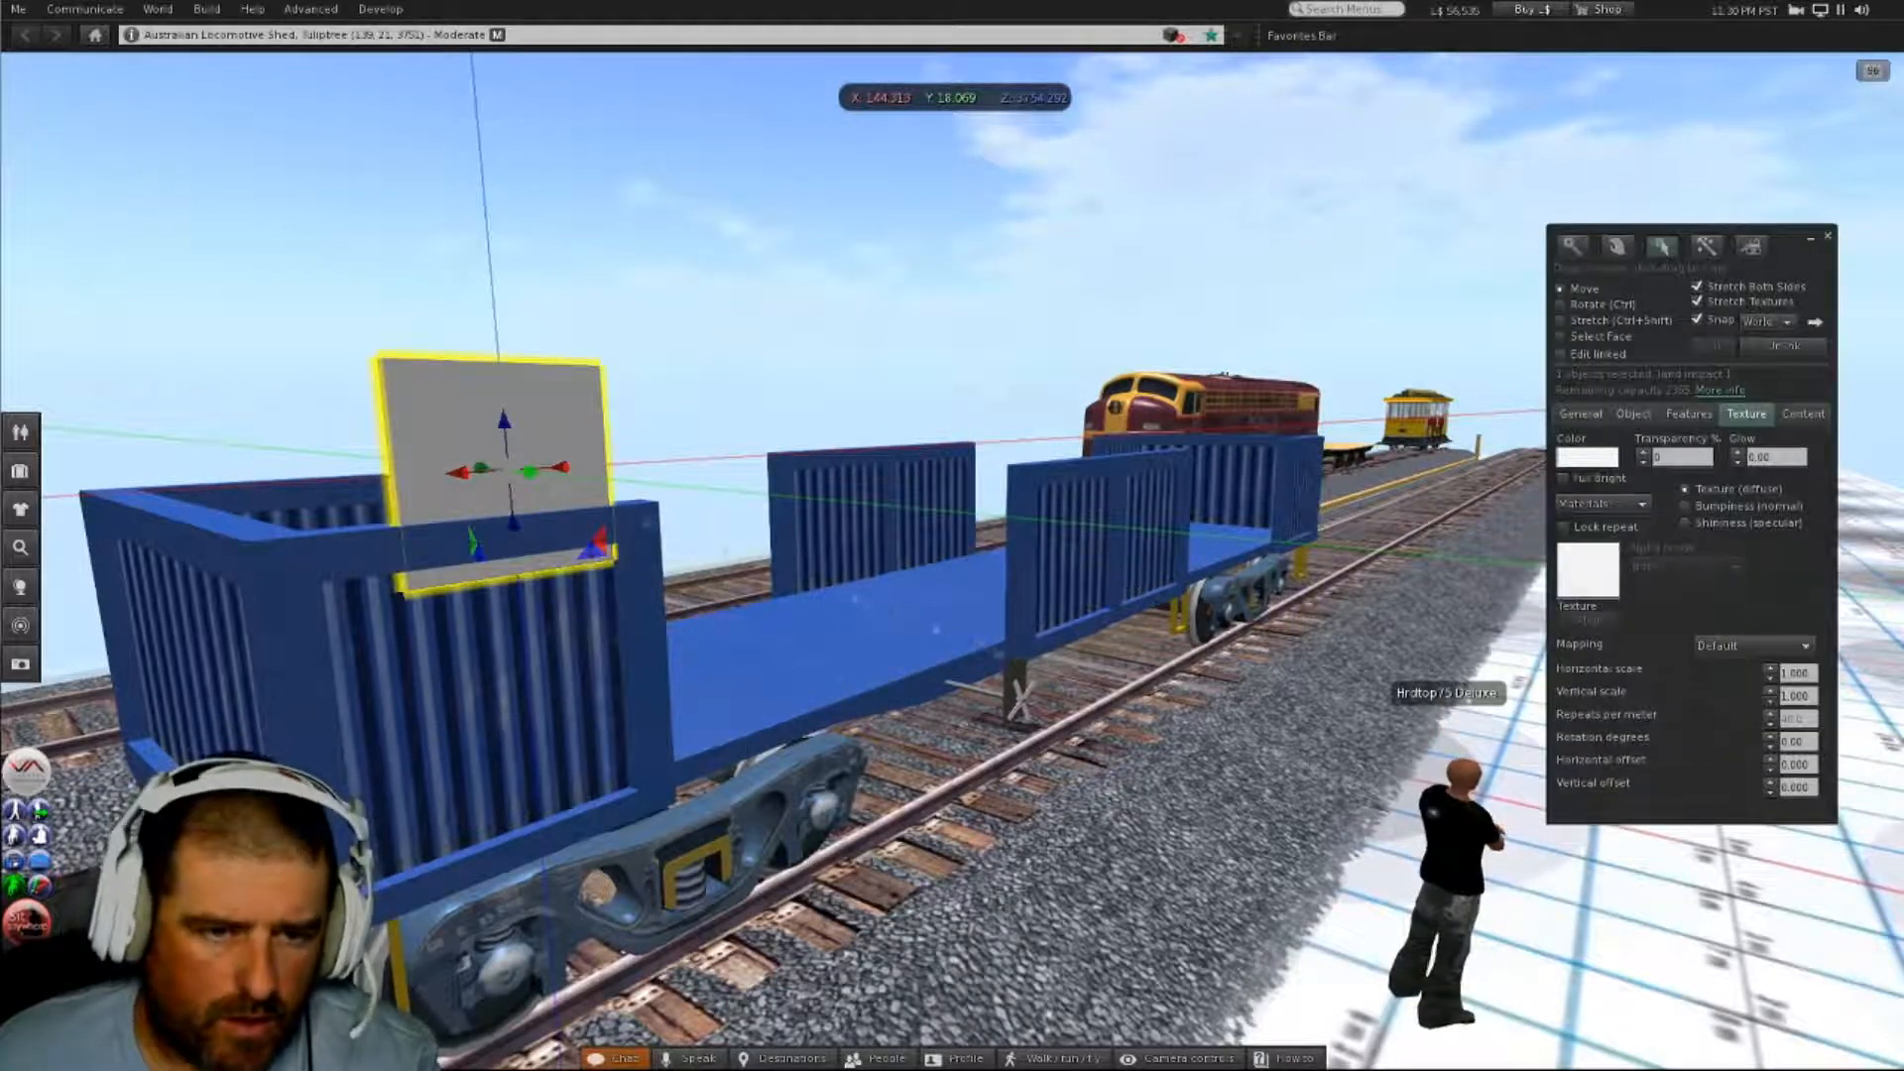
left_click_drag(506, 427, 535, 640)
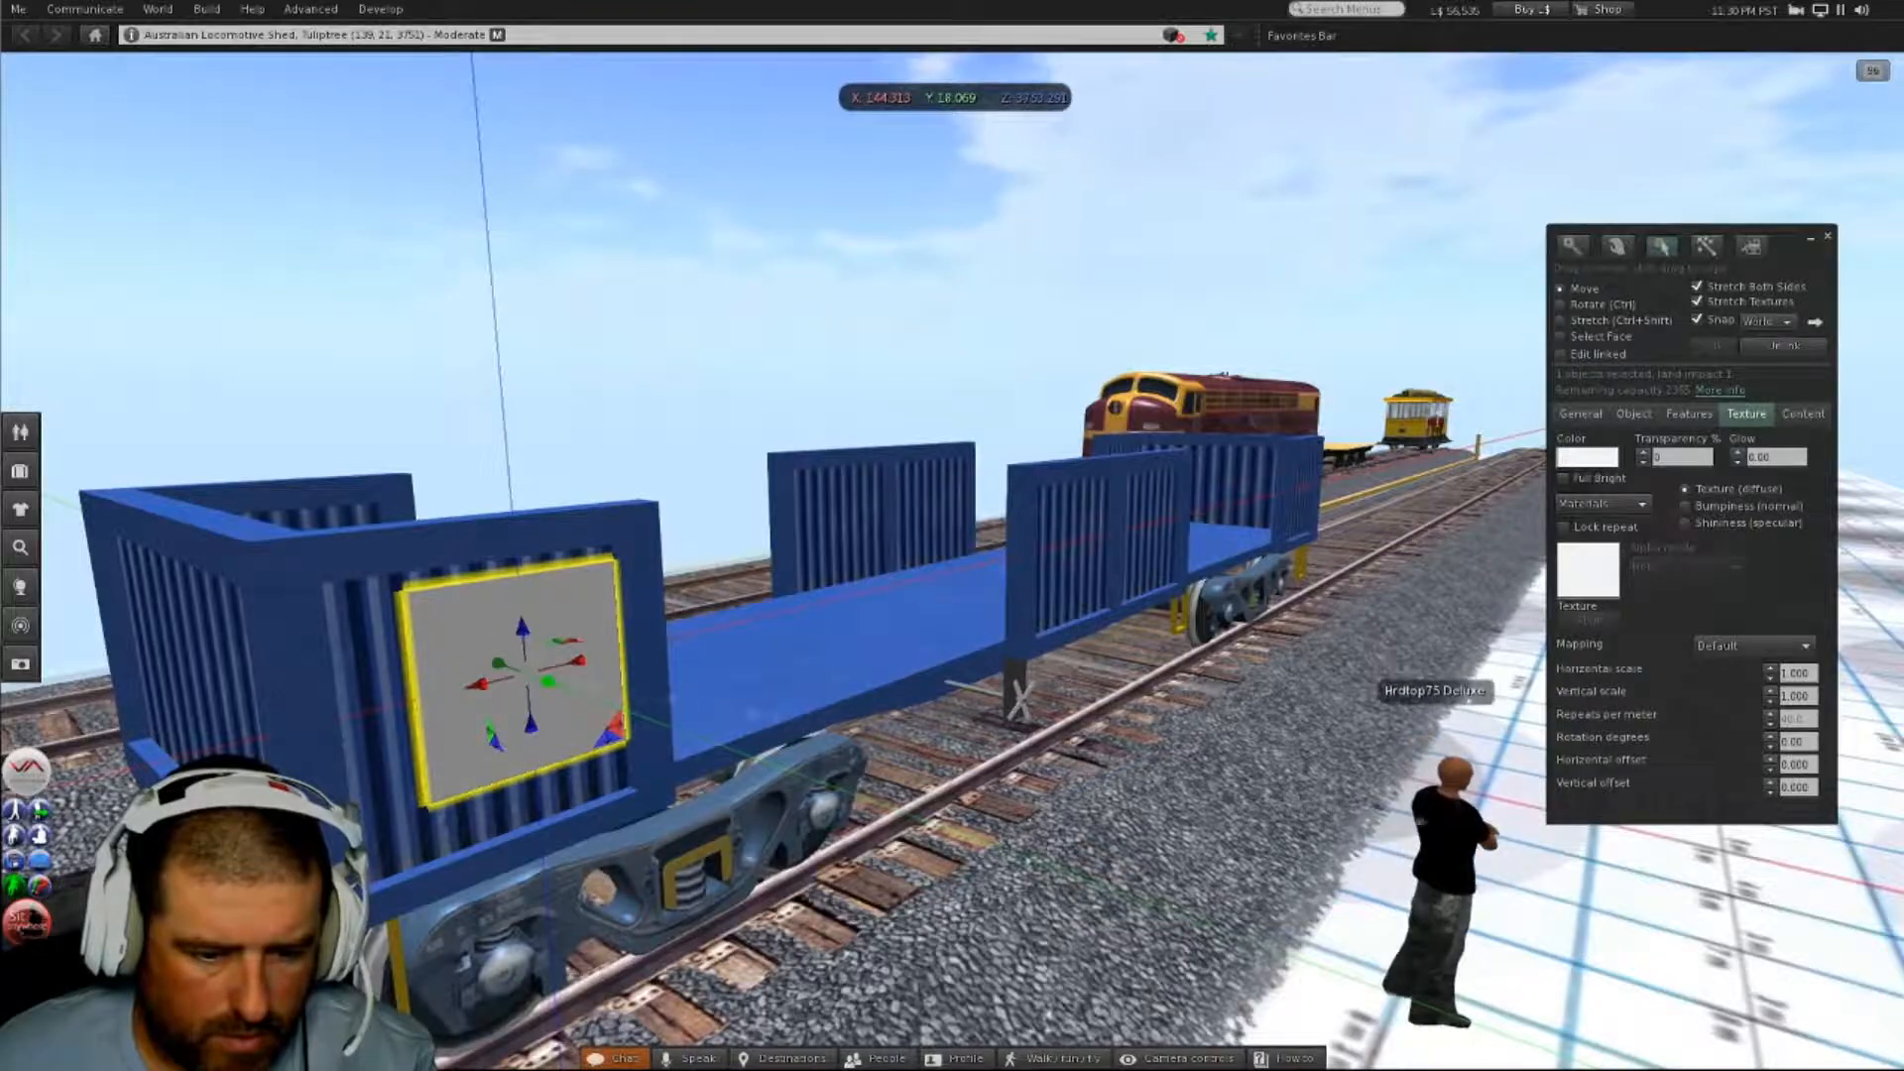
key("alt+Tab")
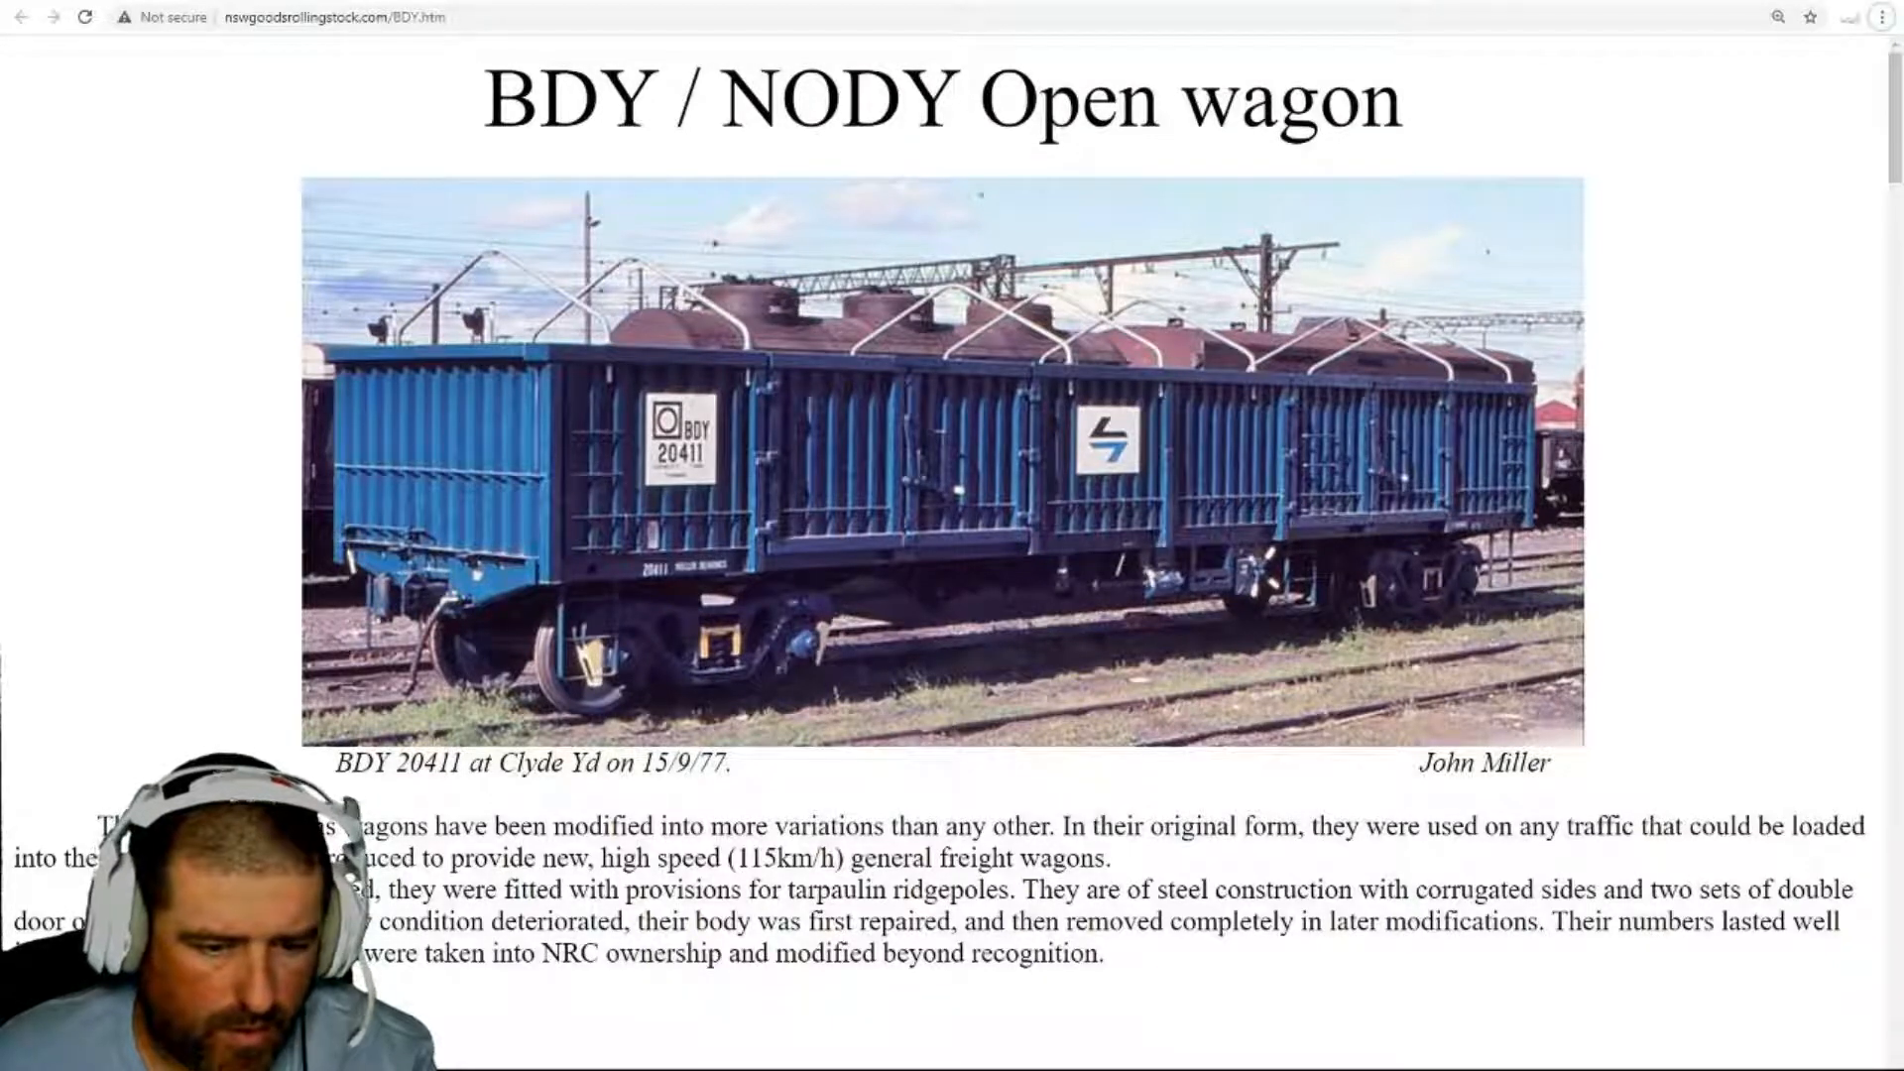
key("alt+Tab")
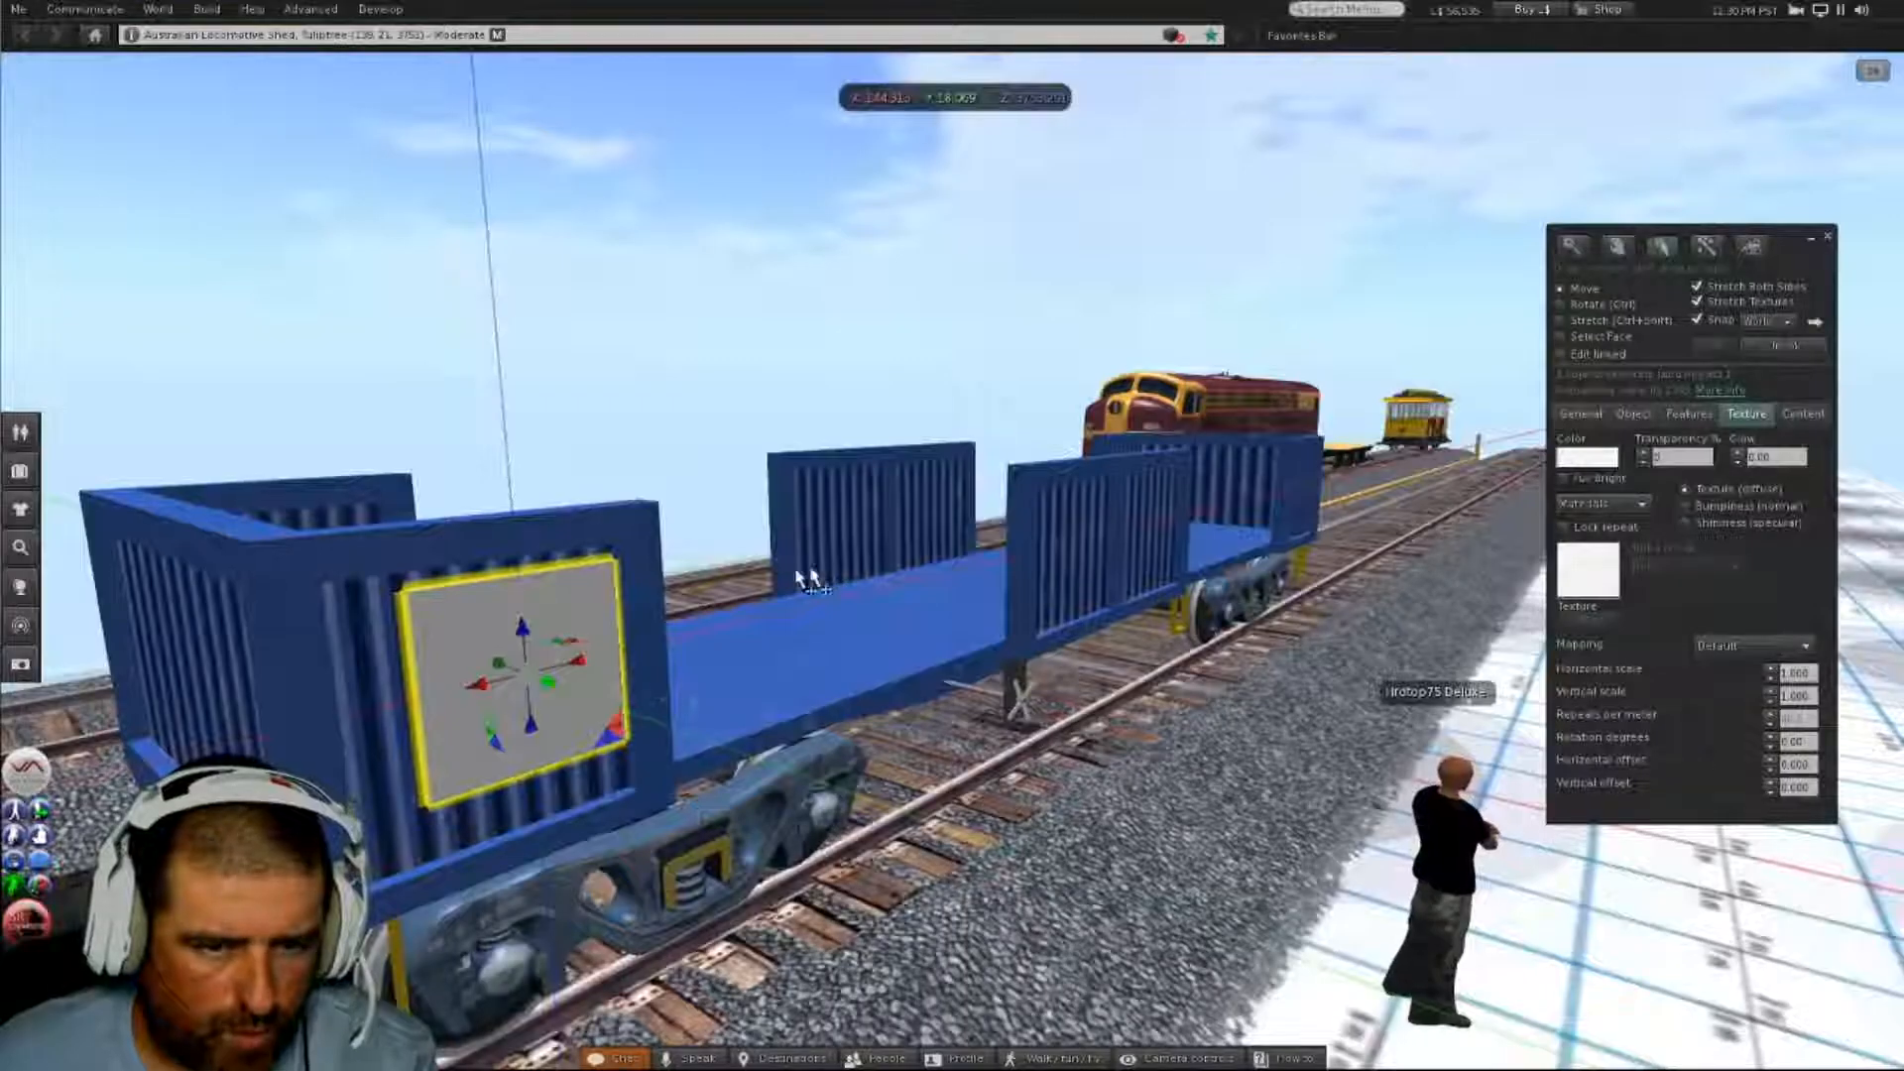
- Resize the blank plate on the wagon's end side panel to 0.5 m in both X and Z
left_click_drag(535, 657, 427, 535, "alt")
left_click_drag(957, 555, 991, 516, "alt")
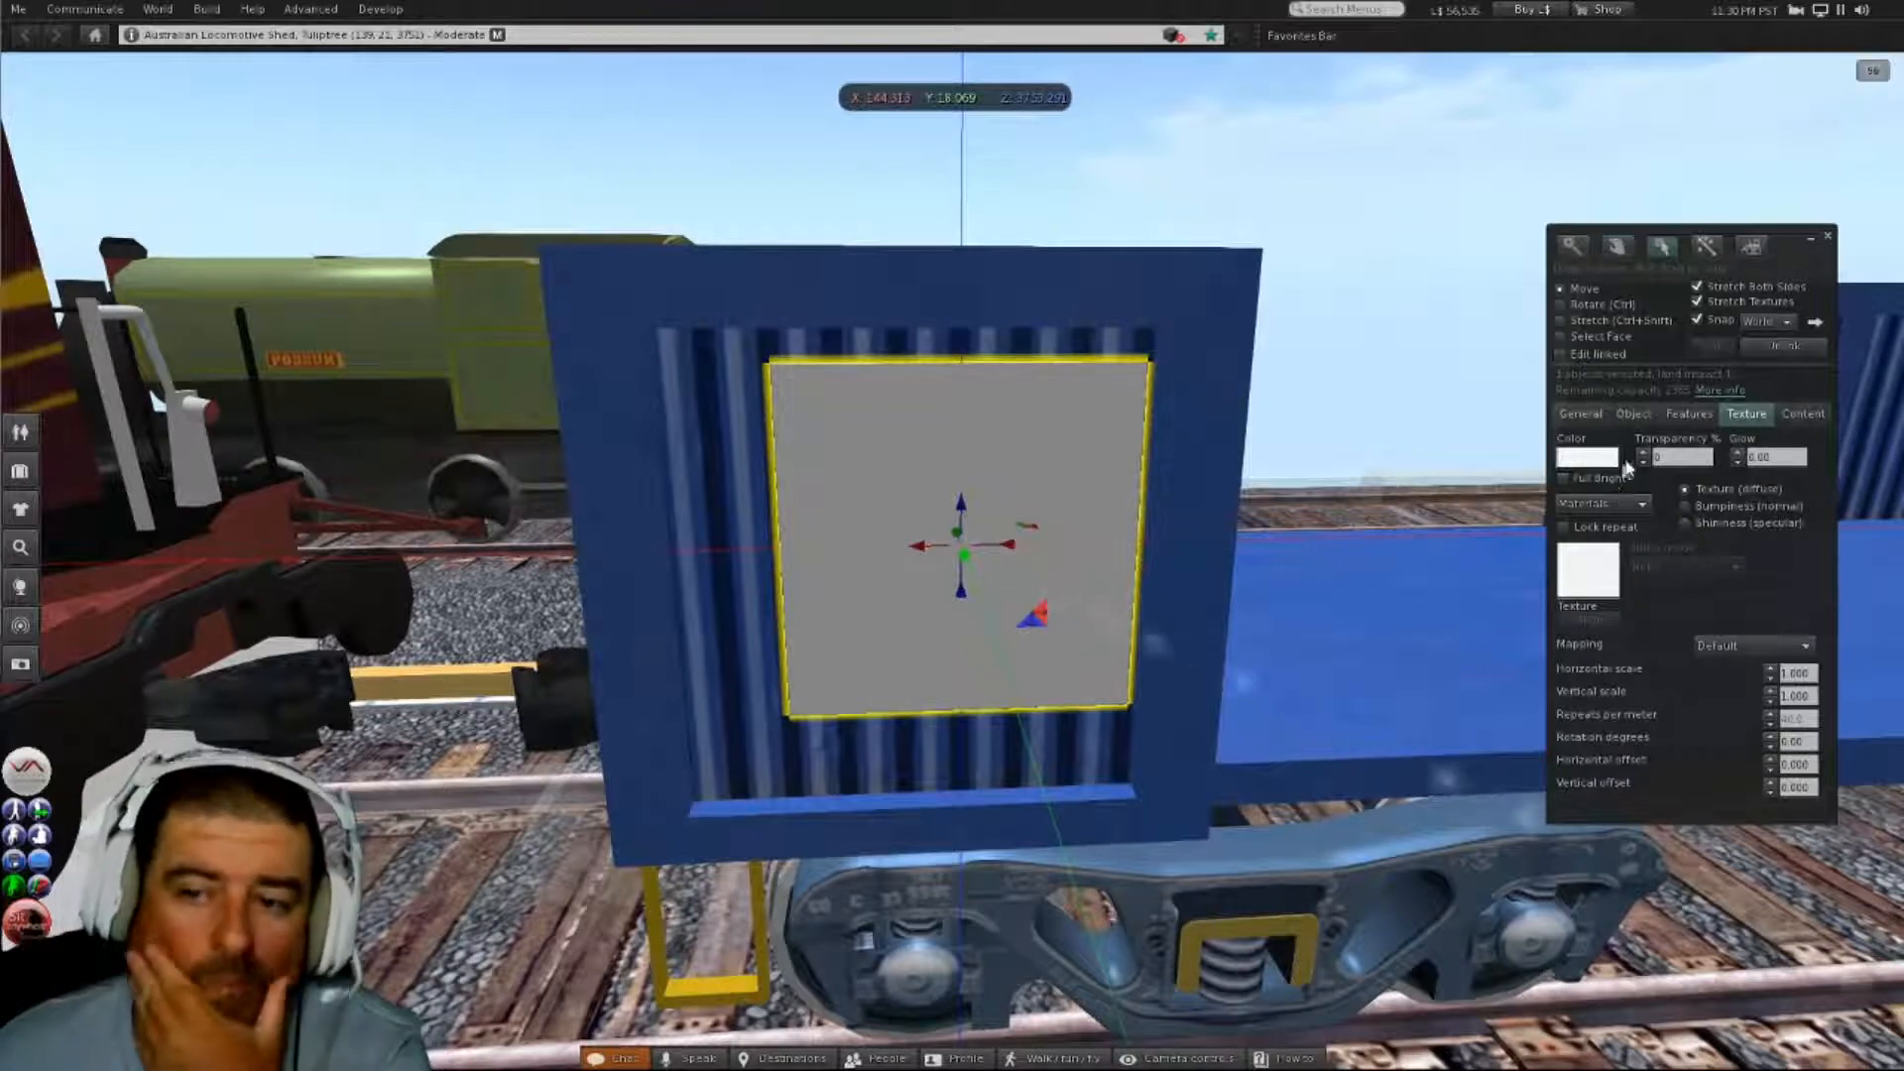
left_click(1633, 415)
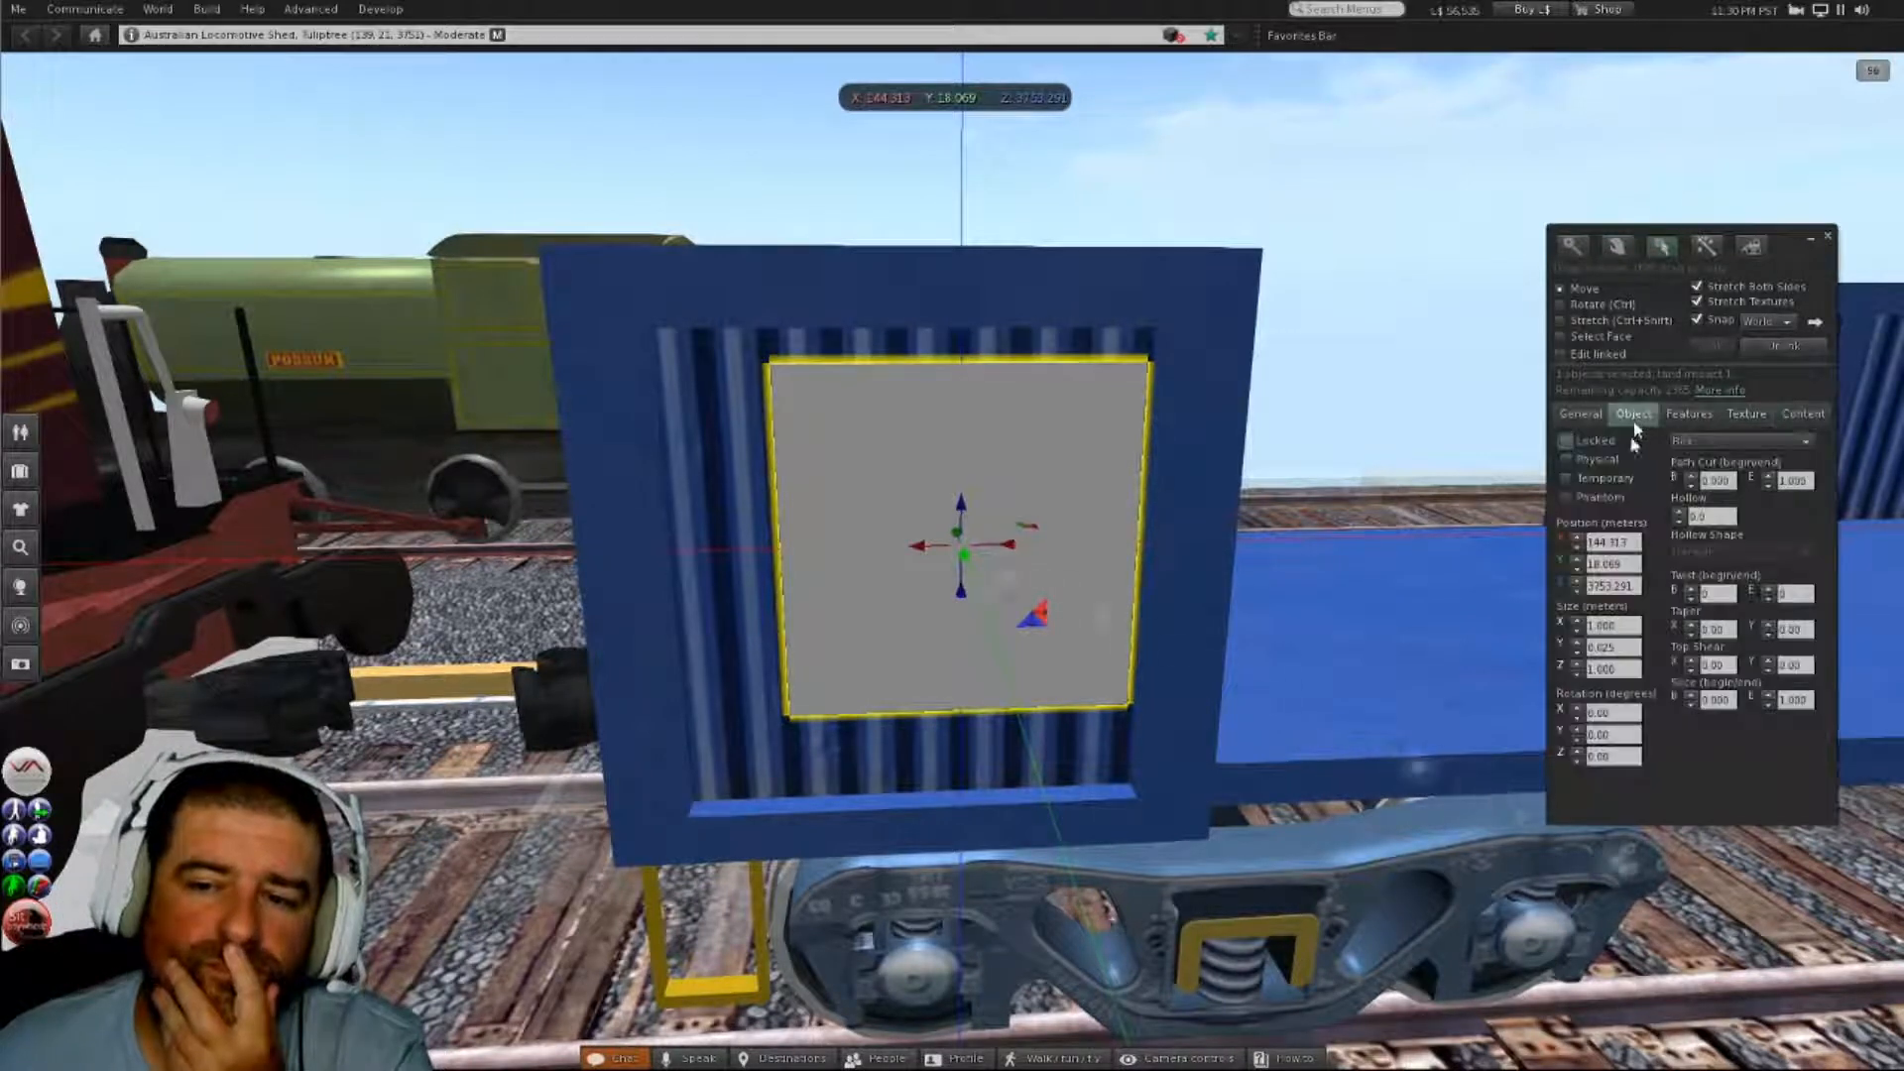
left_click_drag(1626, 626, 1567, 639)
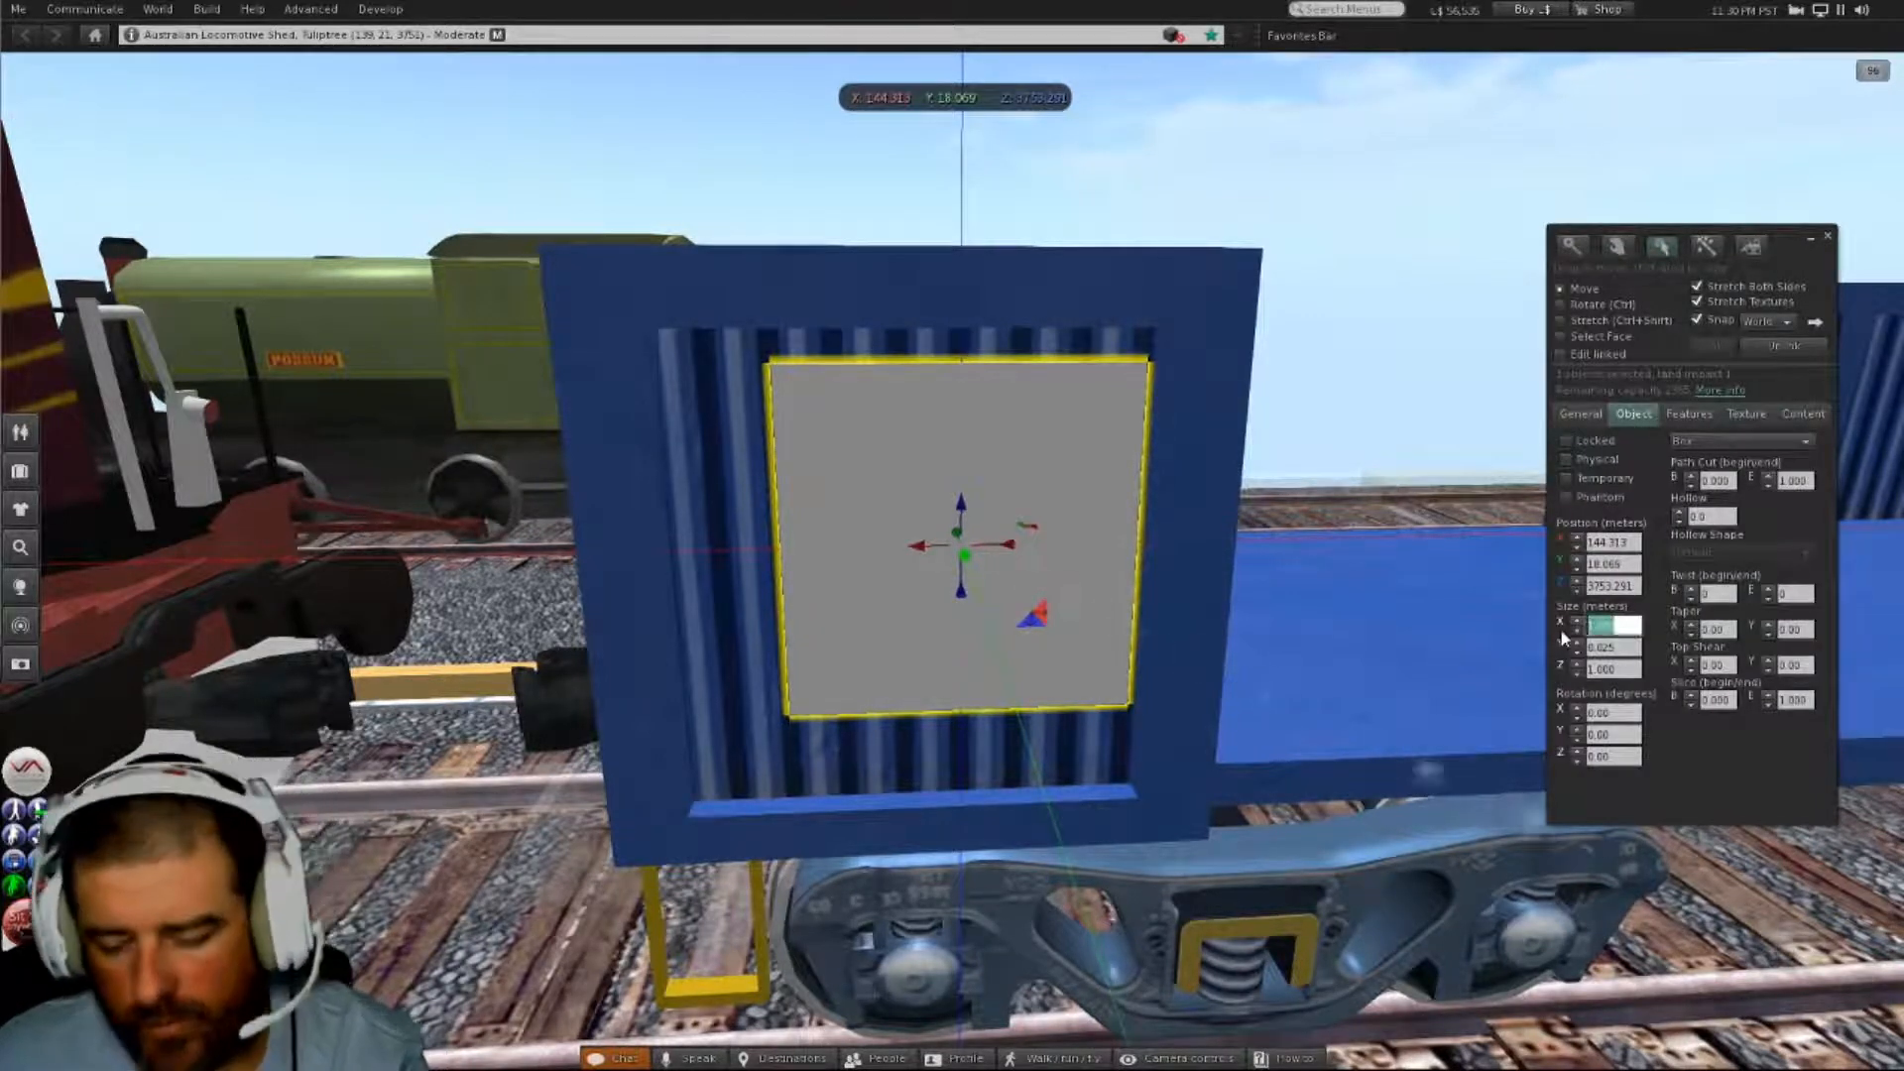
key("BackSpace")
type("0.5")
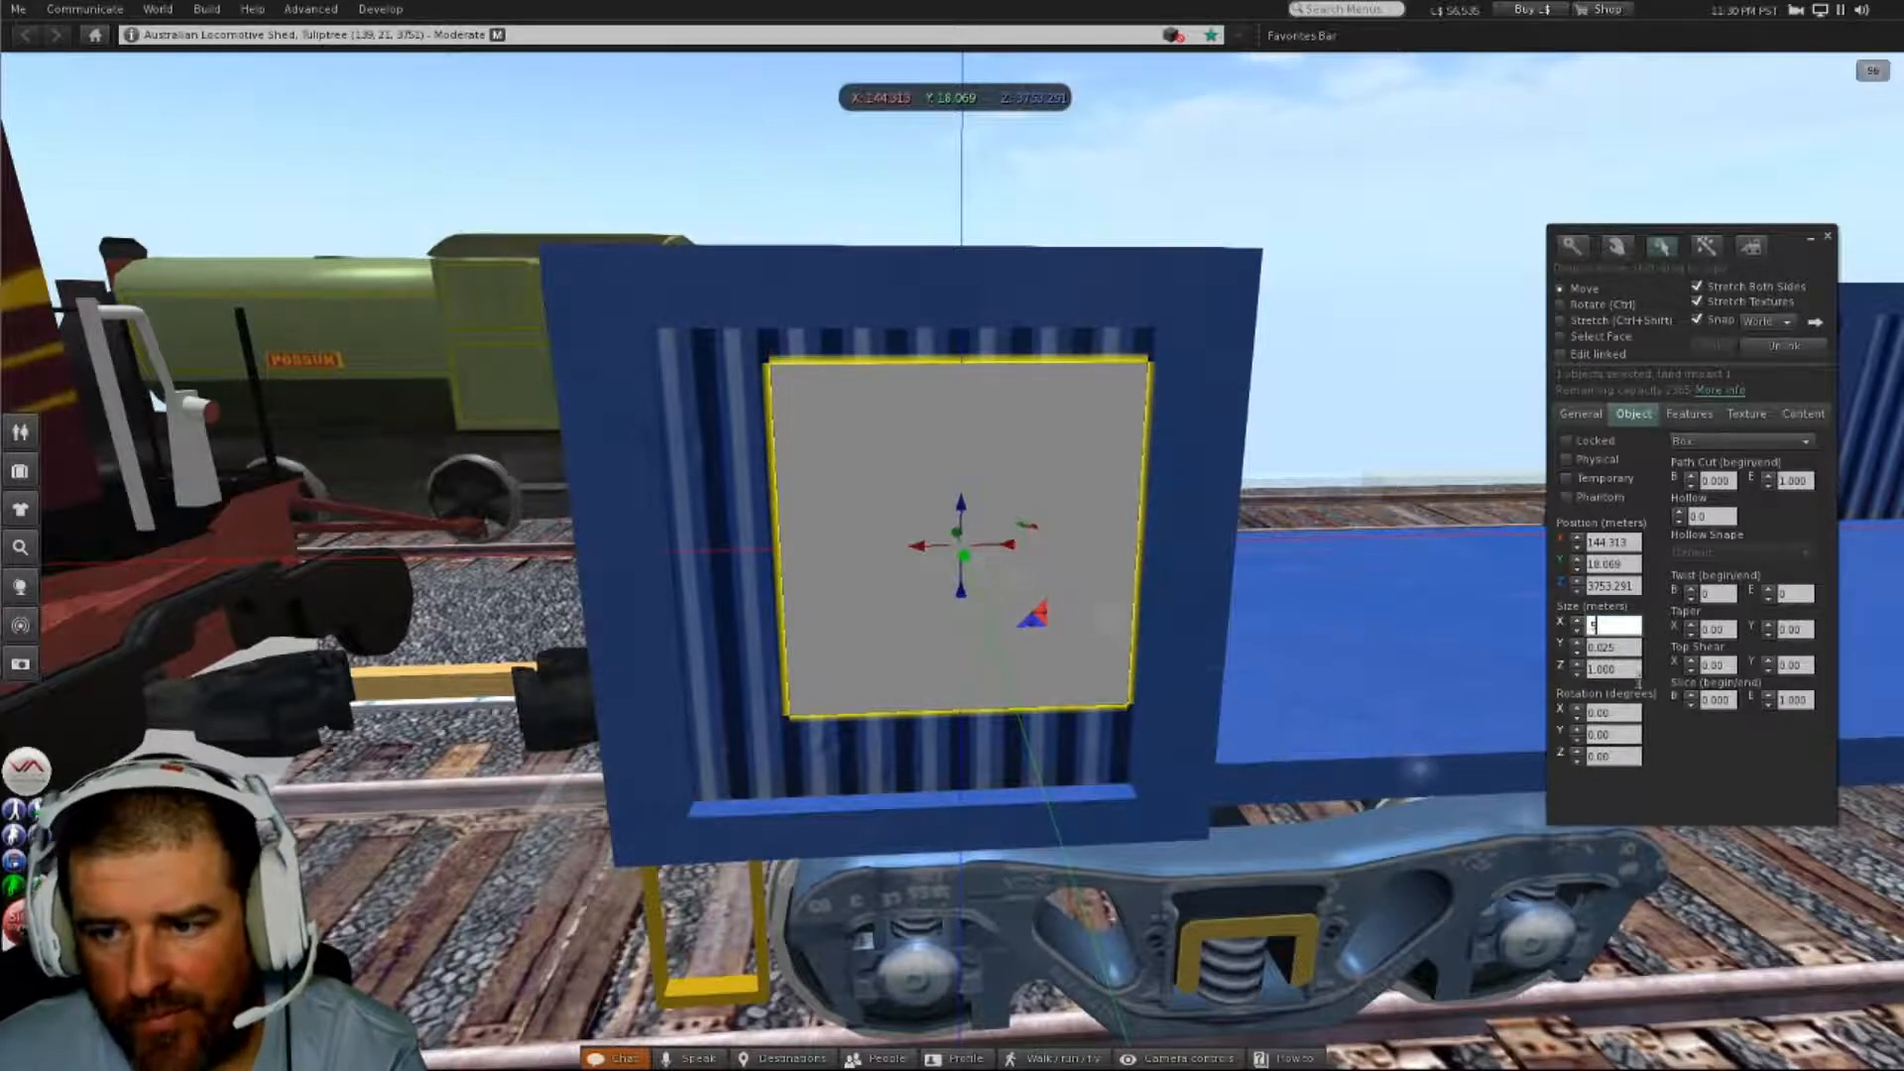
left_click(1632, 668)
left_click_drag(1631, 668, 1583, 662)
key("BackSpace")
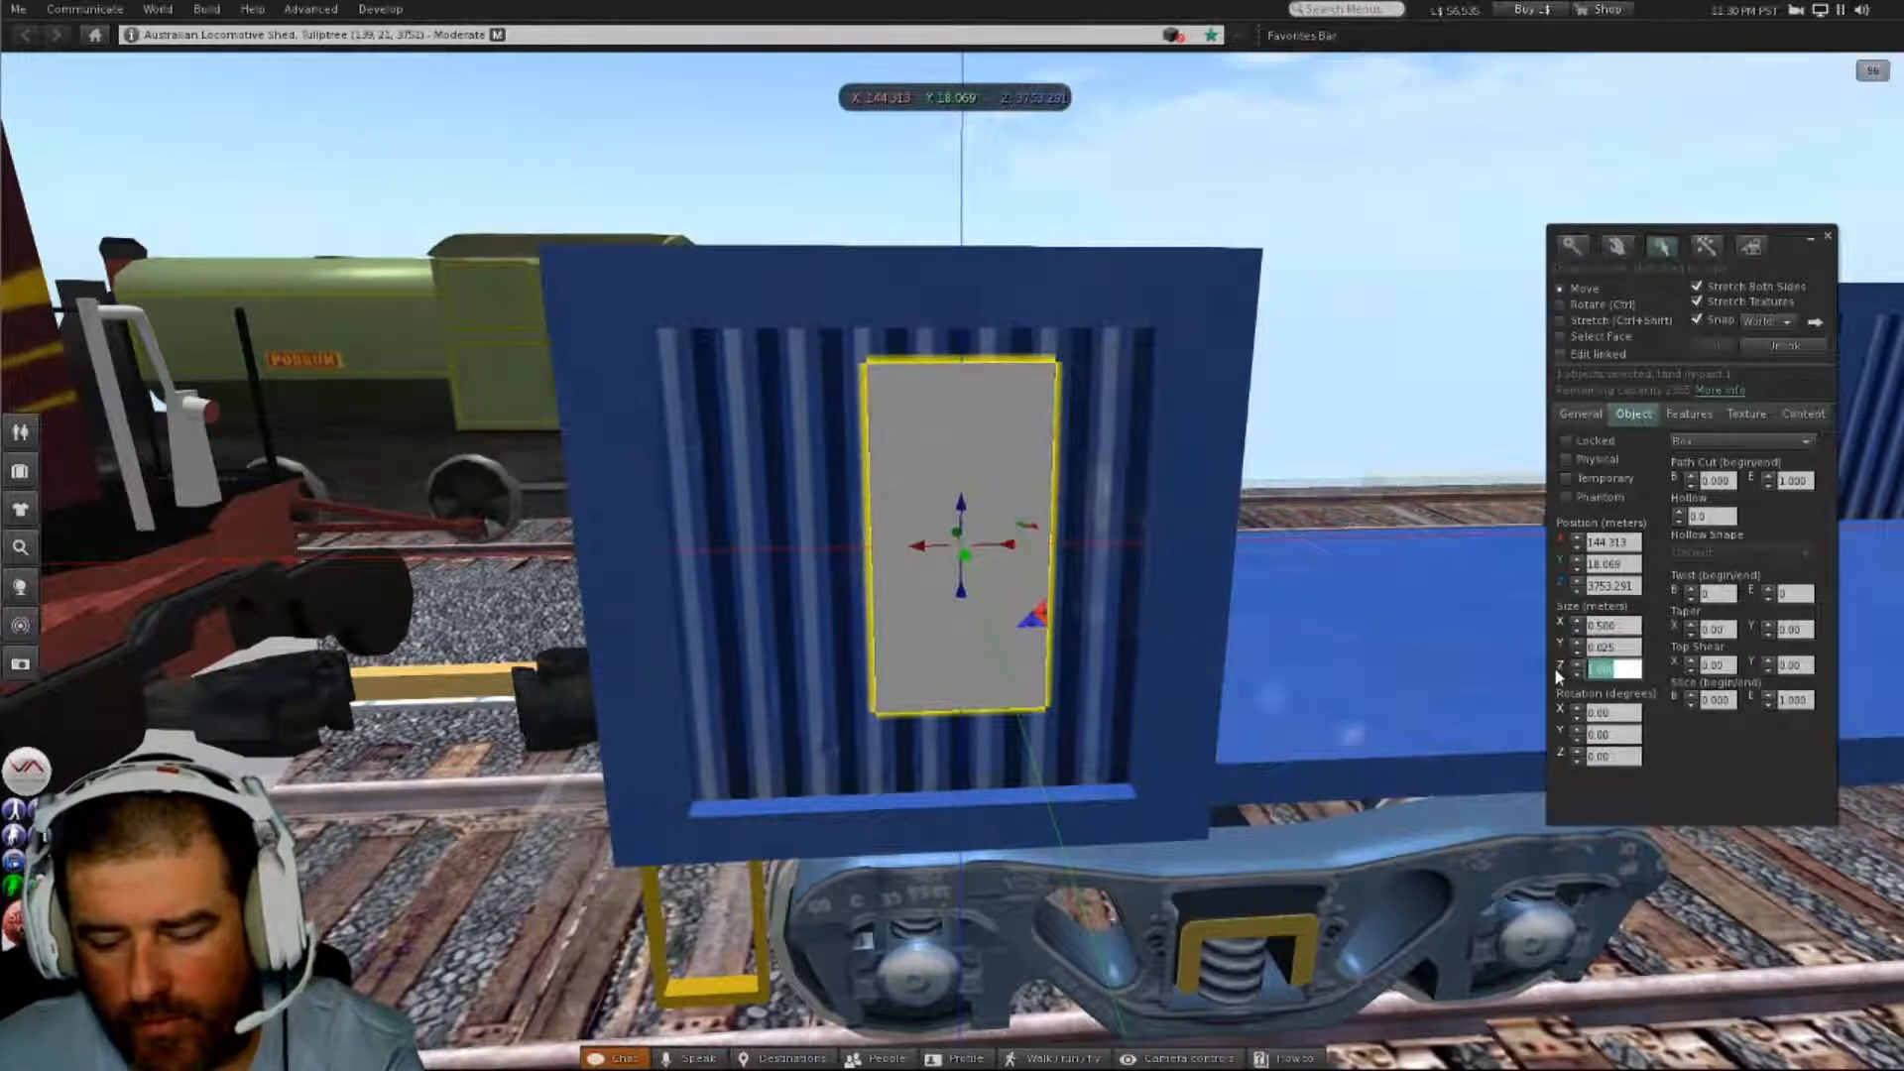
type("0.5")
key("Return")
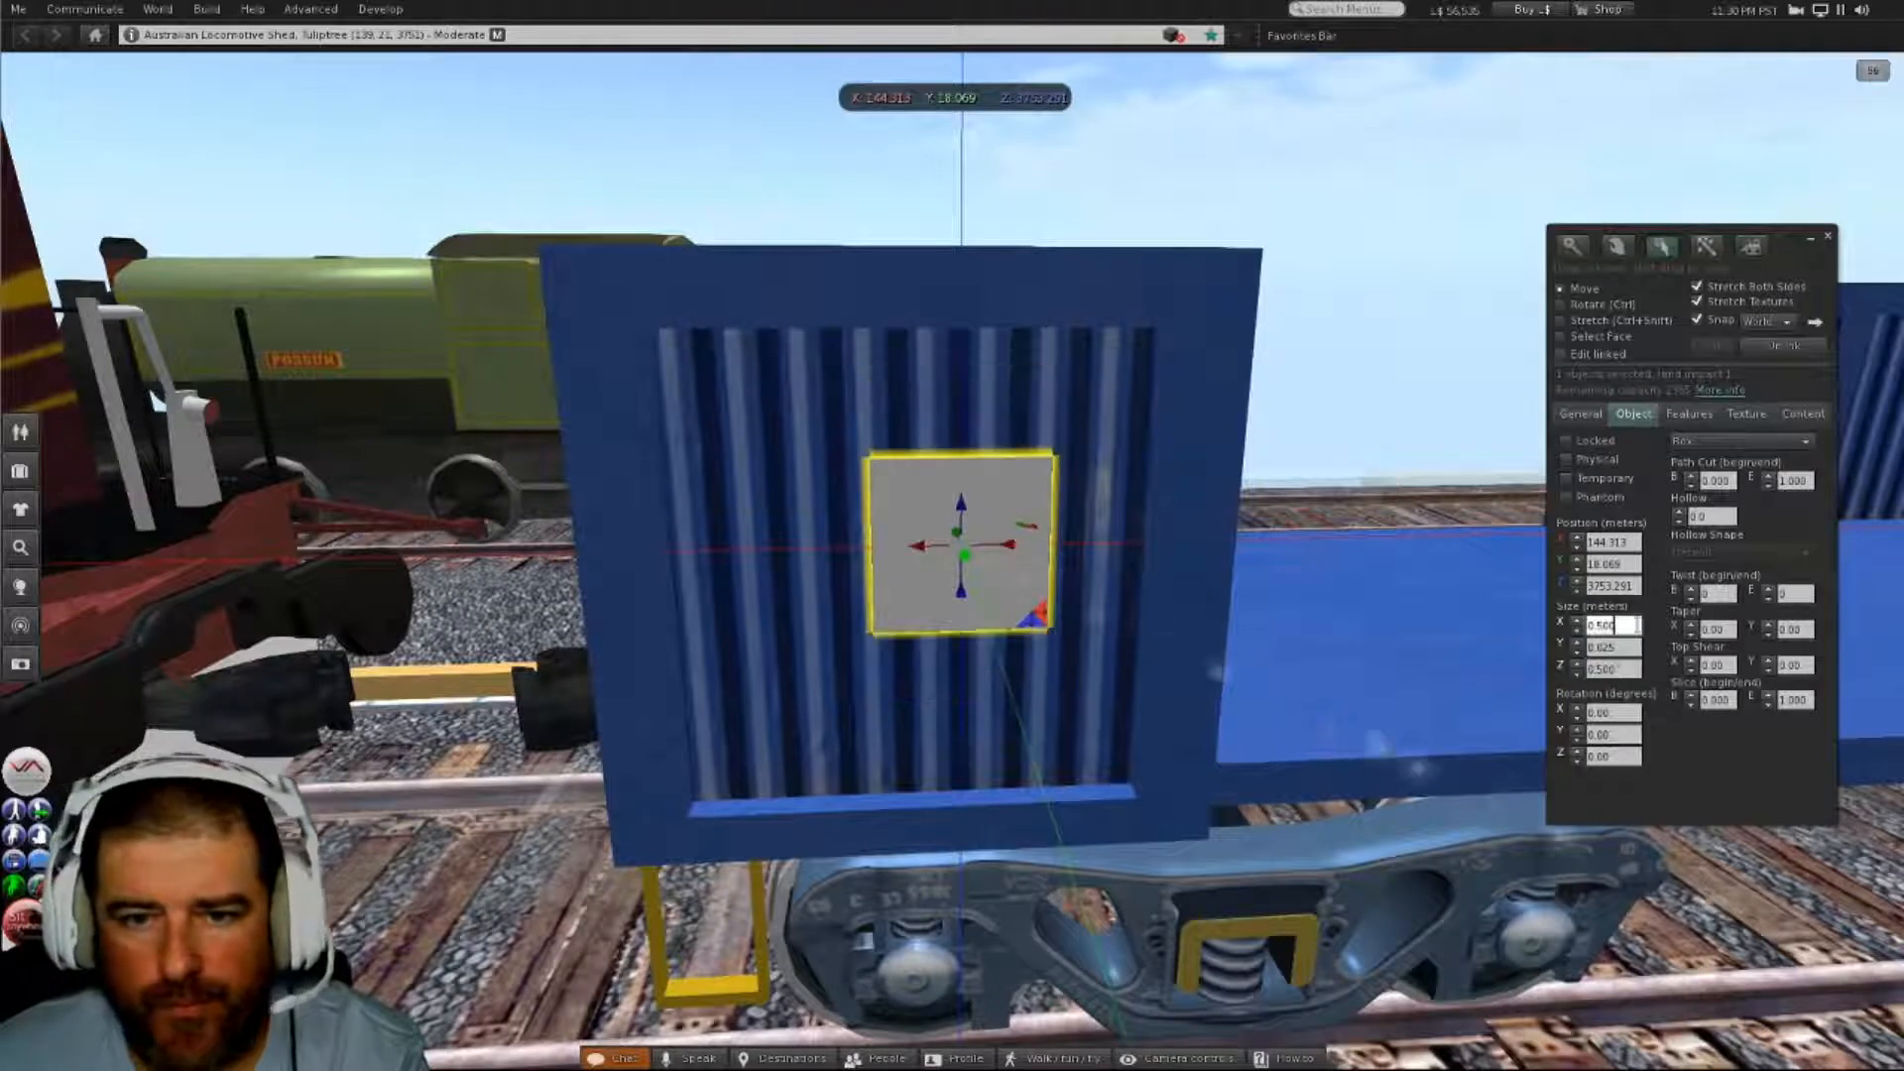
- Position the plate on the end side panel at X 144.234, Z 3753.414 and sink it into the corrugations at Y 18.030
left_click_drag(1011, 548, 995, 457)
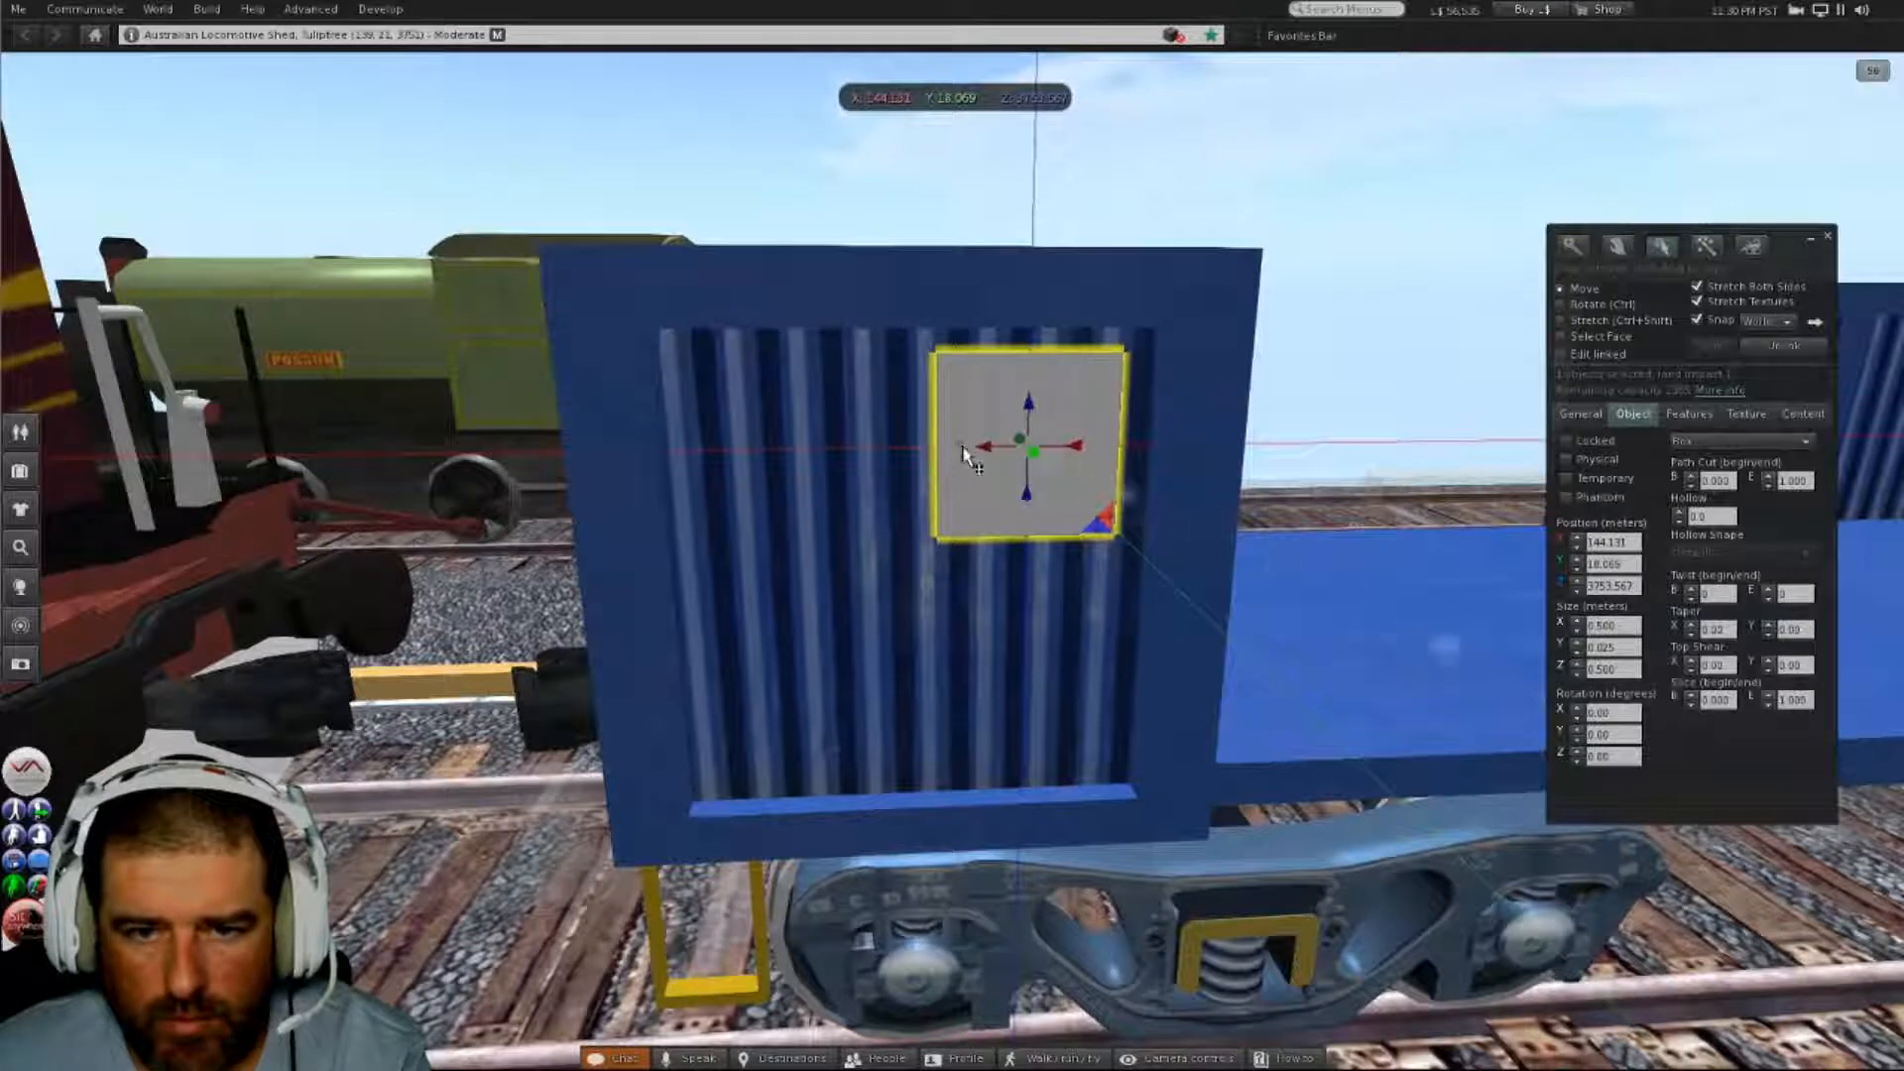
mouse_move(978, 442)
left_mouse_down()
mouse_move(962, 451)
mouse_move(995, 421)
mouse_move(991, 464)
left_mouse_up()
key("Escape")
left_click_drag(940, 560, 644, 511, "alt")
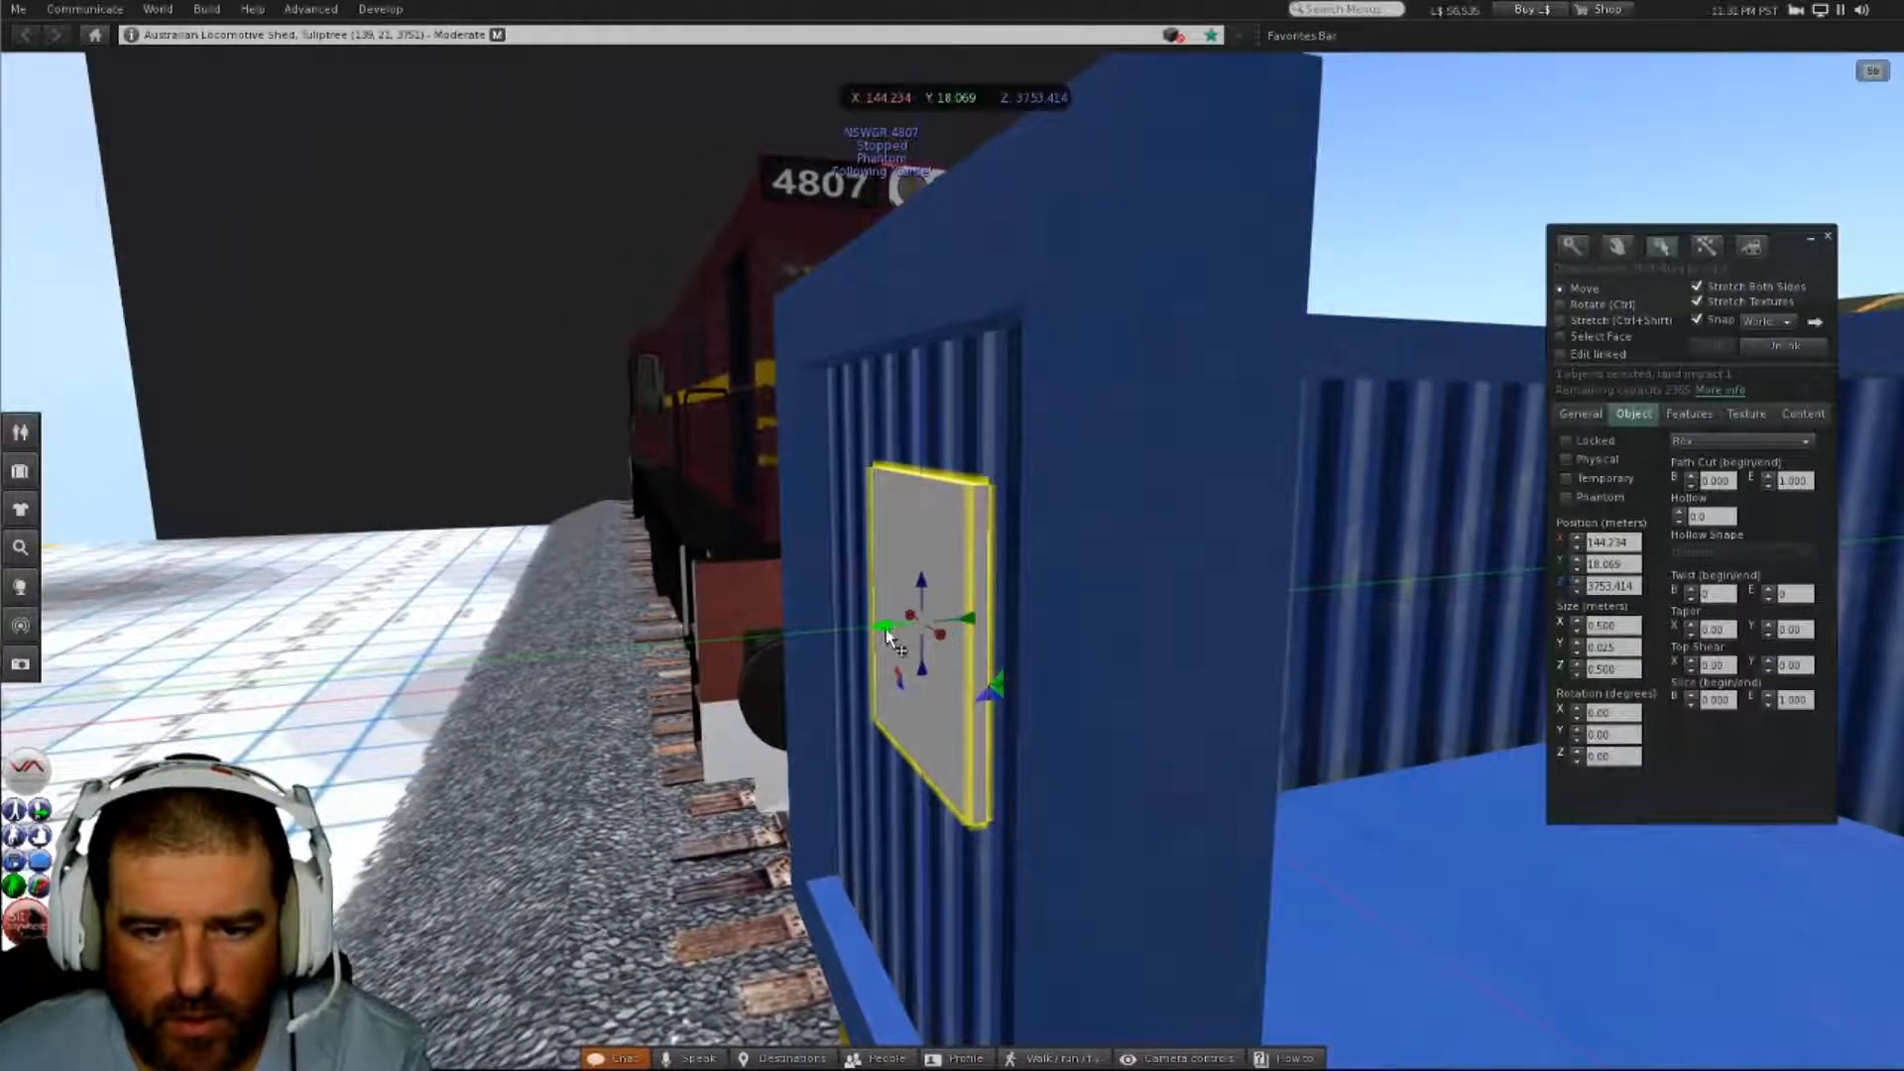
left_click_drag(885, 631, 960, 566)
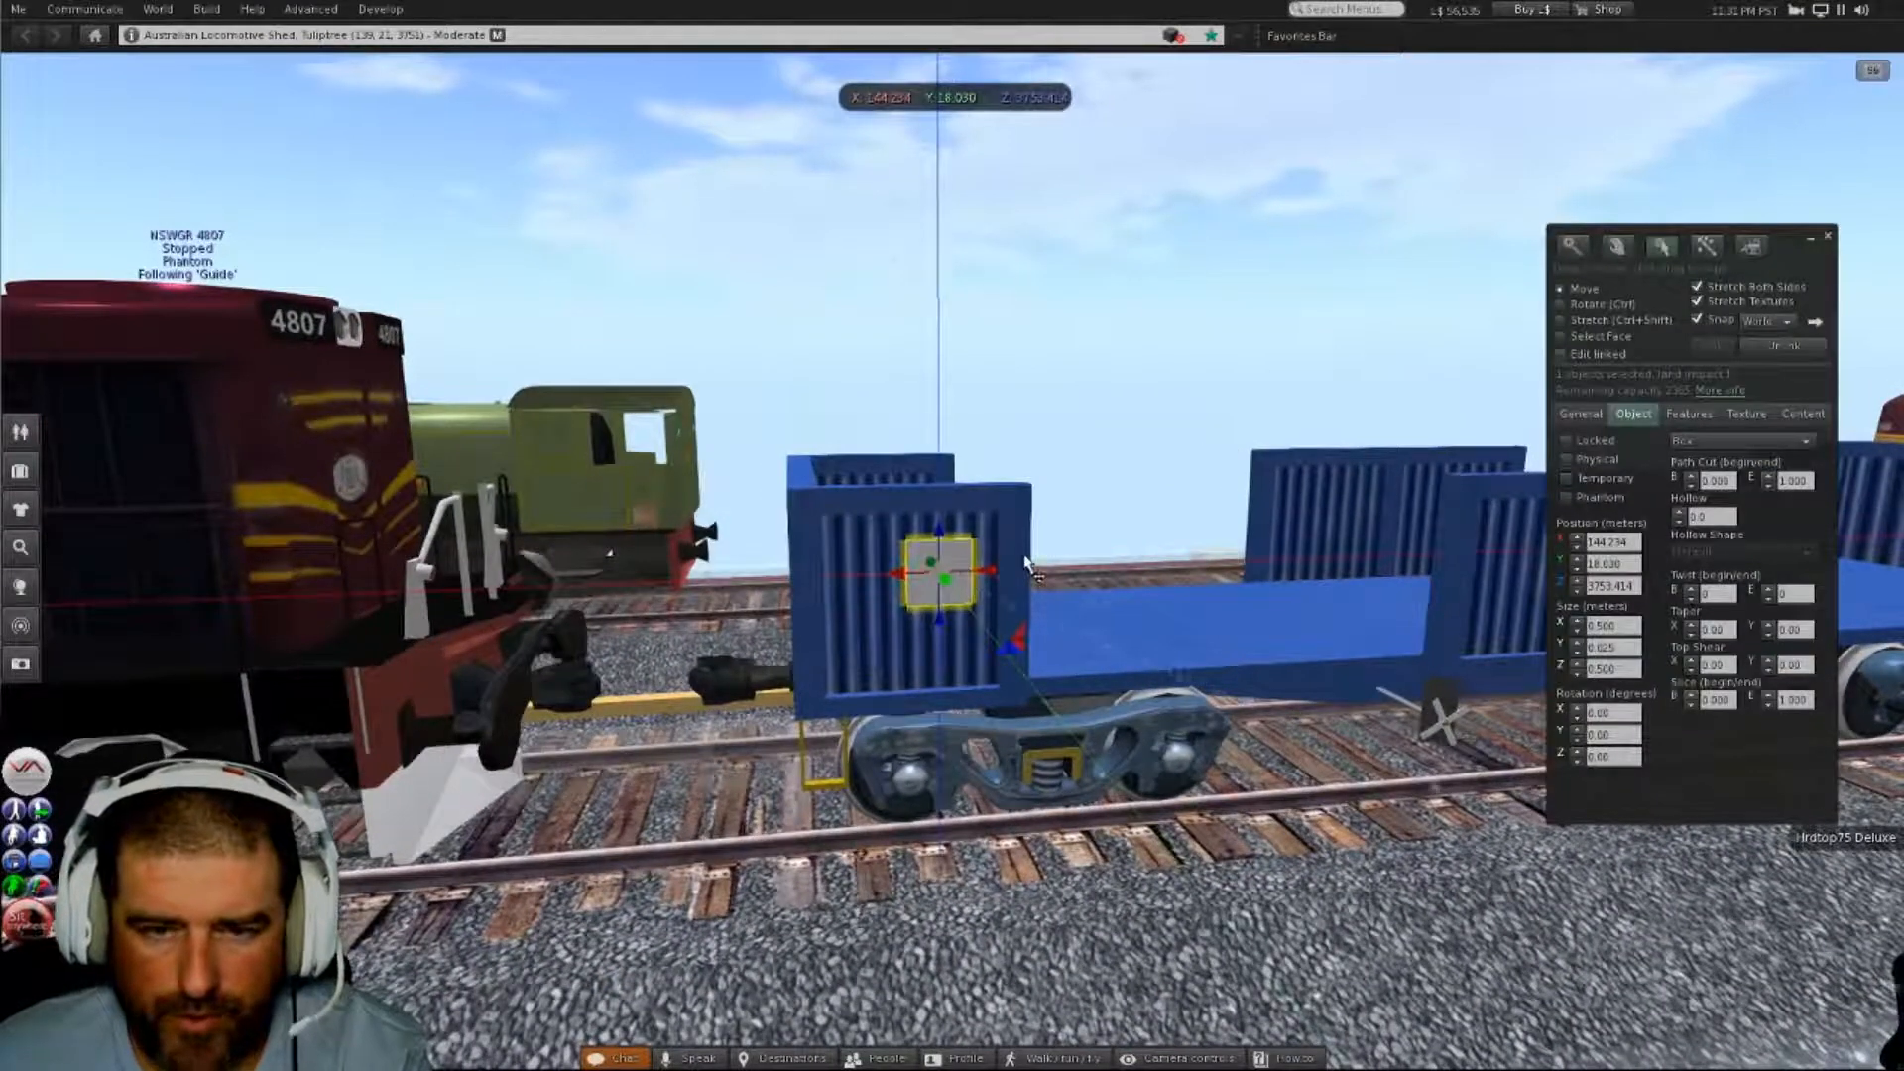
- Copy the plate to the wagon's other end at X 131.949 and seat it against the opposite side panel at Y 14.831
left_click_drag(989, 573, 1737, 549)
mouse_move(1123, 552)
left_mouse_down("alt")
mouse_move(858, 553)
mouse_move(1379, 595)
mouse_move(1439, 642)
mouse_move(1329, 611)
mouse_move(1011, 605)
mouse_move(1151, 575)
left_mouse_up("alt")
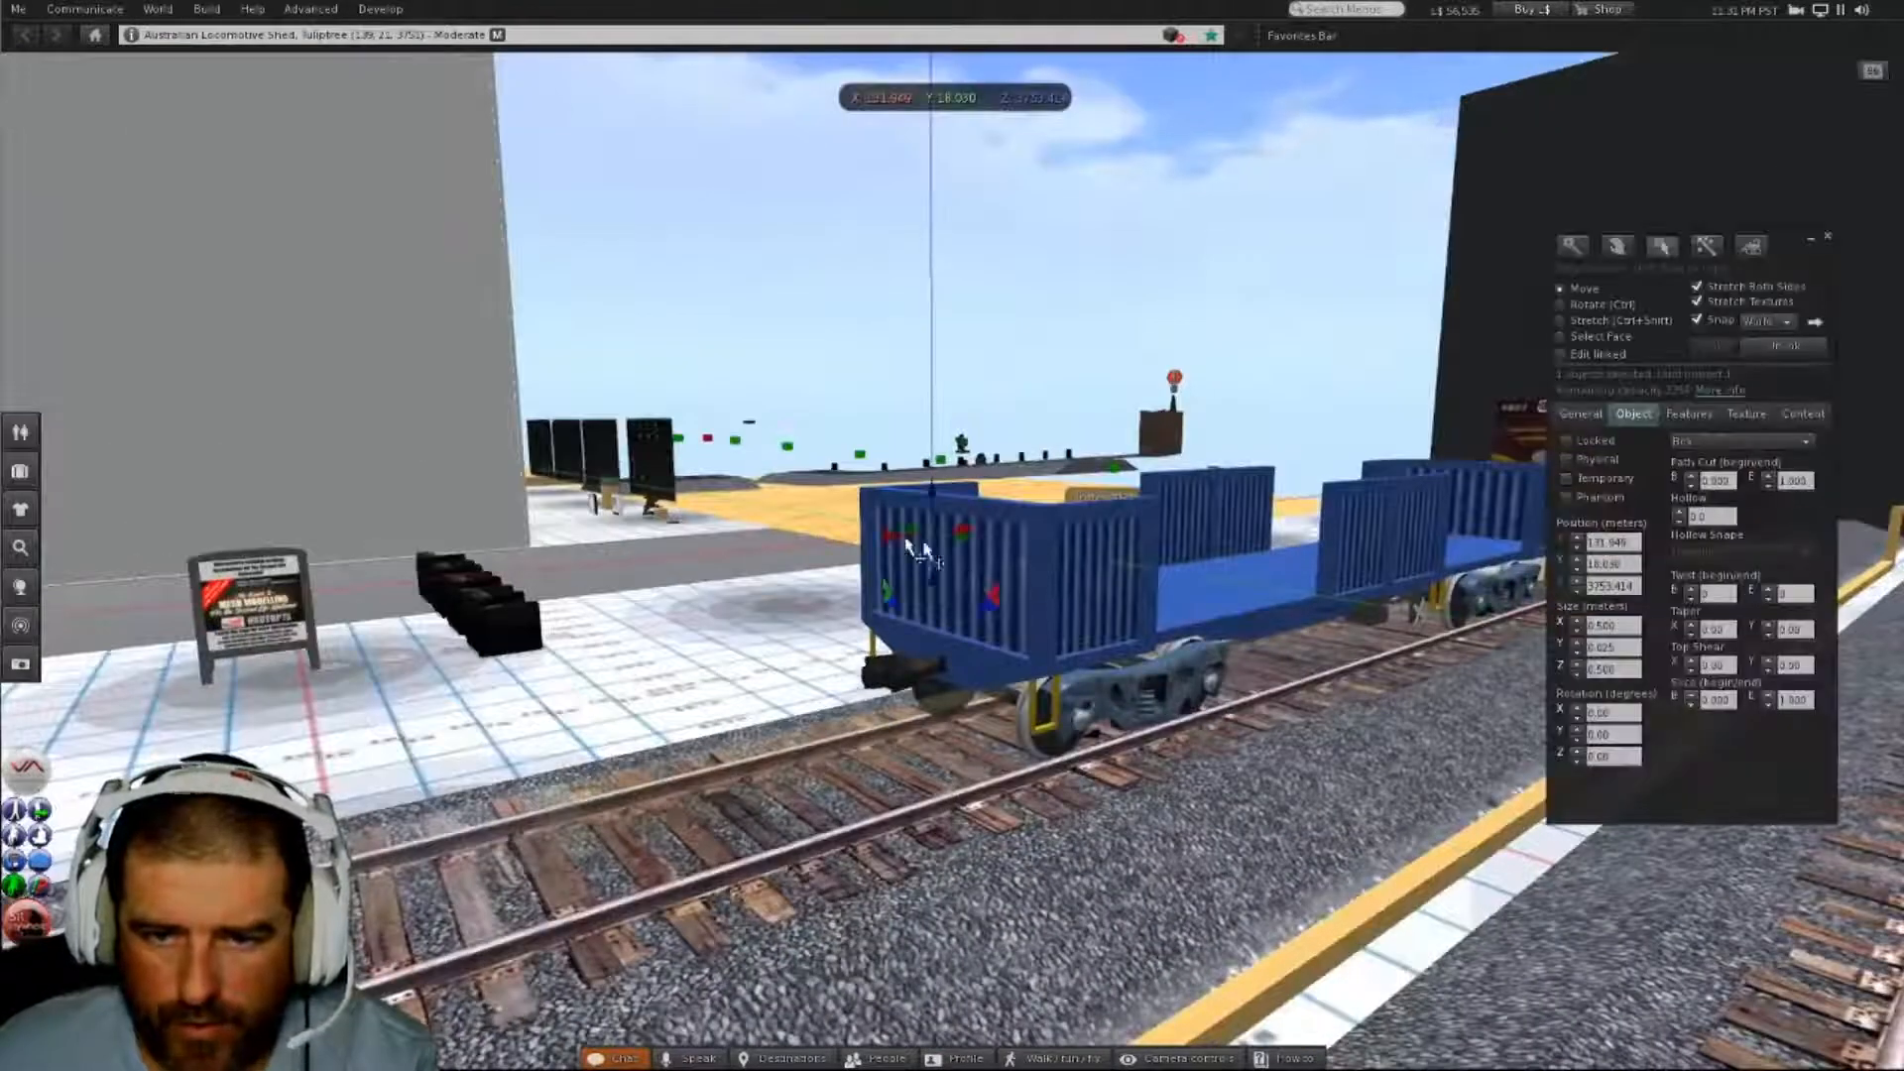
left_click_drag(967, 550, 1428, 411)
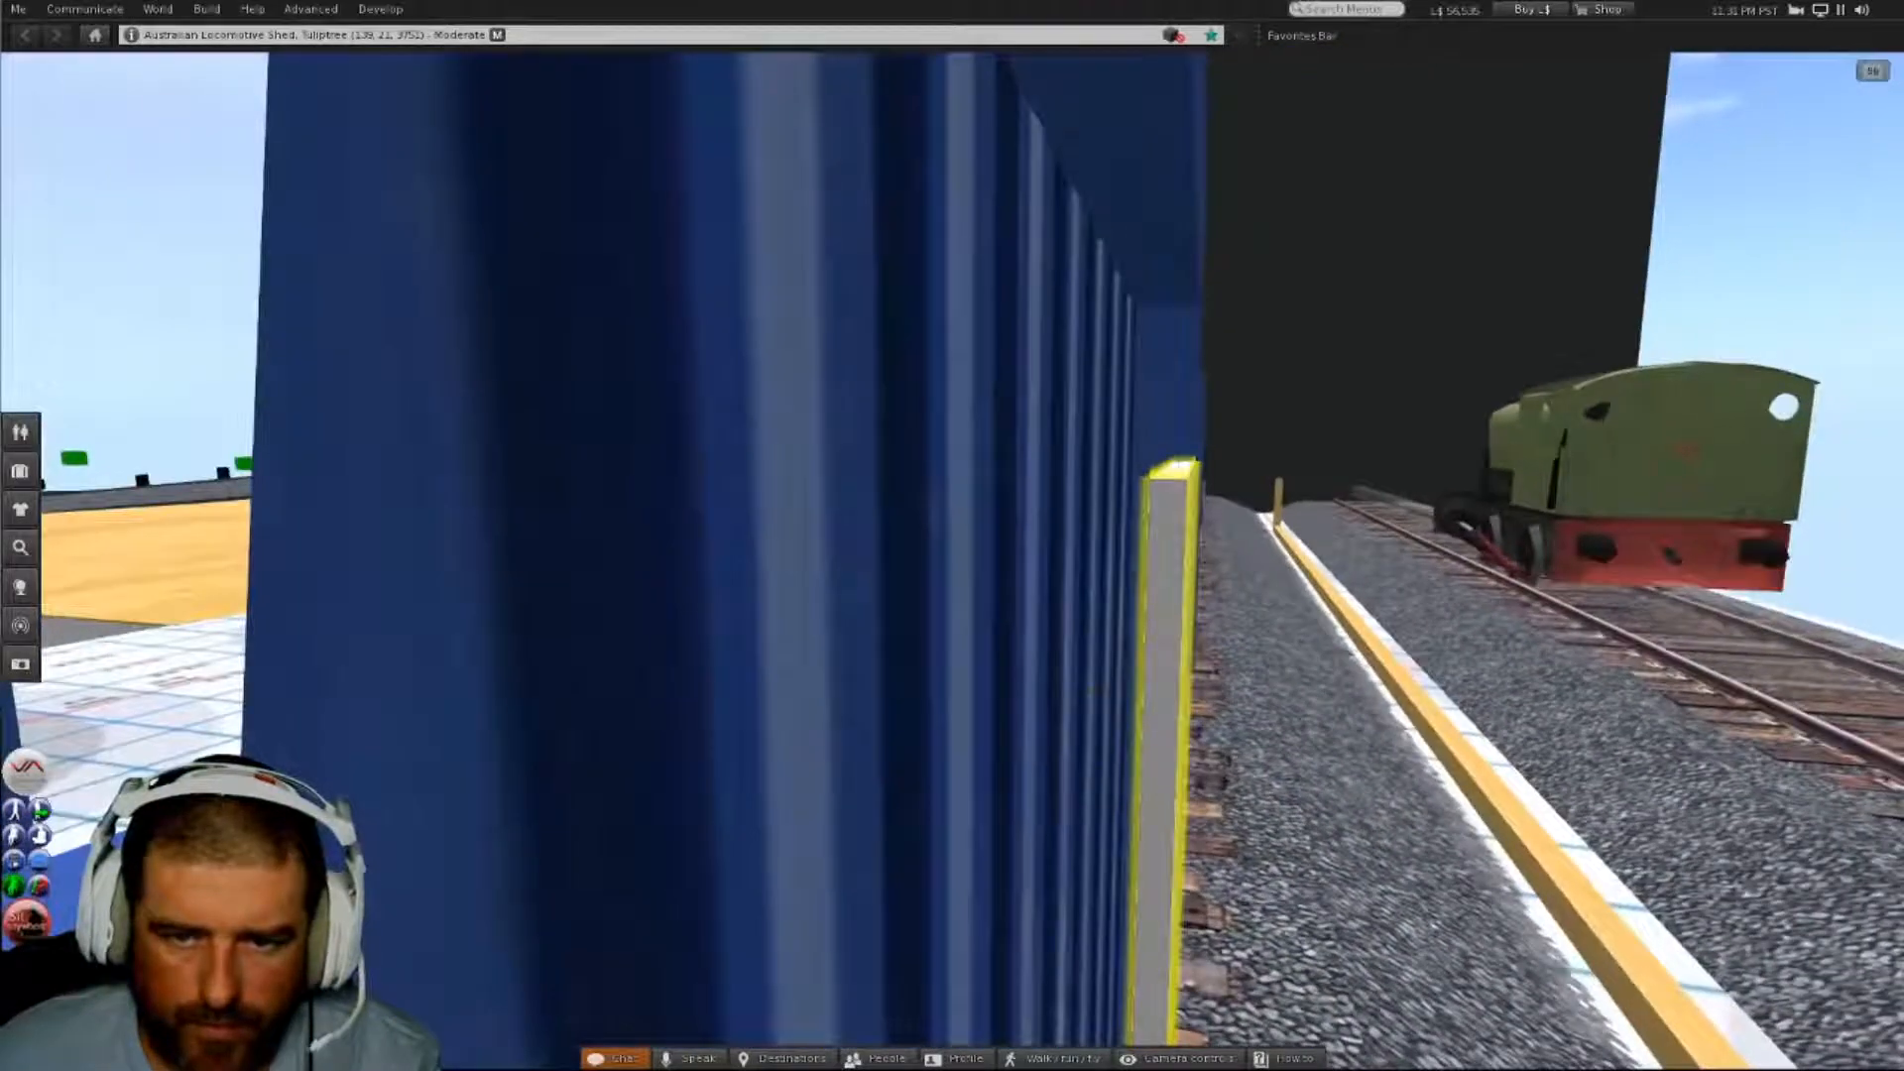
left_click_drag(1172, 652, 1172, 652, "alt")
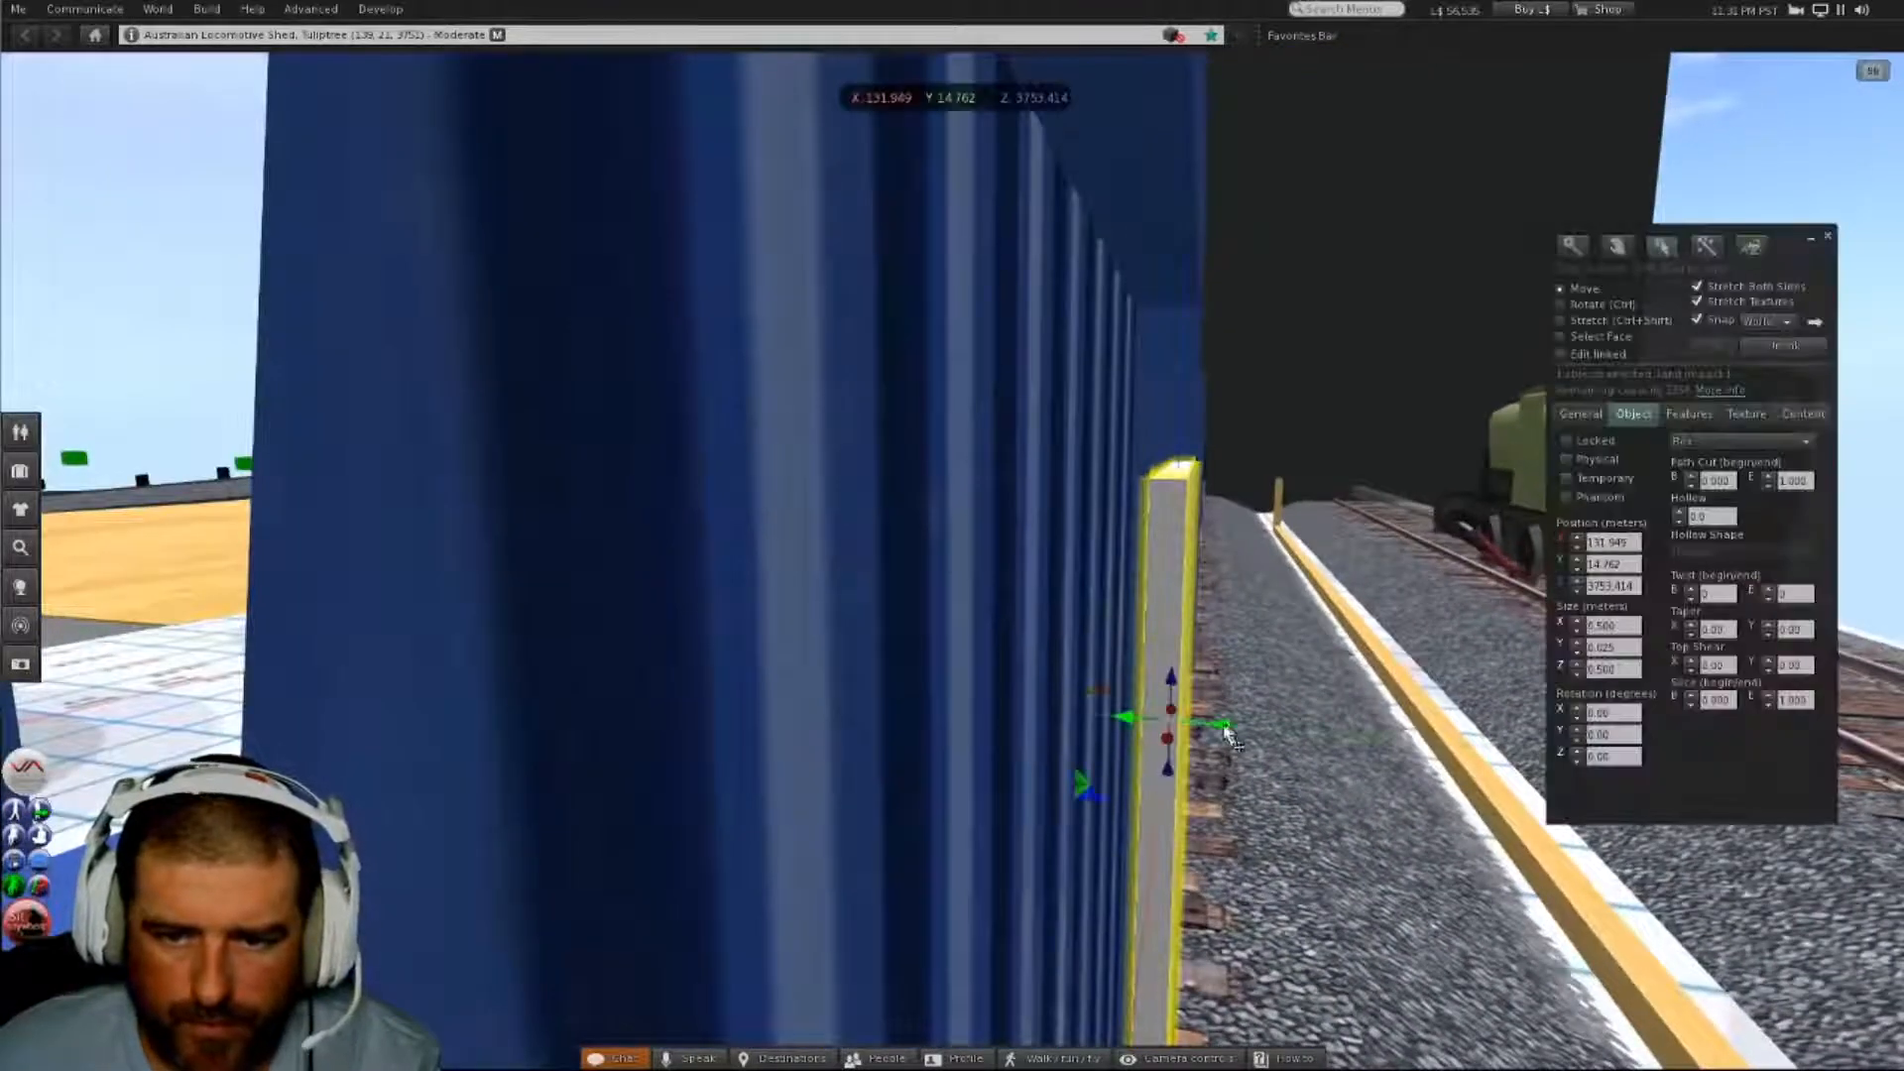
left_click_drag(1230, 739, 1149, 732)
key("Escape")
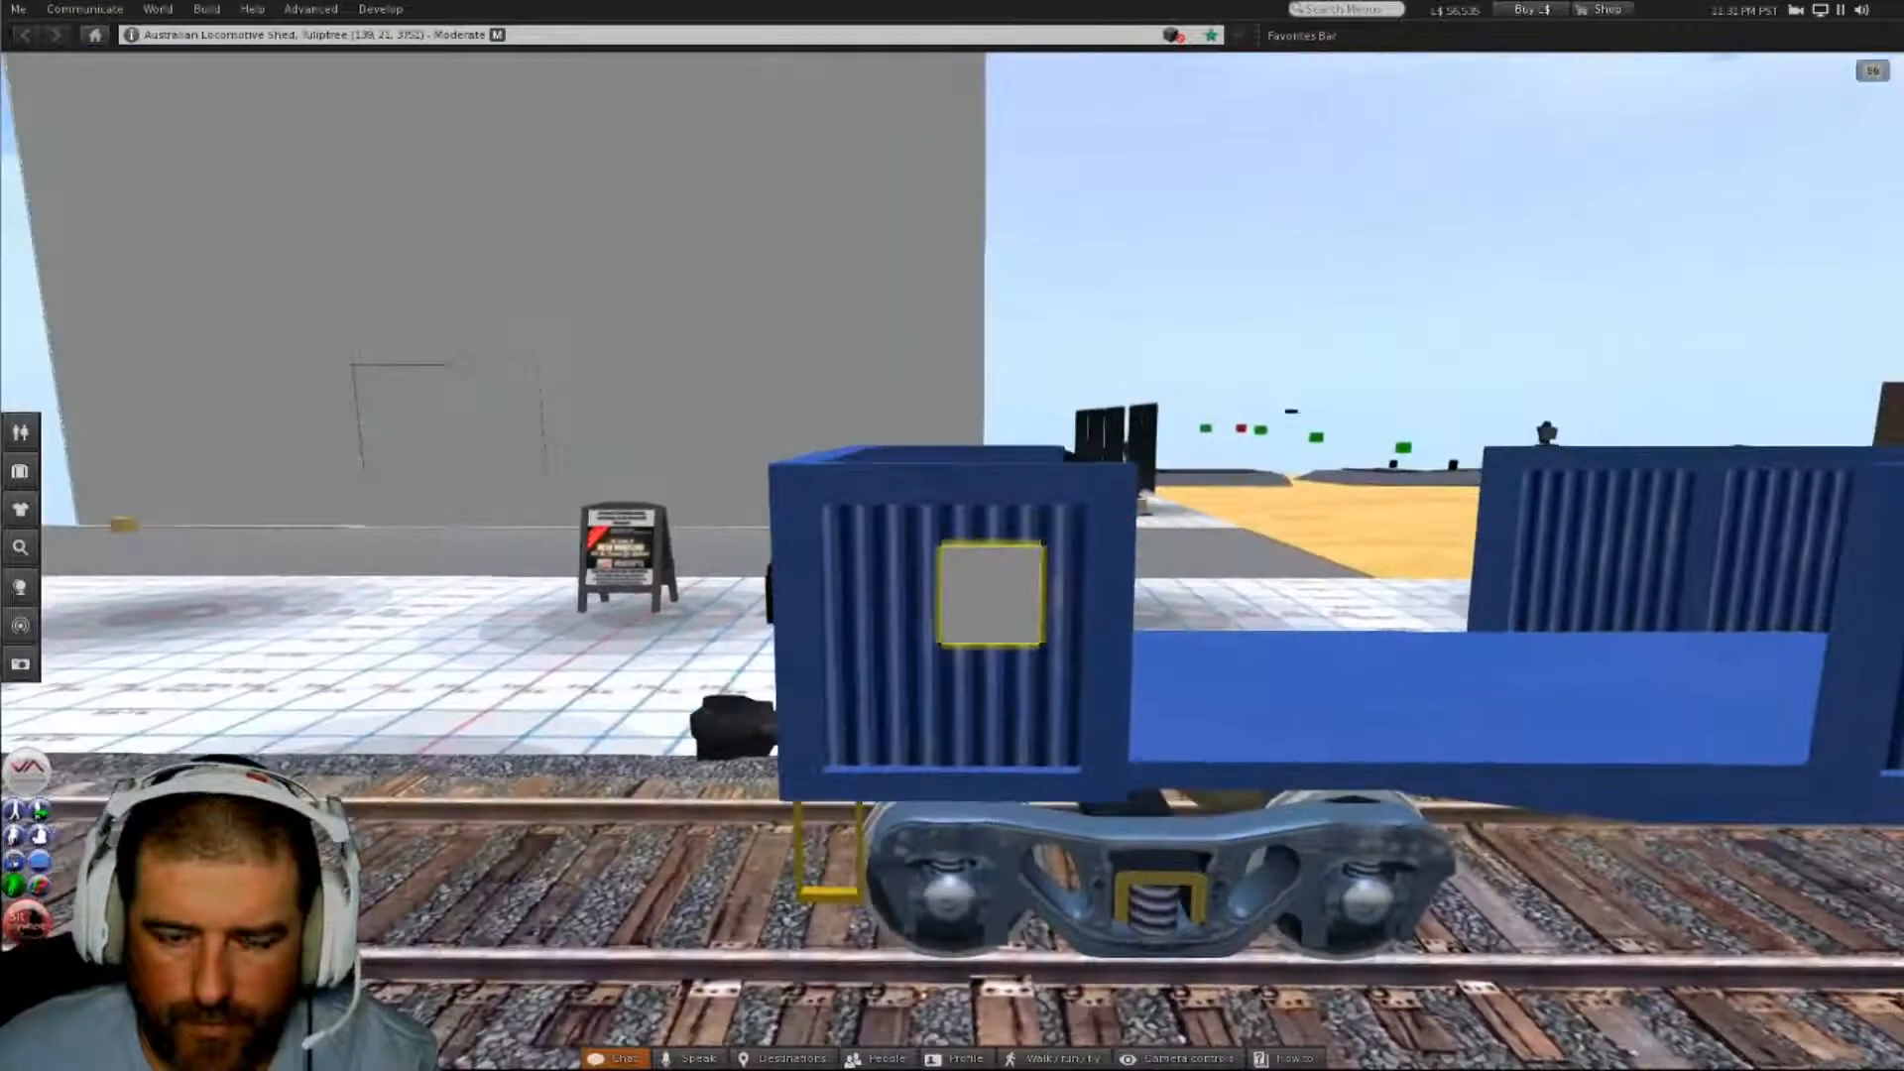
- Copy the plate along to the middle side panel at about X 137.445, then check the BDY wagon reference photo and the Blender model
left_click_drag(972, 575, 1646, 521, "alt")
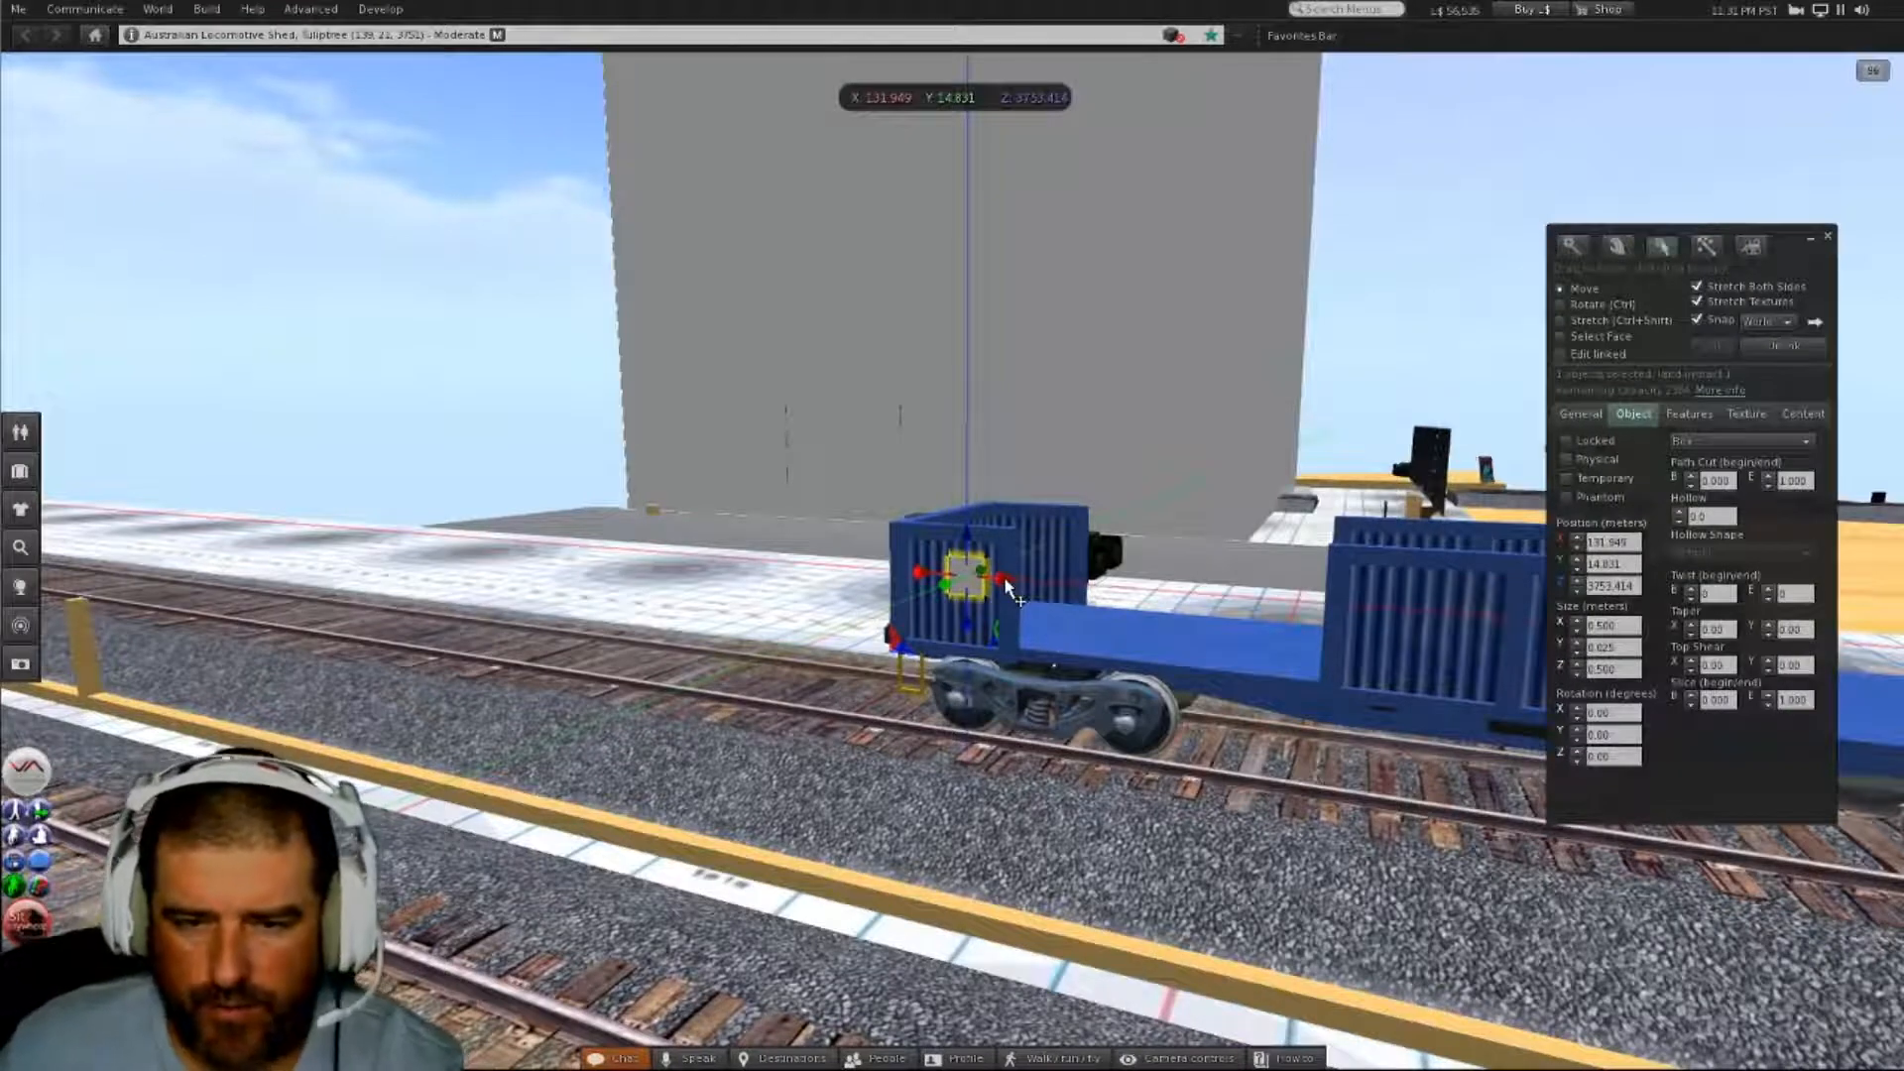
left_click_drag(1007, 587, 1500, 675, "shift")
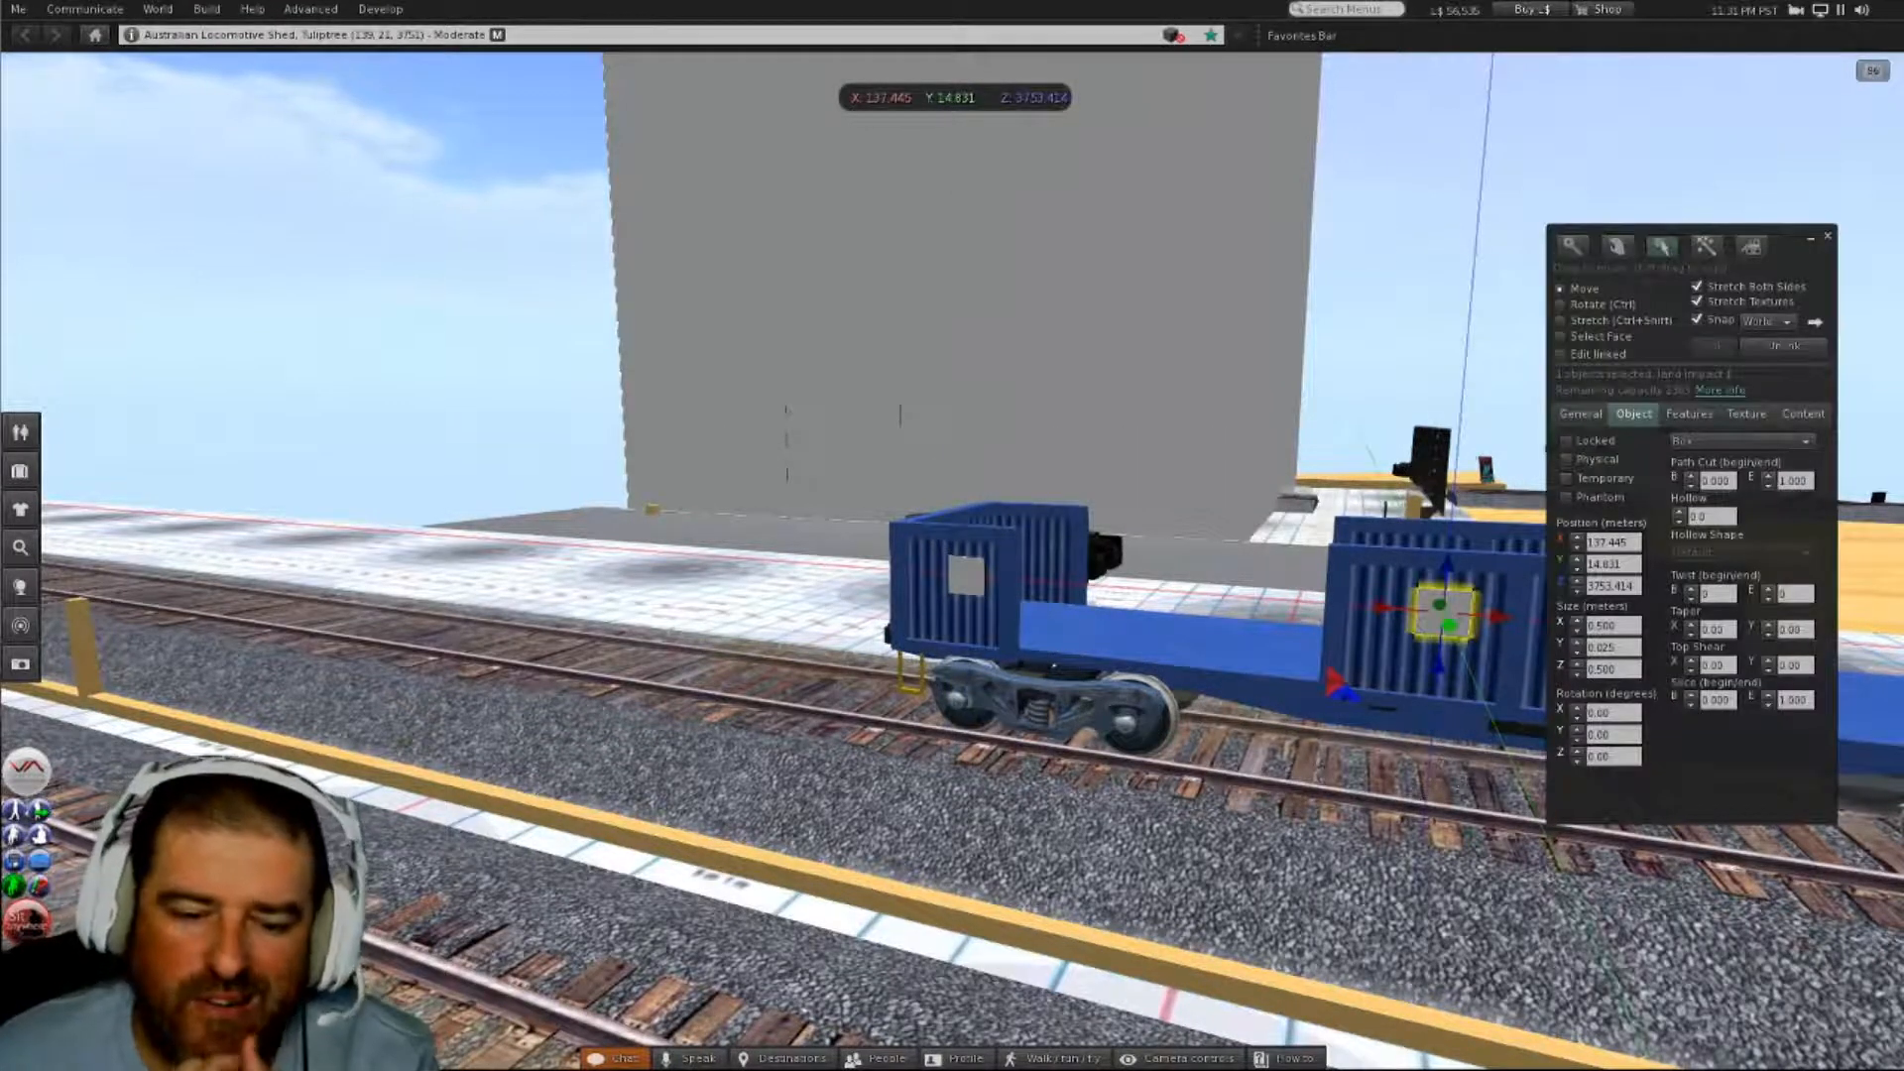
key("alt+Tab")
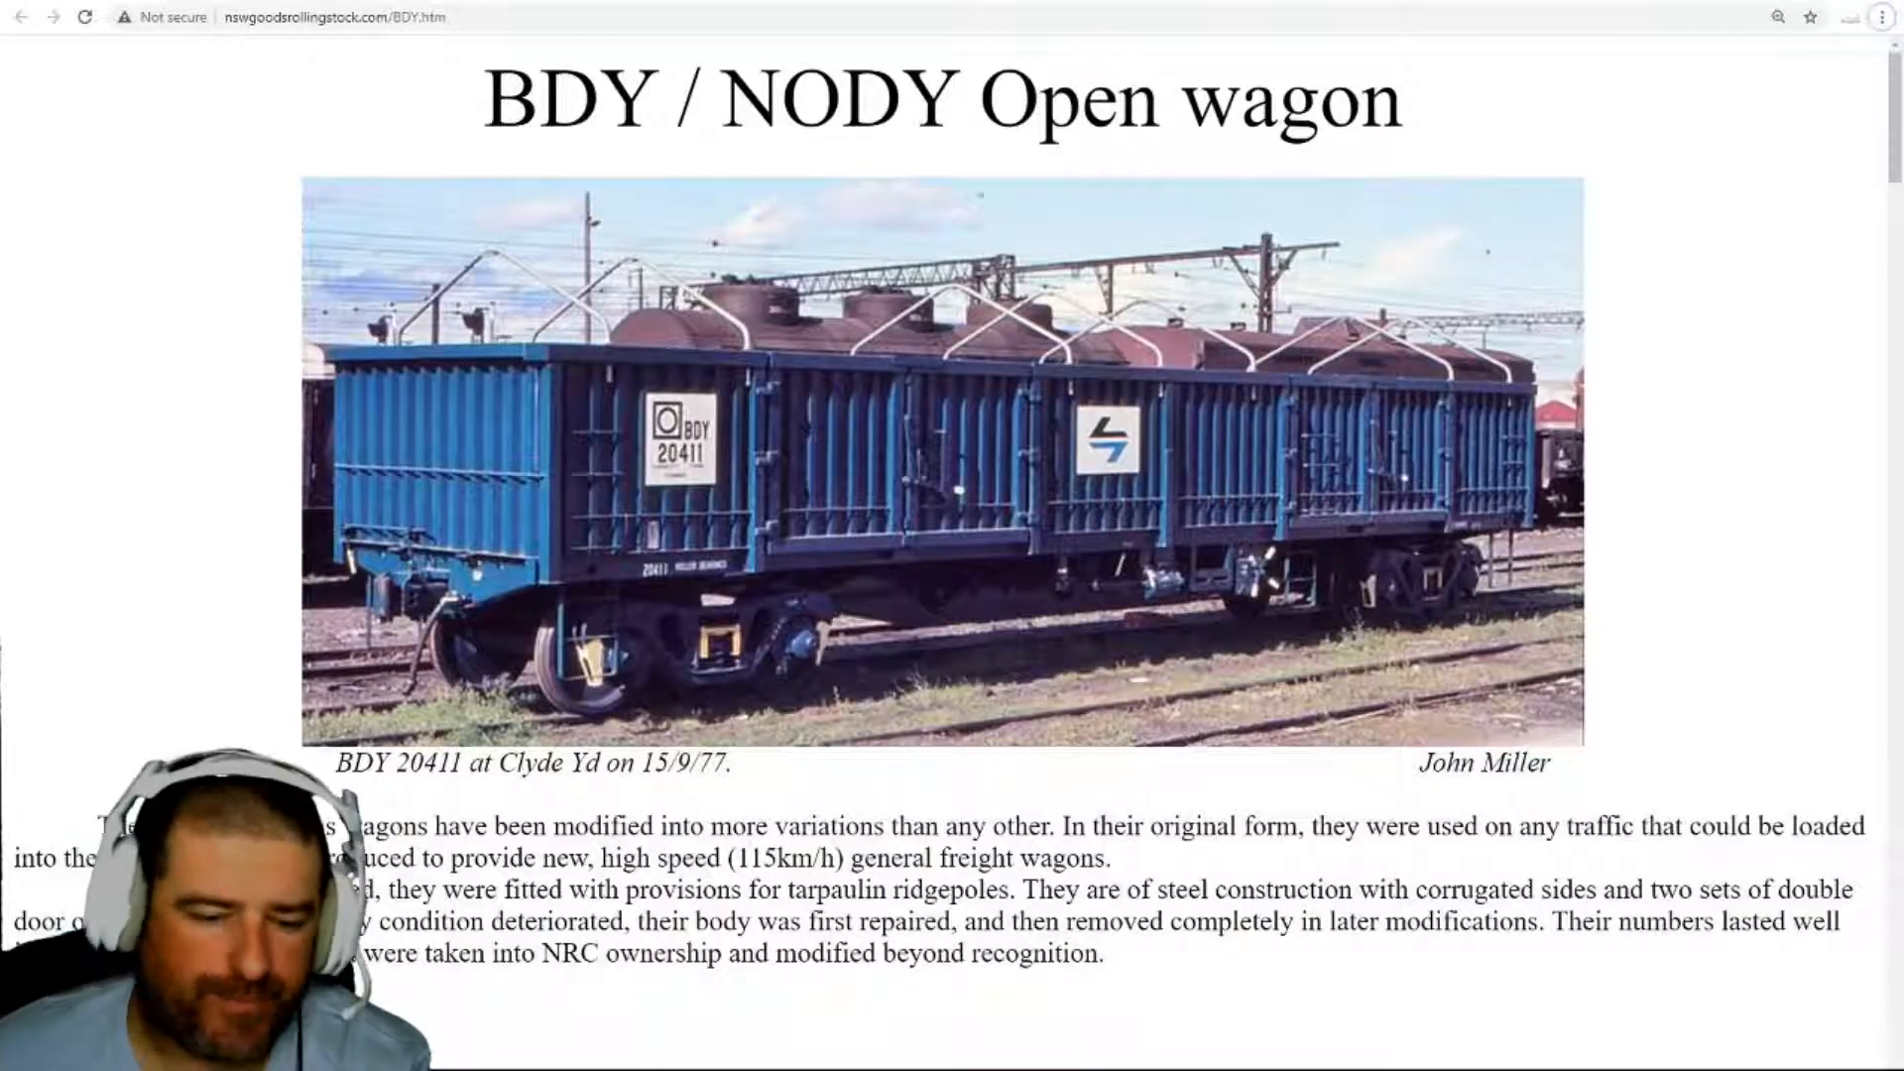
key("alt+Tab")
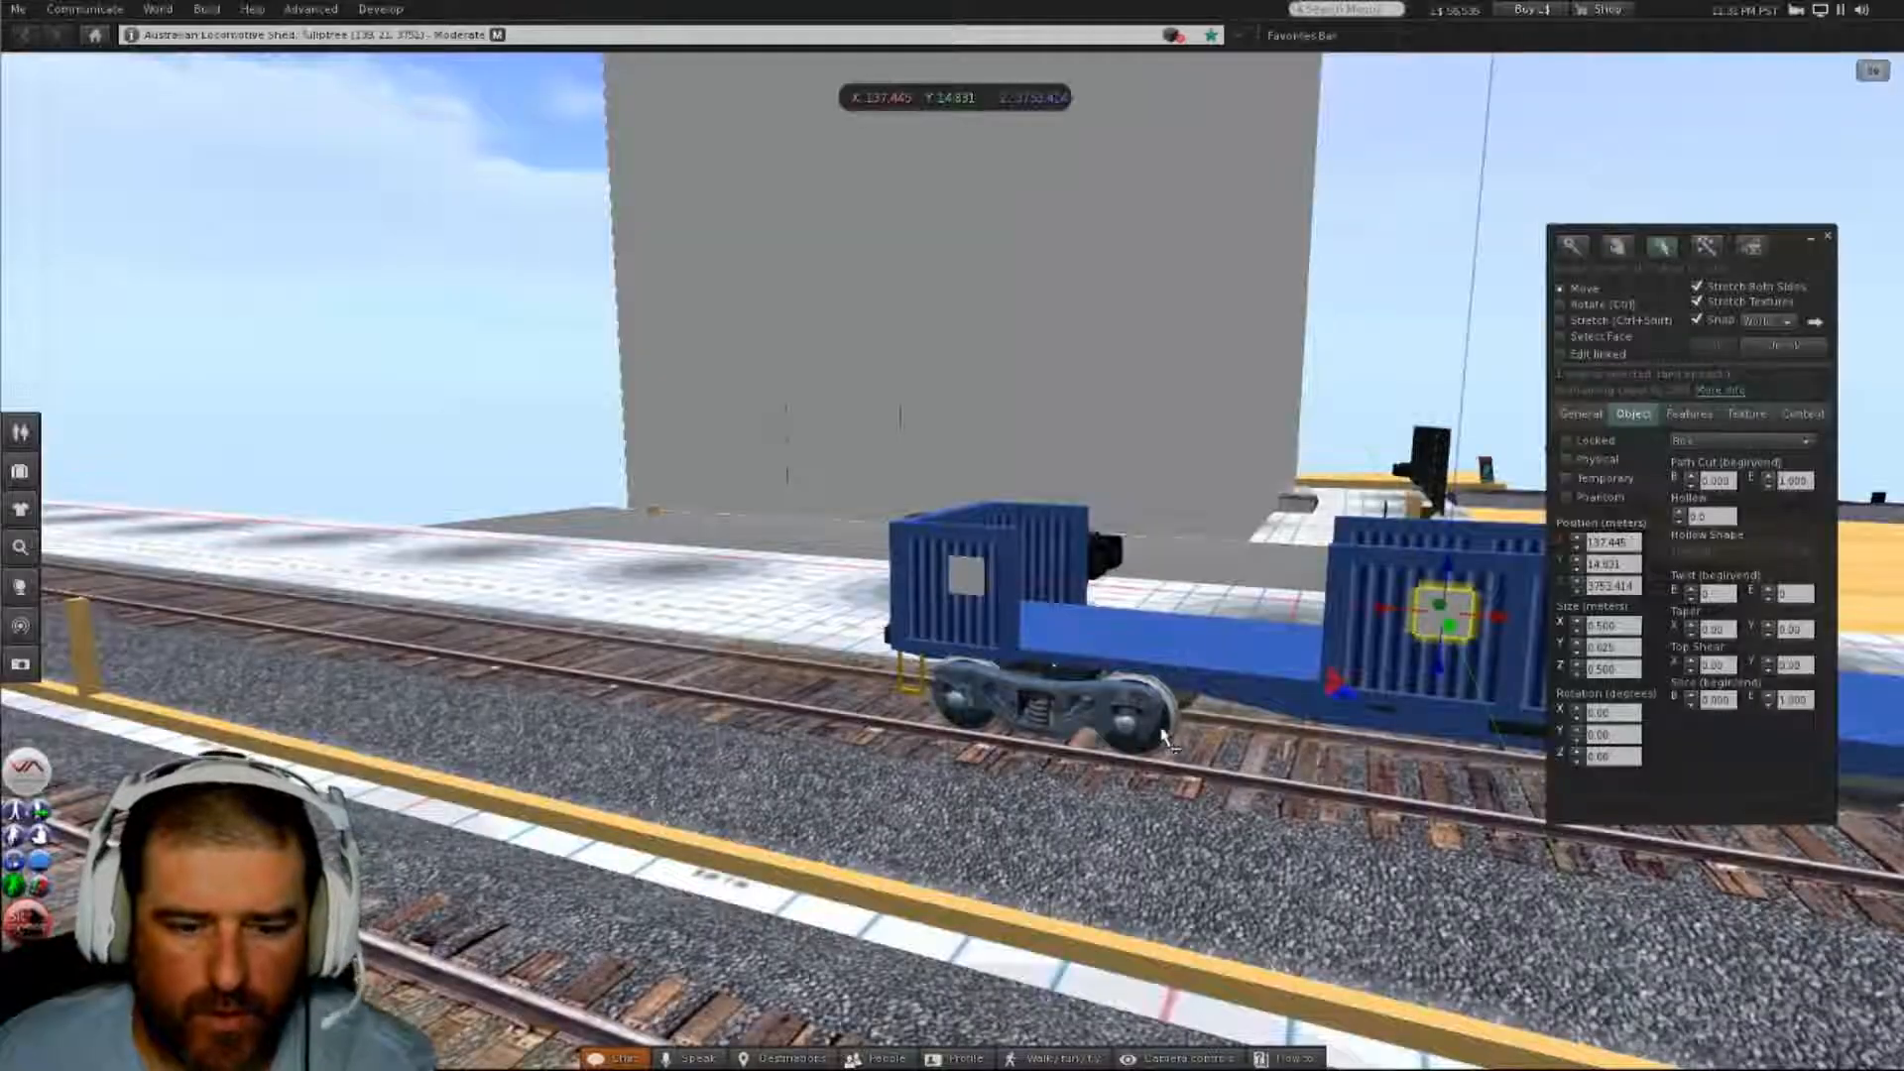
key("alt+Tab")
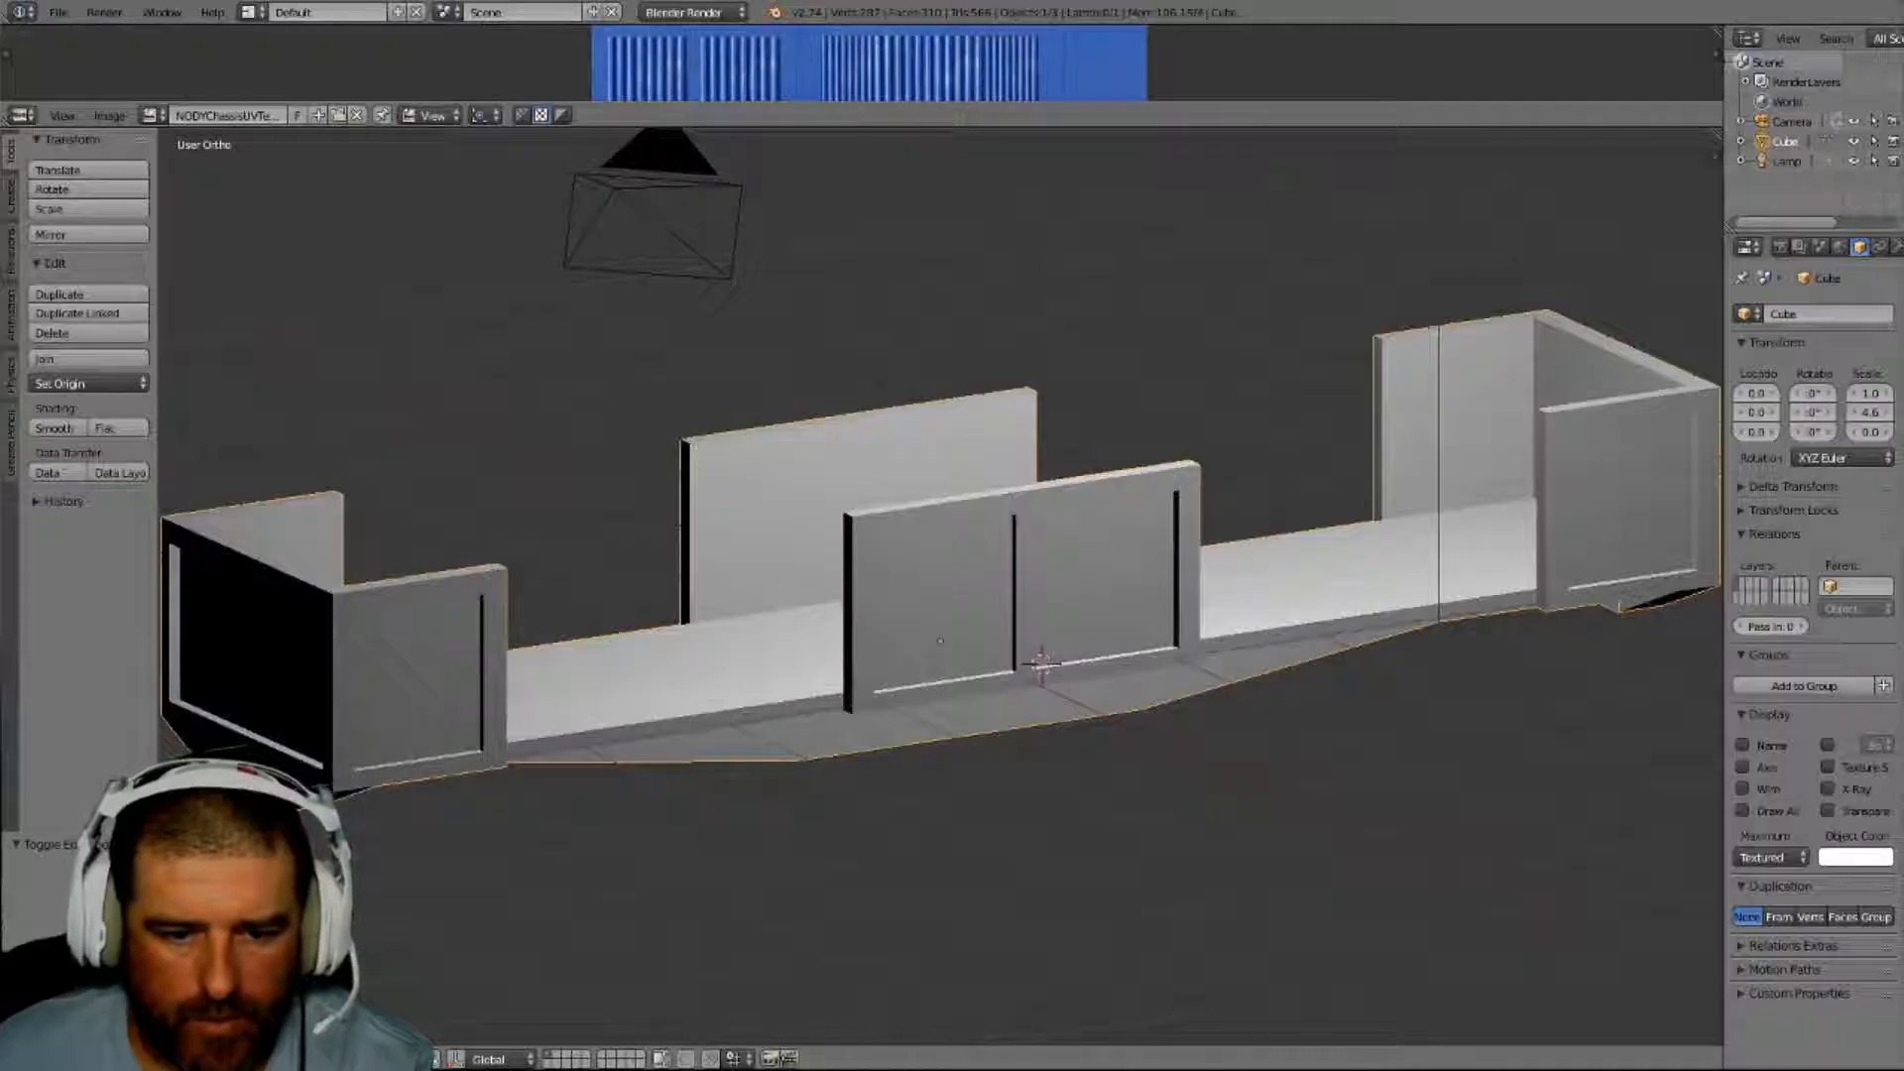
key("alt+Tab")
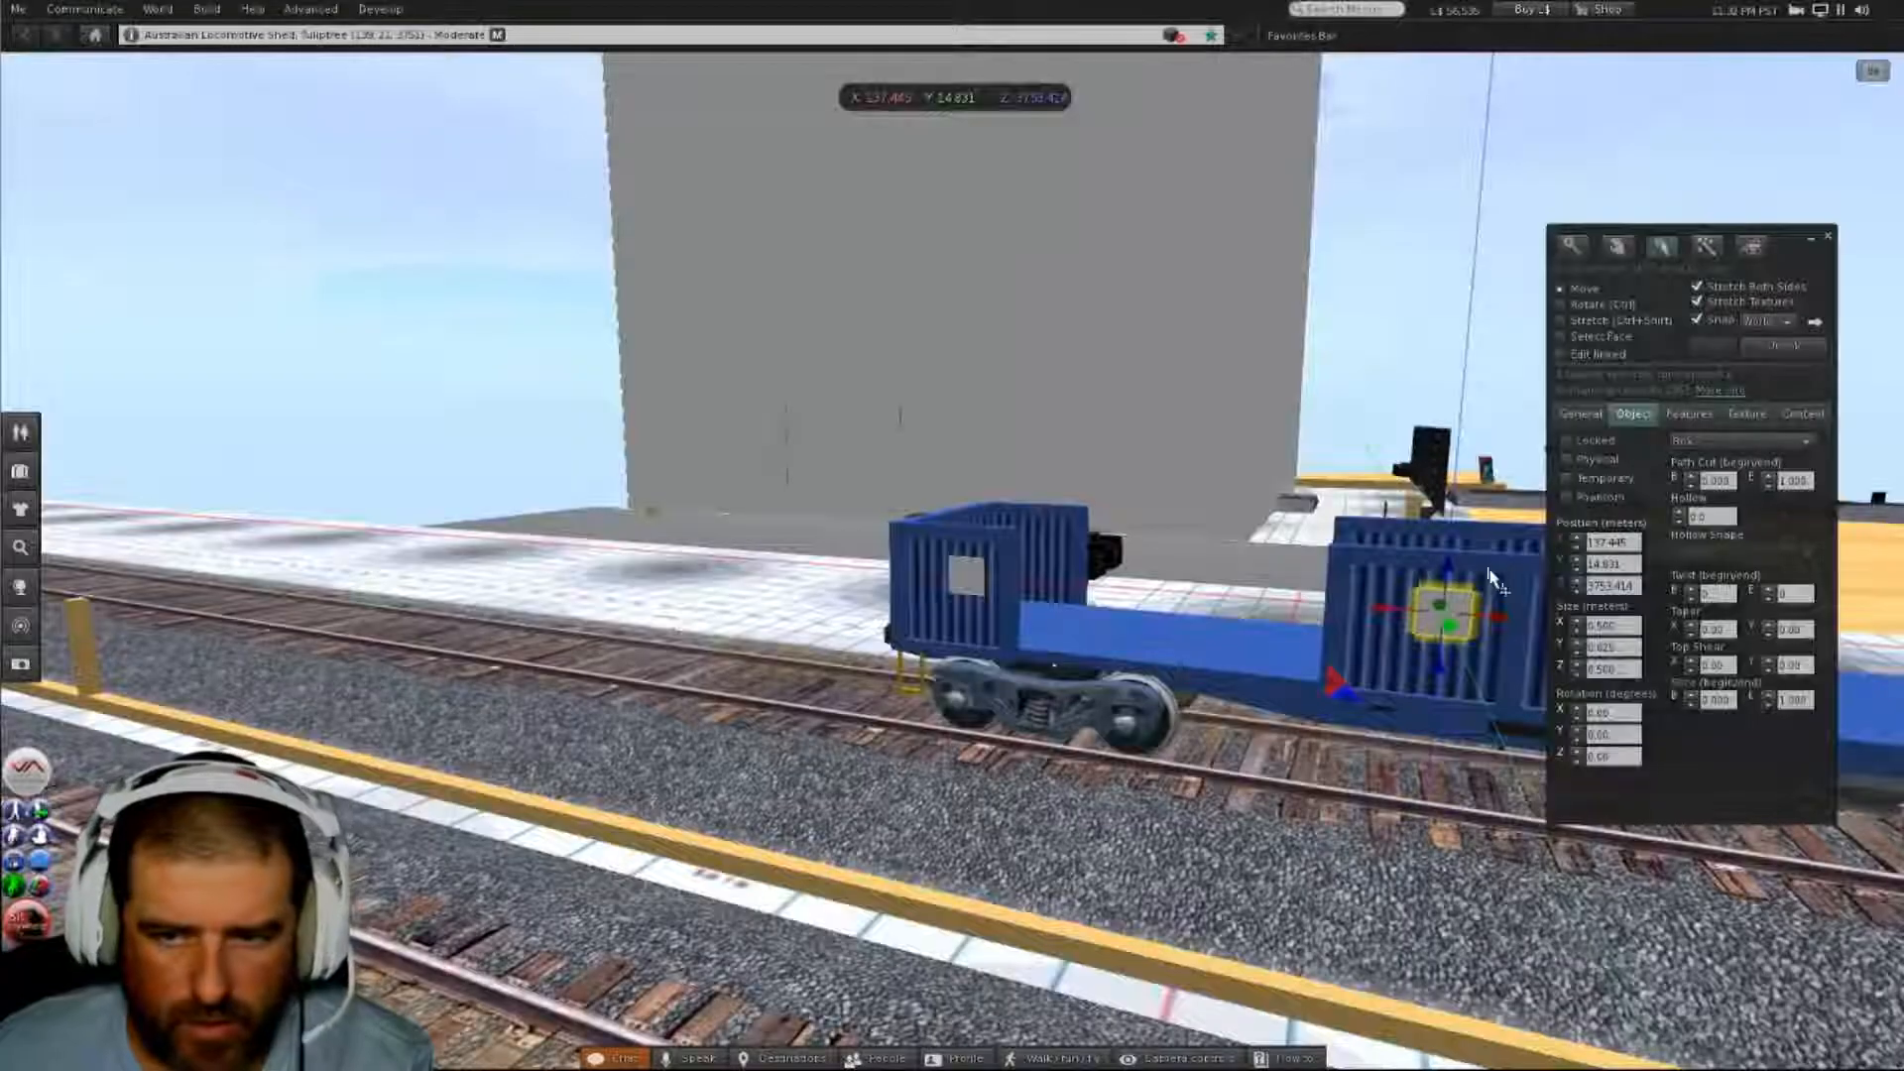
- Shift the middle panel's plate to X 137.274 and set its X size to 0.75 m
key("Escape")
scroll(952, 555, "up", 3)
left_click_drag(947, 572, 853, 558, "alt")
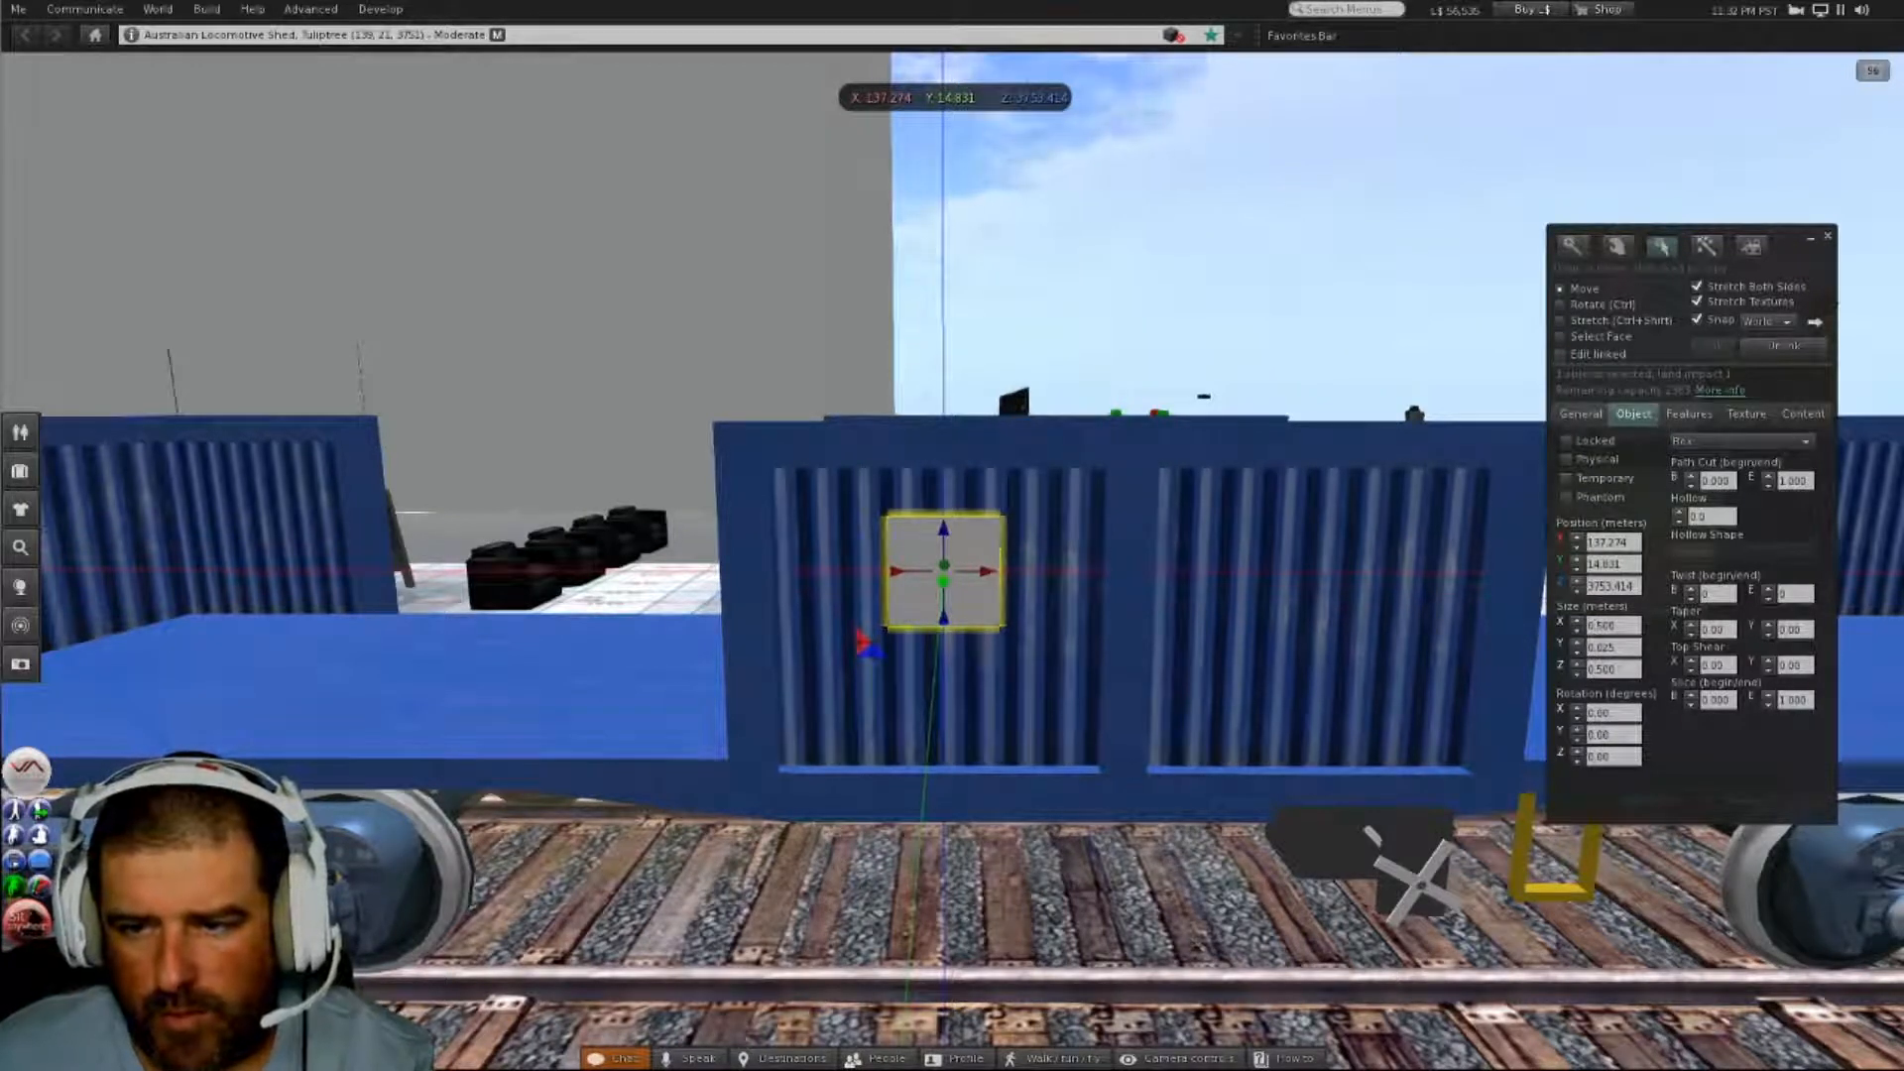
left_click_drag(1593, 625, 1646, 626)
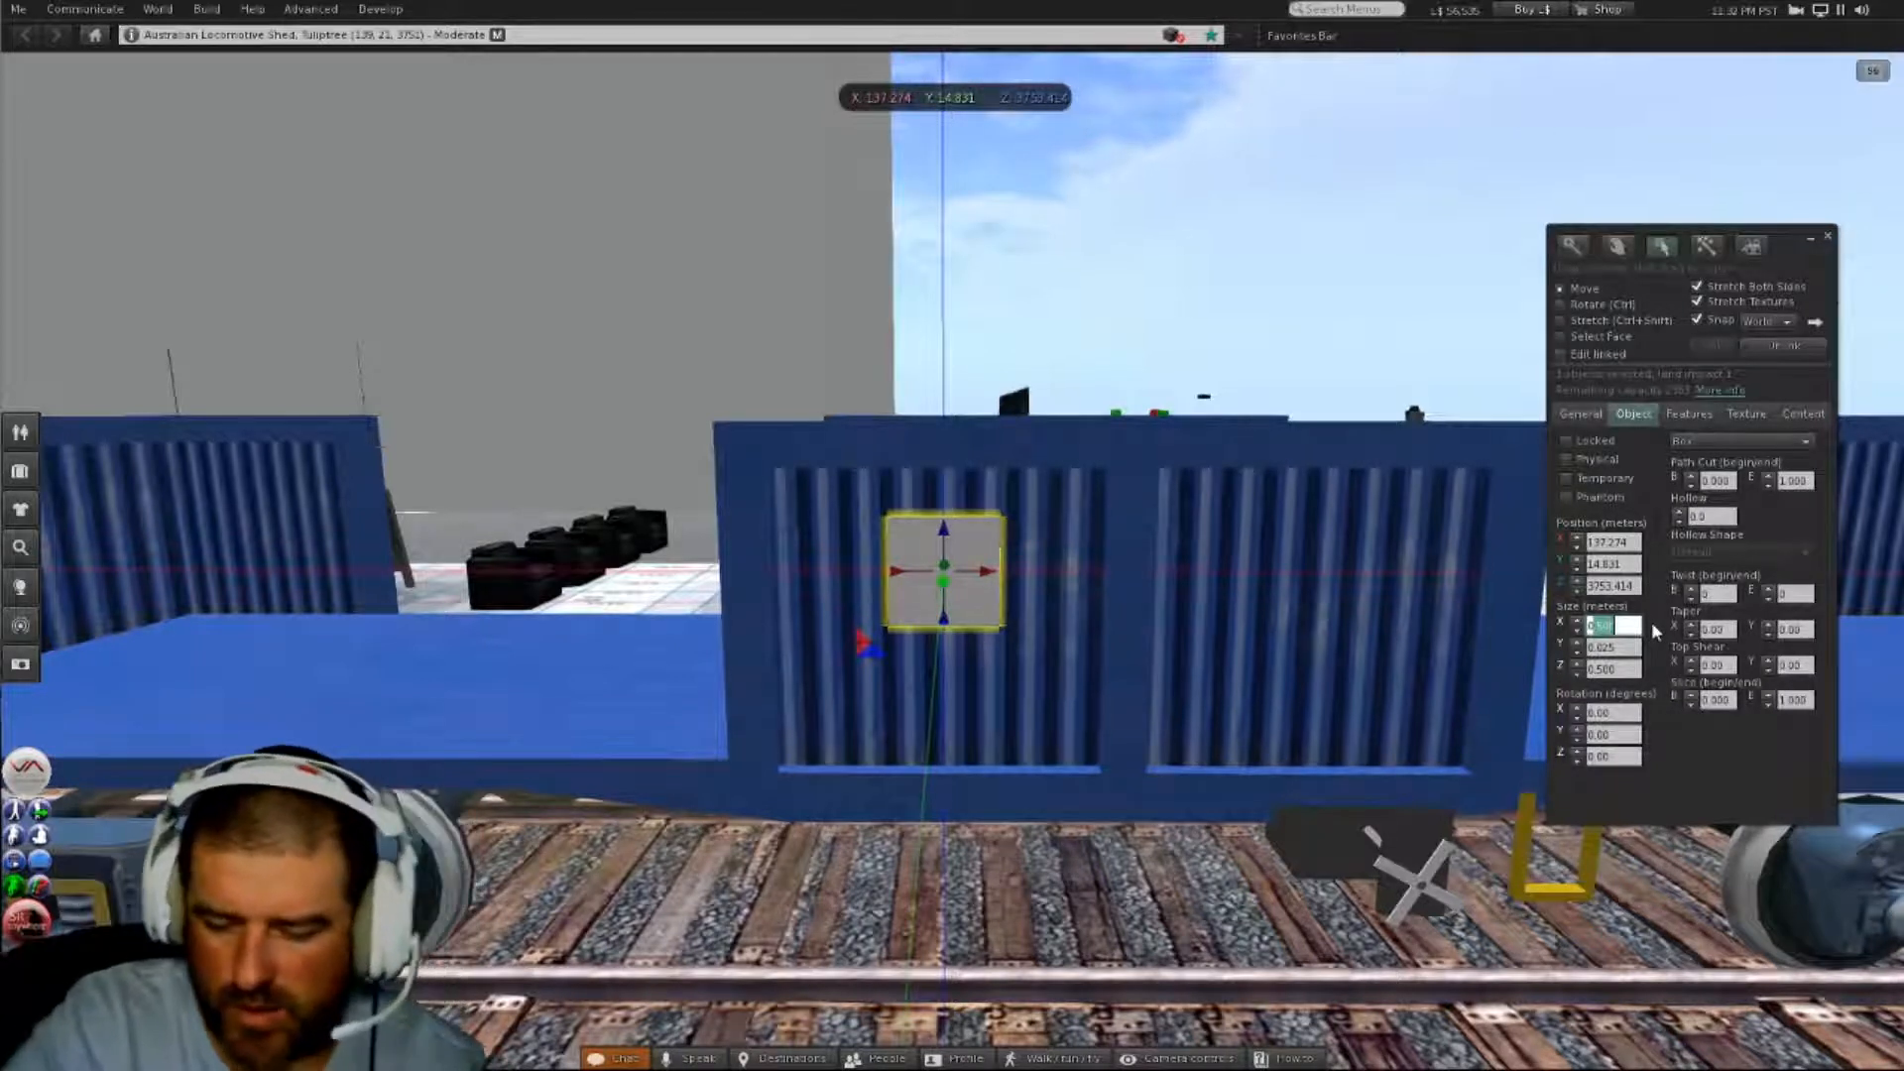
type(".75")
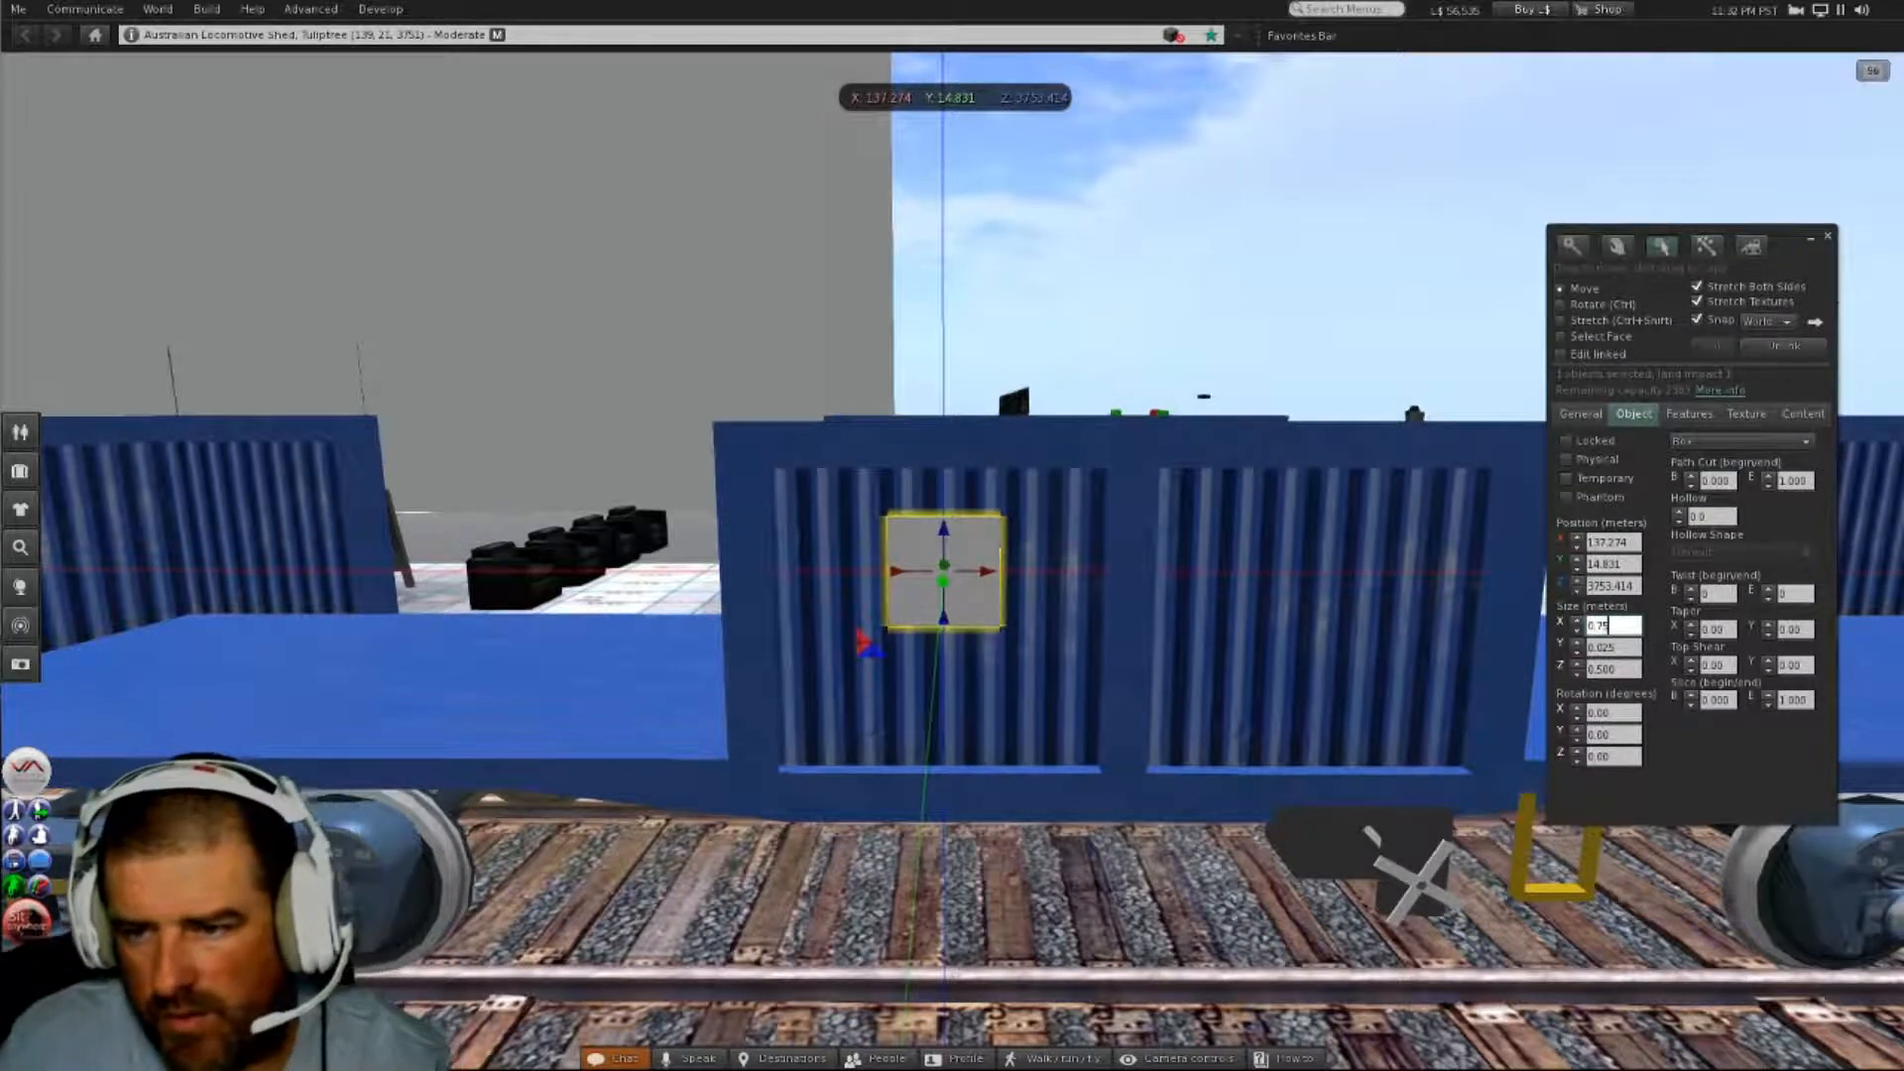
left_click(1623, 650)
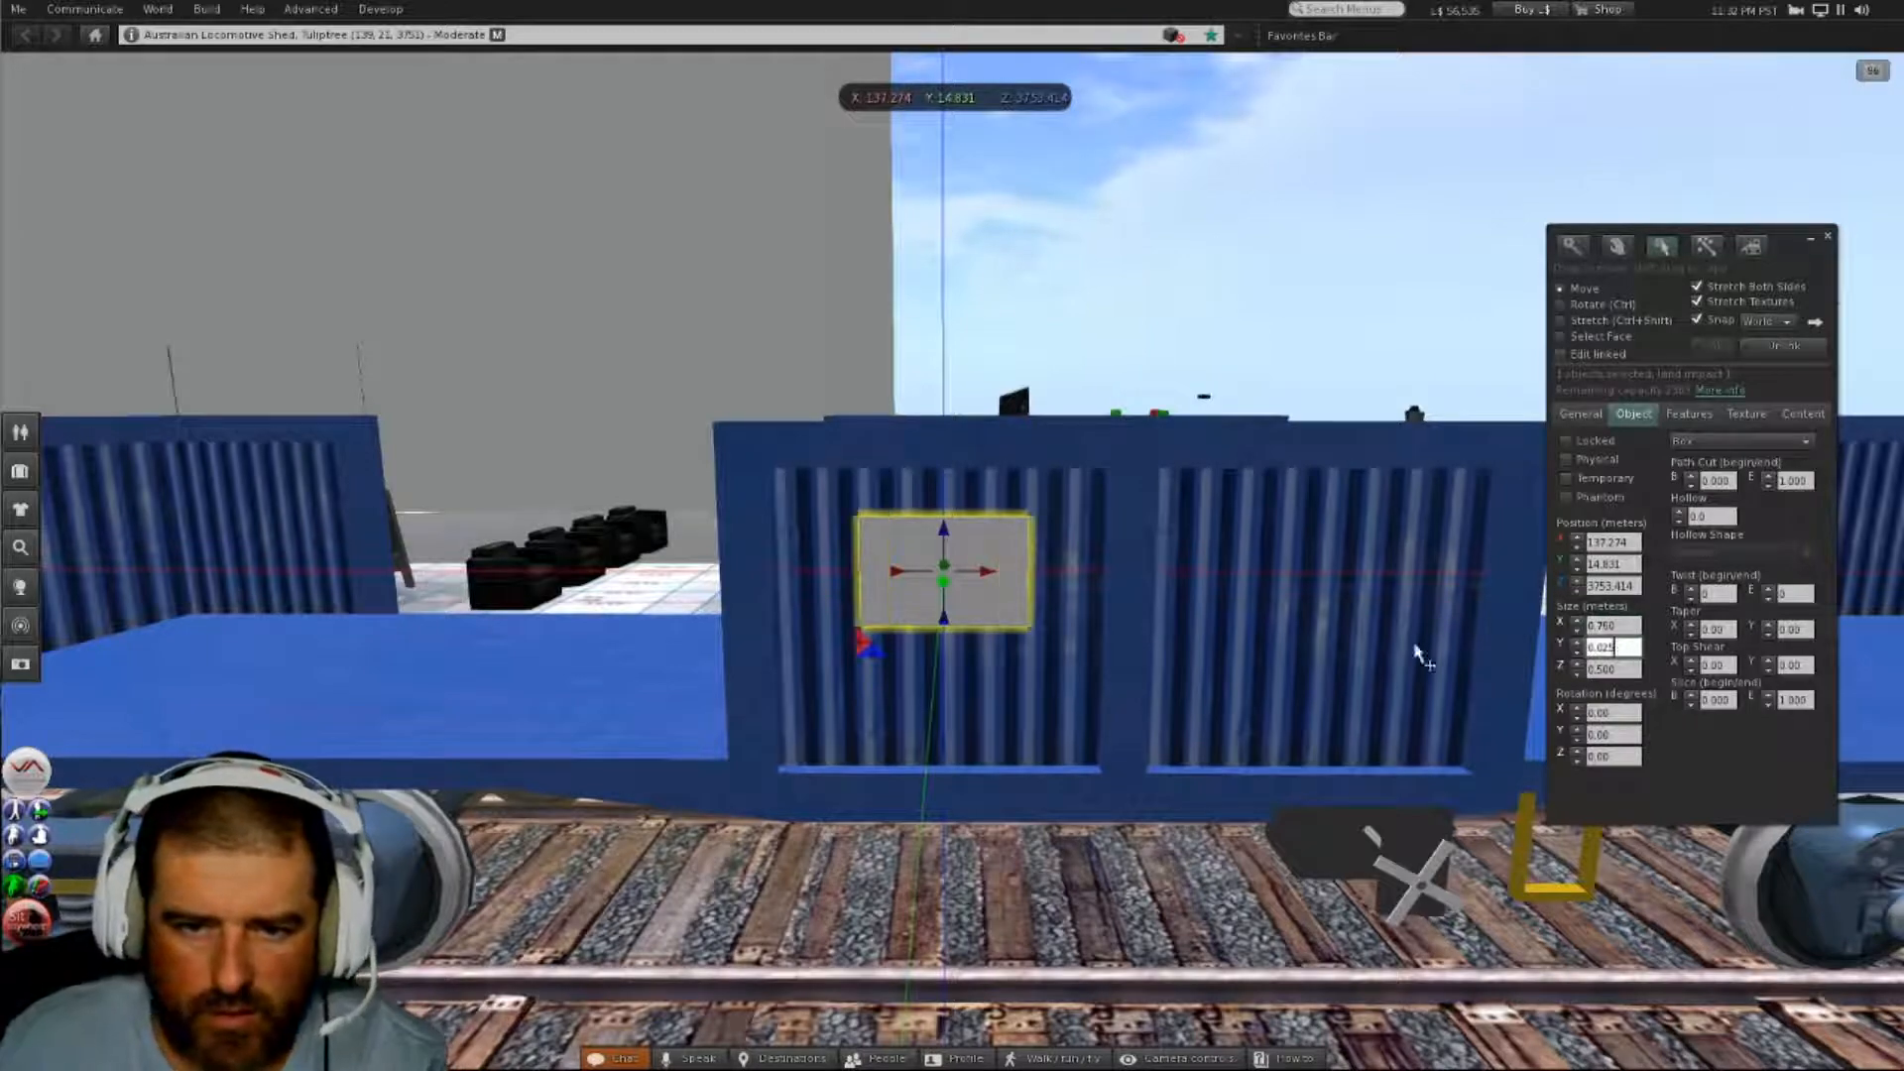
- Copy the 0.75 m plate to the opposite side's middle panel at X 138.980 and seat it at Y 18.028
mouse_move(989, 571)
left_mouse_down("alt")
mouse_move(902, 466)
mouse_move(644, 515)
mouse_move(952, 595)
mouse_move(1041, 685)
mouse_move(1061, 754)
mouse_move(1022, 635)
mouse_move(954, 561)
mouse_move(1166, 585)
mouse_move(955, 562)
left_mouse_up("alt")
left_click_drag(831, 548, 954, 563)
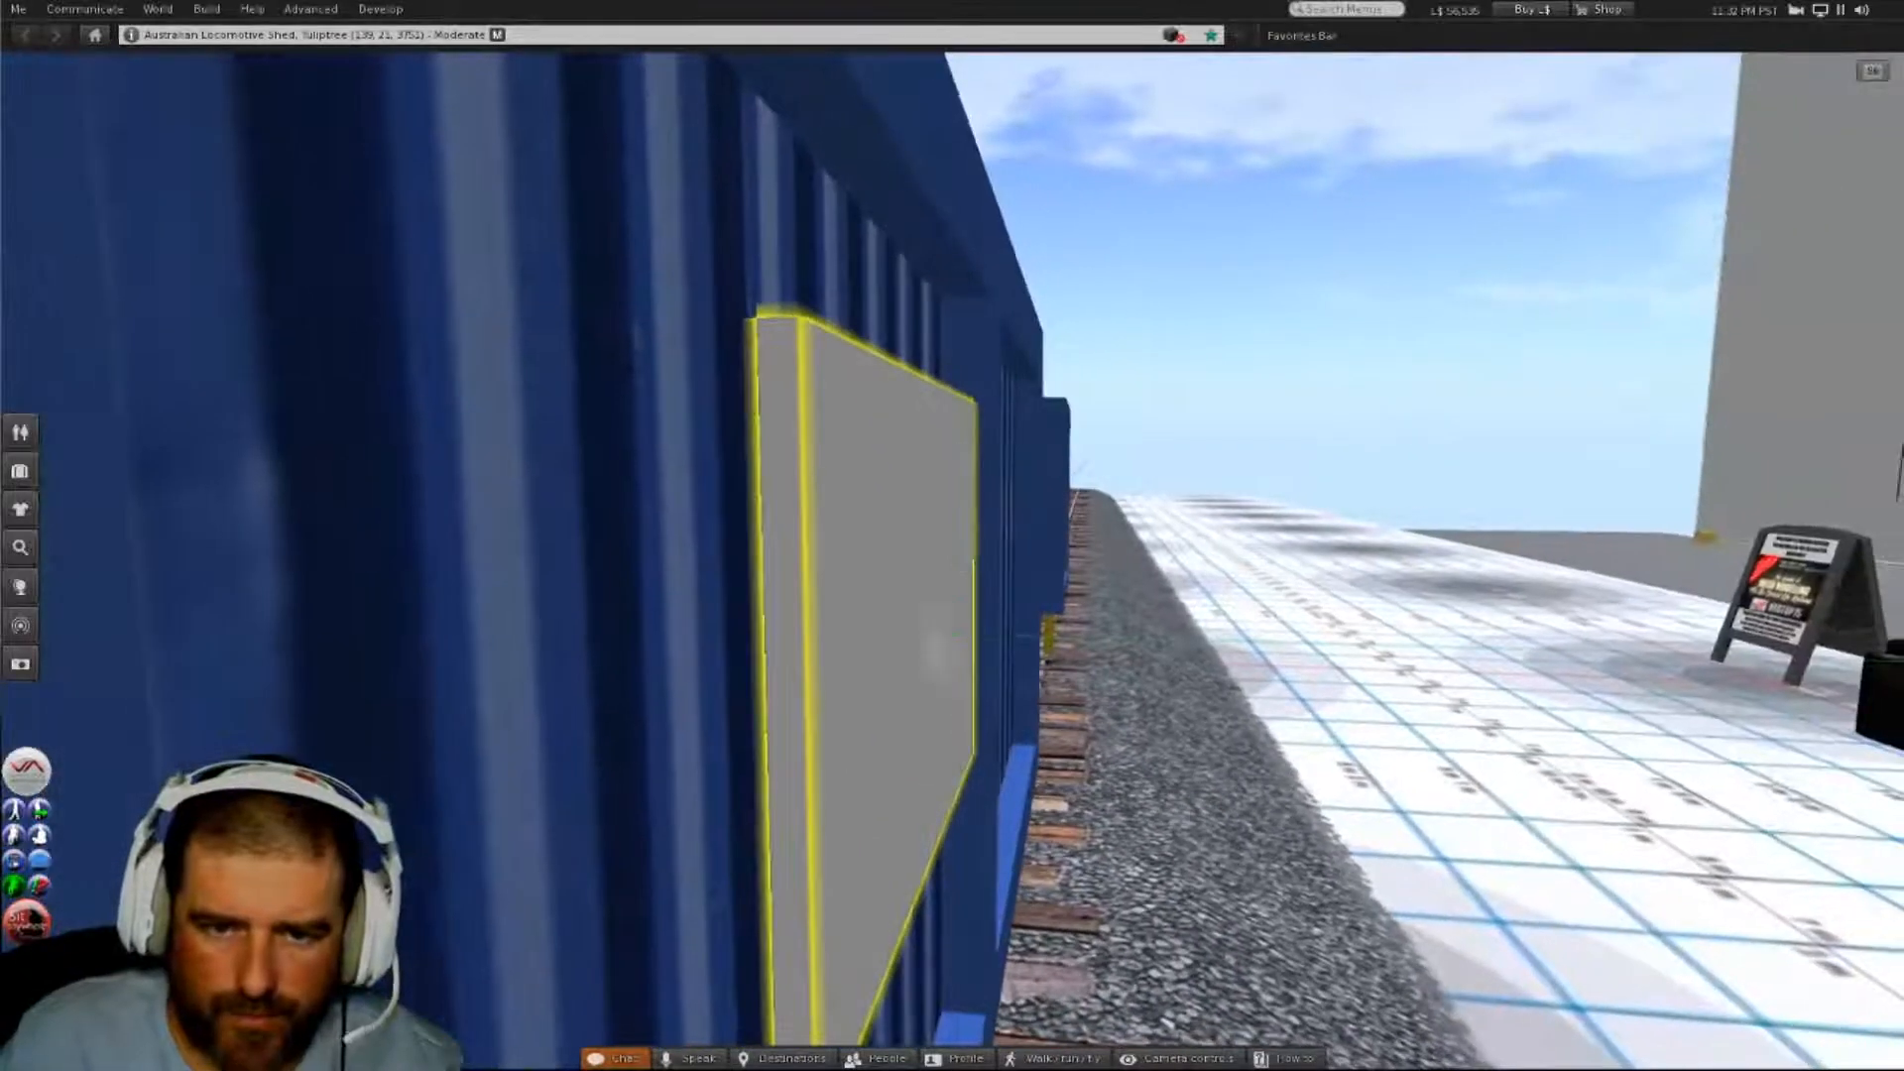
left_click_drag(952, 641, 930, 688)
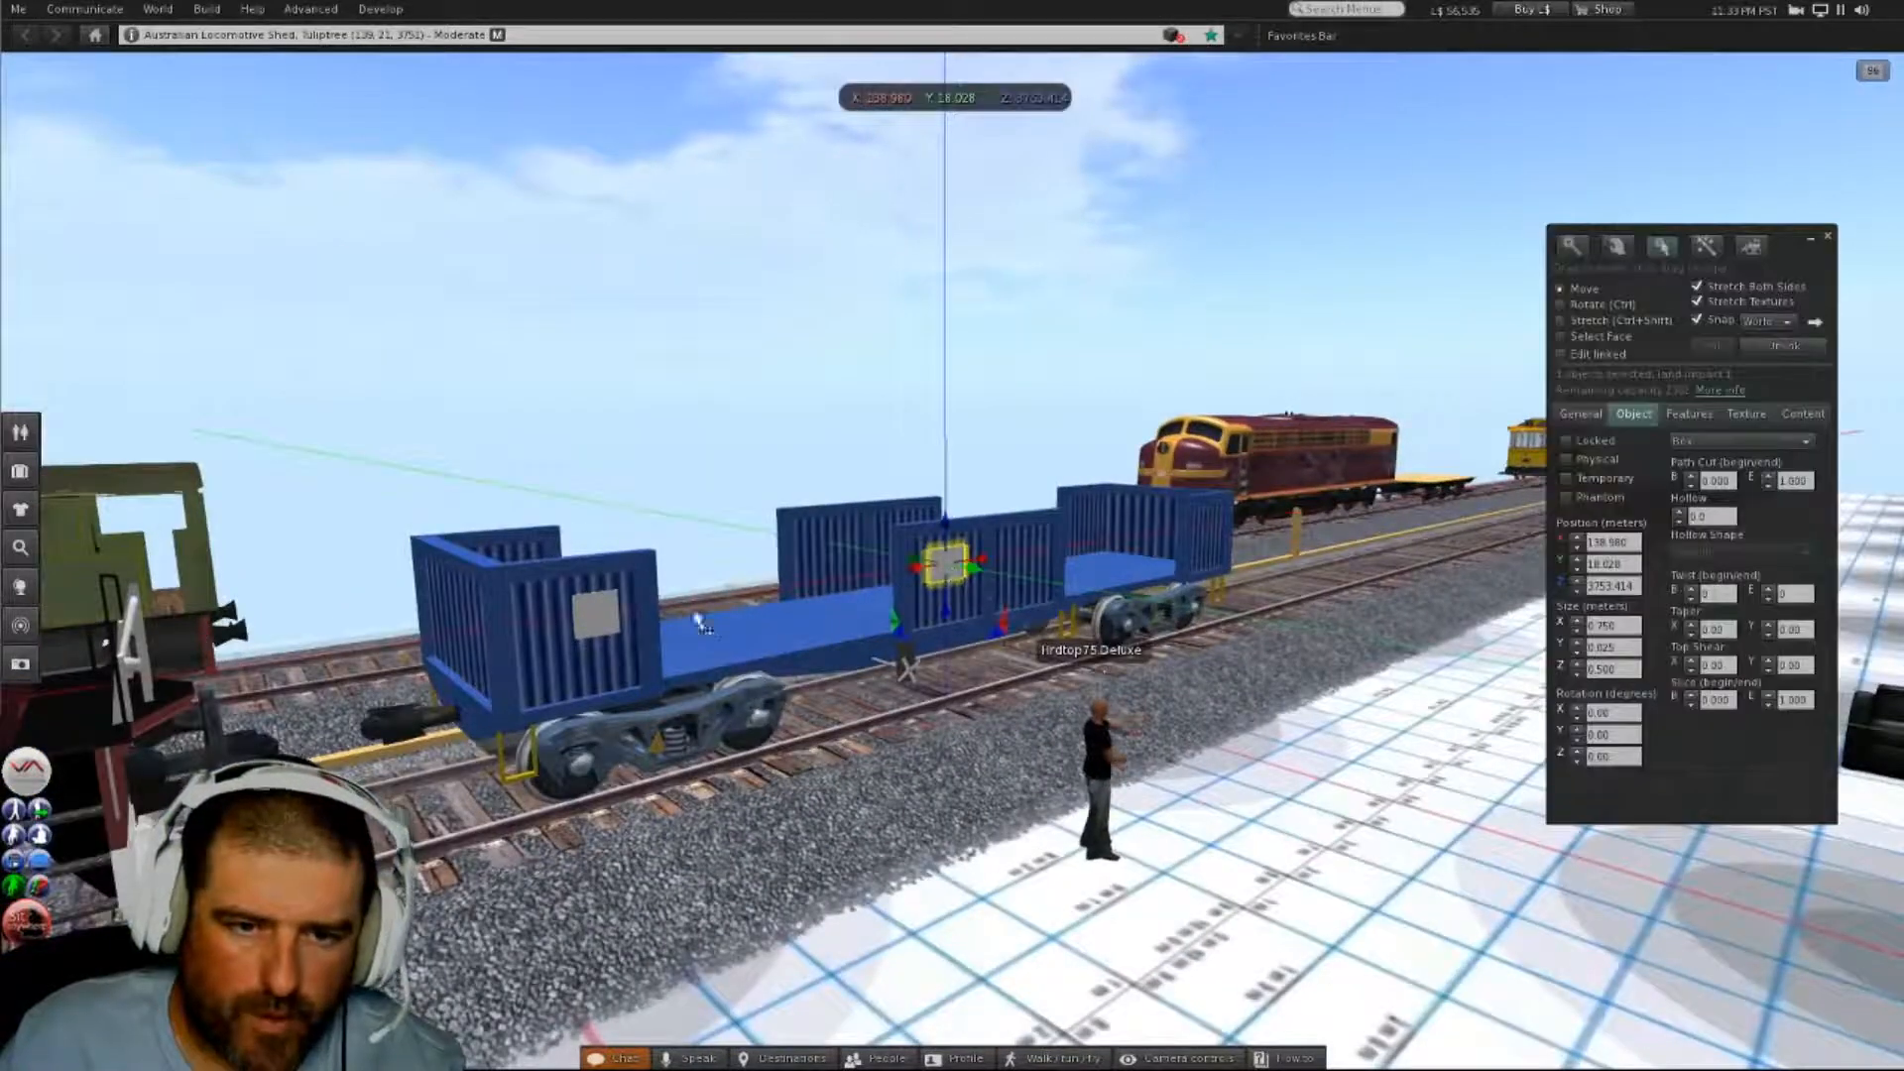
- Select the plates on both sides together with the wagon body, link them into one object, and finish editing
left_click(602, 619, "shift")
left_click_drag(920, 565, 959, 620, "alt")
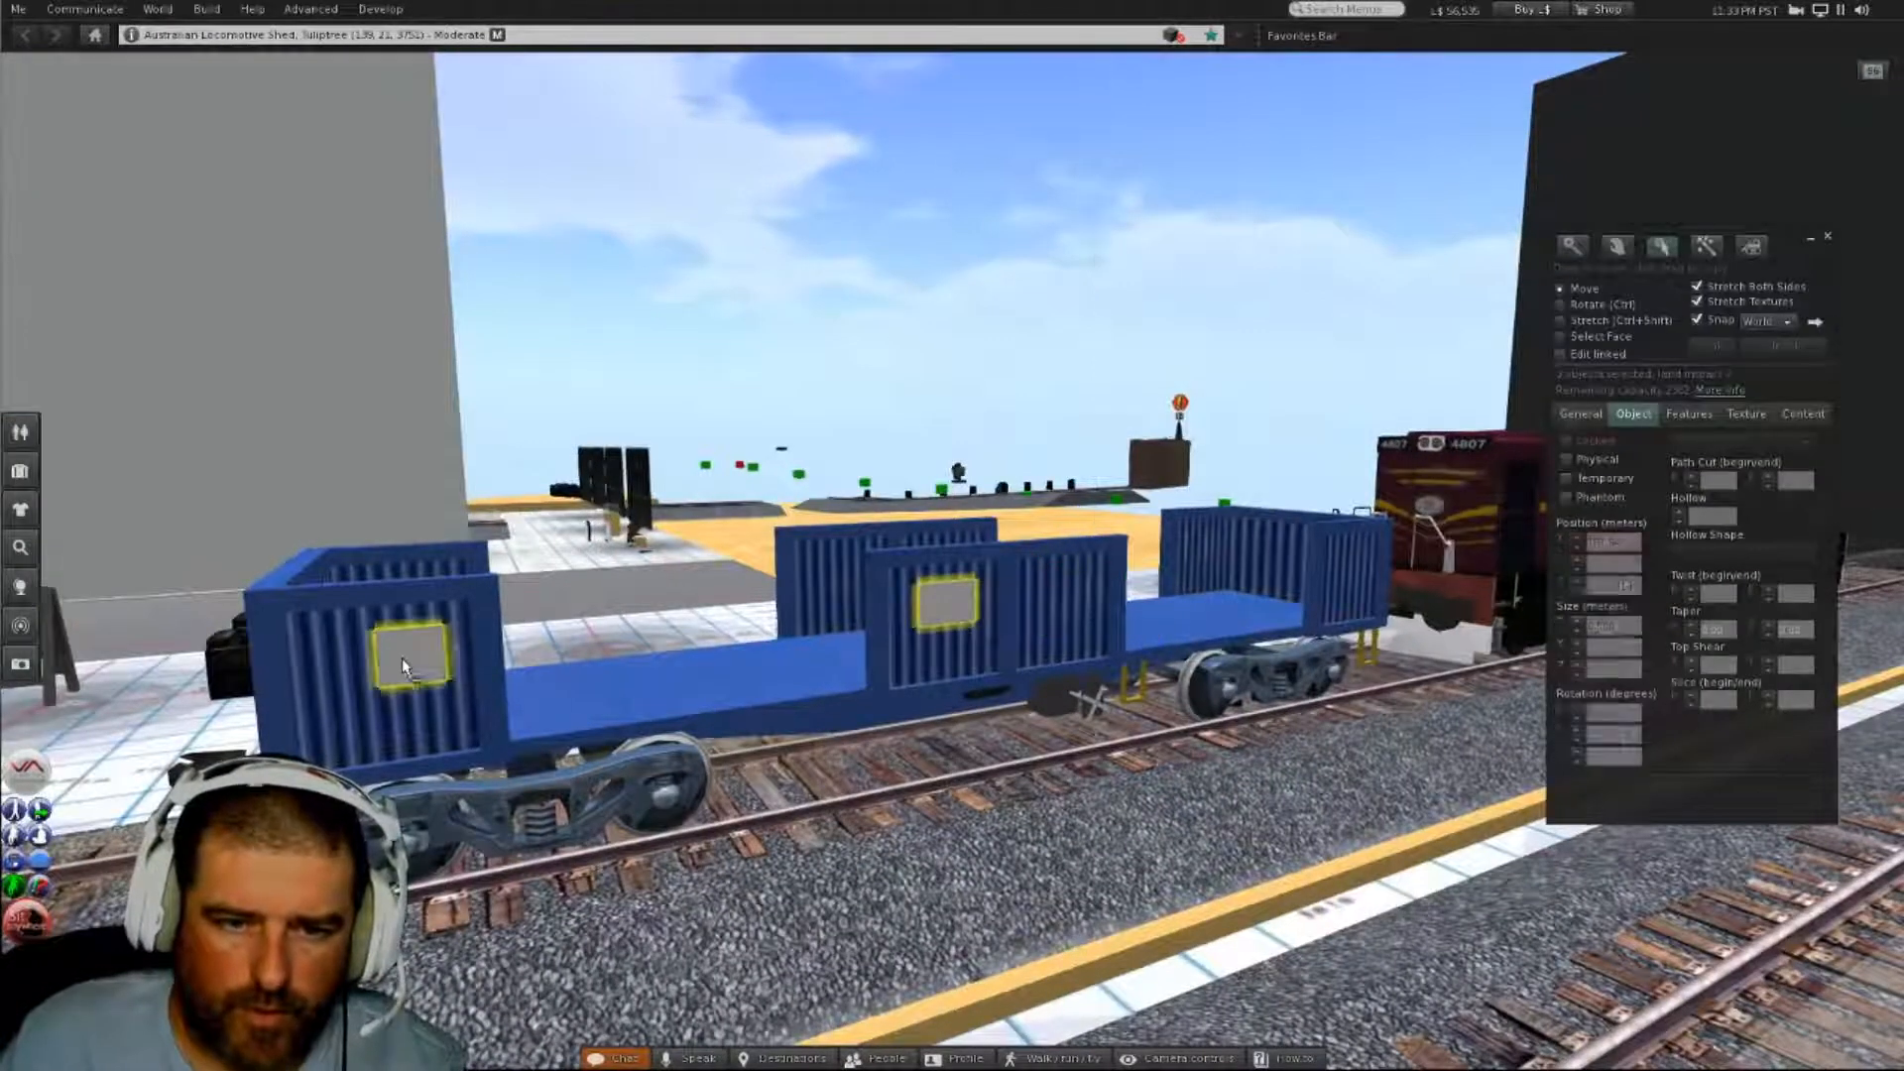
left_click(832, 691, "shift")
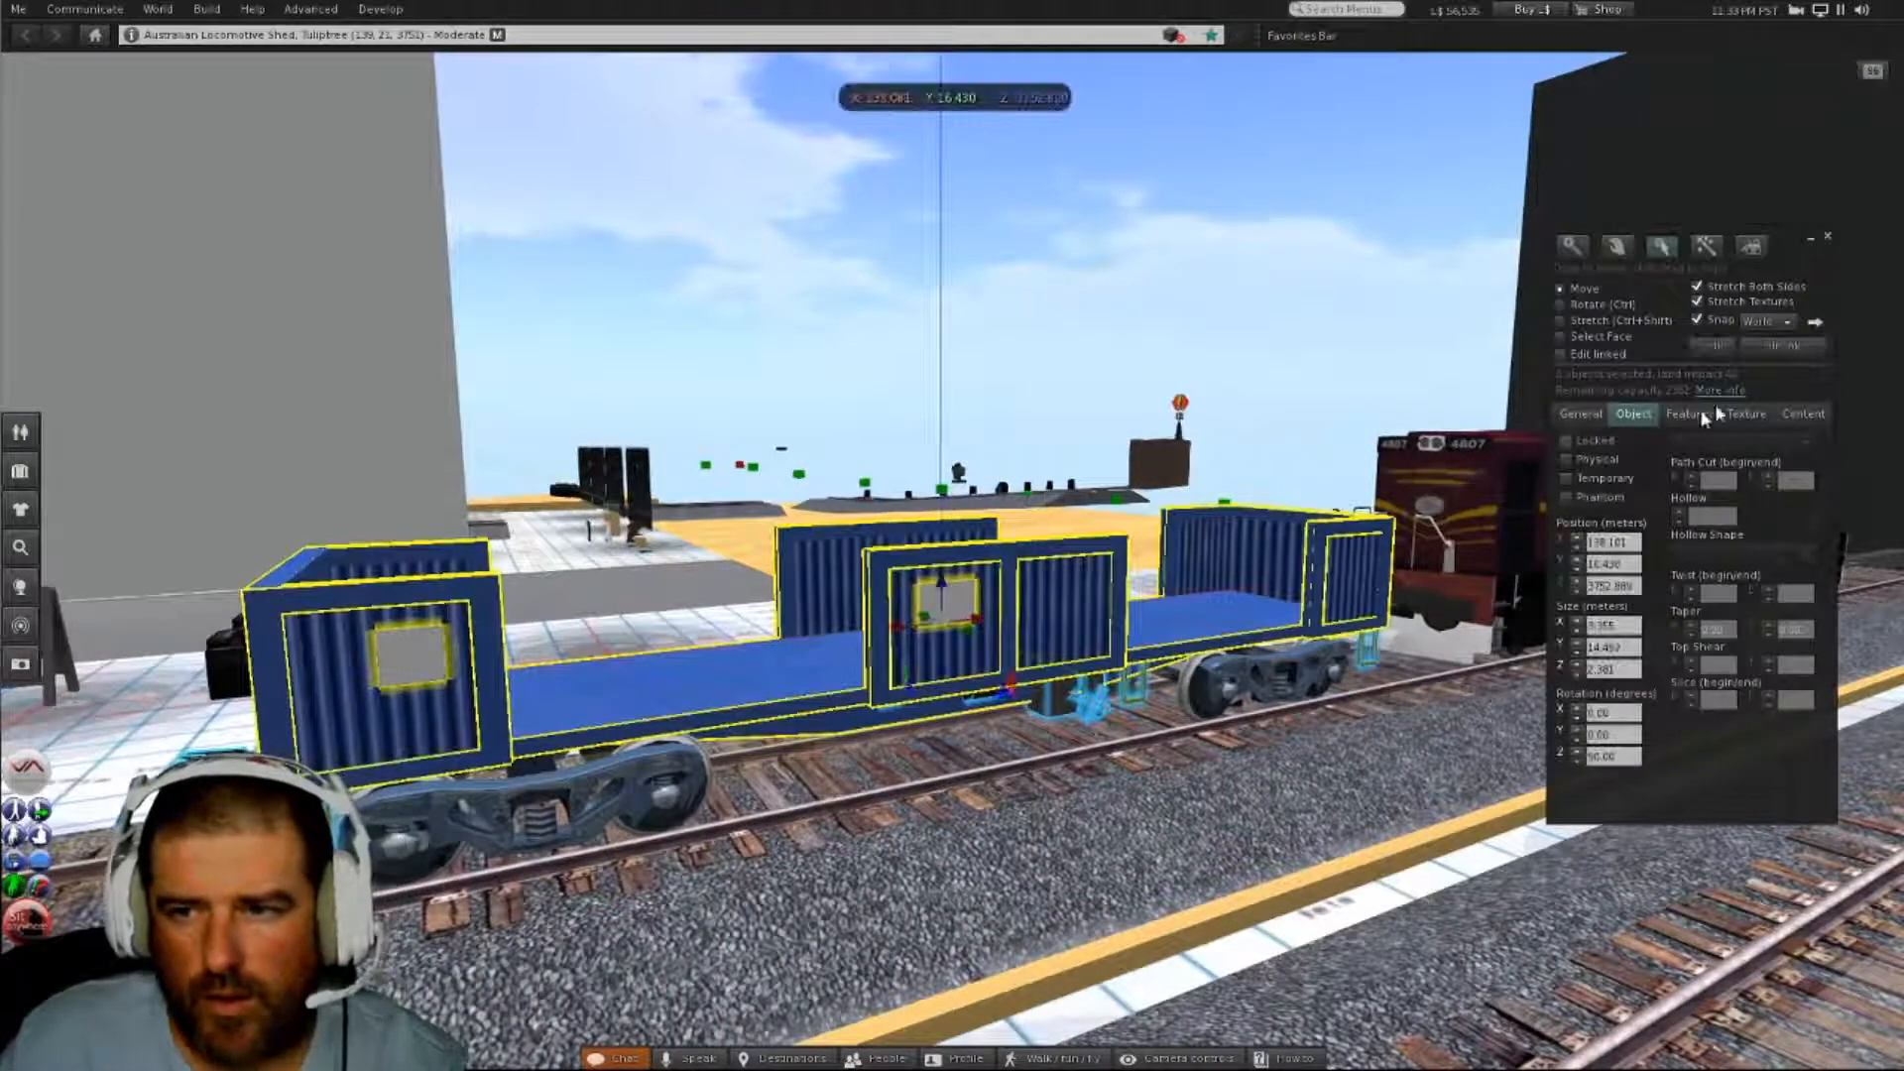
left_click(1713, 347)
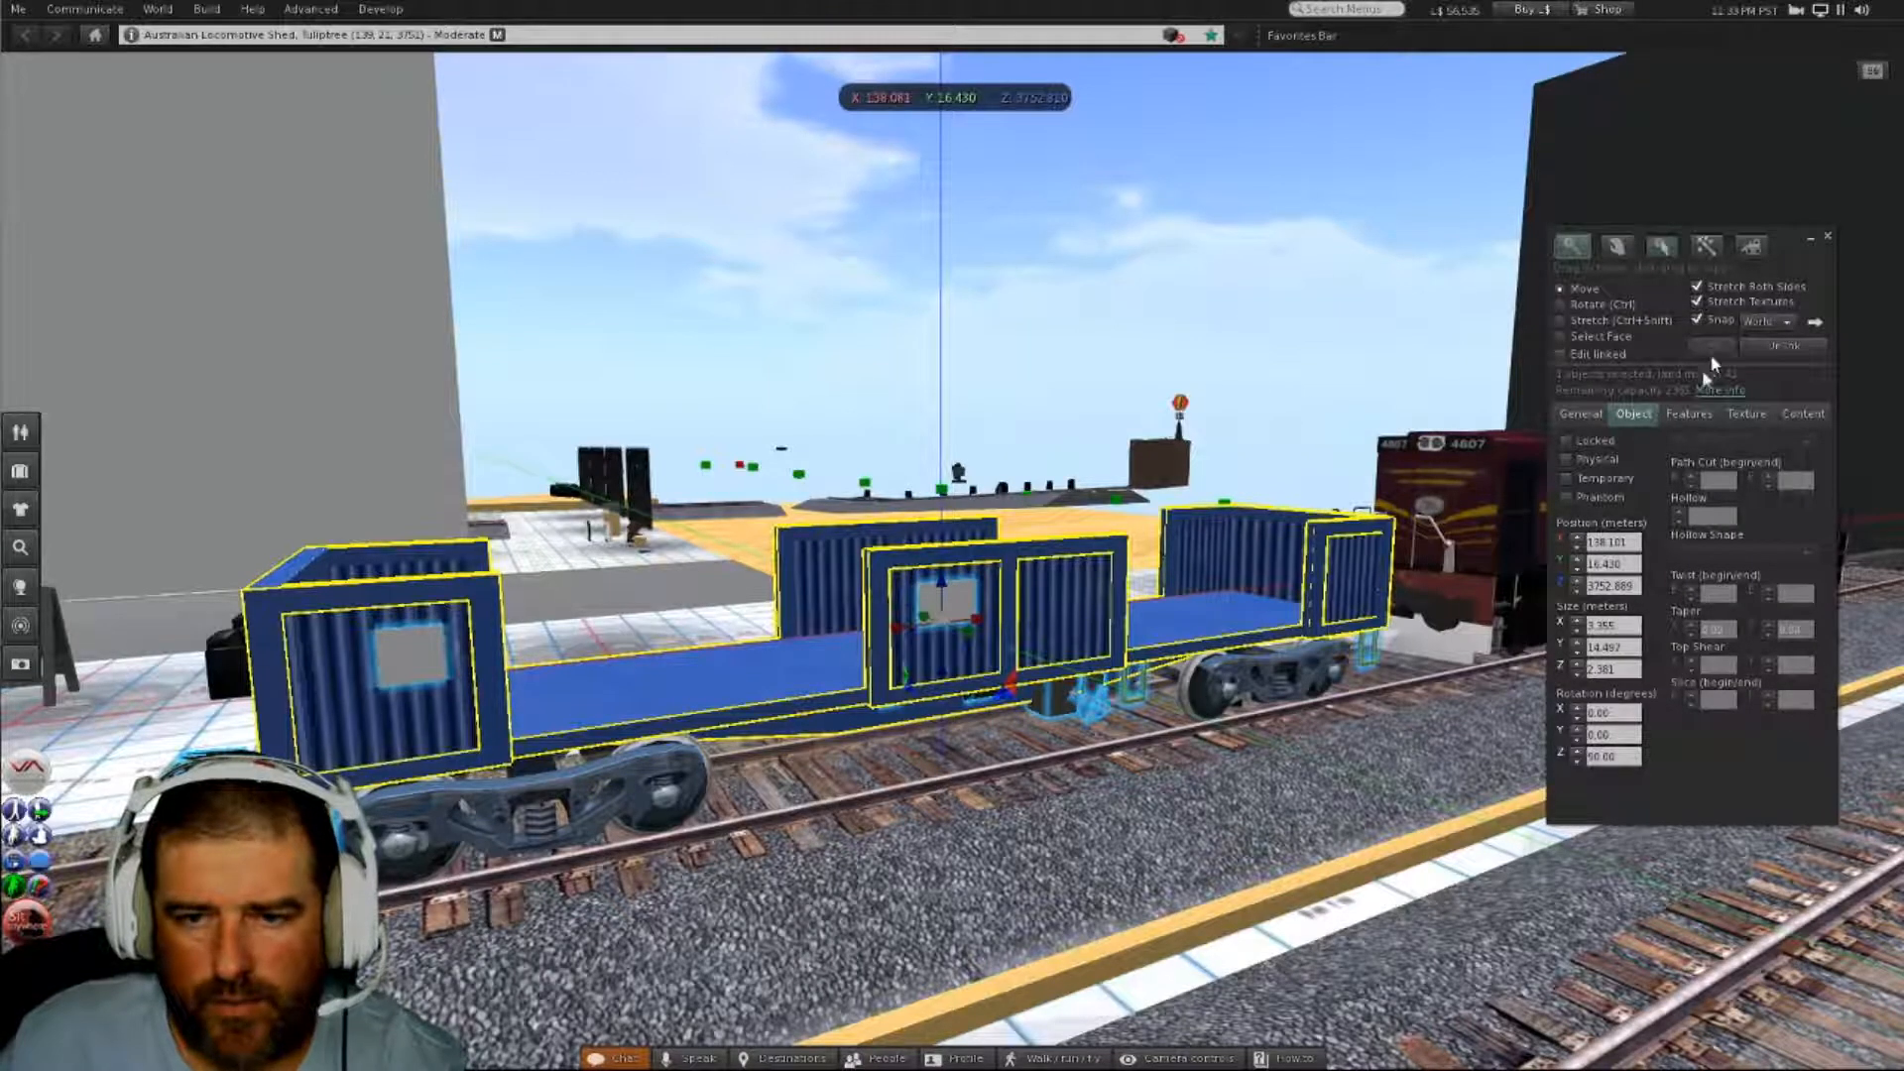
key("alt")
left_click_drag(1201, 624, 1824, 595, "alt")
left_click_drag(685, 595, 957, 565, "alt")
left_click_drag(1305, 500, 1398, 585, "alt")
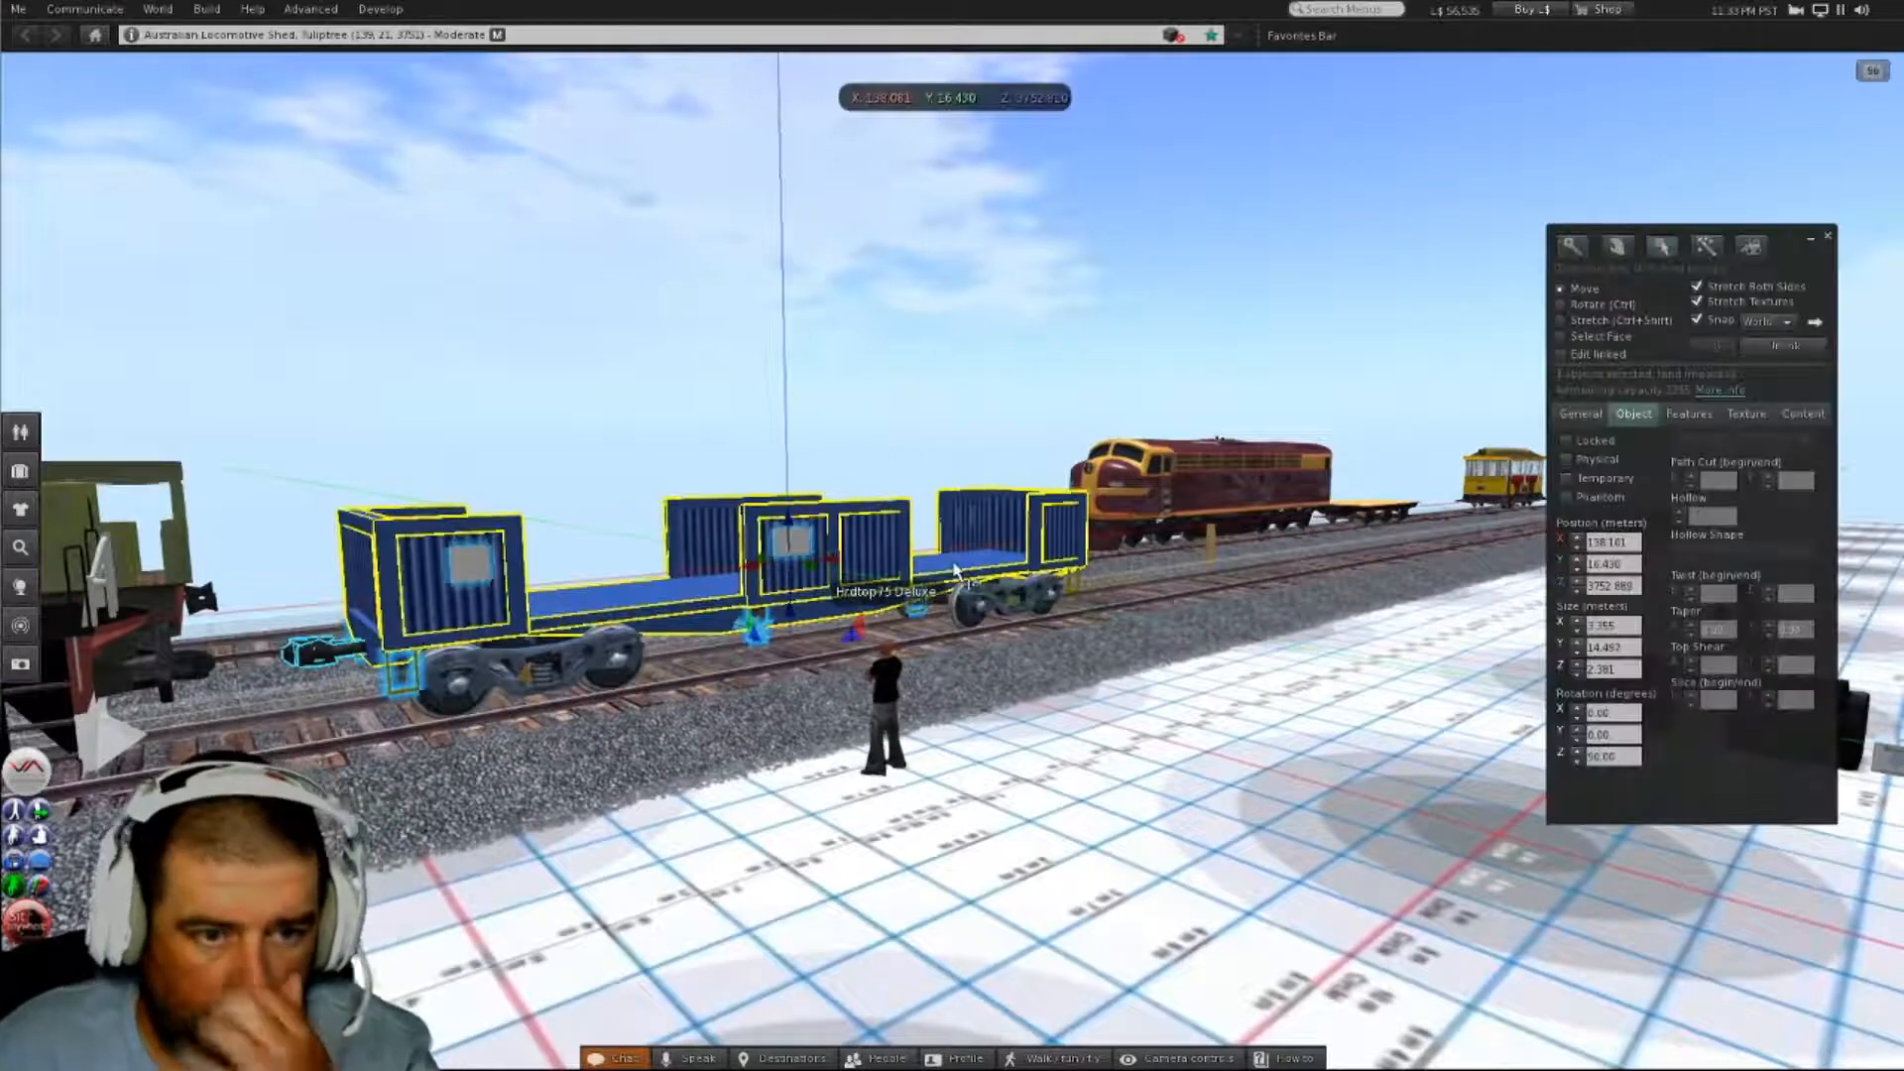
left_click(1828, 236)
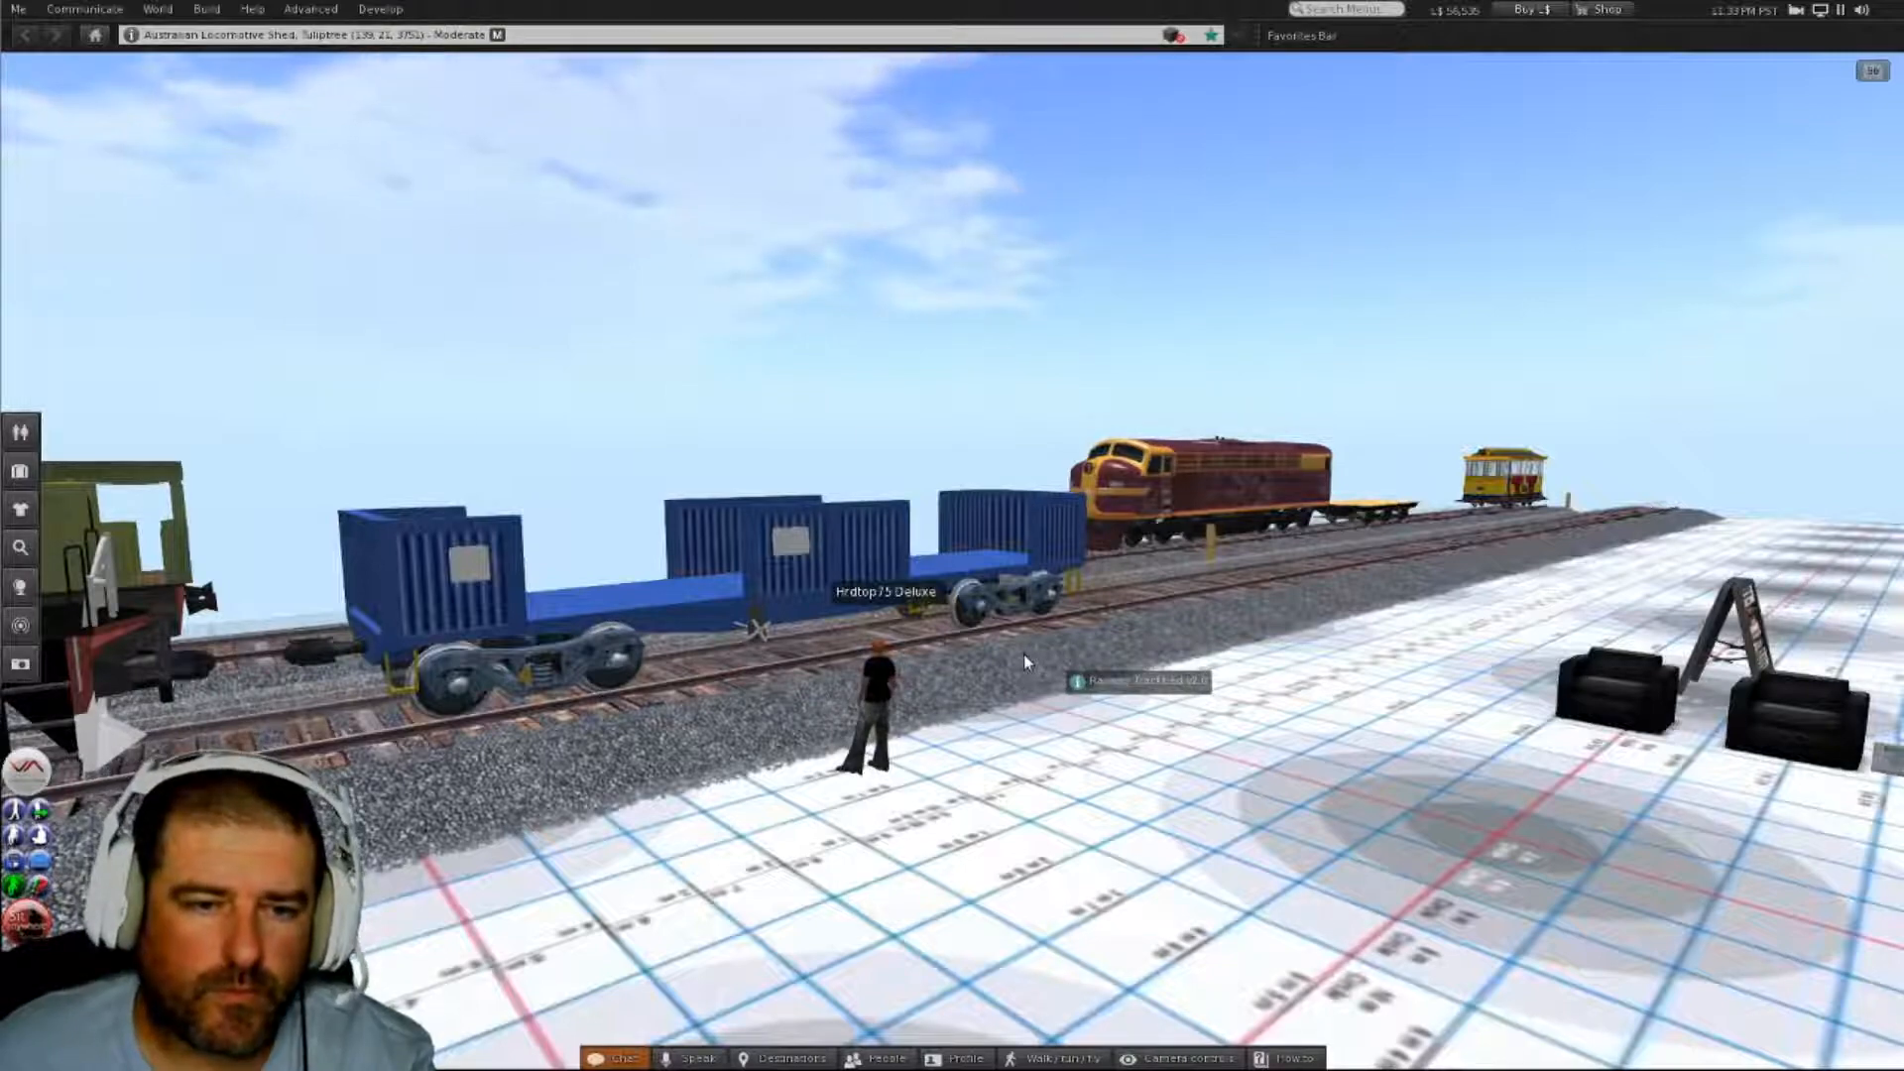
- Select the bogie at the wagon's 4807 locomotive end together with the wagon body and link them into one object
left_click_drag(617, 595, 619, 570, "alt")
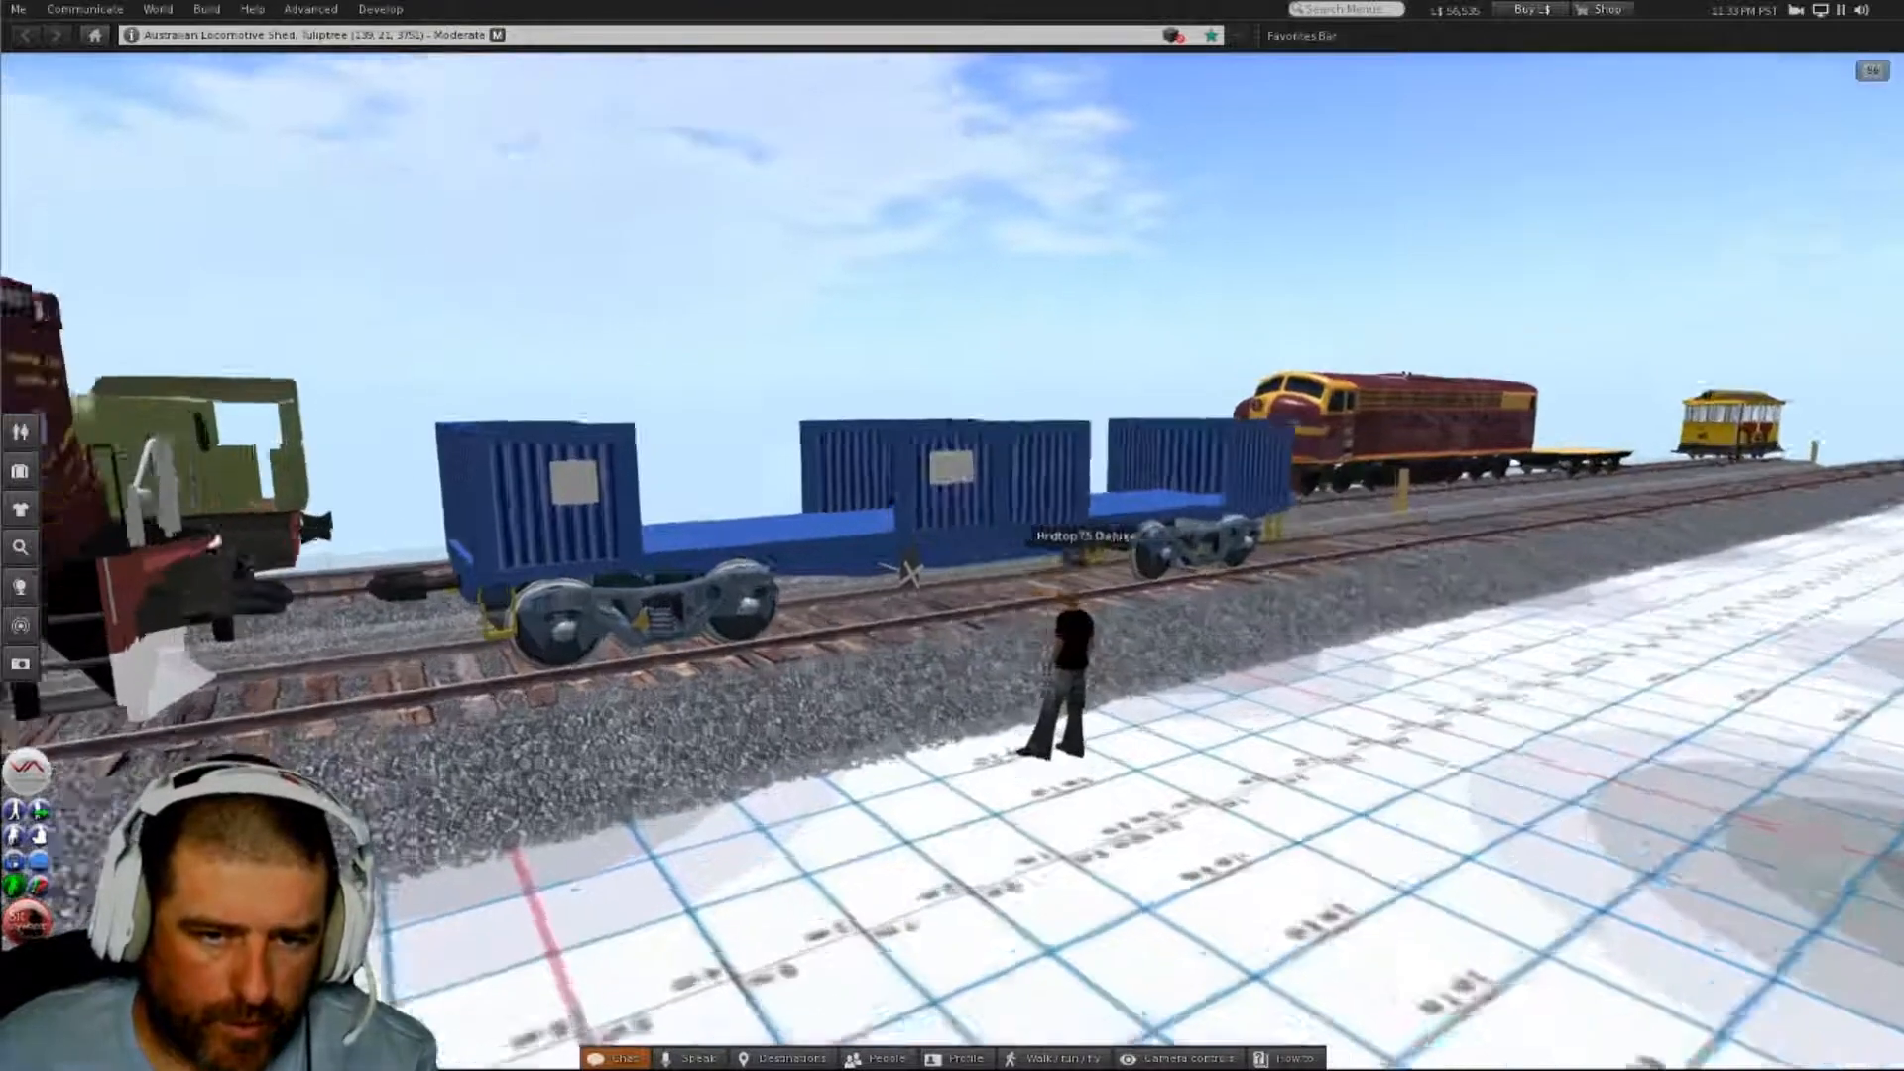
mouse_move(950, 561)
left_mouse_down("alt")
mouse_move(950, 530)
mouse_move(950, 561)
left_mouse_up("alt")
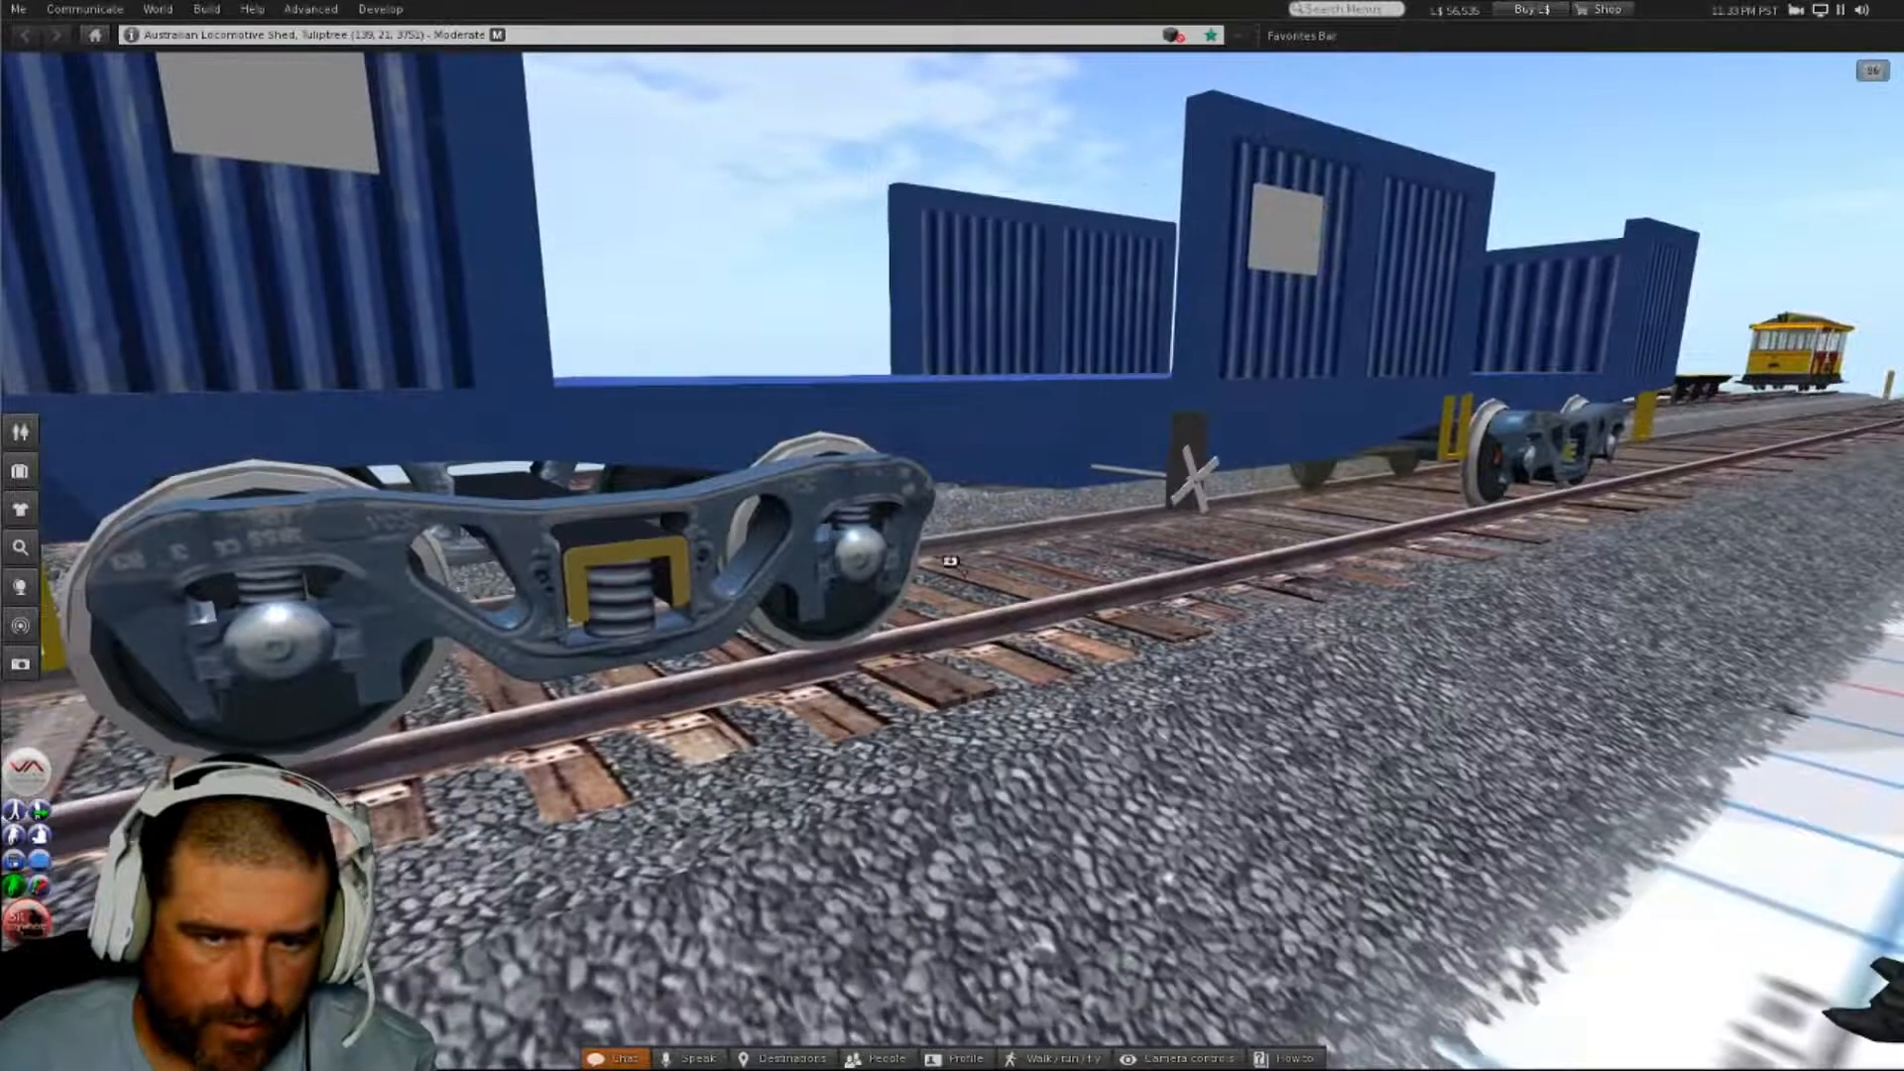
right_click(630, 617)
left_click(662, 637)
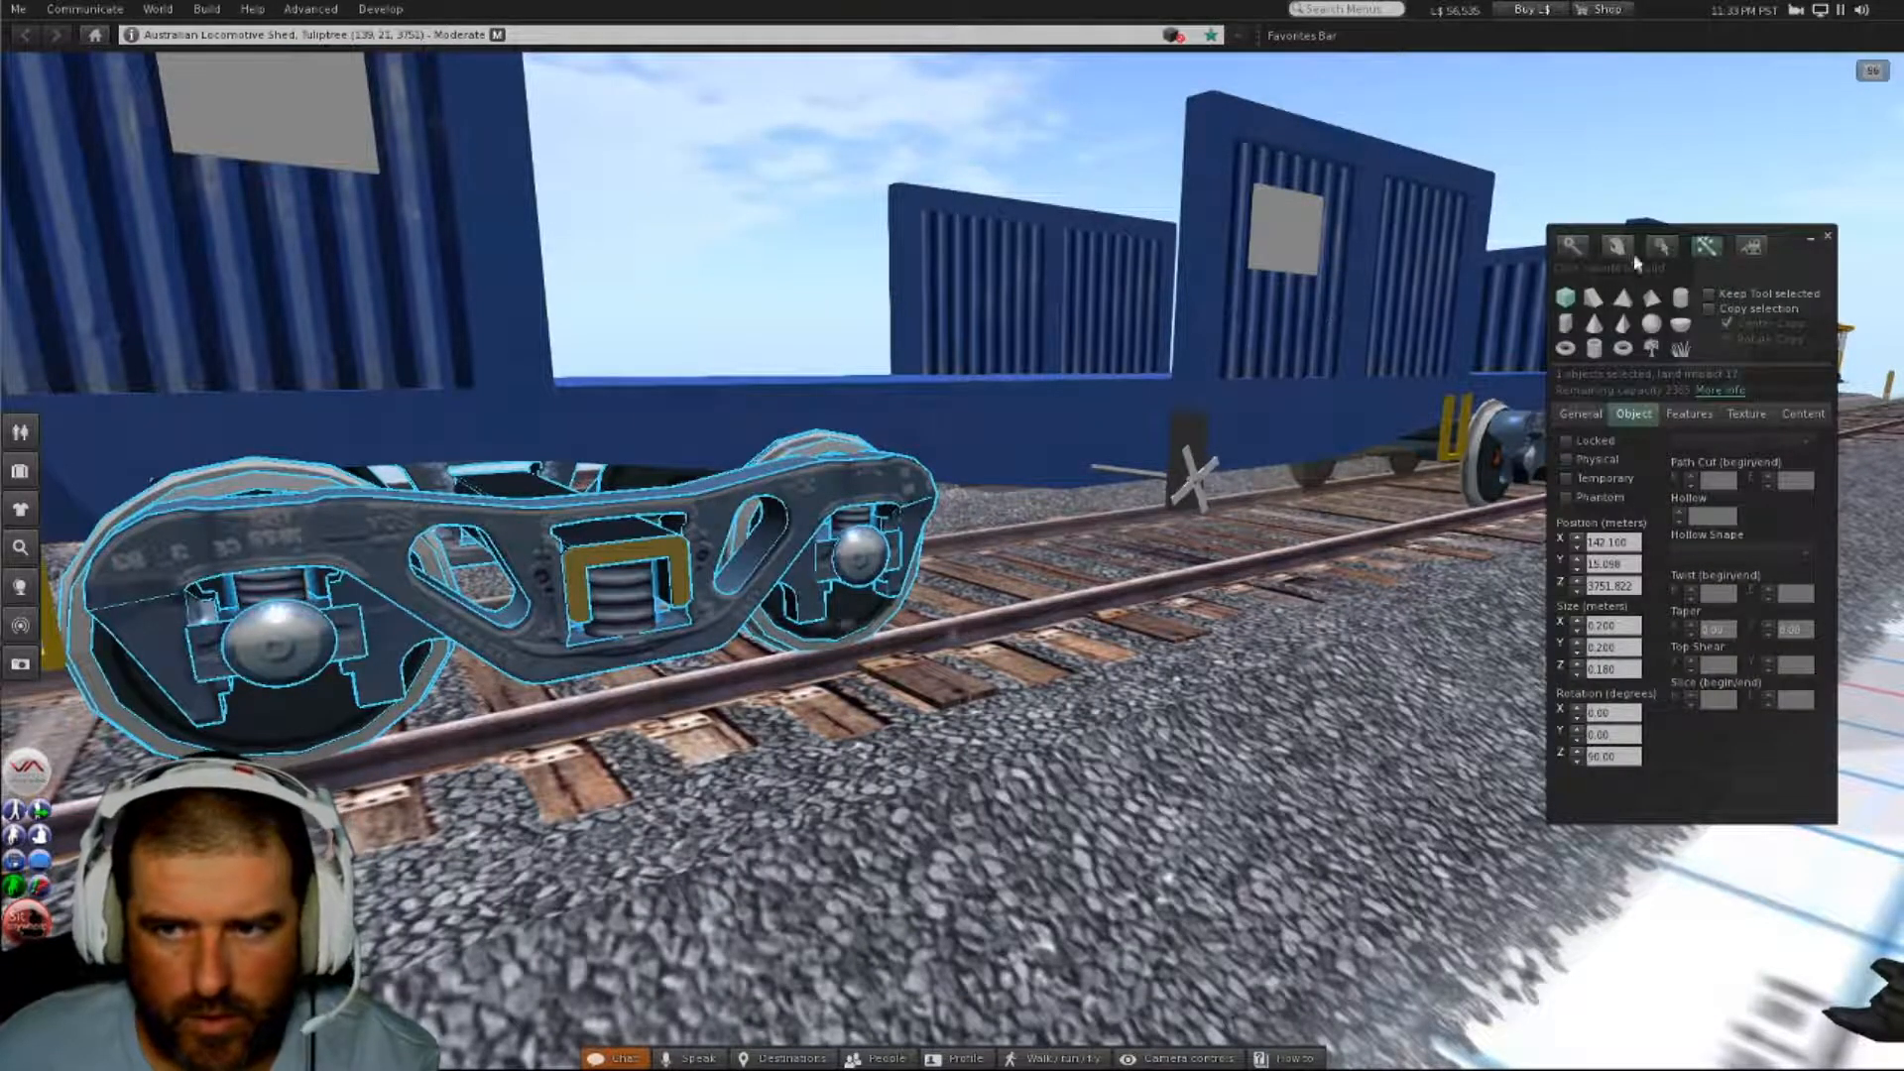
left_click(1661, 246)
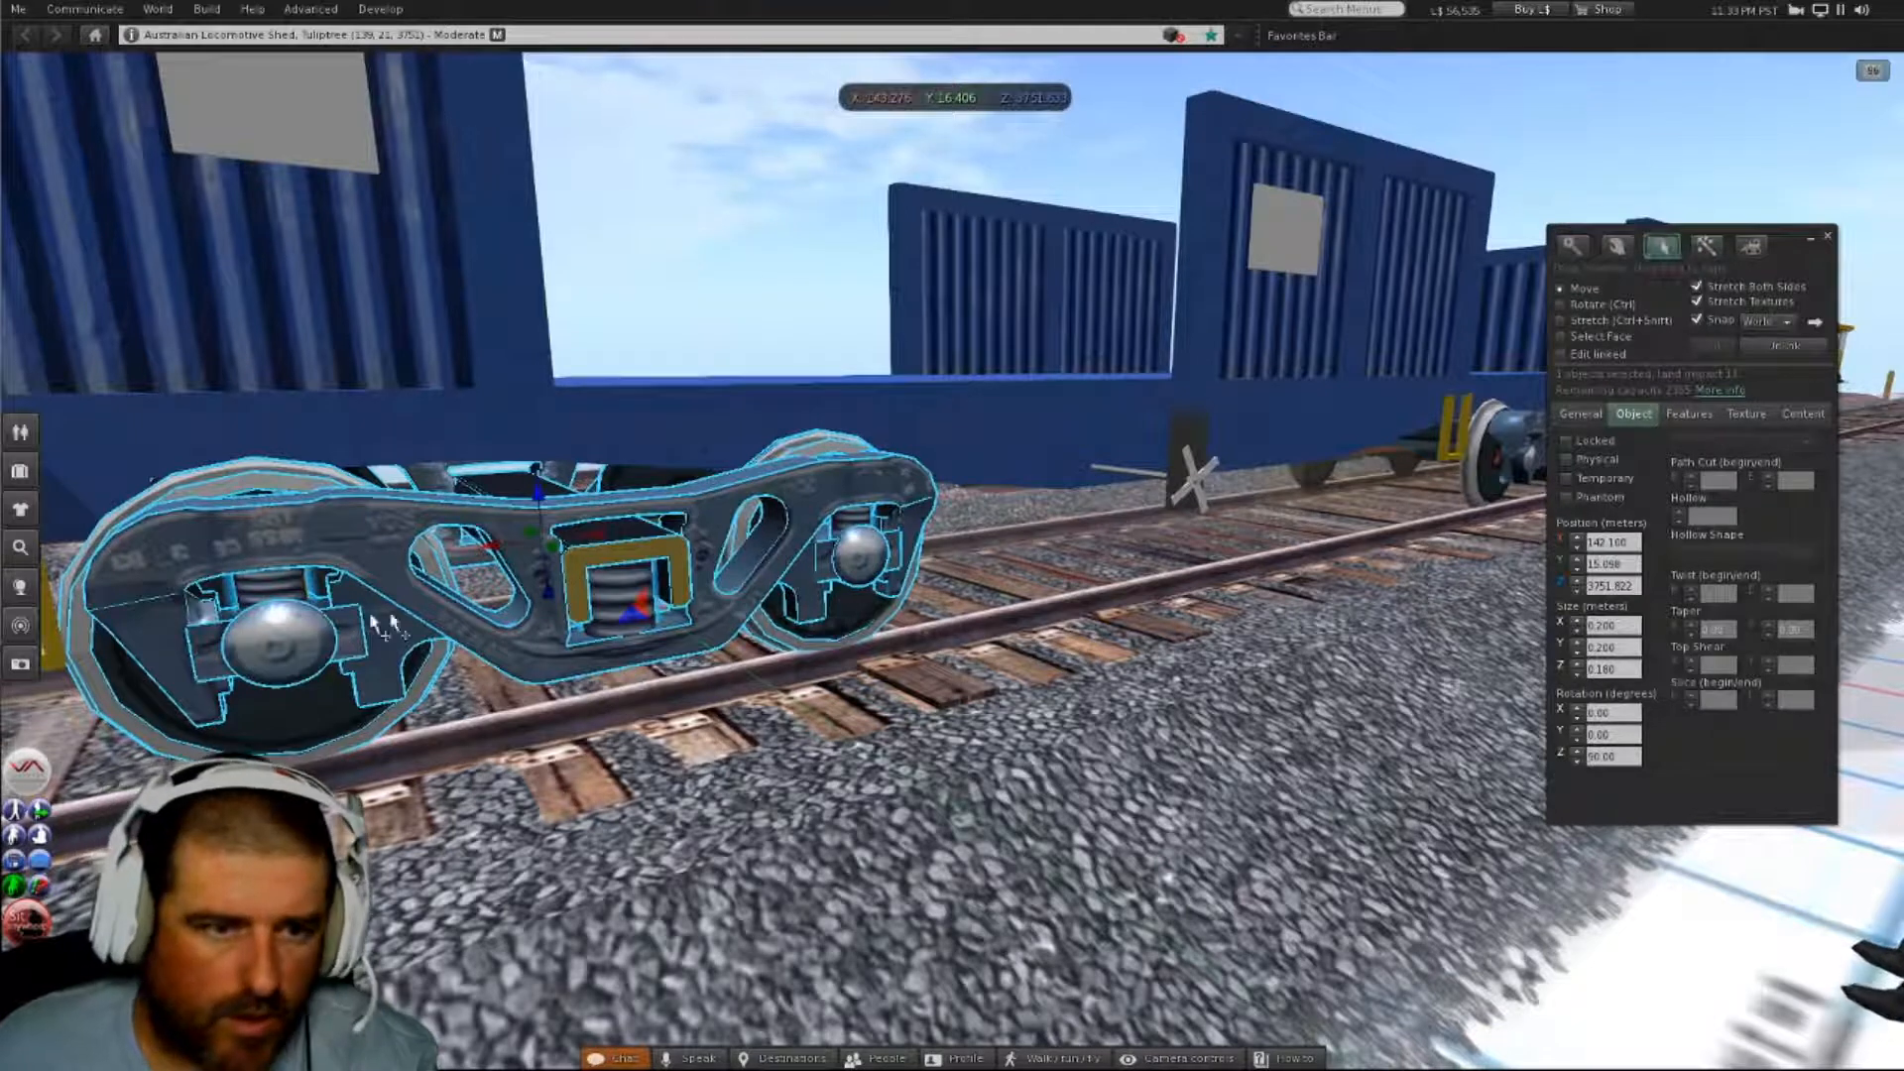
left_click(281, 585)
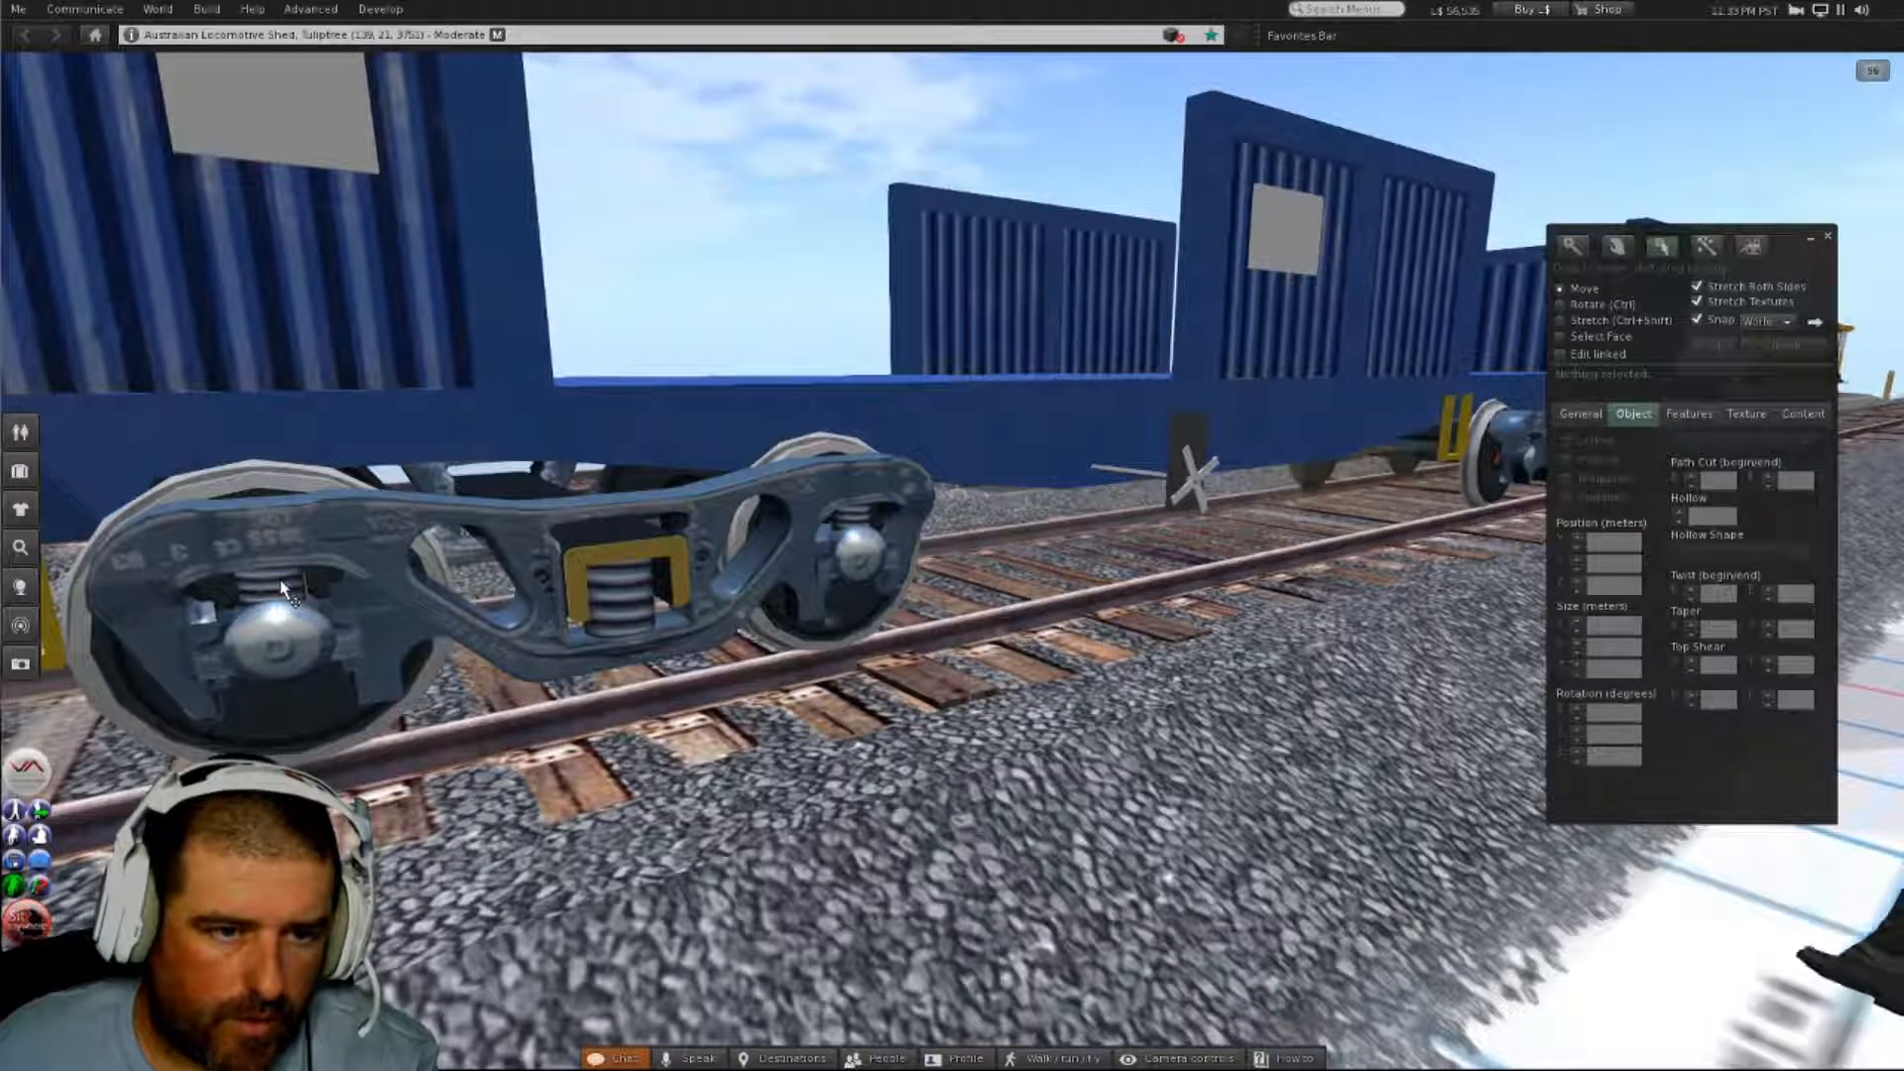
left_click(280, 585)
key("ctrl+b")
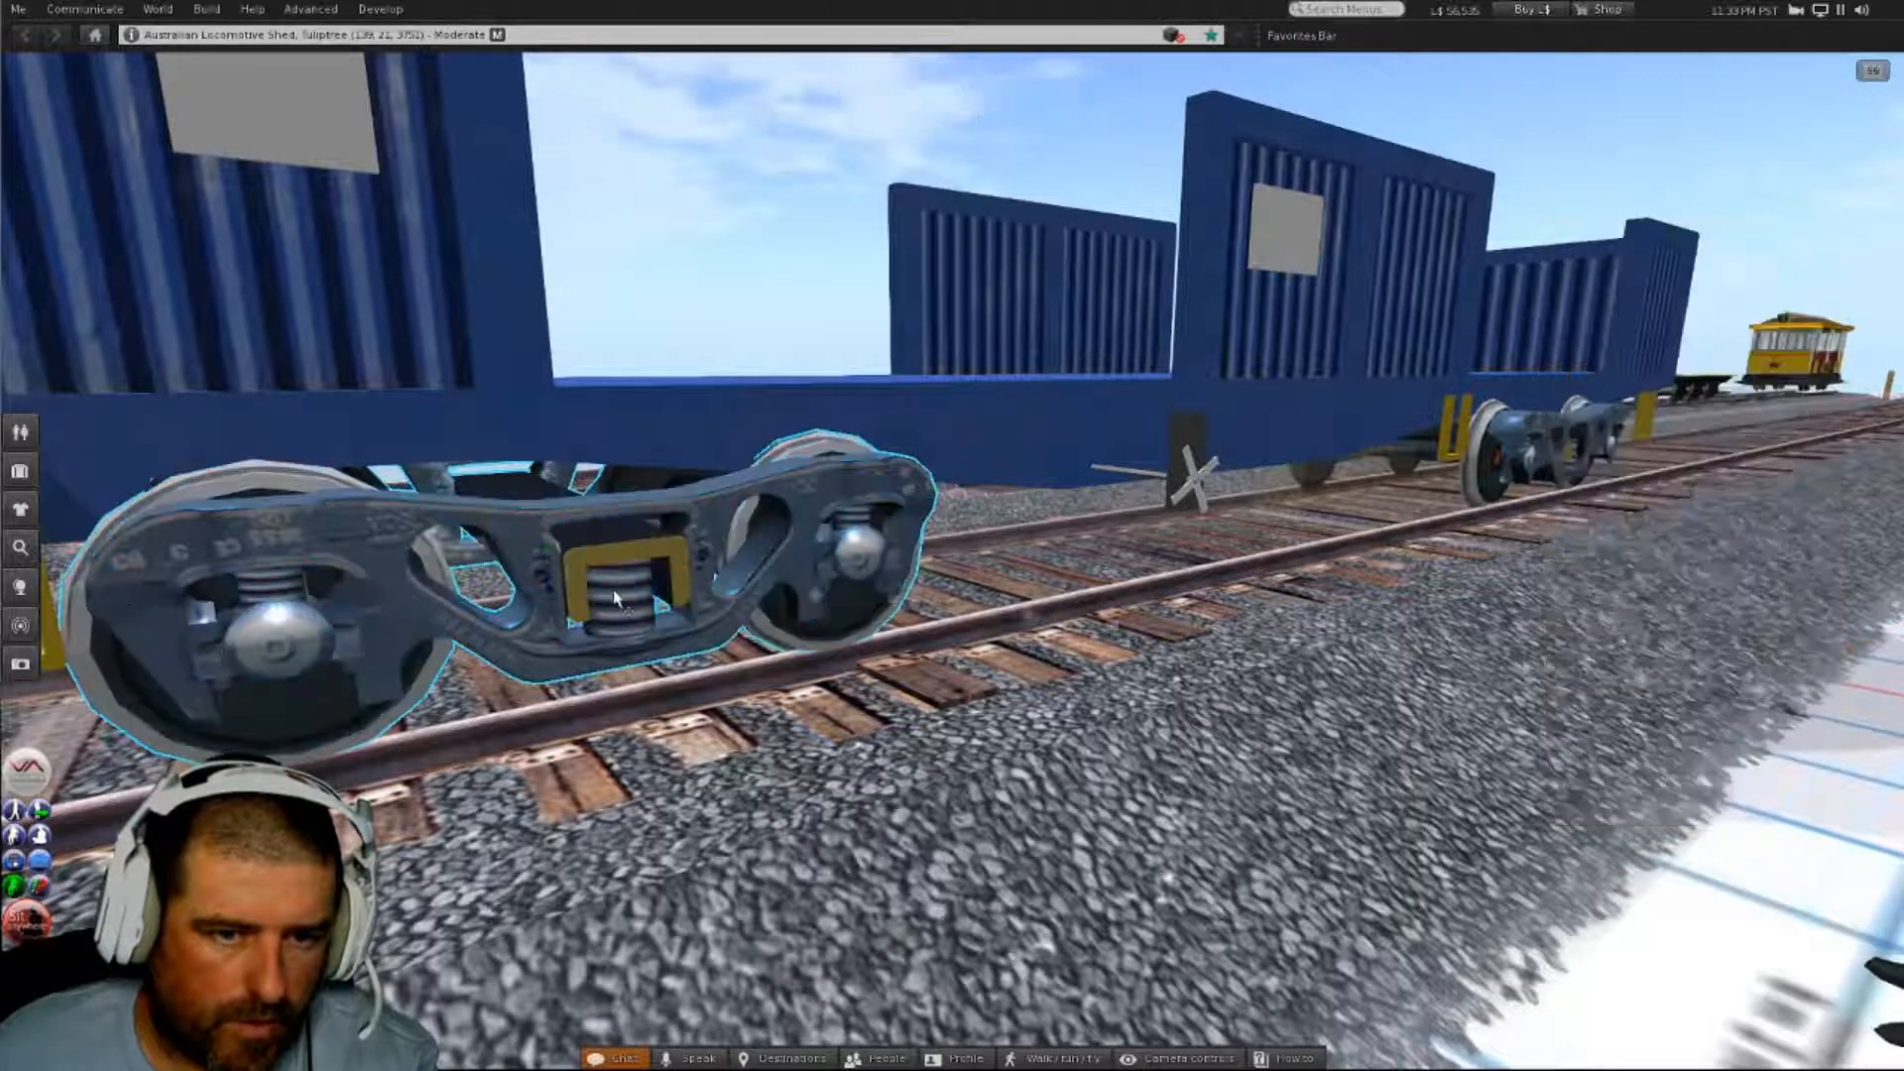
key("ctrl+b")
key("ctrl+b")
key("ctrl+b")
left_click(862, 525)
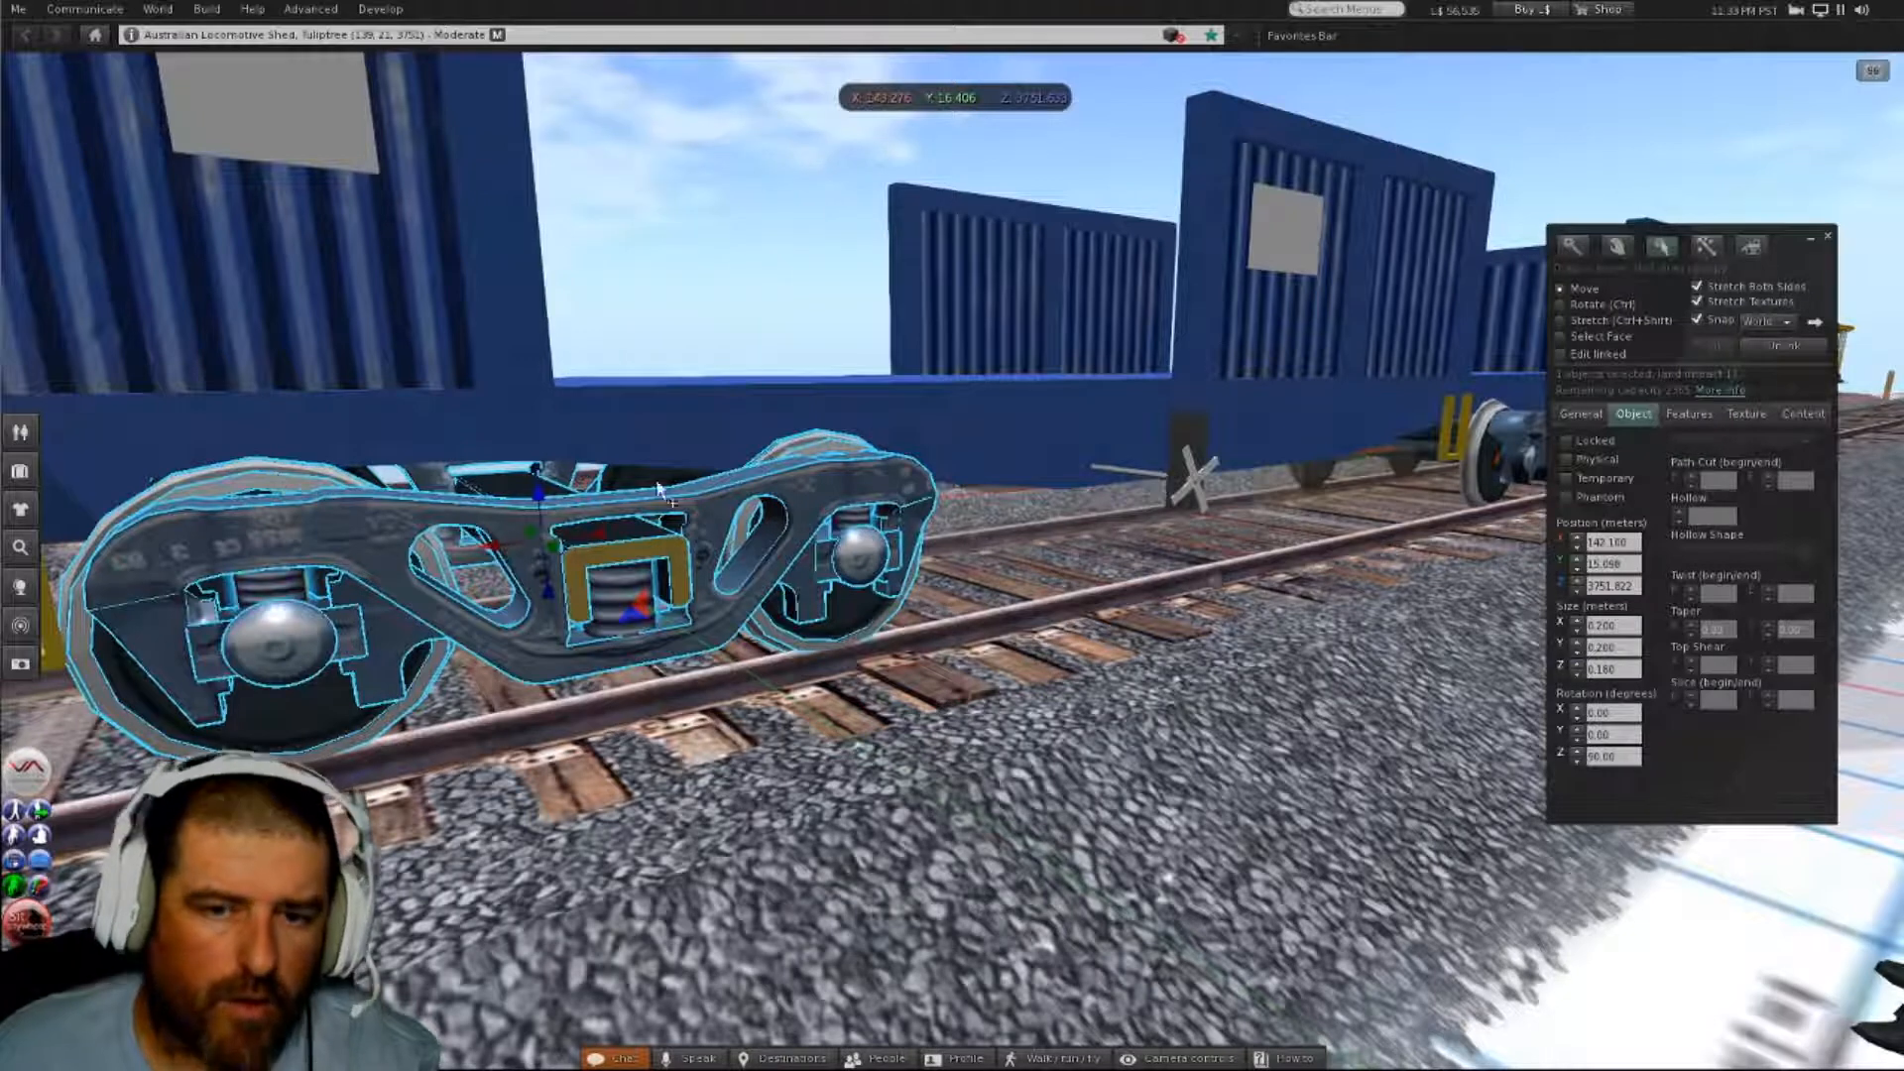
left_click(1085, 424, "shift")
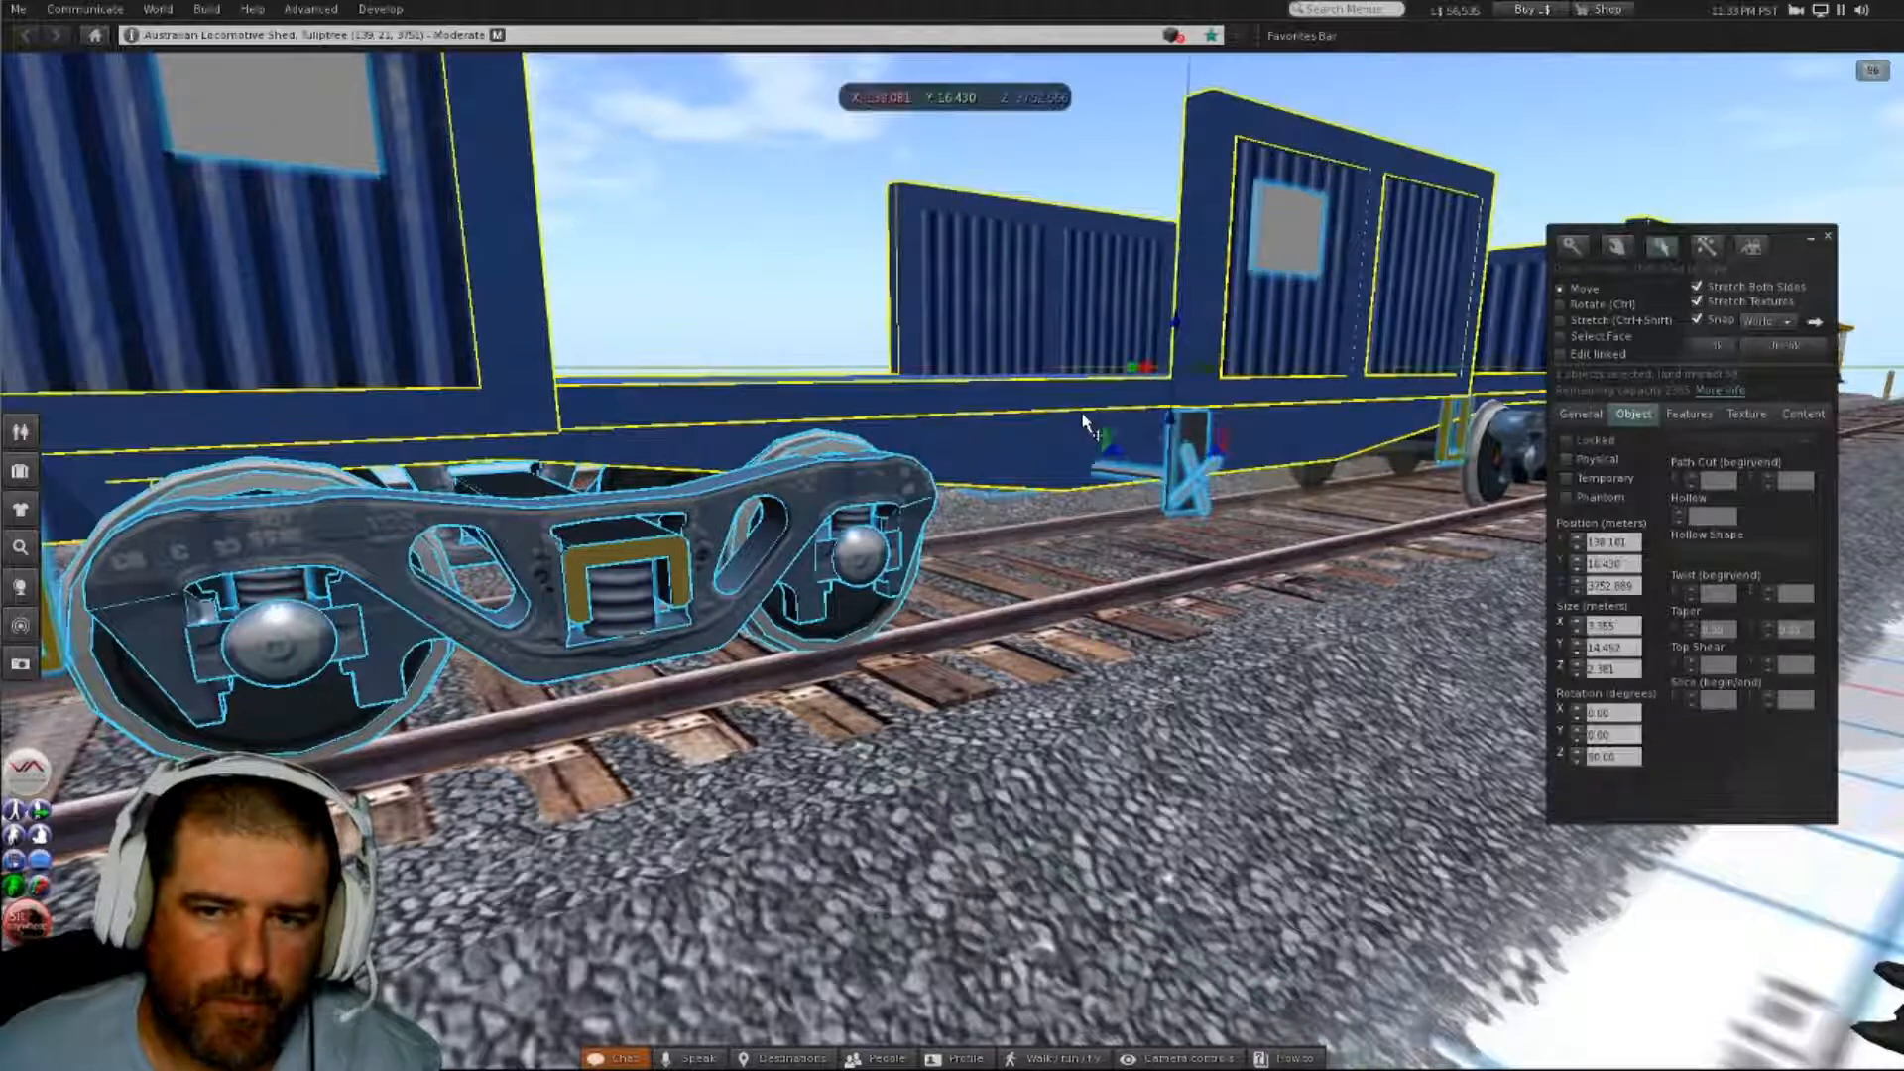
left_click(1726, 345)
- Link the bogie at the wagon's other end to the wagon body and finish editing
key("alt")
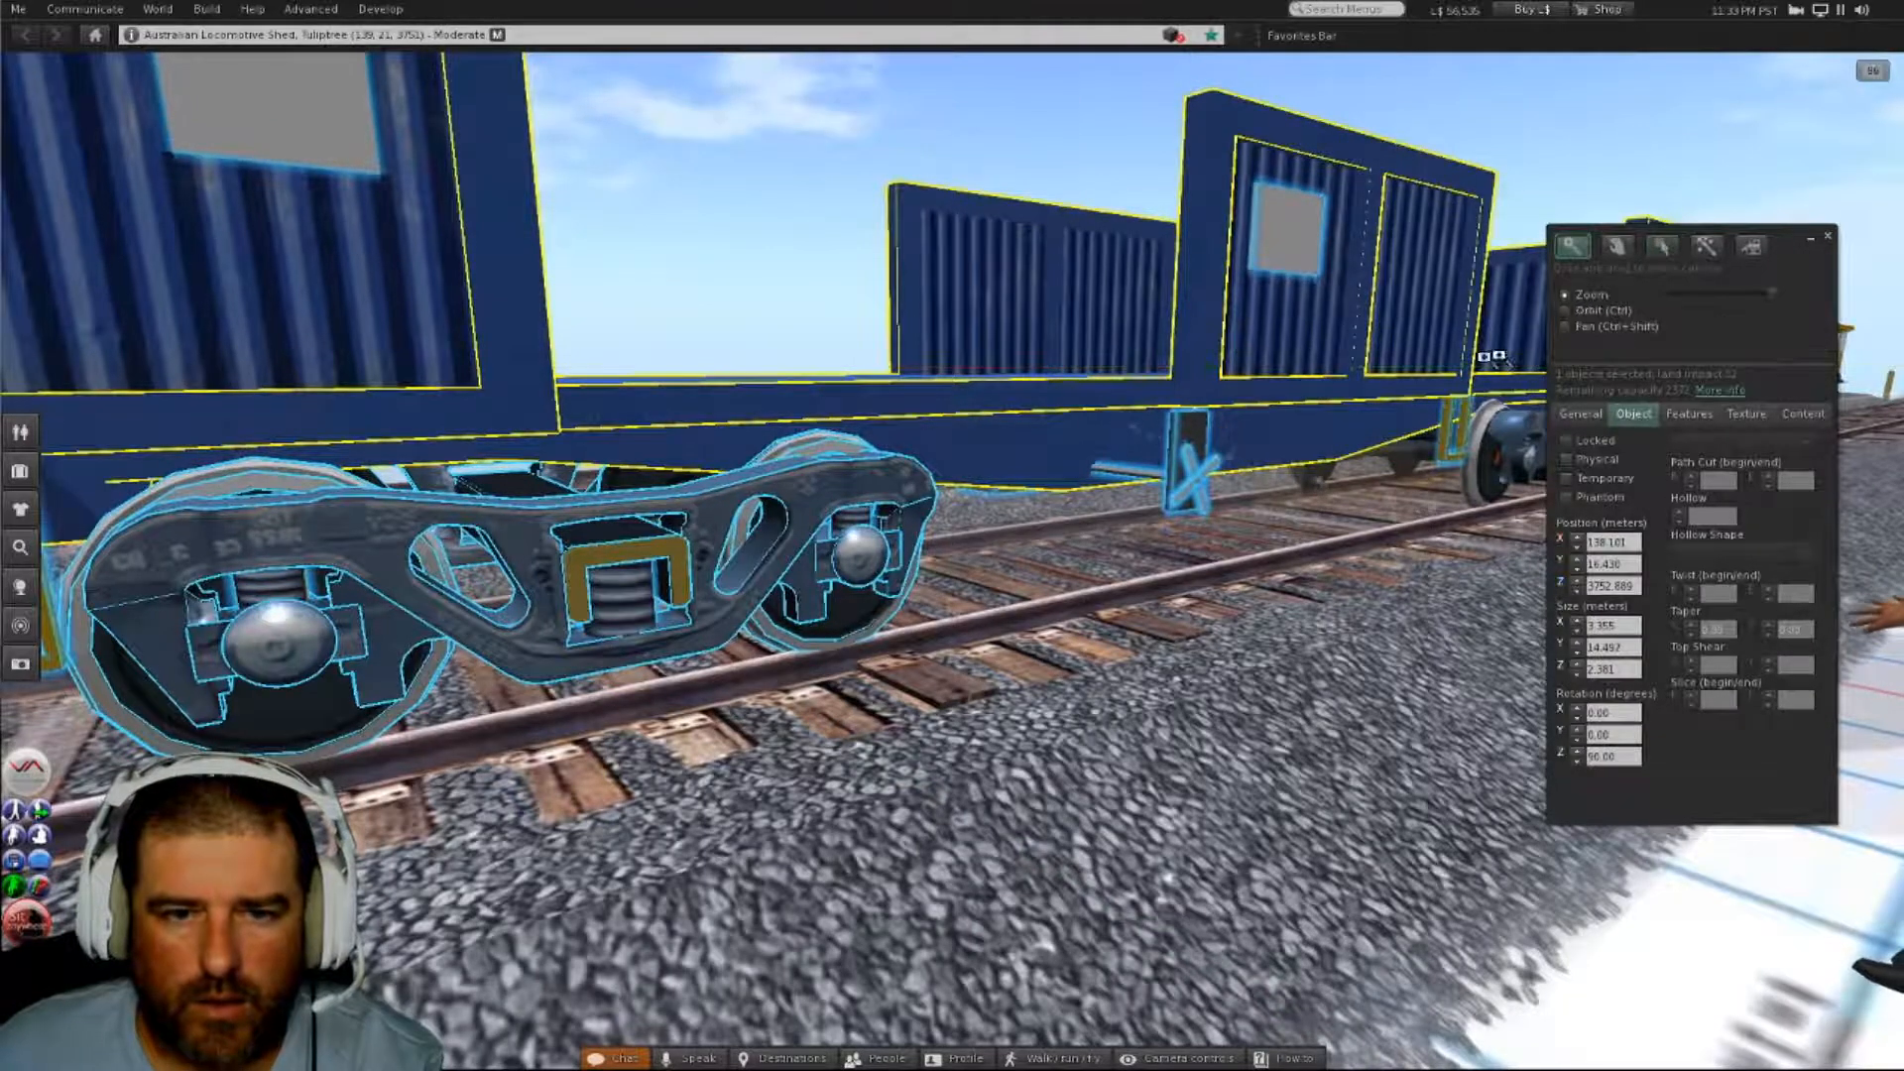
left_click_drag(1479, 397, 1160, 476, "alt")
left_click(990, 656)
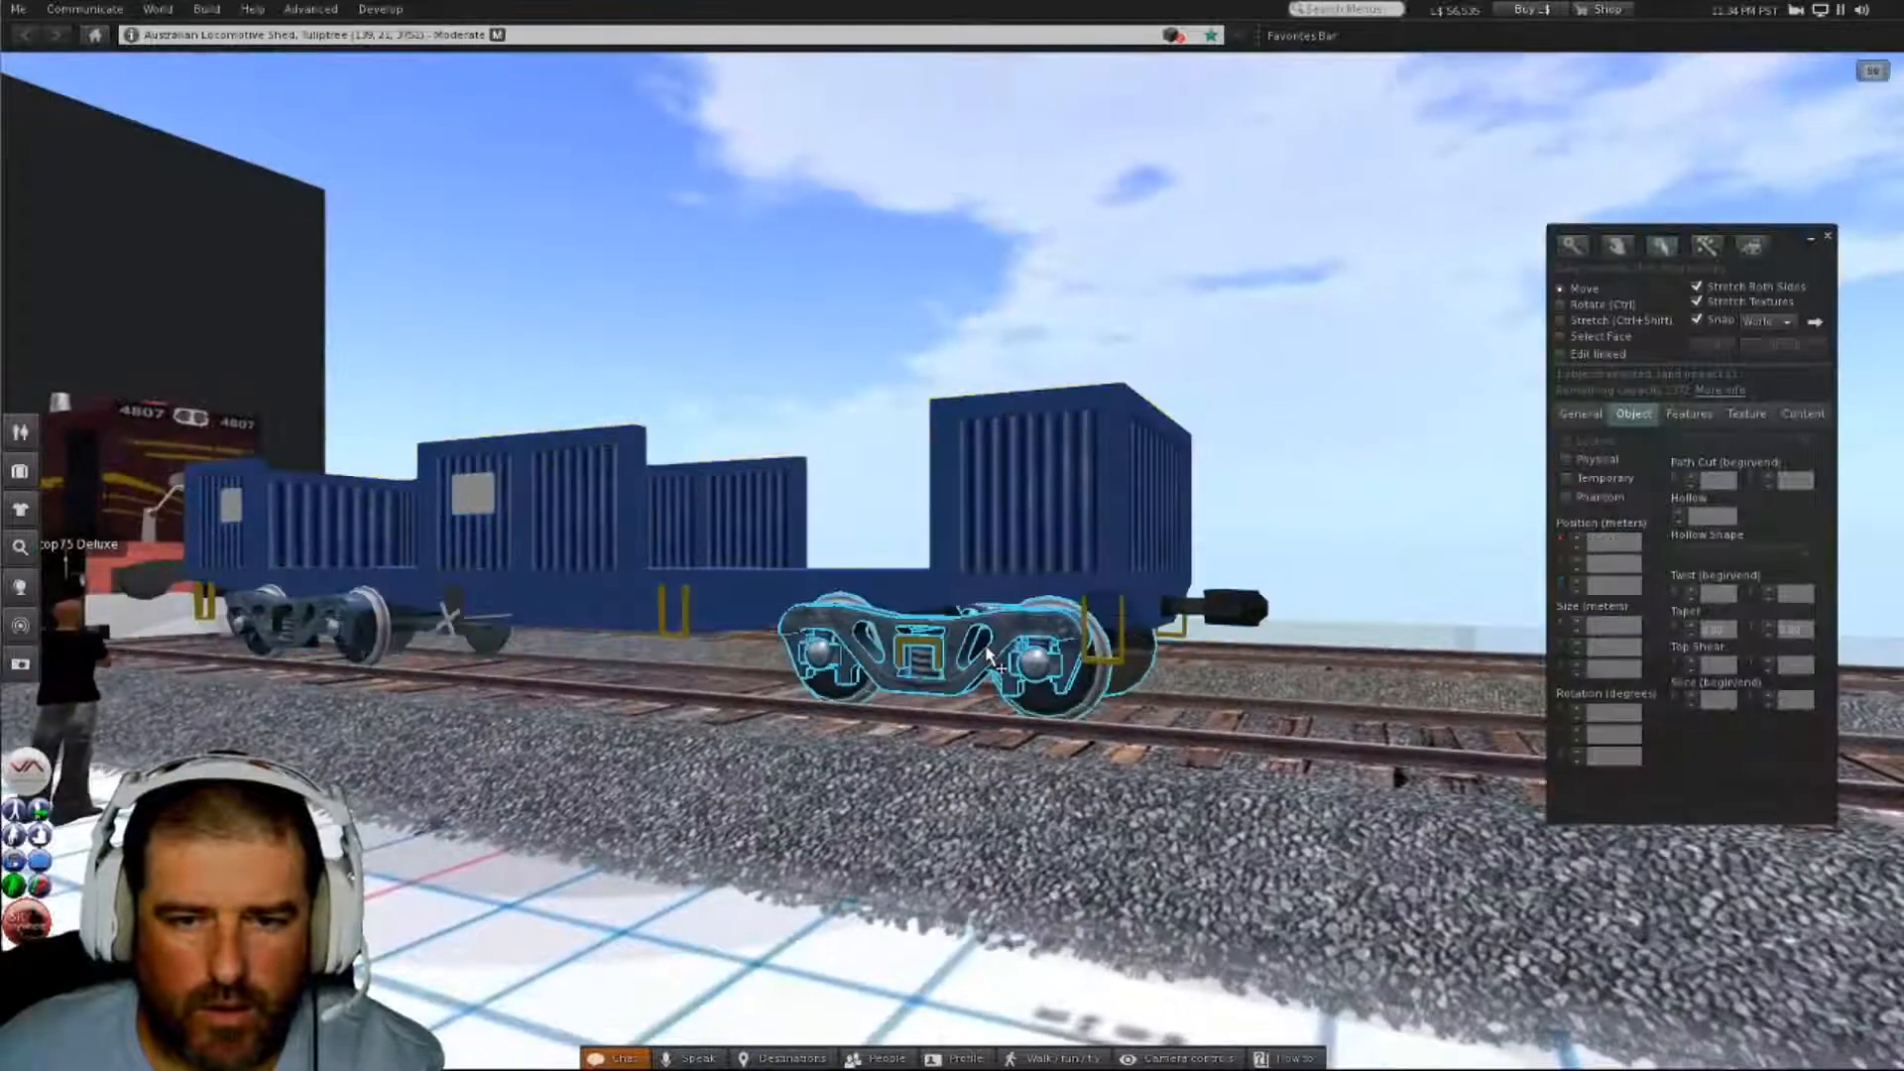
left_click(1021, 544, "shift")
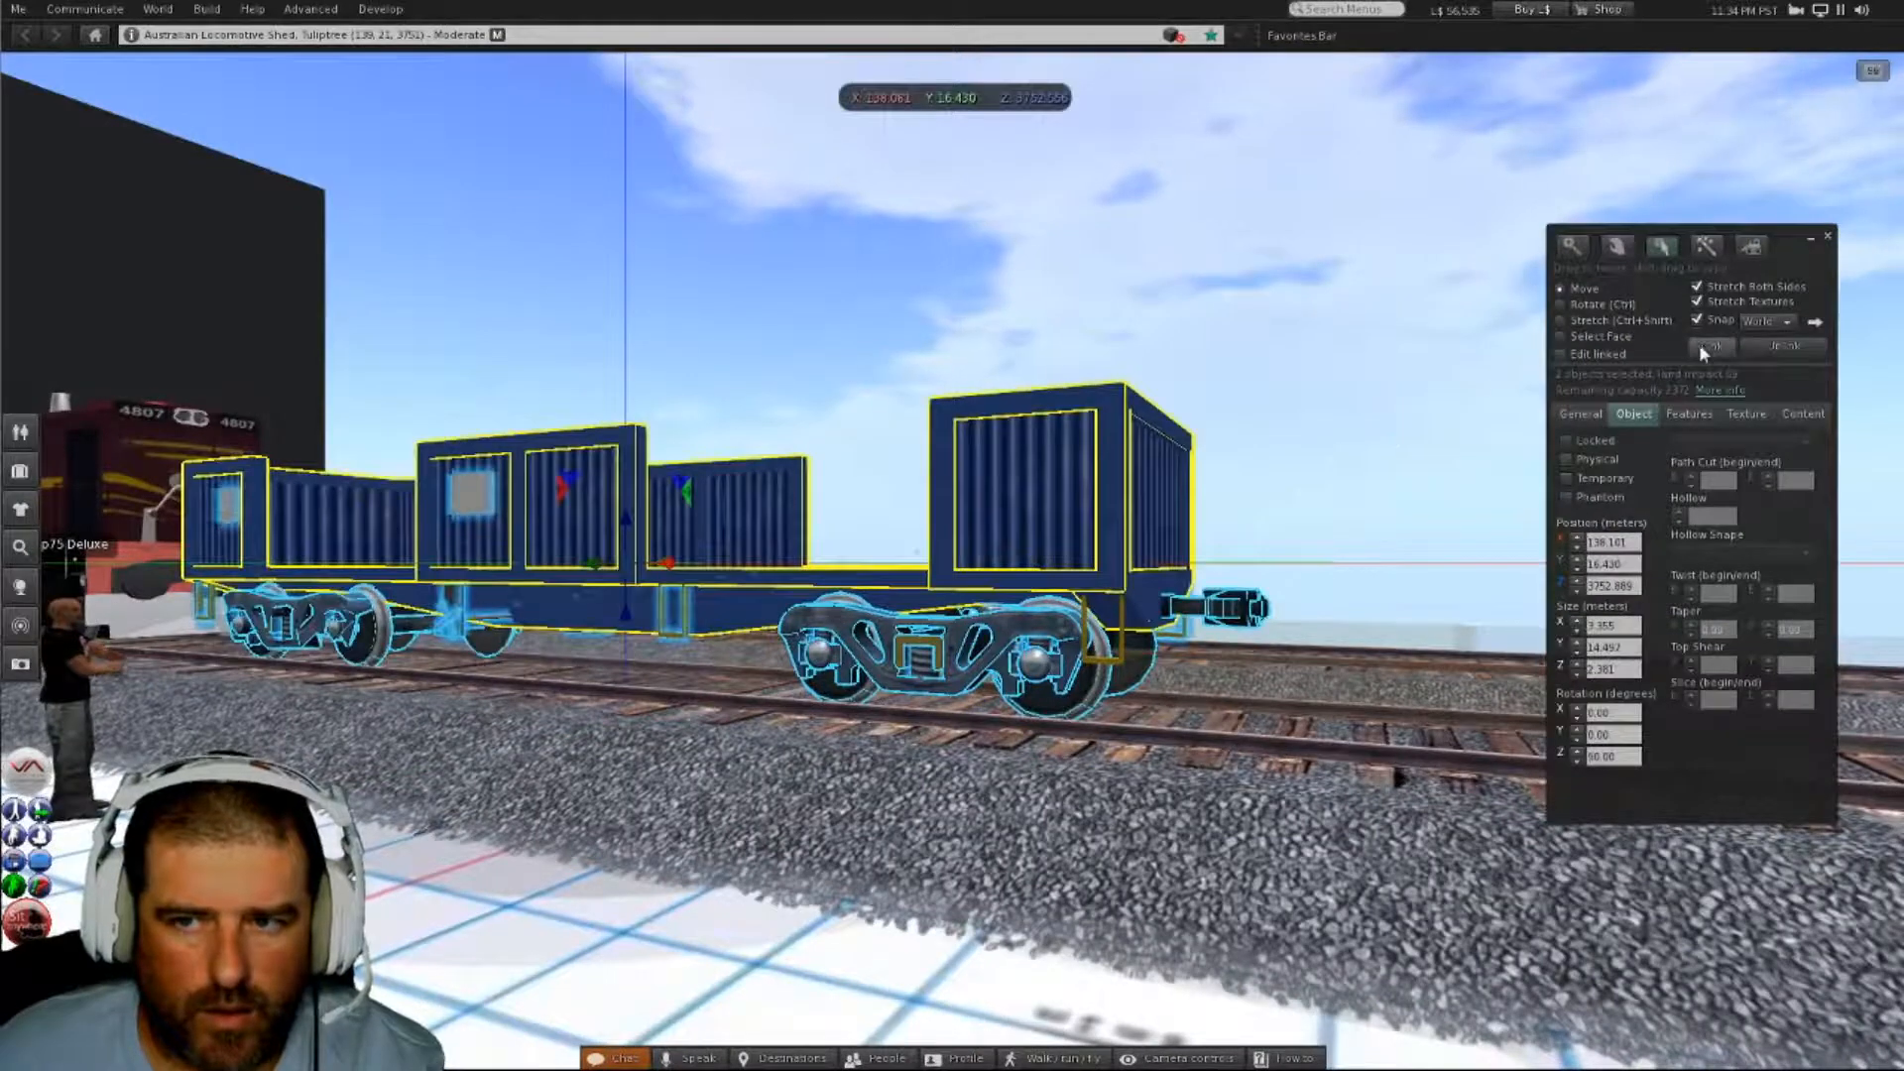
left_click(1698, 343)
key("alt")
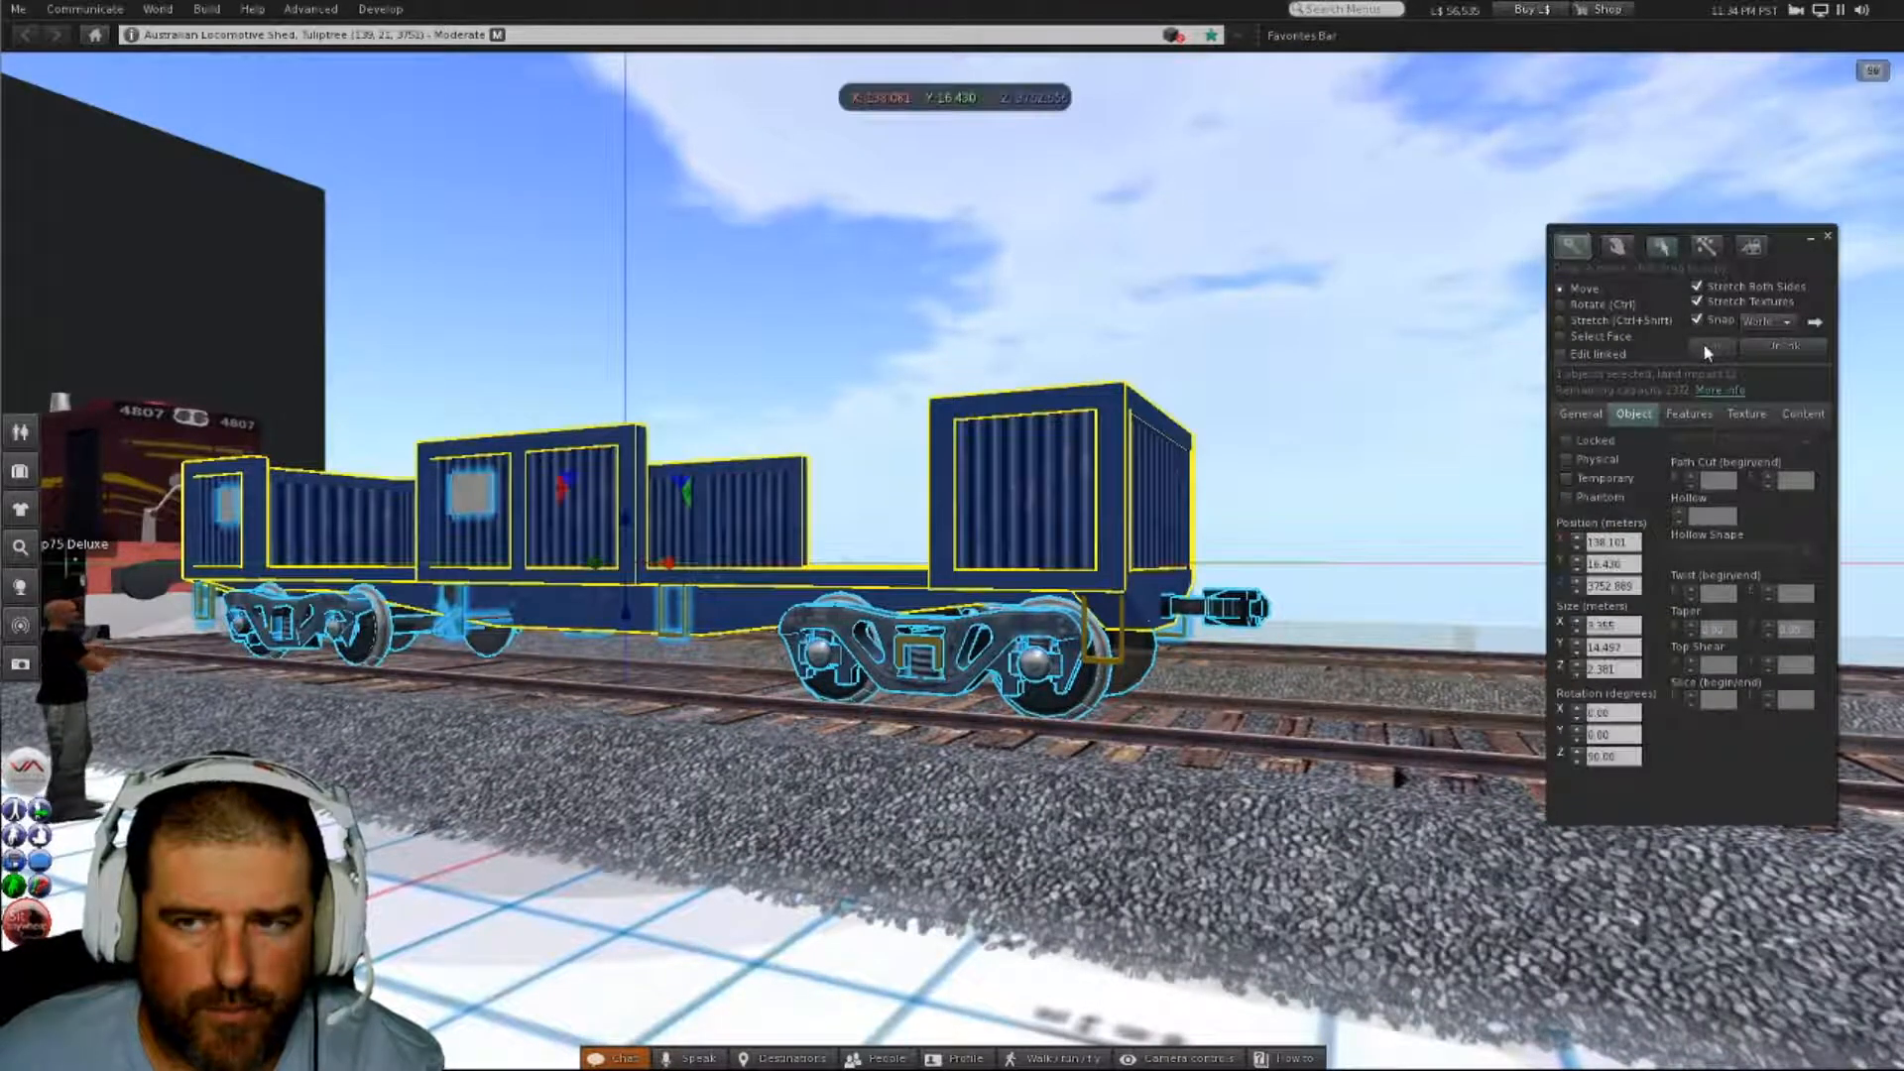
left_click(1828, 238)
- Create a default 0.5 m box on the ballast beside the middle of the wagon
left_click_drag(1234, 608, 664, 556, "alt")
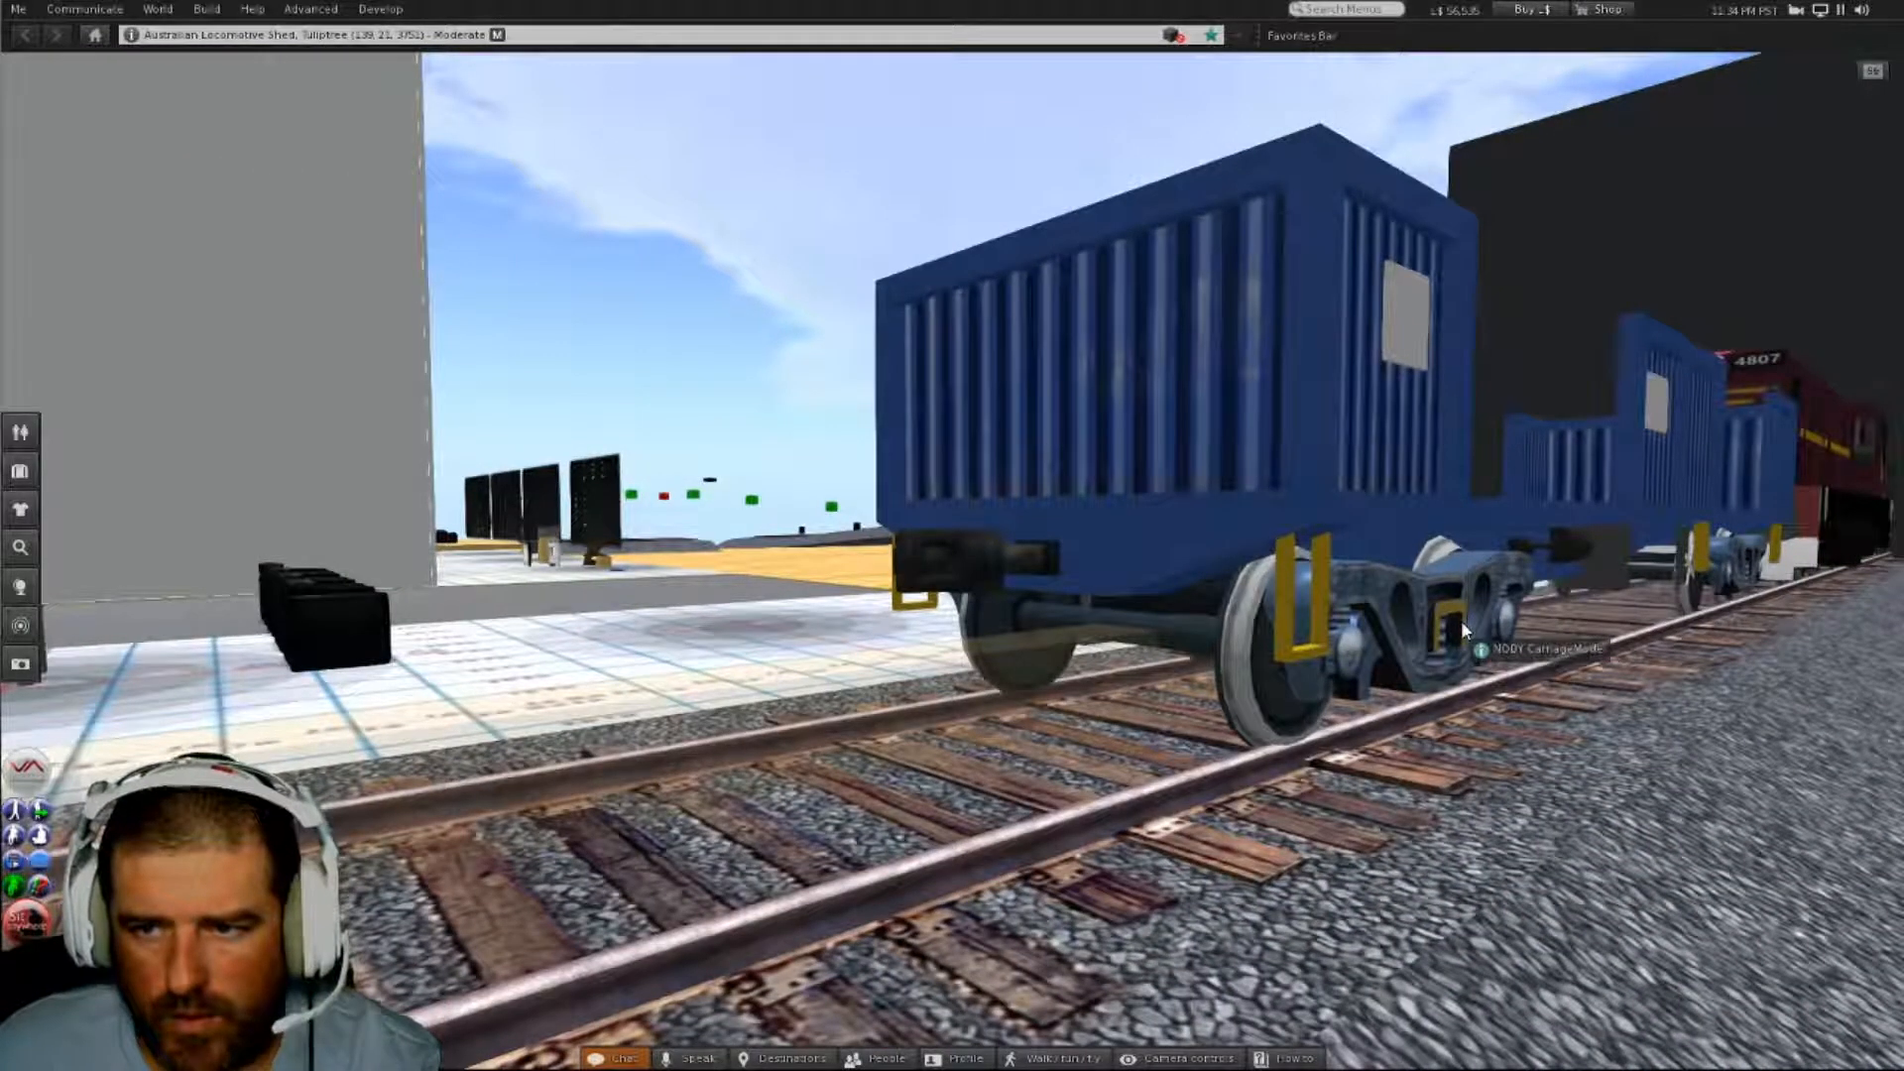
left_click_drag(989, 565, 1670, 660, "alt")
left_click_drag(527, 532, 867, 488, "alt")
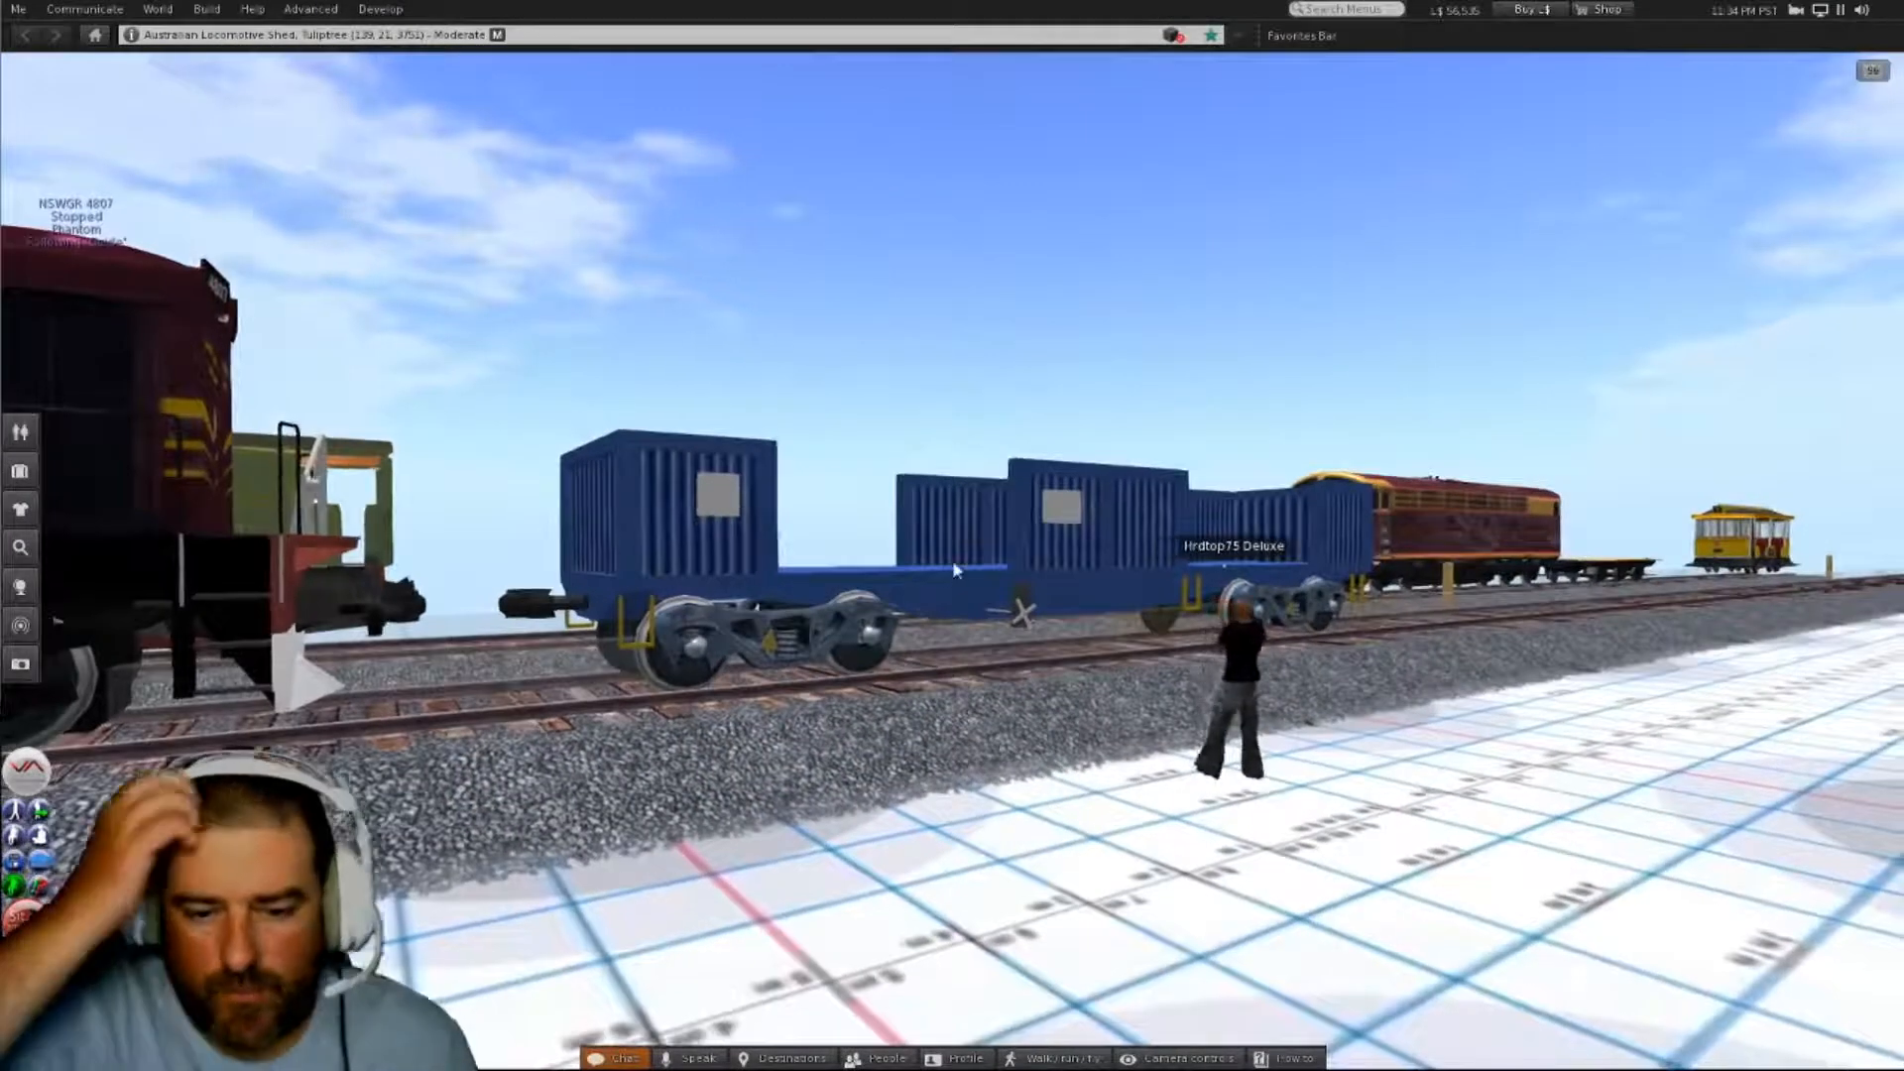
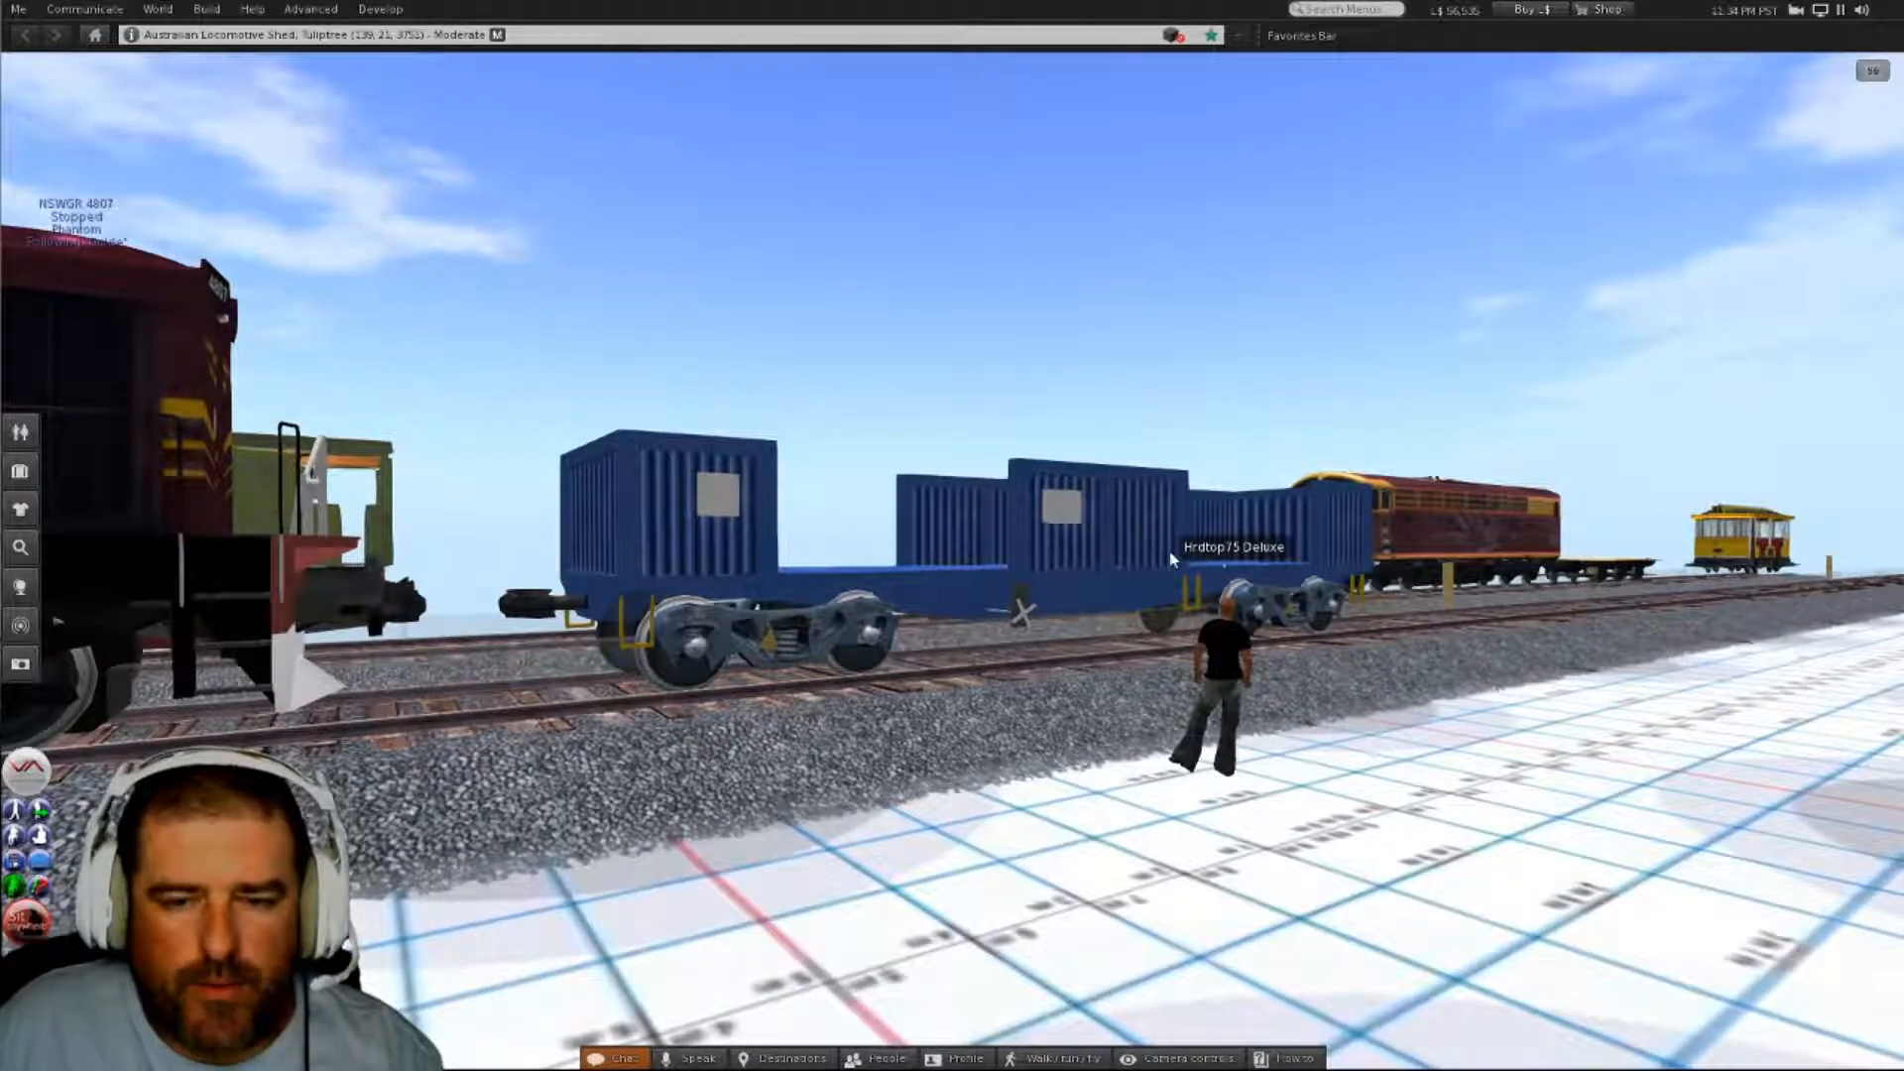
mouse_move(952, 561)
left_mouse_down("alt")
mouse_move(754, 456)
mouse_move(954, 561)
left_mouse_up("alt")
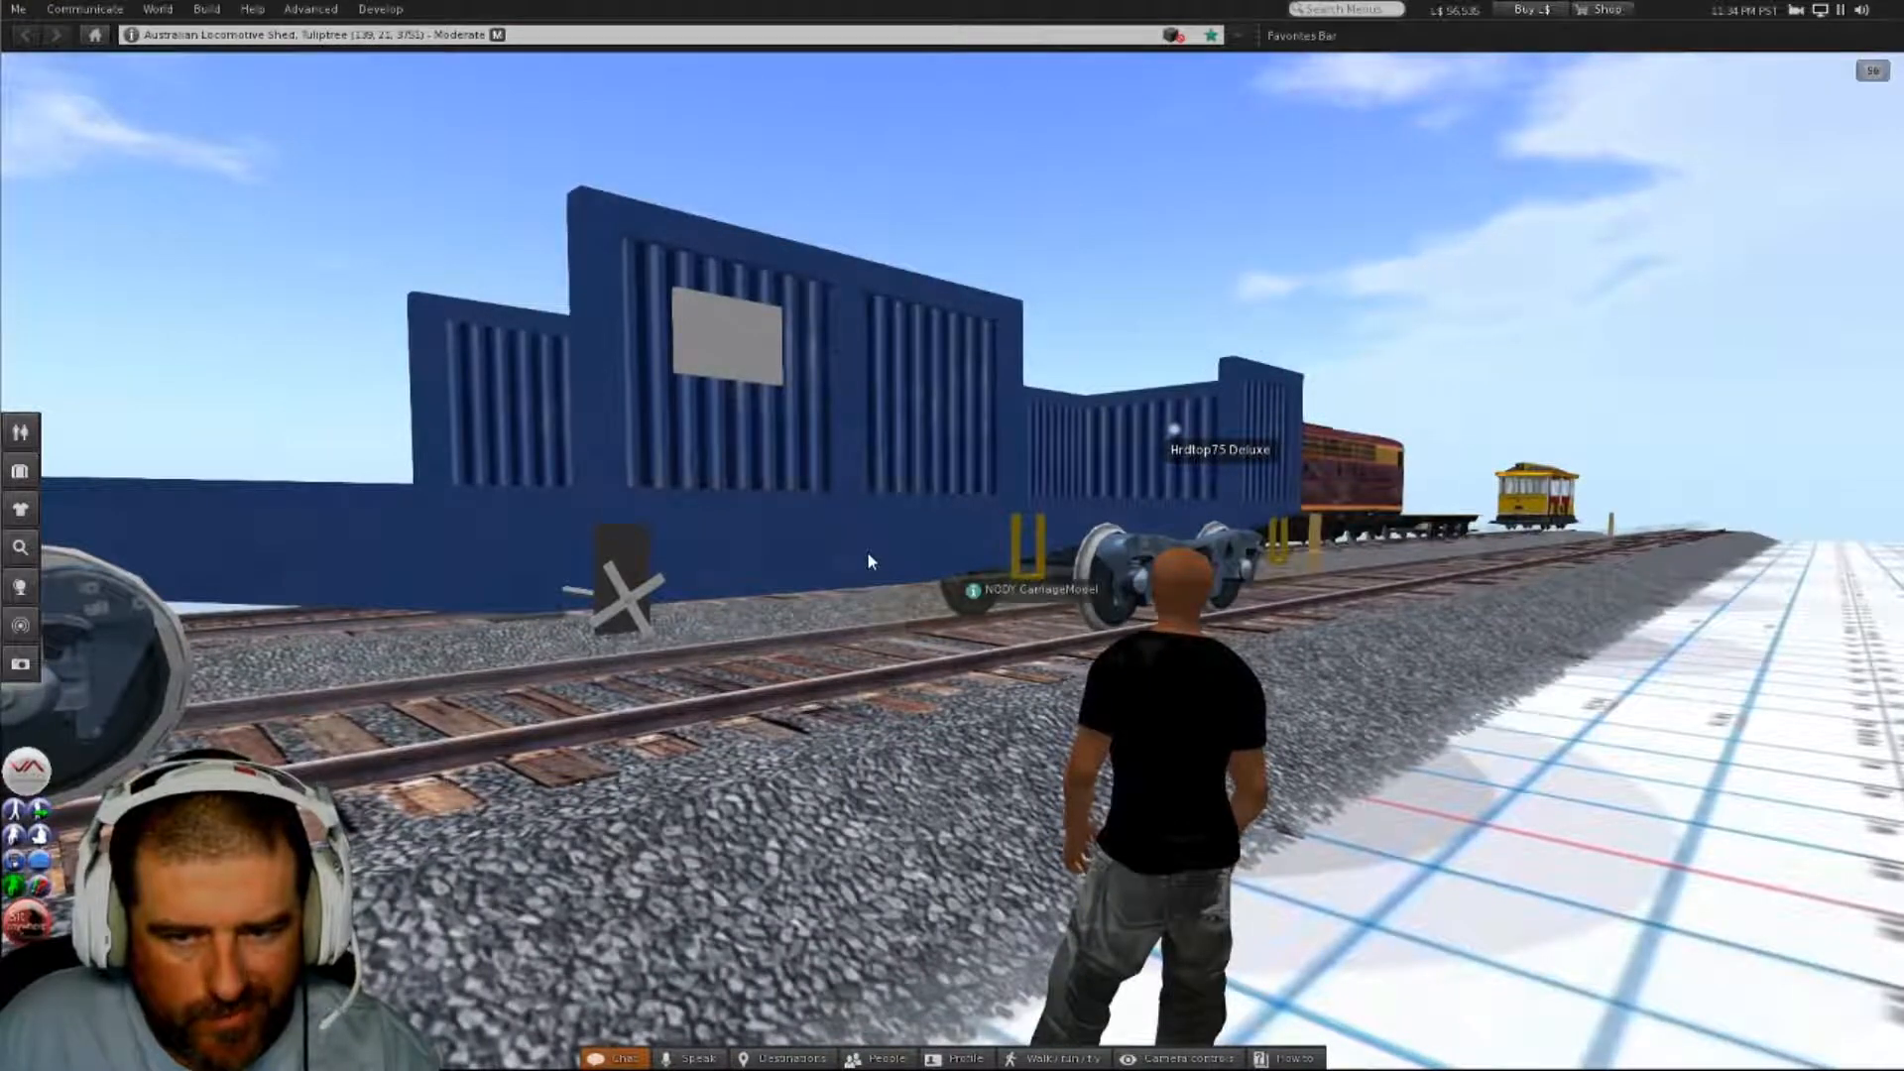
right_click(1430, 794)
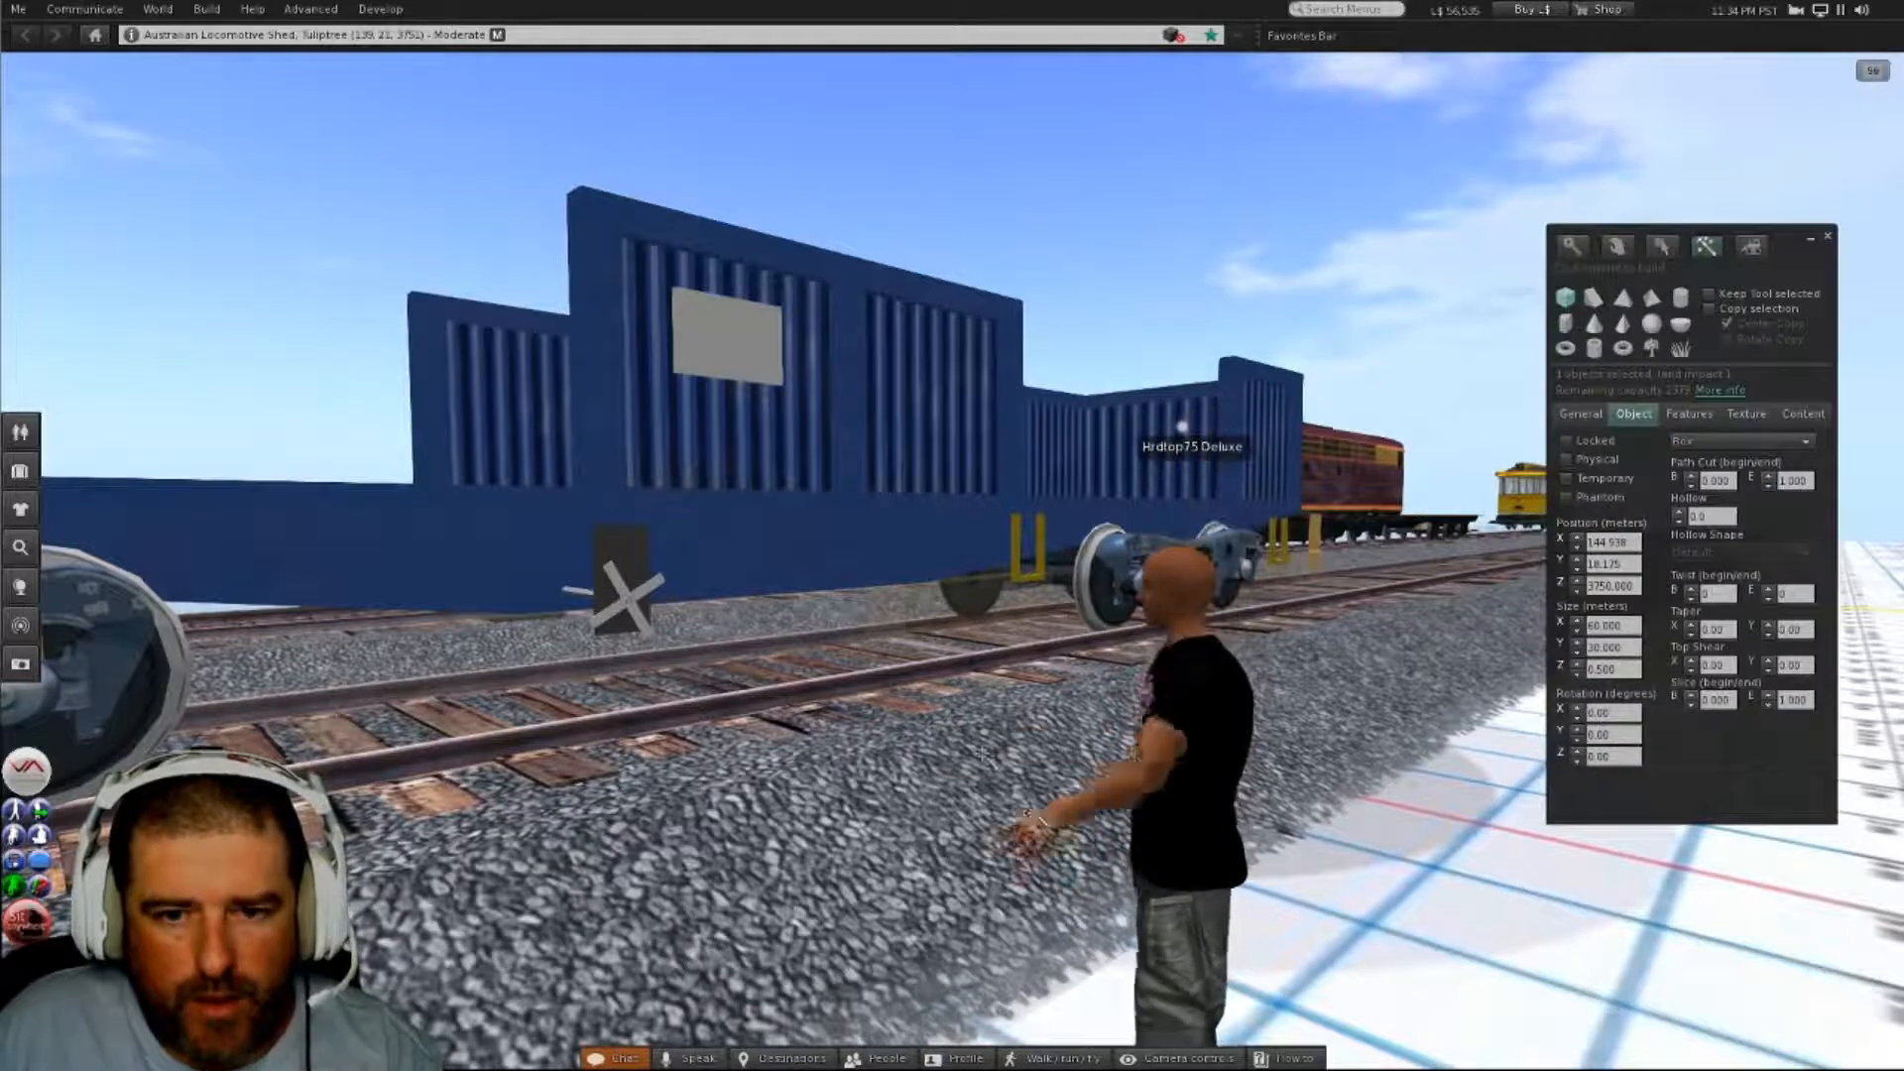
left_click(829, 695)
left_click_drag(835, 662, 960, 541, "alt")
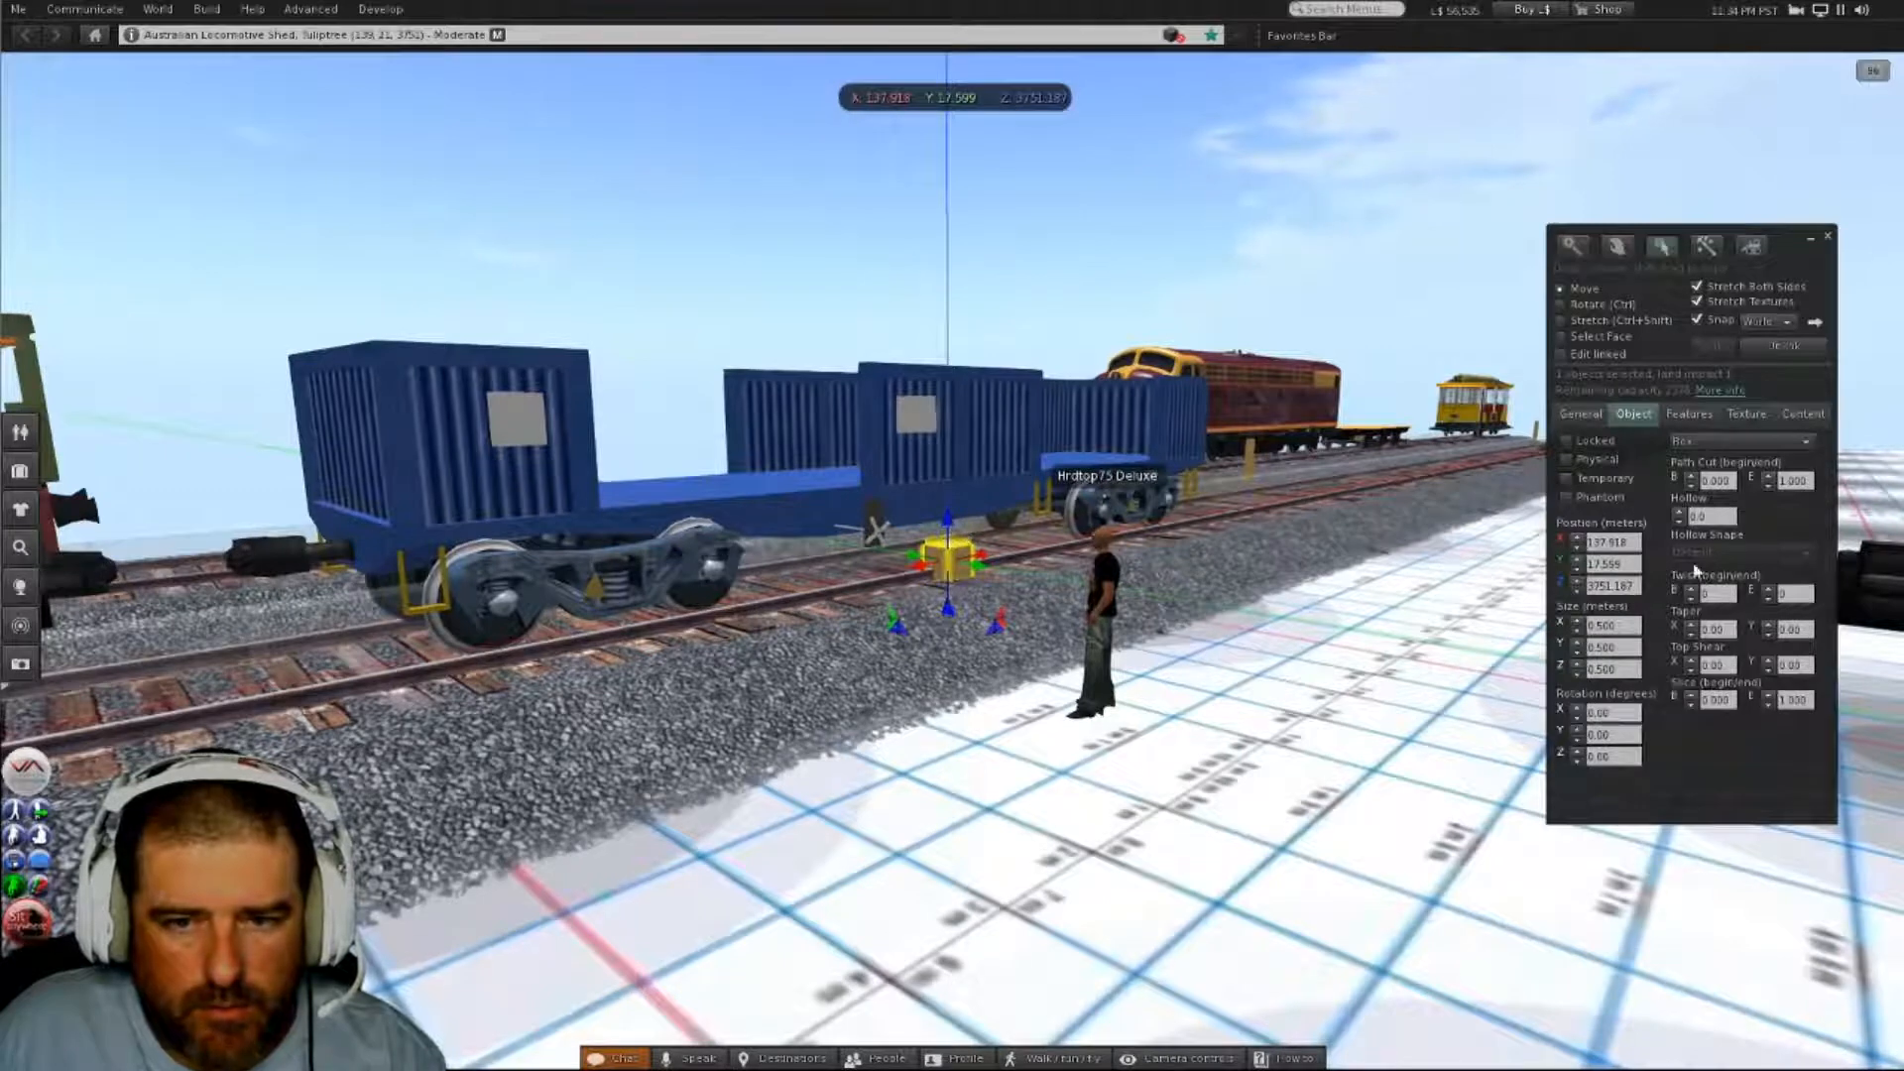
- Copy the wagon's X position, 138.101, and apply it to the new box
left_click(958, 496)
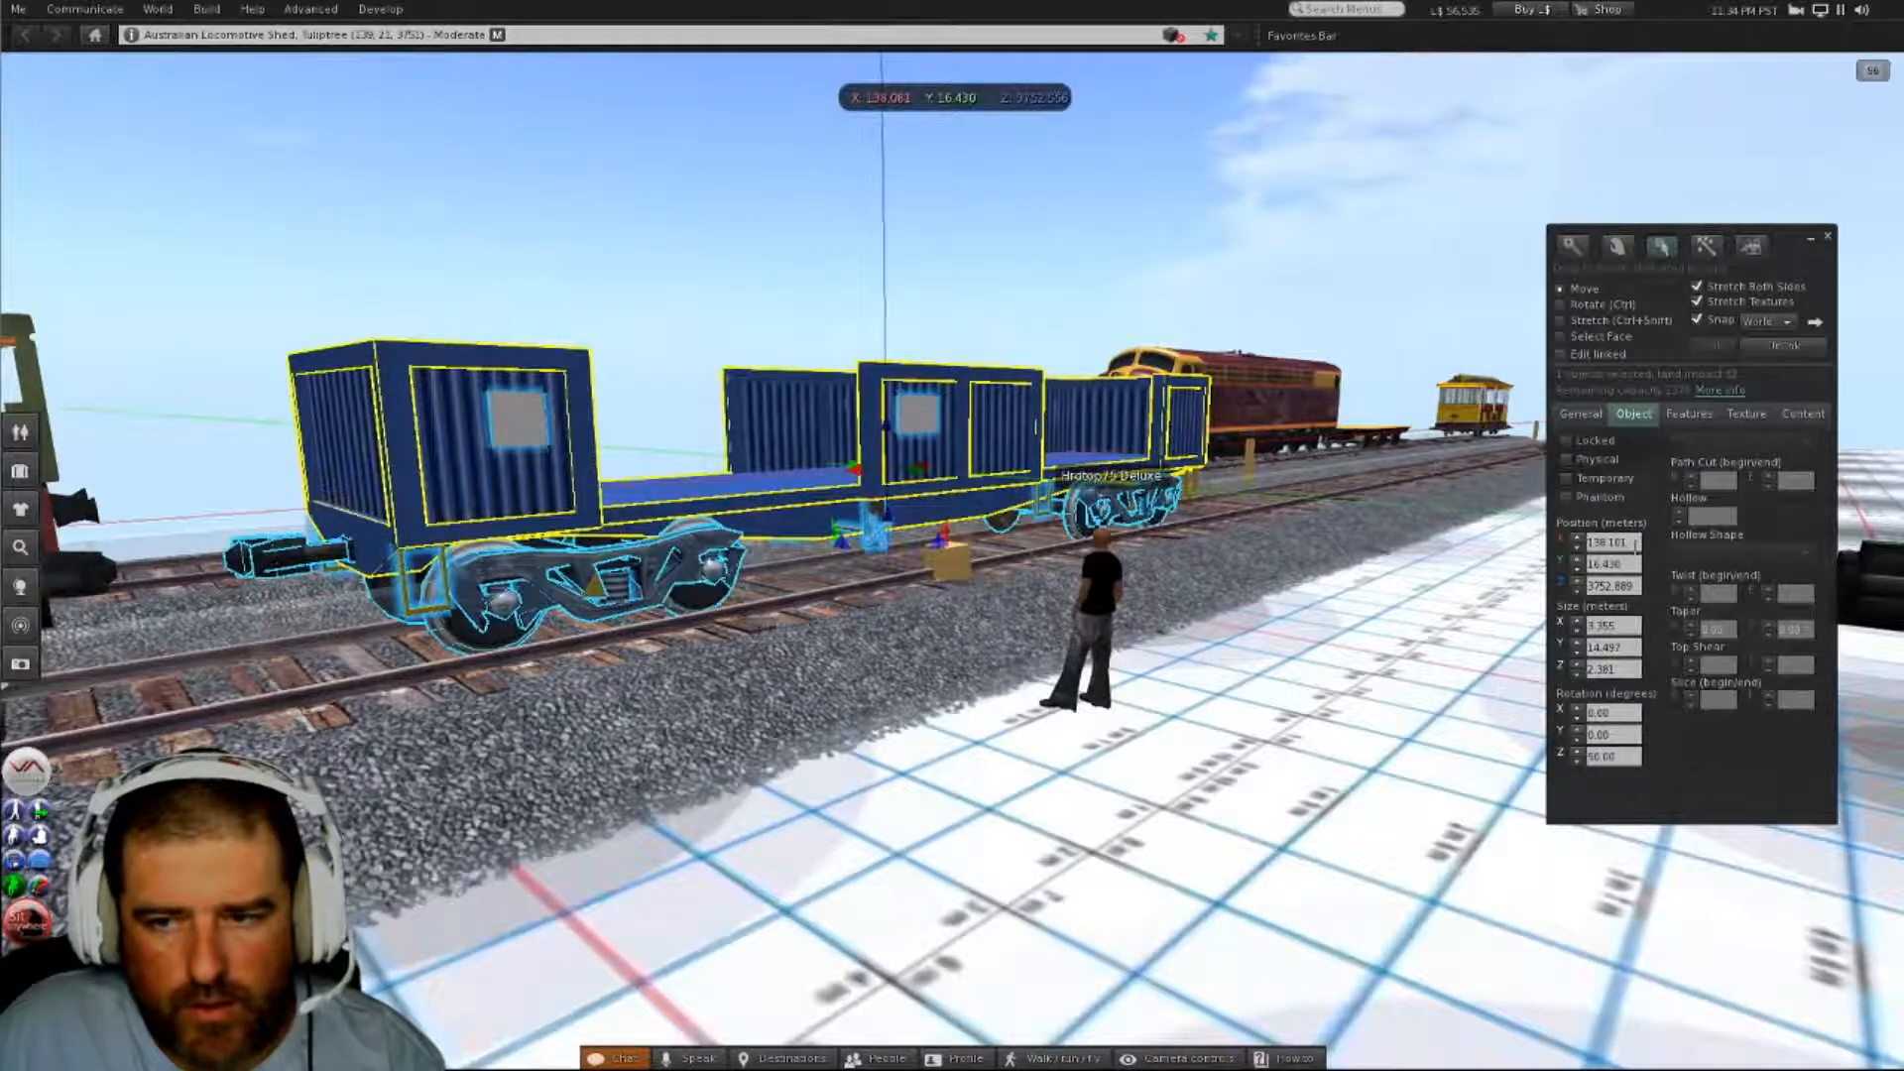
double_click(1612, 543)
right_click(1604, 548)
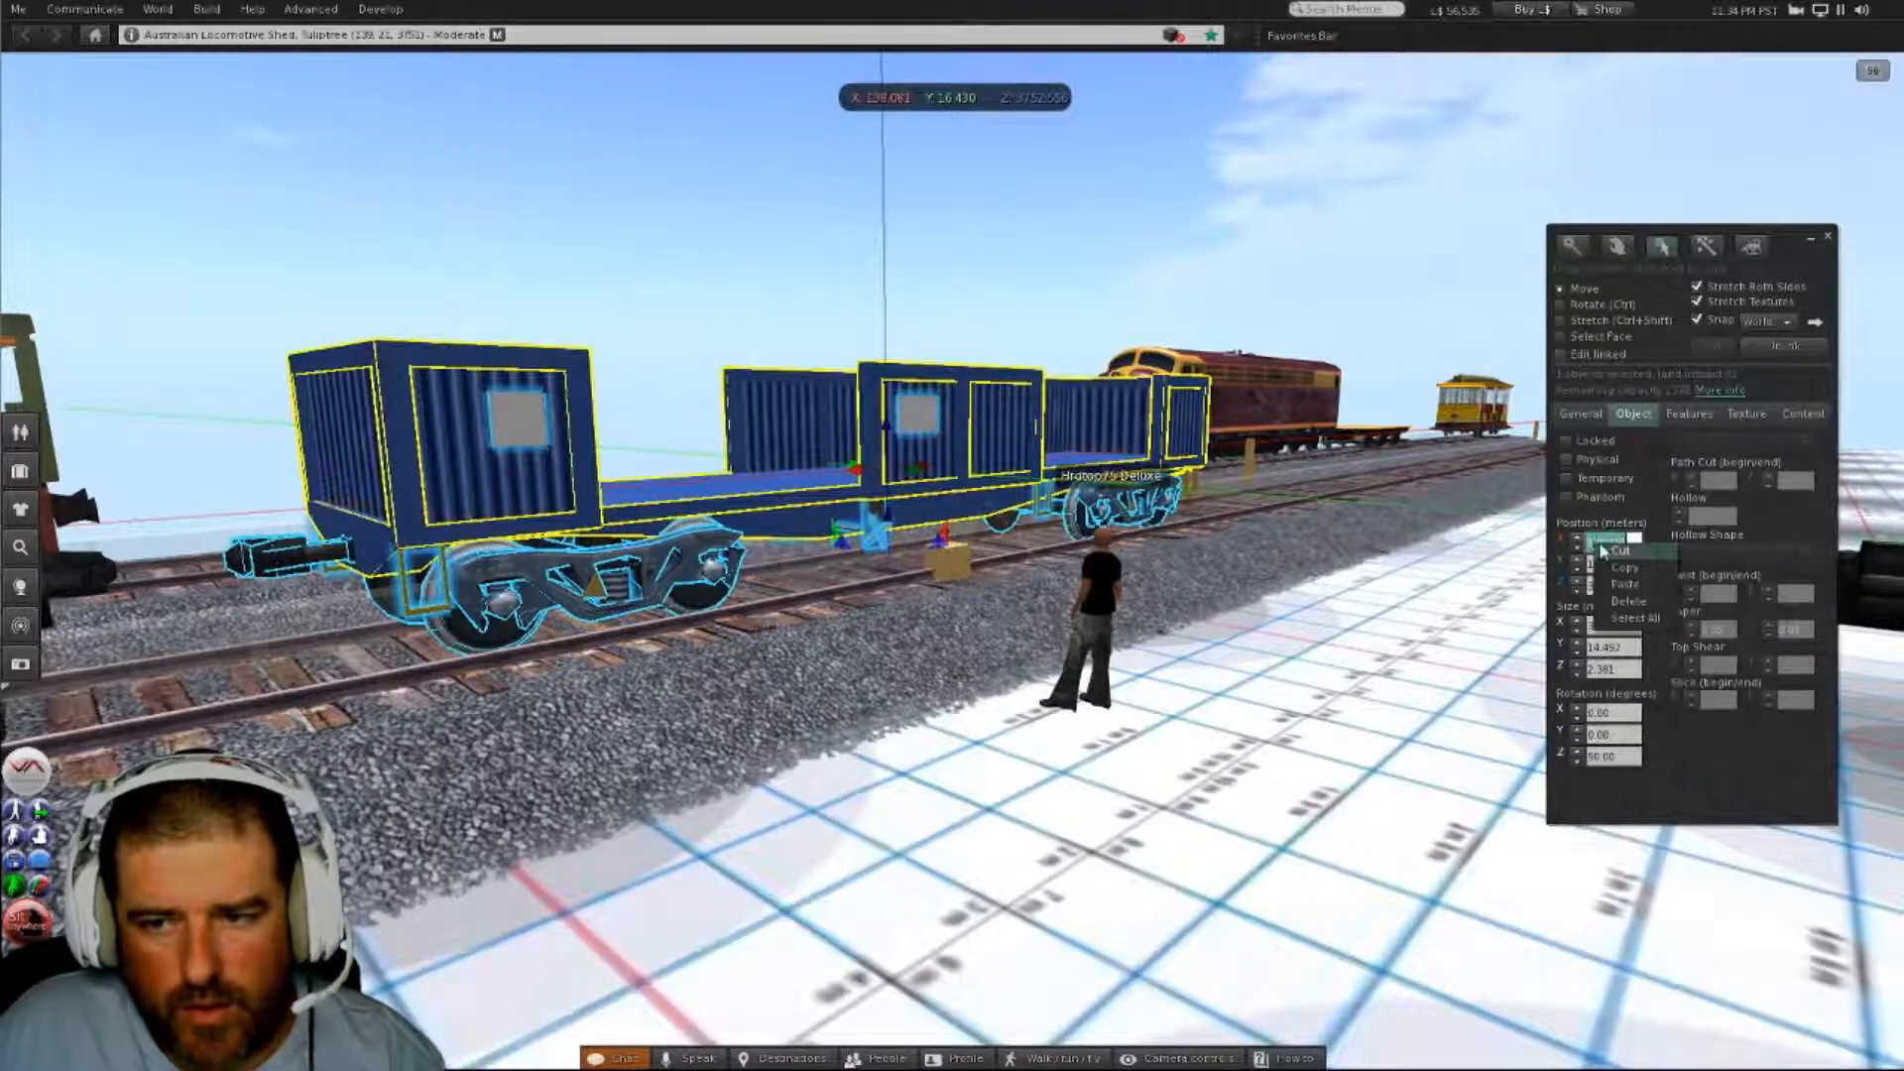
left_click(1646, 571)
left_click(950, 558)
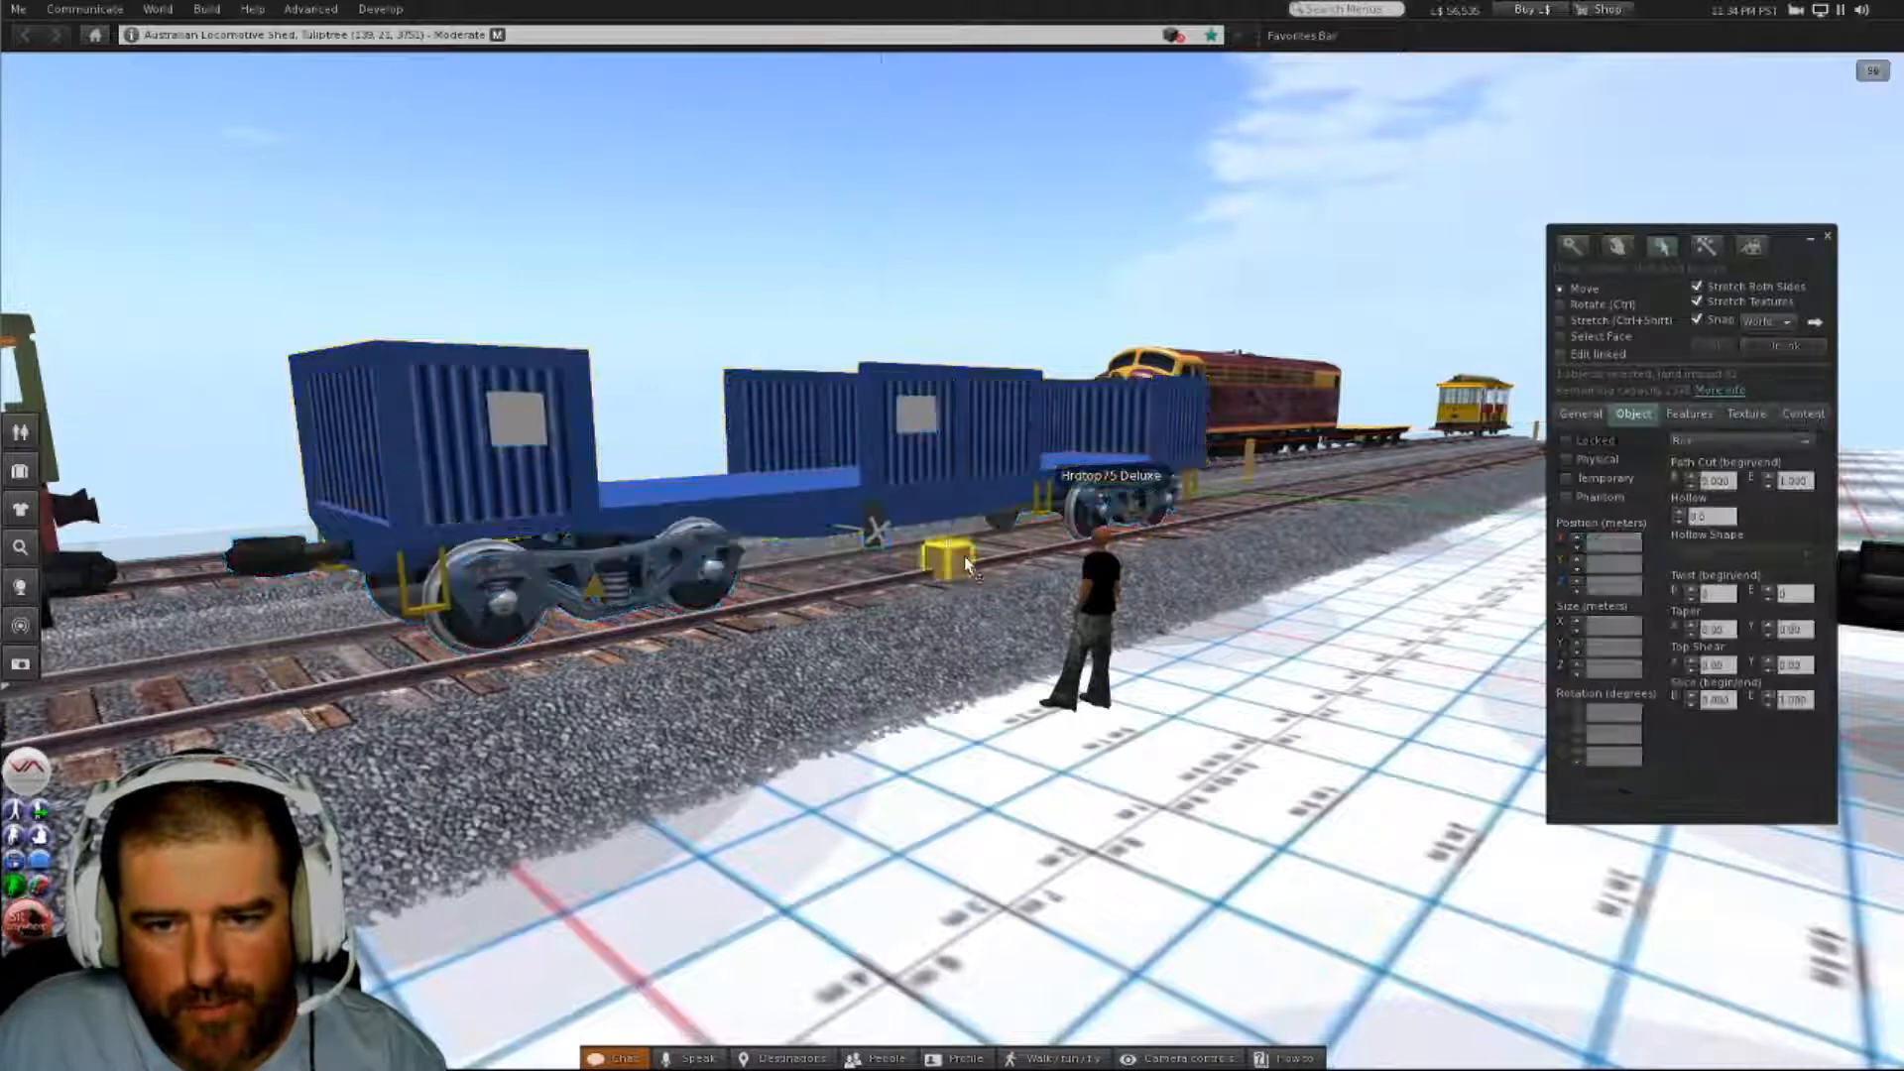
left_click(1634, 542)
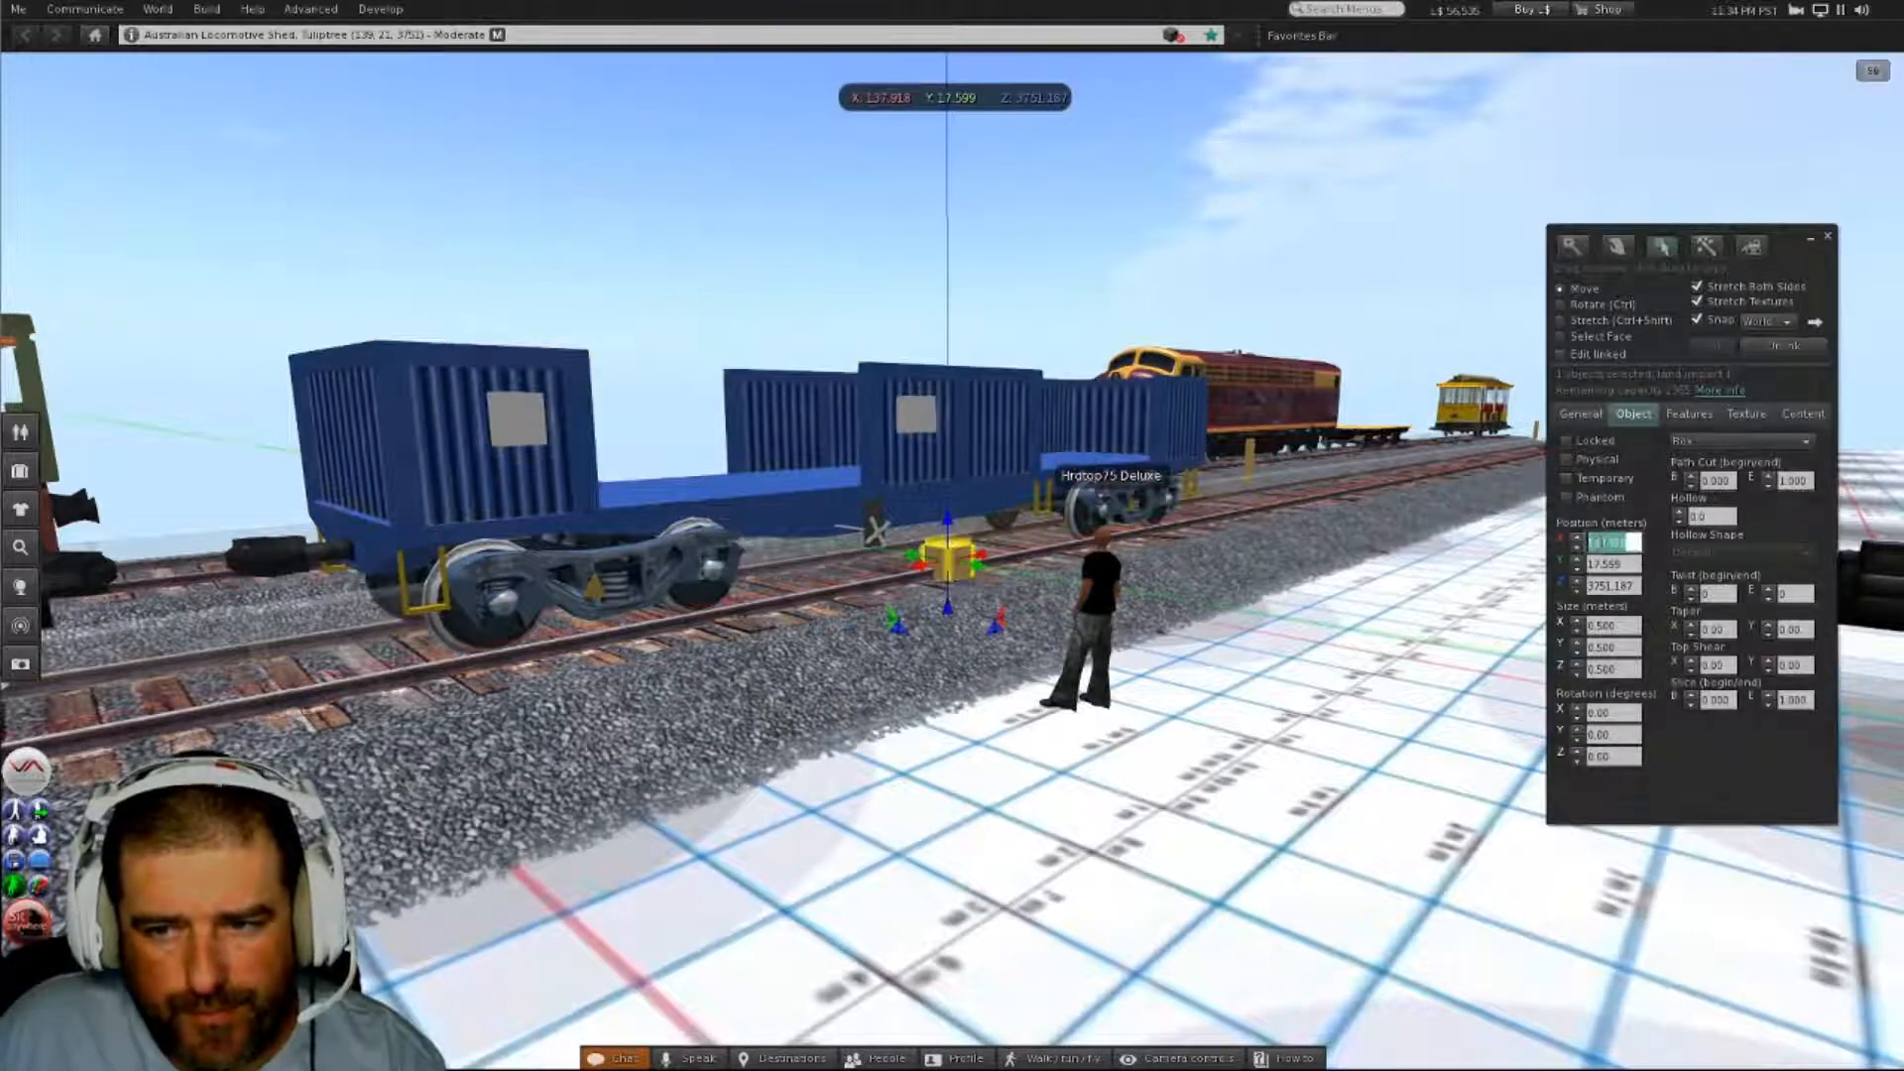
right_click(1616, 541)
left_click(1632, 583)
- Copy the wagon's Y position, 16.430, to the box so it sits on the wagon's centreline
left_click(1629, 563)
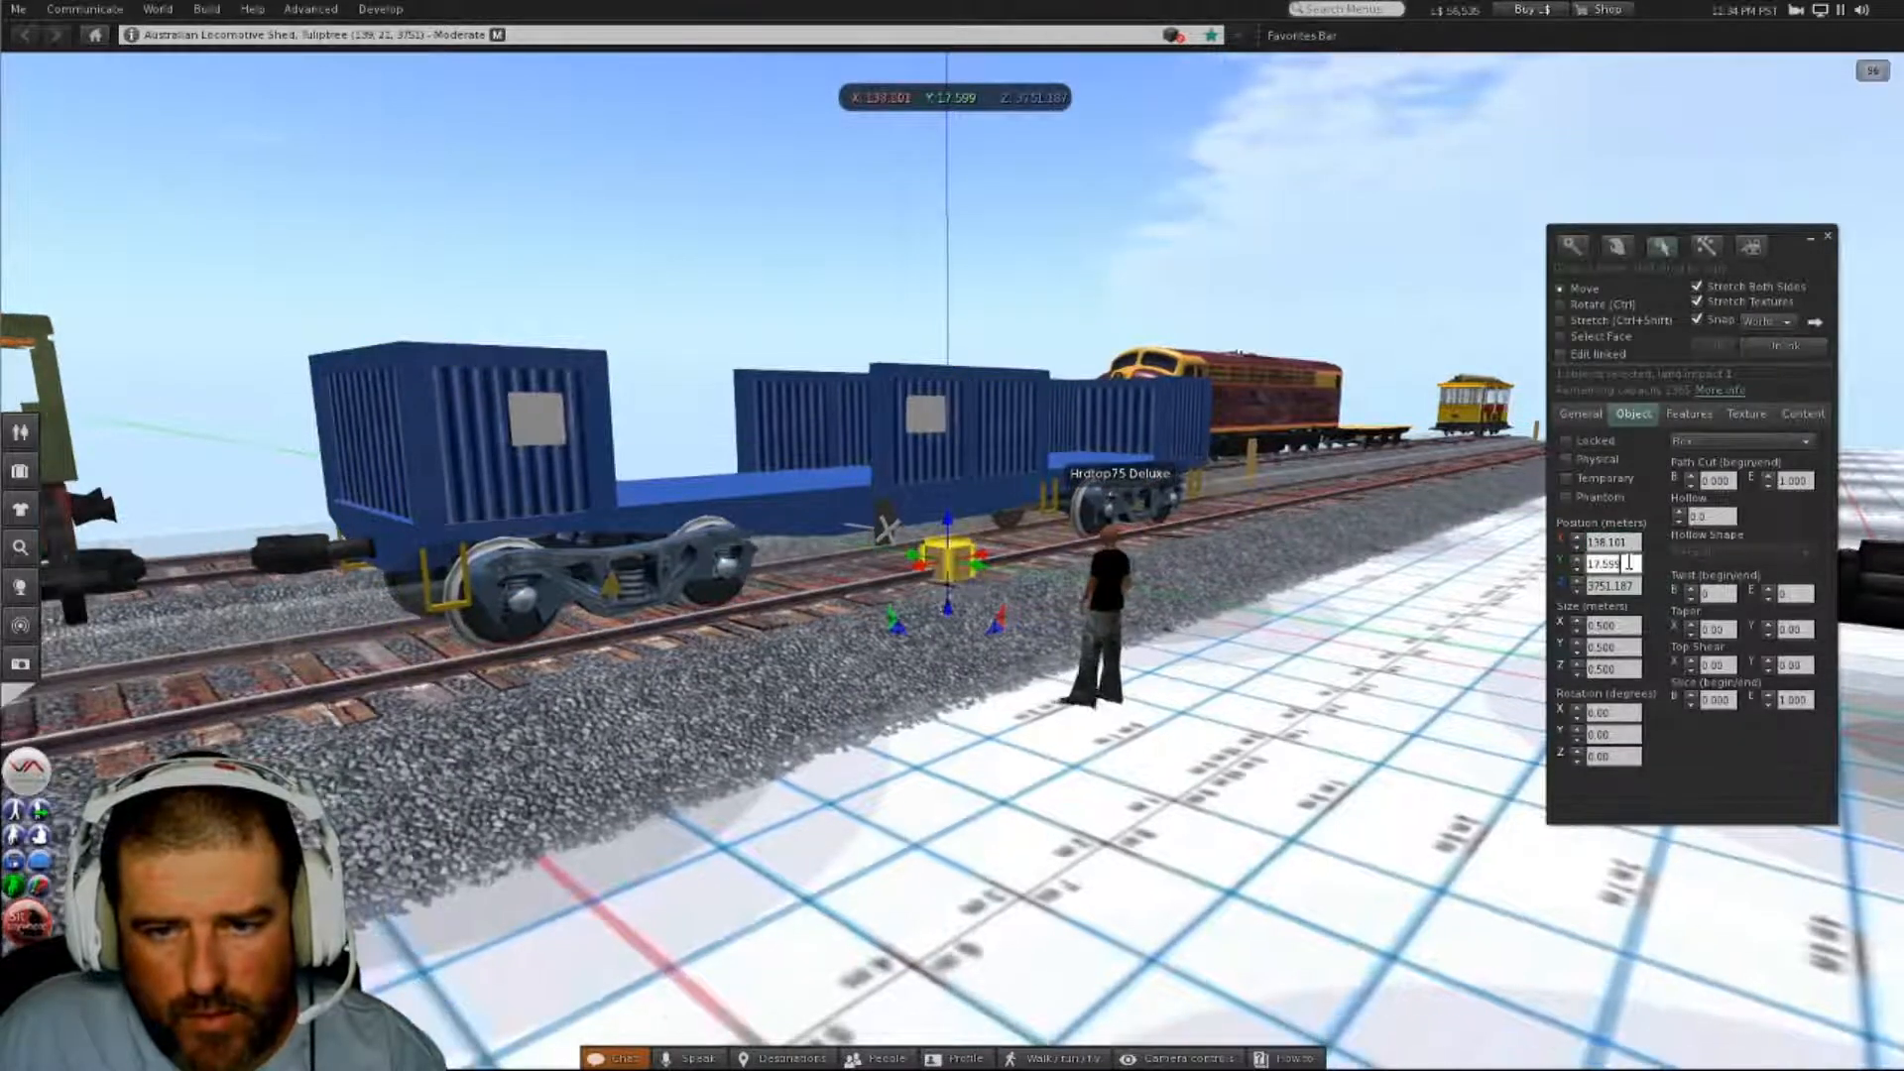
left_click(984, 484)
left_click(1629, 564)
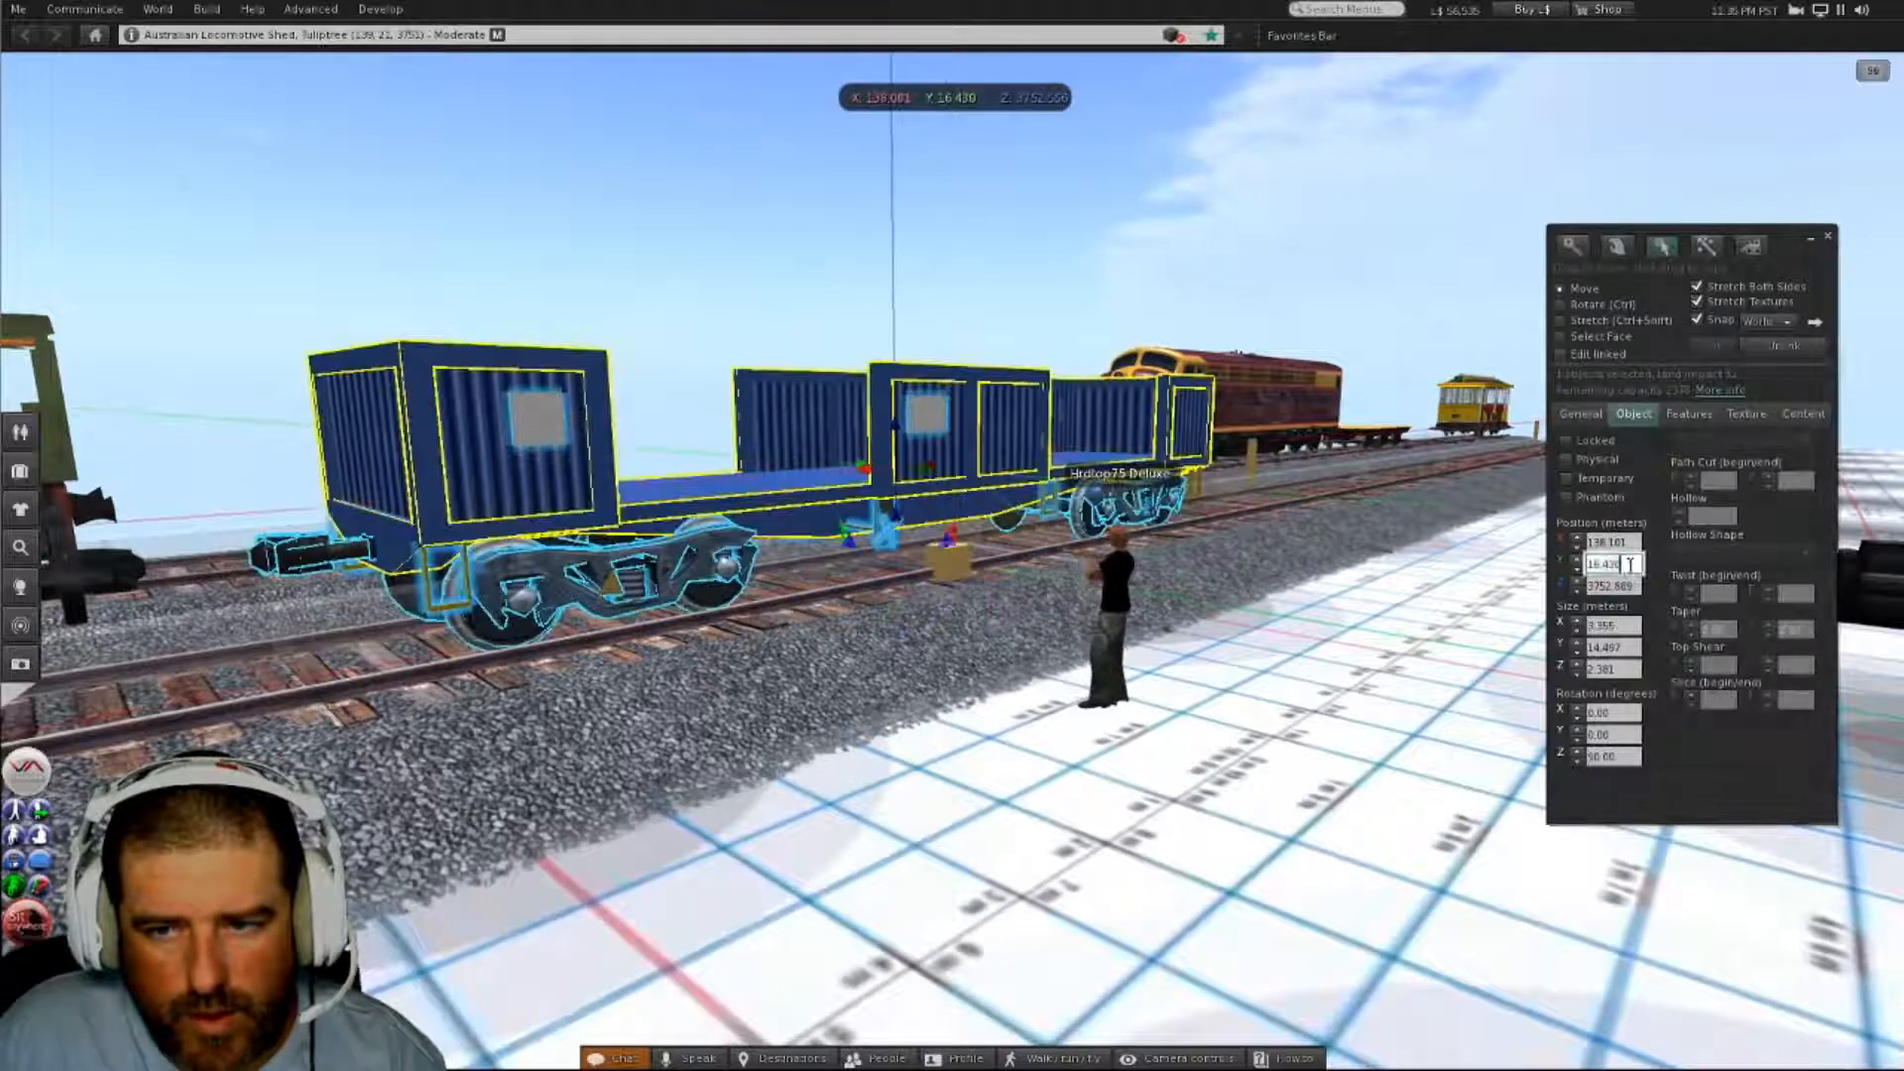
right_click(1613, 563)
left_click(1650, 591)
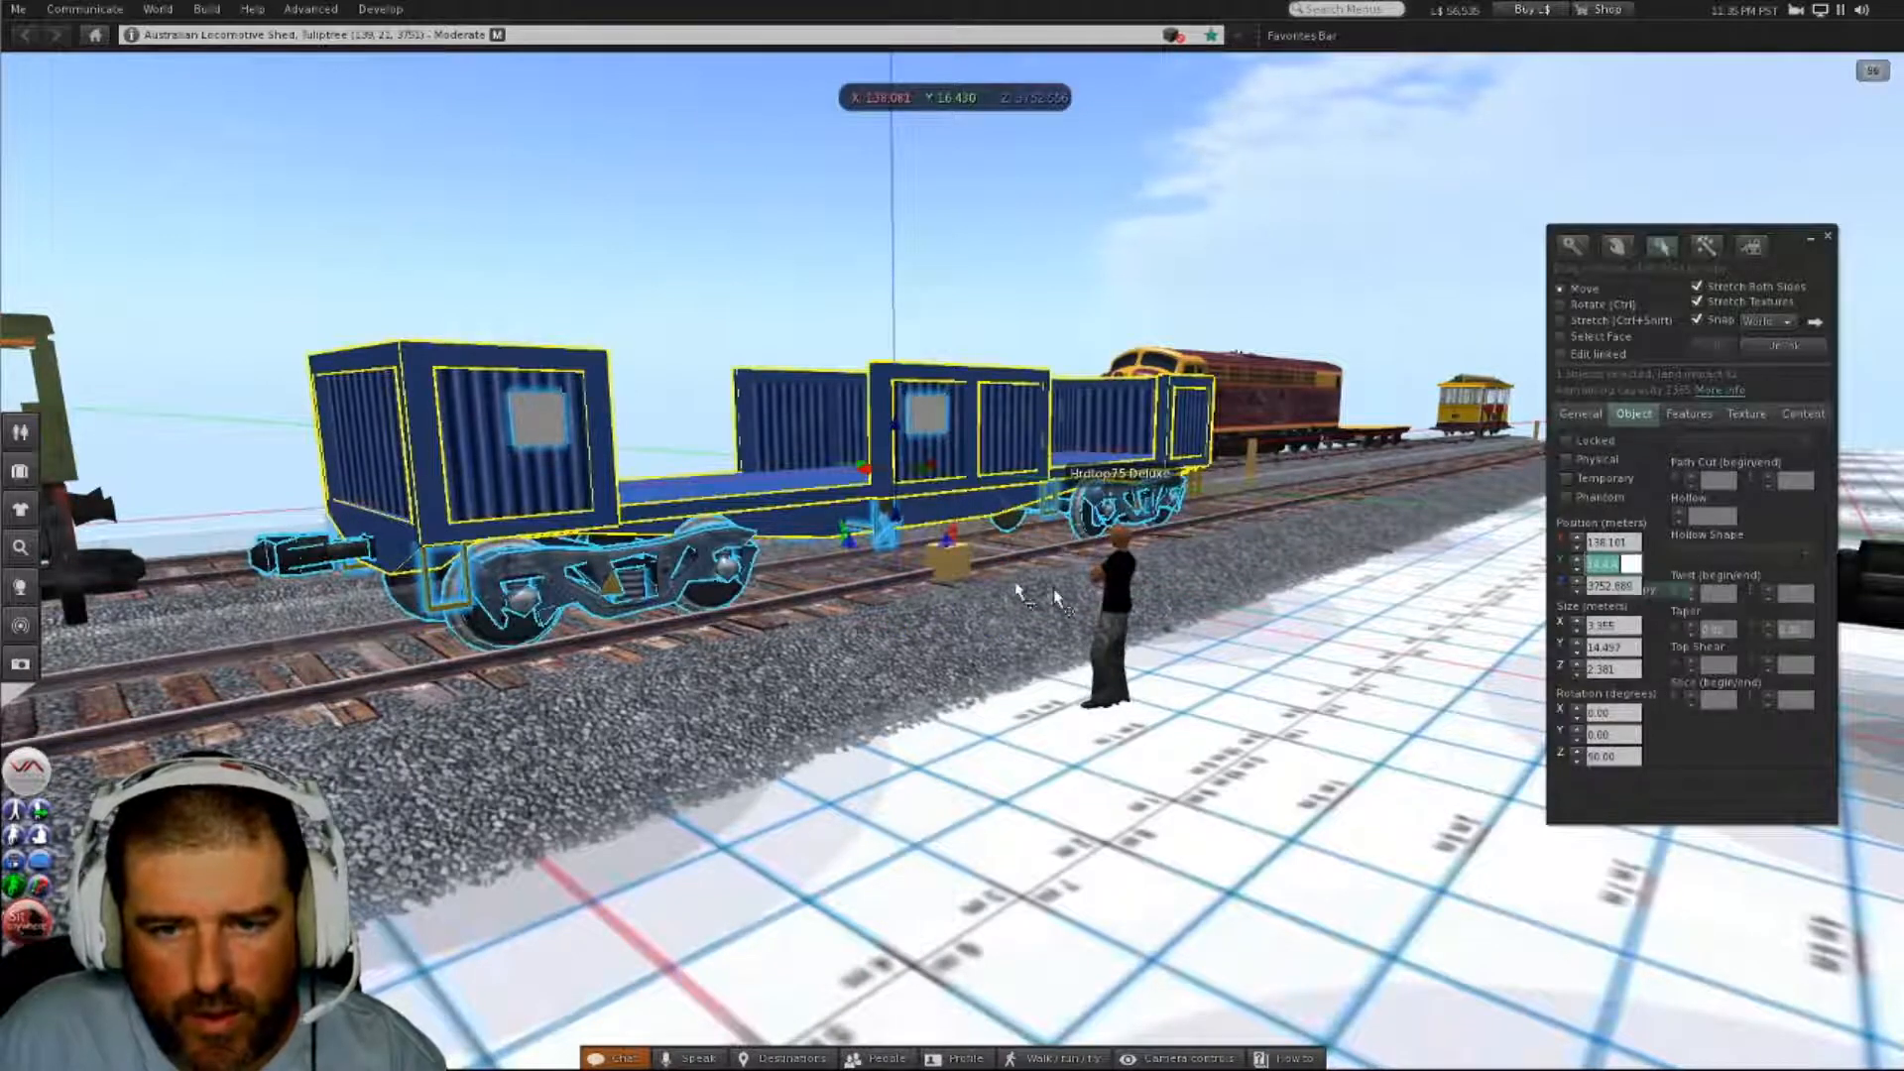
left_click(954, 561)
left_click(1626, 563)
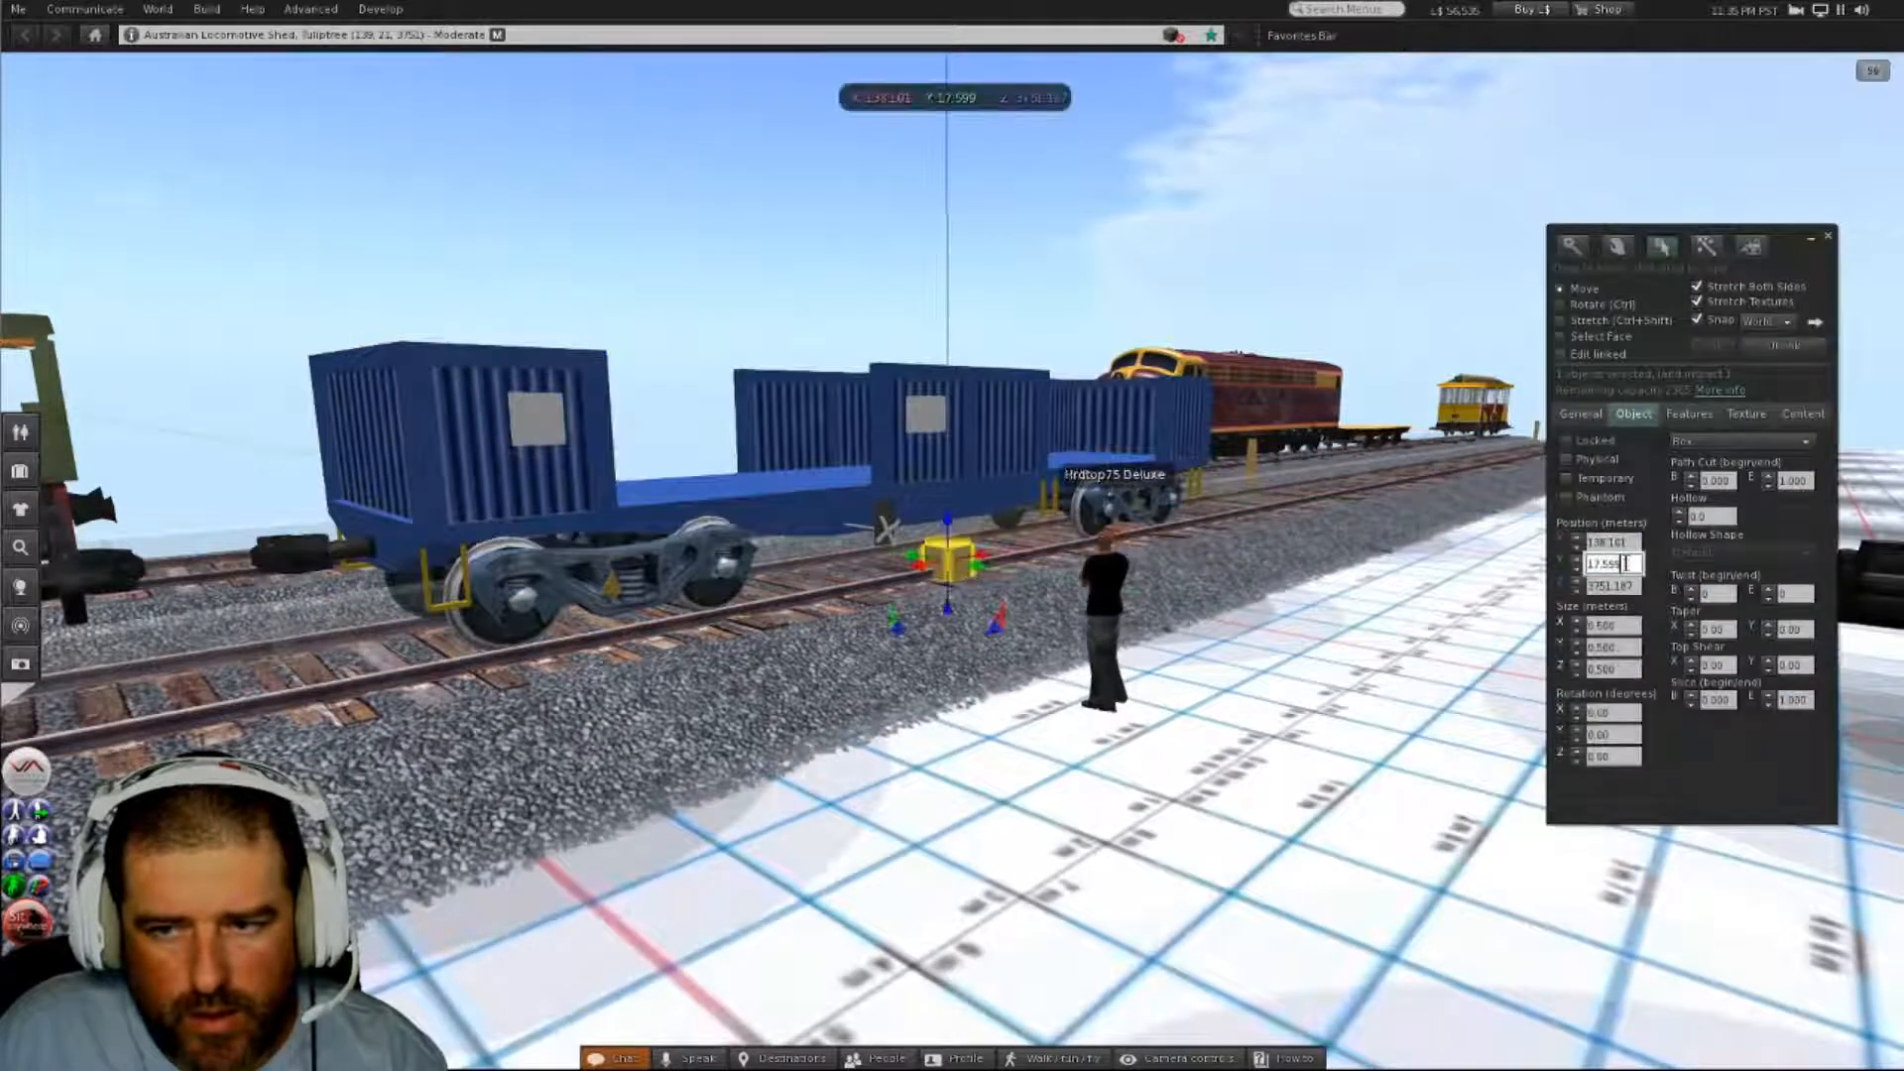
double_click(1626, 564)
right_click(1623, 564)
left_click(1619, 604)
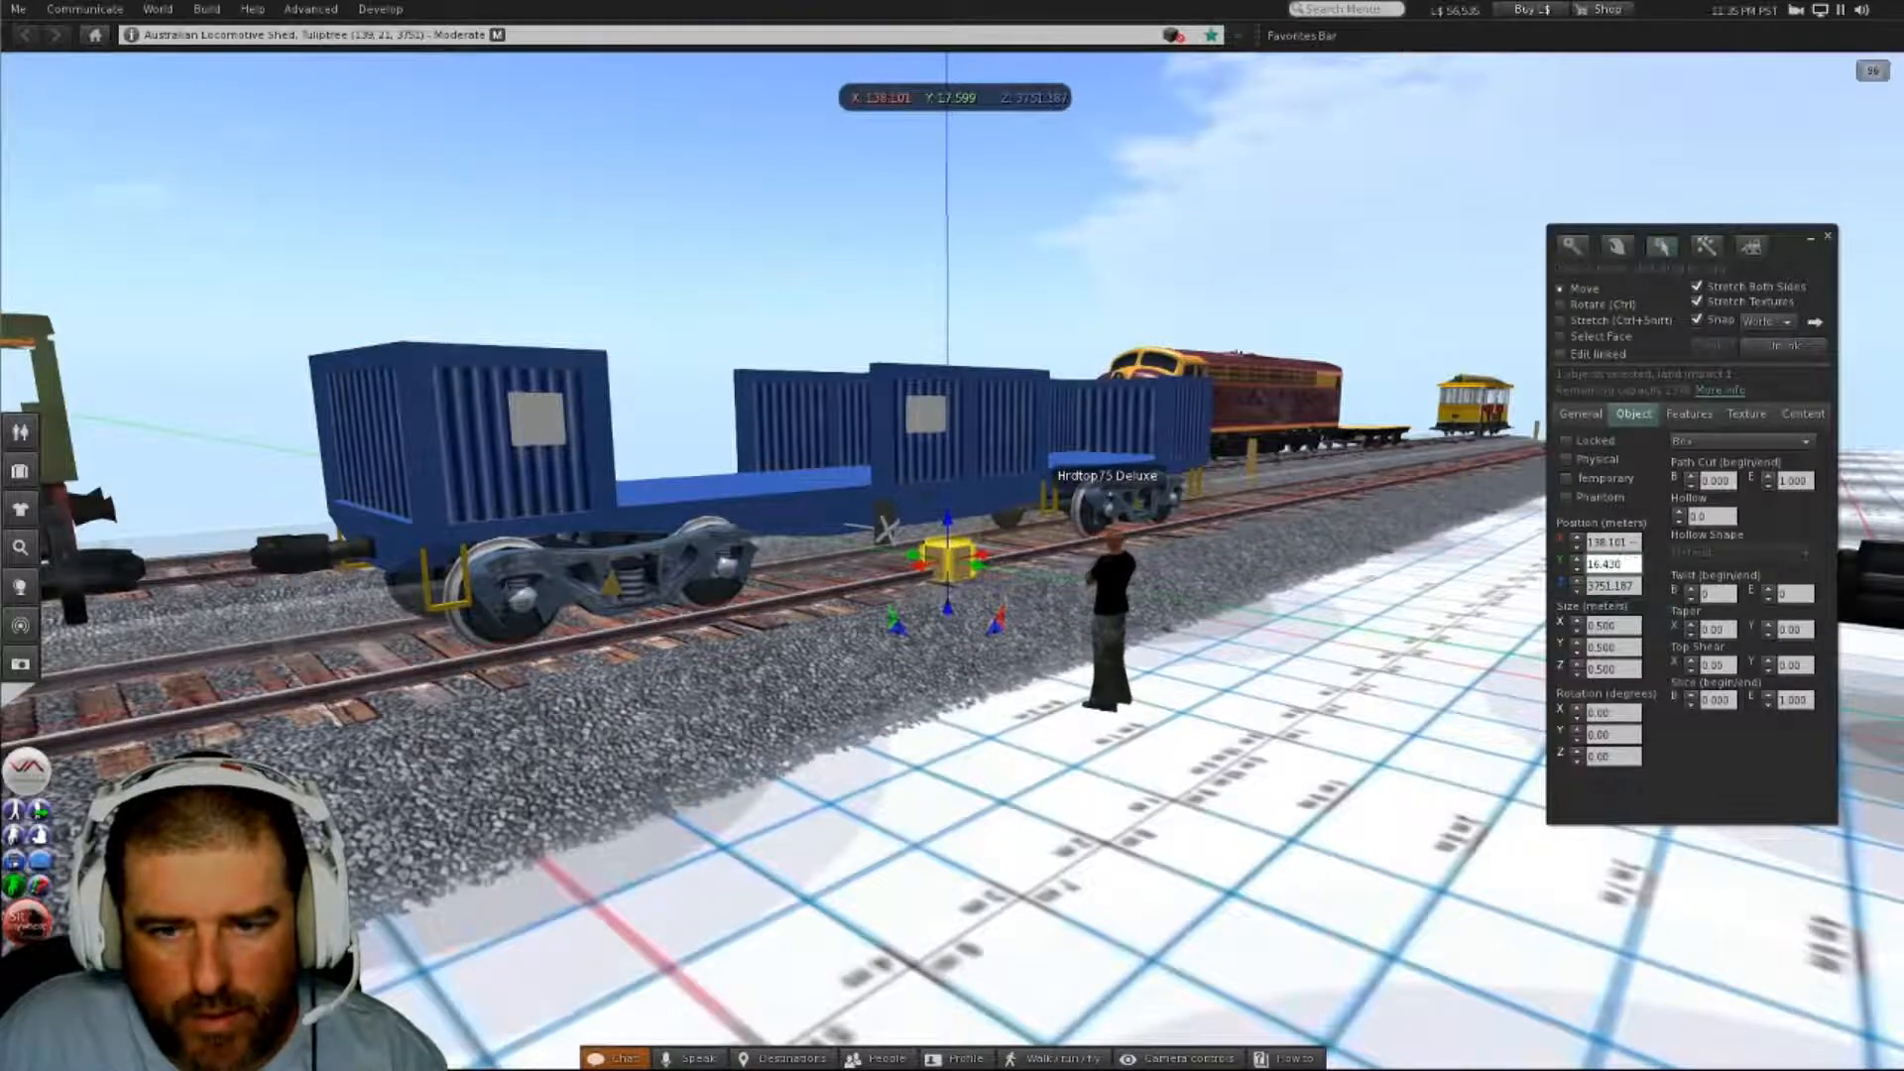
left_click(1632, 543)
- Raise the box to Z 3751.671 so it meets the underside of the wagon's frame
left_click_drag(1121, 535, 952, 560, "alt")
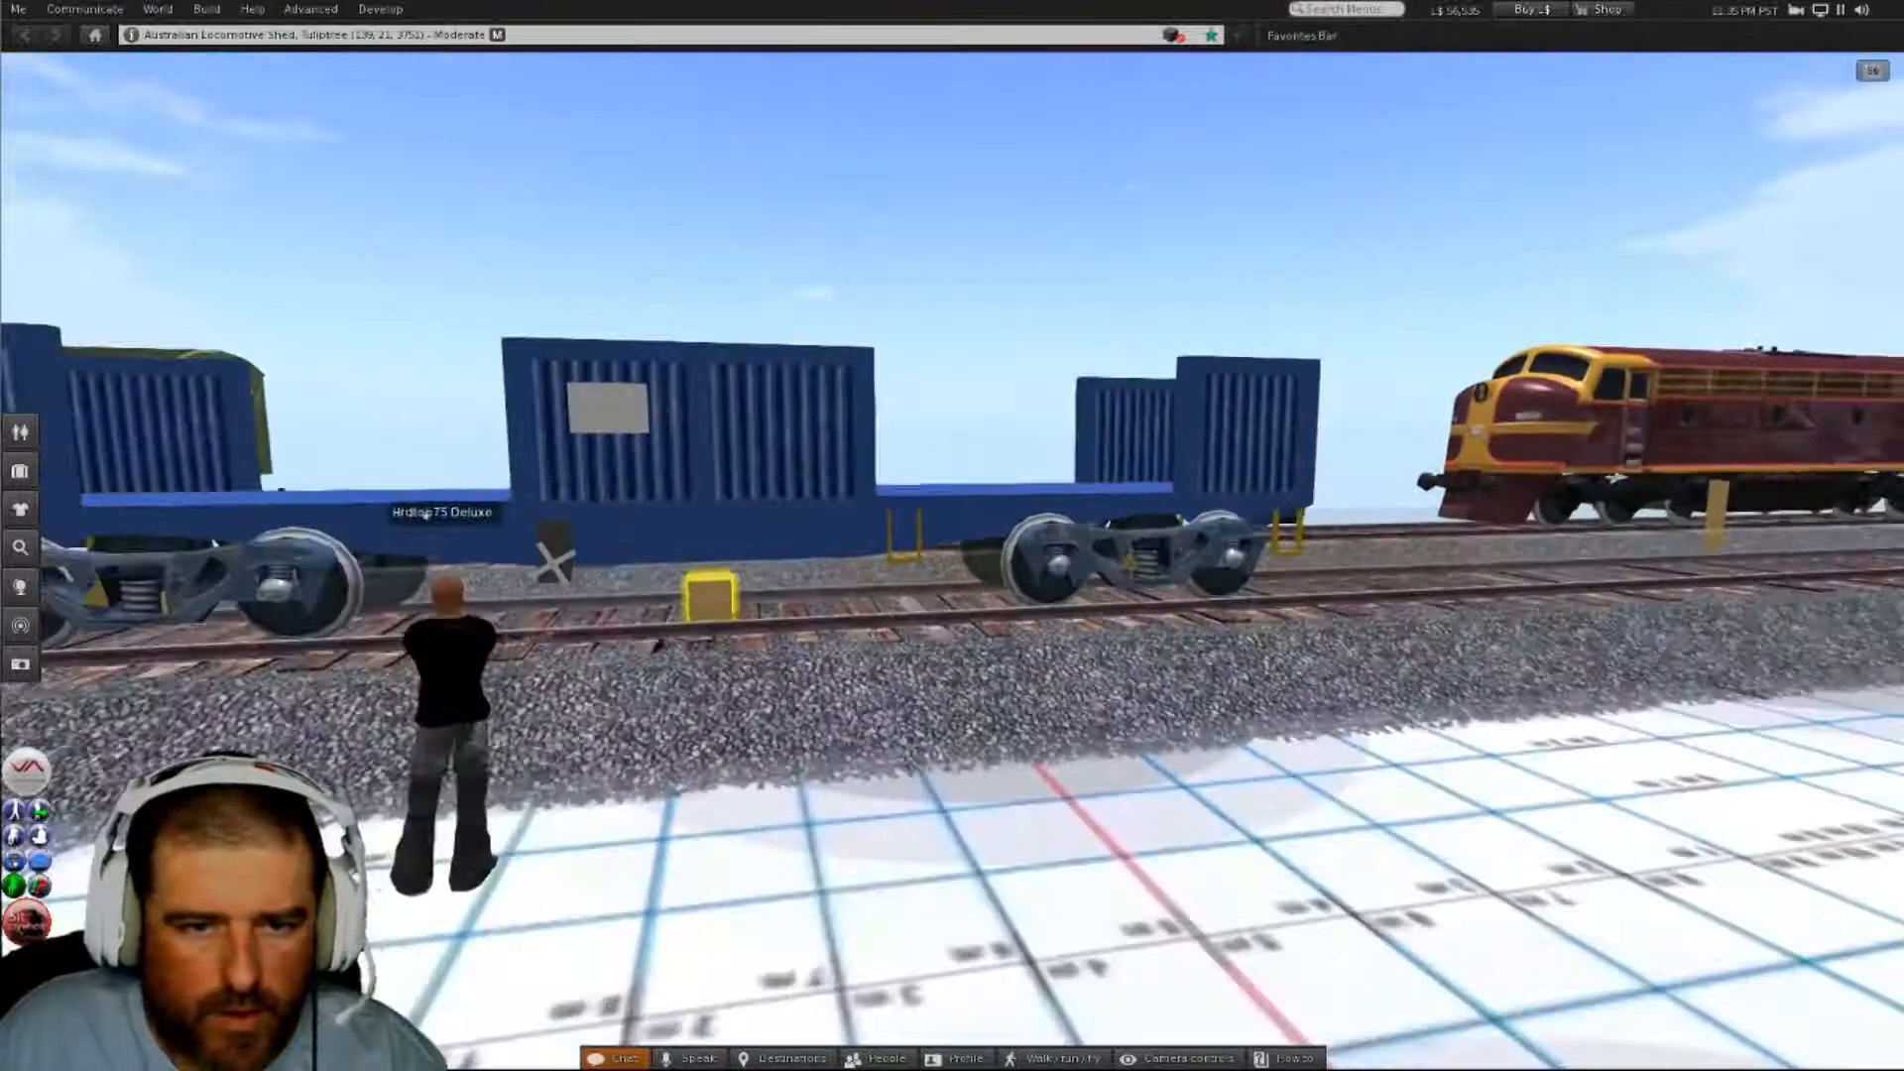
left_click_drag(708, 554, 793, 476)
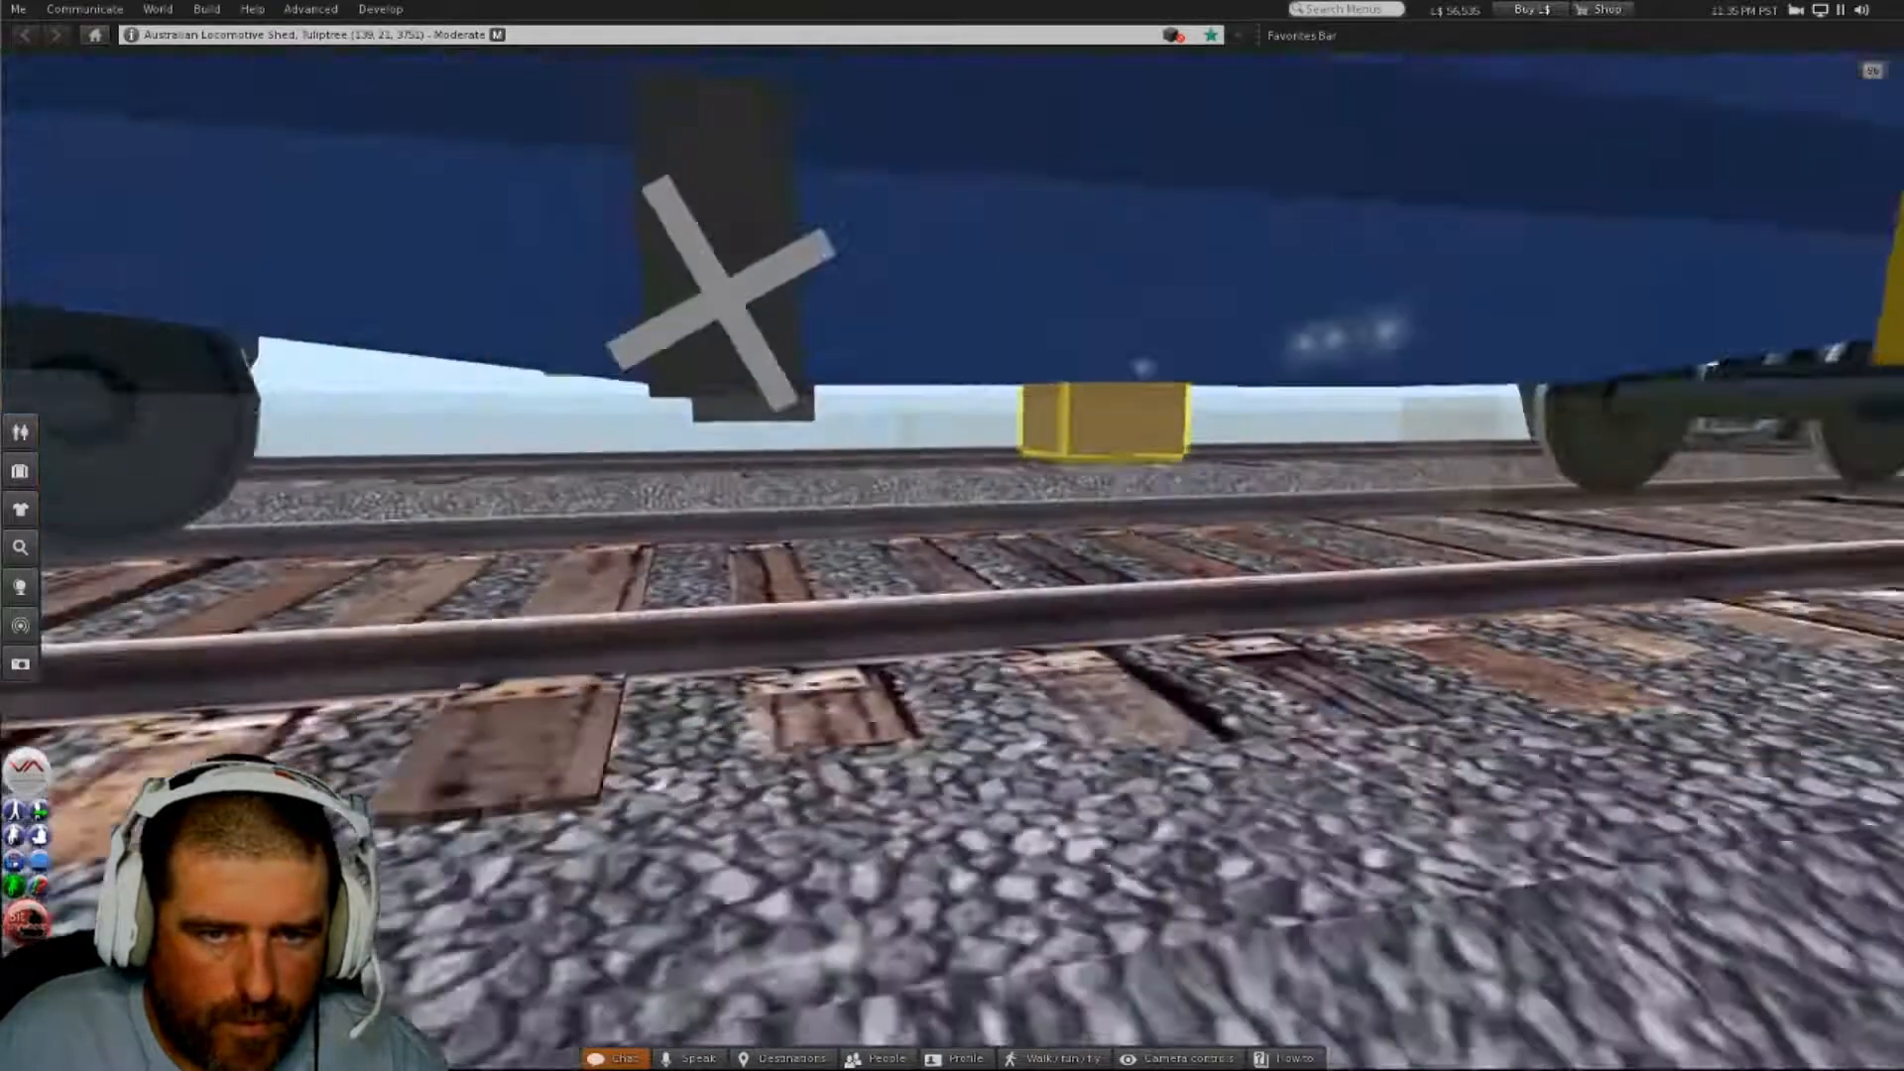
key("Escape")
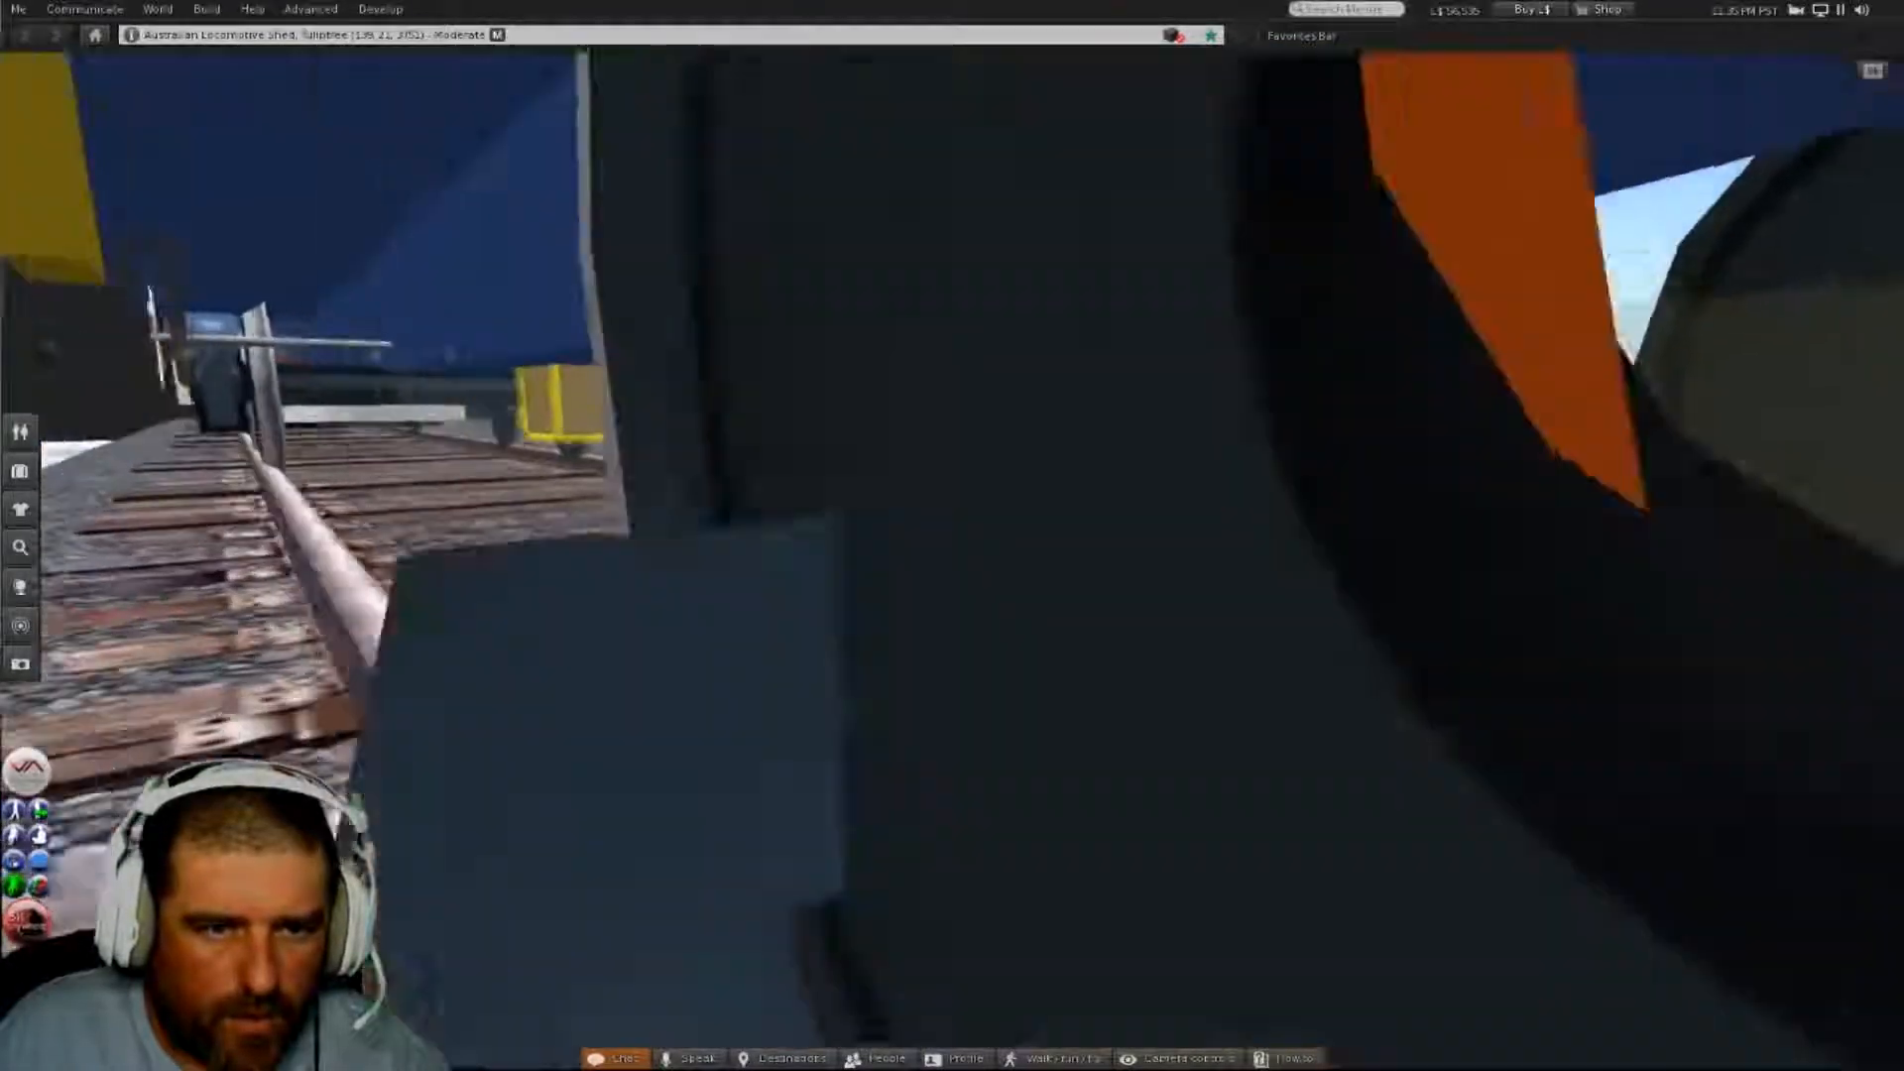
left_click_drag(949, 516, 949, 561, "alt")
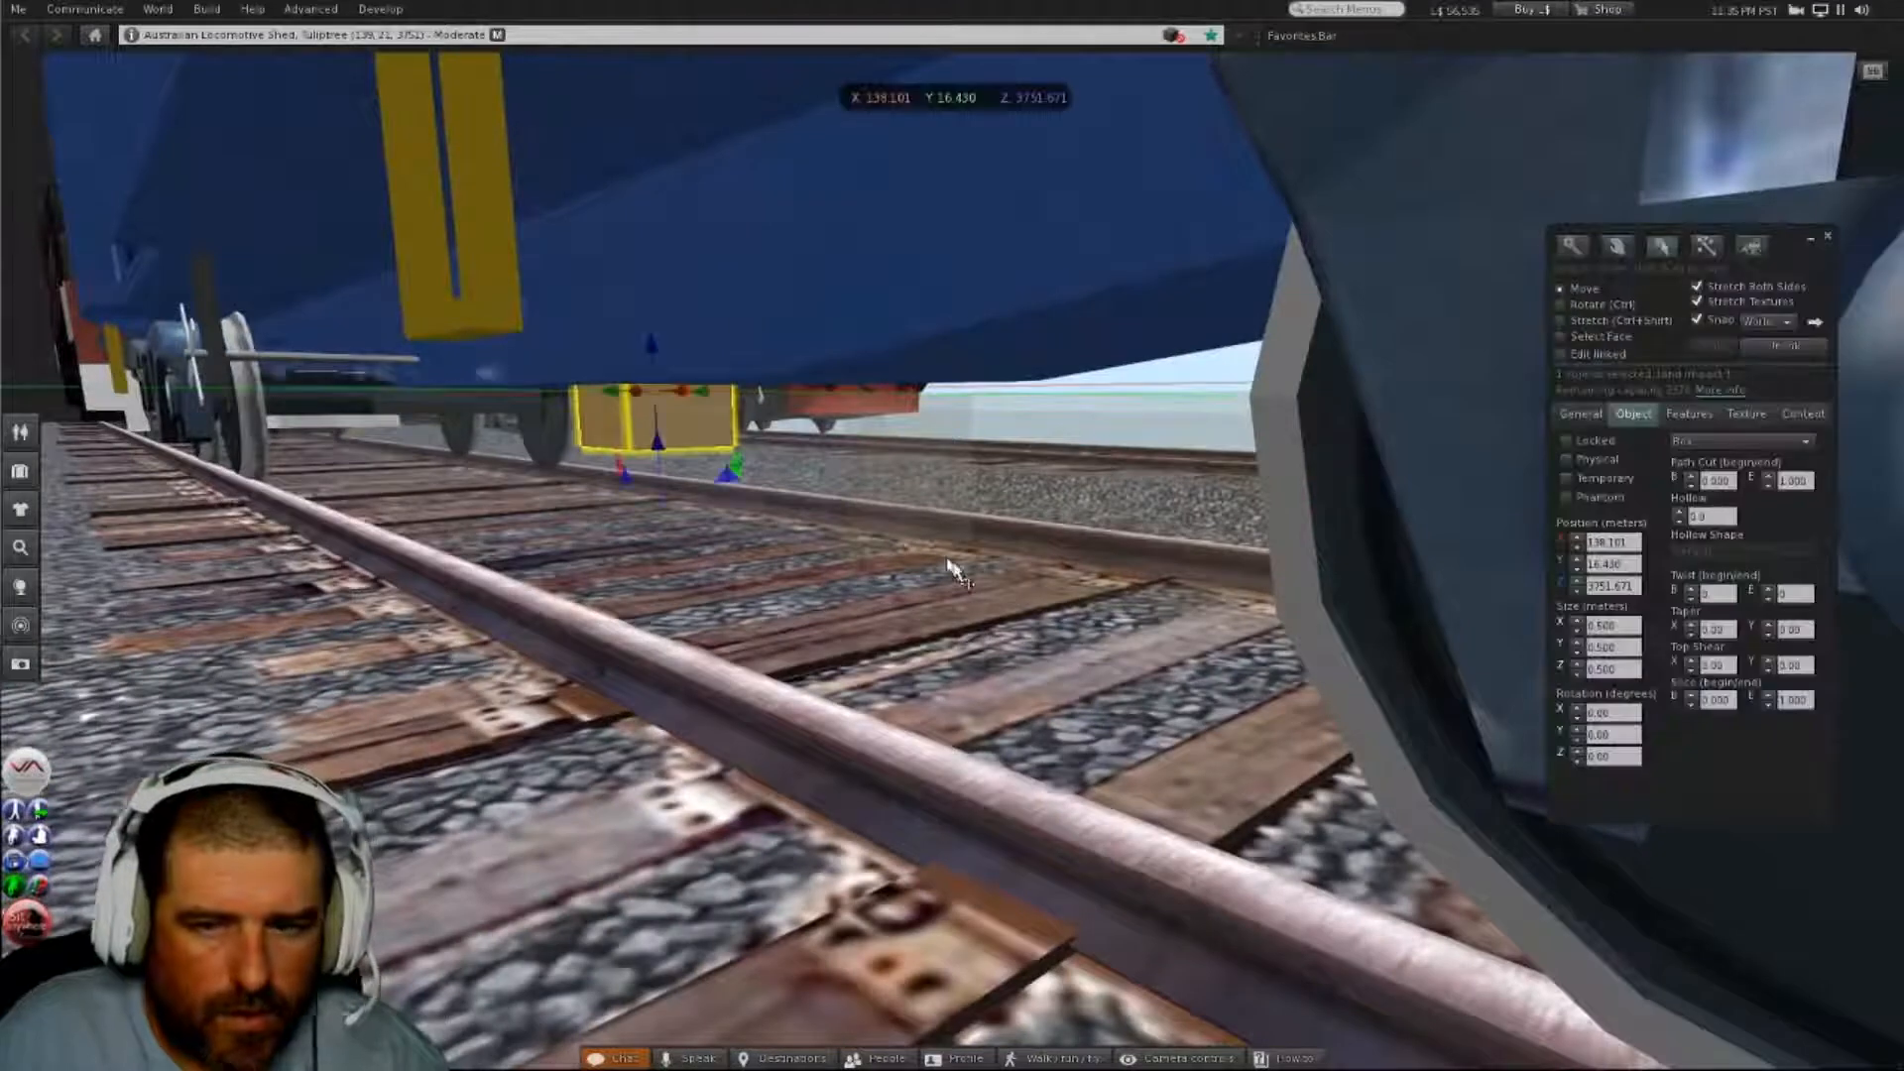
- Enlarge the box beneath the wagon to 1 m in both X and Y
left_click(1578, 643)
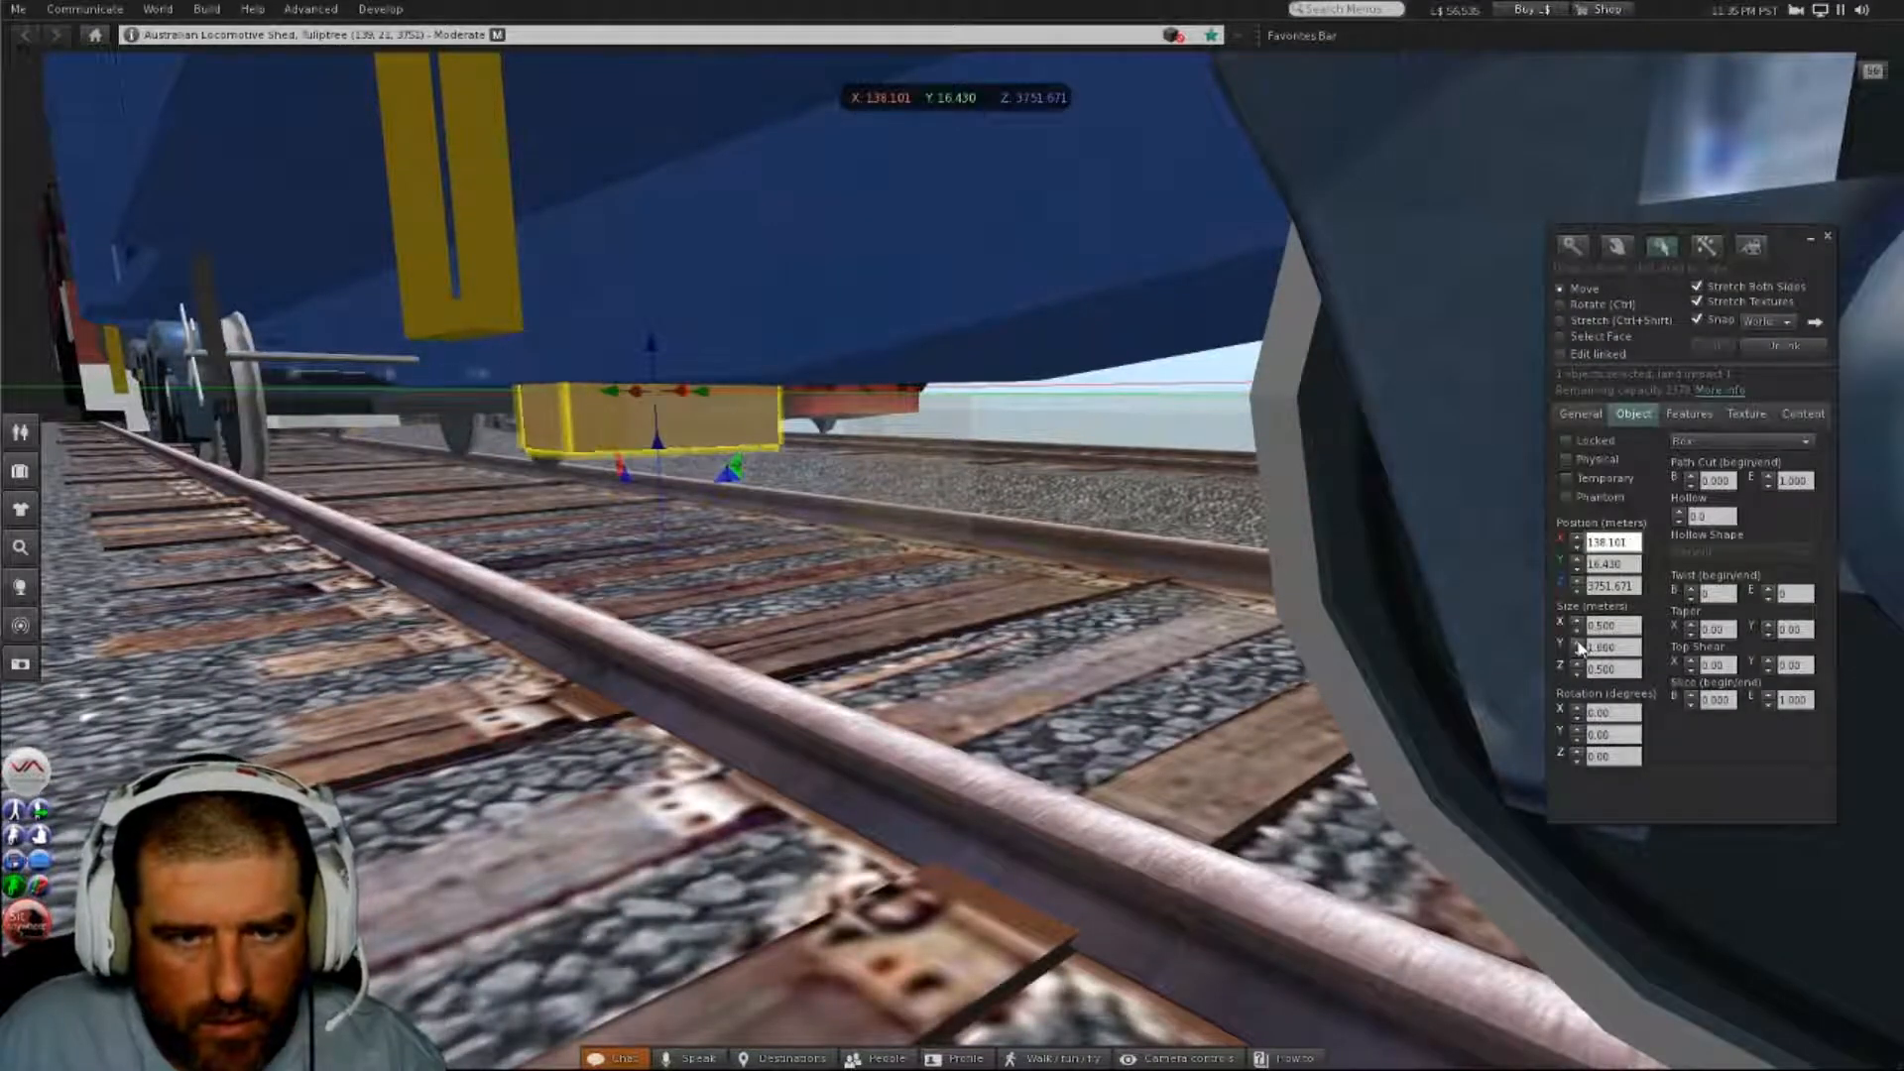
mouse_move(967, 548)
left_mouse_down("alt")
mouse_move(798, 548)
mouse_move(754, 496)
mouse_move(922, 565)
mouse_move(992, 570)
mouse_move(967, 570)
left_mouse_up("alt")
left_click_drag(592, 516, 1016, 573, "alt")
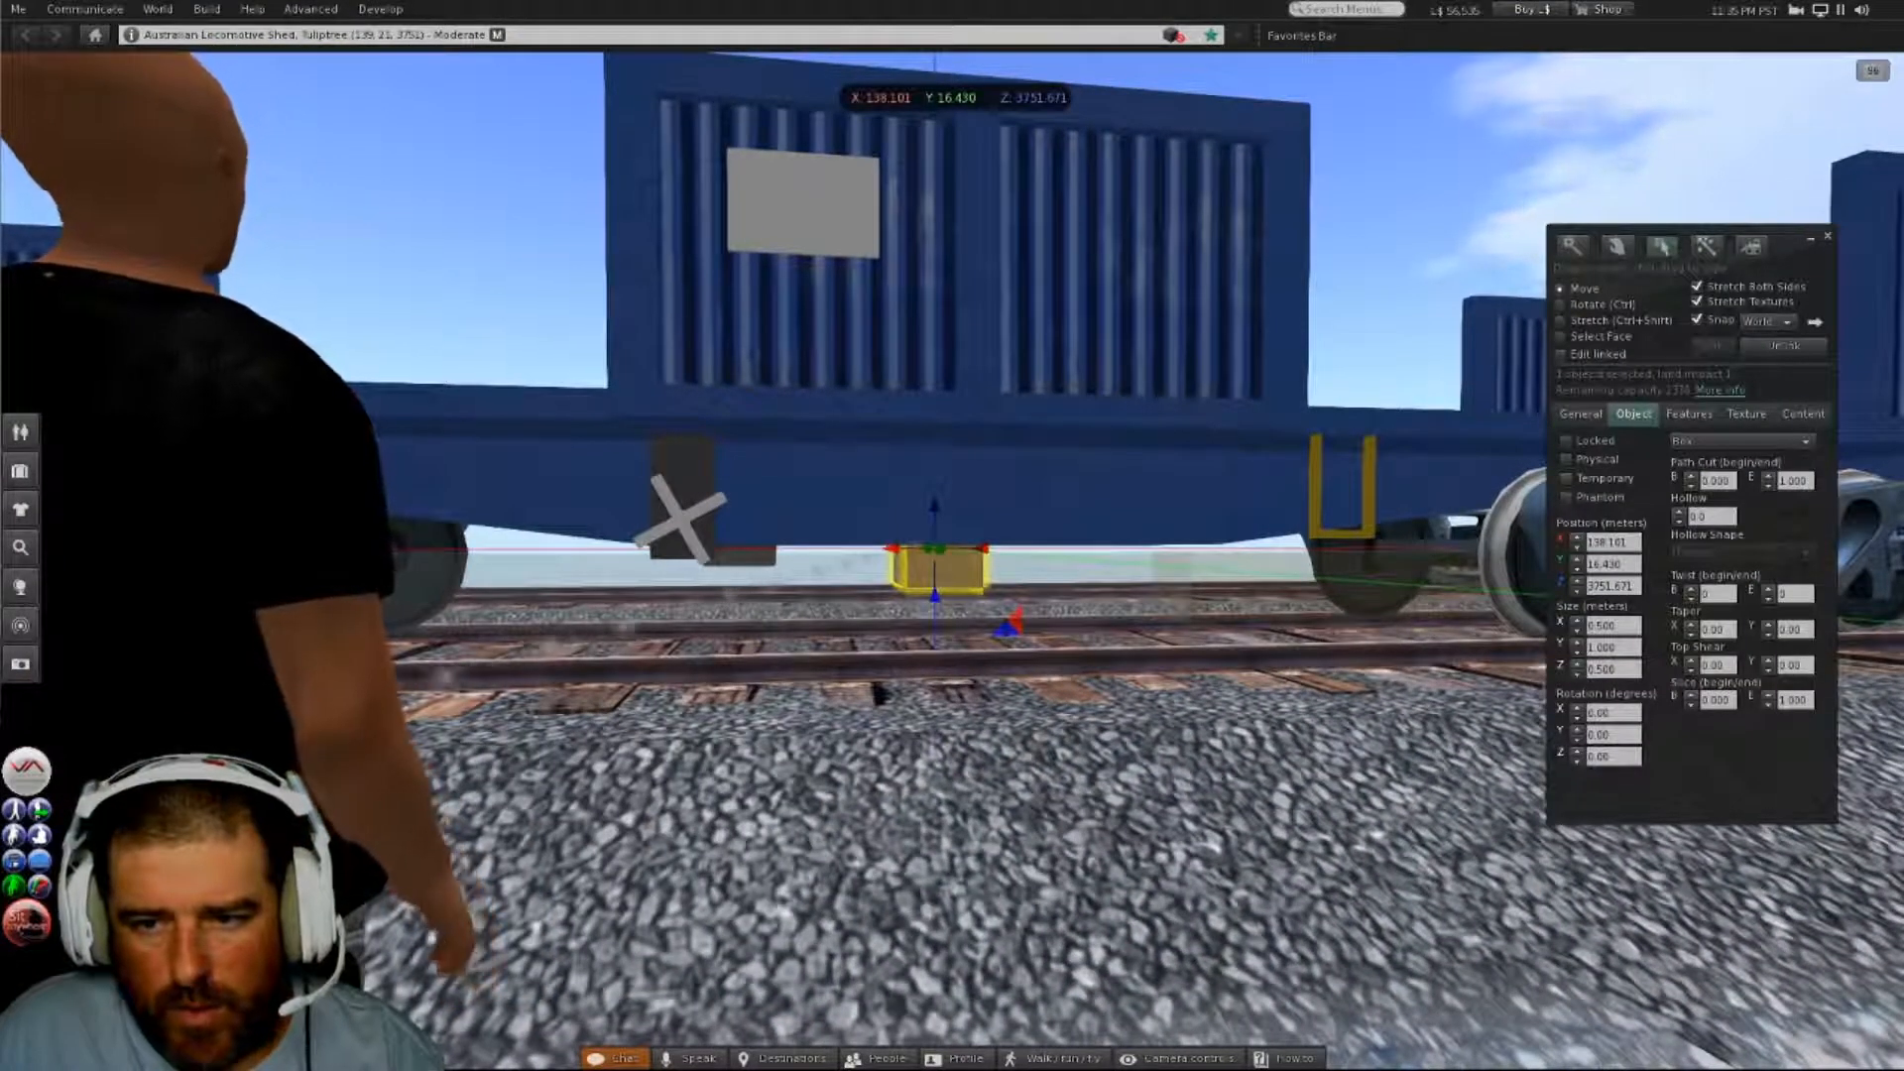
double_click(1609, 625)
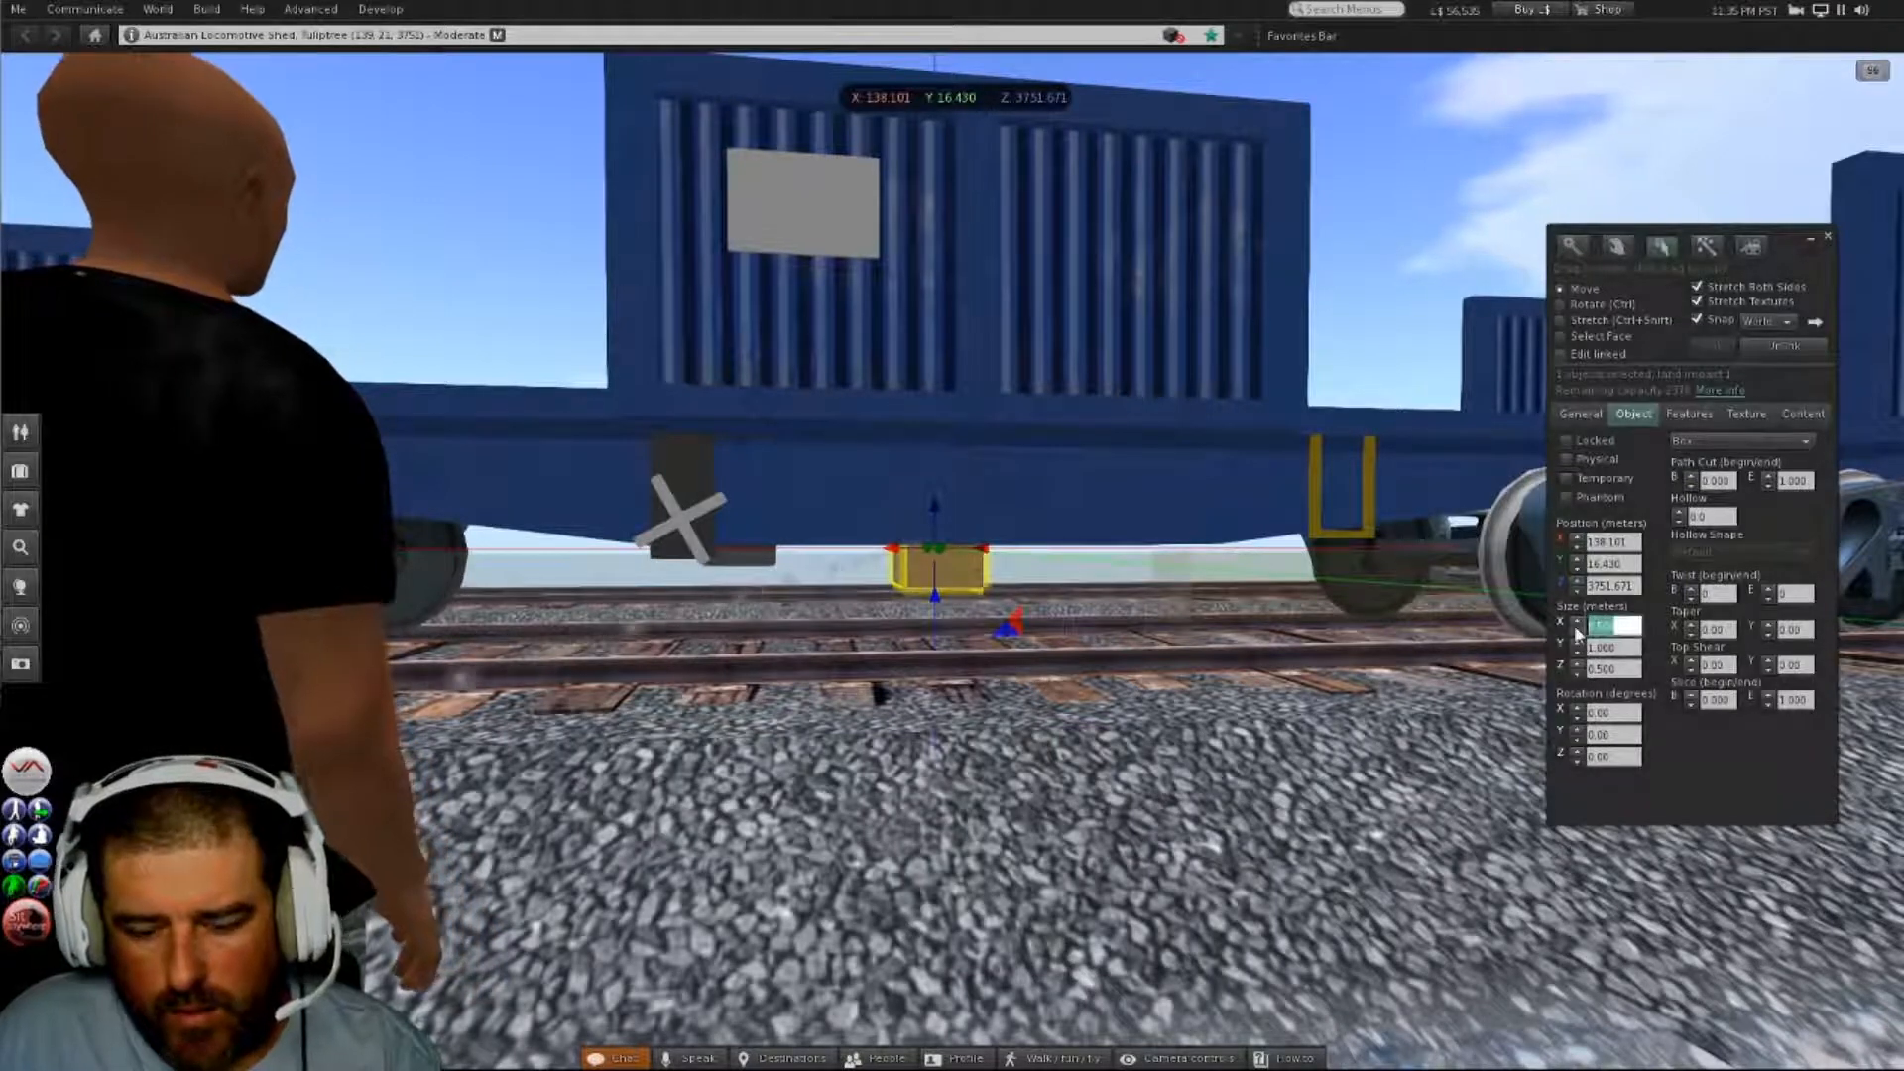
type("1")
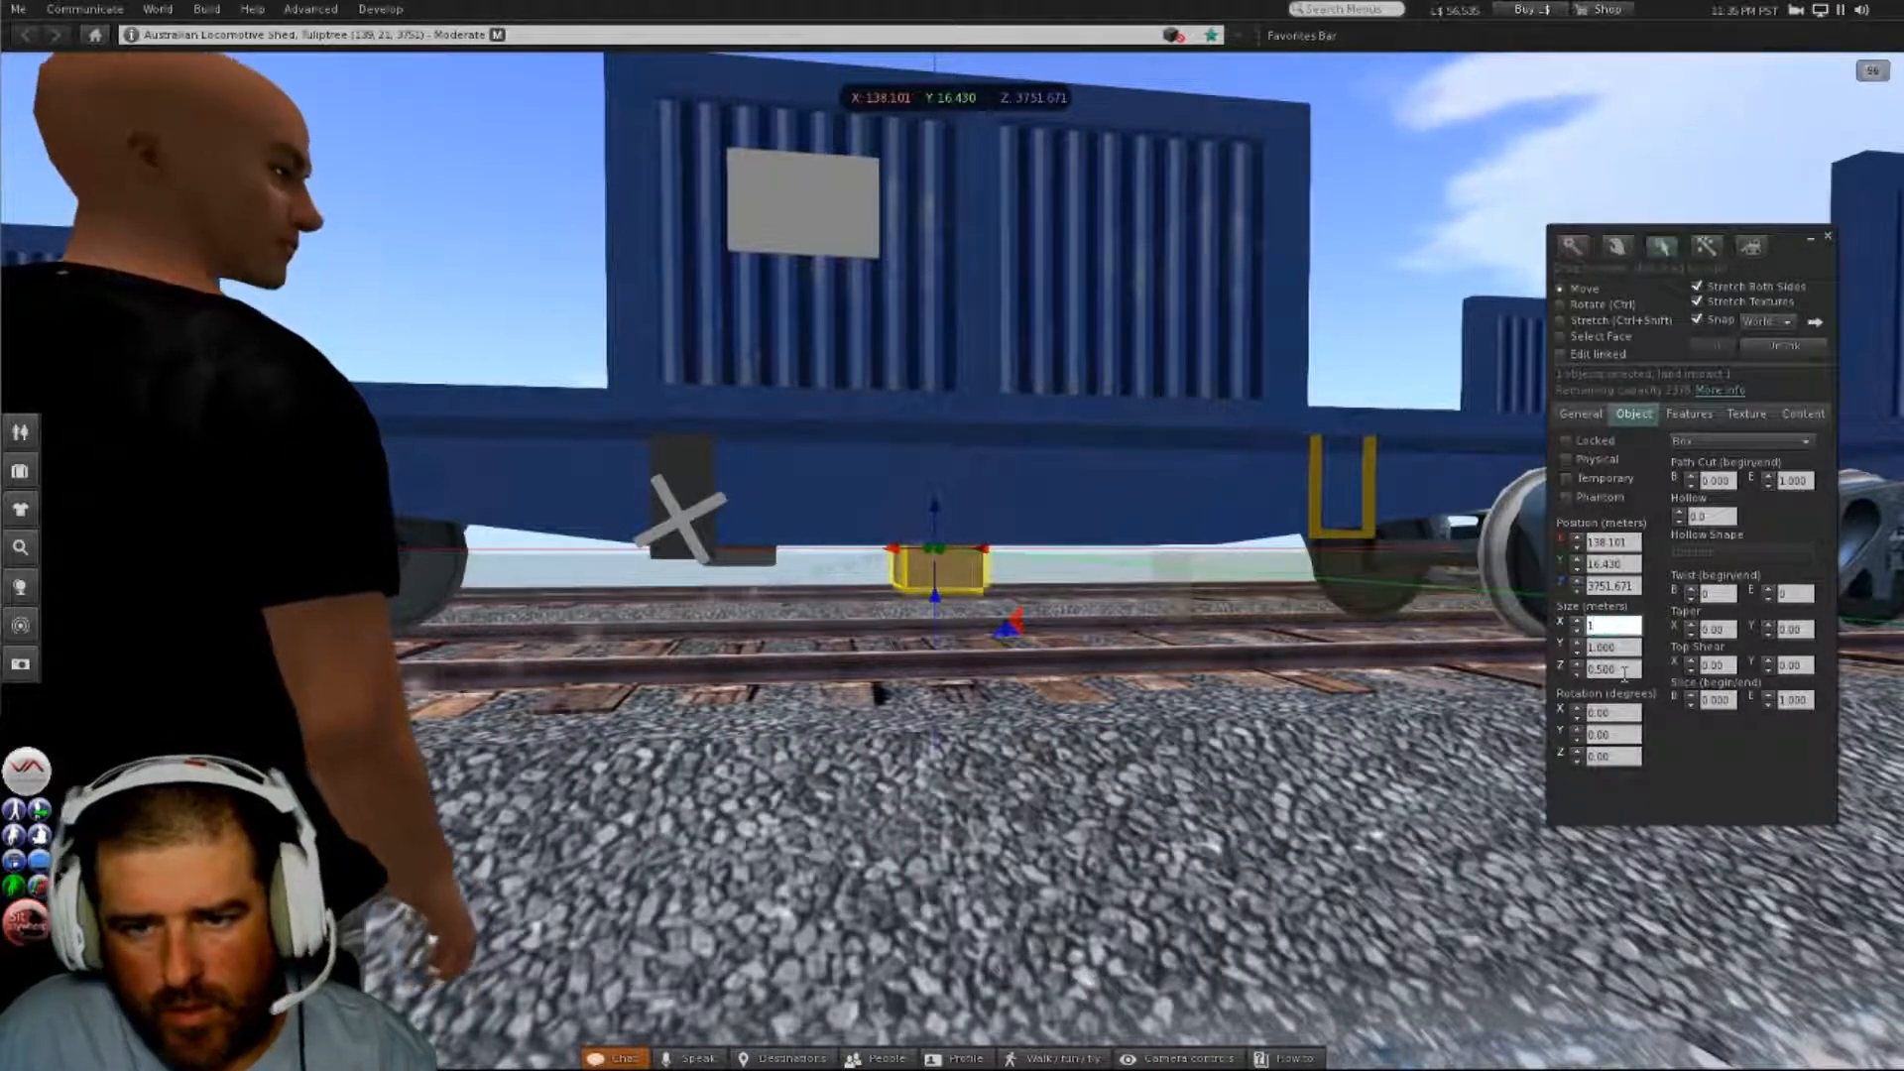
left_click(1620, 668)
- Link the wagon to the box beneath its frame, selecting the box last so it becomes the root, and close the build window
left_click_drag(1111, 506, 804, 516, "alt")
left_click_drag(991, 571, 958, 571, "alt")
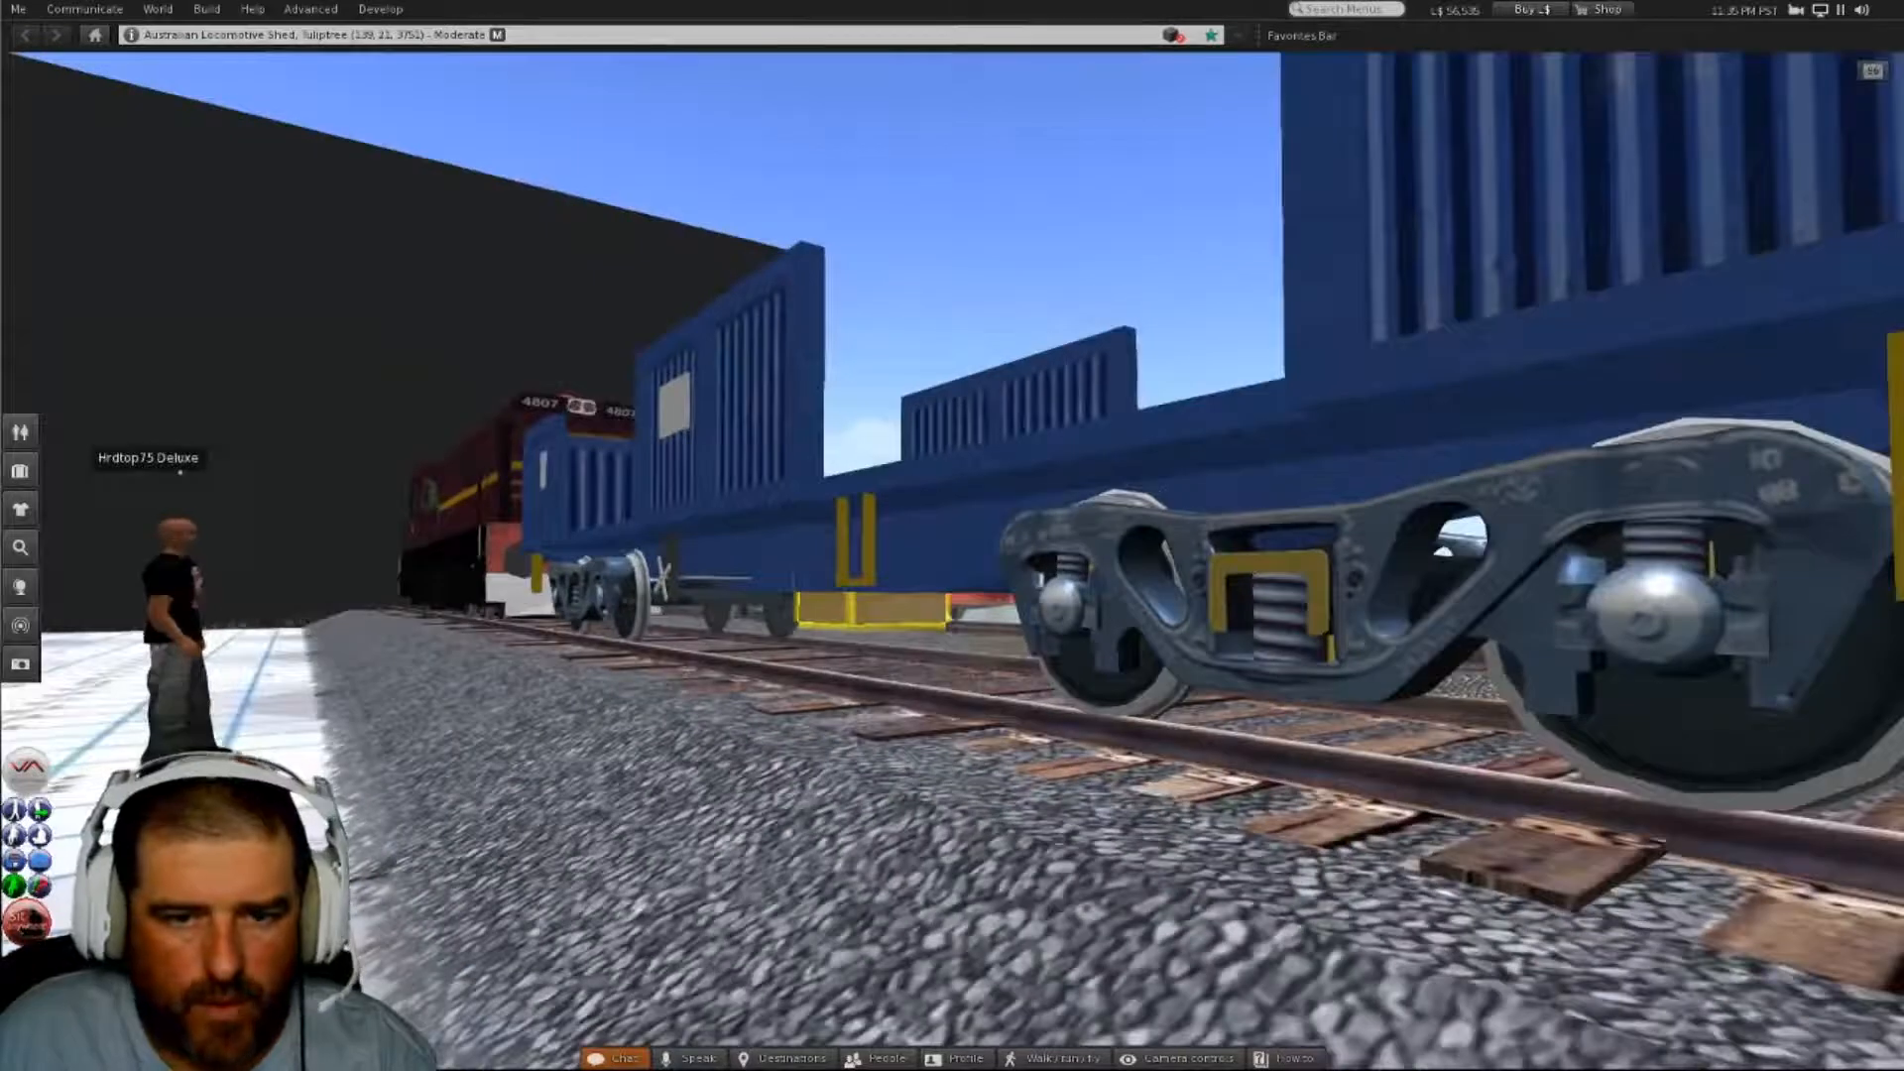
left_click(977, 572)
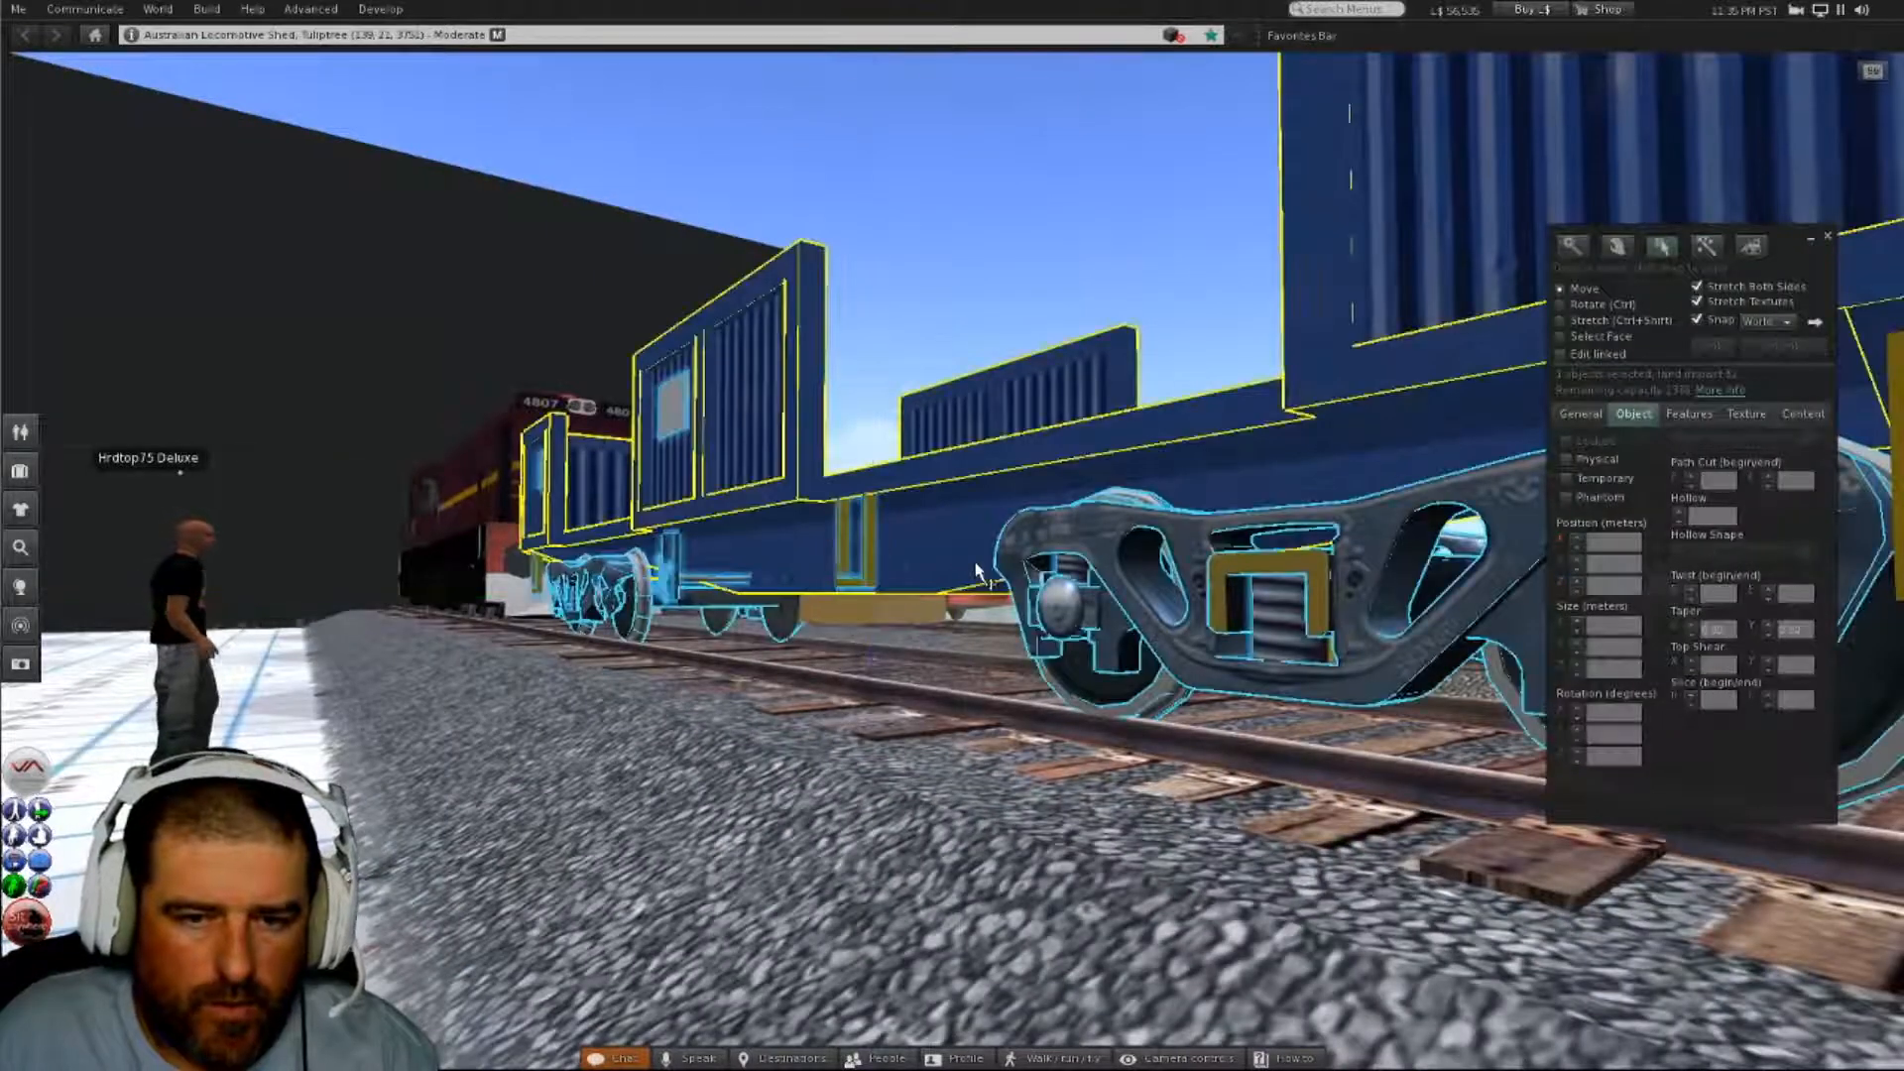
left_click(851, 607, "shift")
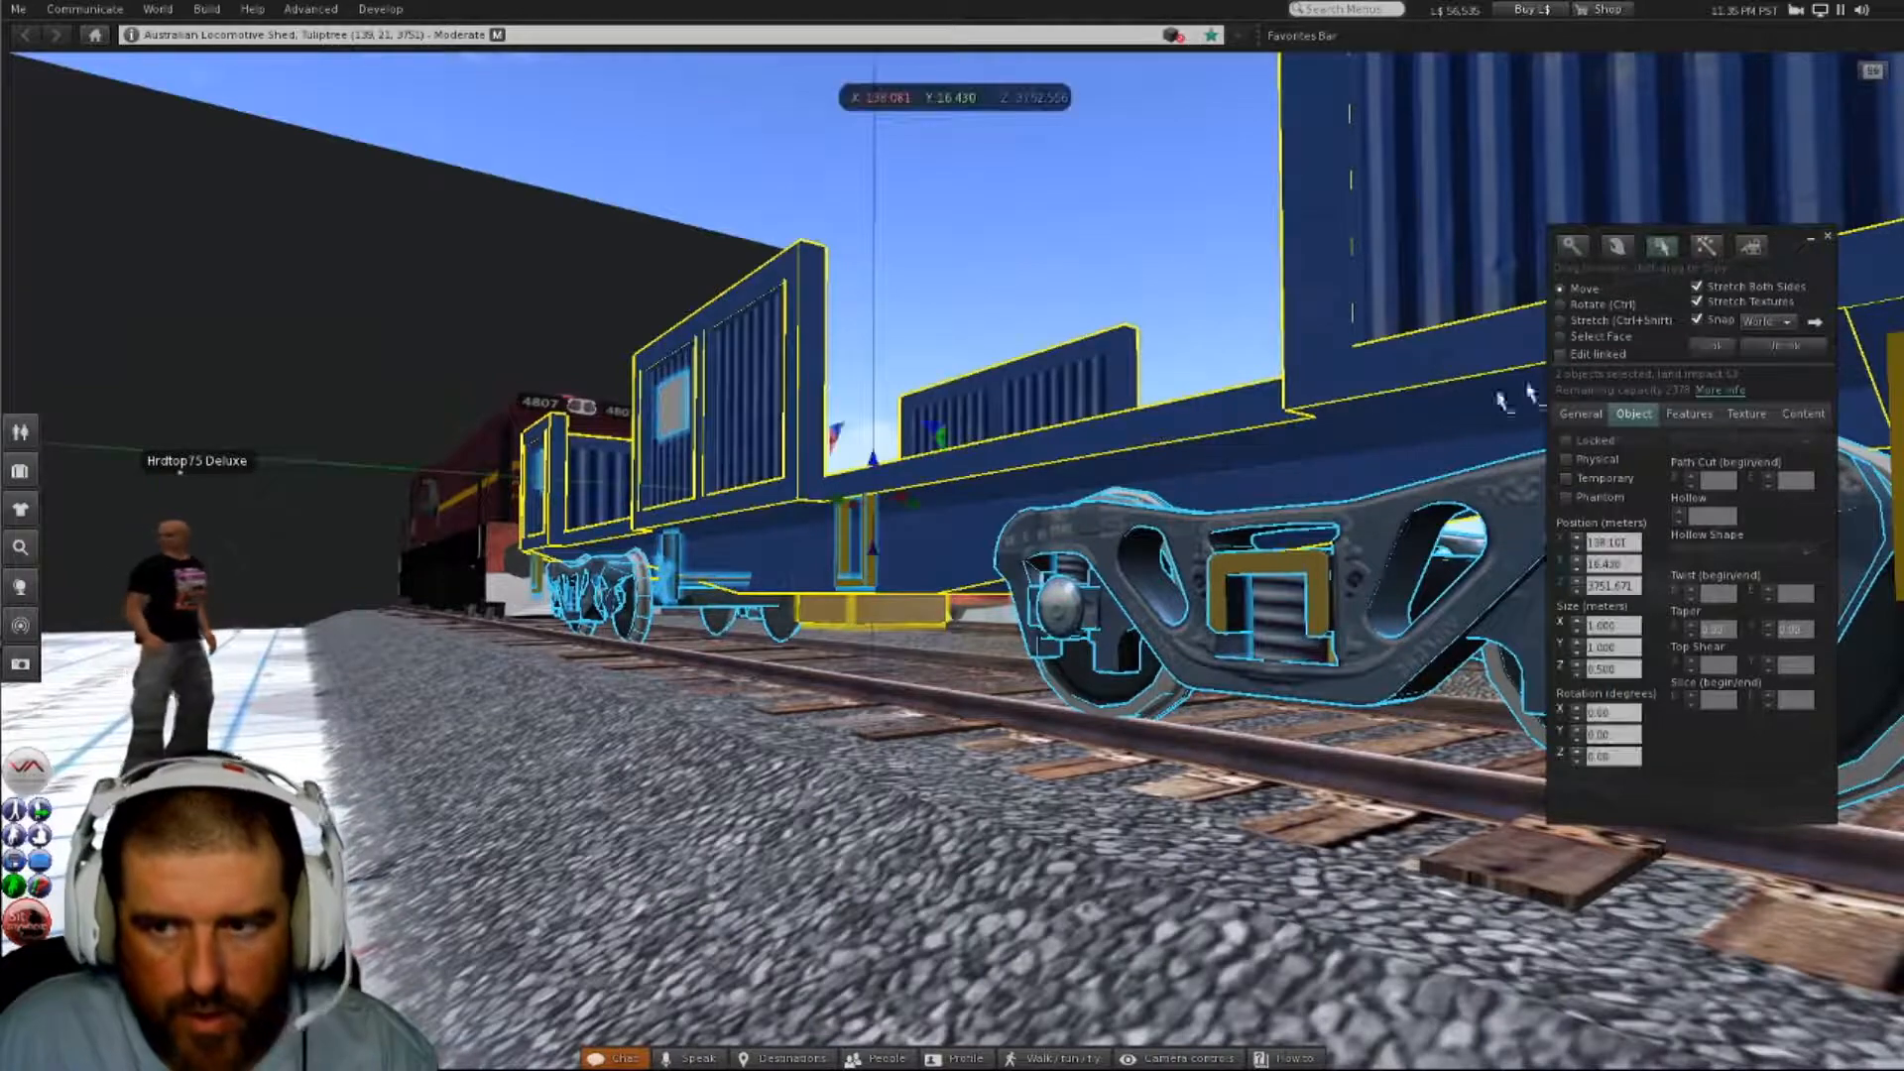
left_click(1708, 343)
key("alt")
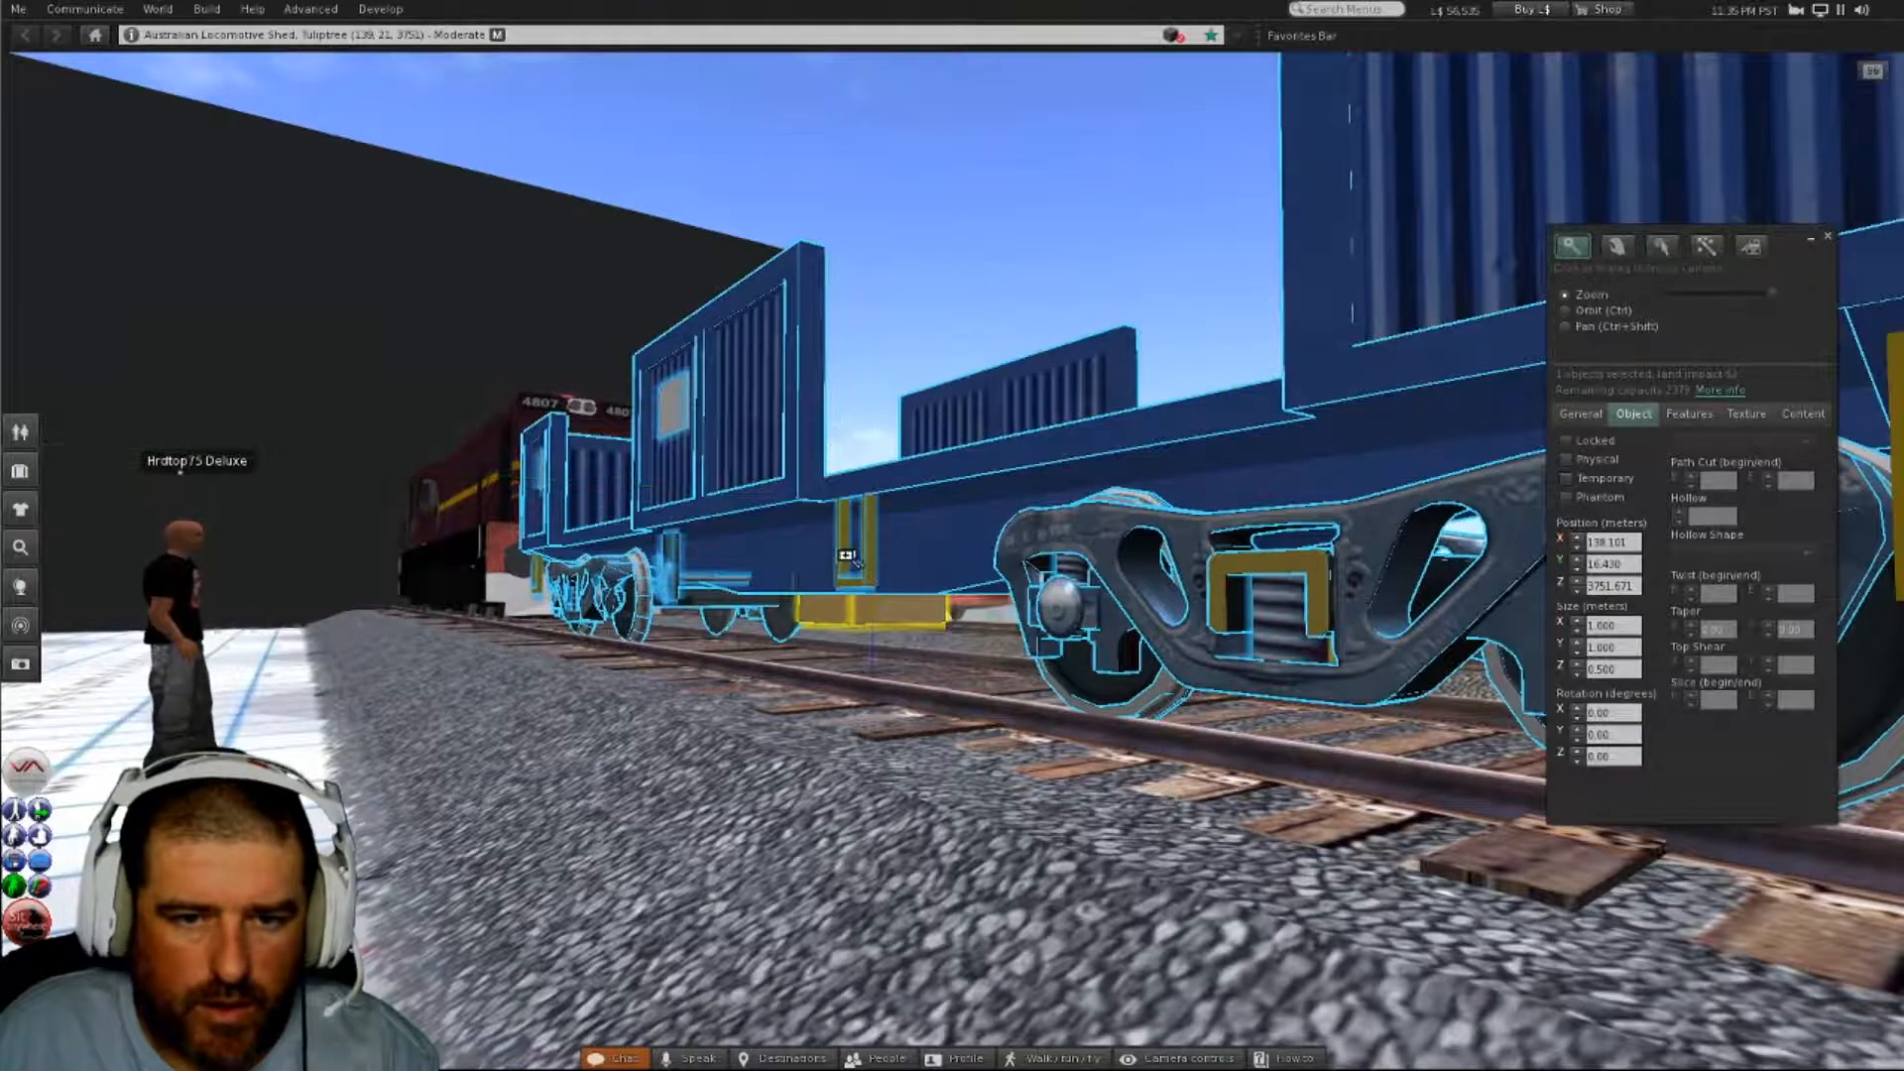
left_click_drag(850, 557, 672, 625, "alt")
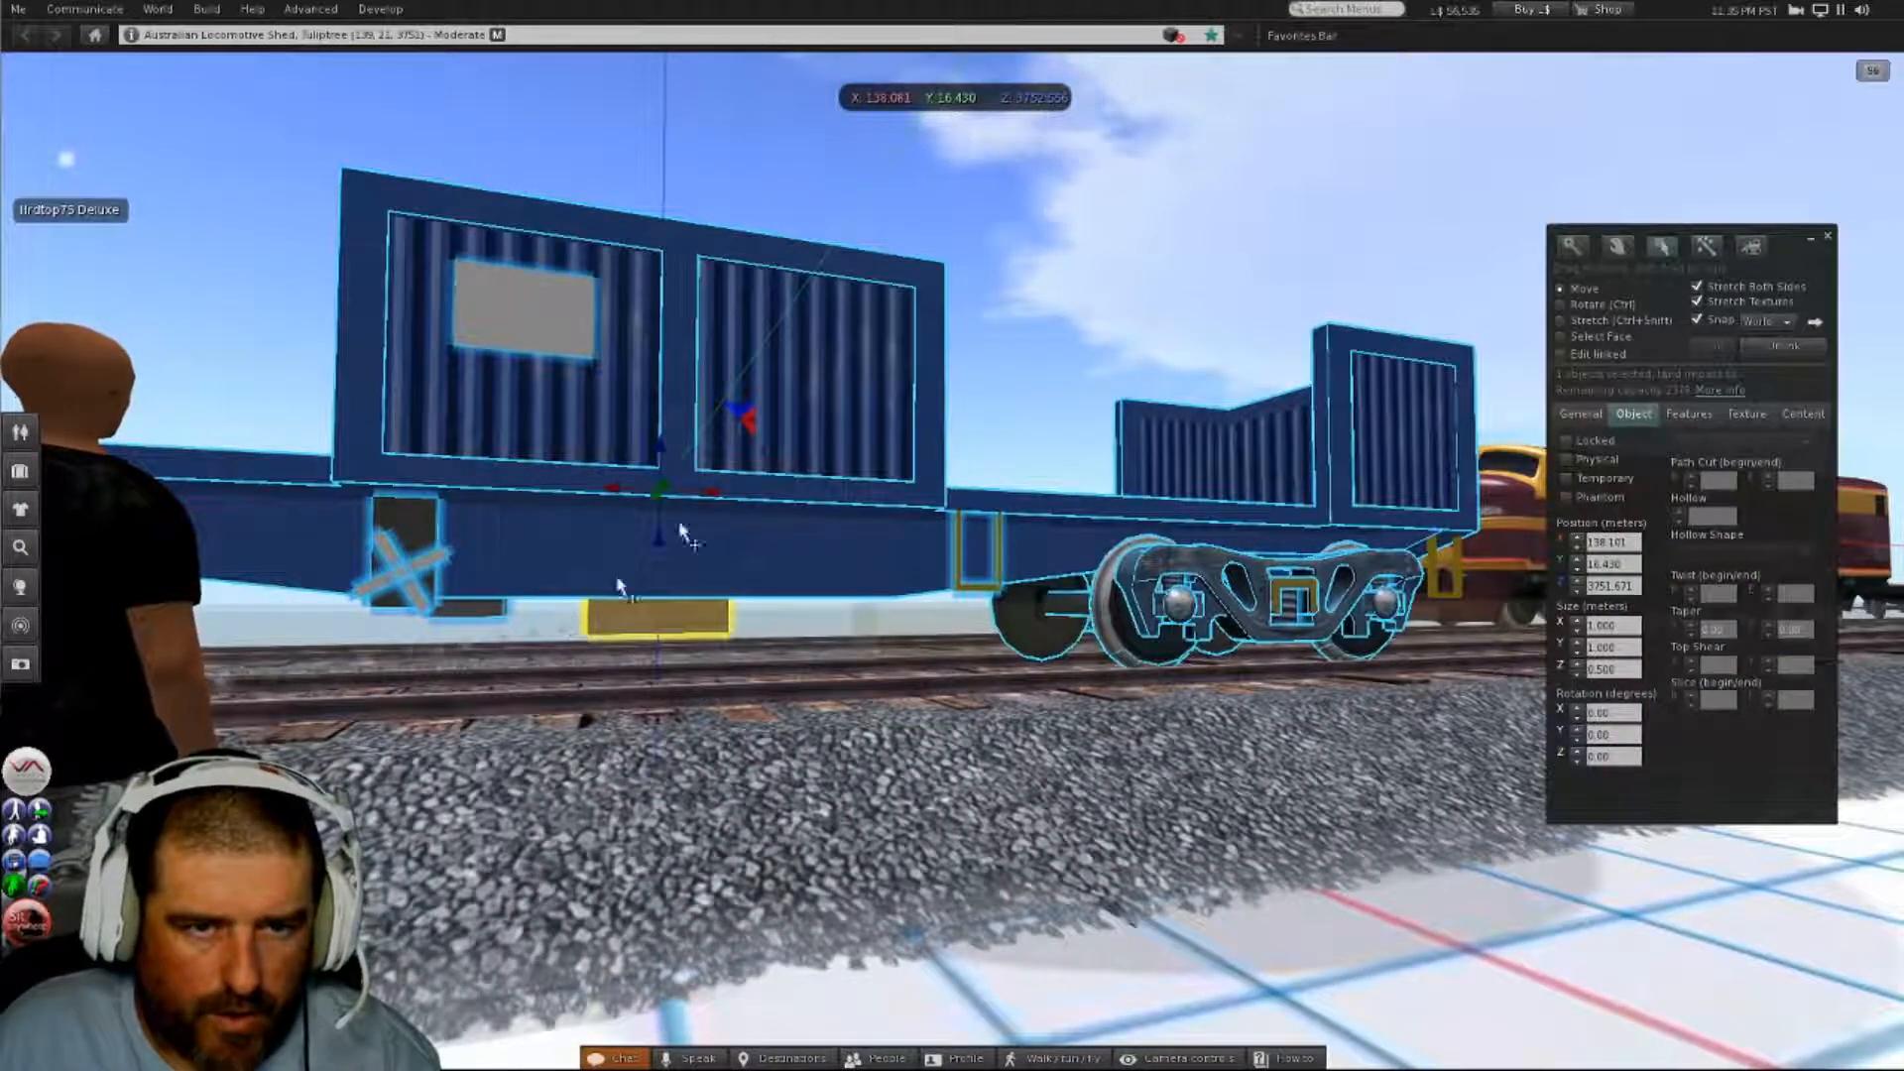
left_click(1828, 239)
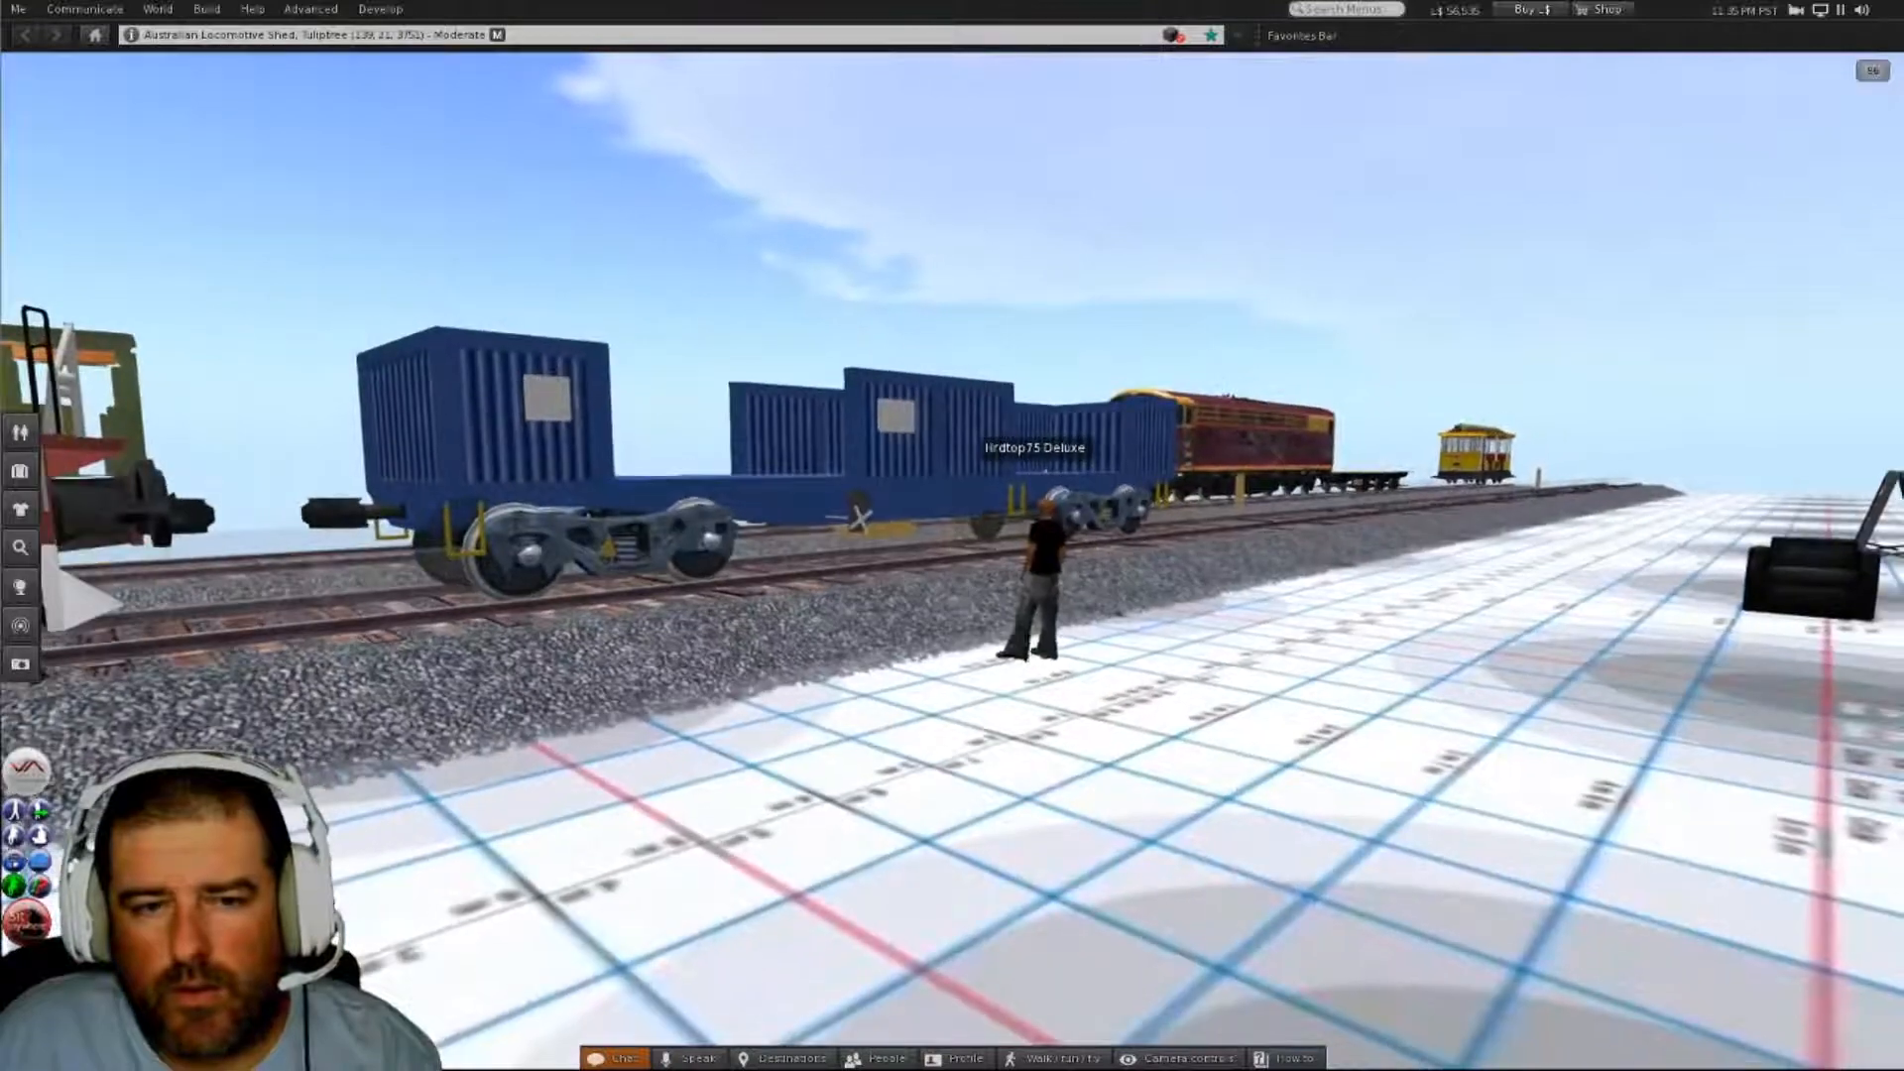
- Inspect the assembled wagon's bogies, frame and side plates from close up, alongside and above
left_click_drag(595, 426, 1121, 409, "alt")
left_click_drag(1604, 562, 1418, 555, "alt")
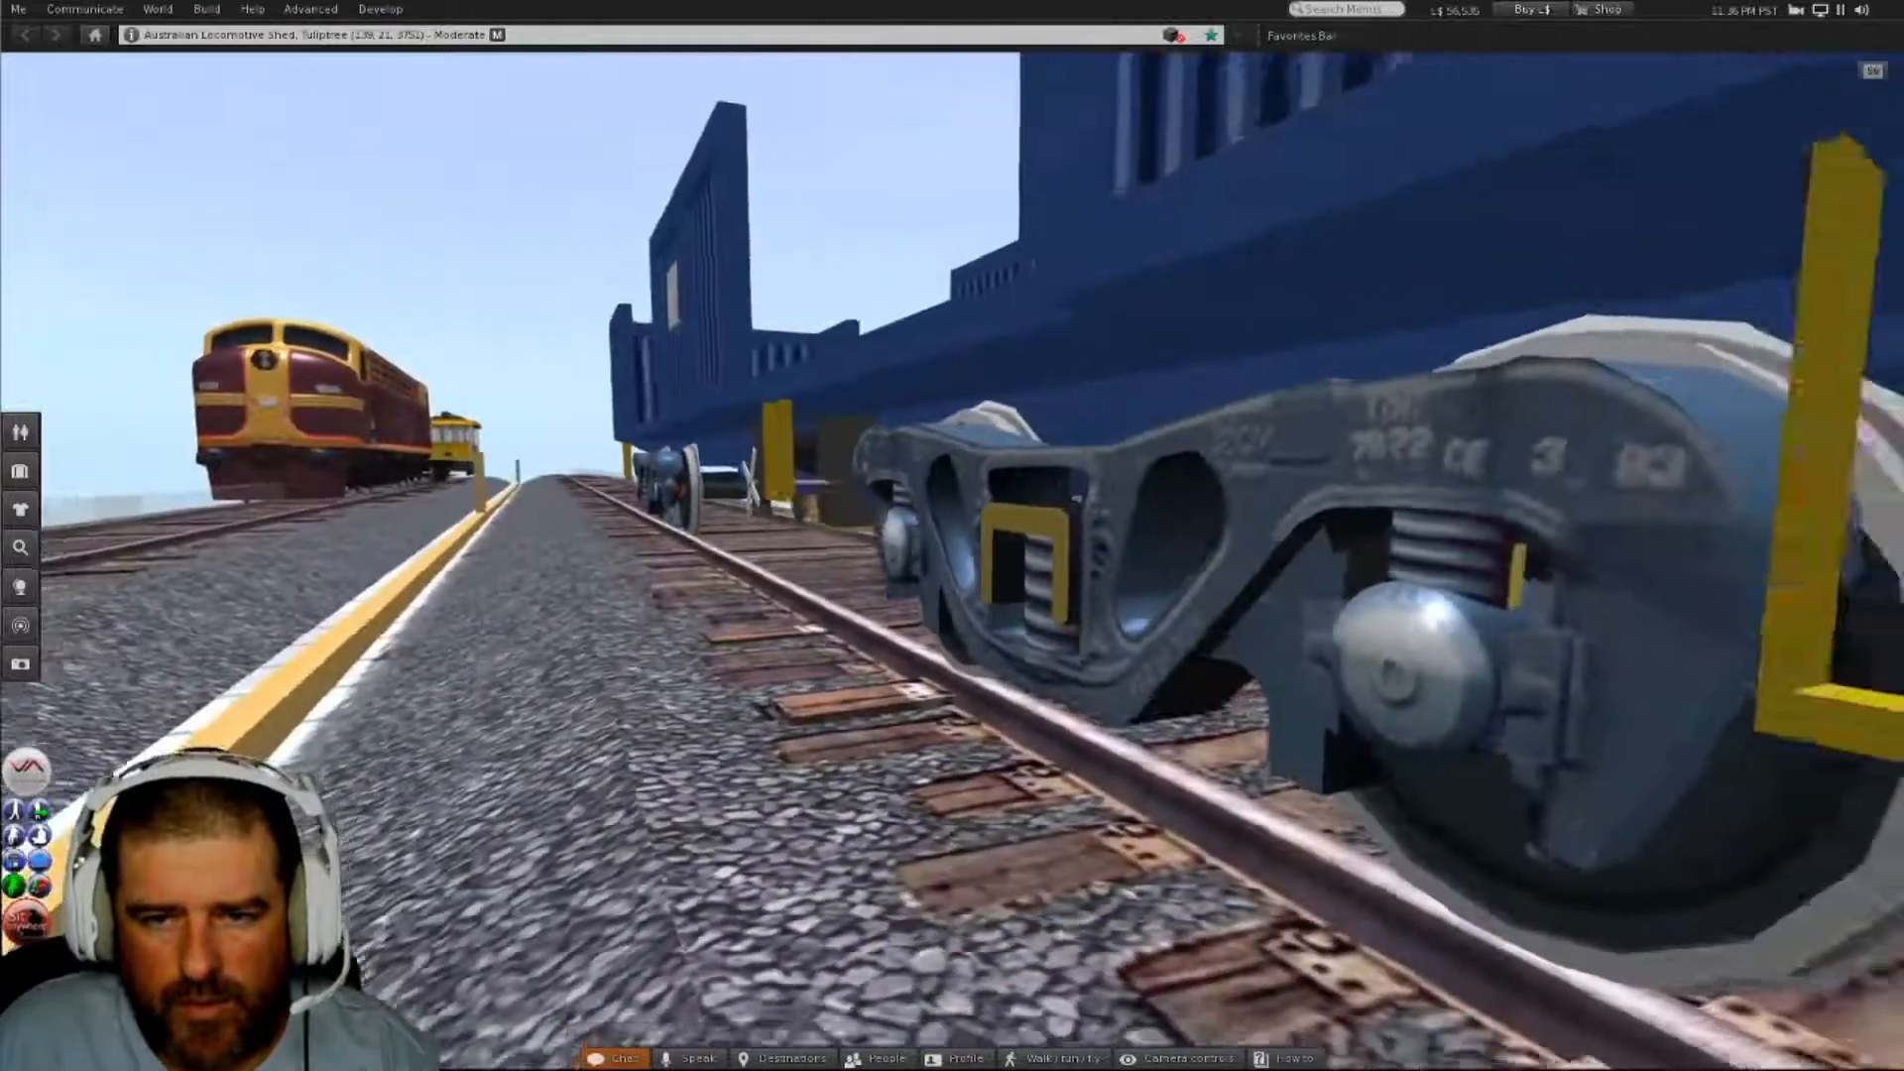
left_click_drag(1076, 499, 1091, 662, "alt")
left_click_drag(902, 510, 1896, 670, "alt")
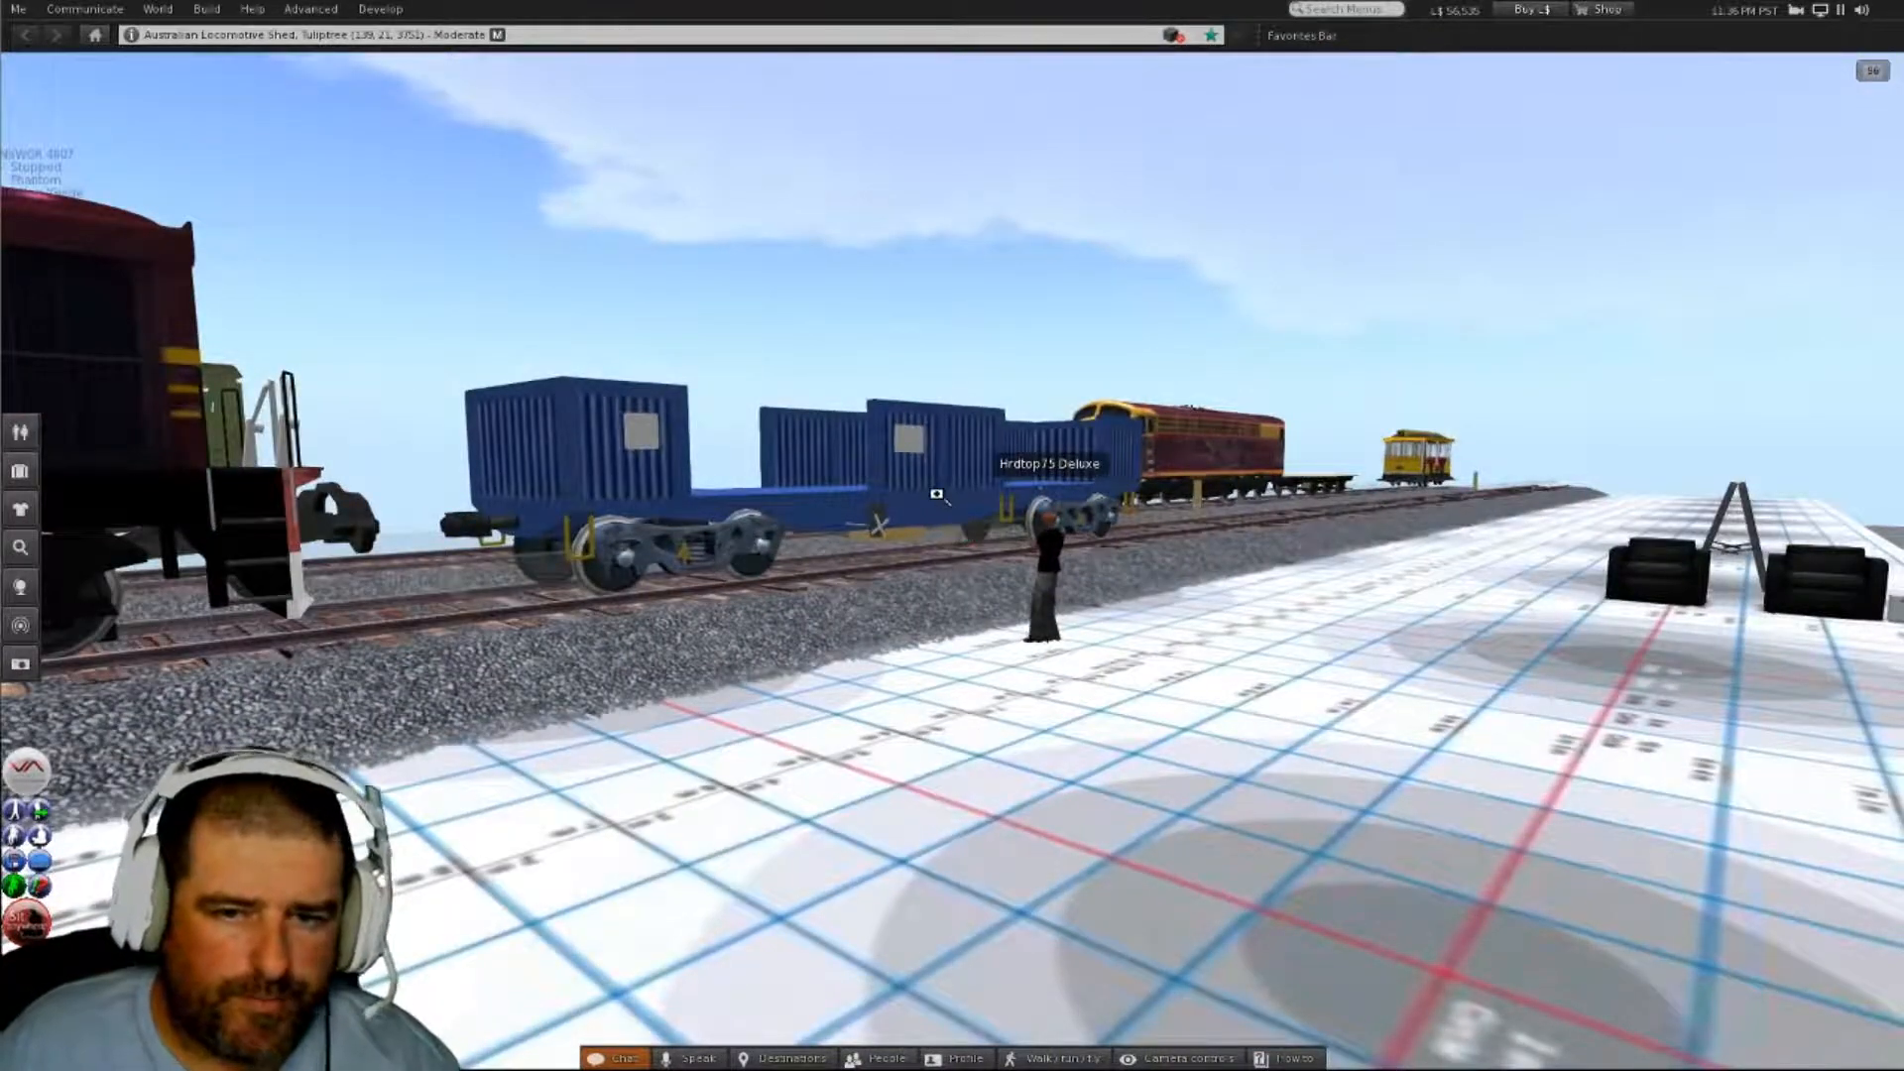
left_click_drag(937, 494, 808, 622, "alt")
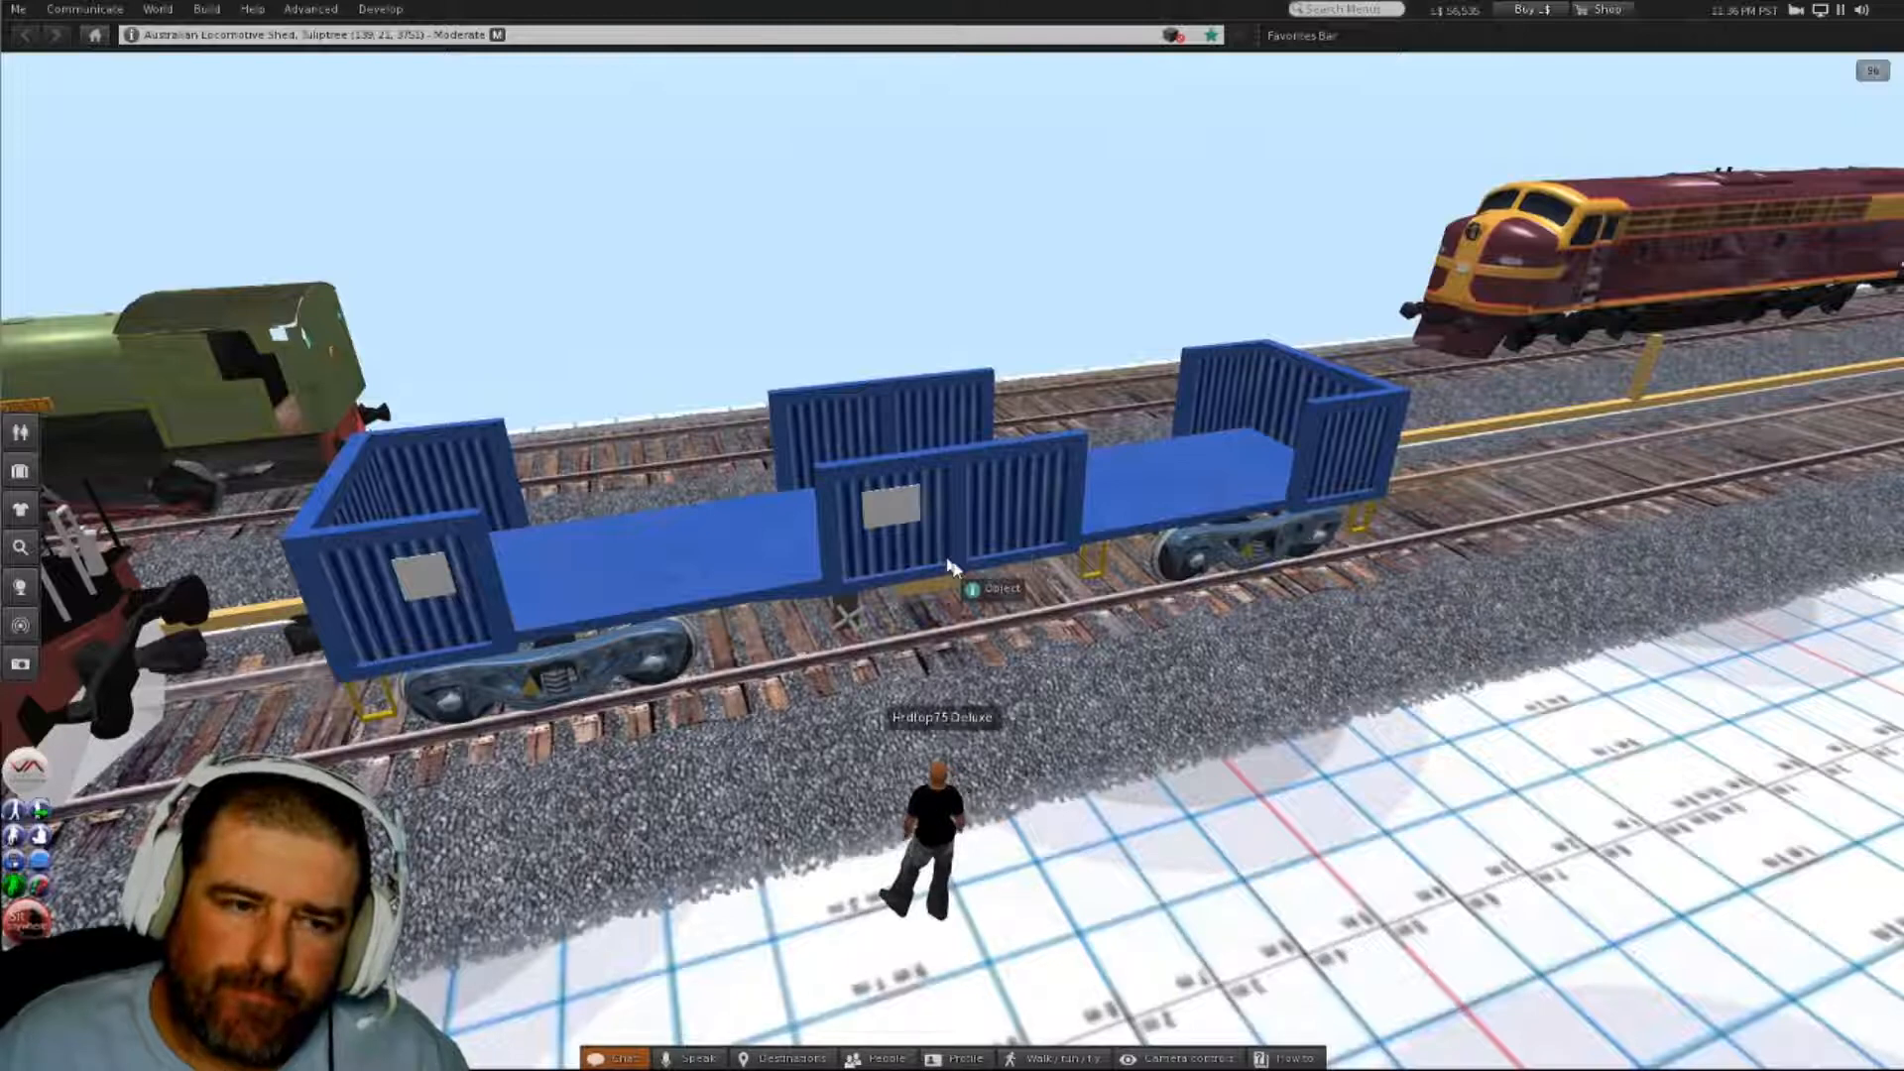
scroll(947, 565, "down", 5)
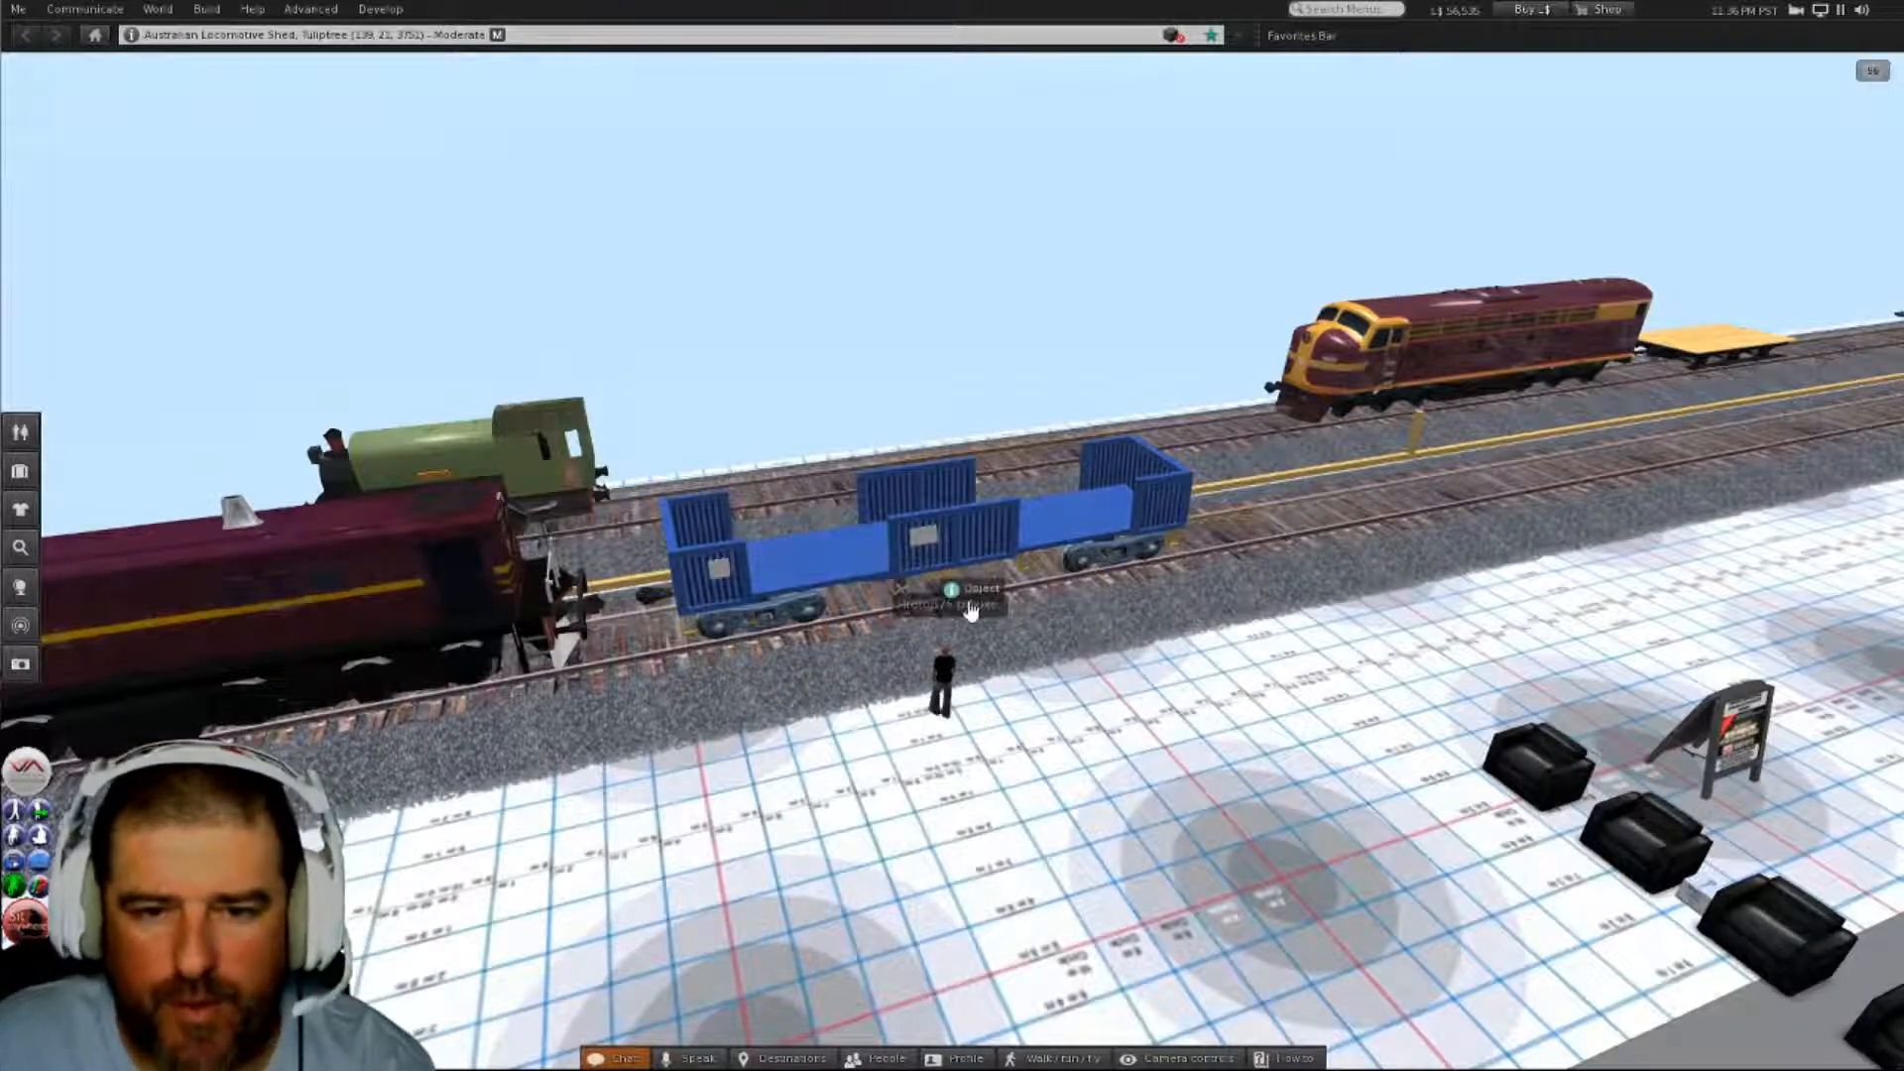
- Open the wagon for editing, nudge it along the track to X 138.049, and examine its far end for parts not linked
right_click(917, 549)
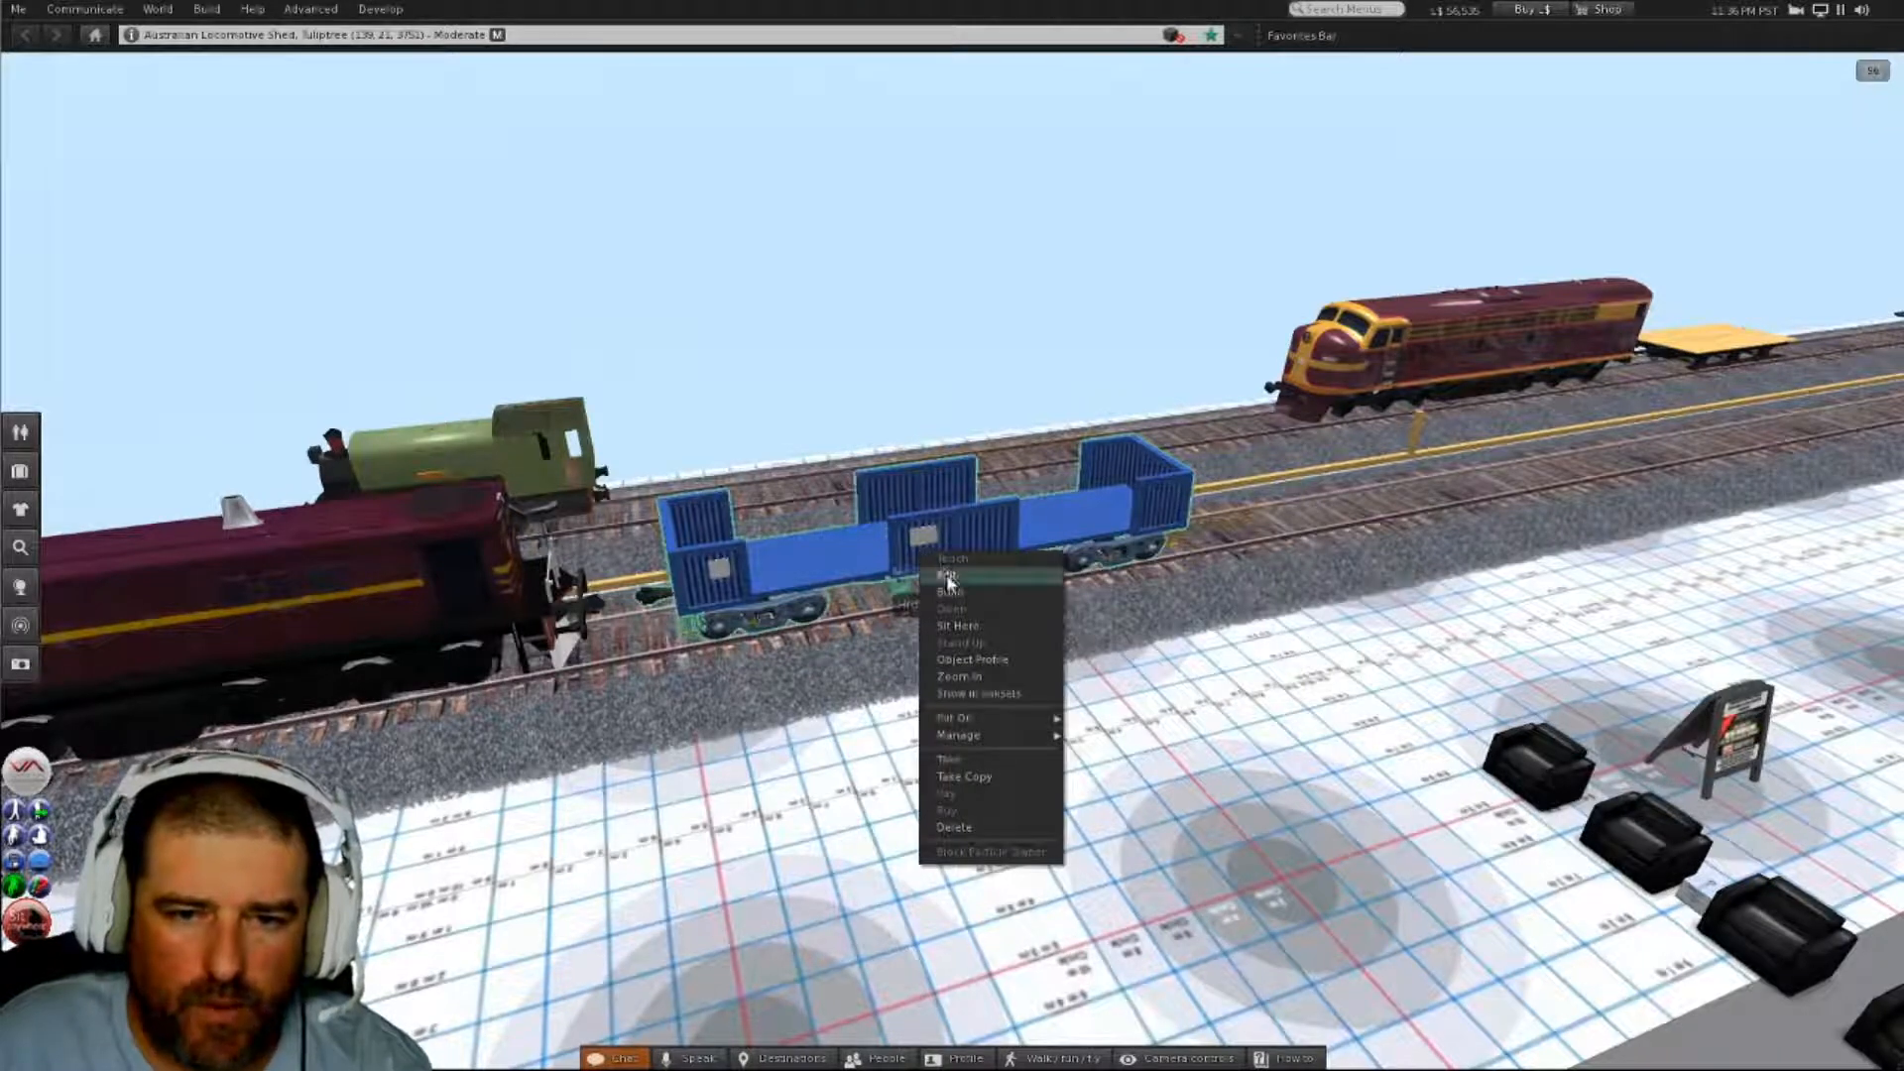
left_click(949, 585)
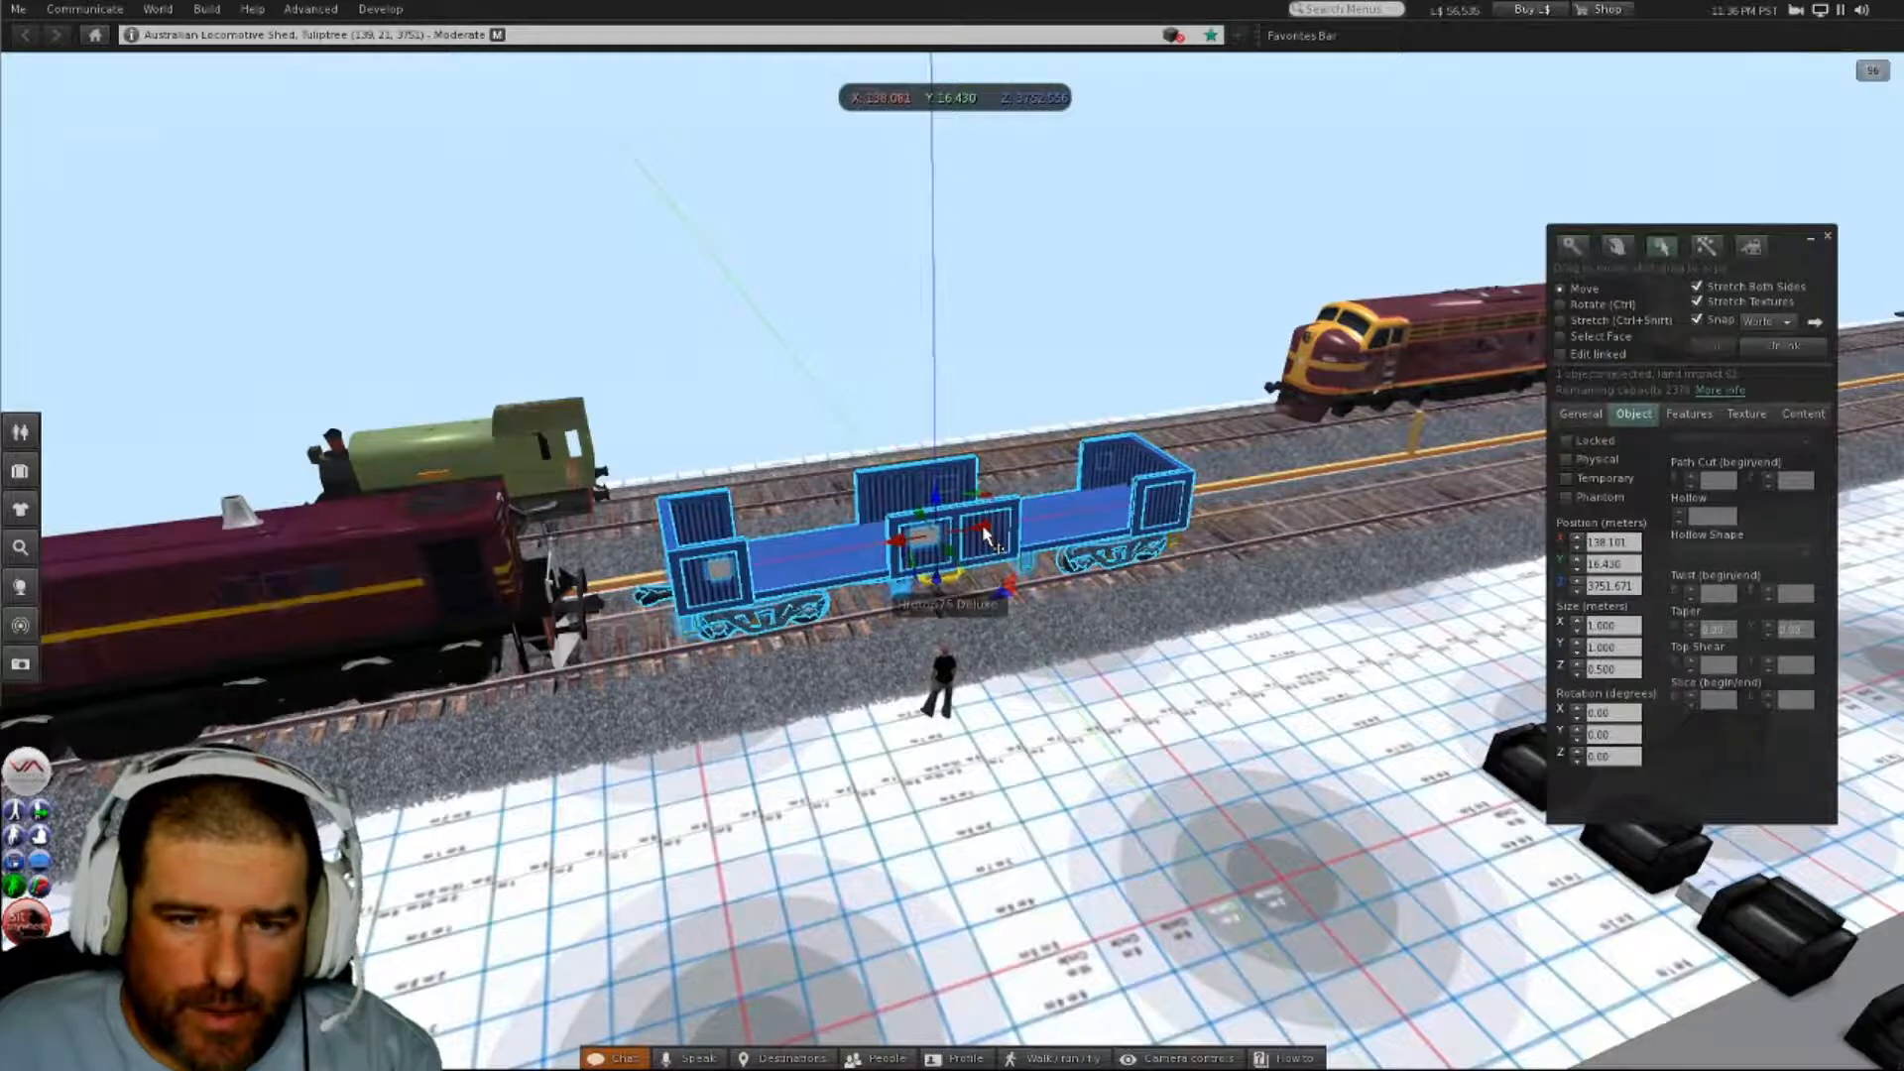
mouse_move(981, 523)
left_mouse_down()
mouse_move(1150, 481)
mouse_move(1379, 471)
mouse_move(898, 541)
mouse_move(987, 529)
left_mouse_up()
left_click_drag(1198, 563, 1388, 675, "alt")
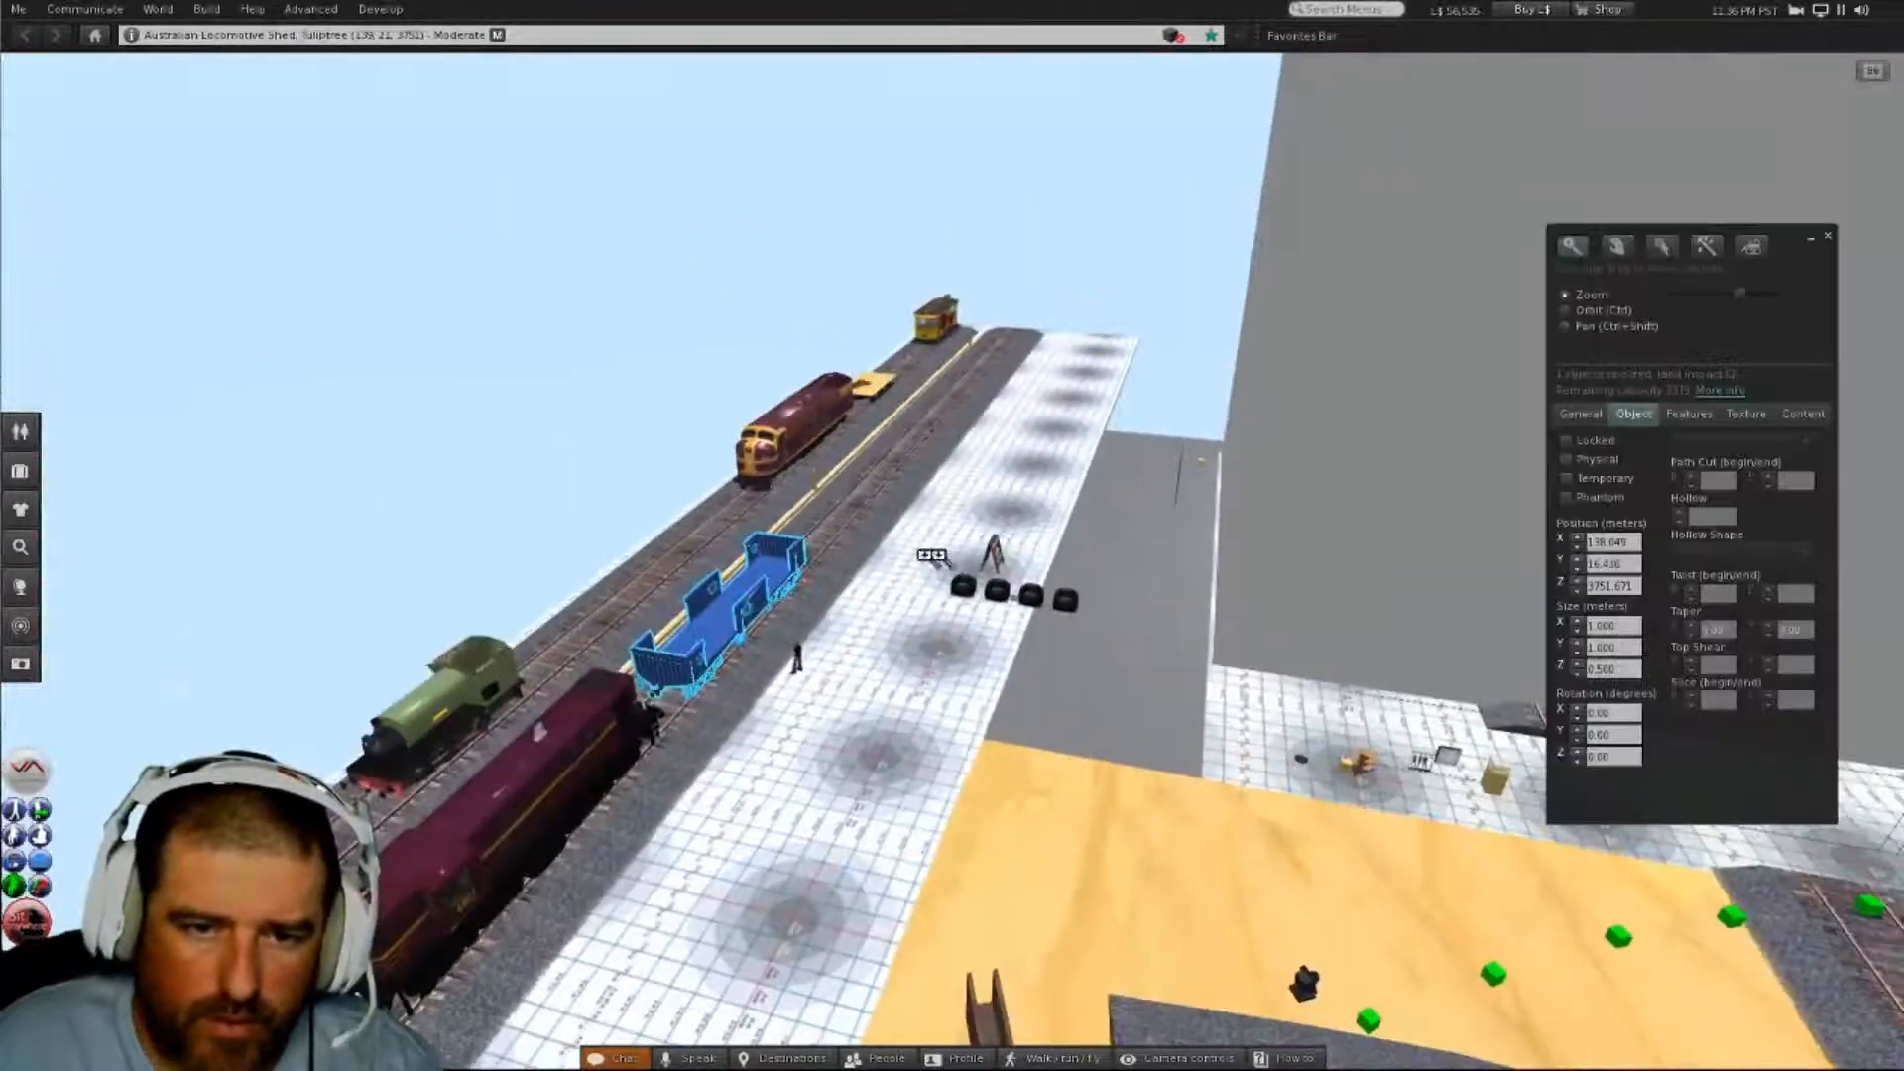
left_click_drag(738, 599, 348, 396, "alt")
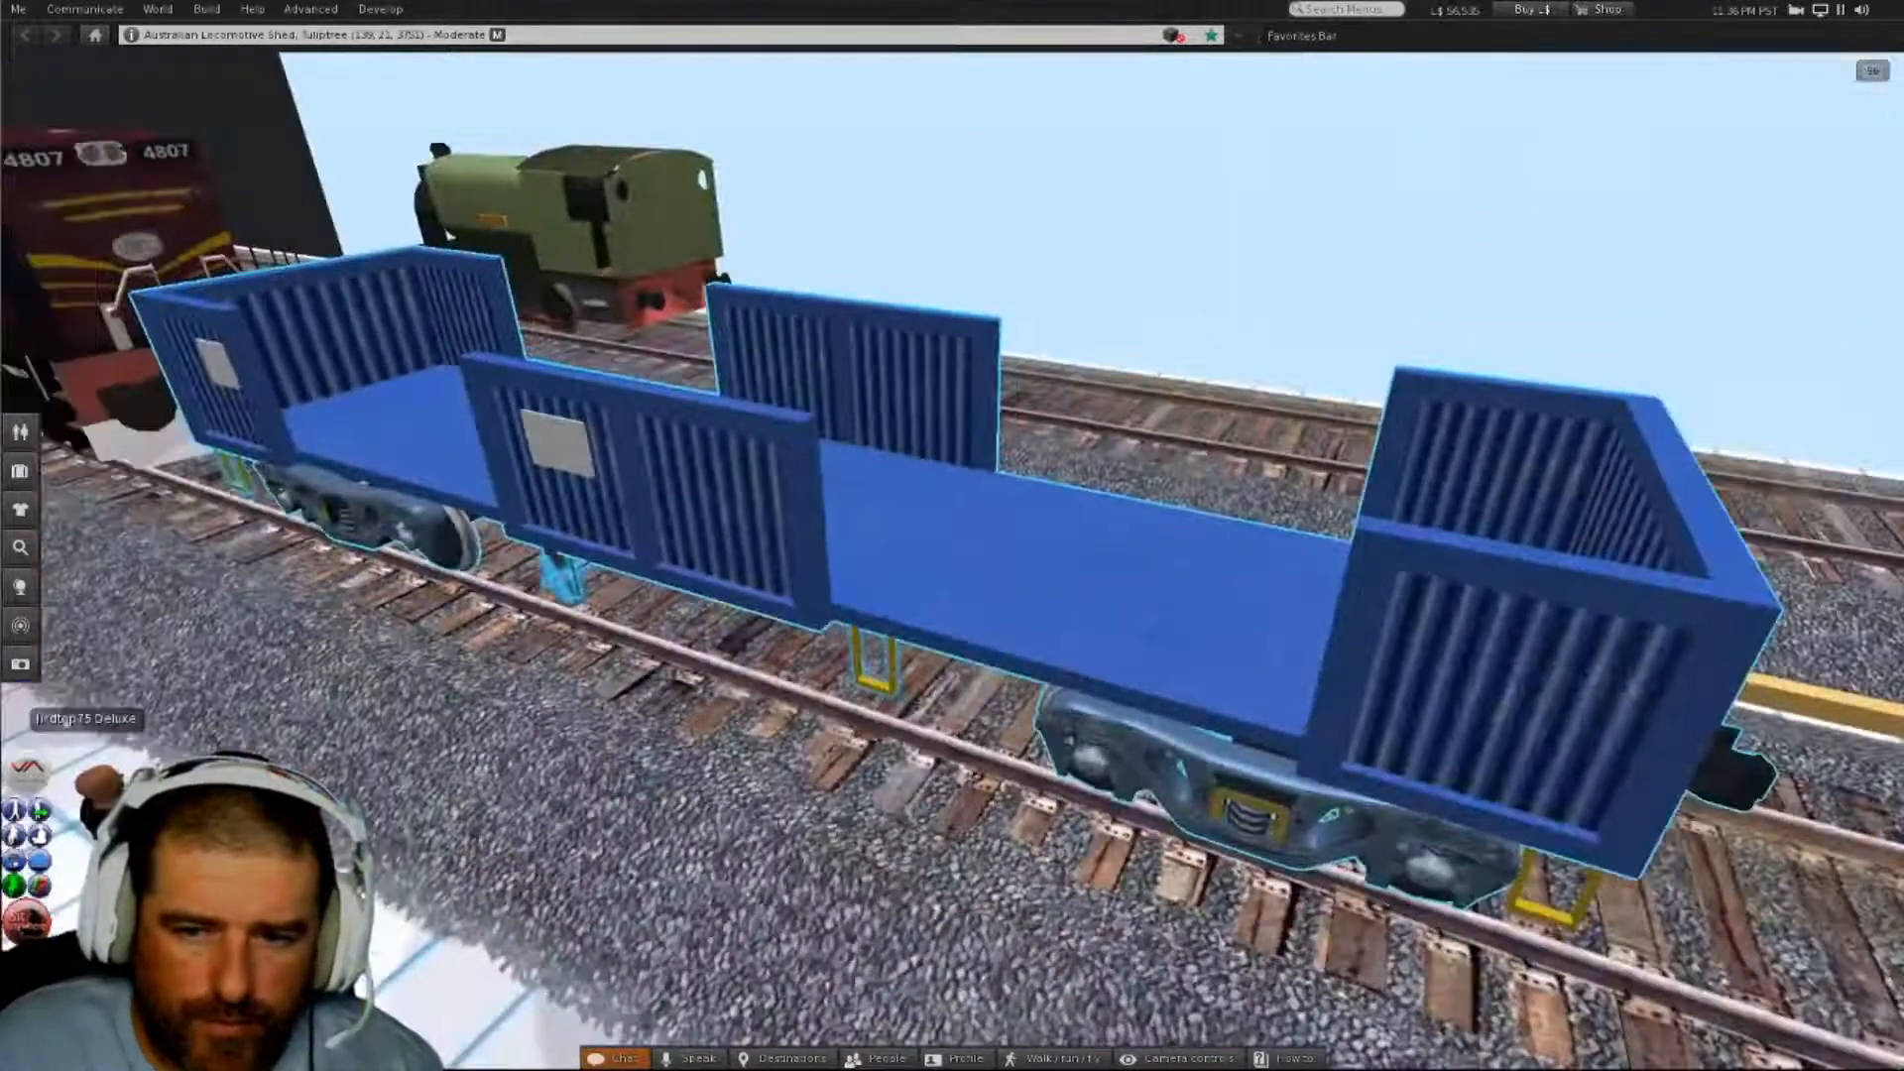
left_click_drag(1410, 764, 1410, 764, "alt")
left_click_drag(1563, 833, 1542, 772, "alt")
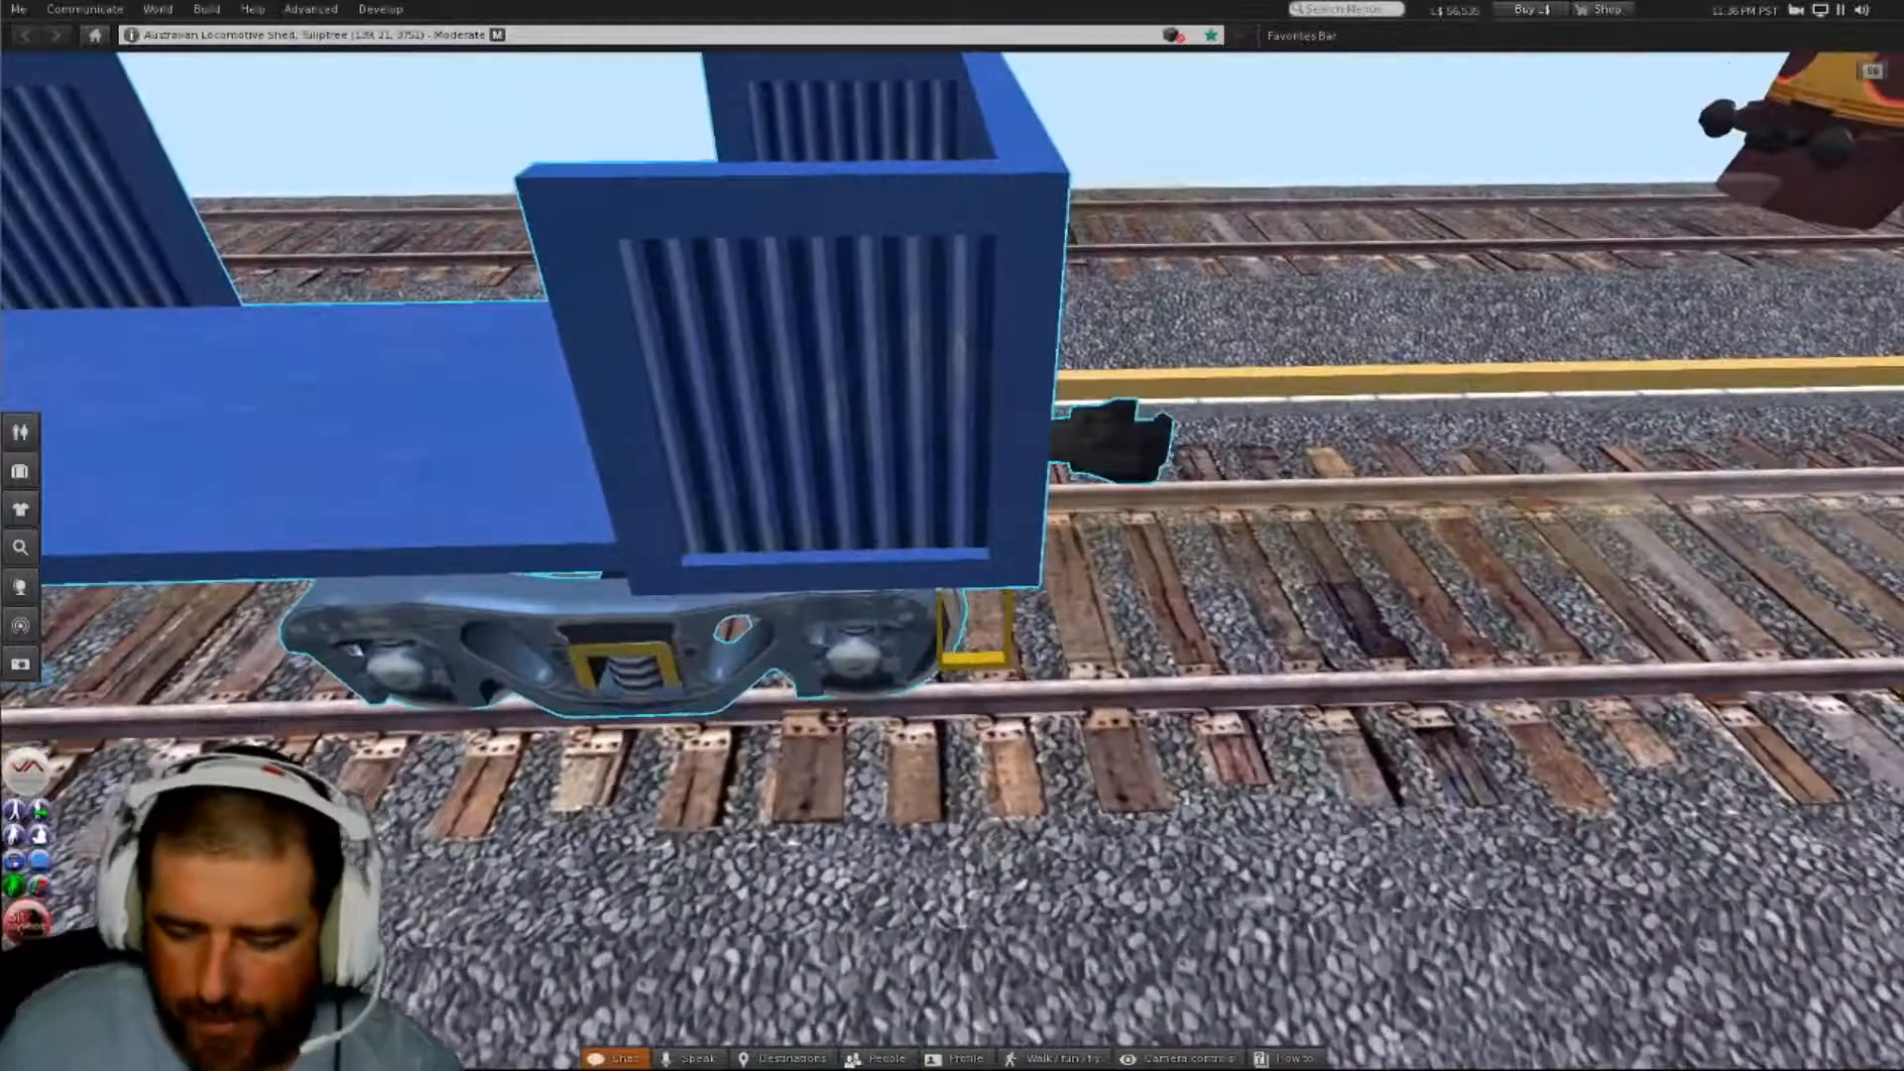
left_click_drag(952, 560, 954, 307, "ctrl+alt")
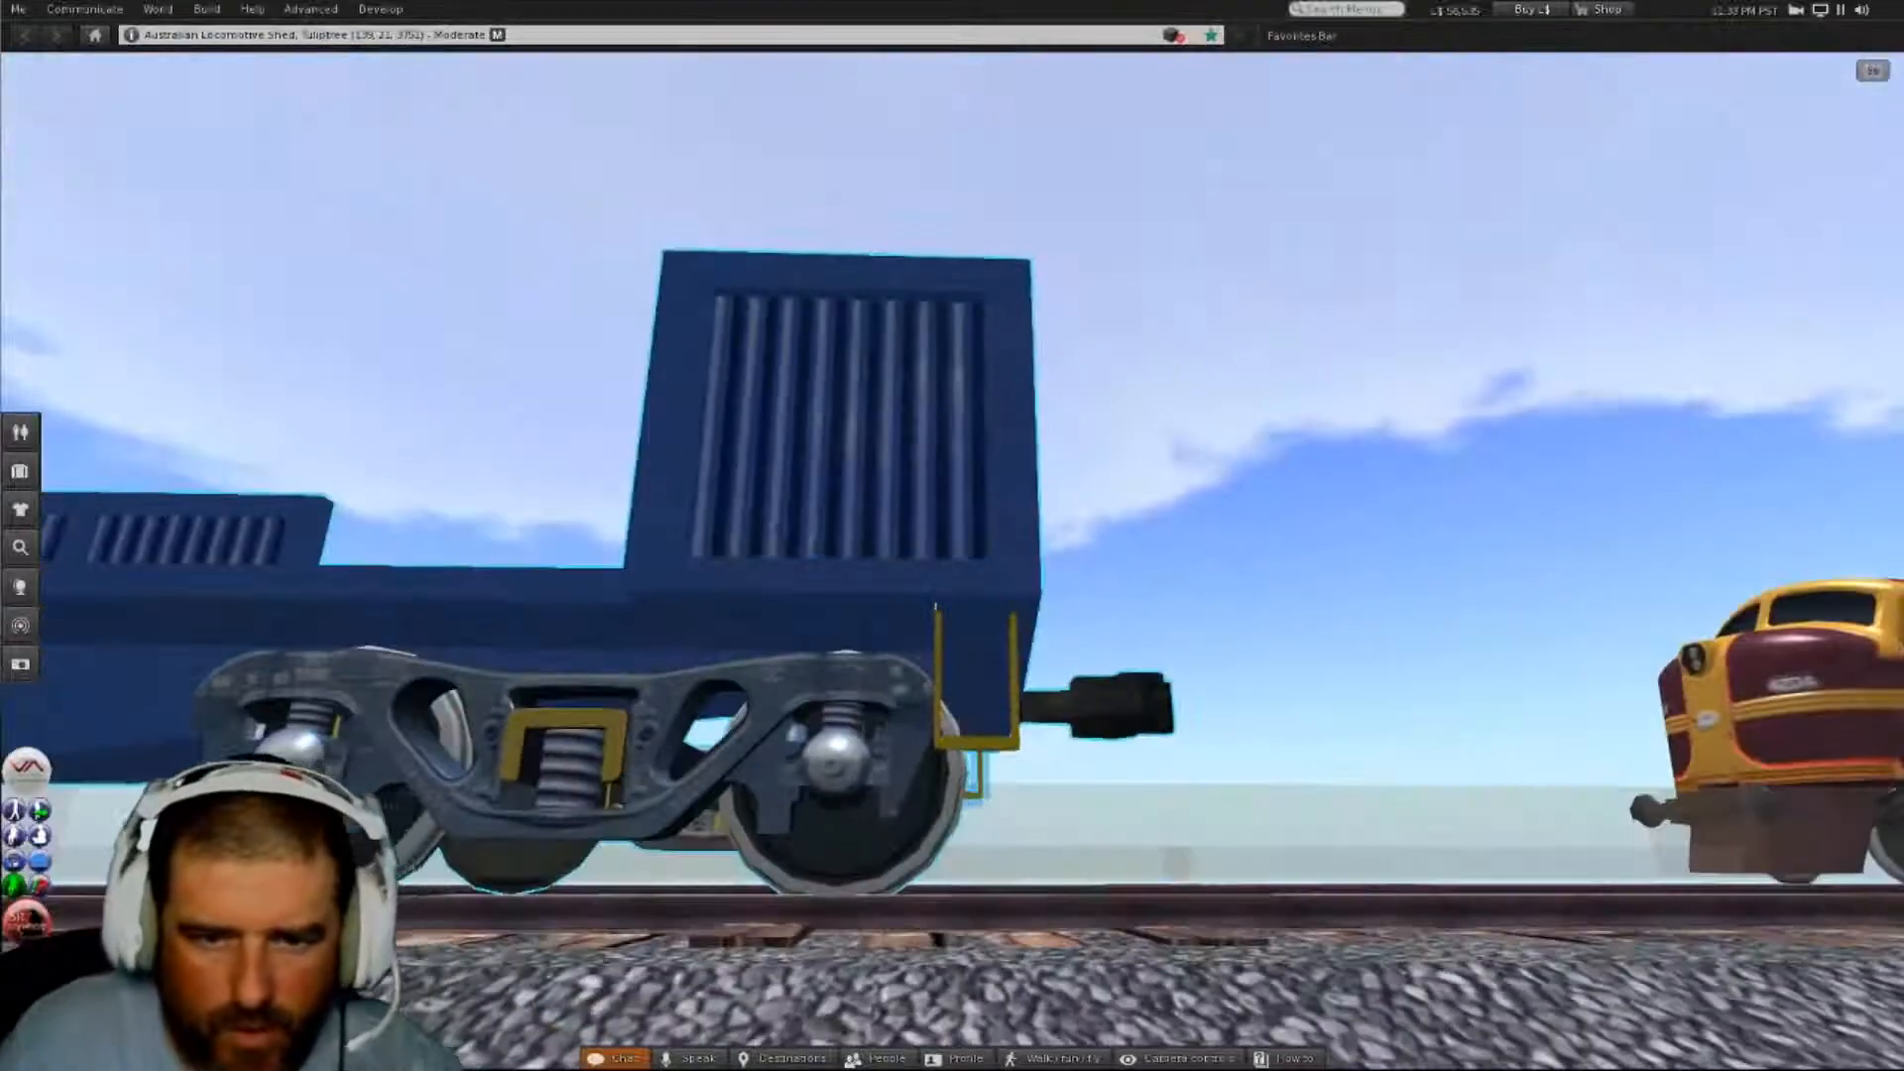
left_click_drag(958, 548, 958, 549, "ctrl+alt")
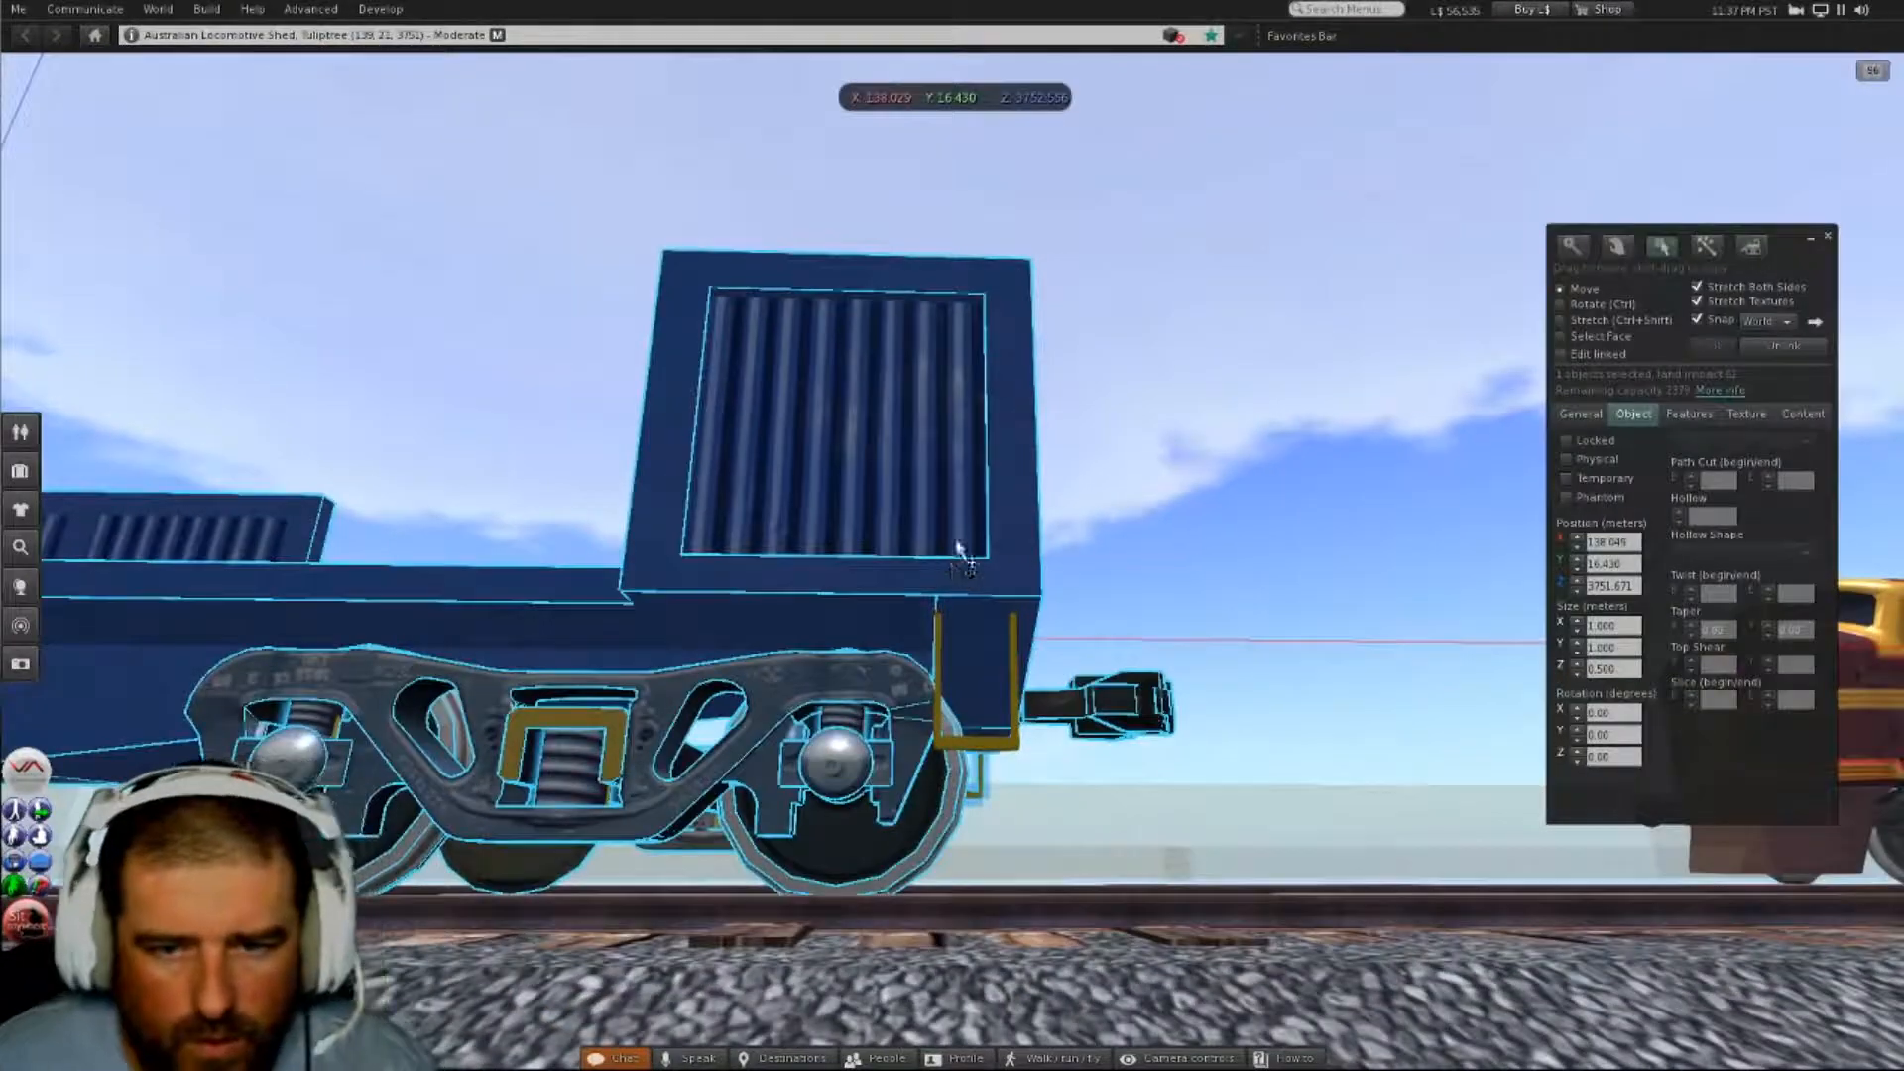
- Set the wagon's X position to 138.099 to realign it with the loose yellow step at its end
left_click(1577, 538)
left_click(1578, 538)
left_click(1578, 537)
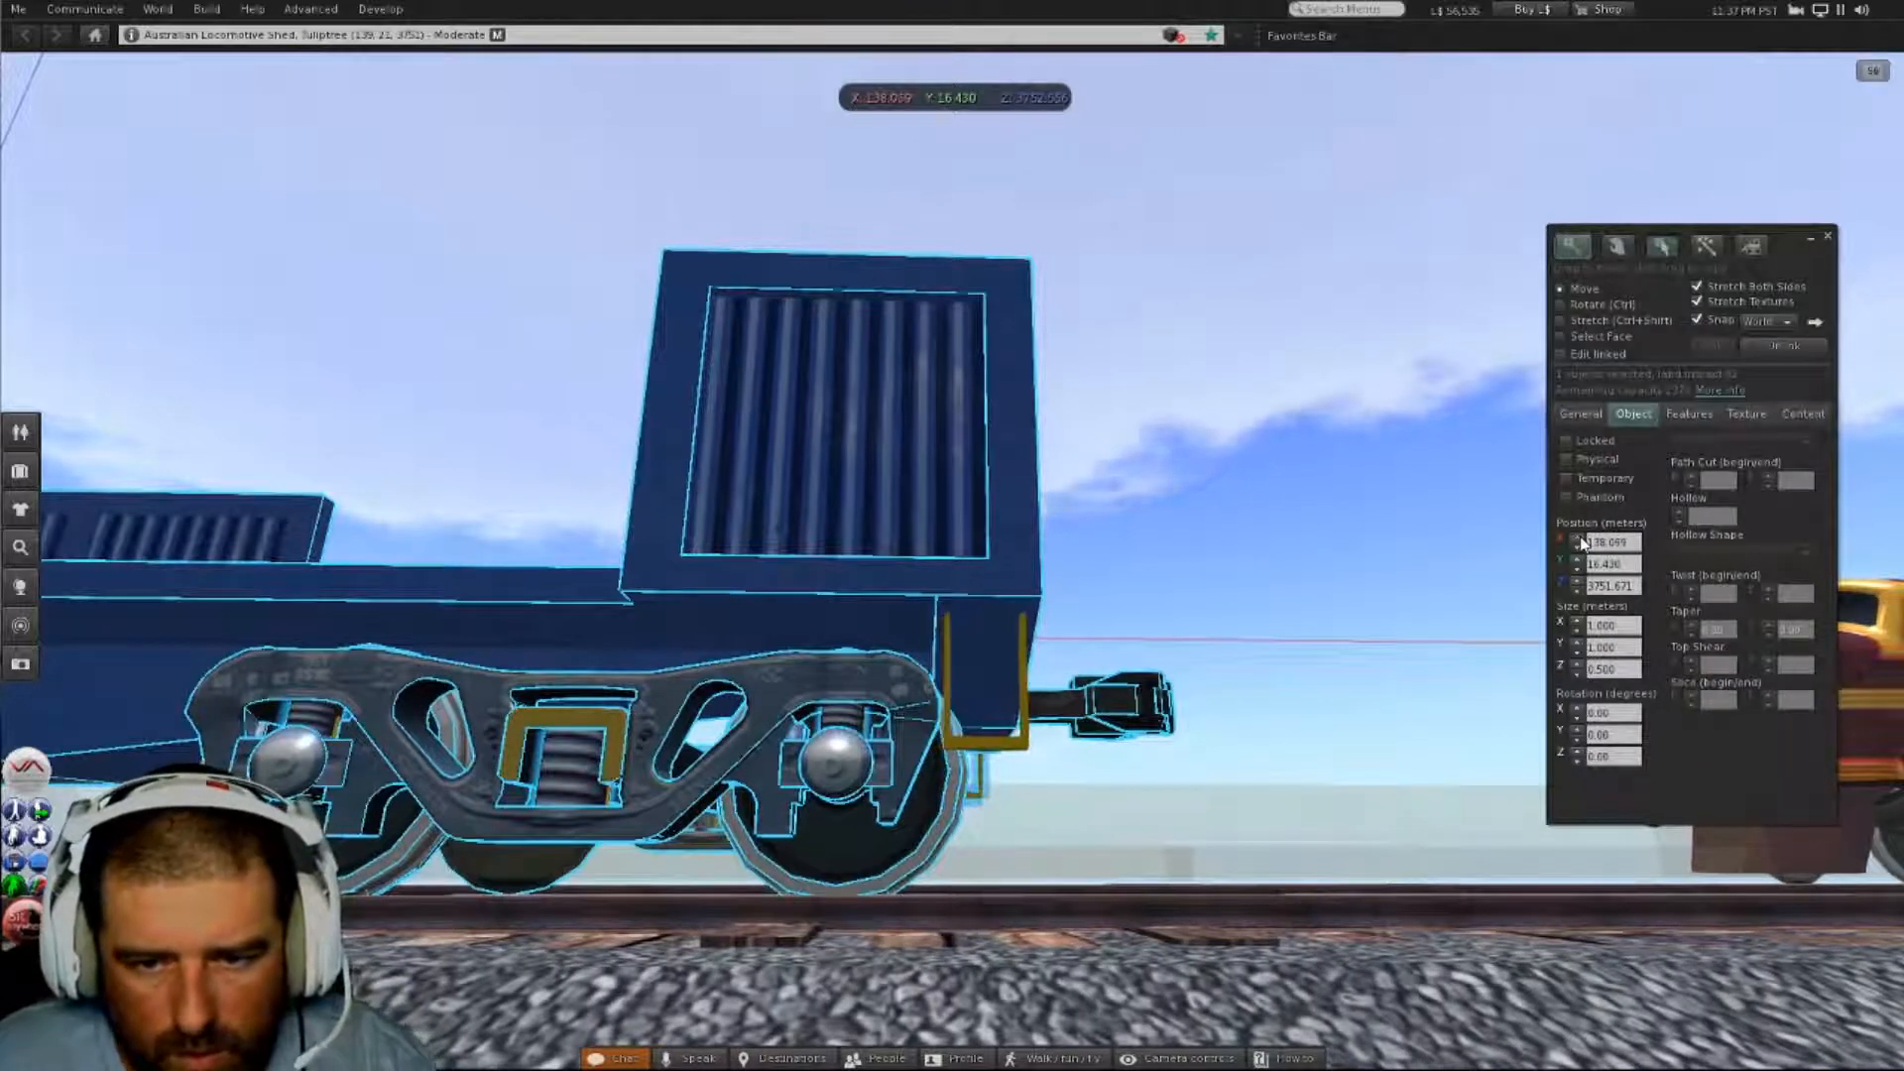
left_click(1578, 537)
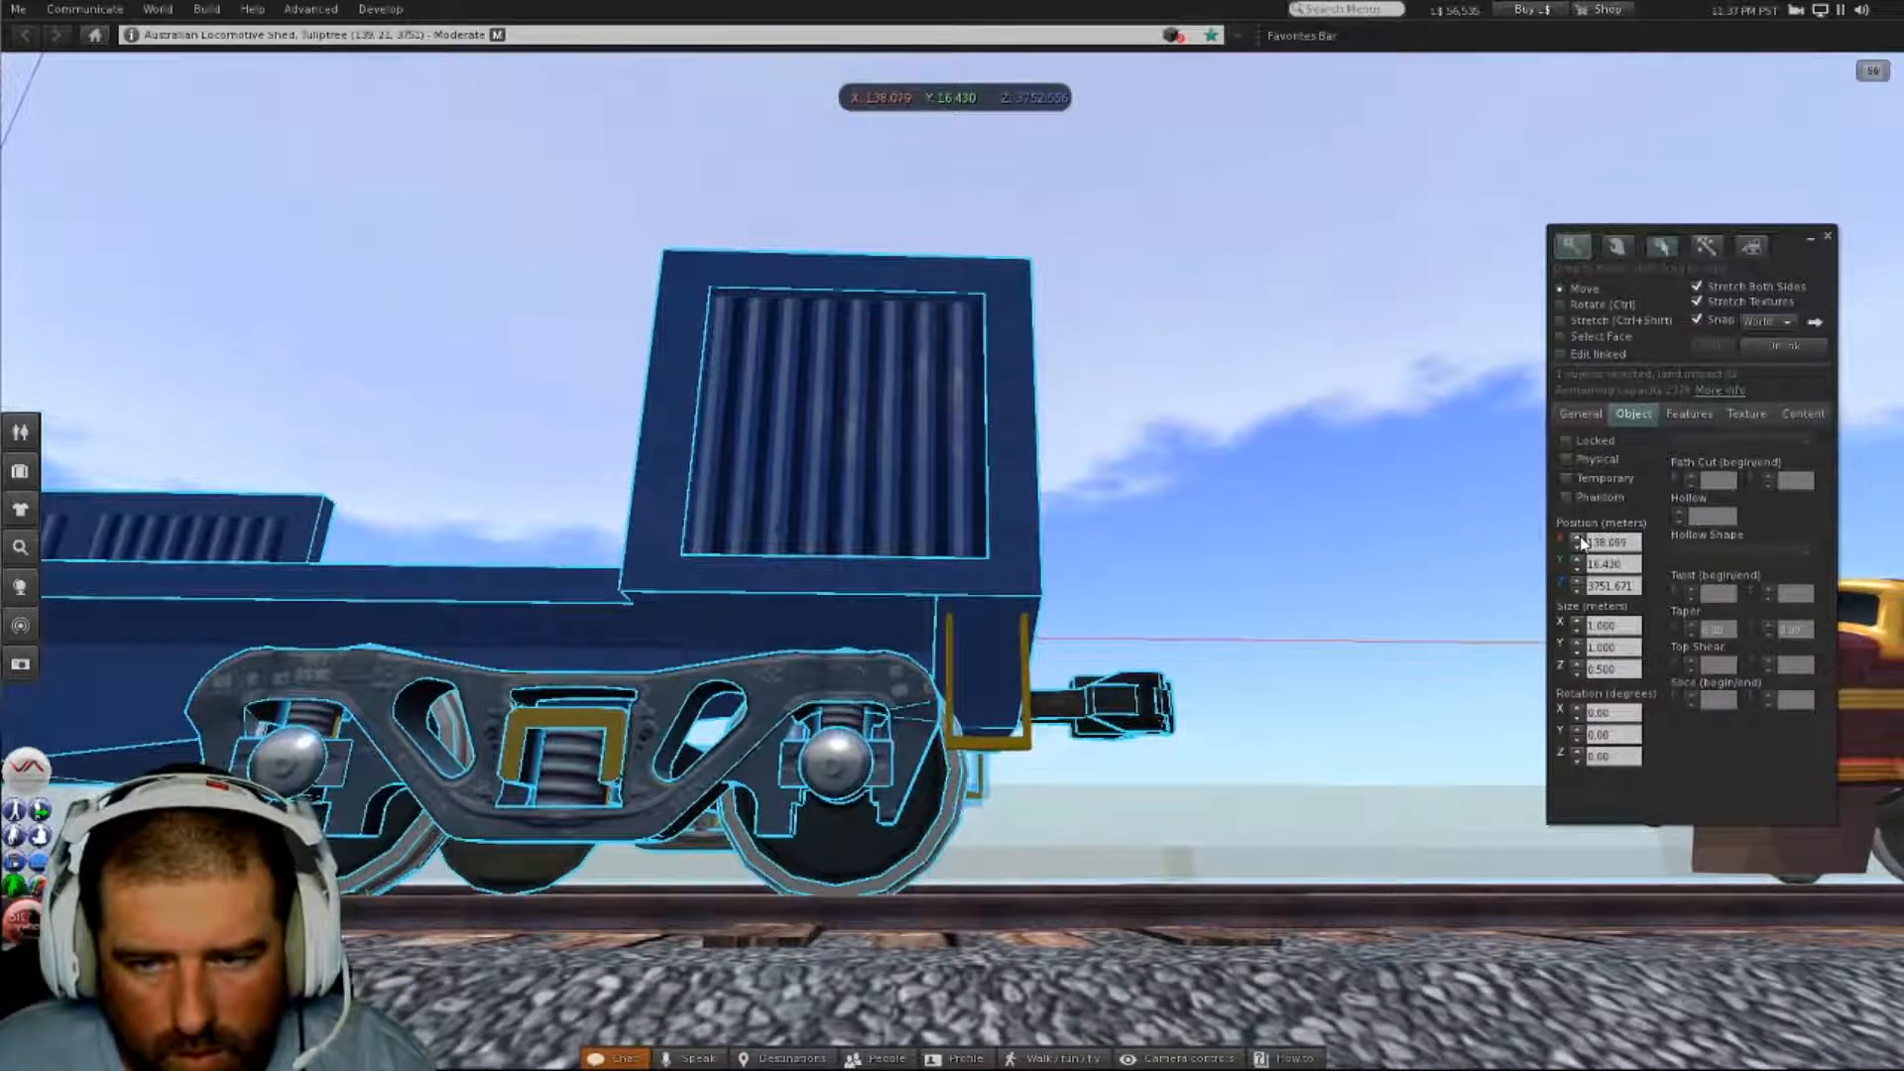
- Link the loose yellow step at the wagon's end to the rest of the wagon
left_click(982, 758)
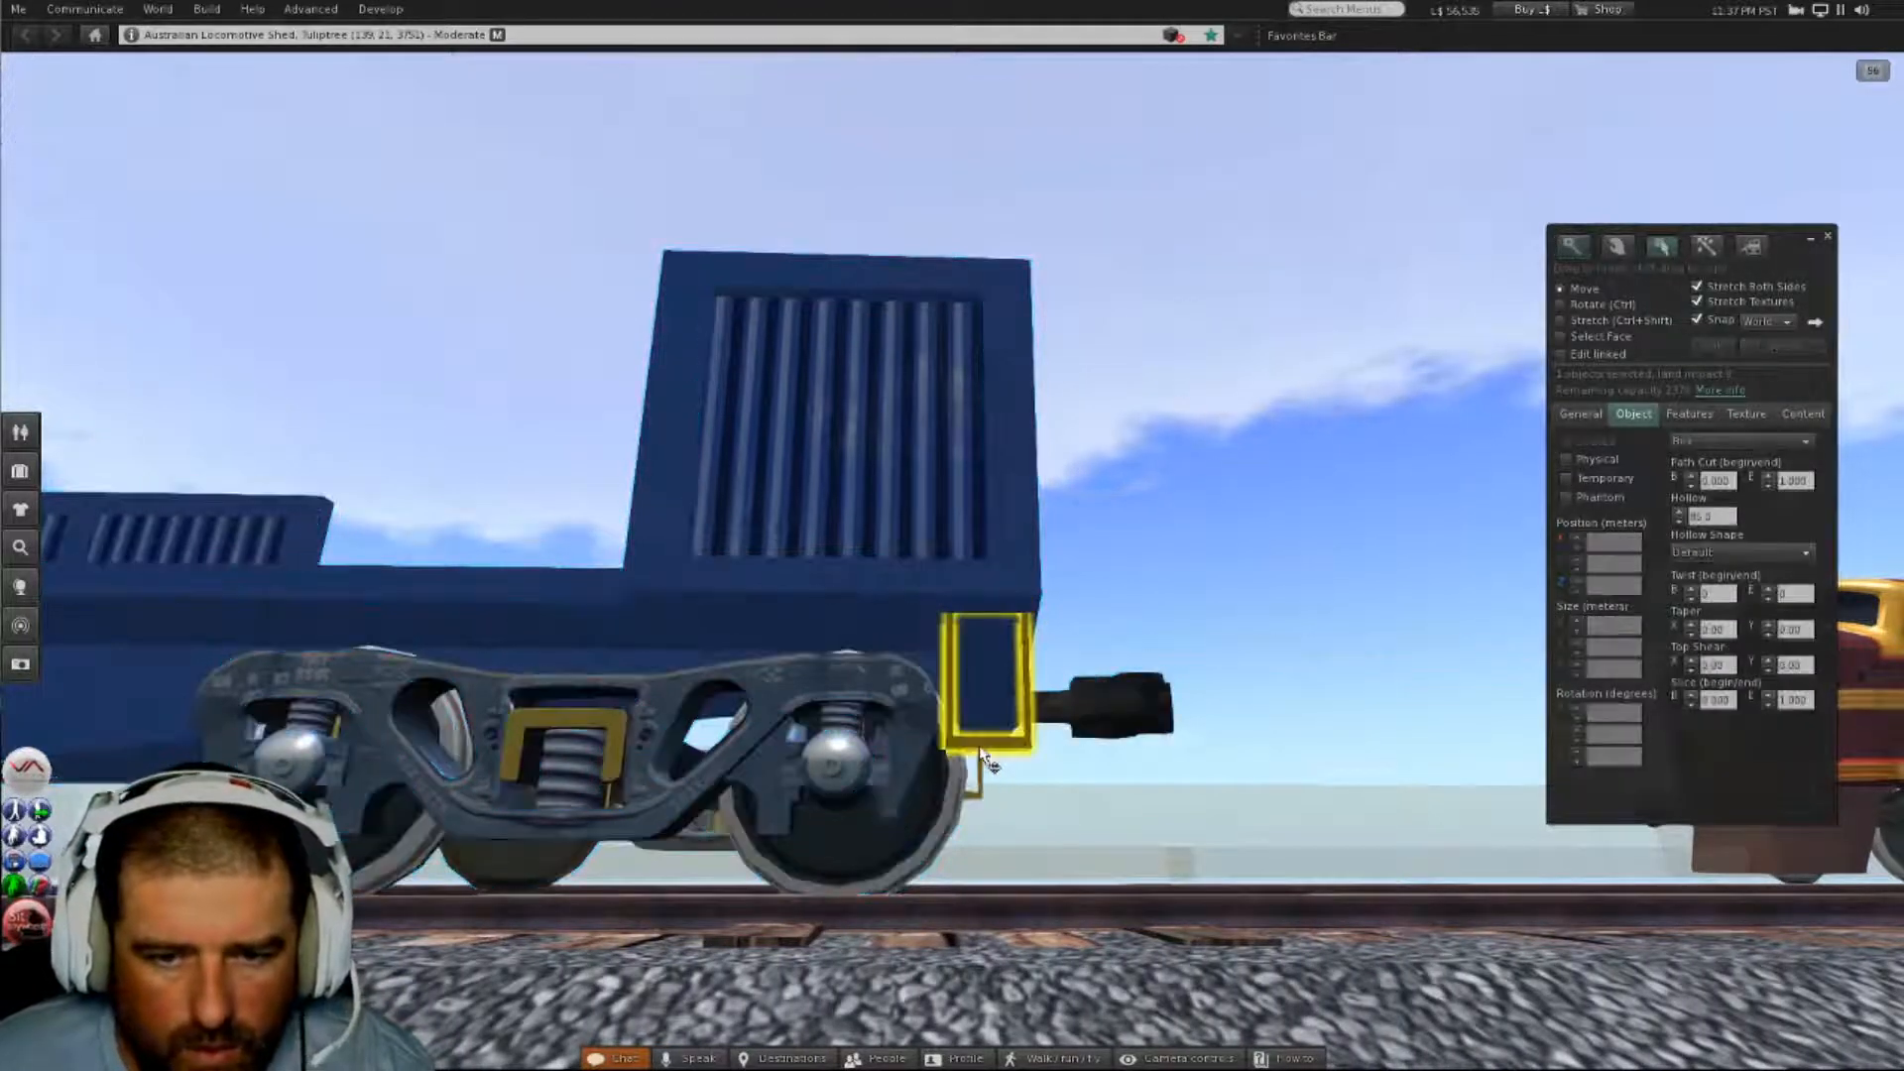
left_click(806, 605)
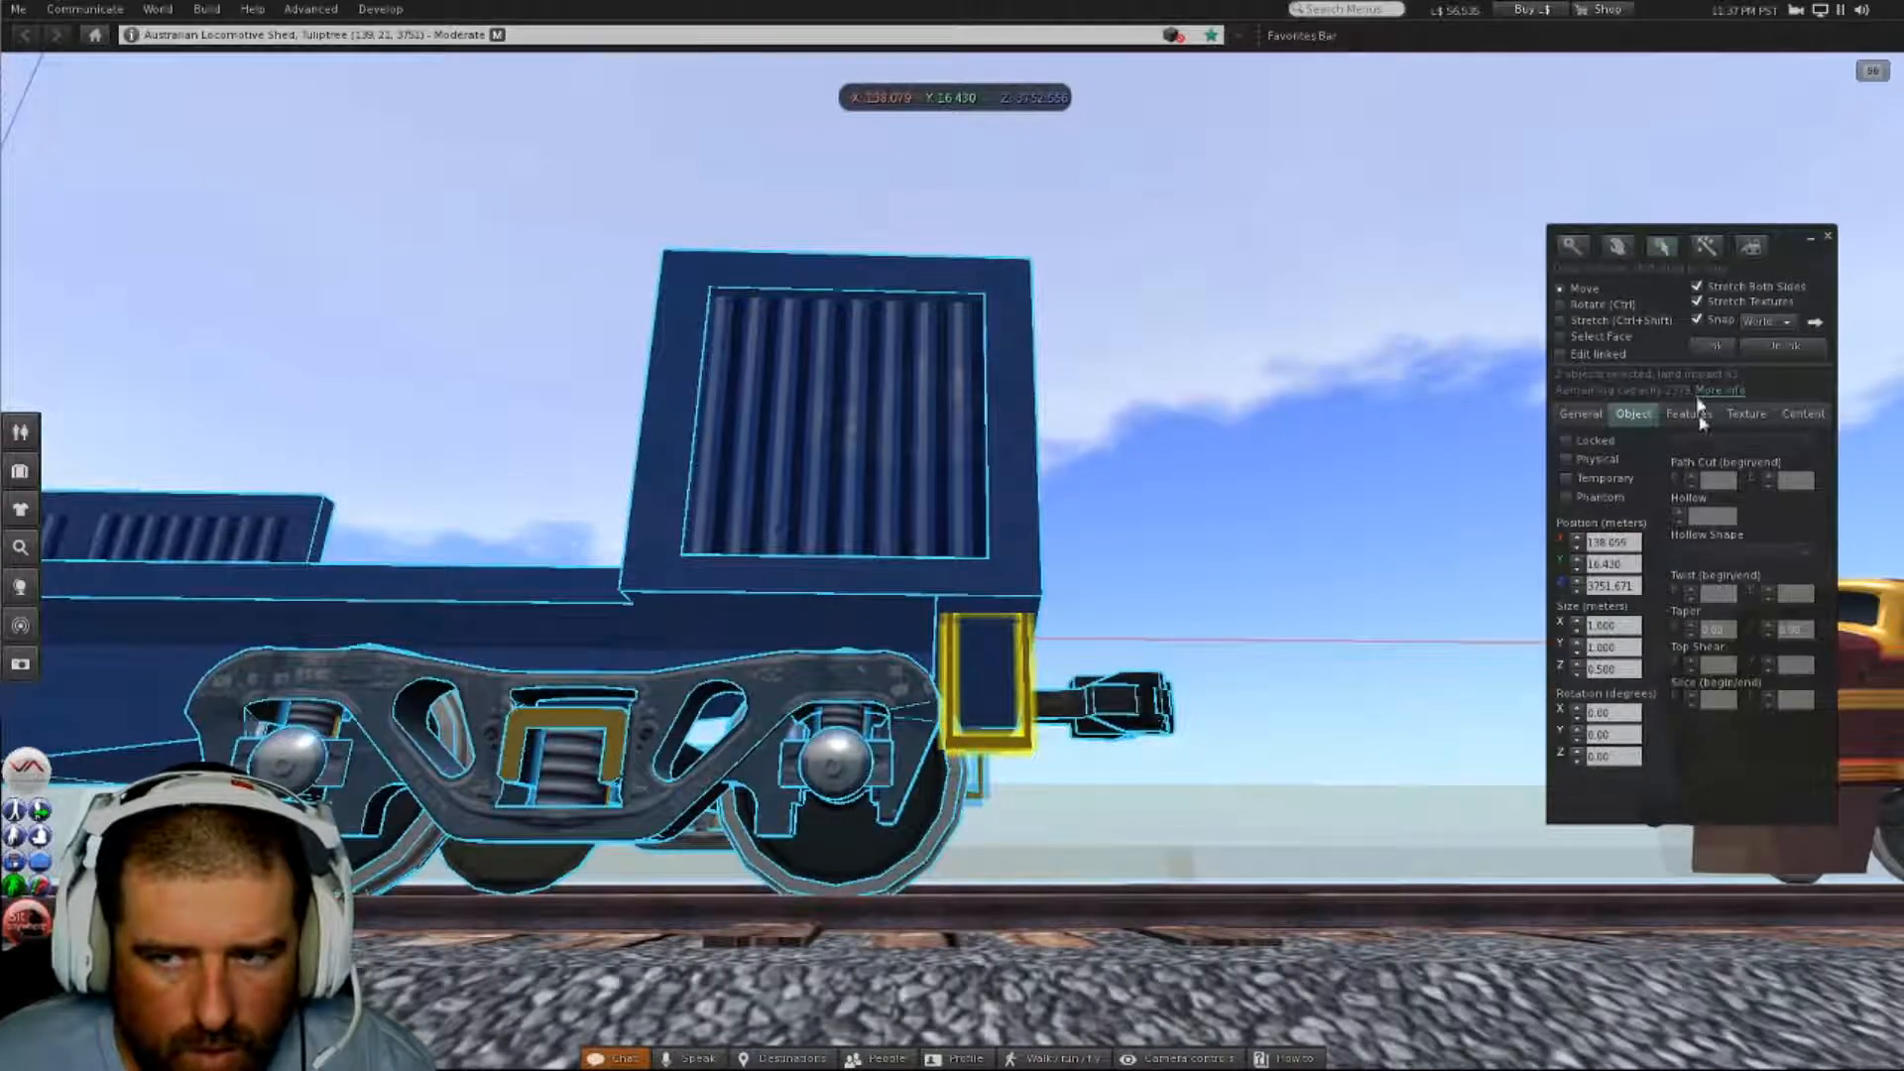
left_click(1723, 343)
left_click_drag(999, 703, 853, 744, "alt")
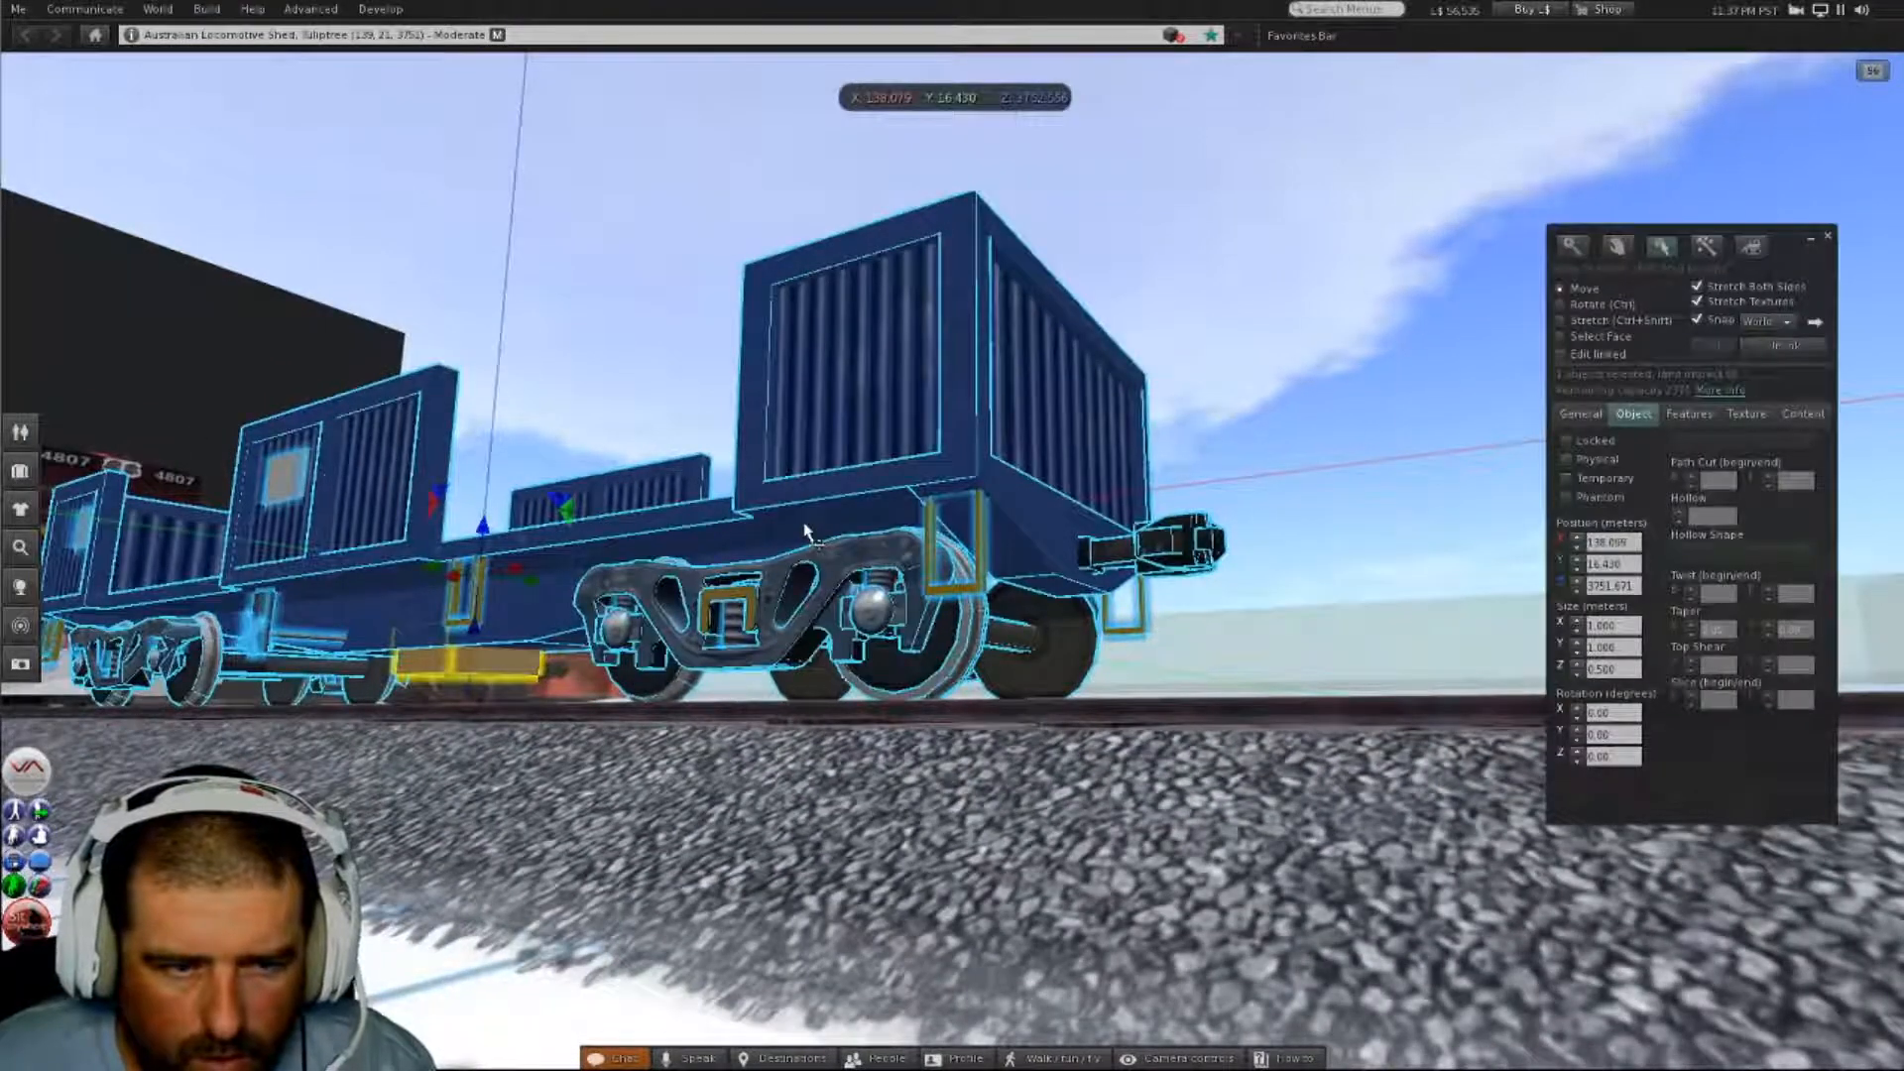
- Slide the linked wagon along the track in both directions to X 137.905, checking from both sides that all parts move together
left_click_drag(1135, 589, 556, 590, "alt")
left_click_drag(984, 575, 954, 573, "alt")
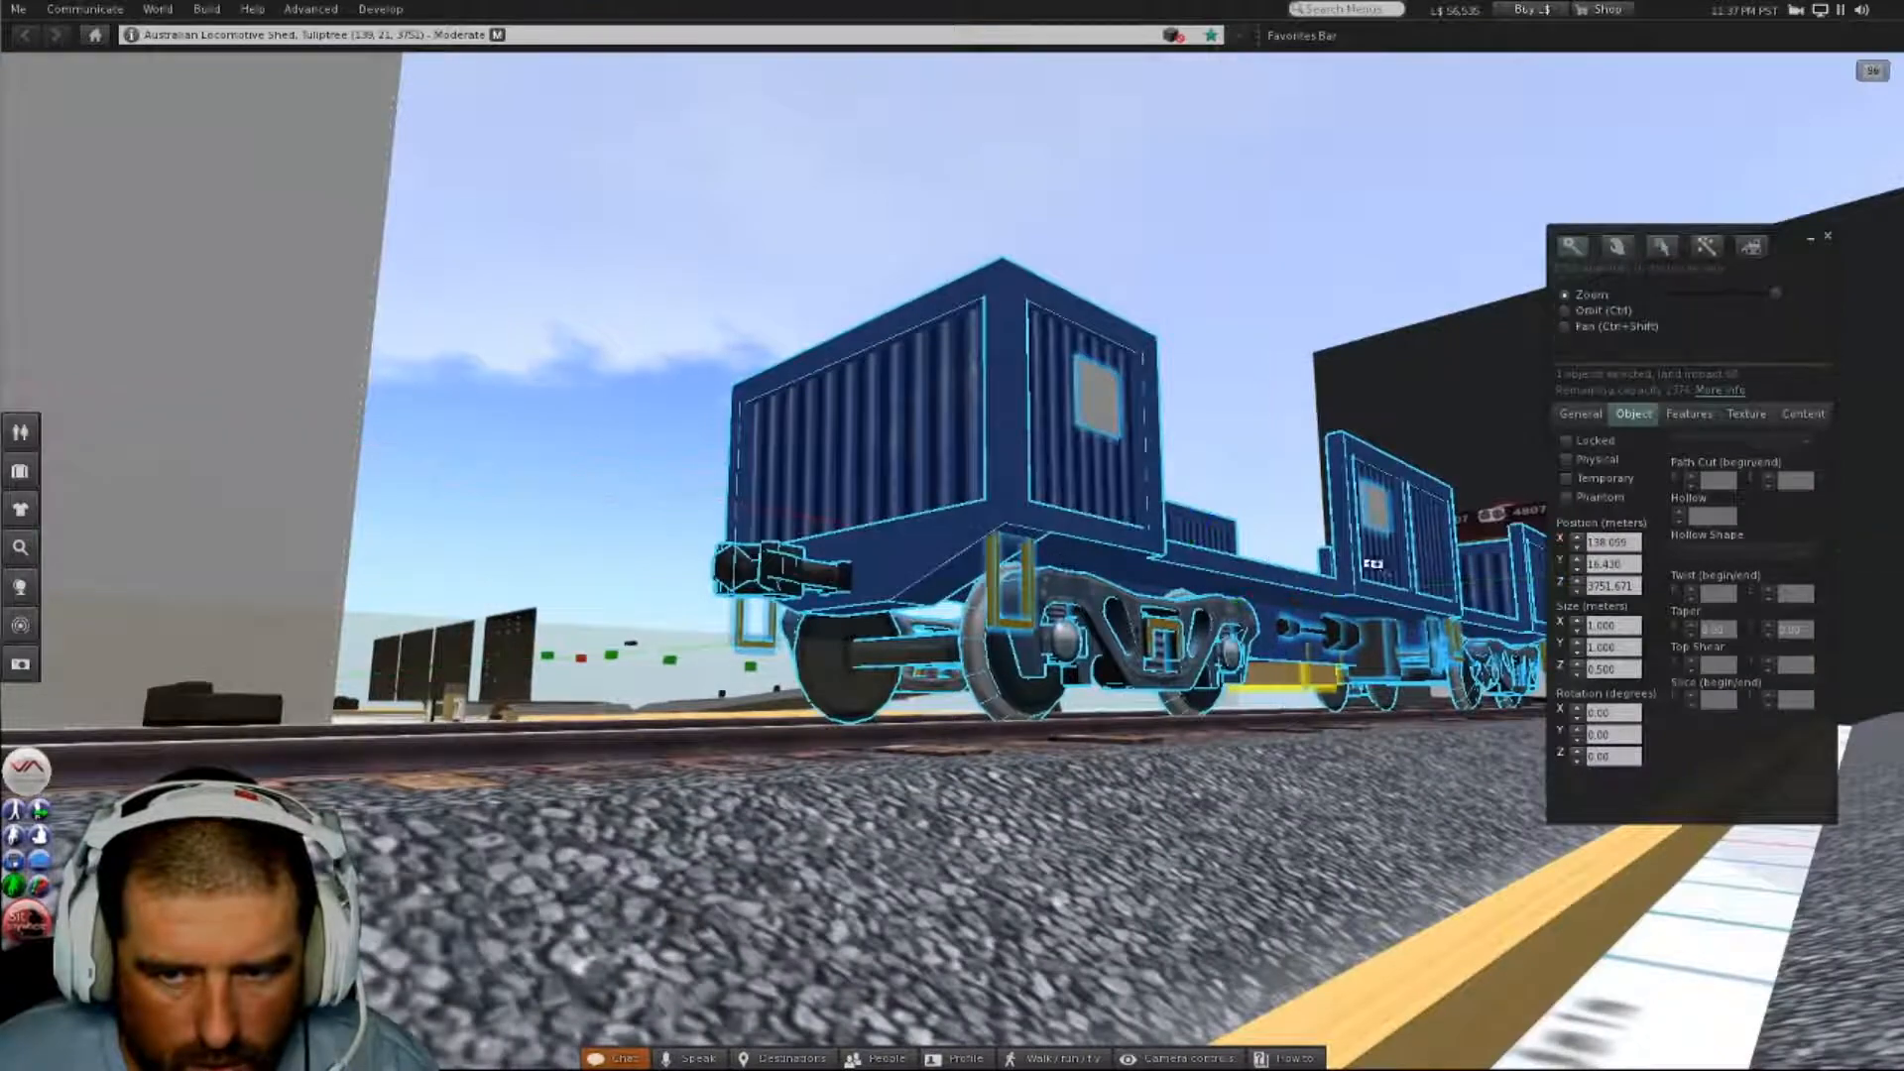
left_click_drag(1377, 567, 1140, 466, "alt")
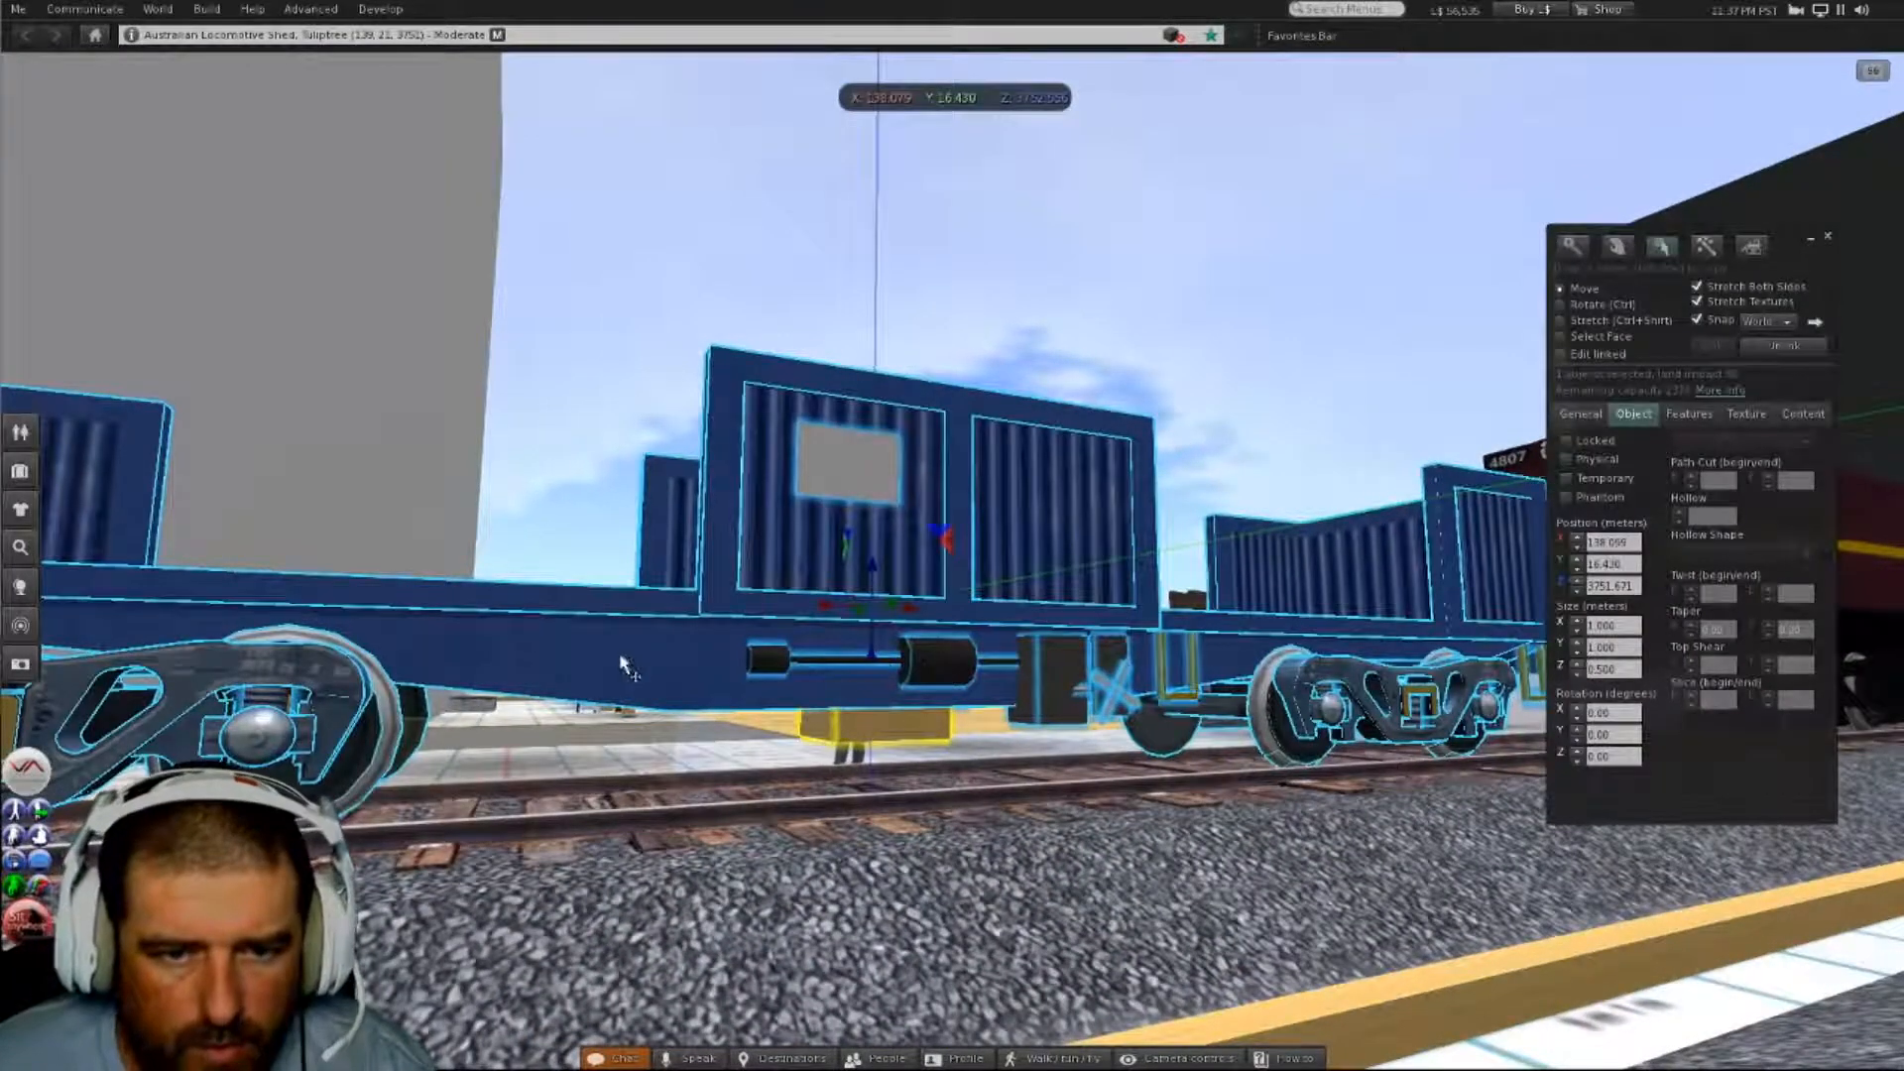
left_click_drag(574, 666, 694, 716, "alt")
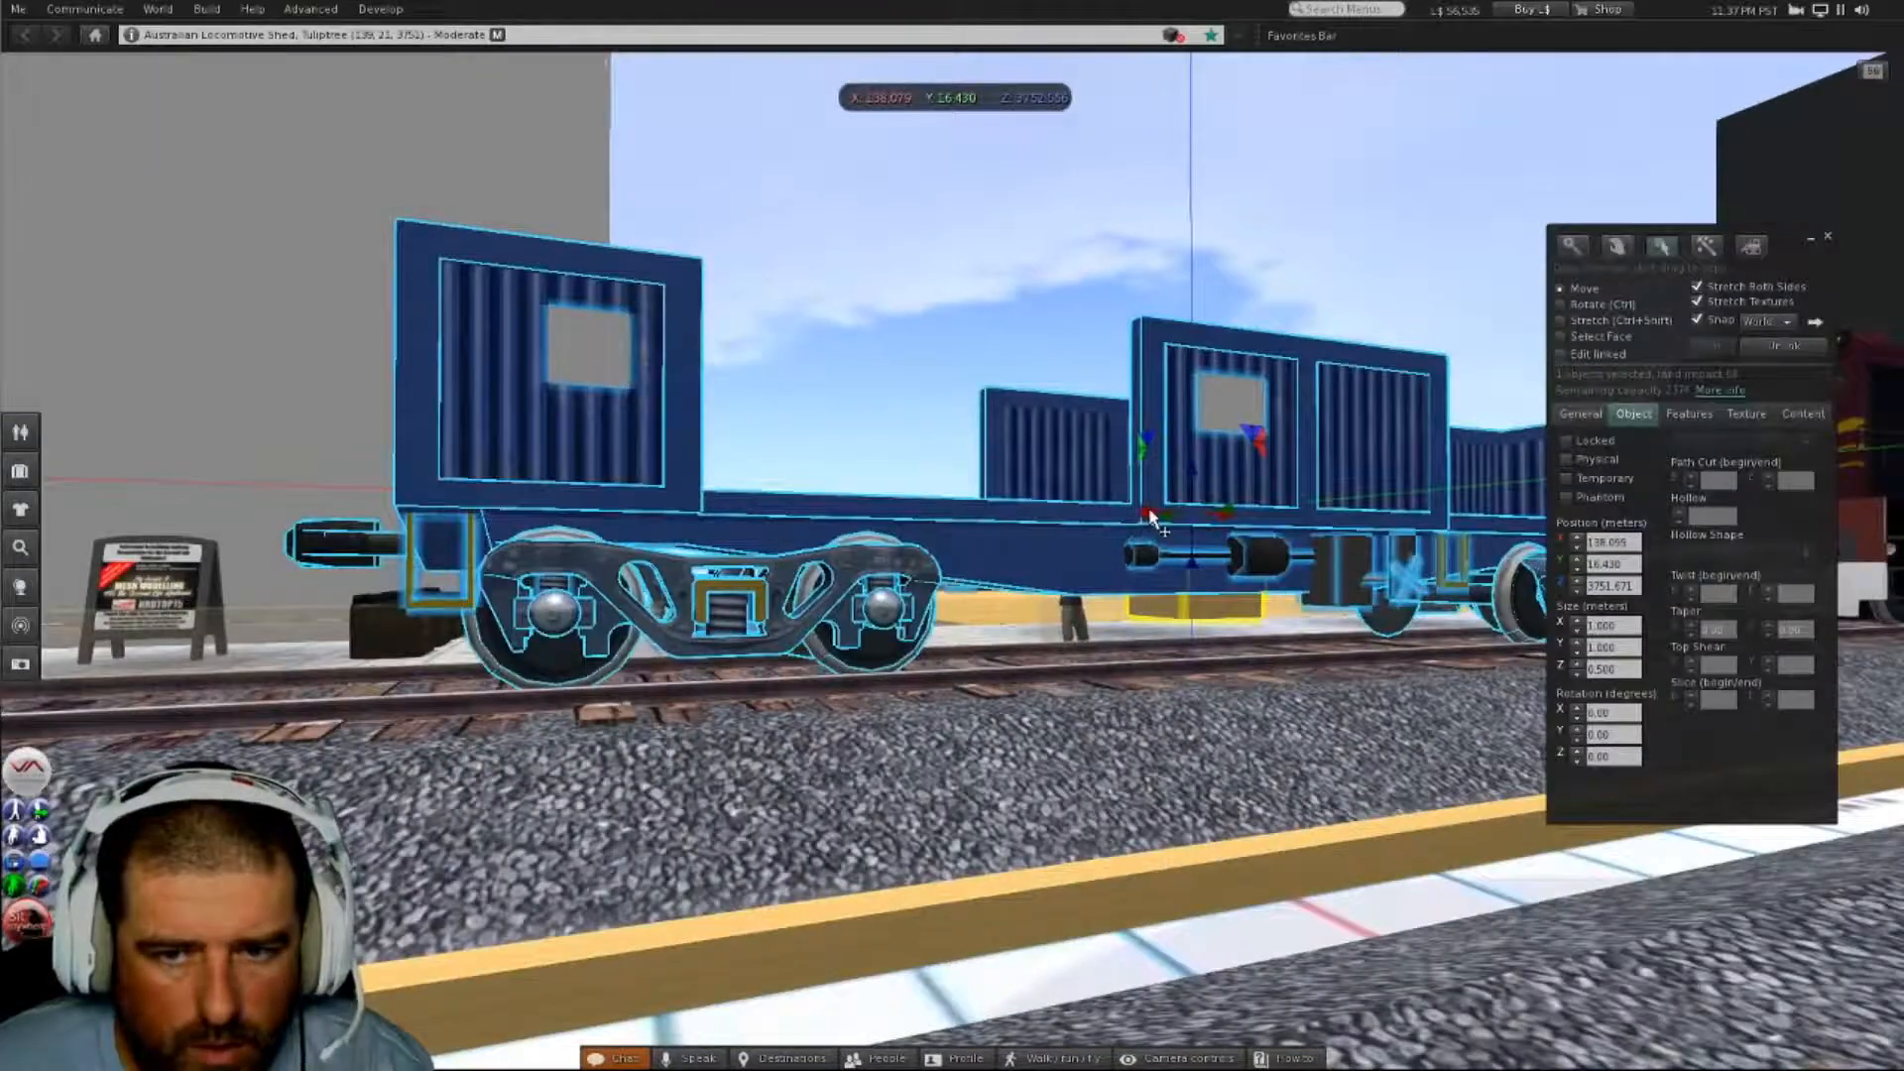
left_click_drag(1150, 510, 1090, 525)
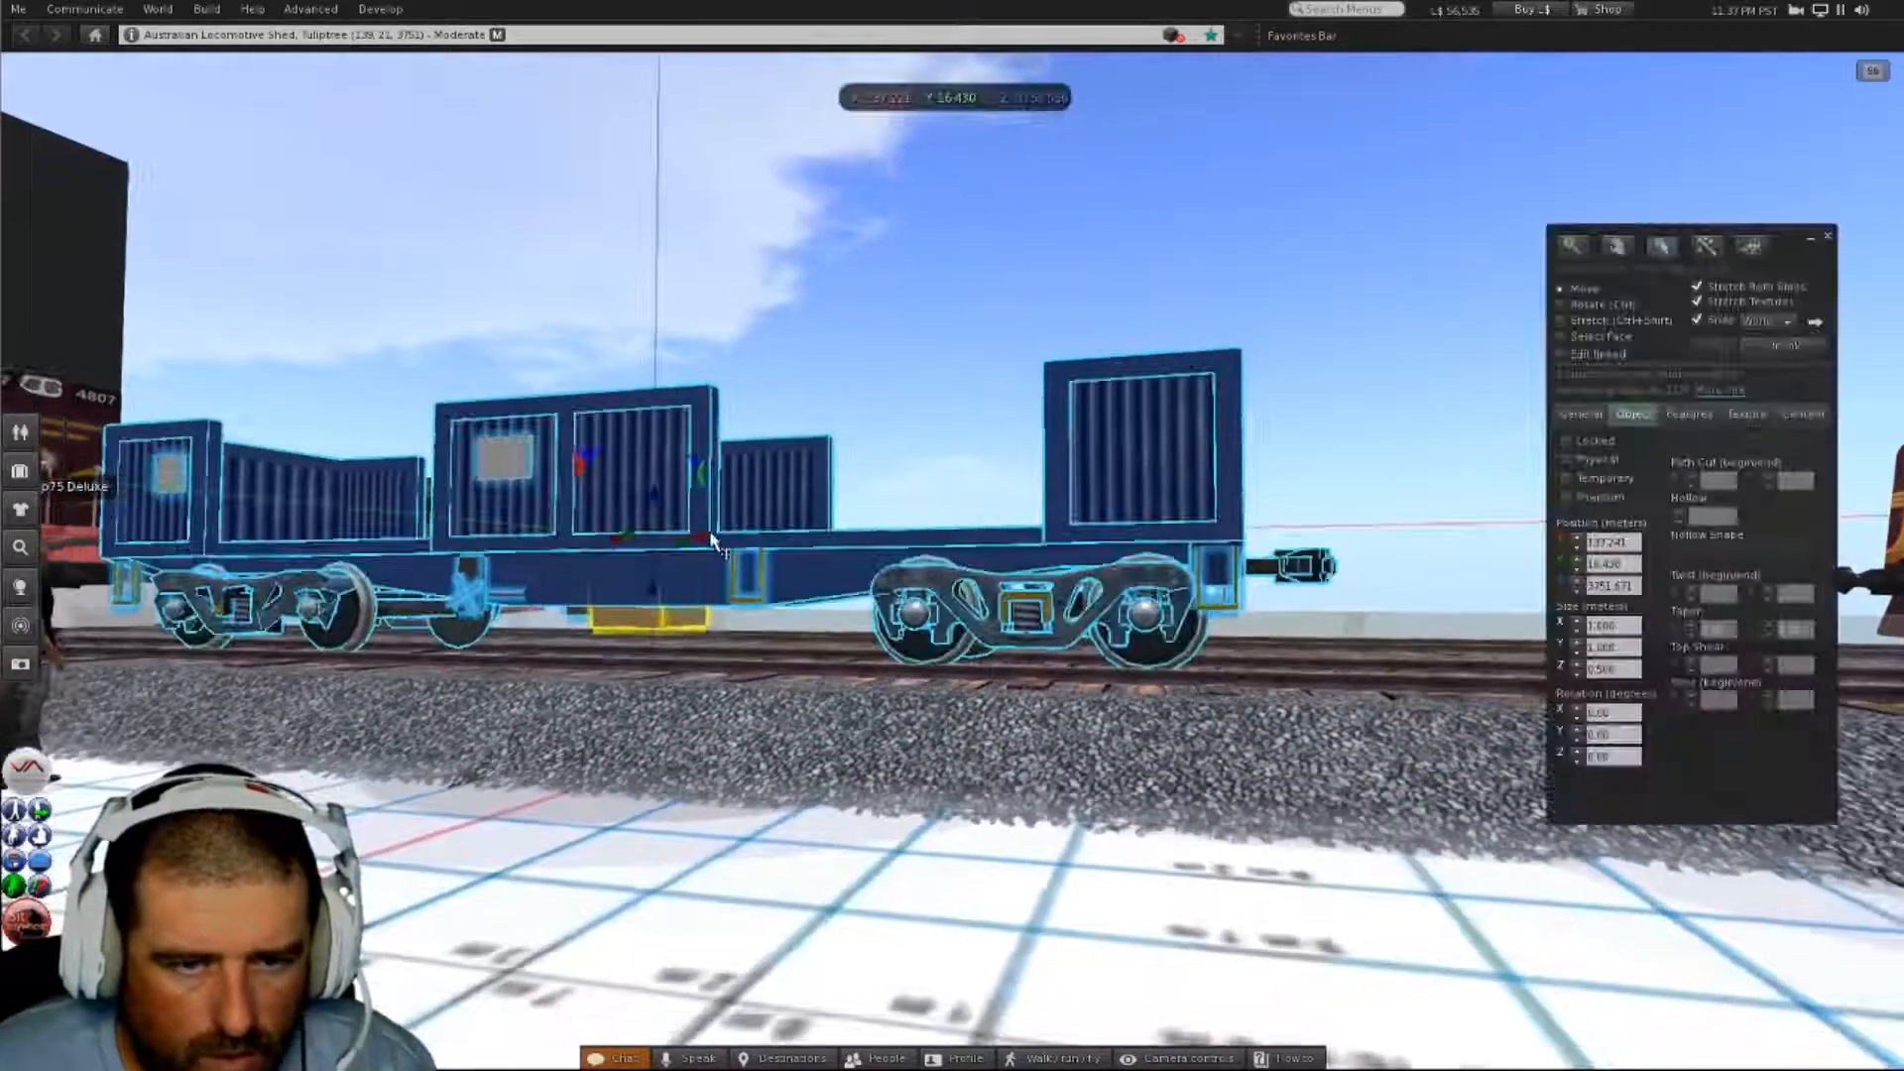
mouse_move(712, 541)
left_mouse_down()
mouse_move(765, 552)
mouse_move(674, 536)
left_mouse_up()
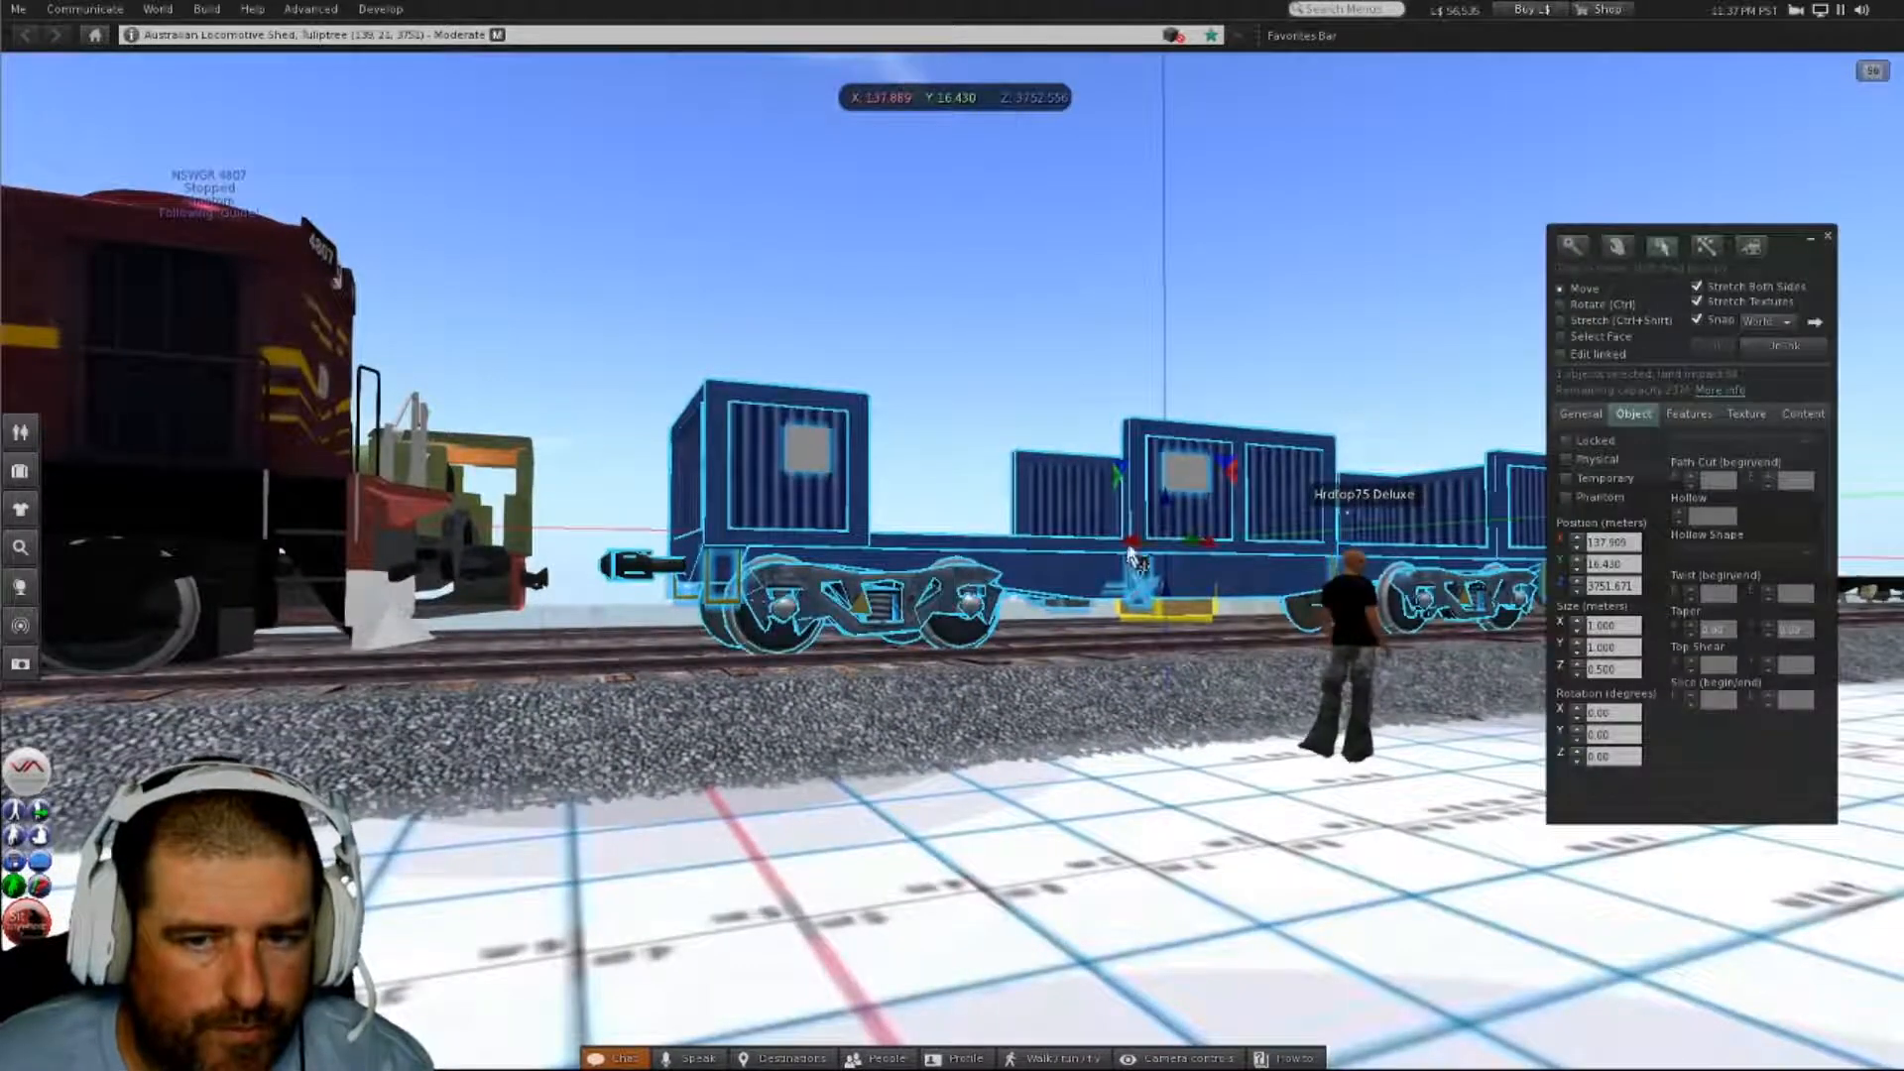
- Move the wagon to X 139.073 behind locomotive 4807, and place a copy at X 122.816 with its coupler meeting the first wagon's
left_click_drag(1135, 560, 1063, 546)
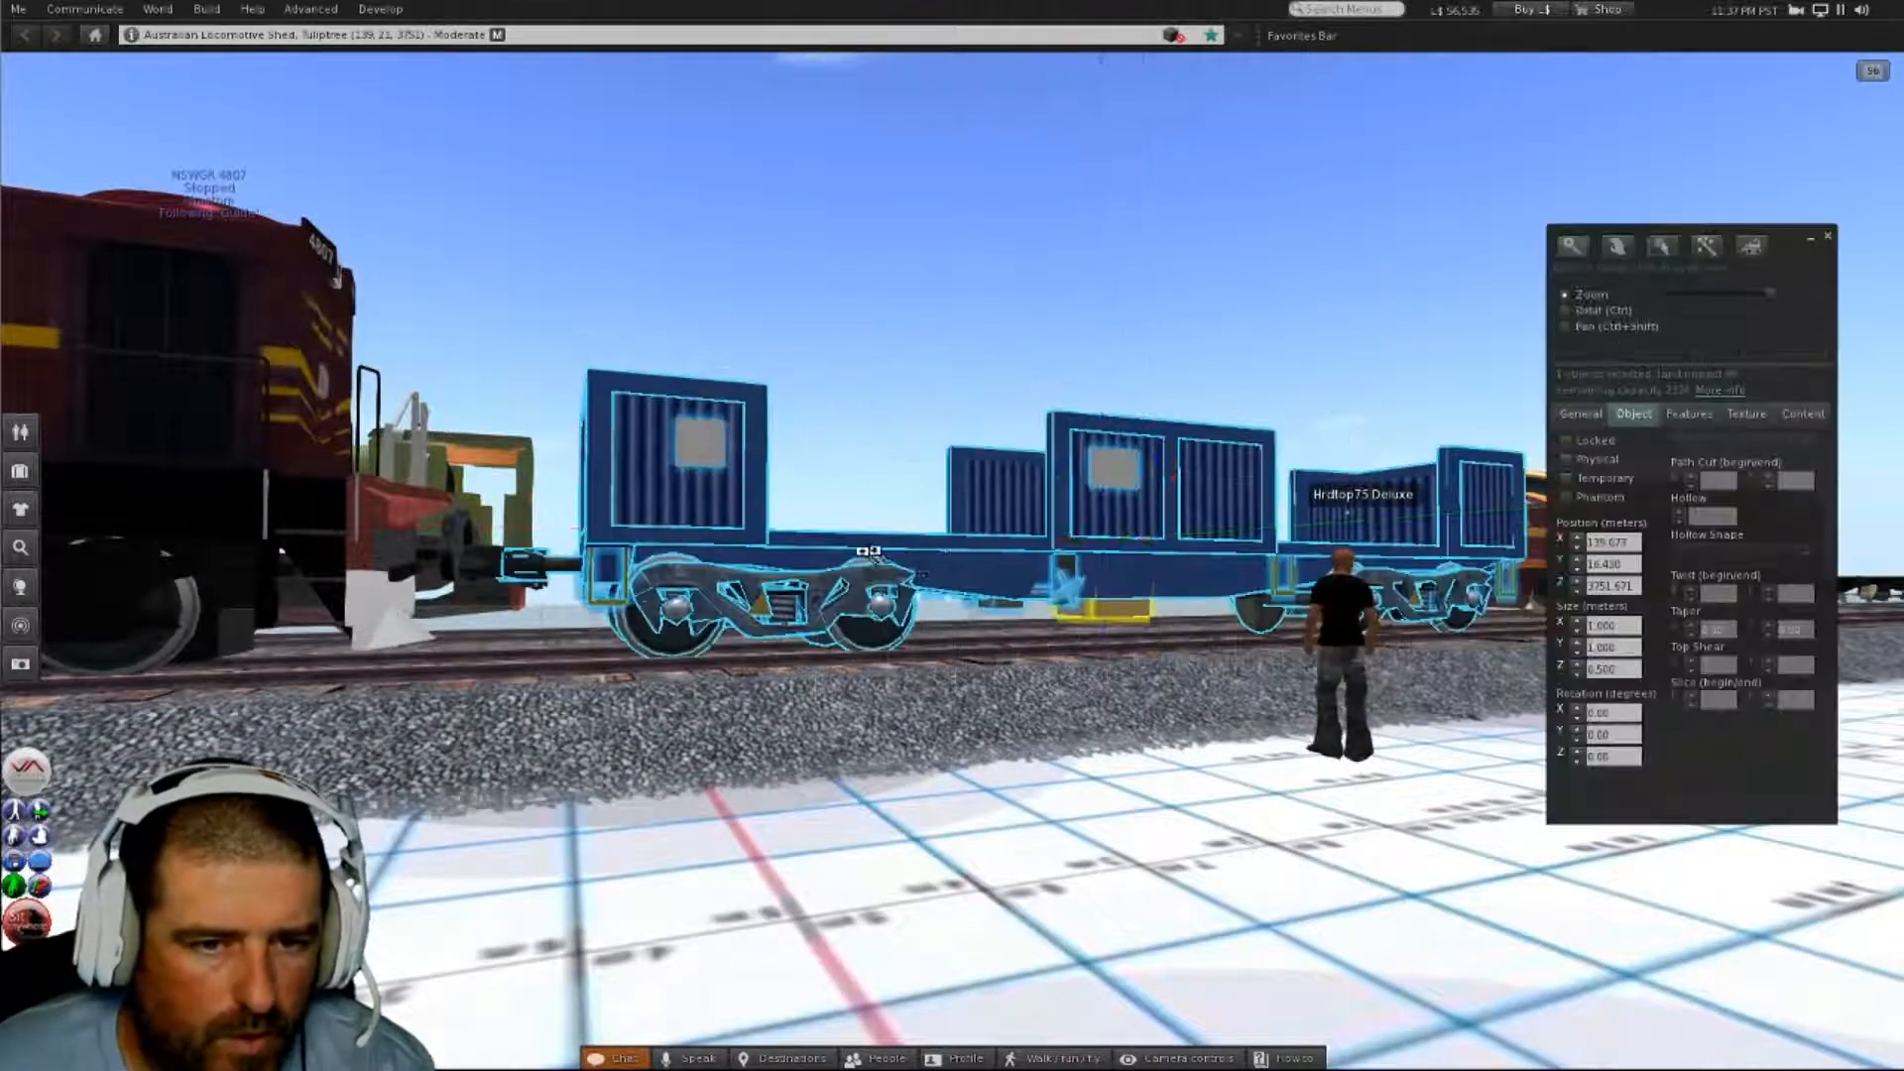
left_click_drag(869, 552, 960, 575, "alt")
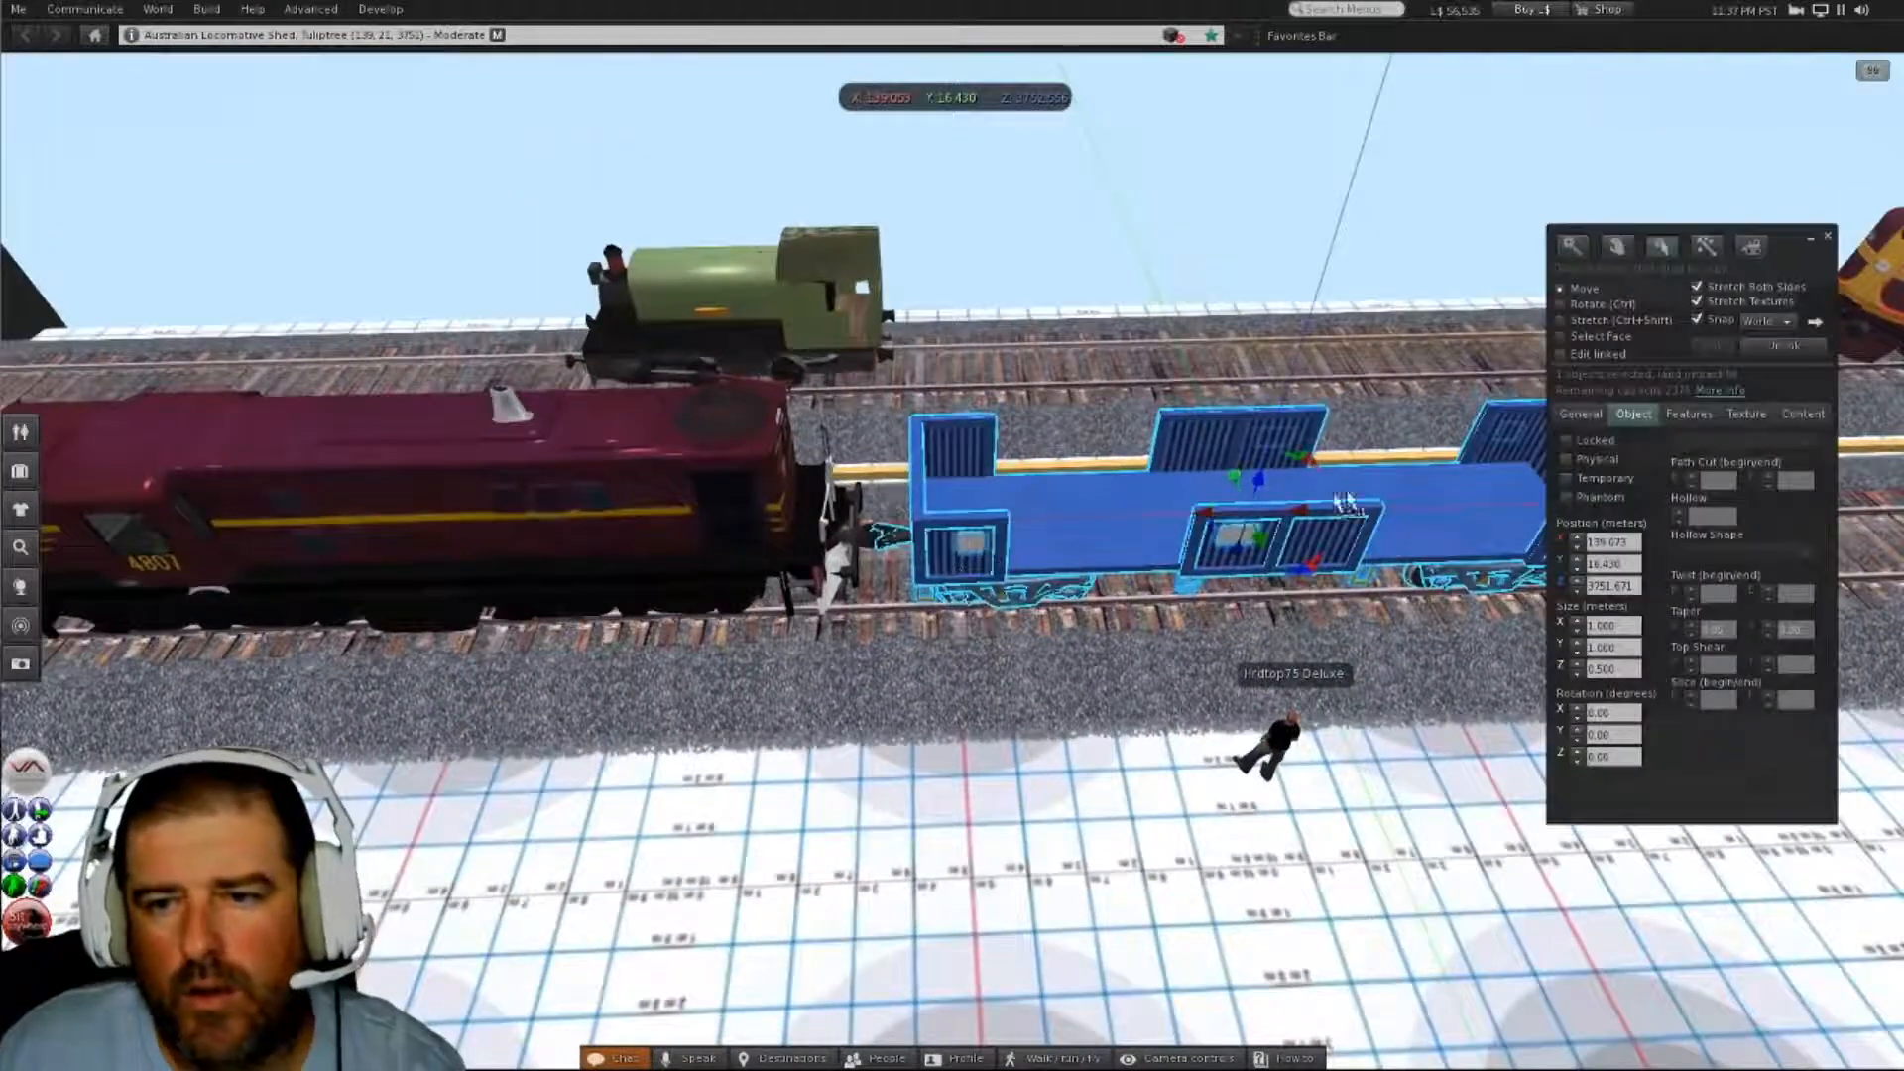
left_click_drag(1347, 503, 925, 590, "alt")
left_click_drag(1194, 606, 1461, 620)
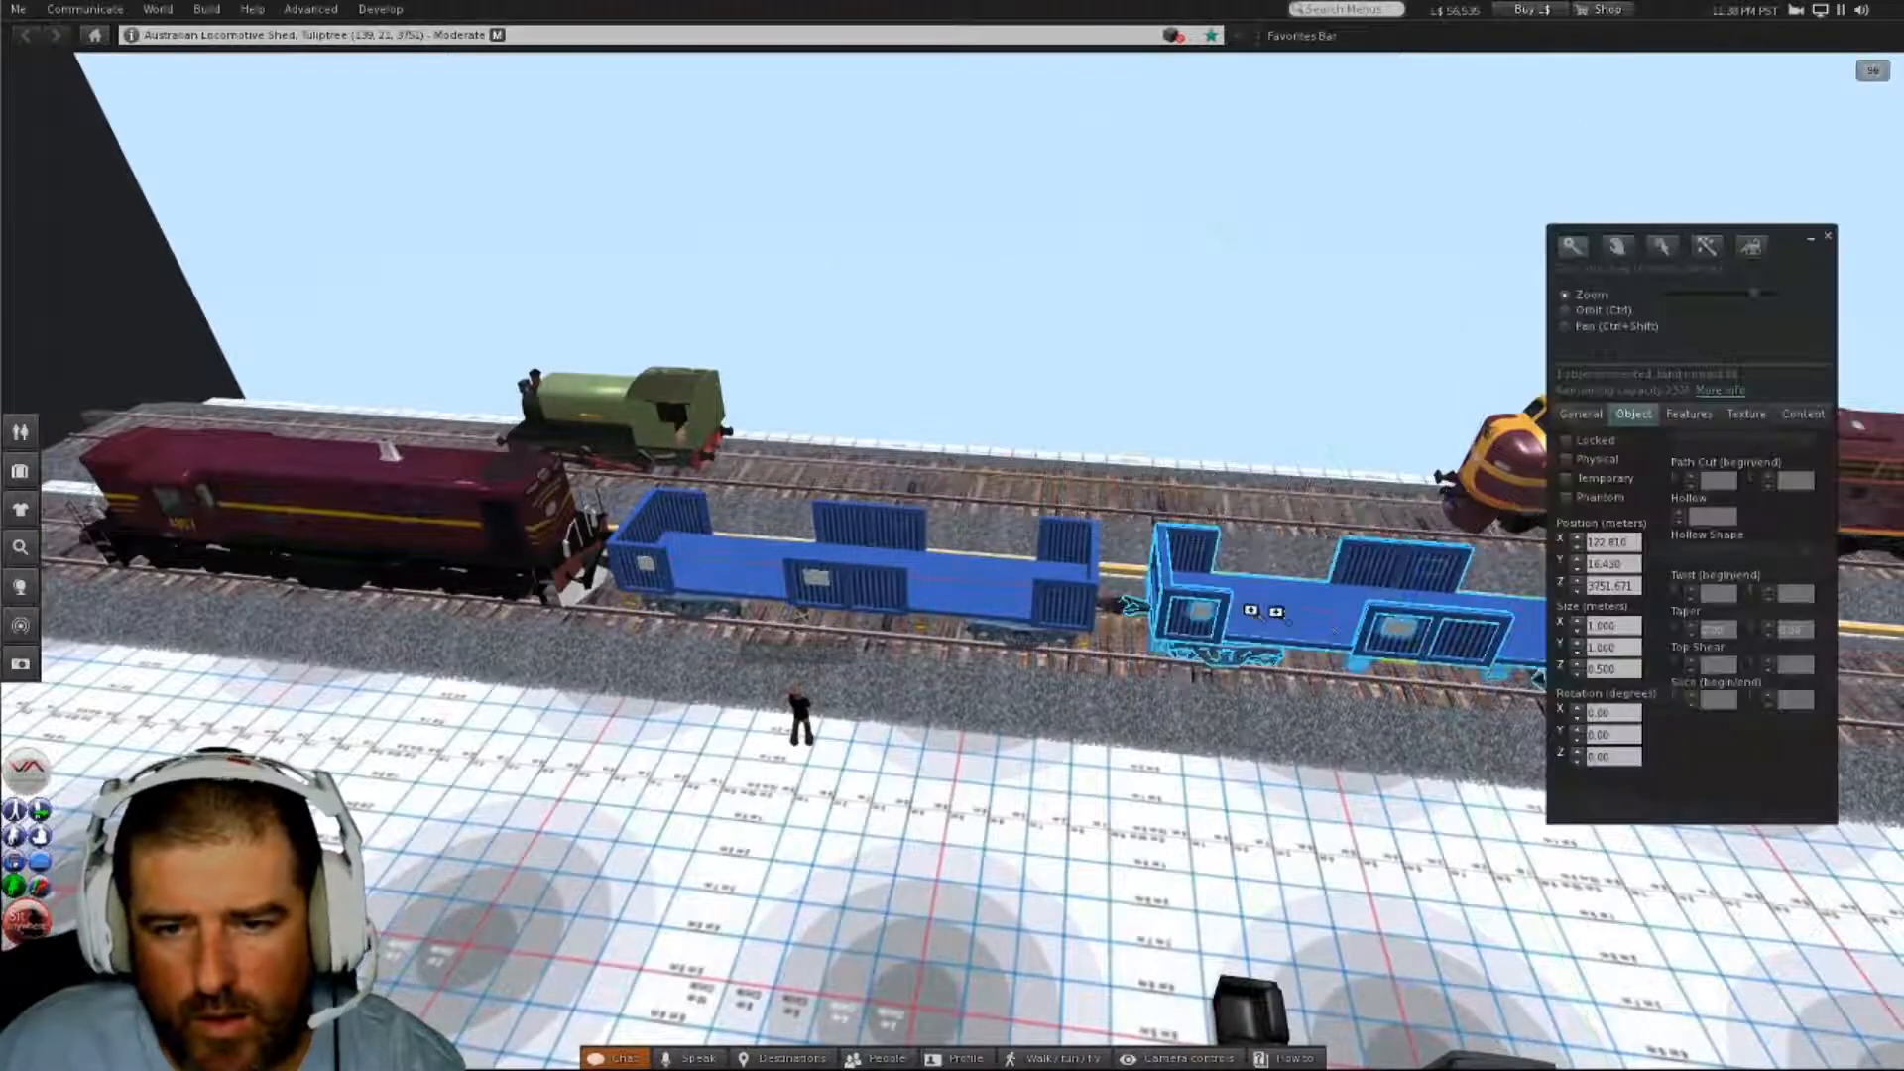
left_click_drag(1256, 607, 1866, 494, "alt")
left_click_drag(1230, 845, 1228, 674, "alt")
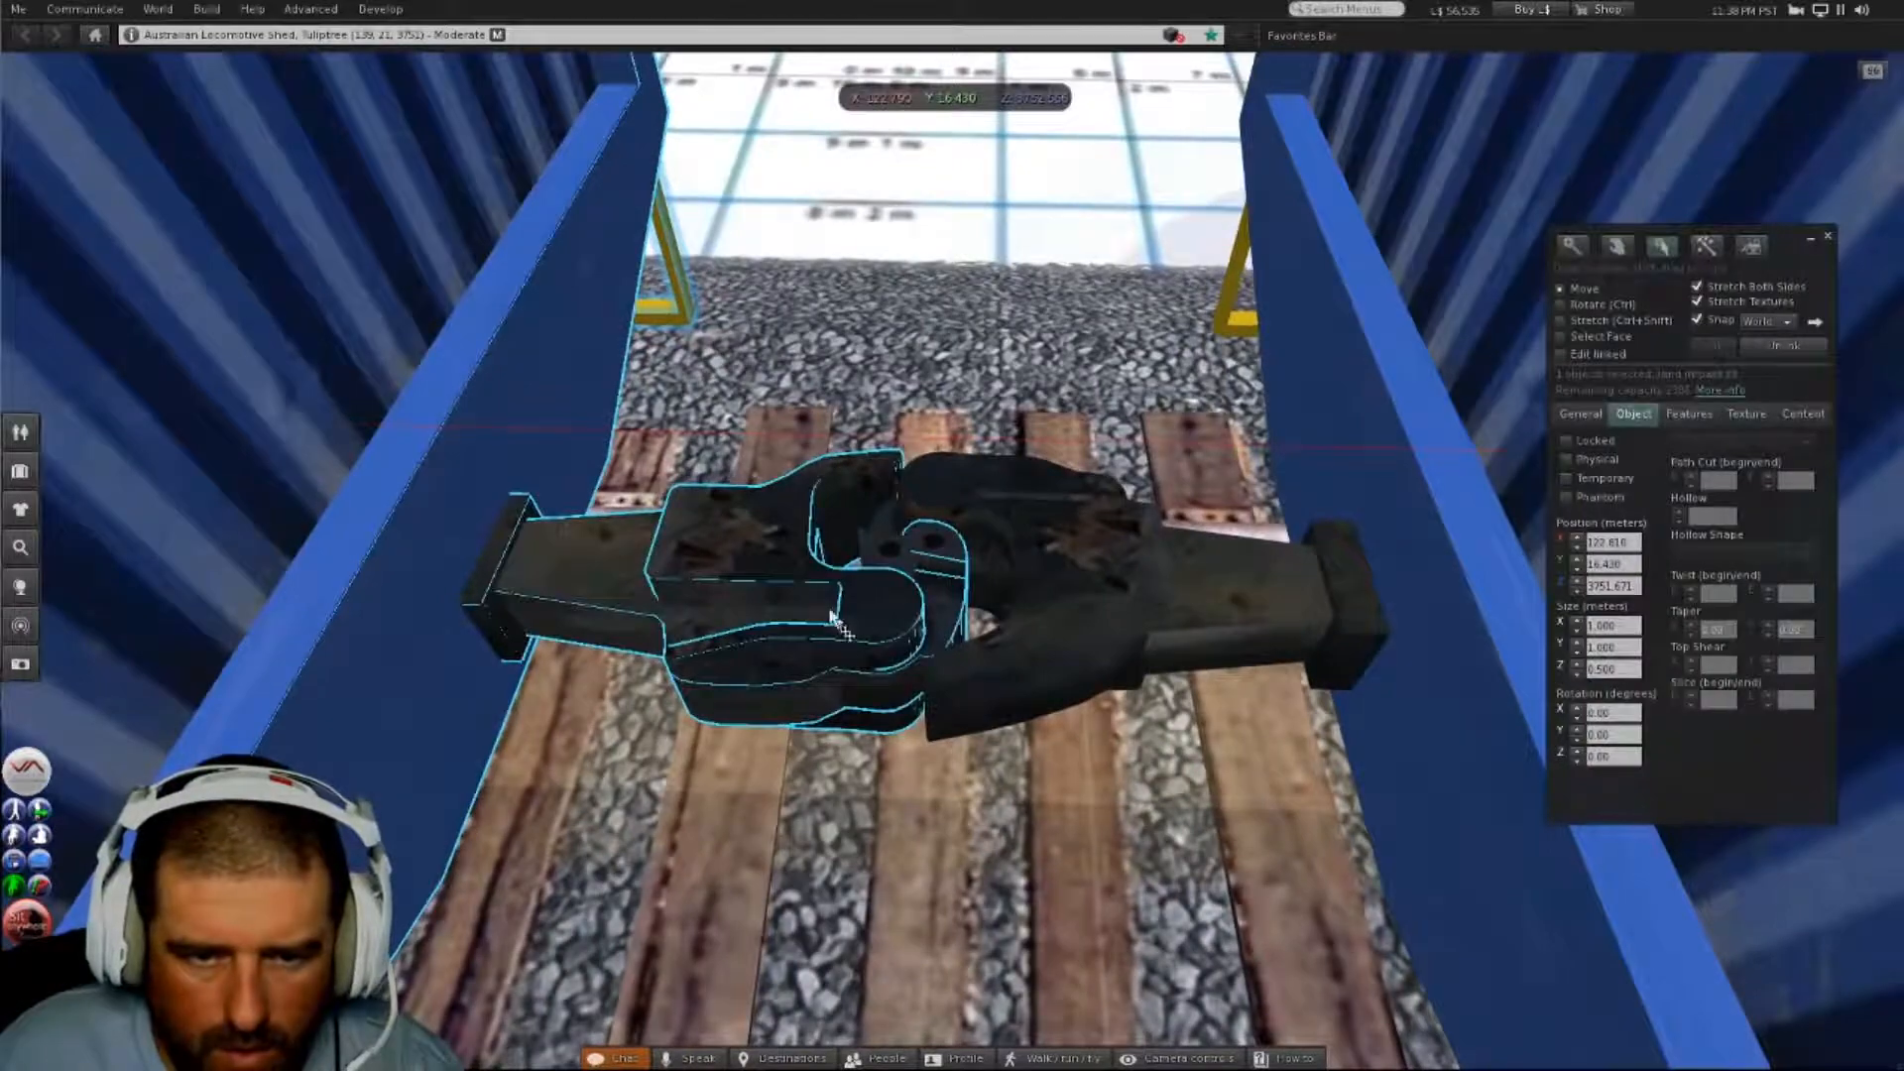
- Slide the copied wagon along the track and fine-tune its X position to 122.829 so its coupler meshes with the first wagon's
left_click_drag(831, 617, 807, 749, "alt")
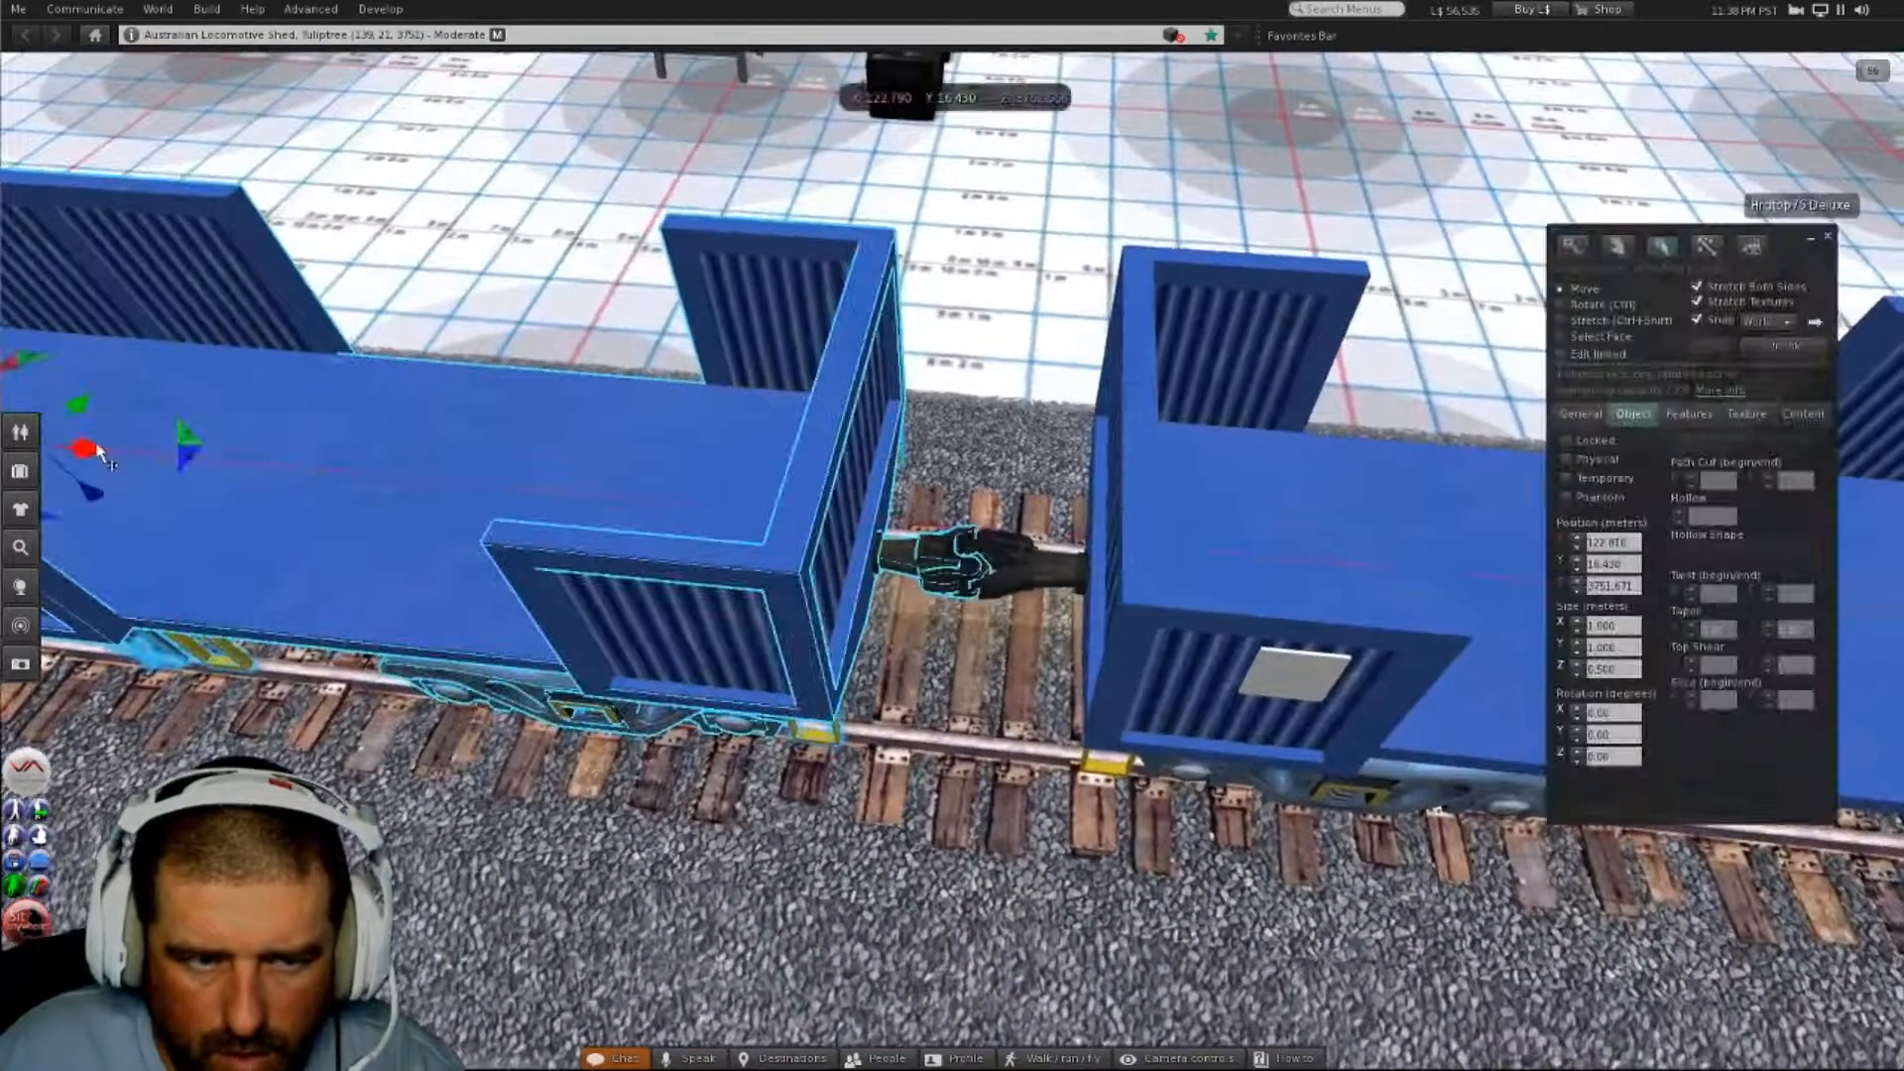
left_click_drag(99, 456, 77, 449)
left_click_drag(917, 644, 1101, 640, "alt")
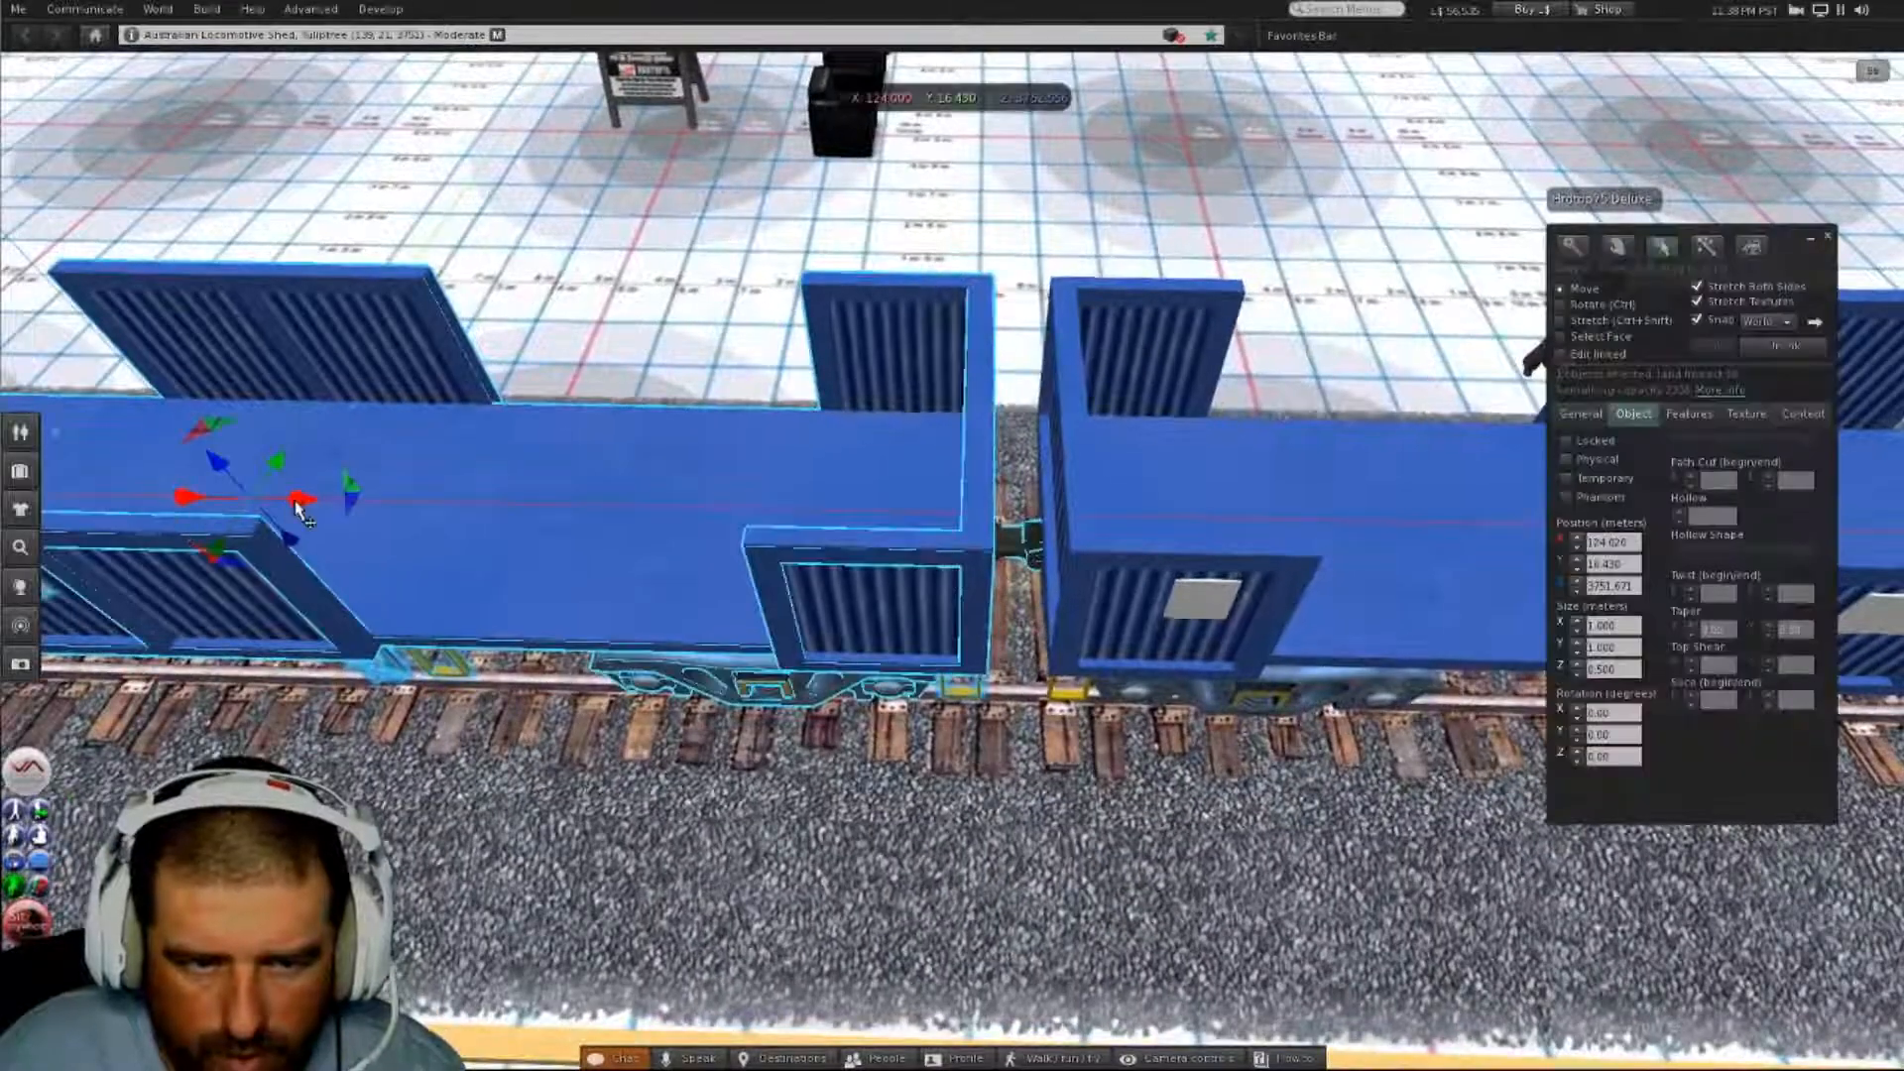
left_click_drag(297, 508, 188, 511)
left_click_drag(949, 507, 226, 498, "alt")
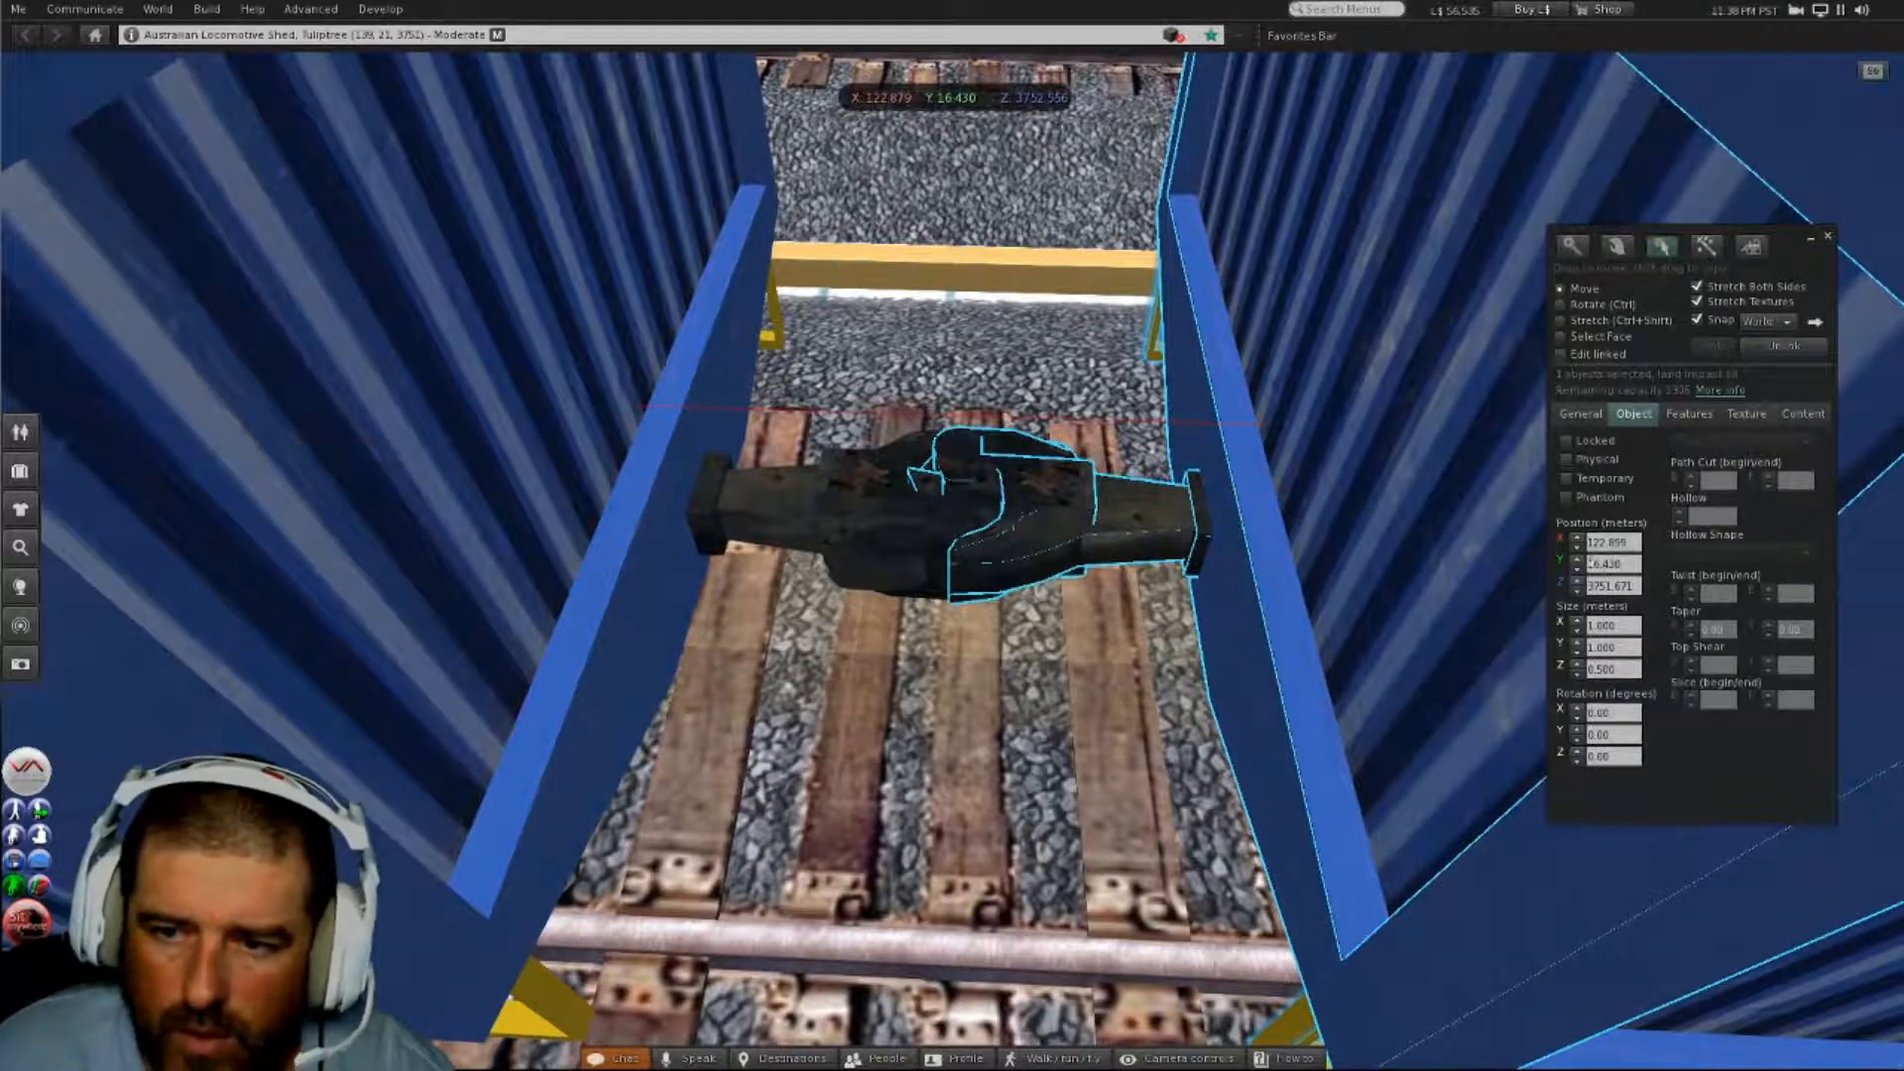
left_click(1577, 548)
left_click(1577, 549)
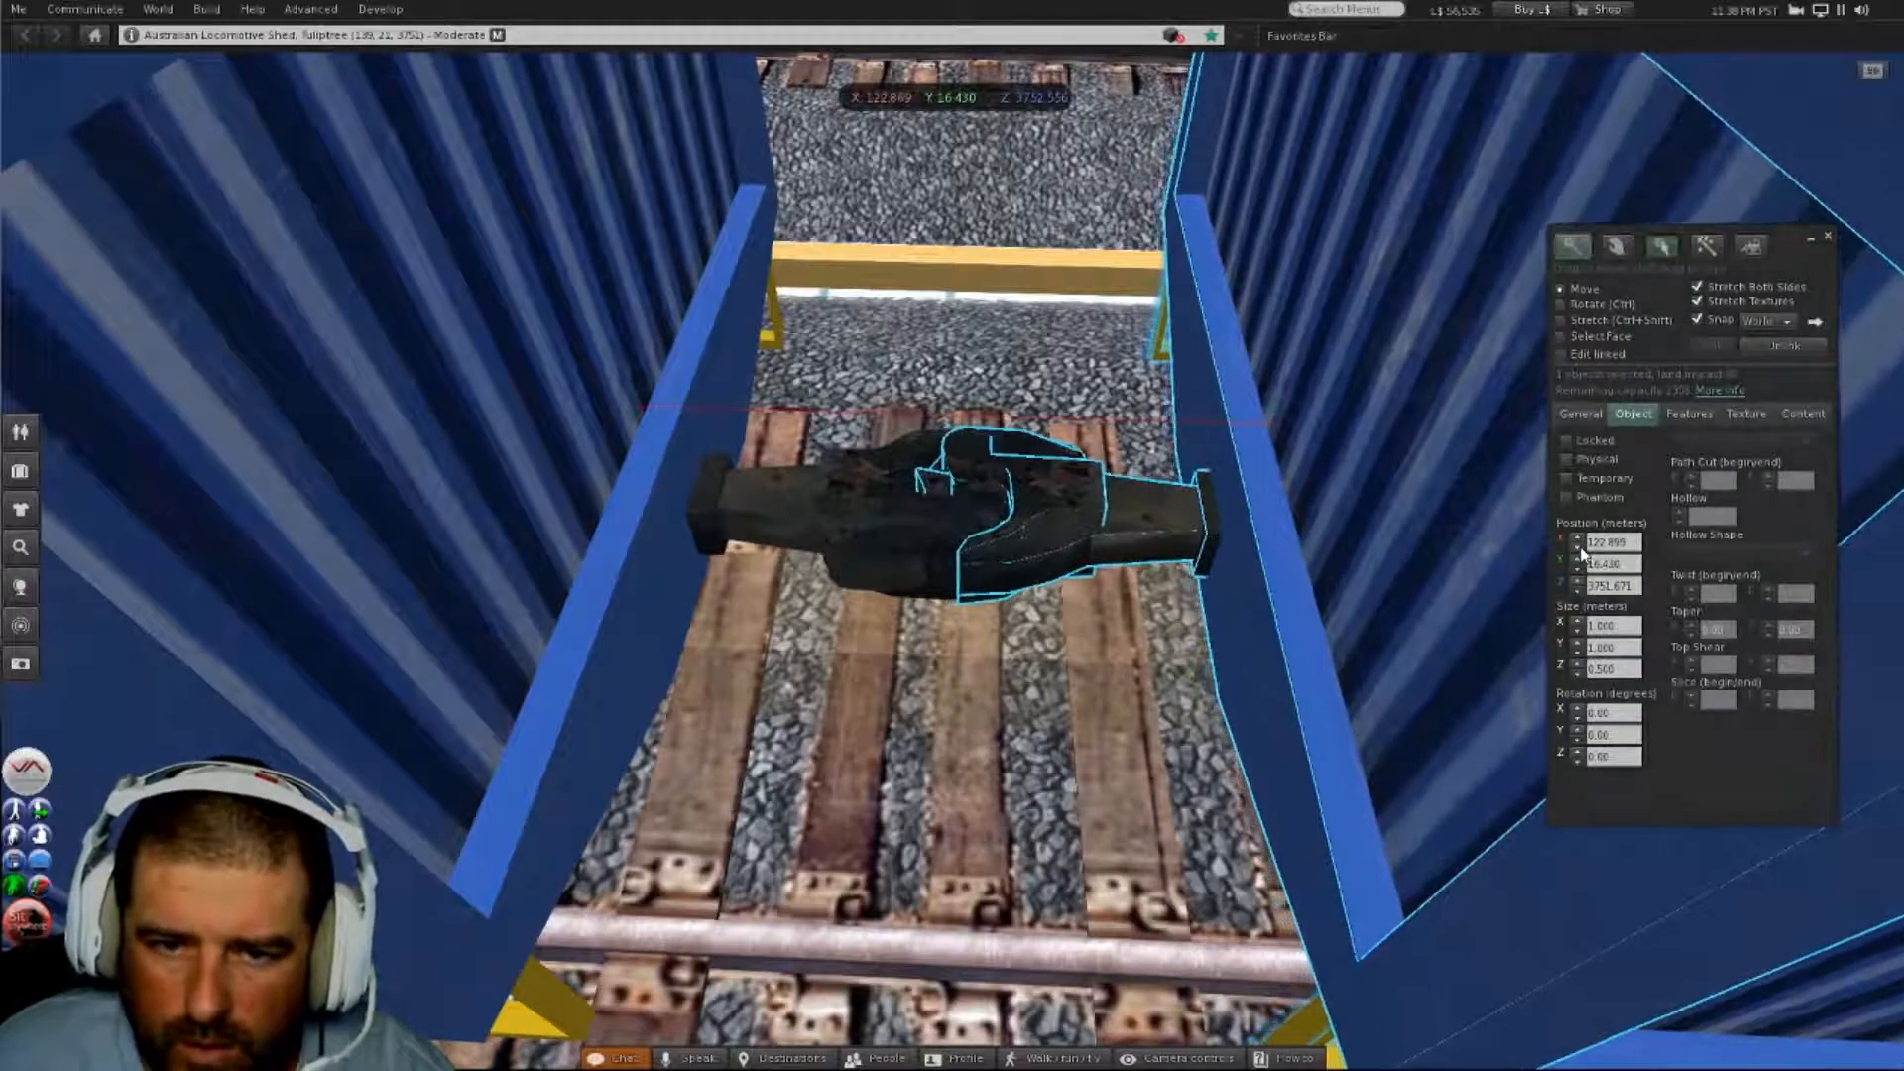
left_click(1577, 548)
left_click(1578, 548)
left_click(1579, 550)
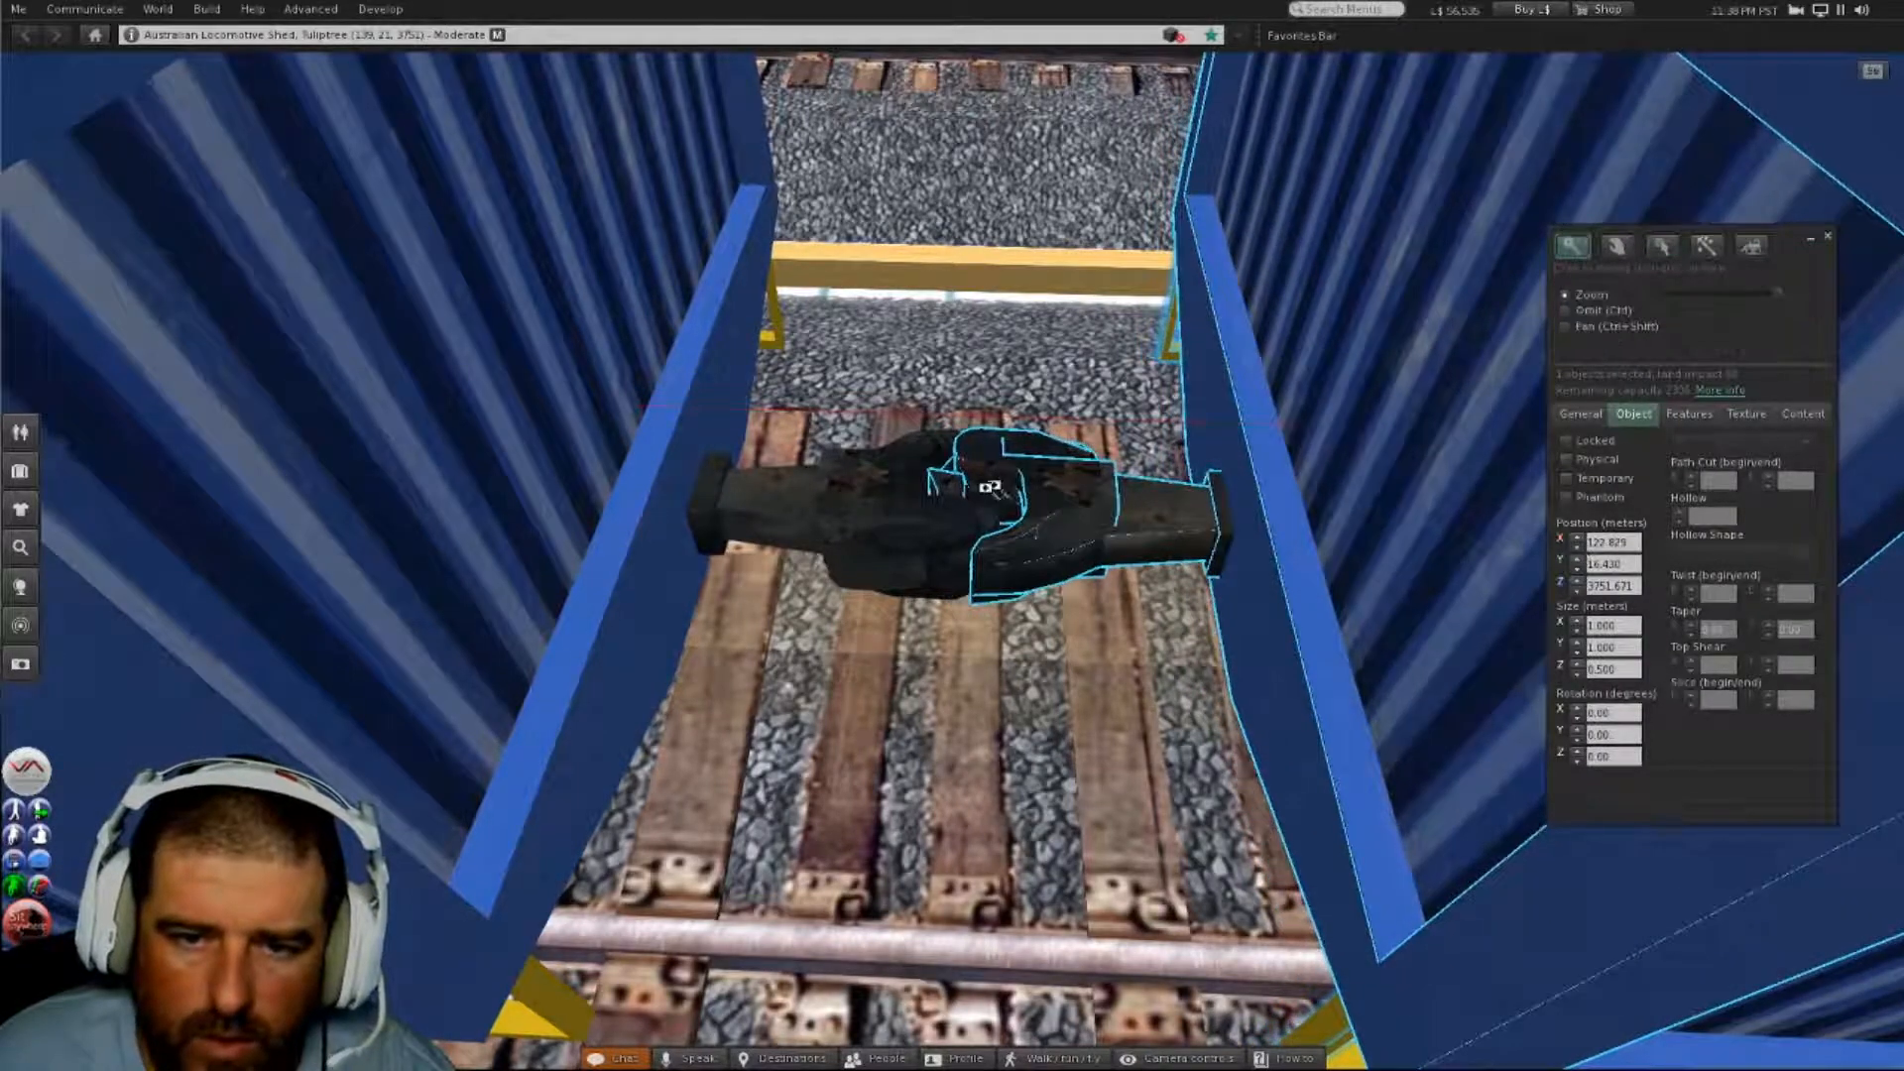
- Place a third wagon behind the second at X 106.556 with their couplers meeting, and finish editing
left_click_drag(989, 488, 913, 525, "alt")
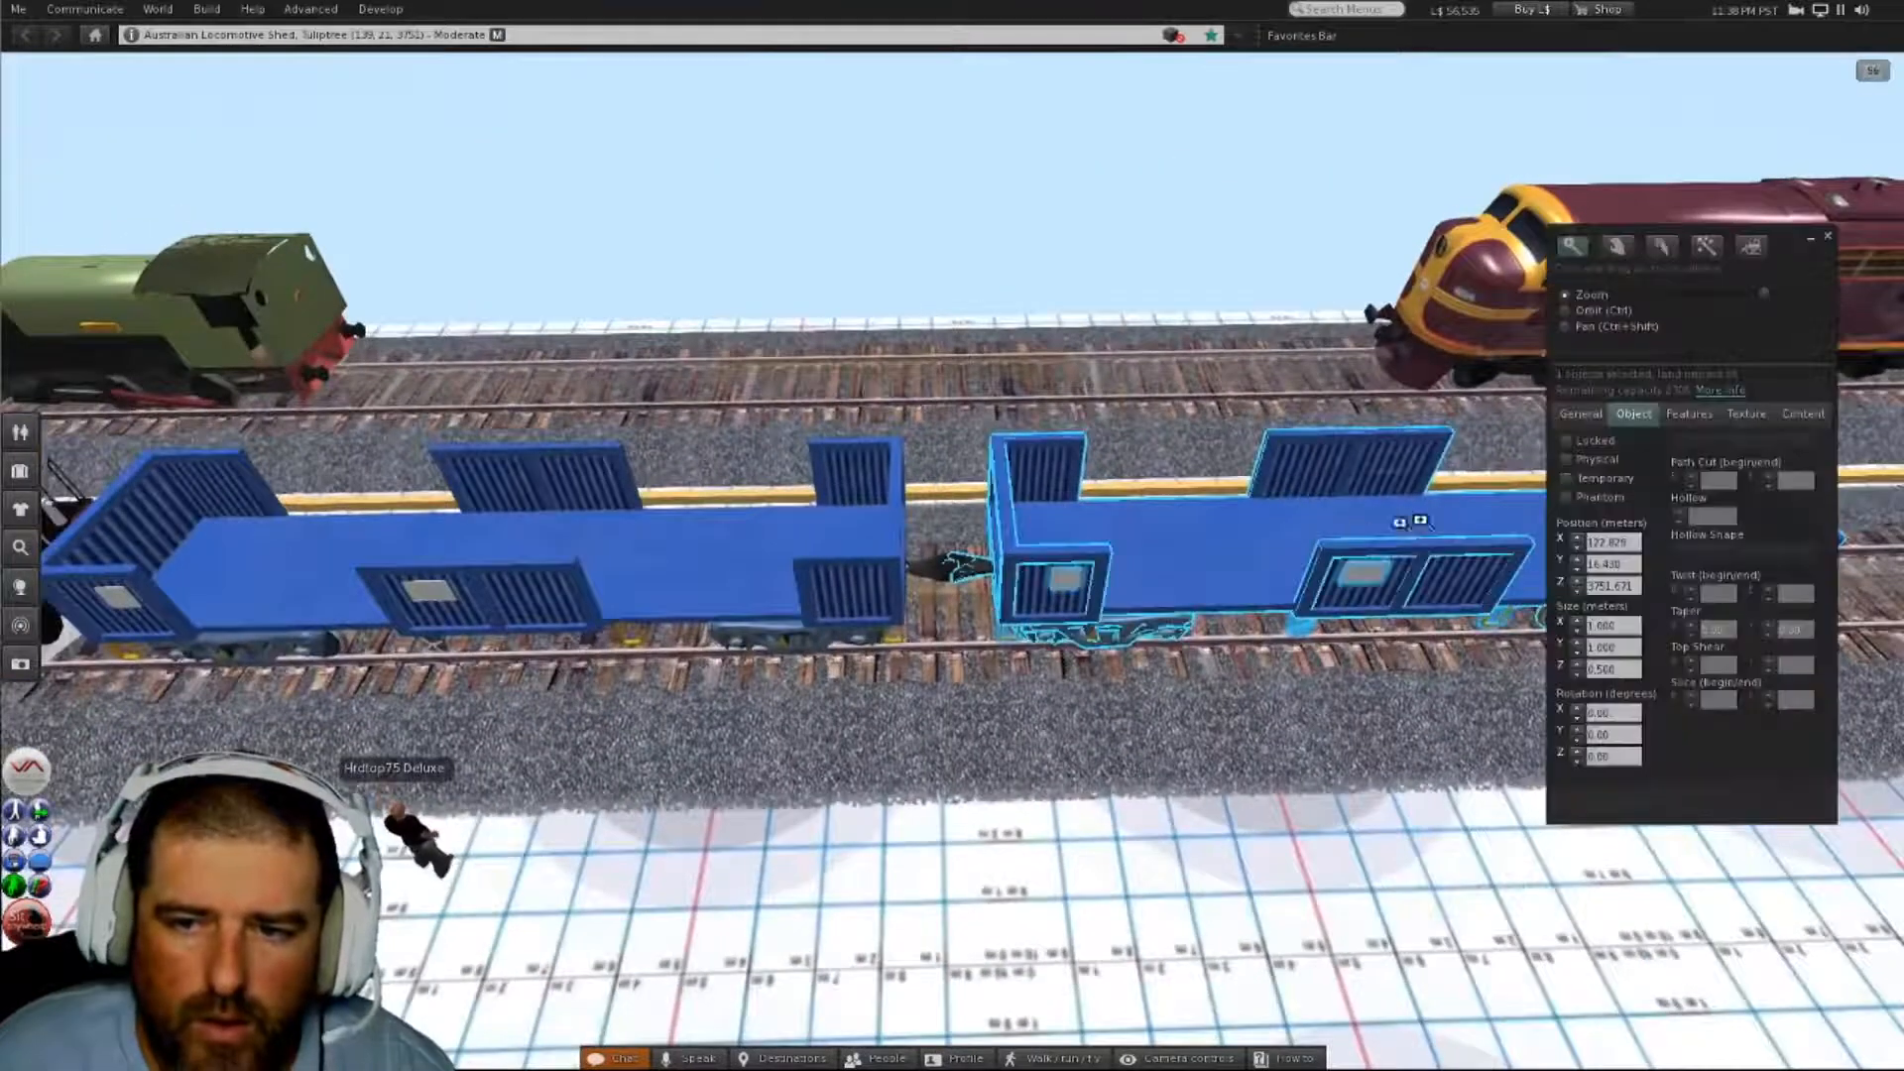
left_click_drag(1418, 522, 1715, 613, "alt")
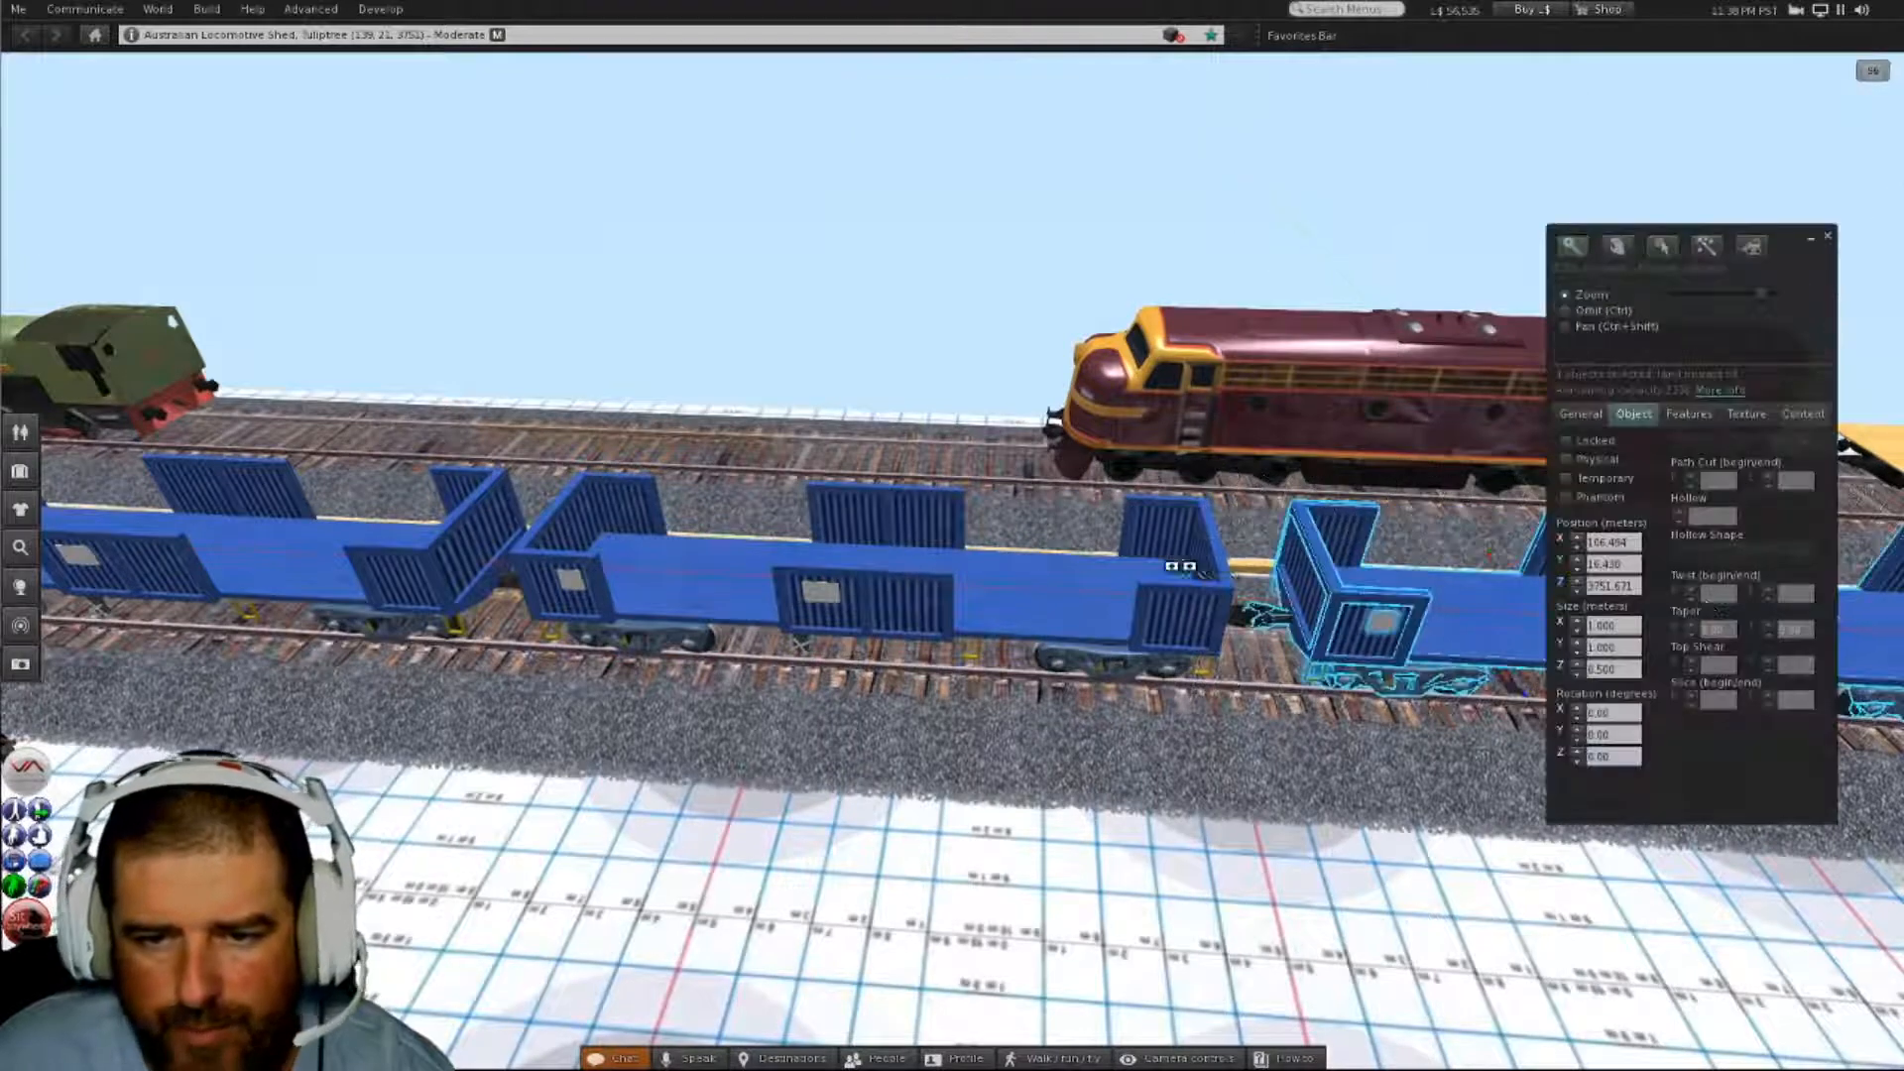
left_click_drag(1177, 565, 1205, 476, "alt")
left_click_drag(843, 542, 949, 587, "alt")
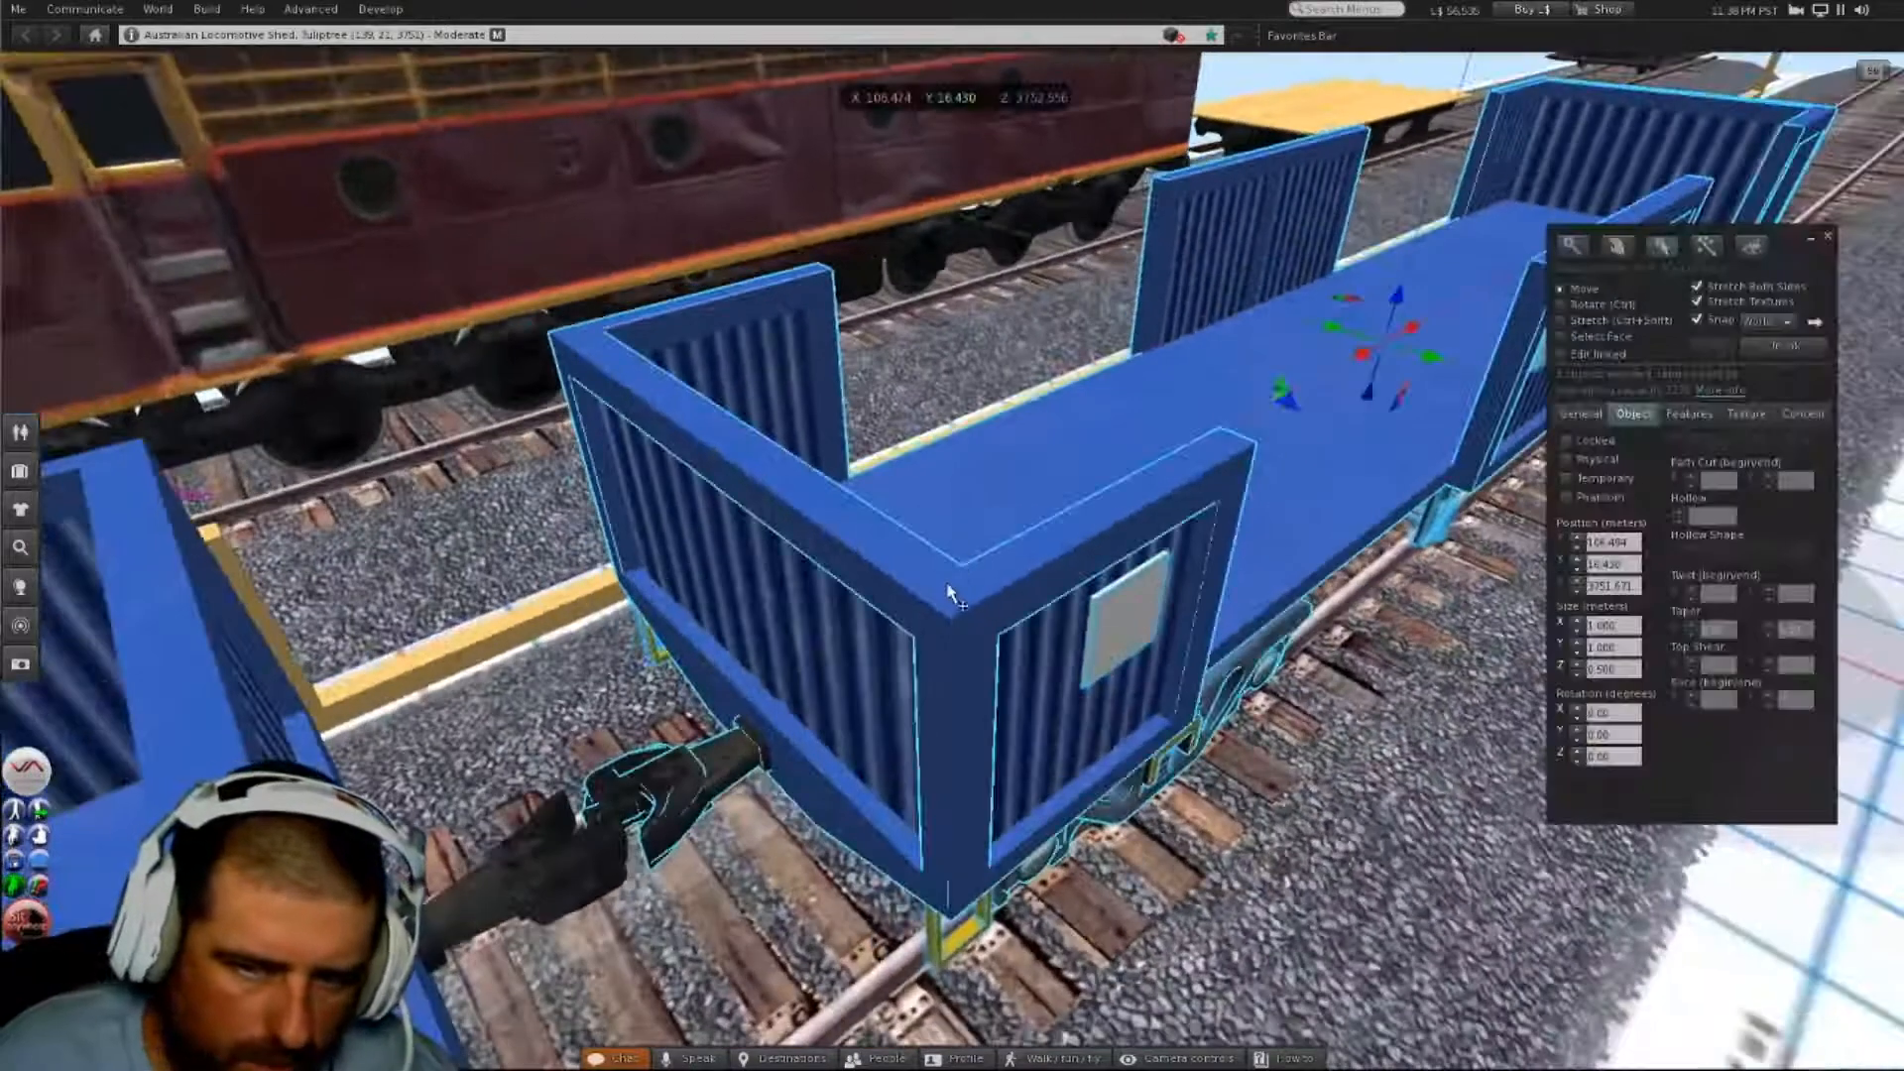
left_click_drag(1366, 365, 1365, 365)
left_click_drag(1467, 284, 784, 432, "alt")
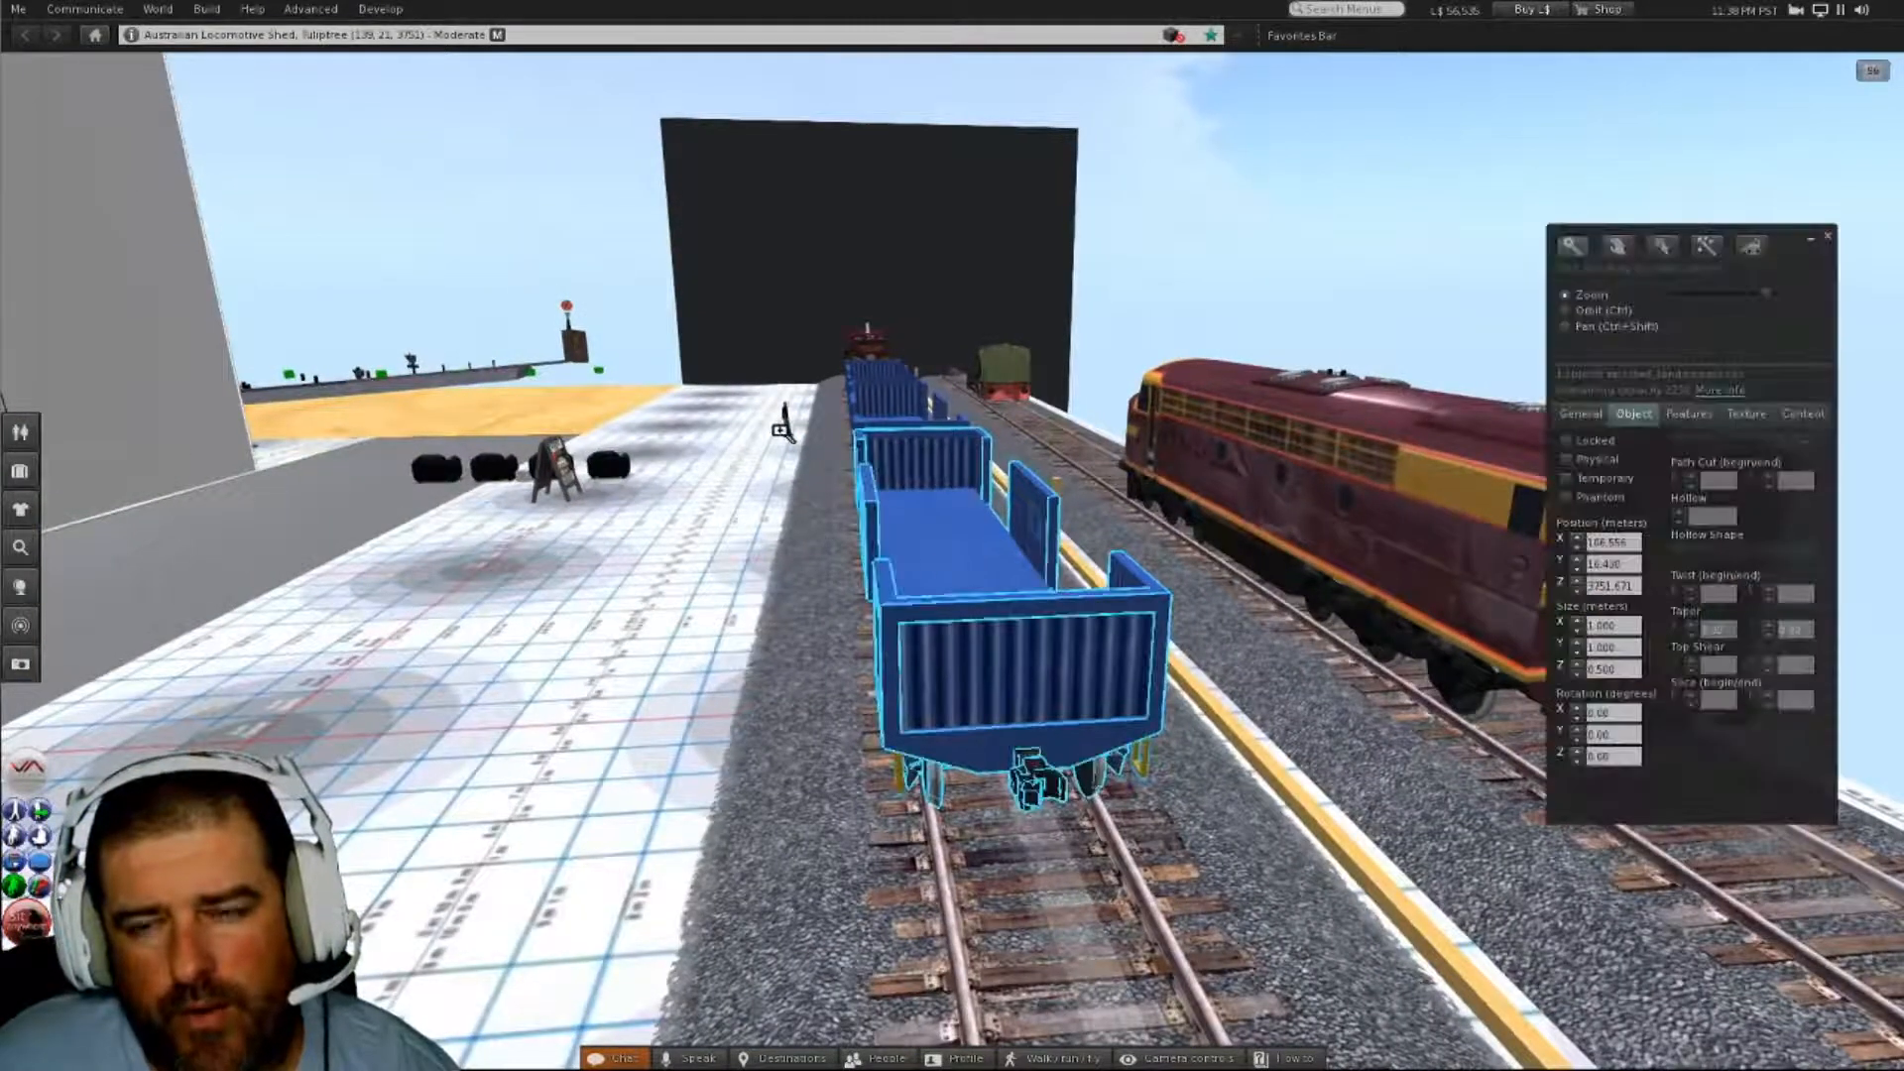
left_click(1828, 238)
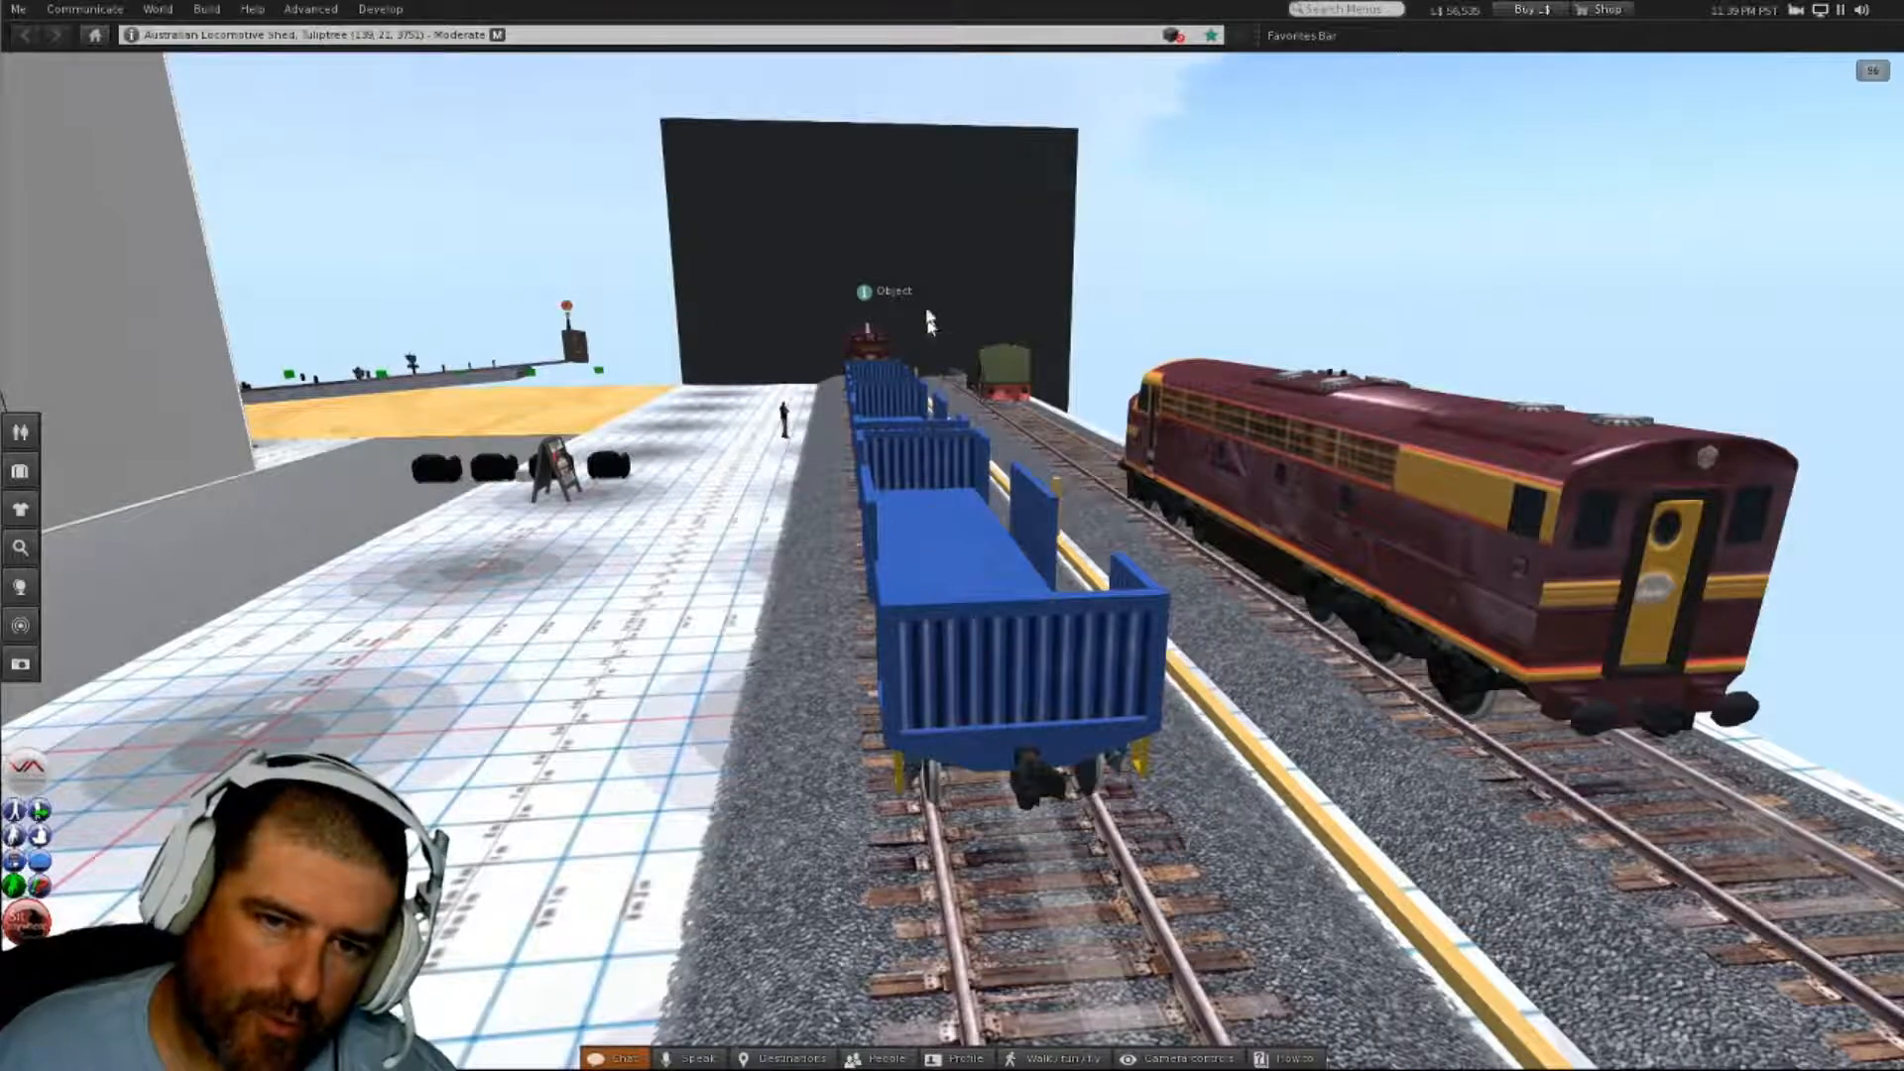
- Take a copy of the wagon directly behind locomotive 4807 into the inventory
left_click_drag(880, 350, 1110, 327, "alt")
left_click_drag(635, 694, 660, 833, "alt")
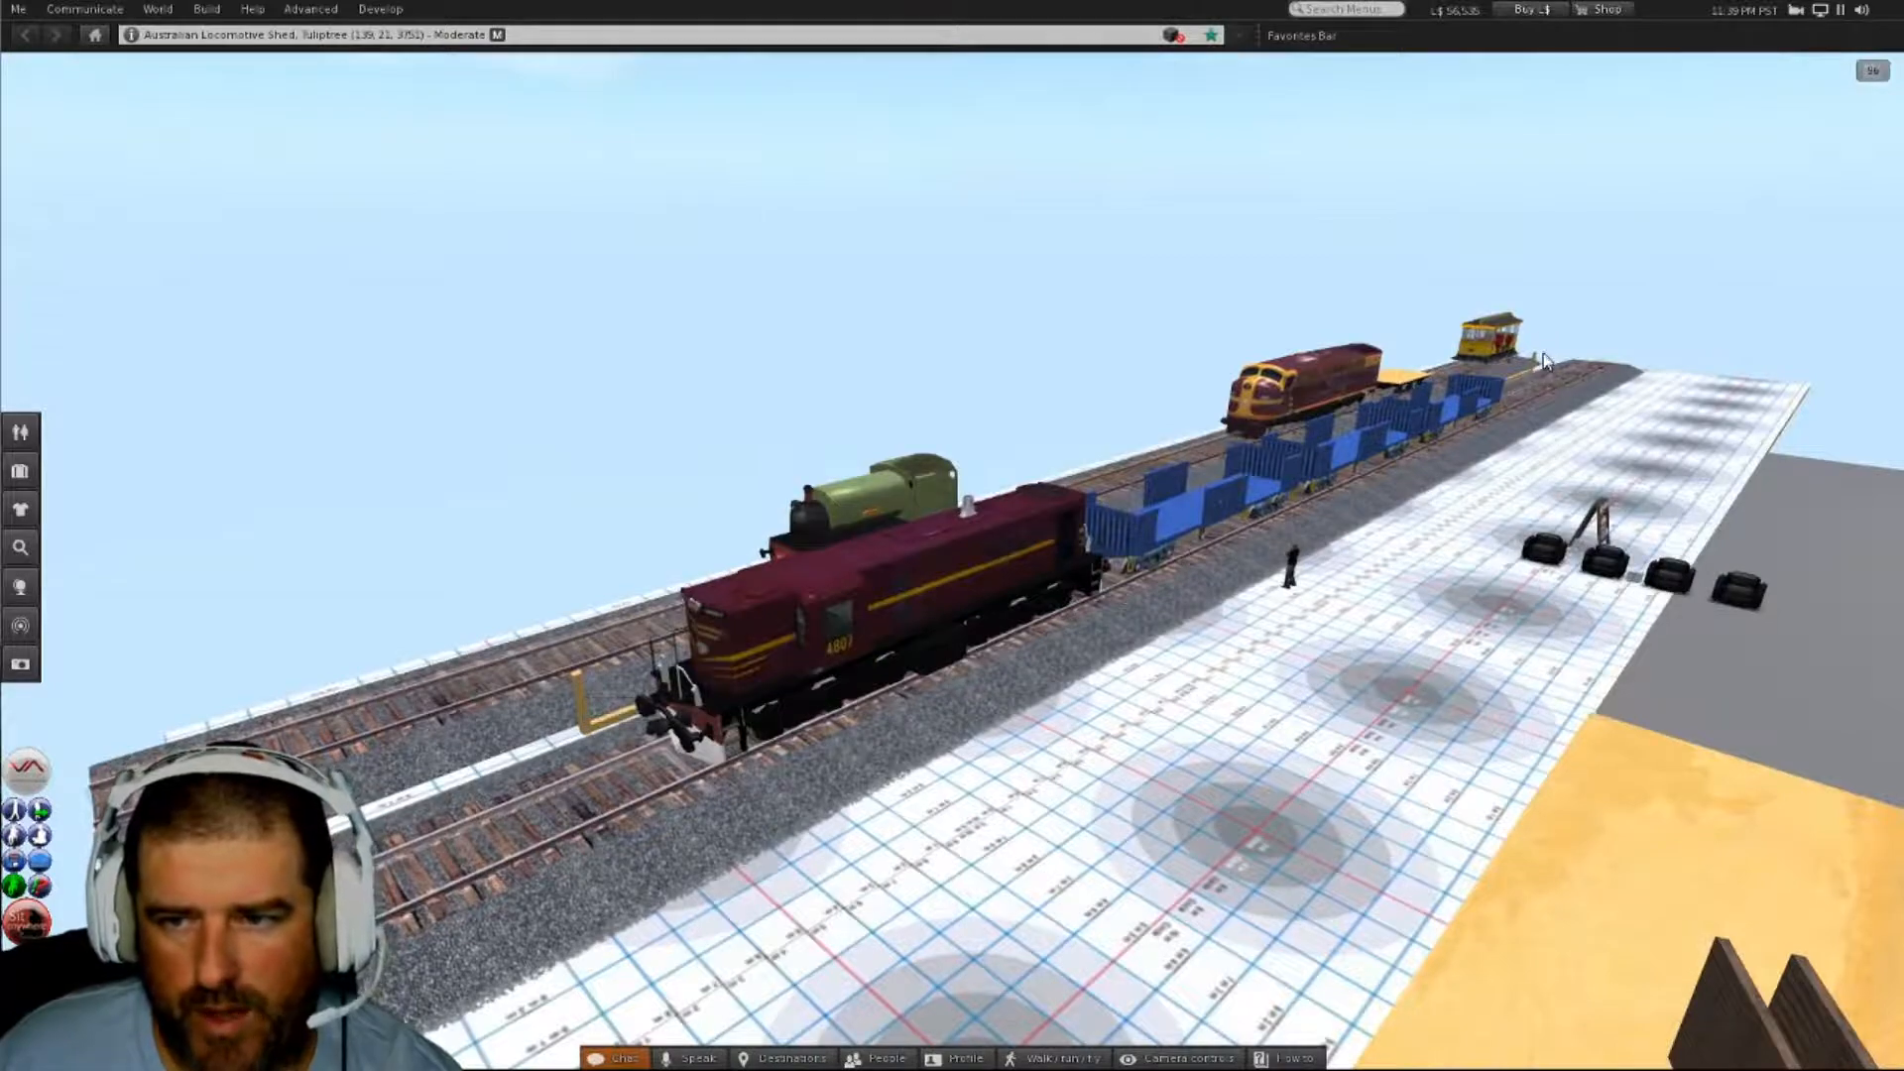
left_click_drag(1428, 402, 1260, 223, "alt")
left_click_drag(952, 561, 1051, 791, "alt")
left_click_drag(839, 637, 630, 616, "alt")
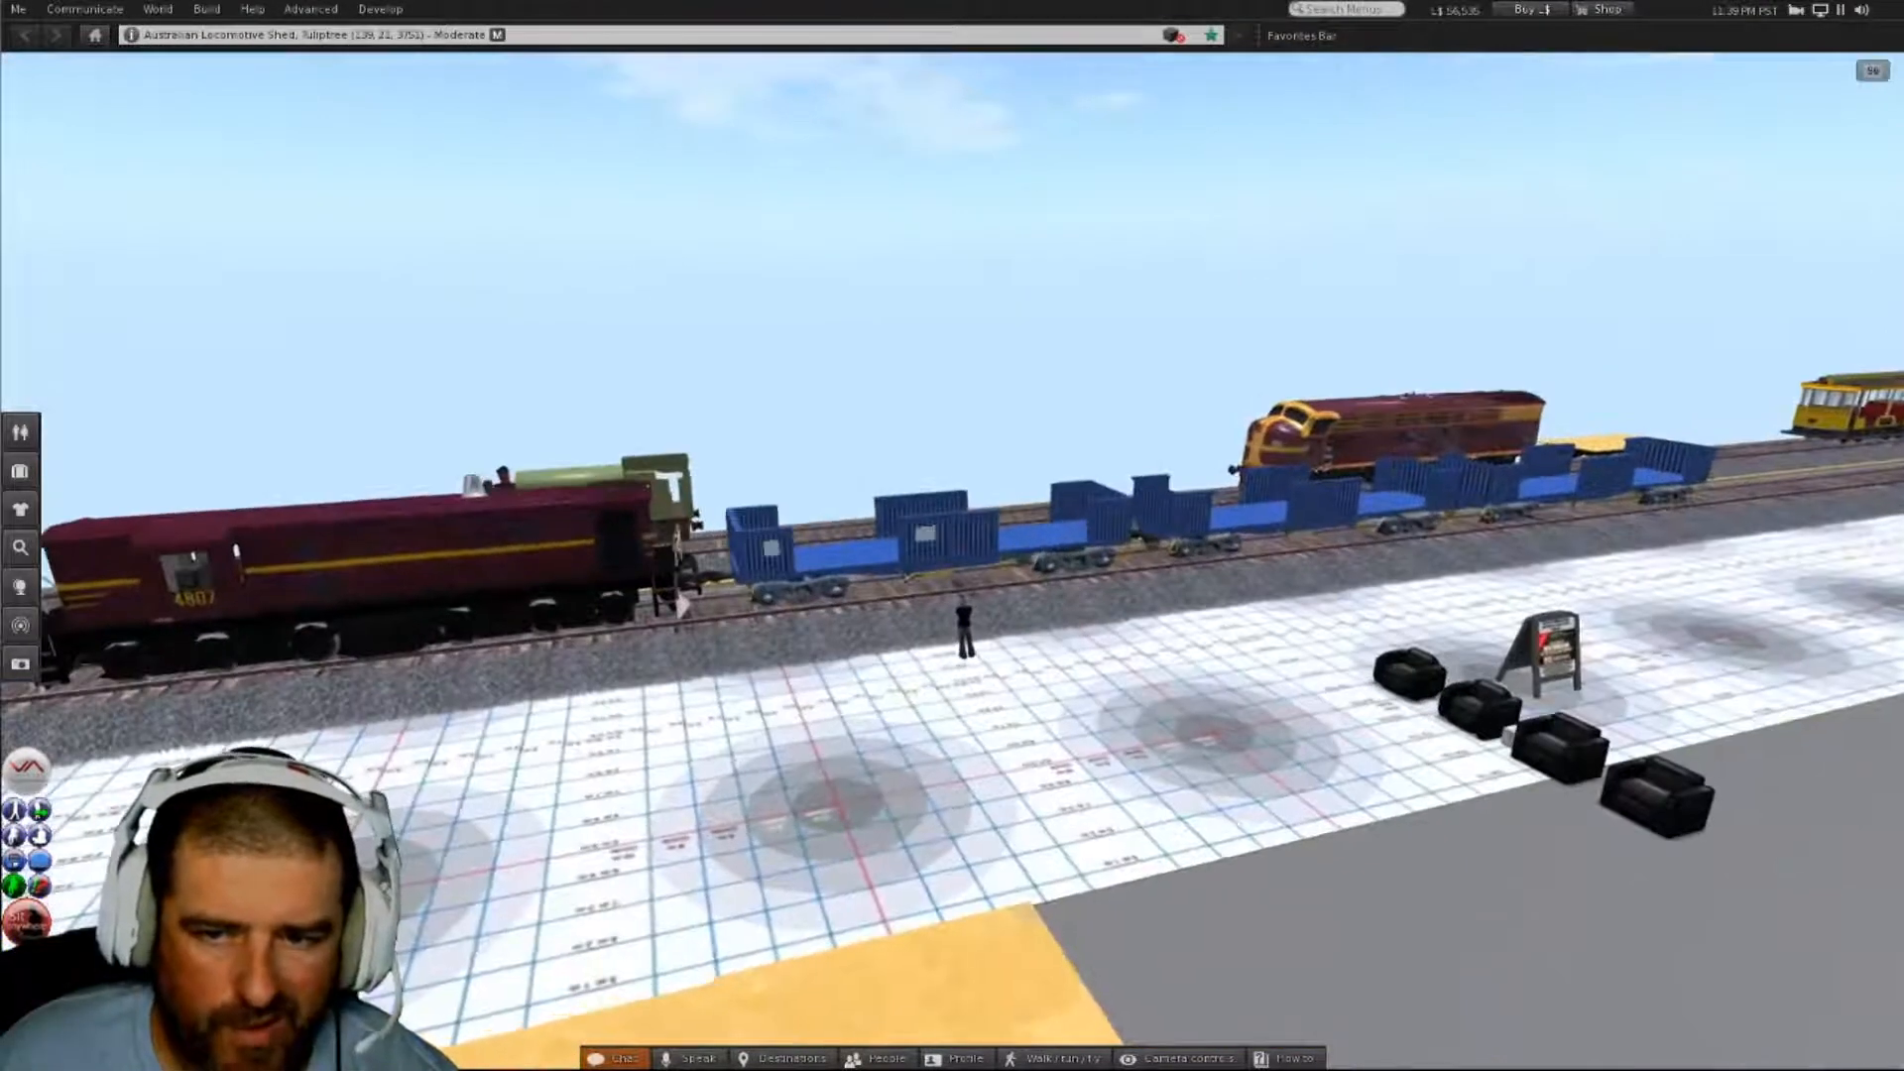
left_click_drag(907, 578, 968, 597, "alt")
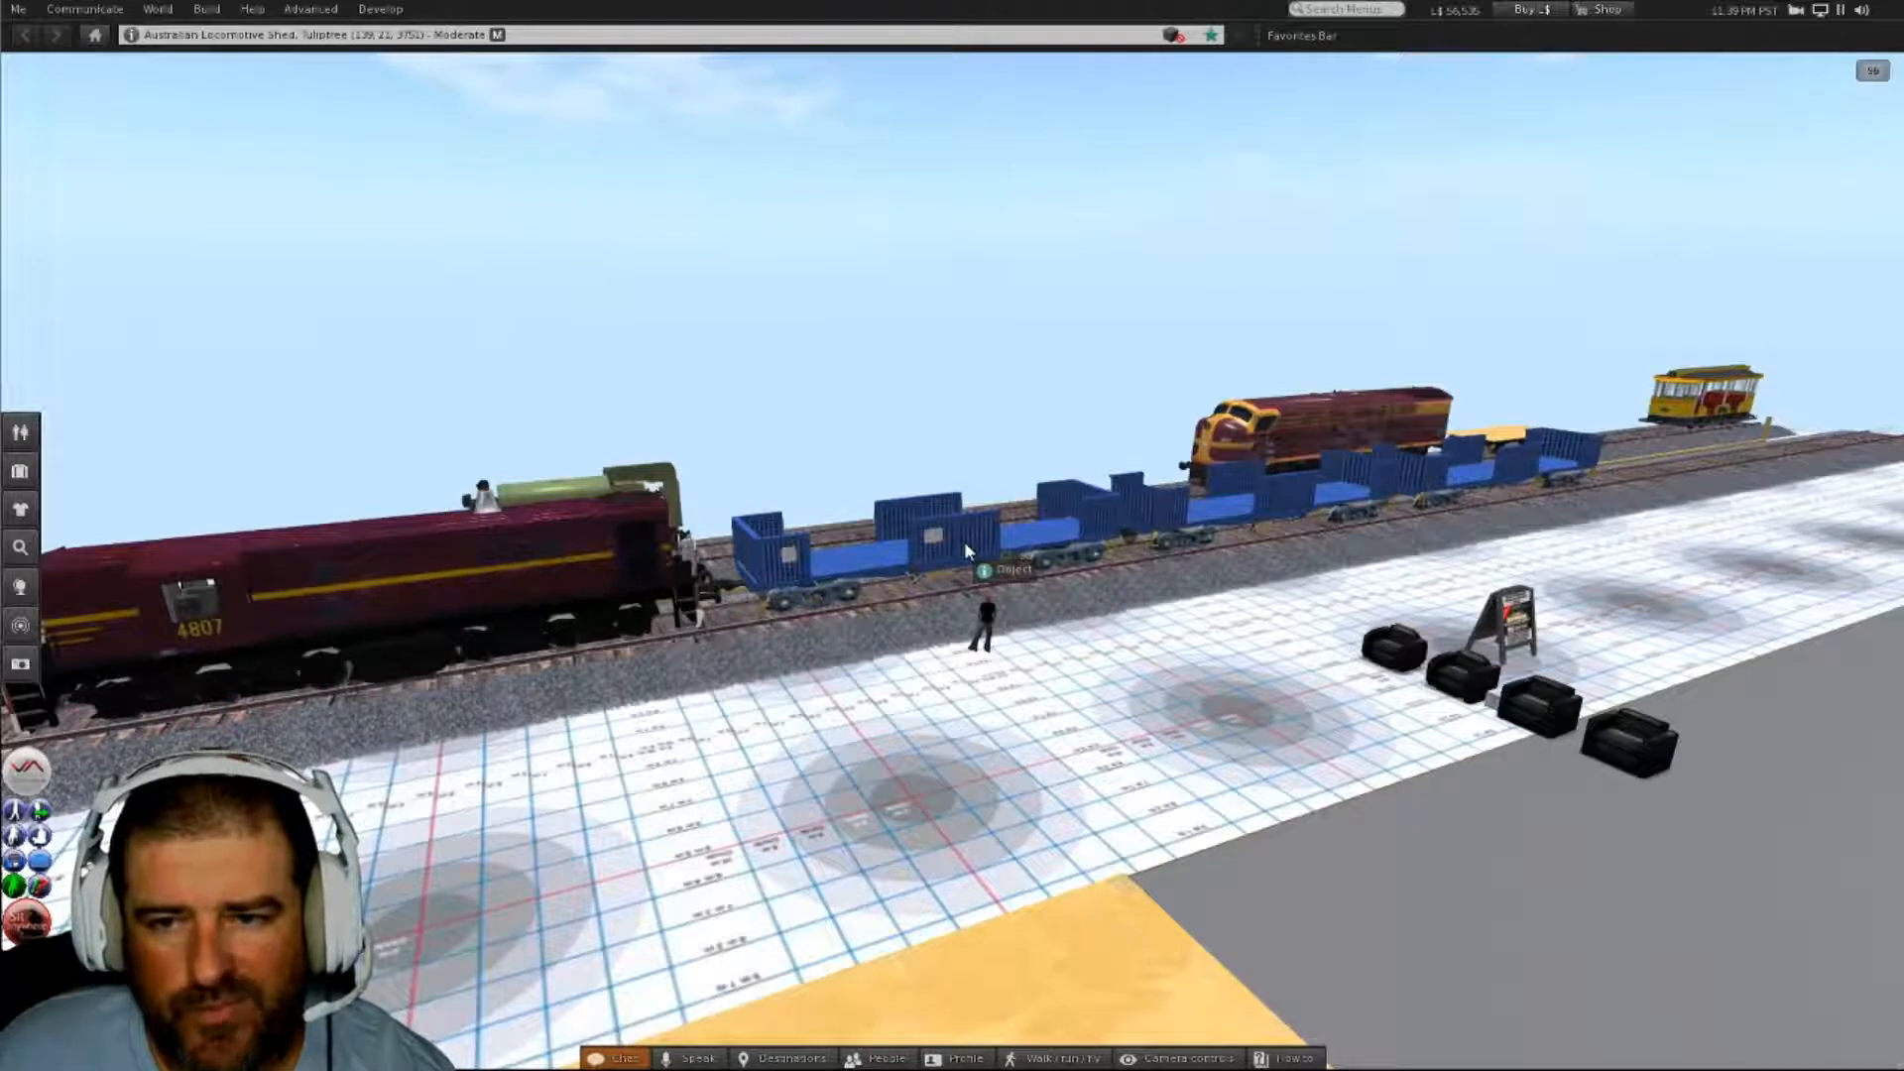
right_click(944, 538)
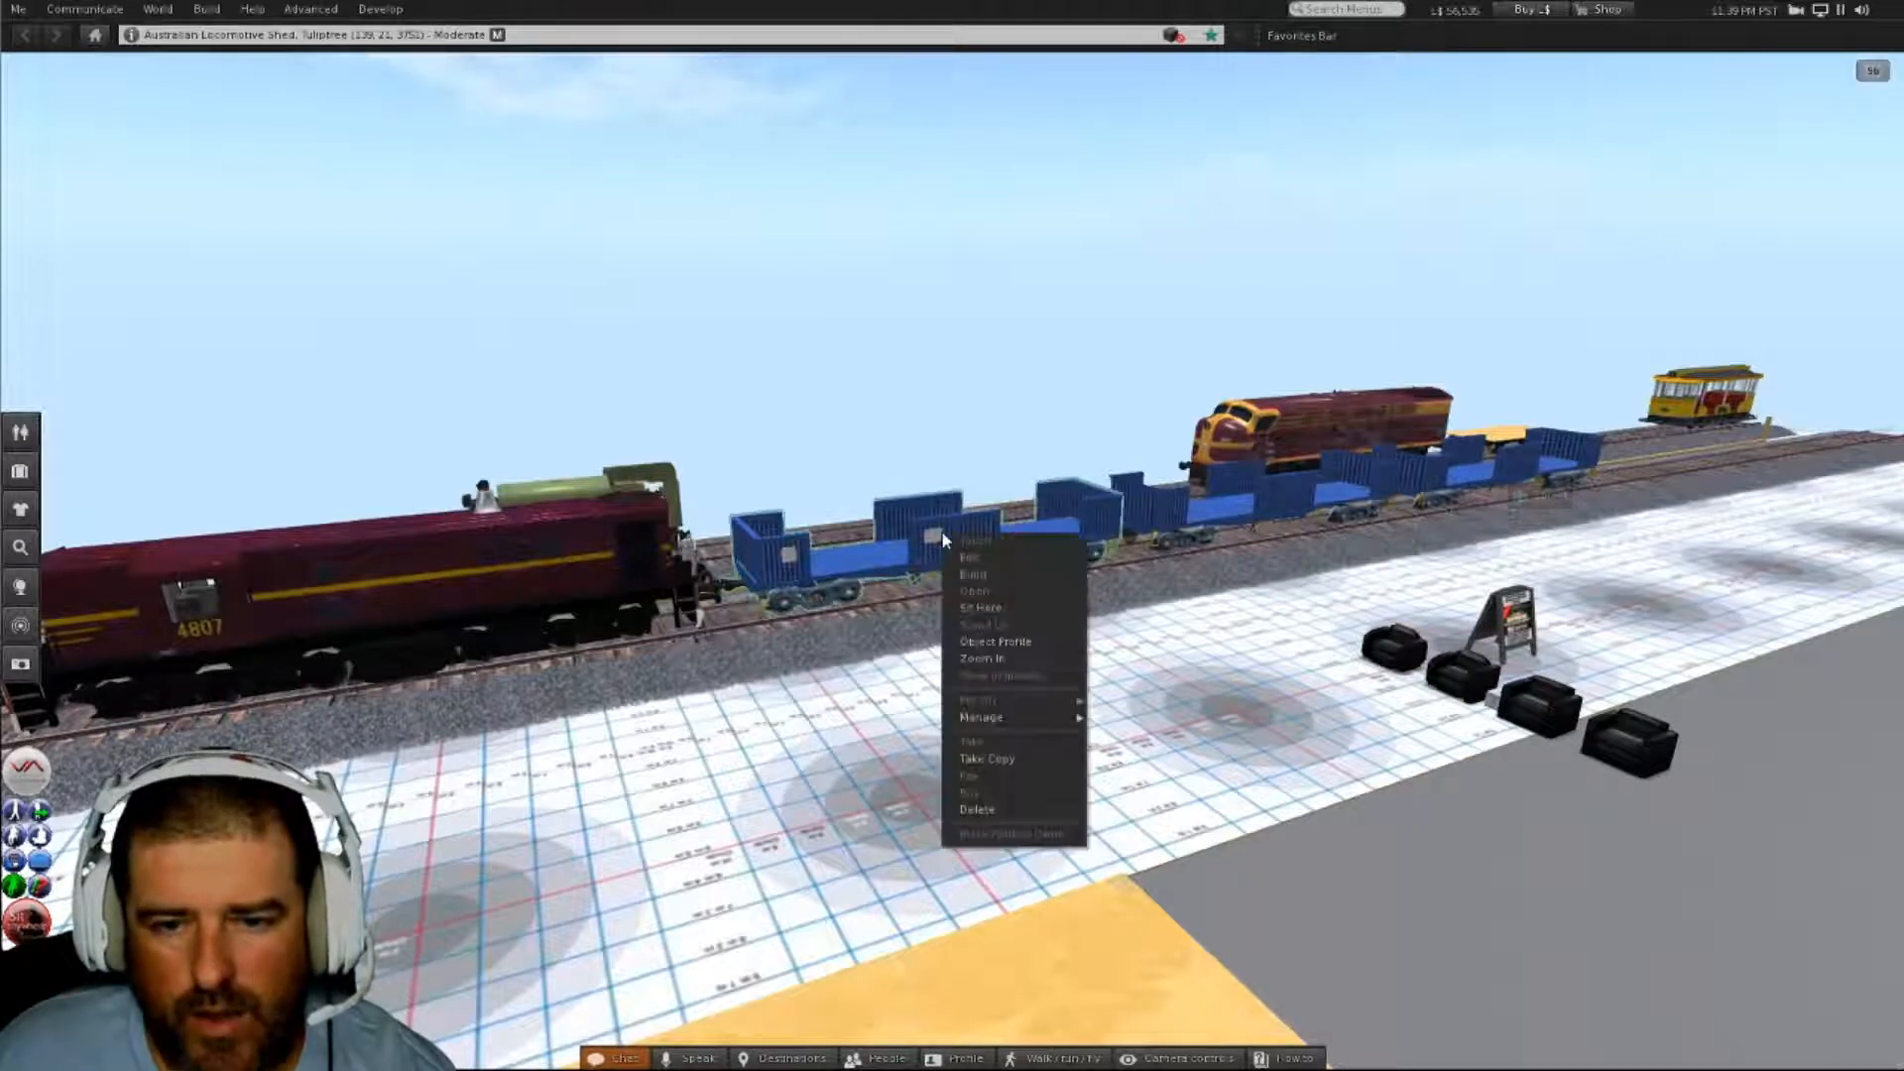
left_click(987, 758)
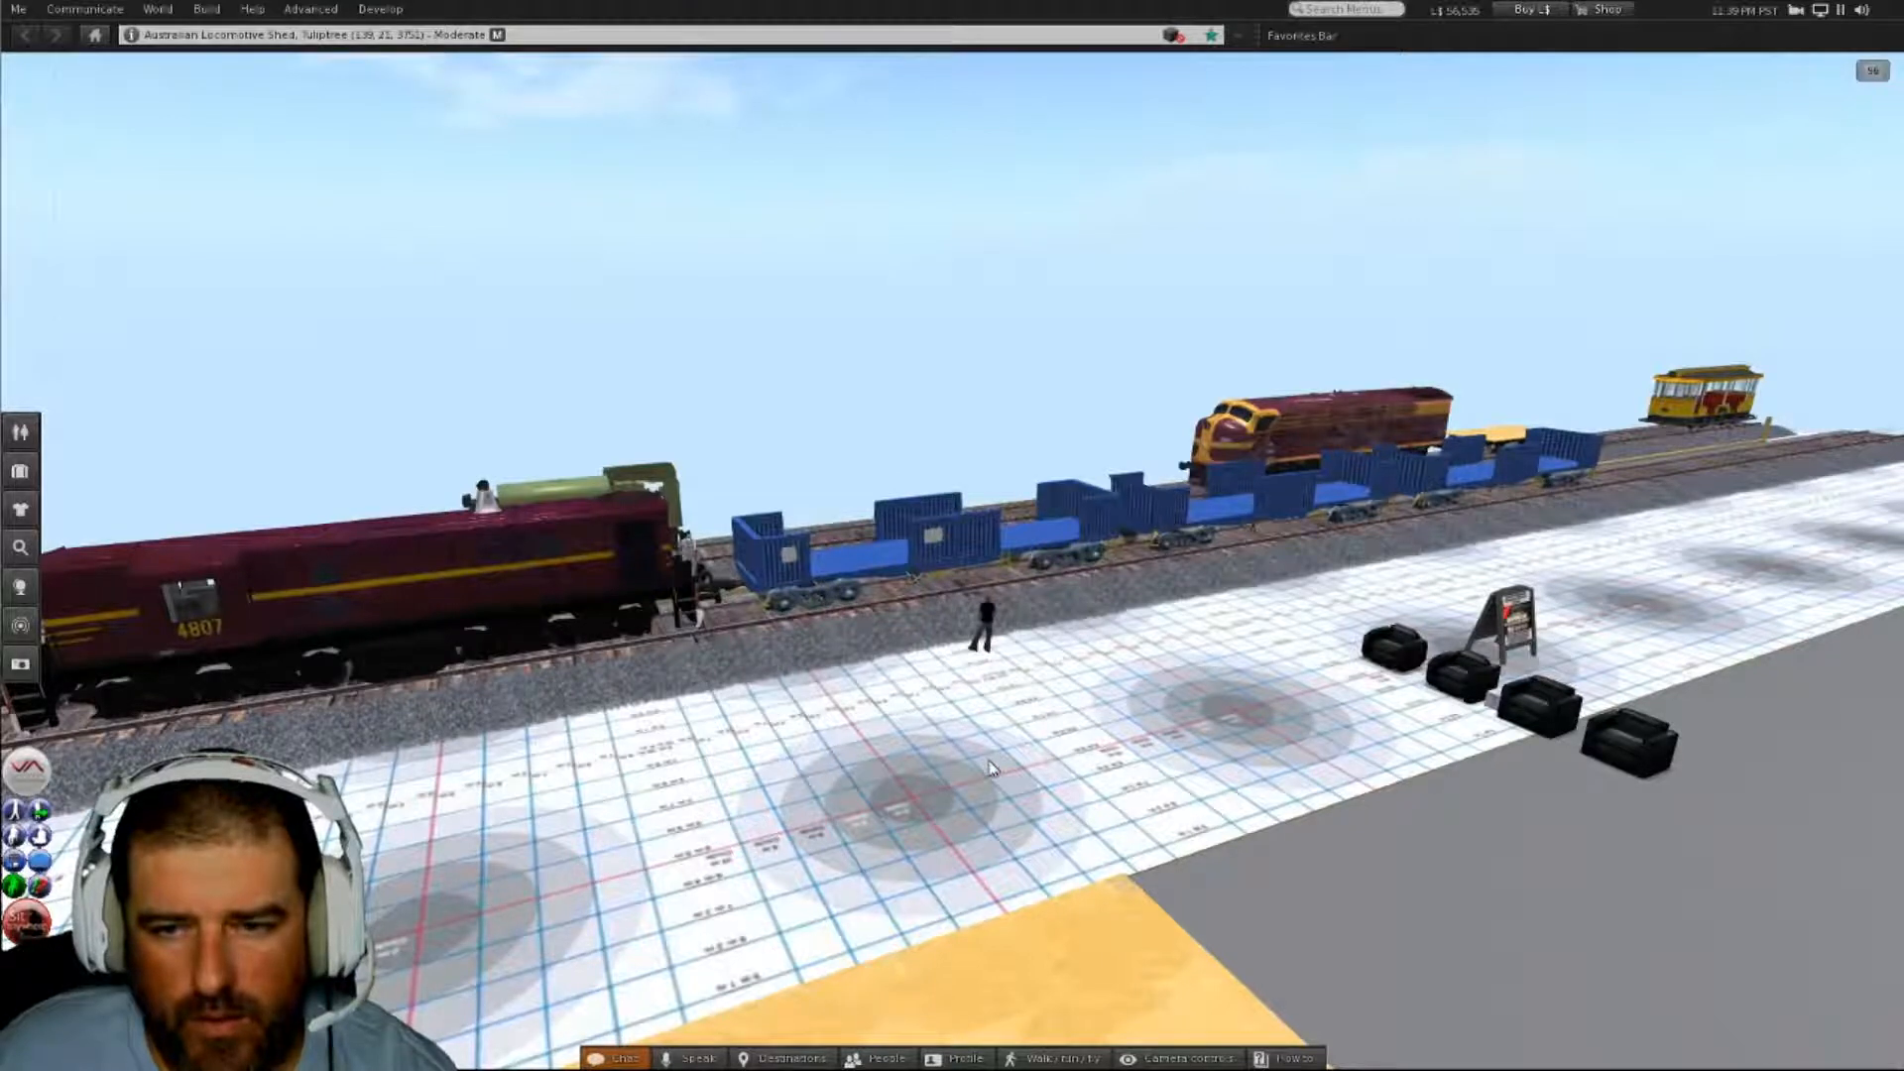
left_click_drag(1397, 626, 1884, 684, "alt")
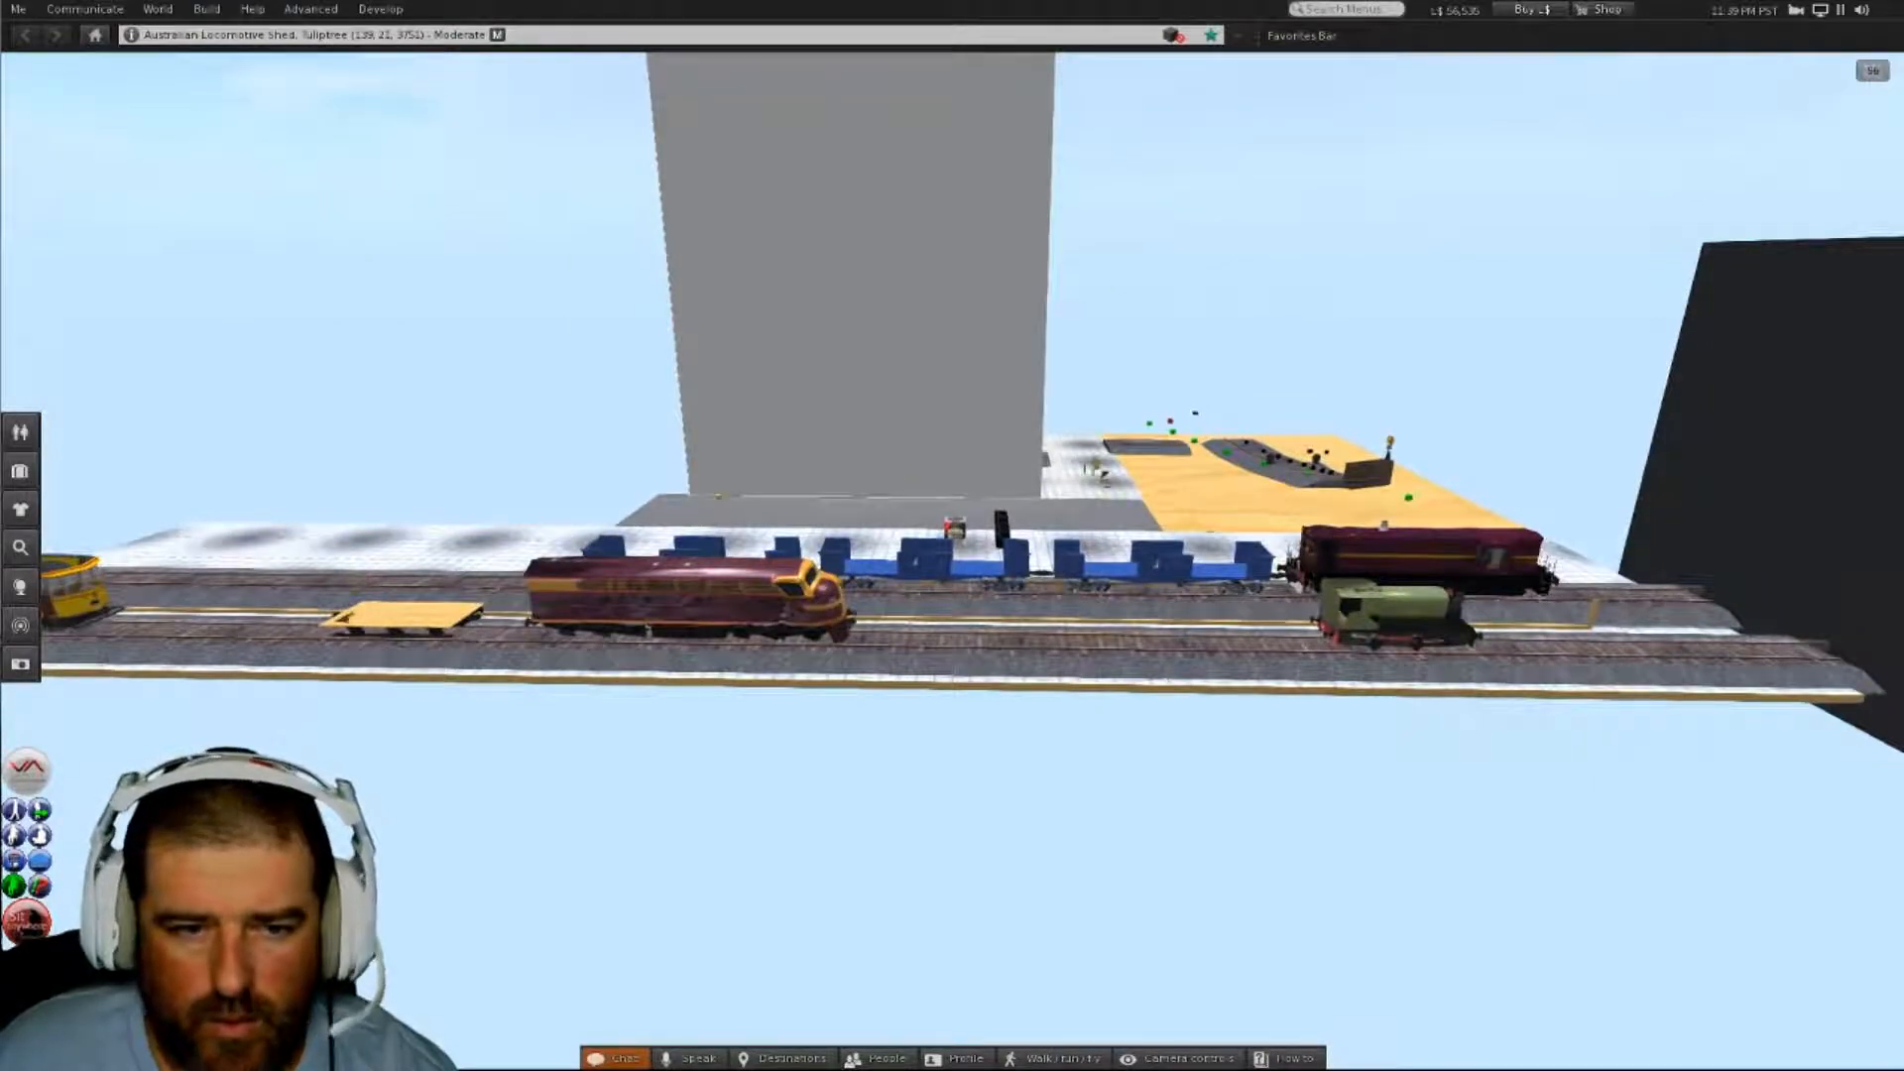
left_click_drag(293, 616, 214, 536, "alt")
right_click(486, 486)
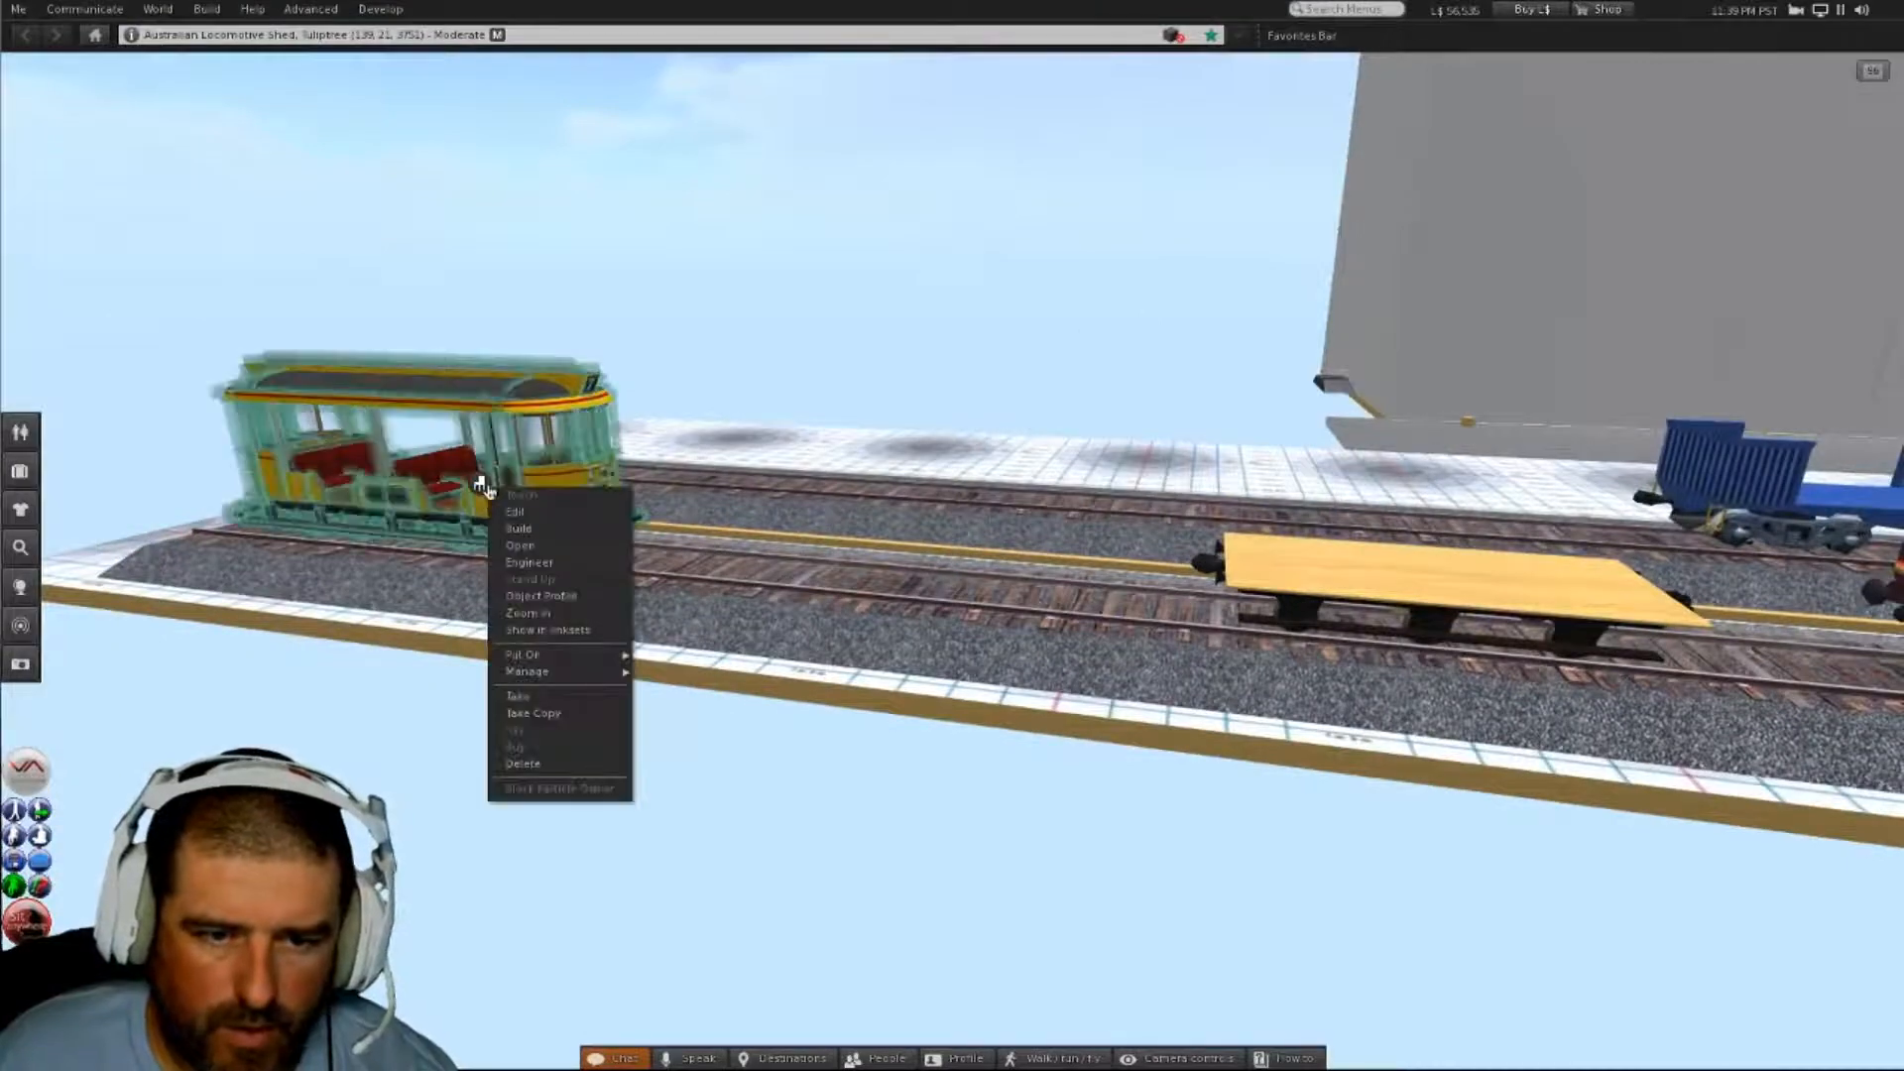
key("Escape")
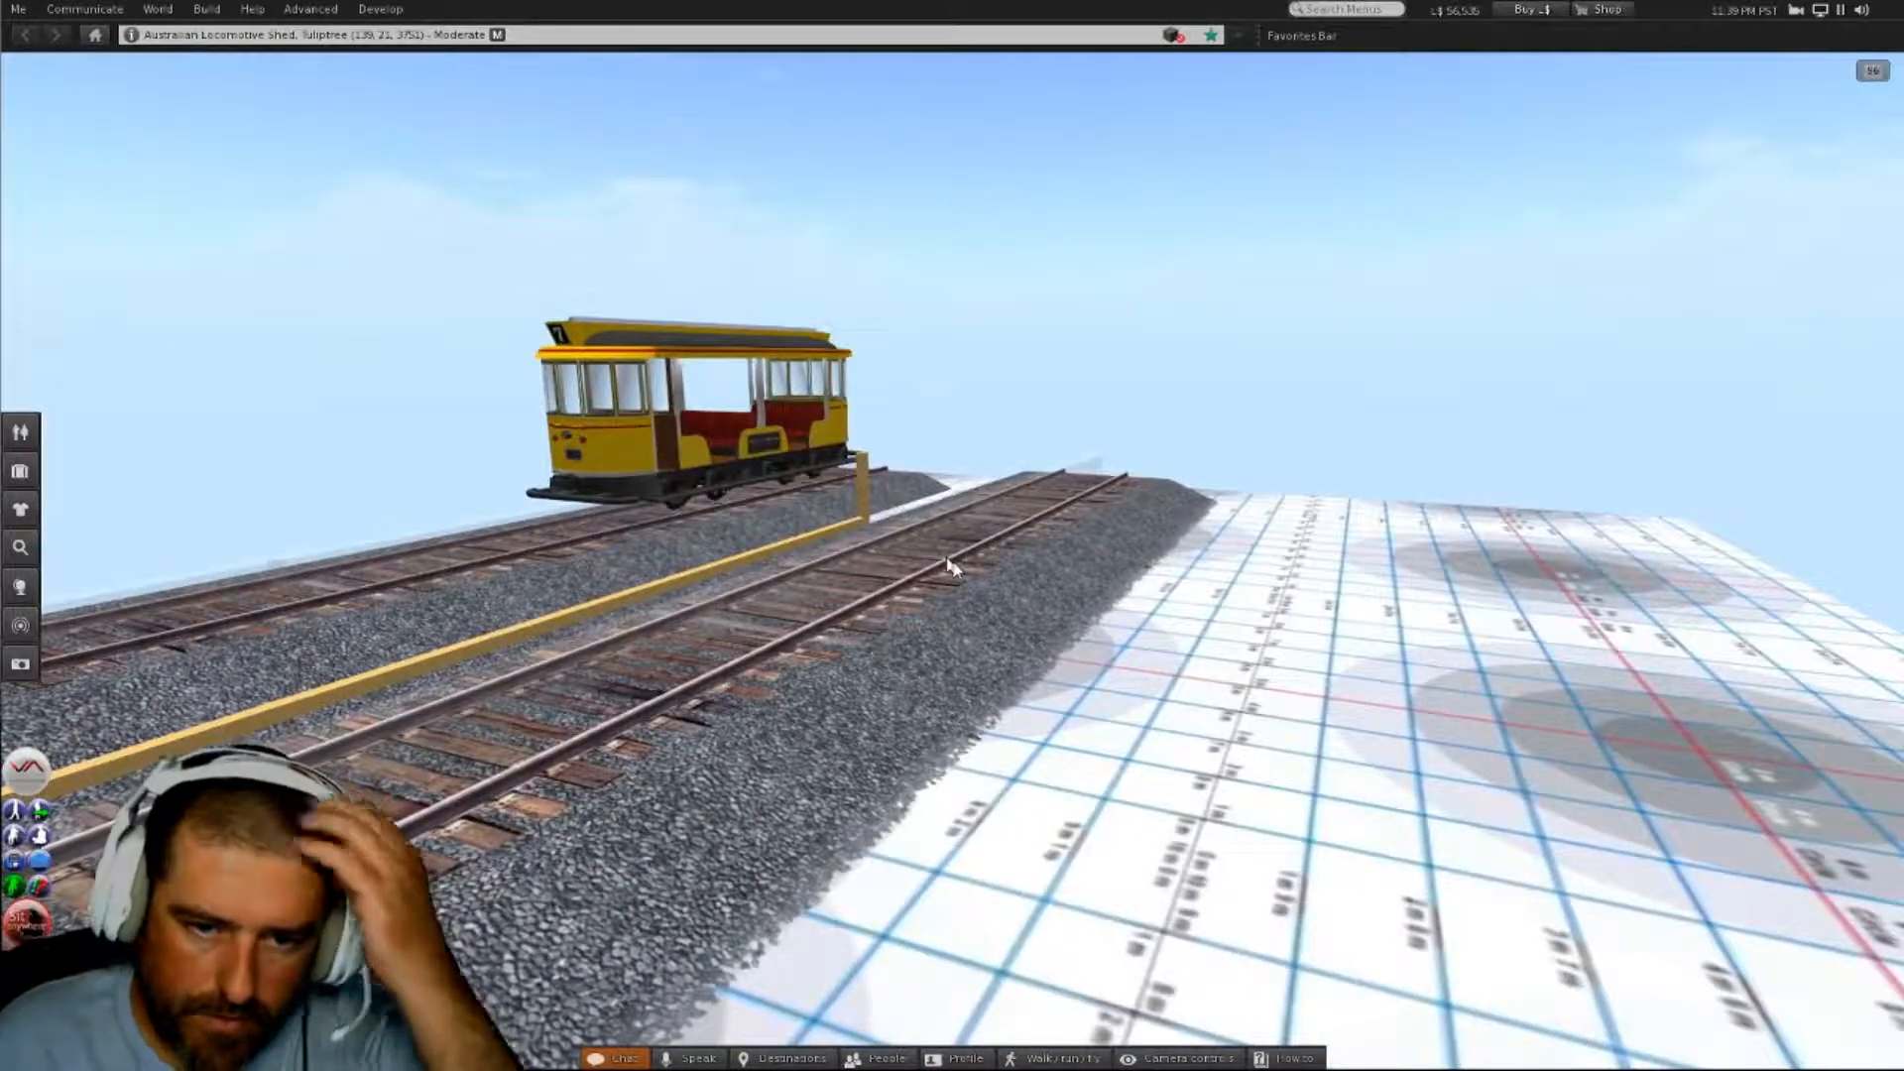
left_click(20, 471)
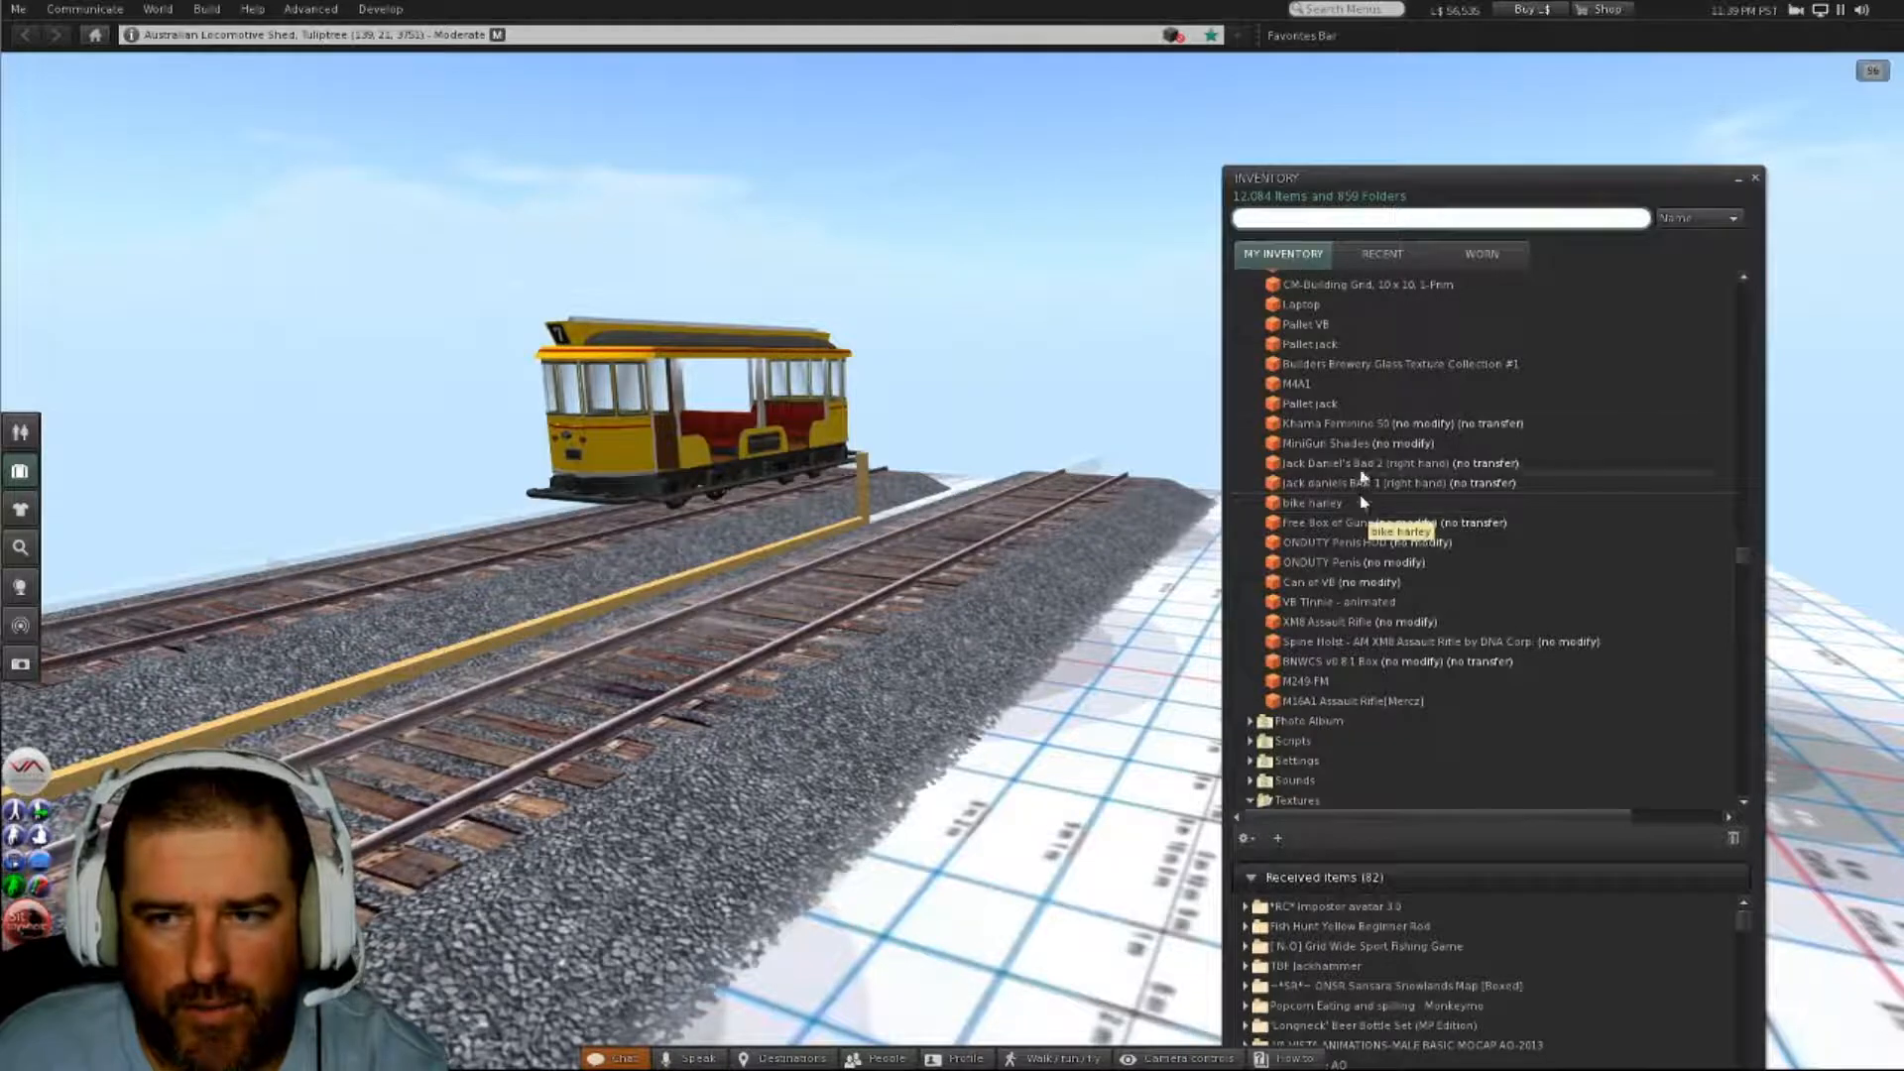
left_click(1755, 179)
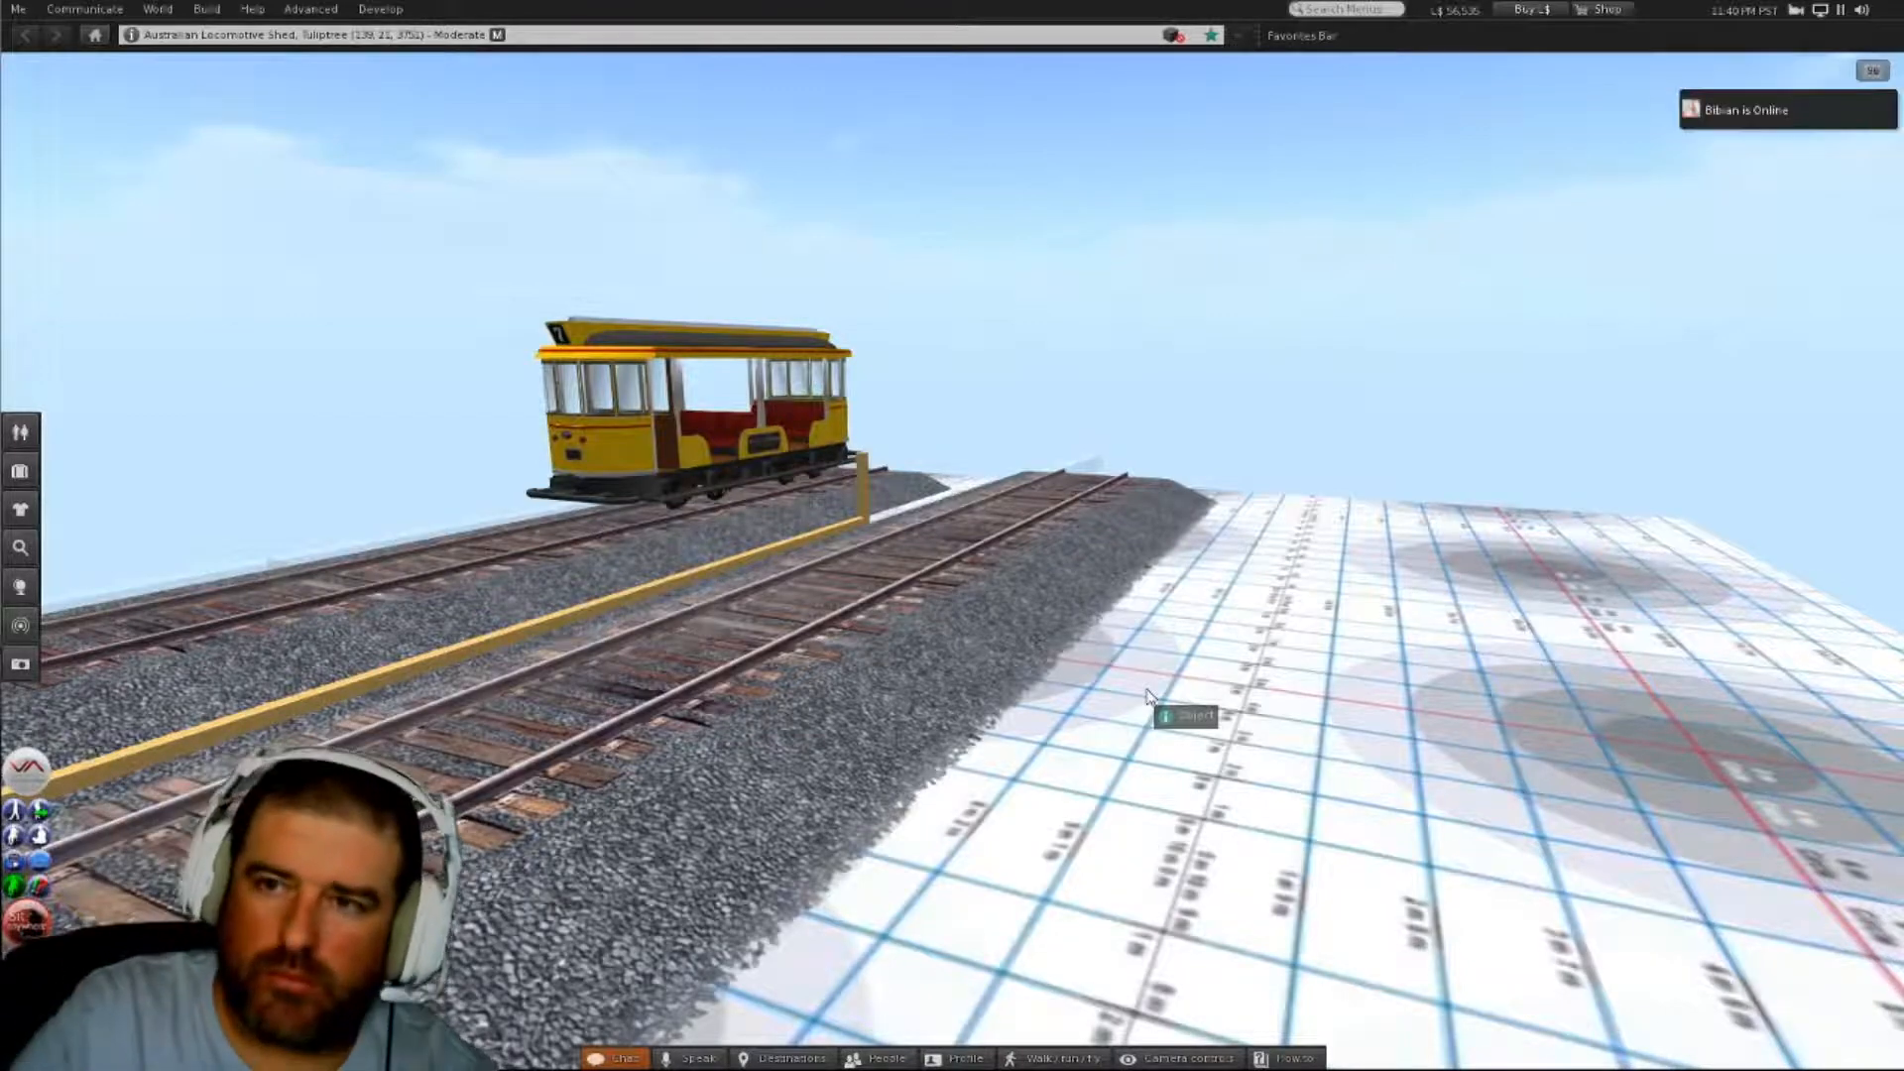
- Walk the avatar across the building platform to the blue teleport pad and use it to travel to the roundhouse
key("Left")
key("Left")
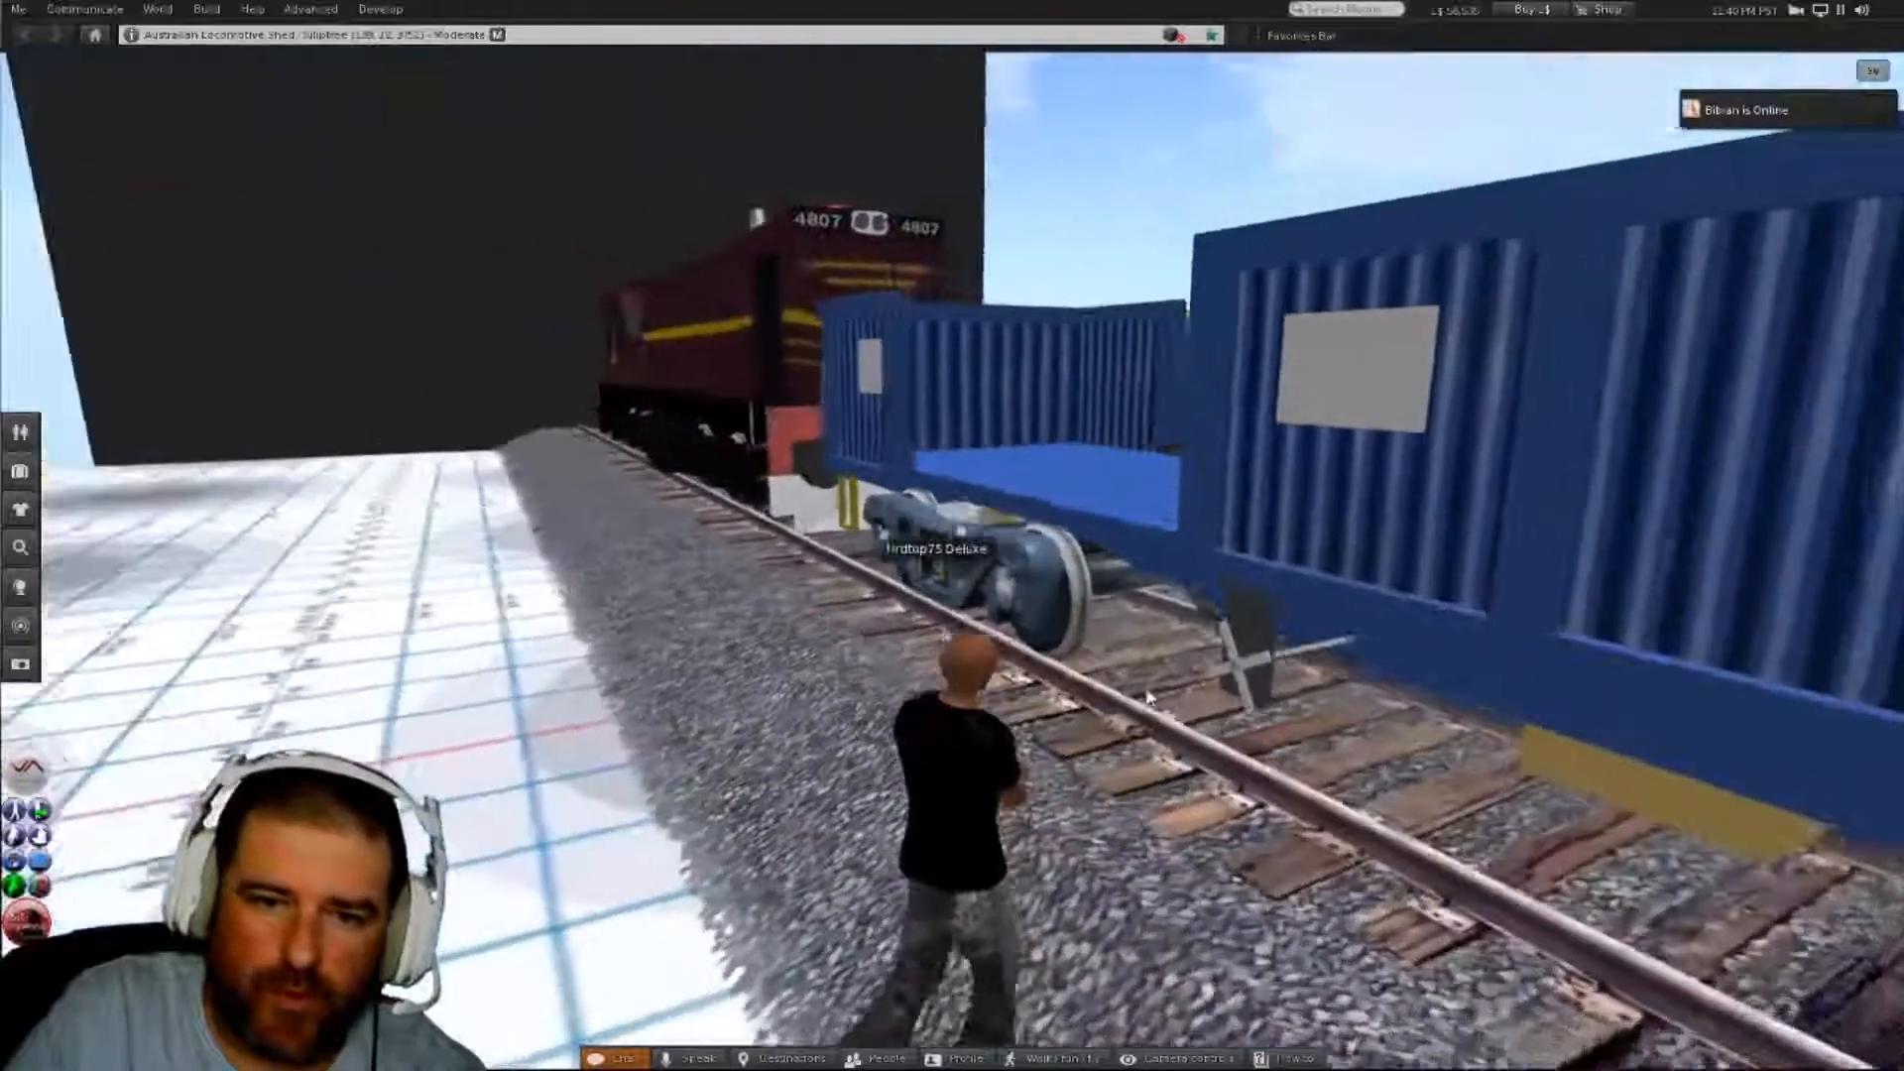
key("Up")
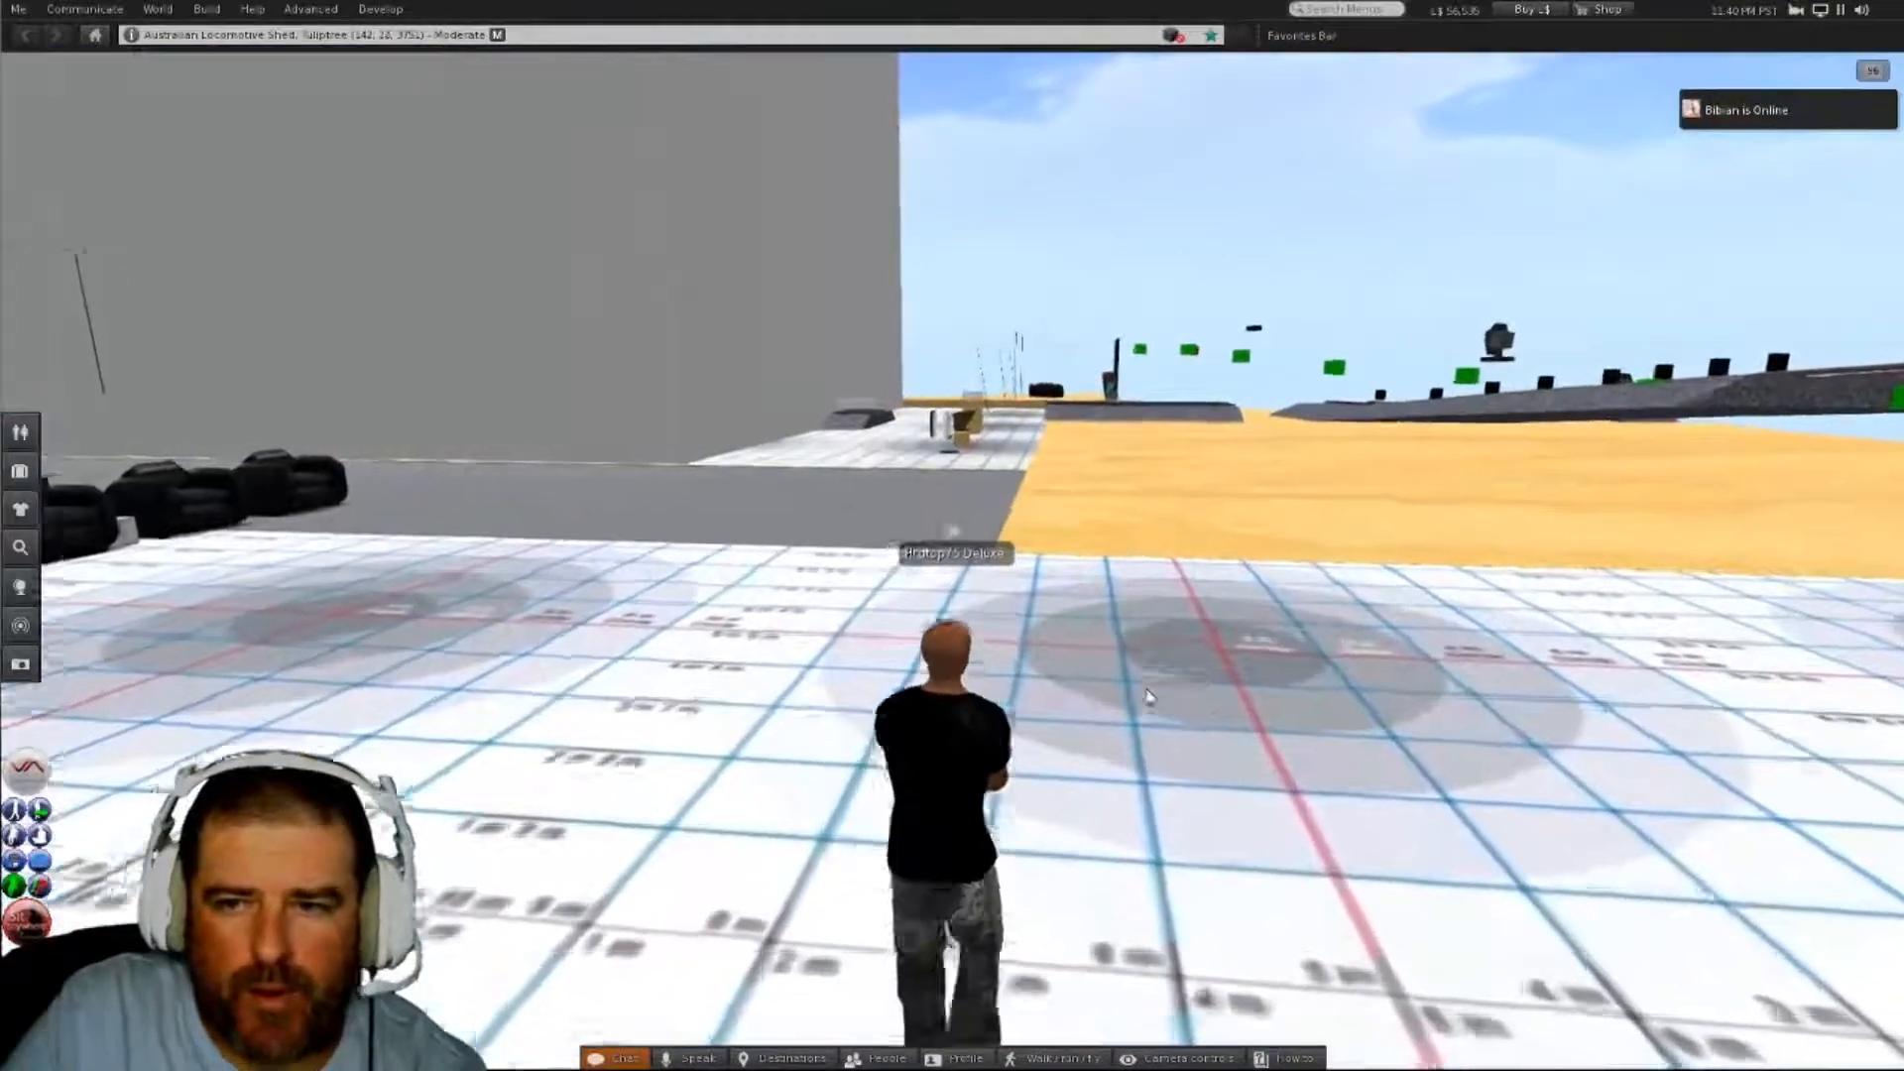
key("Up")
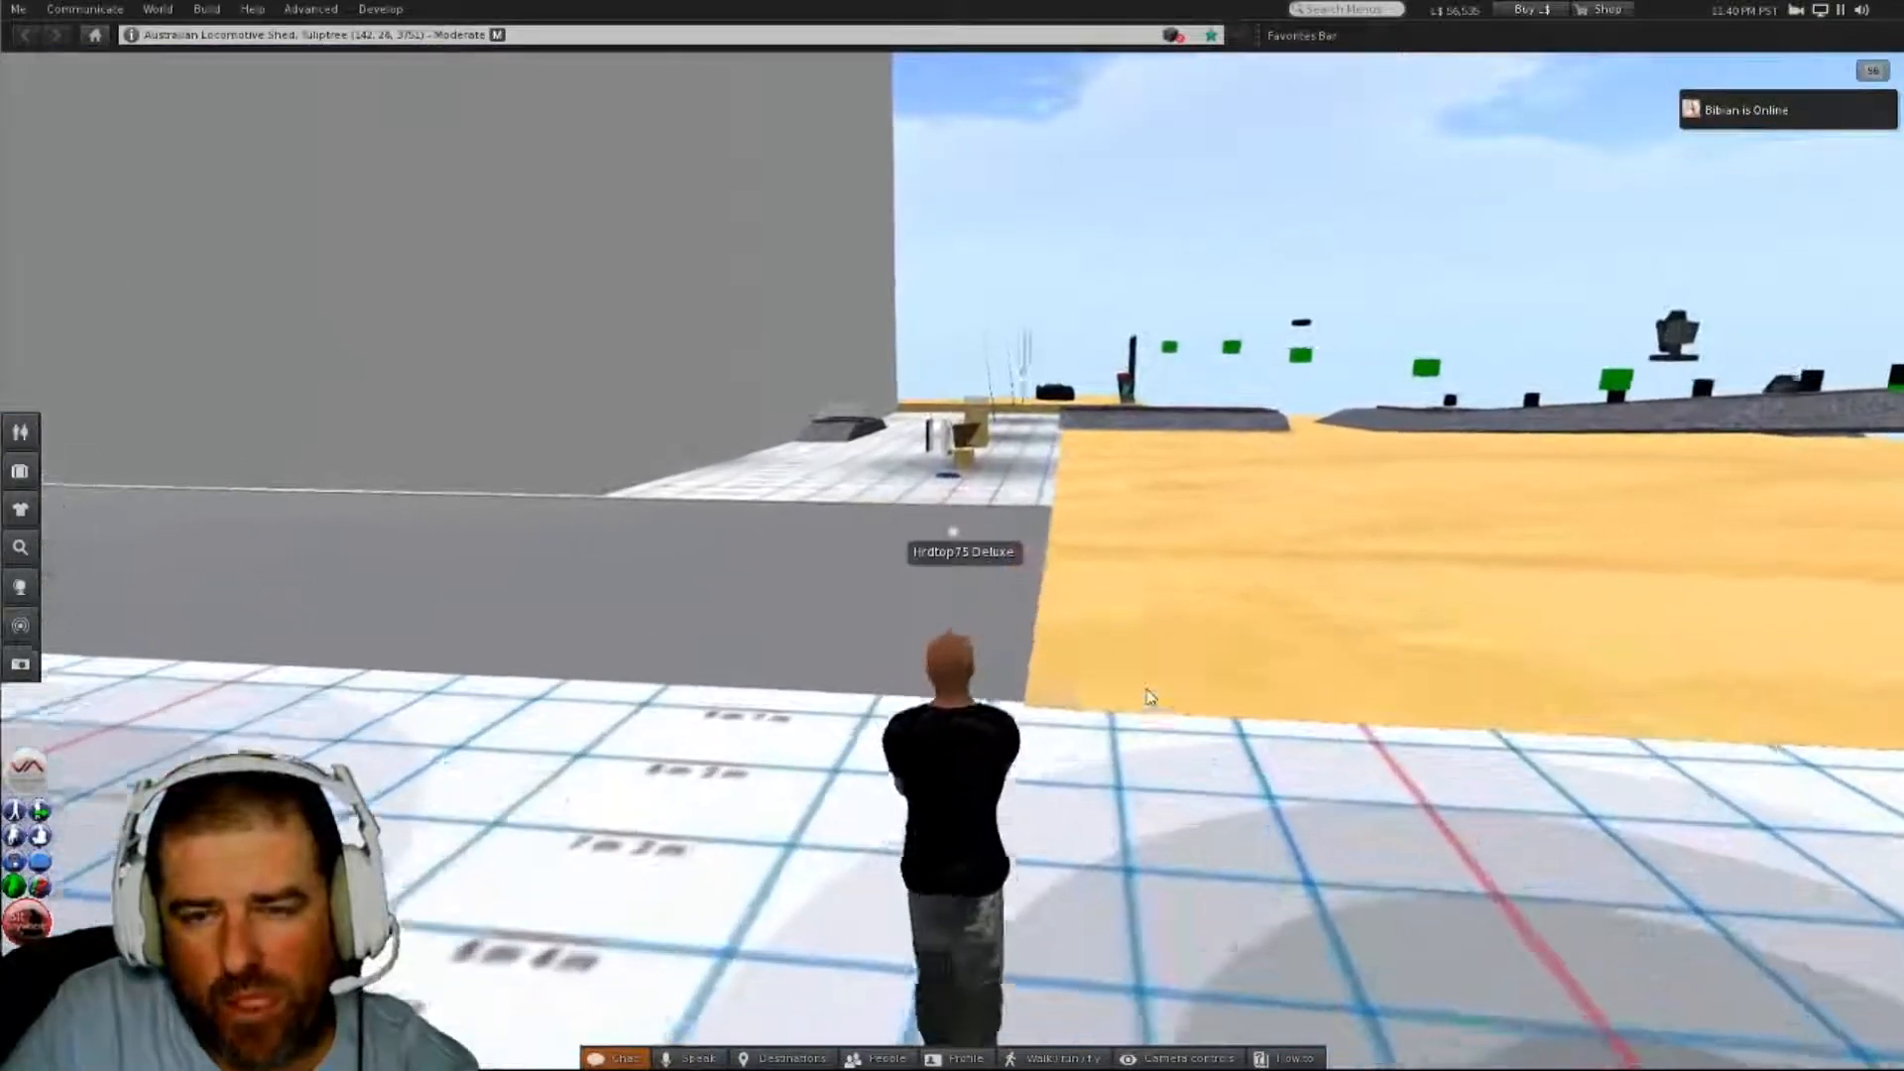
key("Up")
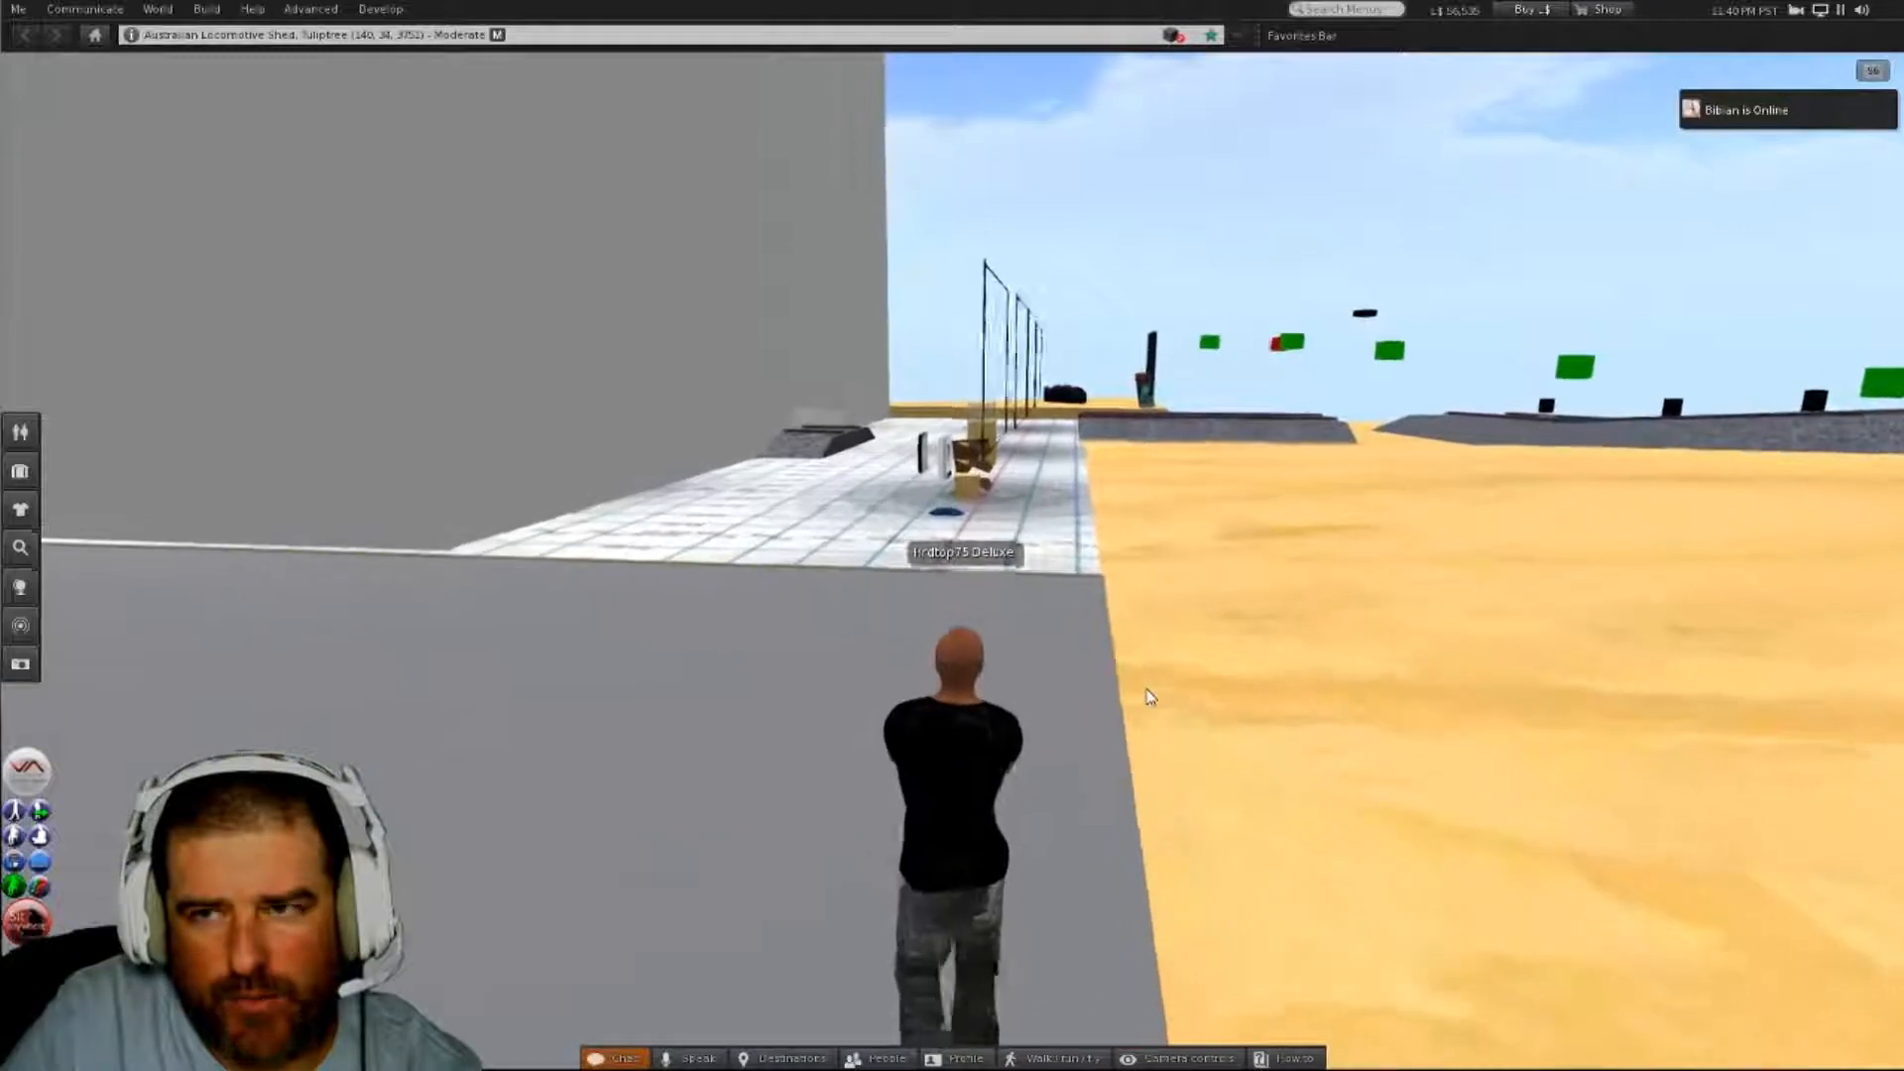
key("Up")
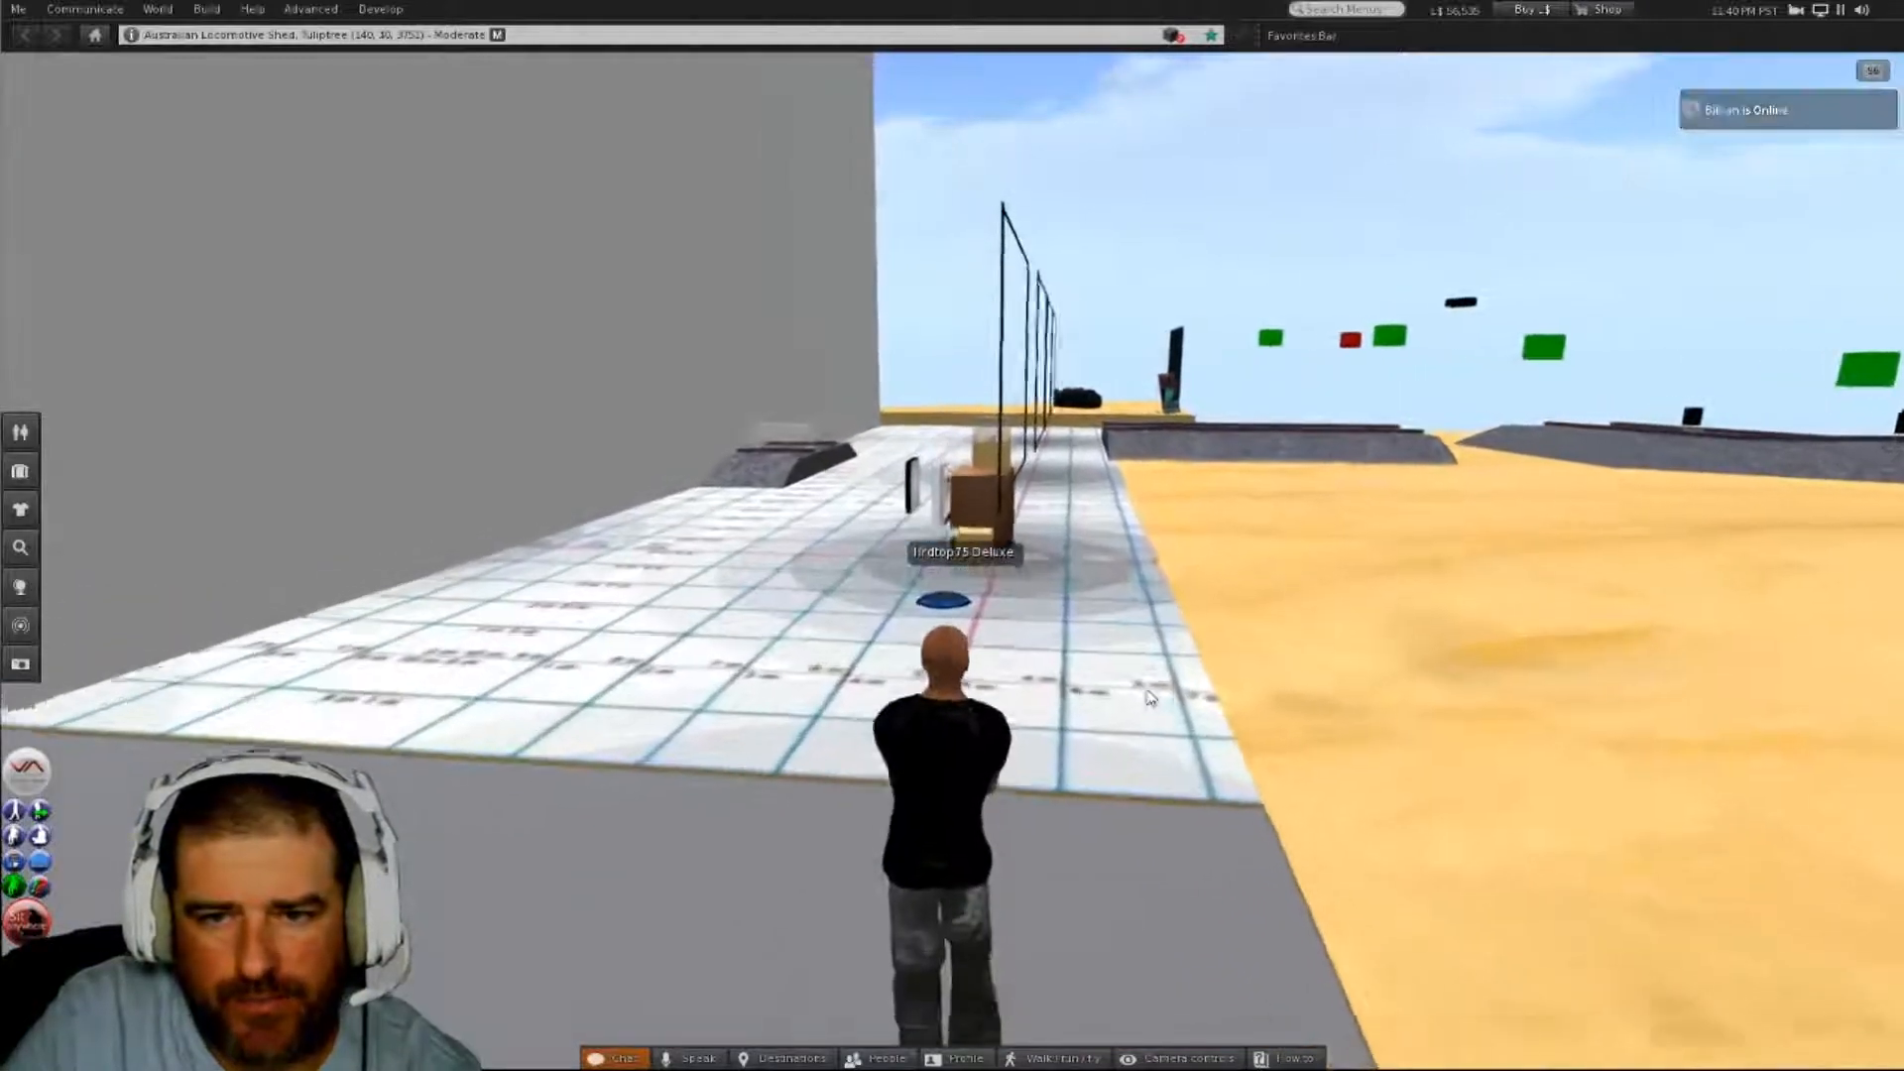
key("Left")
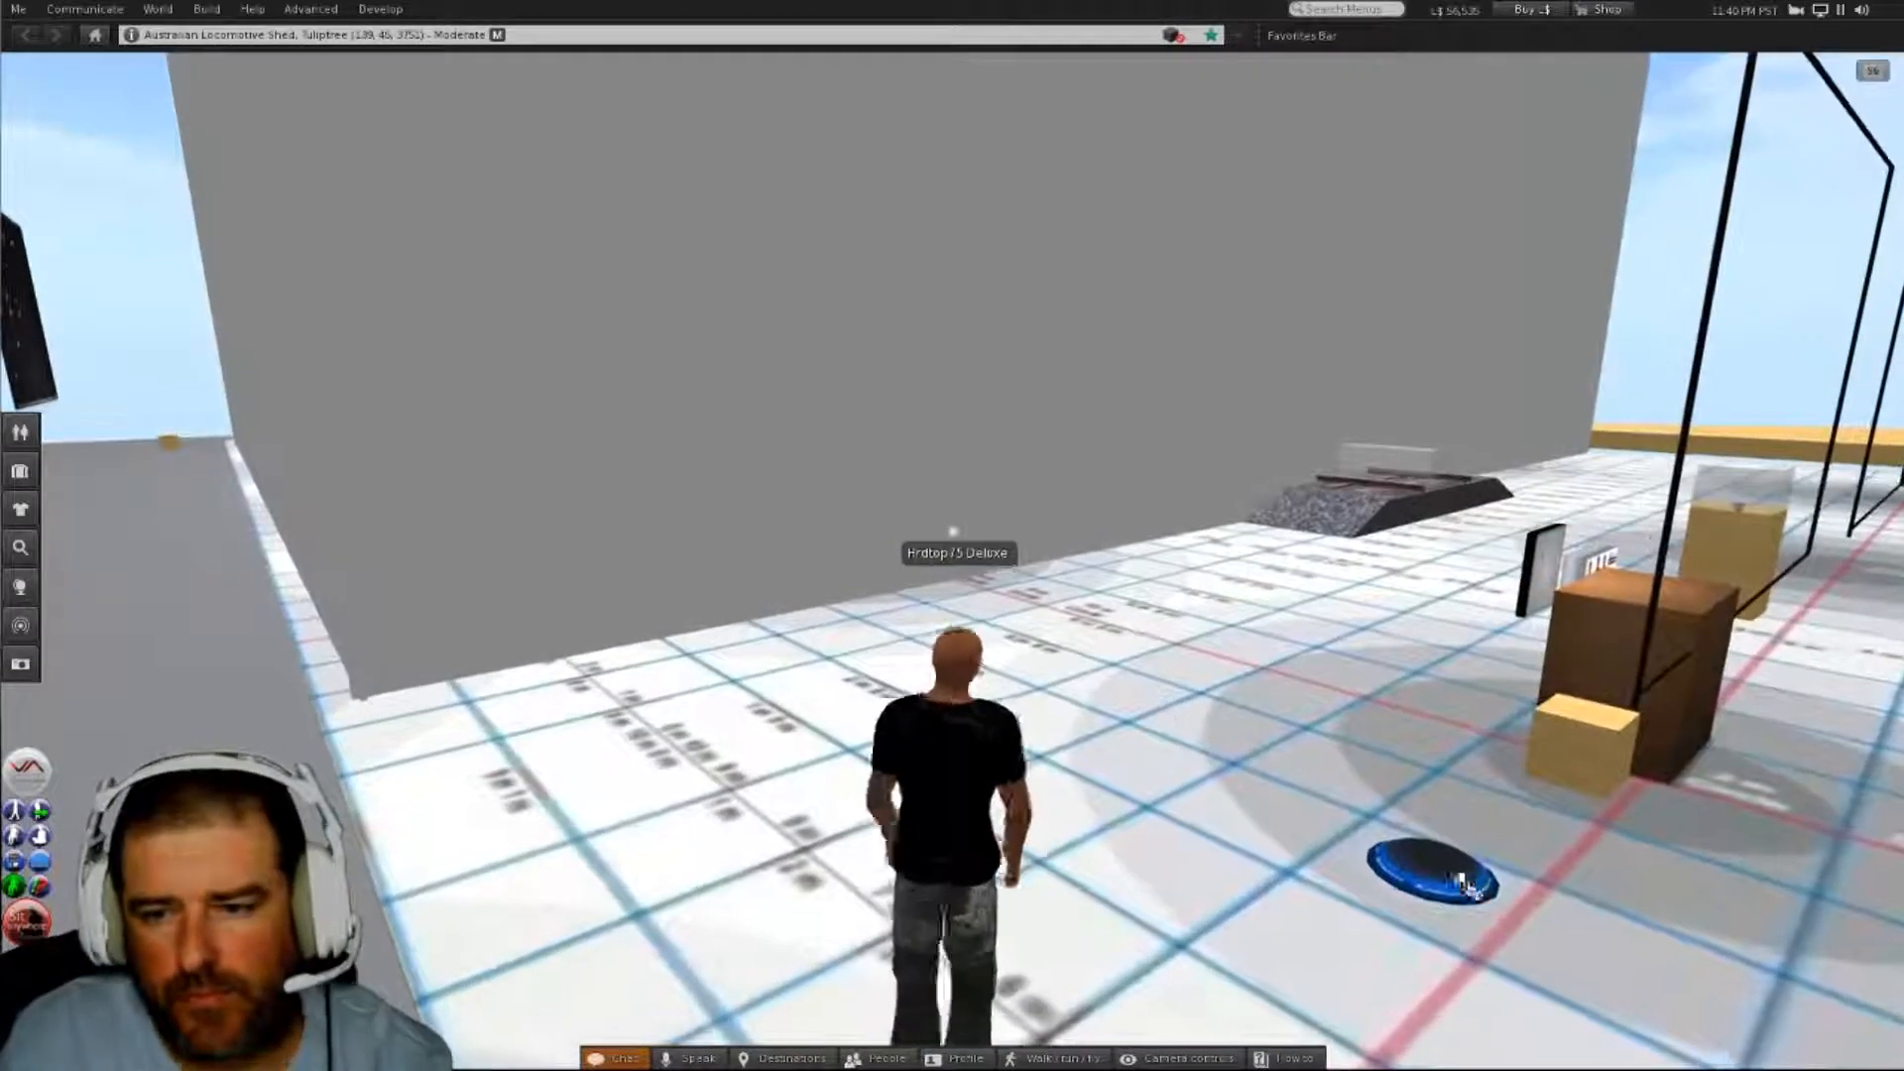
left_click(1440, 861)
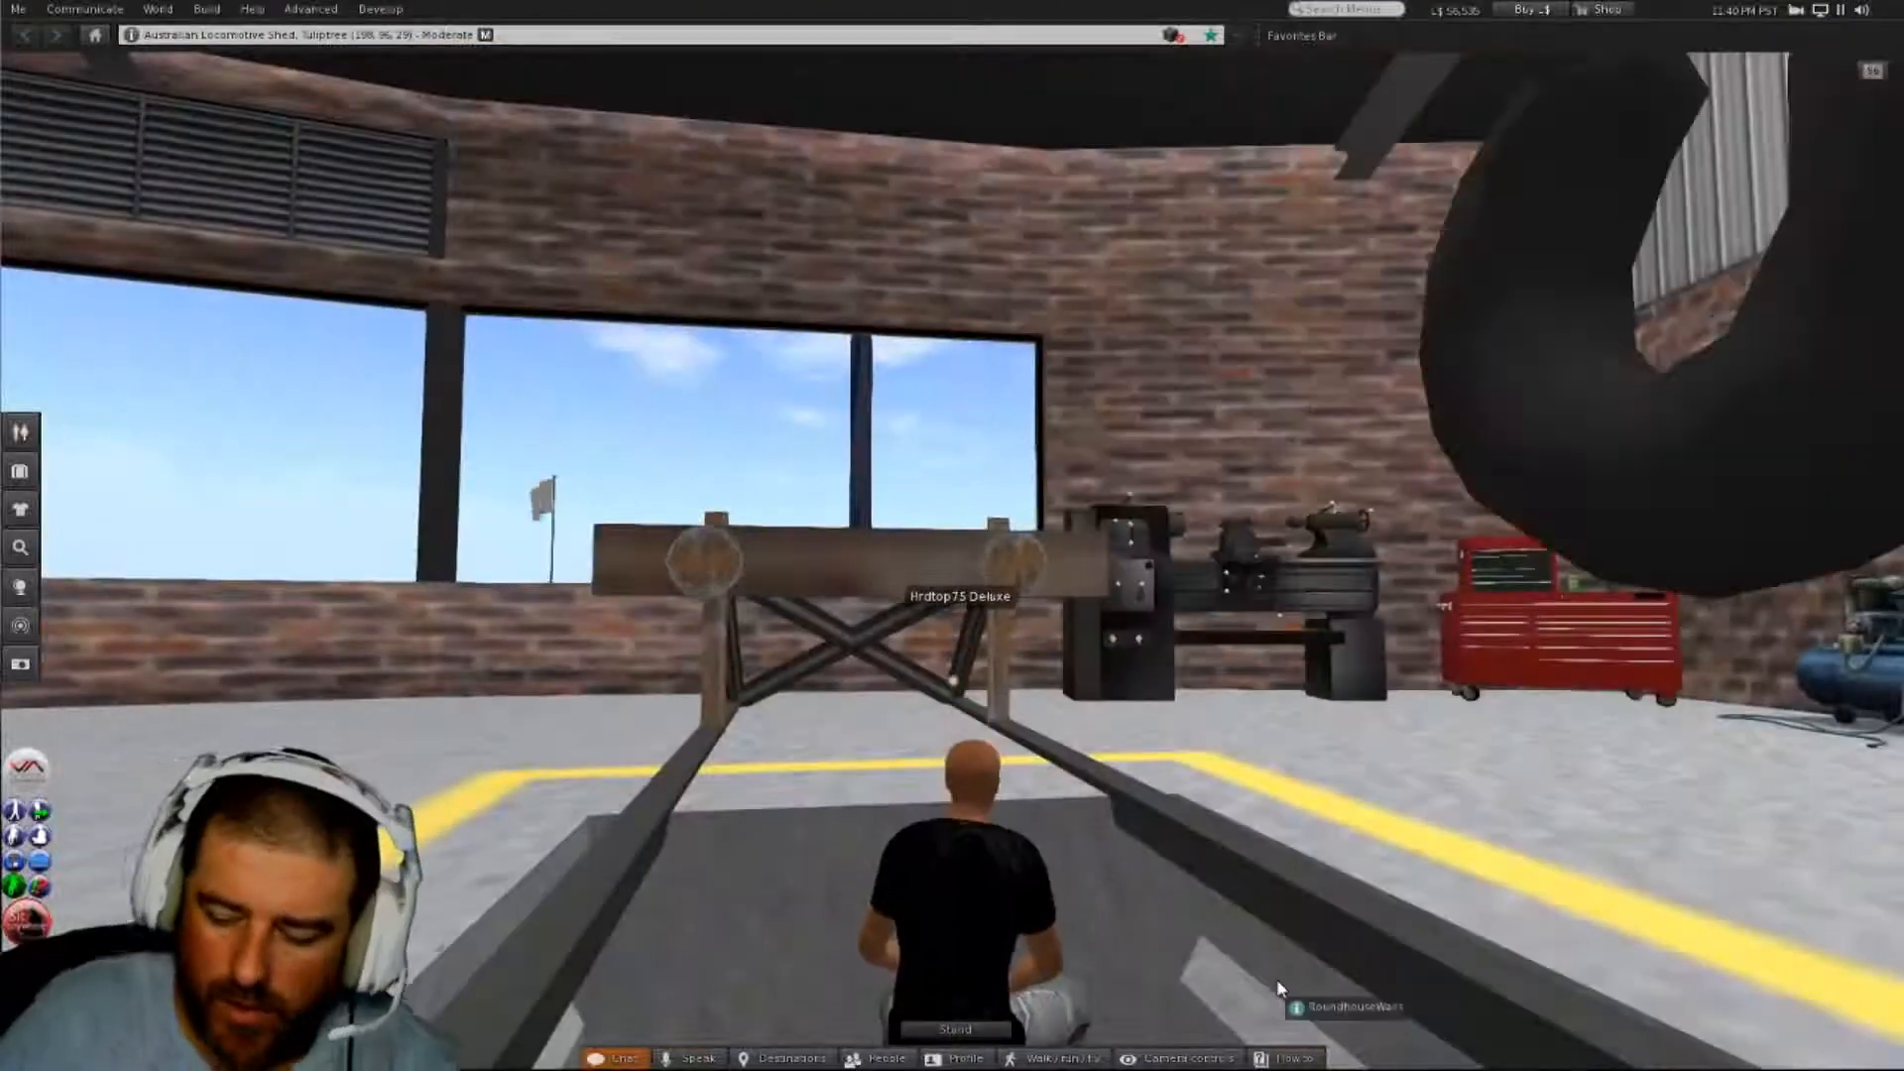
- Get the avatar up out of the inspection pit and walk it through the roundhouse past the loaded flat wagons
key("Right")
key("Right")
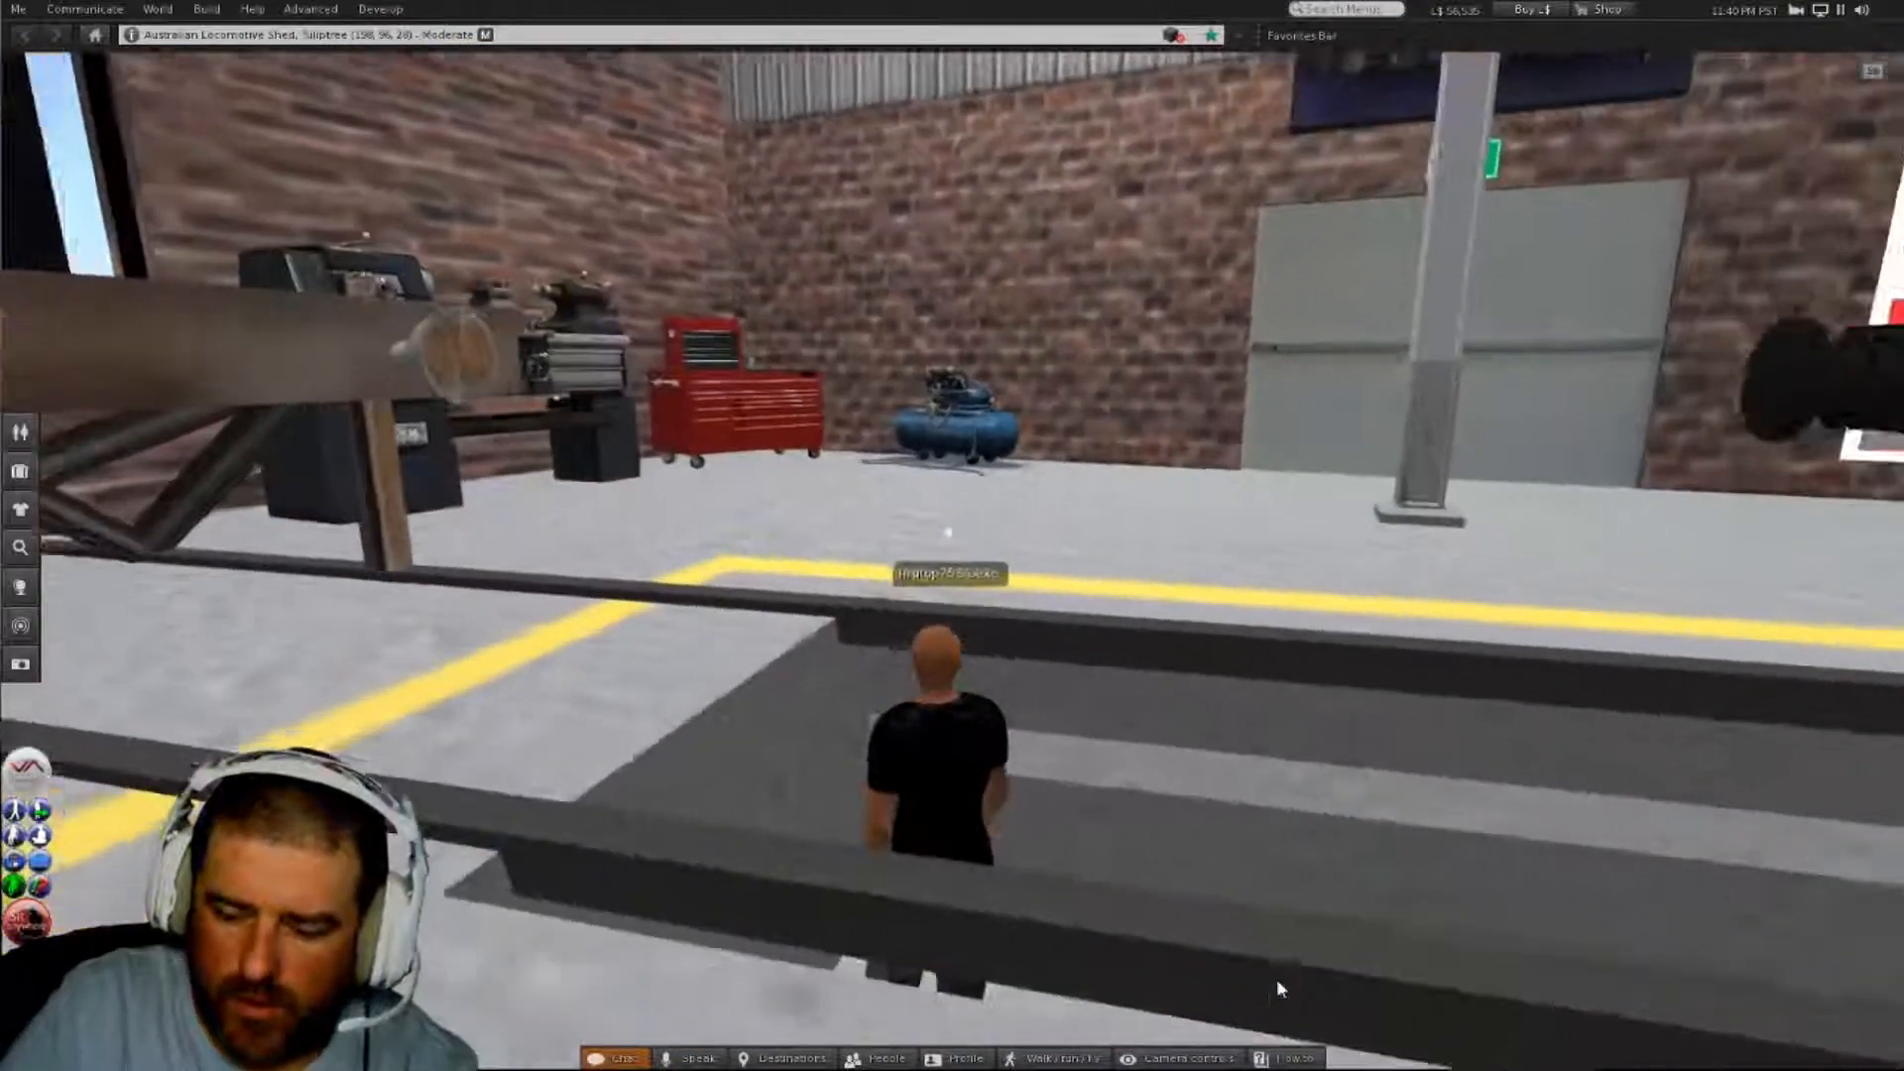
key("Page_Up")
key("Right")
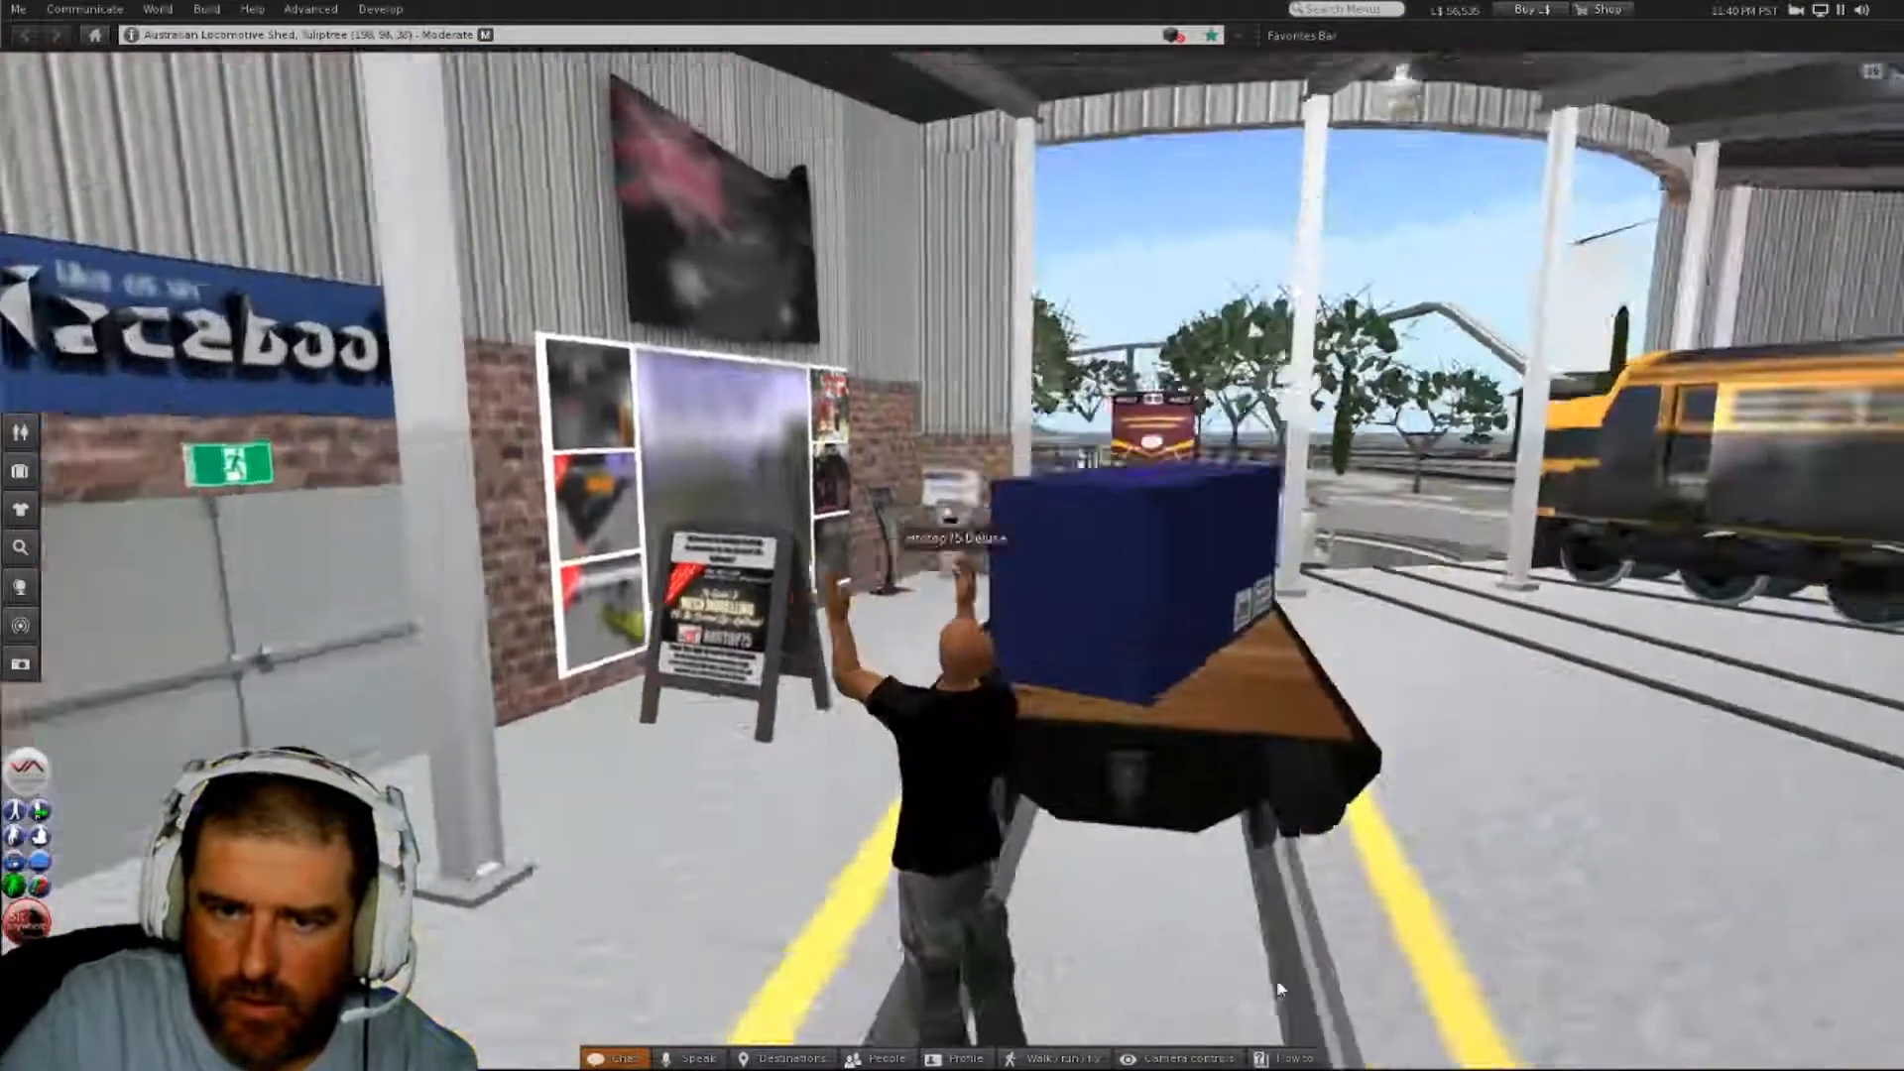
key("Up")
key("Up")
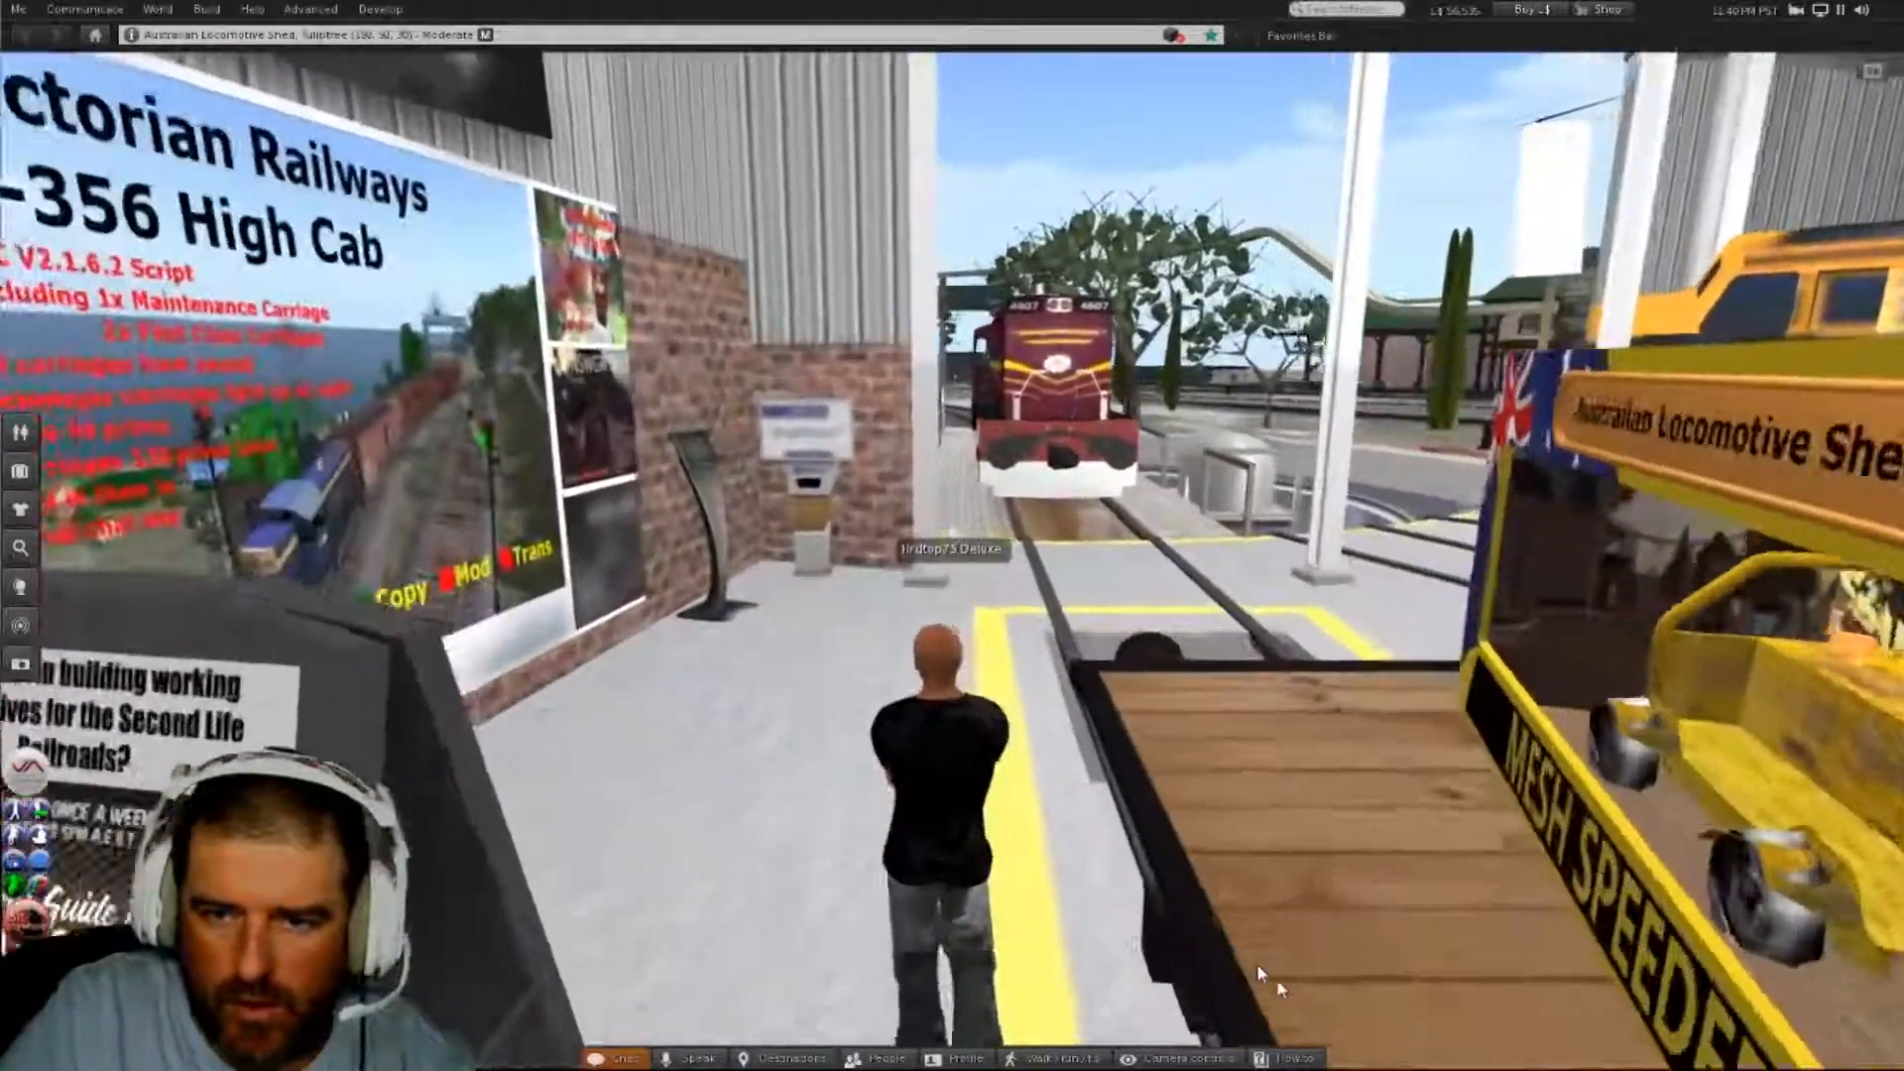
- Walk the avatar out of the shed, along the walkway beside locomotive 4807 and past the turntable to the outside track
key("Up")
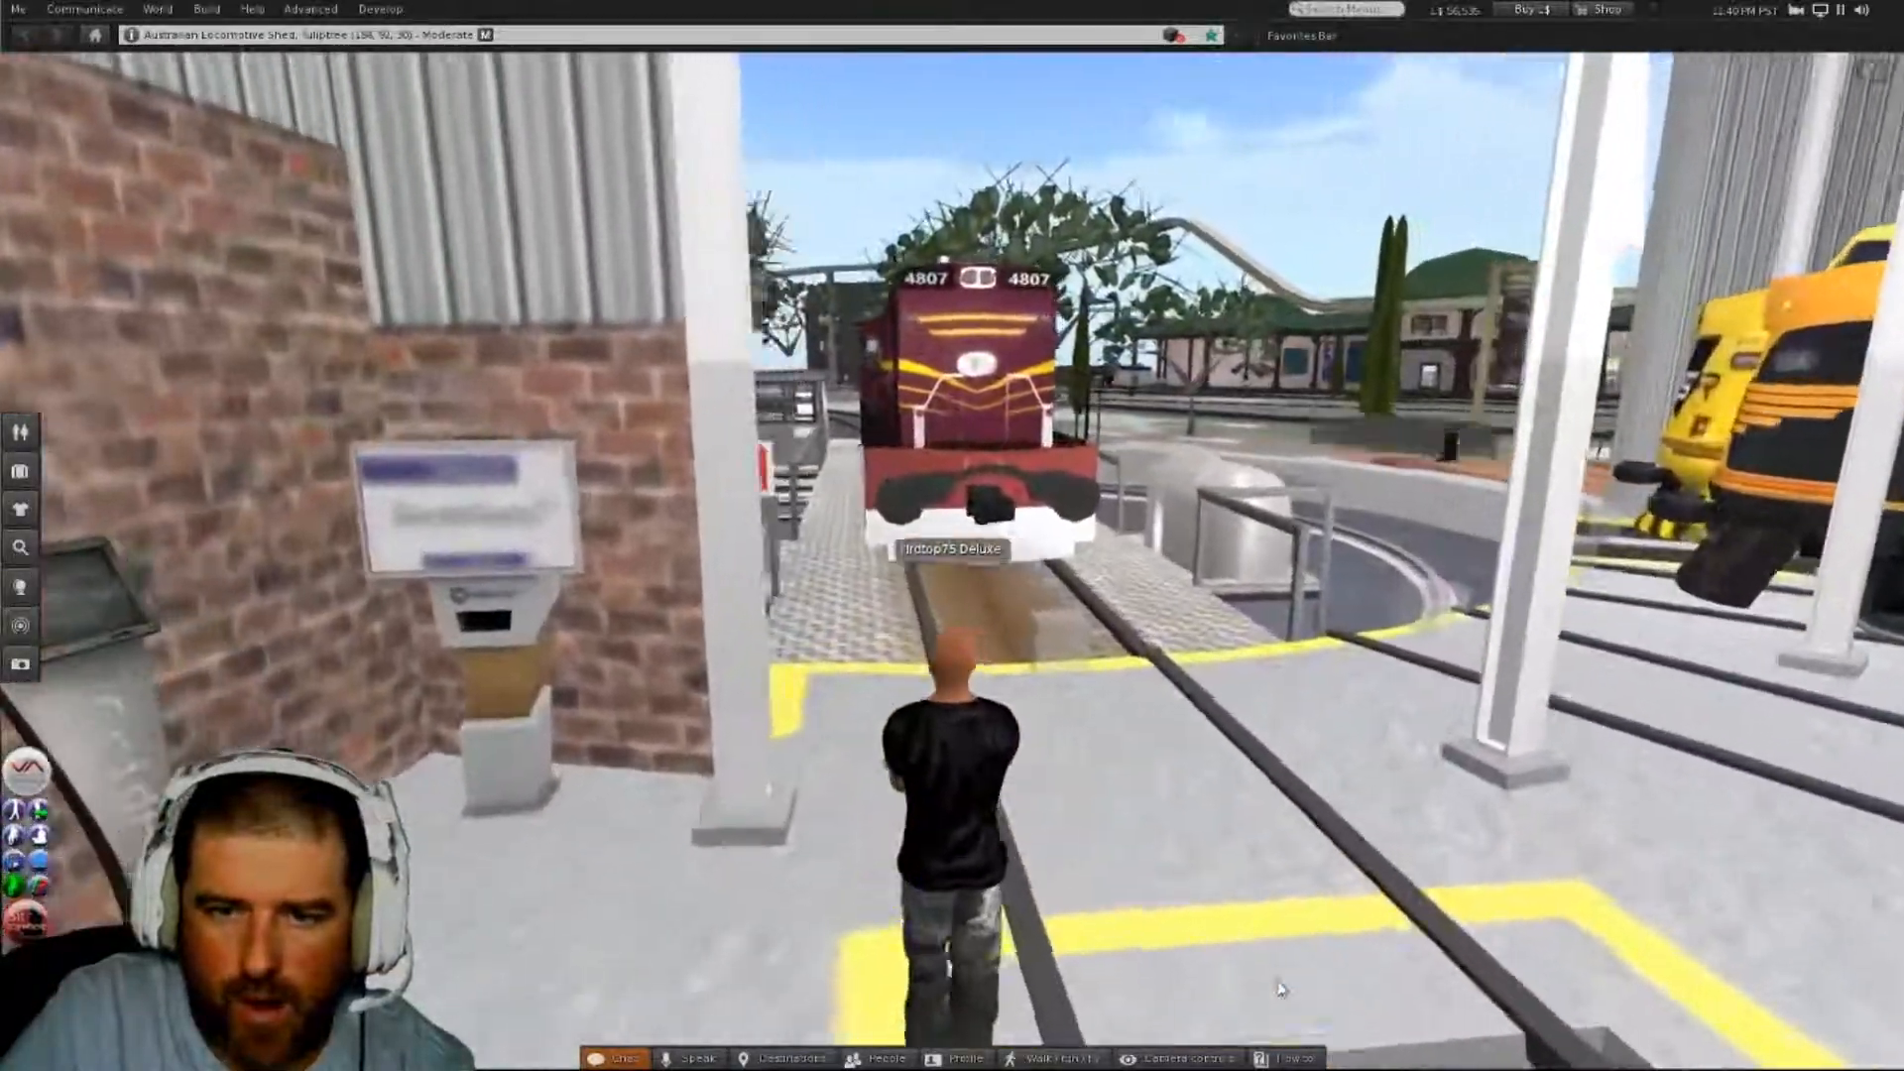
key("Left")
key("Up")
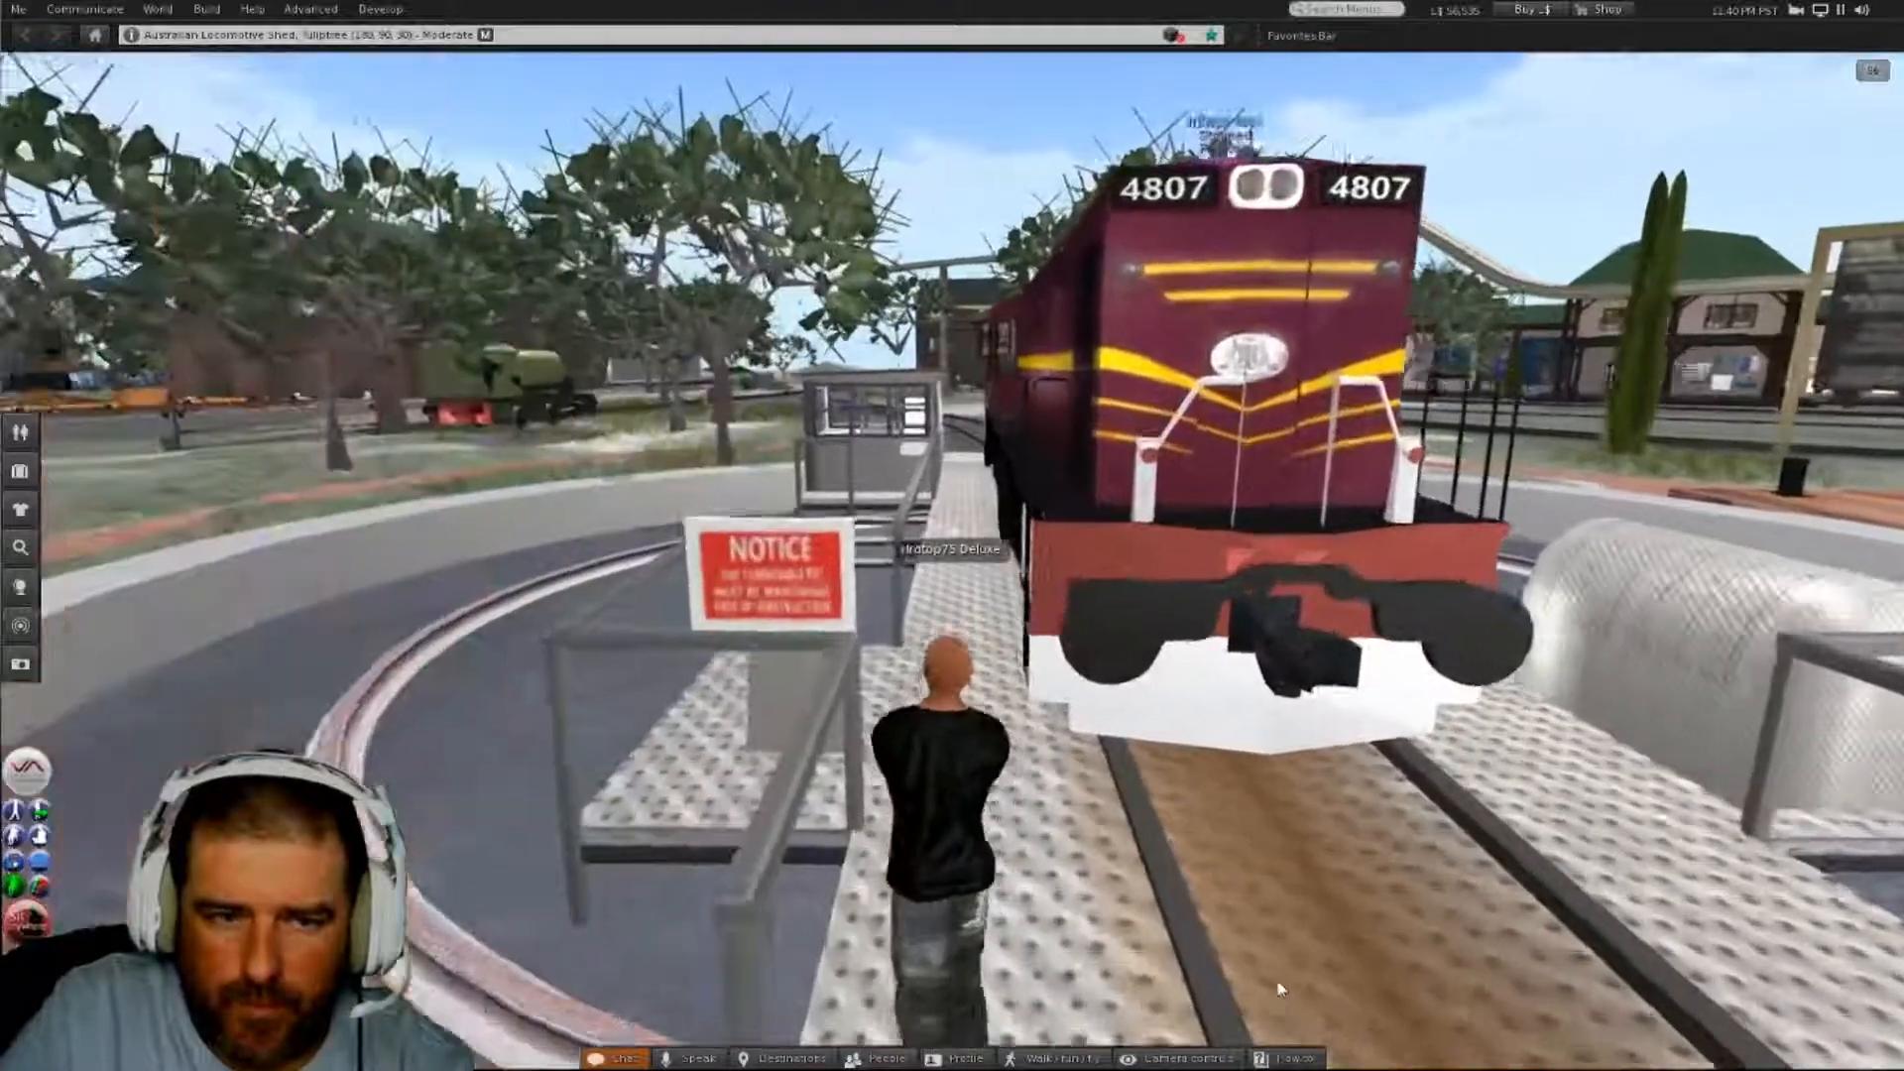
key("Up")
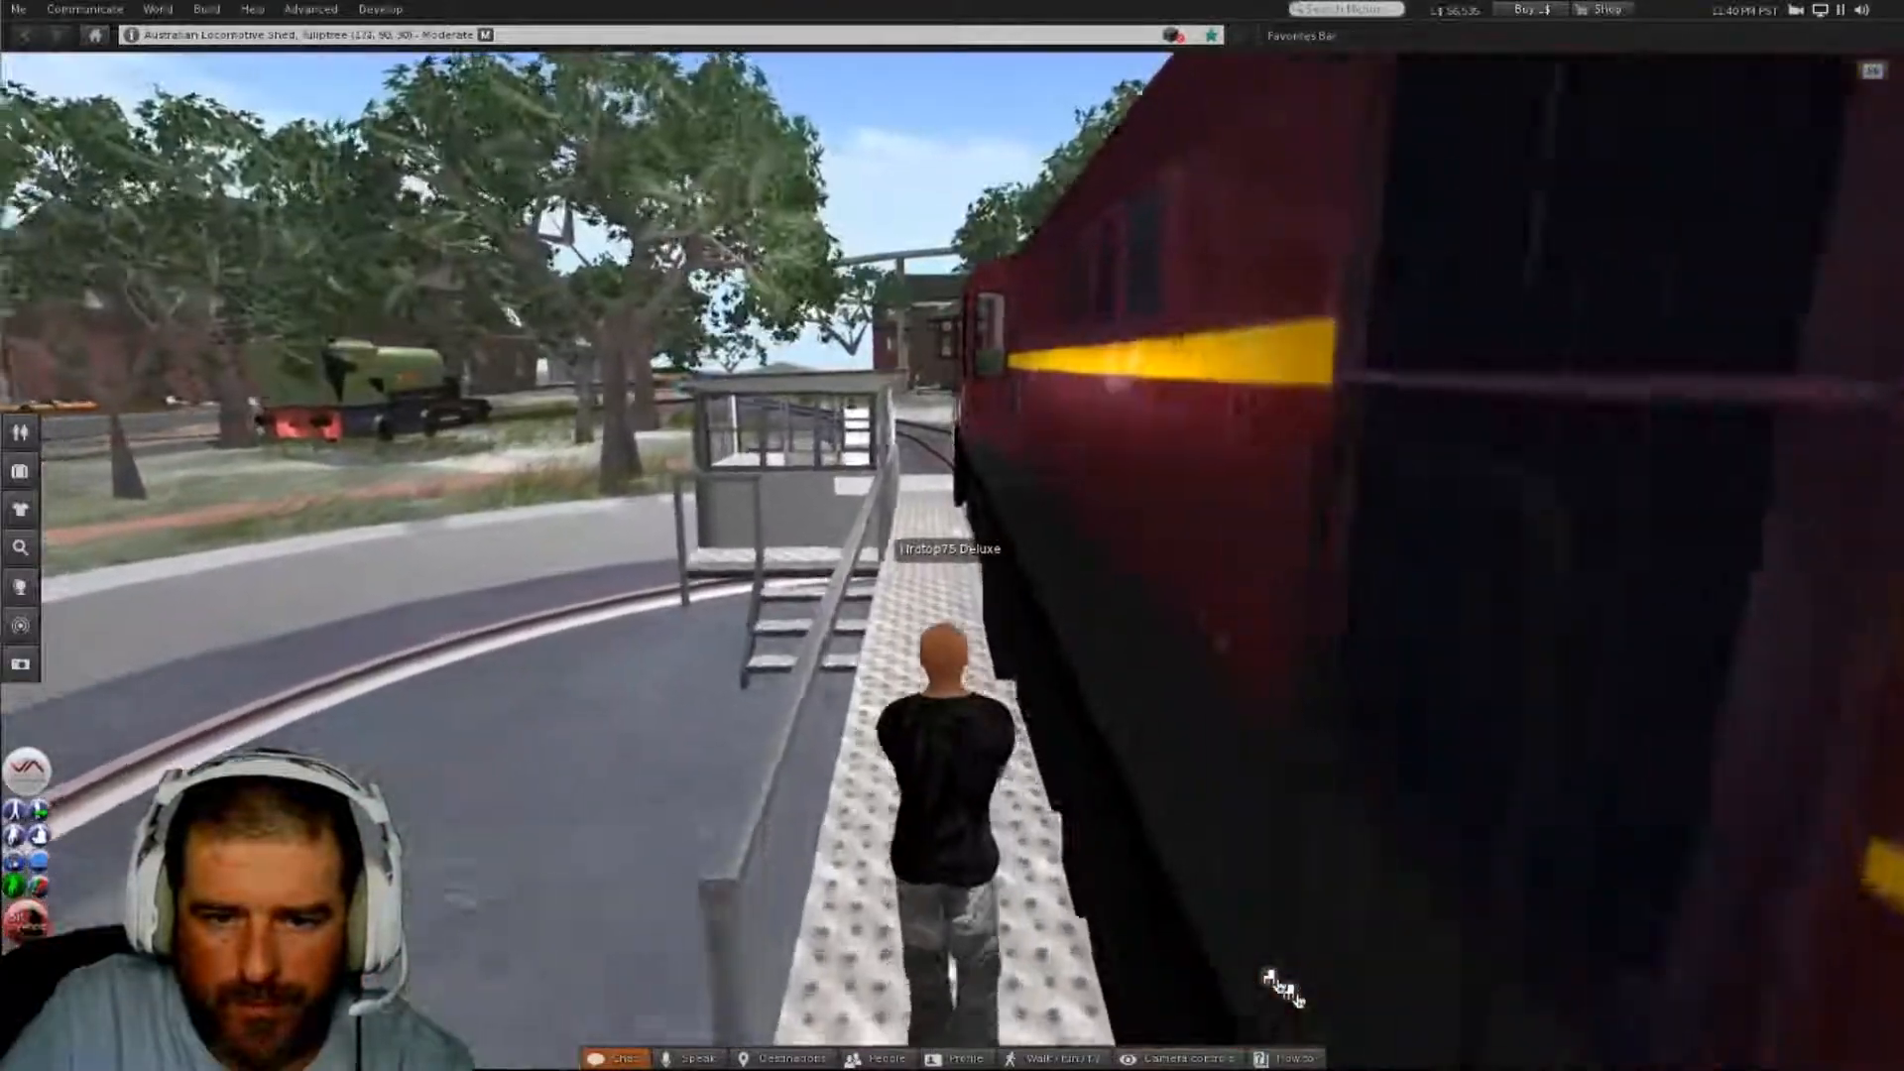
key("Up")
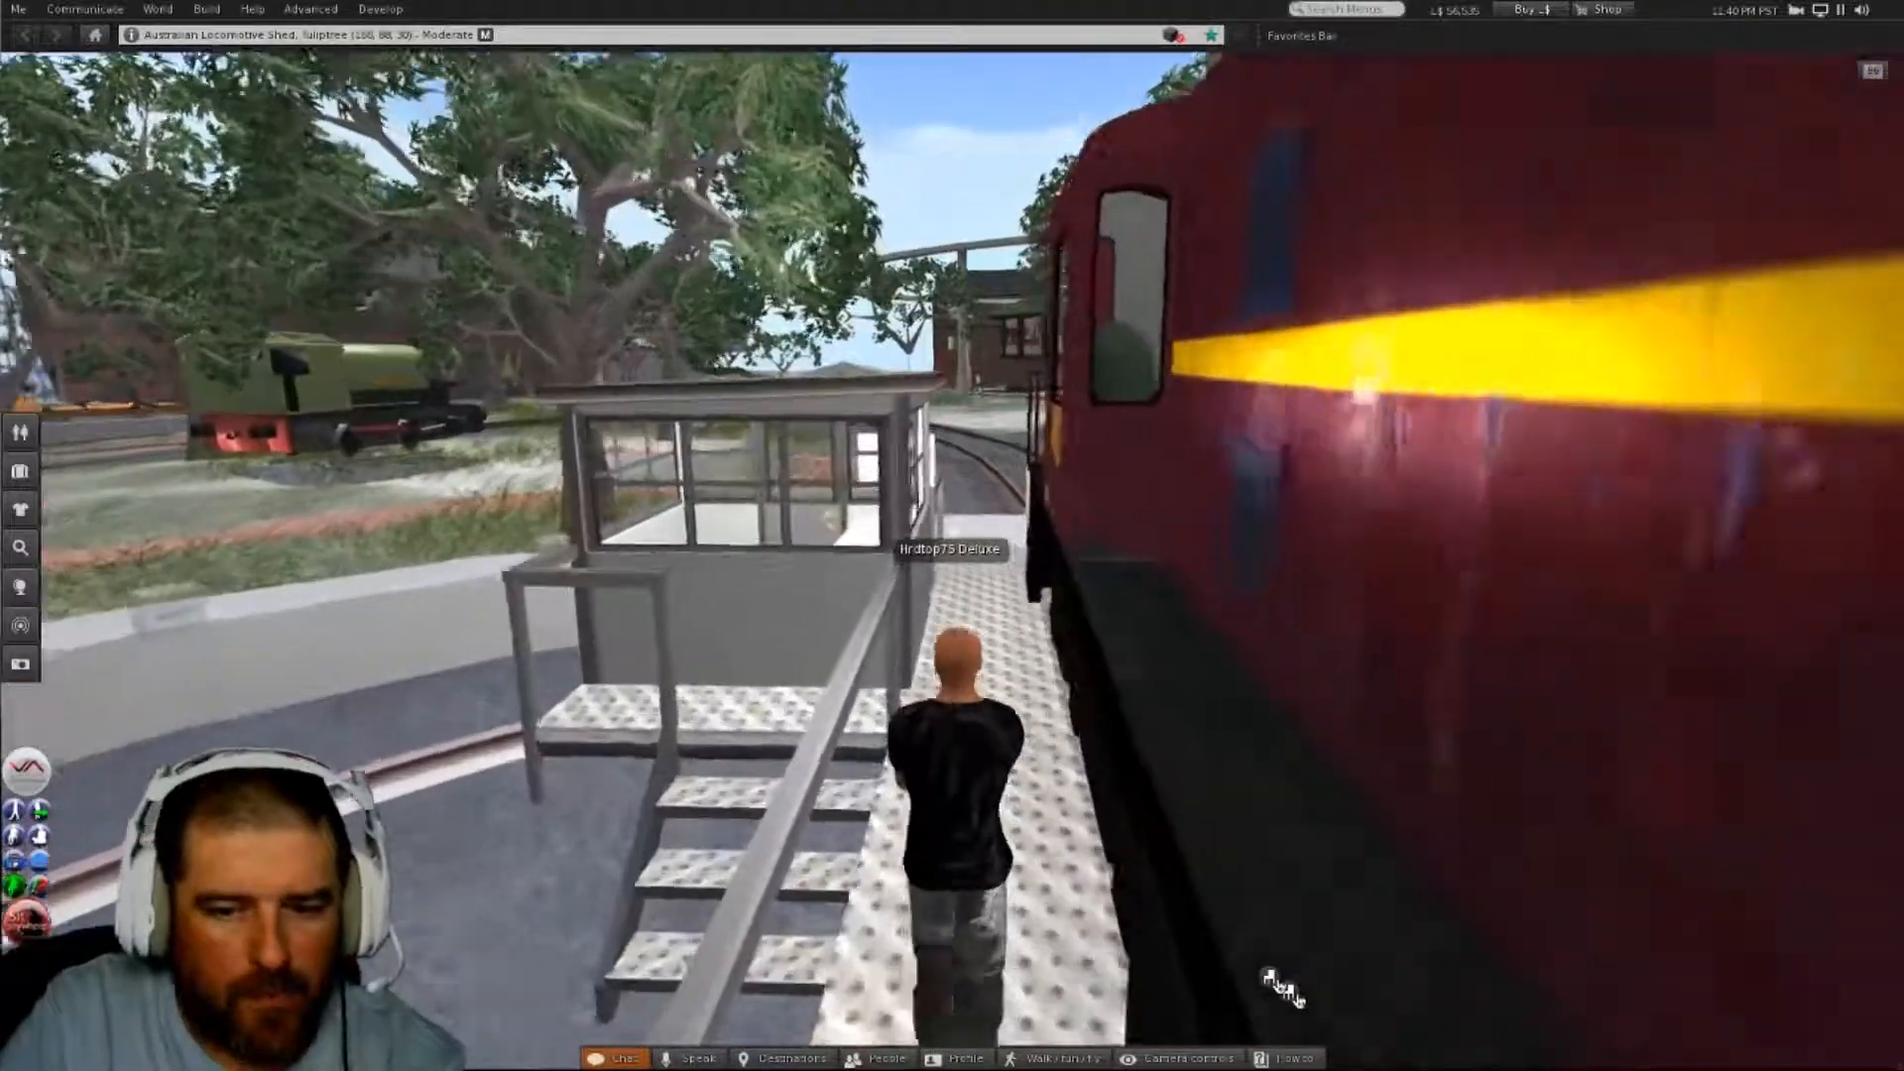
key("Up")
key("Left")
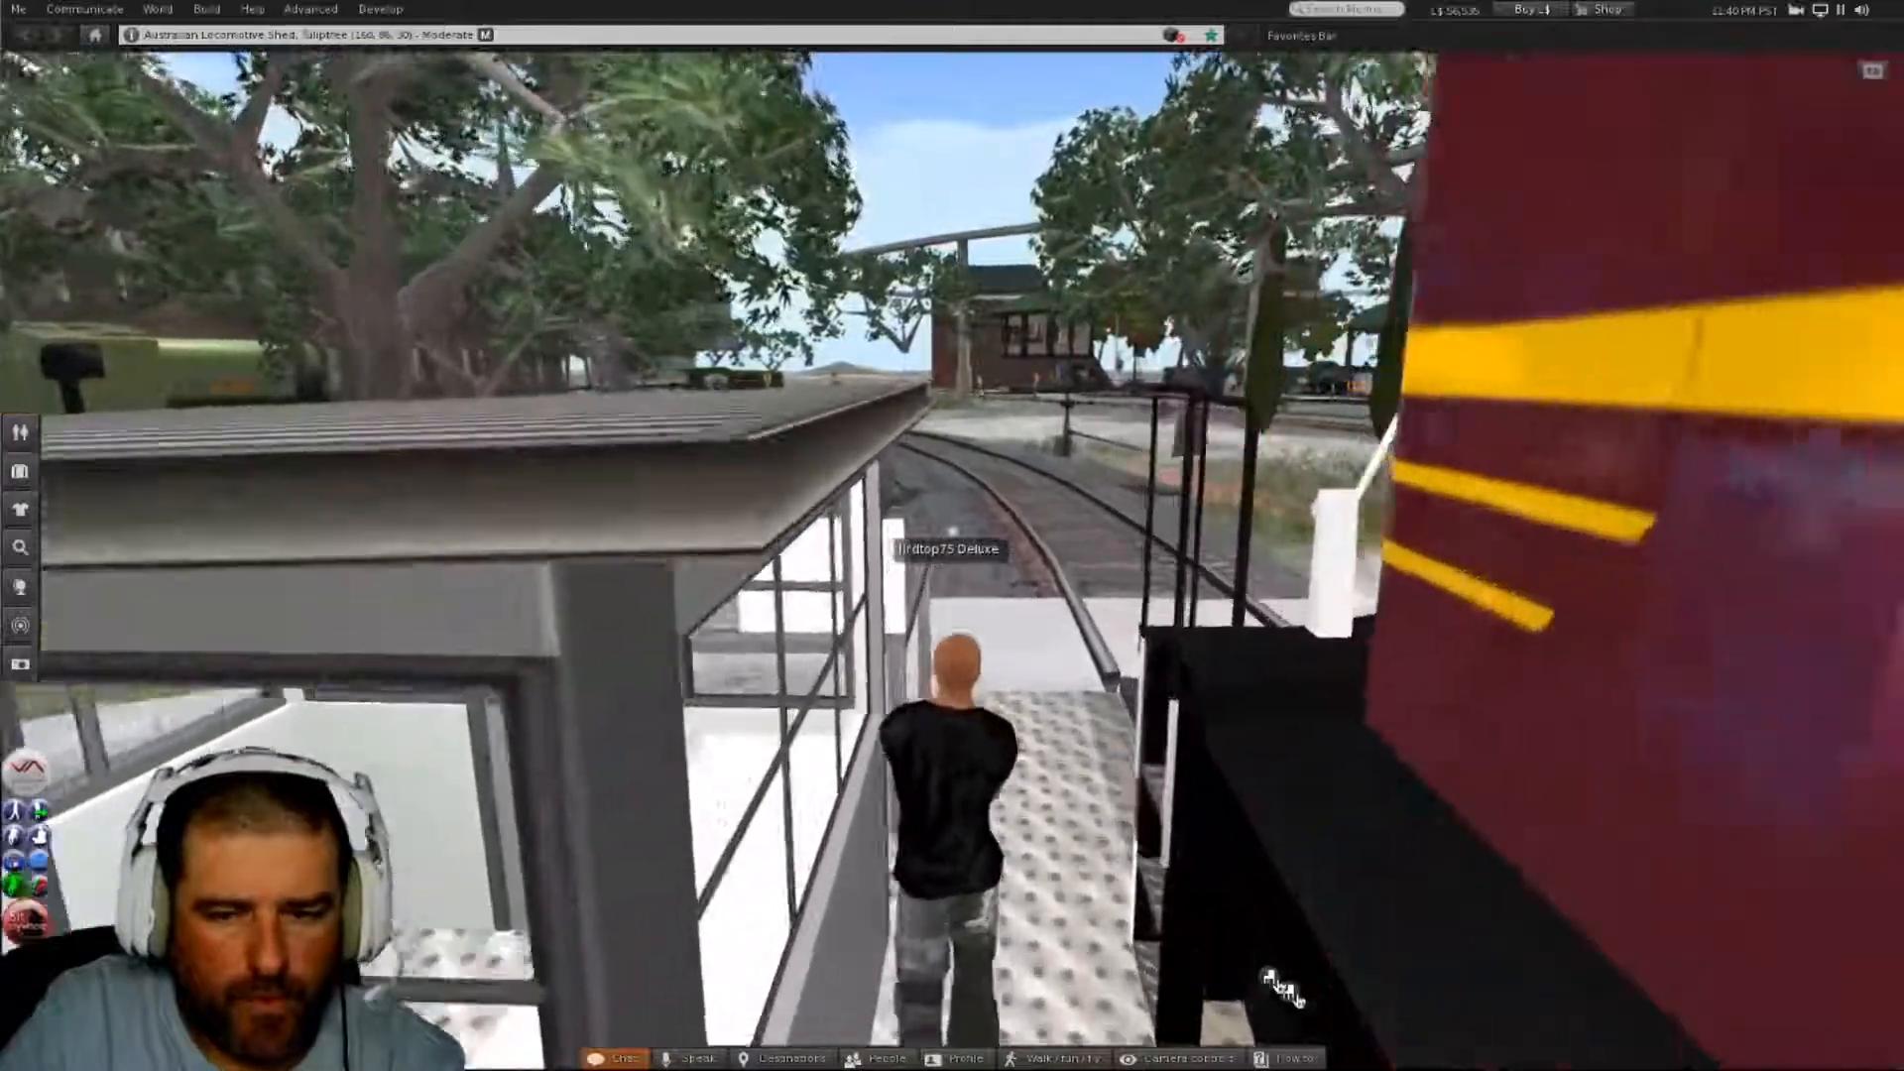
key("Up")
key("Right")
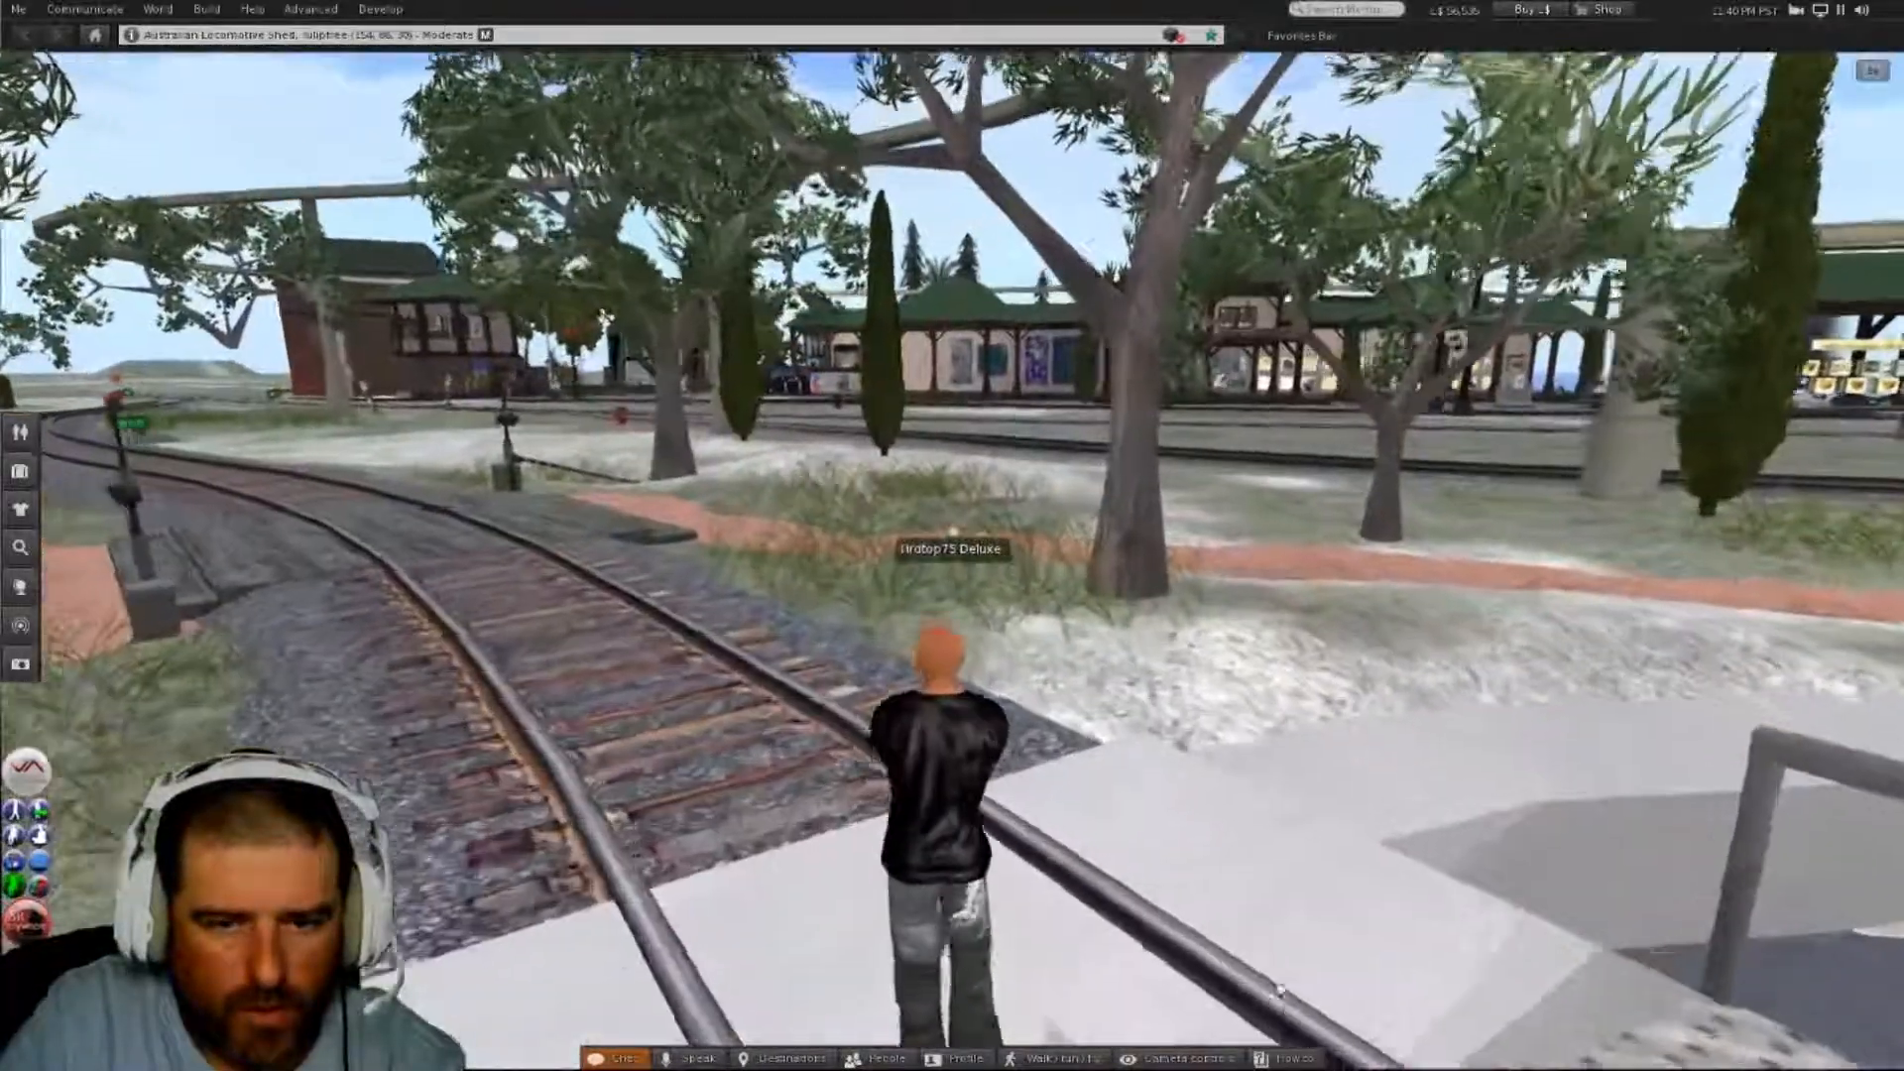
- Walk the avatar over the path and railway tracks to the siding beside the Tuliptree station platform, near the Virtual Railway Consortium map
key("Up")
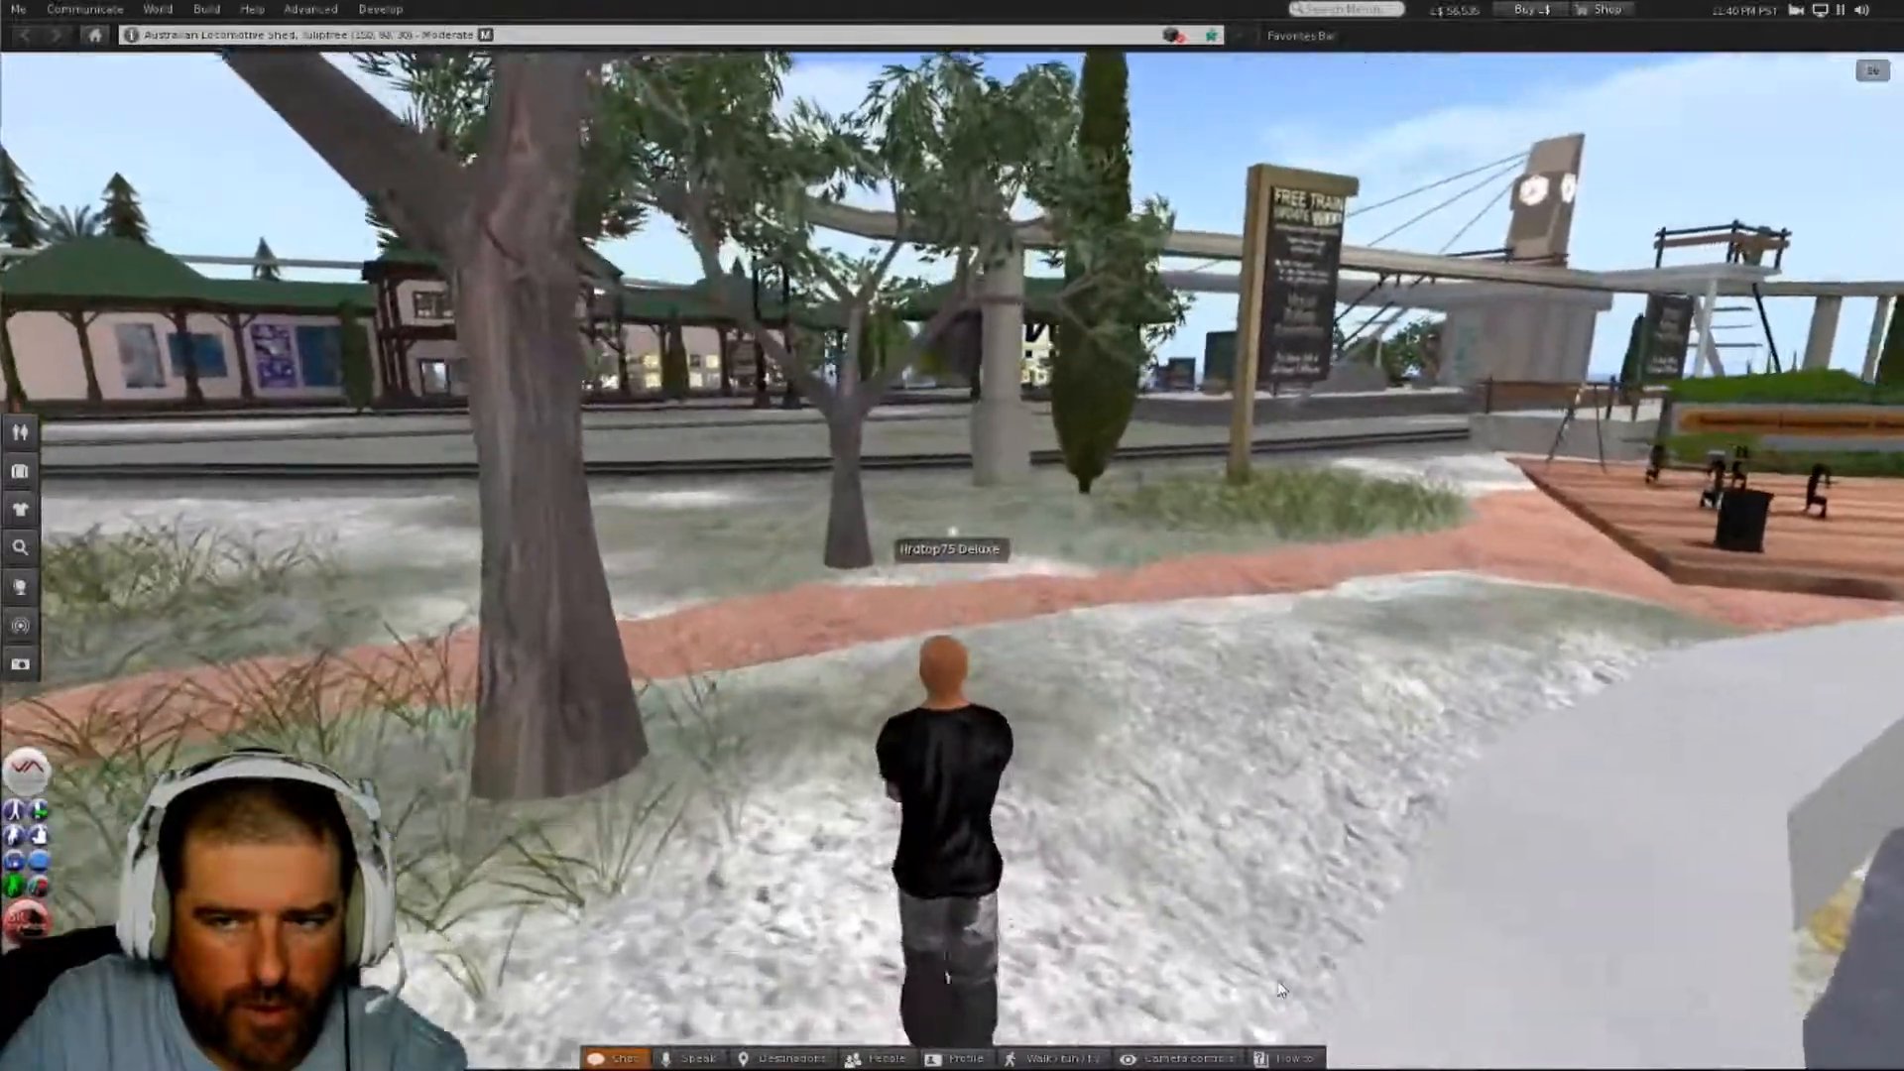
key("Up")
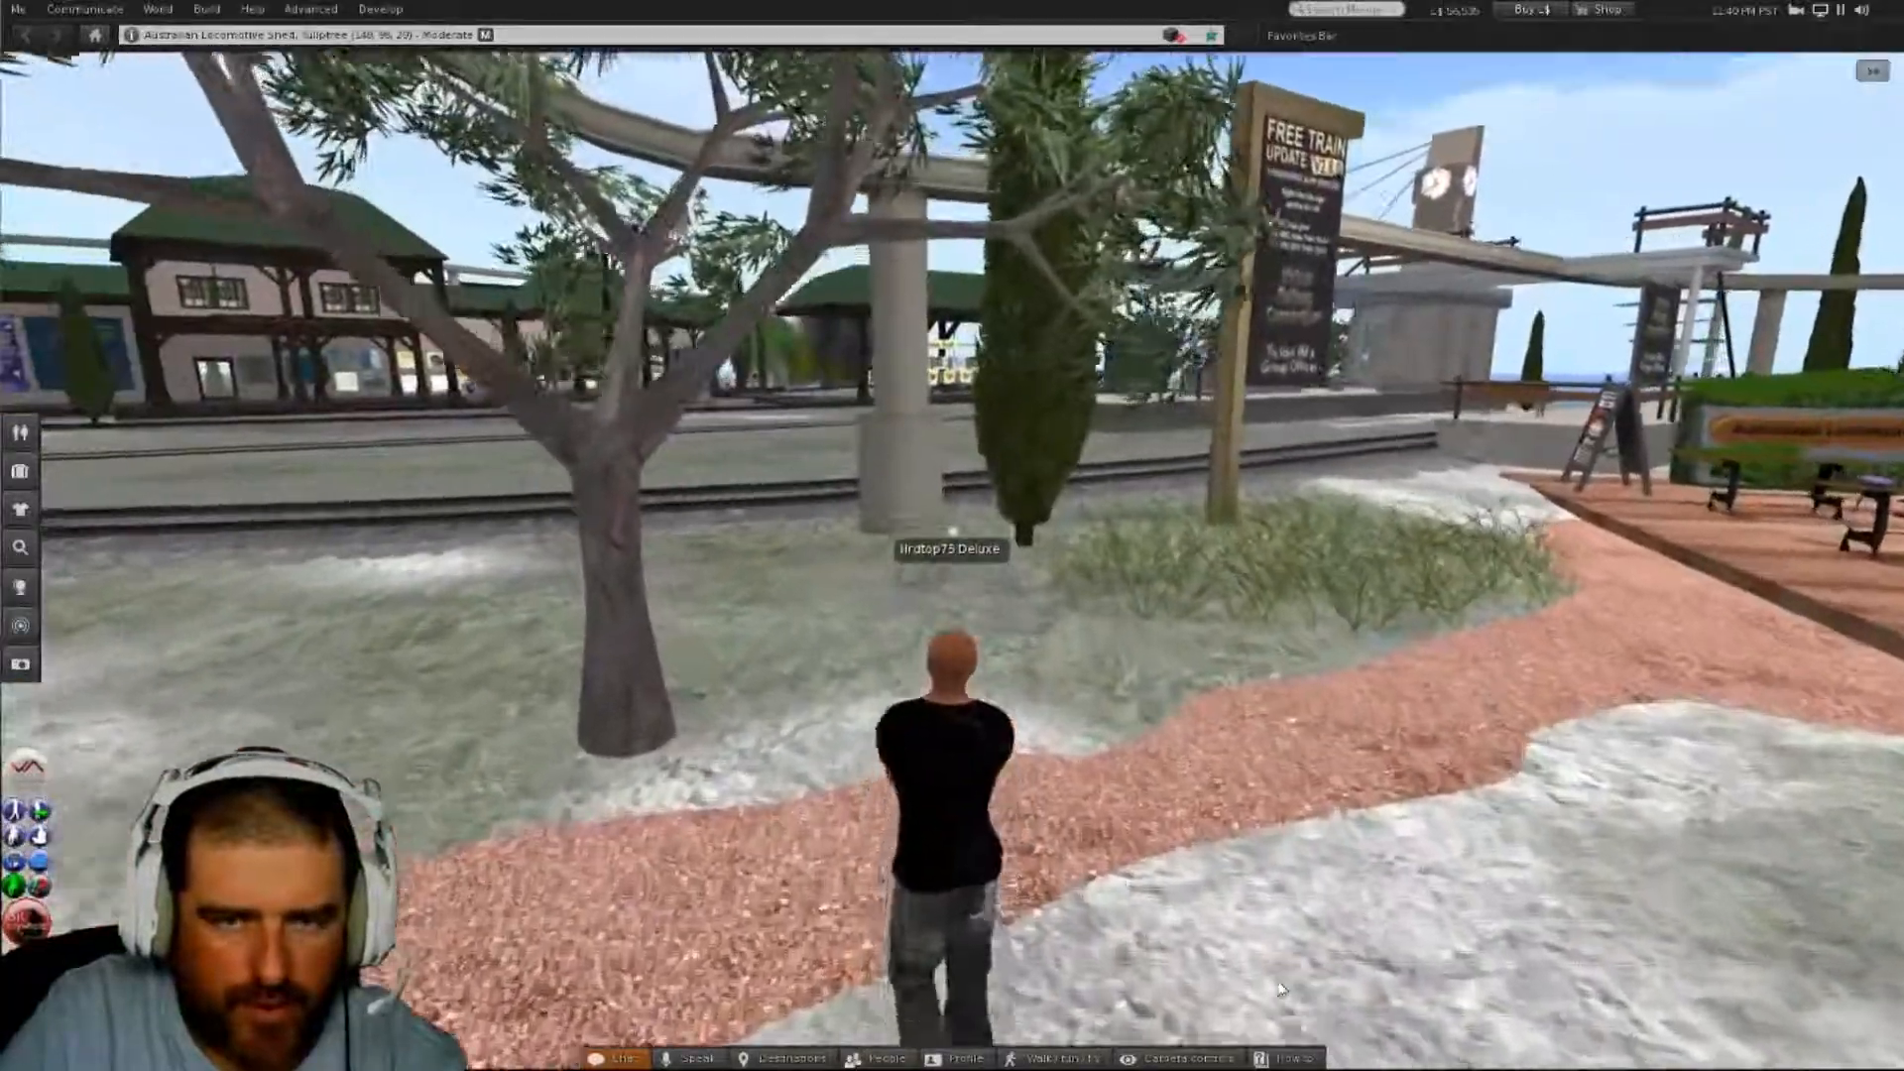
key("Left")
key("Up")
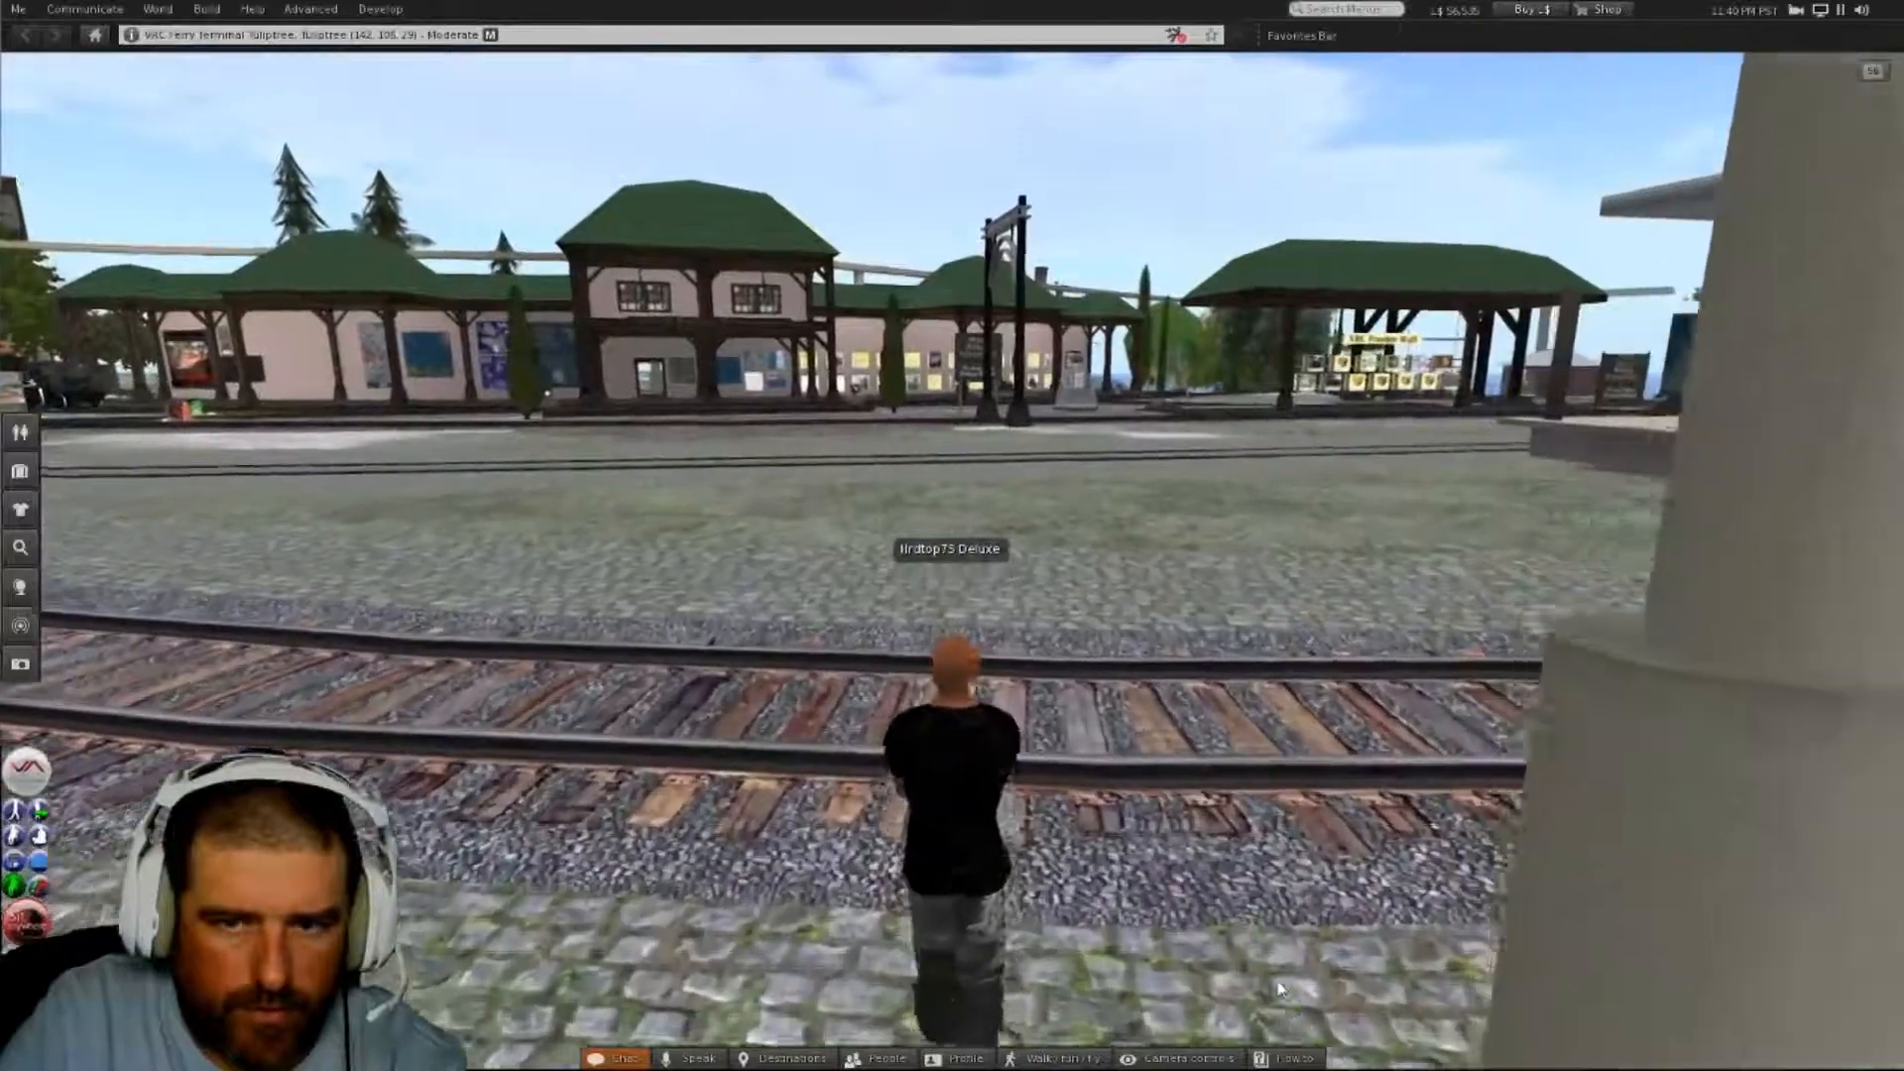
key("Right")
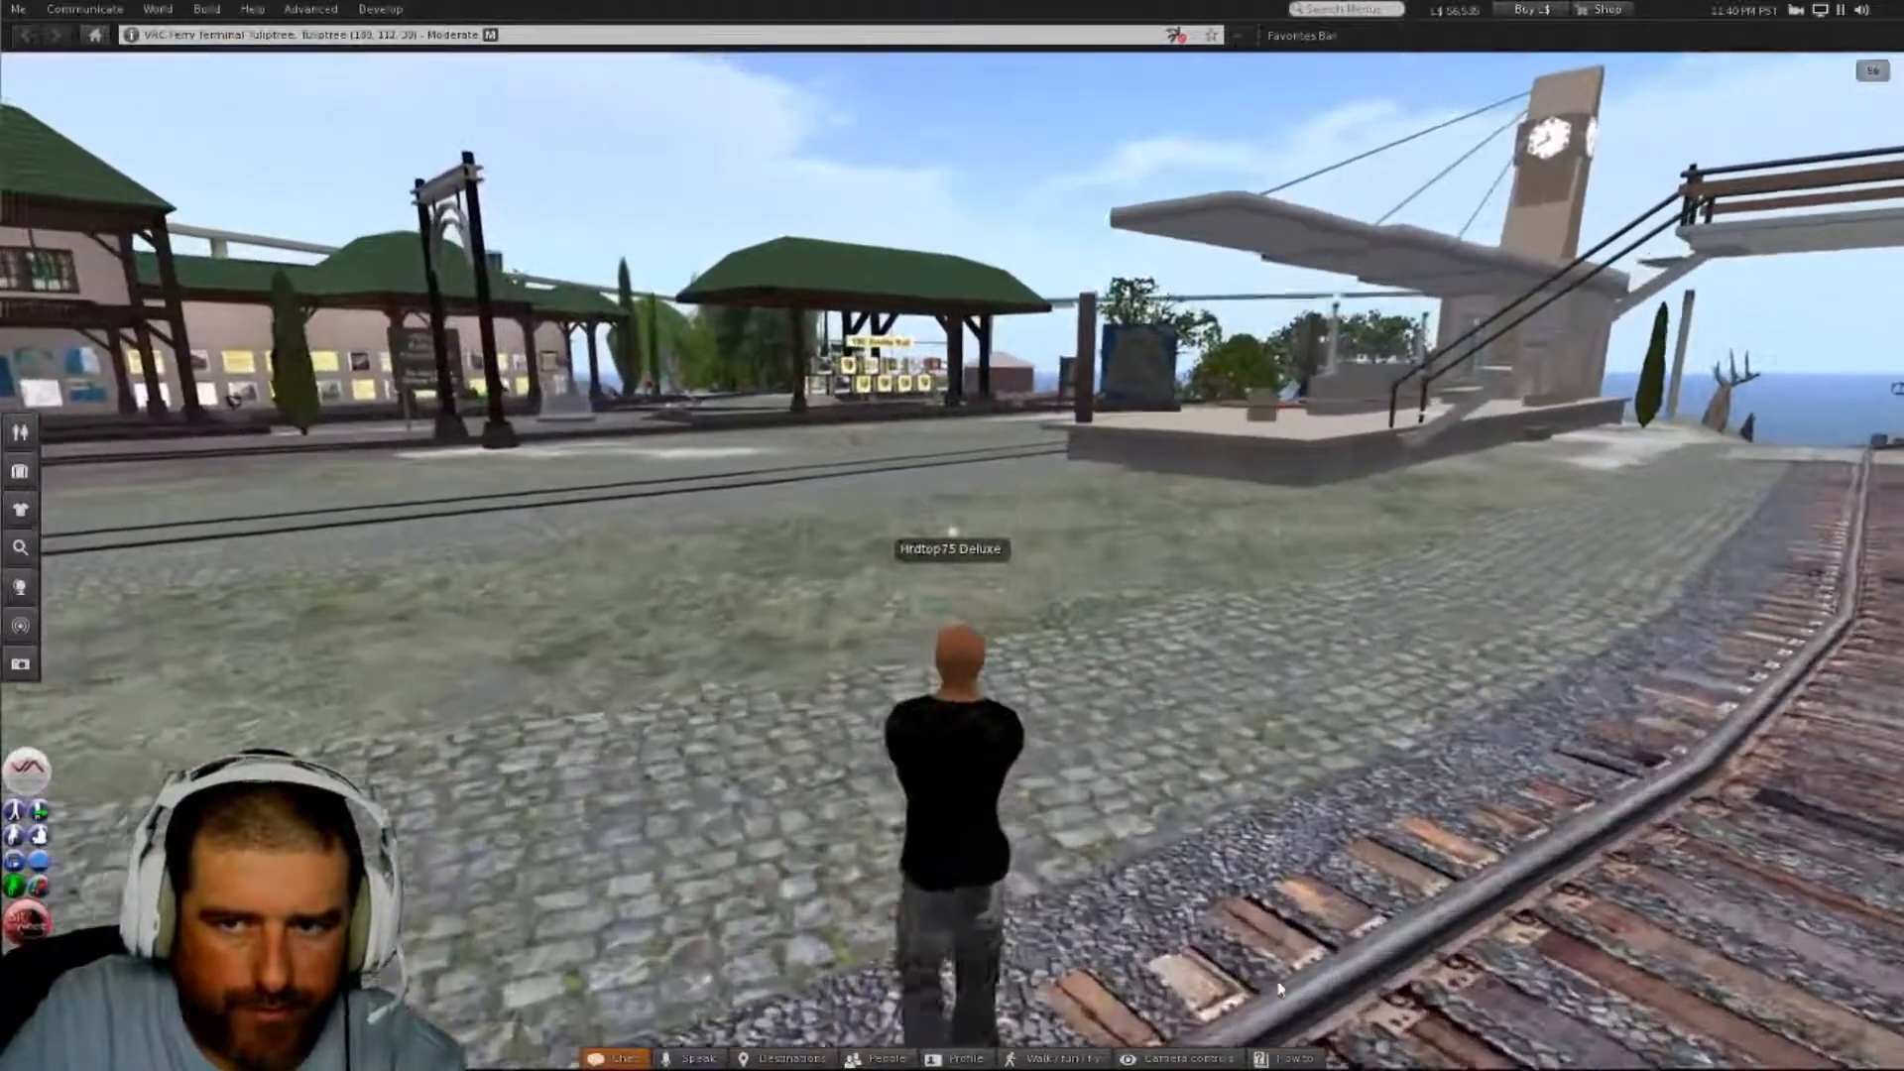
key("Up")
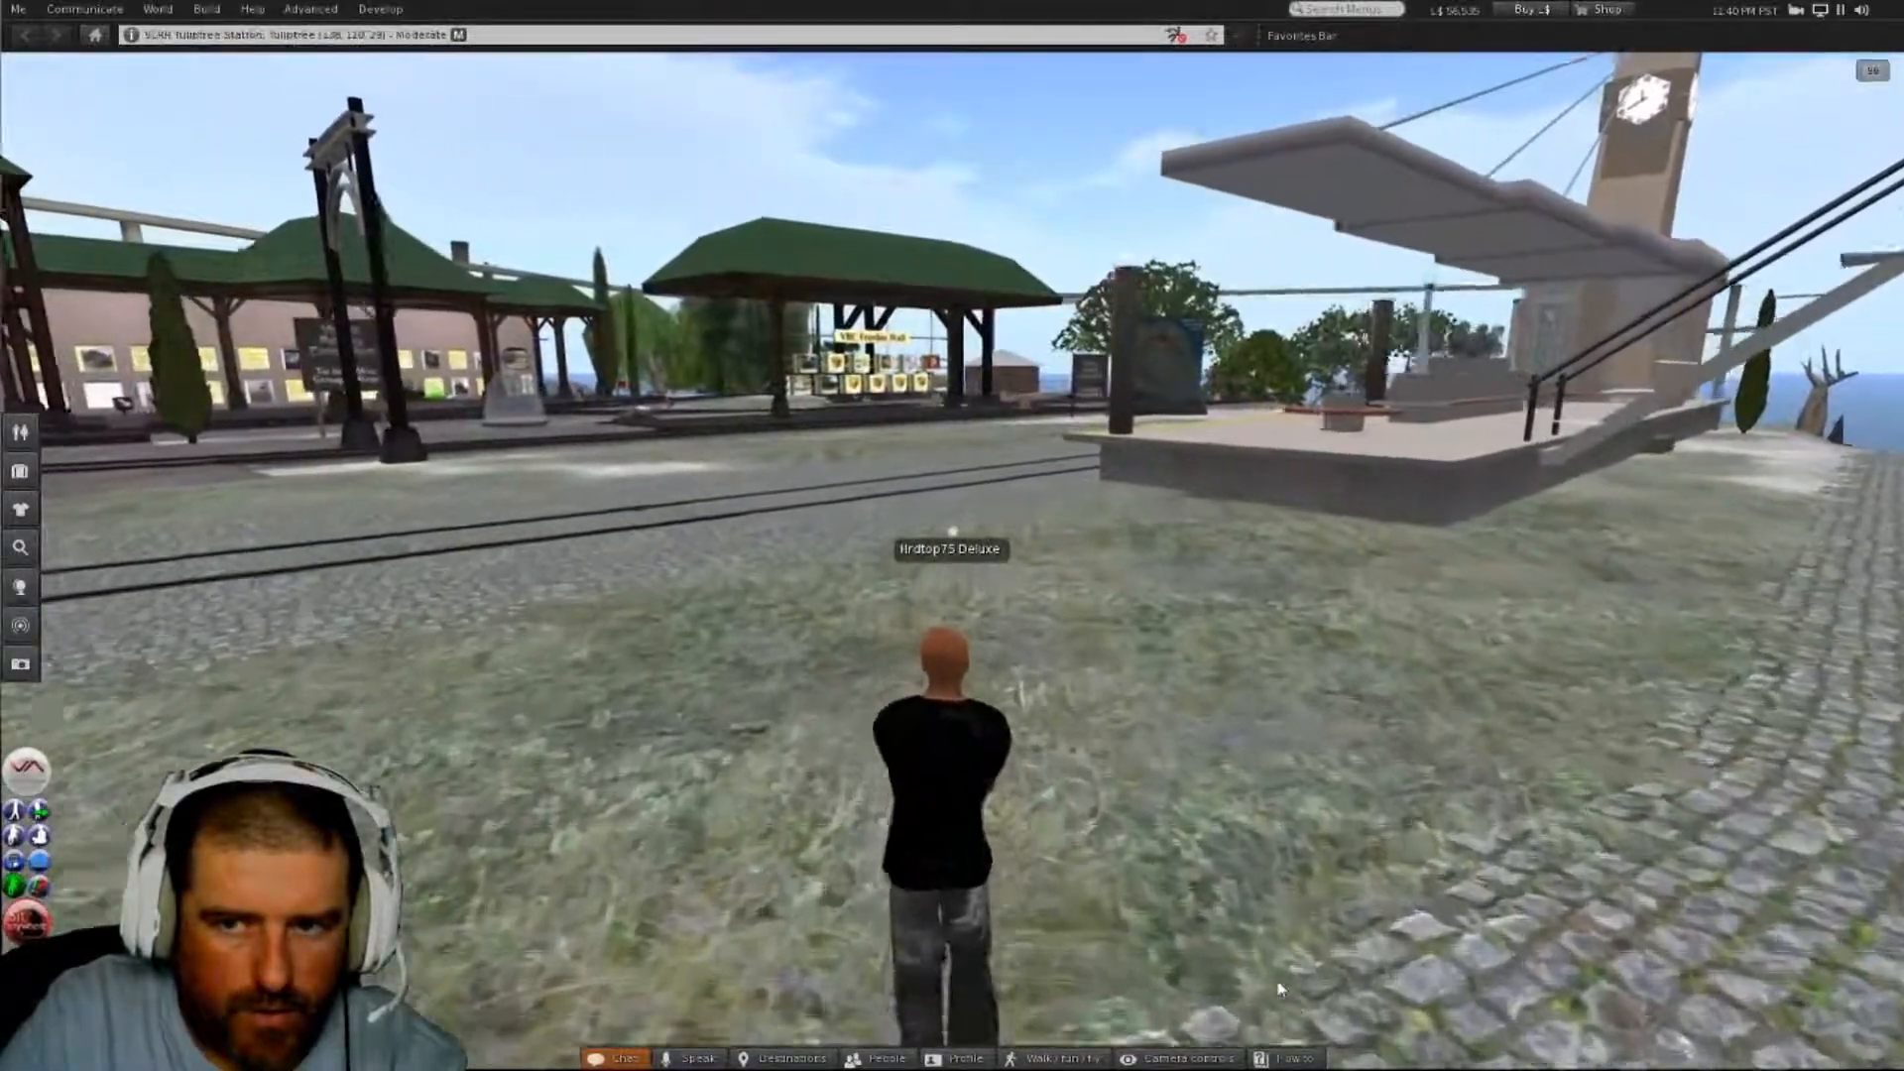
key("Up")
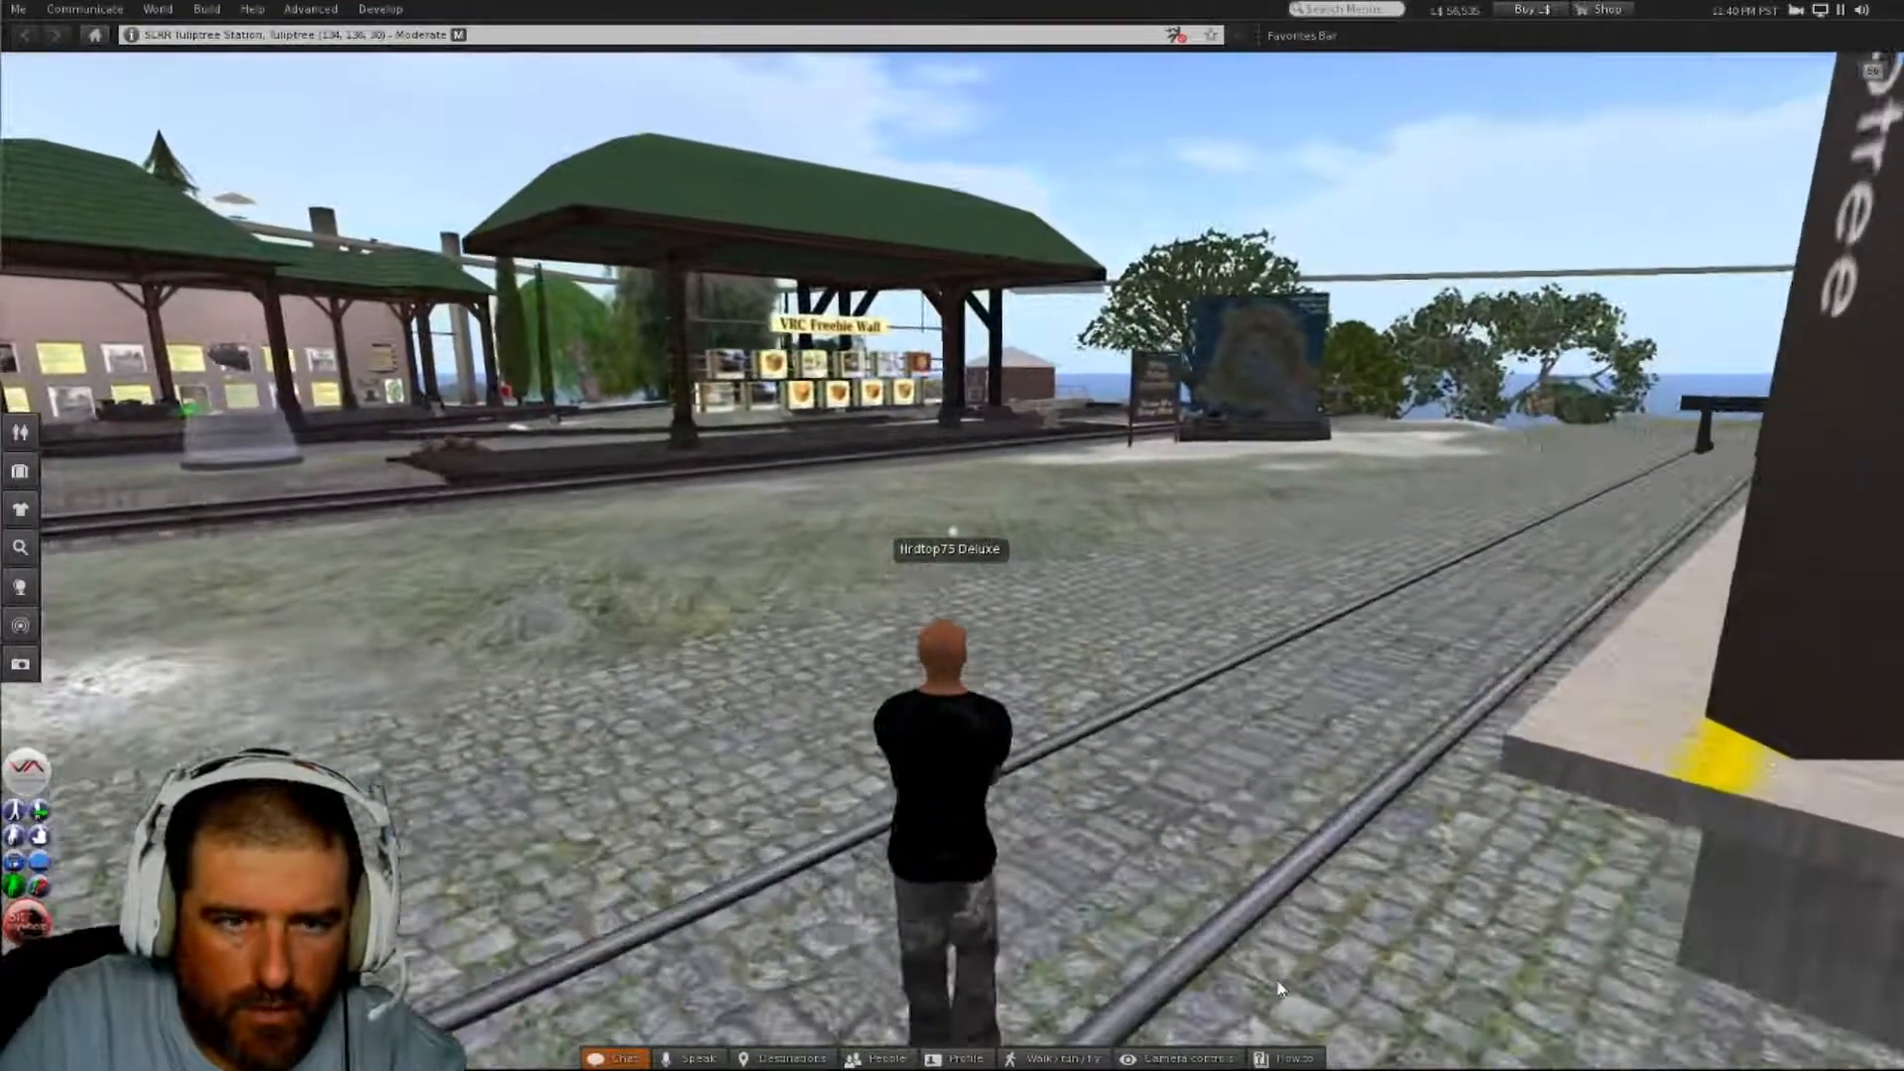
key("Up")
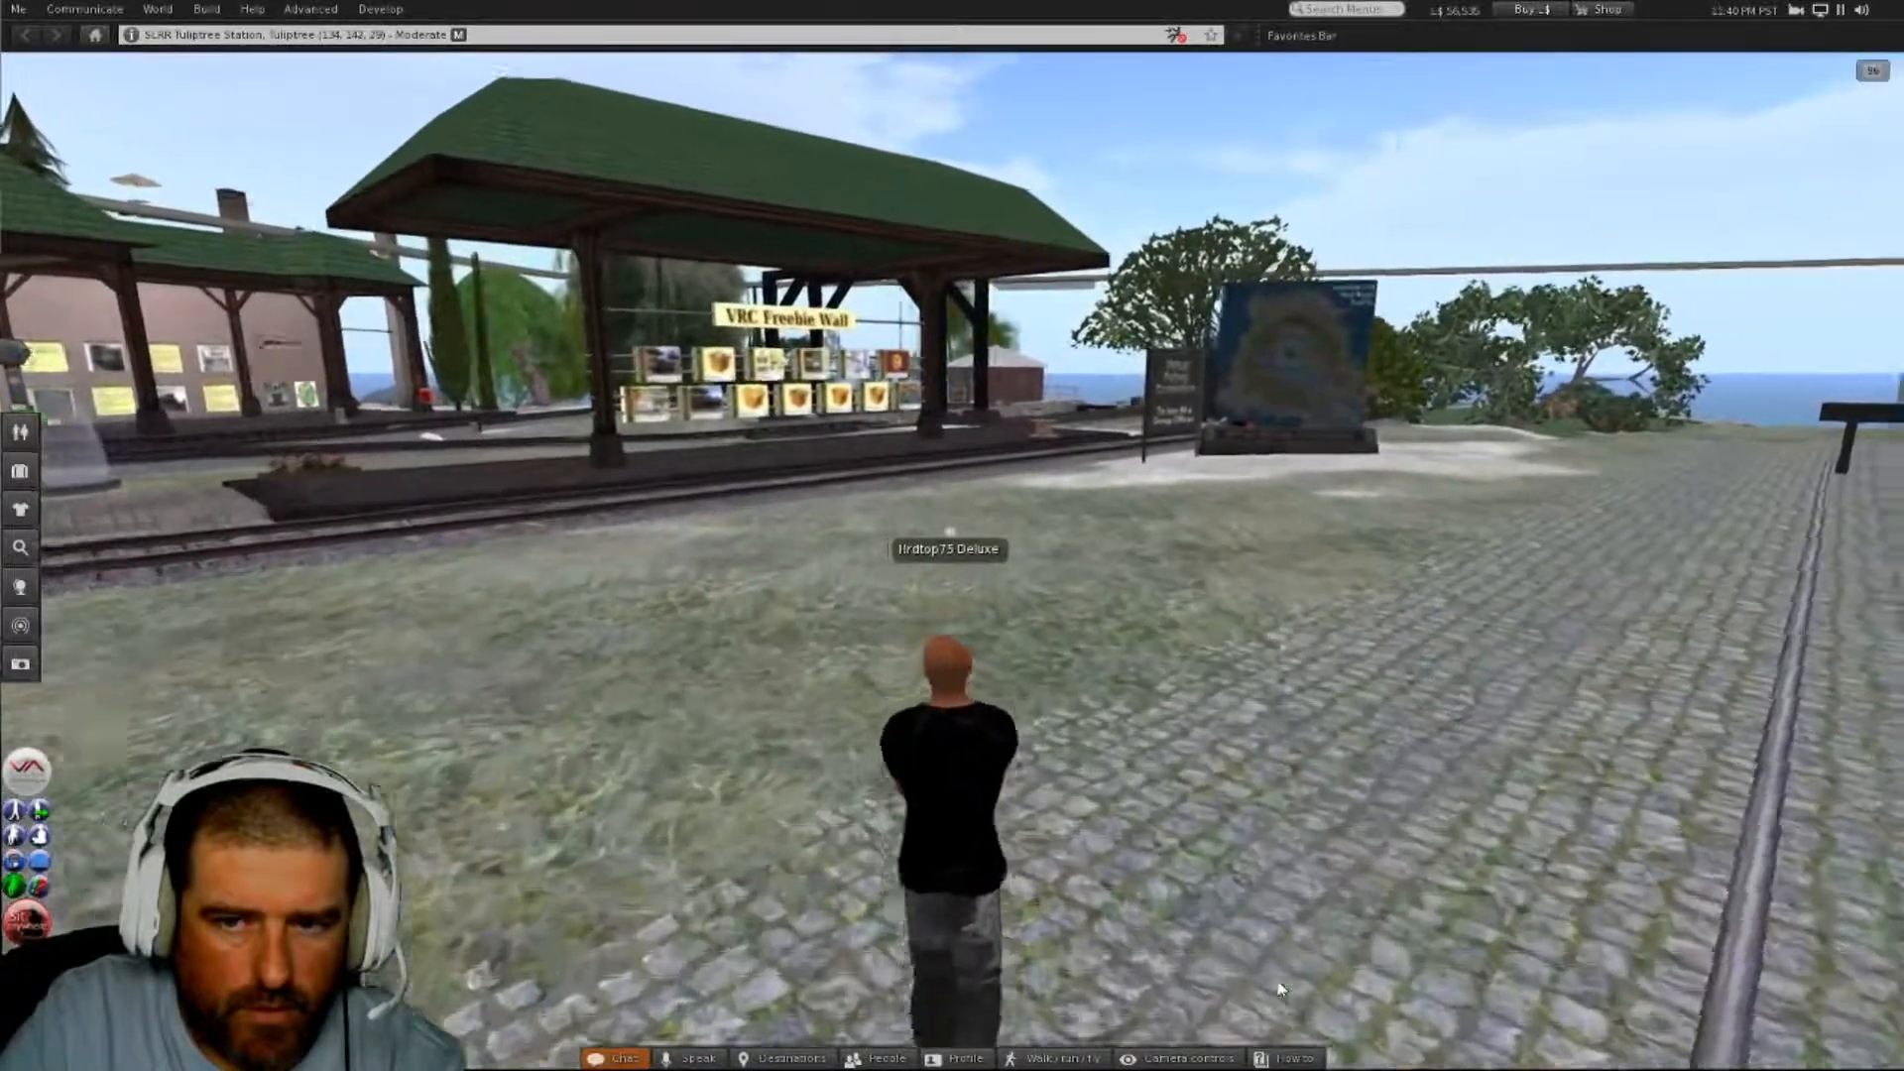
key("Right")
key("Up")
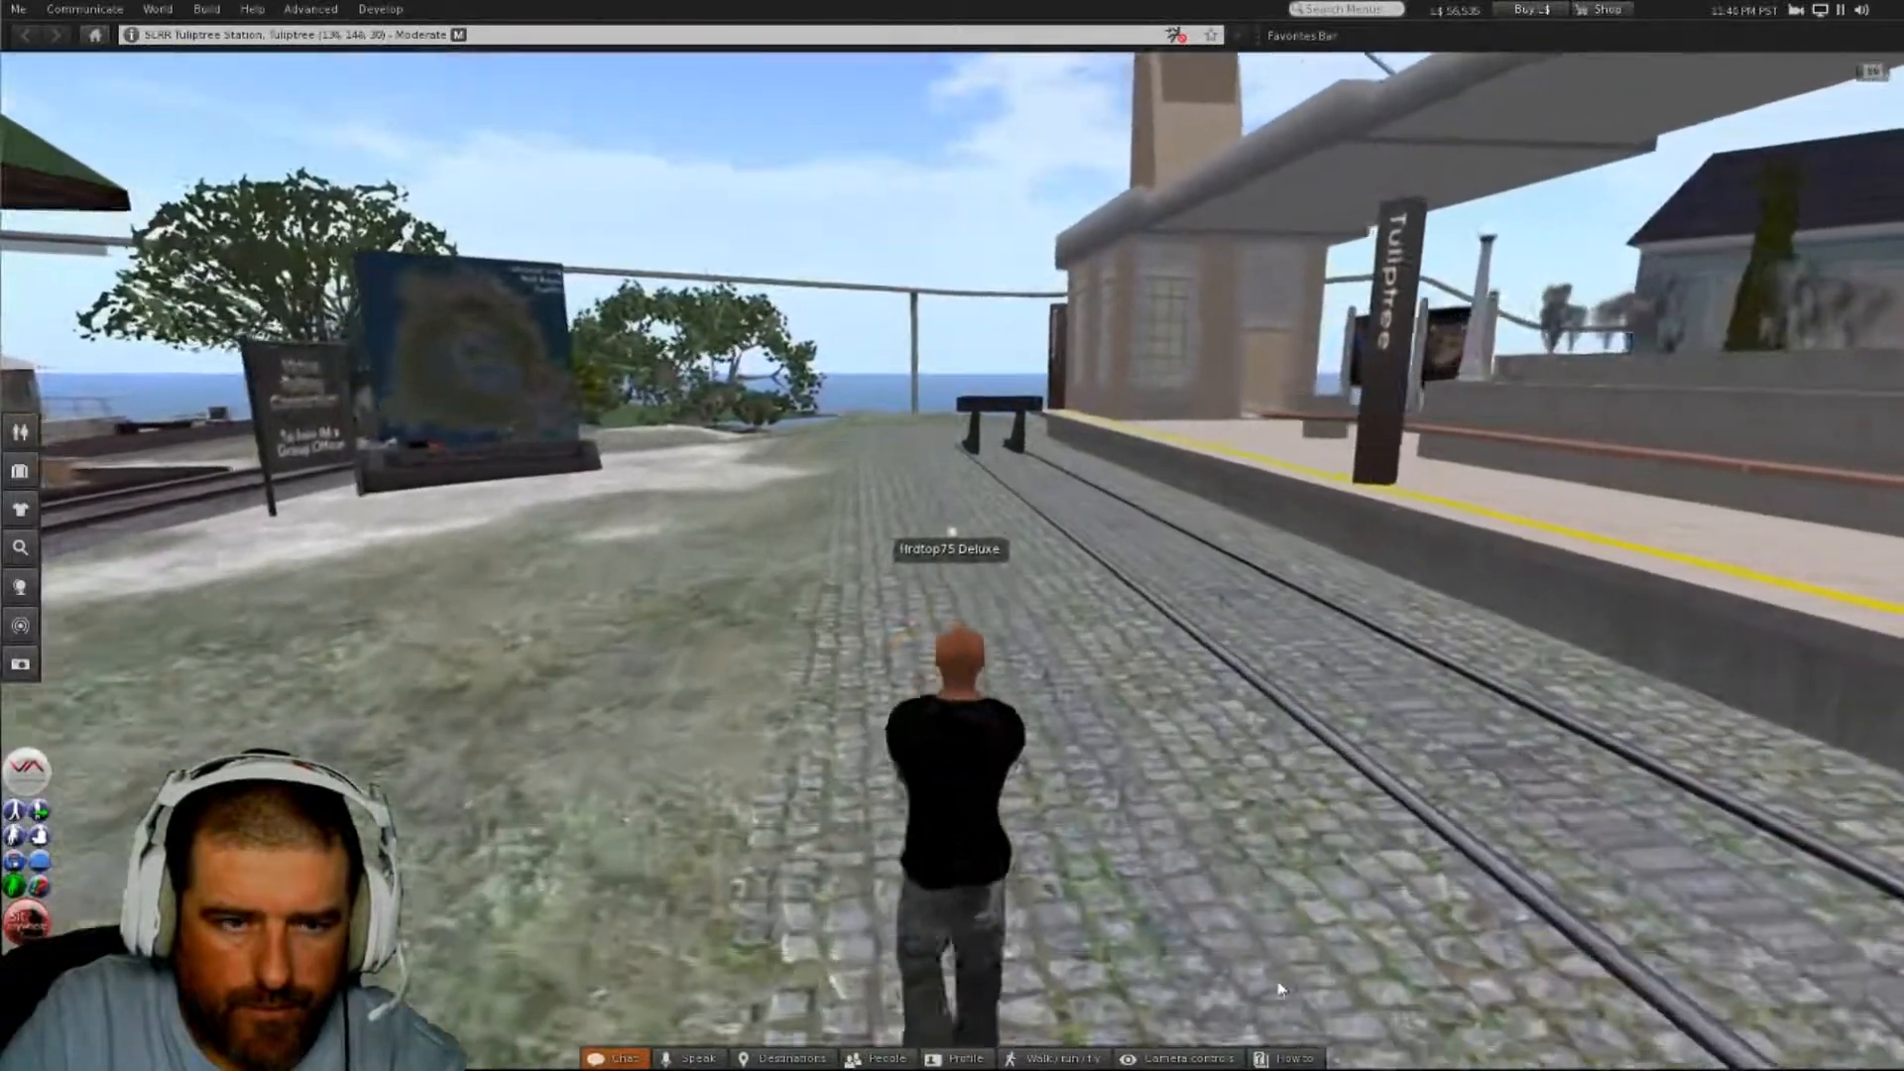
key("Up")
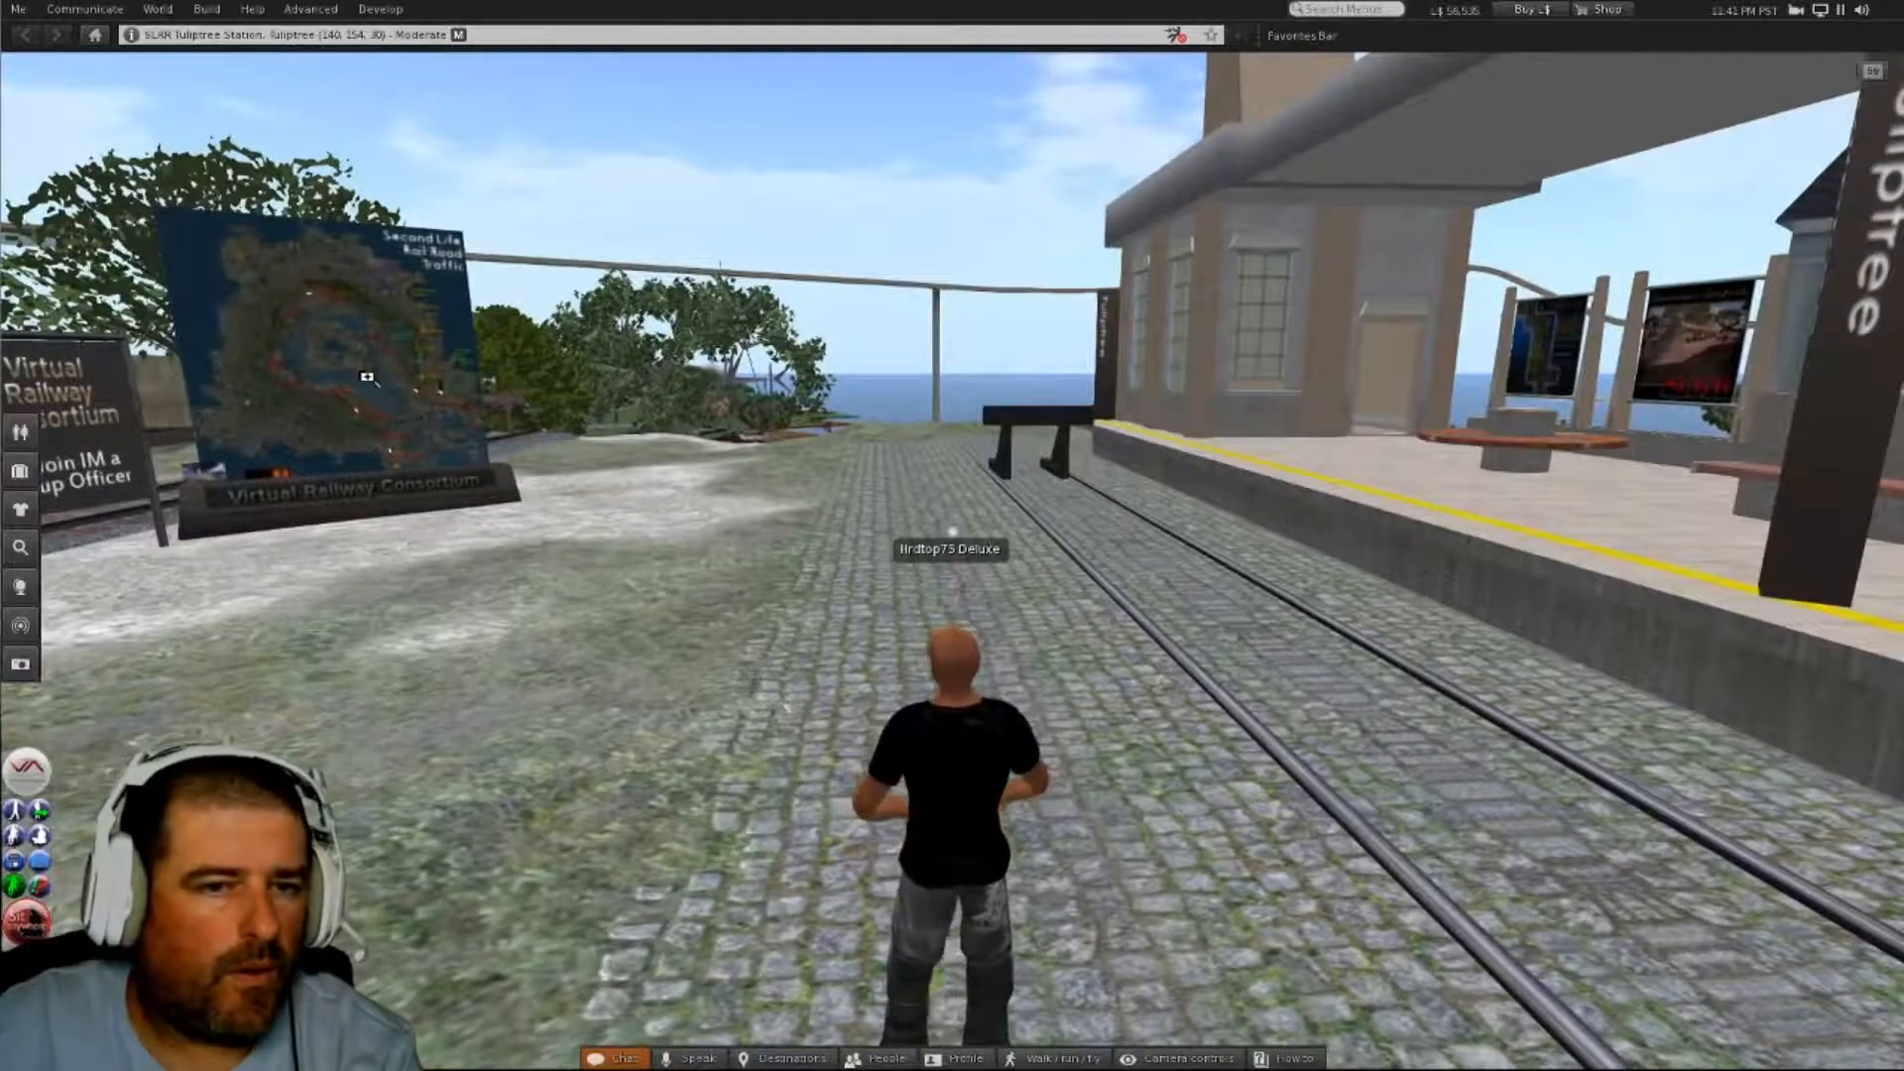
- Examine the Second Life Rail Road Traffic map up close, then turn the view back towards the Tuliptree platform
left_click(367, 378, "alt")
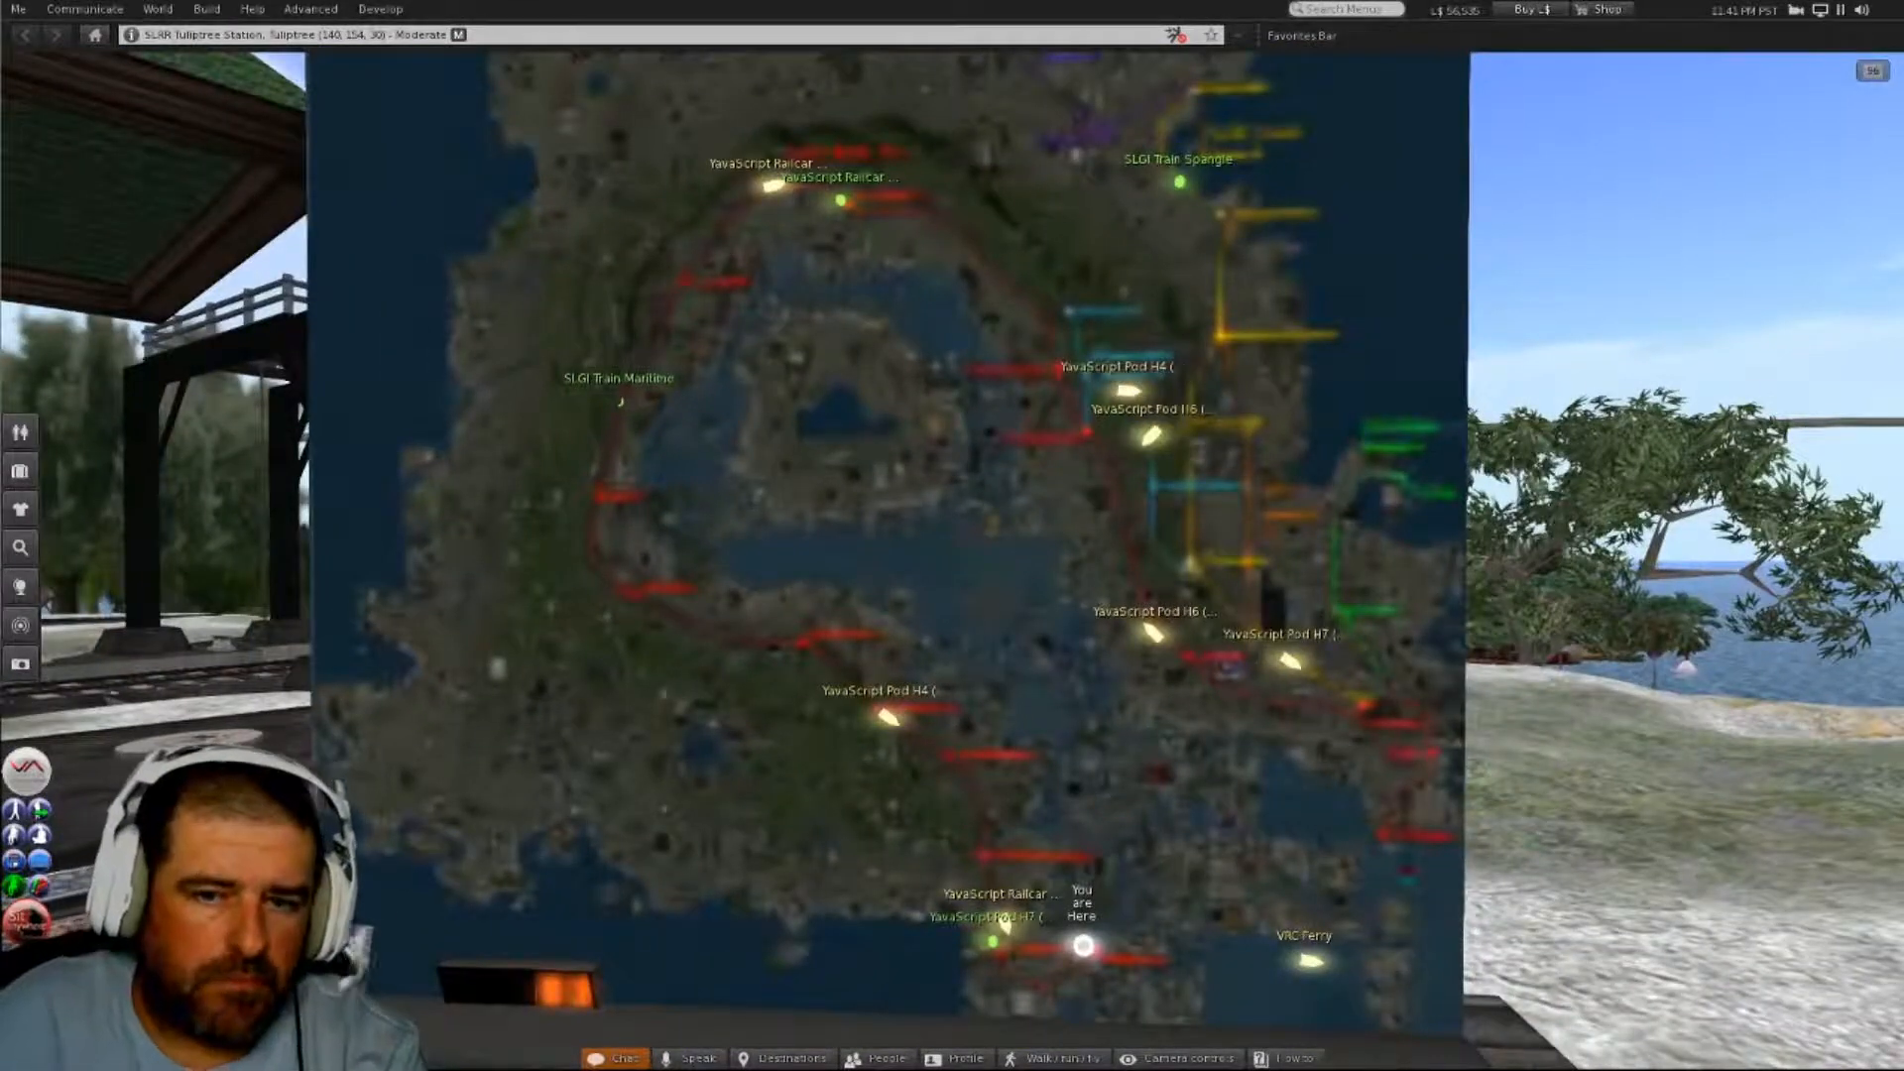
key("Escape")
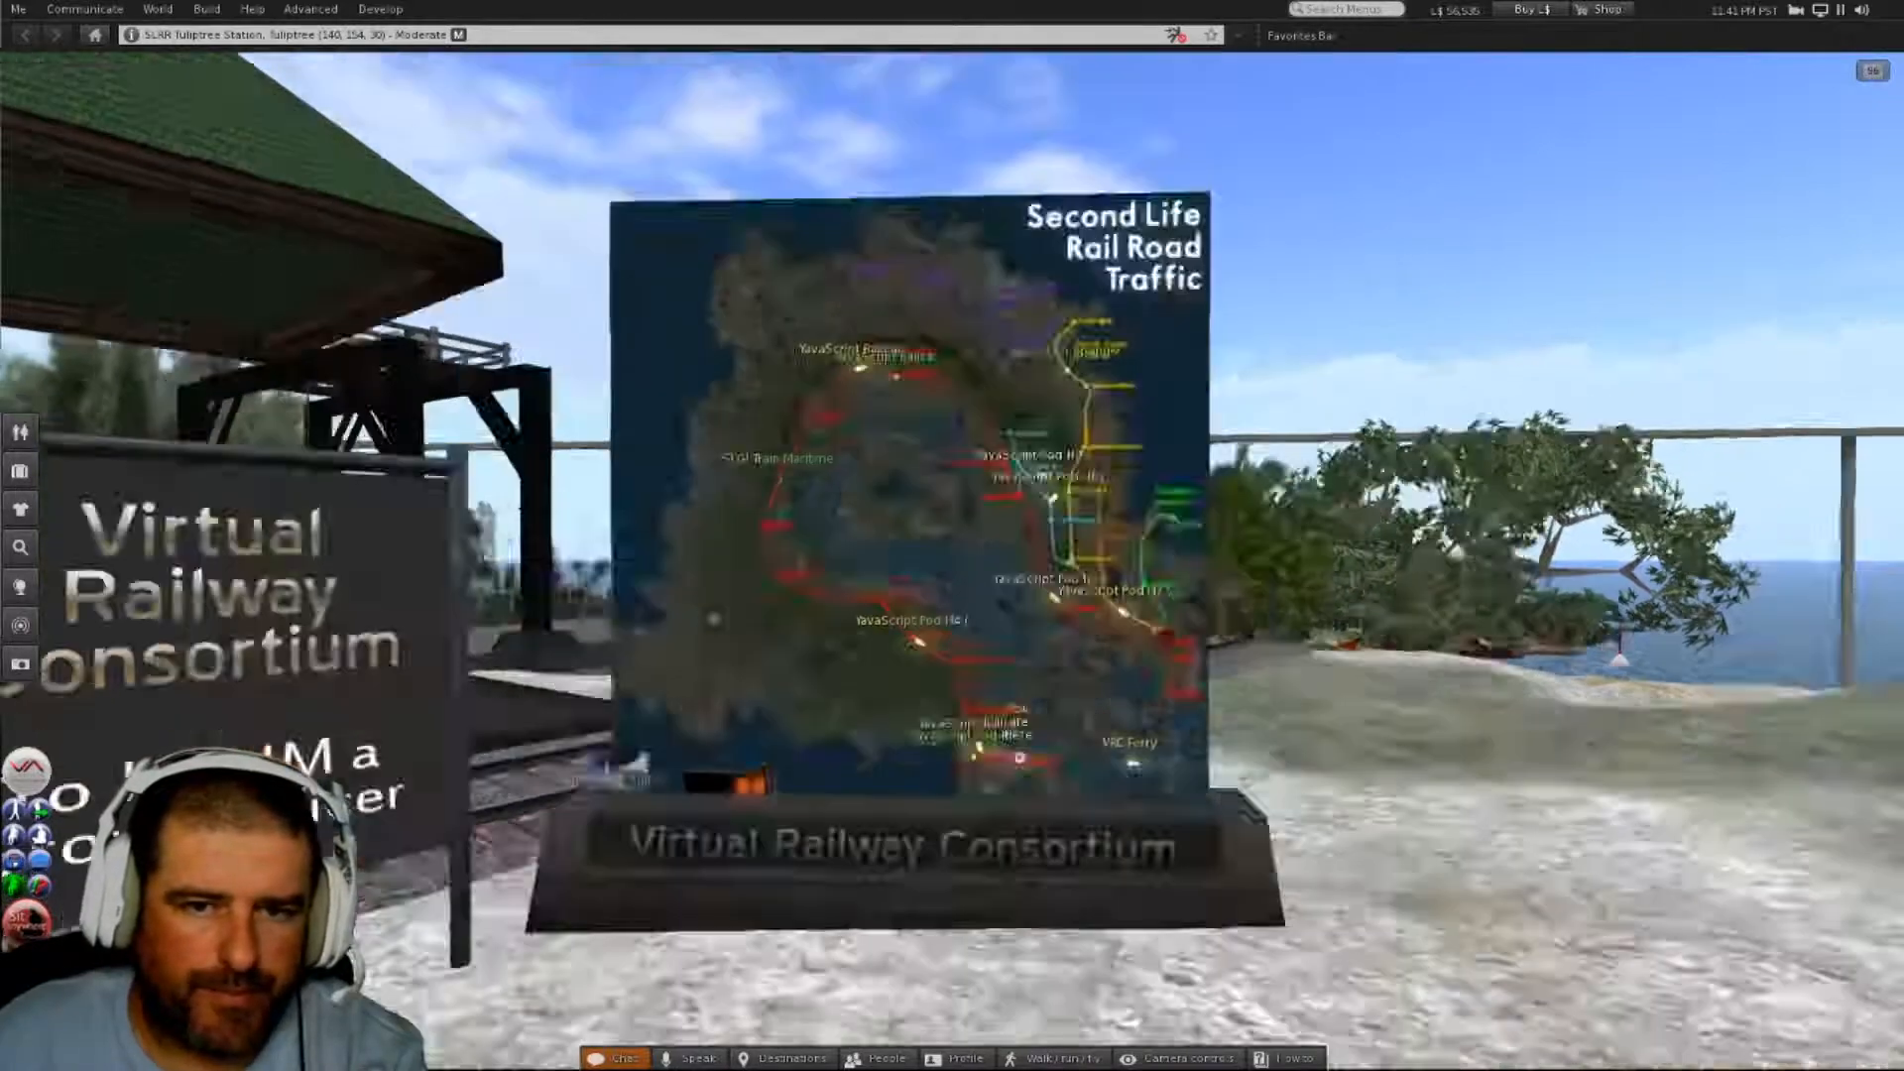
key("Right")
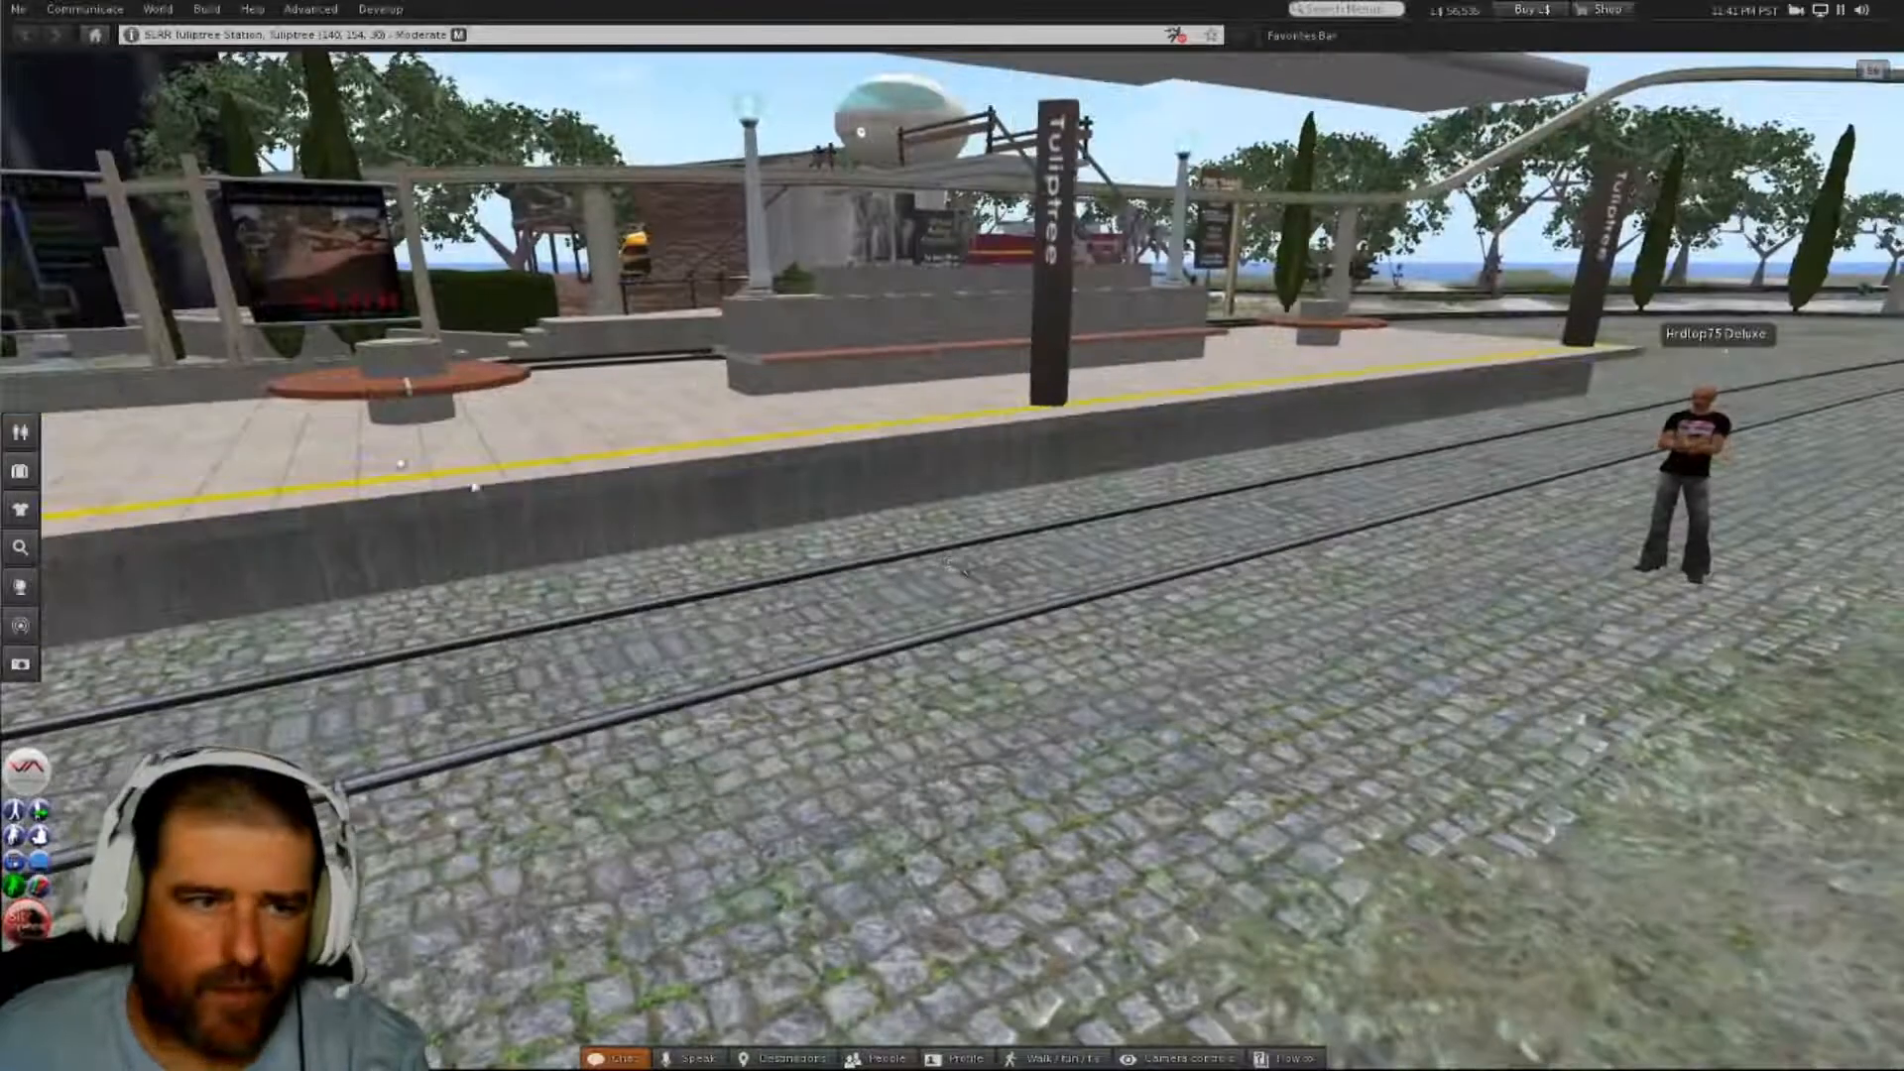
- Place the saved wagon copy from the inventory's Objects folder on the track beside the Tuliptree platform, and close the inventory
left_click(22, 470)
scroll(1401, 598, "up", 3)
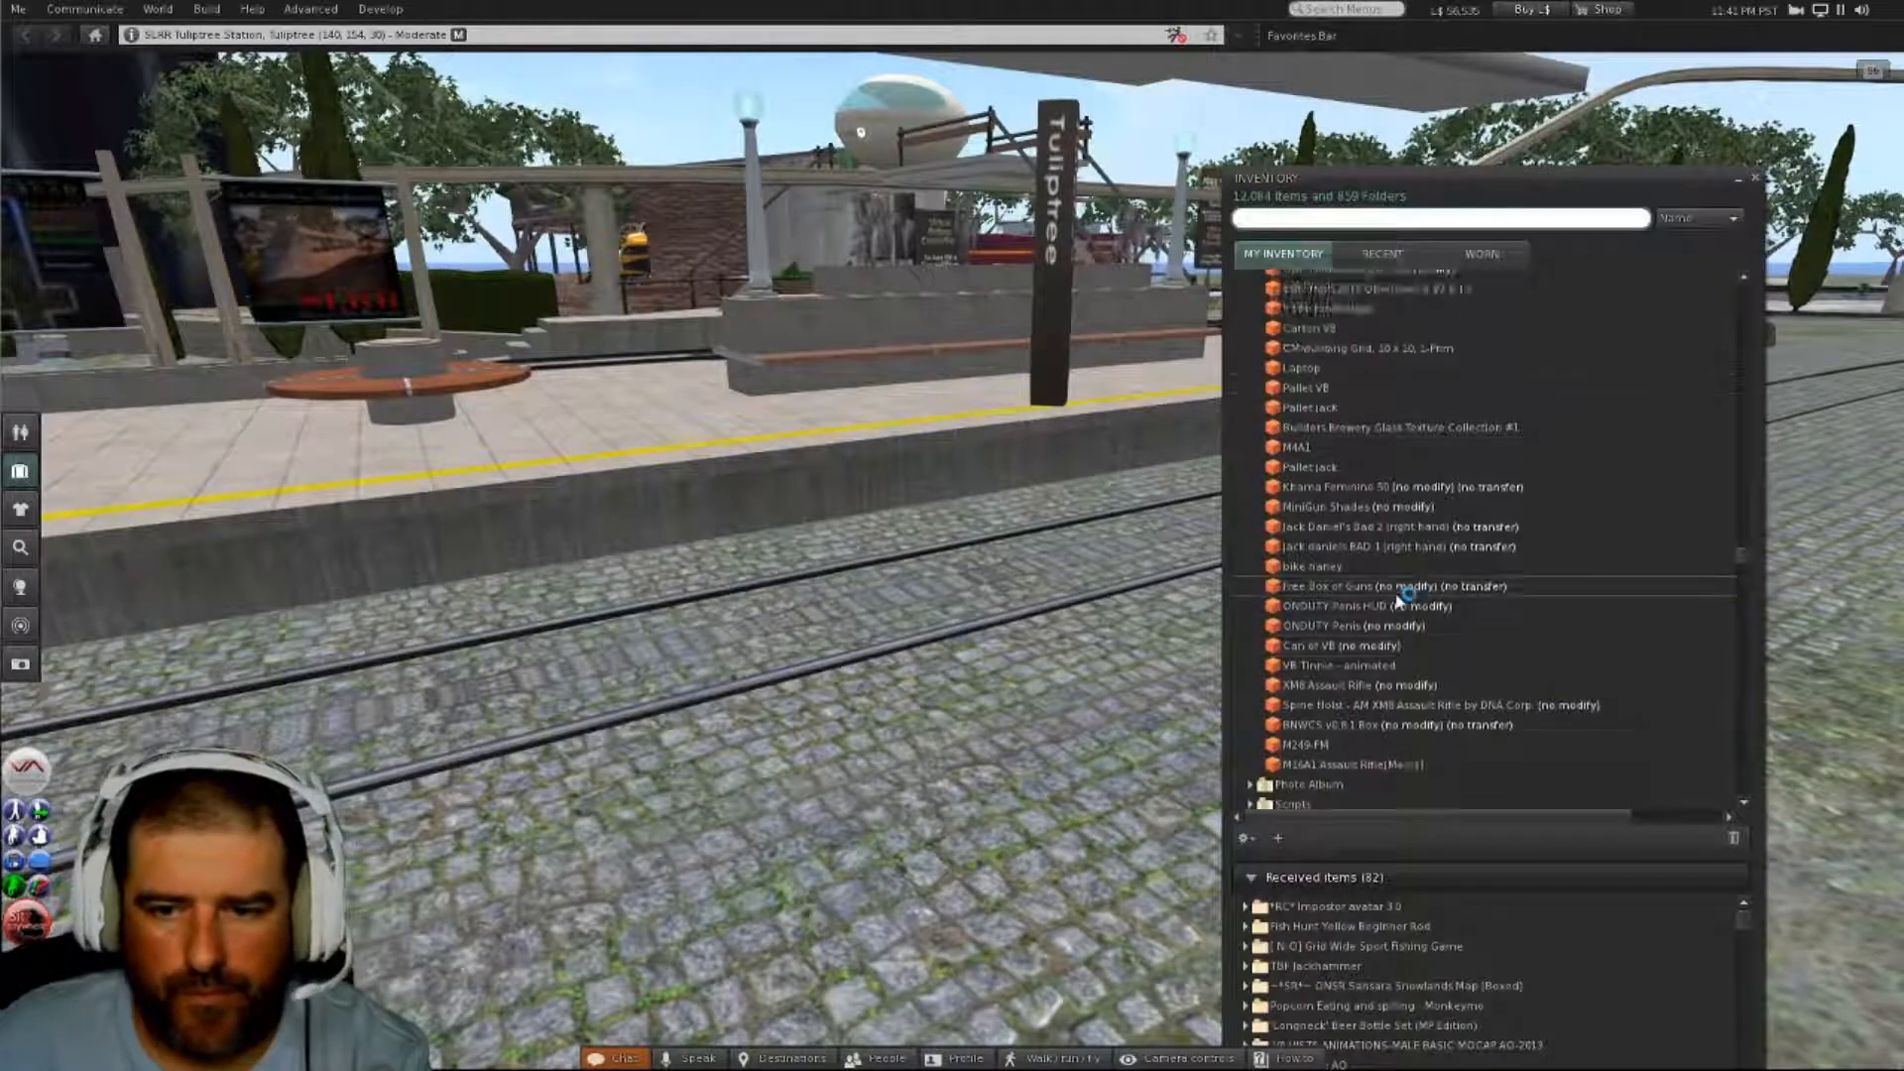
scroll(1398, 601, "up", 10)
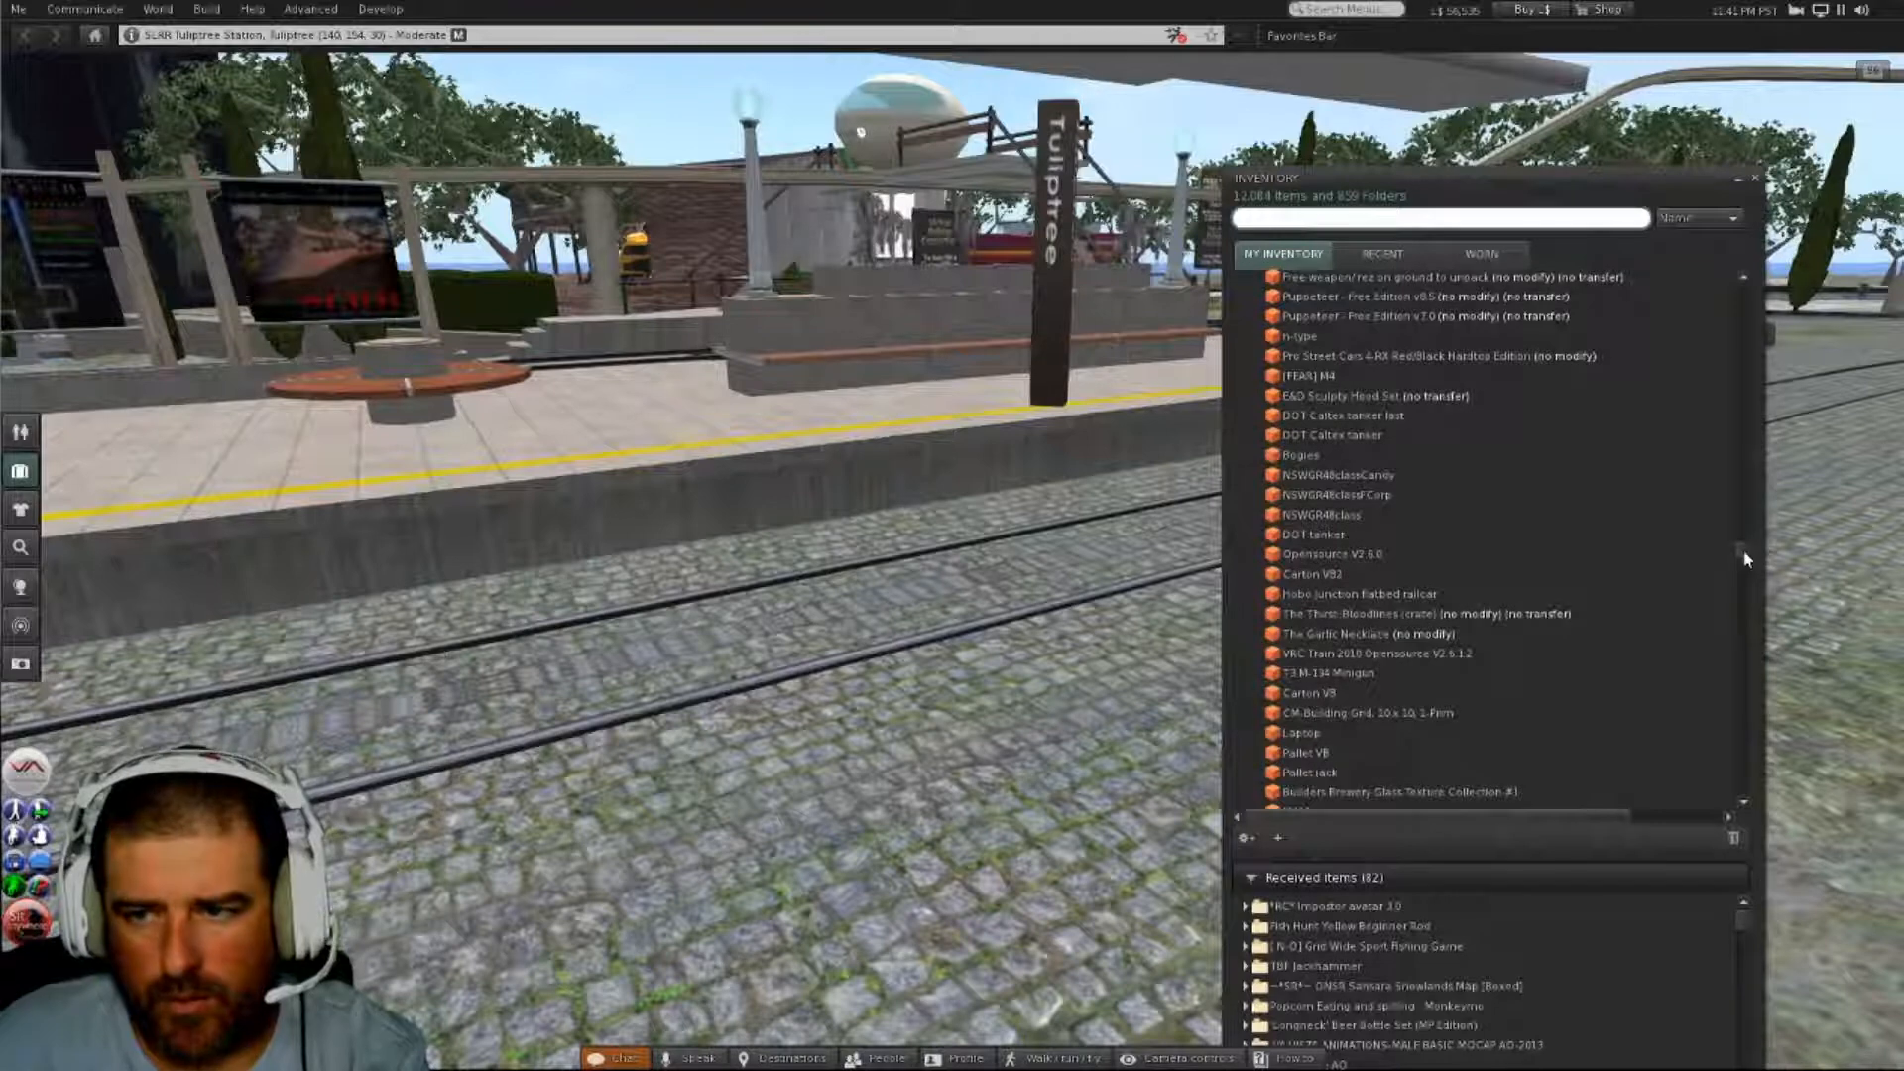
left_click_drag(1747, 559, 1748, 266)
left_click(1310, 501)
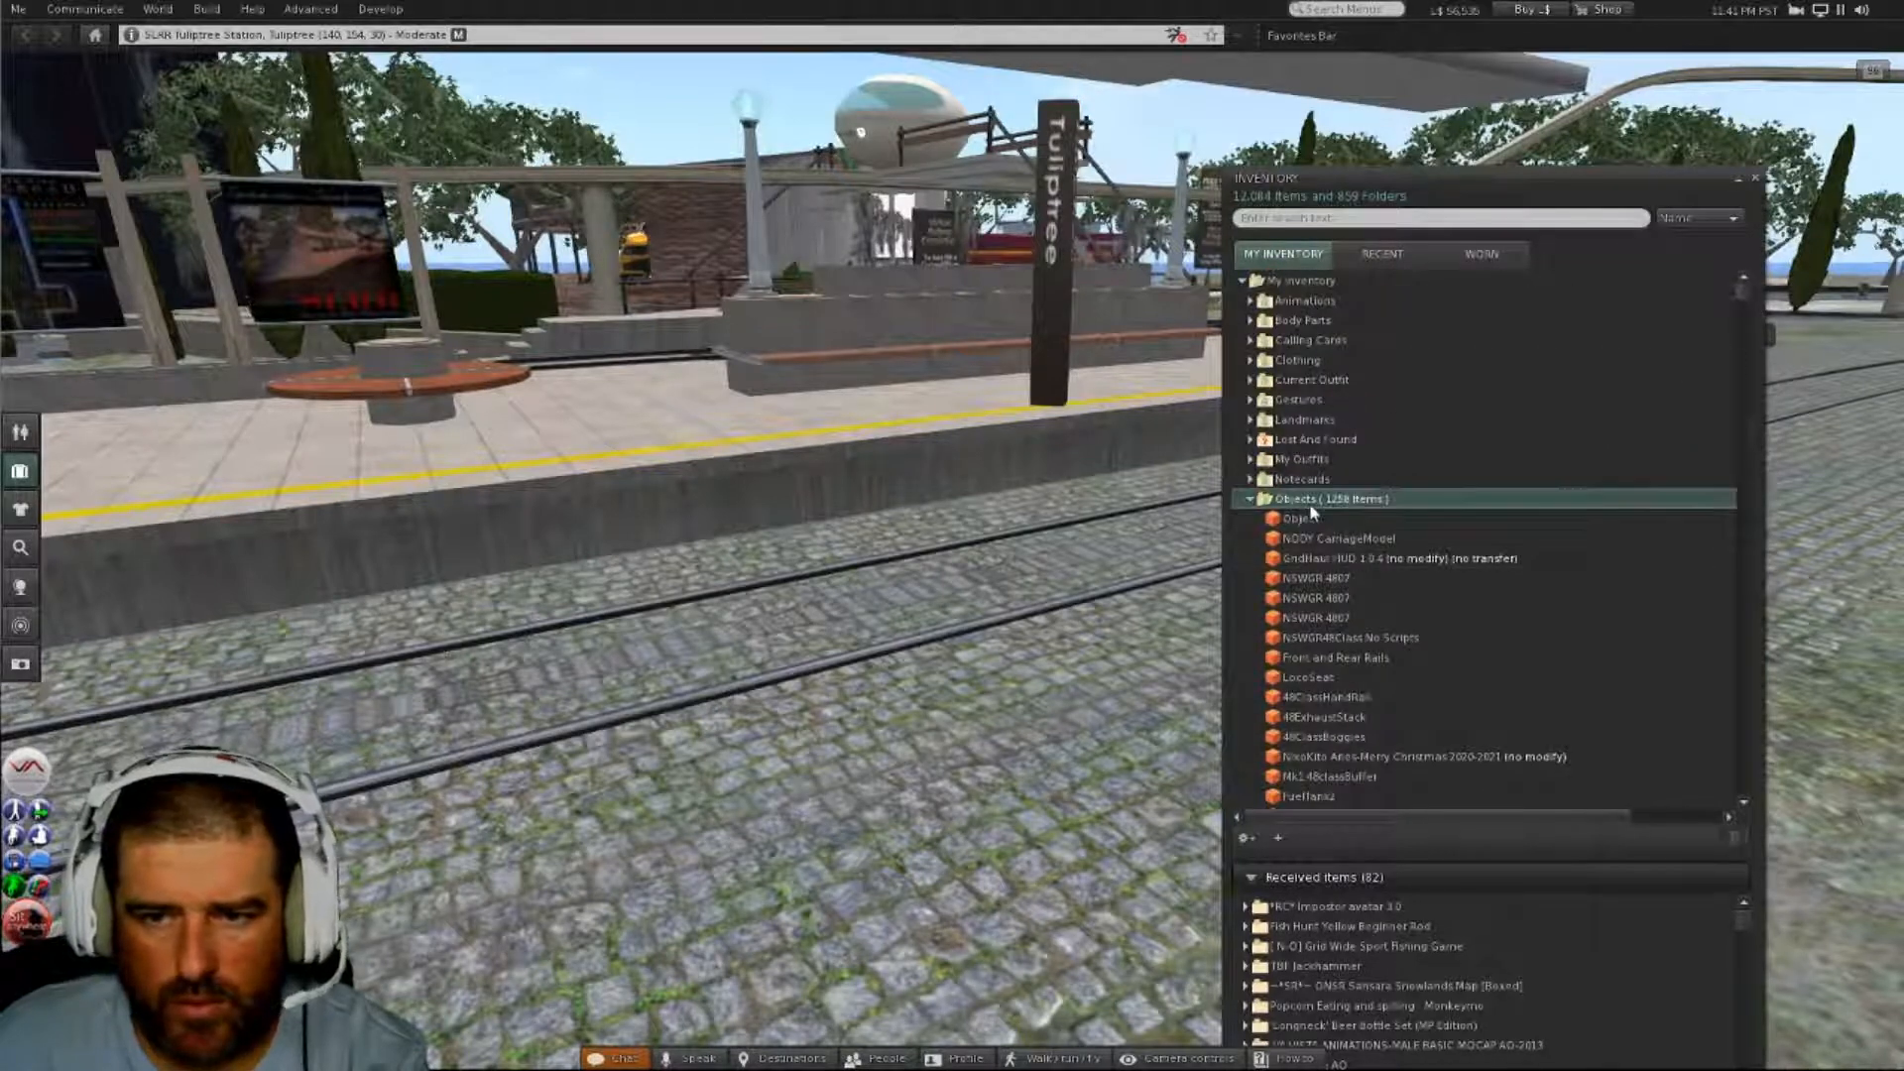
left_click(1329, 519)
left_click_drag(1394, 535, 905, 566)
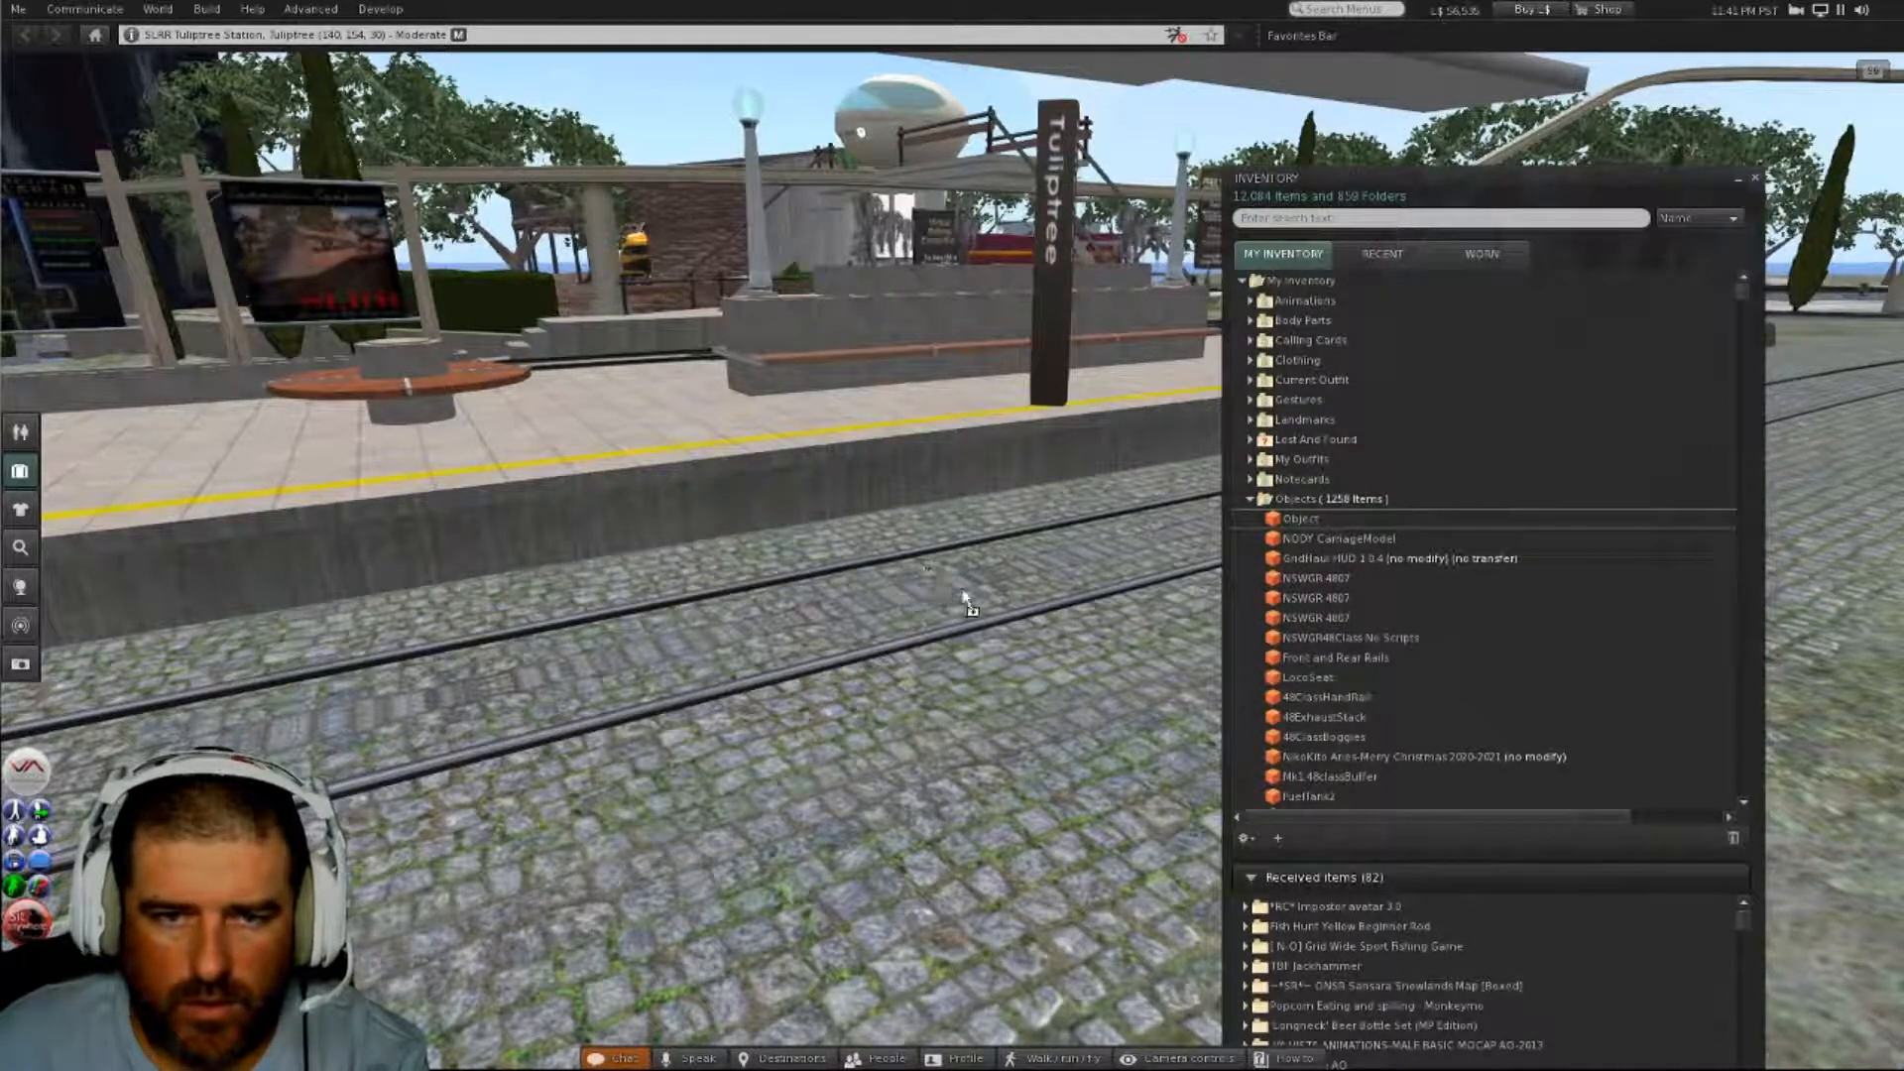
left_click(1754, 180)
- Start editing the placed blue wagon and show its contents
right_click(1057, 506)
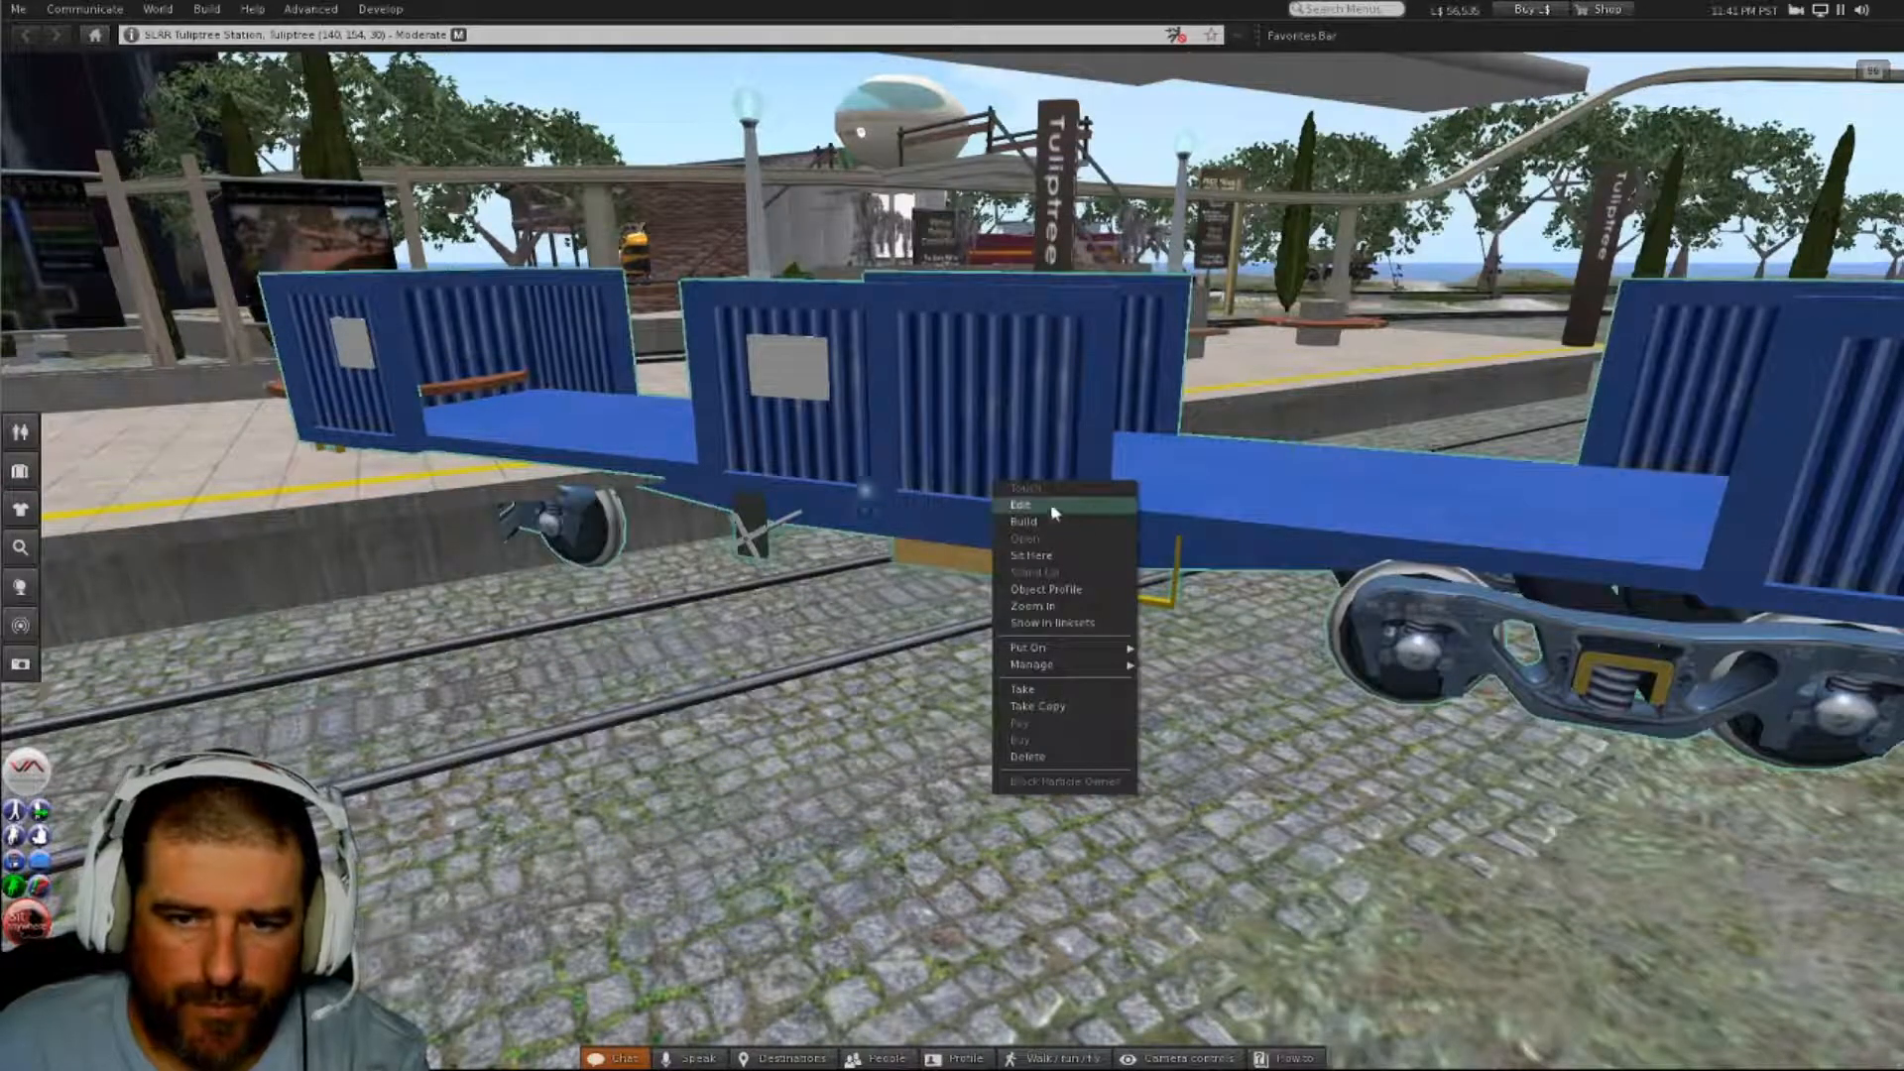
left_click(1036, 501)
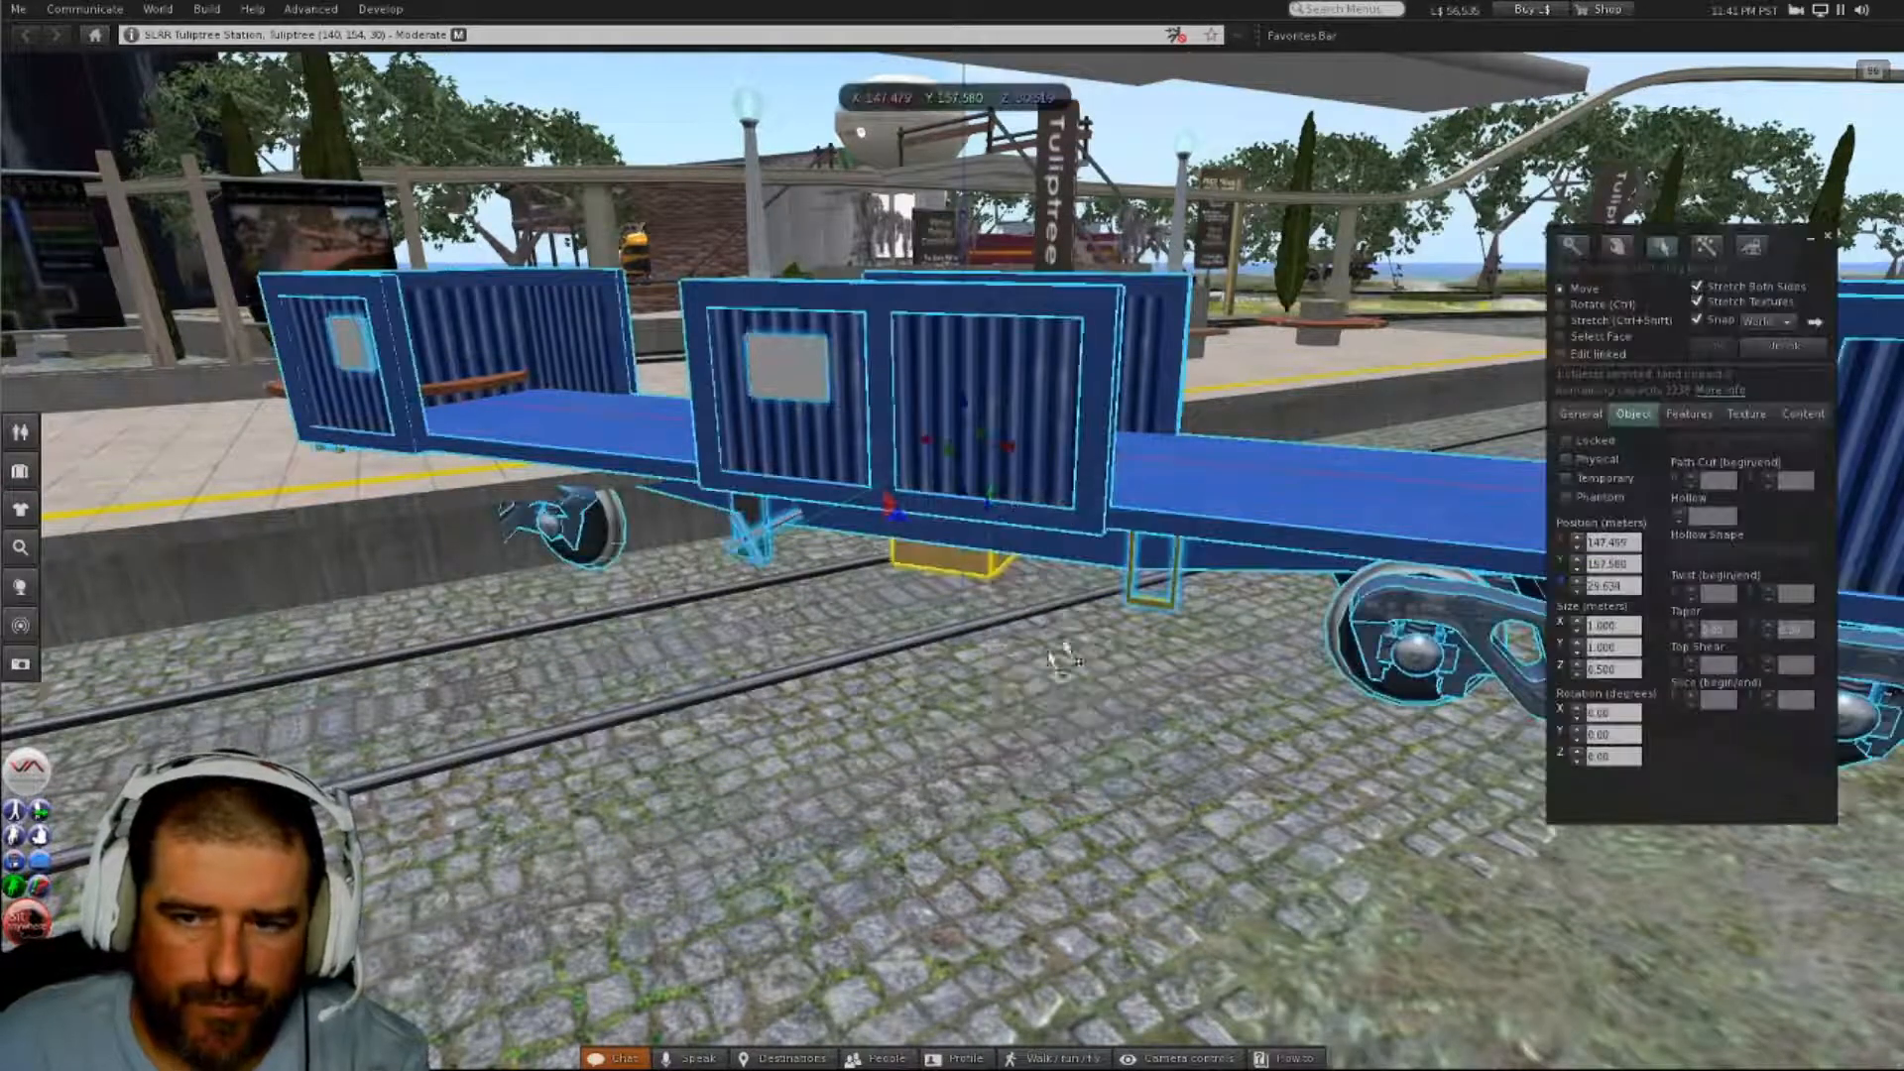
left_click(1793, 416)
- Find RQJWCarriageScript in the inventory's Scripts folder and select it
left_click(20, 470)
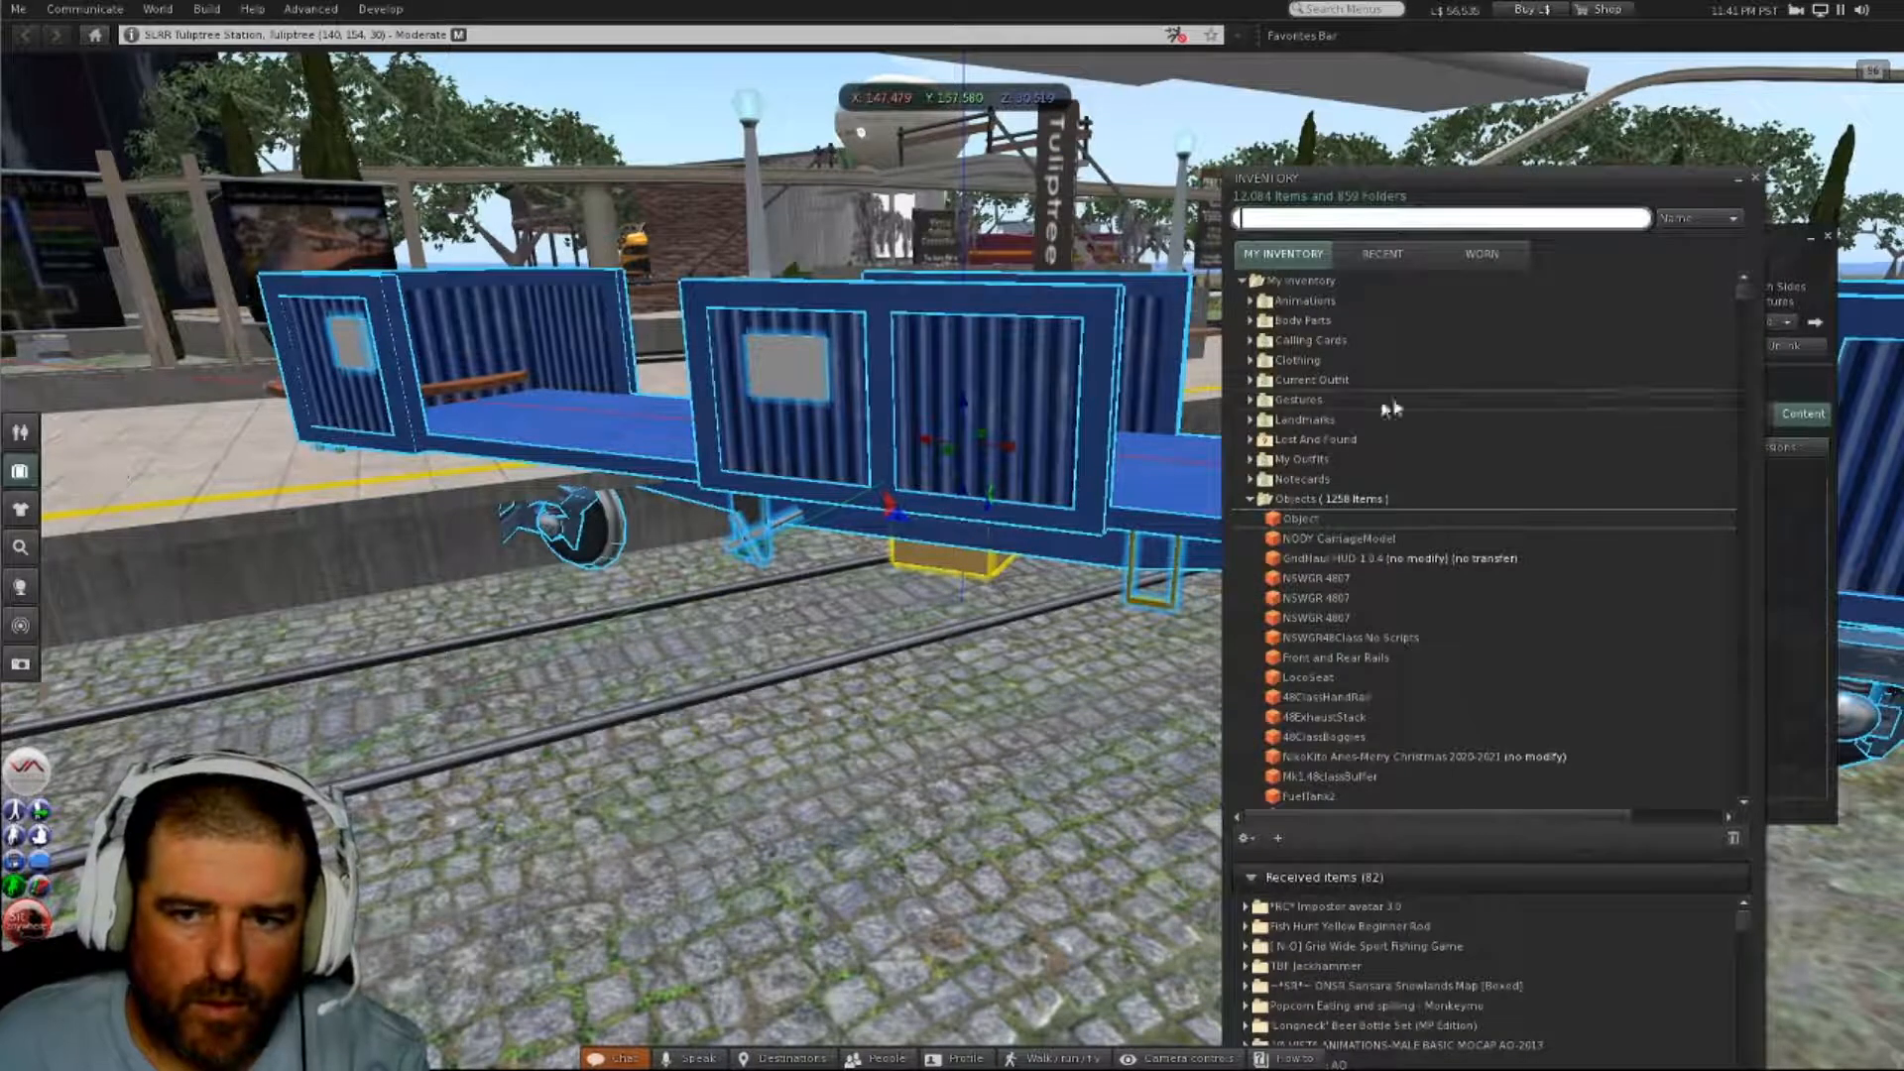
left_click(1250, 500)
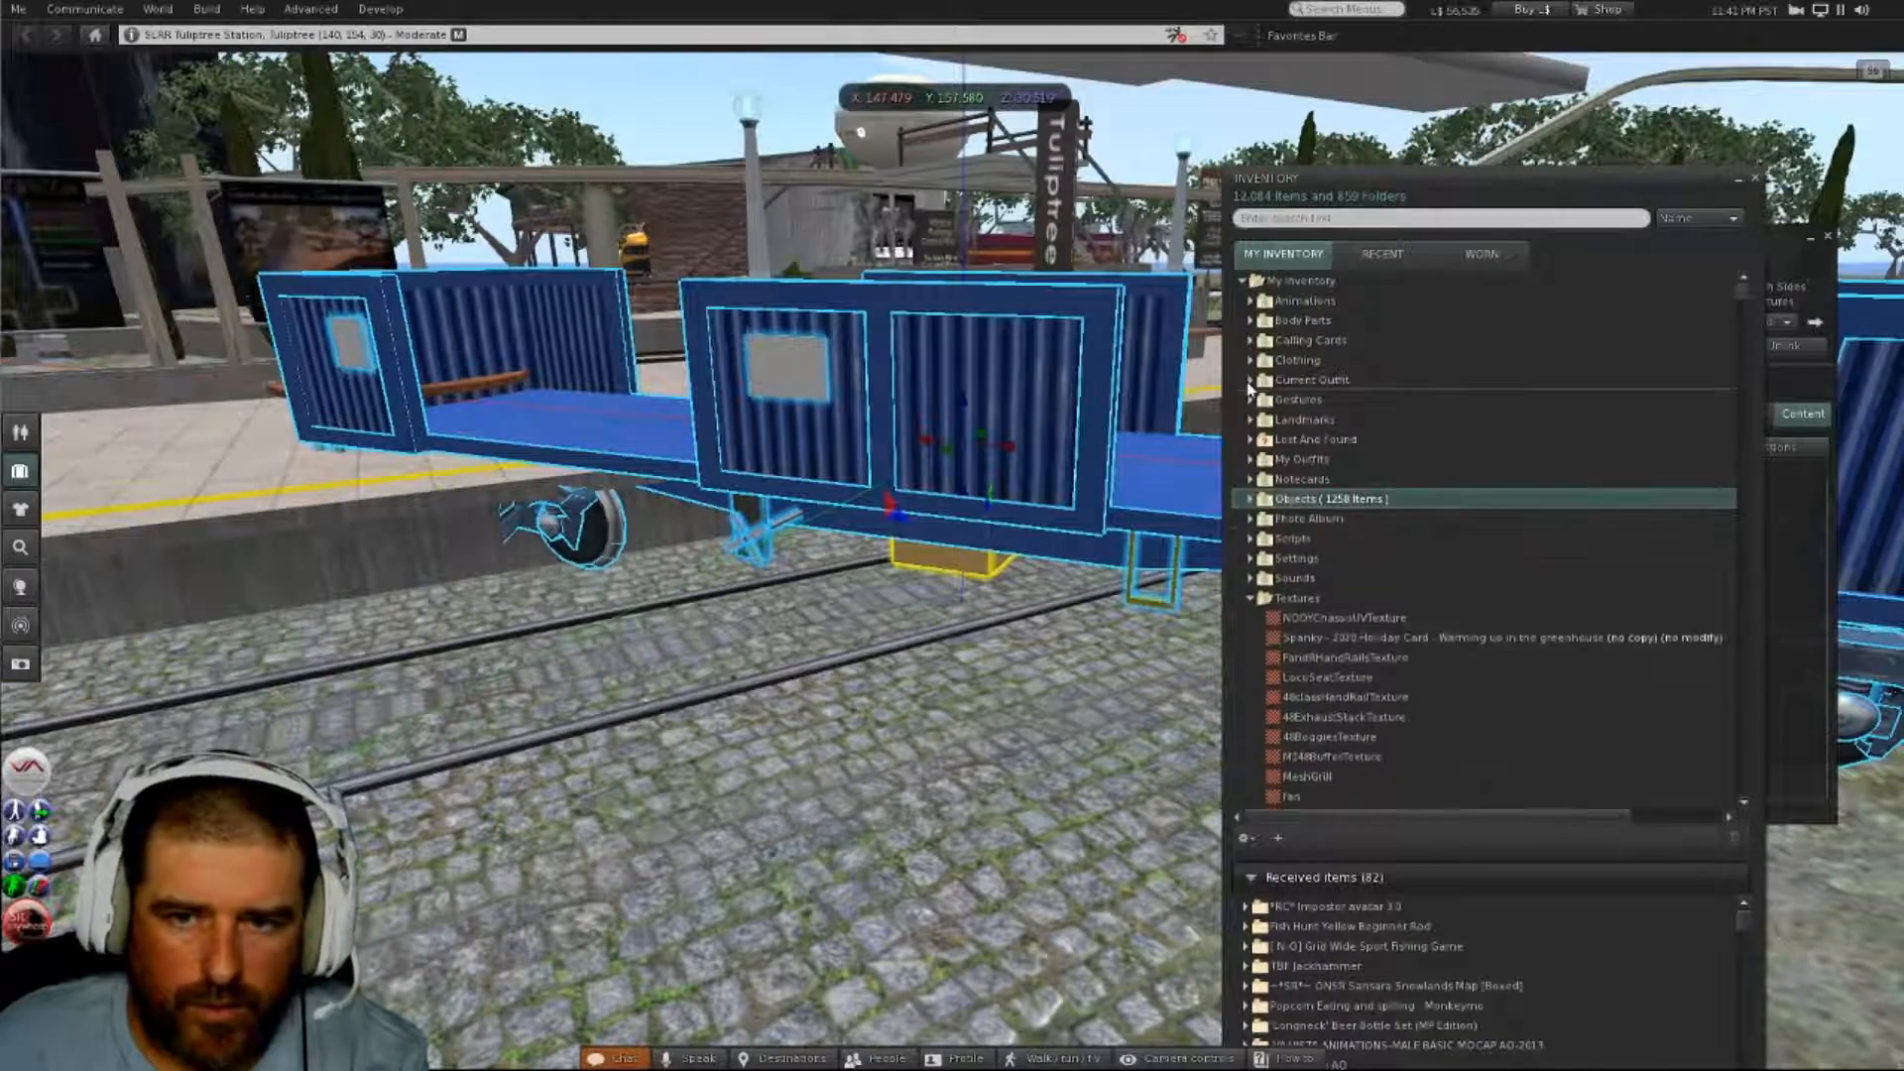
left_click(1251, 540)
scroll(1371, 580, "down", 1)
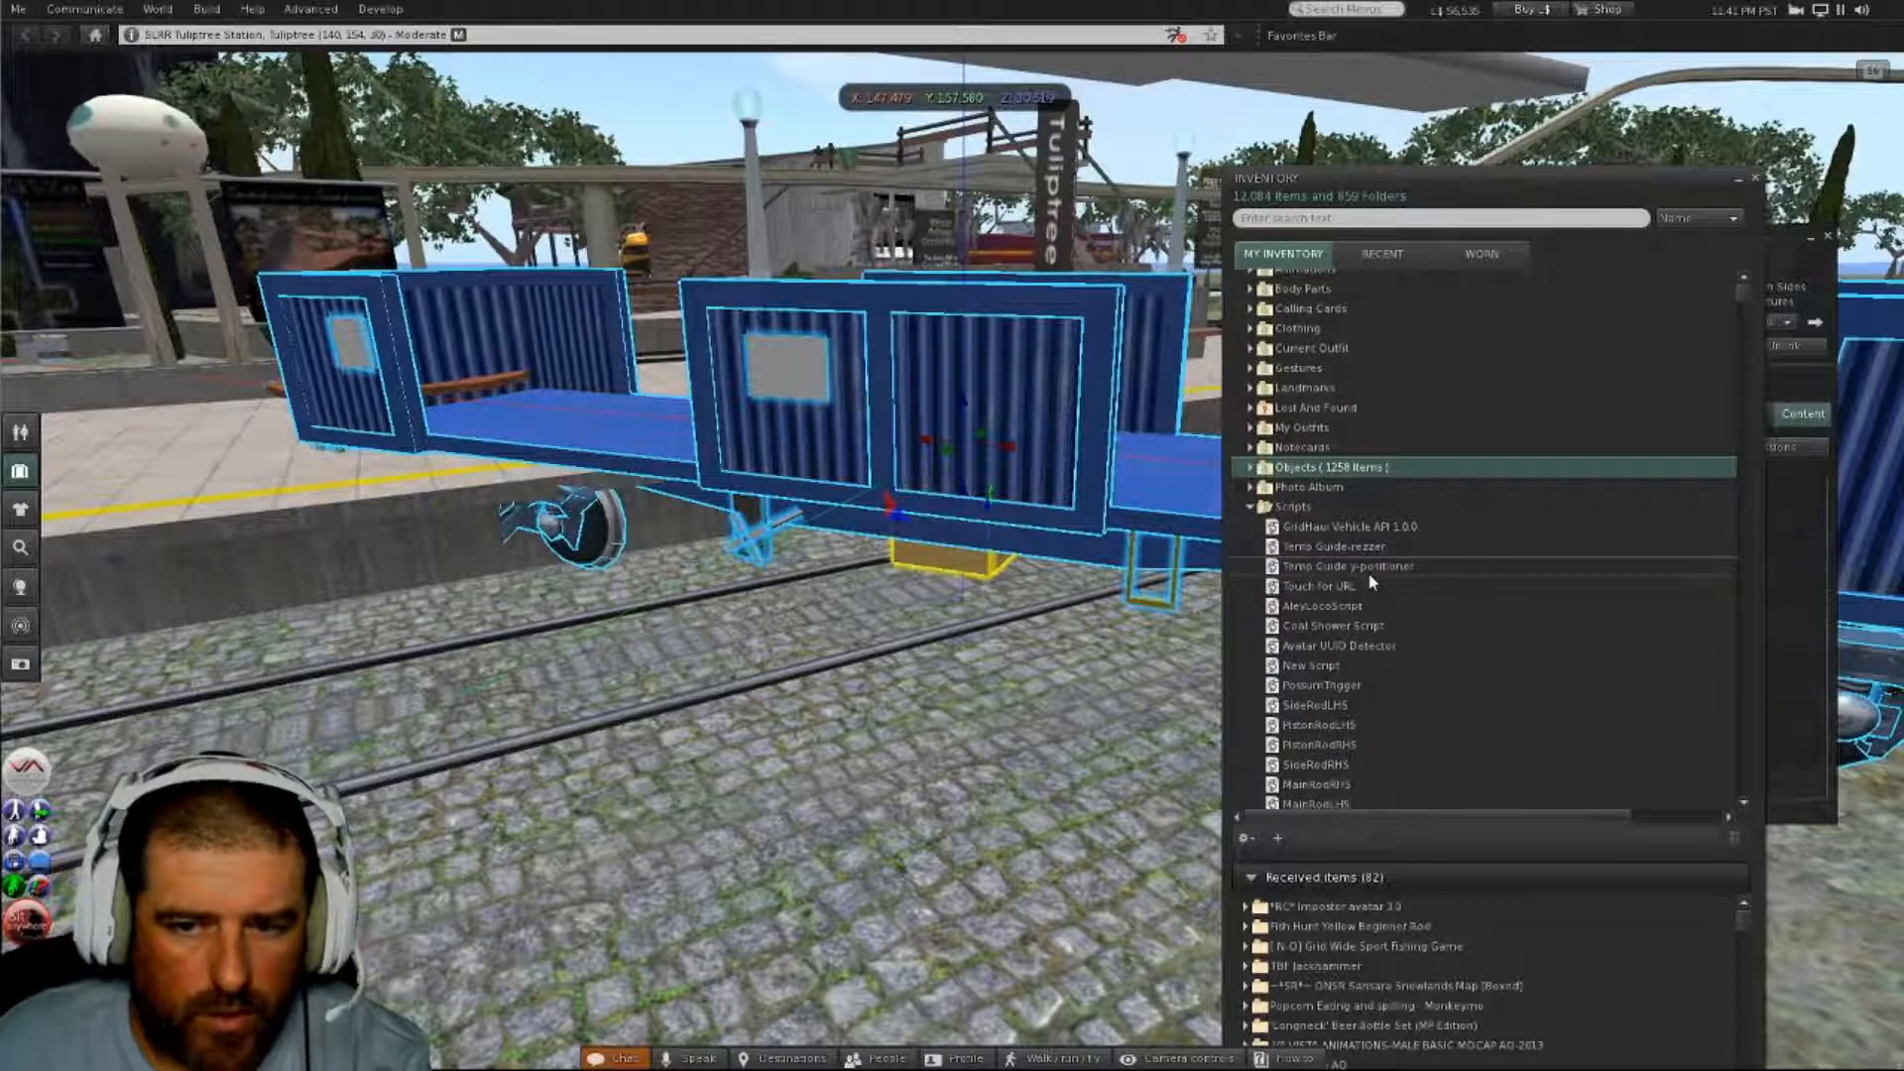
scroll(1371, 581, "down", 1)
scroll(1371, 583, "down", 8)
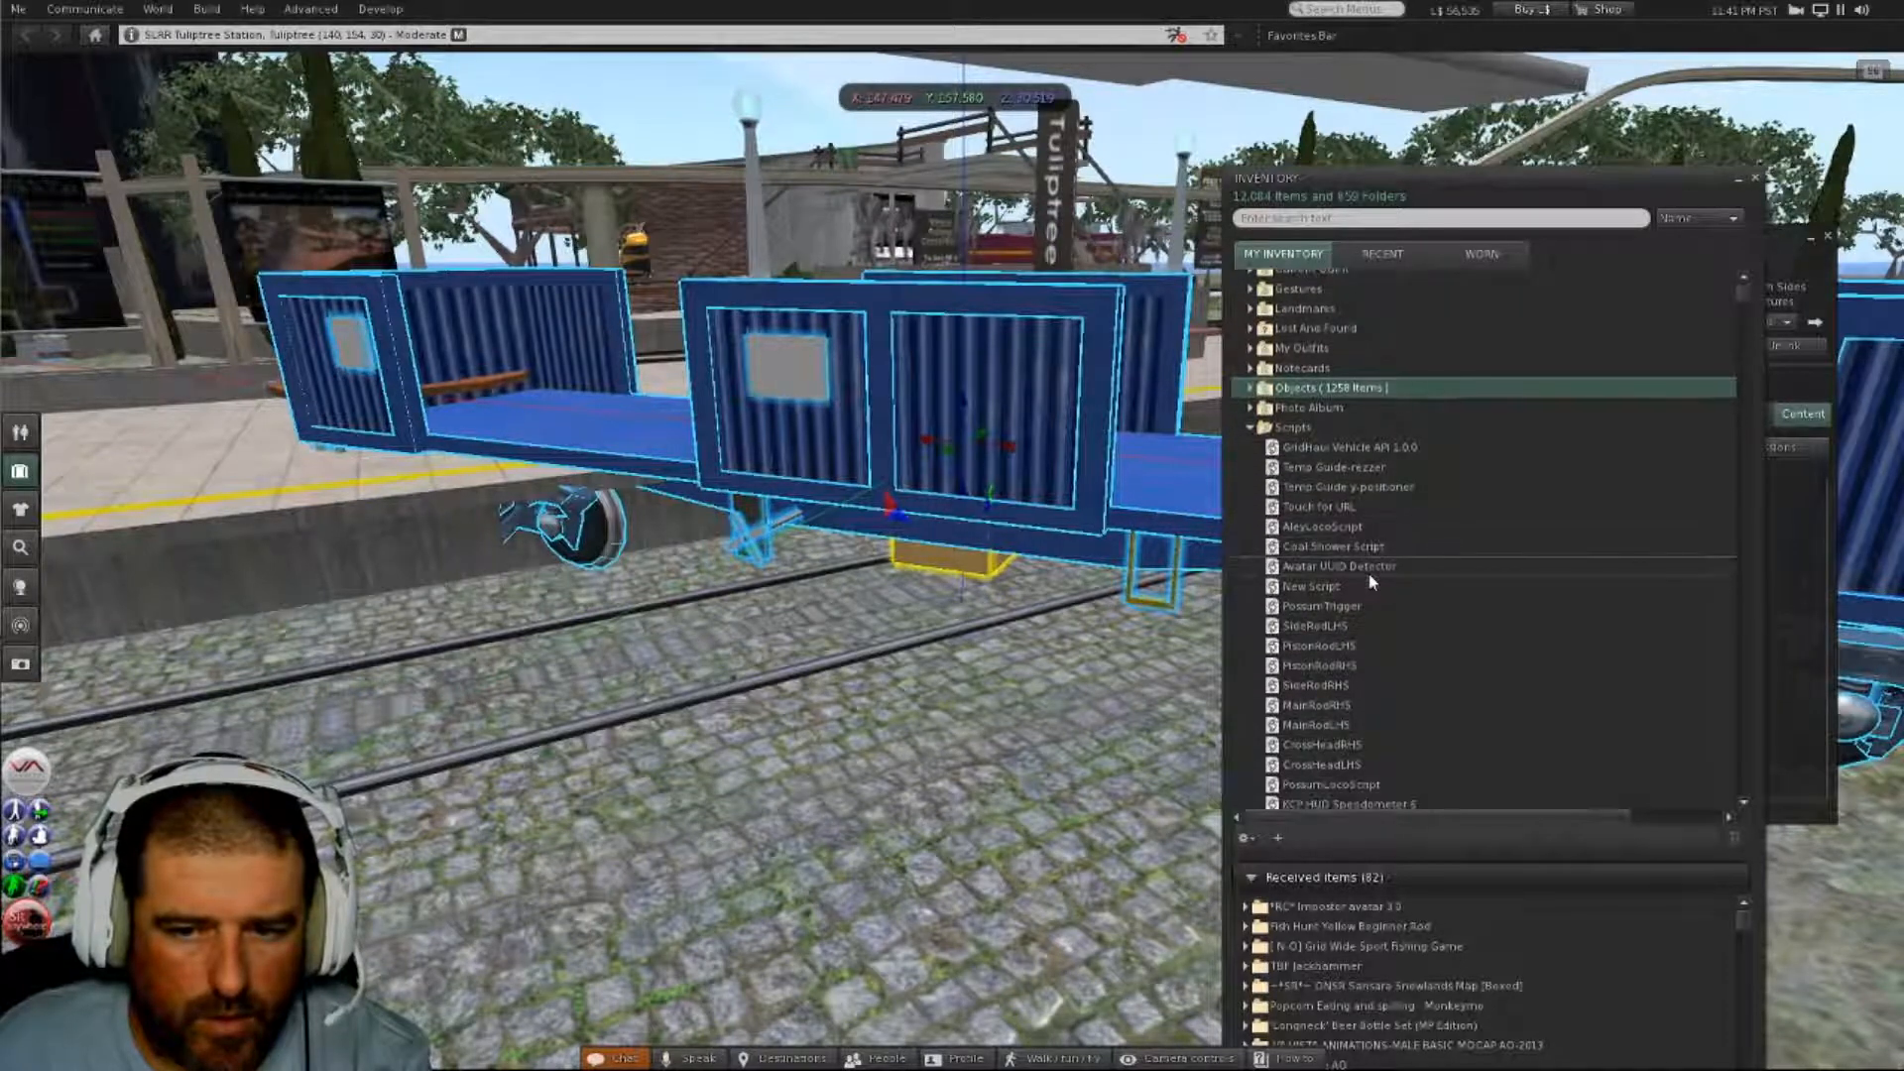
scroll(1370, 582, "down", 2)
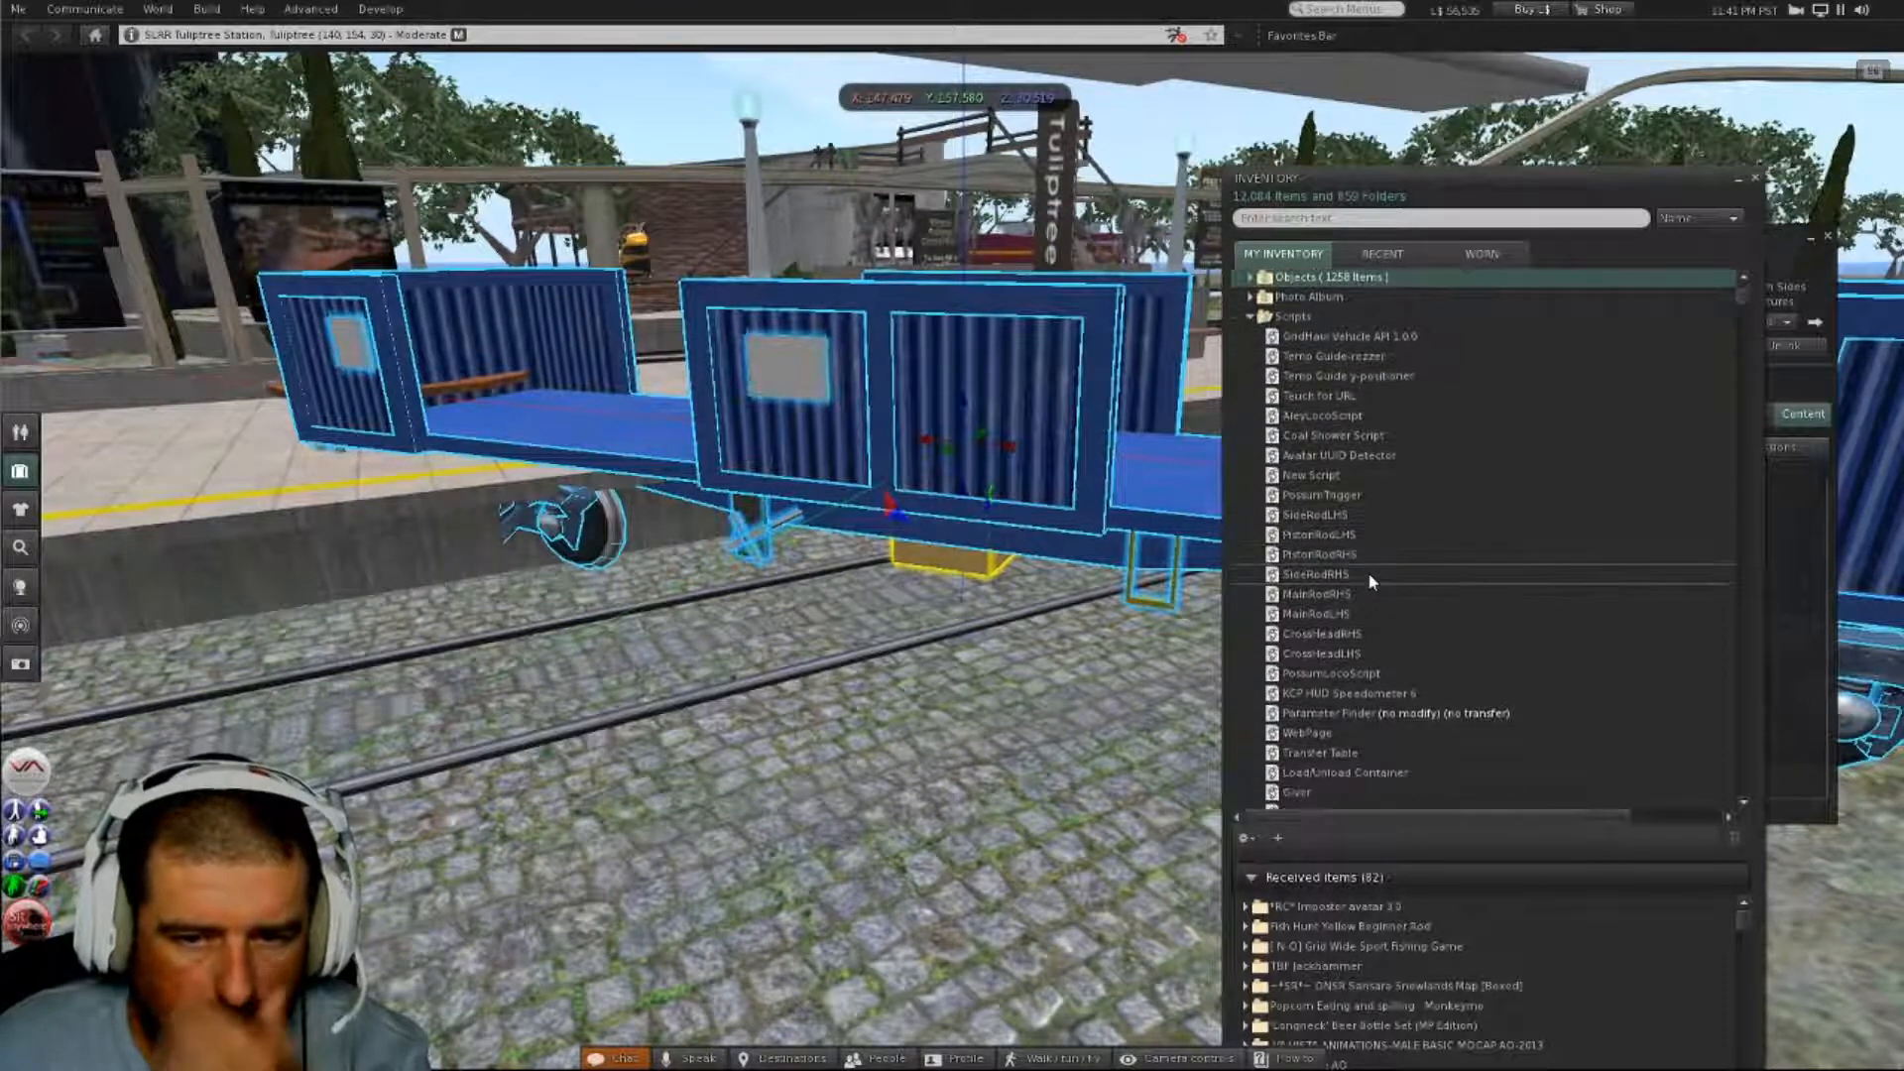
scroll(1371, 581, "down", 4)
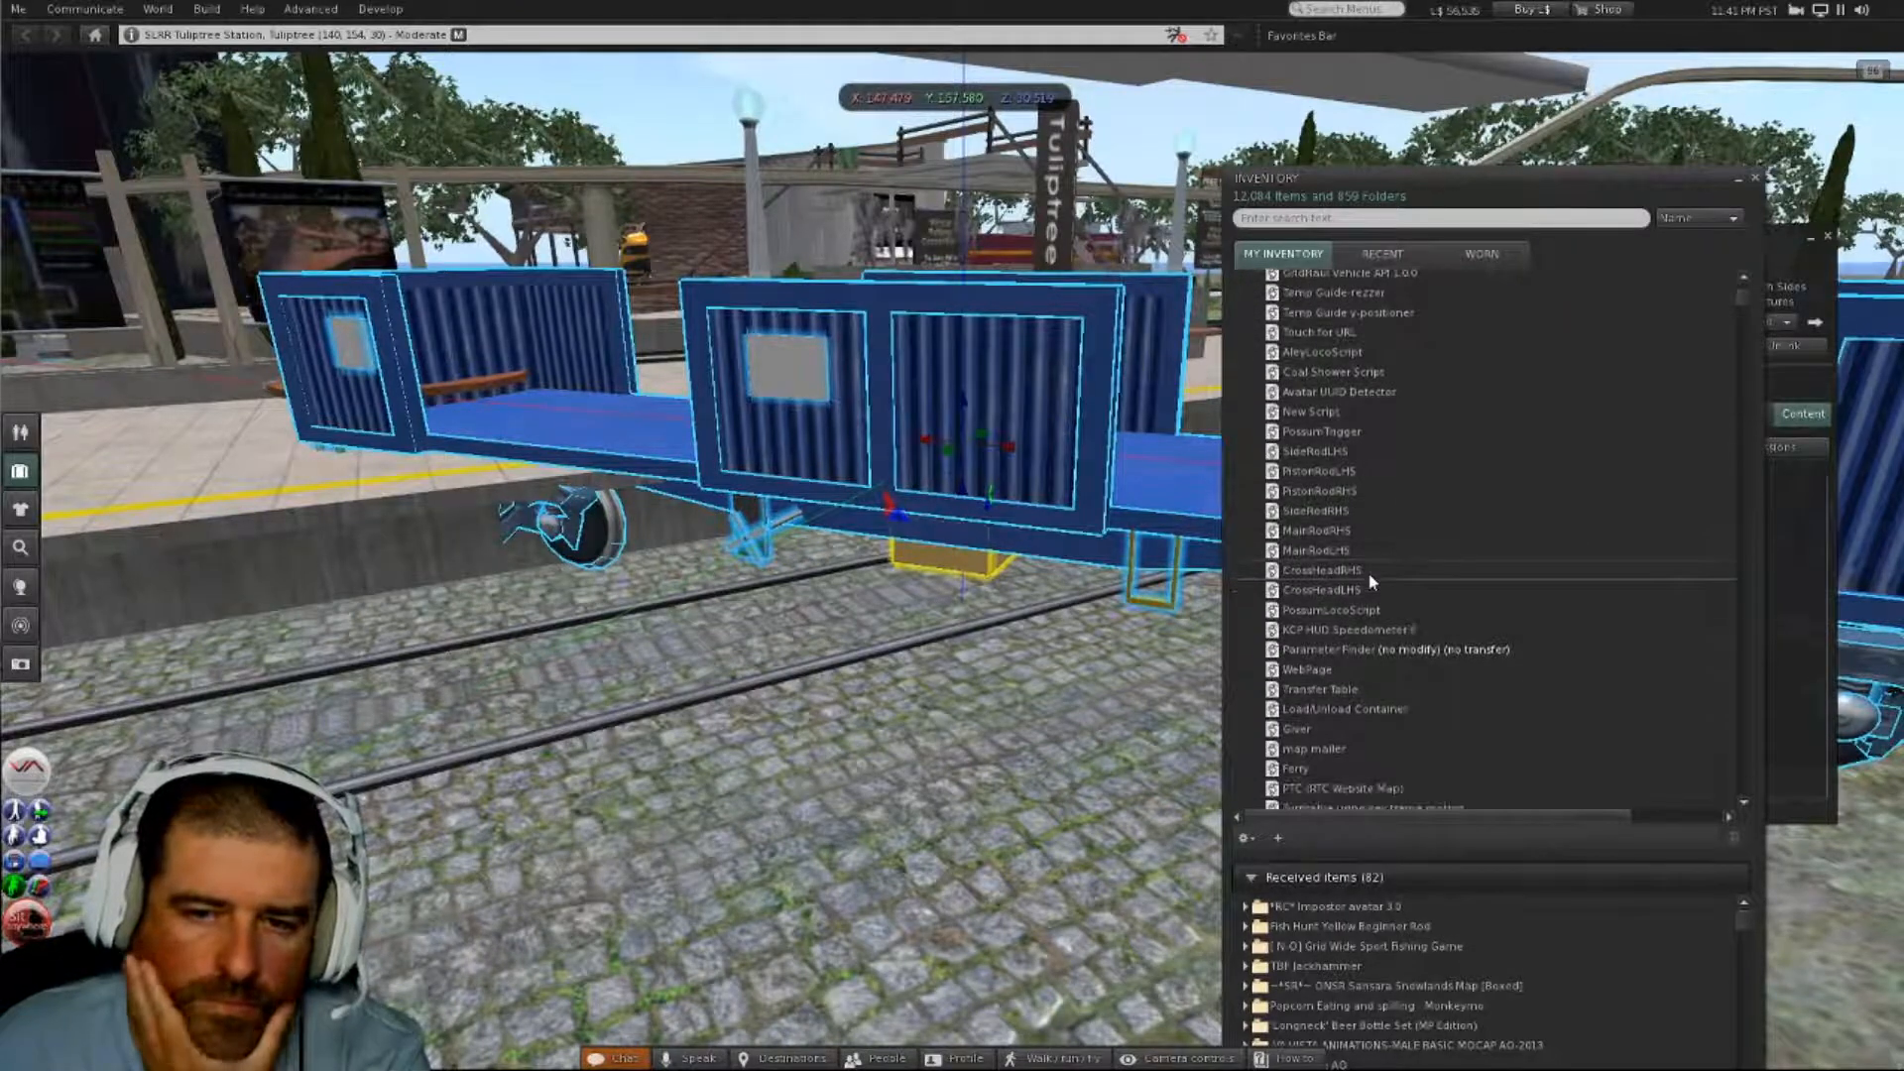
scroll(1371, 582, "down", 3)
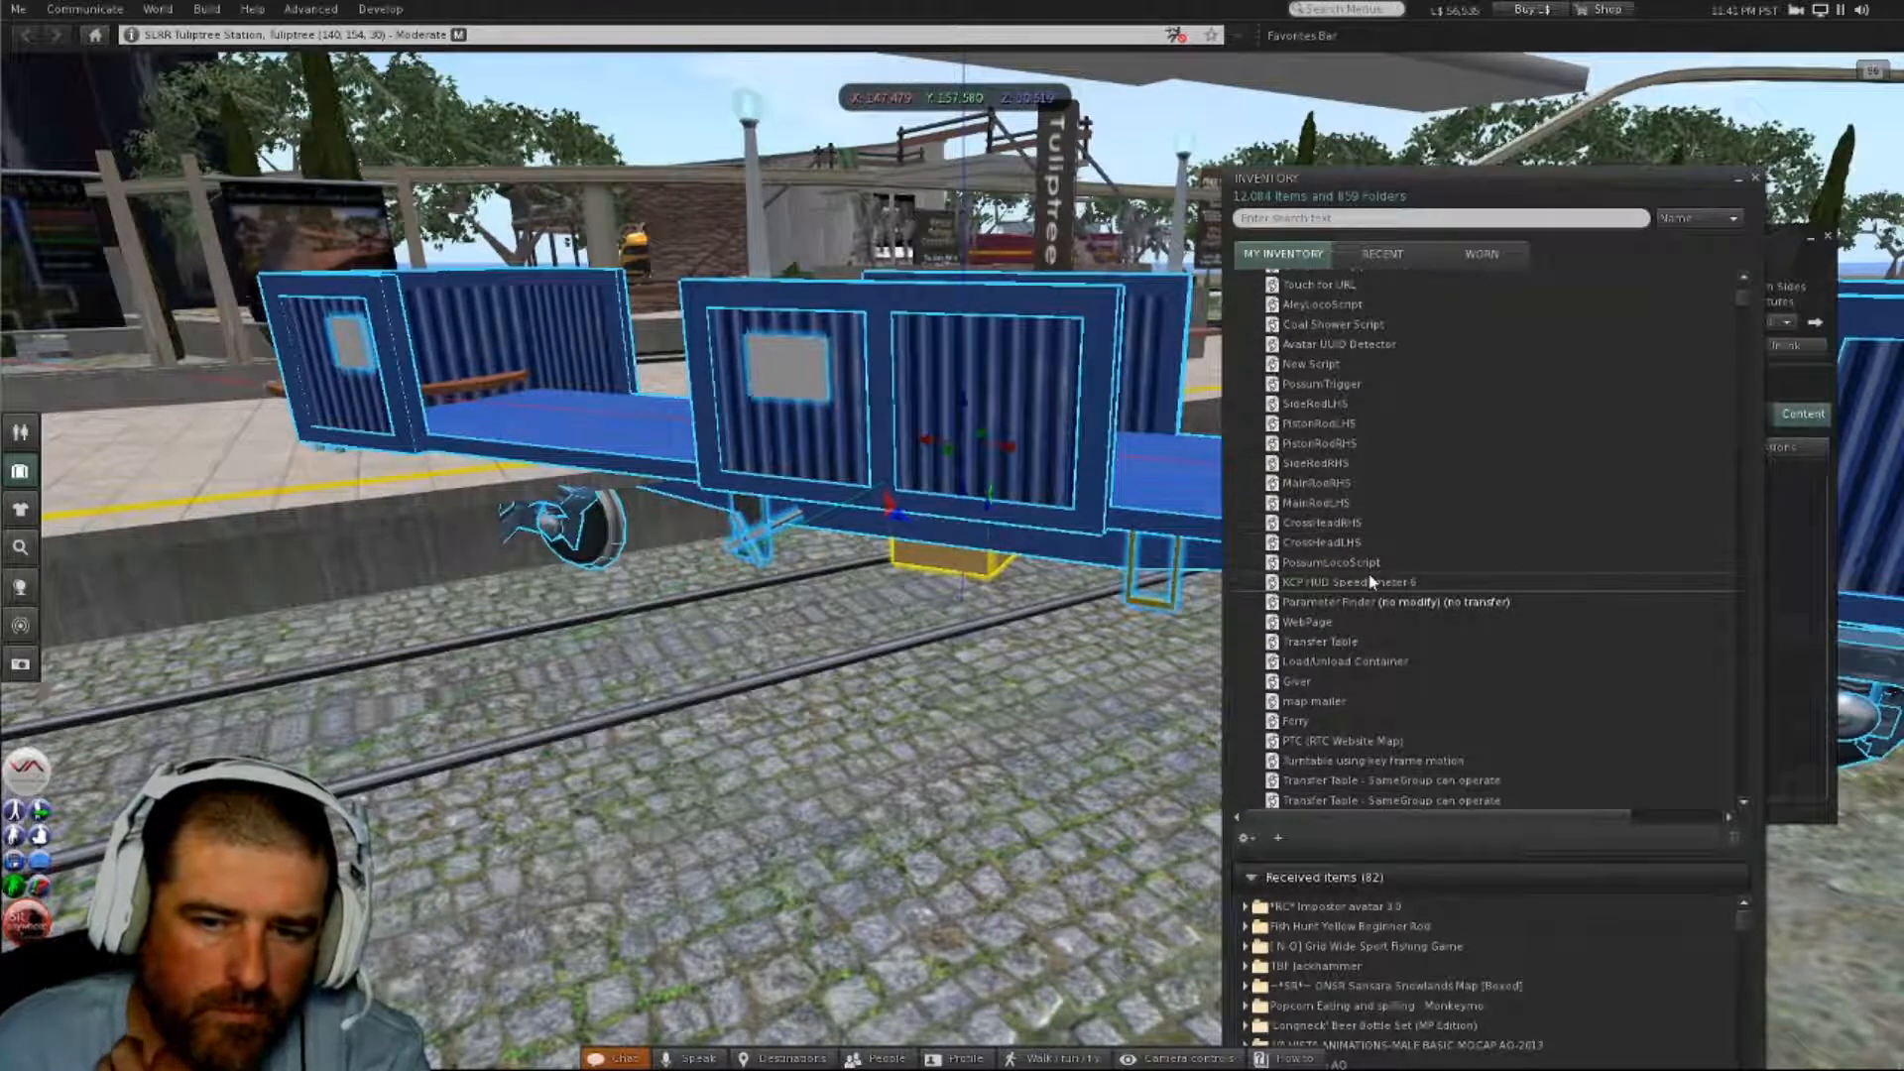
scroll(1372, 582, "down", 3)
scroll(1371, 581, "down", 8)
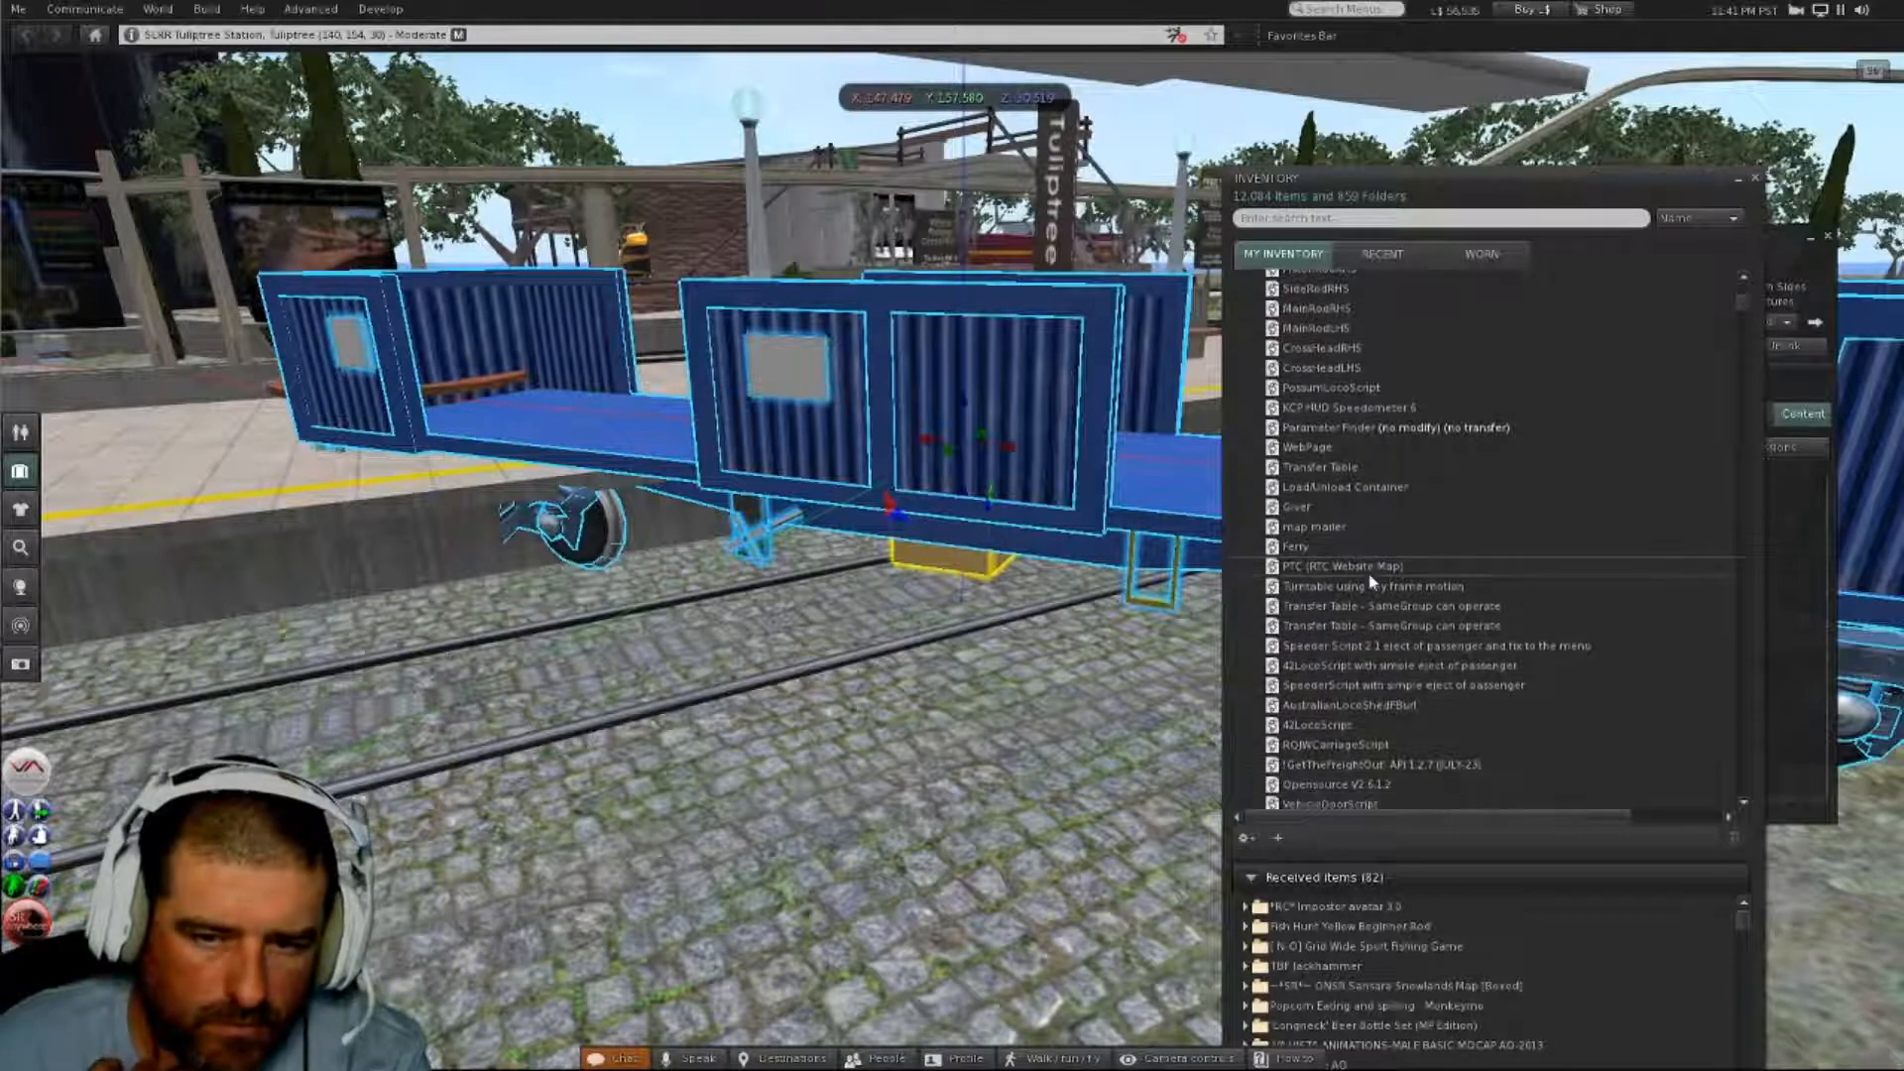
scroll(1371, 583, "down", 3)
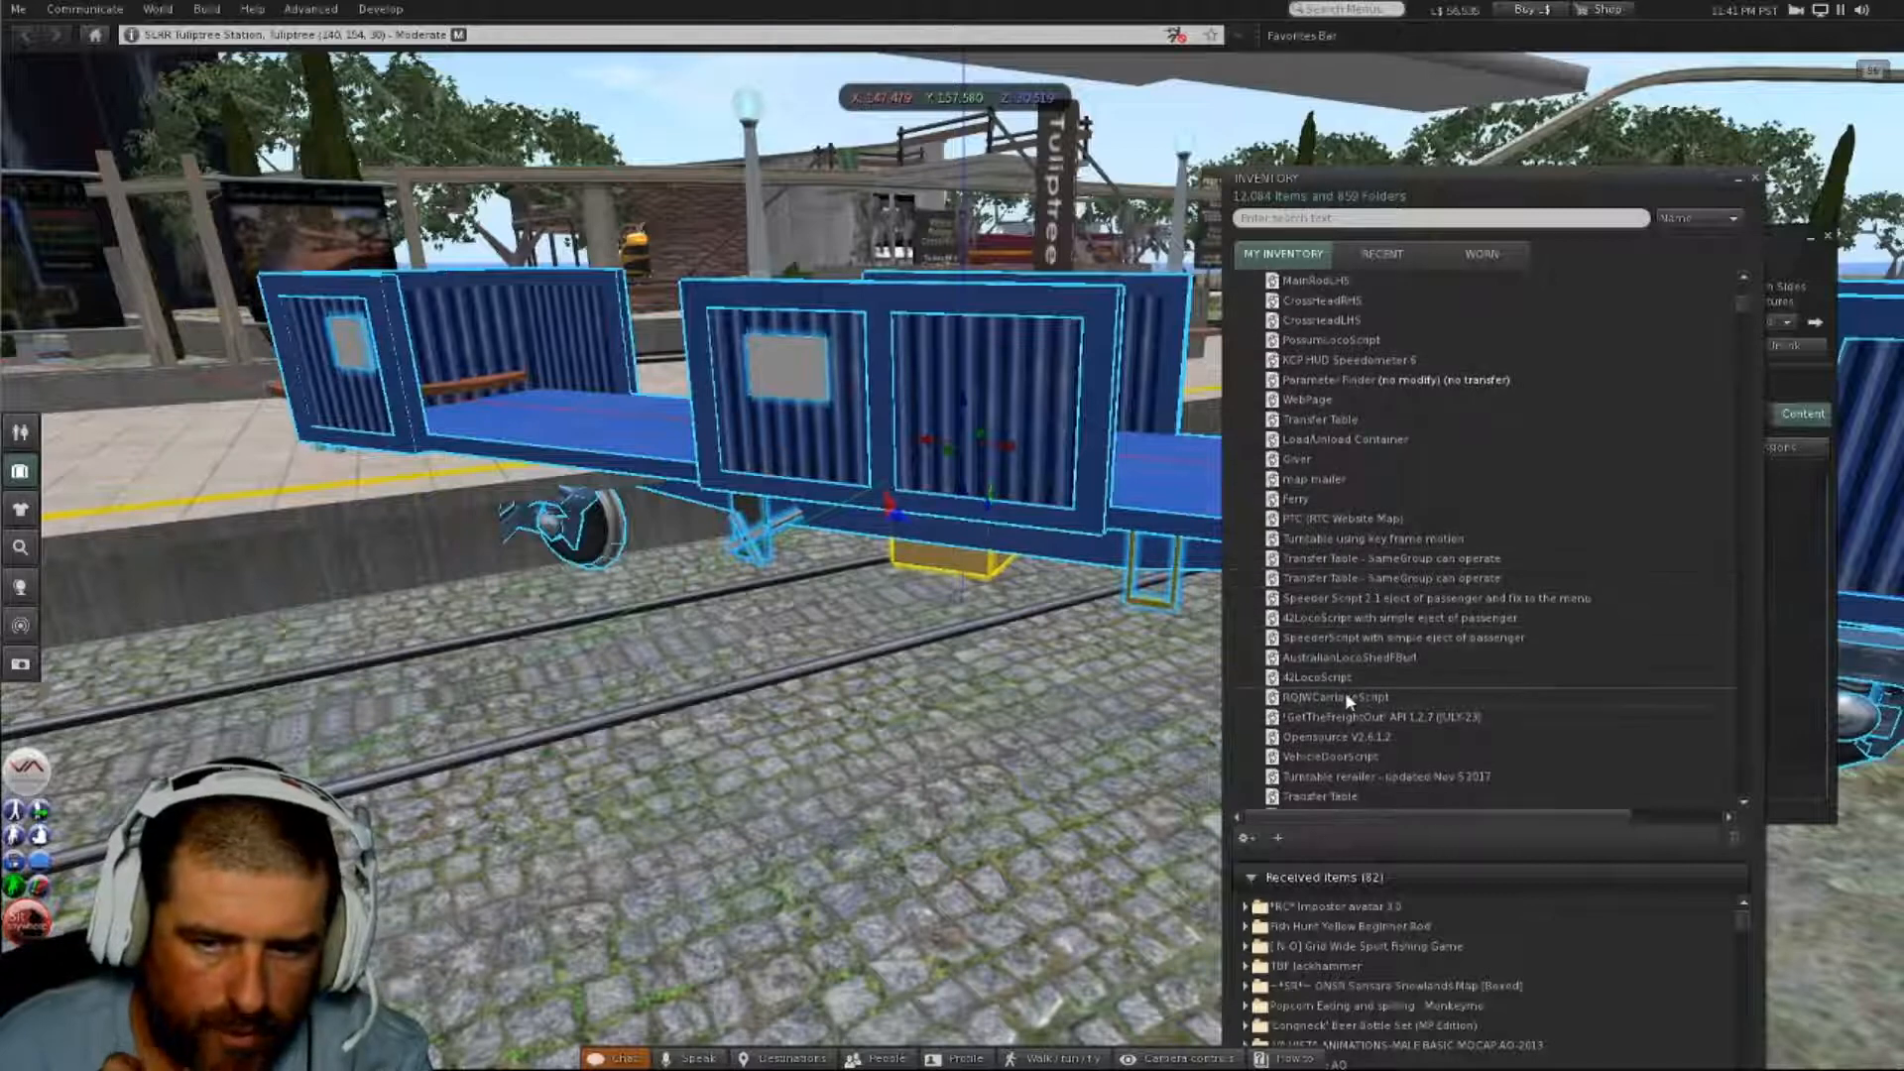
left_click(1377, 698)
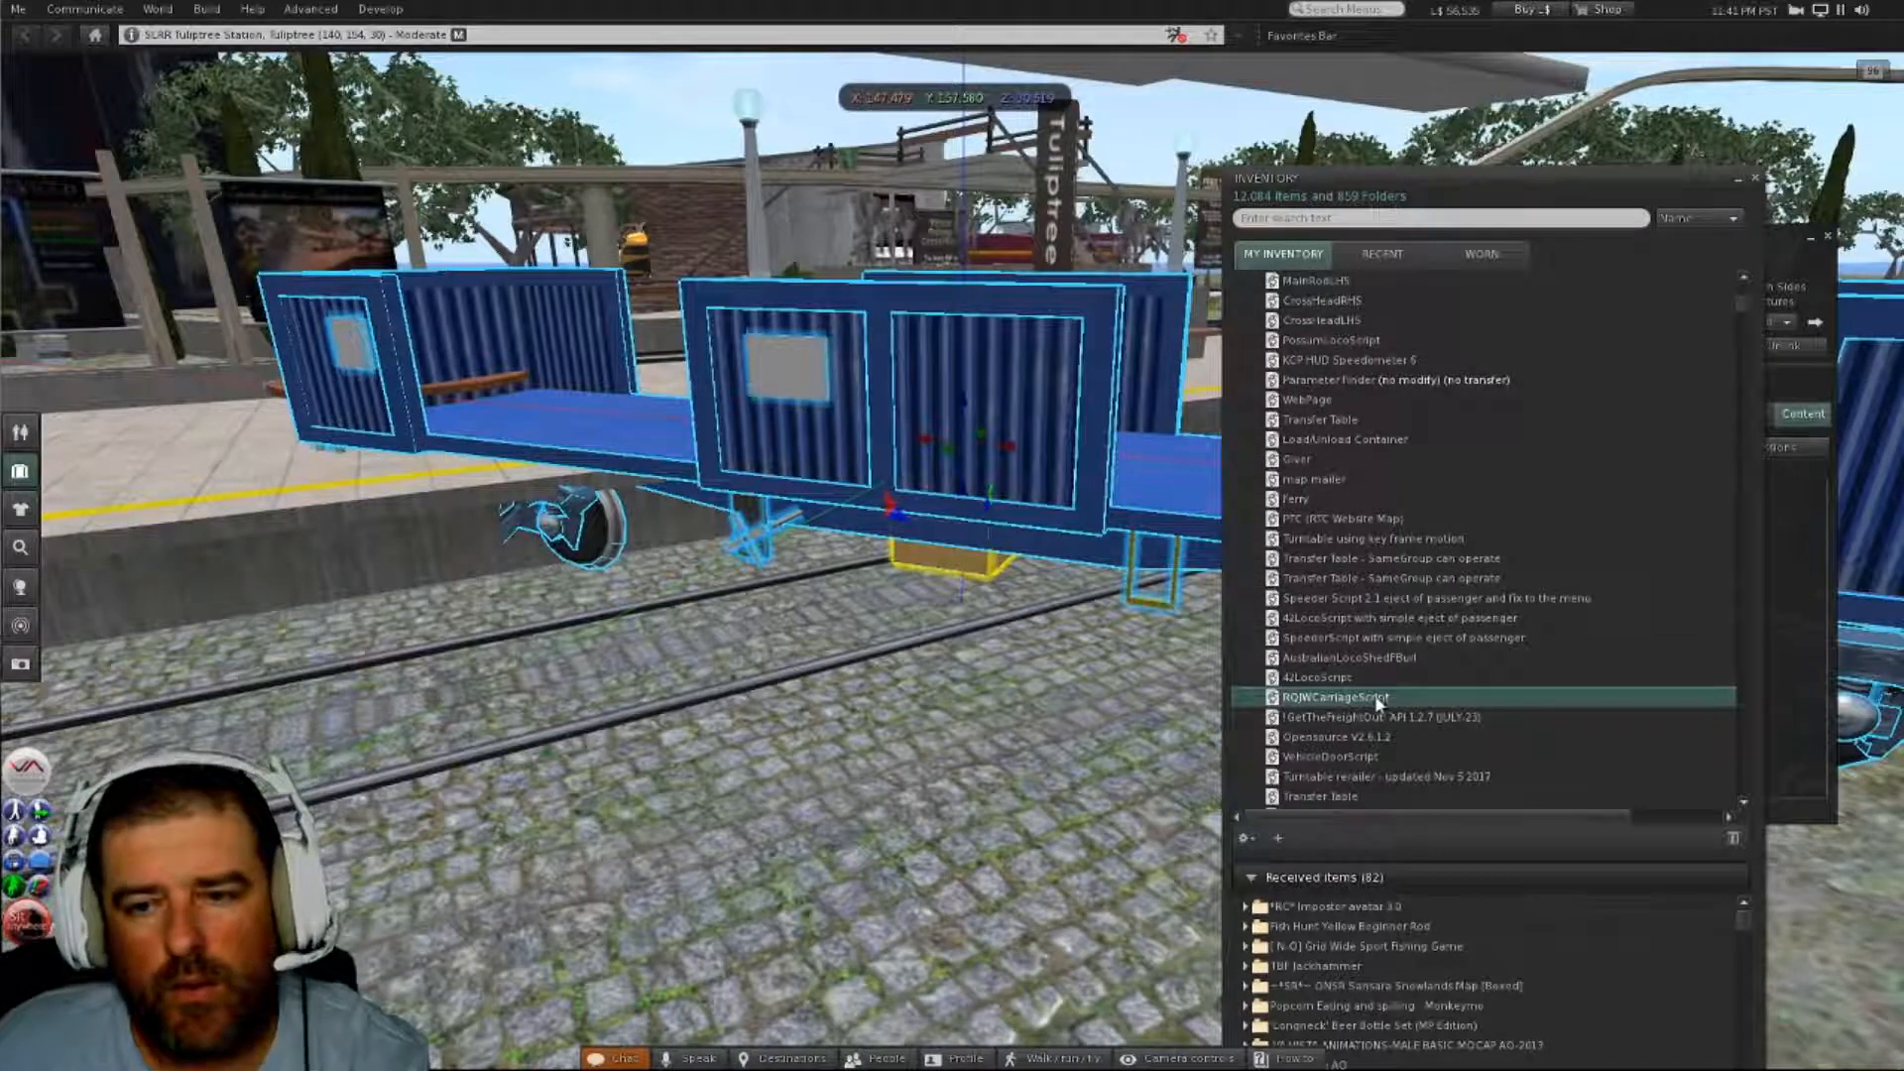
right_click(1325, 700)
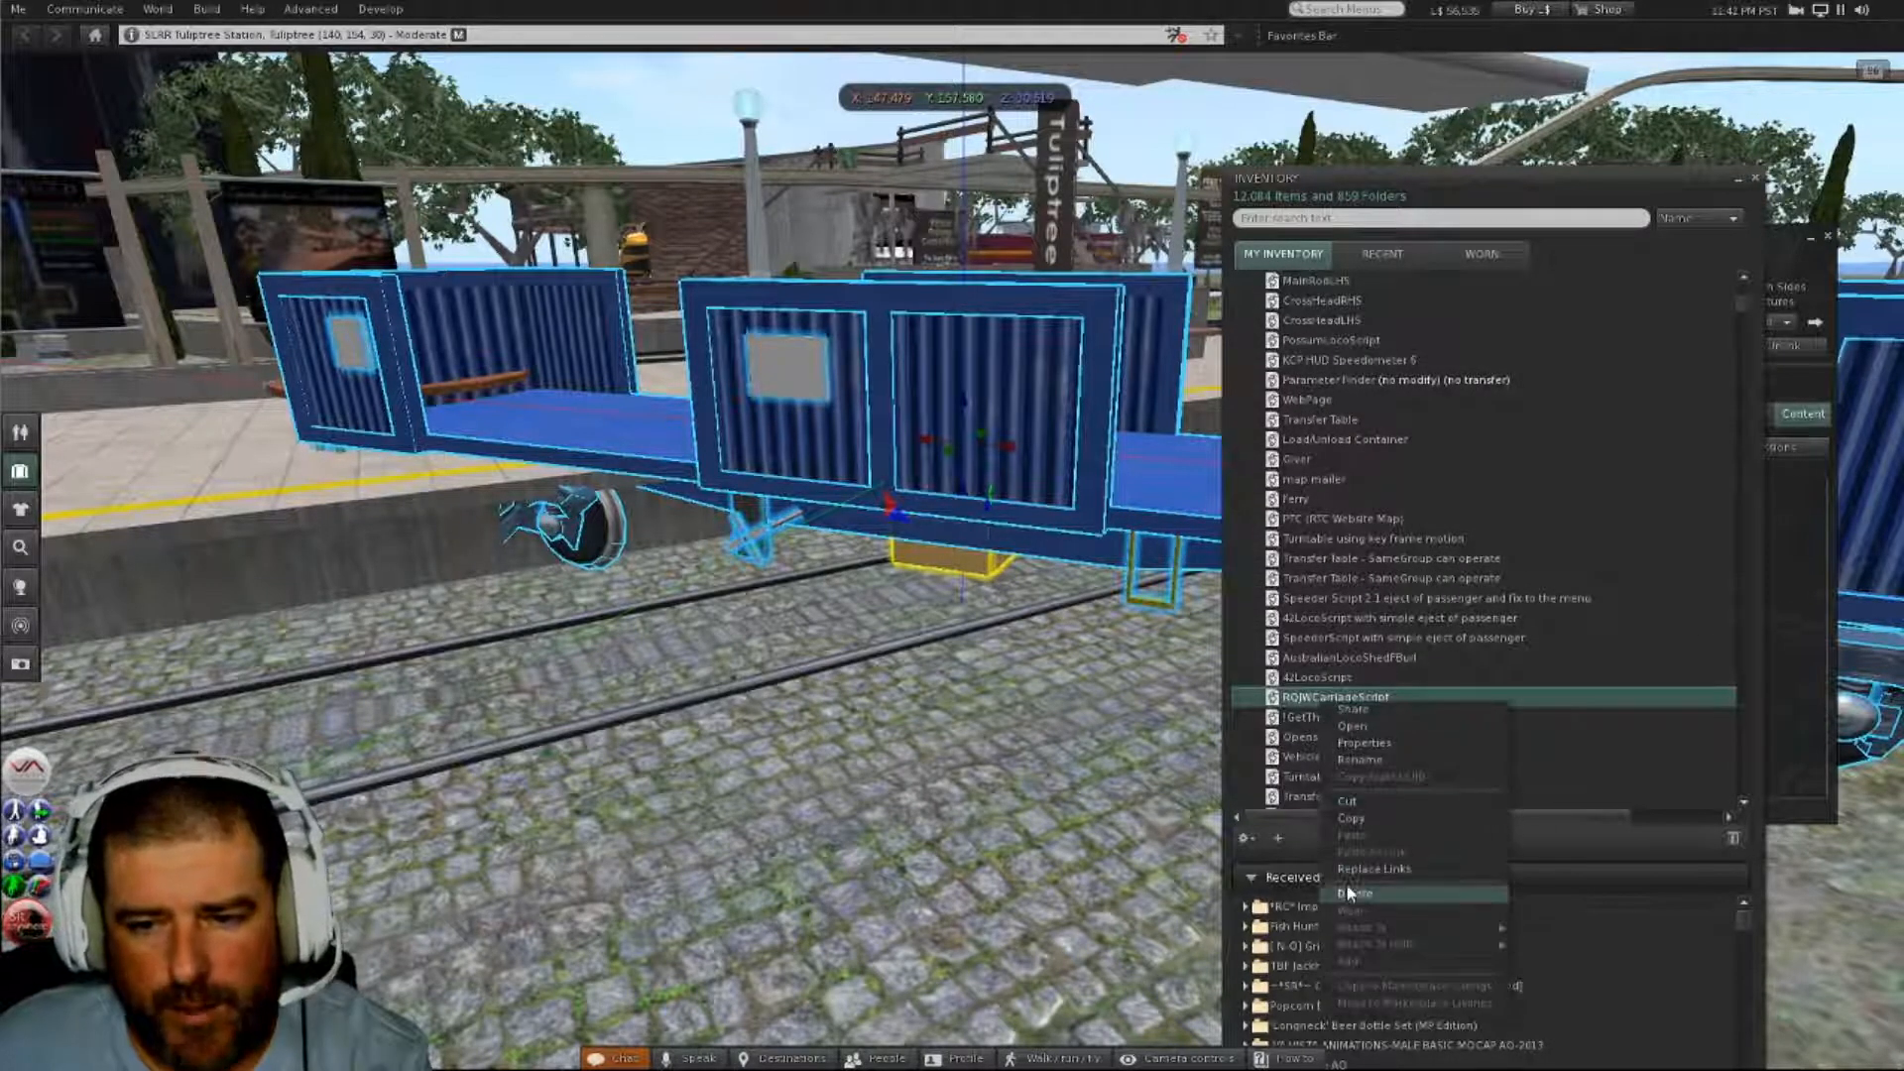
left_click(1359, 759)
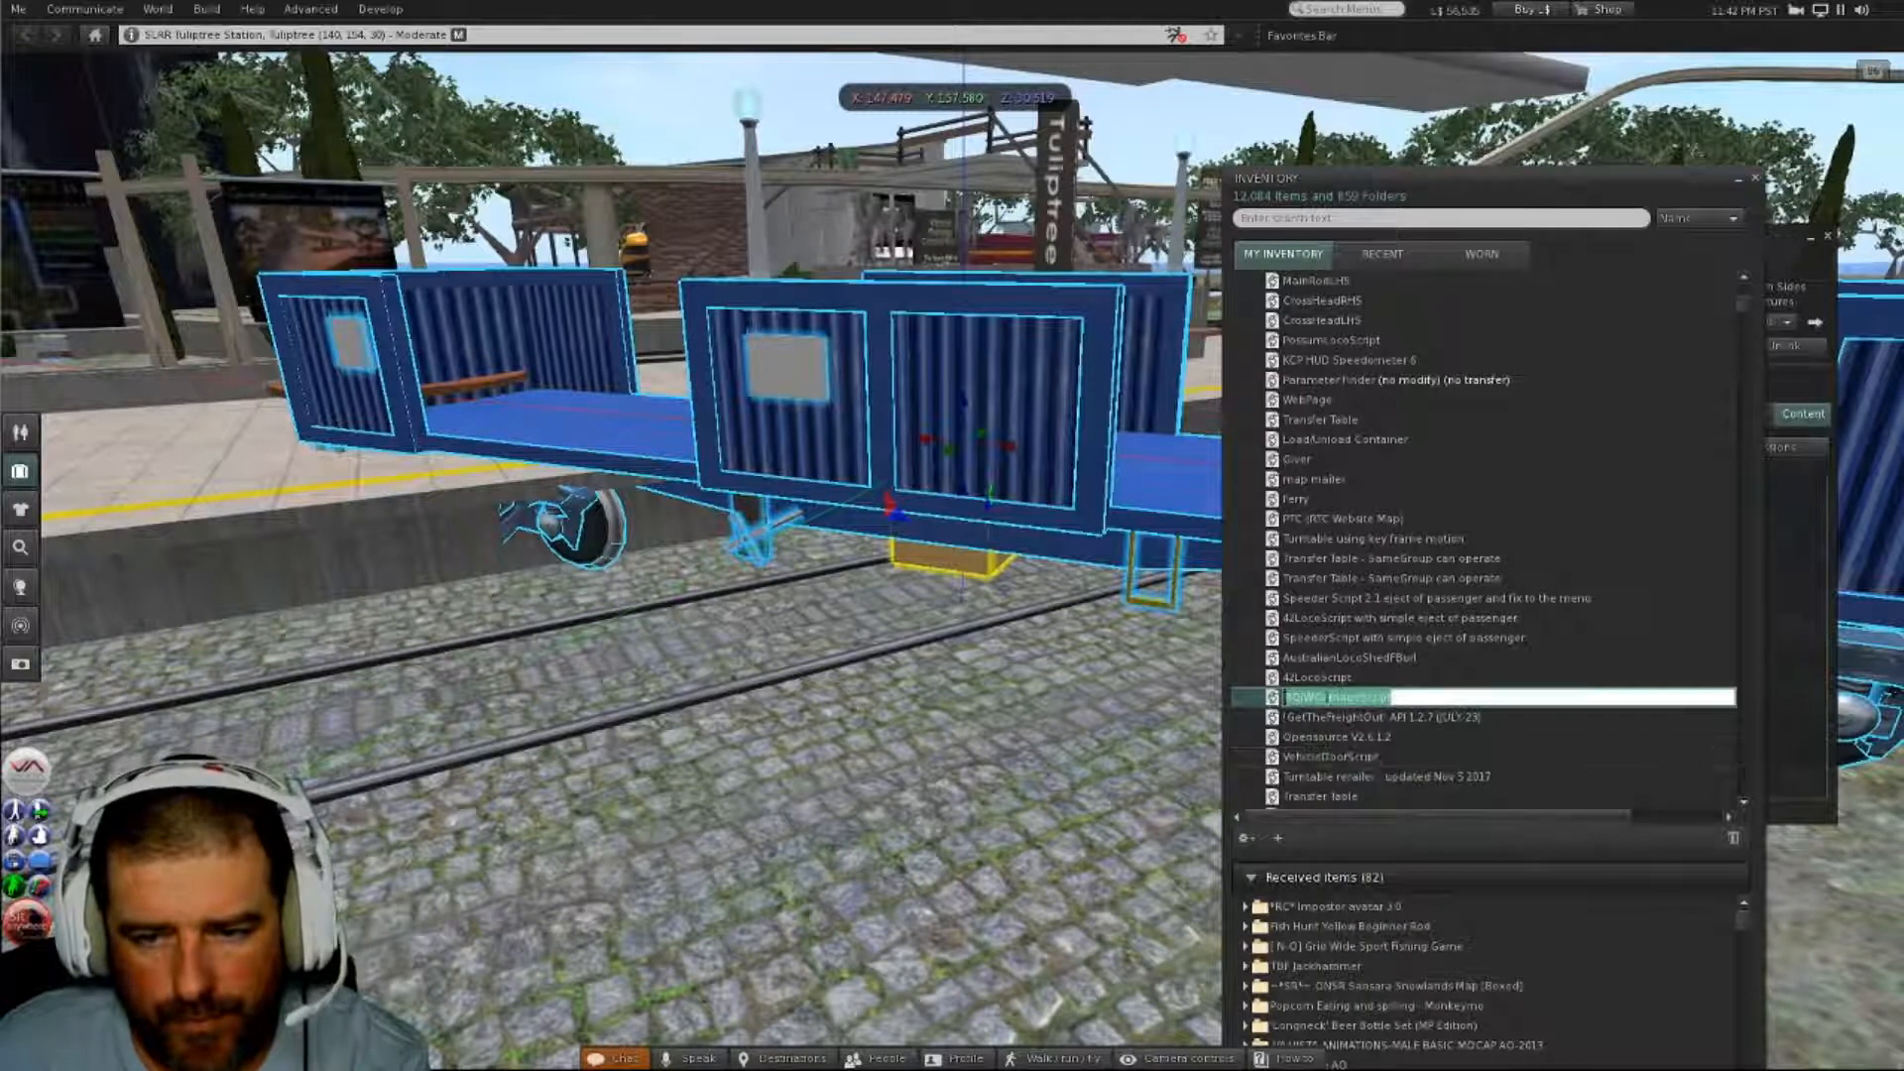
left_click(1314, 698)
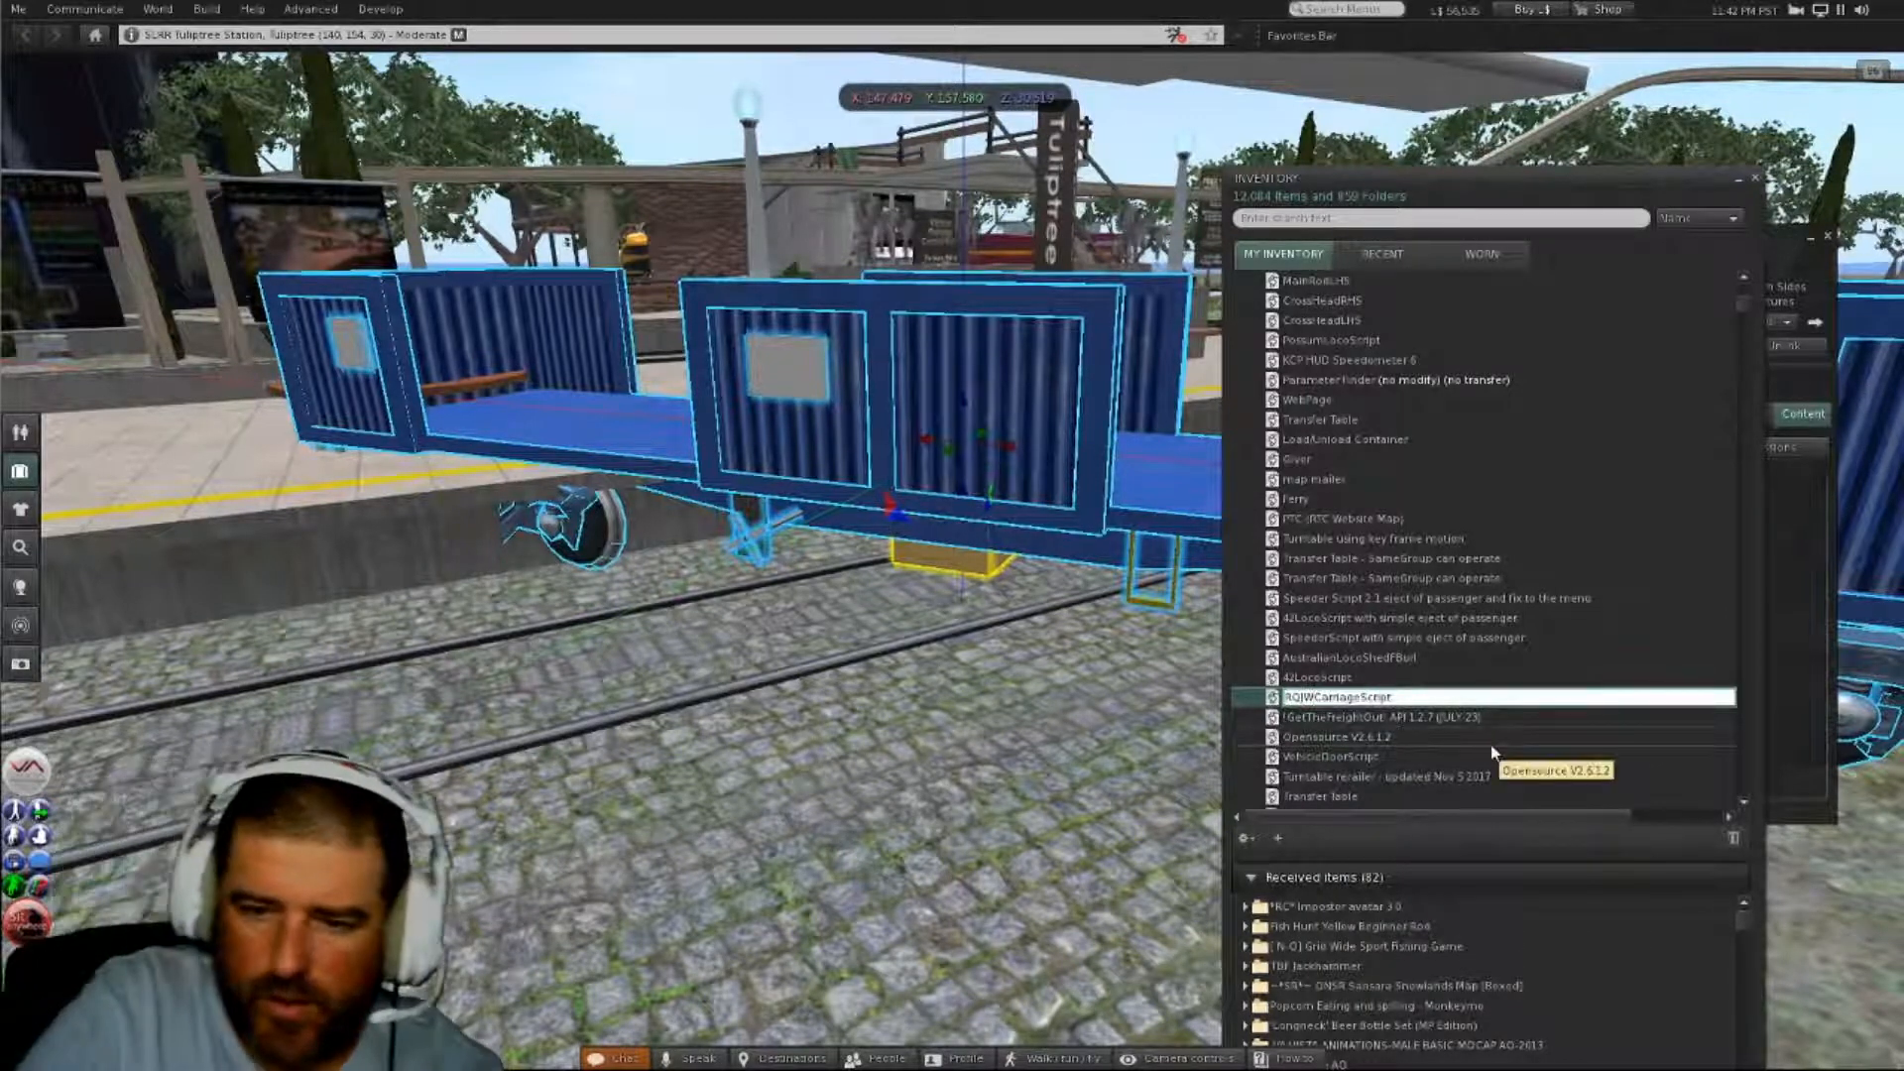
key("BackSpace")
key("BackSpace")
key("BackSpace")
key("BackSpace")
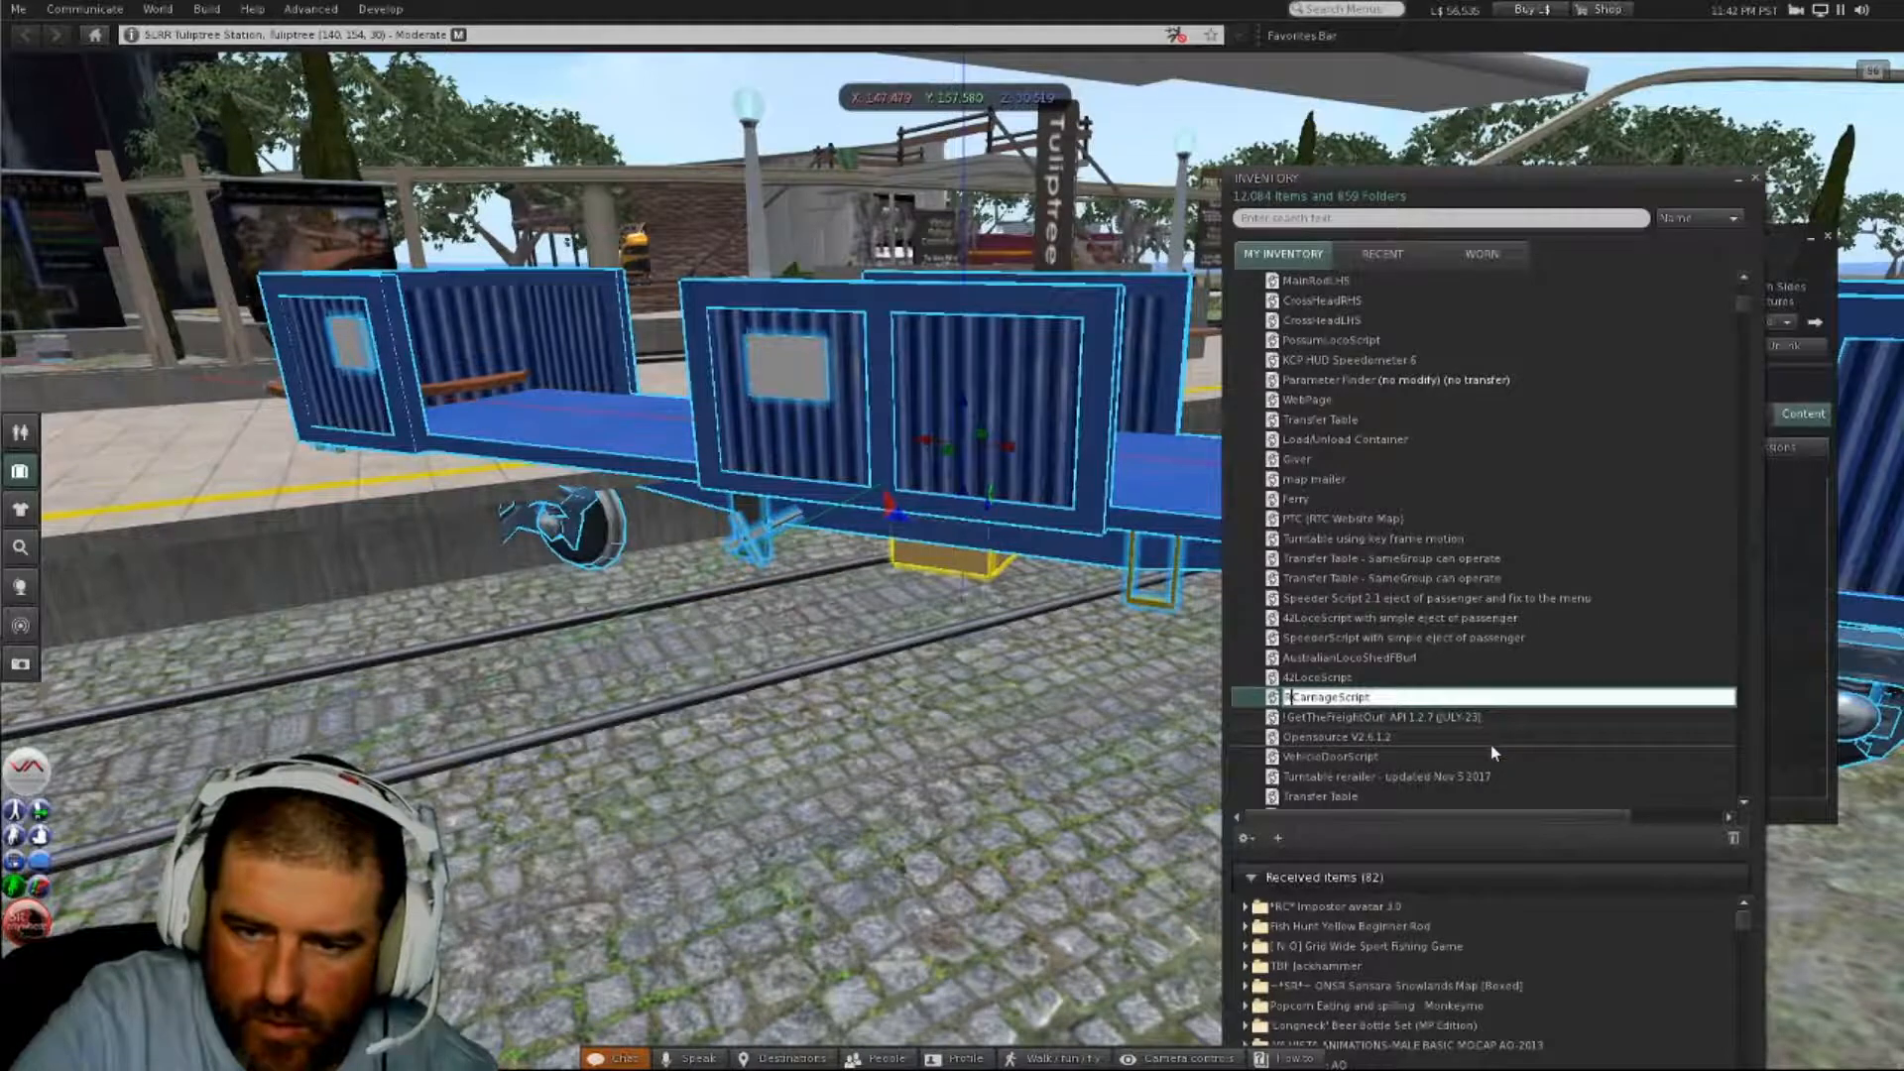
type("RC")
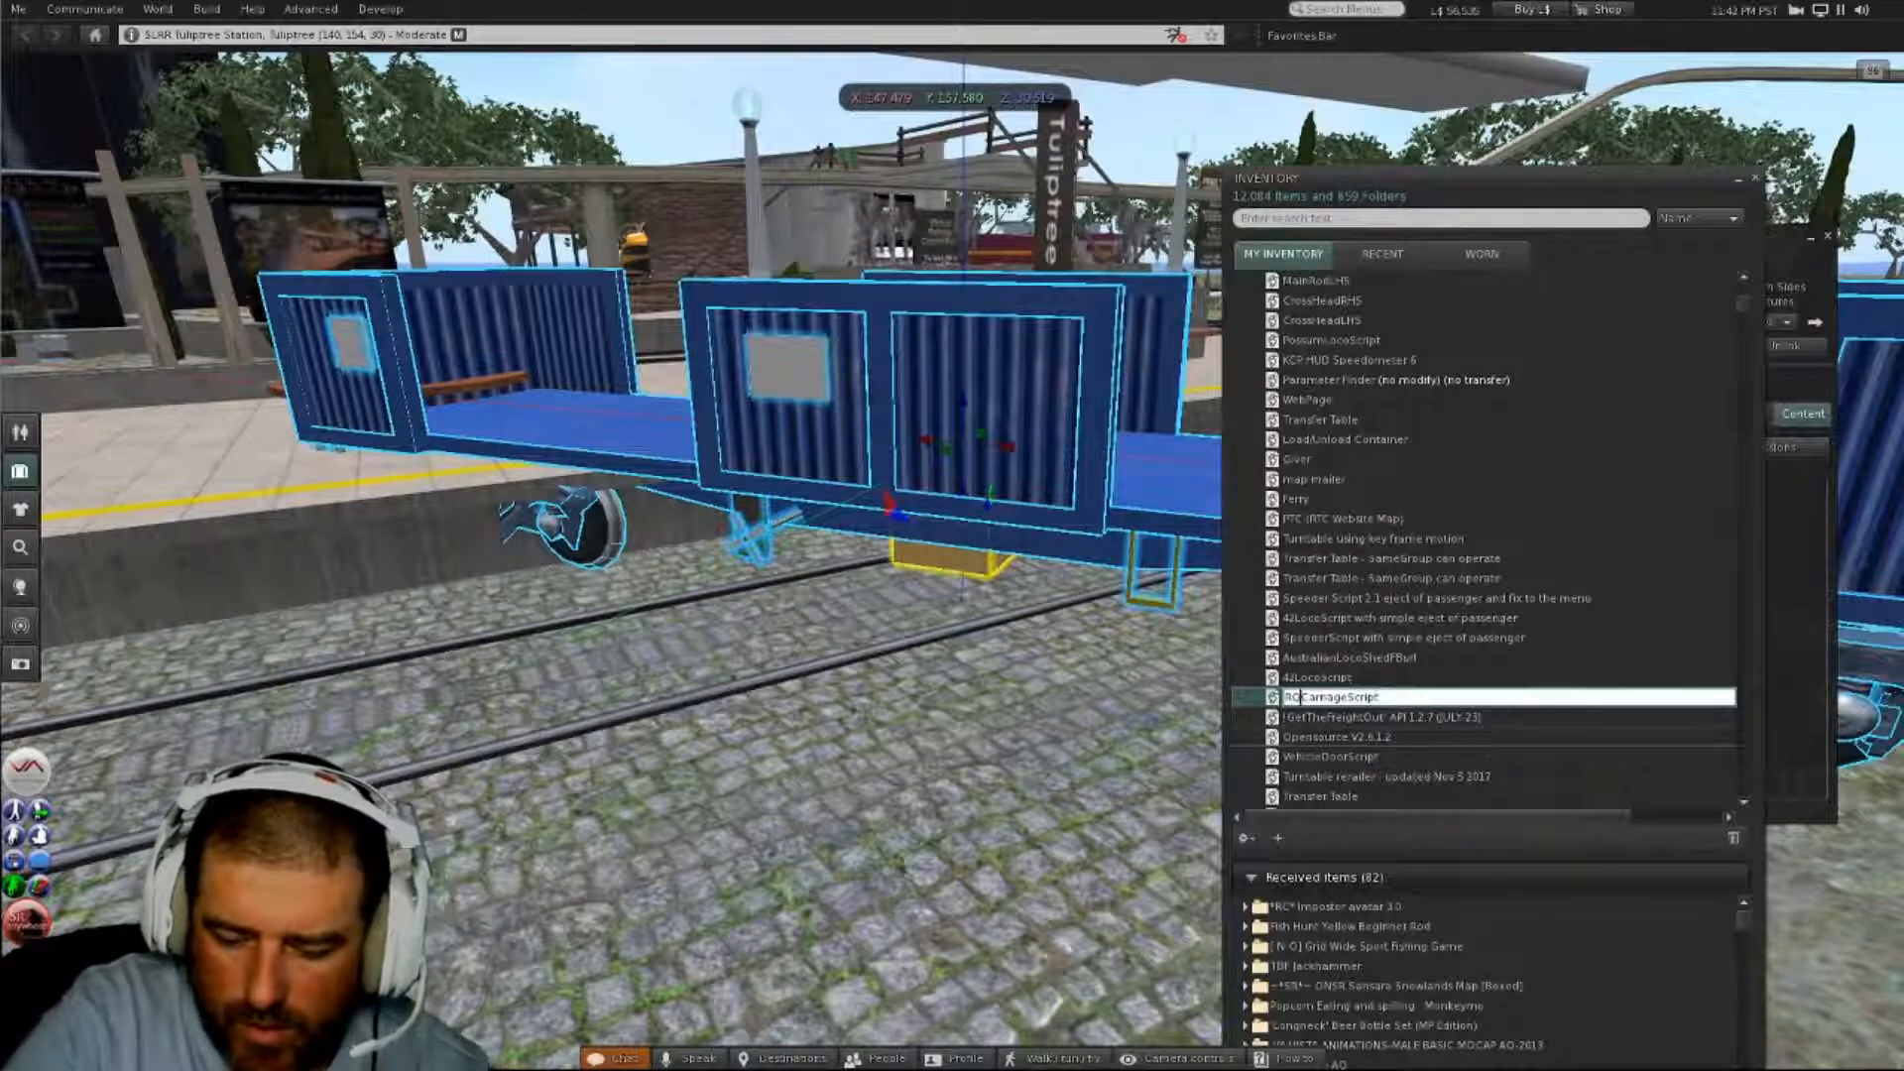
type("JW")
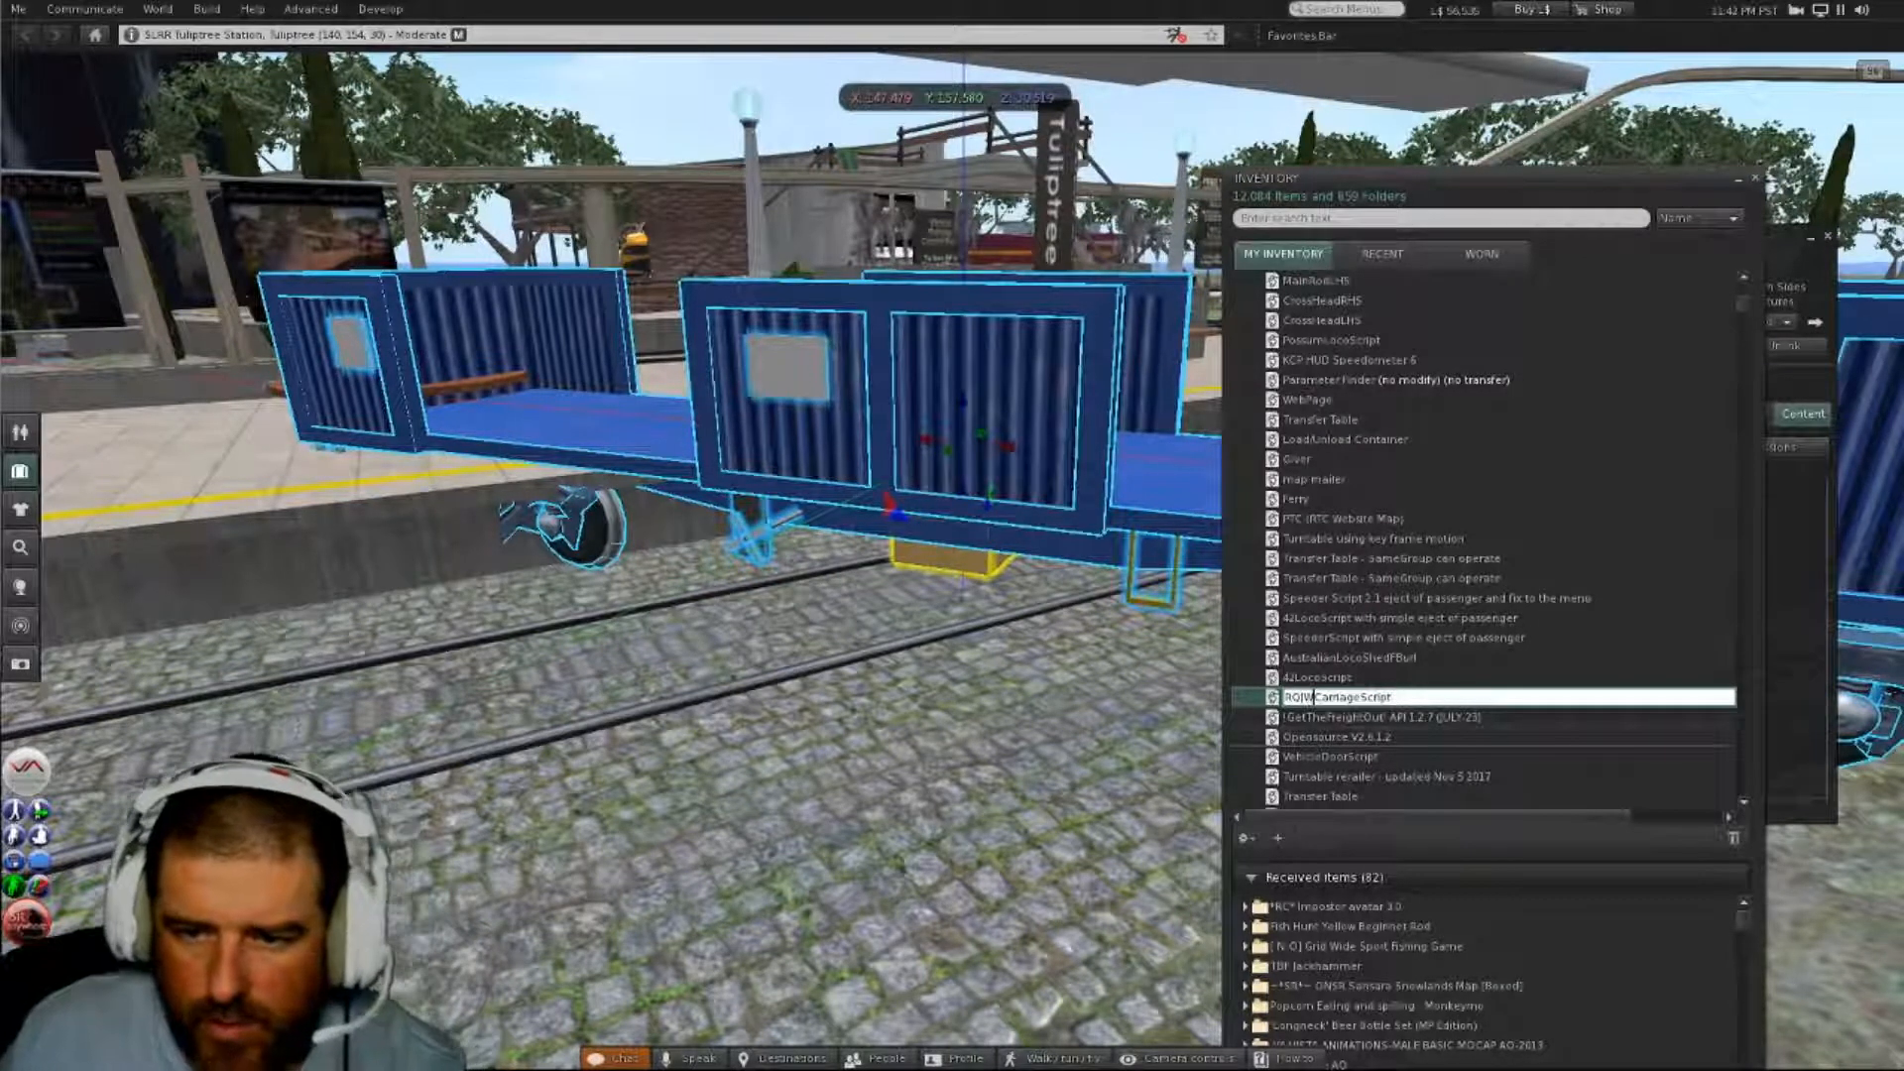
left_click(1451, 718)
- Add RQJWCarriageScript from the inventory to the contents of the blue wagon, and close the inventory
left_click(1389, 698)
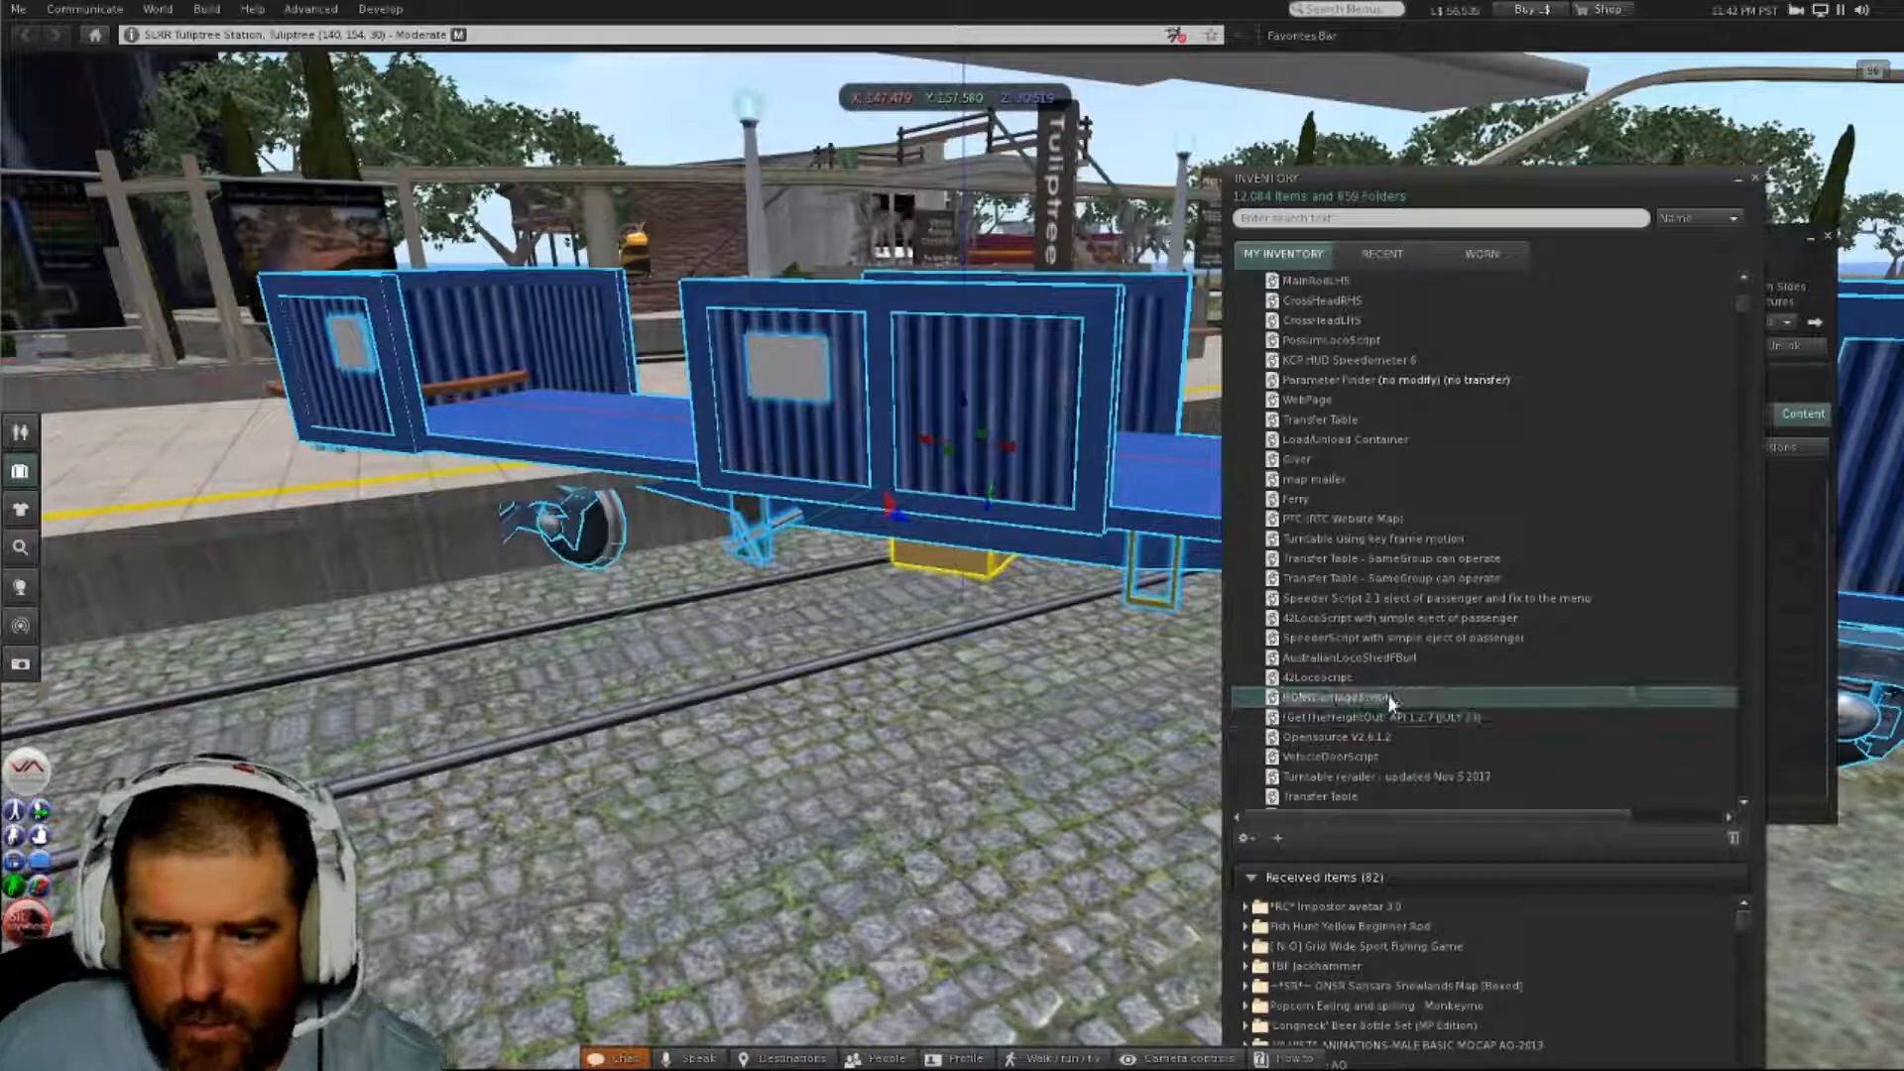
left_click_drag(1366, 704, 1068, 474)
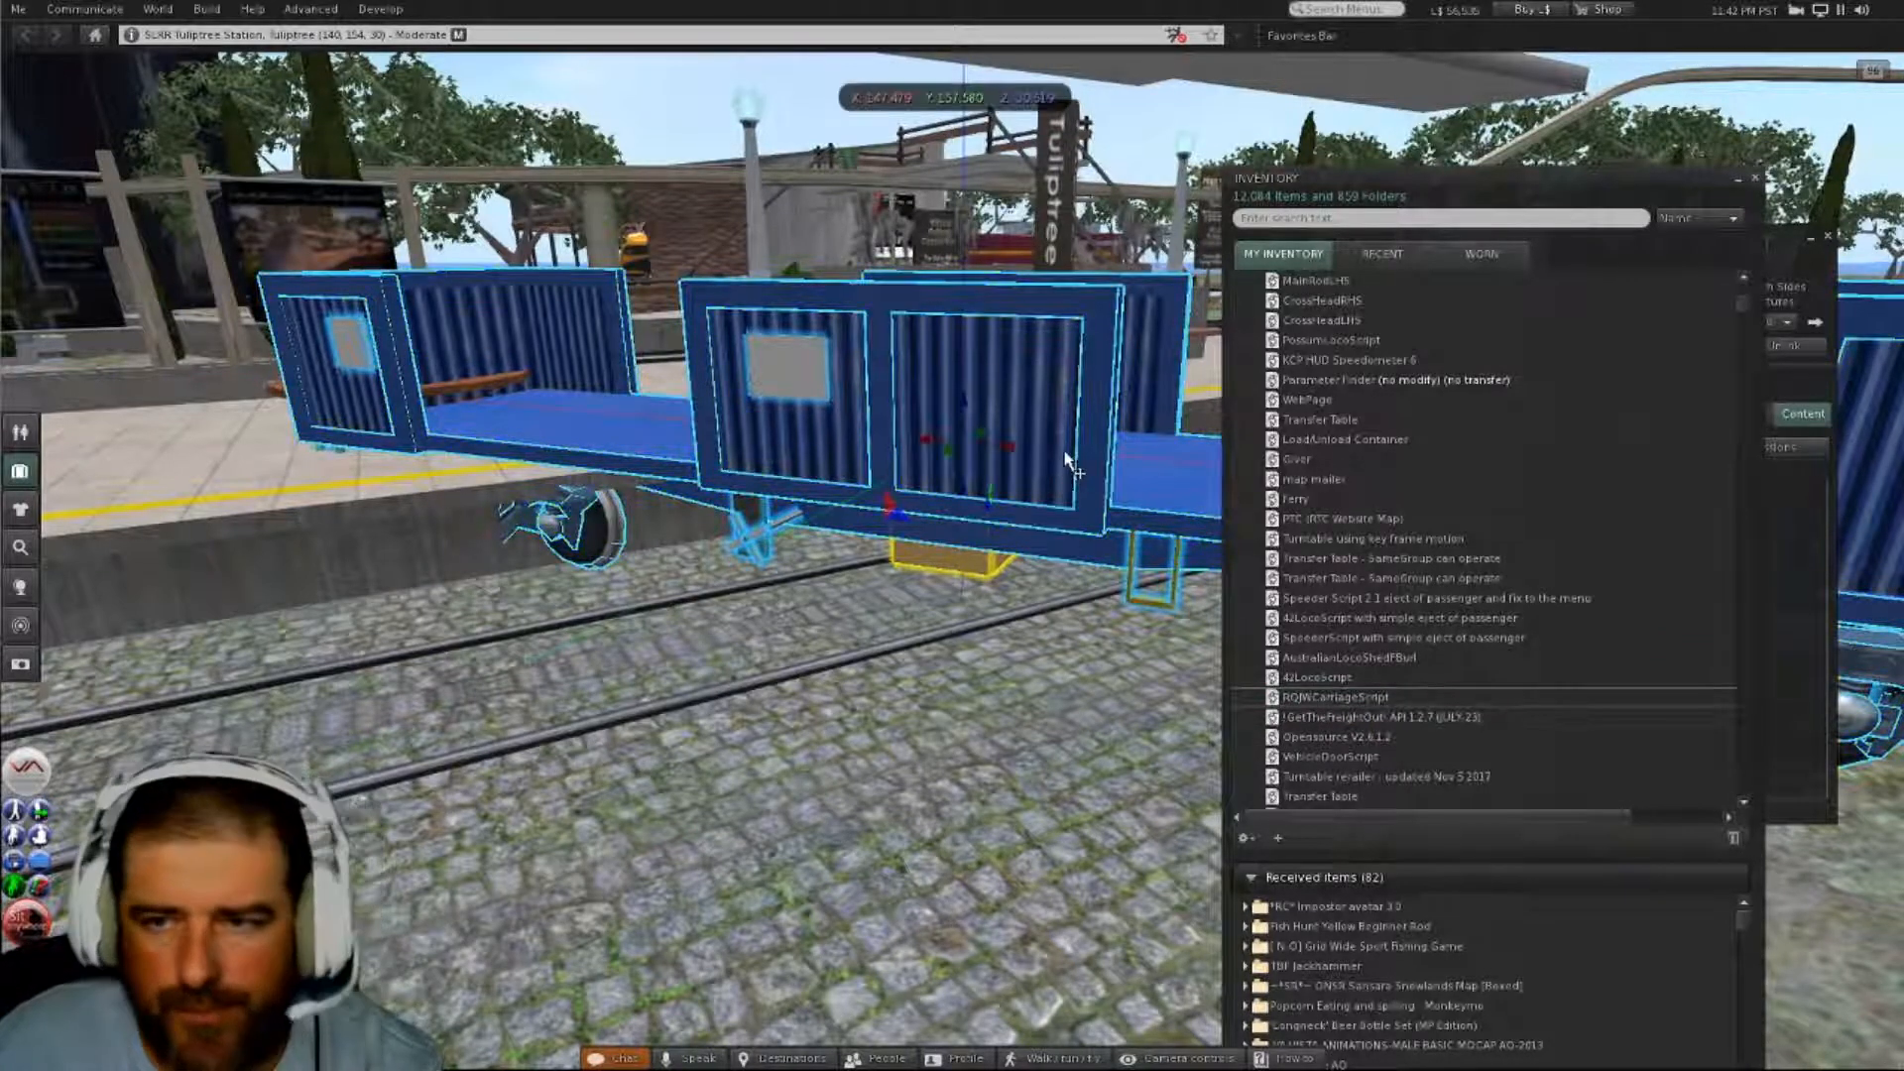
left_click(1754, 177)
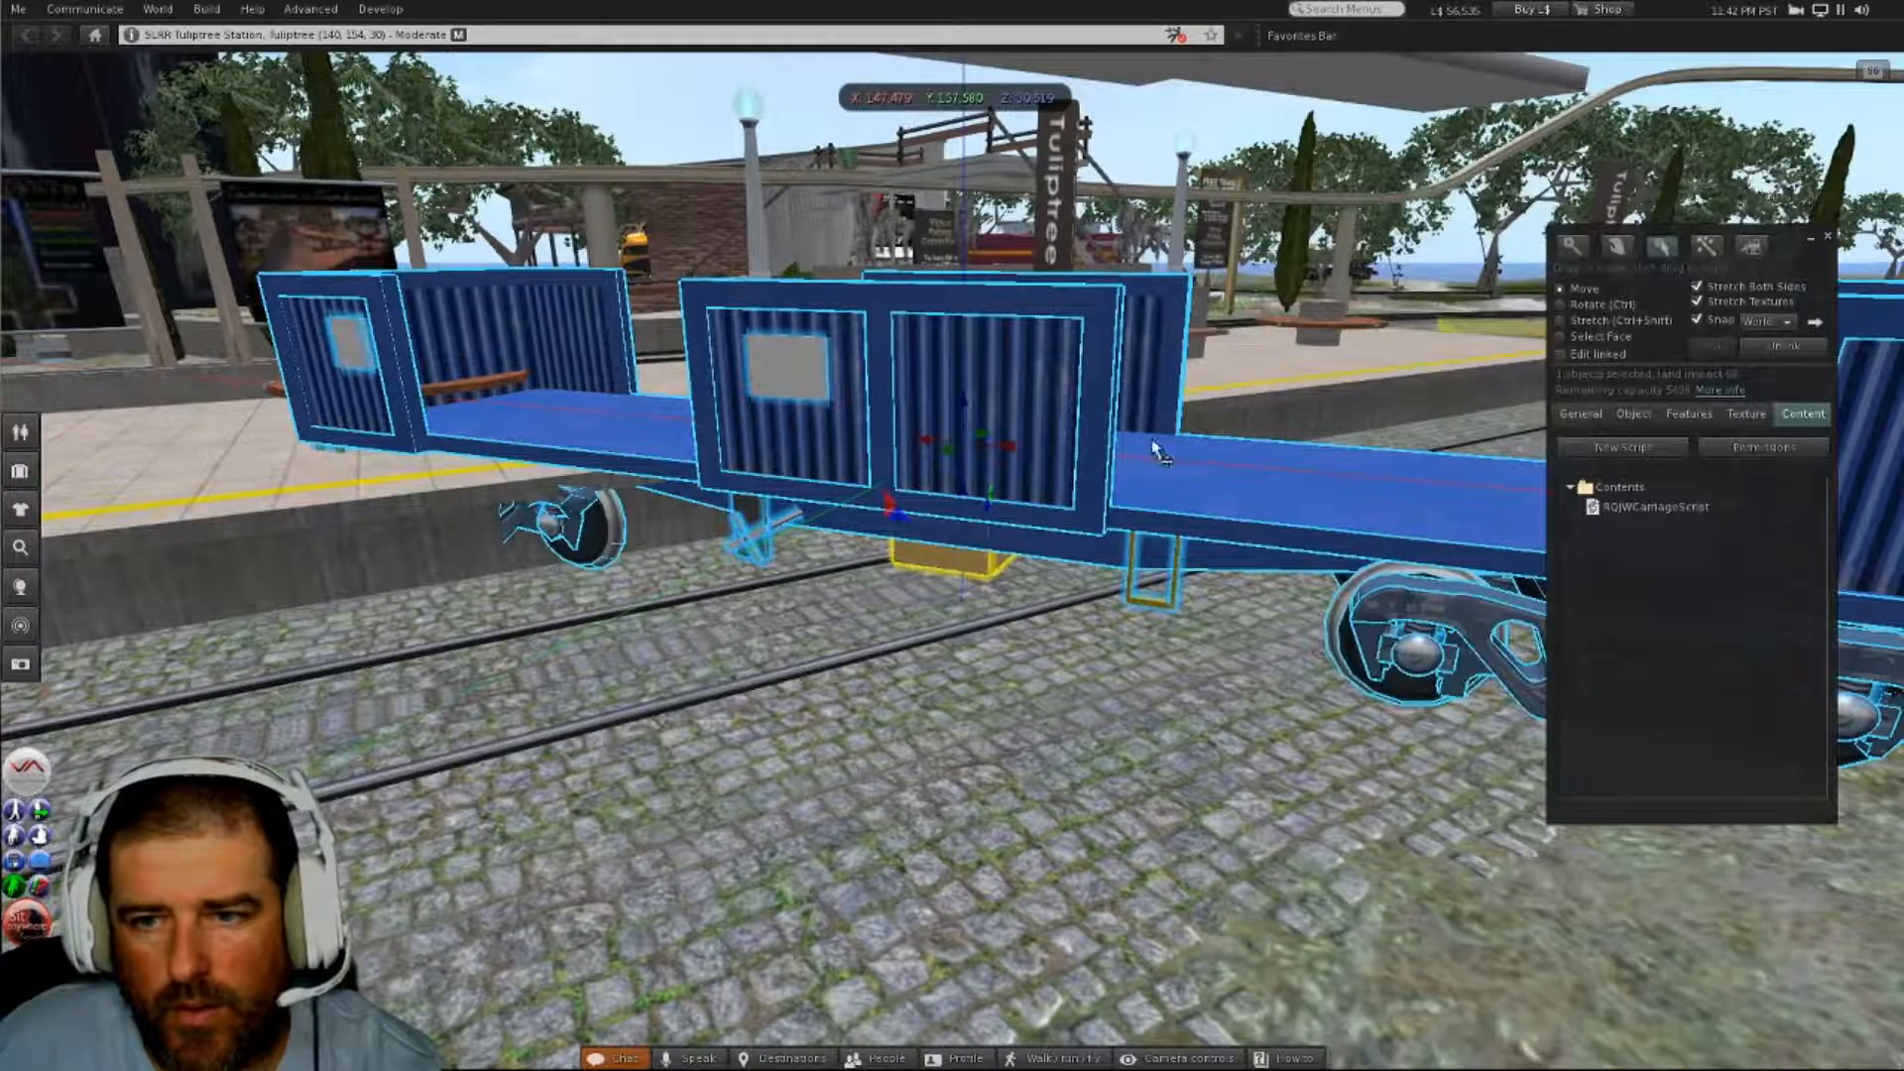
- Rename the script in the wagon's contents as NODYCarriageScript
right_click(1654, 513)
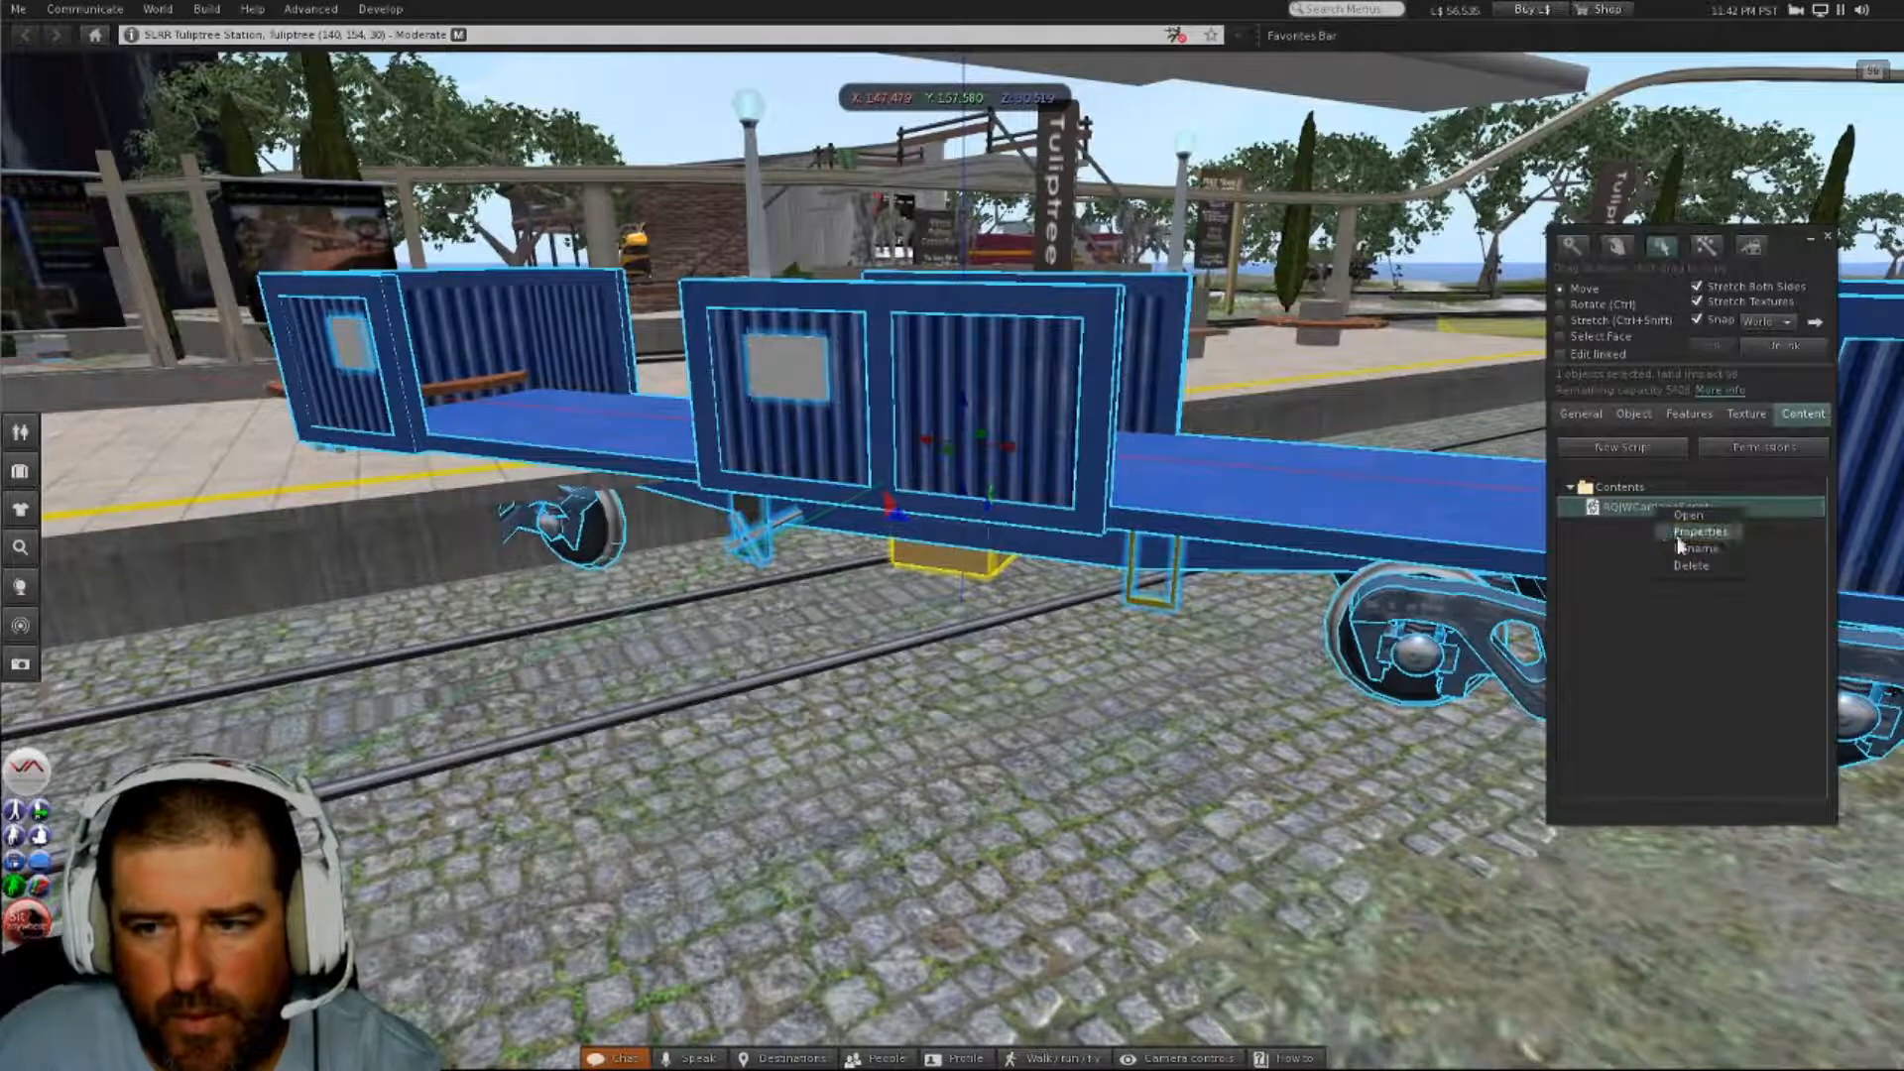
left_click(1658, 530)
left_click(1637, 507)
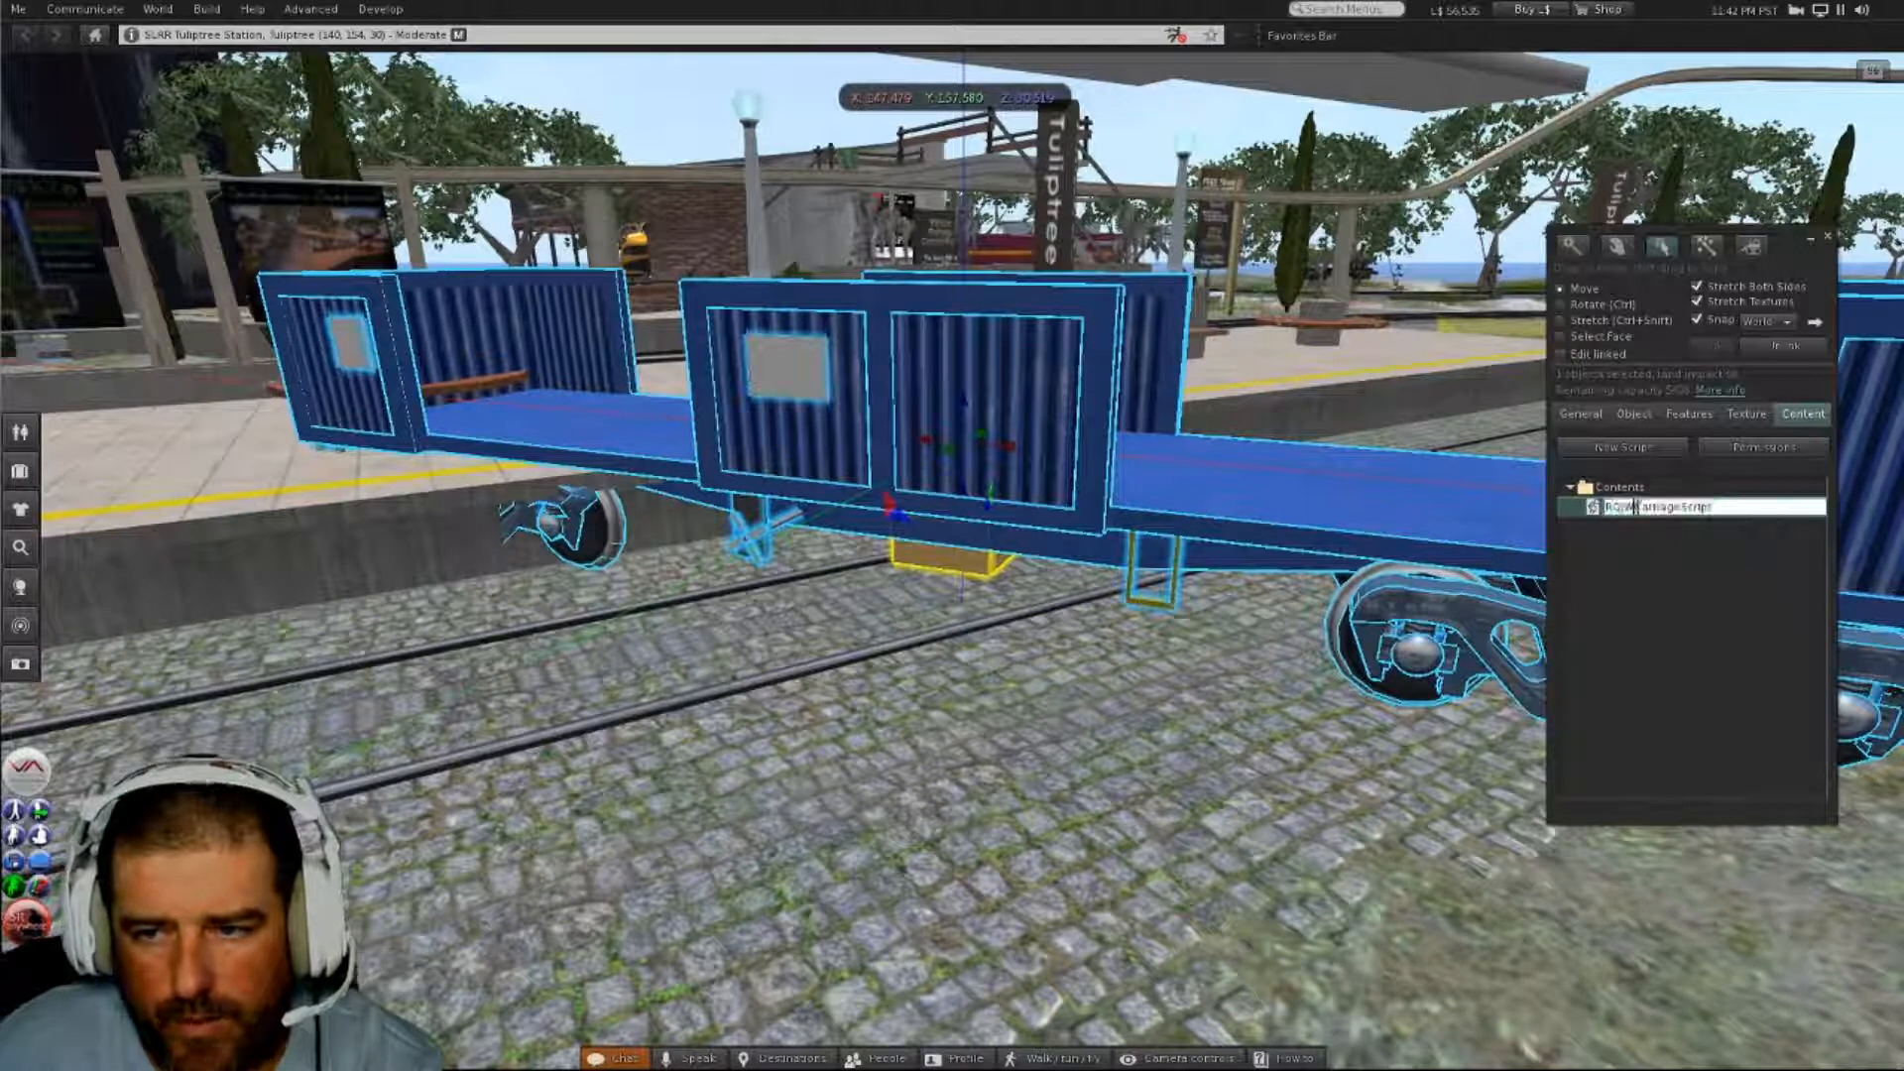
key("BackSpace")
key("BackSpace")
key("BackSpace")
key("BackSpace")
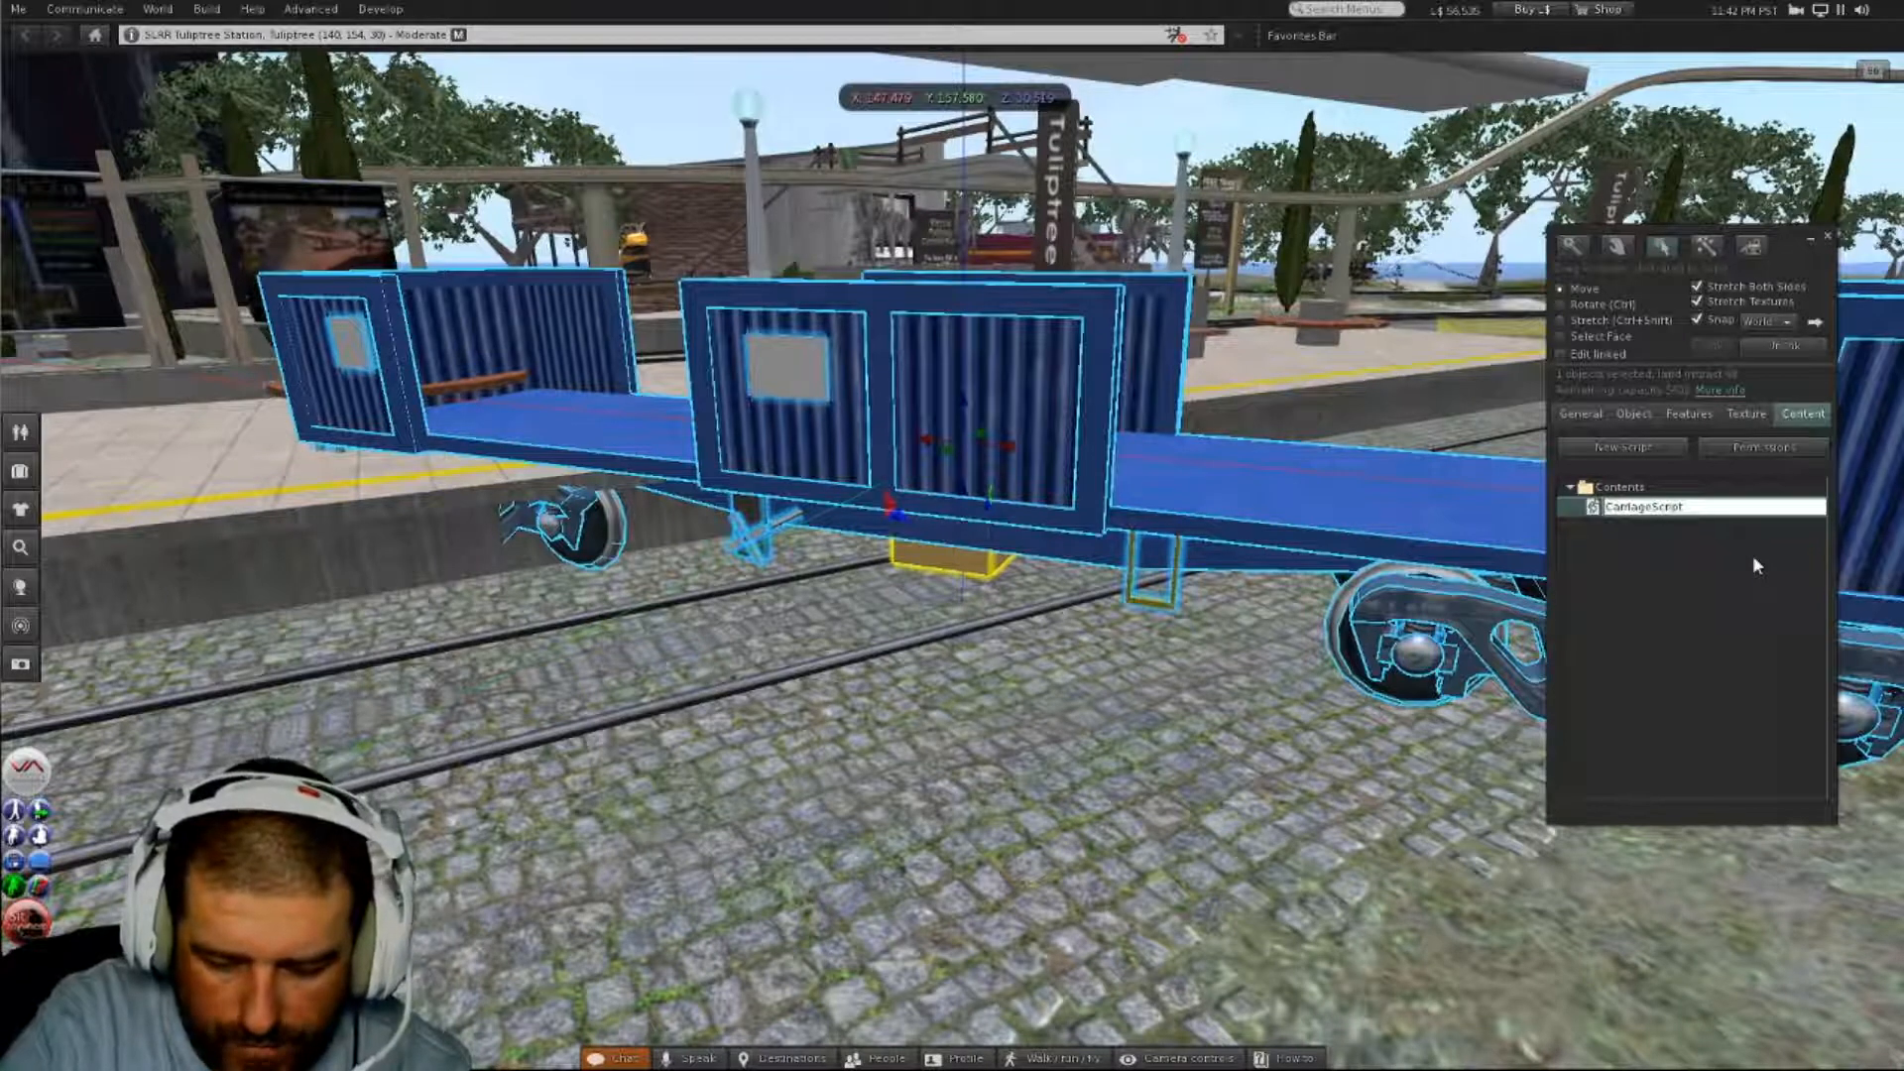
type("NODY")
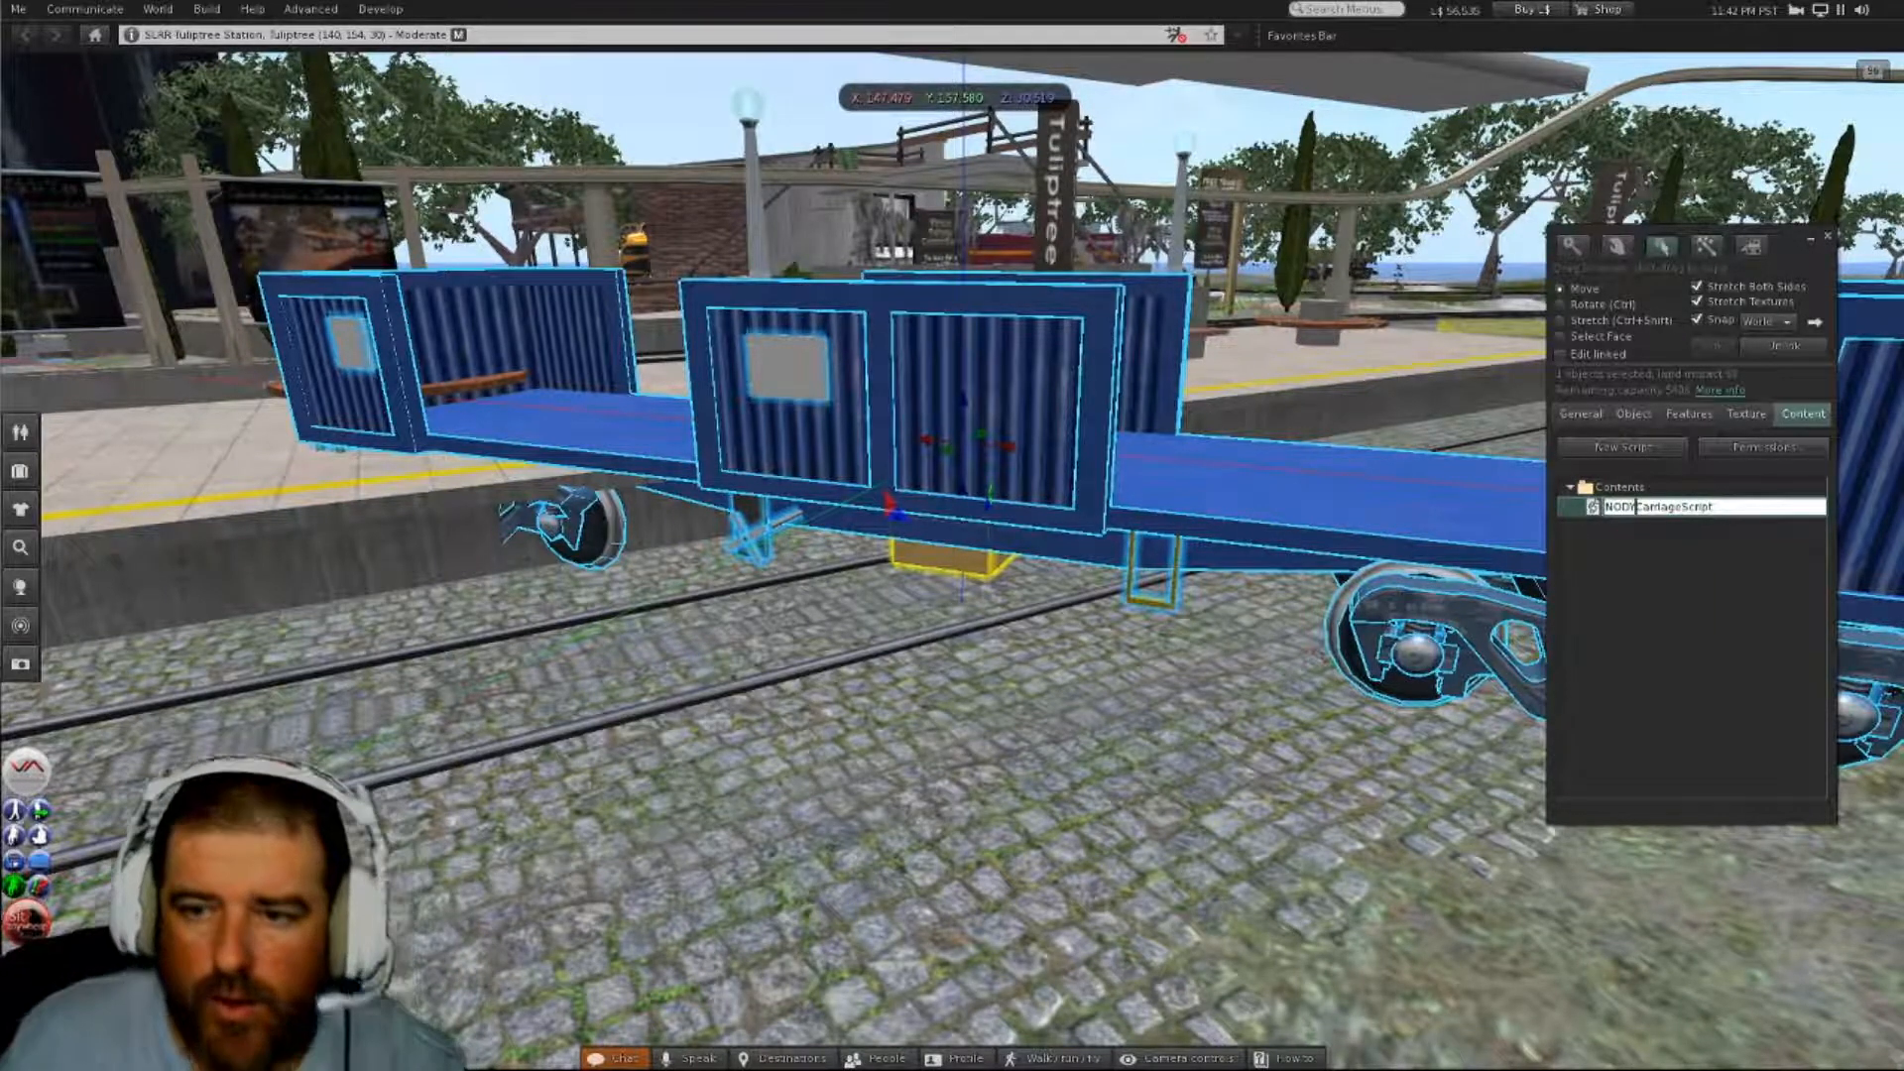
key("Return")
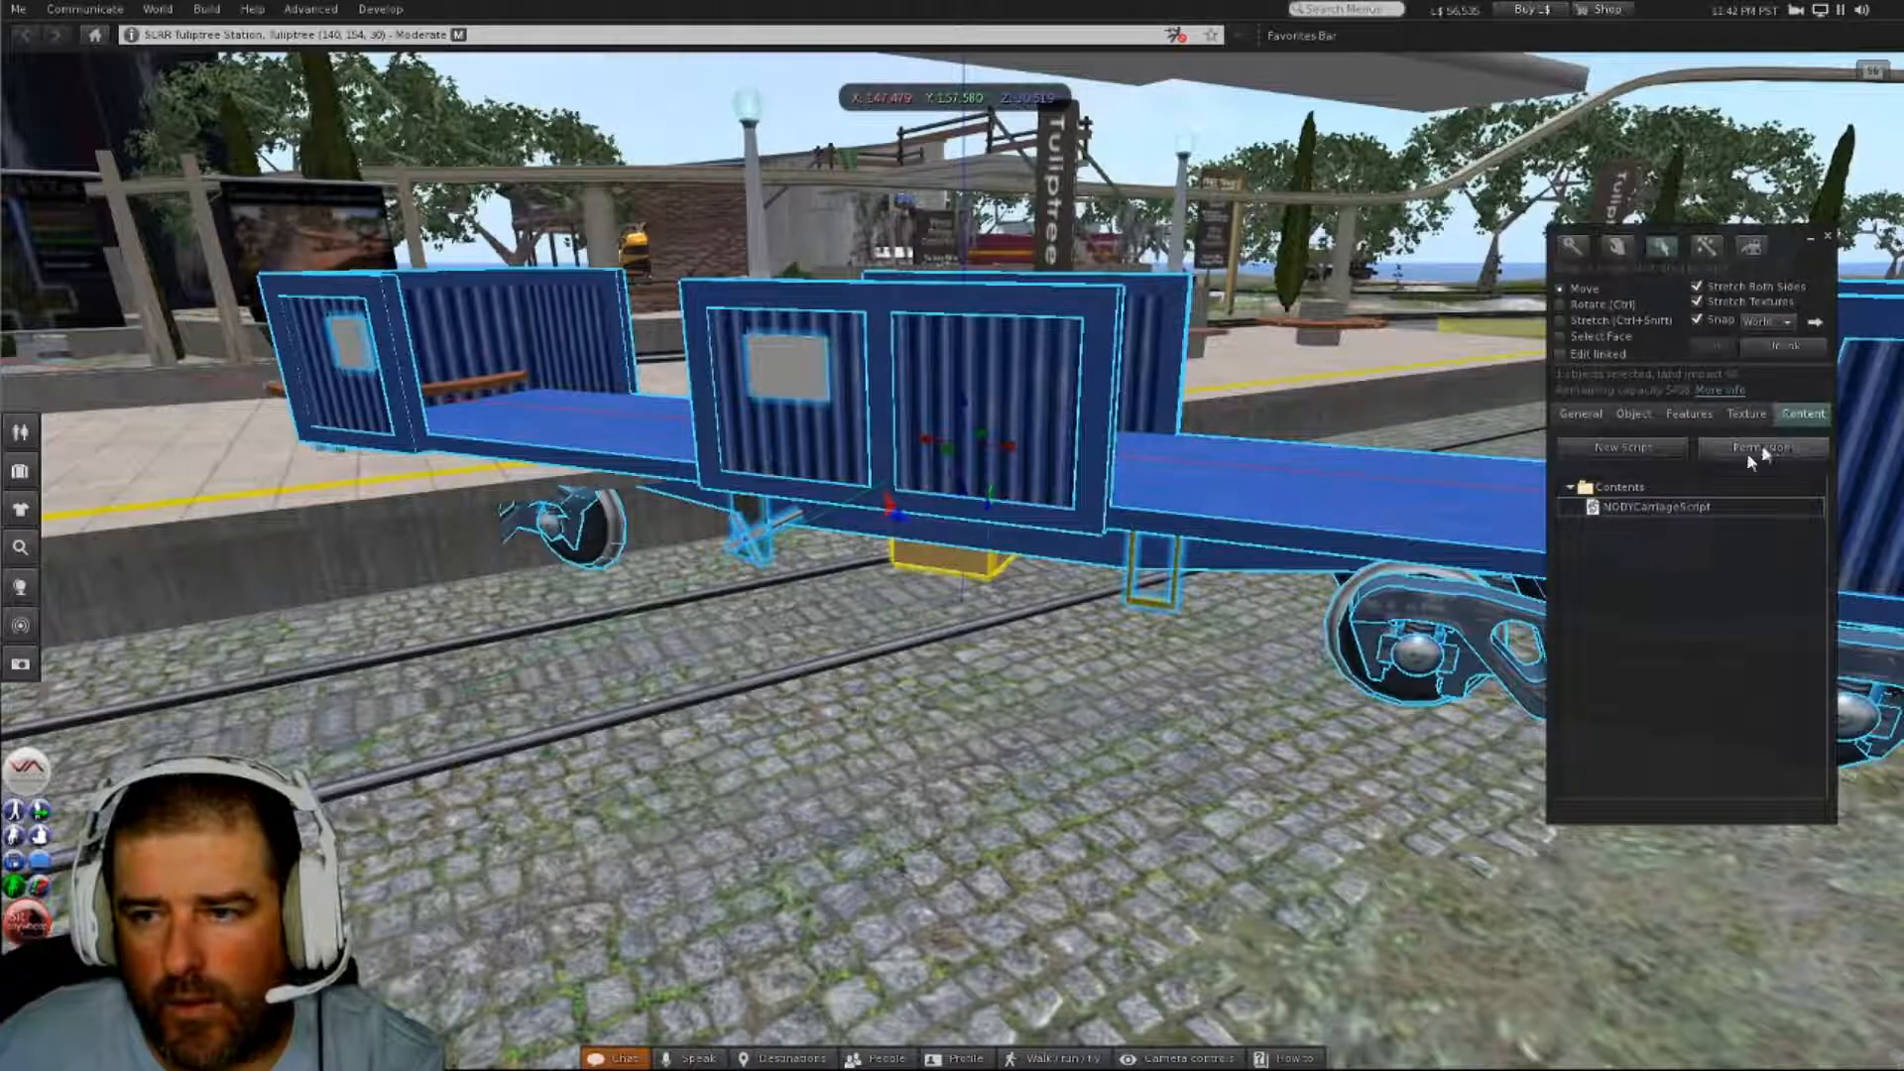
- Look over the opening lines of NODYCarriageScript, close it, and stop editing to view the whole wagon
double_click(1681, 508)
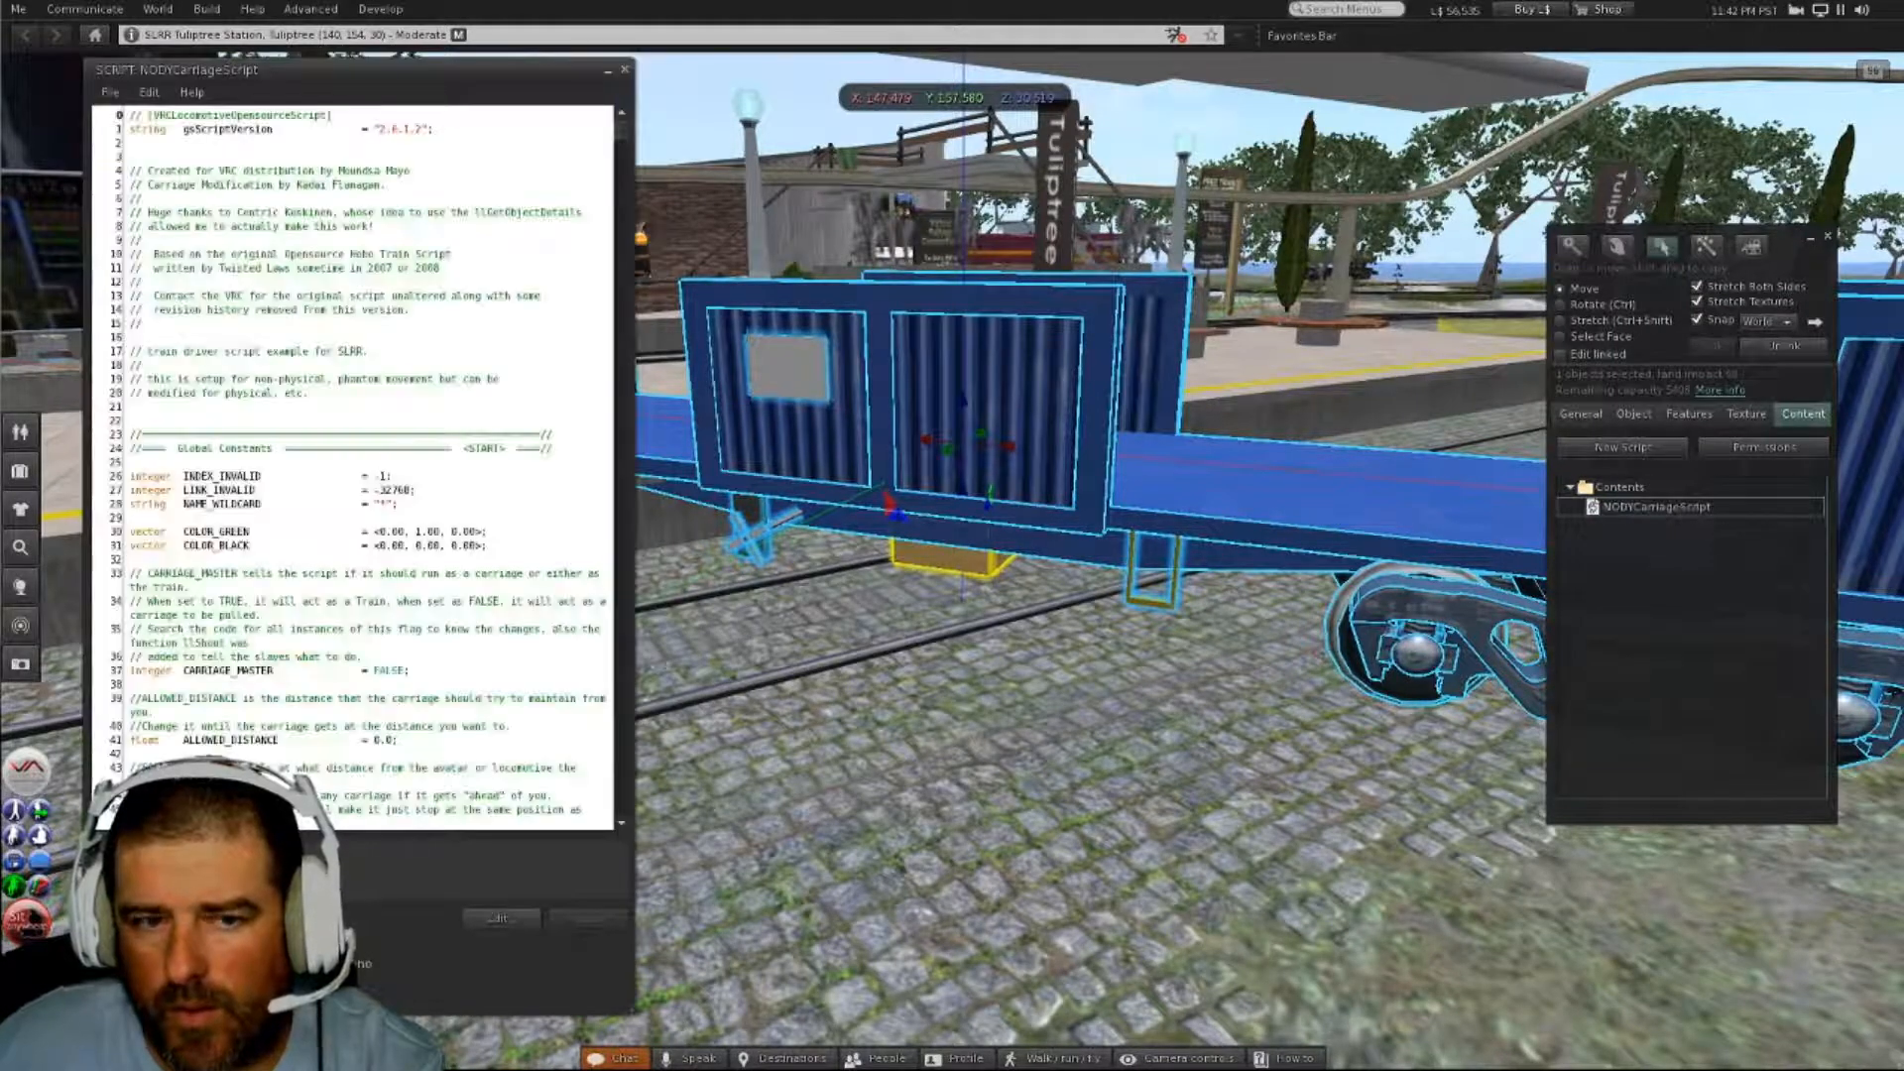
scroll(352, 466, "down", 3)
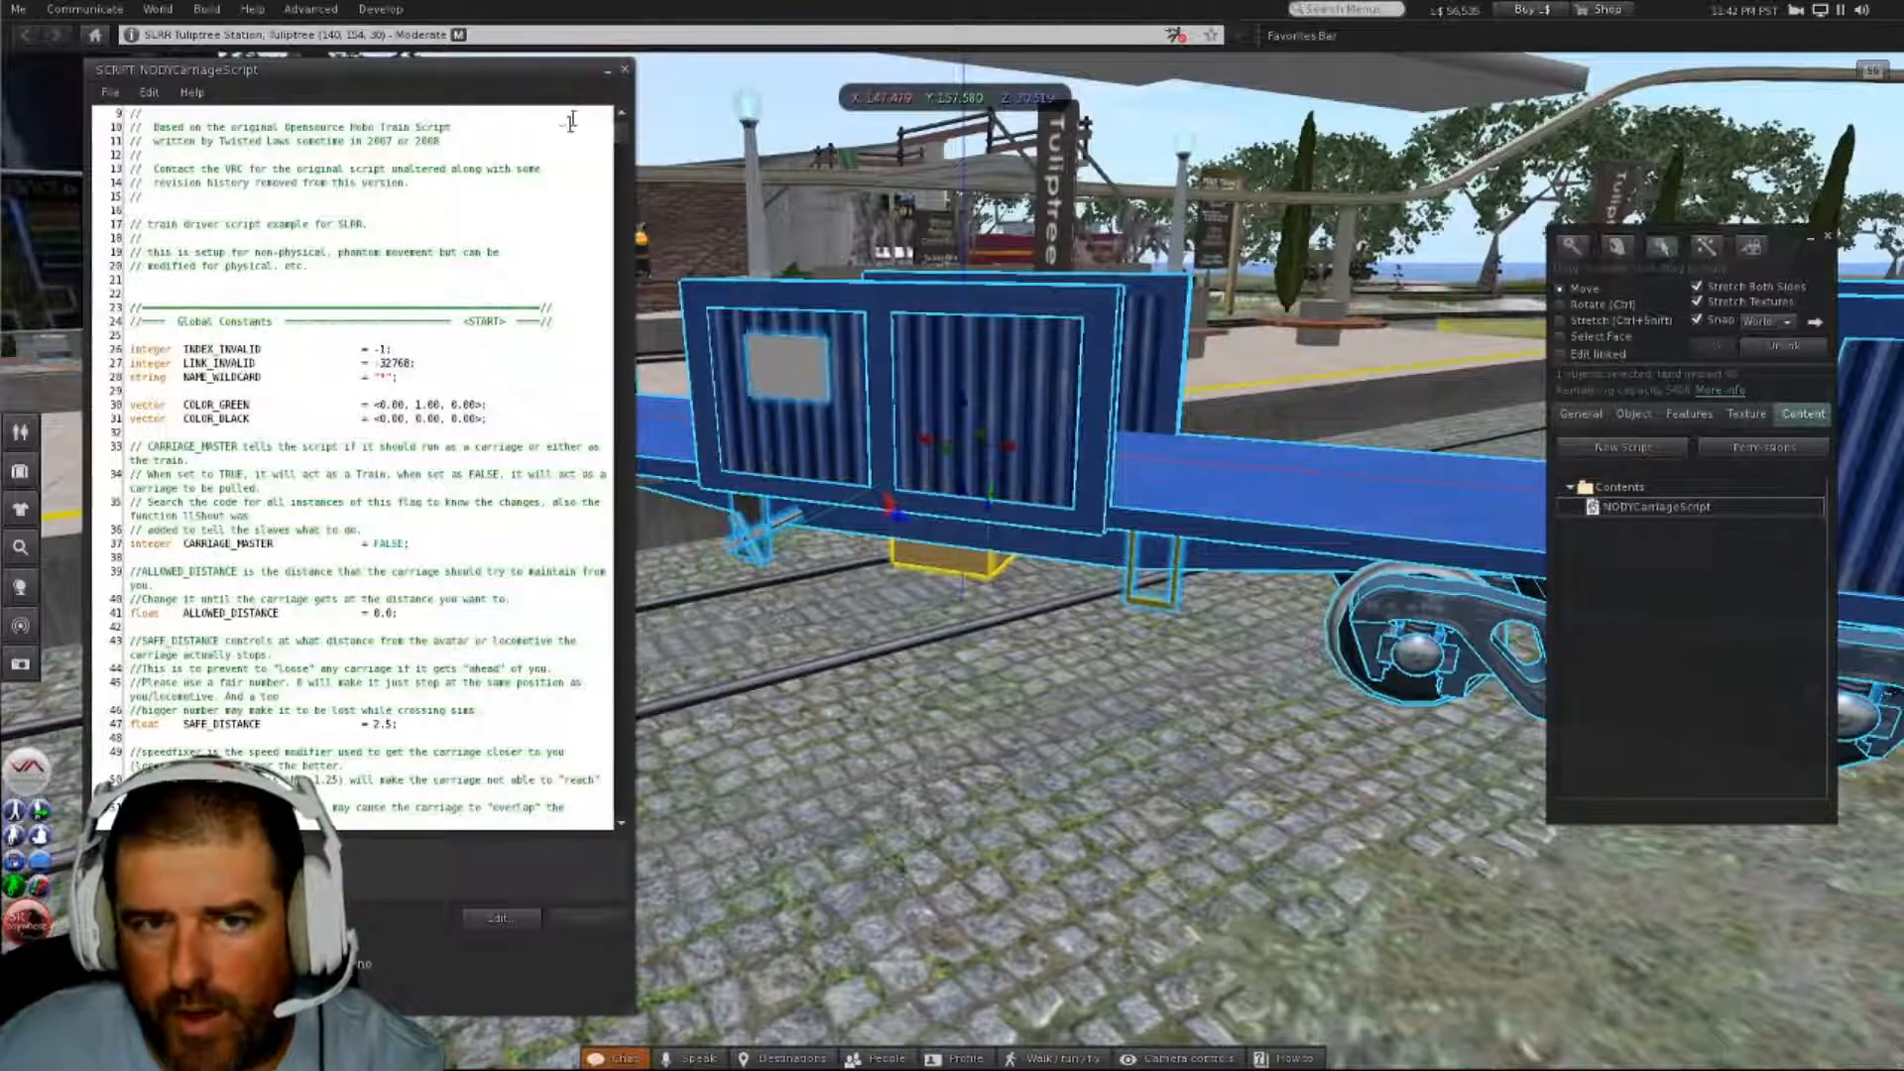
left_click(626, 70)
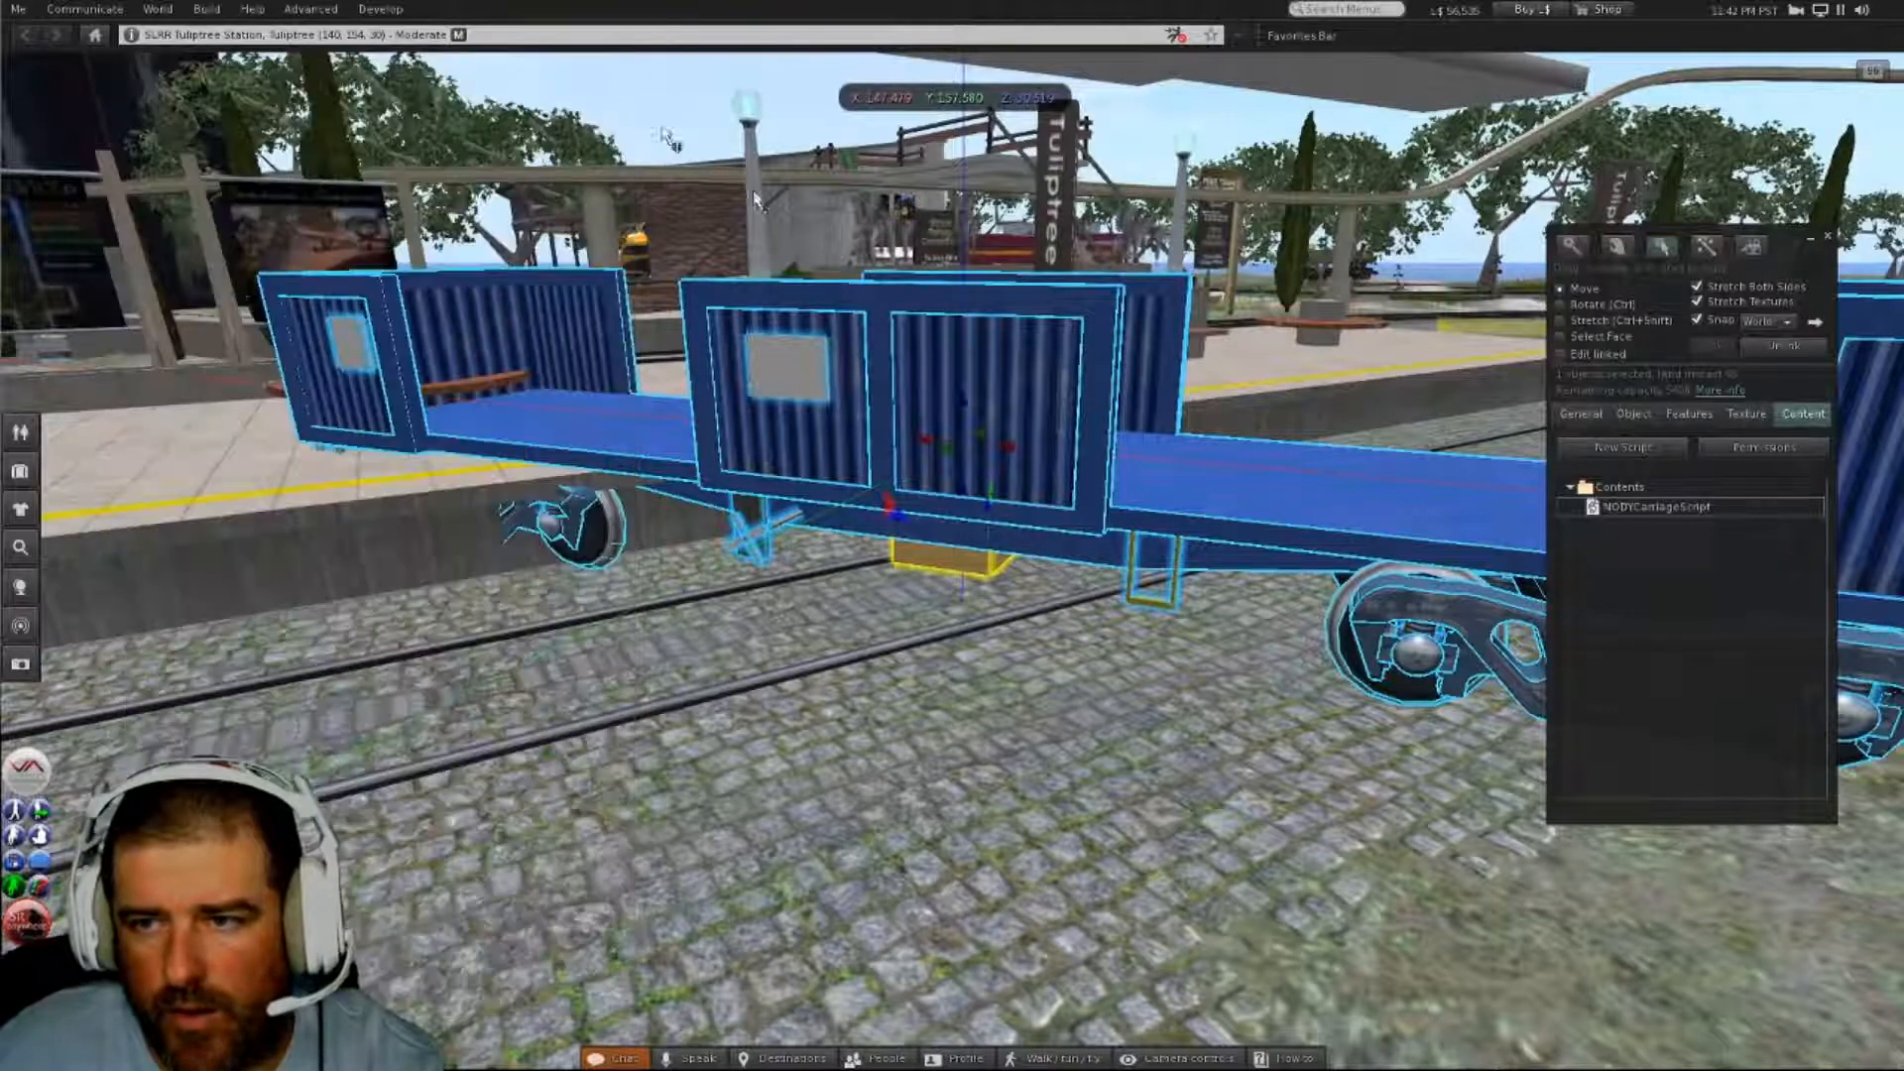
left_click(1828, 236)
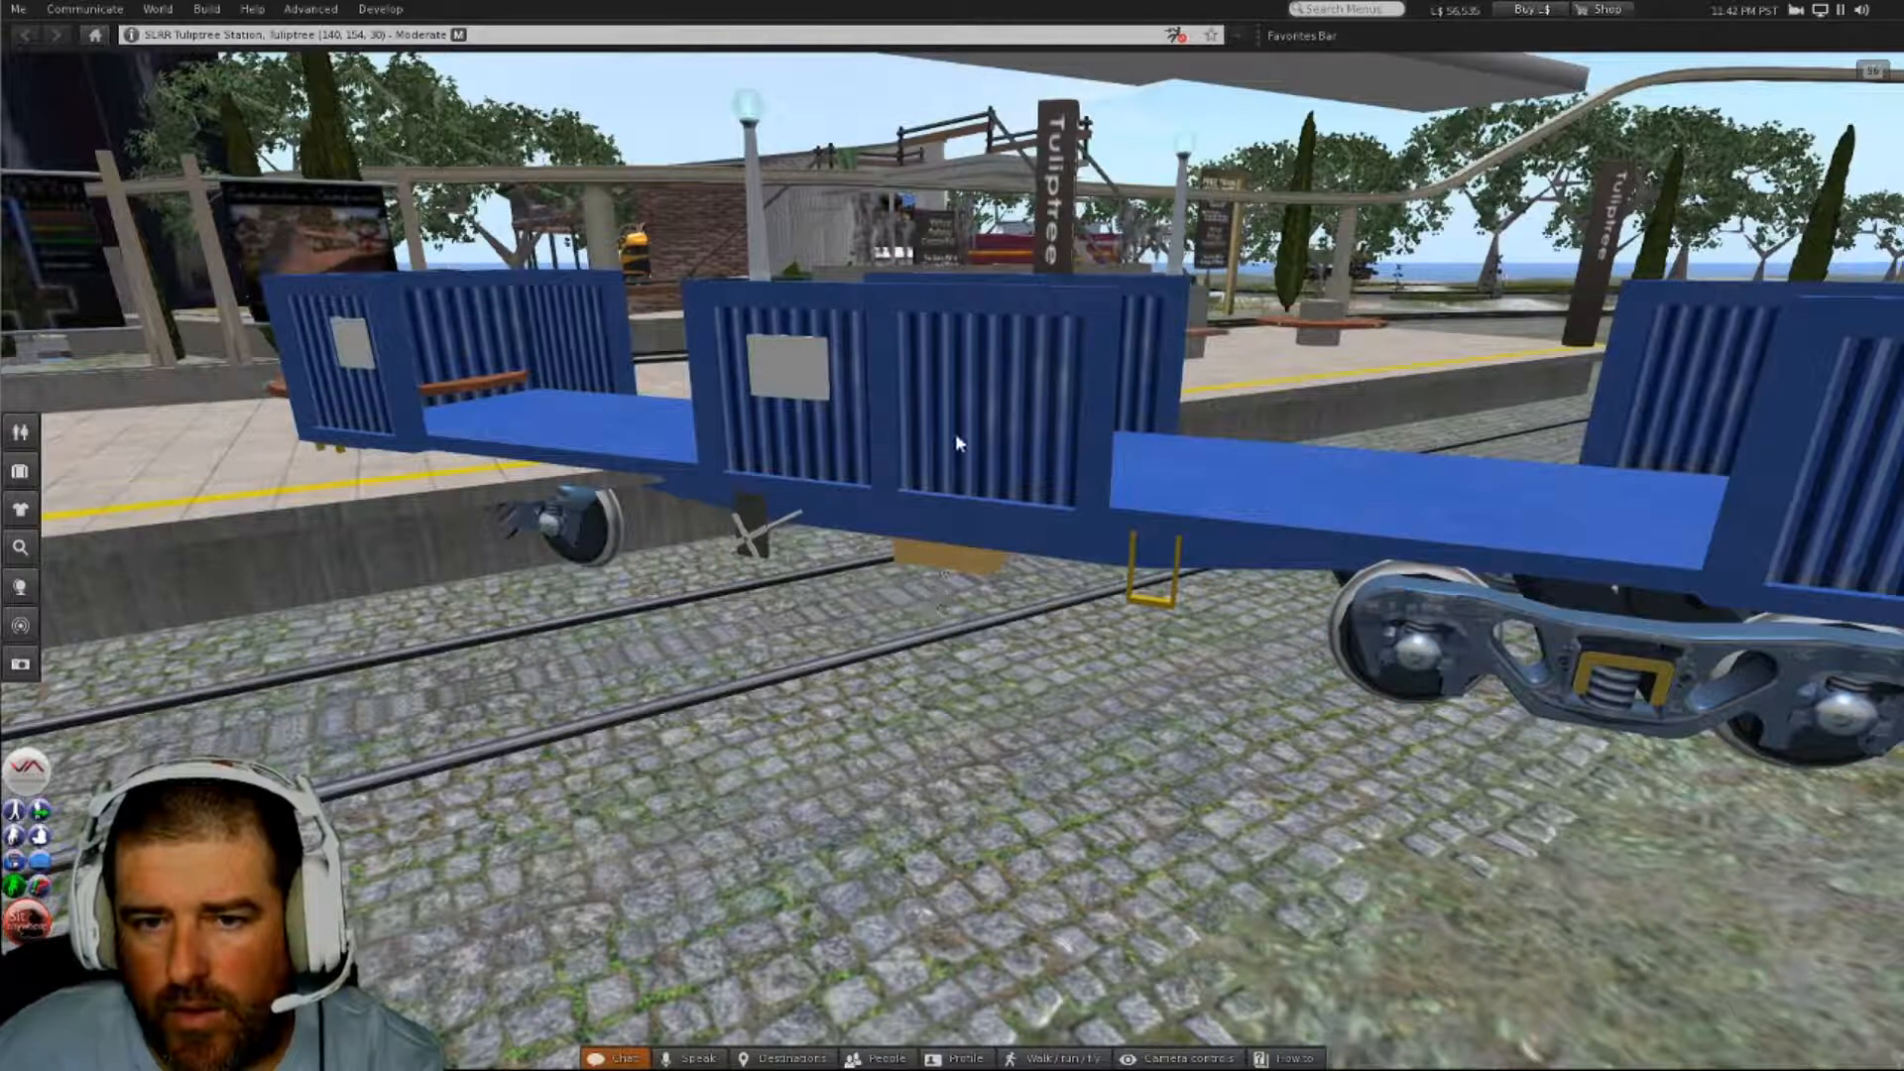
left_click_drag(957, 437, 959, 573, "alt")
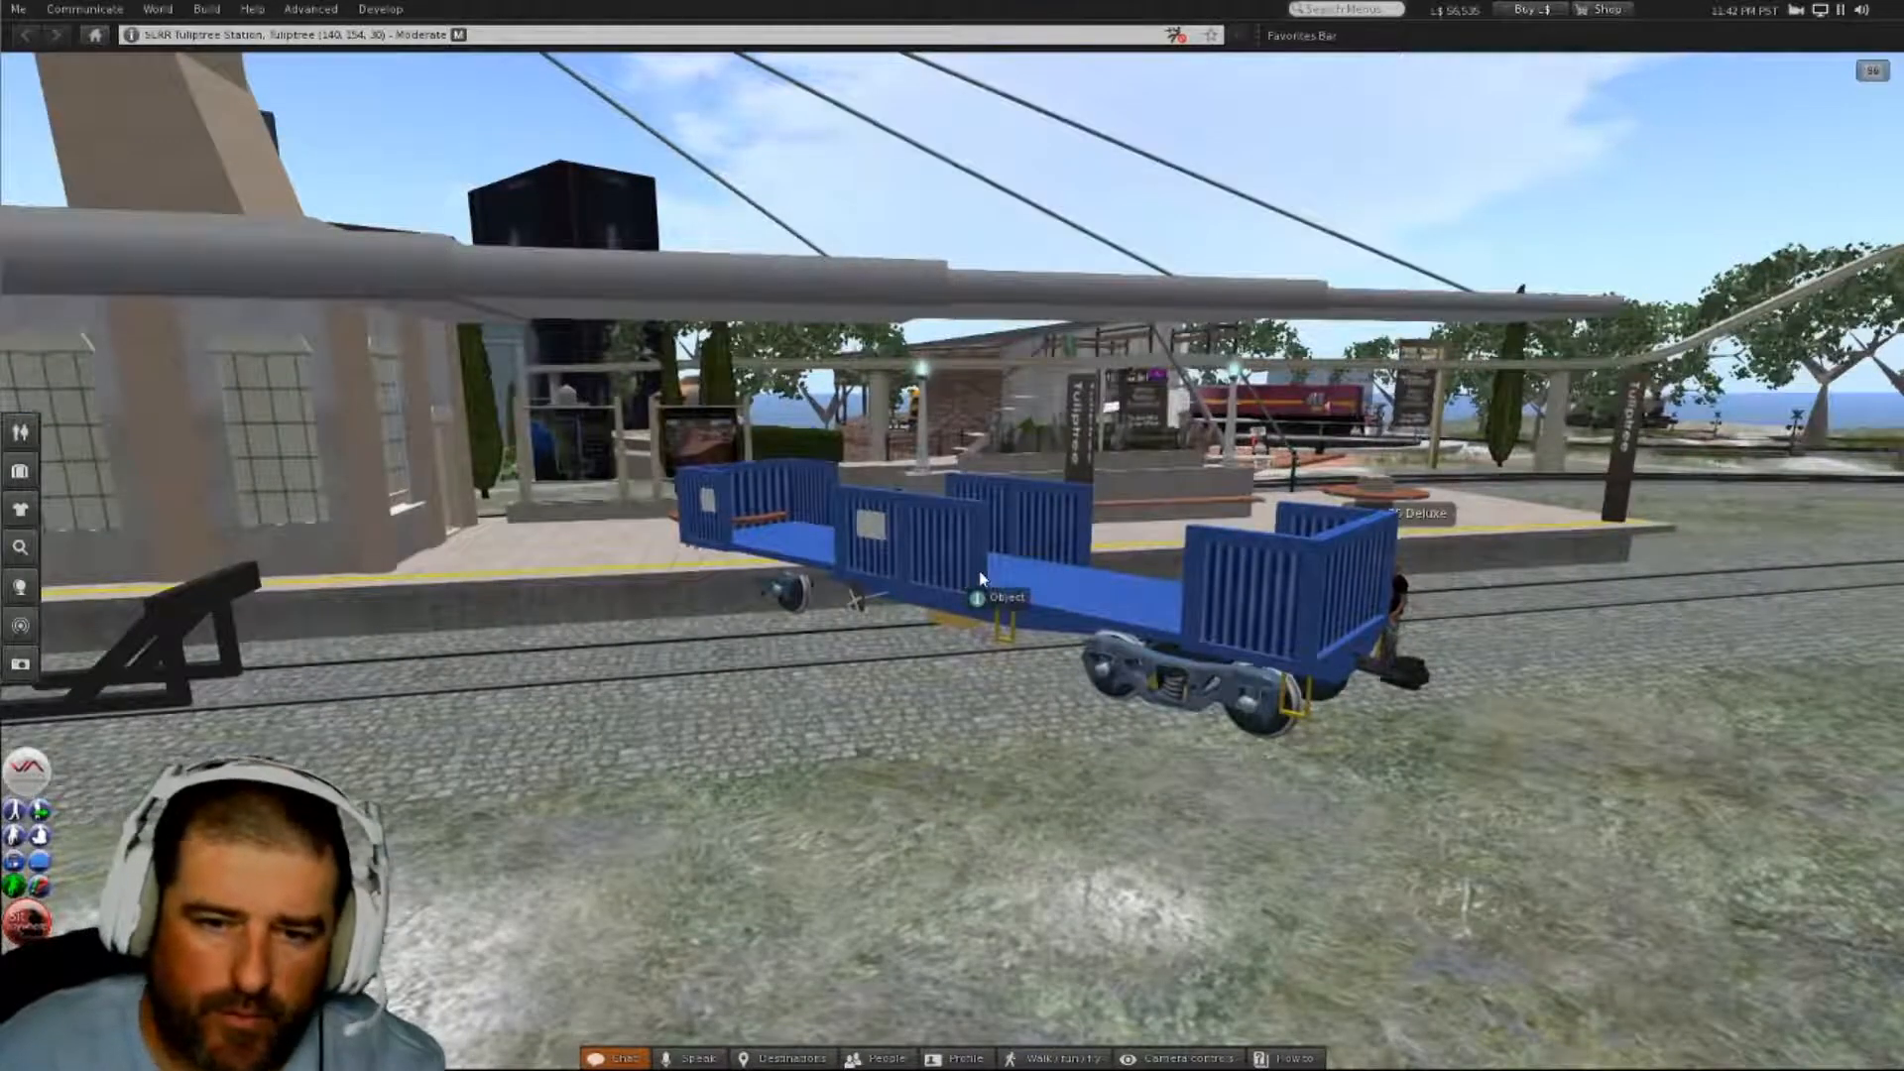
- Open NODYCarriageScript from the wagon's contents, read its global constants through to the utility routines, and close it
right_click(945, 560)
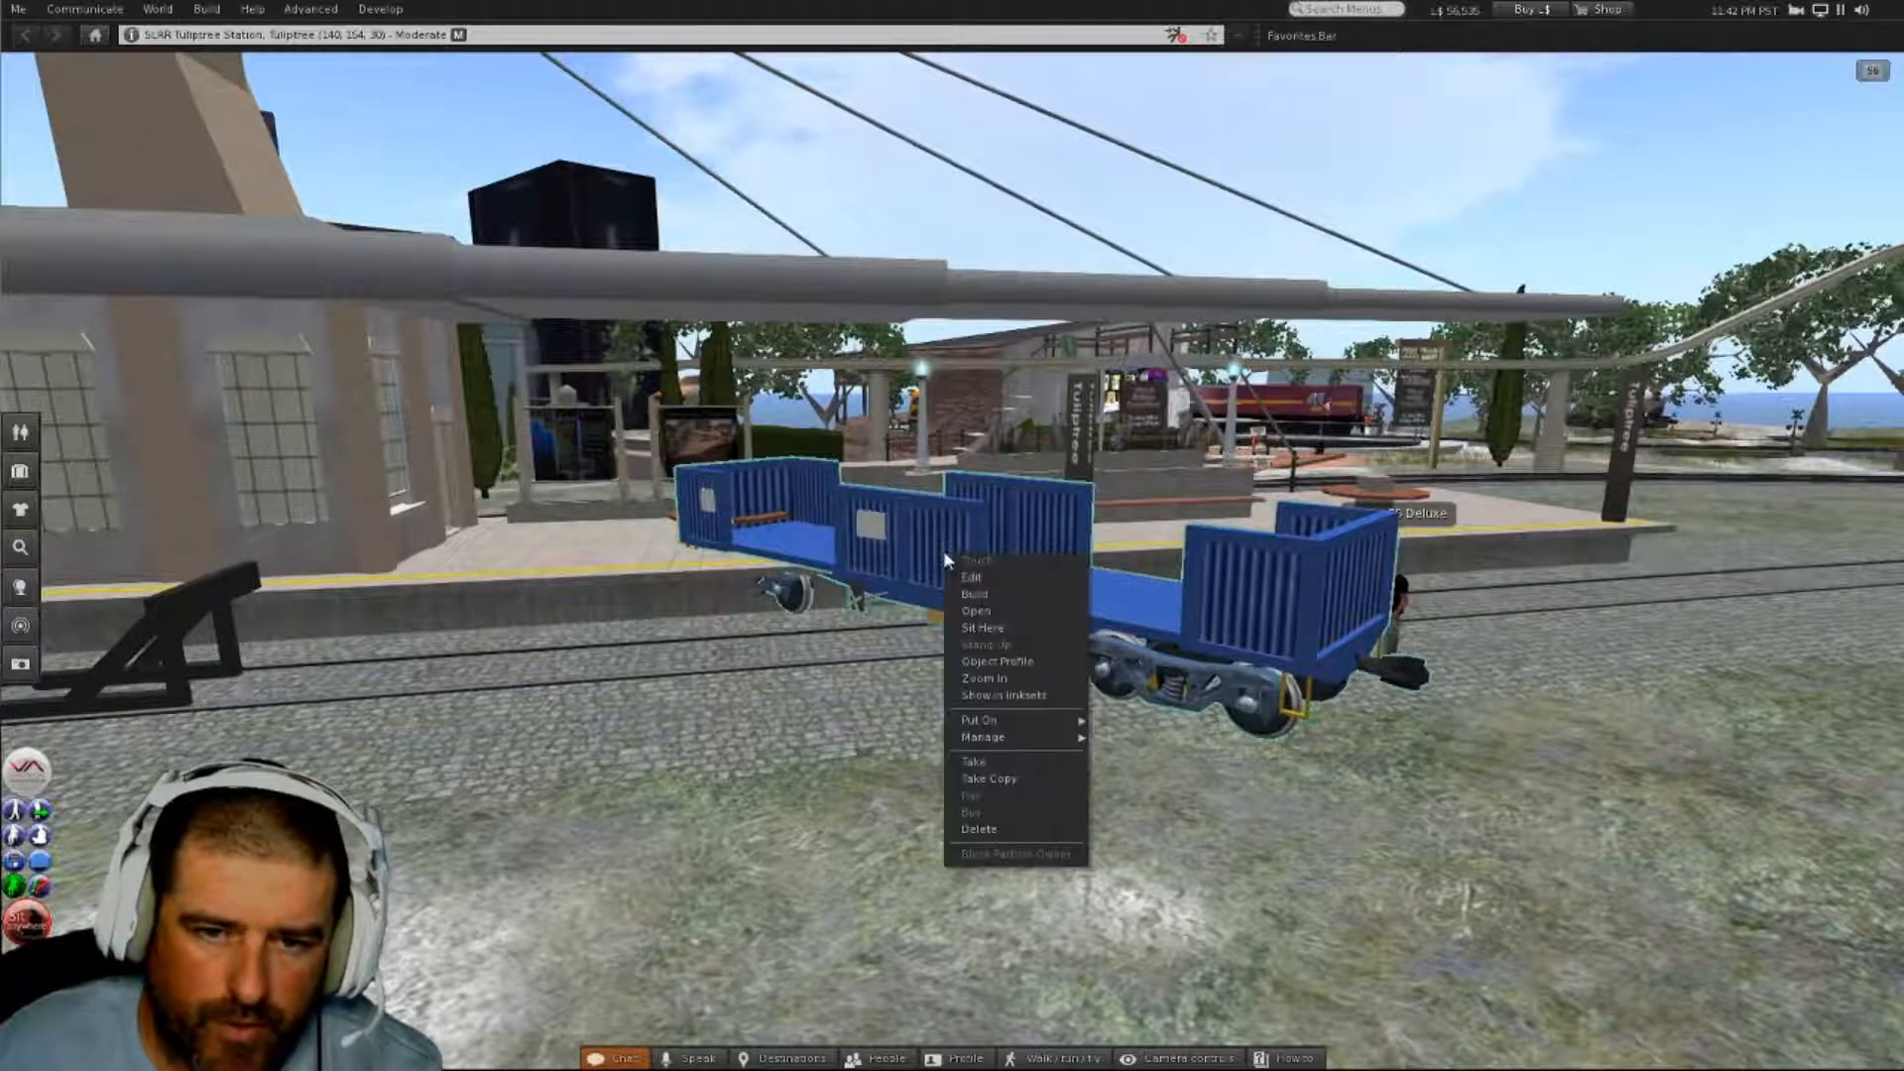
left_click(1004, 579)
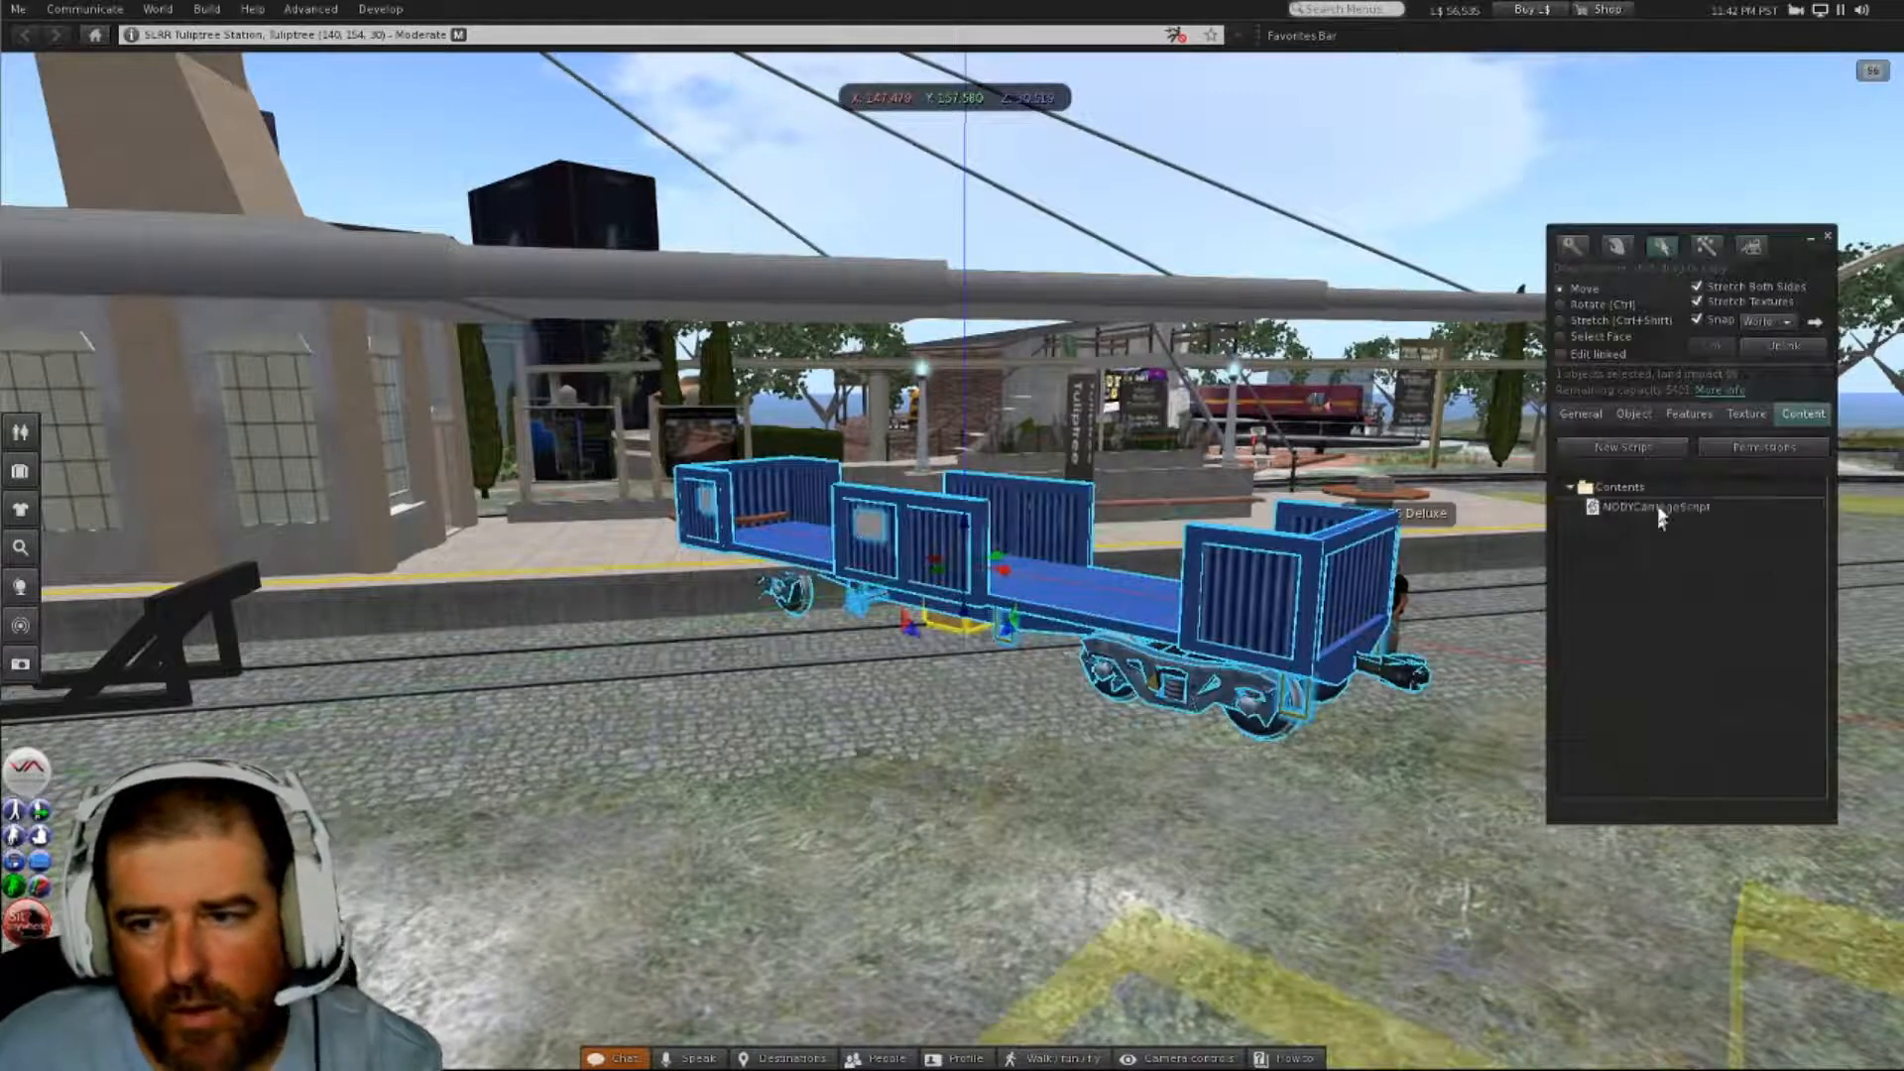
double_click(1701, 506)
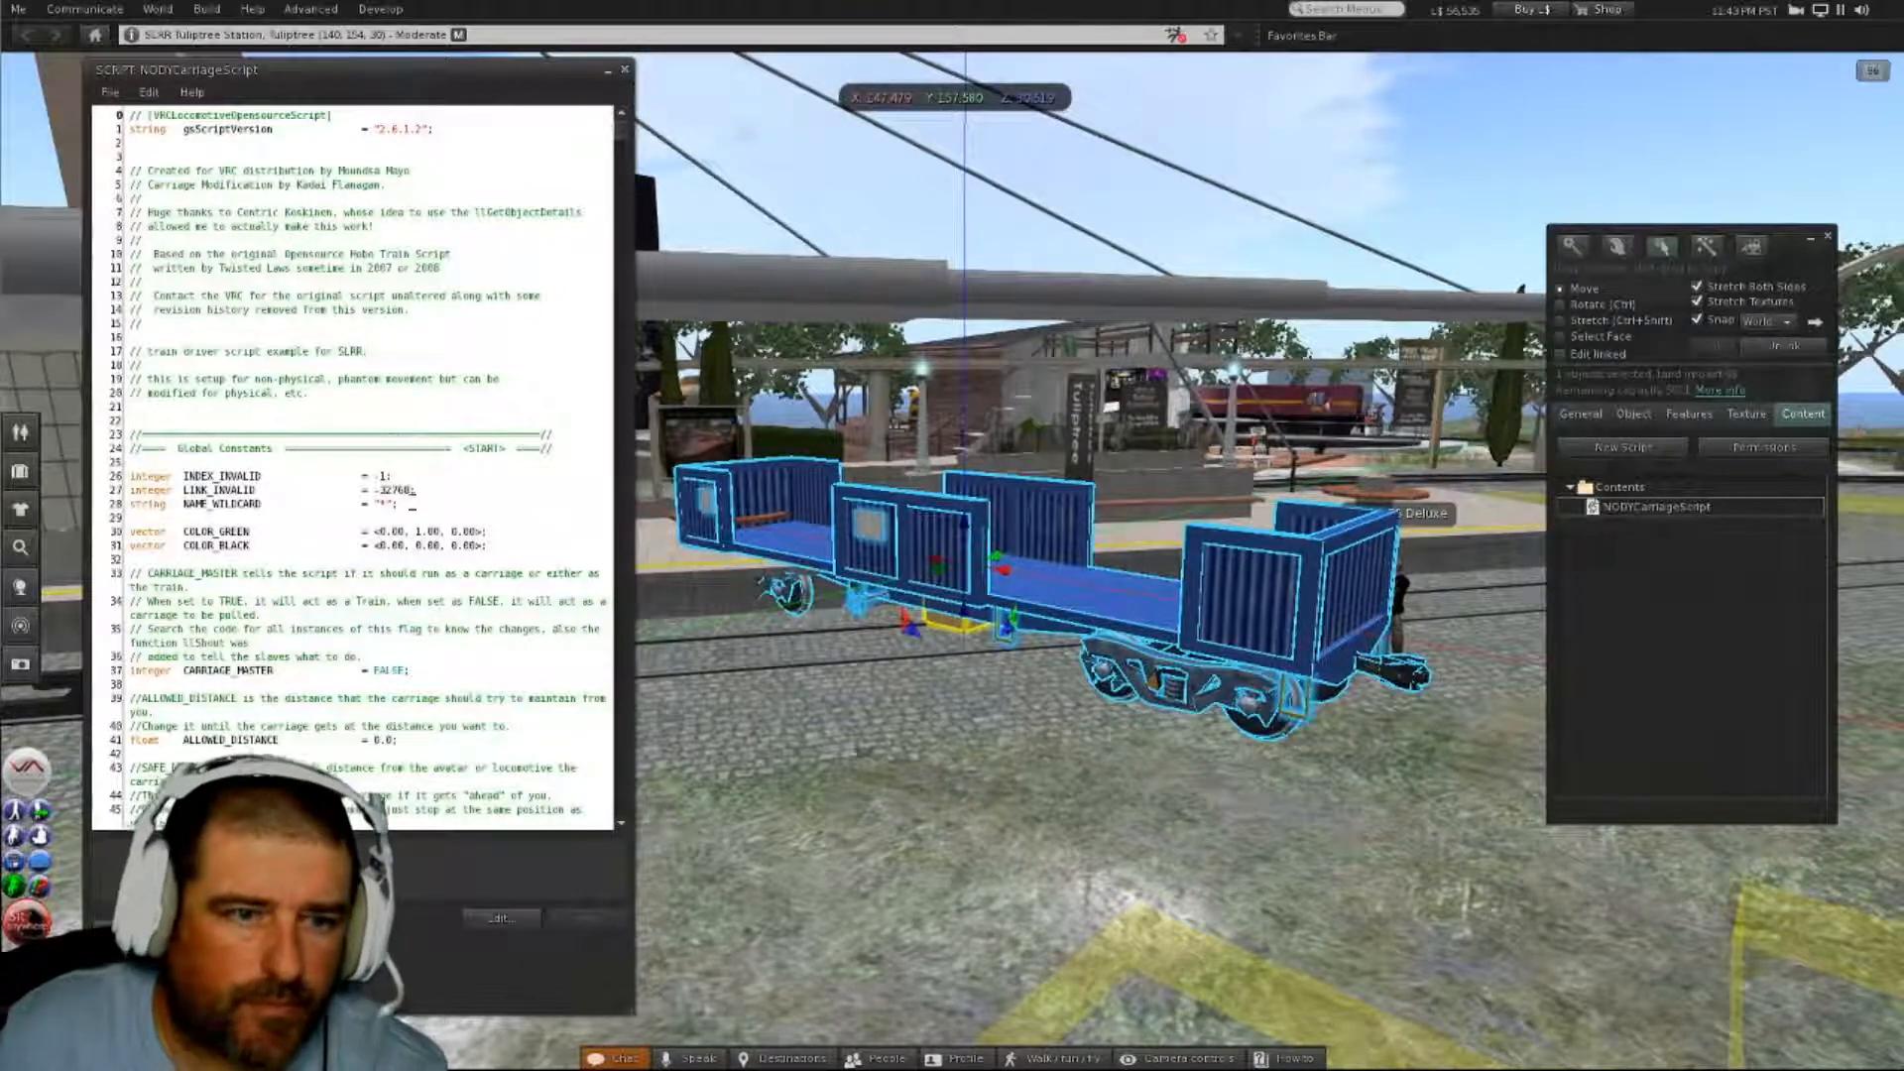
scroll(417, 548, "down", 3)
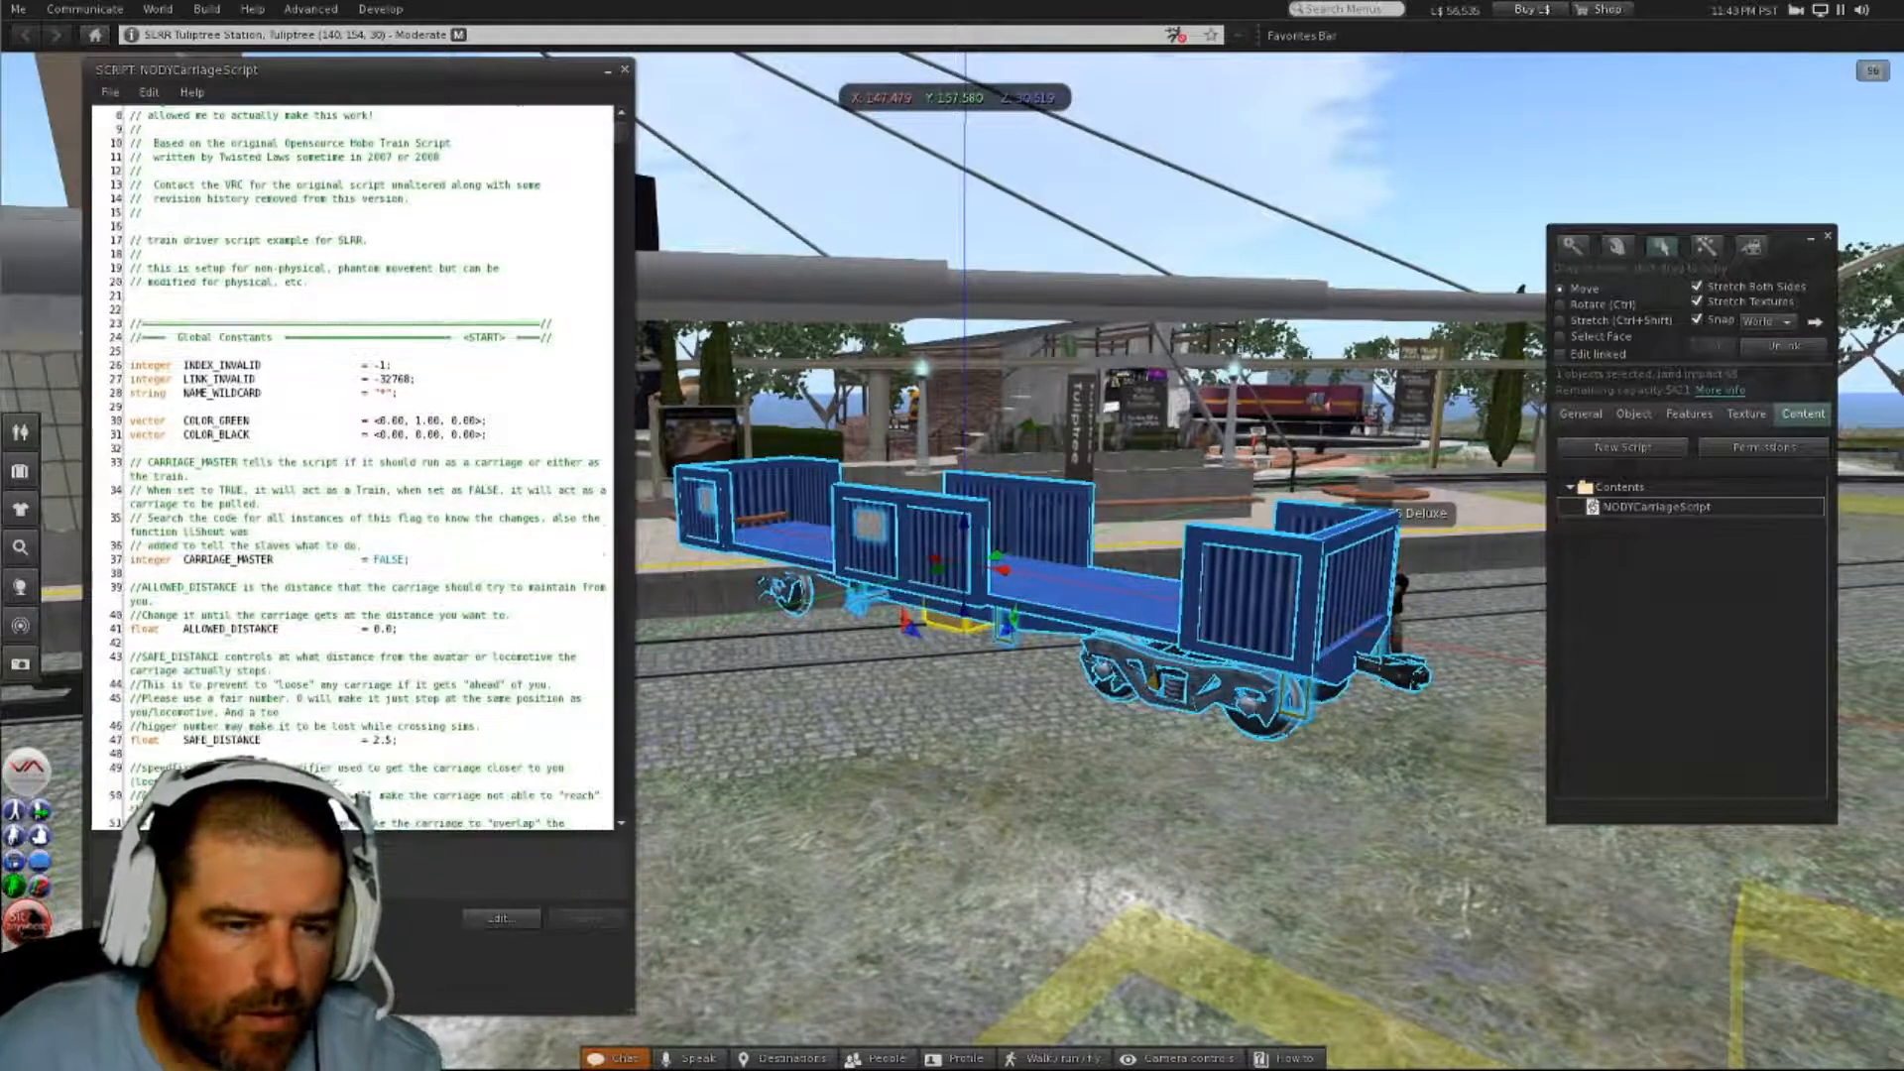
scroll(352, 466, "down", 3)
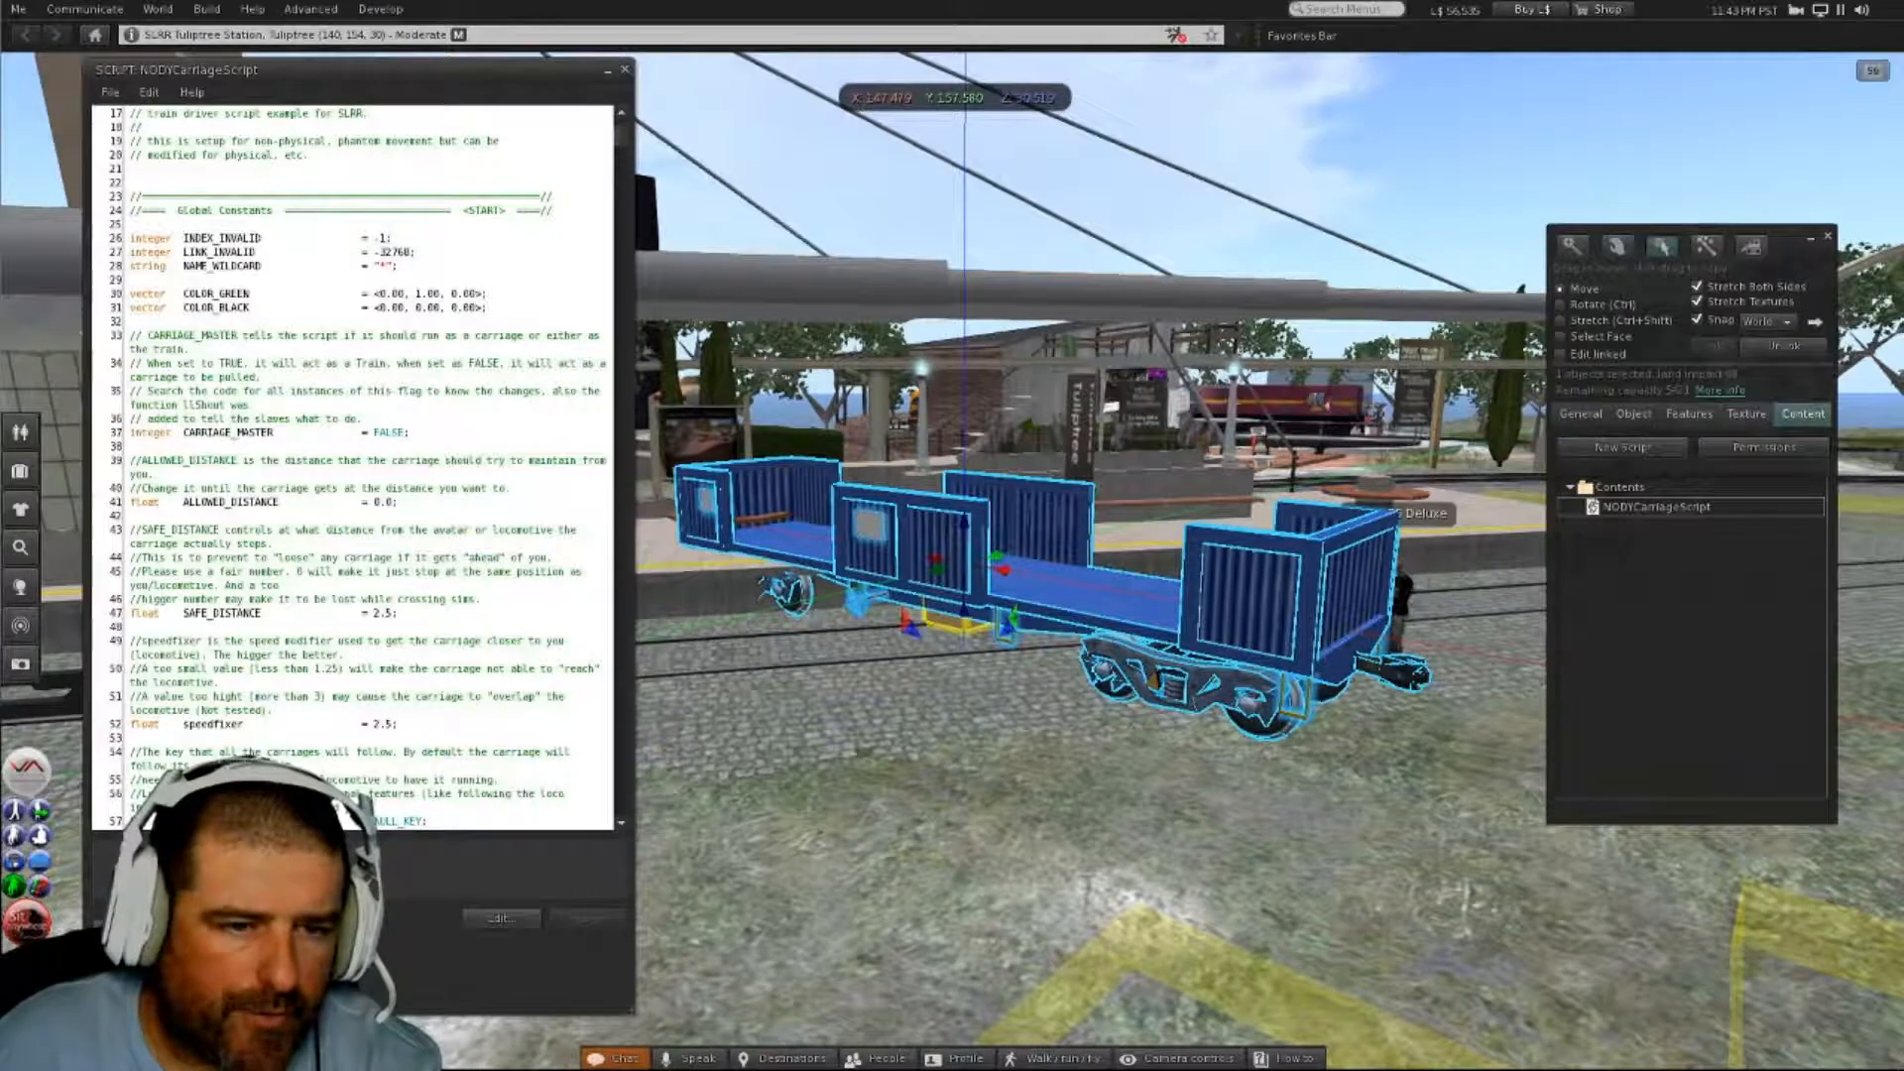
scroll(352, 466, "down", 3)
scroll(352, 466, "down", 10)
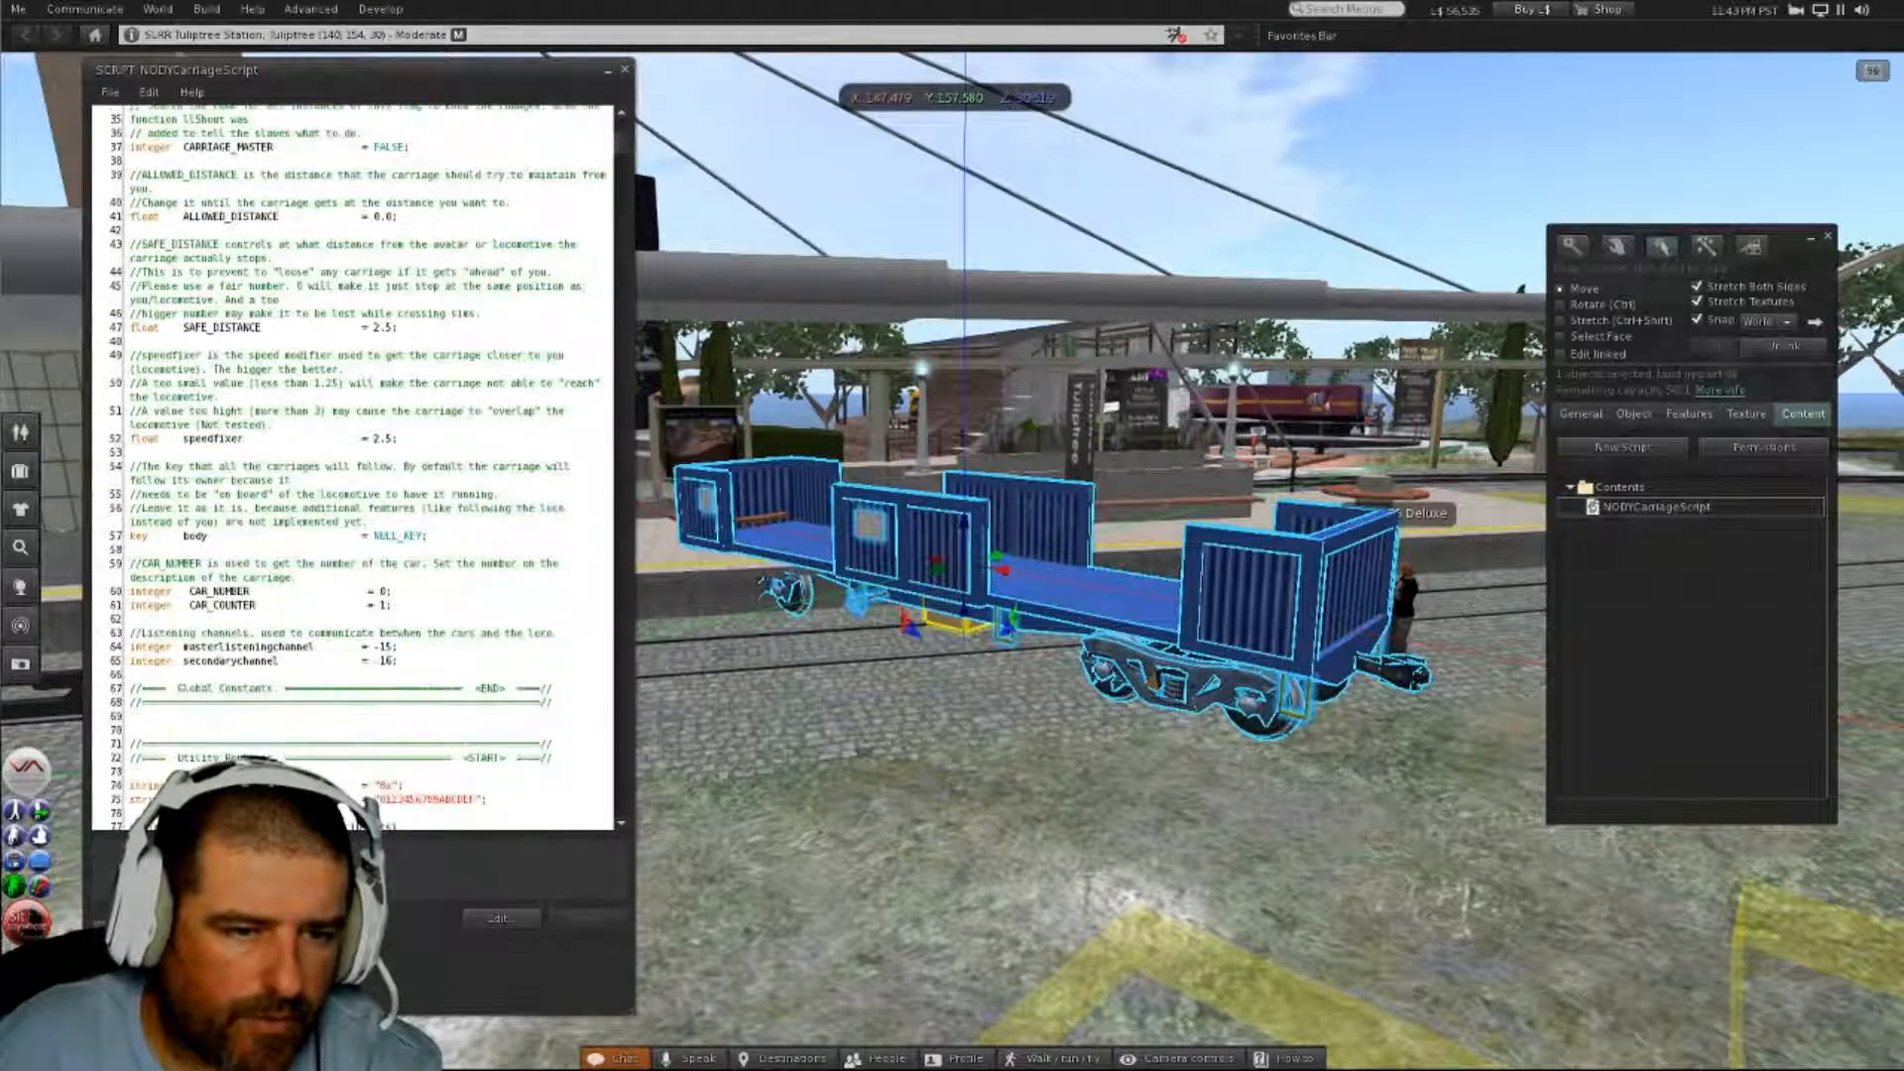
scroll(352, 466, "down", 2)
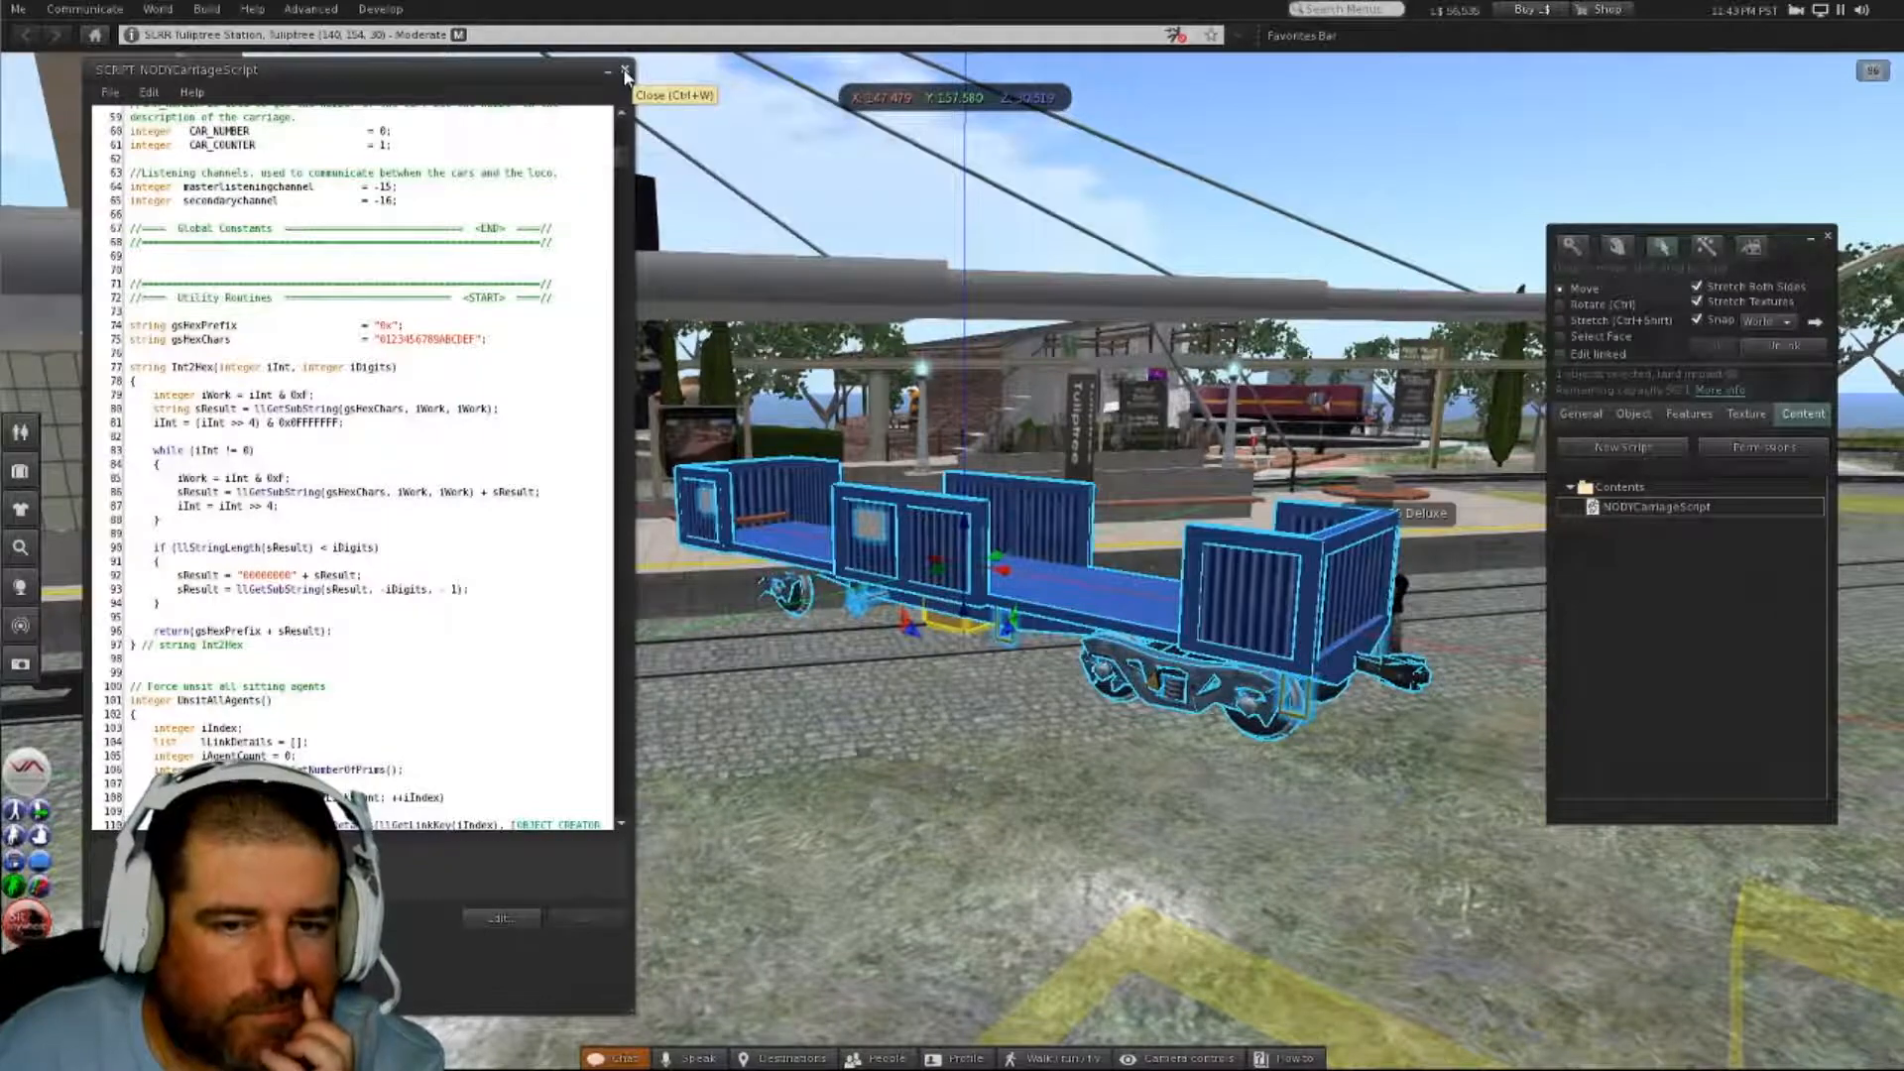
left_click(626, 72)
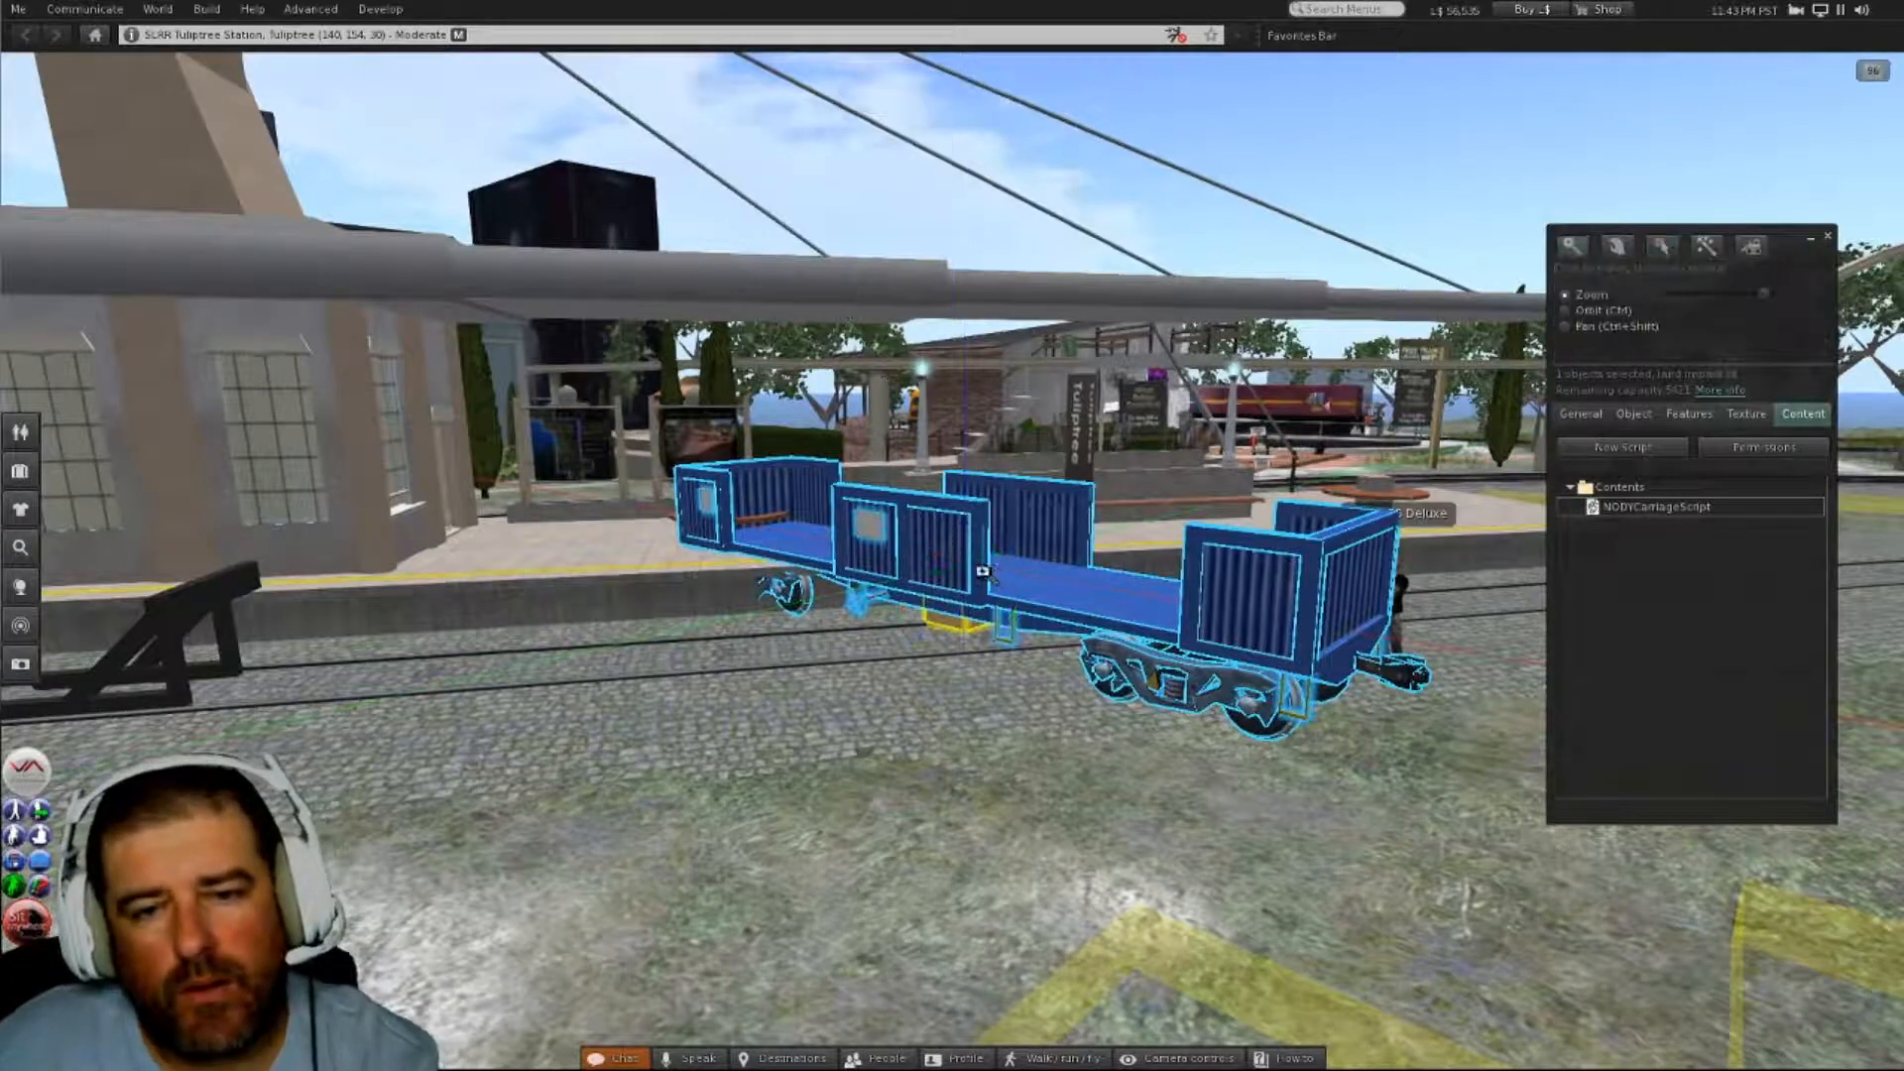
- Delete NODYCarriageScript from the contents of the blue wagon
left_click_drag(947, 573, 979, 642, "alt")
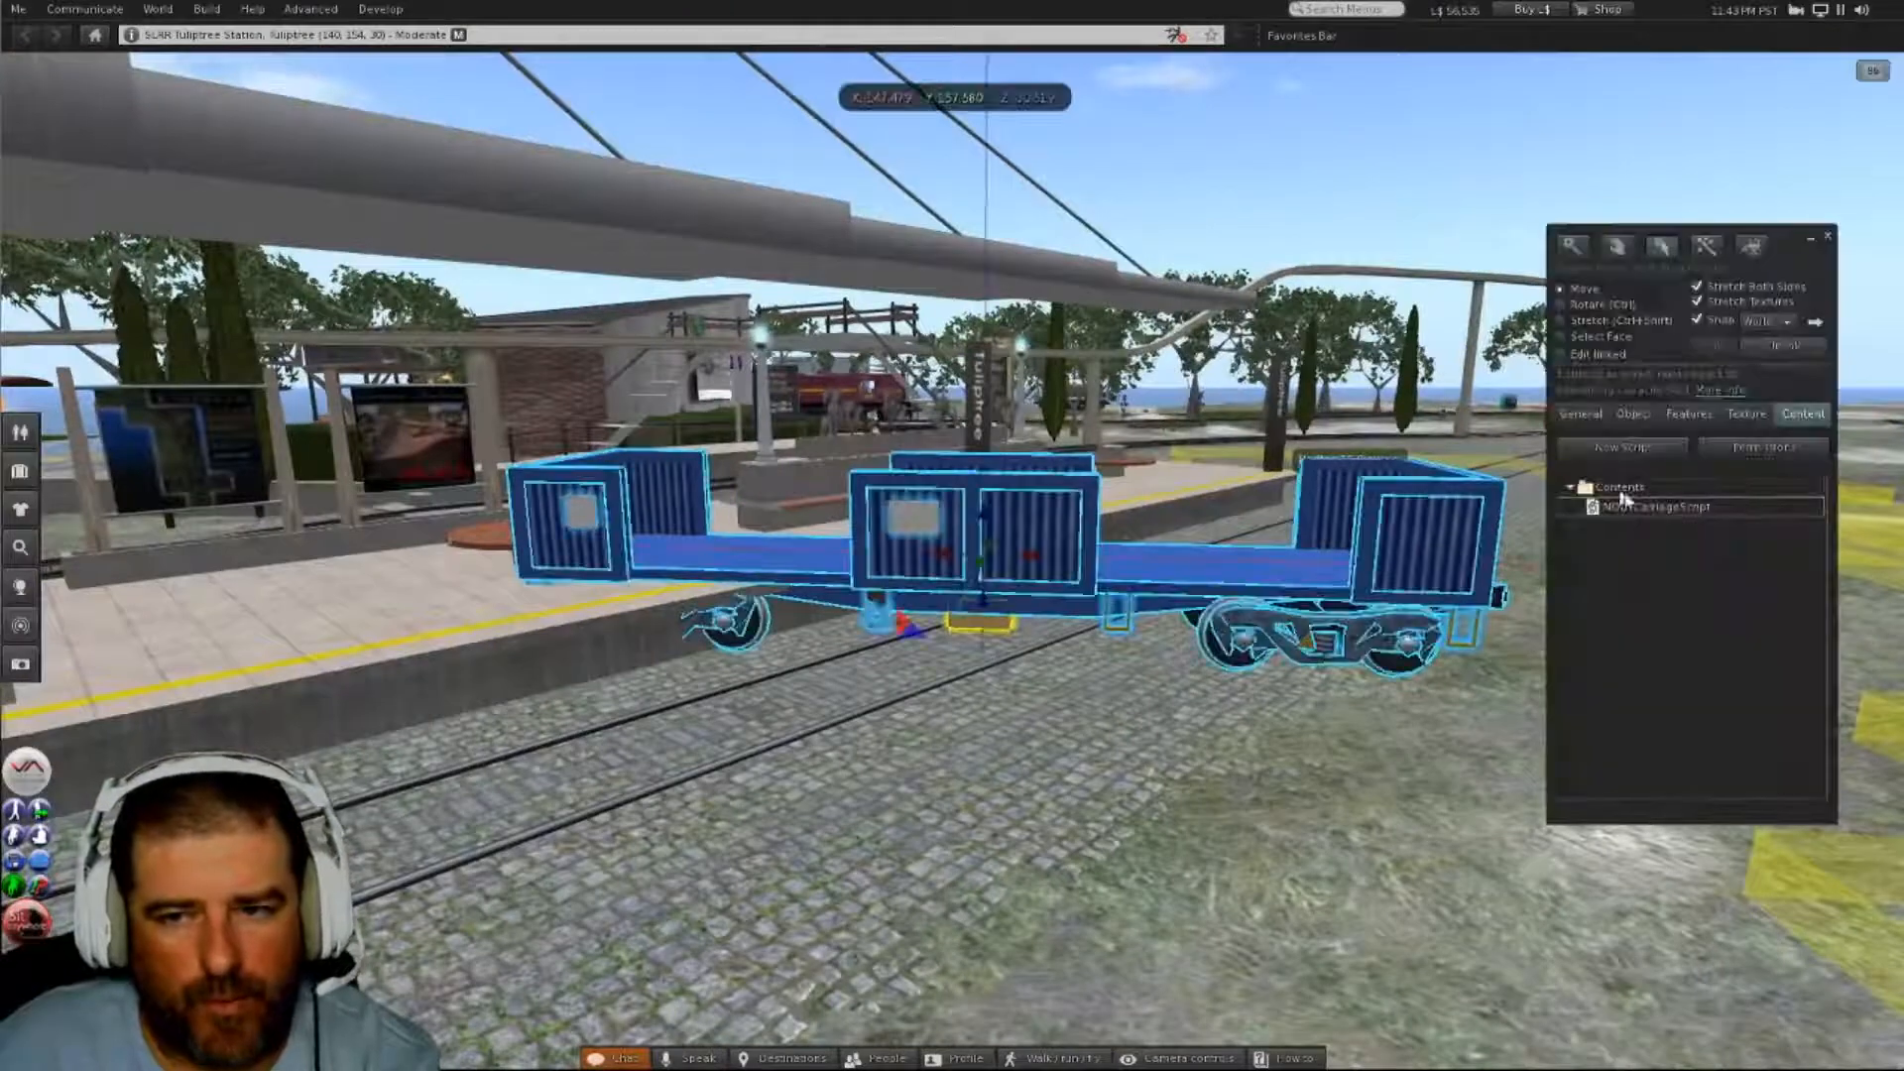
right_click(1664, 523)
left_click(1706, 567)
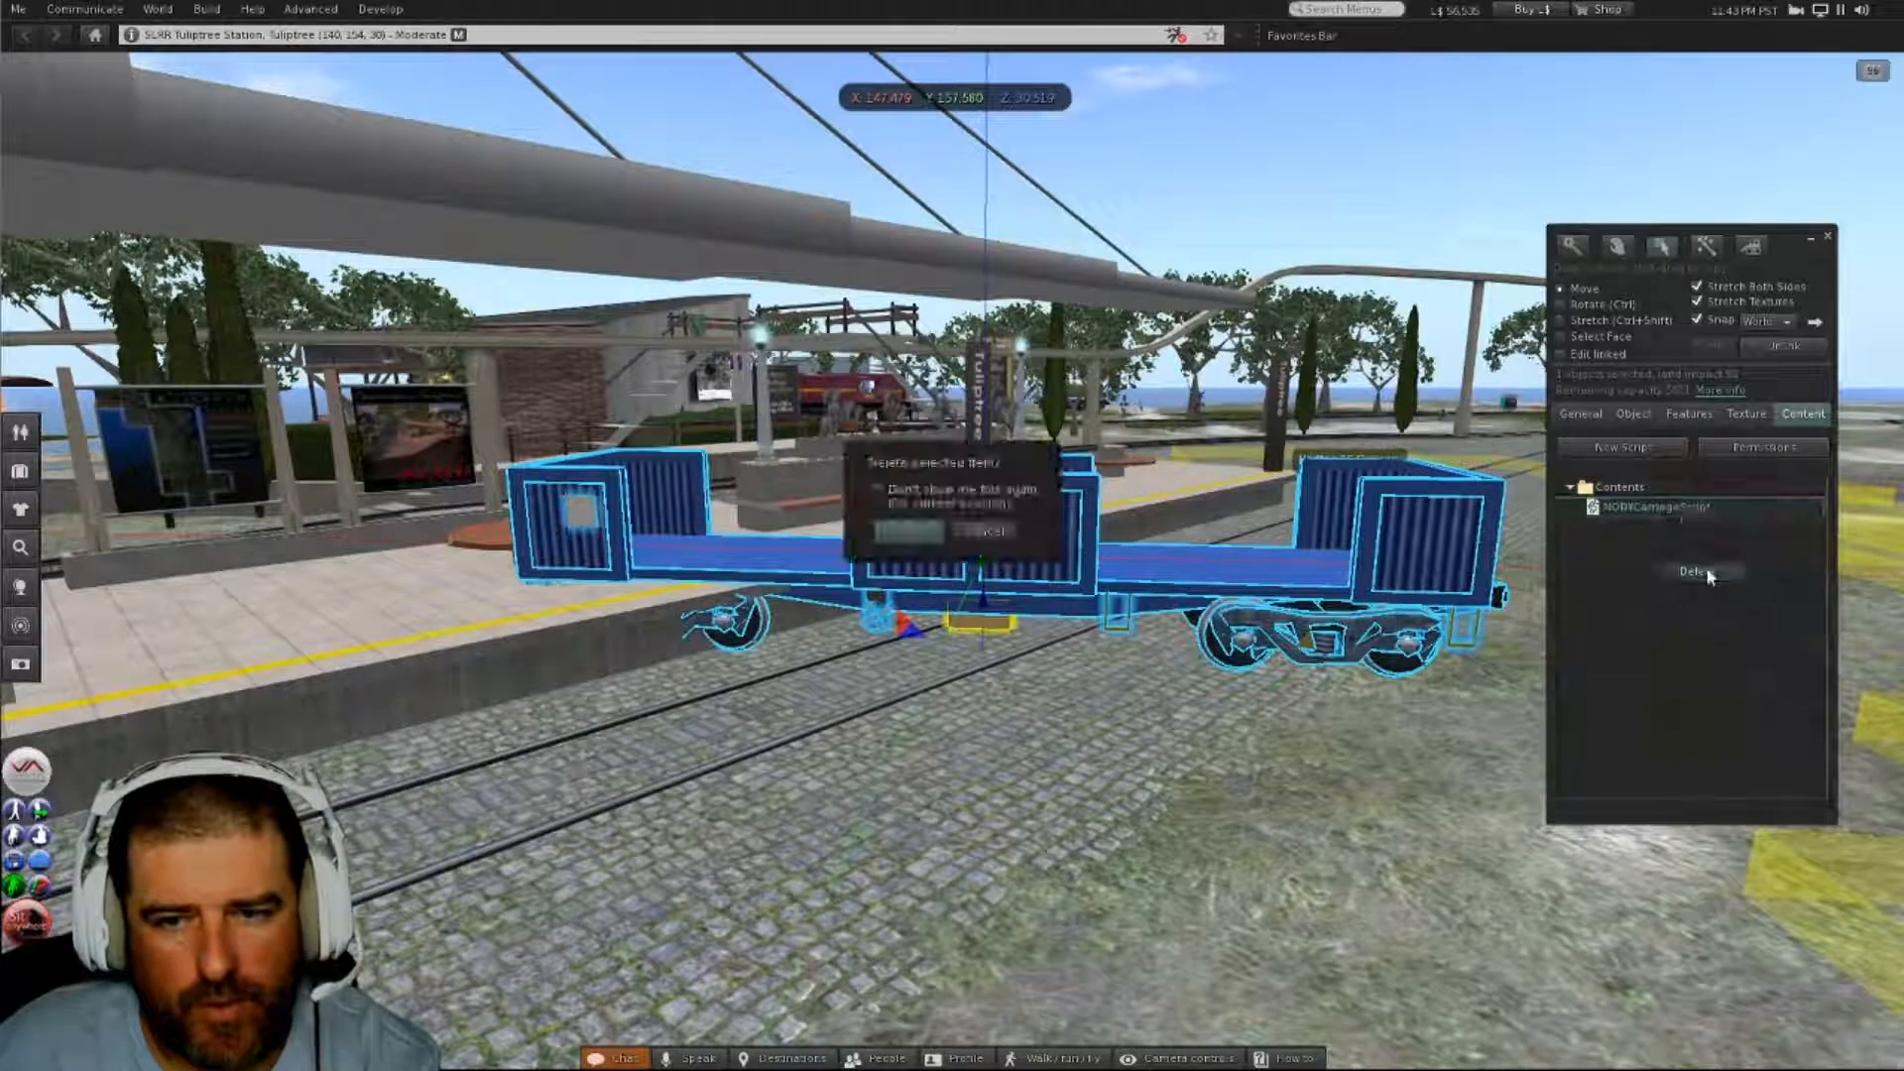
left_click(912, 534)
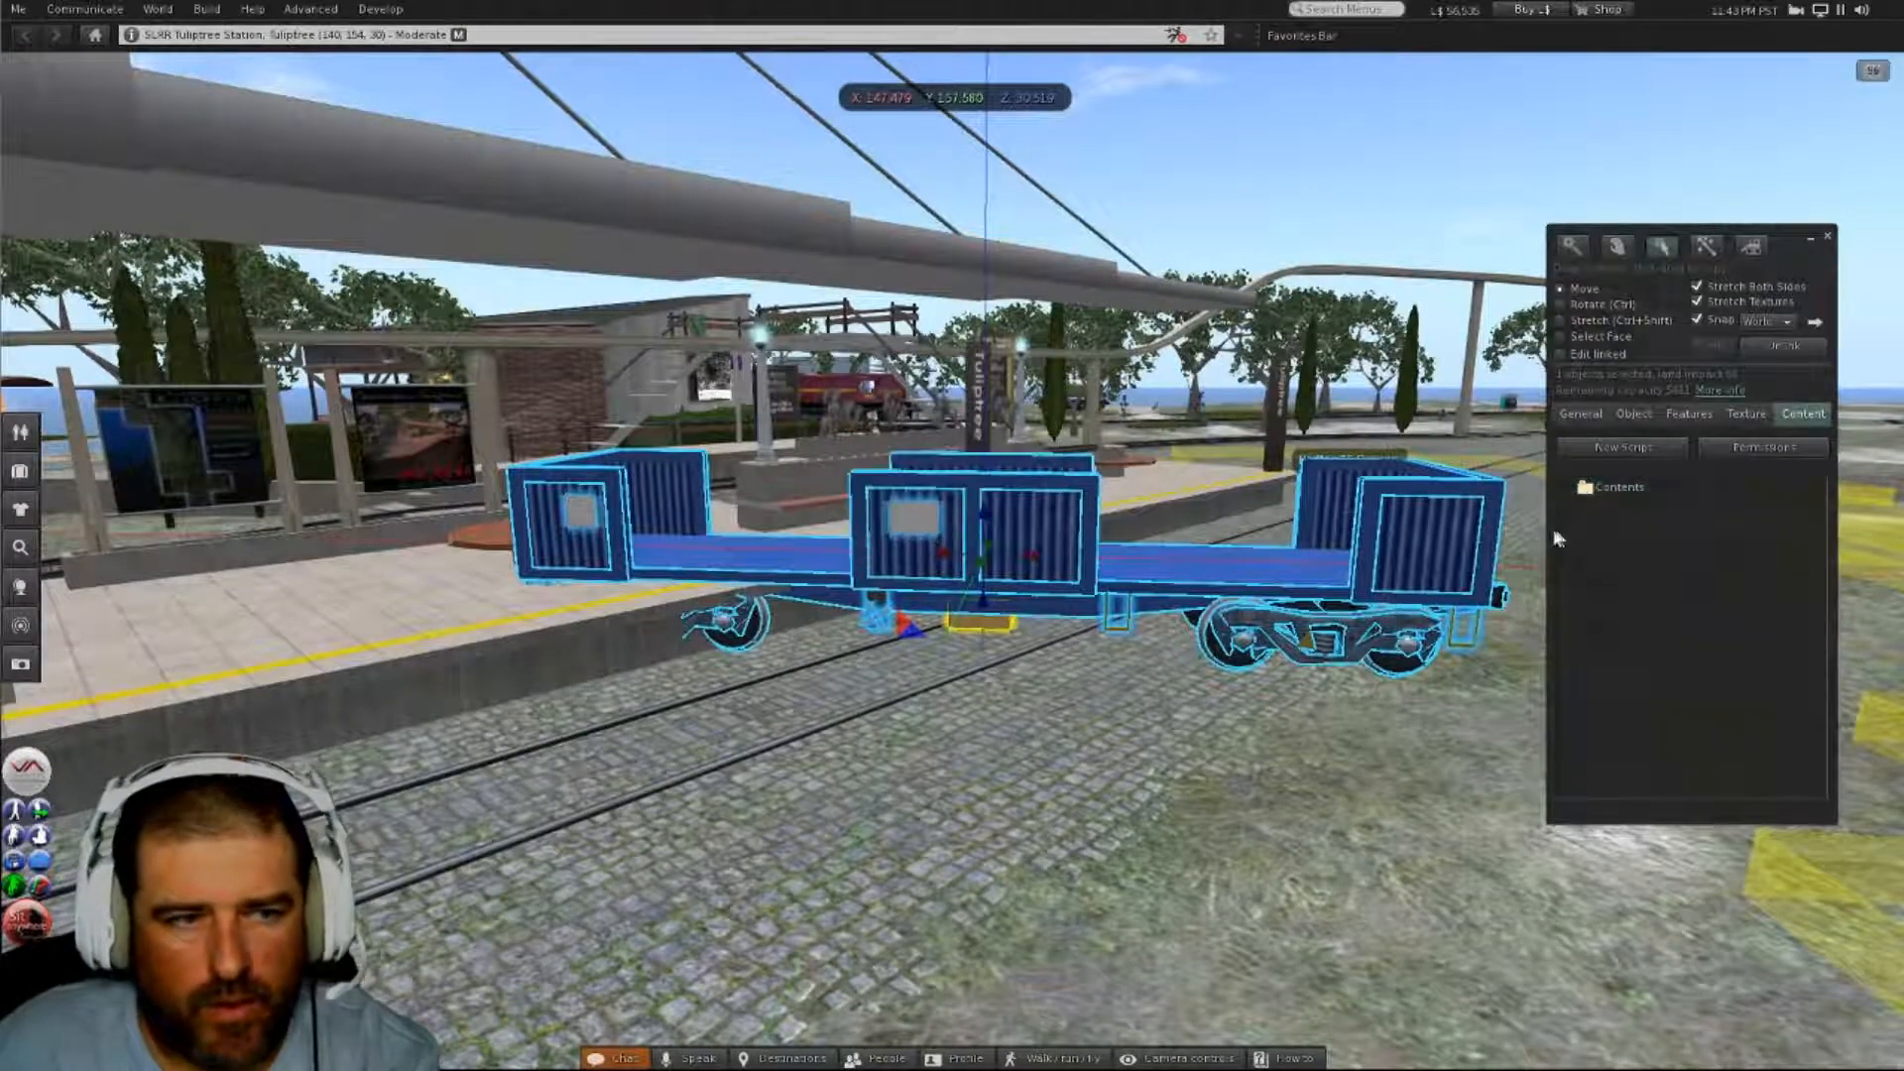
- Search the inventory for "vrc" and add VRCLocomotiveOpensourceScript 2.7.0 to the blue wagon
left_click(20, 470)
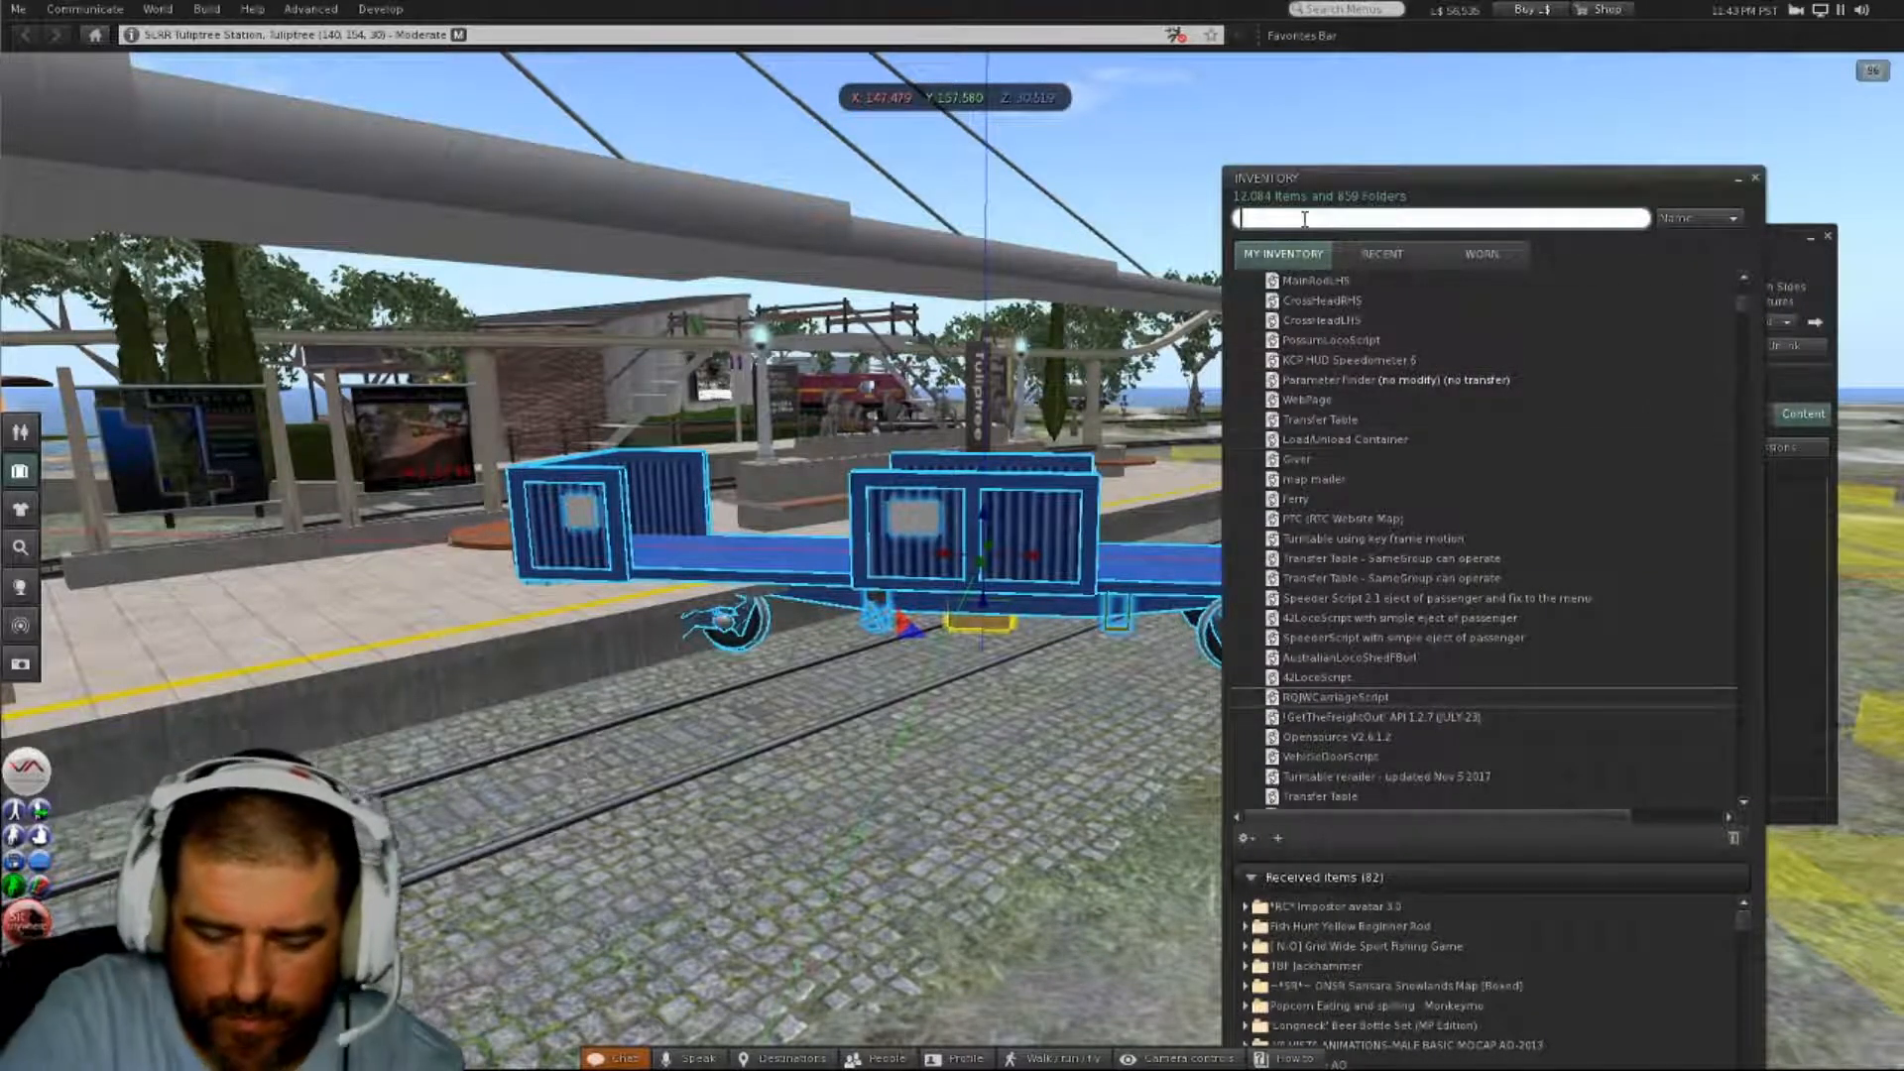
type("vrc")
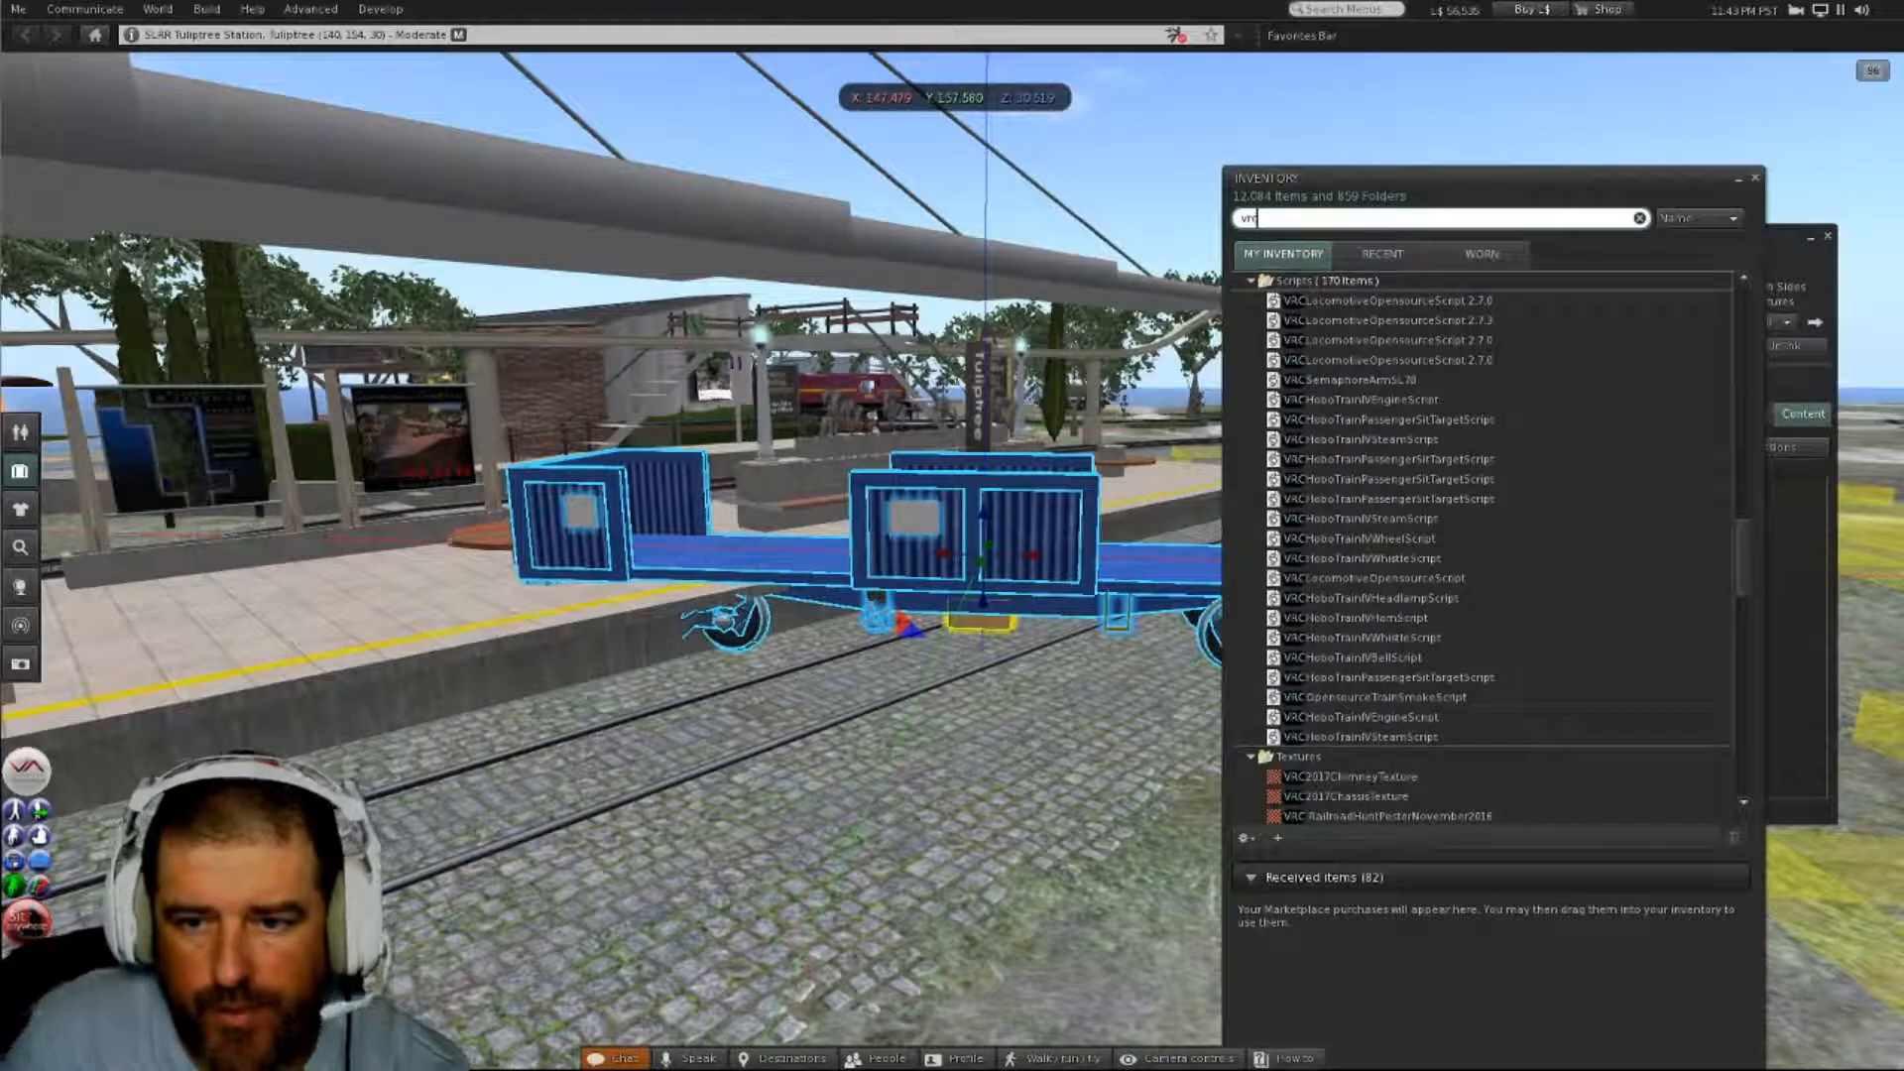
scroll(1475, 727, "up", 1)
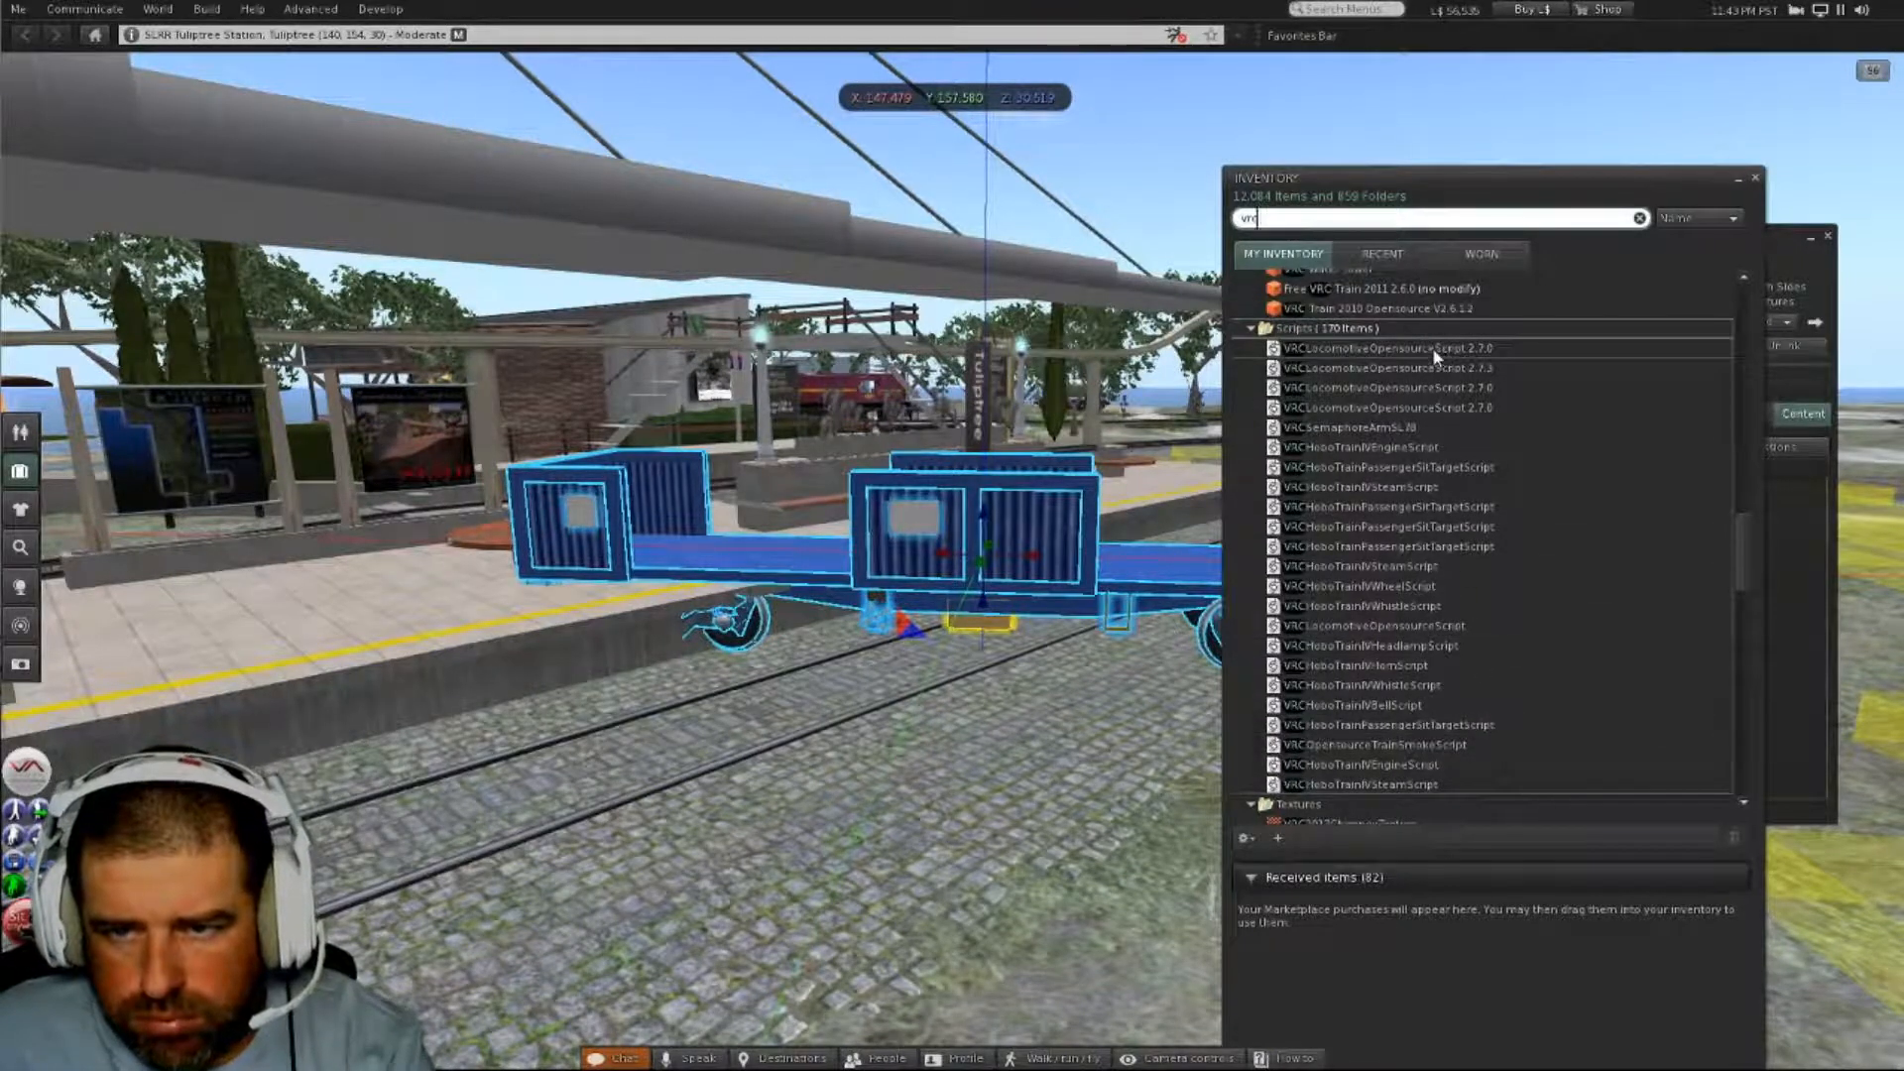
left_click(1398, 352)
left_click_drag(1398, 355, 1007, 587)
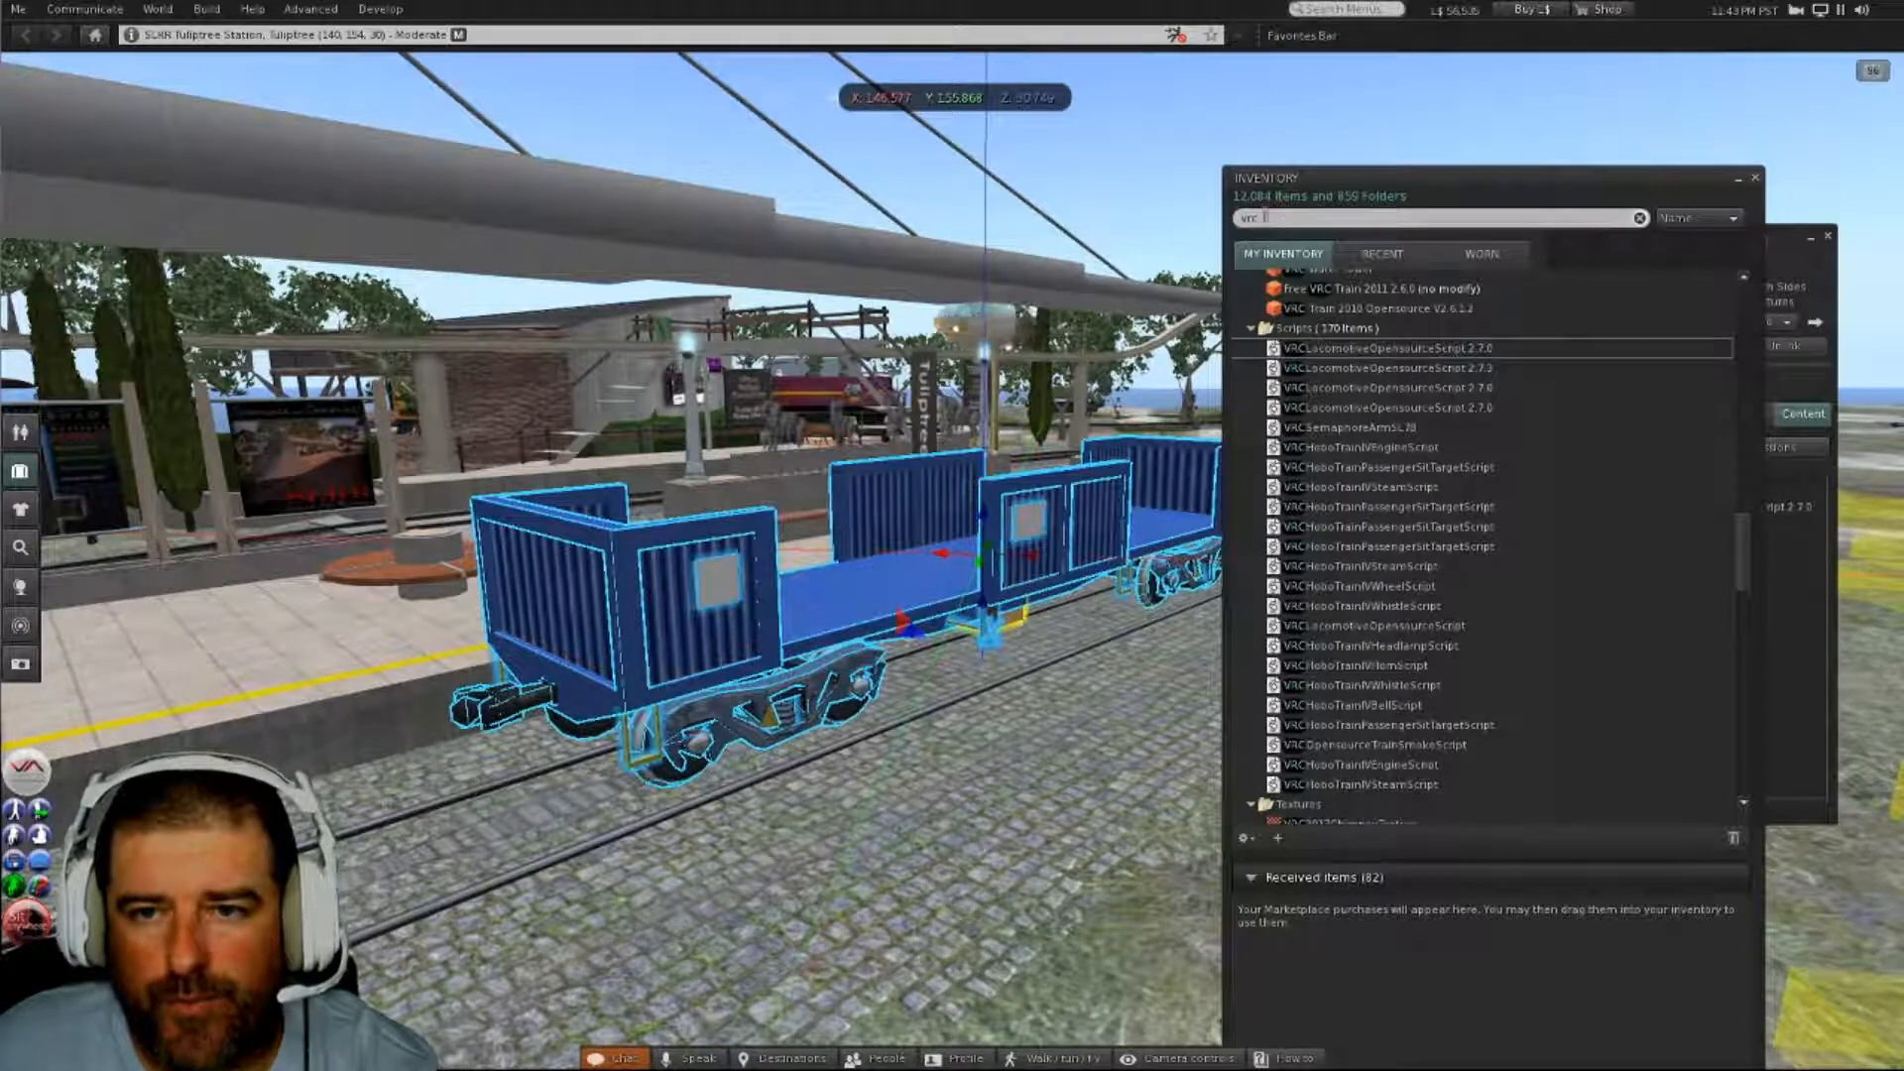
- Search the inventory for "engin", add the 48ClassEngineer animation to the wagon, and close the edit and inventory windows
left_click_drag(1279, 220, 1214, 226)
type("engin")
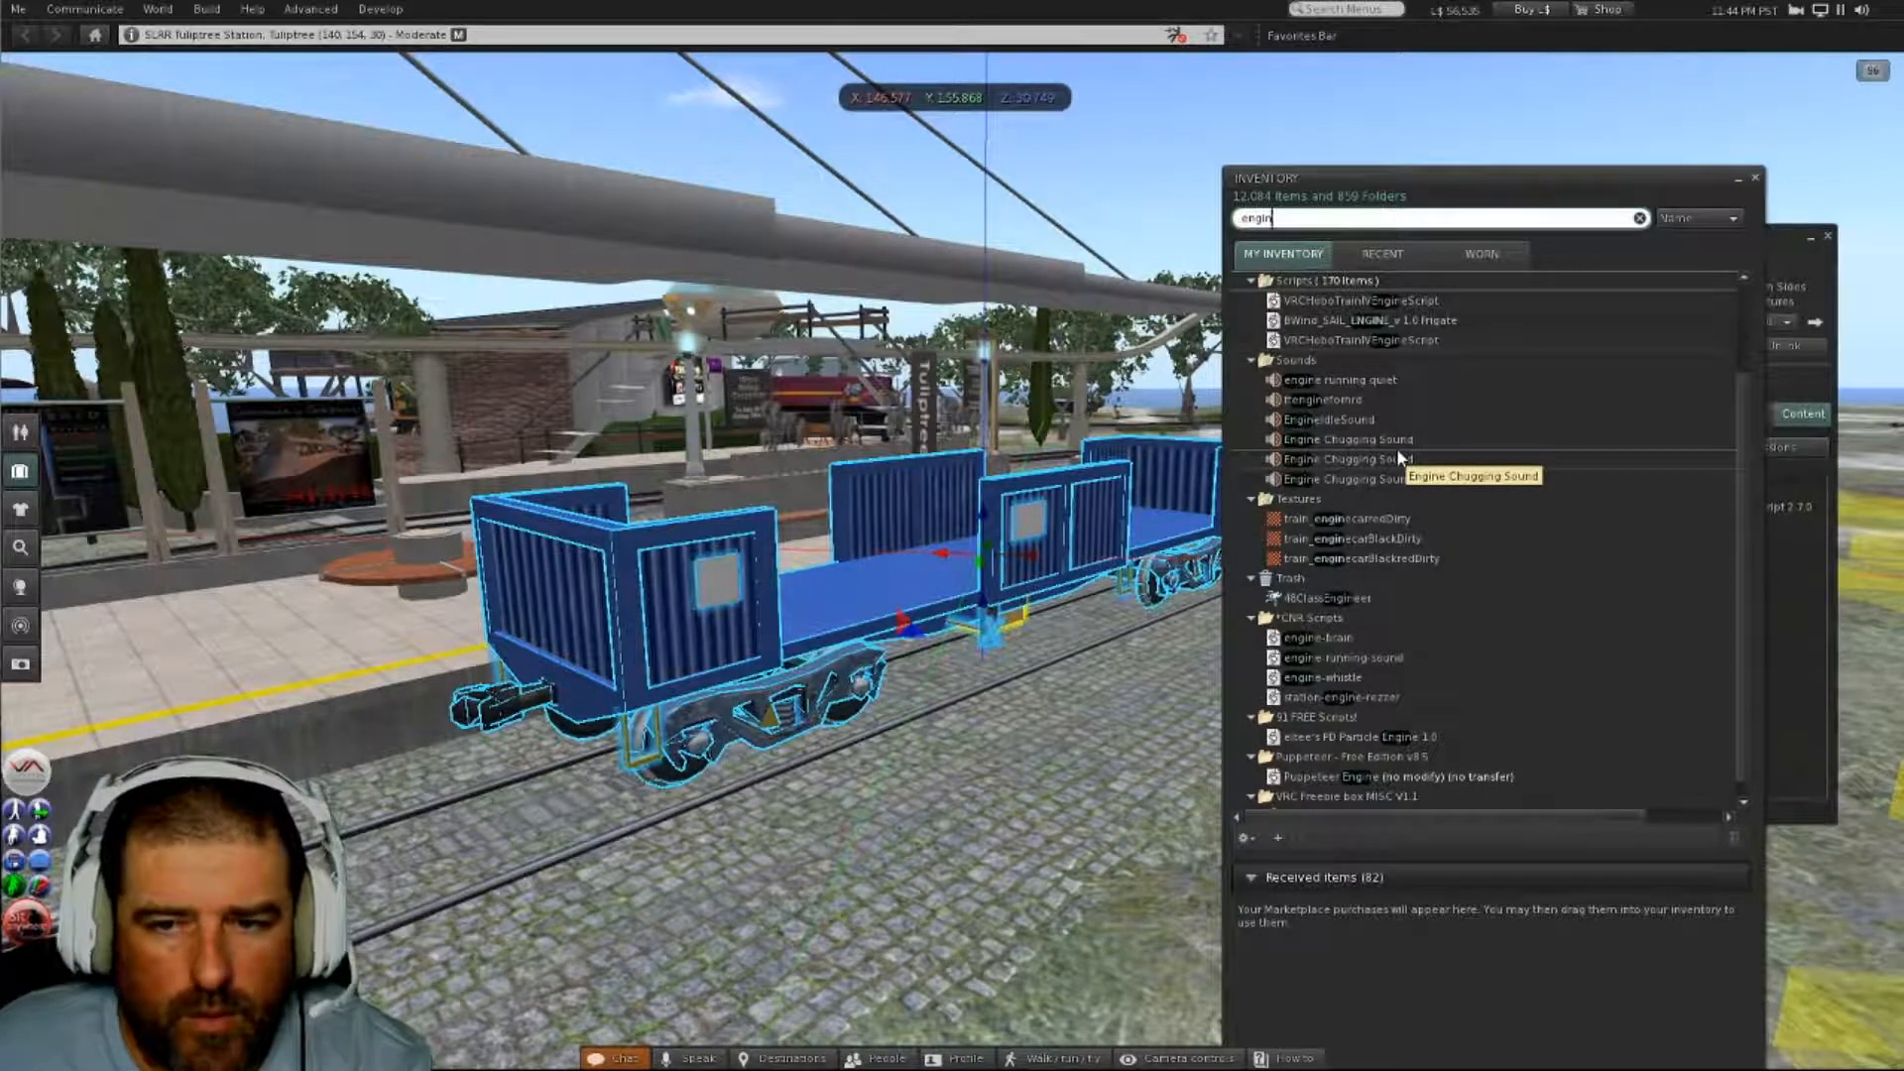
scroll(1398, 457, "up", 3)
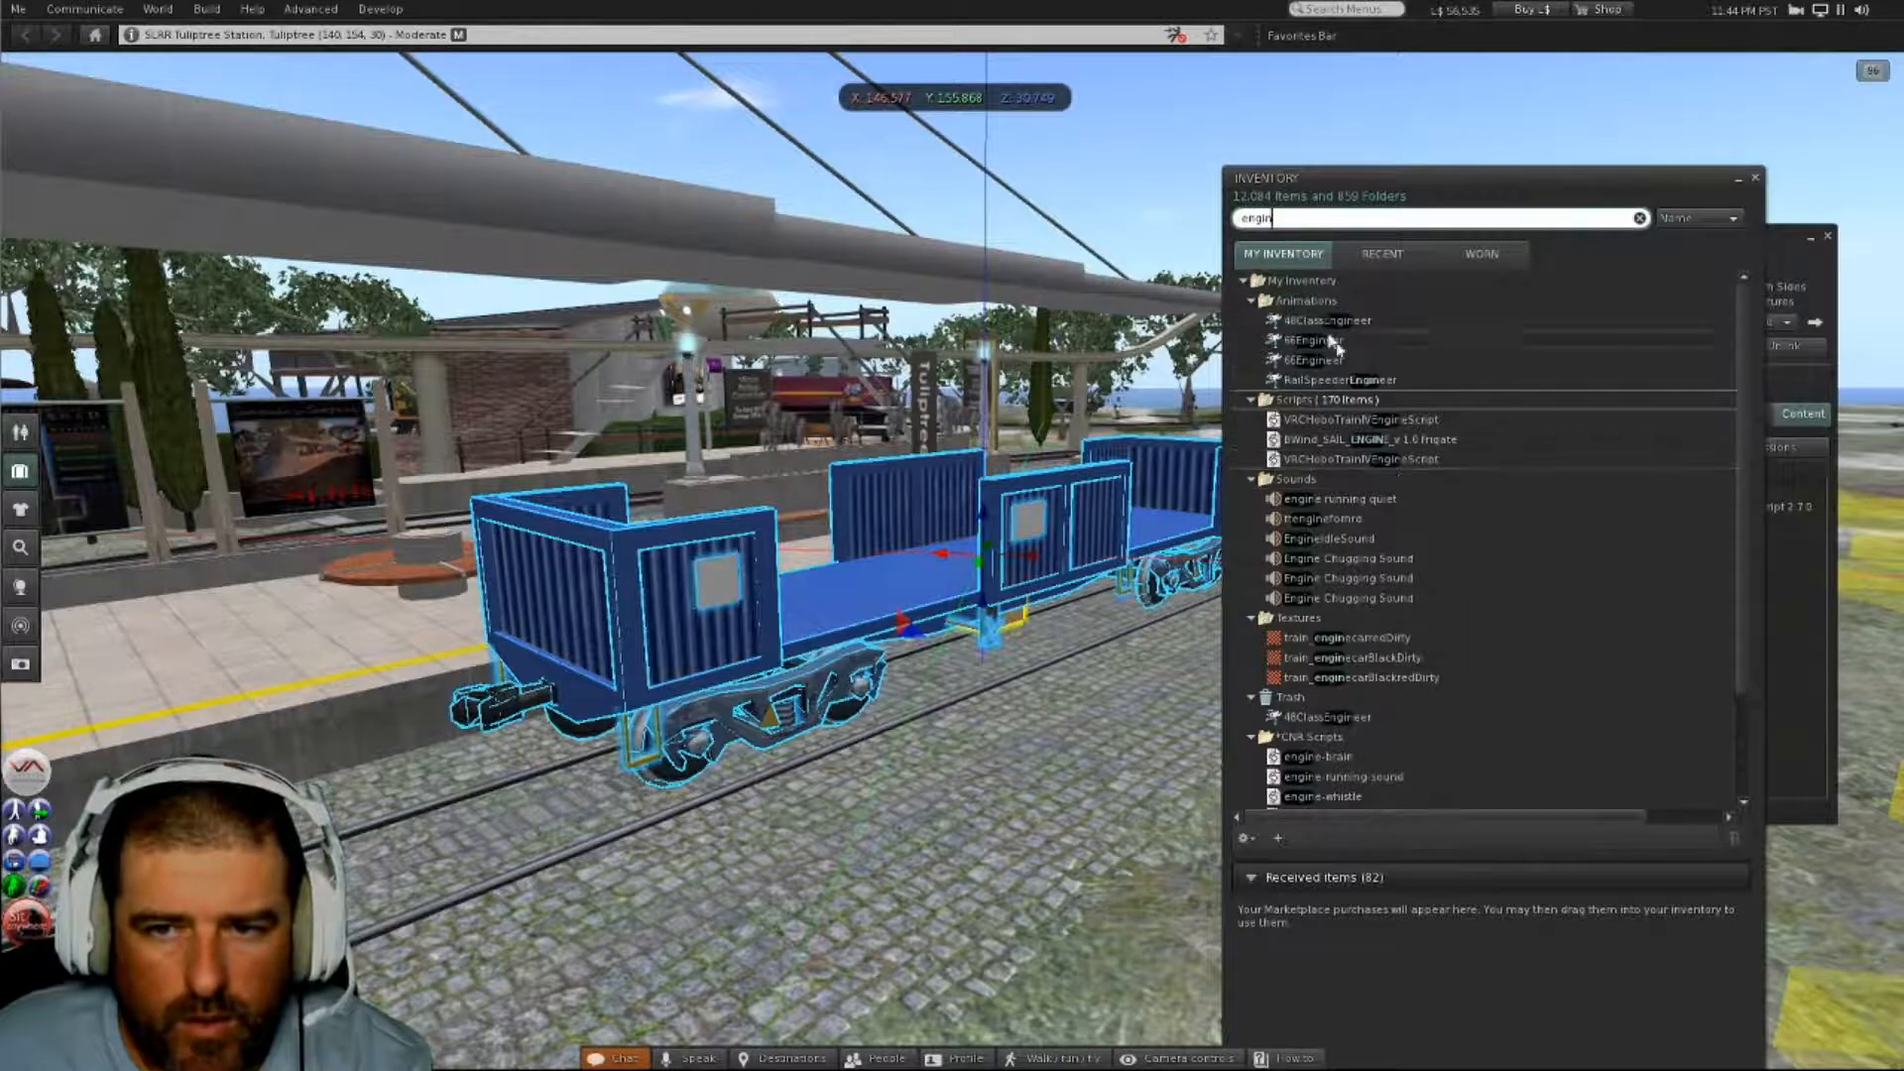
left_click(950, 607)
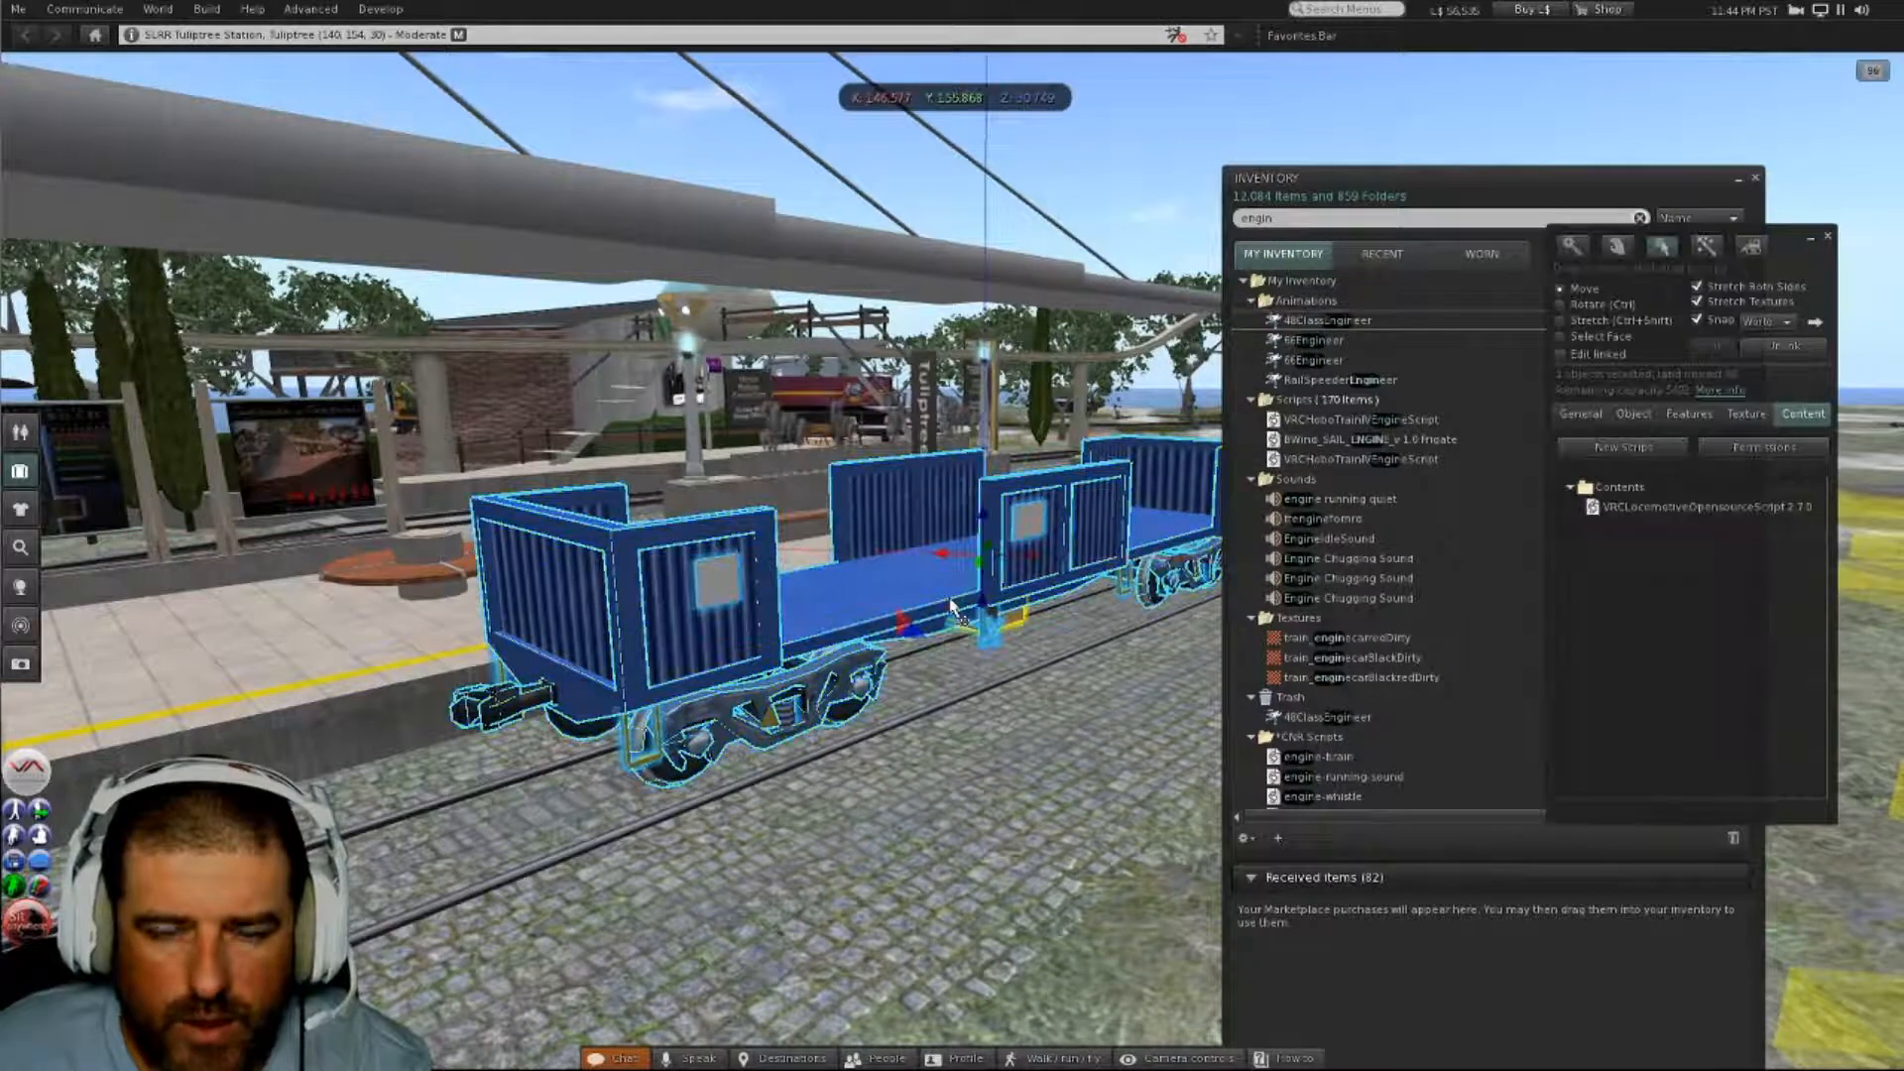
left_click(1827, 236)
left_click(1756, 178)
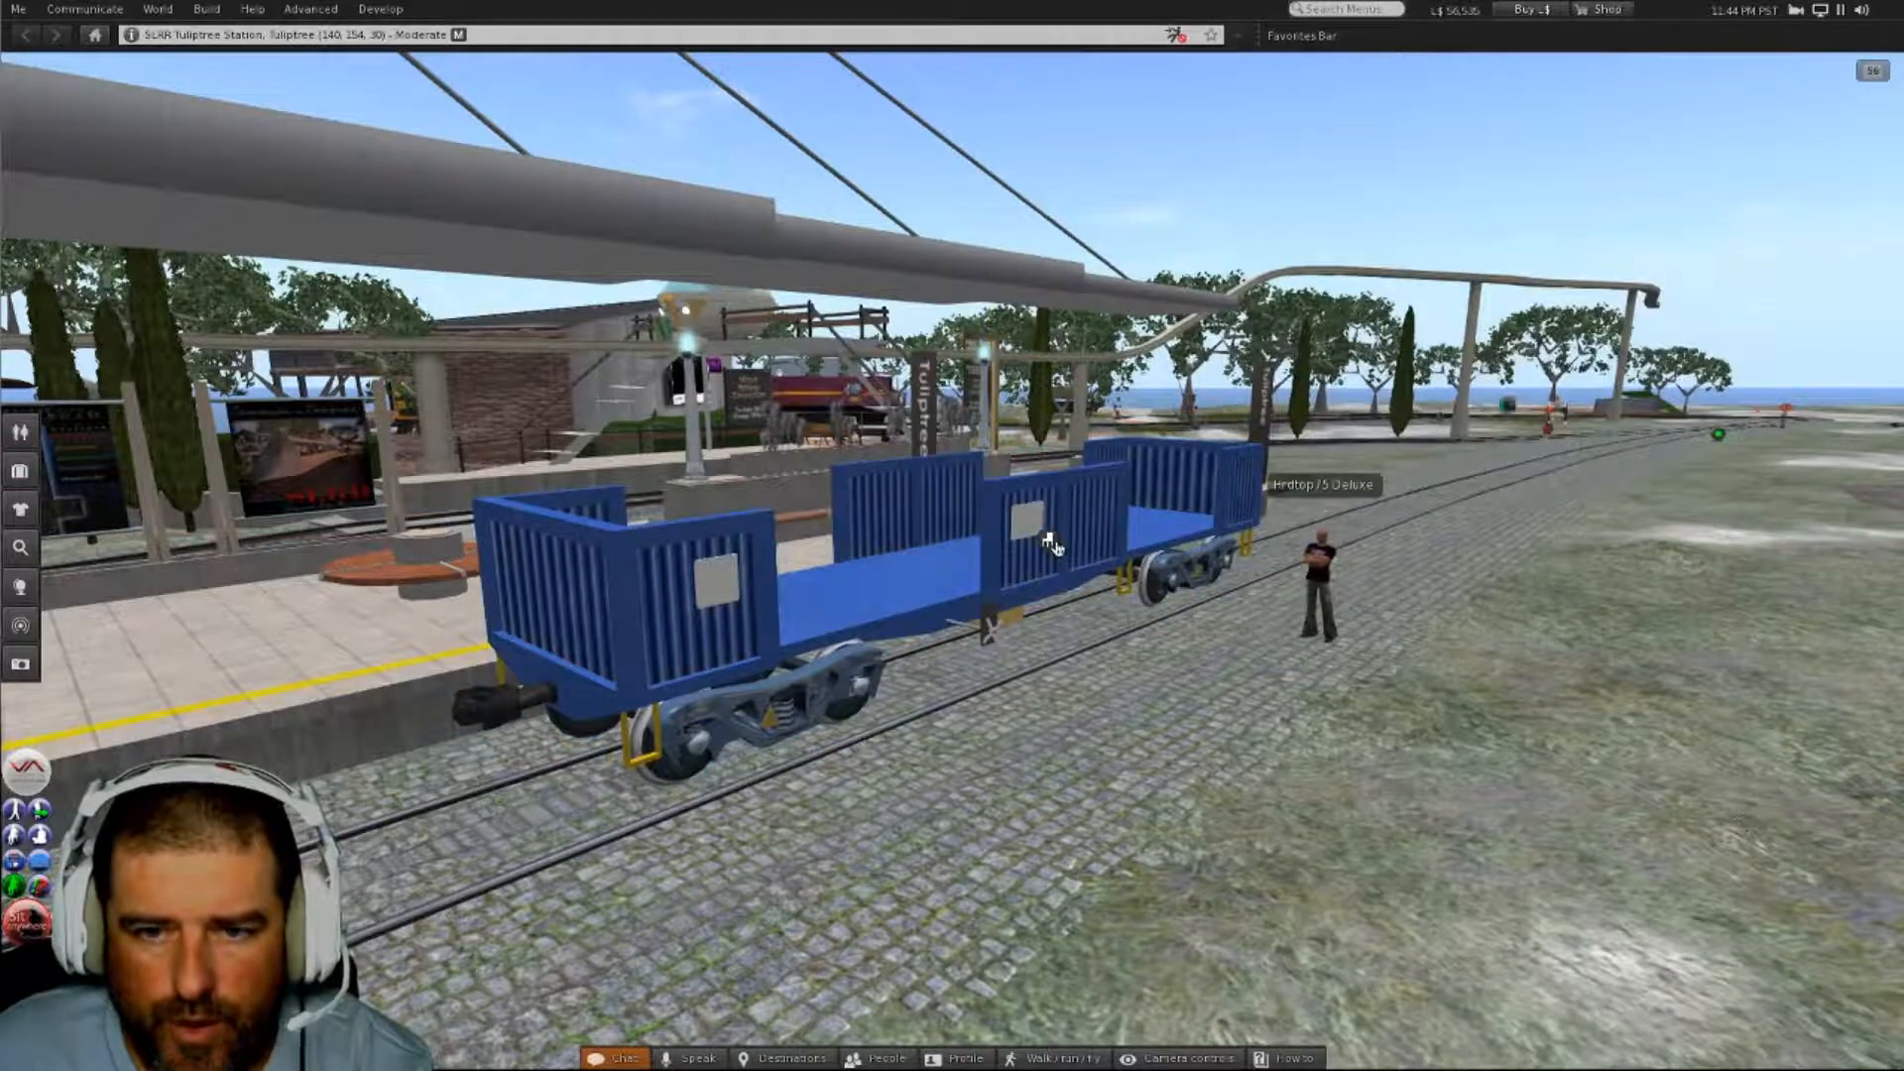
- Sit the avatar on the blue wagon, flip its travel direction, and start it running along the track
left_click(1036, 564)
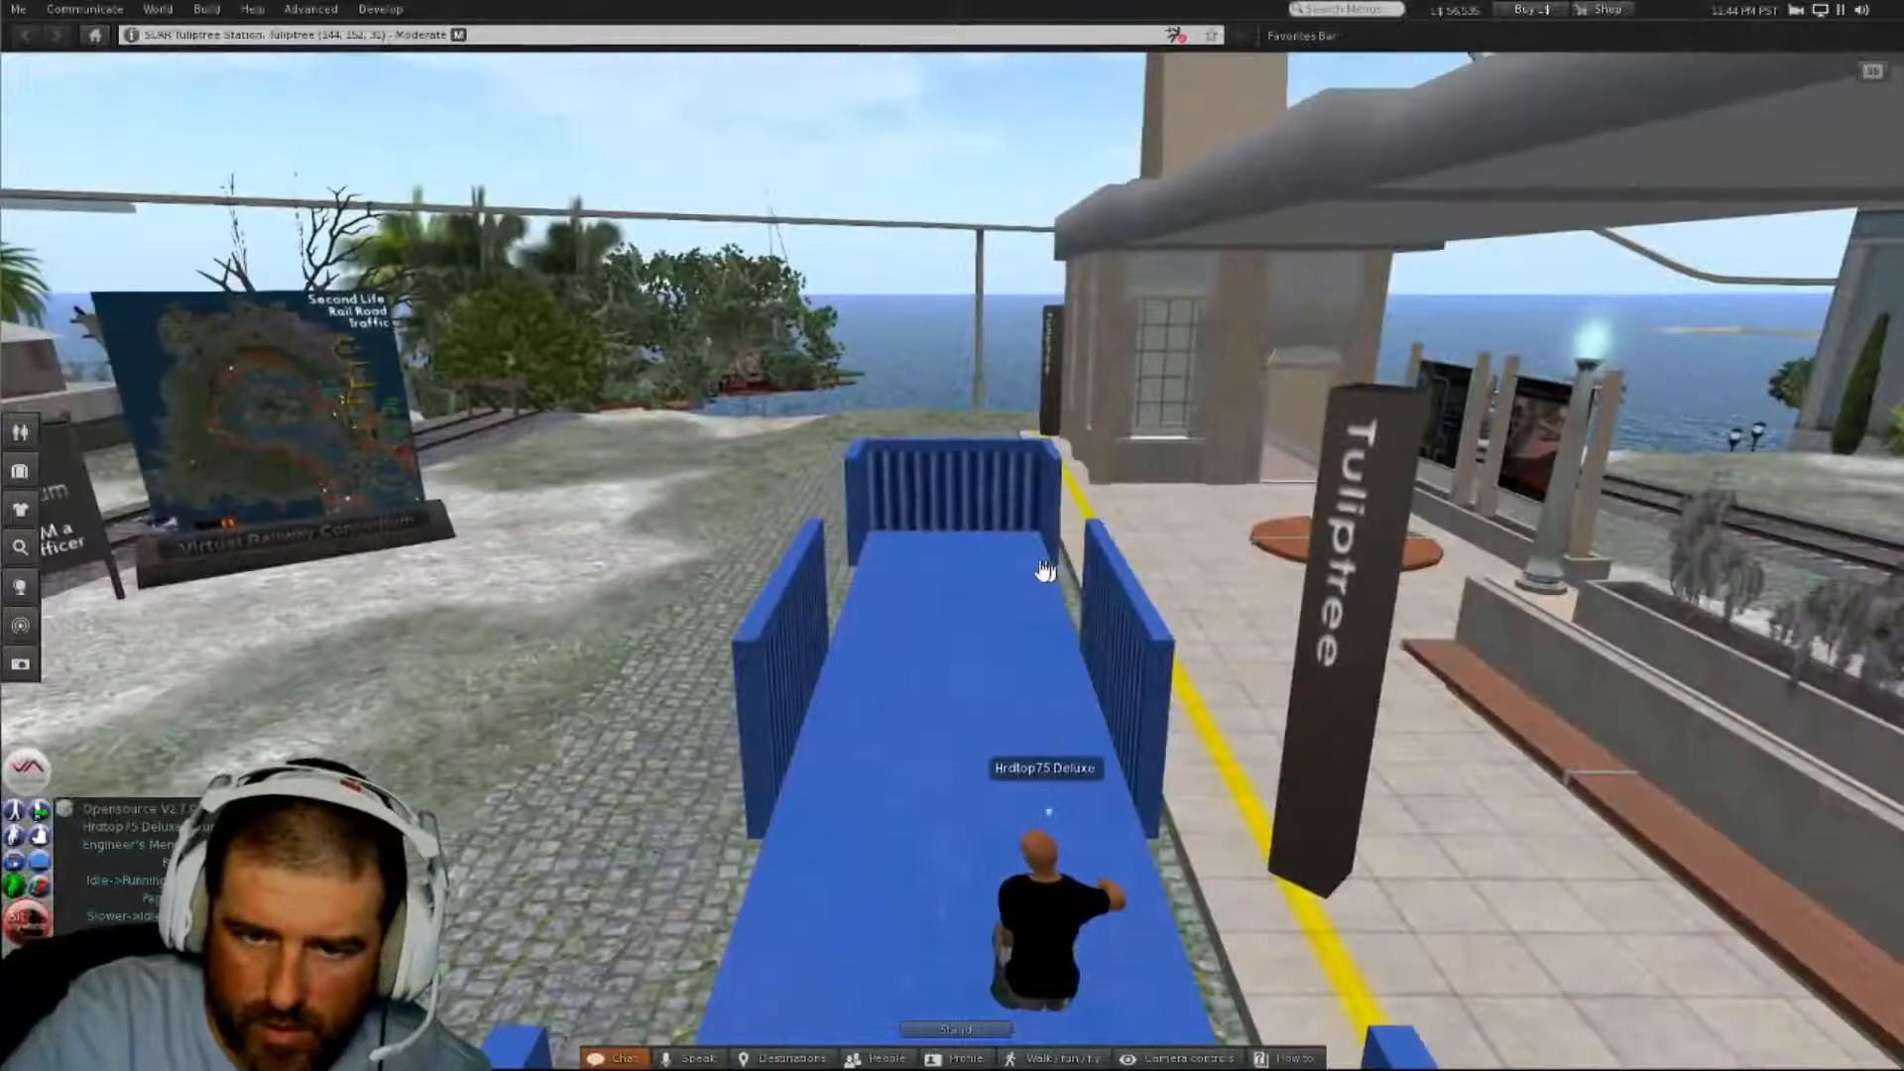
key("Left")
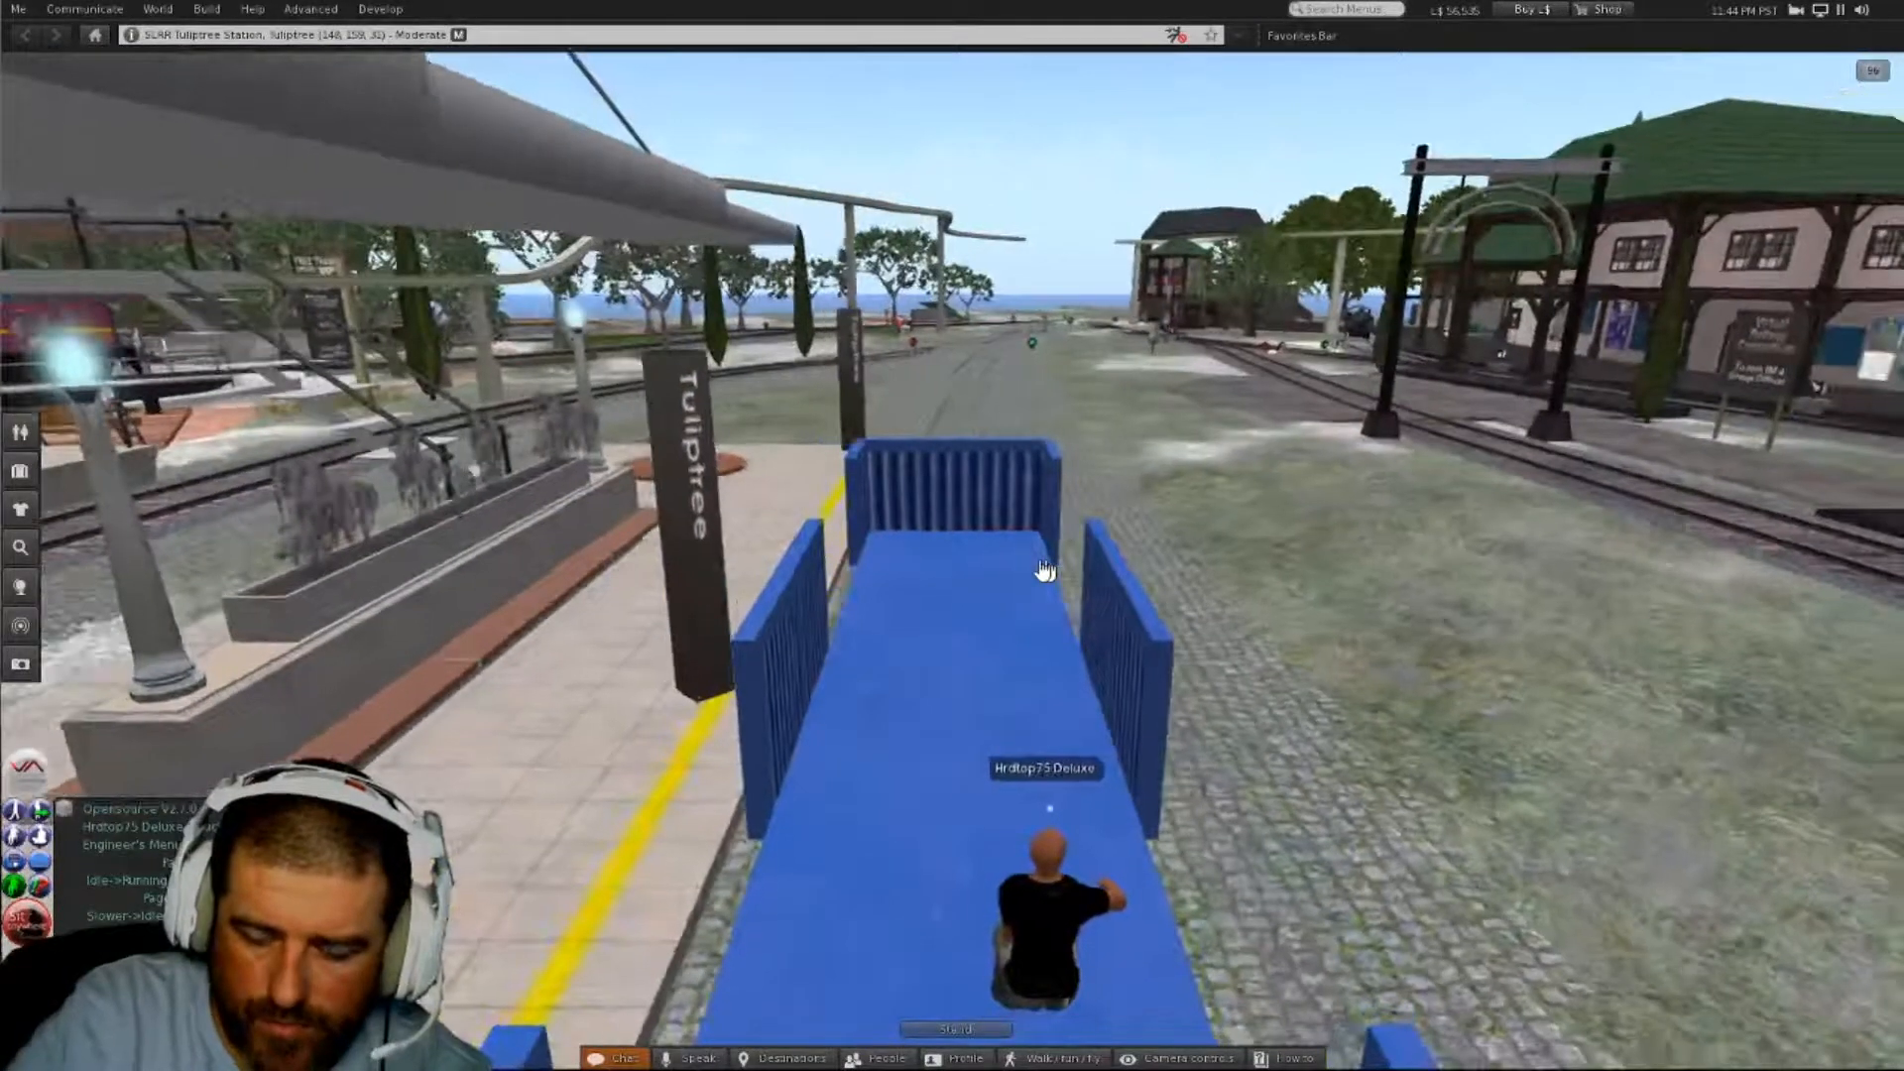
key("Page_Up")
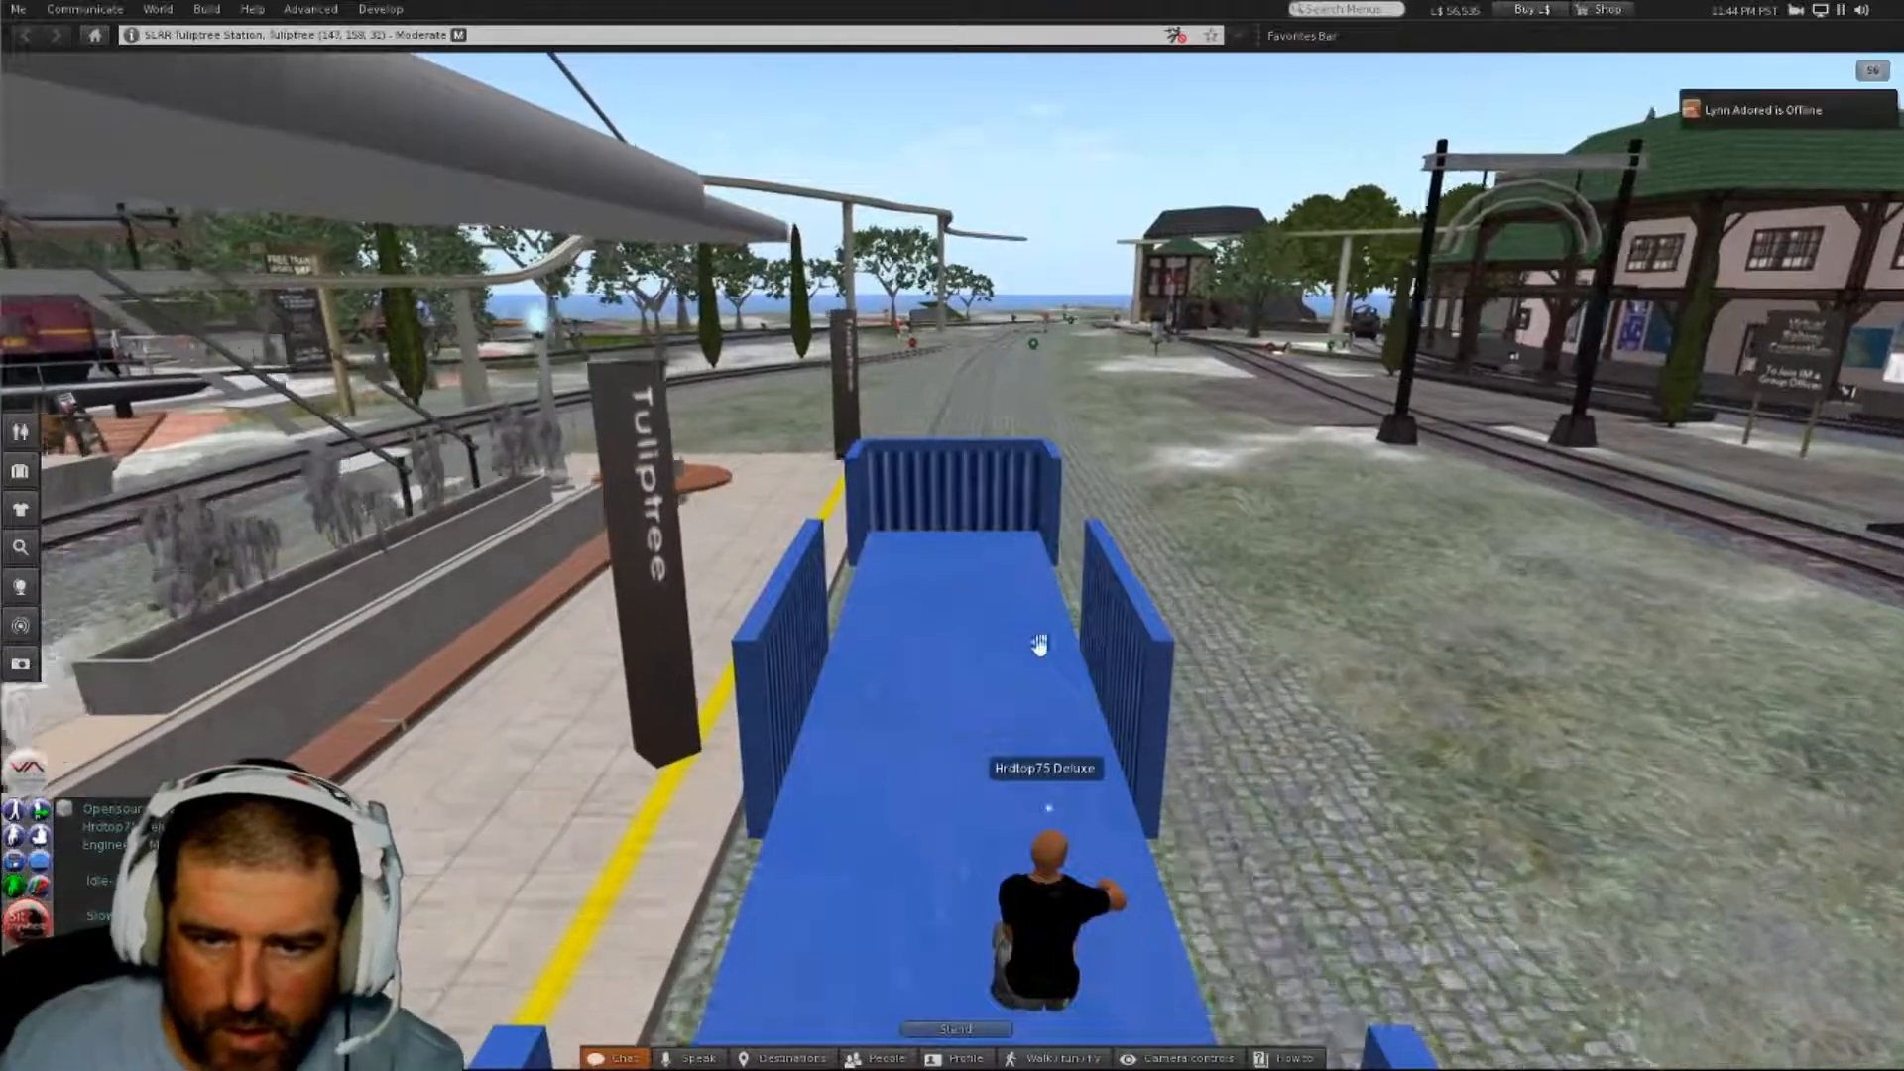
- Watch the moving wagon from the side with a close-up of its bogie, and set it to Idle through its operator menu
left_click_drag(1060, 616, 654, 863, "alt")
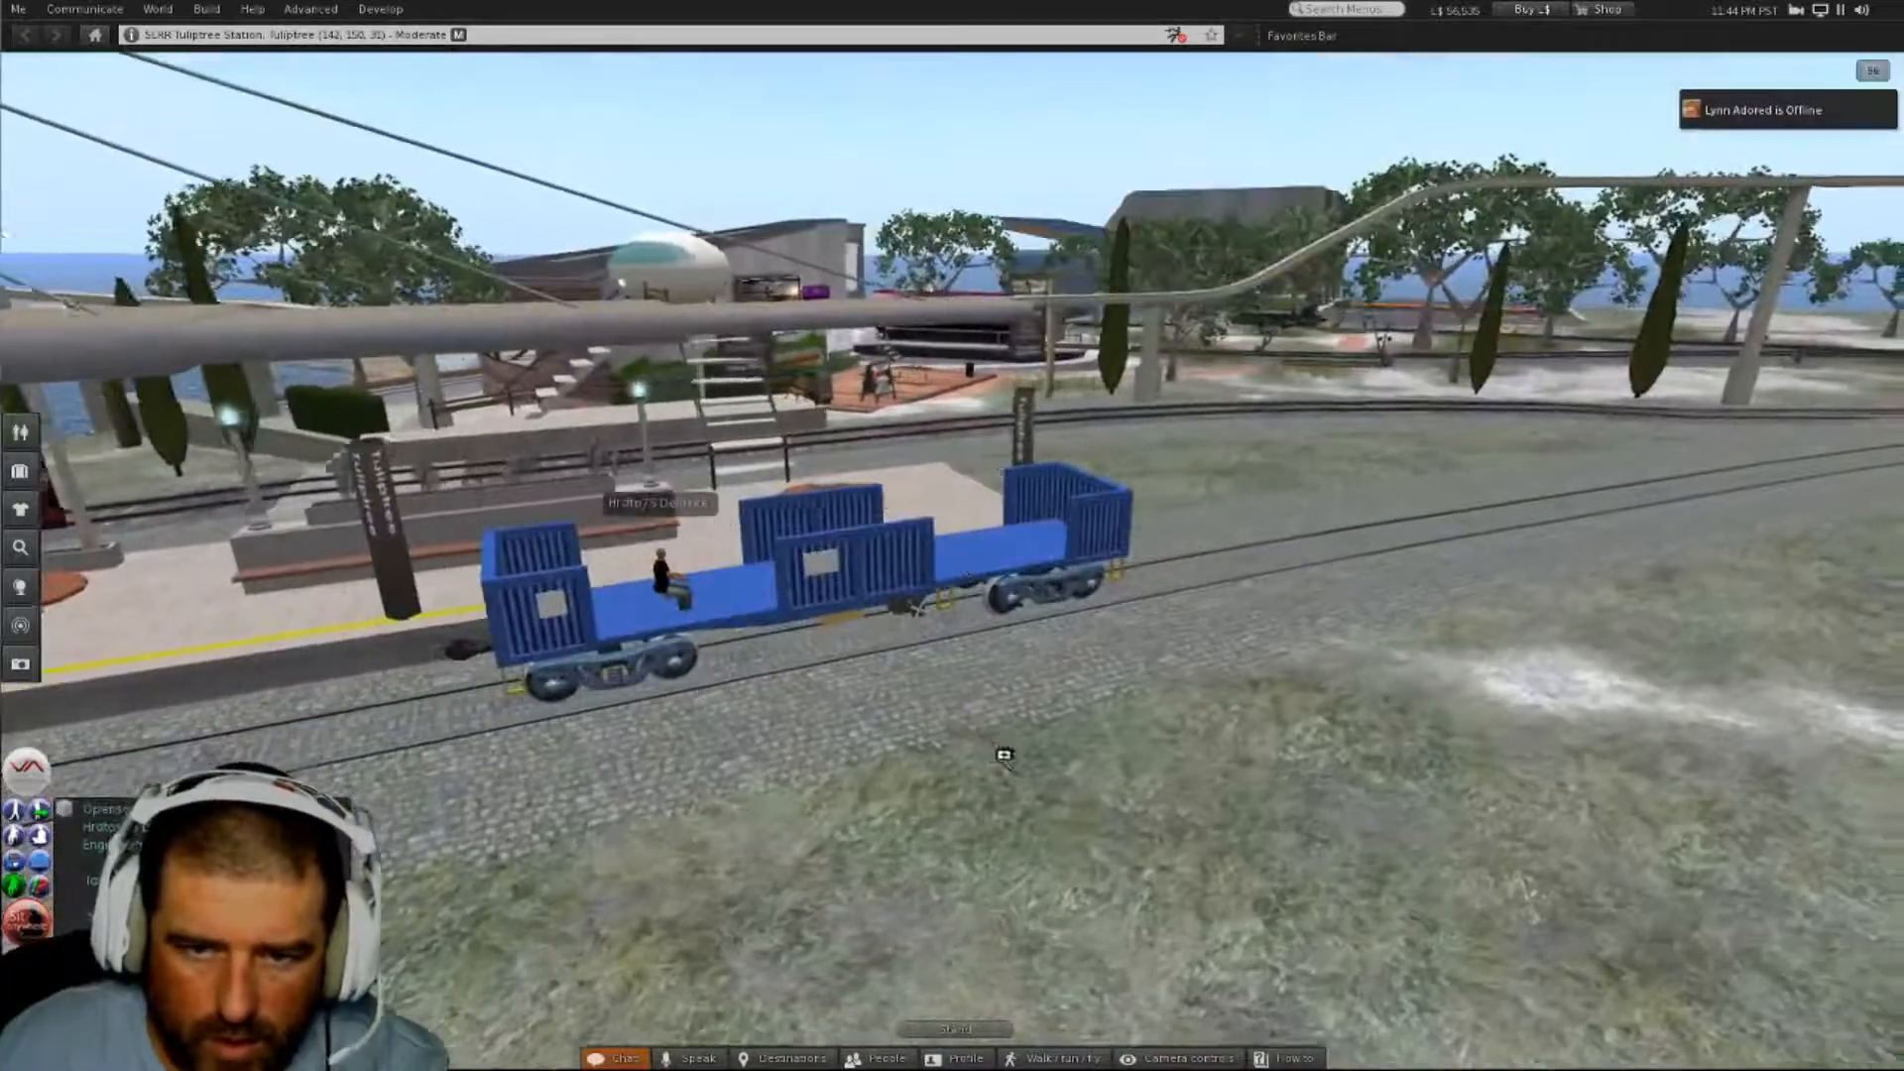
left_click_drag(1007, 753, 1052, 754, "alt")
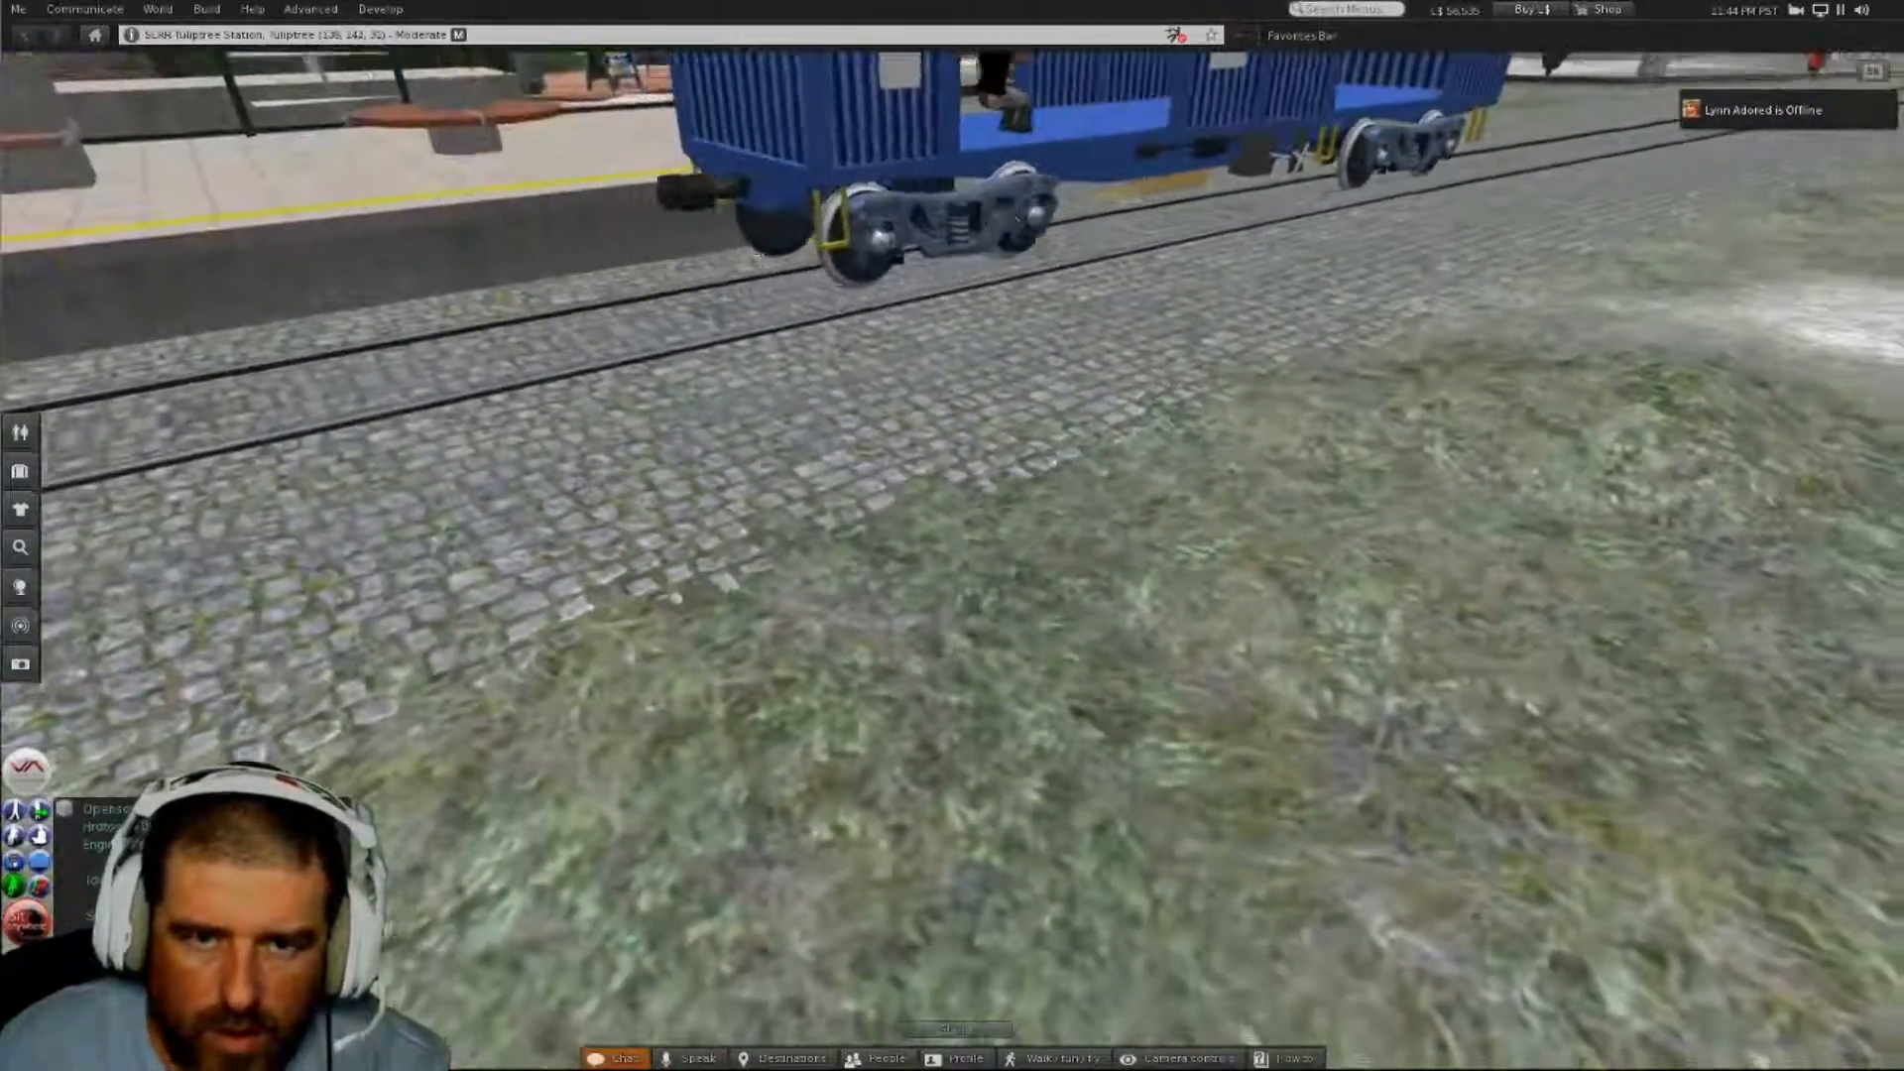
left_click(992, 213, "alt")
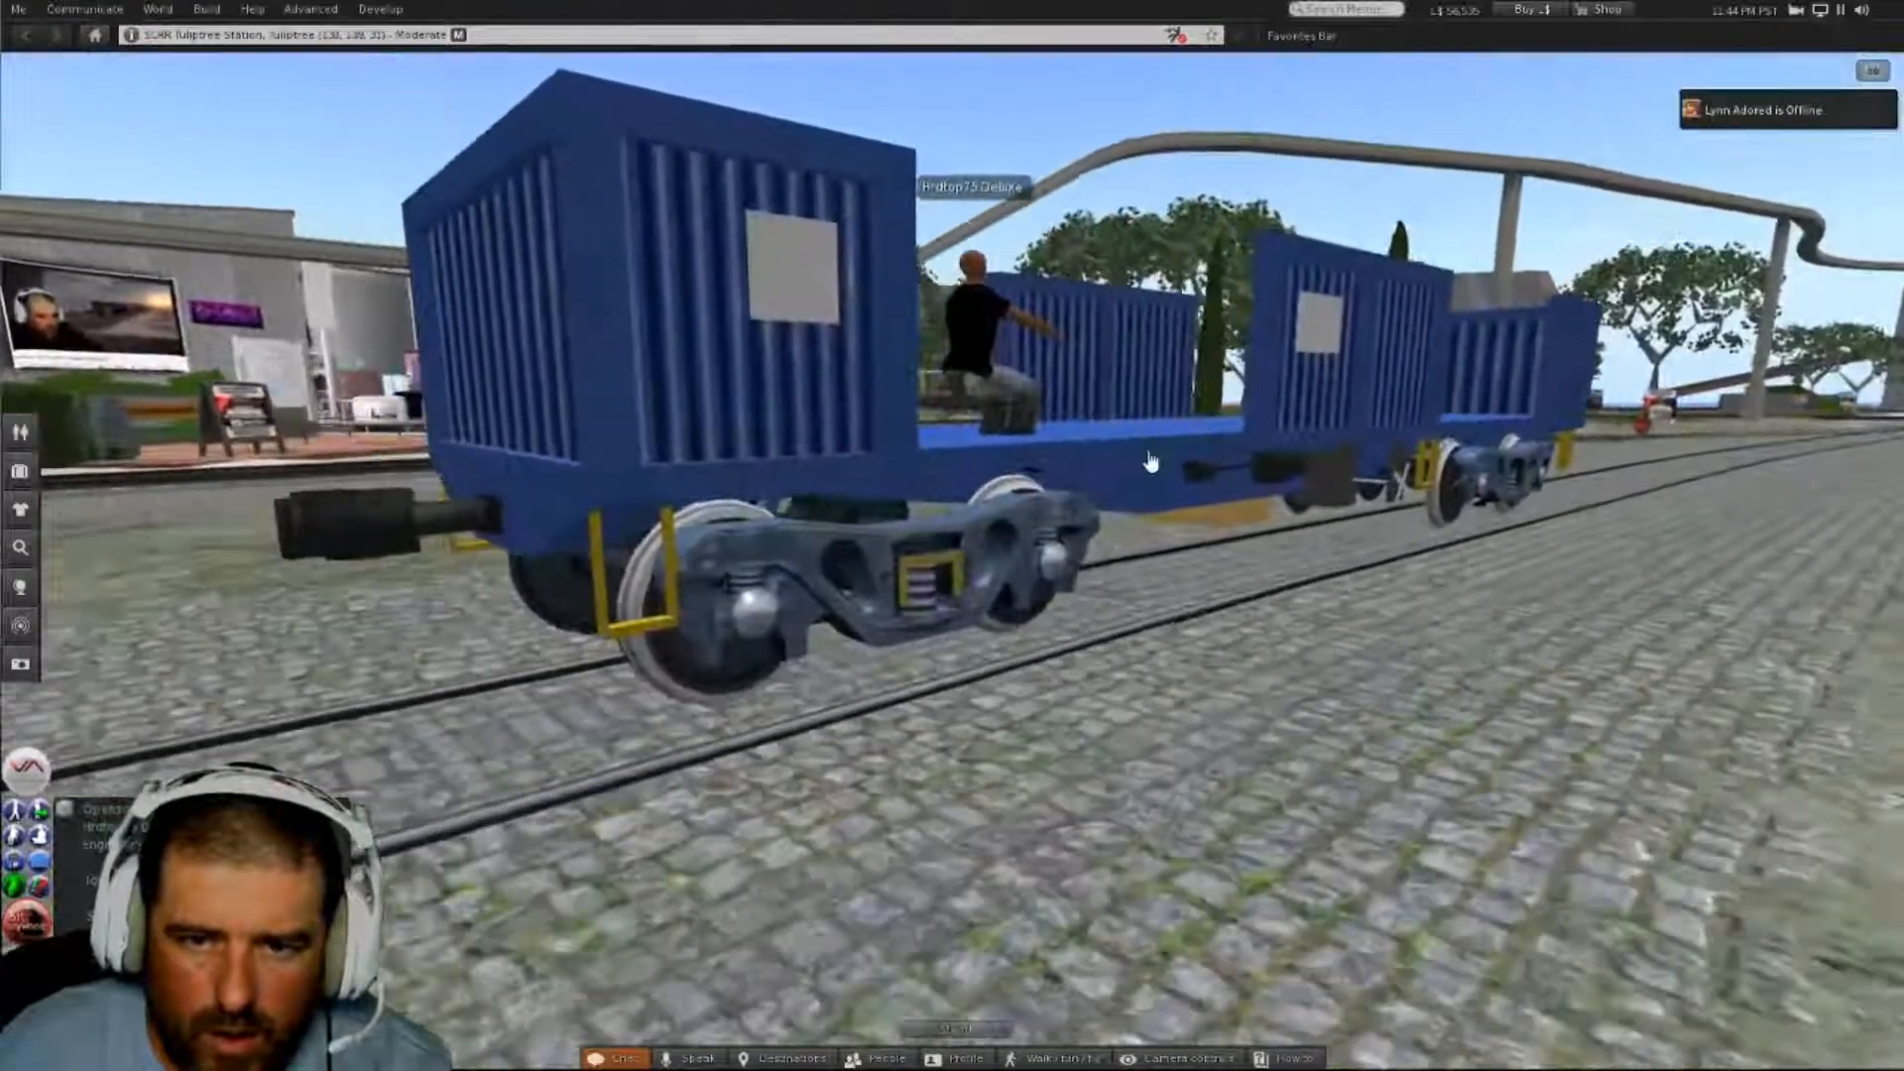
left_click(1149, 460)
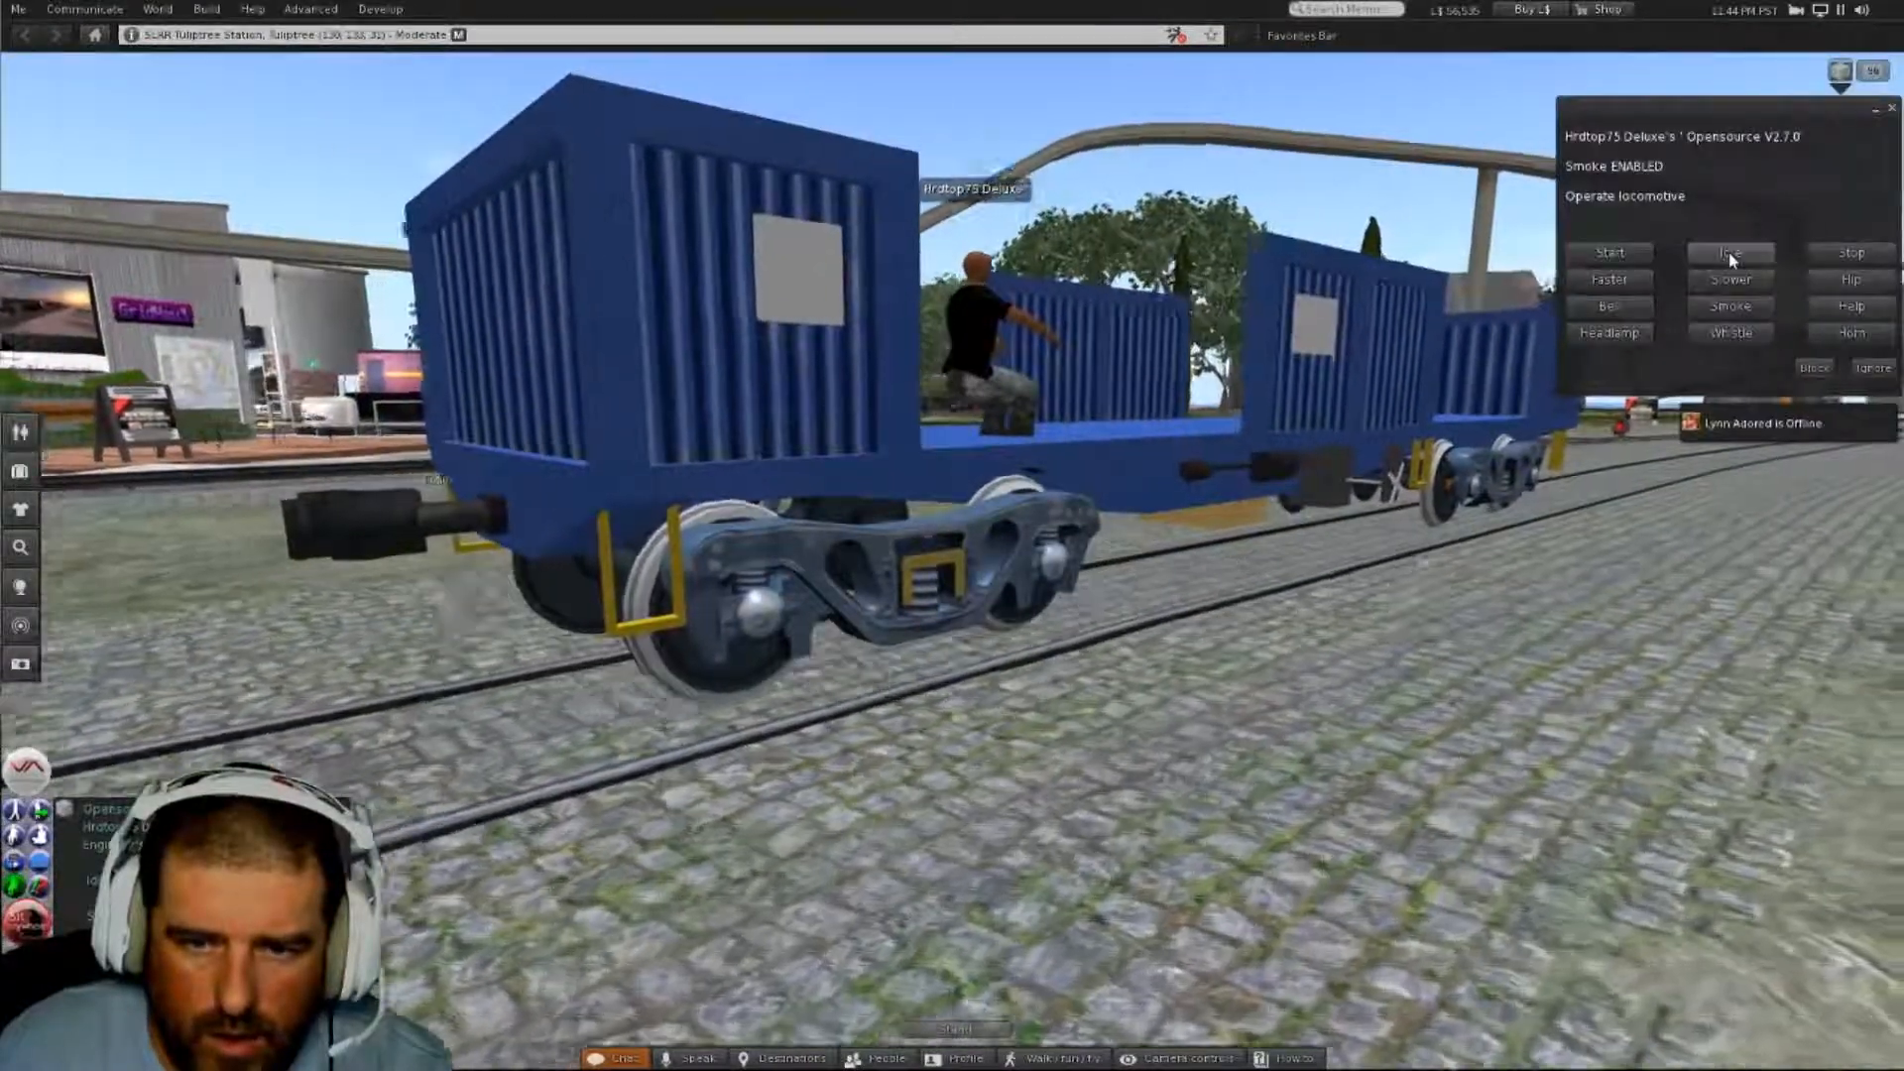
left_click(1730, 254)
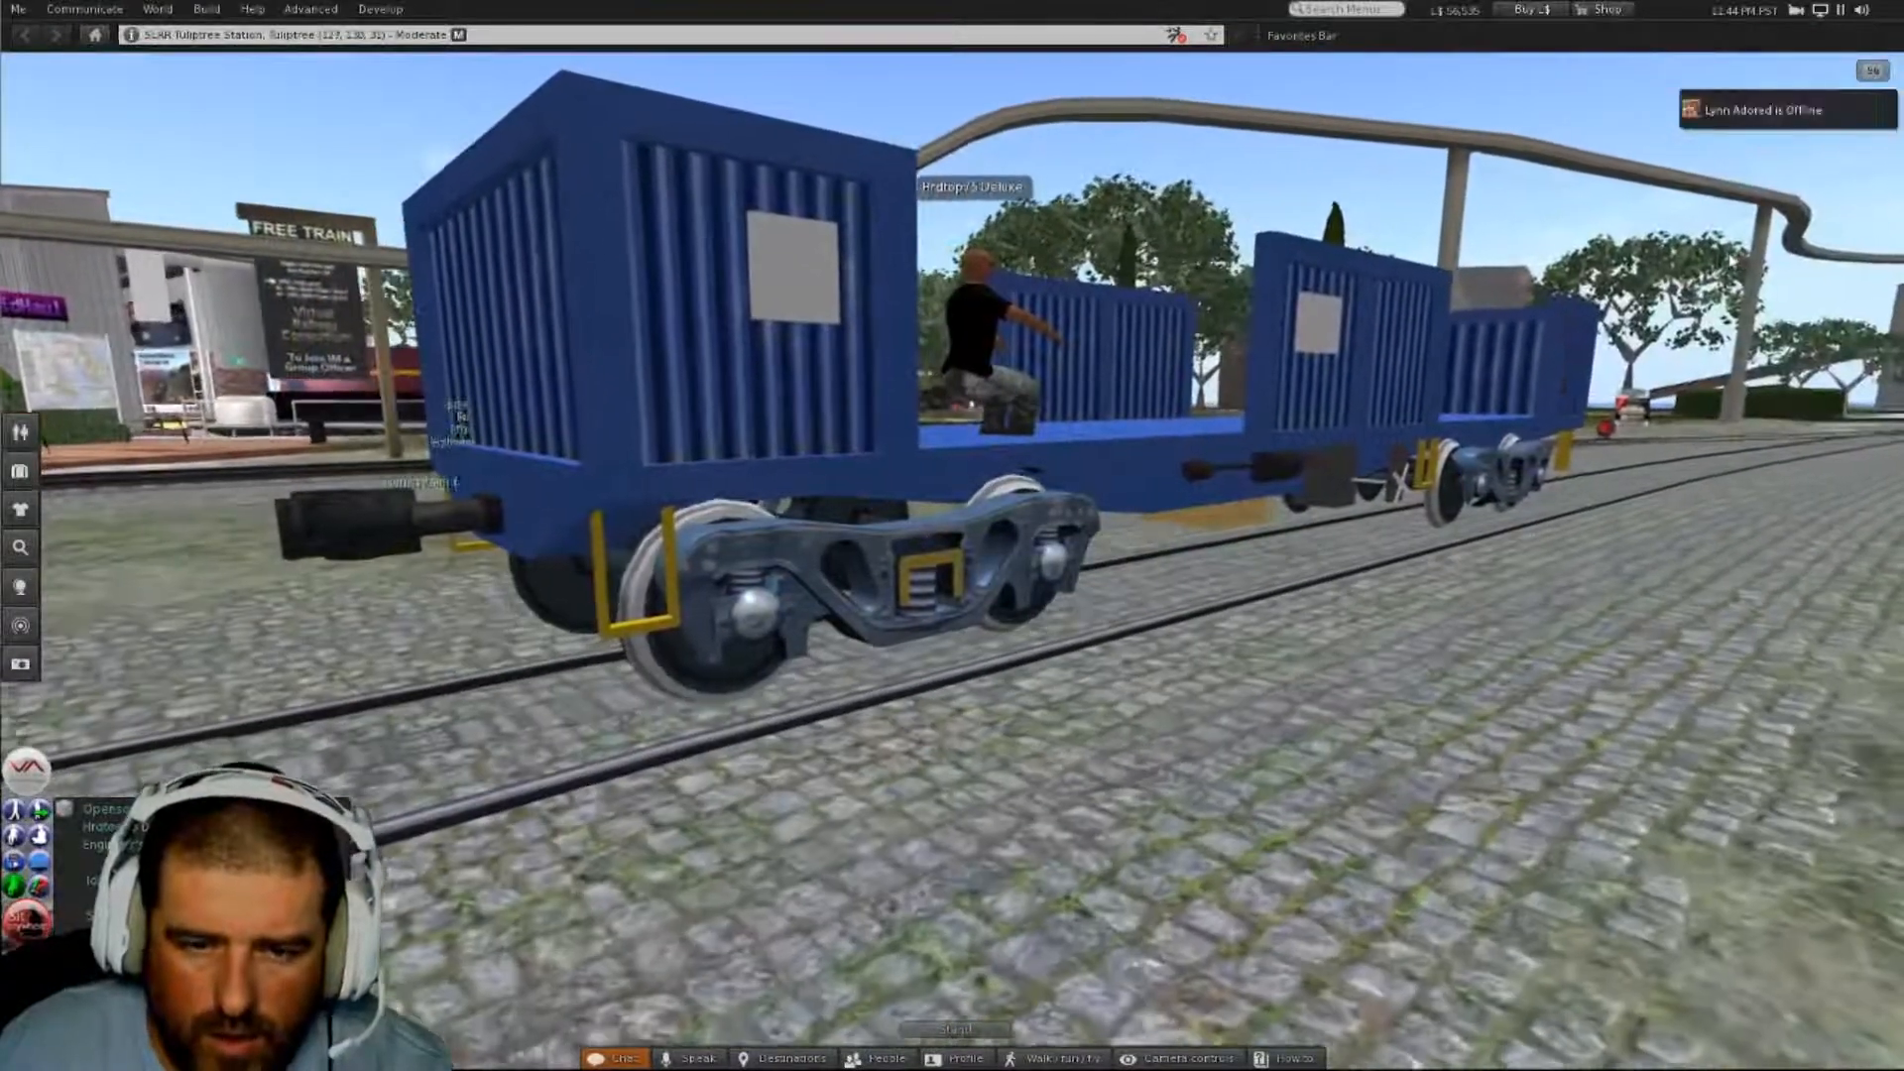
- Open VRCLocomotiveOpensourceScript 2.7.0 from the wagon's contents and find the DEFAULT BUILD entry in the unit configuration list
right_click(1333, 435)
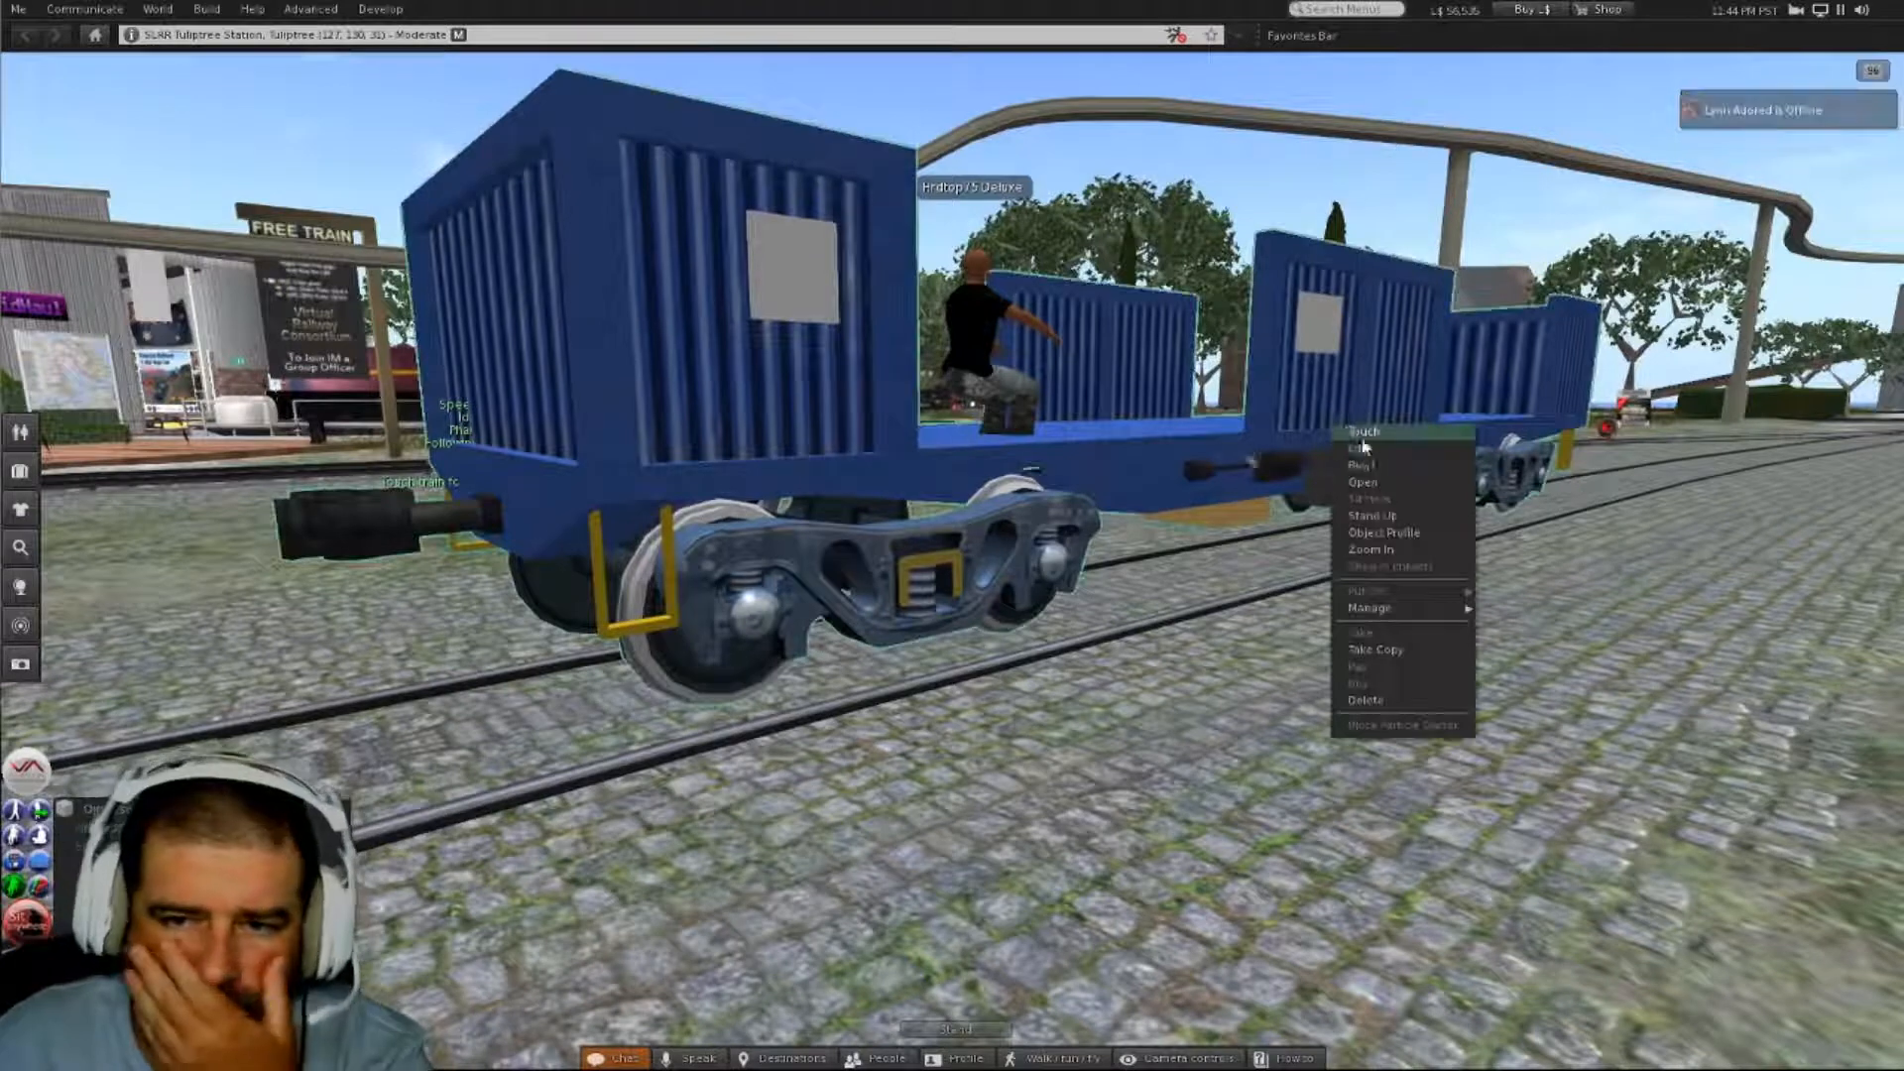
left_click(1374, 480)
double_click(1651, 525)
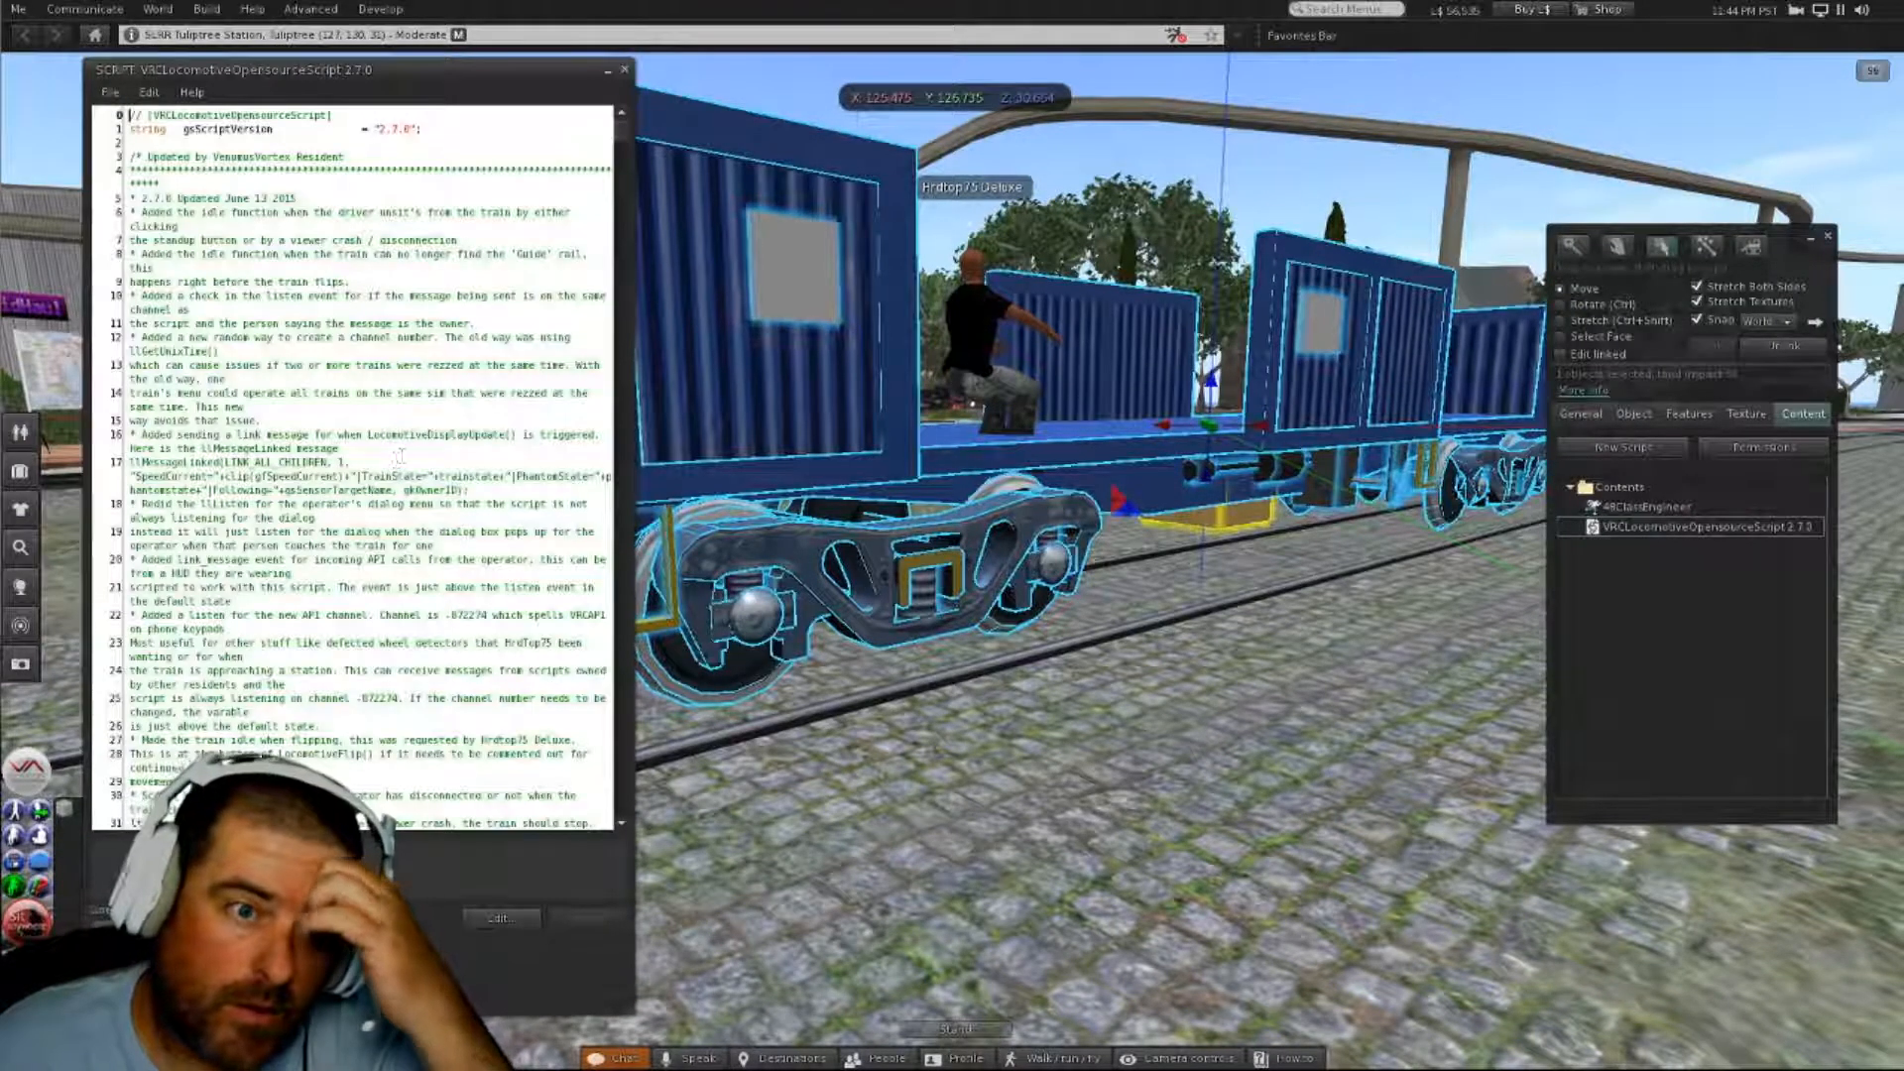
scroll(402, 489, "down", 15)
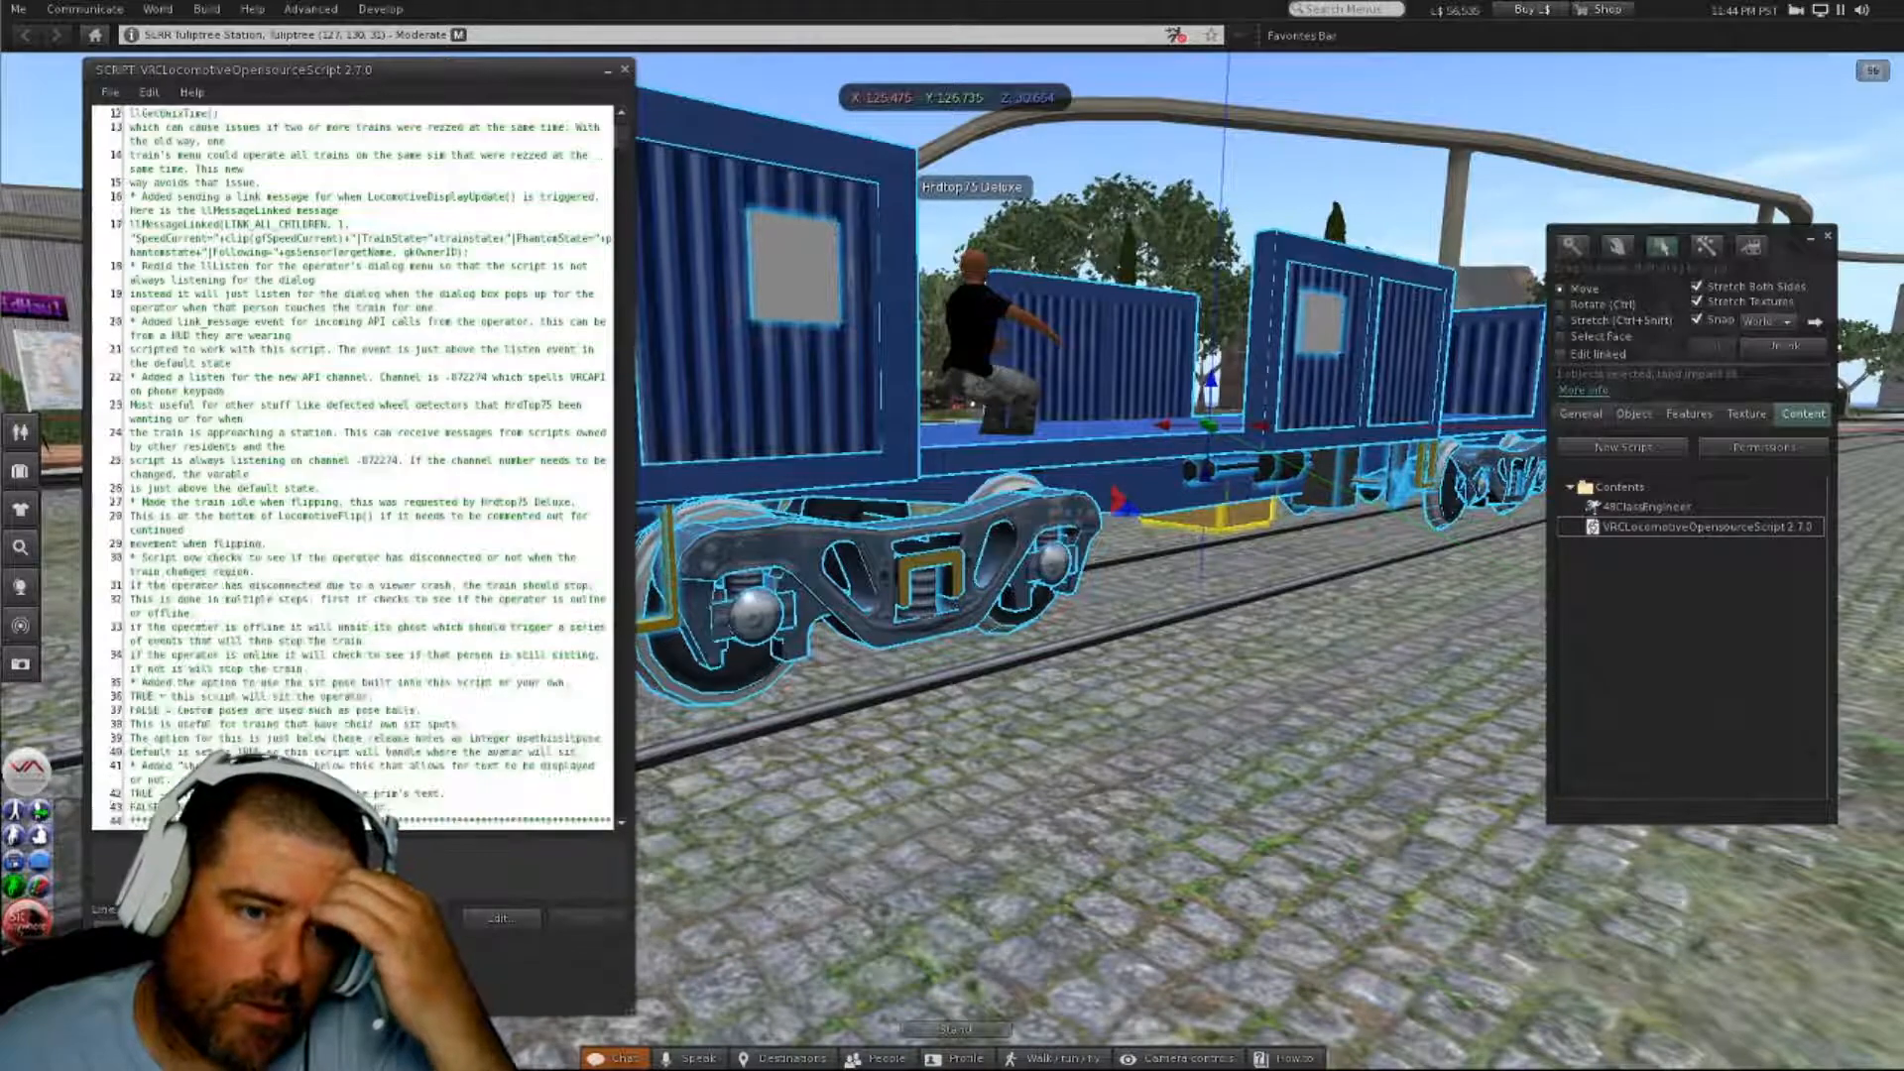
scroll(403, 493, "down", 18)
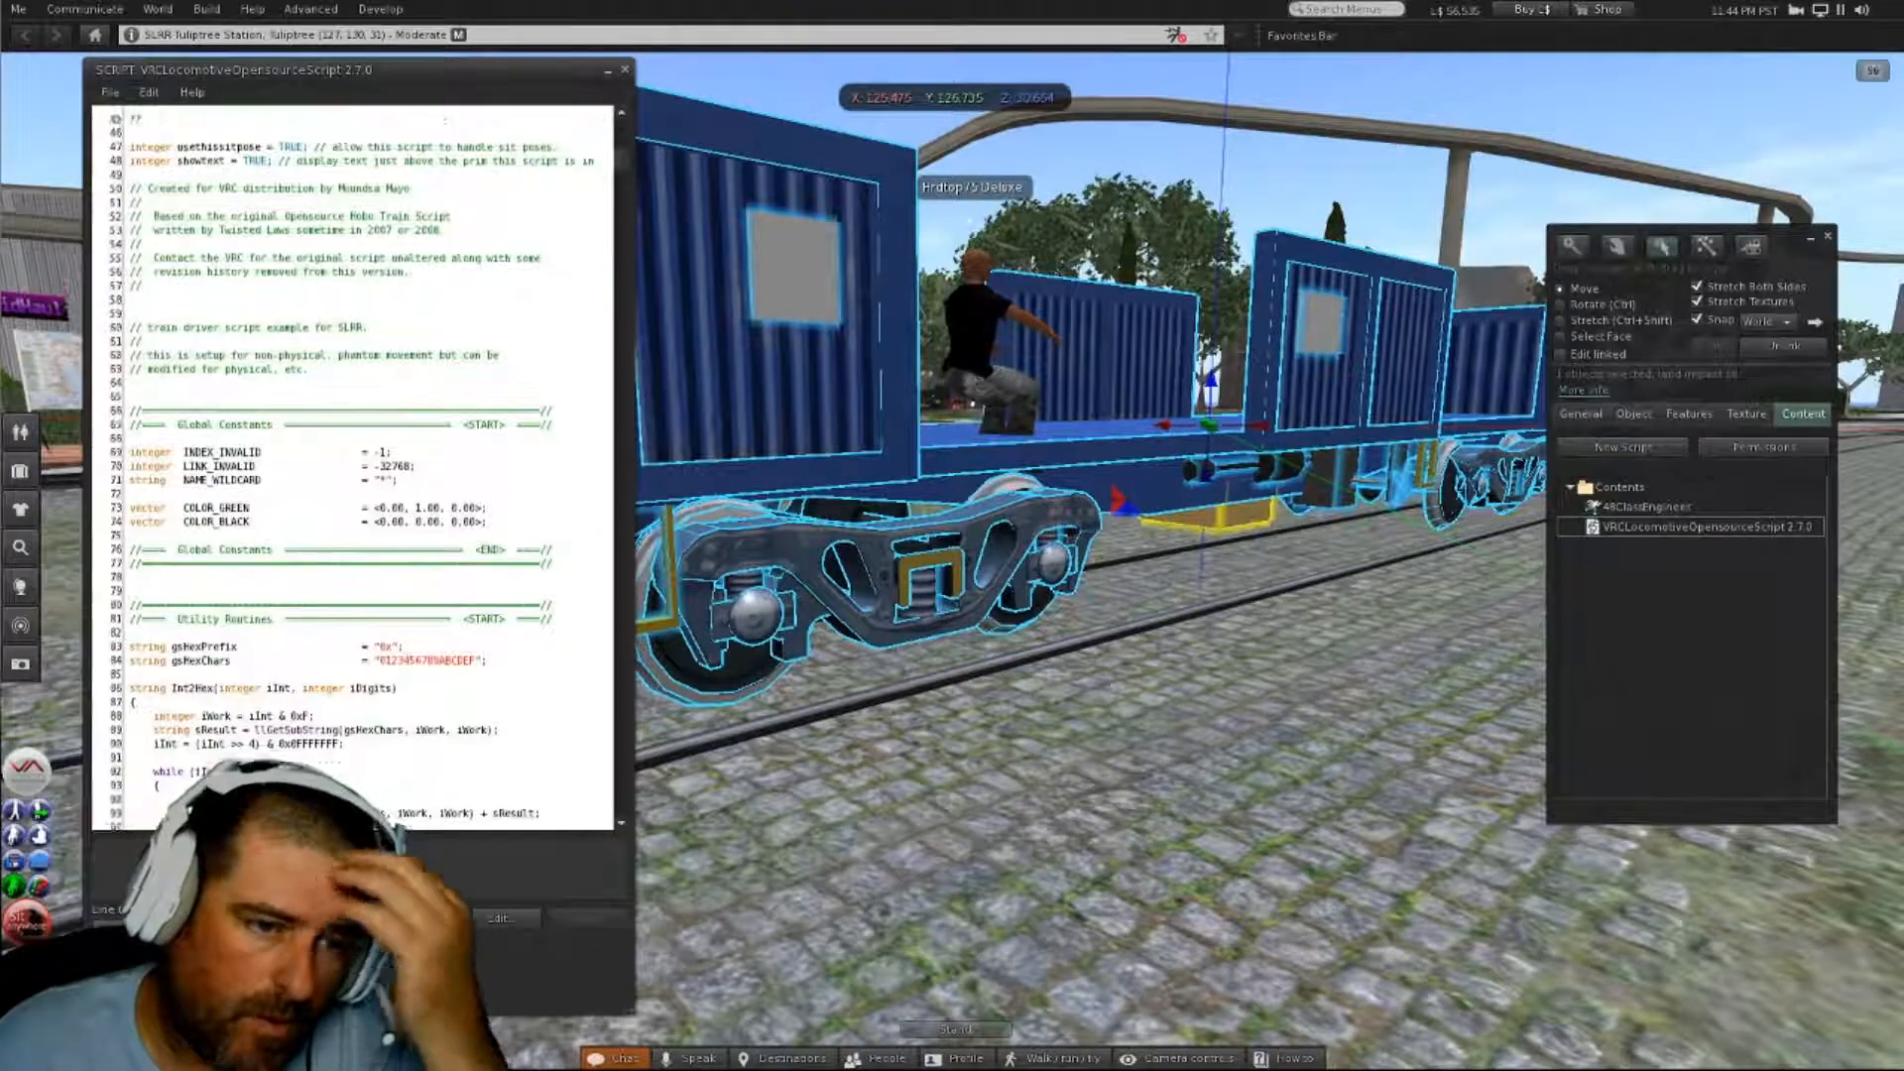
scroll(376, 415, "down", 20)
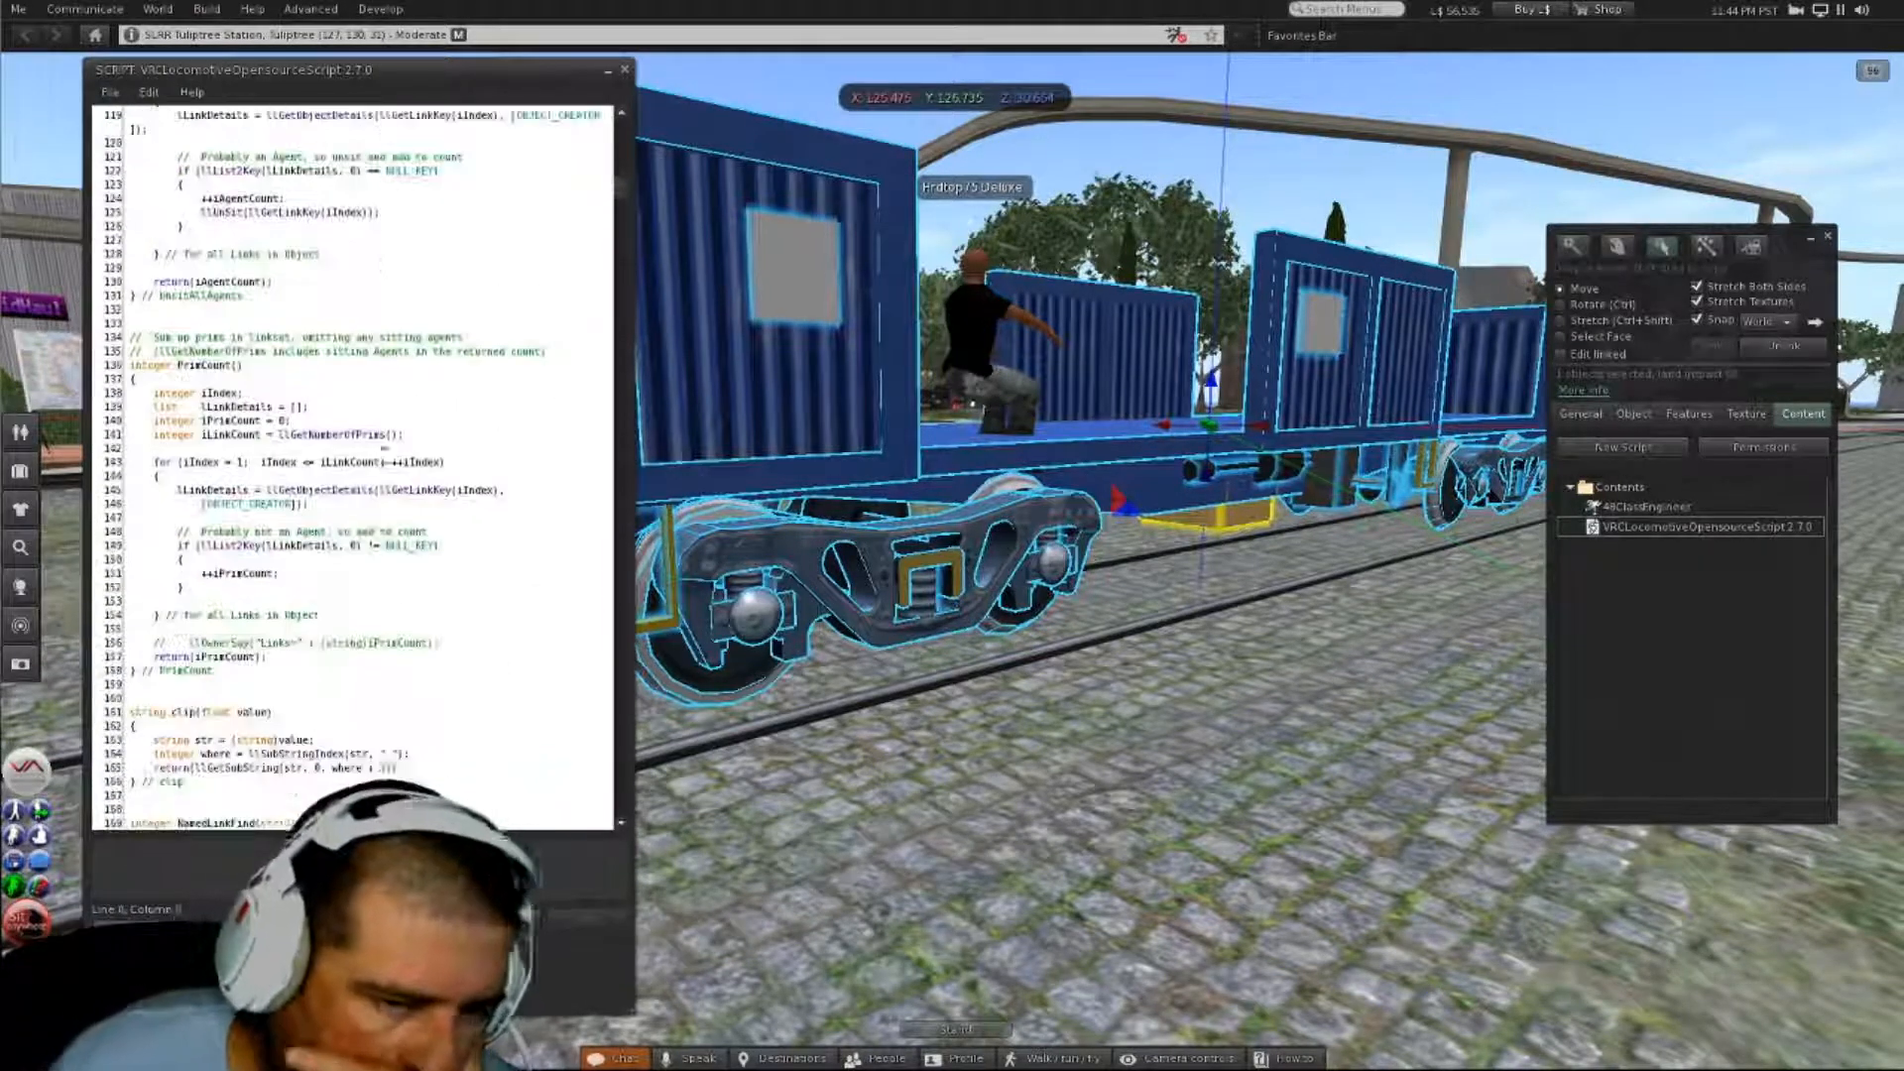
scroll(376, 415, "down", 17)
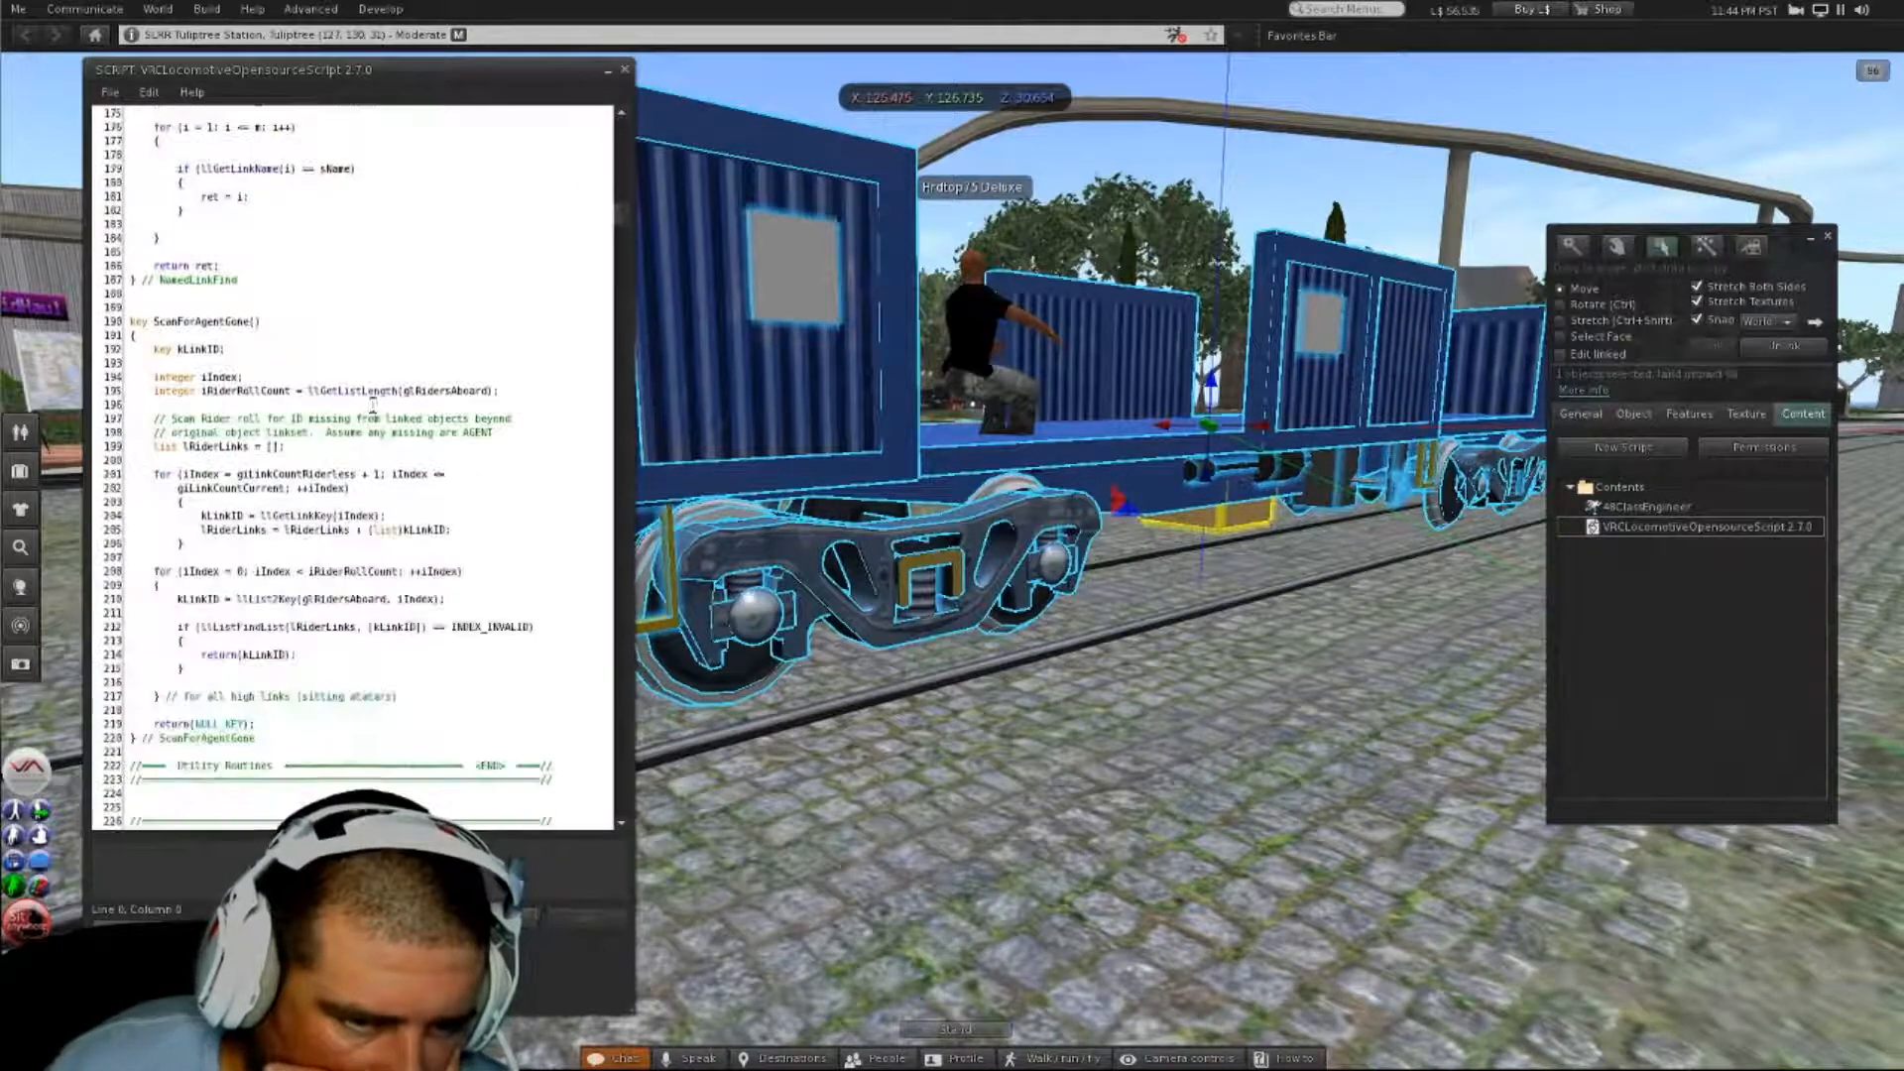
scroll(357, 408, "down", 20)
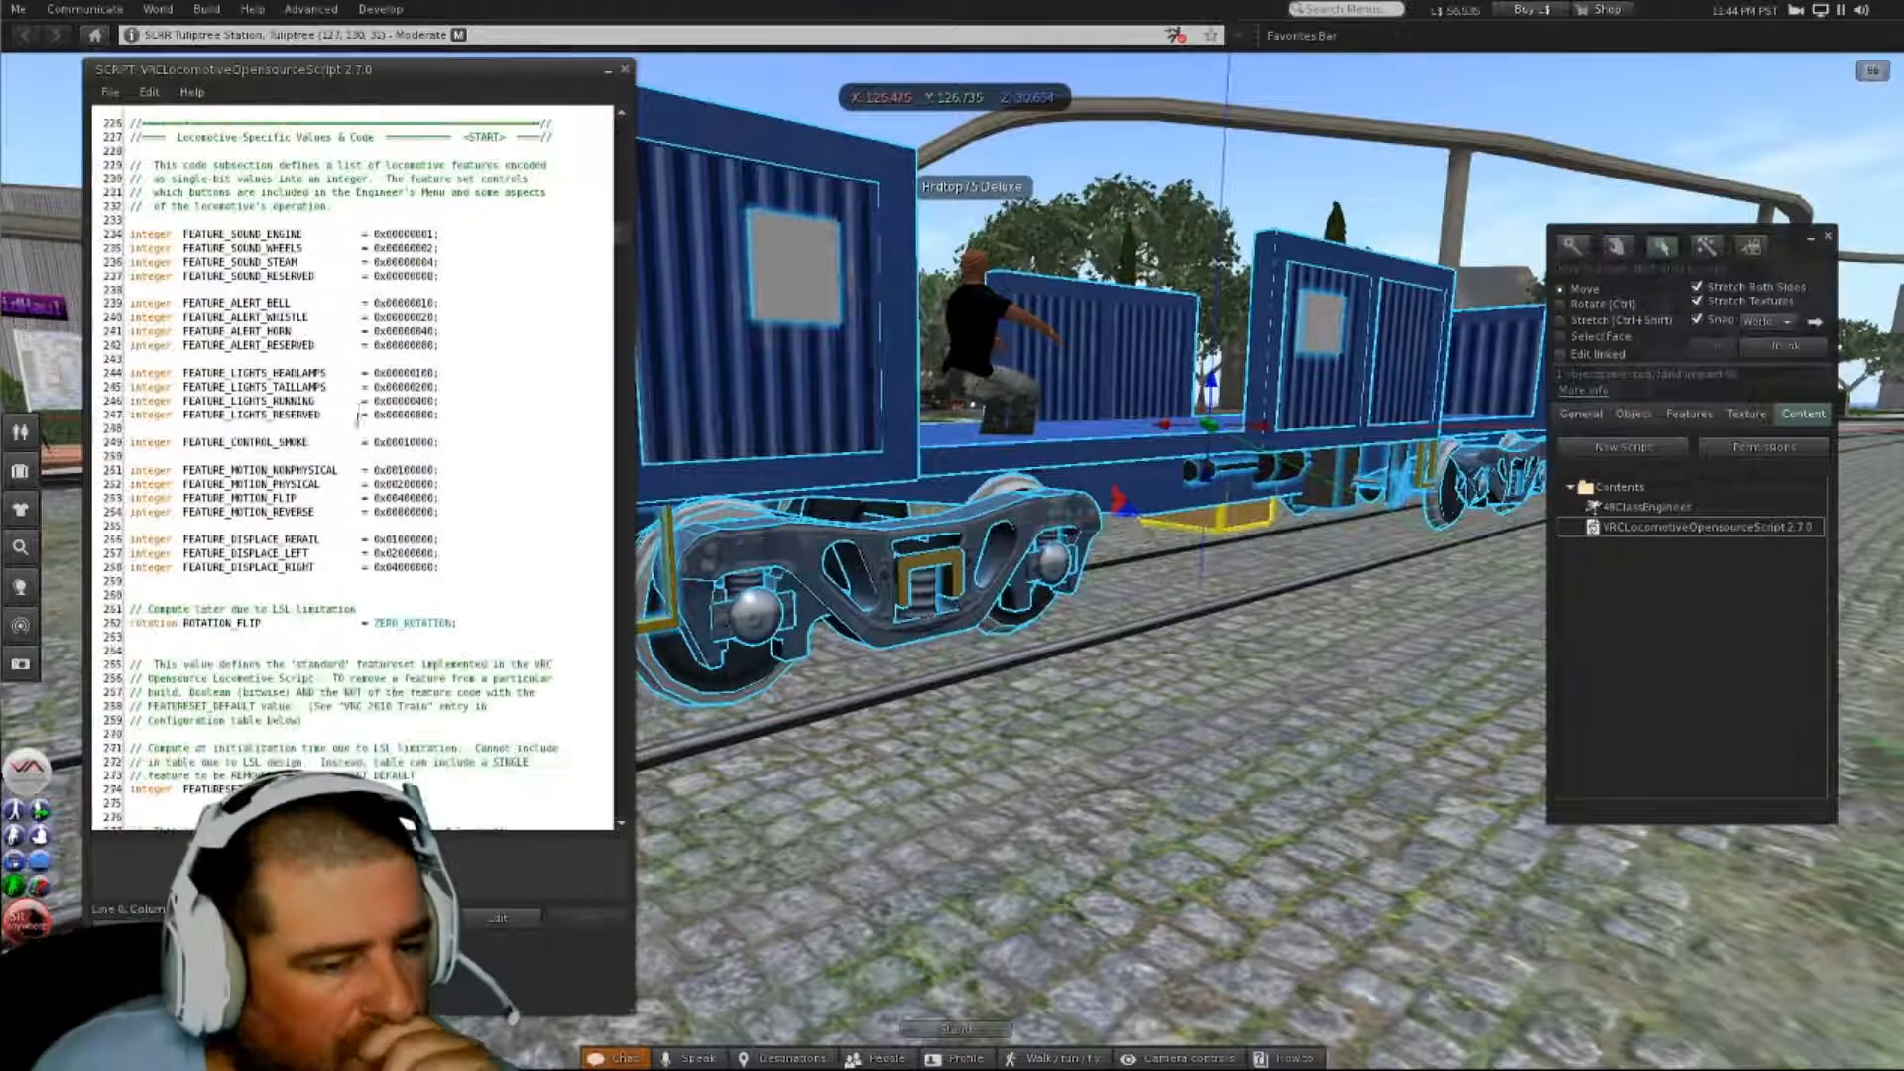
scroll(348, 533, "down", 2)
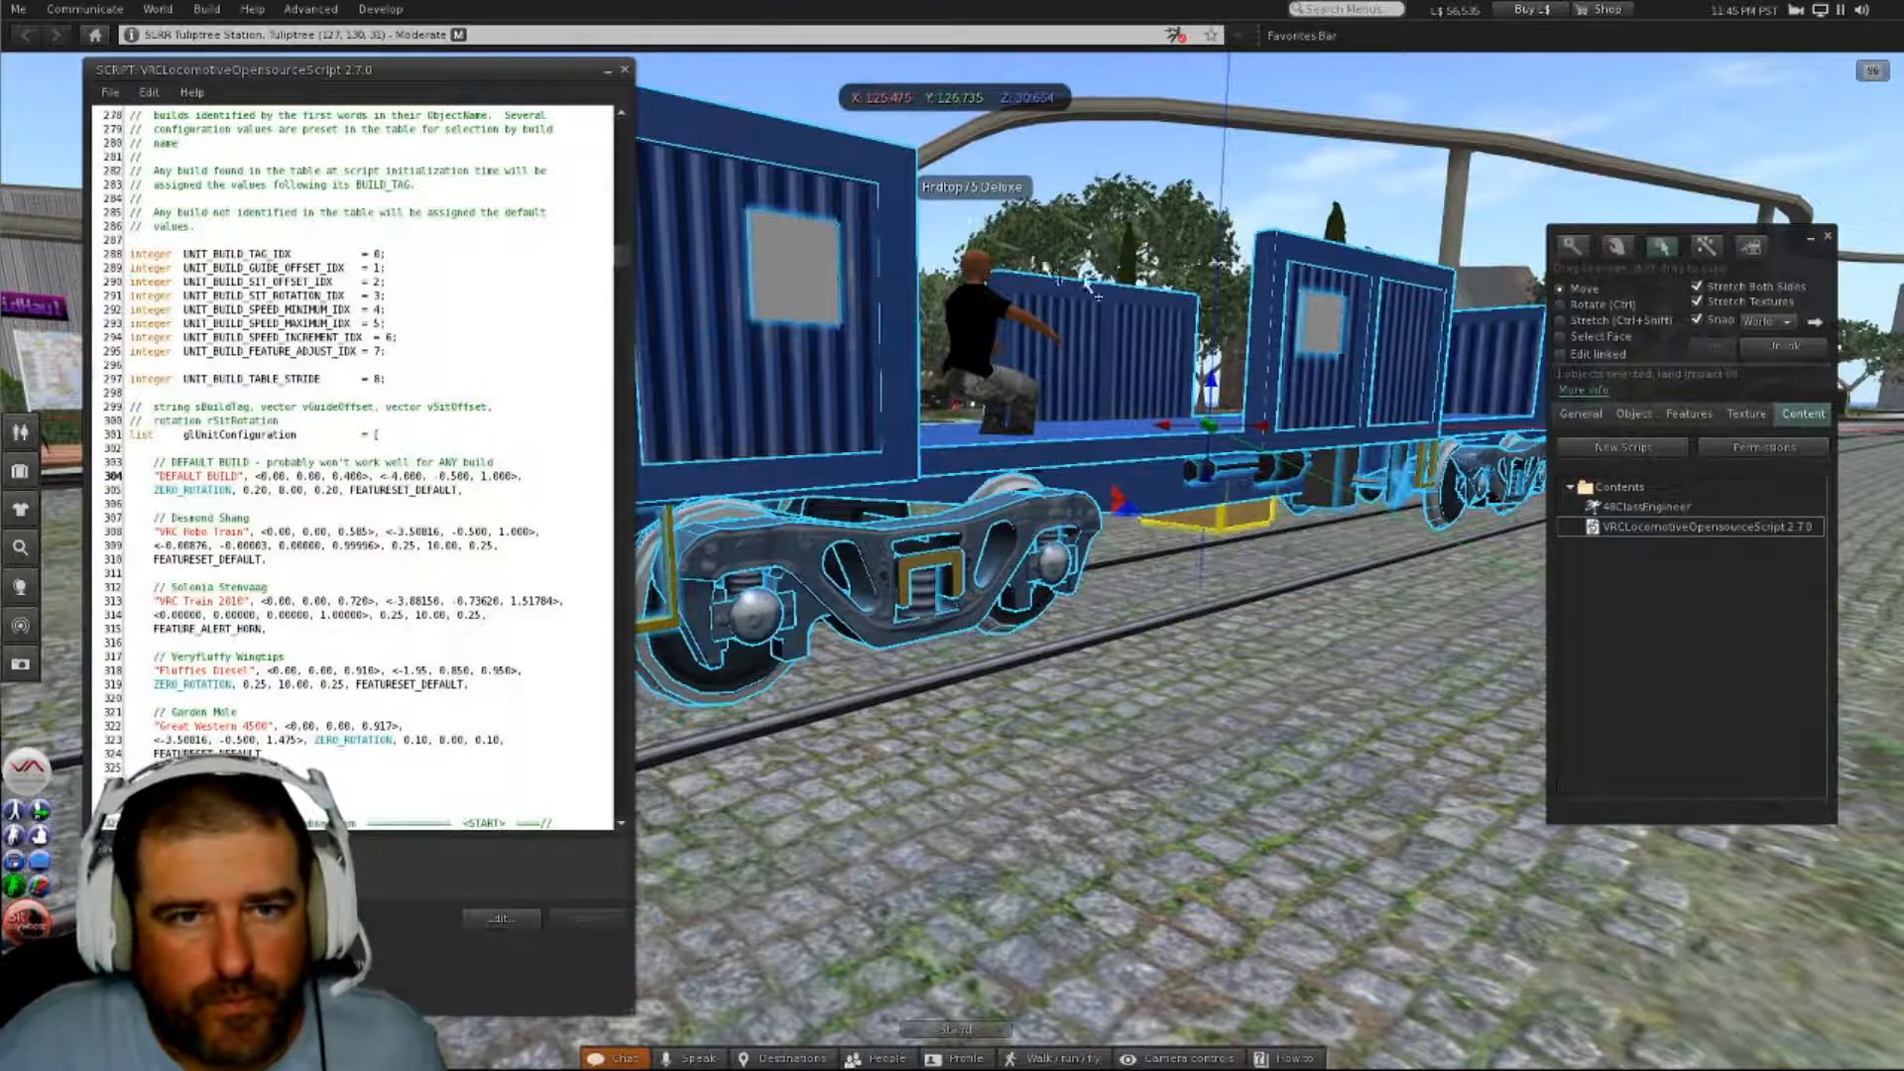
- Close the script and edit windows, and set the moving wagon to Idle through its operator menu
left_click(625, 71)
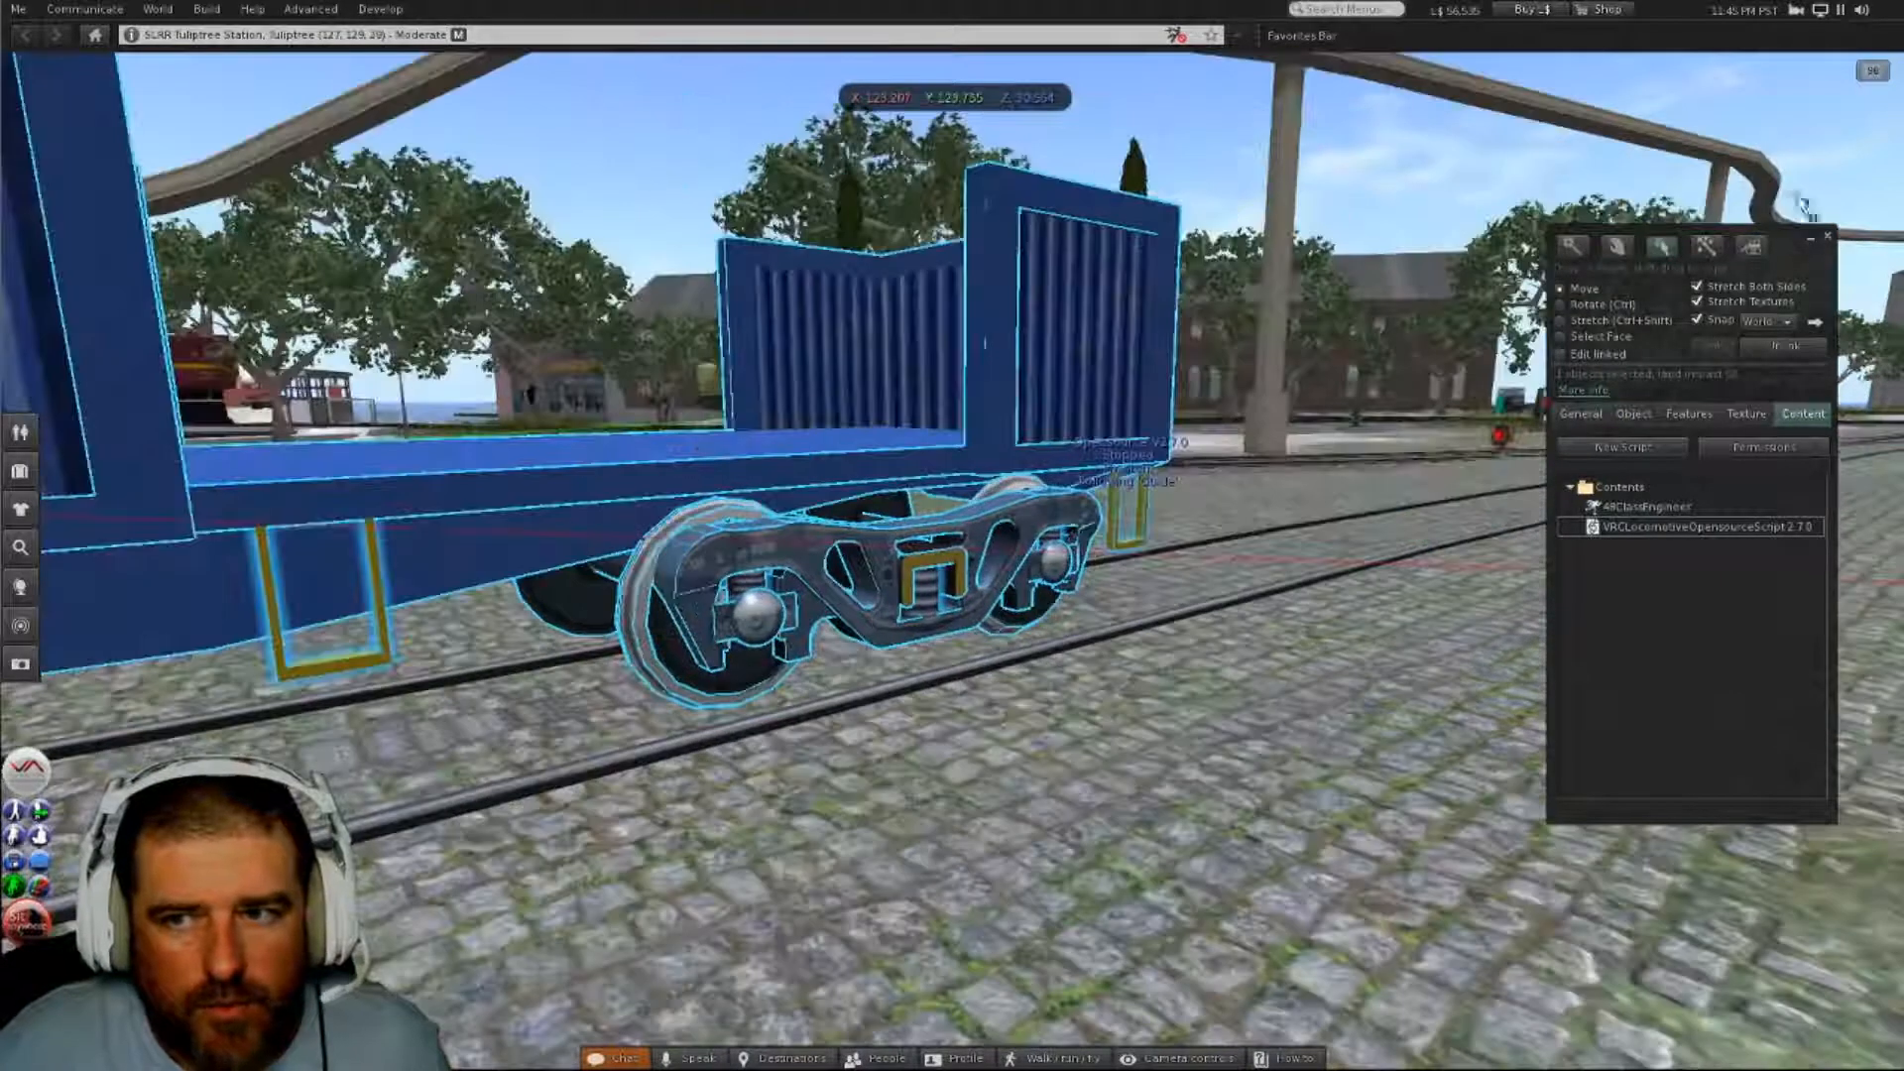
left_click(1828, 238)
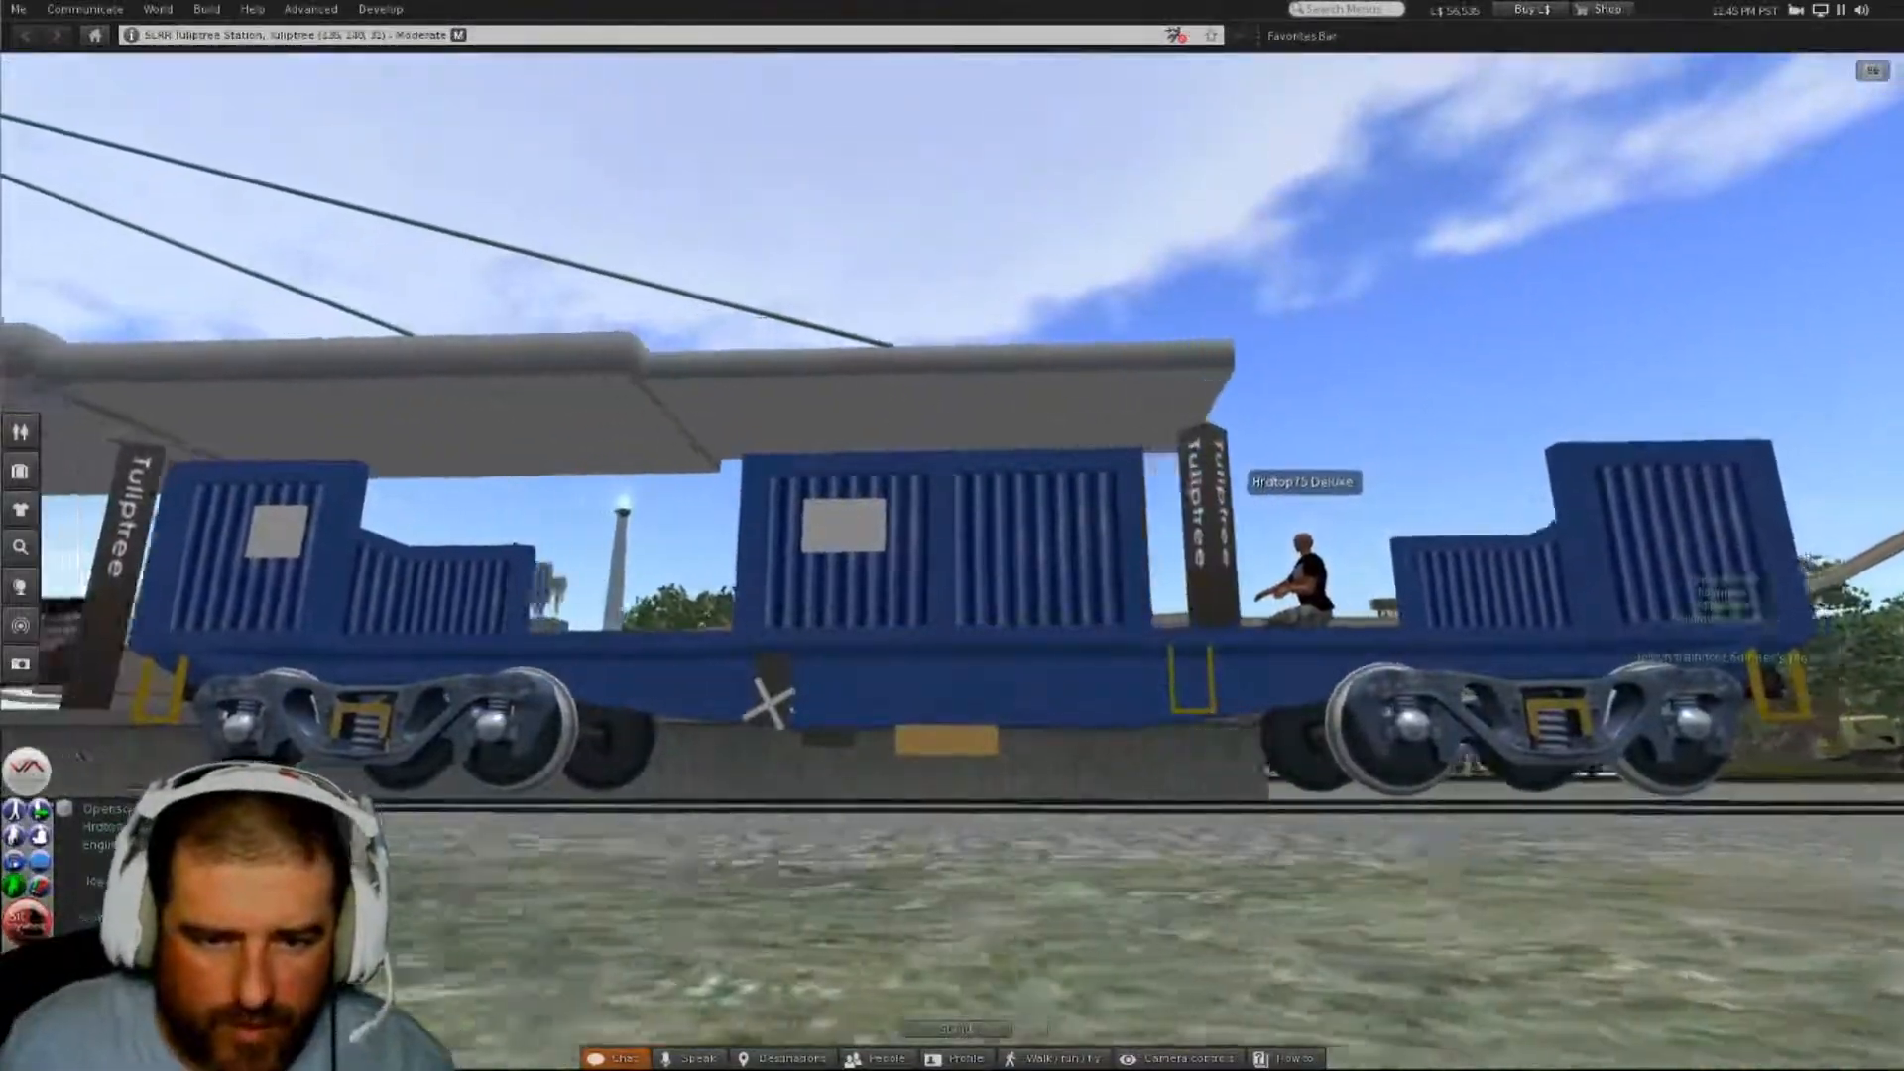
left_click_drag(991, 641, 684, 640, "alt")
left_click(991, 641)
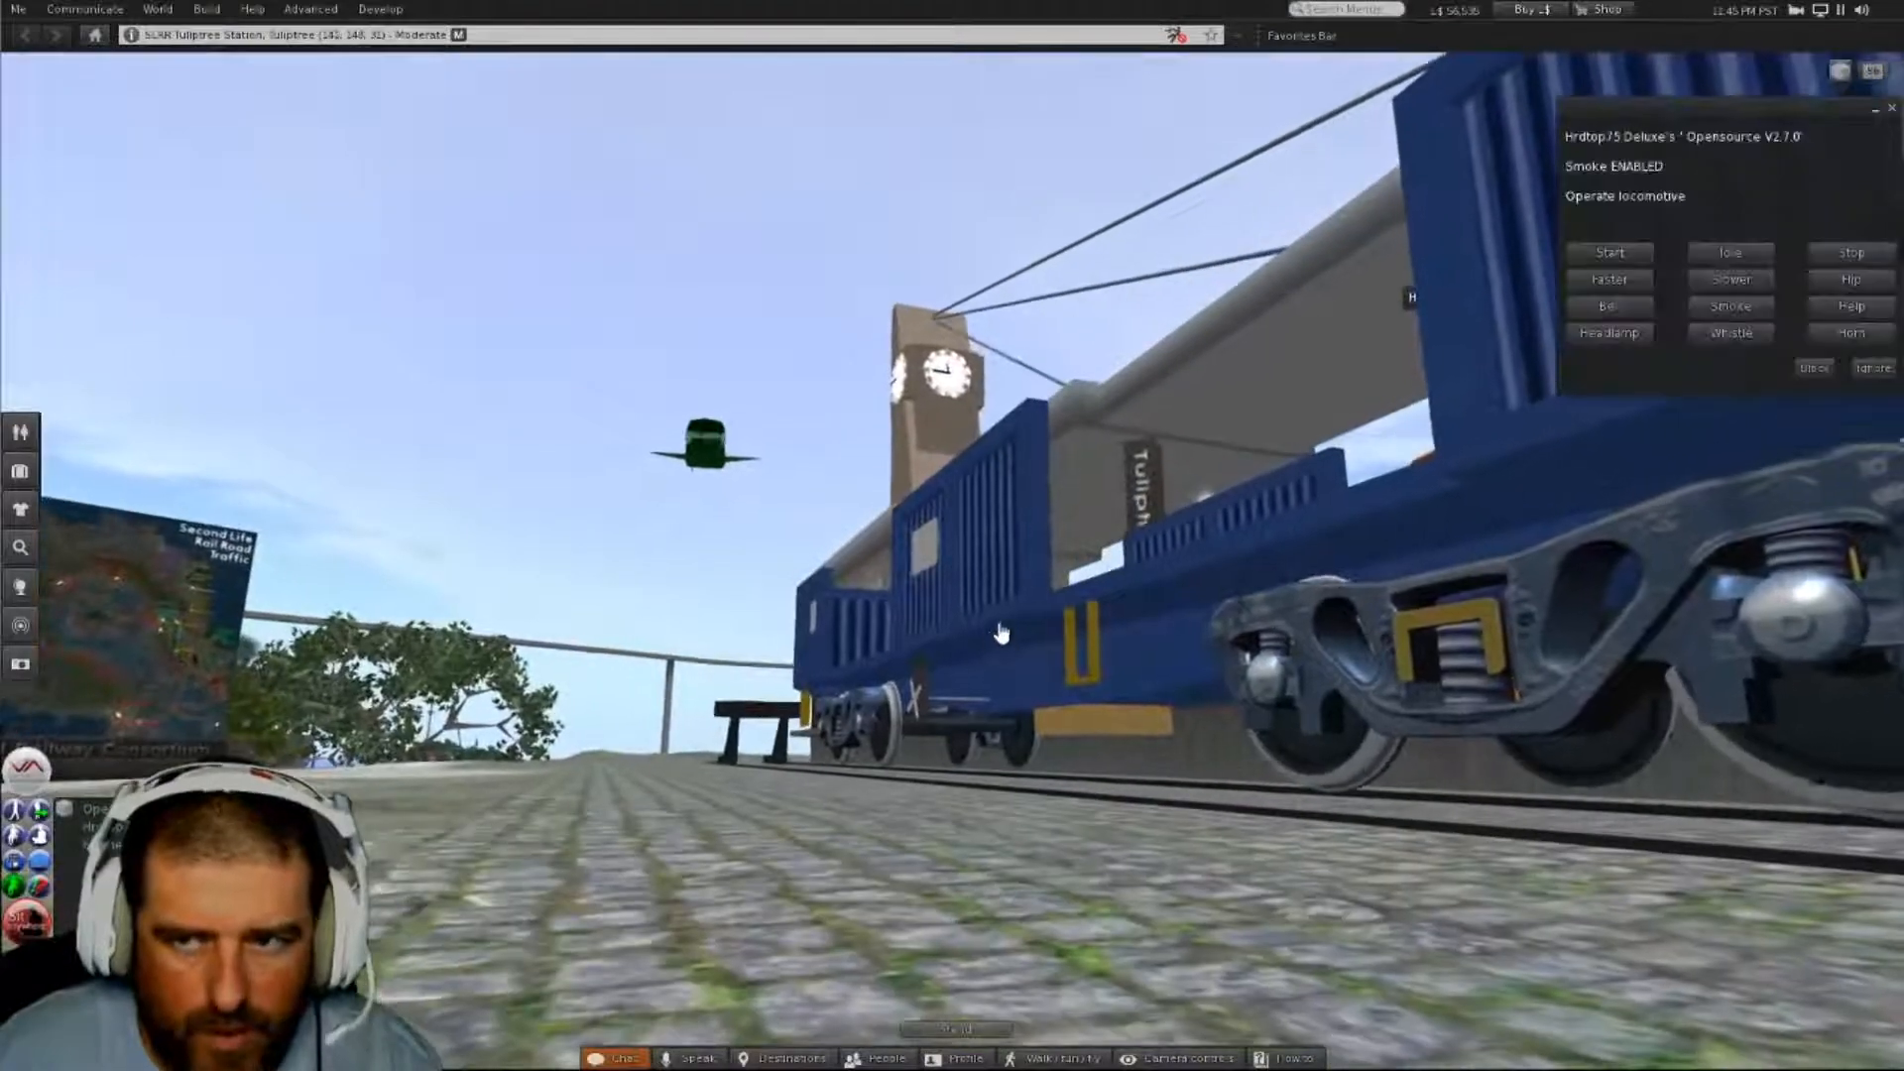
left_click(1722, 260)
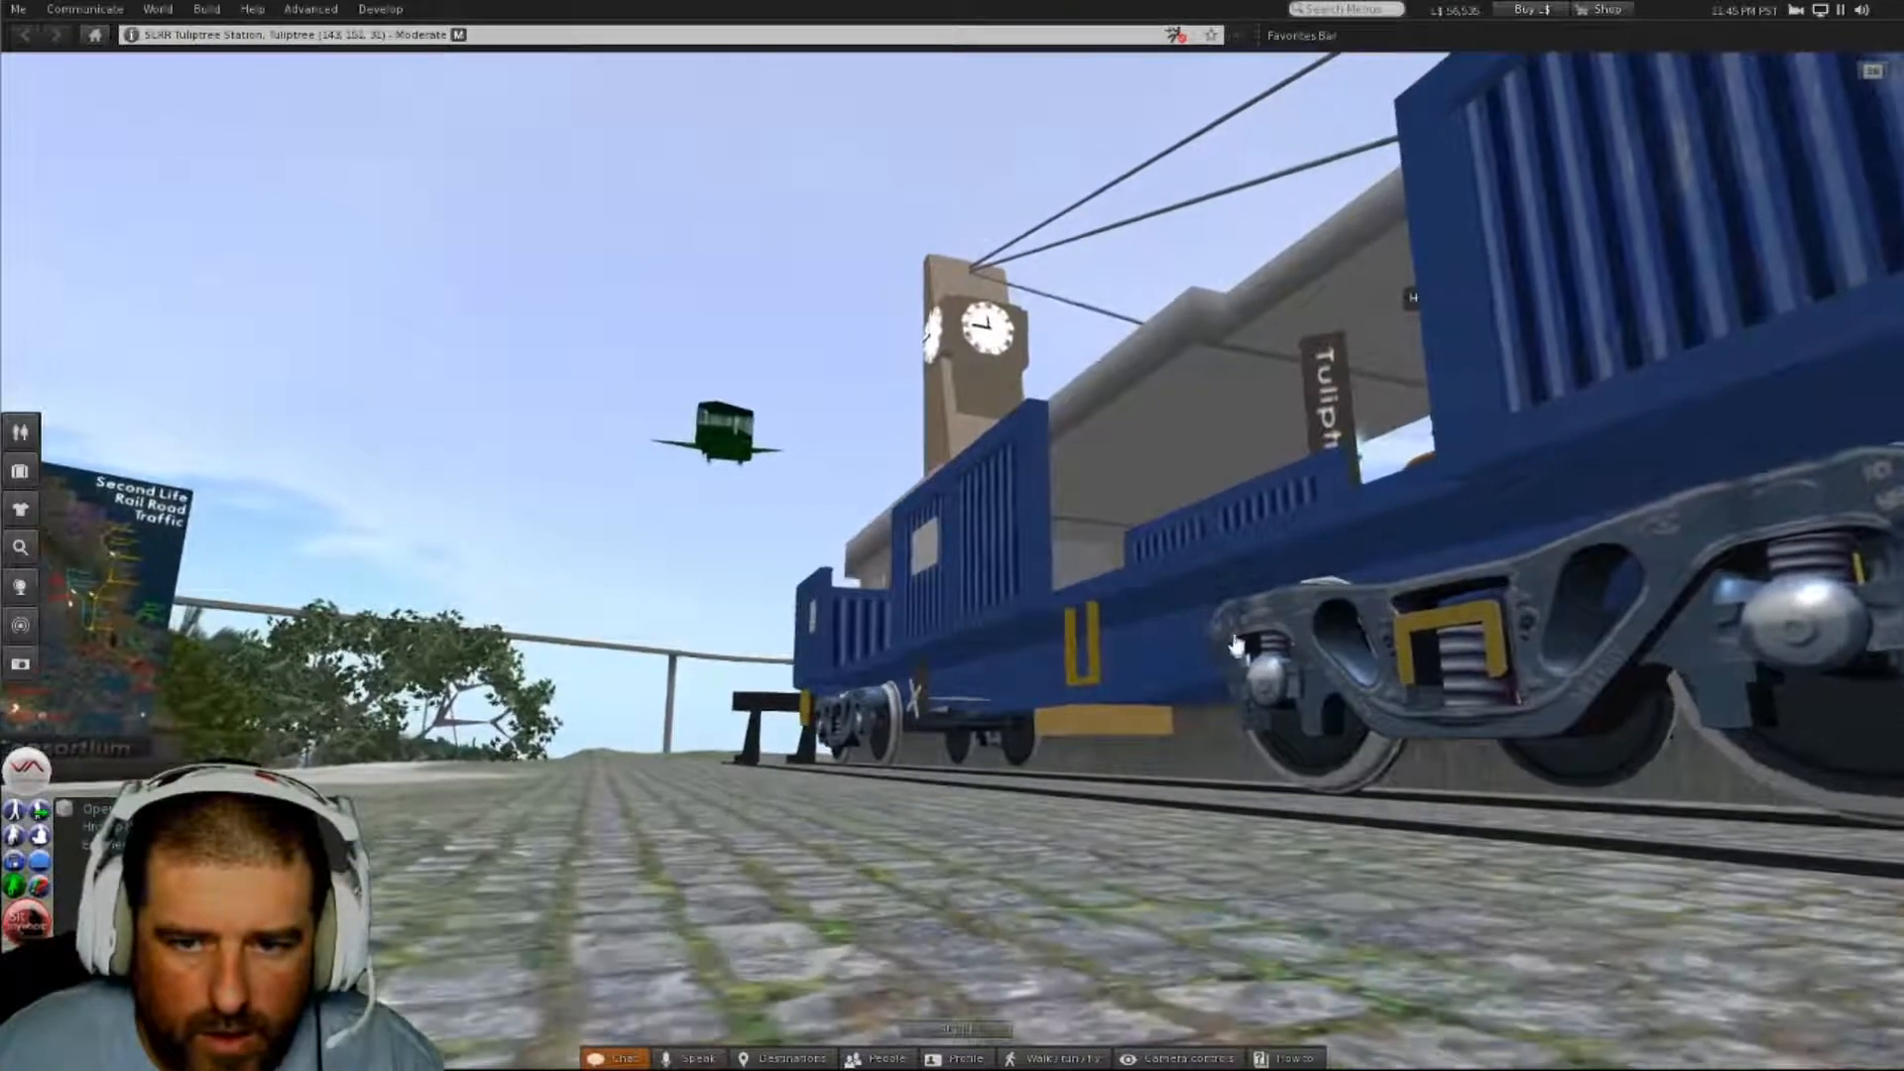
- Set the DEFAULT BUILD guide offset in the wagon's VRCLocomotiveOpensourceScript 2.7.0 to <0.00, 0.00, 0.300>, save the script, and close the script and edit windows
left_click_drag(1190, 619, 1487, 635, "alt")
right_click(759, 553)
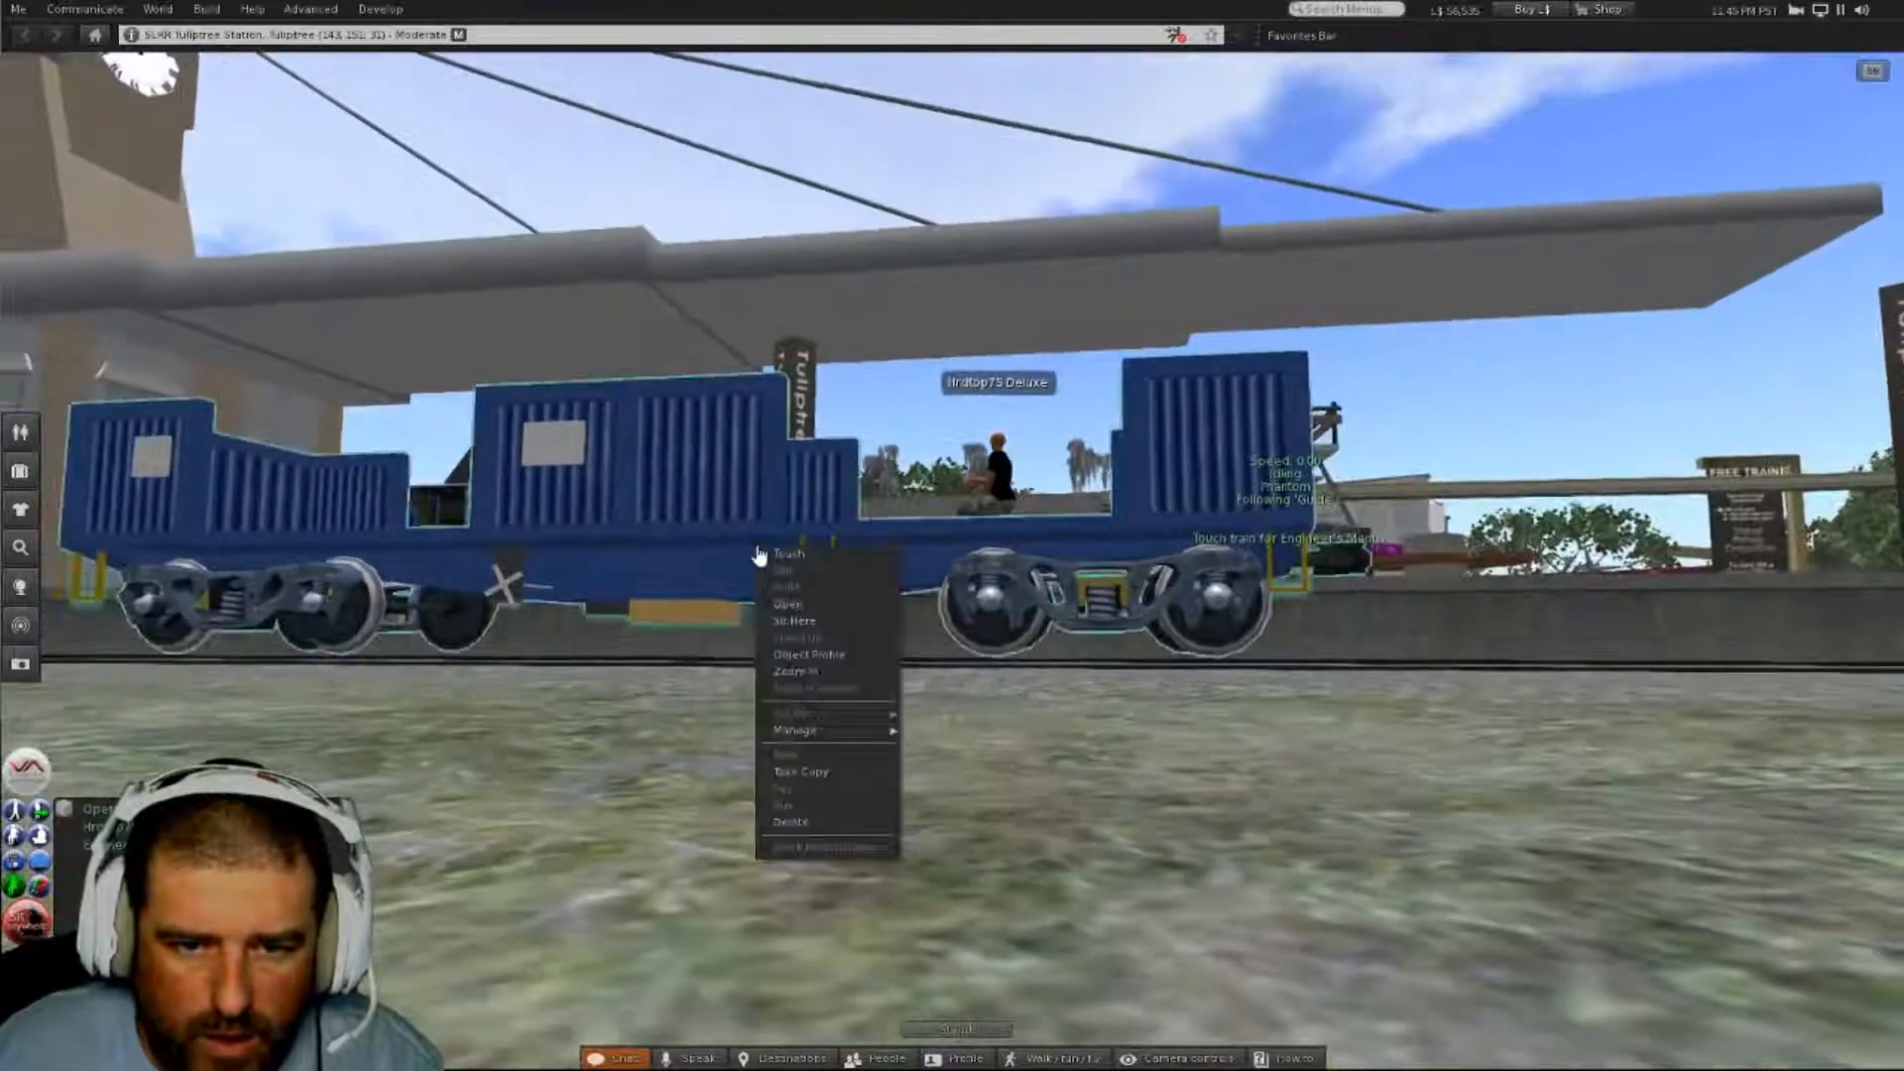
left_click(784, 570)
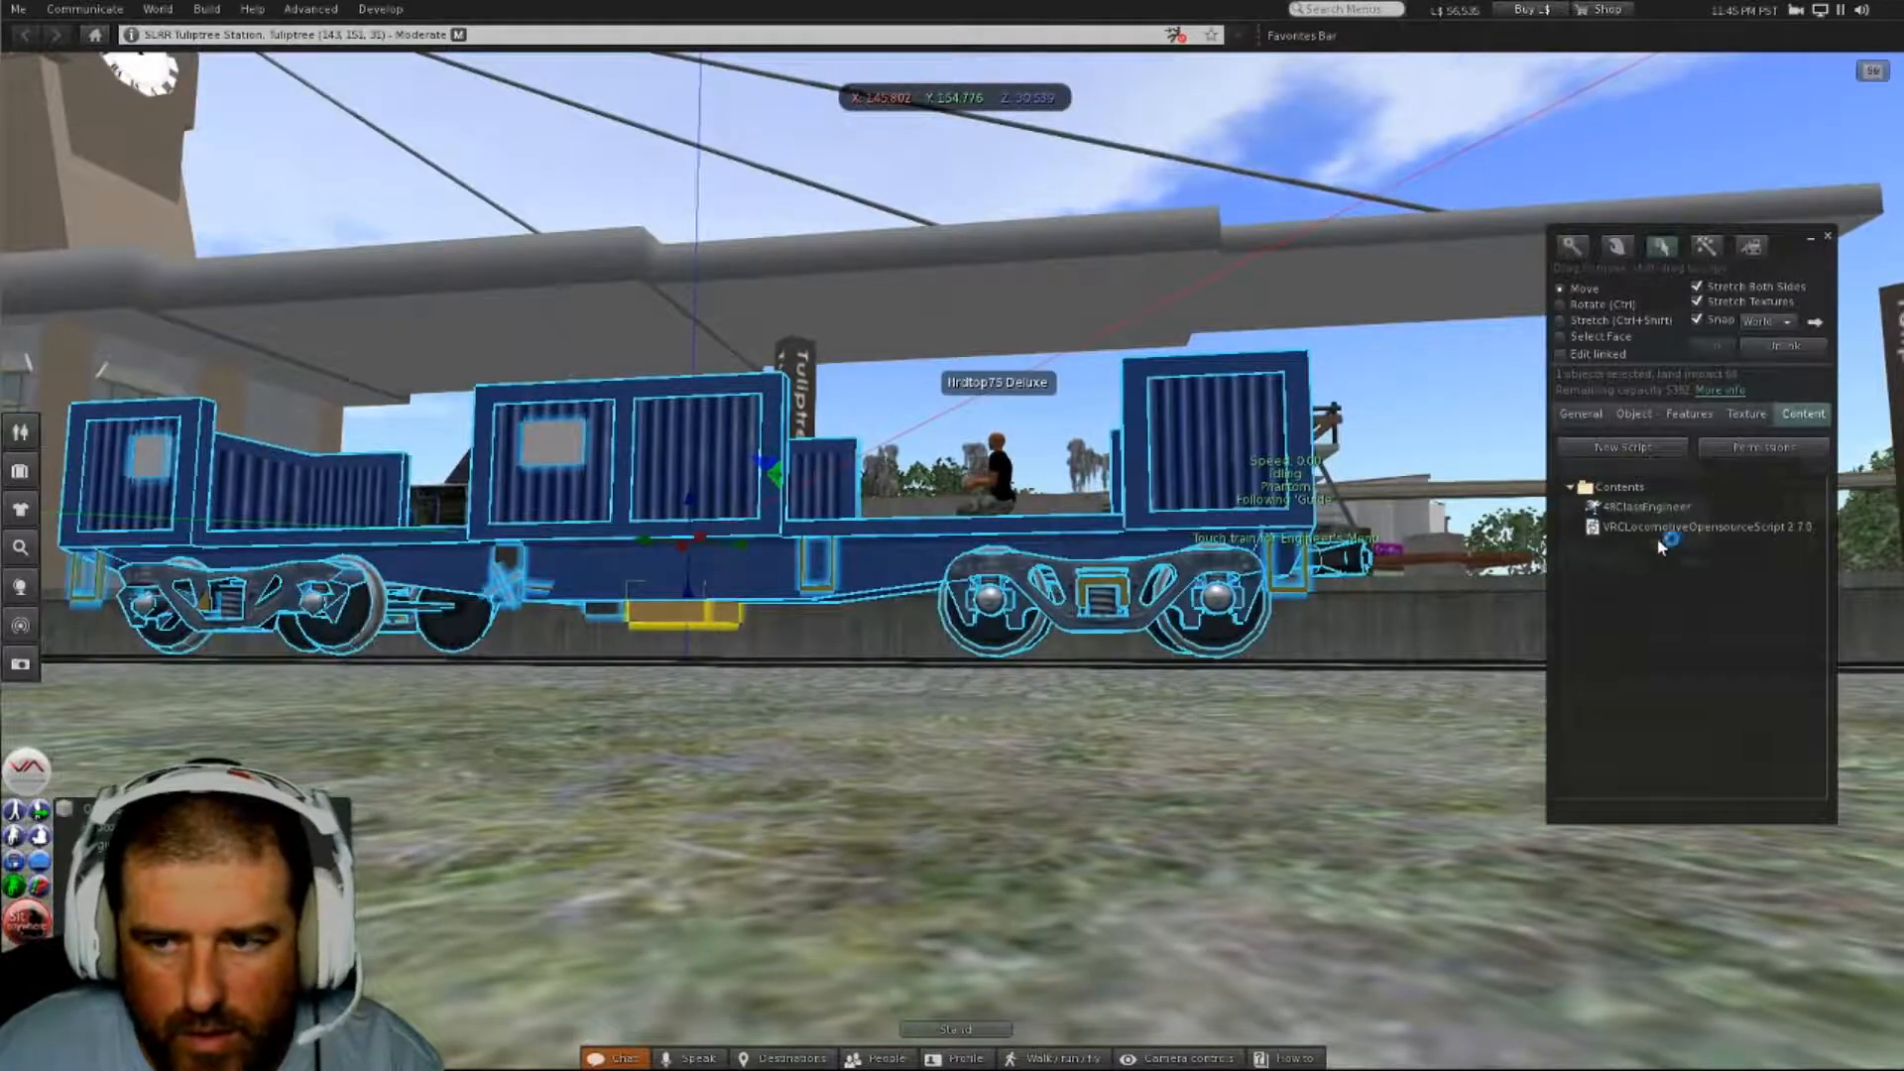
double_click(1659, 537)
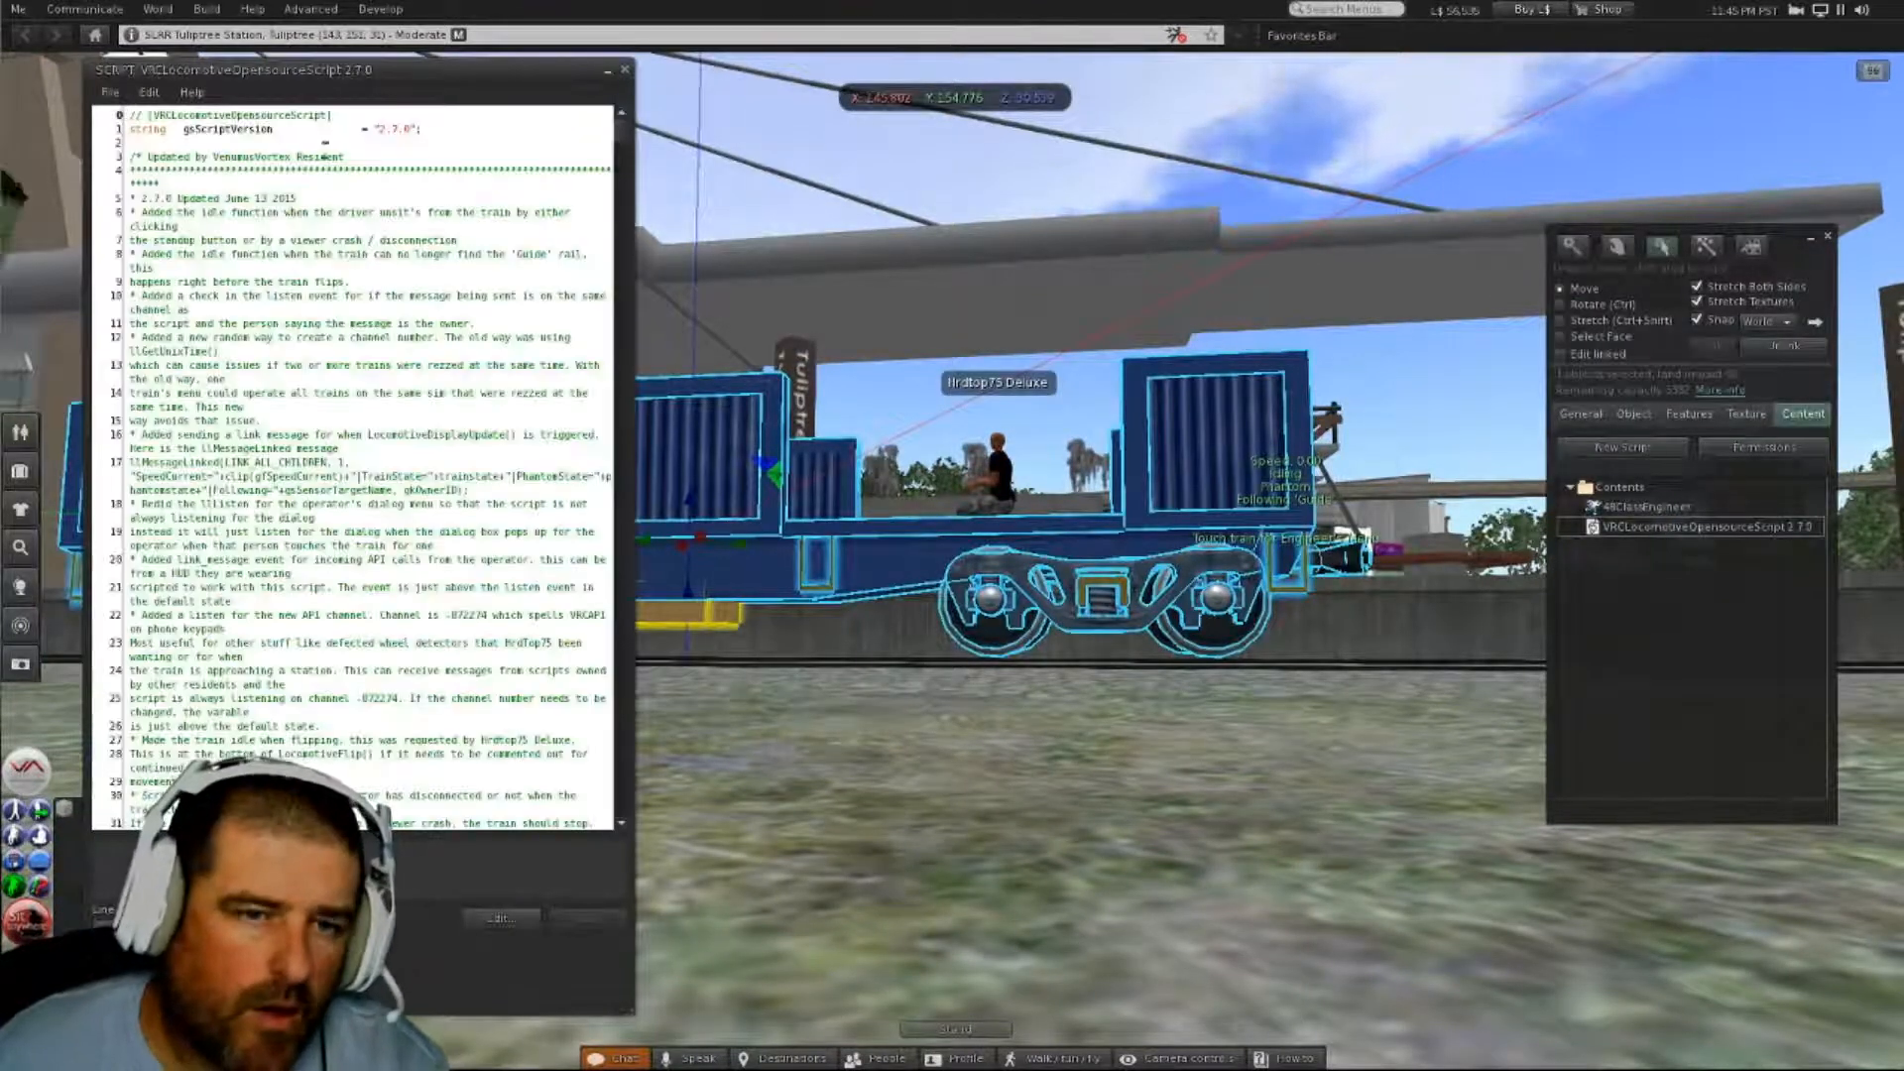
scroll(526, 578, "down", 8)
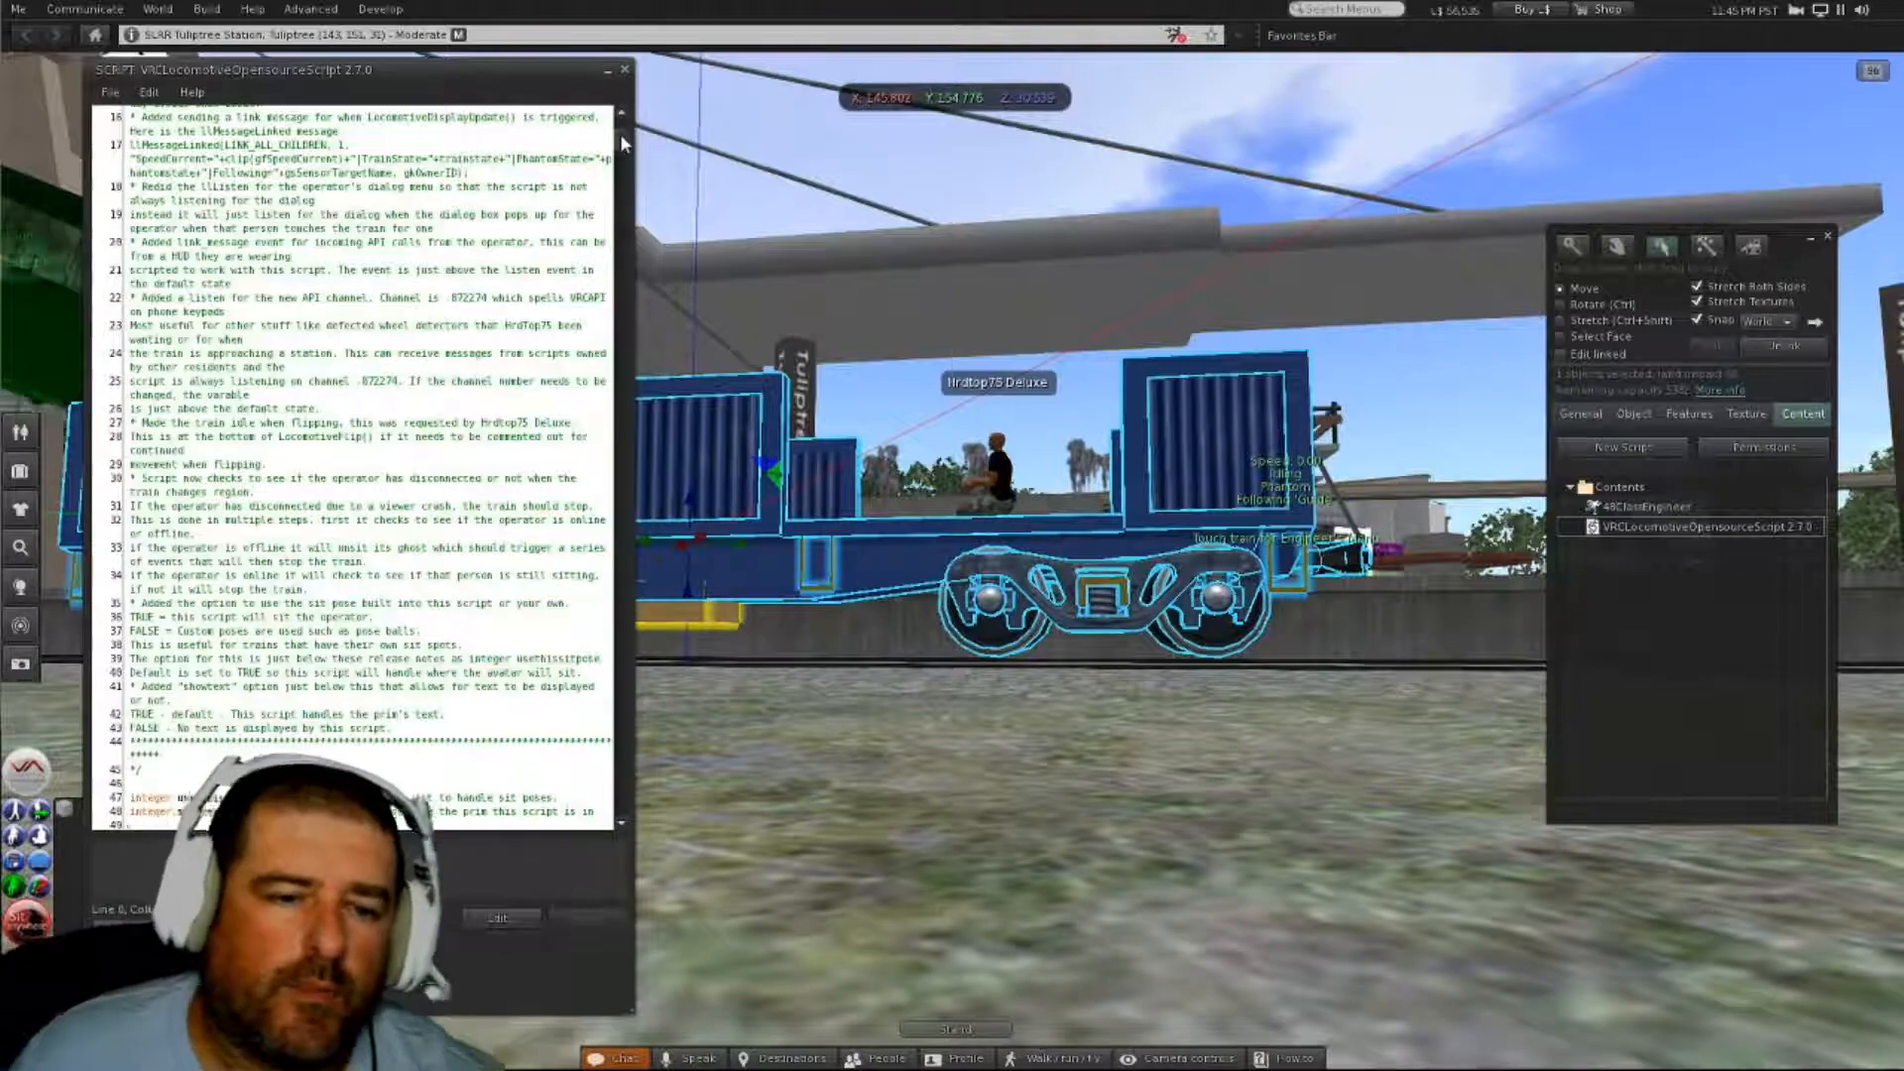
left_click_drag(621, 136, 622, 252)
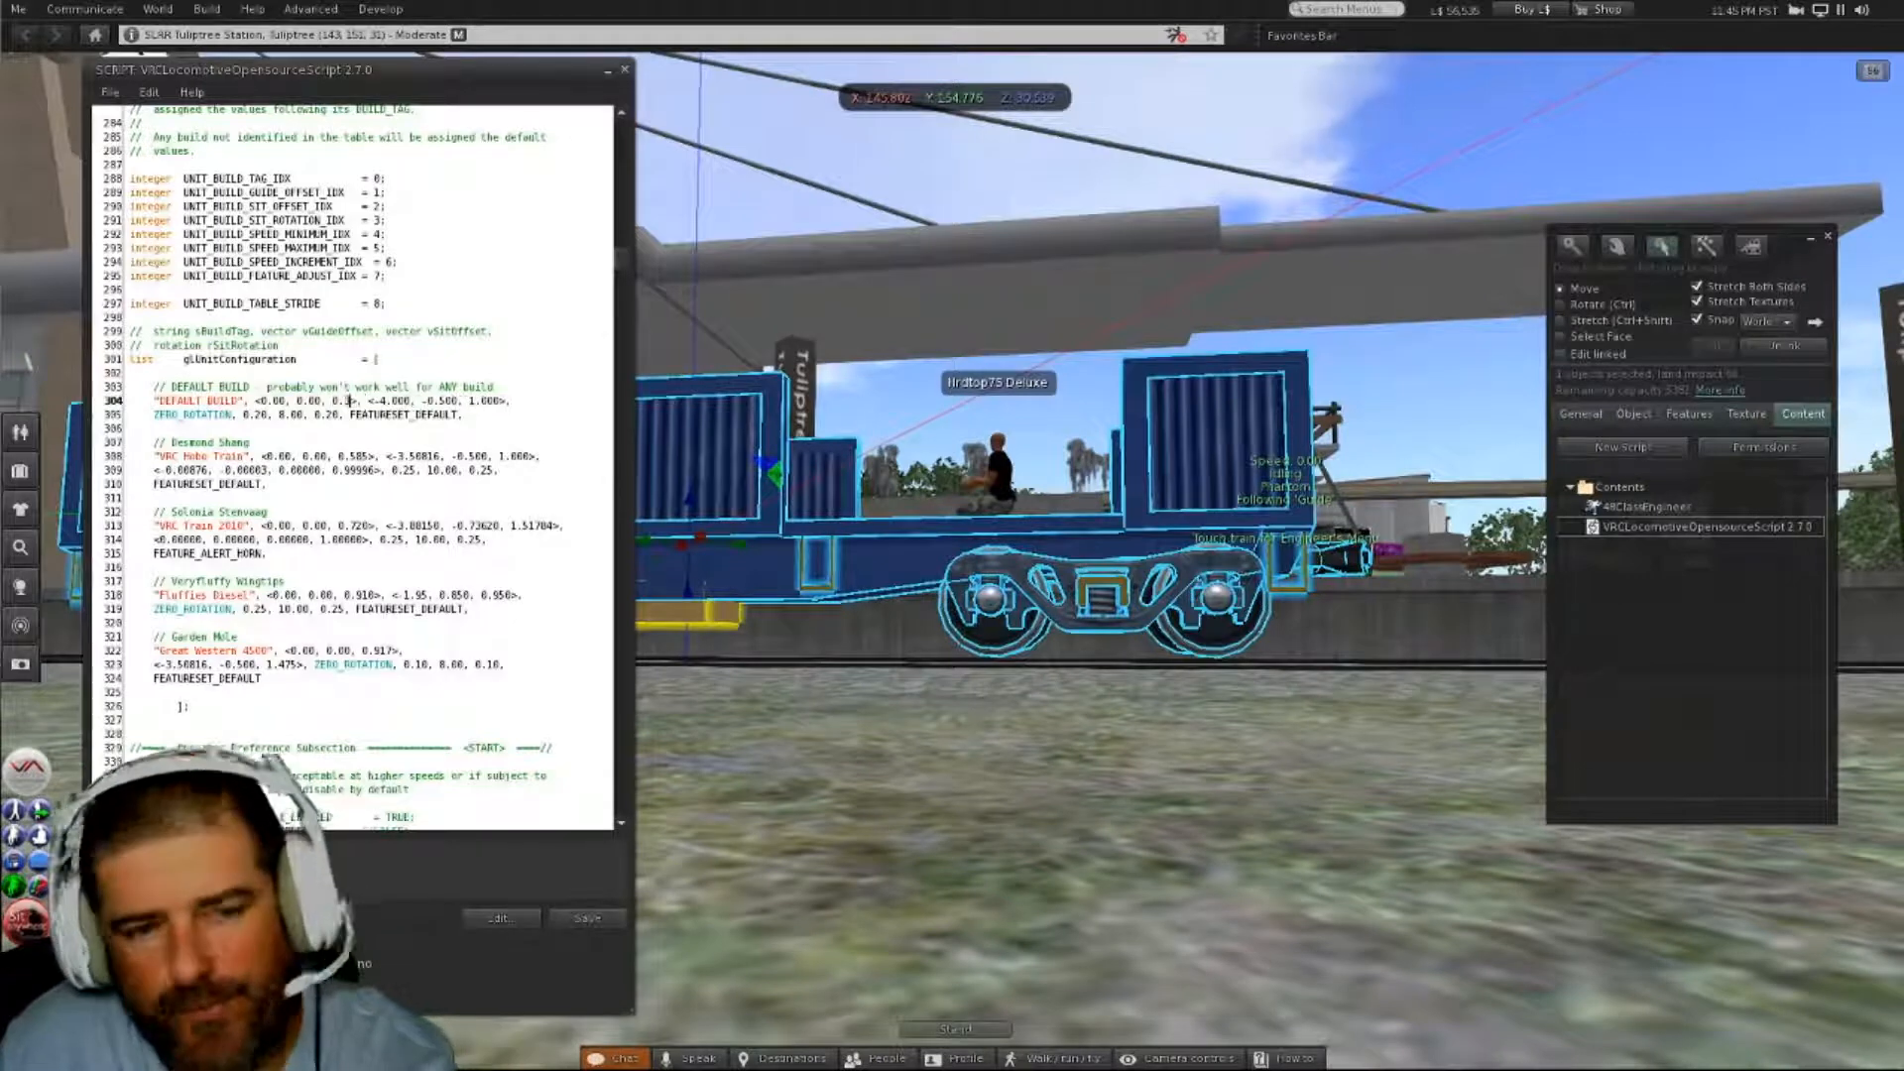
left_click(583, 919)
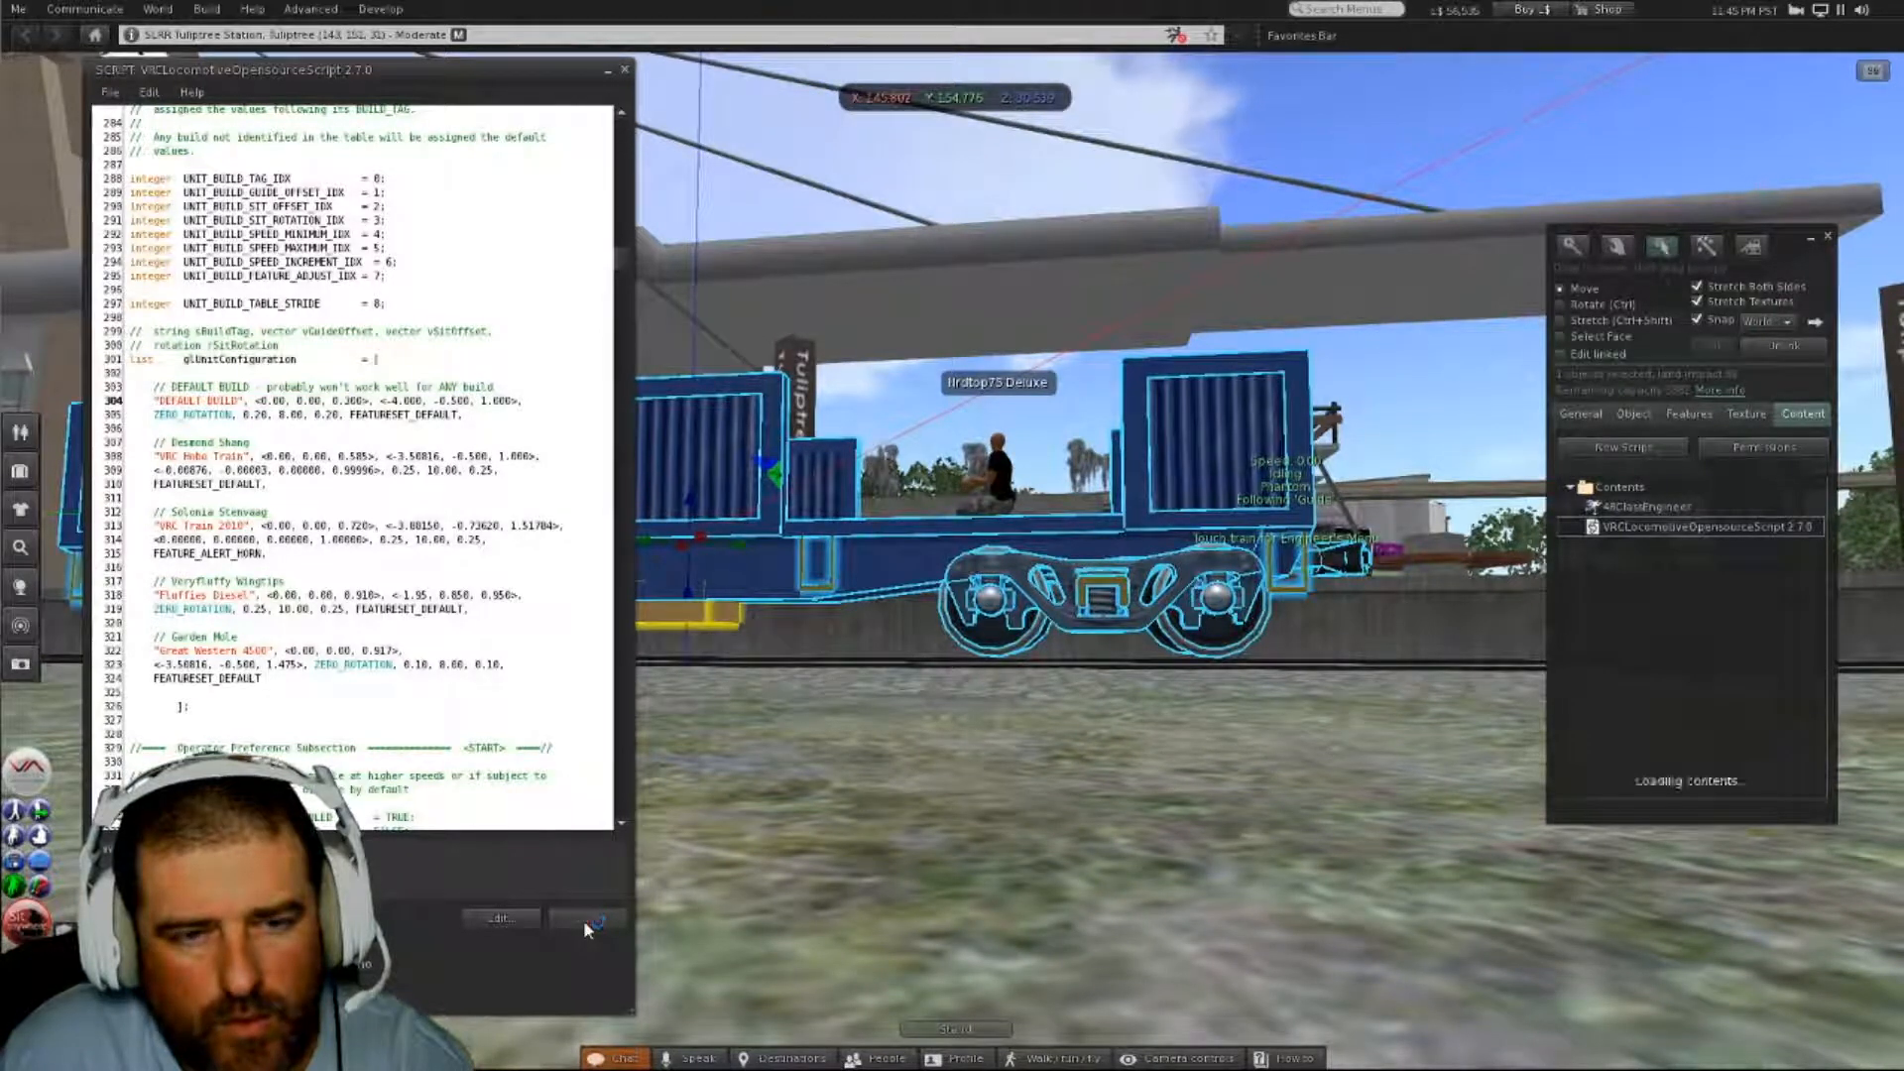
left_click(626, 73)
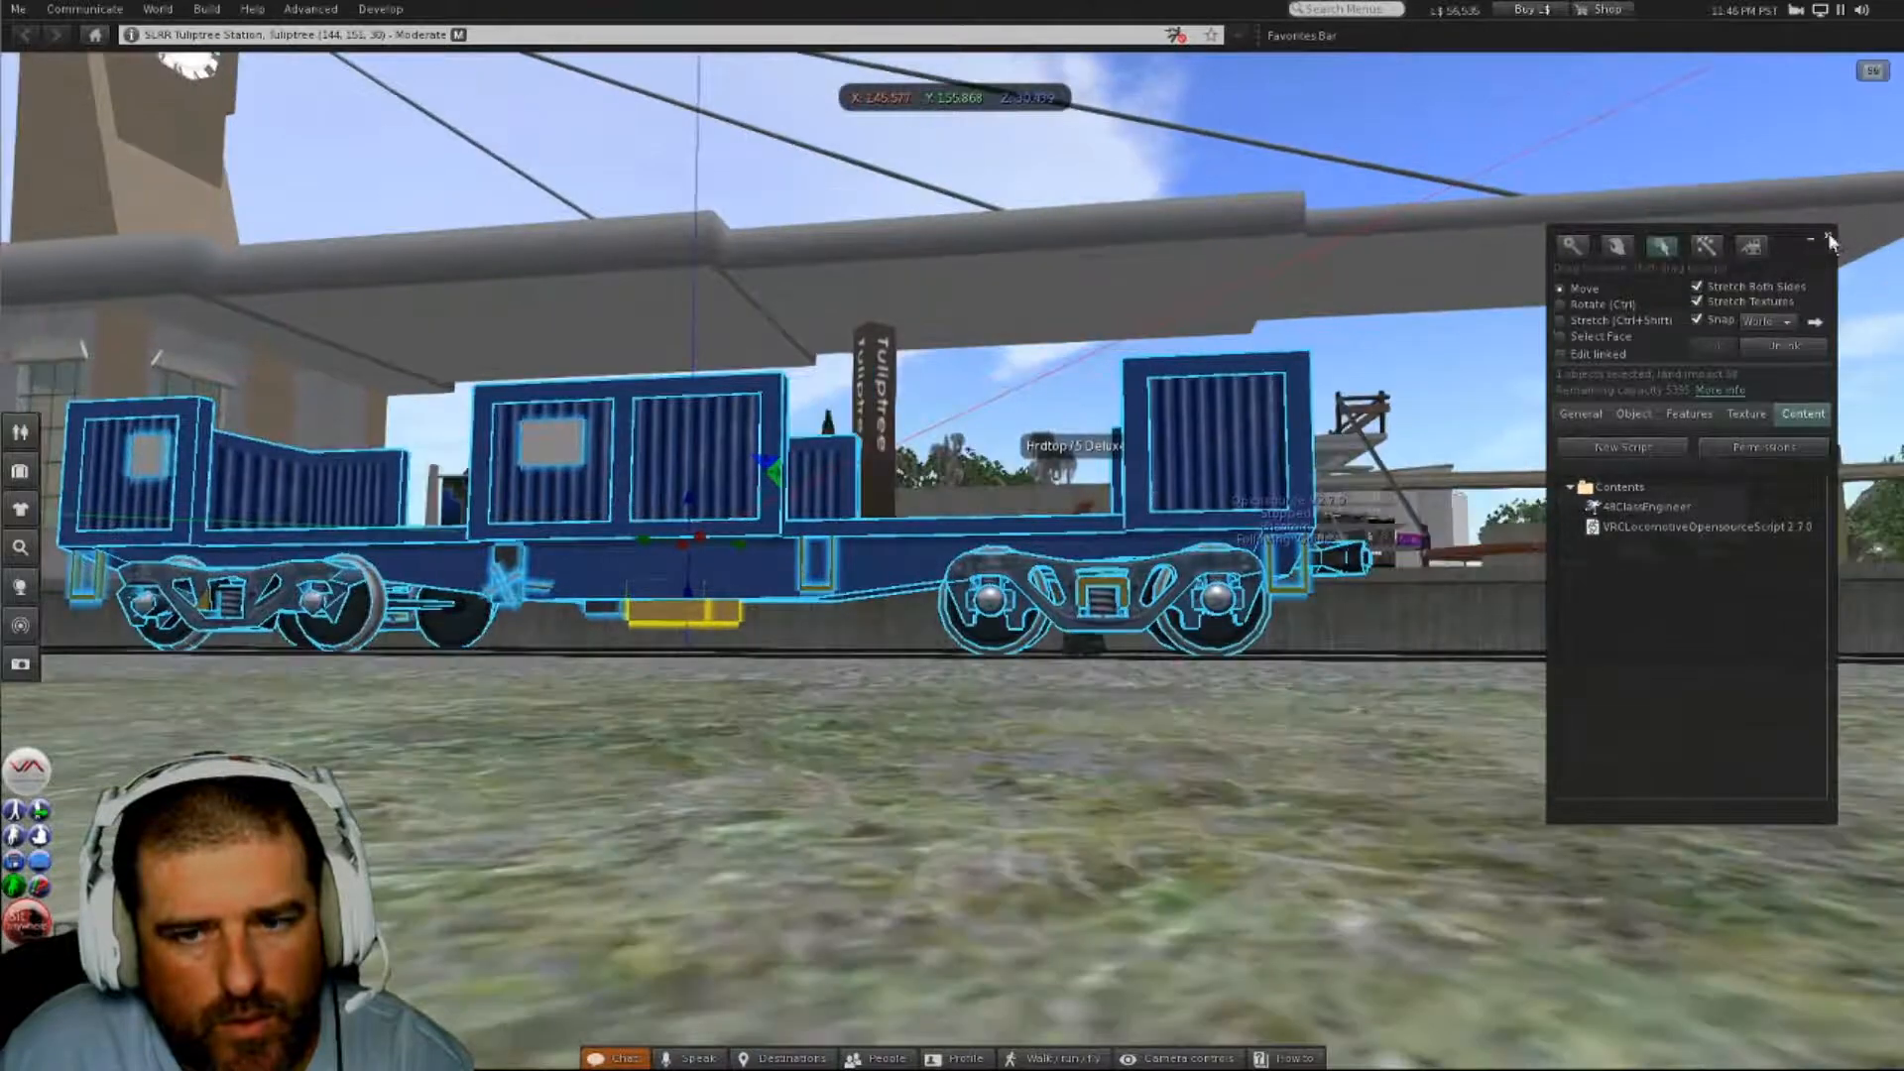
left_click(1828, 236)
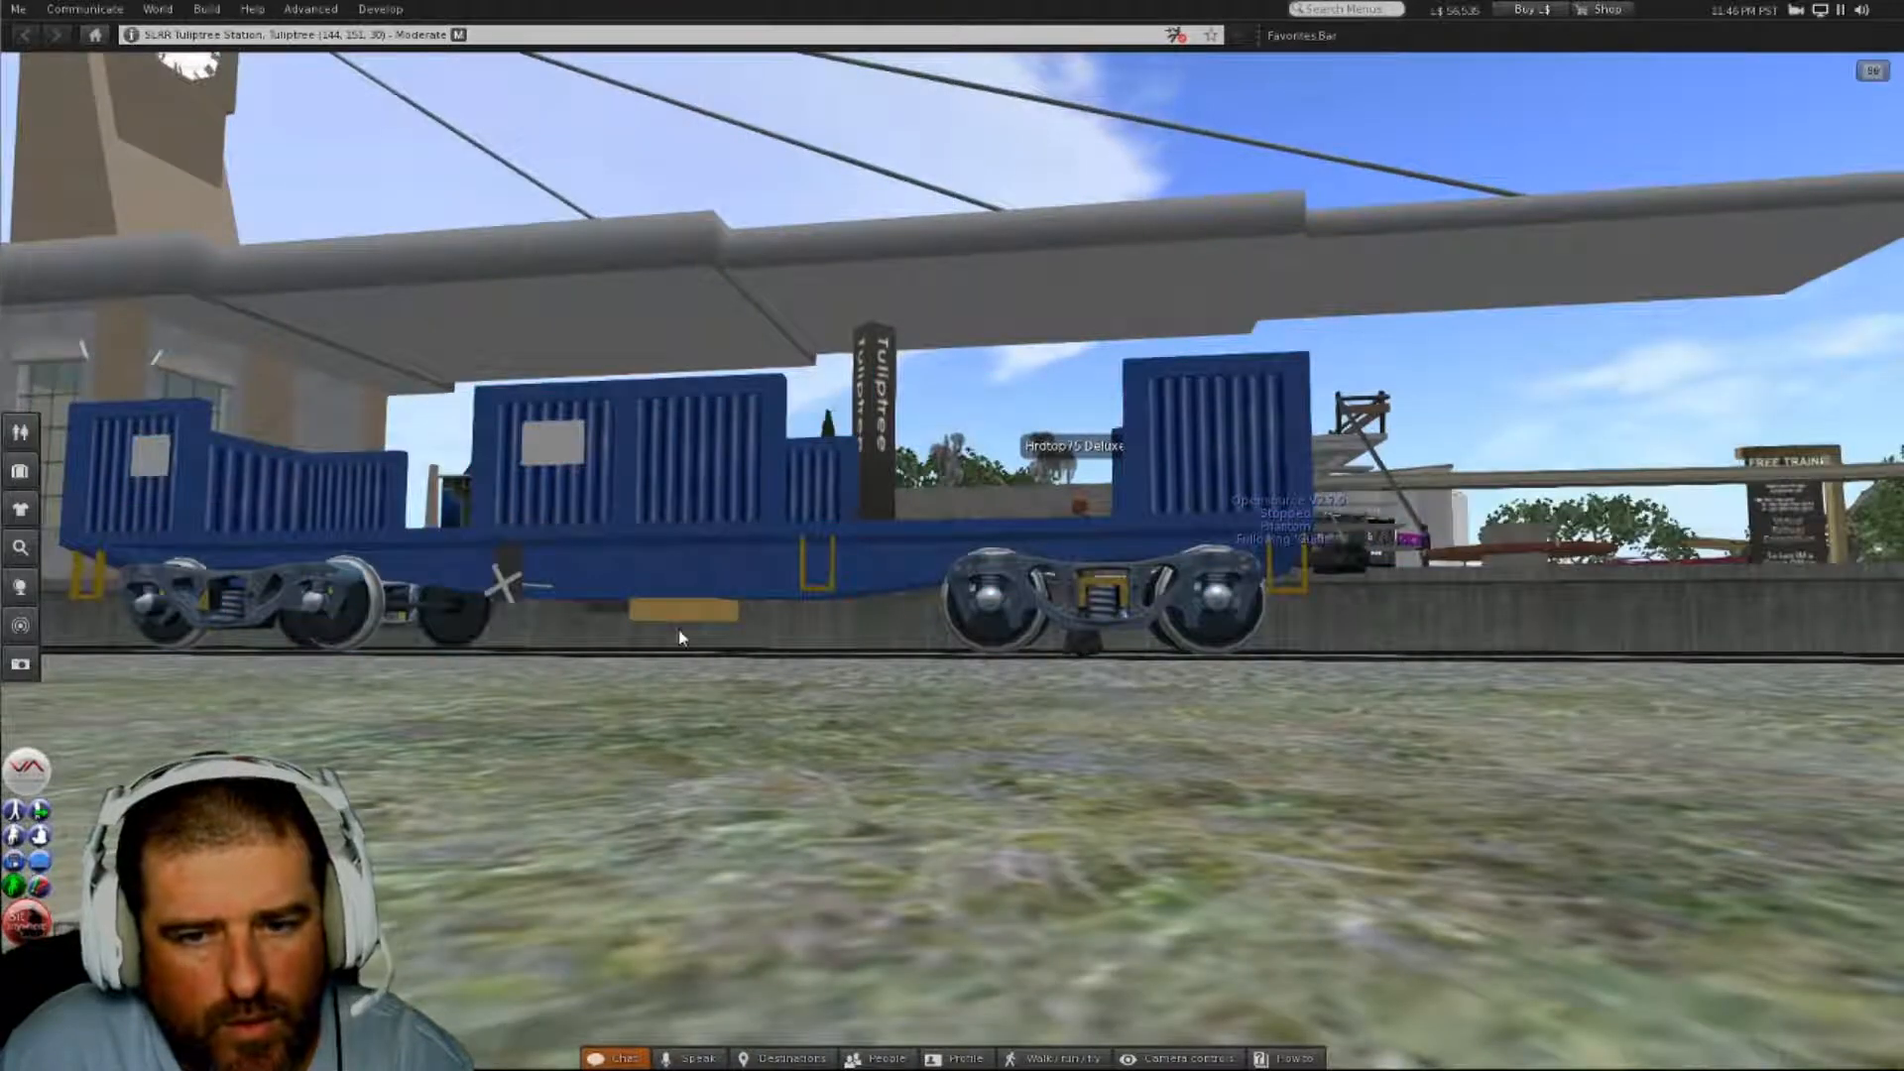
- Check the wheel height at the rail, save the DEFAULT BUILD guide offset as <0.00, 0.00, 0.275>, and close the script and edit windows
left_click_drag(1012, 632, 967, 525, "alt")
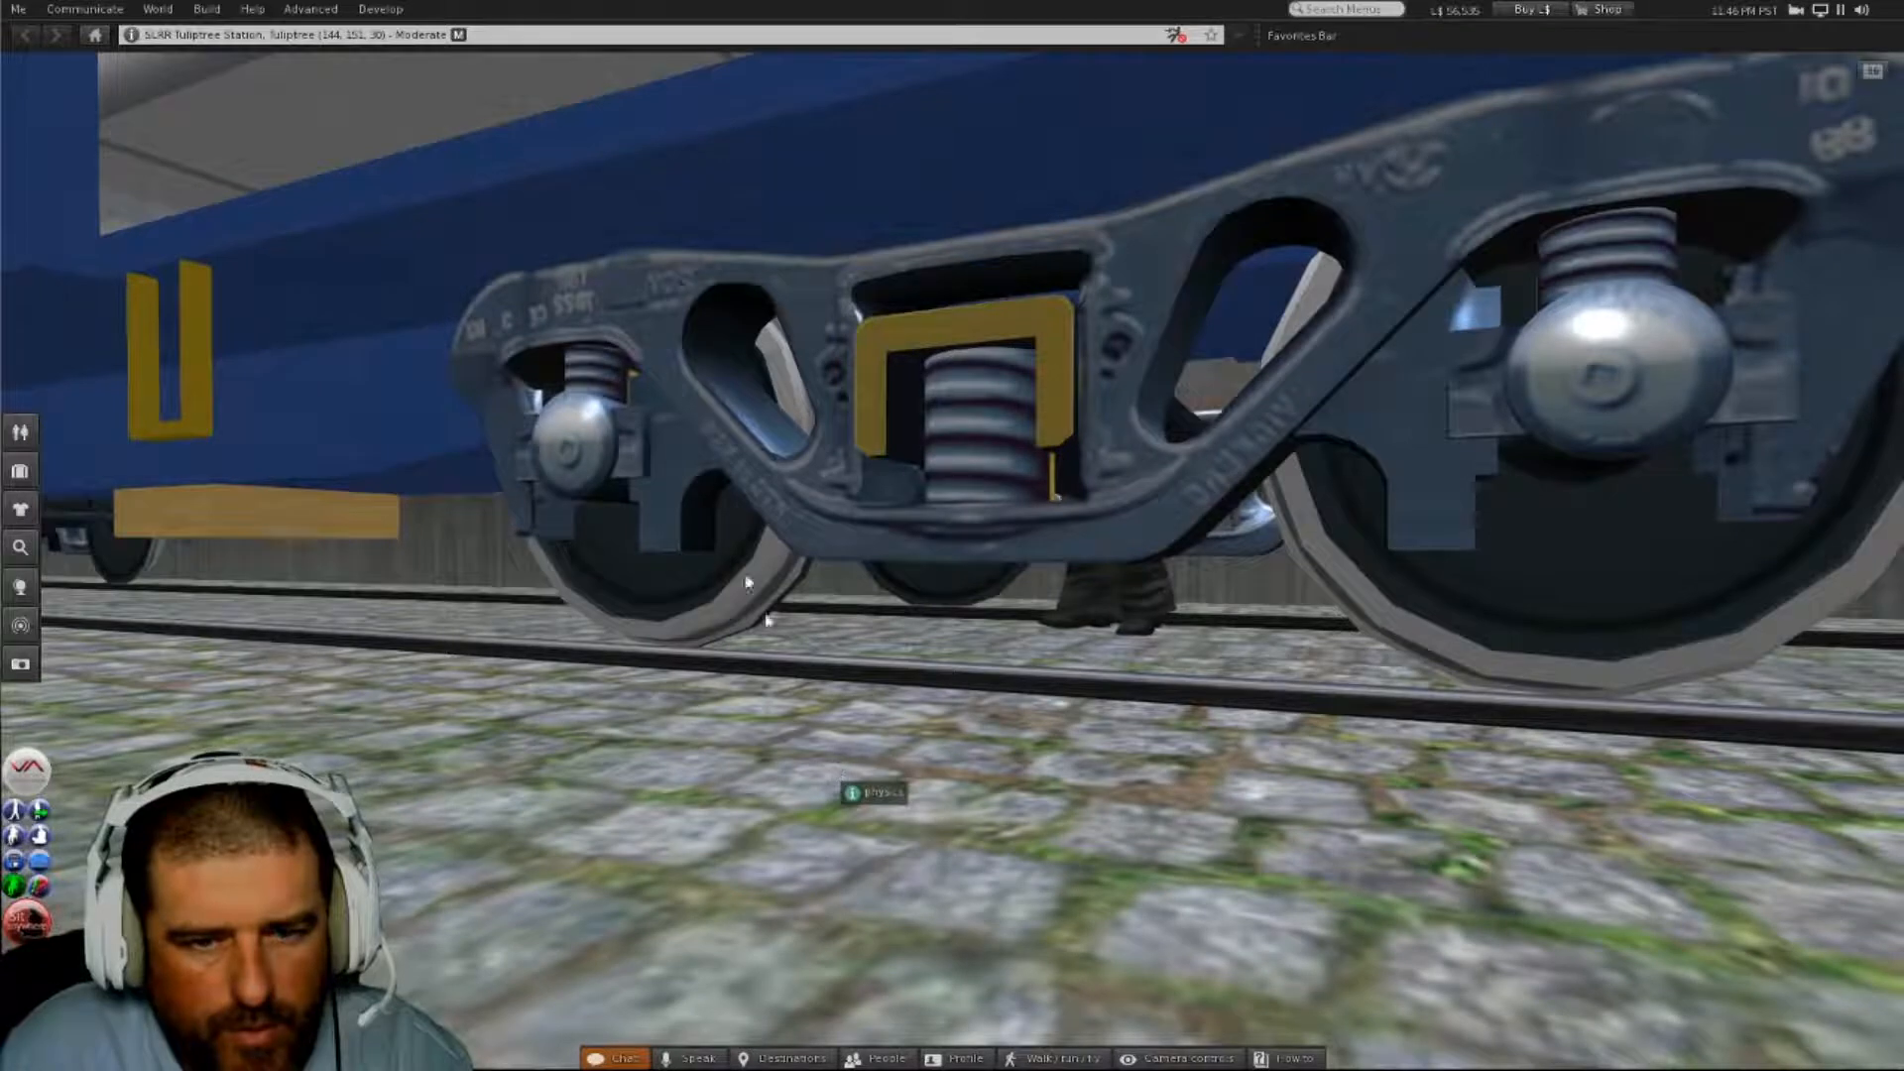
right_click(708, 518)
left_click(735, 541)
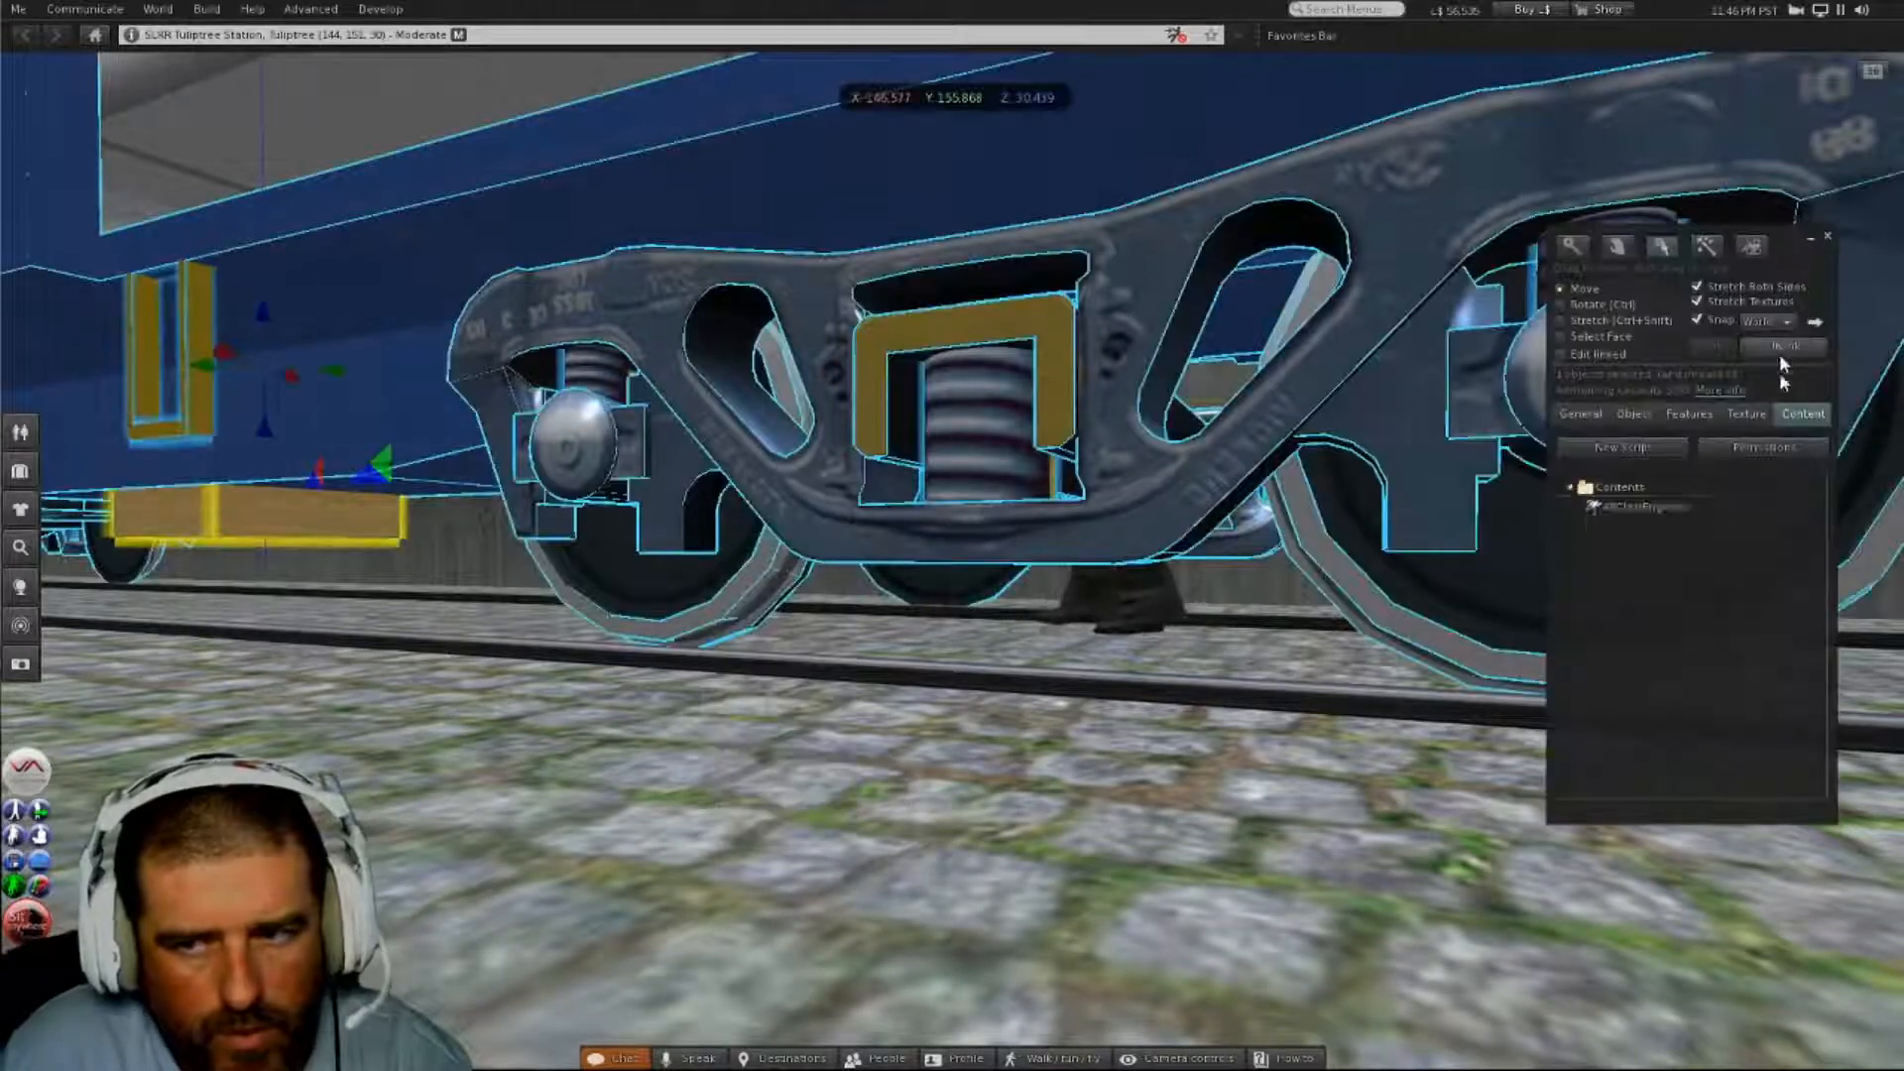
double_click(1694, 531)
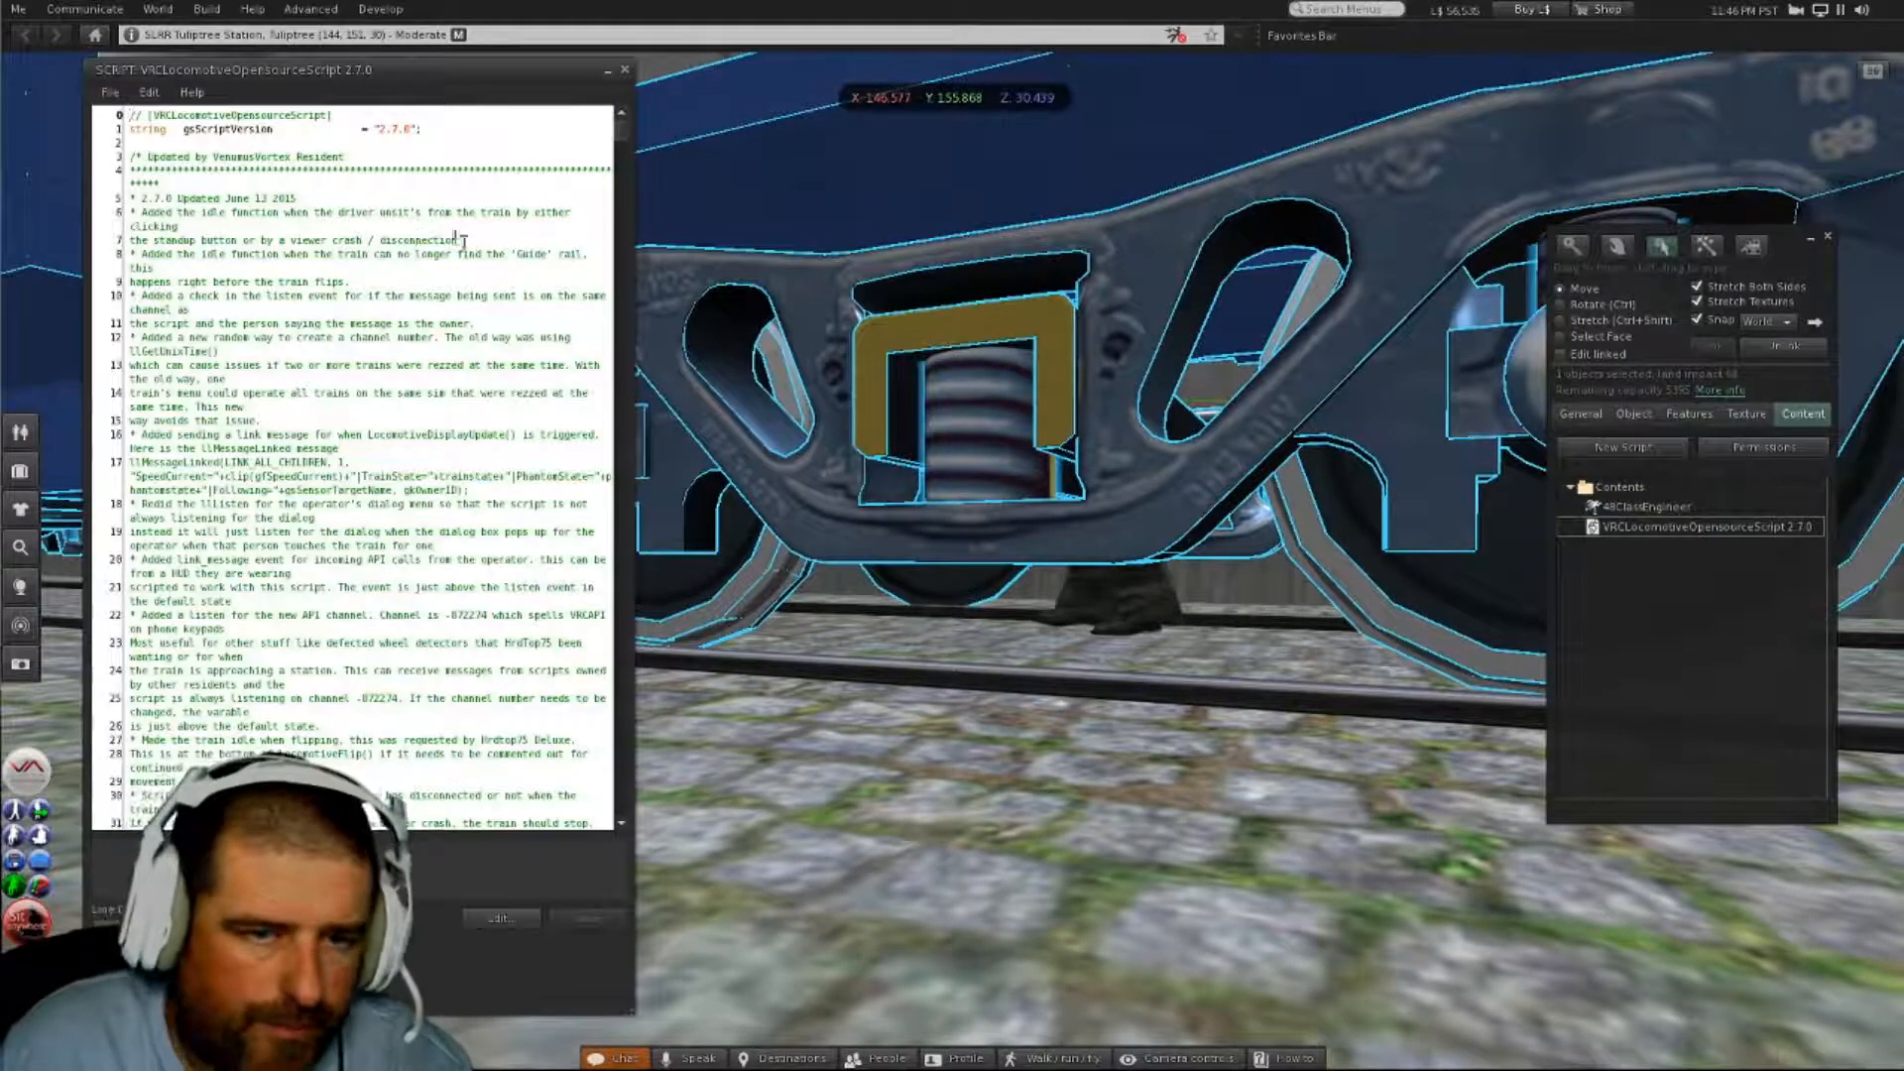
scroll(428, 359, "down", 3)
left_click_drag(618, 134, 623, 262)
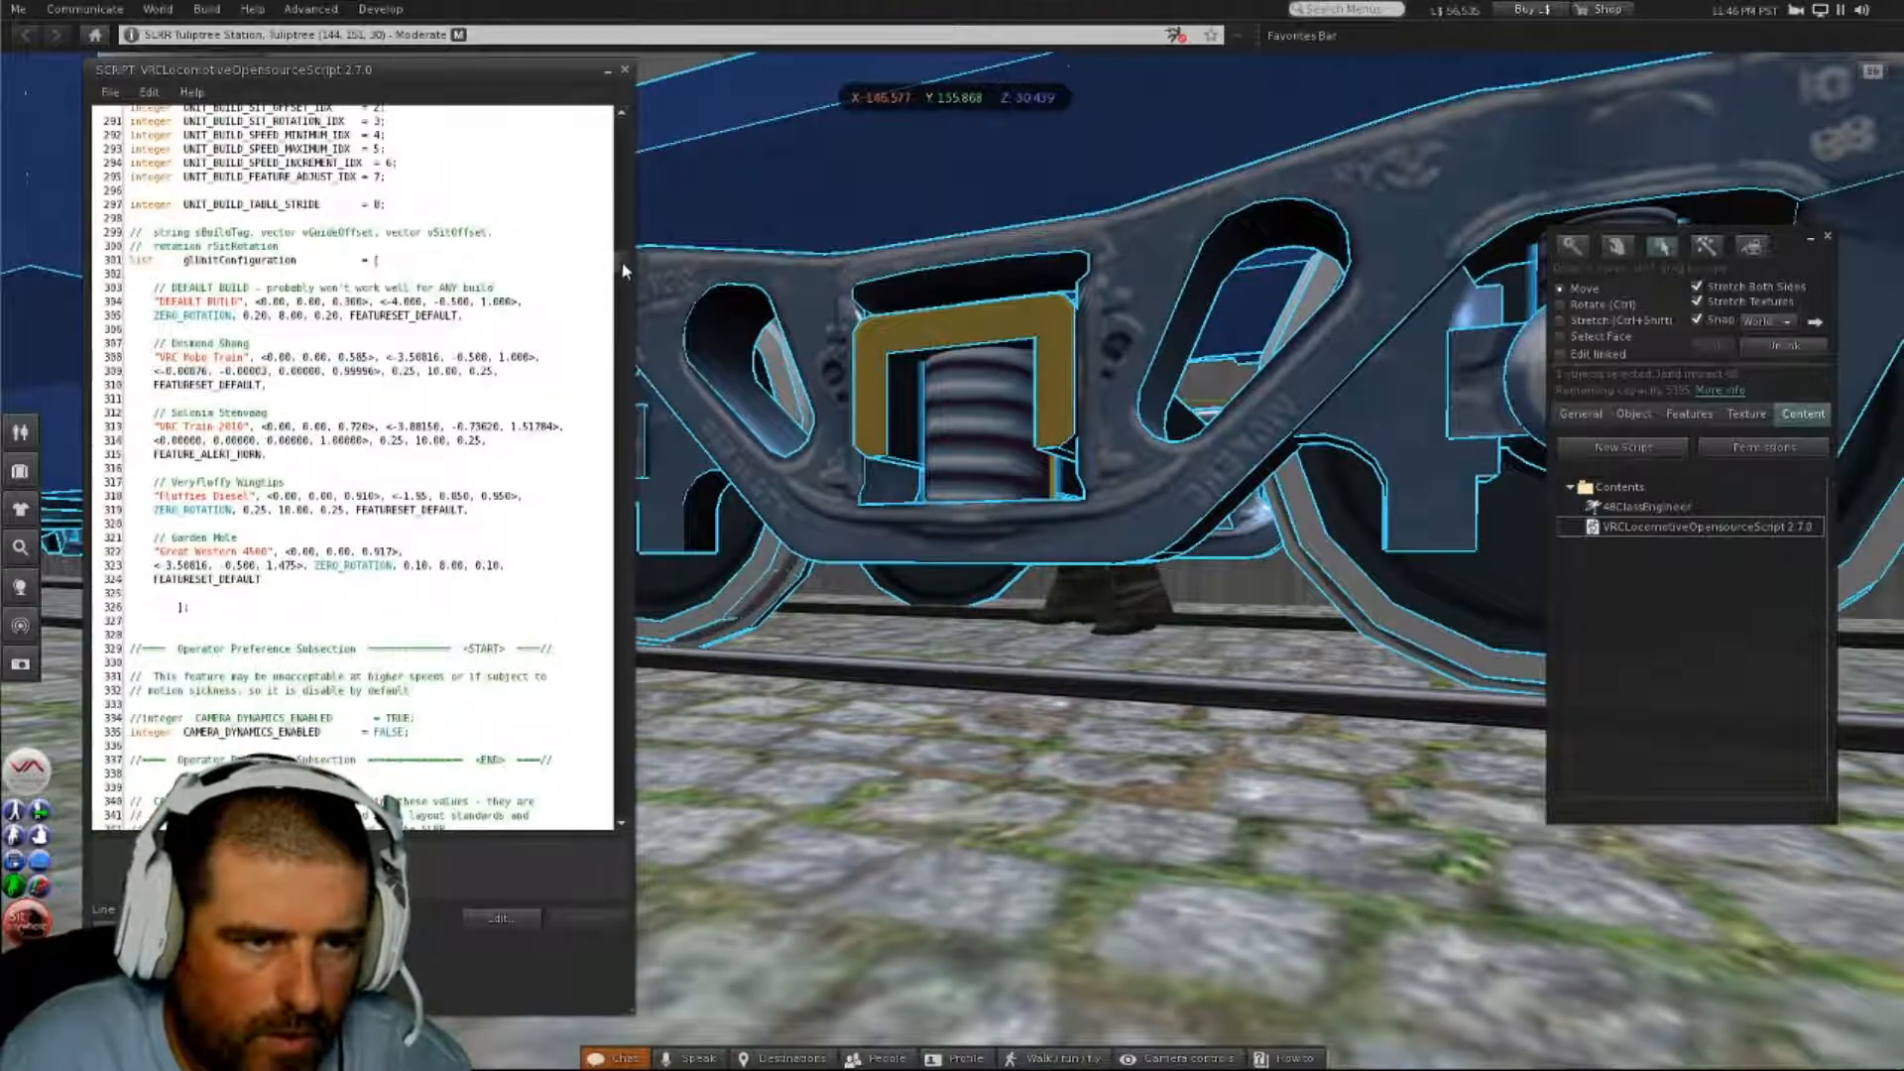
scroll(343, 344, "up", 4)
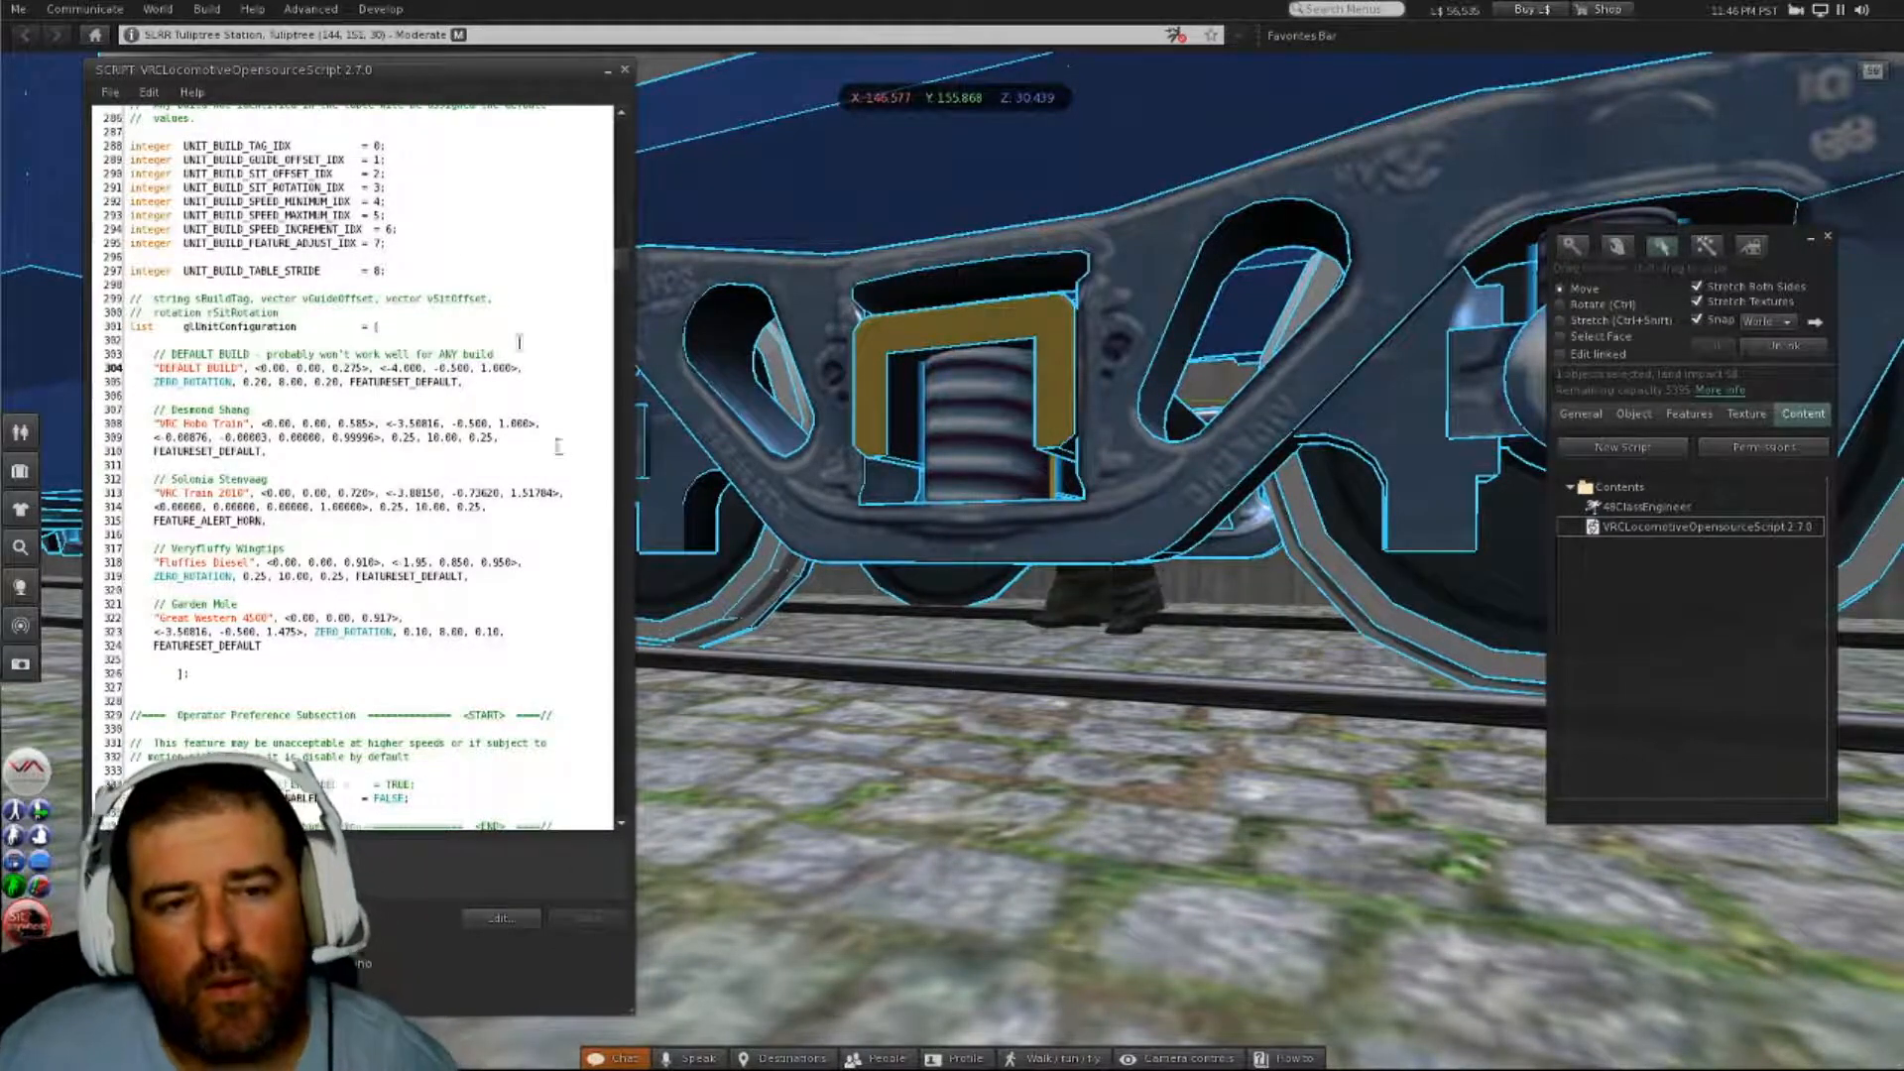
left_click(626, 72)
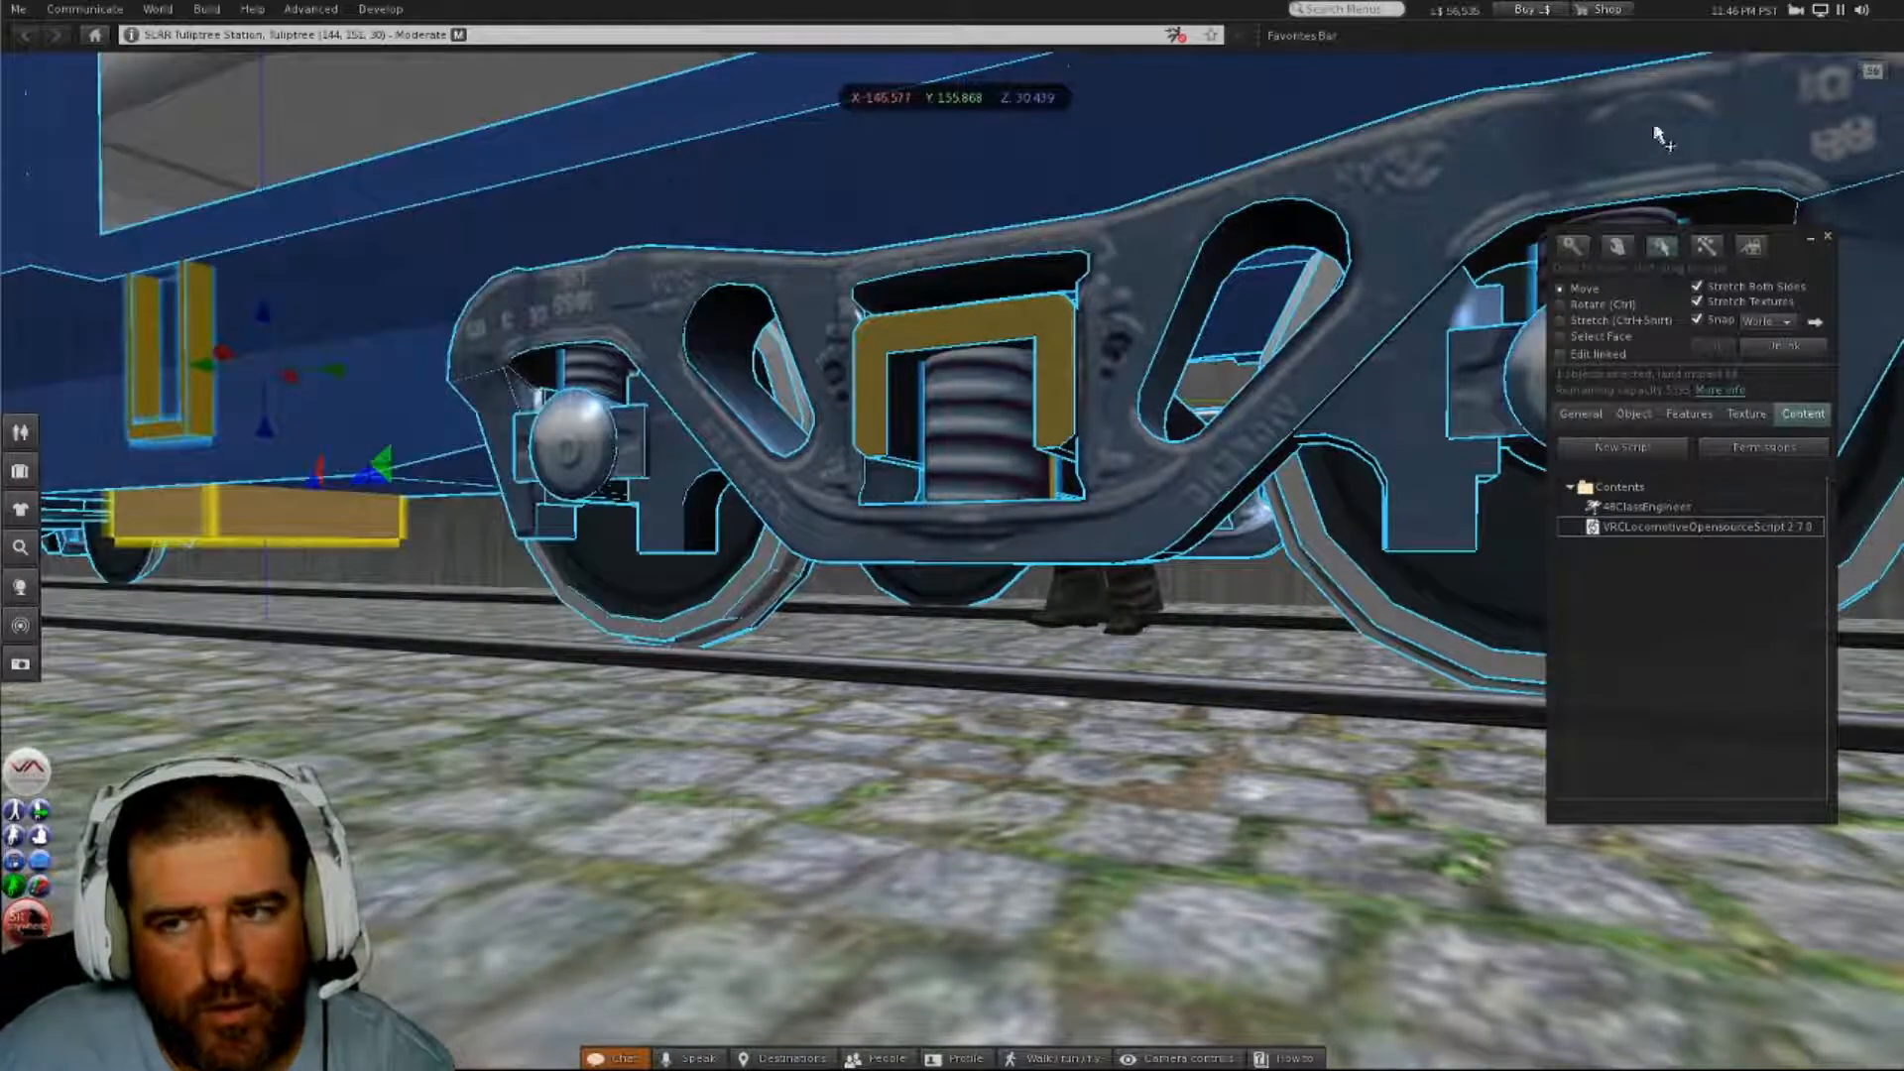
left_click(1828, 238)
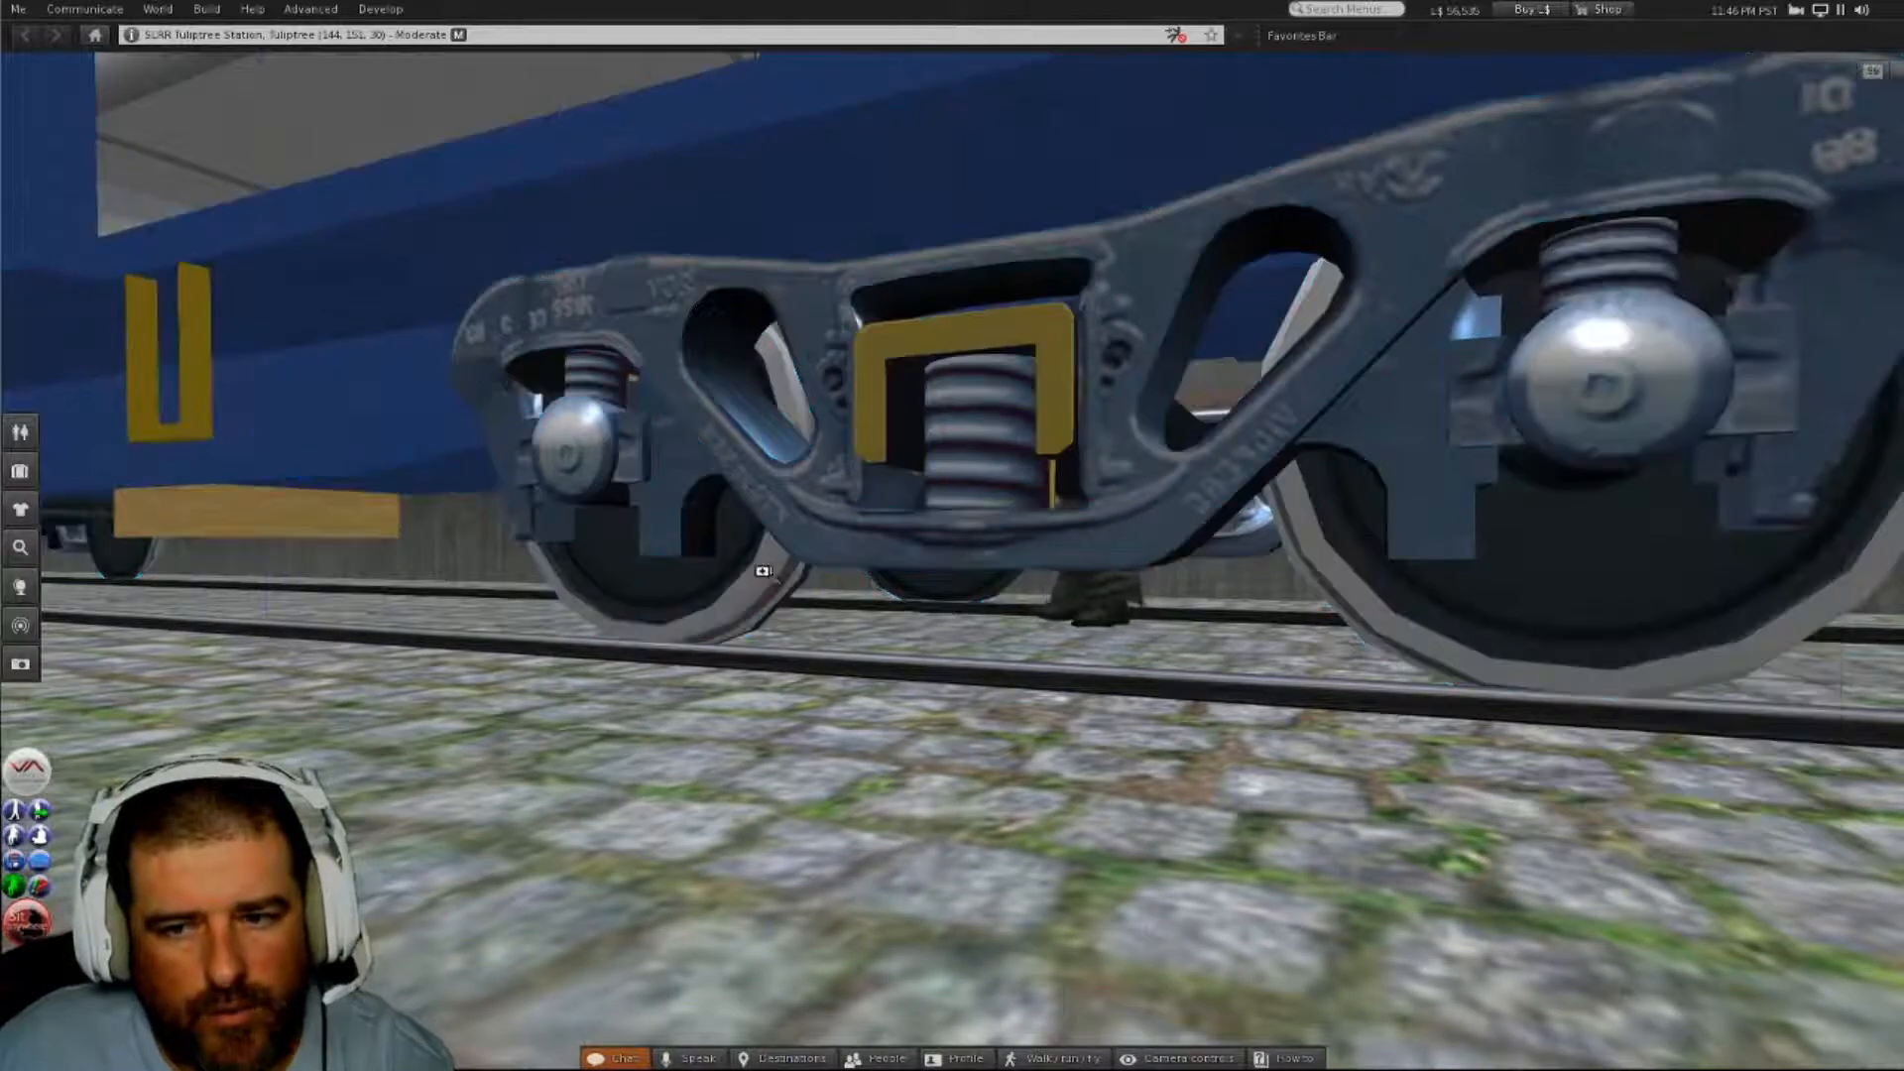
- Follow the wagon as it runs along the track, checking from several sides how its wheels sit on the rails
left_click_drag(763, 571, 762, 674, "alt")
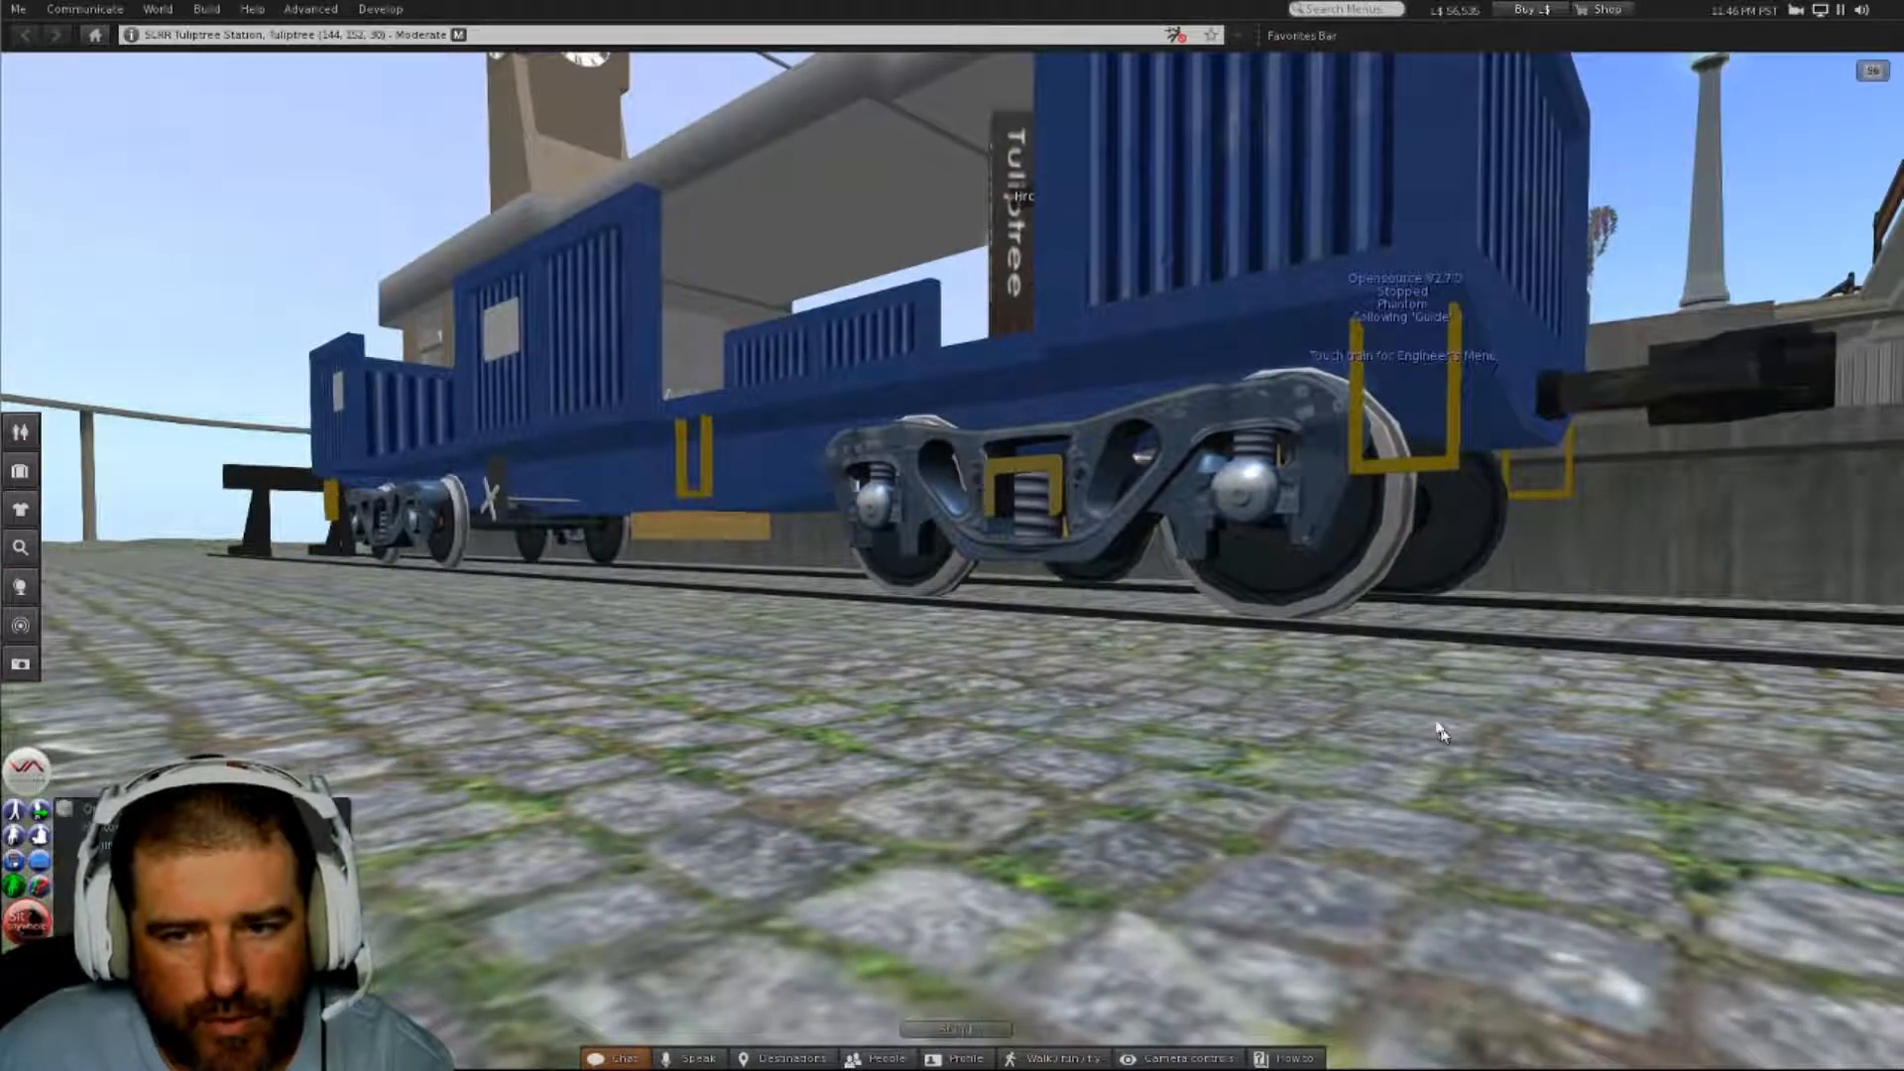
key("Escape")
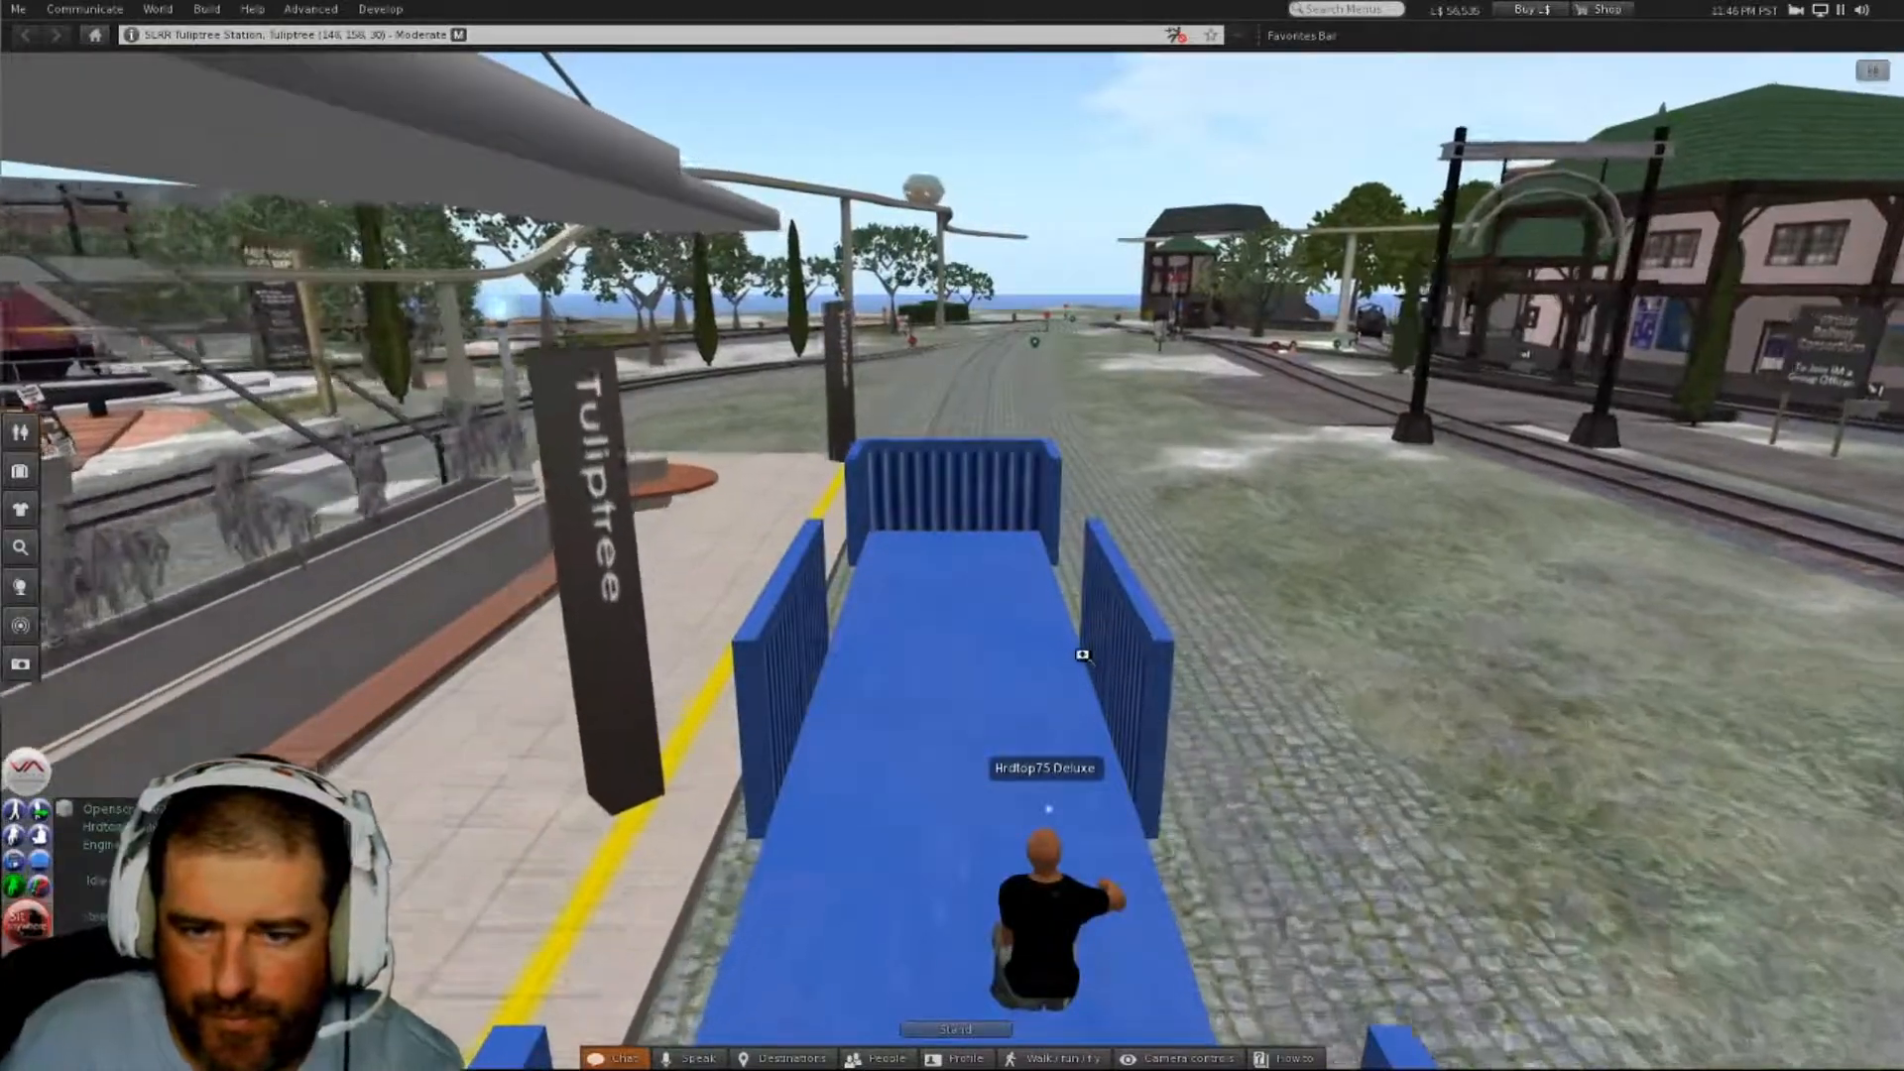
left_click_drag(1082, 652, 764, 749, "alt")
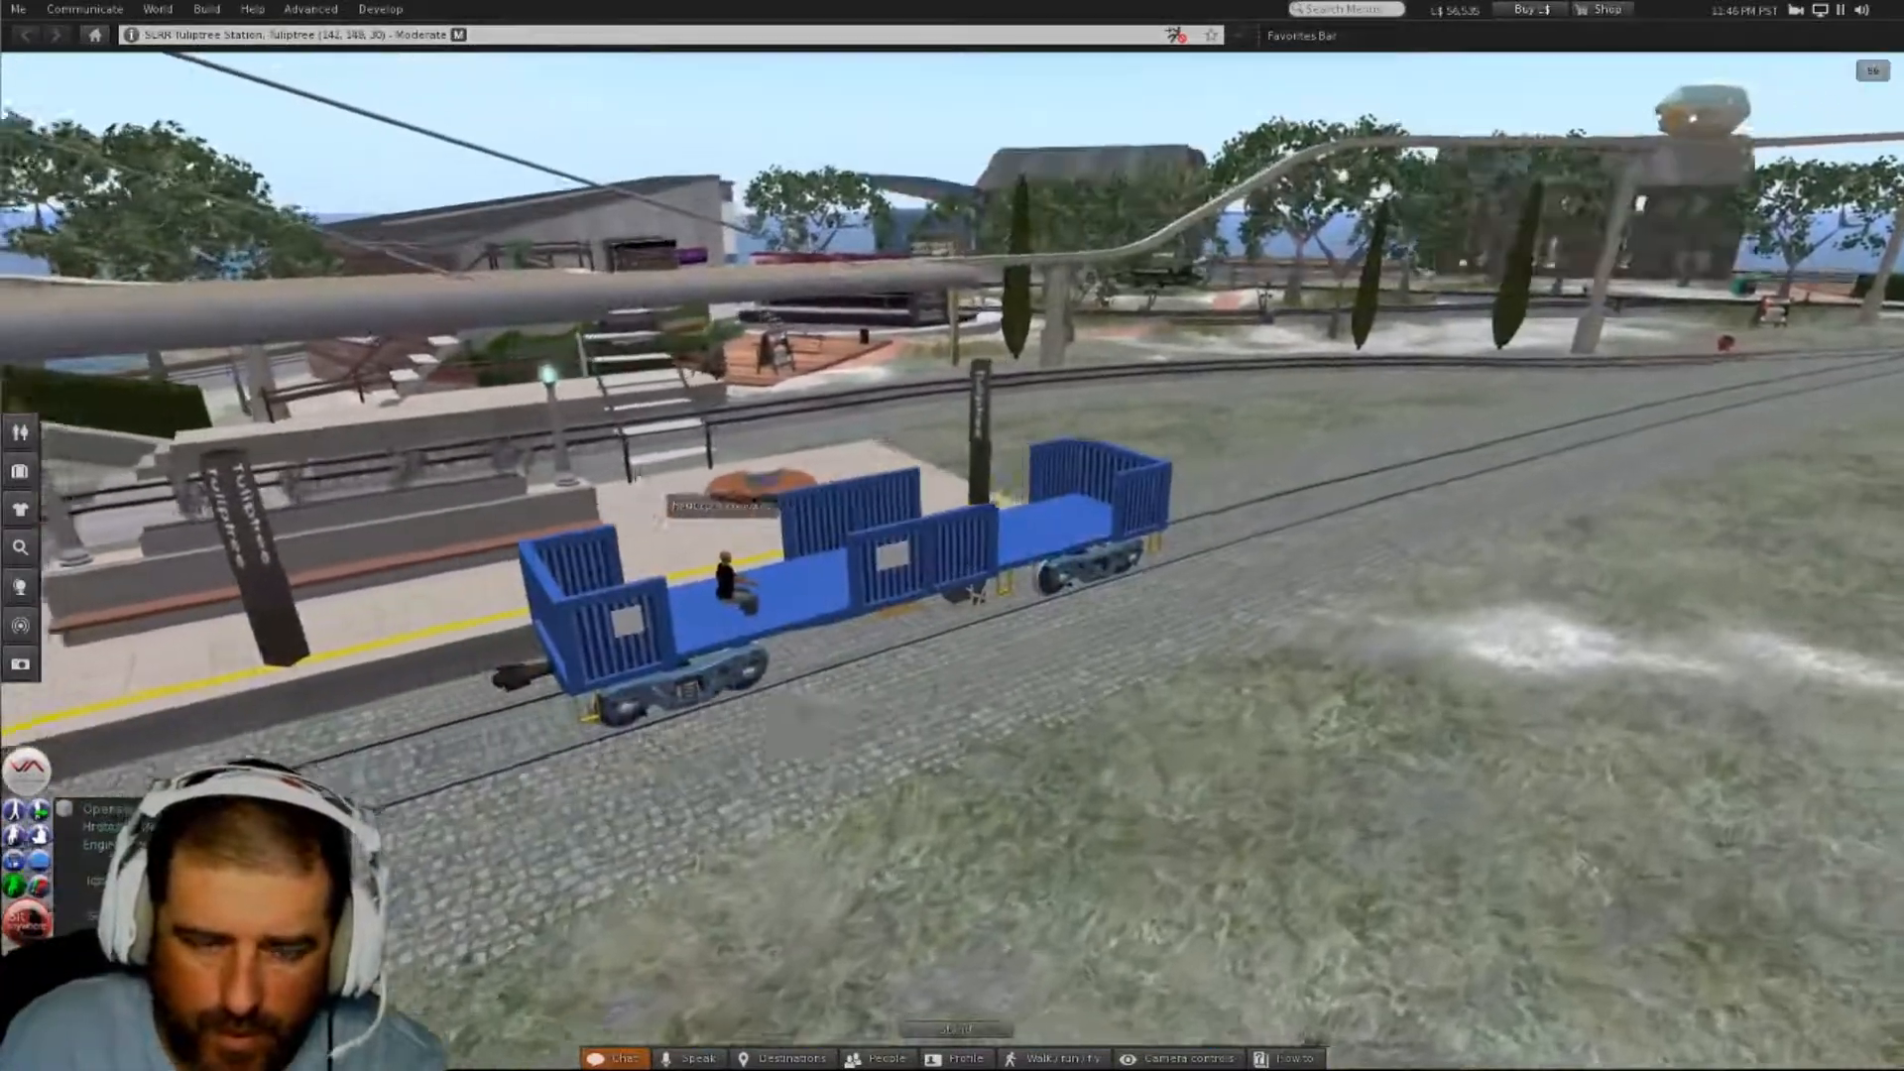
left_click_drag(615, 719, 615, 496, "alt")
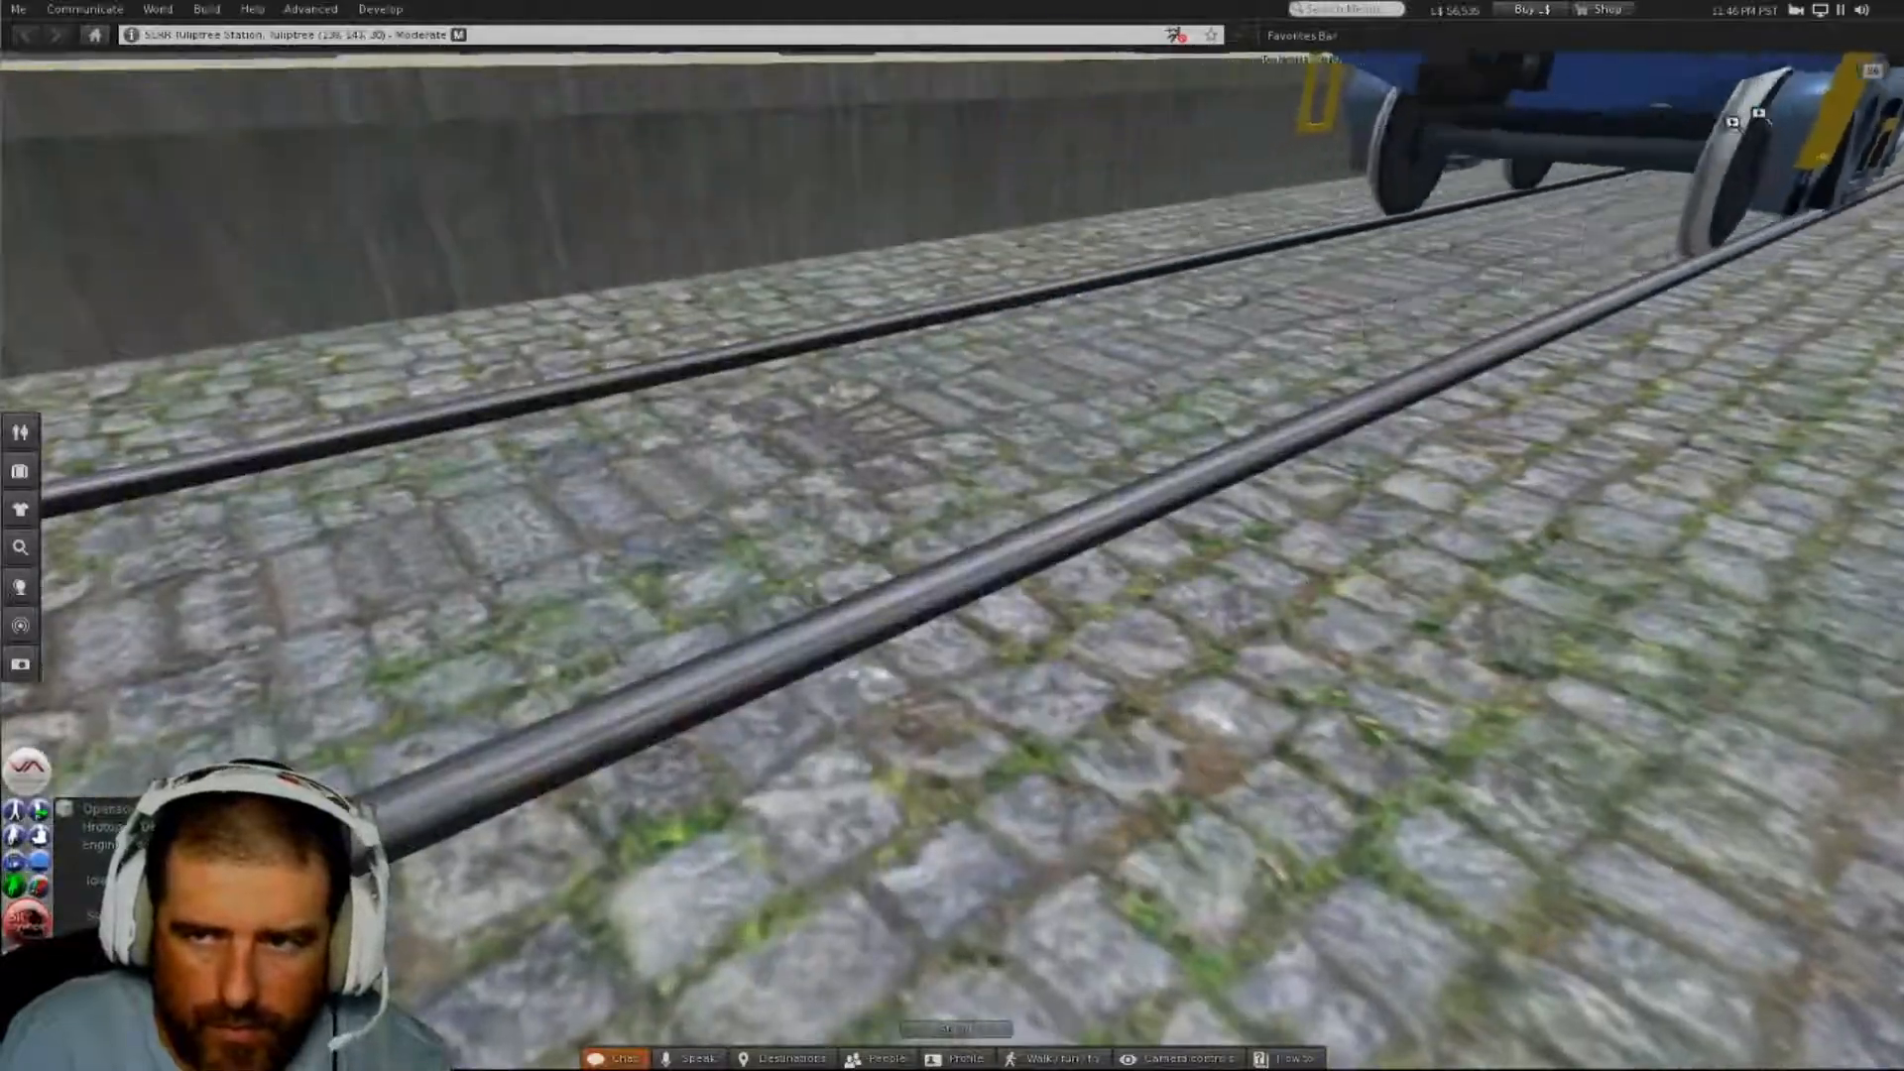
left_click_drag(1725, 149, 1468, 74, "alt")
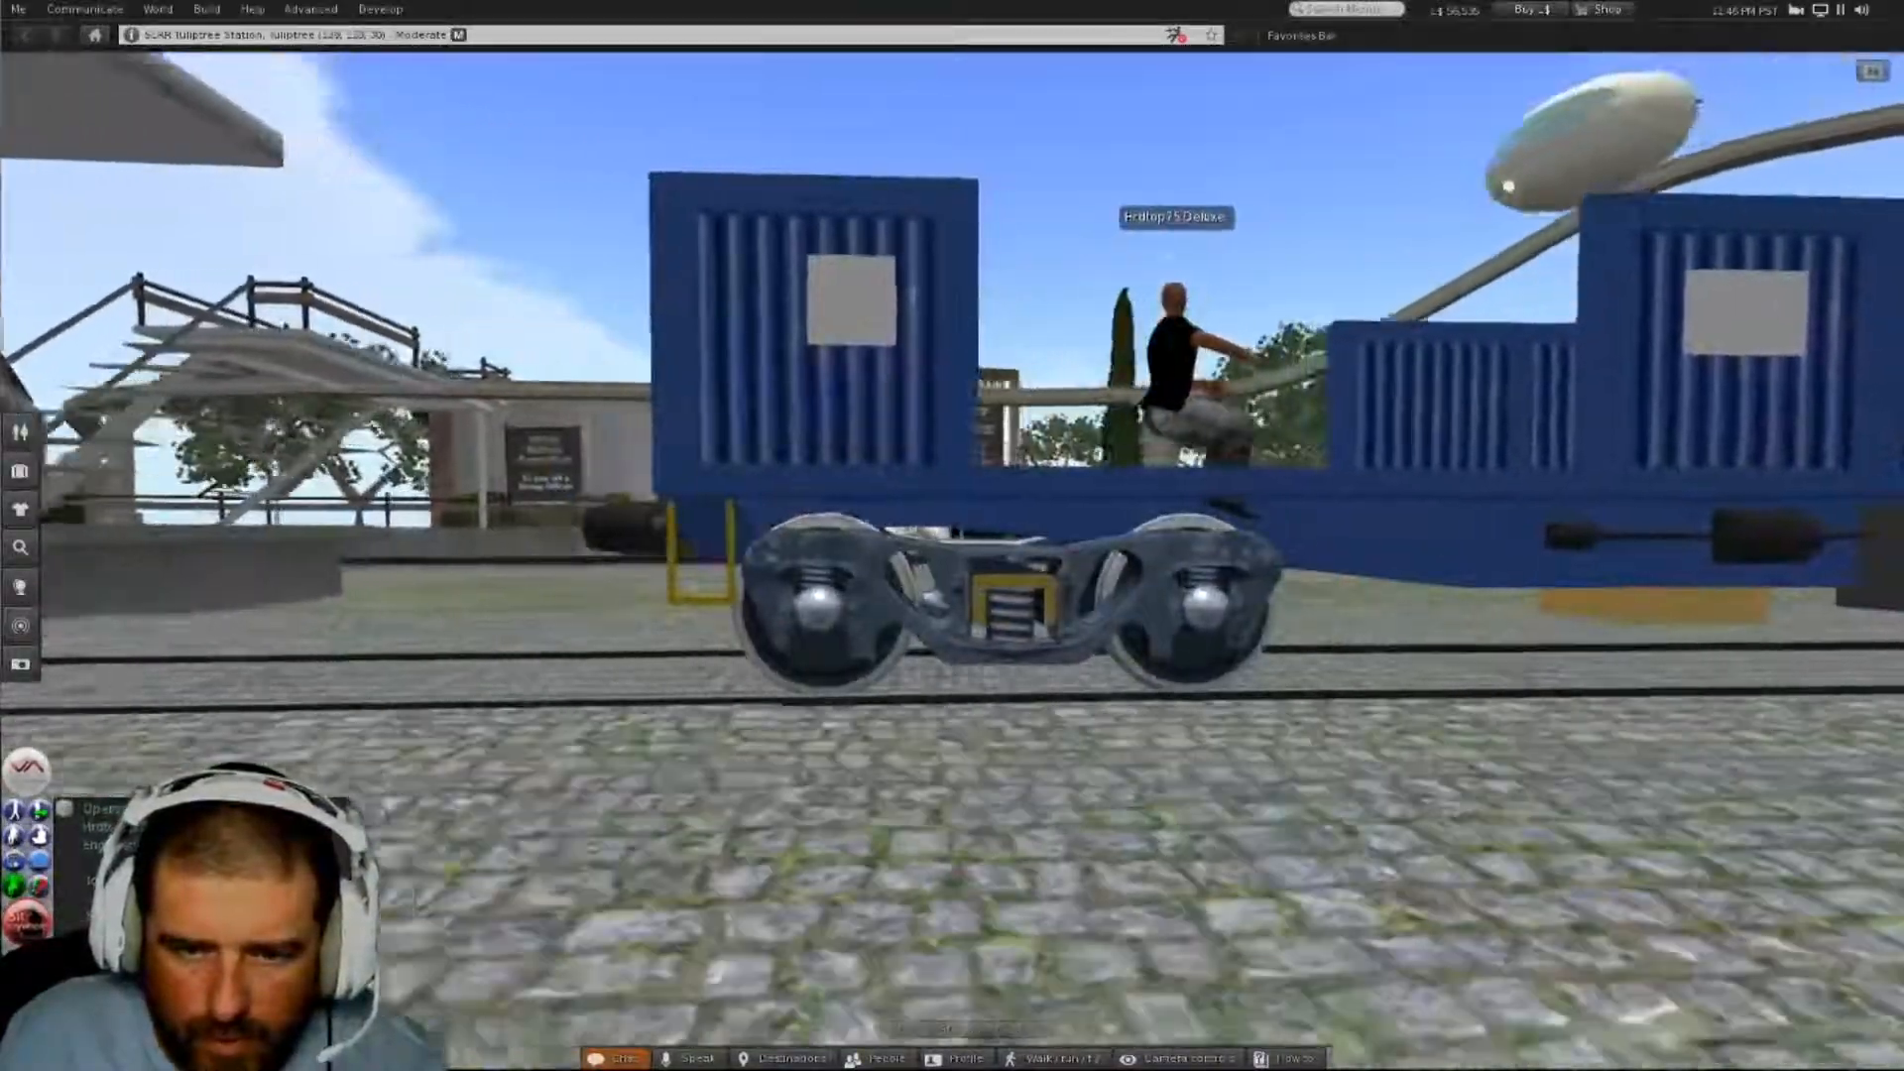
left_click_drag(1002, 600, 1845, 684, "alt")
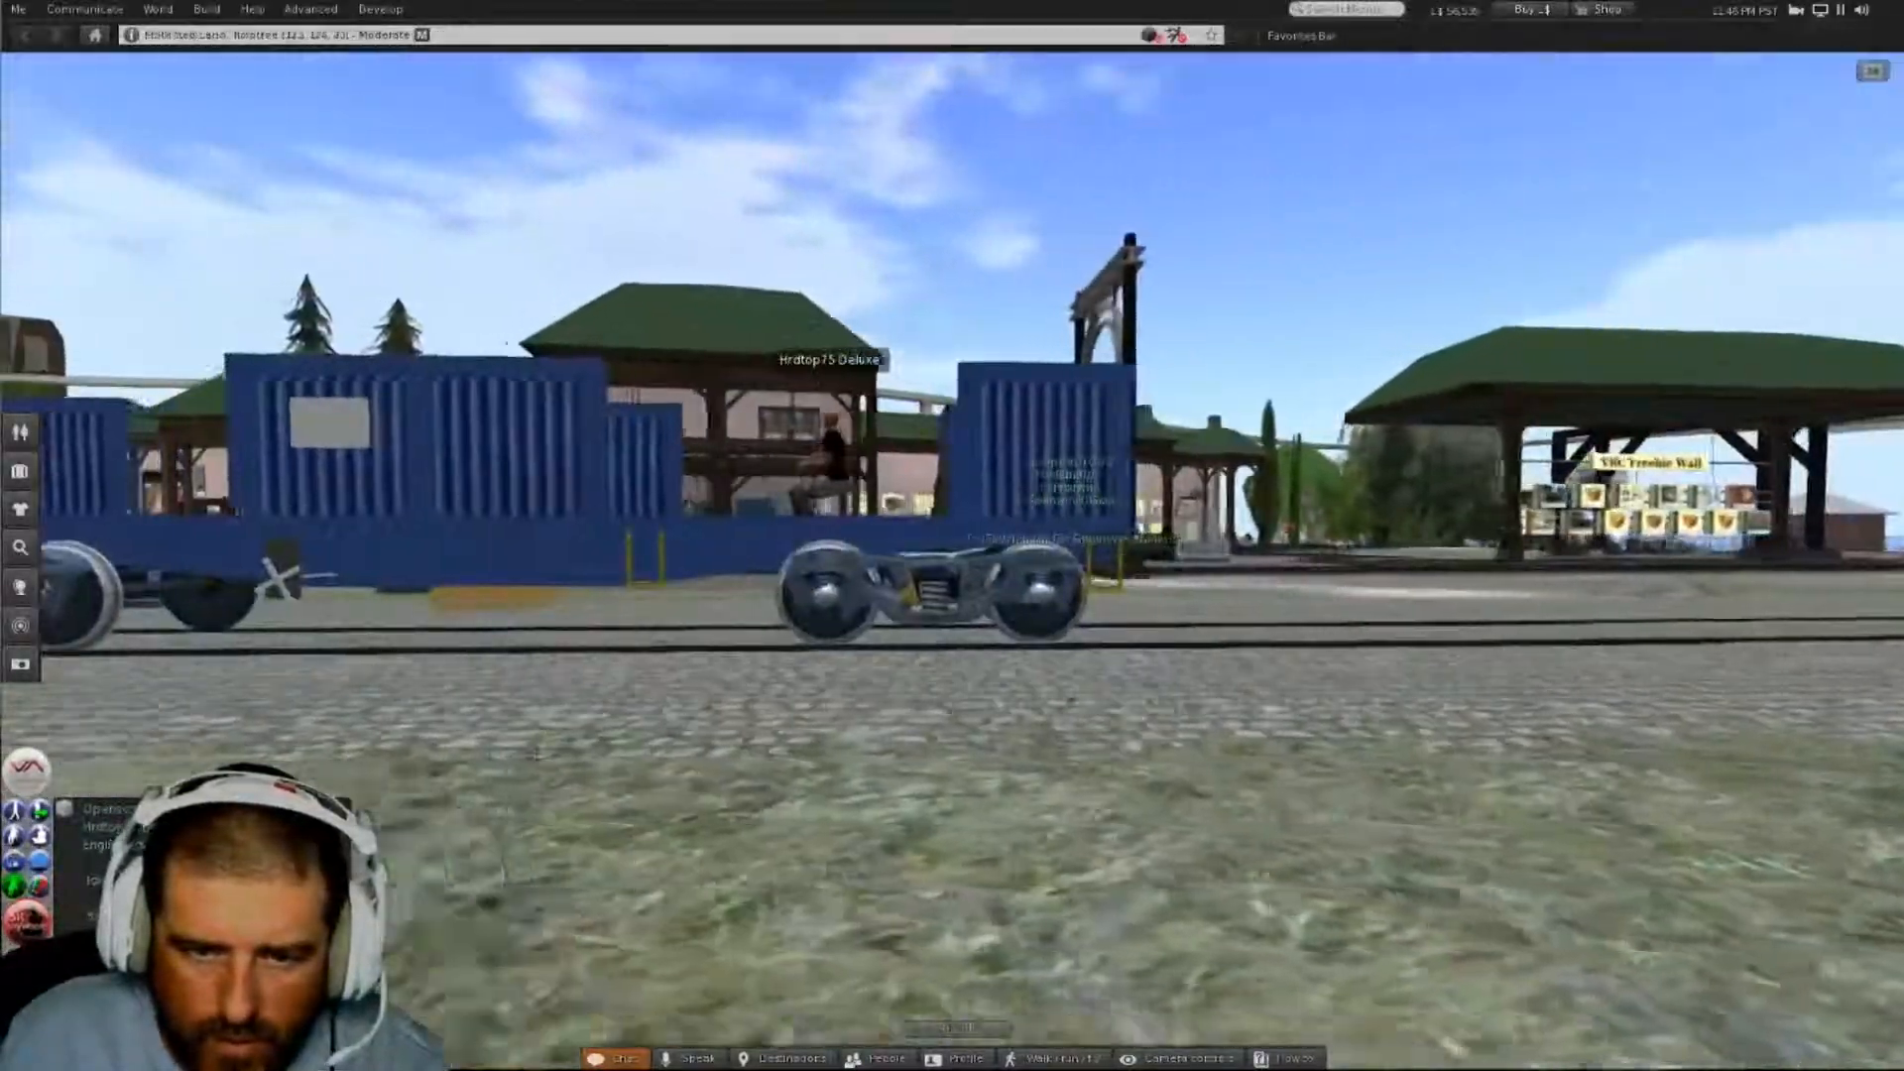
left_click_drag(942, 585, 1170, 784, "alt")
left_click_drag(646, 599, 863, 476, "alt")
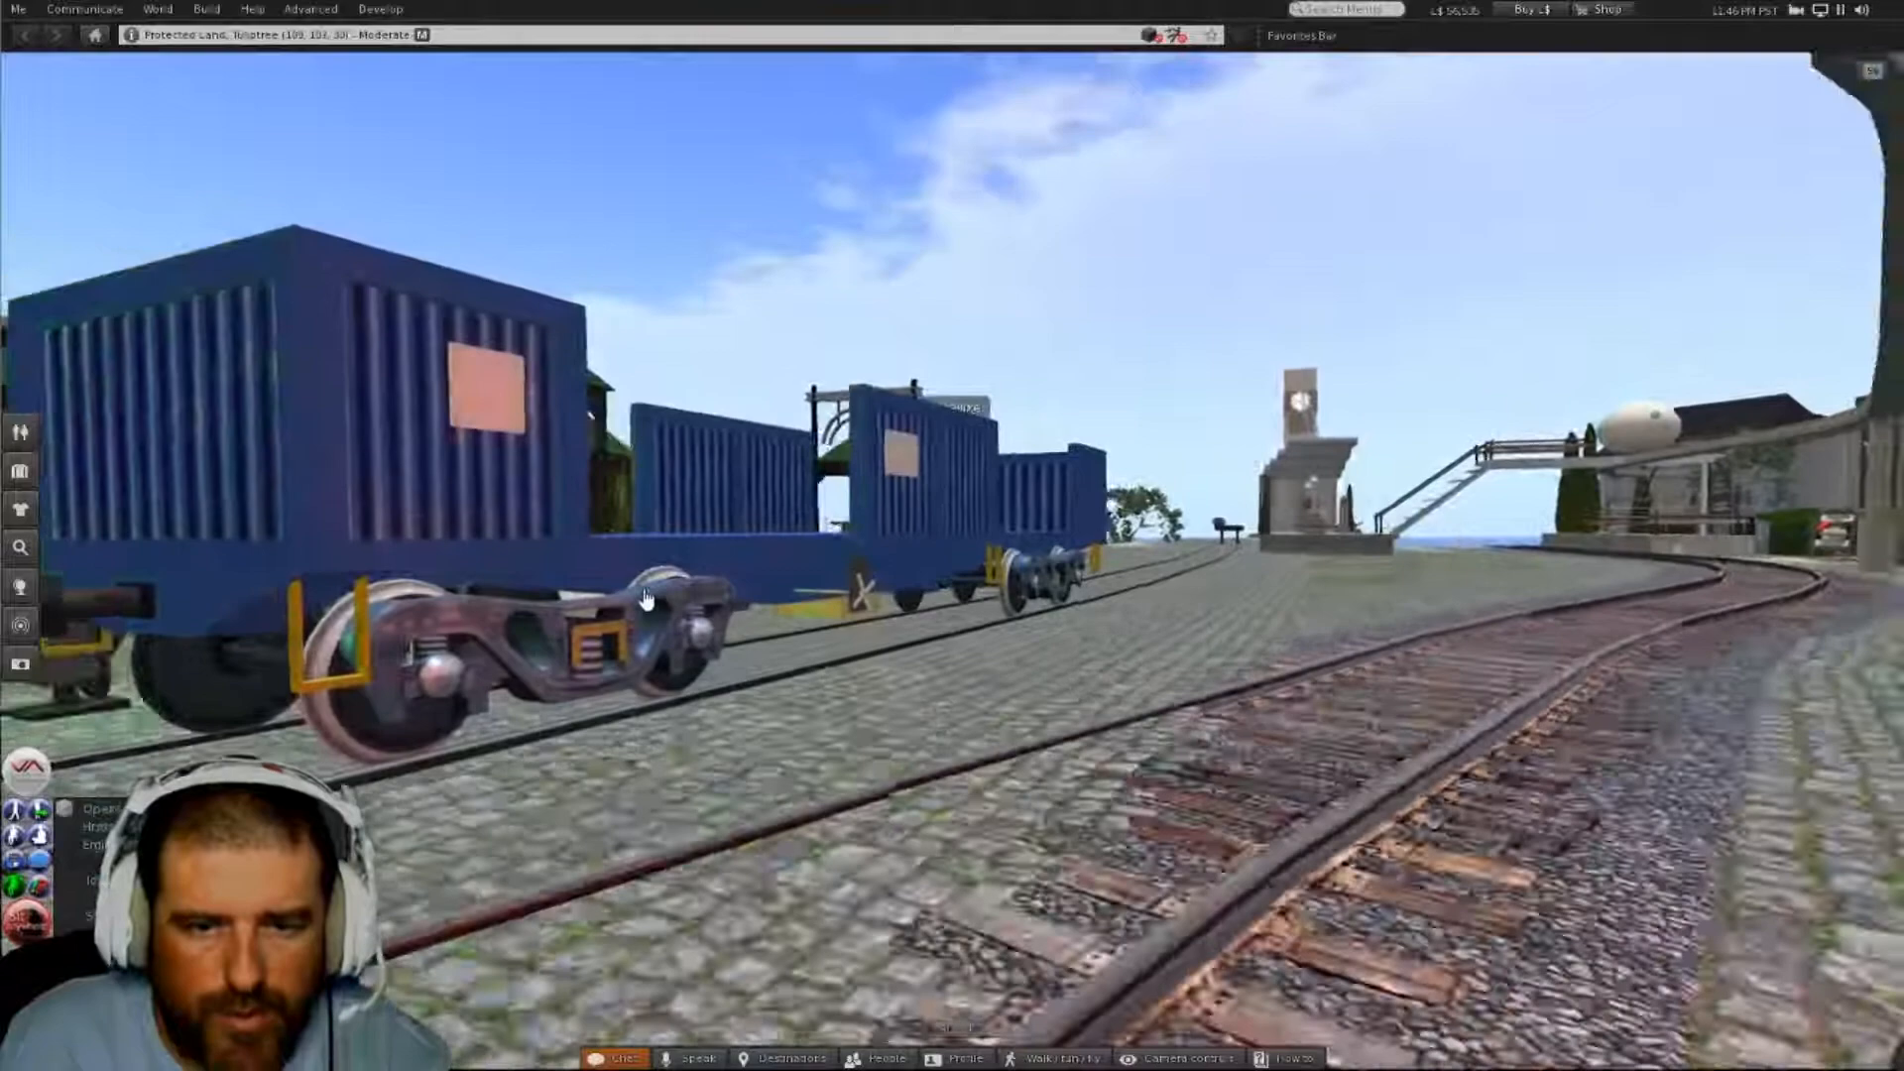
- Delete the test wagon from the track
right_click(644, 595)
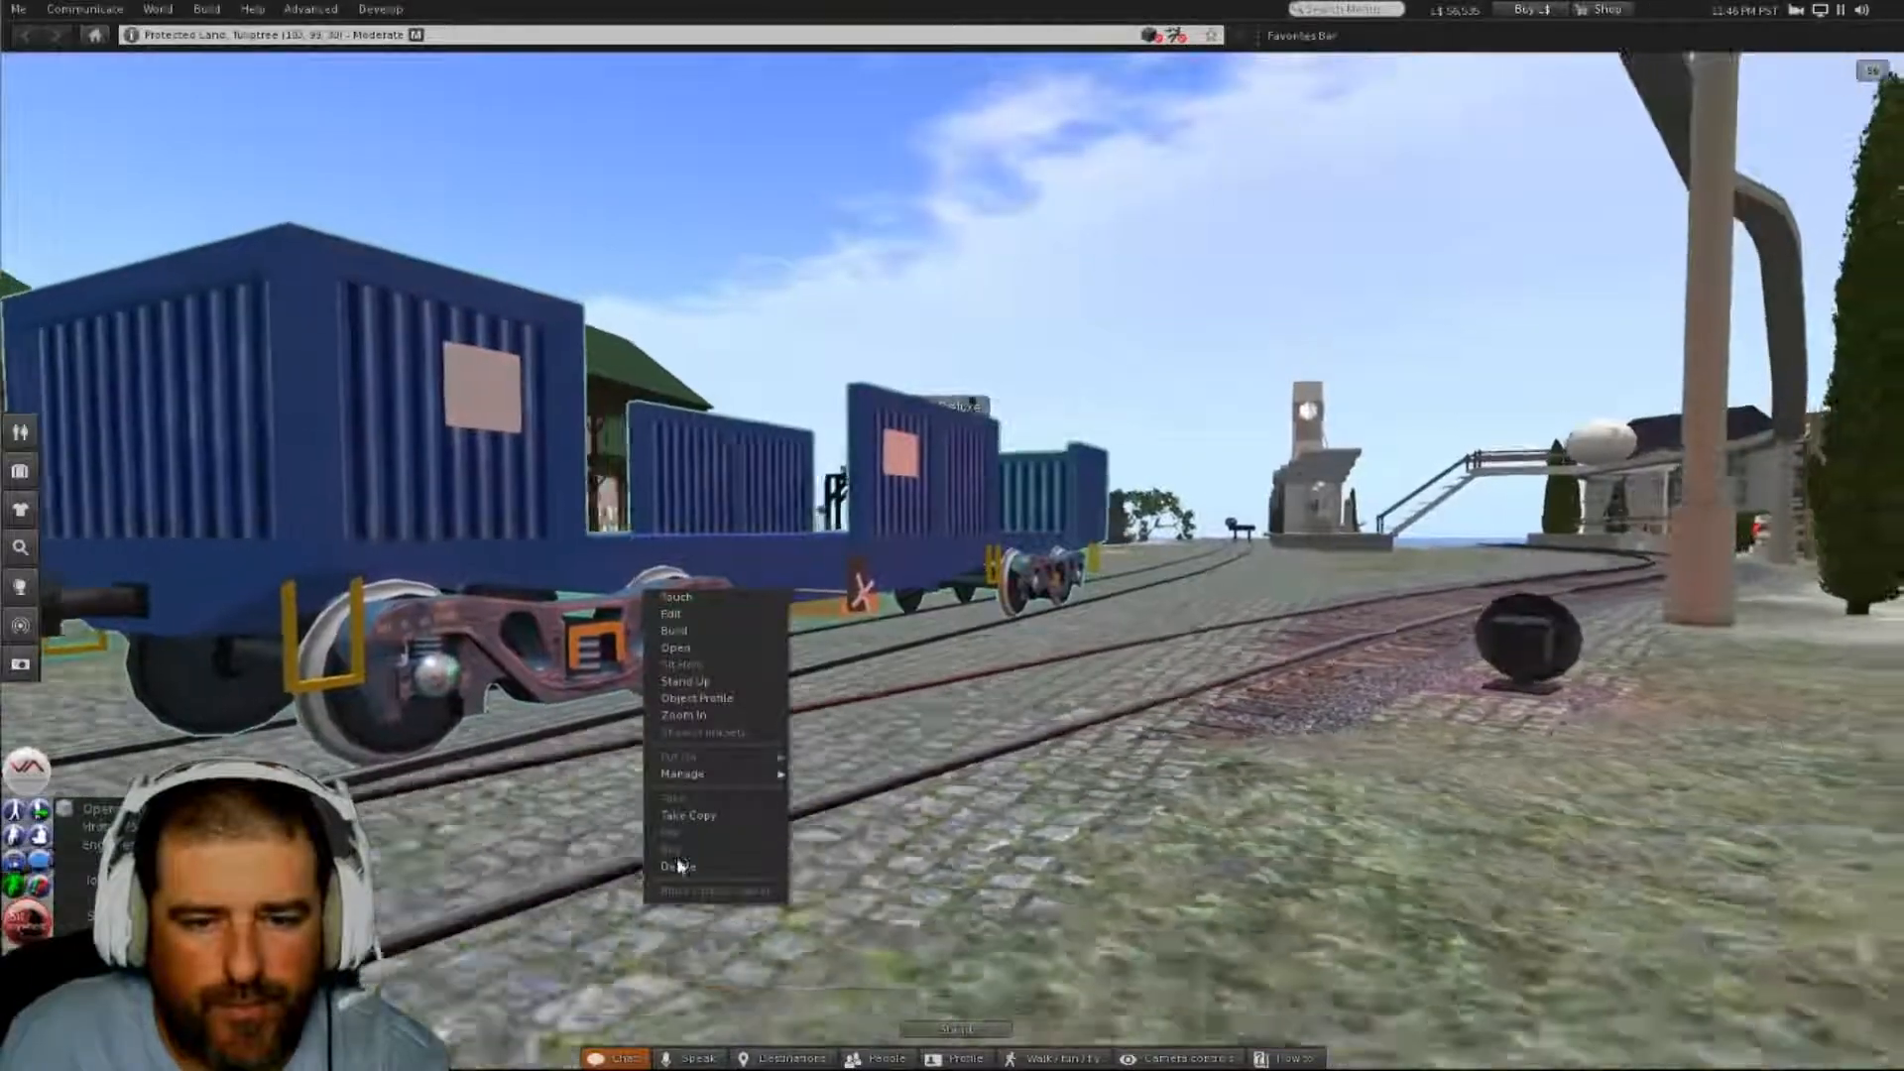
left_click(680, 873)
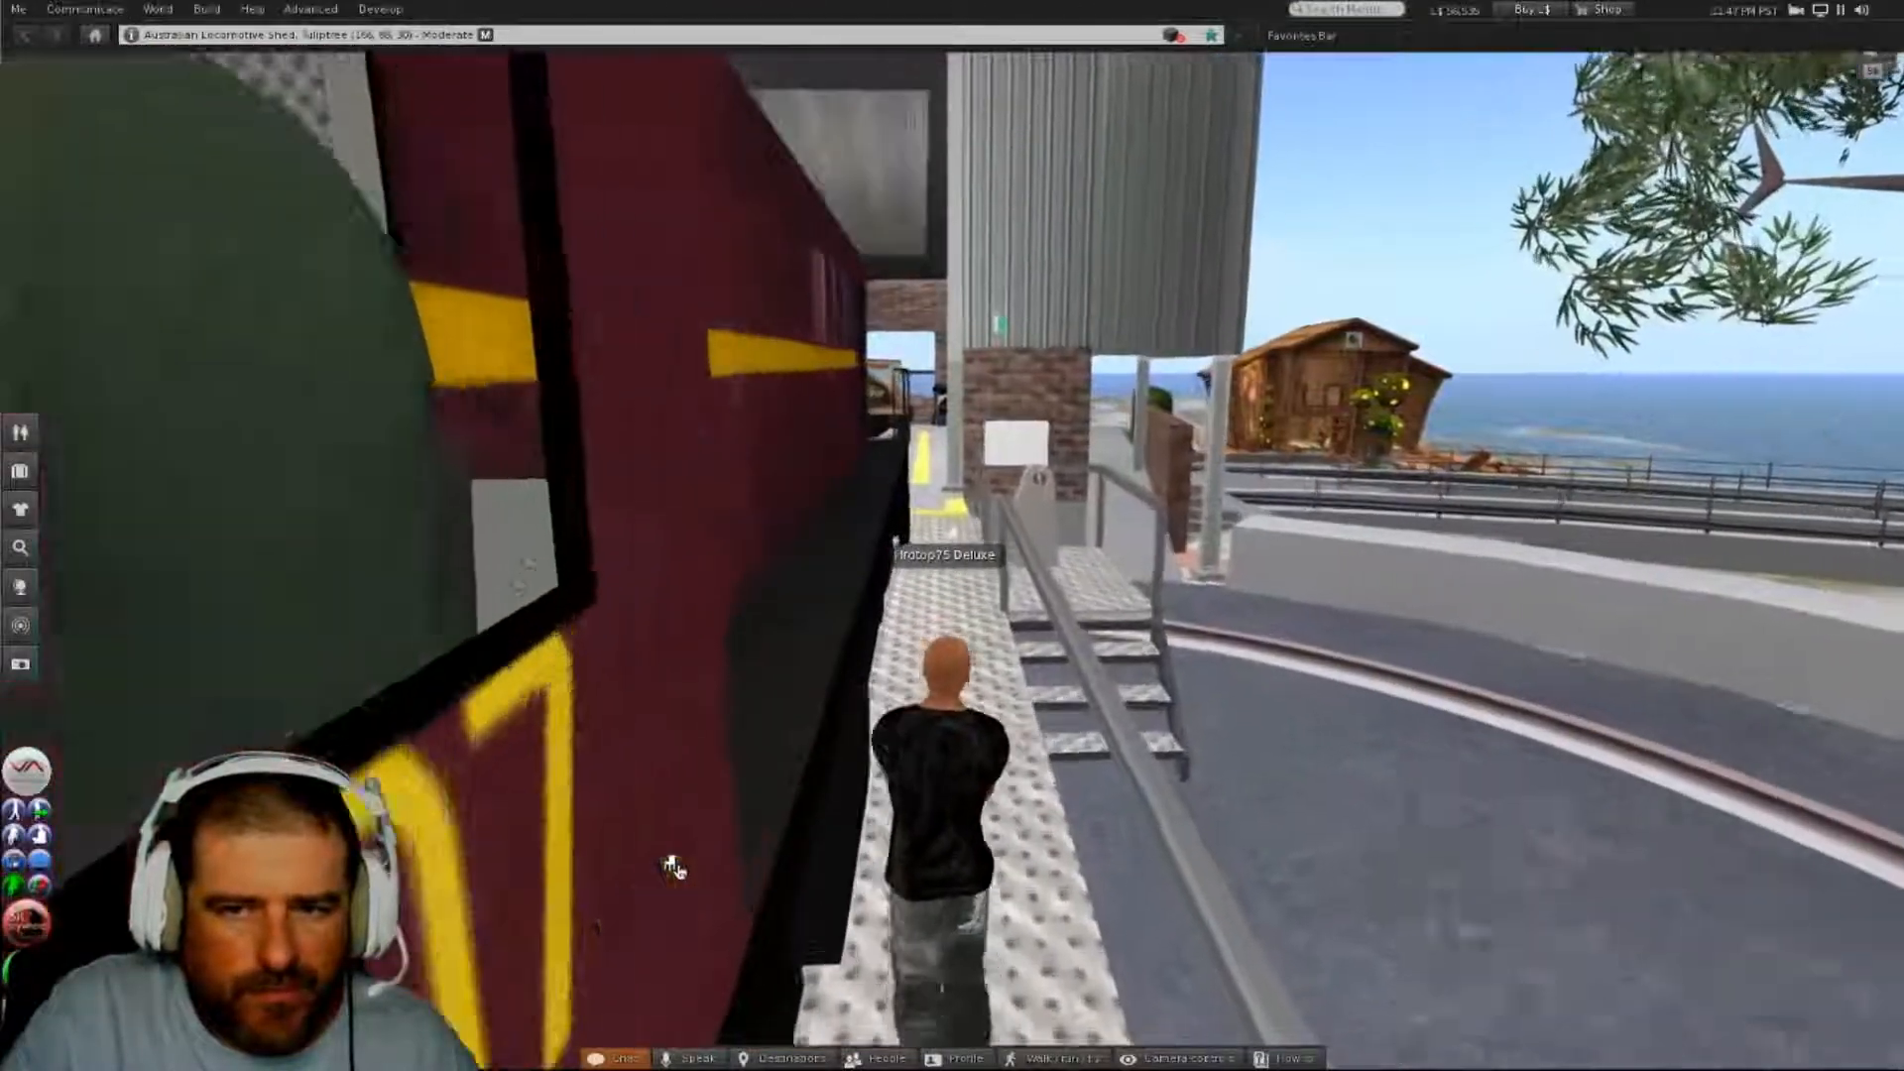
- Walk the avatar through the locomotive shed to the blue teleport disc in the inspection pit and use it to reach the sky platform
key("Up")
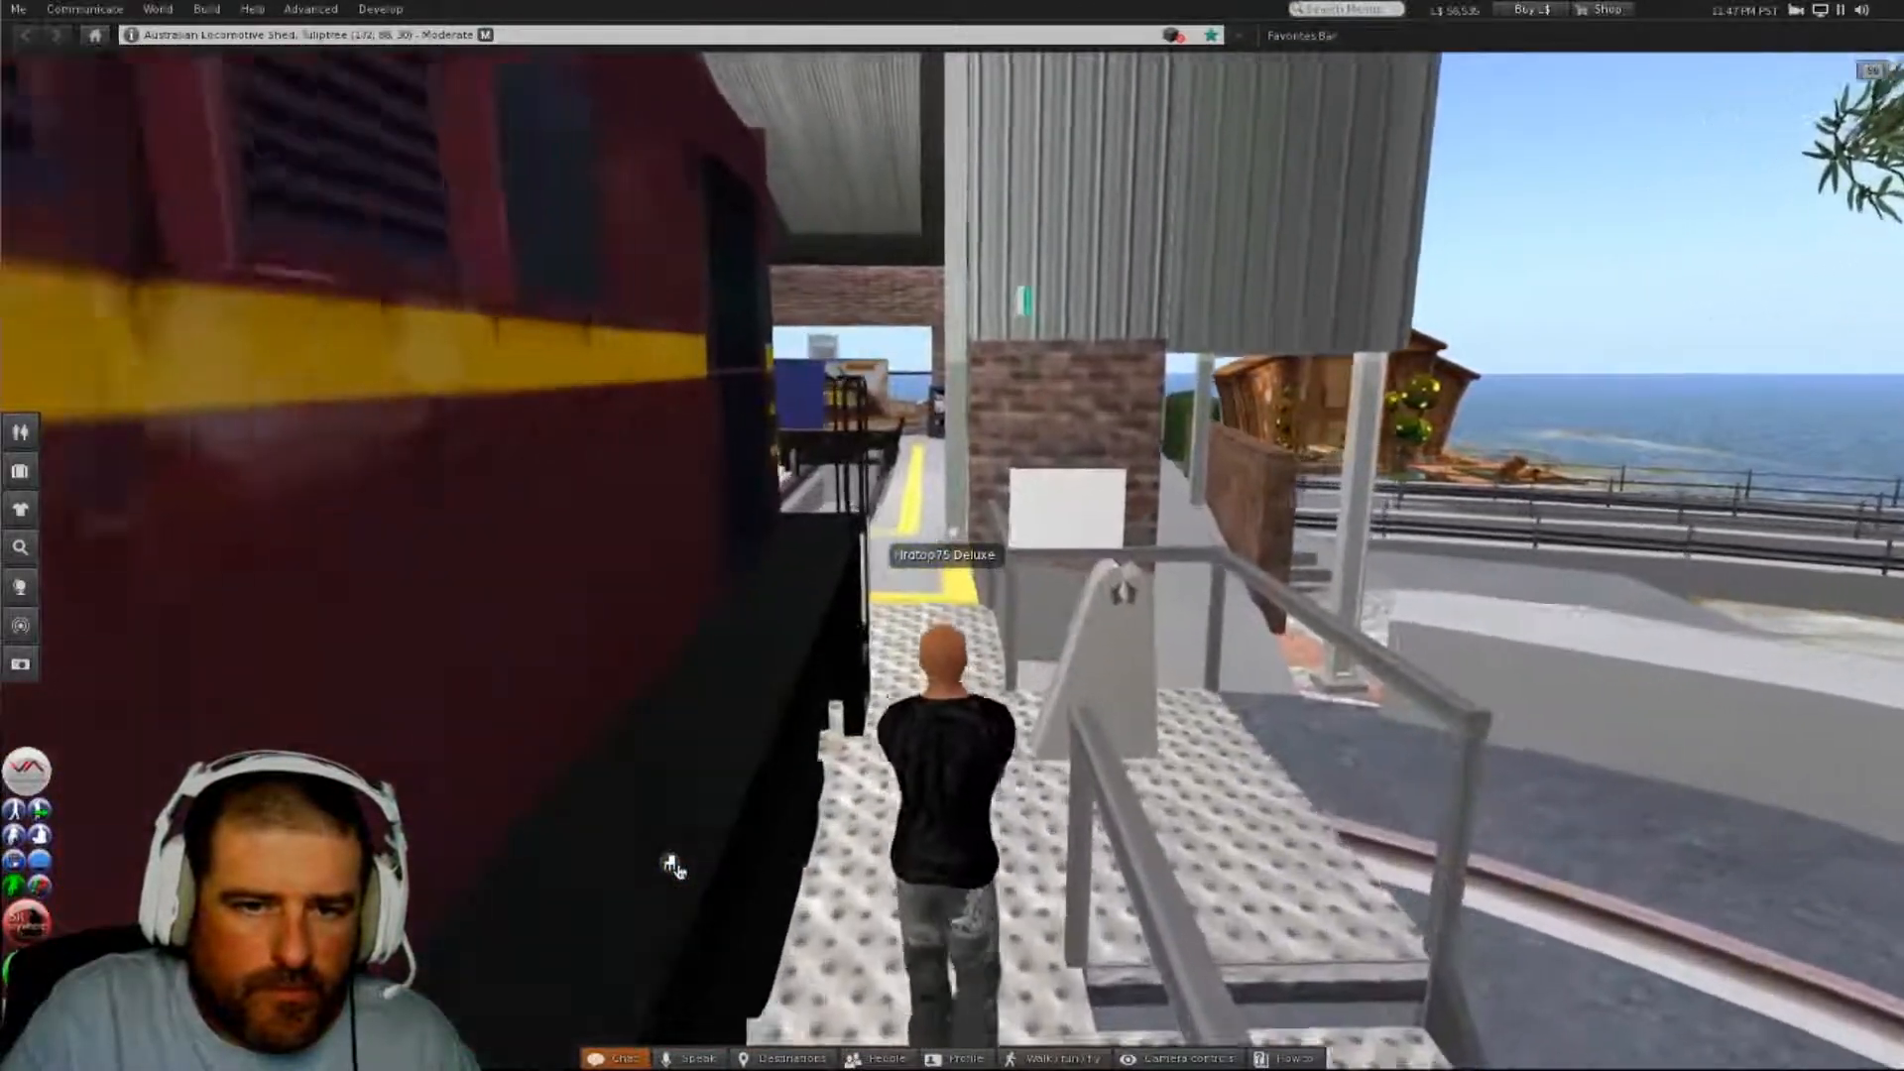
key("Left")
key("Right")
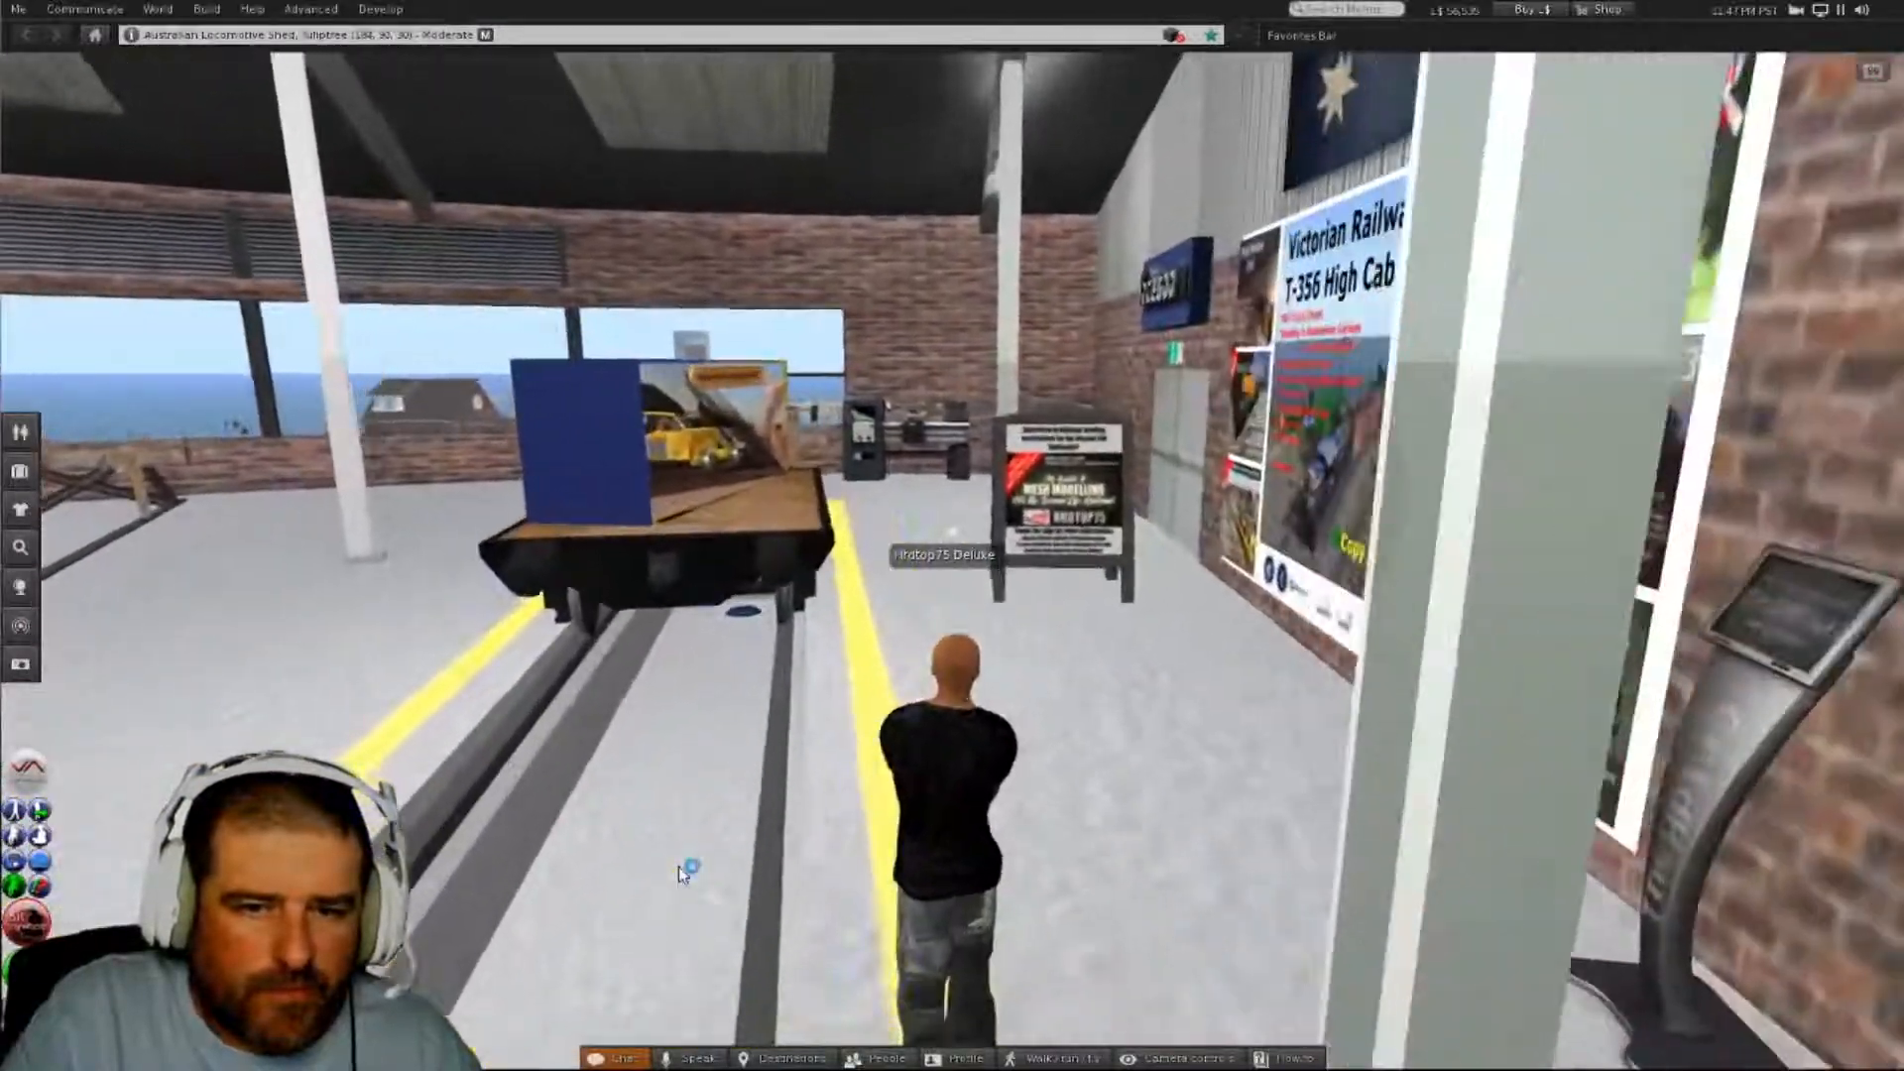
key("Left")
key("Left")
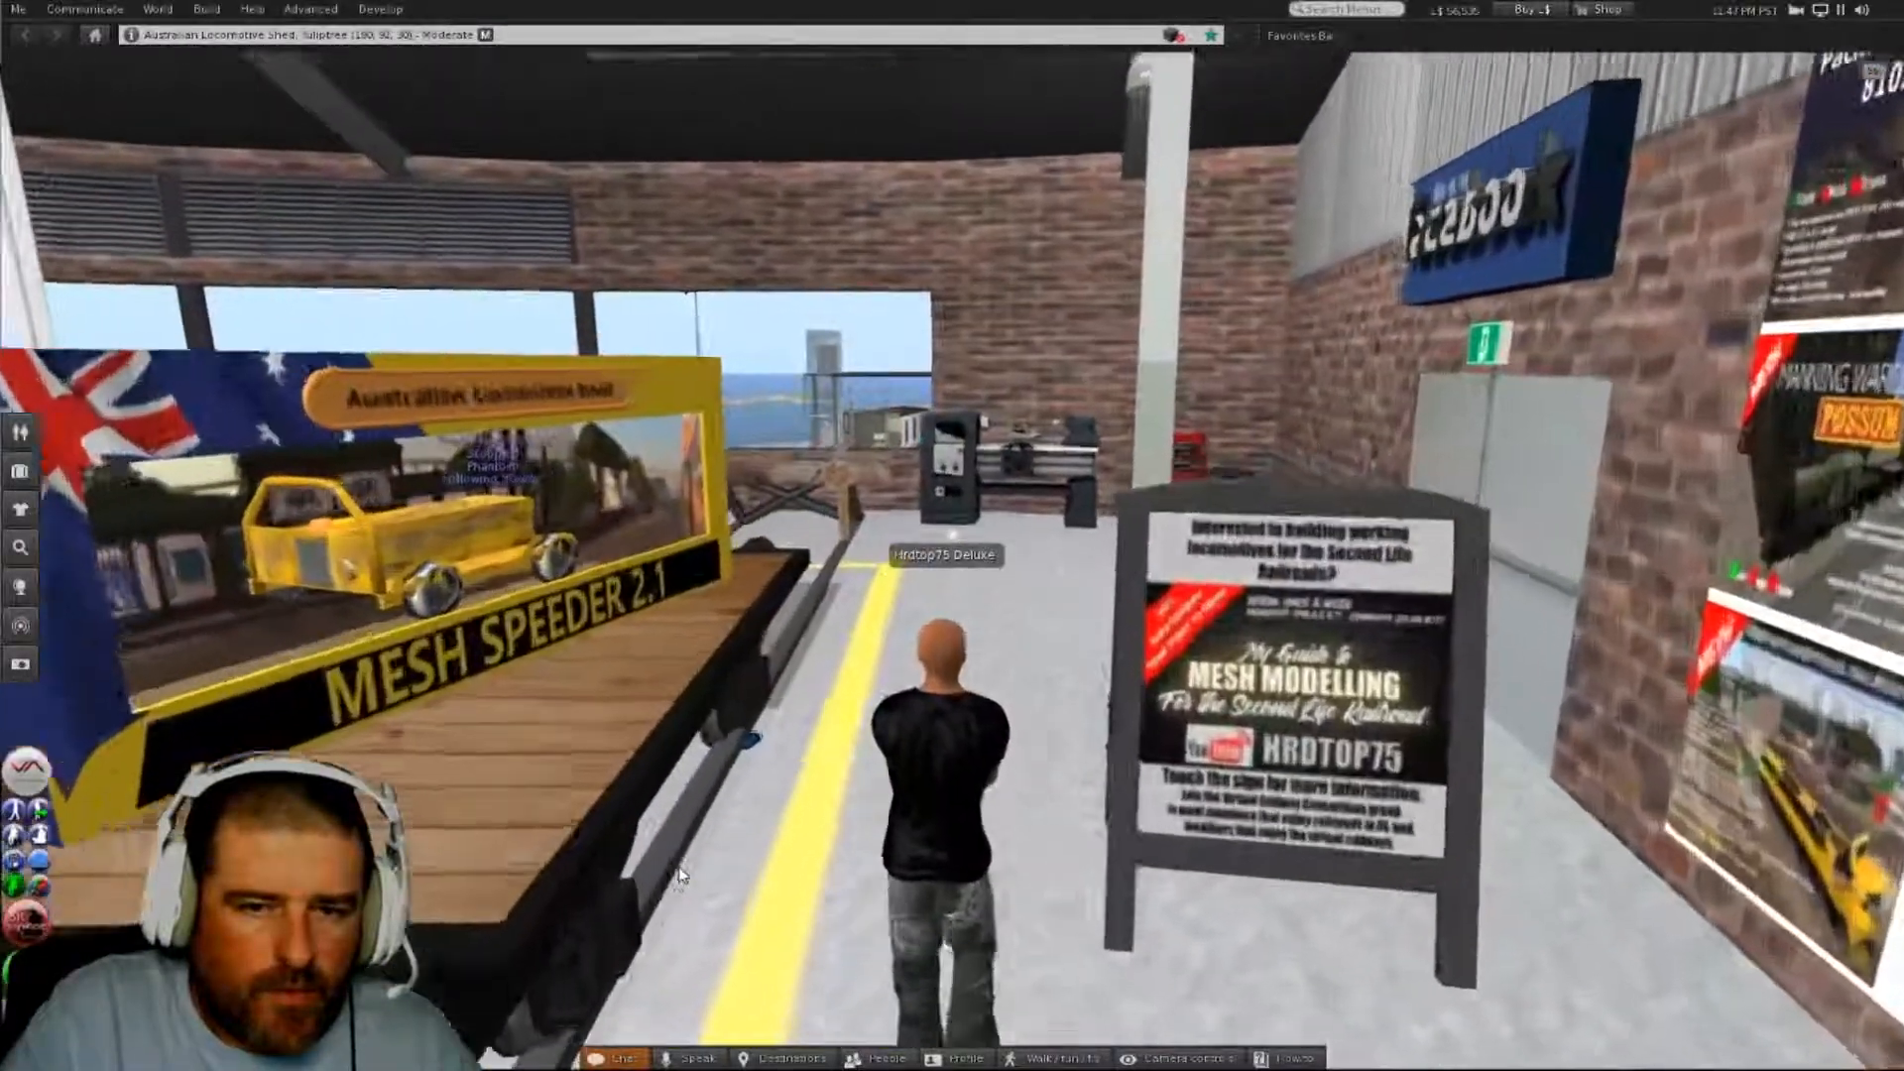
key("Up")
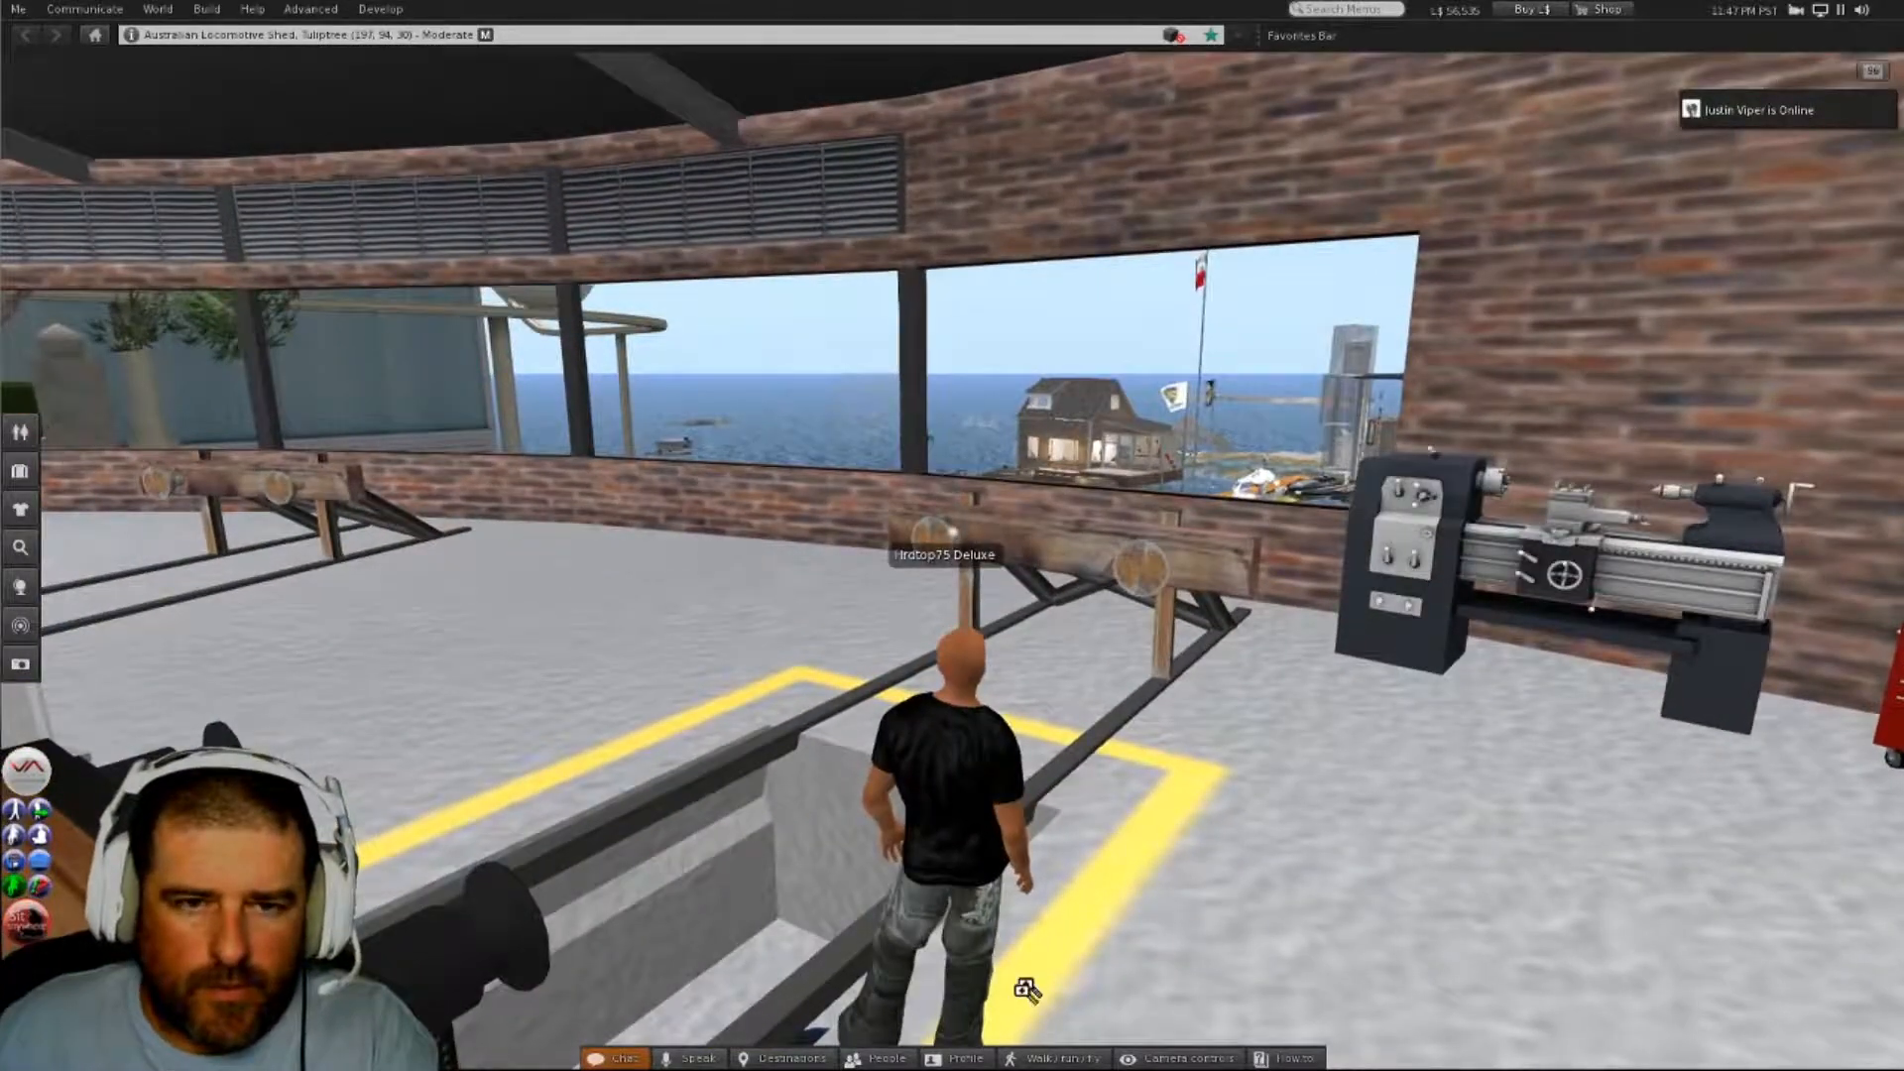
left_click_drag(1027, 990, 1110, 917, "alt")
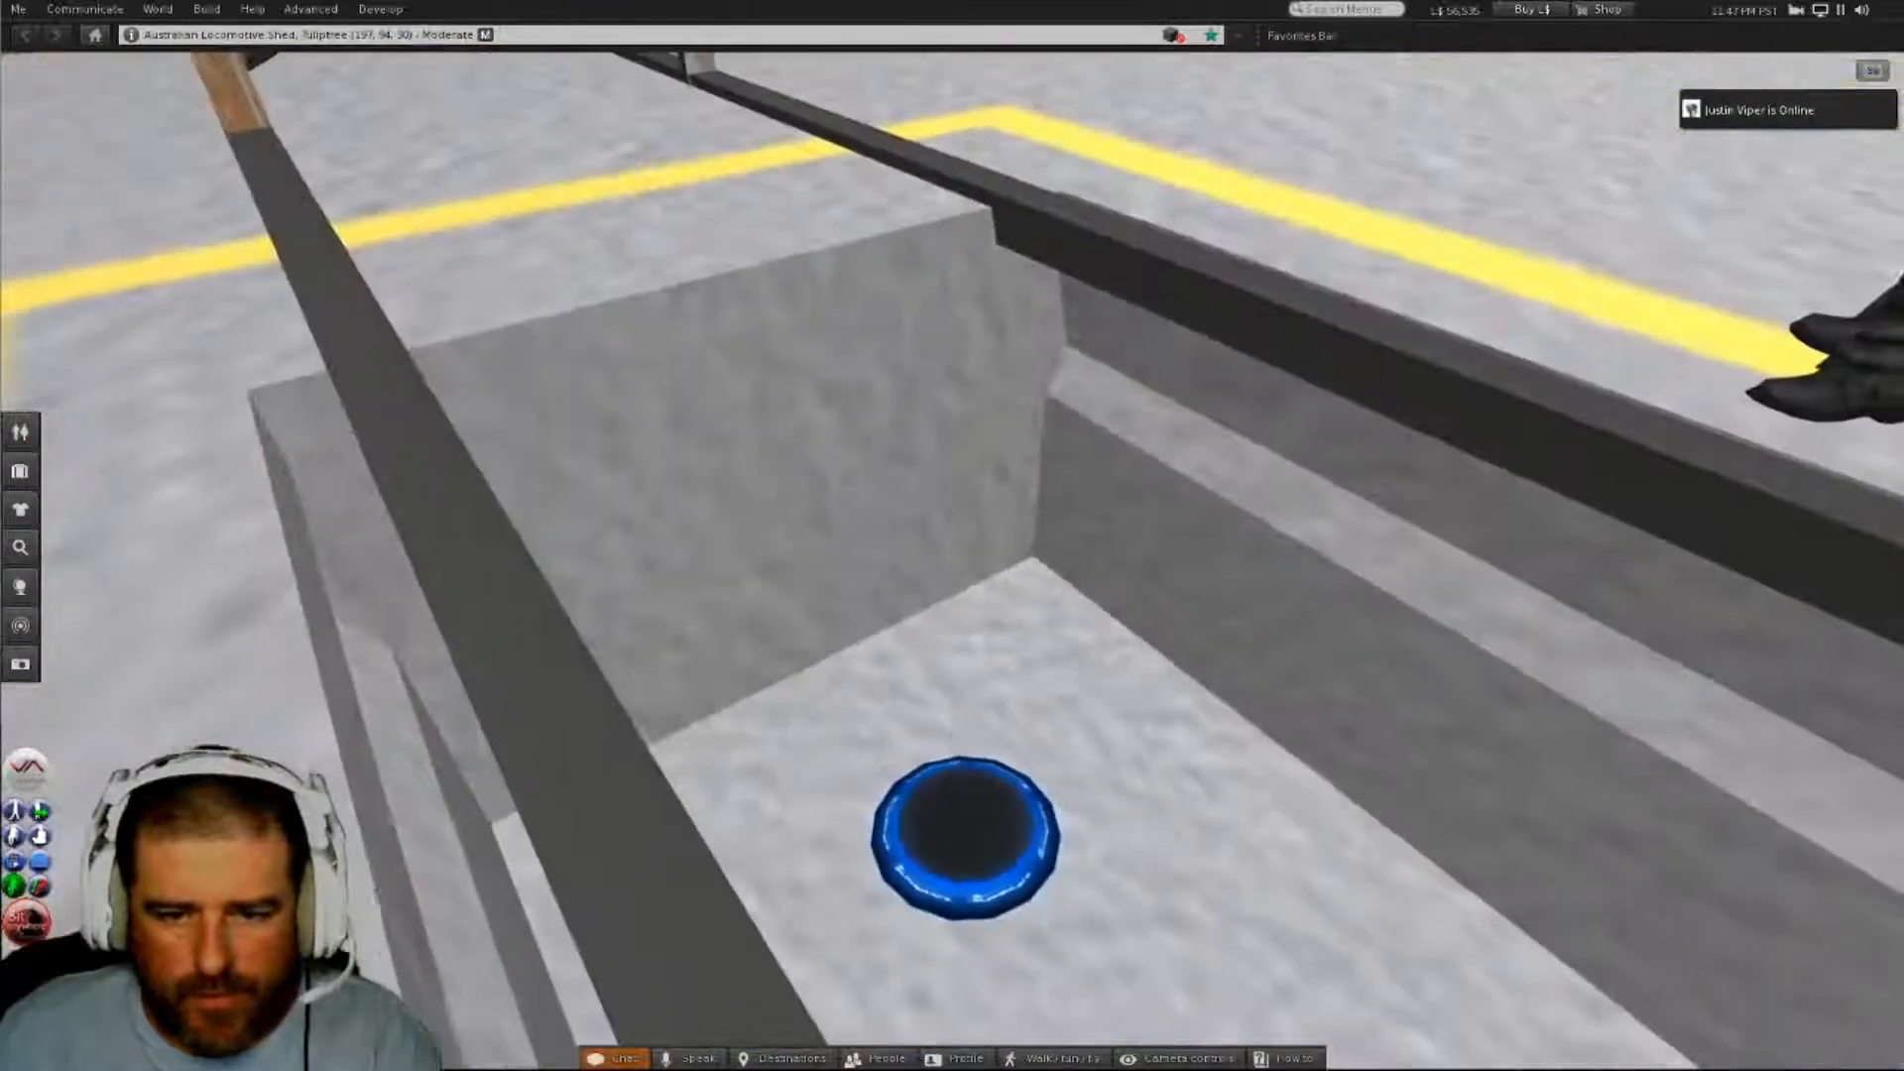
left_click(969, 845)
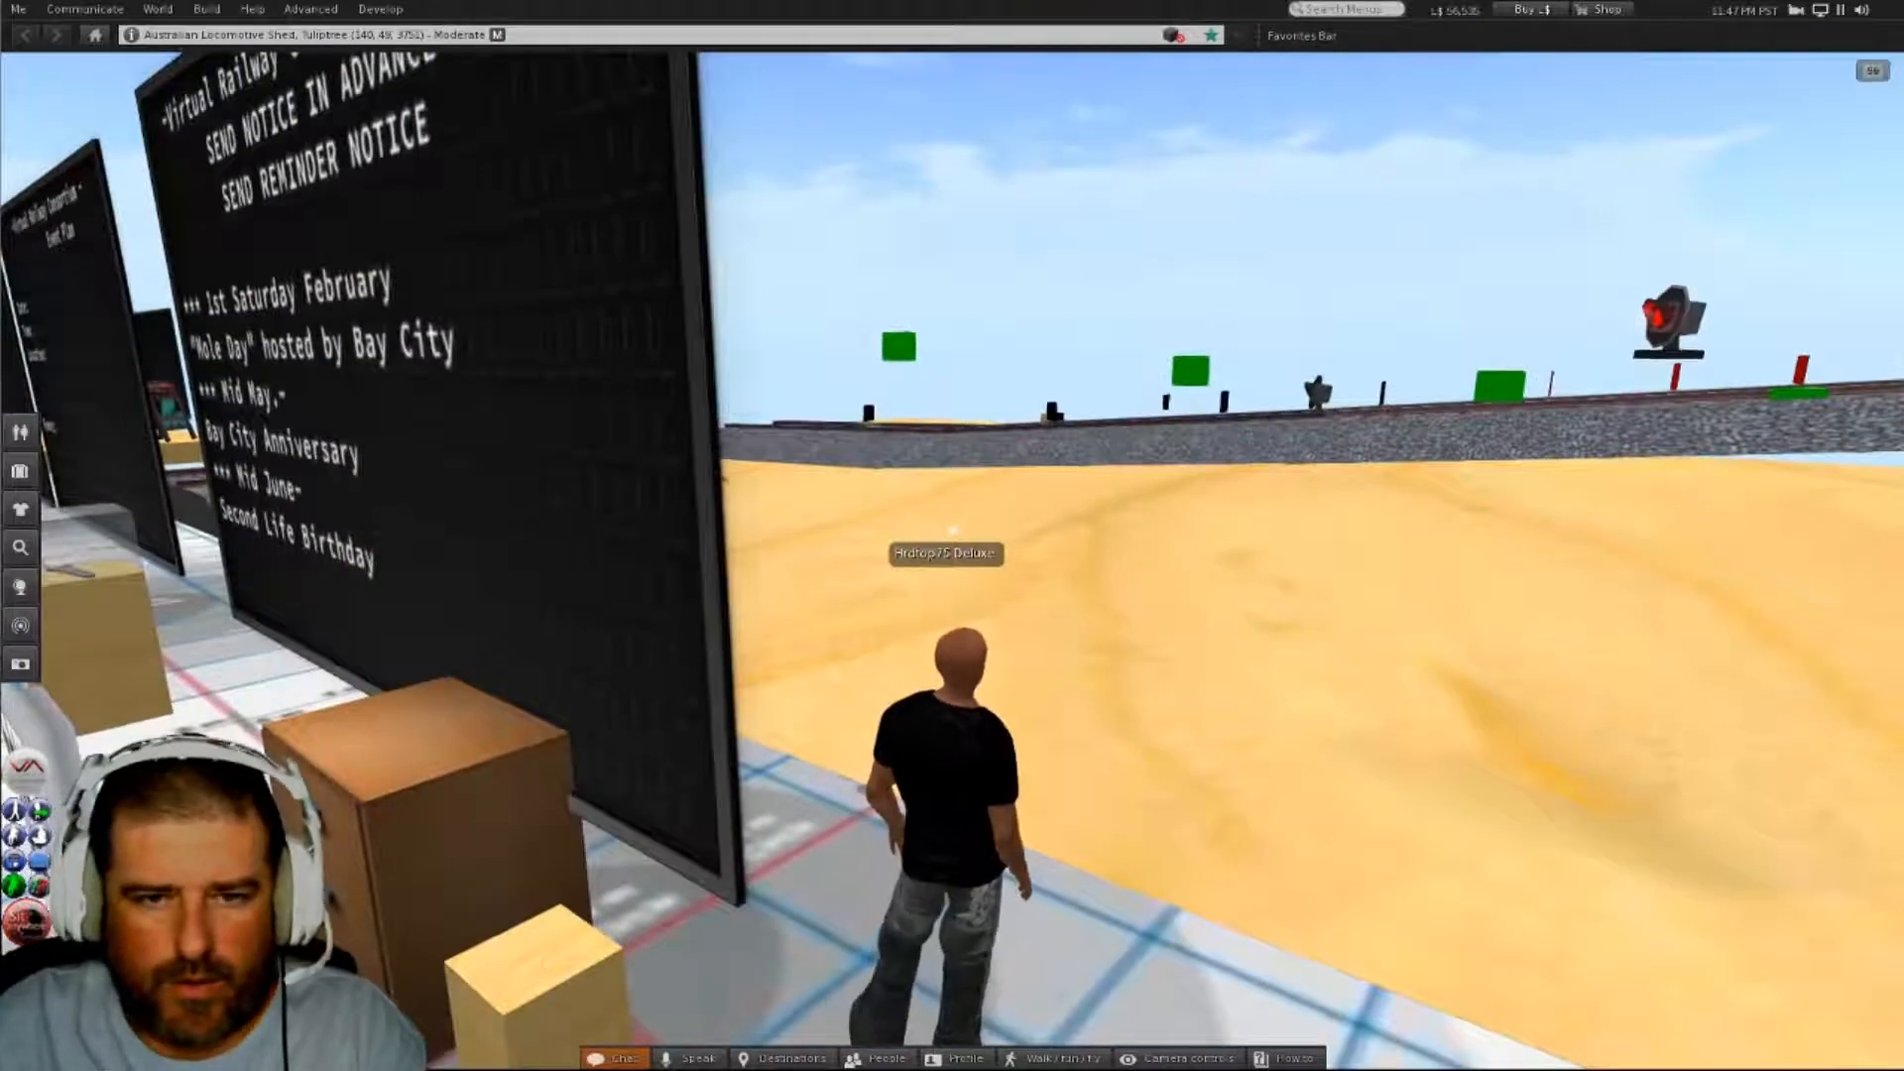
left_click_drag(976, 769, 248, 754, "alt")
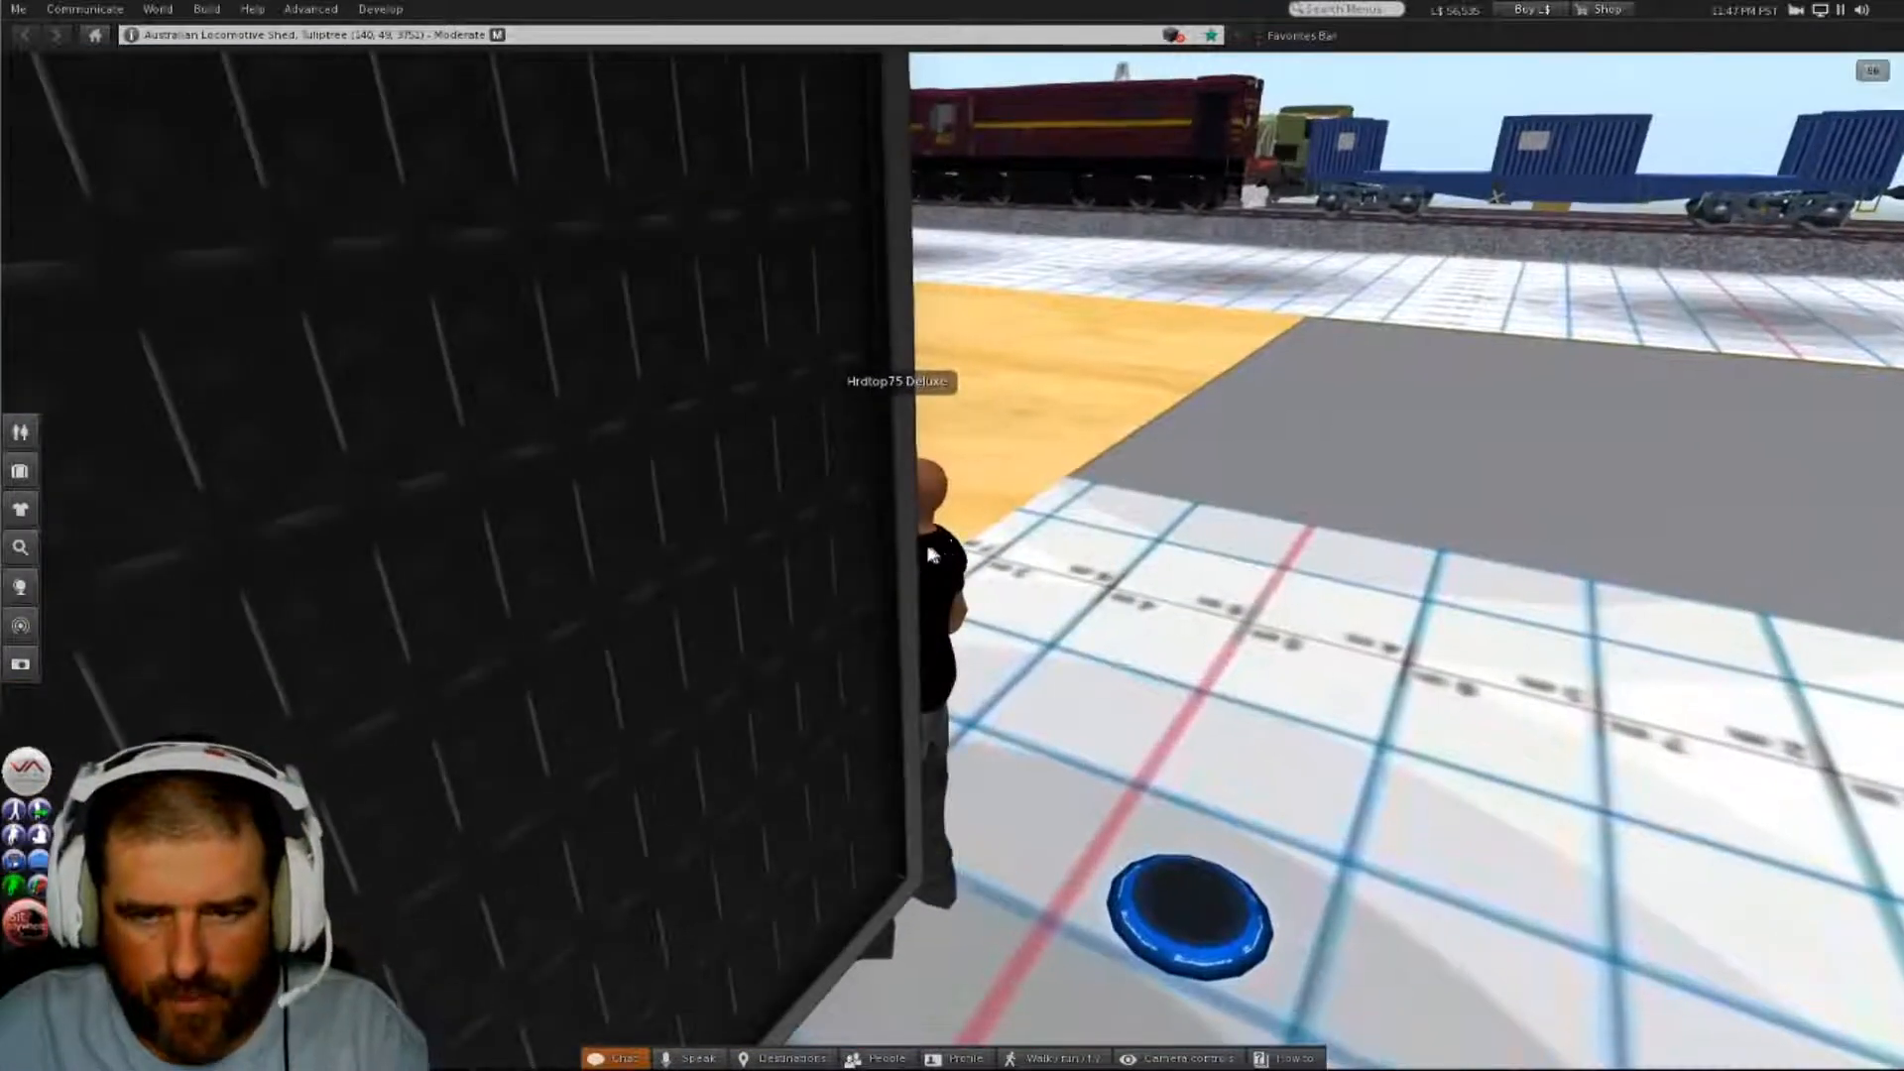
- Walk the avatar across the sky platform to the blue open wagon behind the maroon locomotive and open that wagon for editing
key("Up")
key("Up")
key("Right")
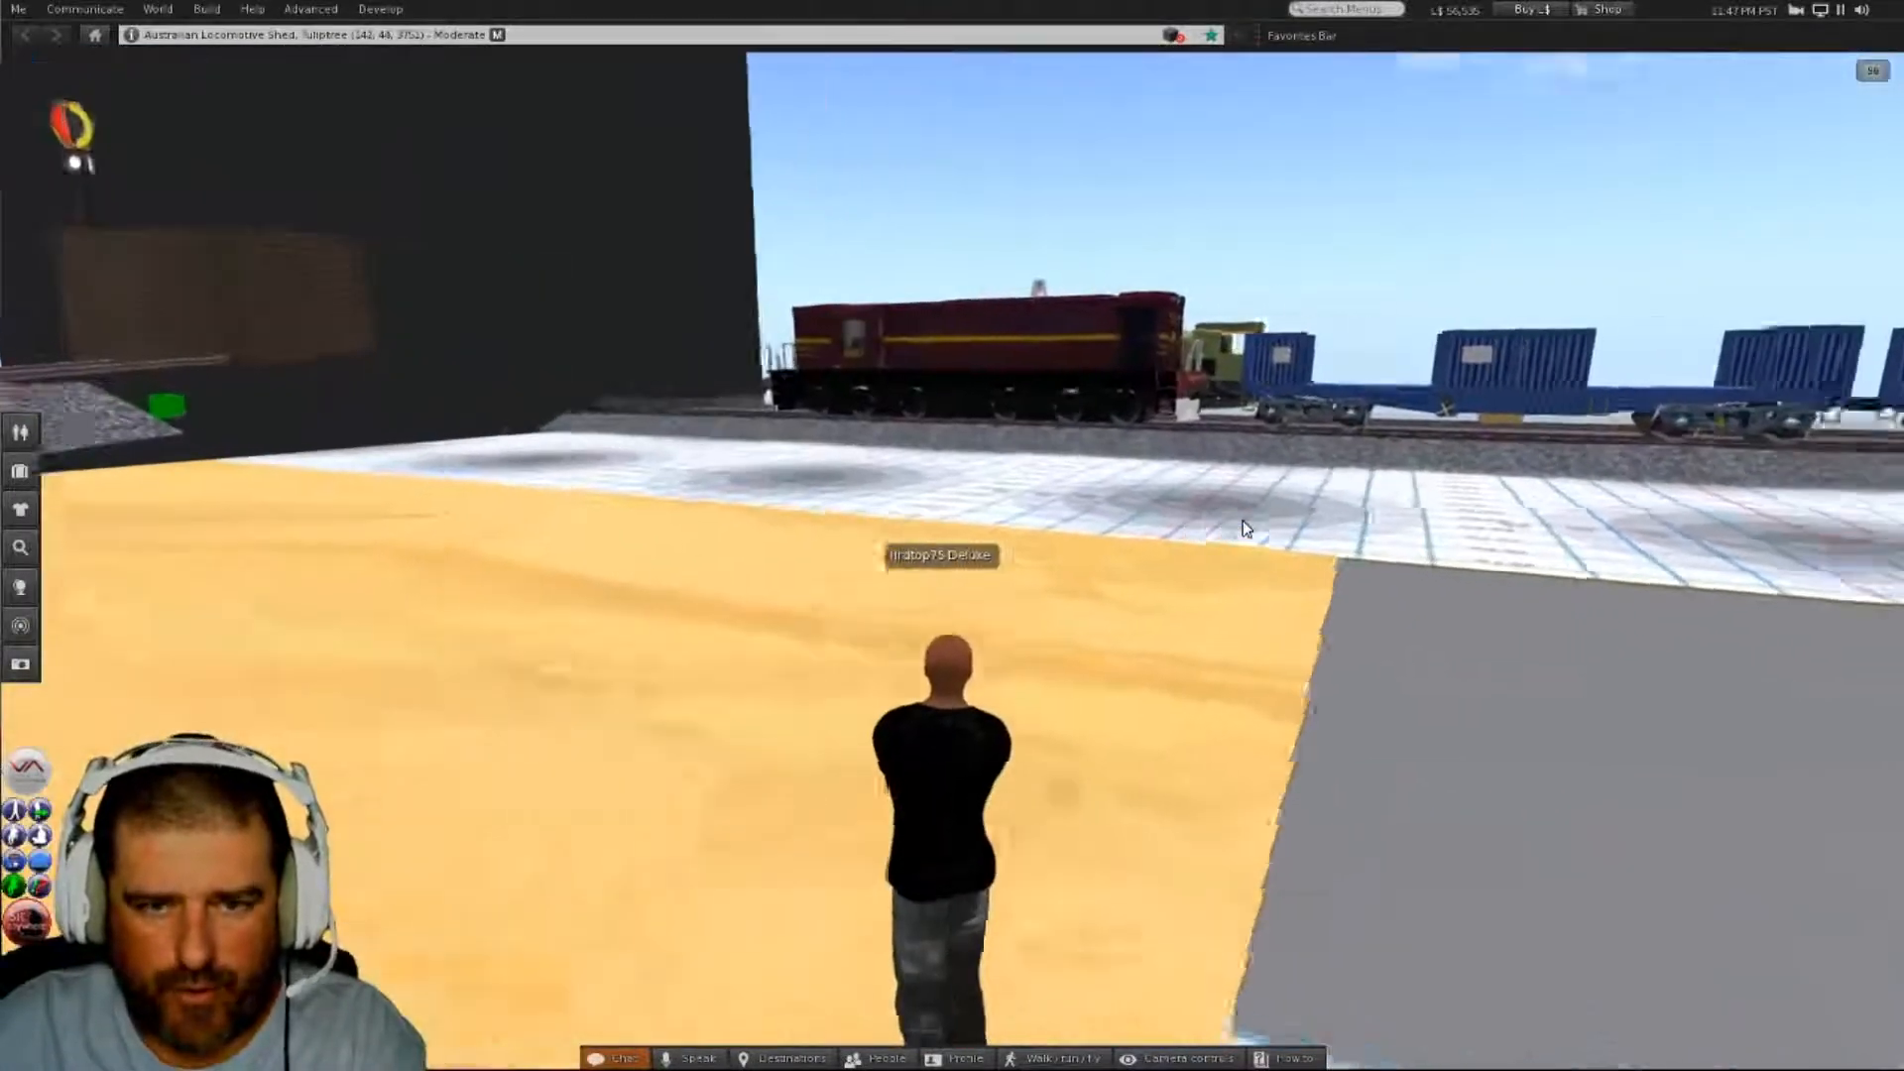
key("Up")
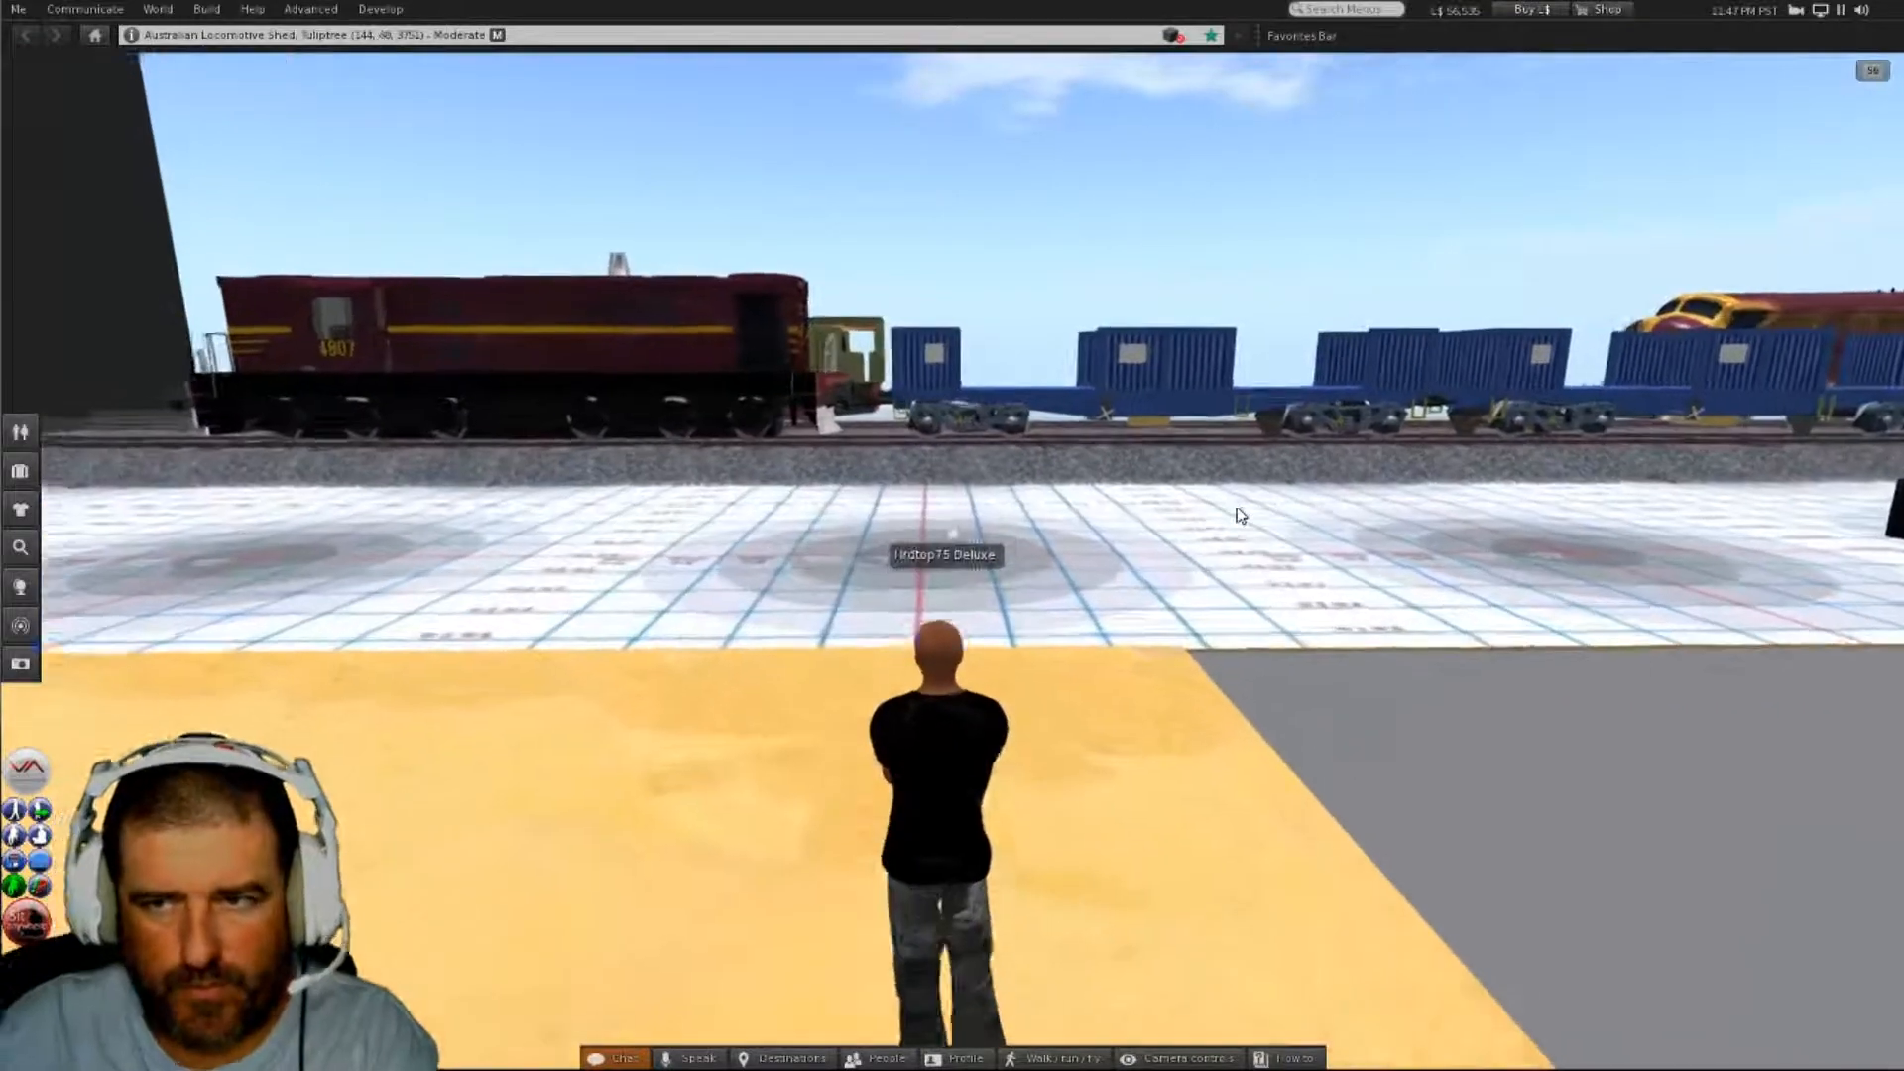
key("Up")
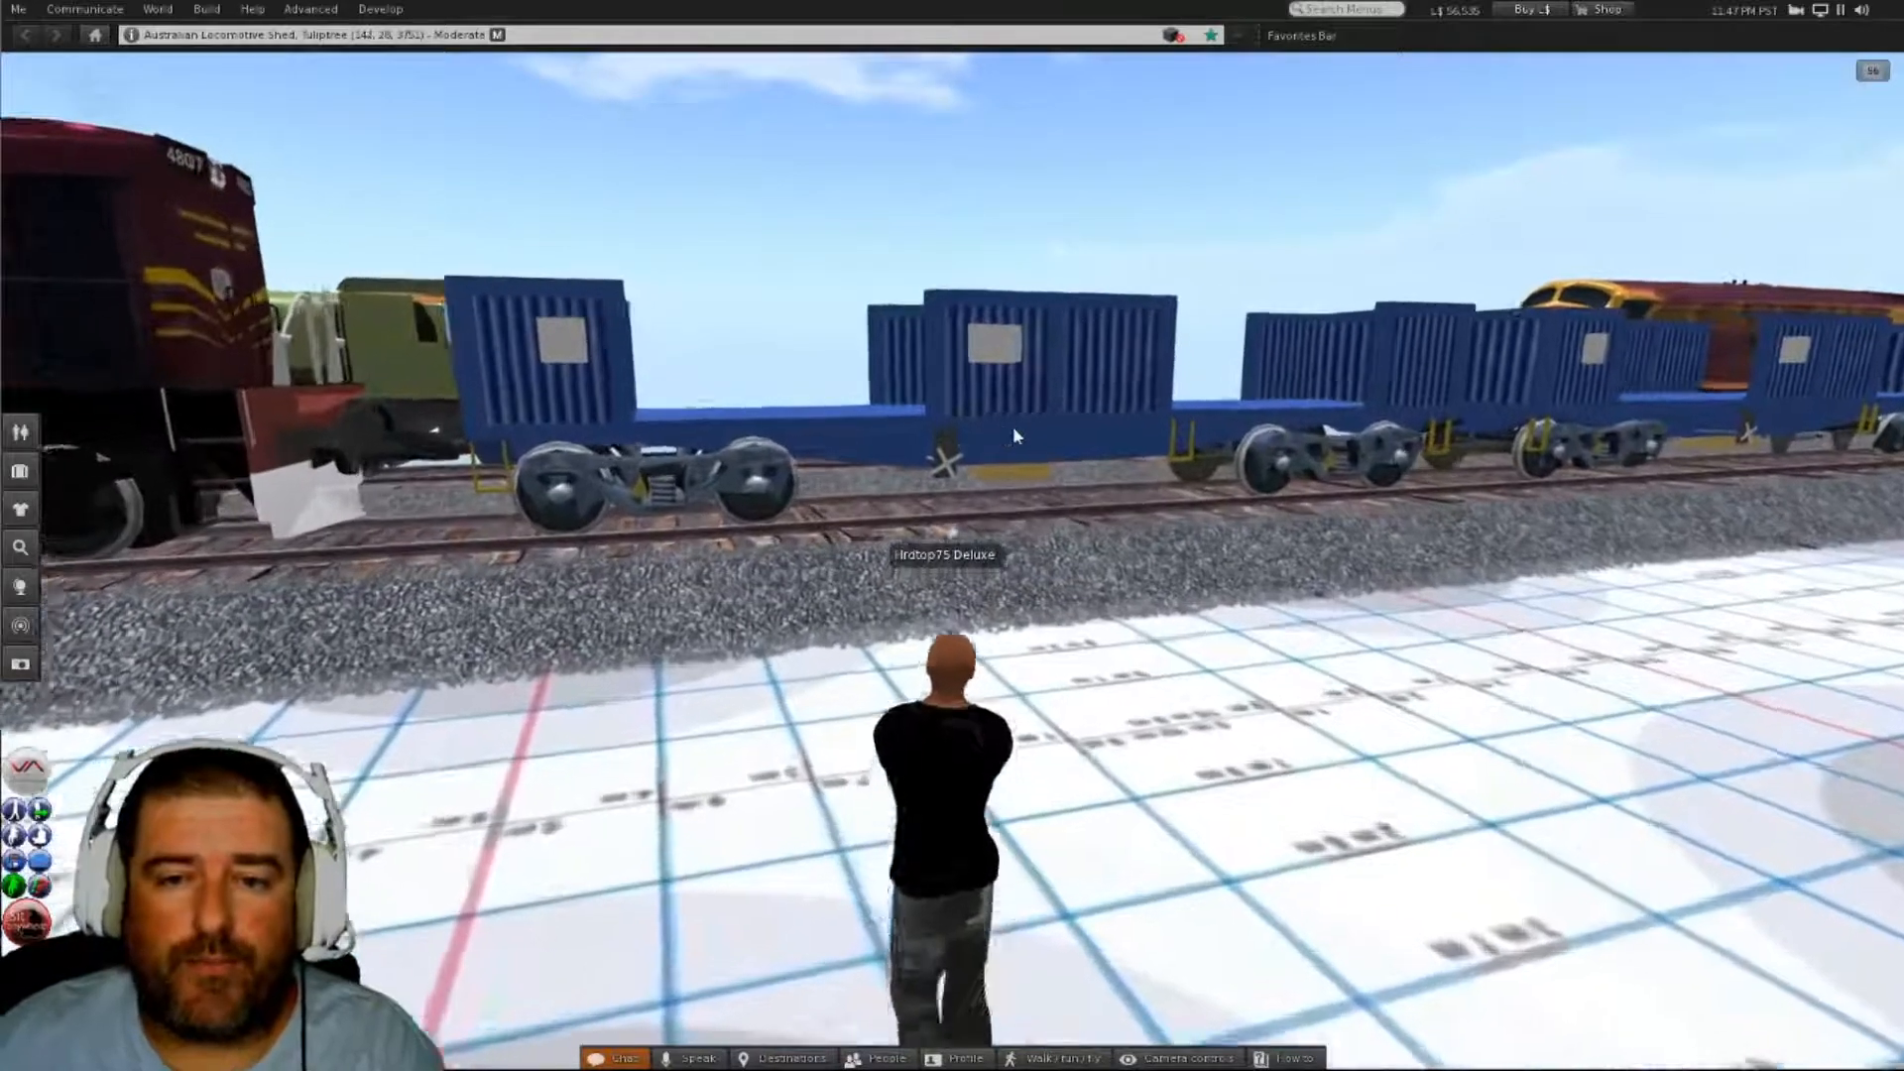
right_click(1049, 434)
left_click(1140, 466)
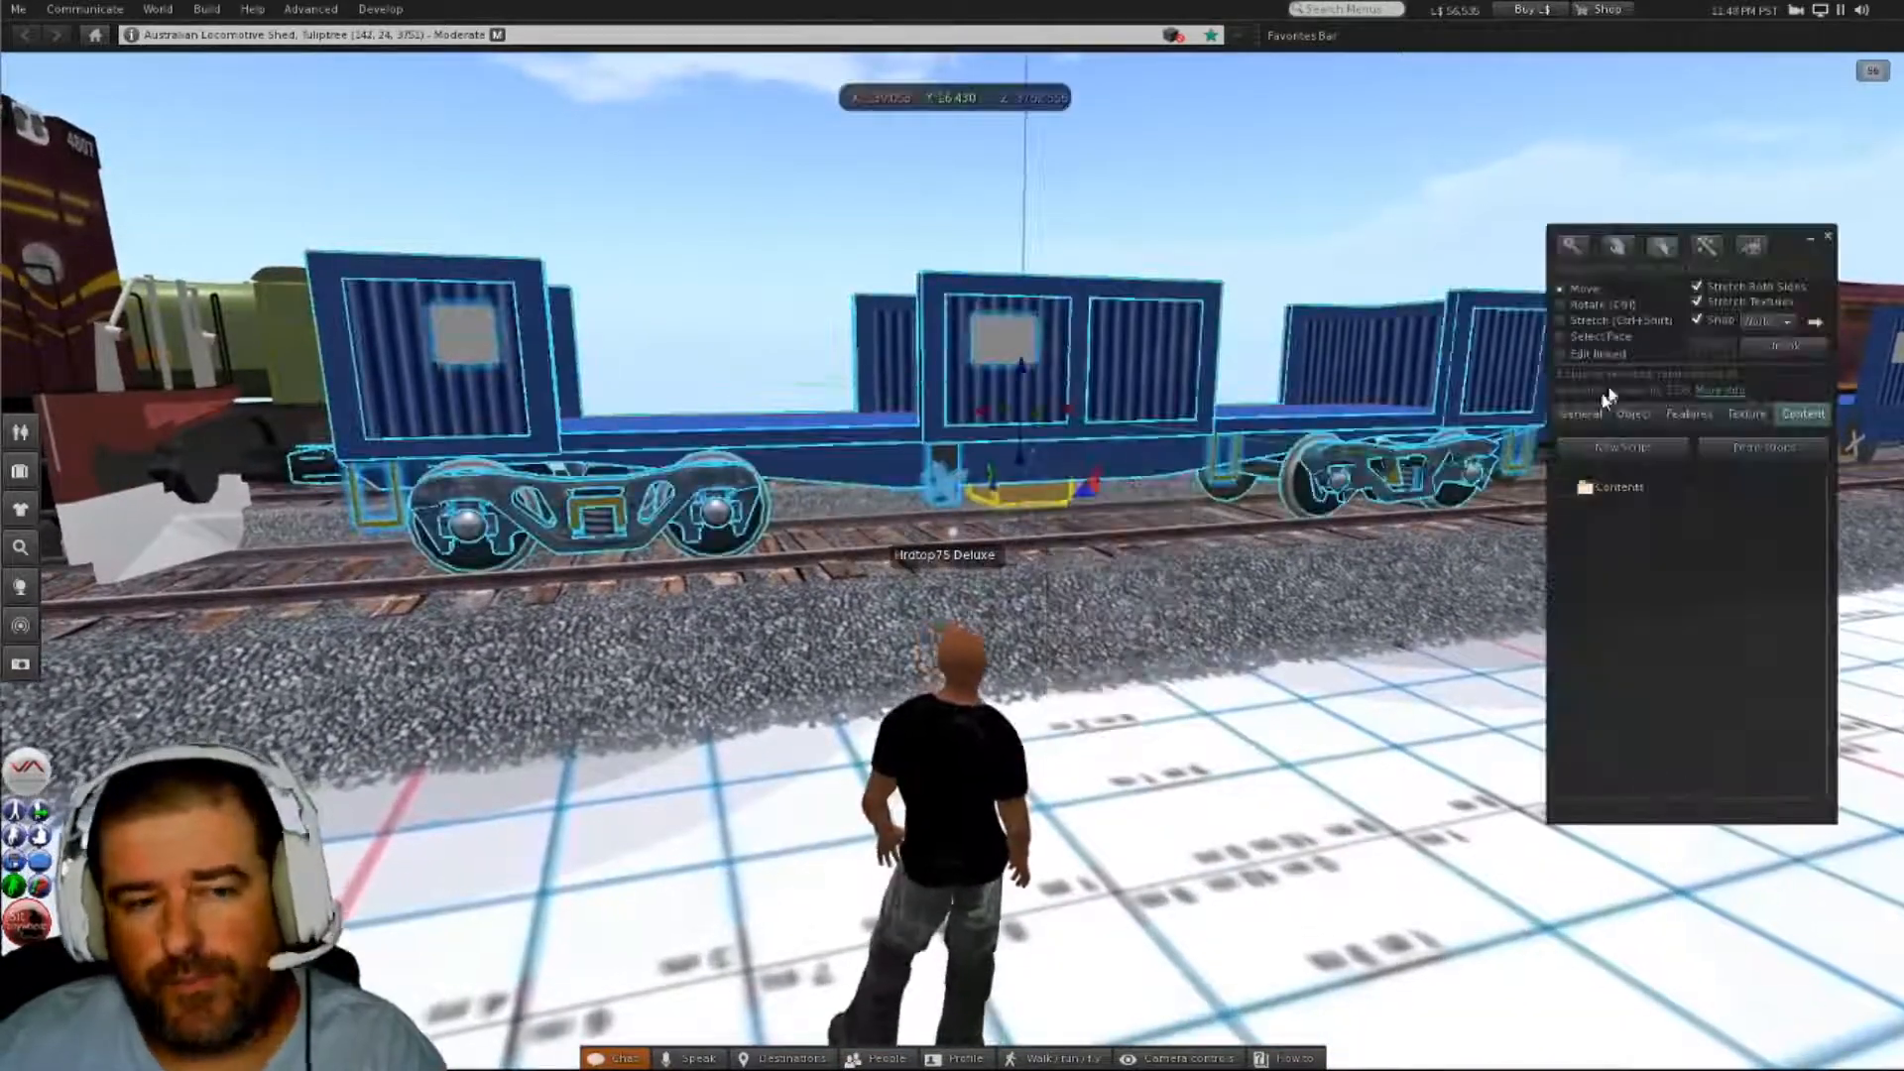
- Search the inventory for "carria" and add the RQJWCarriageScript to the wagon's contents, then close the inventory
key("ctrl+i")
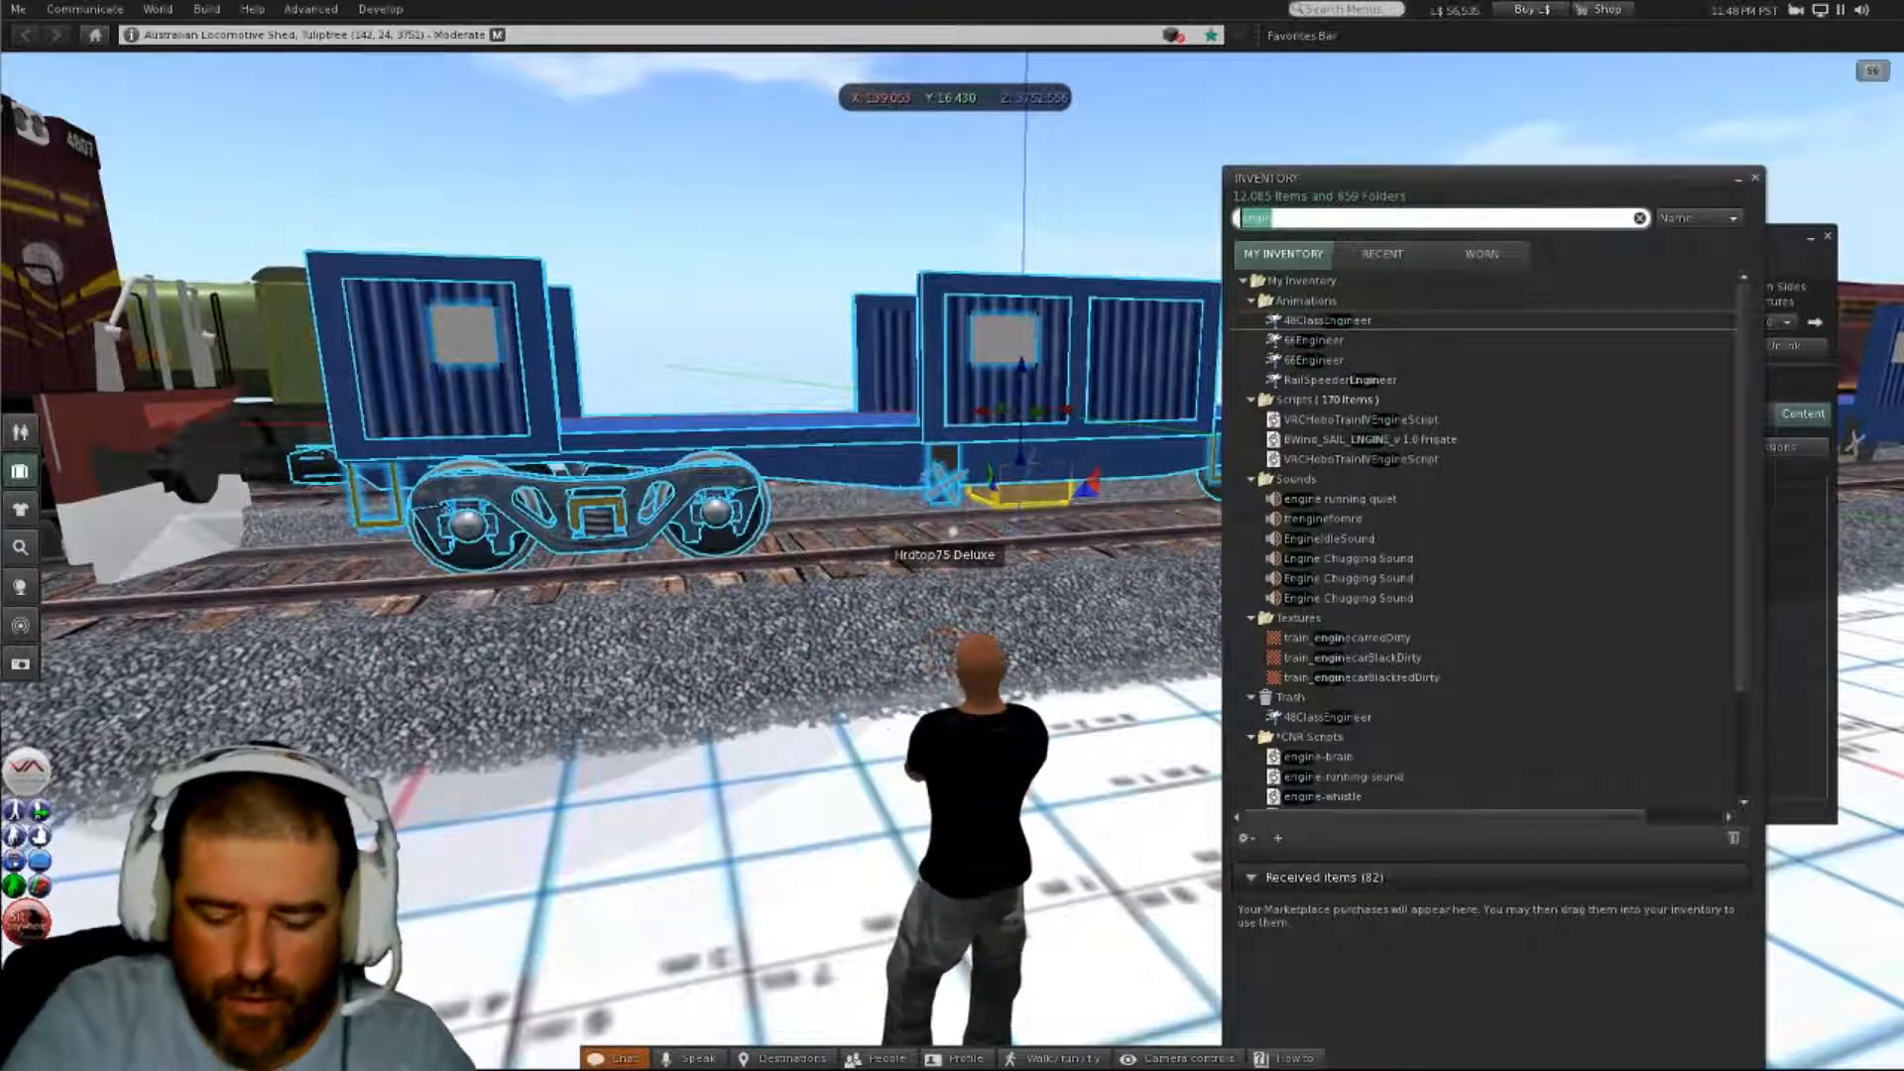
type("carria")
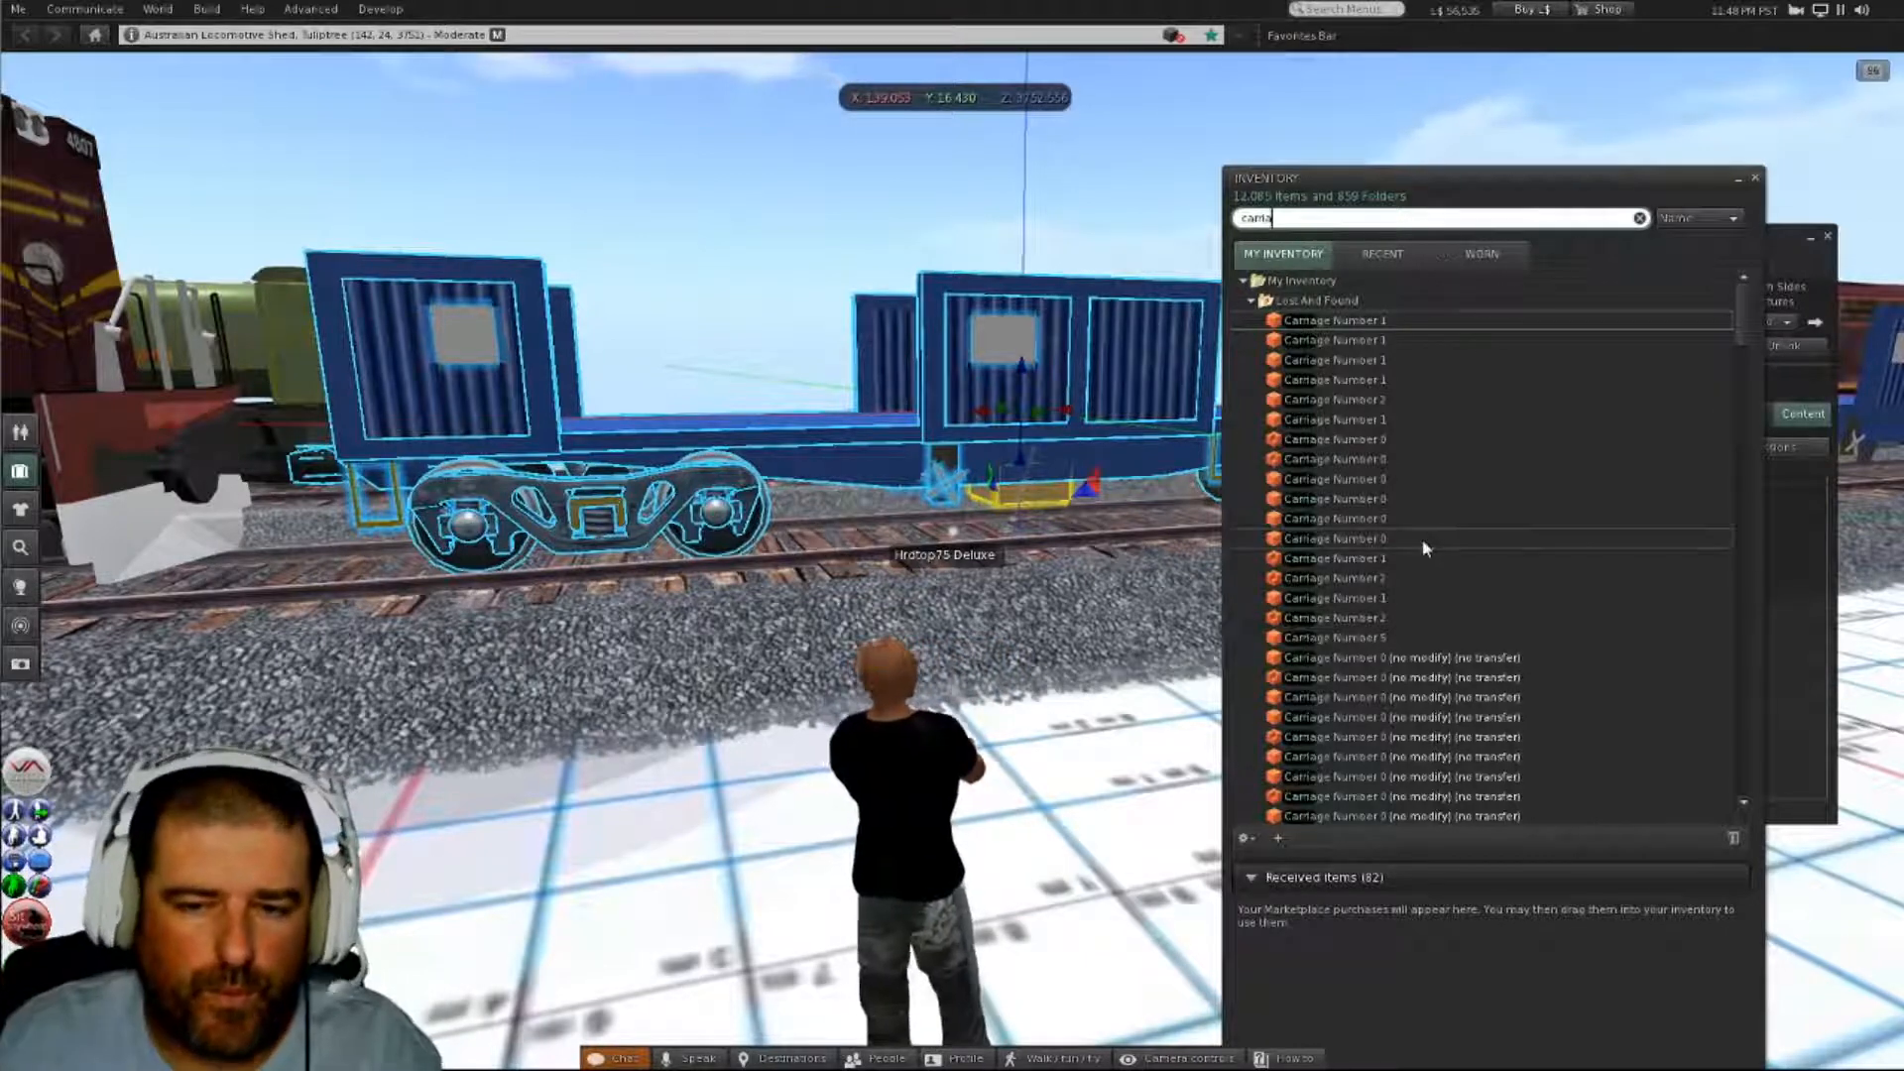
scroll(1423, 544, "down", 10)
scroll(1423, 549, "up", 3)
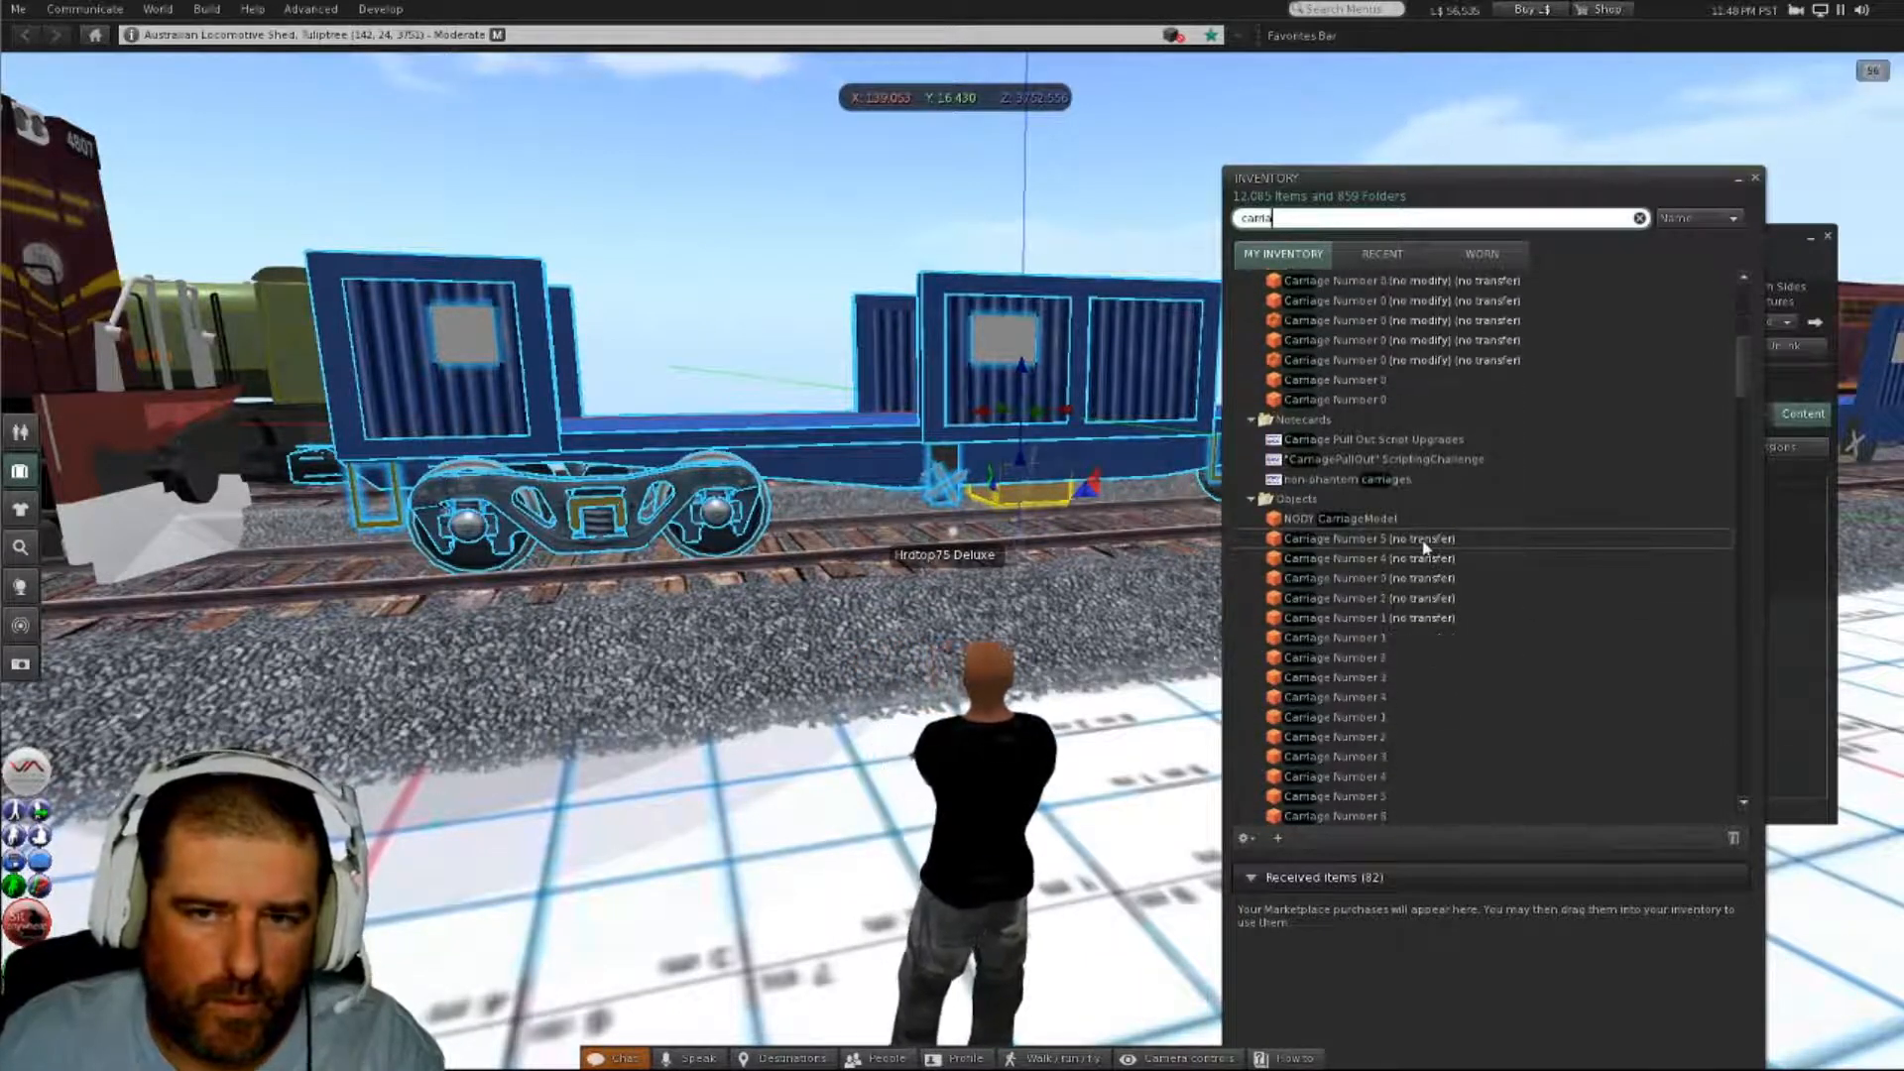
left_click(1254, 497)
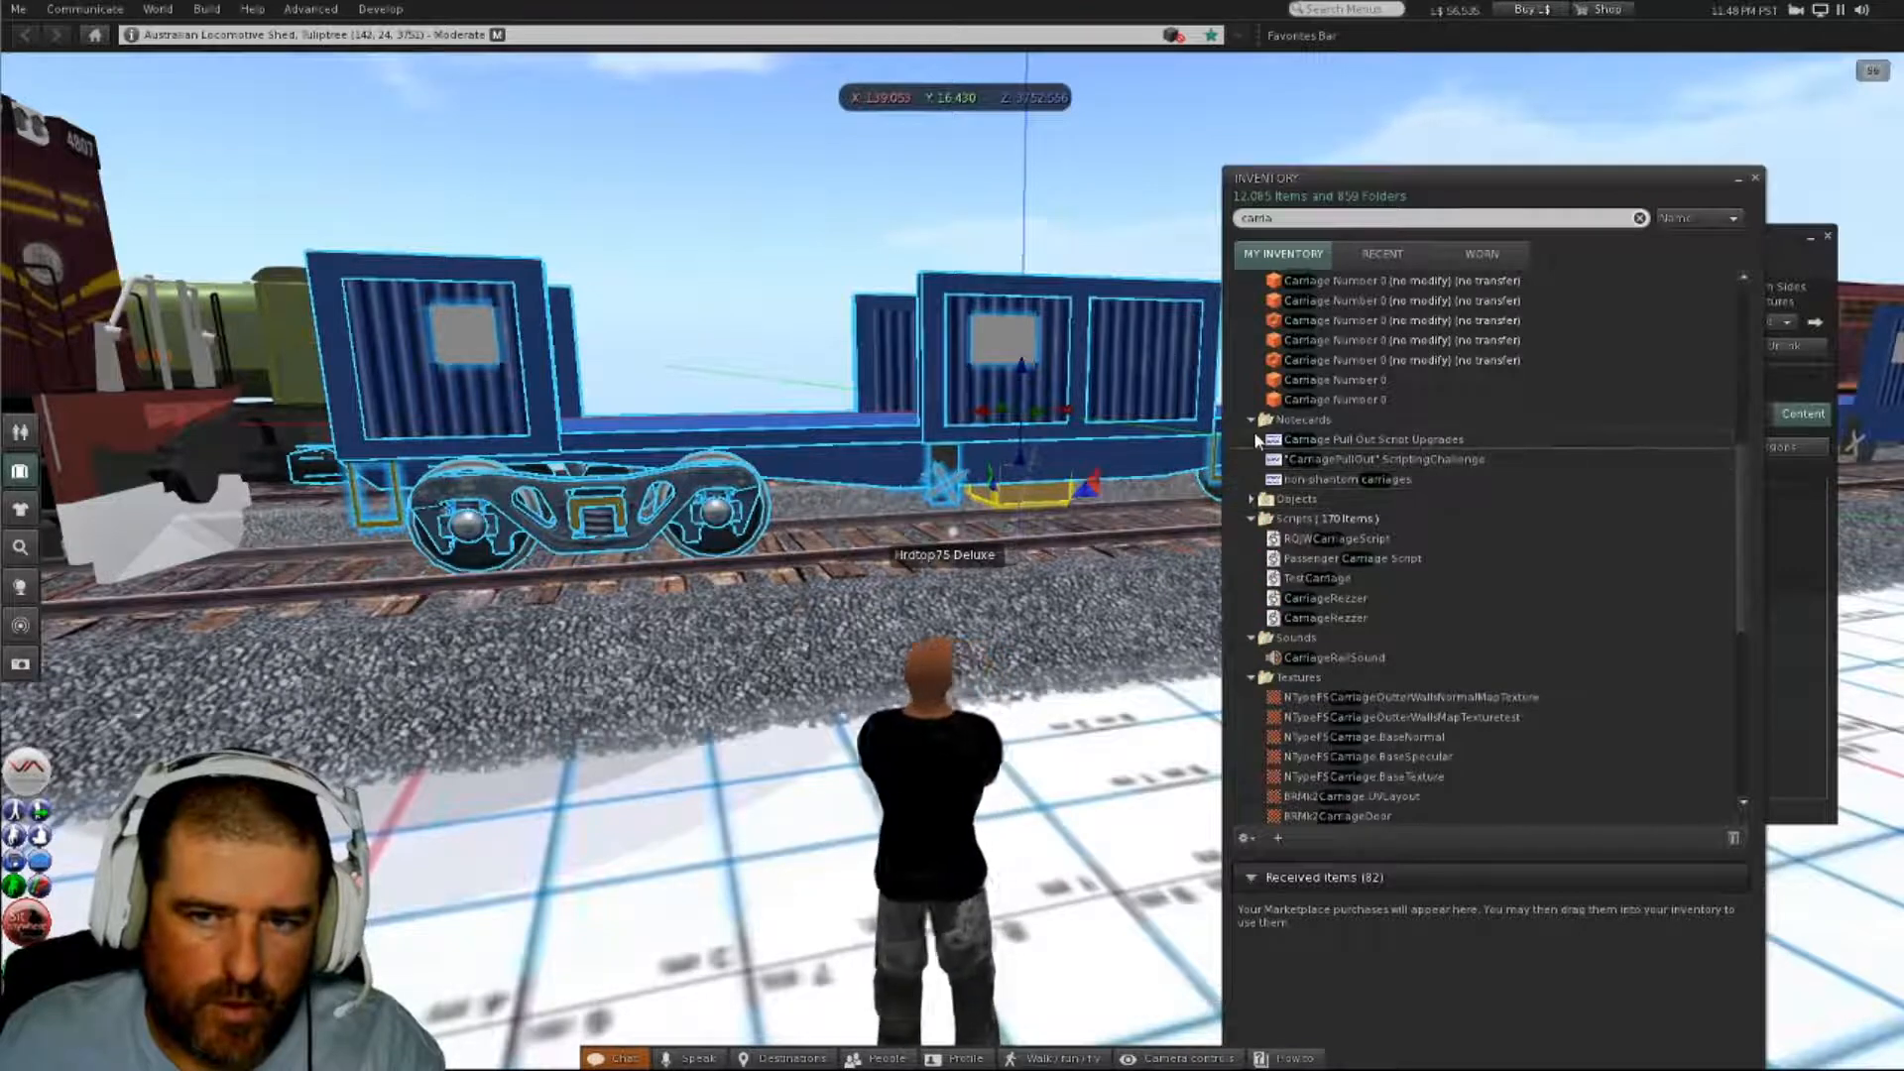
left_click(1307, 537)
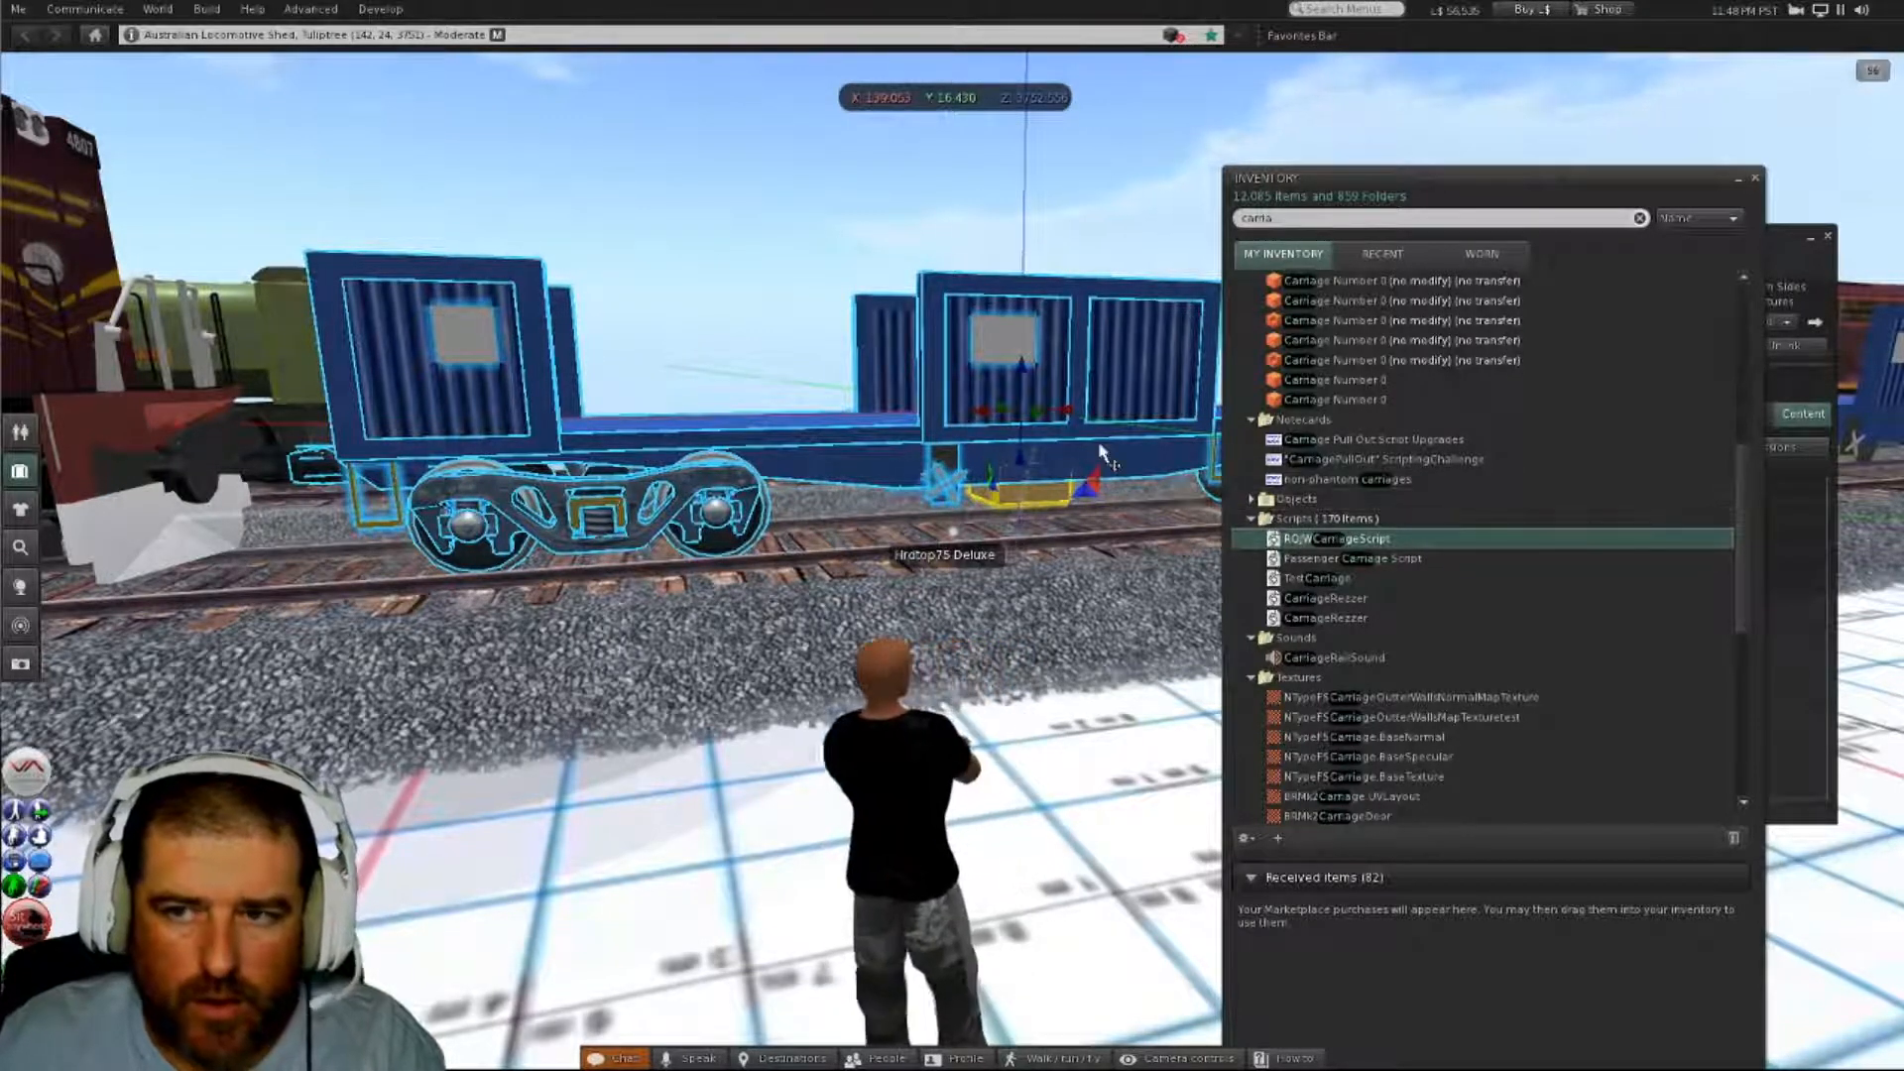
left_click_drag(1550, 180, 1159, 153)
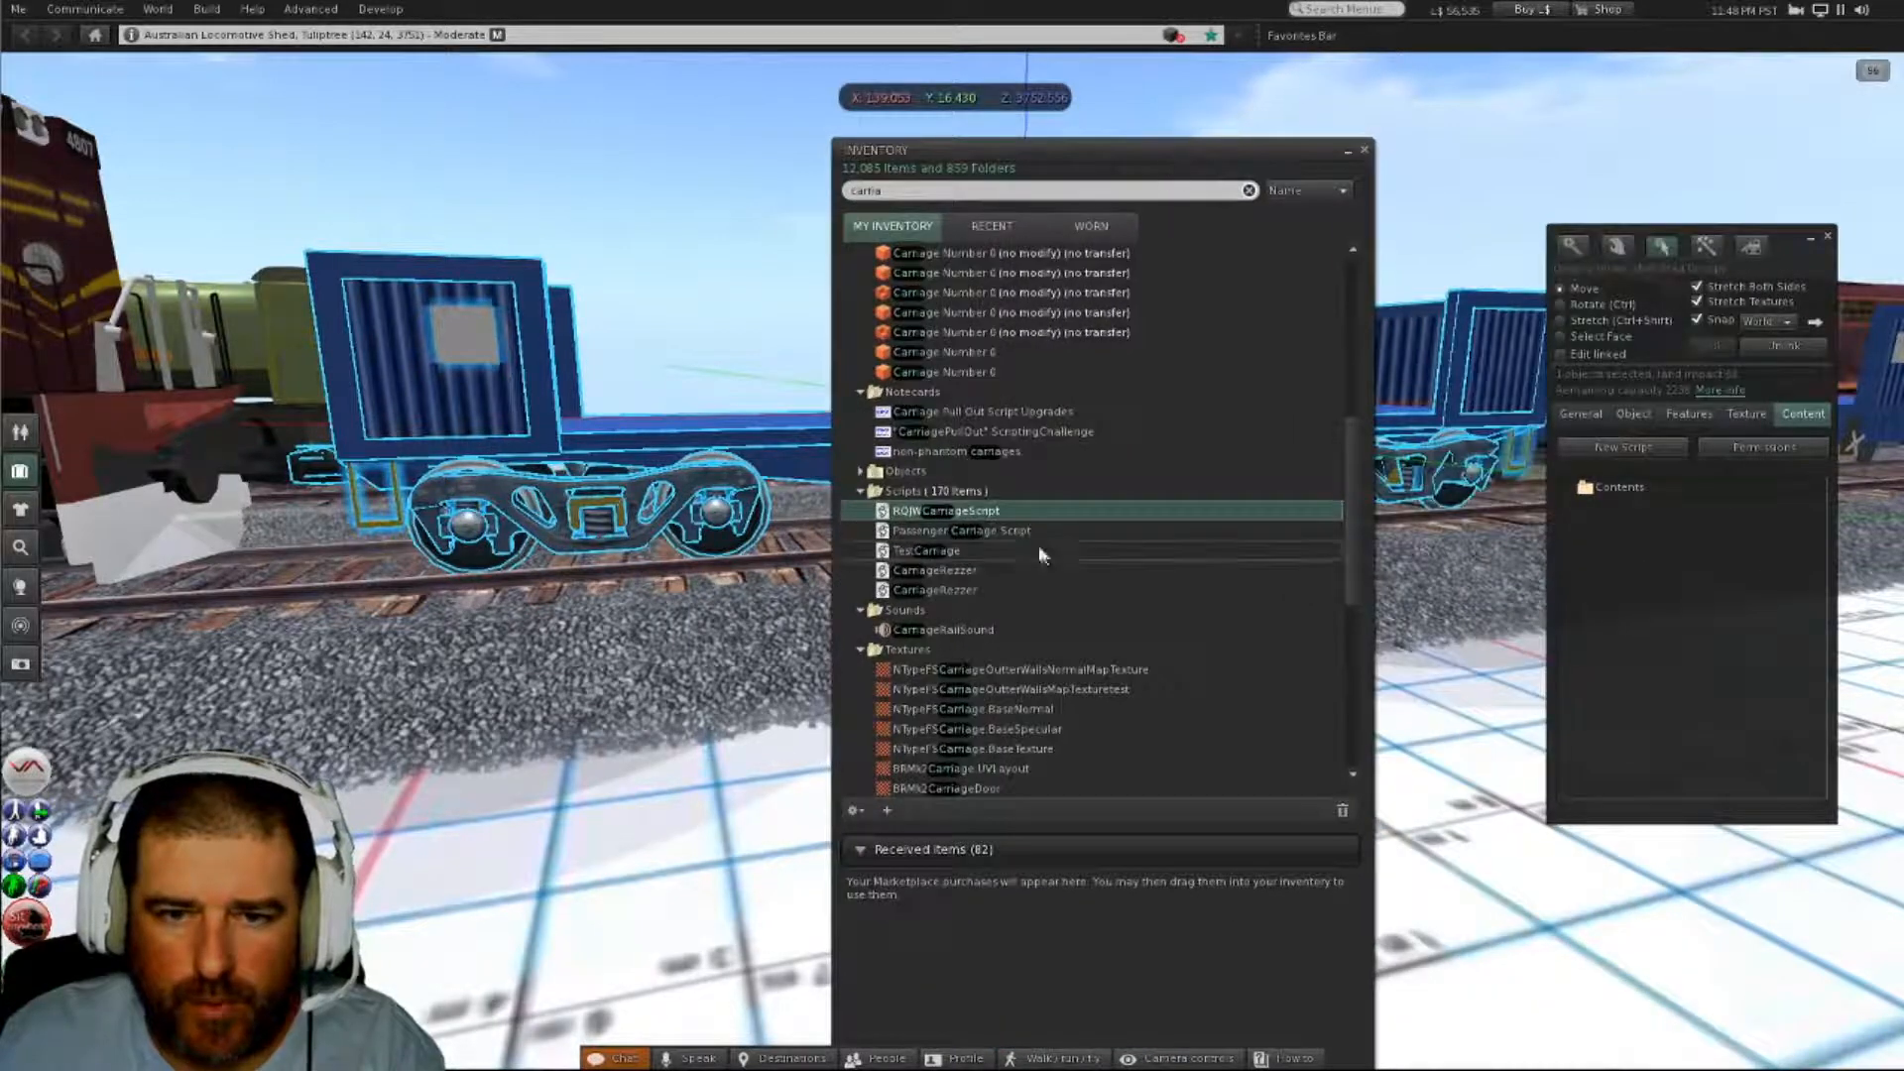
left_click_drag(913, 517, 1682, 577)
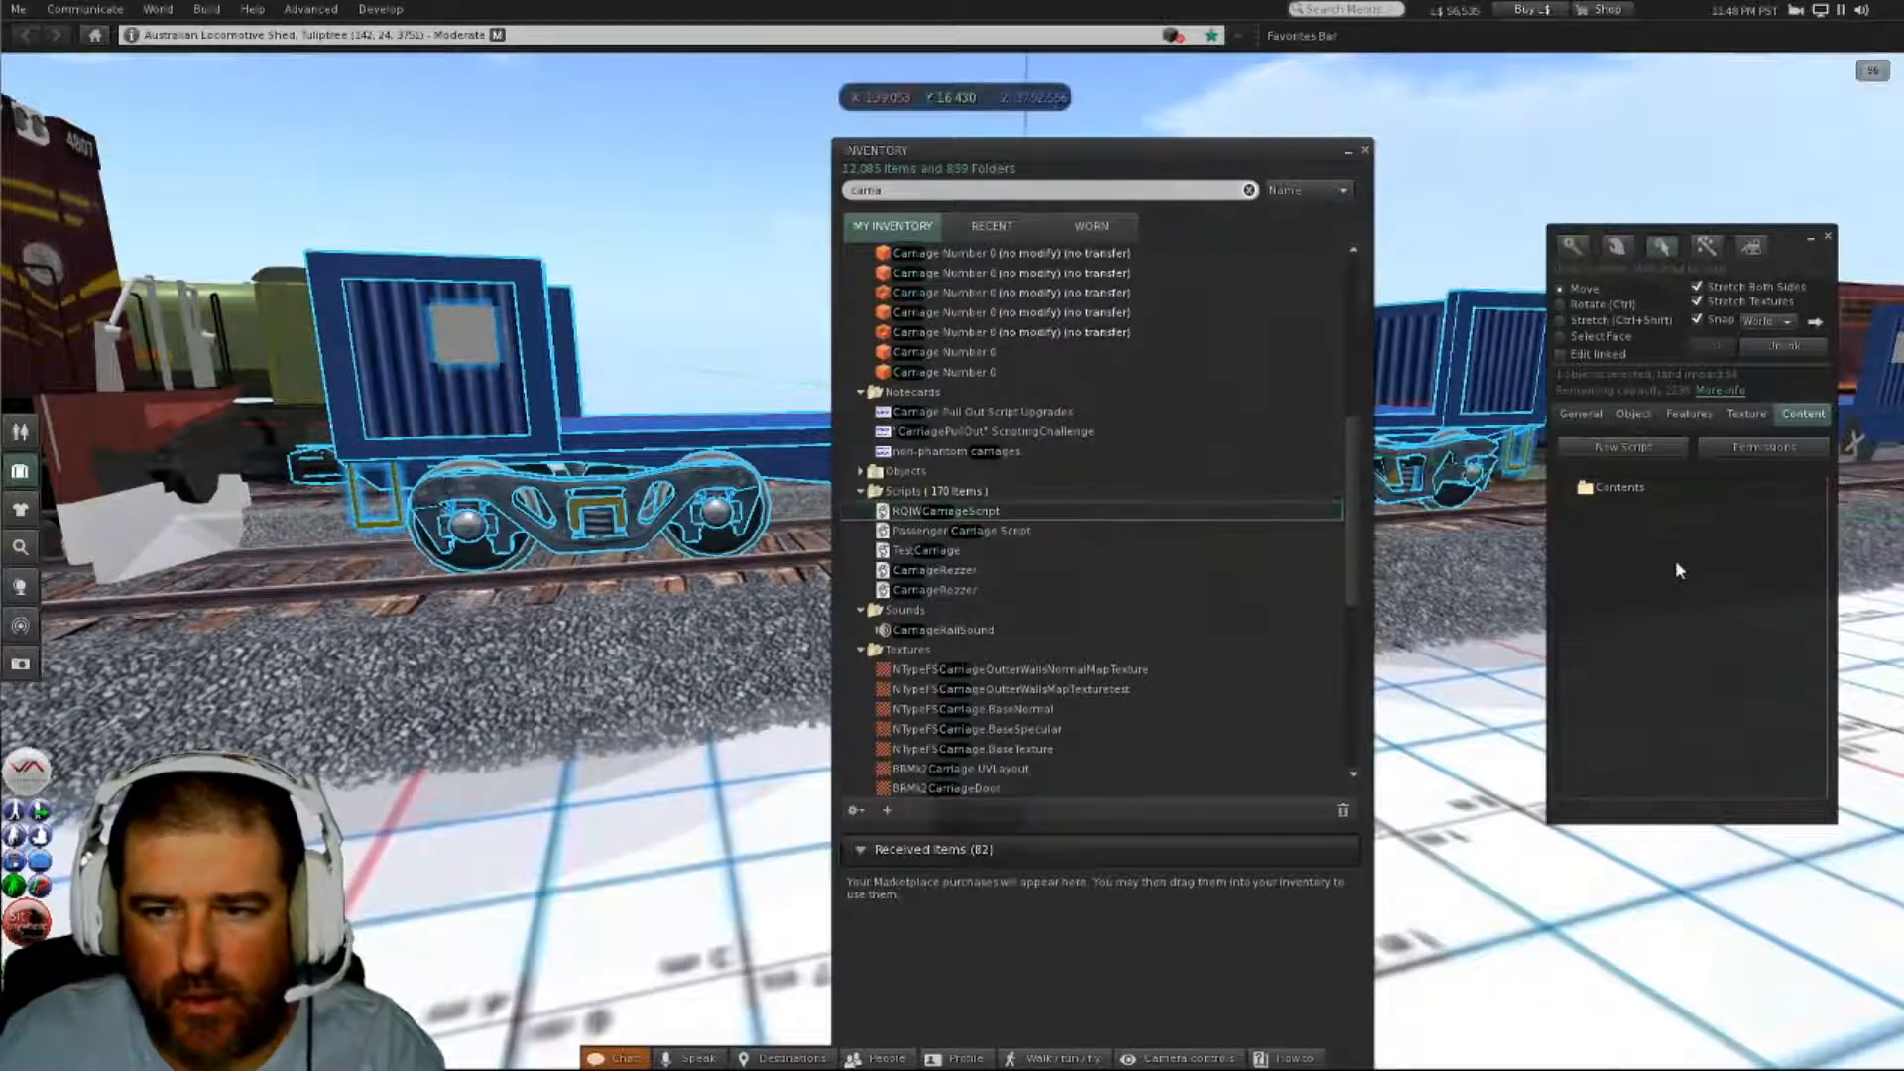
left_click(1365, 149)
- Rename the script in the wagon's contents to BDYCarriageScript, checking the class name on the BDY / NODY Open wagon web page
right_click(1652, 505)
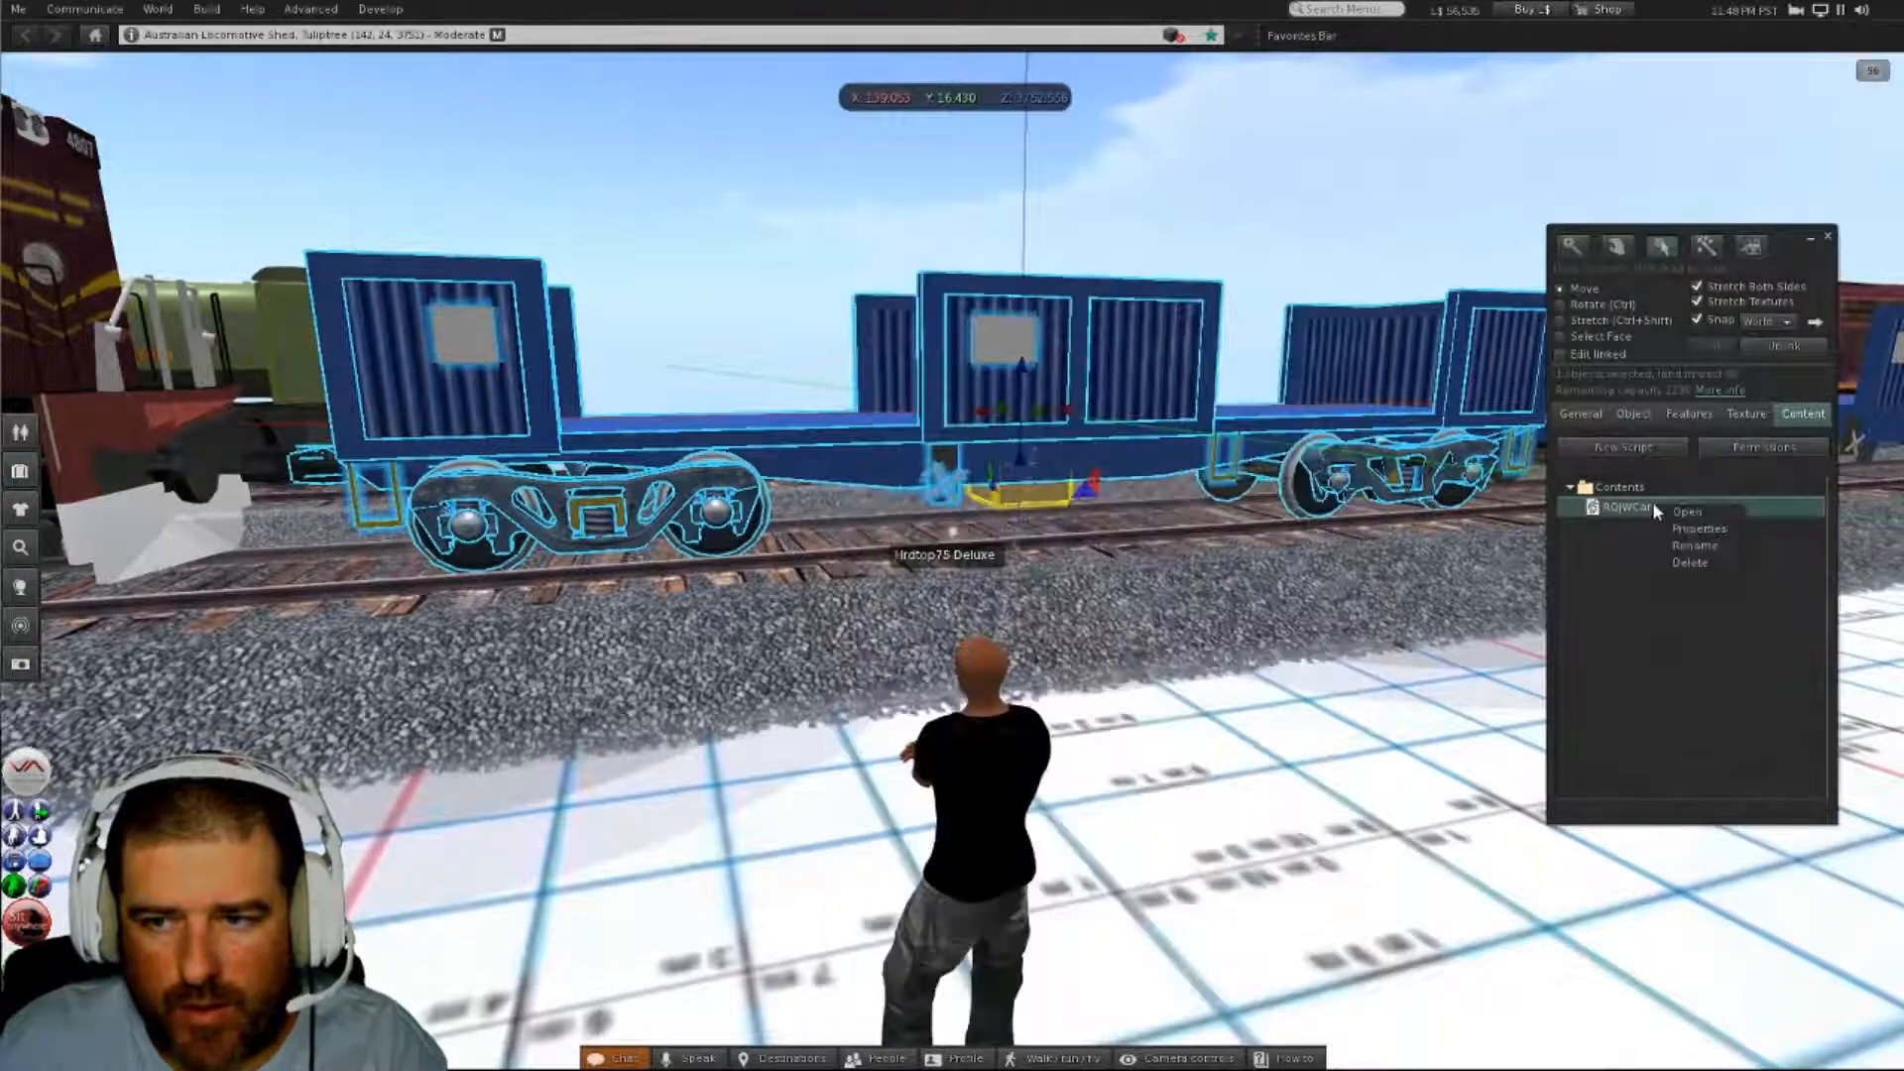
left_click(1694, 546)
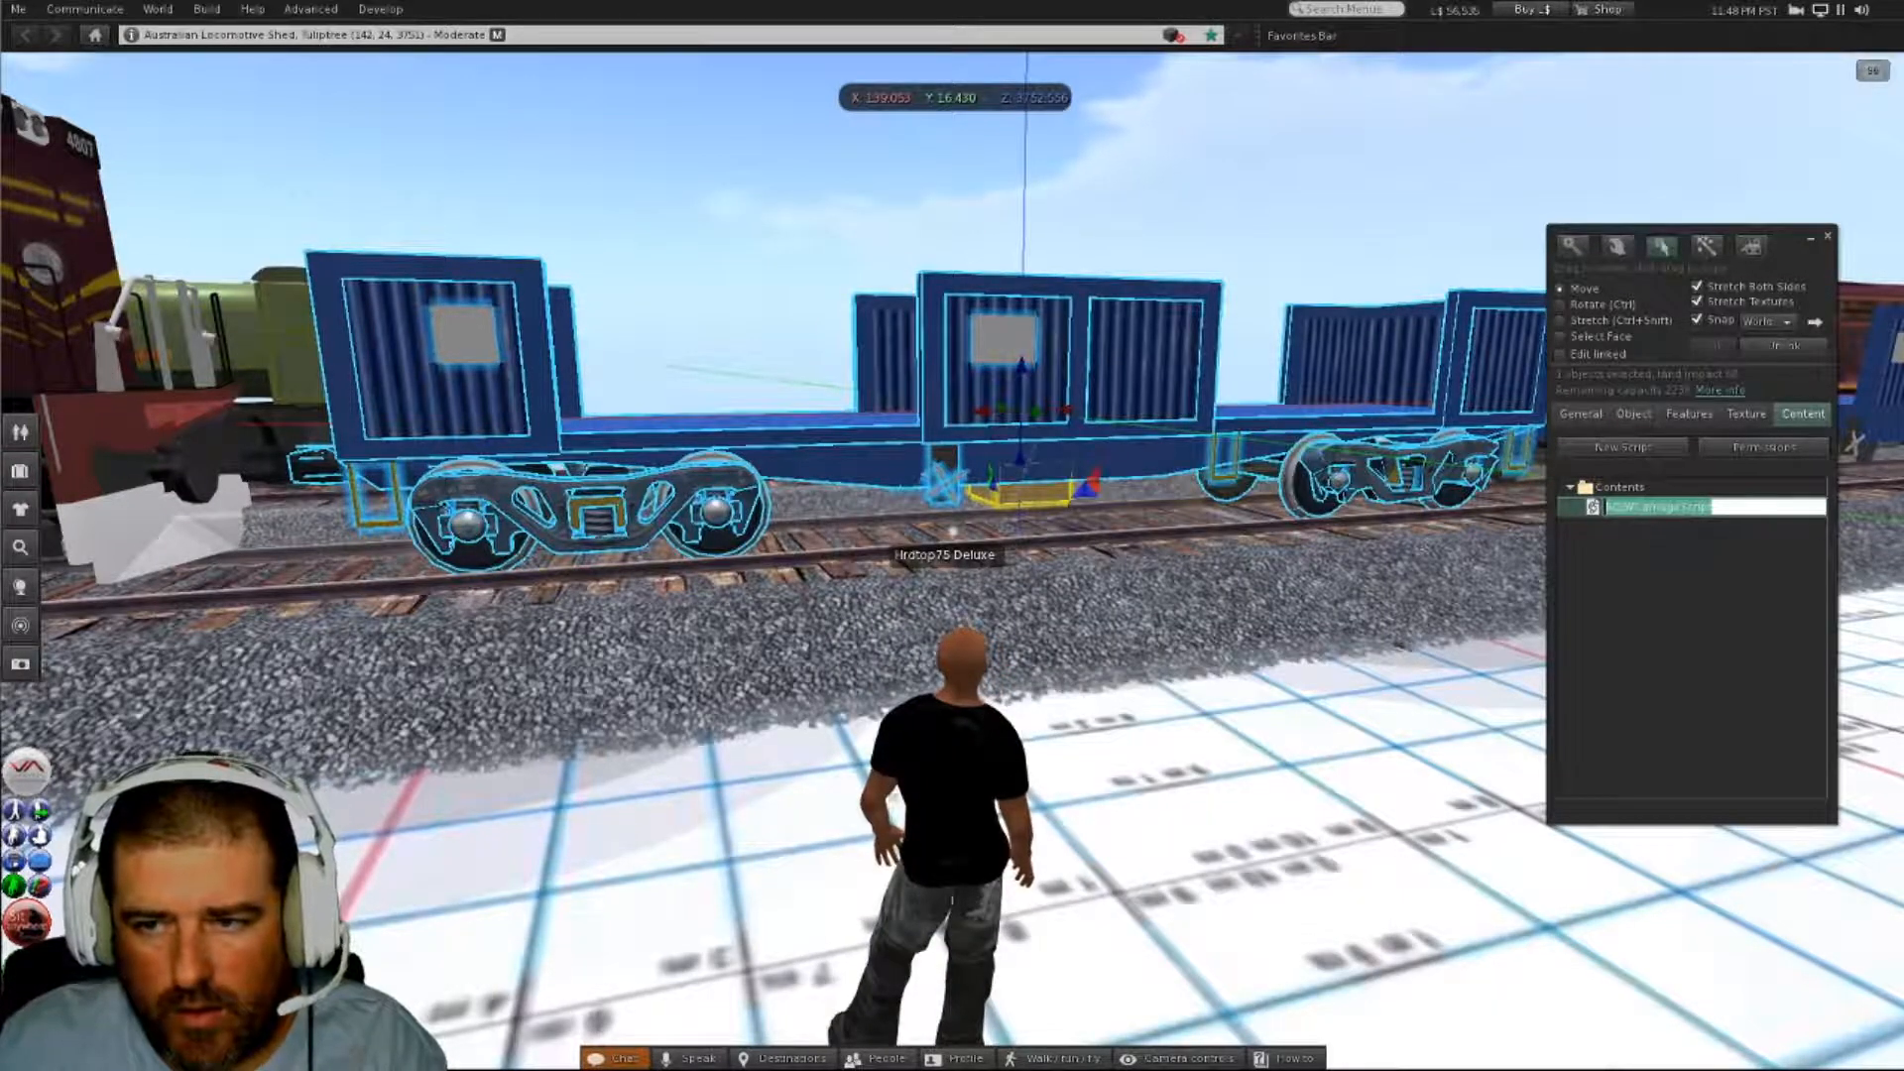
left_click(1634, 507)
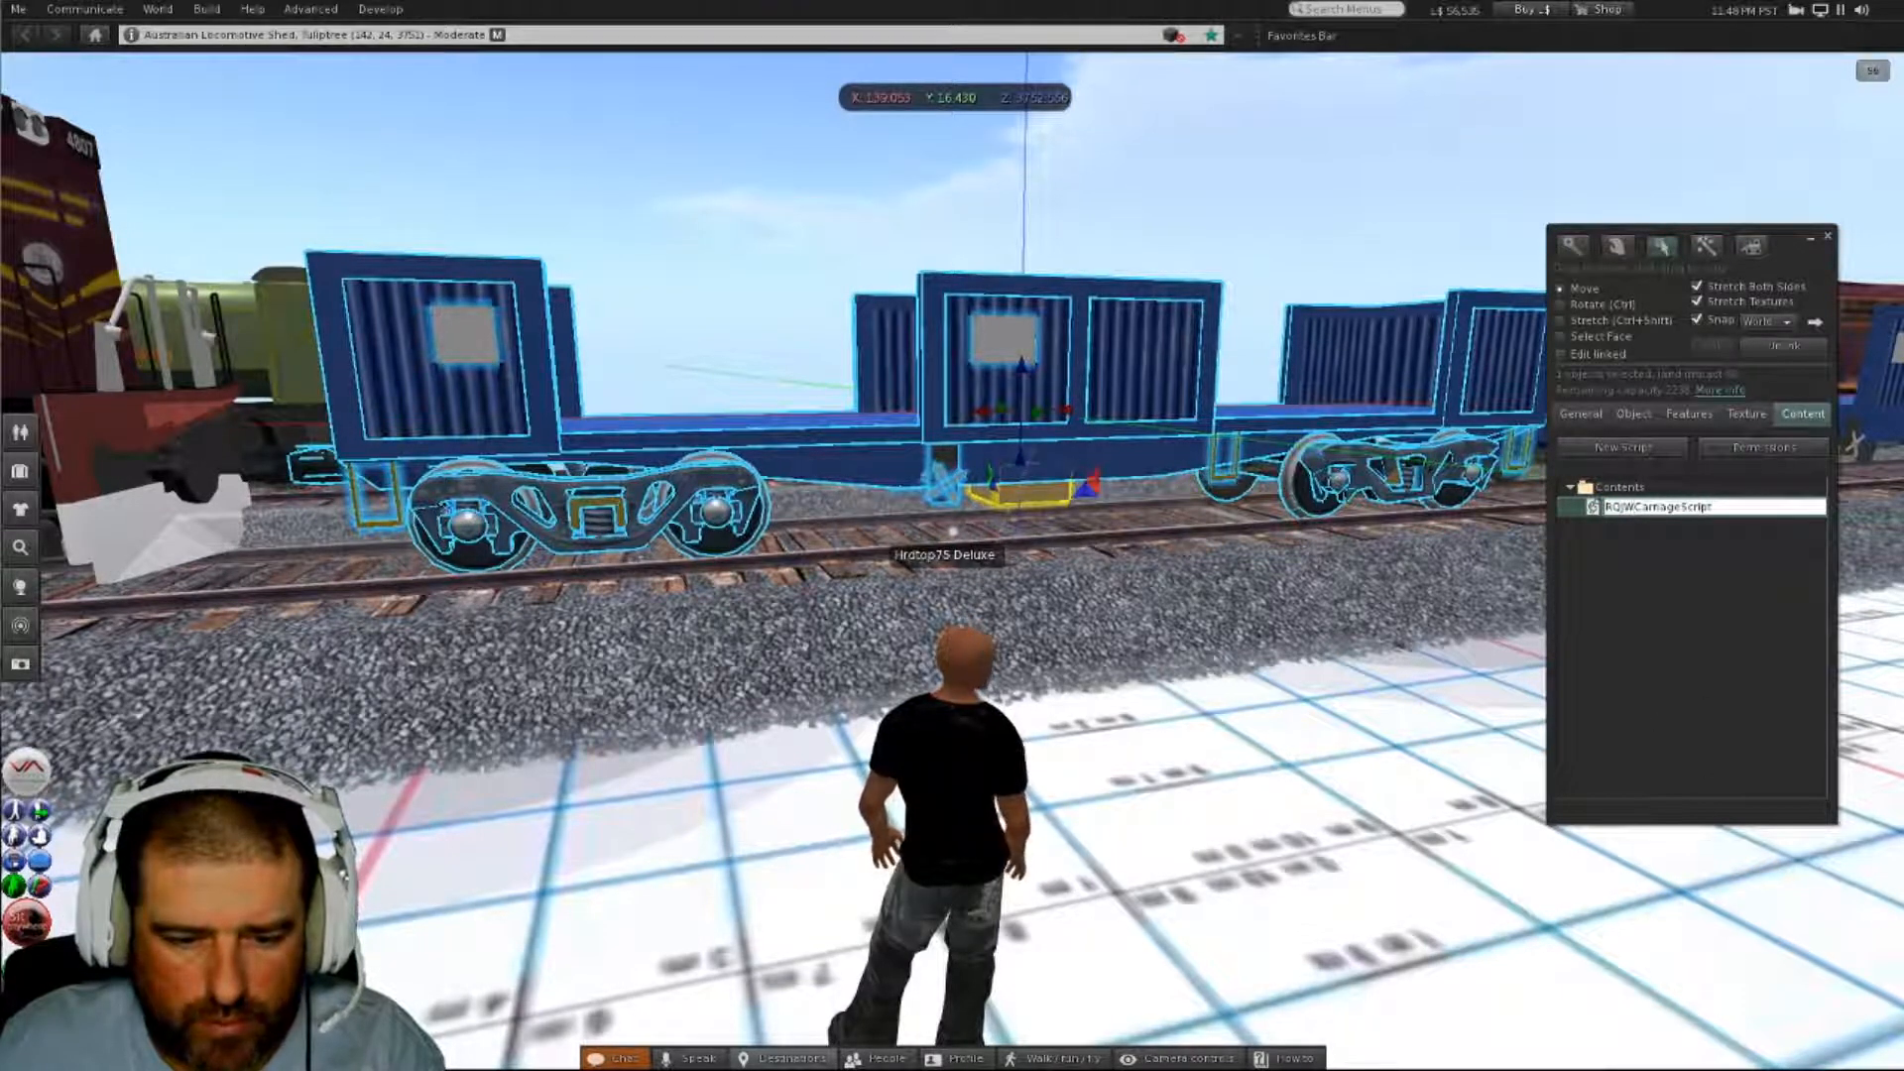
key("alt+Tab")
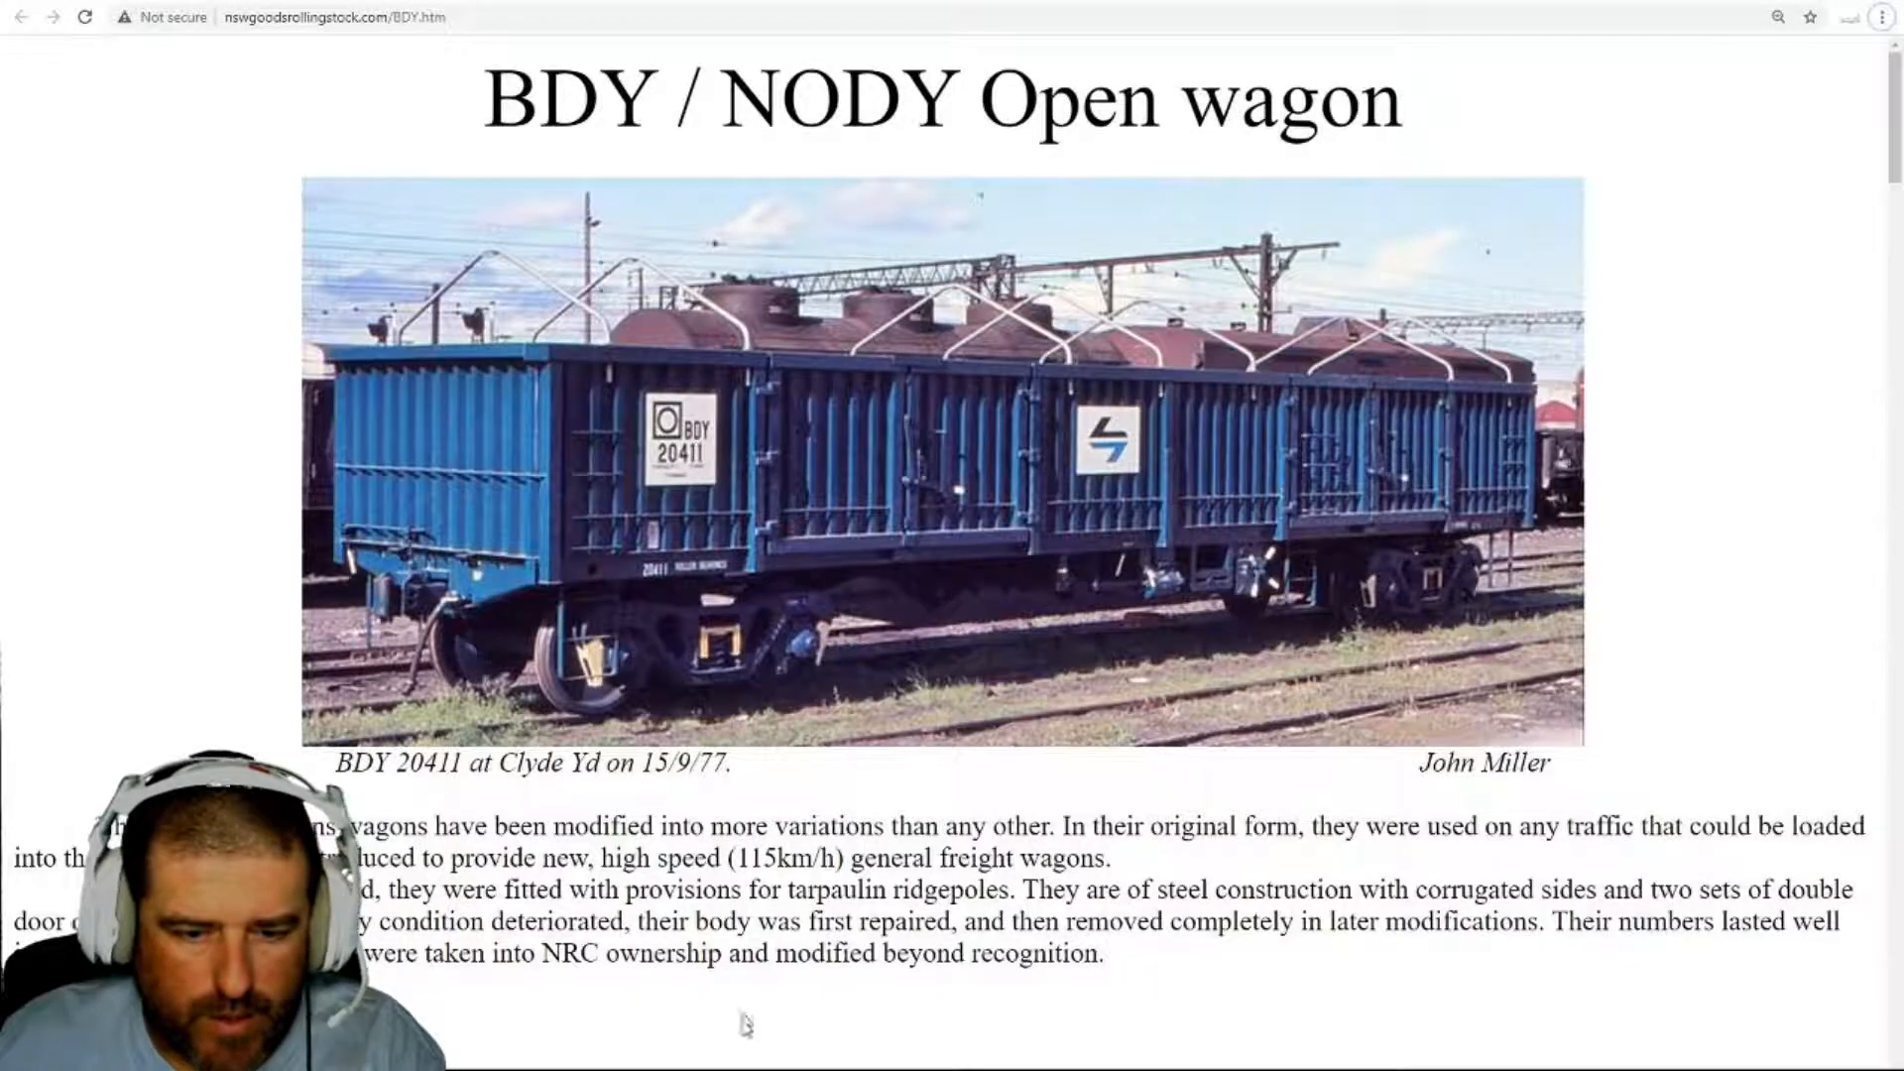
key("alt+Tab")
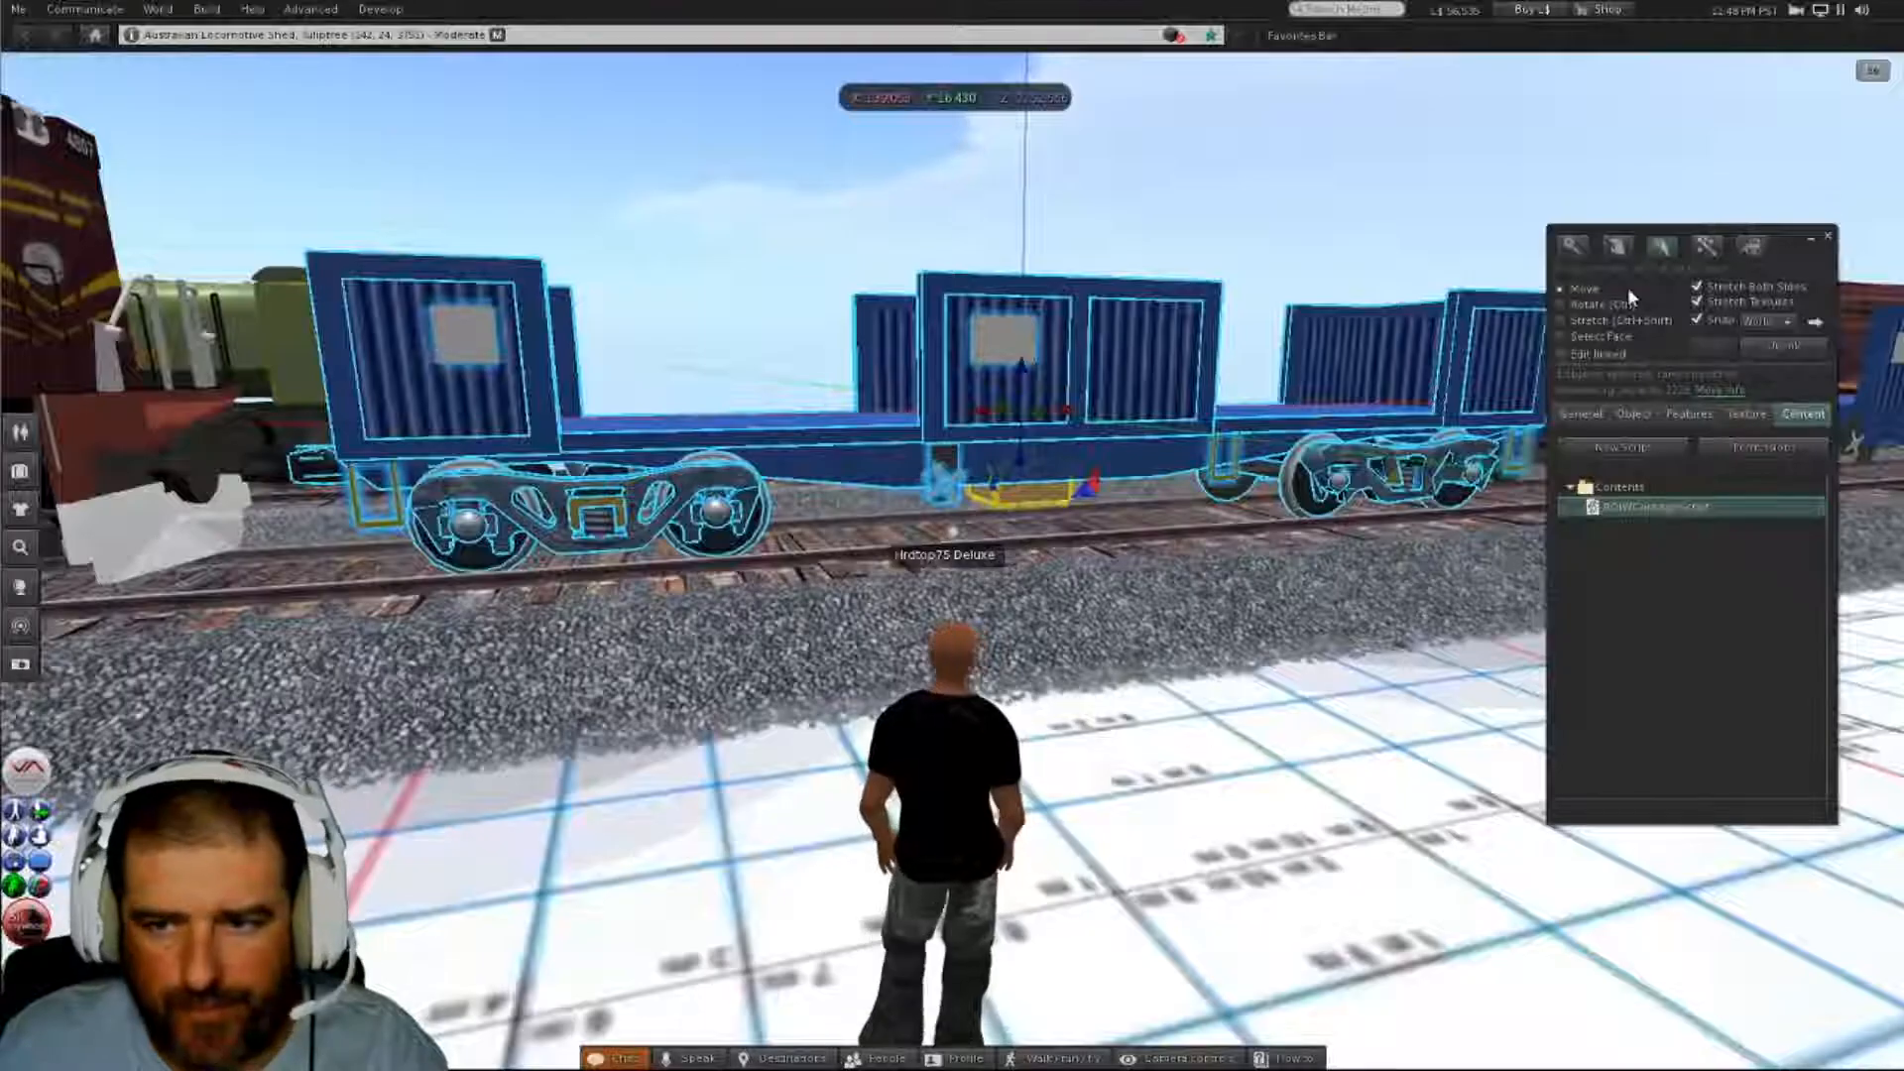
right_click(1635, 509)
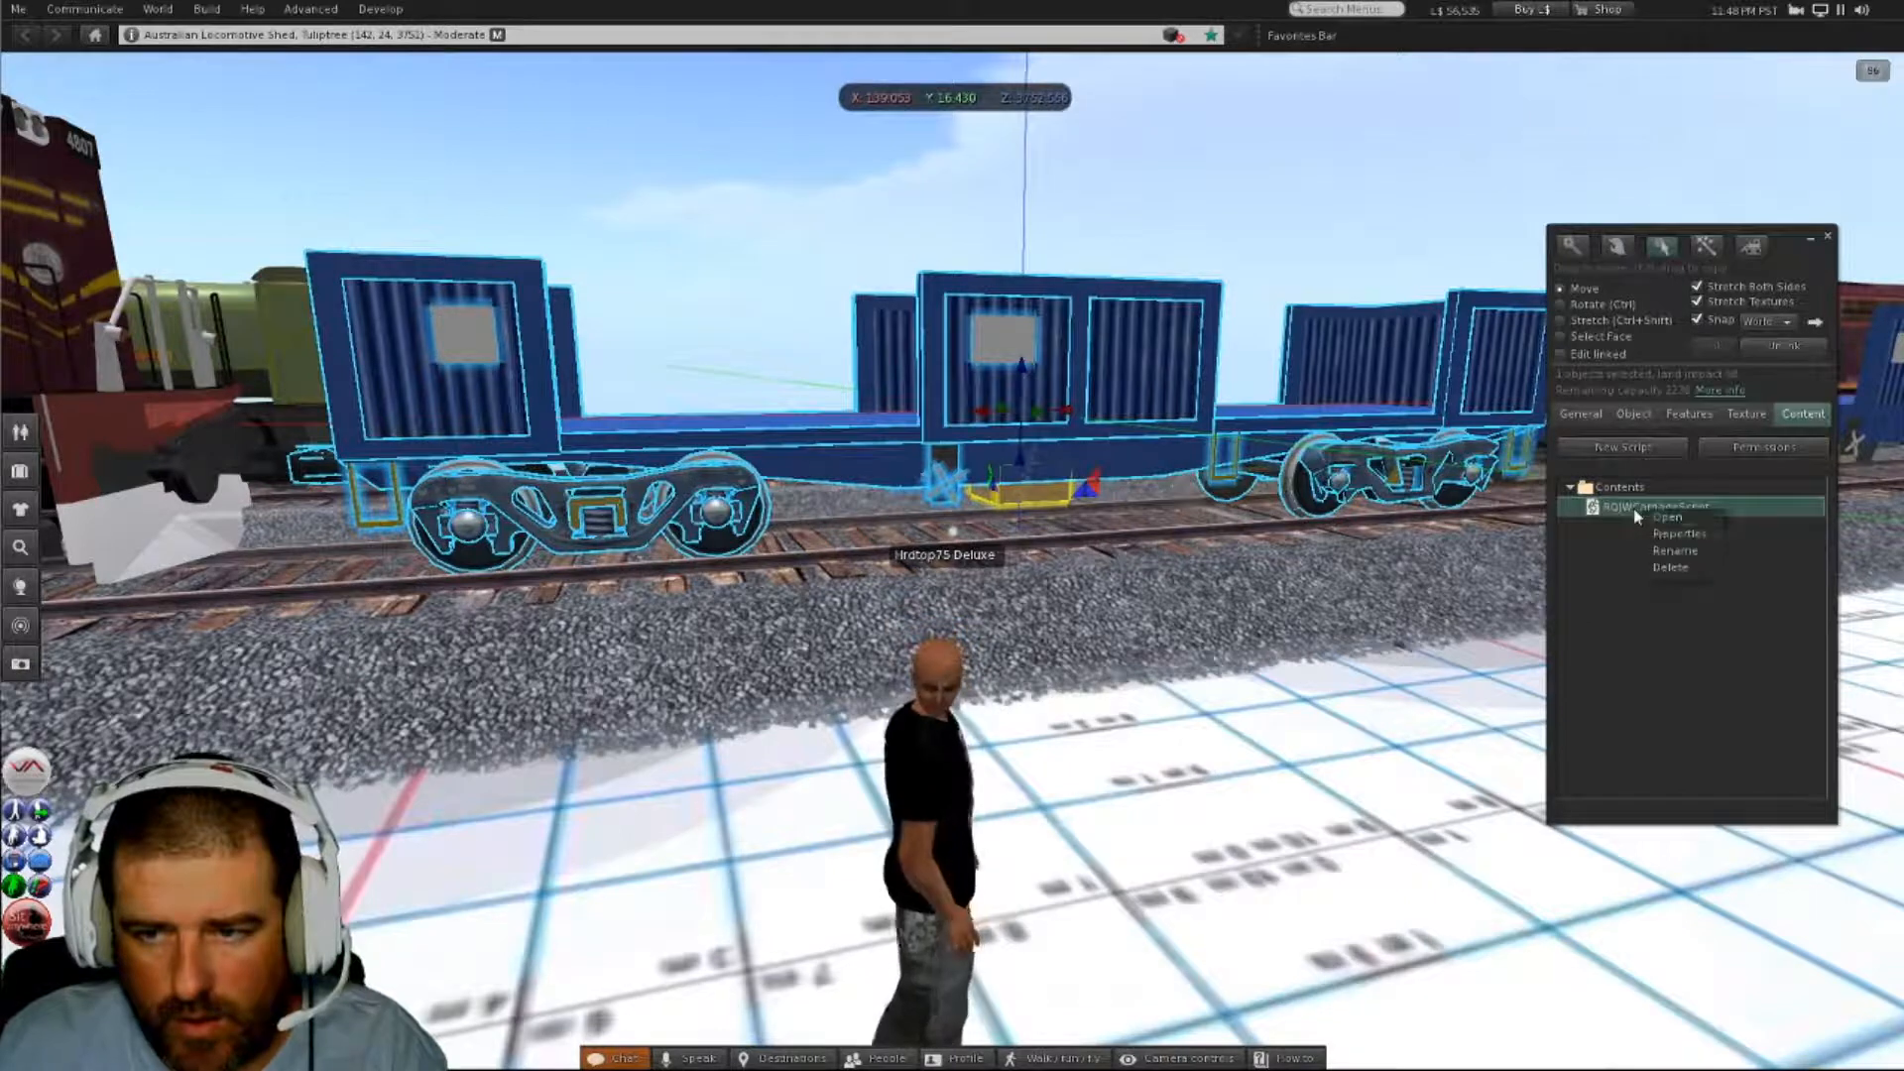
left_click(1658, 541)
left_click(1634, 507)
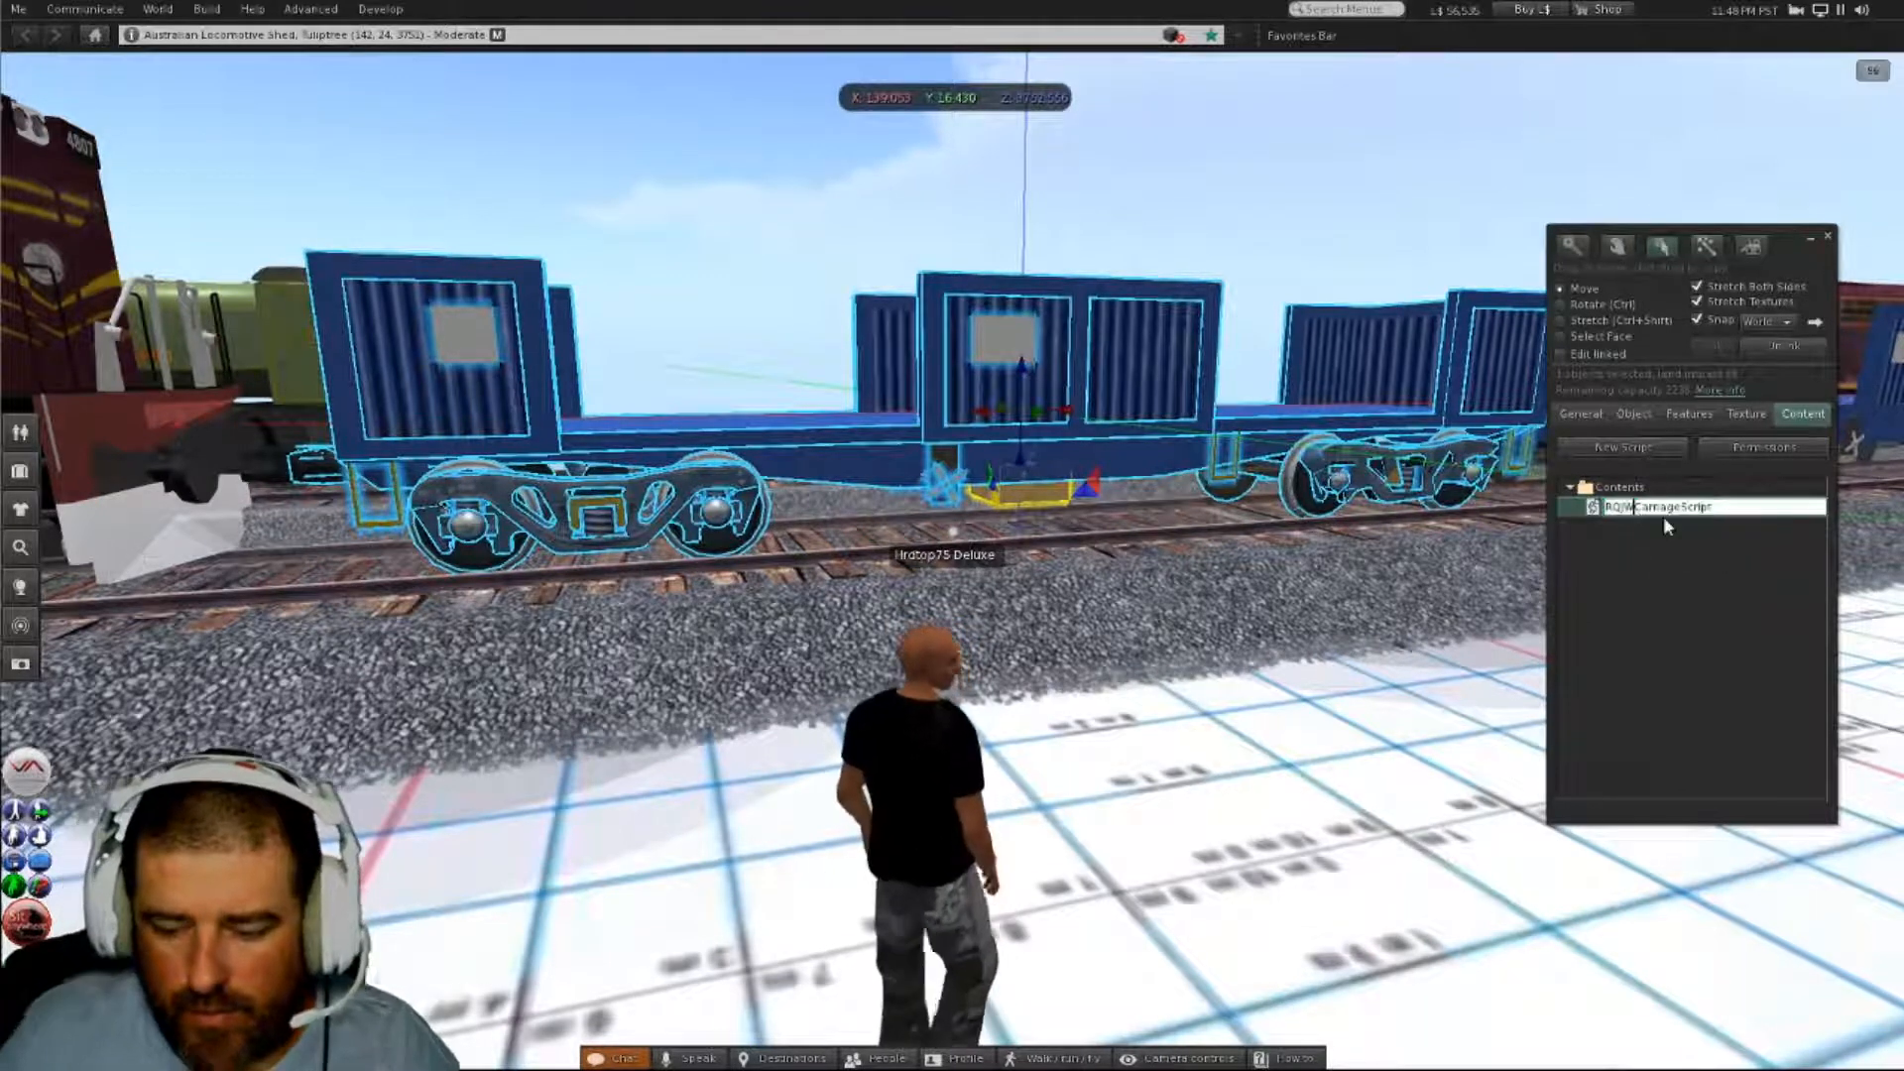
key("BackSpace")
key("BackSpace")
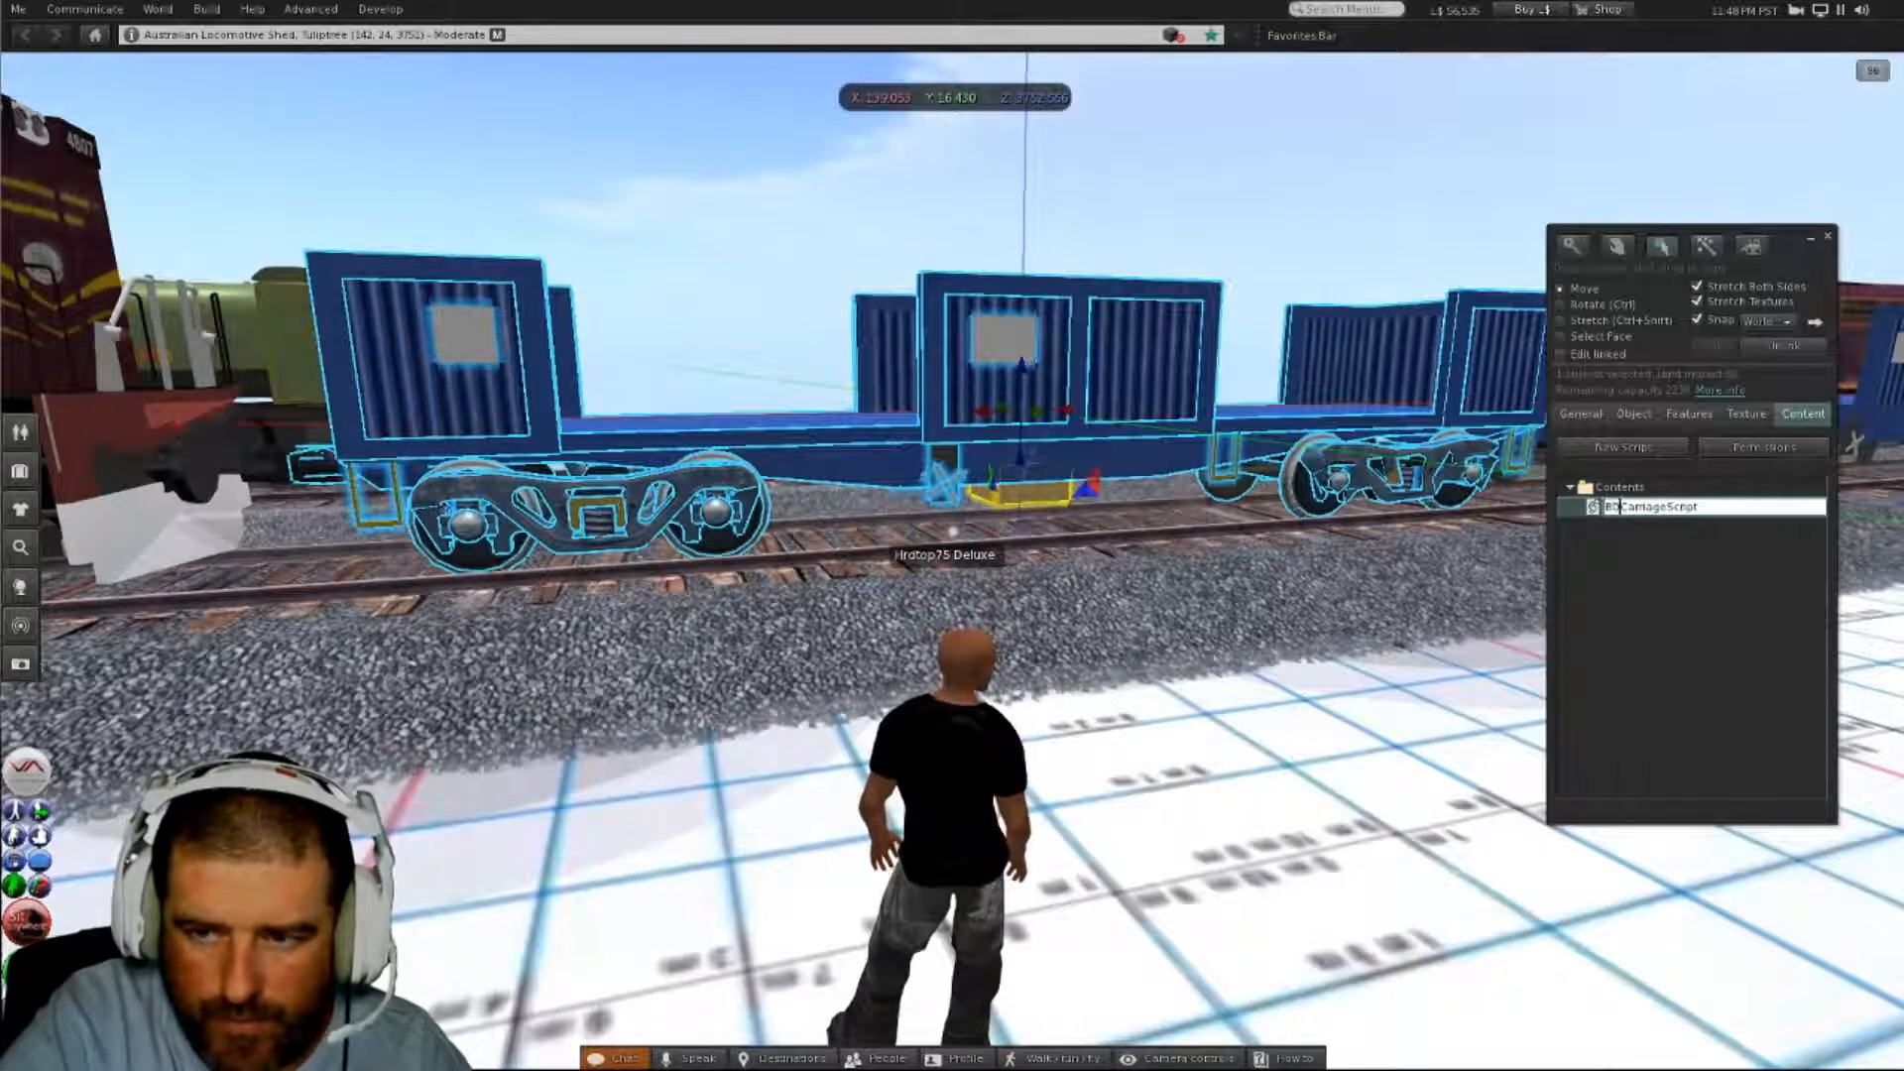
type("BOY")
left_click(1697, 580)
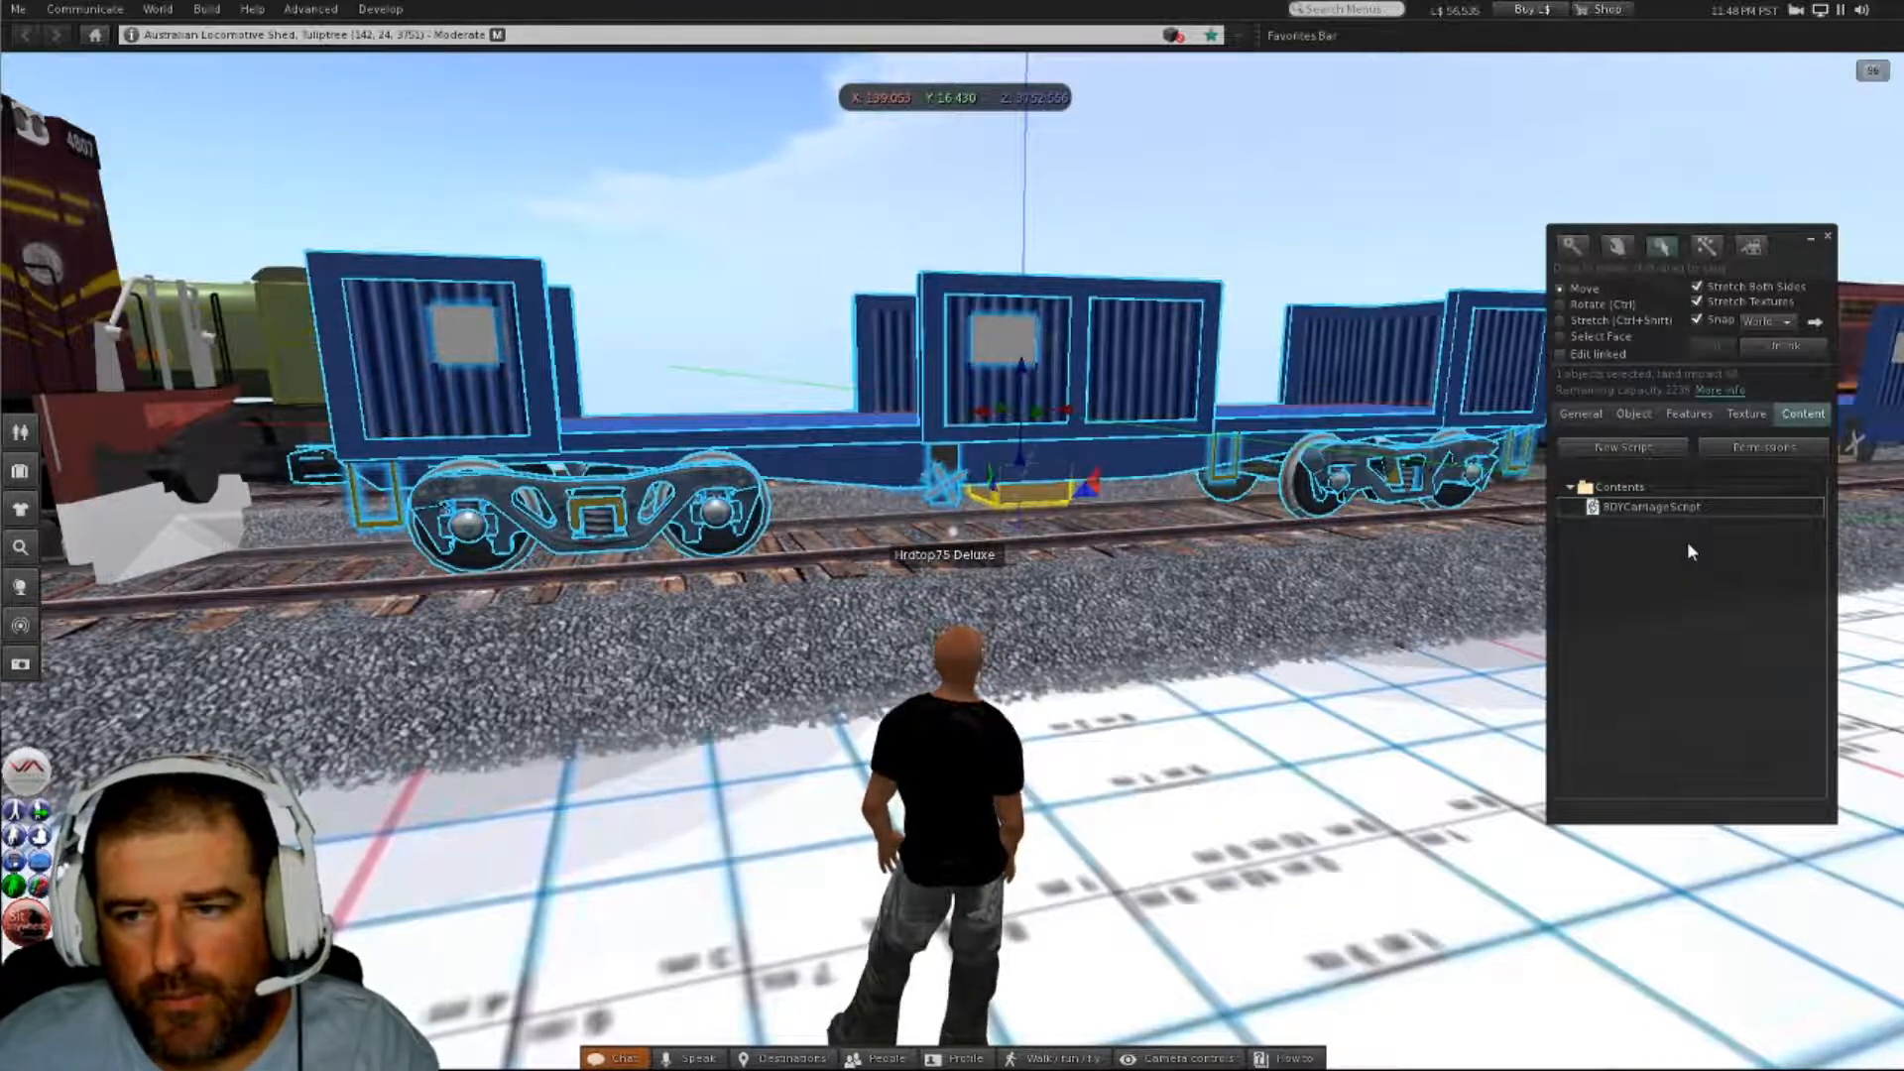
- Open BDYCarriageScript and set the DEFAULT BUILD guide offset to <0.00, 0.00, 0.275>
double_click(1651, 507)
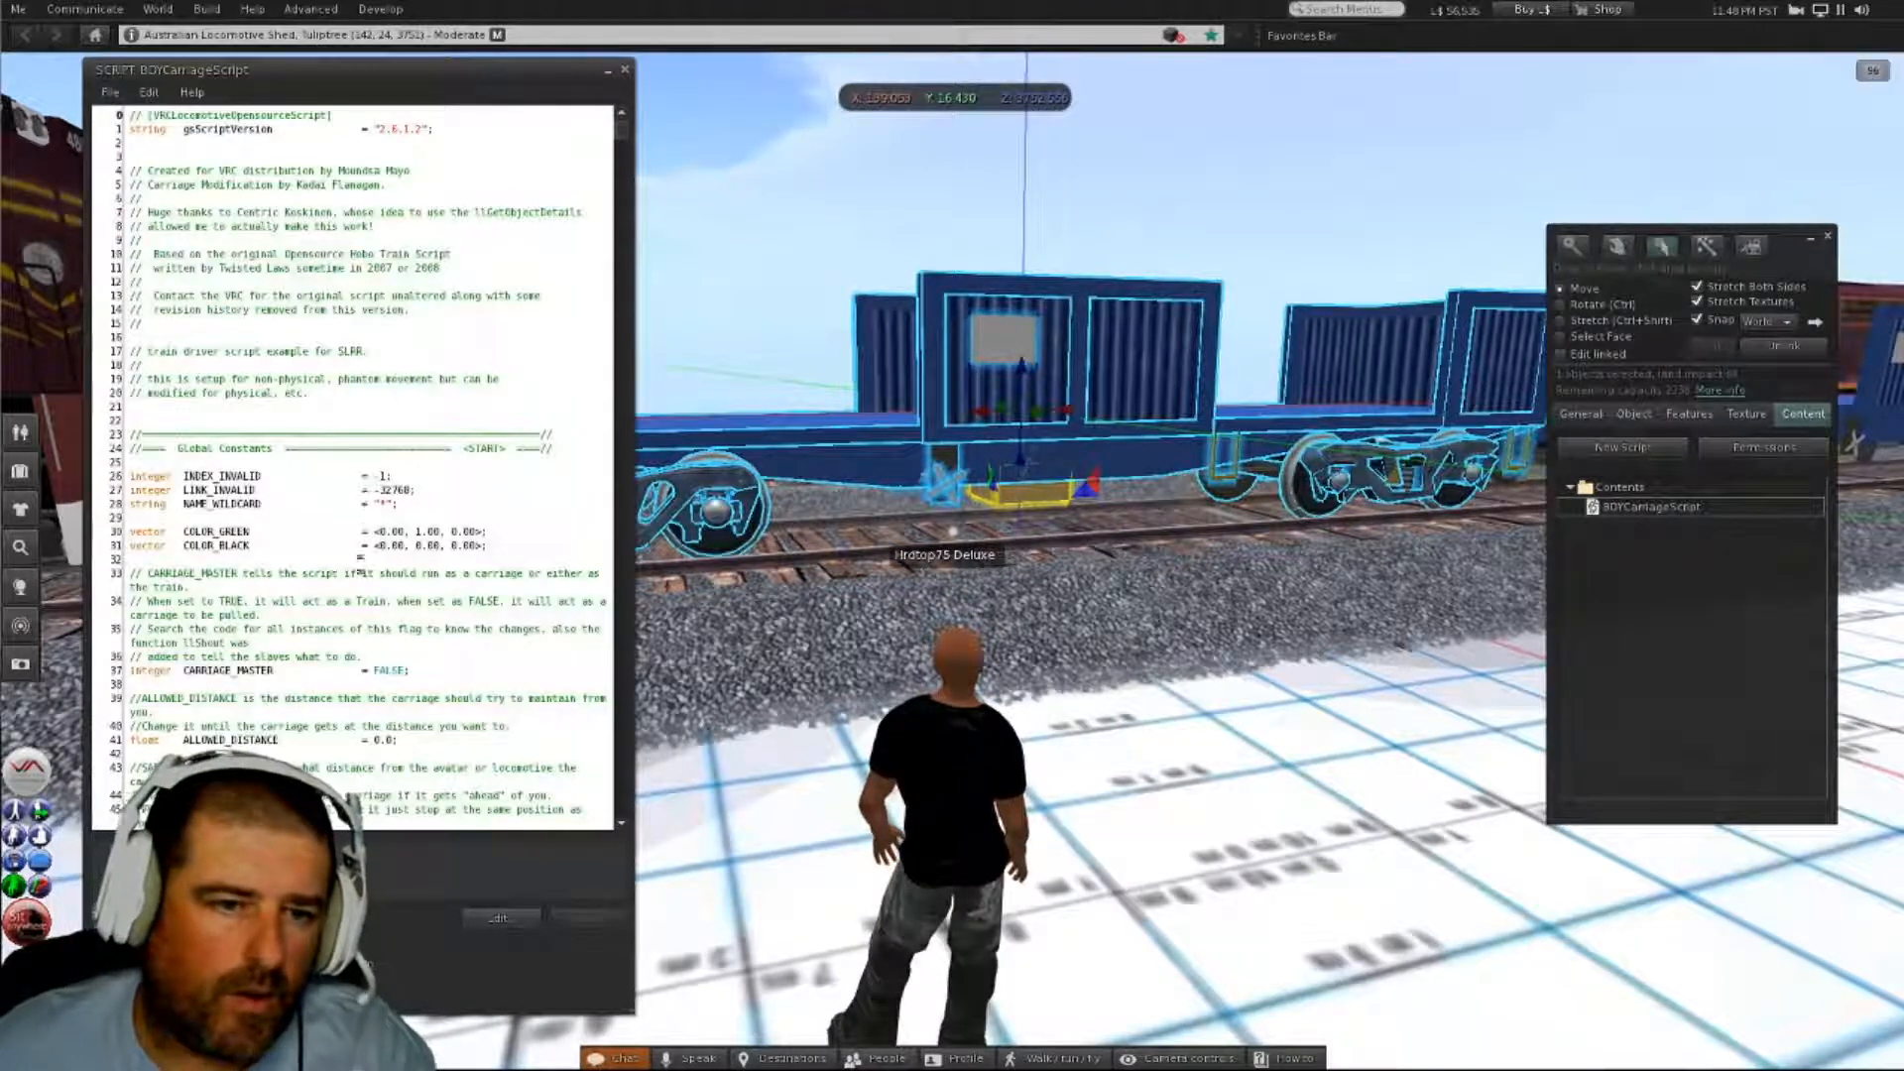
scroll(360, 572, "down", 5)
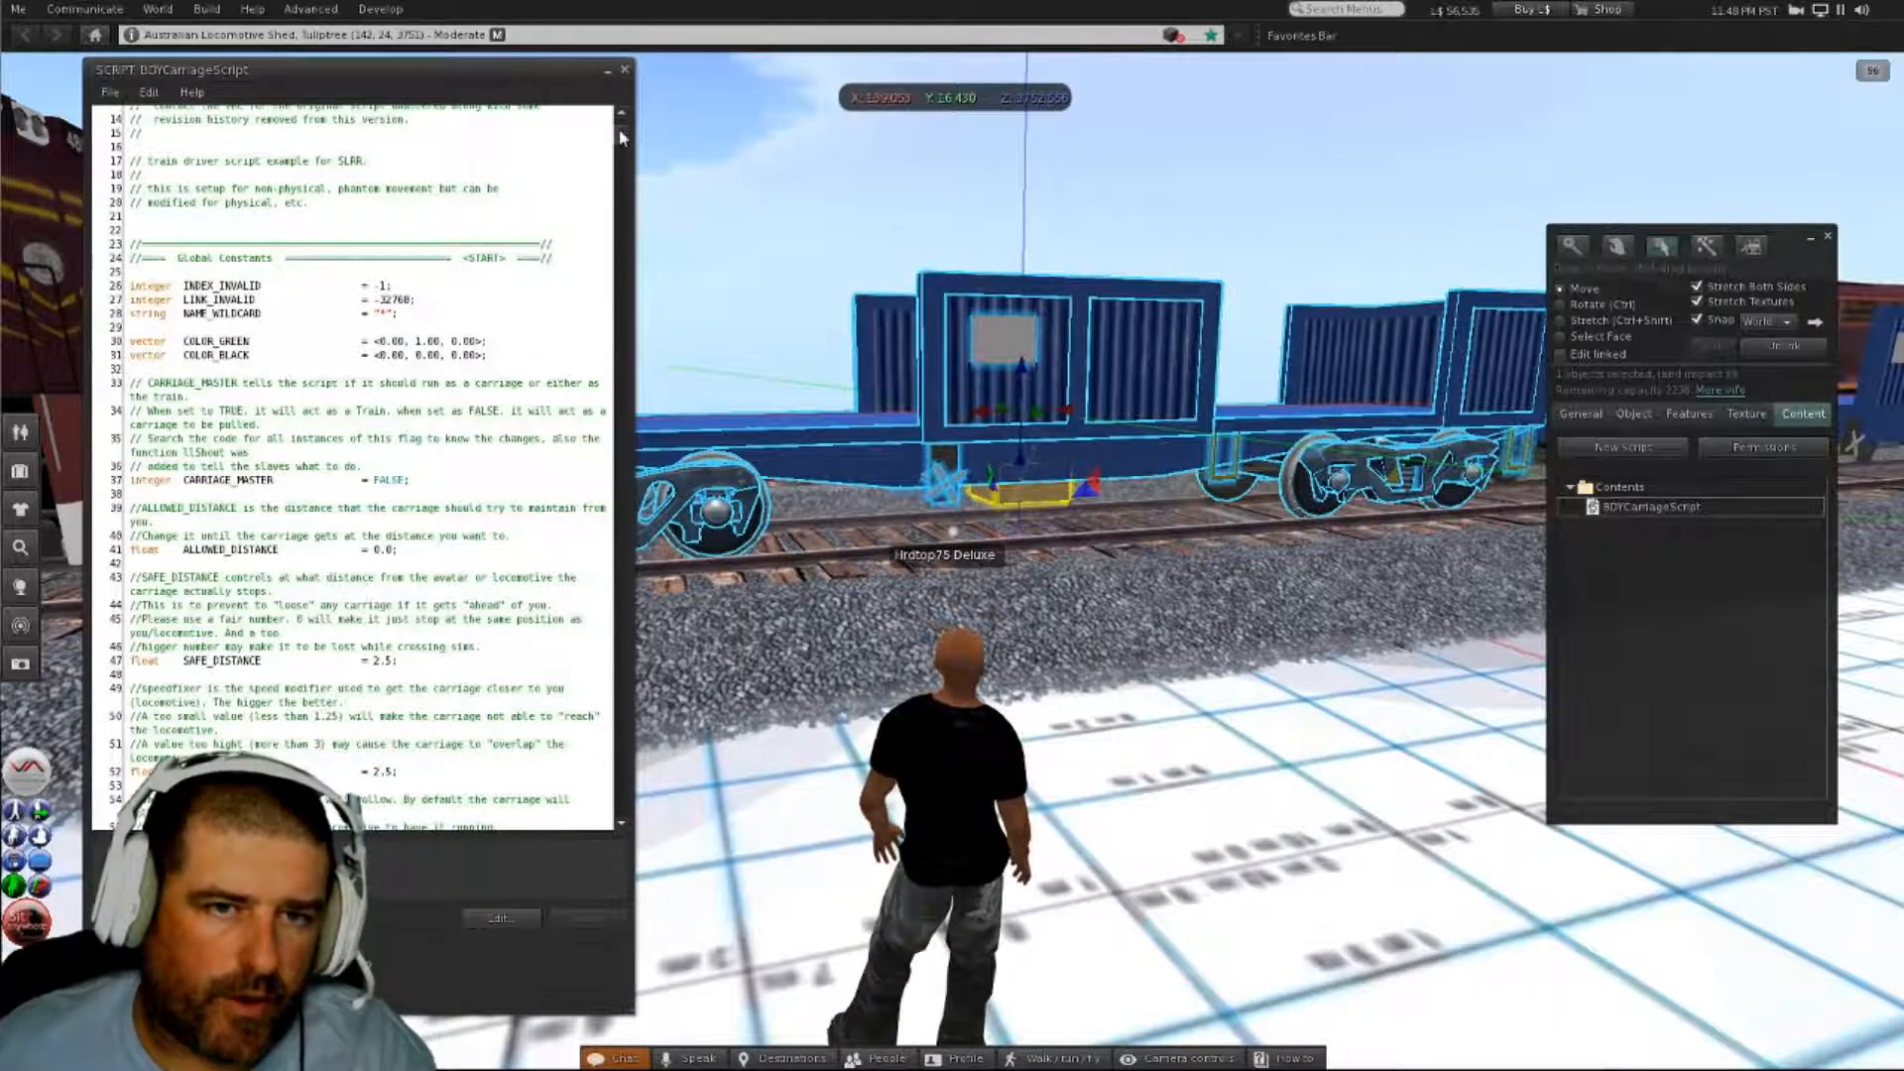
left_click_drag(625, 142, 622, 238)
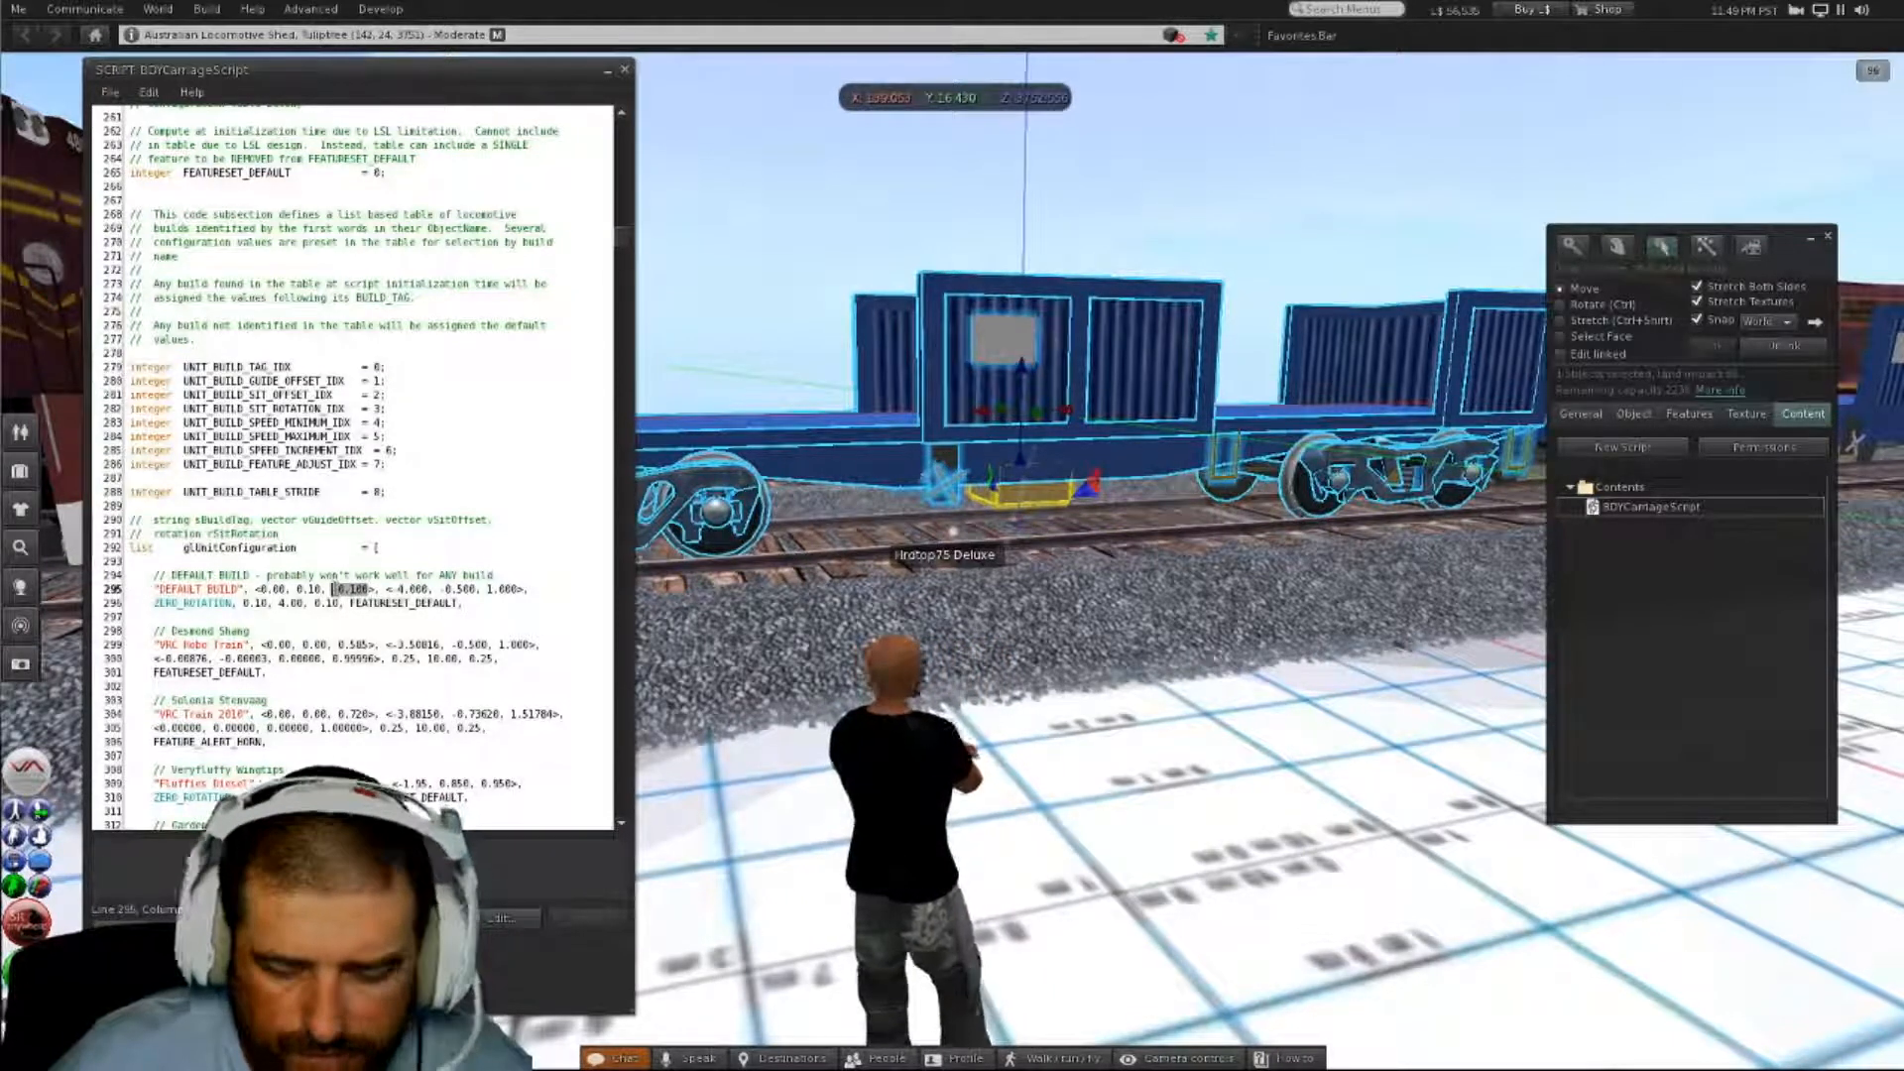
type("0.")
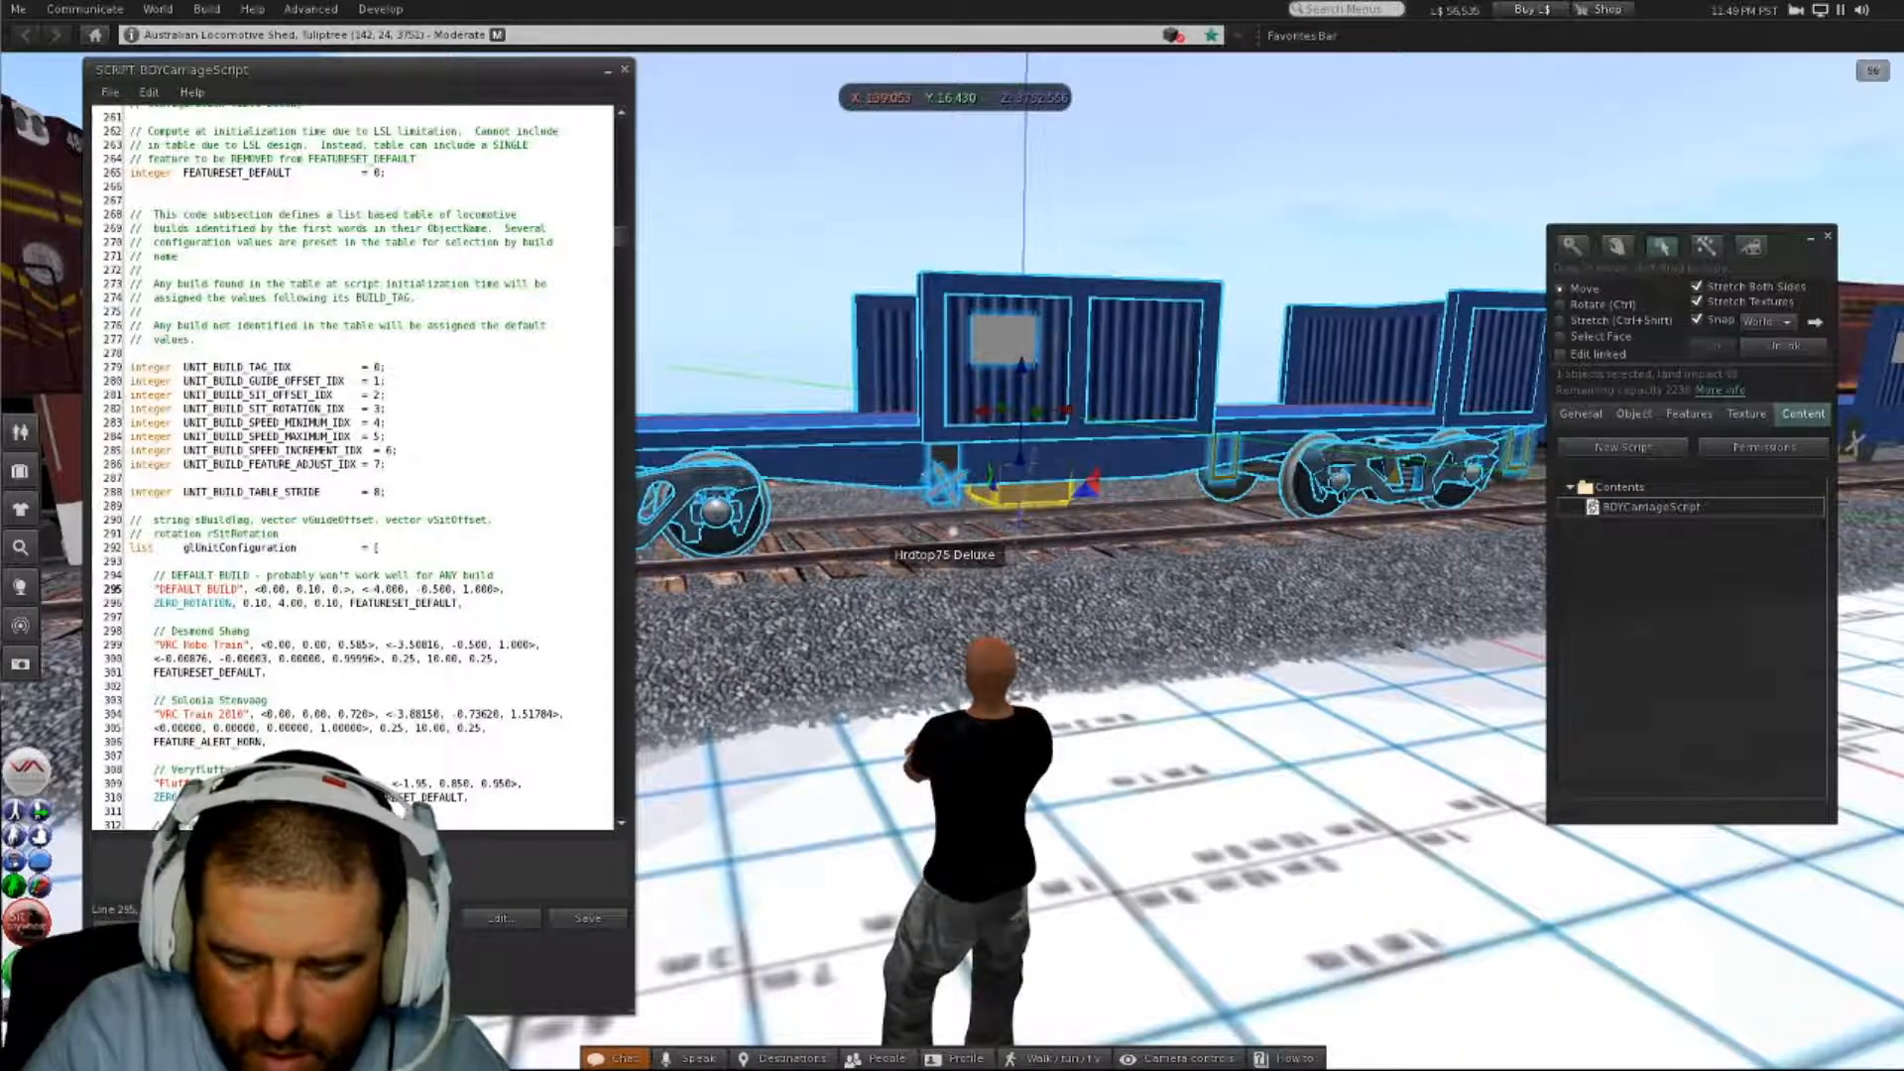
type("275")
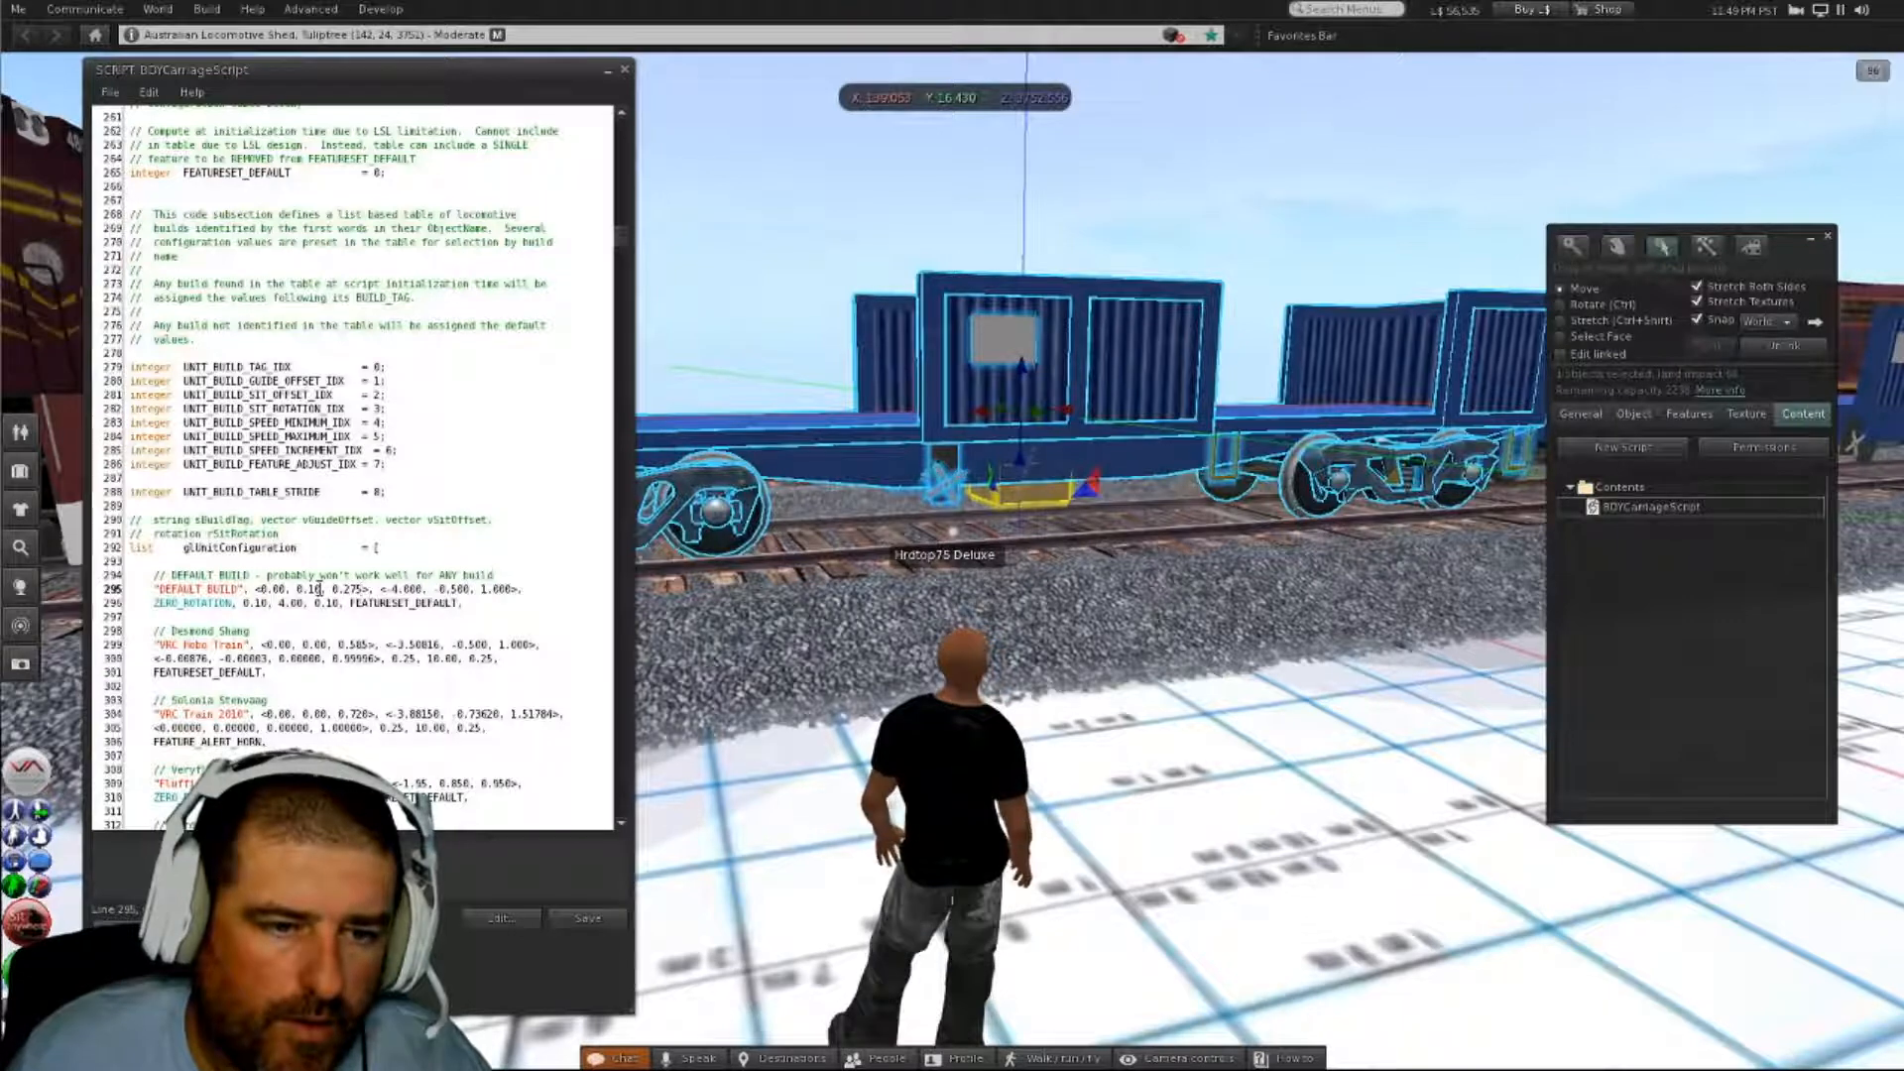
left_click(316, 589)
key("BackSpace")
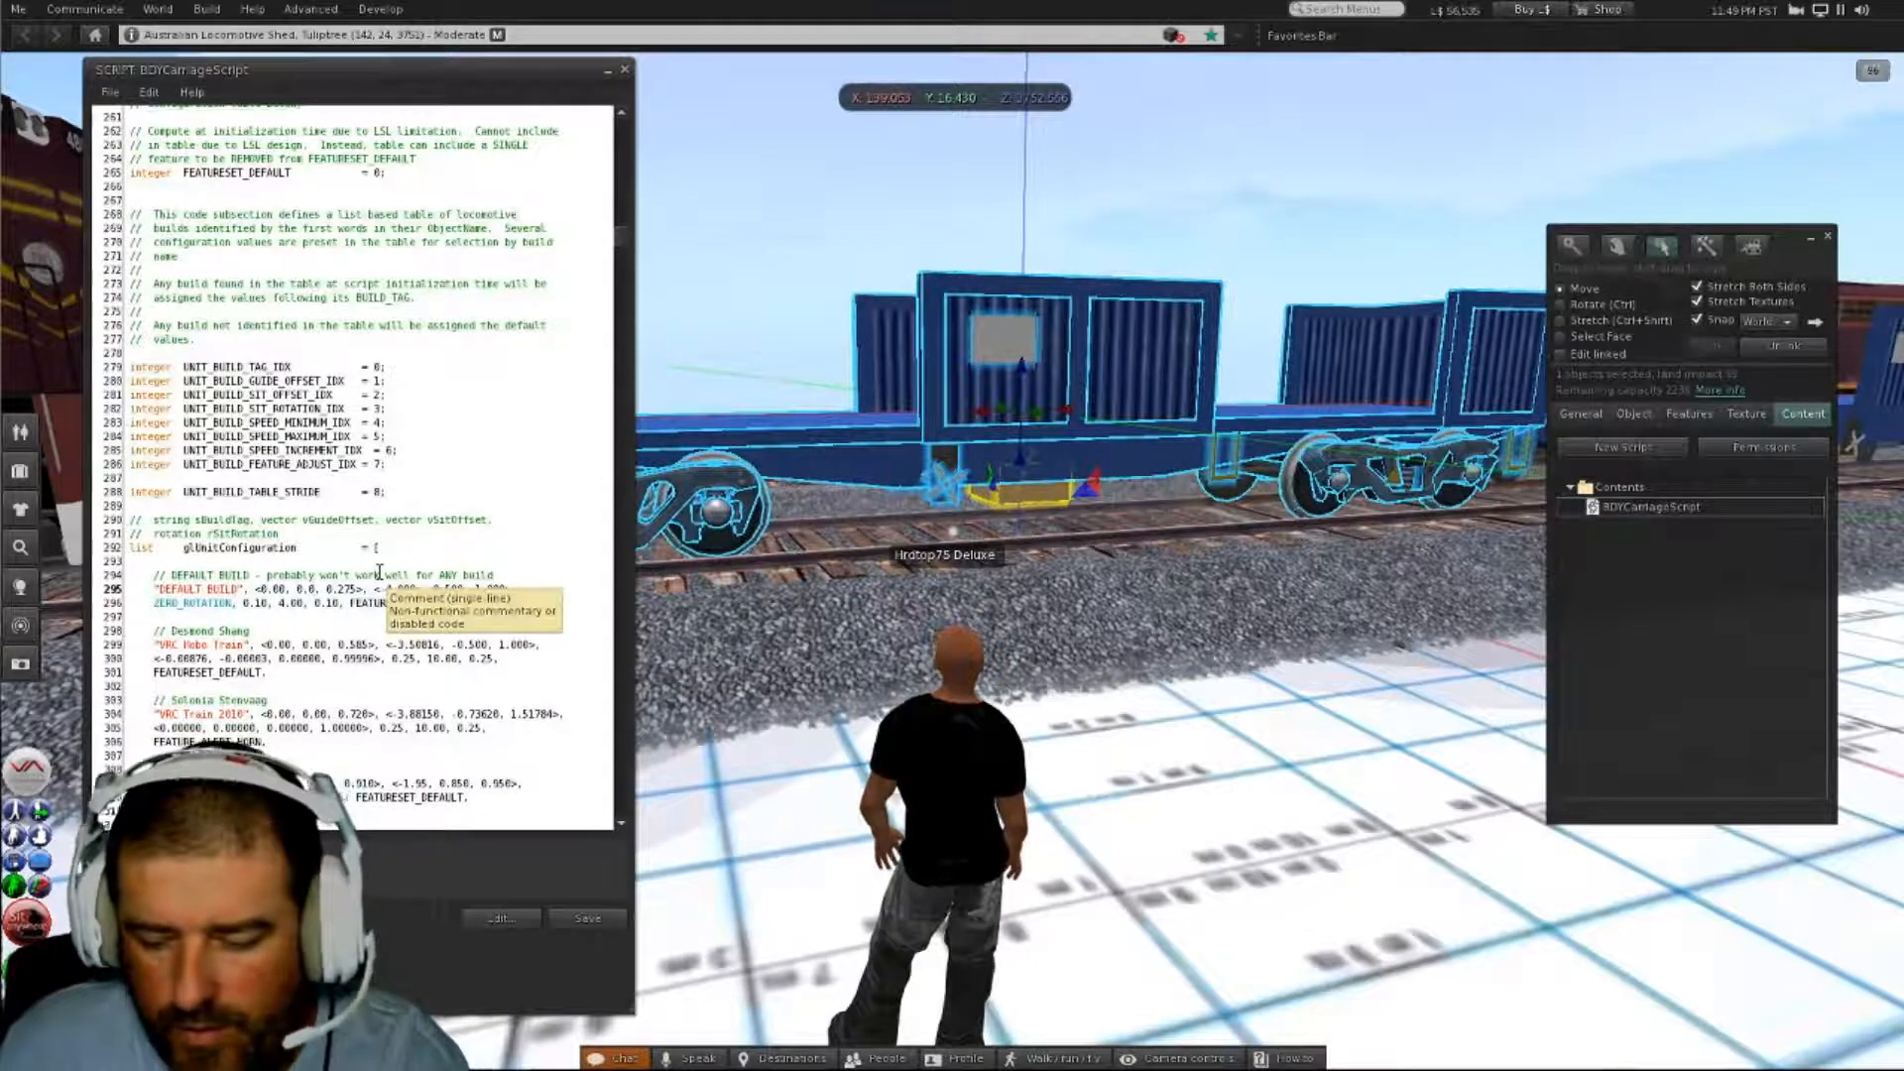
type("0")
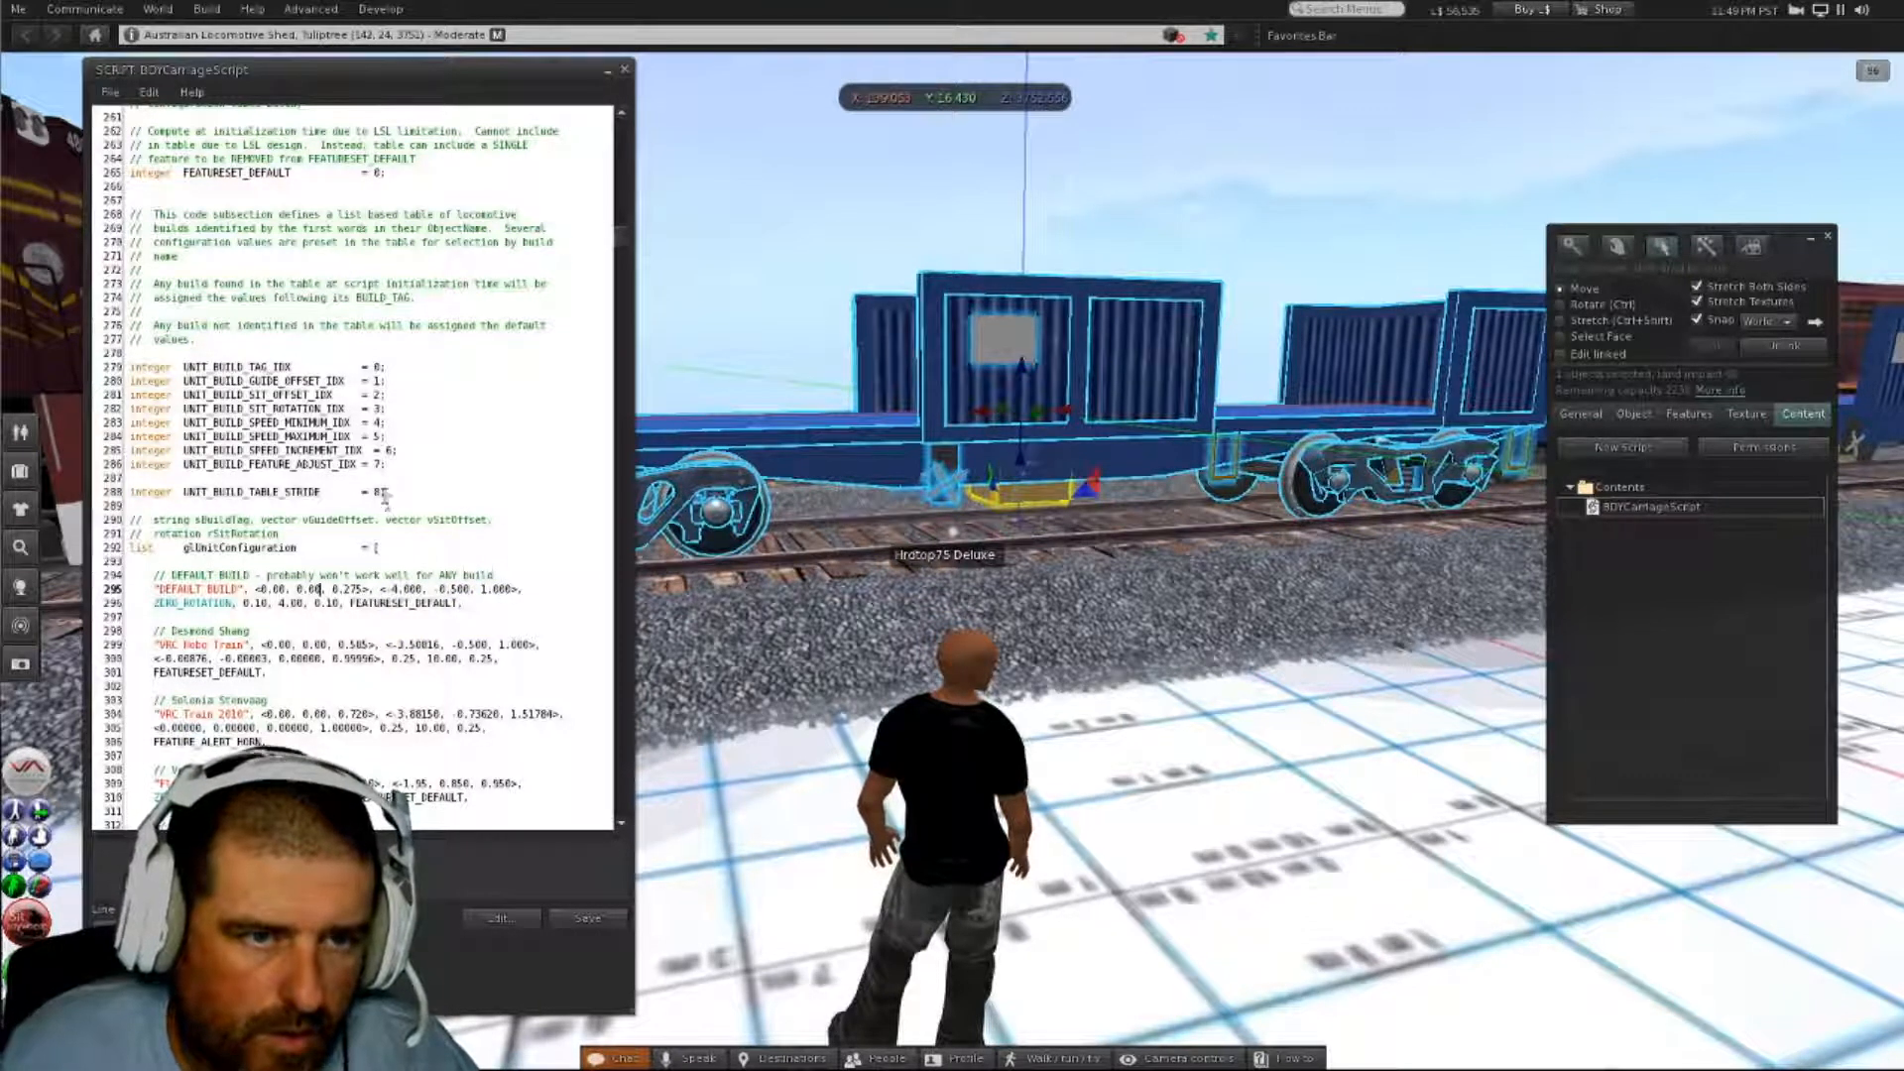
- Review the script's constants, set the DEFAULT BUILD minimum speed to 0.20, save the script and close it
scroll(387, 496, "up", 5)
left_click_drag(620, 234, 619, 136)
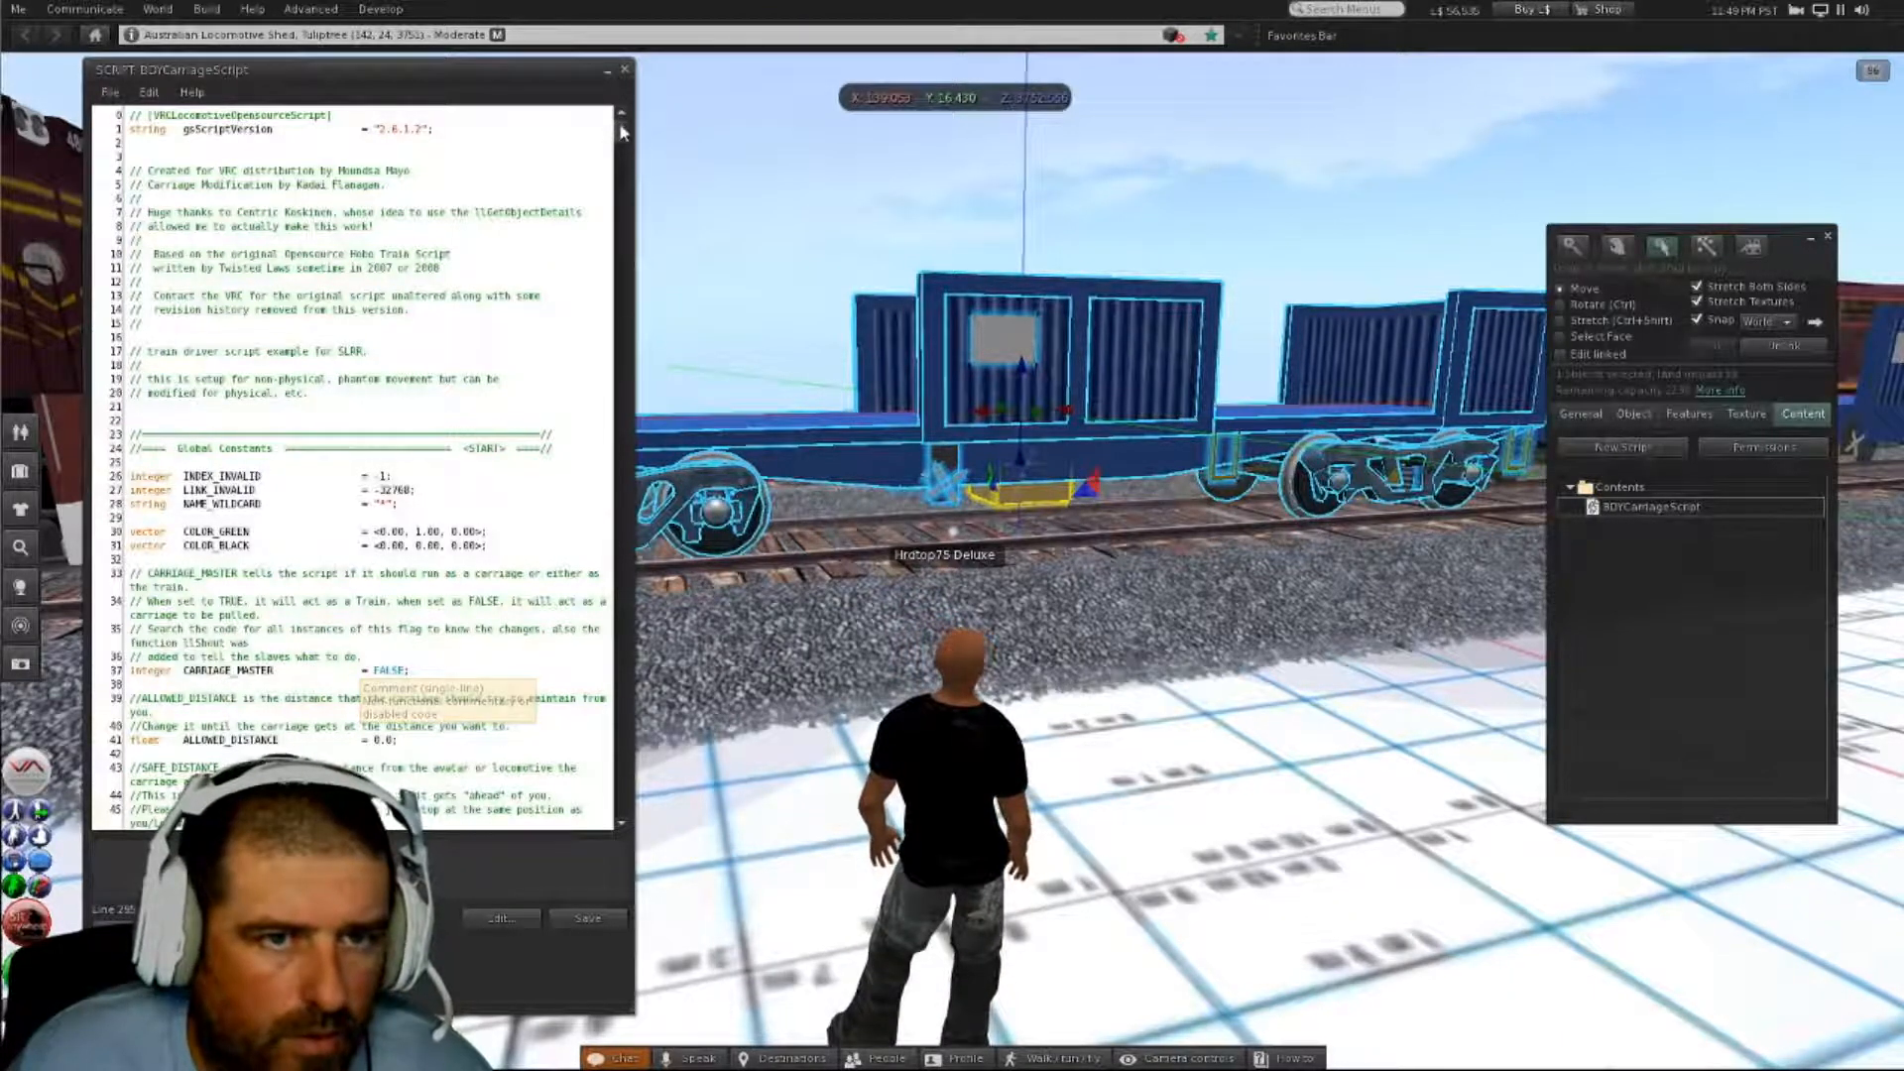
left_click_drag(621, 128, 625, 170)
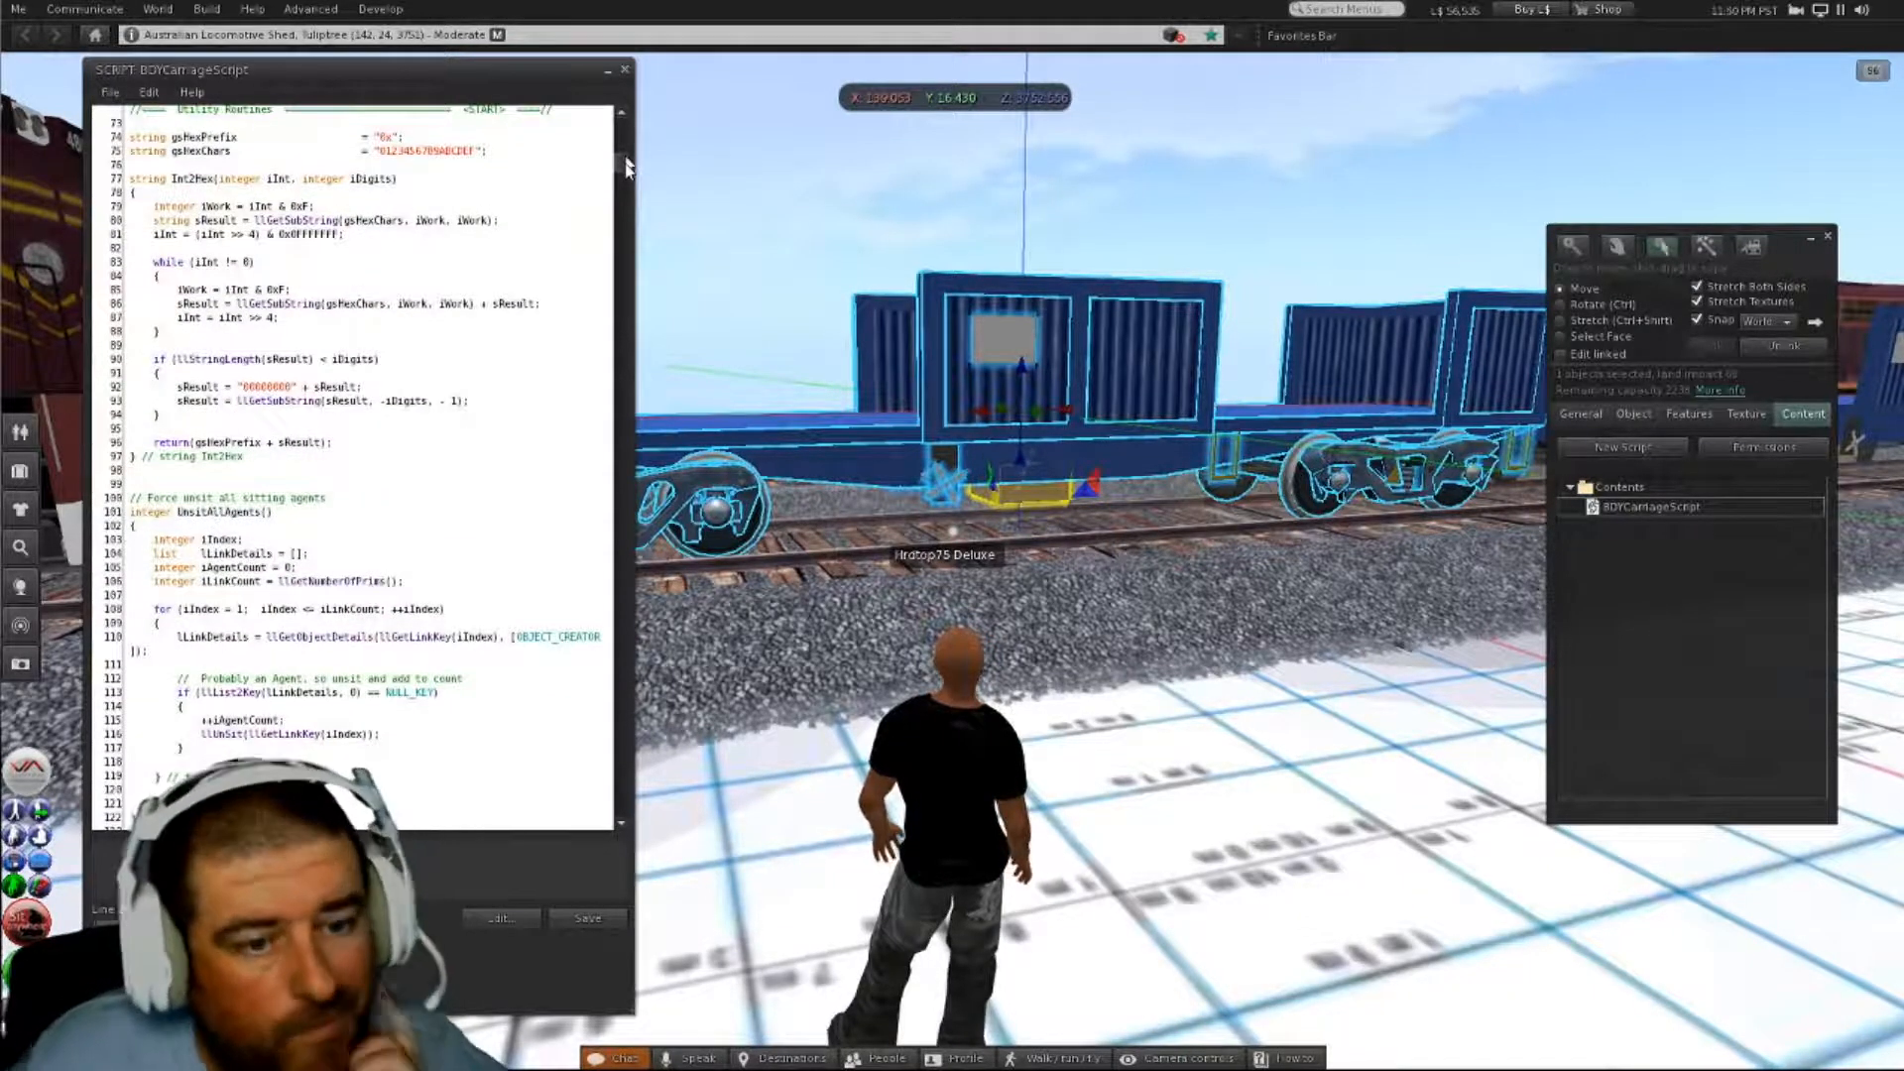
left_click_drag(626, 169, 626, 244)
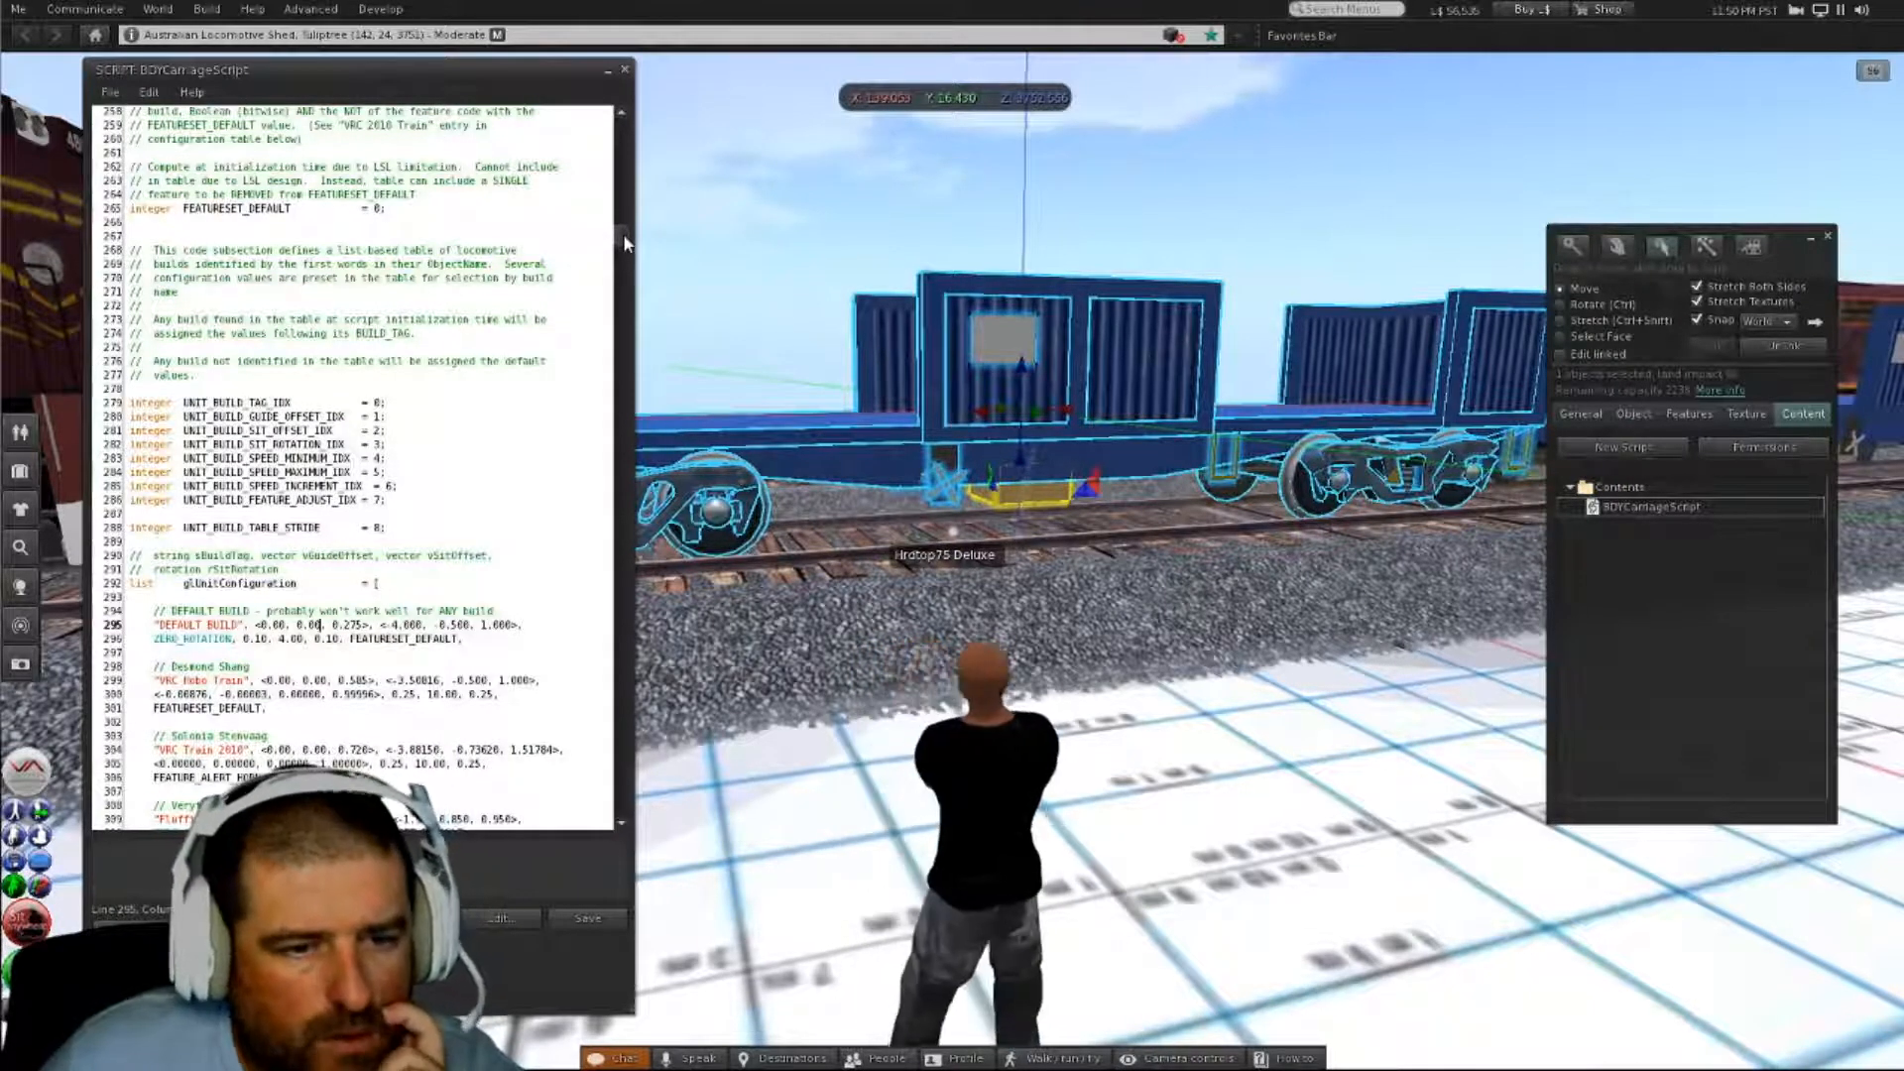
key("BackSpace")
type("2")
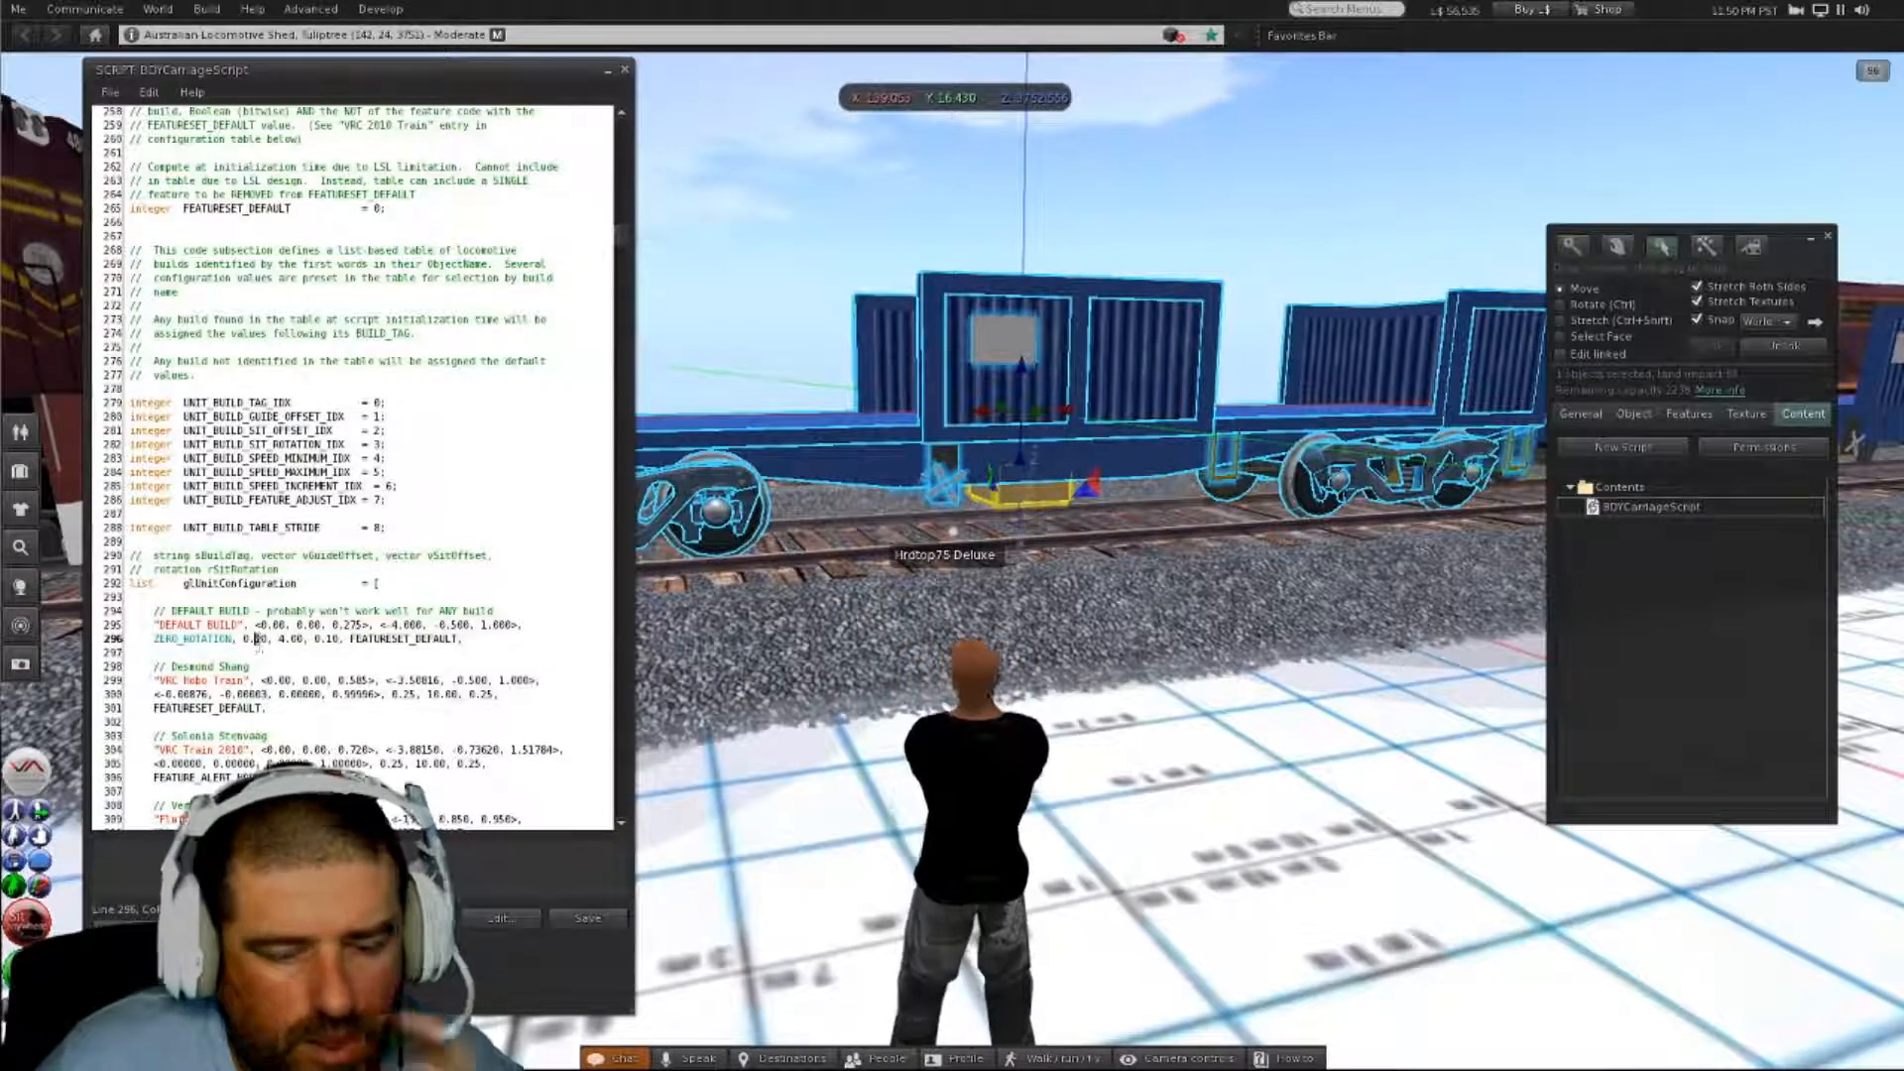
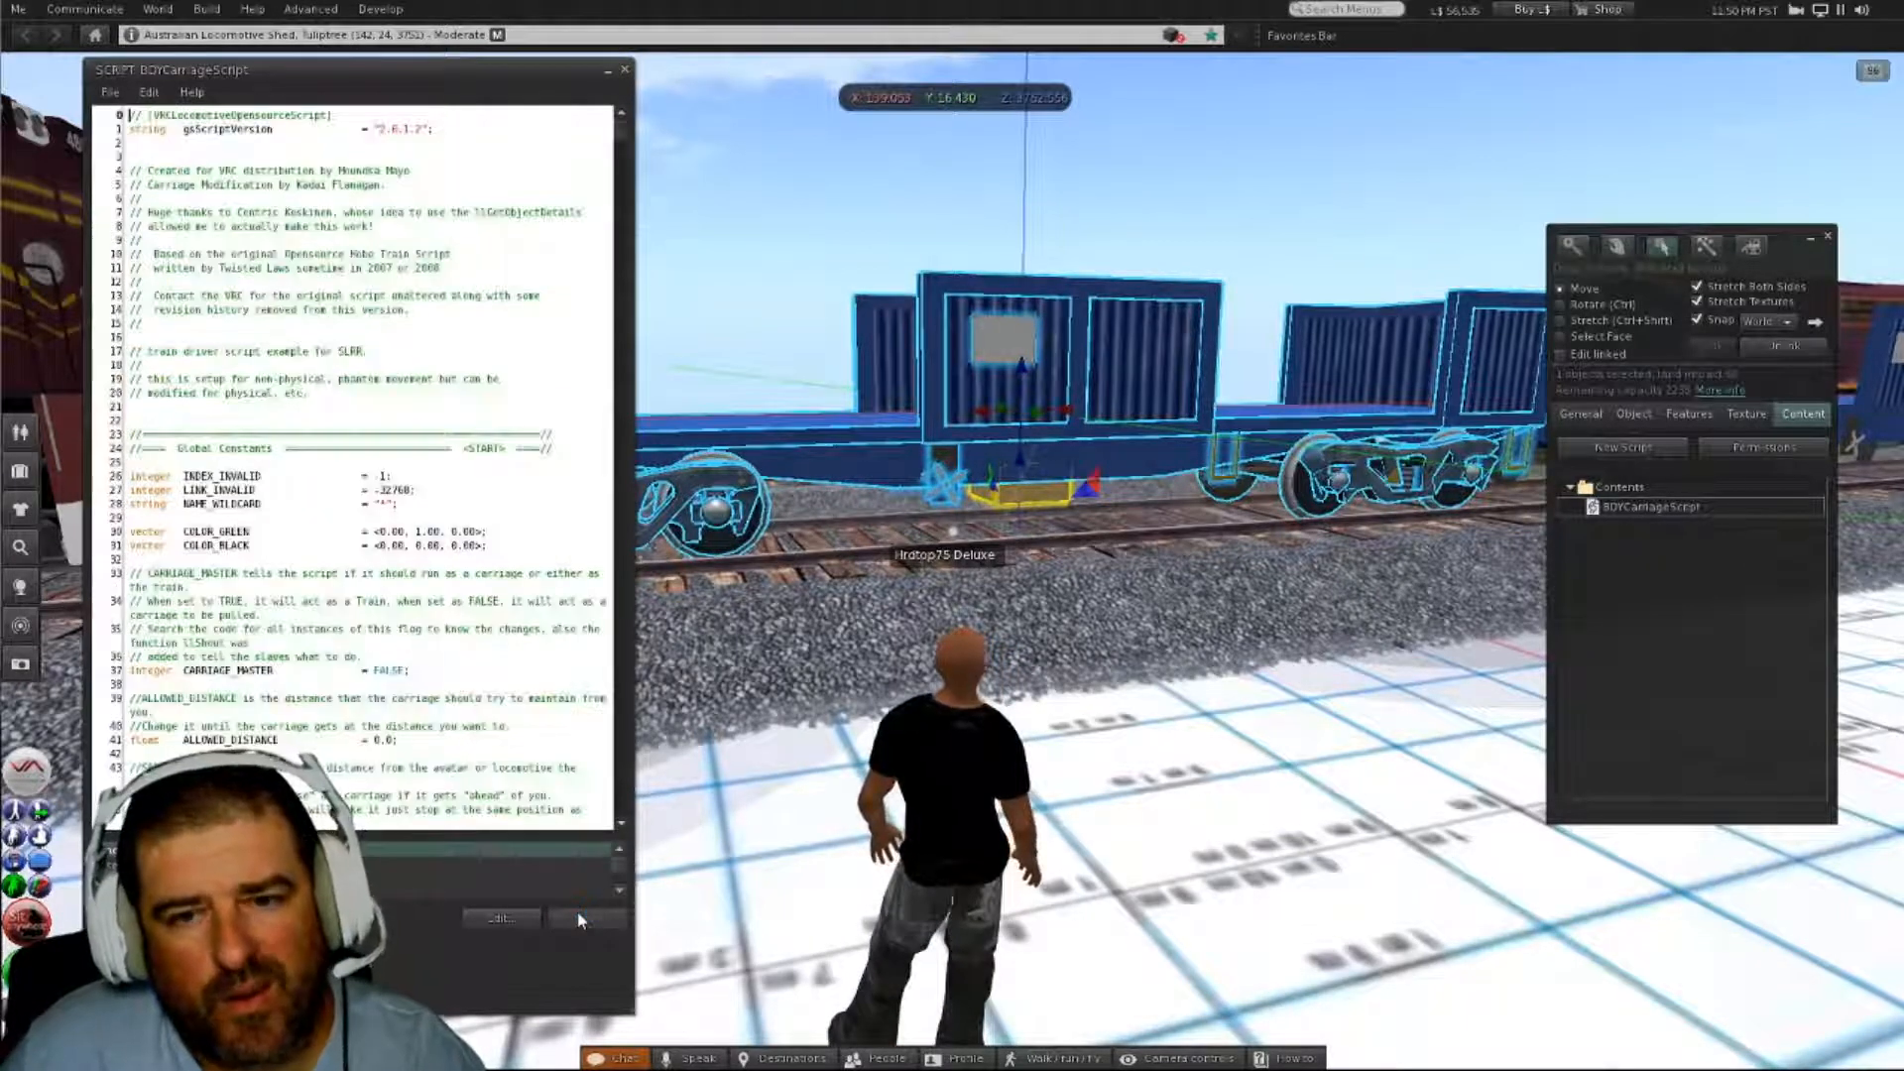
left_click(622, 72)
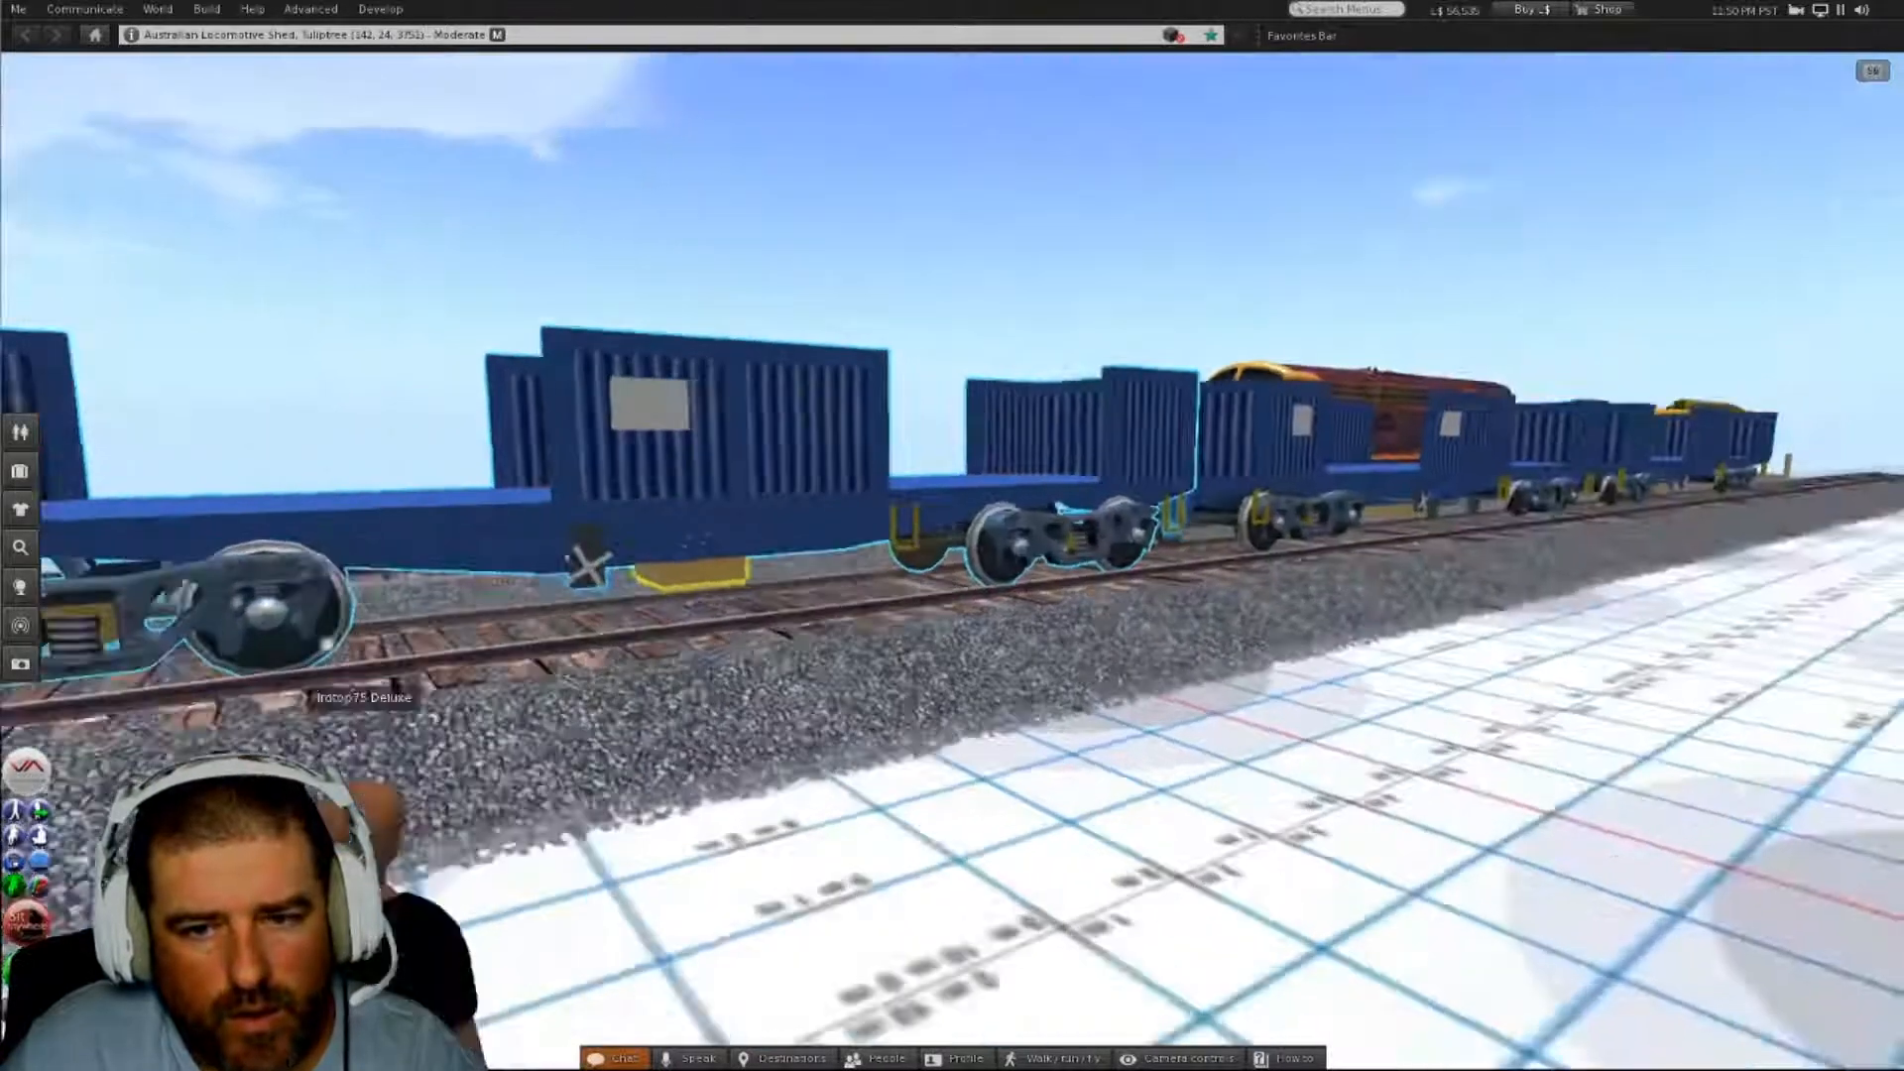
- Examine the row of blue wagons along the track from both sides and check the alignment of the scripted wagon
left_click_drag(1059, 540, 888, 709, "alt")
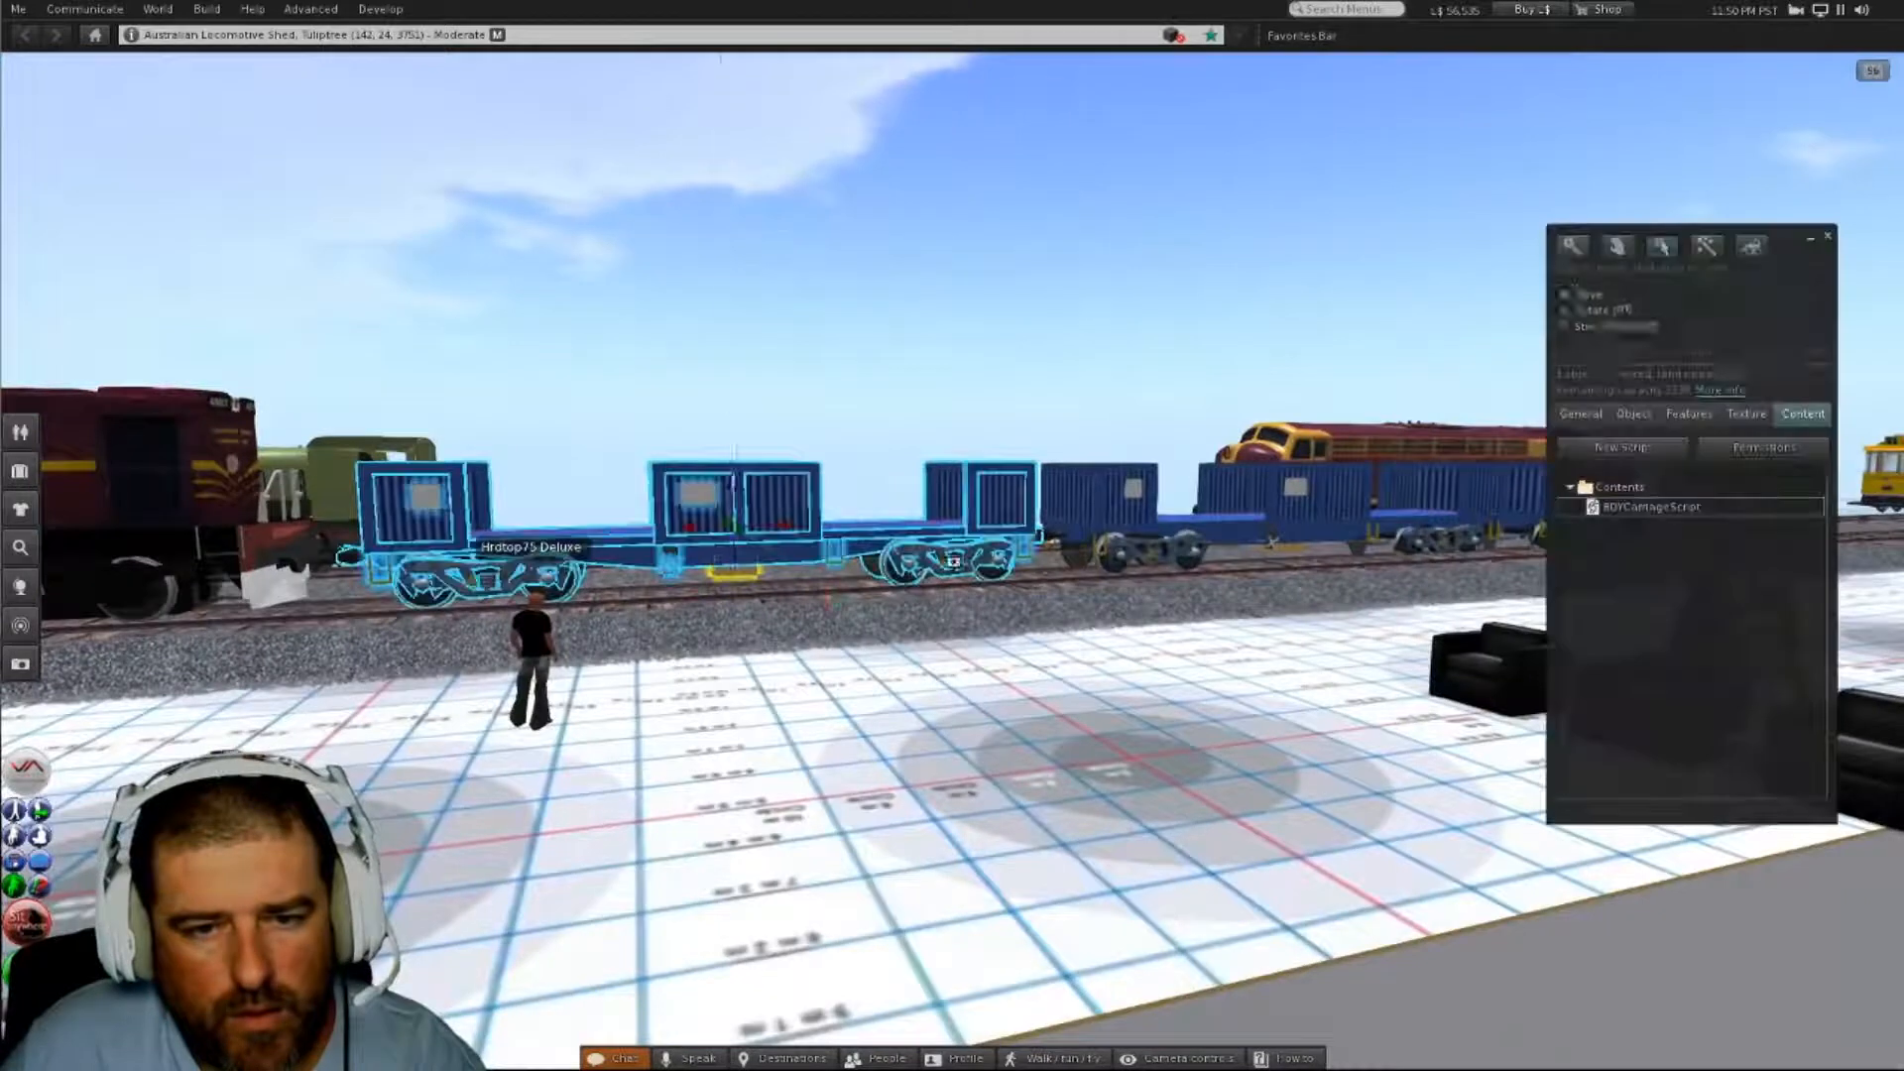
right_click(1646, 508)
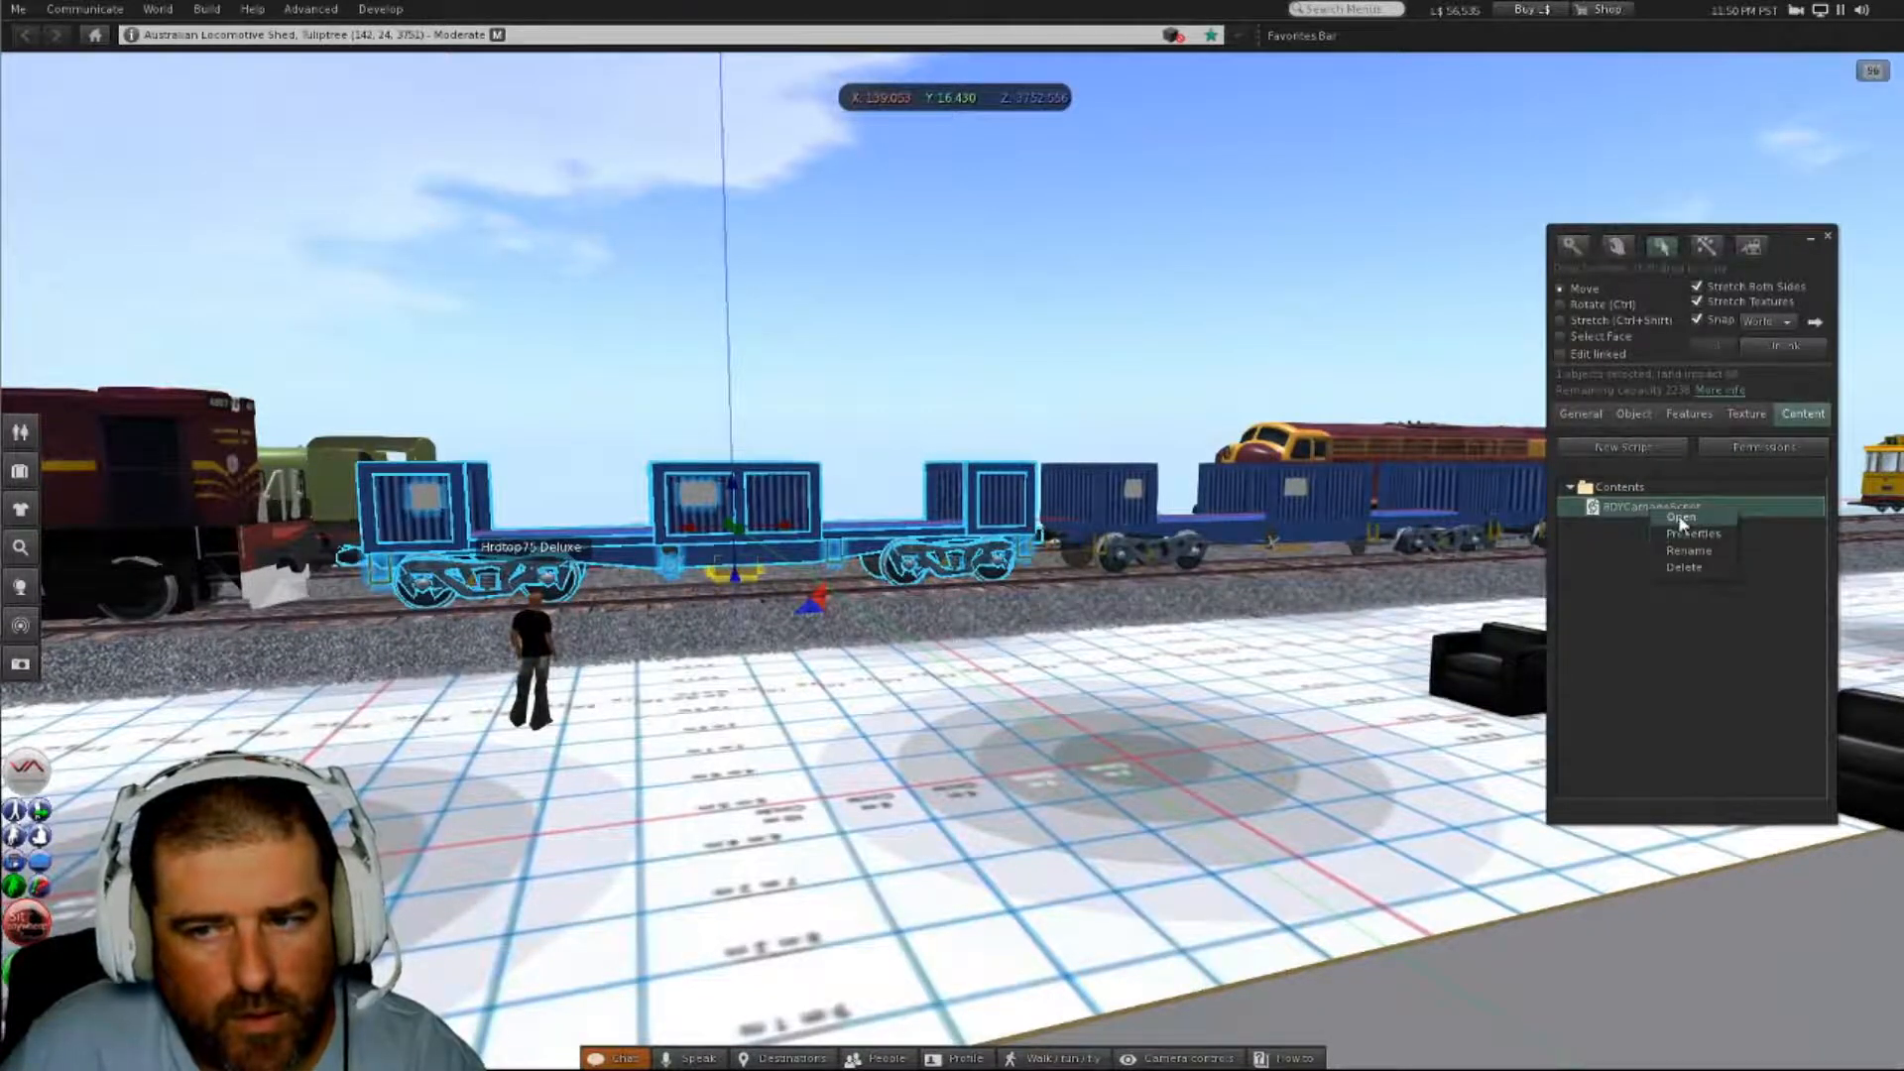
left_click(1697, 603)
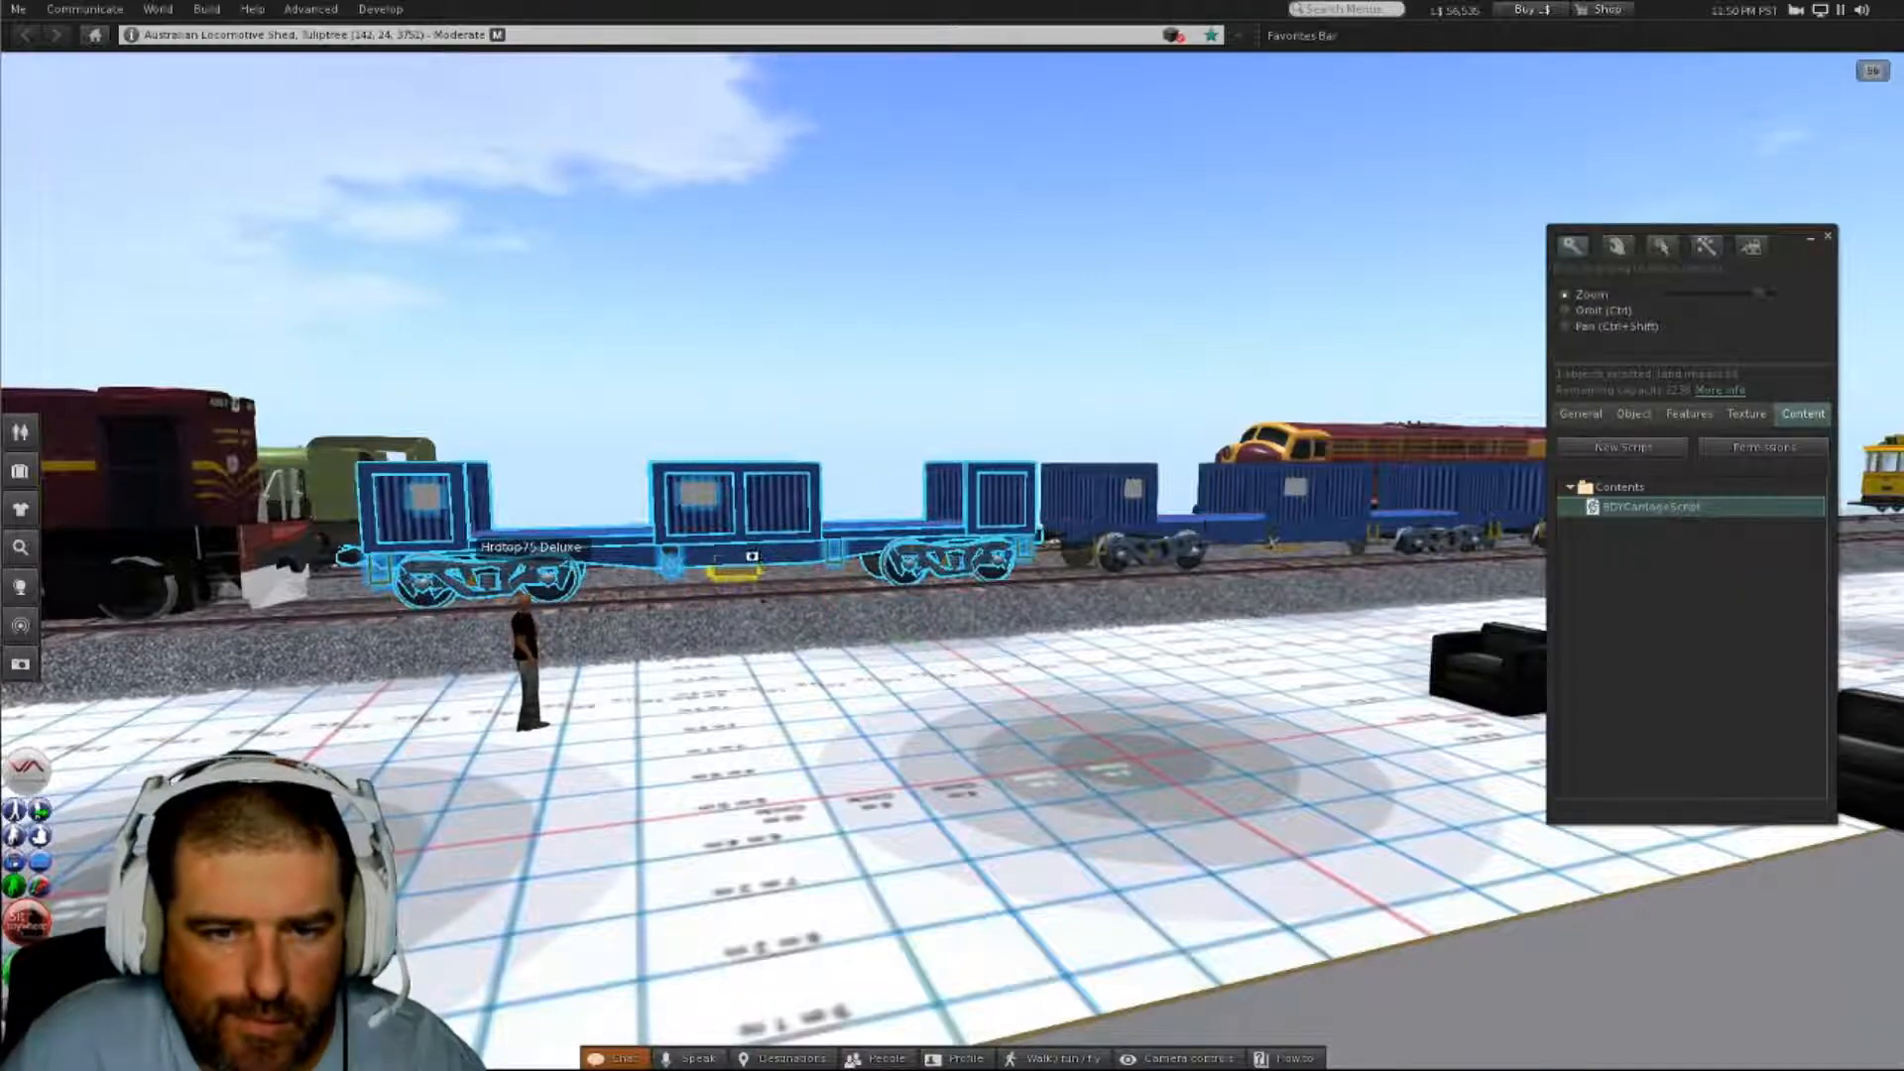
left_click_drag(1214, 536, 991, 625, "alt")
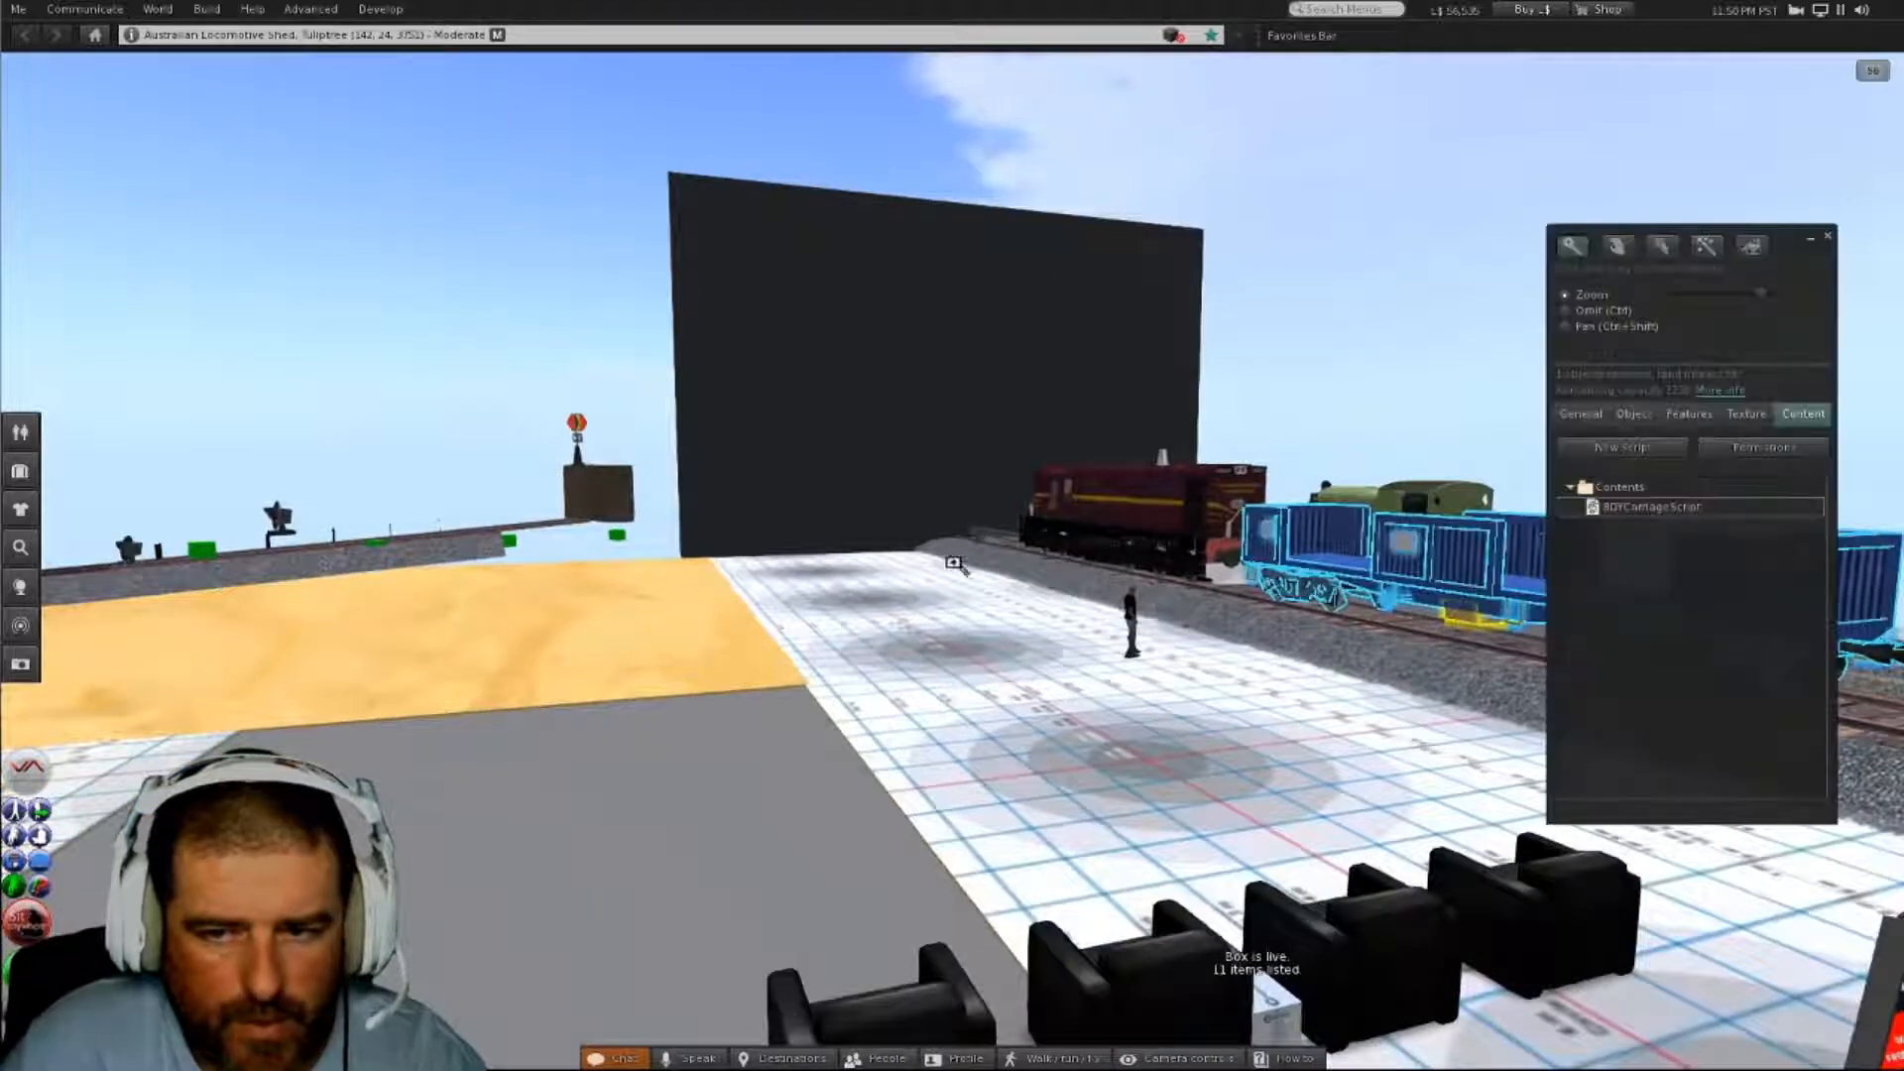
left_click_drag(1502, 550, 1027, 630, "alt")
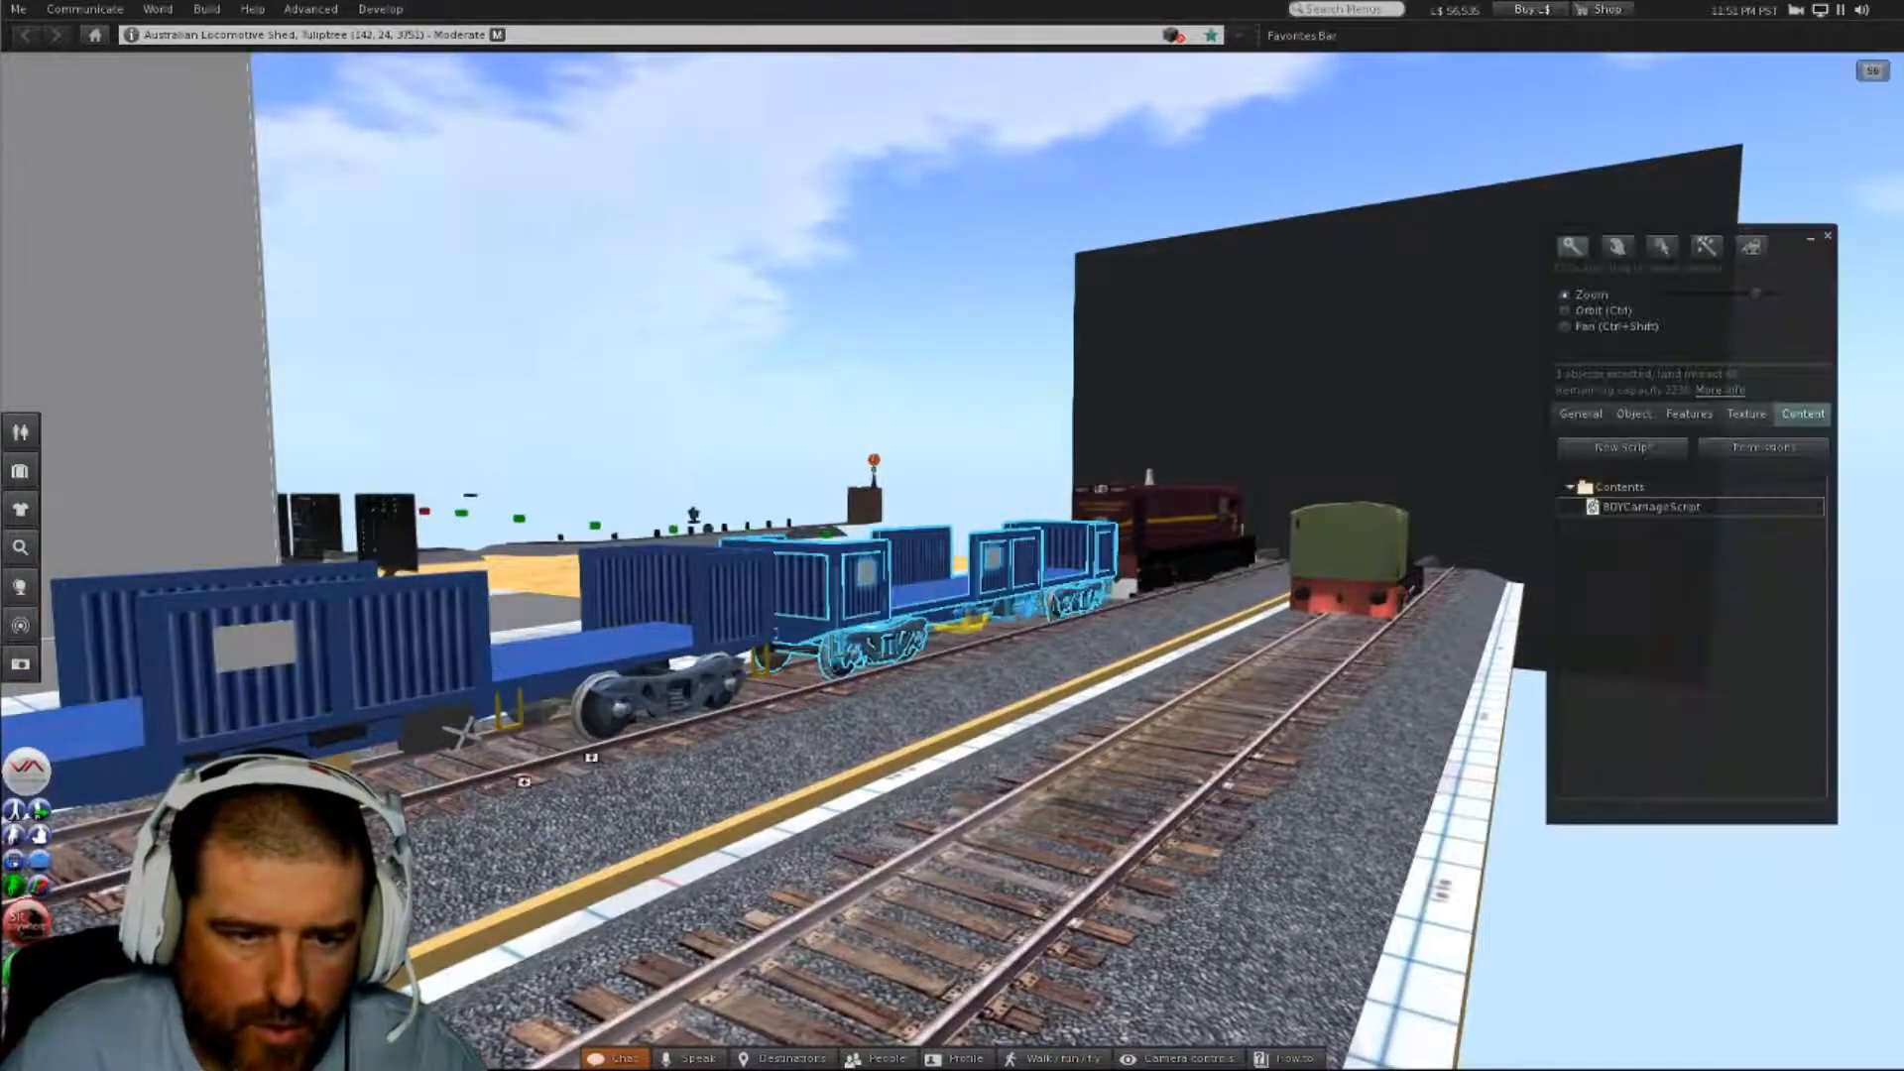
left_click_drag(385, 697, 855, 716, "alt")
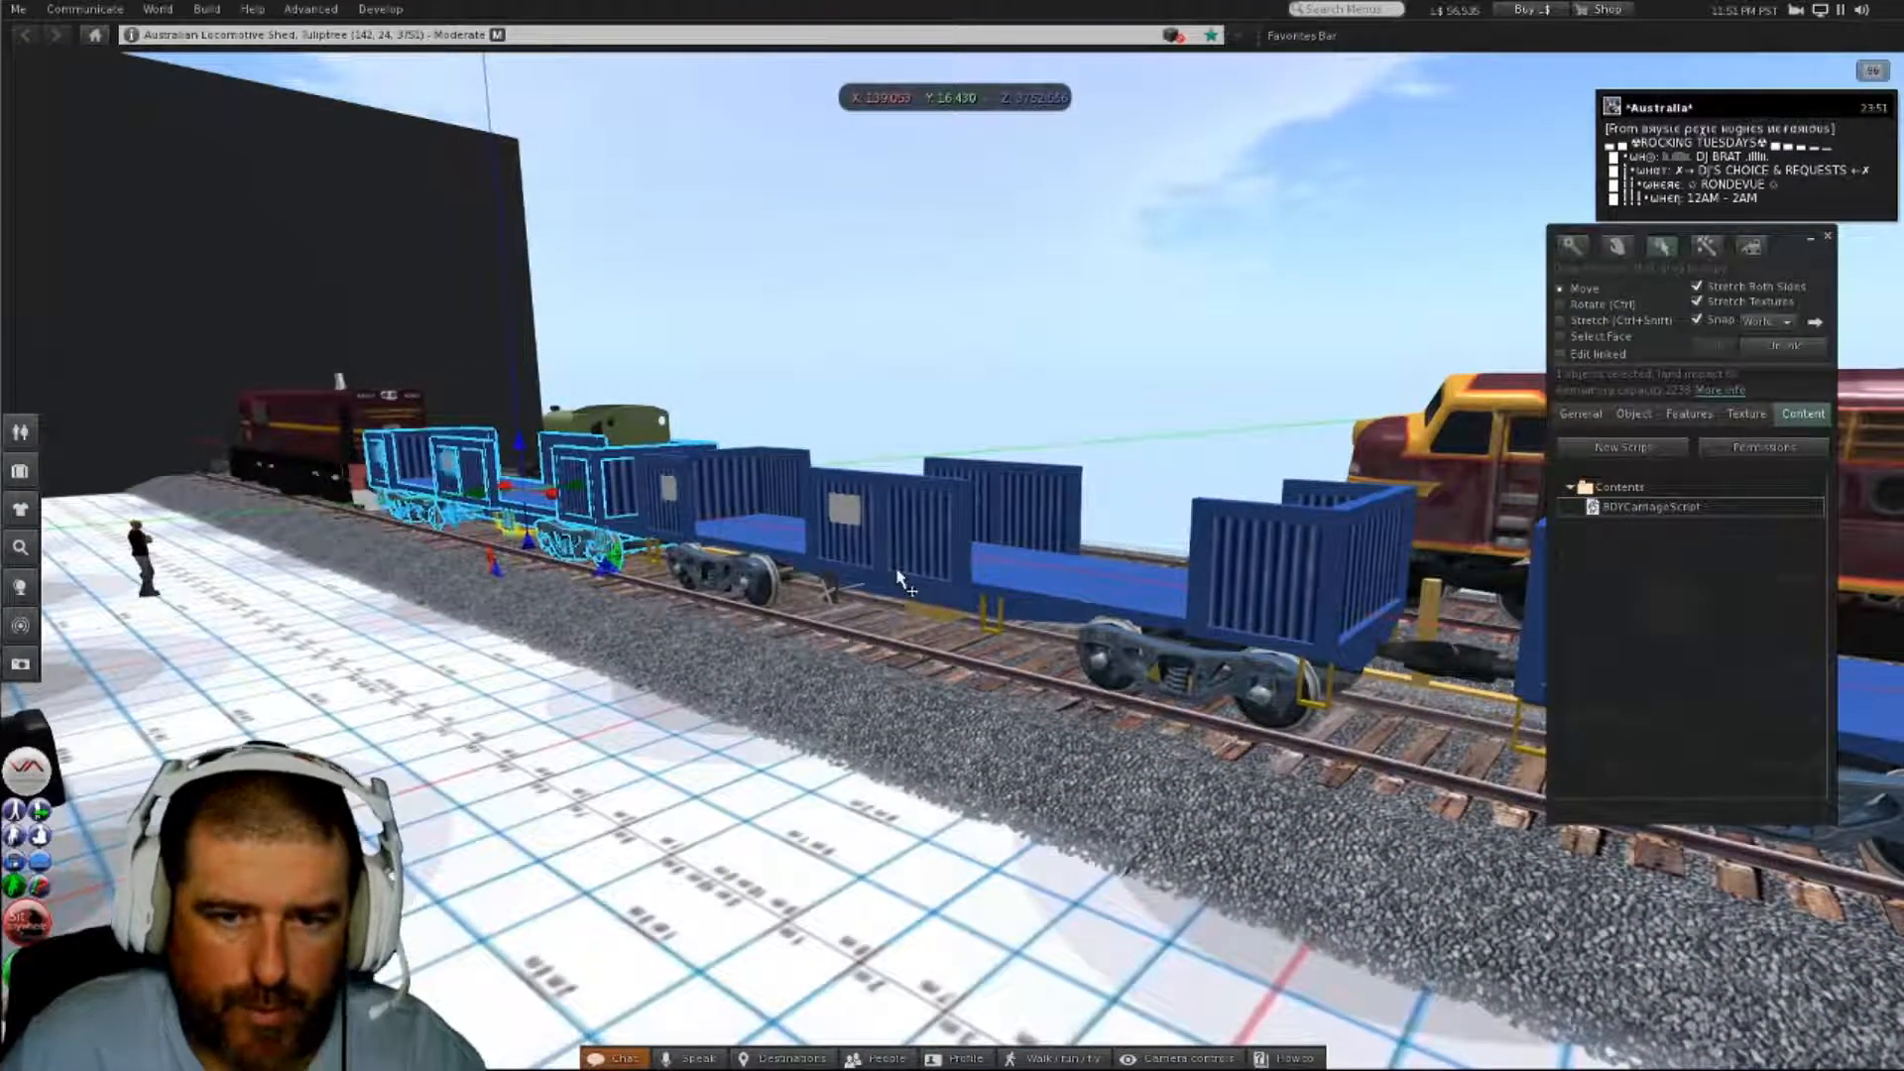
key("alt")
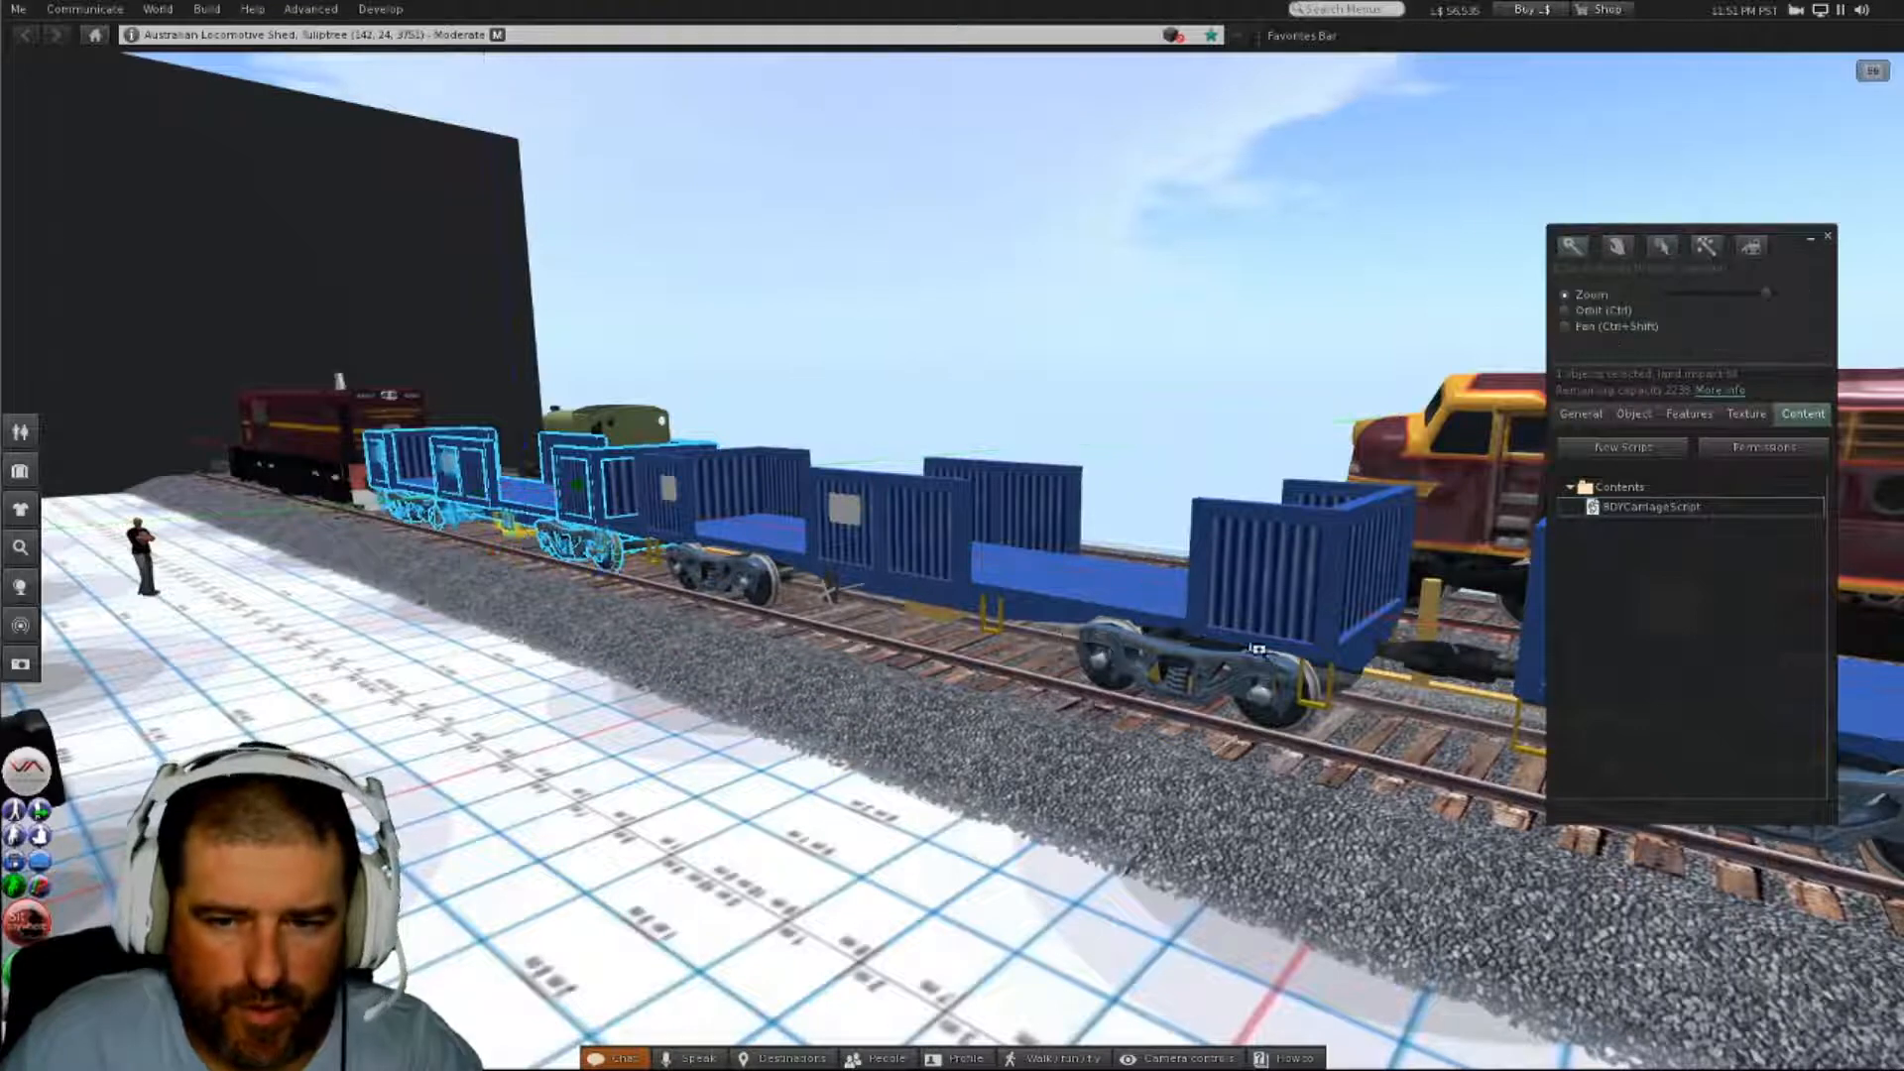
- Select the unscripted wagon in the middle of the row for editing and set its Z rotation to 180 degrees
left_click_drag(1258, 650, 773, 521, "alt")
right_click(768, 516)
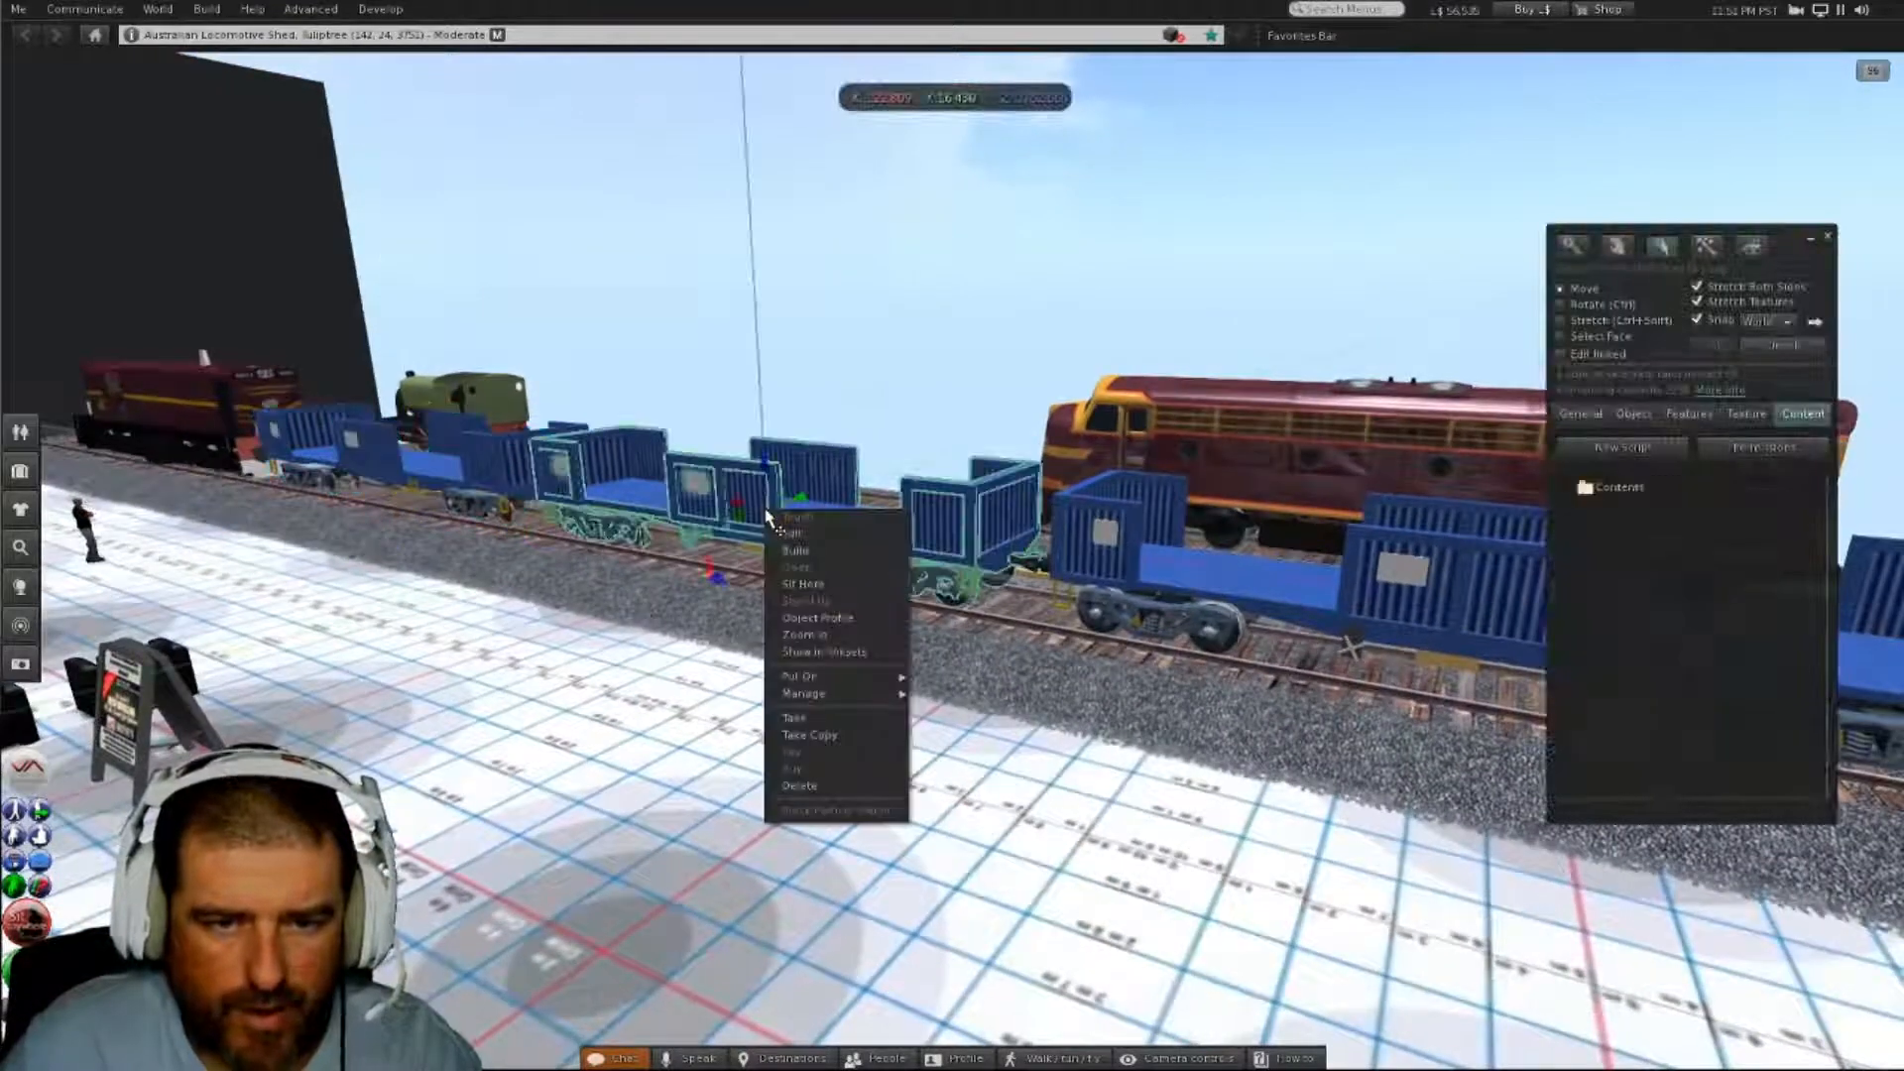
left_click(790, 536)
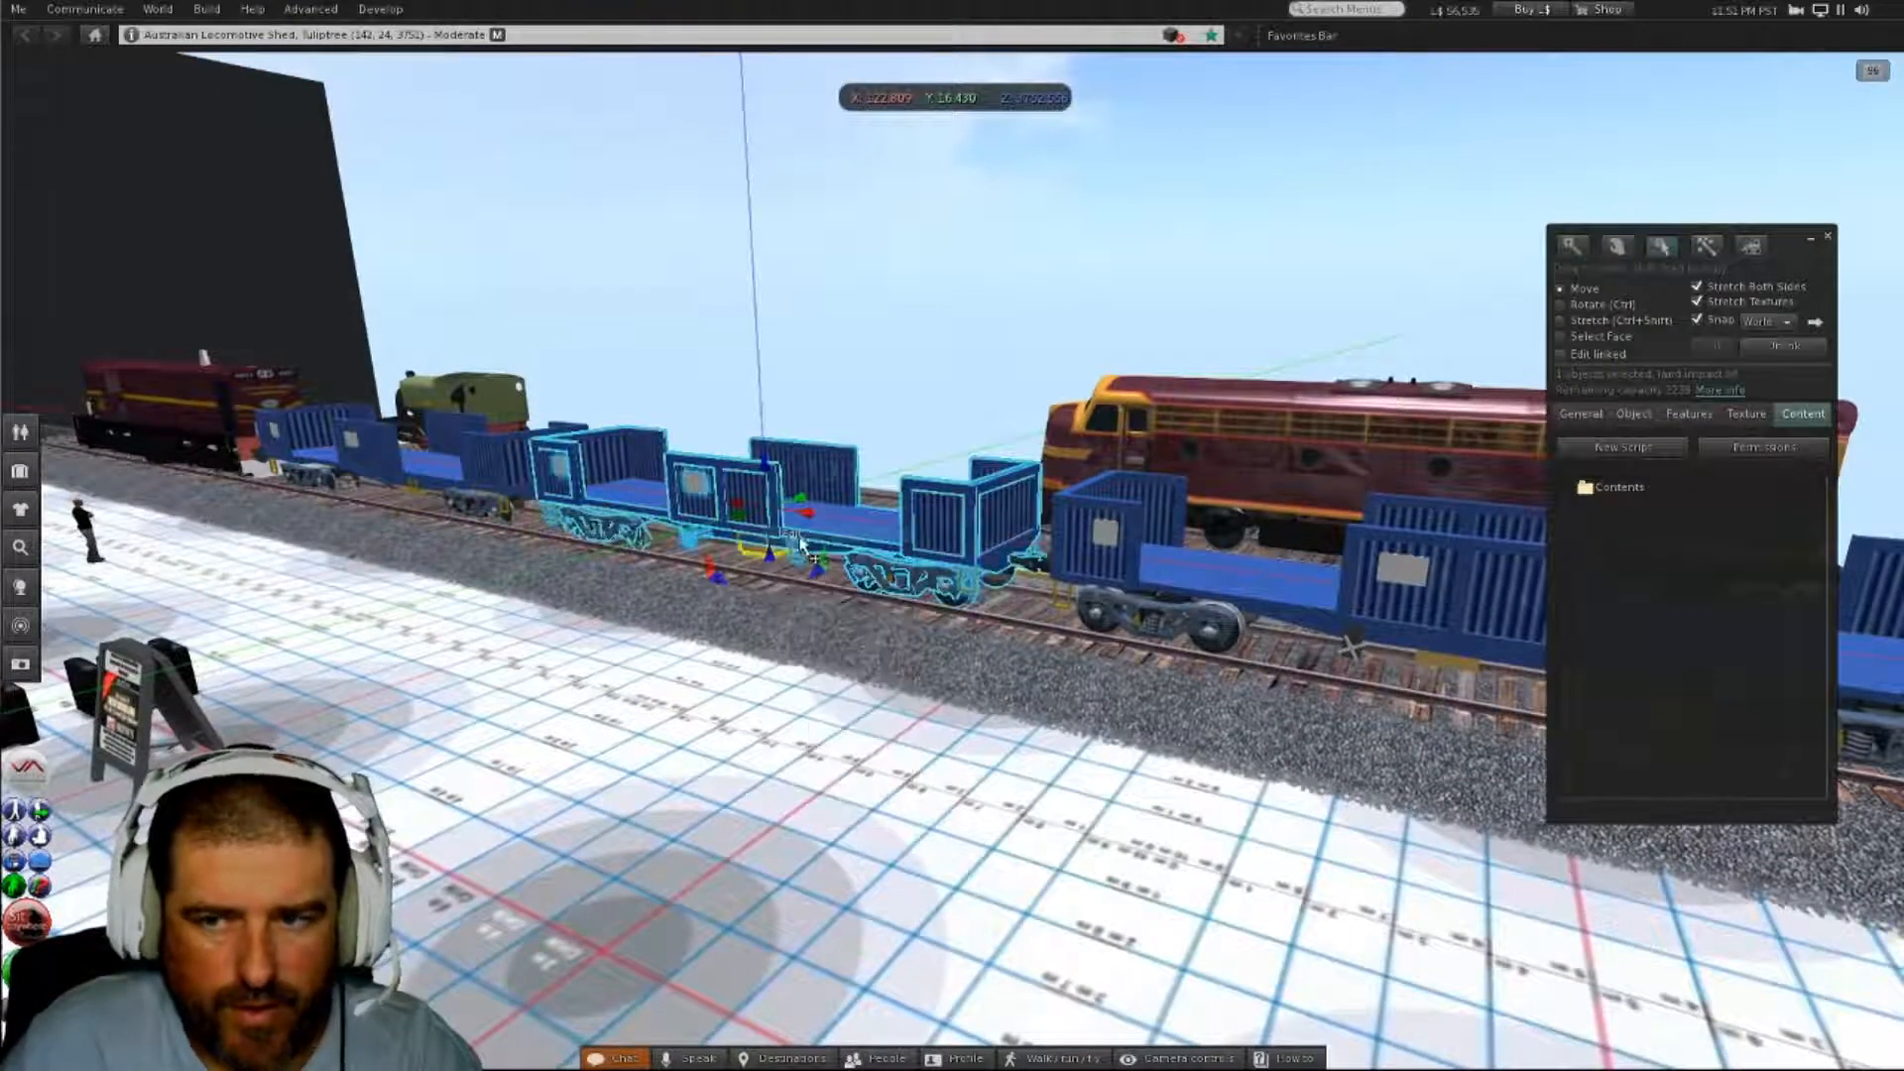
left_click(1633, 413)
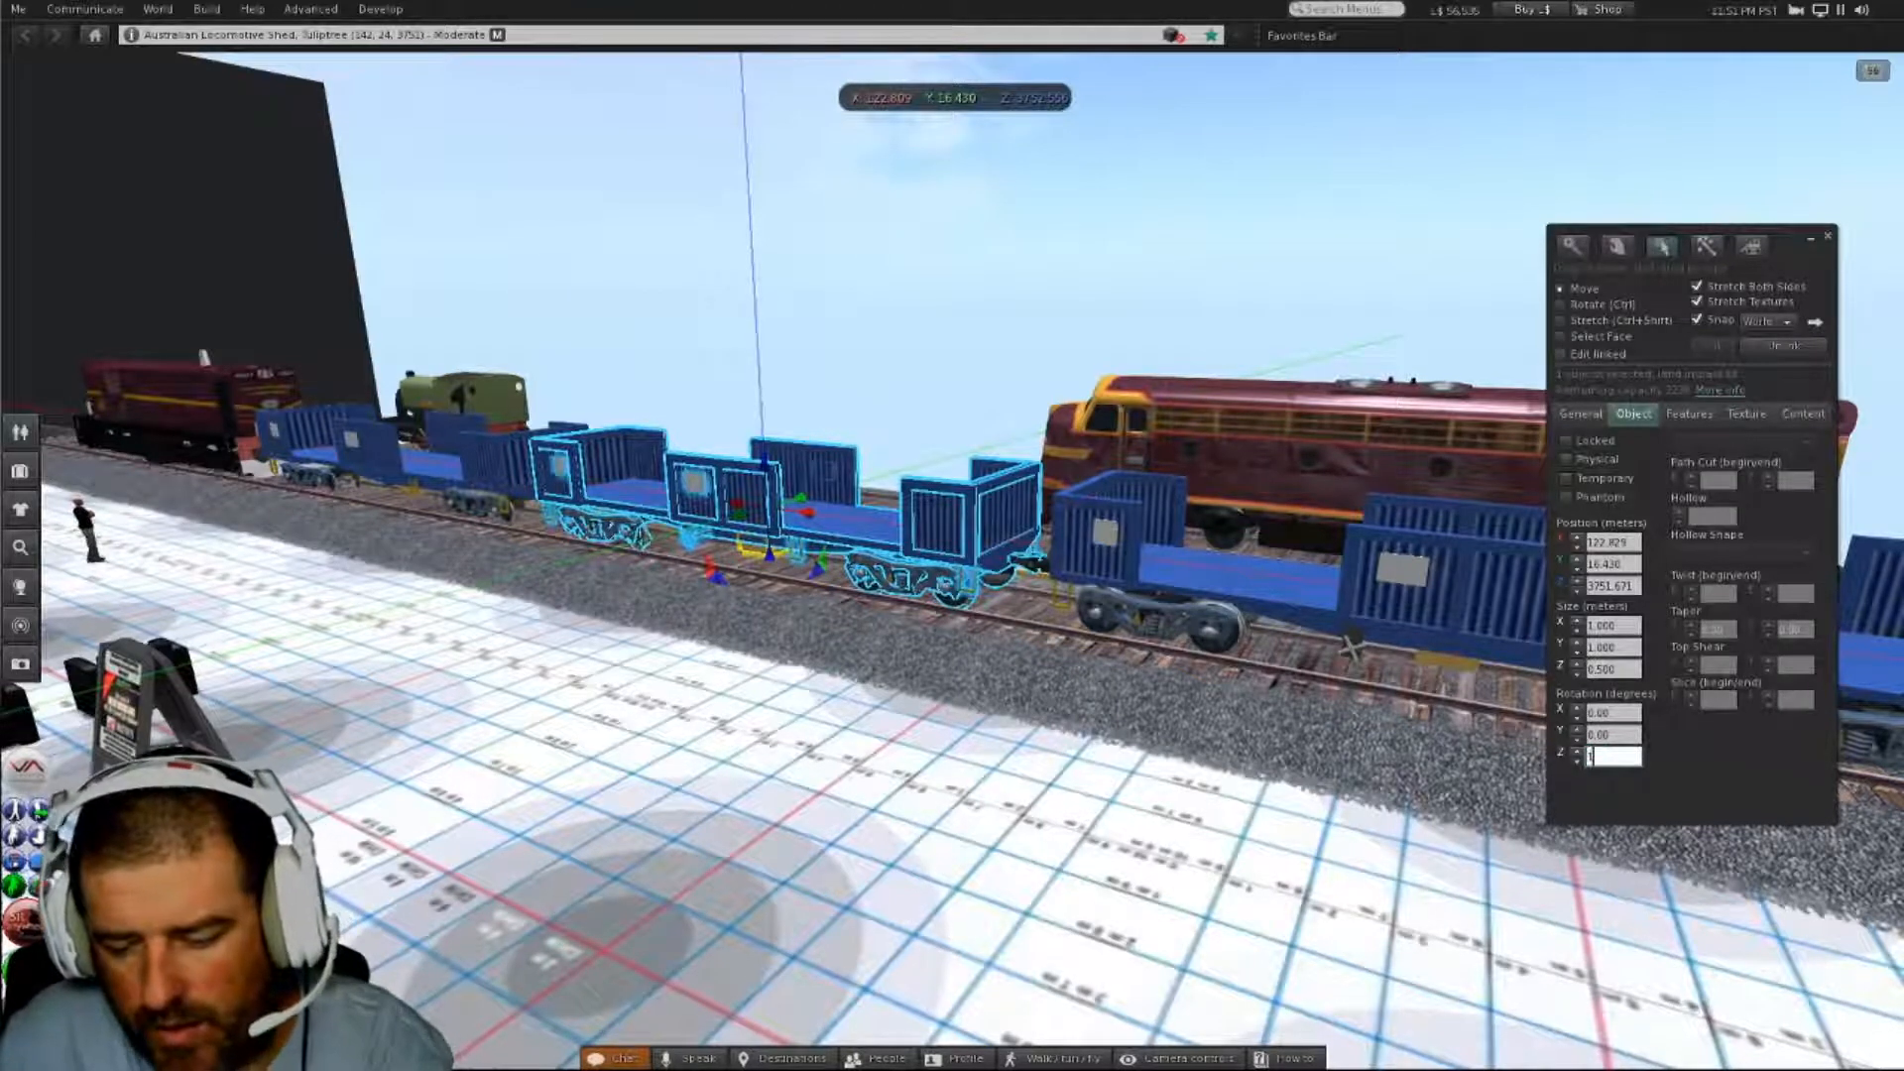
left_click(1619, 733)
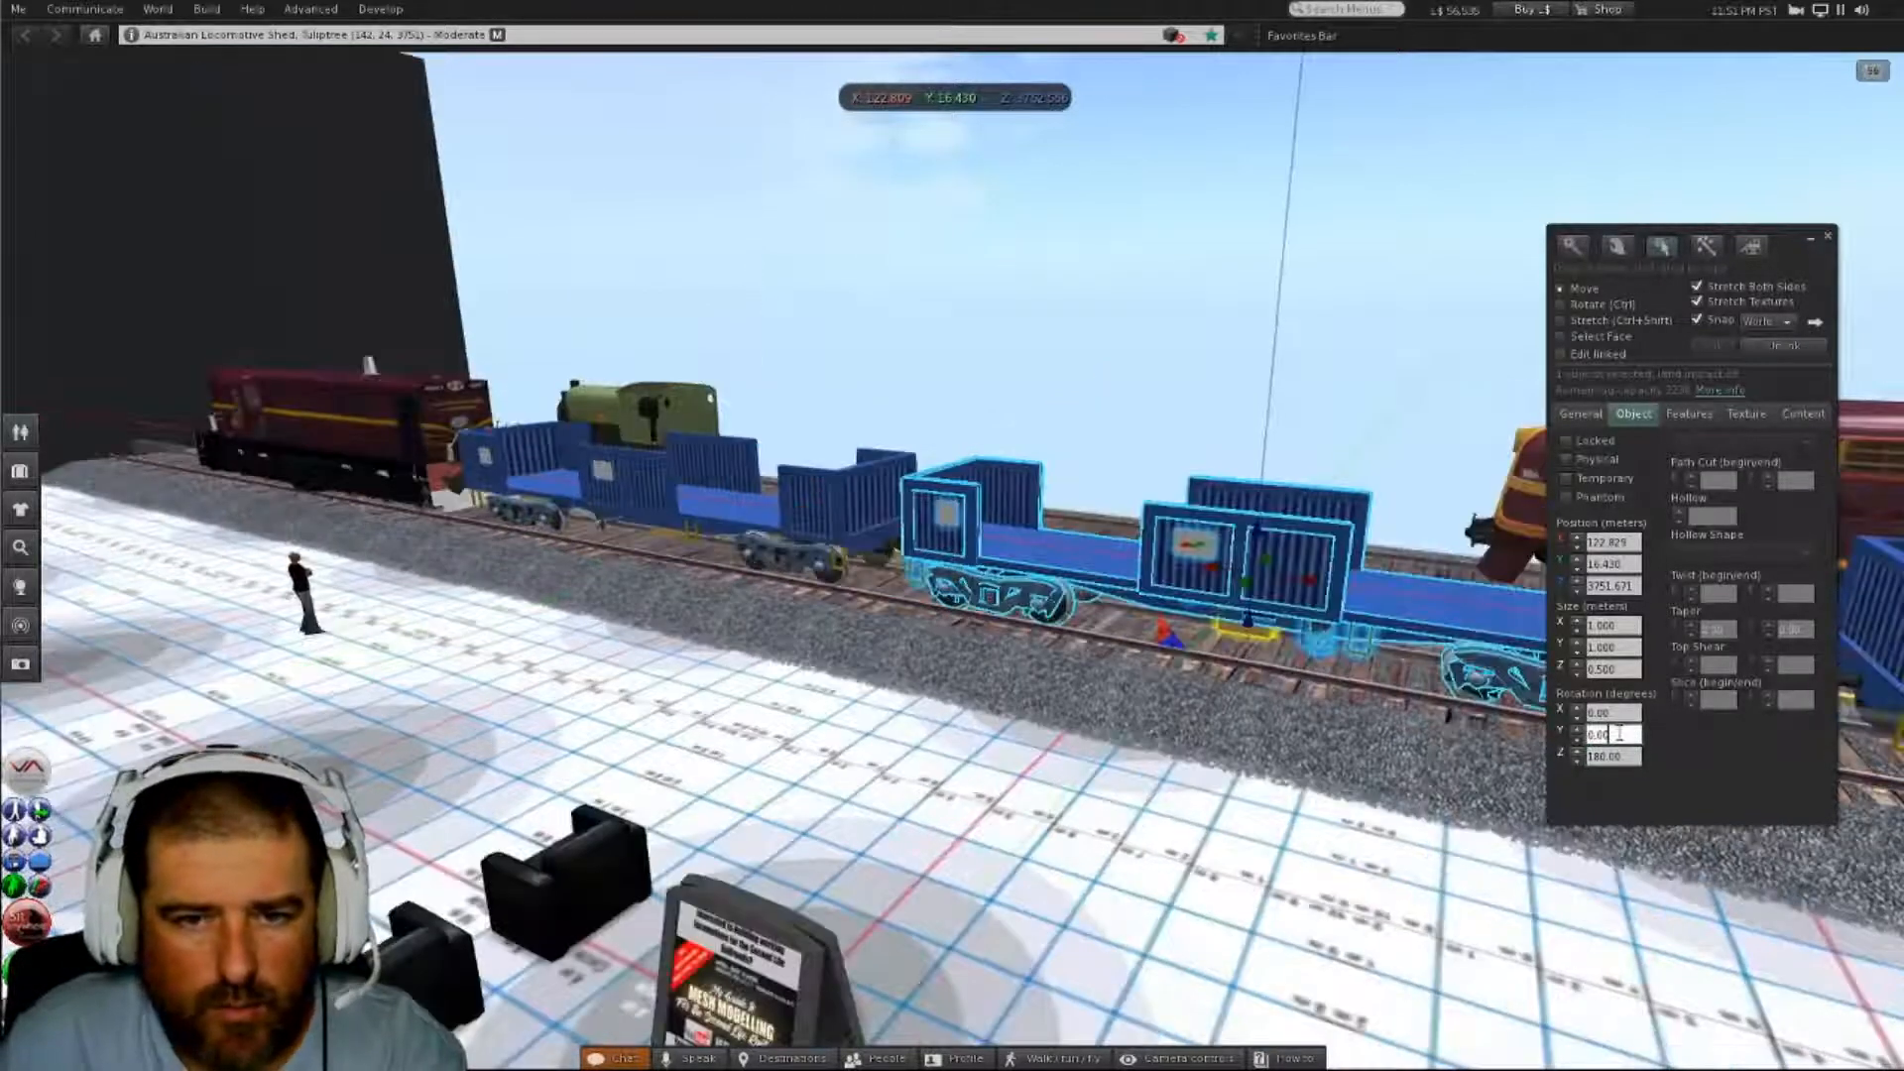
- Inspect the couplers and bogies at both ends of the turned wagon and select the next wagon along
left_click_drag(1222, 623, 1498, 526, "alt")
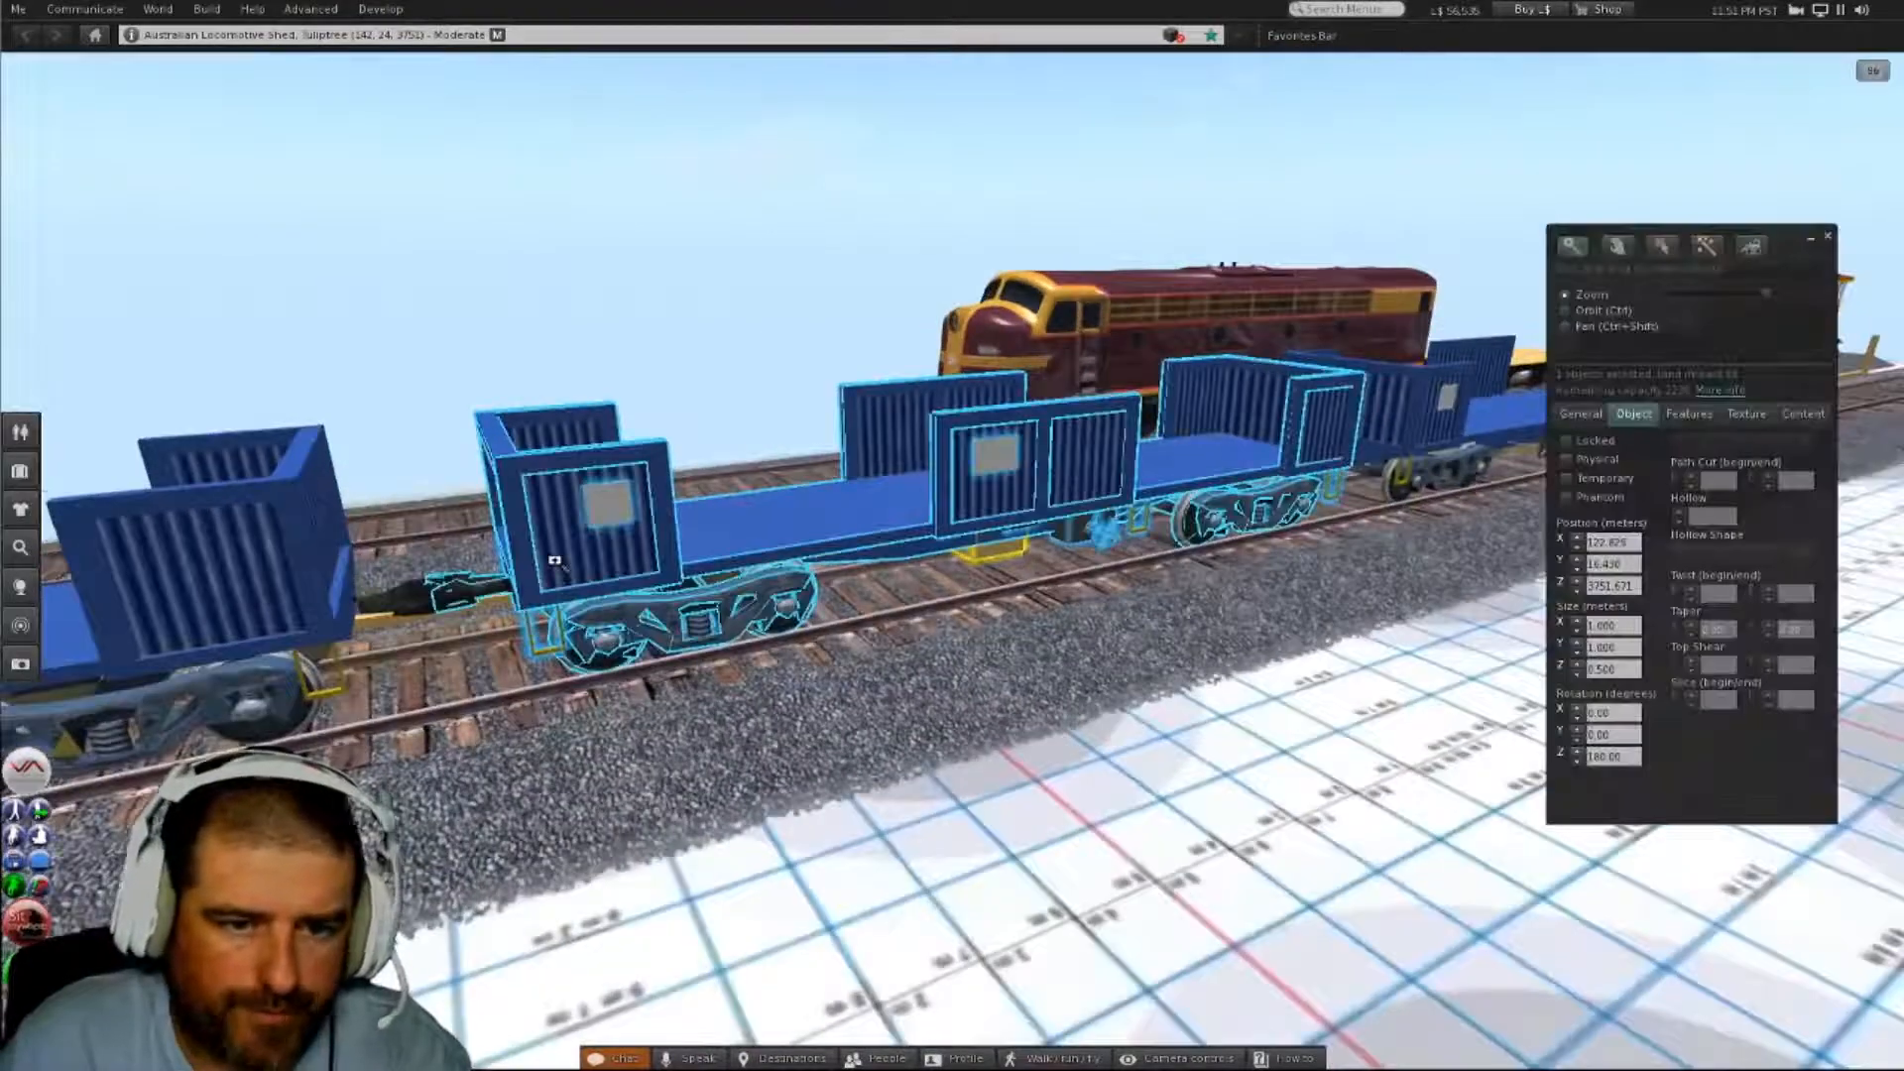
left_click_drag(552, 561, 714, 595, "alt")
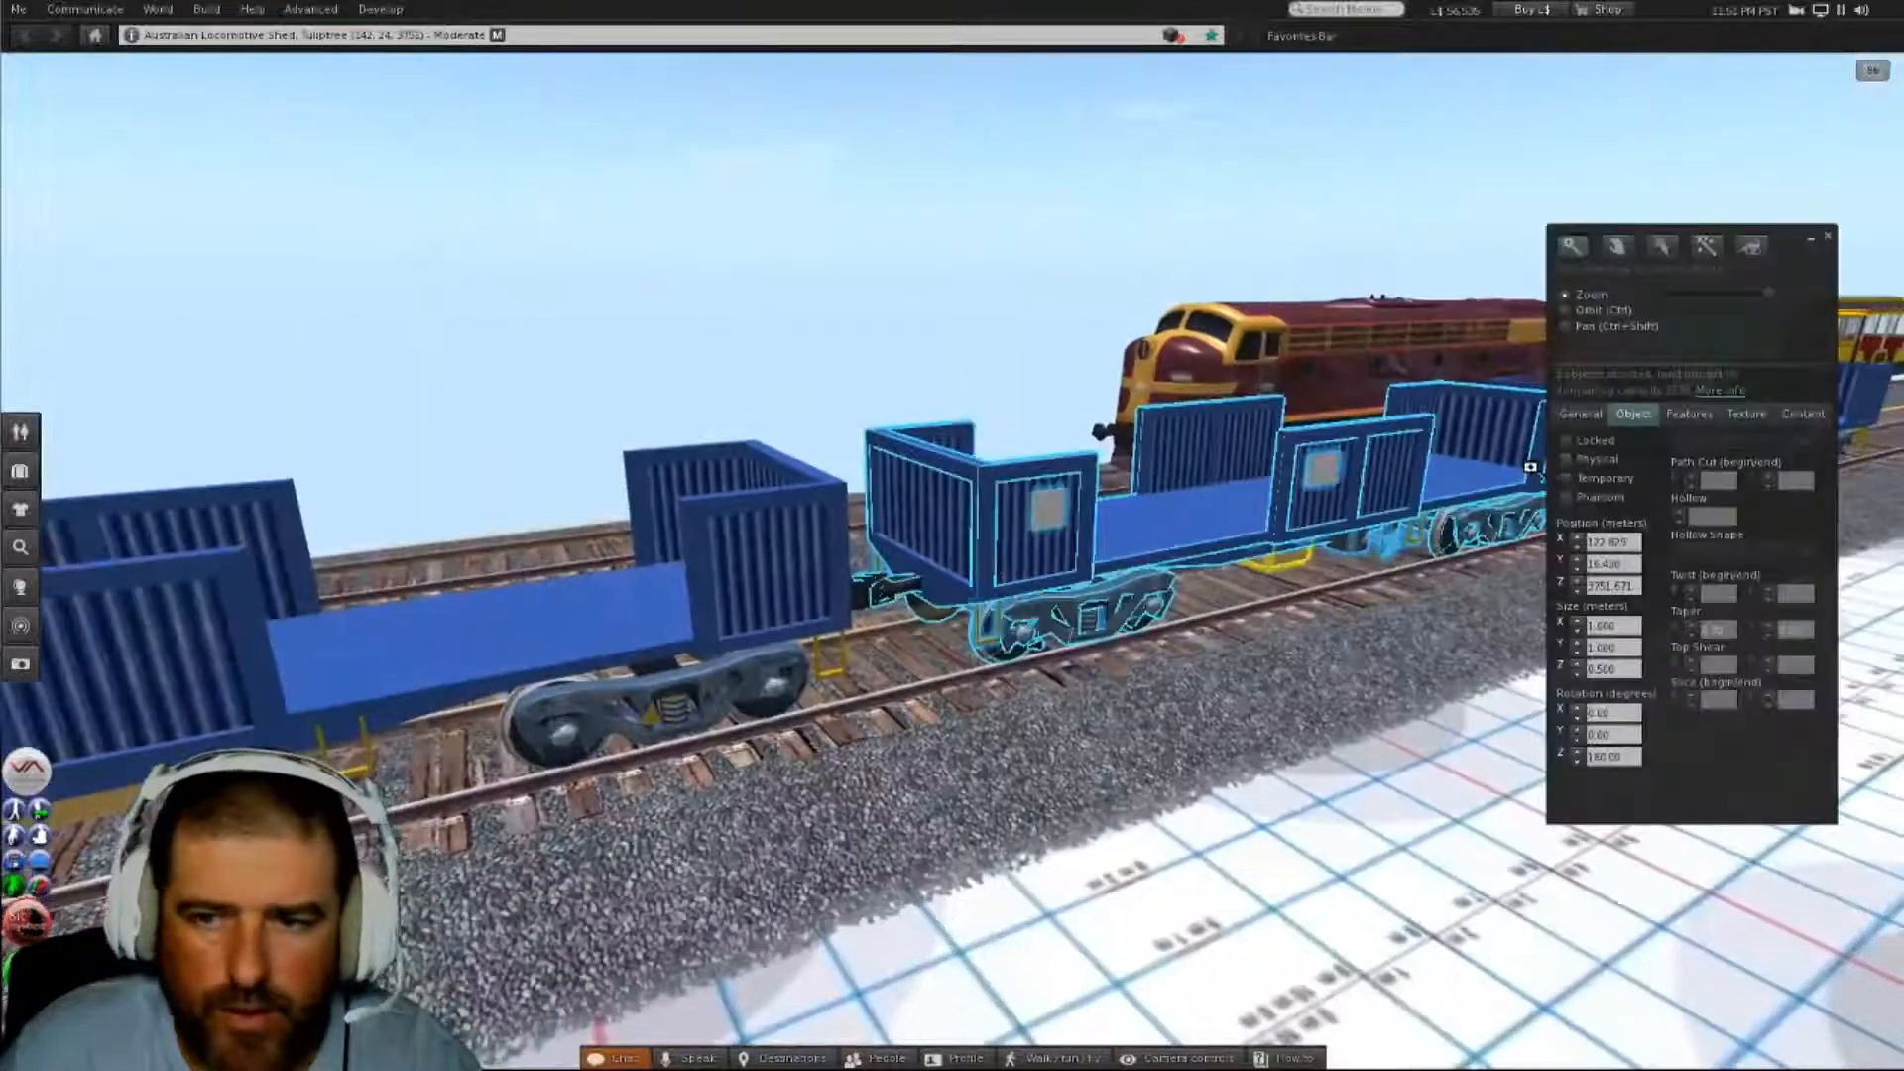
left_click_drag(1530, 467, 1180, 416, "alt")
left_click_drag(1438, 716, 1195, 627, "alt")
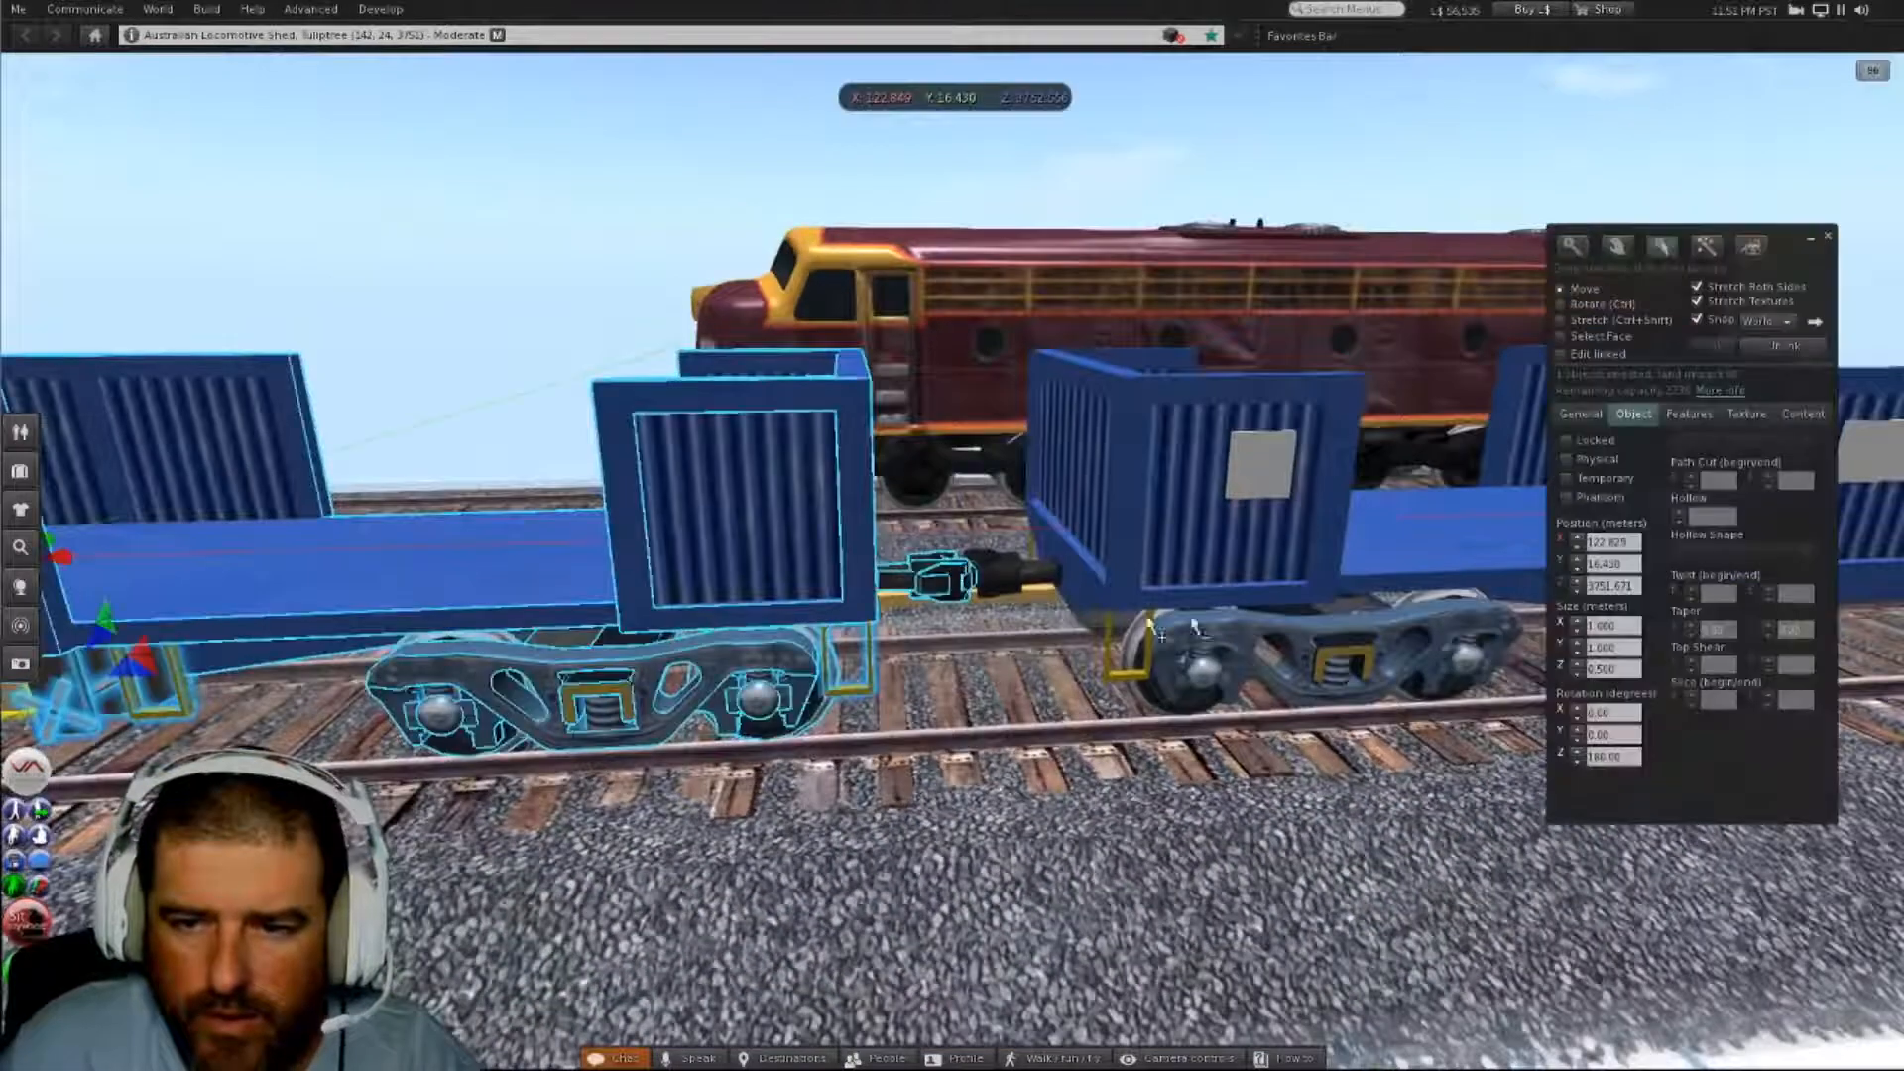
left_click(1420, 547)
left_click_drag(1424, 539, 949, 570, "alt")
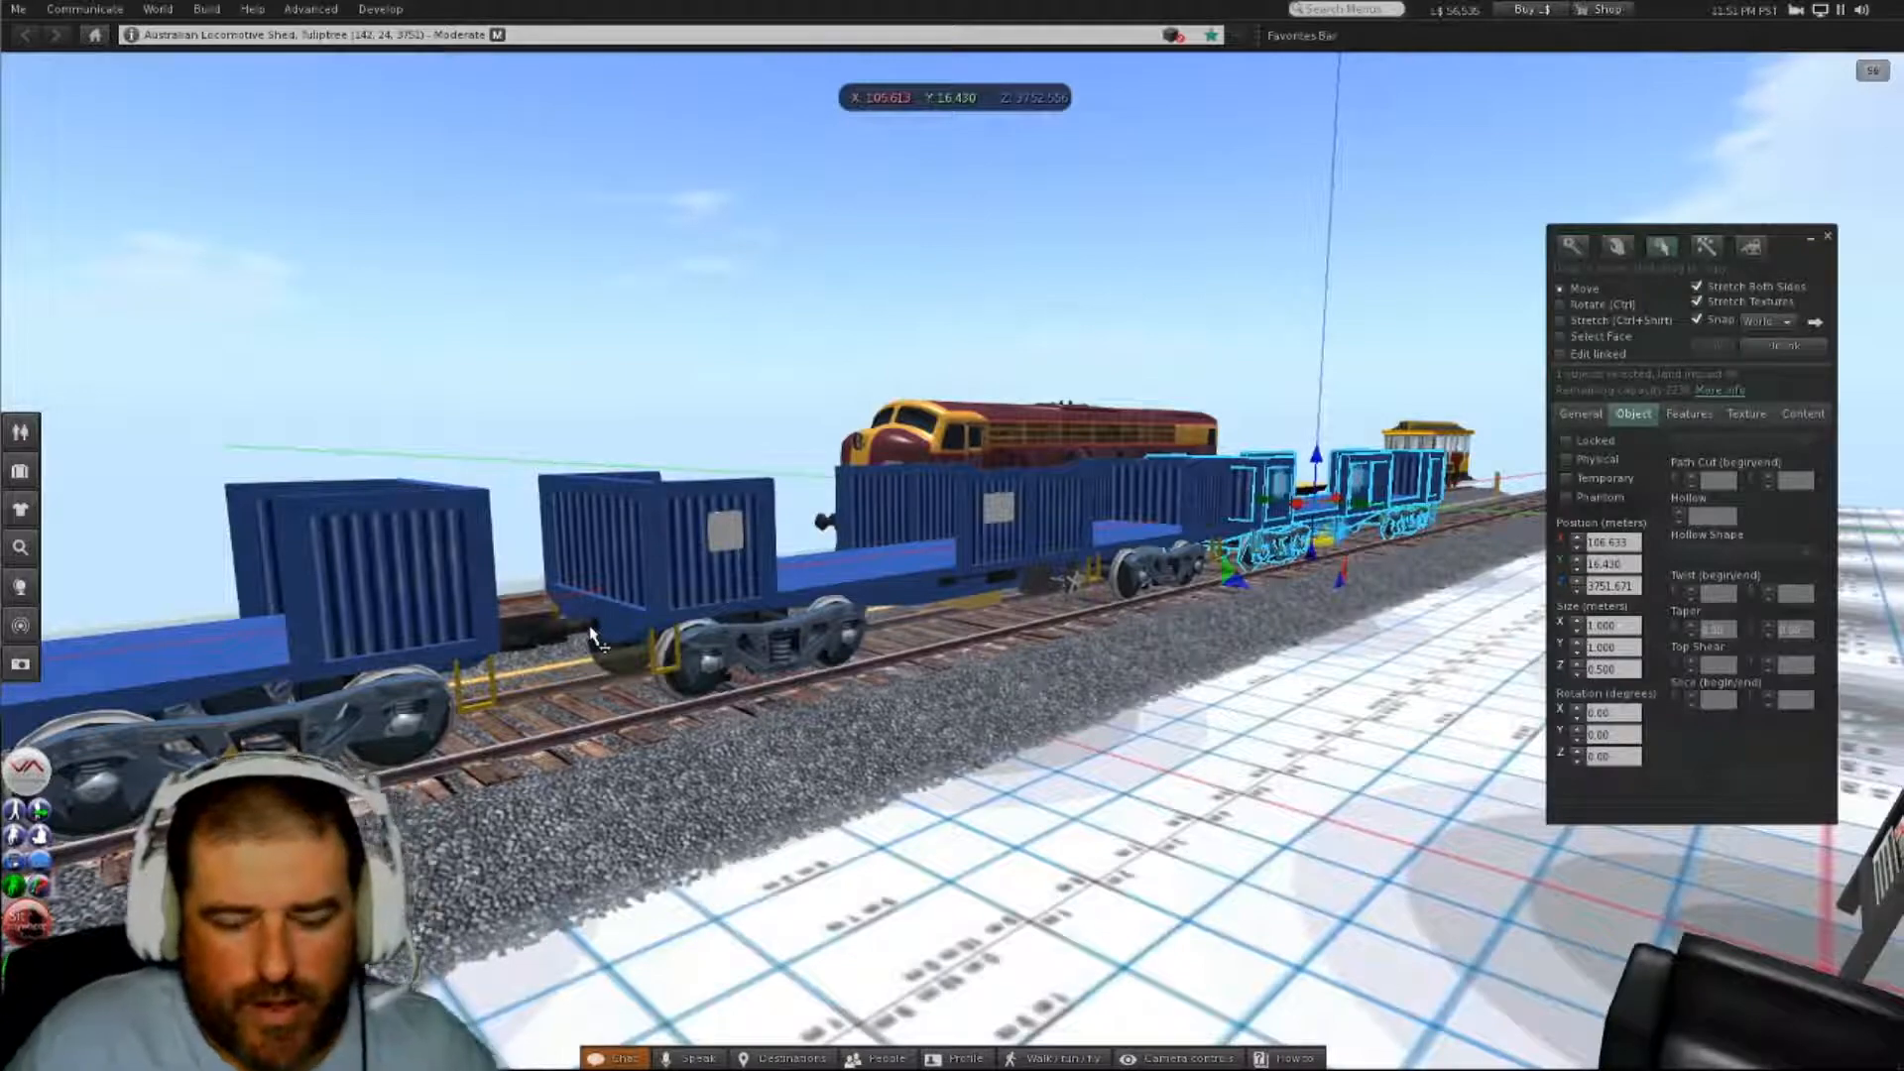
- Examine the blank sign plates on the end and centre side panels of the neighbouring wagon up close
key("alt")
left_click(725, 525, "alt")
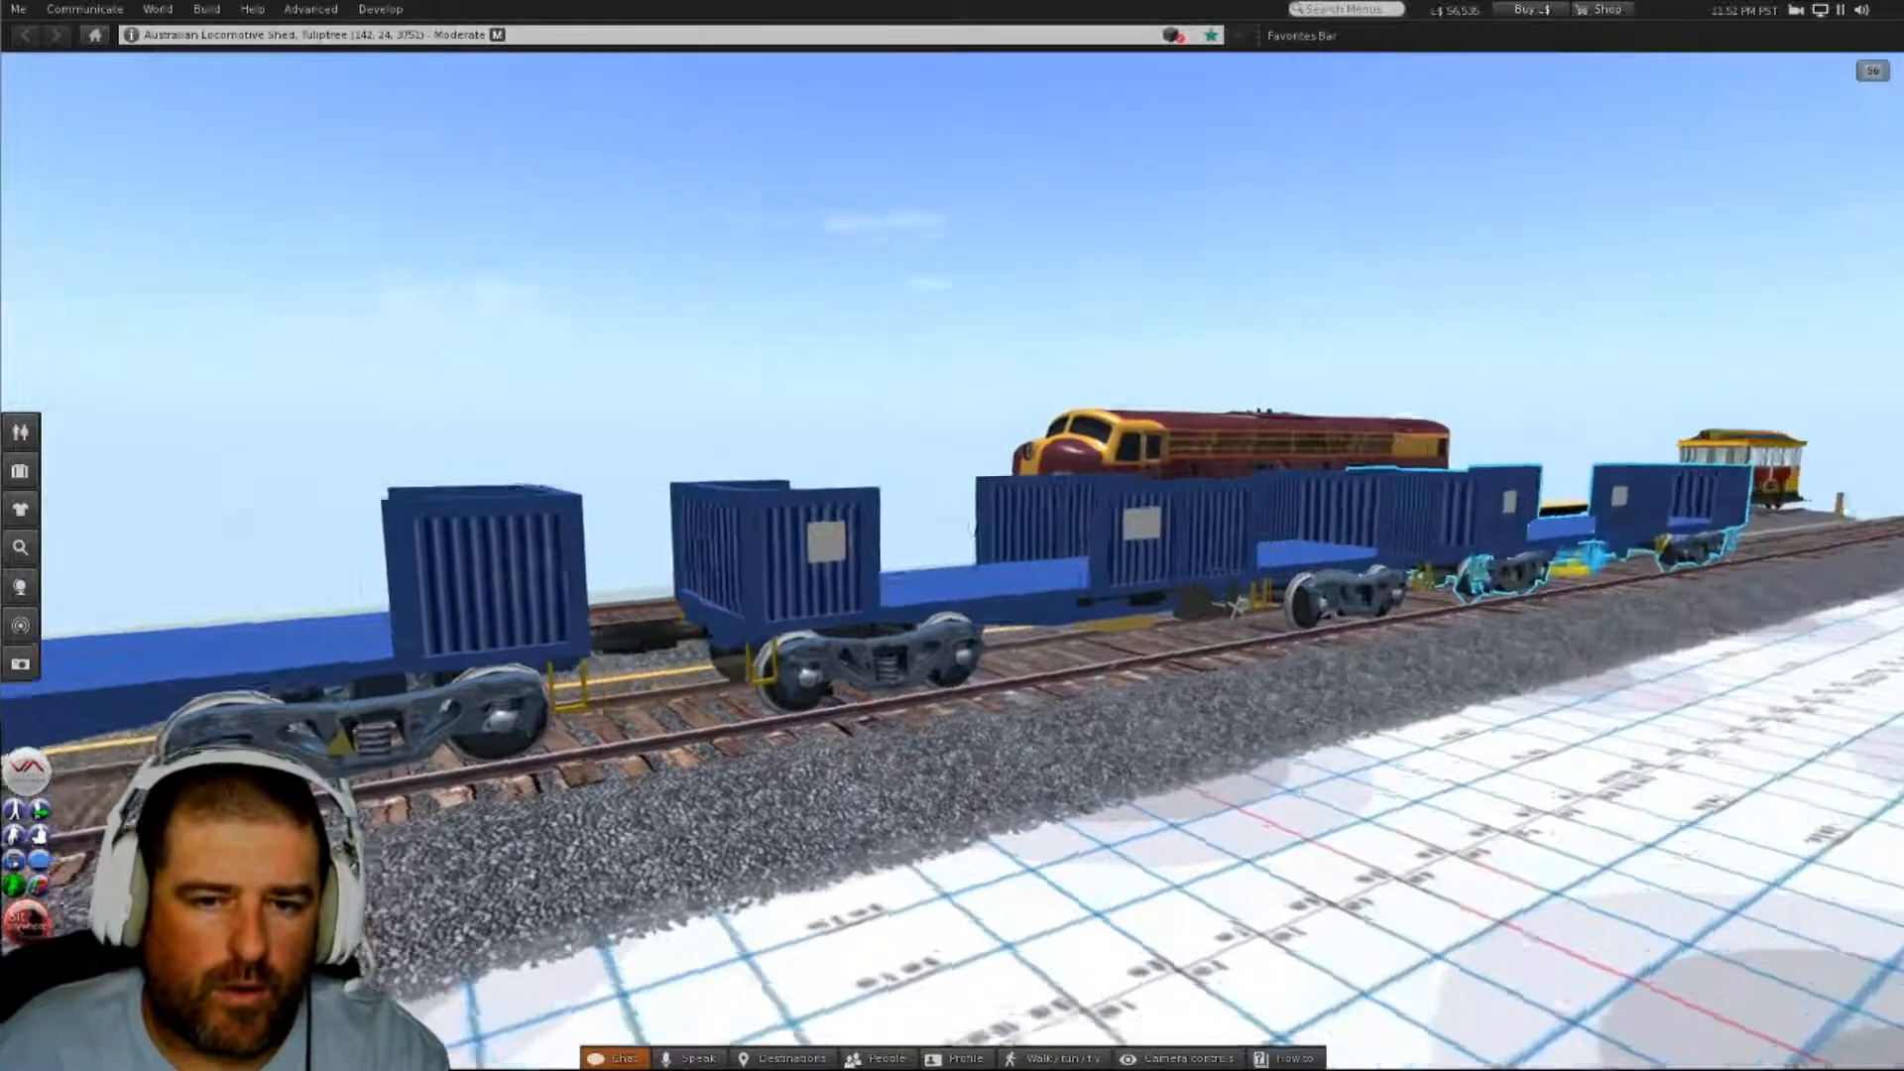
key("Escape")
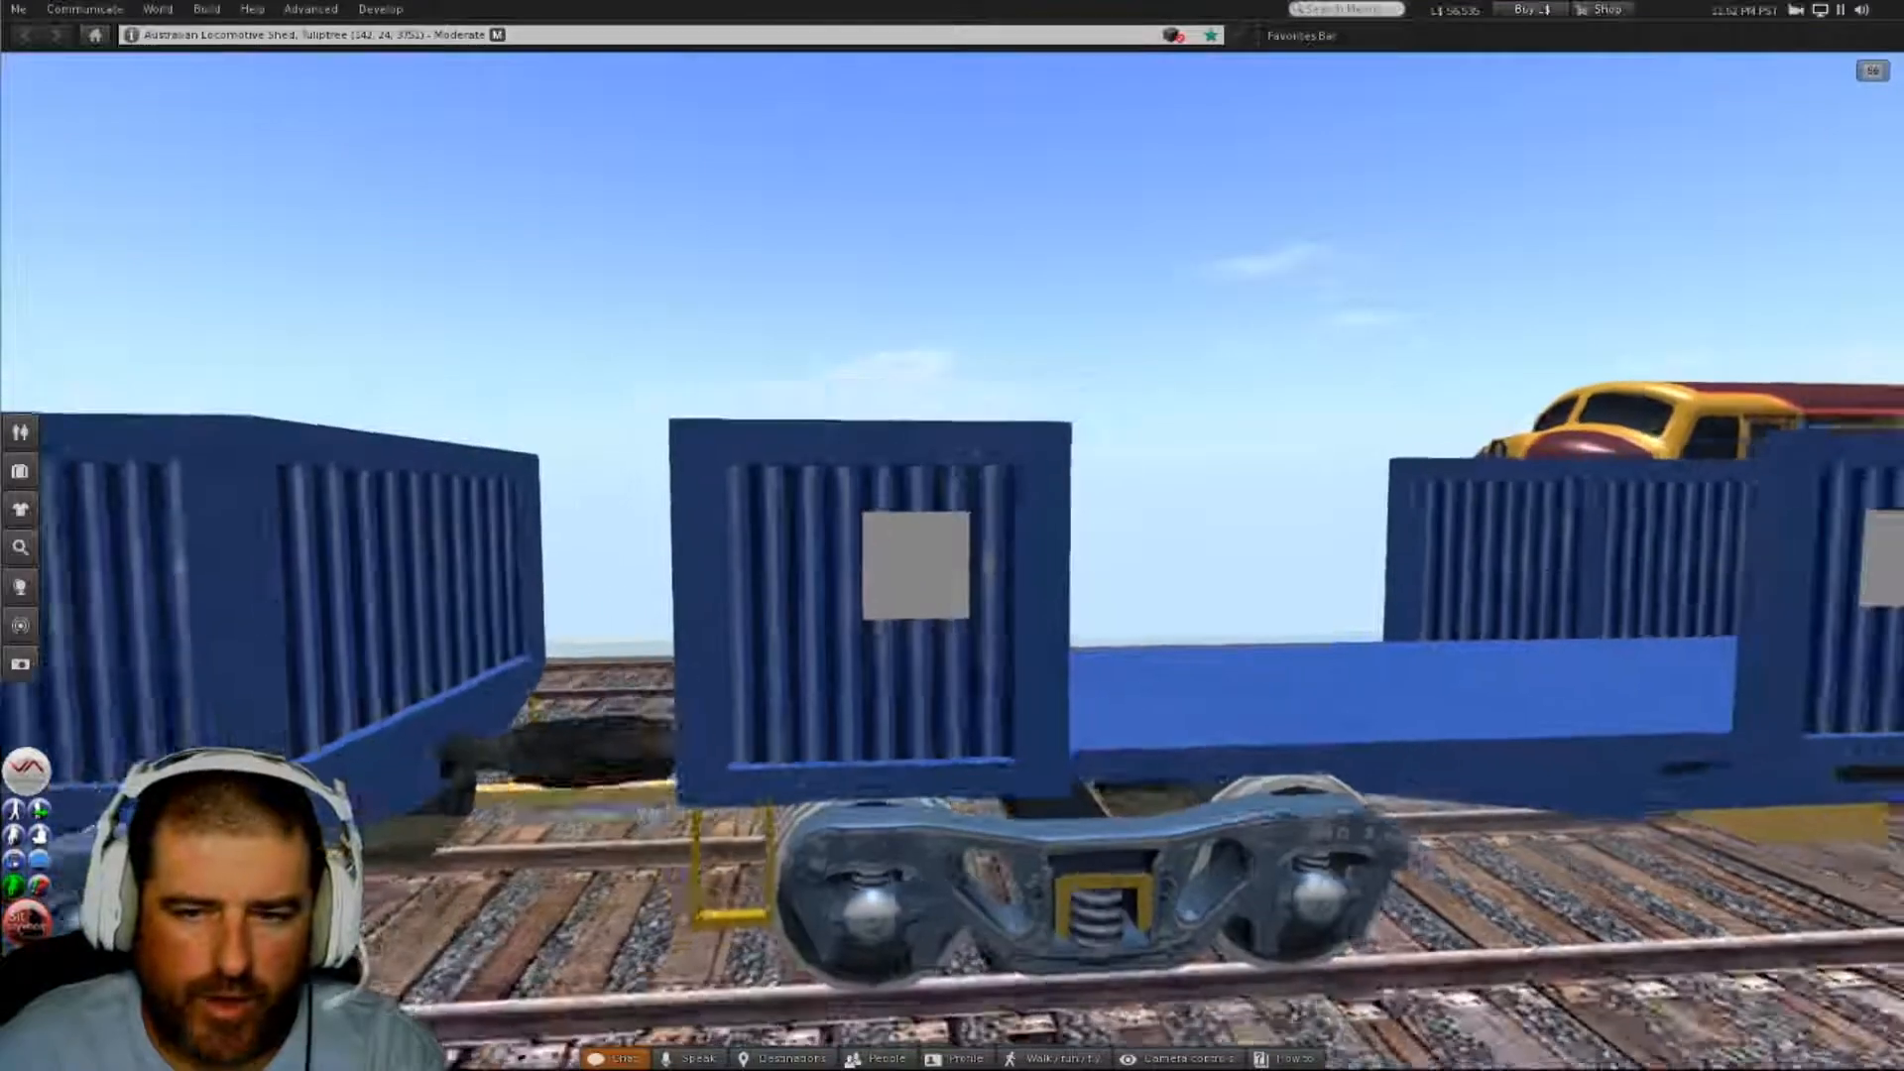
left_click_drag(952, 561, 952, 643, "alt")
left_click(1540, 587, "alt")
left_click(985, 541, "alt")
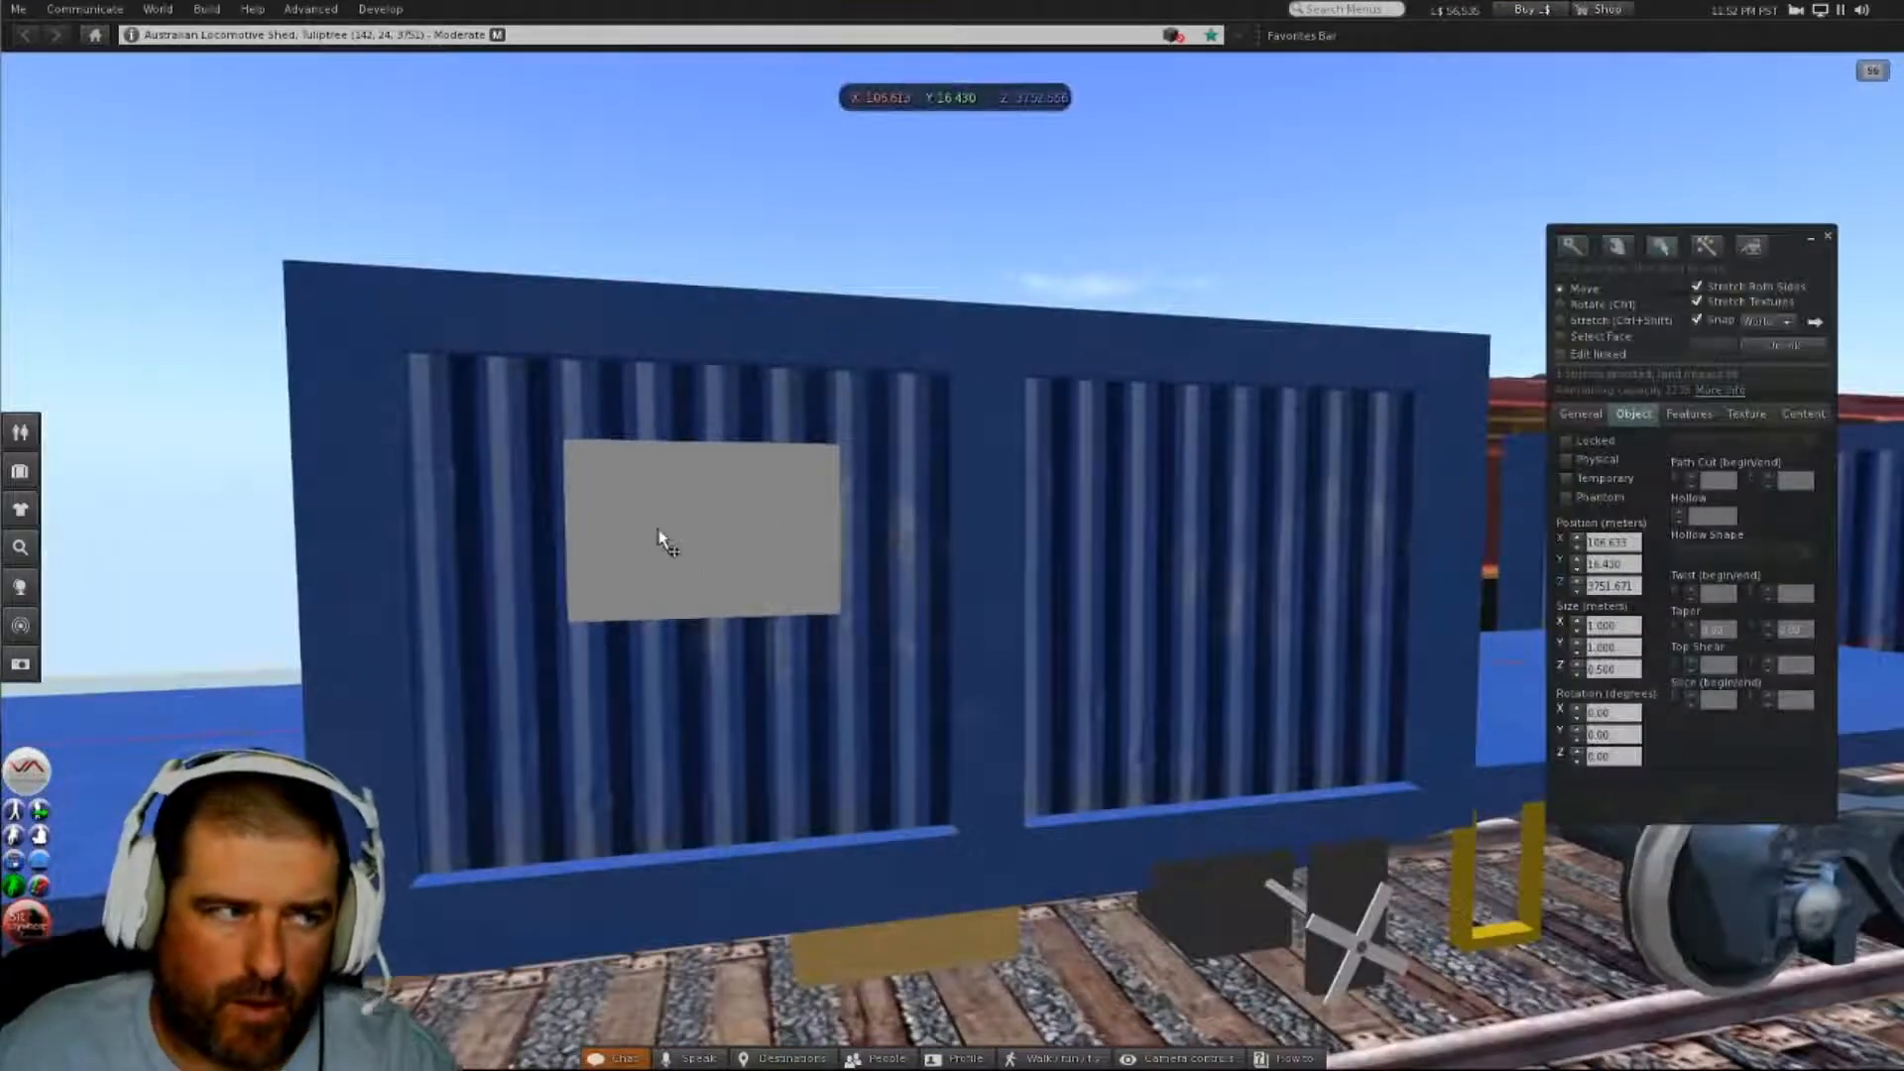
left_click_drag(687, 537, 783, 609, "alt")
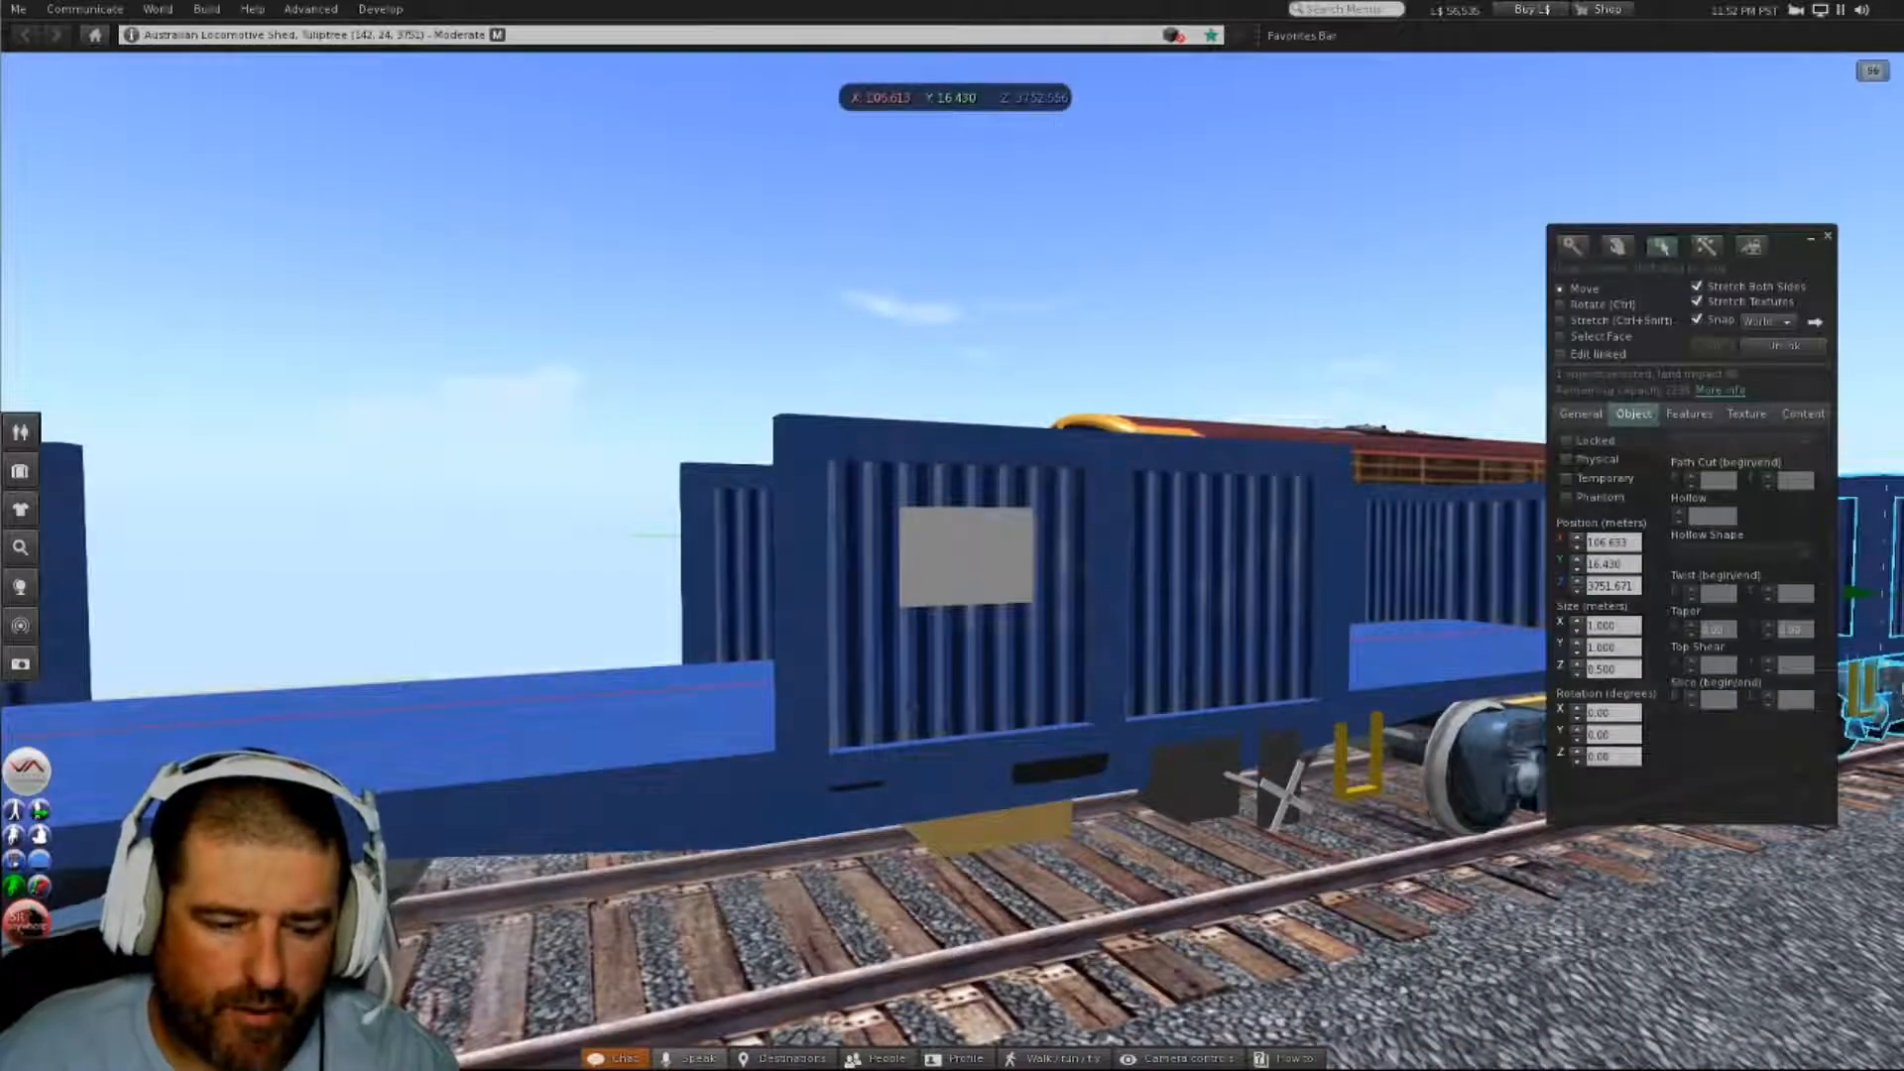
- Check the BDY / NODY Open wagon photo in the browser and the body texture in GIMP, and return to Second Life
key("alt+Tab")
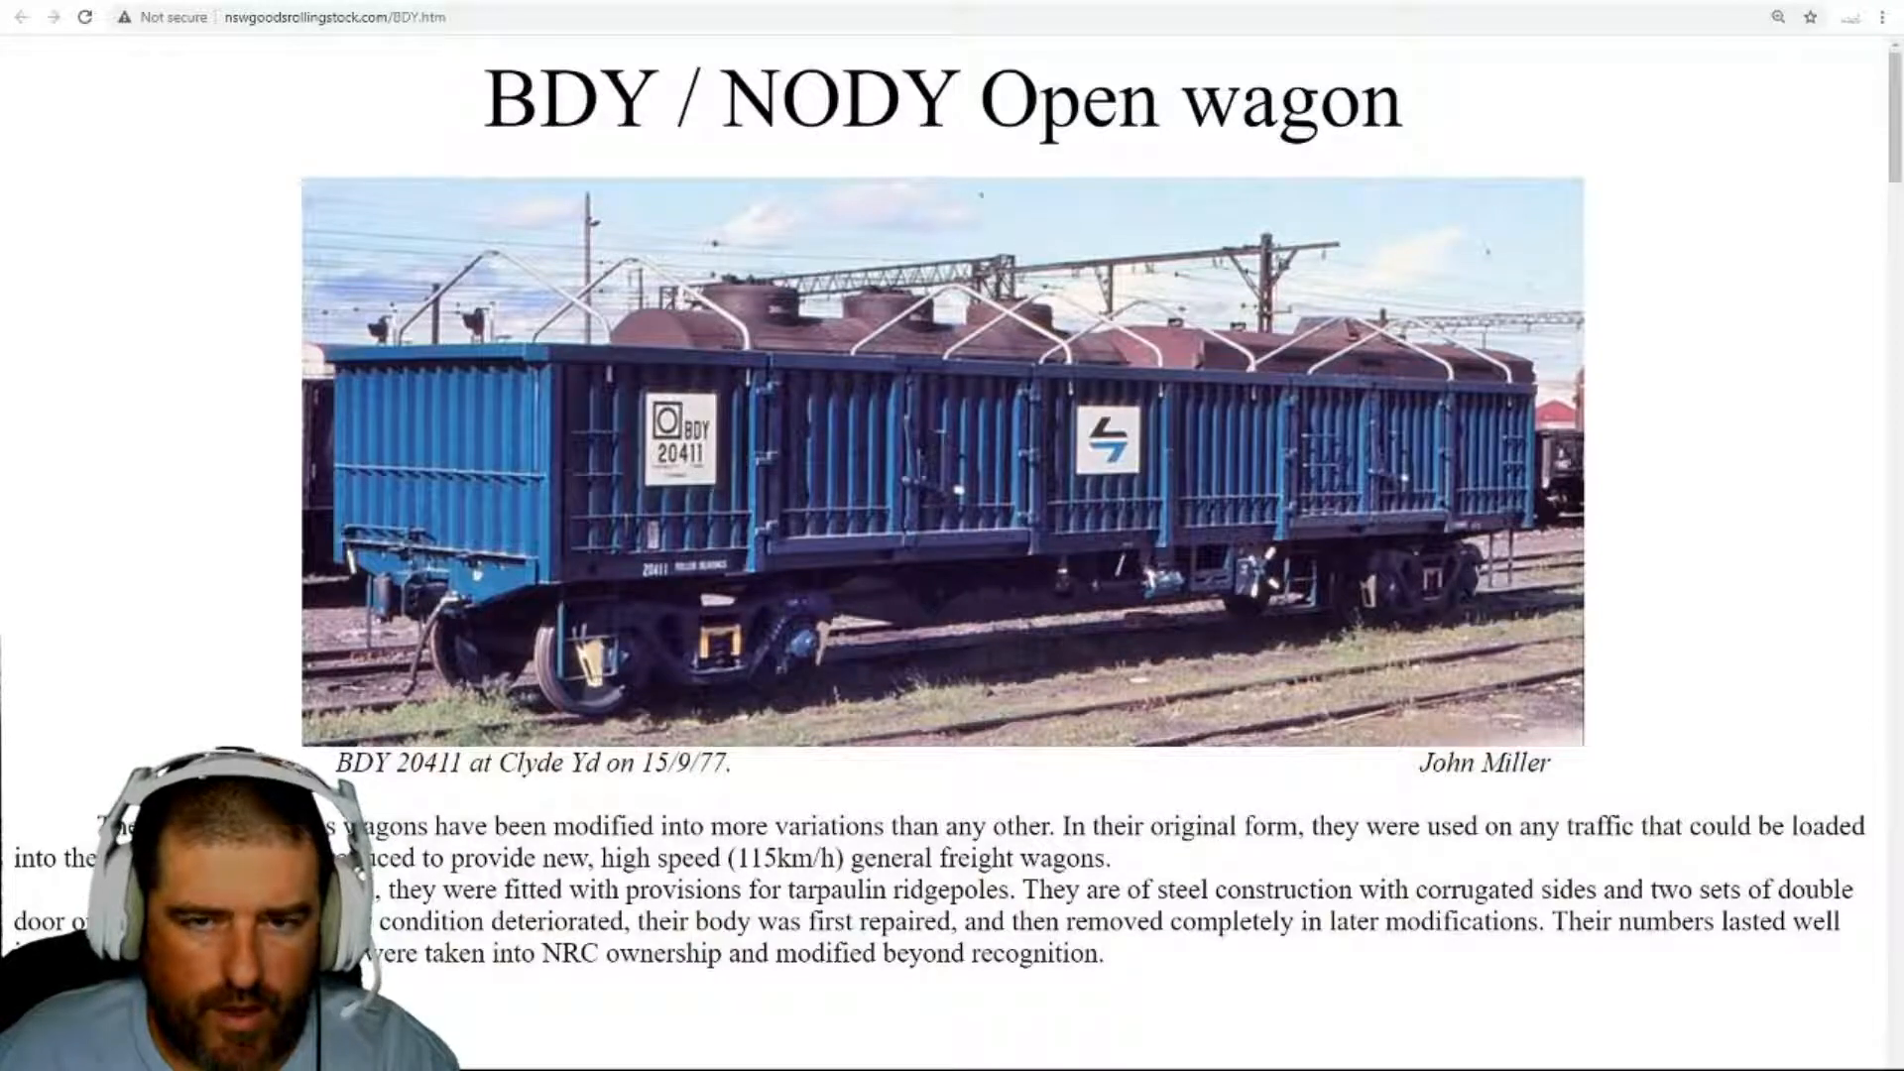
key("alt+Tab")
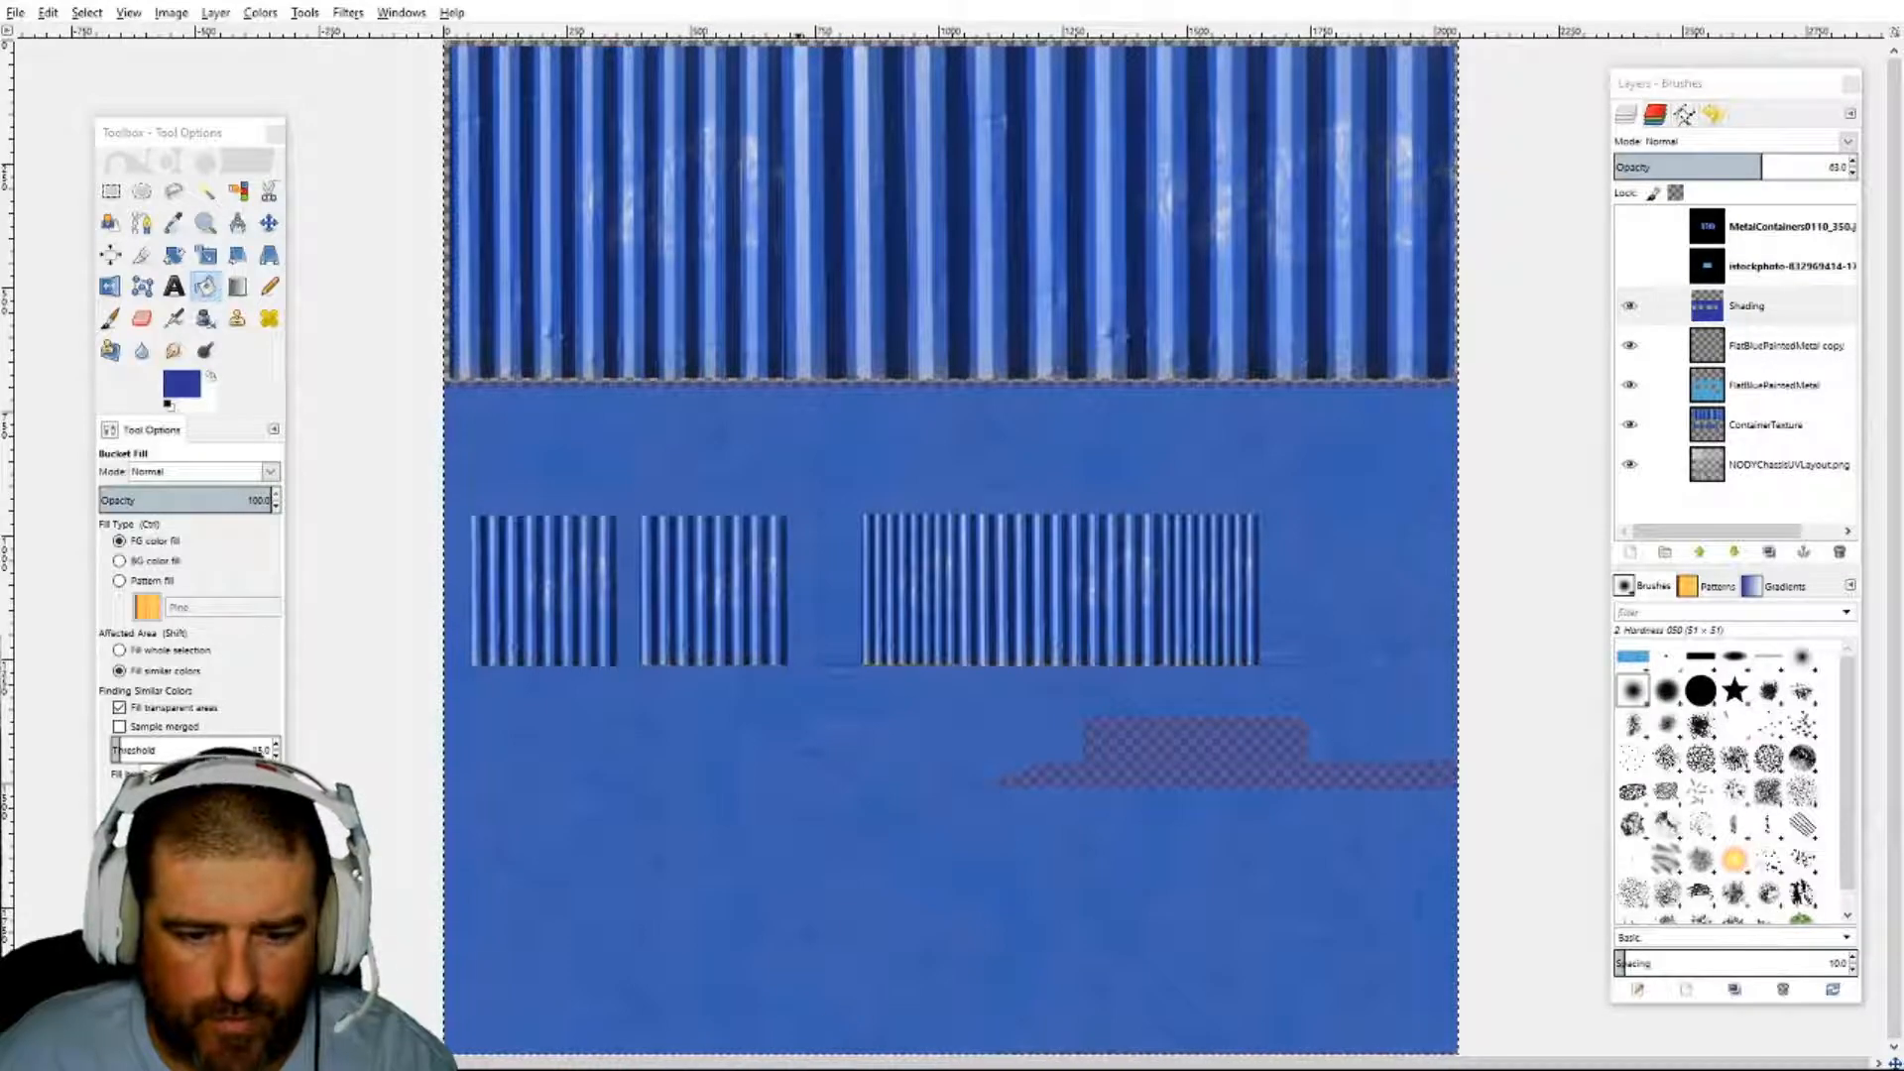
key("alt+Tab")
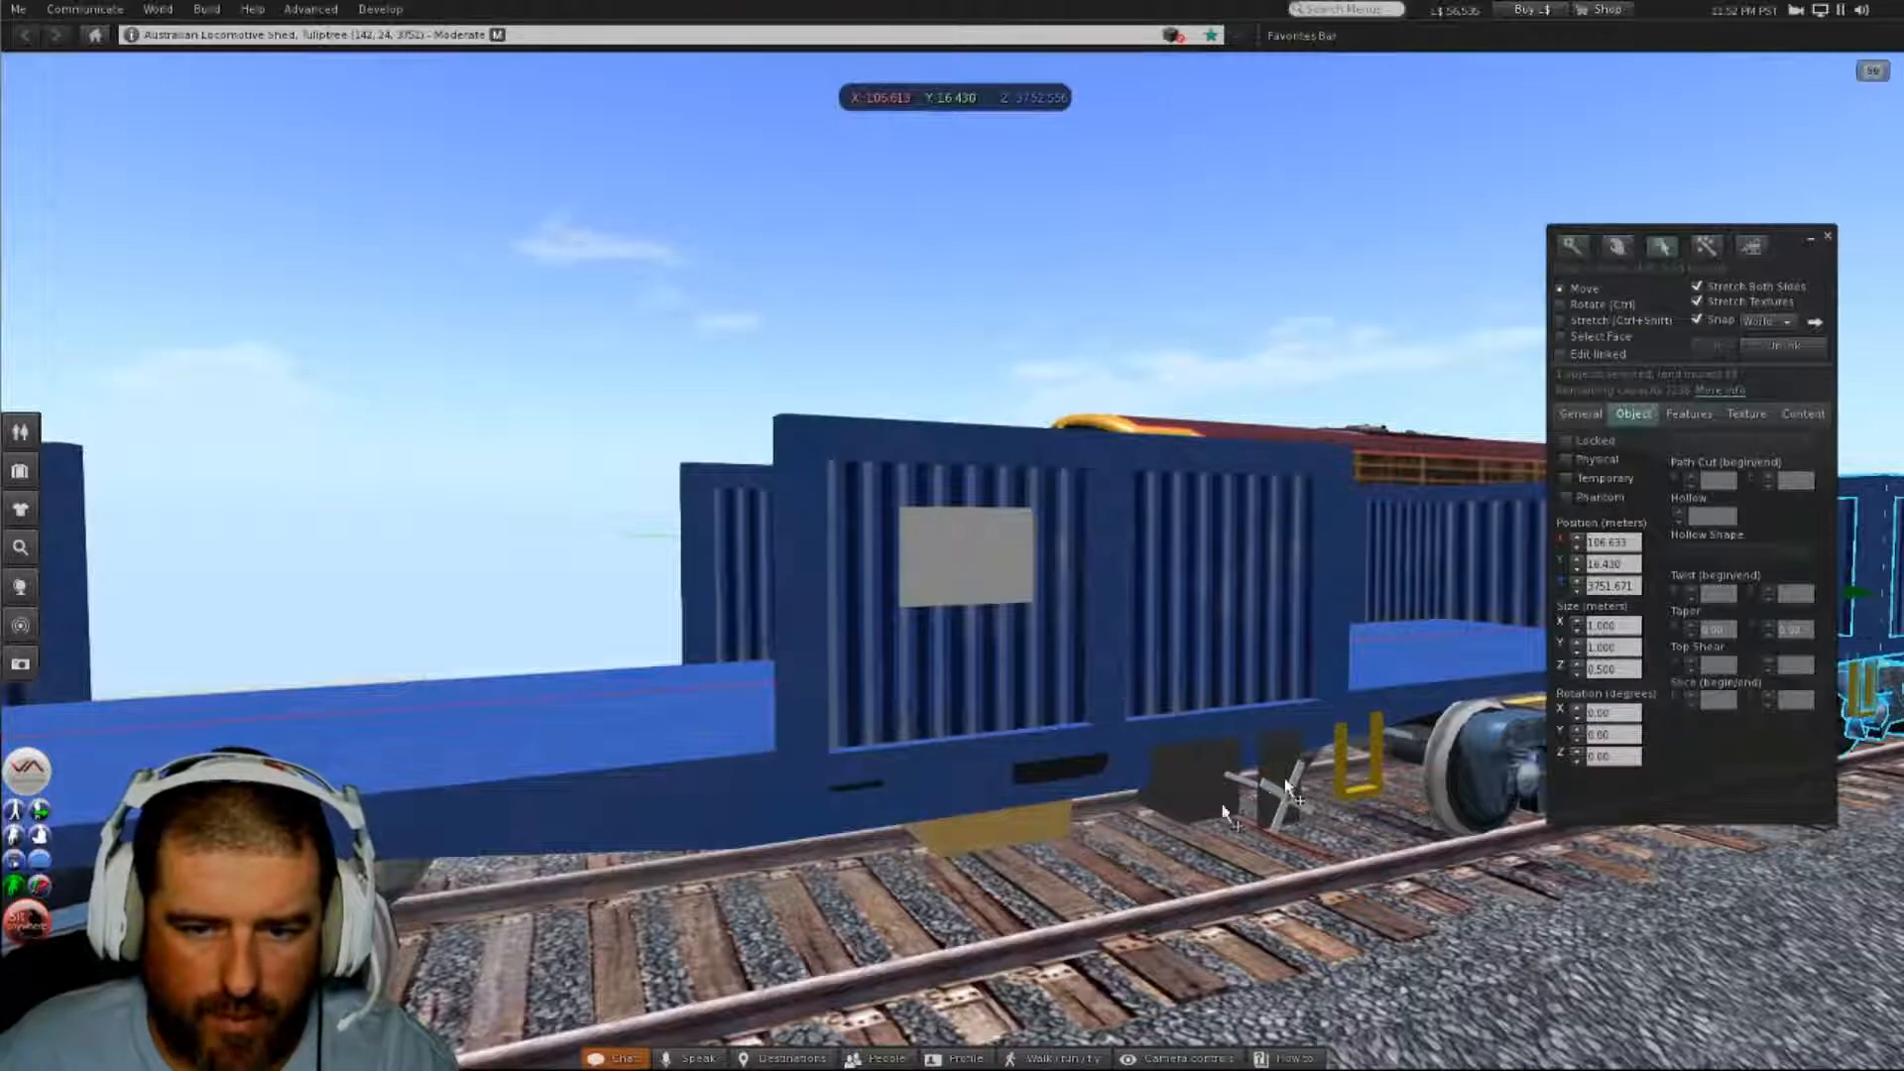
- Set the viewer's graphics quality to Ultra in the preferences and apply it
left_click_drag(1170, 750, 774, 555, "alt")
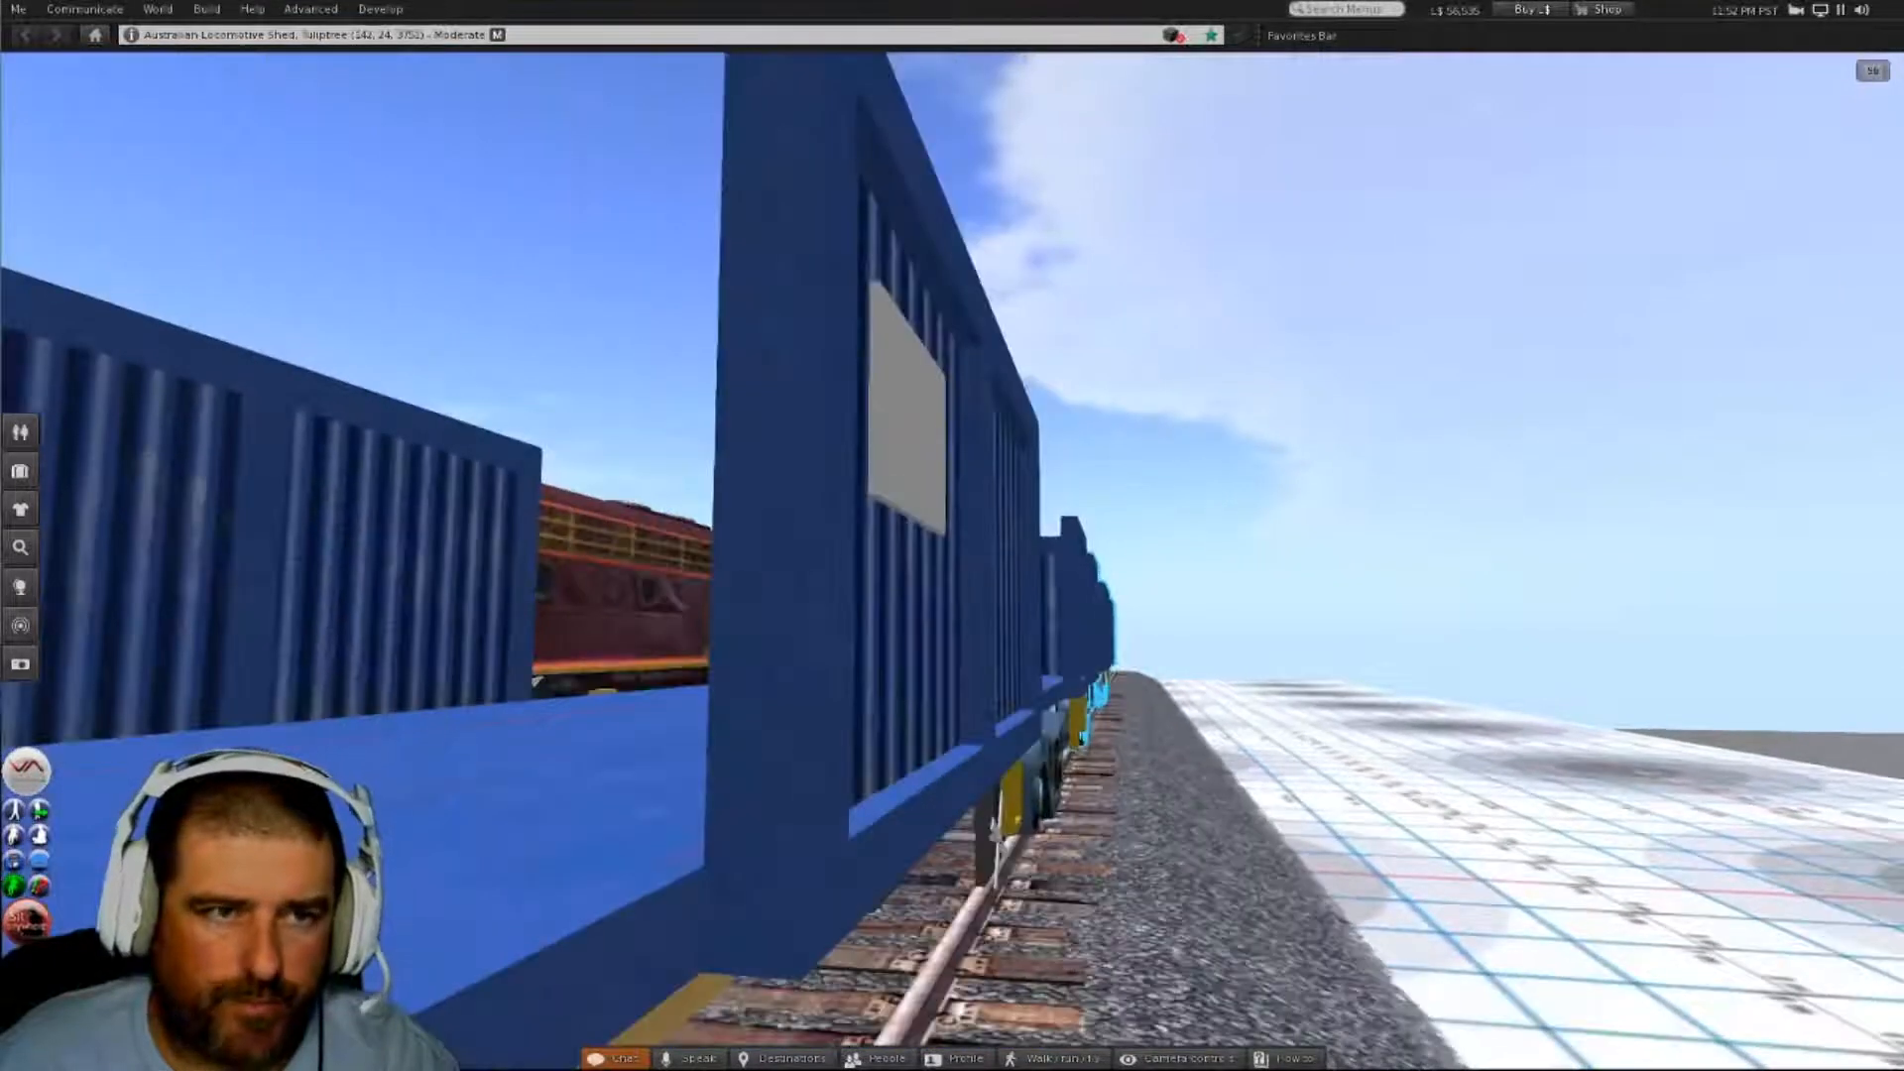
left_click(20, 10)
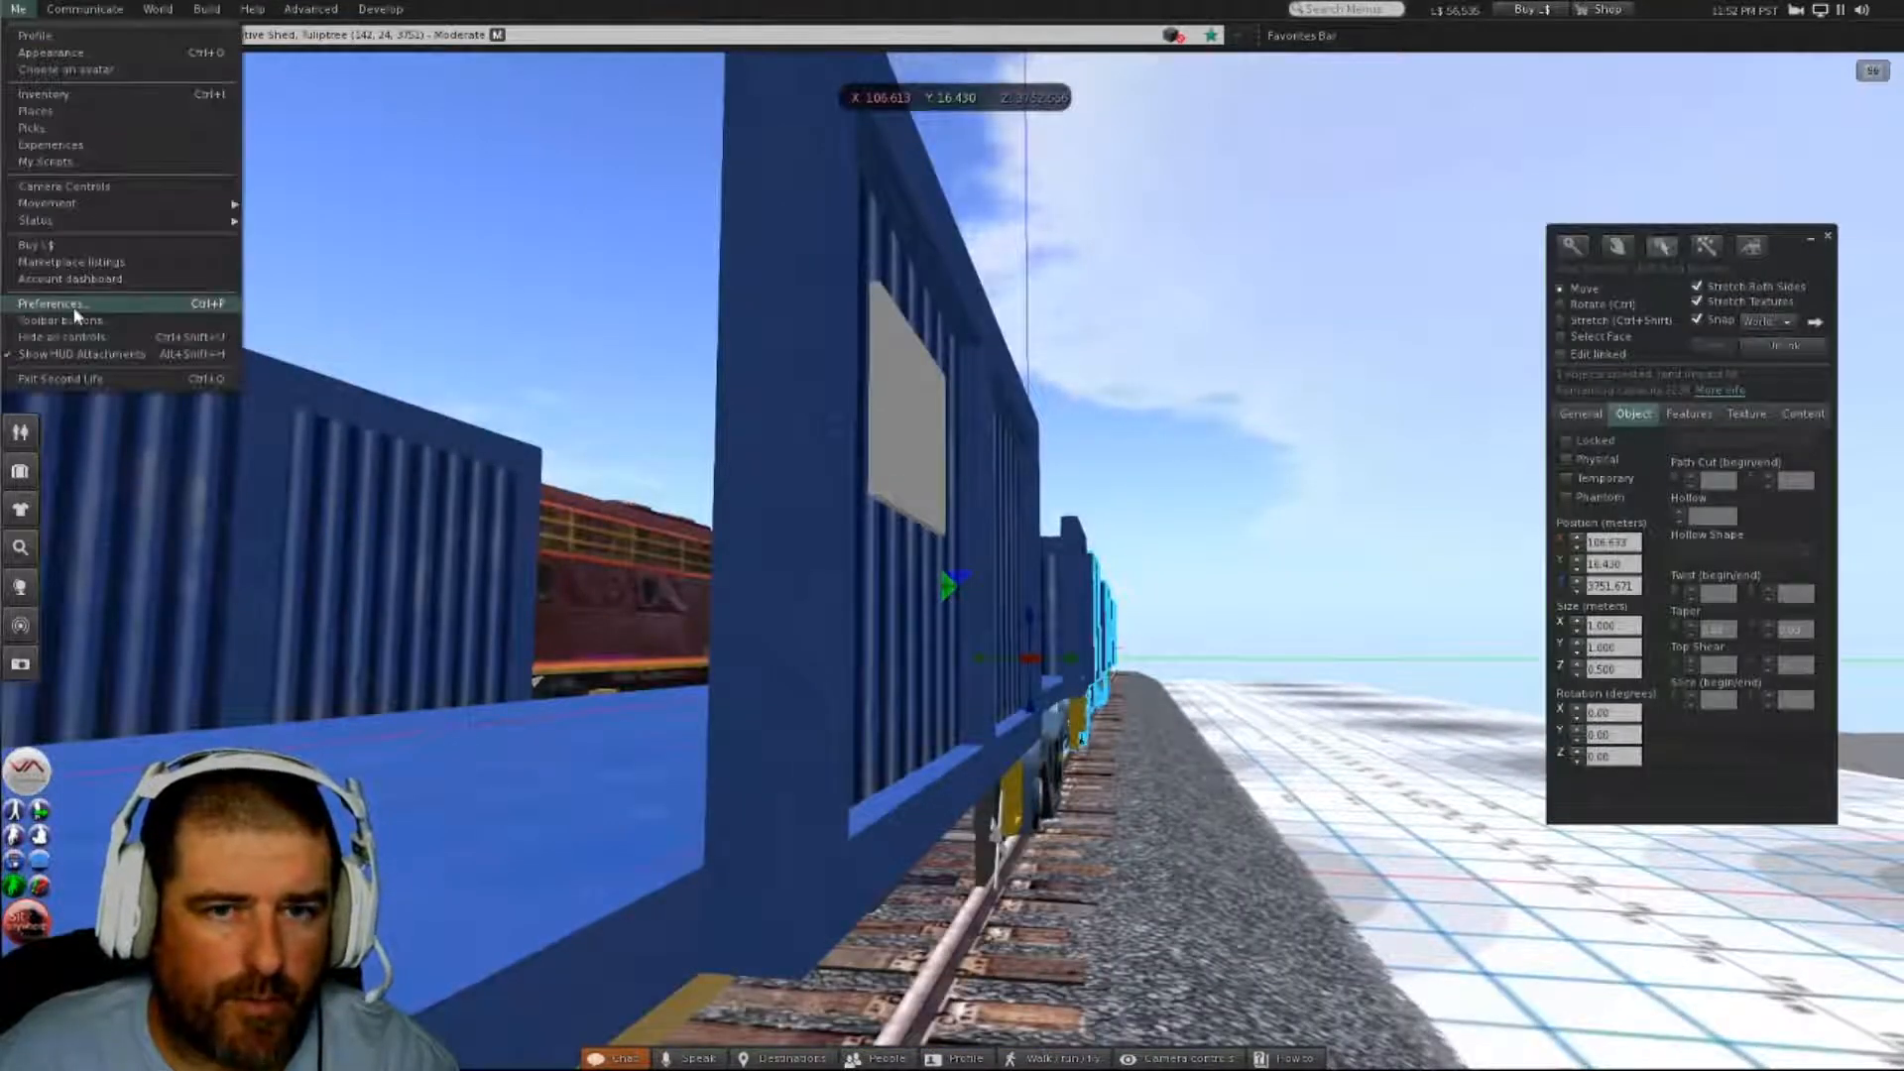
left_click(77, 306)
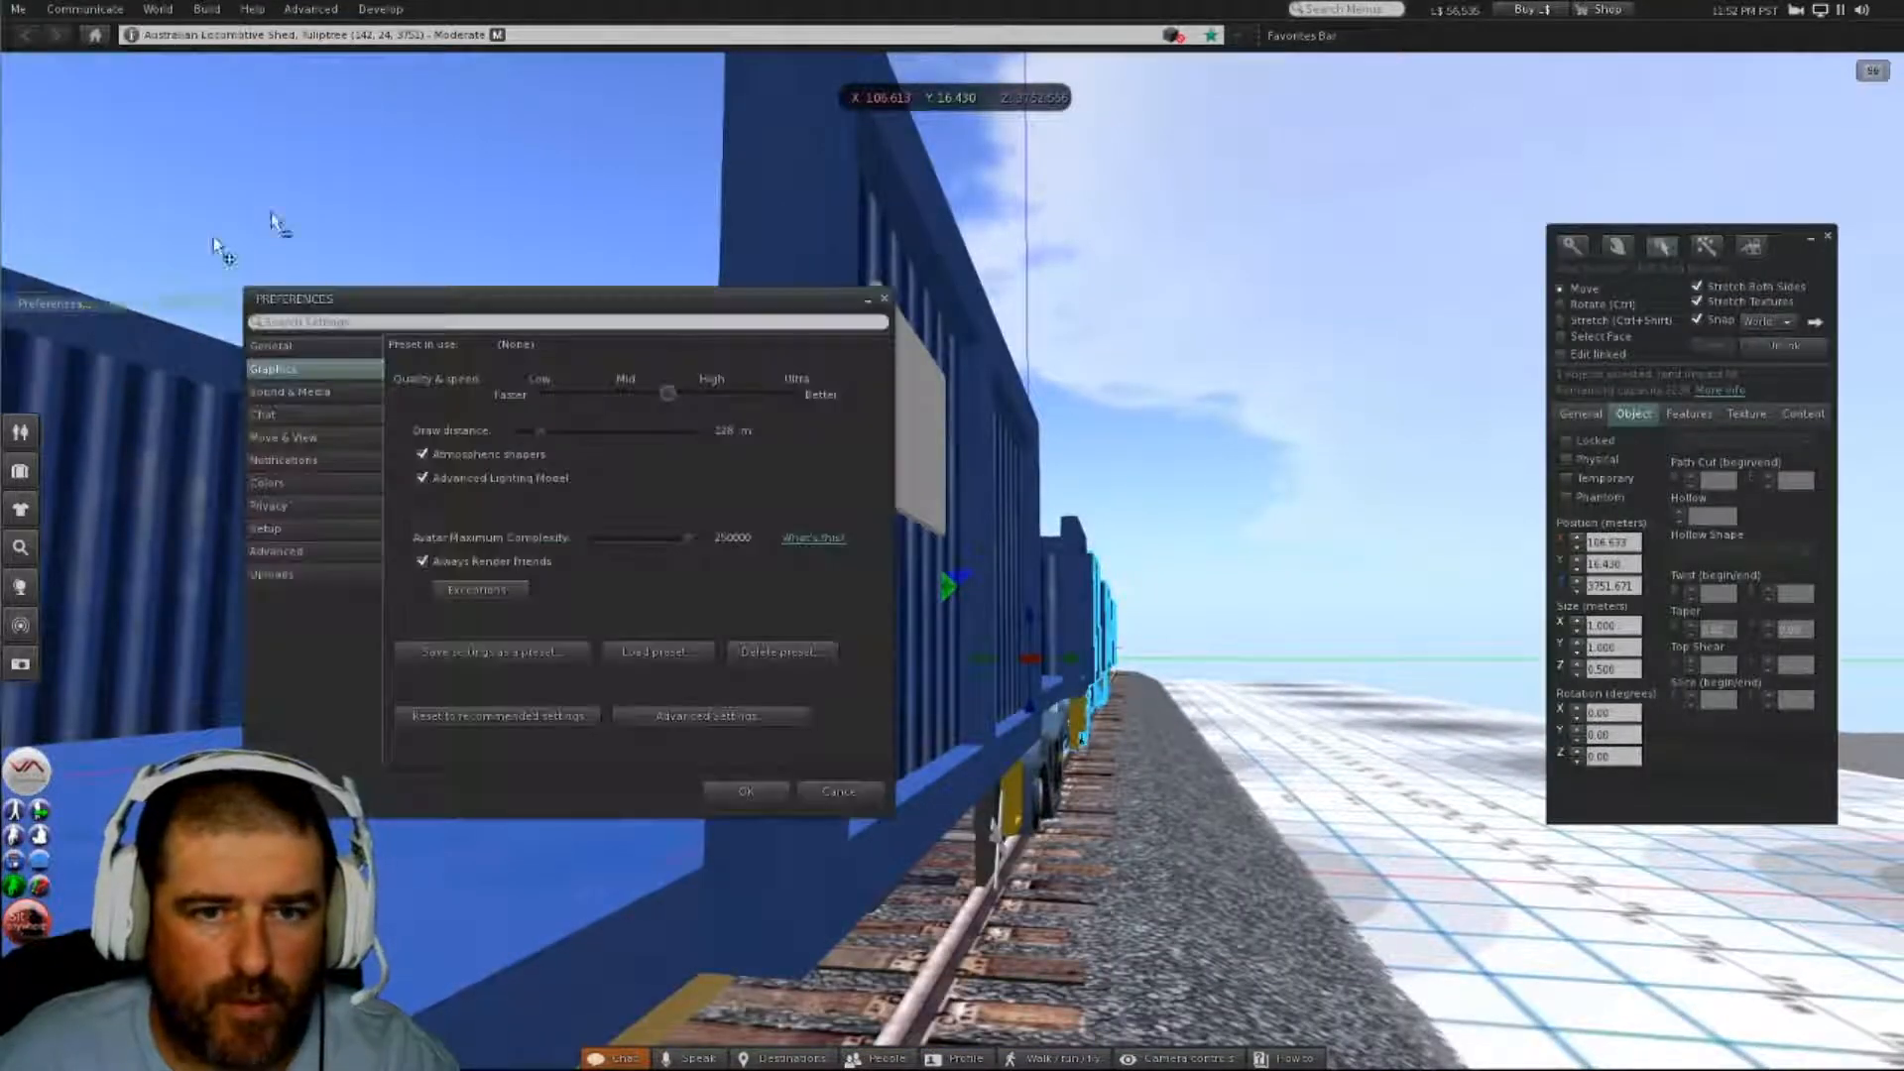
left_click(798, 399)
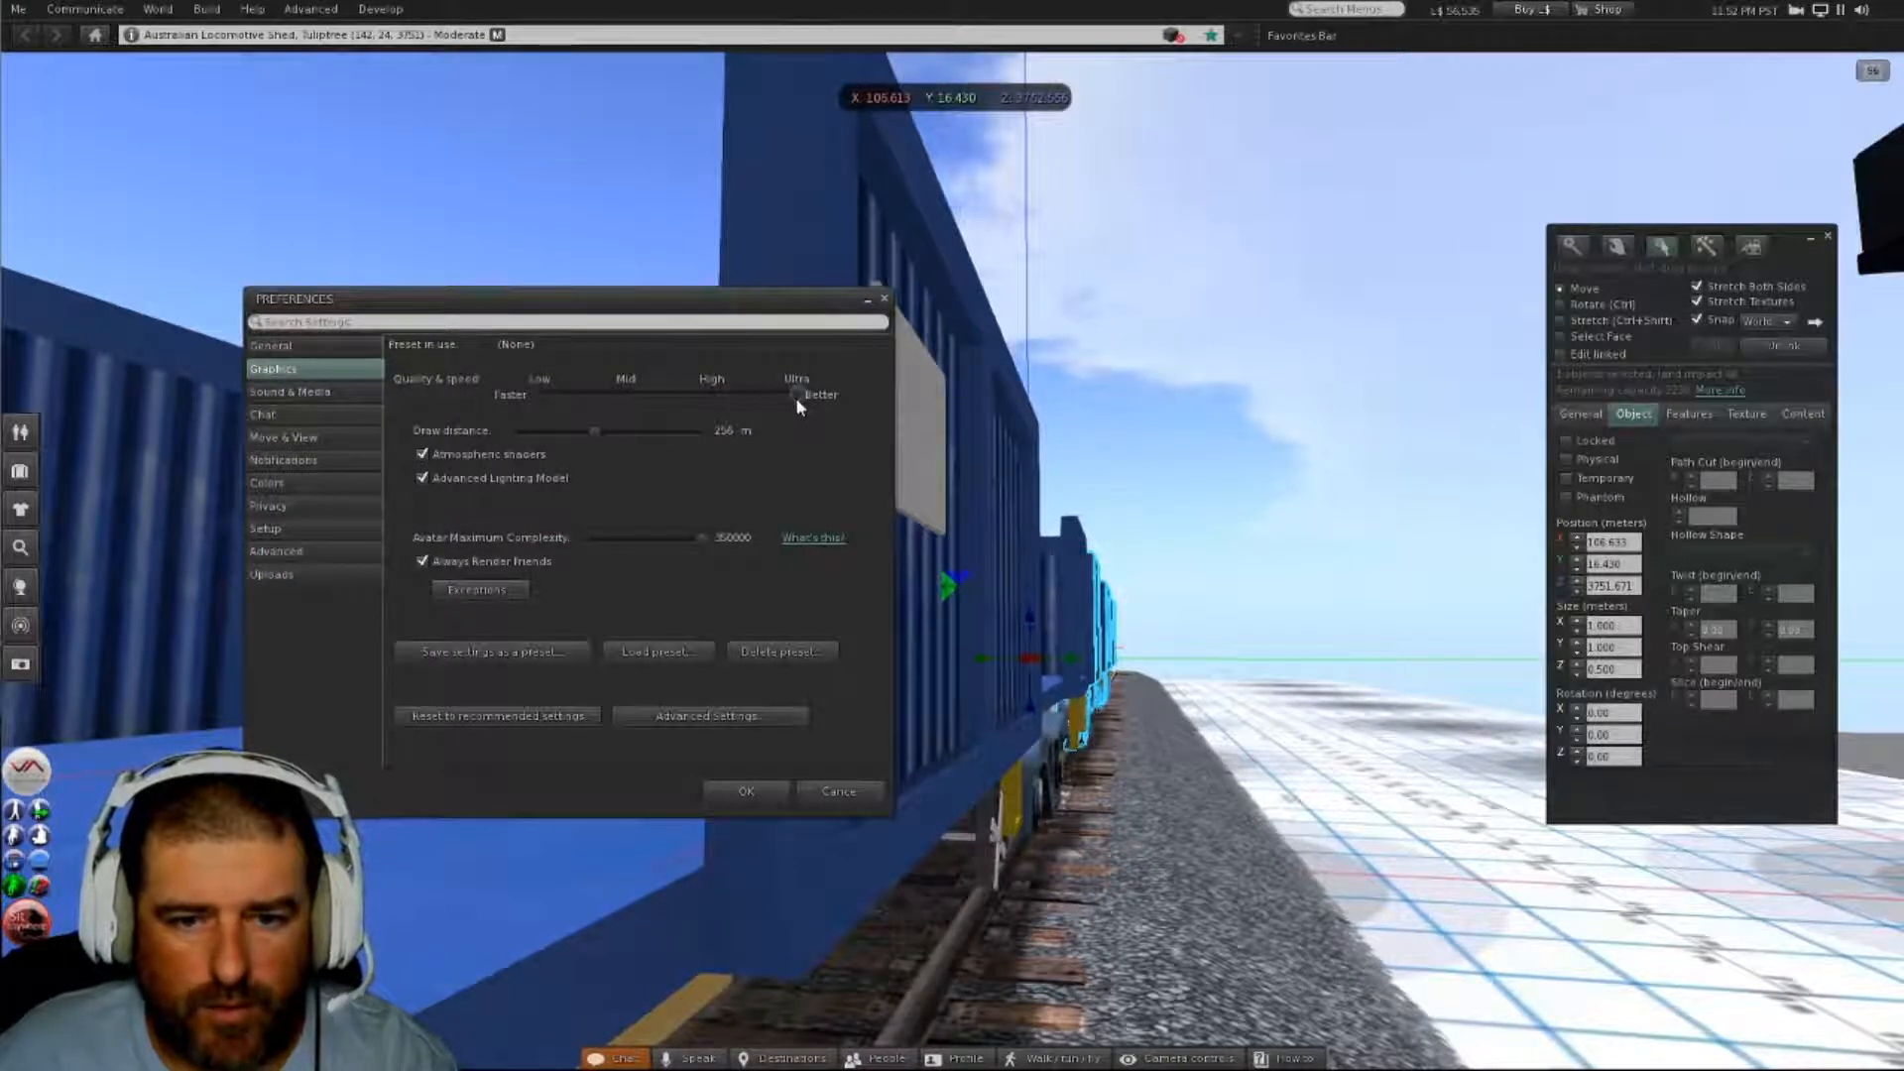
left_click(764, 791)
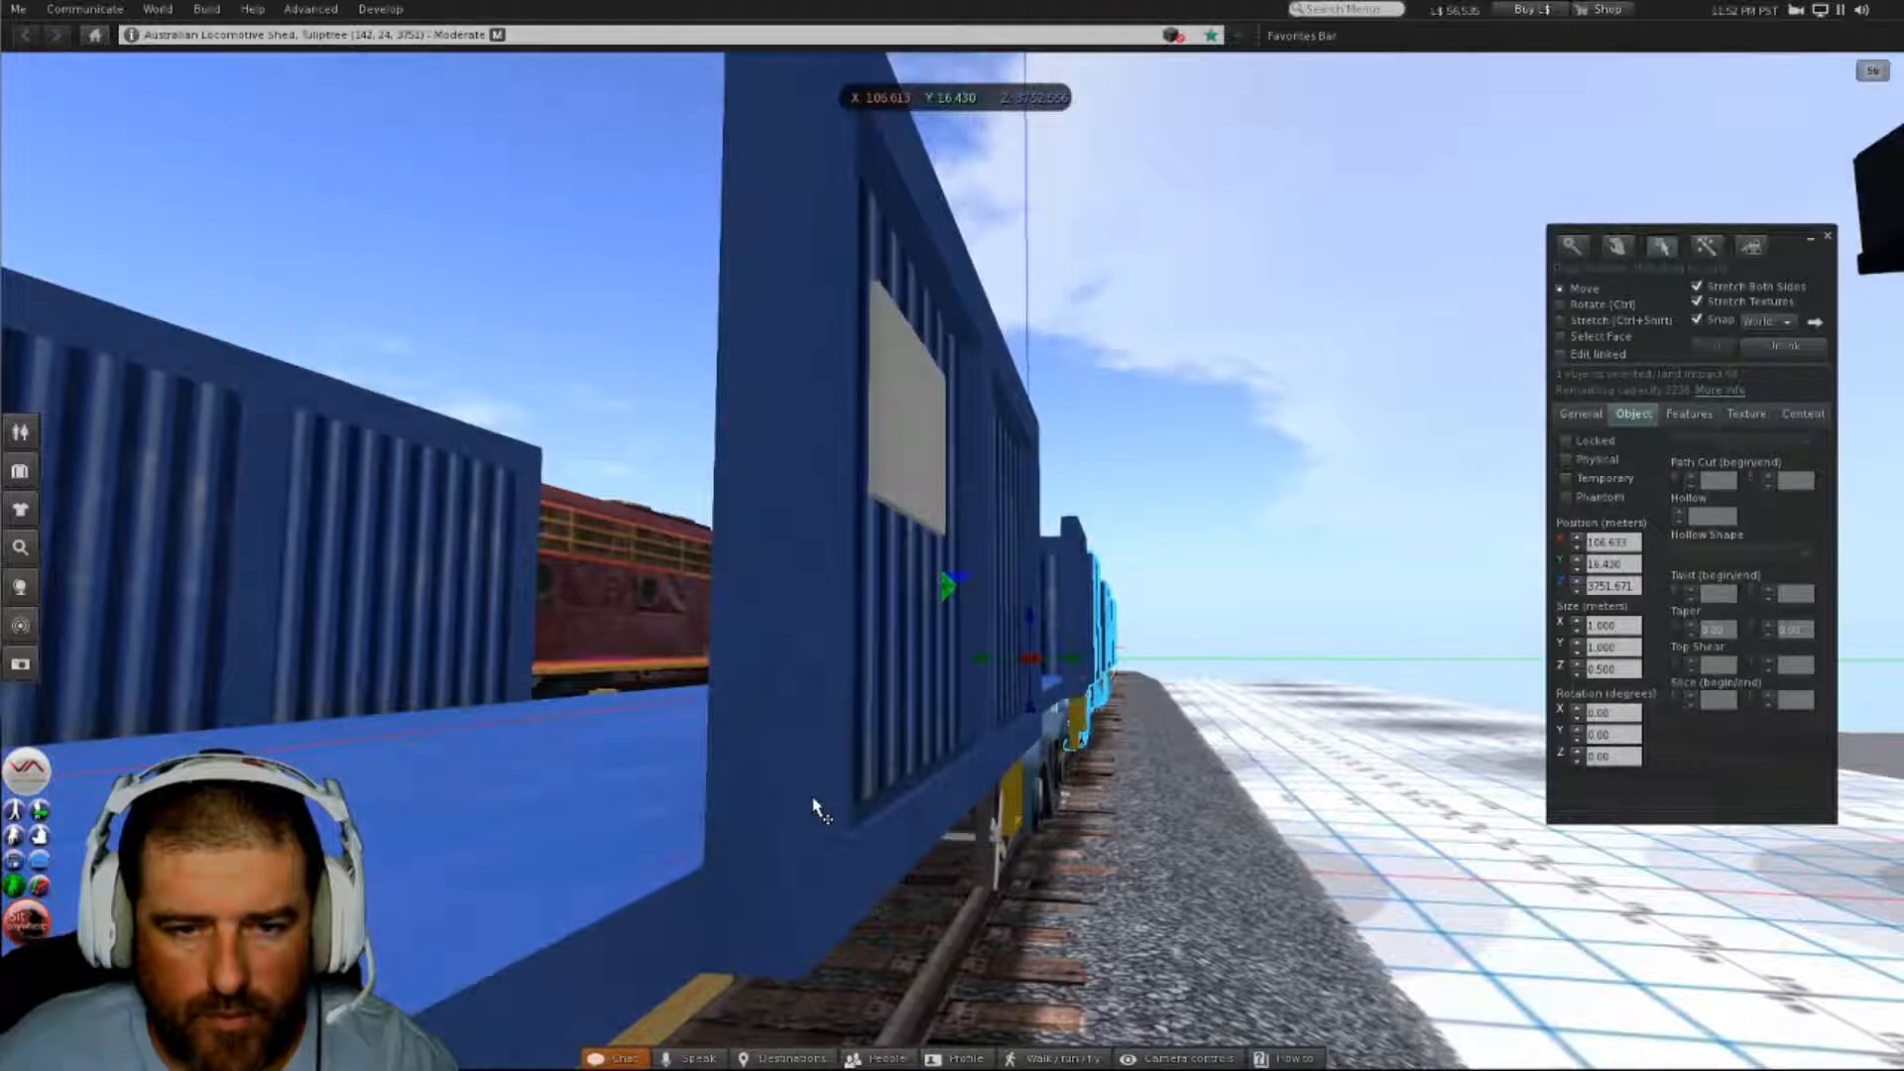
- Examine the wagon's corrugated side panels from several angles and bring up the selected wagon's texture settings
key("alt")
left_click(969, 738, "alt")
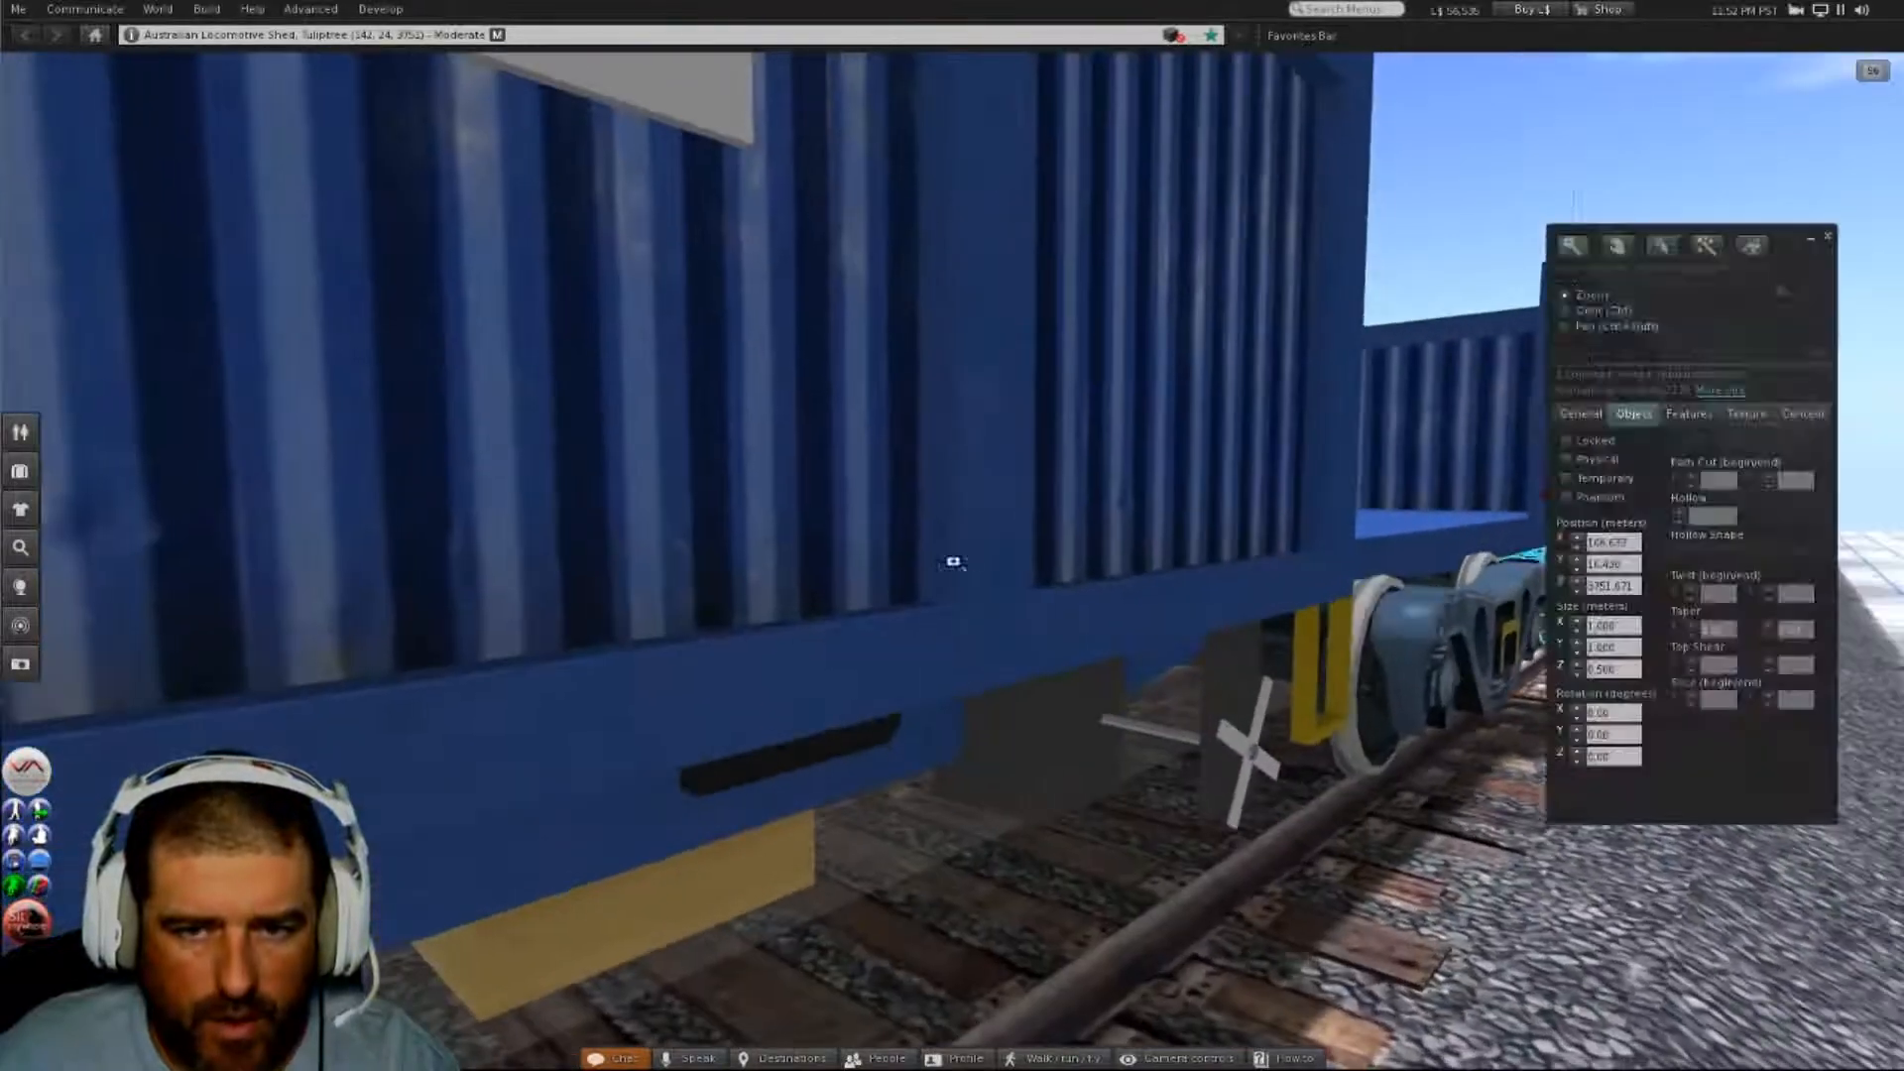
key("Escape")
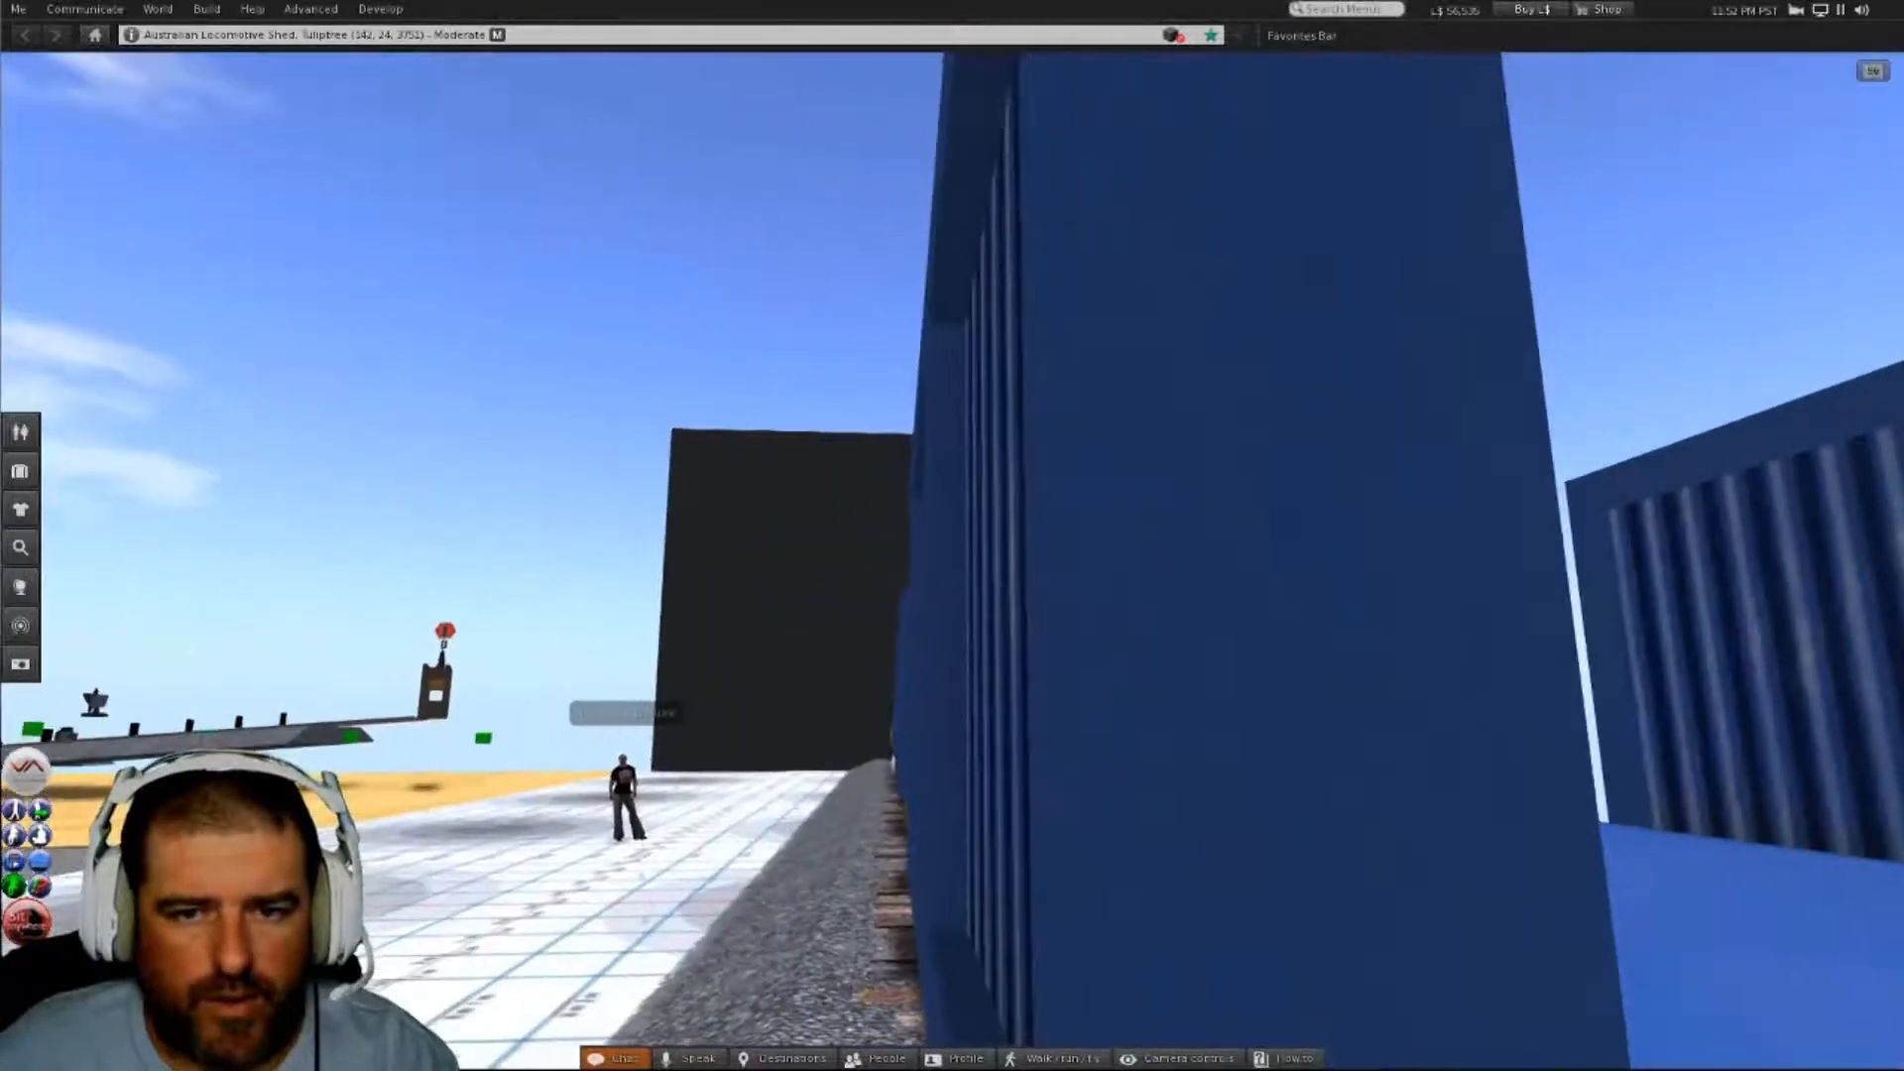
left_click_drag(1091, 565, 591, 525, "alt")
left_click_drag(797, 535, 535, 516, "alt")
left_click_drag(949, 562, 1016, 858, "ctrl+alt")
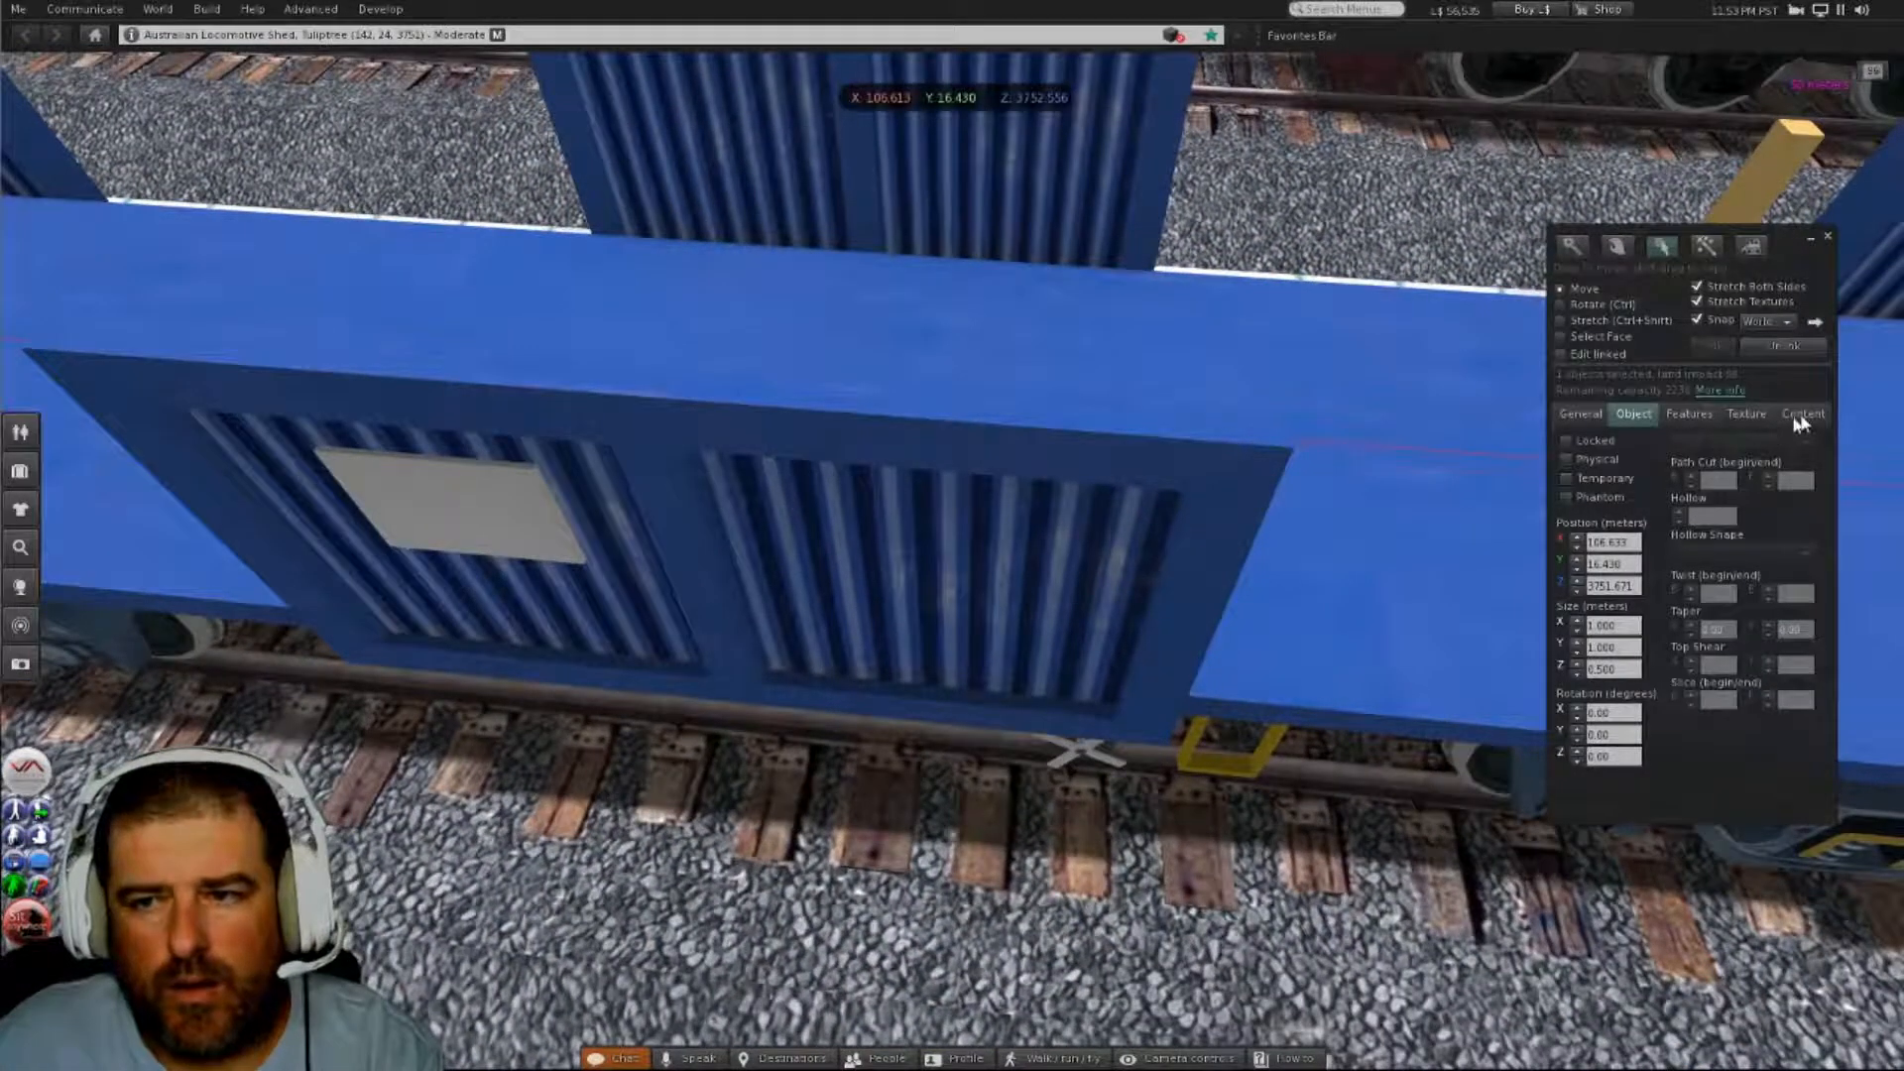
left_click(1757, 418)
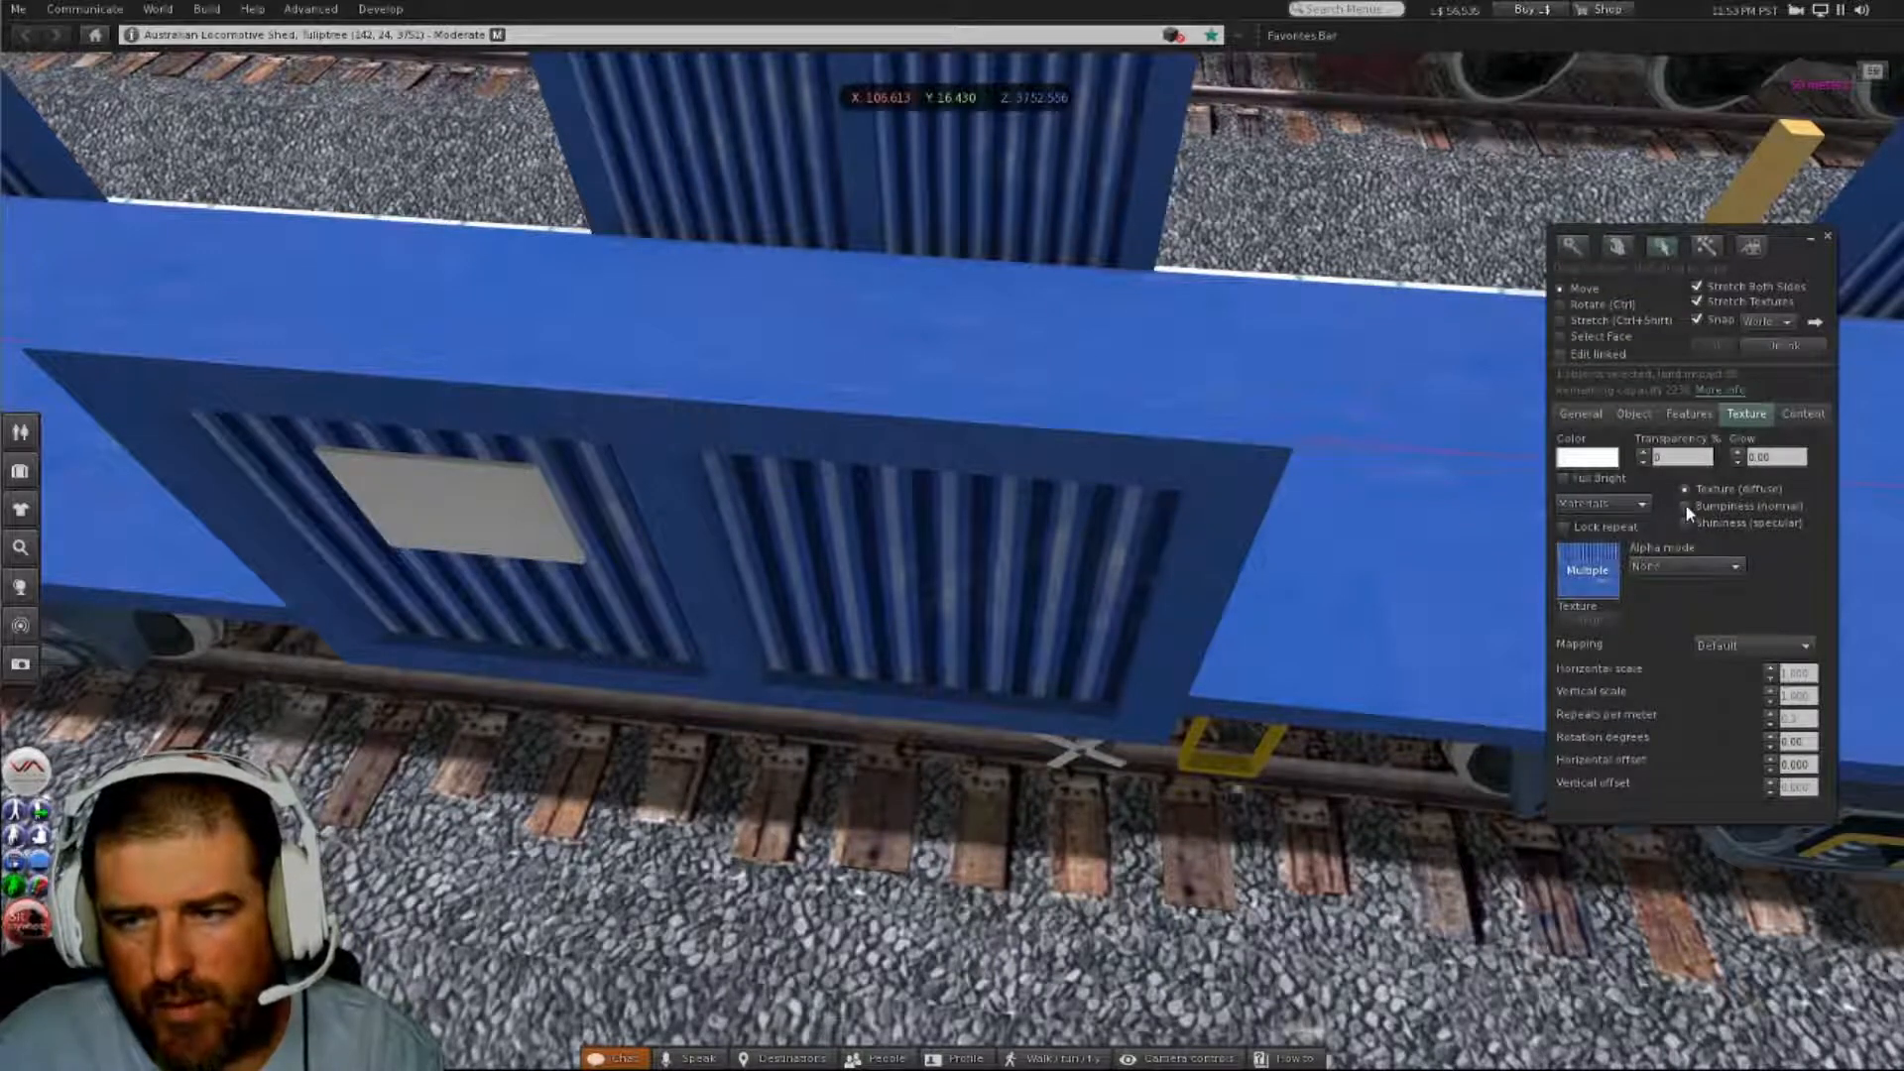
left_click_drag(825, 521, 954, 564, "ctrl+alt")
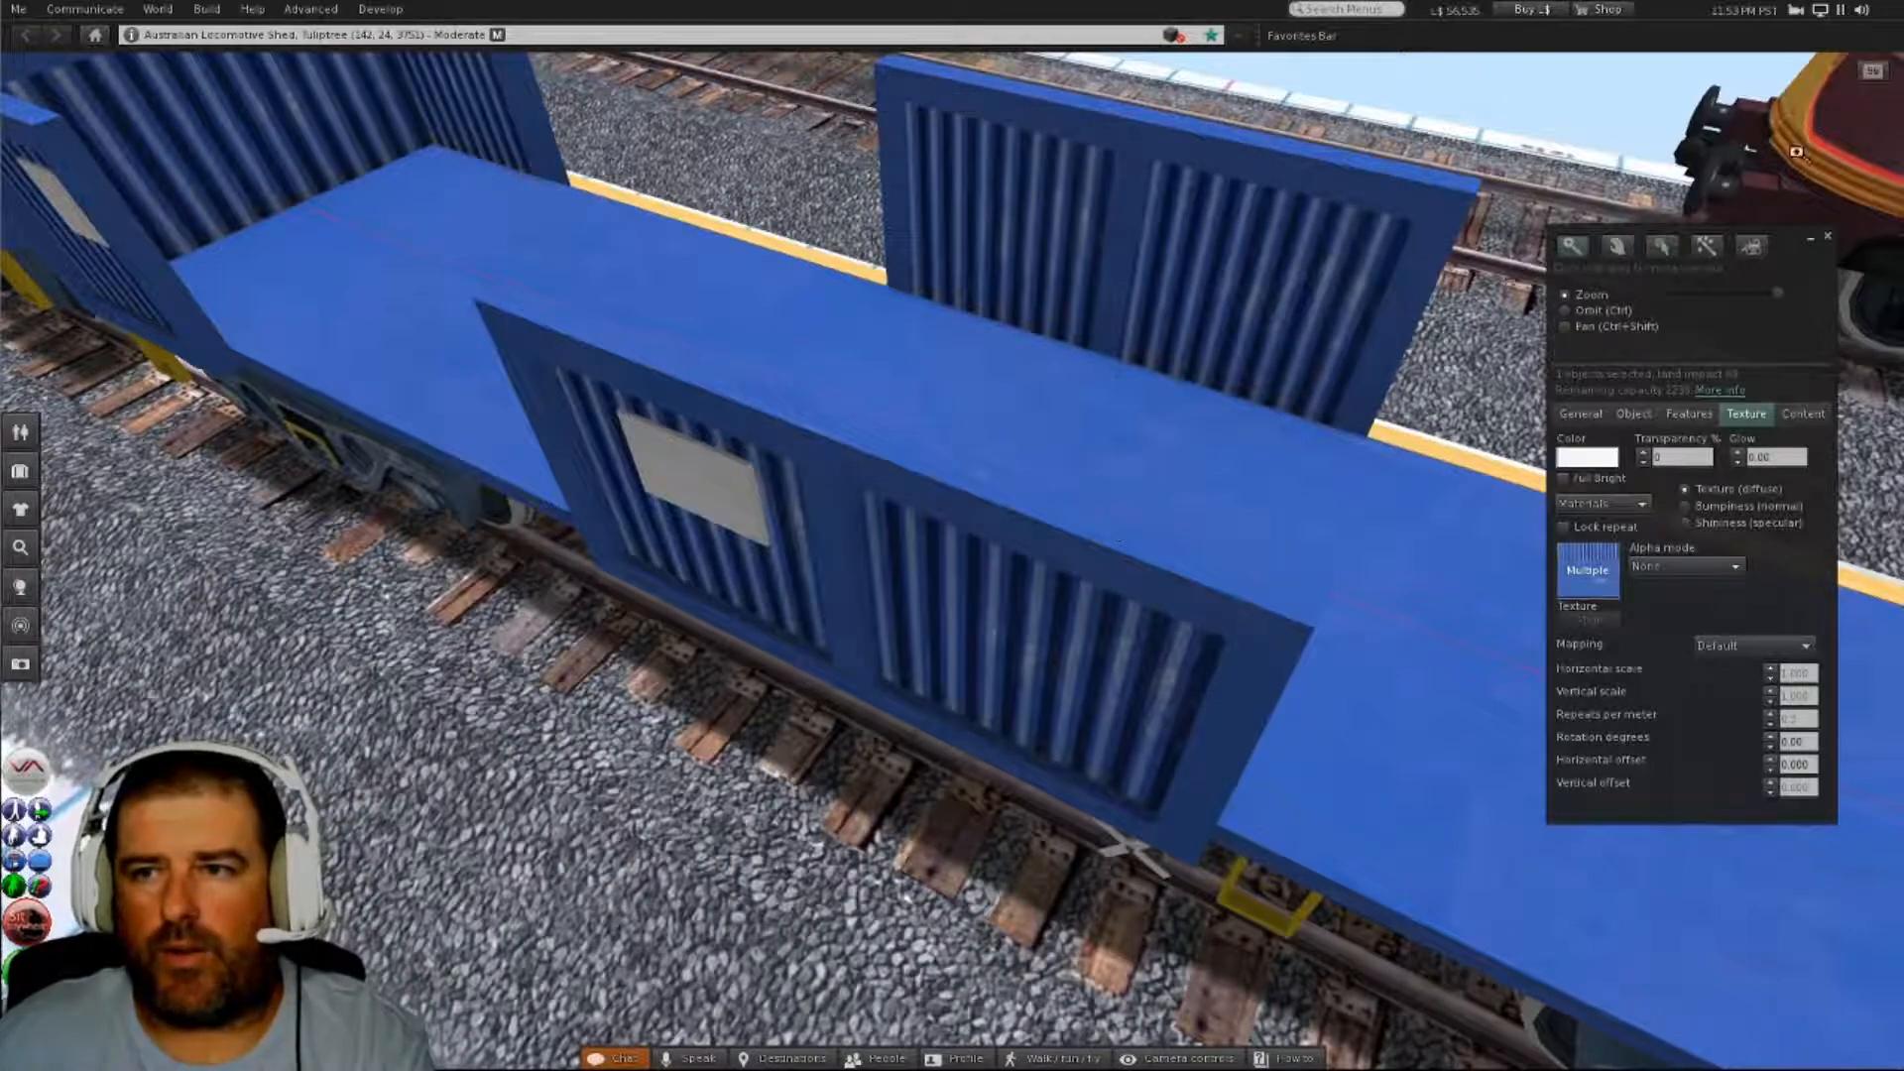
- Examine the surface finish of the maroon and yellow 4204 locomotive from its nose along to its rear
left_click_drag(1795, 151, 1896, 127, "alt")
mouse_move(938, 542)
left_mouse_down("alt")
mouse_move(912, 555)
mouse_move(938, 535)
left_mouse_up("alt")
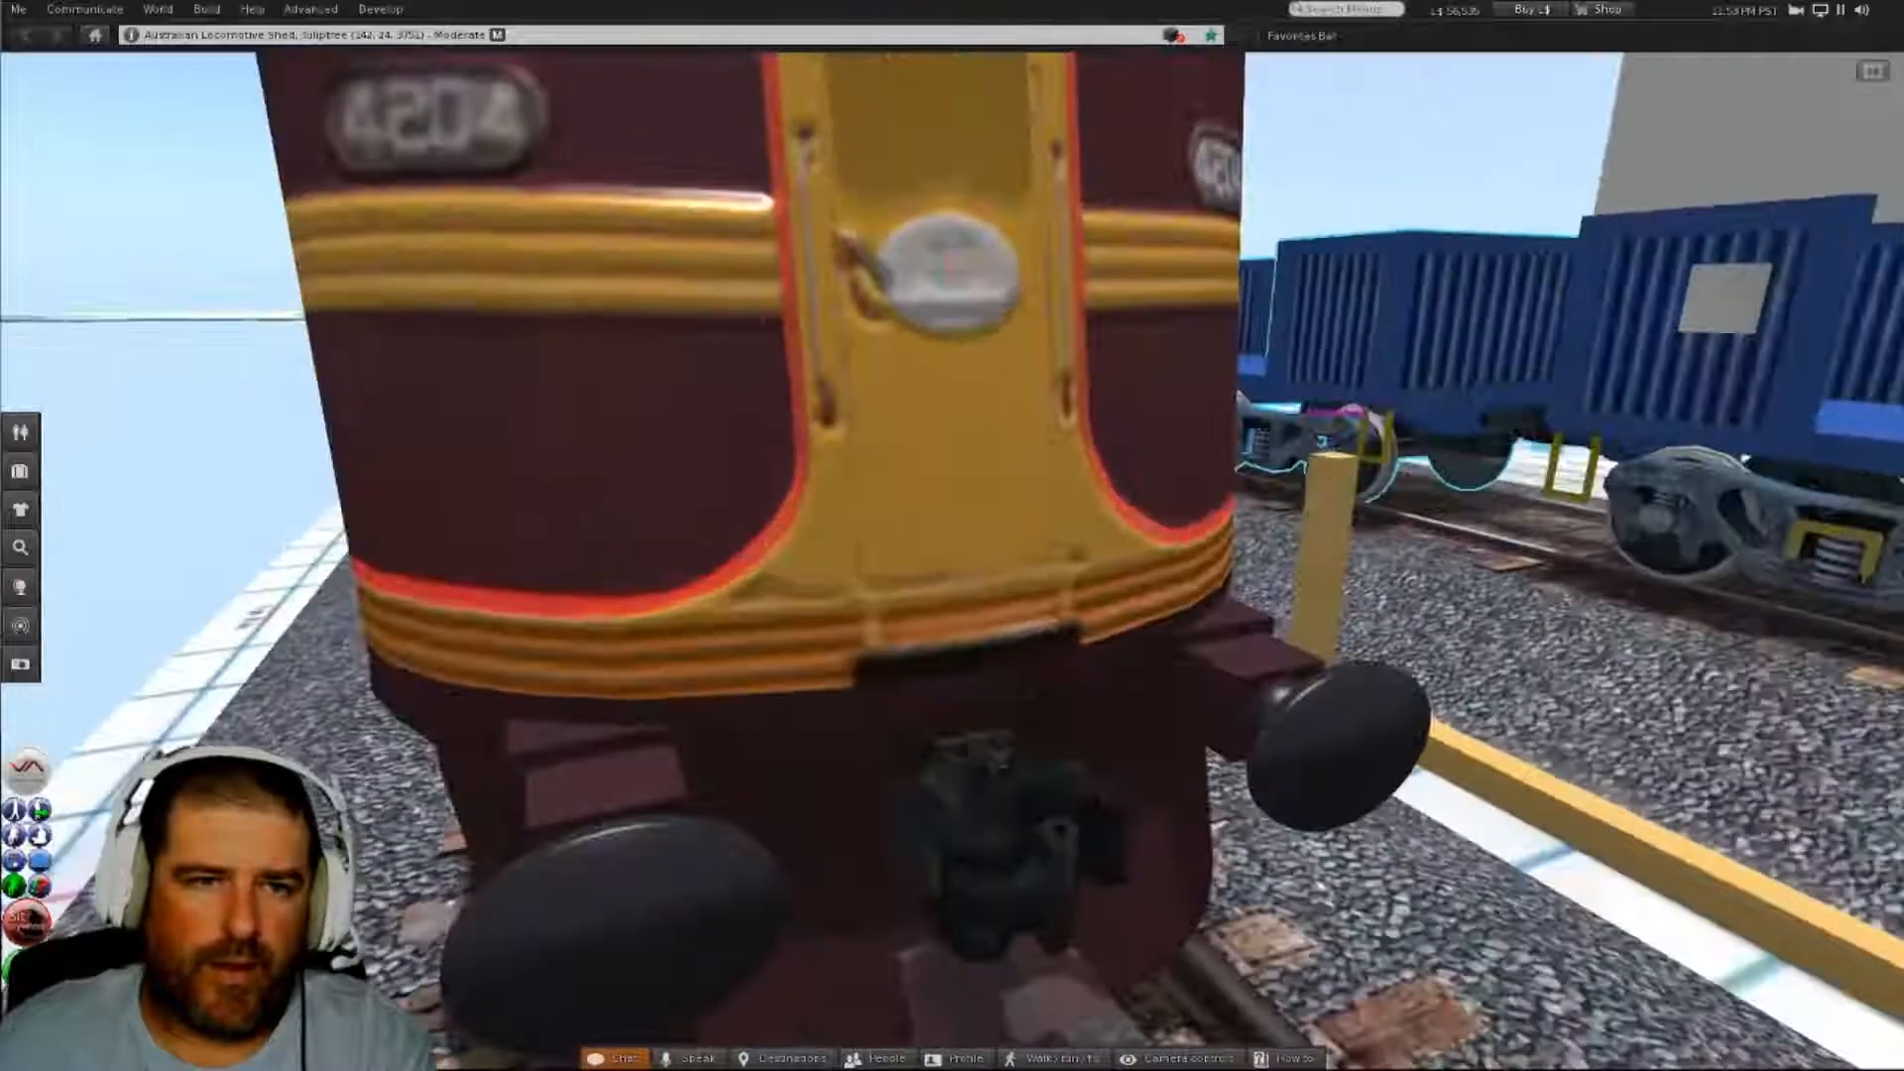
left_click_drag(571, 160, 1002, 142, "alt")
mouse_move(942, 561)
left_mouse_down("alt")
mouse_move(927, 571)
mouse_move(964, 580)
left_mouse_up("alt")
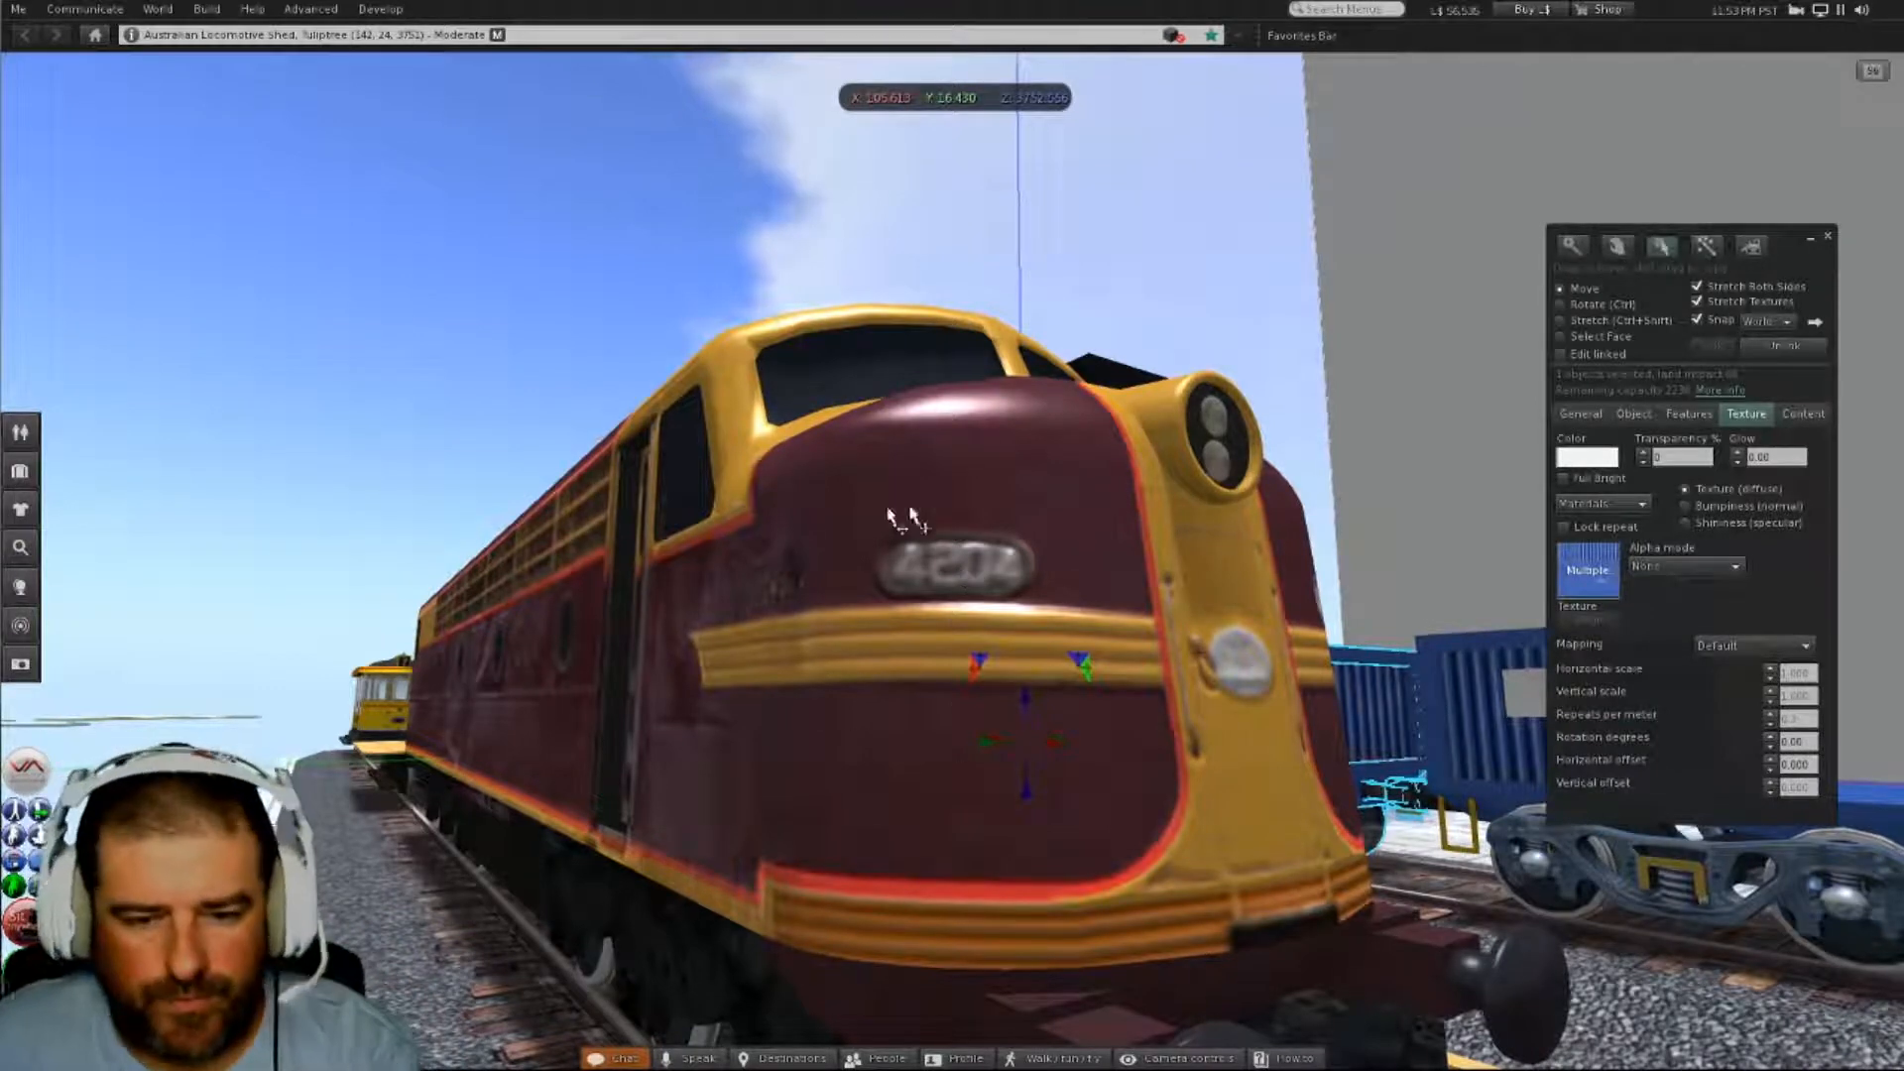
left_click_drag(1194, 918, 366, 972, "alt")
left_click_drag(1044, 566, 957, 573, "alt")
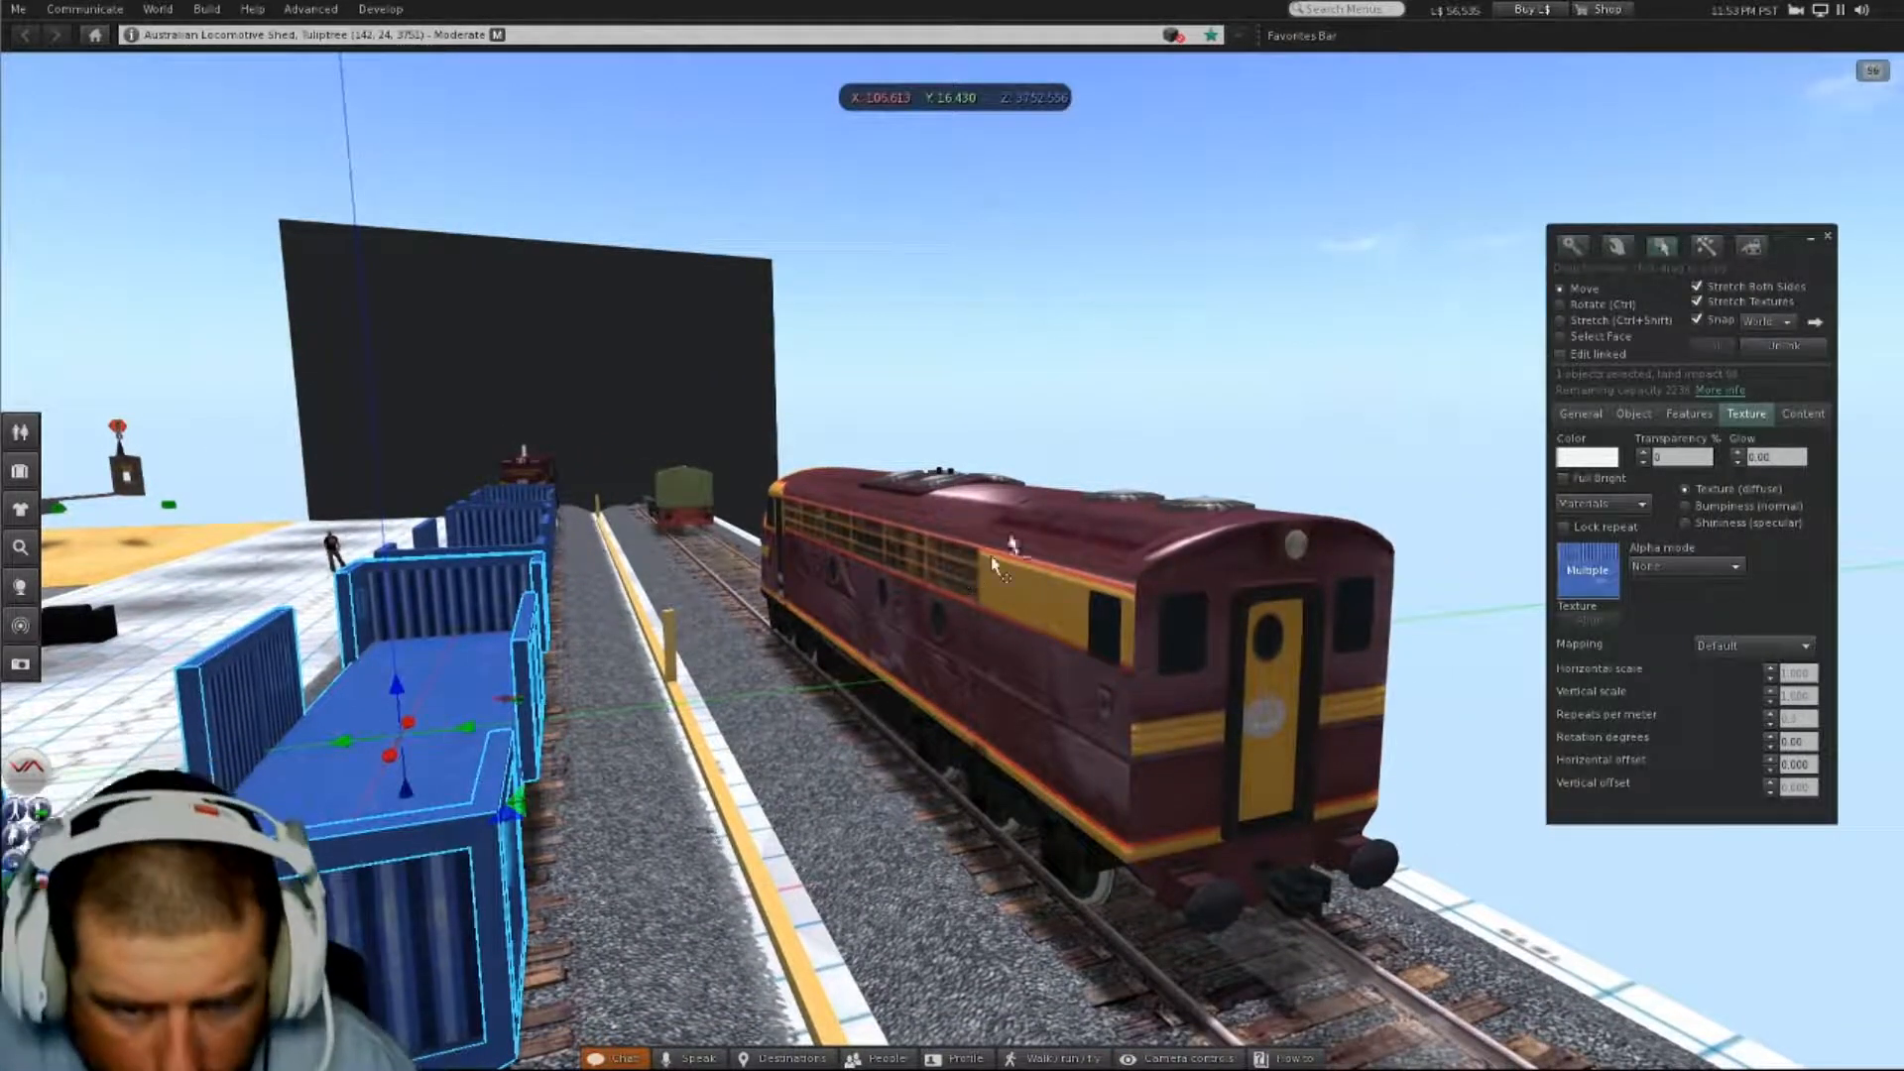
- Examine the side grilles of the maroon and yellow 4204 locomotive up close, and return the camera to the avatar
mouse_move(956, 561)
left_mouse_down("alt")
mouse_move(952, 432)
mouse_move(858, 431)
mouse_move(922, 466)
mouse_move(928, 559)
left_mouse_up("alt")
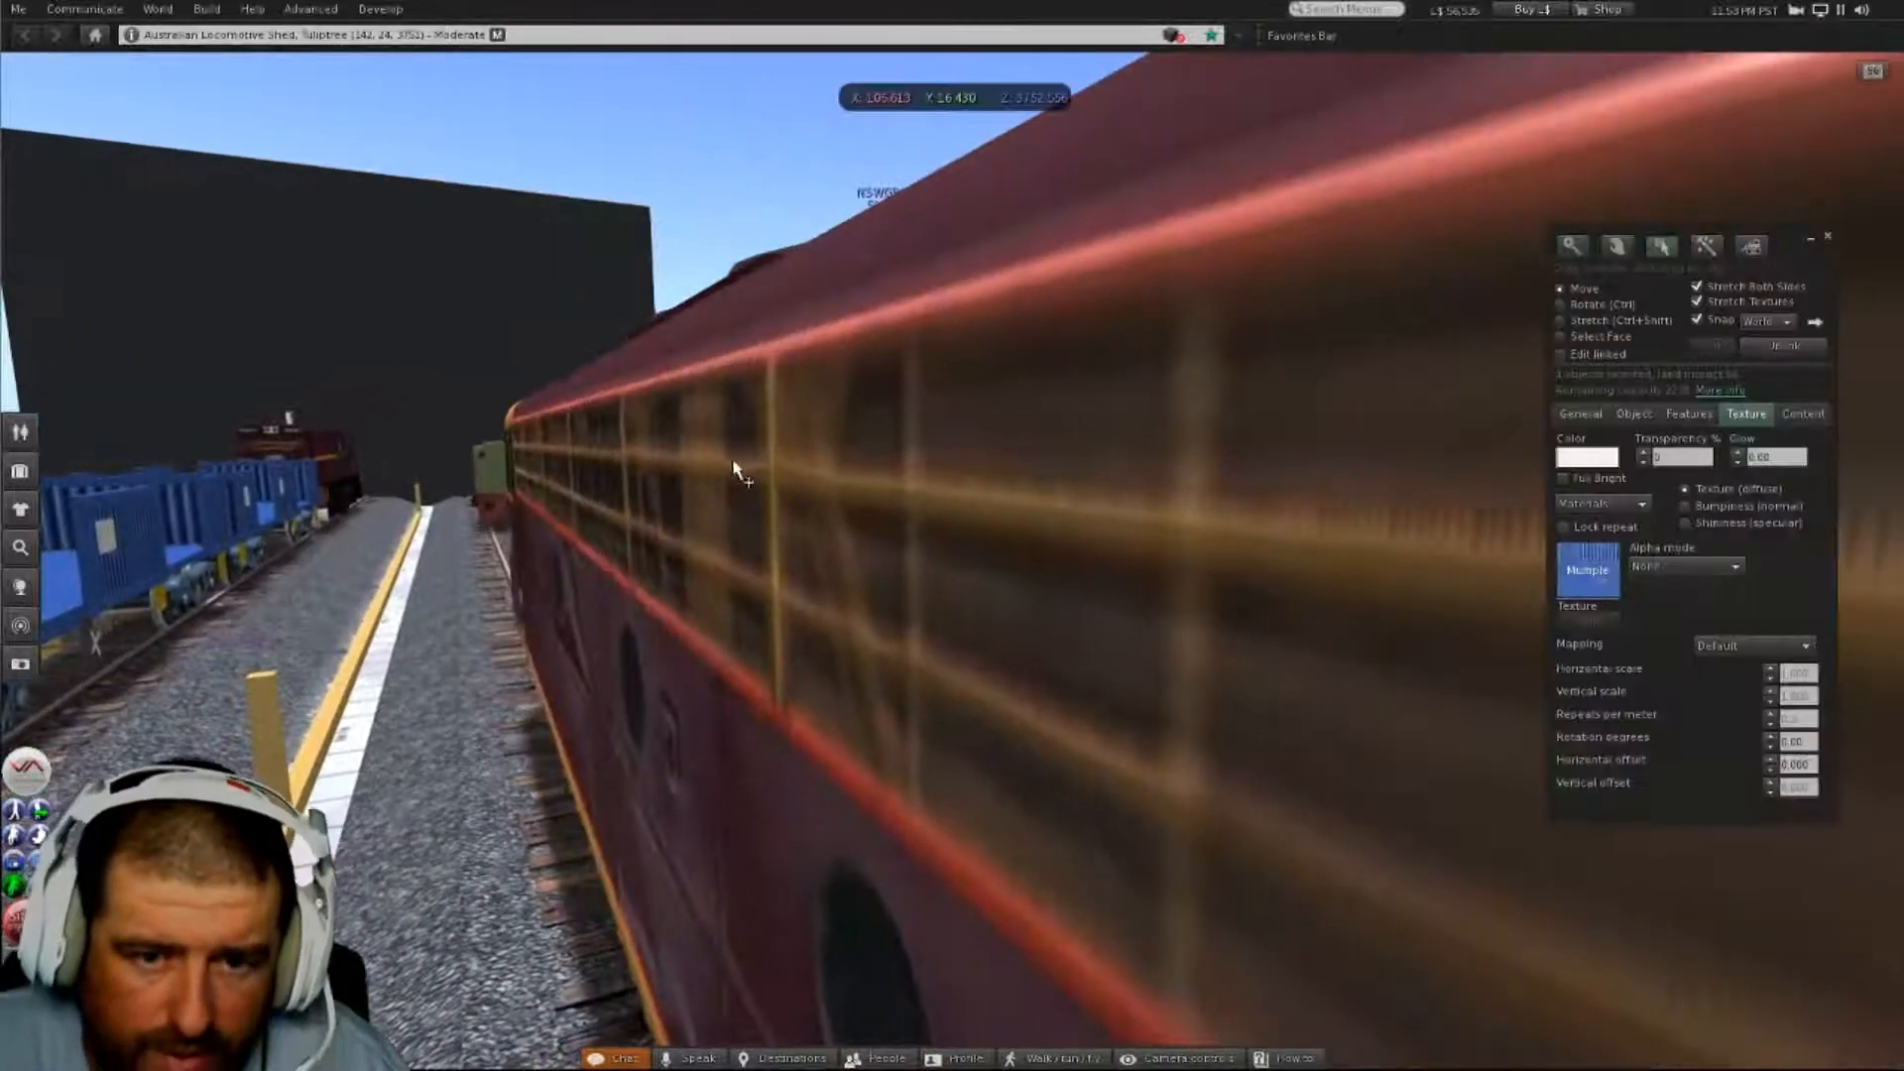
left_click_drag(734, 469, 1353, 521, "alt")
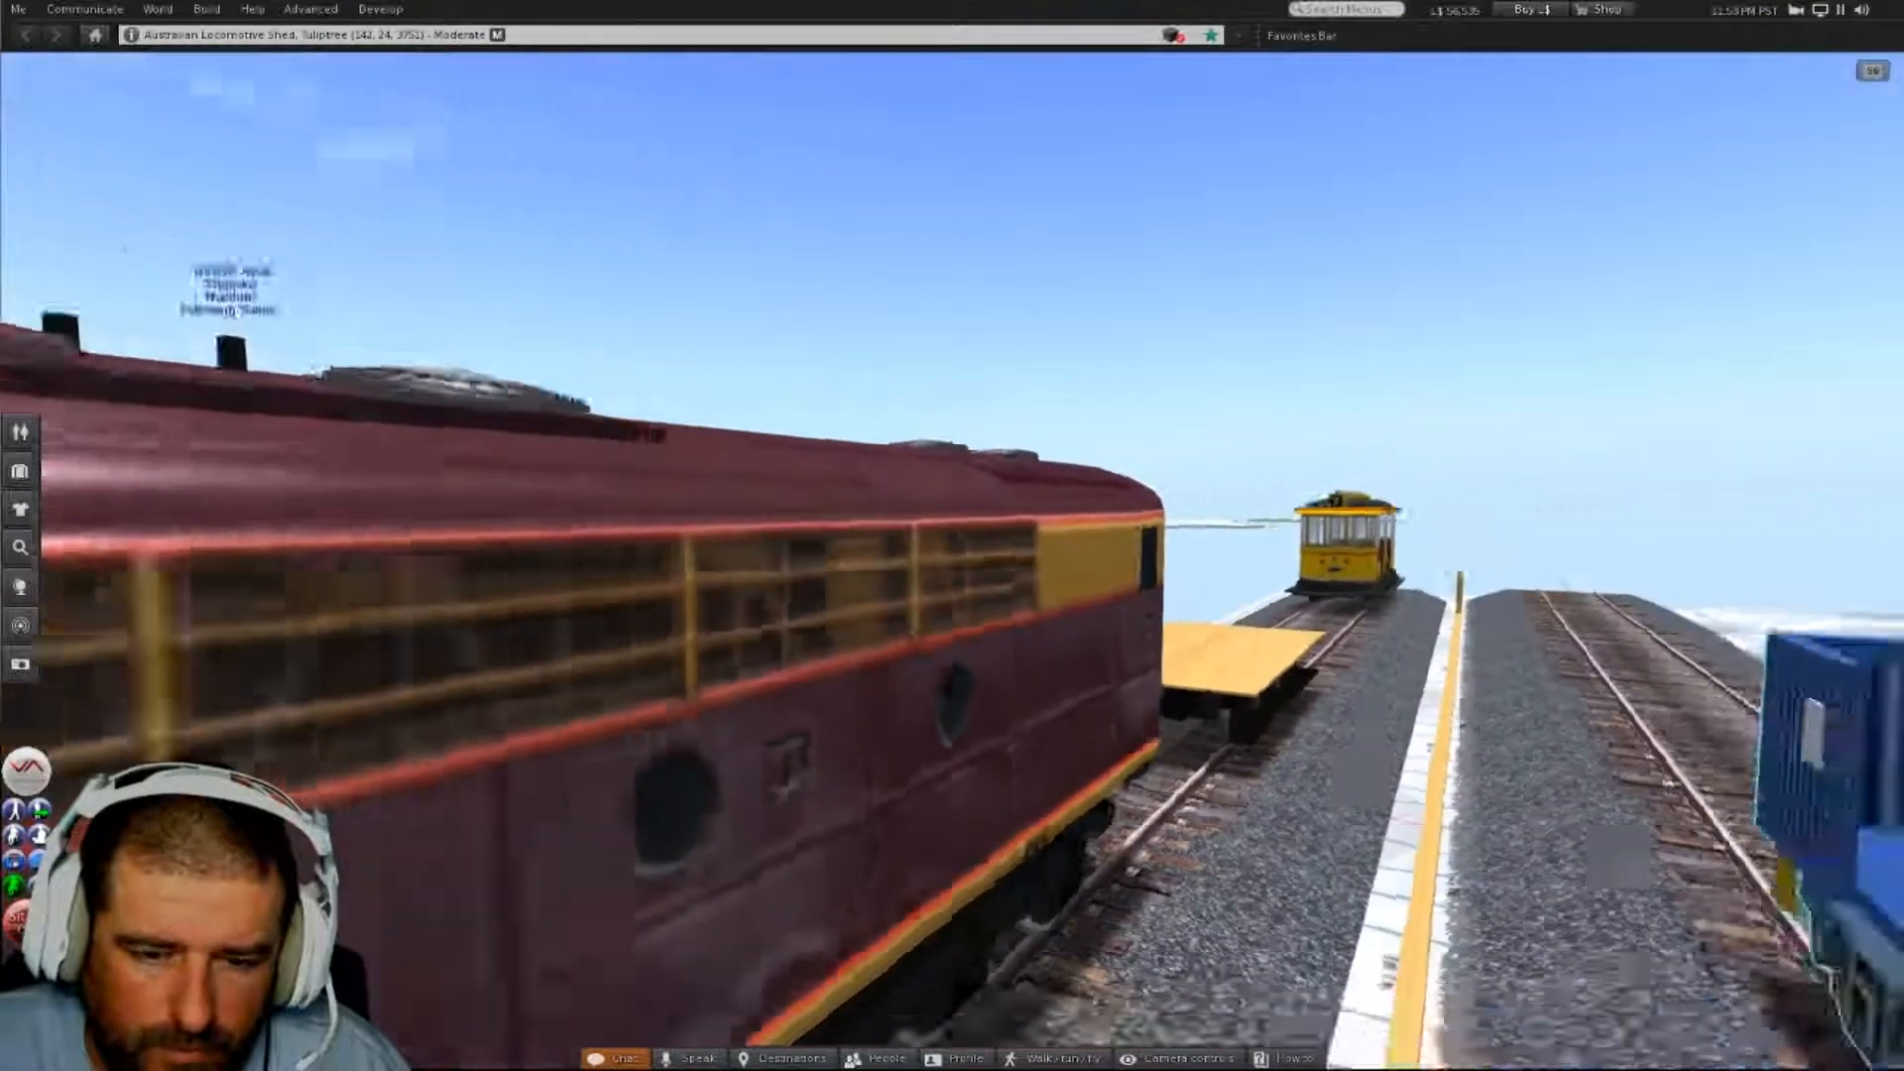
key("Escape")
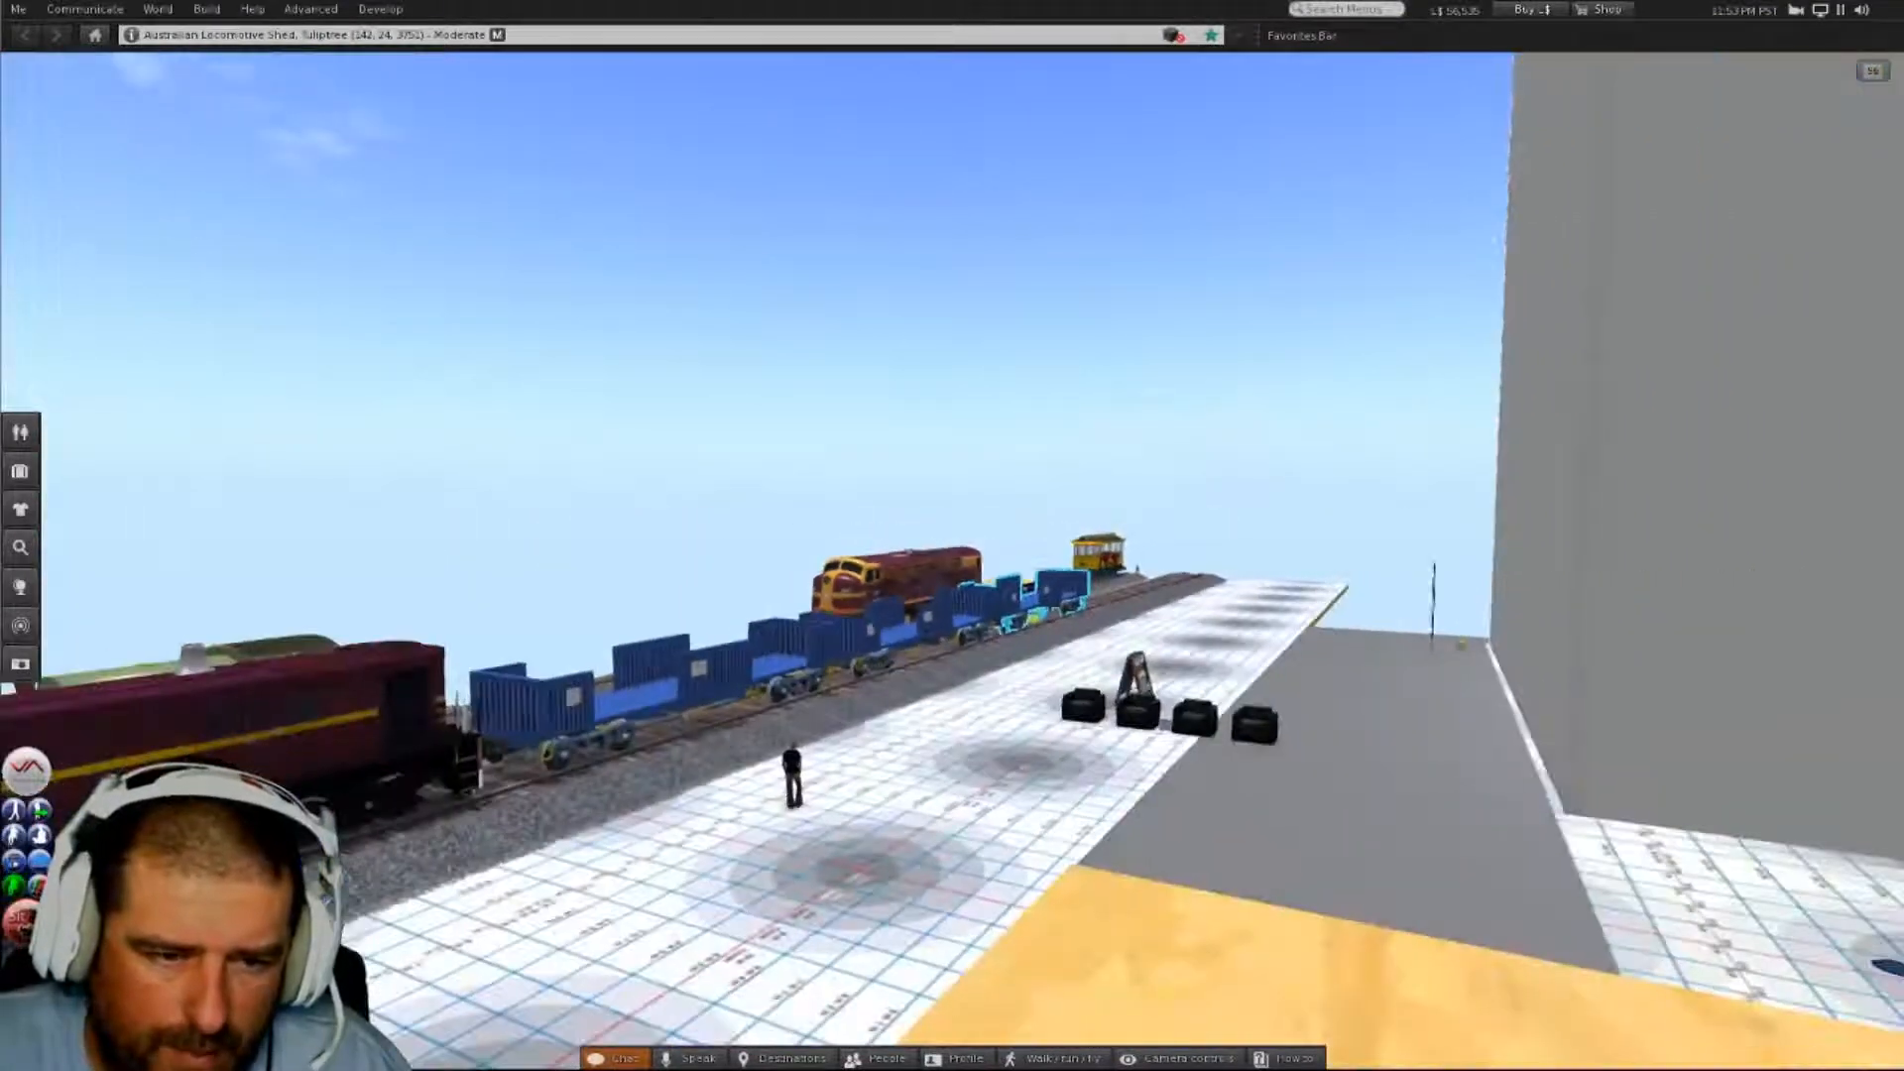
- Examine the 4807 locomotive's red front panel, buffer and coupling up close, and its full side beside the wagons
left_click_drag(436, 694, 438, 595, "alt")
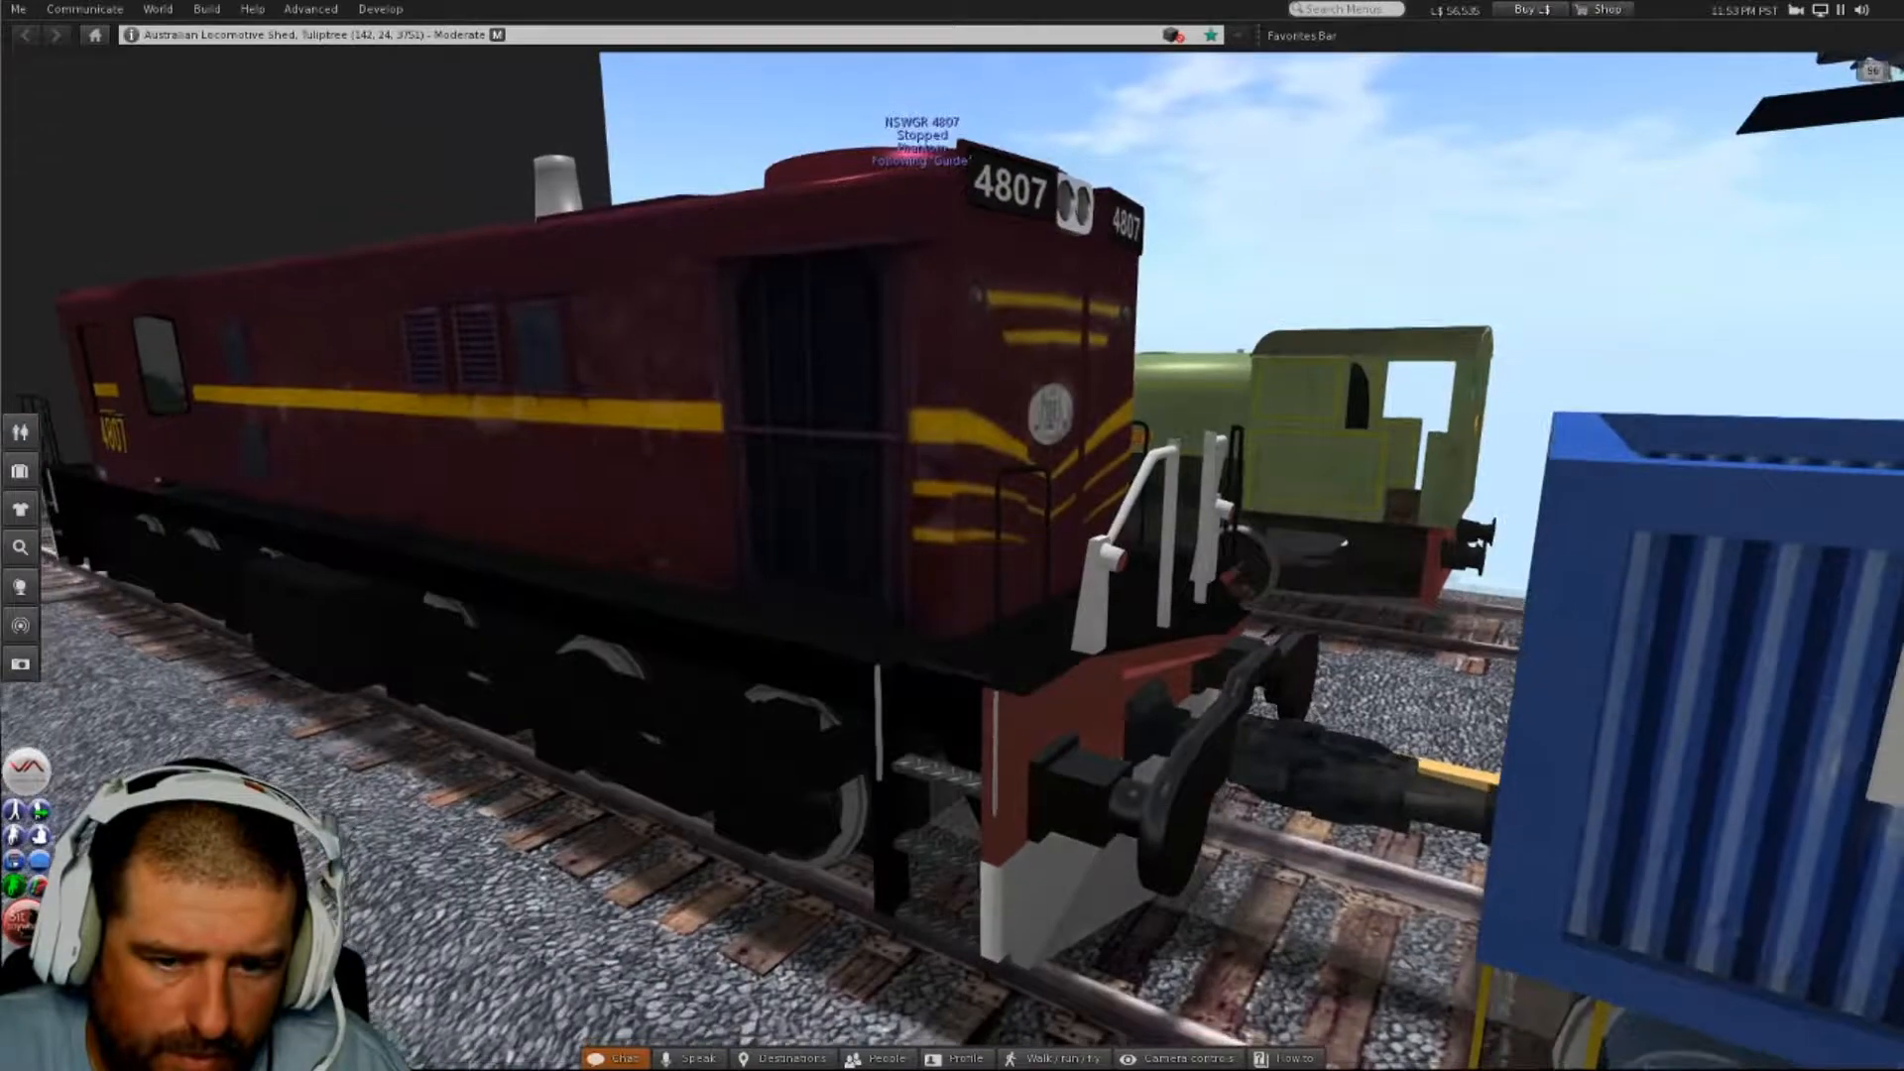
left_click(1113, 688, "alt")
left_click_drag(1113, 688, 1116, 456, "ctrl+alt")
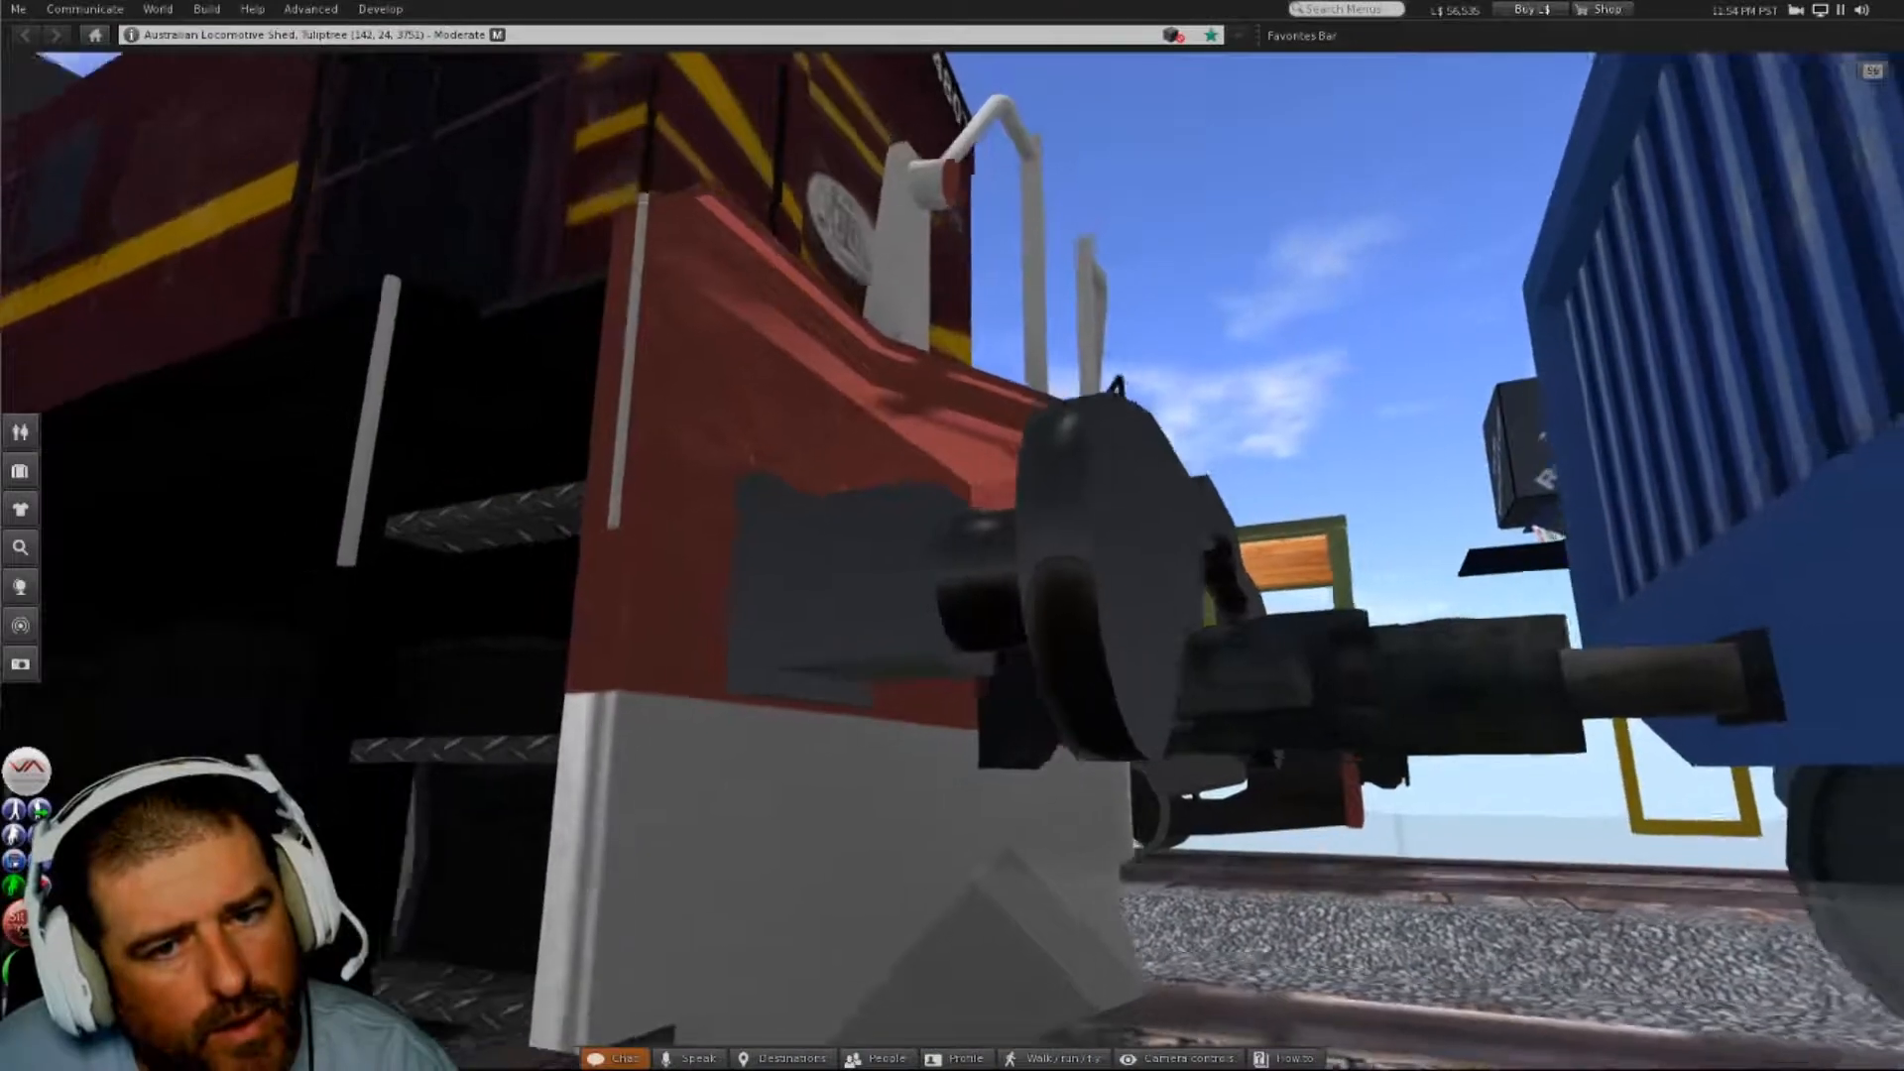
left_click_drag(1115, 382, 1168, 541, "alt")
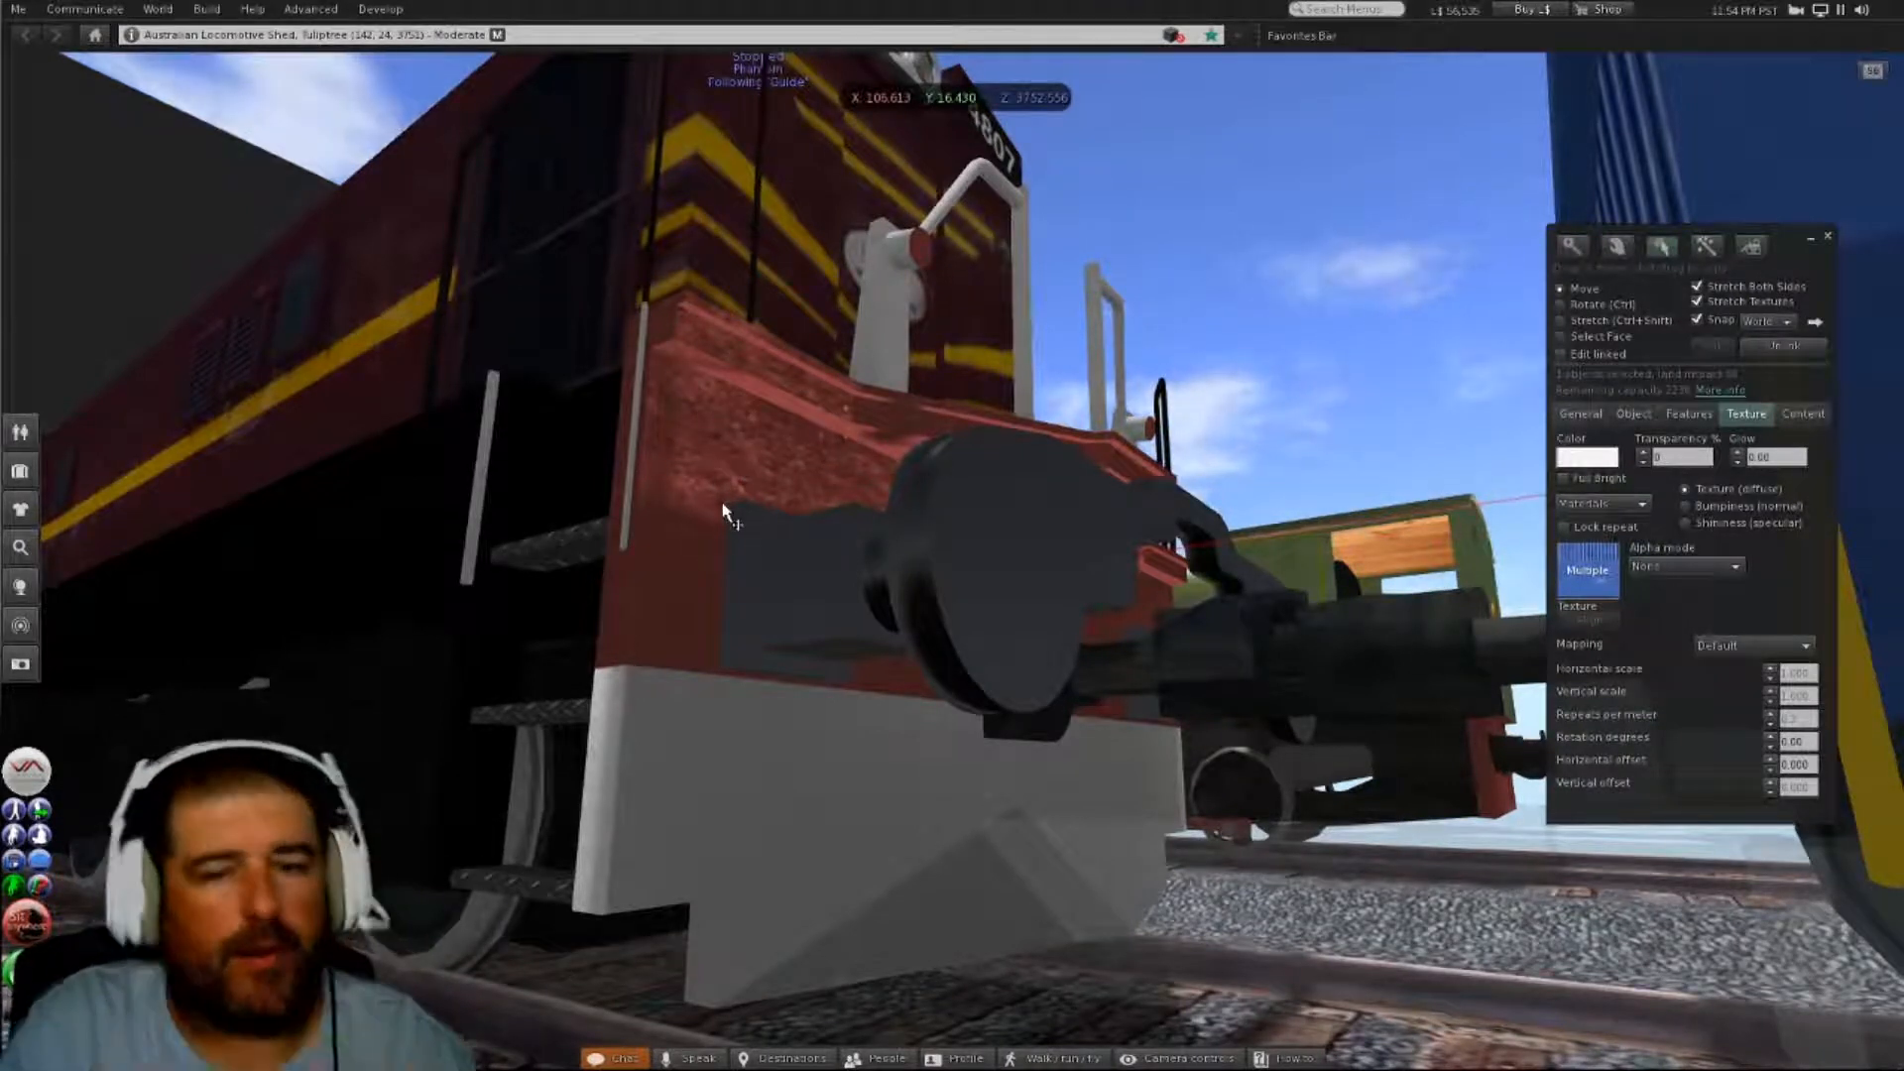
key("alt")
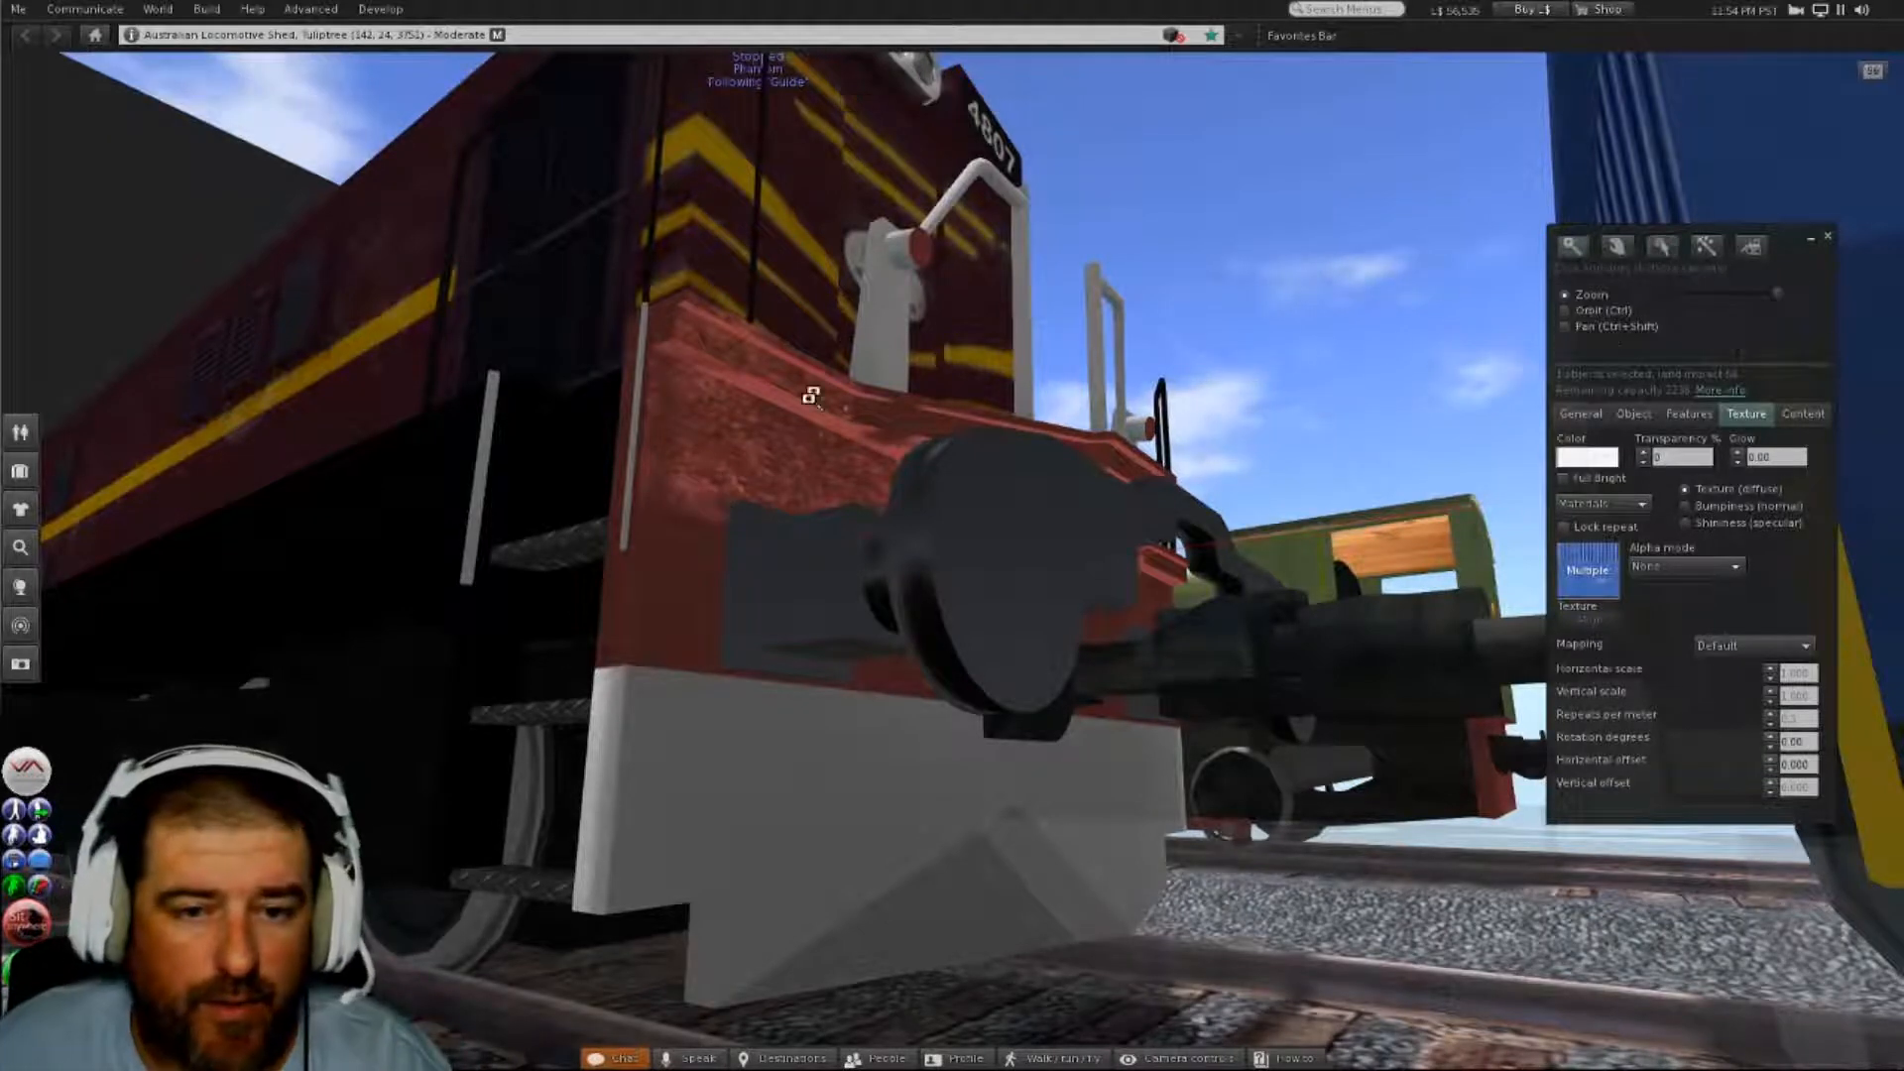
left_click_drag(811, 397, 1001, 605, "alt")
left_click_drag(336, 508, 1259, 654, "alt")
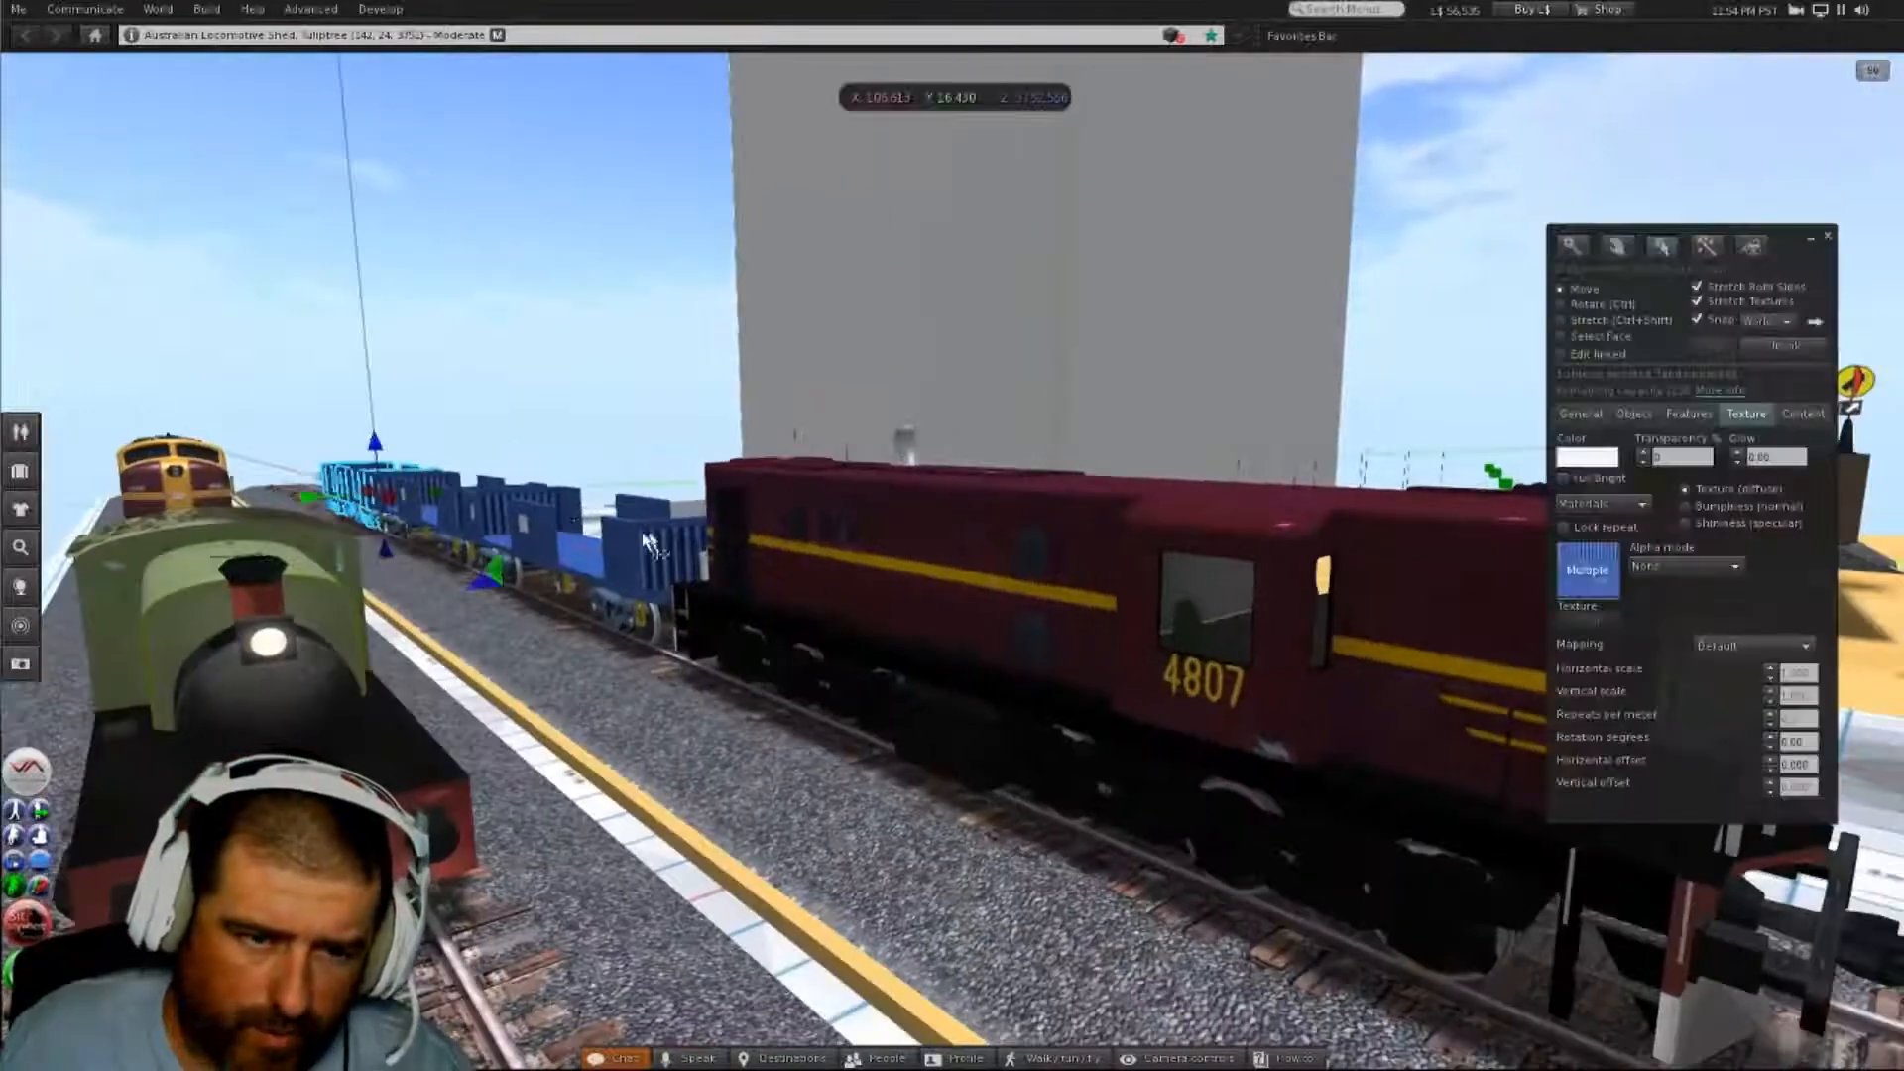
left_click_drag(570, 508, 84, 500, "alt")
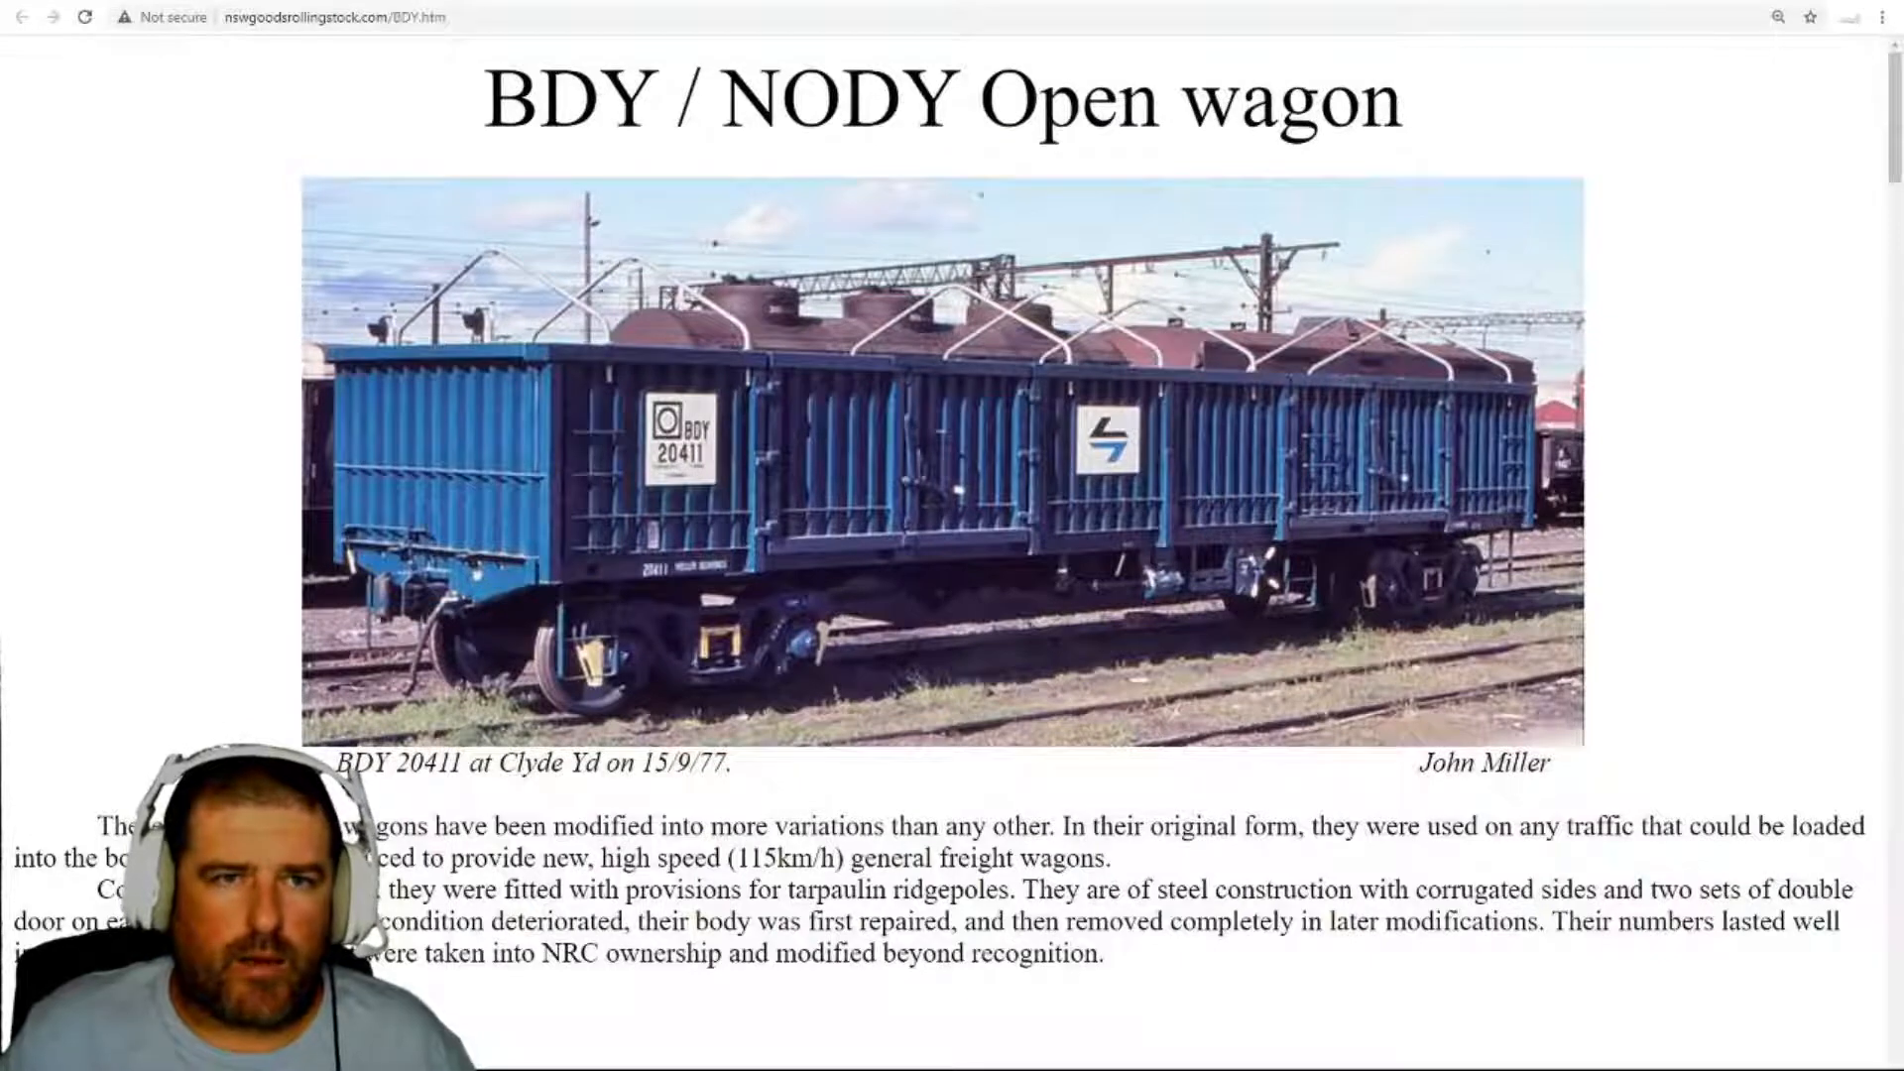
- Switch to the browser and search Google for "Bump mapping Second Life" in a new tab
key("ctrl+t")
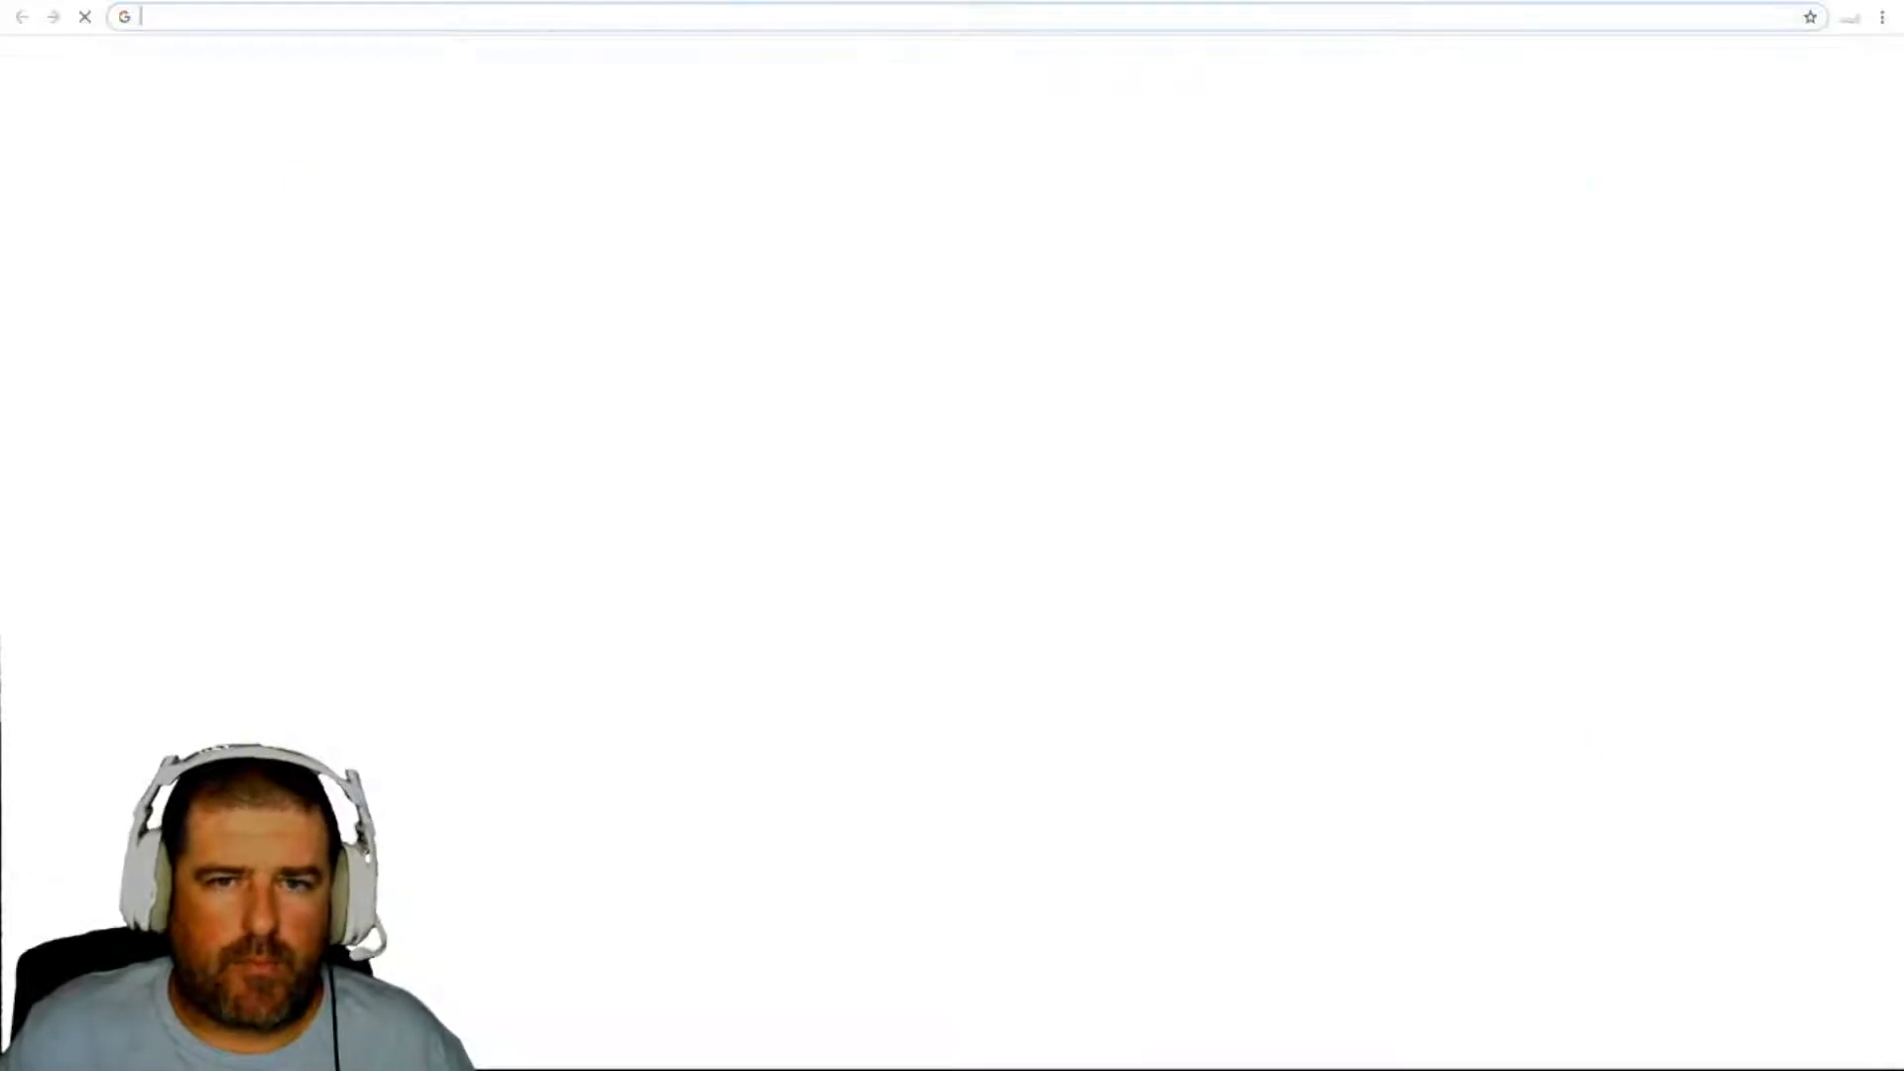
left_click(861, 347)
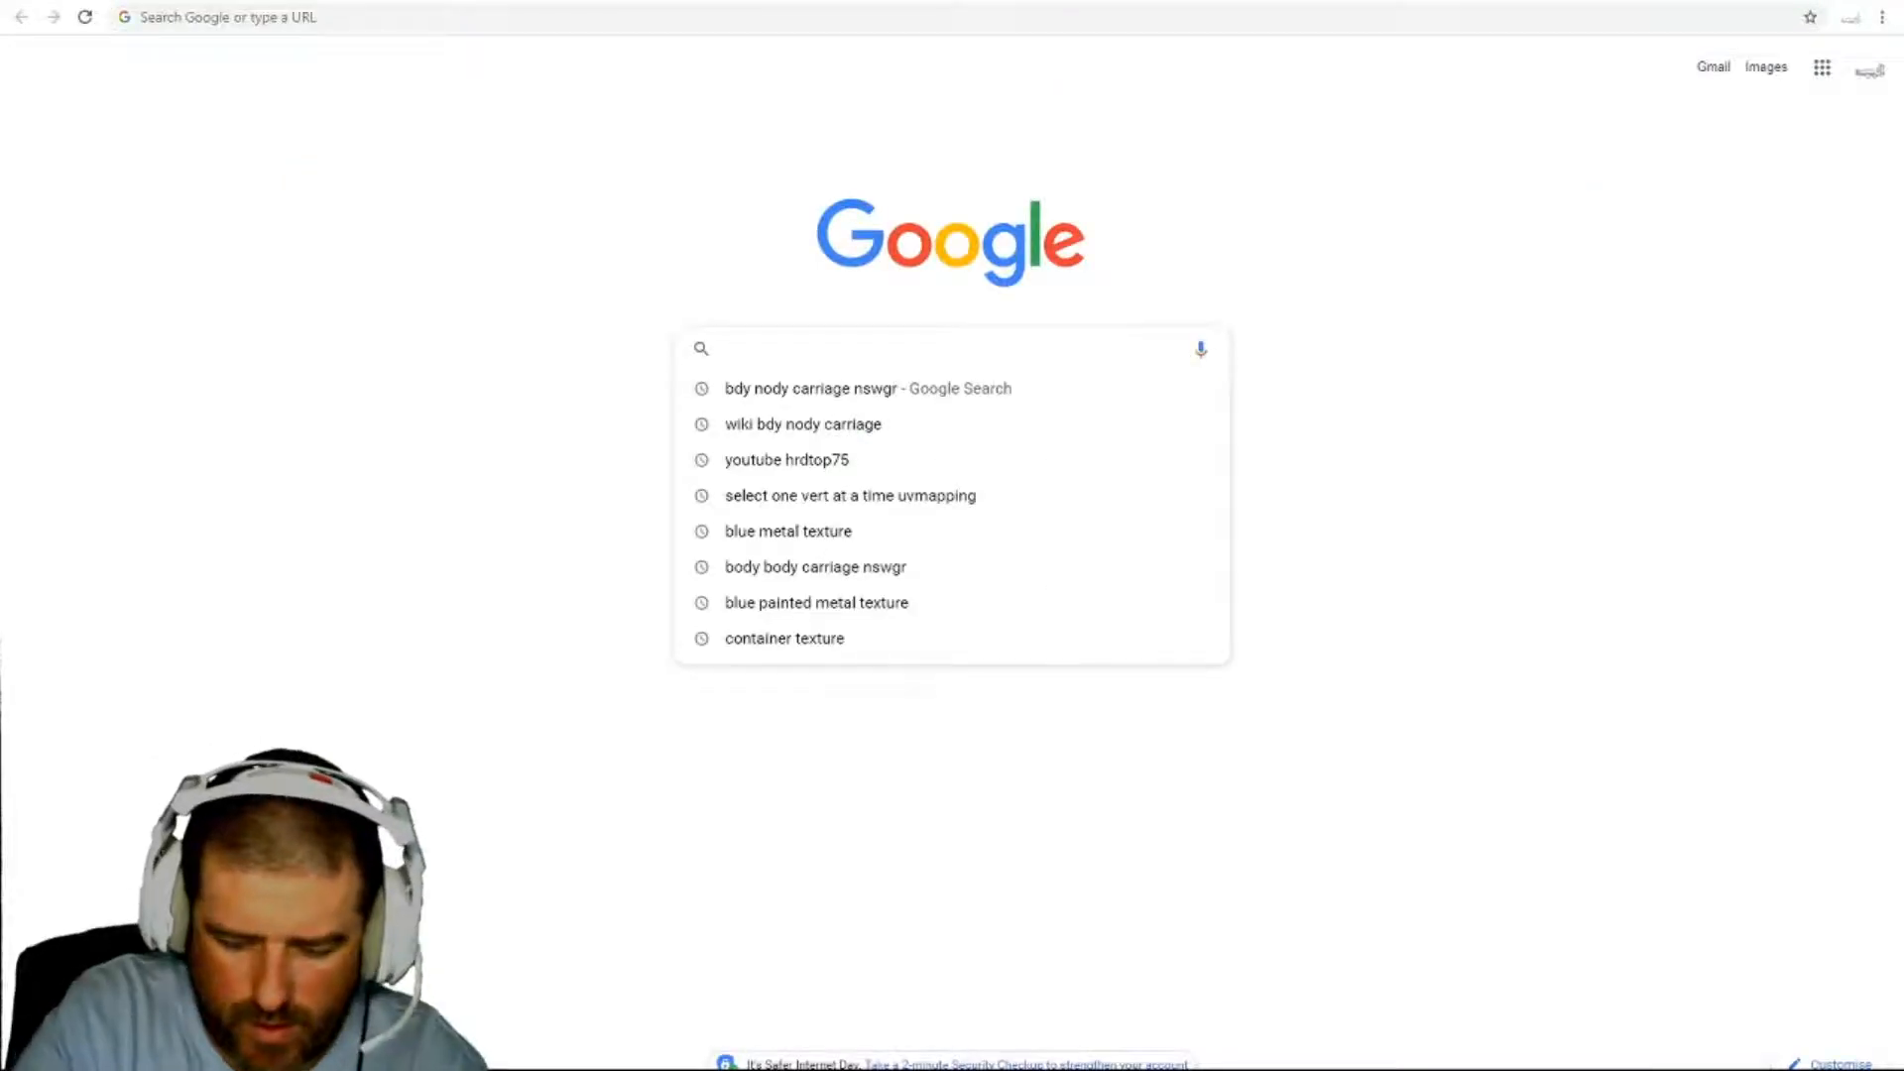
type("Bump mapping ")
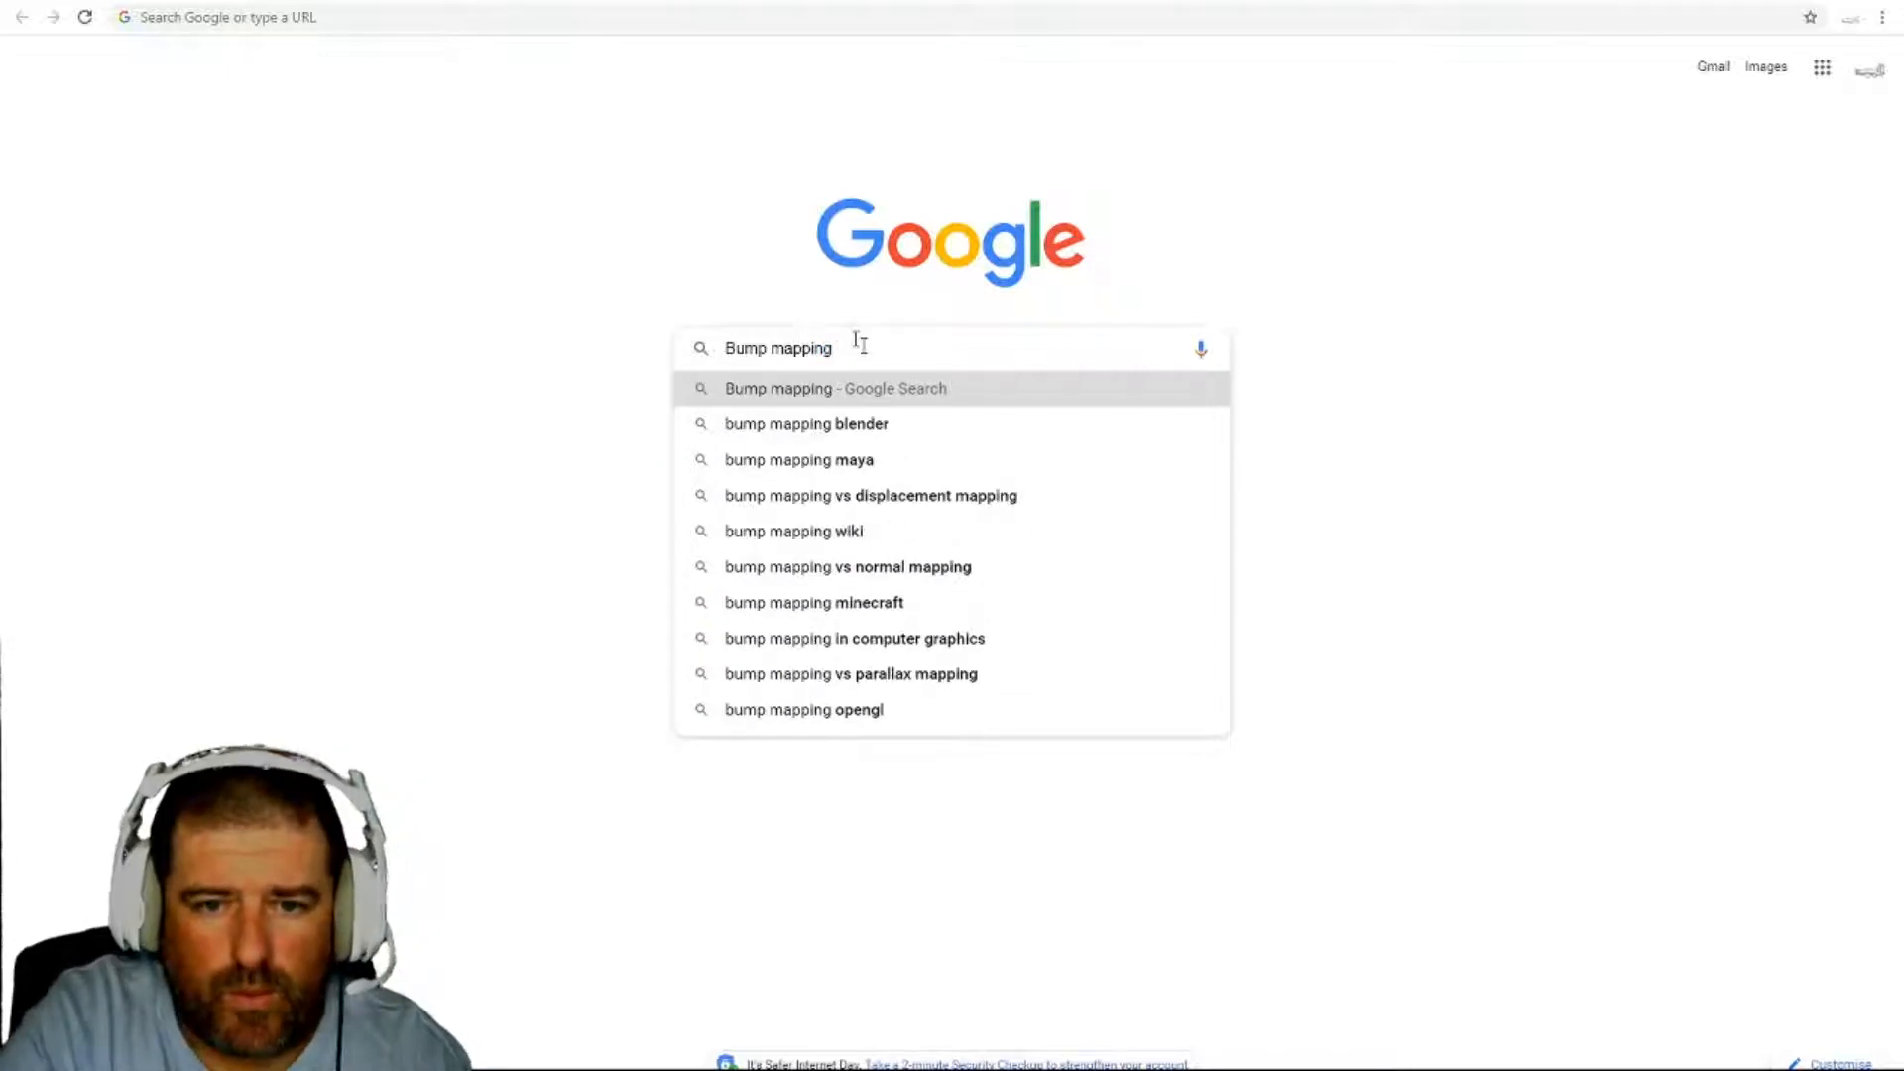
type("Seco")
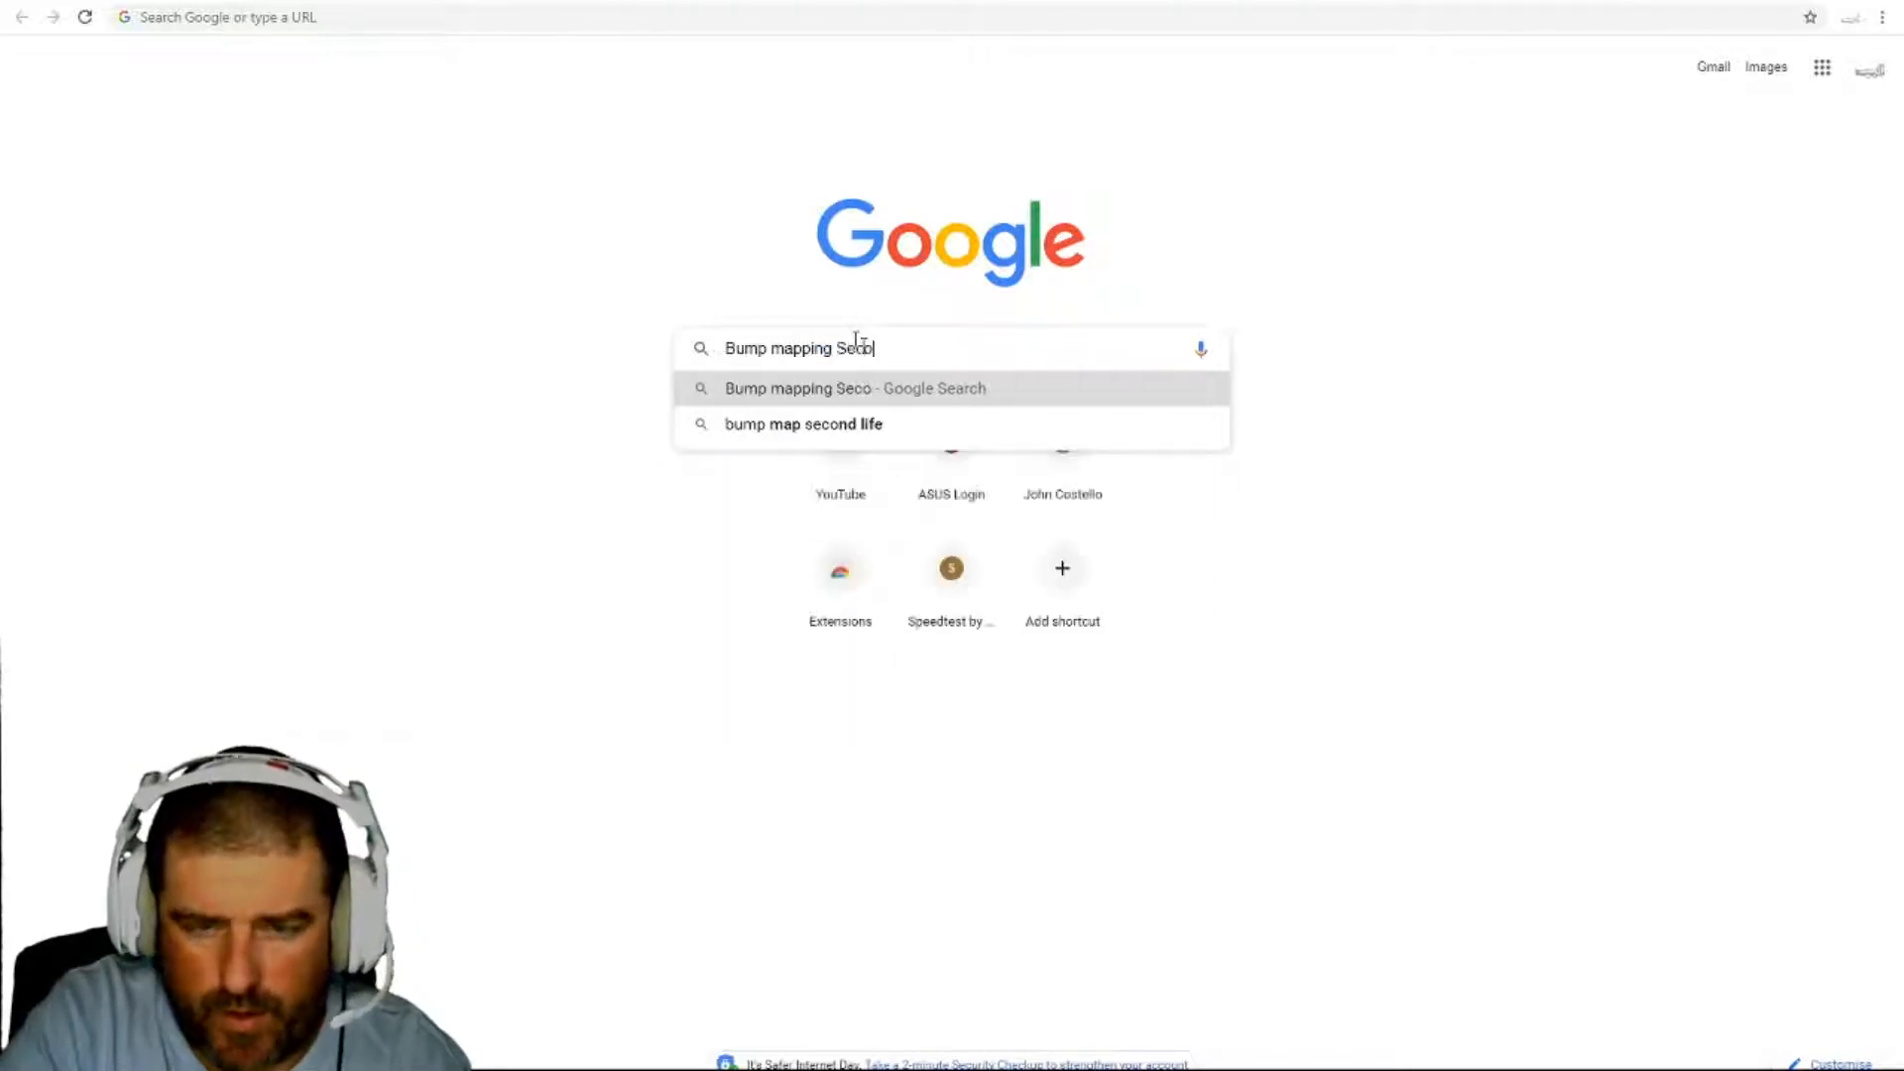
type("nd Life")
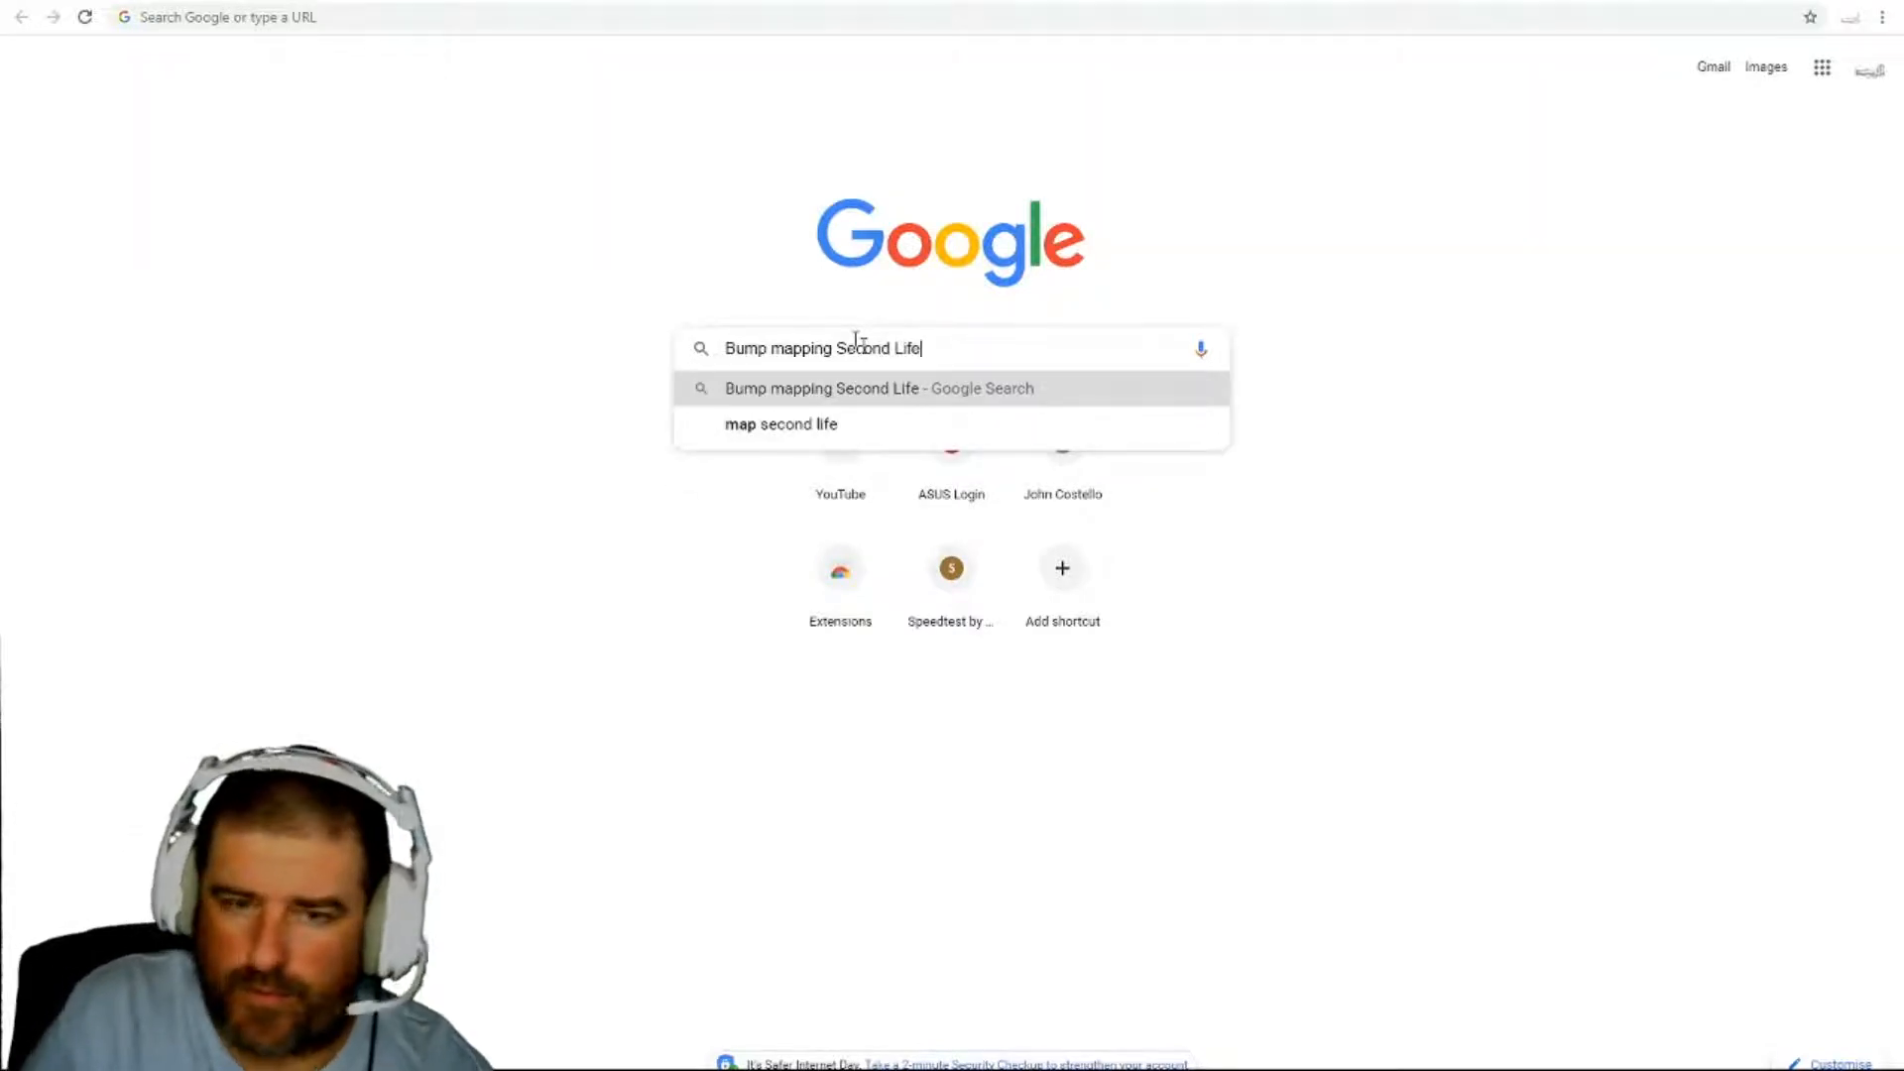
key("Return")
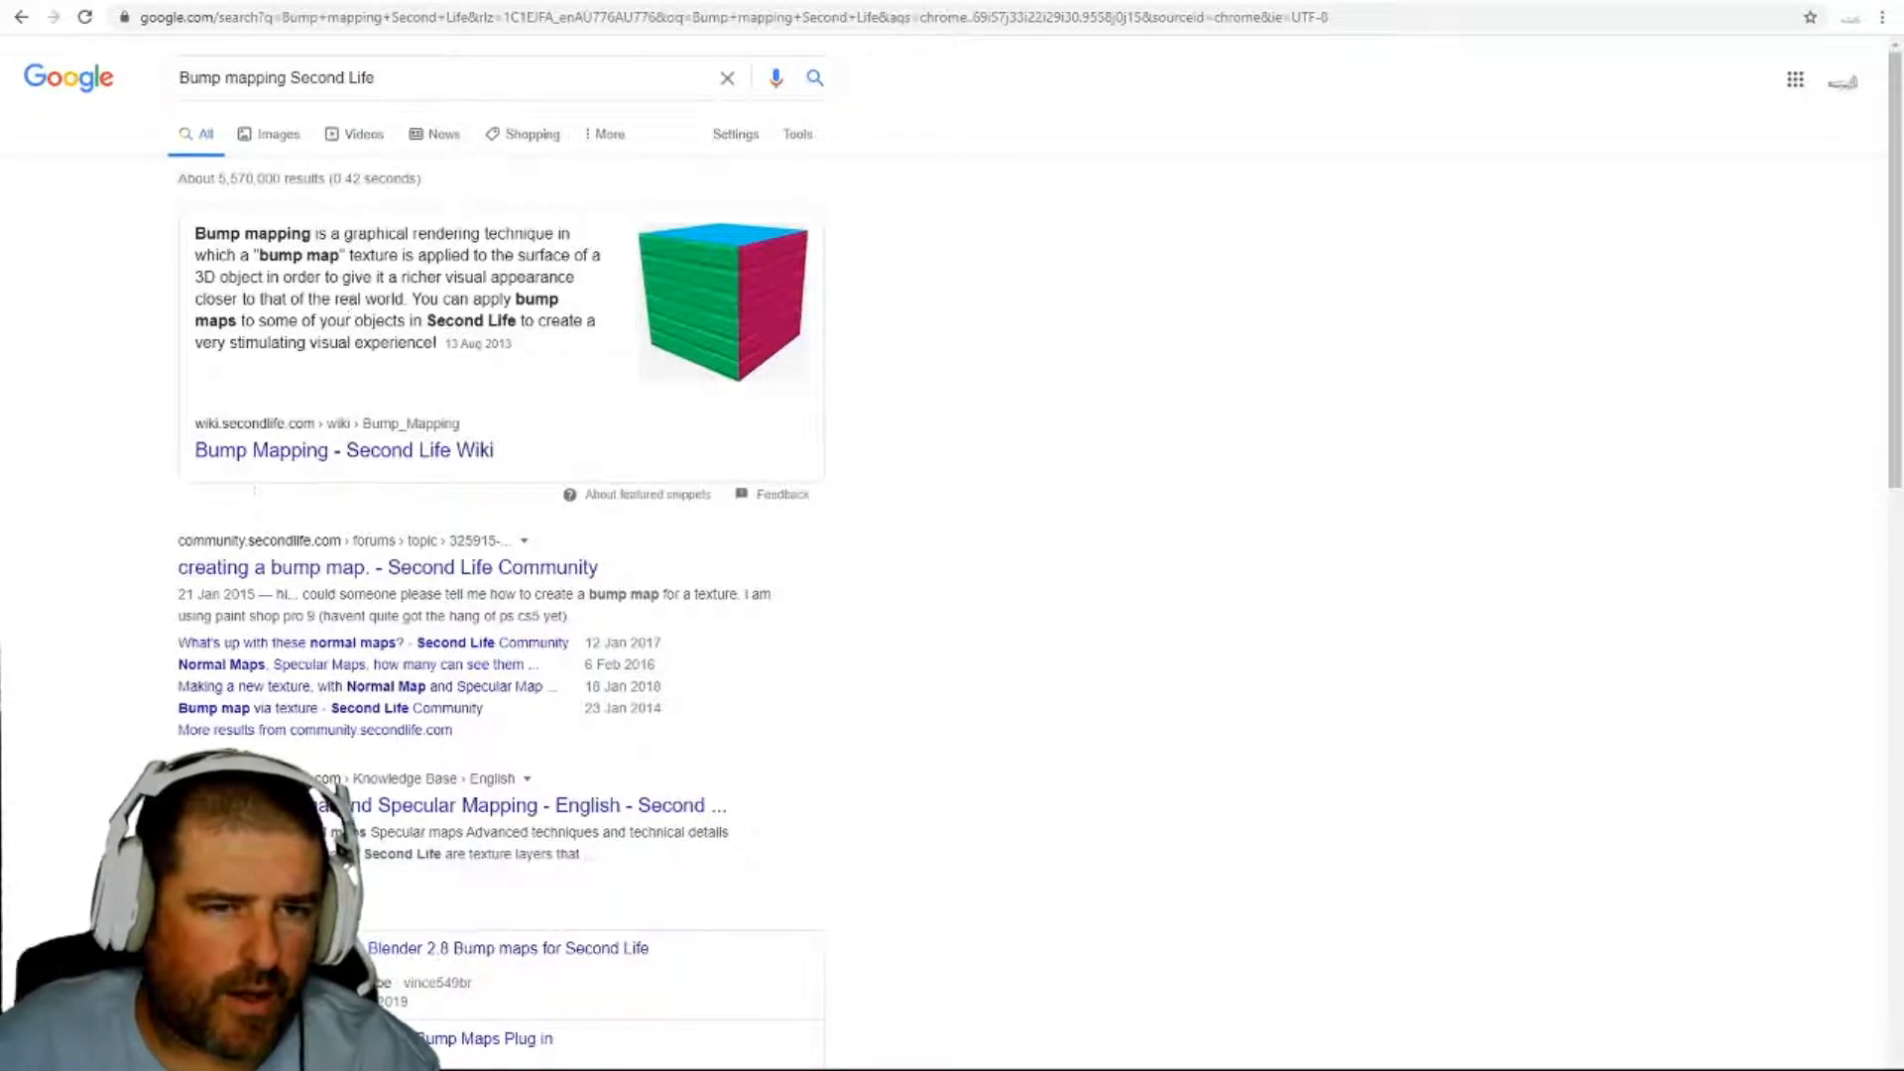
- Read the Bump Mapping article on the Second Life Wiki with its plain and bumped cubes, and return to the search results
left_click(319, 454)
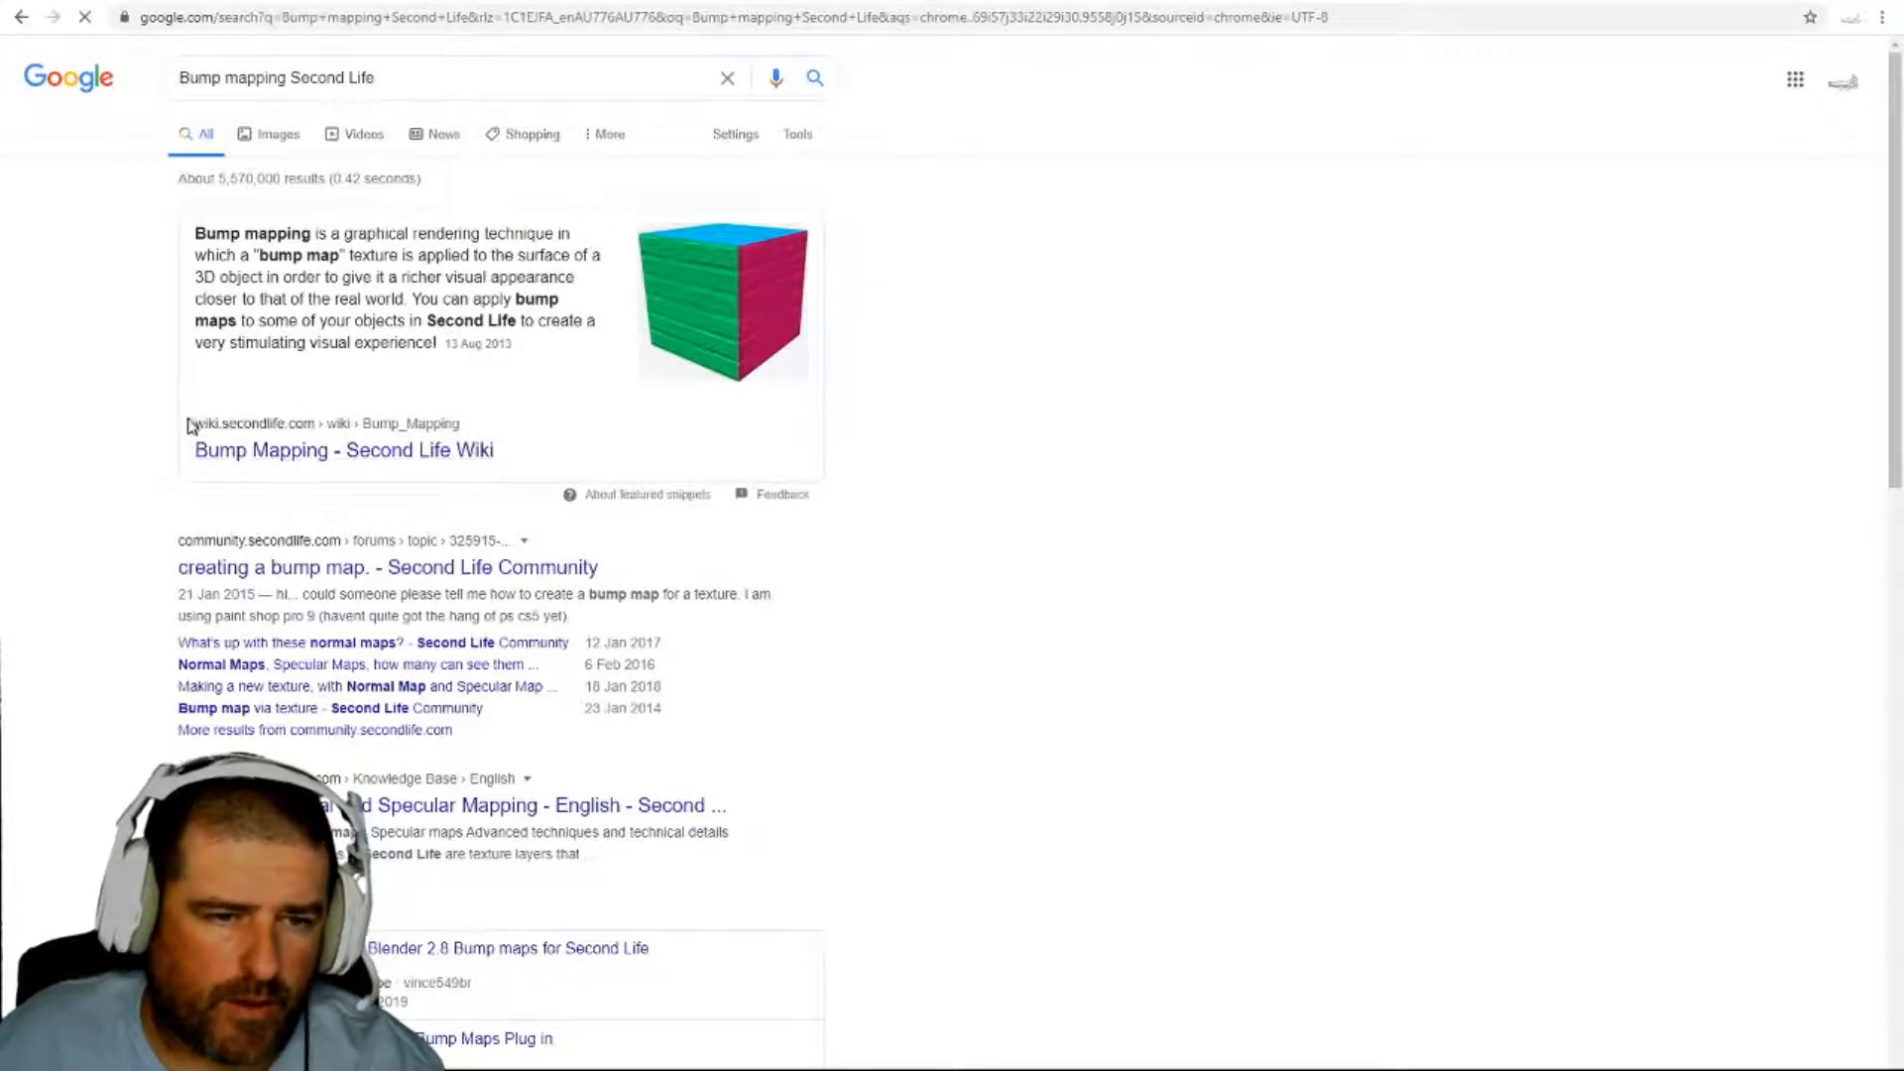
scroll(191, 426, "down", 12)
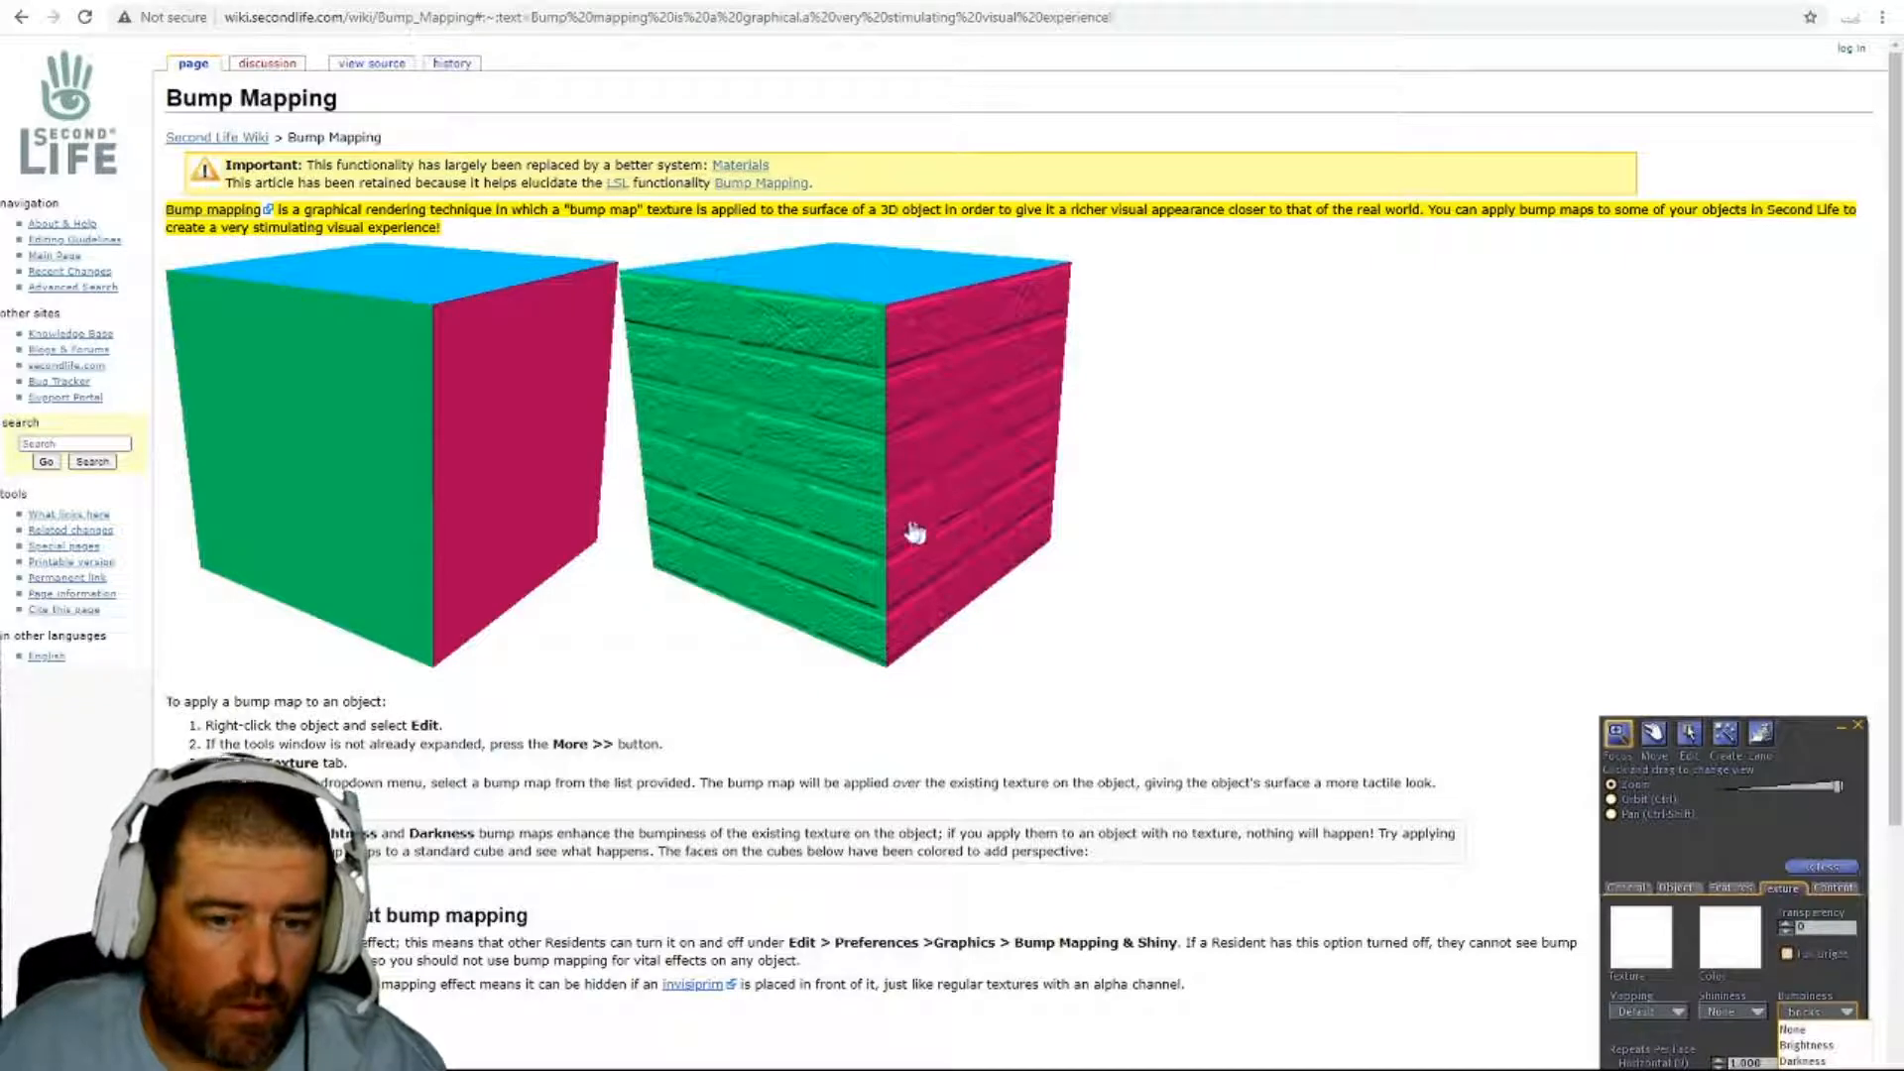
scroll(909, 531, "down", 3)
scroll(906, 530, "up", 3)
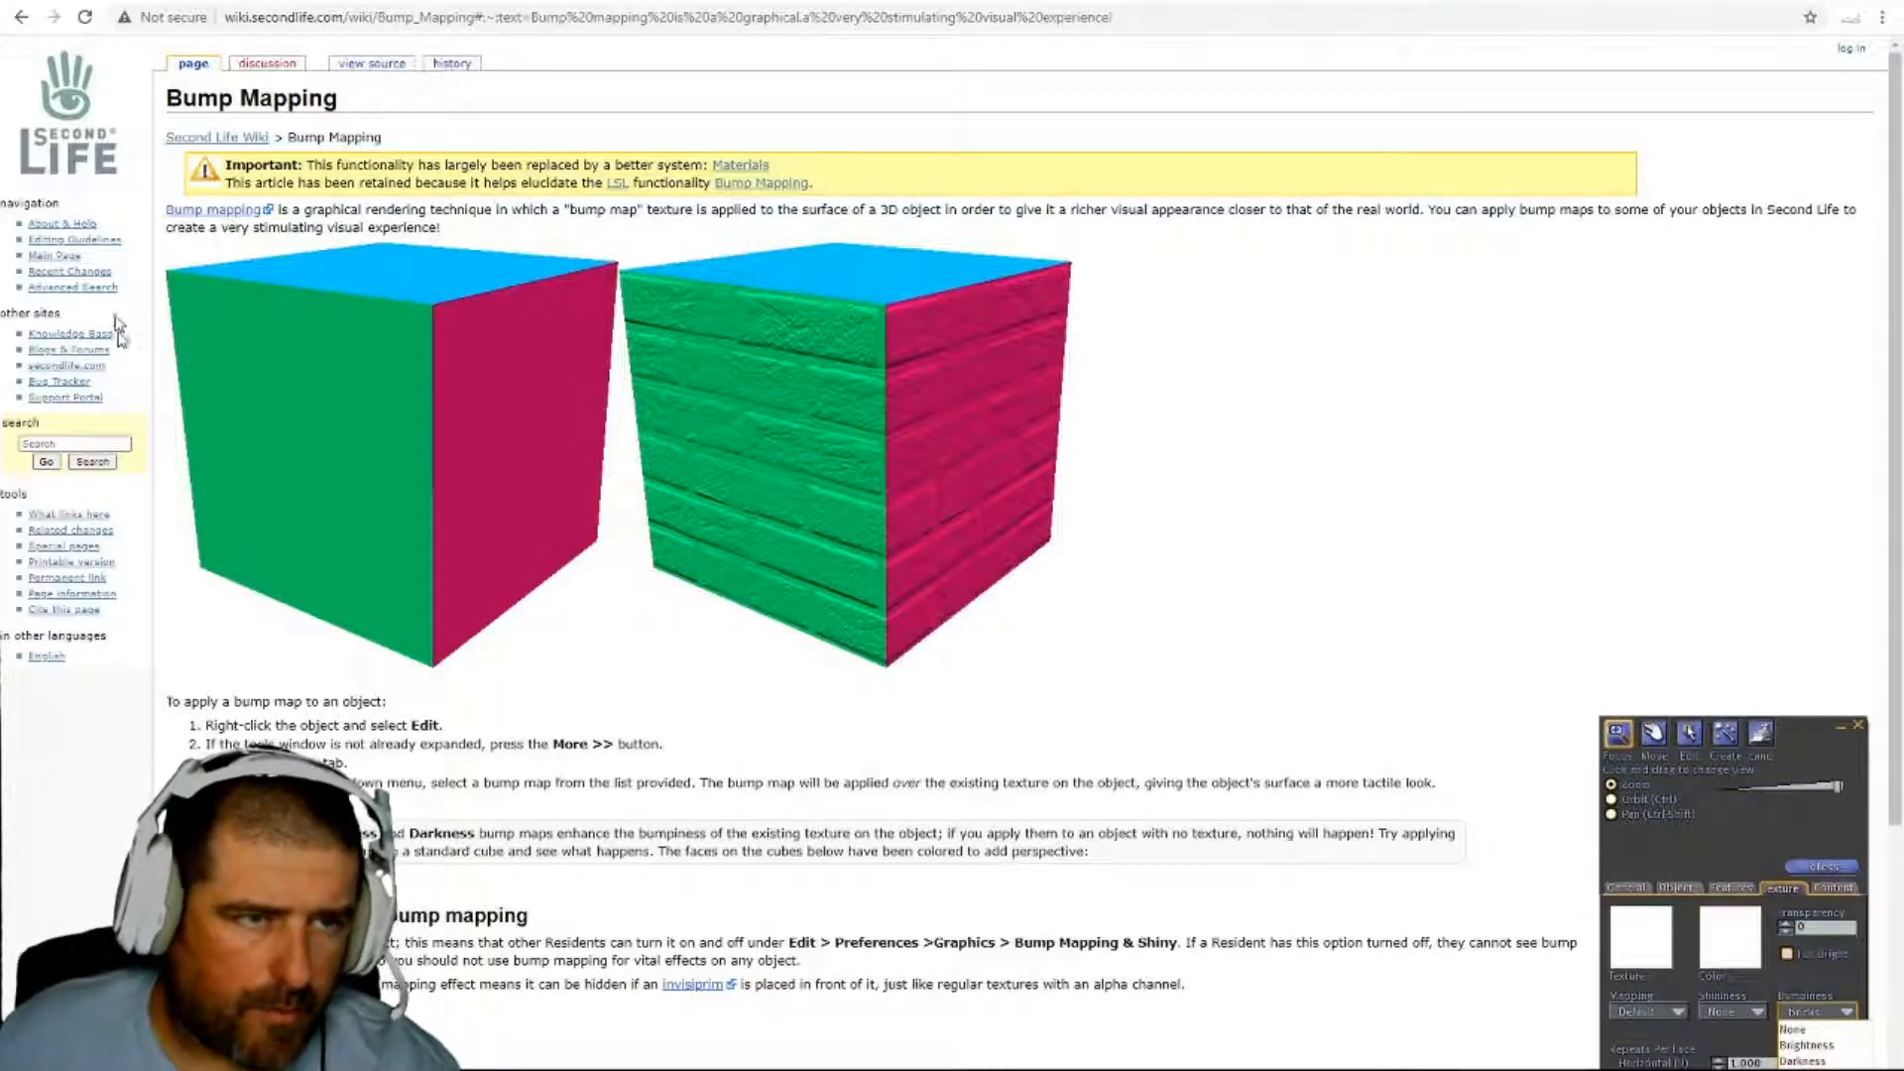
left_click(21, 18)
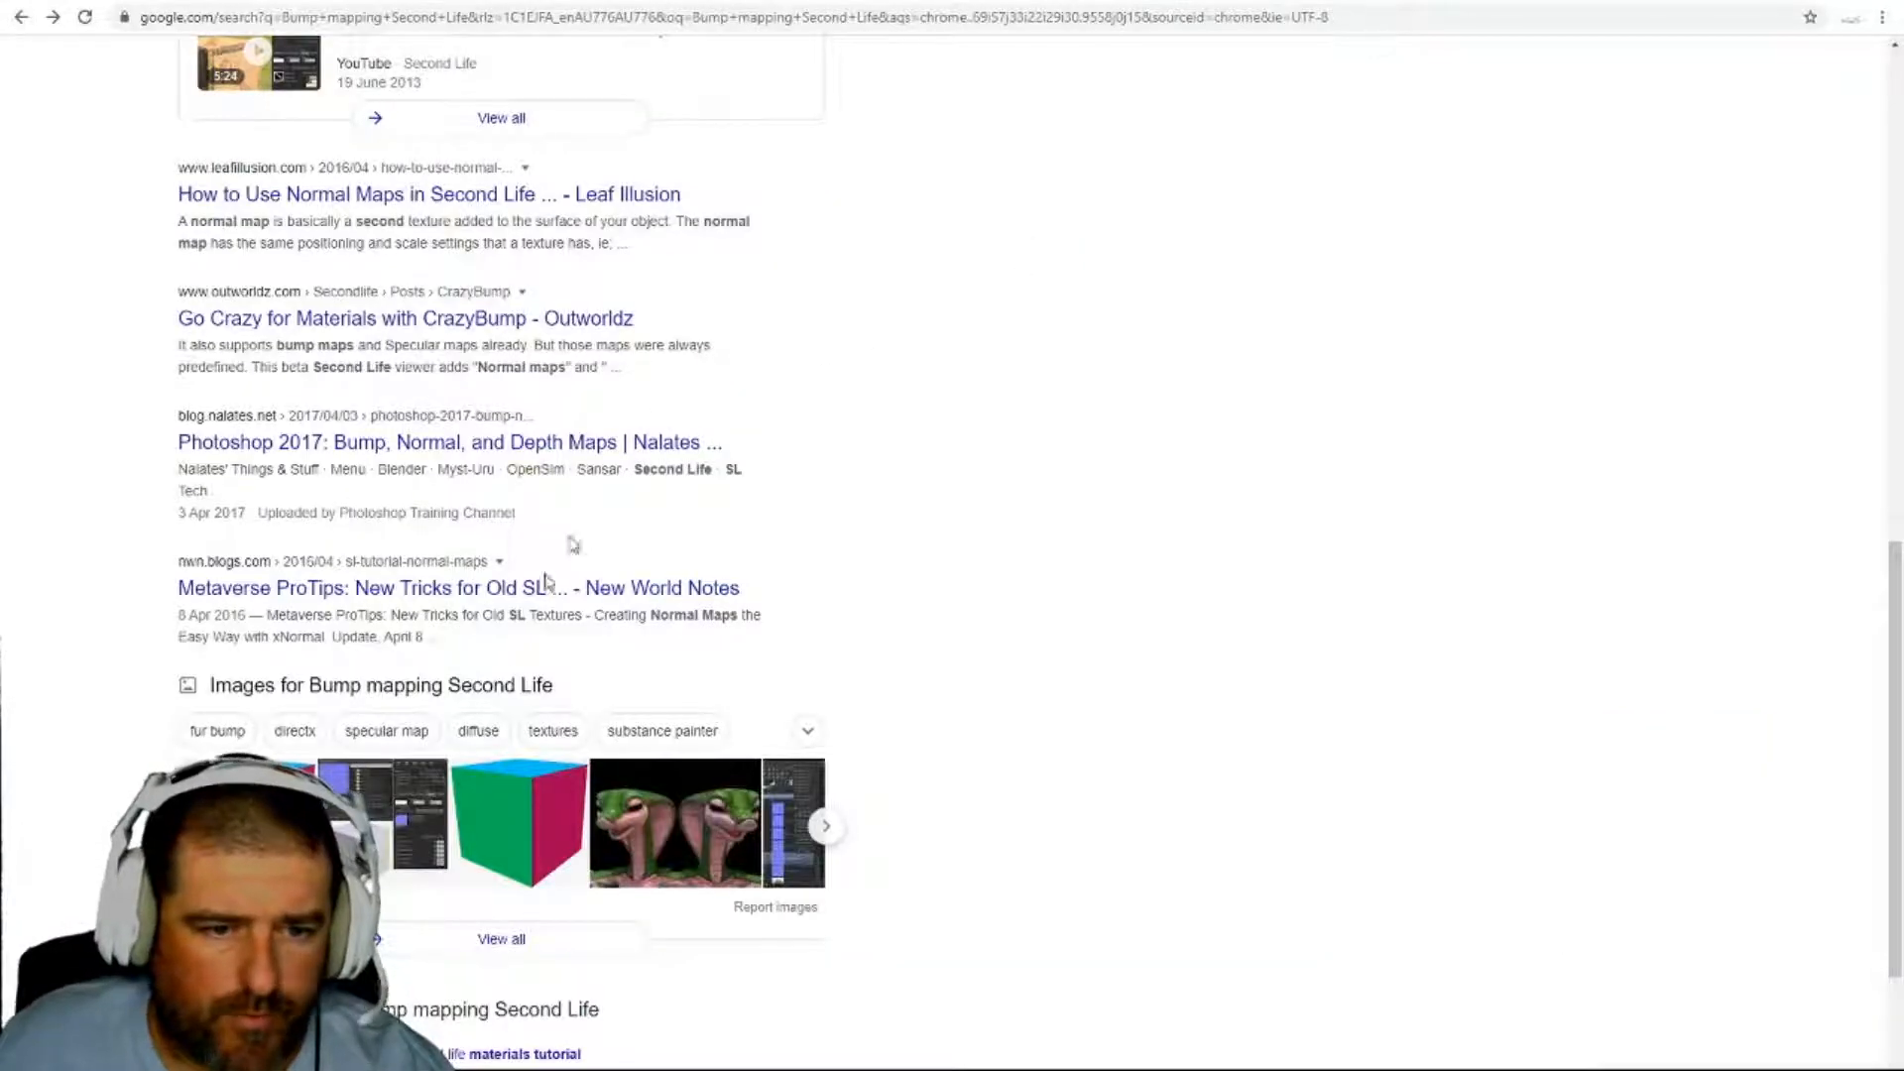
- Open the full image results for the bump mapping search and look through them for examples
left_click(460, 943)
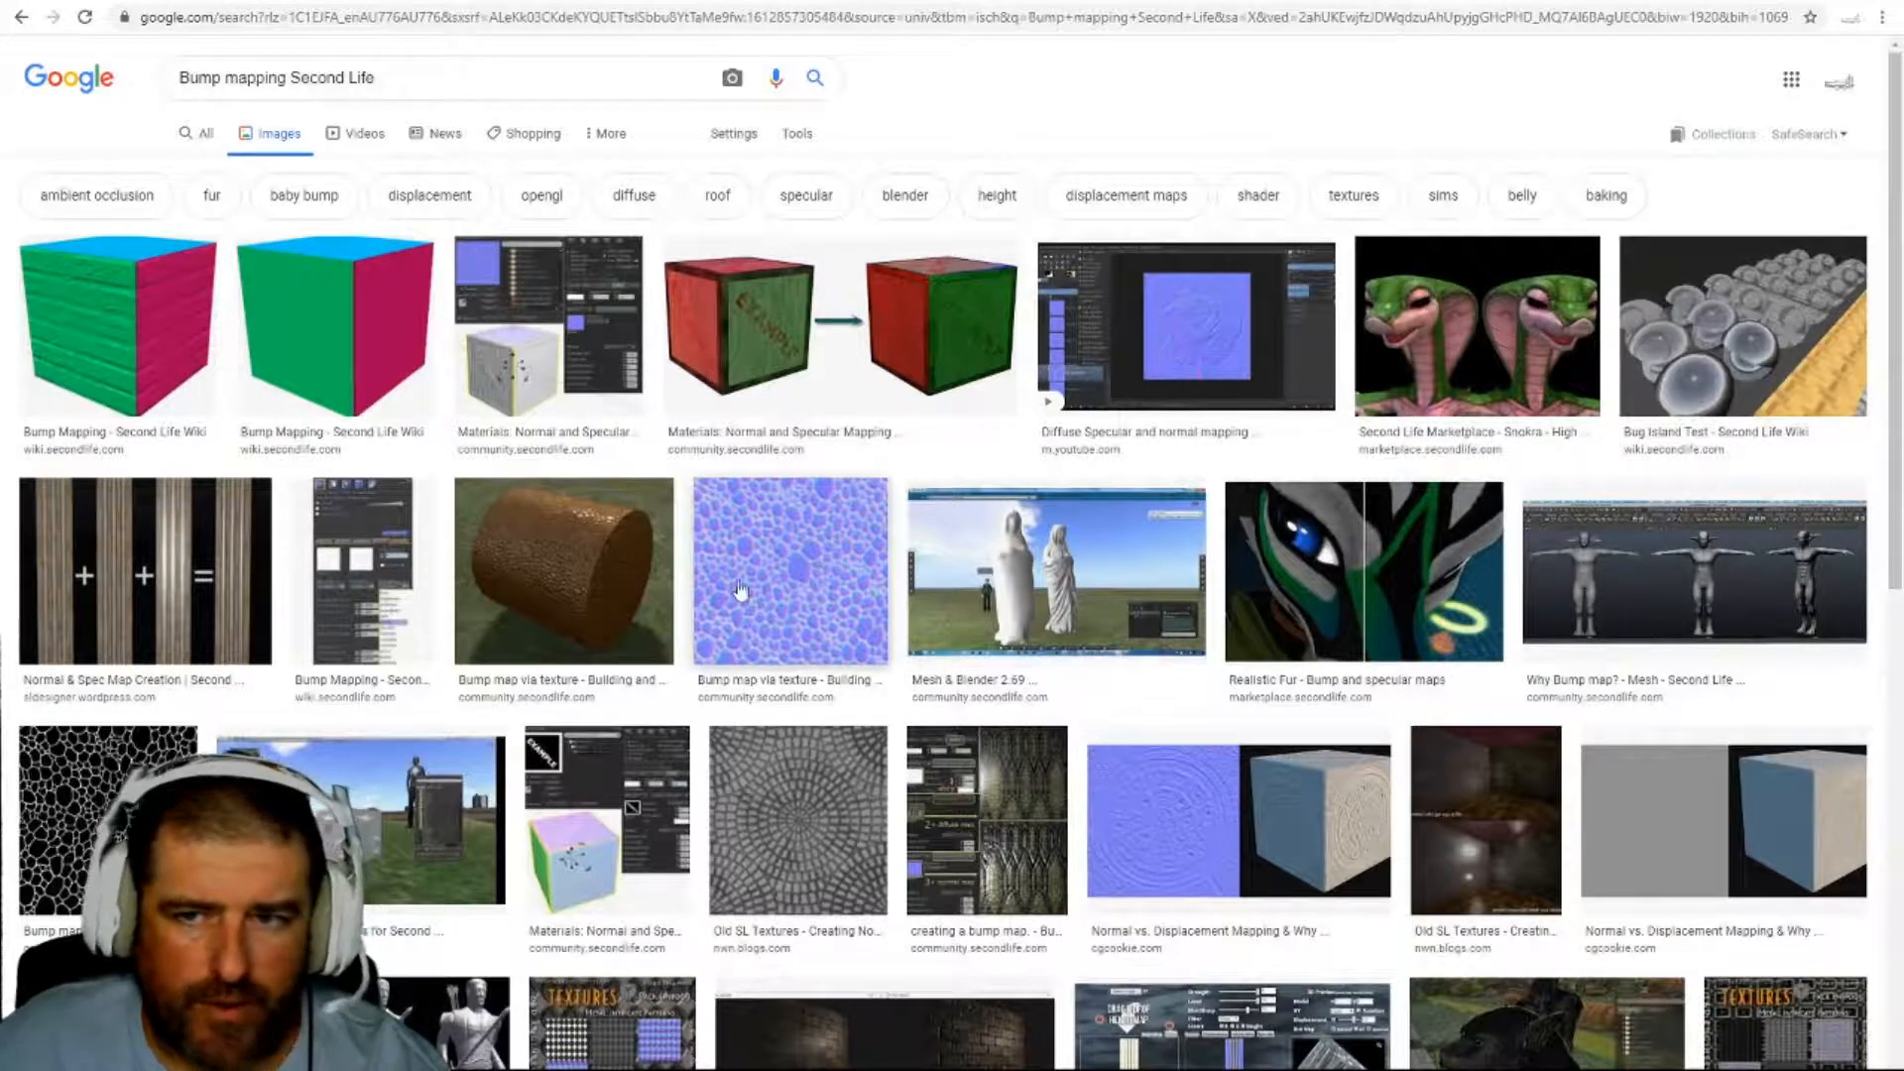
scroll(803, 596, "down", 6)
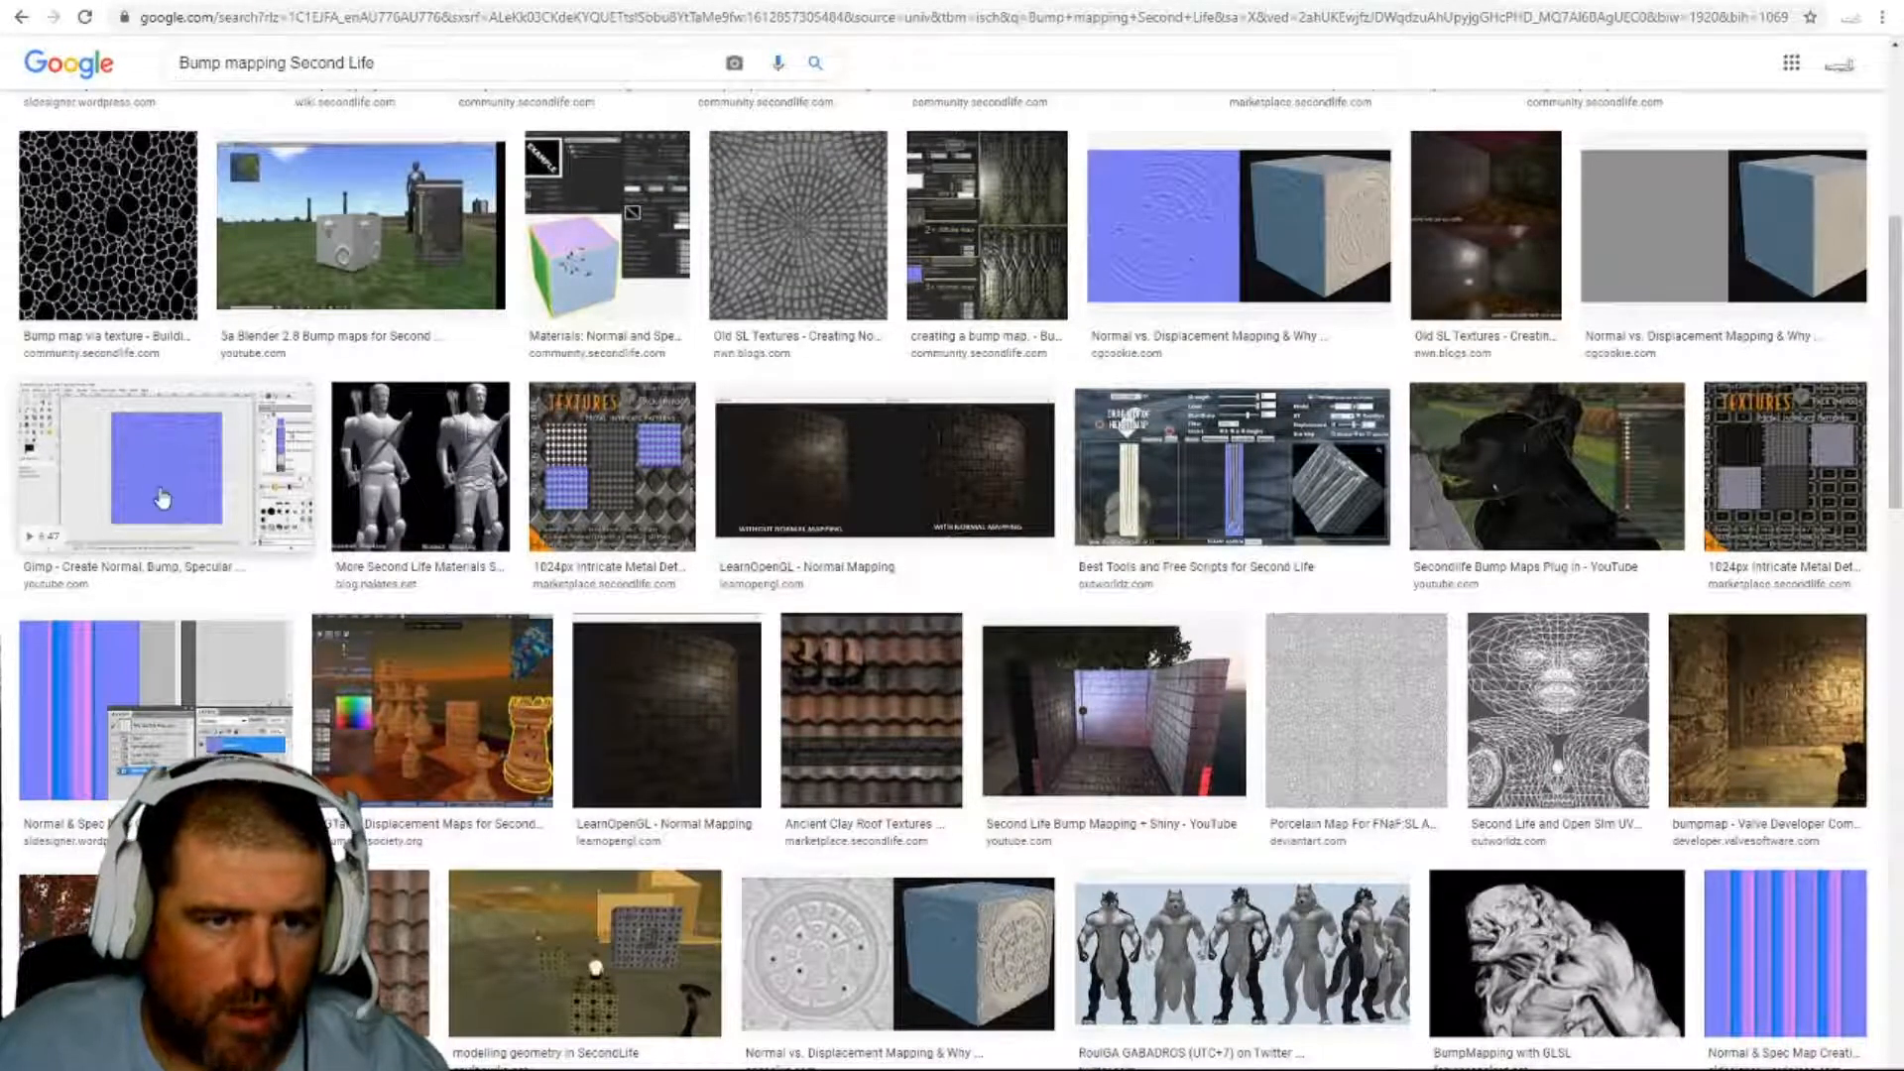
scroll(904, 429, "down", 9)
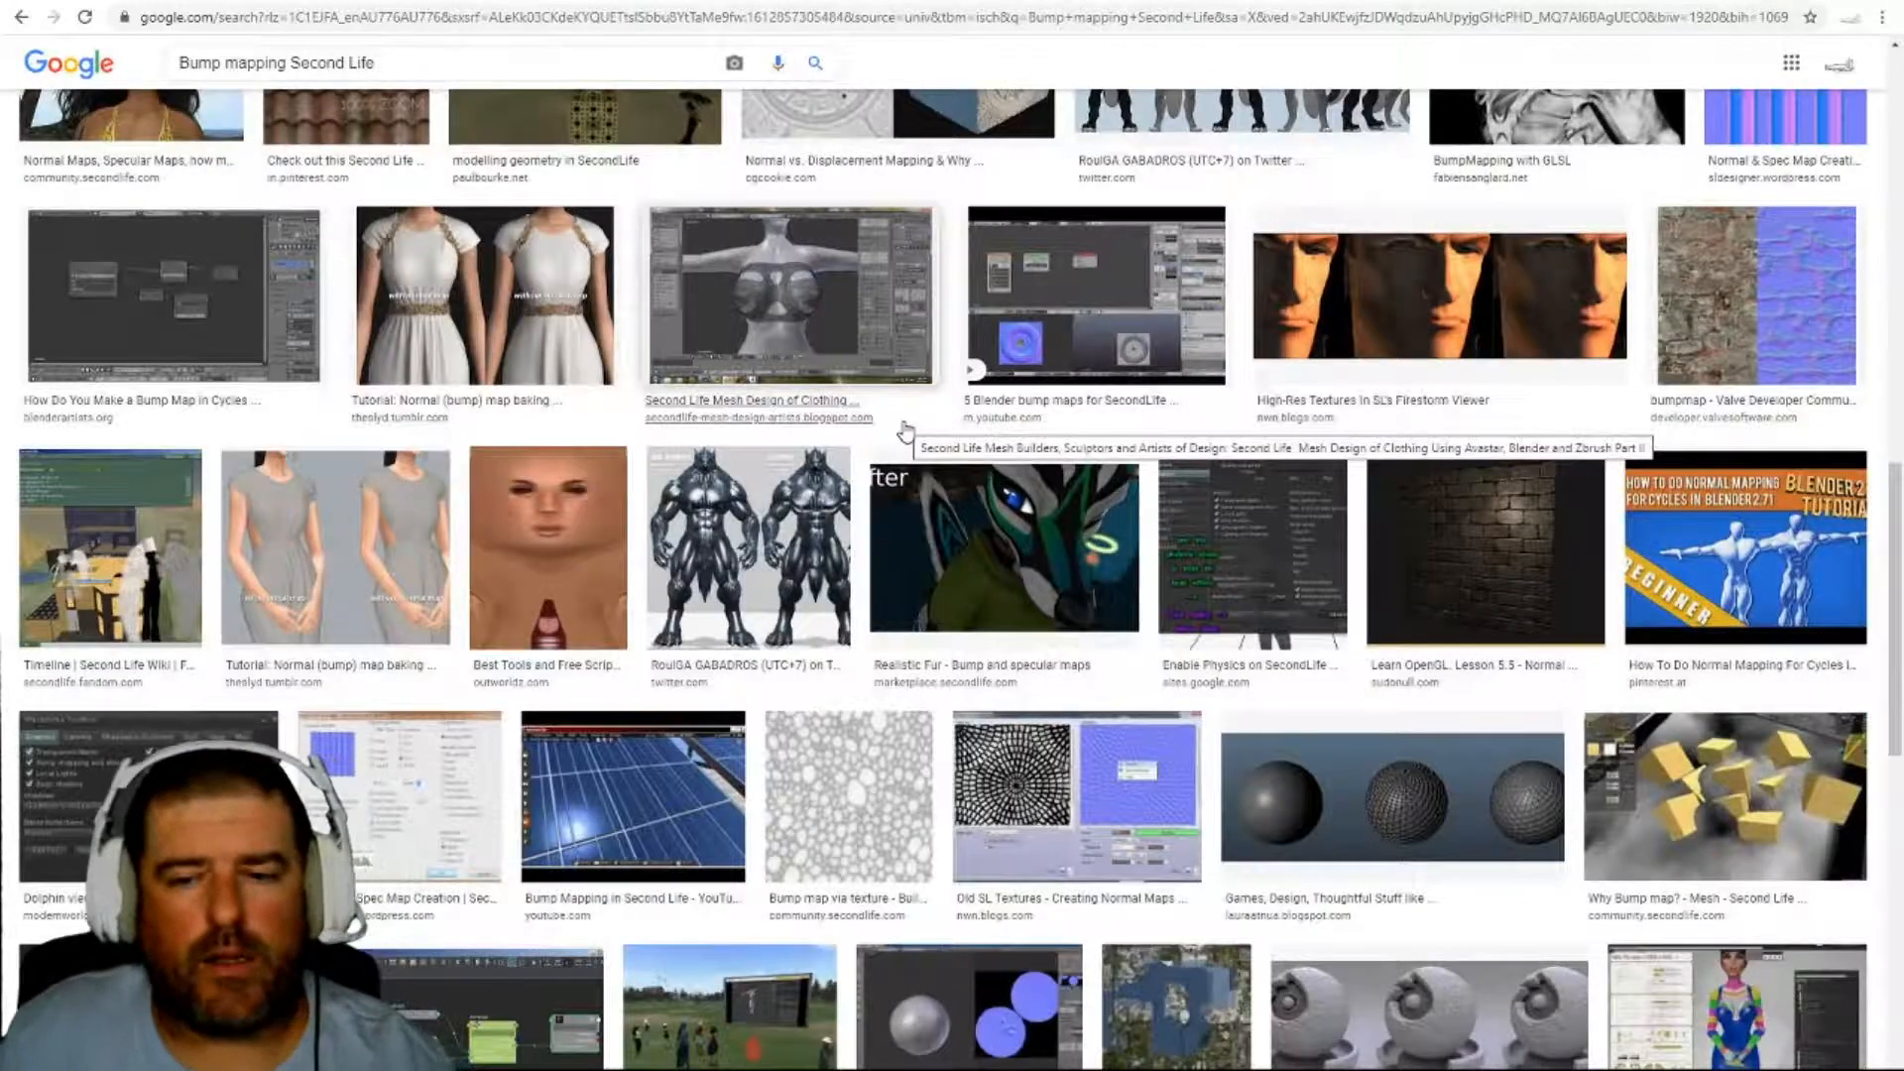
scroll(994, 481, "down", 7)
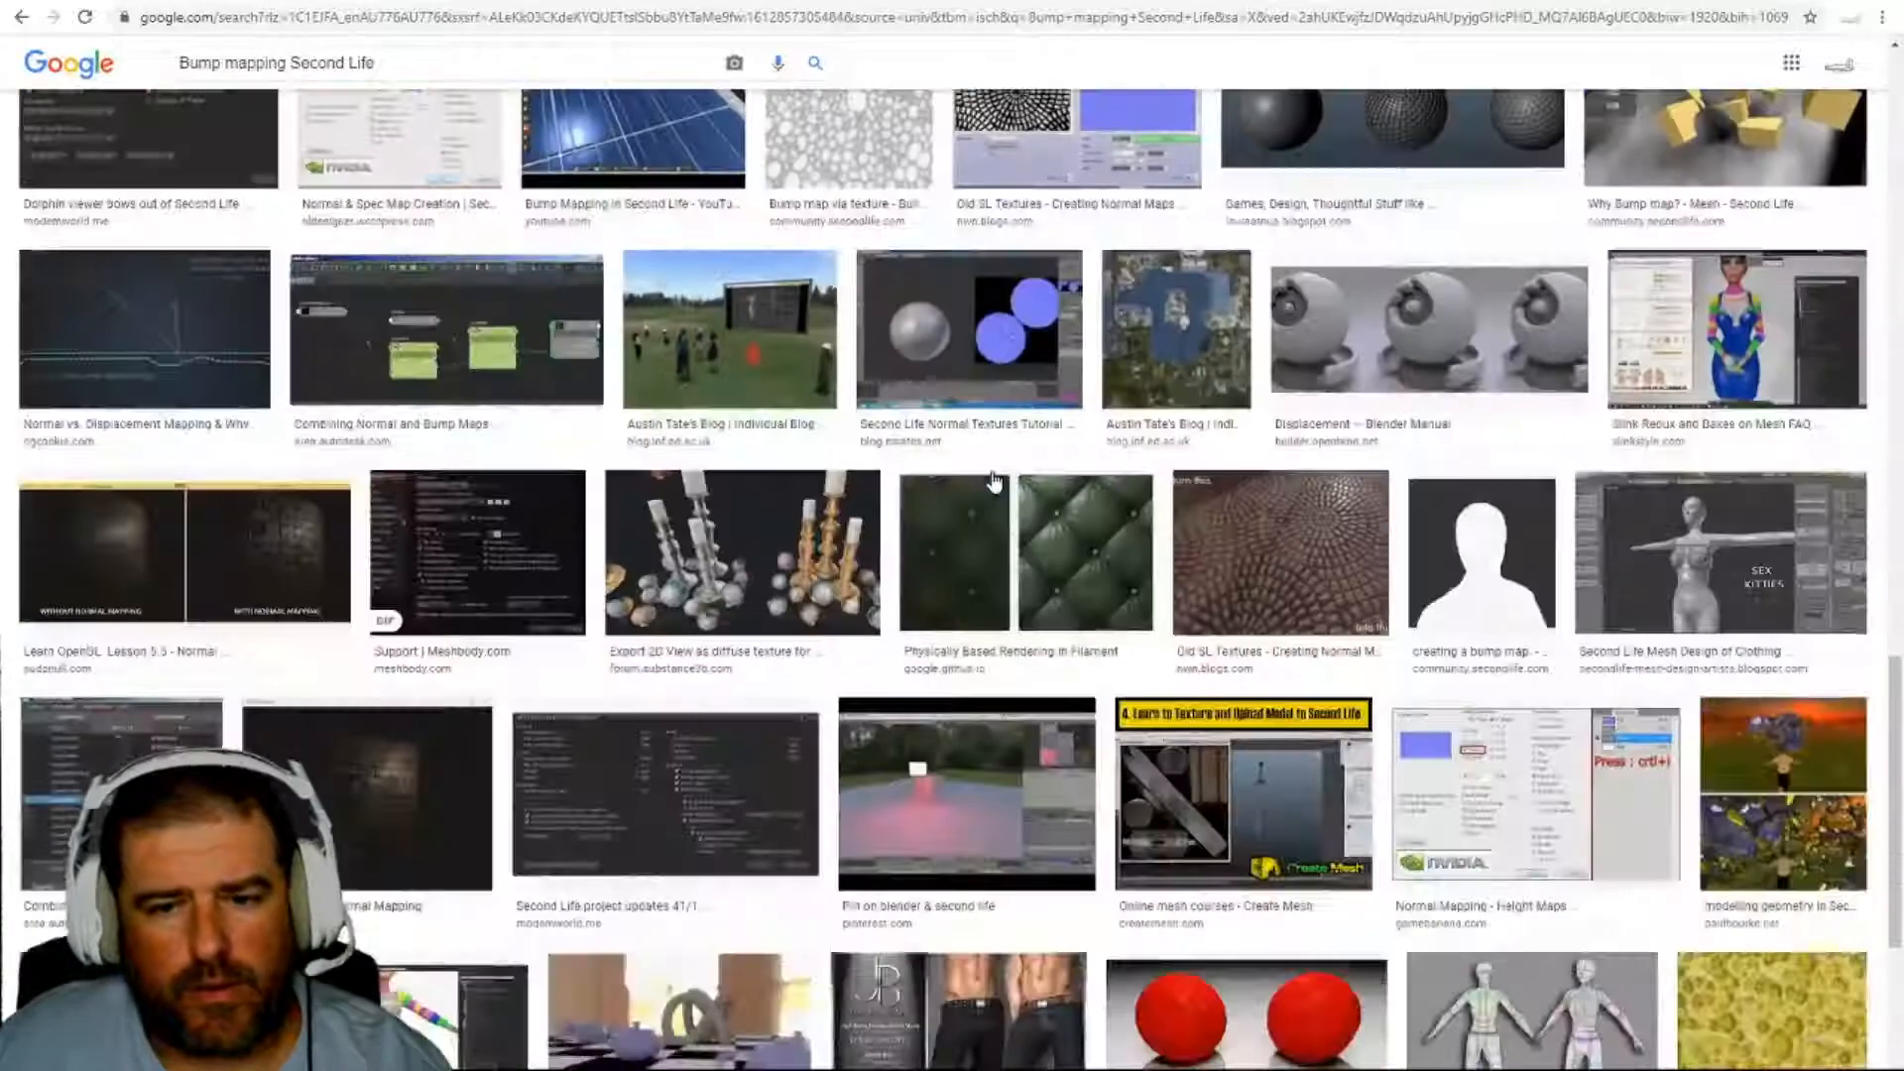
scroll(994, 480, "down", 5)
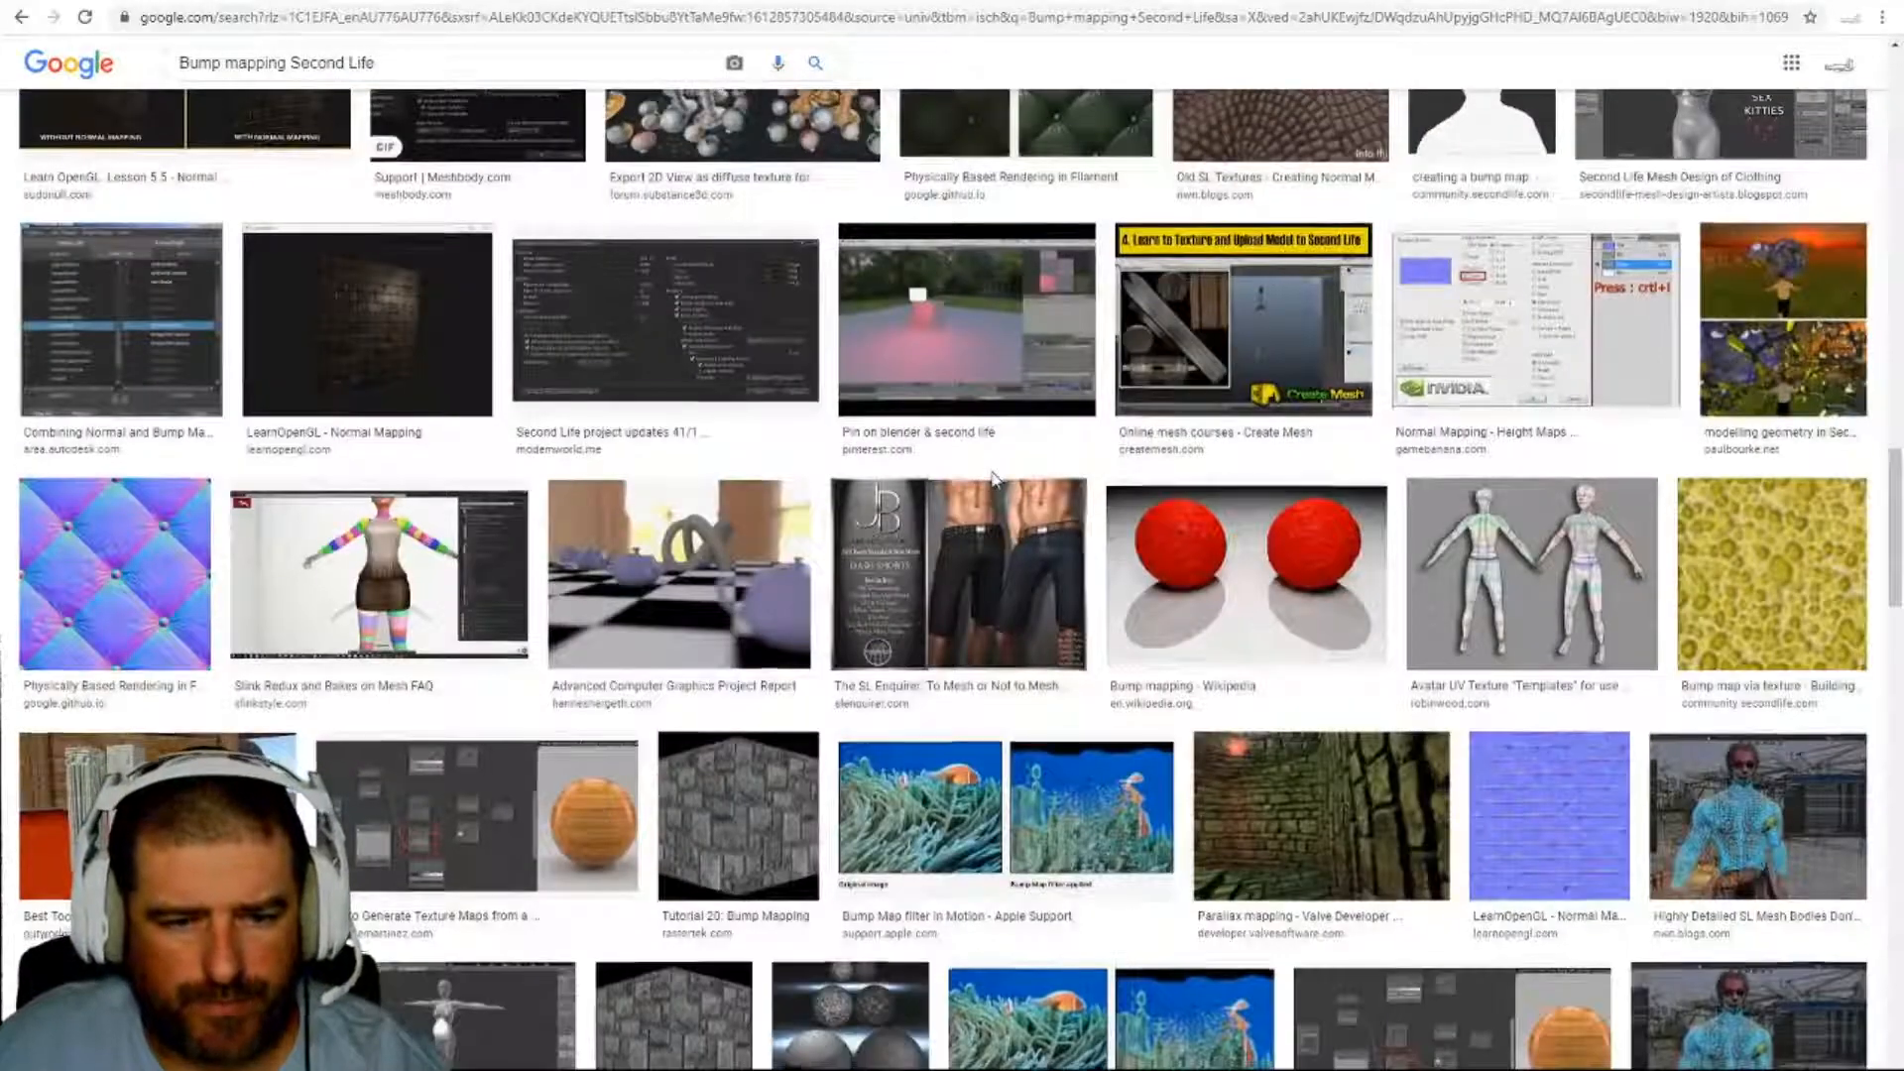
scroll(994, 481, "down", 7)
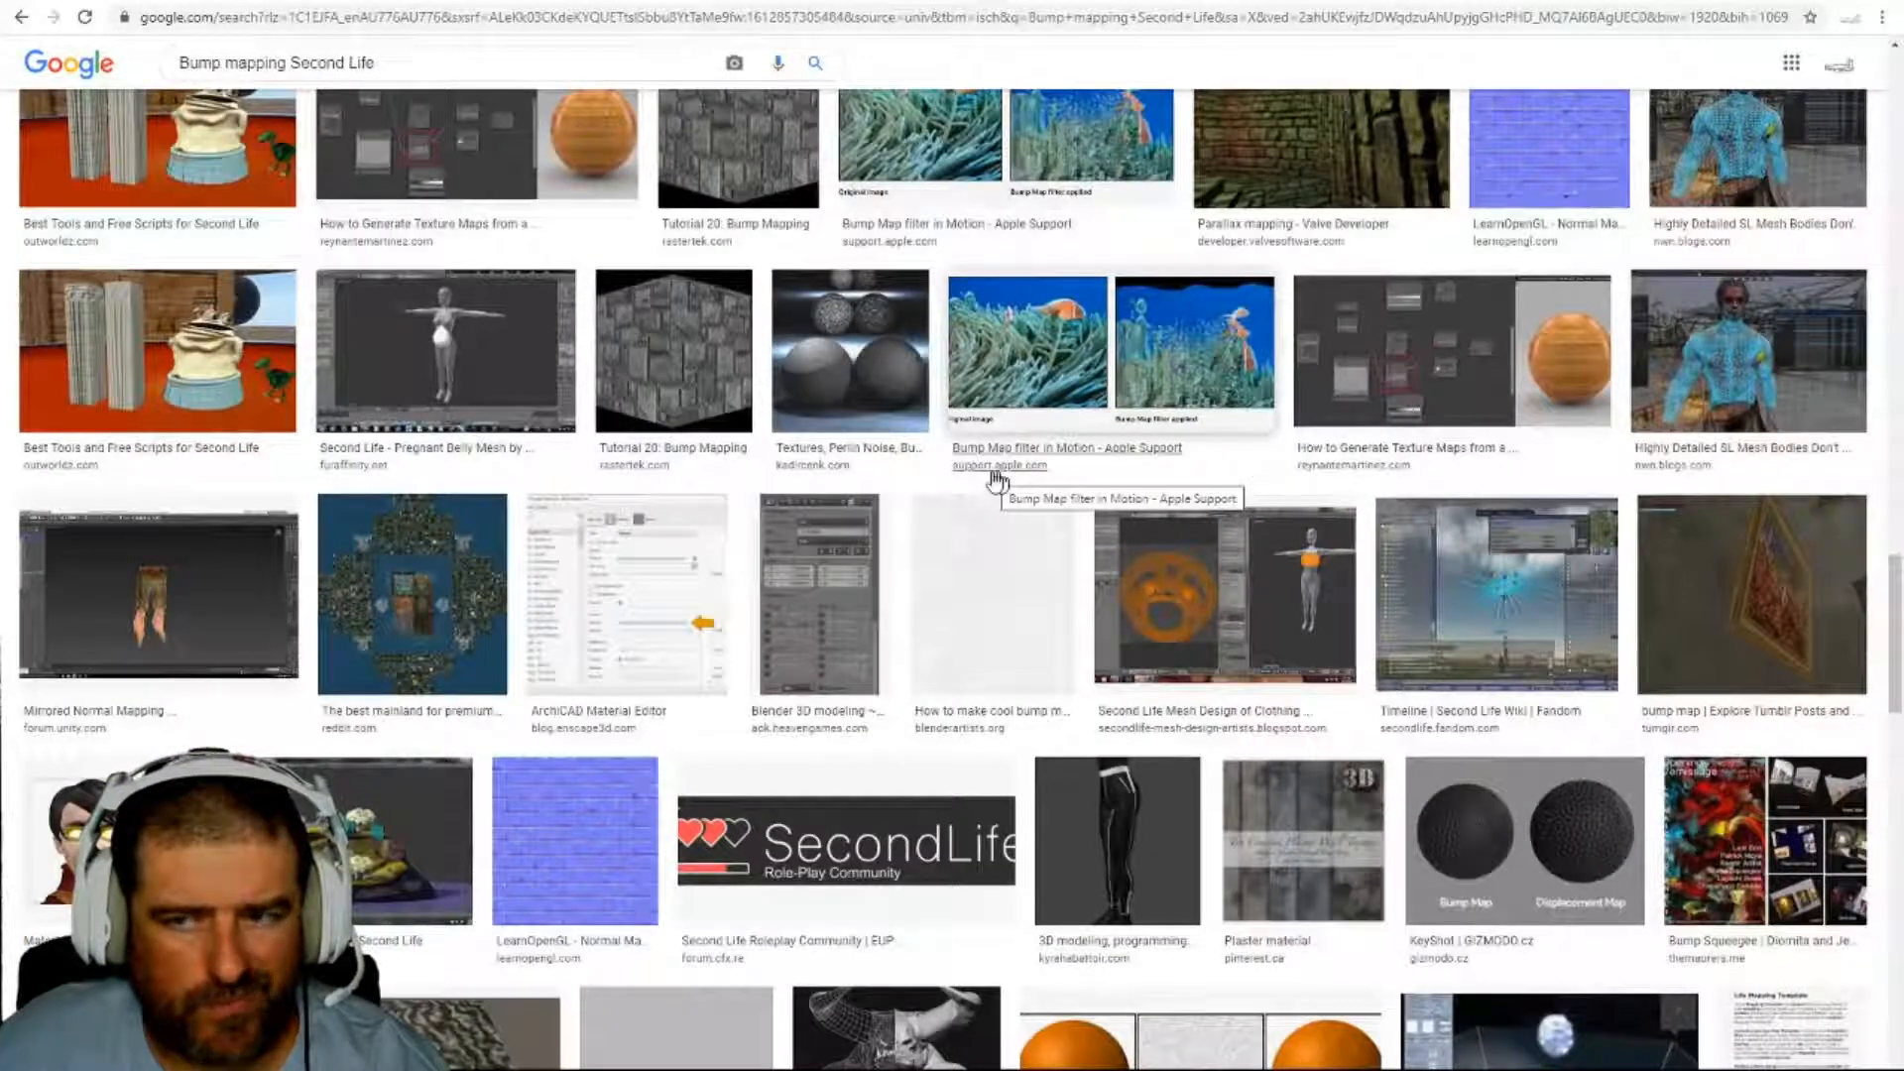
scroll(996, 481, "up", 6)
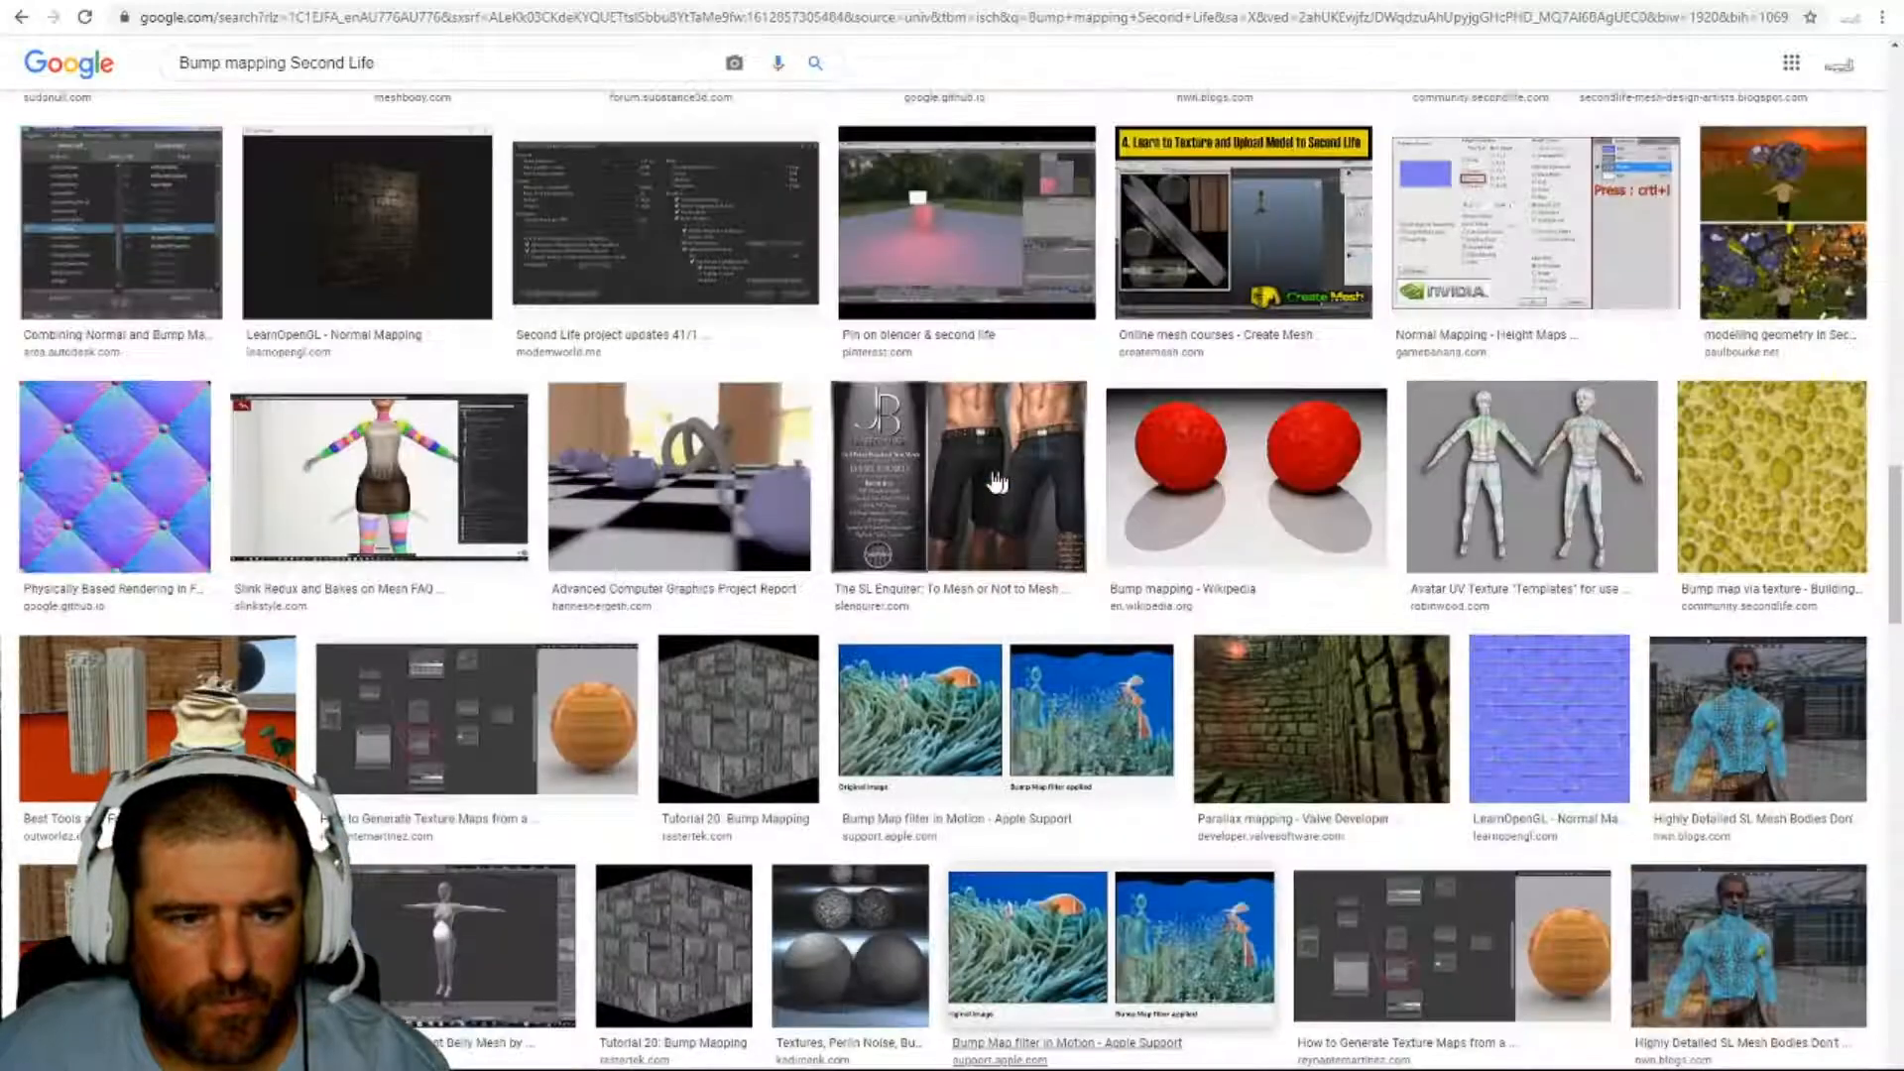
scroll(997, 483, "up", 8)
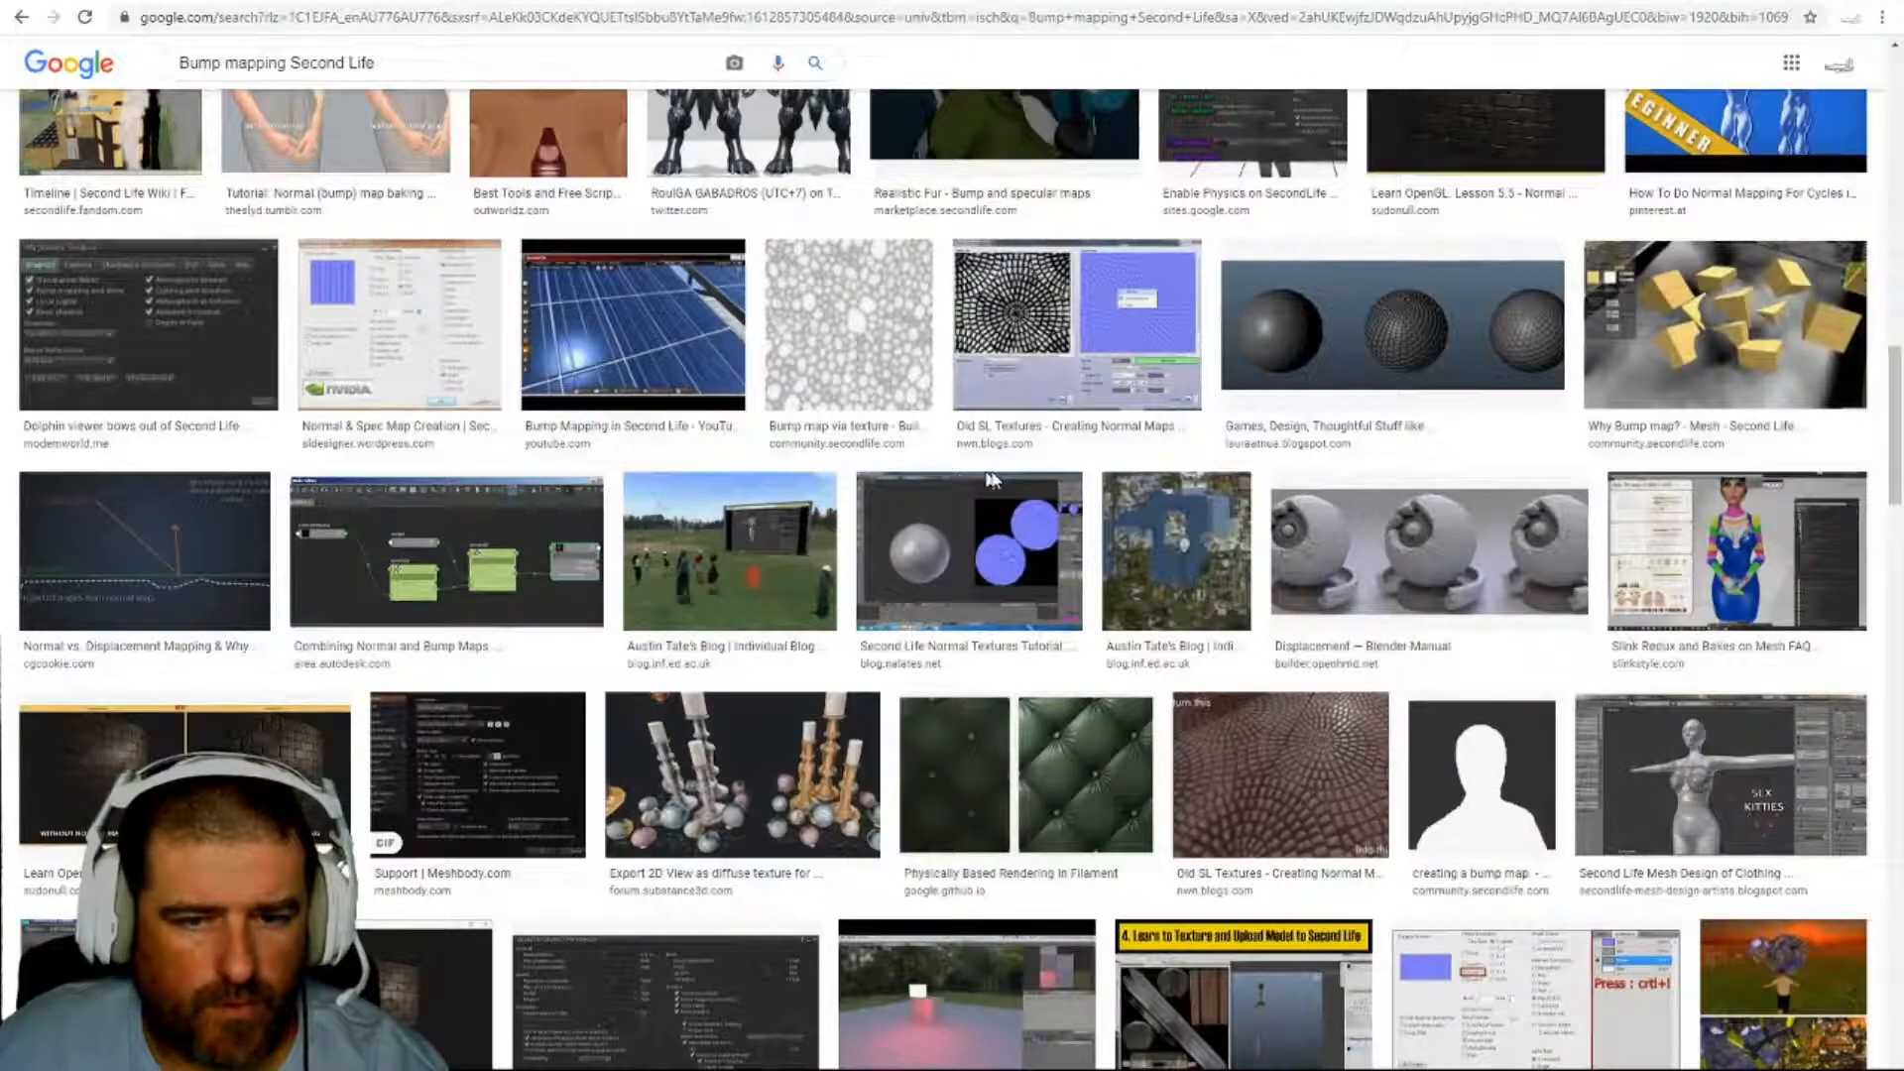
scroll(993, 480, "up", 10)
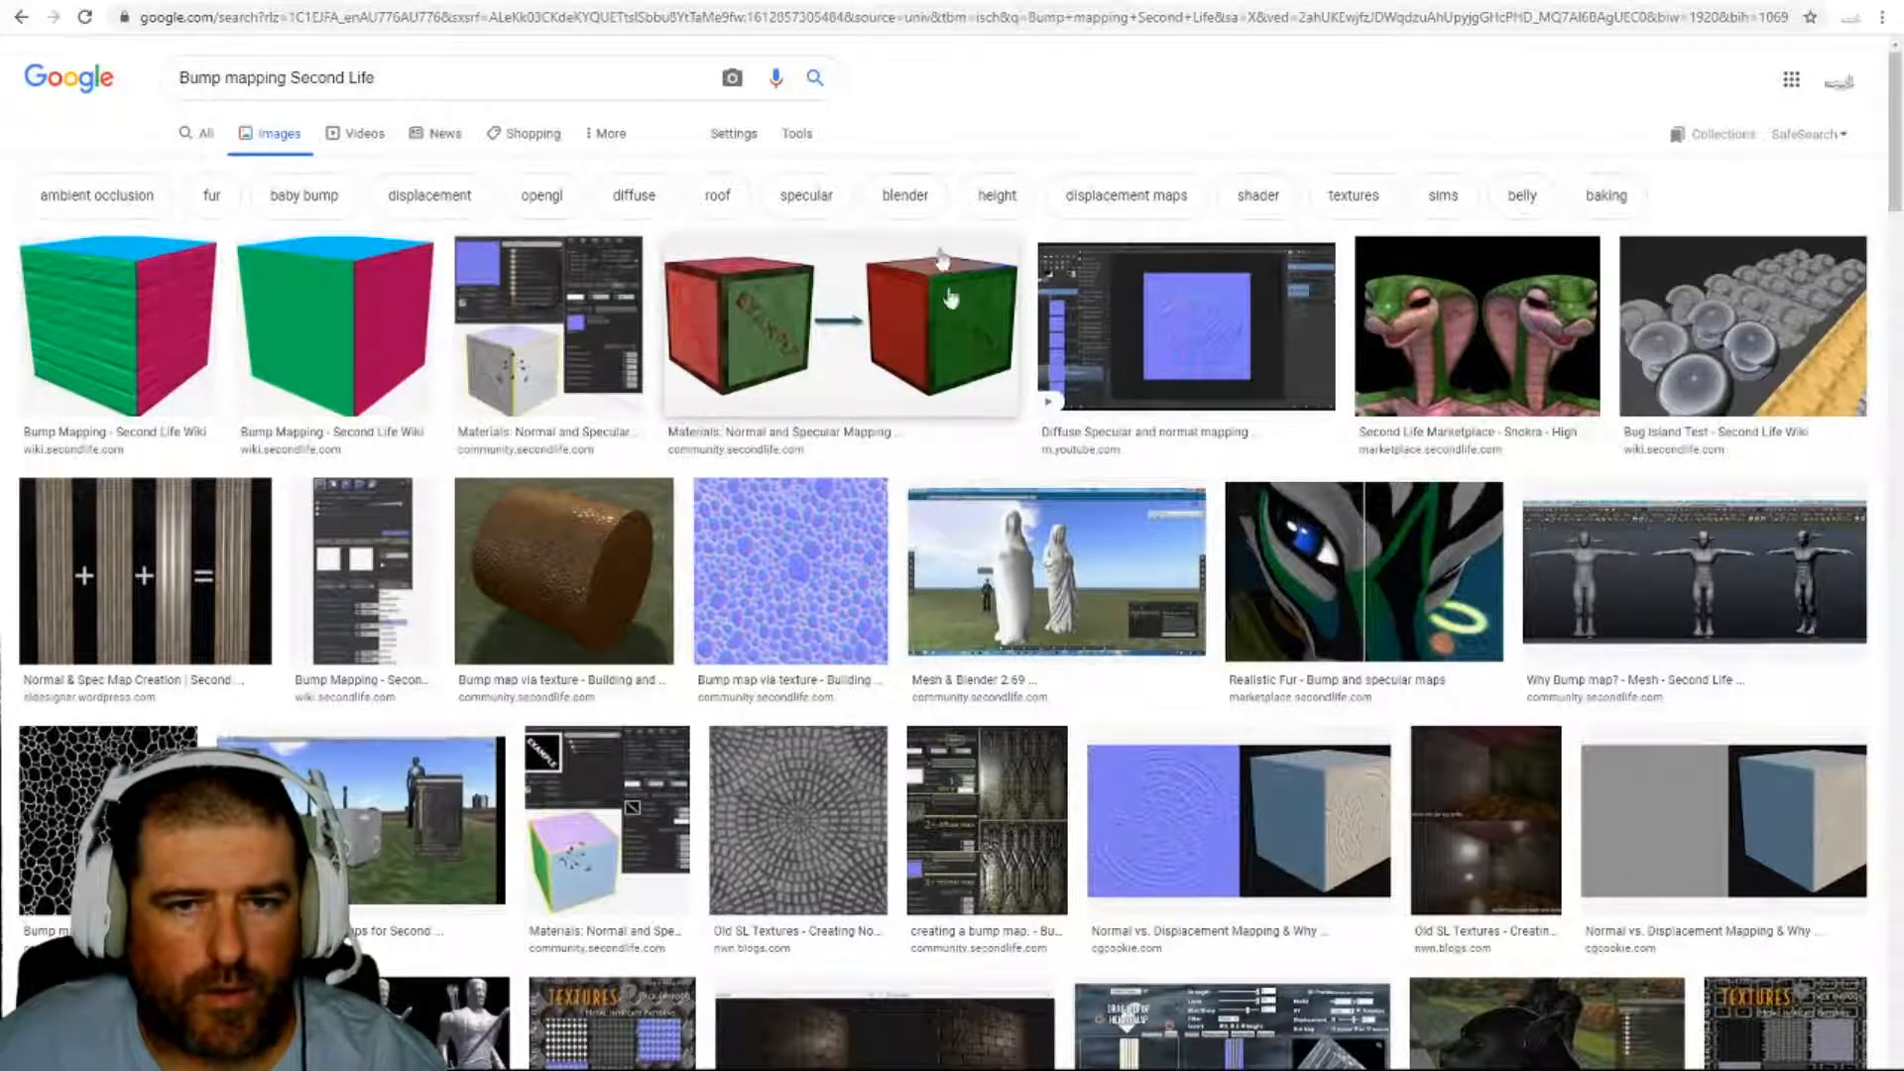
- Preview the "Materials: Normal and Specular Mapping" cube image and look through its related images
left_click(831, 335)
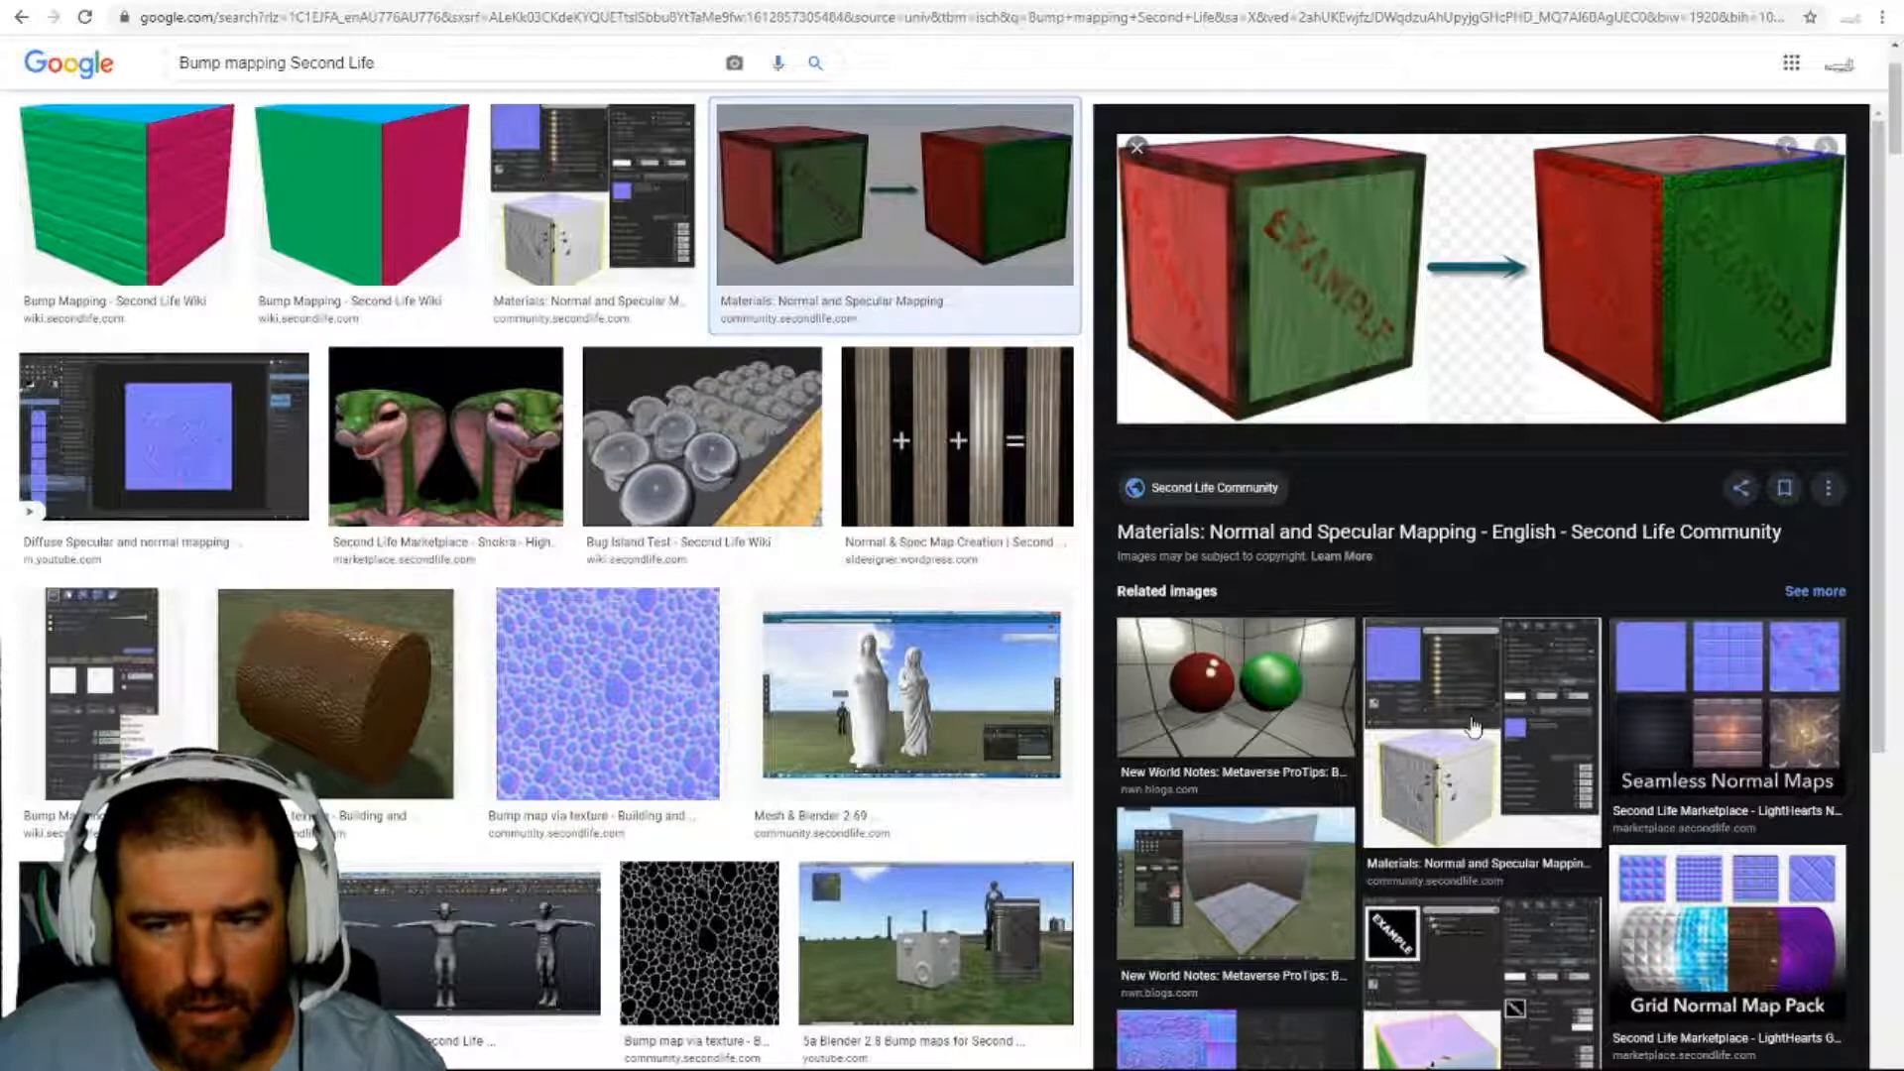
scroll(1474, 729, "down", 5)
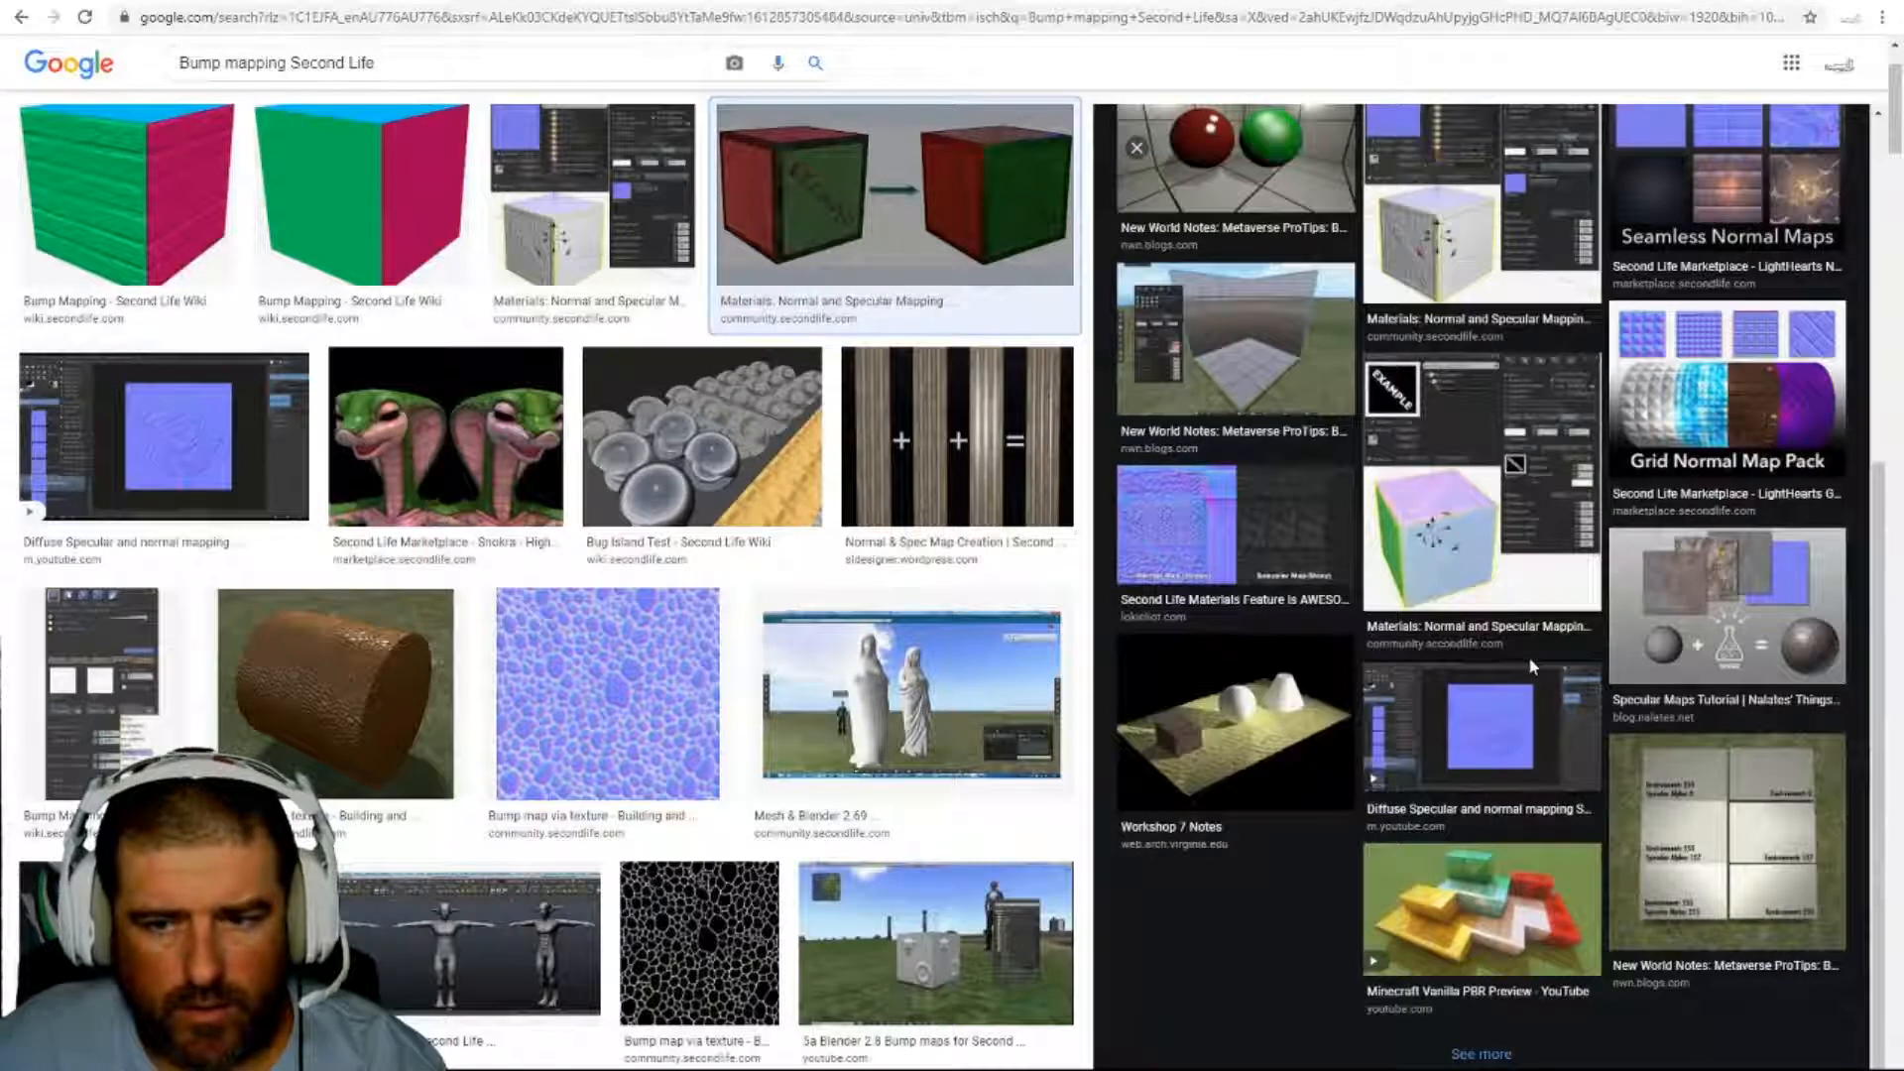
scroll(1532, 667, "up", 4)
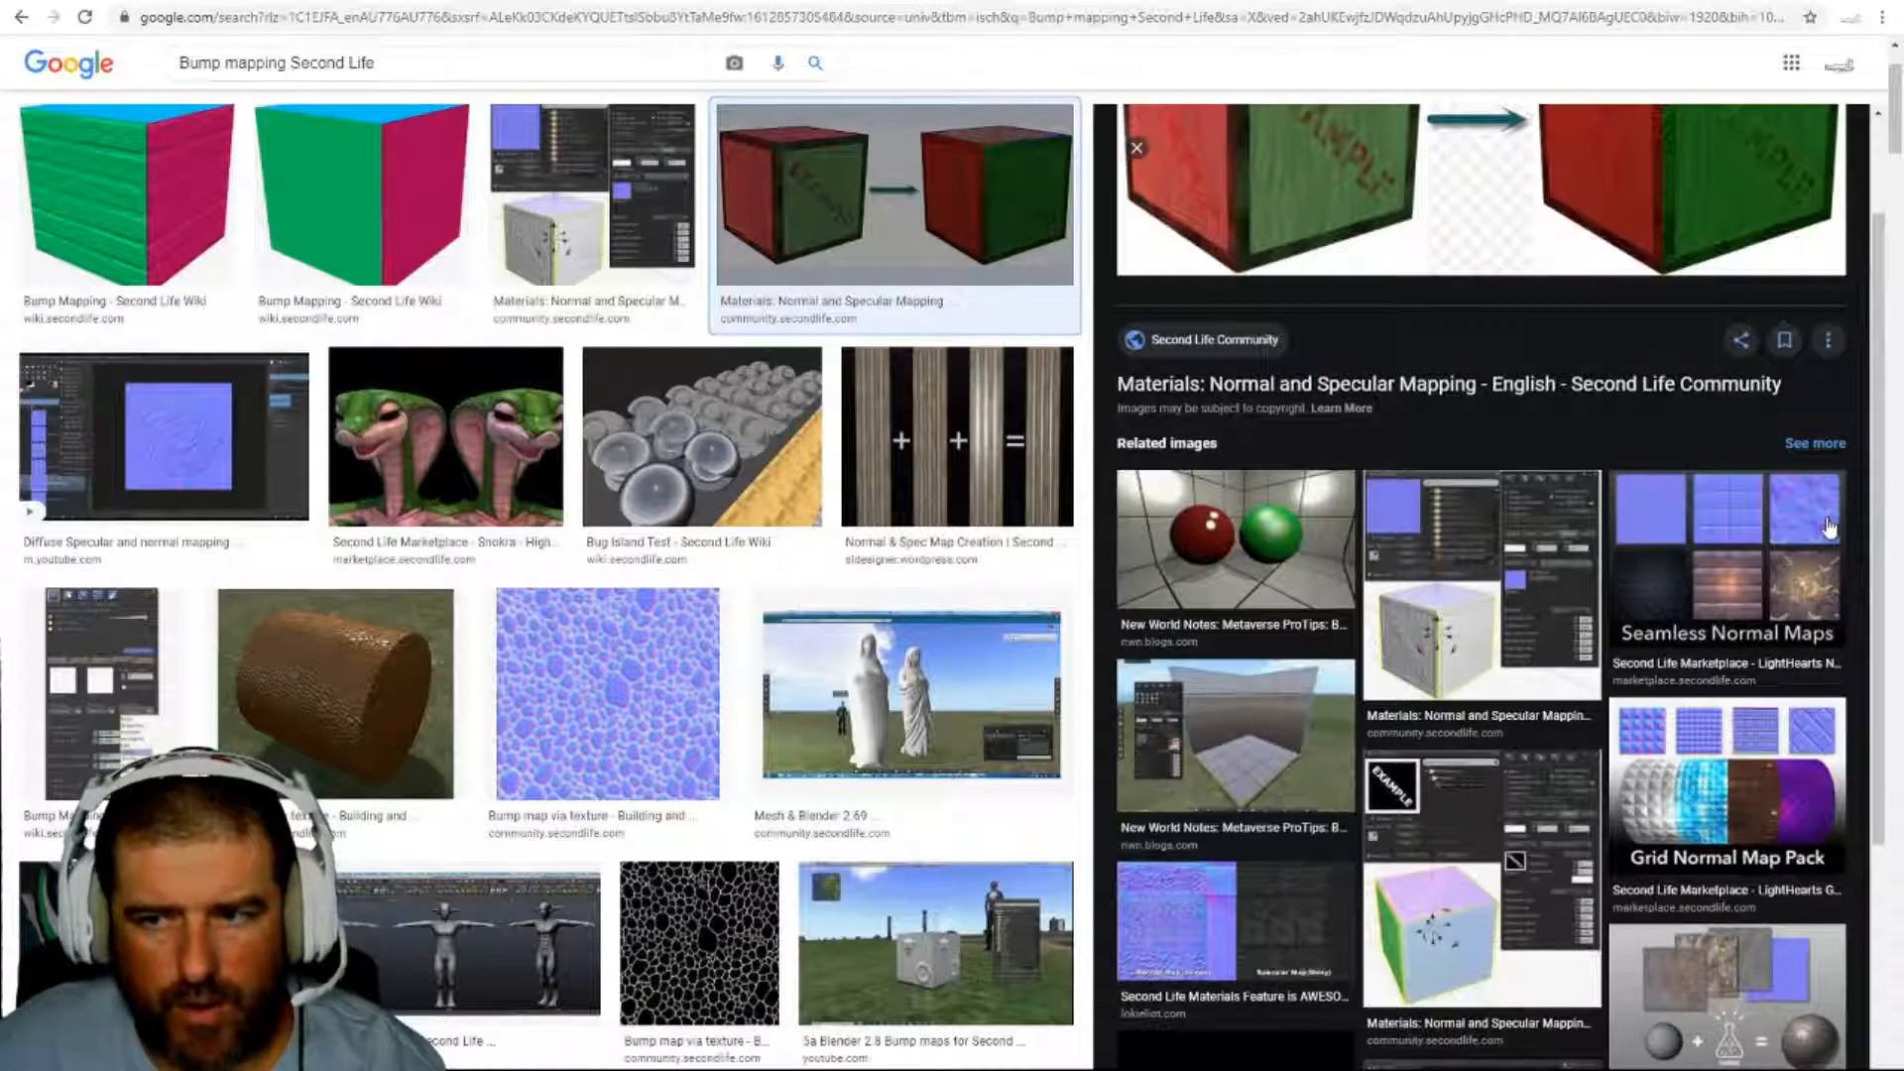
- Preview the LightHearts Normal Map Pack image and the CG Cookie "Normal vs. Displacement Mapping" image
left_click(1705, 539)
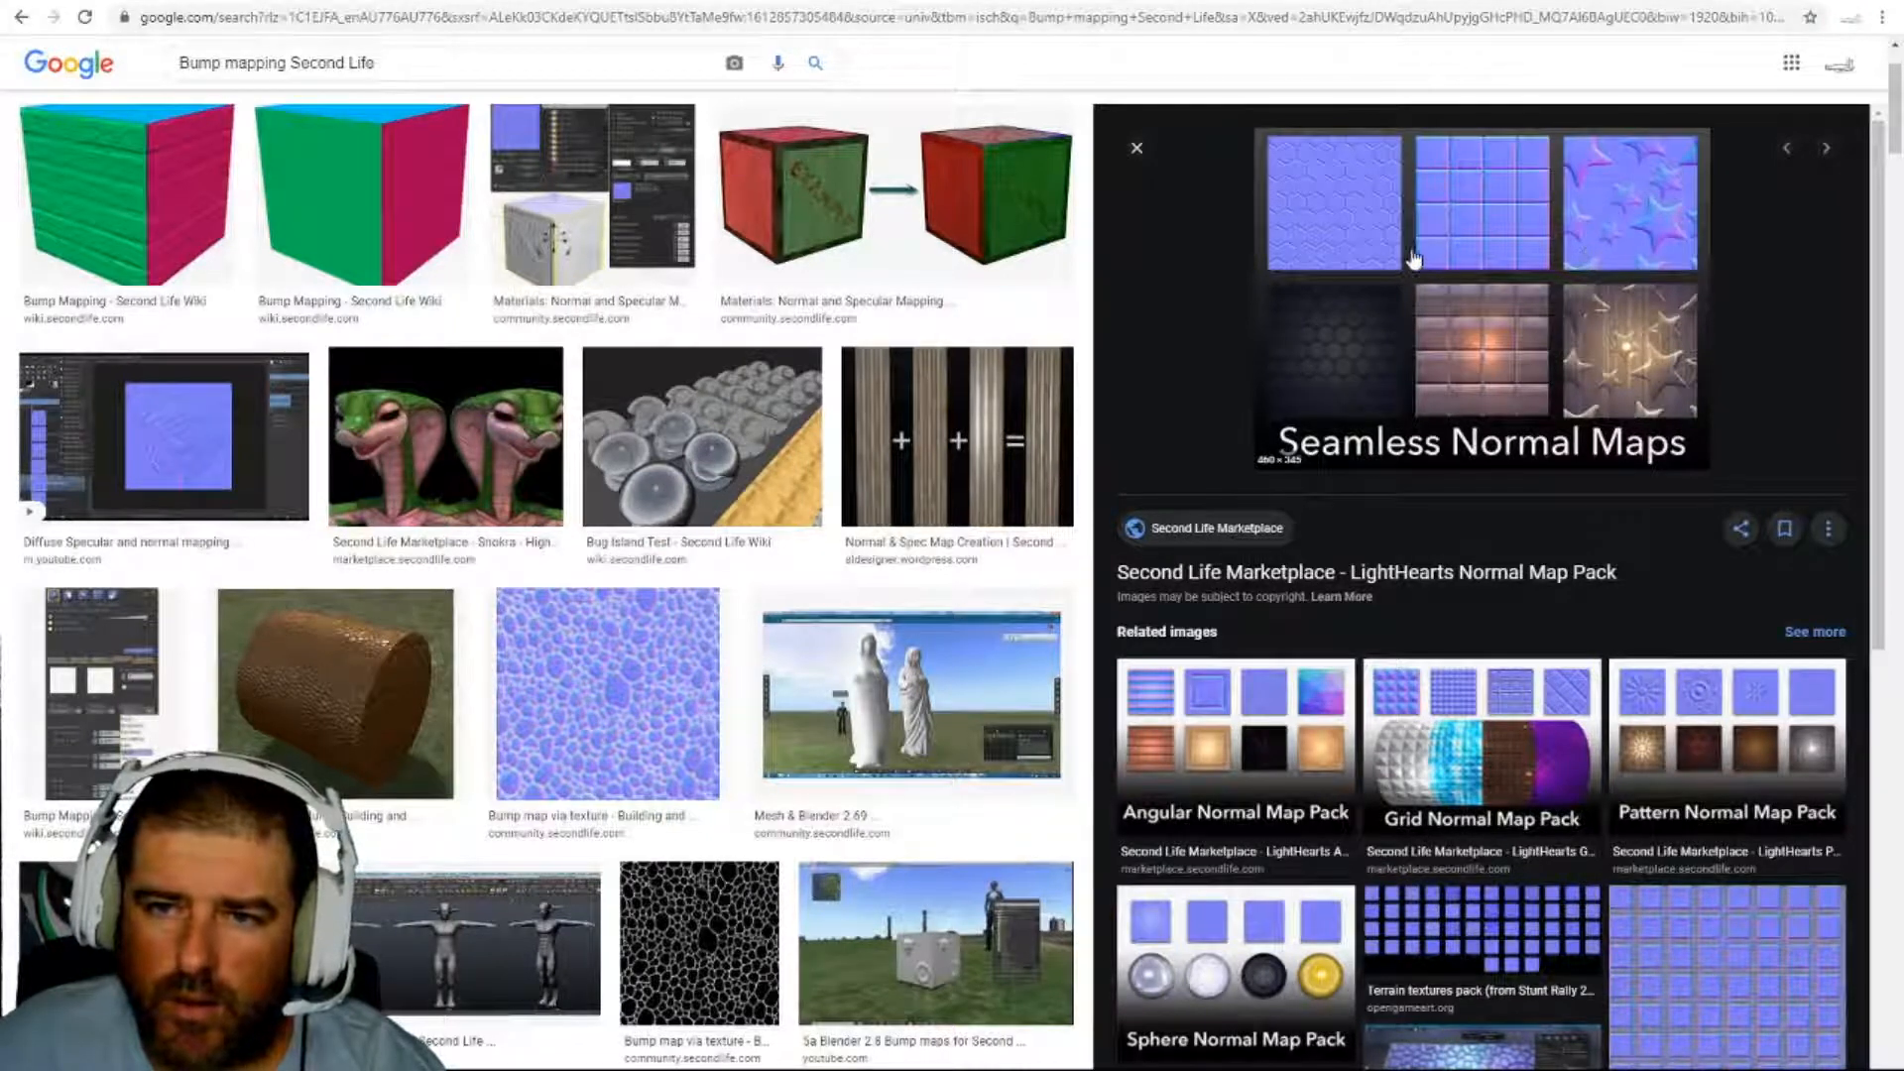
scroll(1366, 269, "up", 1)
scroll(1367, 277, "down", 3)
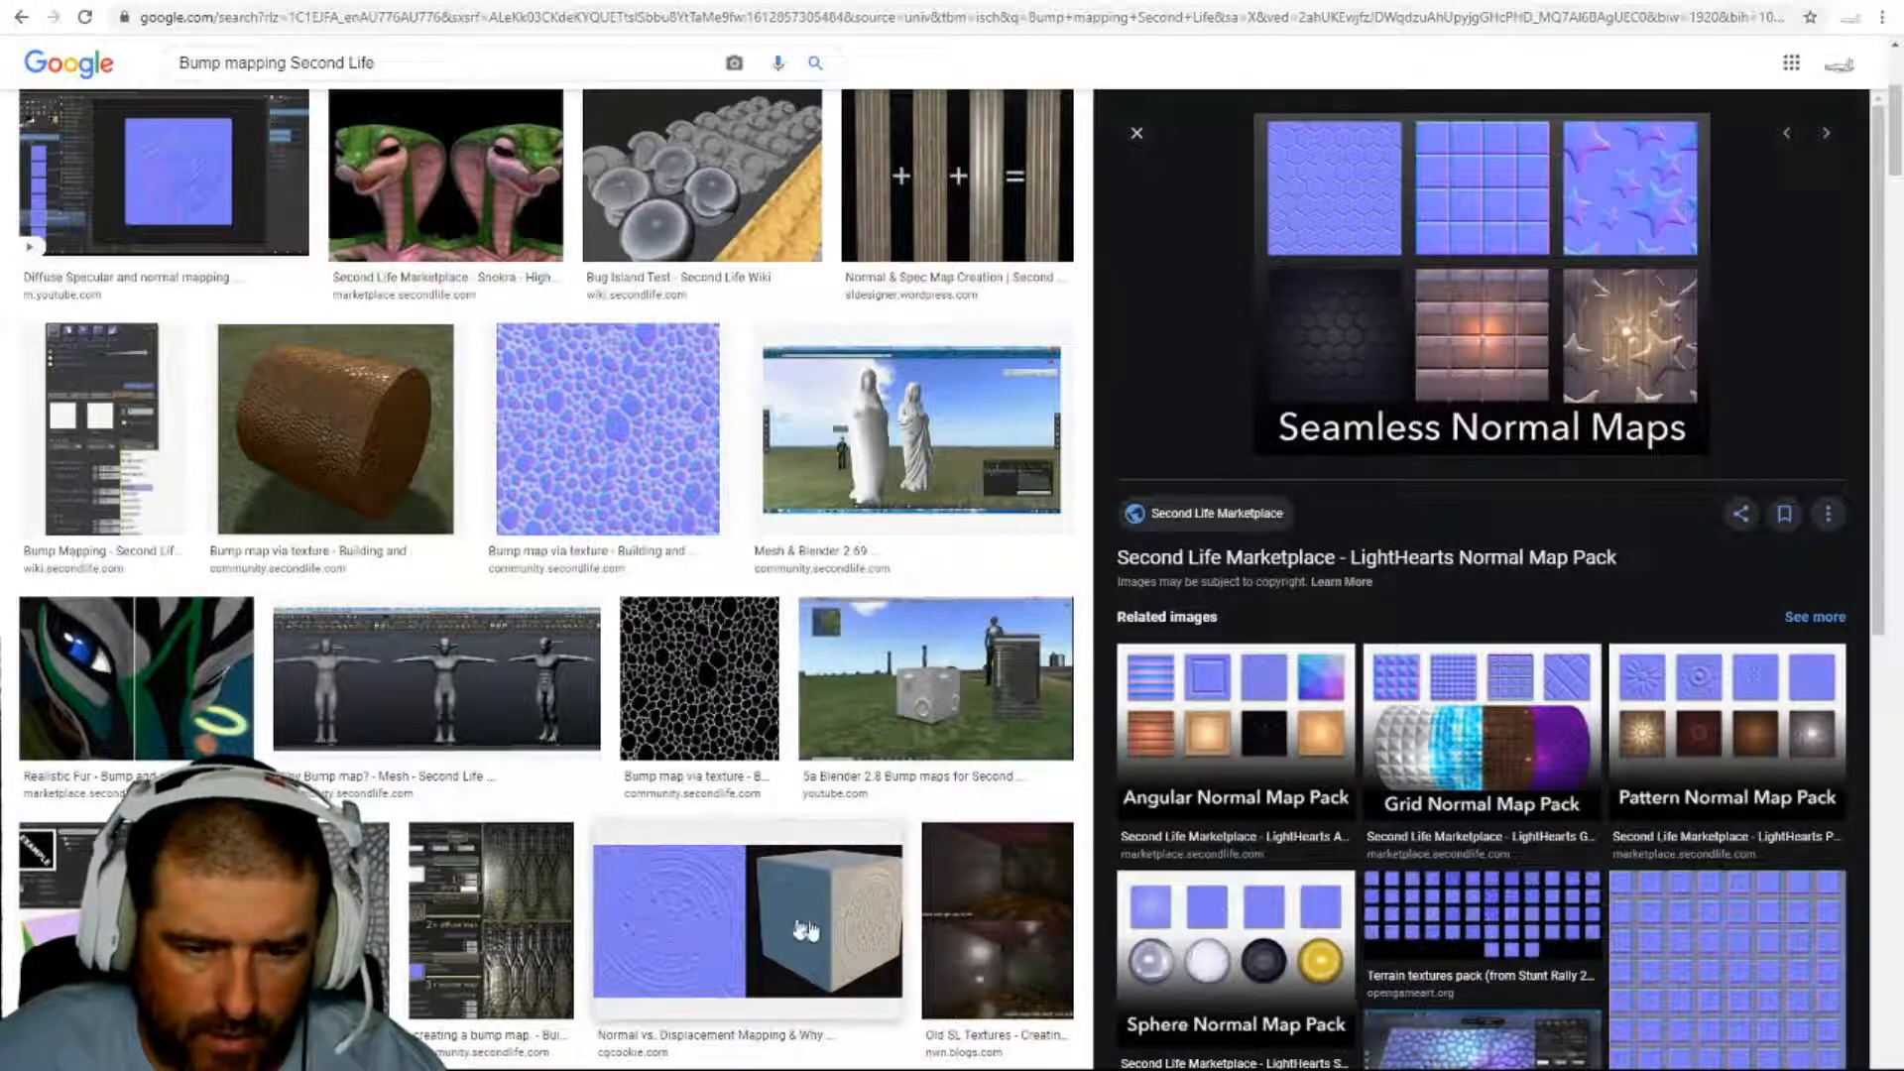
left_click(826, 933)
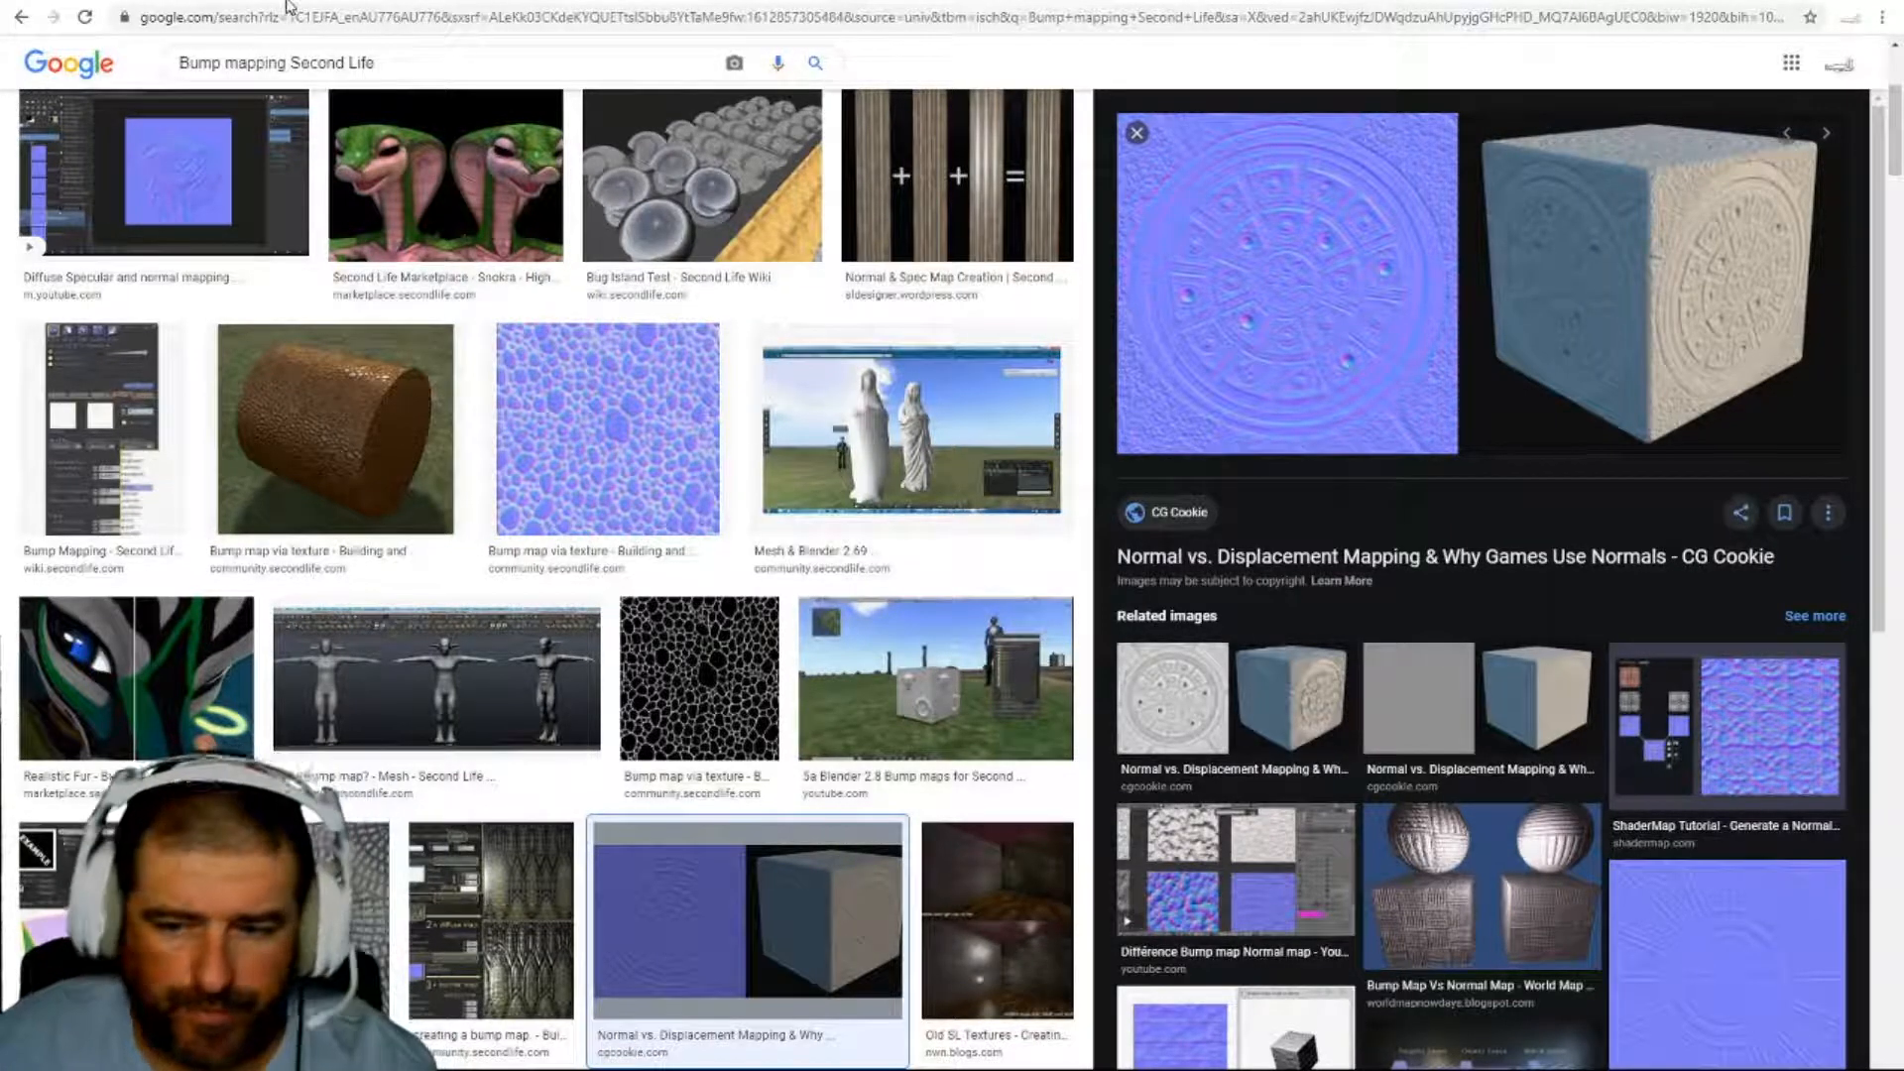
scroll(1071, 669, "up", 4)
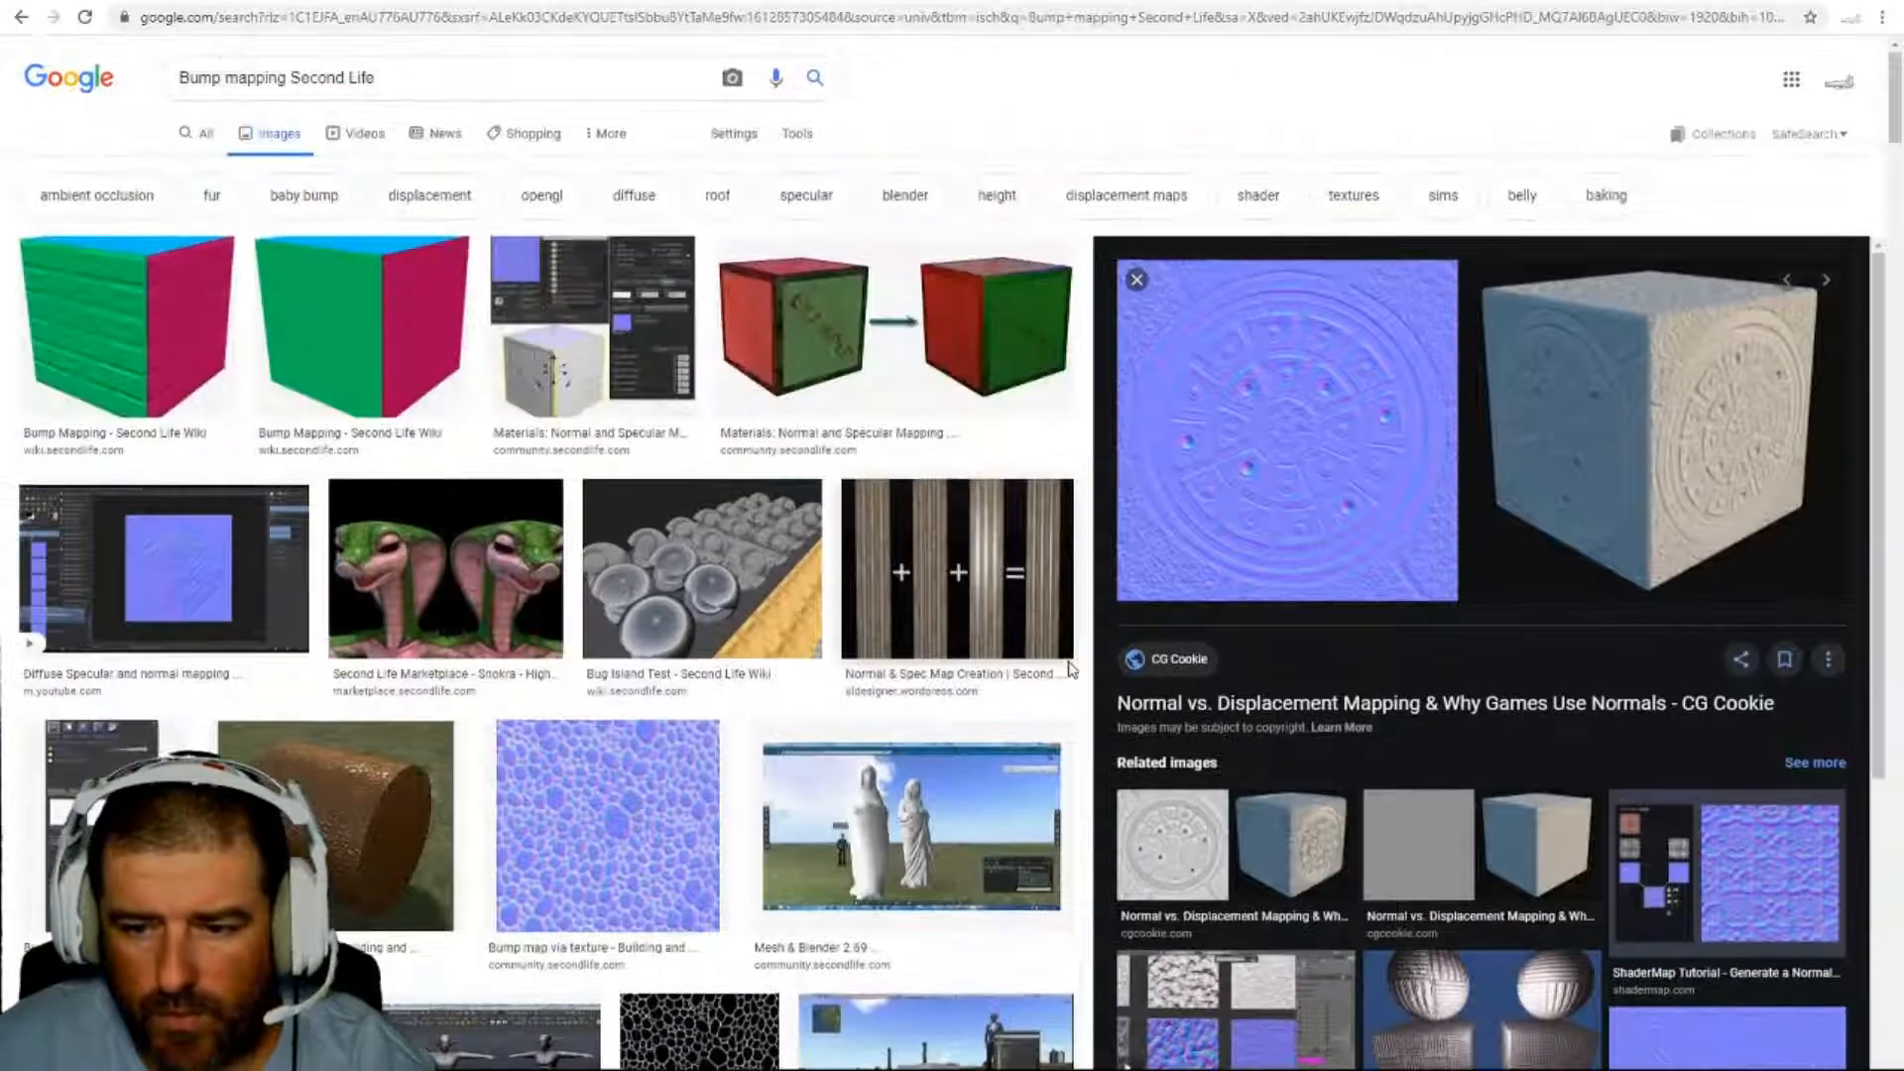
- Preview the related "Bump Map Vs Normal Map" image, check the BDY / NODY Open wagon reference page, and switch back to the Second Life viewer
scroll(1069, 670, "down", 6)
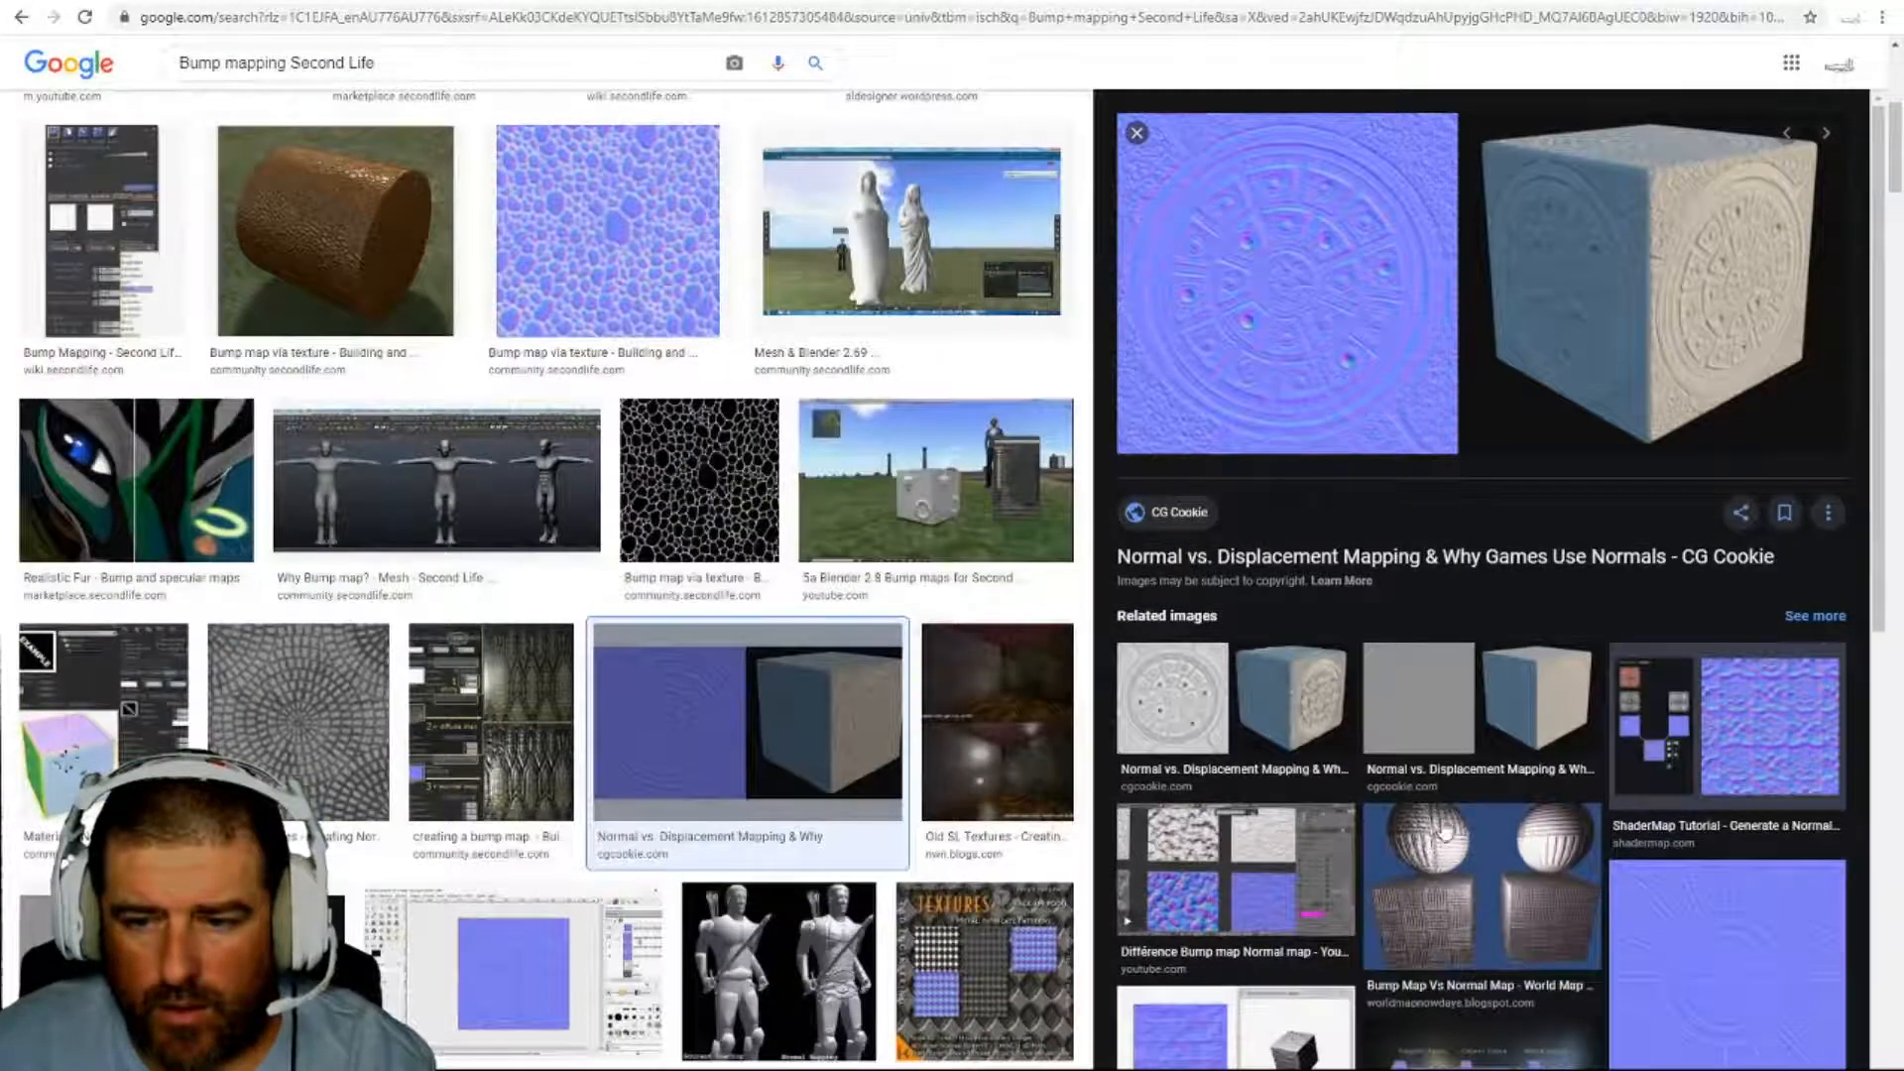
left_click(1561, 872)
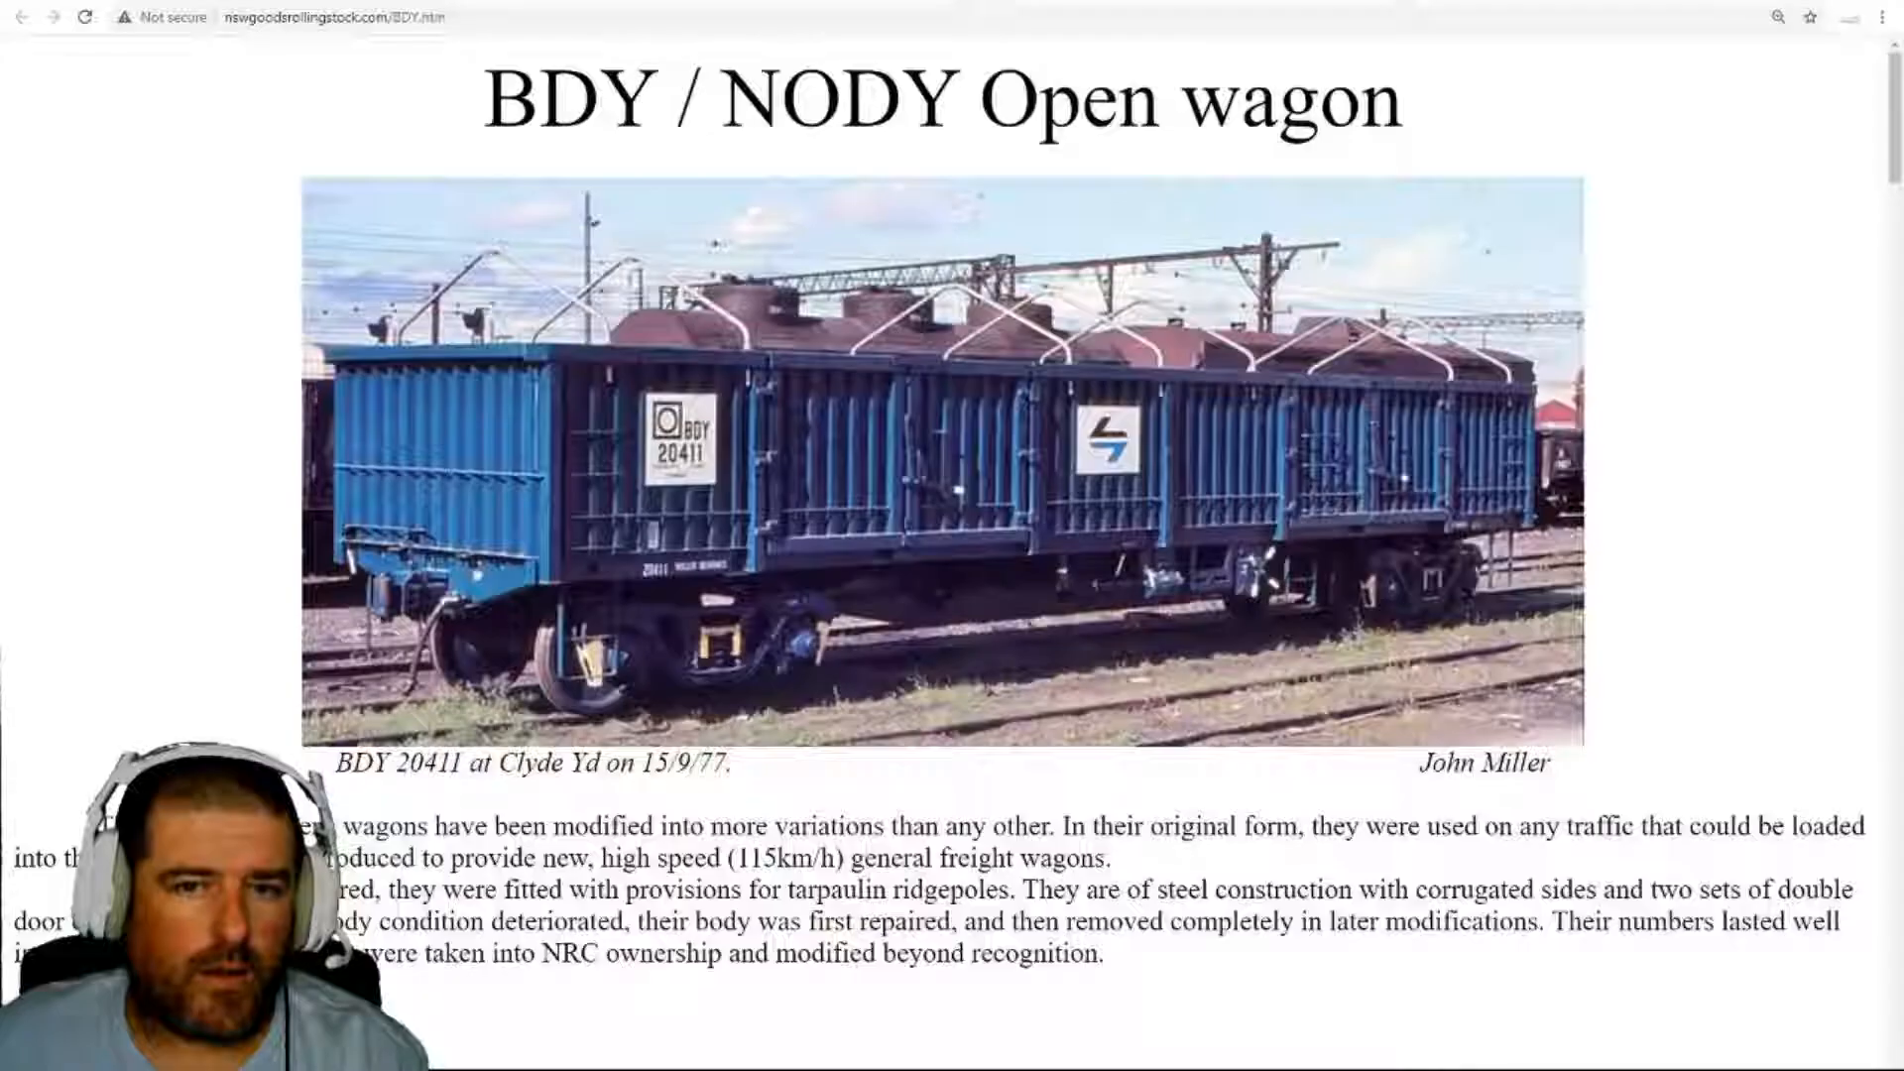
left_click(175, 2)
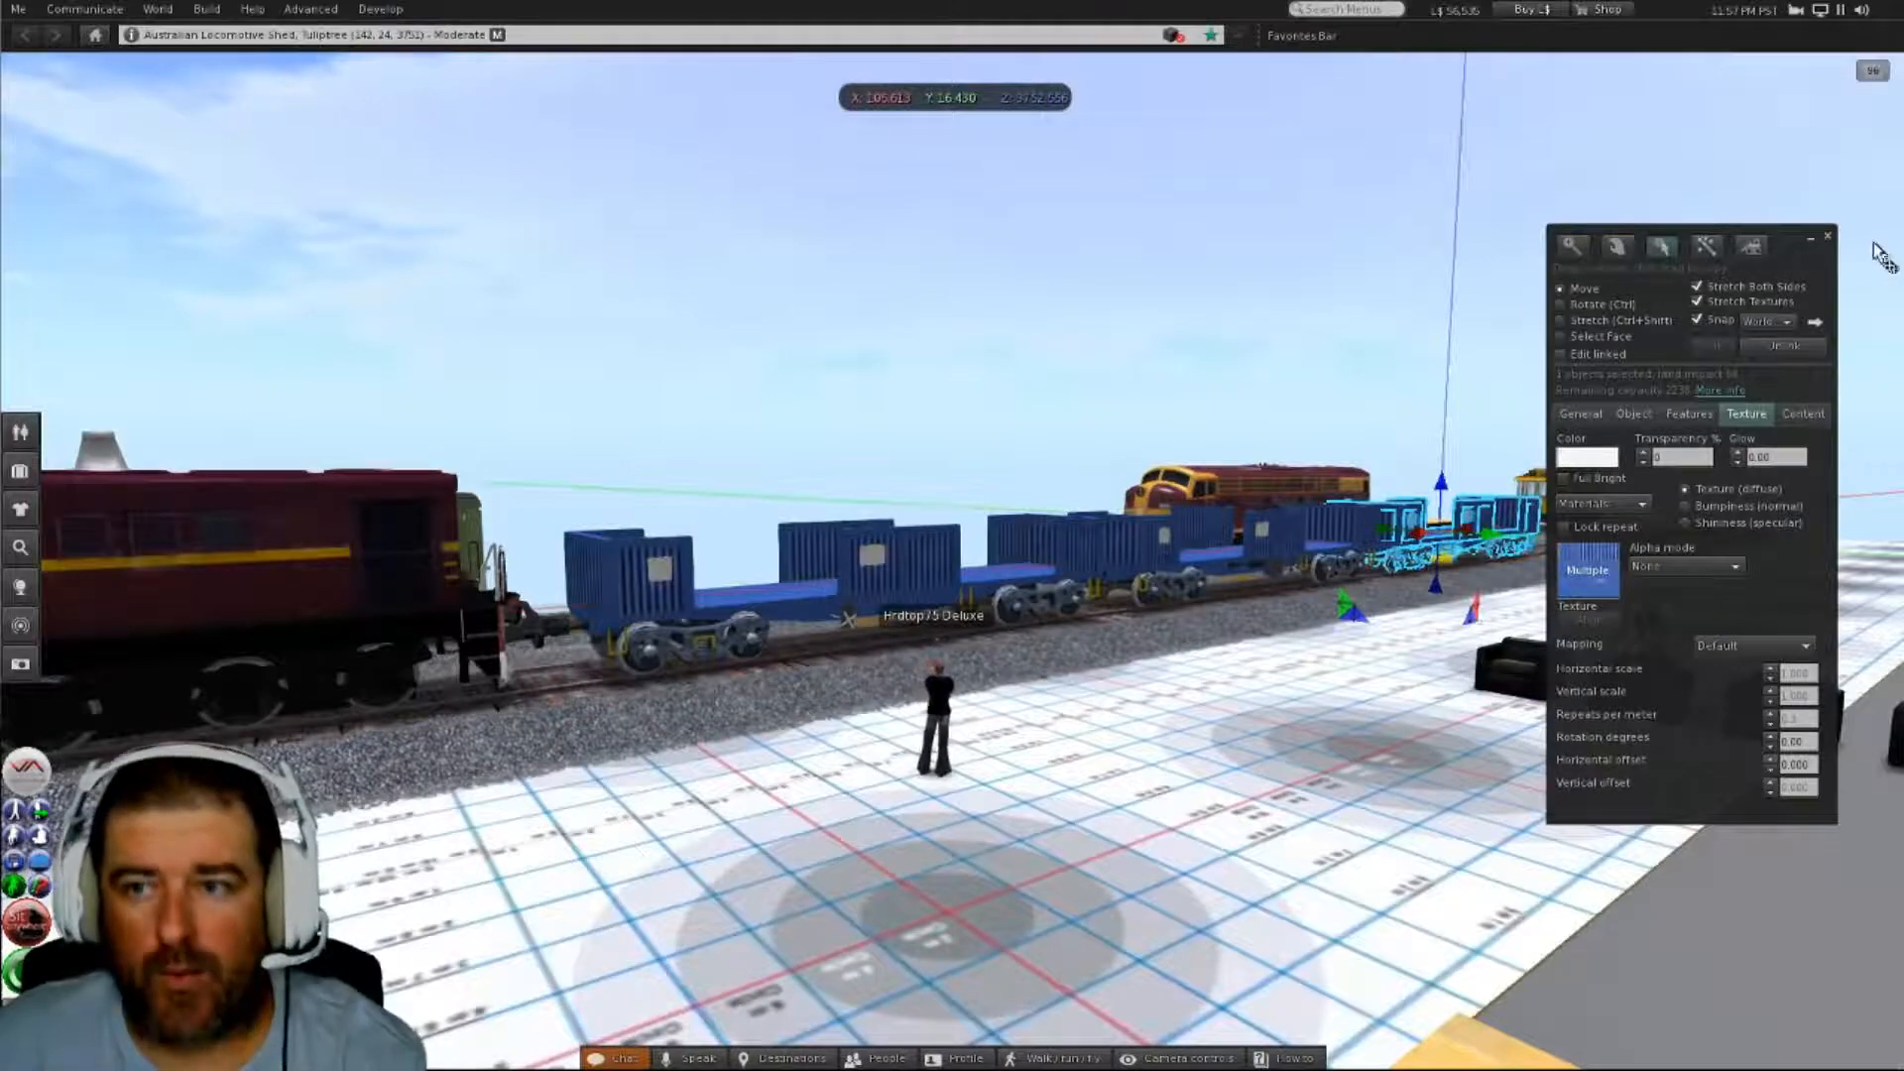
- Close the object editor and examine the last wagon's corrugated end and the whole line of blue wagons behind the locomotive
left_click(1827, 236)
left_click_drag(1297, 517, 476, 525, "alt")
left_click_drag(1286, 689, 1220, 555, "alt")
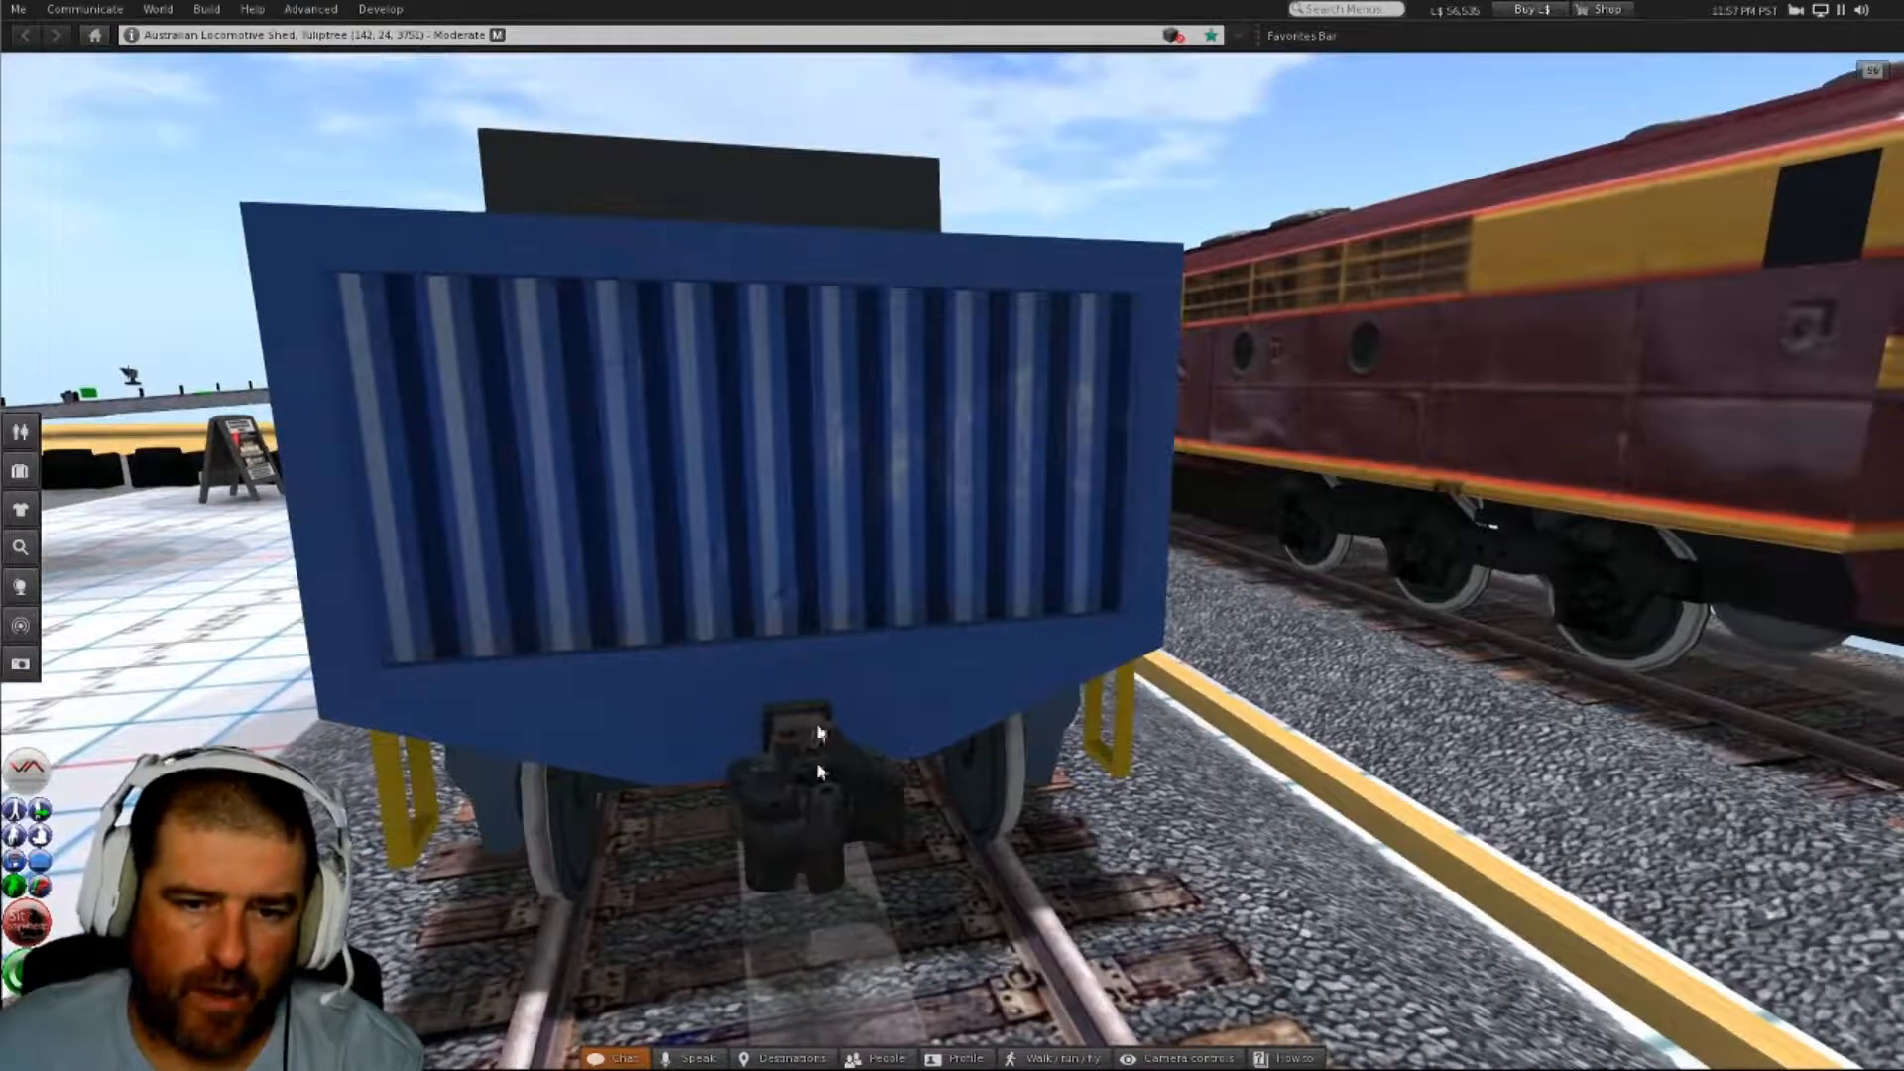
left_click_drag(808, 784, 942, 942, "alt")
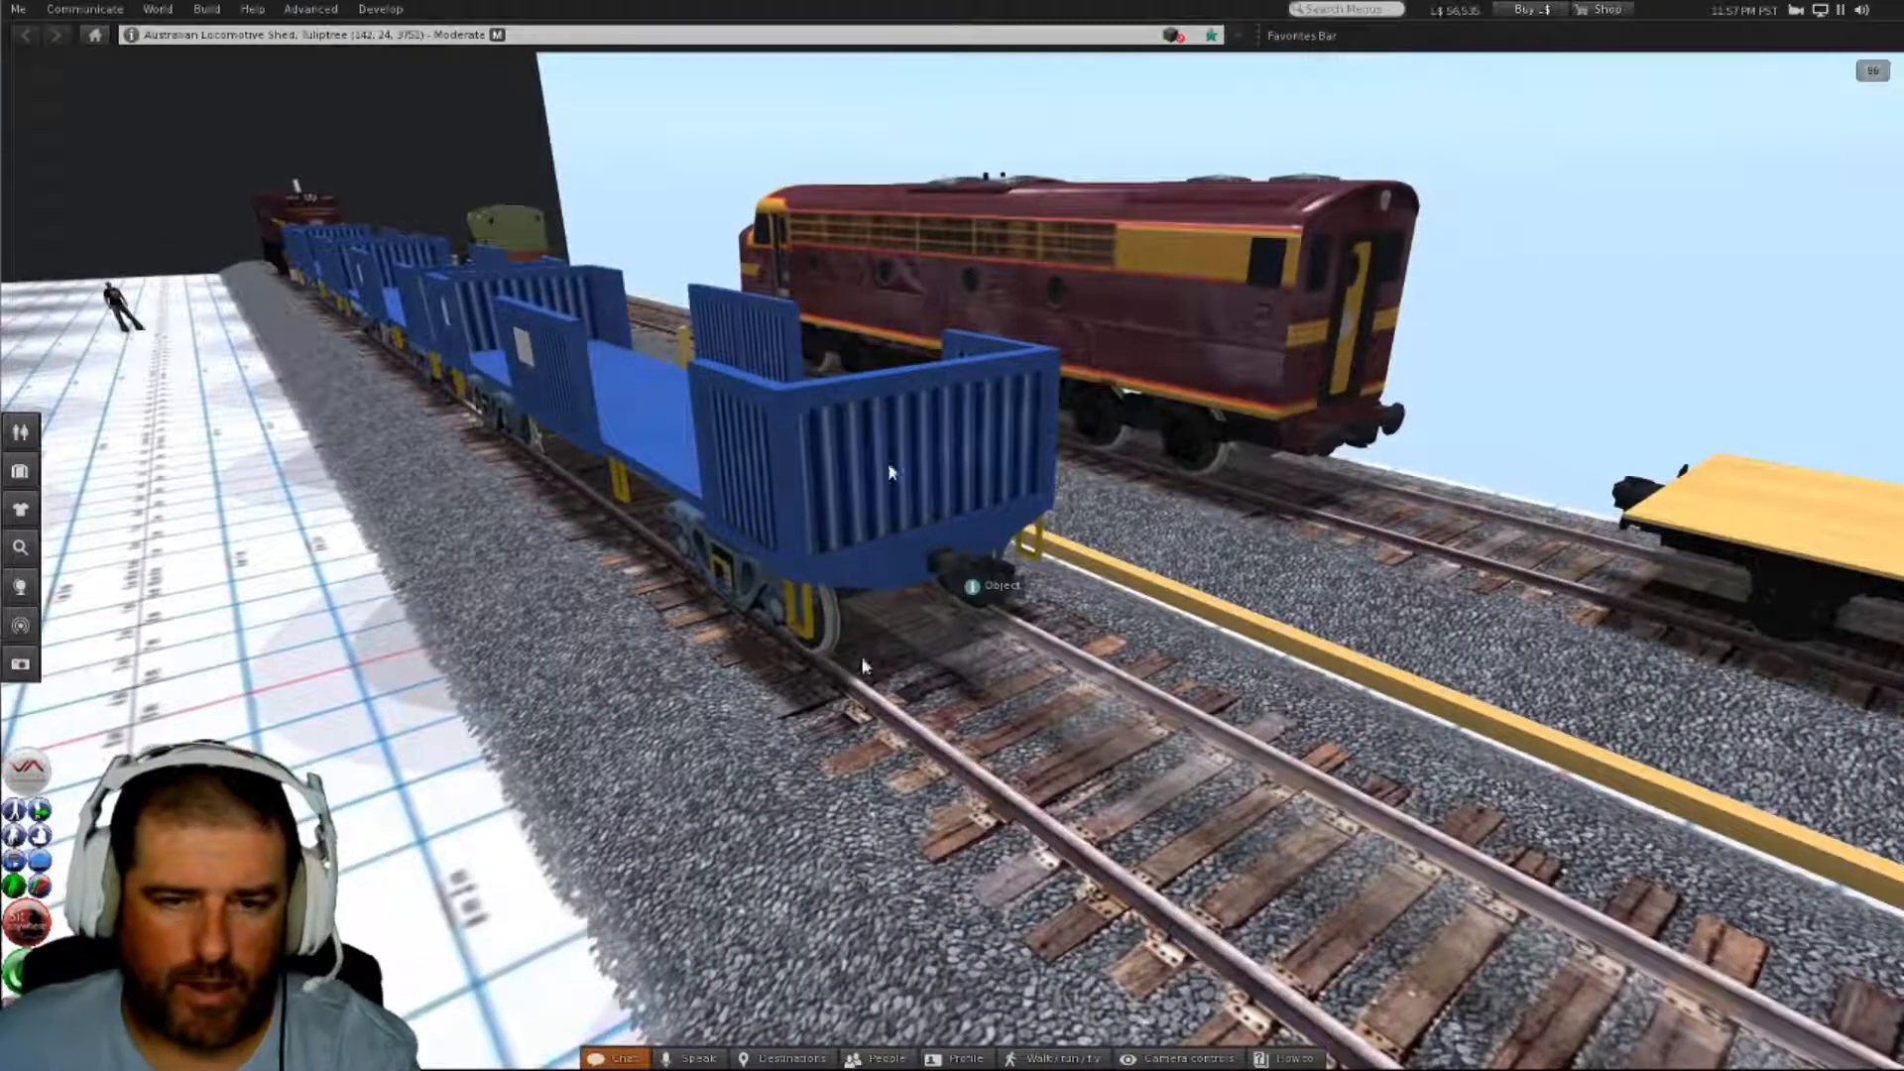
left_click_drag(893, 473, 1378, 645, "alt")
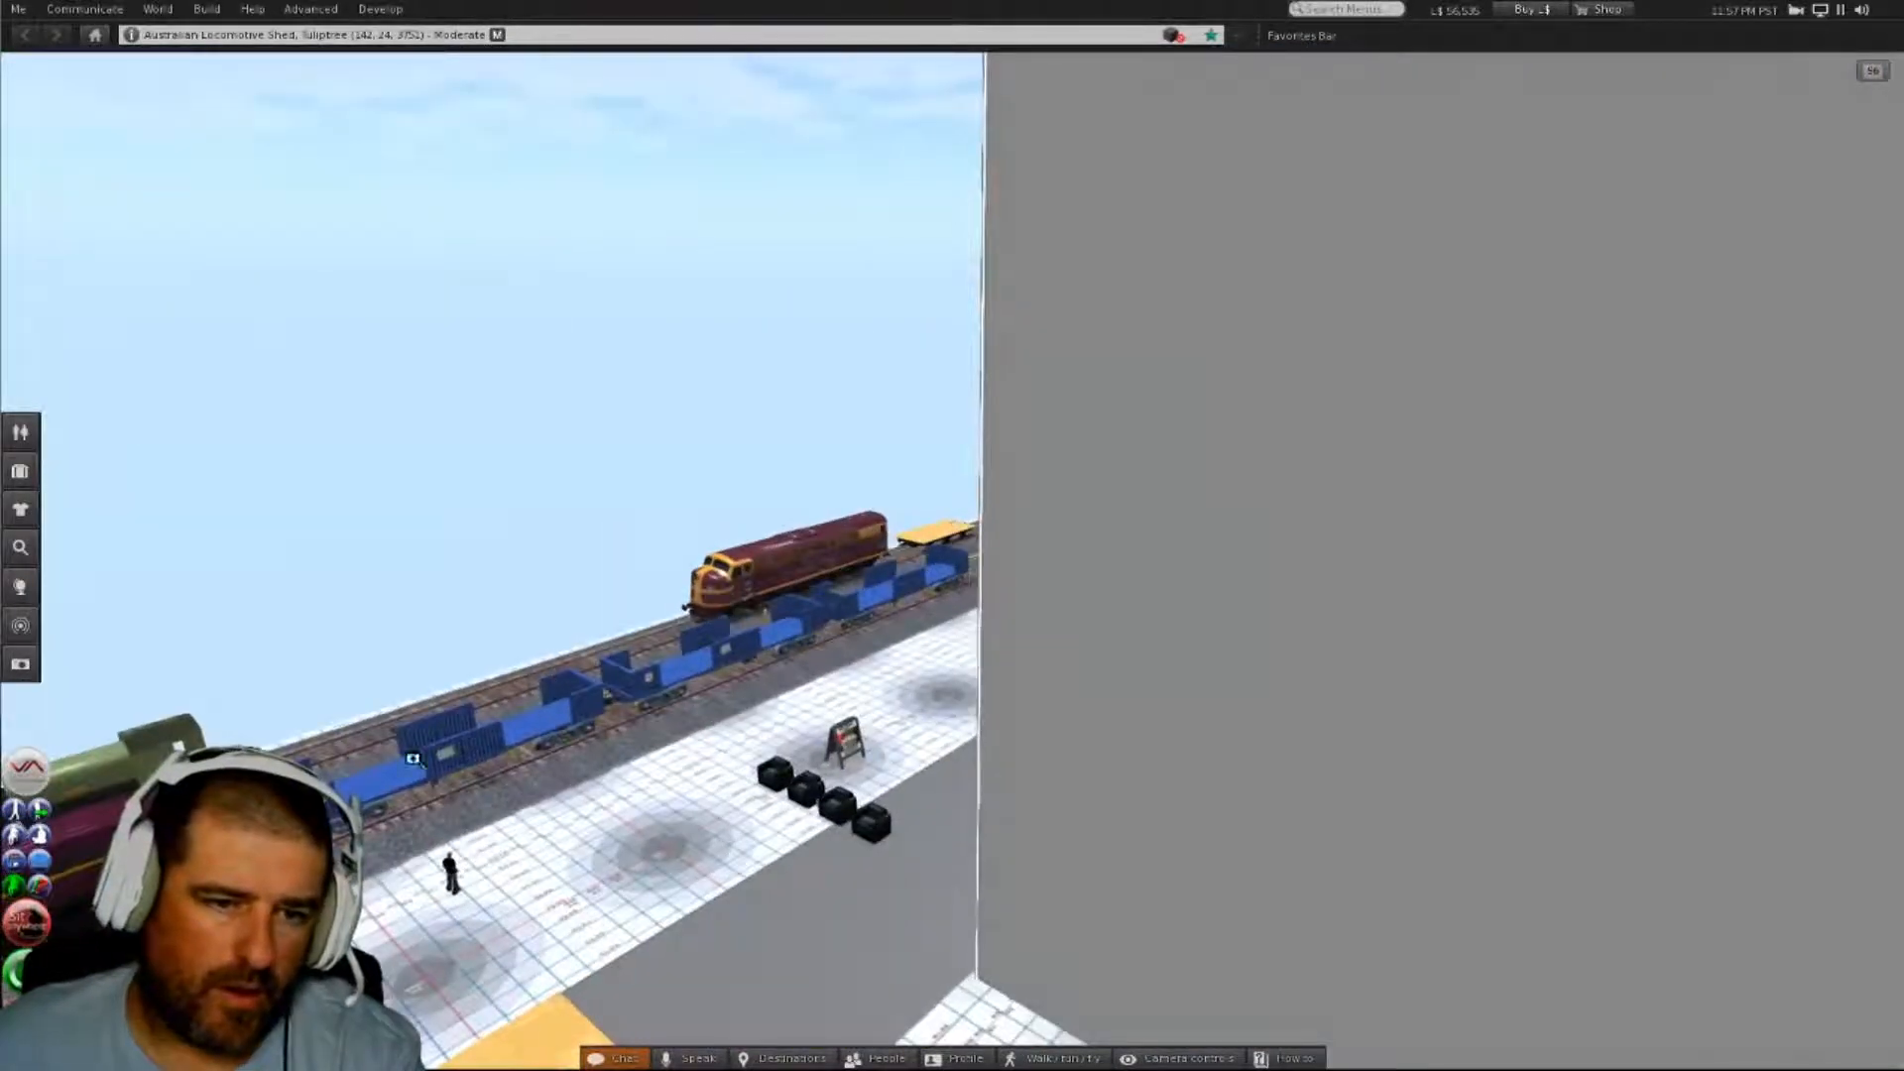
left_click_drag(446, 744, 624, 734, "alt")
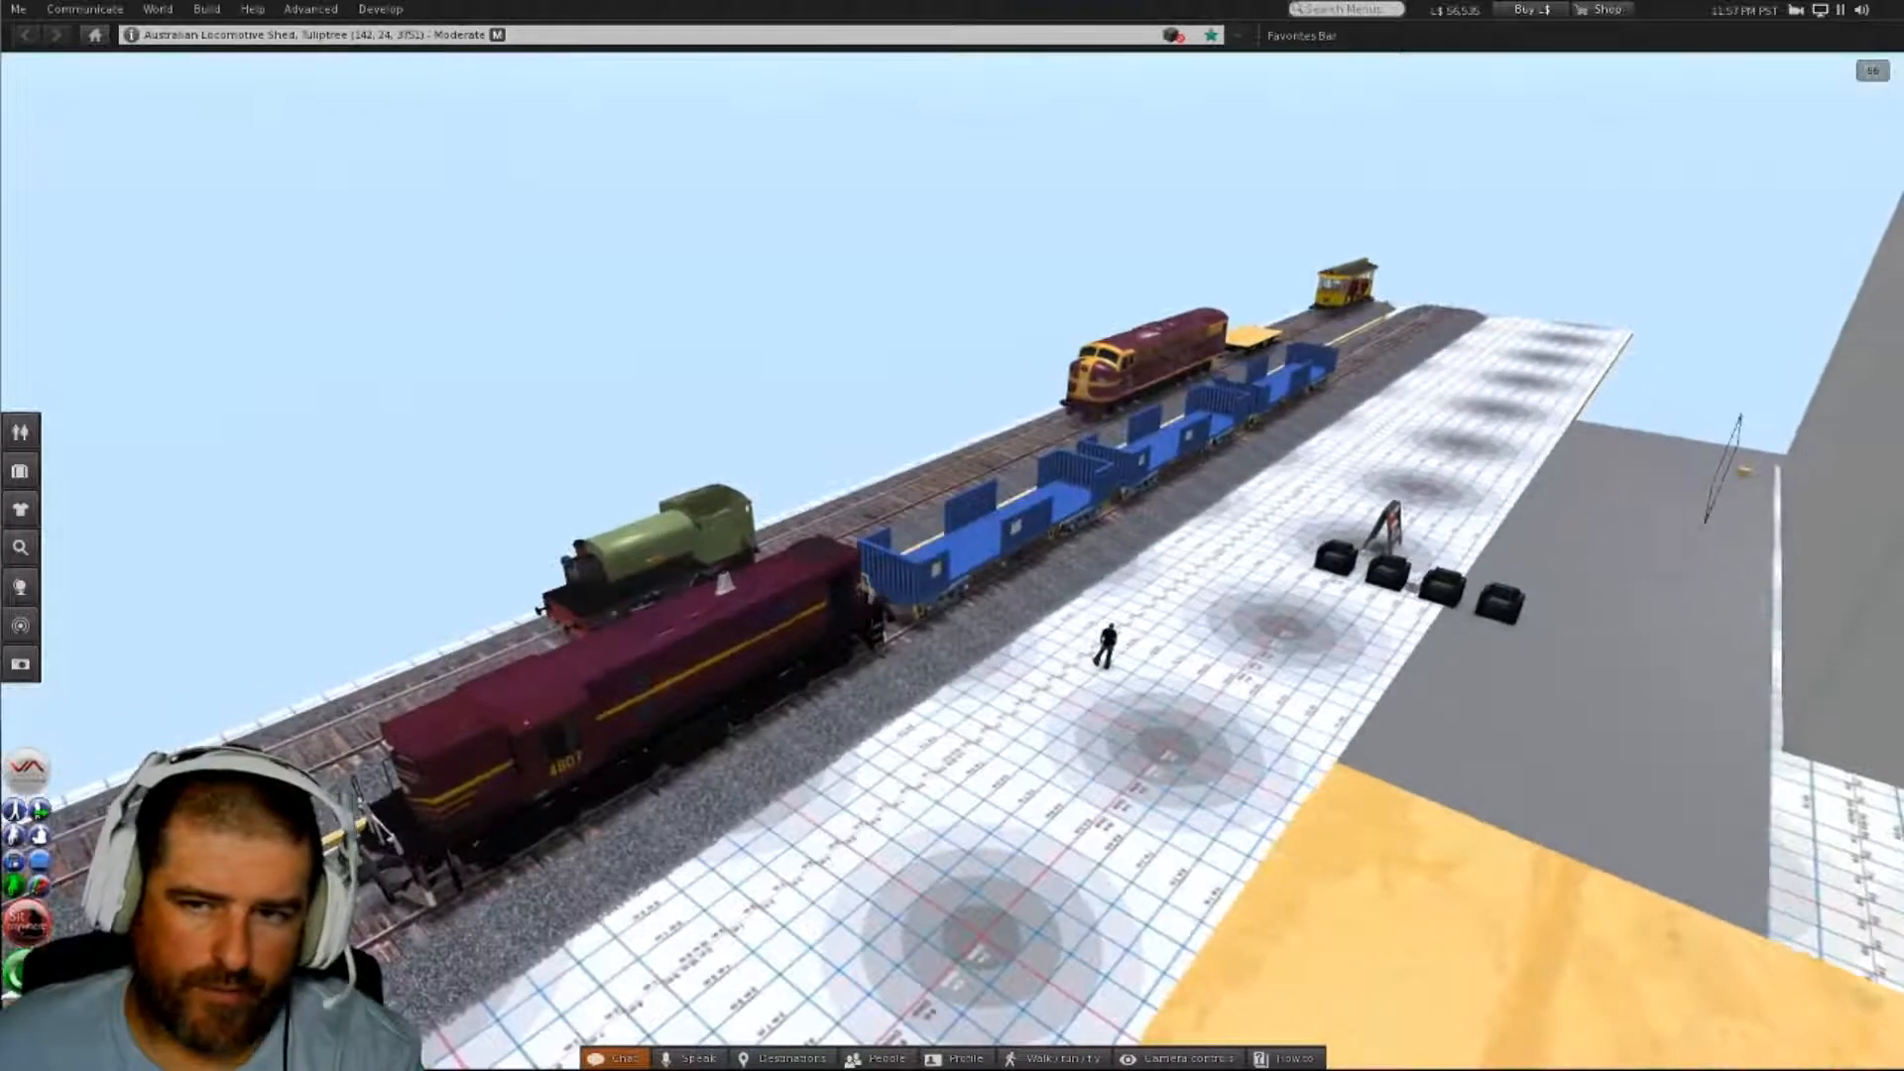
left_click_drag(947, 566, 949, 535, "alt")
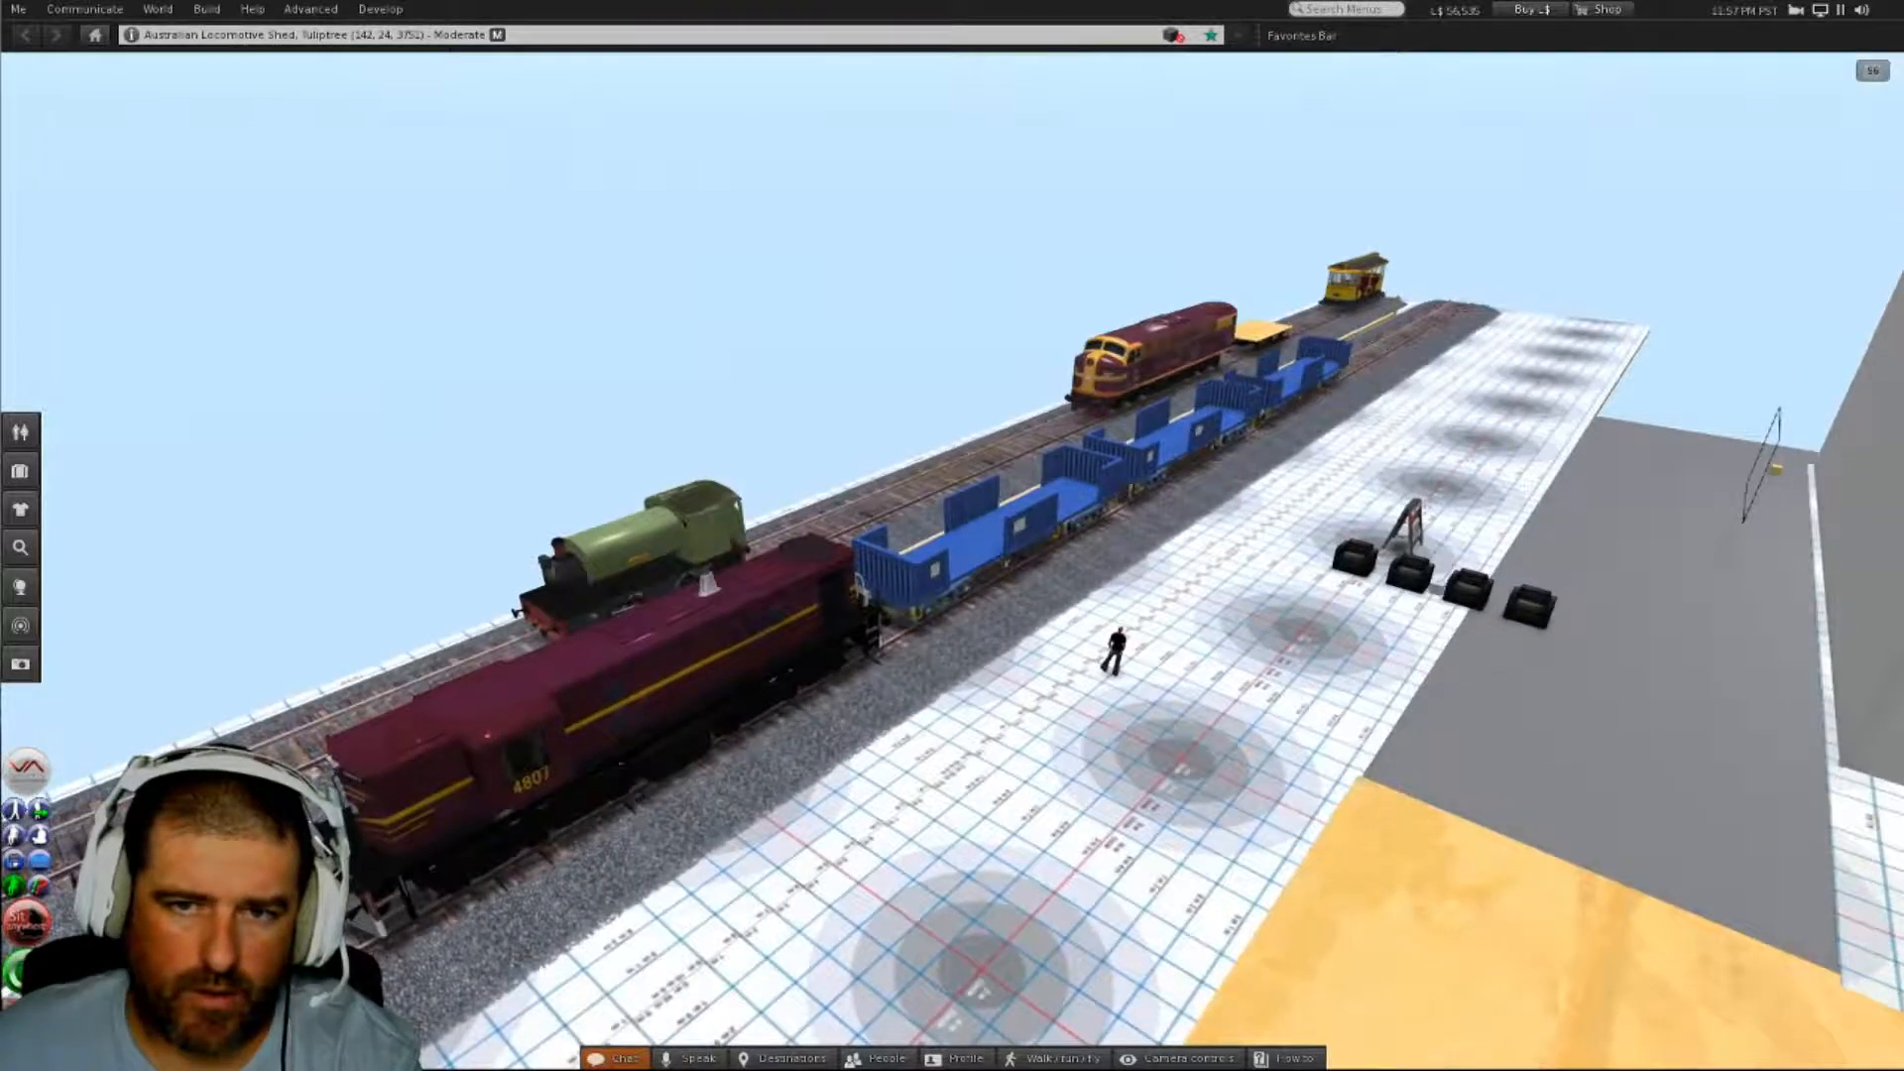